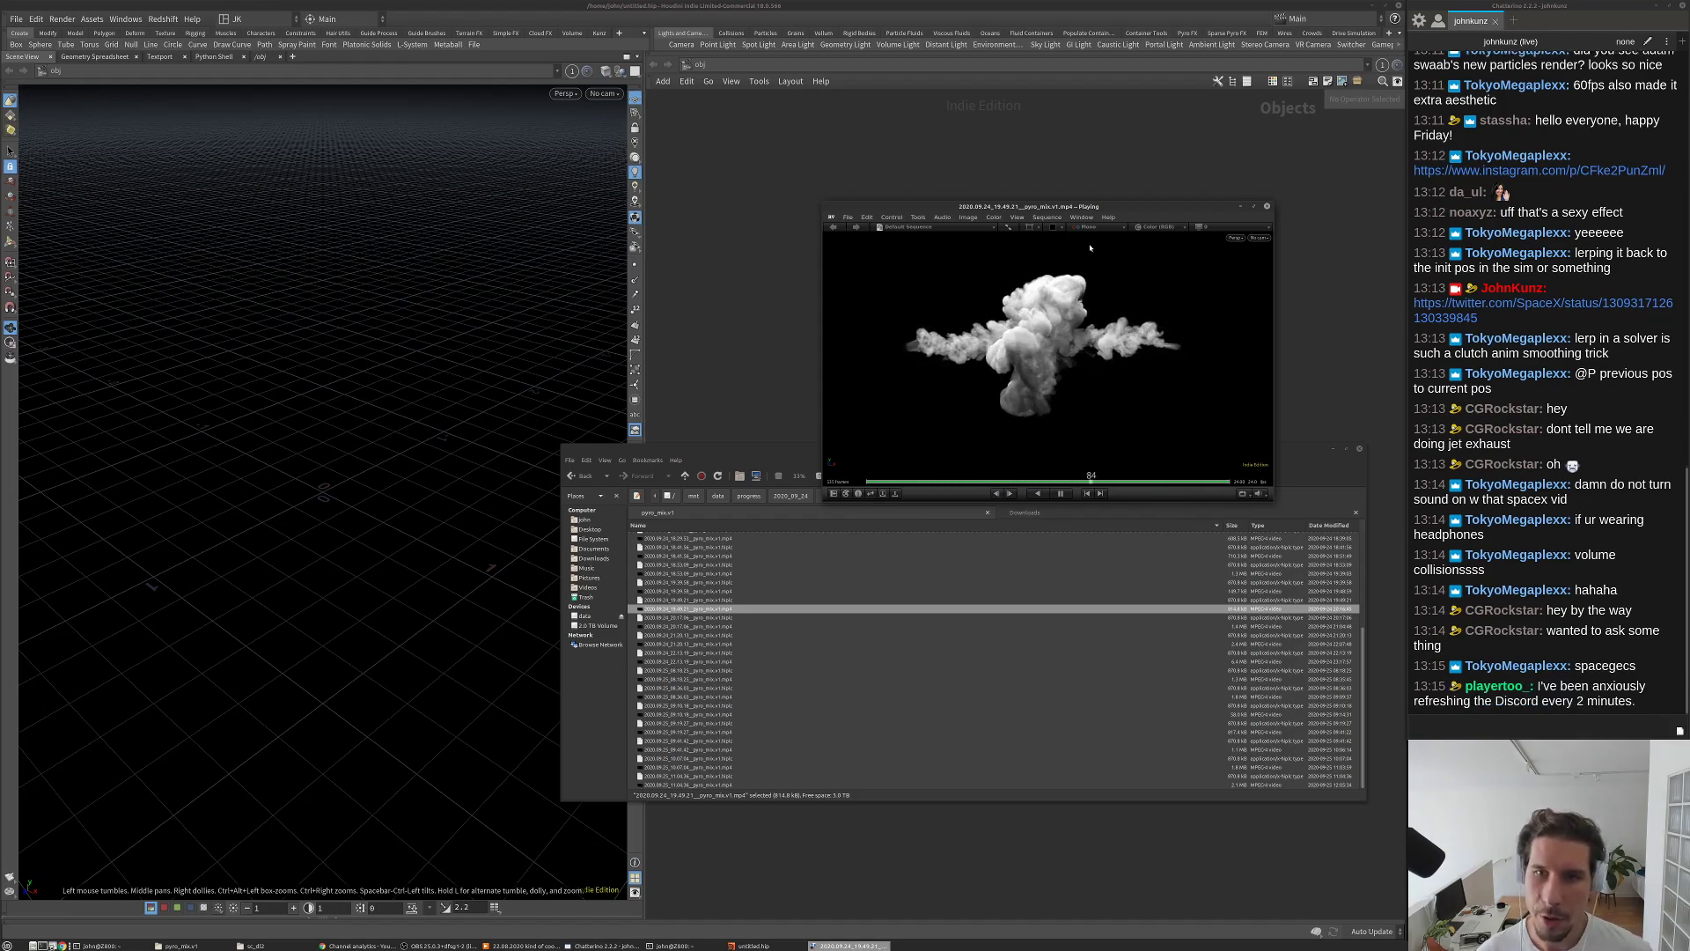
# Step: Switch to the web browser and search Google Images for "rayleigh bernard mixing"
pyautogui.keyDown('alt'); pyautogui.moveTo(1058, 346); pyautogui.dragTo(911, 309); pyautogui.keyUp('alt')
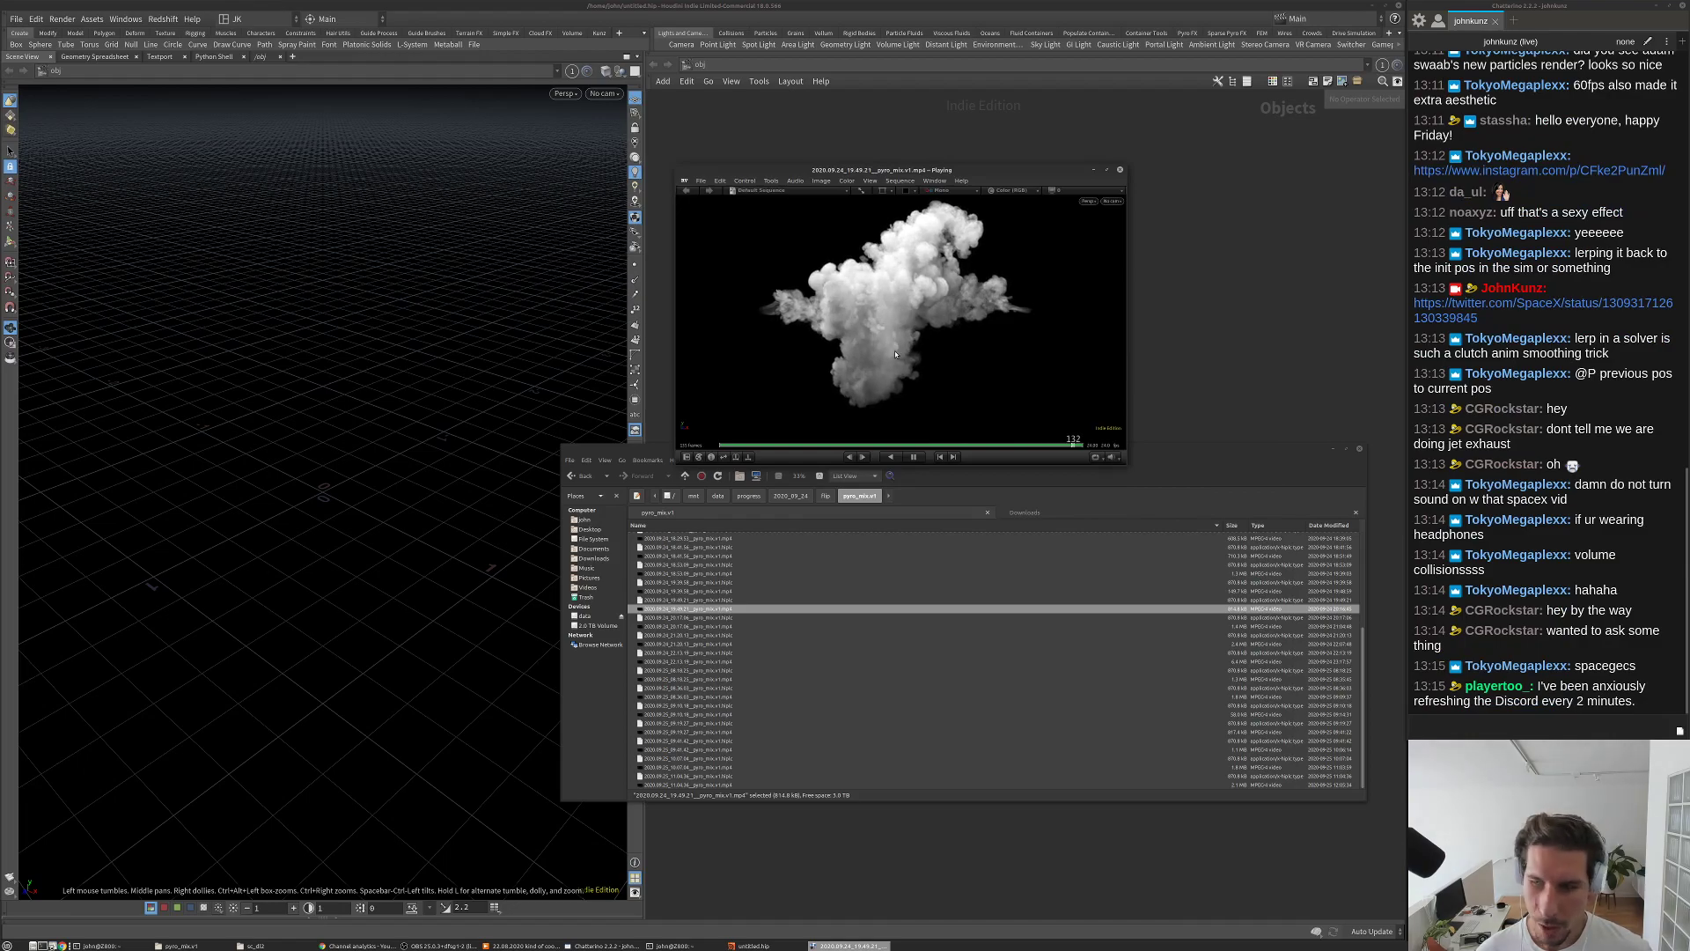
pyautogui.hotkey('ctrl', 't')
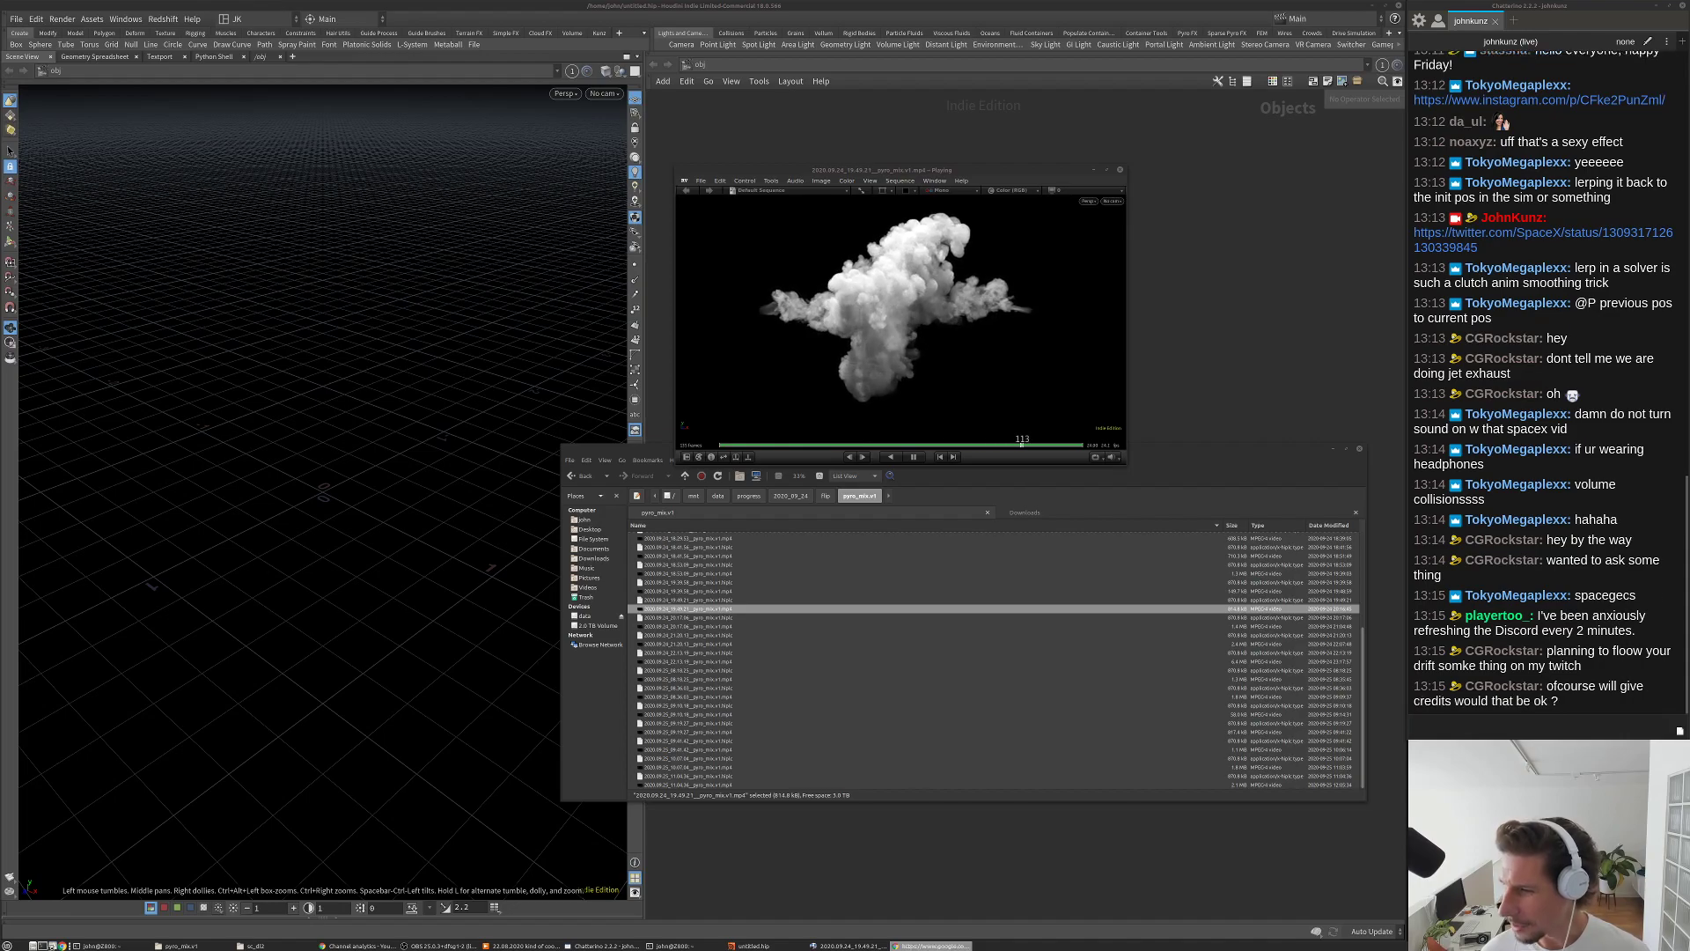
pyautogui.click(933, 945)
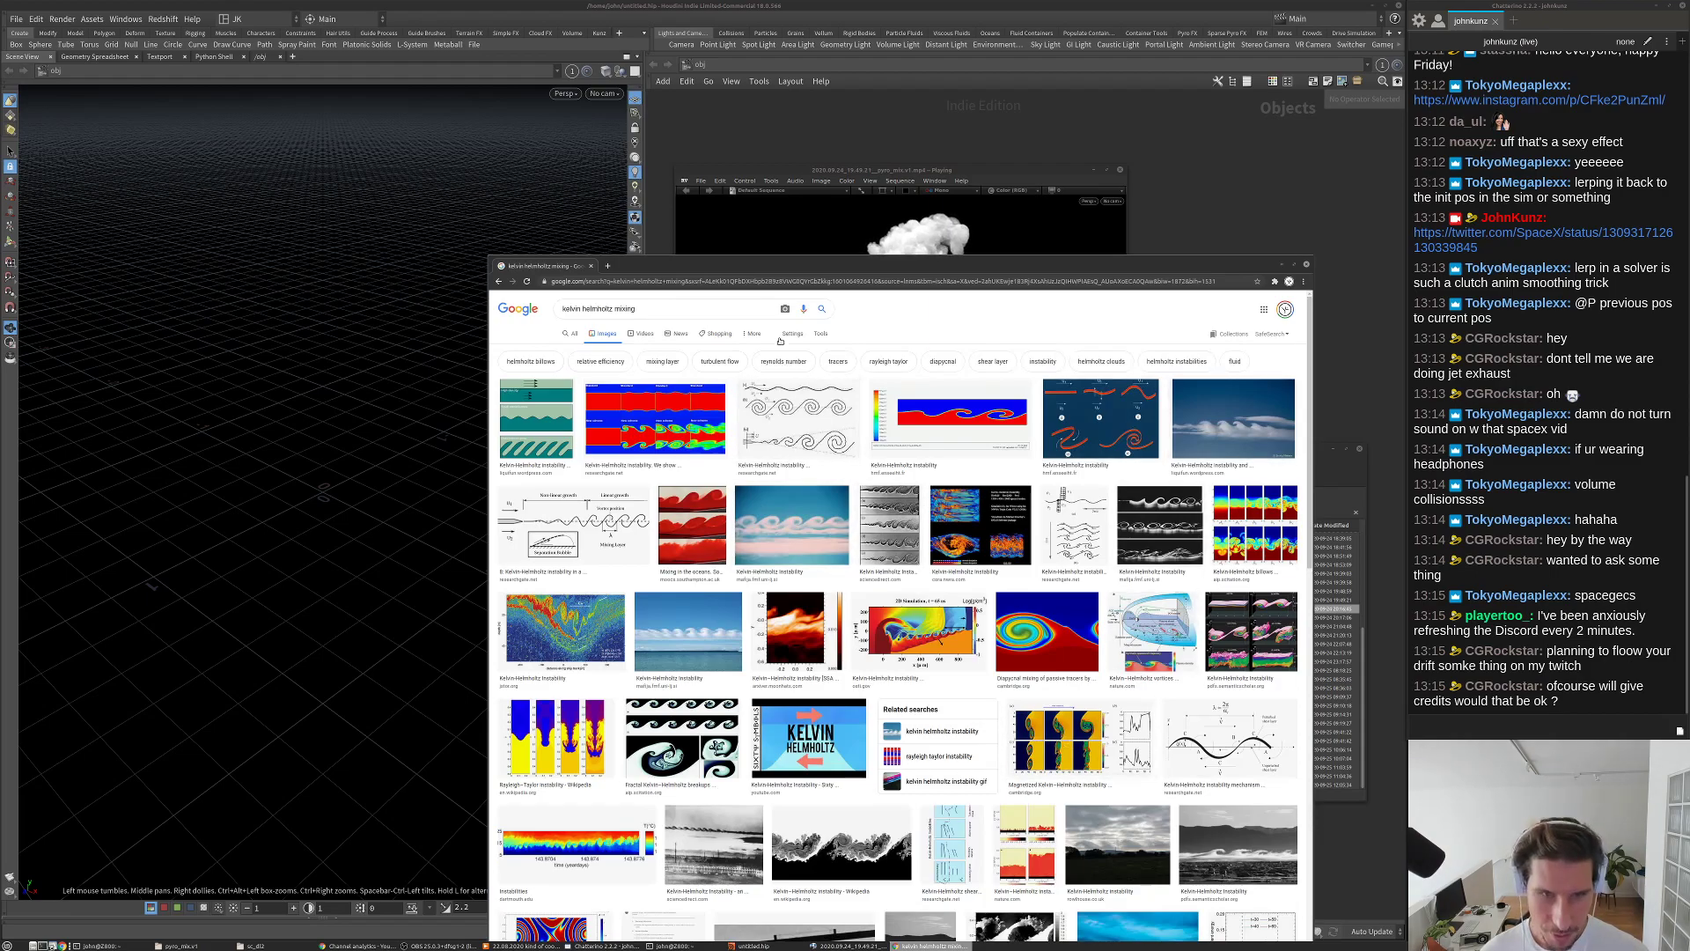
pyautogui.moveTo(611, 308); pyautogui.dragTo(521, 311)
pyautogui.write('rayle')
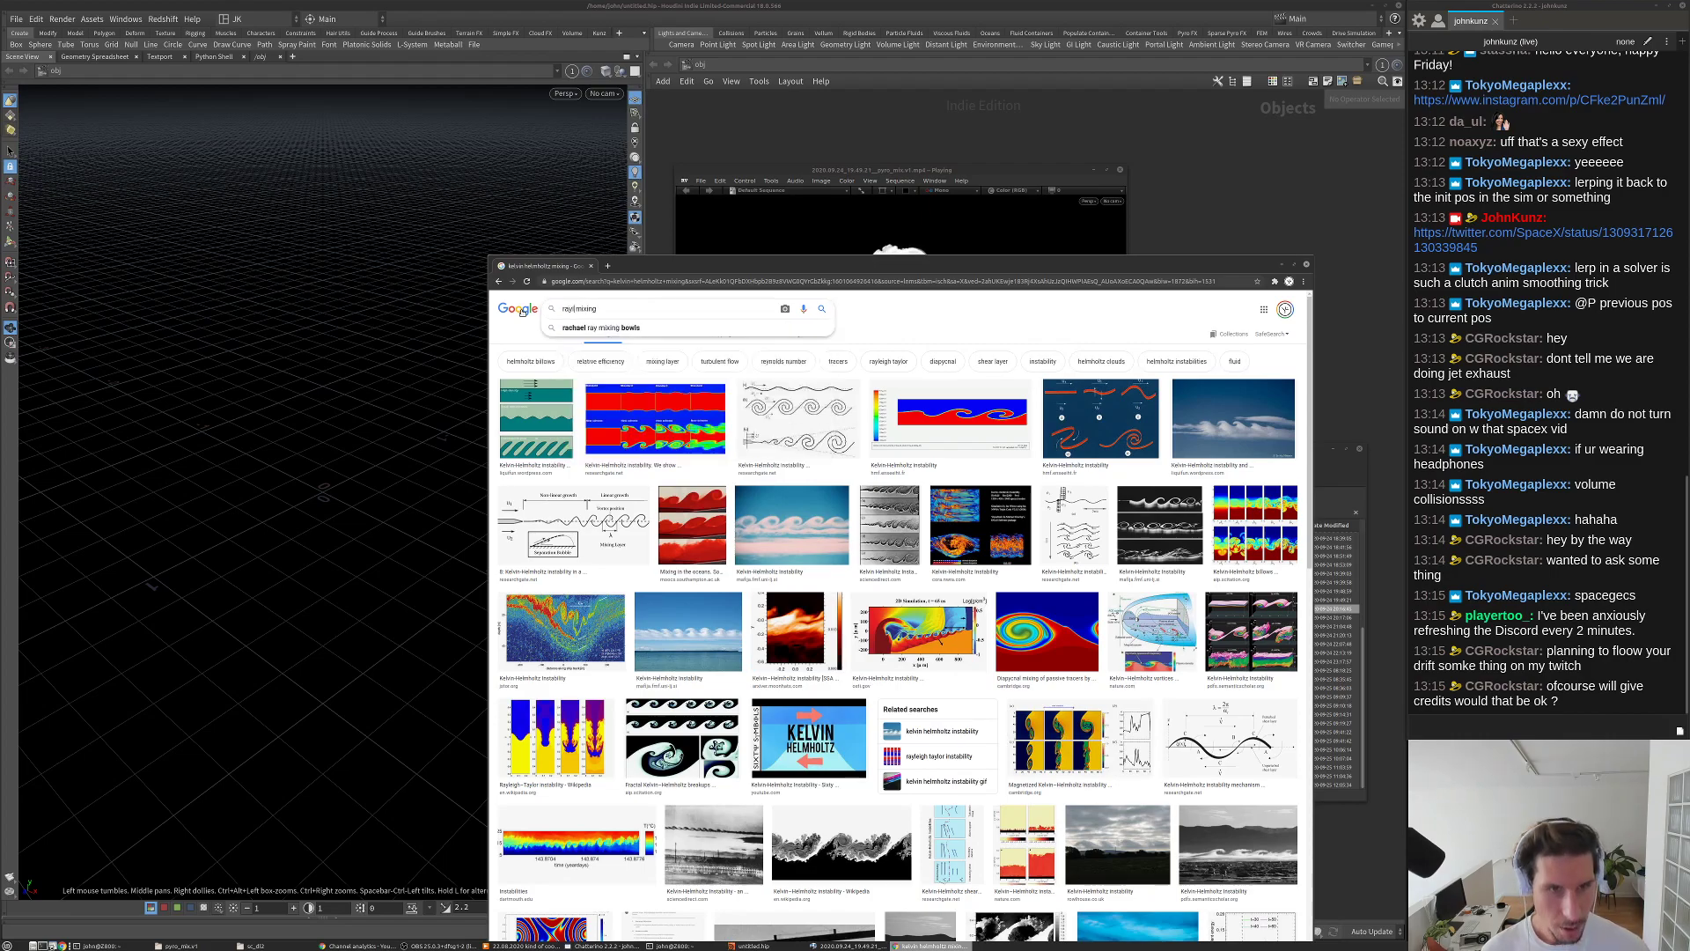
pyautogui.write('igh bernard')
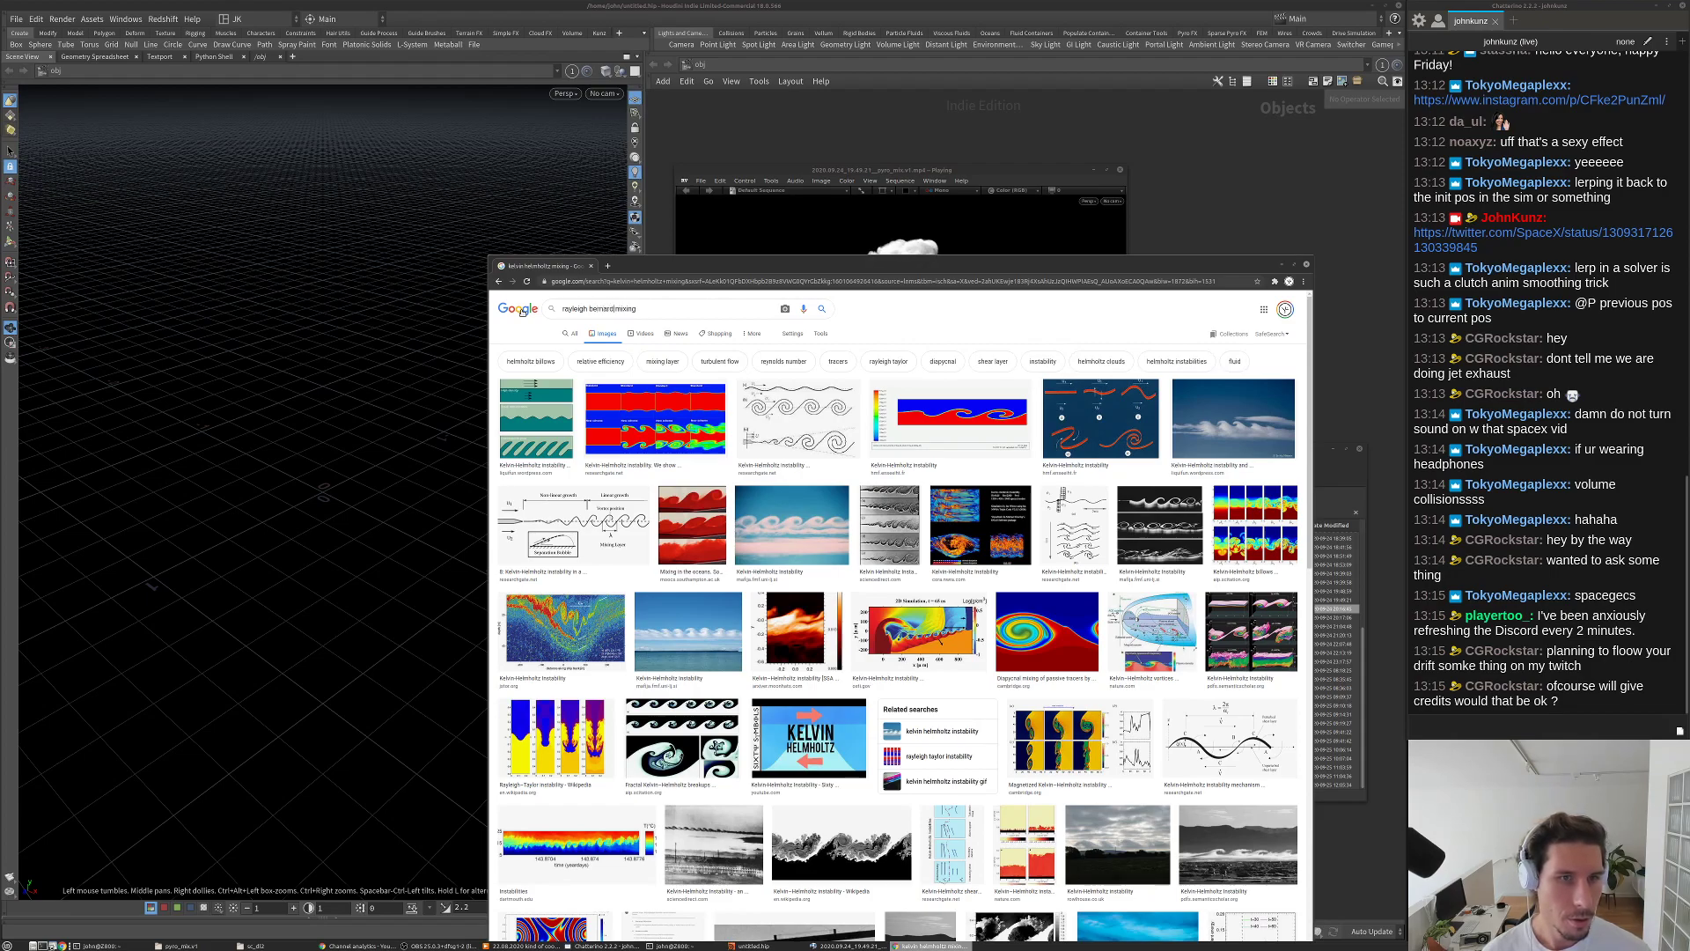
pyautogui.press('Return')
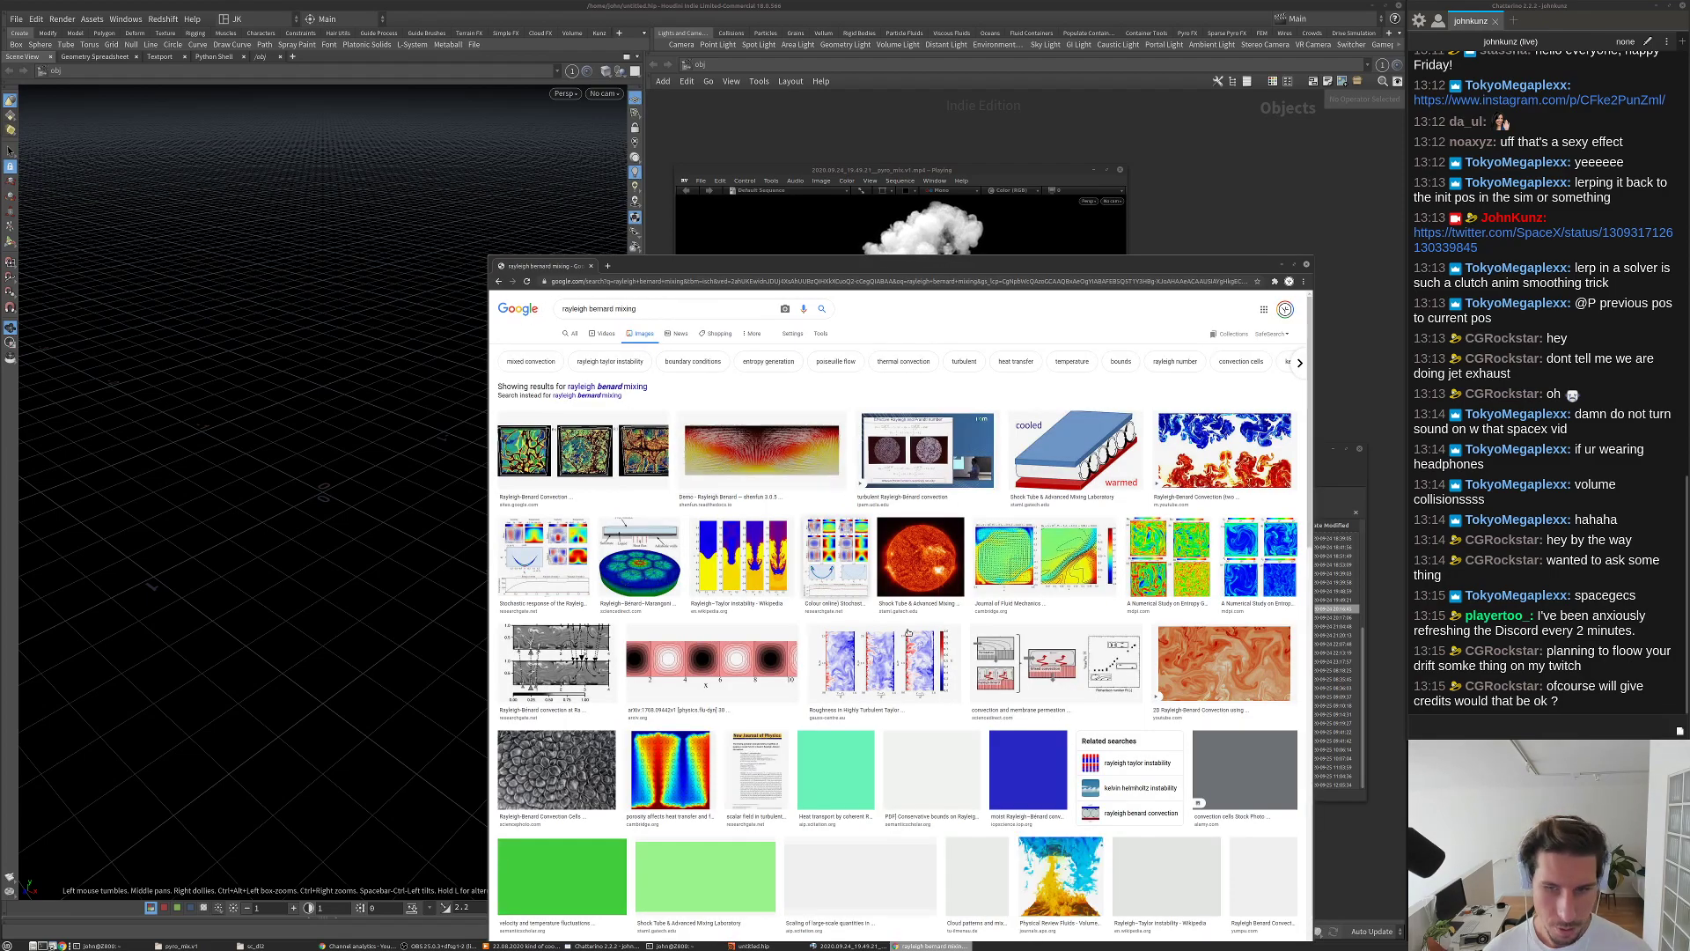
# Step: Examine the turbulent Rayleigh-Bénard convection image, the convection simulation GIF and their related images
pyautogui.click(1216, 458)
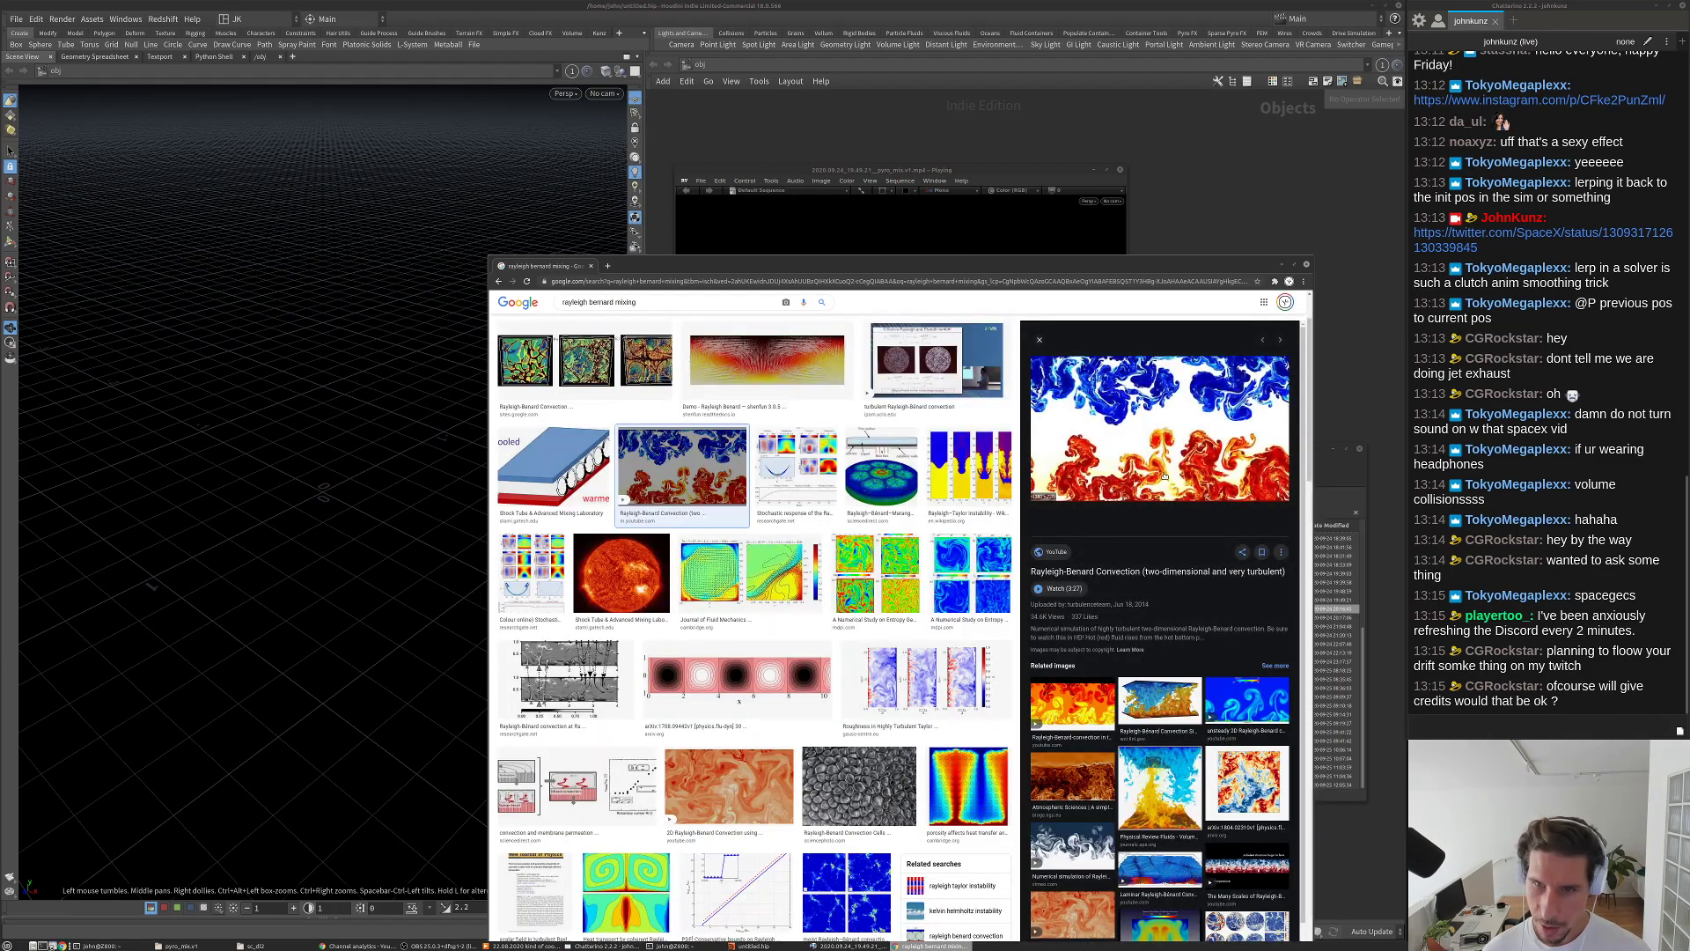
pyautogui.click(1160, 788)
pyautogui.click(1159, 729)
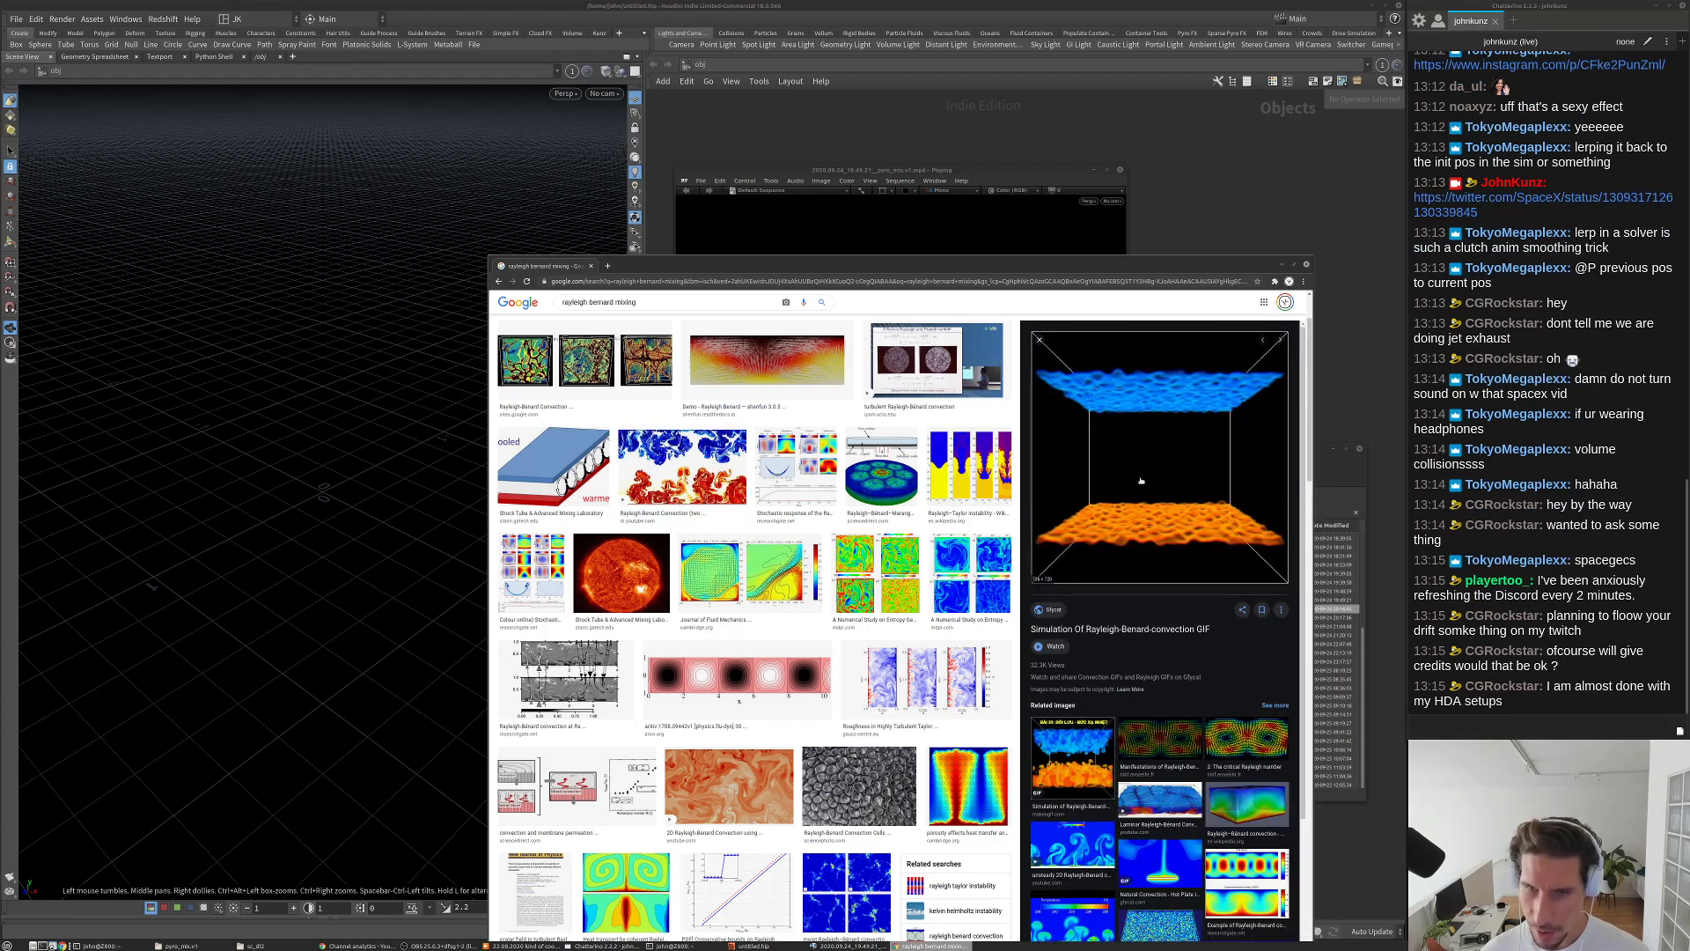
pyautogui.scroll(-3, 1260, 587)
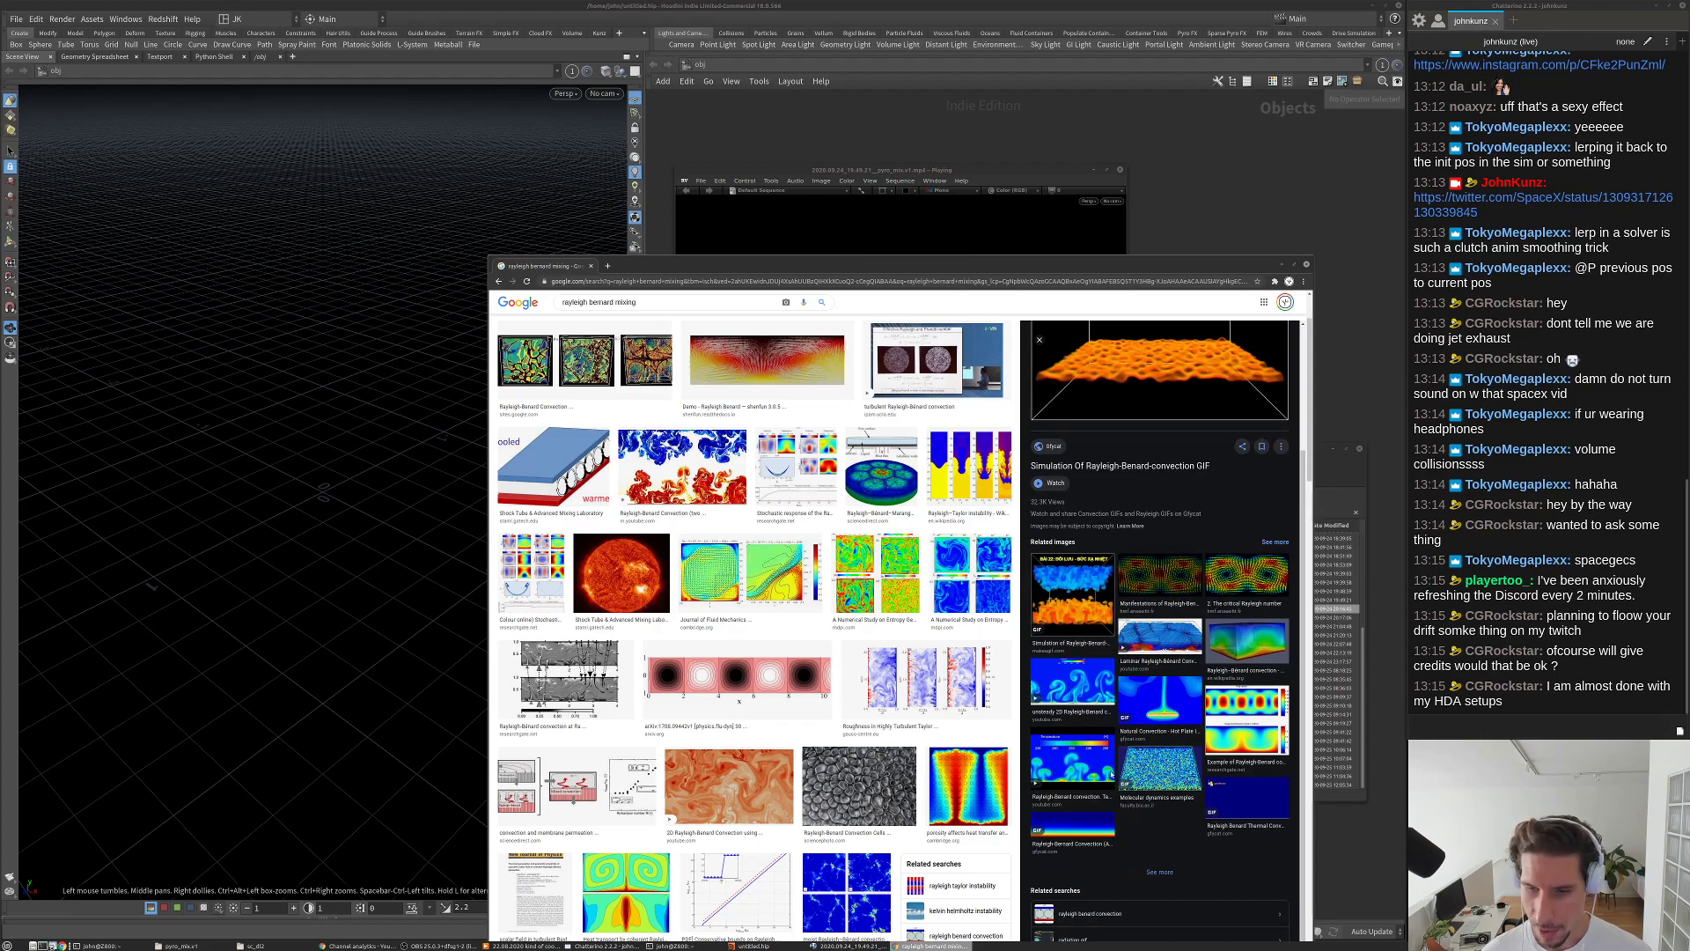
pyautogui.scroll(-1, 1110, 772)
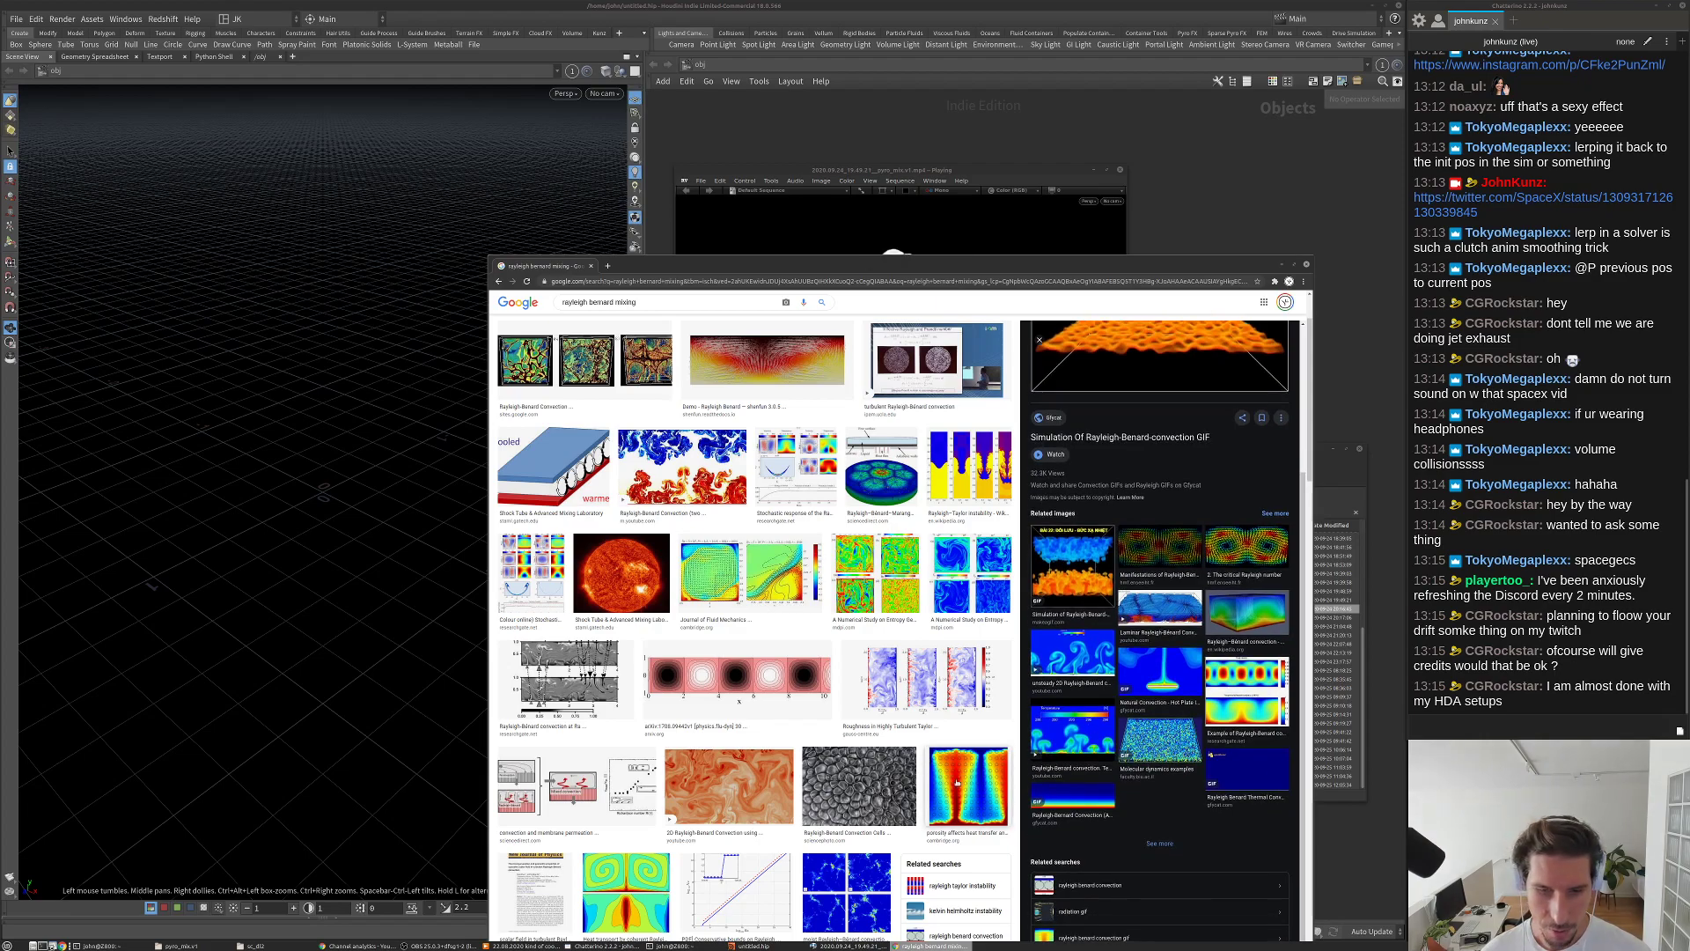
pyautogui.scroll(-4, 957, 781)
# Step: Examine the Rayleigh-Bénard convection cell photographs and browse further related images
pyautogui.click(867, 480)
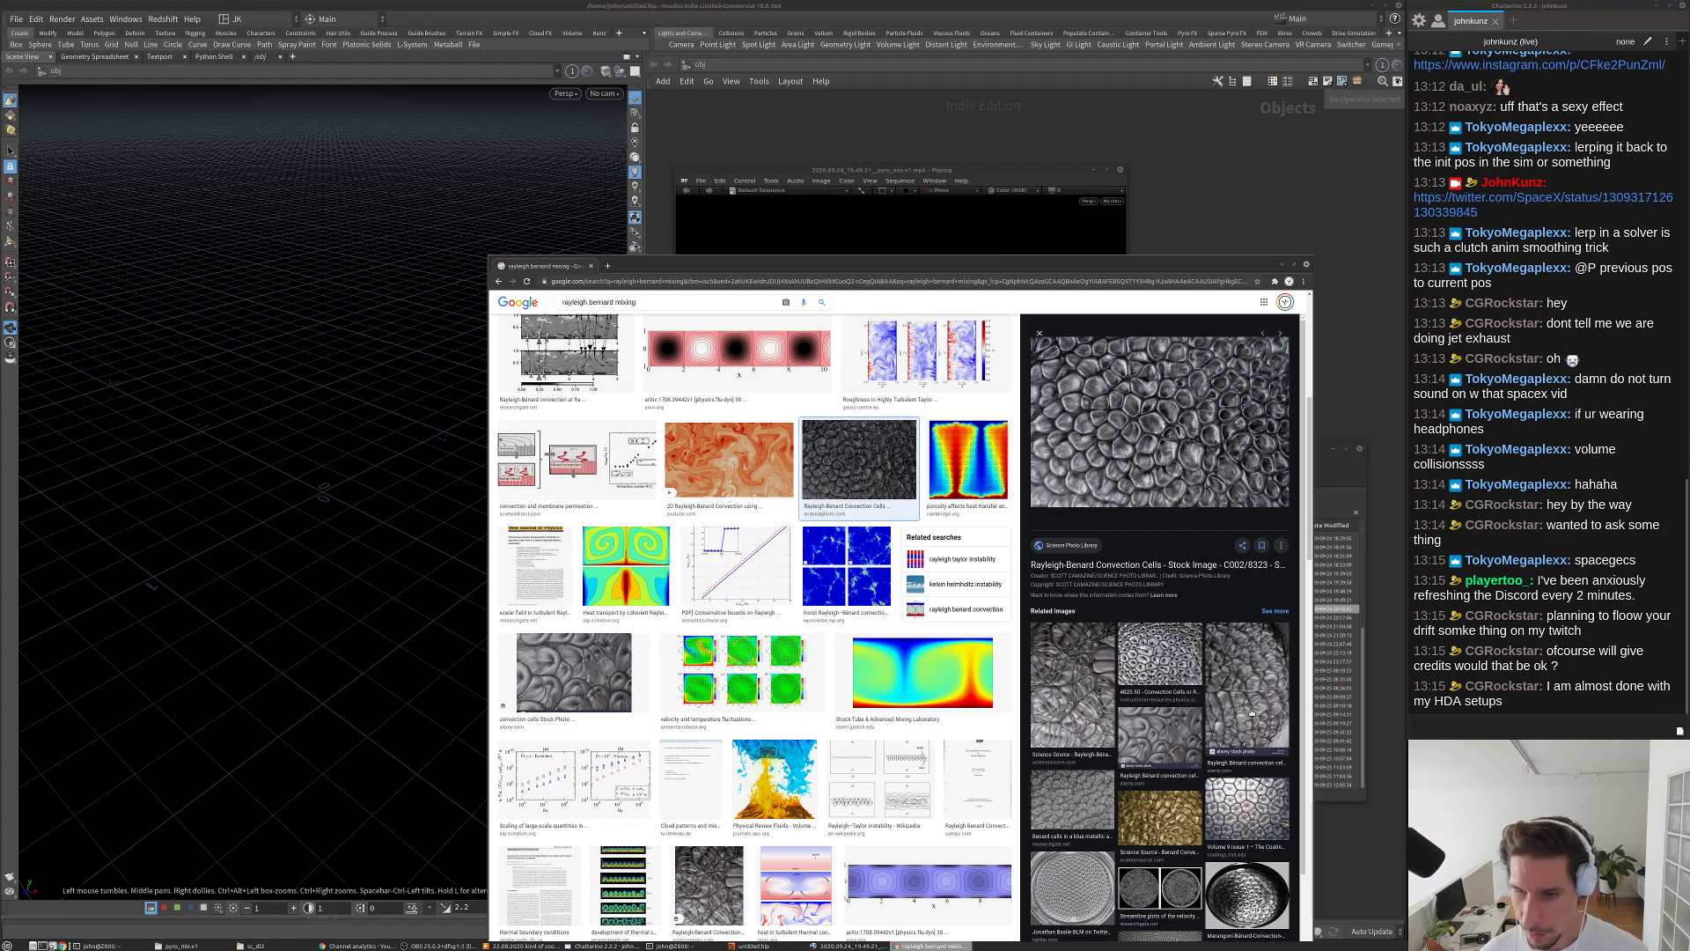
pyautogui.click(1245, 806)
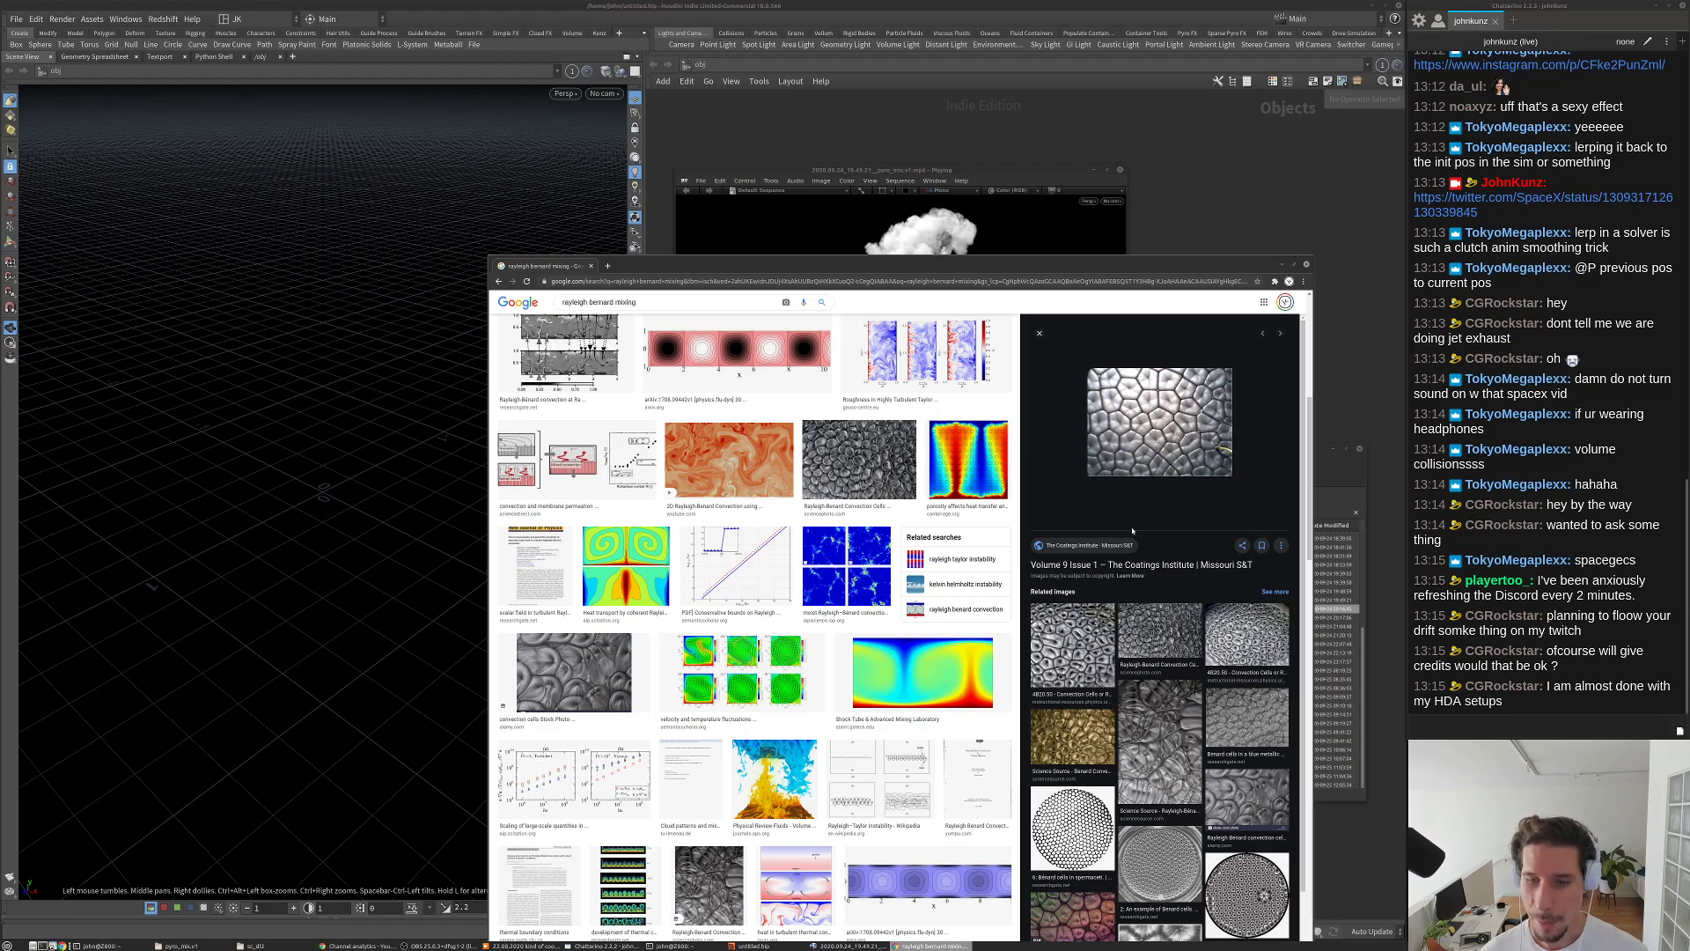
pyautogui.scroll(-2, 1180, 704)
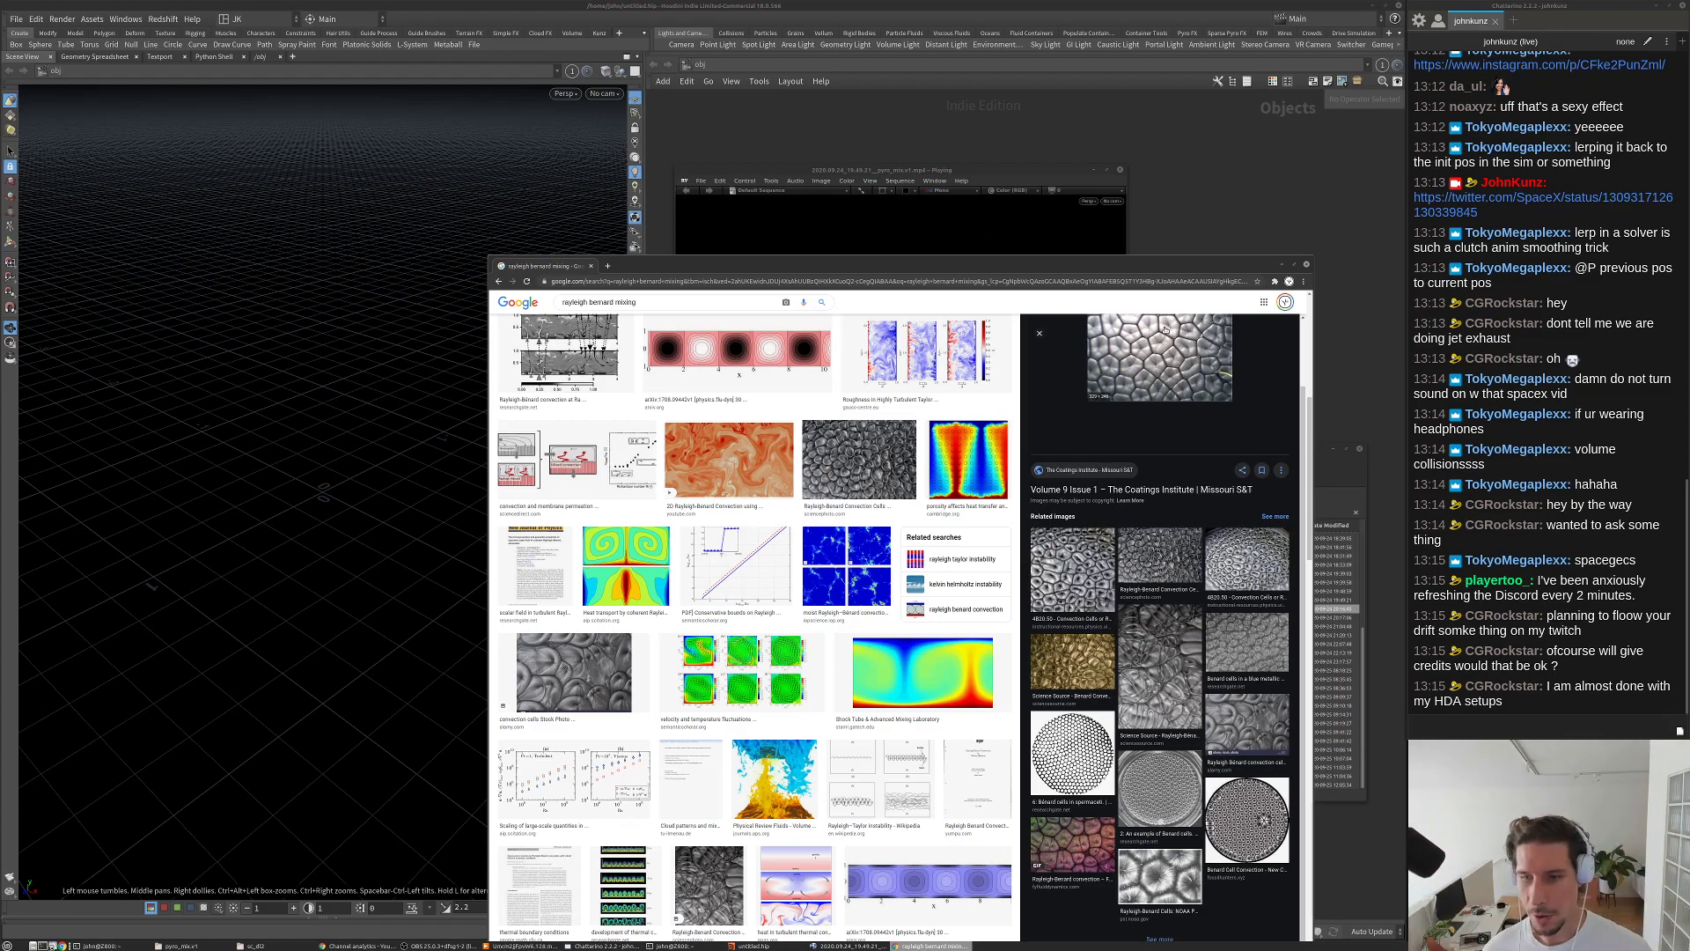
pyautogui.click(1247, 558)
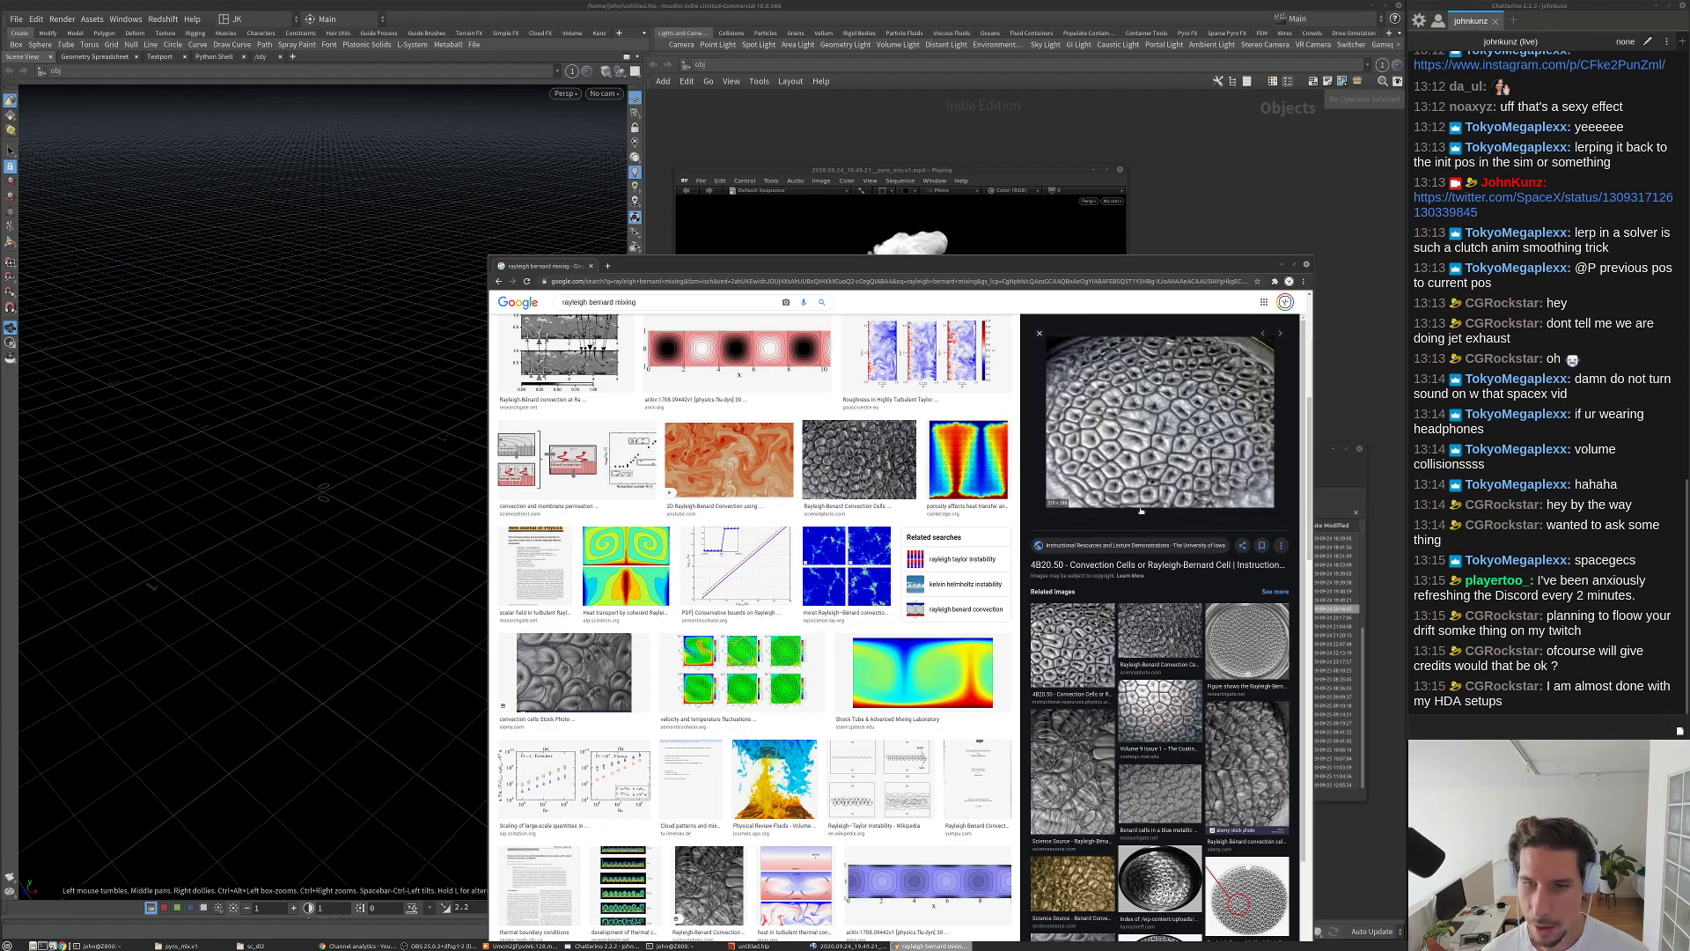
pyautogui.scroll(-1, 1135, 515)
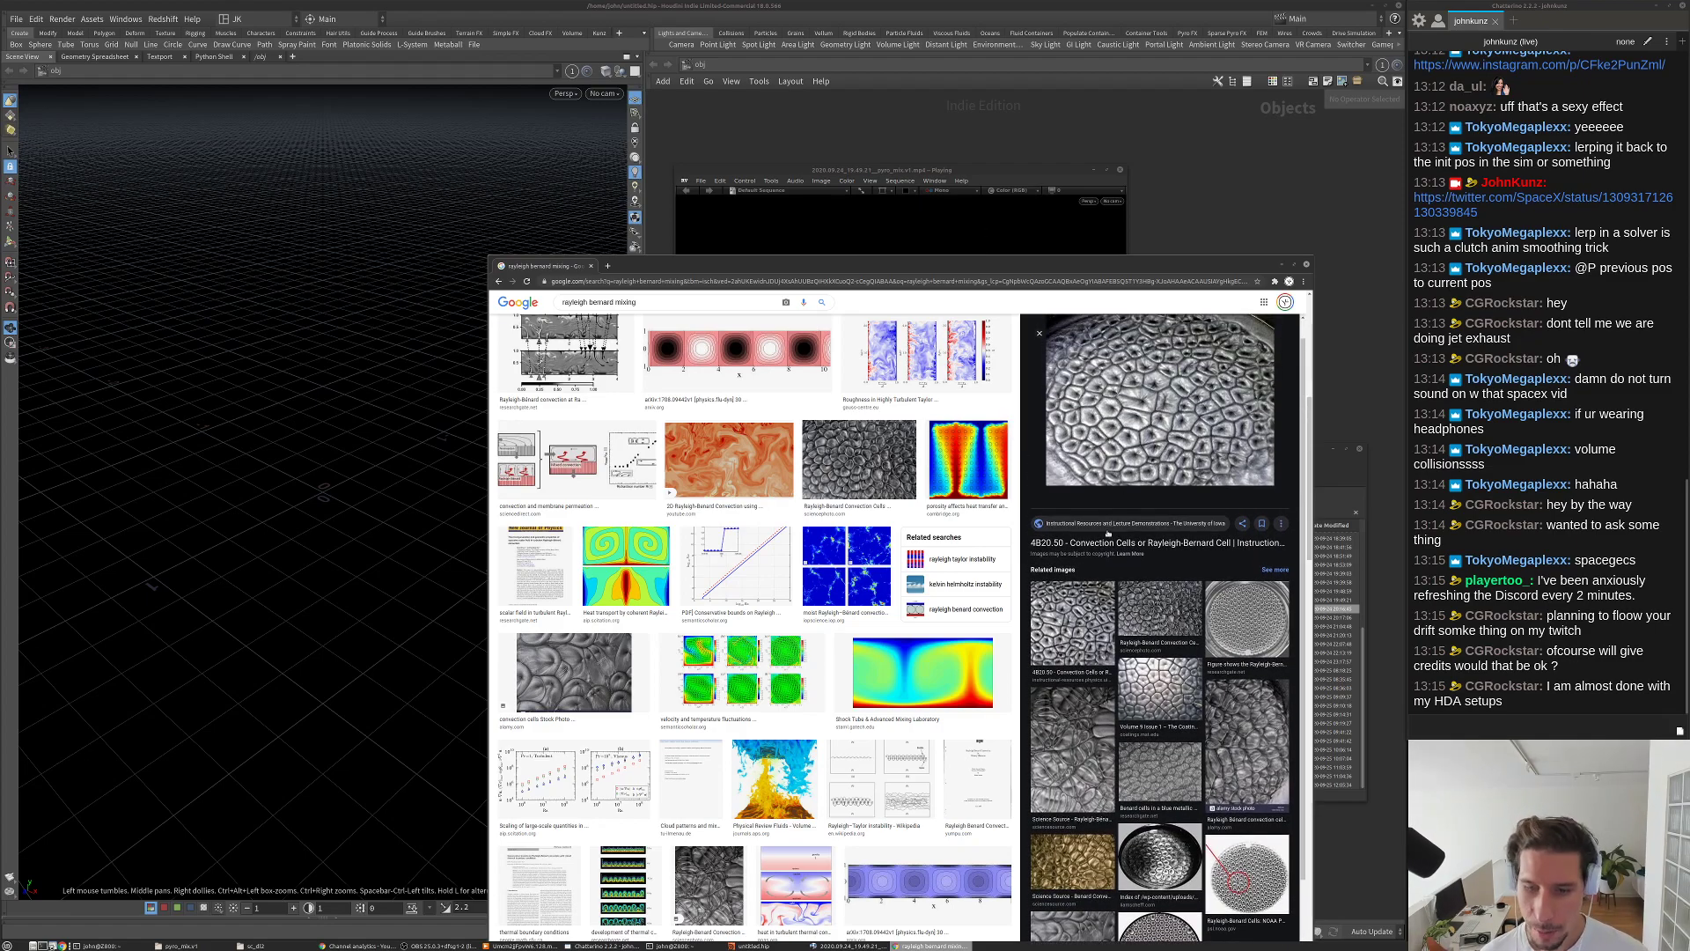
pyautogui.scroll(-3, 1111, 528)
pyautogui.click(1042, 676)
pyautogui.scroll(-5, 714, 645)
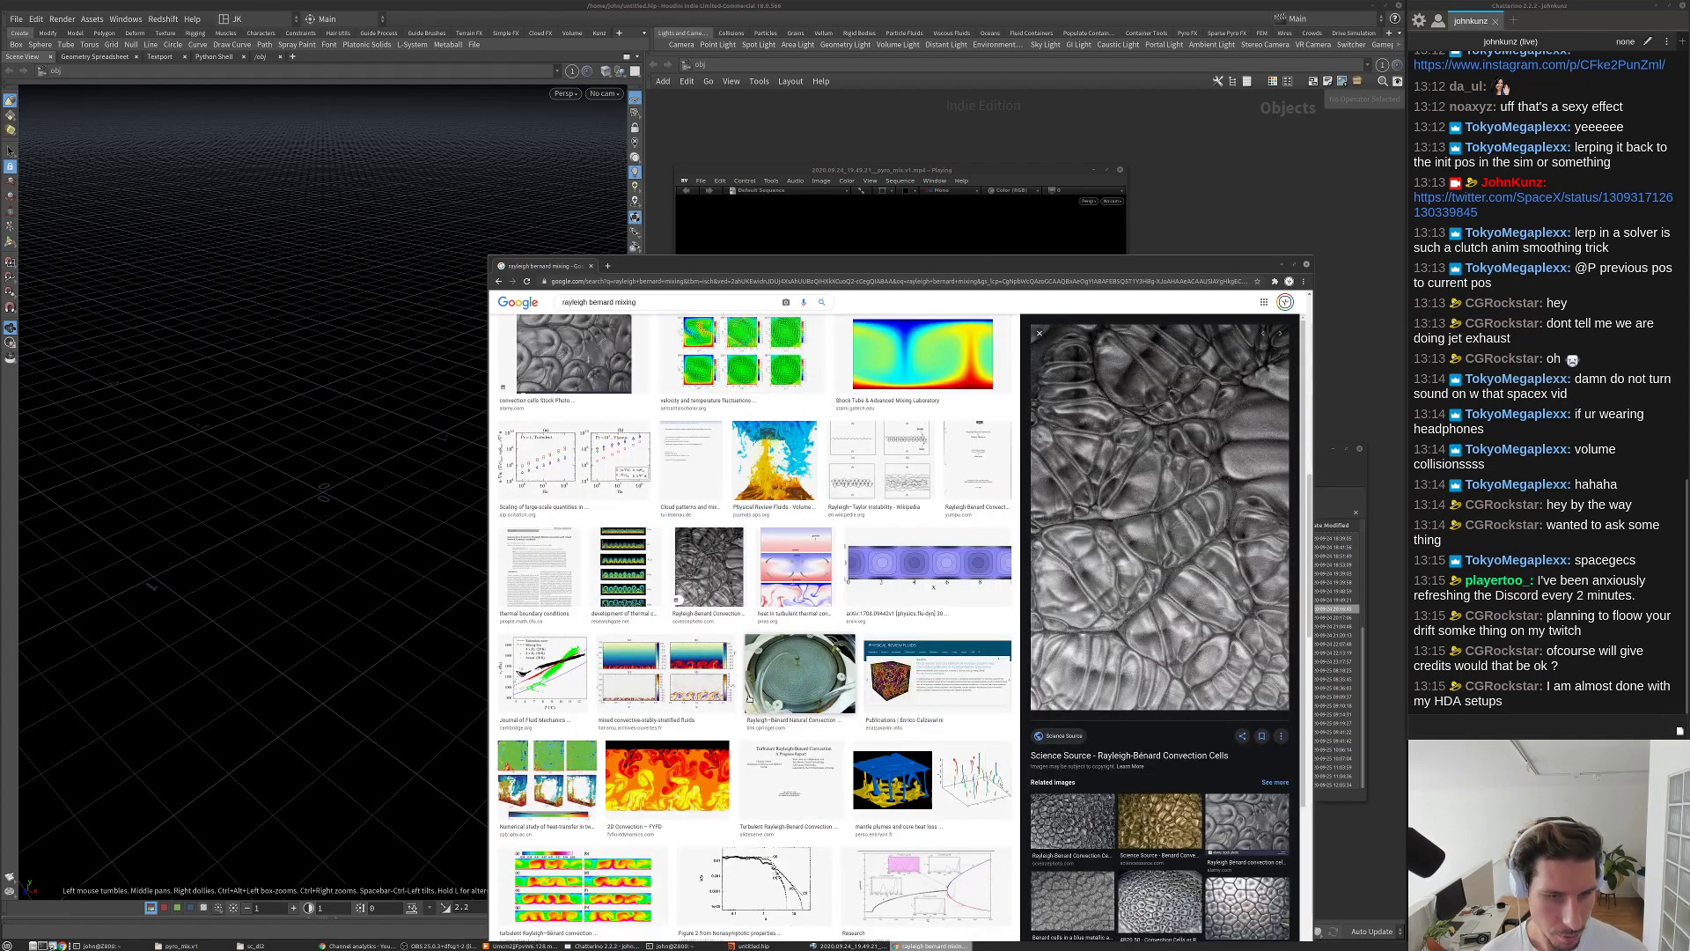
pyautogui.scroll(-1, 715, 646)
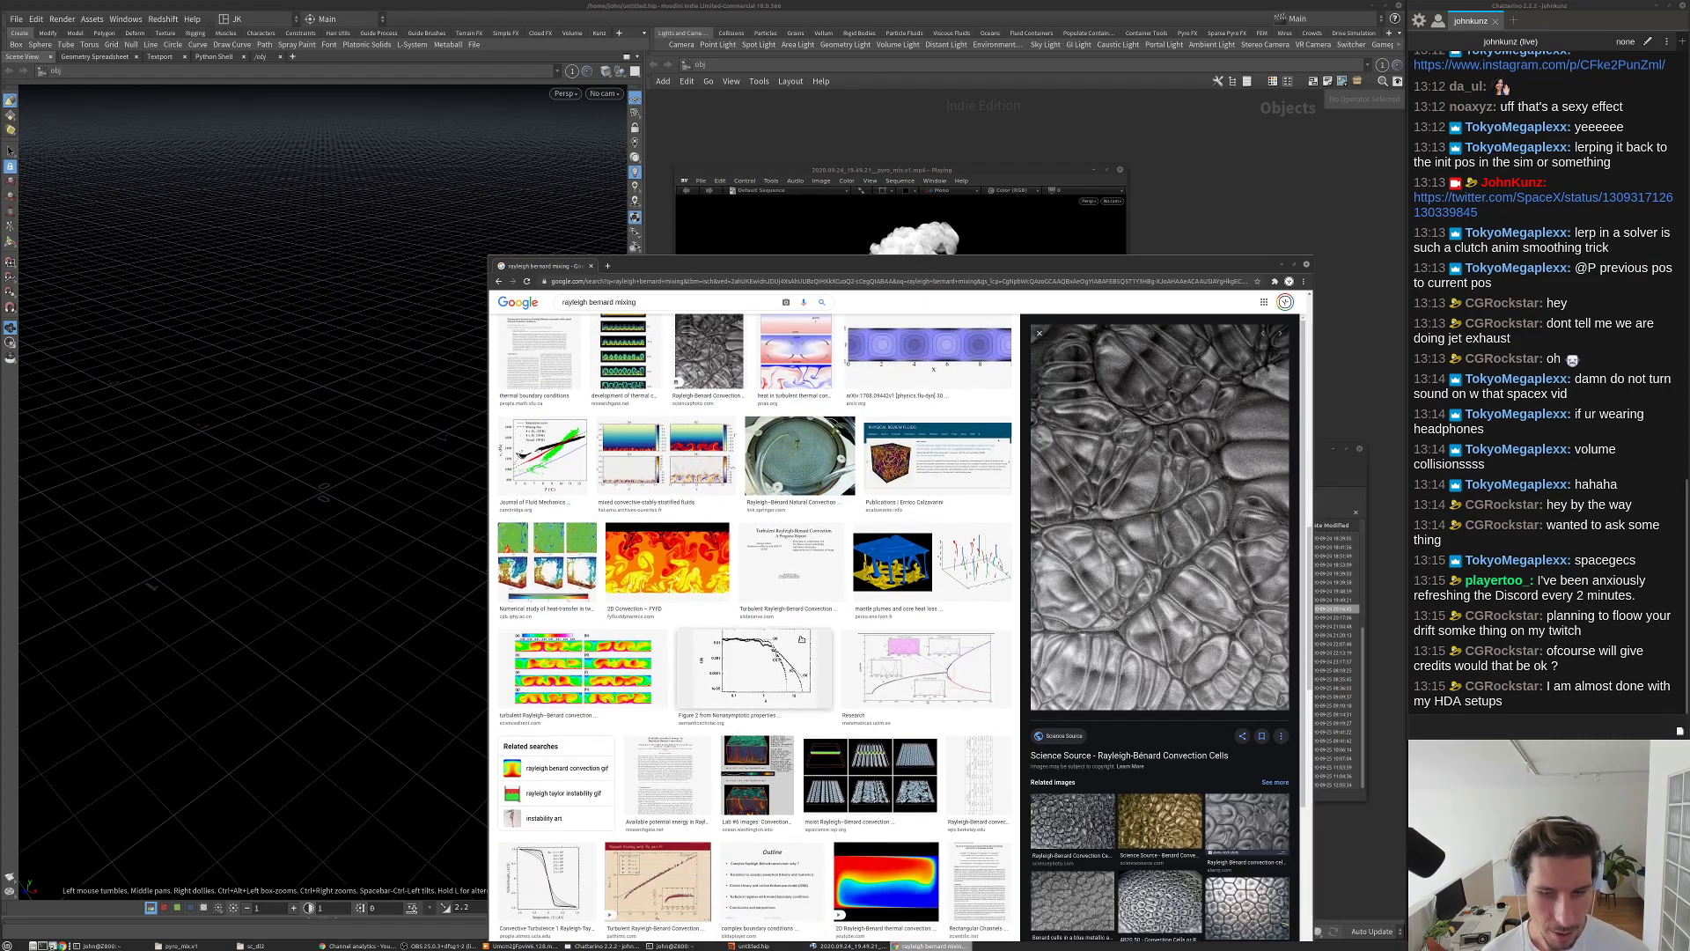
pyautogui.scroll(-1, 1101, 676)
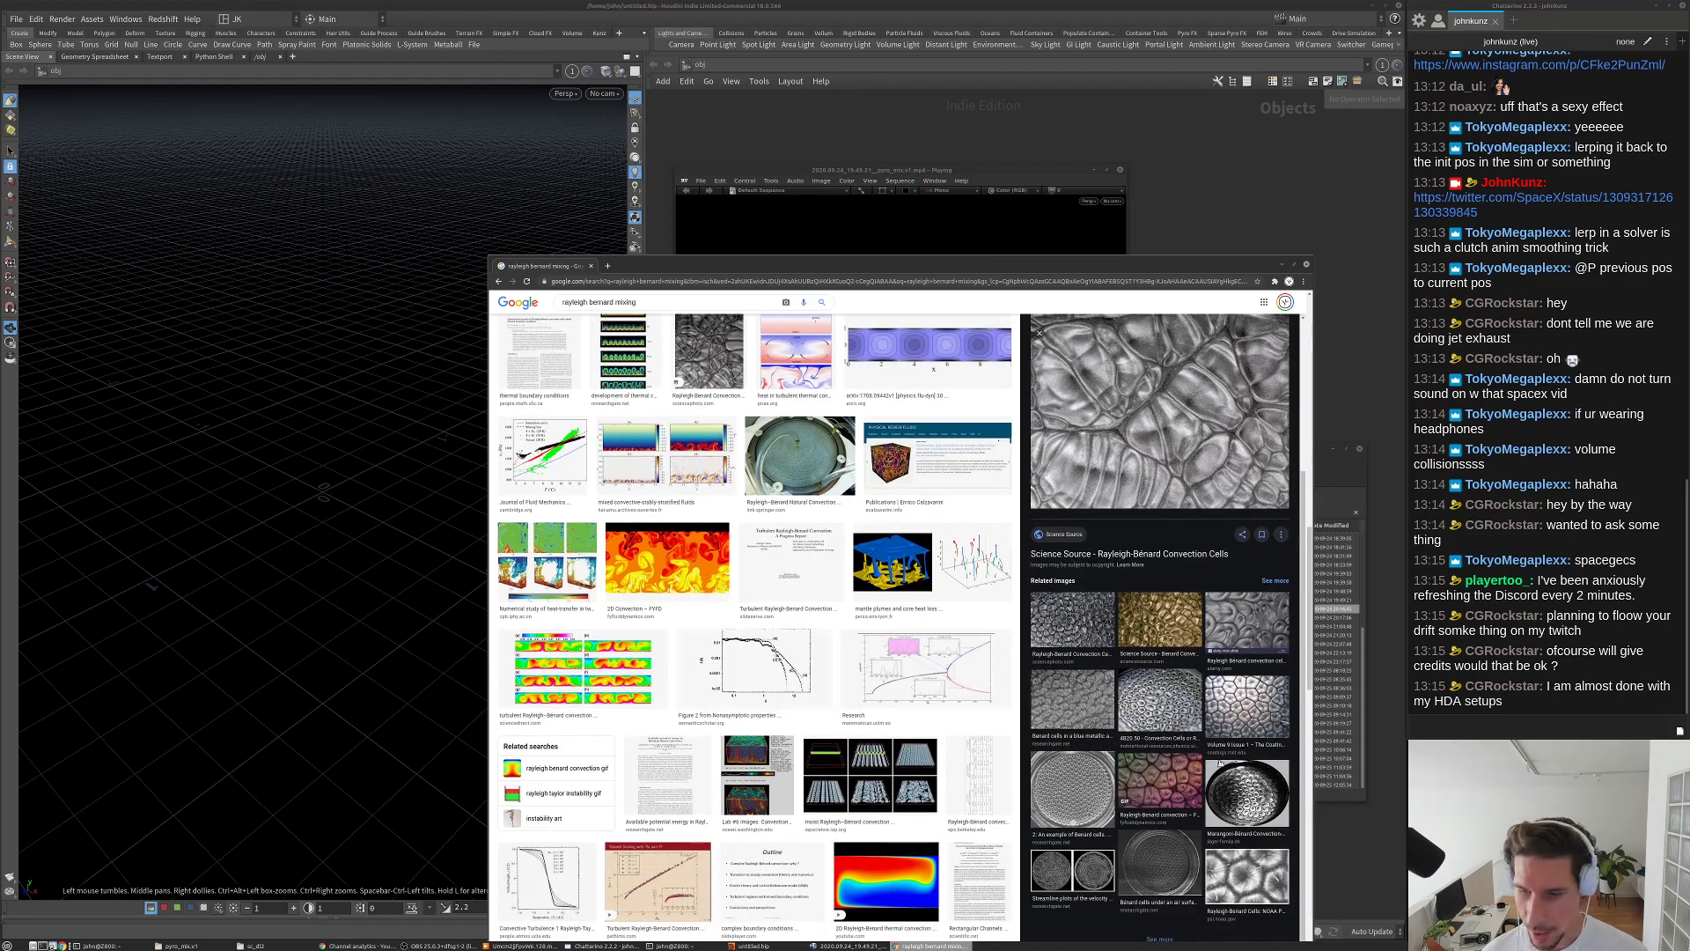
# Step: Examine the Atmospheric Sciences convection model image and the related Physical Review Fluids plume image
pyautogui.scroll(-6, 755, 626)
pyautogui.click(1248, 876)
pyautogui.press('Right')
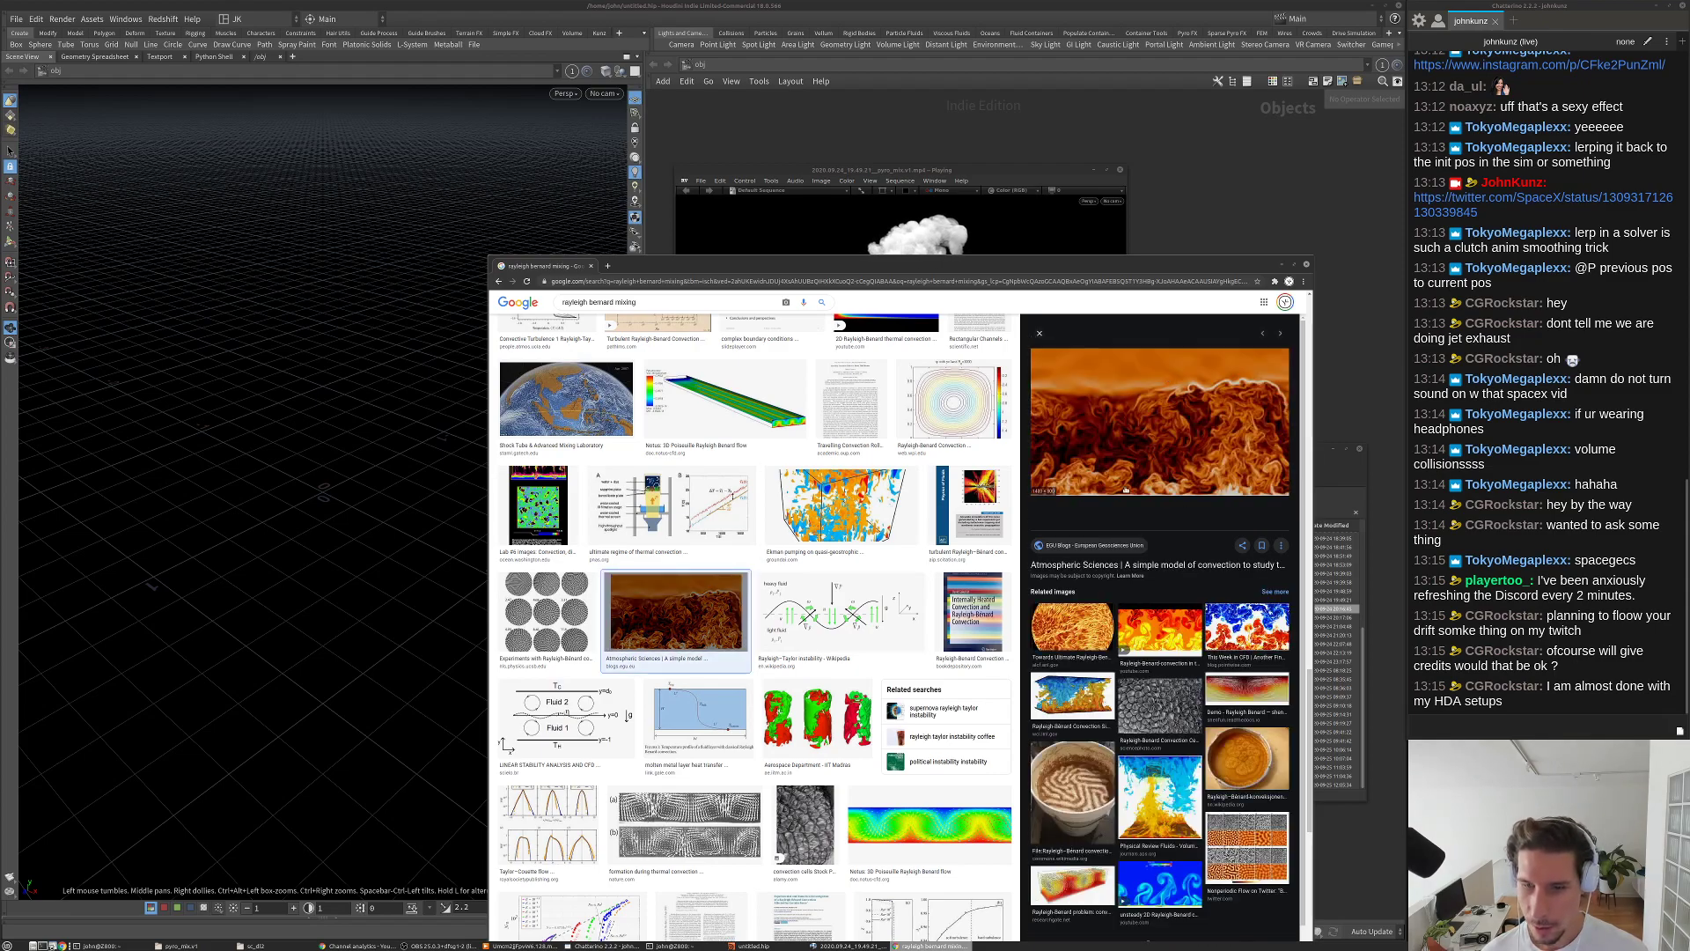
pyautogui.click(1172, 792)
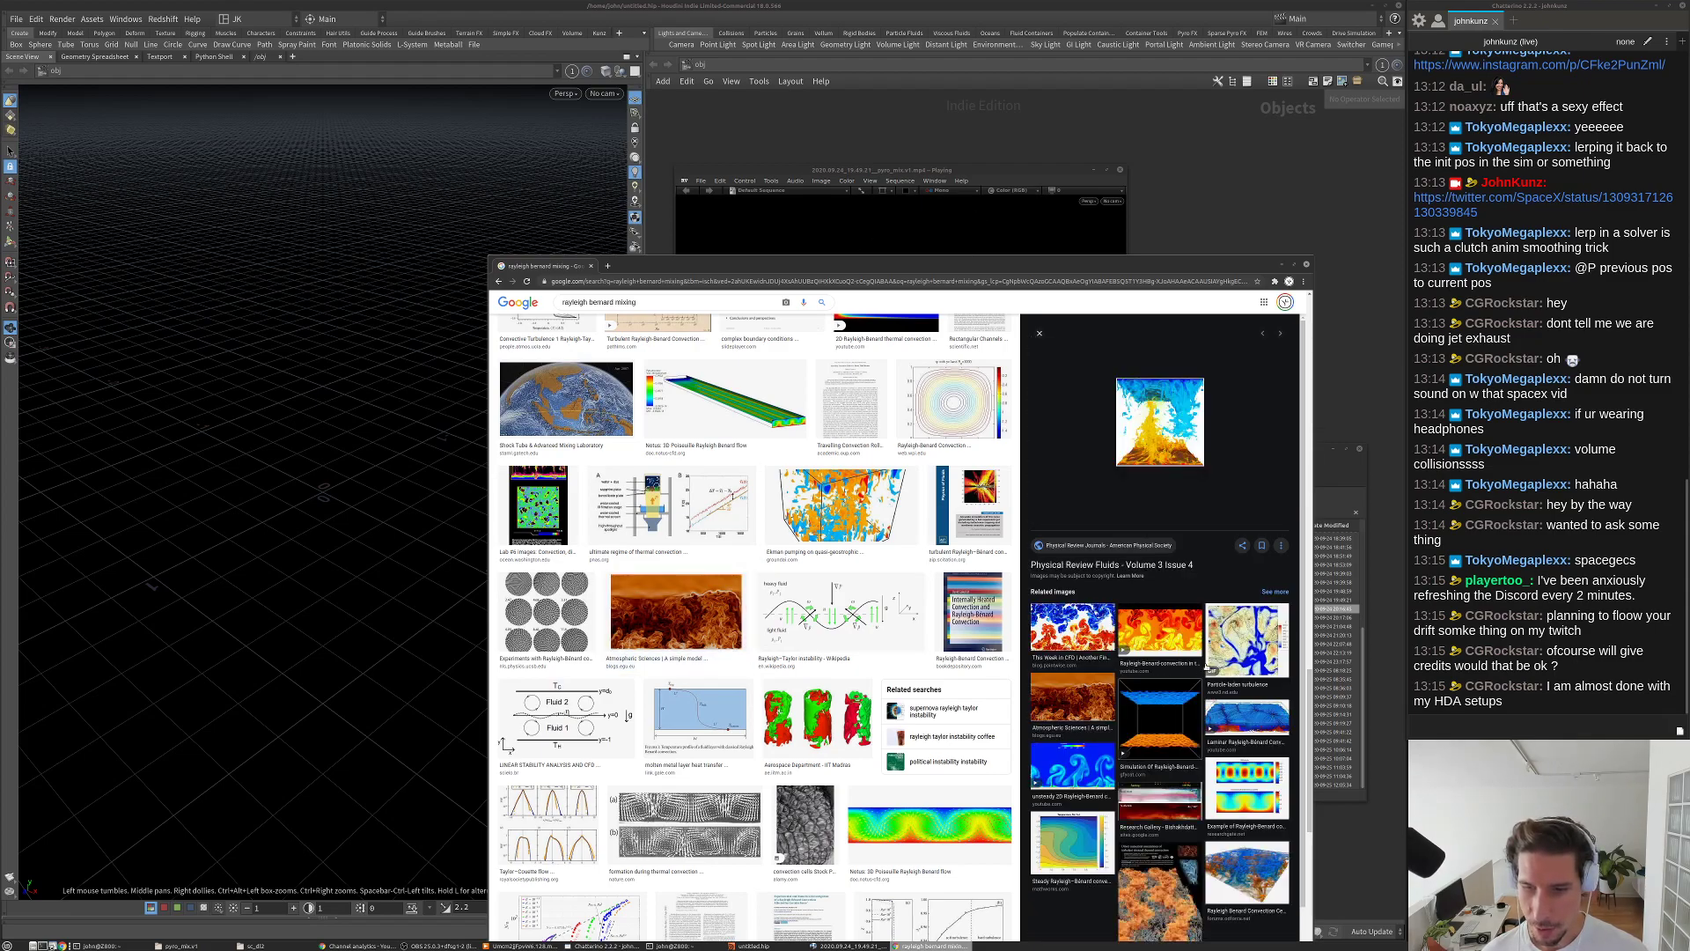
# Step: Close the browser and the pyro_mix video player, and minimise the file manager to return to Houdini
pyautogui.click(1305, 265)
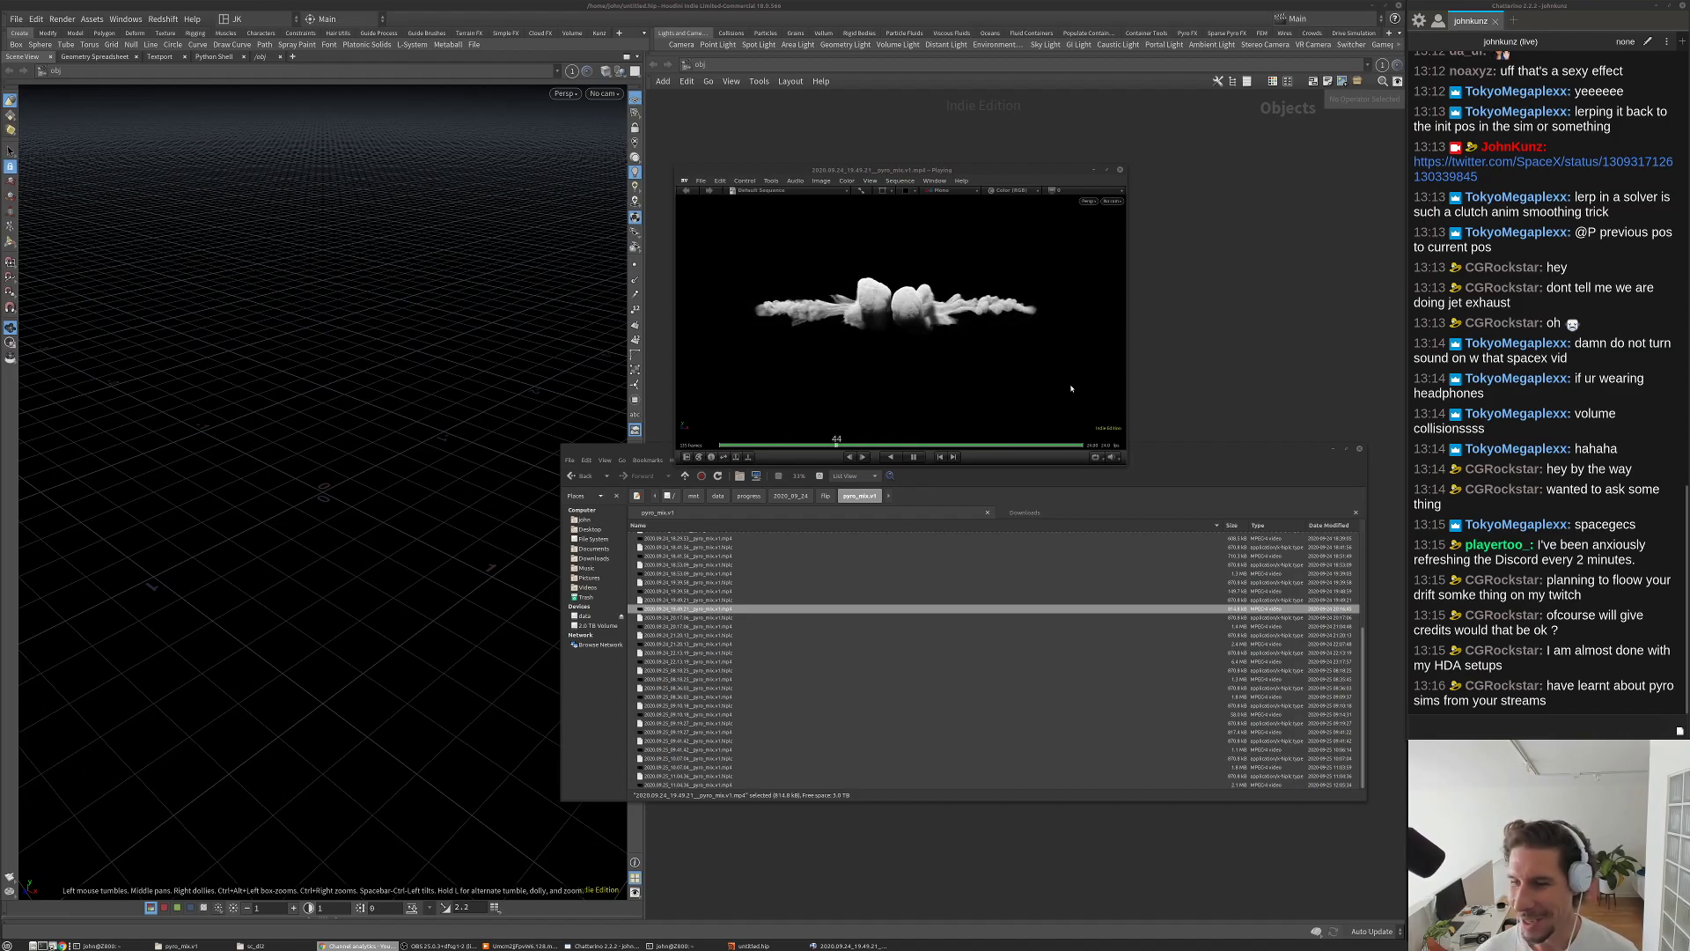
pyautogui.click(1121, 171)
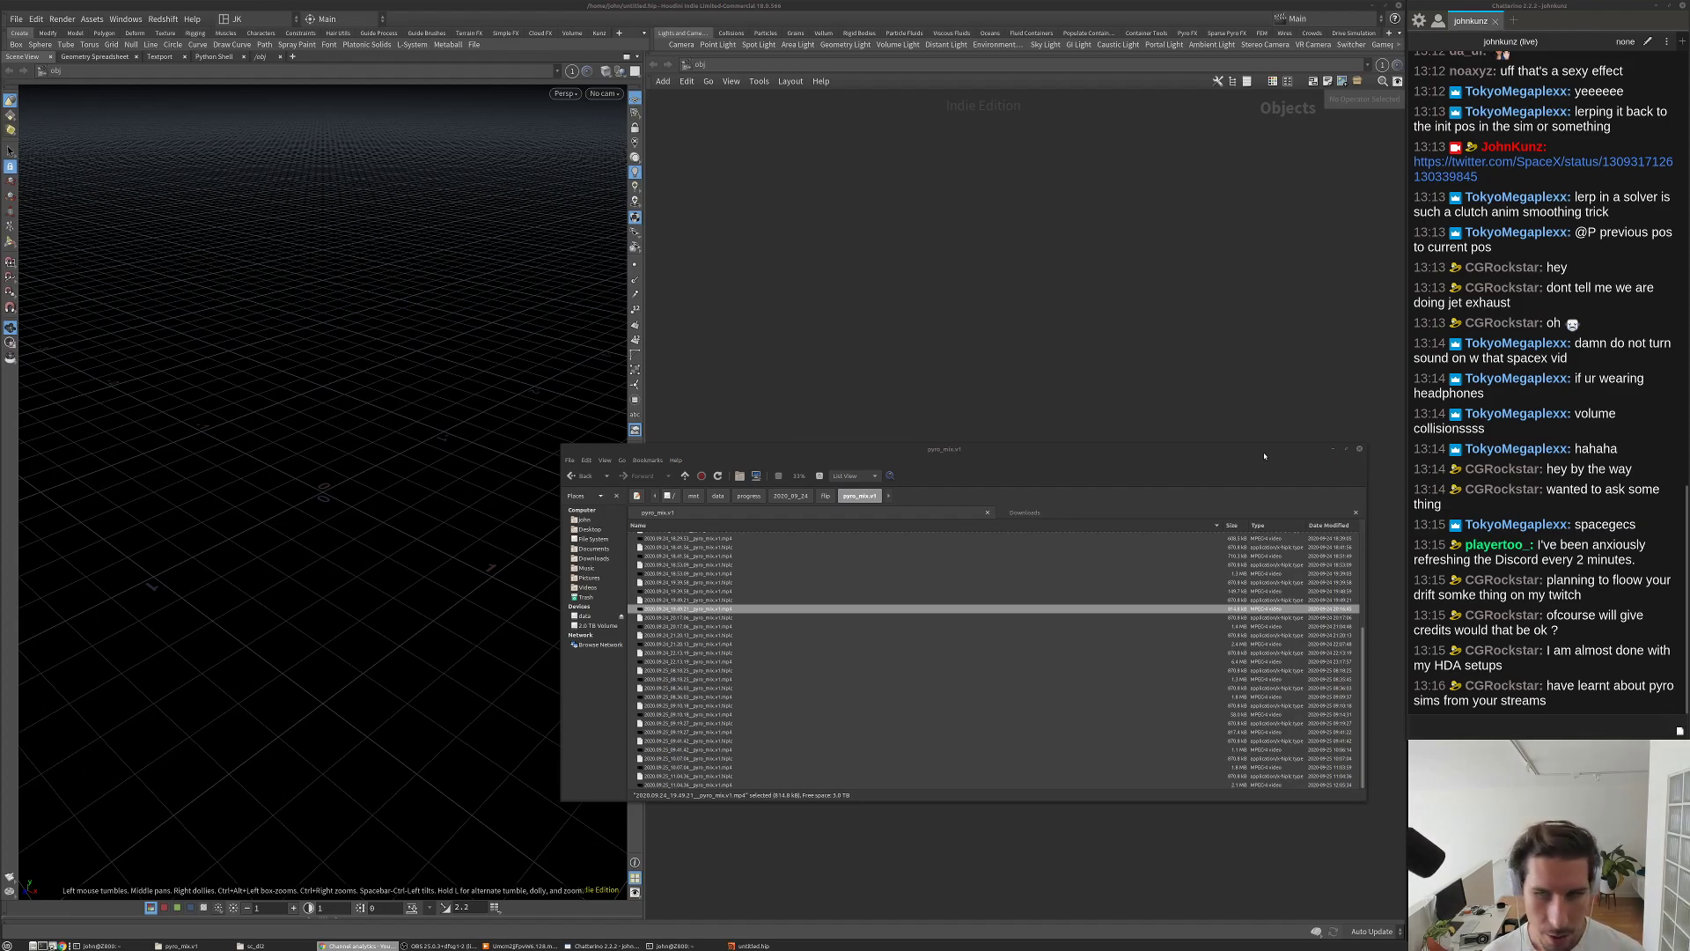
pyautogui.click(1332, 450)
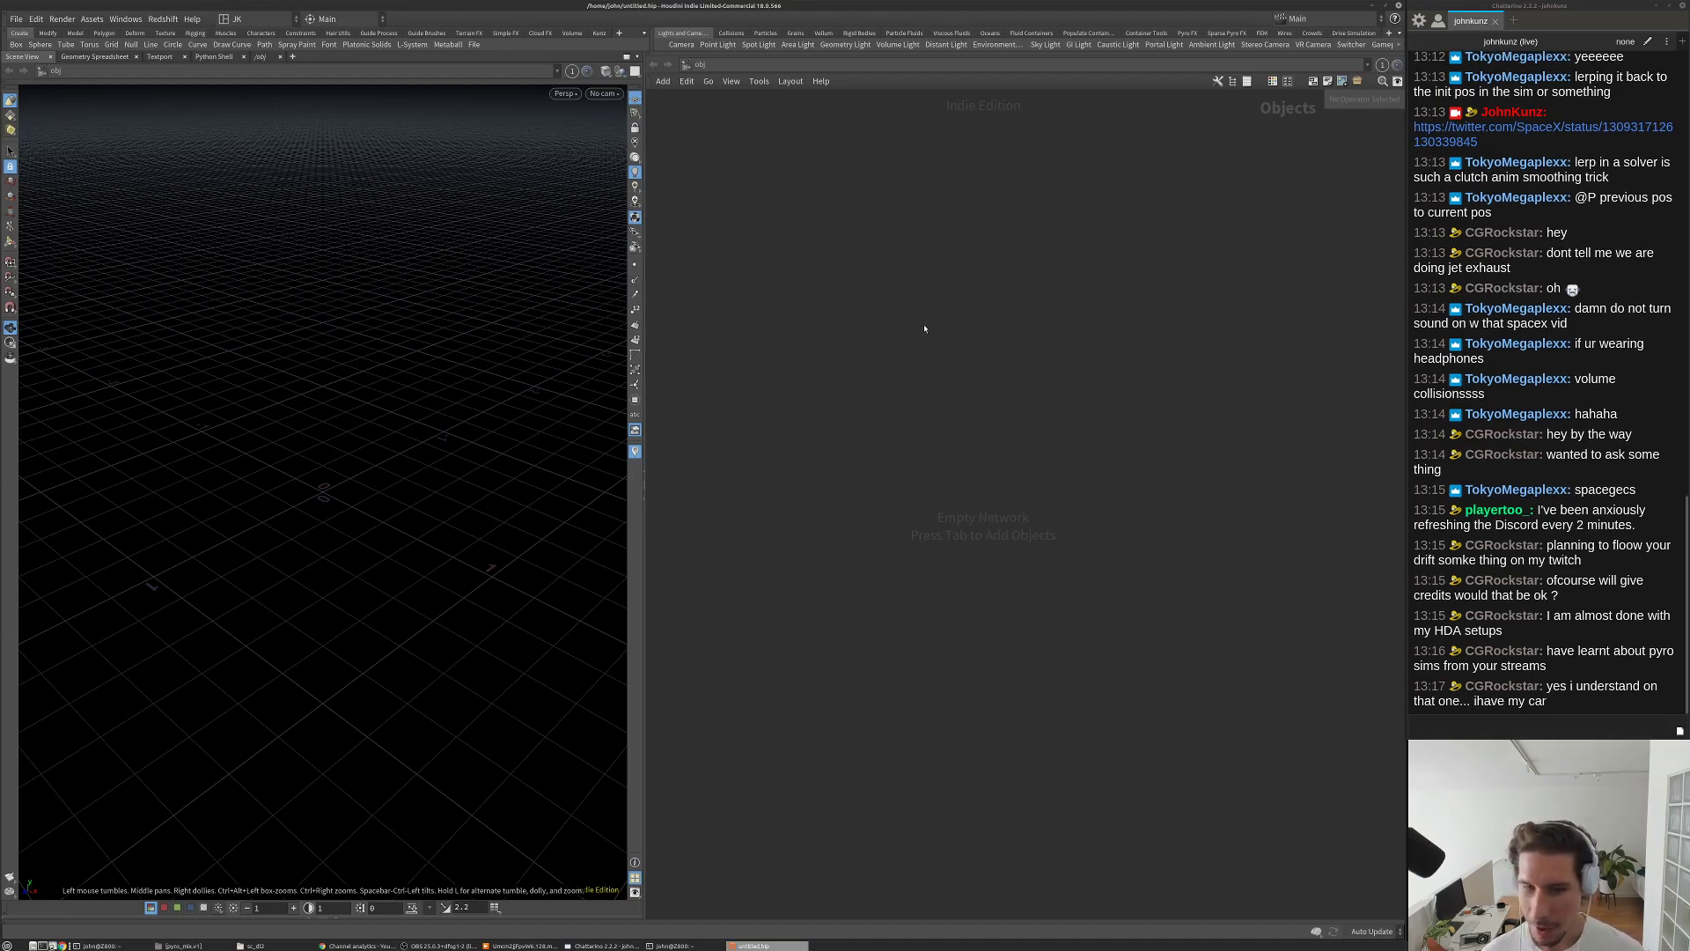
# Step: Create a Geometry object in the empty object network and go inside it
pyautogui.press('Tab')
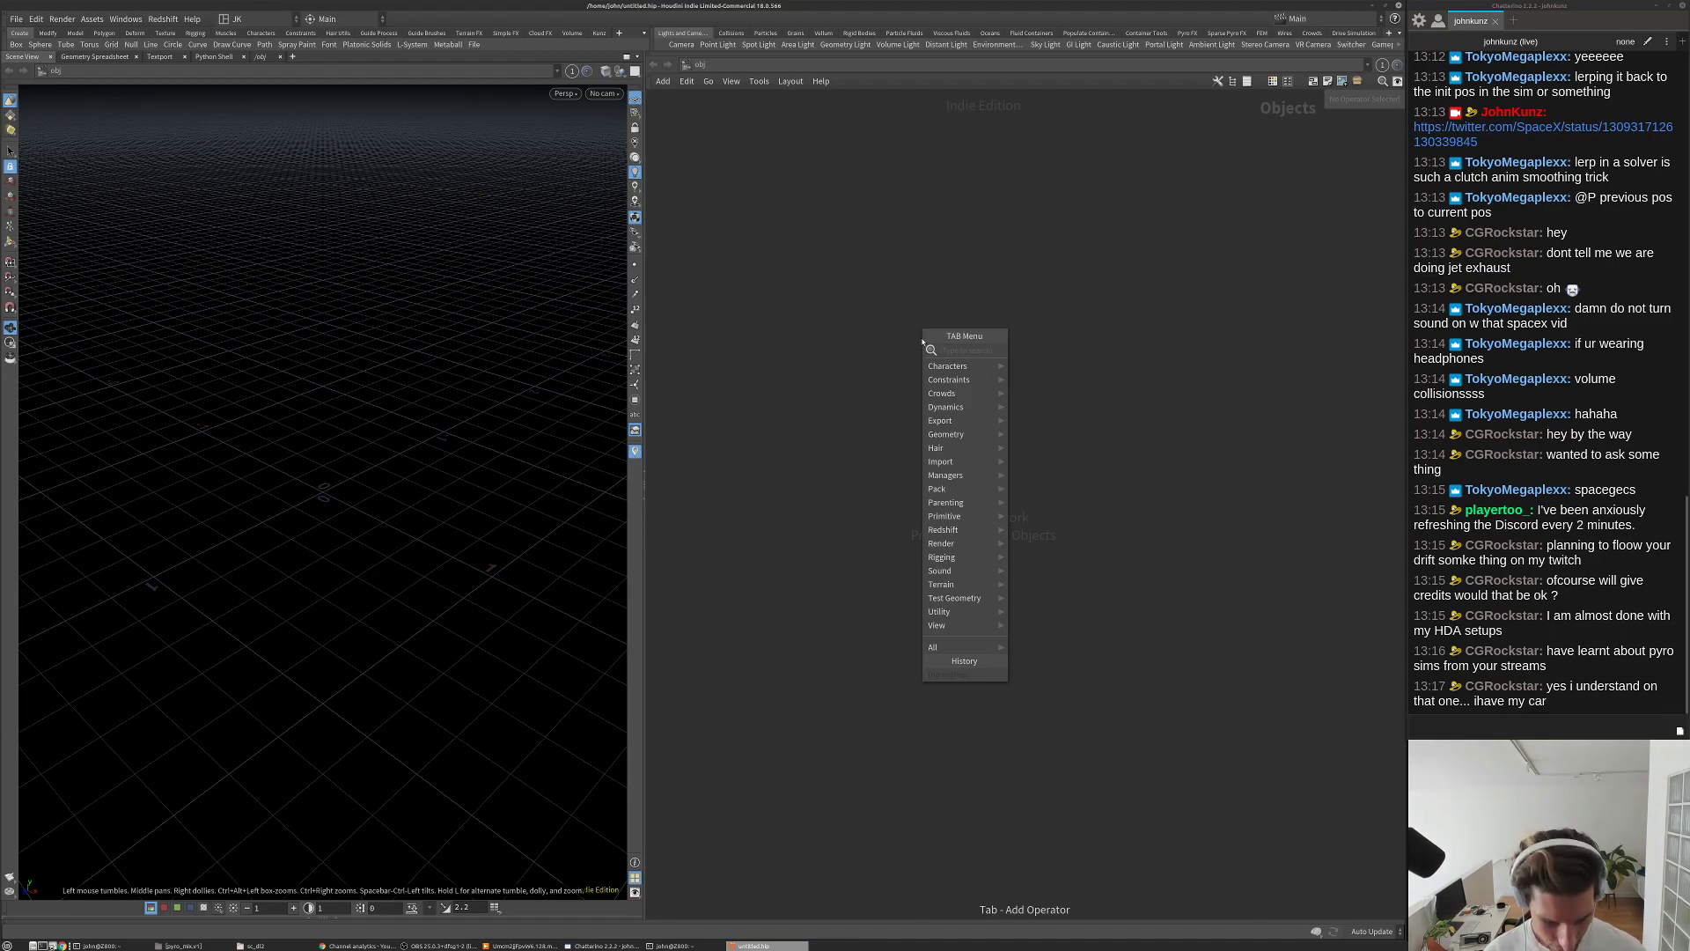
pyautogui.write('geo')
pyautogui.press('Return')
pyautogui.click(921, 338)
pyautogui.doubleClick(915, 340)
# Step: Place an Add node in the empty geometry network
pyautogui.press('Tab')
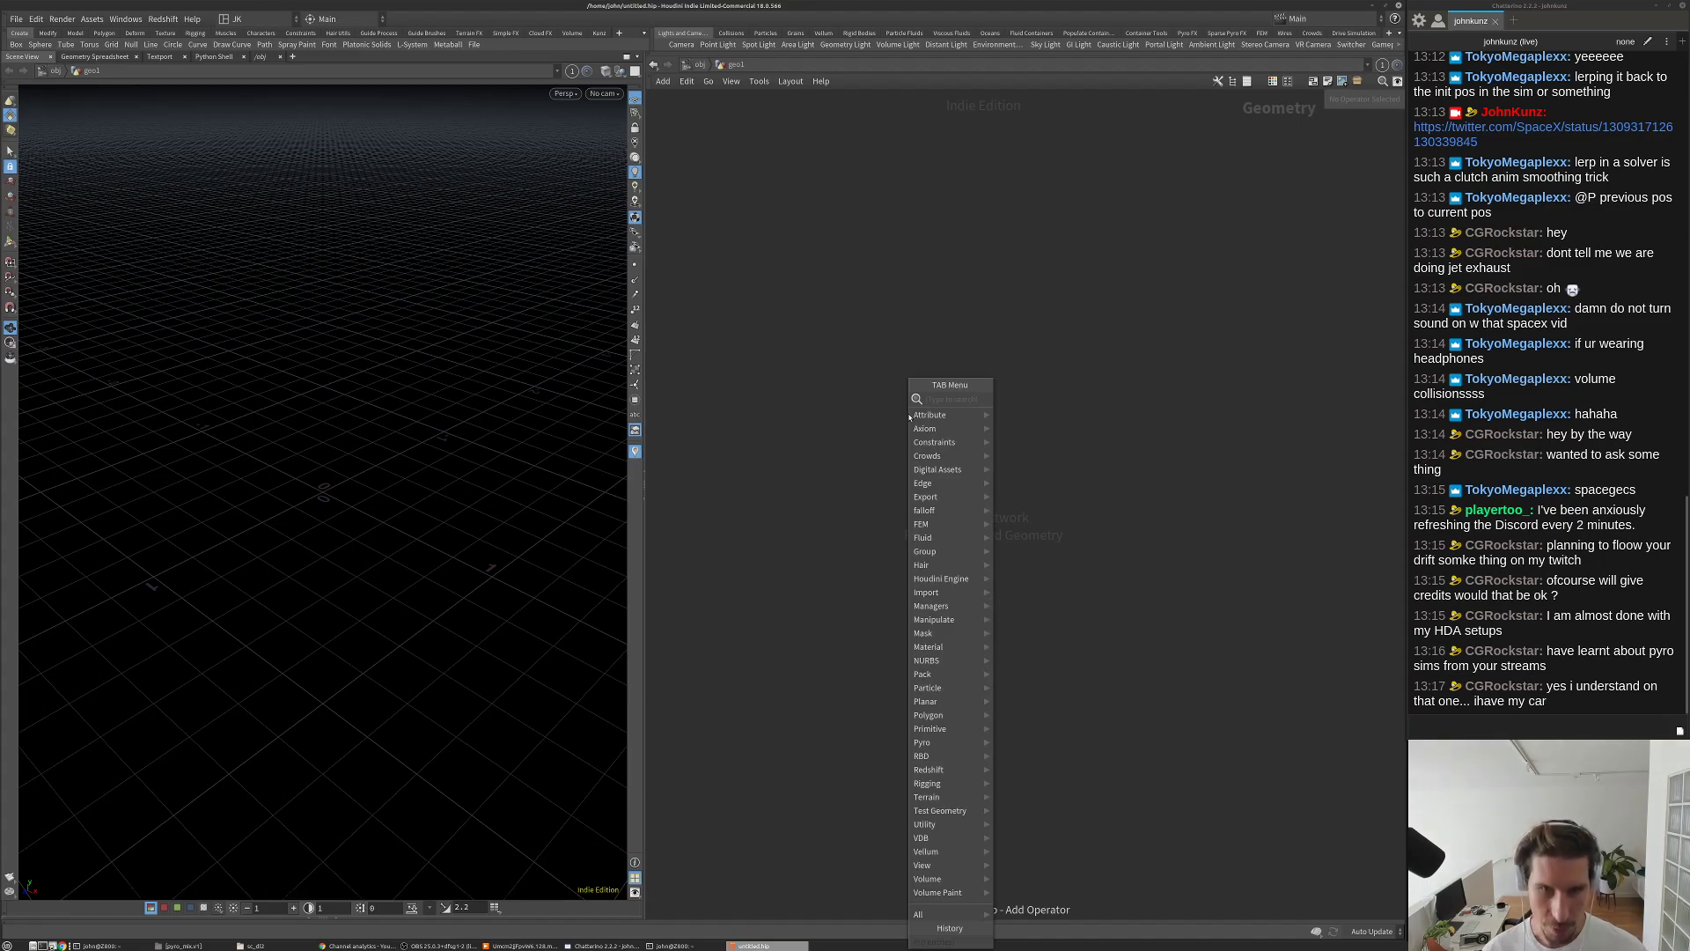
pyautogui.click(786, 124)
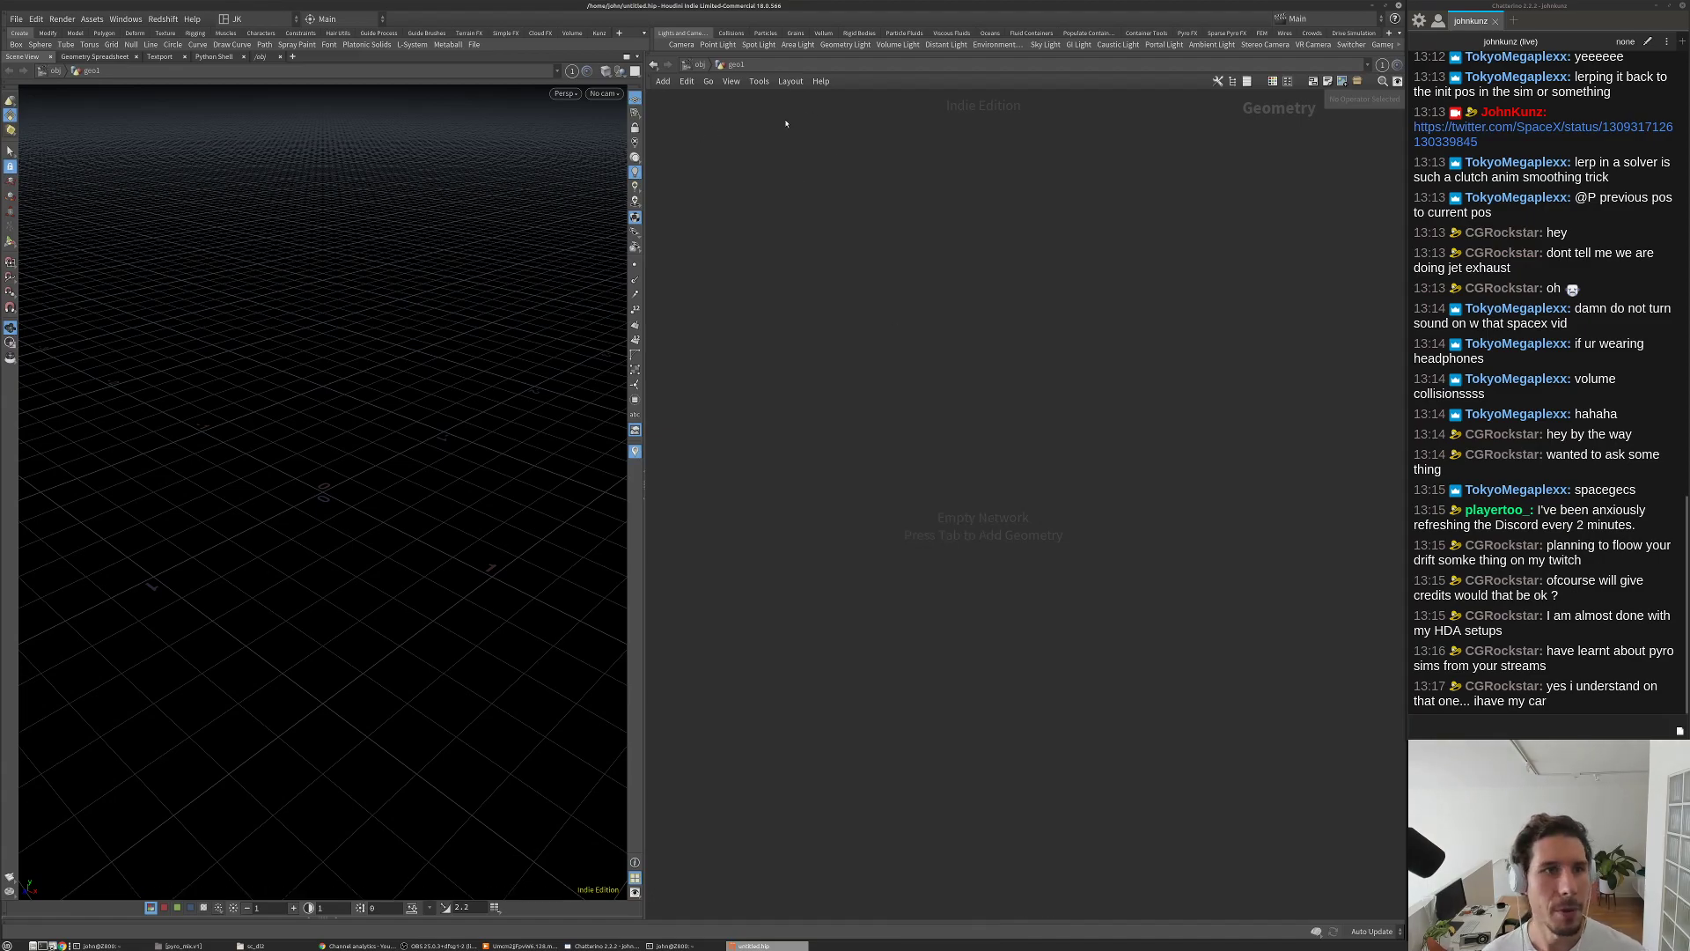
pyautogui.press('Tab')
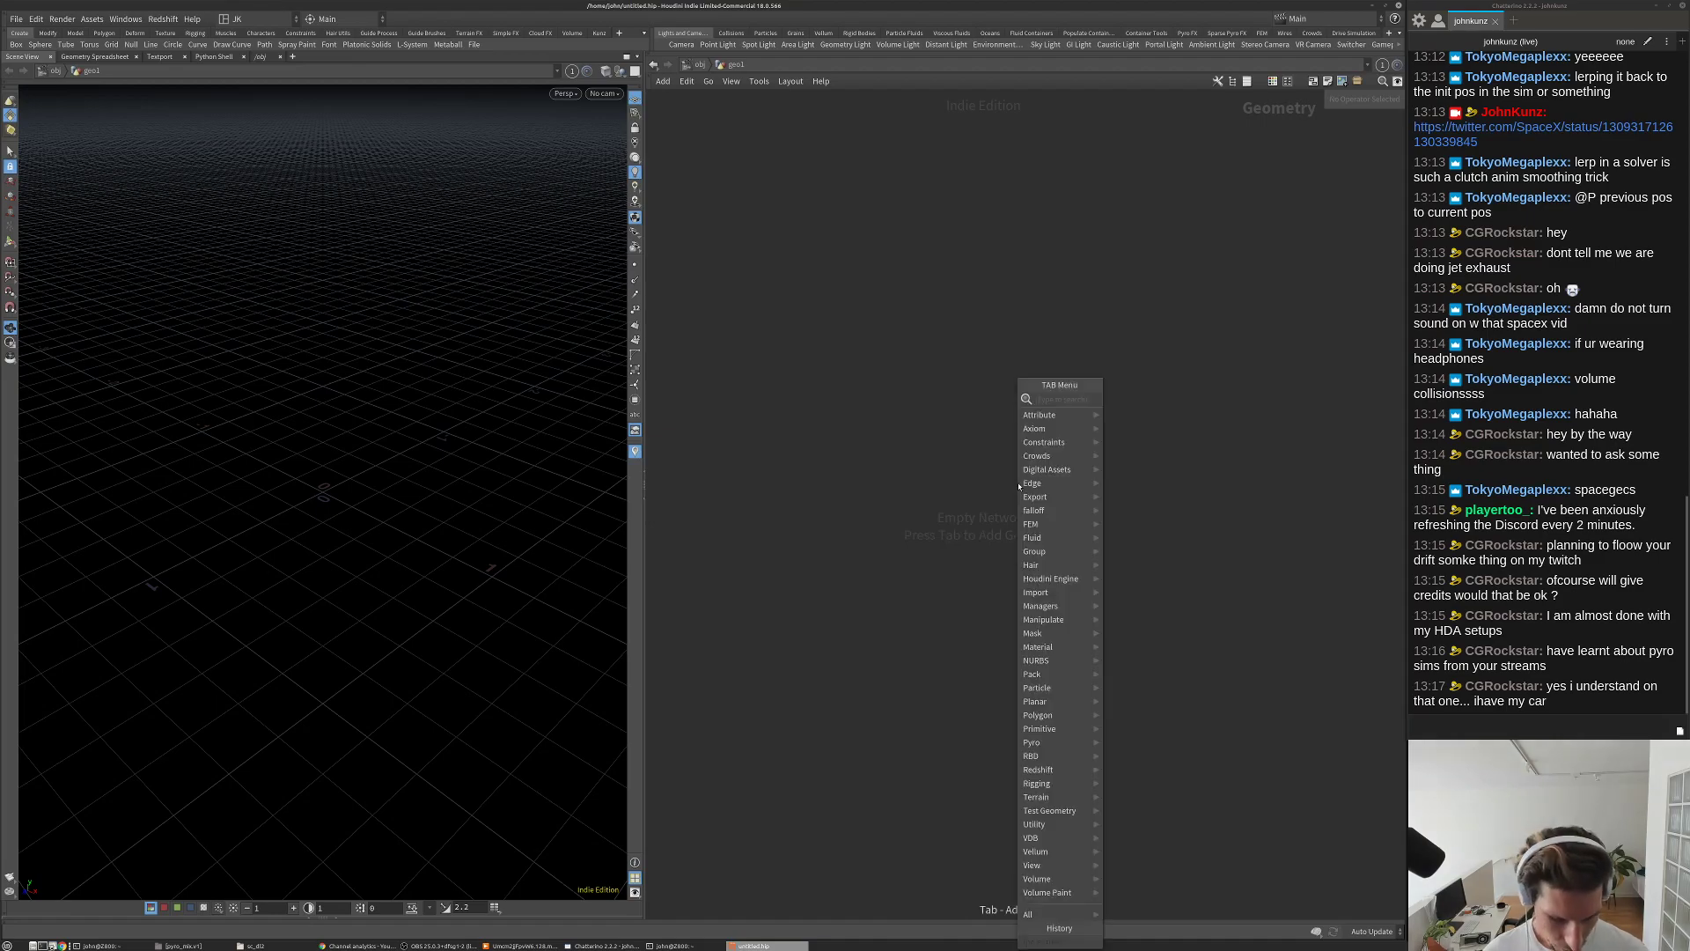
pyautogui.moveTo(1056, 415)
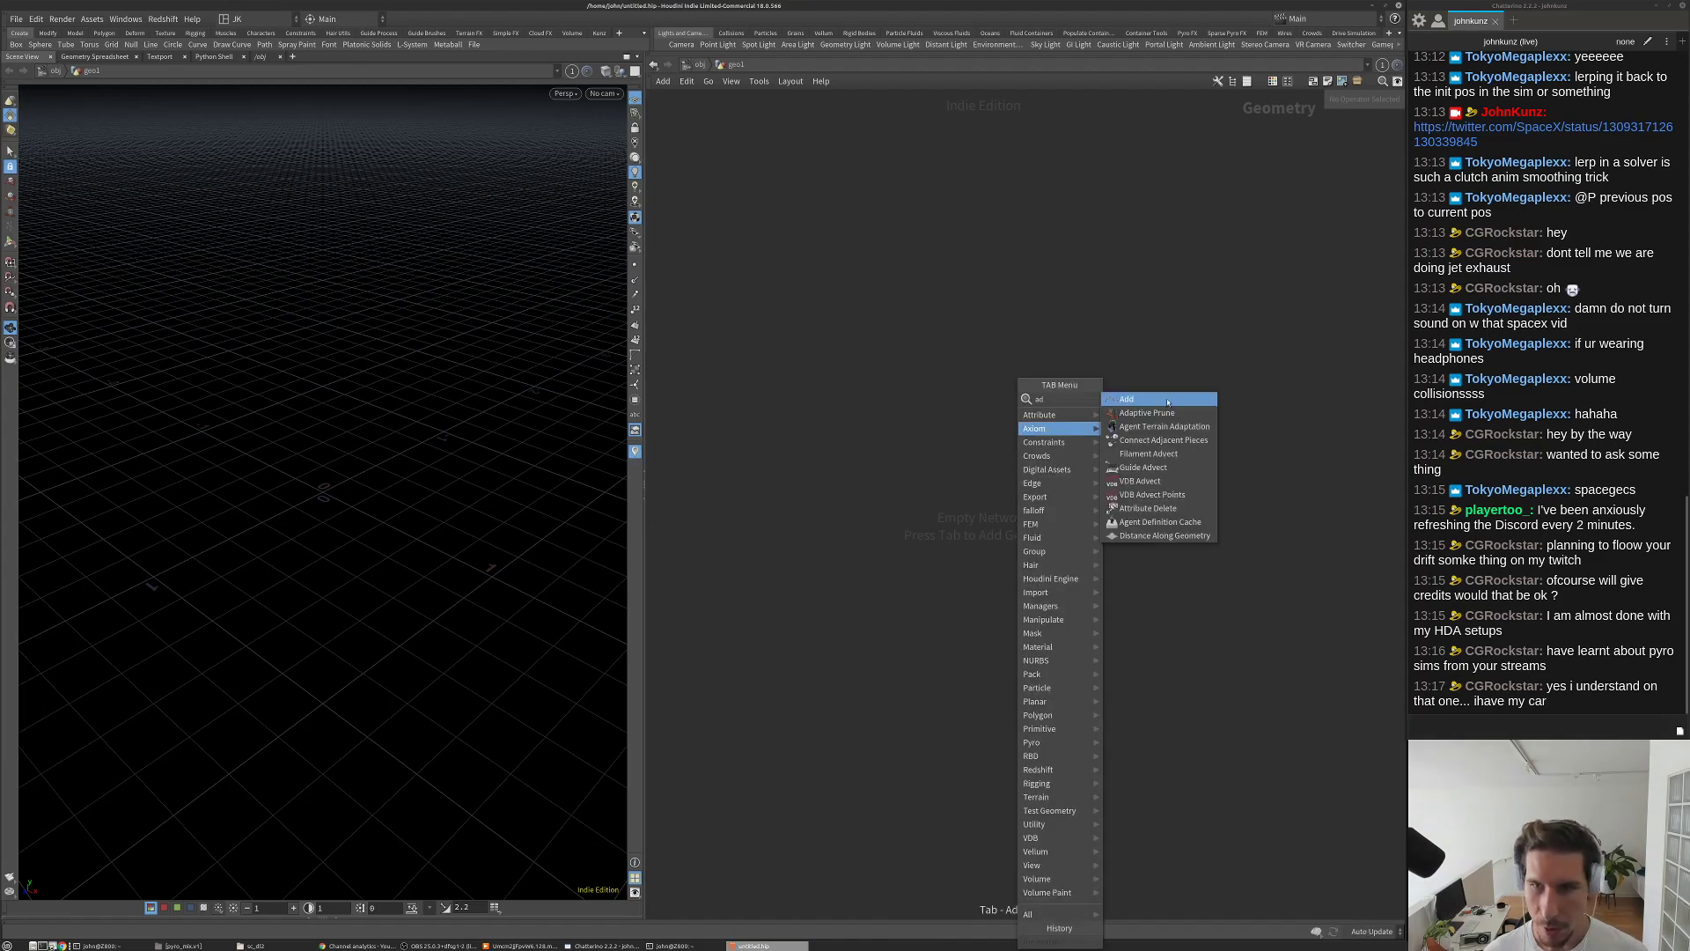
pyautogui.click(1153, 398)
pyautogui.click(959, 407)
pyautogui.moveTo(959, 400); pyautogui.dragTo(914, 317)
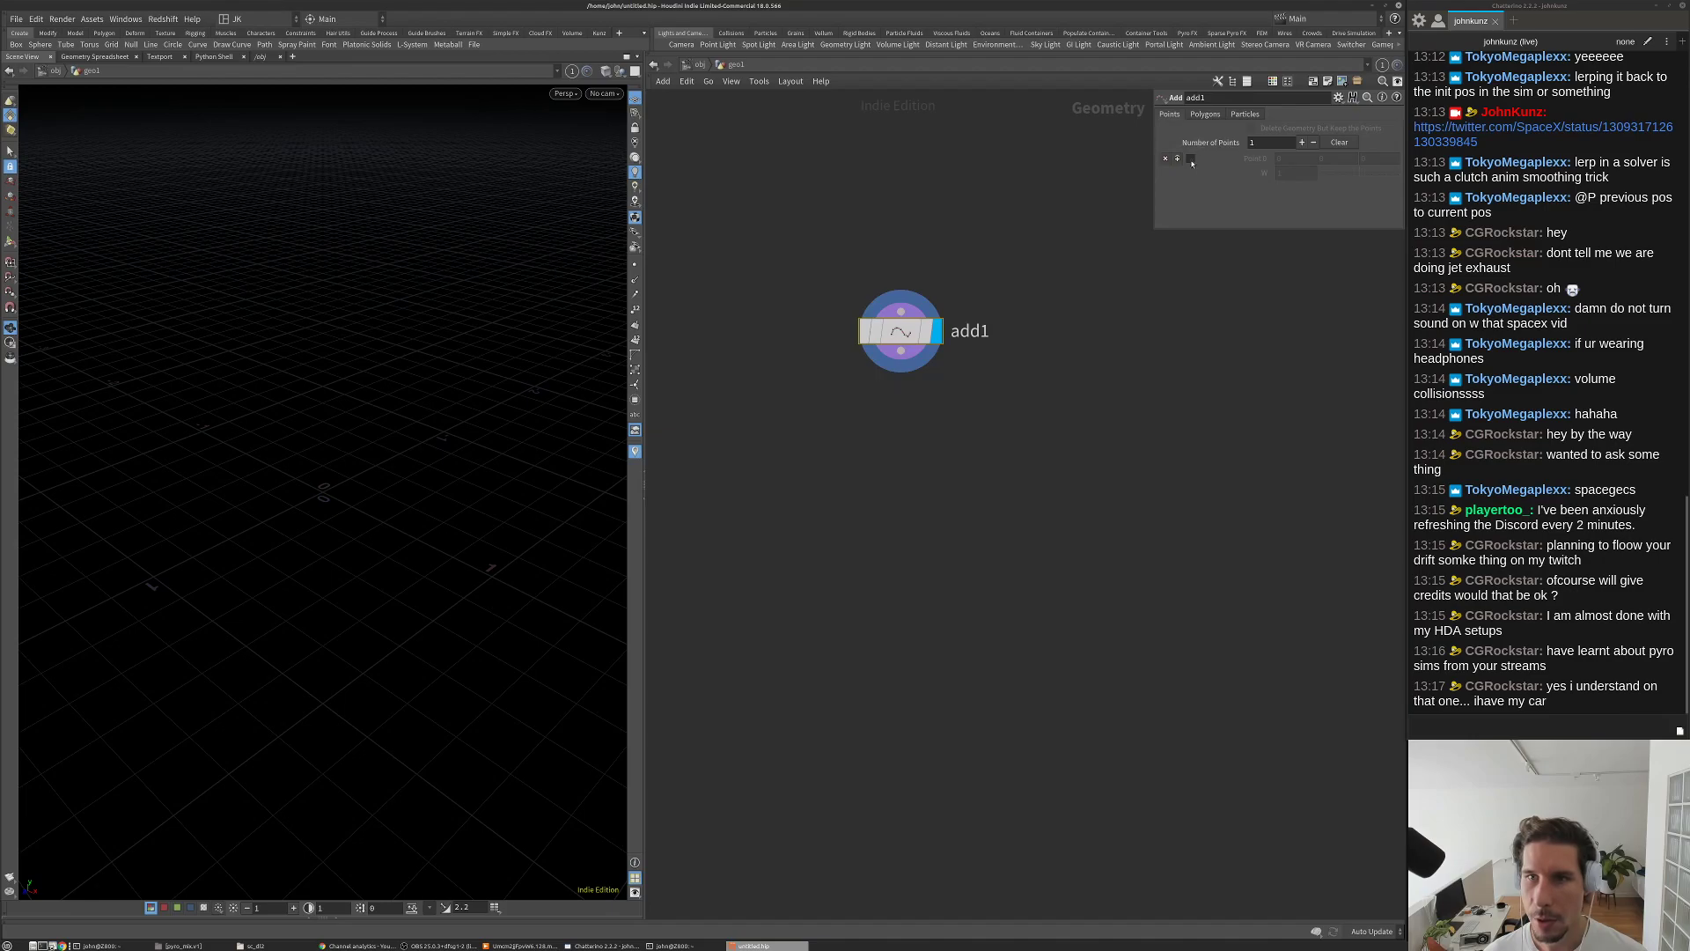
# Step: Enable the Add node's single point at 0, 0, 0 and check it with point markers in the viewport
pyautogui.moveTo(355, 489); pyautogui.dragTo(525, 438)
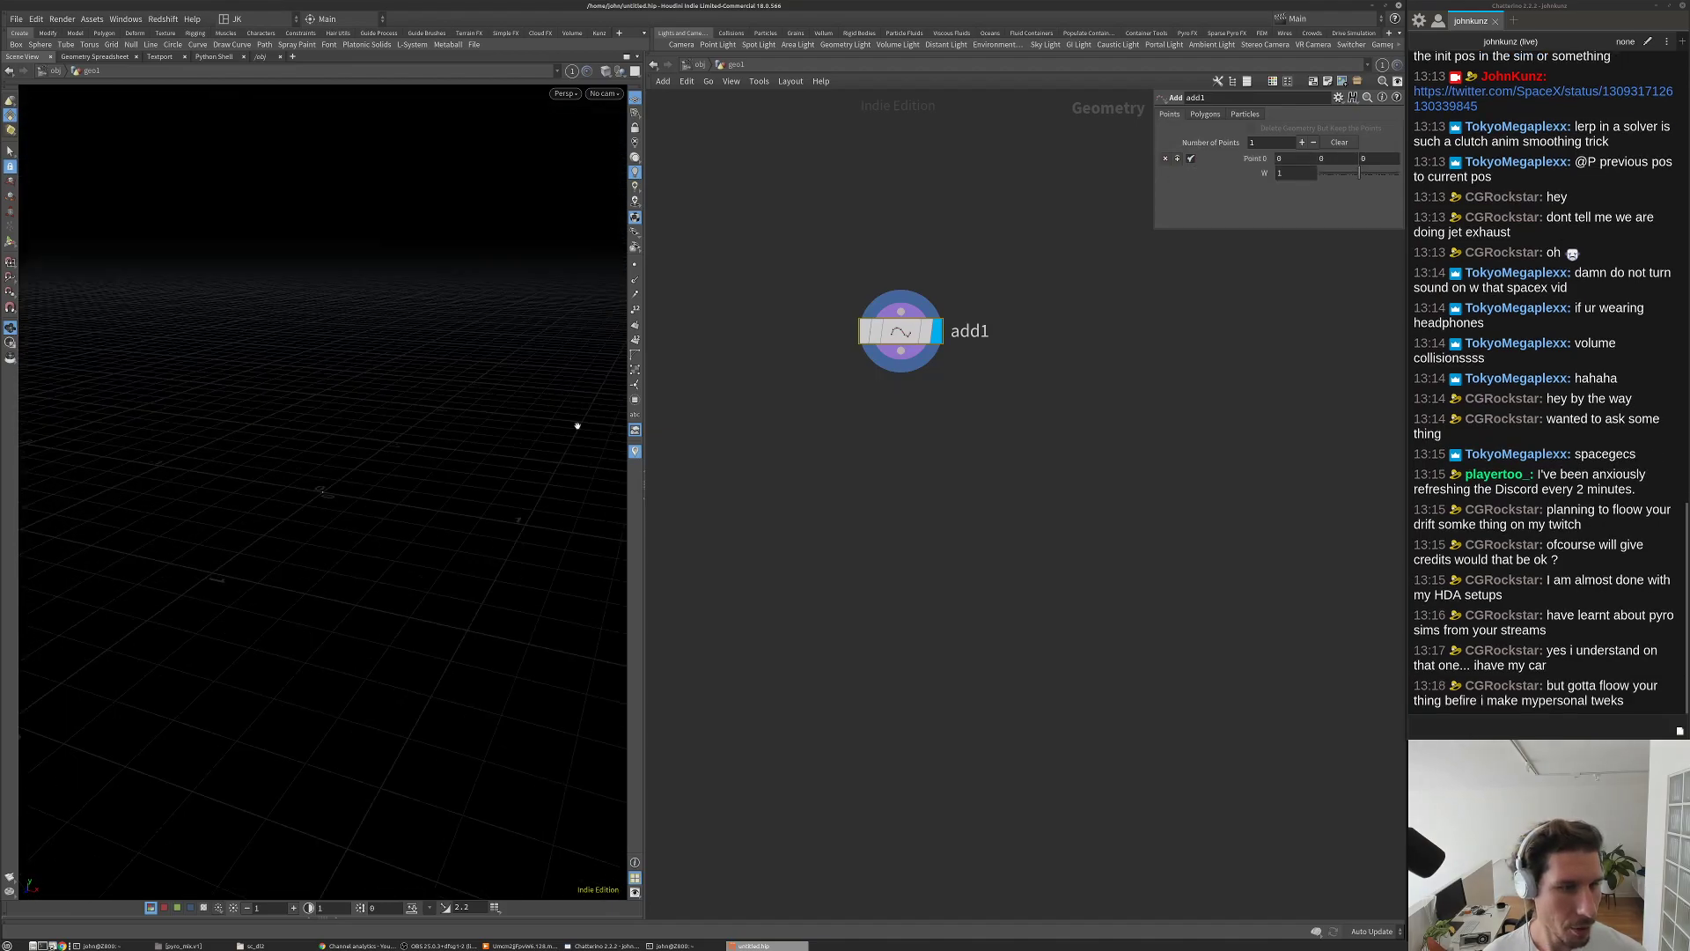
pyautogui.click(634, 385)
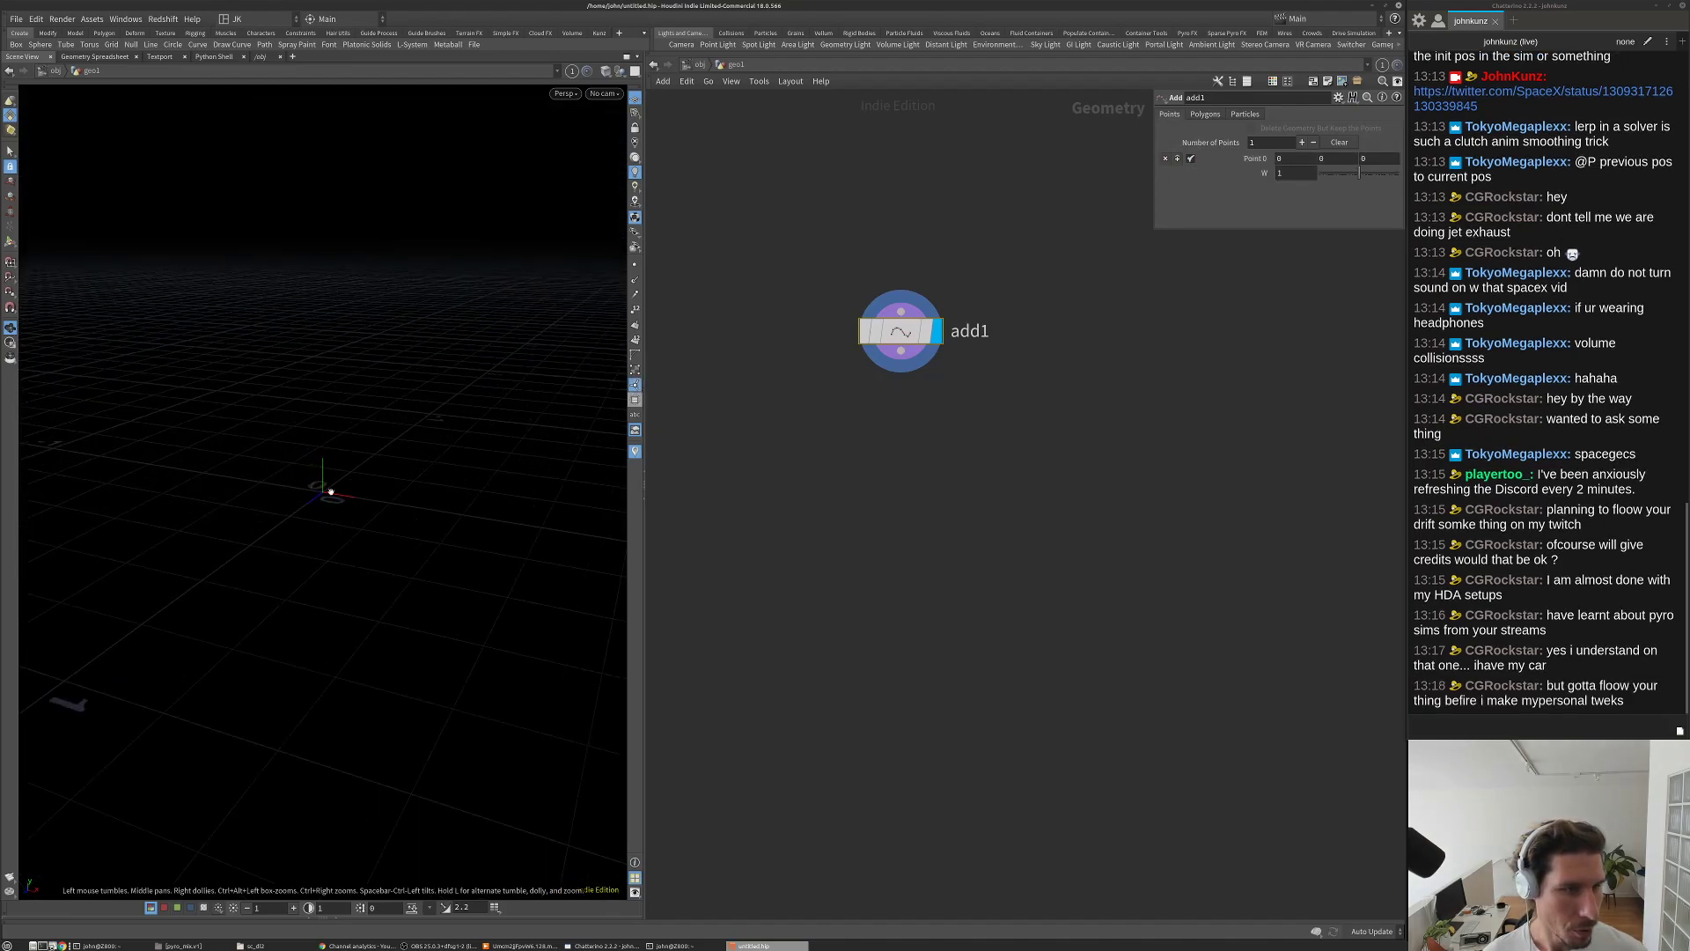
pyautogui.moveTo(317, 484); pyautogui.dragTo(331, 528)
pyautogui.moveTo(1054, 580); pyautogui.dragTo(1138, 492, button='middle')
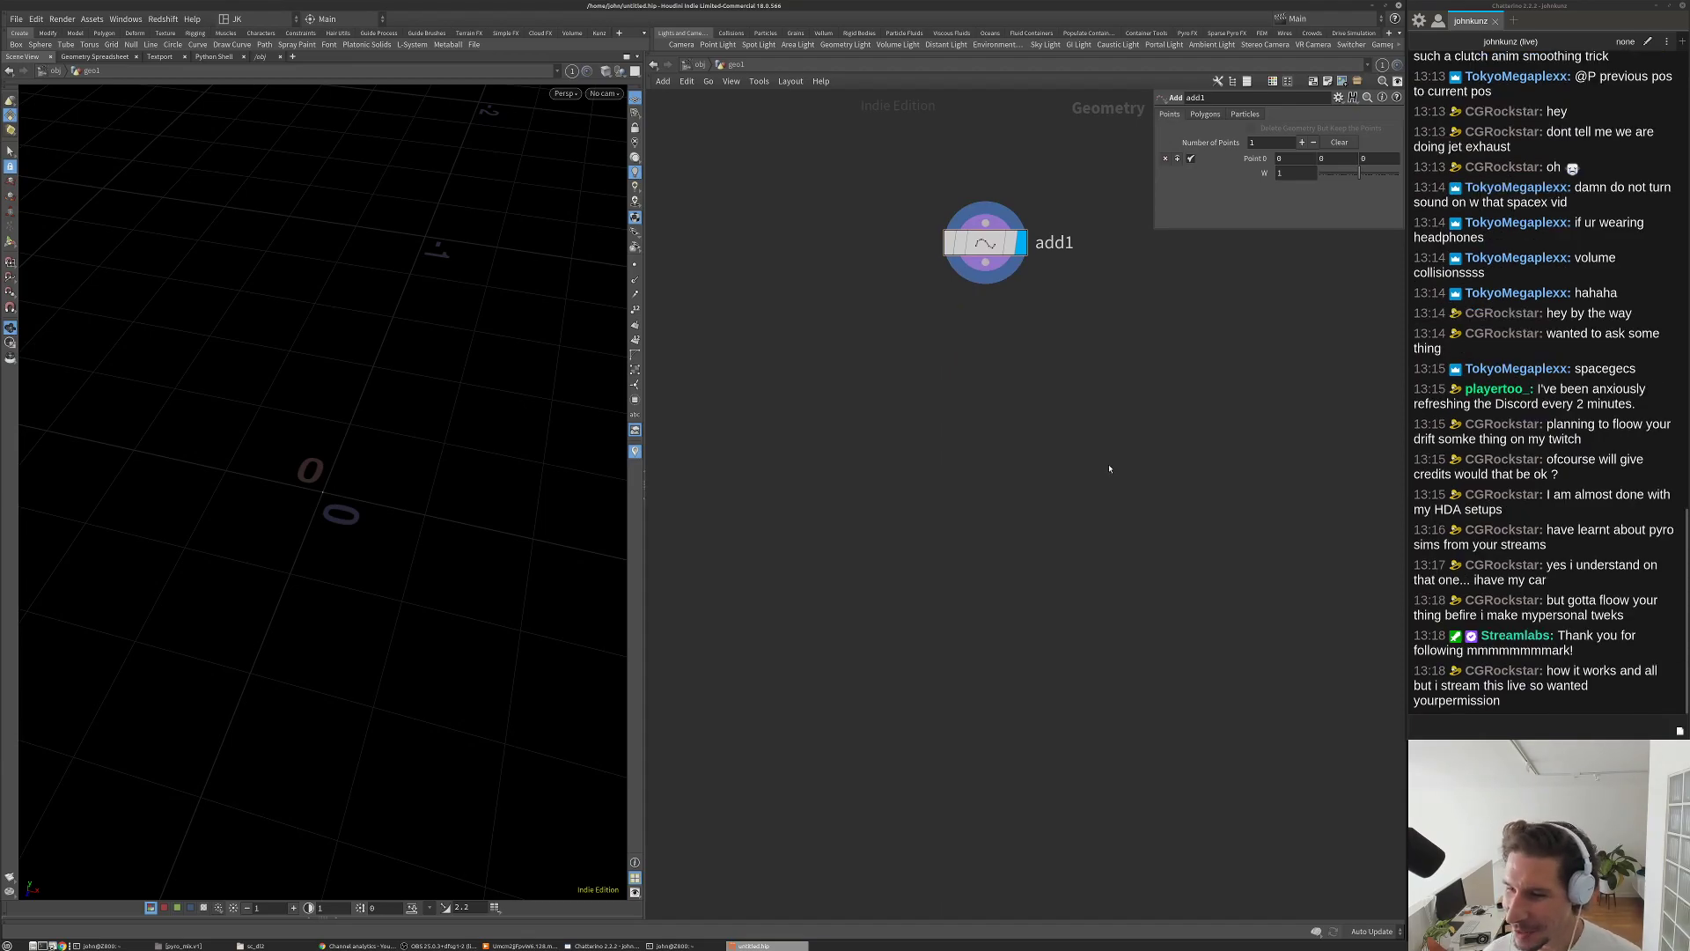
pyautogui.moveTo(1069, 465); pyautogui.dragTo(1038, 499, button='middle')
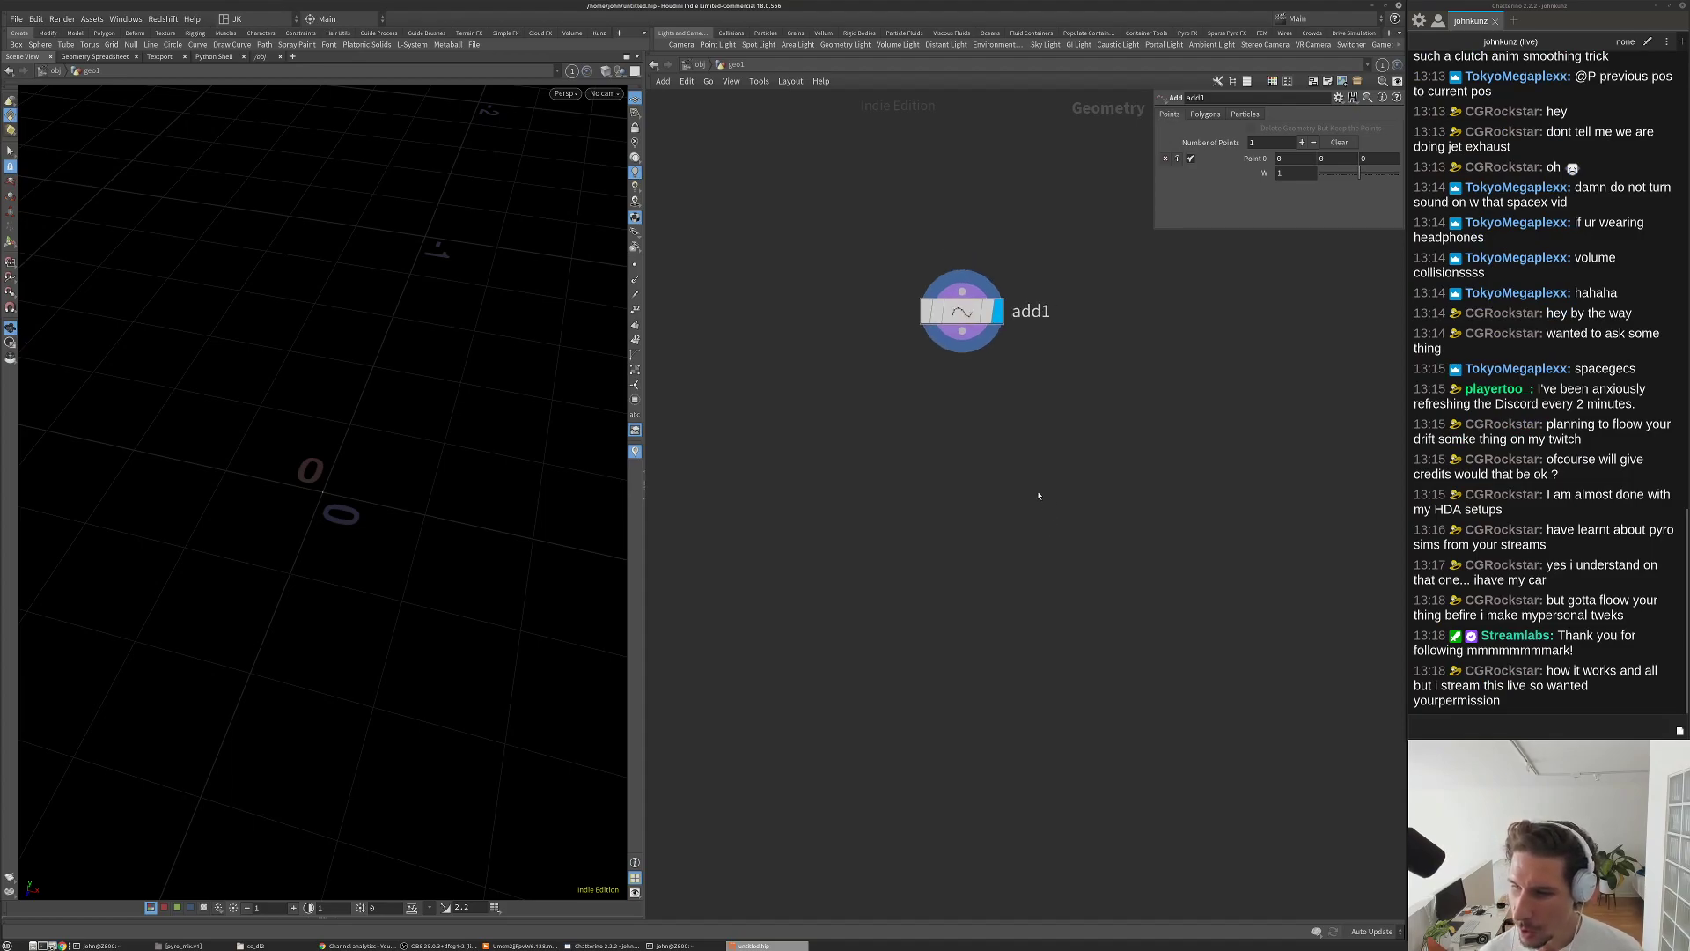
pyautogui.moveTo(994, 529); pyautogui.dragTo(995, 499, button='middle')
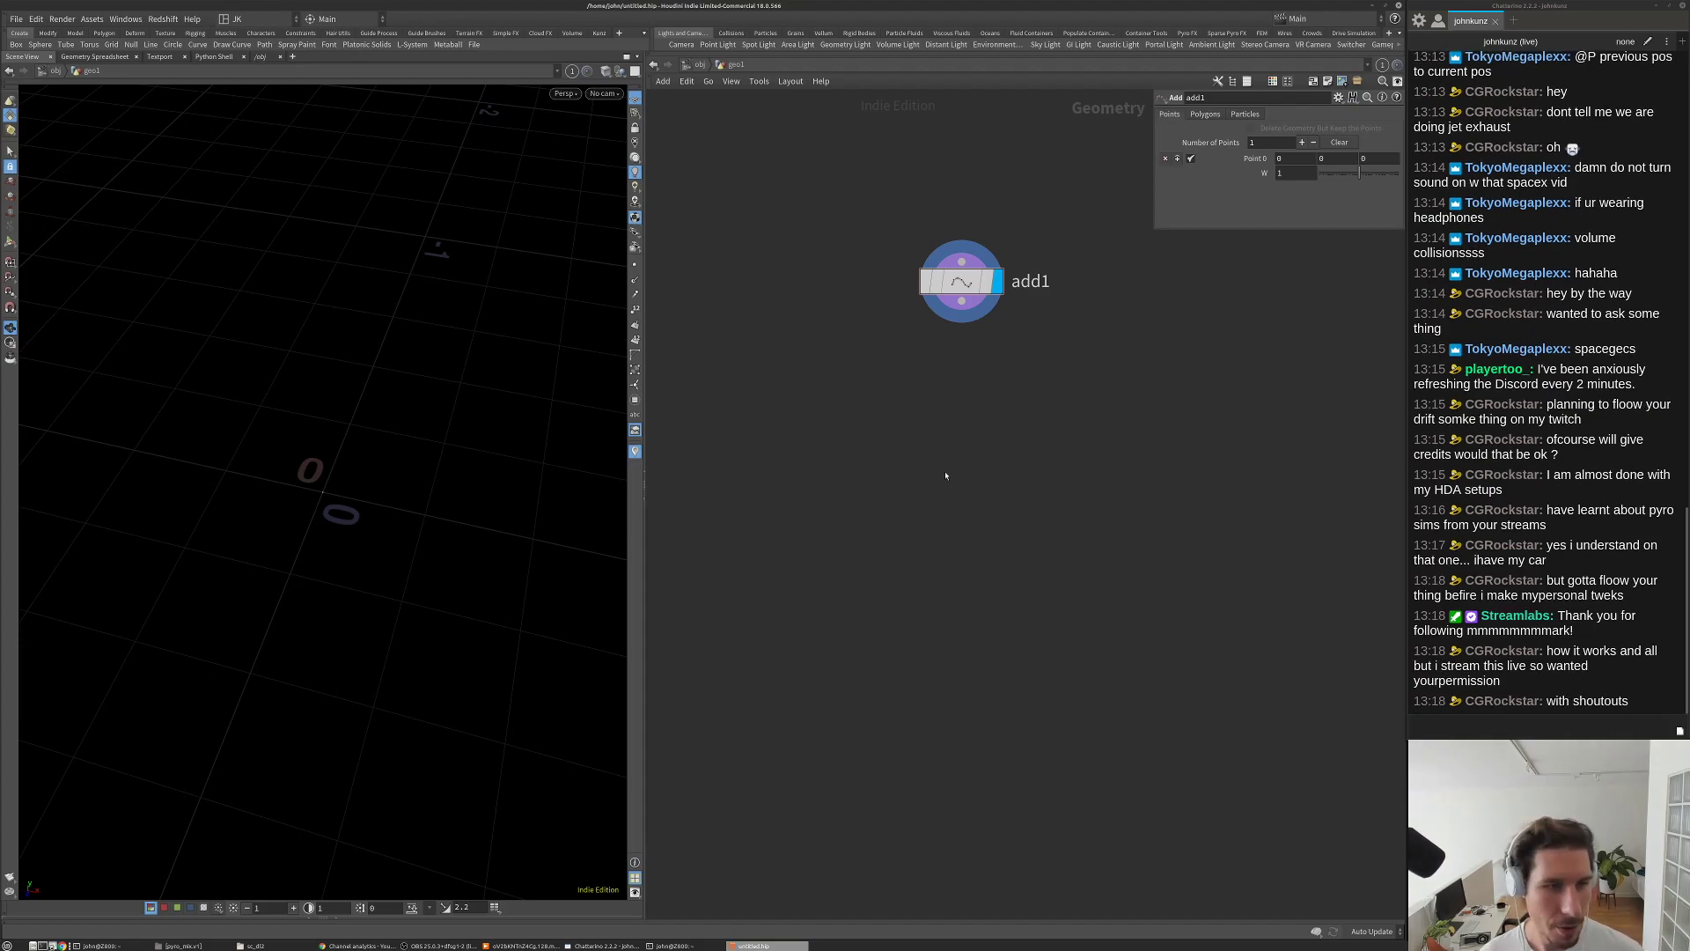
pyautogui.moveTo(945, 475); pyautogui.dragTo(946, 431, button='middle')
# Step: Add an Attribute Create node below the Add node, connected to it and displayed
pyautogui.press('Tab')
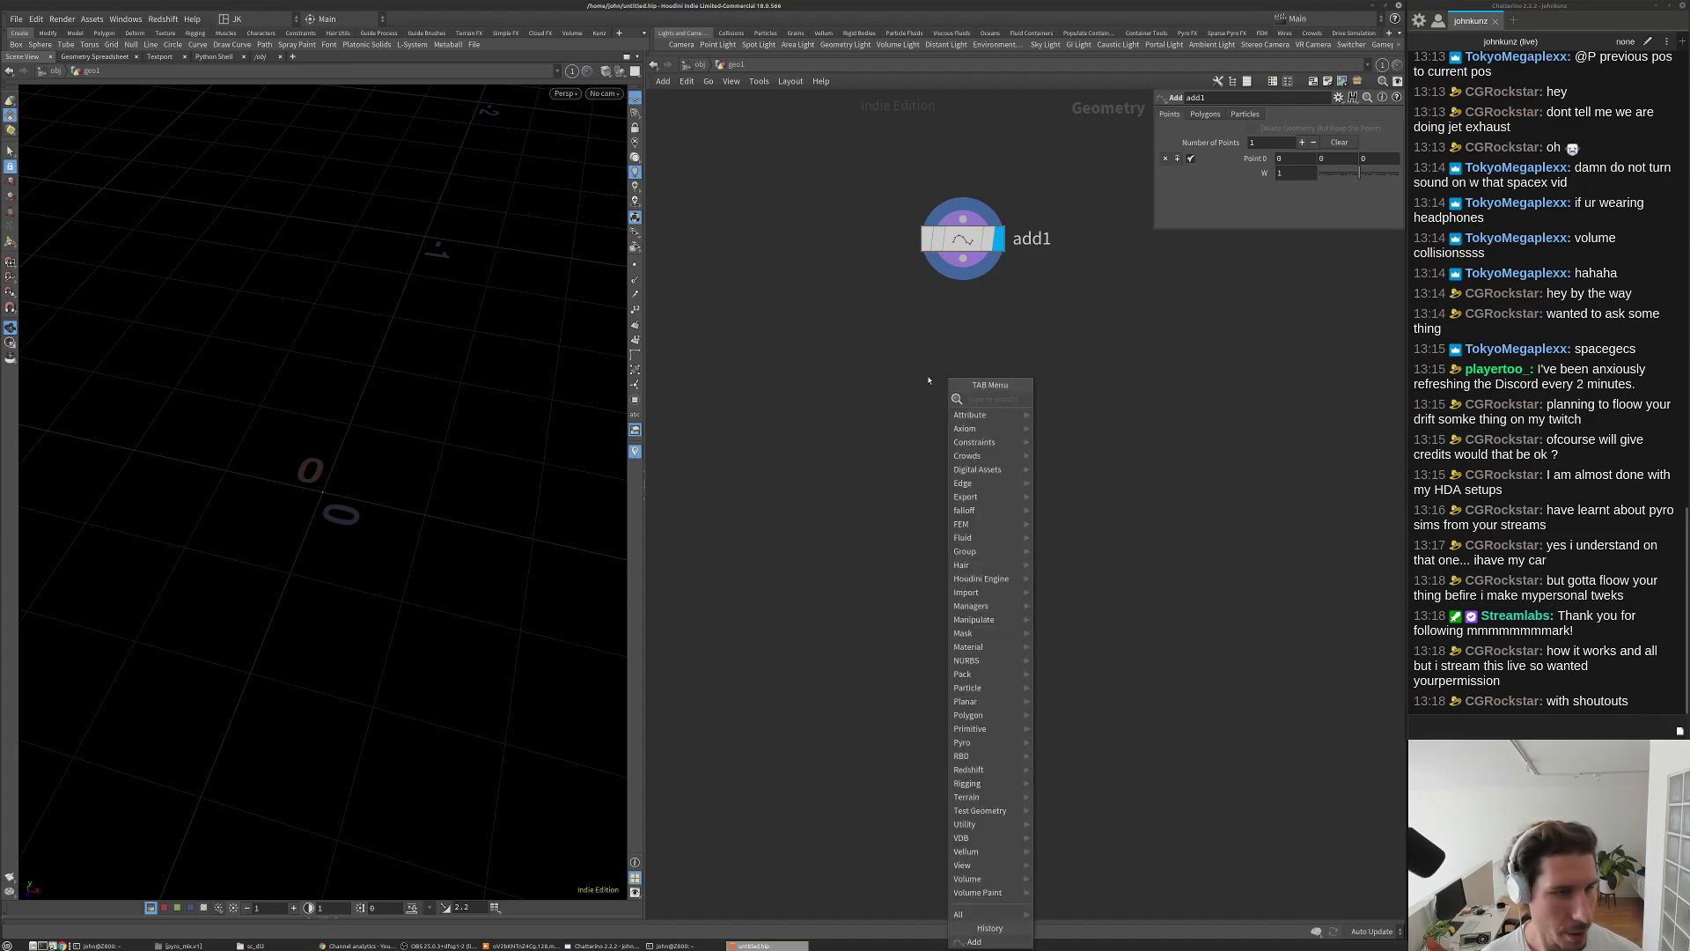
pyautogui.click(956, 244)
pyautogui.press('Tab')
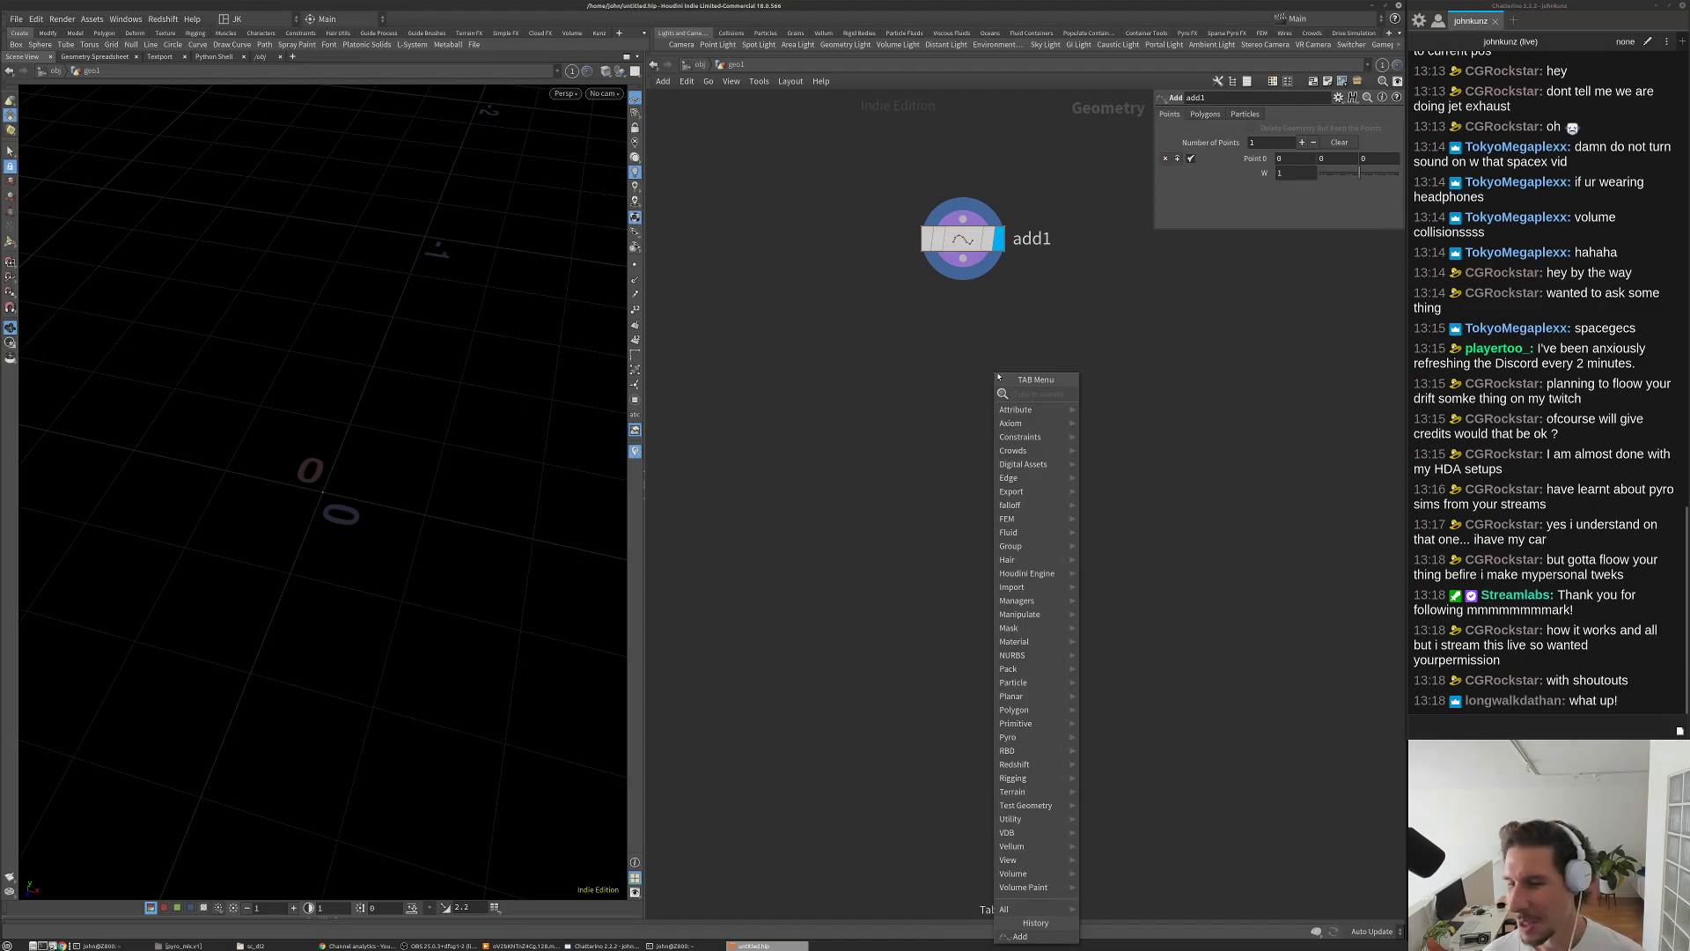
pyautogui.write('c')
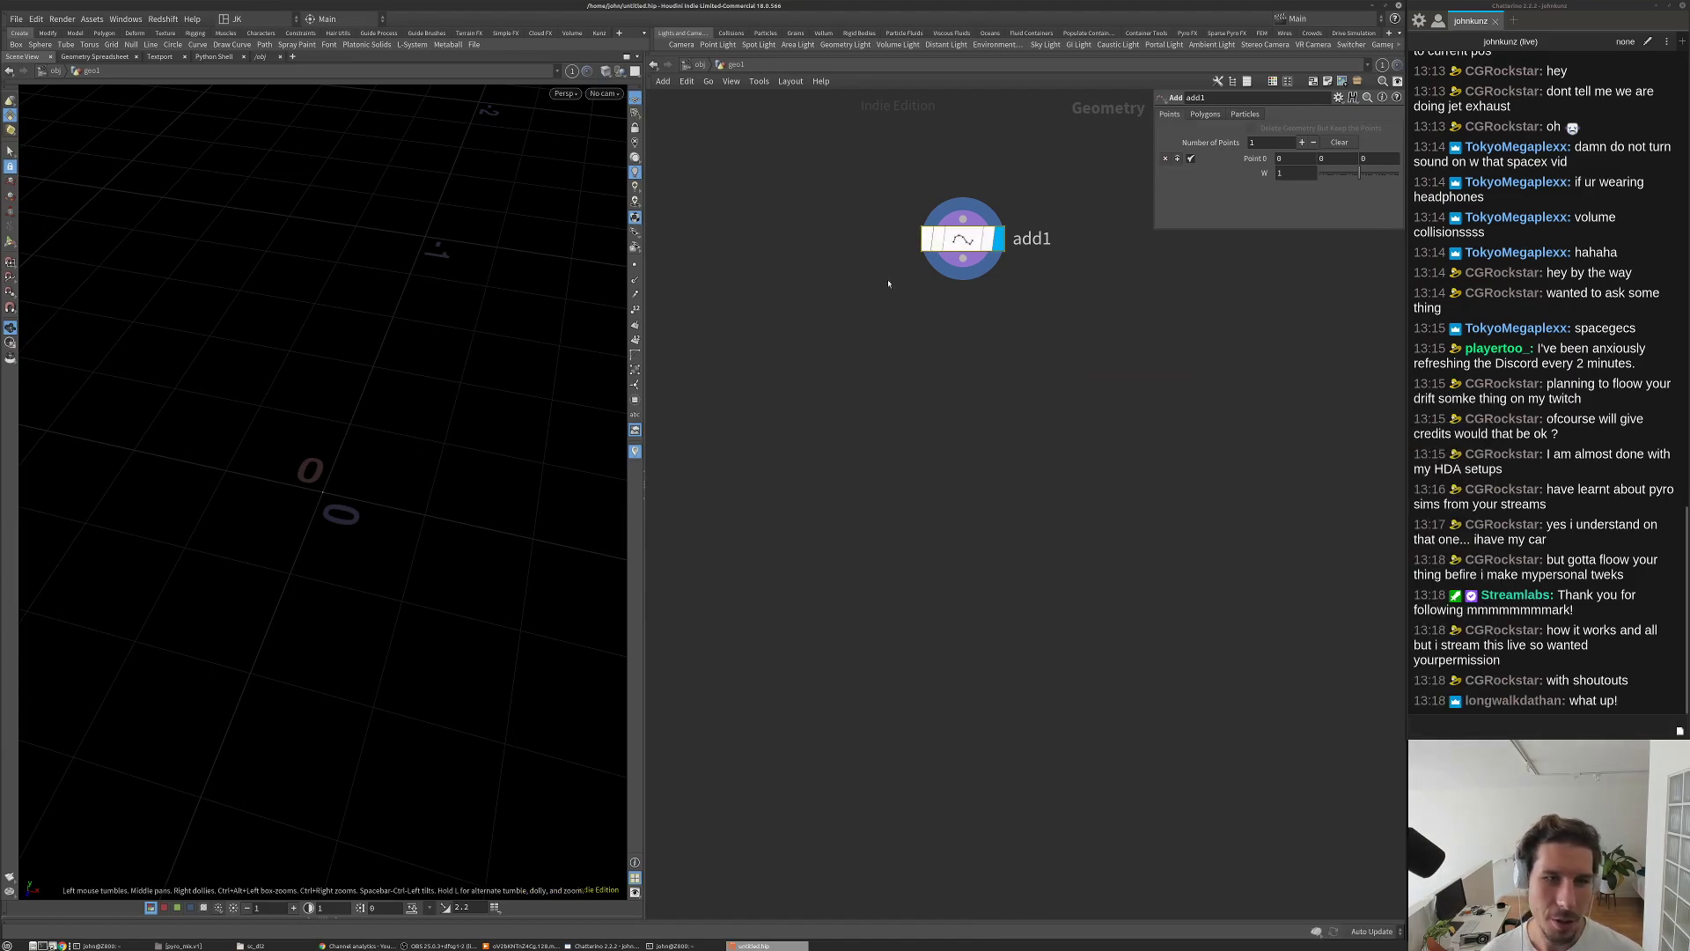
pyautogui.moveTo(396, 408); pyautogui.dragTo(391, 458)
pyautogui.press('Tab')
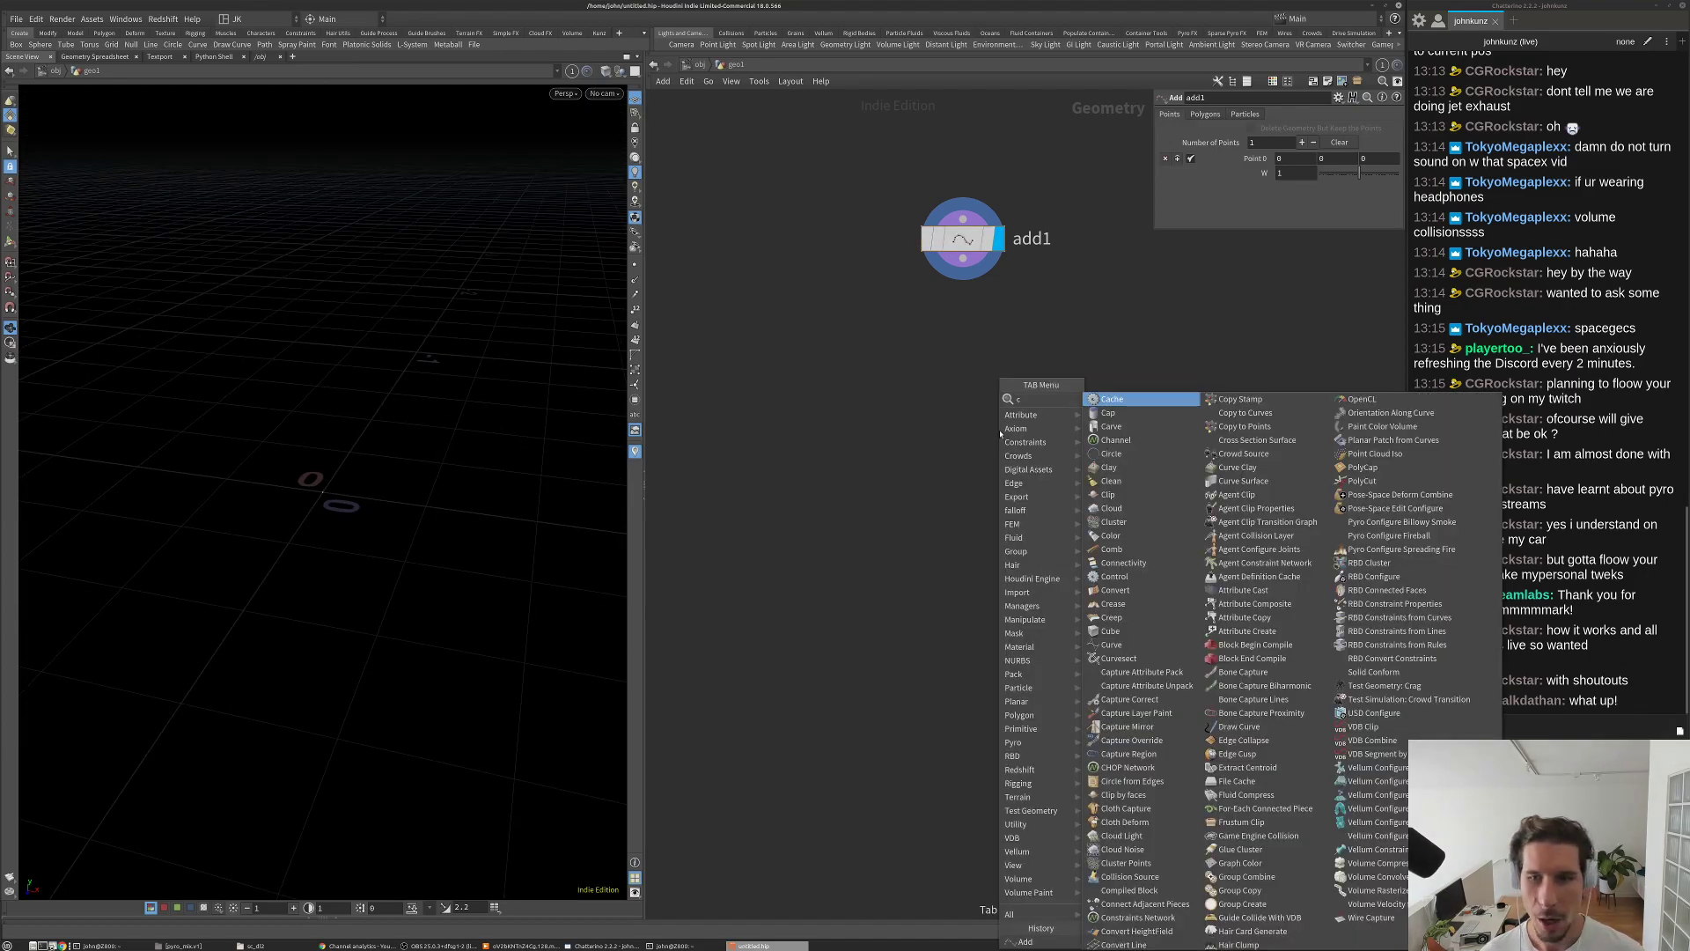
pyautogui.click(1136, 524)
pyautogui.click(961, 384)
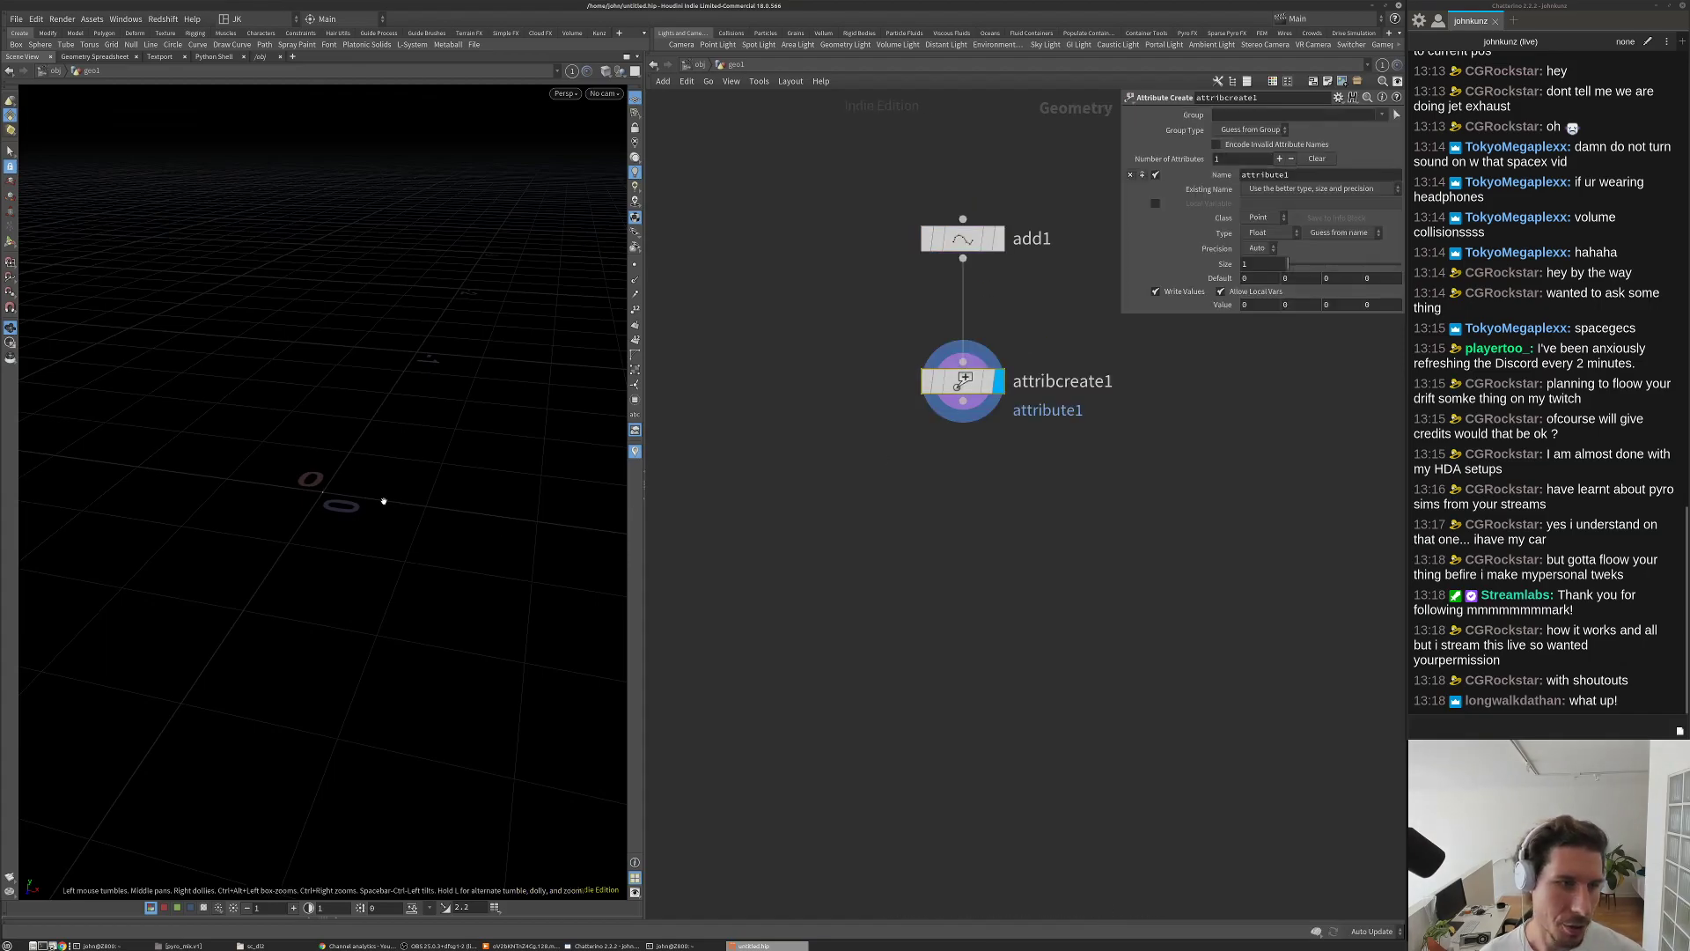
# Step: Name the attribute in the Attribute Create node pscale and set its first value to 0.4
pyautogui.moveTo(1066, 522); pyautogui.dragTo(1061, 571, button='middle')
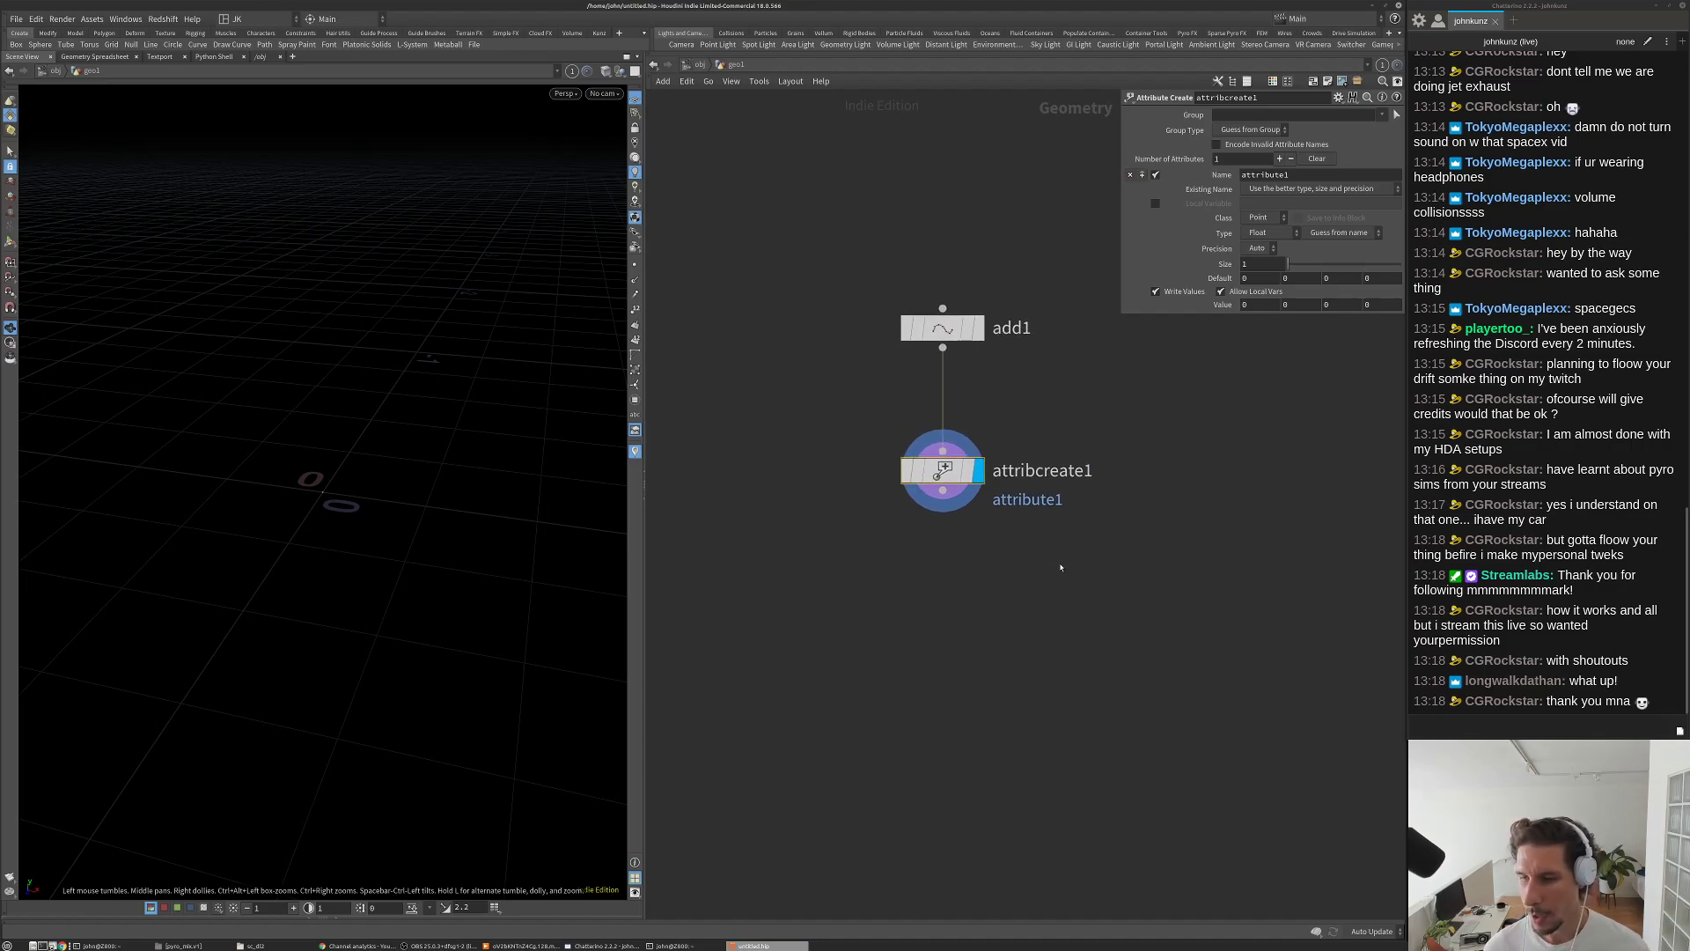
pyautogui.scroll(1, 1061, 567)
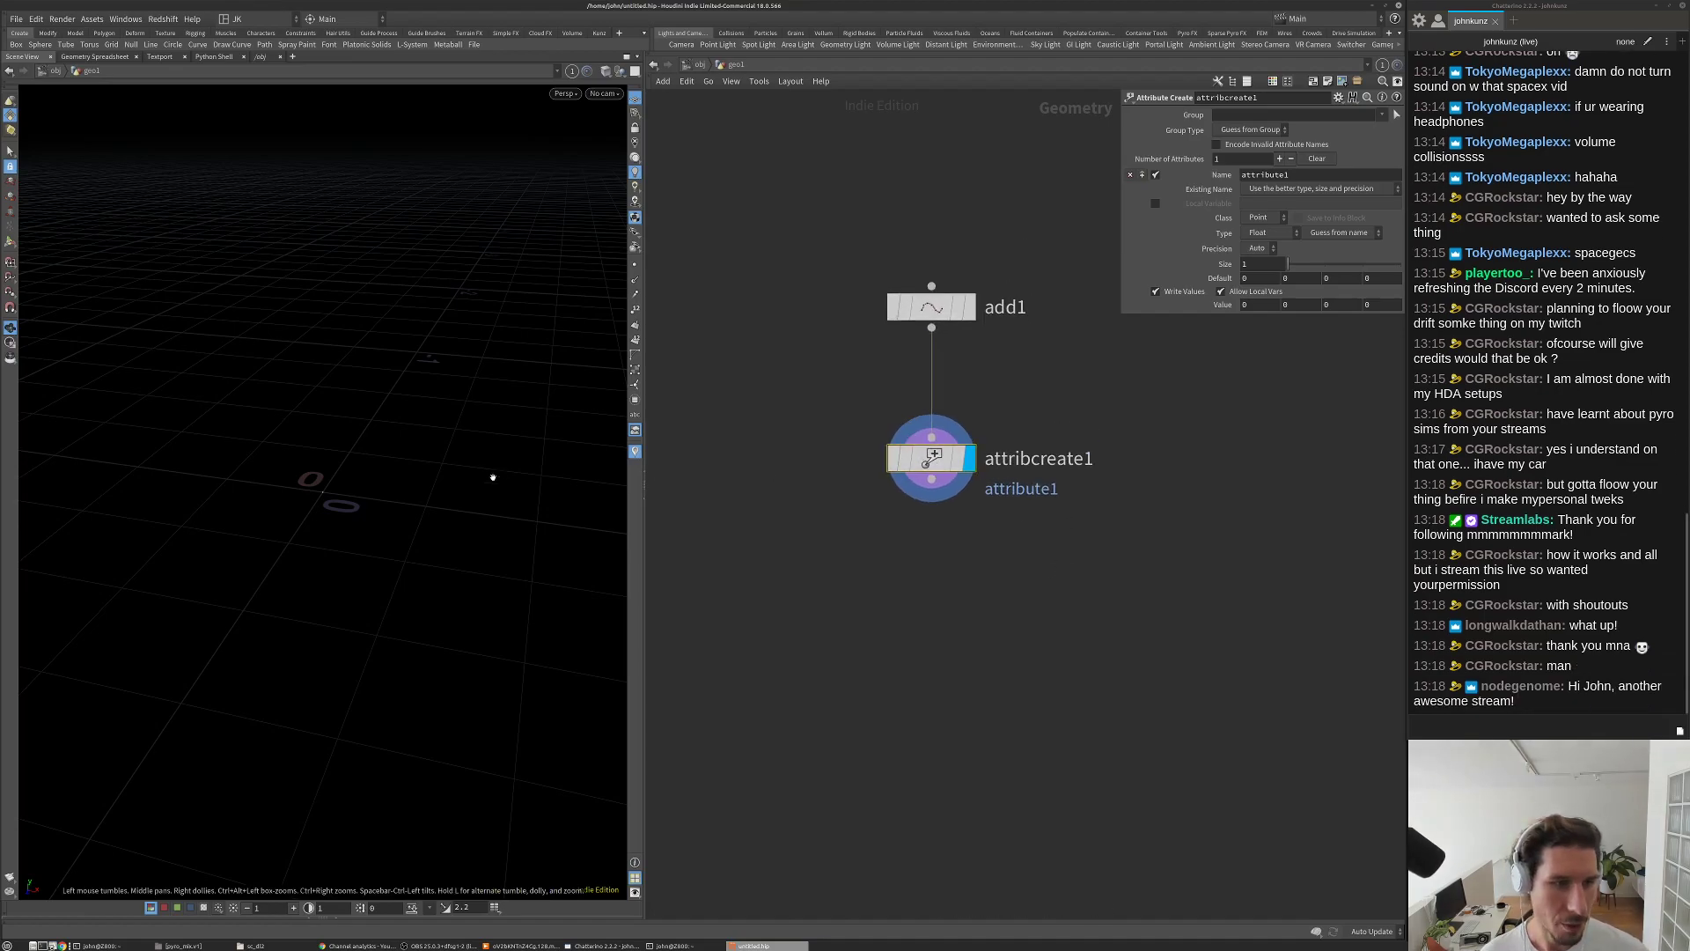
pyautogui.moveTo(494, 471); pyautogui.dragTo(317, 483)
pyautogui.doubleClick(1301, 175)
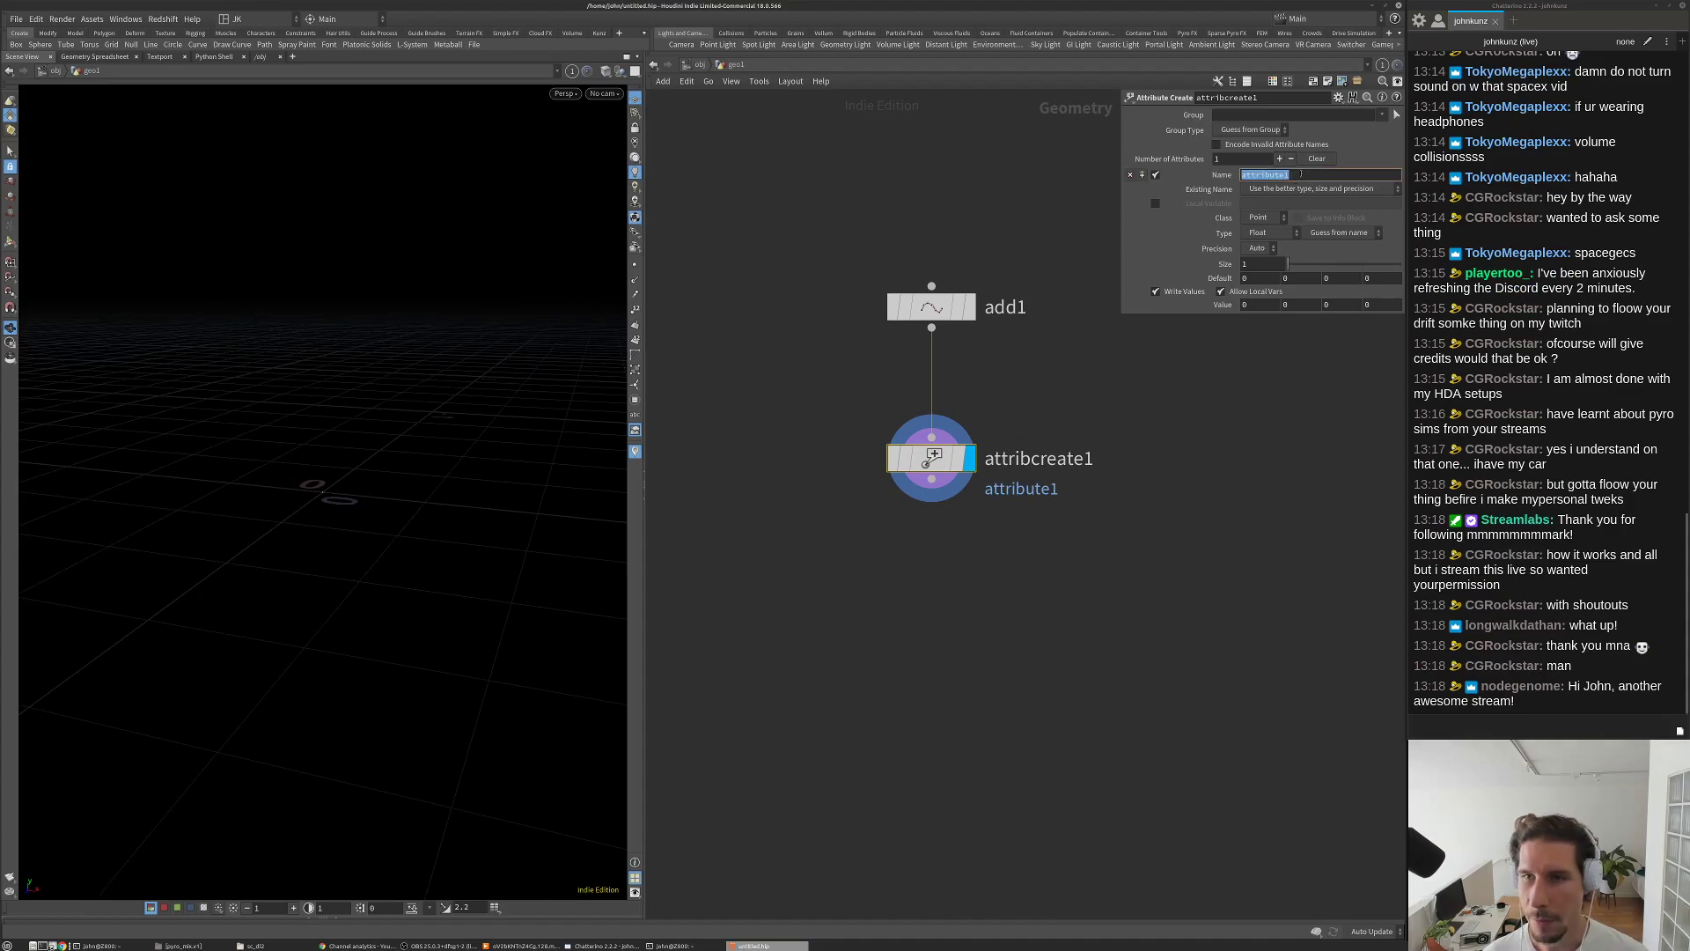
pyautogui.write('pscale')
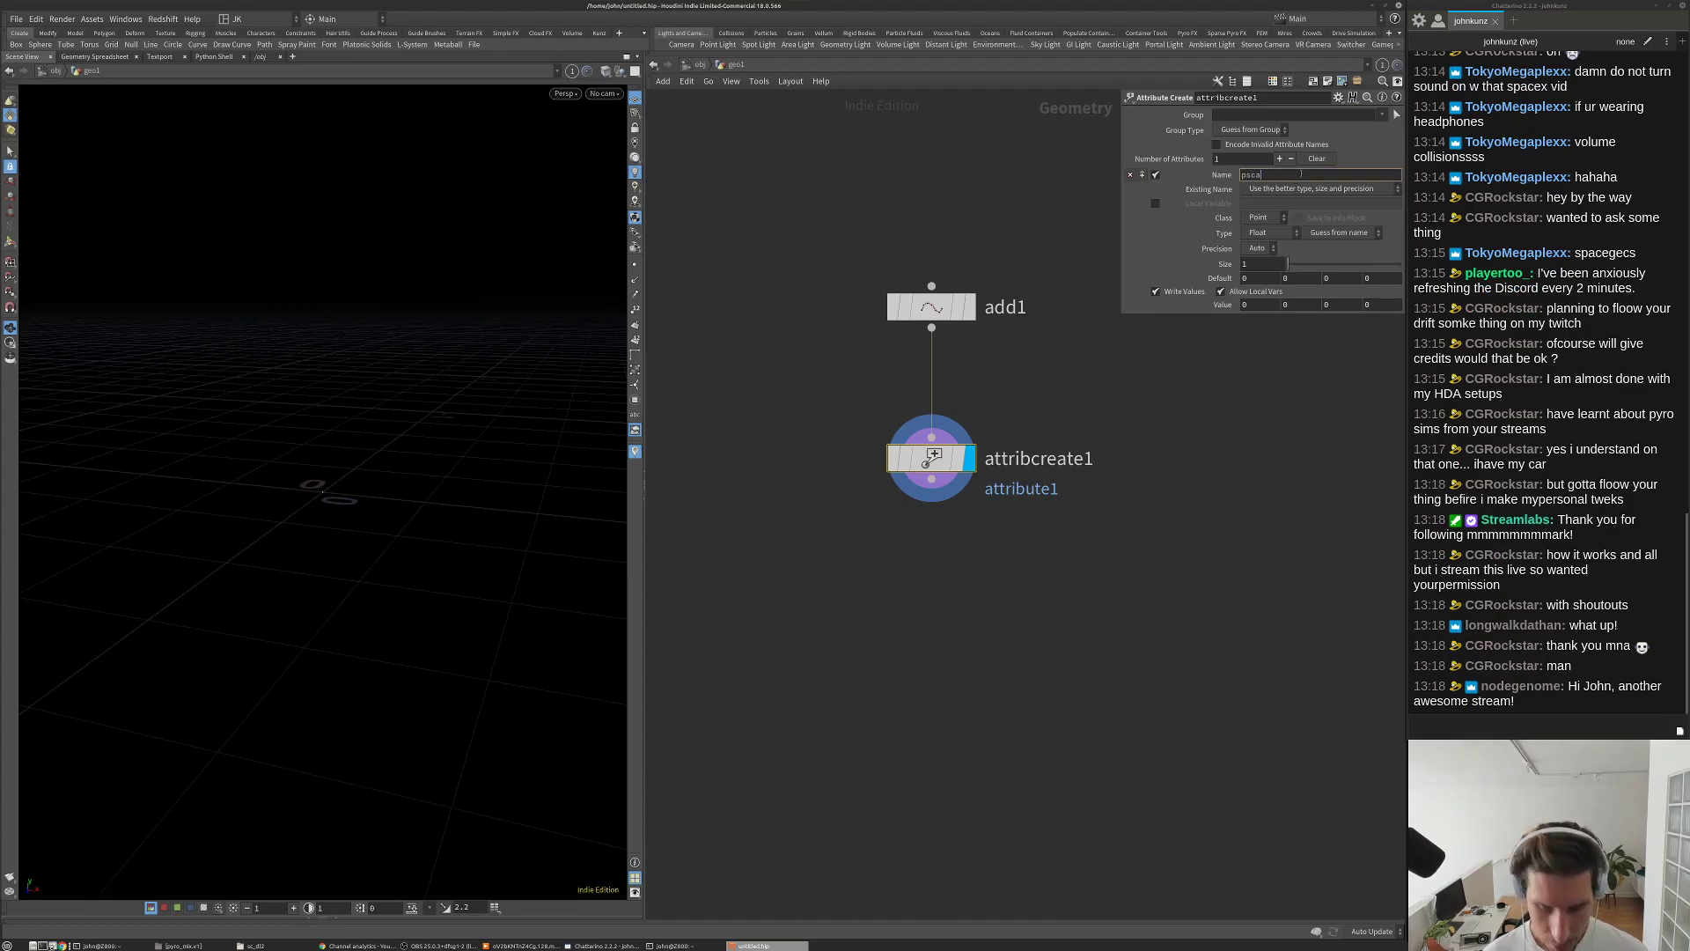
pyautogui.press('Return')
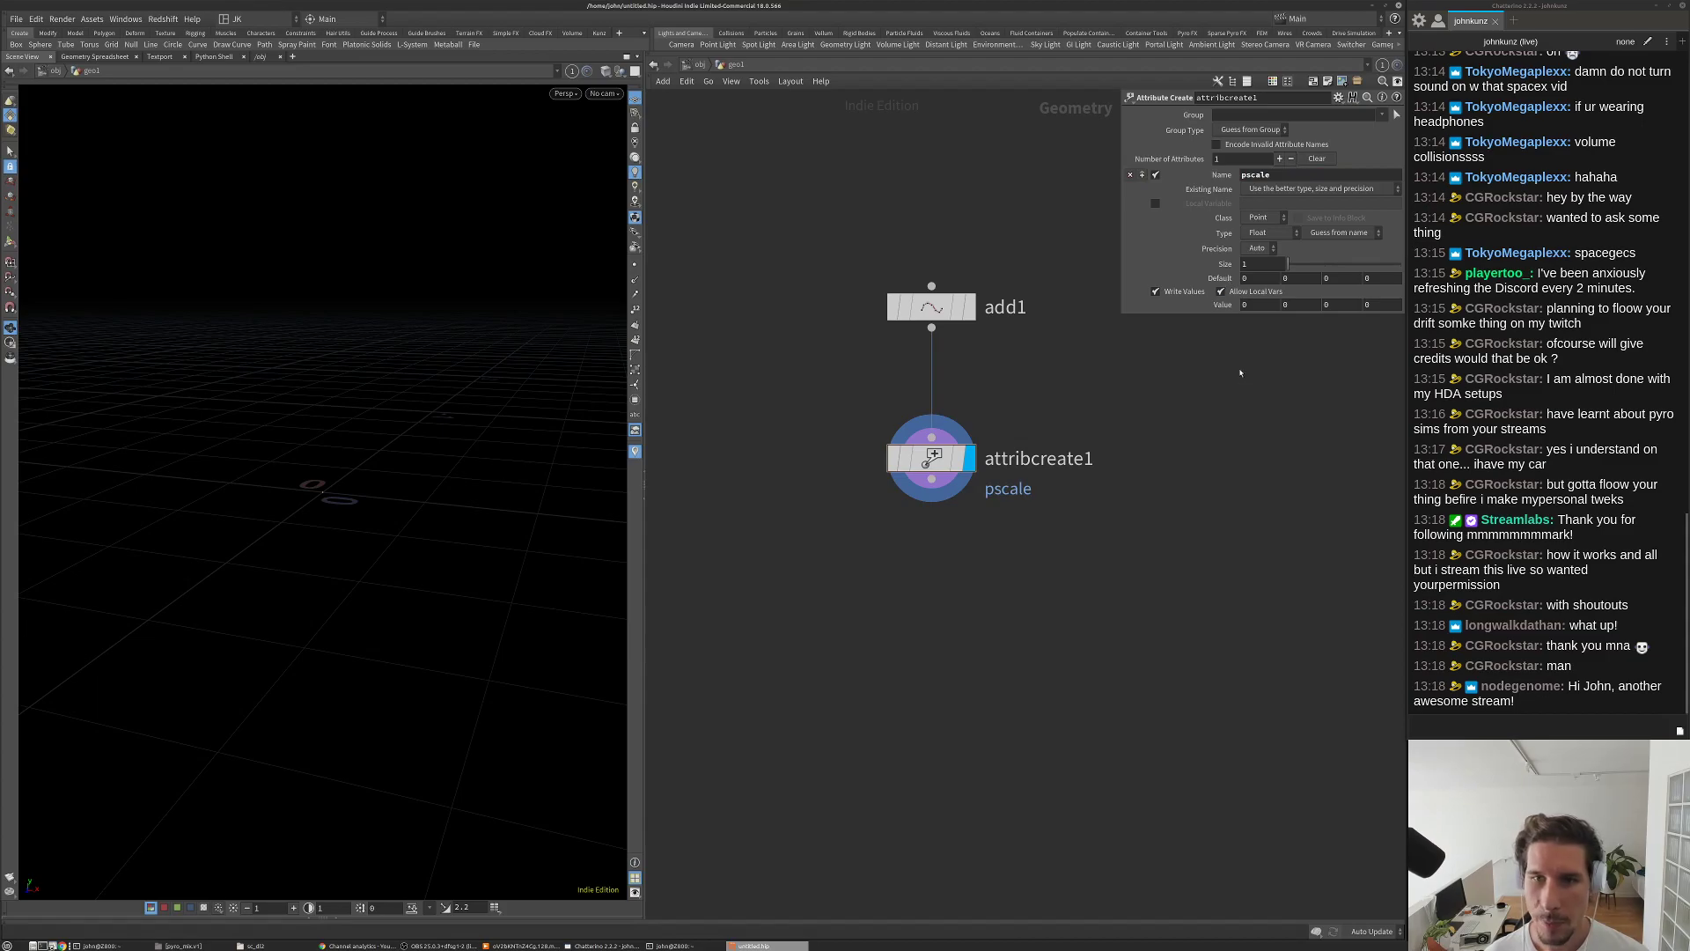
pyautogui.moveTo(1182, 456); pyautogui.dragTo(1111, 442, button='middle')
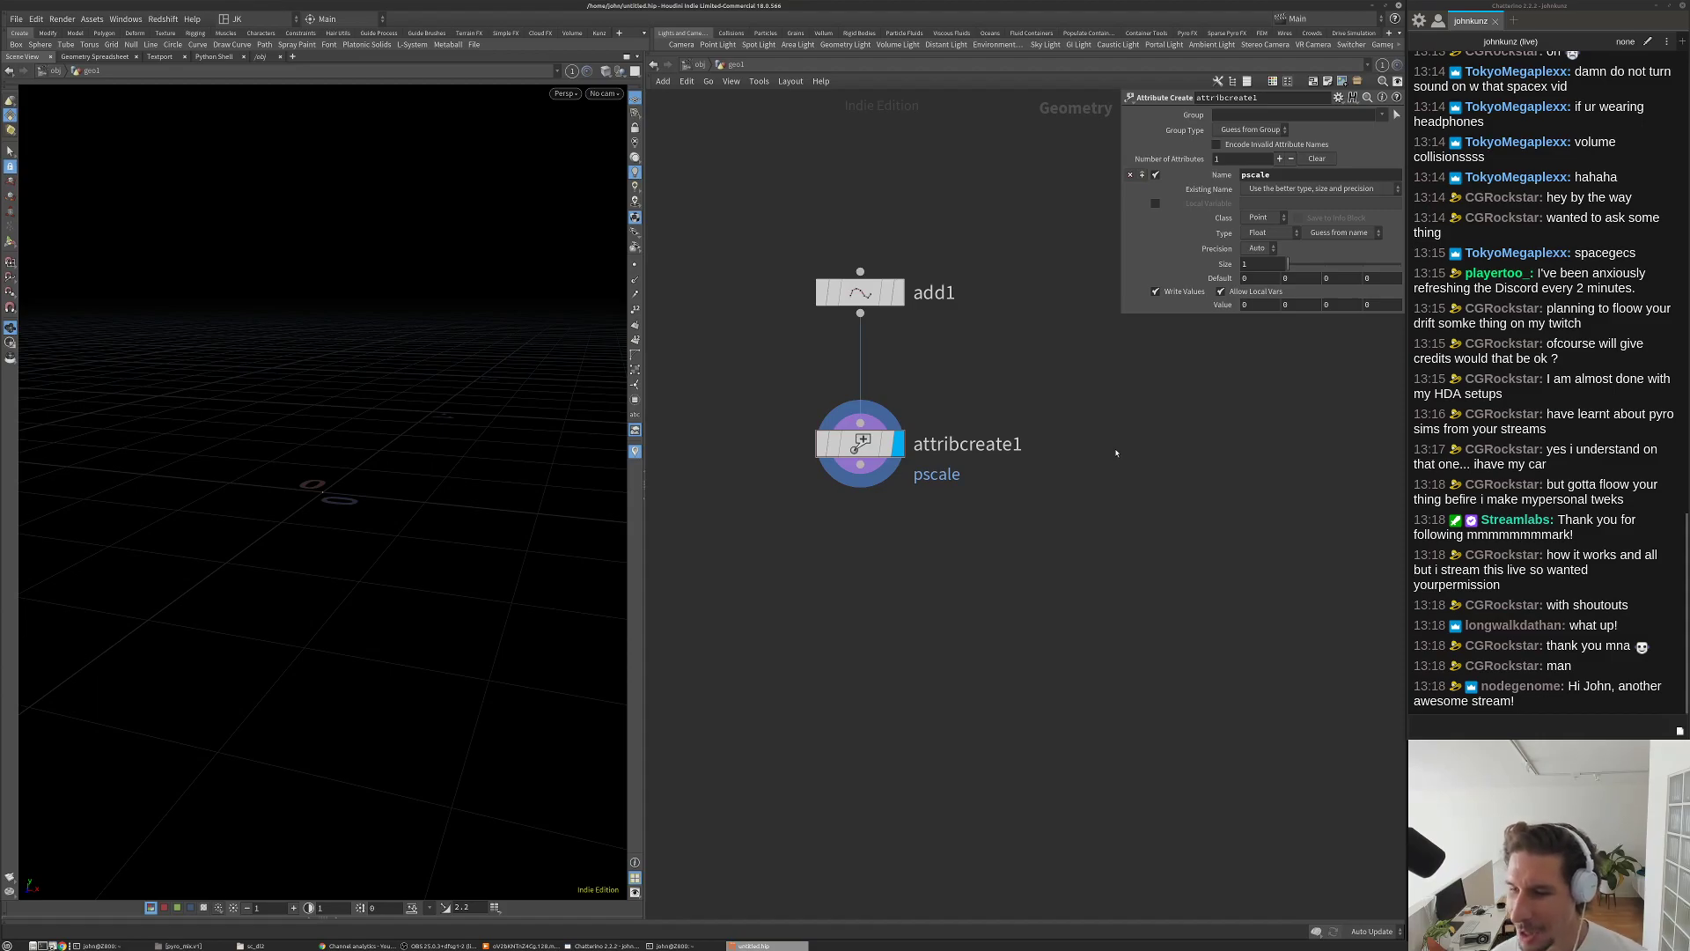
pyautogui.moveTo(911, 526); pyautogui.dragTo(916, 509, button='middle')
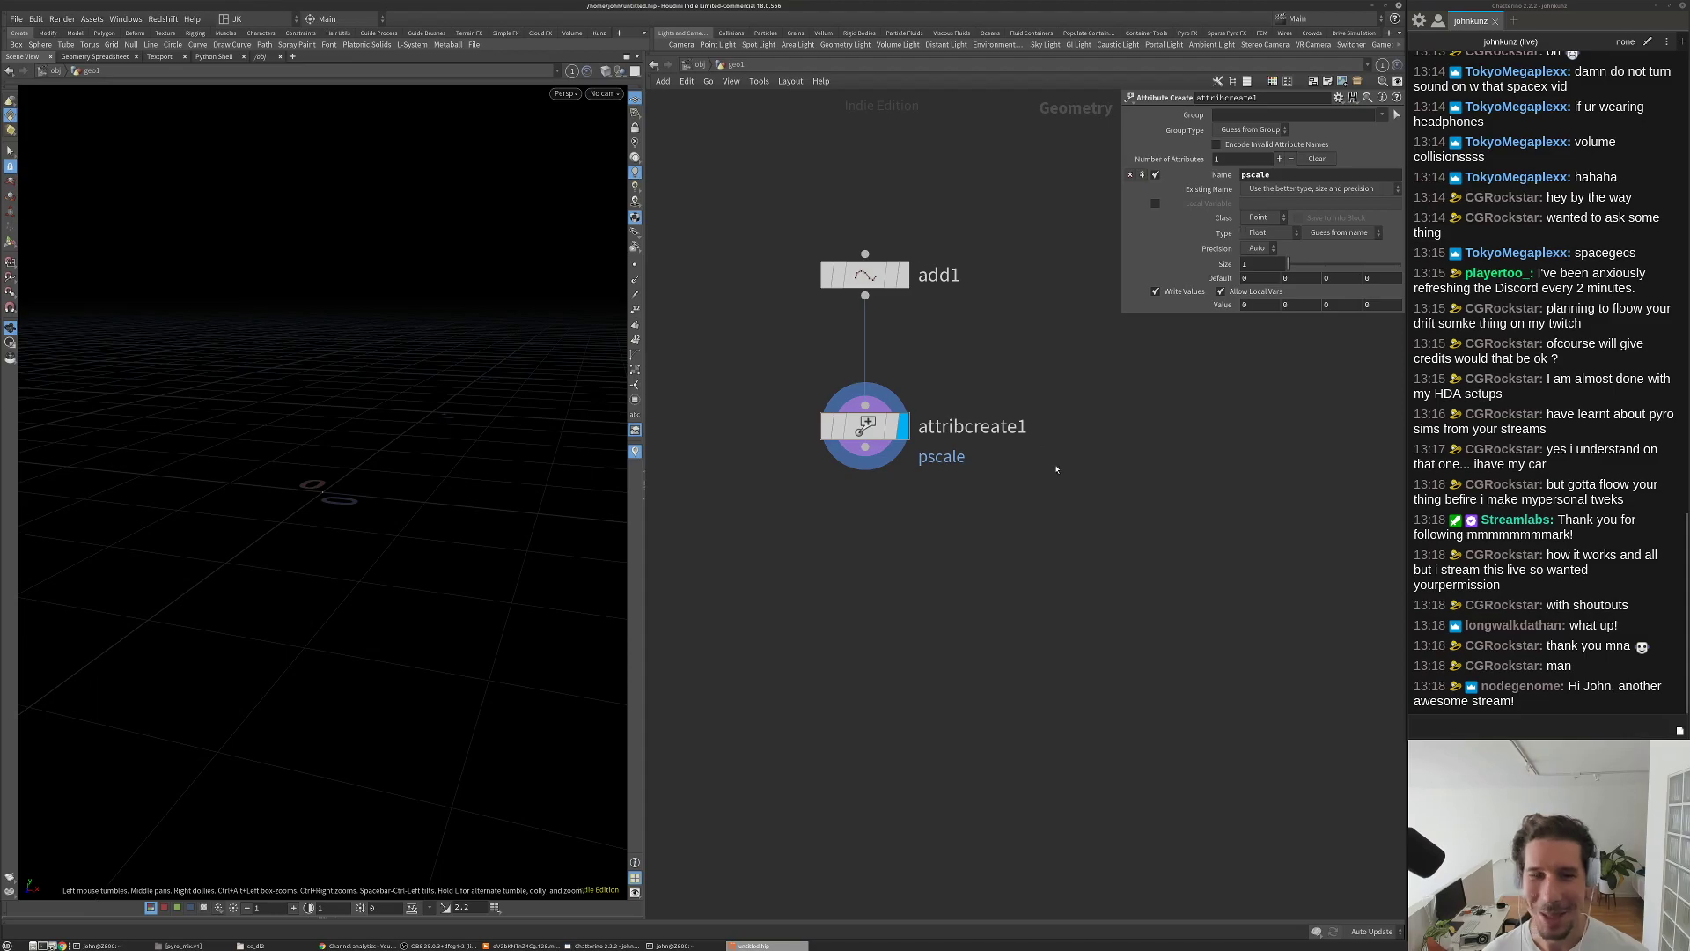
pyautogui.click(1255, 305)
pyautogui.write('.4')
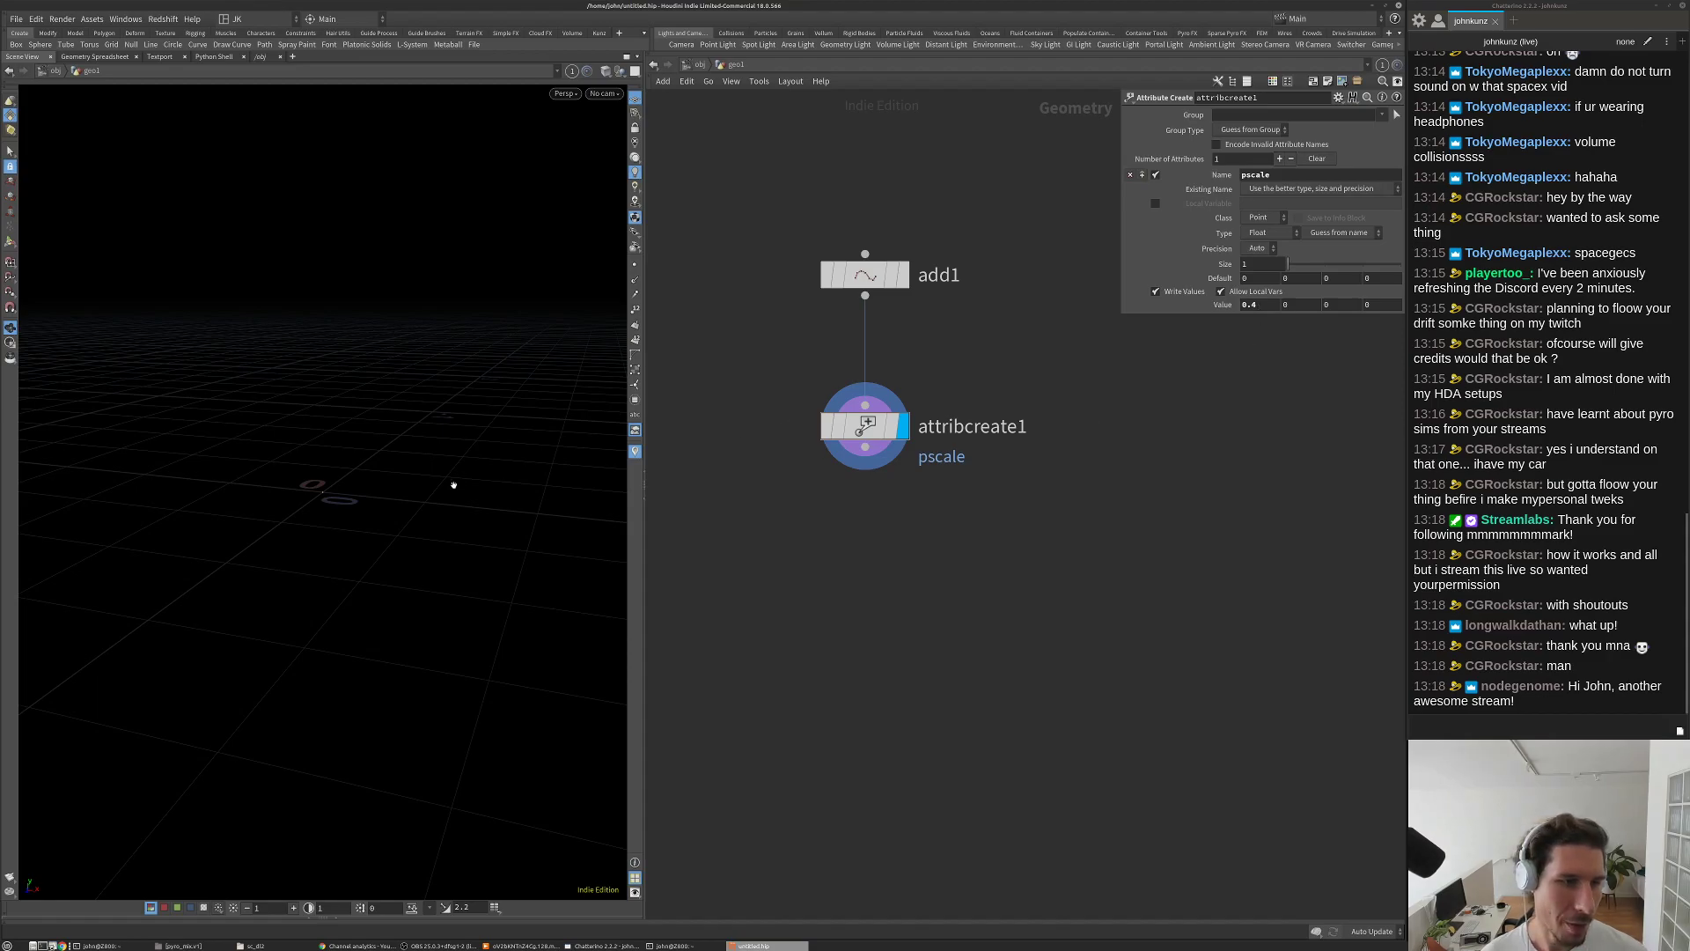
# Step: Set the viewport's geometry display options to show particles as Discs, and close the options
pyautogui.write('d')
pyautogui.moveTo(293, 368); pyautogui.dragTo(307, 555)
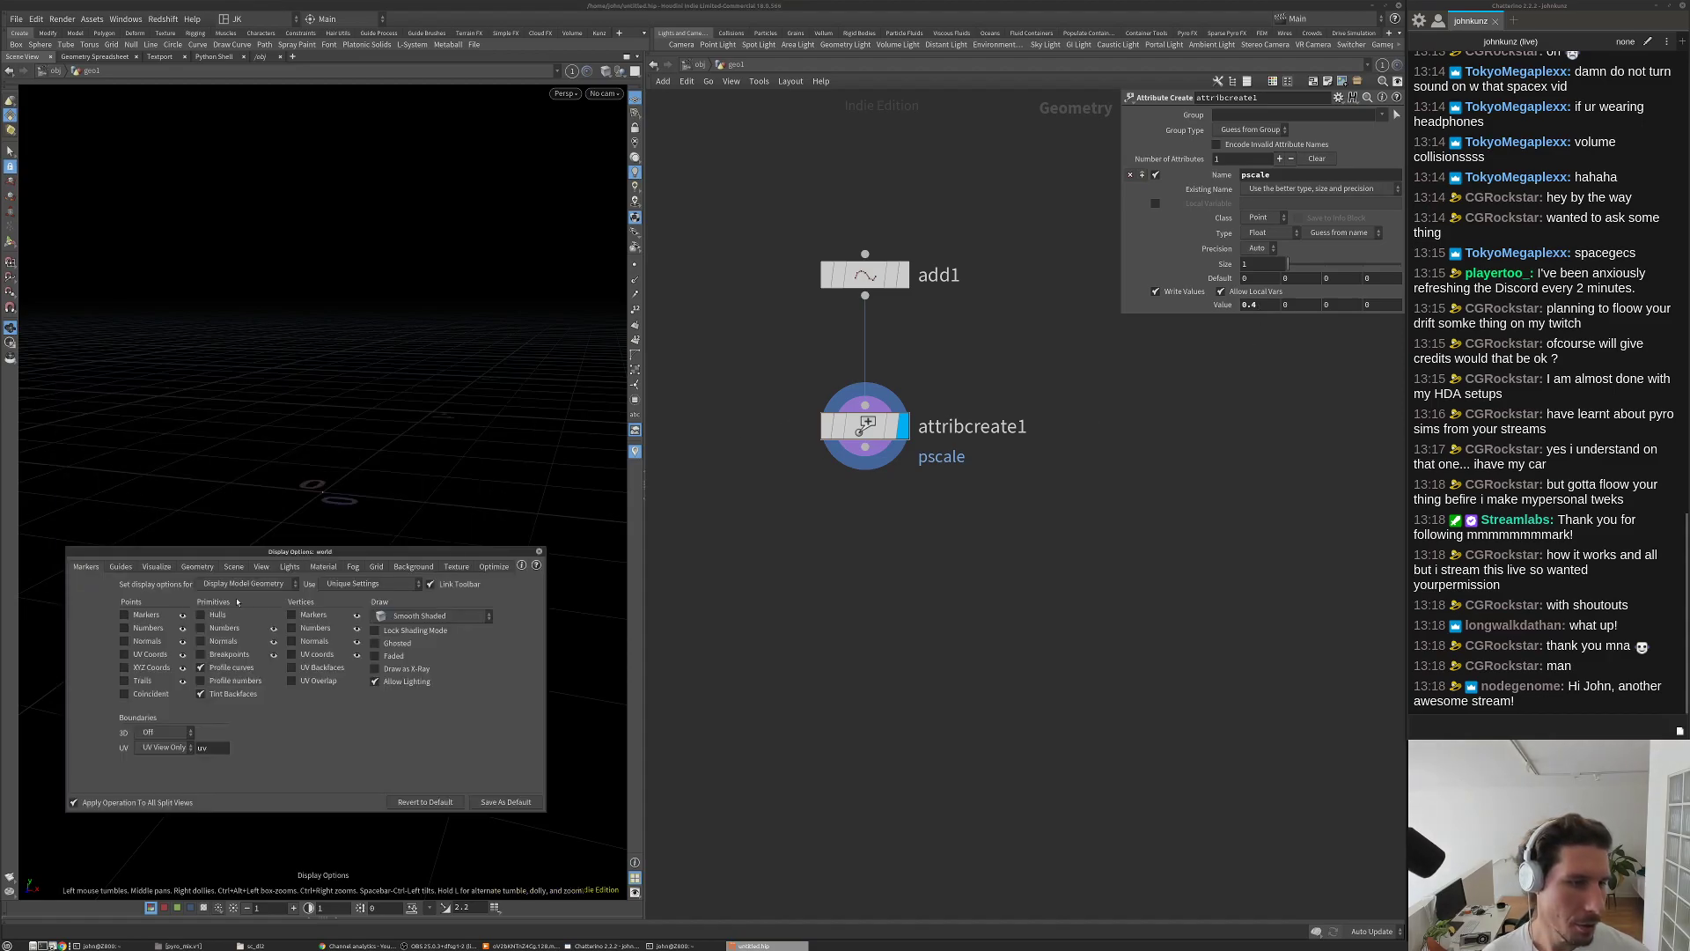
pyautogui.click(190, 573)
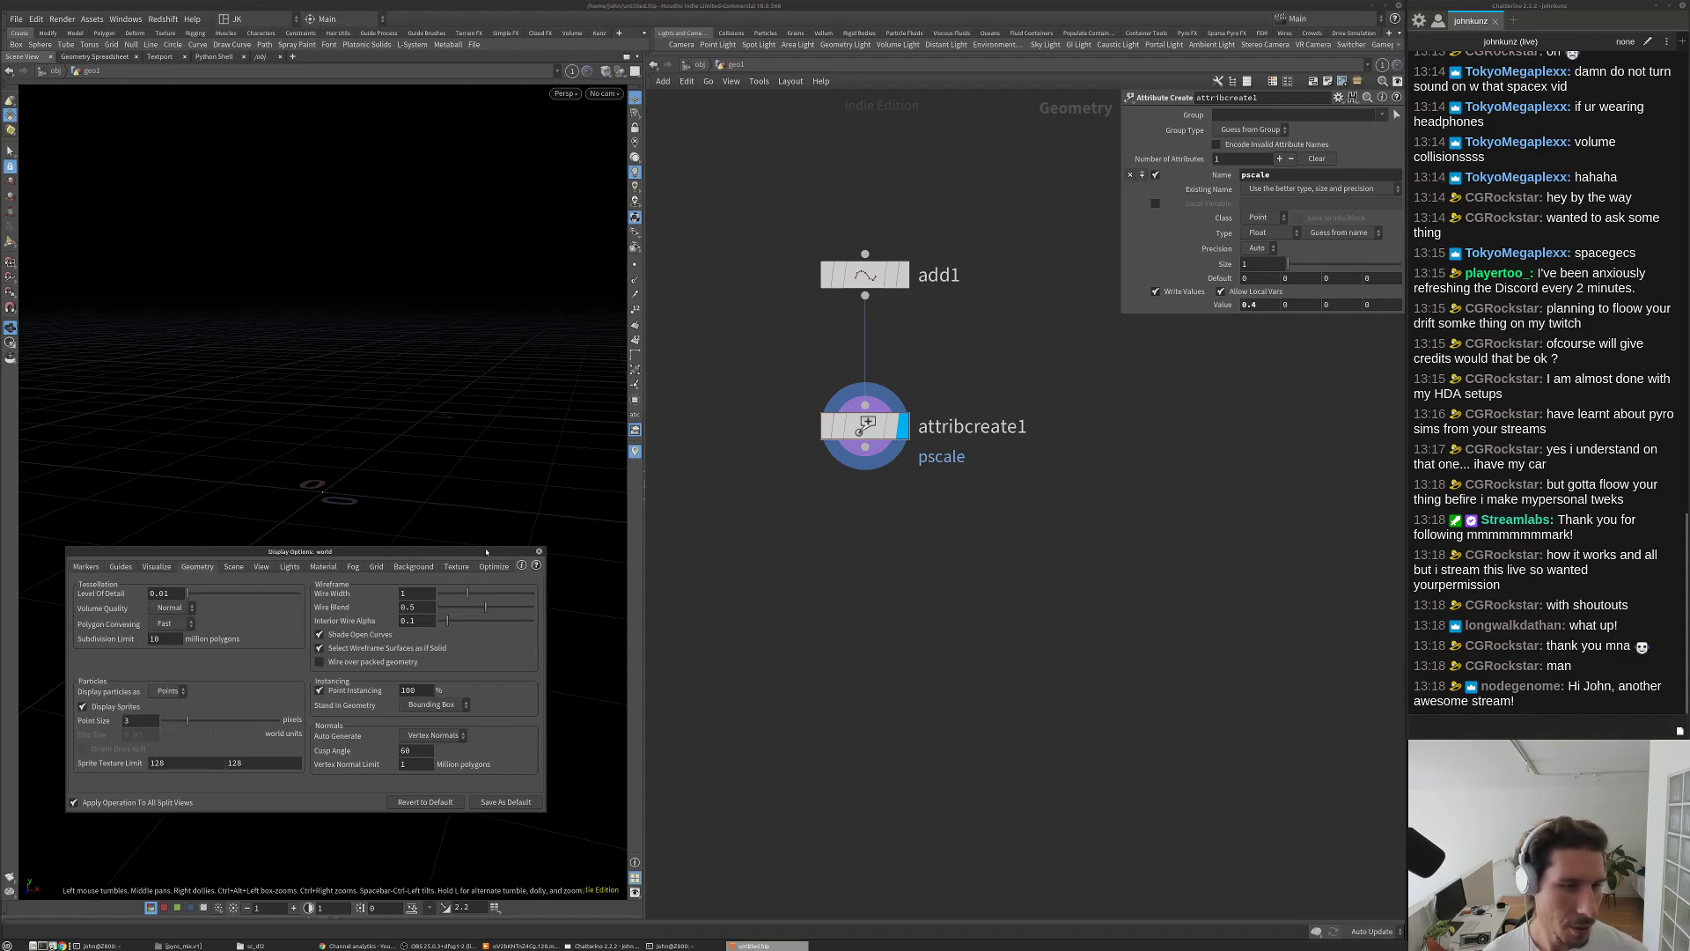
pyautogui.click(168, 692)
pyautogui.click(168, 744)
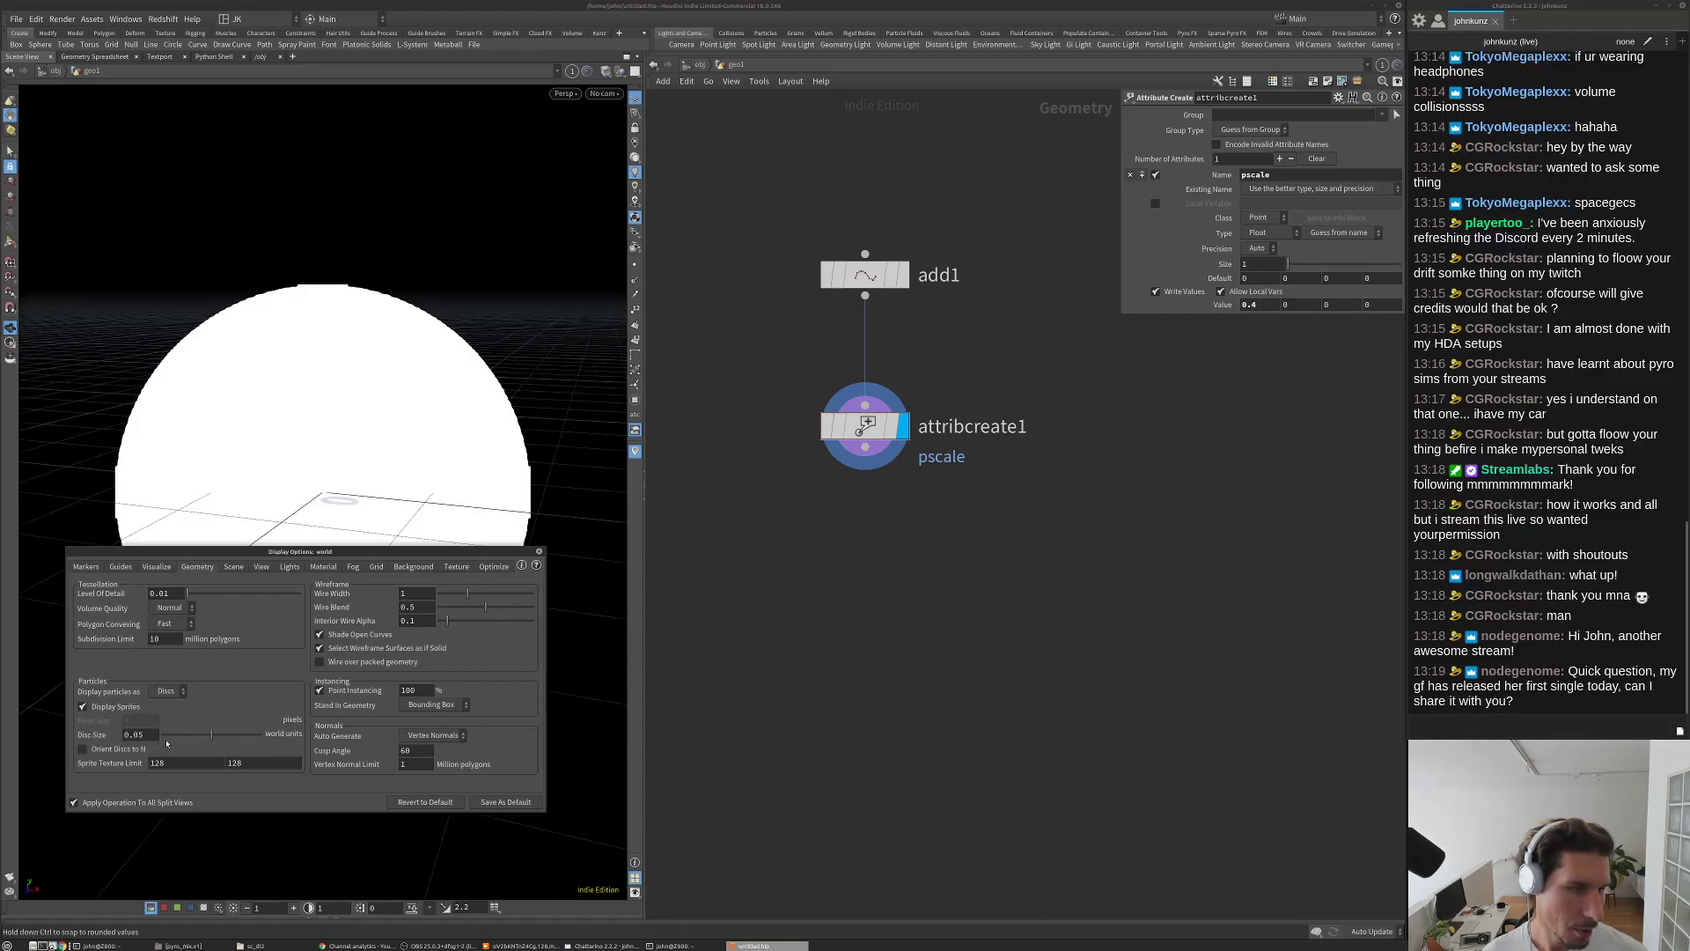
pyautogui.click(539, 553)
# Step: Reduce the pscale attribute's value to 0.05 and check the disc in the viewport
pyautogui.moveTo(1268, 304); pyautogui.dragTo(1061, 366, button='middle')
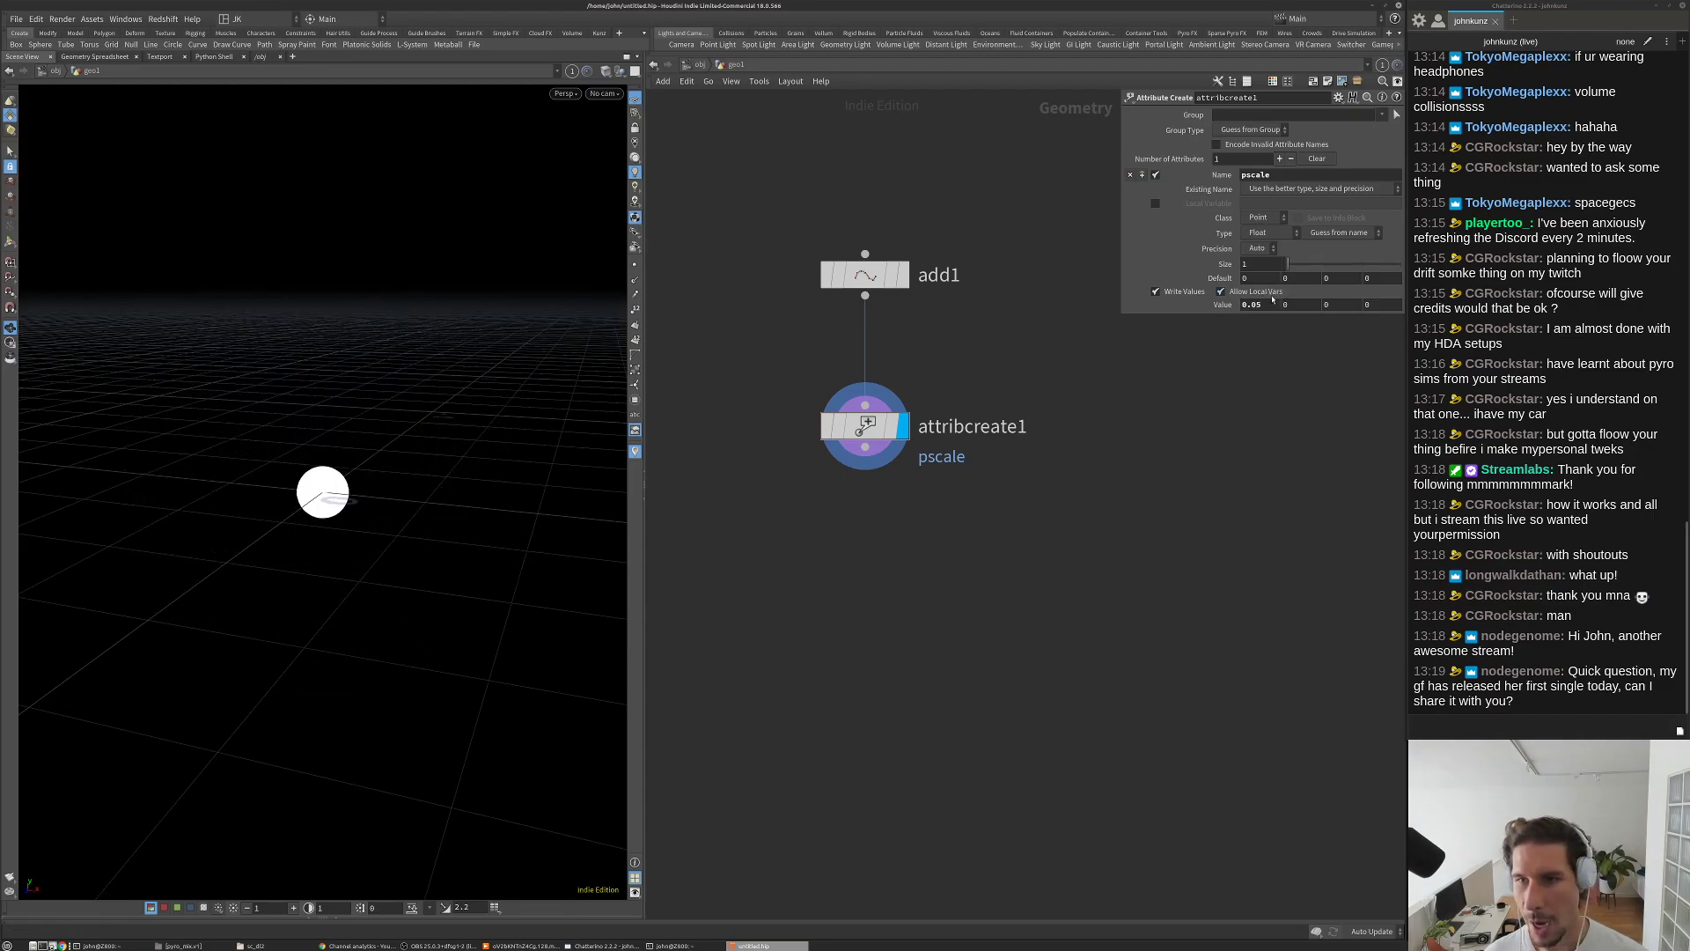
pyautogui.moveTo(493, 453); pyautogui.dragTo(349, 493)
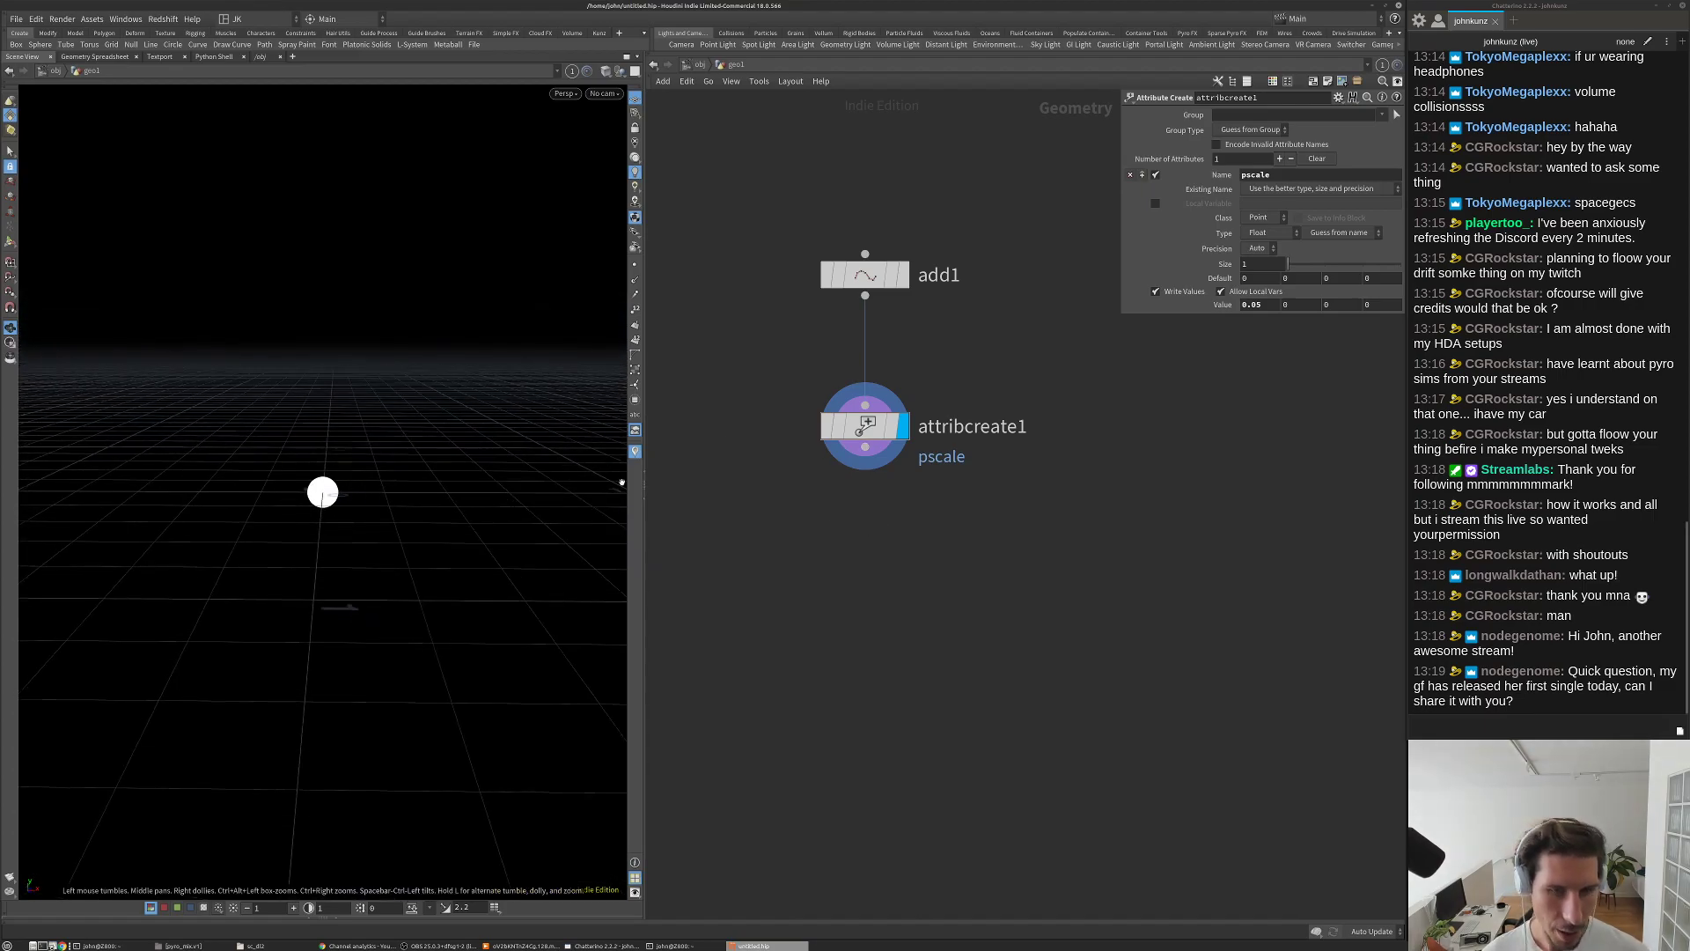
pyautogui.press('Tab')
pyautogui.write('tr')
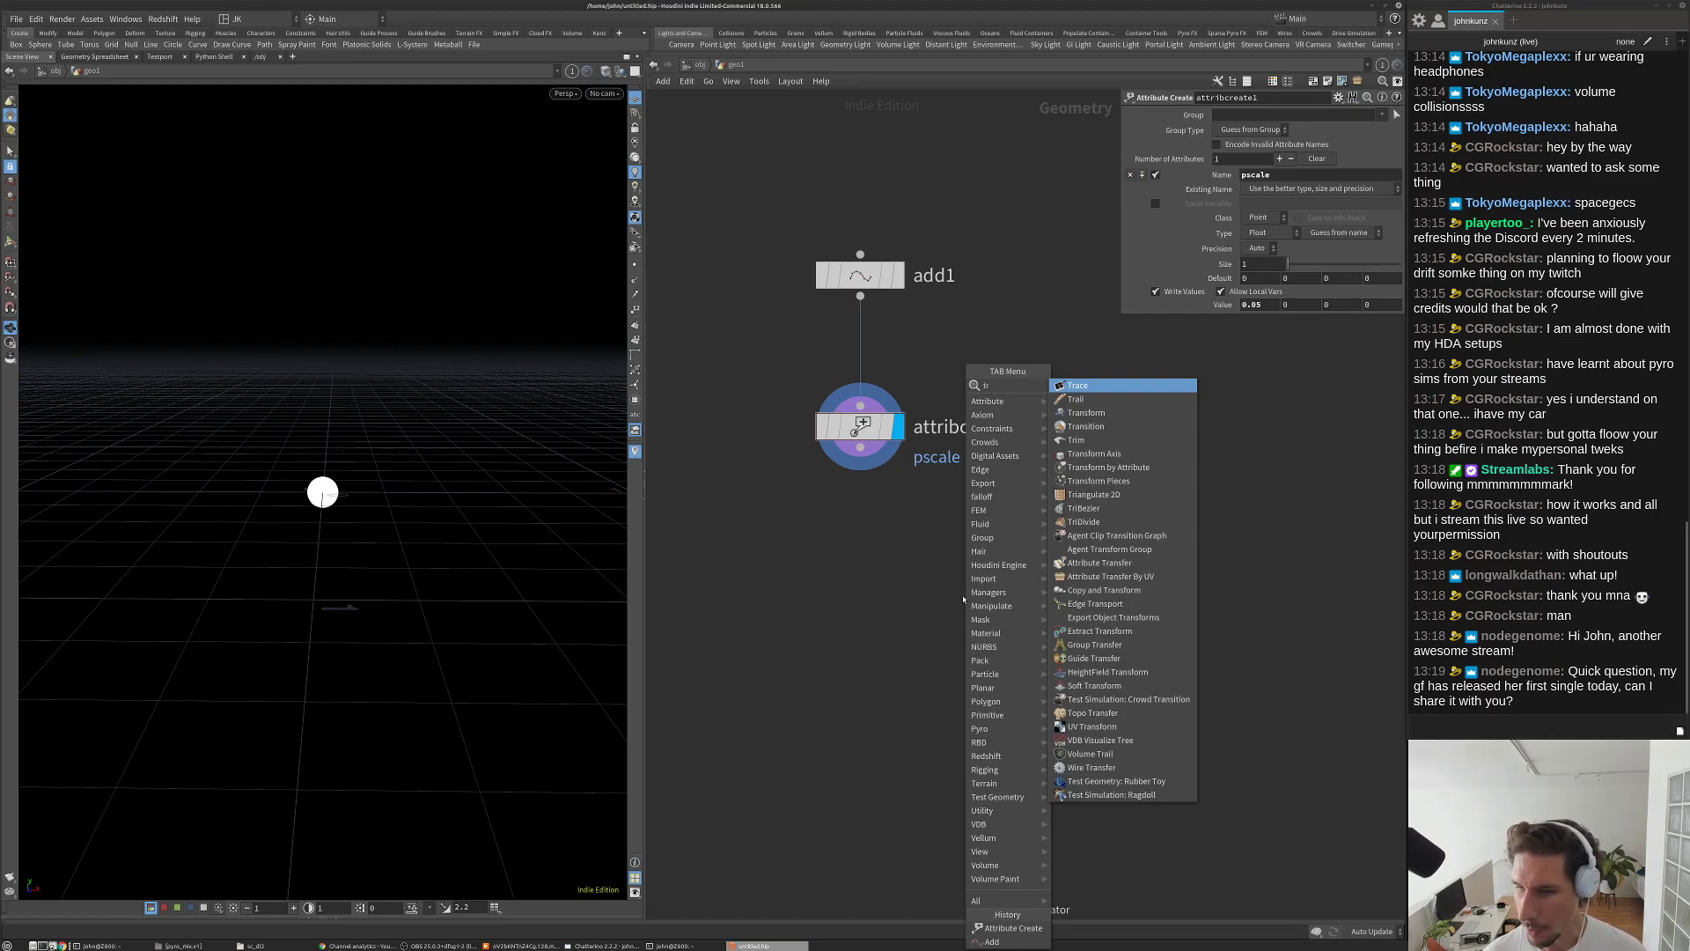
pyautogui.press('Escape')
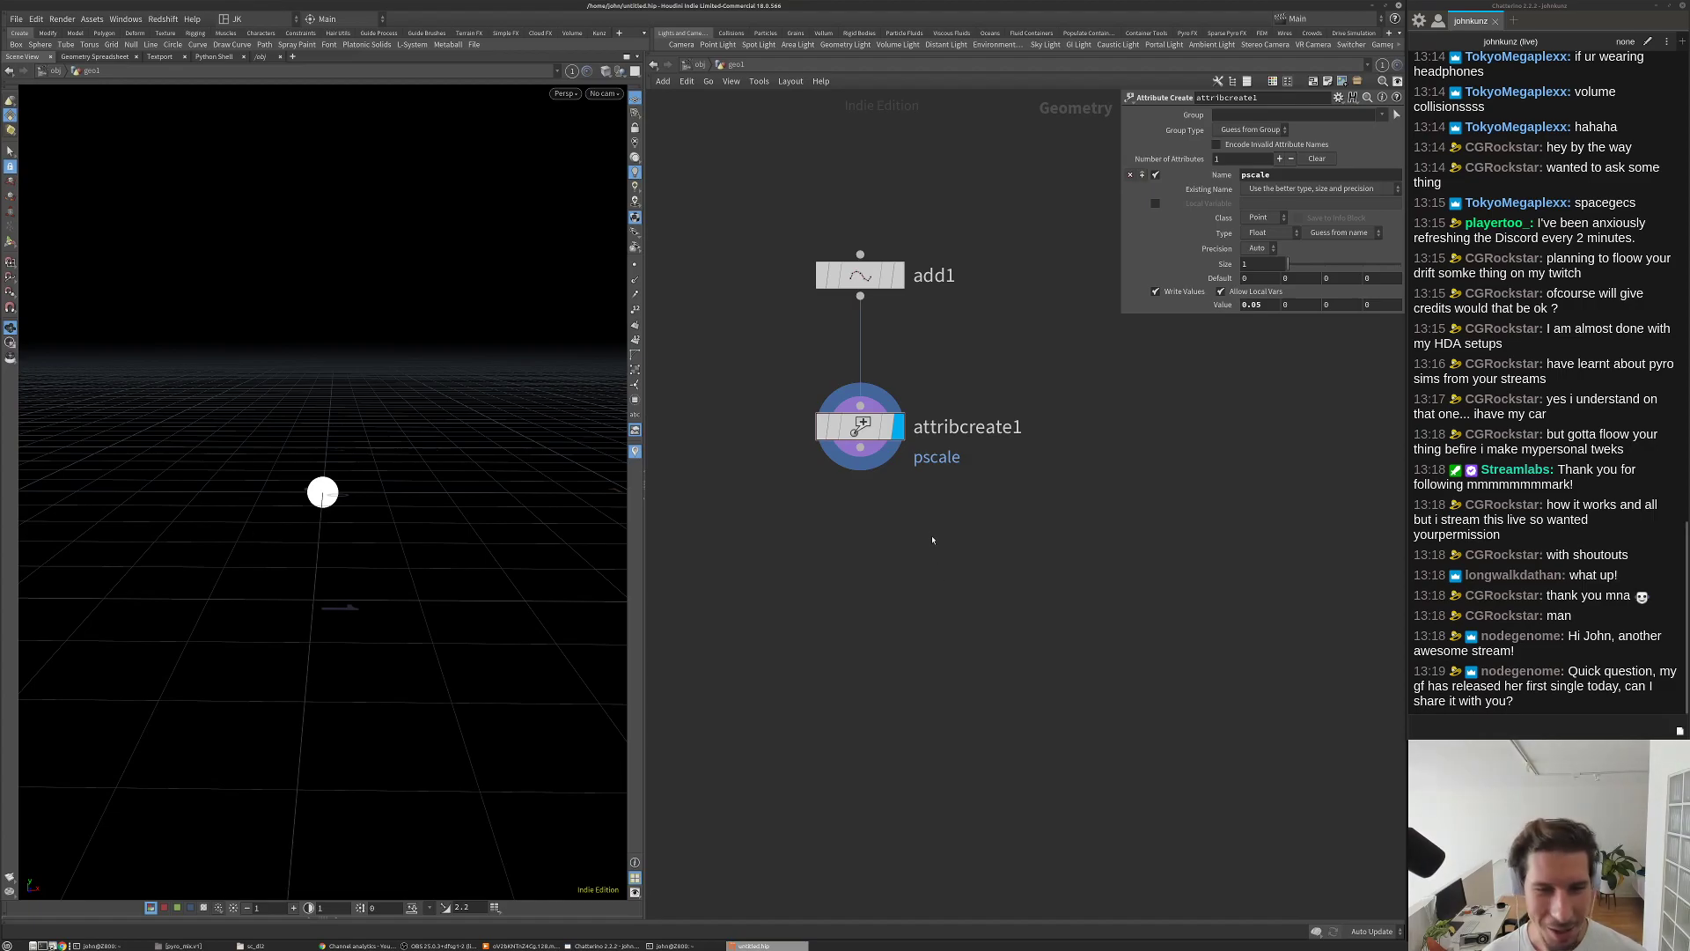
# Step: Place a Transform node below the Attribute Create node, wire it to that node's output and display it
pyautogui.scroll(-1, 933, 519)
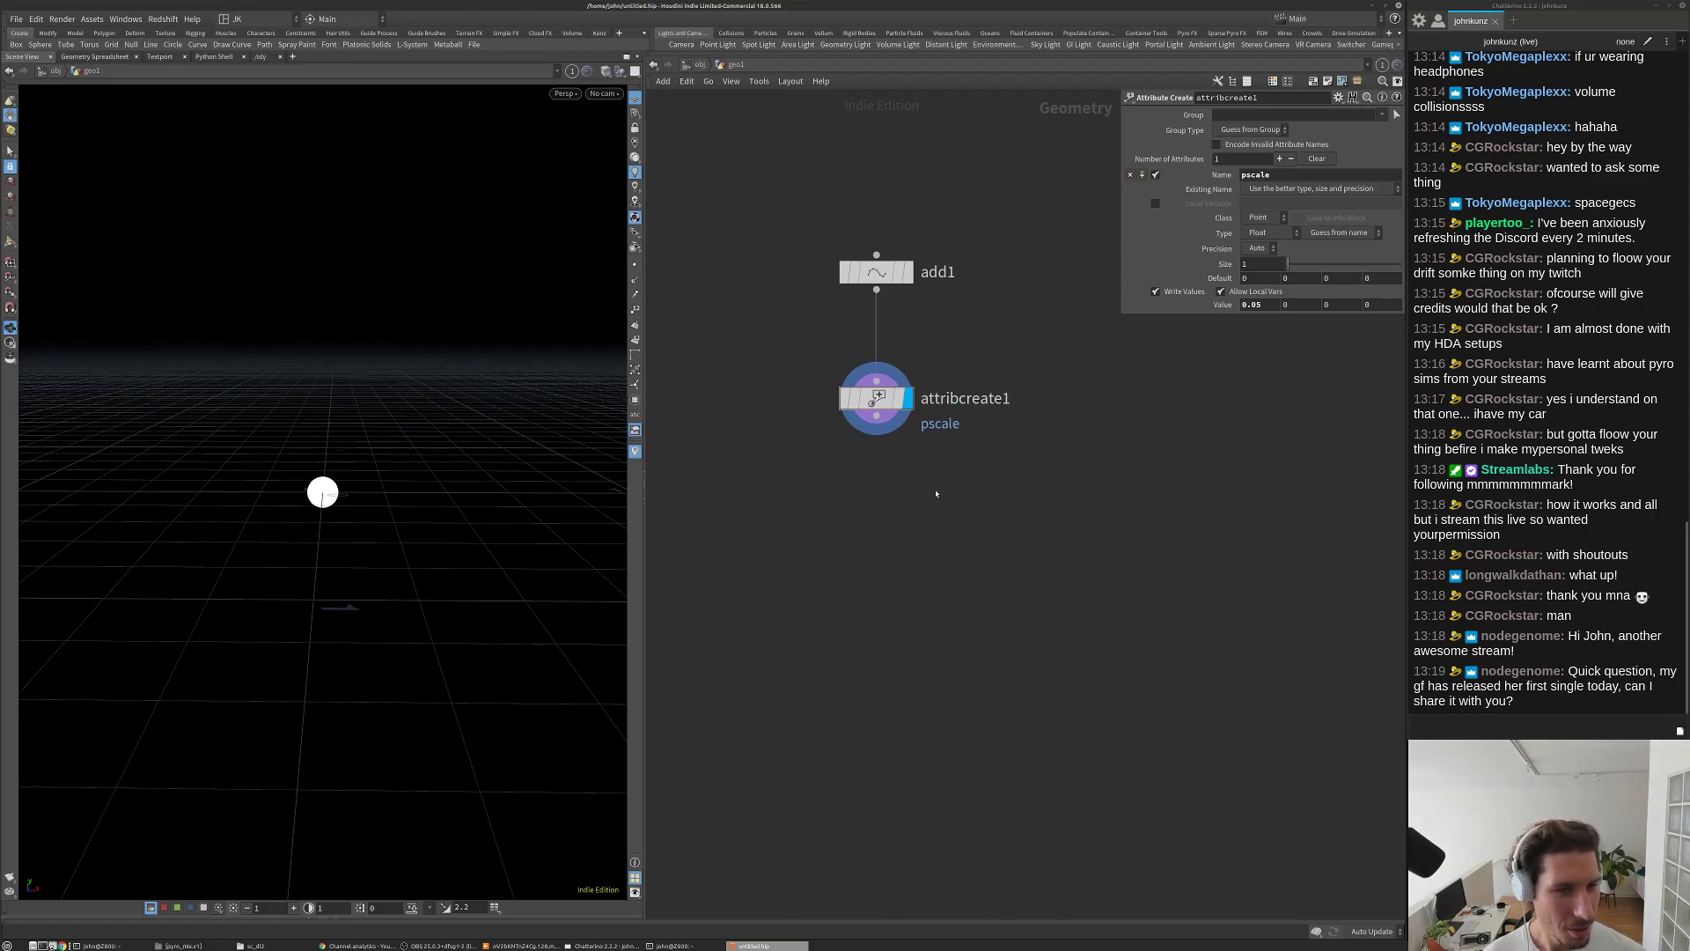
pyautogui.press('Tab')
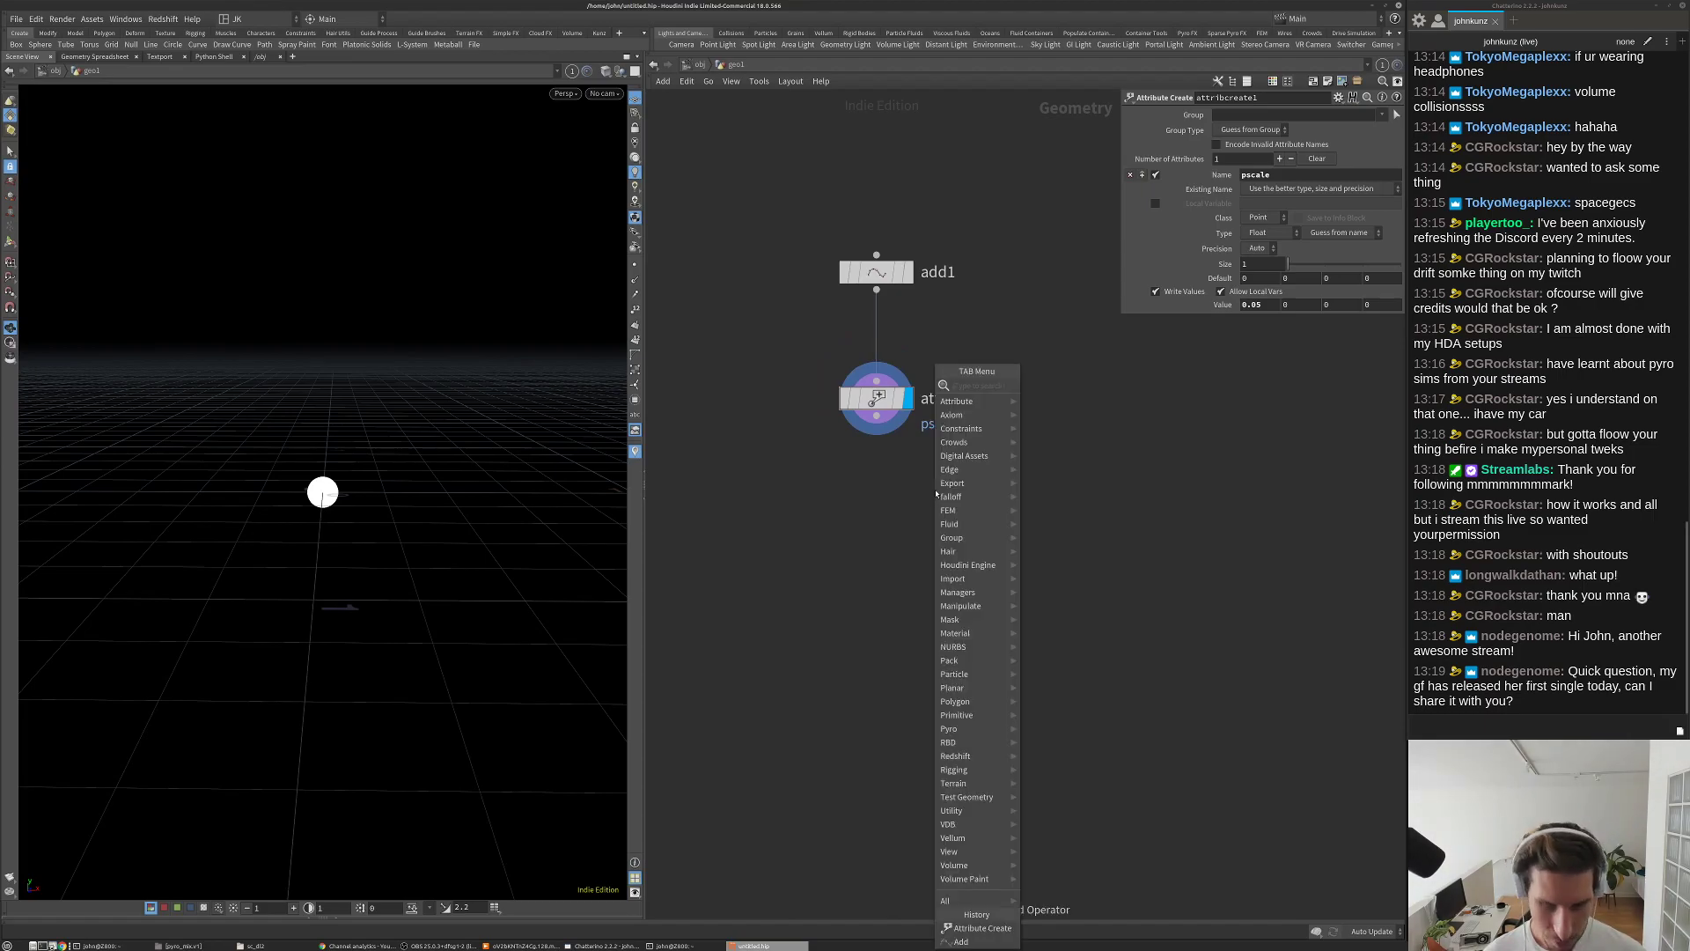
pyautogui.write('copy')
pyautogui.press('Return')
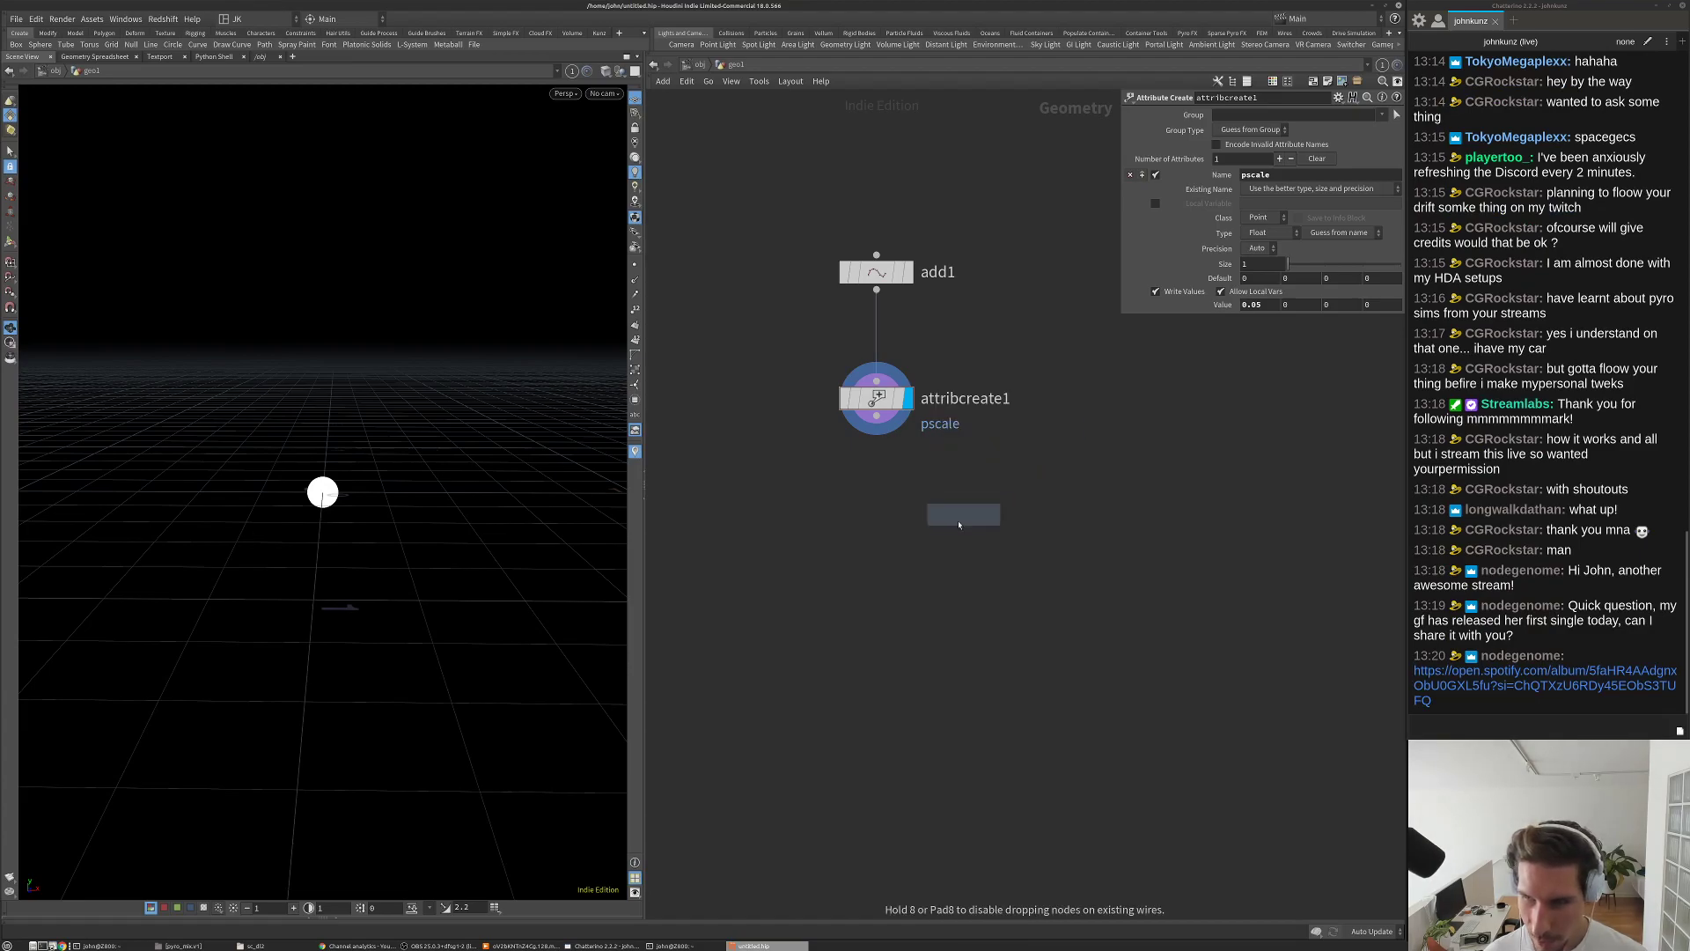
pyautogui.click(960, 526)
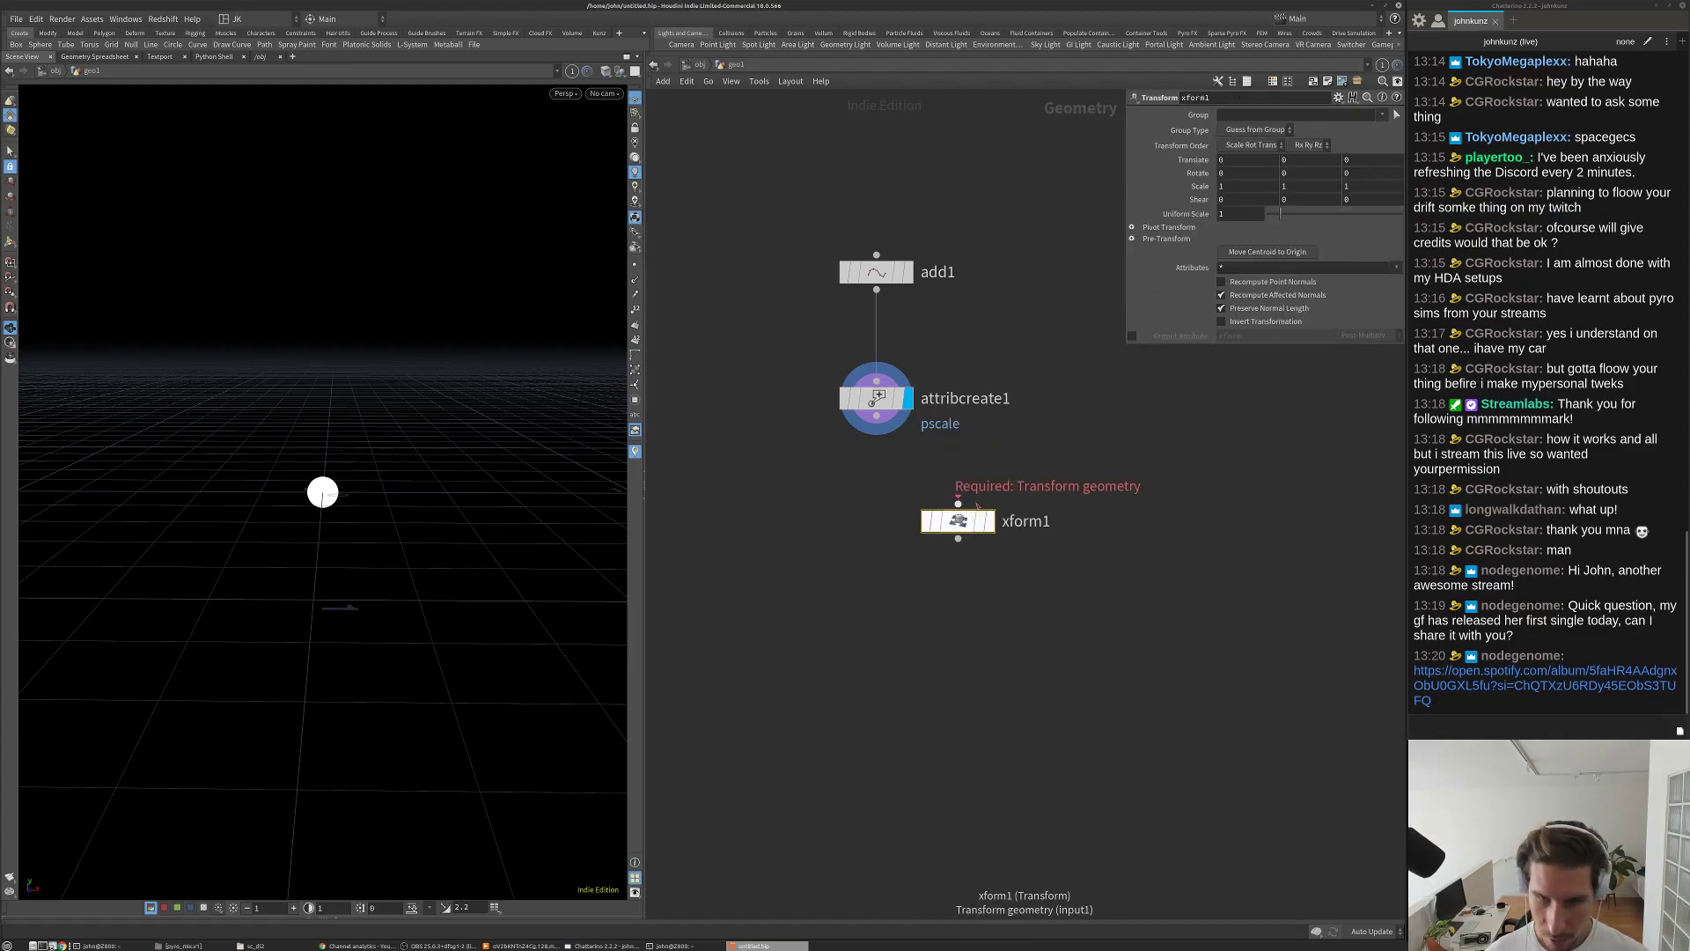
pyautogui.click(984, 521)
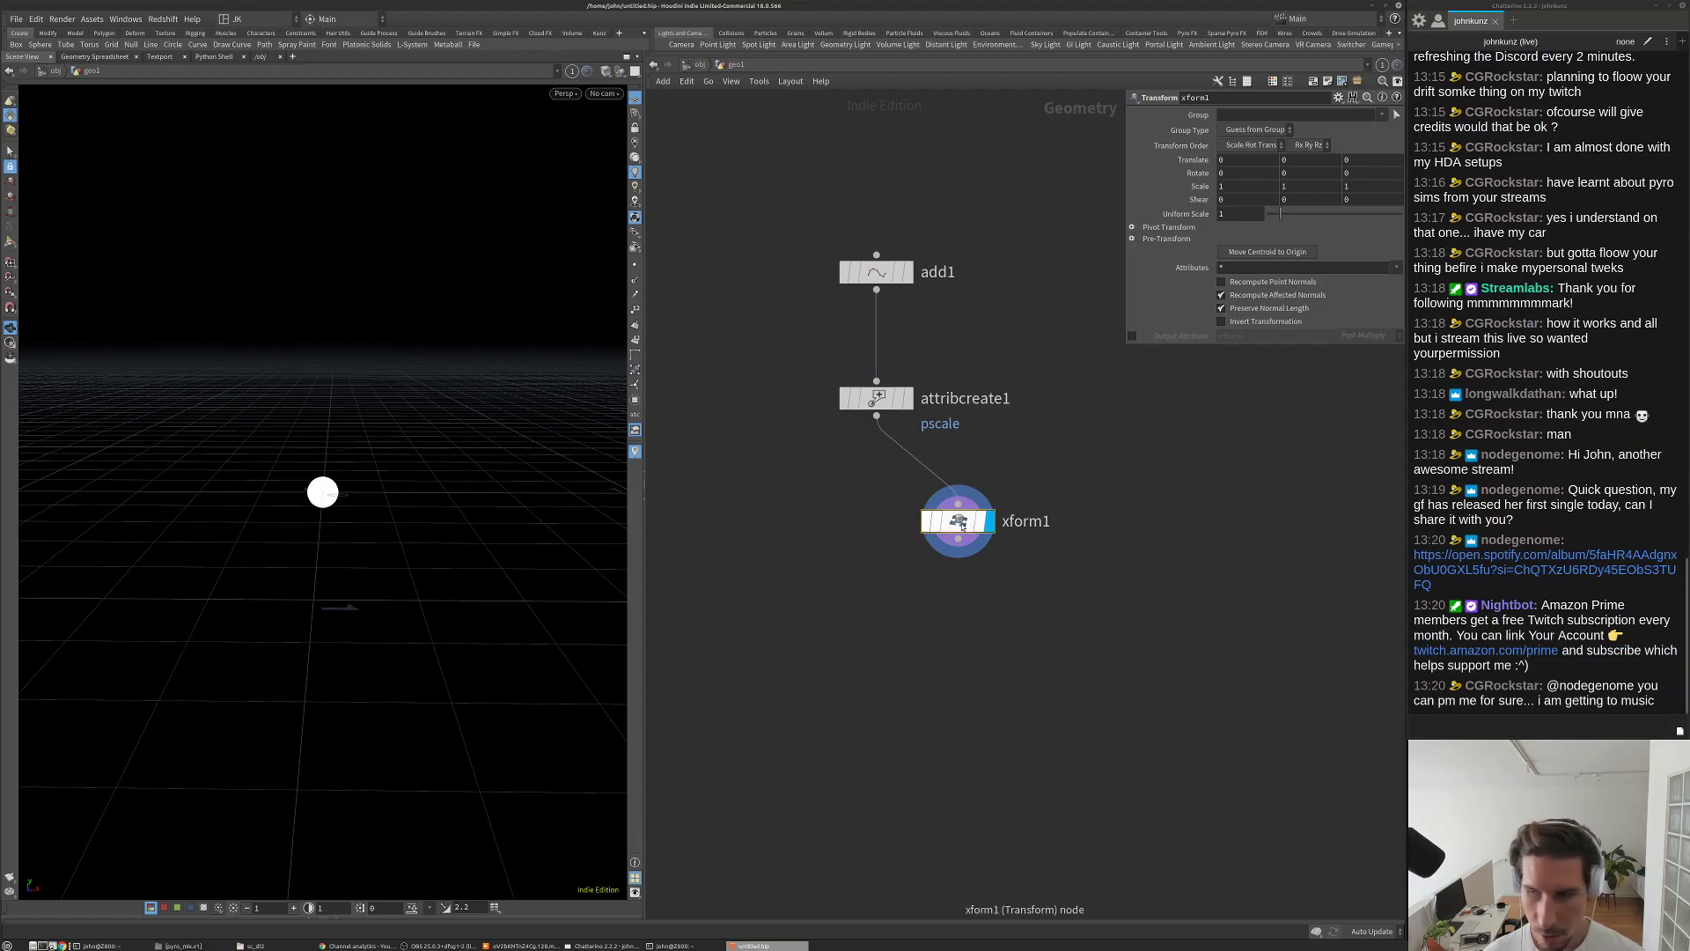
# Step: Reposition the Transform node in the network so it branches off beside the Attribute Create node
pyautogui.moveTo(983, 527); pyautogui.dragTo(1017, 515)
pyautogui.press('h')
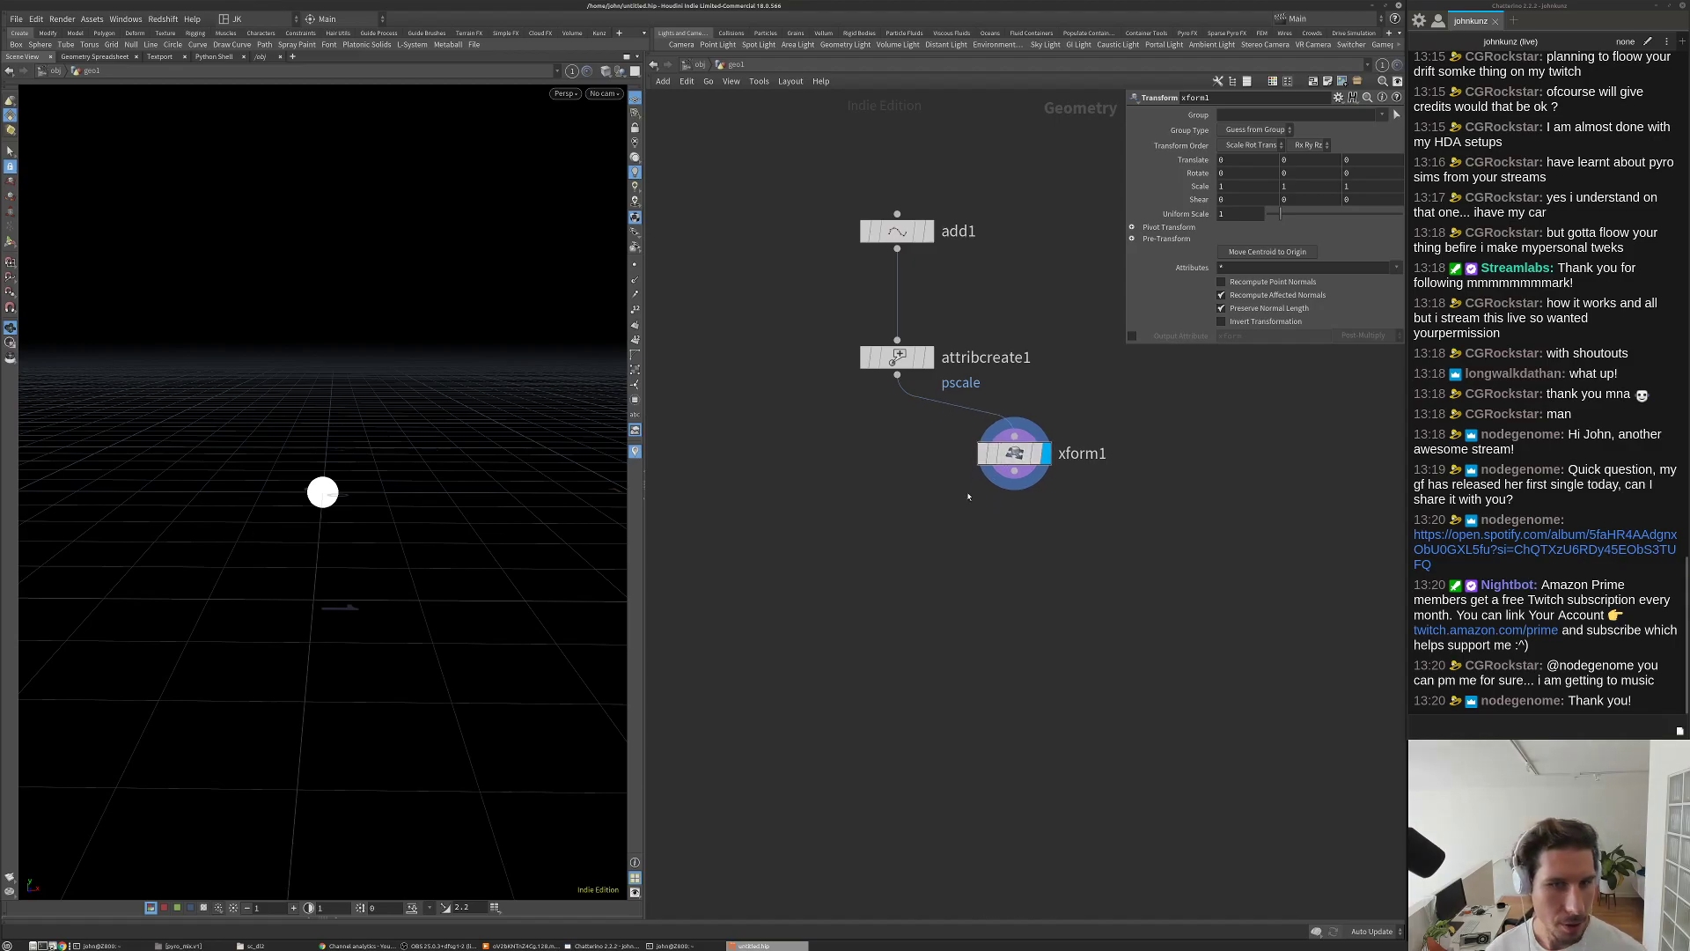
pyautogui.moveTo(986, 508); pyautogui.dragTo(1017, 459)
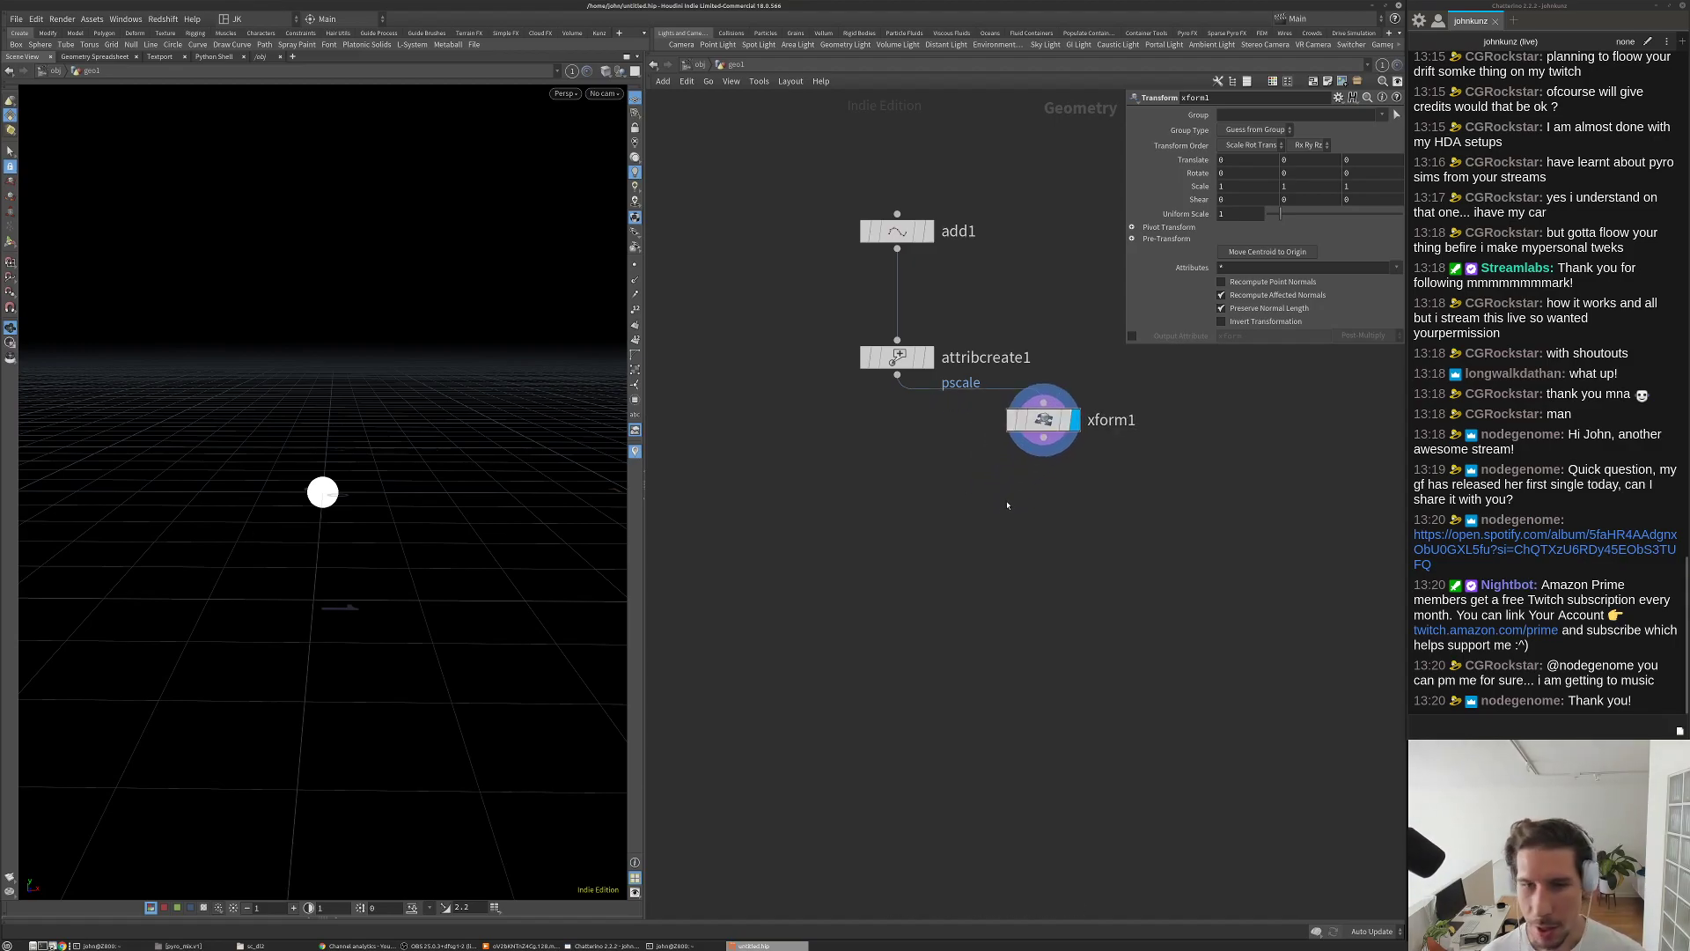
pyautogui.moveTo(1007, 505); pyautogui.dragTo(961, 527, button='middle')
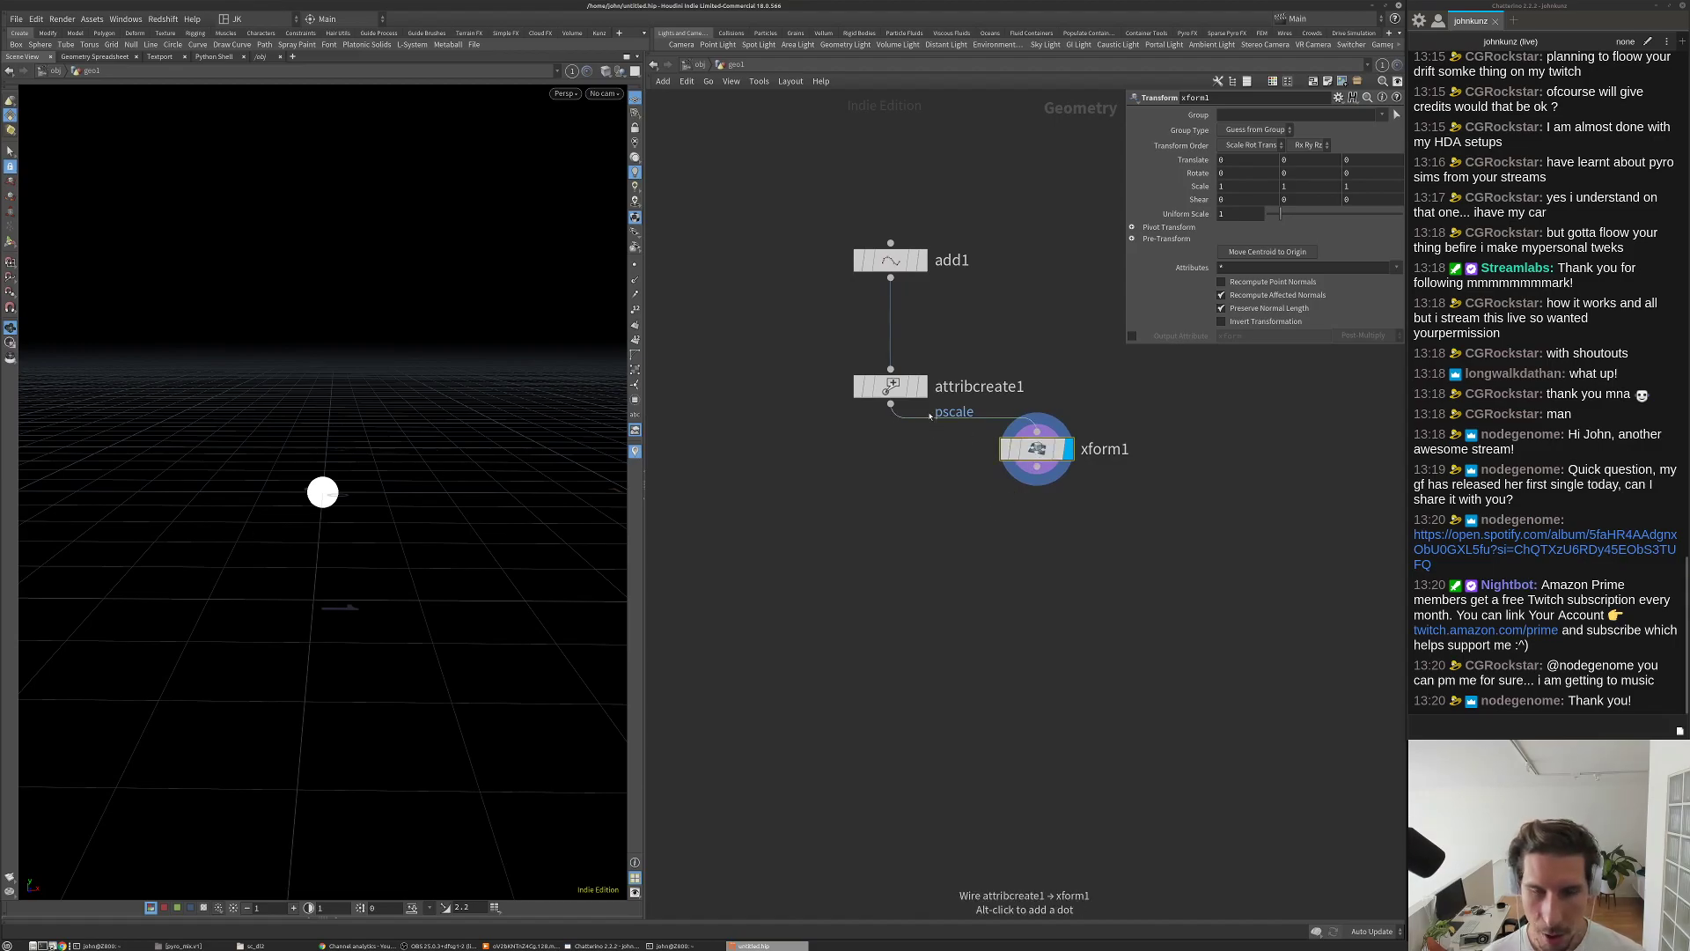
# Step: Set the Transform node's X translation to 1 to offset the point
pyautogui.moveTo(1236, 161); pyautogui.dragTo(1190, 197, button='middle')
pyautogui.moveTo(471, 446); pyautogui.dragTo(242, 488, button='middle')
pyautogui.doubleClick(1223, 160)
pyautogui.write('1')
pyautogui.press('Return')
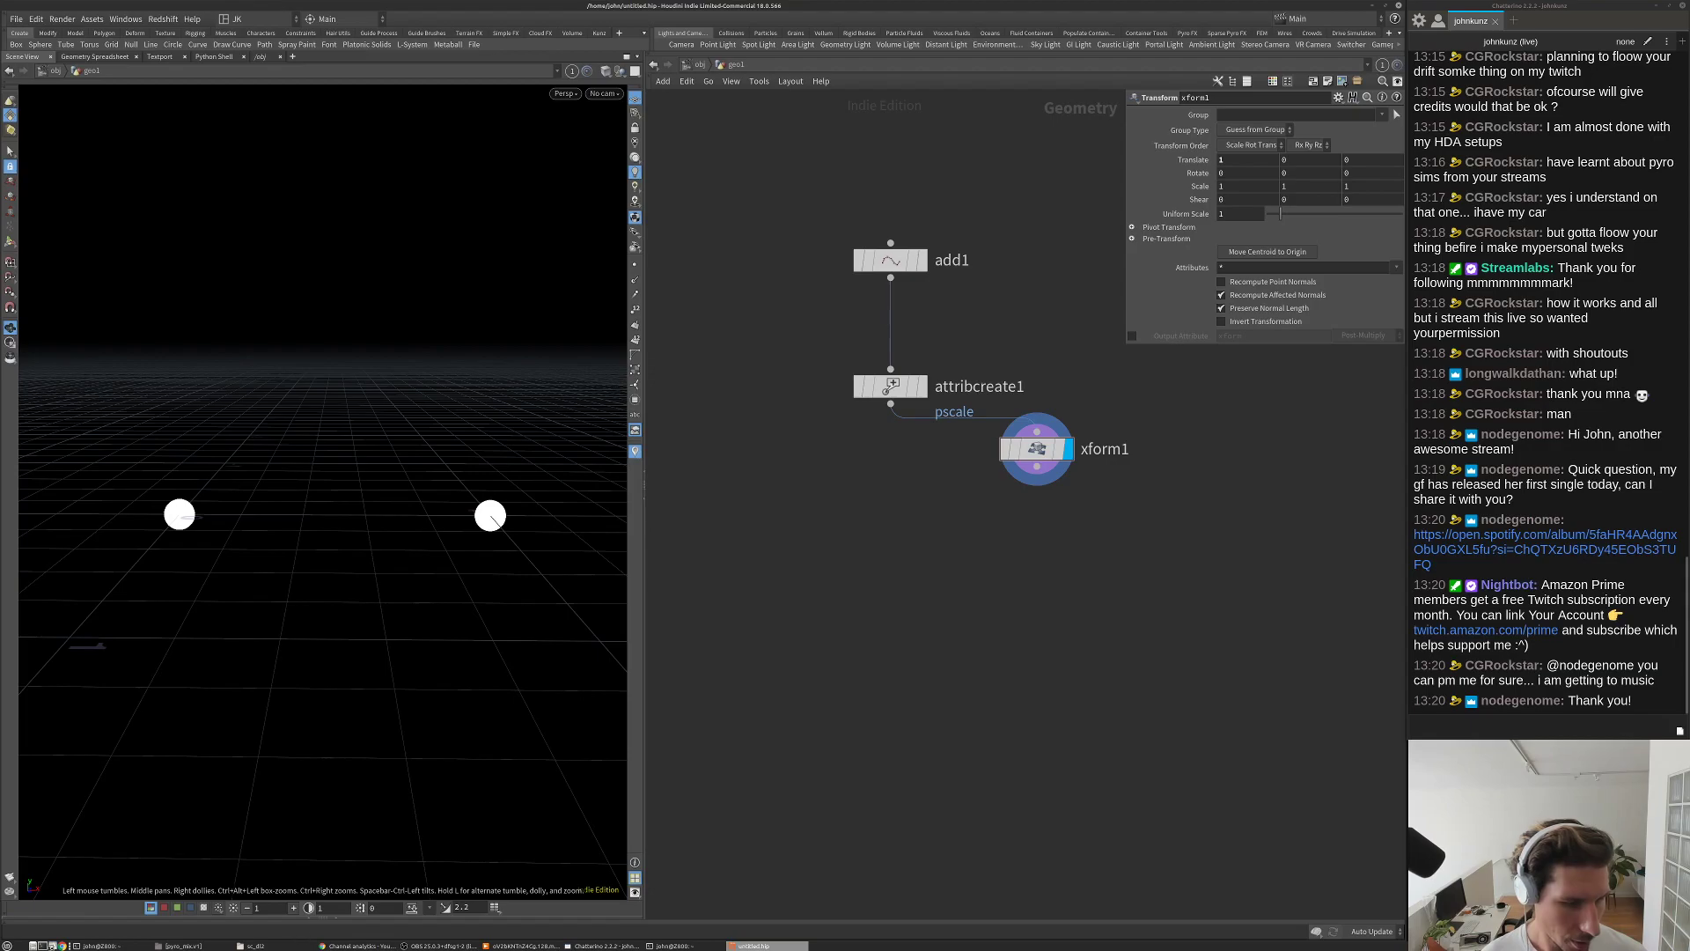
pyautogui.click(361, 946)
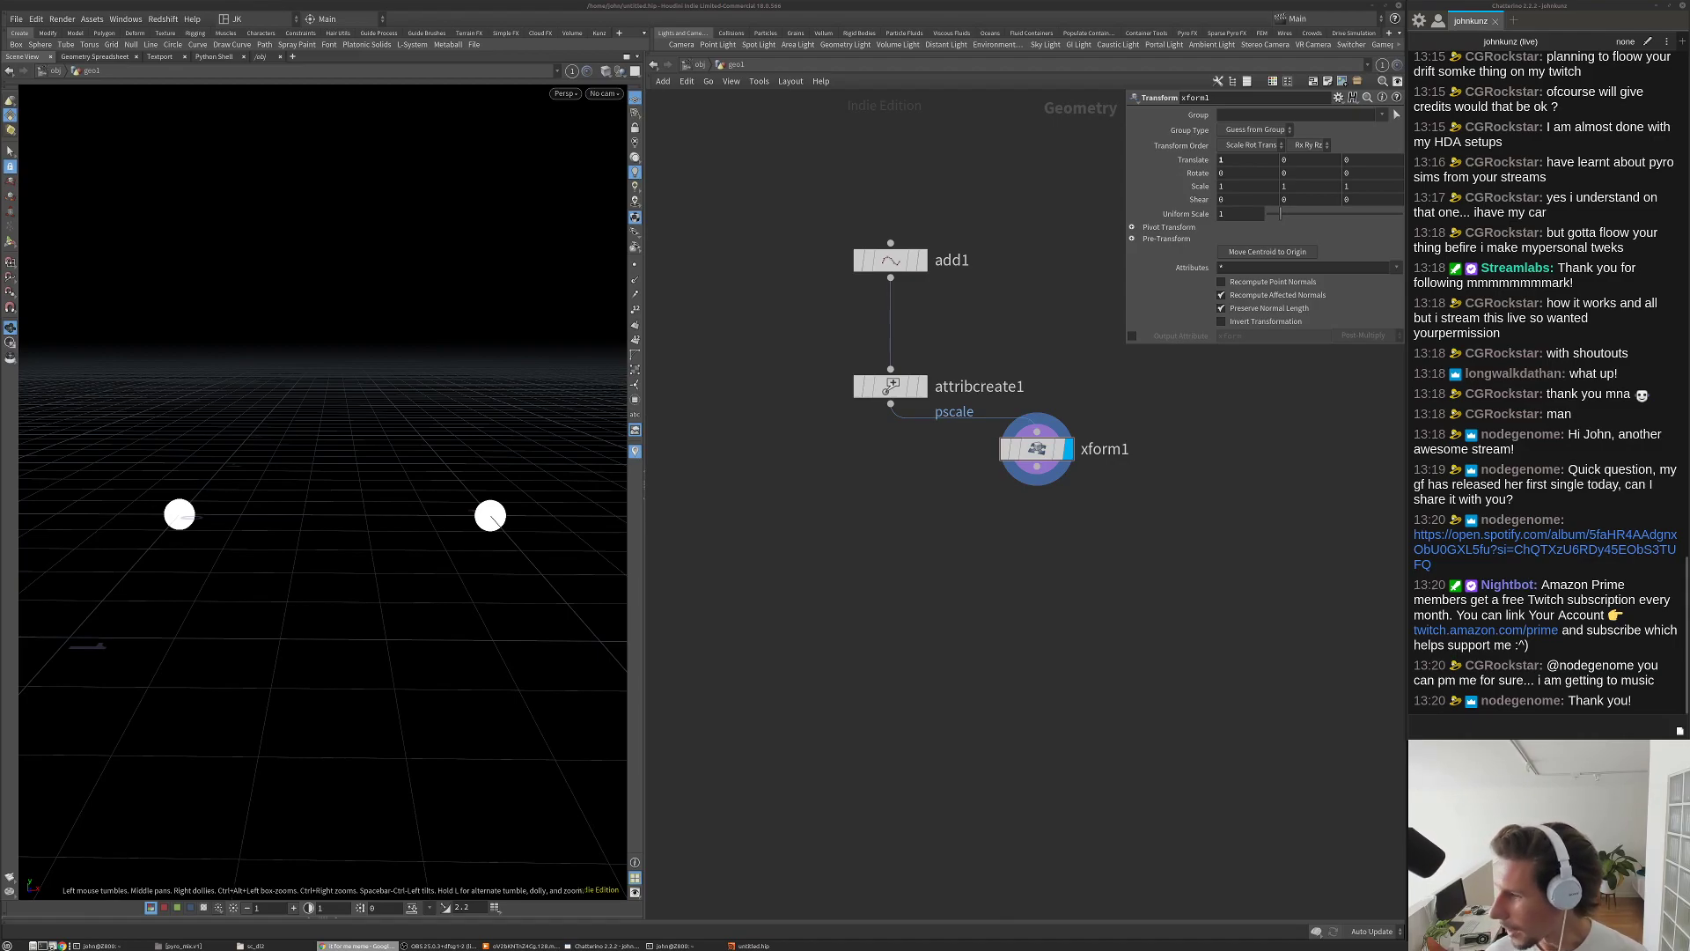
pyautogui.click(1060, 734)
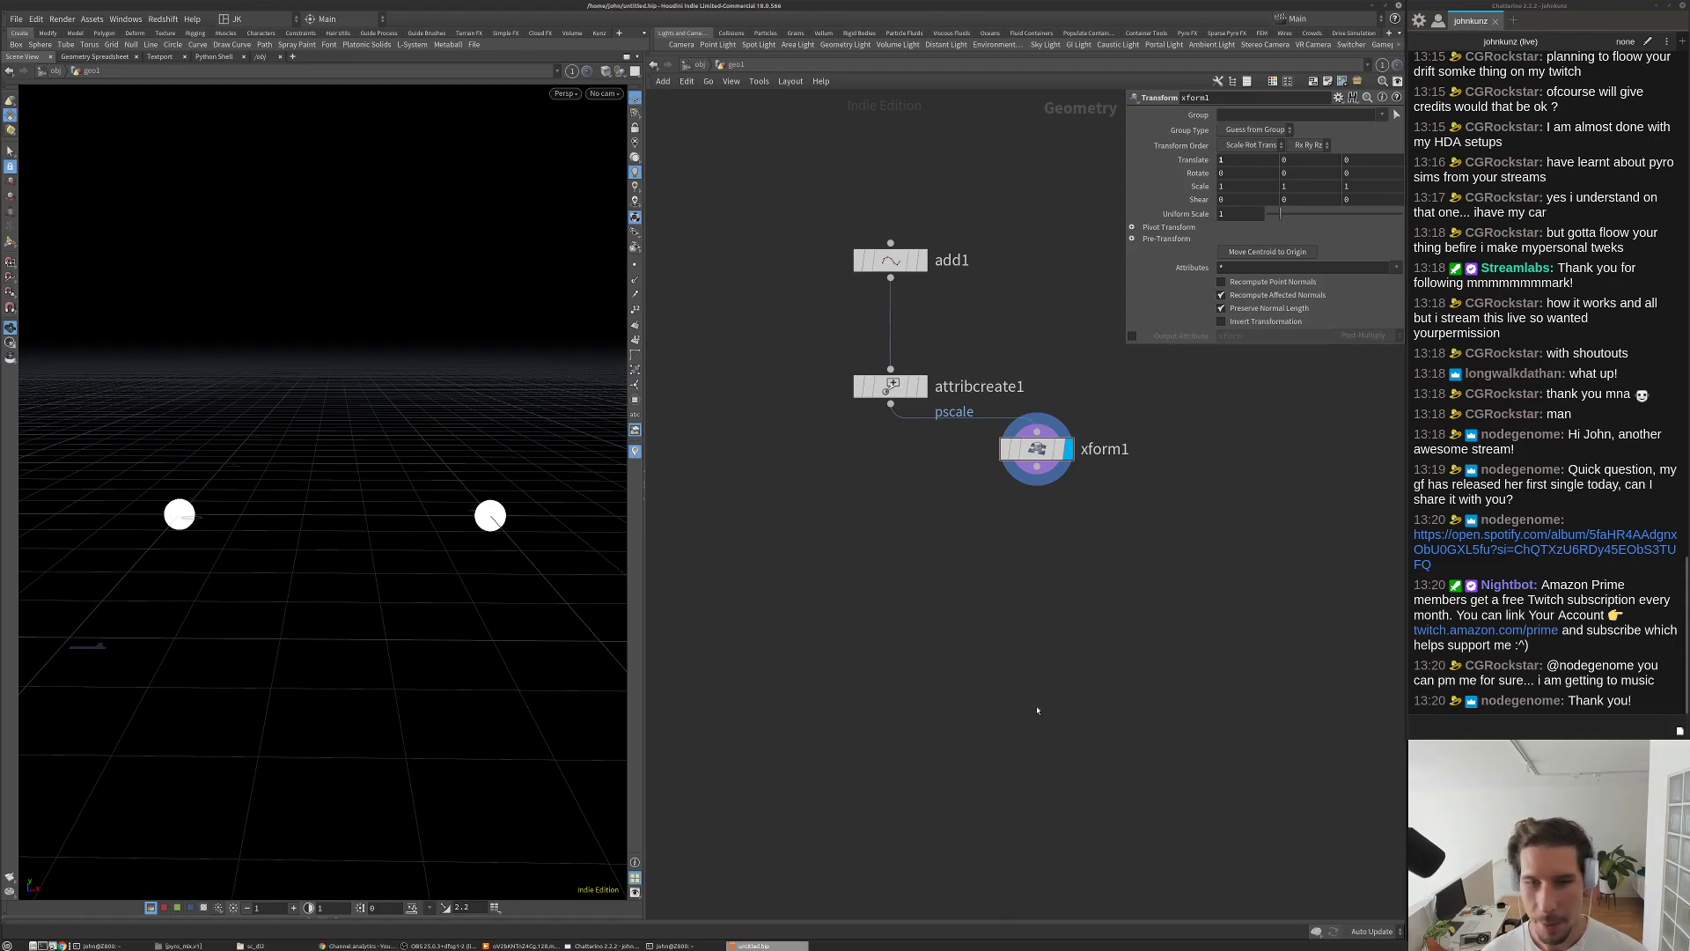
pyautogui.press('Tab')
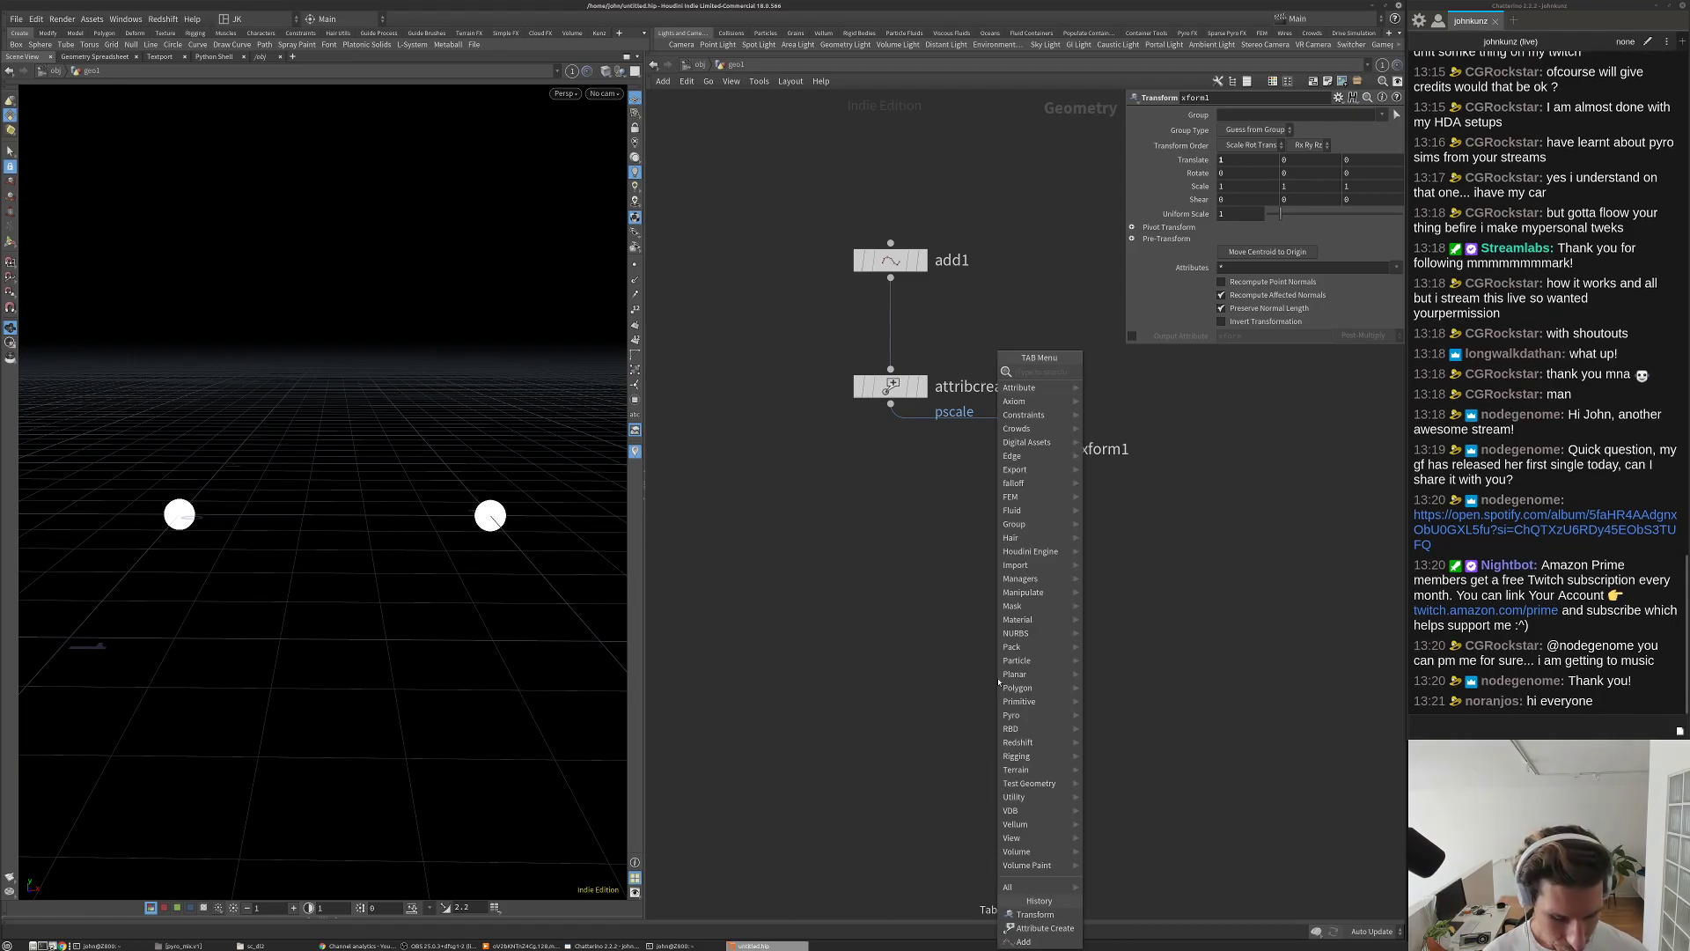
pyautogui.write('copytopoints')
pyautogui.press('Return')
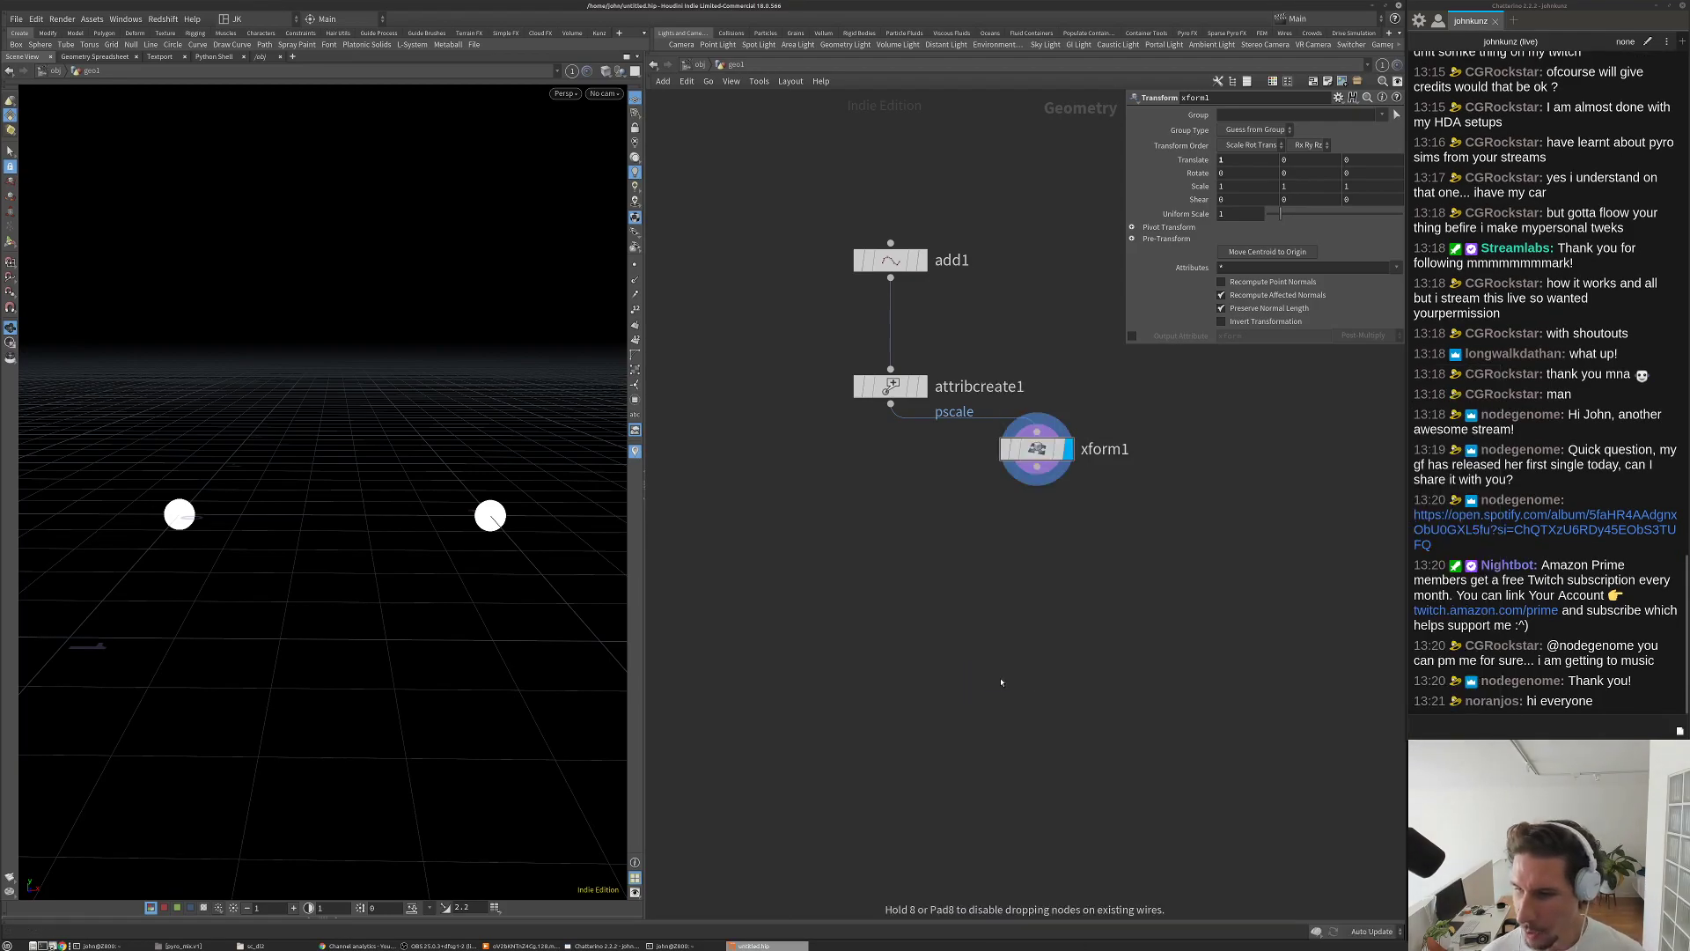
pyautogui.click(998, 680)
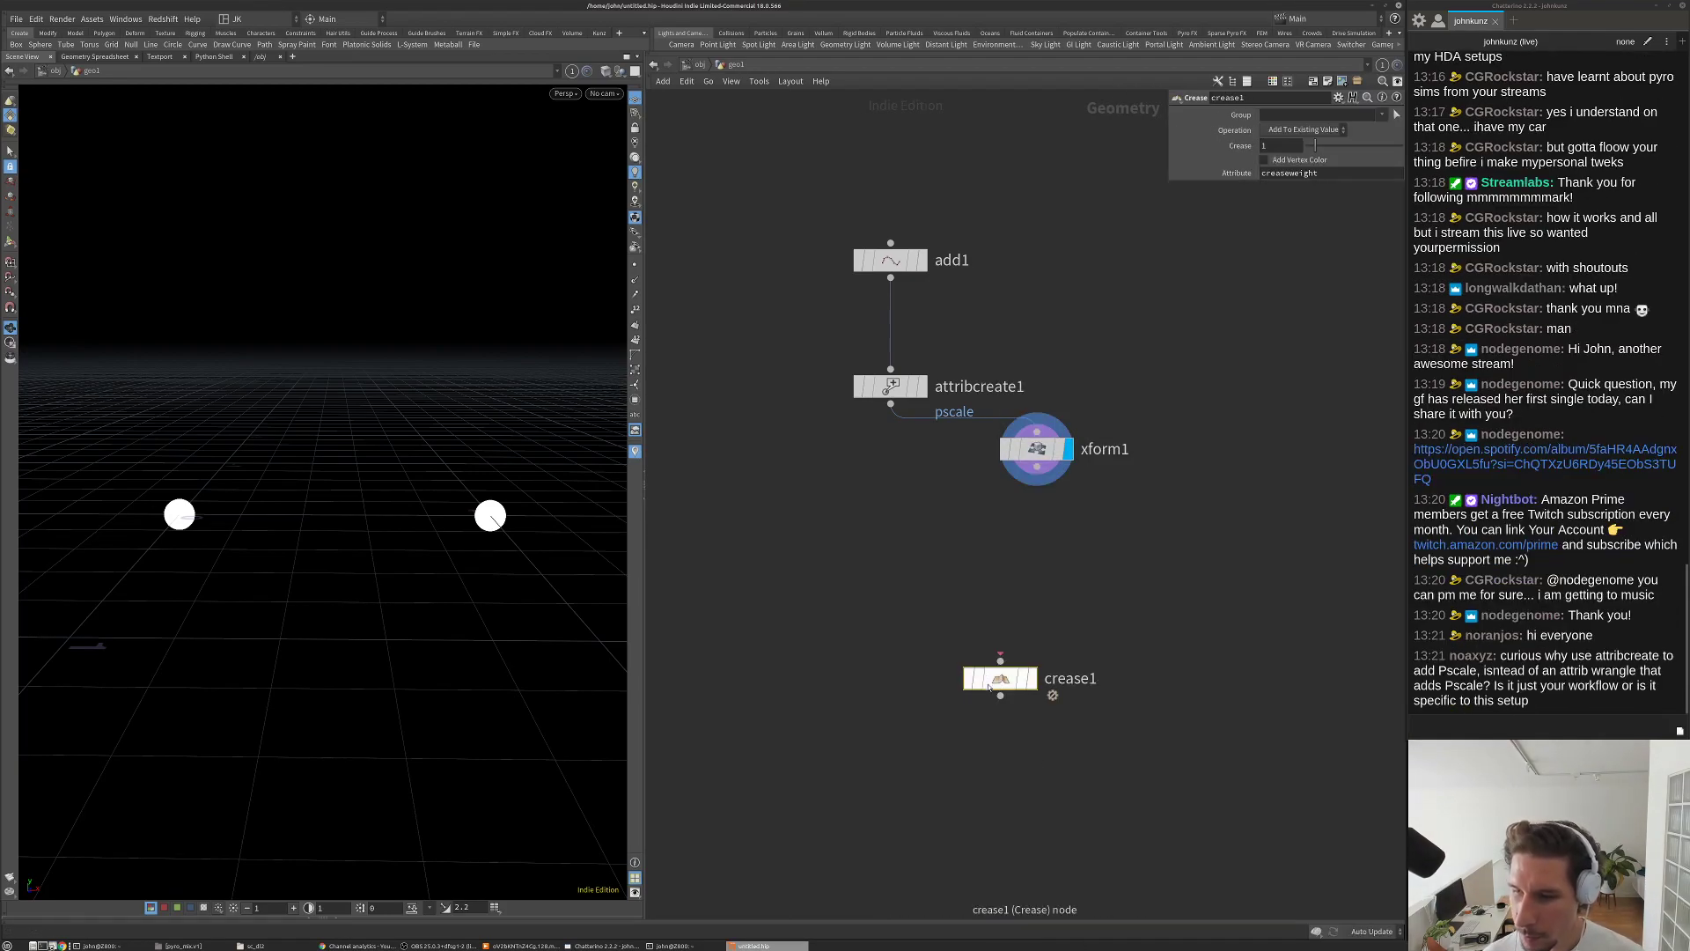
pyautogui.moveTo(989, 687); pyautogui.dragTo(1003, 586)
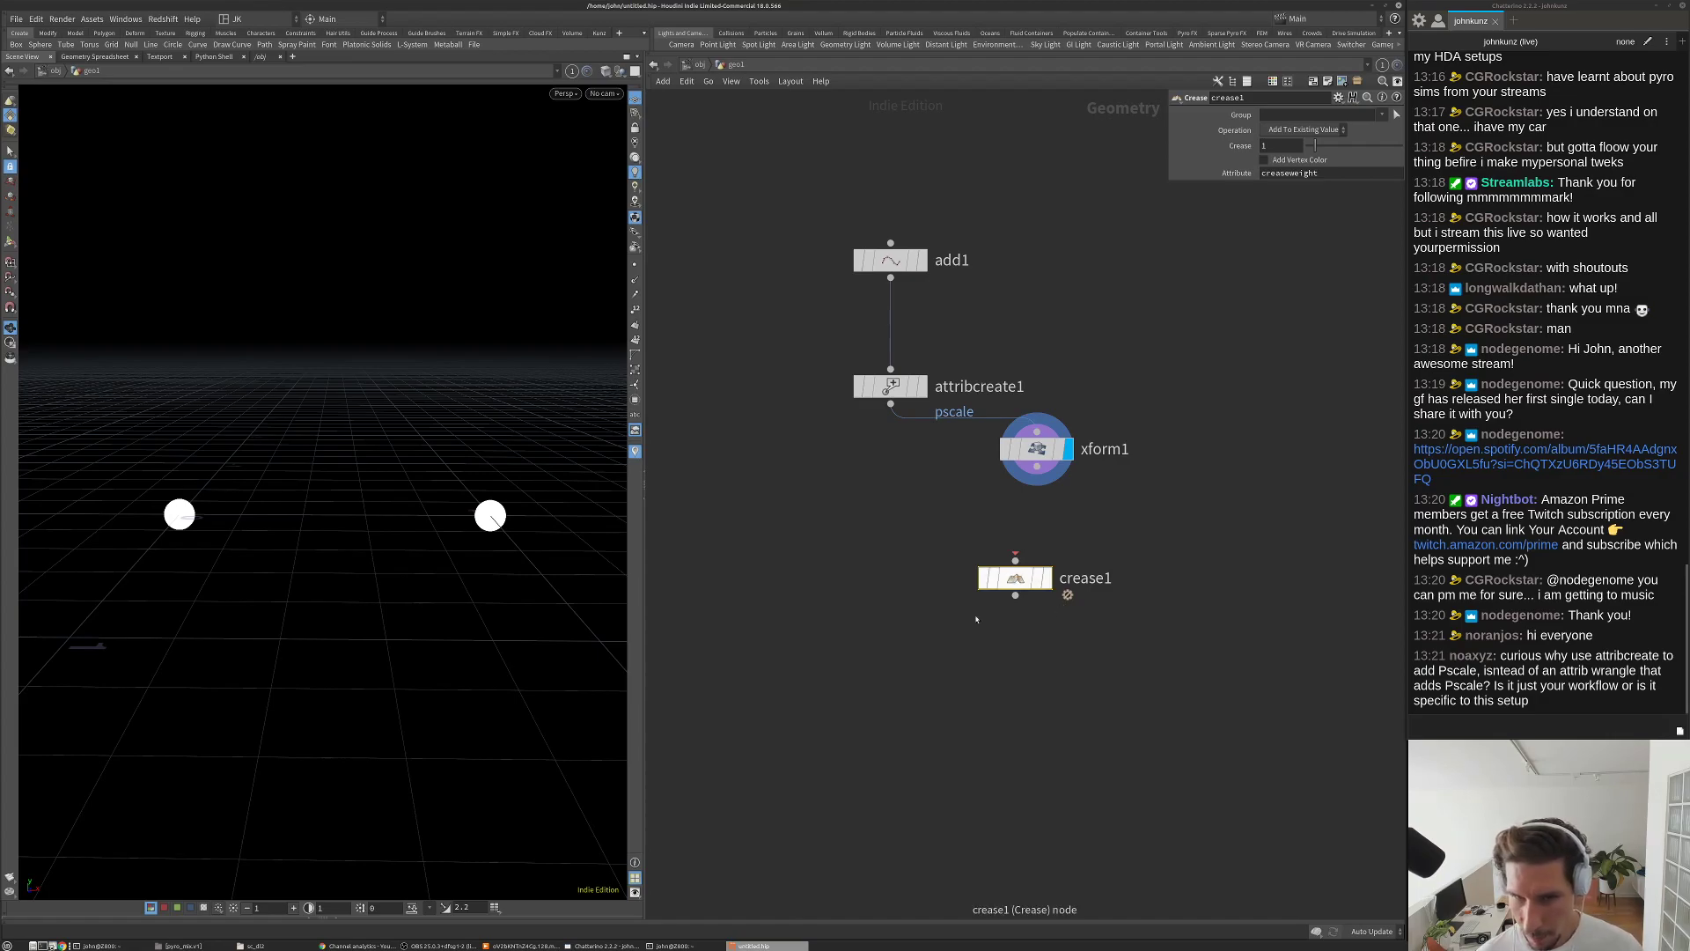
pyautogui.press('Delete')
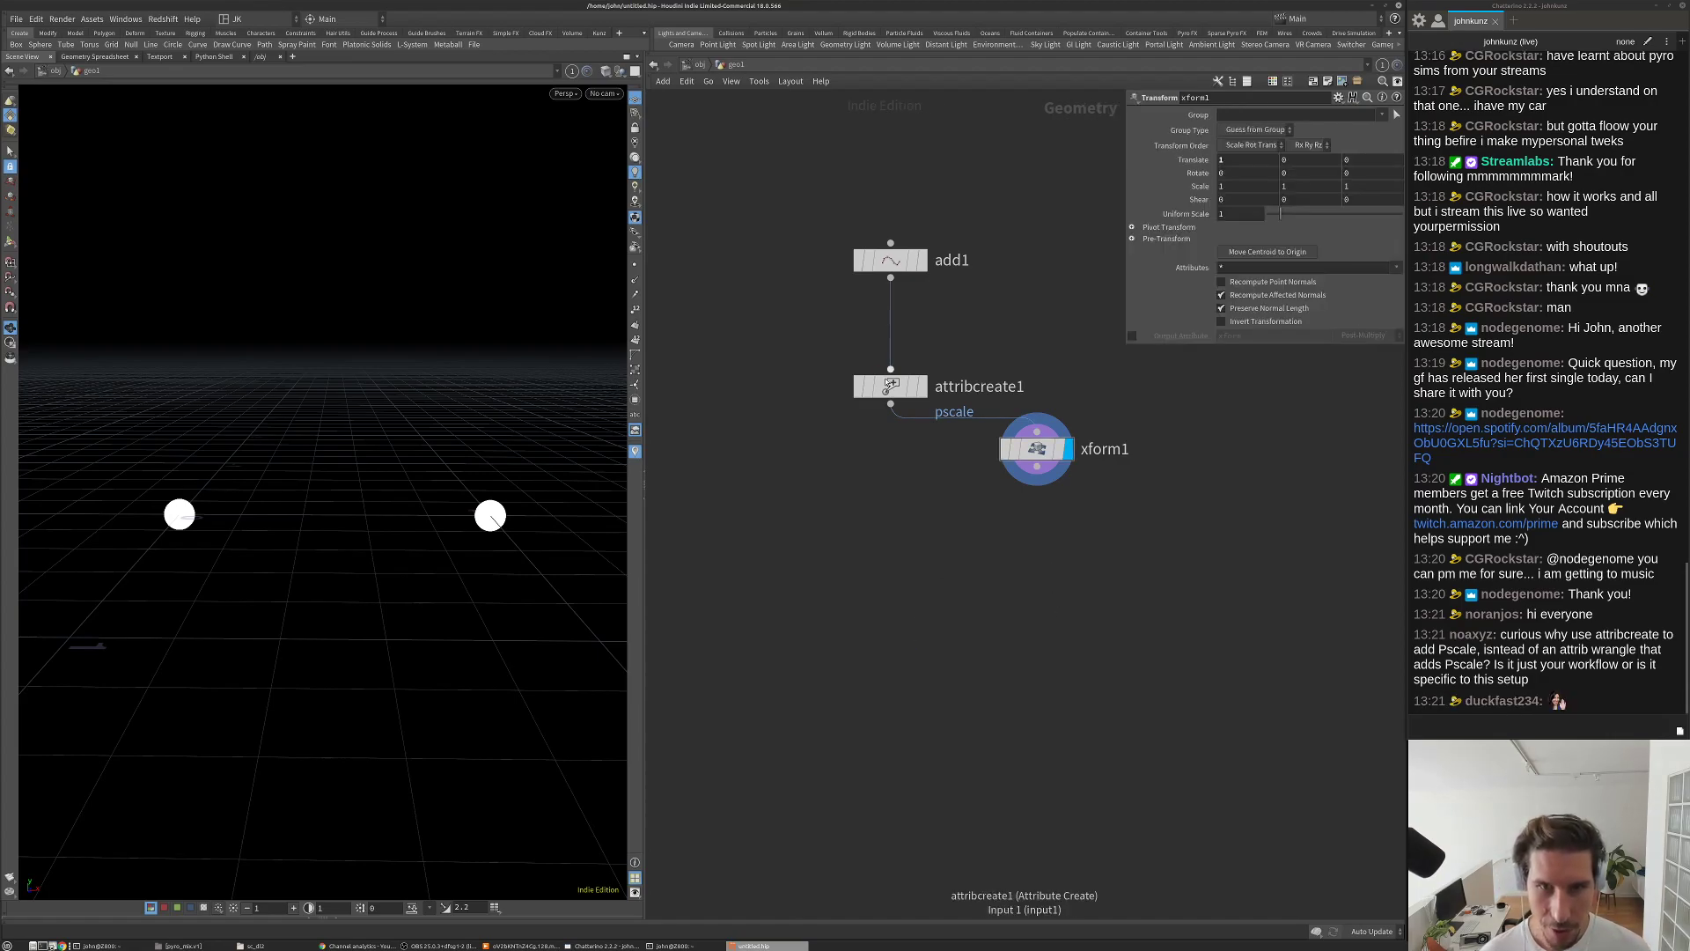
# Step: Show the Attribute Create node's parameters and enlarge the parameter overlay in the network view
pyautogui.click(891, 388)
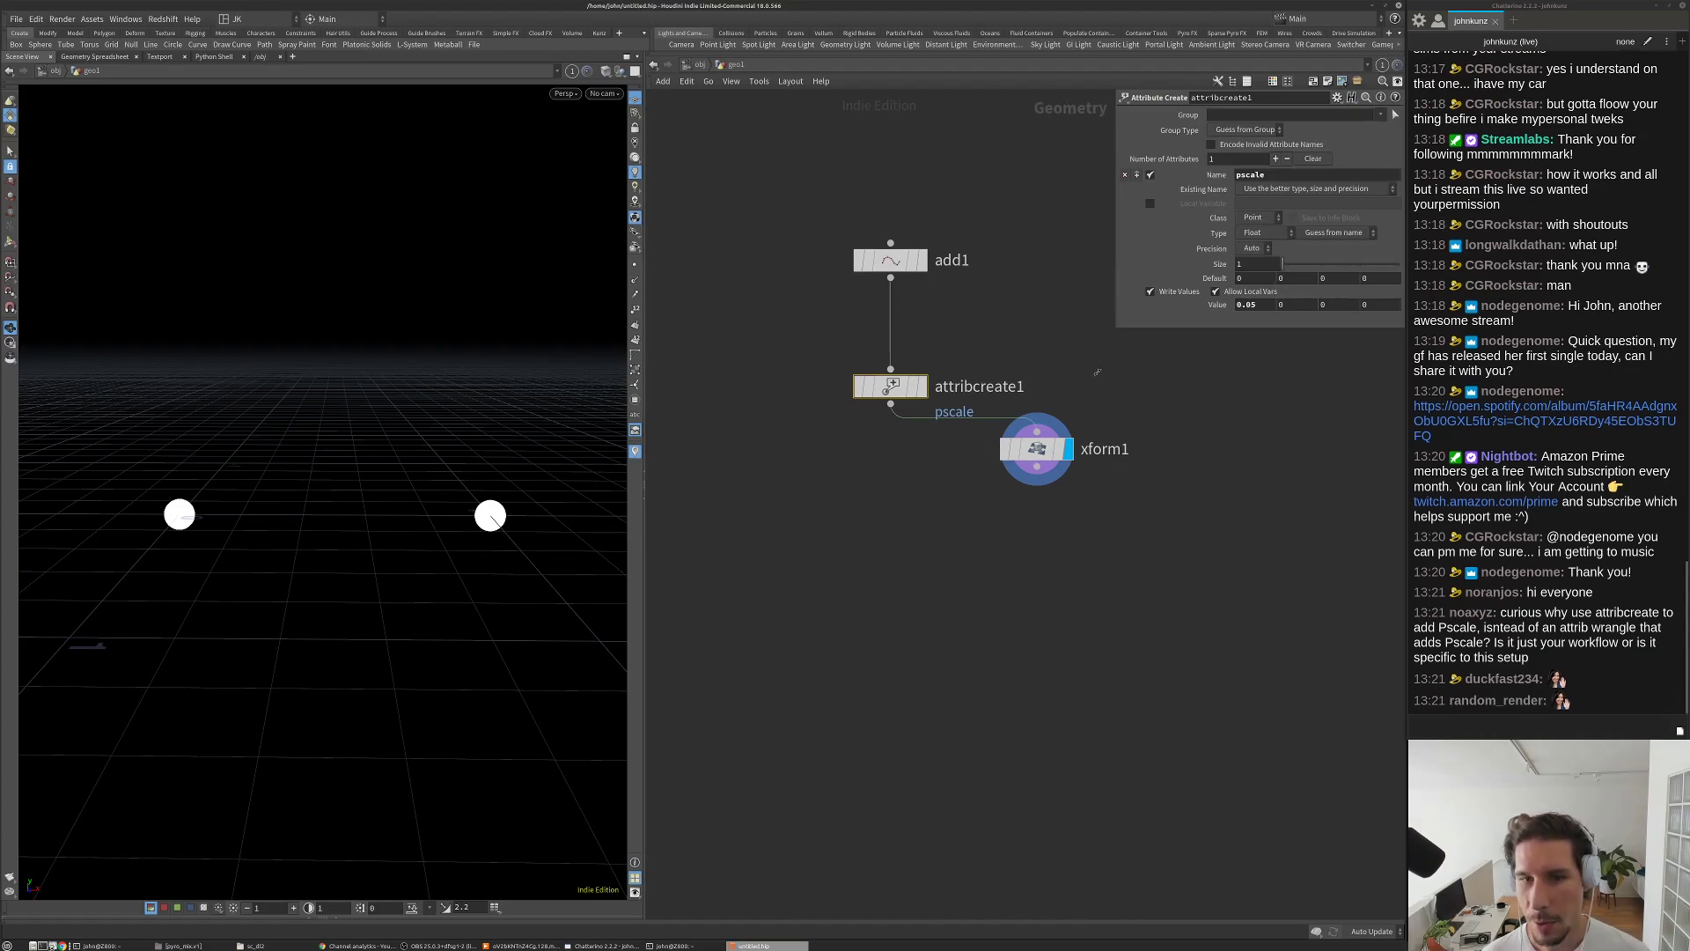
pyautogui.moveTo(1120, 309); pyautogui.dragTo(1096, 370)
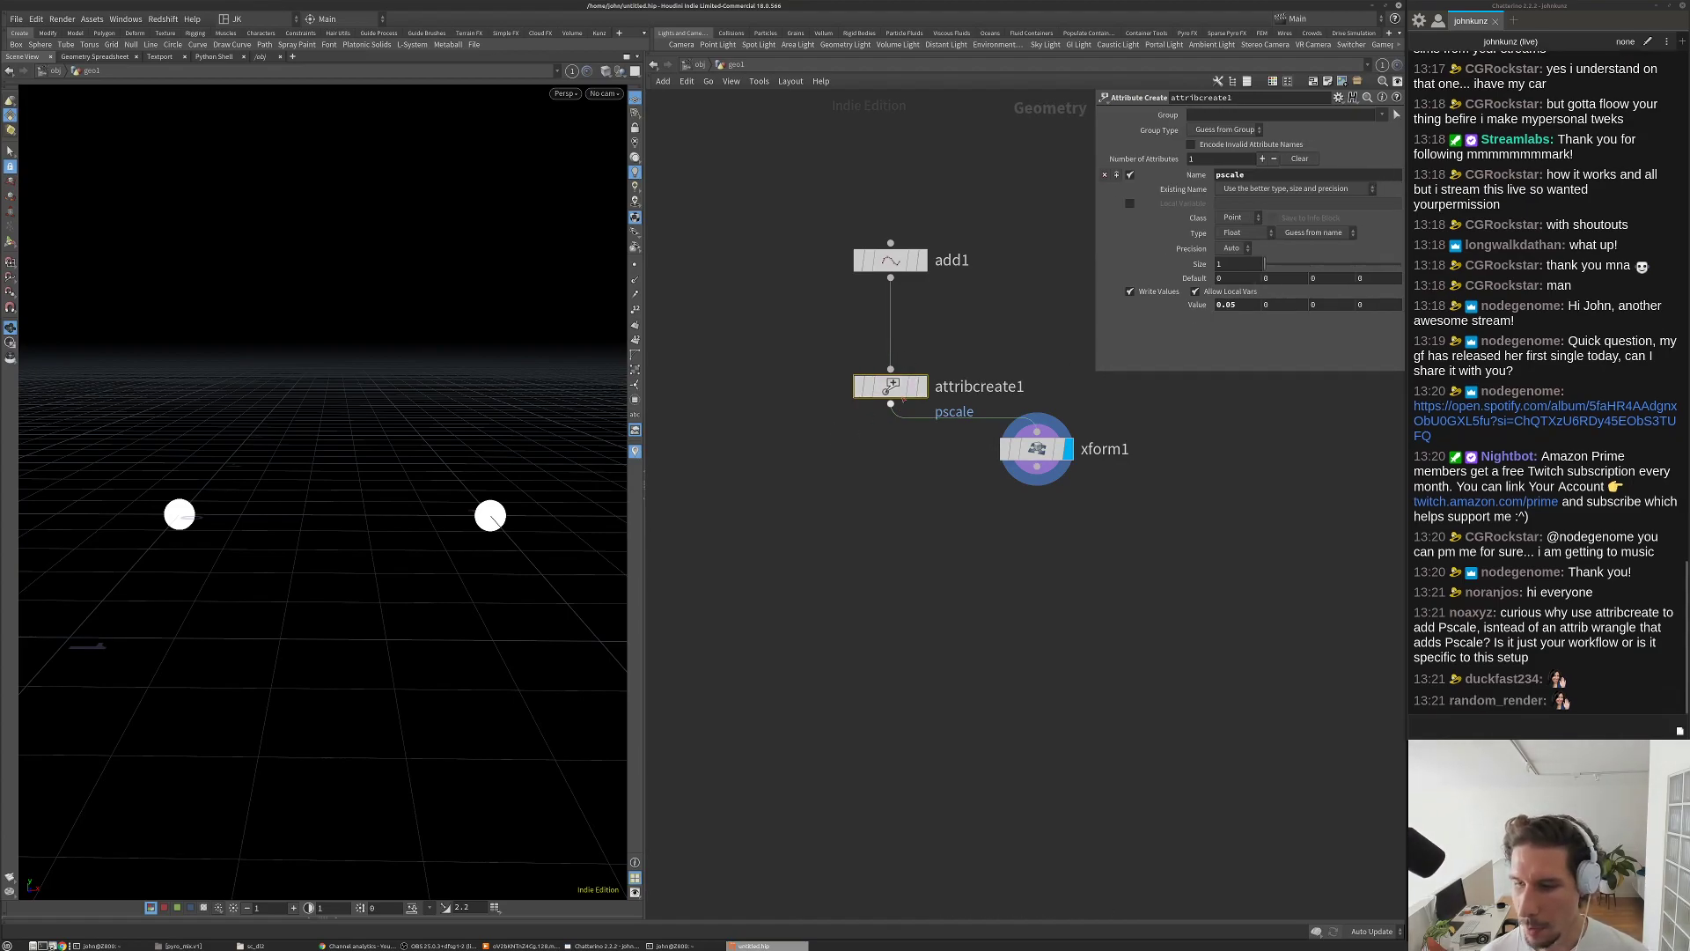
pyautogui.moveTo(911, 388); pyautogui.dragTo(849, 413, button='middle')
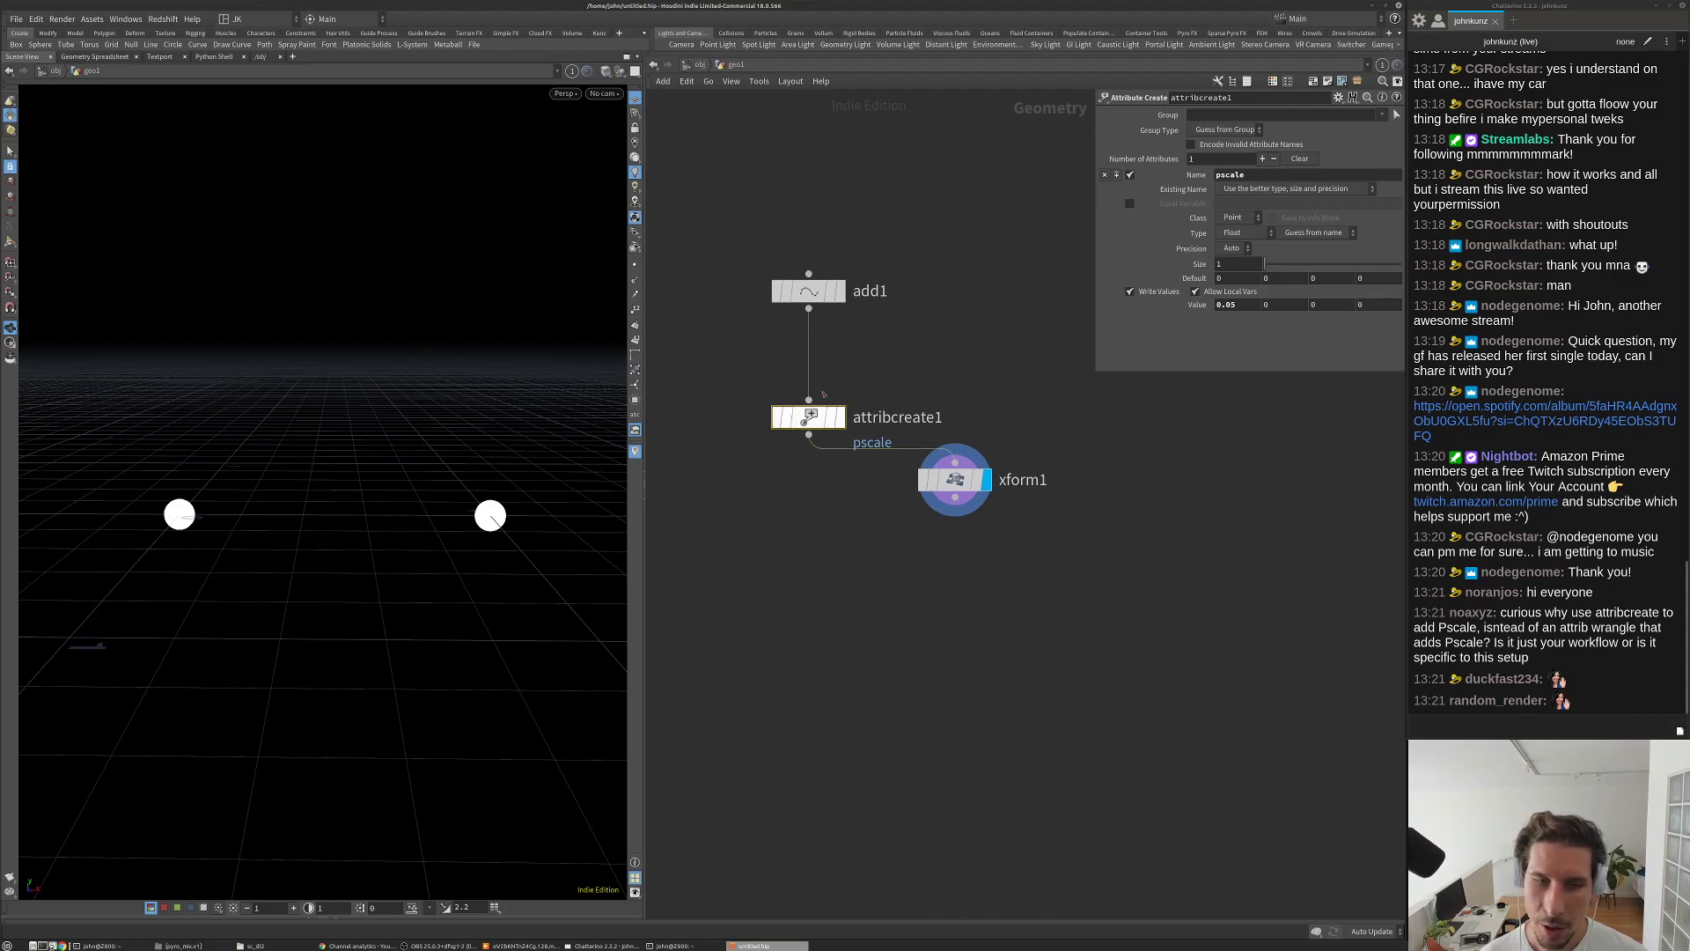
pyautogui.click(844, 451)
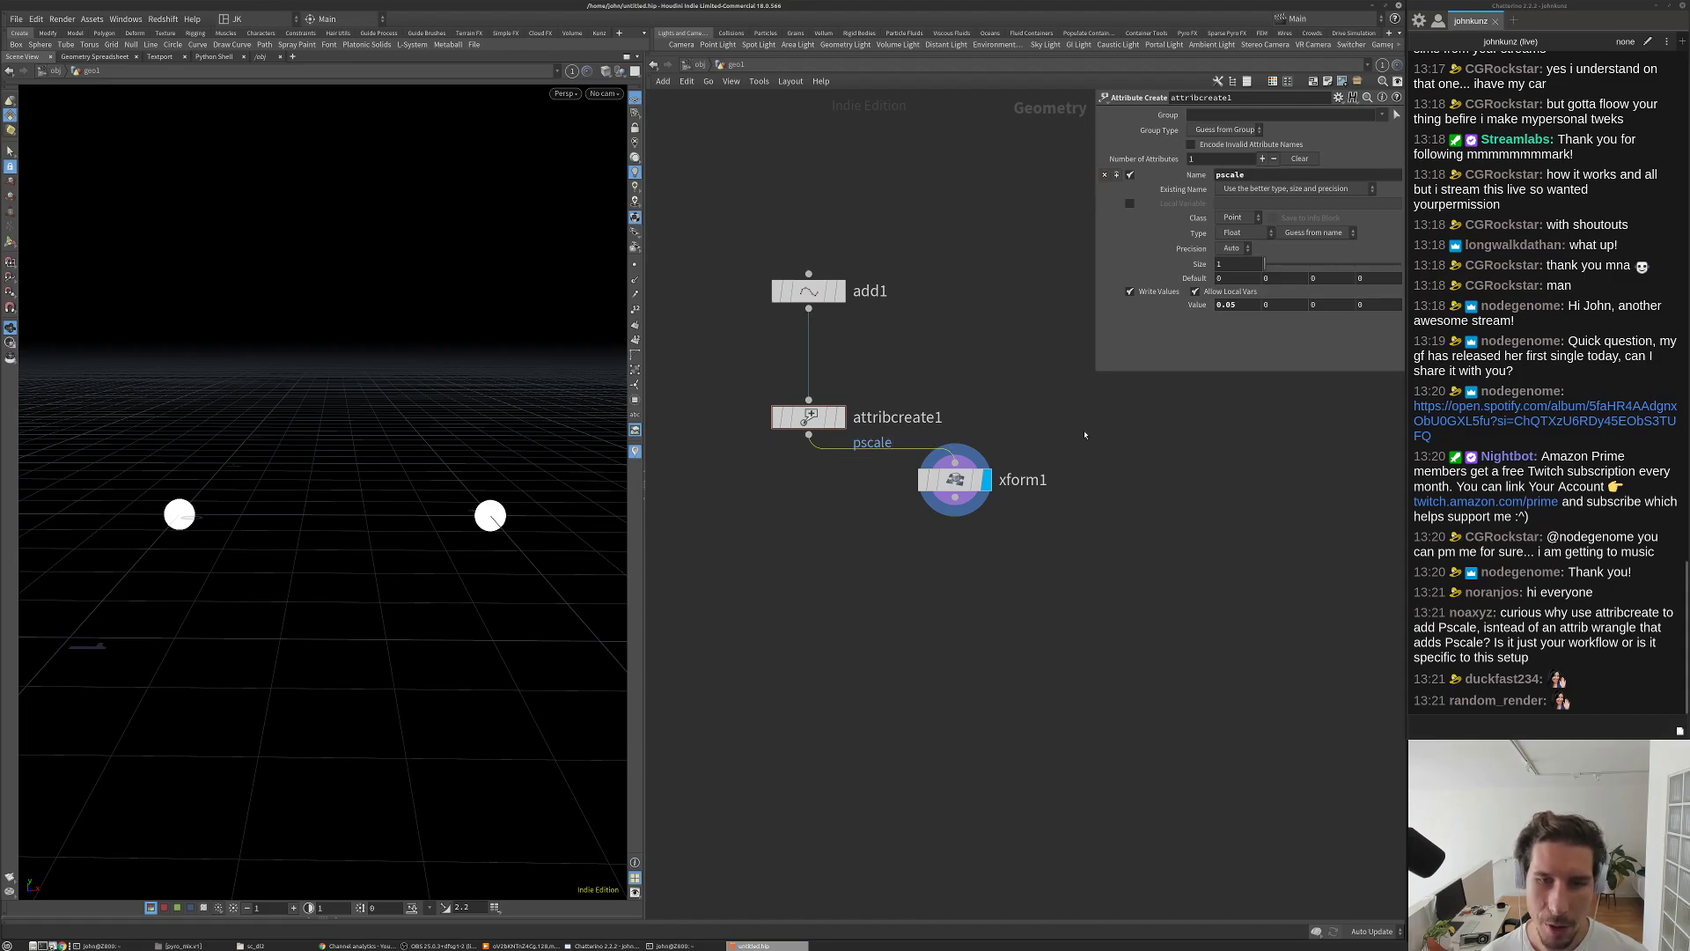
# Step: Place an Attribute Wrangle beside the Attribute Create node, wire it to the Add node's output and display it
pyautogui.press('Tab')
pyautogui.write('wr')
pyautogui.press('Return')
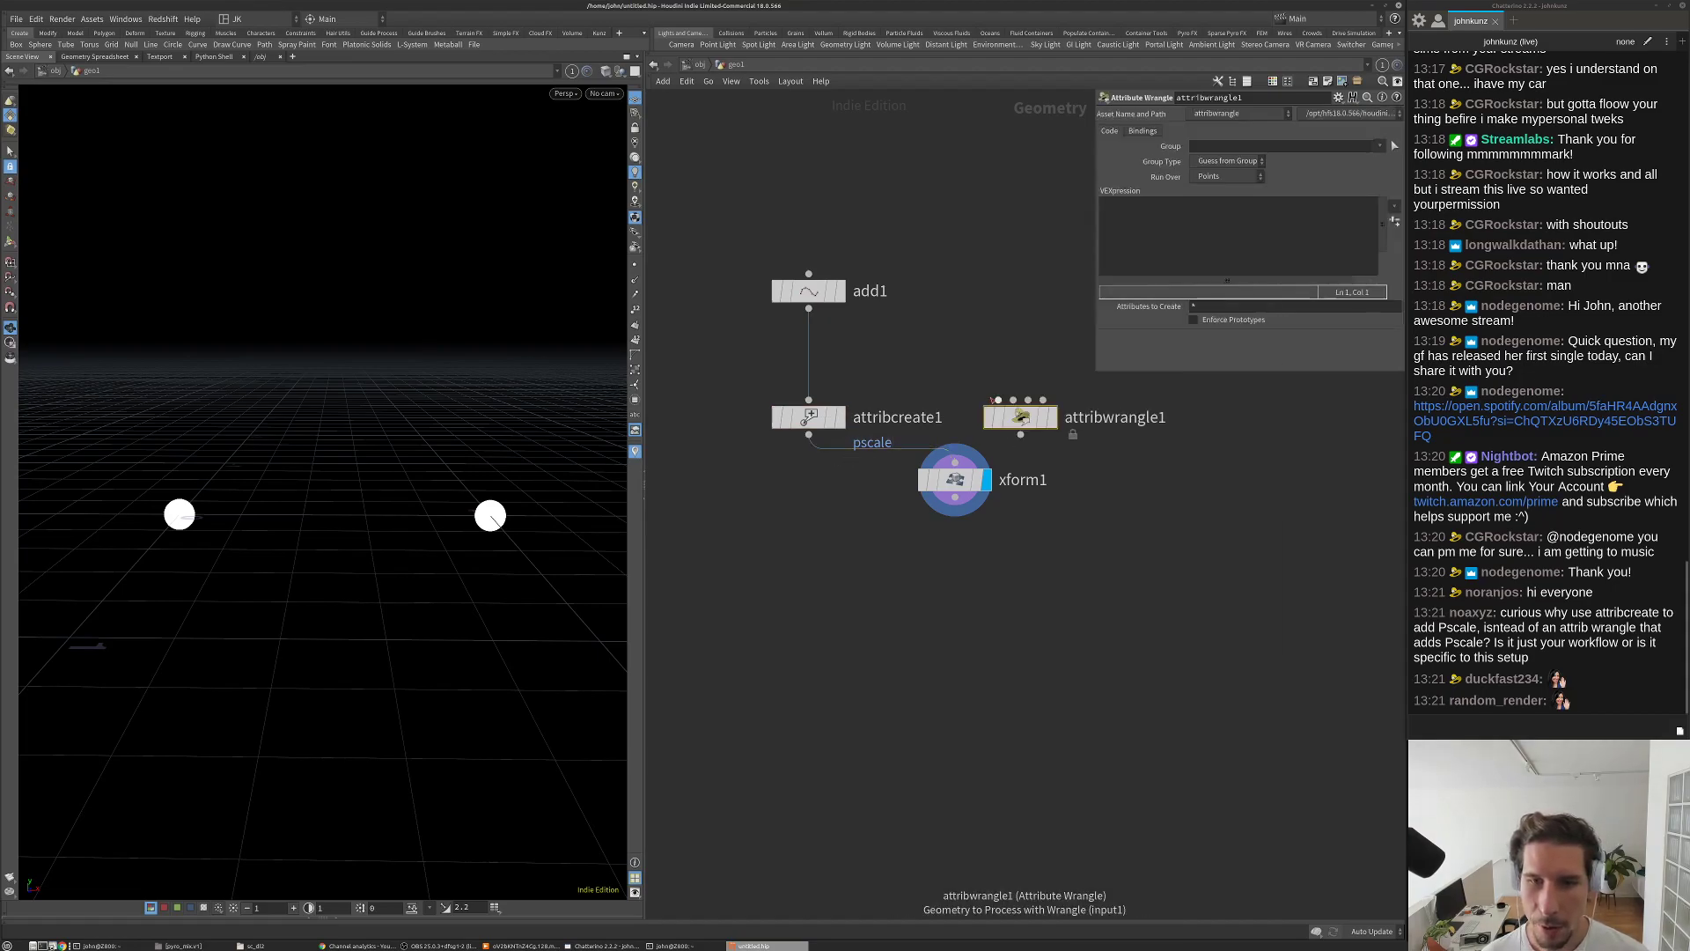
pyautogui.click(1053, 417)
# Step: Write f@pscale = 0.05; as the wrangle's VEX expression, undoing any stray text added after it
pyautogui.click(1189, 233)
pyautogui.write('f@psca')
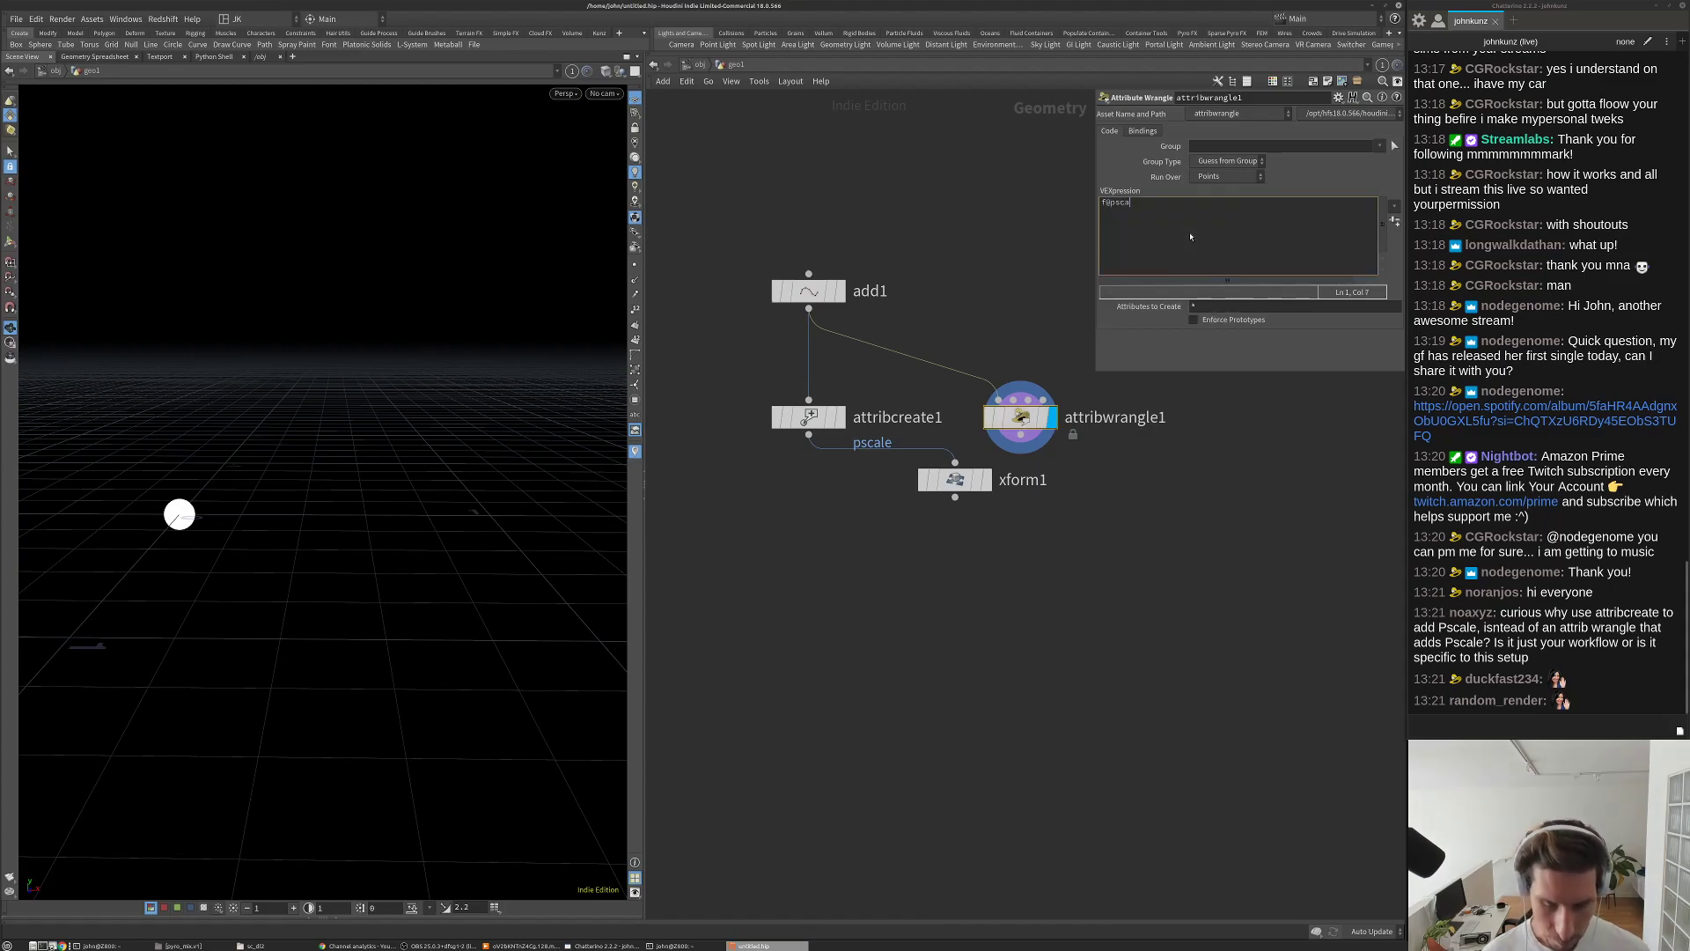
pyautogui.write('le = 0.05;')
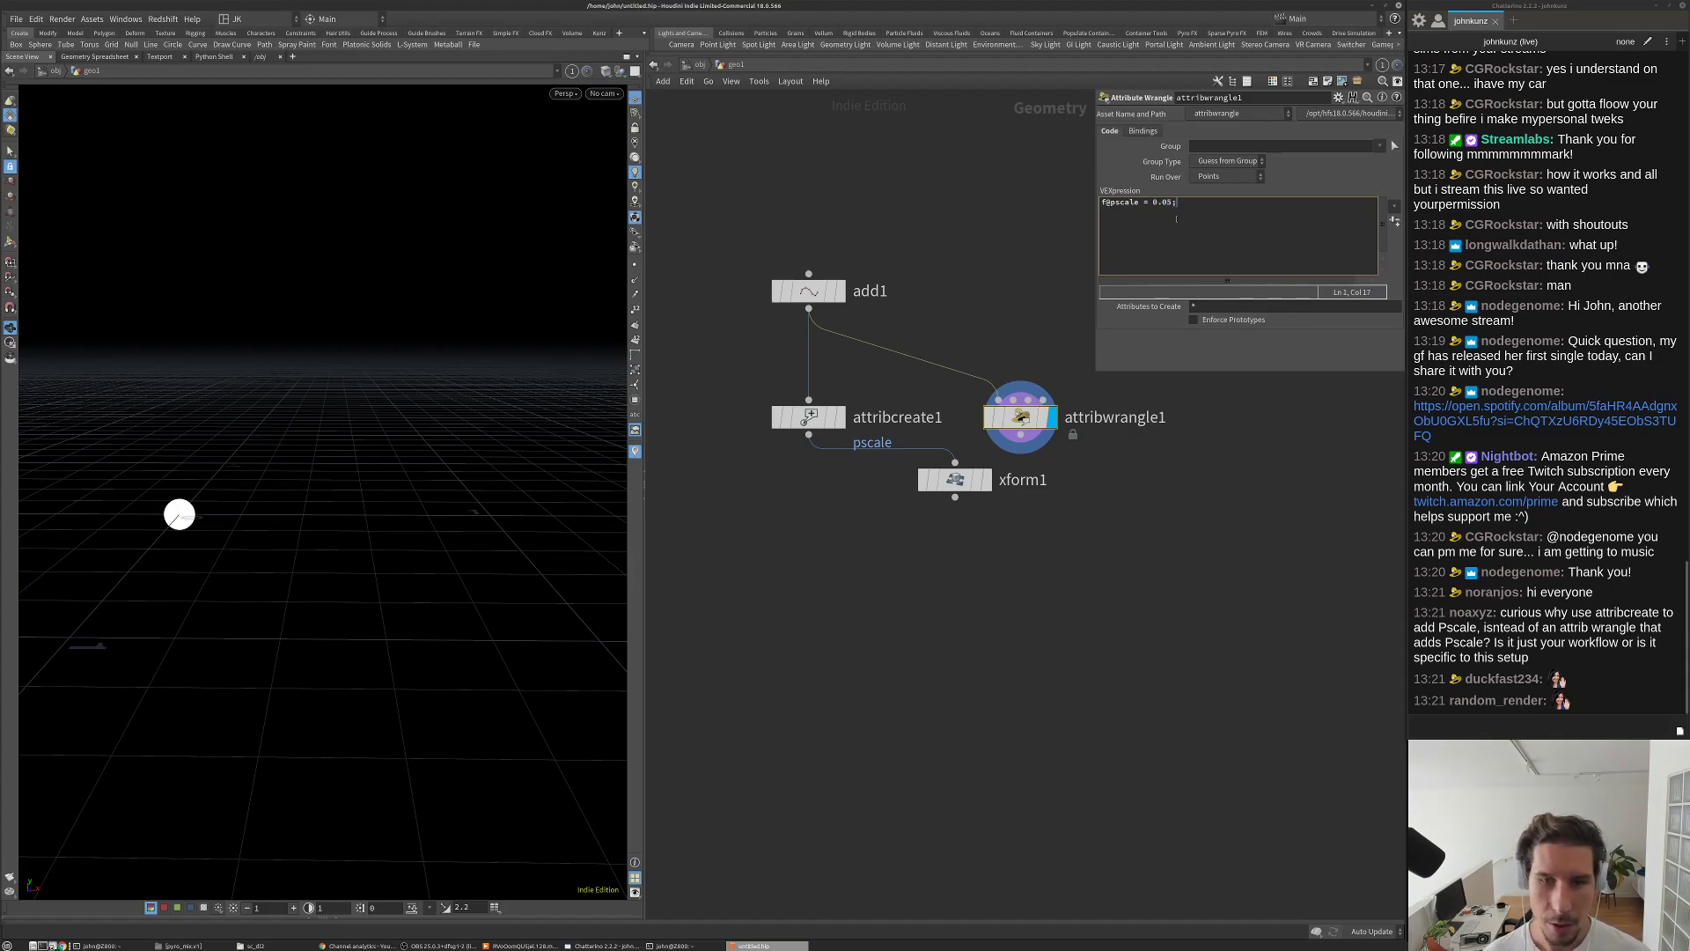
pyautogui.scroll(-7, 1043, 410)
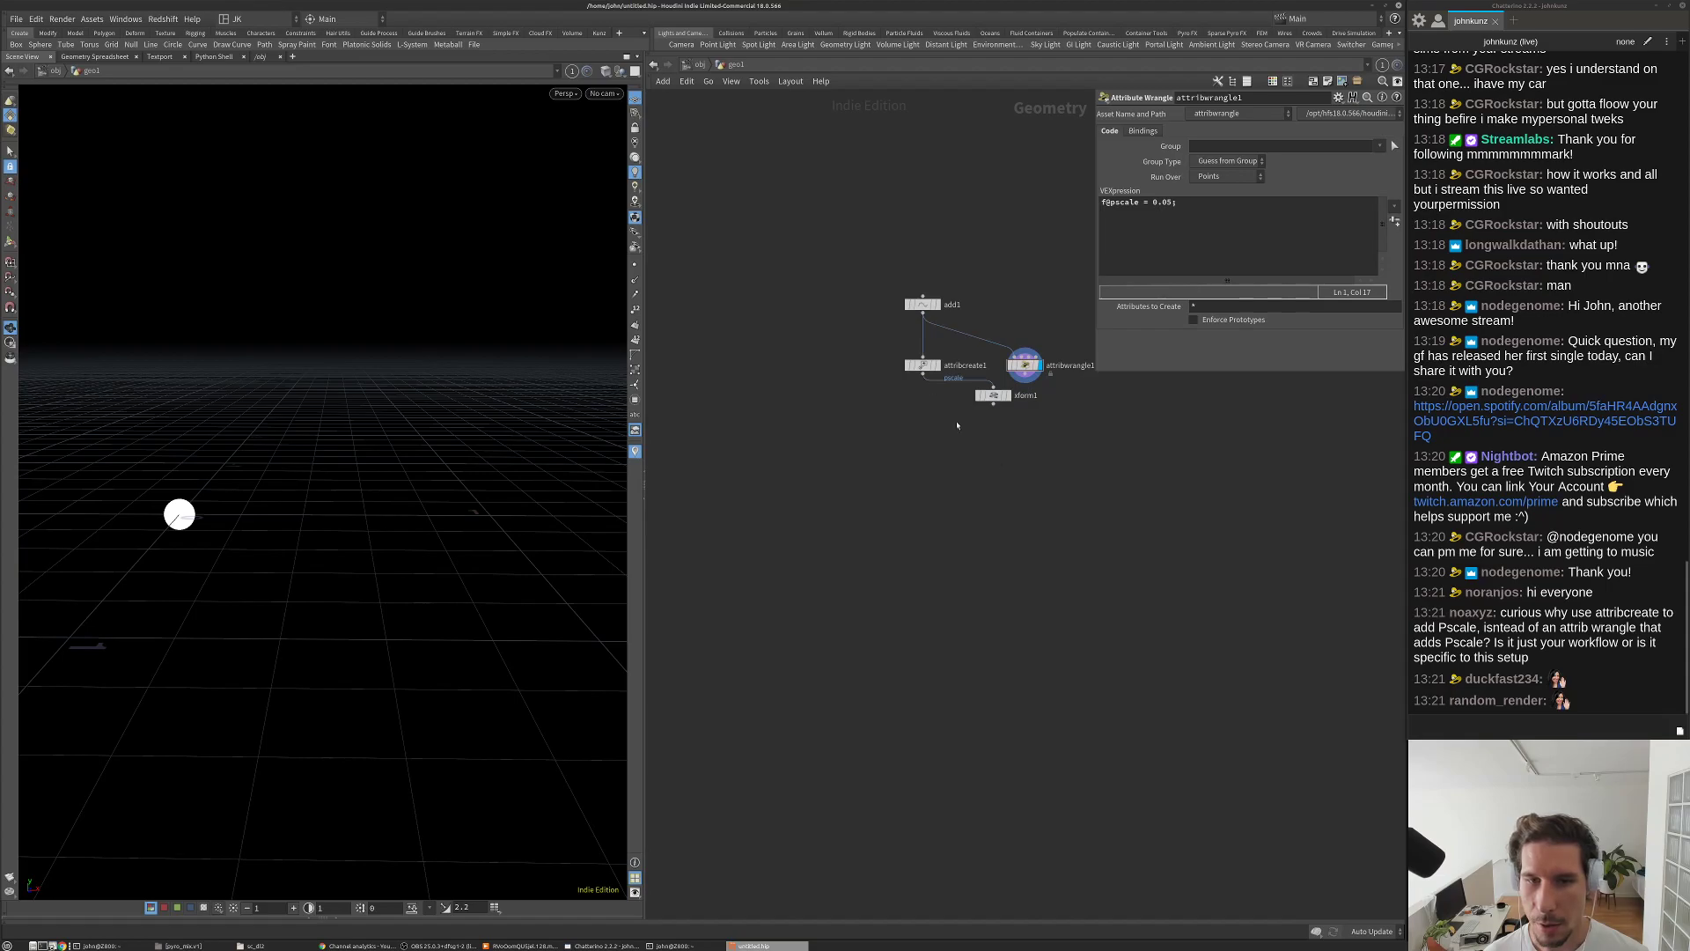
pyautogui.moveTo(957, 425); pyautogui.dragTo(909, 487, button='middle')
pyautogui.scroll(3, 867, 423)
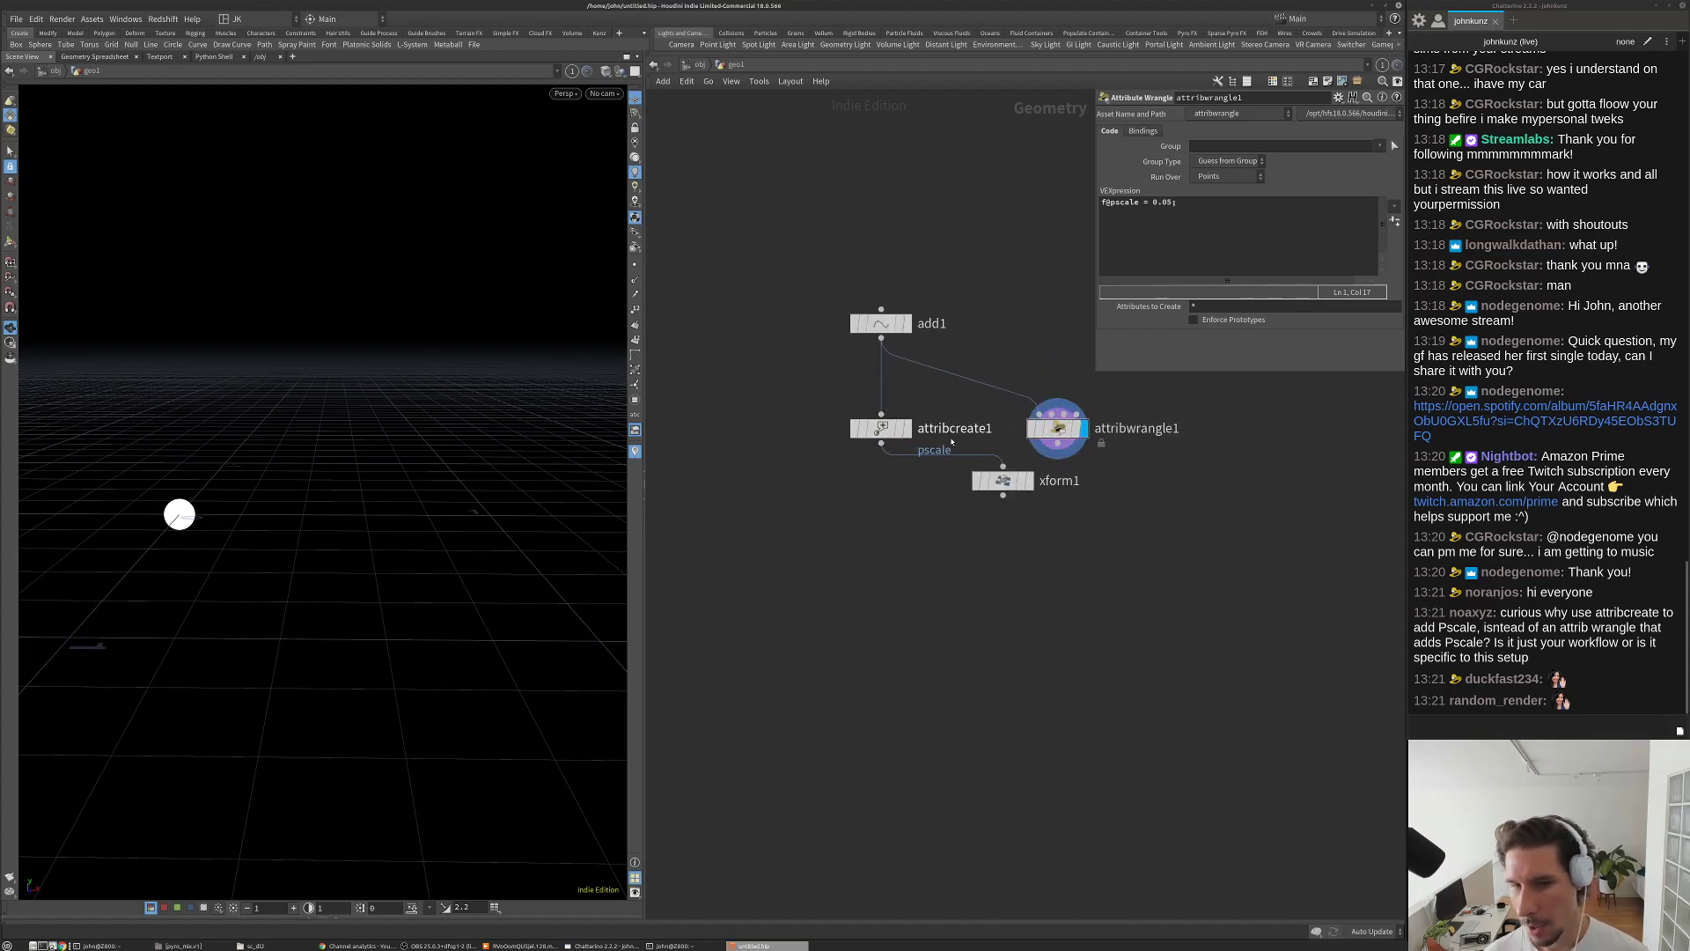
pyautogui.scroll(2, 950, 442)
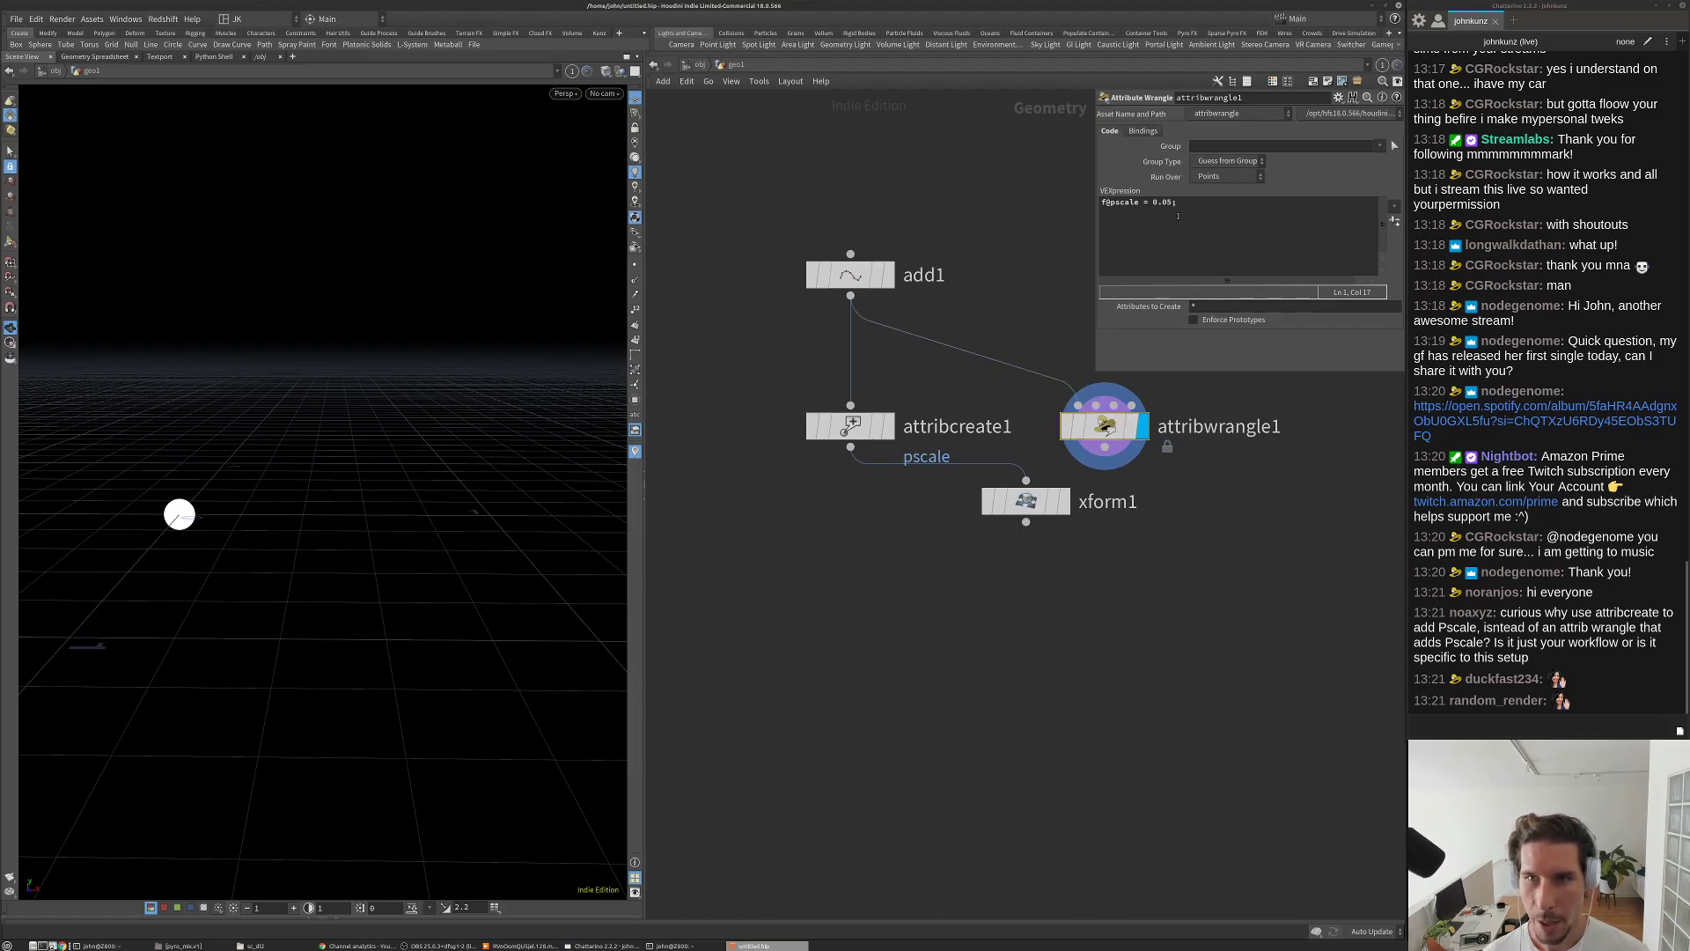
pyautogui.write('kelvin helmholtz')
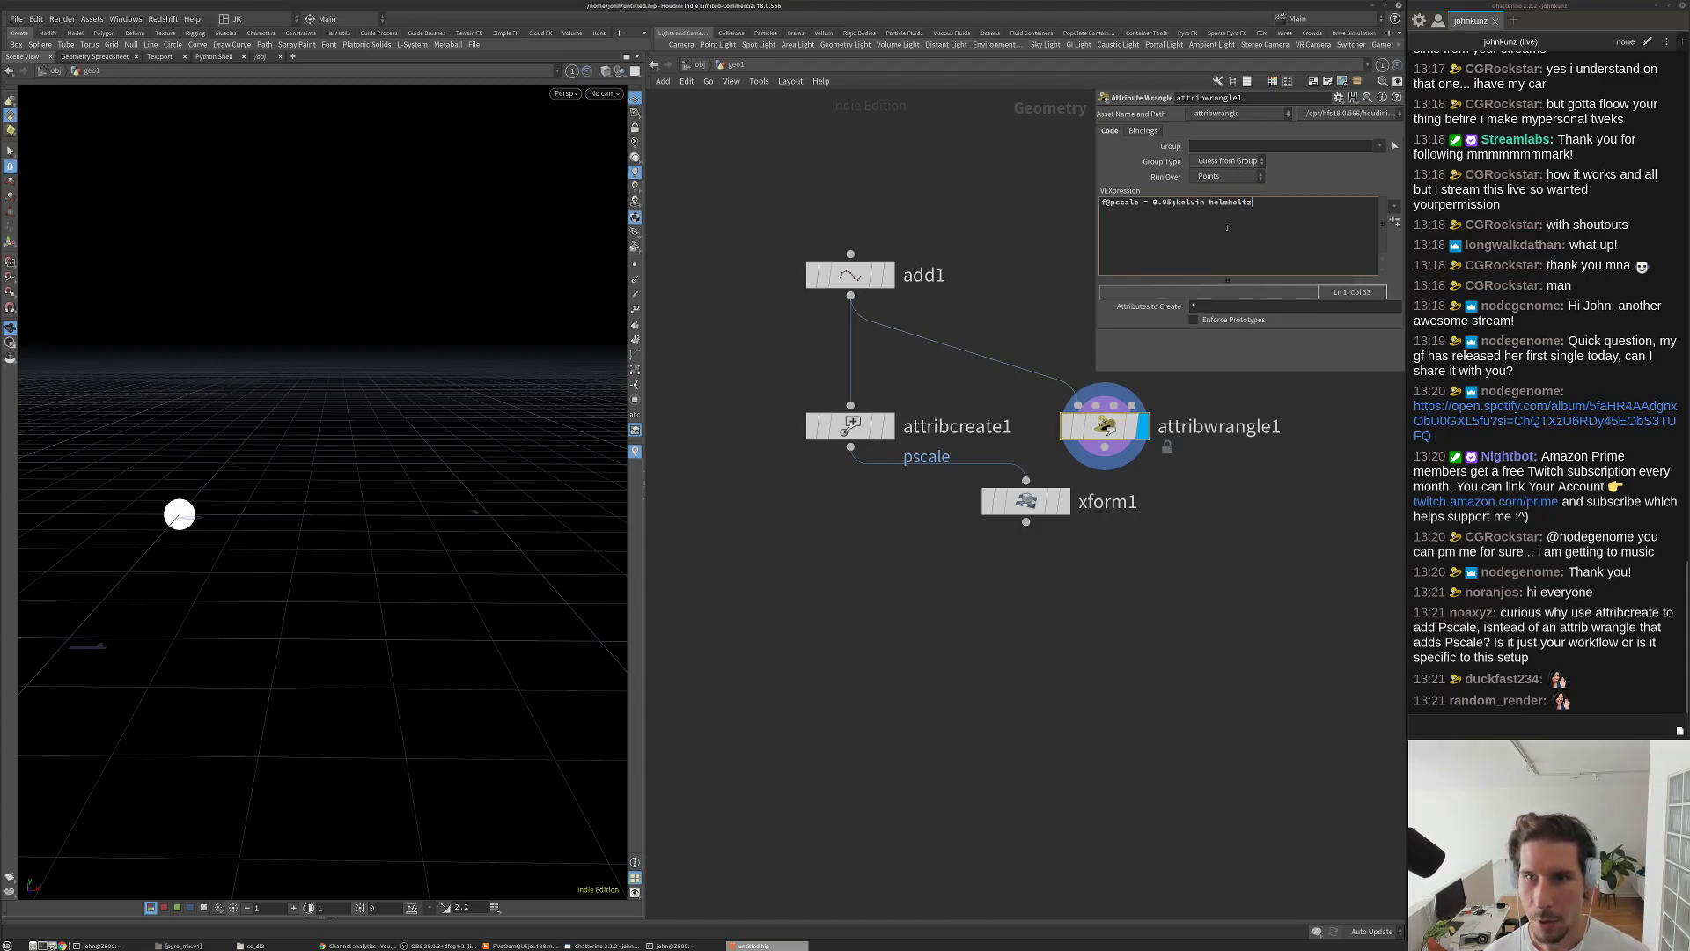
pyautogui.hotkey('ctrl', 'z')
# Step: Display the Attribute Create node and examine its type qualifier choices and default value for comparison with the wrangle
pyautogui.click(880, 430)
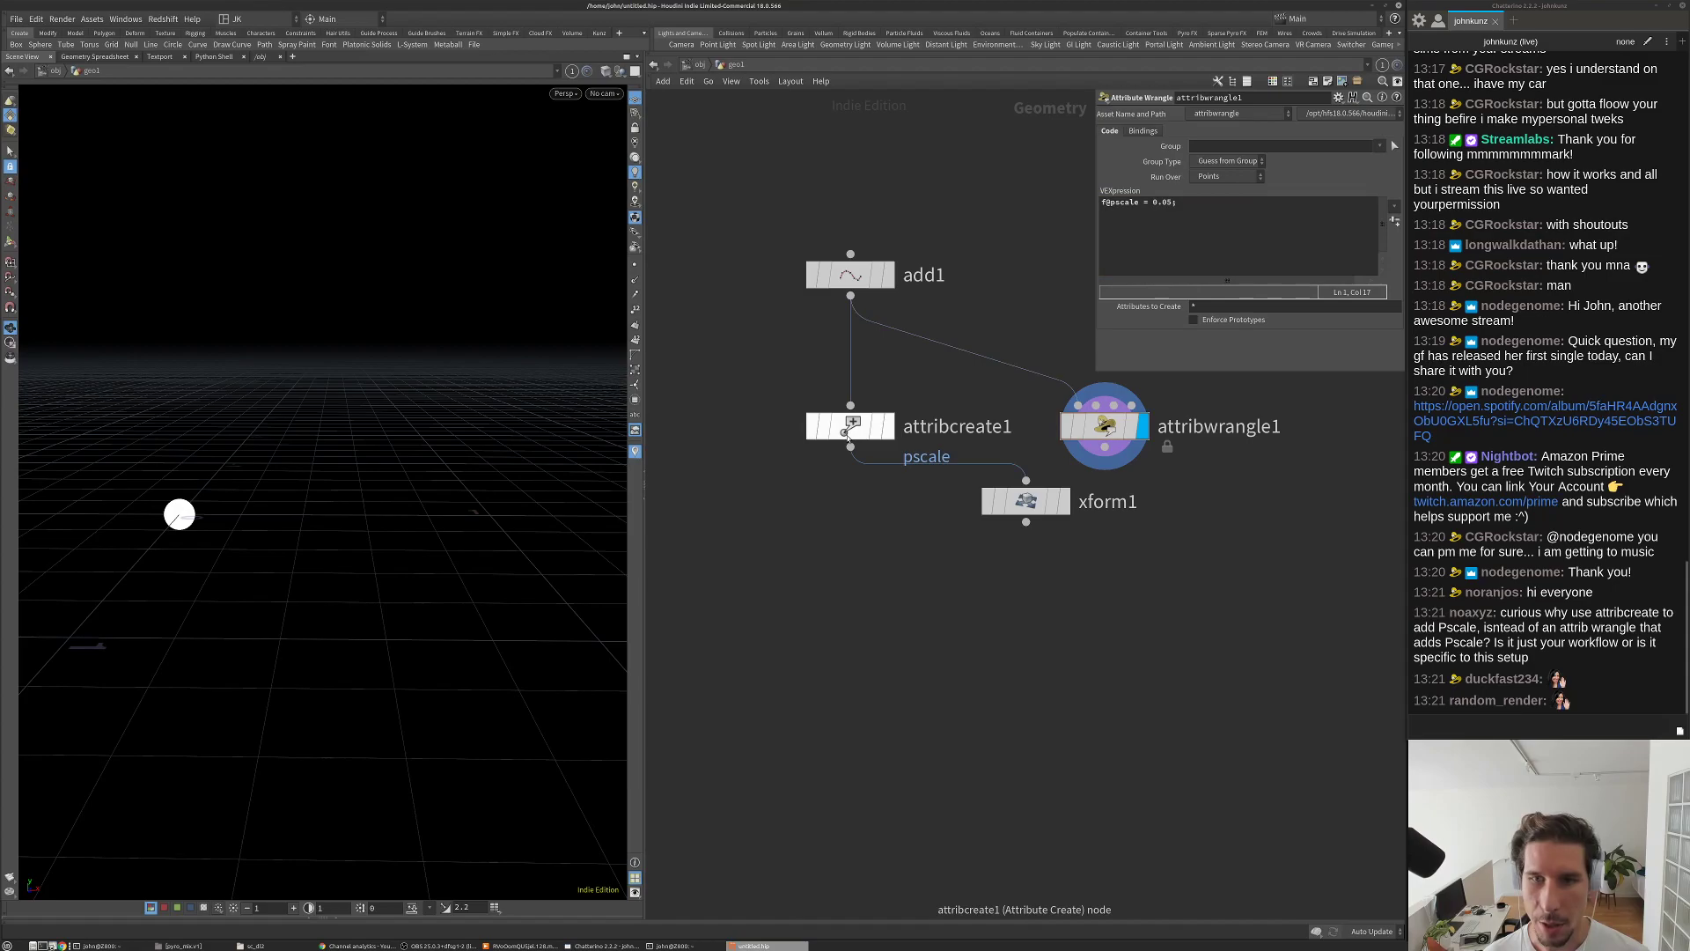
pyautogui.click(889, 426)
pyautogui.moveTo(1226, 304); pyautogui.dragTo(1112, 328, button='middle')
pyautogui.hotkey('ctrl', 'z')
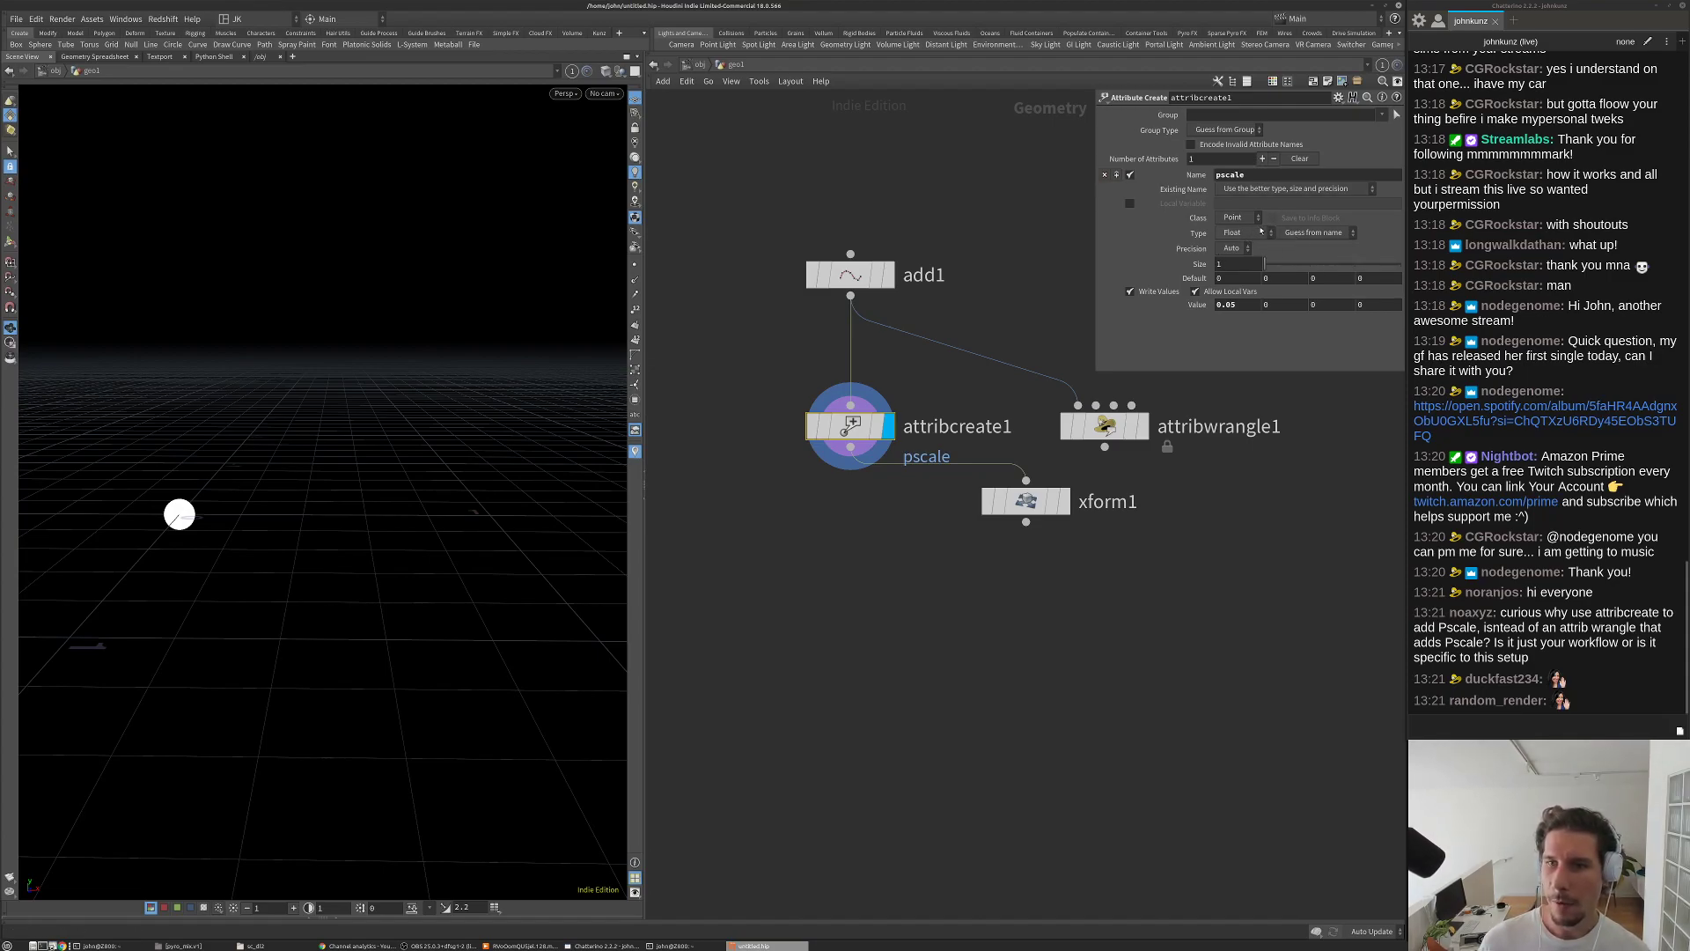
pyautogui.click(1311, 234)
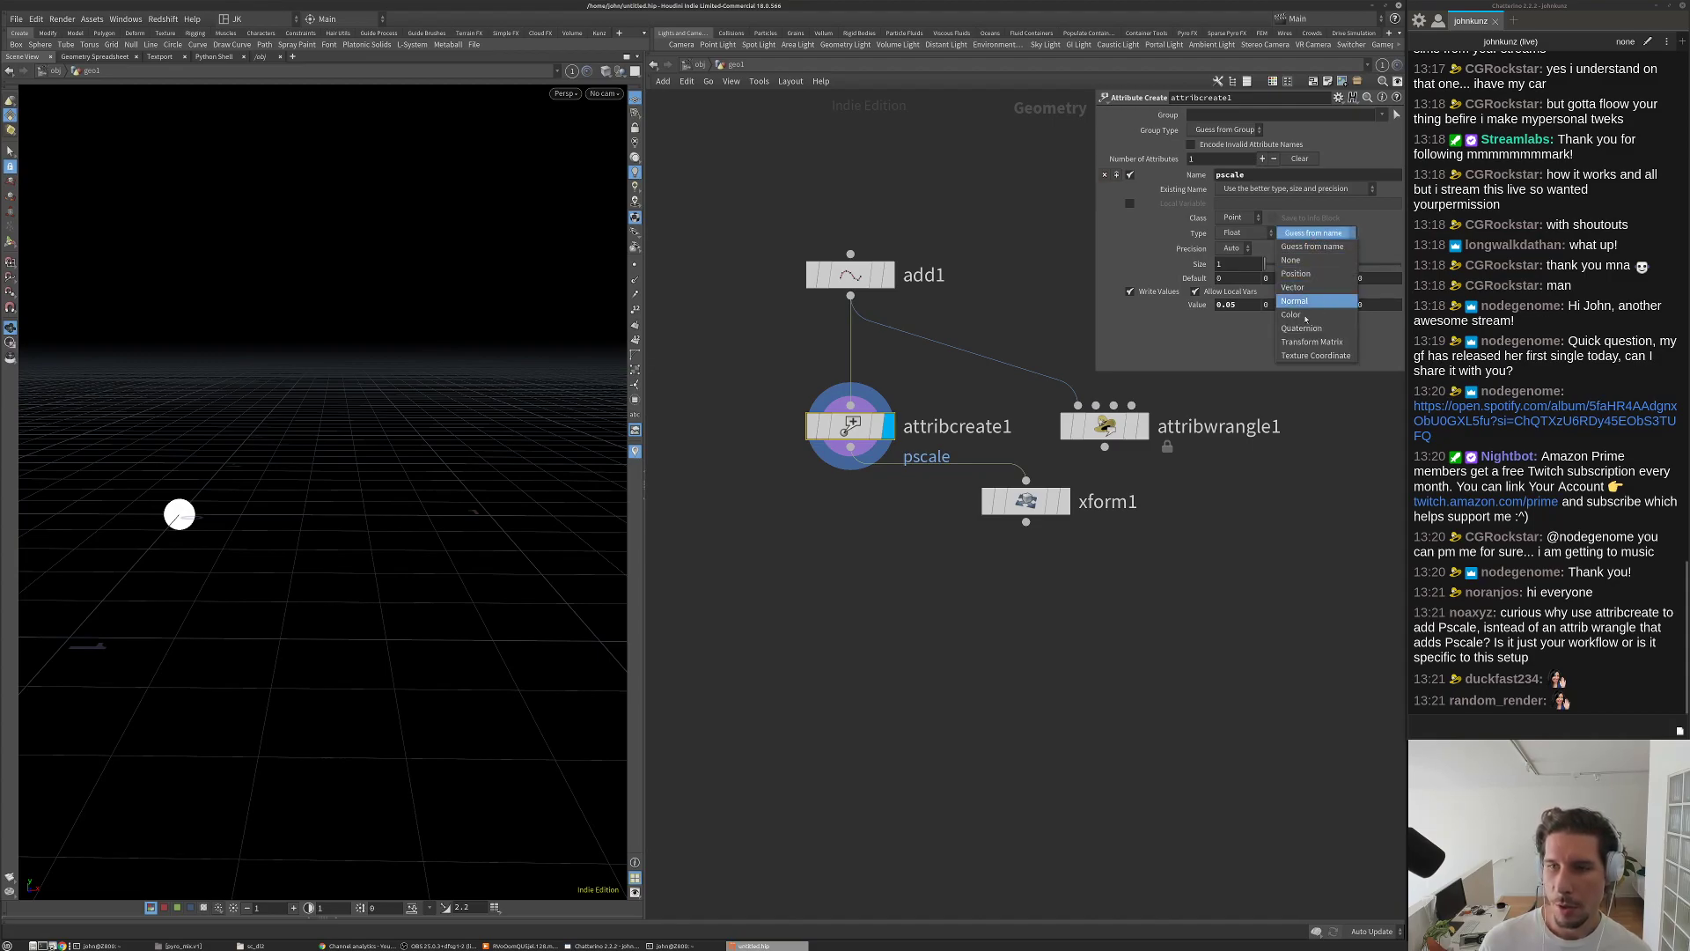
pyautogui.click(1305, 540)
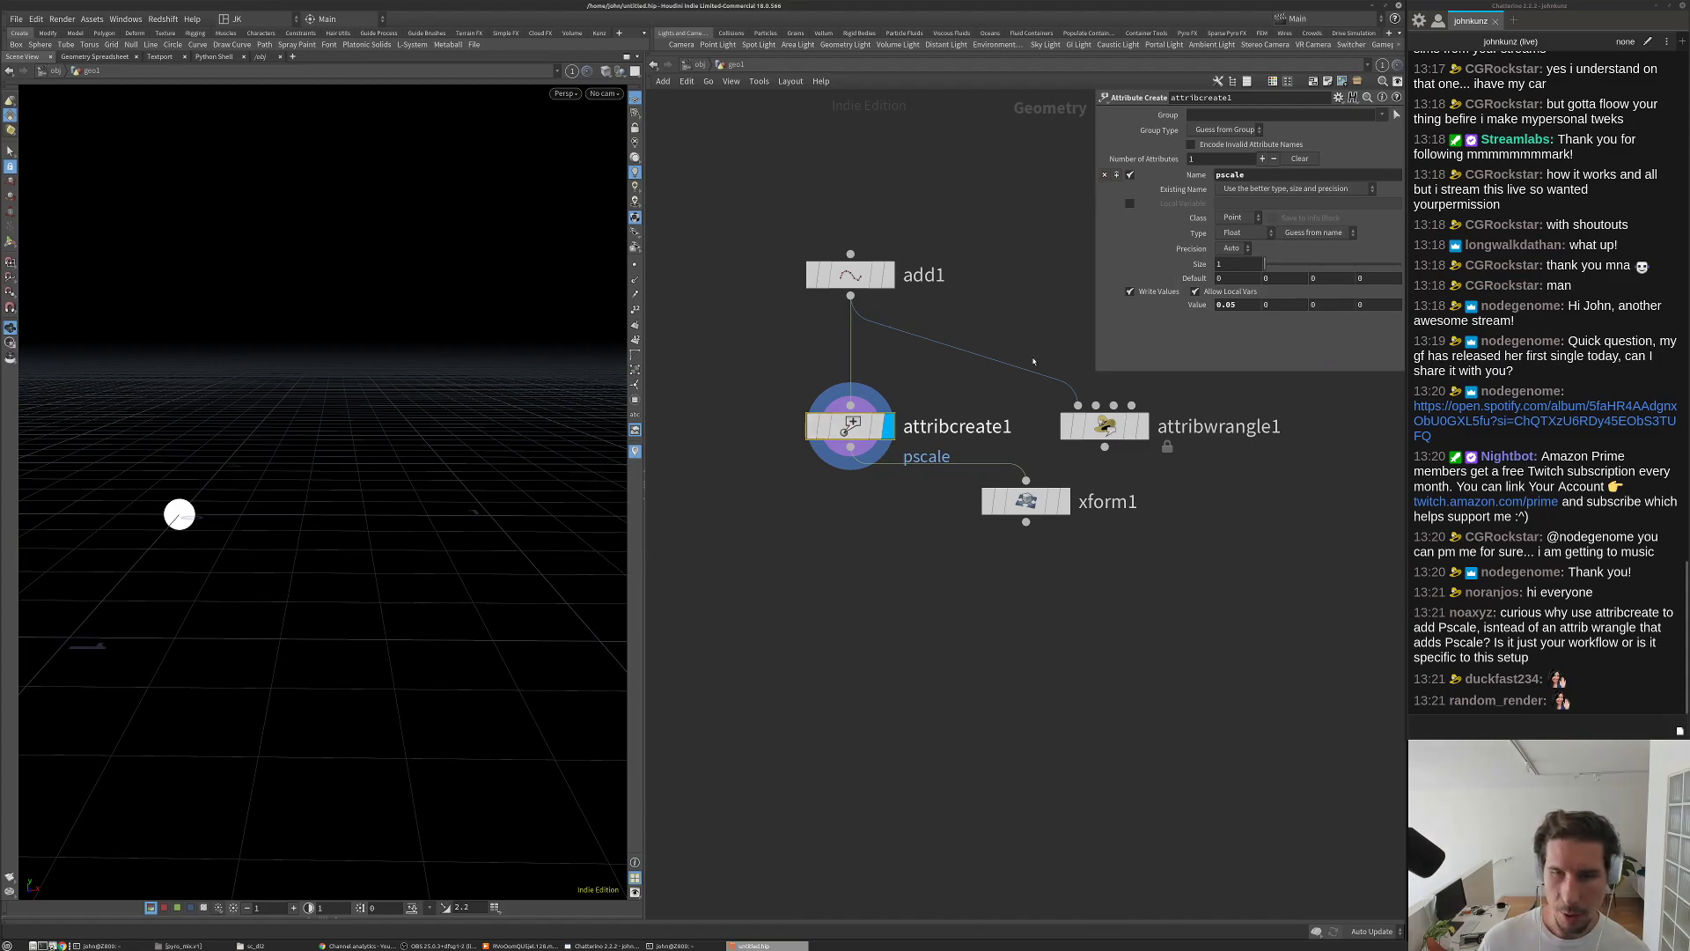
pyautogui.click(1235, 279)
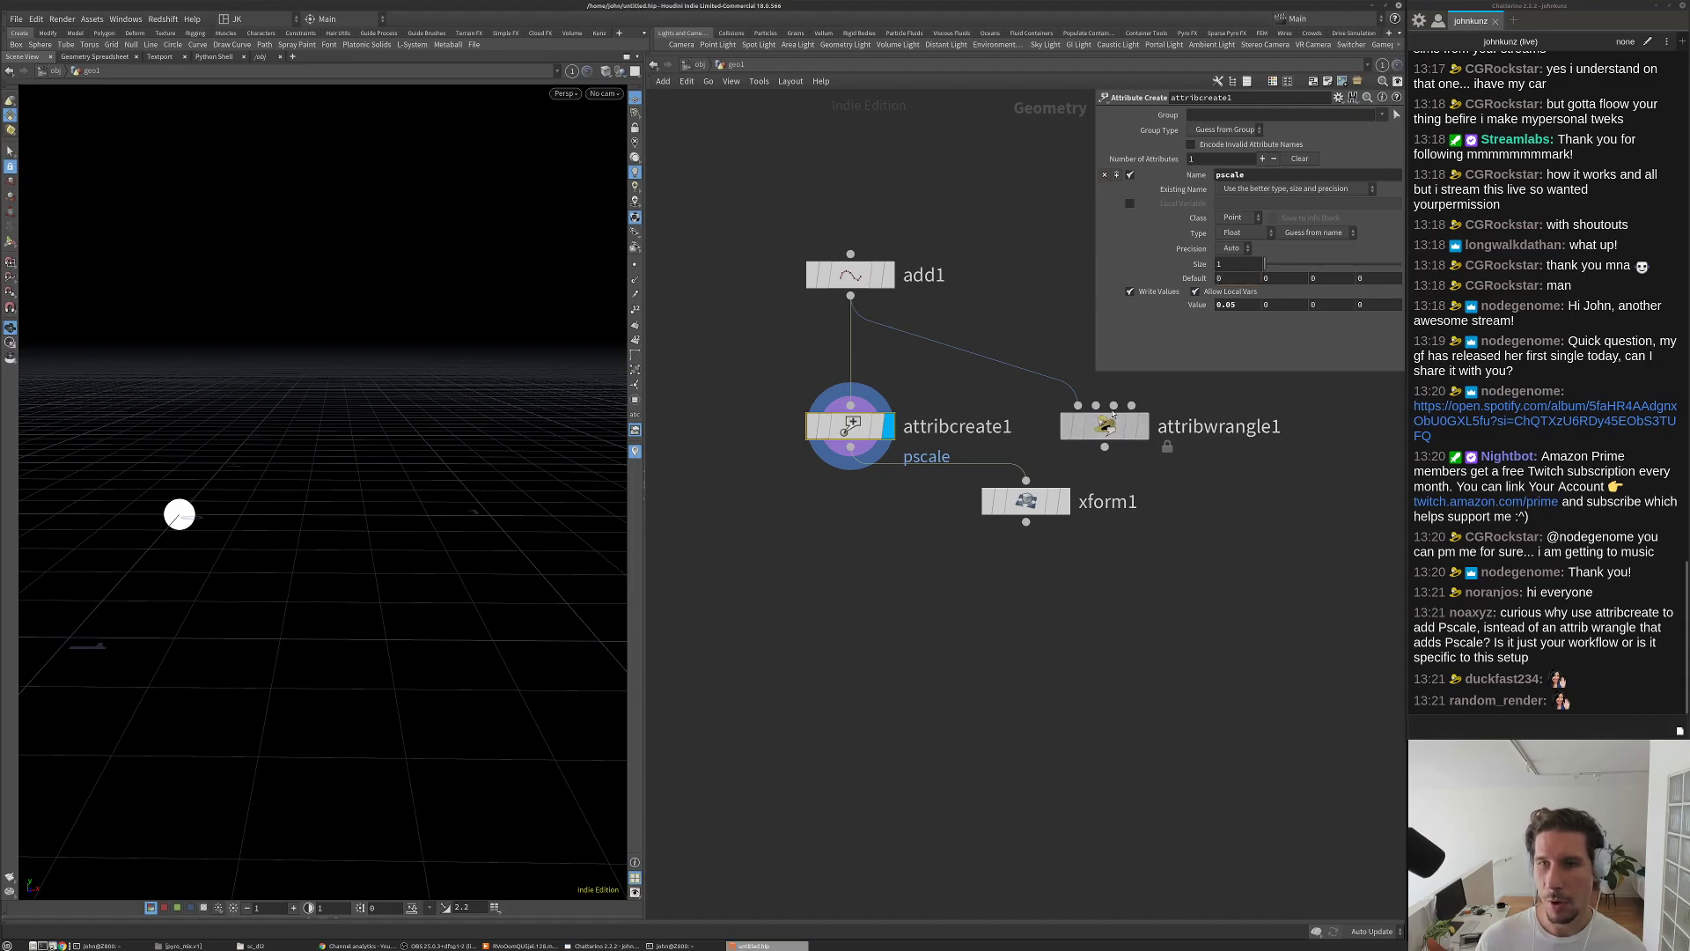
# Step: Delete the Attribute Wrangle node and return to the Attribute Create node
pyautogui.click(1107, 428)
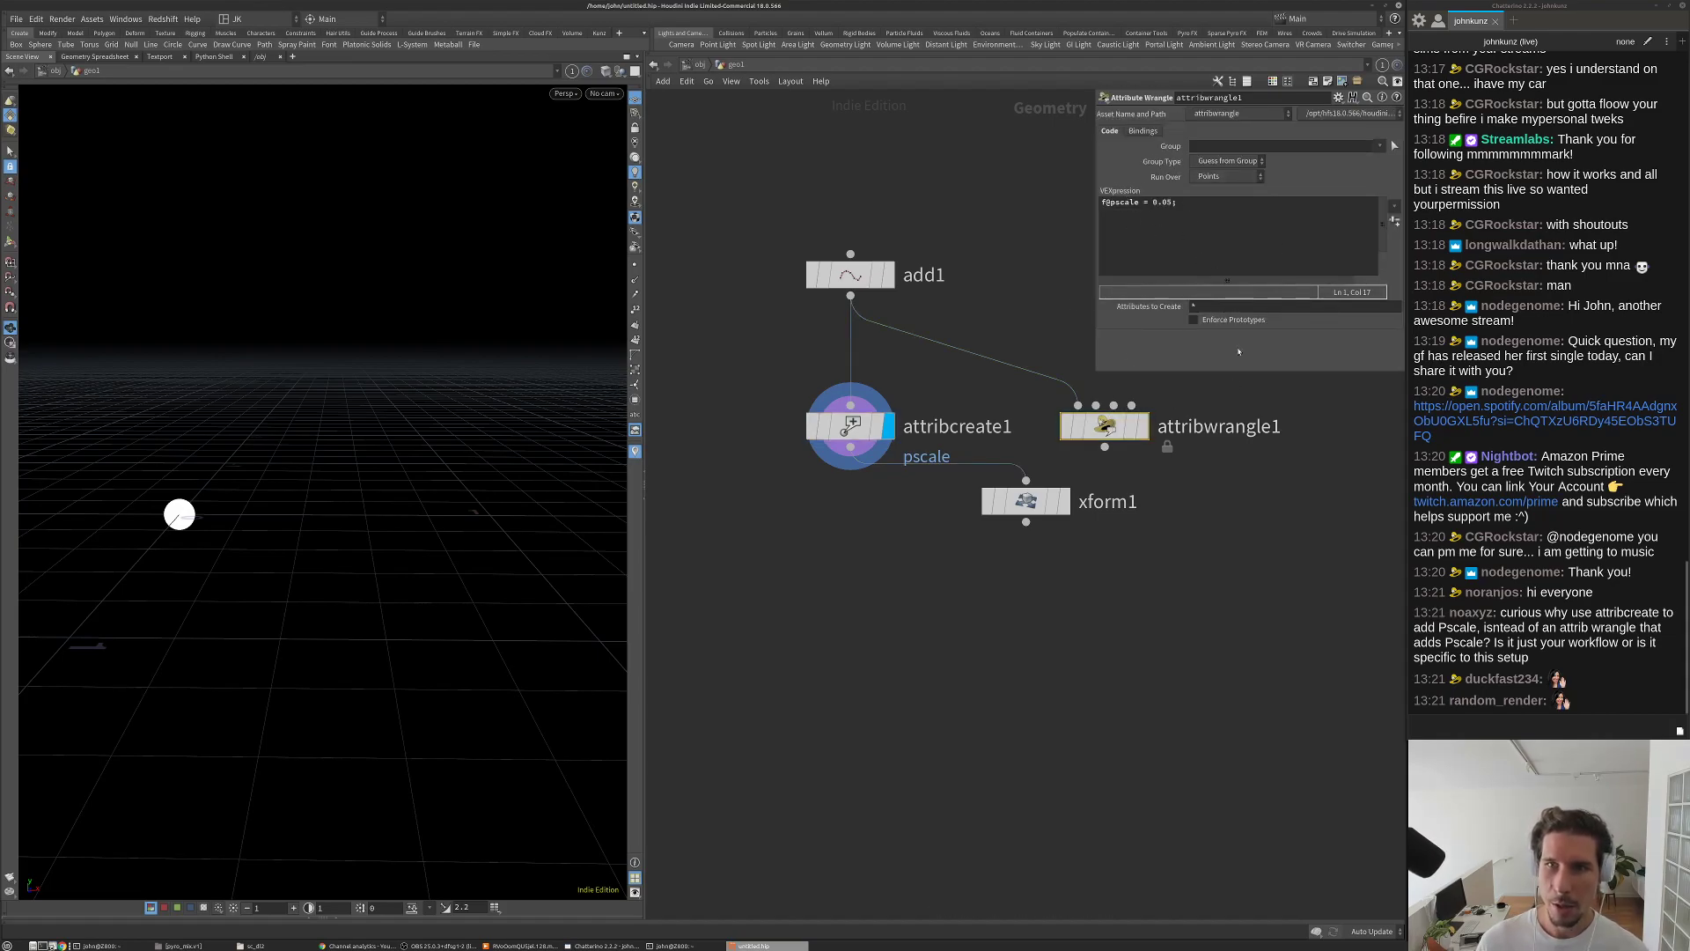
pyautogui.moveTo(1174, 491); pyautogui.dragTo(1156, 532, button='middle')
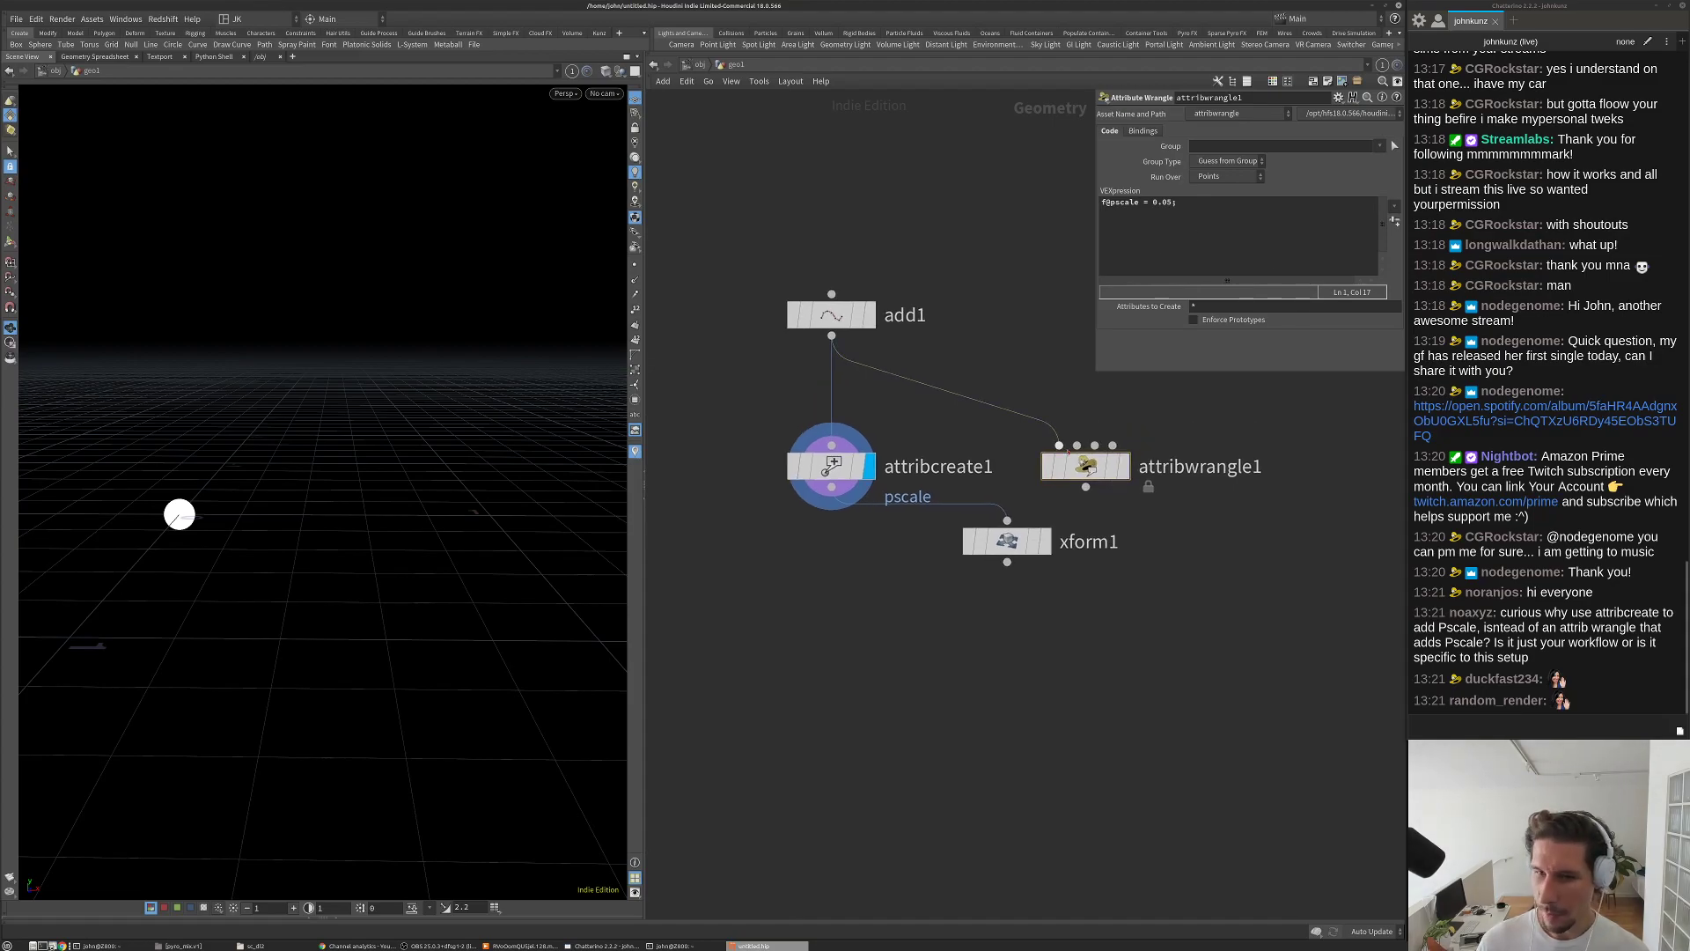
pyautogui.press('Delete')
pyautogui.middleClick(850, 476)
pyautogui.moveTo(890, 522); pyautogui.dragTo(887, 468, button='middle')
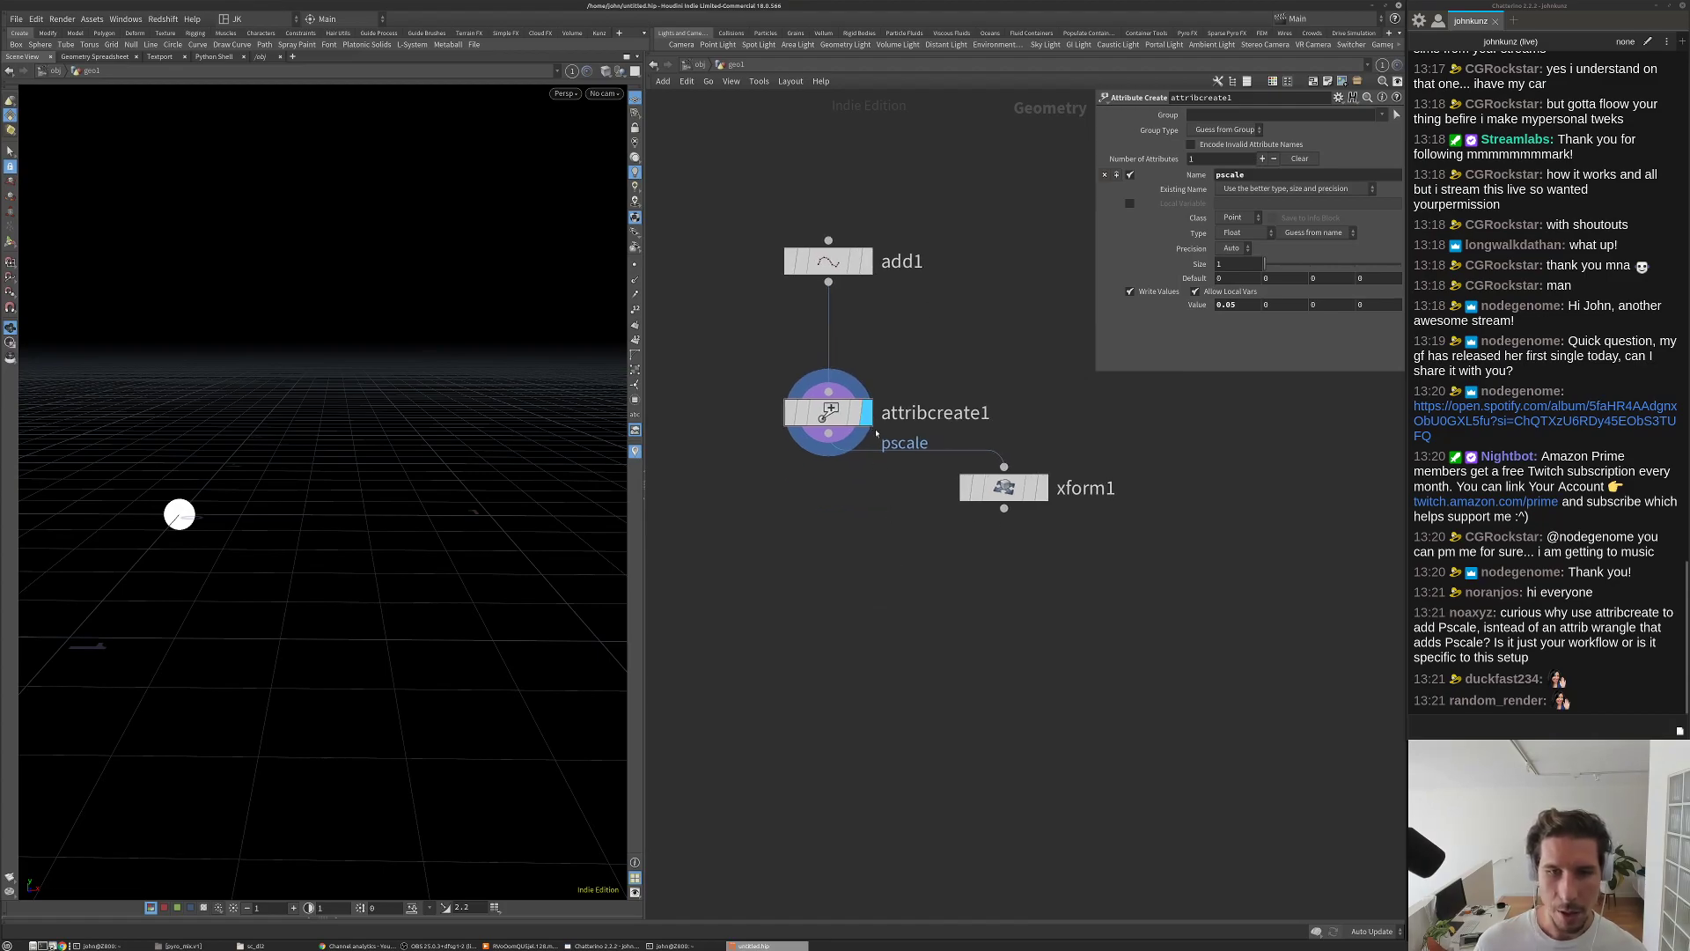
# Step: Display the Transform node and move it farther down and away from the Attribute Create node
pyautogui.click(1041, 488)
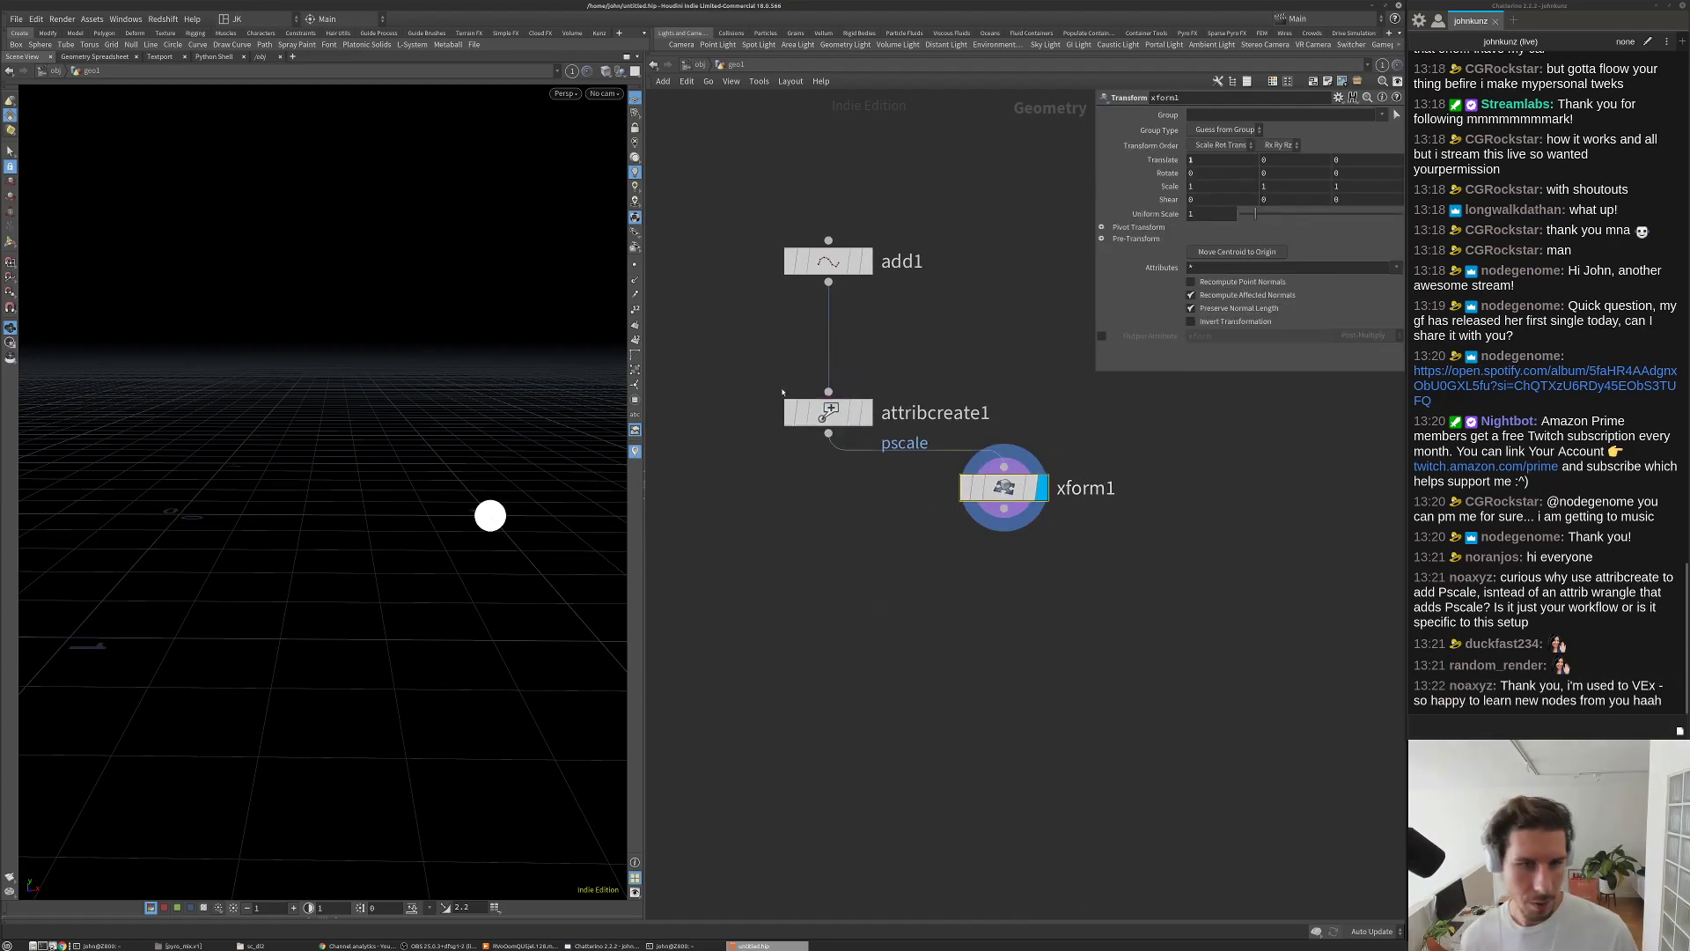
pyautogui.scroll(-2, 933, 445)
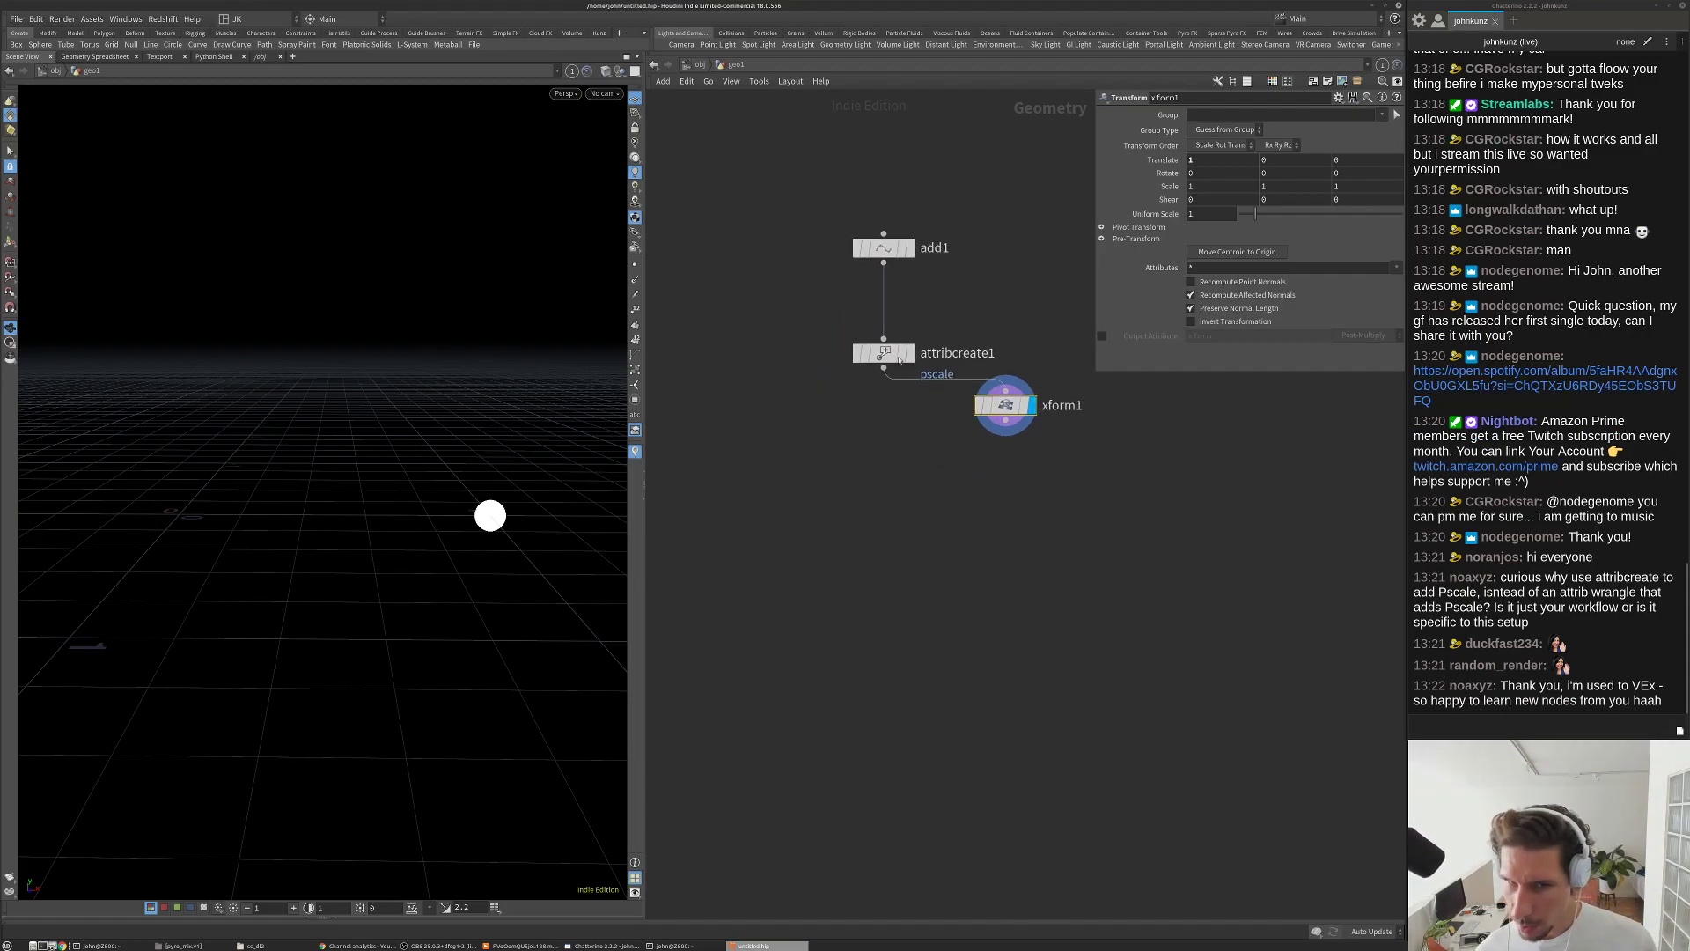
pyautogui.moveTo(898, 359); pyautogui.dragTo(873, 338, button='middle')
pyautogui.moveTo(981, 384); pyautogui.dragTo(1018, 401)
pyautogui.moveTo(939, 444); pyautogui.dragTo(920, 487, button='middle')
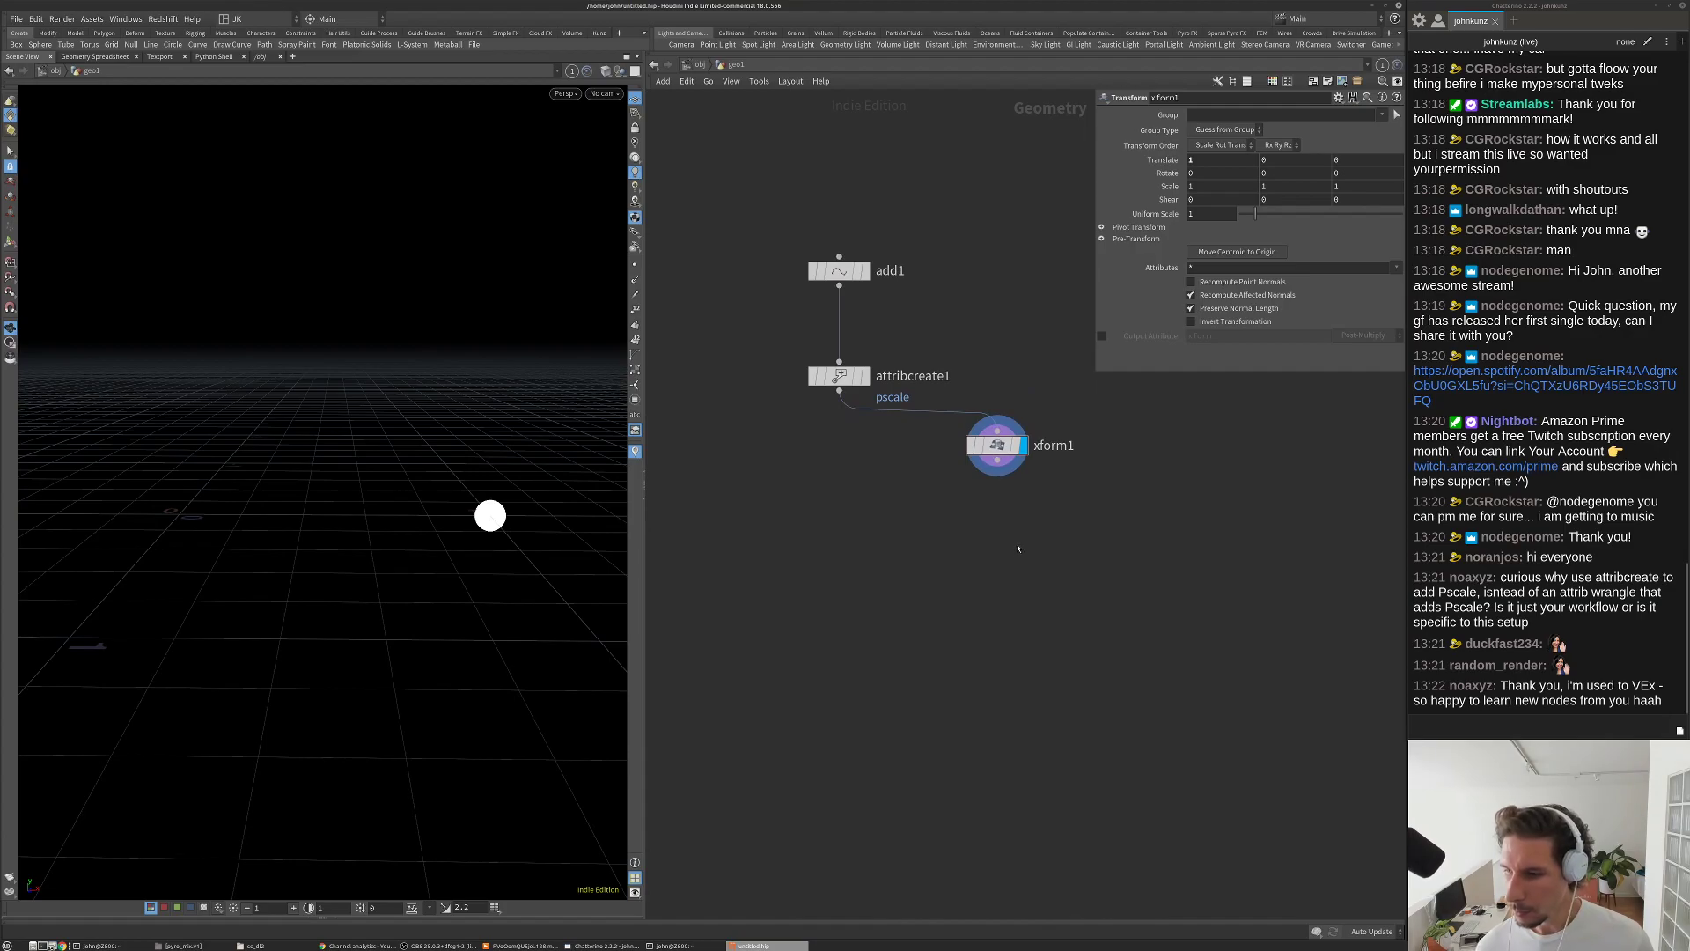
pyautogui.scroll(2, 1017, 548)
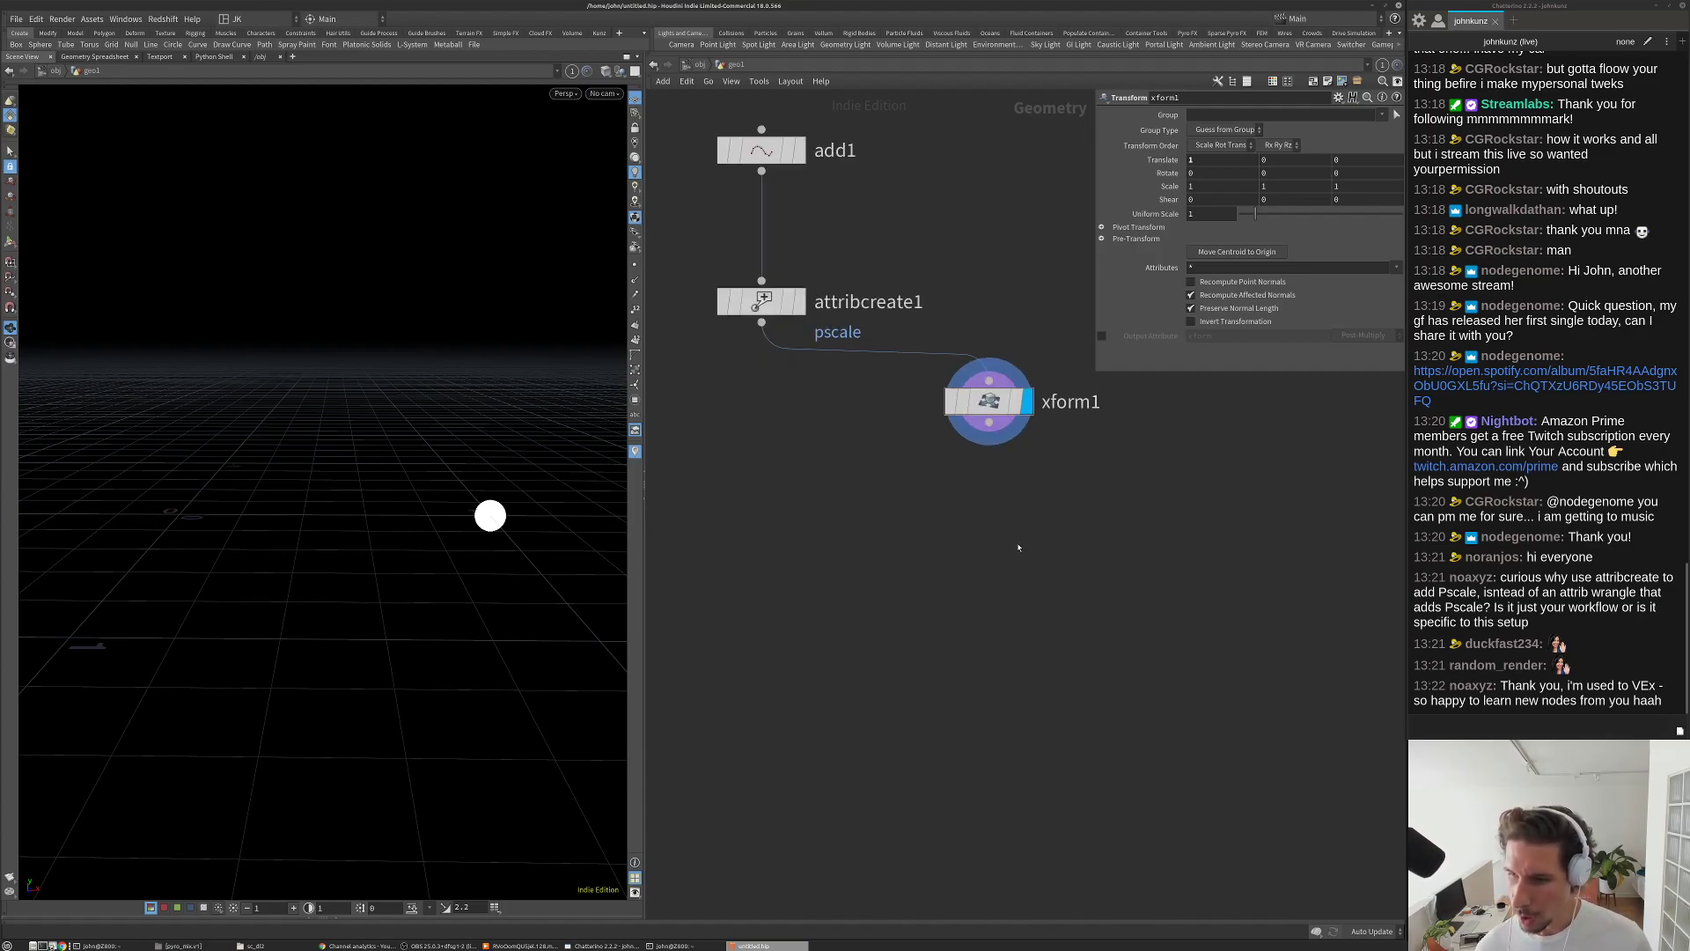
pyautogui.scroll(-2, 1018, 548)
pyautogui.scroll(2, 1029, 529)
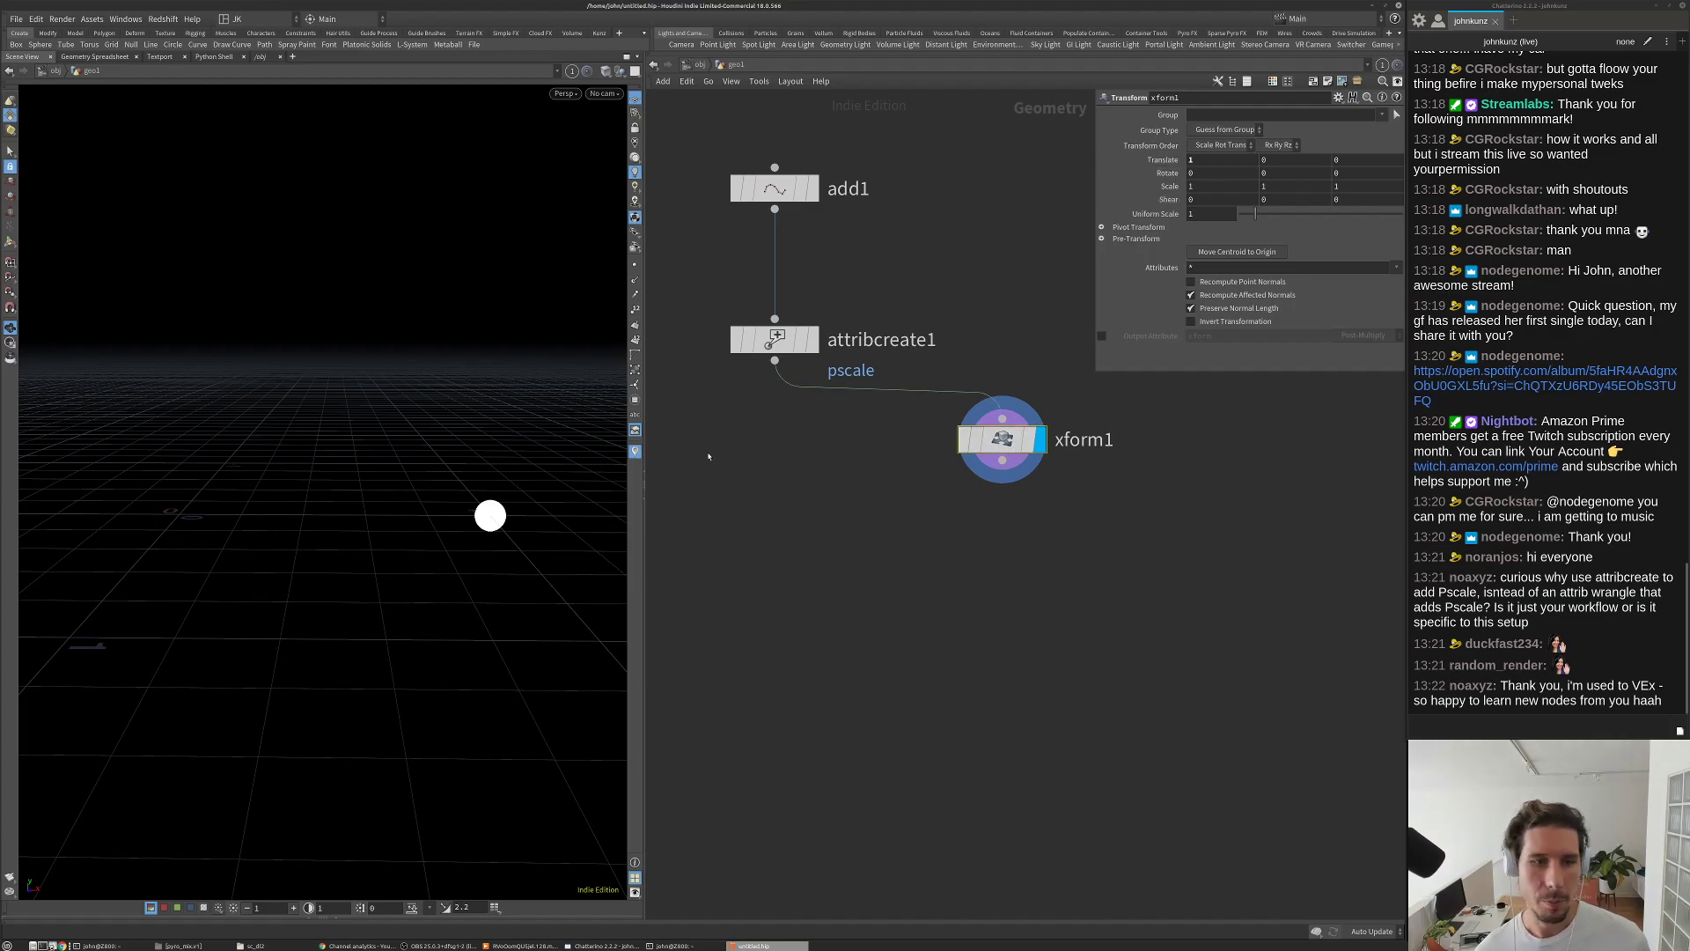
# Step: Place a Merge node below the Attribute Create node, wire in the Attribute Create and Transform outputs, and display it
pyautogui.press('Tab')
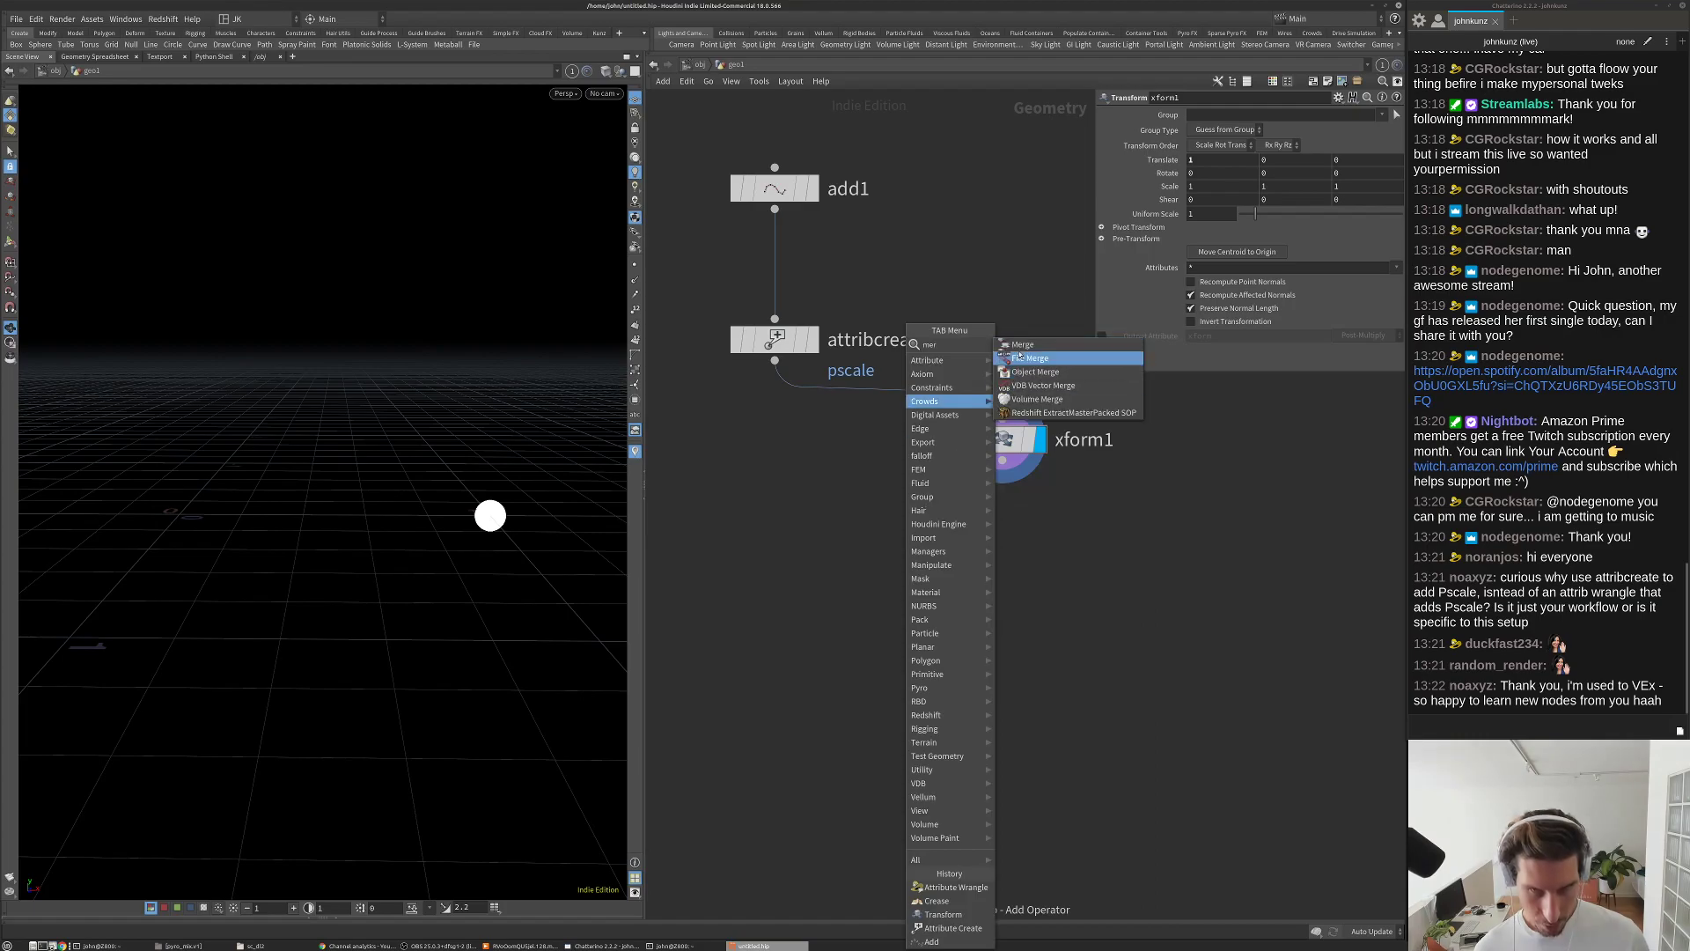
pyautogui.click(1065, 351)
pyautogui.click(783, 611)
pyautogui.moveTo(774, 587); pyautogui.dragTo(1039, 478)
pyautogui.click(1038, 478)
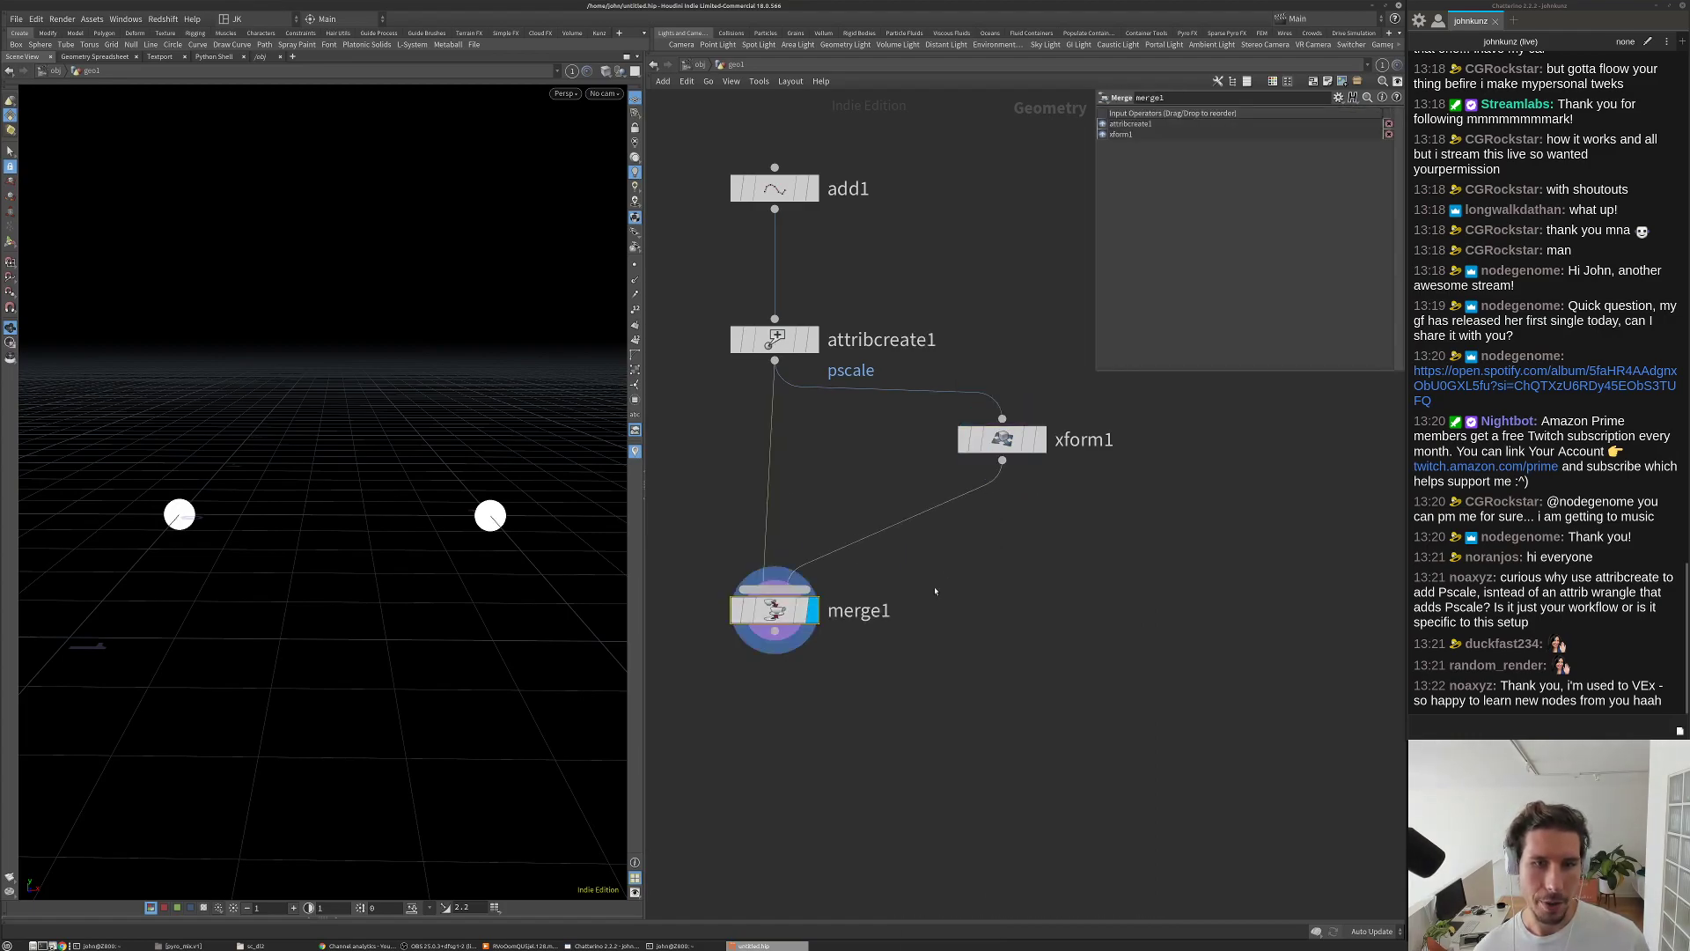
pyautogui.scroll(-3, 935, 581)
pyautogui.scroll(3, 881, 651)
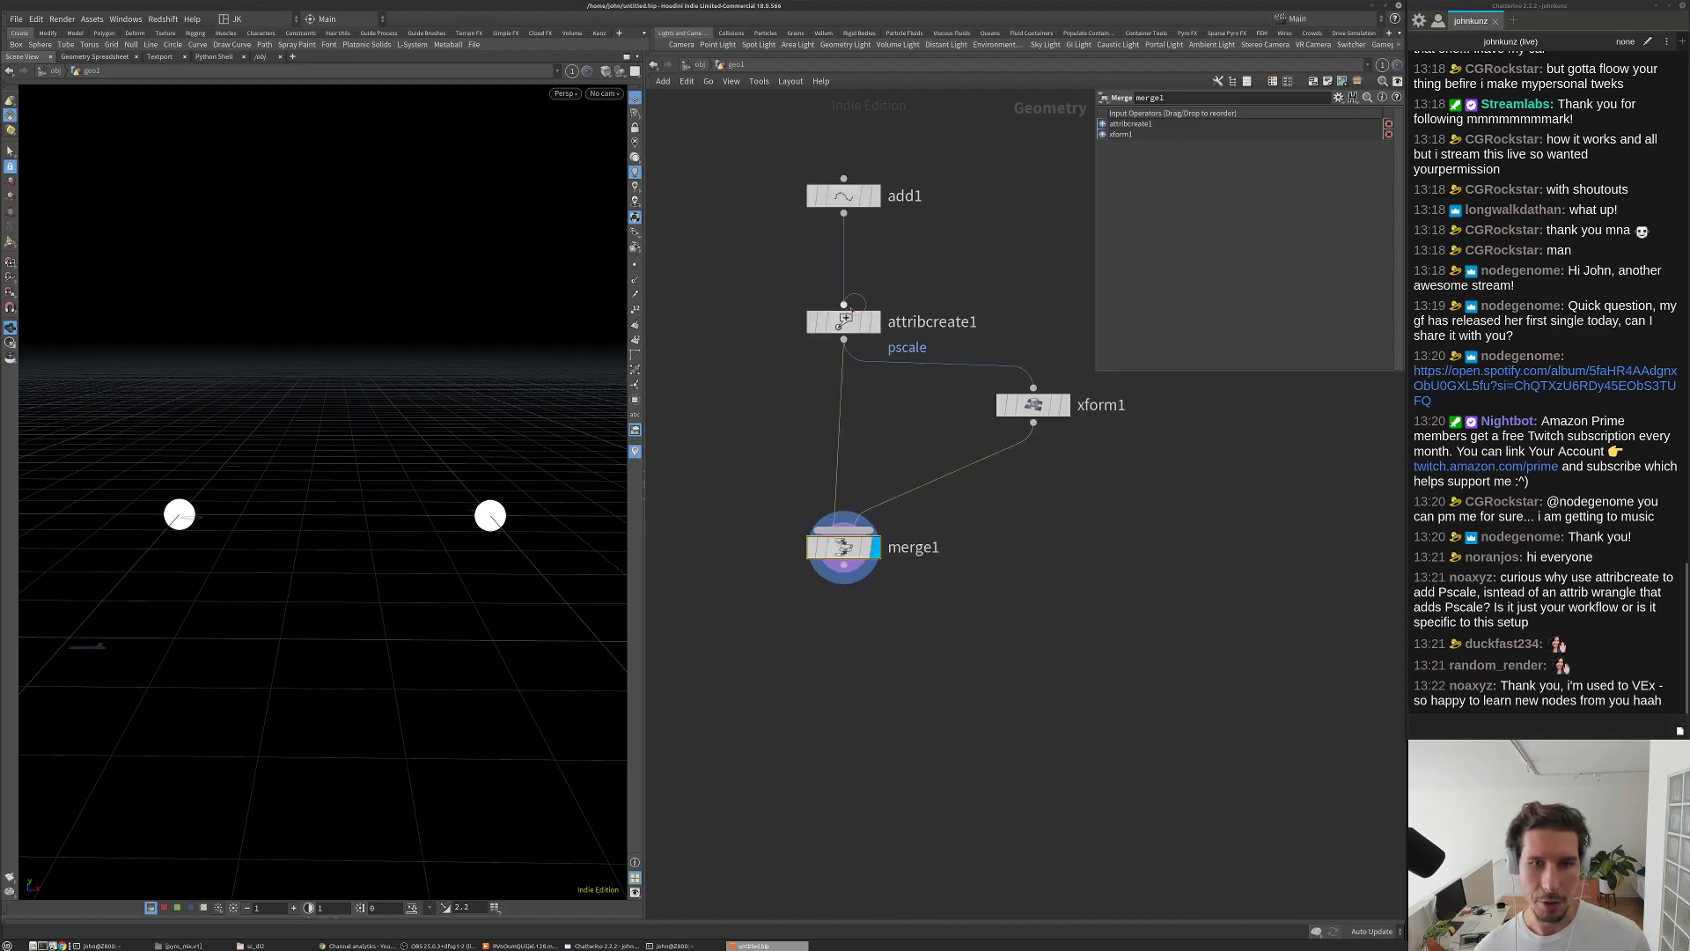
# Step: Select the Attribute Create node and nudge the Transform node down toward the Merge node
pyautogui.click(843, 322)
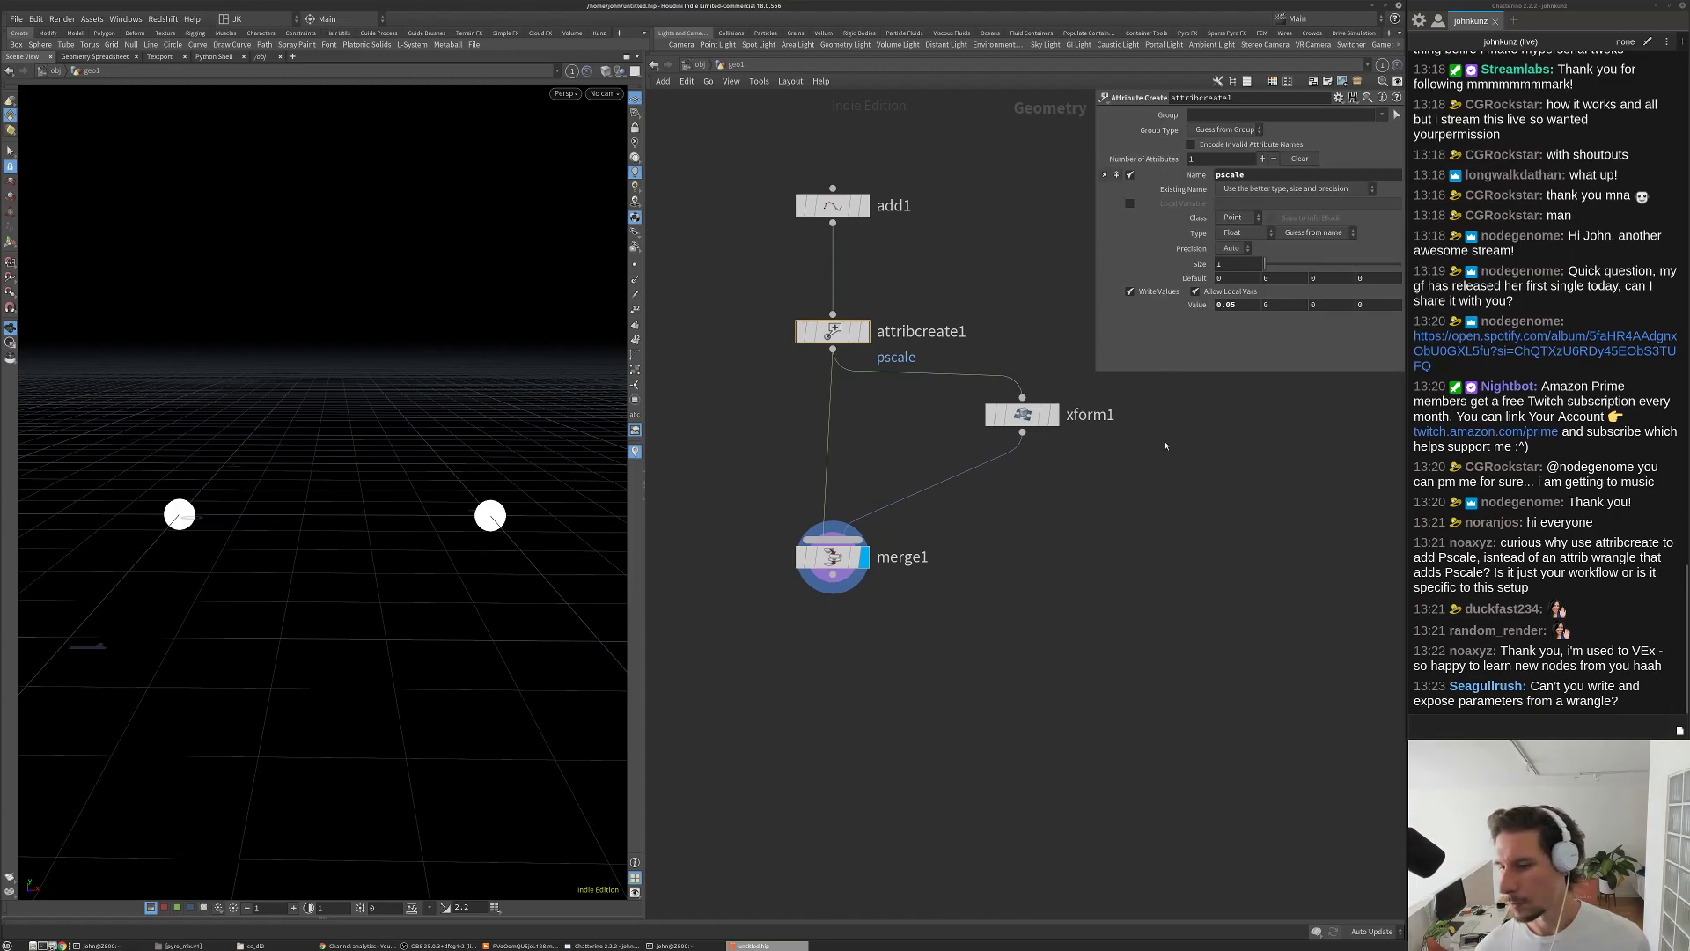
pyautogui.moveTo(1023, 424); pyautogui.dragTo(1010, 444)
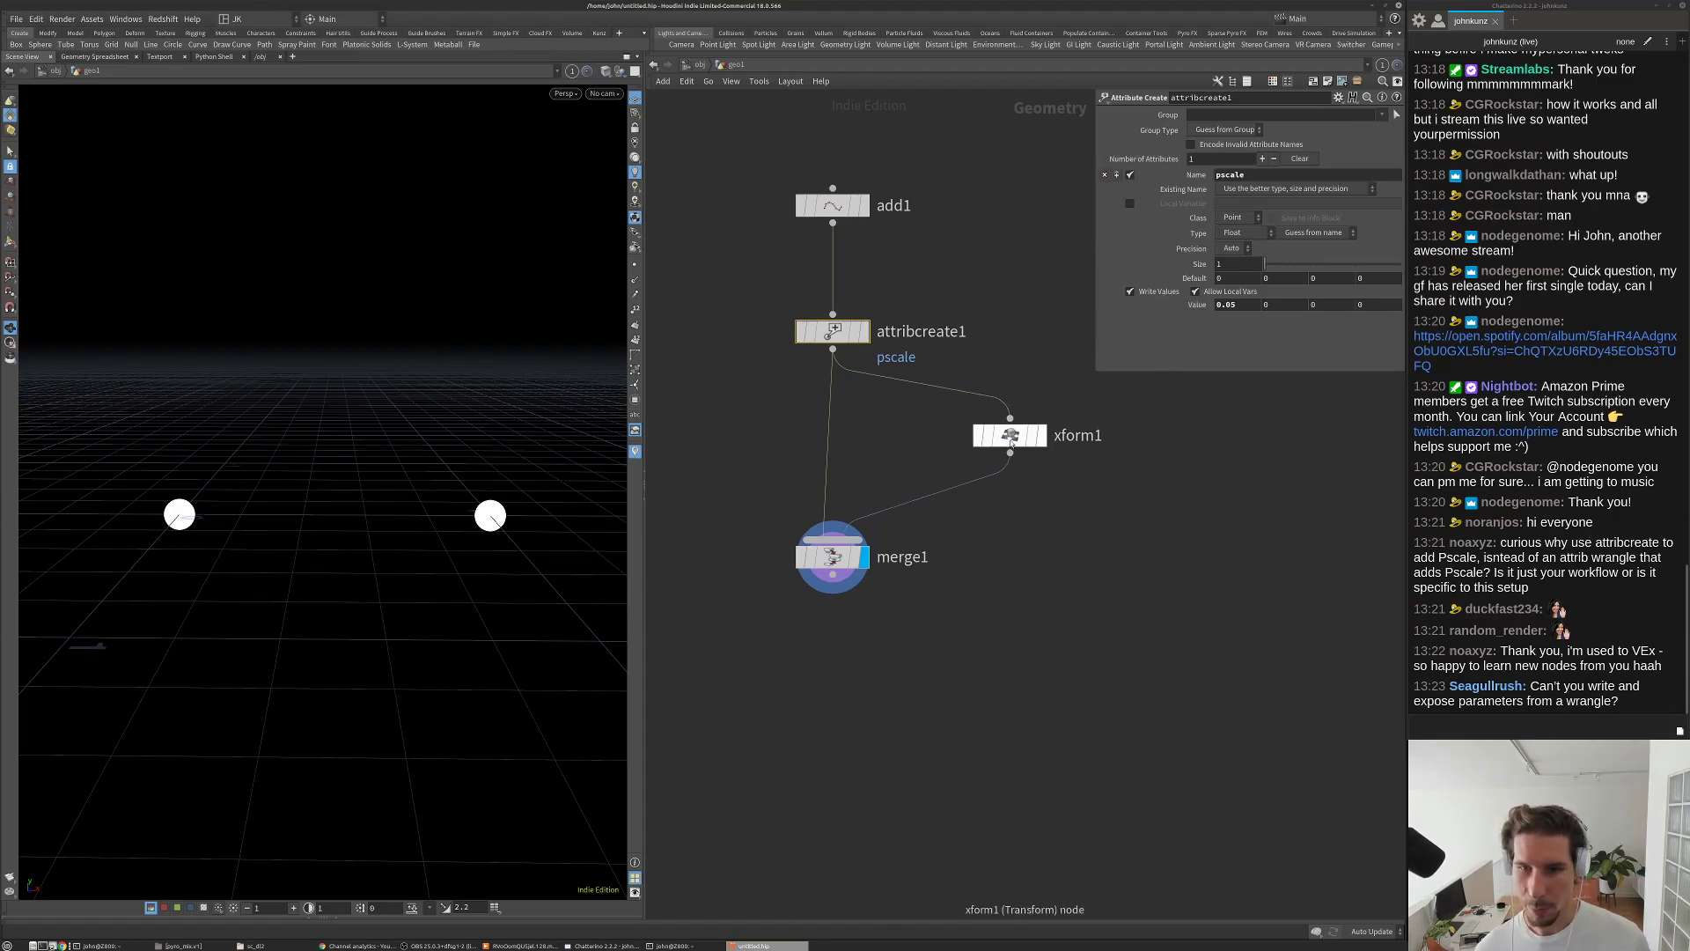
pyautogui.moveTo(1011, 447); pyautogui.dragTo(980, 378, button='middle')
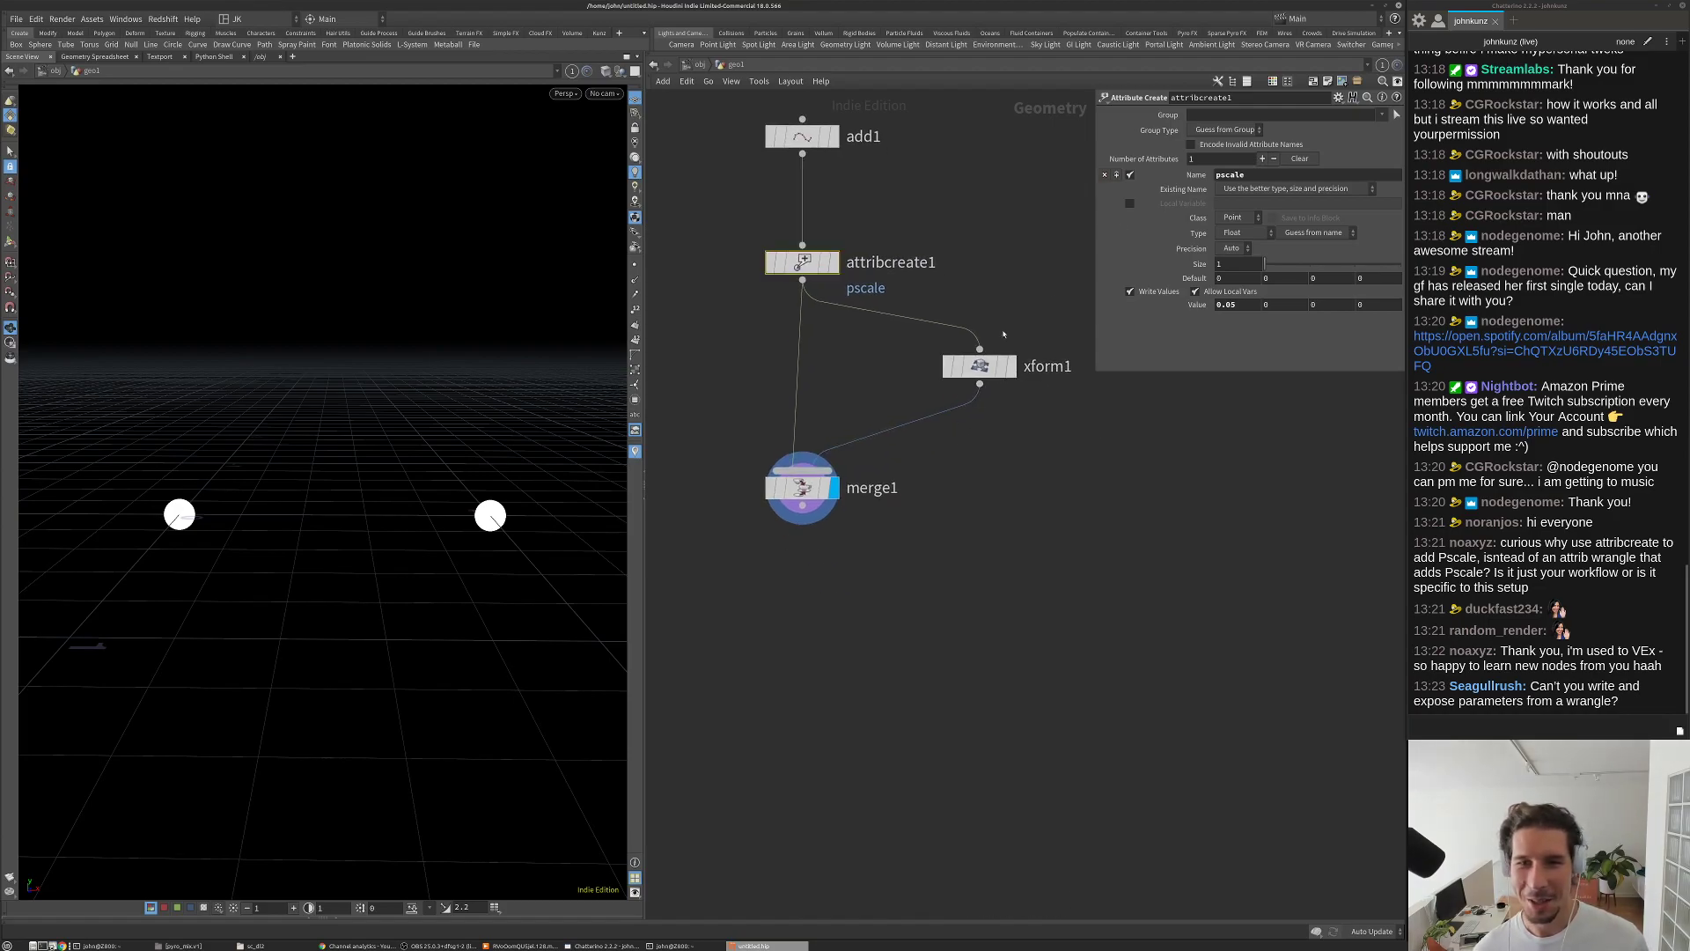
# Step: Add an Attribute Wrangle node beside the Attribute Create node and wire the Add node's output into it
pyautogui.moveTo(1002, 331); pyautogui.dragTo(990, 265, button='middle')
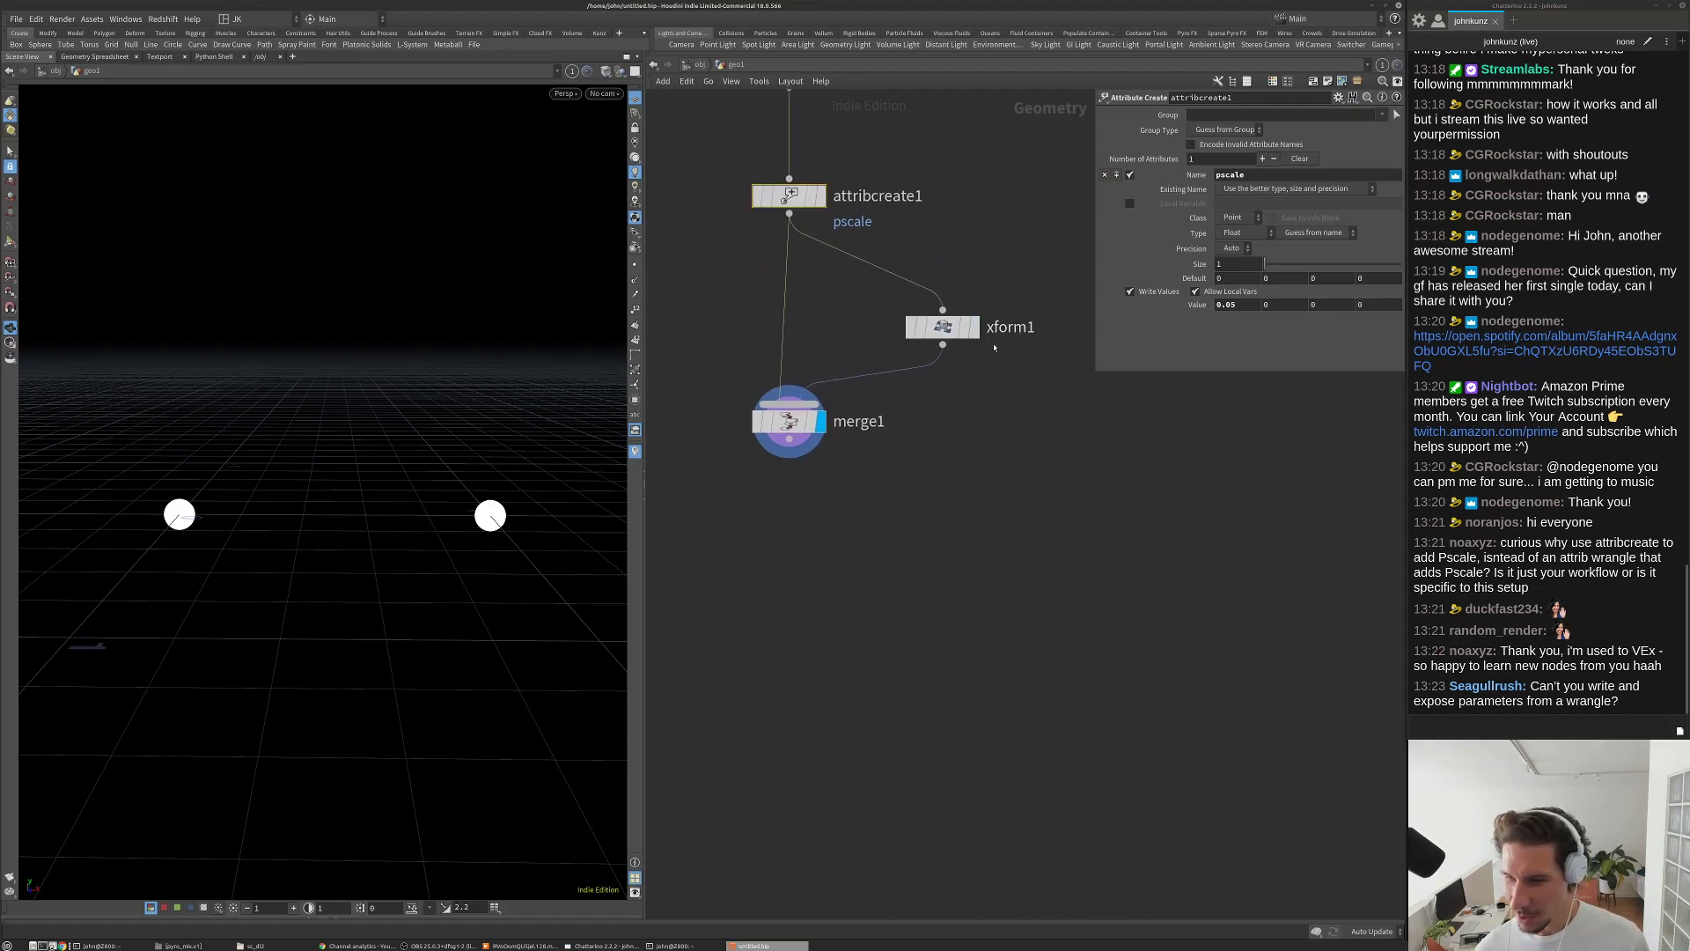
pyautogui.moveTo(1074, 483); pyautogui.dragTo(1042, 577, button='middle')
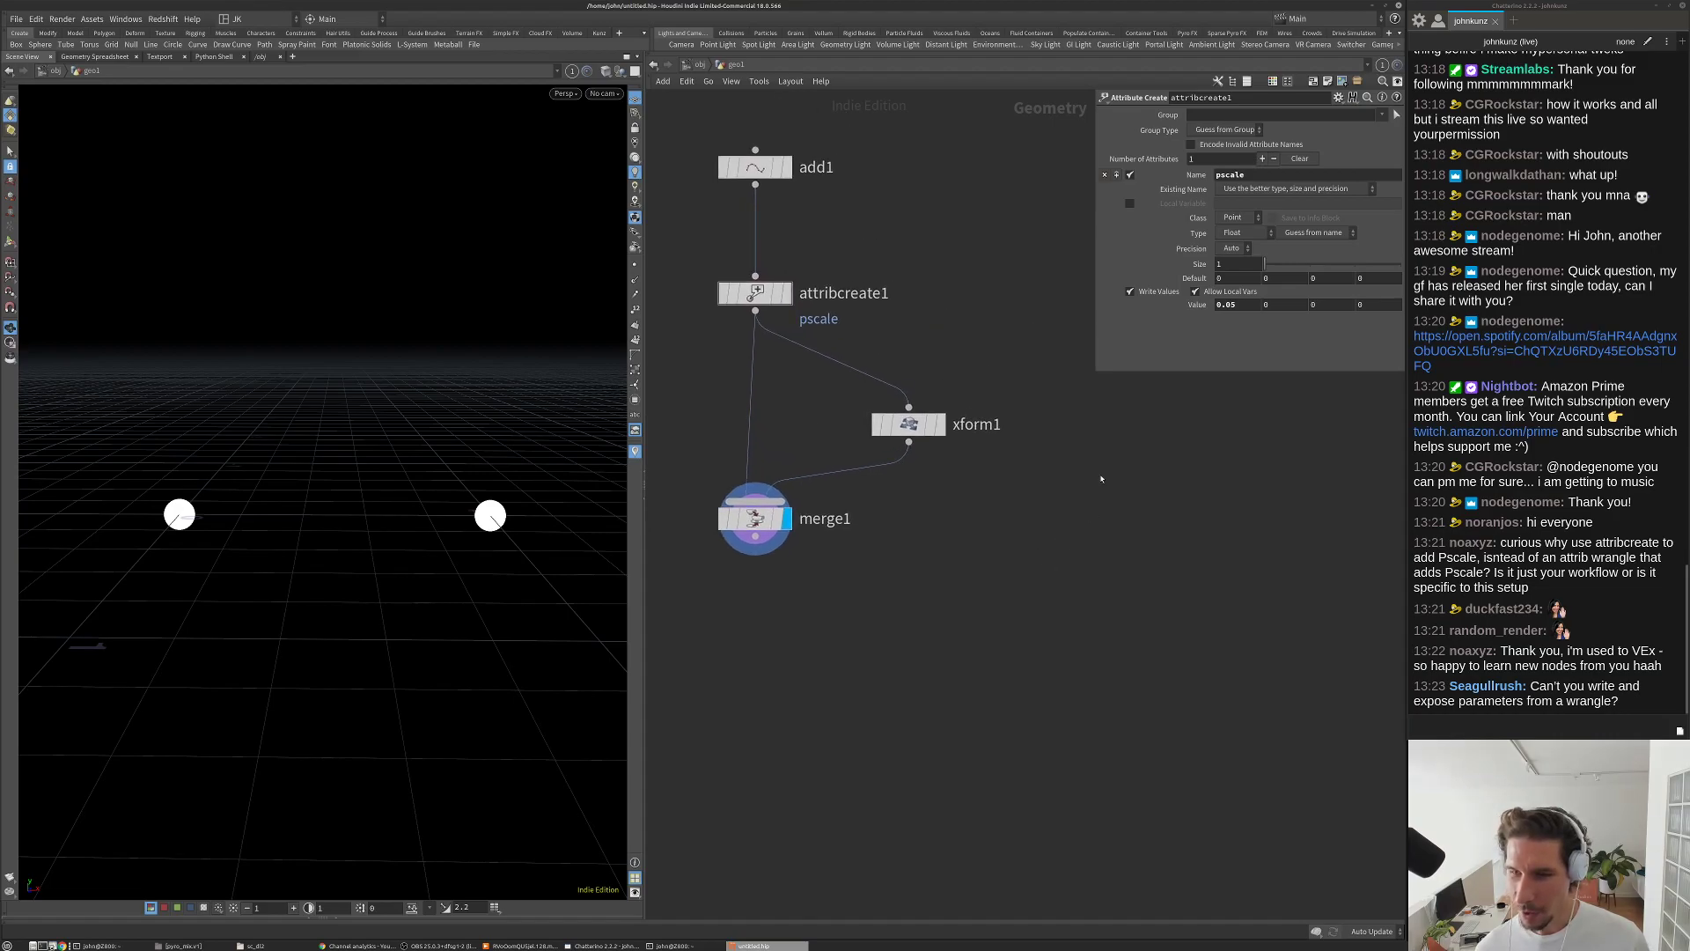
pyautogui.press('Tab')
pyautogui.write('attrib wrangle')
pyautogui.press('Return')
pyautogui.click(975, 313)
pyautogui.moveTo(973, 312); pyautogui.dragTo(755, 186)
# Step: Enter f@pscale = chf('psclae'); in the wrangle, expose its parameter at 0.156 and display the node
pyautogui.click(1223, 228)
pyautogui.write("f@pscale = chf('")
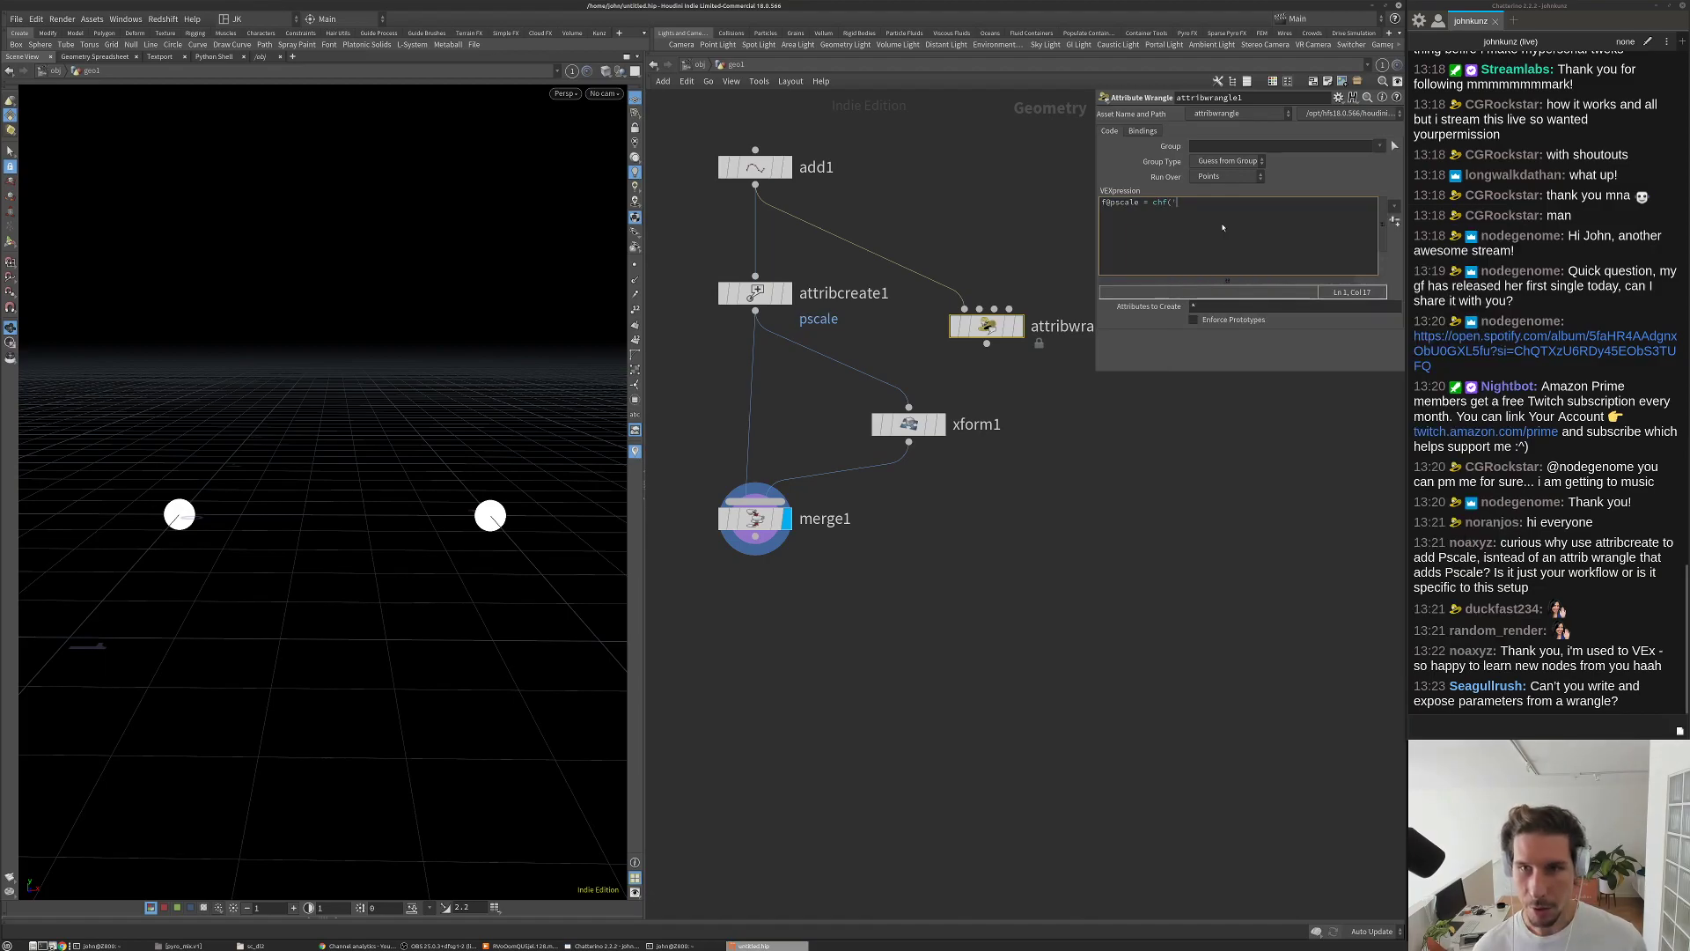
pyautogui.write("psclae');")
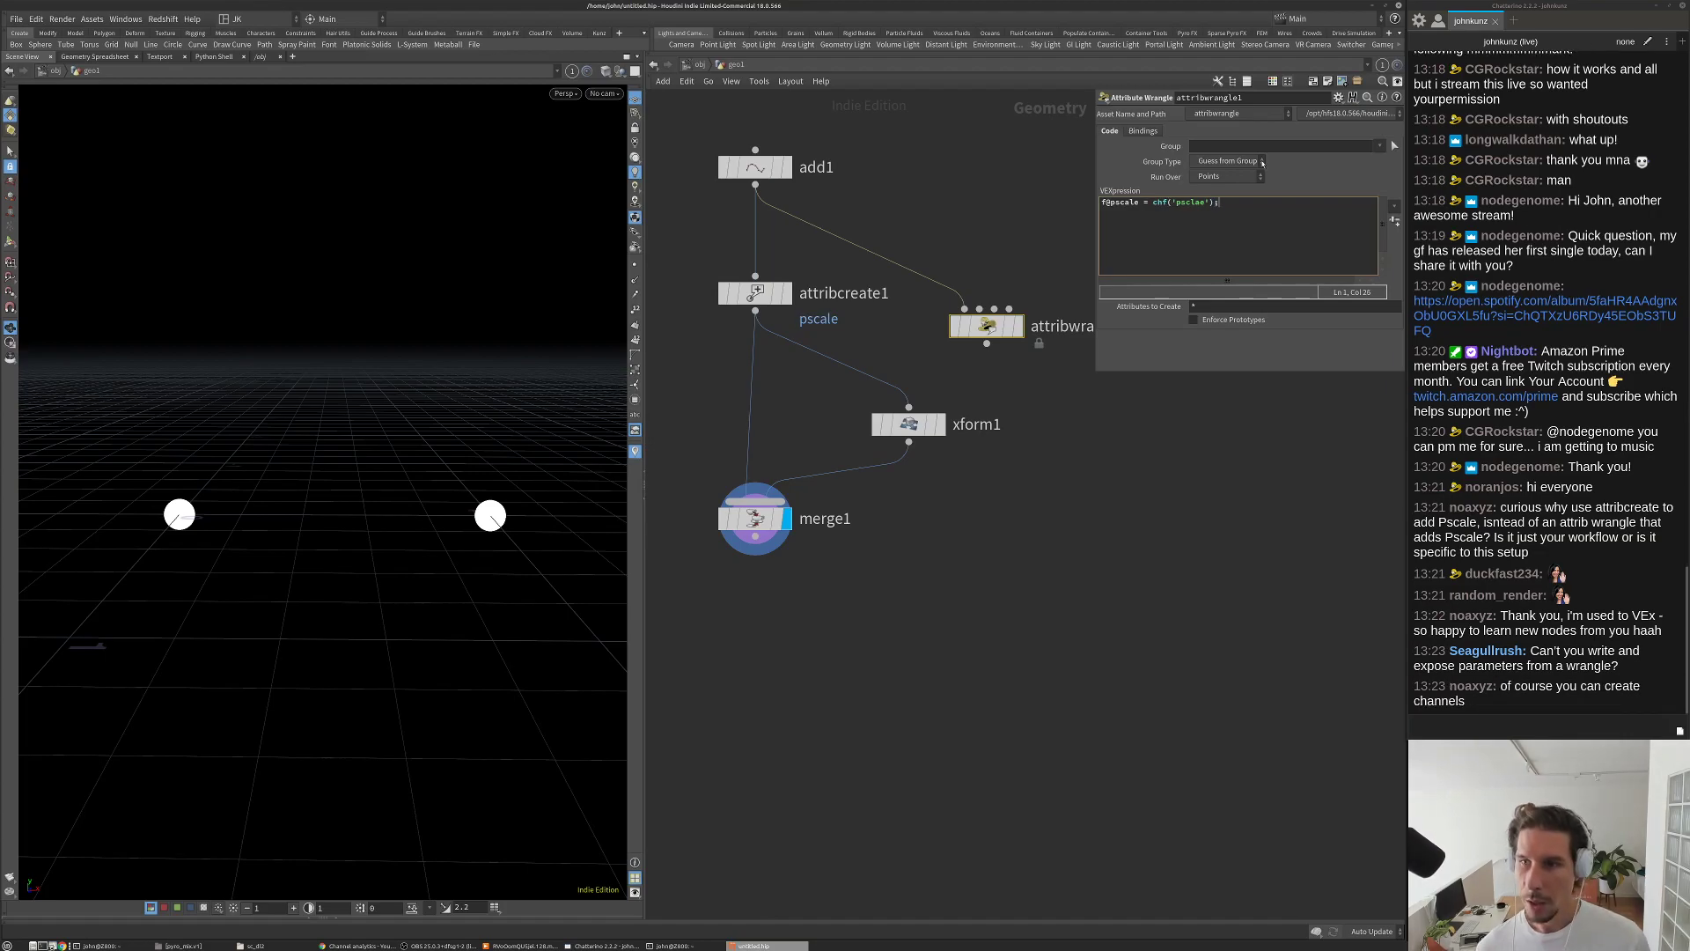
pyautogui.click(1394, 220)
pyautogui.moveTo(1239, 337); pyautogui.dragTo(1268, 344)
pyautogui.click(1018, 326)
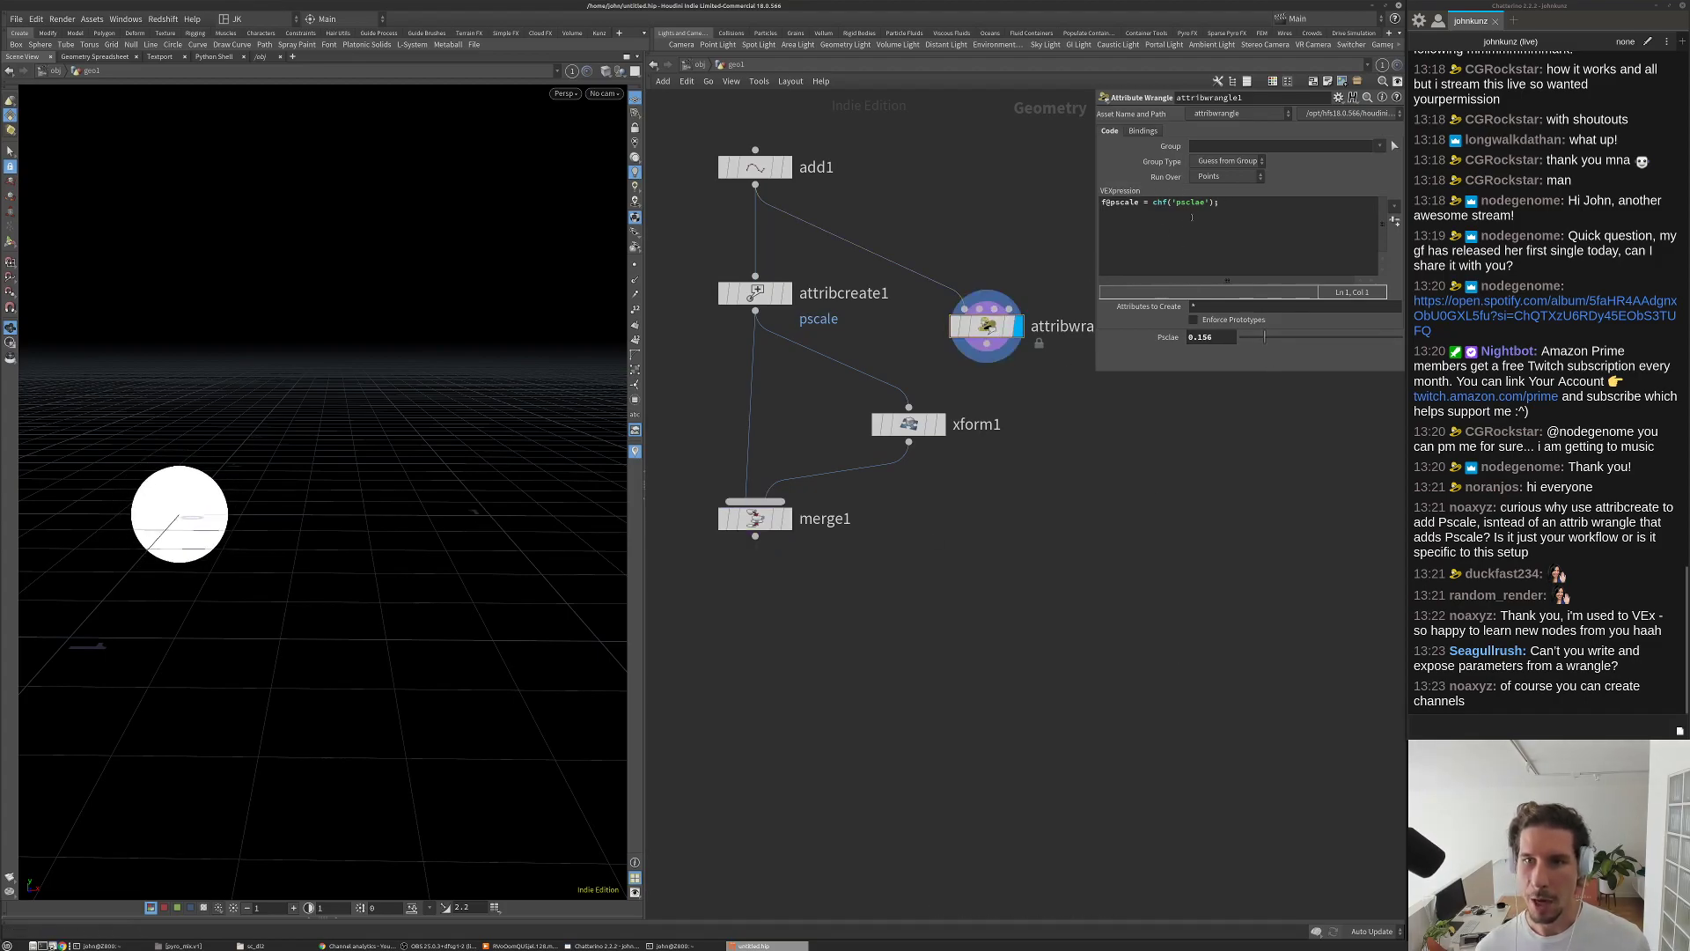
# Step: Delete the Attribute Wrangle node and display the Attribute Create node
pyautogui.press('Delete')
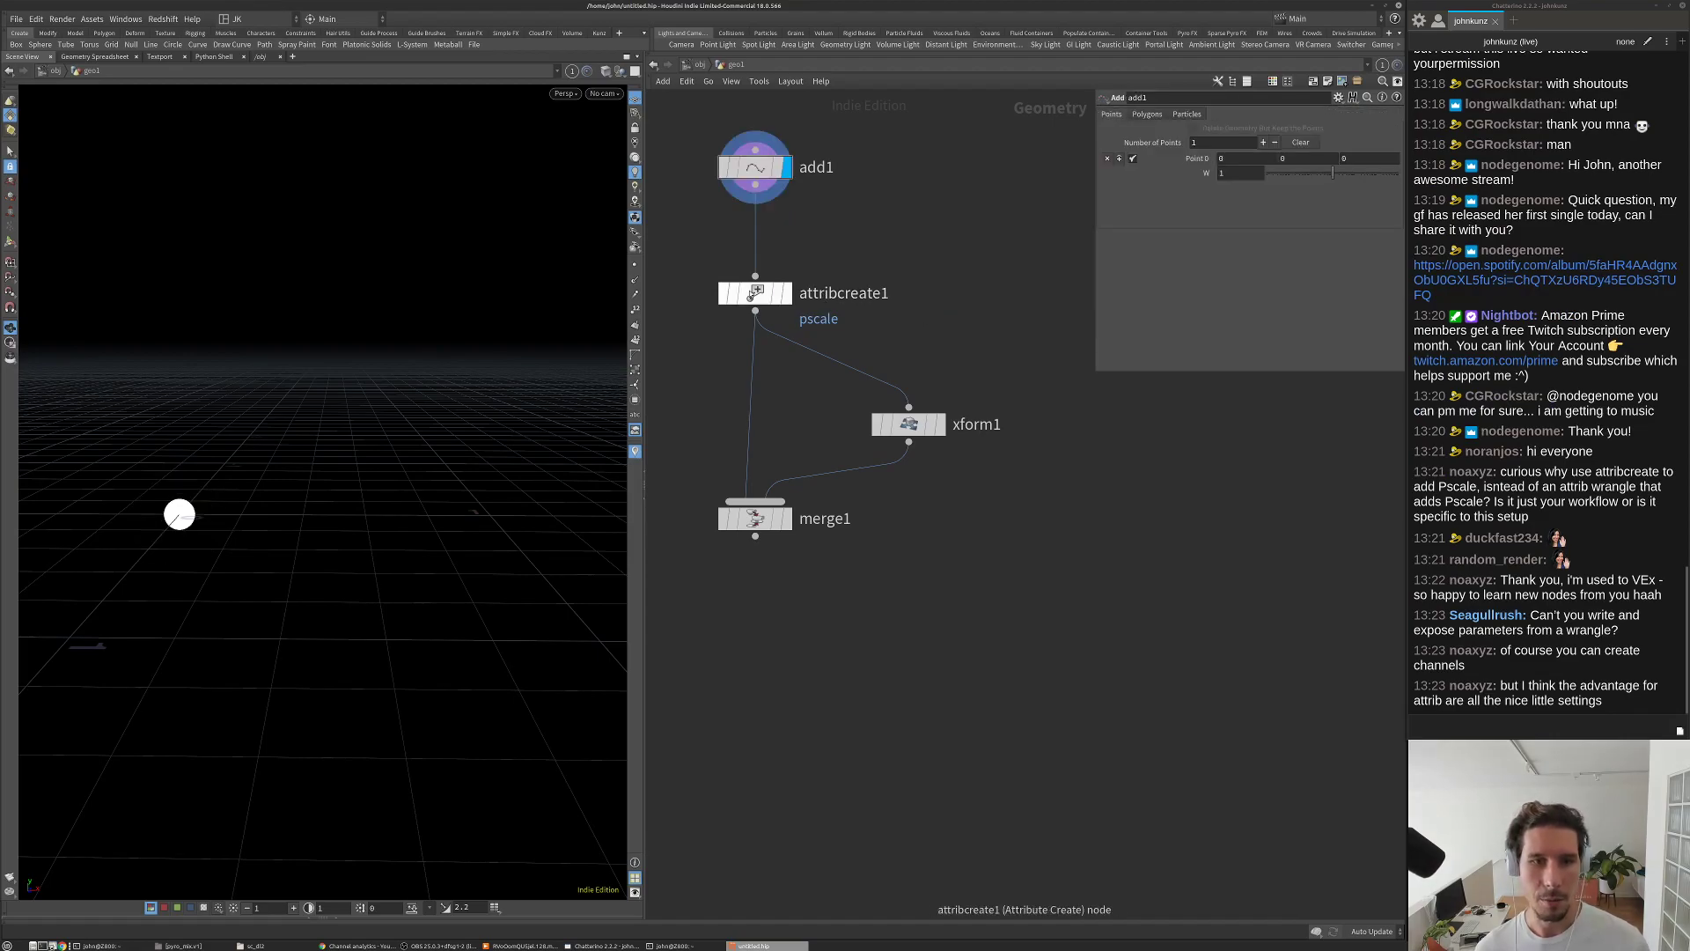
pyautogui.click(775, 293)
pyautogui.press('r')
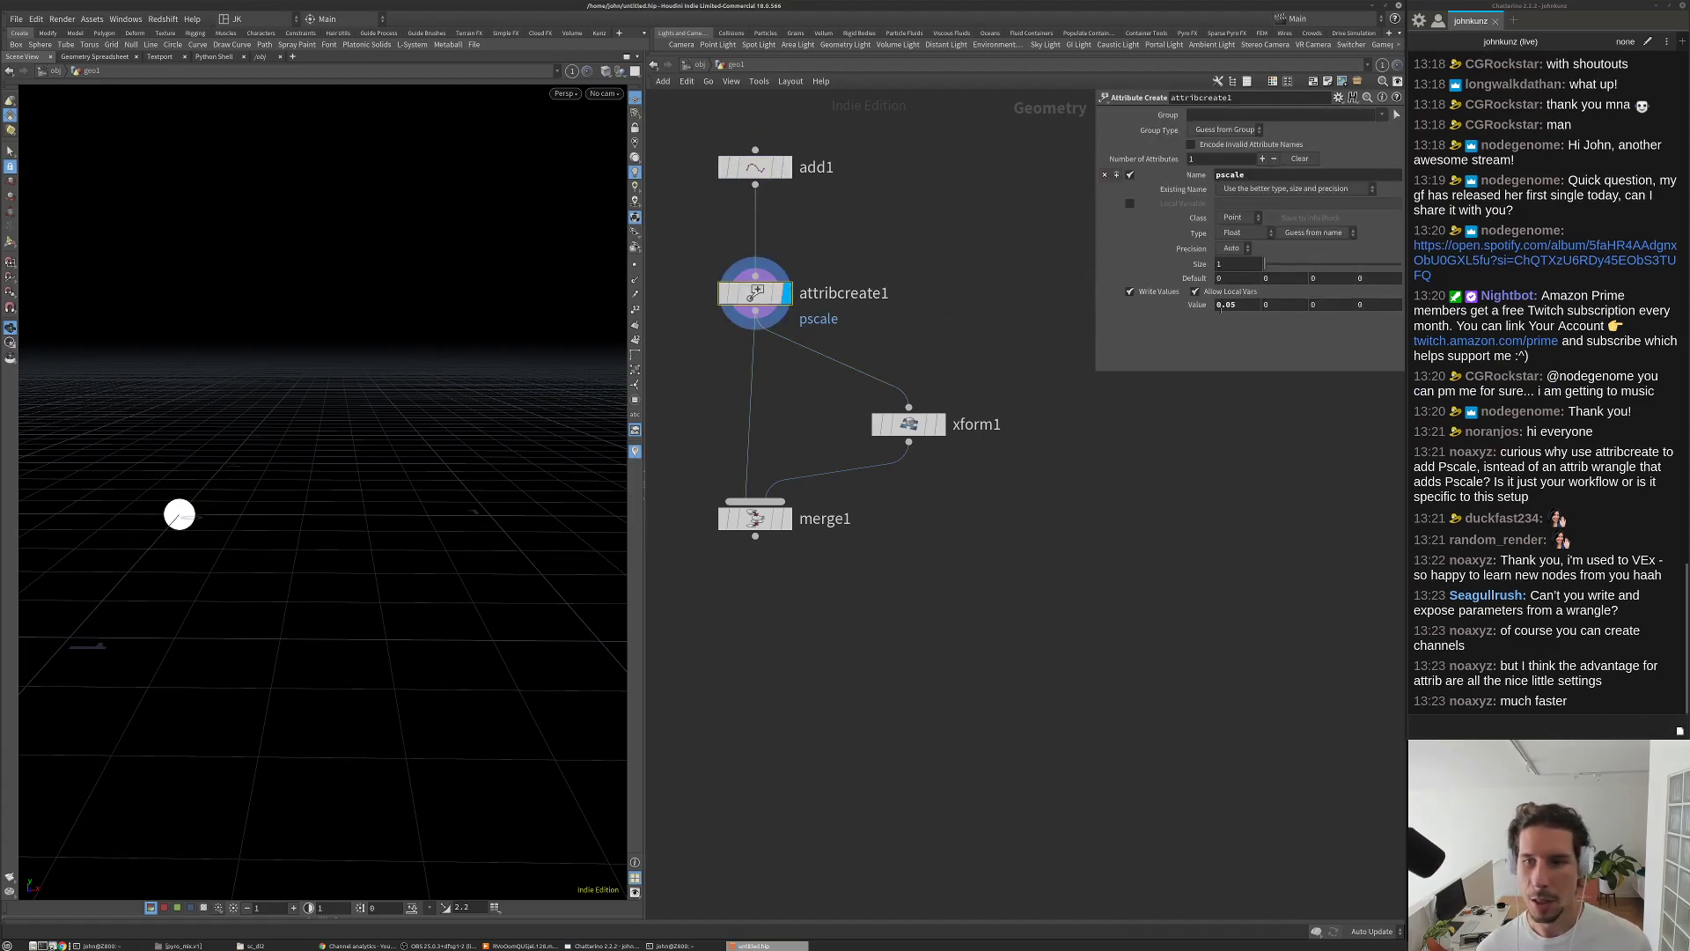
# Step: Try a pscale value of -0.25 on the Attribute Create node, undo it, and display the Merge node
pyautogui.moveTo(1221, 306); pyautogui.dragTo(881, 349, button='middle')
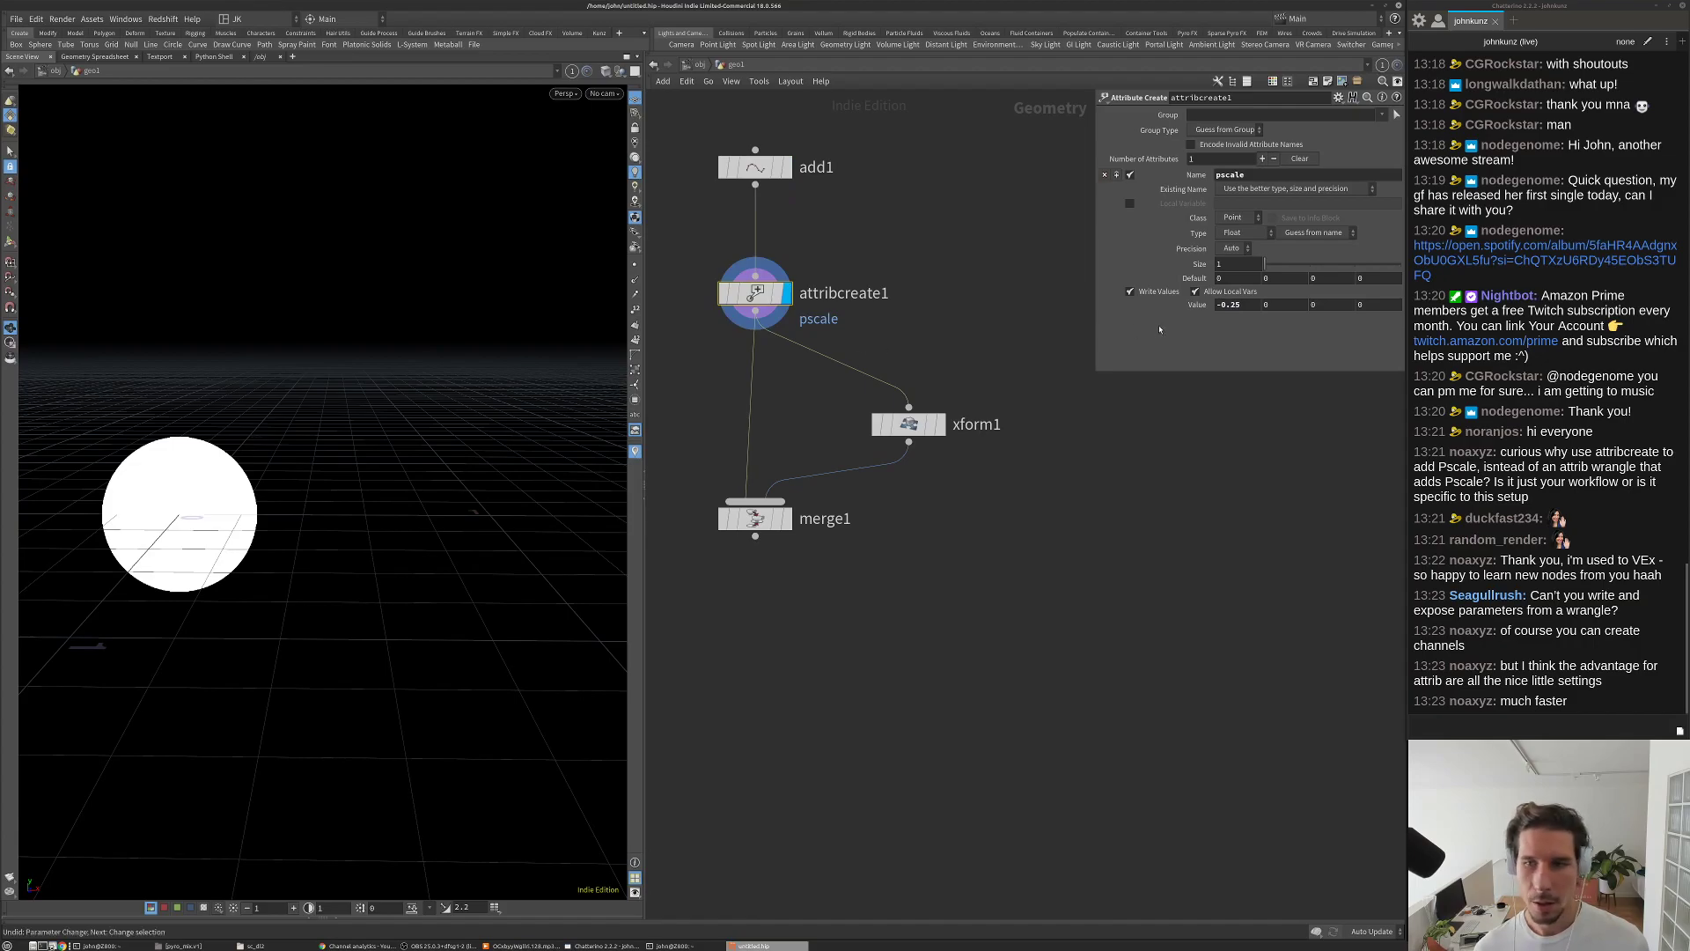
pyautogui.hotkey('ctrl', 'z')
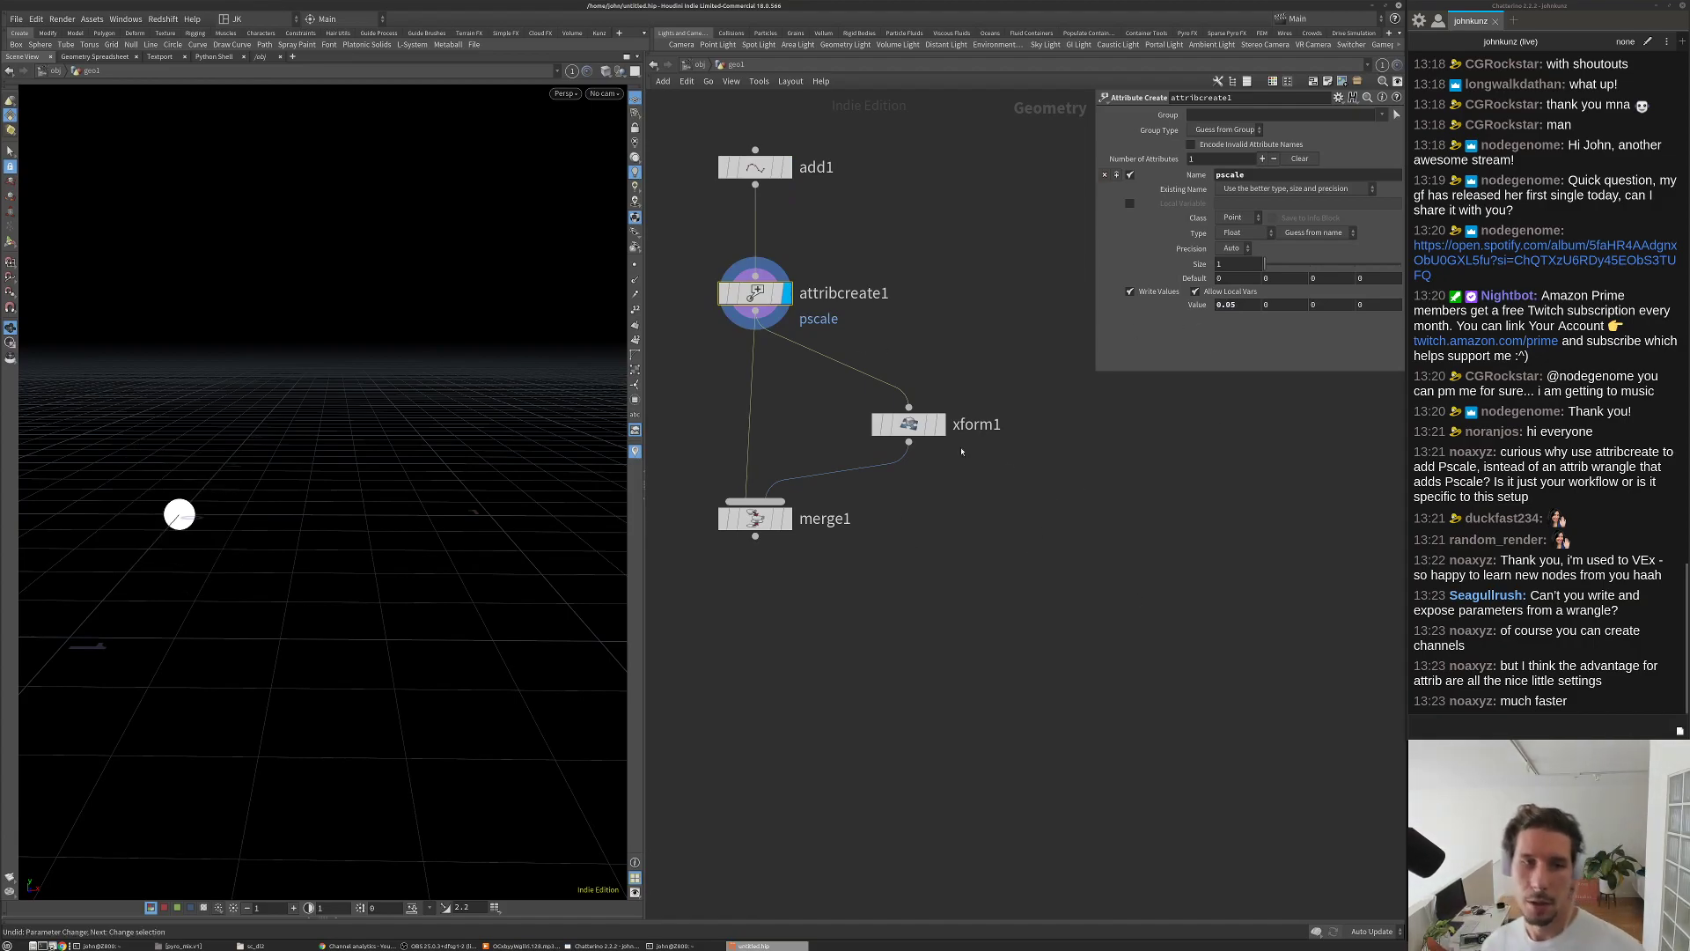
pyautogui.click(787, 519)
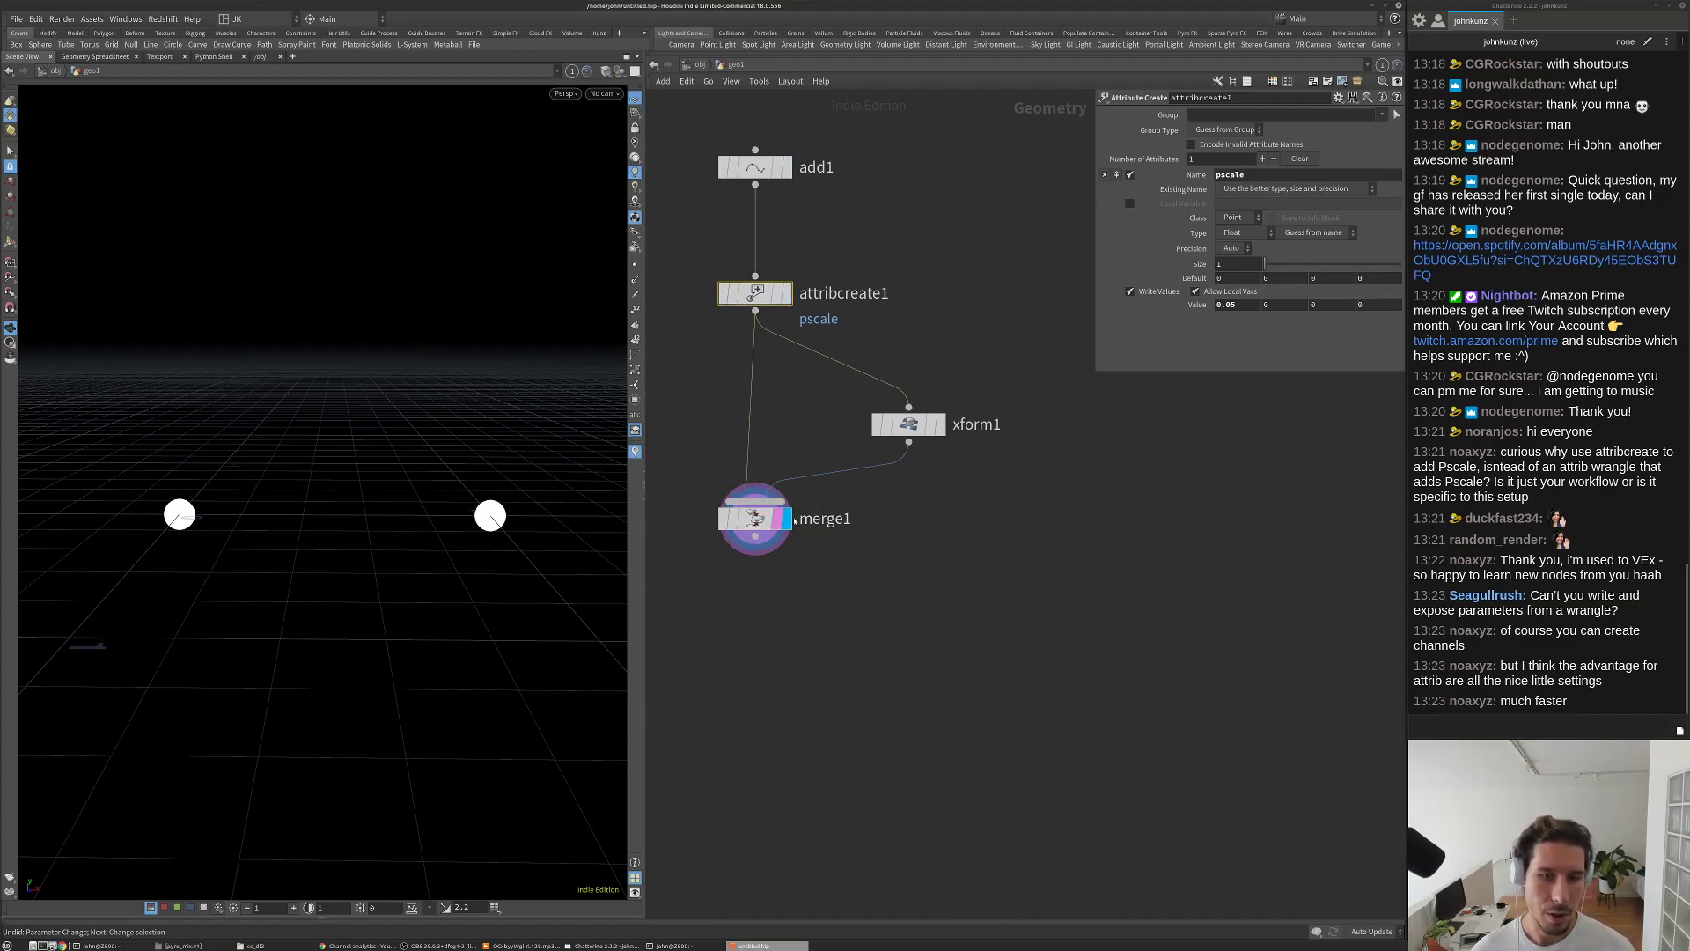
pyautogui.moveTo(779, 334); pyautogui.dragTo(790, 299, button='middle')
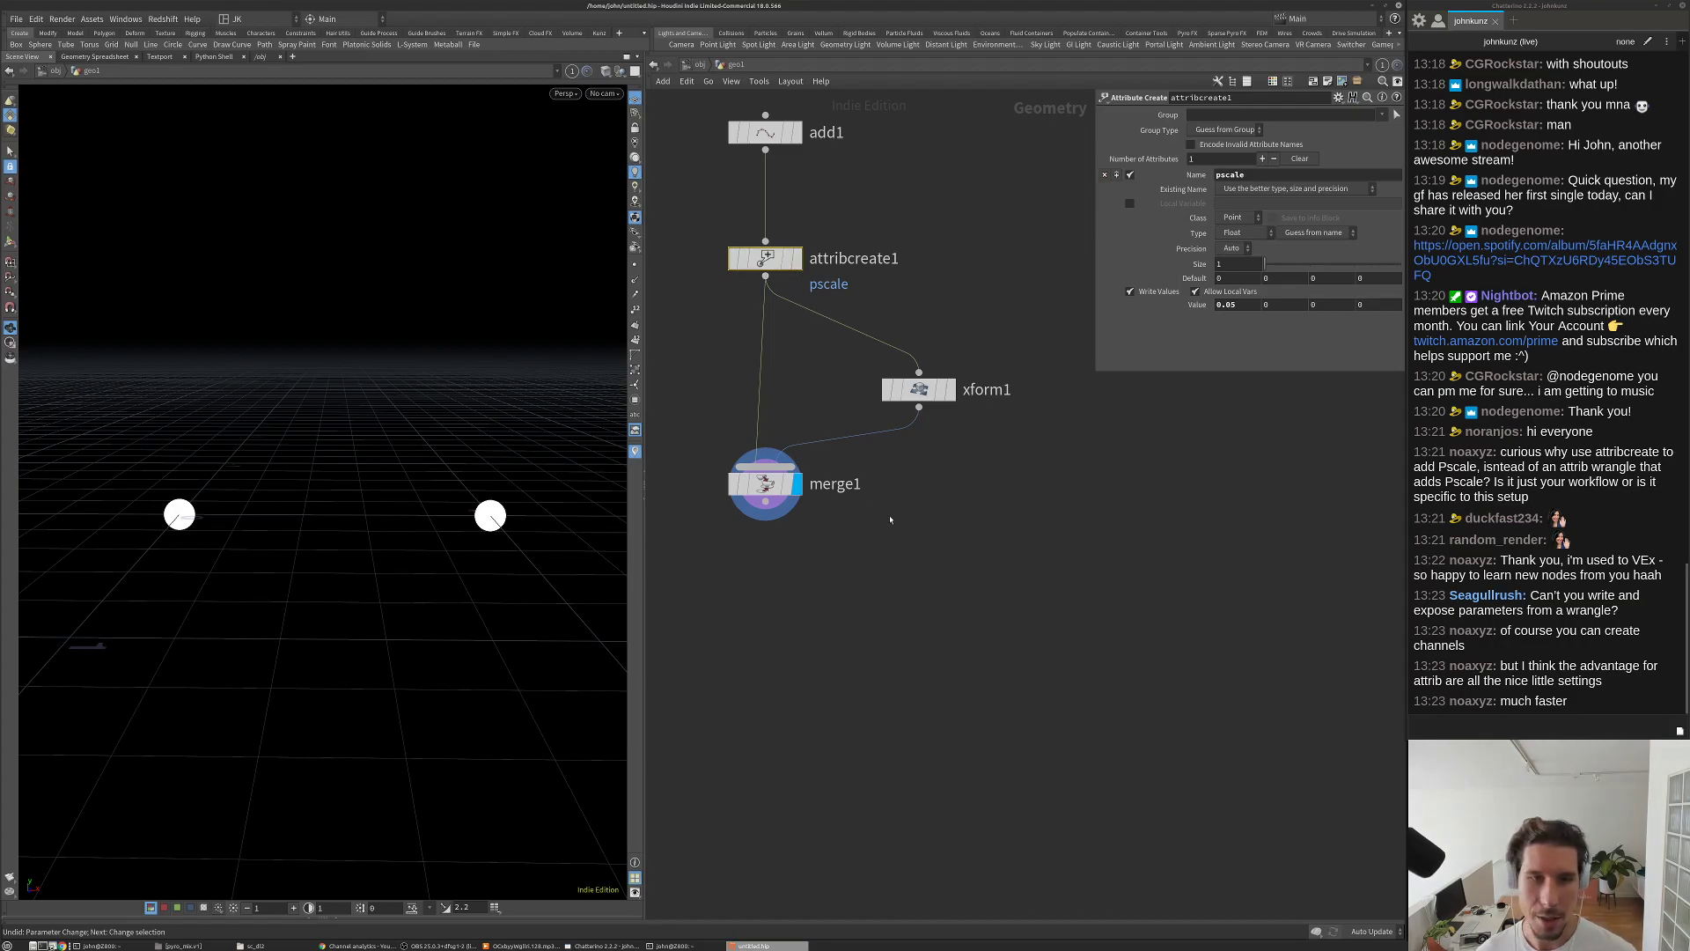
pyautogui.moveTo(890, 519); pyautogui.dragTo(890, 432, button='middle')
pyautogui.scroll(-2, 890, 432)
pyautogui.moveTo(933, 504); pyautogui.dragTo(925, 462, button='middle')
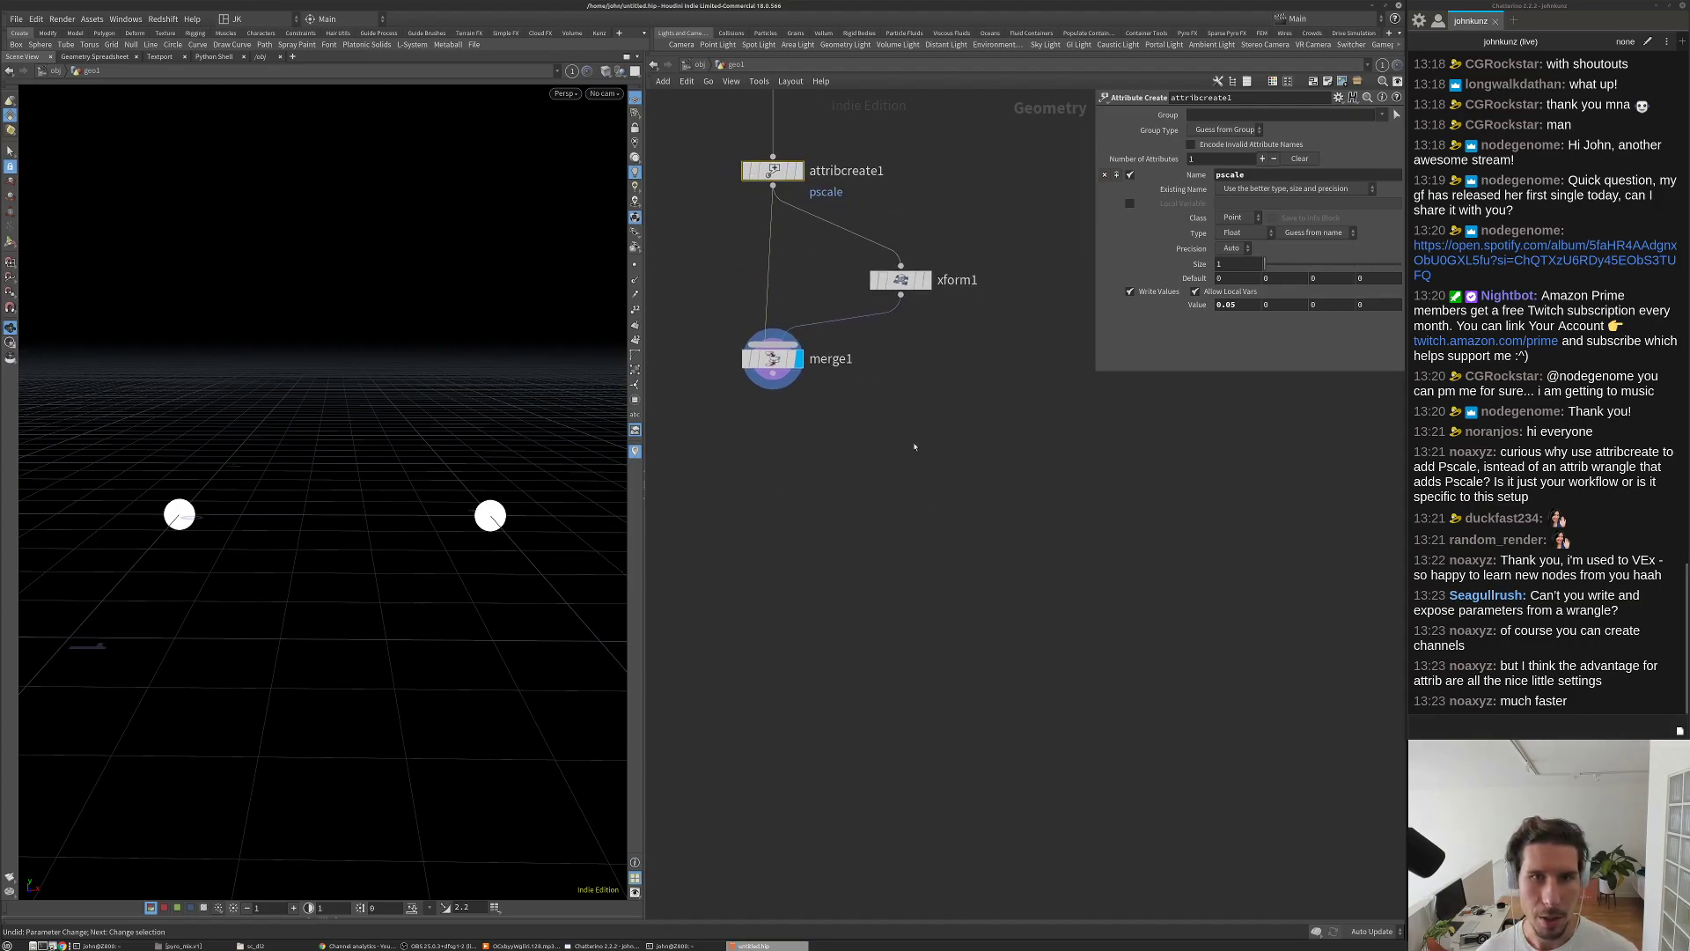
pyautogui.scroll(-3, 895, 419)
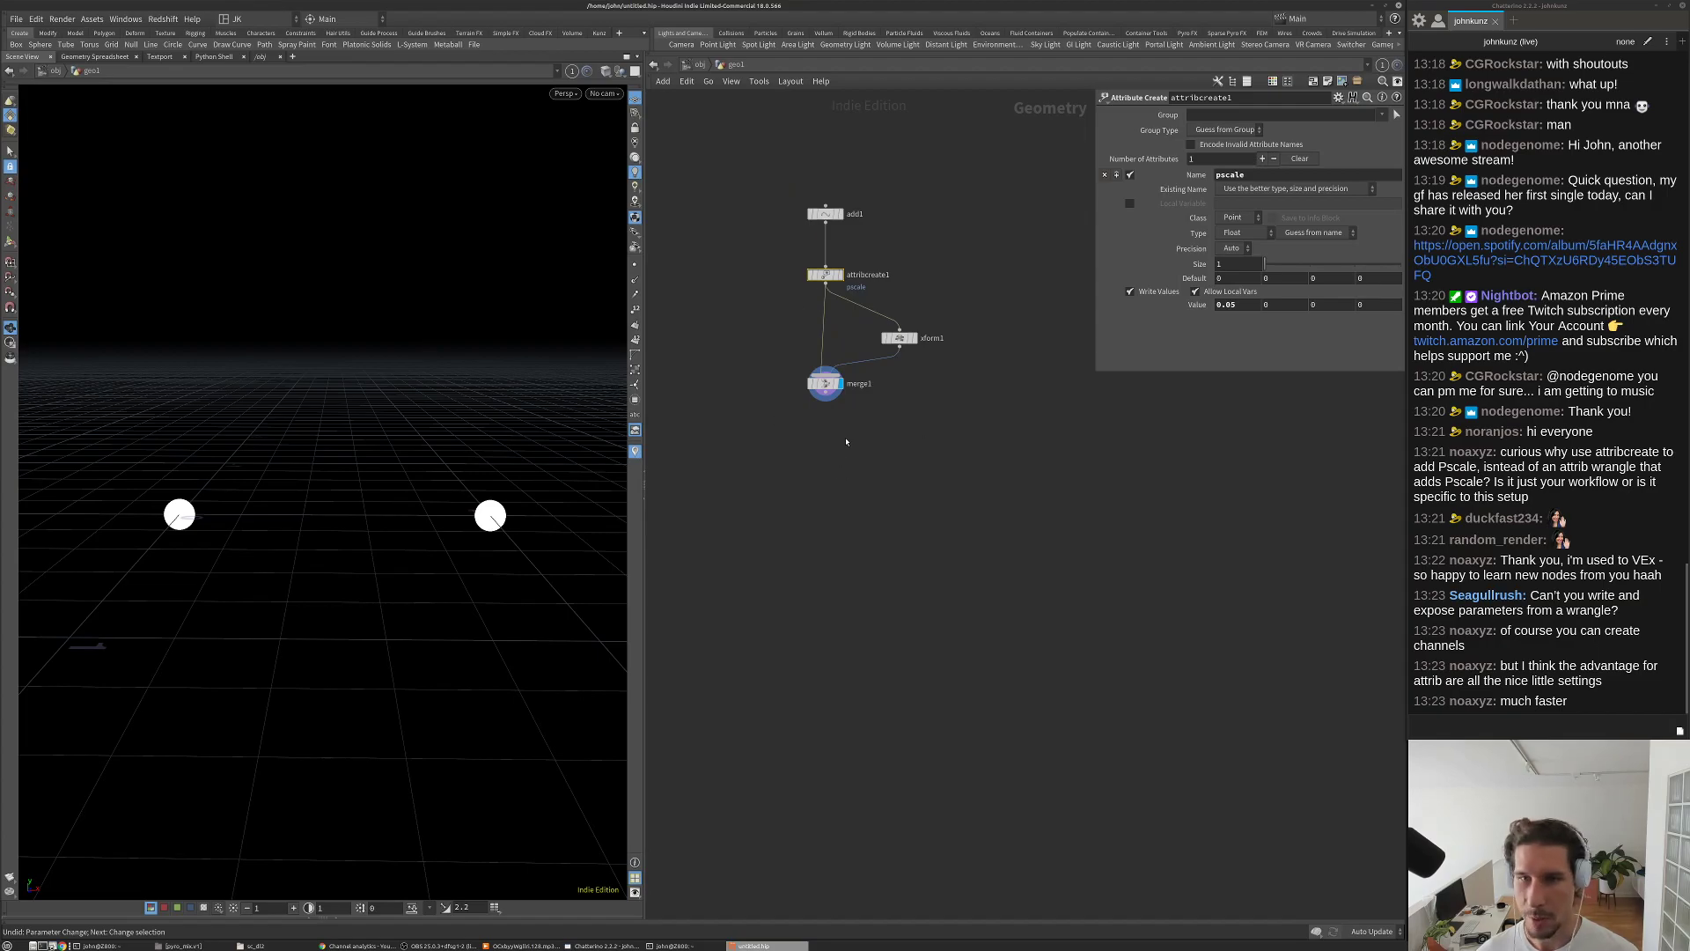
pyautogui.scroll(3, 894, 462)
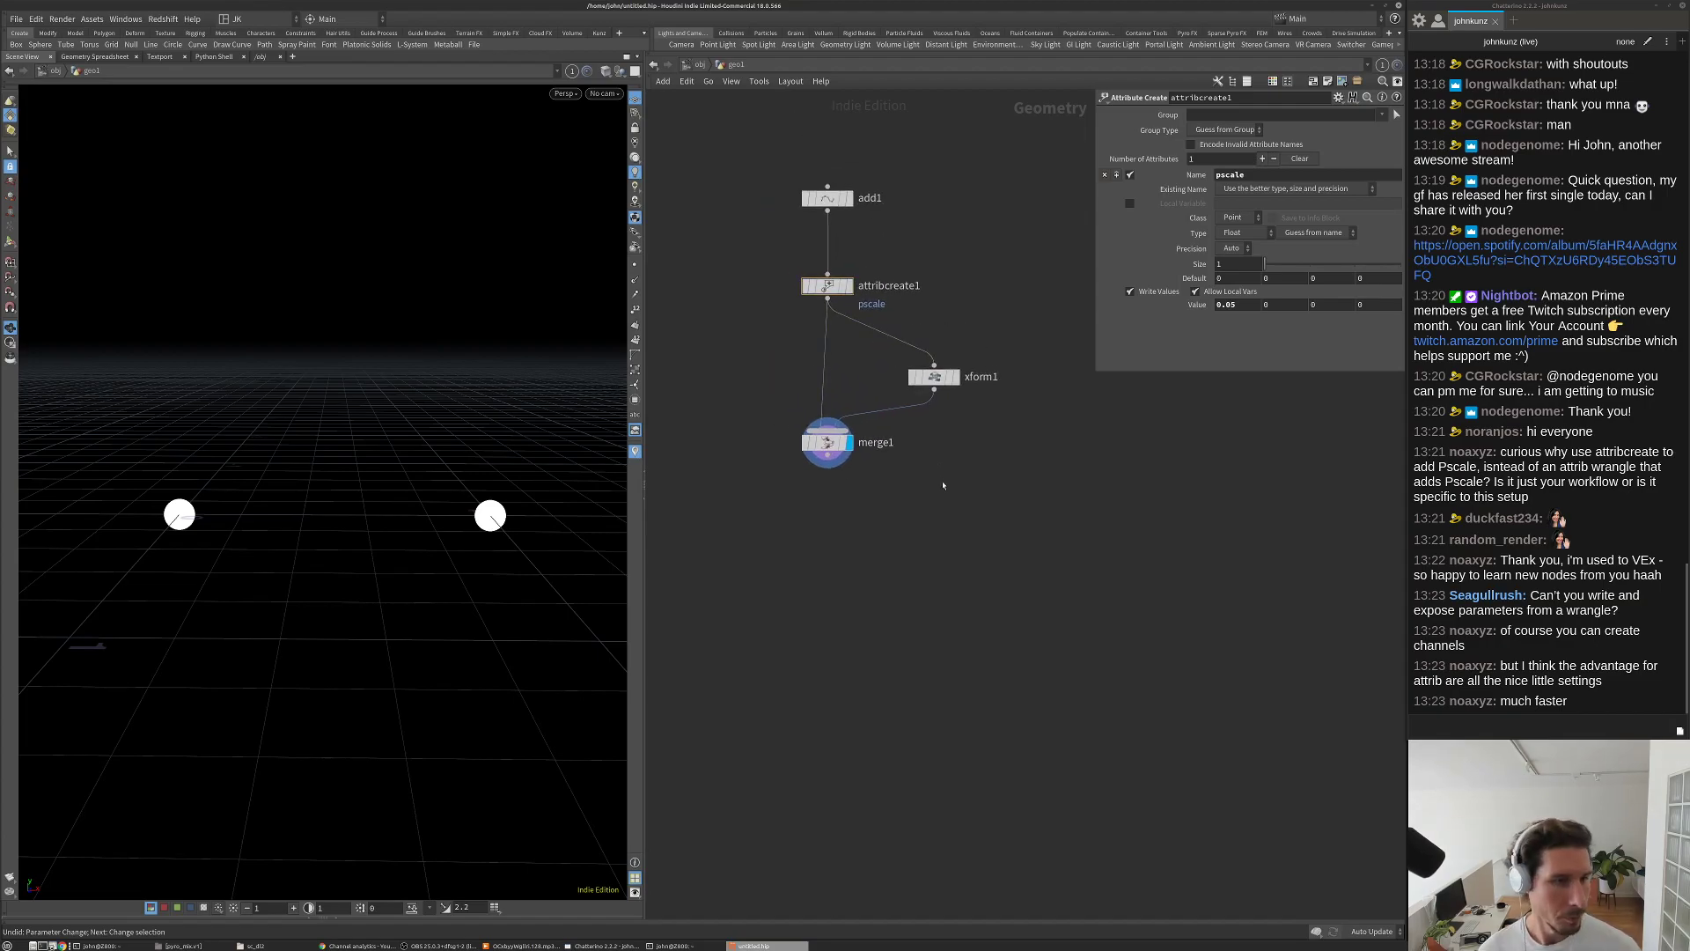
pyautogui.press('Tab')
pyautogui.moveTo(945, 484)
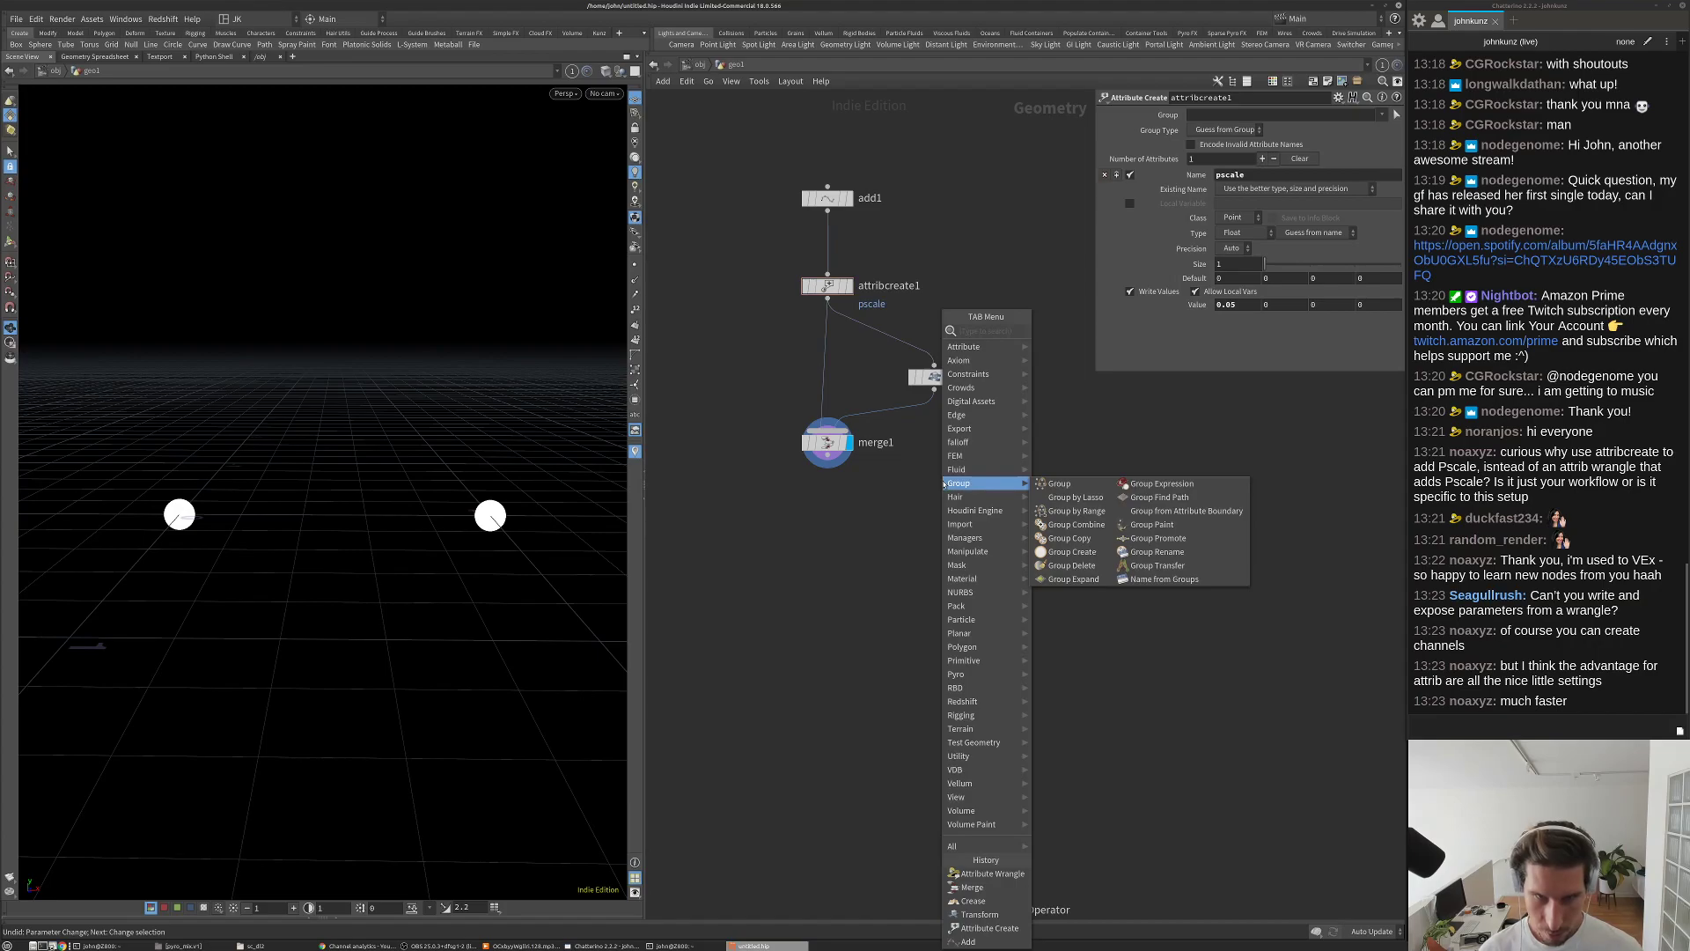
pyautogui.press('Escape')
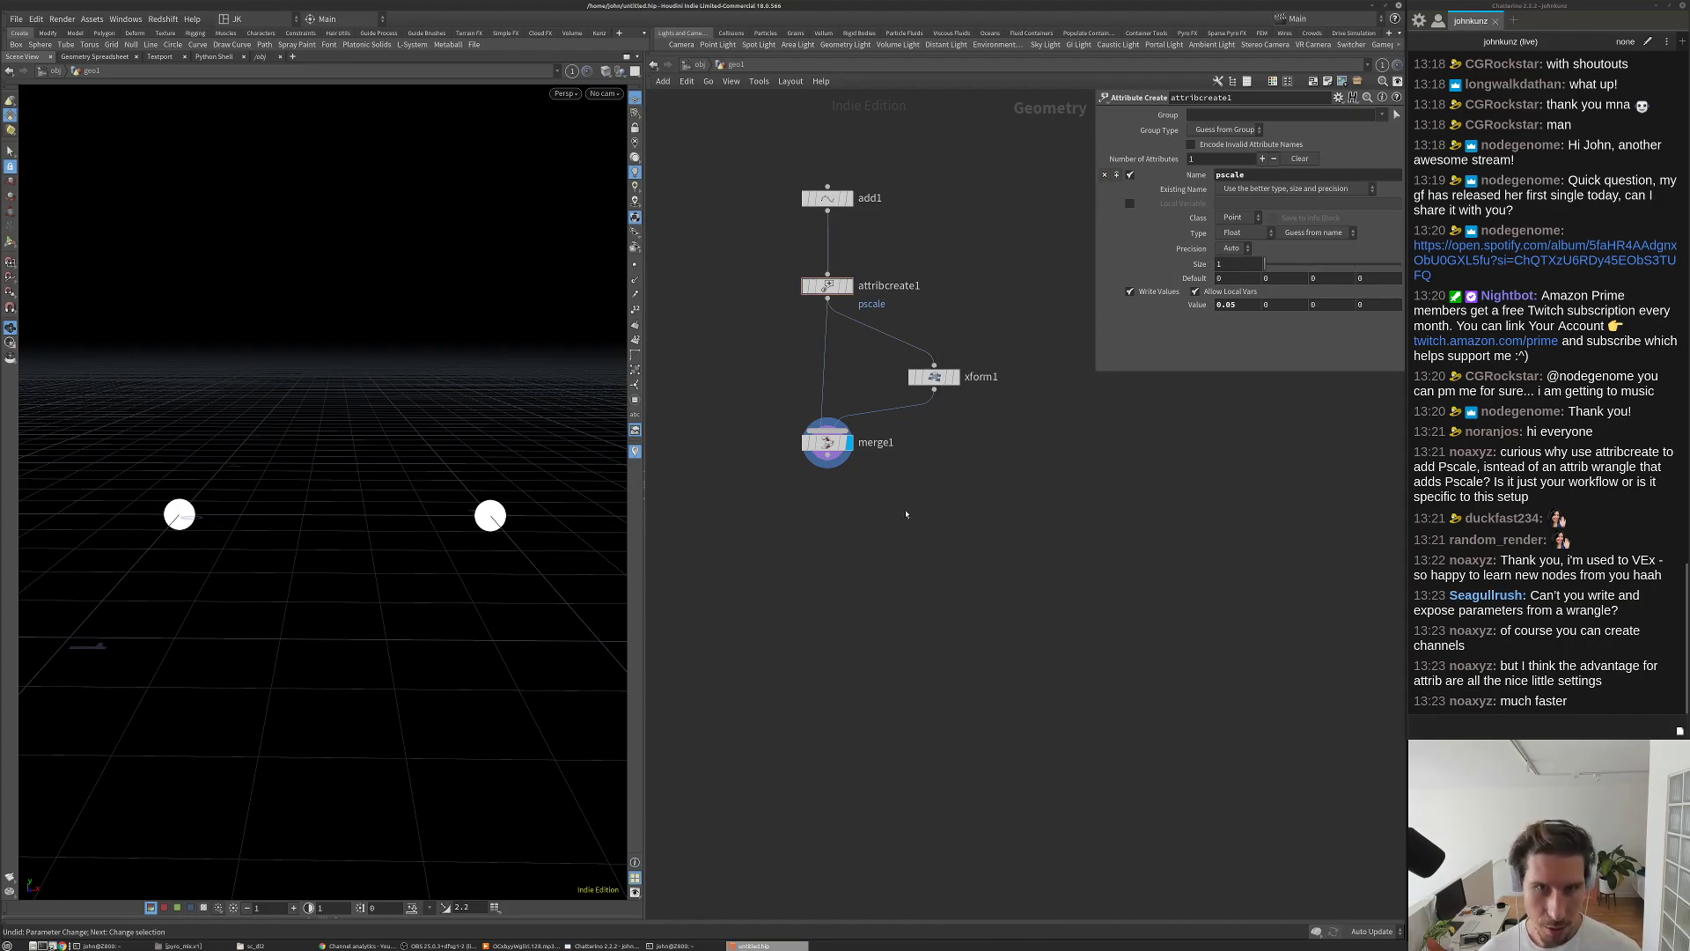
# Step: Insert a second Attribute Create node on the wire between the Transform and Merge nodes
pyautogui.press('Tab')
pyautogui.write('create')
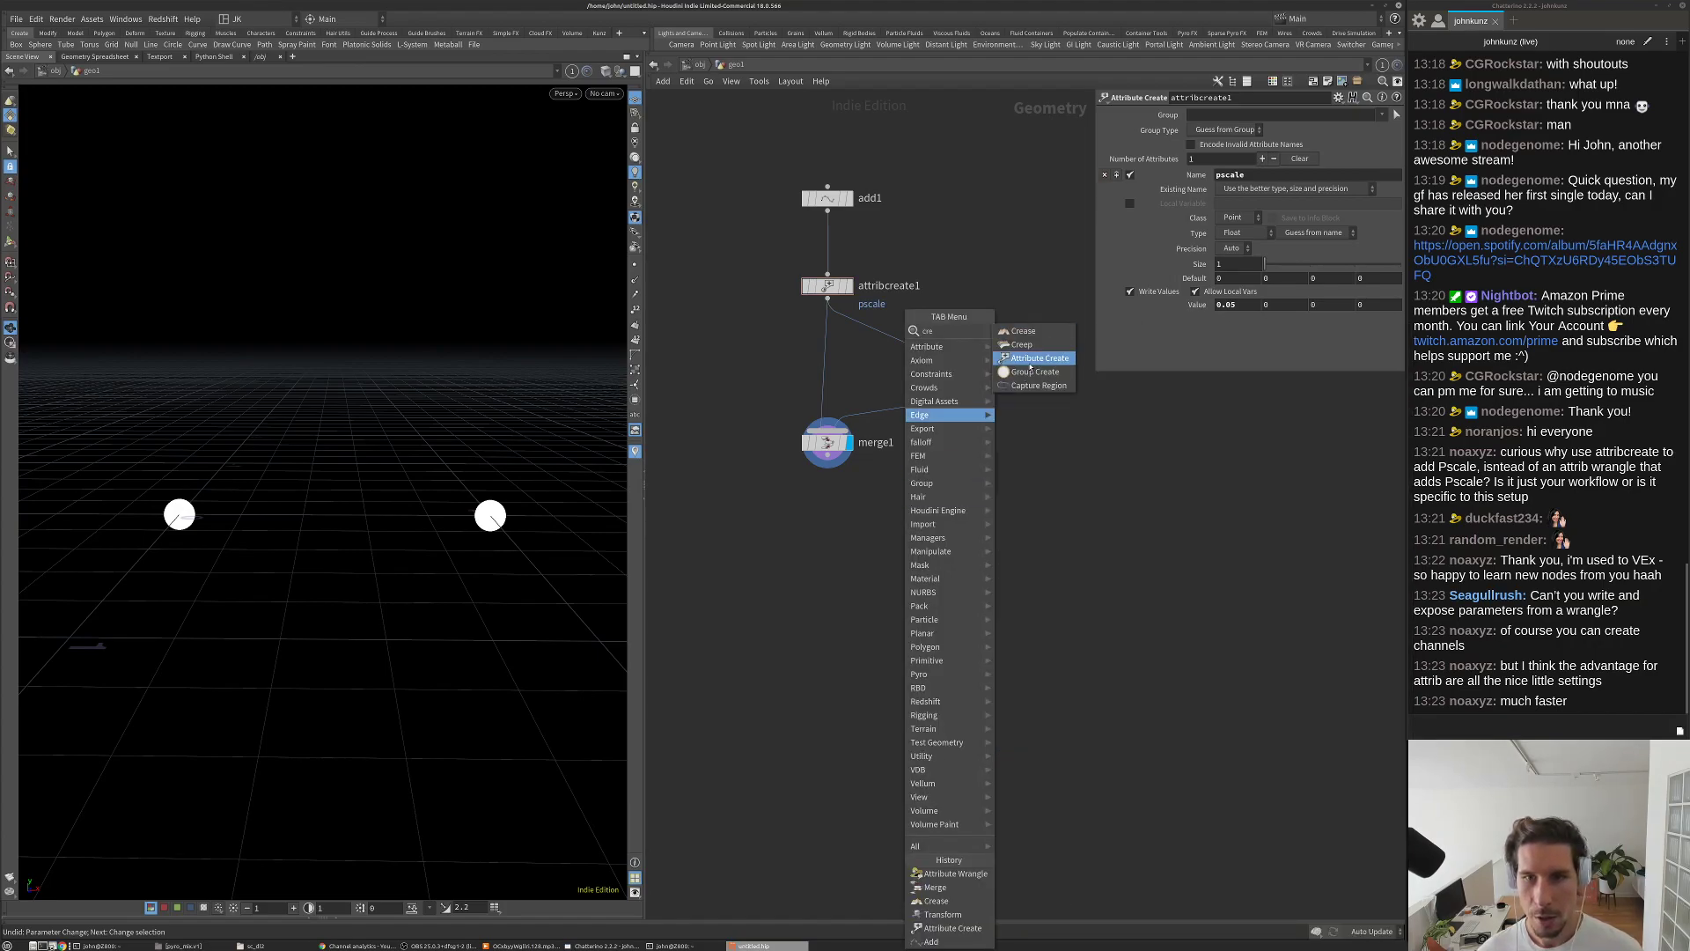
pyautogui.press('Return')
pyautogui.click(939, 450)
pyautogui.moveTo(939, 450); pyautogui.dragTo(926, 414)
pyautogui.scroll(2, 896, 333)
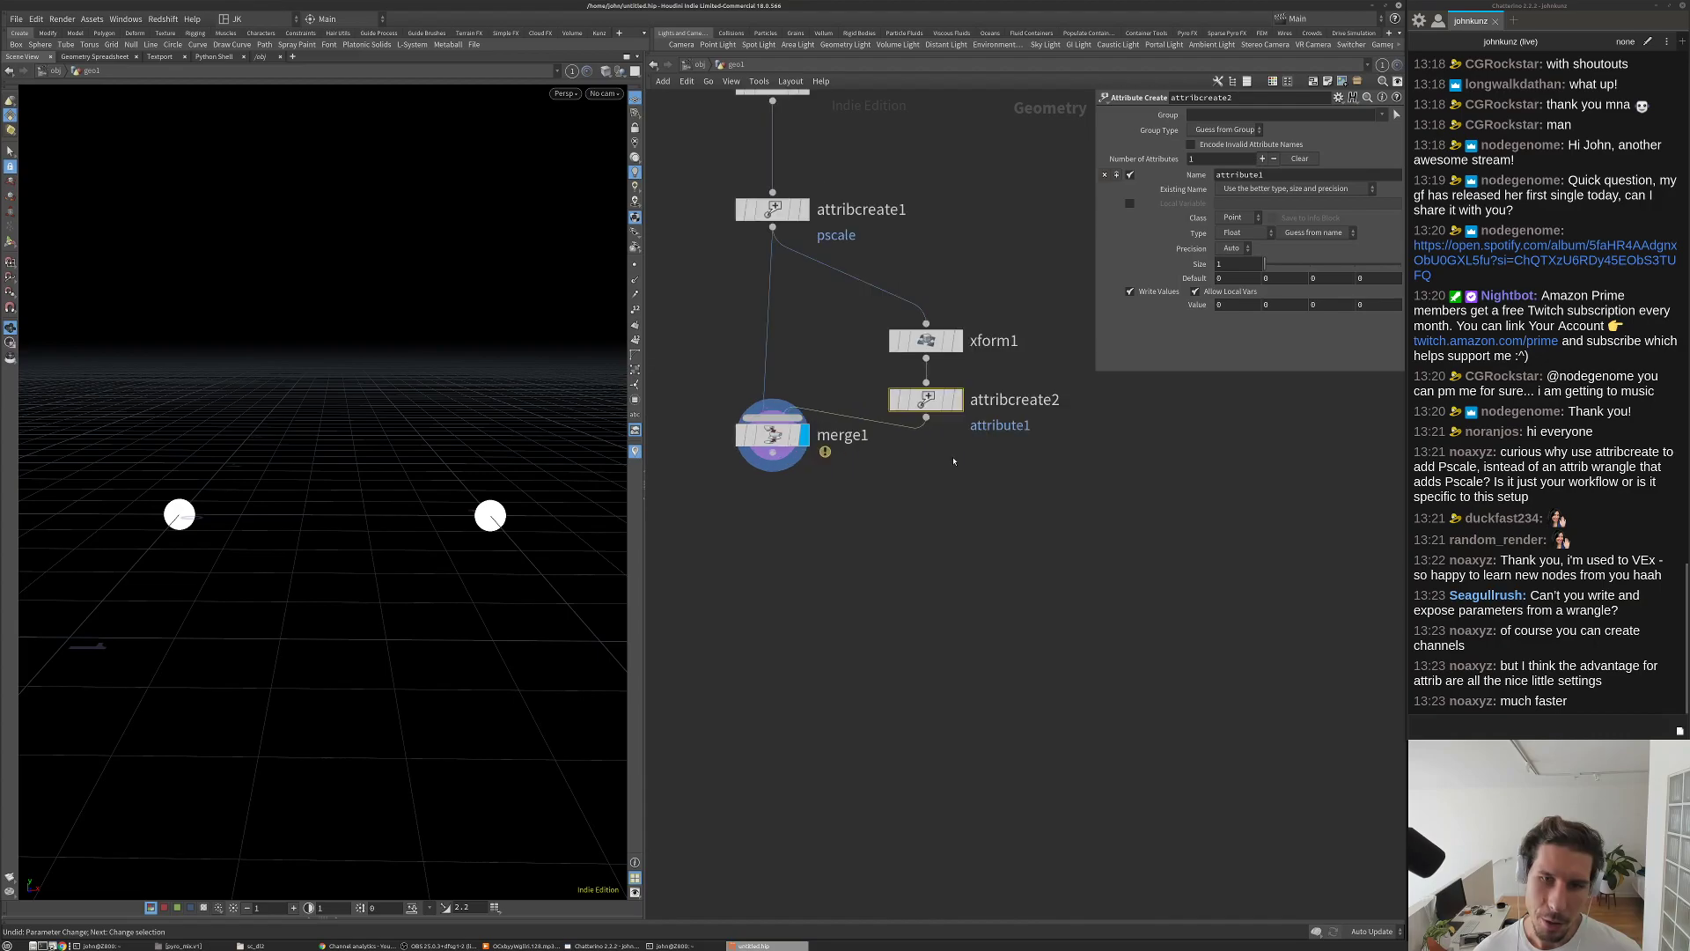
# Step: Name the second Attribute Create node's attribute temperature and set its value to 1
pyautogui.doubleClick(1282, 175)
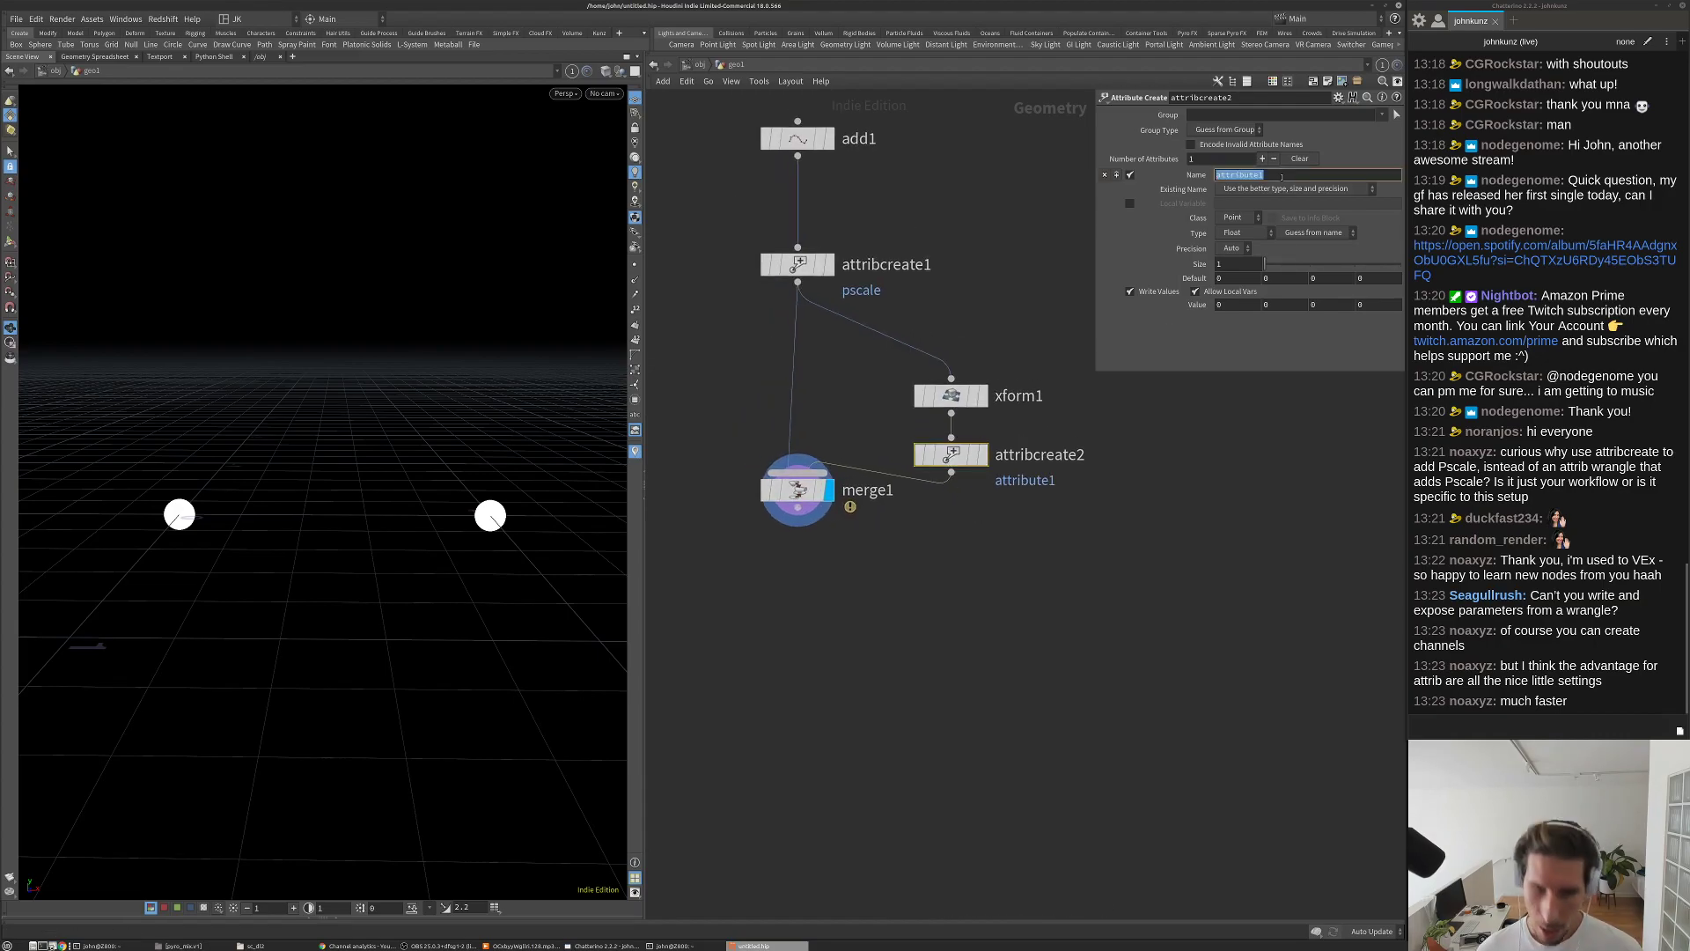
pyautogui.write('temperature')
pyautogui.press('Return')
pyautogui.click(1237, 304)
pyautogui.write('1')
pyautogui.press('Return')
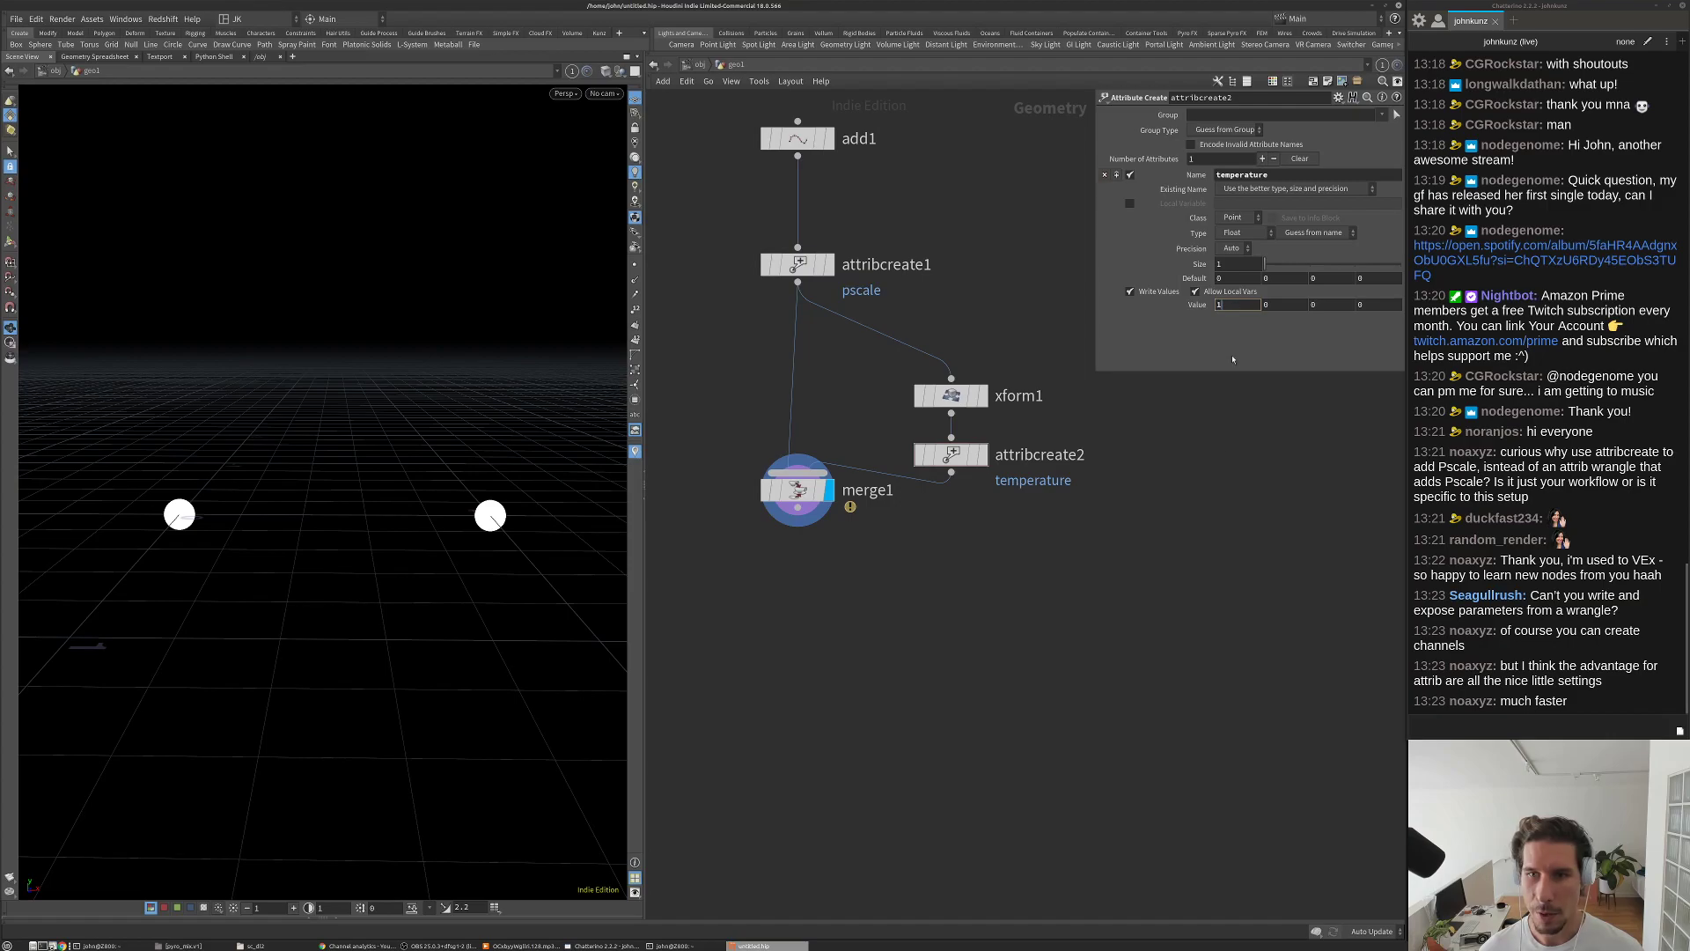
# Step: Show the Geometry Spreadsheet in a split pane under the viewport and inspect the Merge node's point attributes
pyautogui.hotkey('ctrl', 'b')
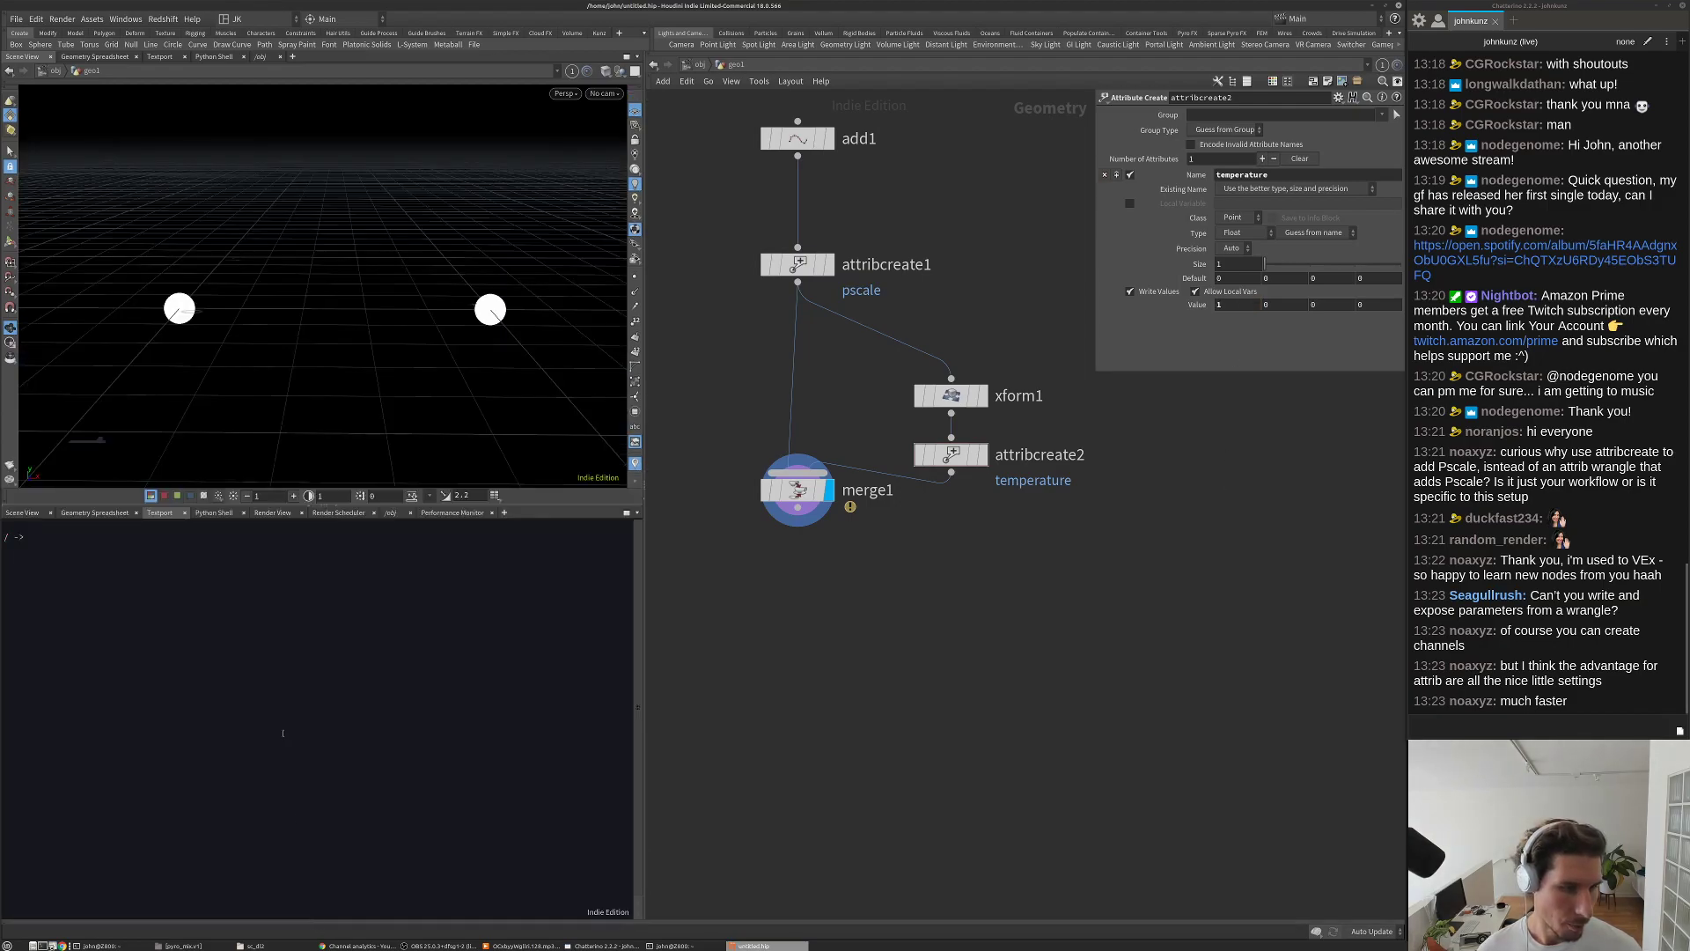
pyautogui.click(96, 512)
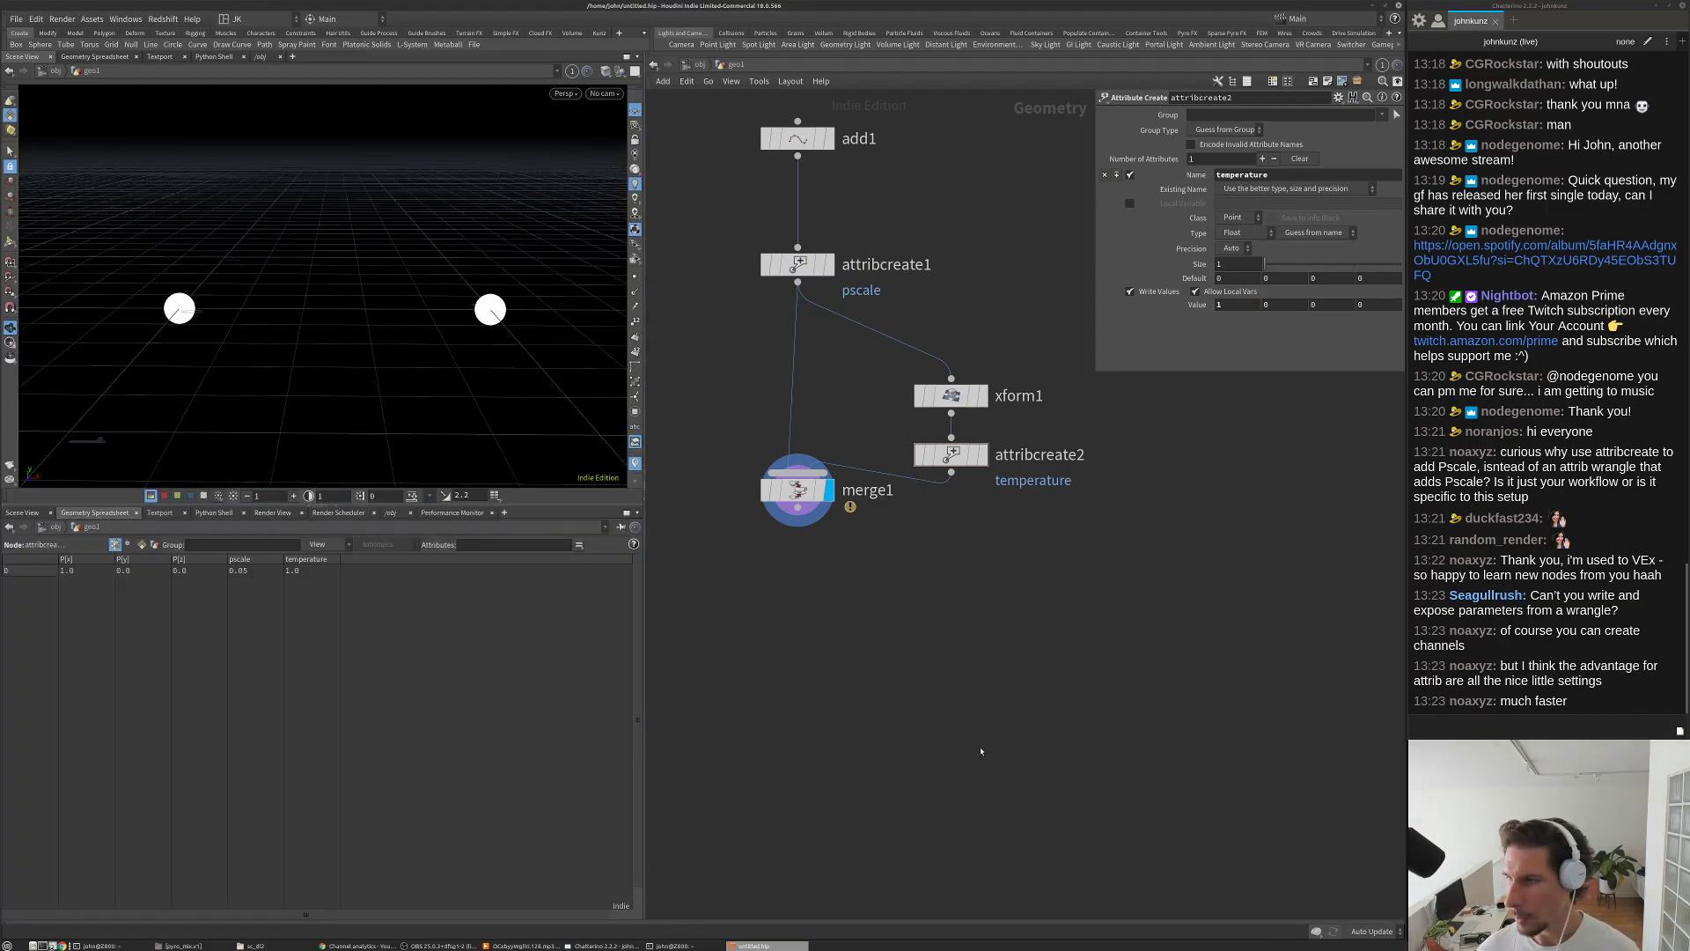
pyautogui.click(796, 489)
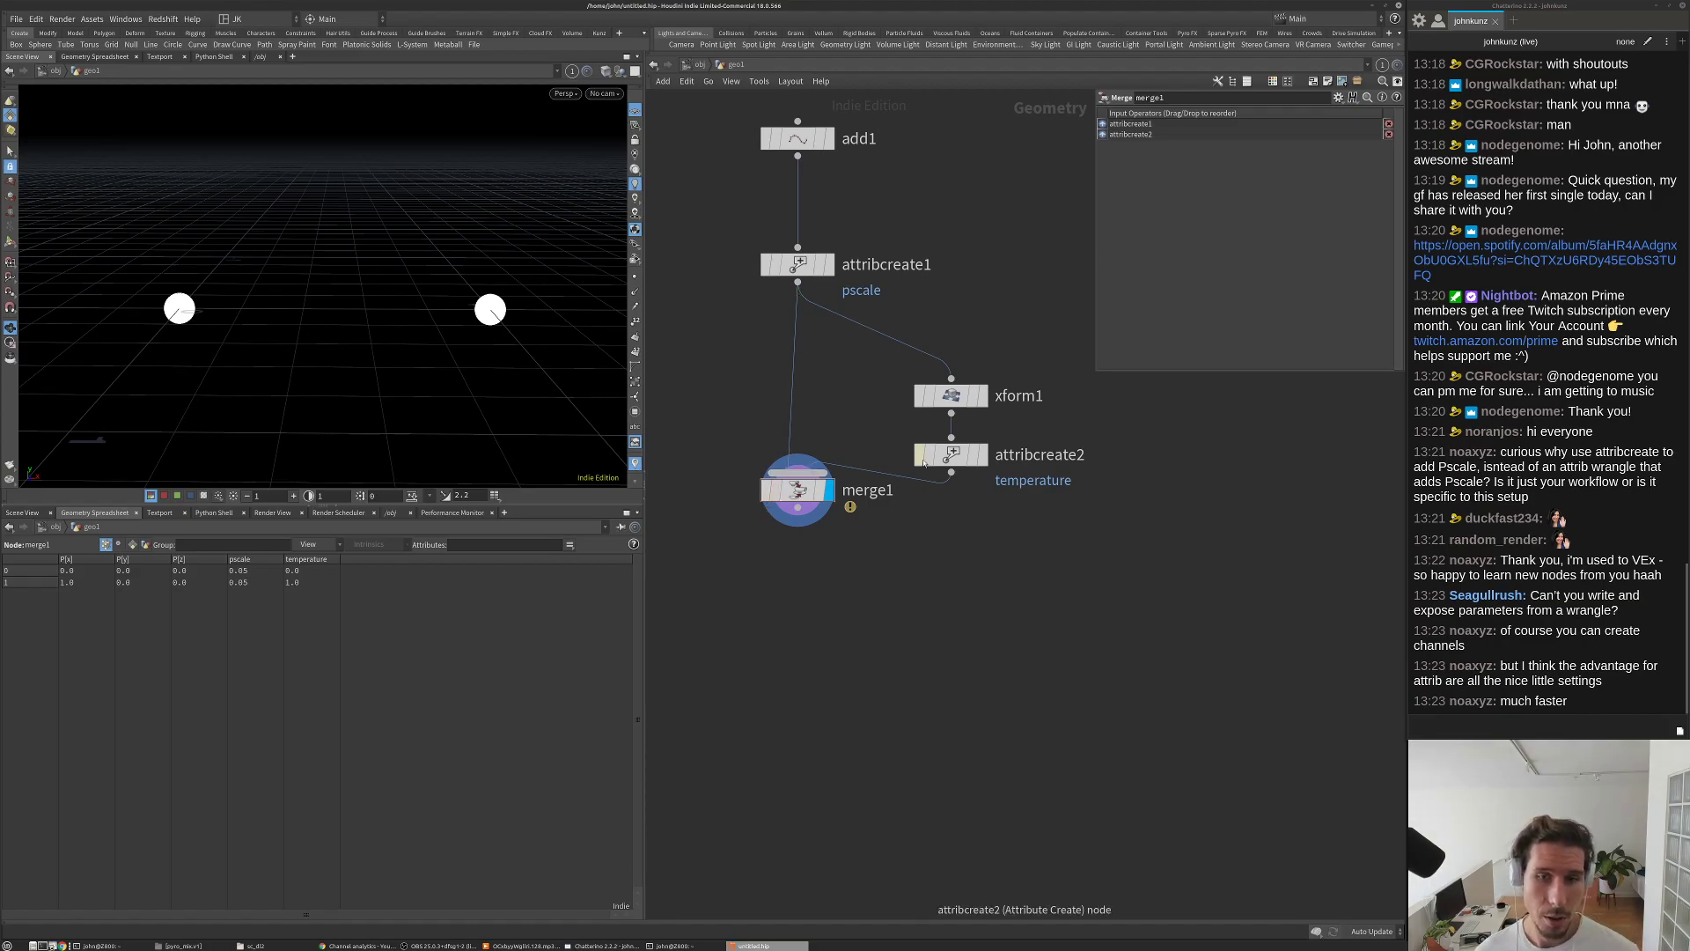
# Step: Set the temperature attribute's default to -1 and check the Merge node's point values in the spreadsheet
pyautogui.click(951, 455)
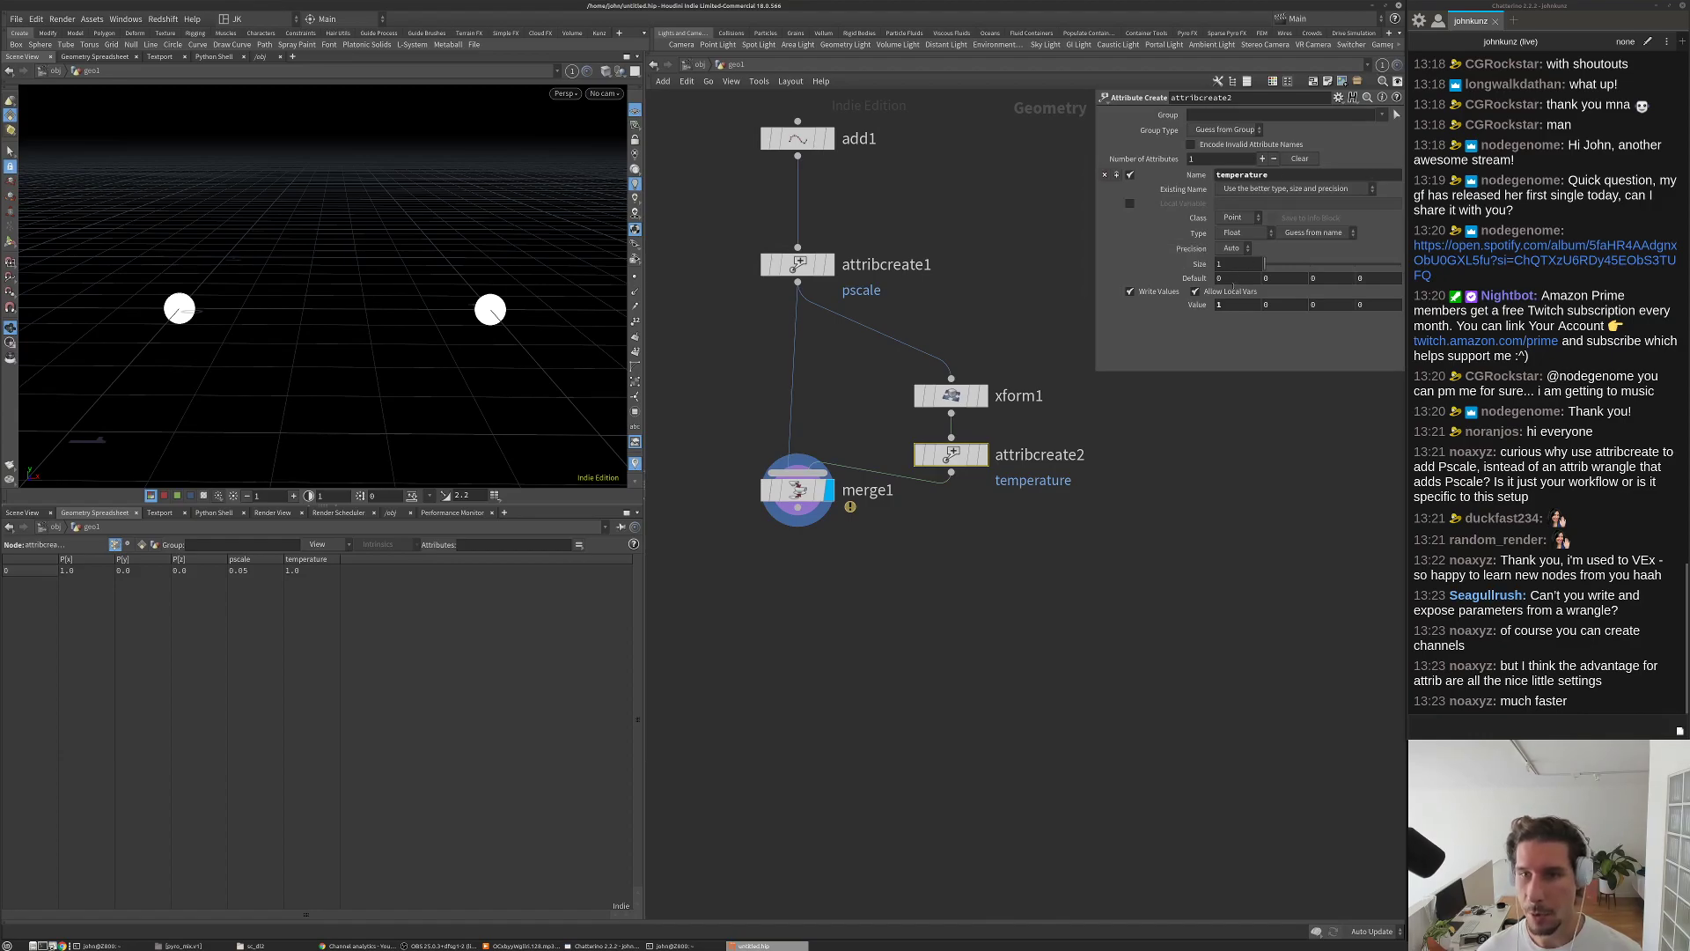
pyautogui.moveTo(1236, 275); pyautogui.dragTo(1235, 276, button='middle')
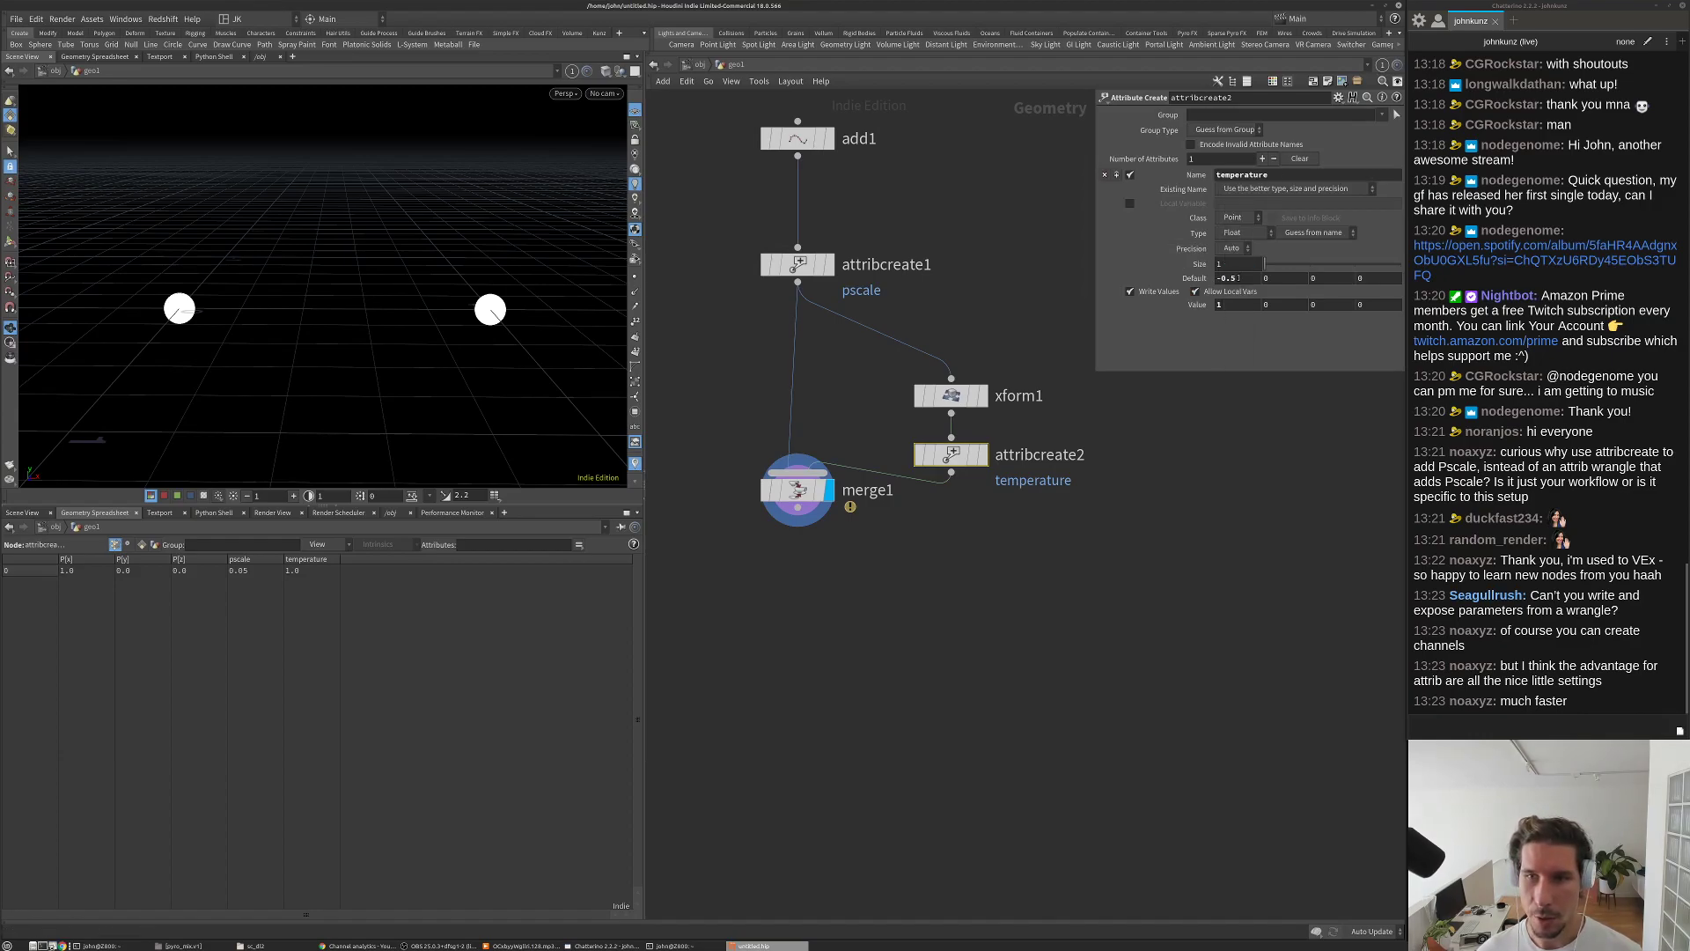
pyautogui.write('-1')
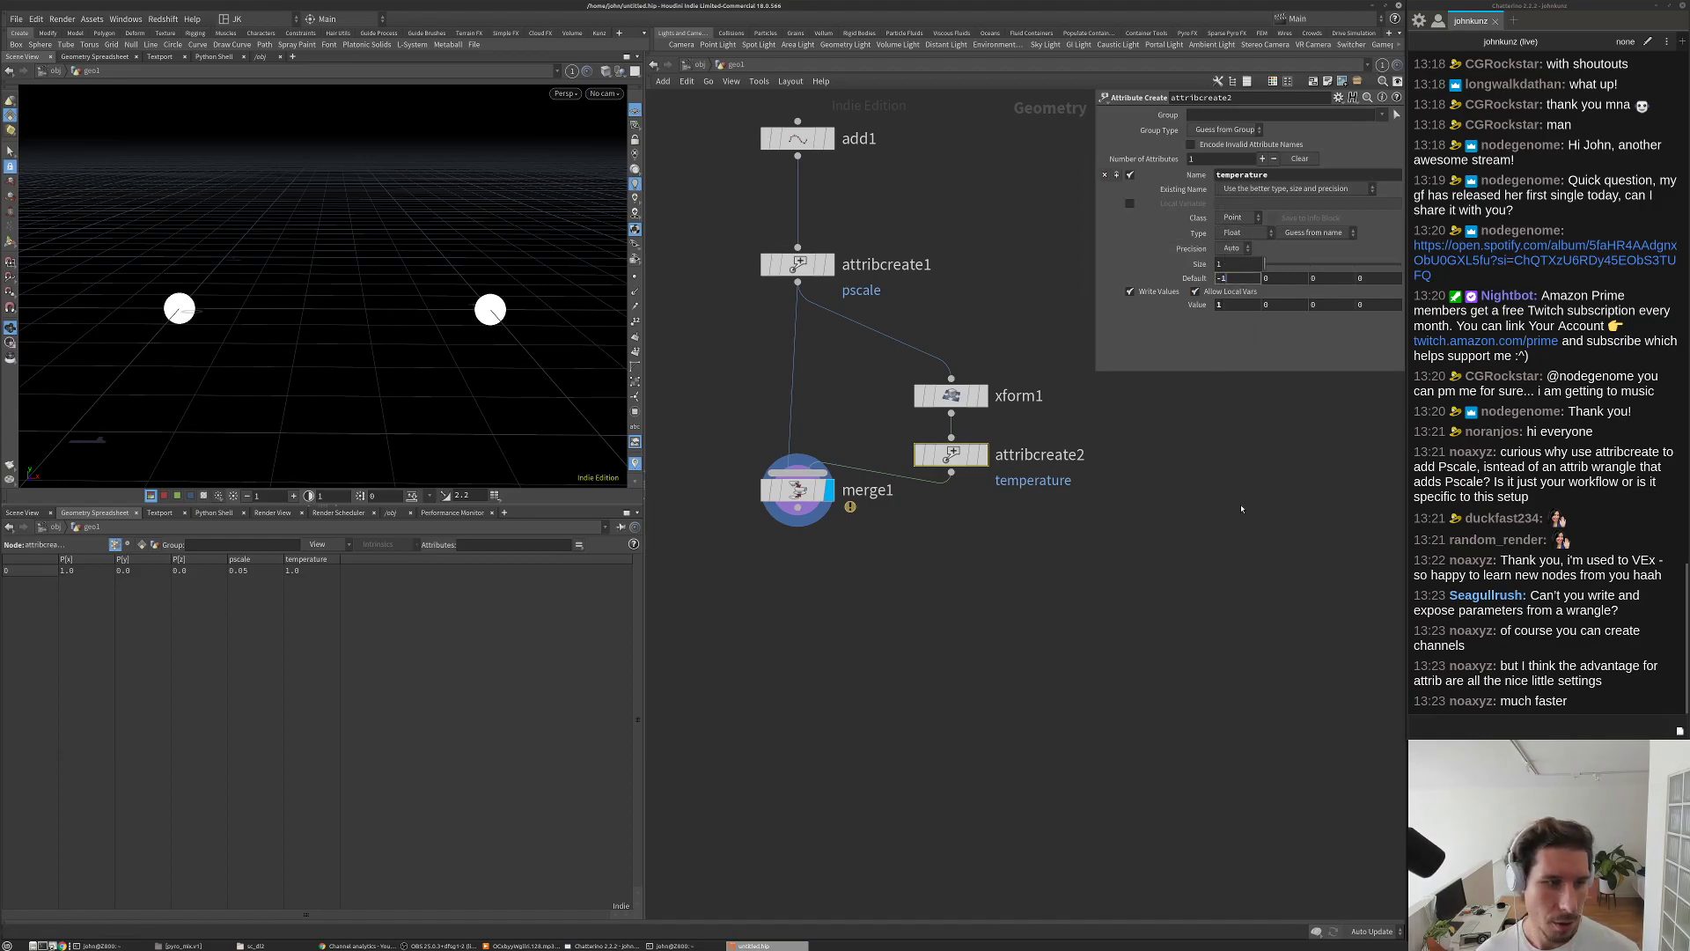
pyautogui.click(796, 490)
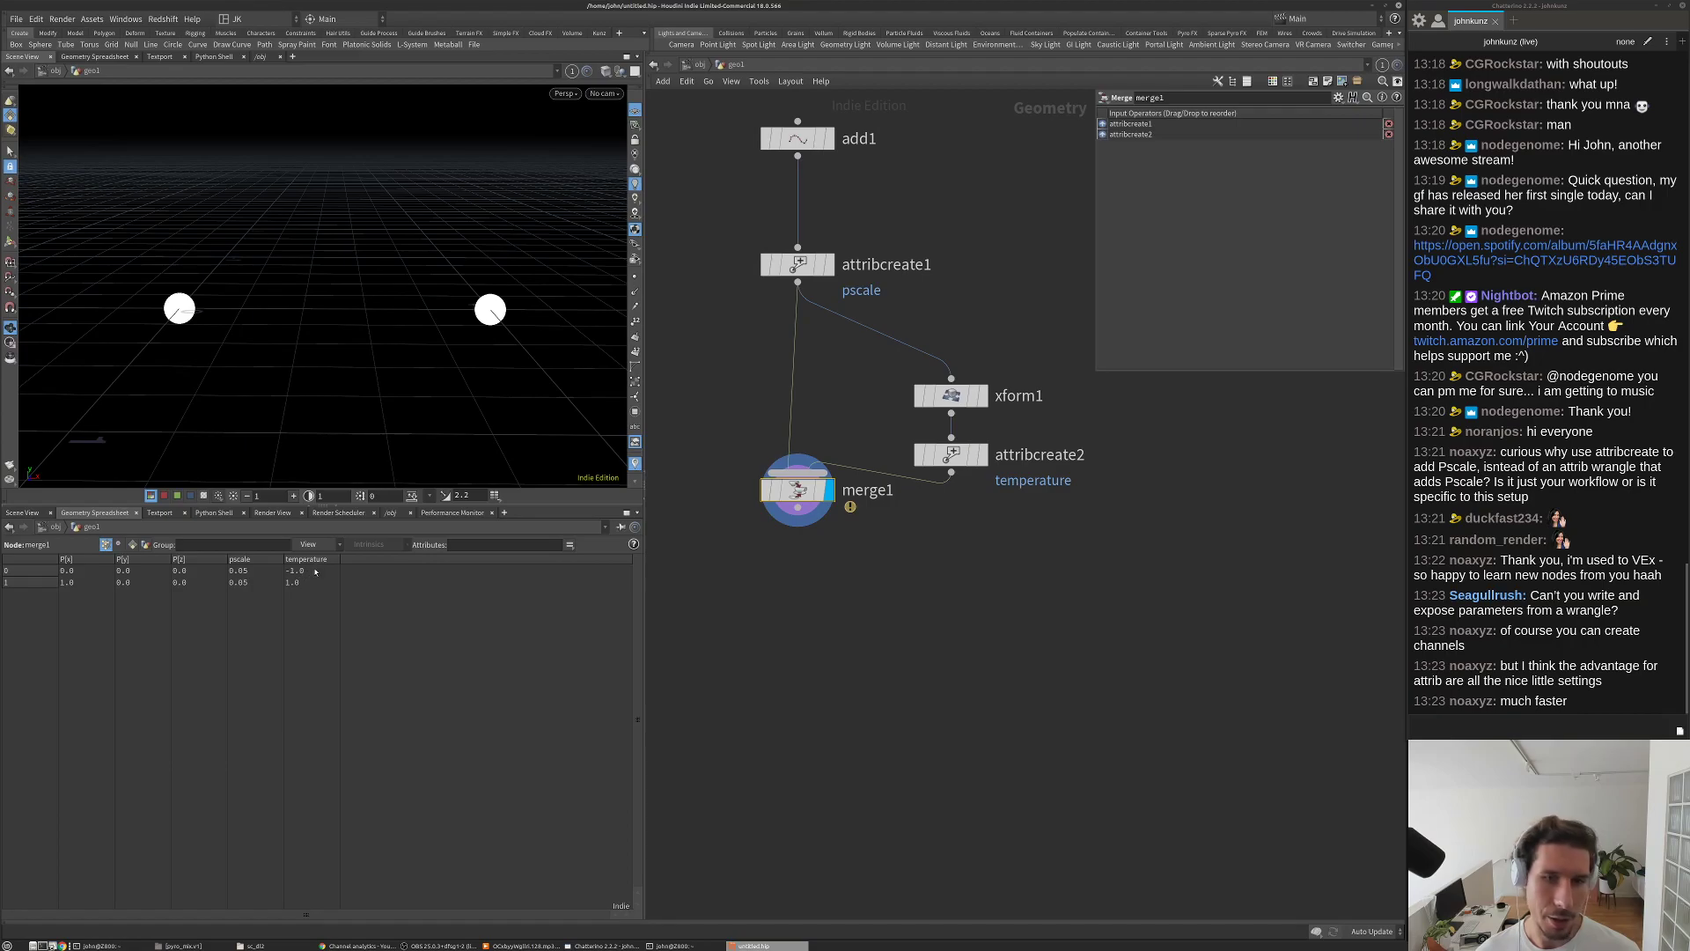
# Step: Set the temperature value to -1 on the second Attribute Create node
pyautogui.click(952, 455)
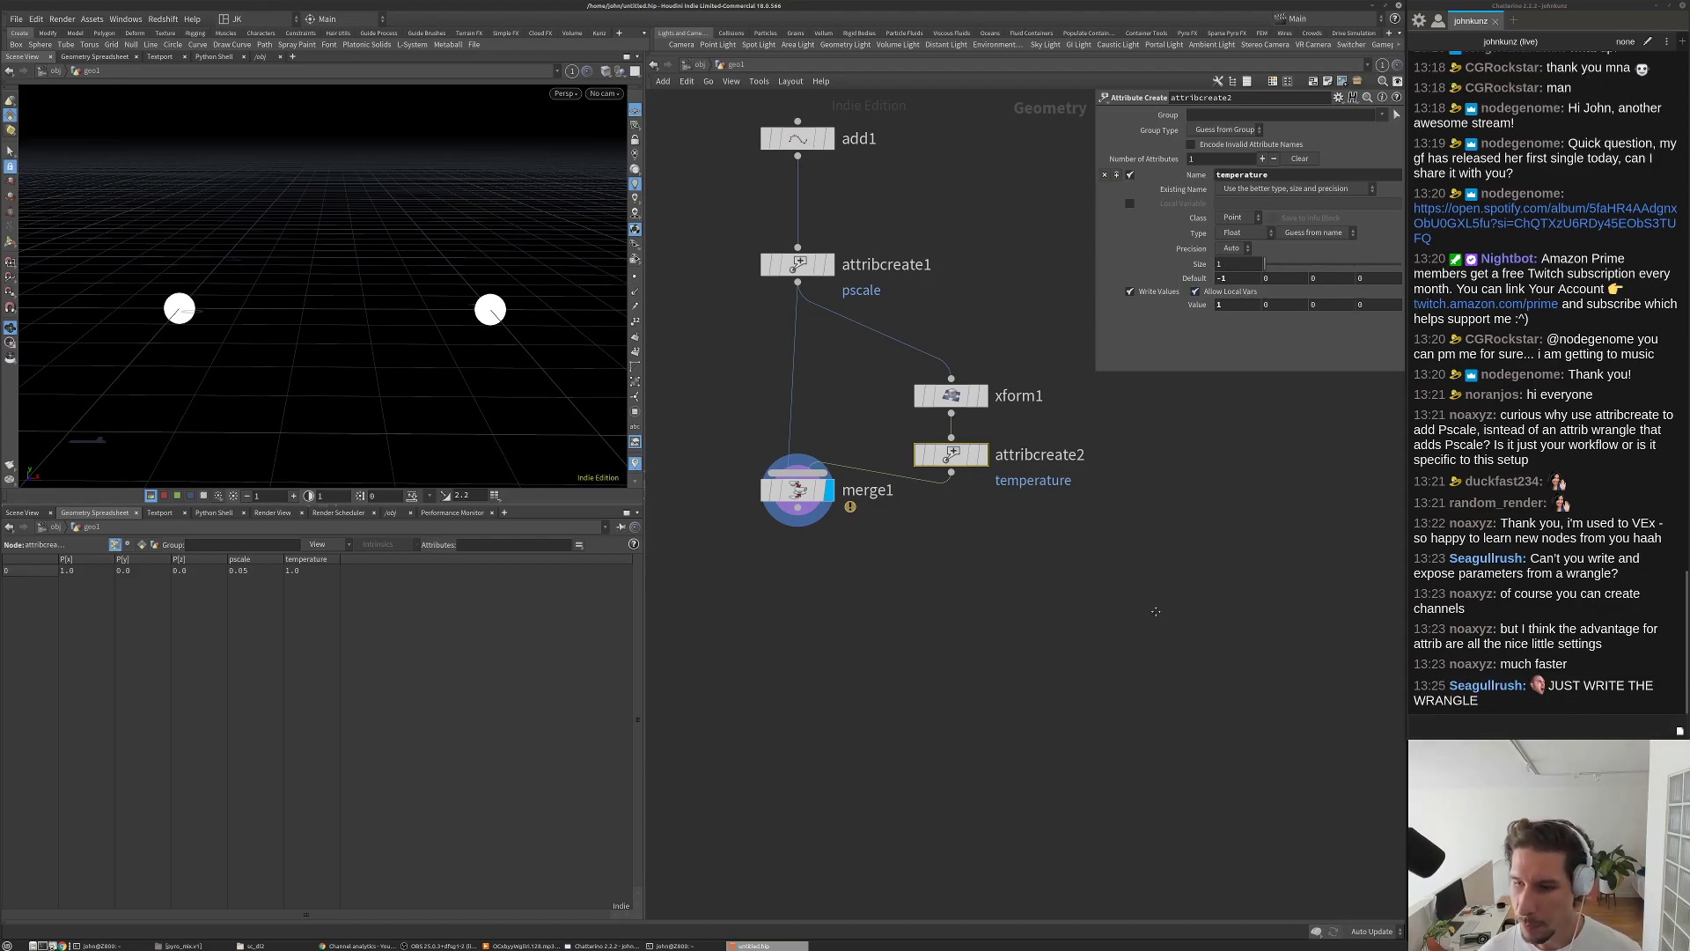
pyautogui.moveTo(1156, 611); pyautogui.dragTo(1163, 680, button='middle')
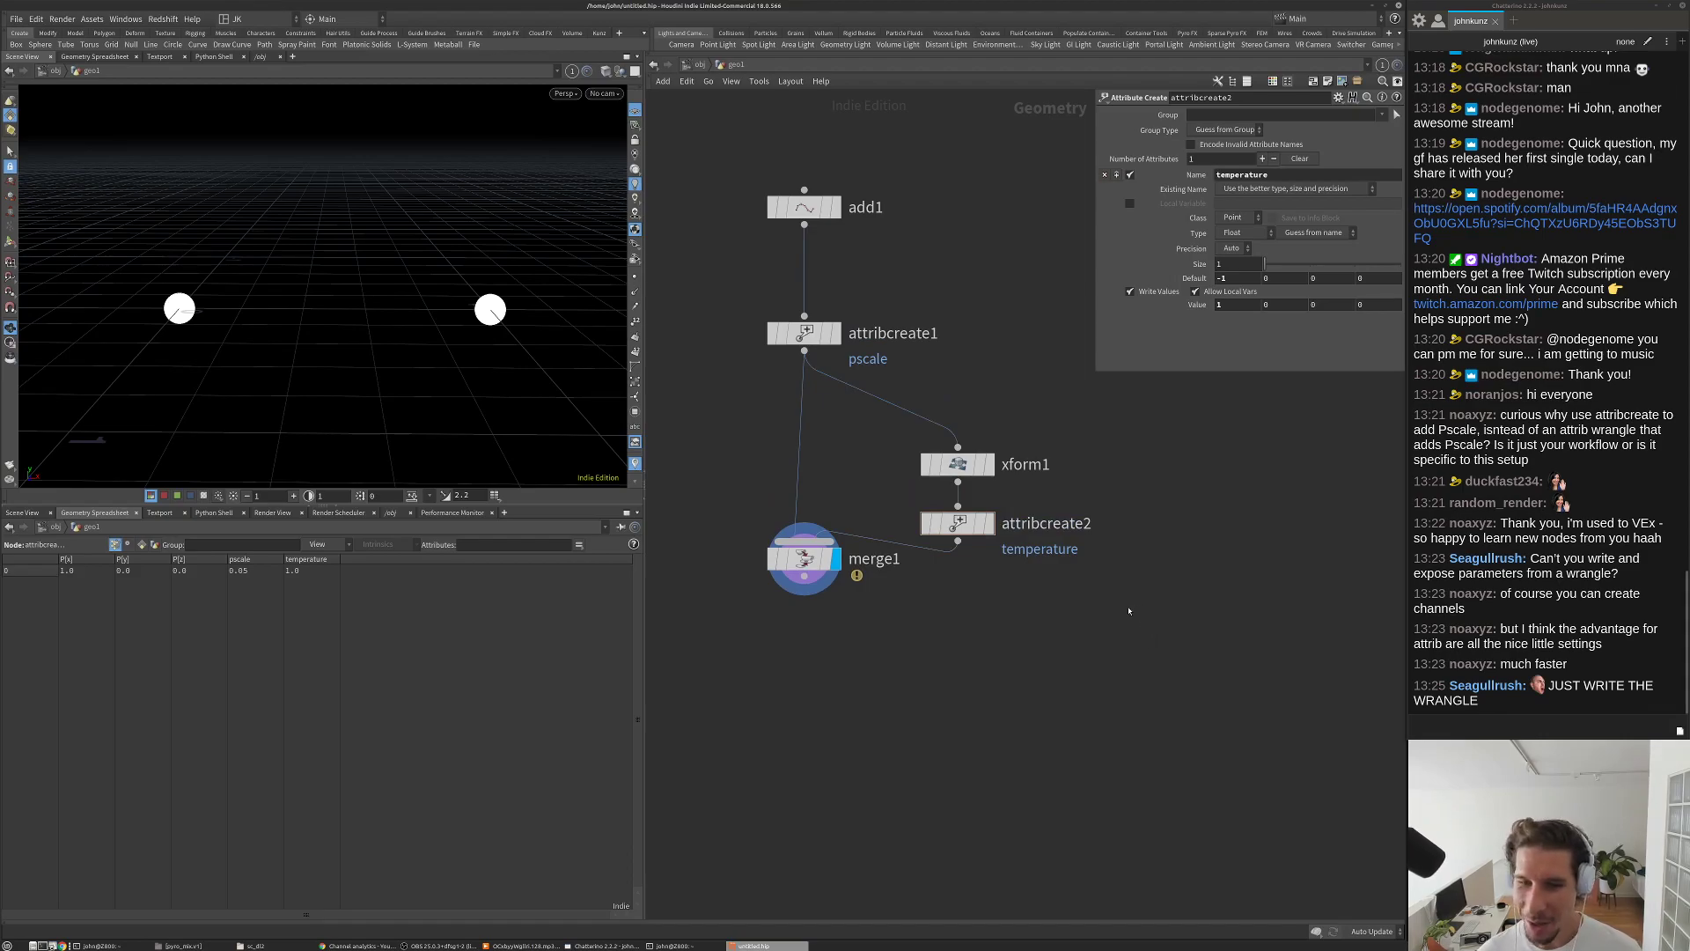
pyautogui.moveTo(997, 652); pyautogui.dragTo(1023, 607, button='middle')
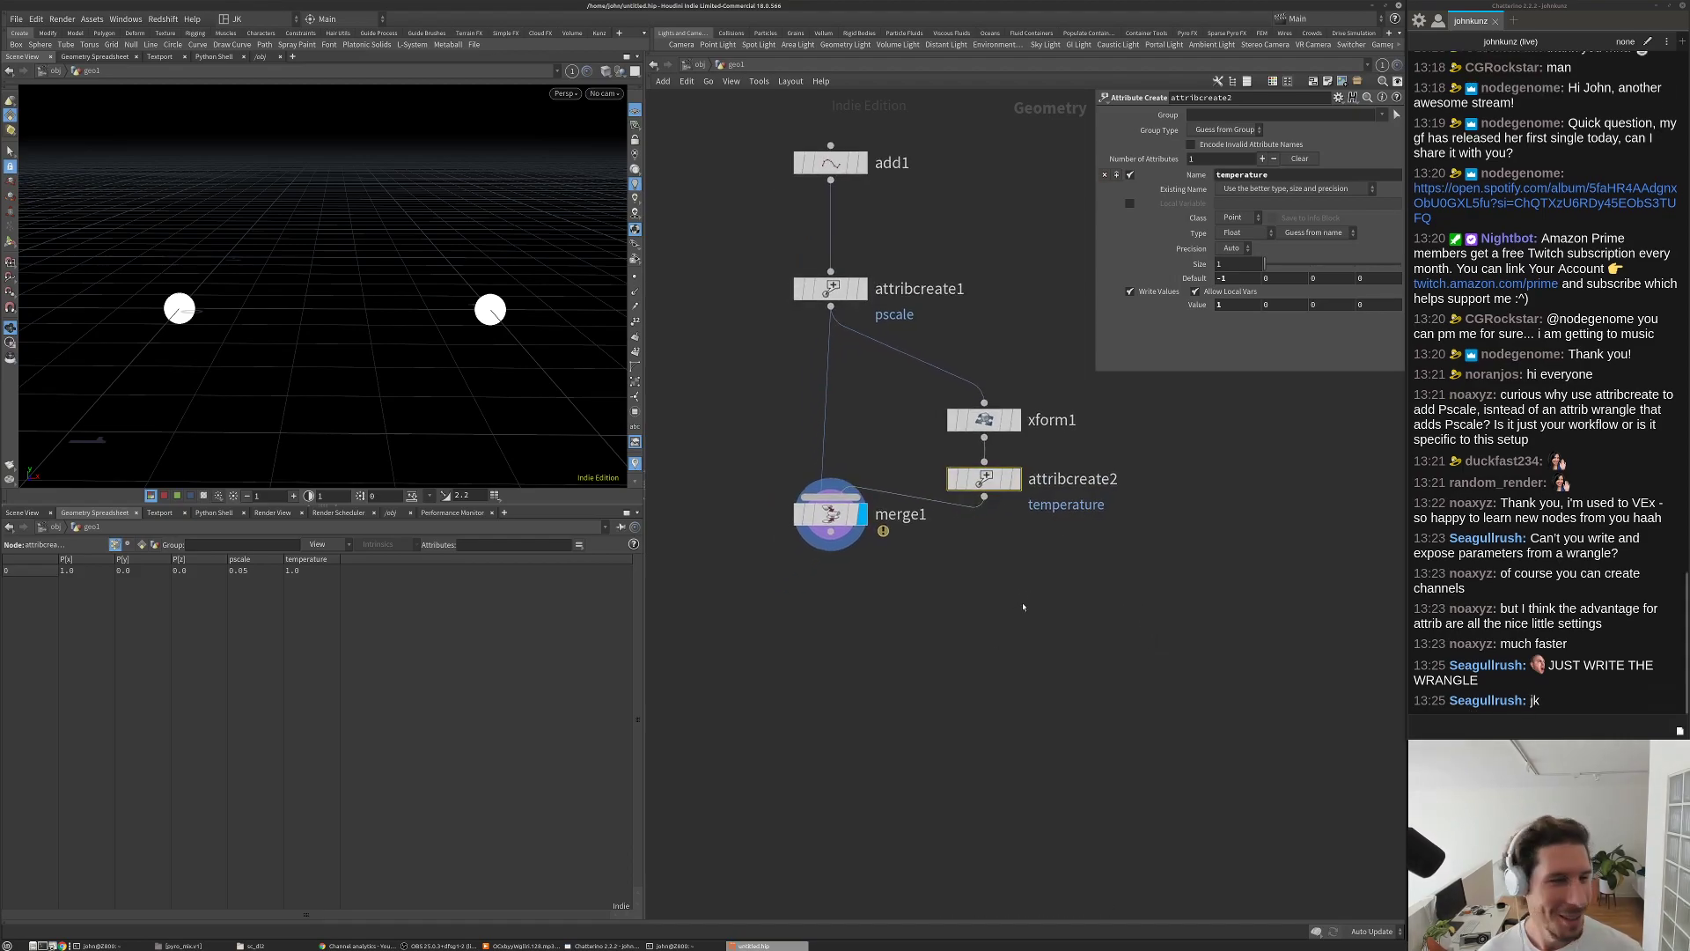
pyautogui.moveTo(984, 479)
pyautogui.mouseDown()
pyautogui.moveTo(968, 472)
pyautogui.moveTo(984, 477)
pyautogui.mouseUp()
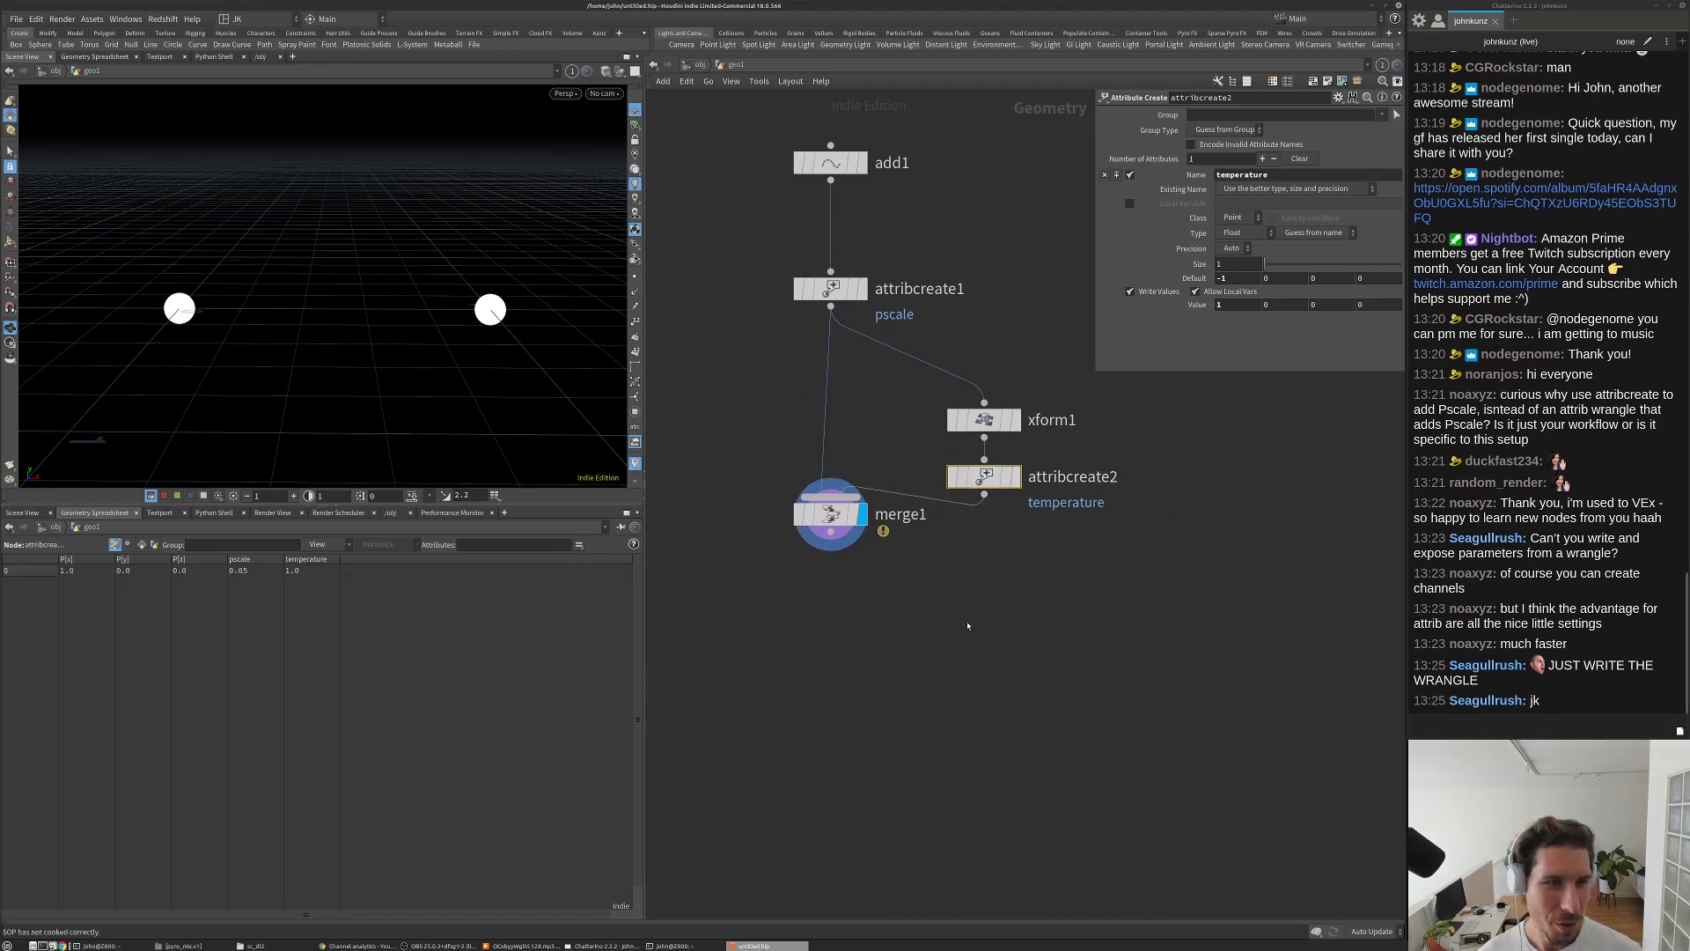
pyautogui.click(1240, 304)
pyautogui.write('-1')
pyautogui.press('Return')
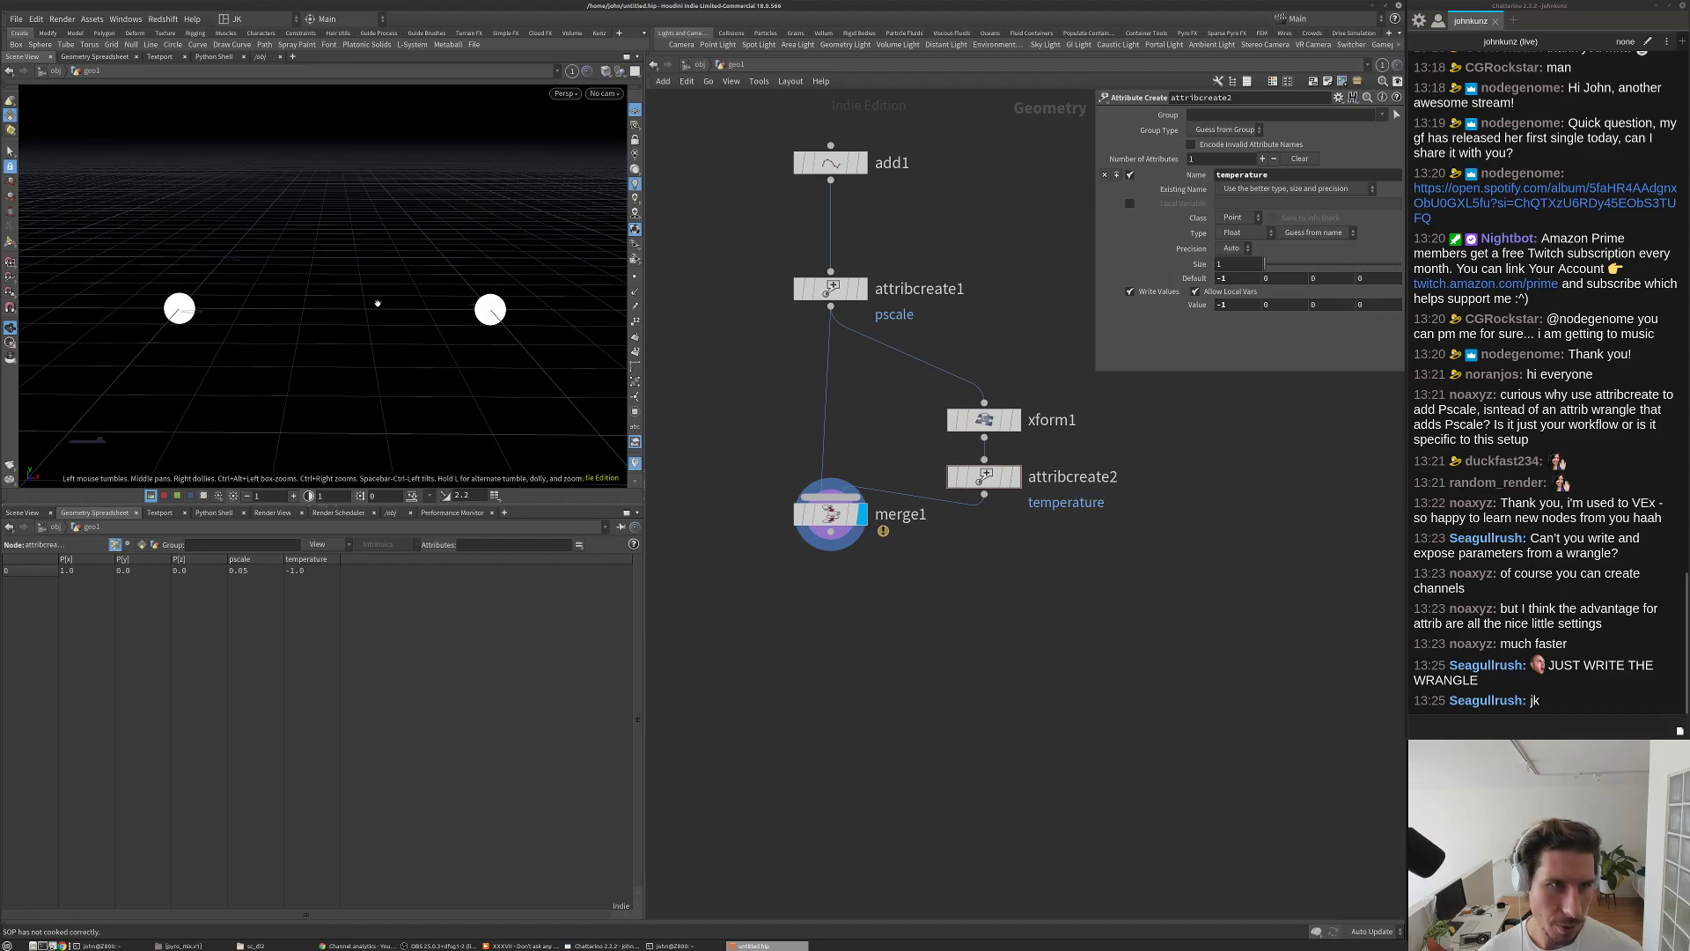
# Step: Set the temperature attribute's default to 1 and check the Merge node's point values in the spreadsheet
pyautogui.doubleClick(1239, 279)
pyautogui.write('1')
pyautogui.press('Return')
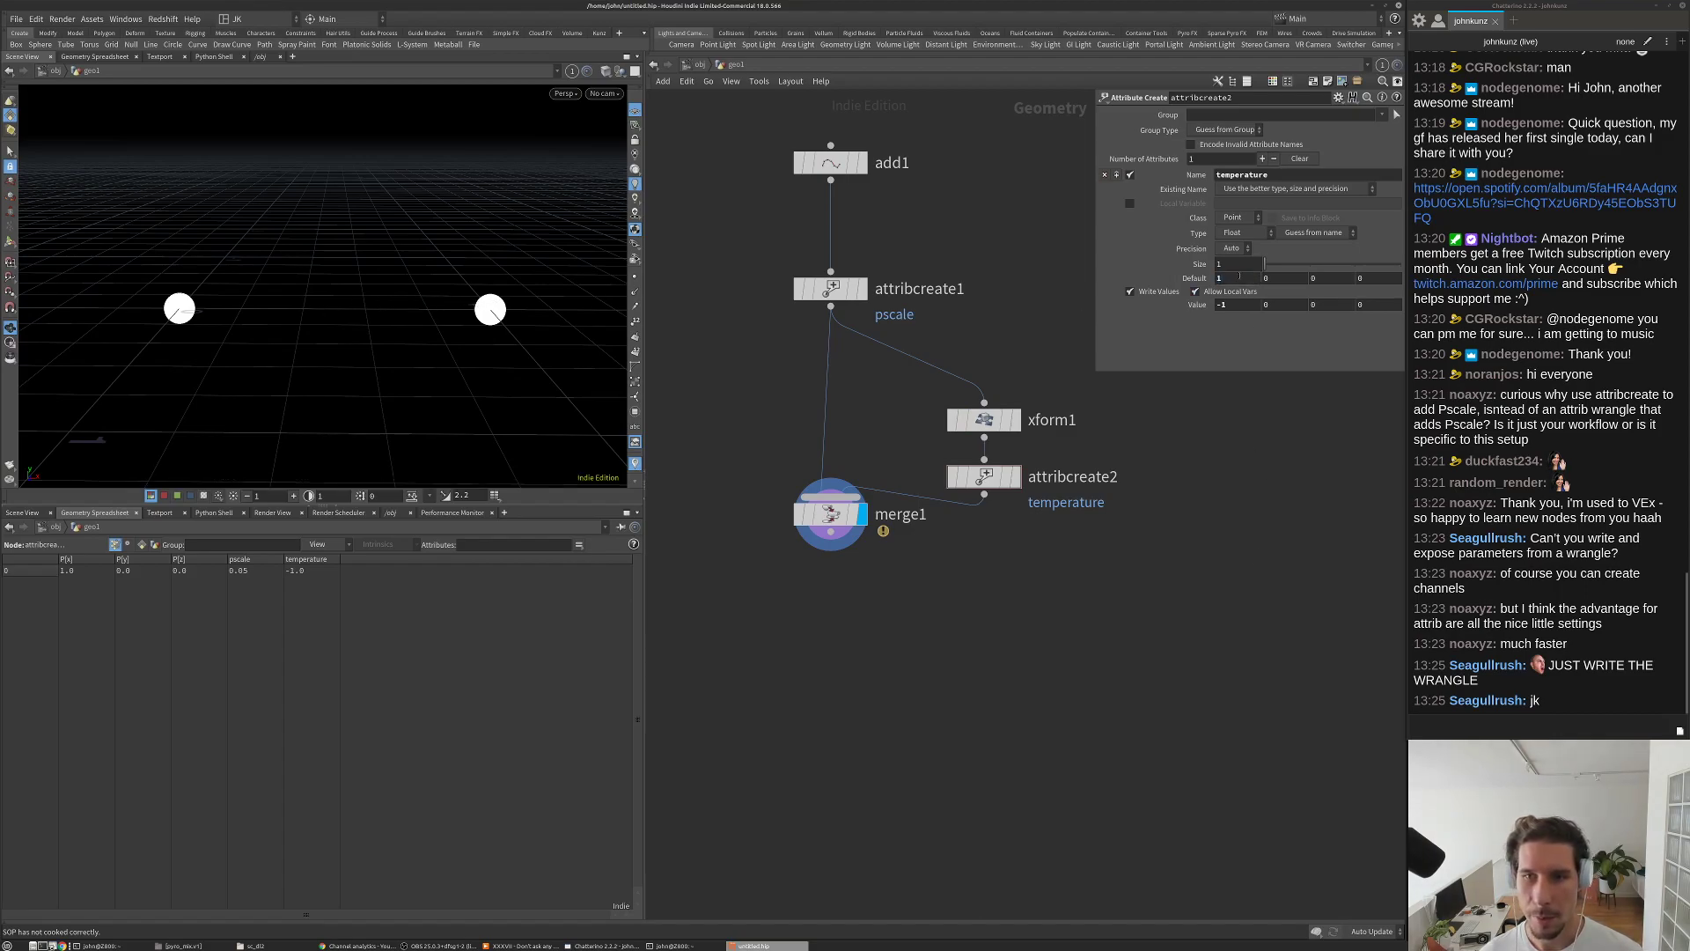
pyautogui.click(841, 515)
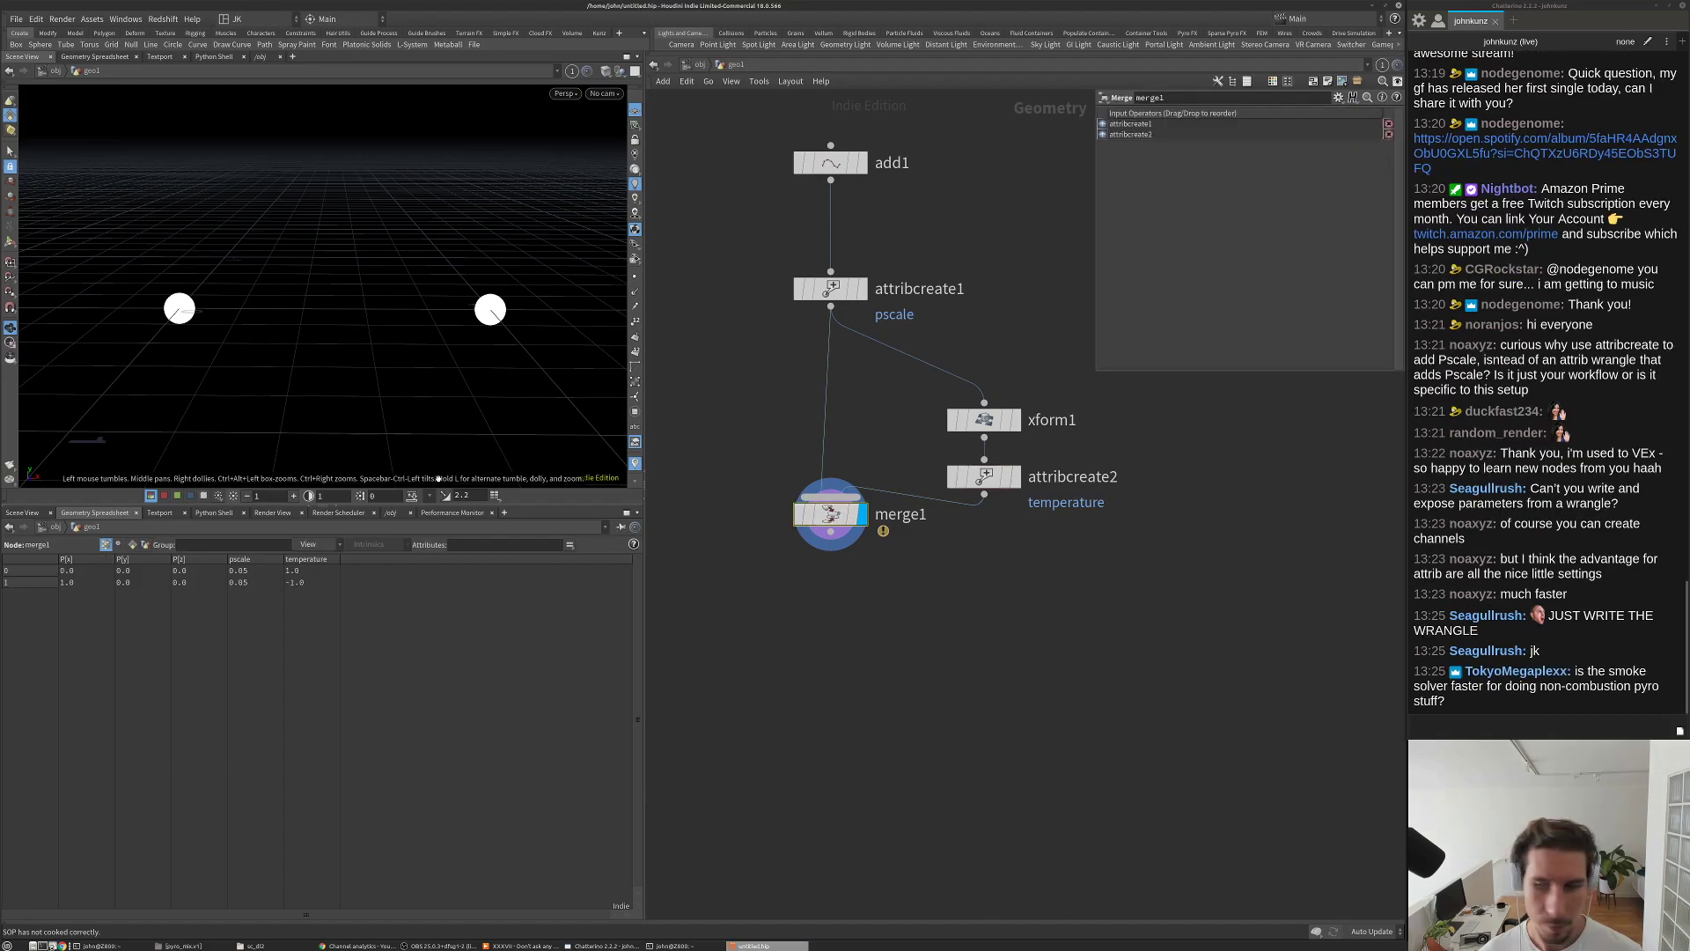
pyautogui.moveTo(1129, 773); pyautogui.dragTo(1137, 727, button='middle')
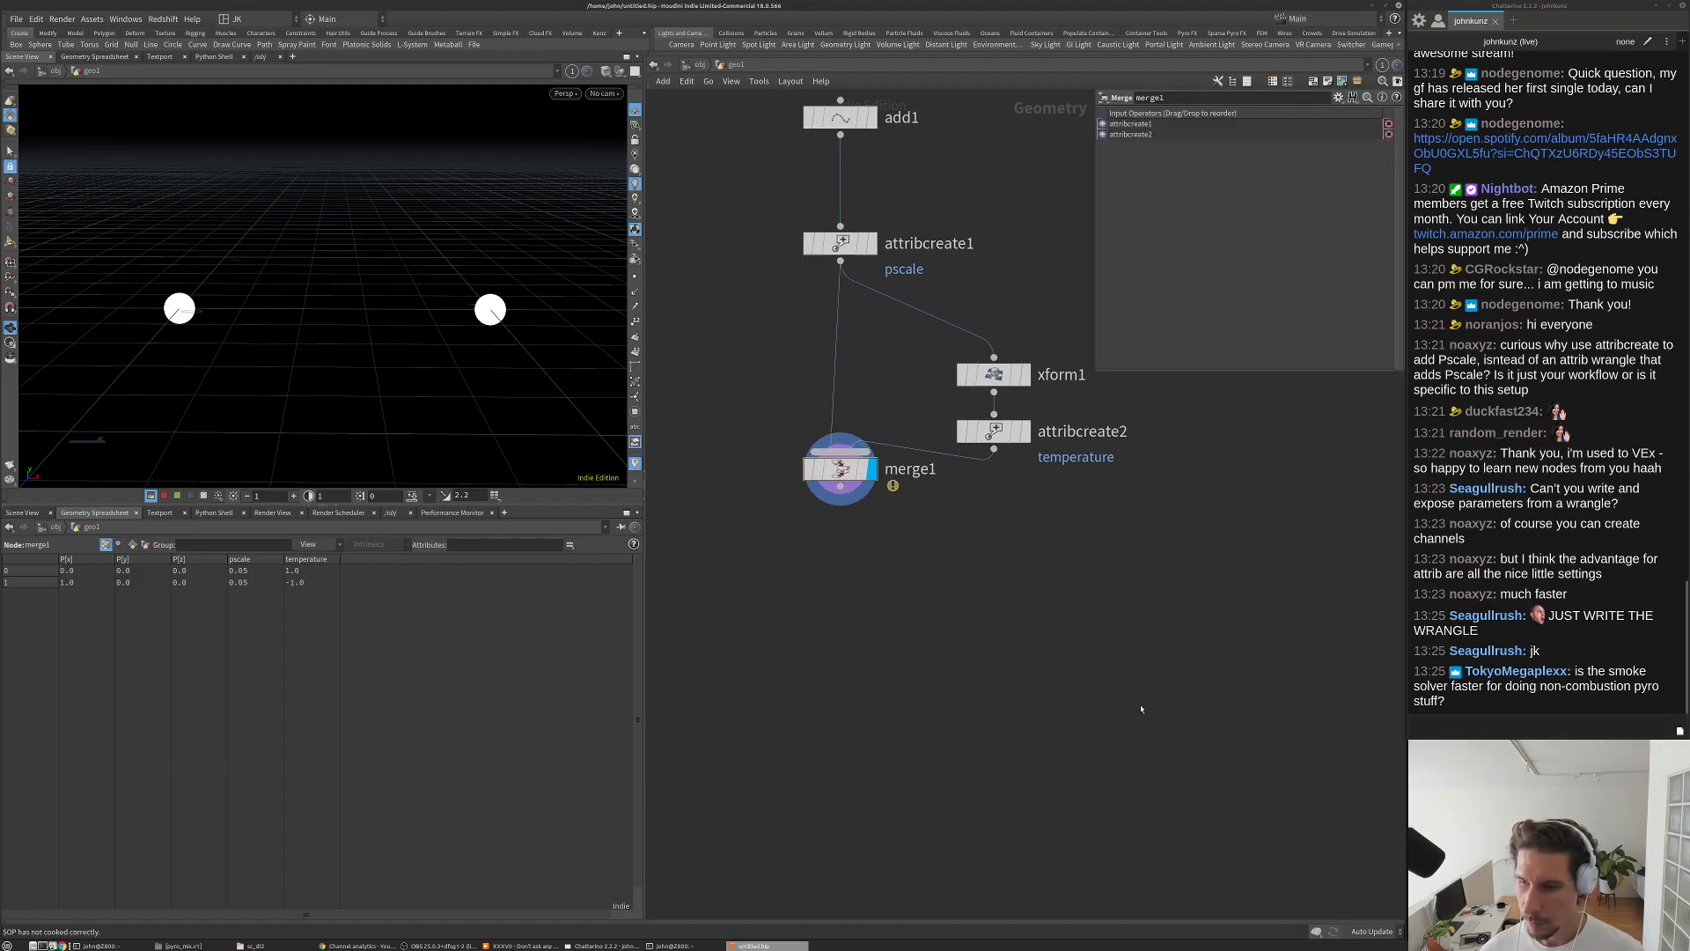
# Step: Add a DOP Network node under the geometry Merge, wire the Merge into its first input and display it
pyautogui.scroll(-2, 1140, 709)
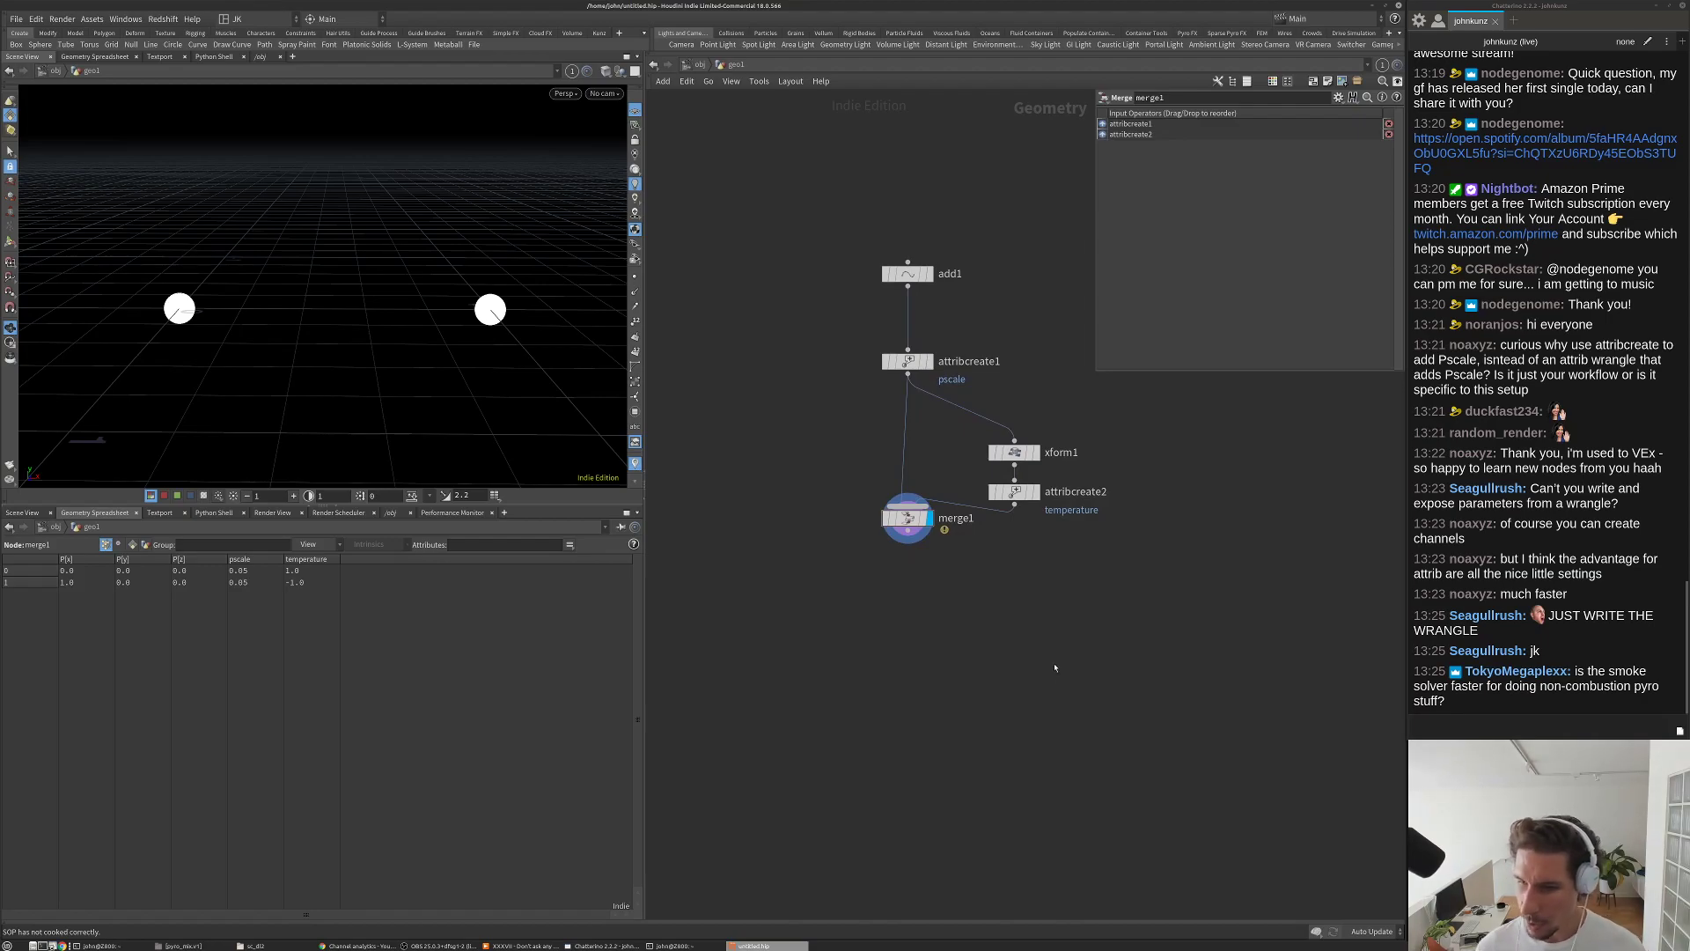
pyautogui.press('Tab')
pyautogui.write('dop')
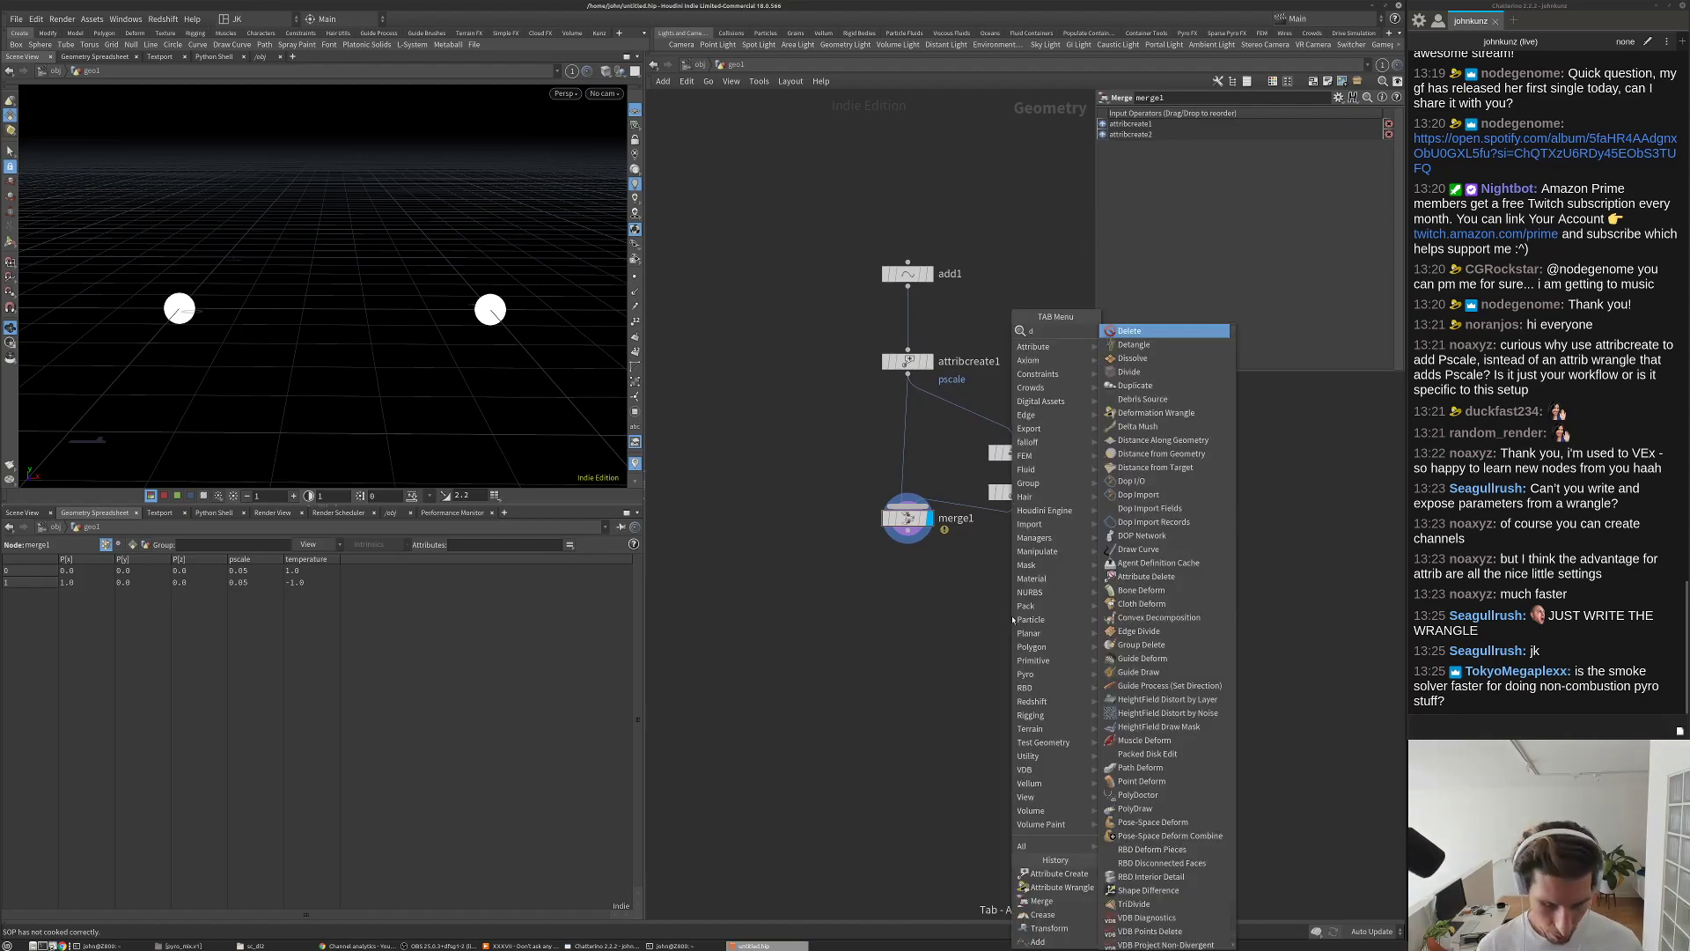
pyautogui.press('Down')
pyautogui.press('Down')
pyautogui.press('Down')
pyautogui.press('Down')
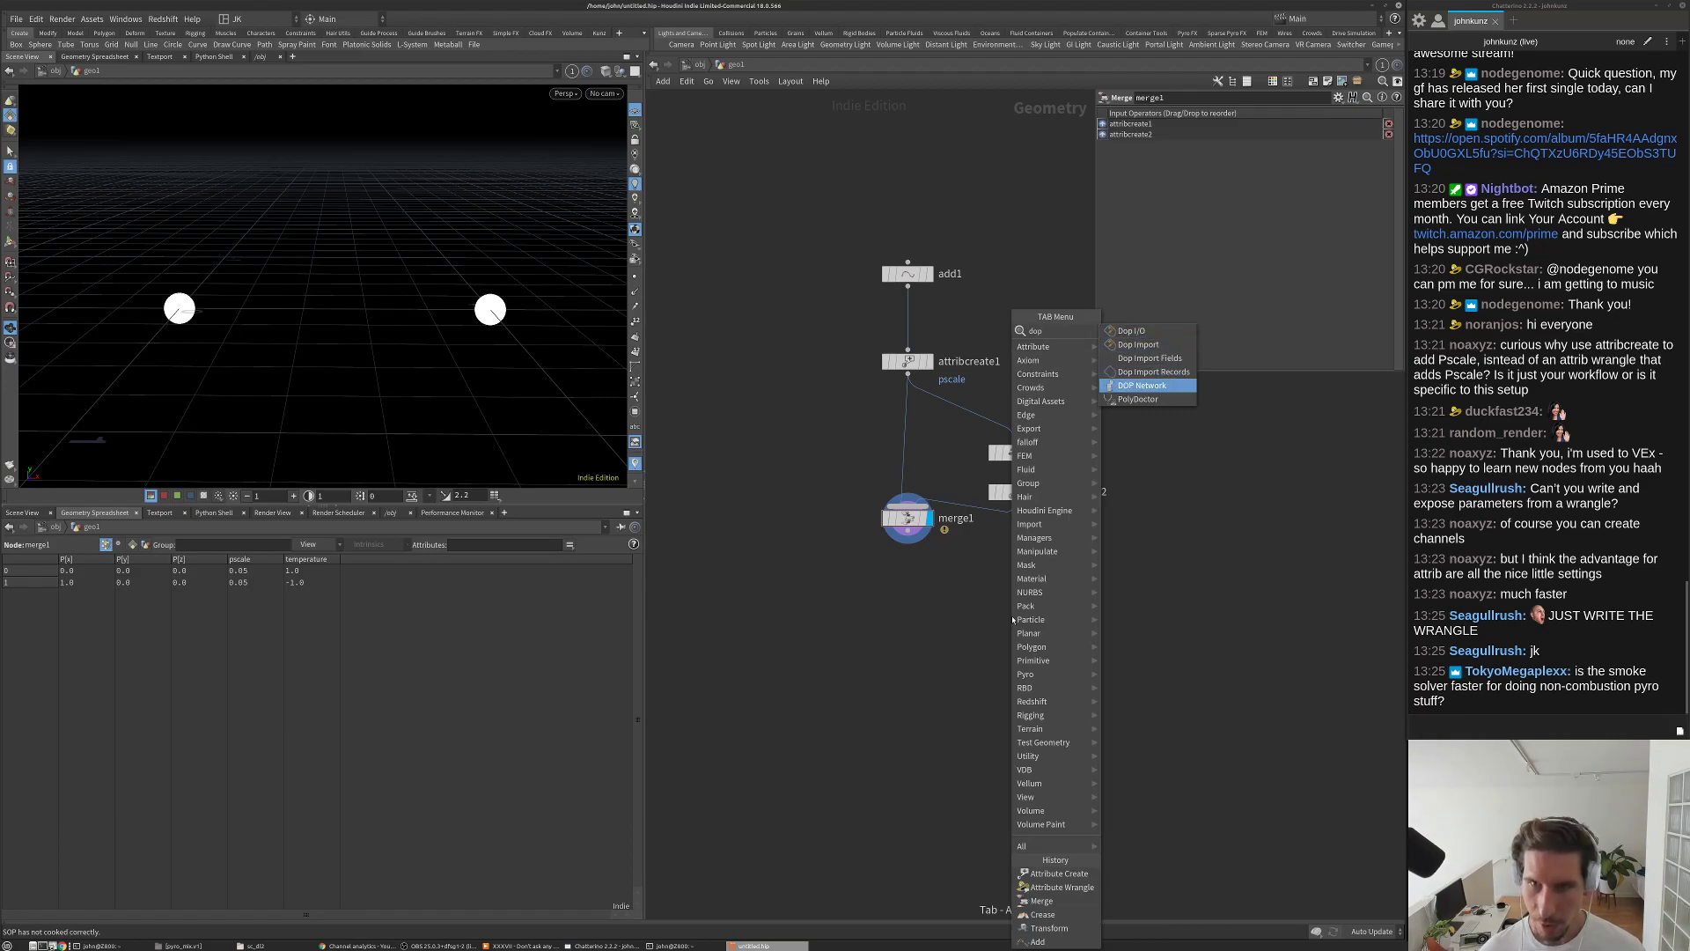
pyautogui.press('Return')
pyautogui.click(1014, 620)
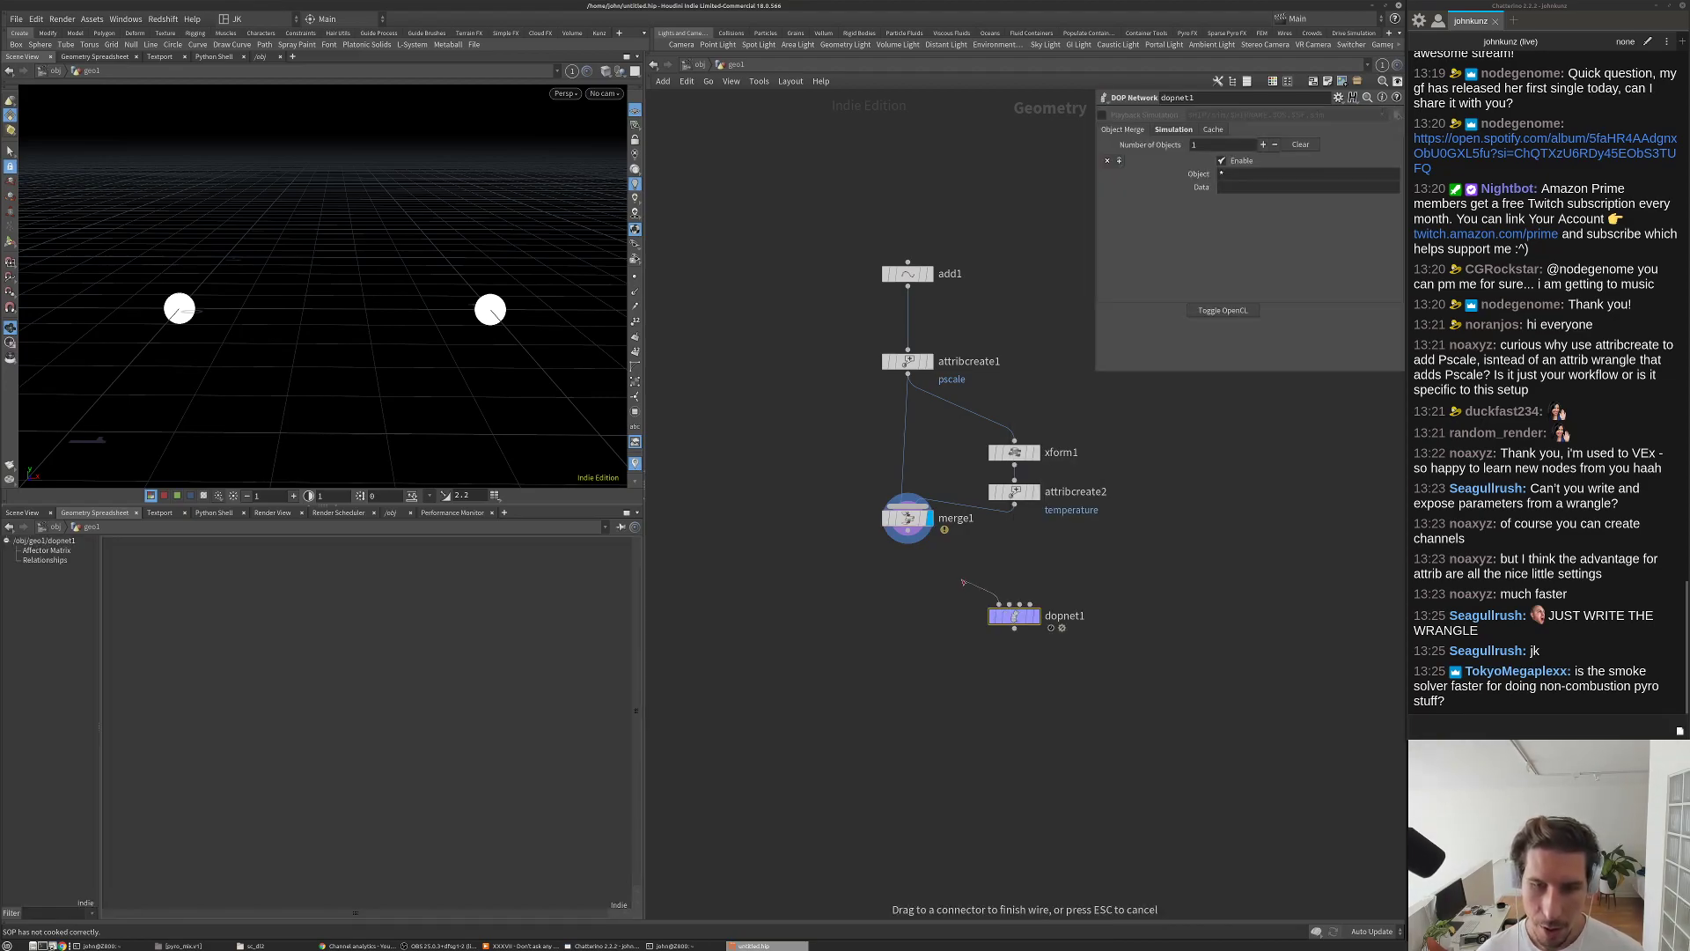
pyautogui.moveTo(998, 604); pyautogui.dragTo(934, 610)
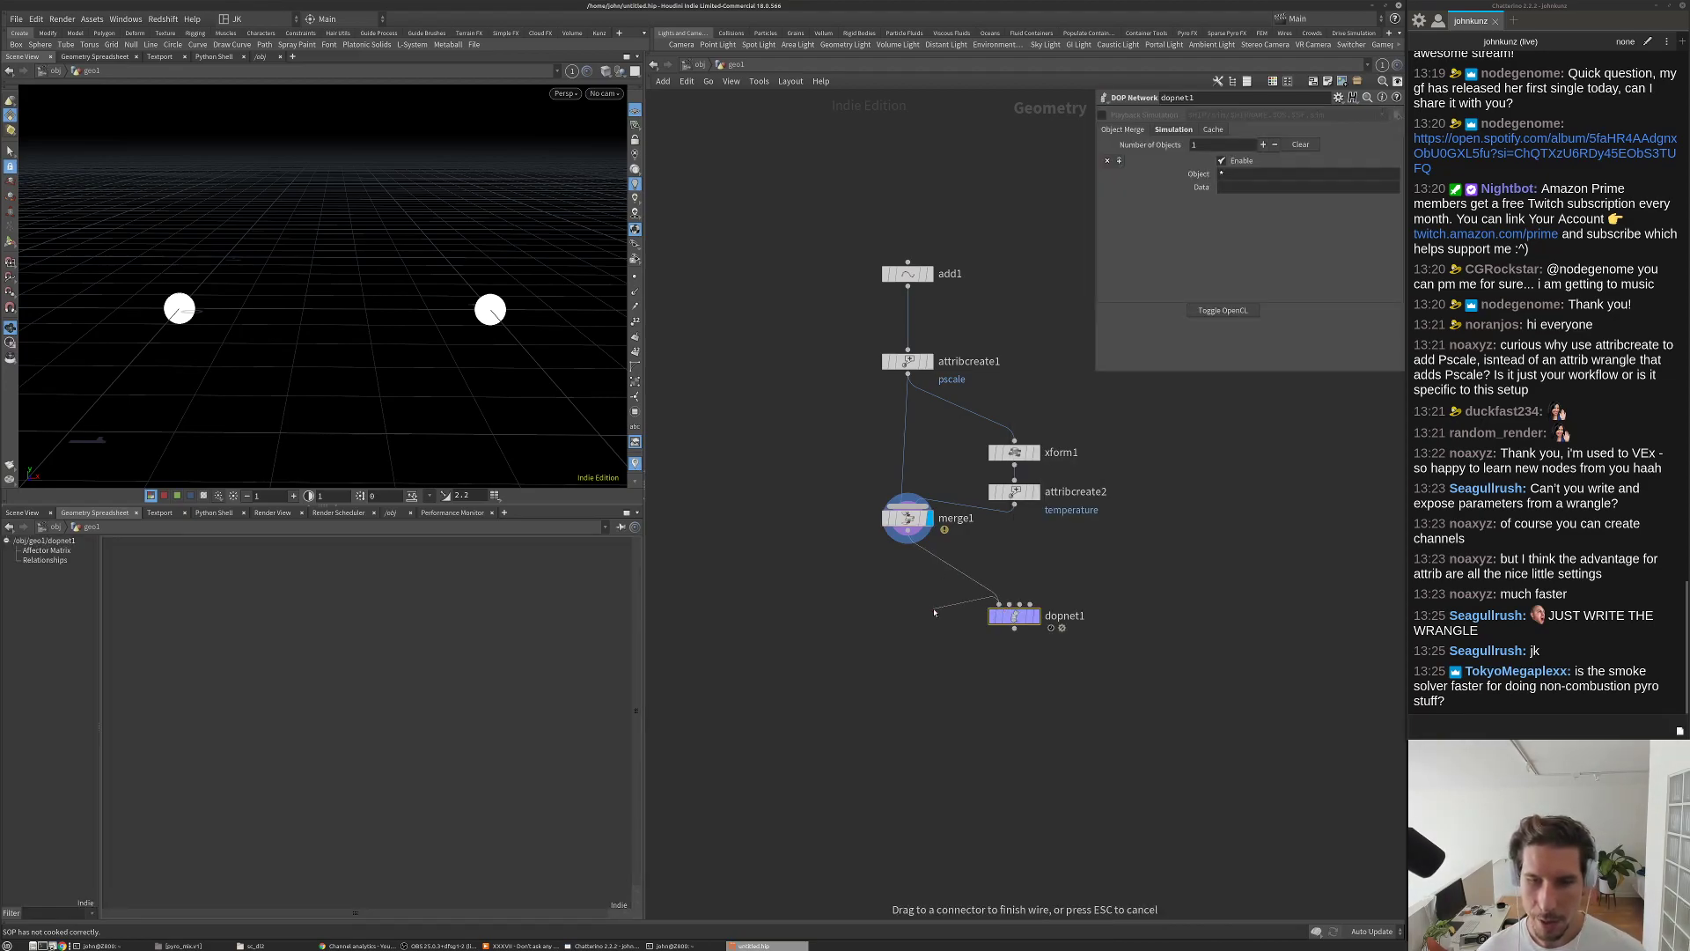
pyautogui.moveTo(1036, 618); pyautogui.dragTo(914, 611)
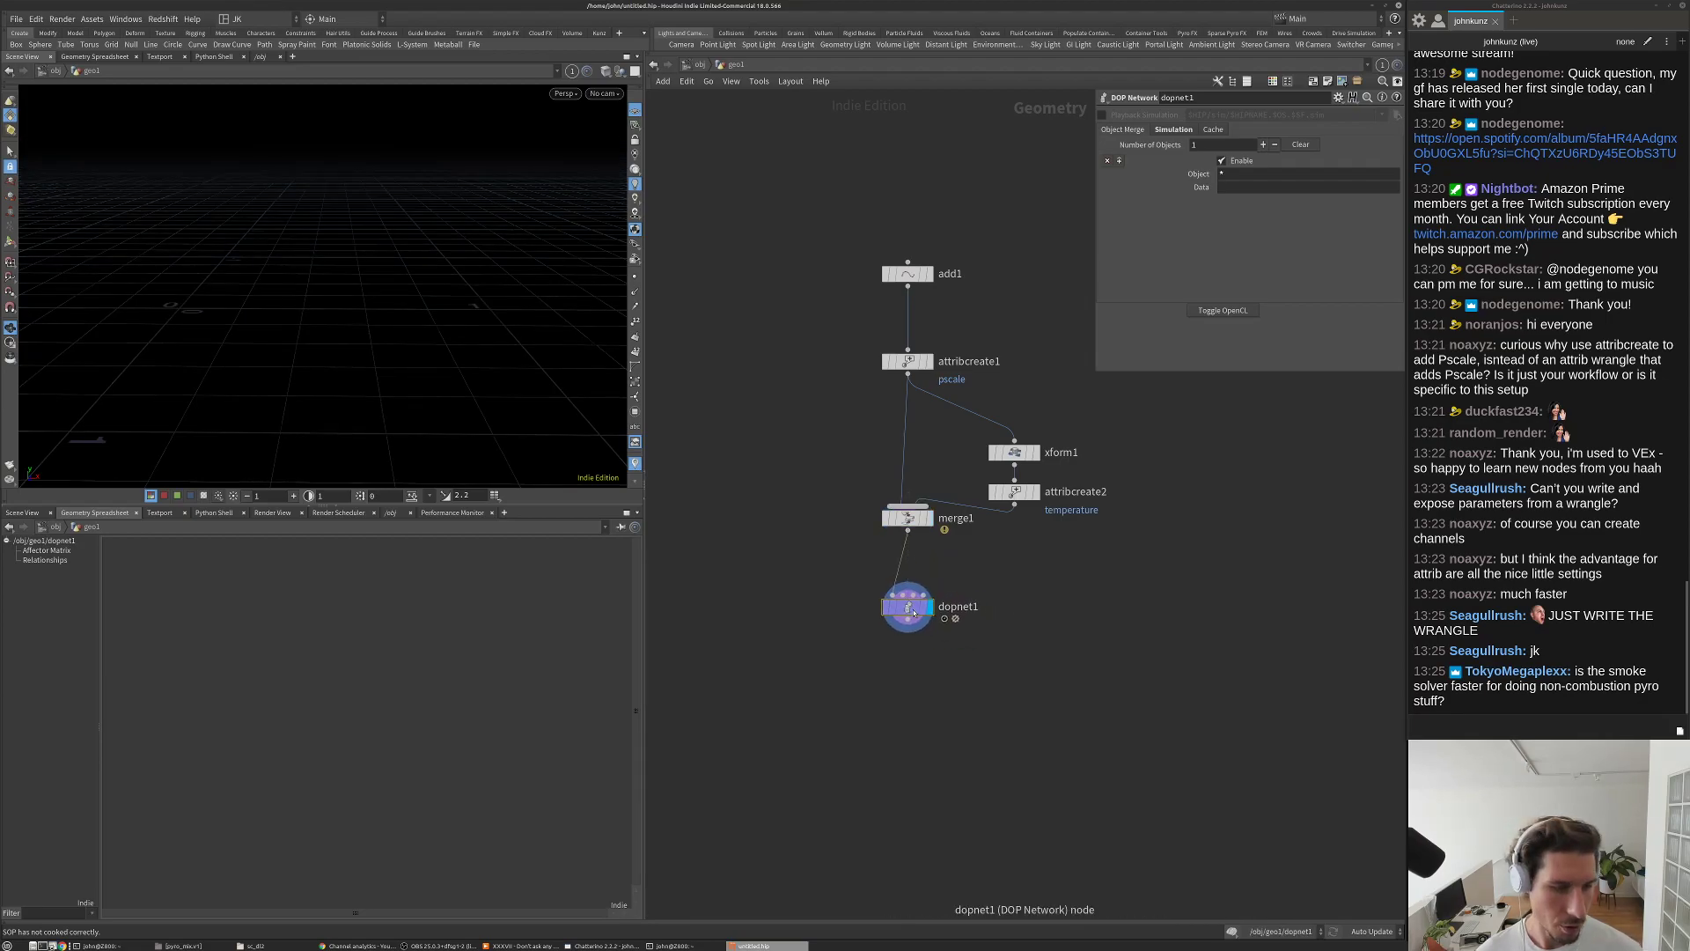
# Step: Show the playbar, enter the DOP network and add a Smoke Solver node above the output
pyautogui.click(893, 923)
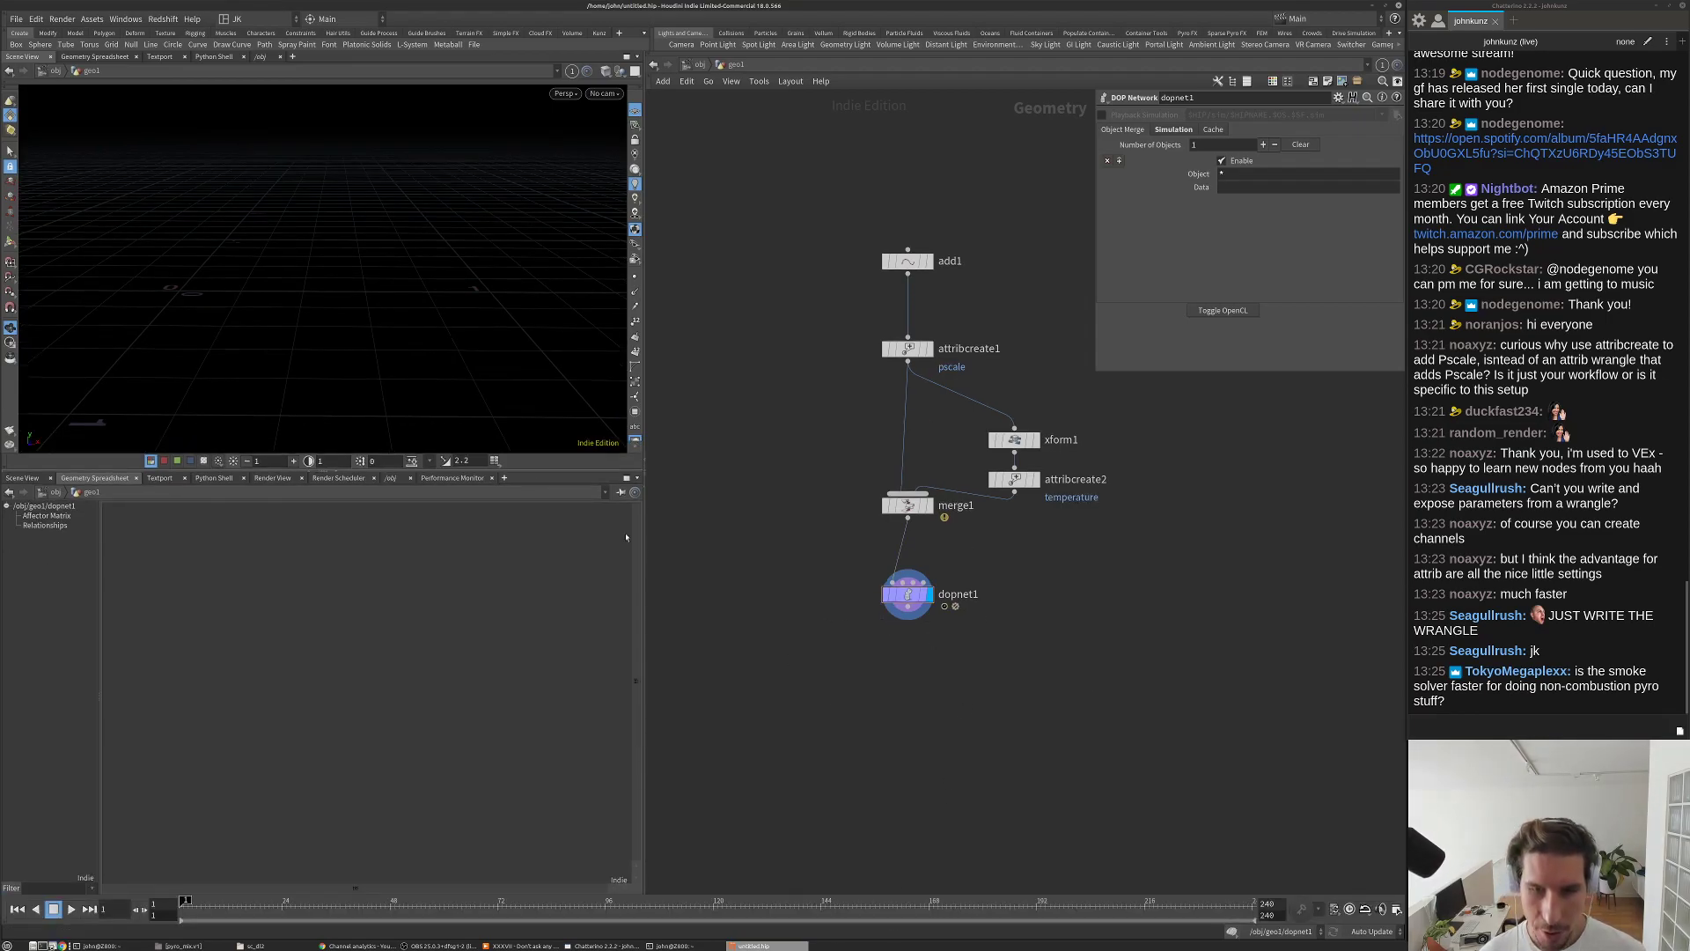
pyautogui.doubleClick(907, 594)
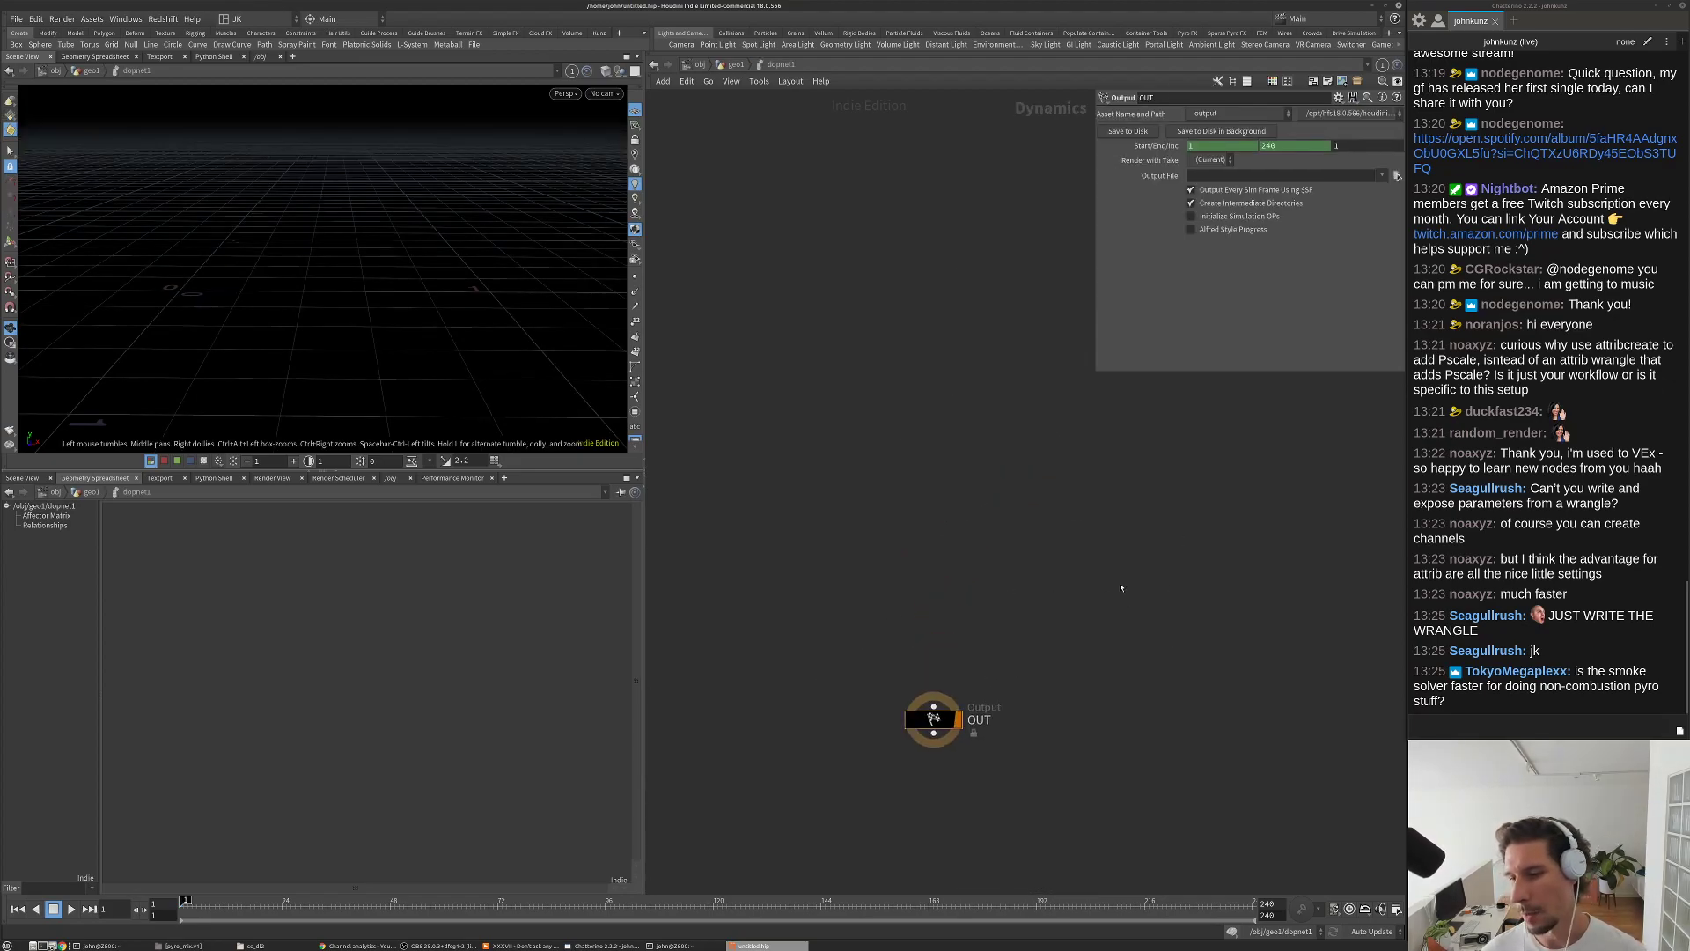
pyautogui.press('Tab')
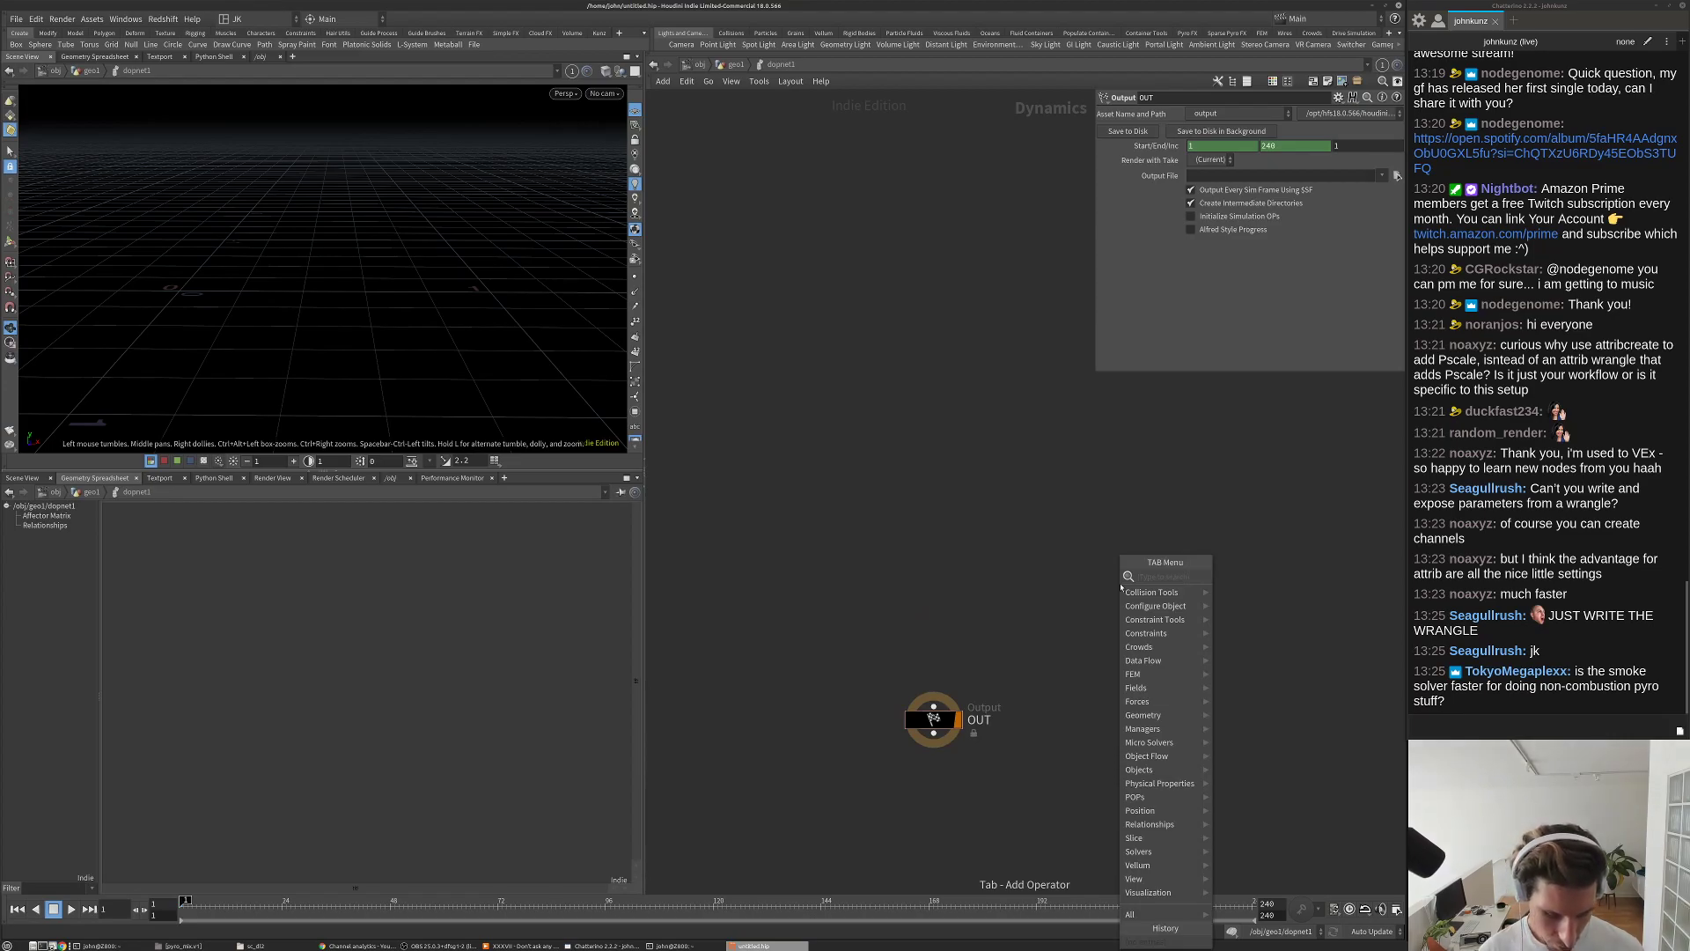
pyautogui.write('smo')
pyautogui.press('Down')
pyautogui.press('Down')
pyautogui.press('Down')
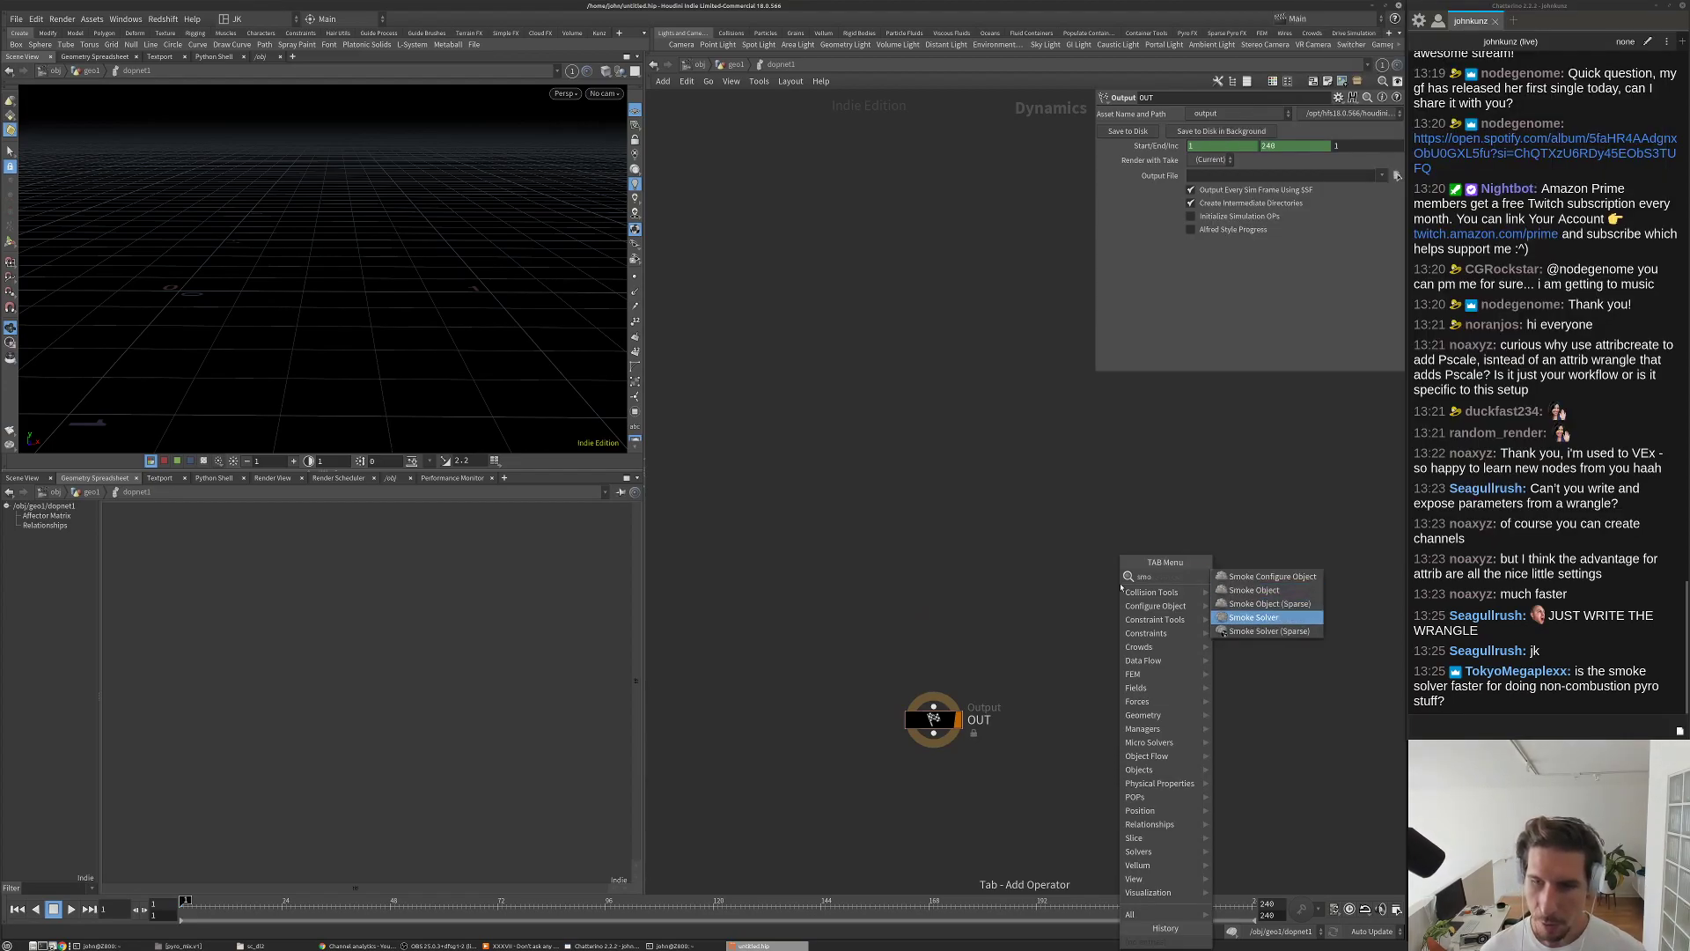
pyautogui.press('Return')
pyautogui.click(878, 576)
# Step: Add a Pyro Solver beside the Smoke Solver and review its Relationships and Shape parameters
pyautogui.press('Tab')
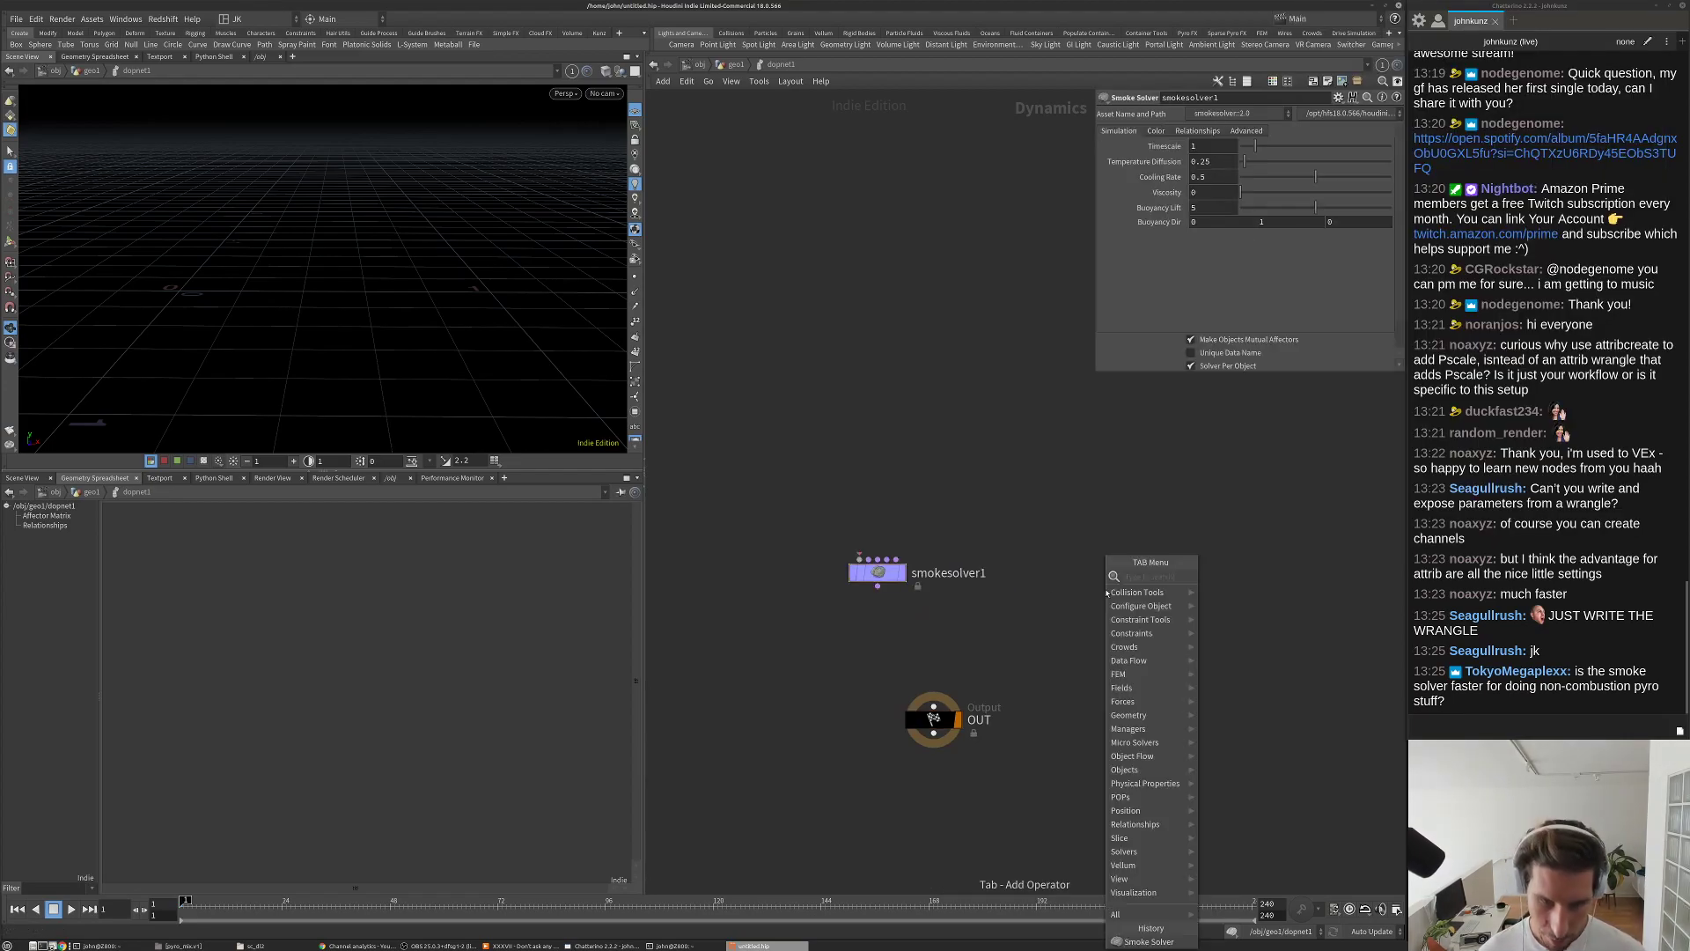
pyautogui.write('pyro')
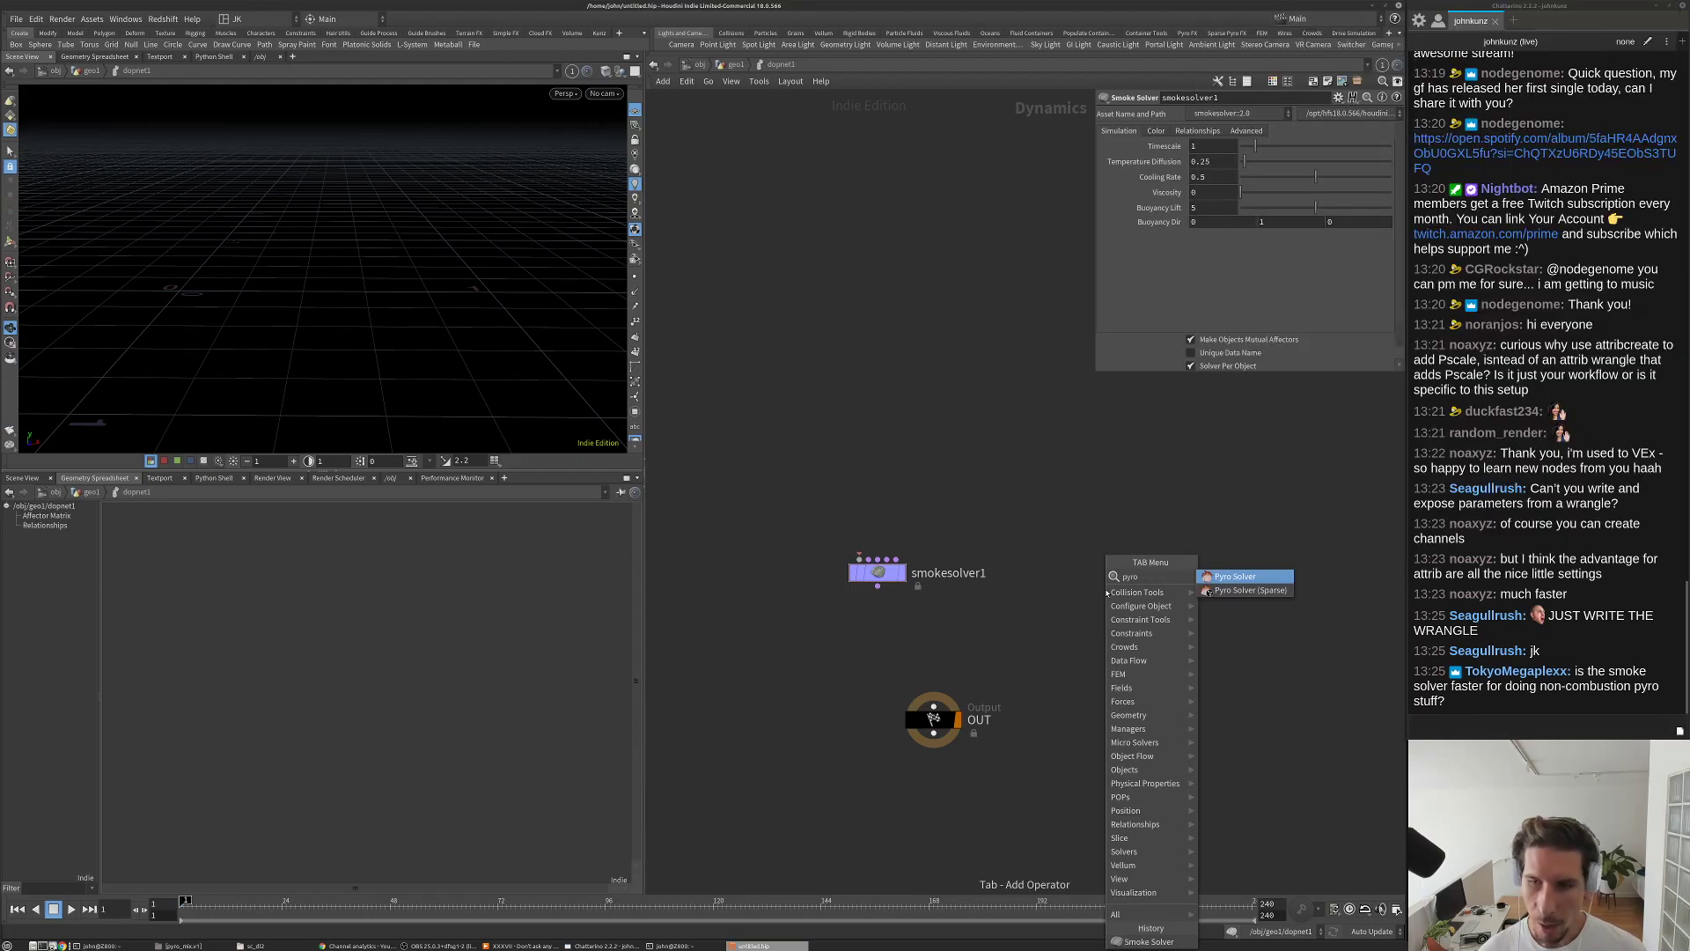
pyautogui.press('Return')
pyautogui.click(1040, 576)
pyautogui.moveTo(1039, 575); pyautogui.dragTo(1019, 576)
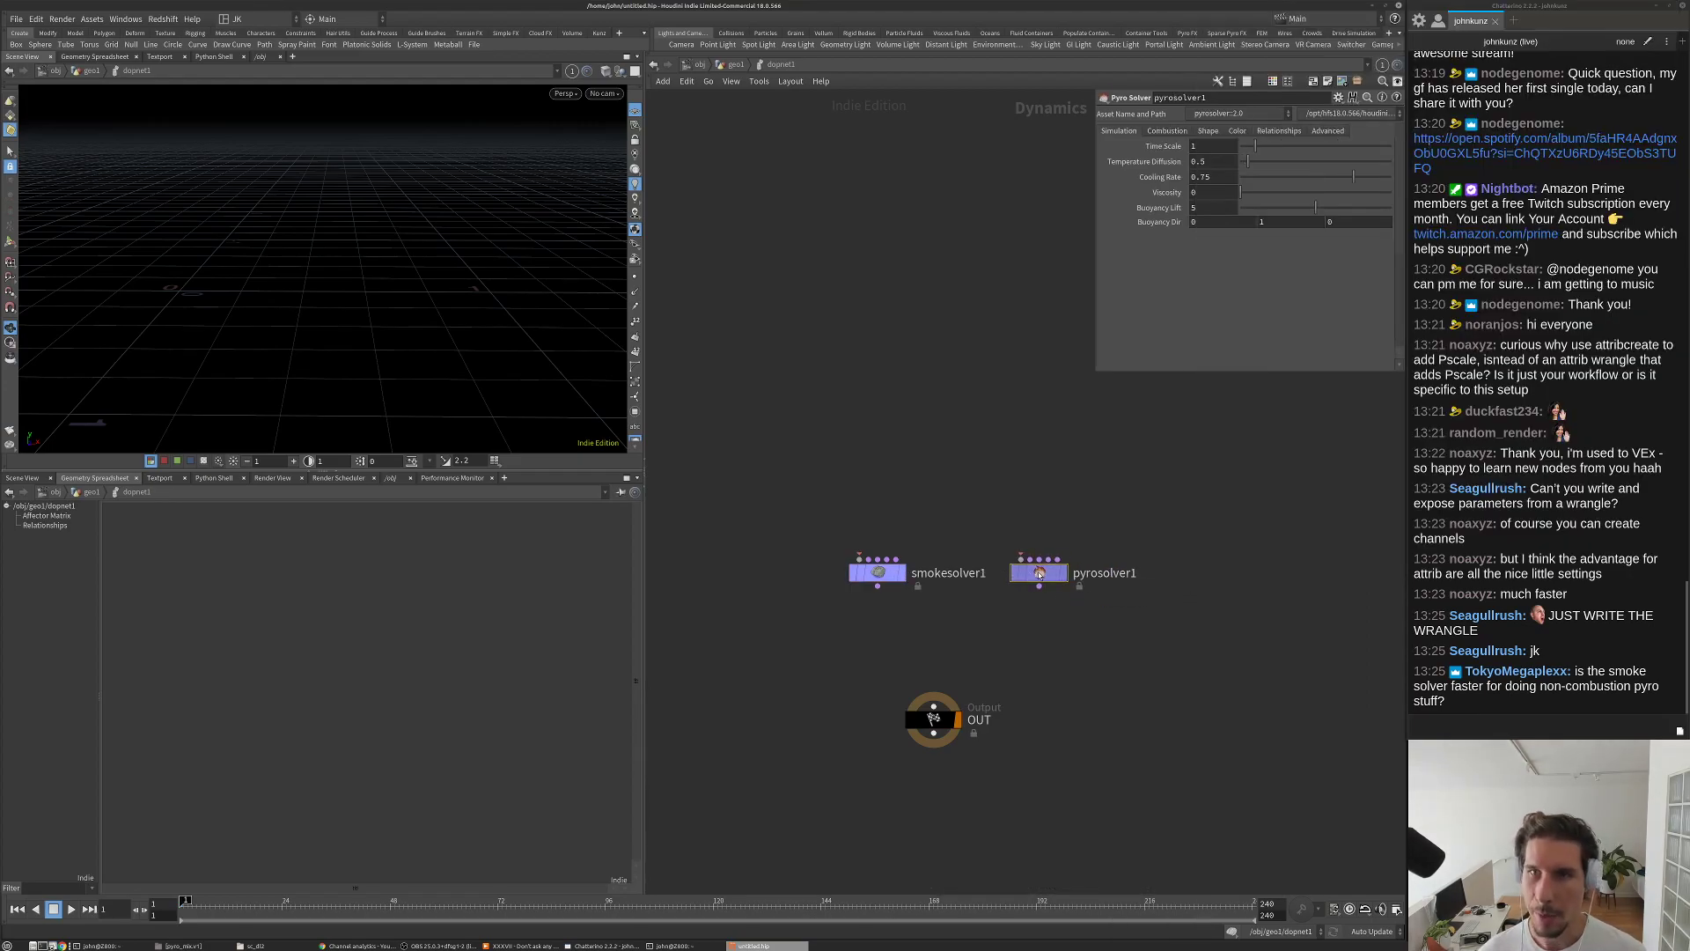
pyautogui.click(1274, 132)
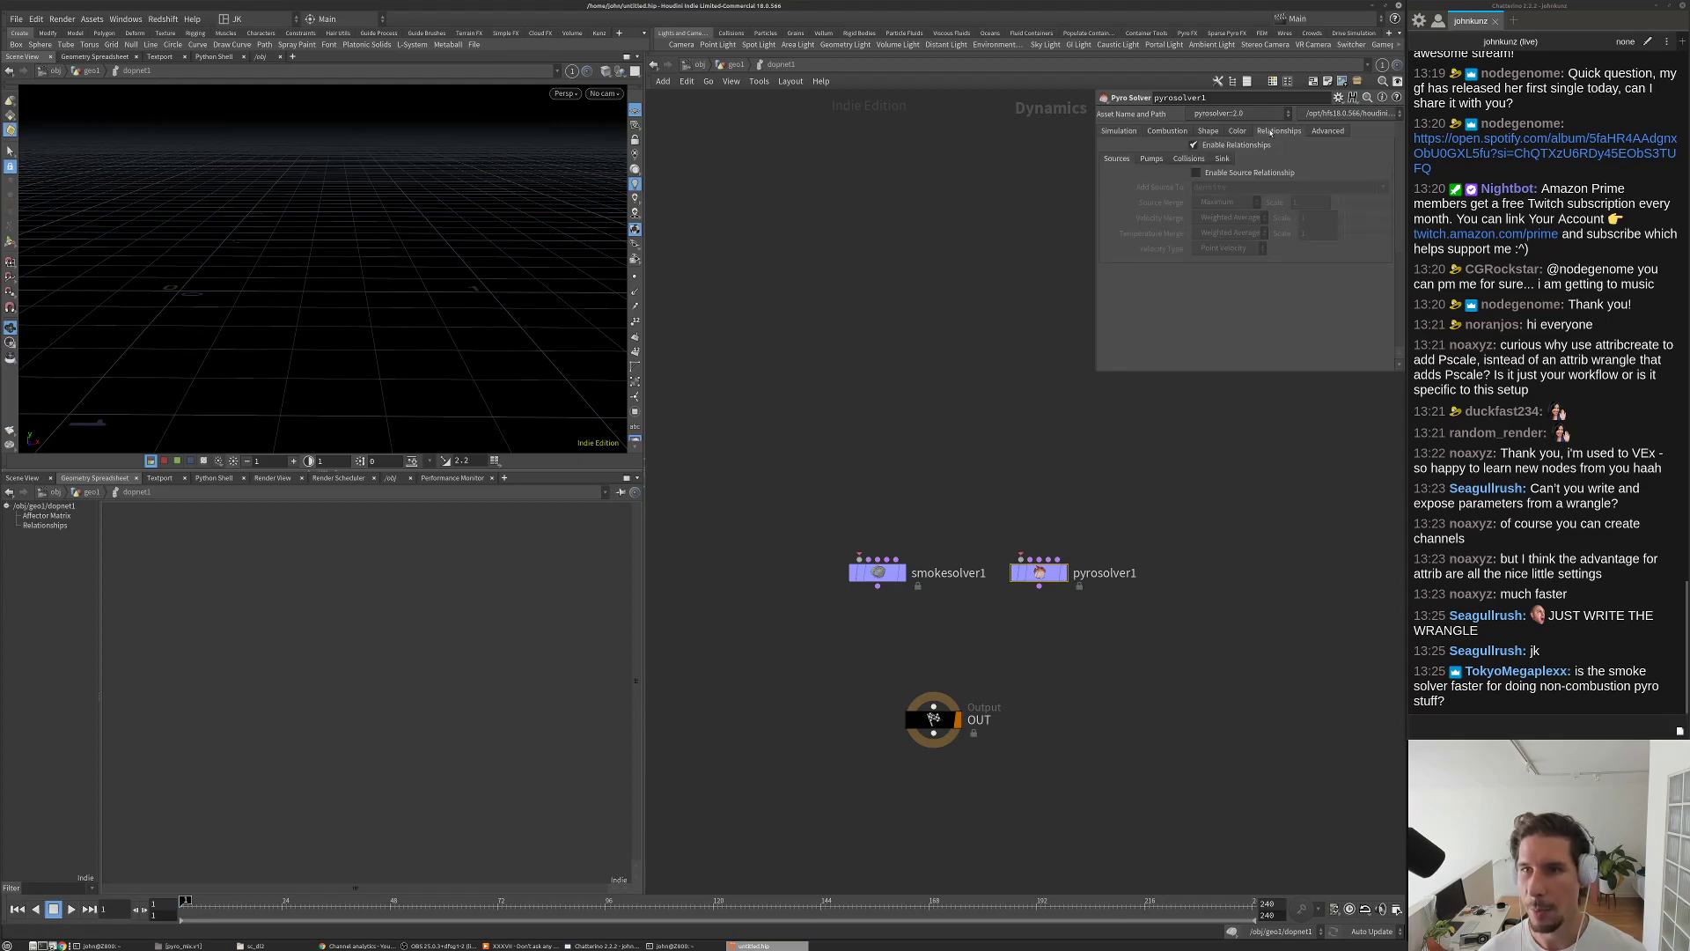
pyautogui.click(1207, 132)
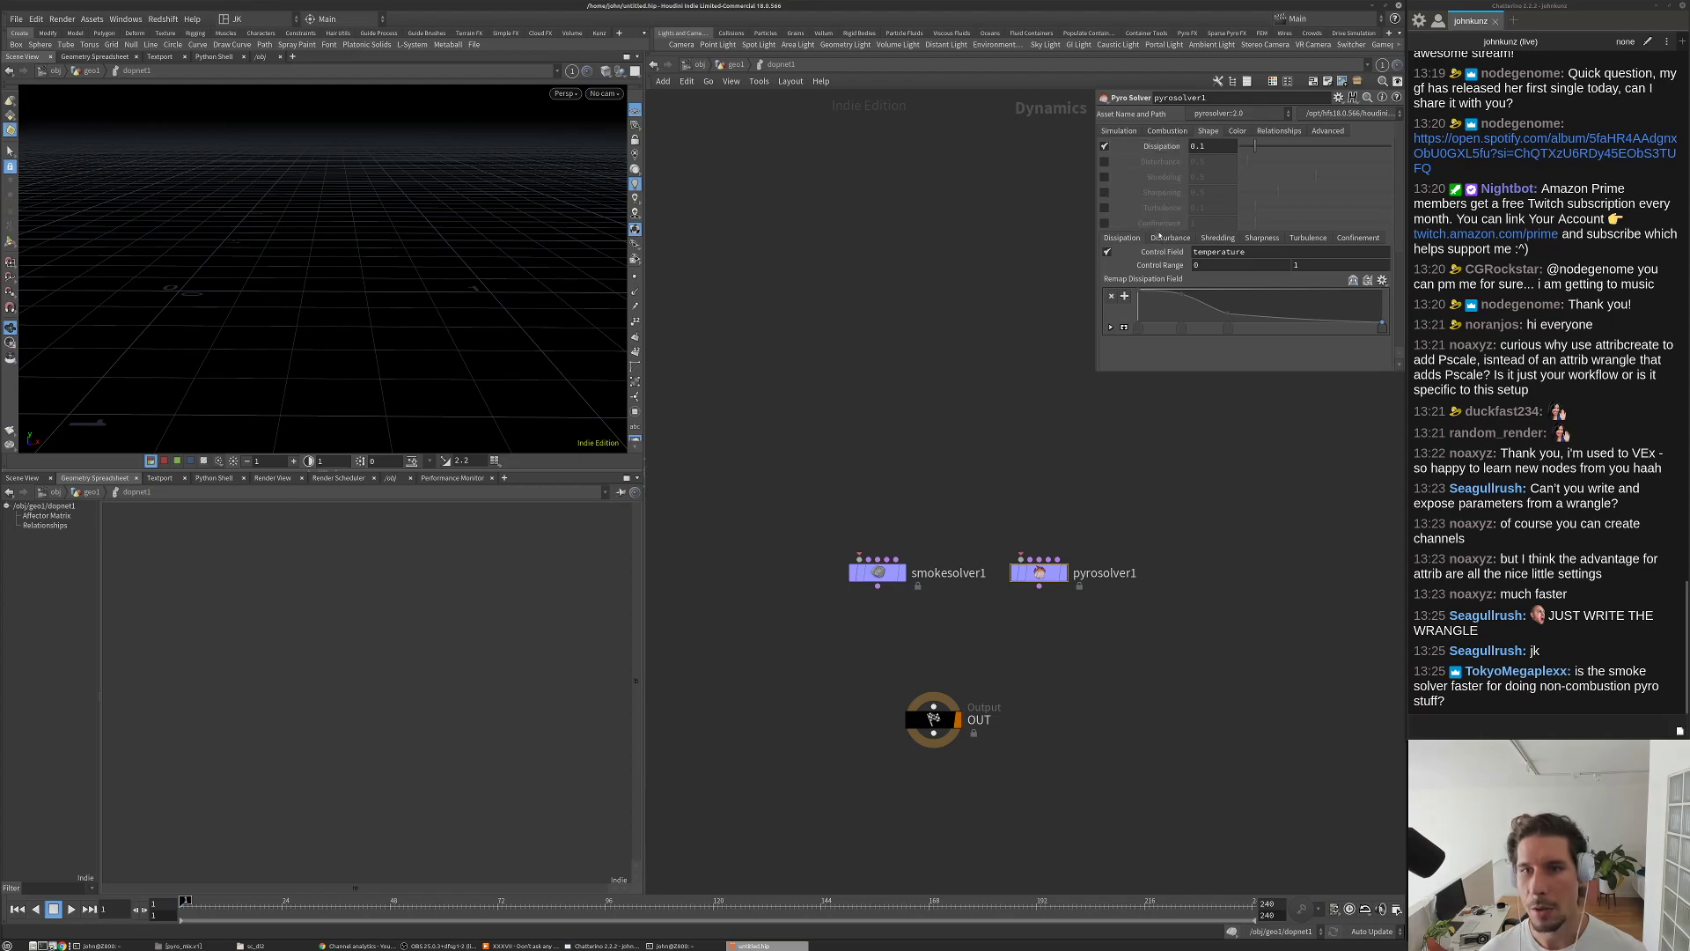
# Step: Add a Gas Dissipate node above the Smoke Solver and bring back the Pyro Solver's Shape parameters
pyautogui.press('Tab')
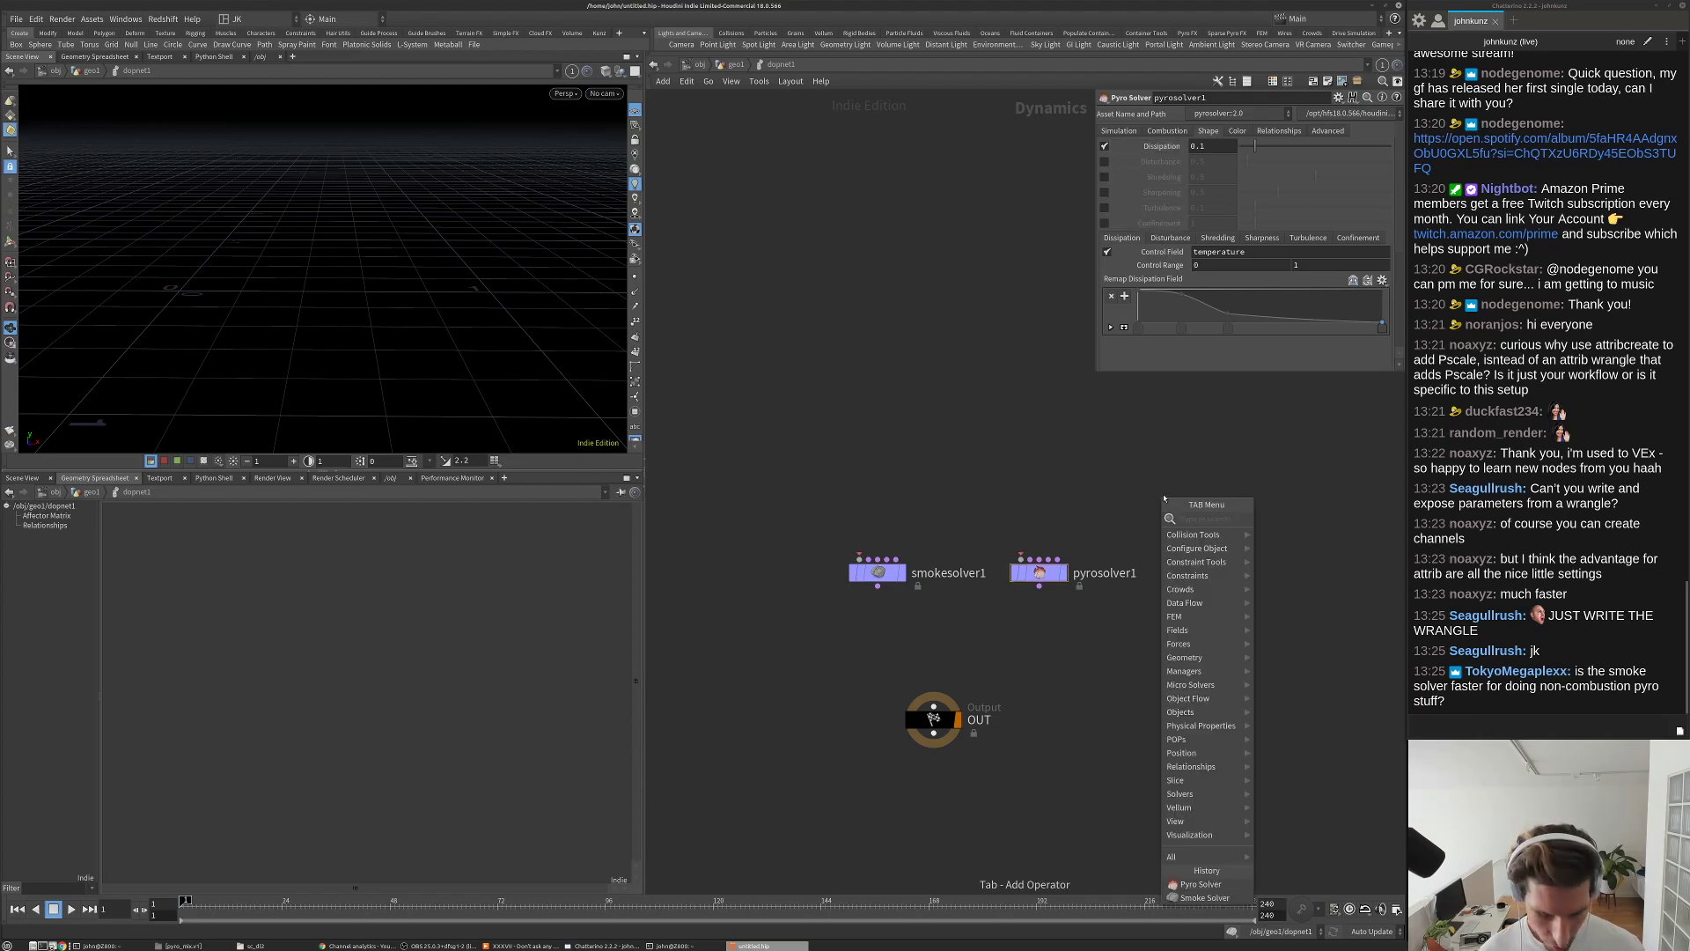
pyautogui.write('dis')
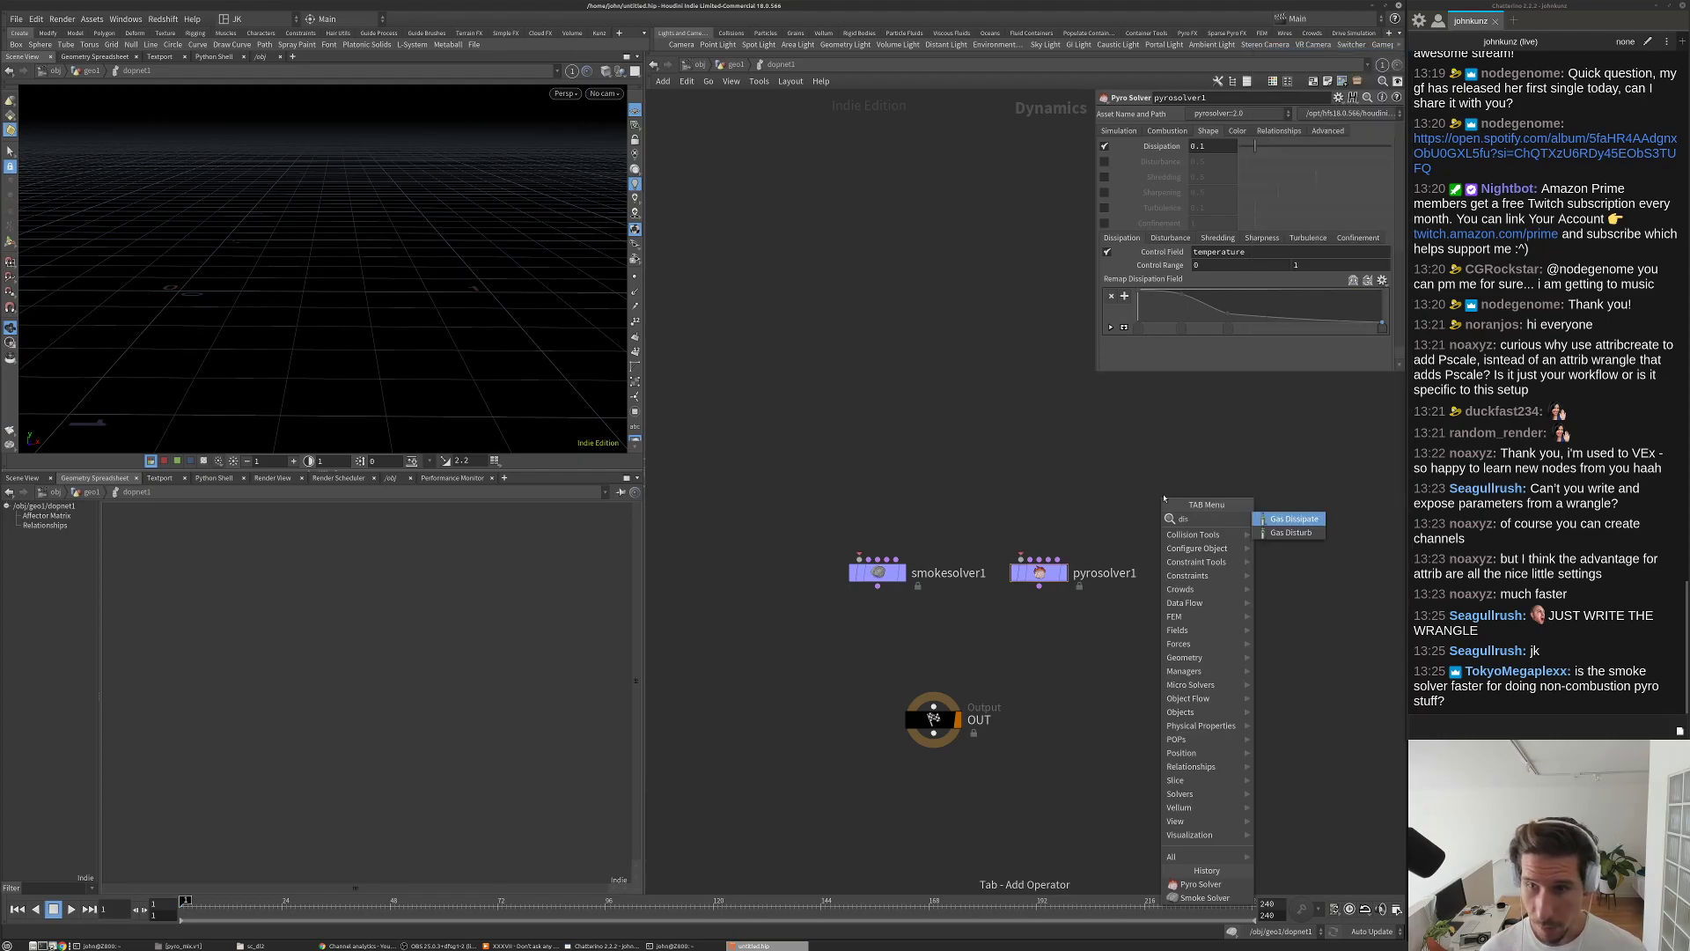
pyautogui.press('Return')
pyautogui.click(888, 407)
pyautogui.click(1044, 573)
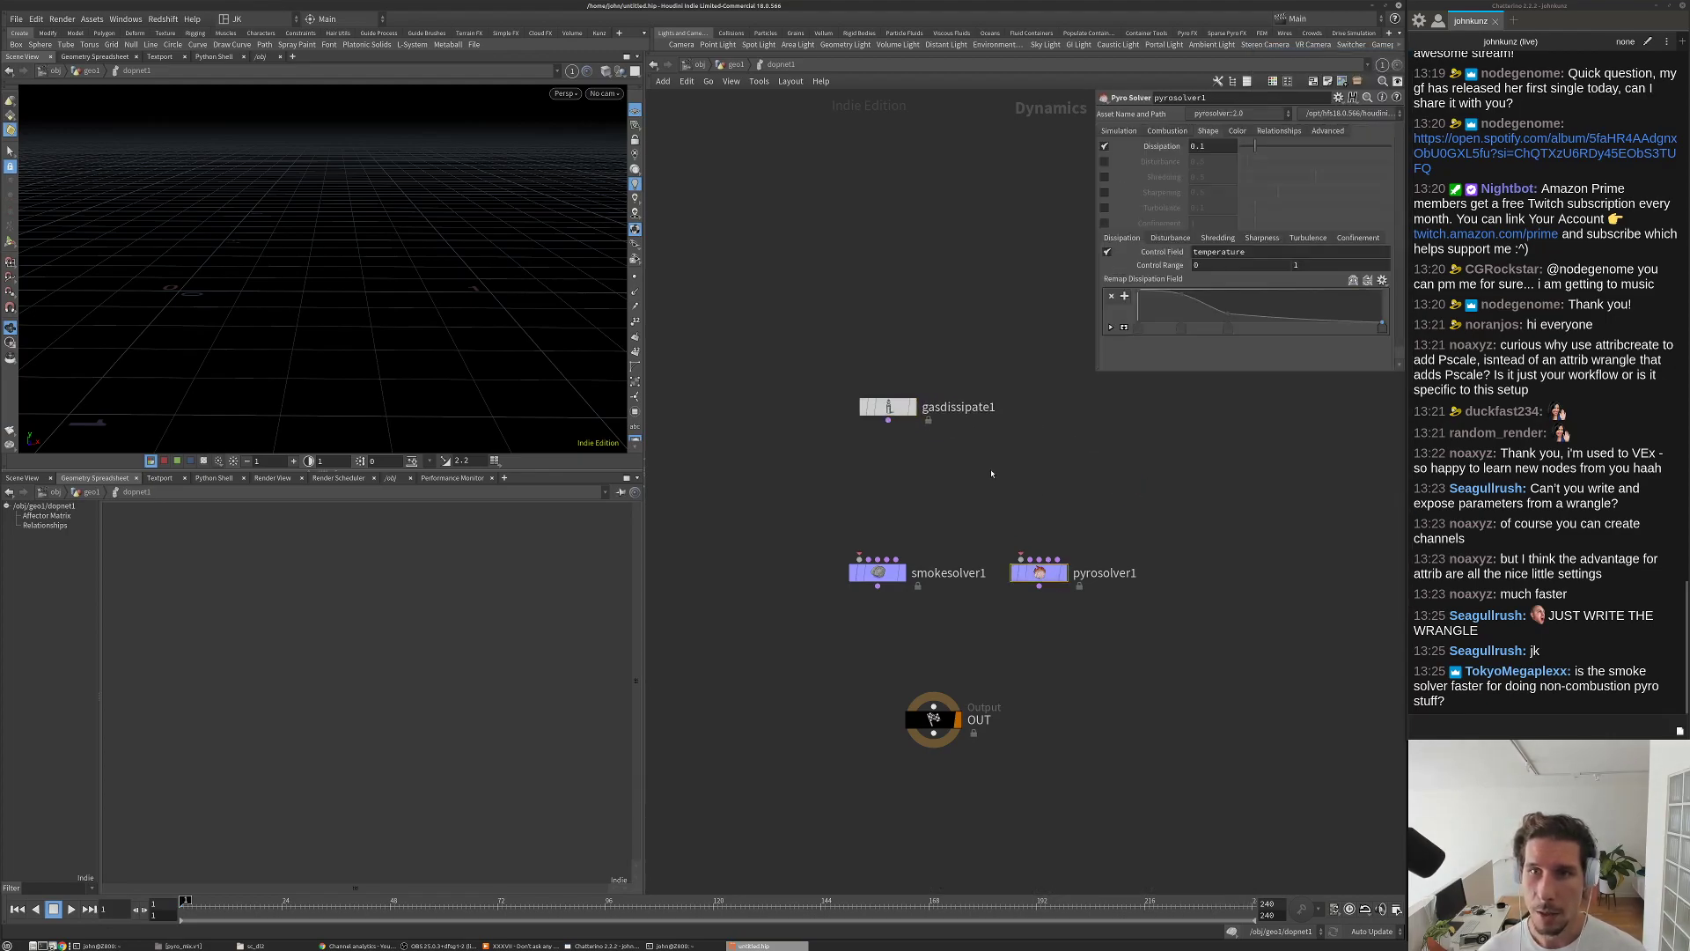
pyautogui.press('Tab')
pyautogui.write('s')
pyautogui.press('Escape')
pyautogui.press('Tab')
pyautogui.write('si')
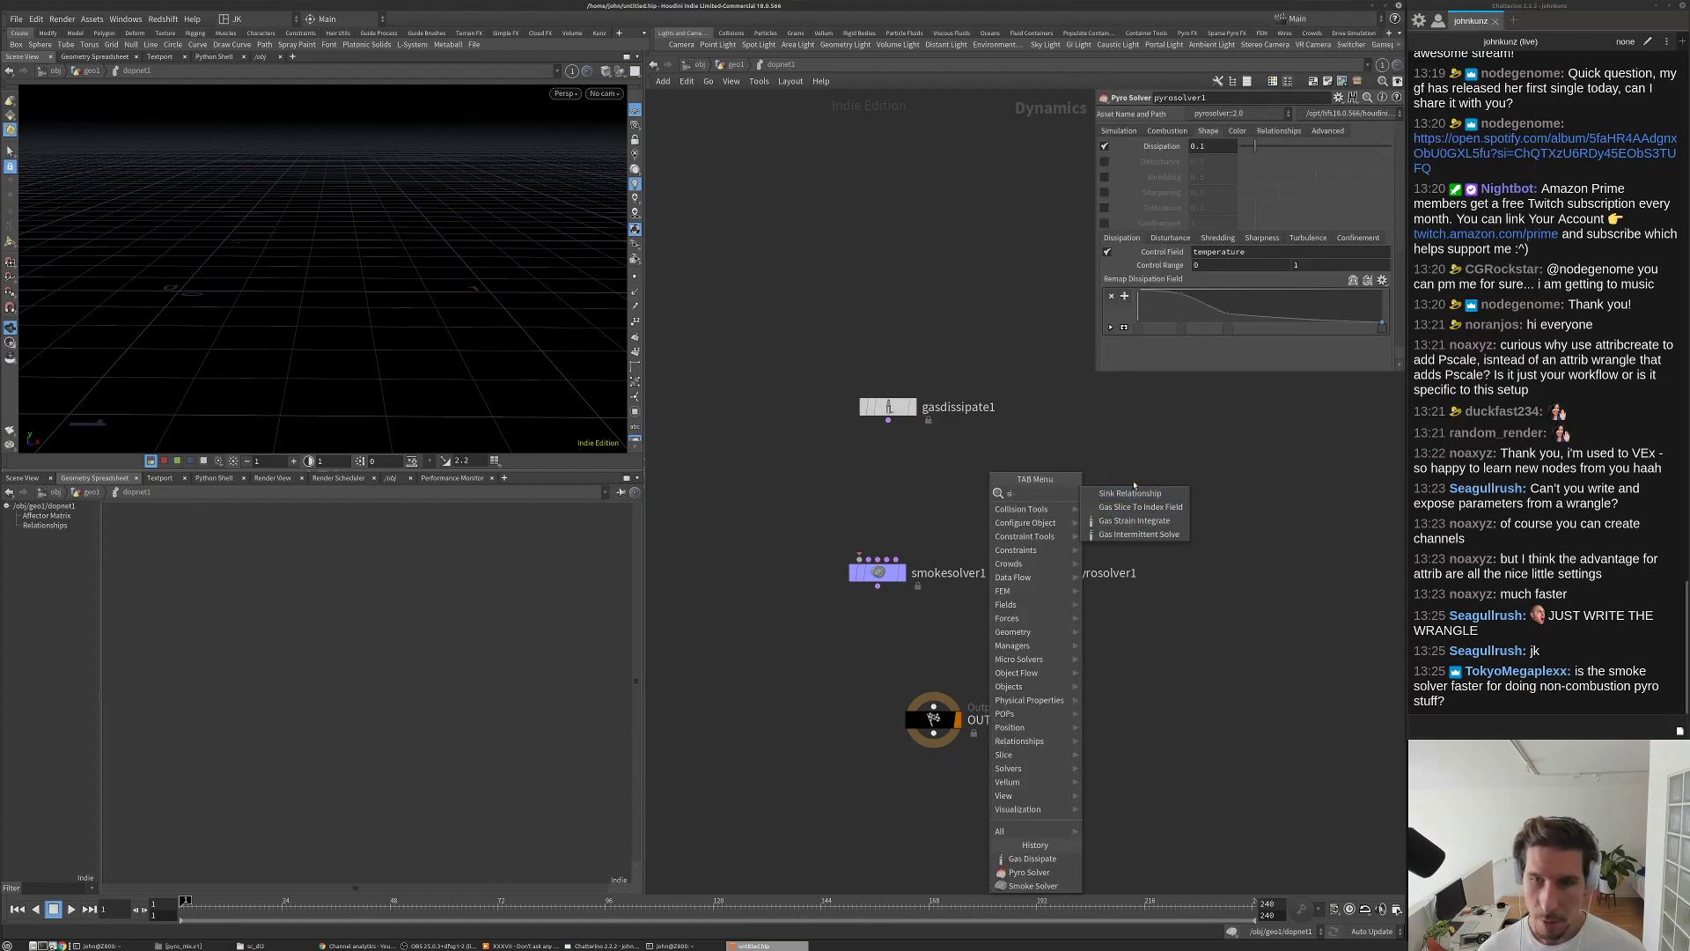
pyautogui.press('Escape')
# Step: Add a Gas Disturb and a Gas Turbulence node below the Gas Dissipate node
pyautogui.press('Tab')
pyautogui.write('dis')
pyautogui.press('Return')
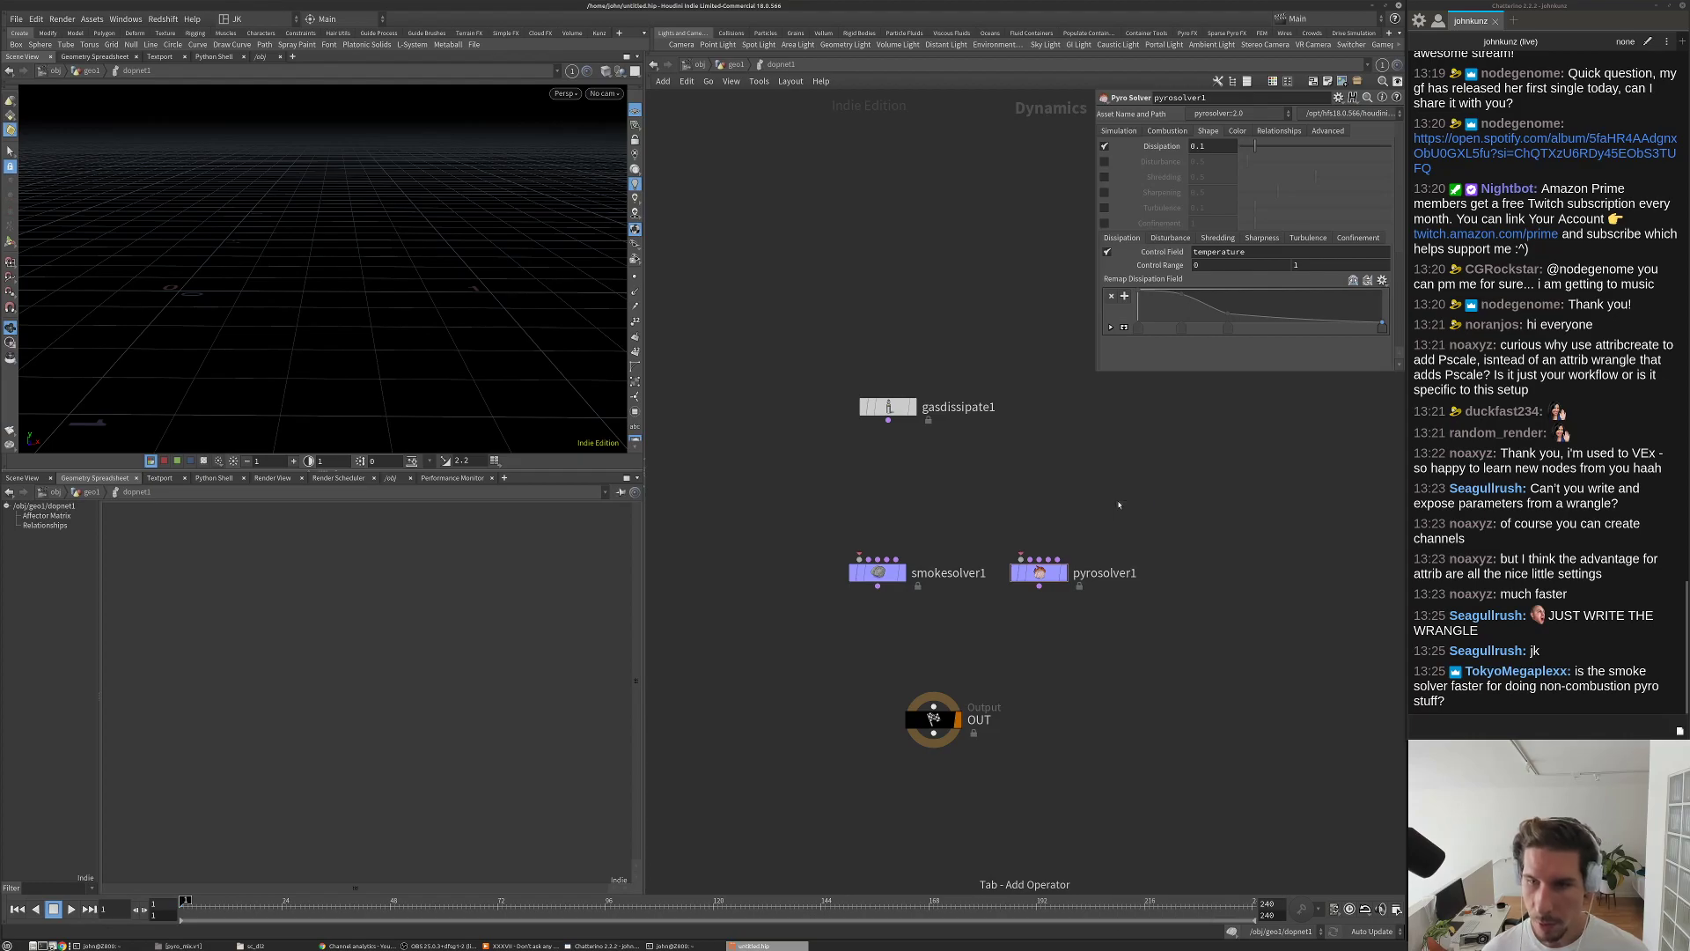
pyautogui.click(926, 443)
pyautogui.press('Tab')
pyautogui.write('tu')
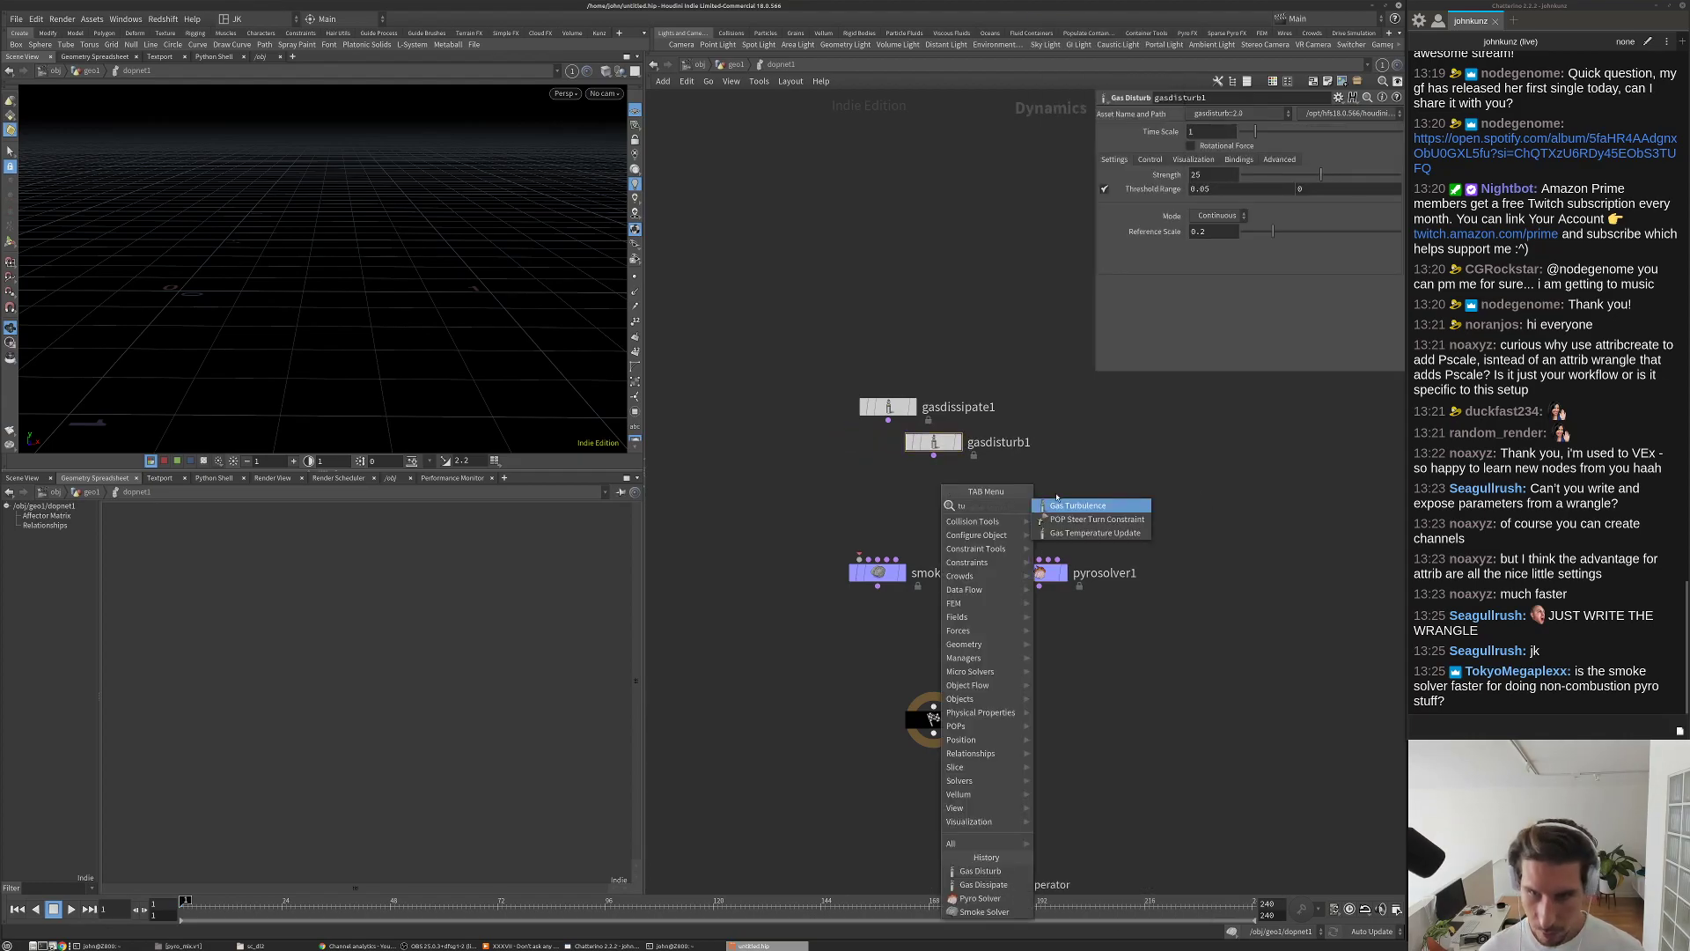
pyautogui.press('Return')
pyautogui.click(962, 480)
pyautogui.press('Tab')
pyautogui.write('c')
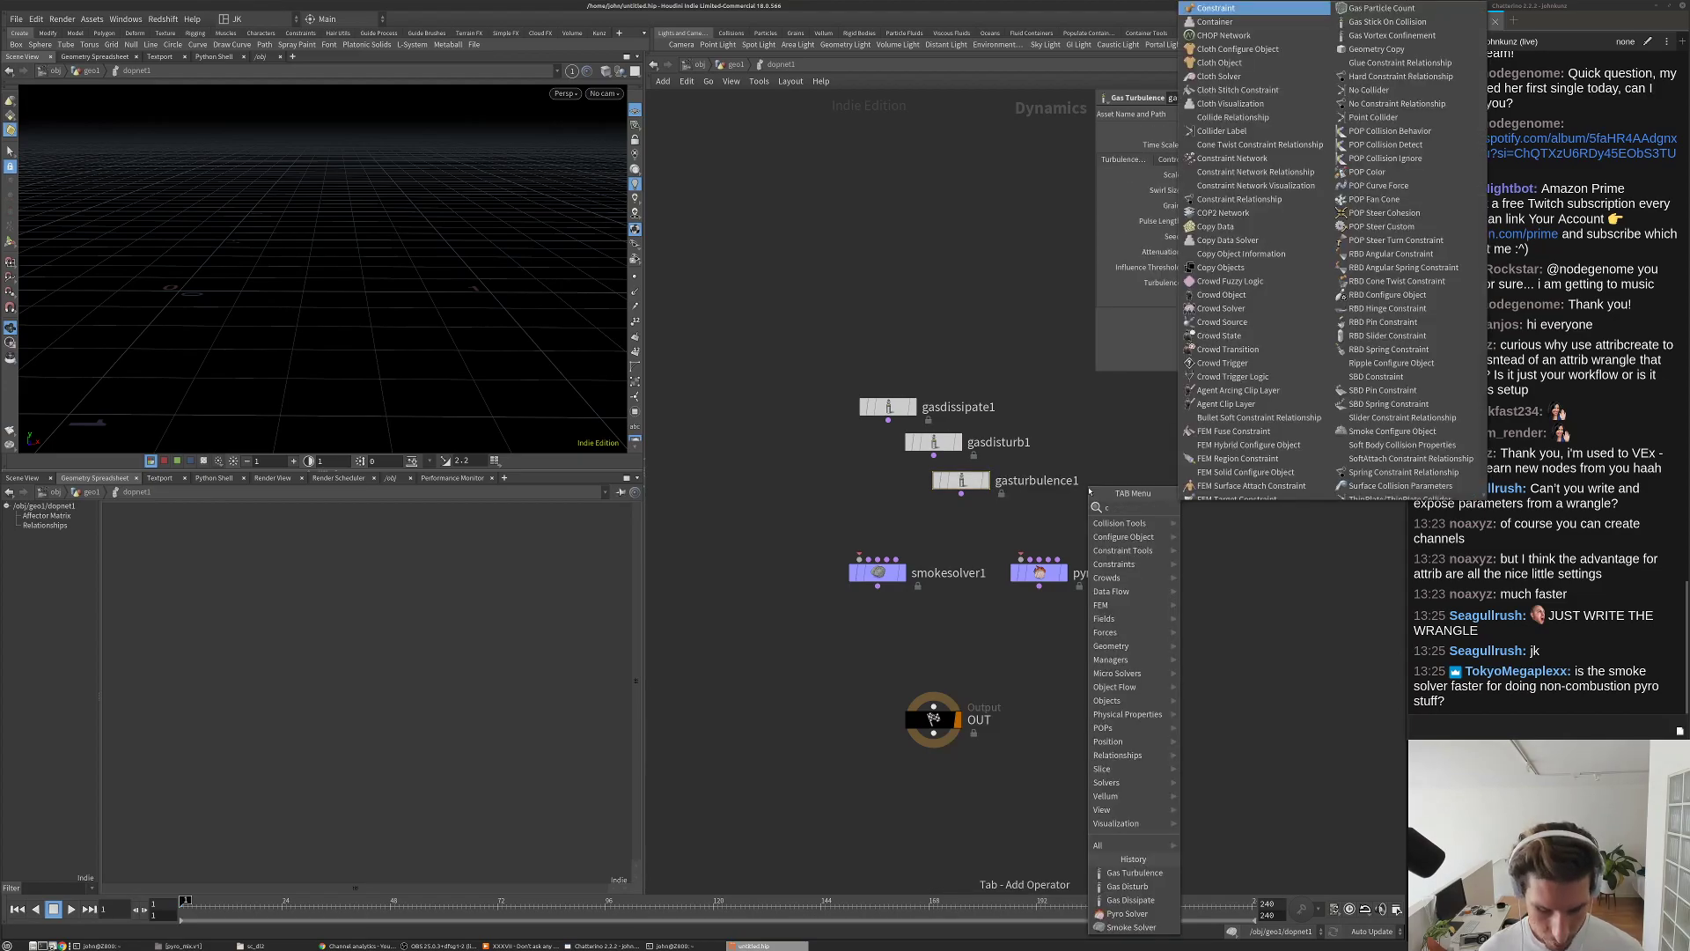
pyautogui.press('BackSpace')
pyautogui.press('Escape')
# Step: Add a Gas Vortex Confinement node and move all four gas nodes up, clear of the solvers
pyautogui.press('Tab')
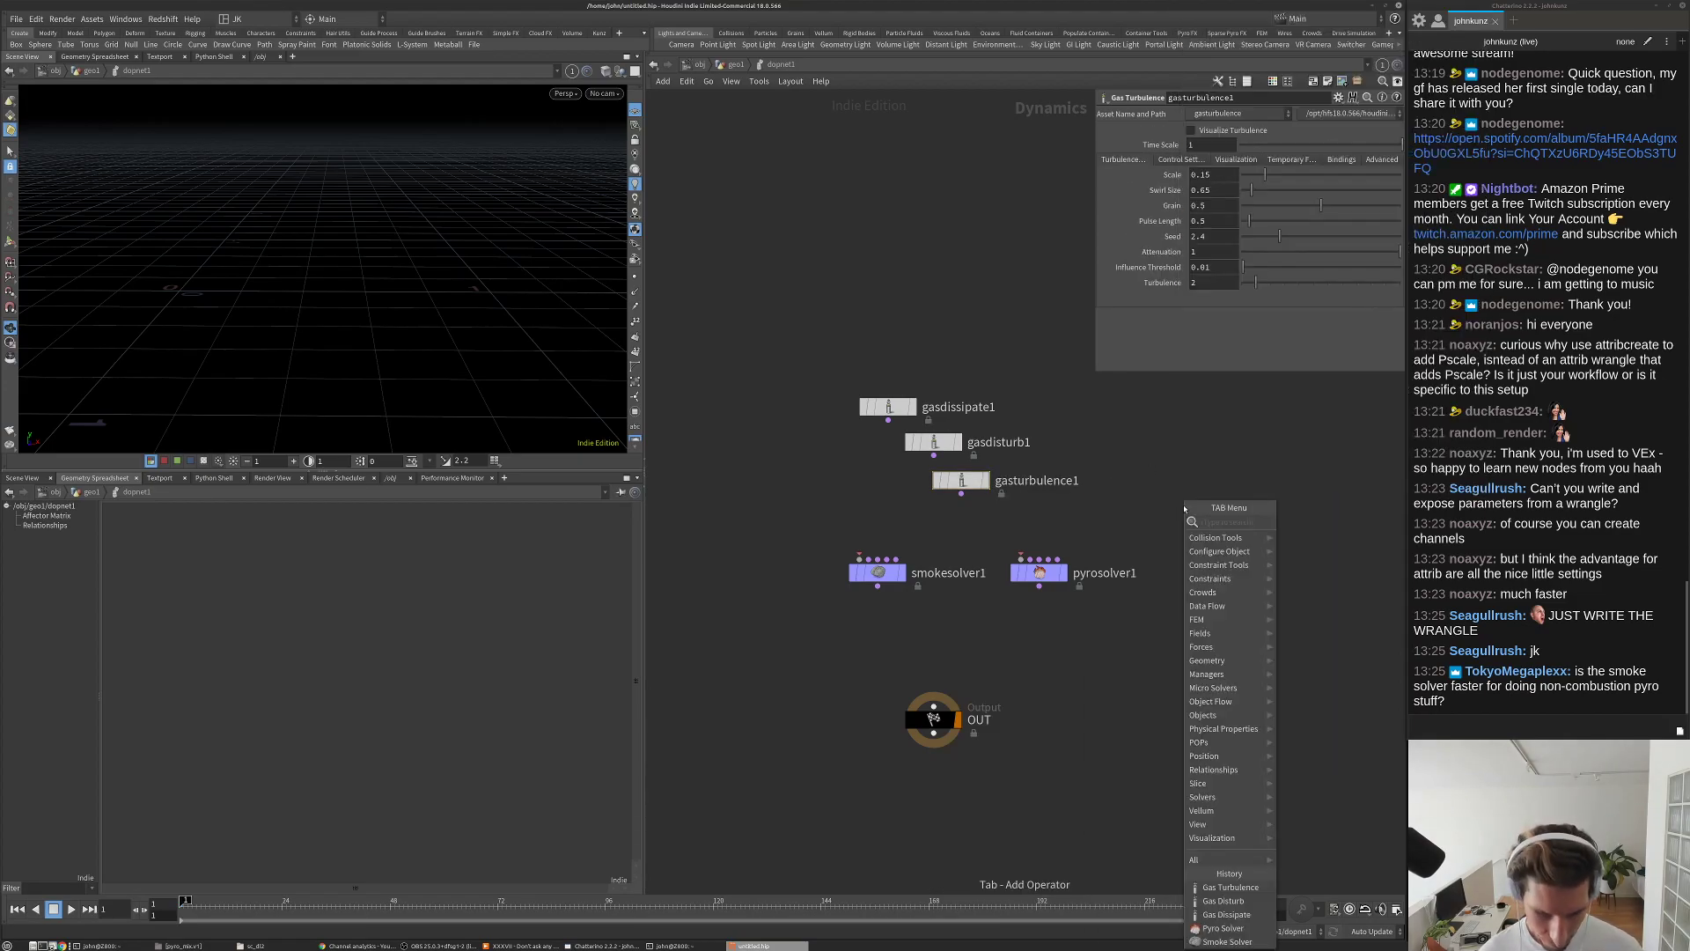
pyautogui.write('conf')
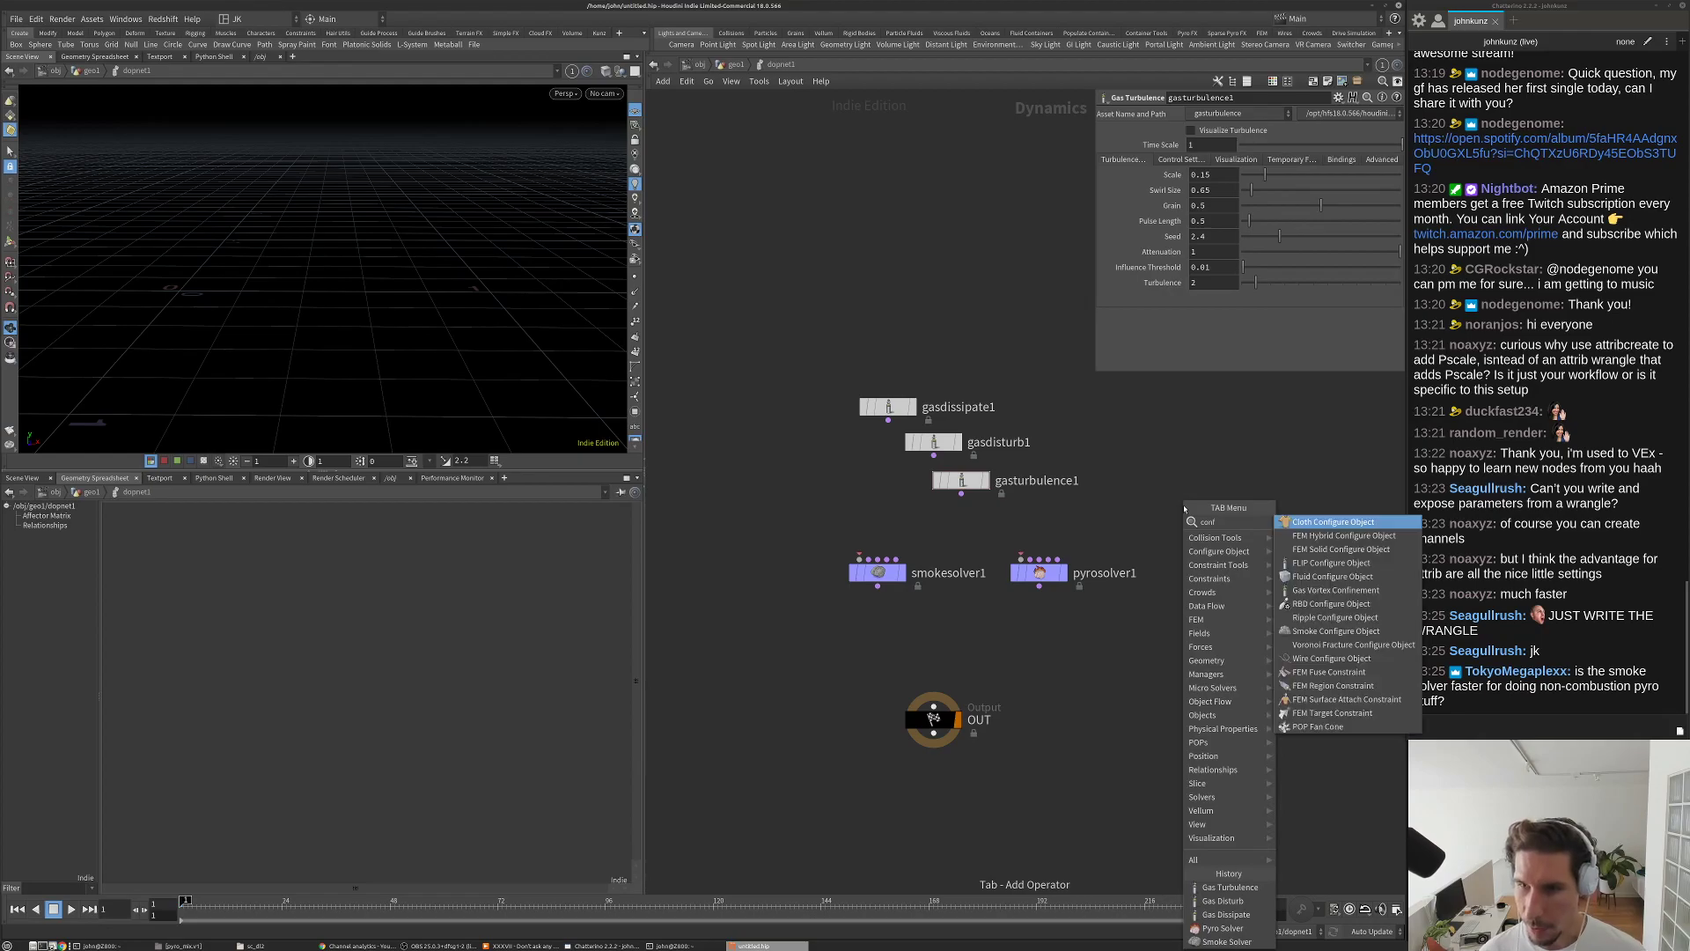
pyautogui.click(1335, 591)
pyautogui.click(1047, 519)
pyautogui.moveTo(842, 340); pyautogui.dragTo(1087, 541)
pyautogui.moveTo(888, 406); pyautogui.dragTo(831, 277)
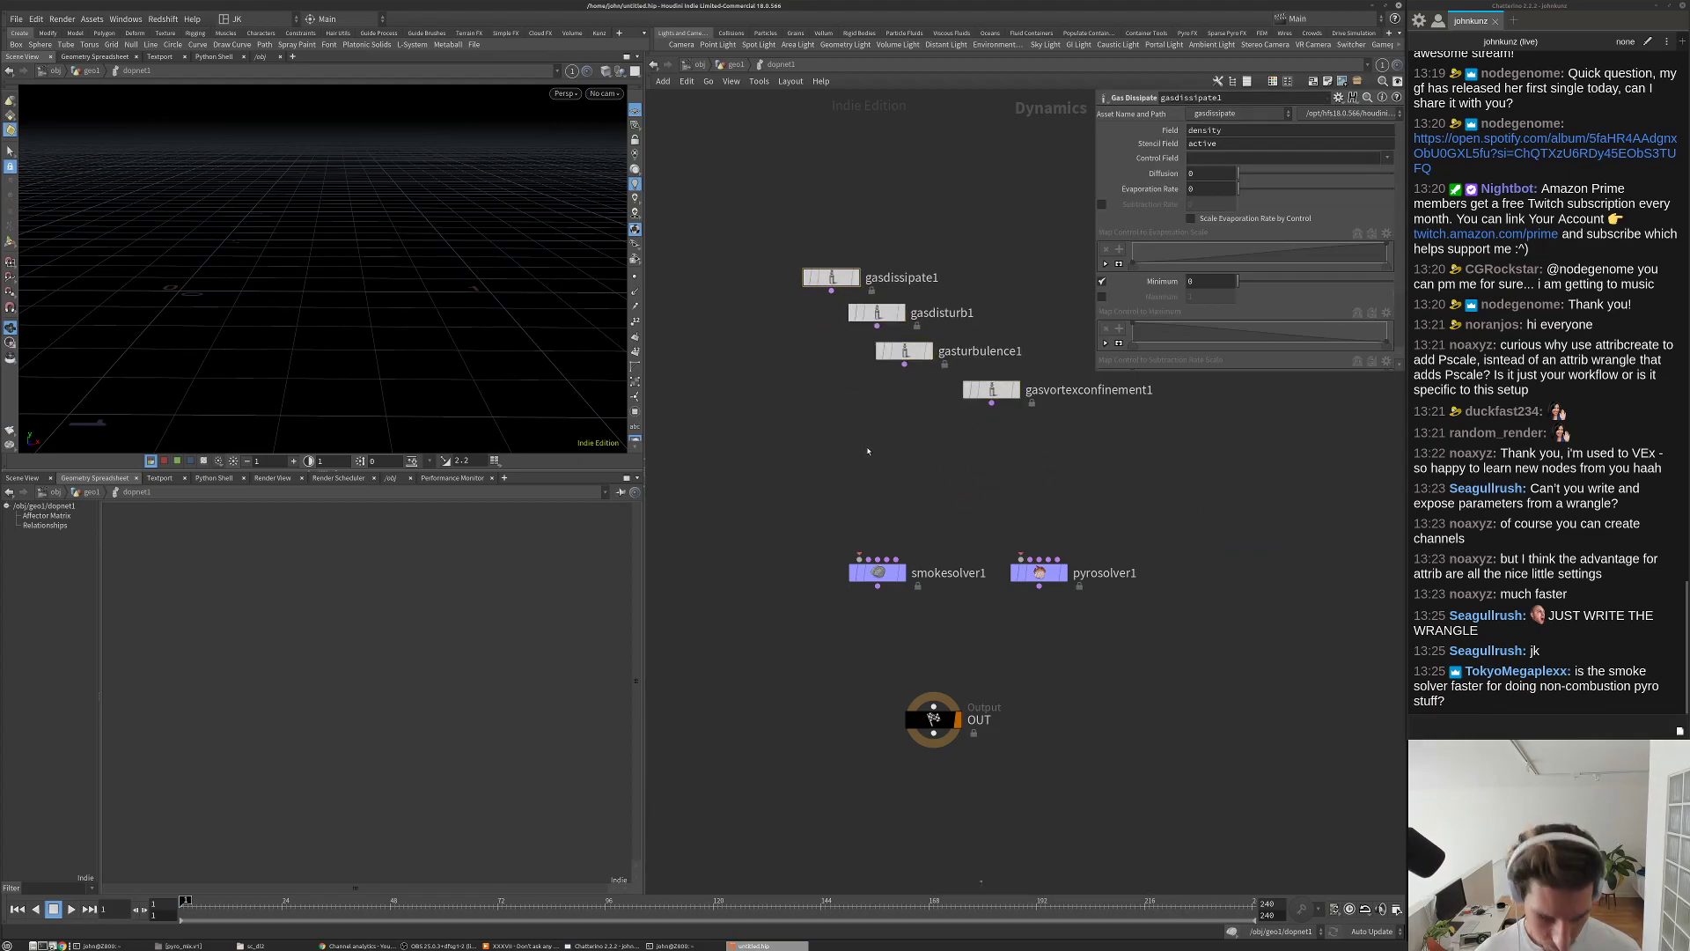
# Step: Add a Merge node above the Smoke Solver and wire the four gas nodes into it
pyautogui.press('Tab')
pyautogui.write('merge')
pyautogui.press('Return')
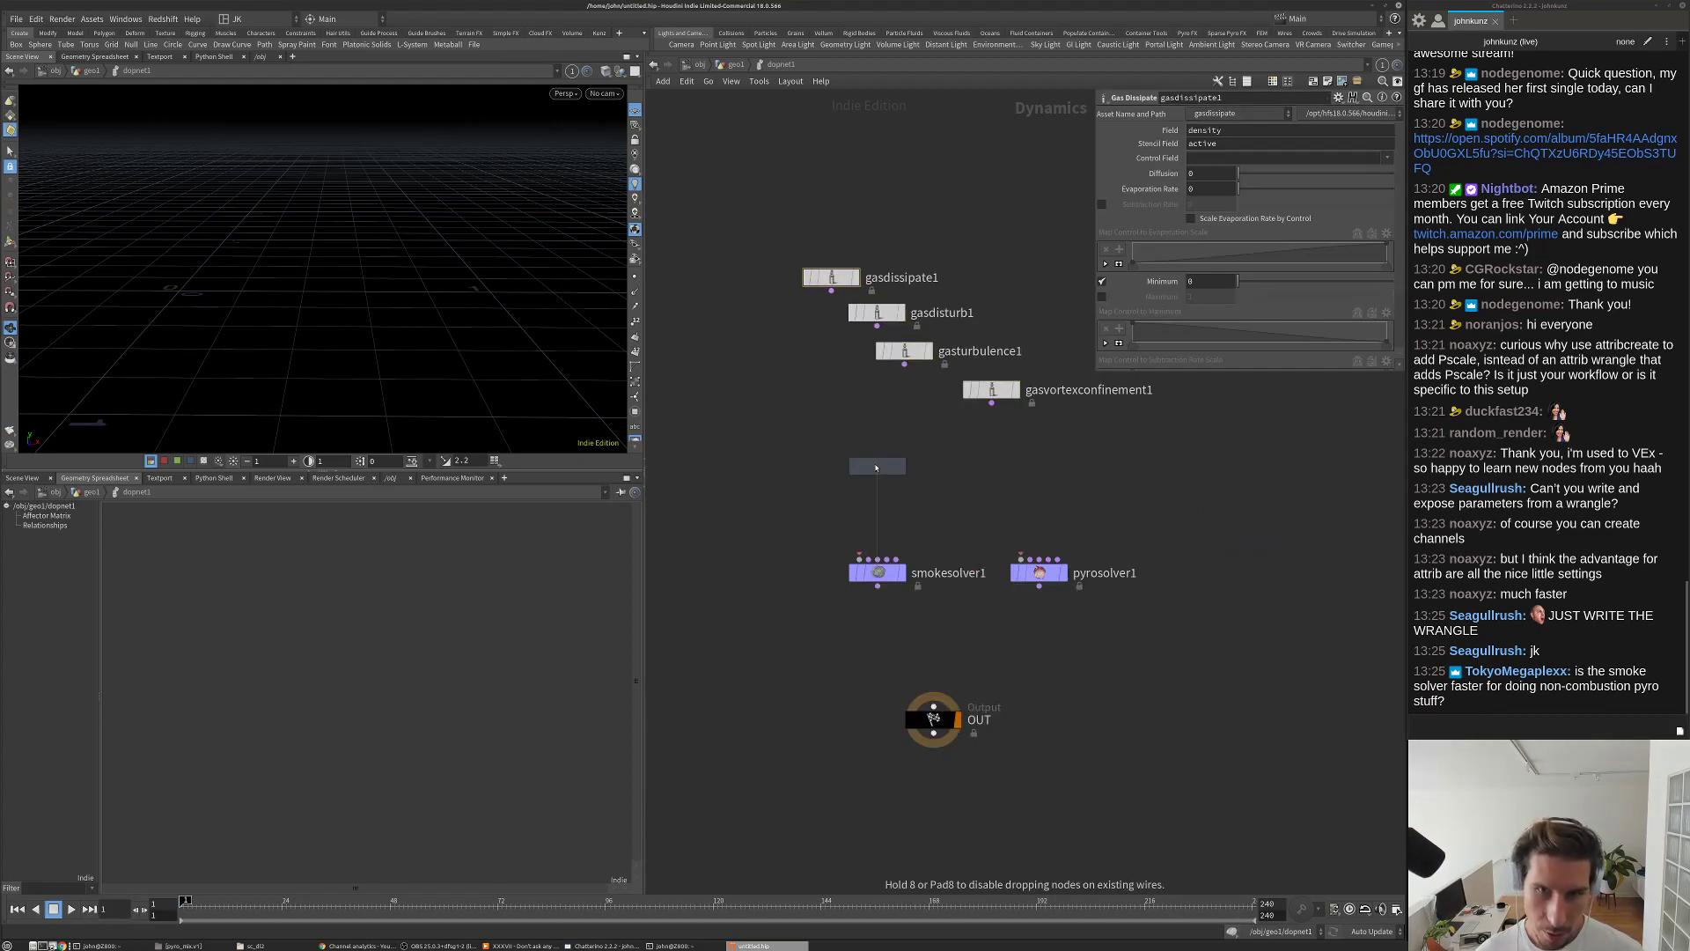
pyautogui.click(875, 467)
pyautogui.moveTo(747, 227); pyautogui.dragTo(1077, 441)
pyautogui.moveTo(991, 403); pyautogui.dragTo(878, 450)
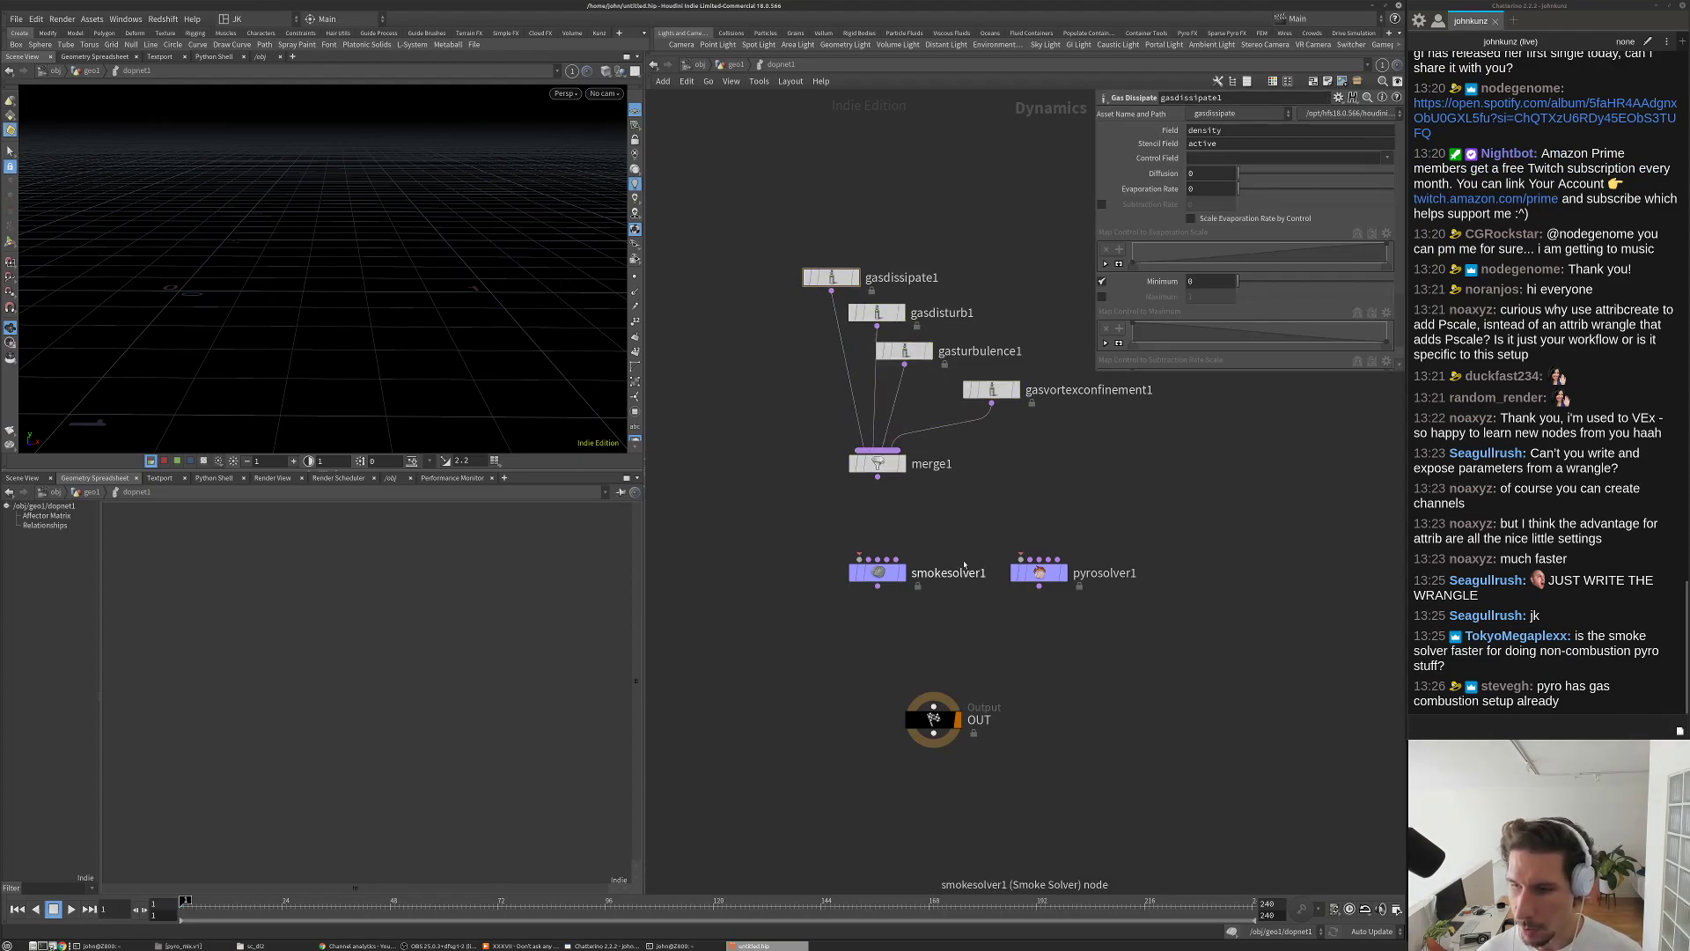
# Step: Connect the gas Merge node's output to the Smoke Solver's third input
pyautogui.scroll(2, 1012, 566)
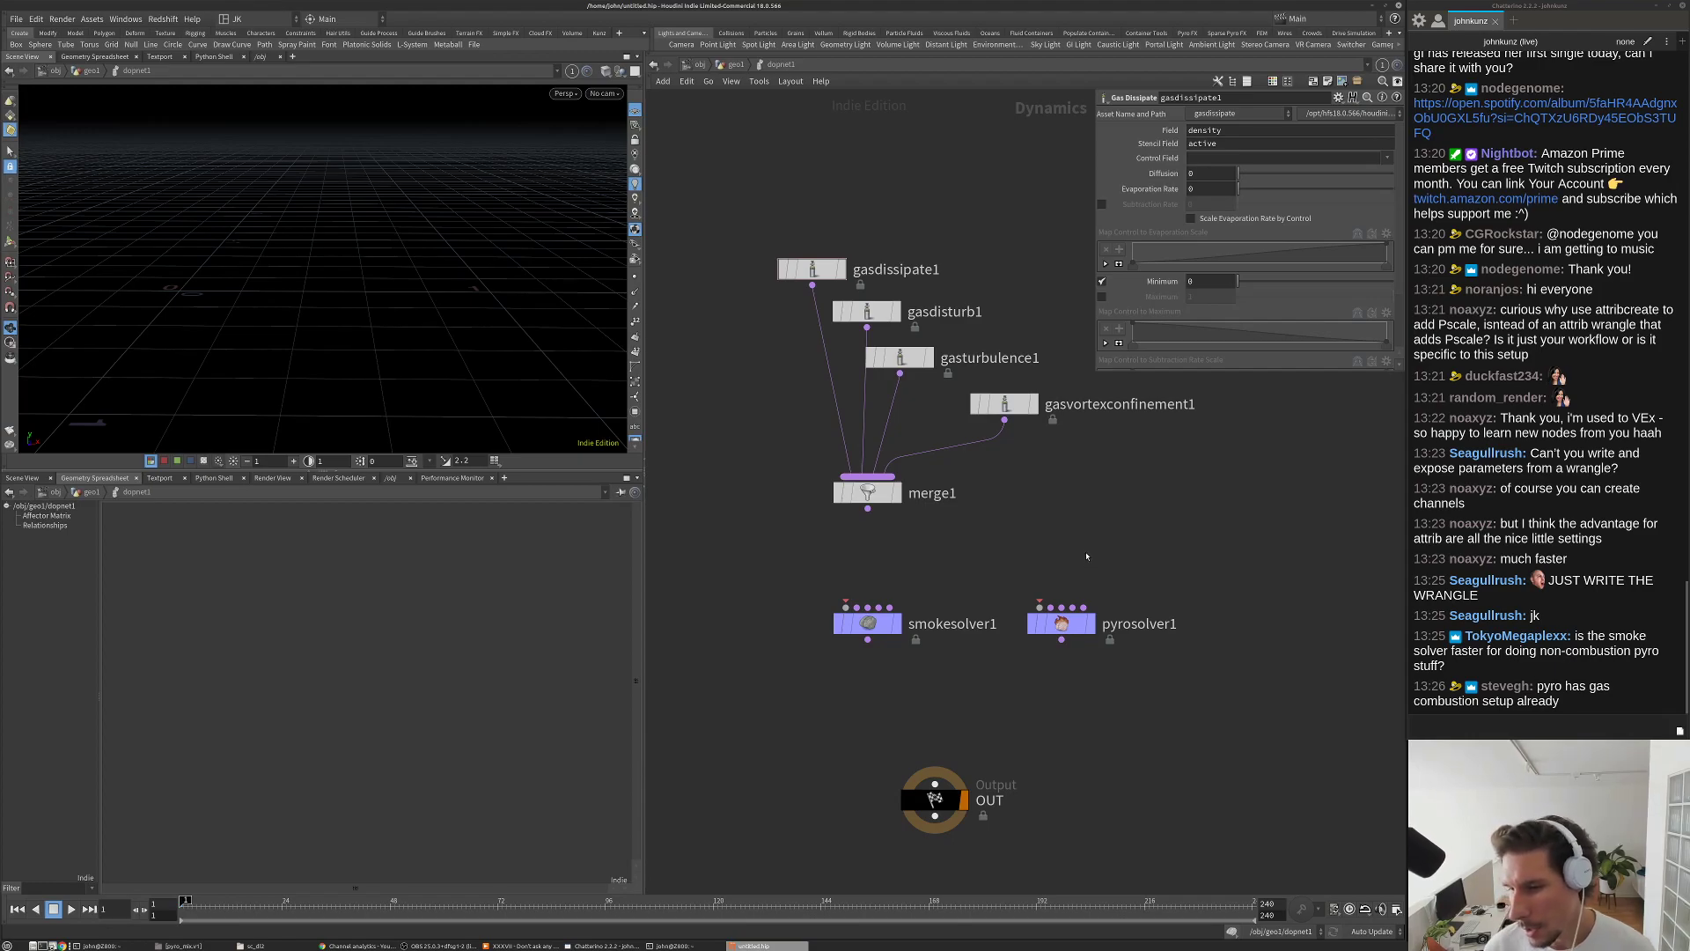
pyautogui.click(867, 509)
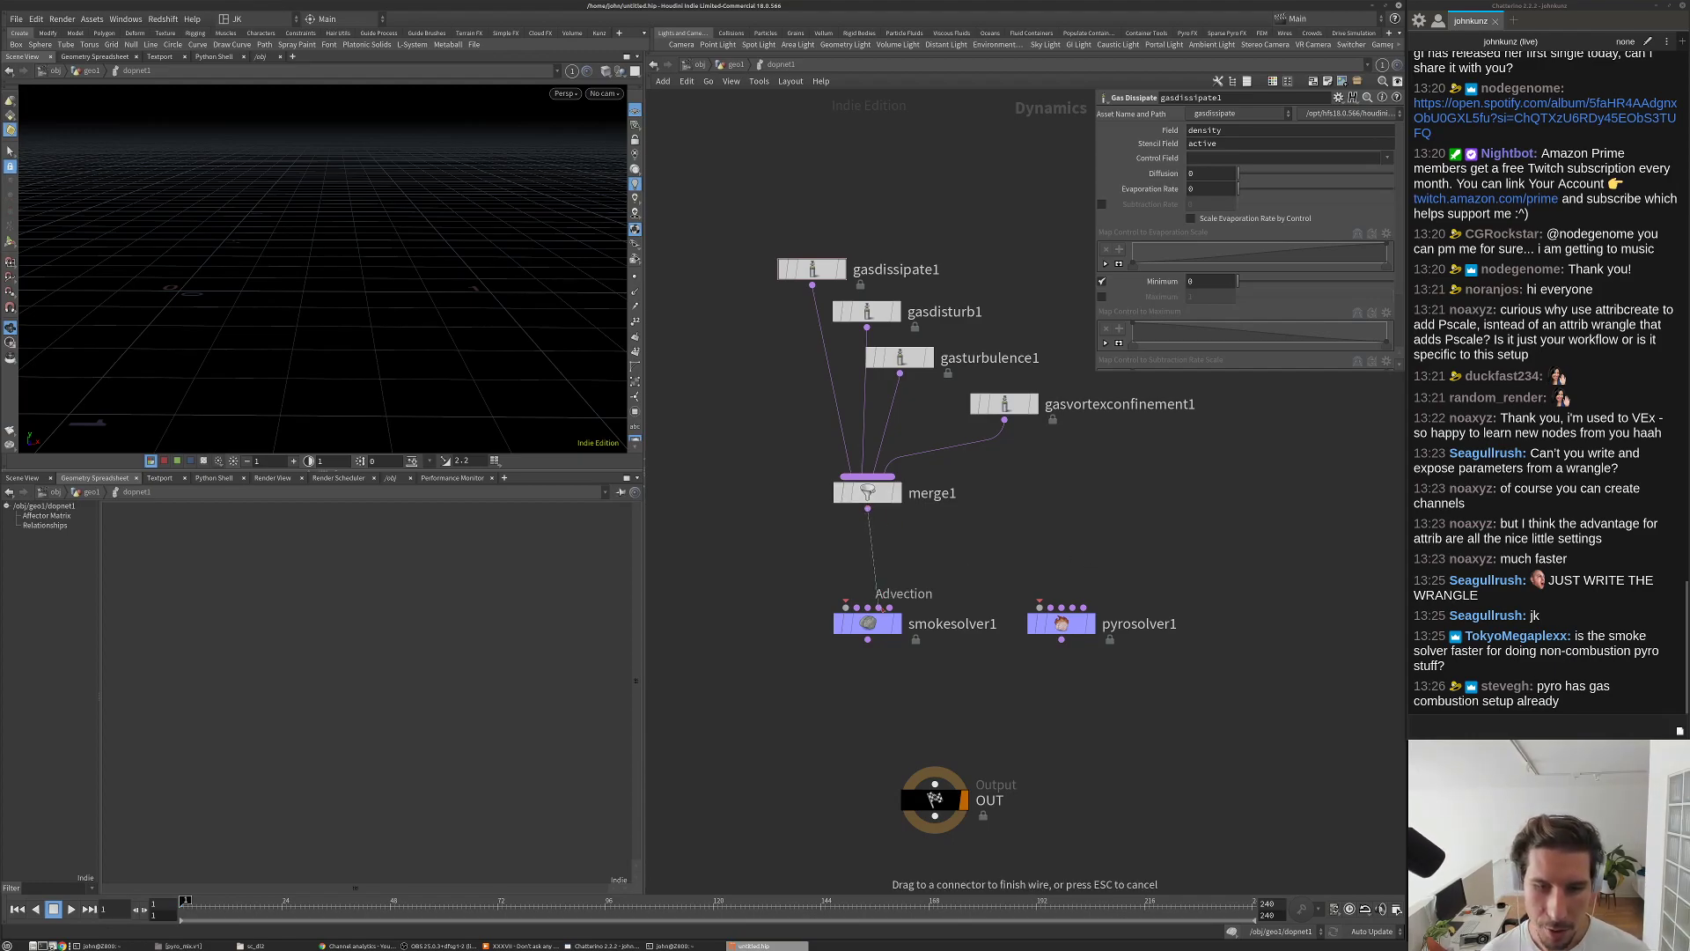
pyautogui.click(867, 608)
# Step: Add a Gas Combustion node and connect it to the Smoke Solver's last input
pyautogui.press('Tab')
pyautogui.write('com')
pyautogui.press('Return')
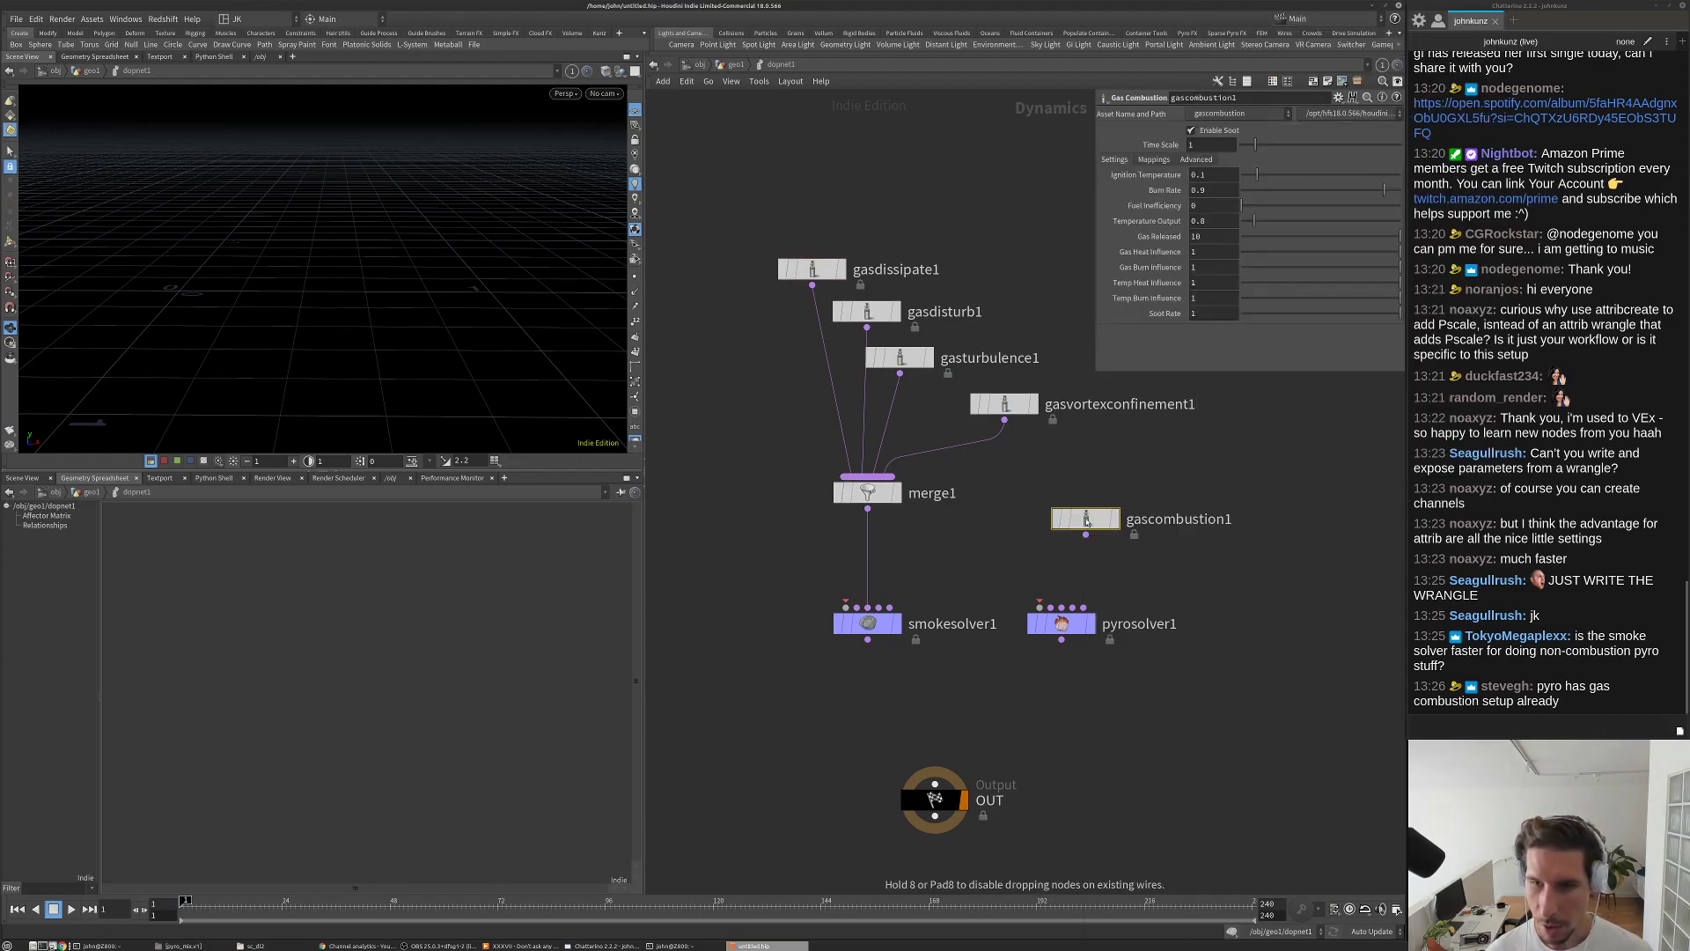
pyautogui.click(1004, 534)
pyautogui.click(1004, 550)
pyautogui.click(890, 607)
pyautogui.moveTo(1004, 534); pyautogui.dragTo(961, 540)
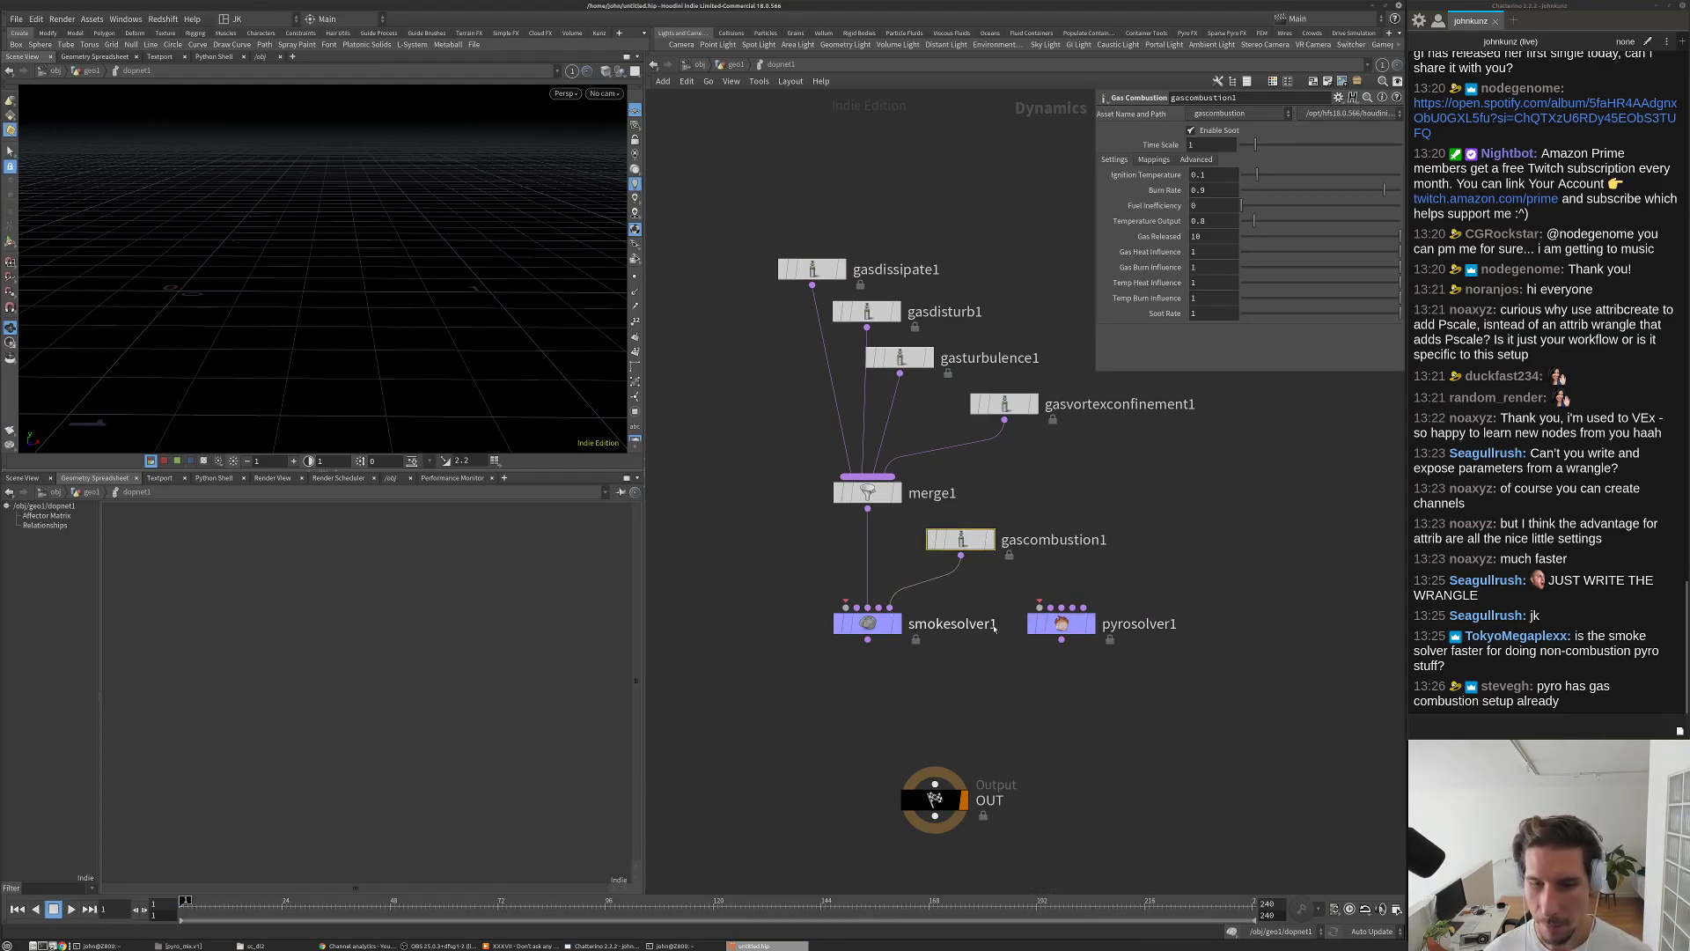
# Step: Allow editing of the Pyro Solver's contents and look through its internal network of gas microsolvers
pyautogui.rightClick(1069, 626)
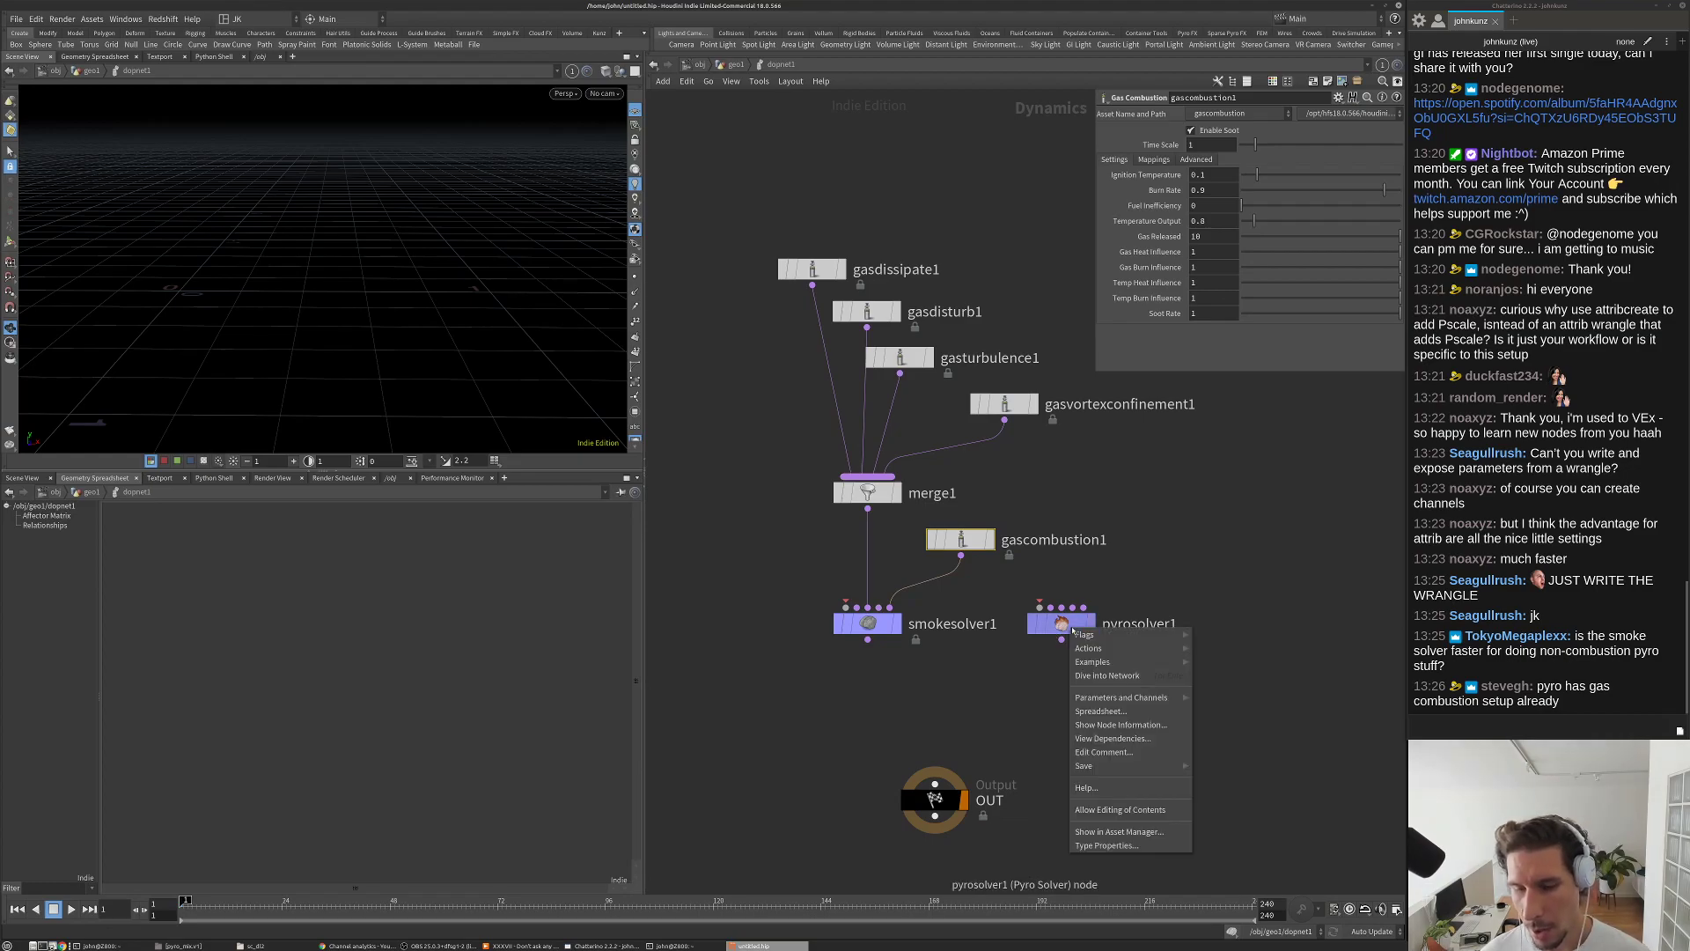
pyautogui.click(1141, 811)
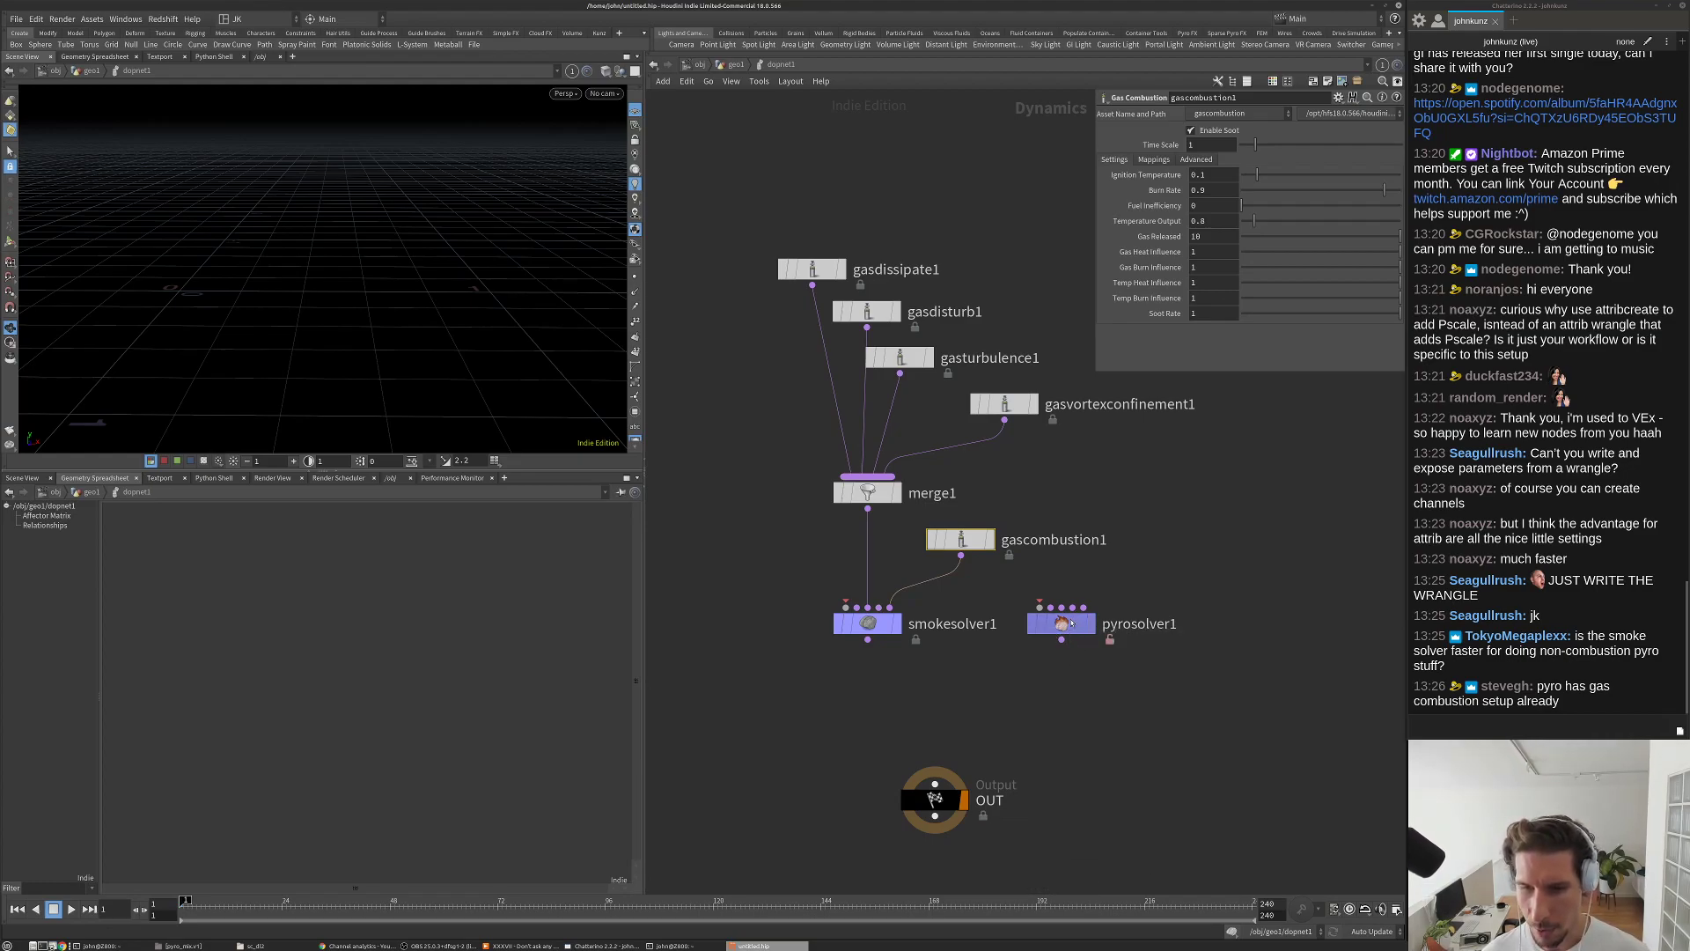
pyautogui.doubleClick(1068, 624)
pyautogui.moveTo(1068, 624); pyautogui.dragTo(1006, 640, button='middle')
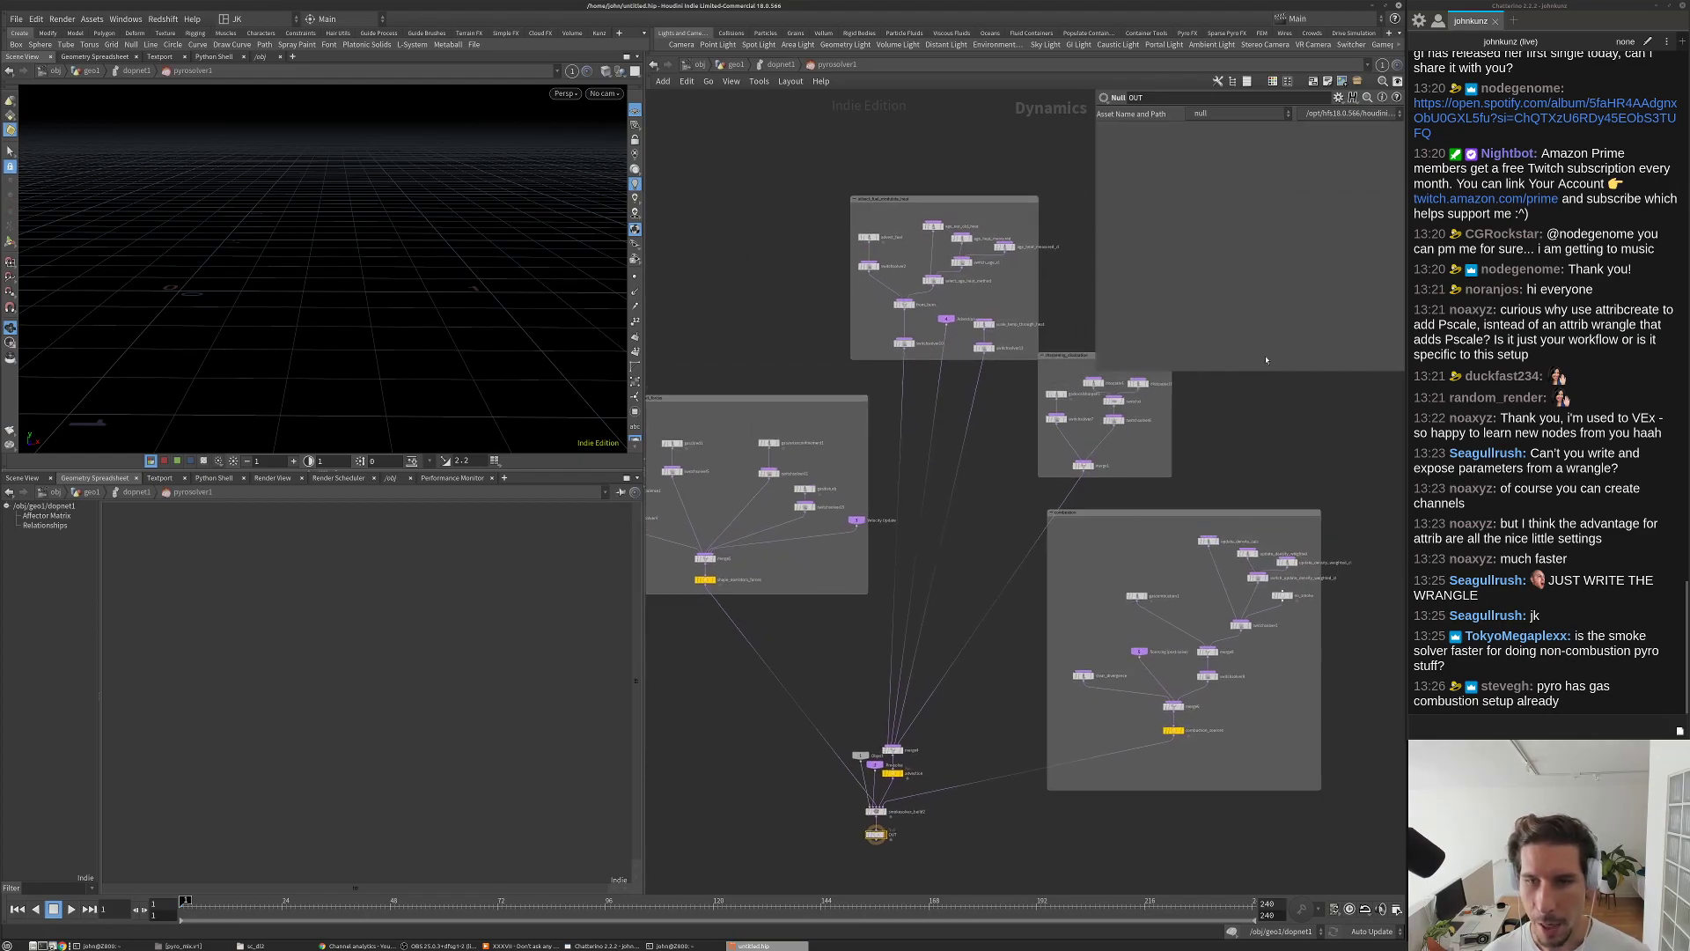
pyautogui.scroll(5, 1265, 359)
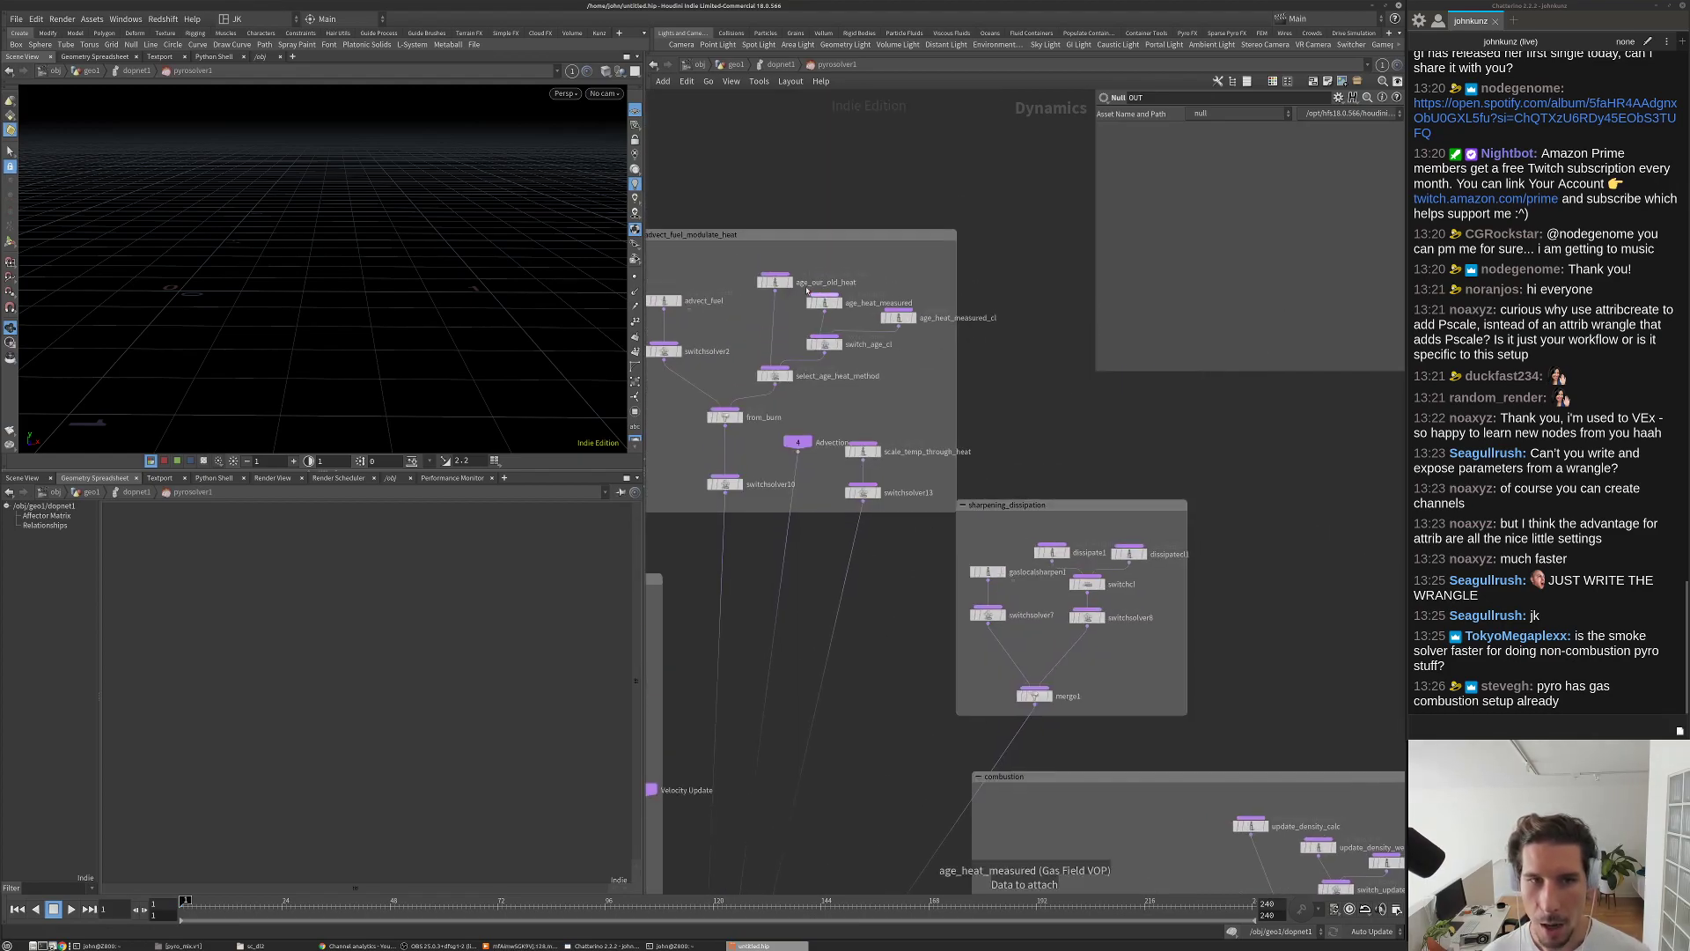
# Step: Examine the combustion group in the Pyro Solver's internal network and how its microsolvers are merged
pyautogui.scroll(-3, 755, 233)
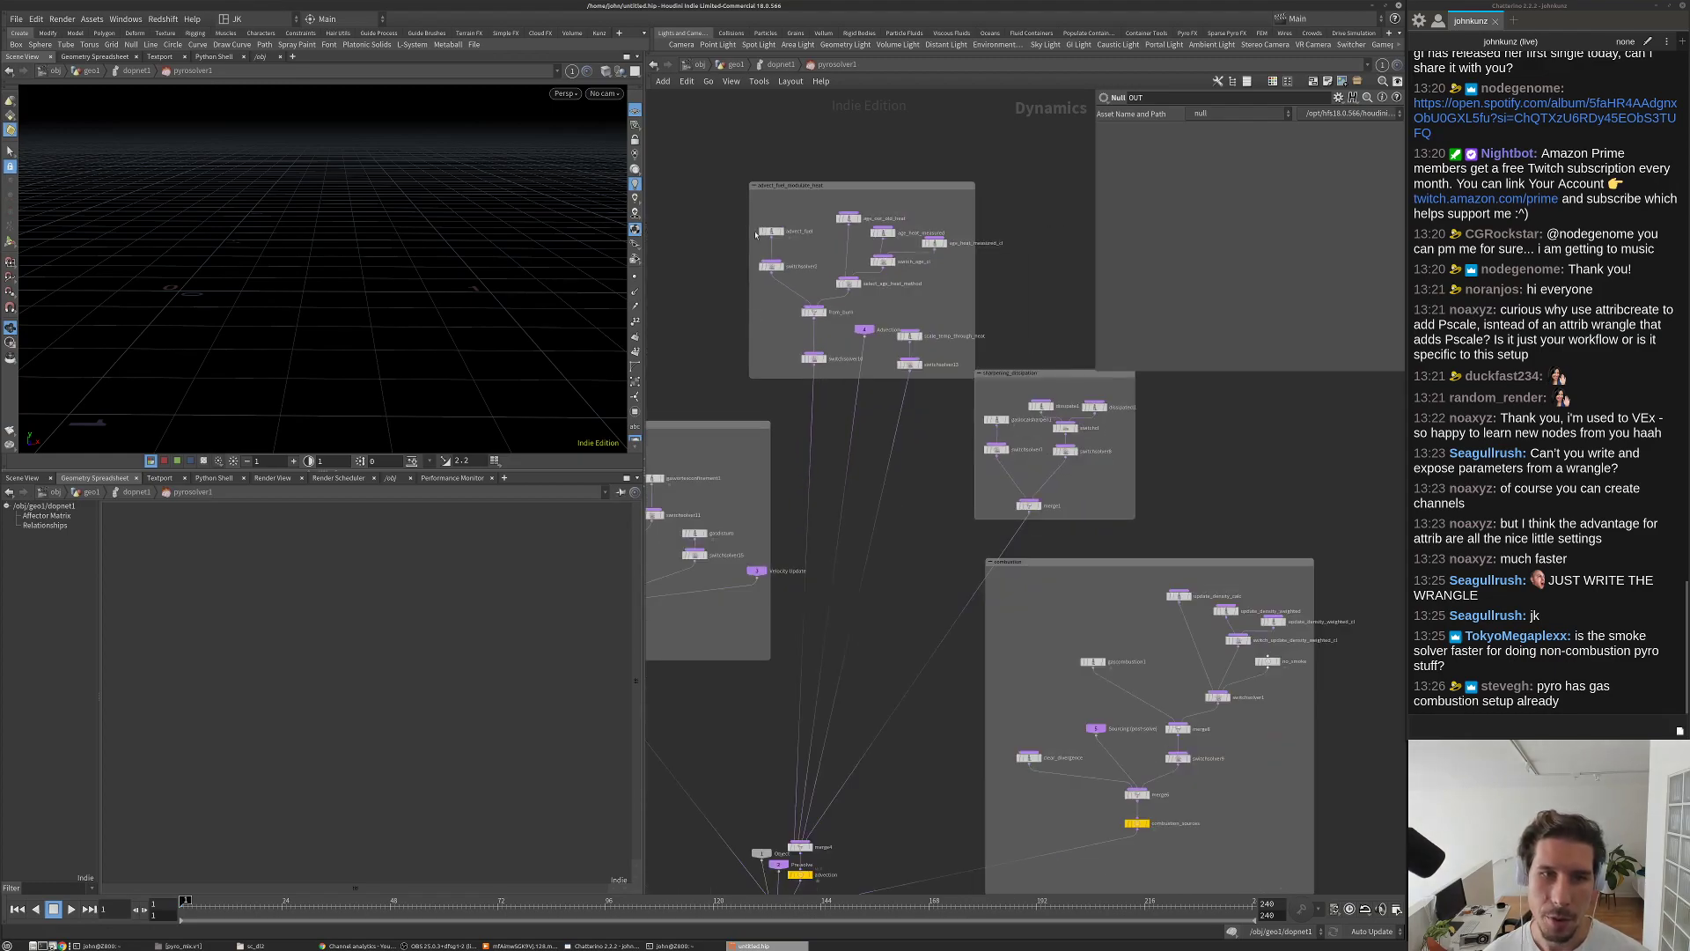
pyautogui.scroll(-3, 941, 564)
pyautogui.scroll(6, 1109, 546)
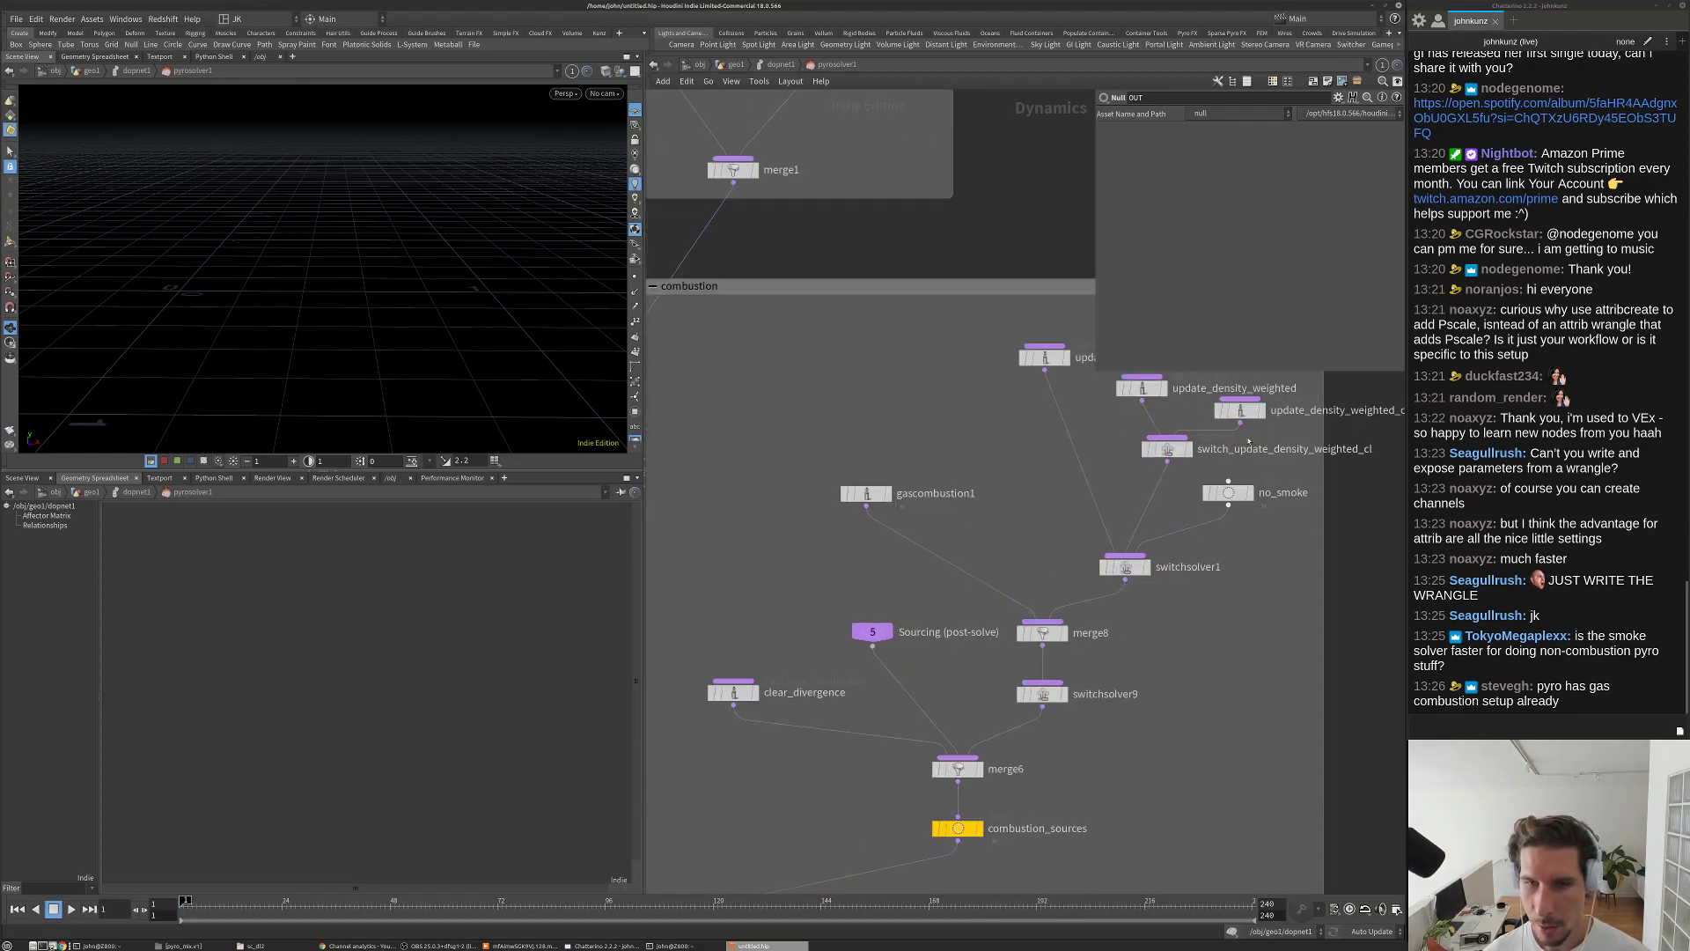
pyautogui.scroll(-3, 957, 487)
pyautogui.scroll(6, 794, 341)
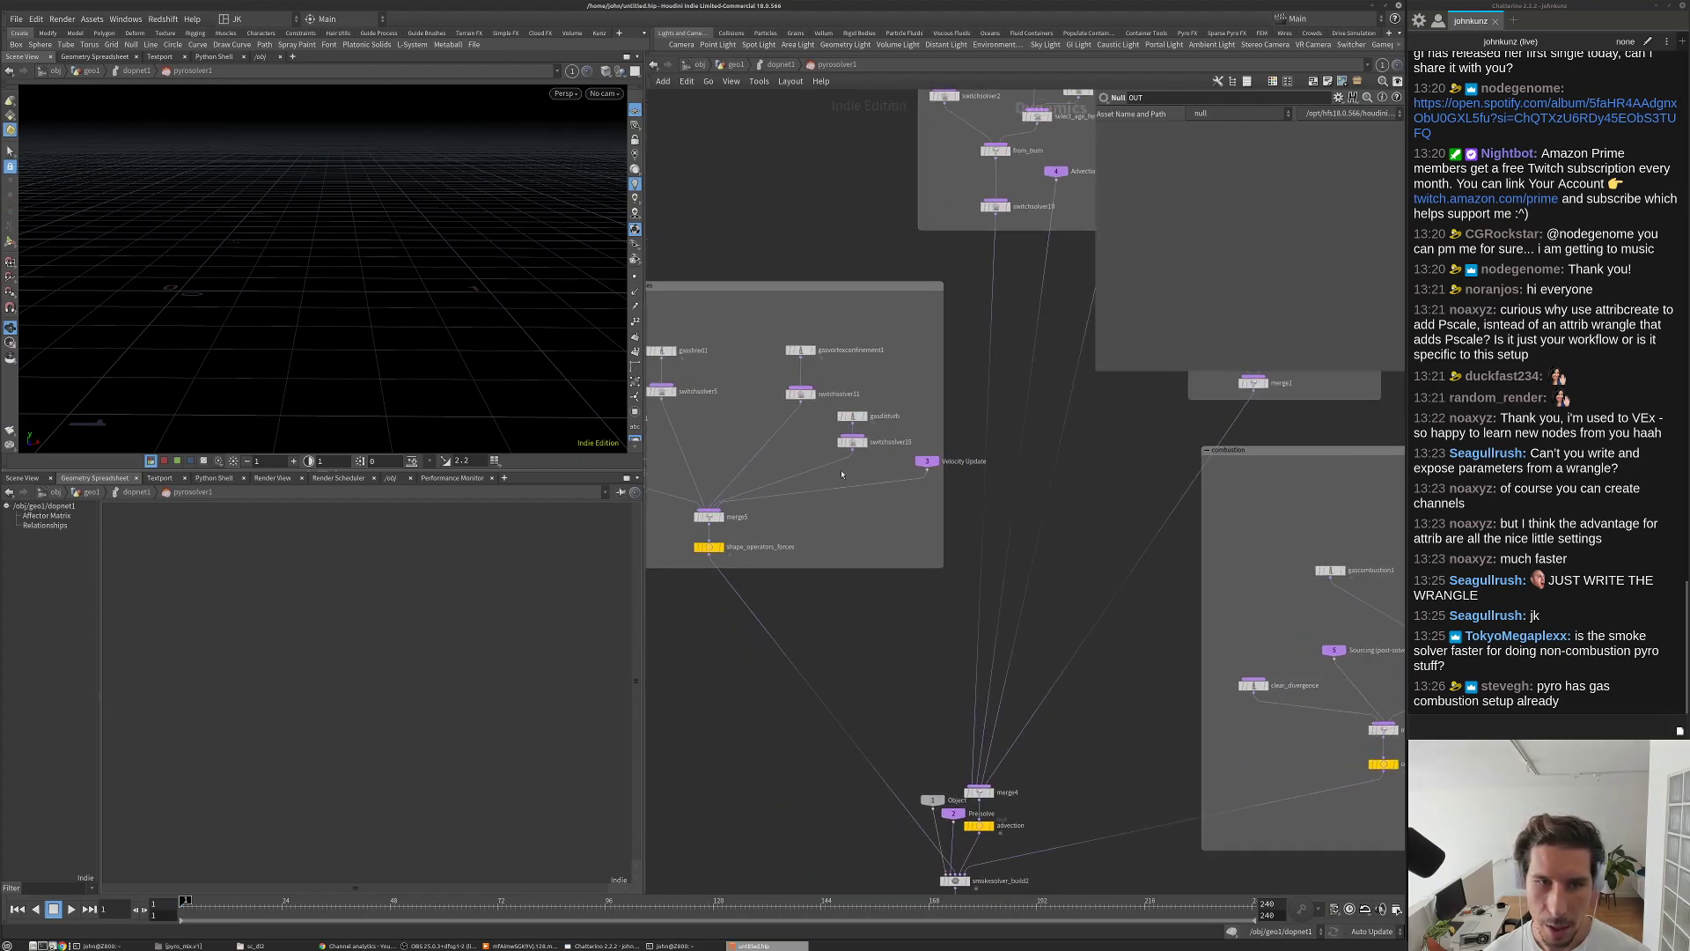
# Step: Inspect the turbulence, vortex confinement and disturbance microsolvers in the shape operators group, and the smoke solver they feed into
pyautogui.click(795, 341)
pyautogui.scroll(-3, 774, 458)
pyautogui.scroll(3, 757, 449)
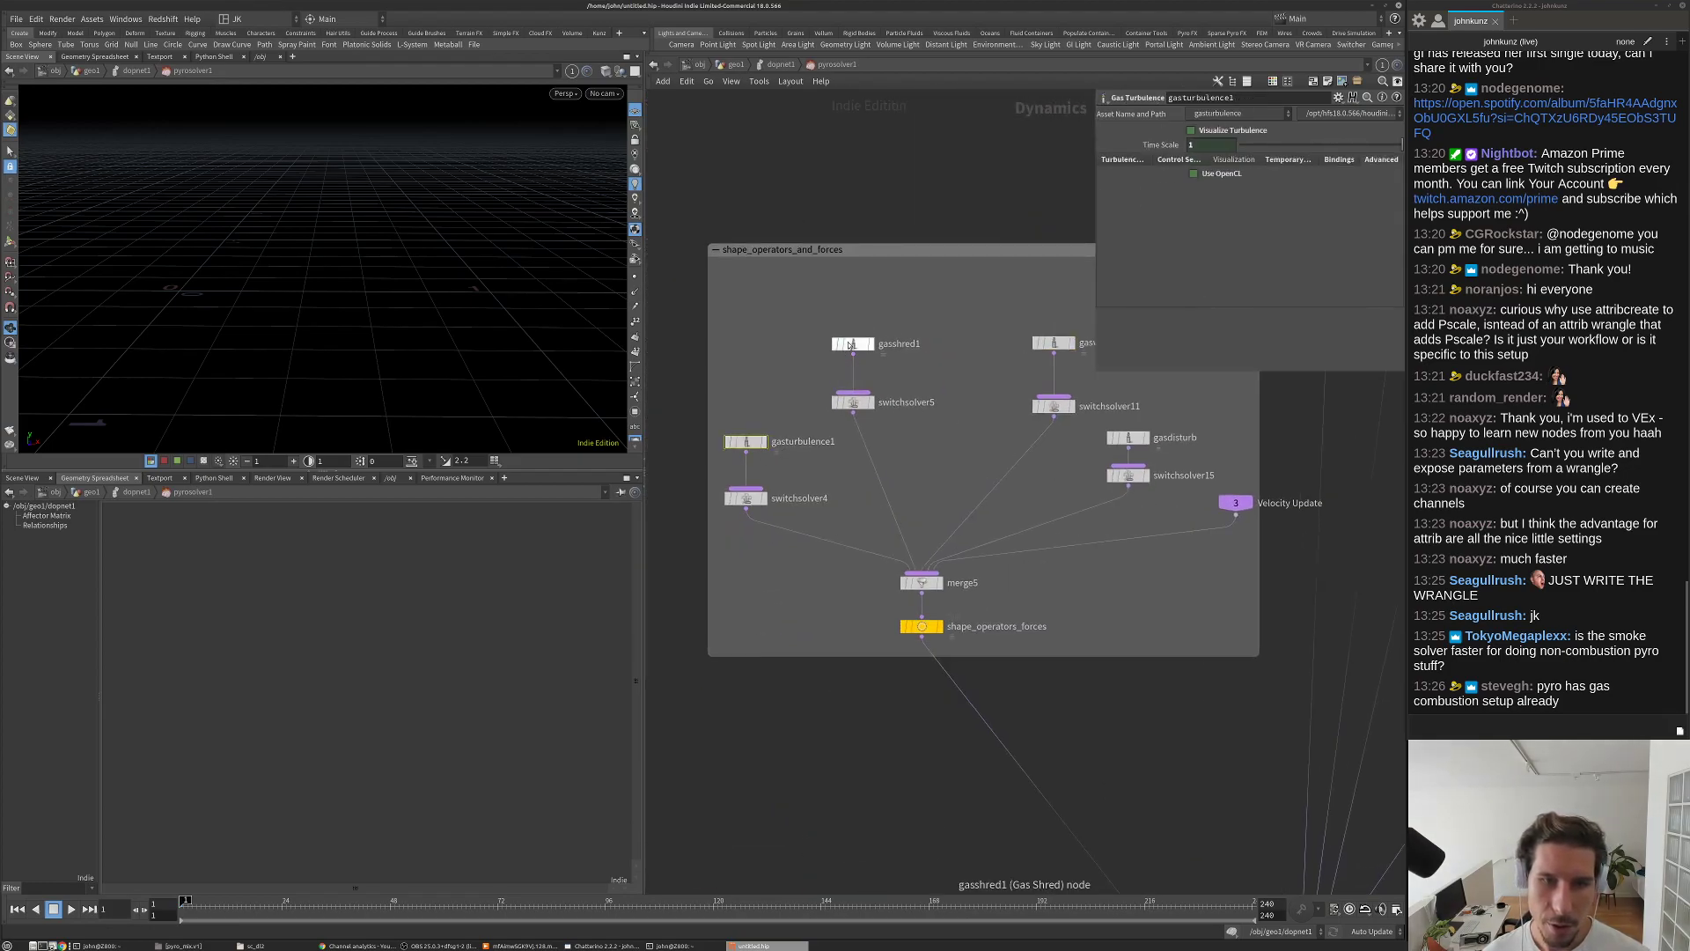
pyautogui.scroll(-3, 962, 406)
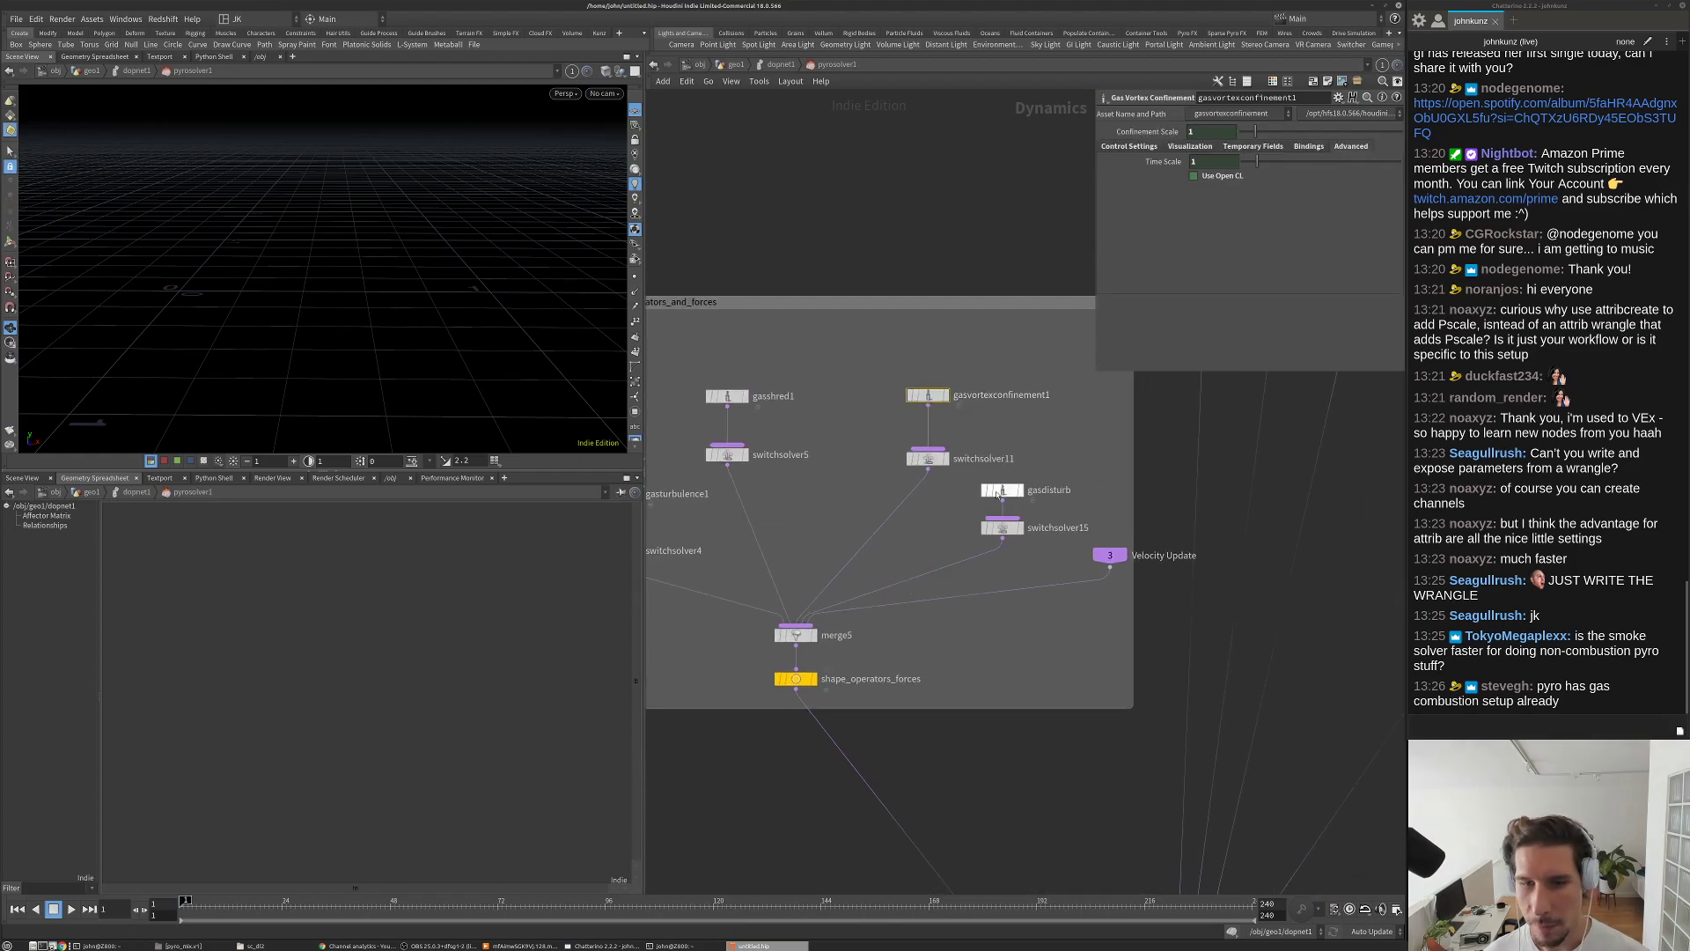
pyautogui.click(958, 496)
pyautogui.scroll(-2, 919, 534)
pyautogui.scroll(5, 979, 574)
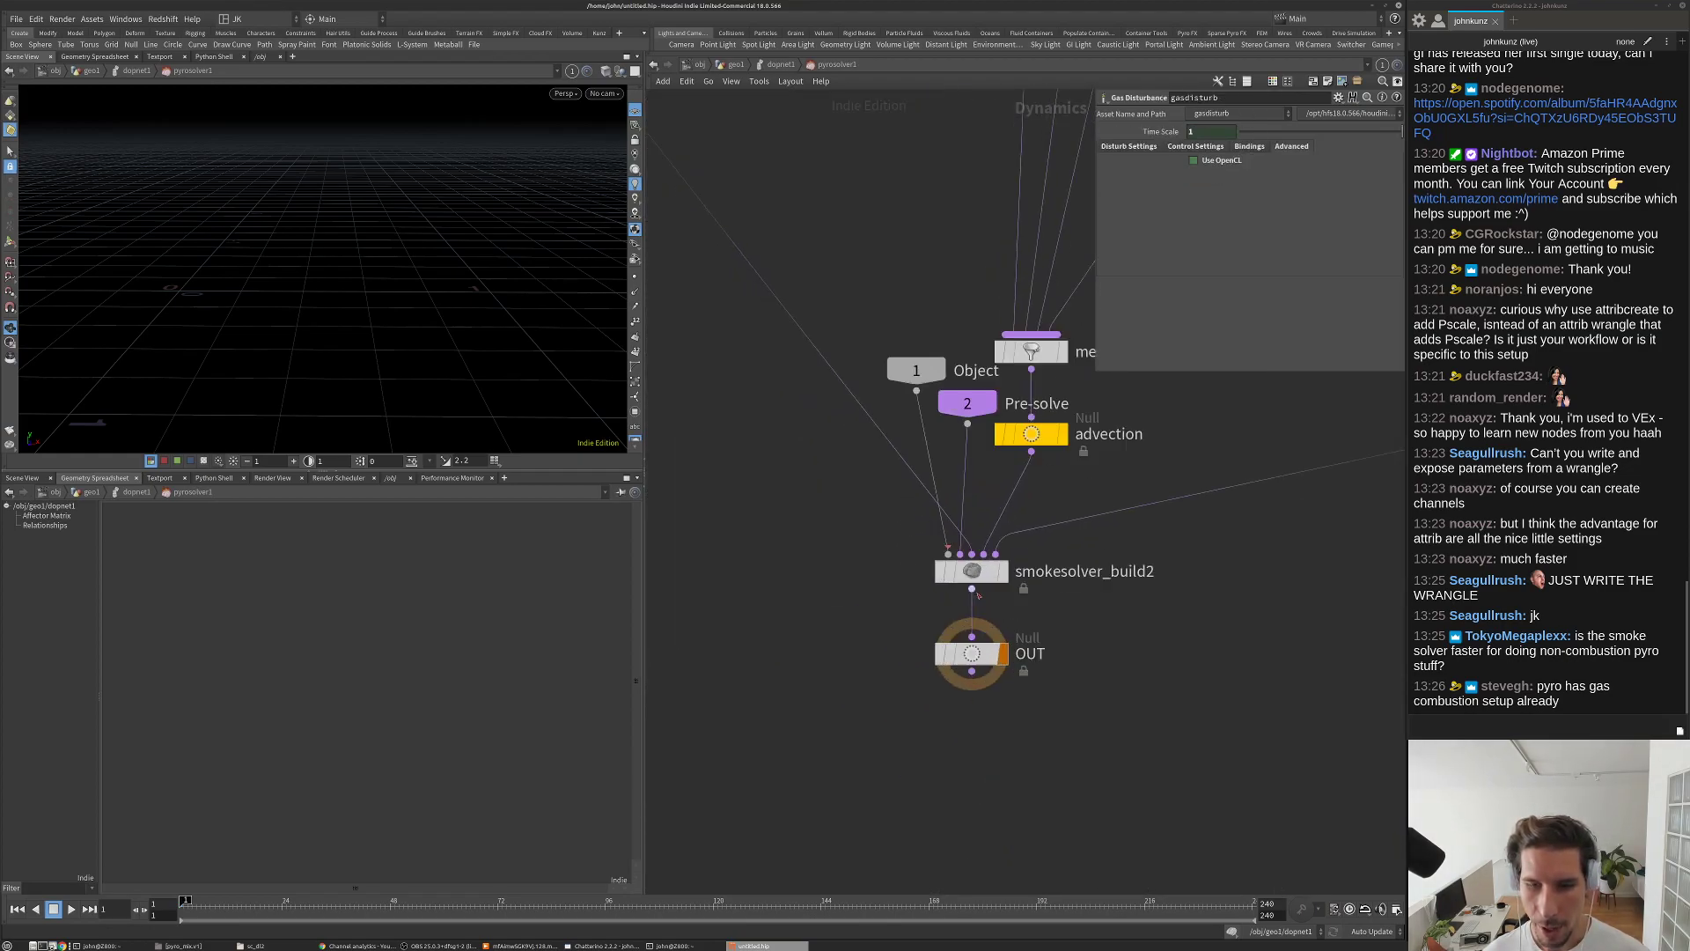
pyautogui.click(980, 574)
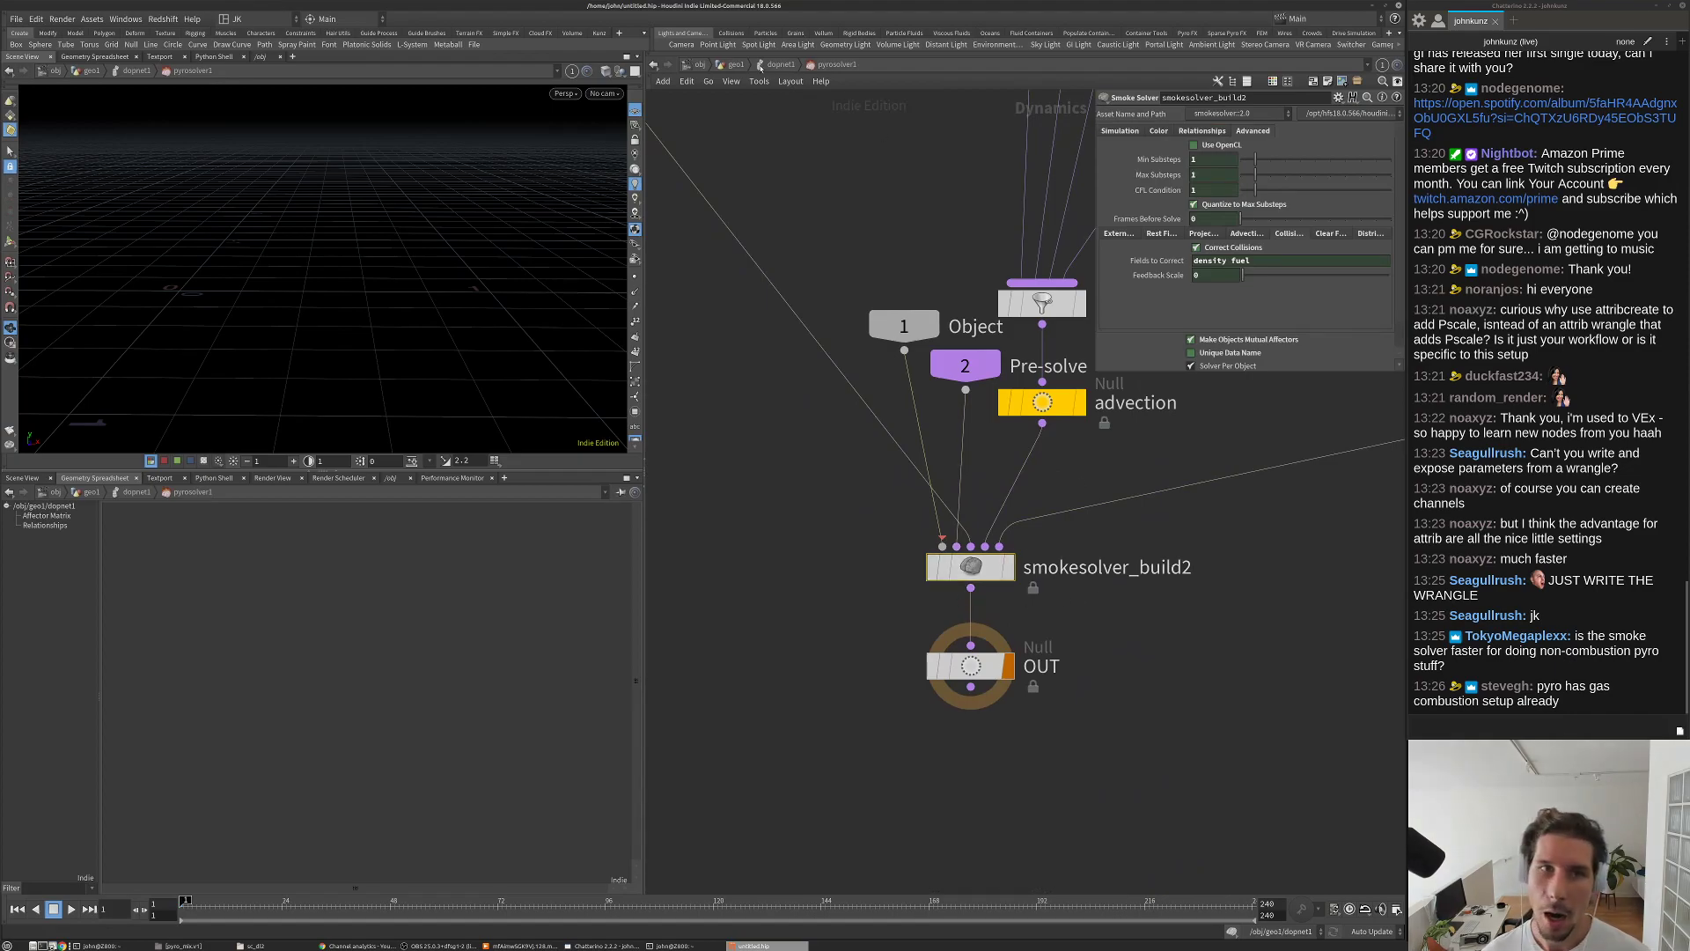
# Step: Return to the DOP network, delete the Pyro Solver node, and move the OUT node further below the Smoke Solver
pyautogui.press('u')
pyautogui.moveTo(1118, 626); pyautogui.dragTo(993, 534)
pyautogui.press('Delete')
pyautogui.moveTo(884, 602); pyautogui.dragTo(884, 742)
pyautogui.scroll(3, 986, 541)
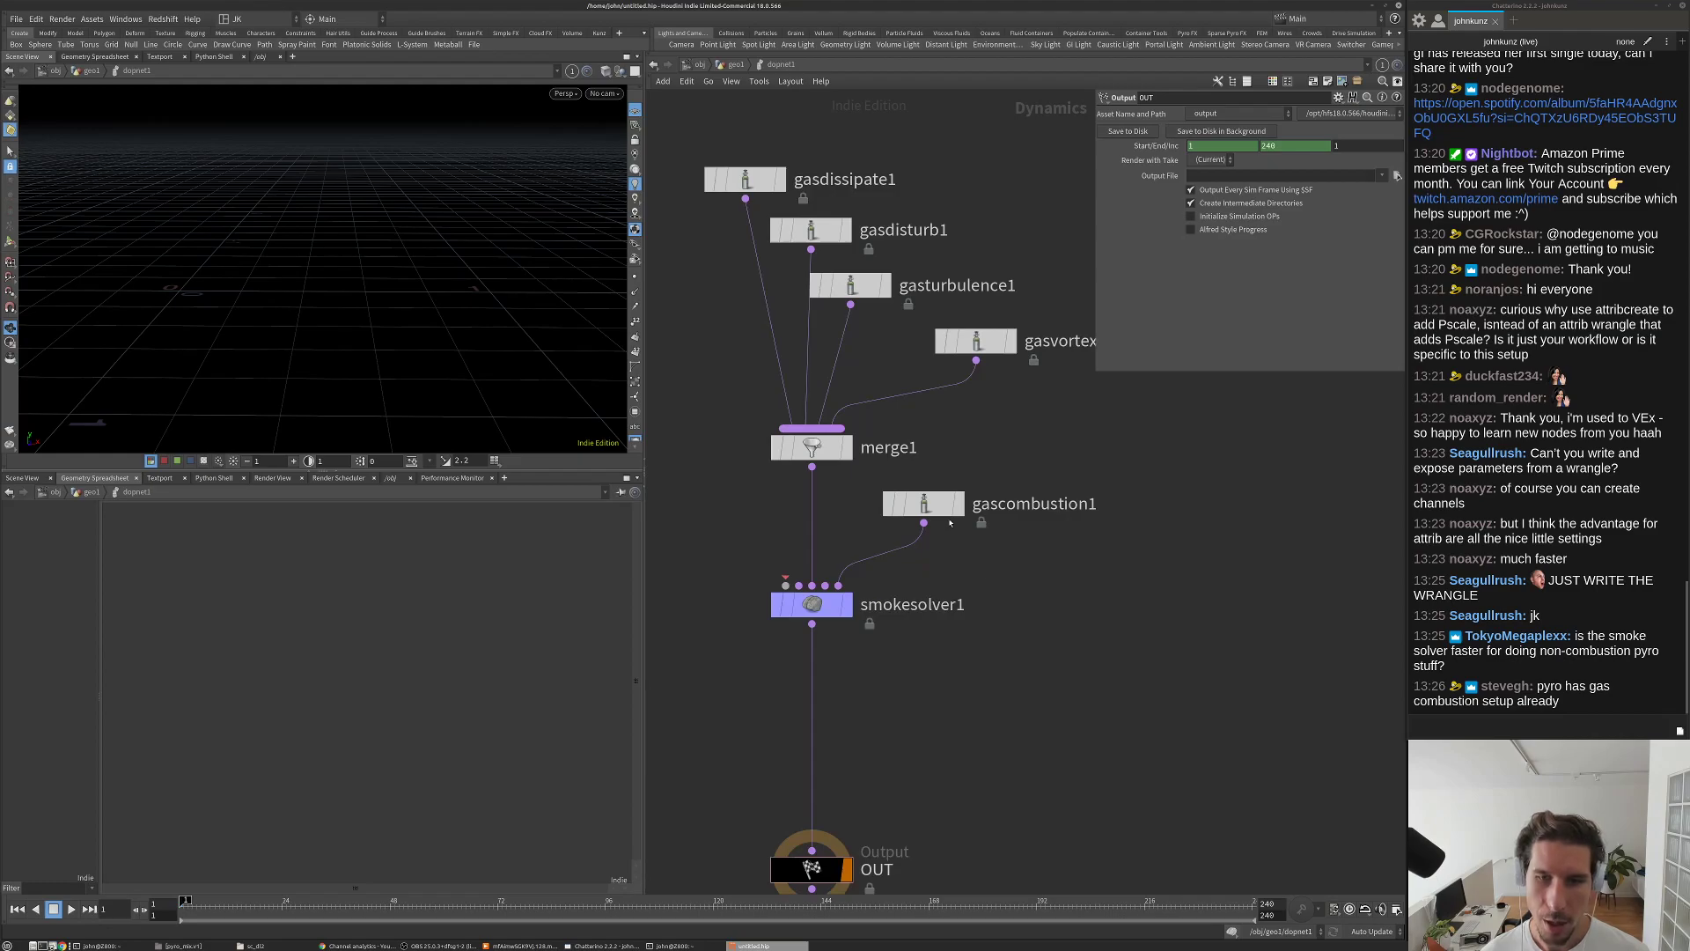
# Step: Bypass the Gas Combustion, Gas Dissipate and Gas Vortex Confinement nodes, and shift the vortex confinement node closer to the merge
pyautogui.click(887, 507)
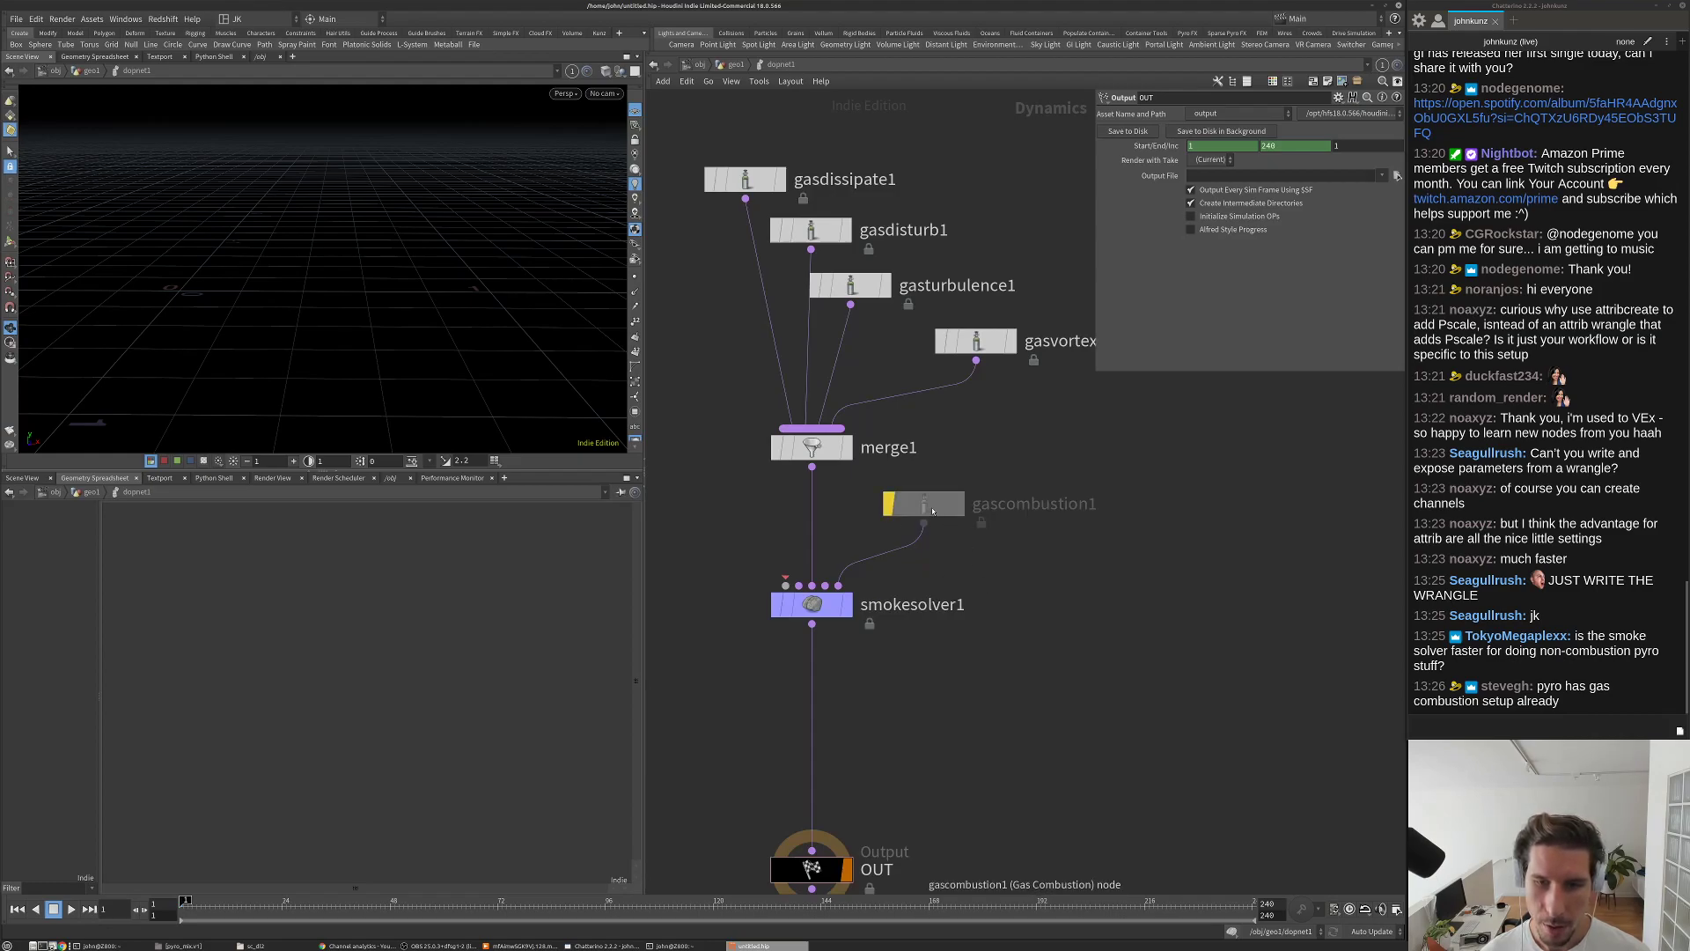
pyautogui.click(920, 505)
pyautogui.scroll(-3, 937, 436)
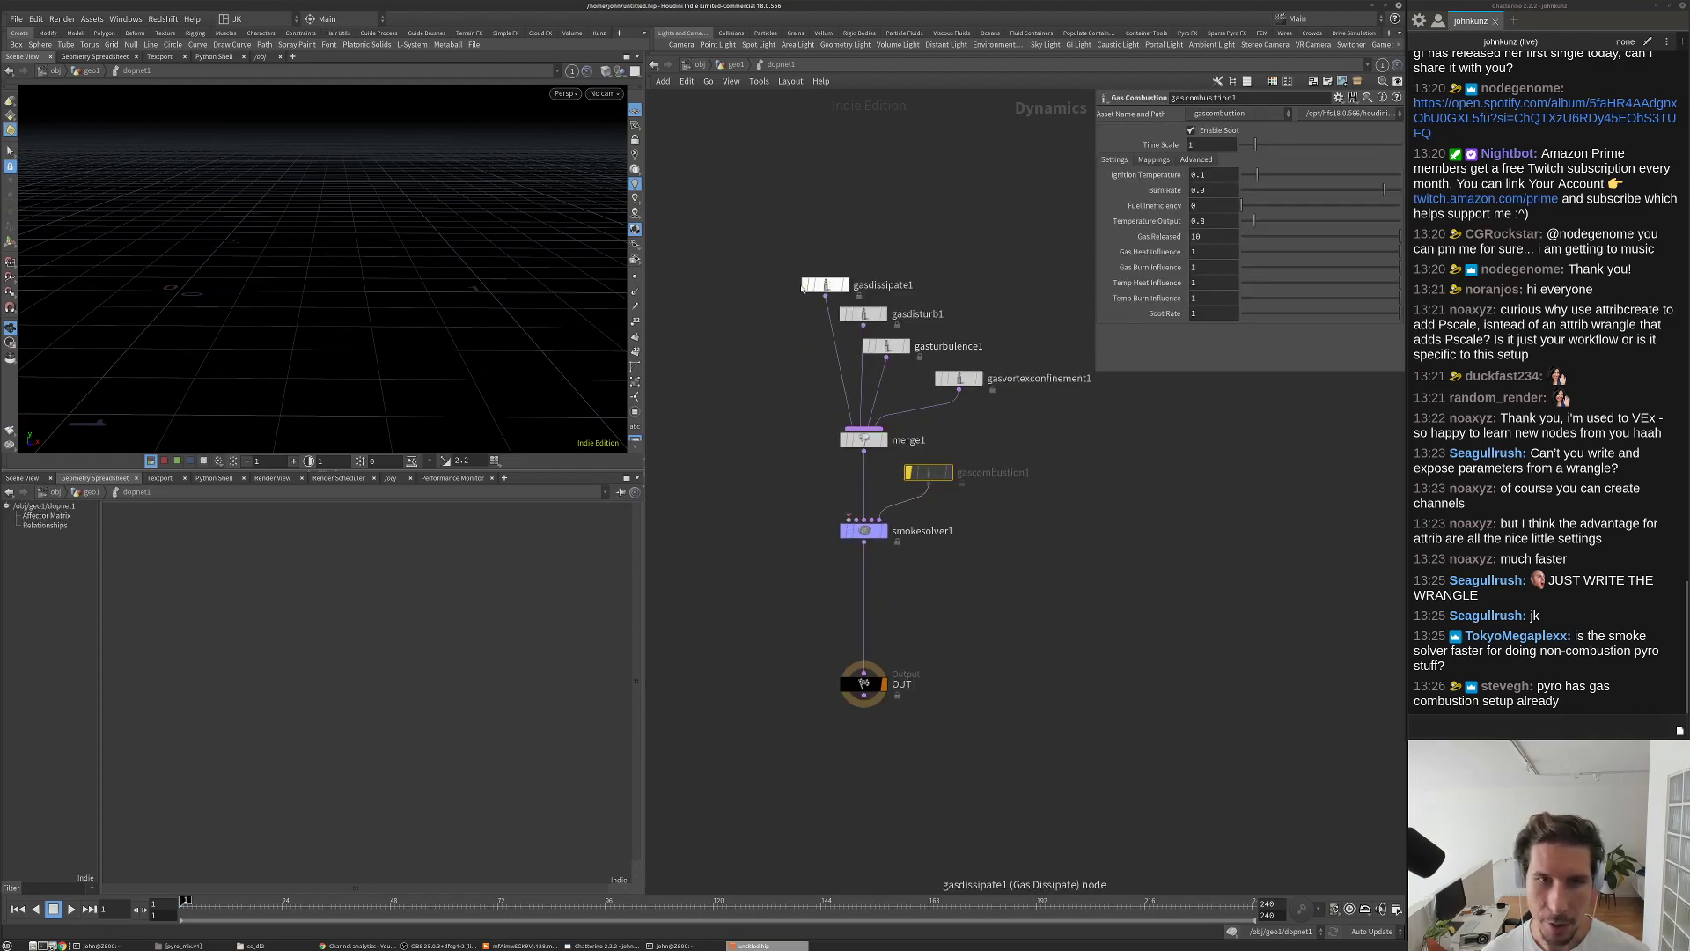
pyautogui.click(804, 285)
pyautogui.click(938, 378)
pyautogui.moveTo(958, 381); pyautogui.dragTo(935, 387)
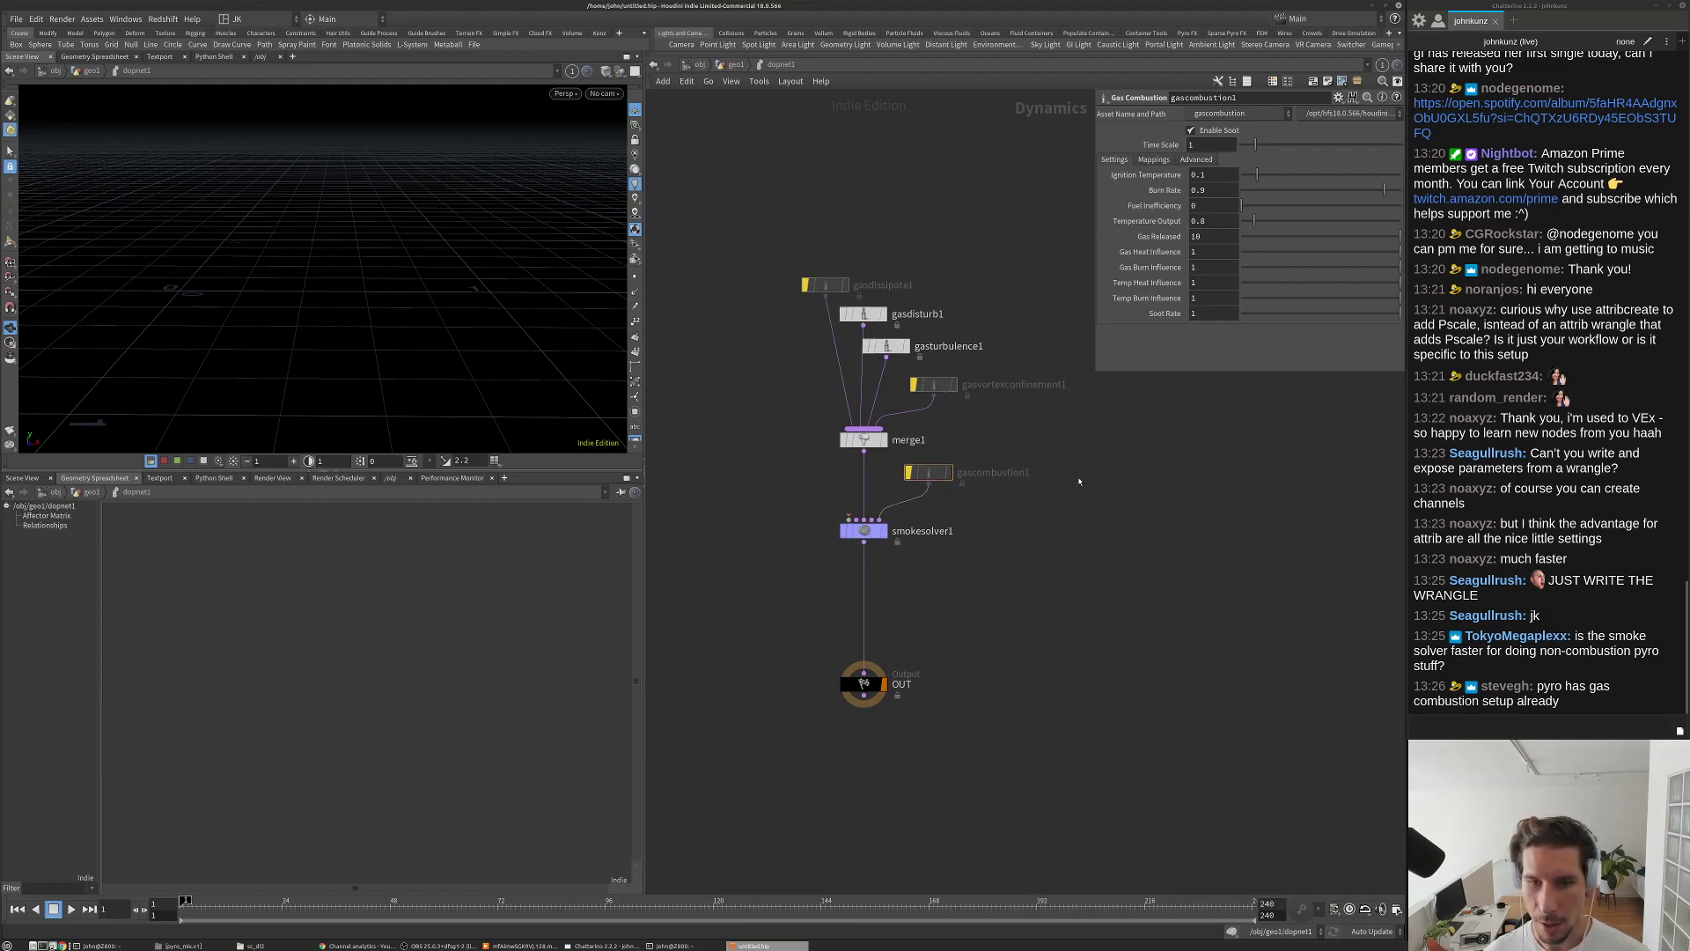
# Step: Add a Pyro Solver node beside the Smoke Solver network
pyautogui.press('Tab')
pyautogui.write('s')
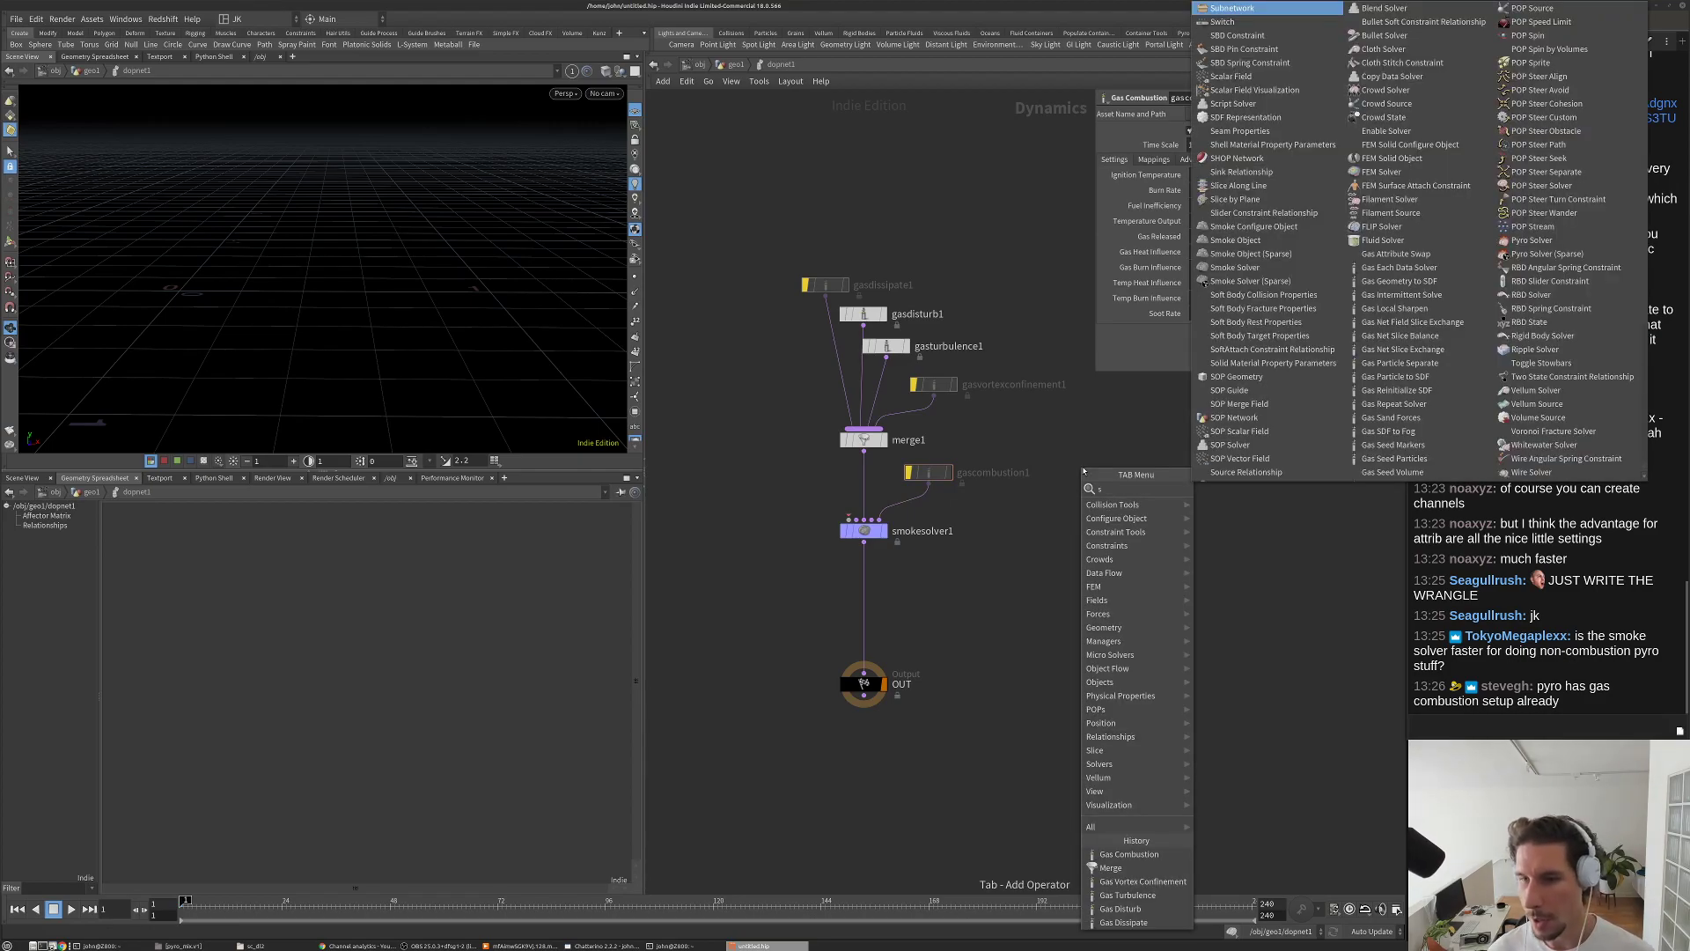
pyautogui.write('py')
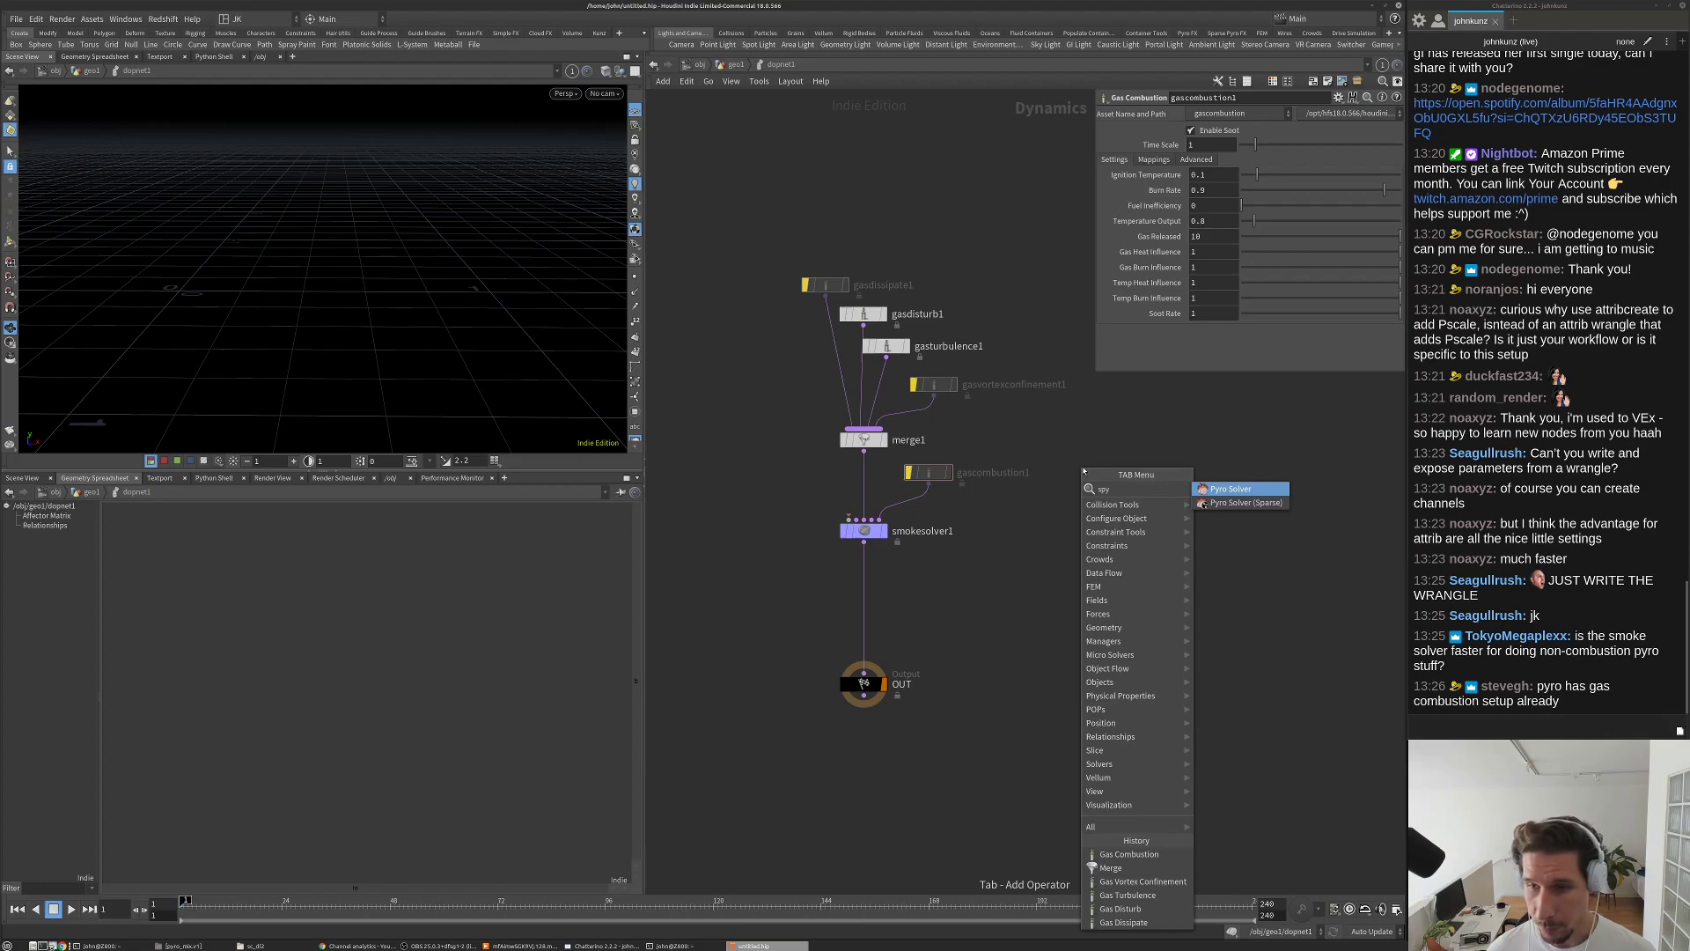
pyautogui.press('Return')
pyautogui.click(1079, 503)
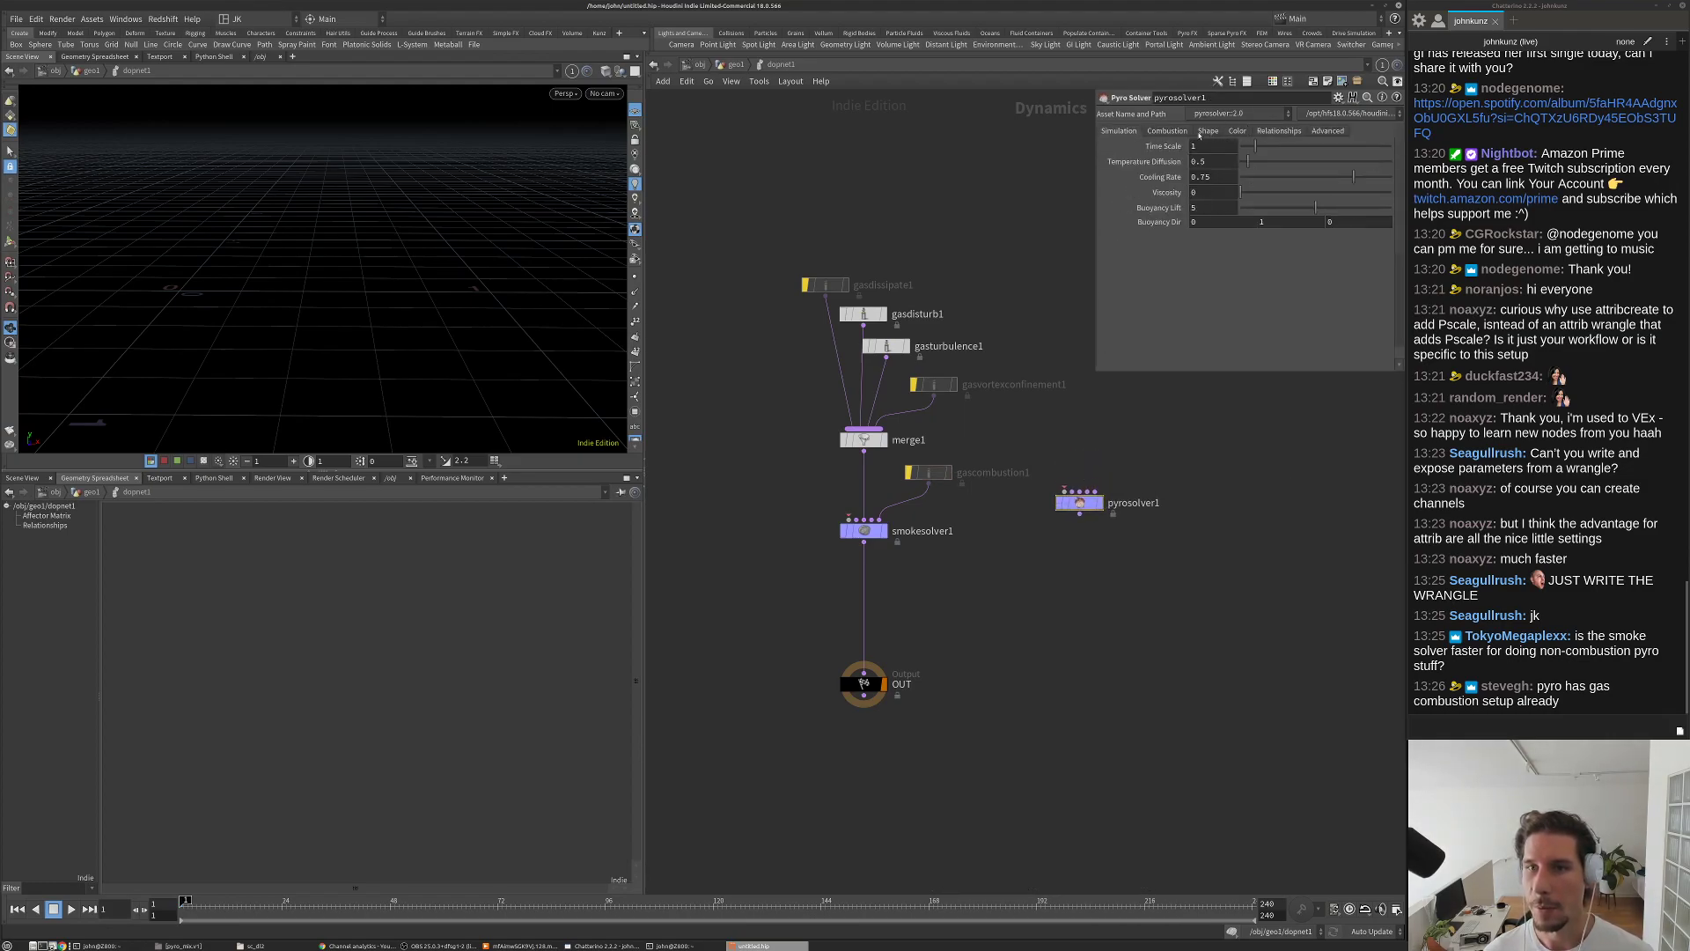
# Step: Review the Pyro Solver's combustion, shape, advanced and simulation parameters
pyautogui.scroll(-4, 1202, 132)
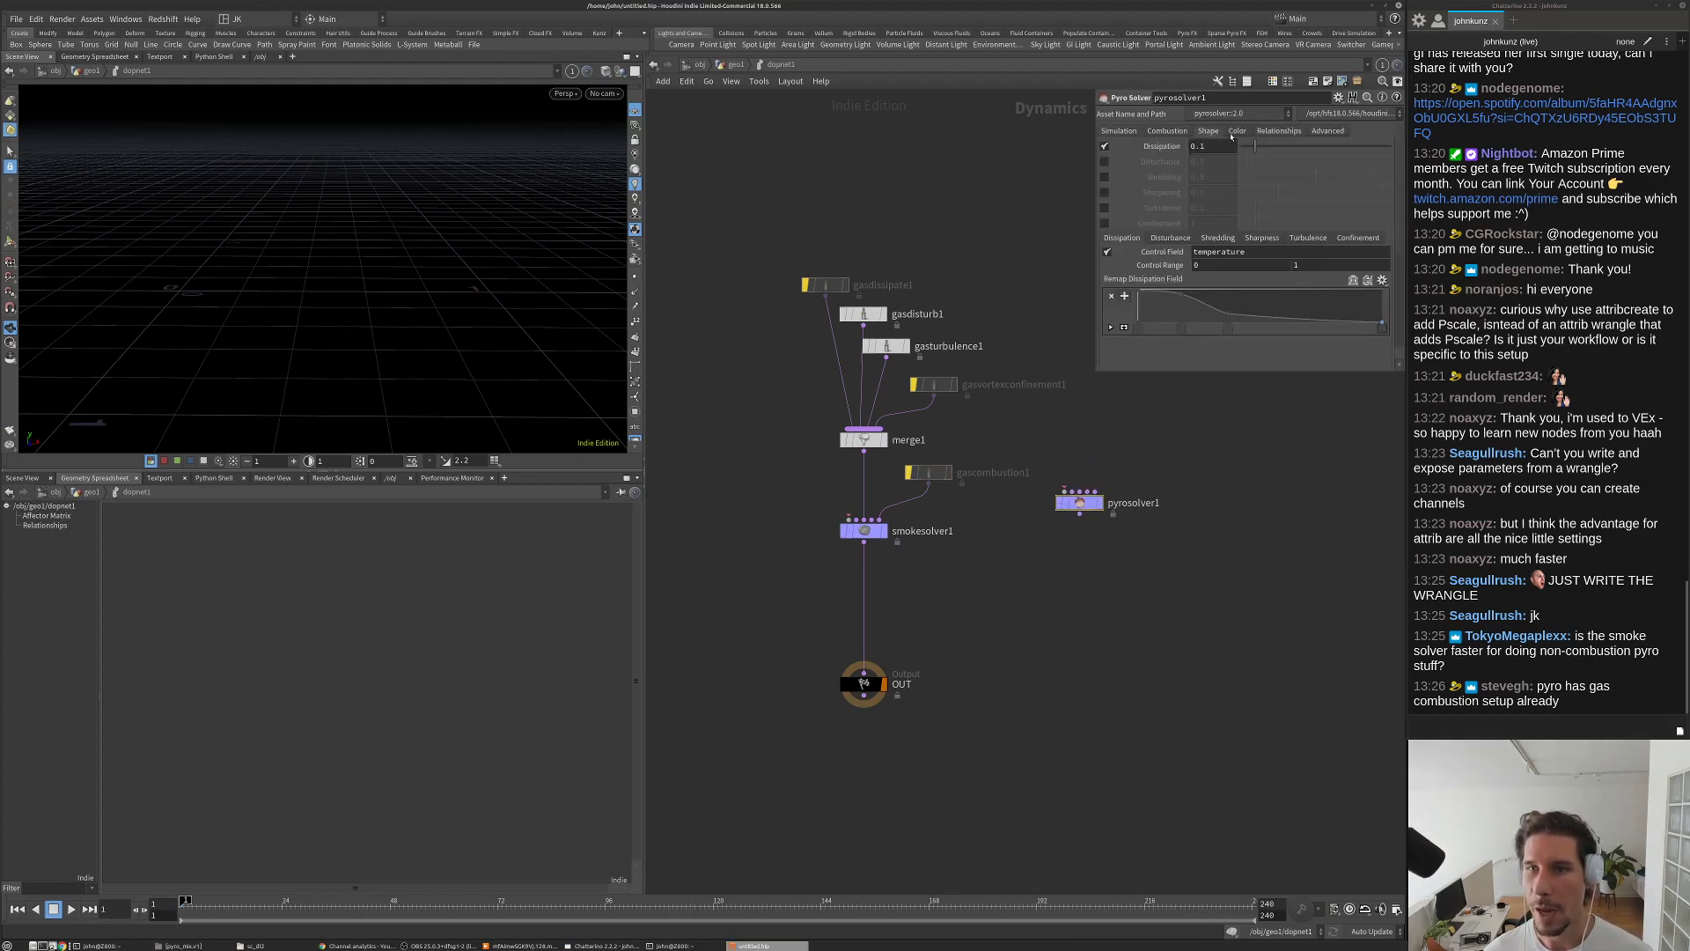
pyautogui.click(1167, 132)
pyautogui.click(1208, 130)
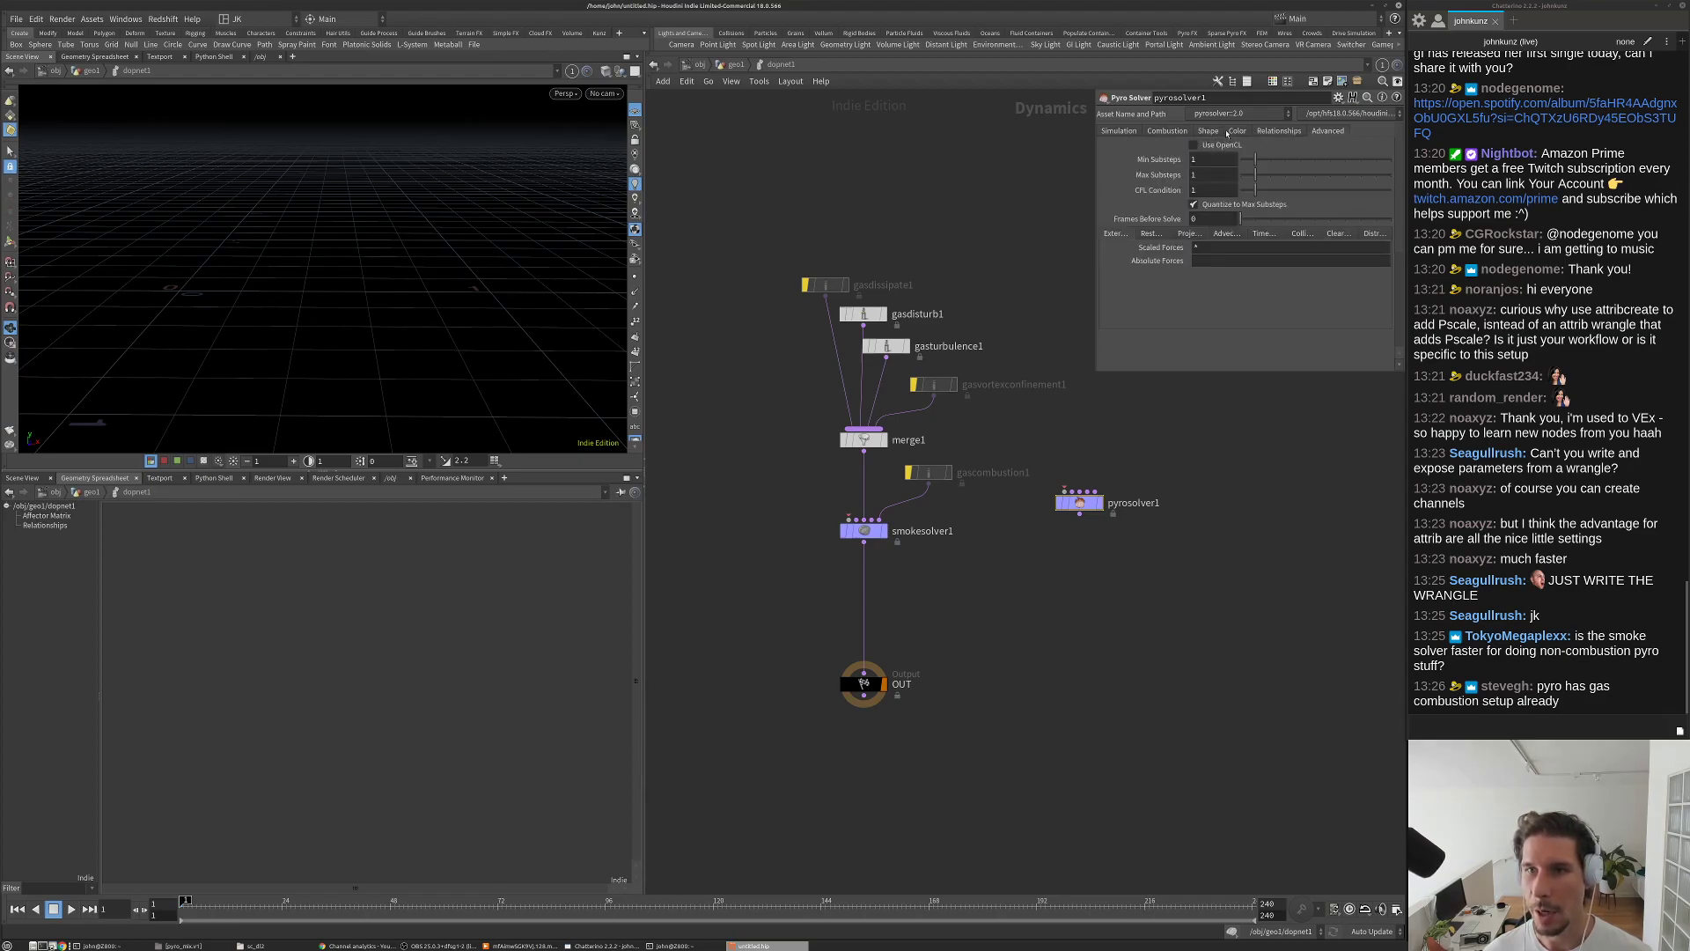
pyautogui.scroll(5, 1227, 134)
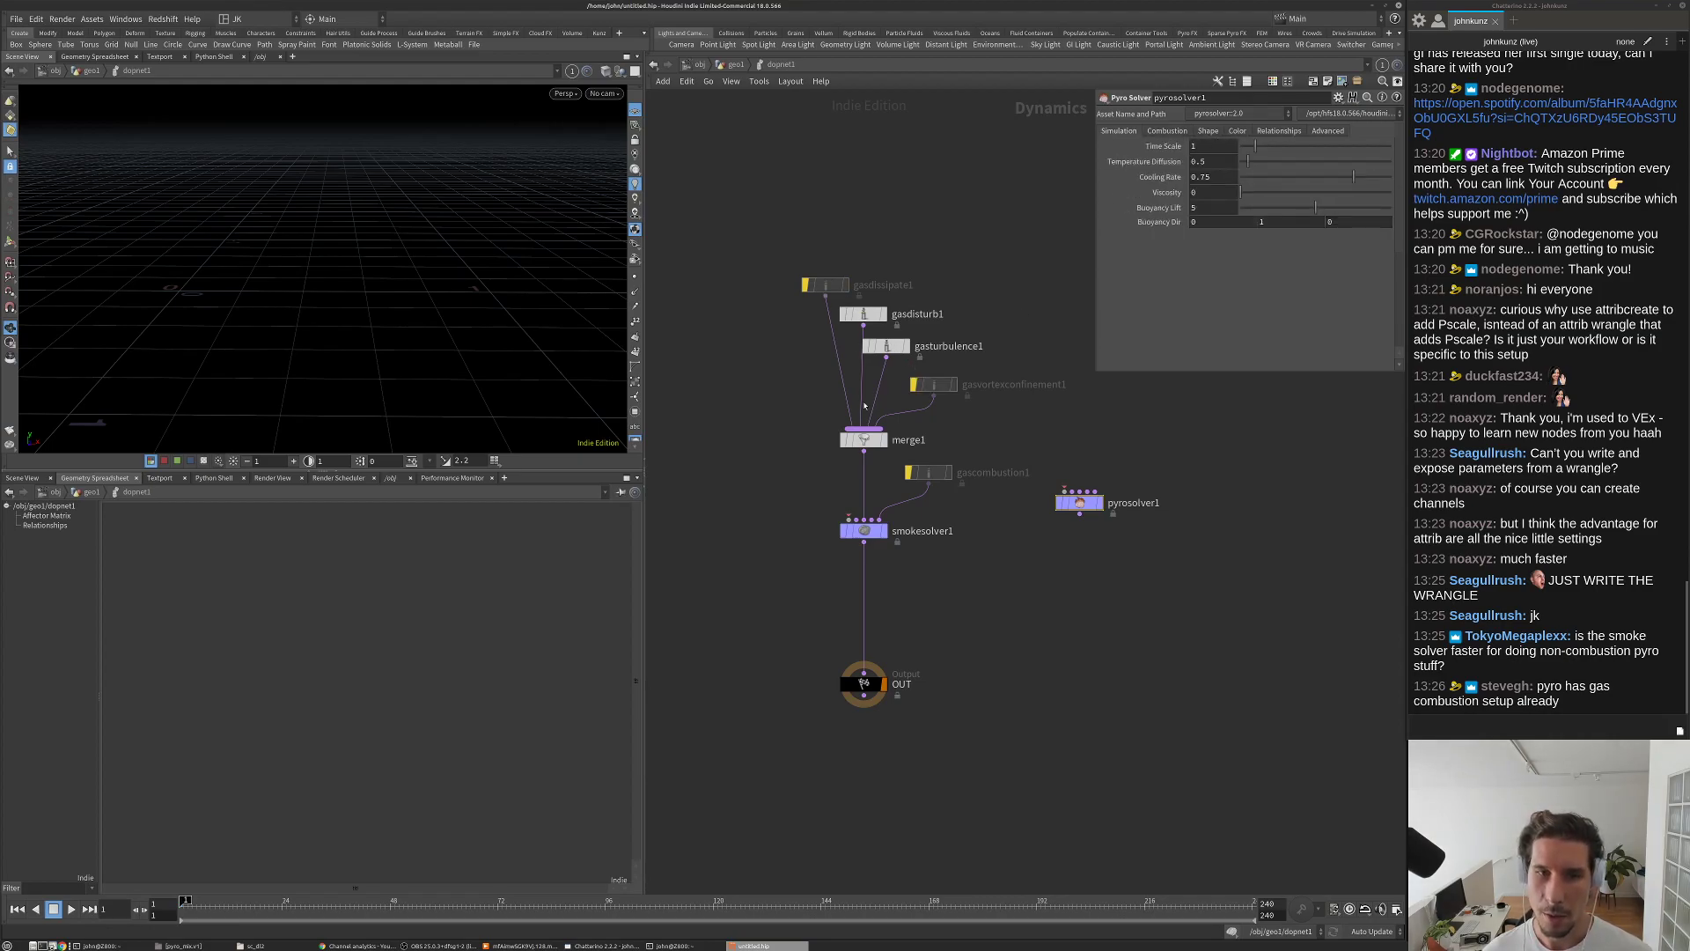
pyautogui.moveTo(806, 478); pyautogui.dragTo(798, 541, button='middle')
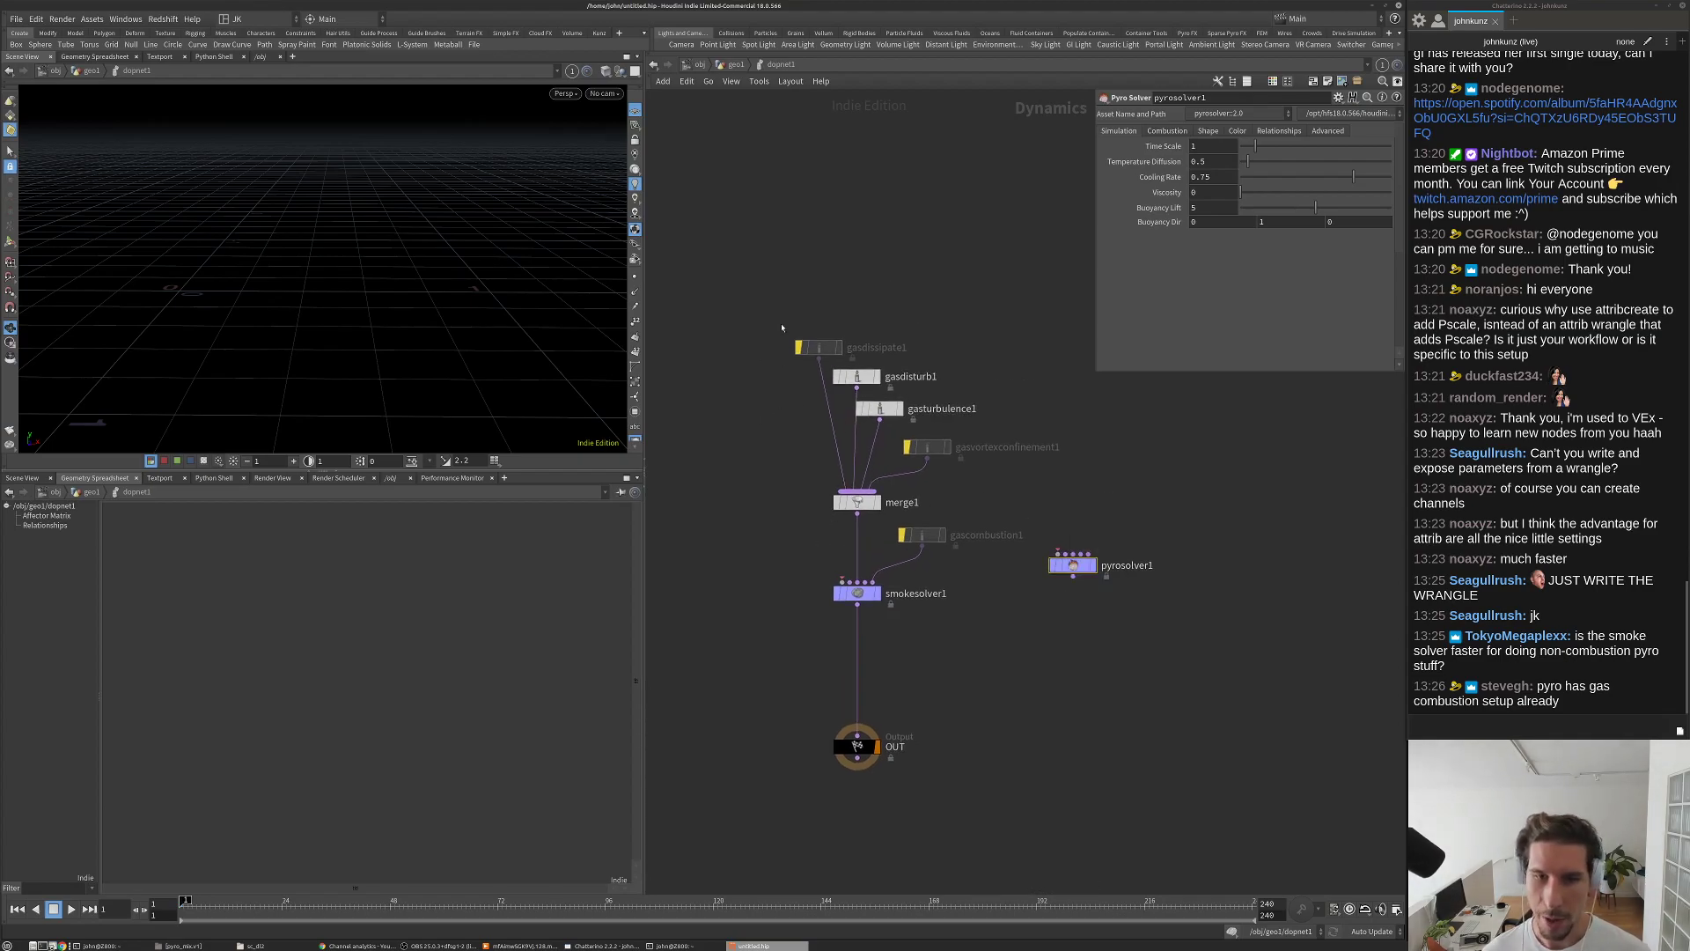
# Step: Delete the Pyro Solver node from the DOP network
pyautogui.press('Delete')
pyautogui.moveTo(792, 606); pyautogui.dragTo(816, 532, button='middle')
pyautogui.scroll(2, 816, 533)
pyautogui.moveTo(816, 423); pyautogui.dragTo(771, 399, button='middle')
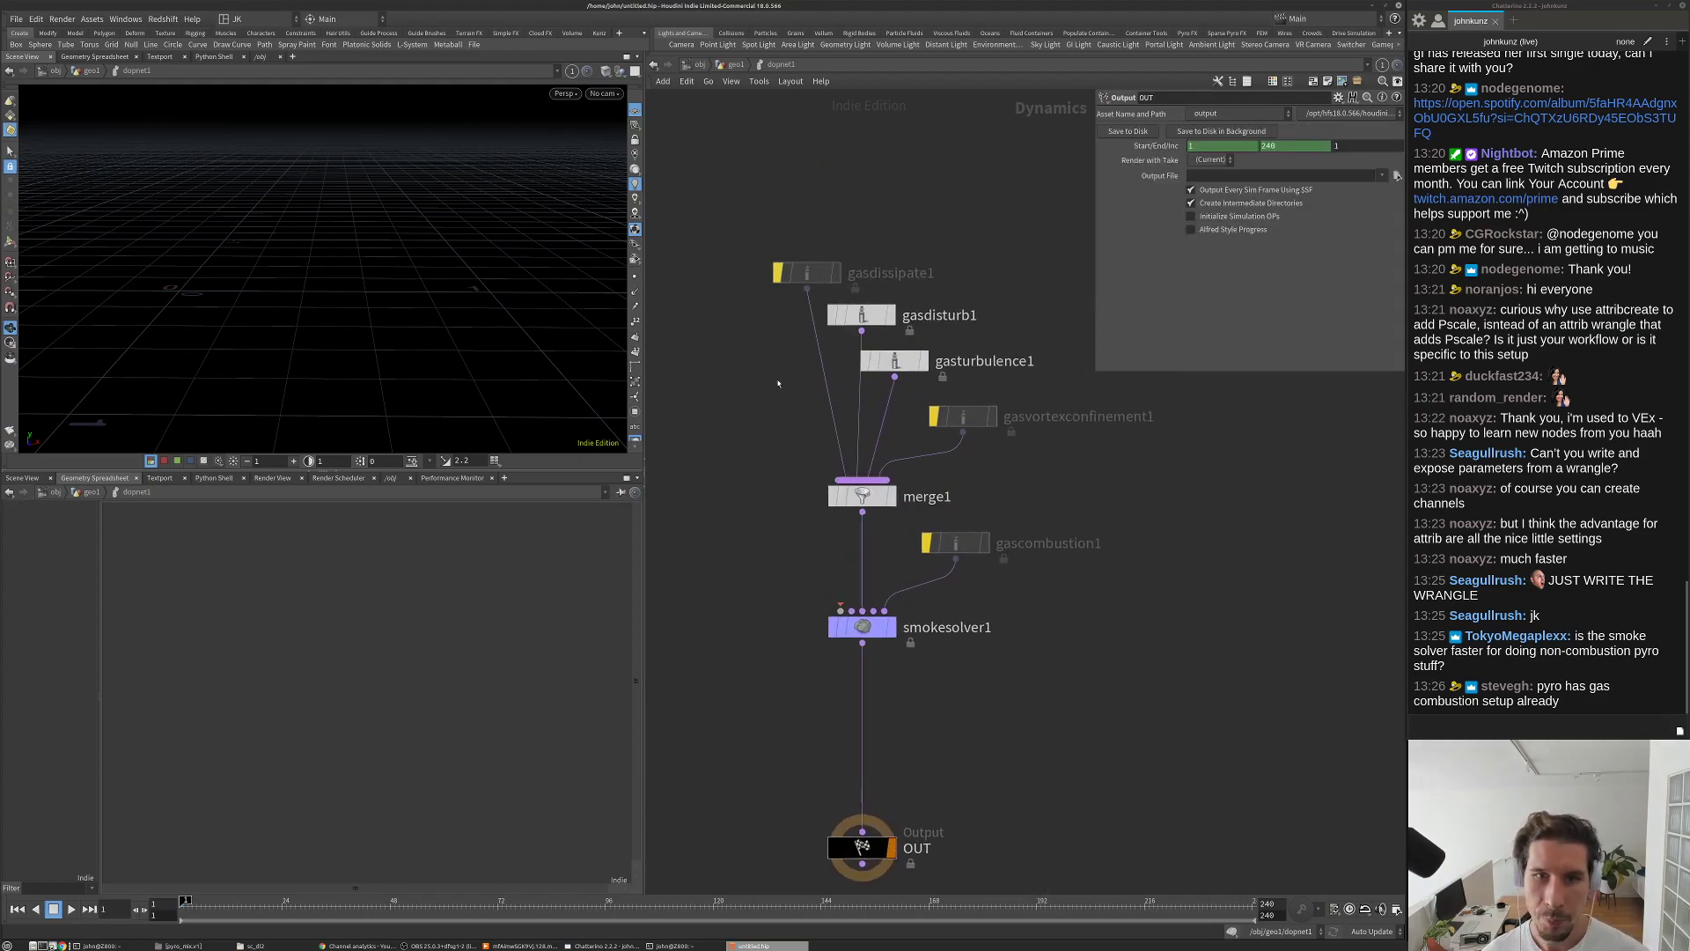
# Step: Make two copies of the Gas Turbulence node and wire both into the gas merge
pyautogui.moveTo(928, 352); pyautogui.dragTo(896, 457, button='middle')
pyautogui.moveTo(875, 471); pyautogui.dragTo(1097, 608)
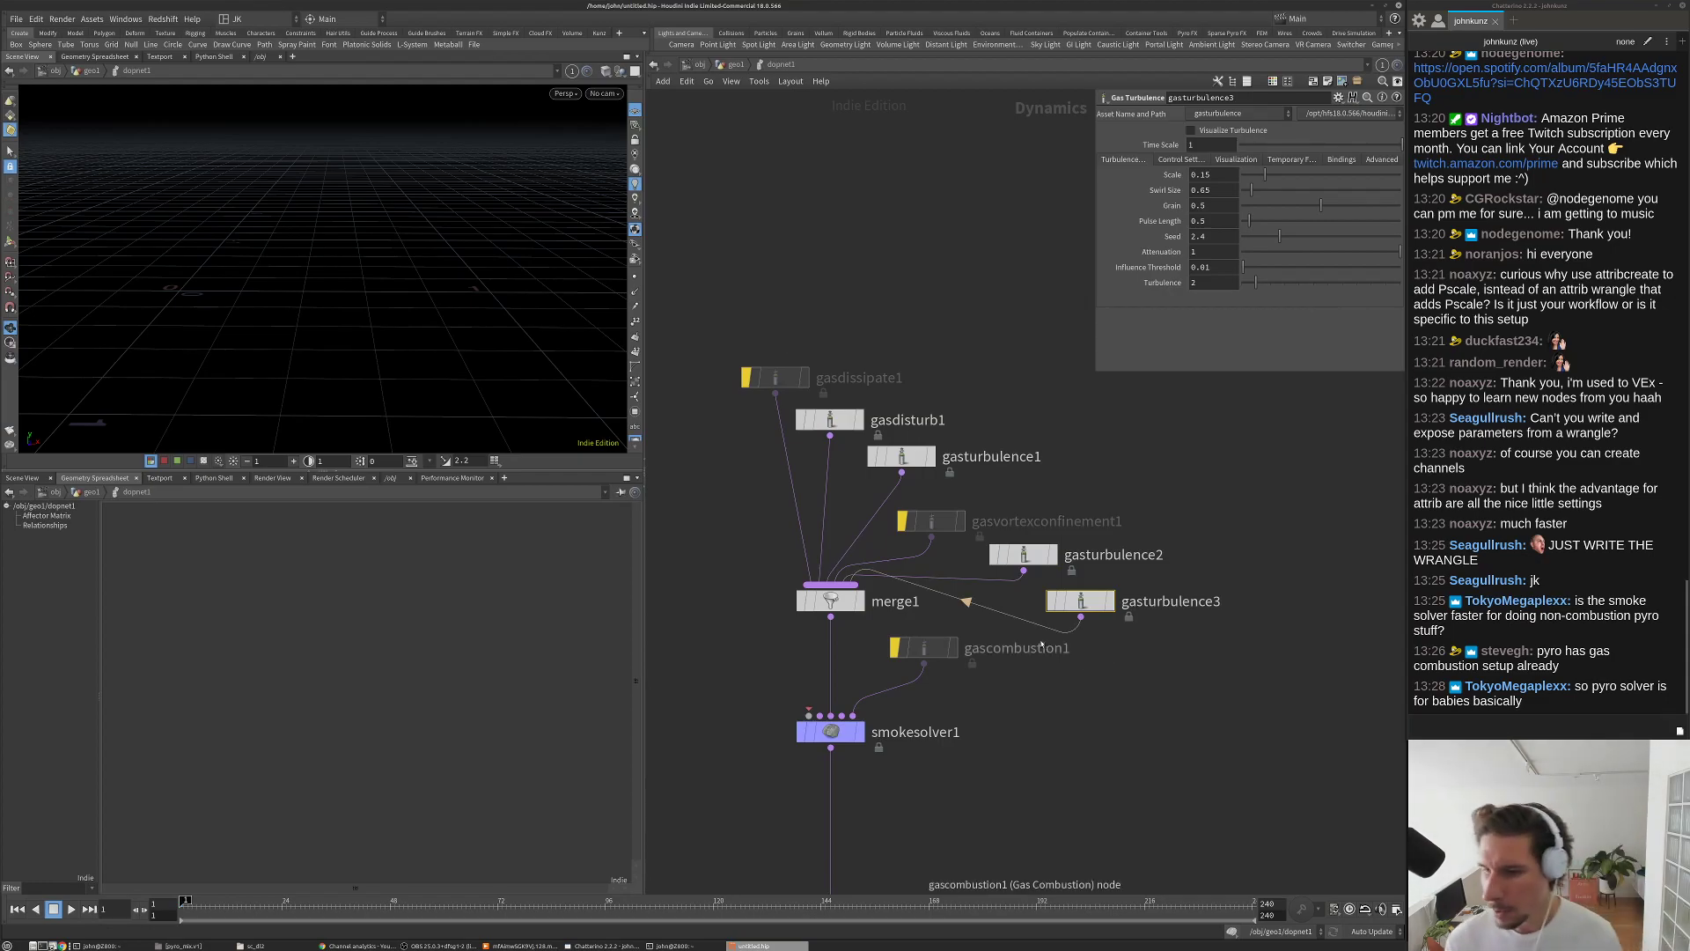
pyautogui.moveTo(1139, 743); pyautogui.dragTo(1141, 709, button='middle')
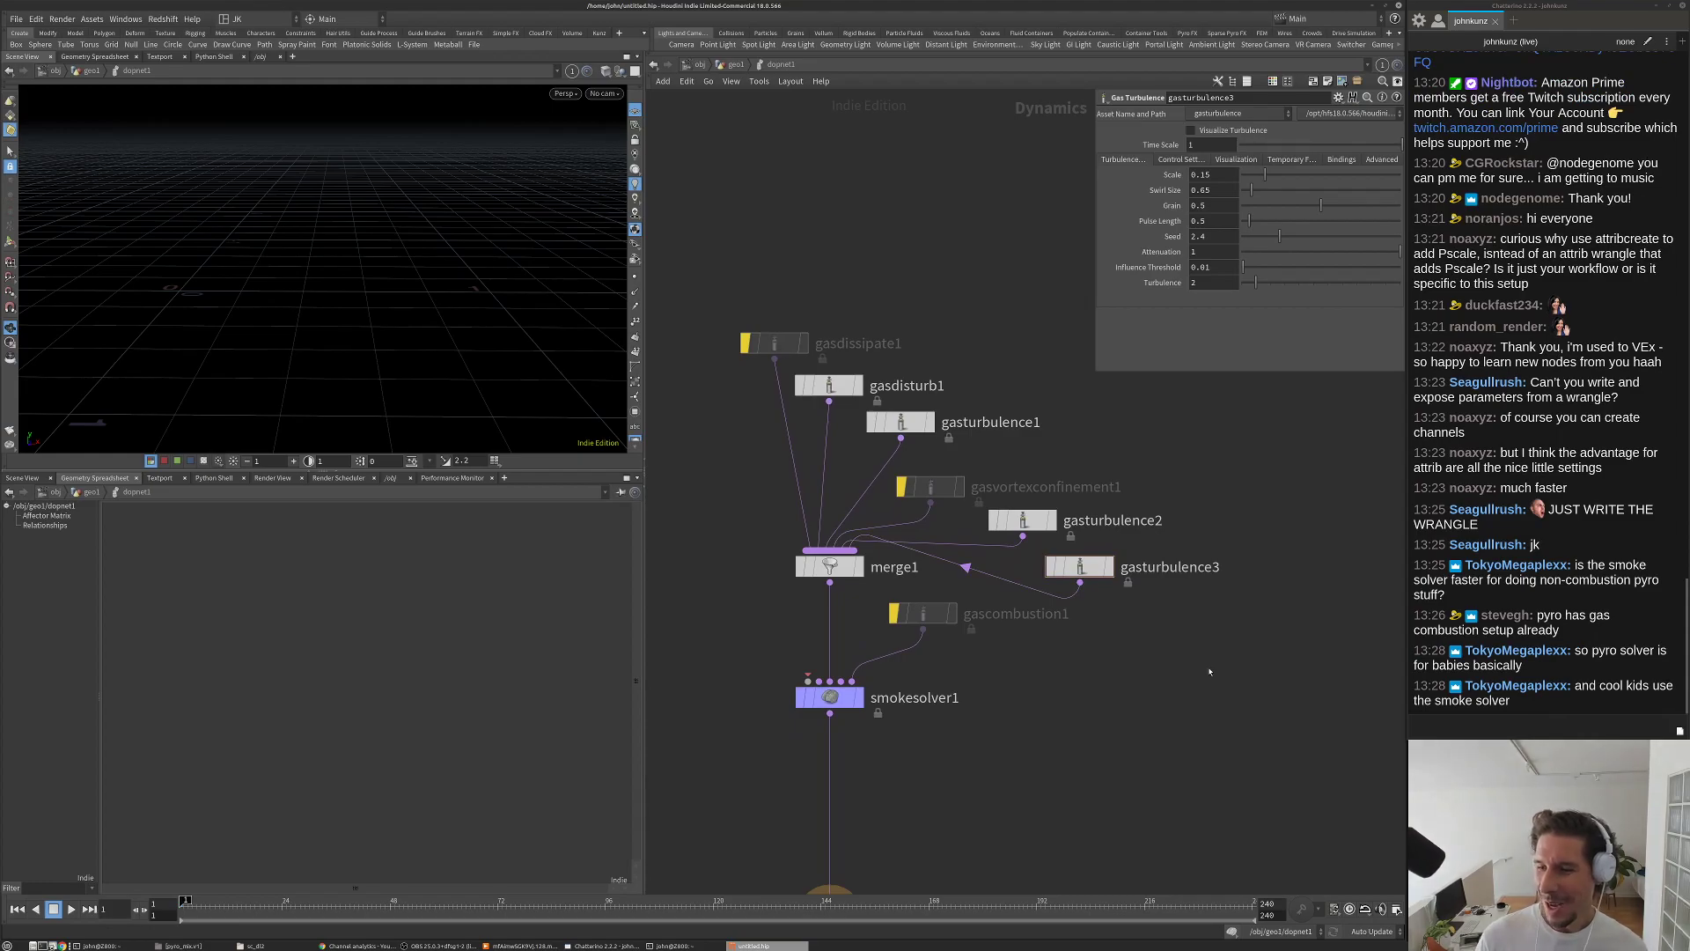
pyautogui.scroll(-1, 1205, 672)
pyautogui.moveTo(1203, 672); pyautogui.dragTo(1138, 605, button='middle')
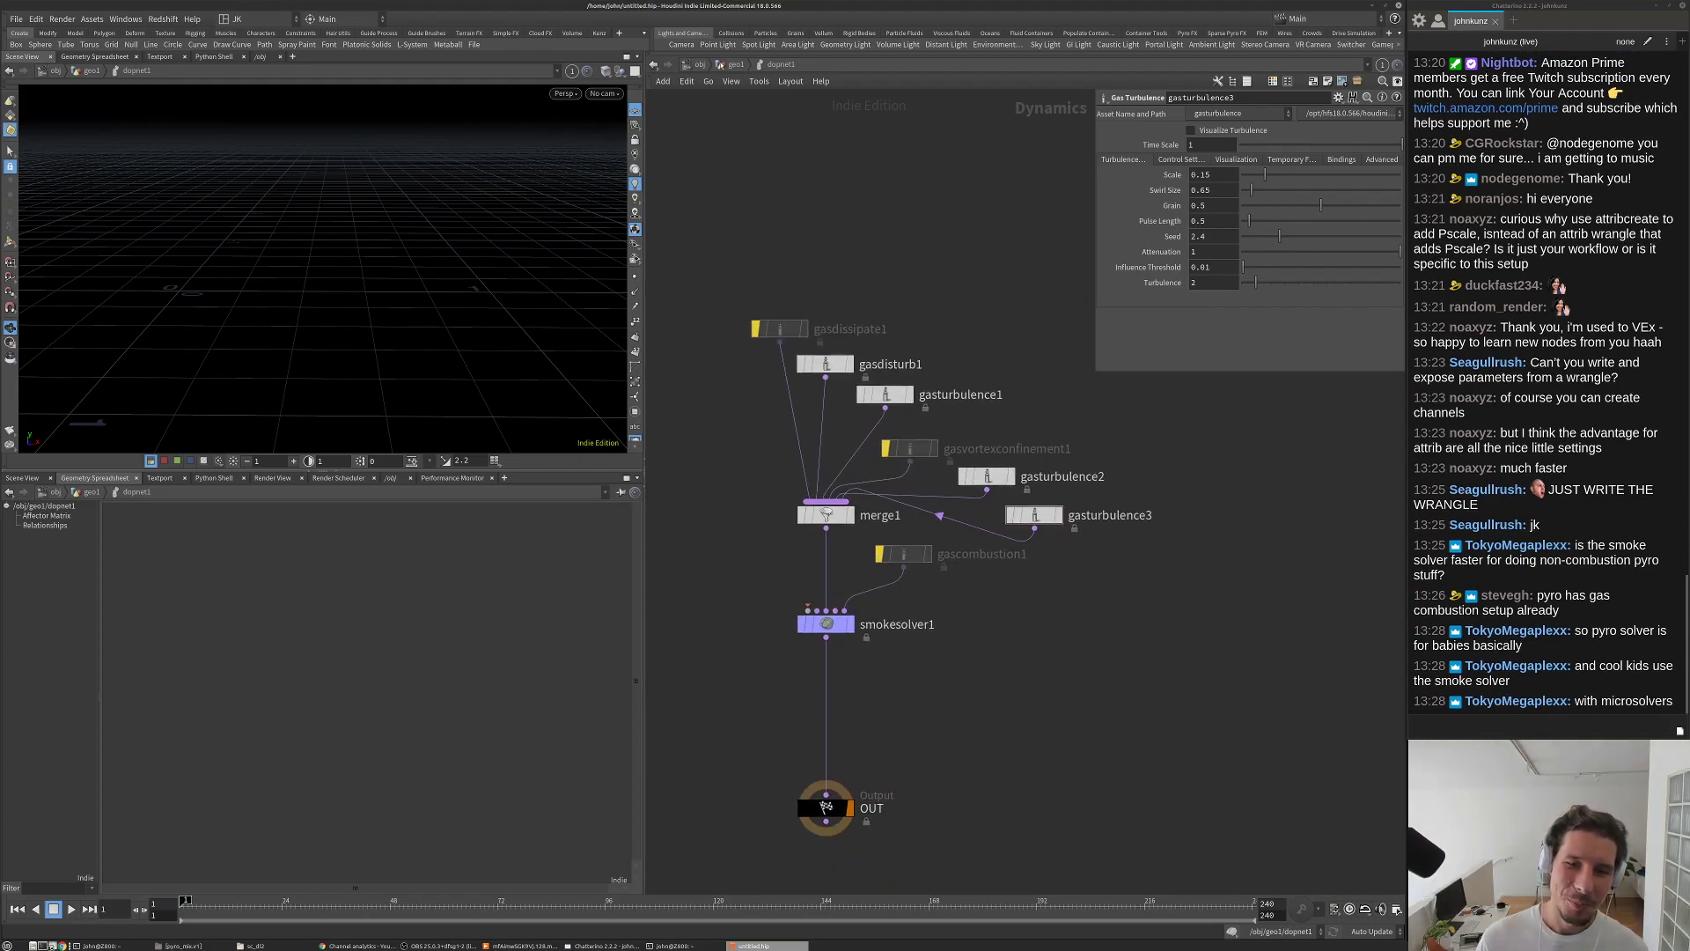
# Step: Go up to the geometry level and place a Pyro Solver node beside the DOP network
pyautogui.press('u')
pyautogui.press('Tab')
pyautogui.write('py')
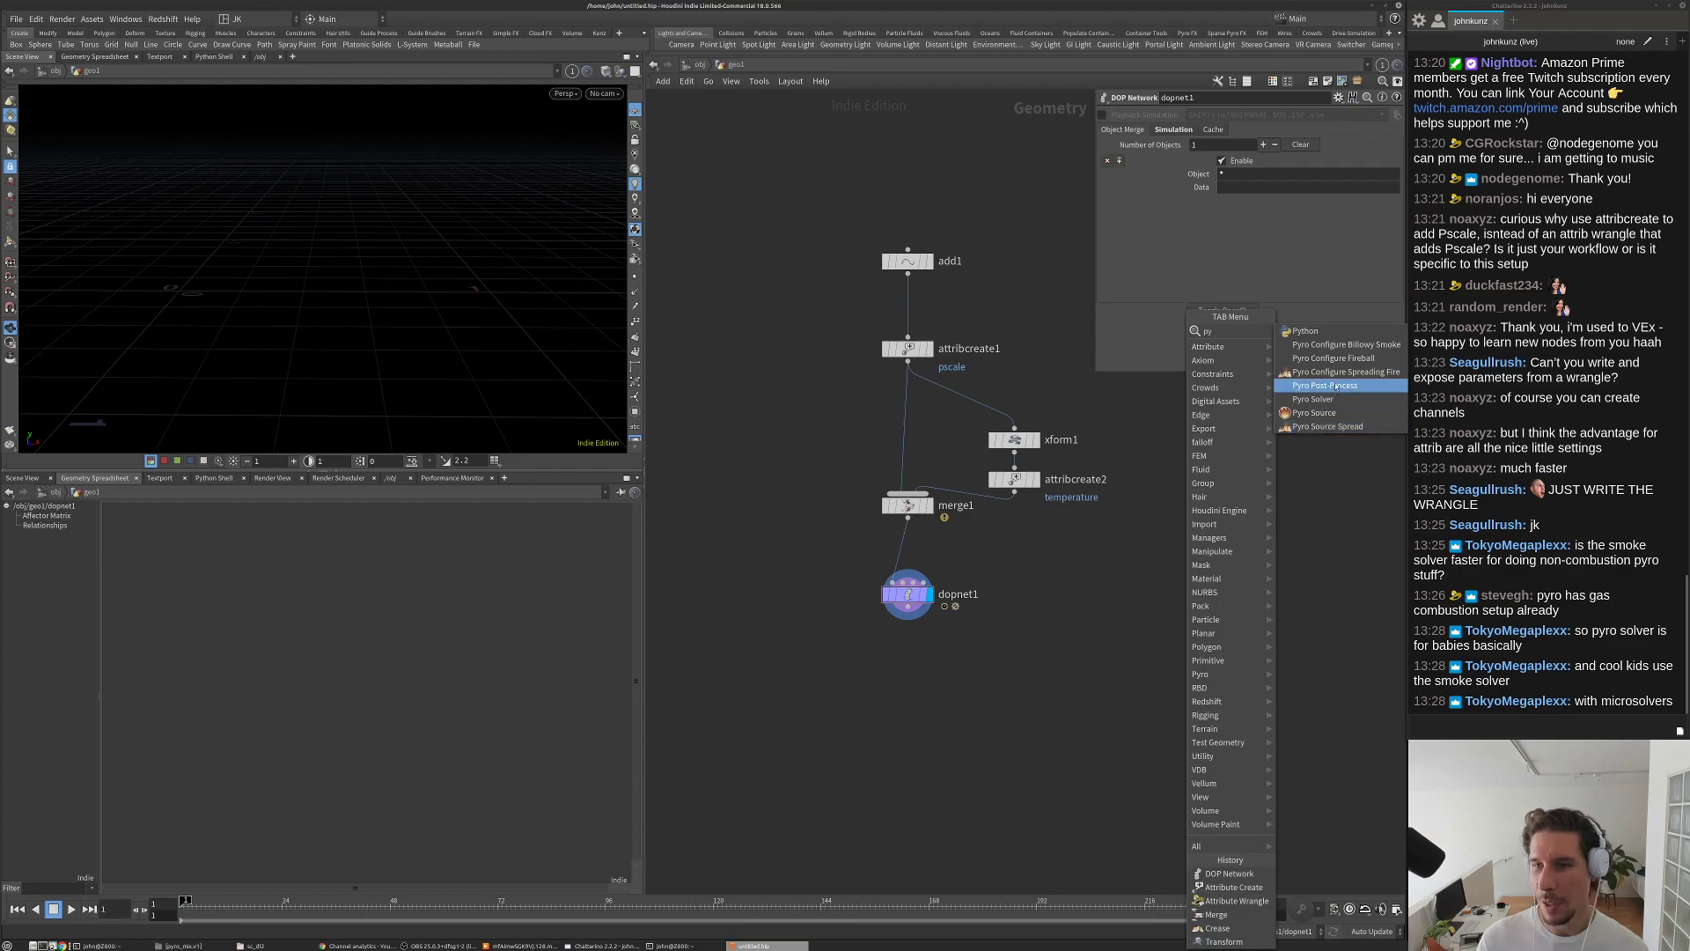
pyautogui.click(1311, 399)
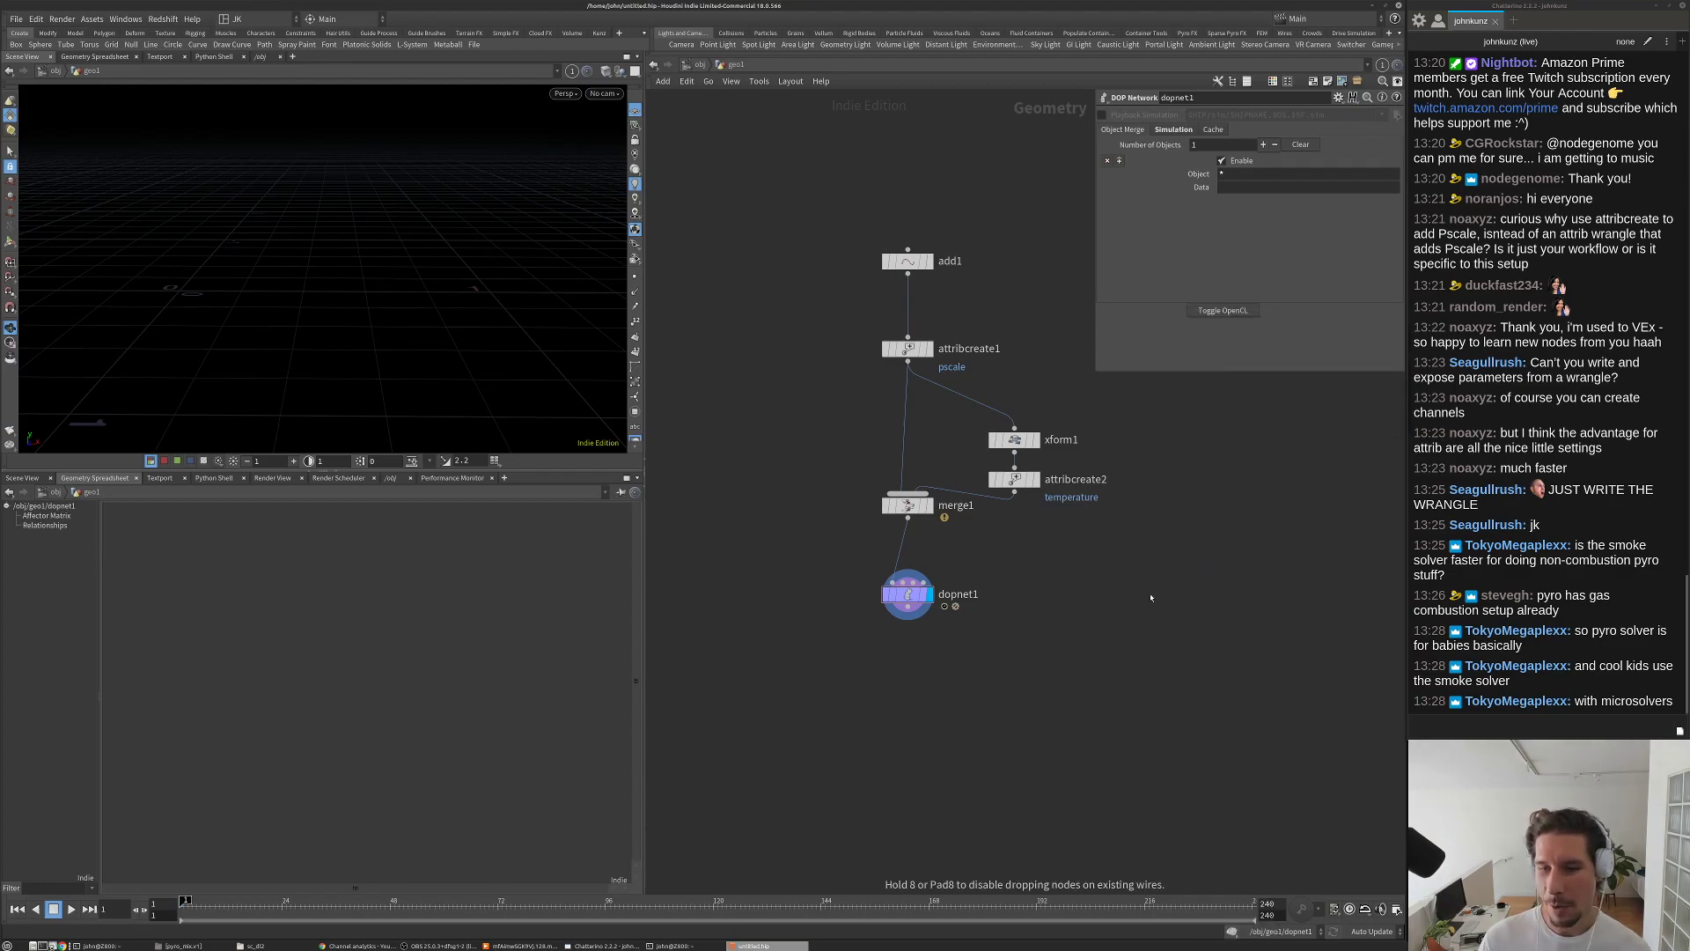
pyautogui.click(1149, 596)
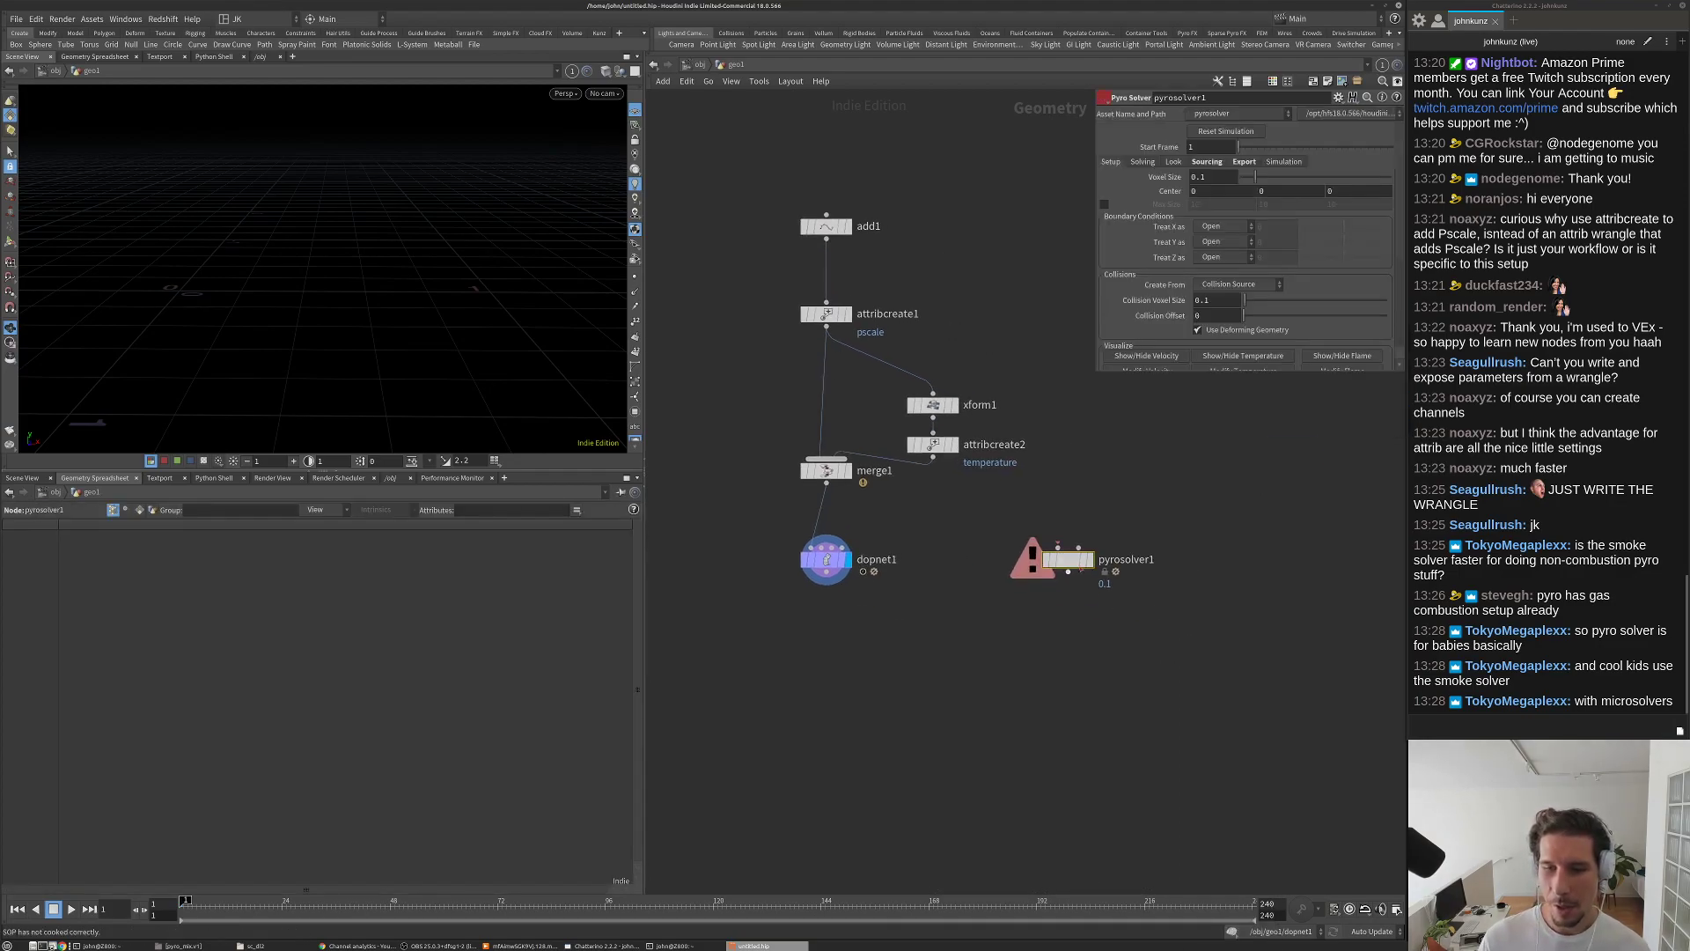
# Step: Enlarge the floating parameter pane to show all of the Pyro Solver's setup parameters
pyautogui.scroll(3, 1197, 640)
pyautogui.scroll(-2, 1080, 561)
pyautogui.moveTo(1094, 370); pyautogui.dragTo(1045, 480)
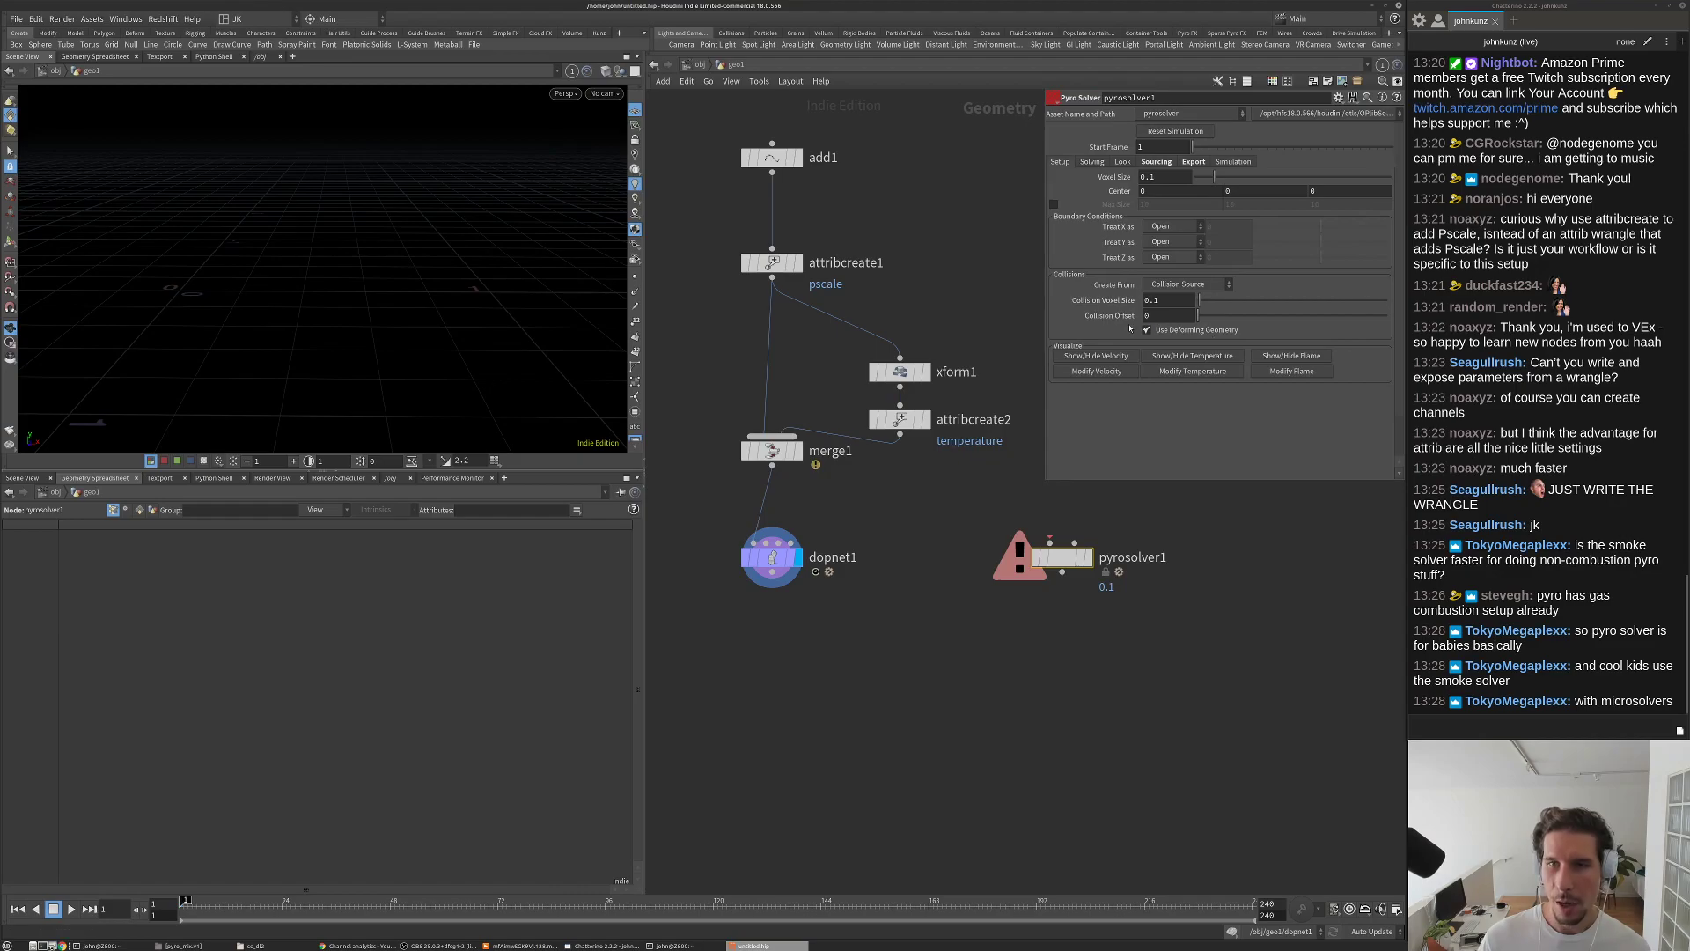
pyautogui.moveTo(1097, 490); pyautogui.dragTo(1094, 549, button='middle')
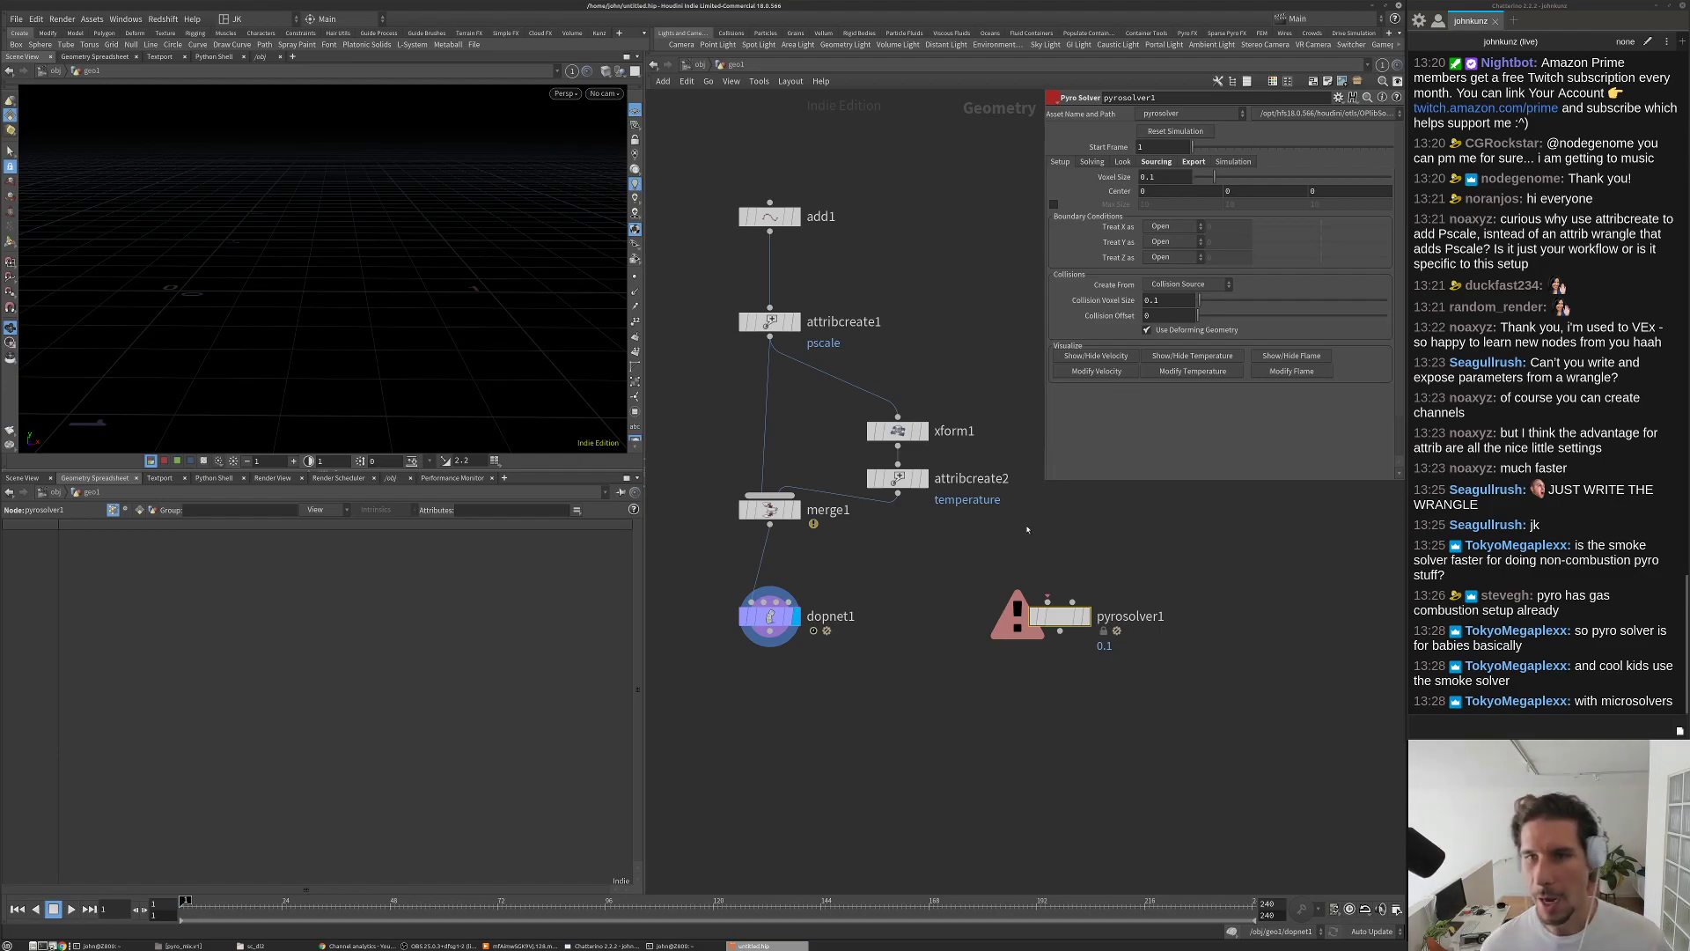
# Step: Look inside the geometry-level Pyro Solver at its forces network and internal DOP network, and return to the geometry level
pyautogui.doubleClick(1063, 613)
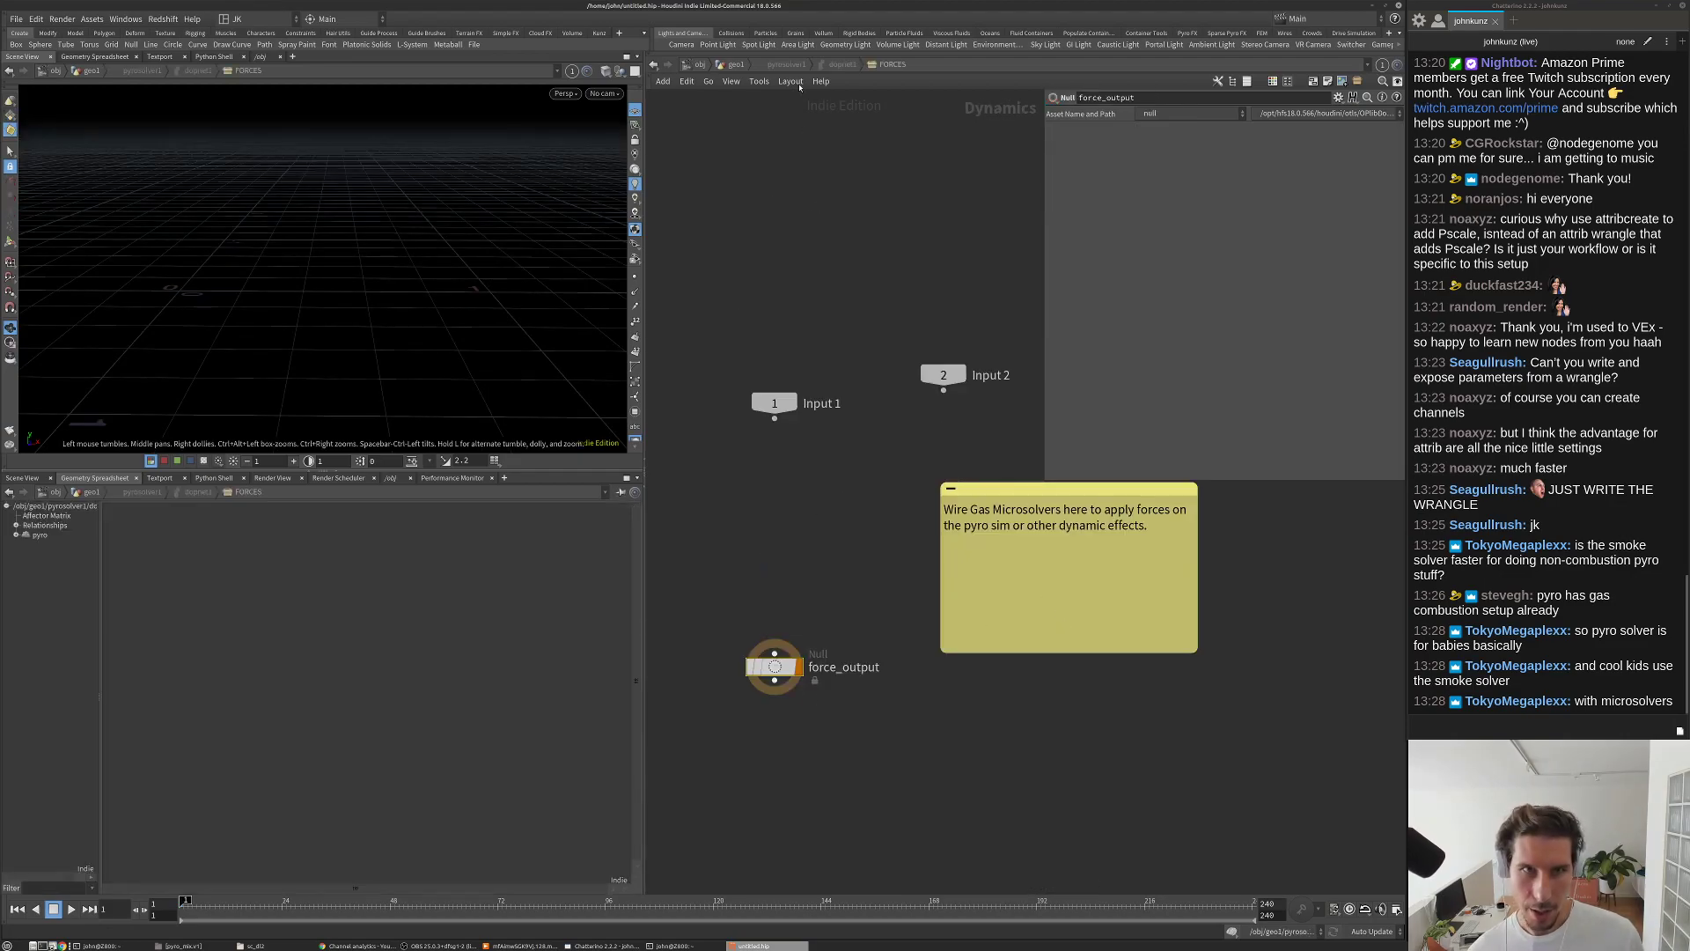
pyautogui.click(838, 64)
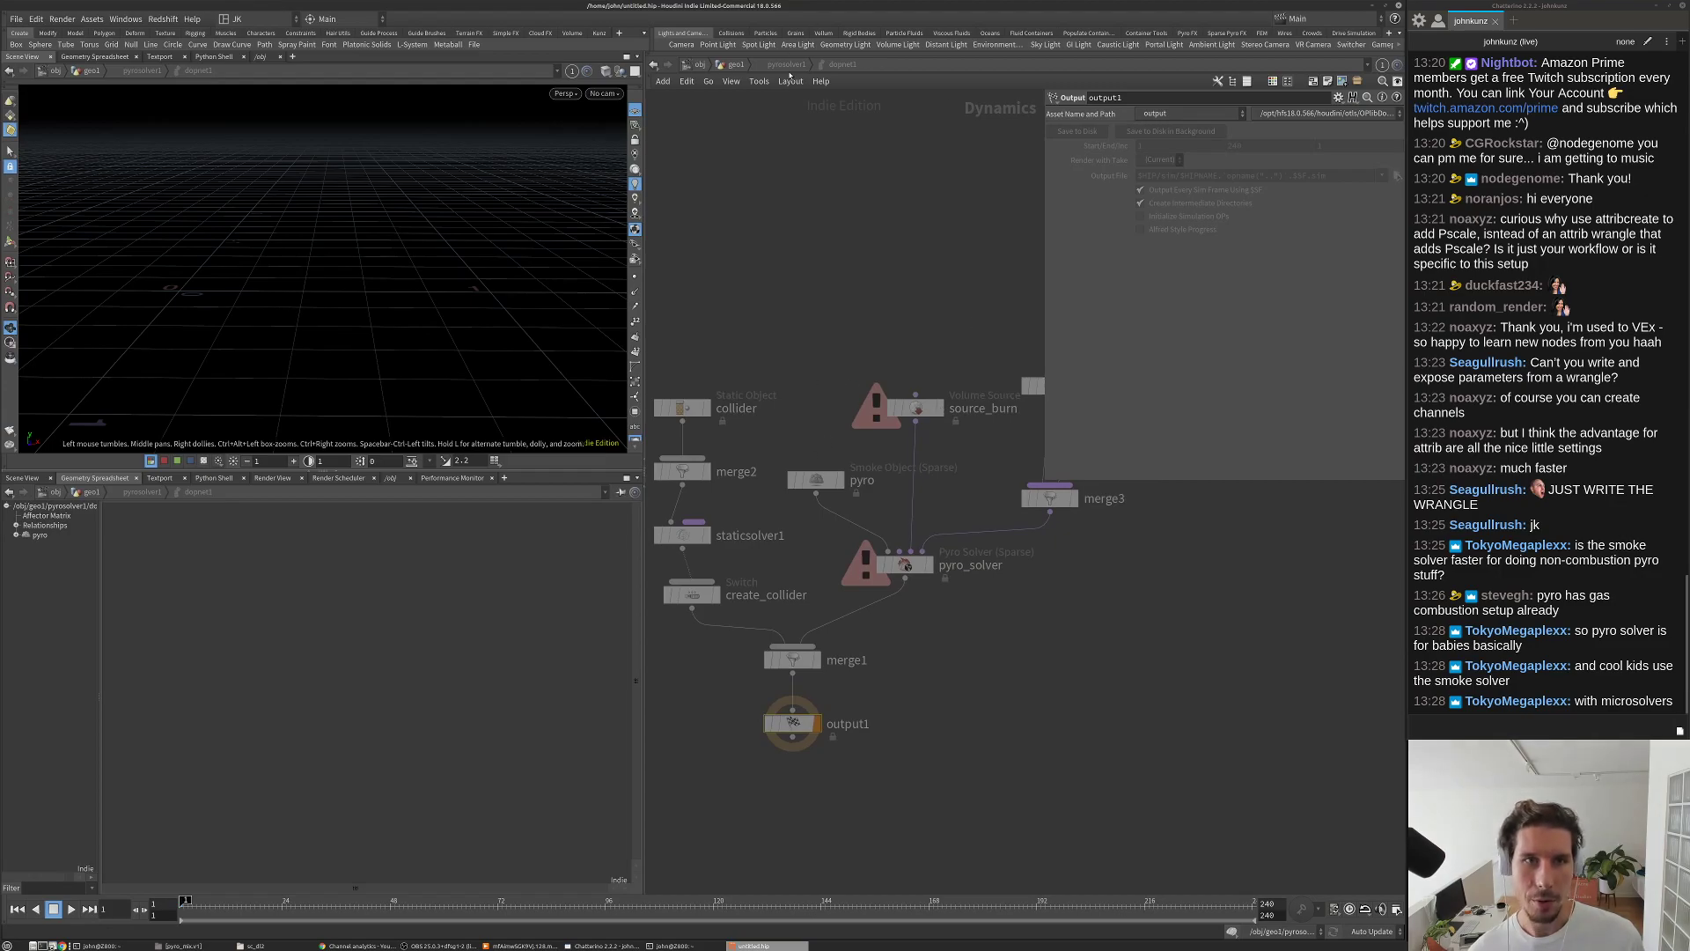
pyautogui.click(735, 65)
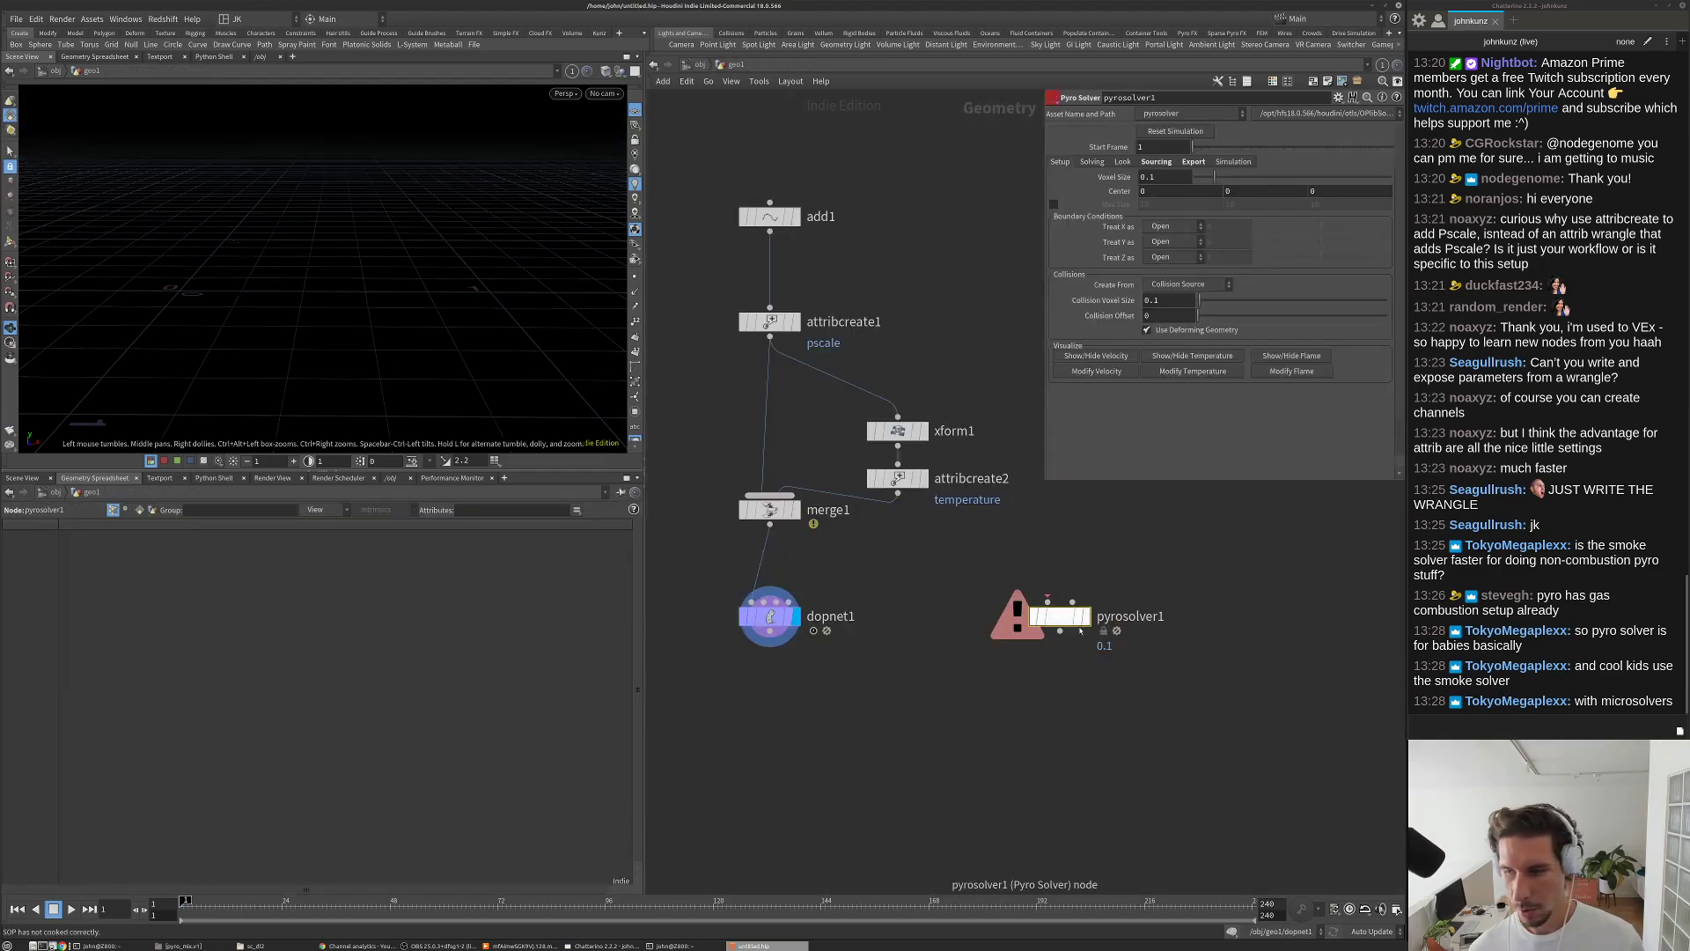
# Step: In dopnet1, delete all gas nodes and their merge, and move the Smoke Solver closer to the OUT node
pyautogui.doubleClick(770, 616)
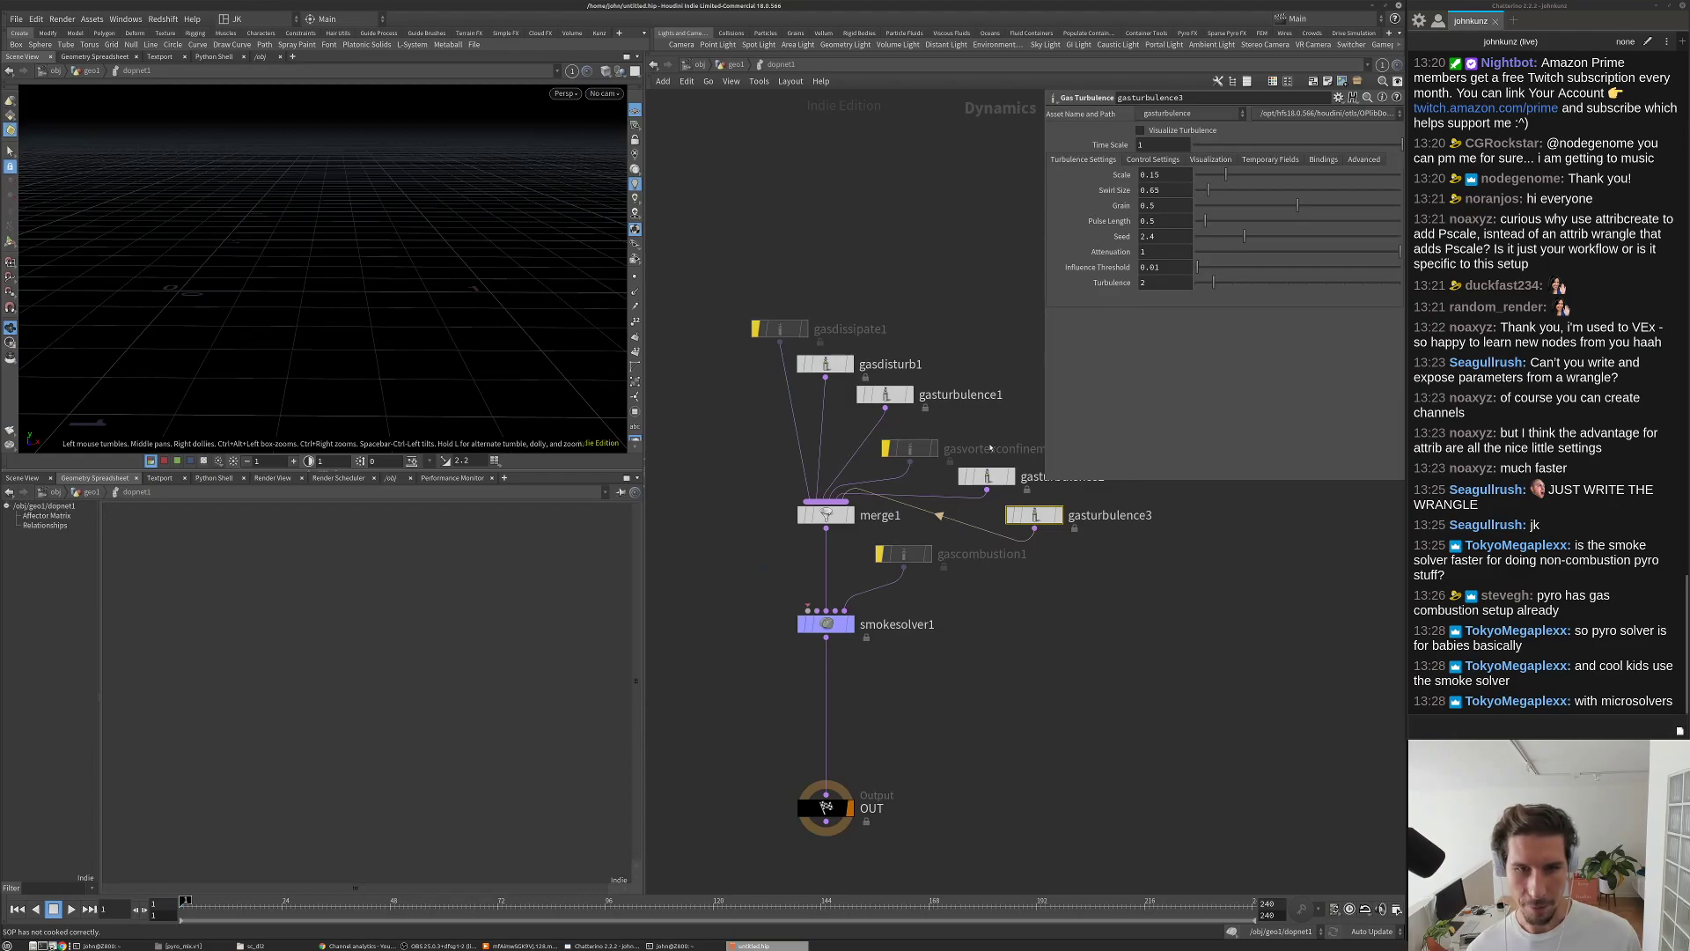
pyautogui.moveTo(1103, 591); pyautogui.dragTo(714, 226)
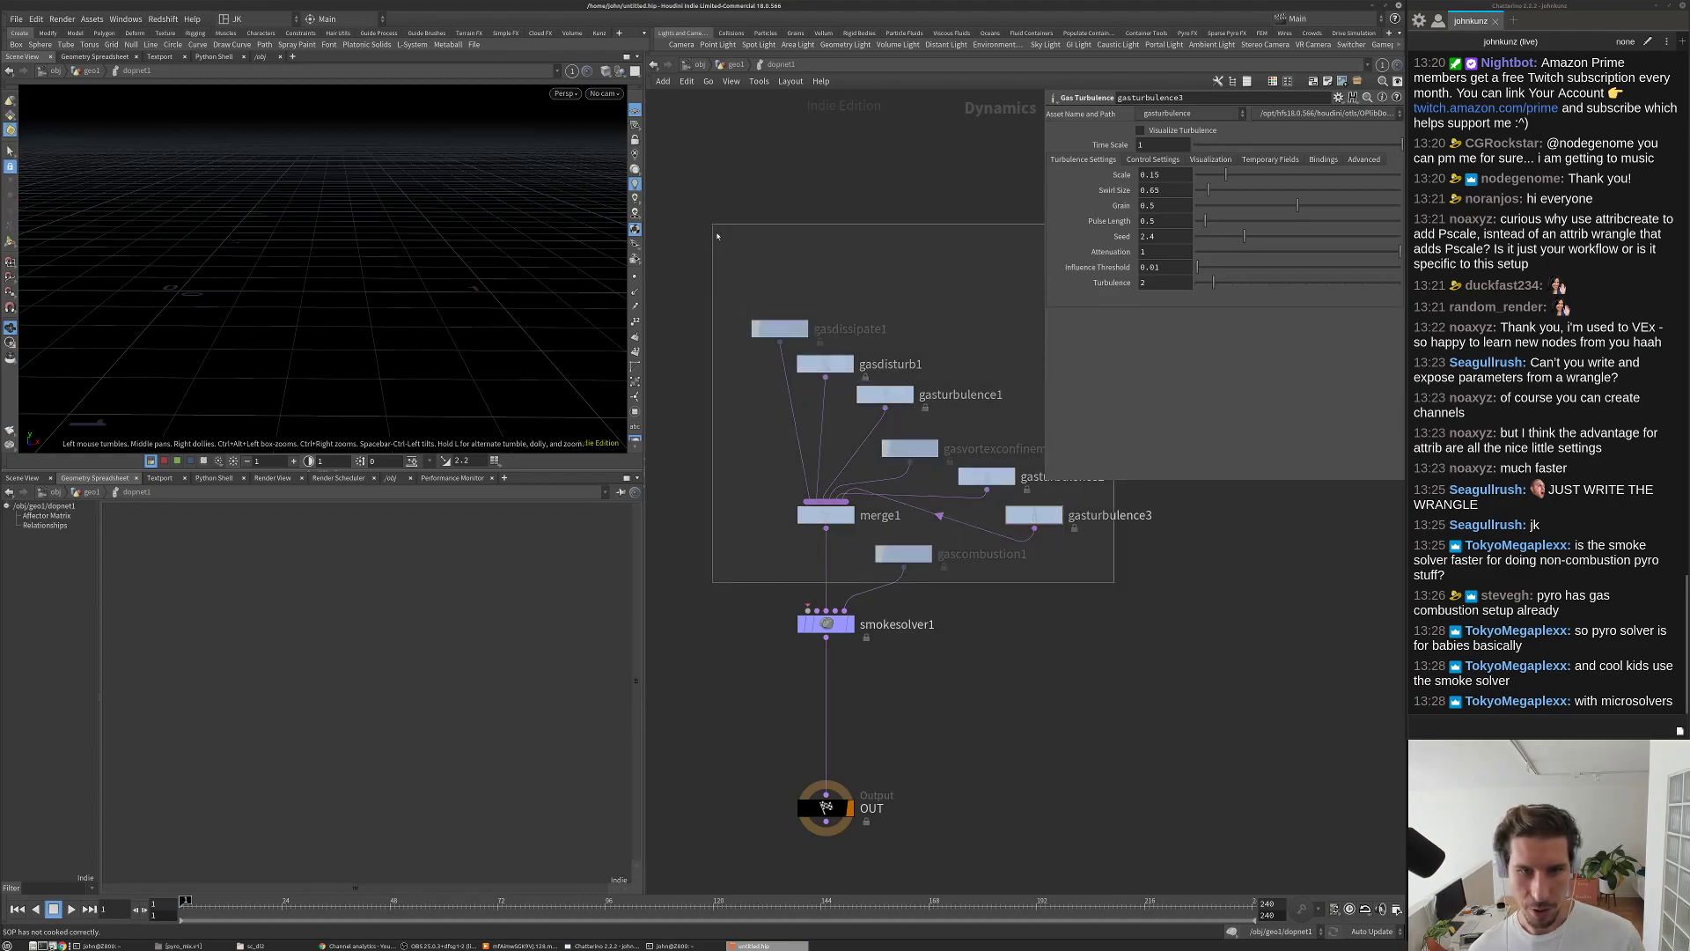
pyautogui.press('Delete')
pyautogui.scroll(3, 887, 567)
pyautogui.moveTo(850, 604); pyautogui.dragTo(852, 514, button='middle')
pyautogui.moveTo(854, 514); pyautogui.dragTo(850, 623)
pyautogui.moveTo(876, 453); pyautogui.dragTo(868, 509, button='middle')
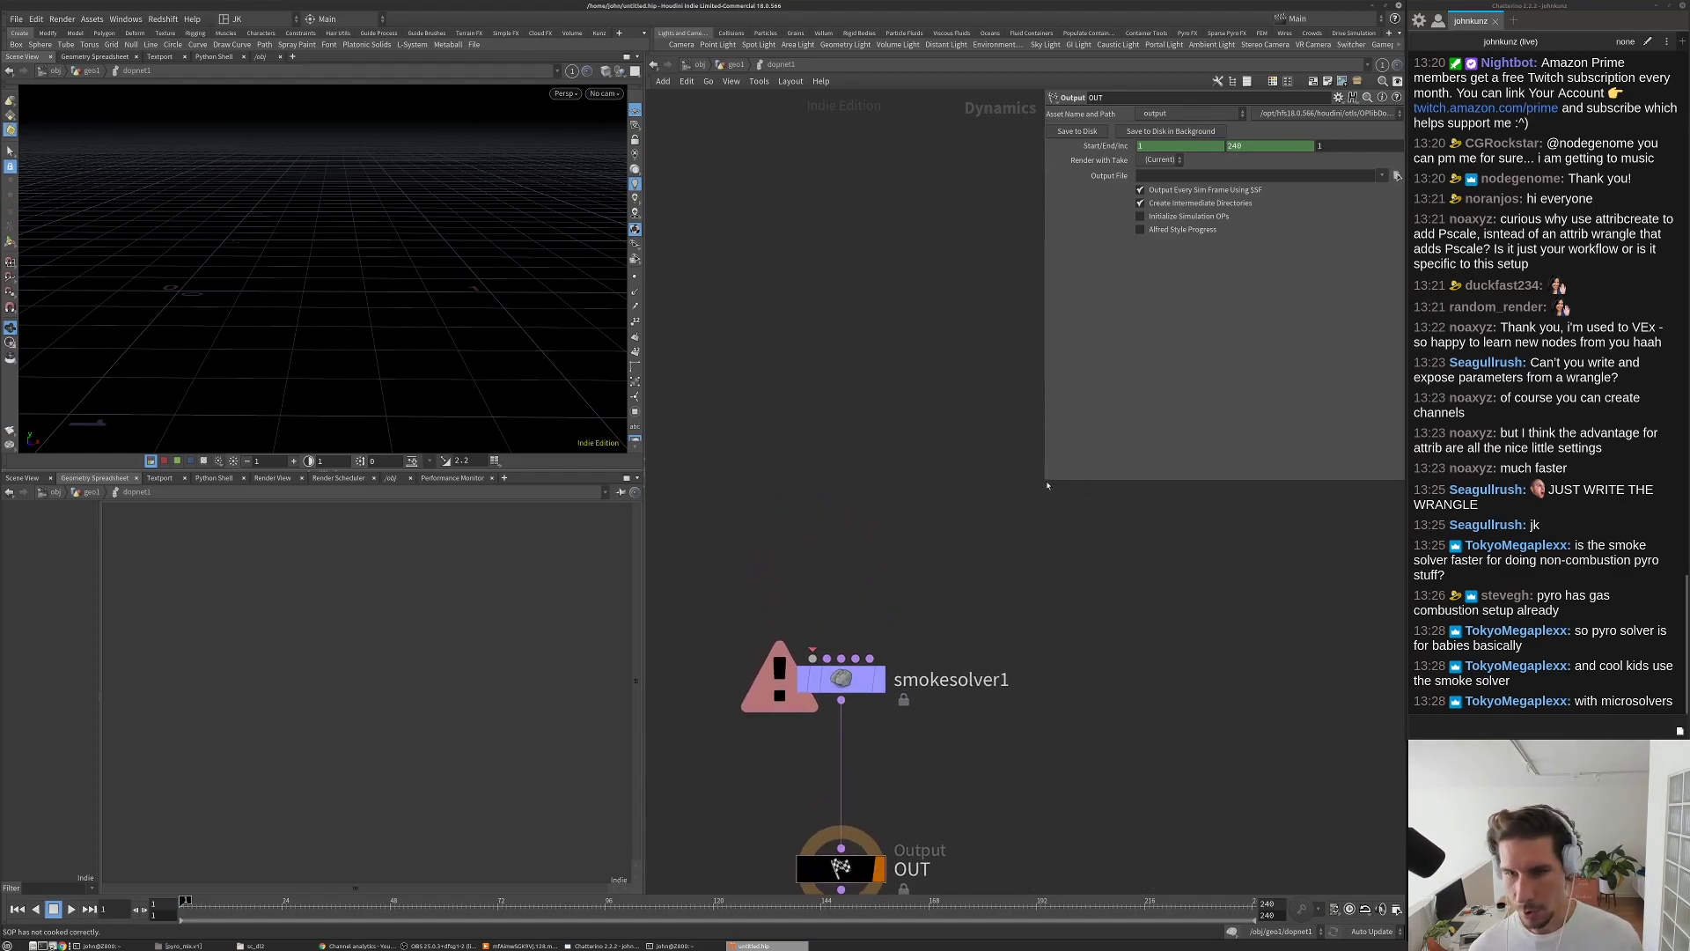
# Step: Shrink the parameter pane slightly, show the Smoke Solver's parameters, and return to the geometry level
pyautogui.moveTo(1047, 482); pyautogui.dragTo(1041, 459)
pyautogui.moveTo(758, 608)
pyautogui.mouseDown()
pyautogui.moveTo(937, 753)
pyautogui.moveTo(765, 618)
pyautogui.mouseUp()
pyautogui.press('Tab')
pyautogui.moveTo(1059, 650)
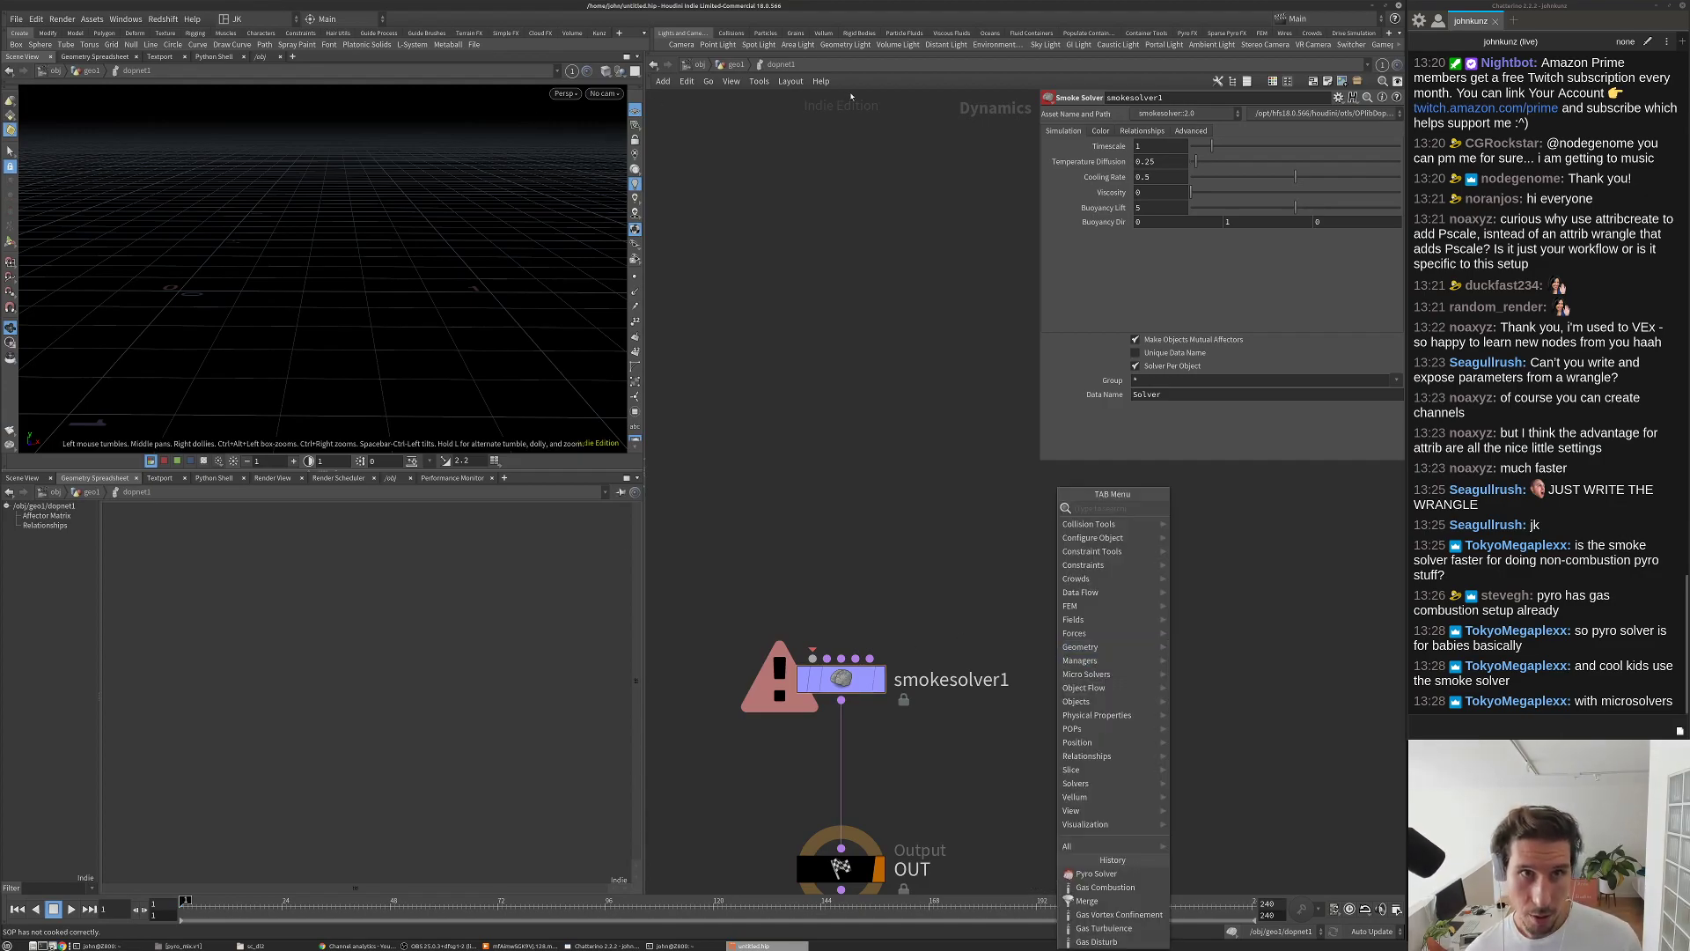
pyautogui.press('Escape')
pyautogui.click(736, 66)
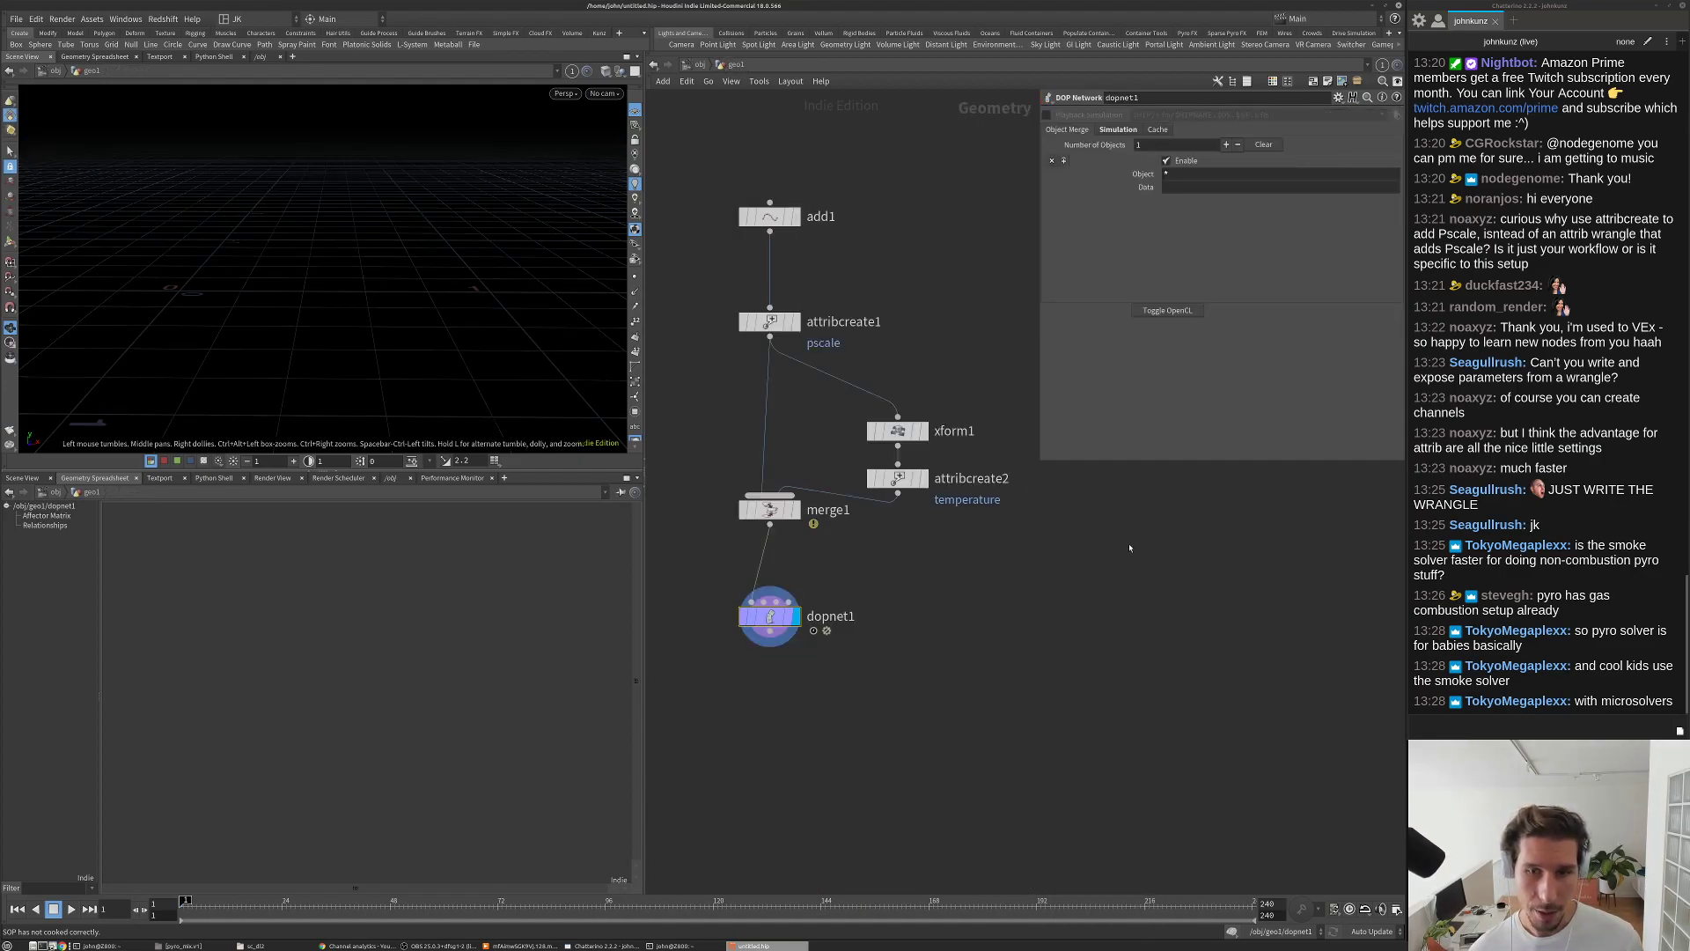
# Step: Add a Pyro Solver at the geometry level and go into its internal DOP network
pyautogui.press('Tab')
pyautogui.write('pyro')
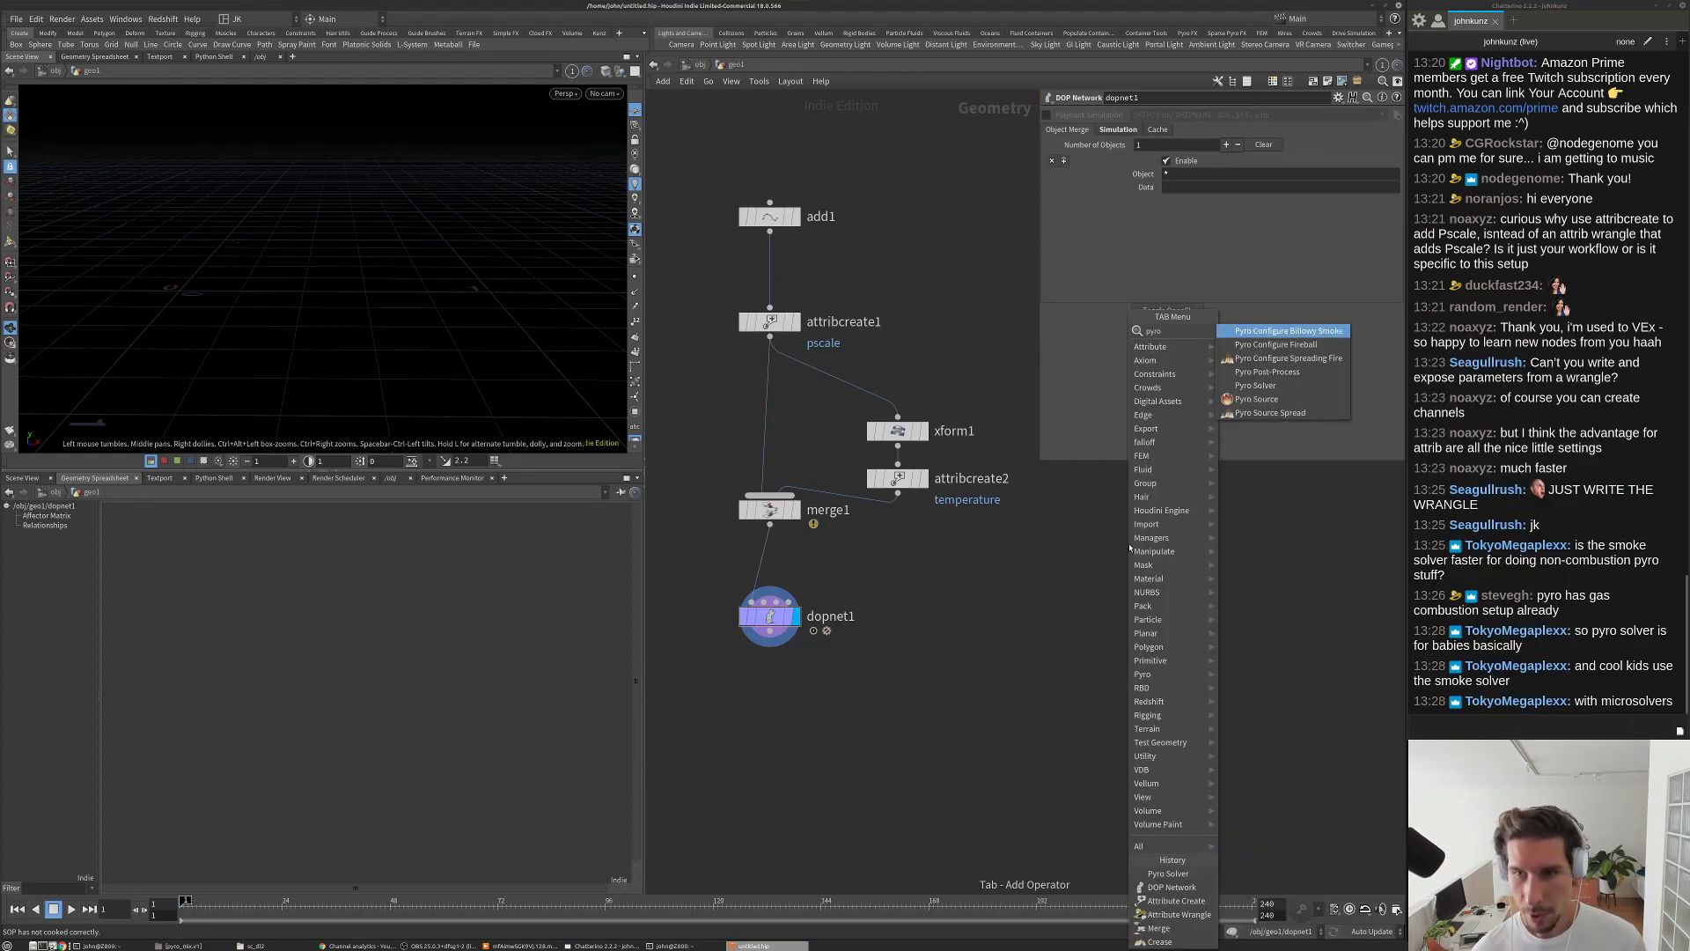
pyautogui.click(1255, 386)
pyautogui.click(837, 616)
pyautogui.press('i')
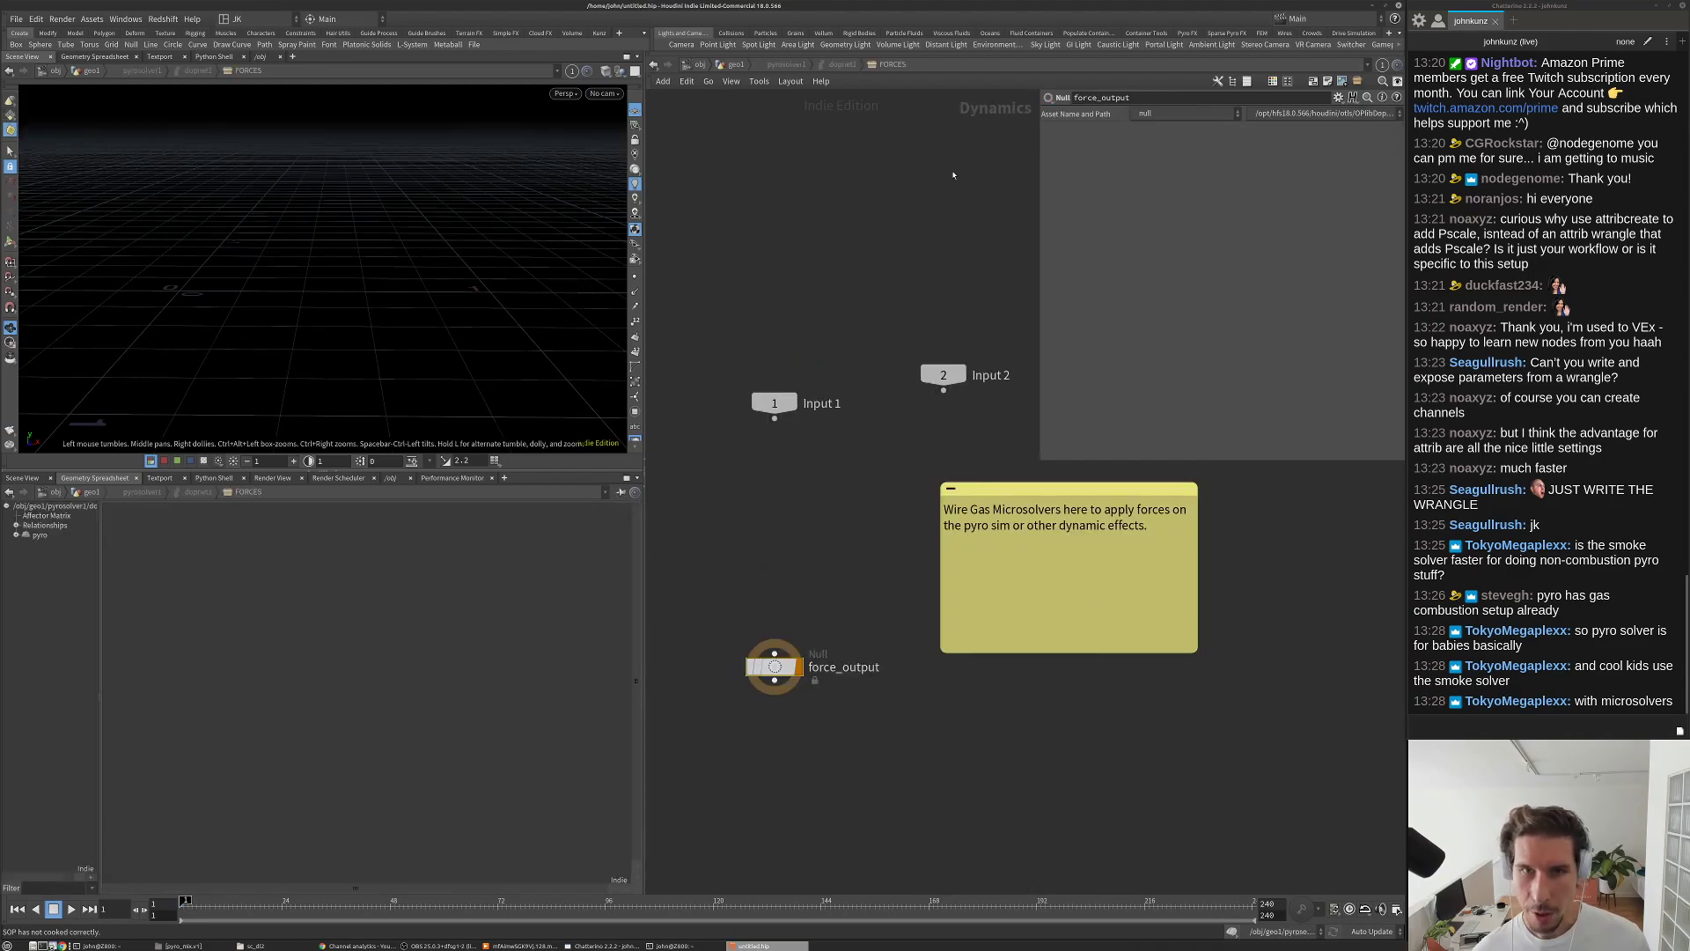
pyautogui.click(842, 66)
pyautogui.press('i')
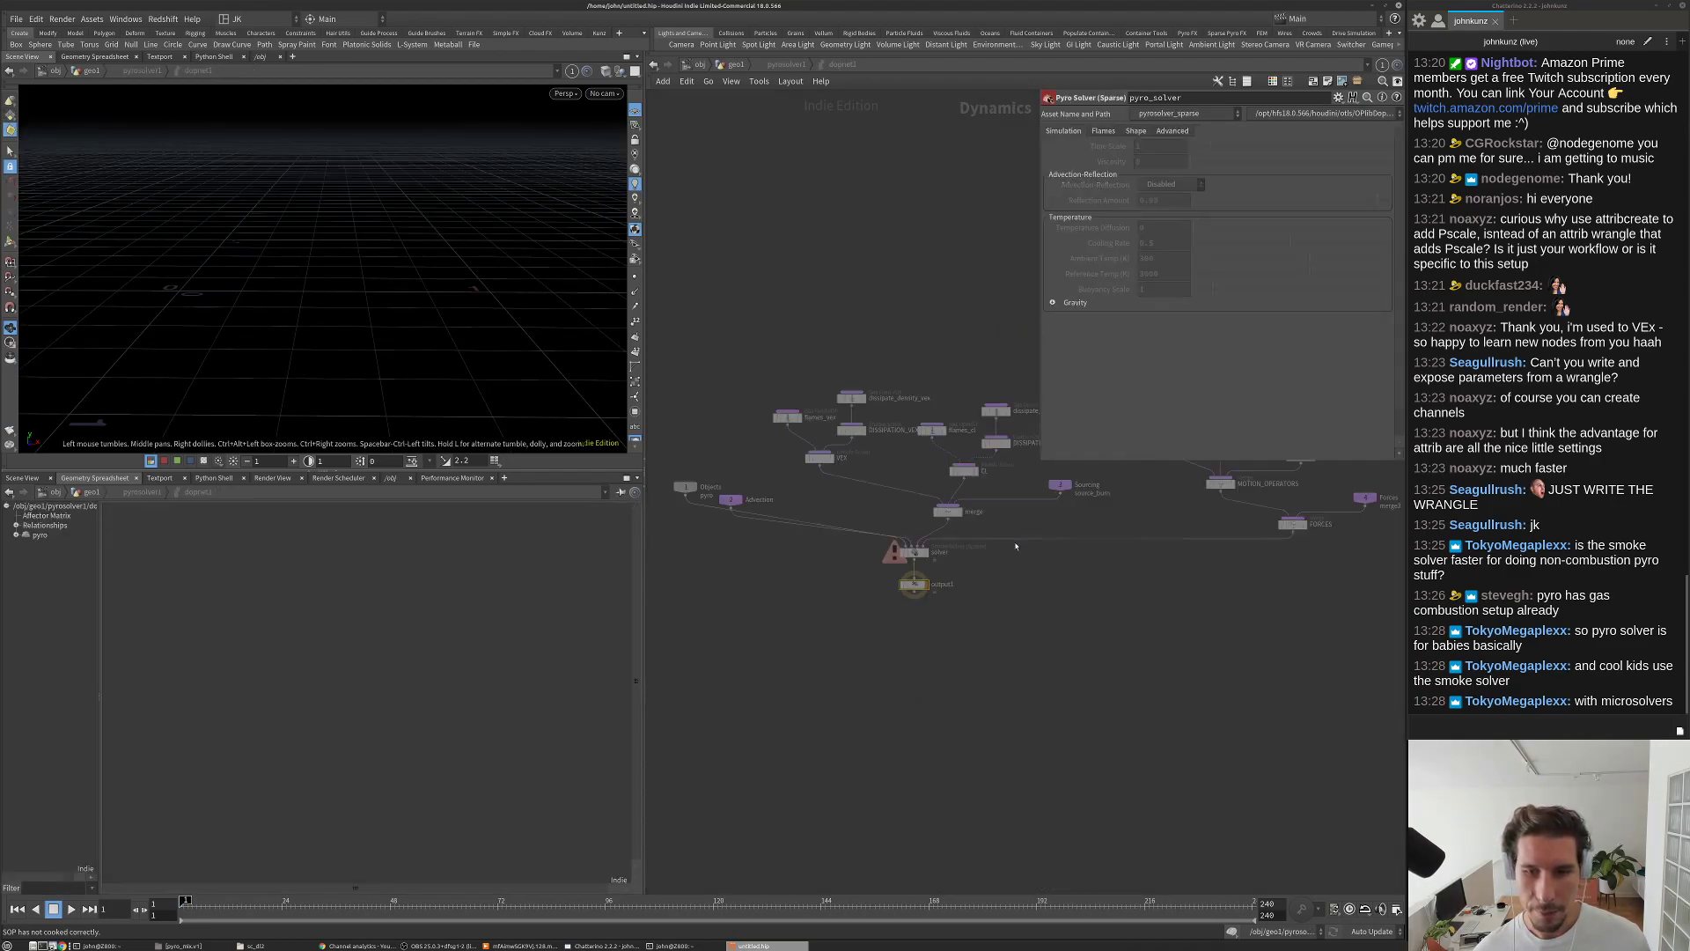
# Step: Examine the node network inside the internal sparse pyro solver, and delete the geometry-level Pyro Solver
pyautogui.click(919, 575)
pyautogui.press('i')
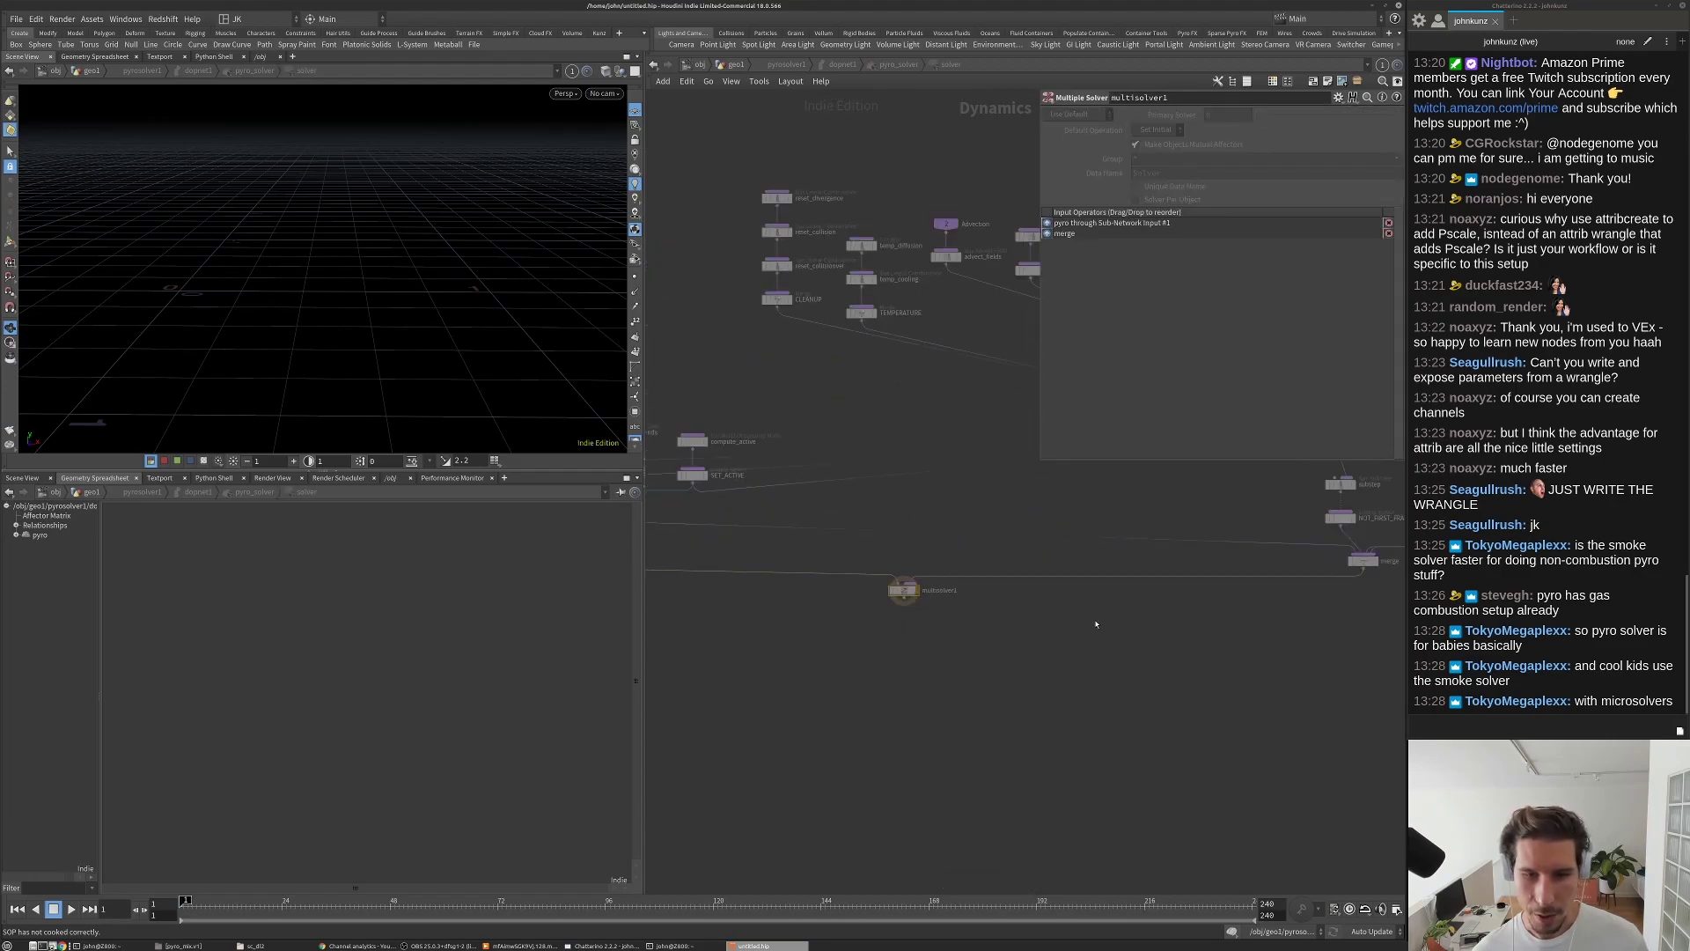
pyautogui.moveTo(1030, 625); pyautogui.dragTo(763, 727, button='middle')
pyautogui.press('u')
pyautogui.press('u')
pyautogui.press('u')
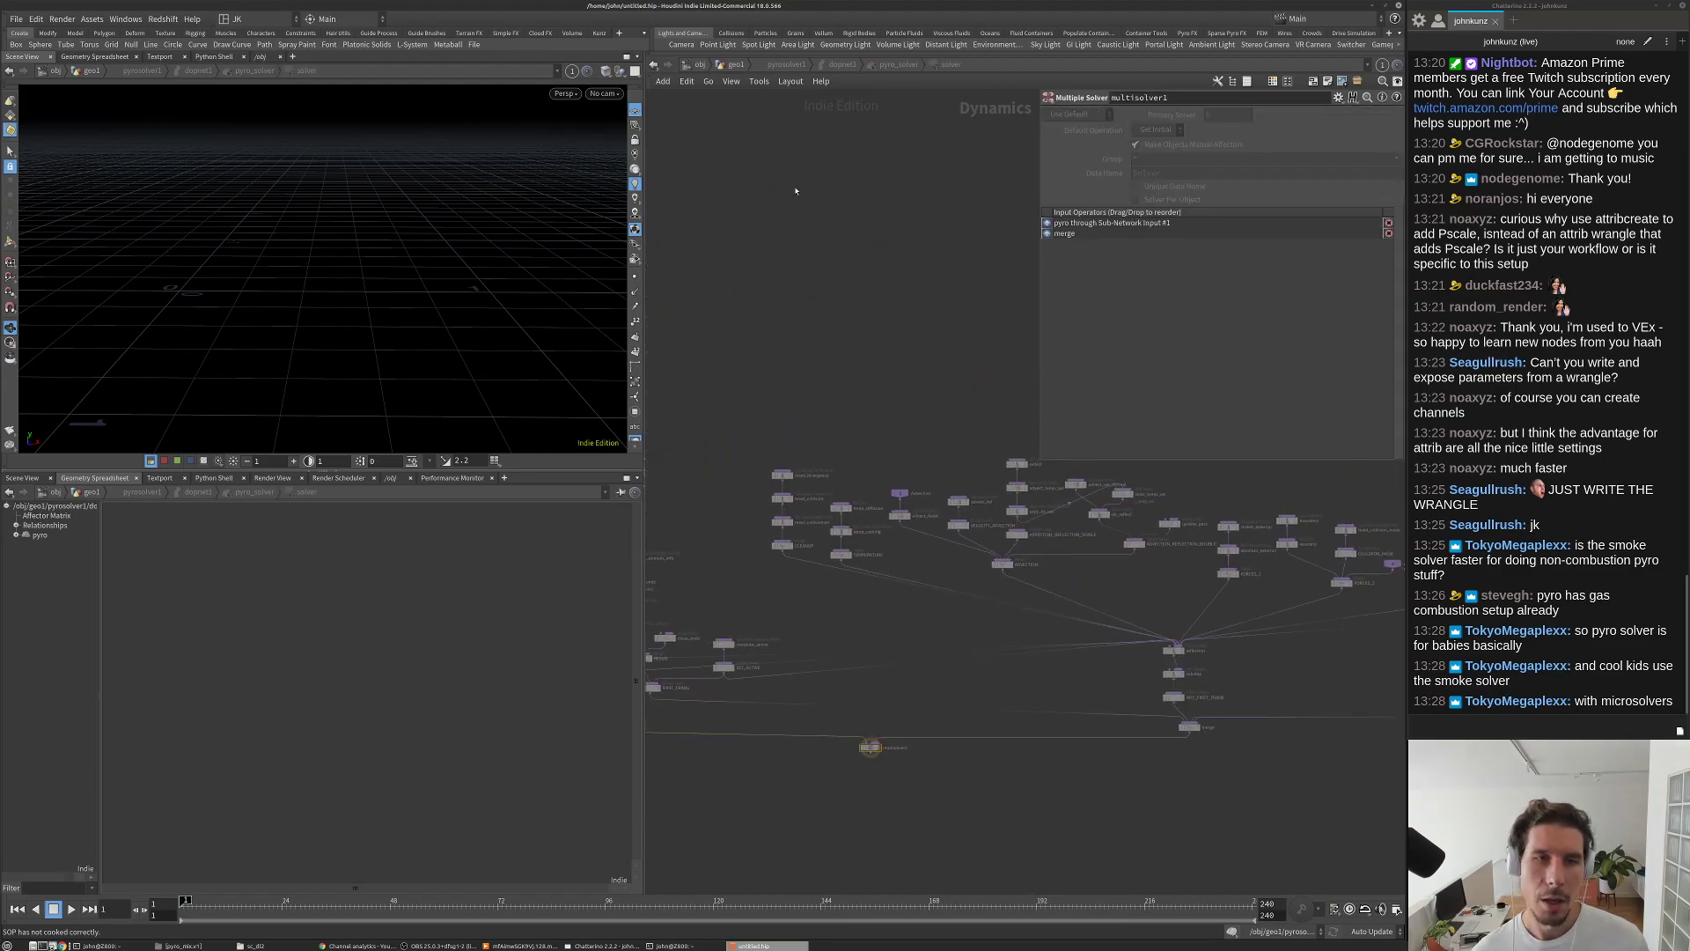
pyautogui.press('u')
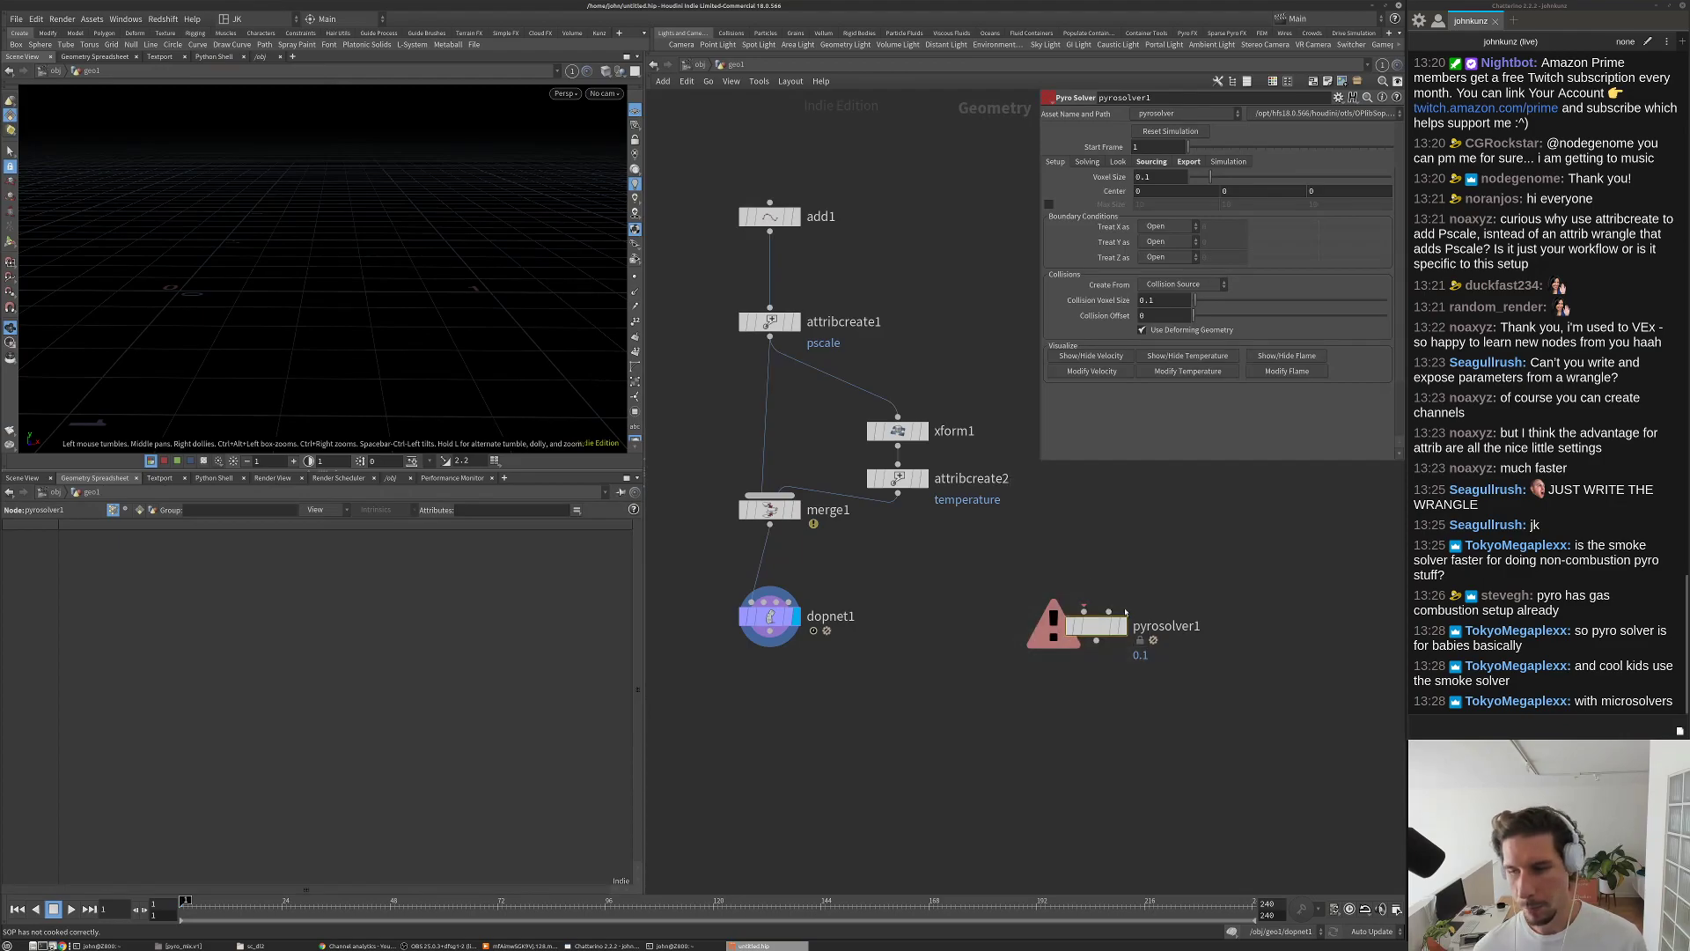
pyautogui.press('Delete')
# Step: In dopnet1, add a Smoke Object wired into the Smoke Solver's first input, and shrink the parameter pane
pyautogui.moveTo(824, 614); pyautogui.dragTo(823, 669, button='middle')
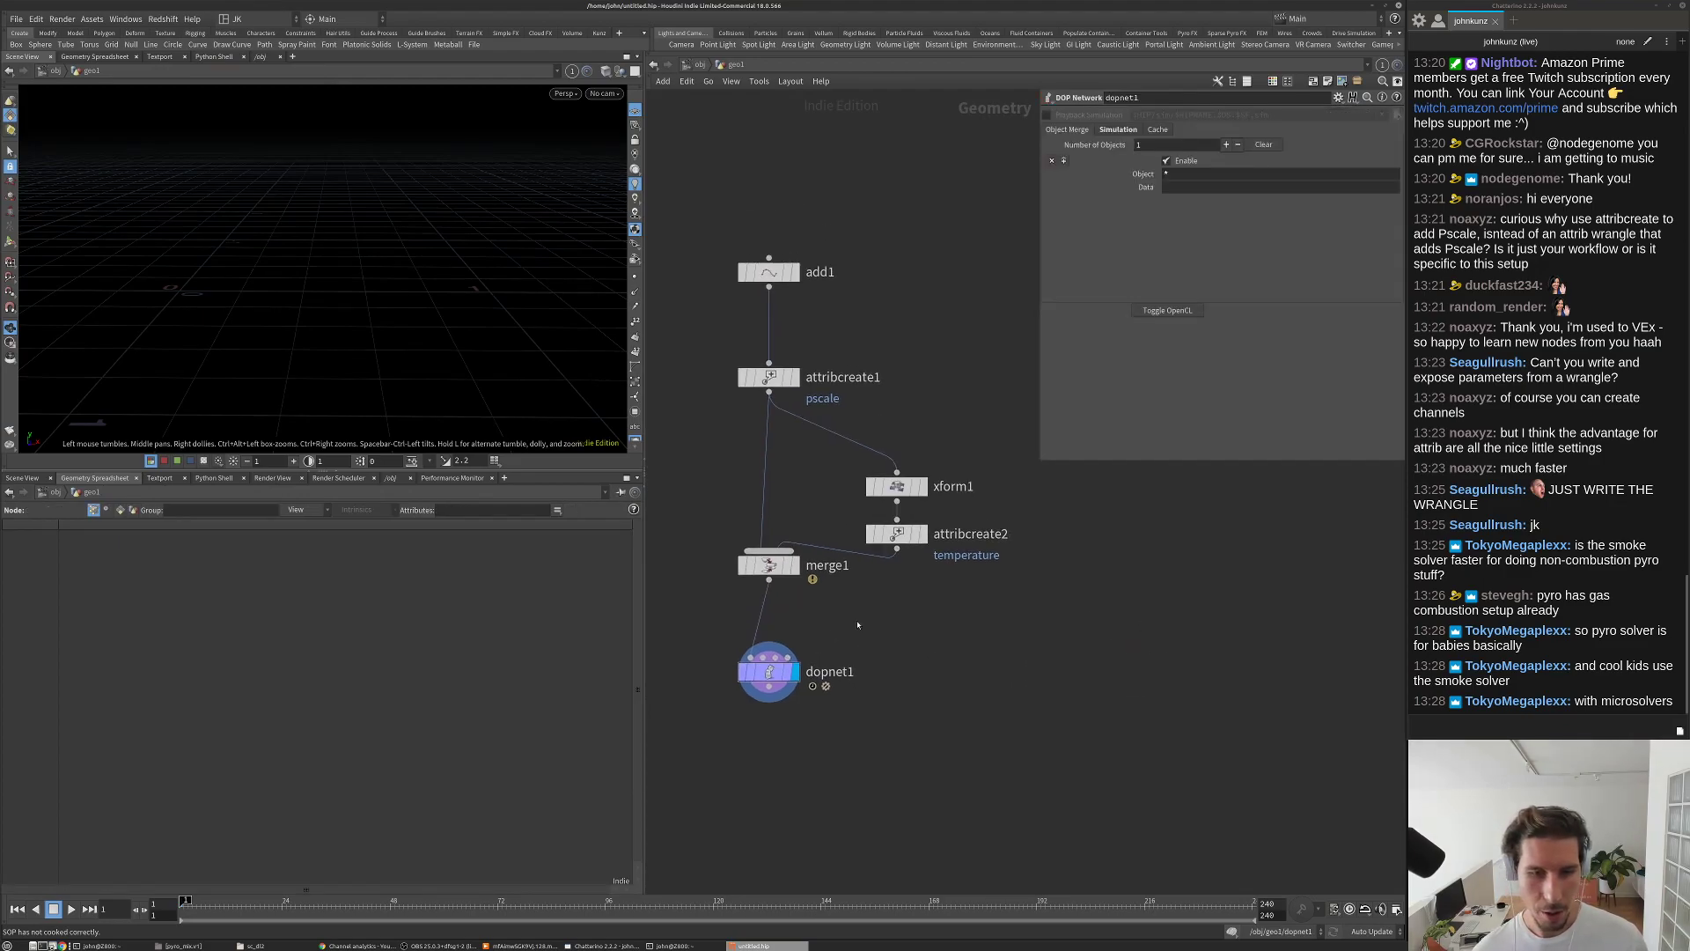
pyautogui.doubleClick(774, 676)
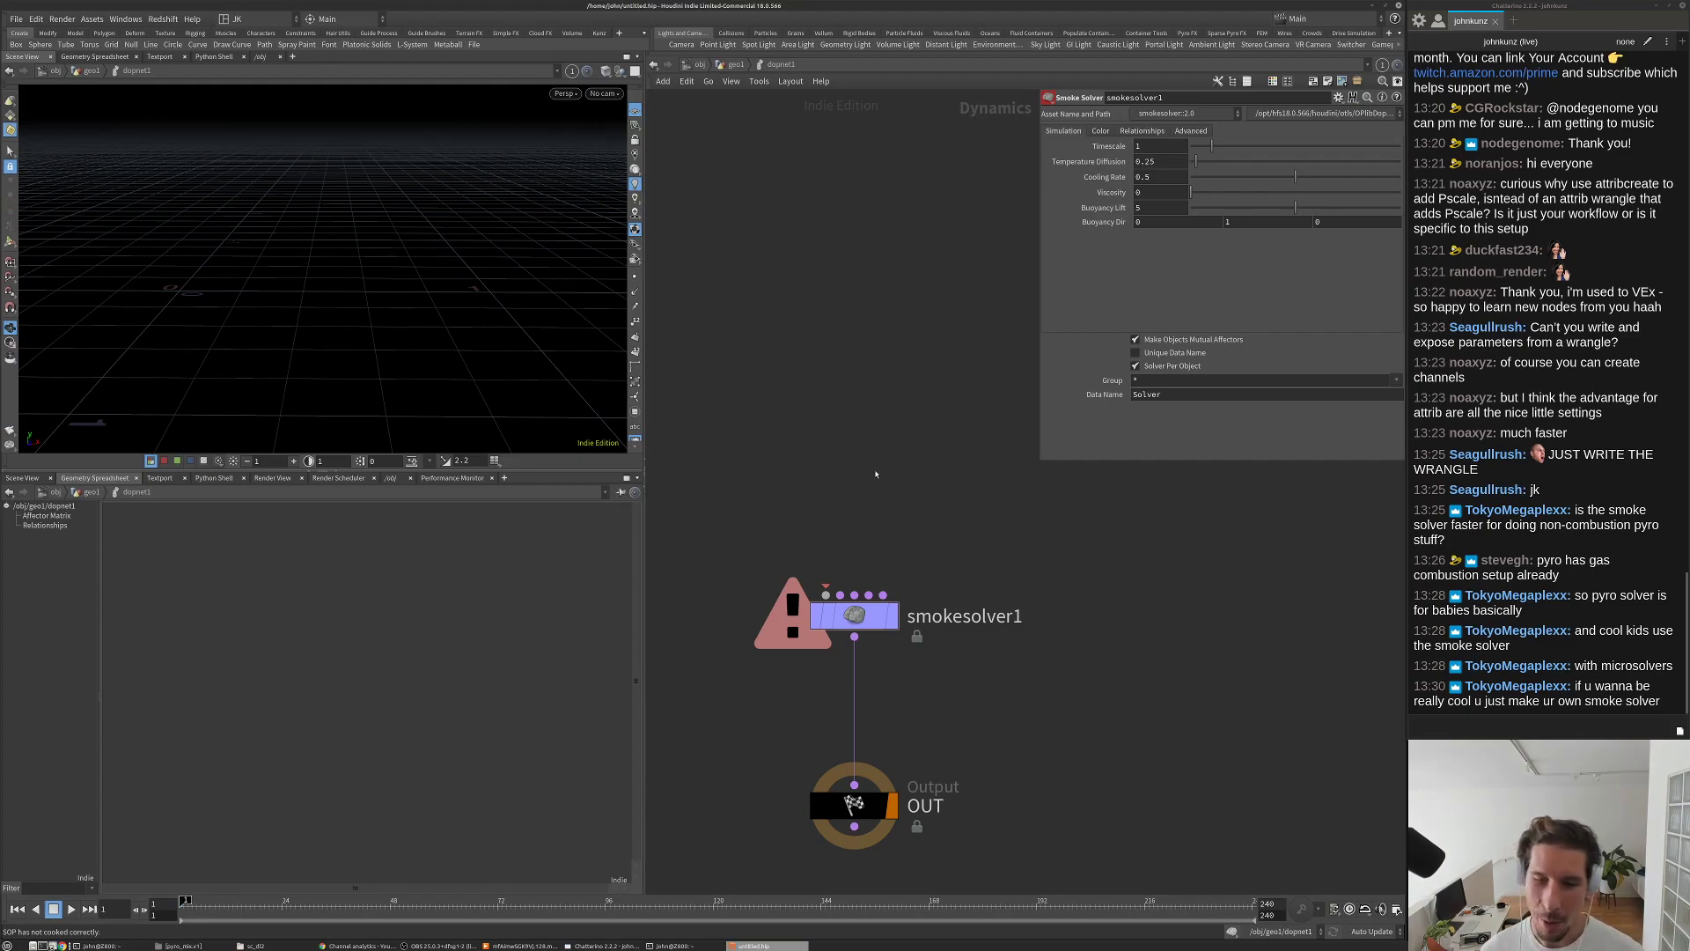
pyautogui.scroll(1, 909, 476)
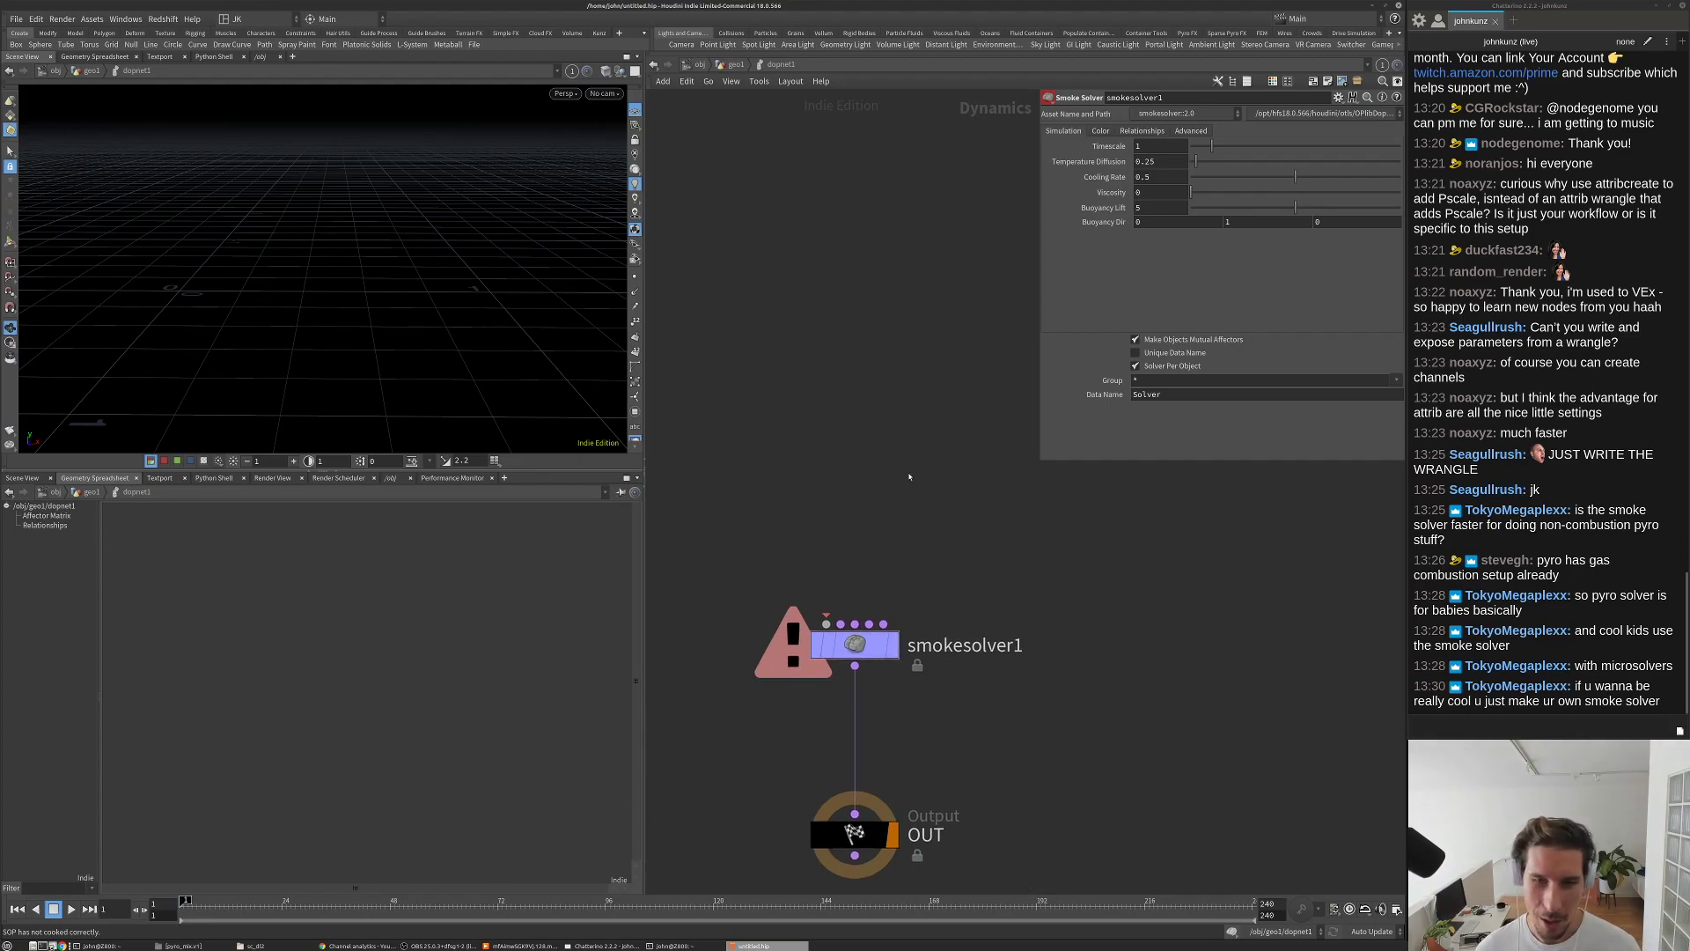
pyautogui.moveTo(878, 508); pyautogui.dragTo(886, 478, button='middle')
pyautogui.press('Tab')
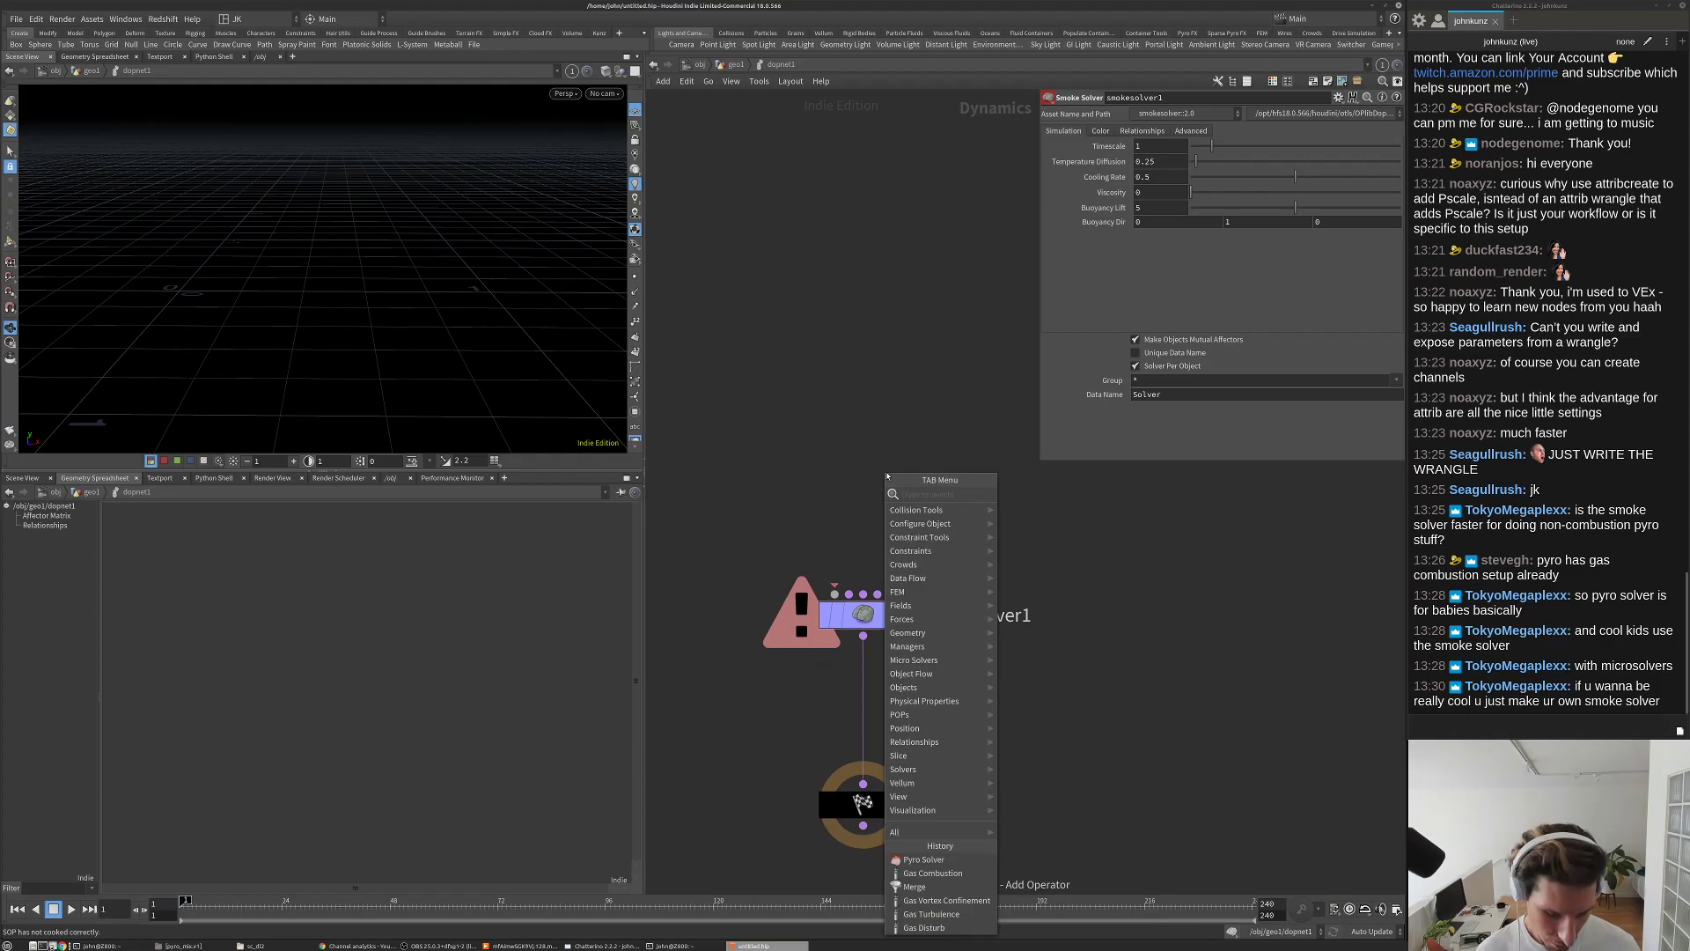
pyautogui.write('smok')
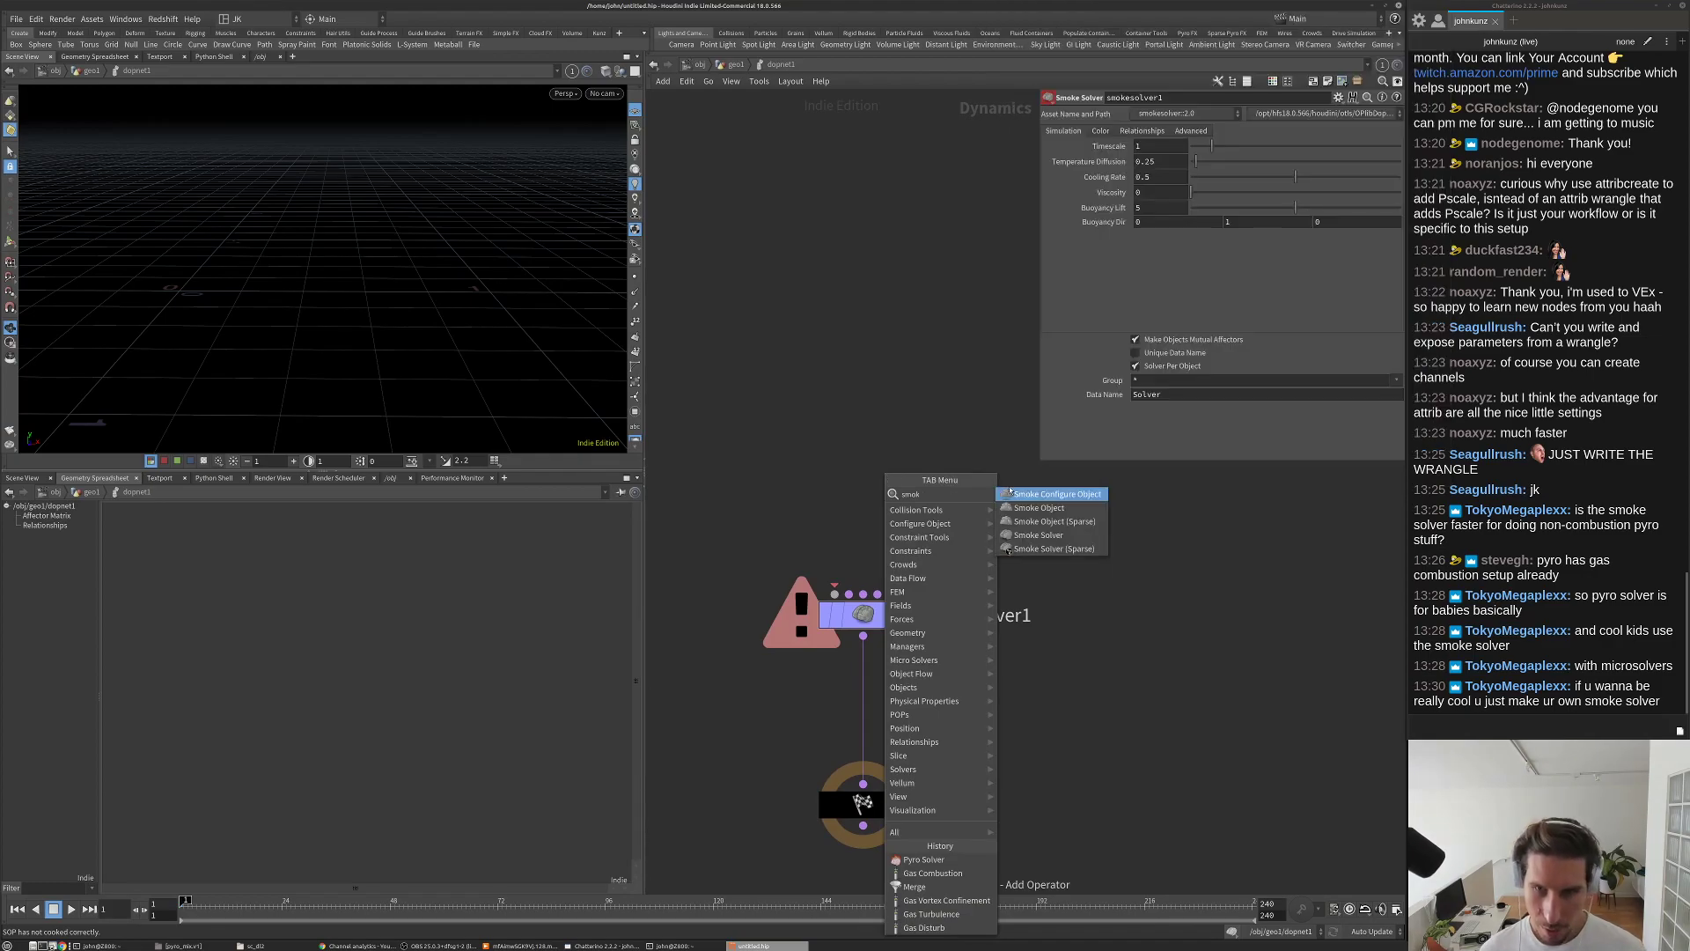
pyautogui.click(1039, 508)
pyautogui.click(829, 421)
pyautogui.moveTo(829, 421); pyautogui.dragTo(802, 360)
pyautogui.scroll(-3, 914, 341)
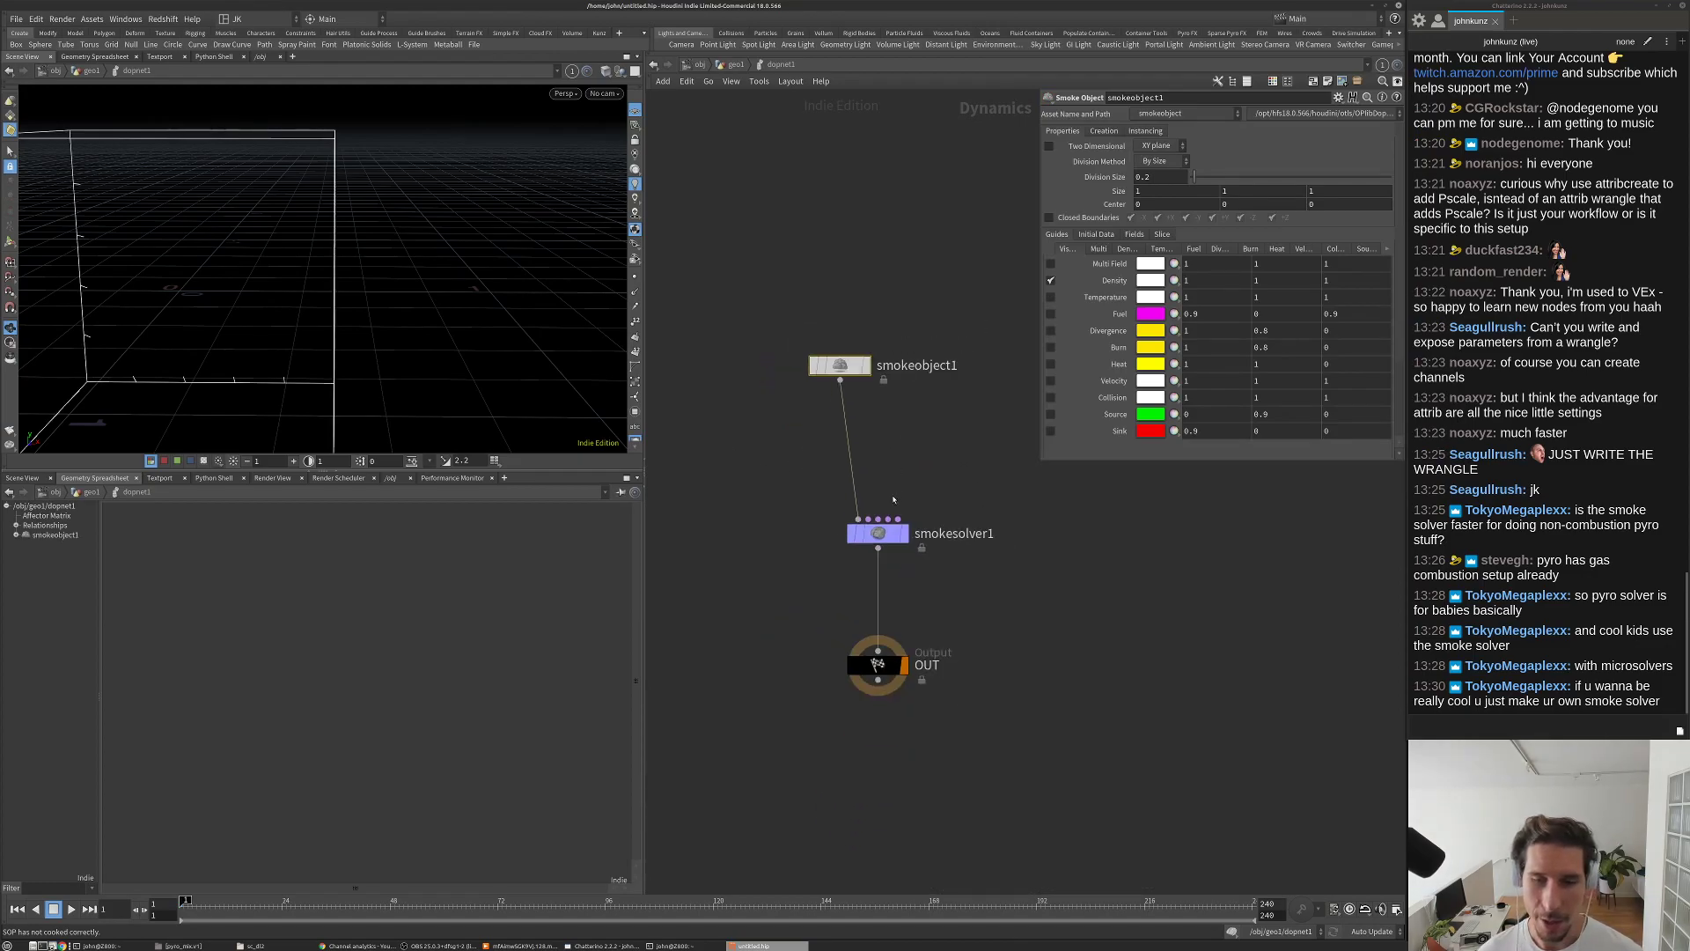
pyautogui.moveTo(441, 293); pyautogui.dragTo(422, 336)
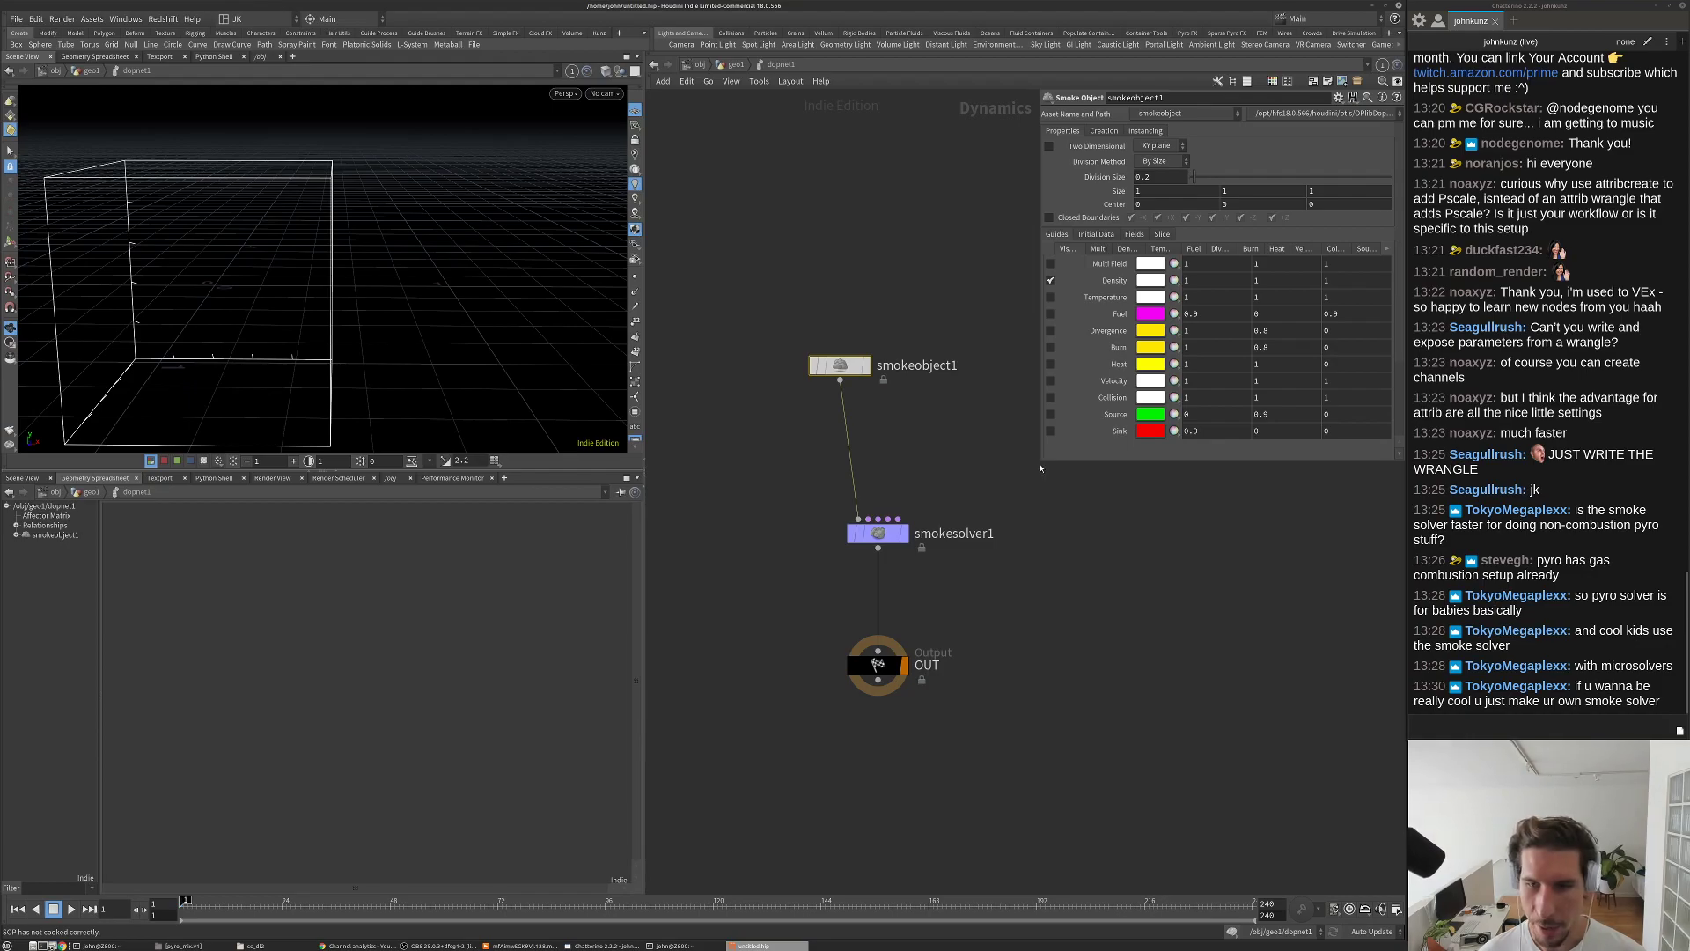
pyautogui.moveTo(1041, 466); pyautogui.dragTo(1024, 431)
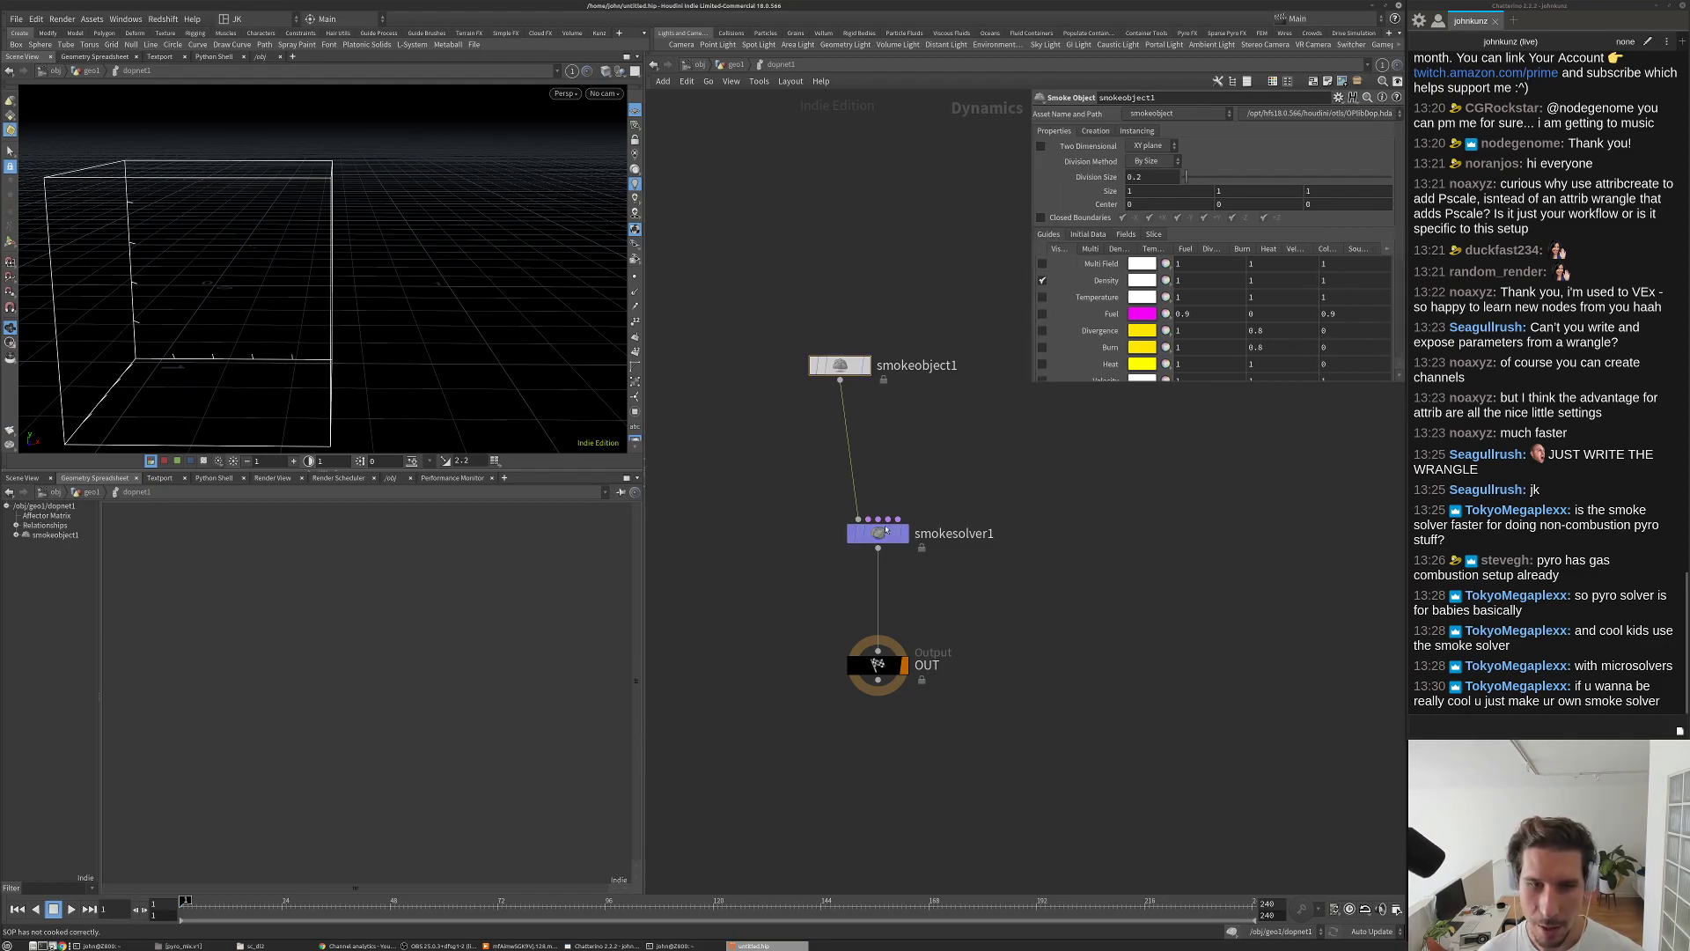
# Step: Add a Gas Turbulence node and connect it to the Smoke Solver's third input
pyautogui.scroll(2, 906, 485)
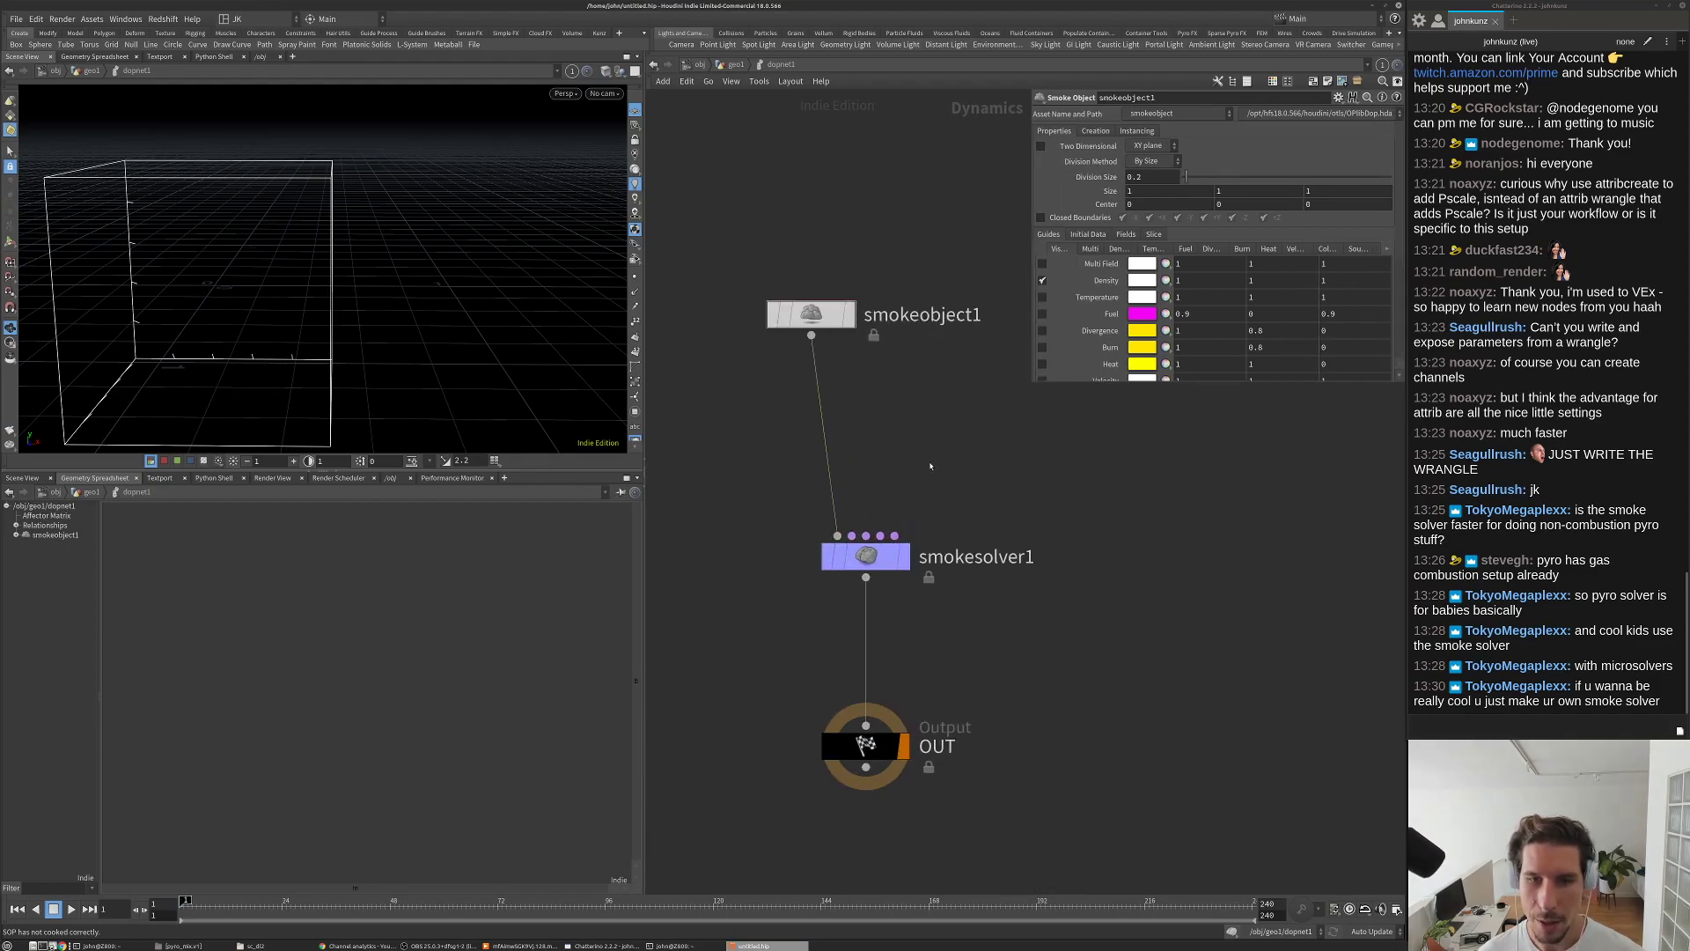
pyautogui.press('Tab')
pyautogui.write('gas turb')
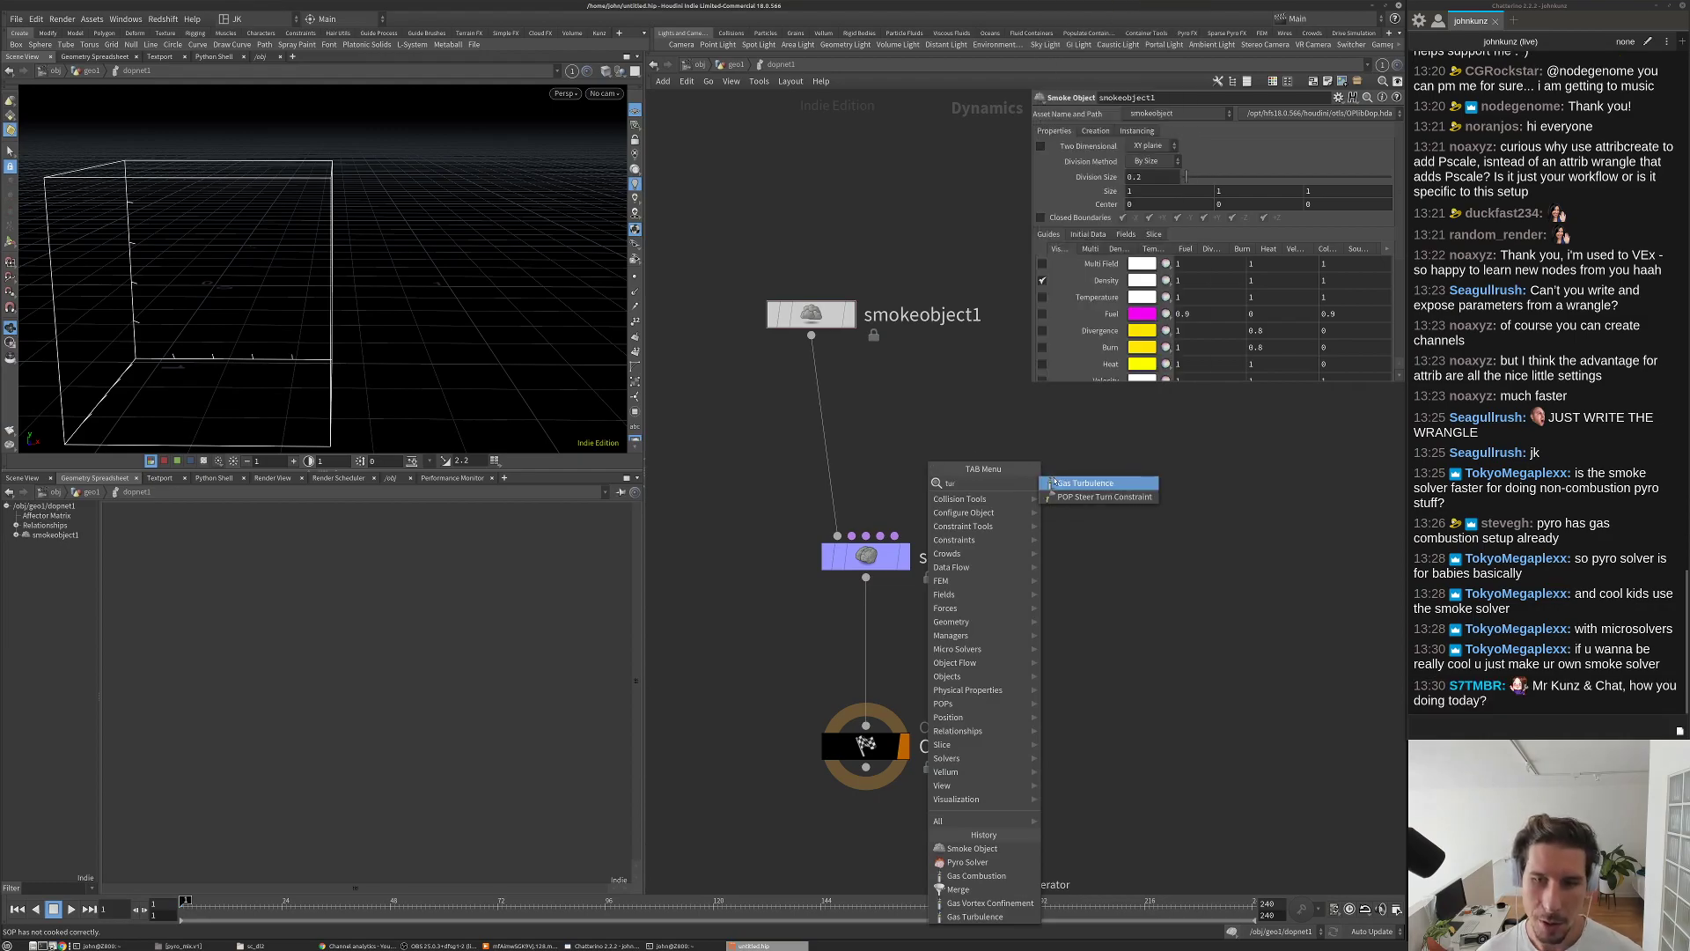
pyautogui.press('Return')
pyautogui.click(942, 420)
pyautogui.moveTo(942, 420); pyautogui.dragTo(866, 535)
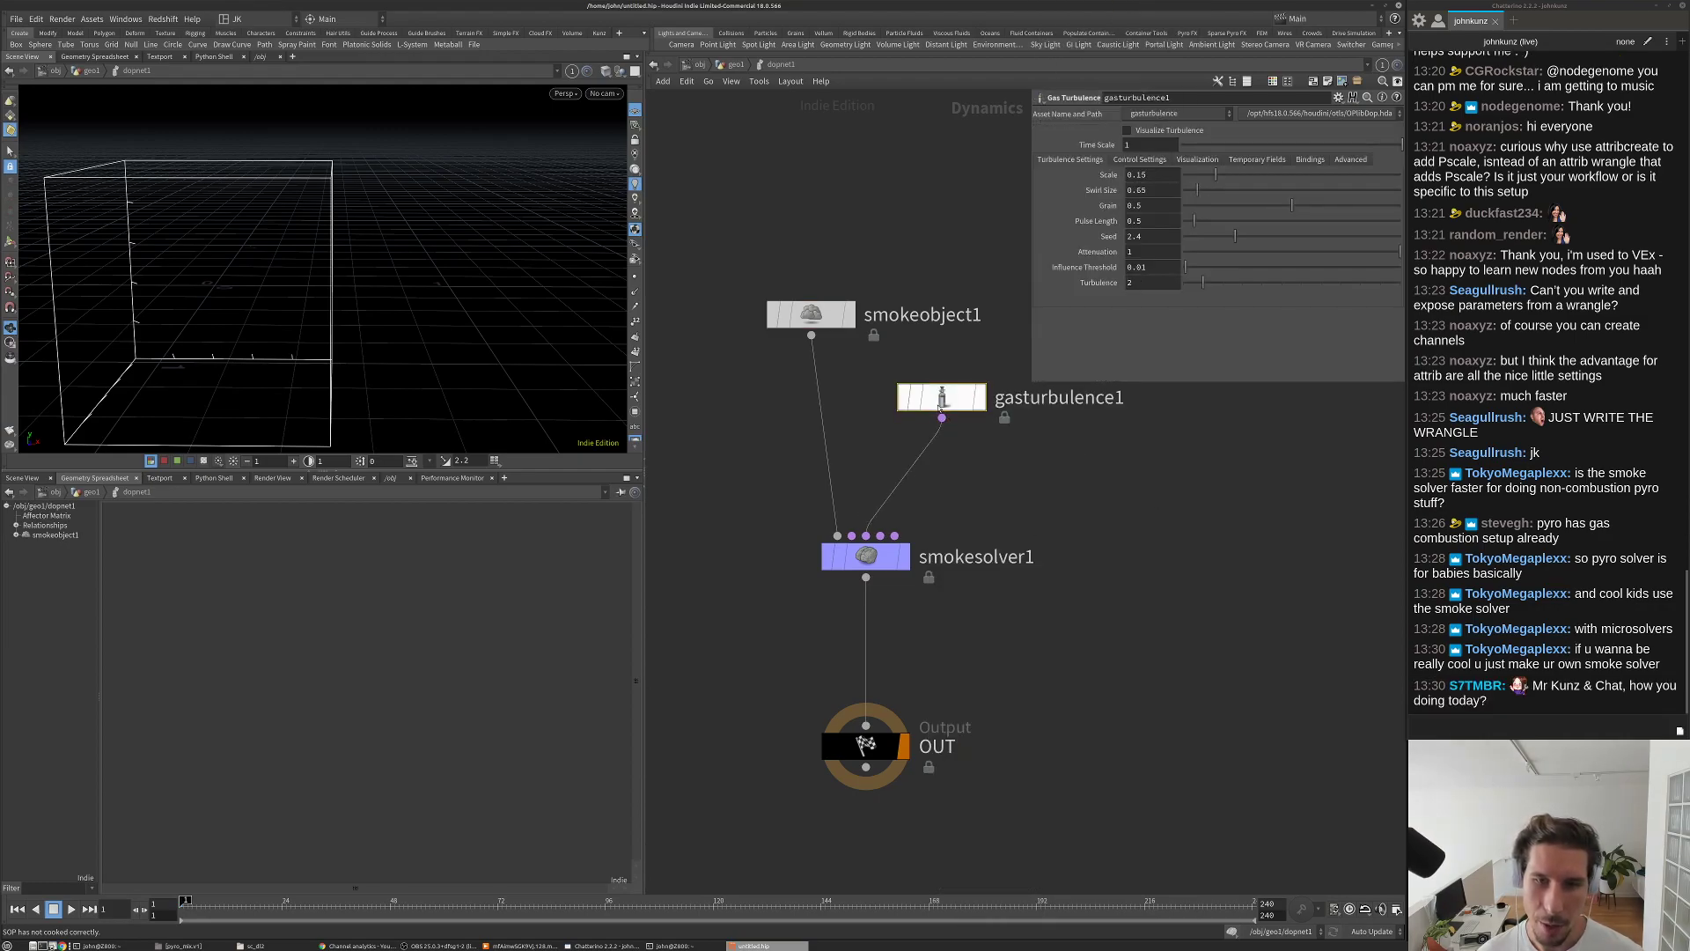
pyautogui.hotkey('ctrl', 'c')
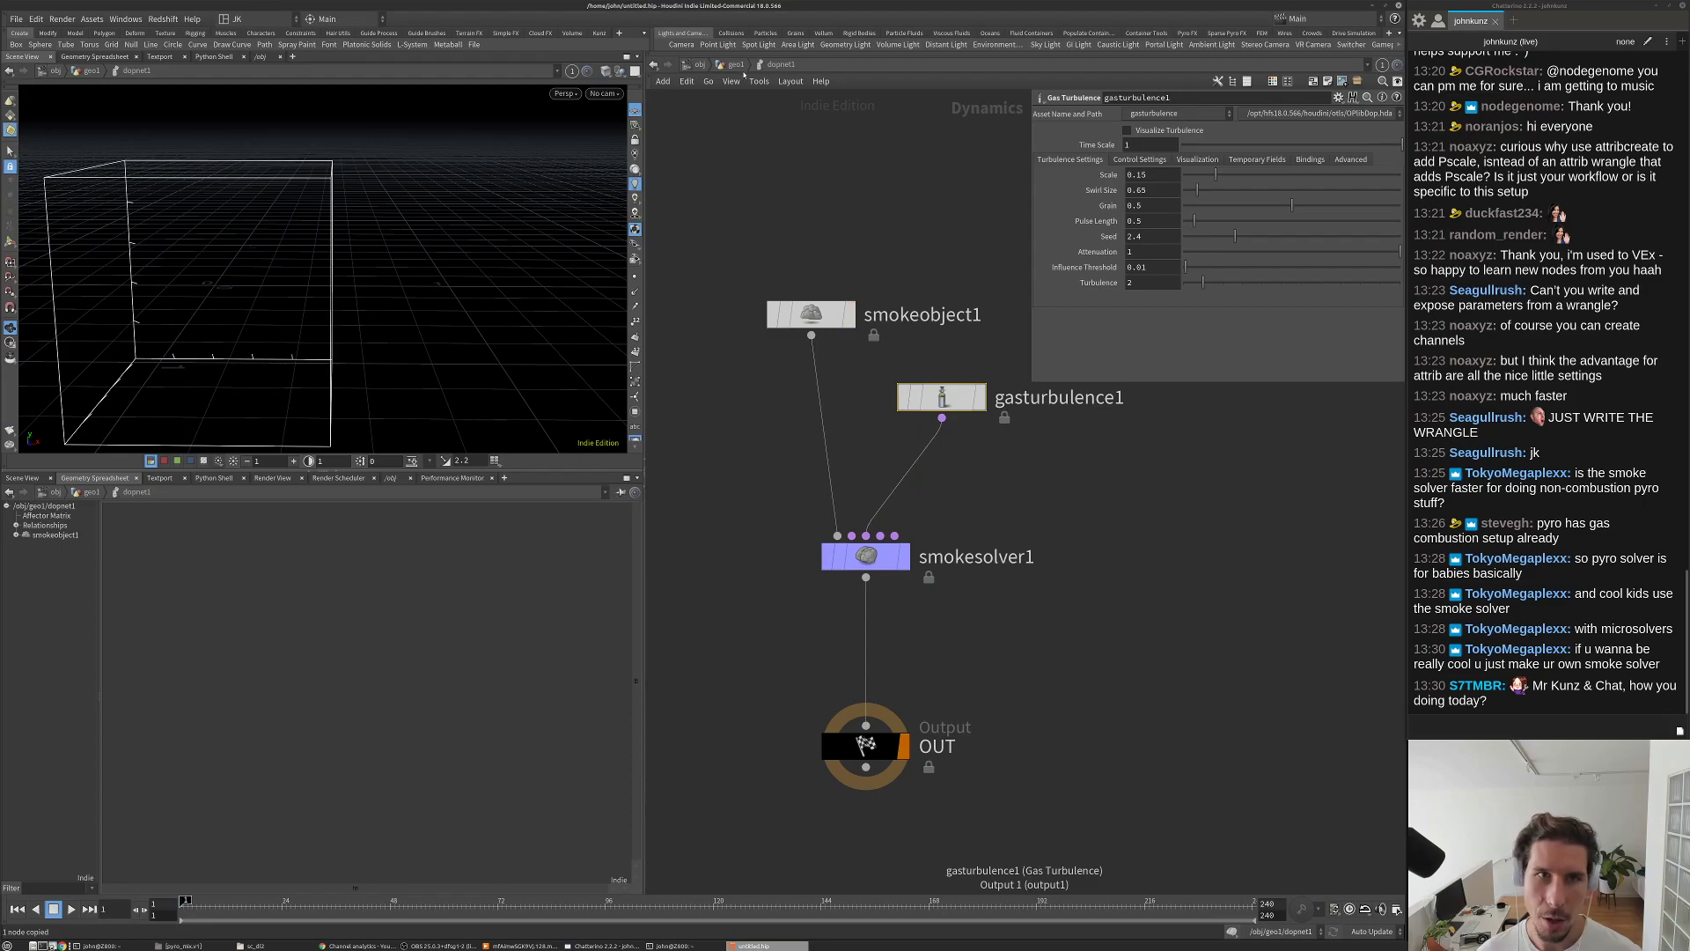
pyautogui.press('u')
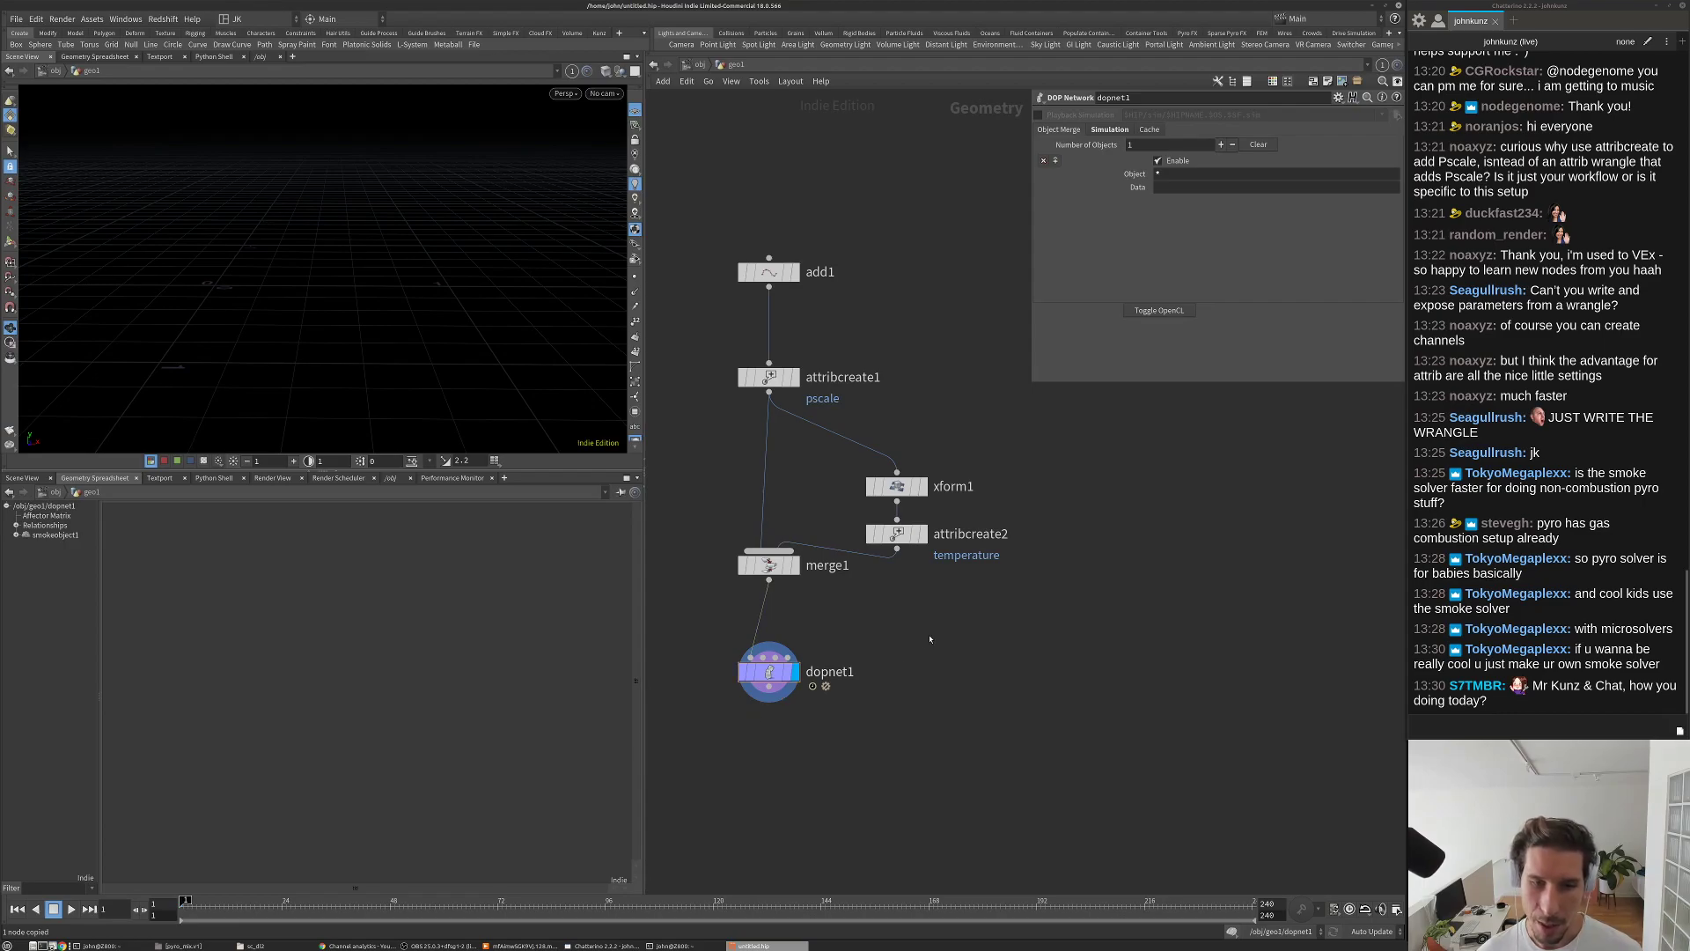
pyautogui.press('Tab')
pyautogui.press('Escape')
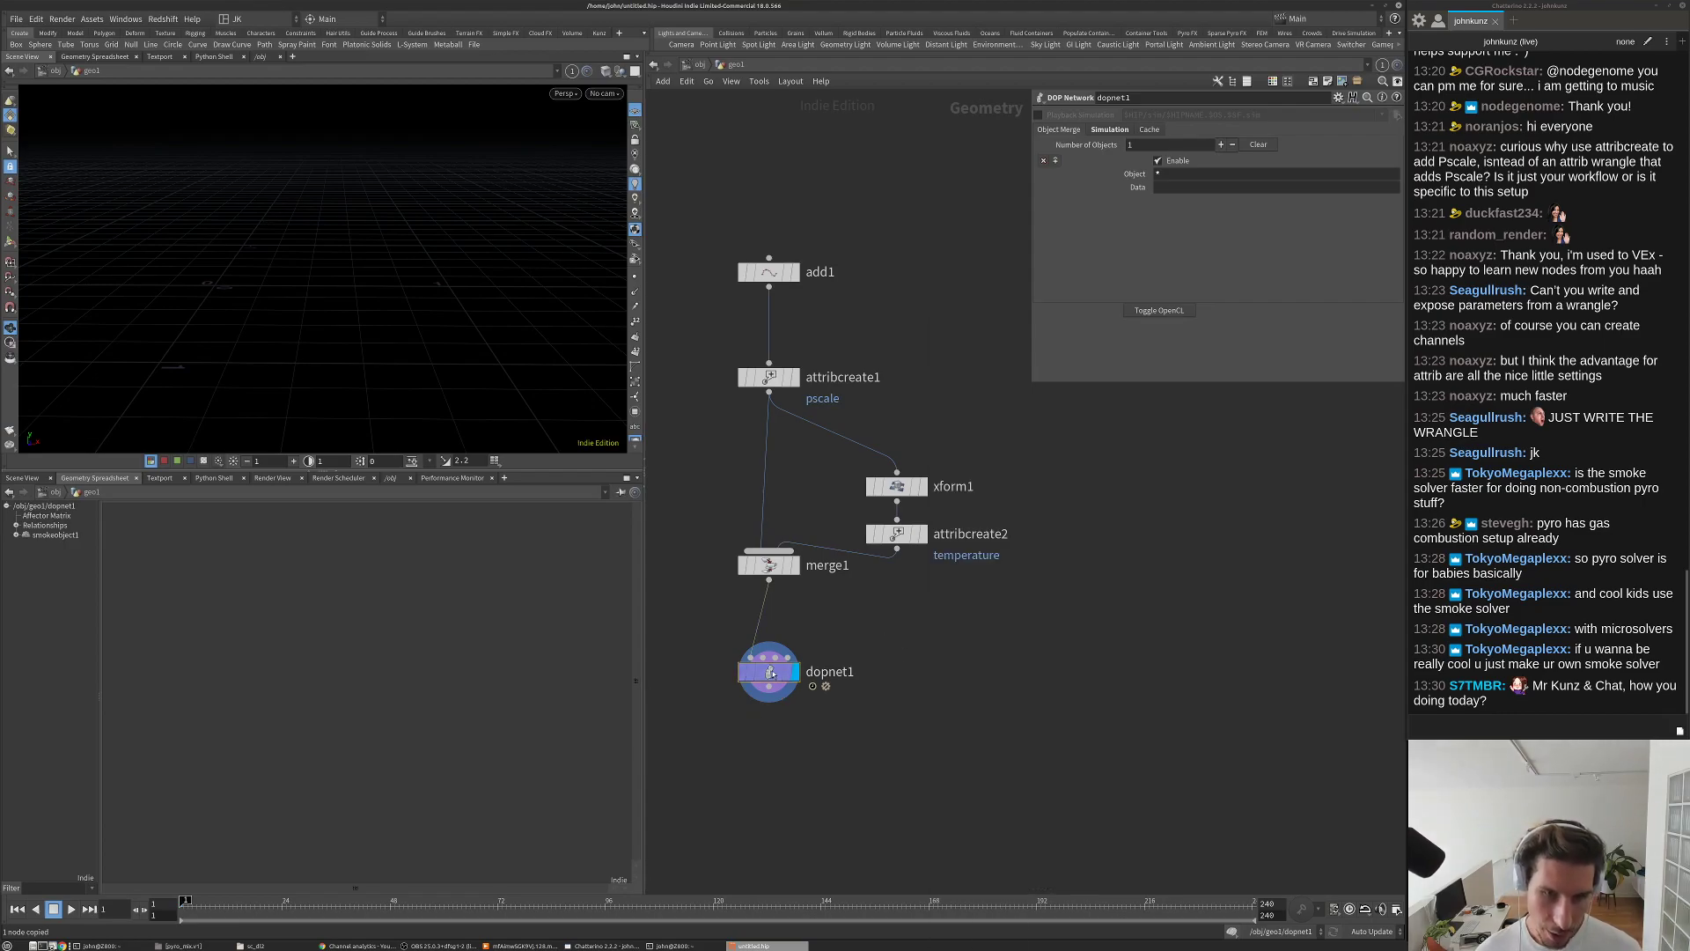
pyautogui.press('i')
# Step: Add a Pyro Solver beside the Smoke Solver and enable Turbulence among its shape settings
pyautogui.press('Tab')
pyautogui.write('py')
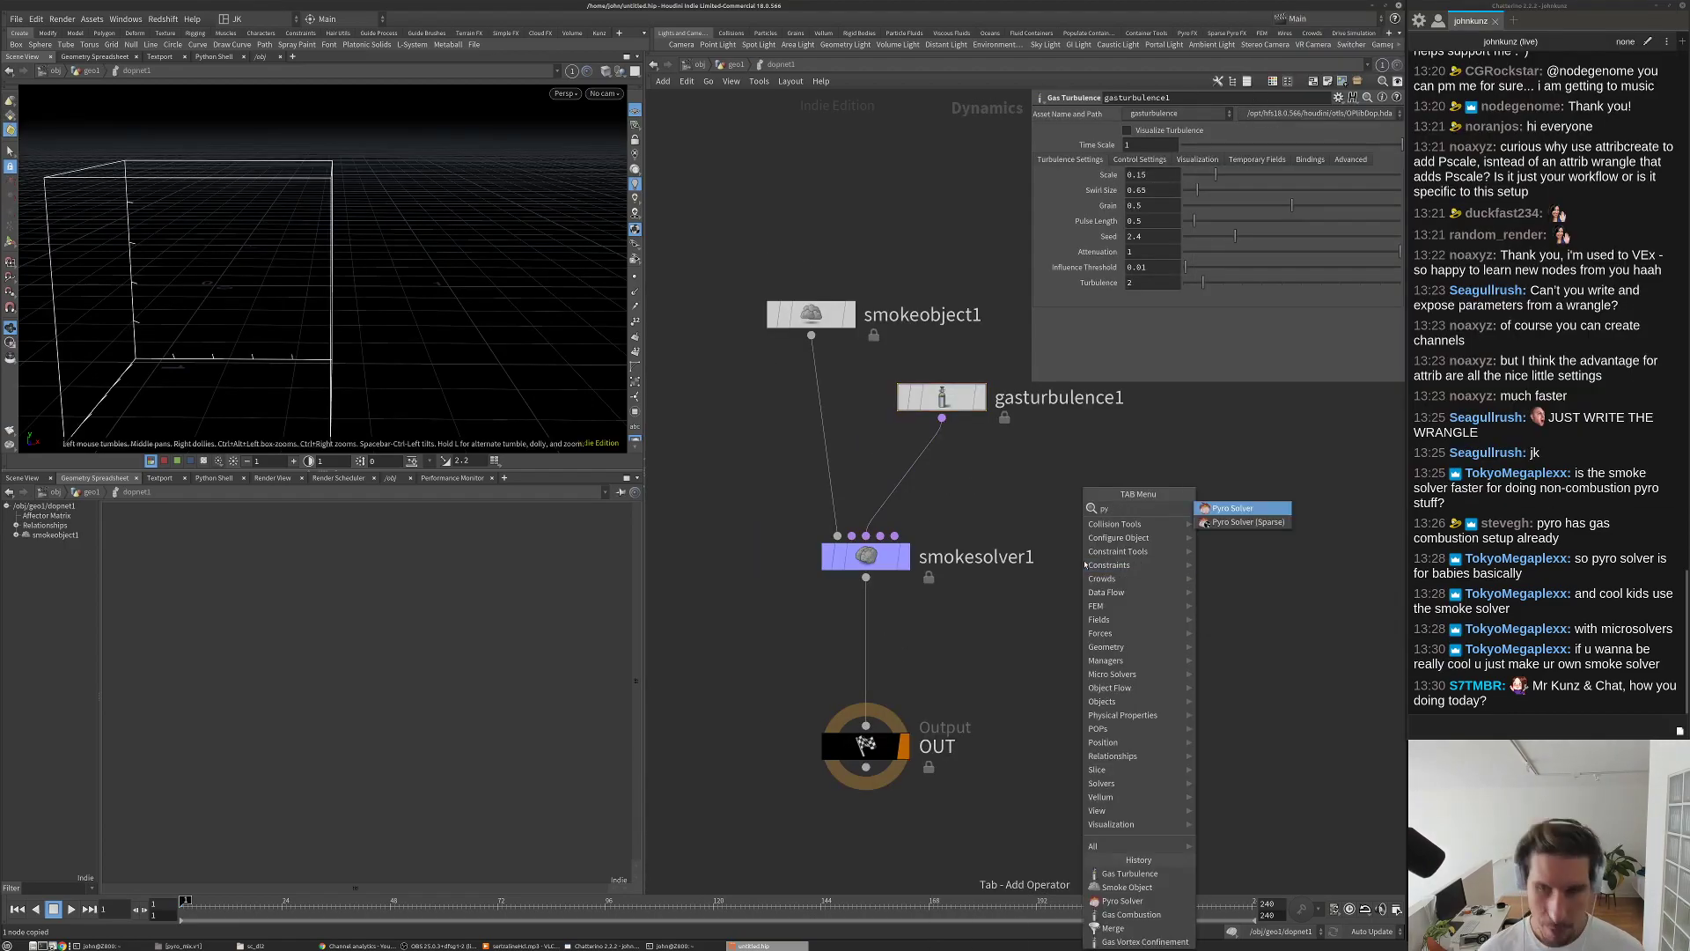
pyautogui.press('Return')
pyautogui.click(1110, 556)
pyautogui.click(1144, 131)
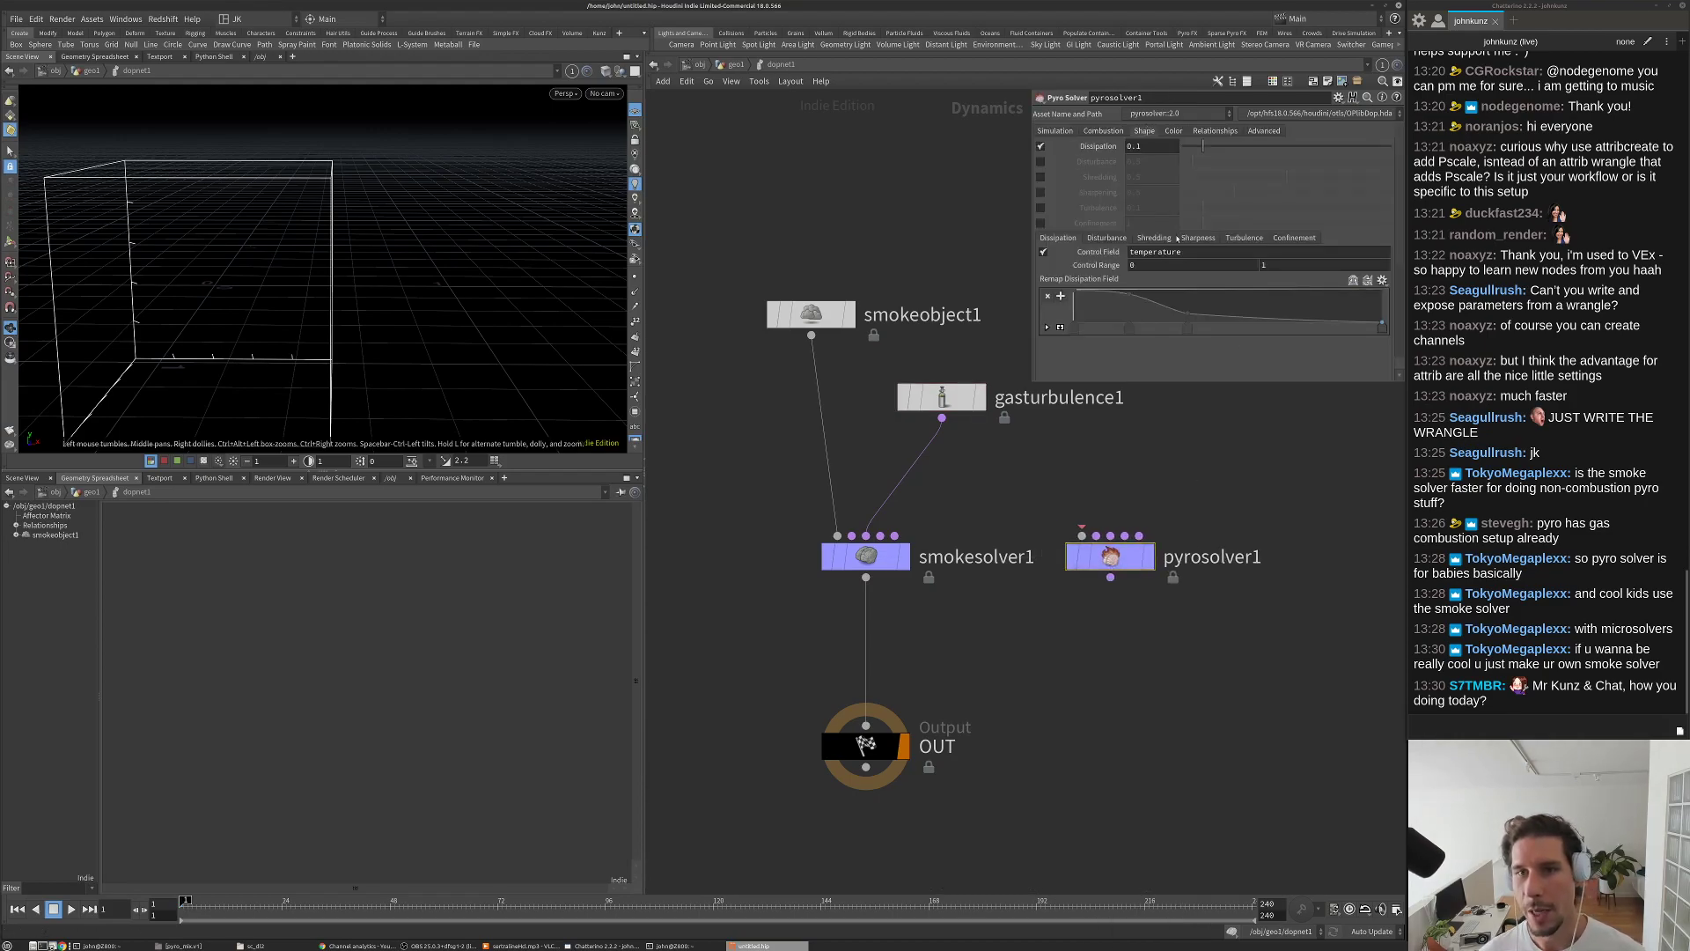
pyautogui.click(1040, 206)
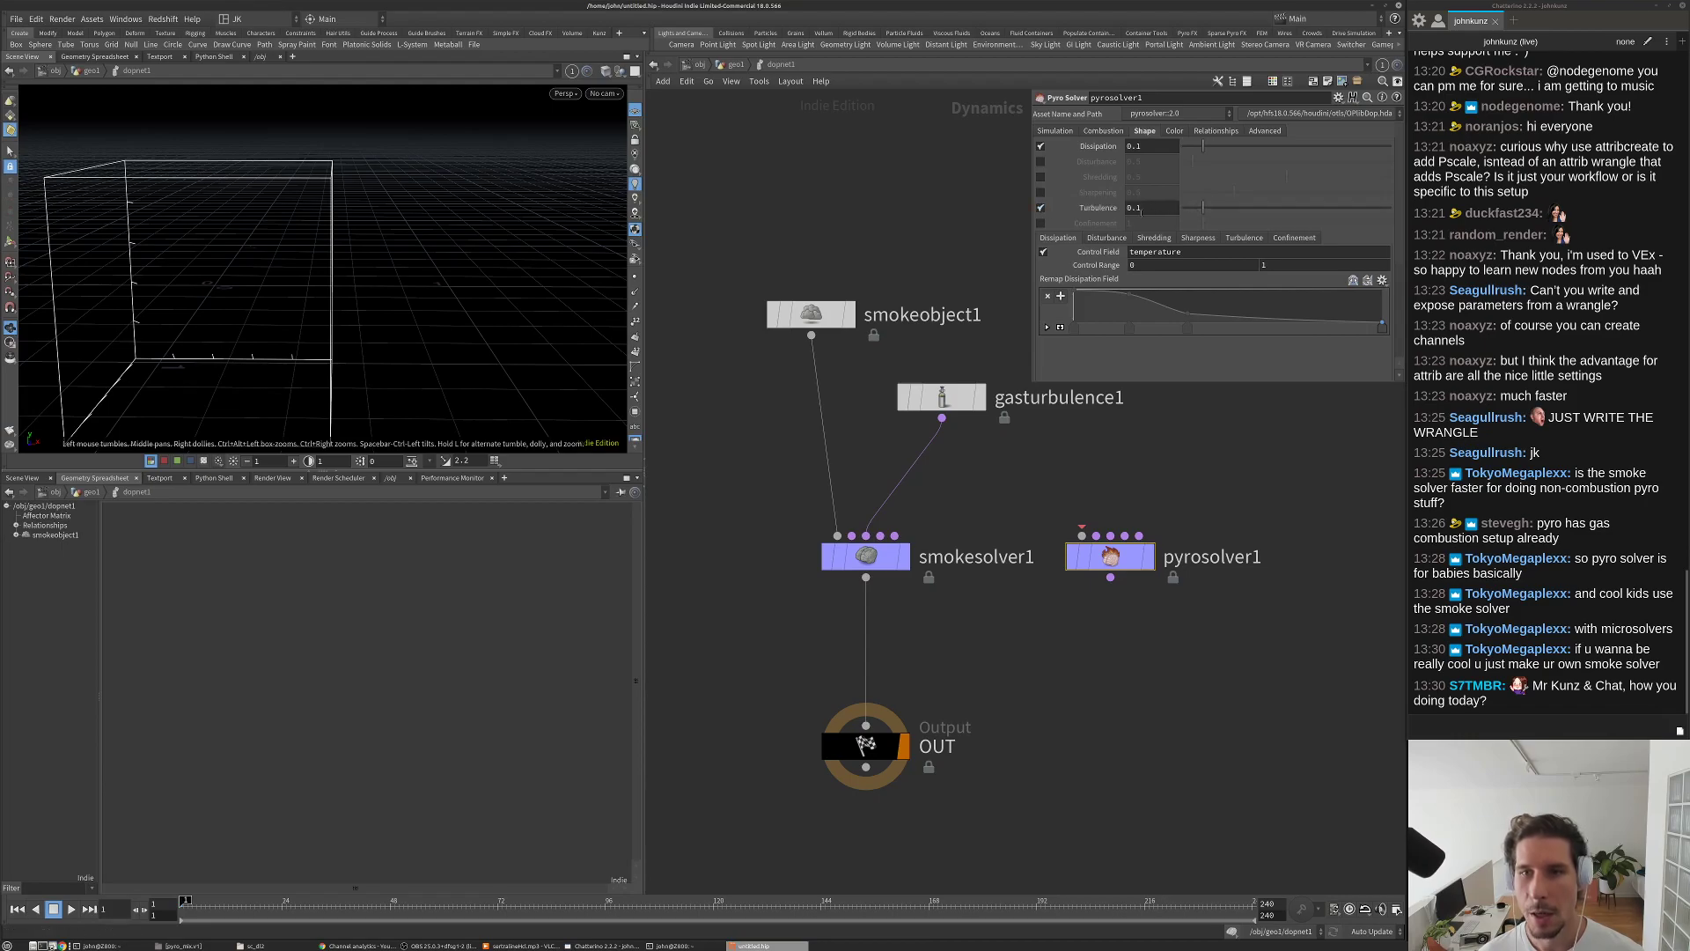
pyautogui.click(1151, 207)
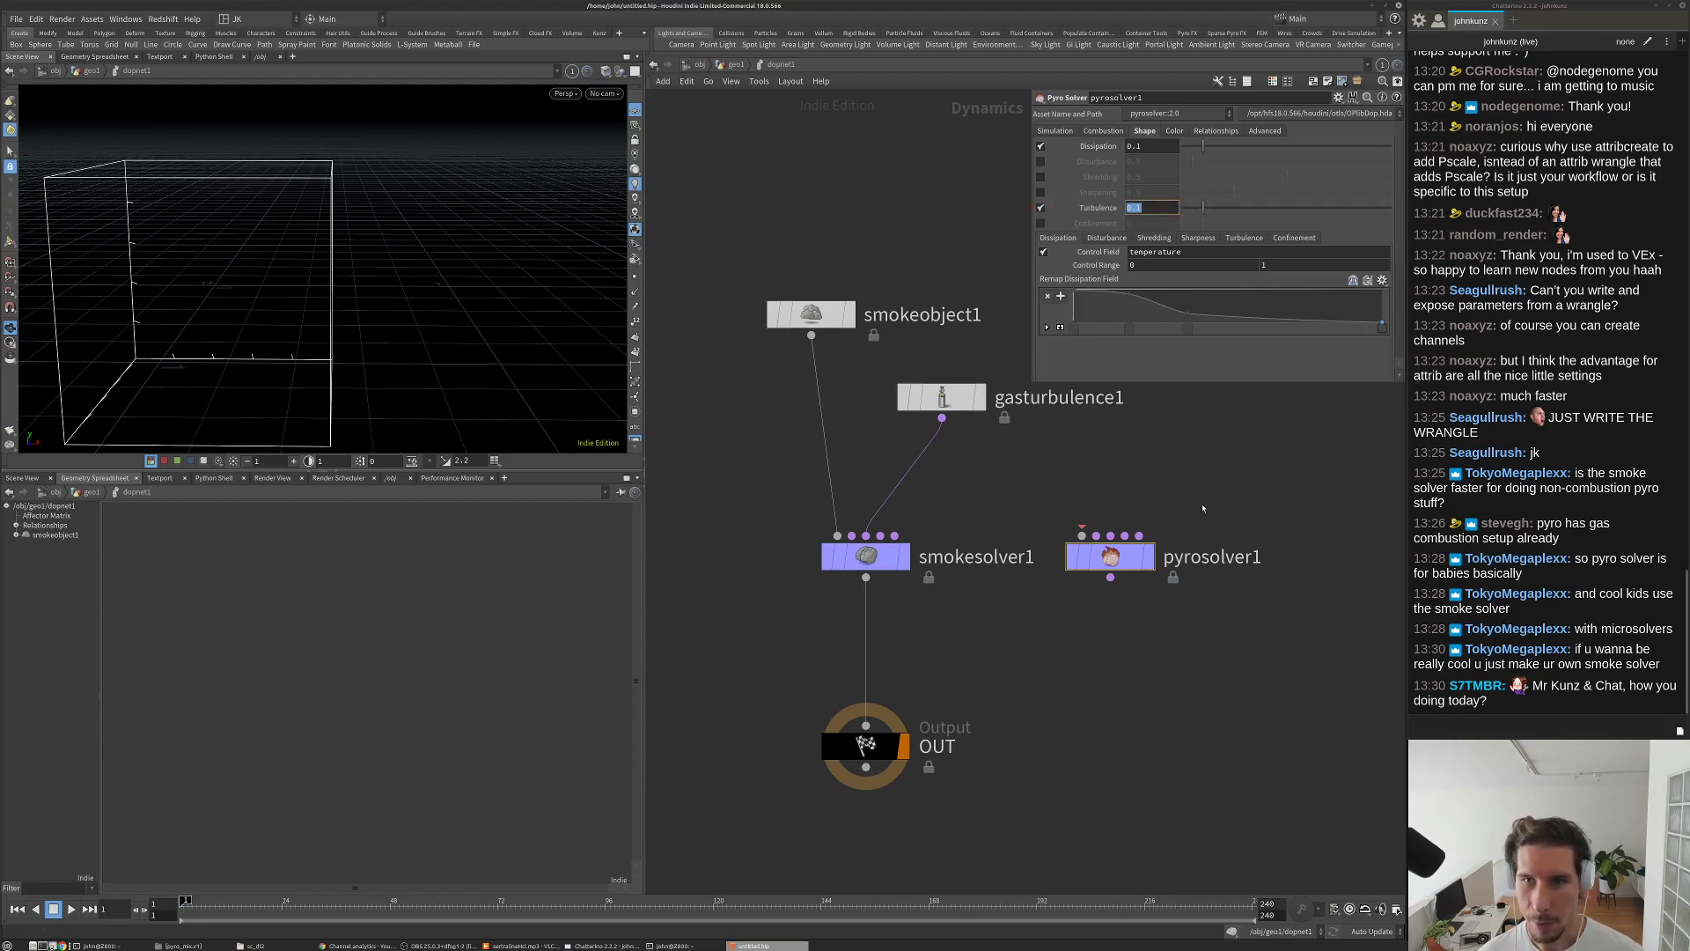
# Step: Look through the Pyro Solver's turbulence settings, and delete the Pyro Solver
pyautogui.click(1244, 238)
pyautogui.scroll(-1, 1164, 264)
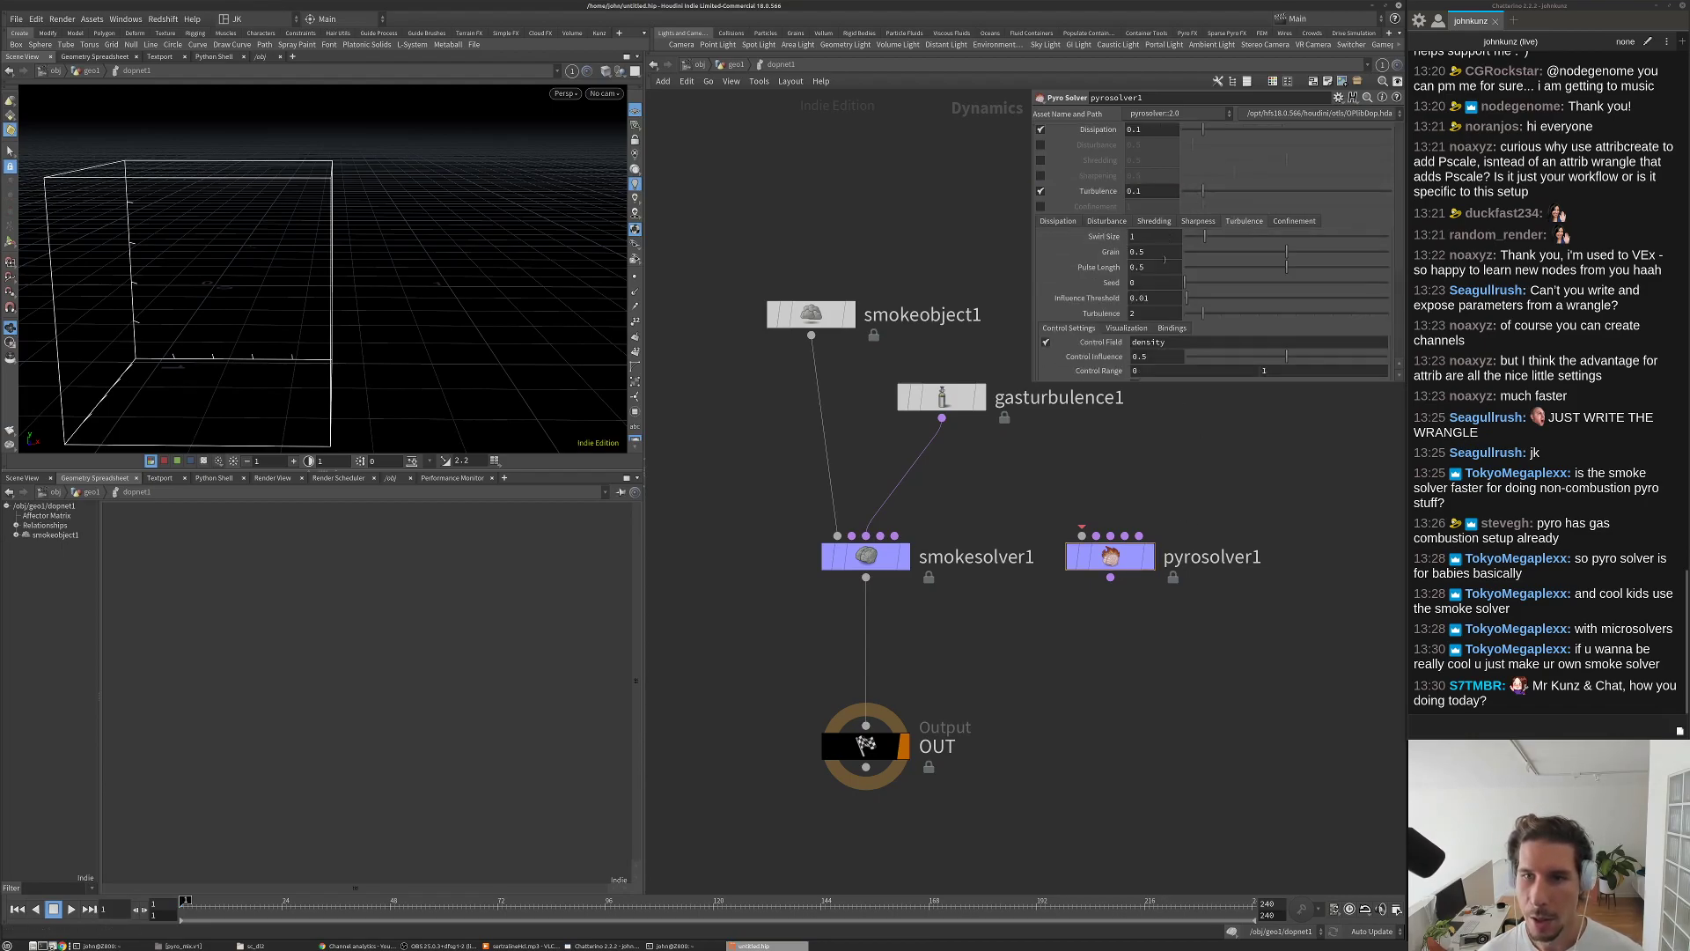
pyautogui.scroll(-5, 1164, 260)
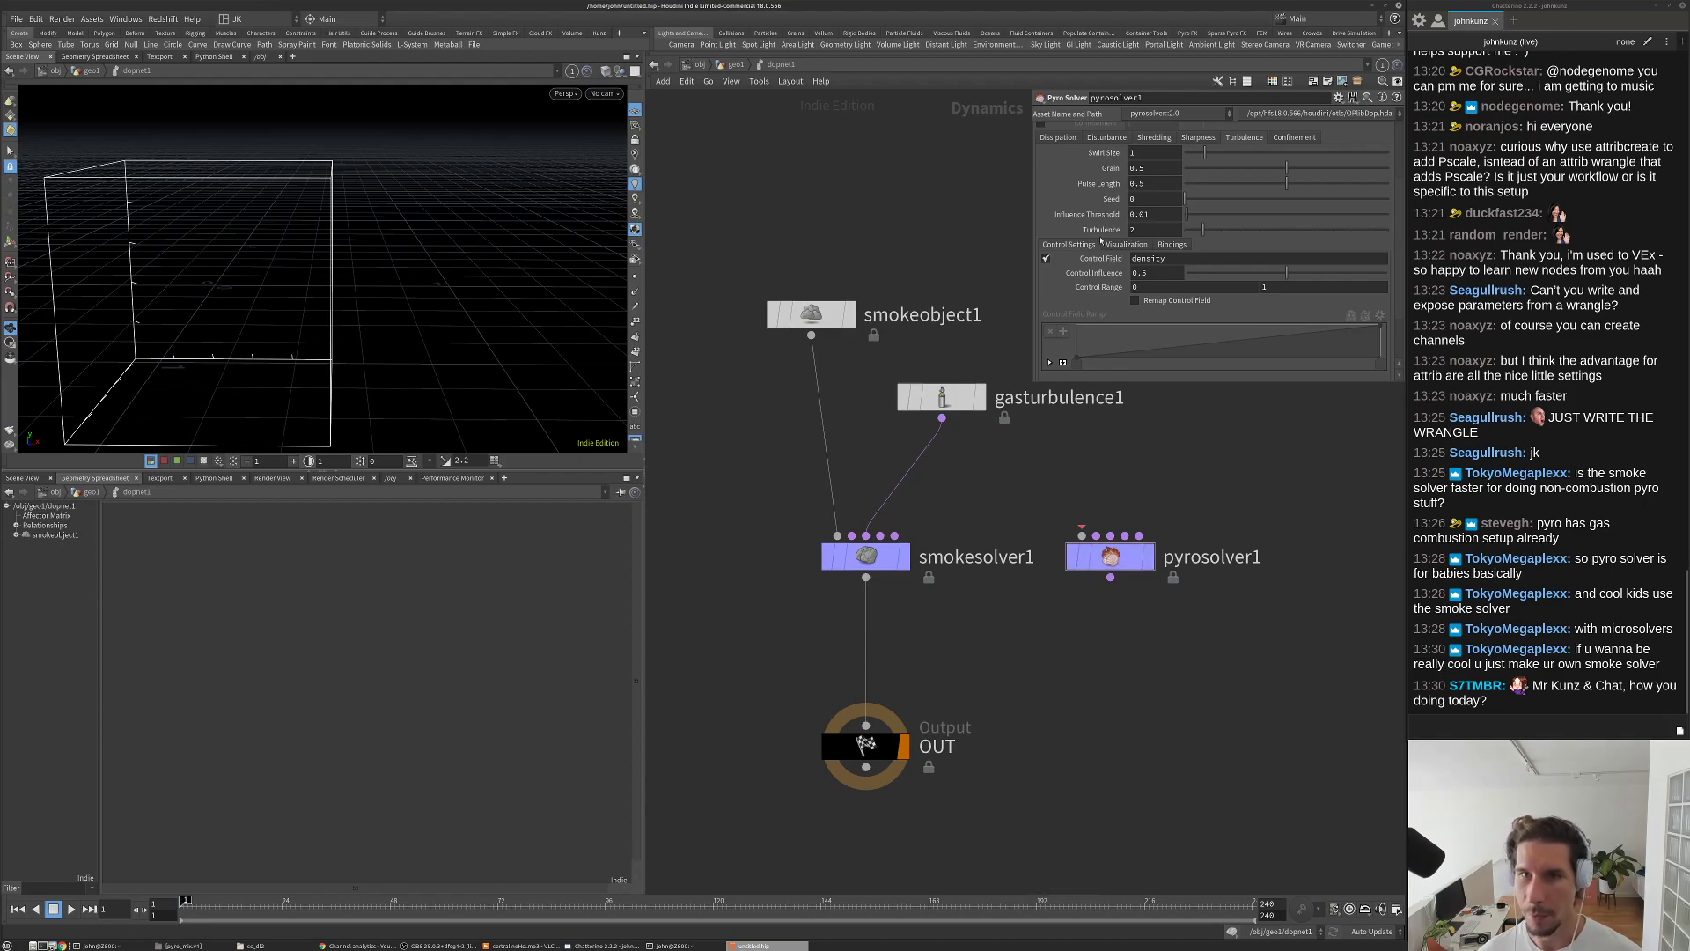
pyautogui.scroll(2, 1122, 214)
pyautogui.moveTo(1066, 436); pyautogui.dragTo(1154, 653)
pyautogui.press('Delete')
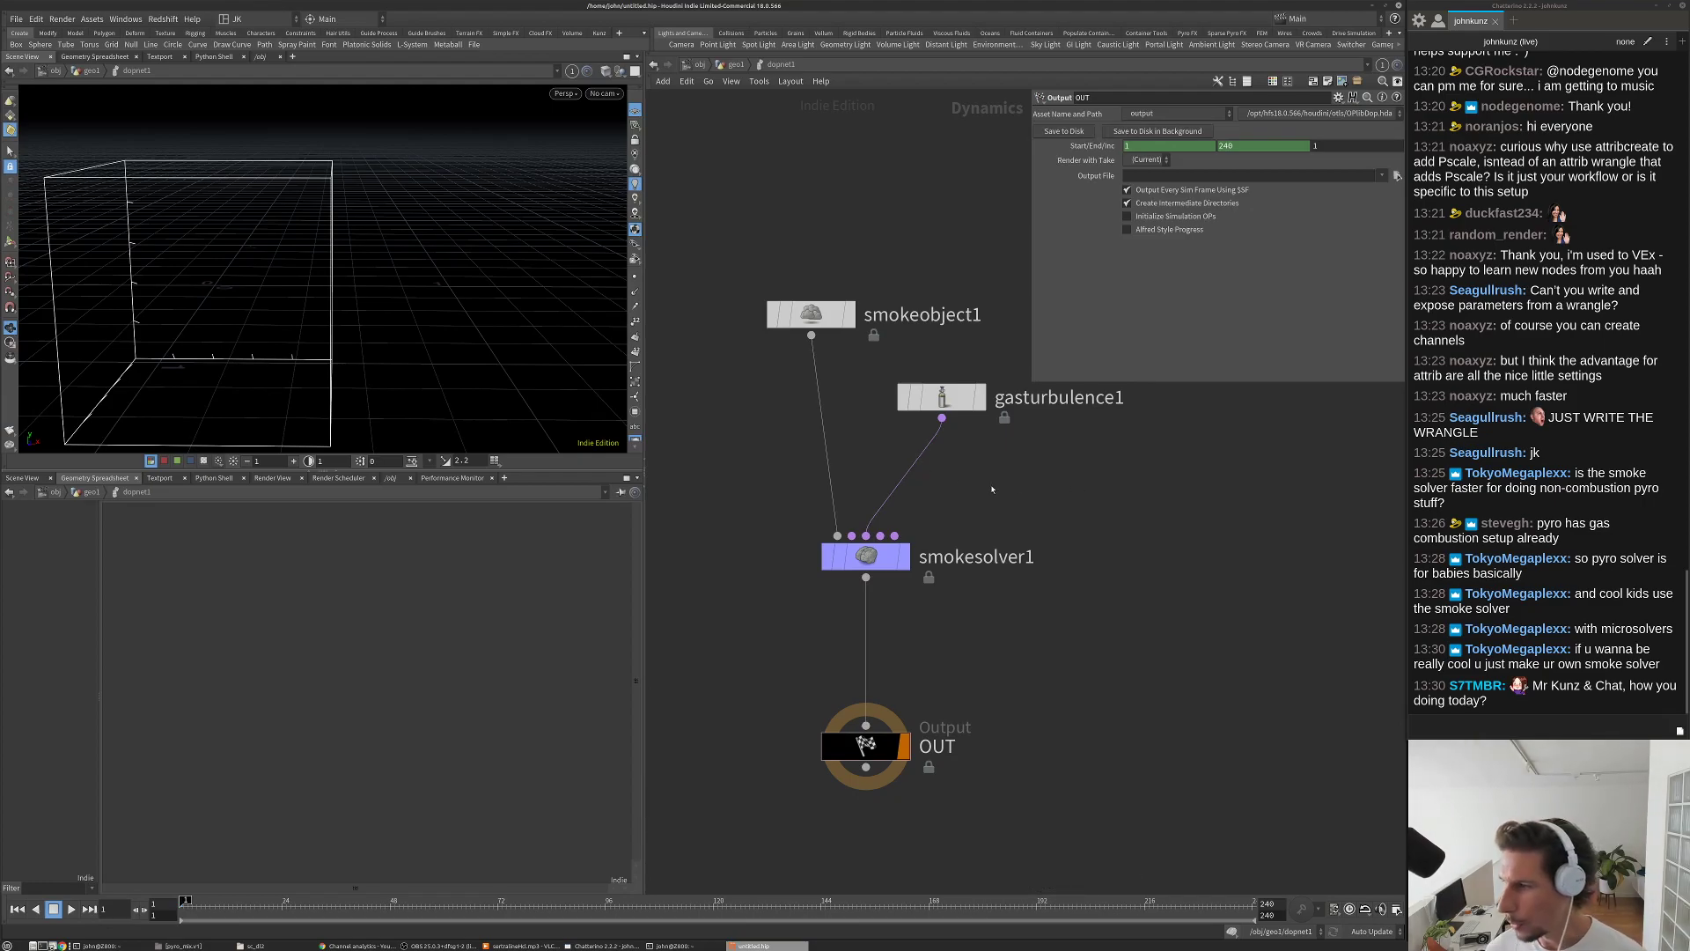
# Step: Space the Smoke Object and Gas Turbulence nodes further apart above the Smoke Solver, and shrink the parameter pane slightly
pyautogui.moveTo(992, 490); pyautogui.dragTo(991, 520, button='middle')
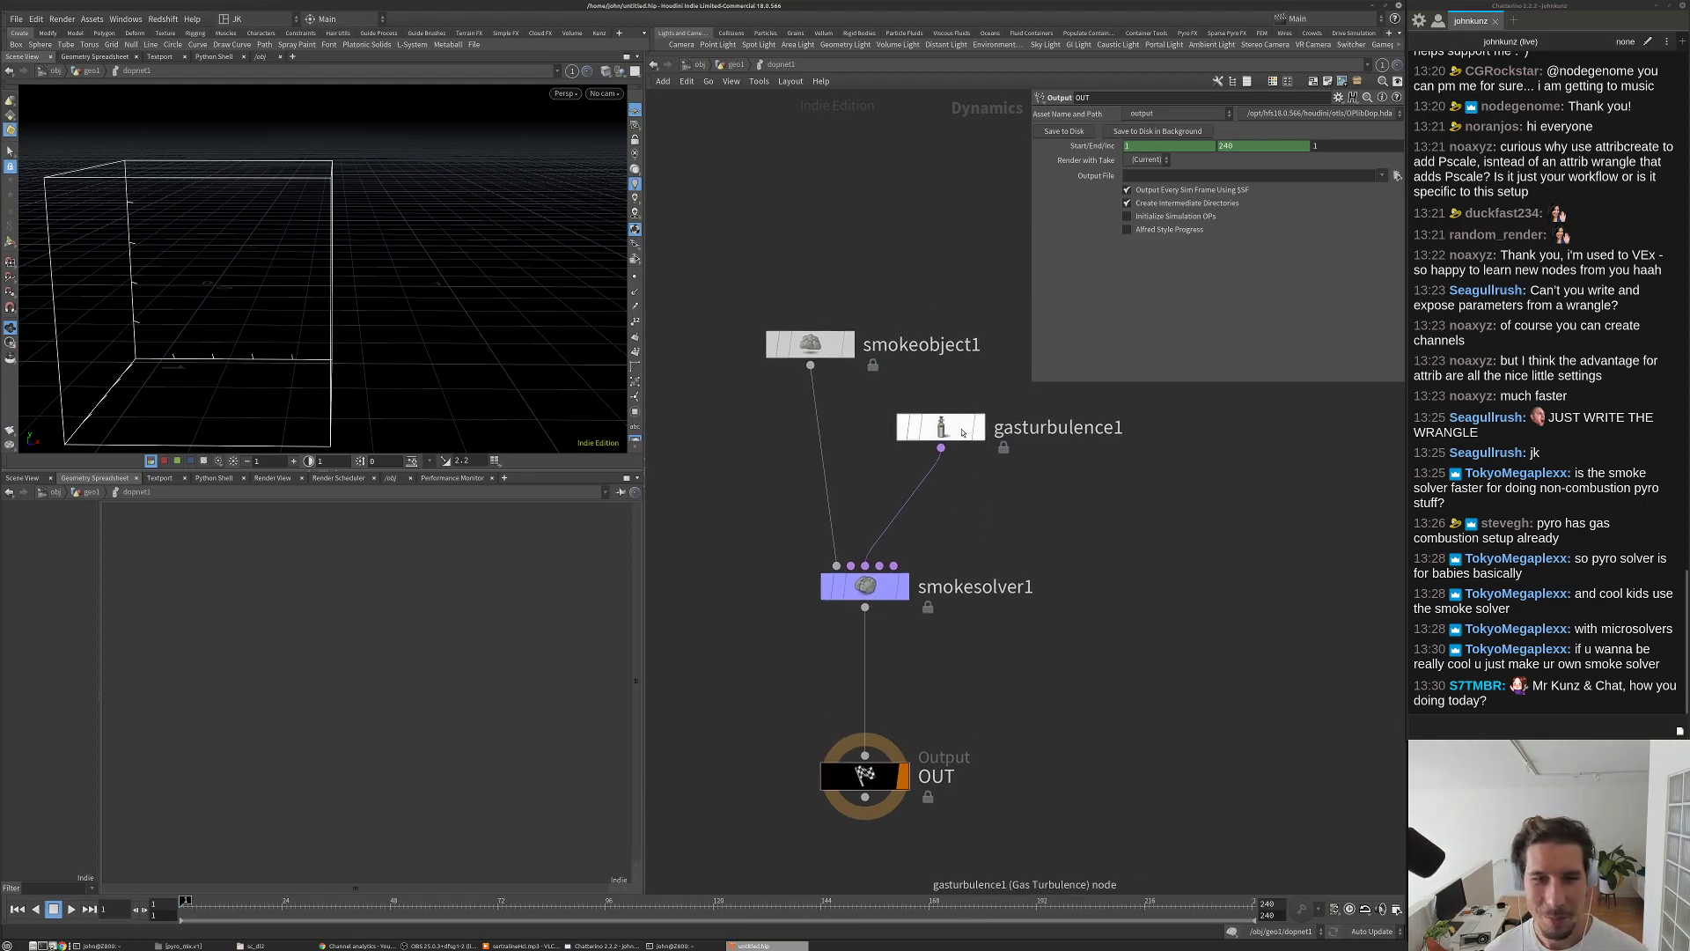
pyautogui.moveTo(946, 428); pyautogui.dragTo(947, 446)
pyautogui.moveTo(825, 357); pyautogui.dragTo(836, 328)
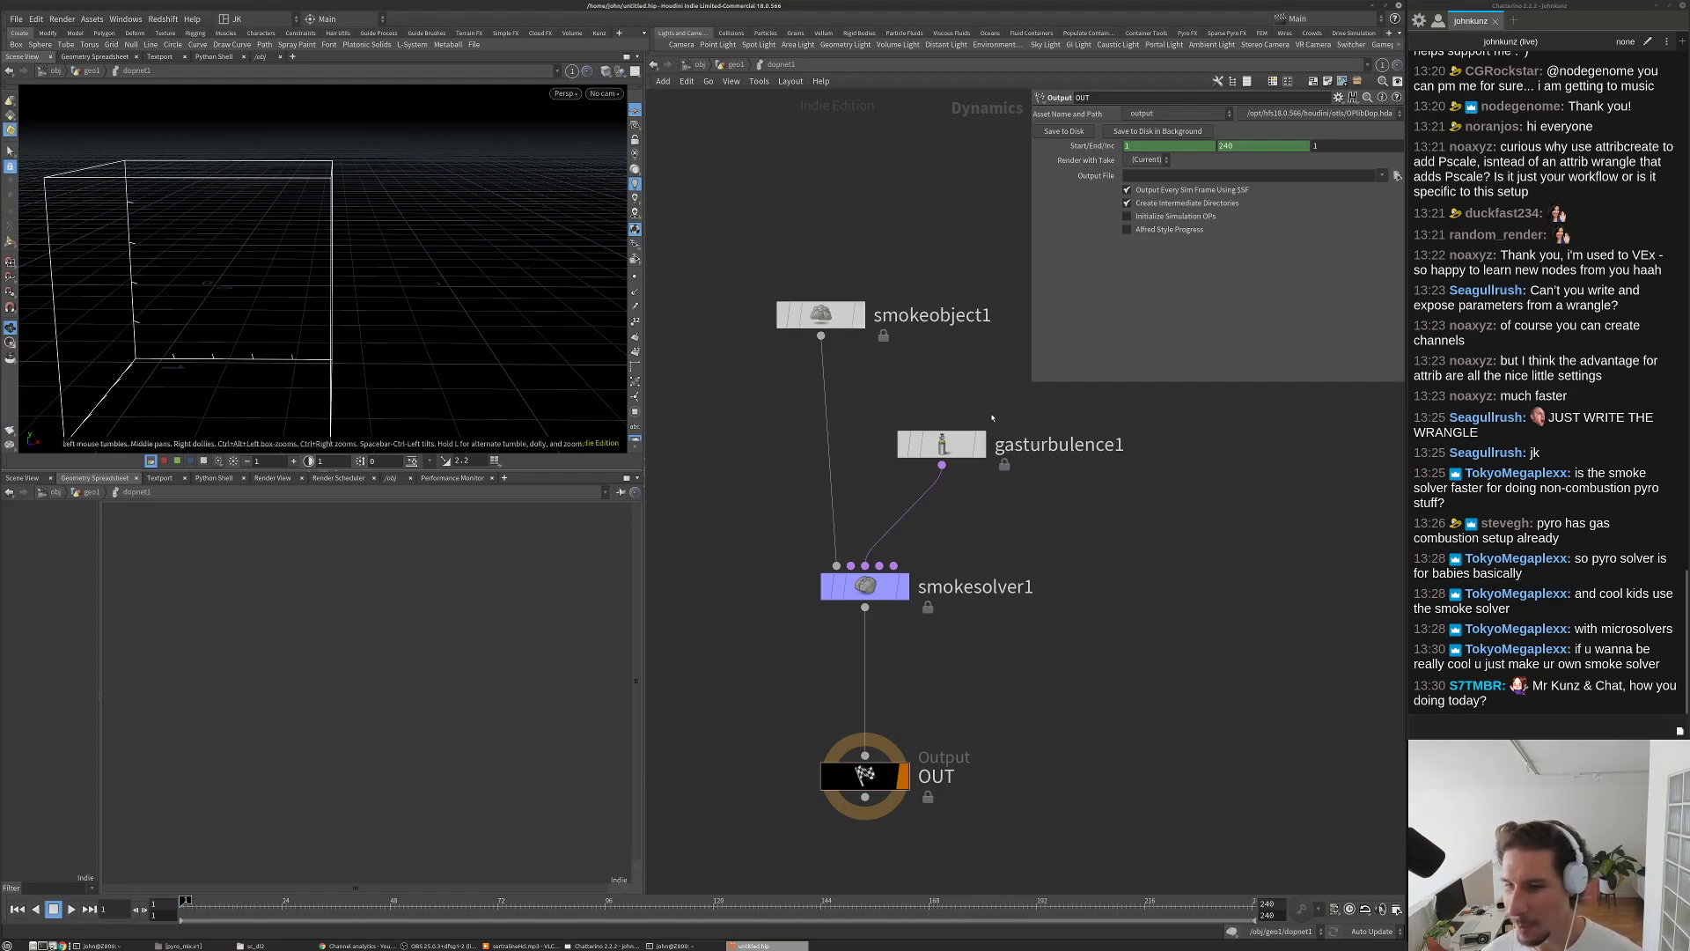
pyautogui.moveTo(995, 410); pyautogui.dragTo(982, 376, button='middle')
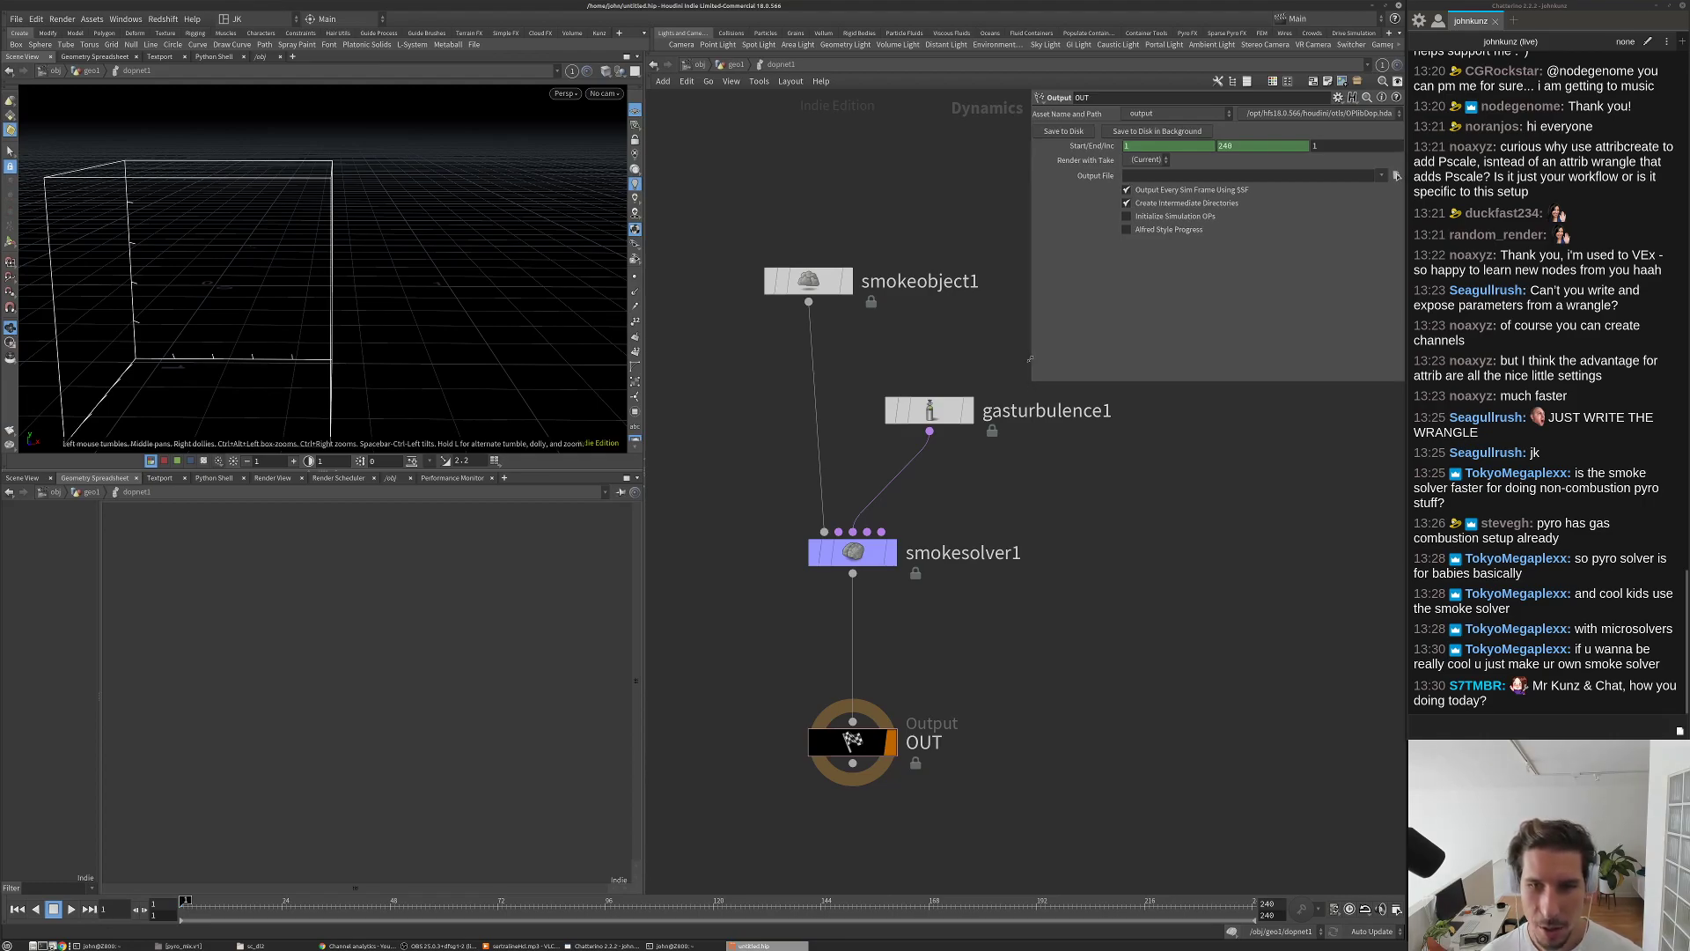
pyautogui.moveTo(1030, 381); pyautogui.dragTo(1029, 354)
# Step: Delete the Gas Turbulence node from dopnet1
pyautogui.press('Tab')
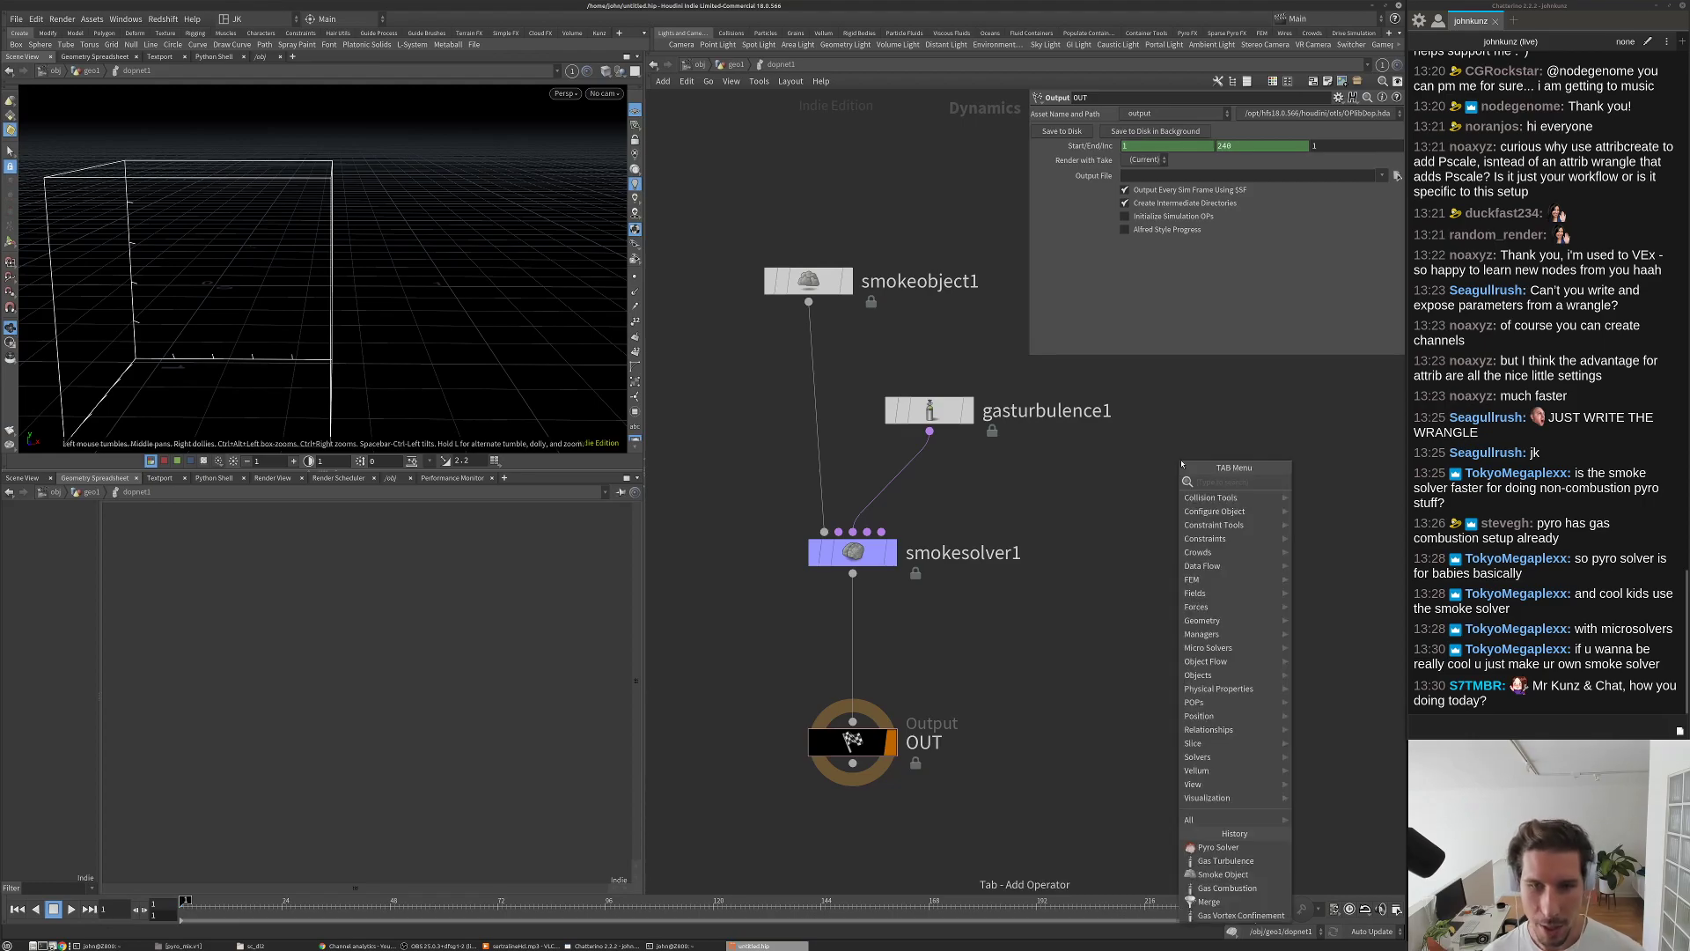
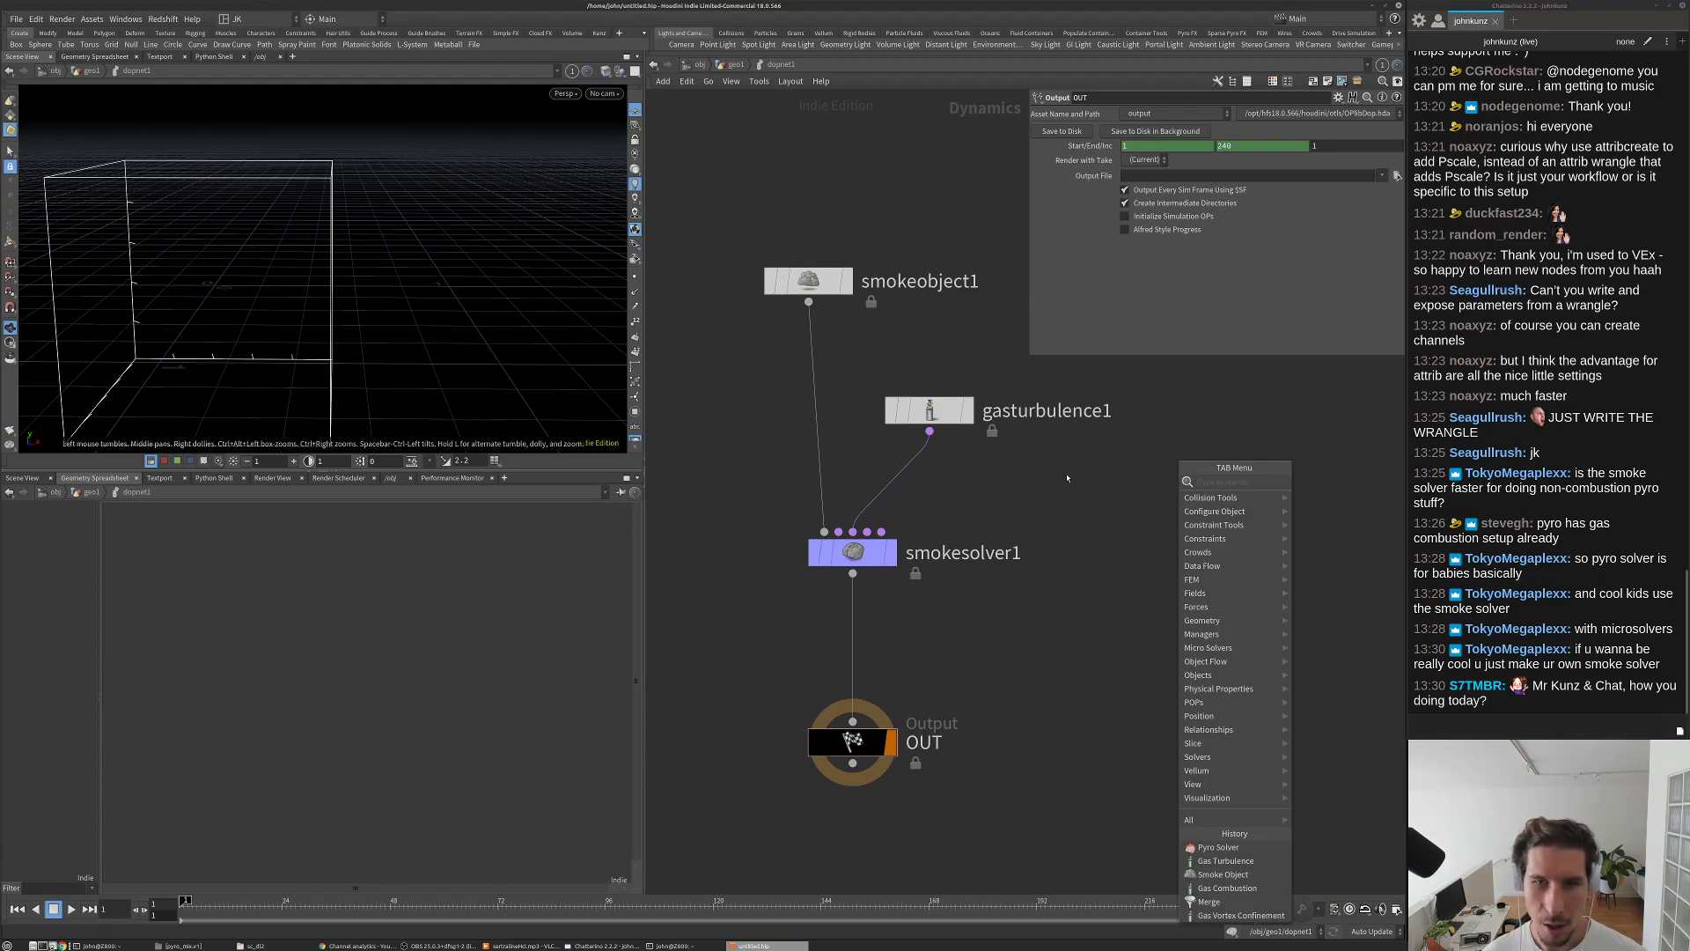
pyautogui.press('Escape')
pyautogui.click(935, 401)
# Step: Show the Smoke Object's parameters and bounding container, and return to the geometry level
pyautogui.click(819, 281)
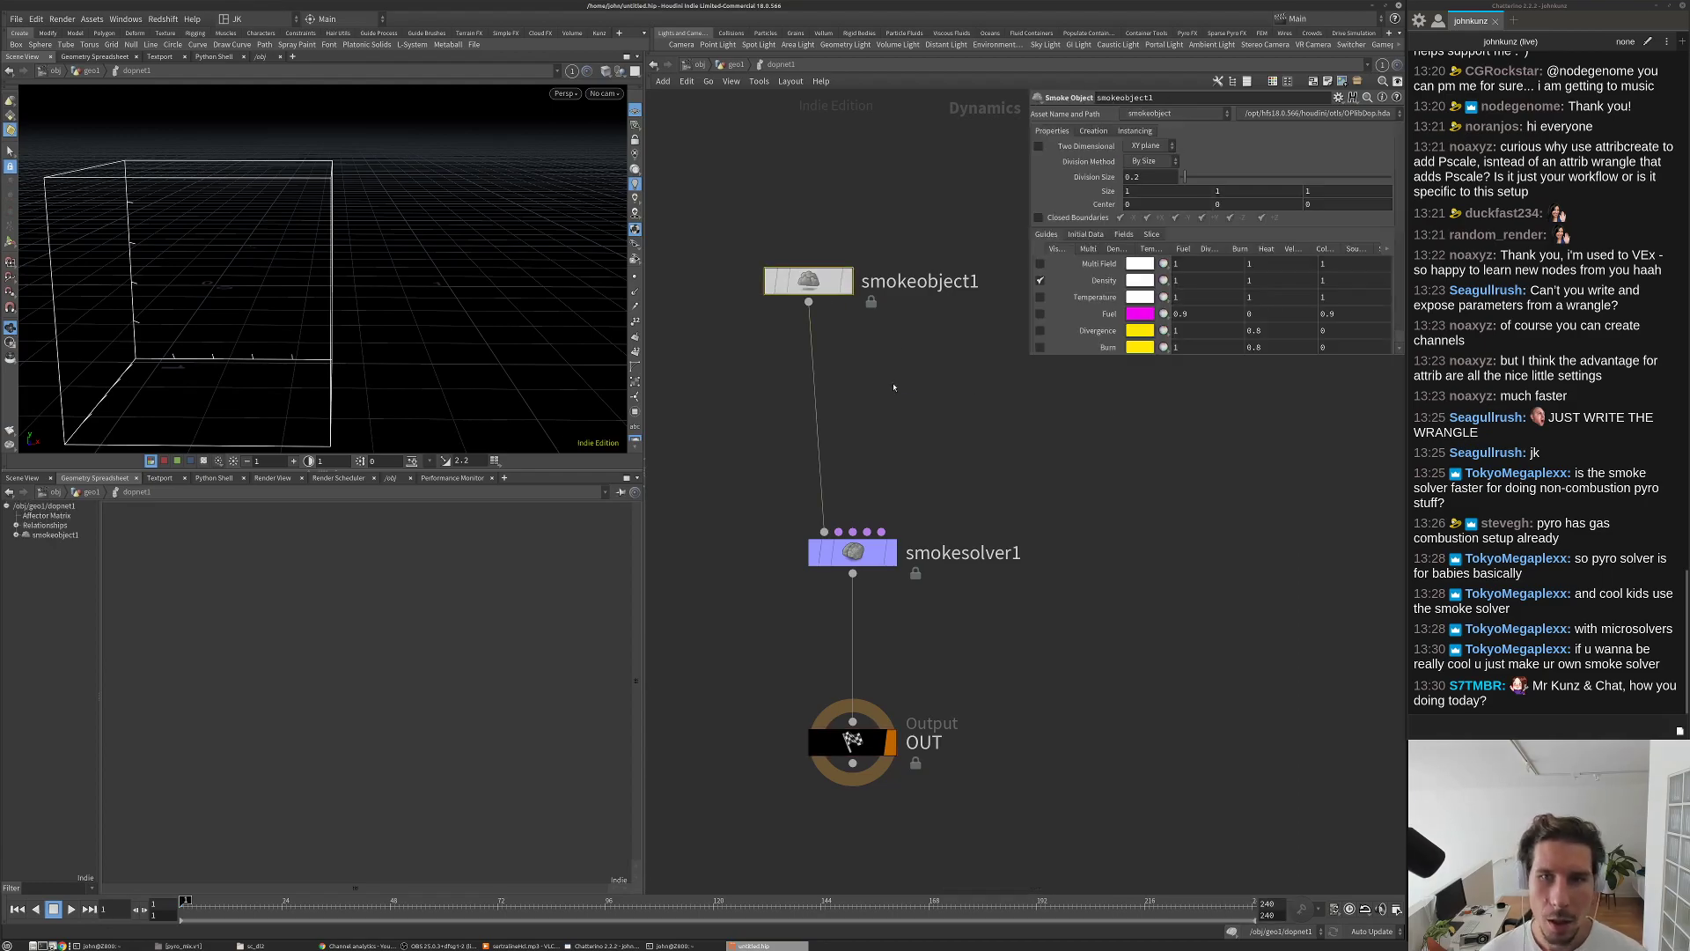
pyautogui.moveTo(881, 290); pyautogui.dragTo(880, 322, button='middle')
pyautogui.scroll(-3, 330, 325)
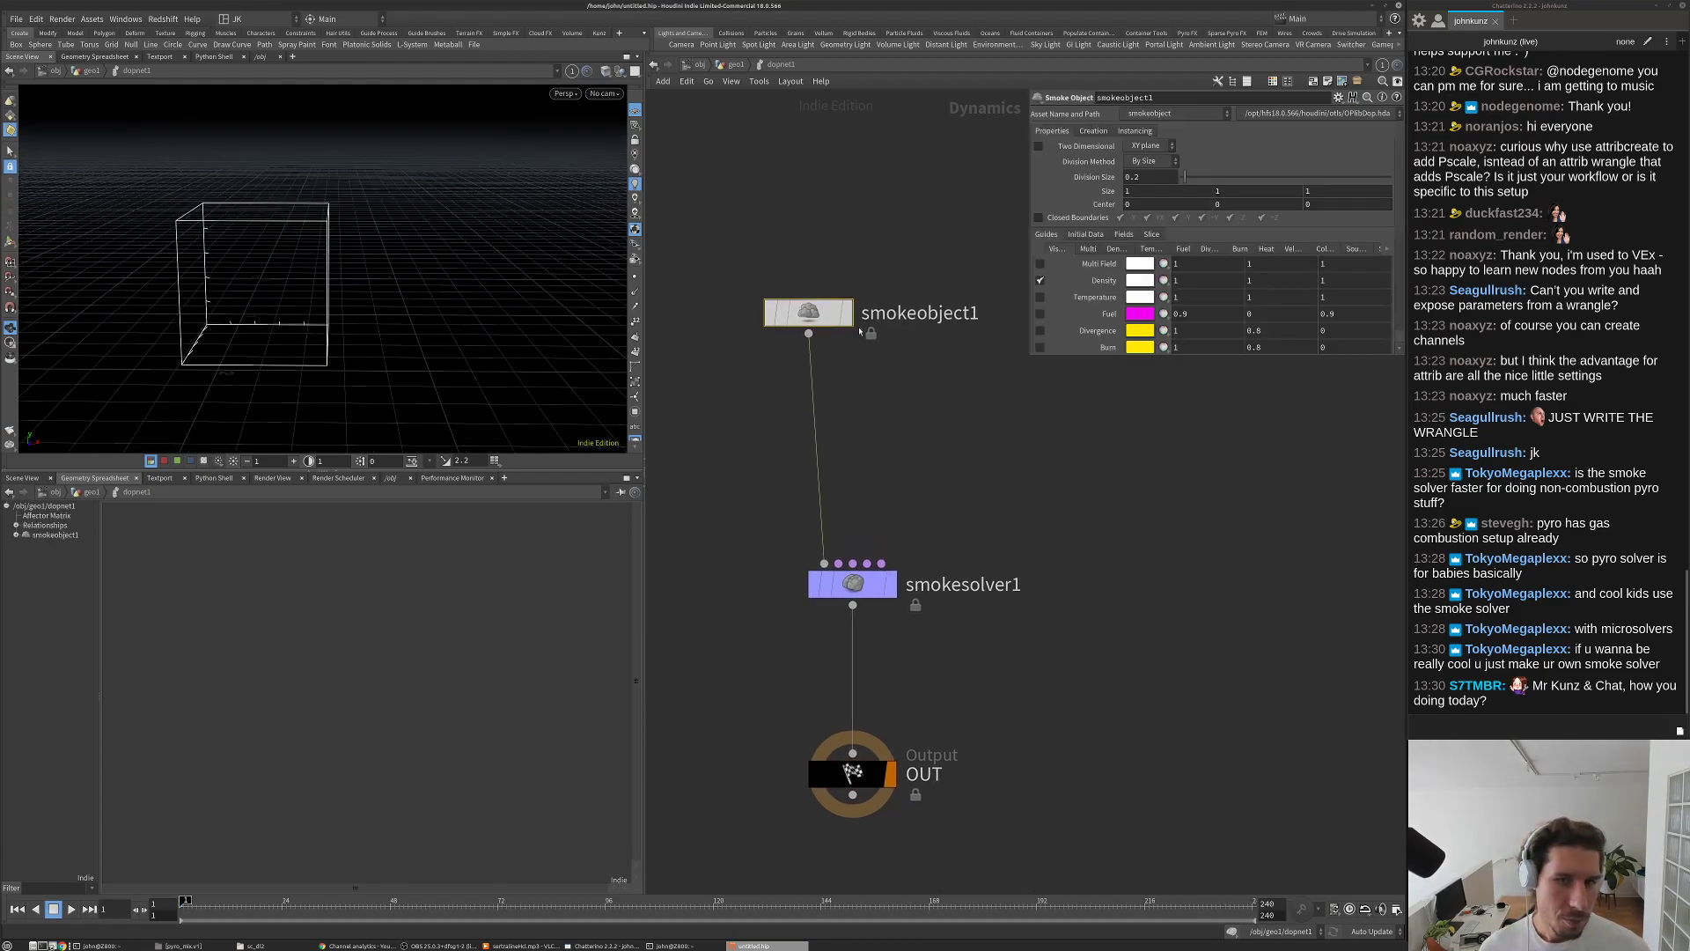
pyautogui.click(740, 65)
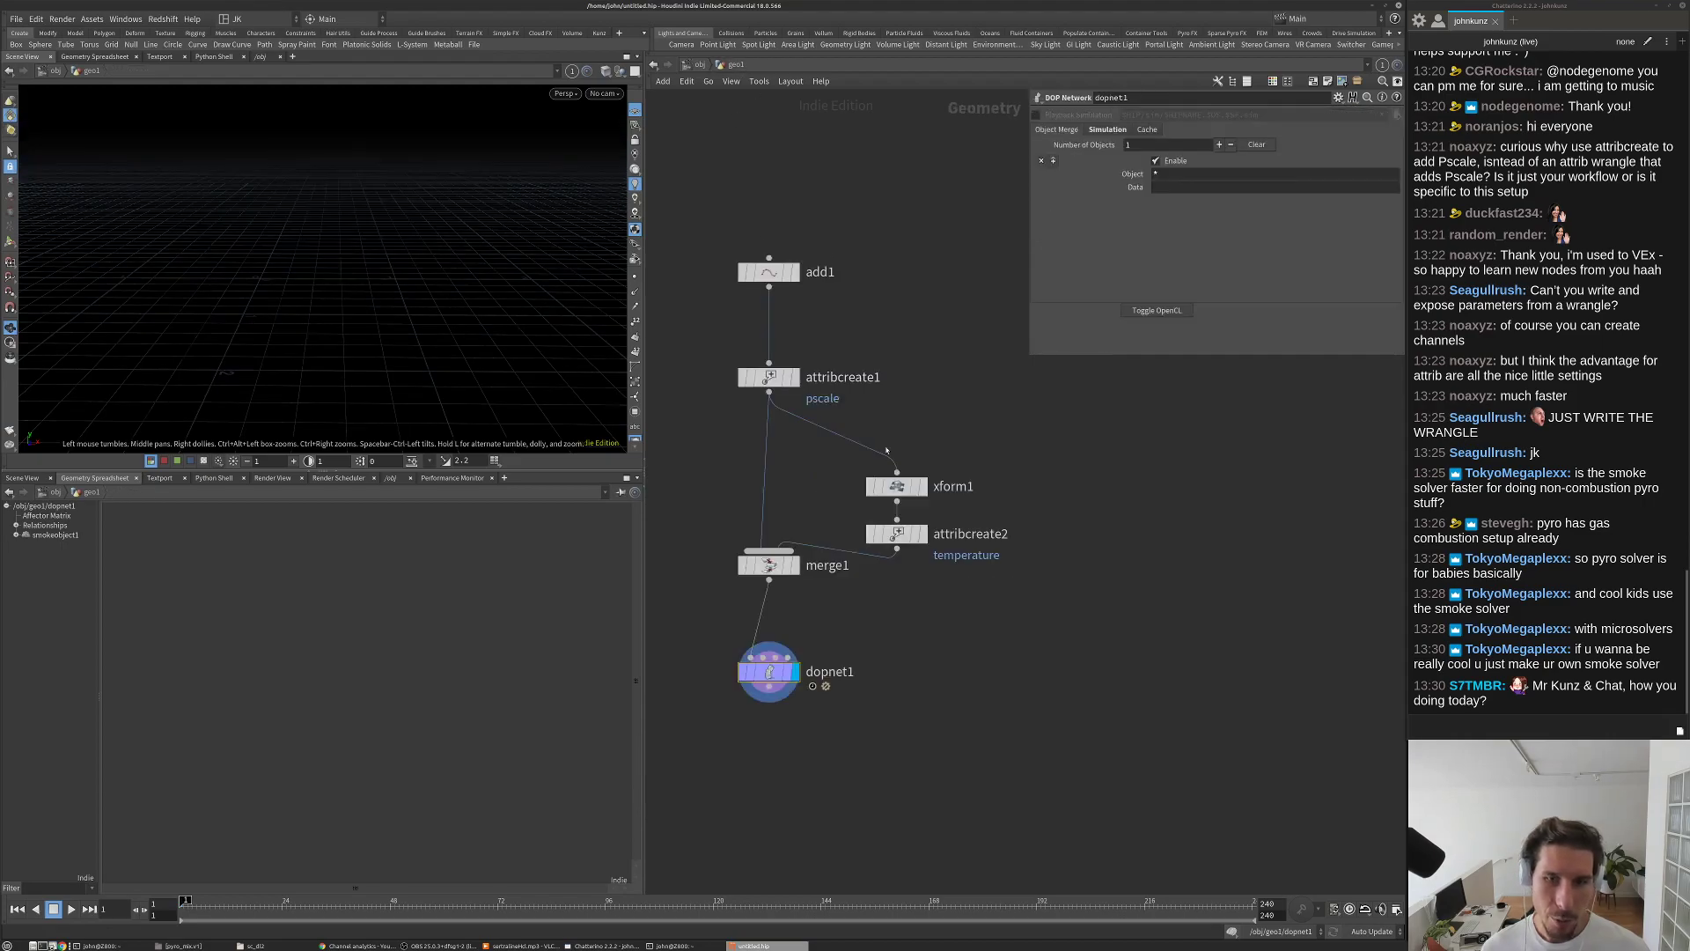
# Step: Check merge1's two points and their pscale and temperature attributes, and go back inside dopnet1
pyautogui.click(795, 565)
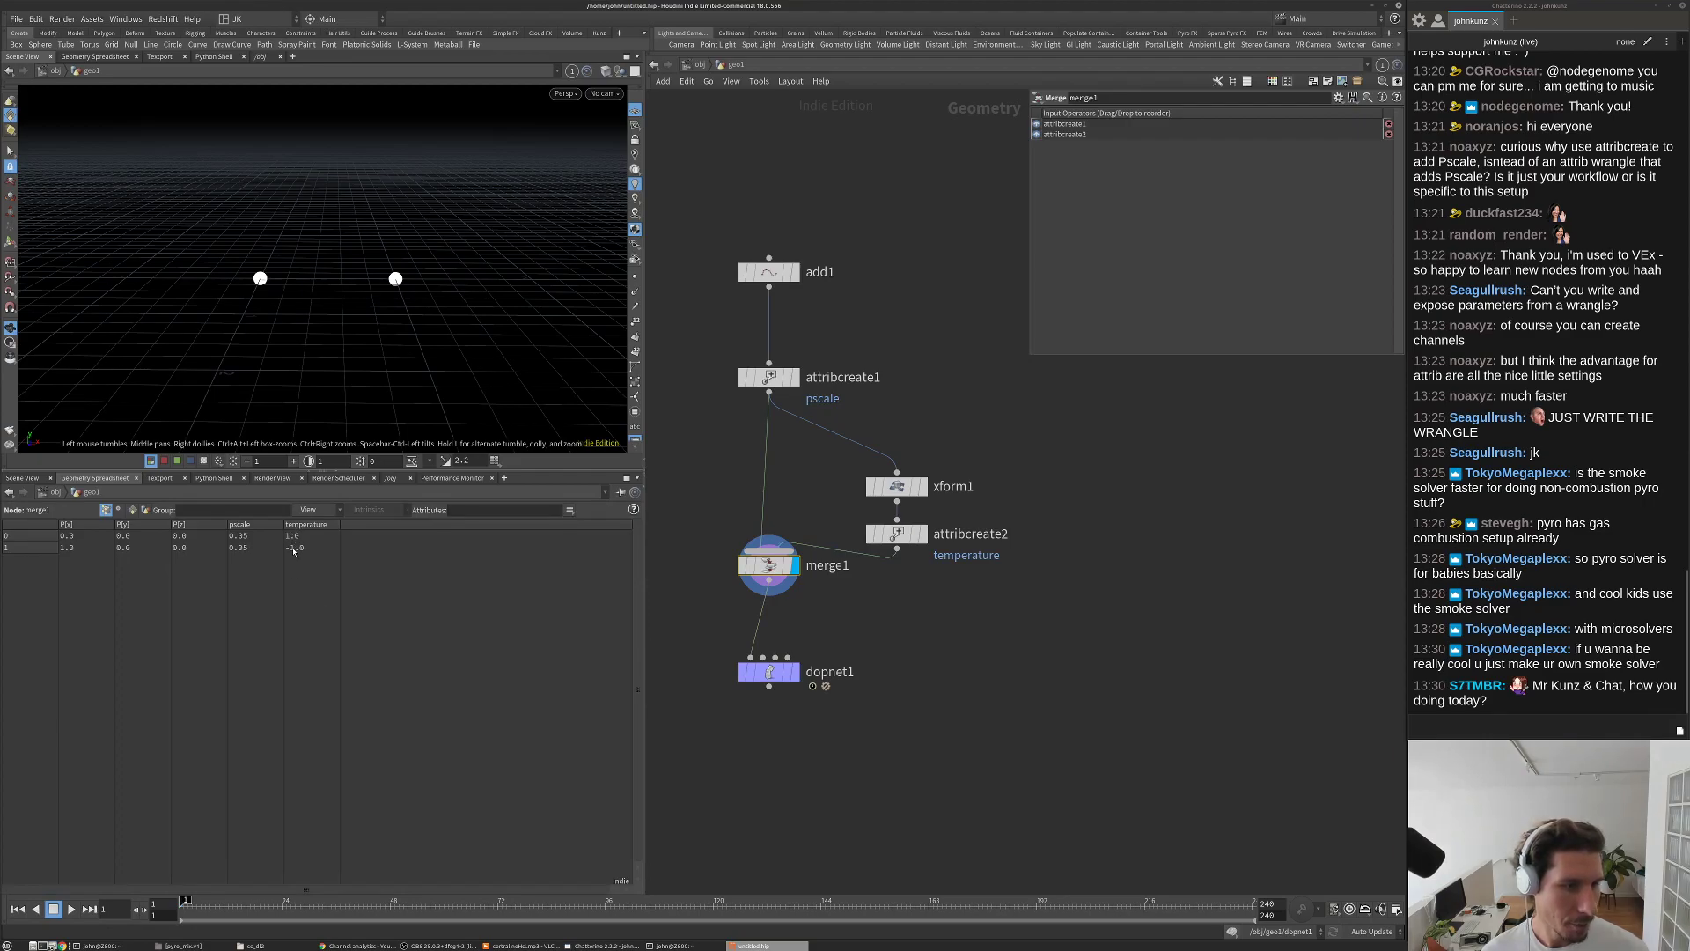
pyautogui.click(794, 672)
pyautogui.doubleClick(768, 672)
pyautogui.moveTo(916, 431); pyautogui.dragTo(918, 486, button='middle')
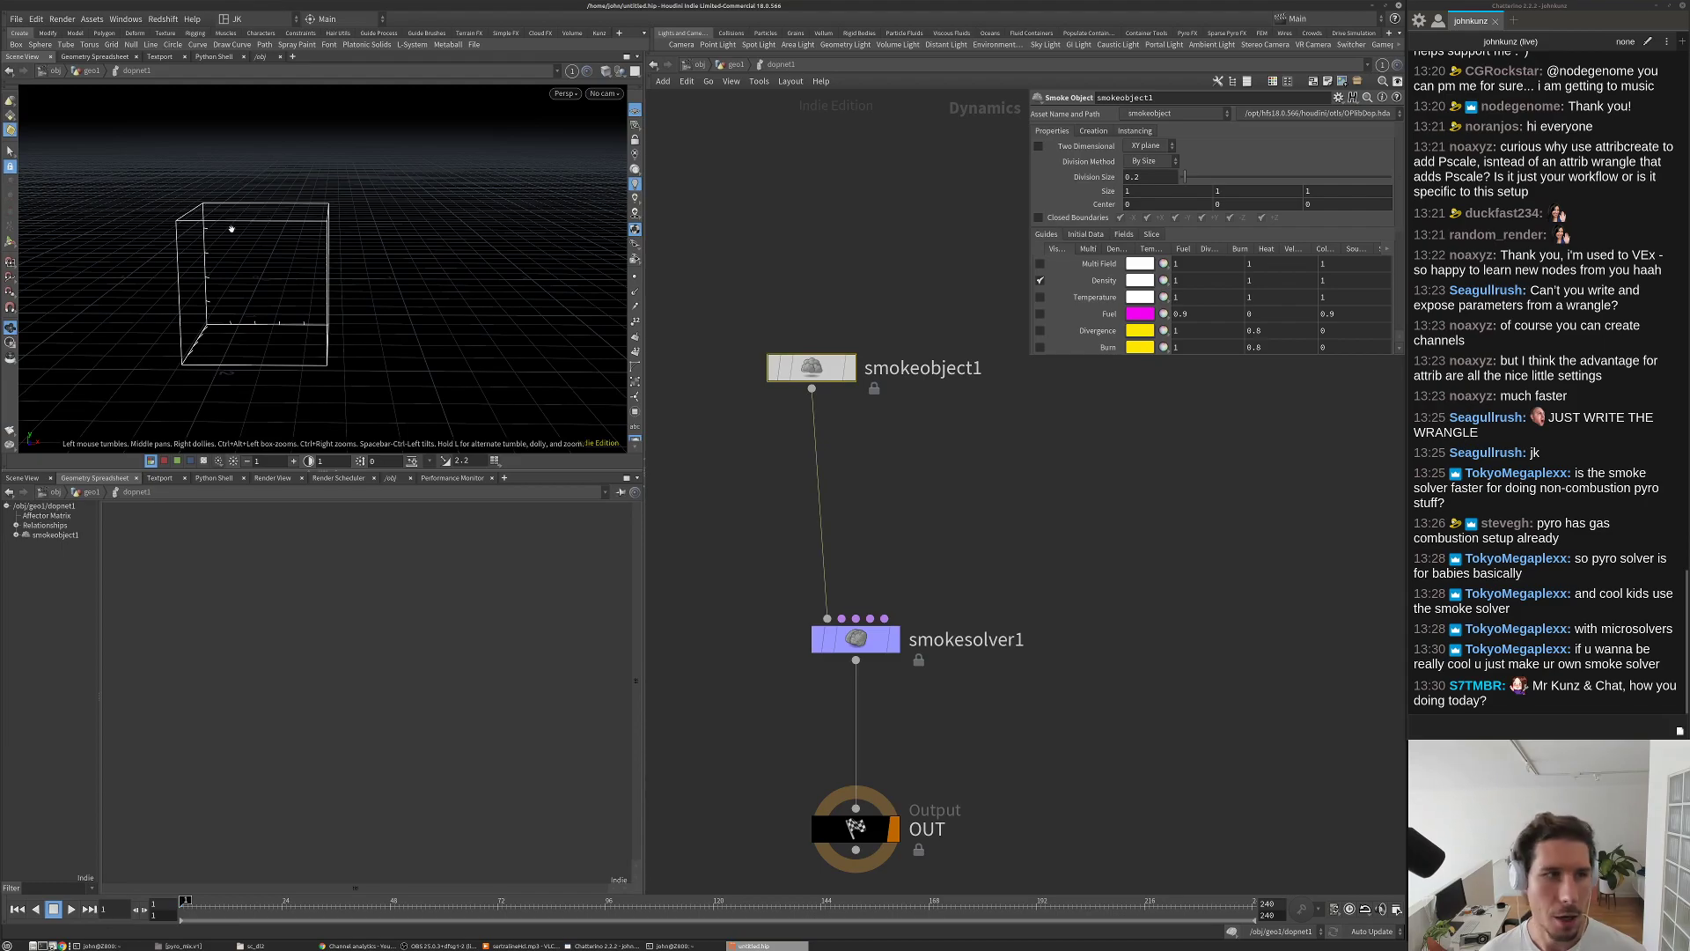
# Step: Set the Smoke Object's X size to 2
pyautogui.doubleClick(1160, 191)
pyautogui.write('2')
pyautogui.press('Return')
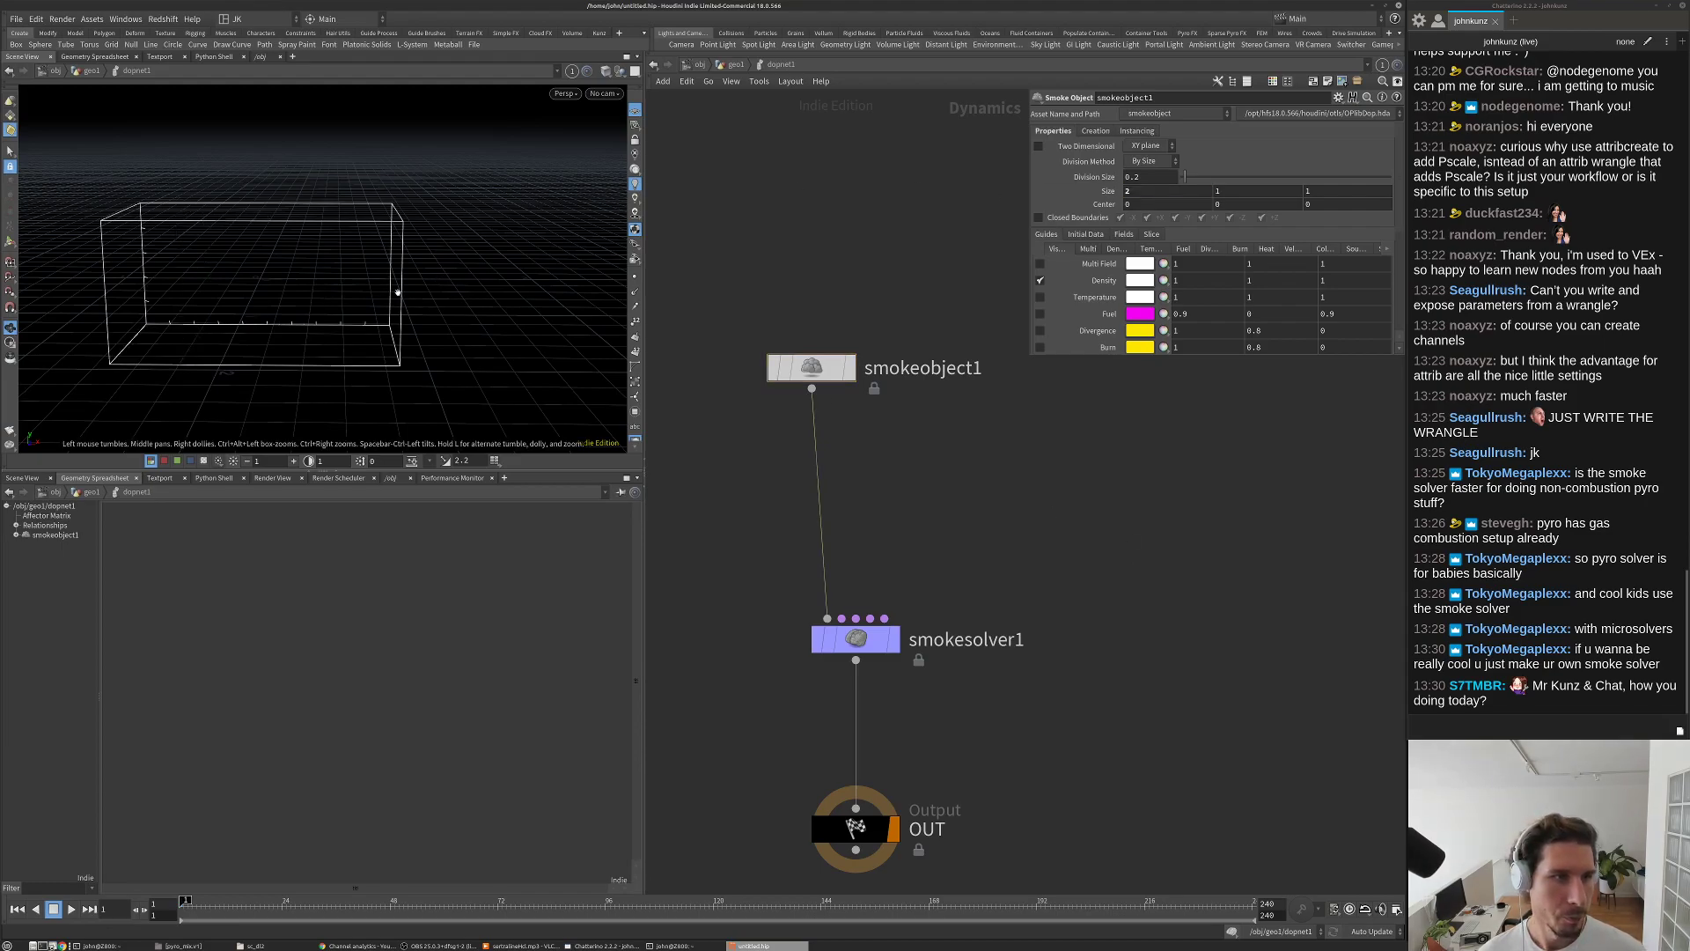
# Step: Try an X center of 1 for the Smoke Object's container
pyautogui.doubleClick(1176, 204)
pyautogui.write('1')
pyautogui.press('Return')
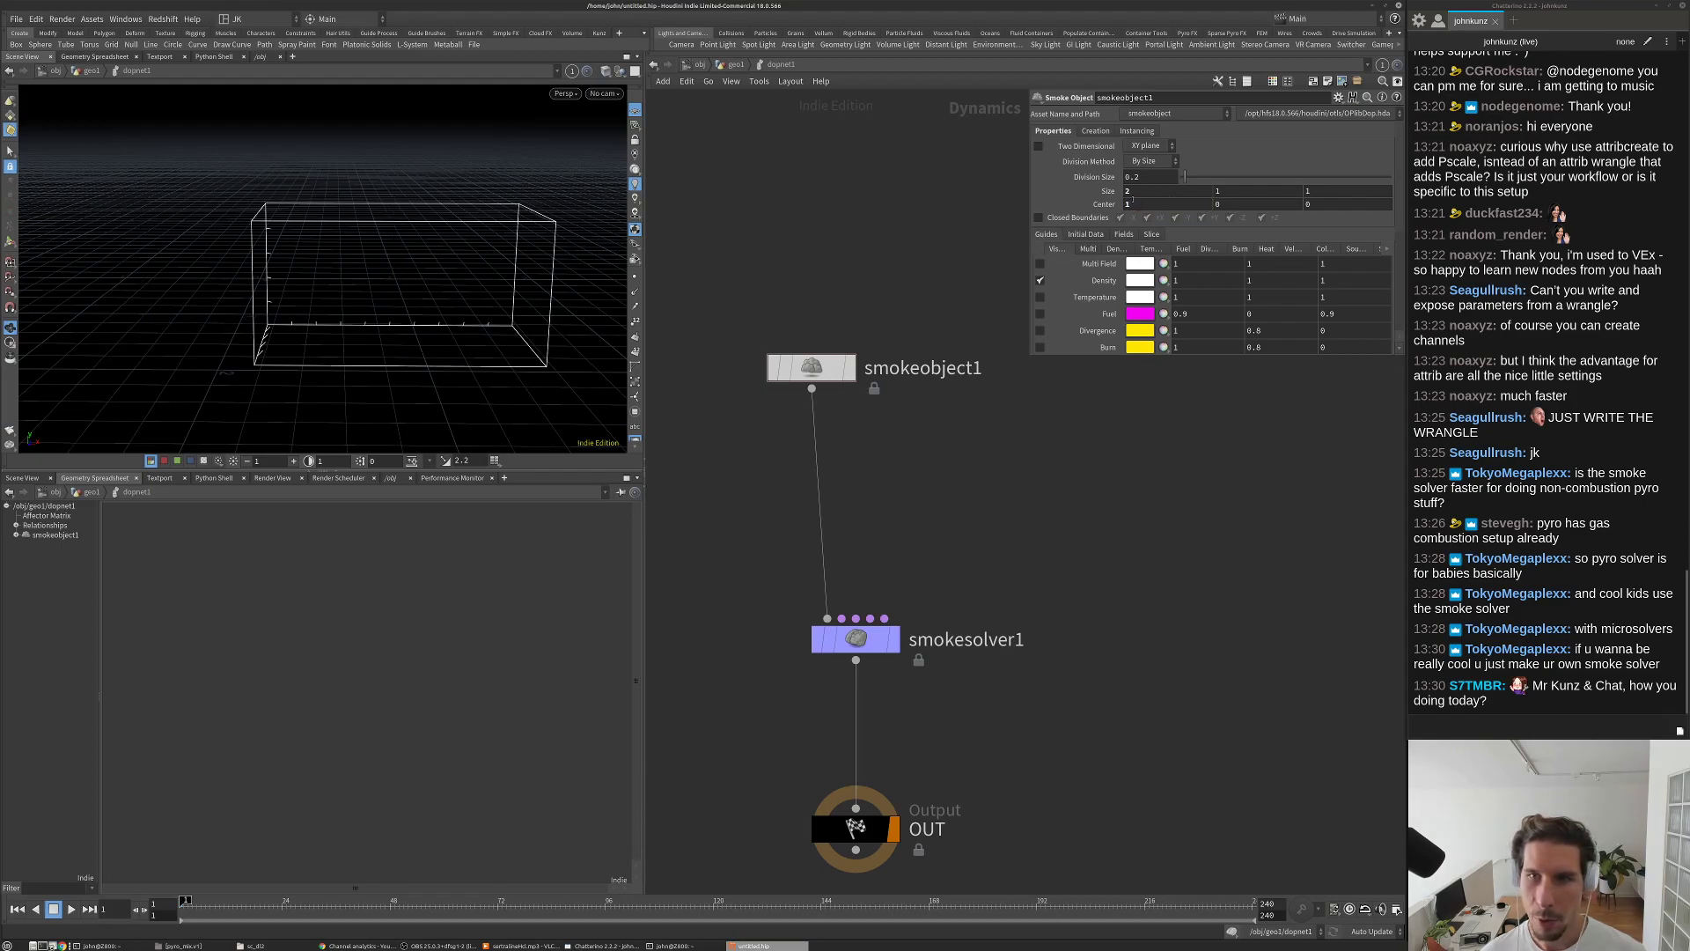
# Step: Set the Smoke Object's X center to .5
pyautogui.moveTo(434, 291); pyautogui.dragTo(445, 343)
pyautogui.doubleClick(1144, 203)
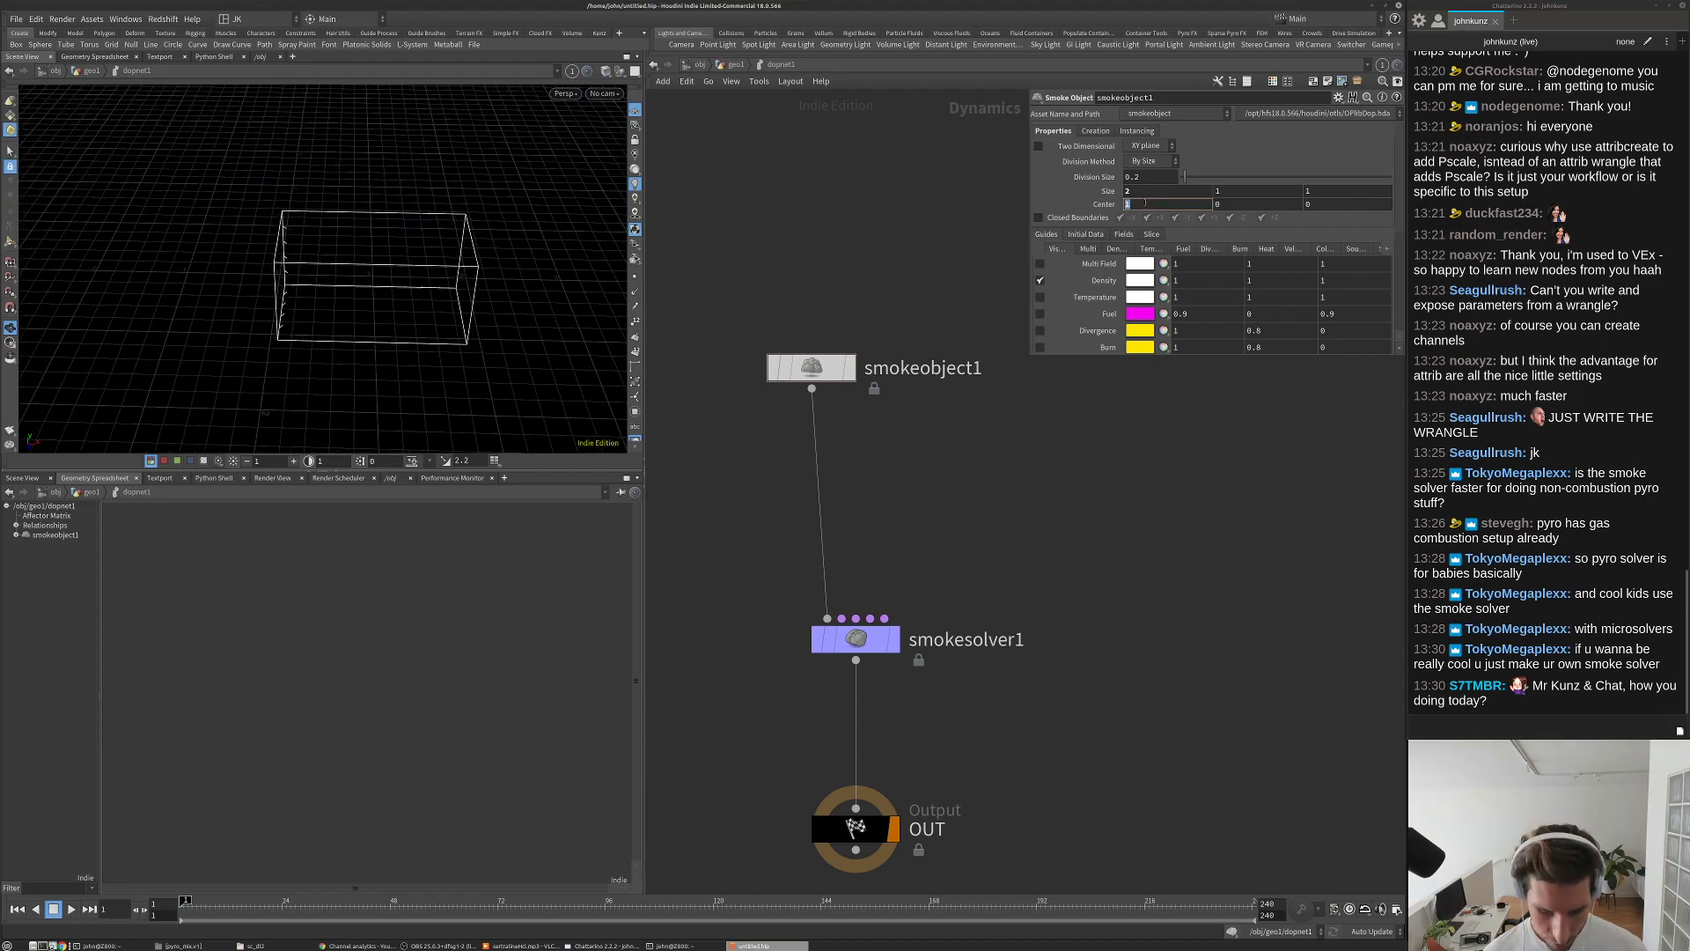
pyautogui.write('.5')
pyautogui.press('Return')
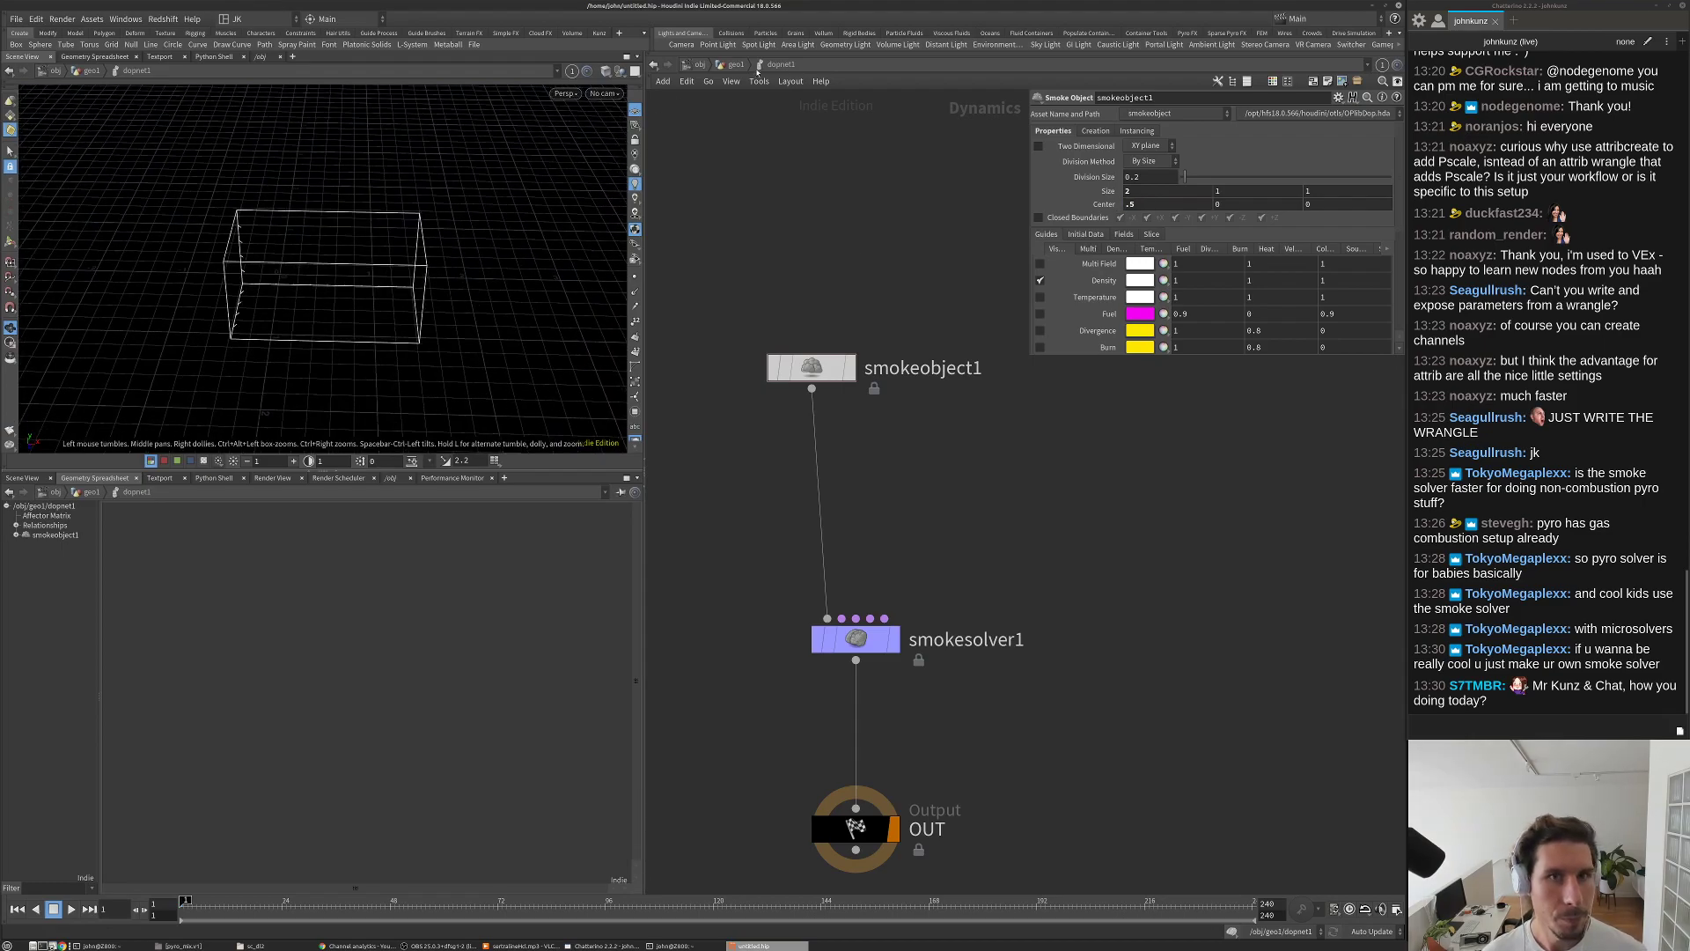
# Step: Display merge1's points to compare their positions with the smoke container, and return inside dopnet1
pyautogui.press('u')
pyautogui.click(797, 566)
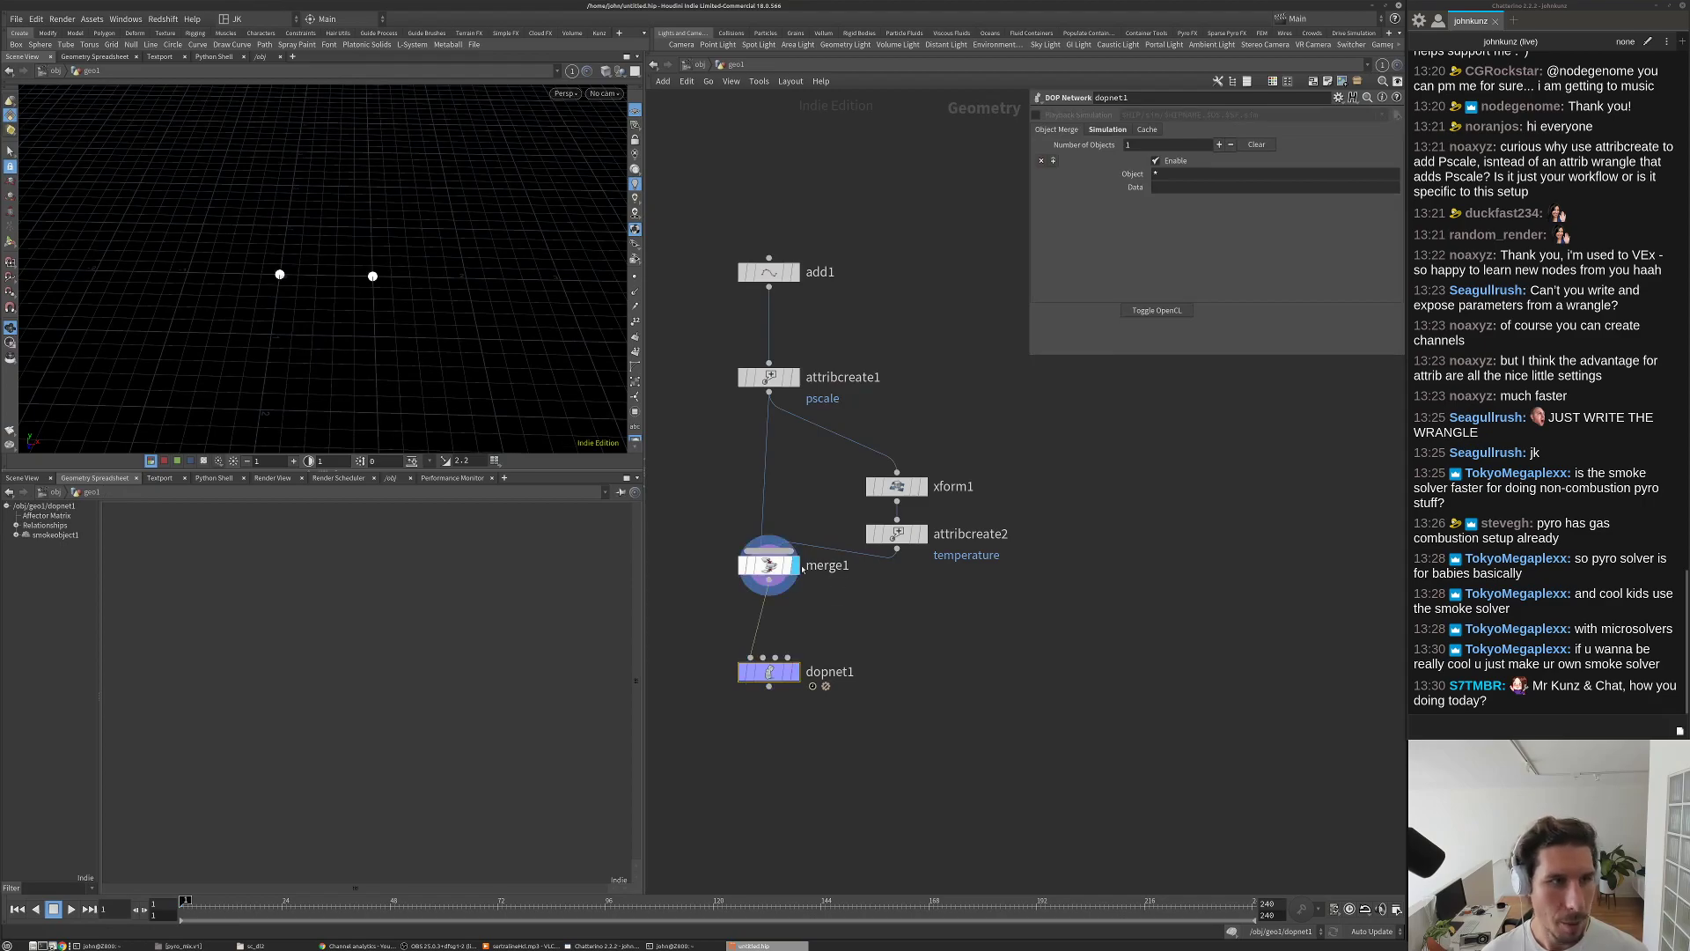
pyautogui.click(790, 674)
pyautogui.press('i')
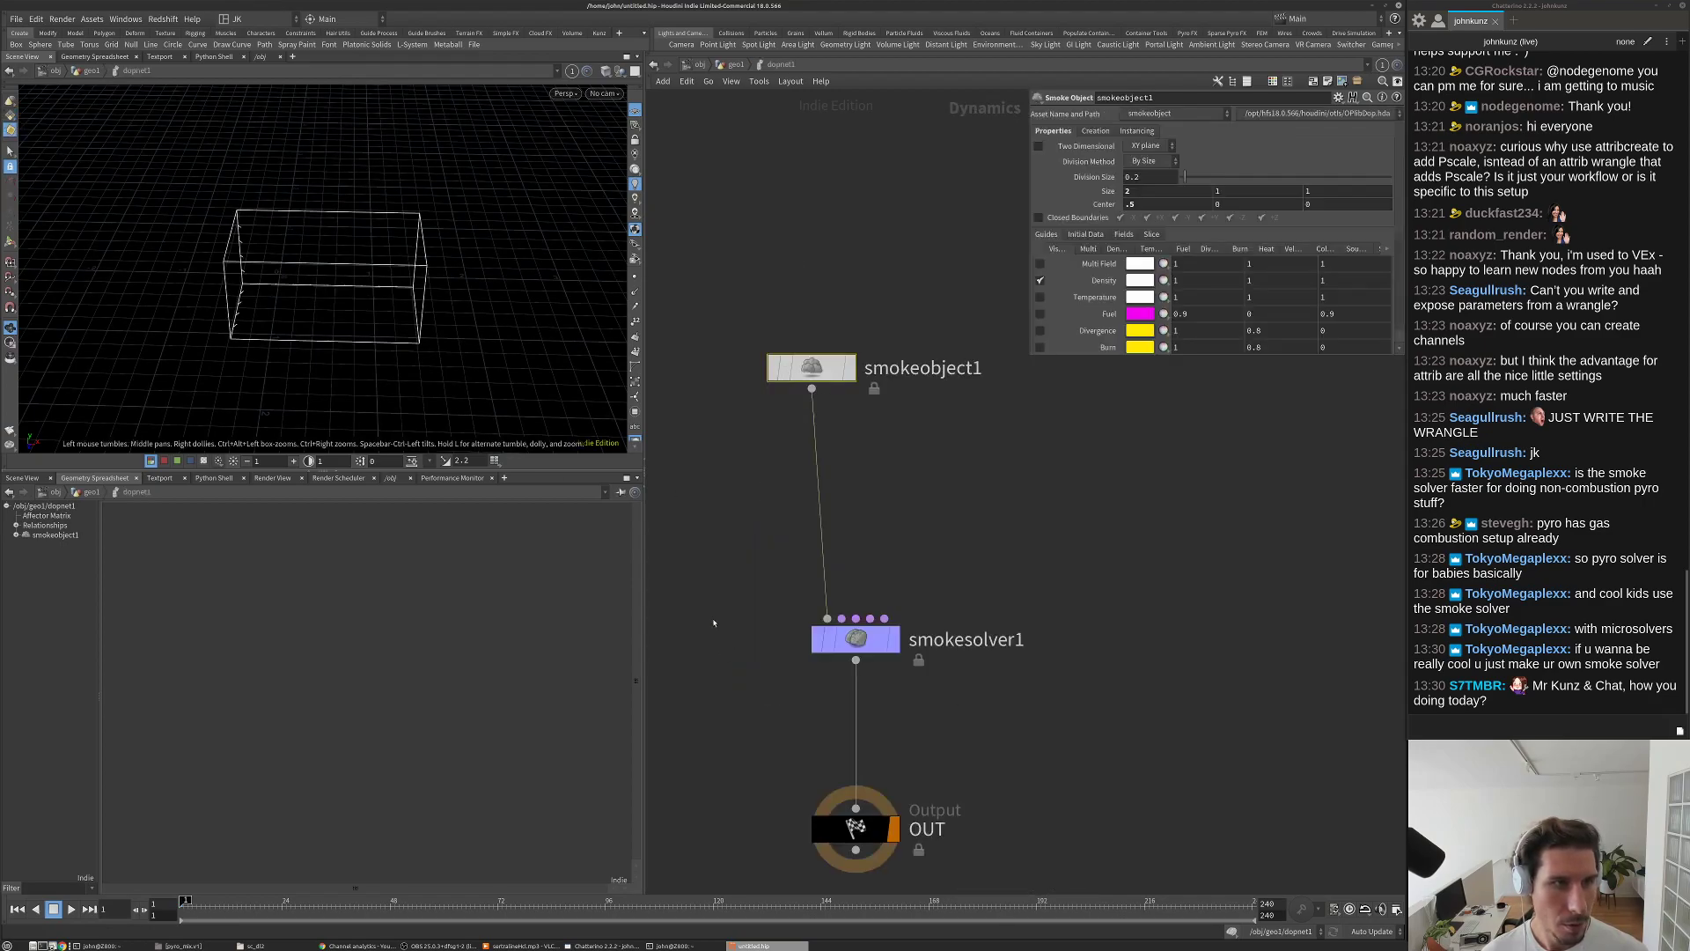
pyautogui.moveTo(346, 289); pyautogui.dragTo(320, 277)
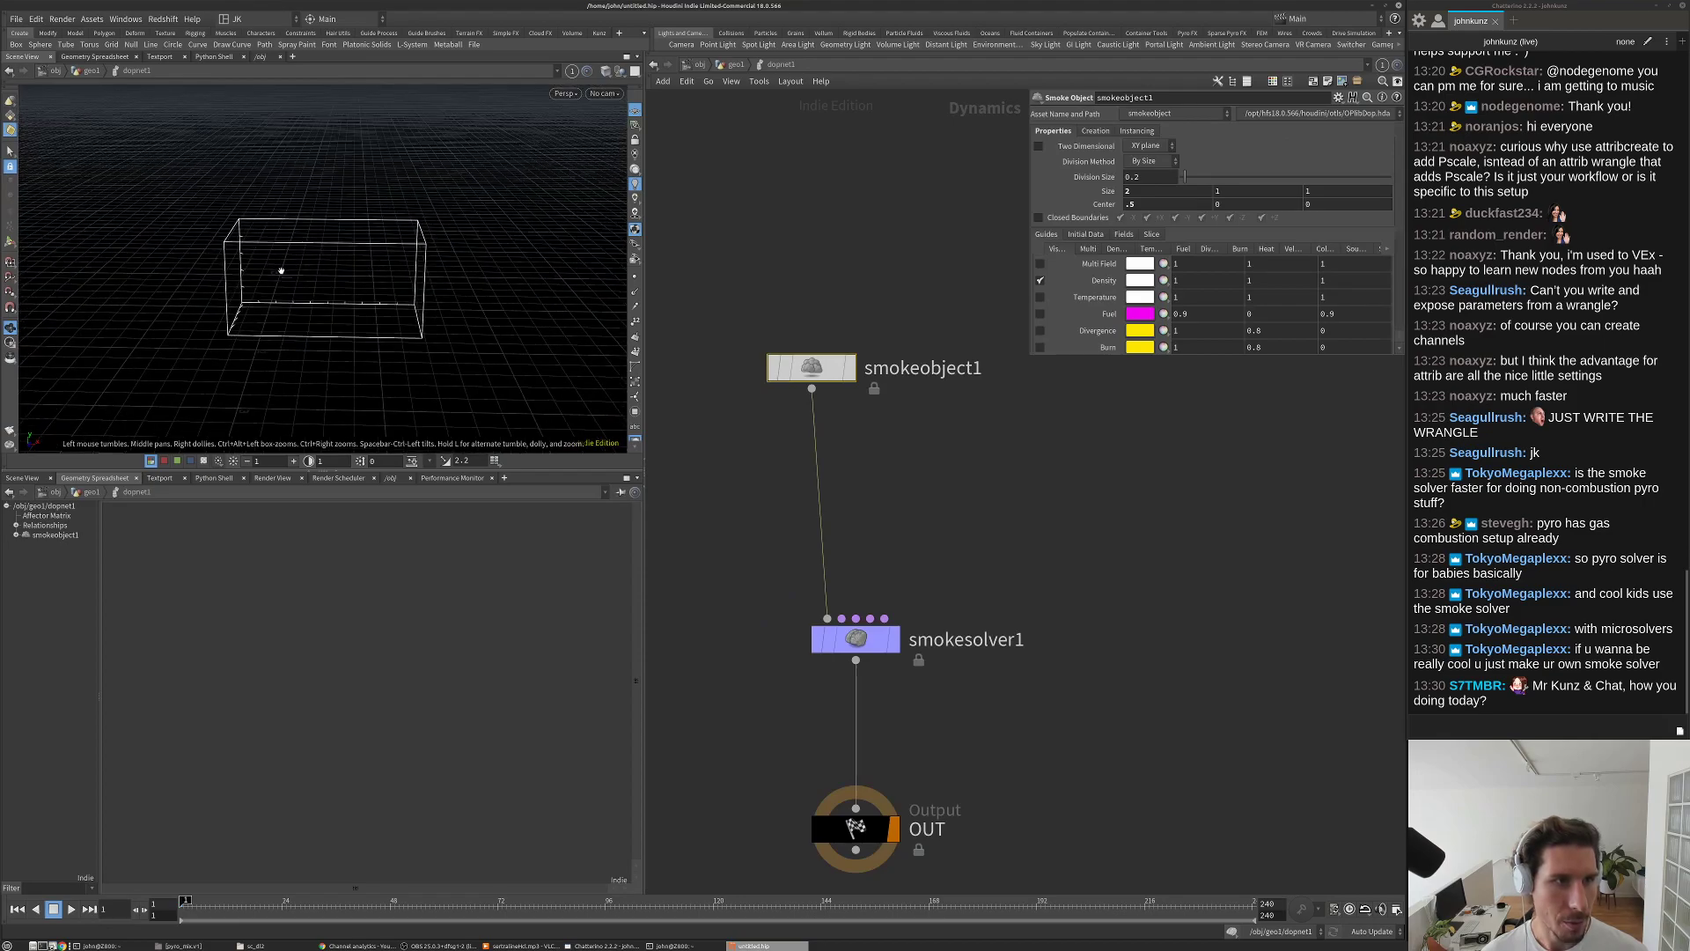
# Step: Add a SOP Solver node just below and beside smokeobject1 in dopnet1
pyautogui.moveTo(976, 456); pyautogui.dragTo(962, 490, button='middle')
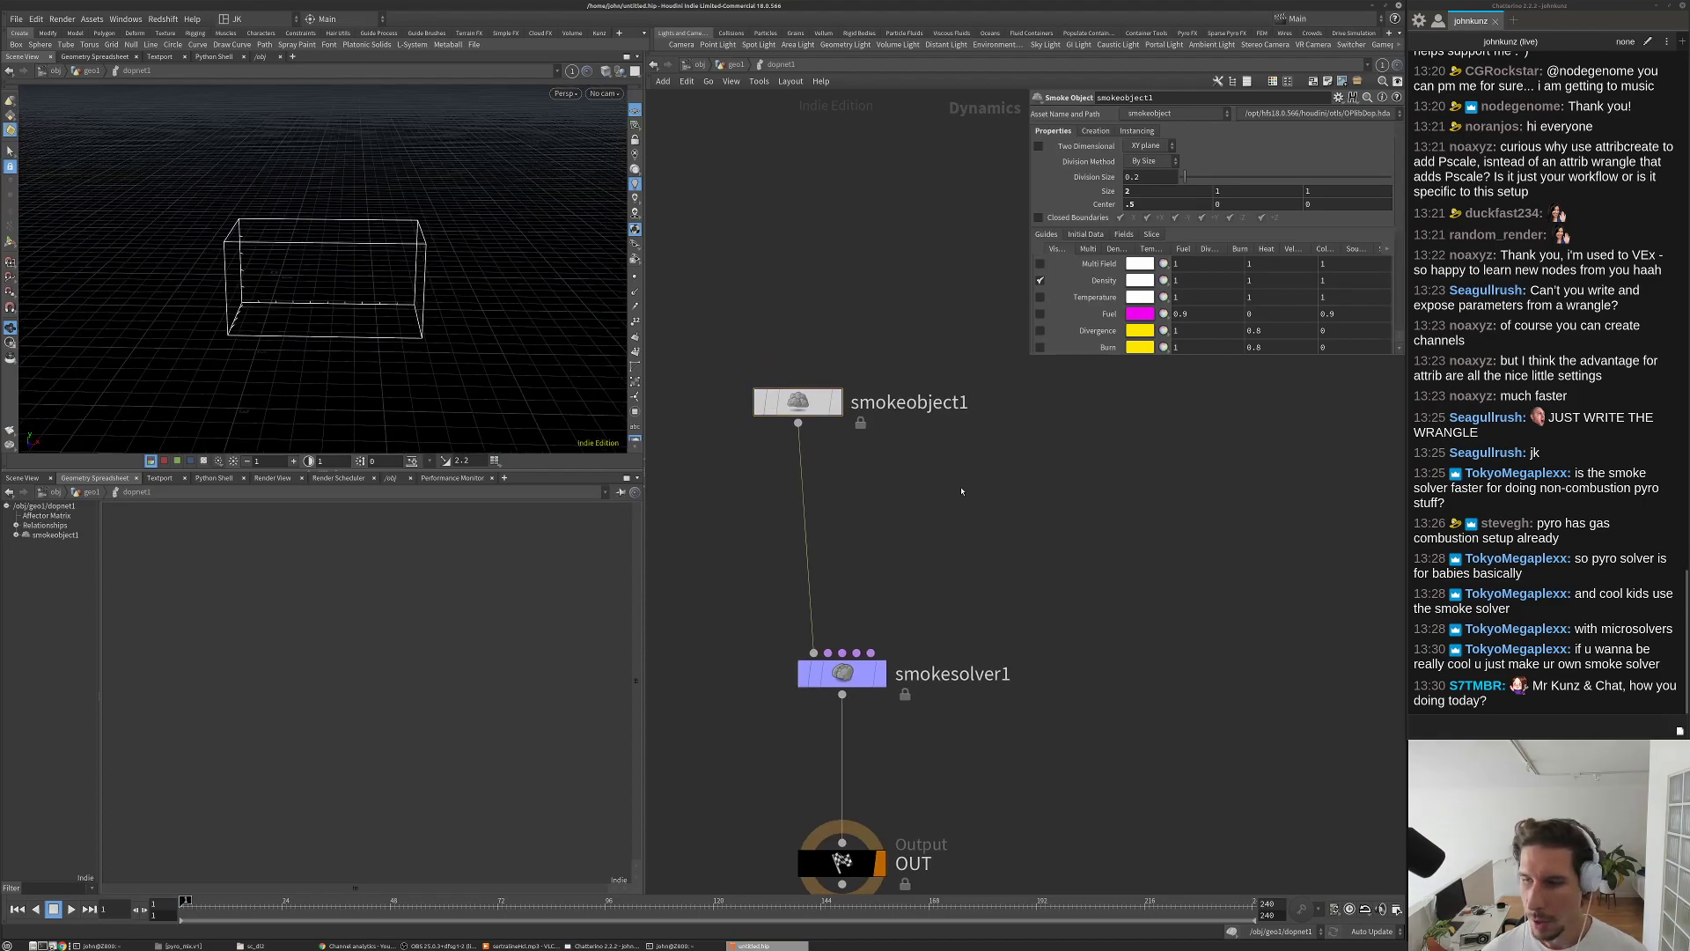
pyautogui.press('Tab')
pyautogui.write('sop')
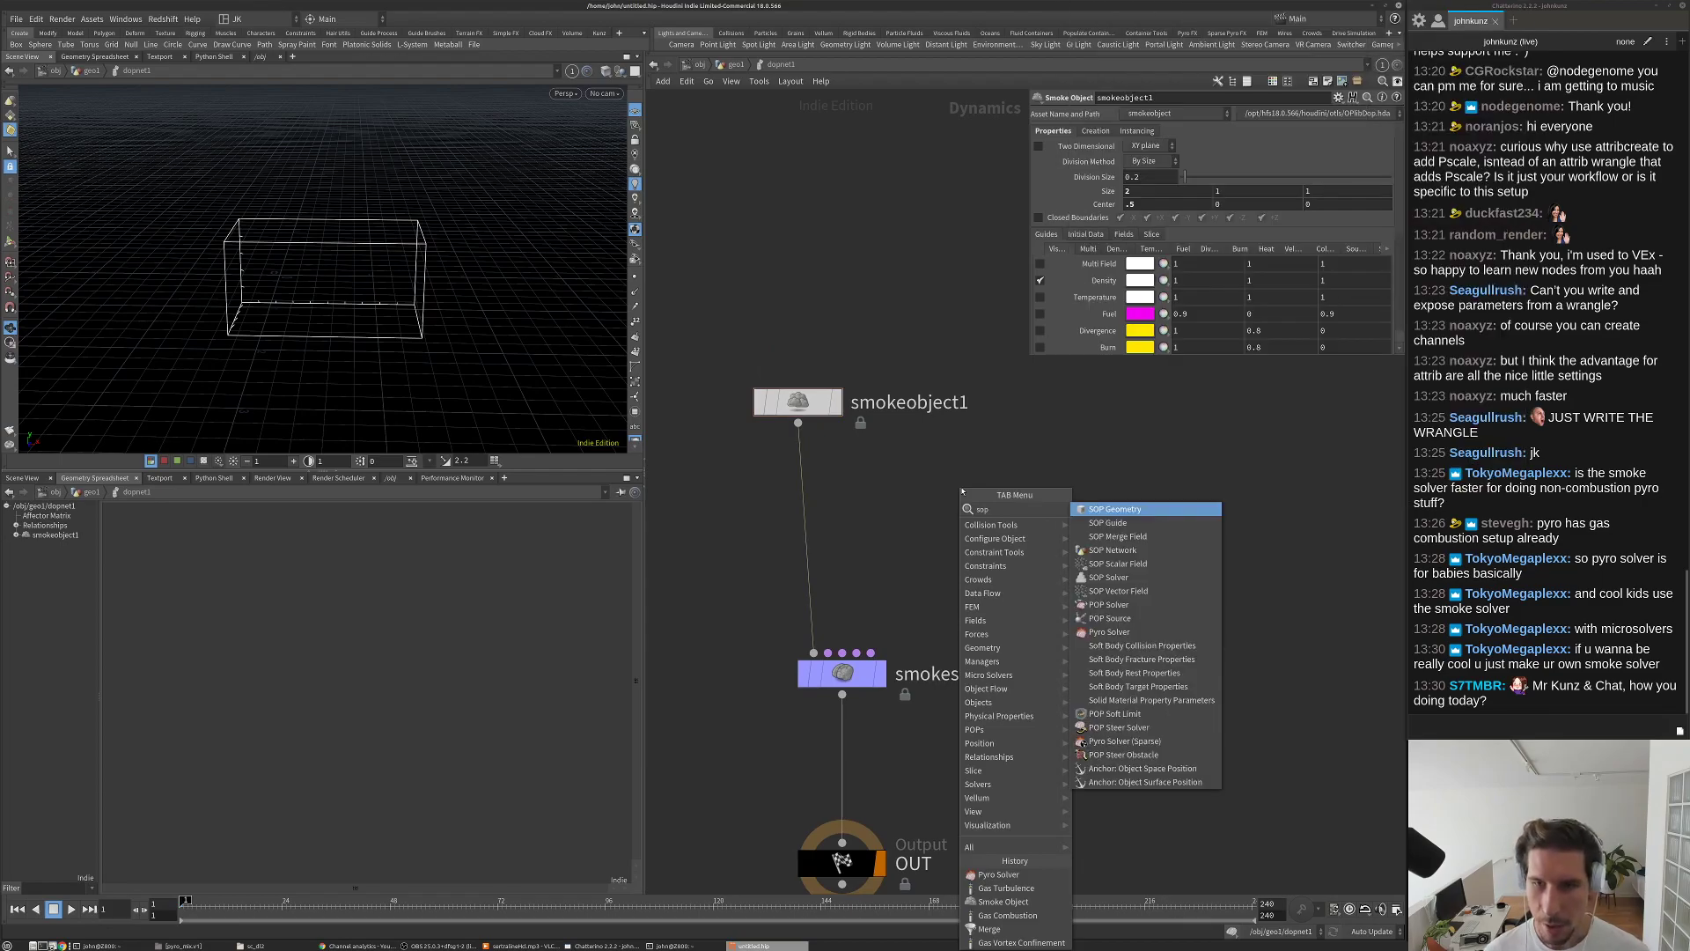
pyautogui.click(1151, 578)
pyautogui.click(919, 468)
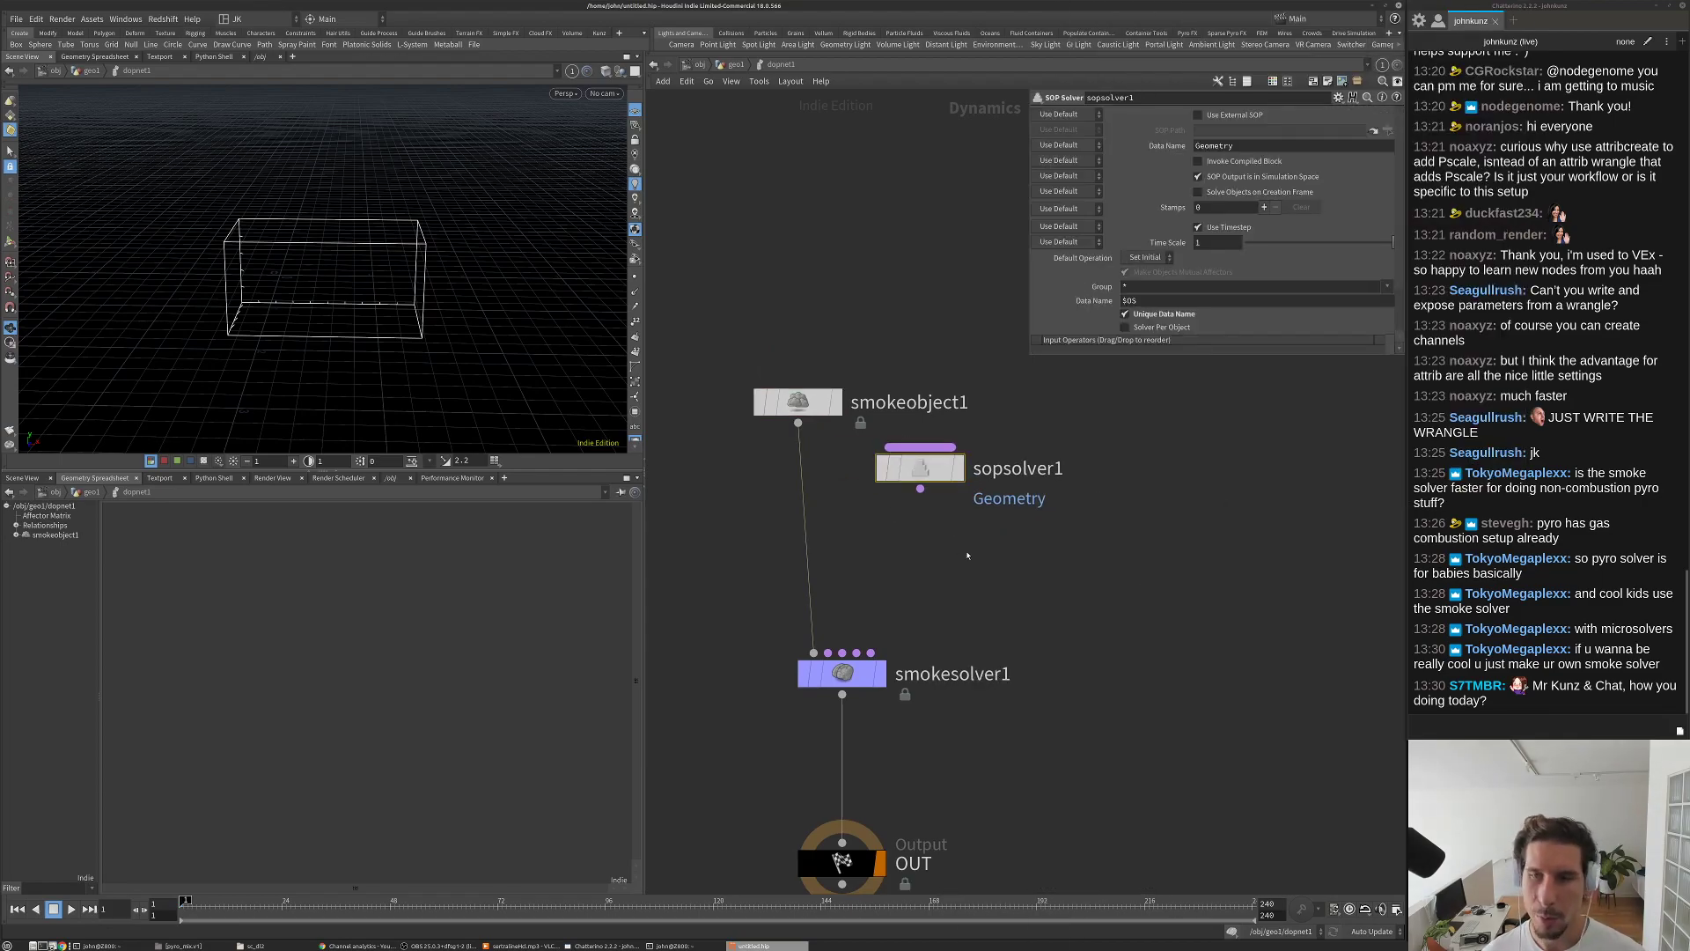
# Step: Insert a Multiple Solver between smokeobject1 and smokesolver1, and connect sopsolver1 to its solver input
pyautogui.press('Tab')
pyautogui.write('mul')
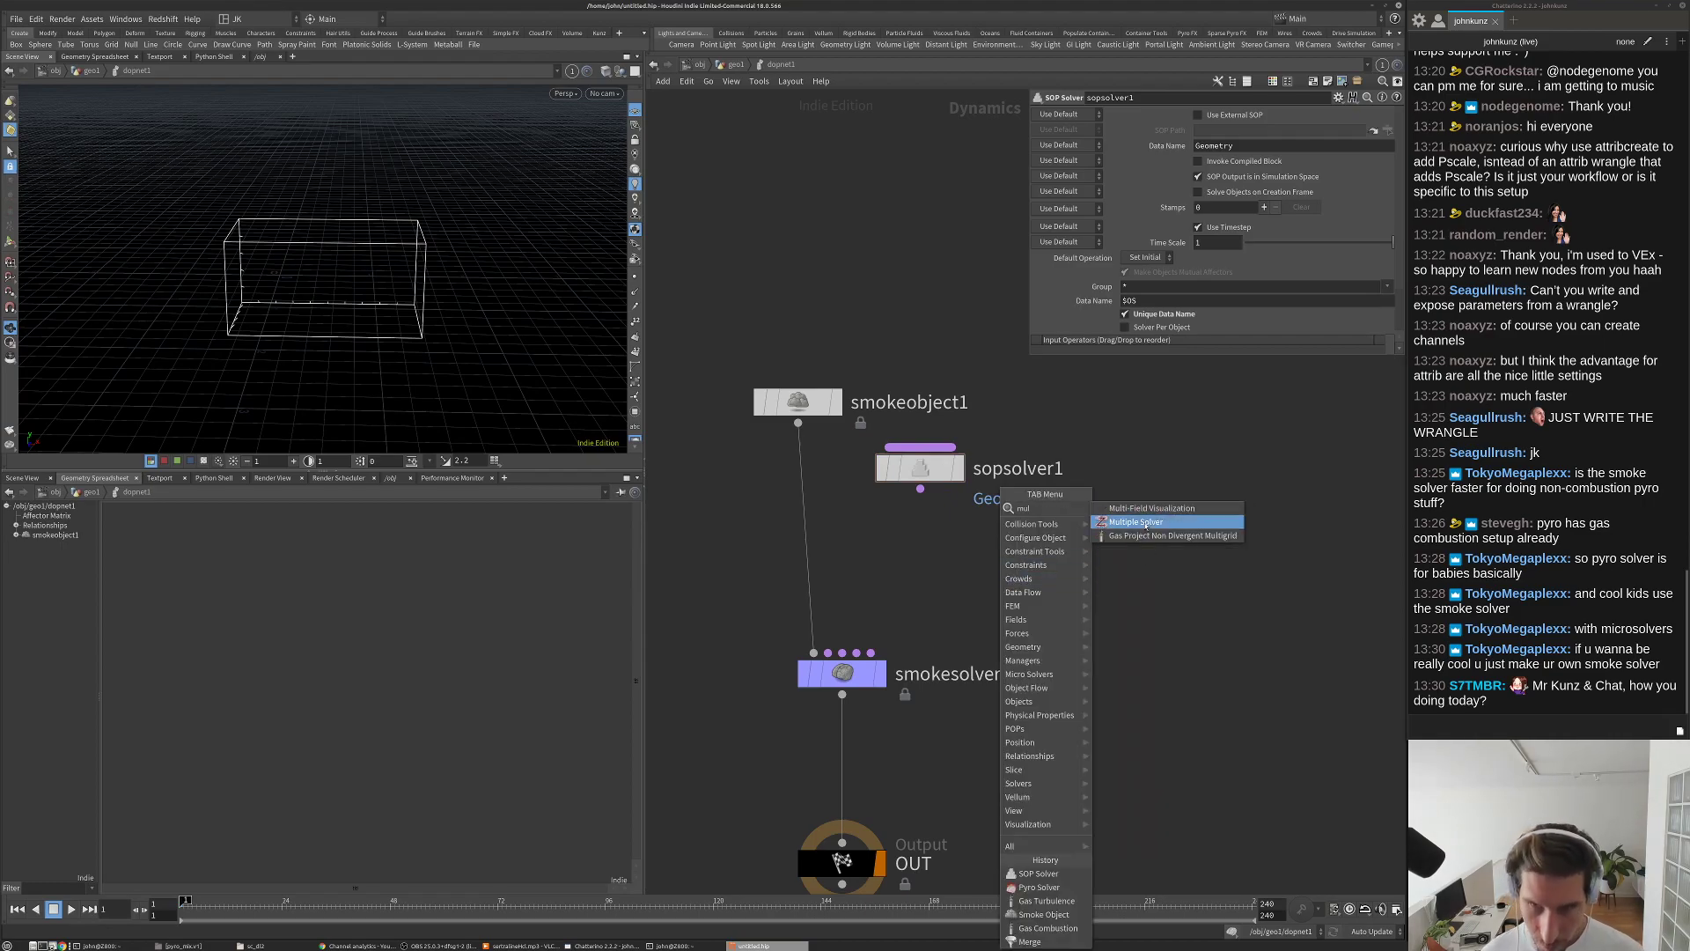
pyautogui.click(1145, 522)
pyautogui.click(828, 548)
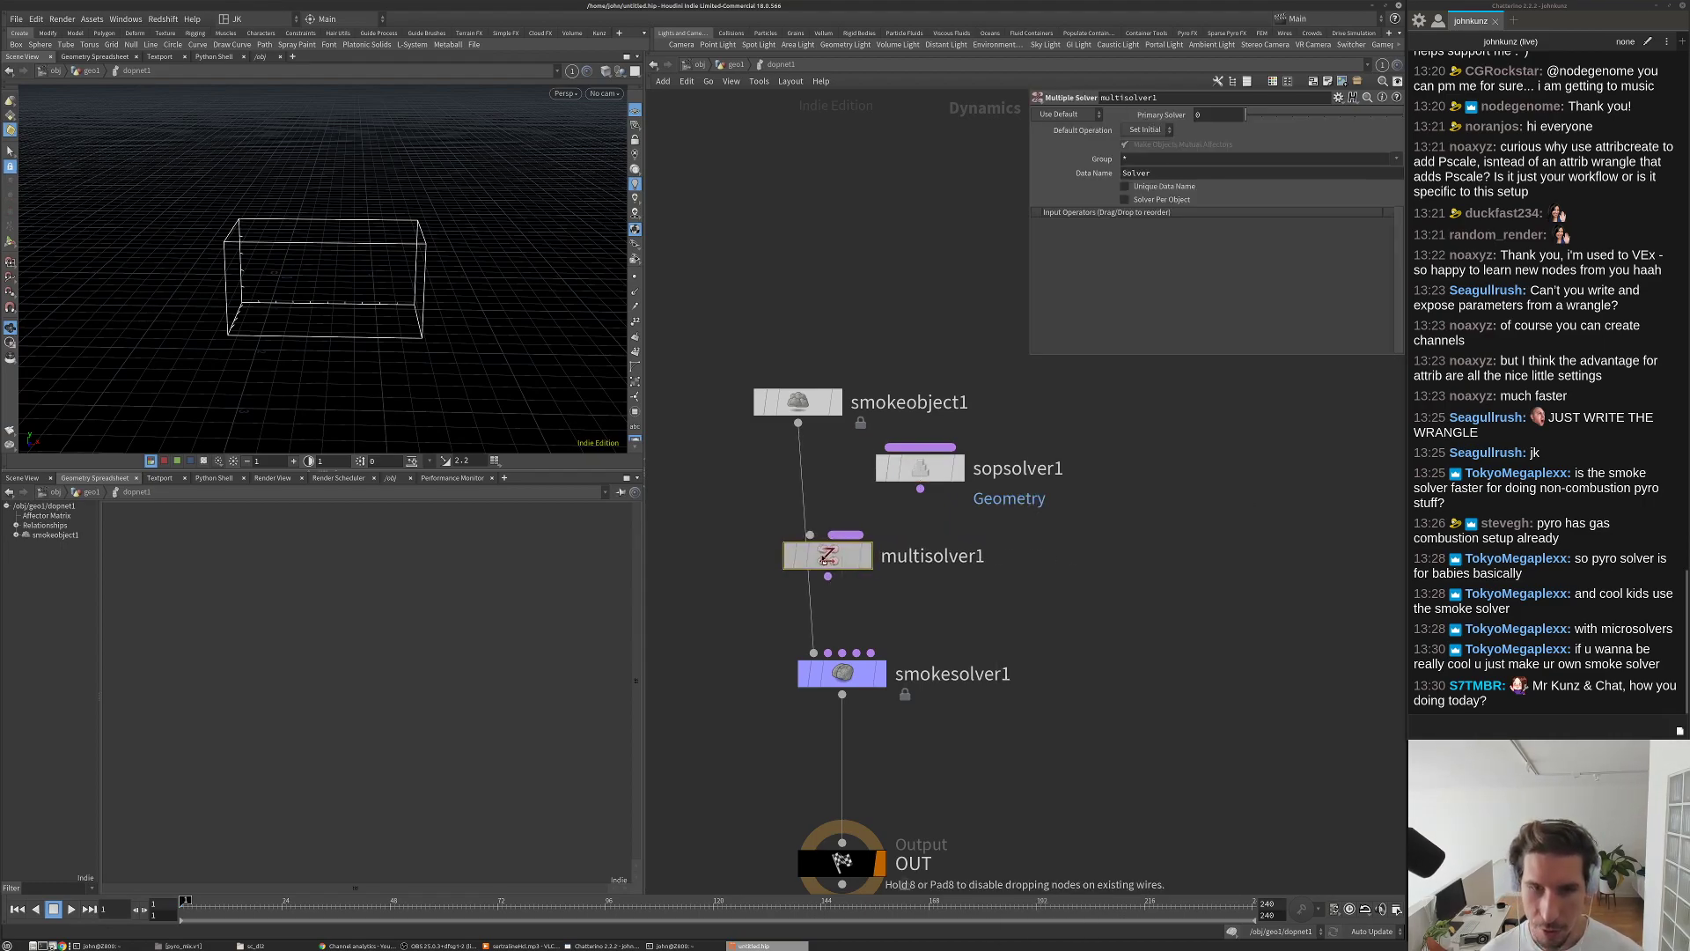
pyautogui.moveTo(831, 526); pyautogui.dragTo(920, 489)
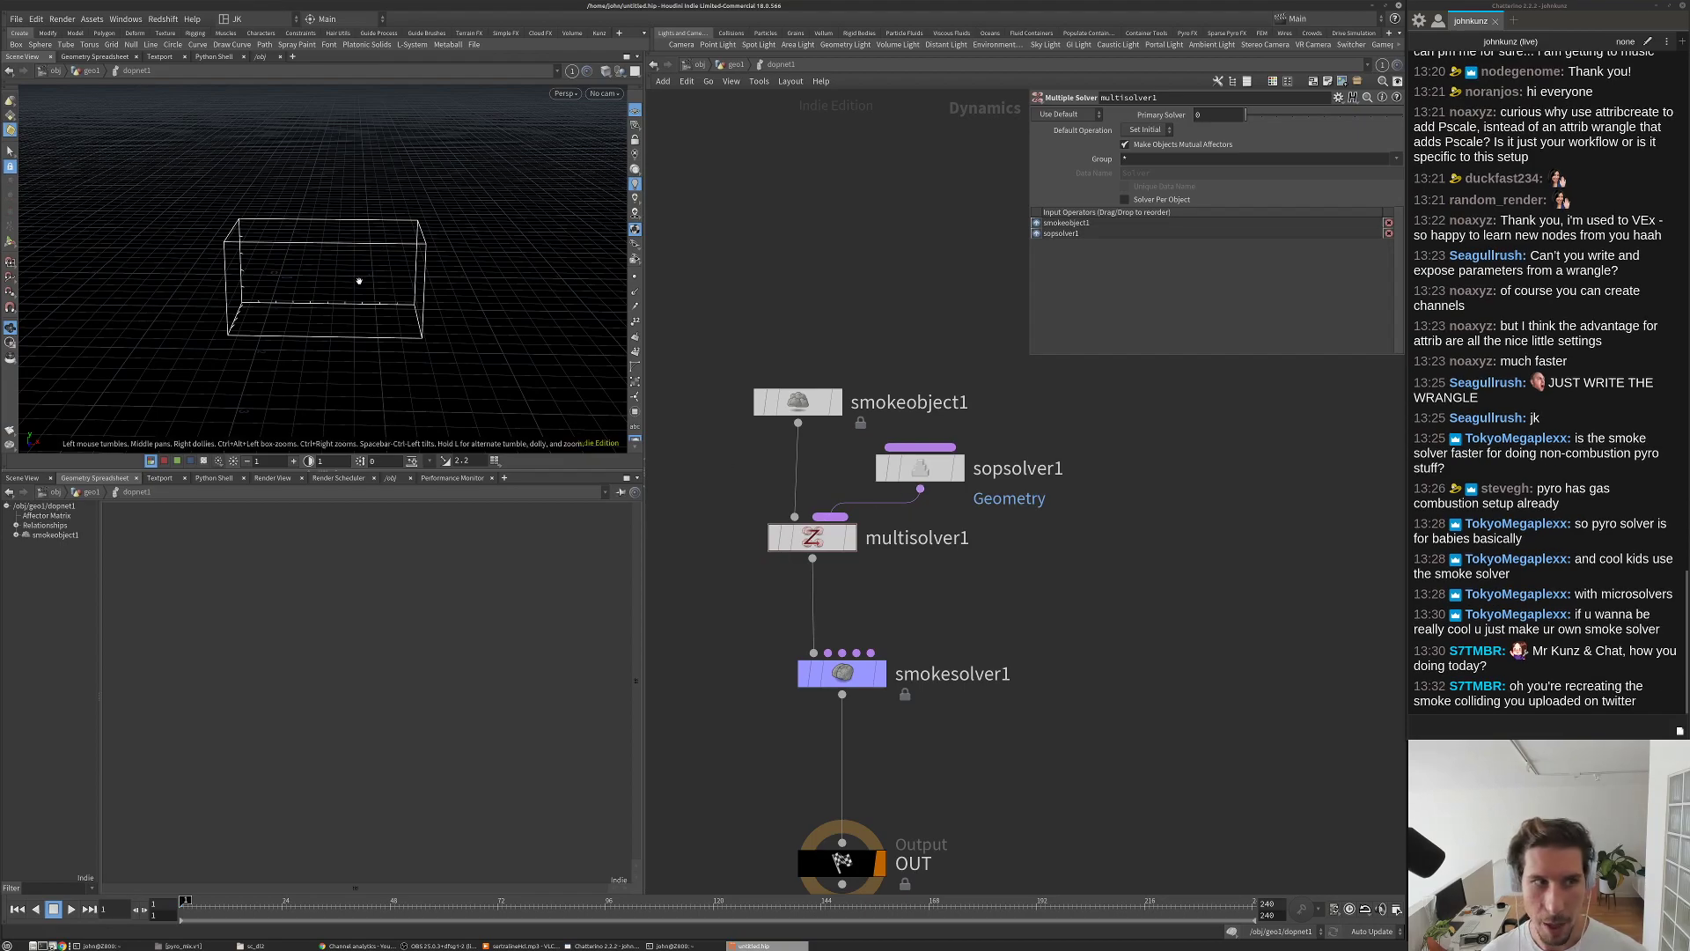
# Step: Make sopsolver1 use an external SOP with the path expression `opinputpath('..',0)`
pyautogui.scroll(4, 361, 275)
pyautogui.scroll(3, 381, 267)
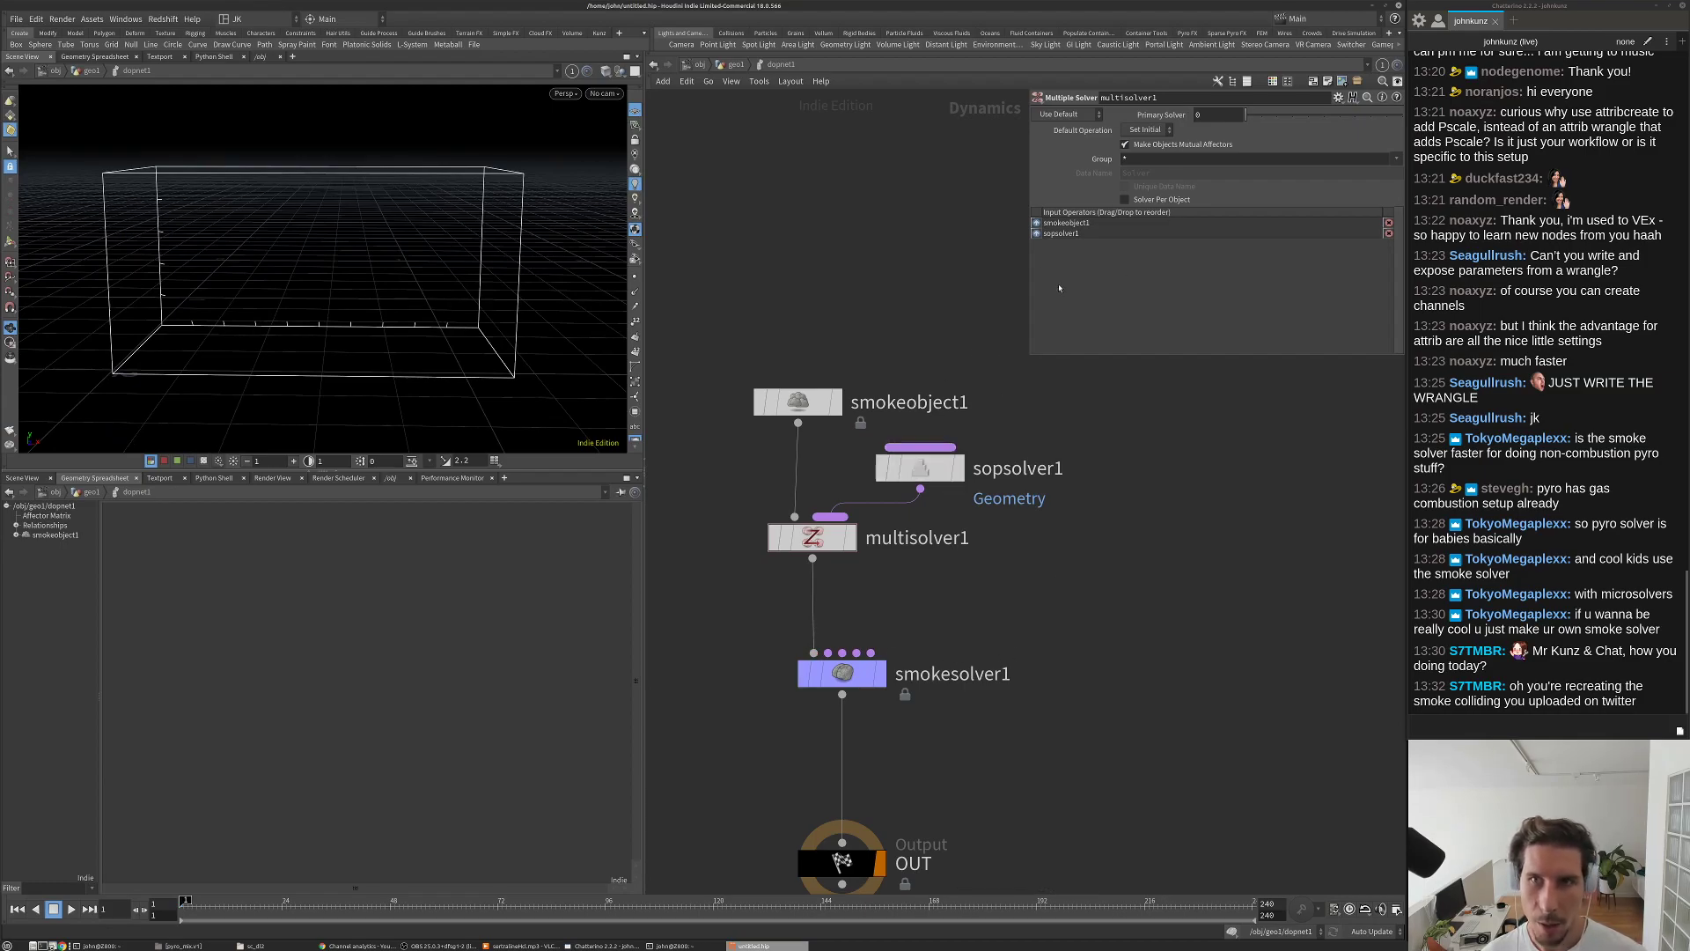
pyautogui.click(939, 464)
pyautogui.click(1225, 131)
pyautogui.write('`opinputpath')
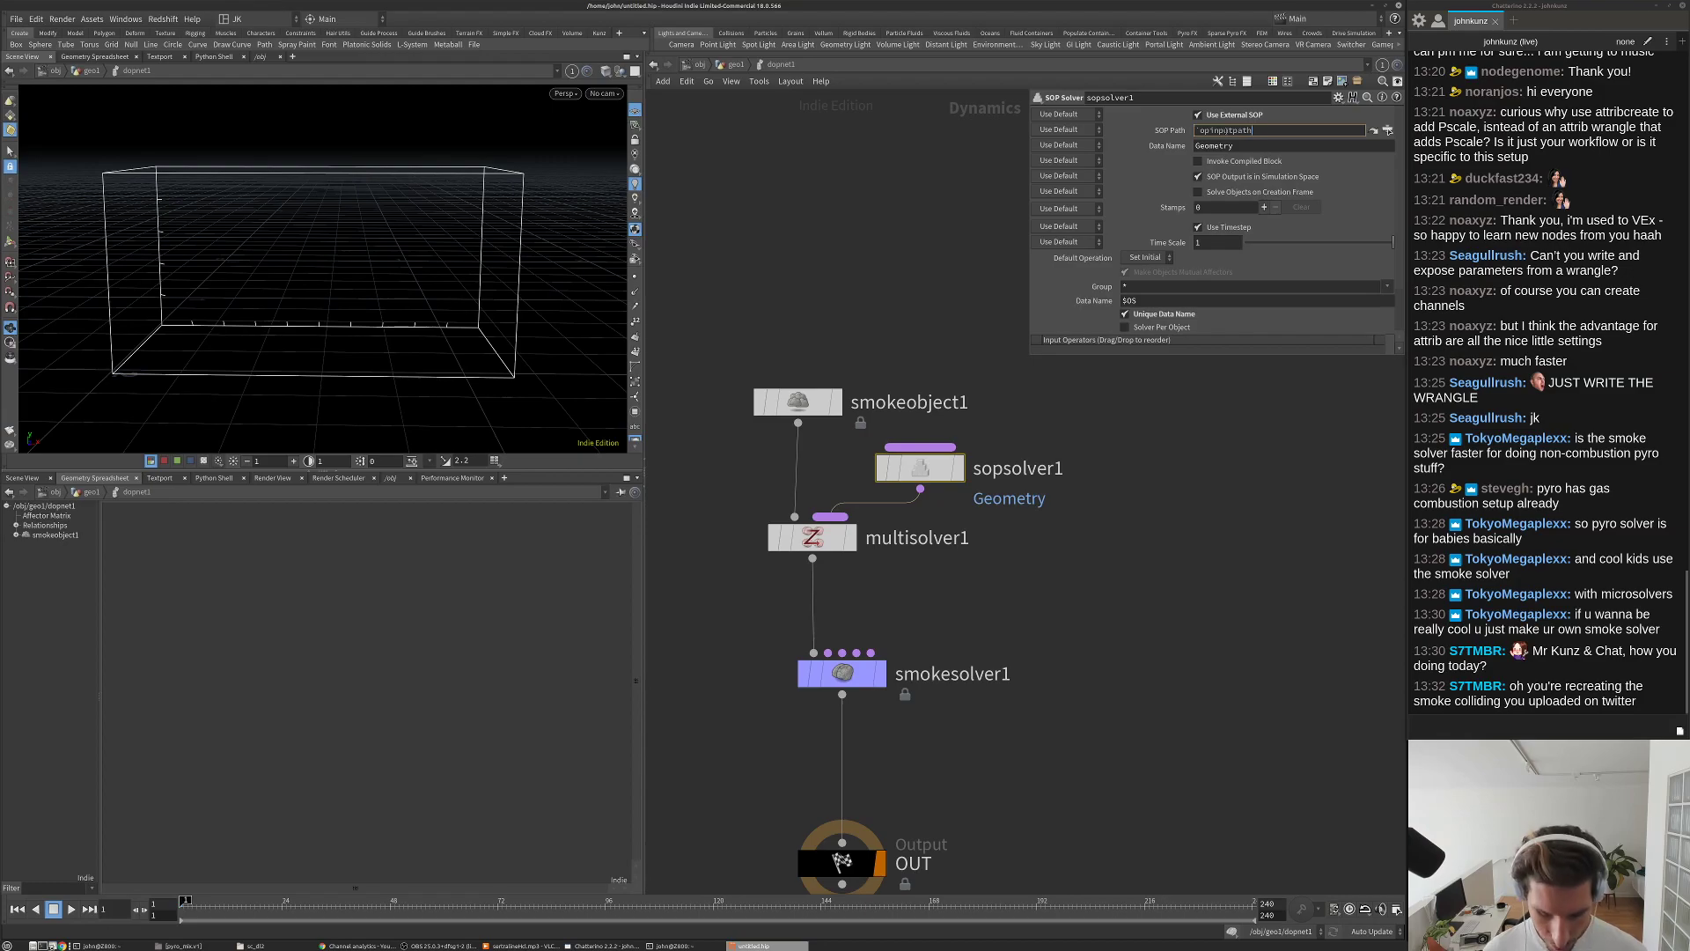
pyautogui.write('(')
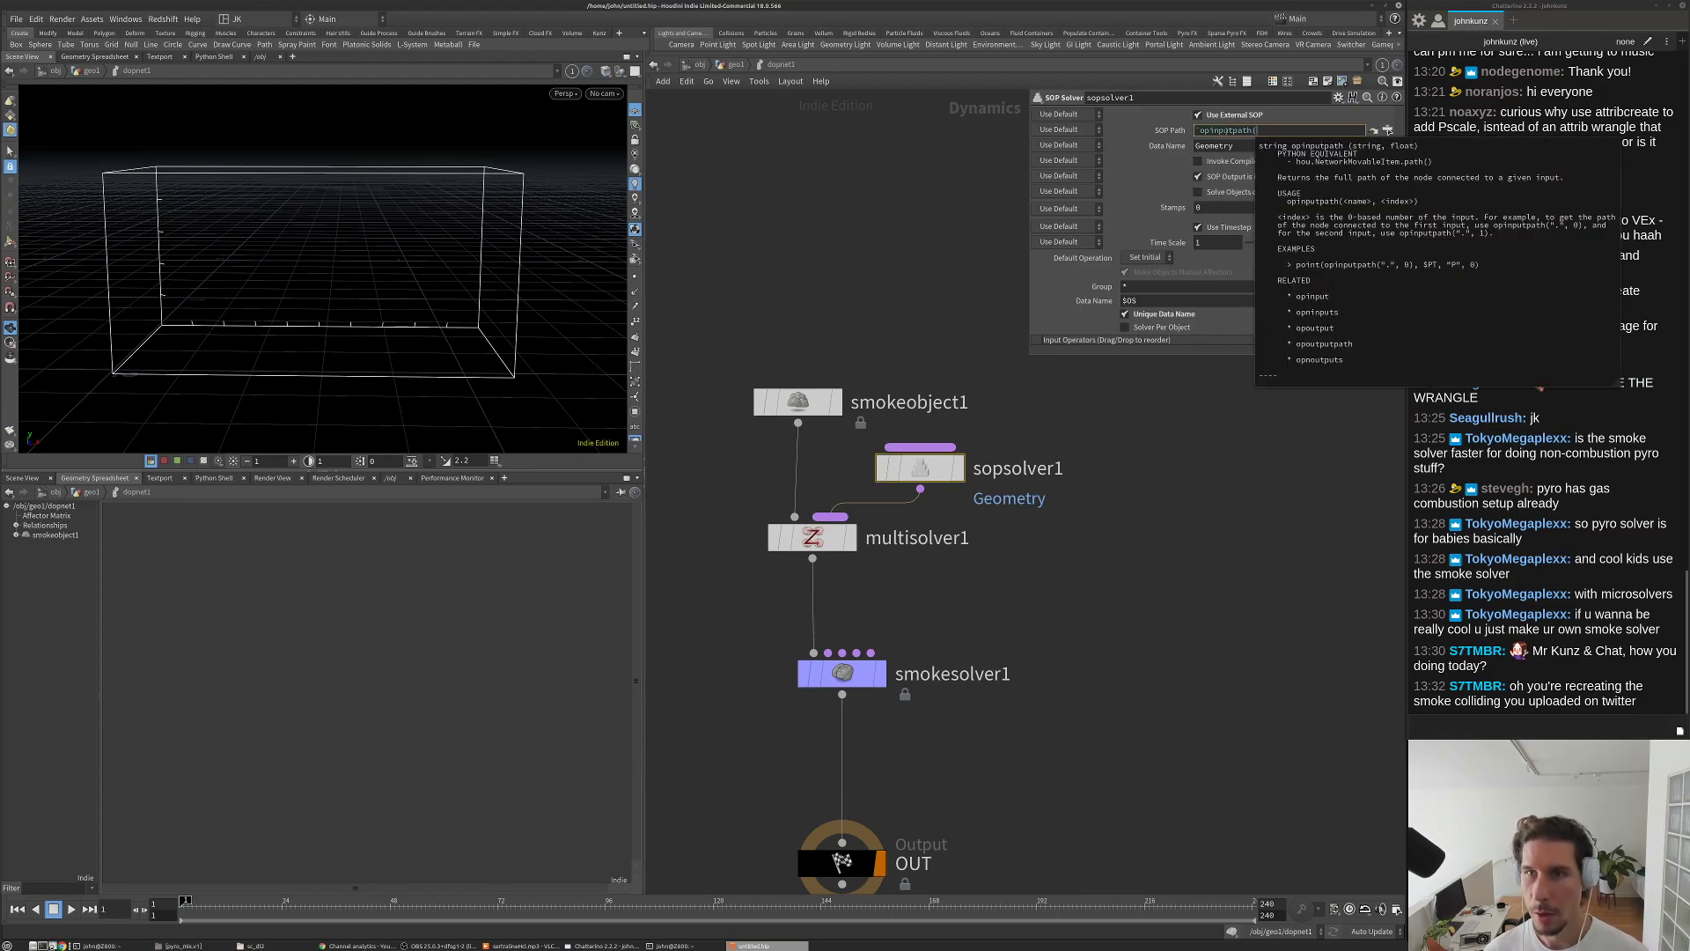
pyautogui.write('".."')
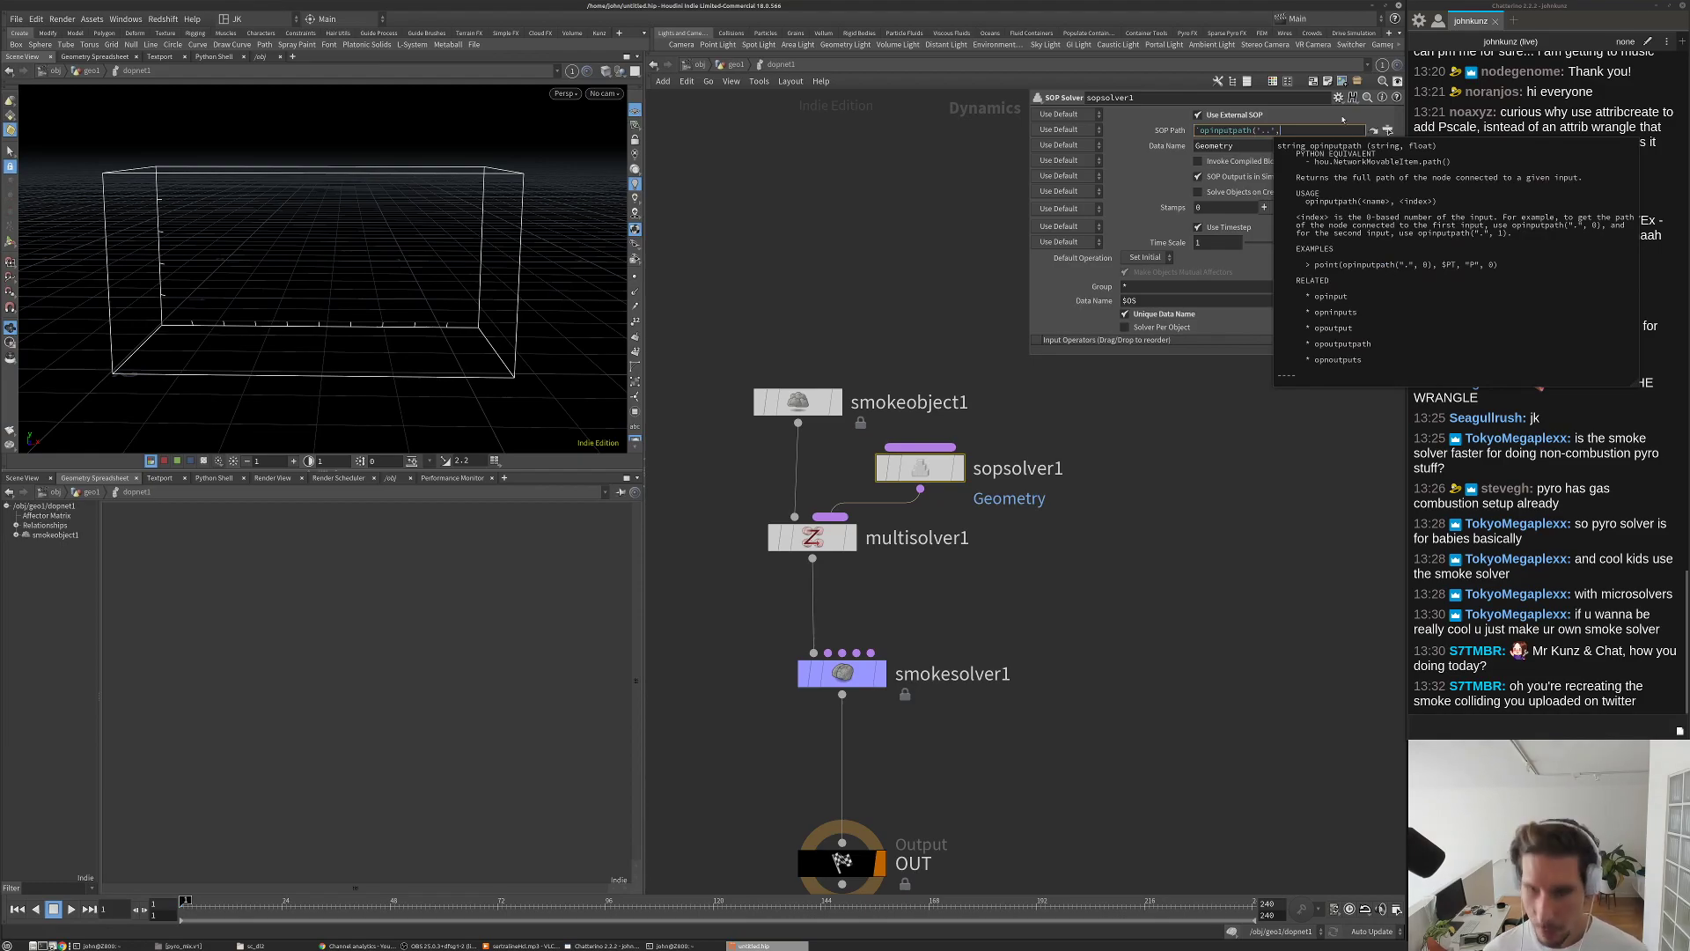
pyautogui.write(',0)`')
pyautogui.press('Return')
# Step: Enable Solve on Creation Frame in smokeobject1's creation settings
pyautogui.click(797, 401)
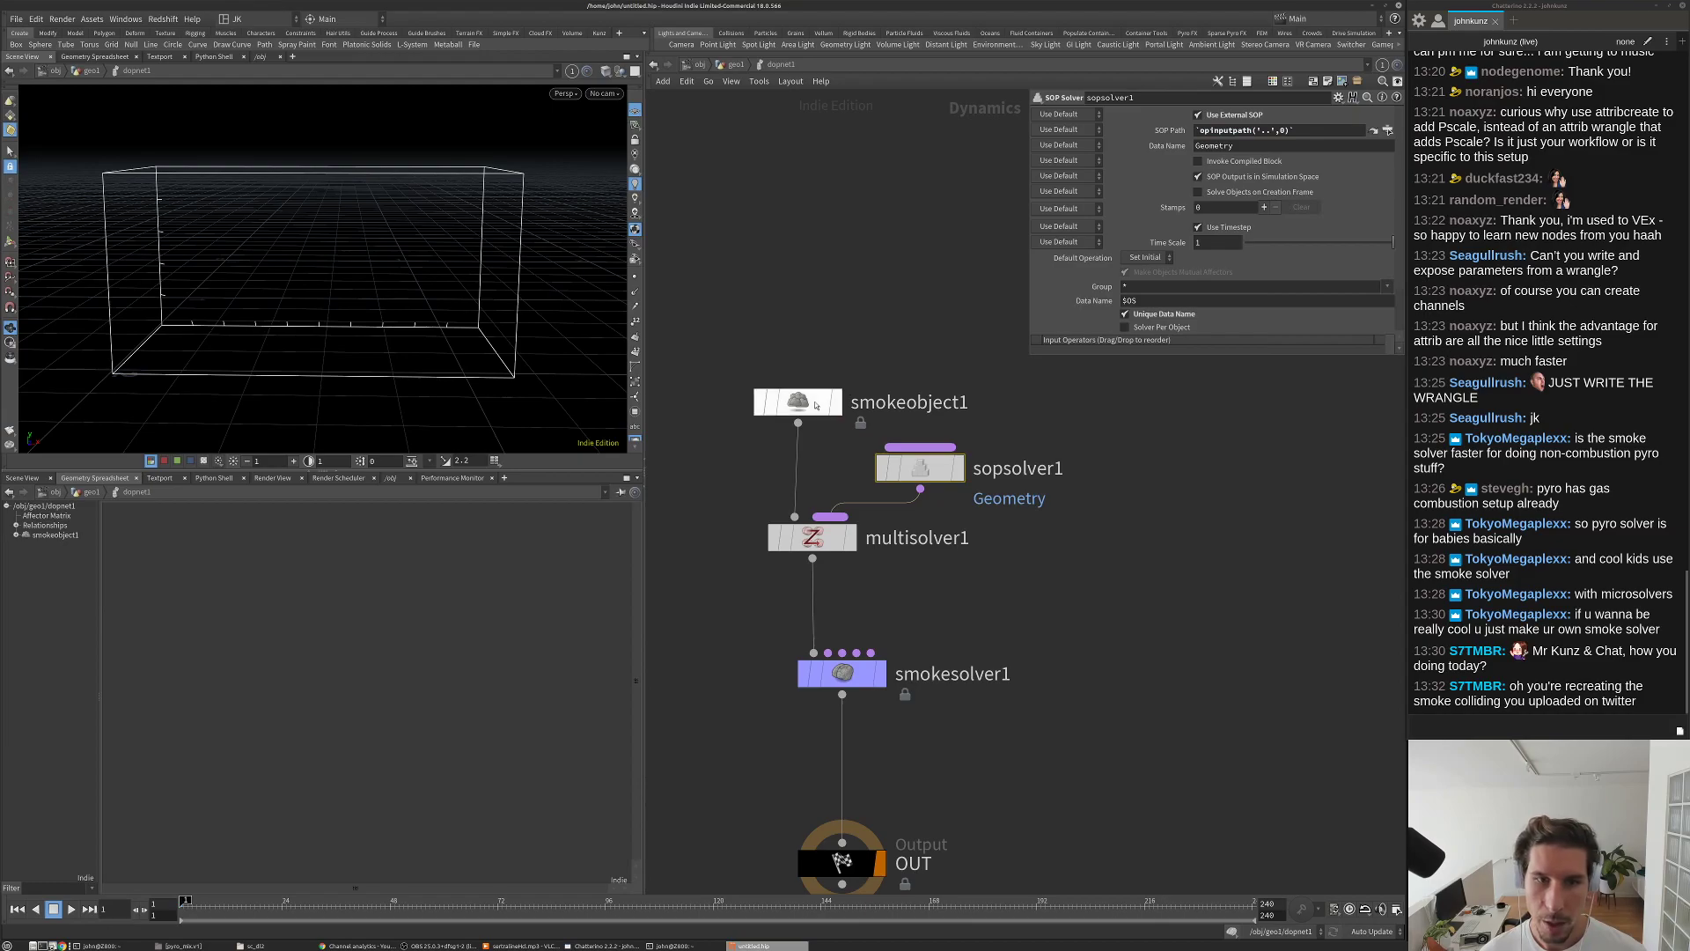
pyautogui.click(1095, 131)
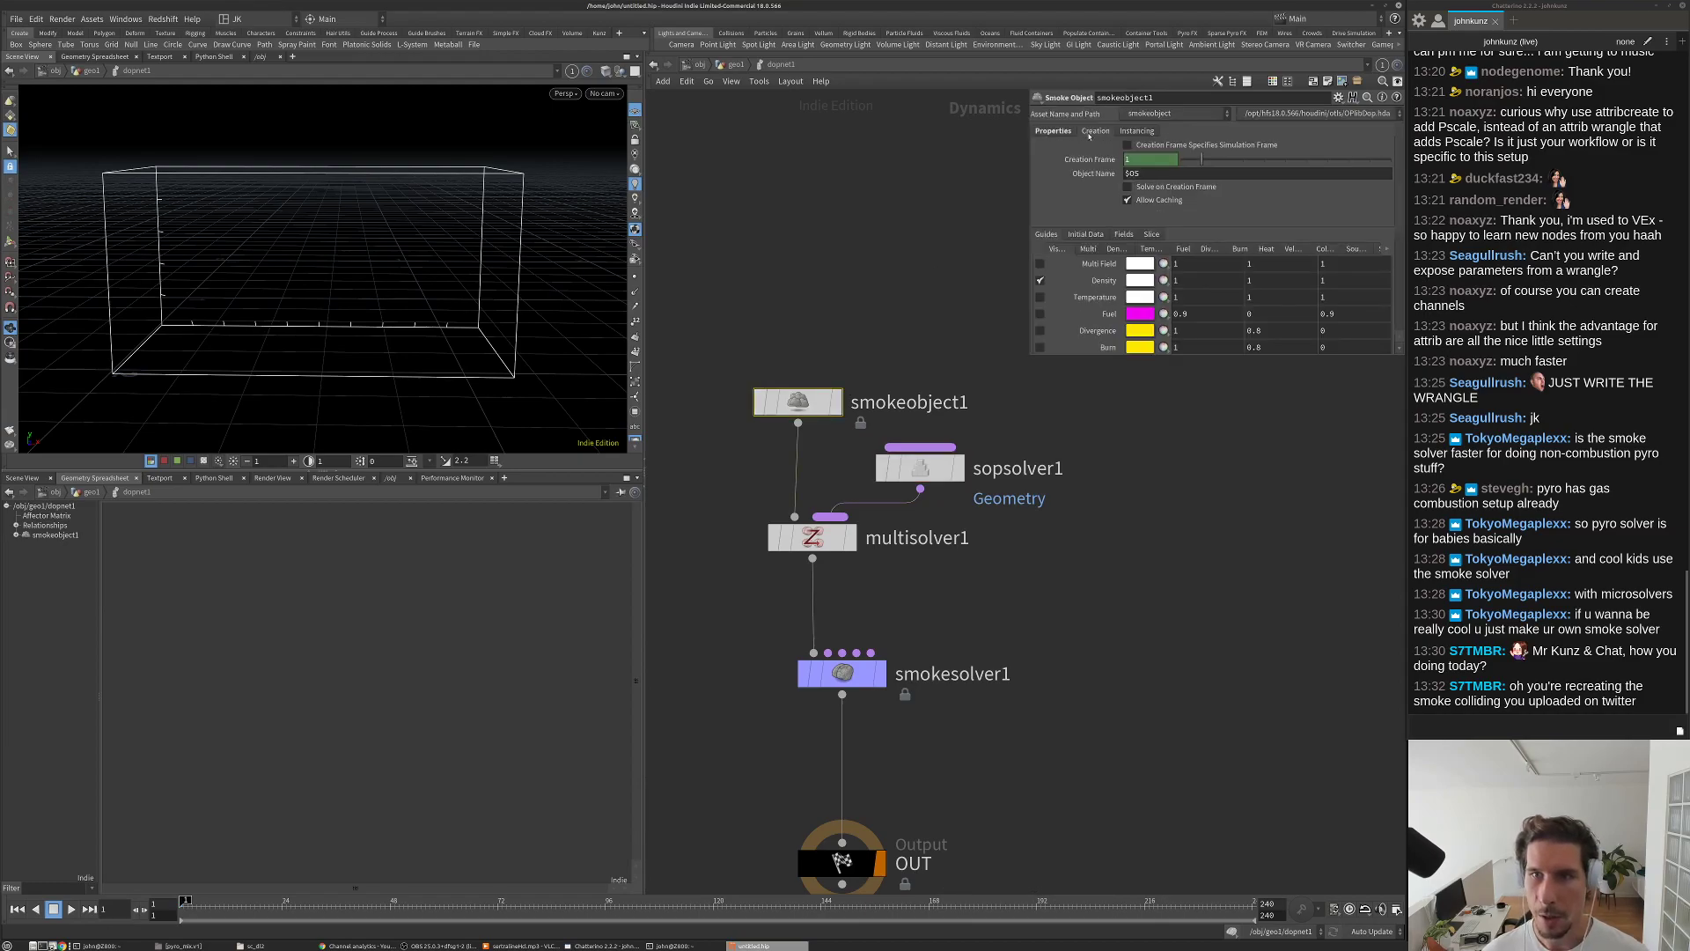
pyautogui.click(1149, 188)
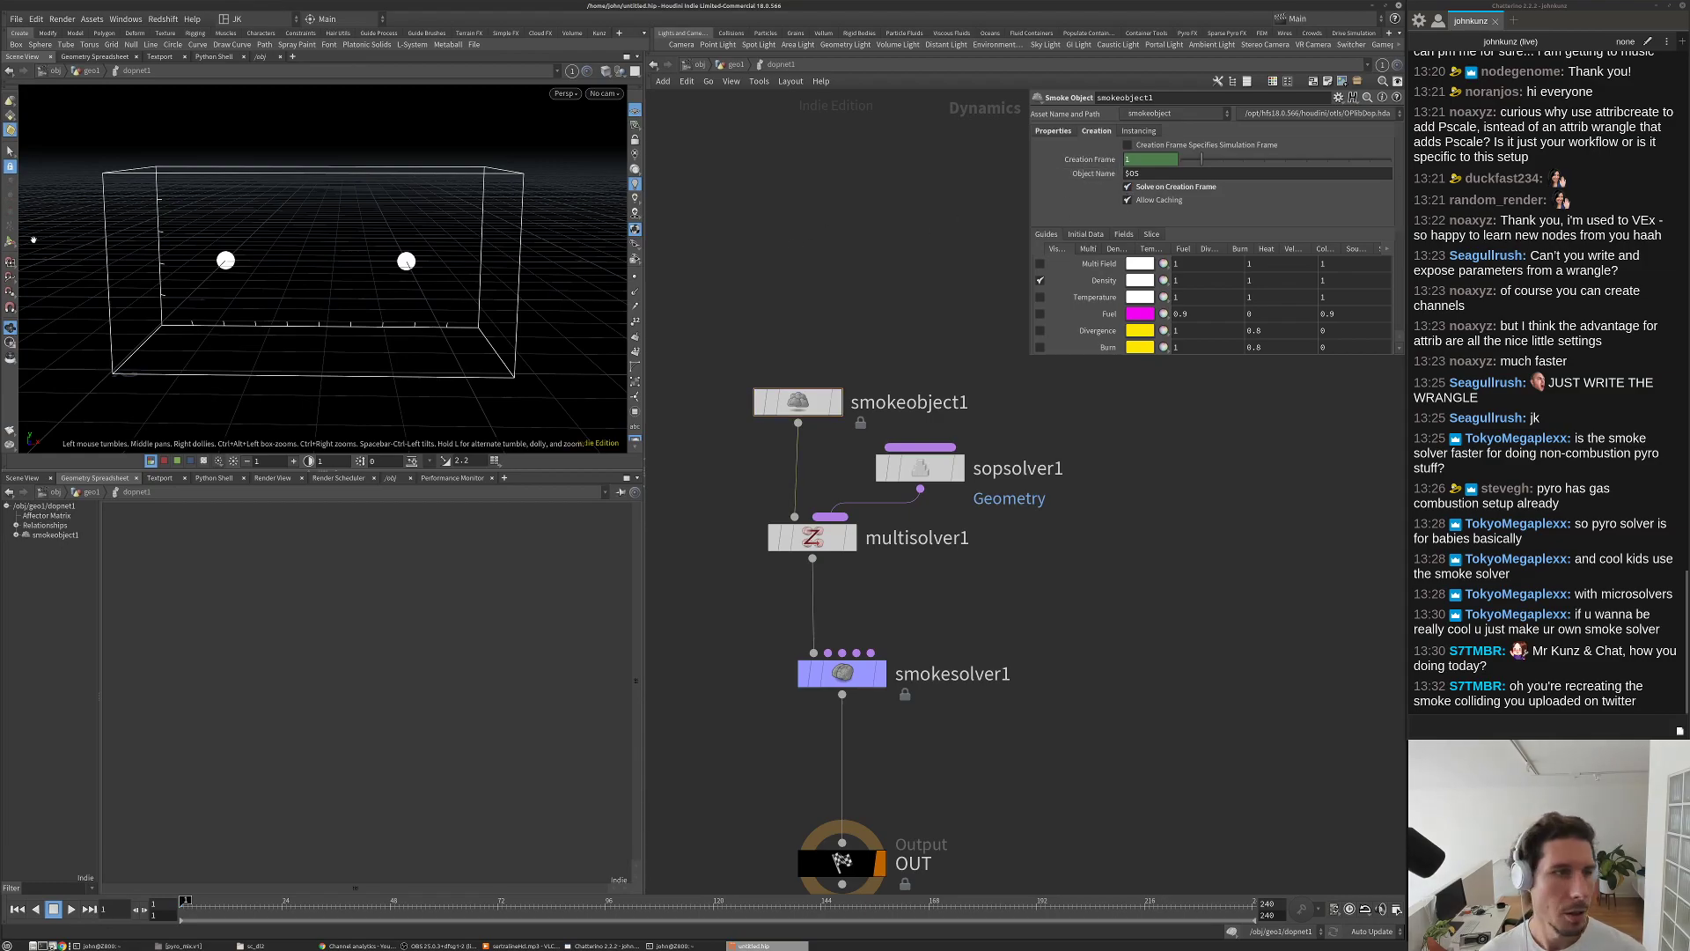
pyautogui.moveTo(292, 266); pyautogui.dragTo(296, 257)
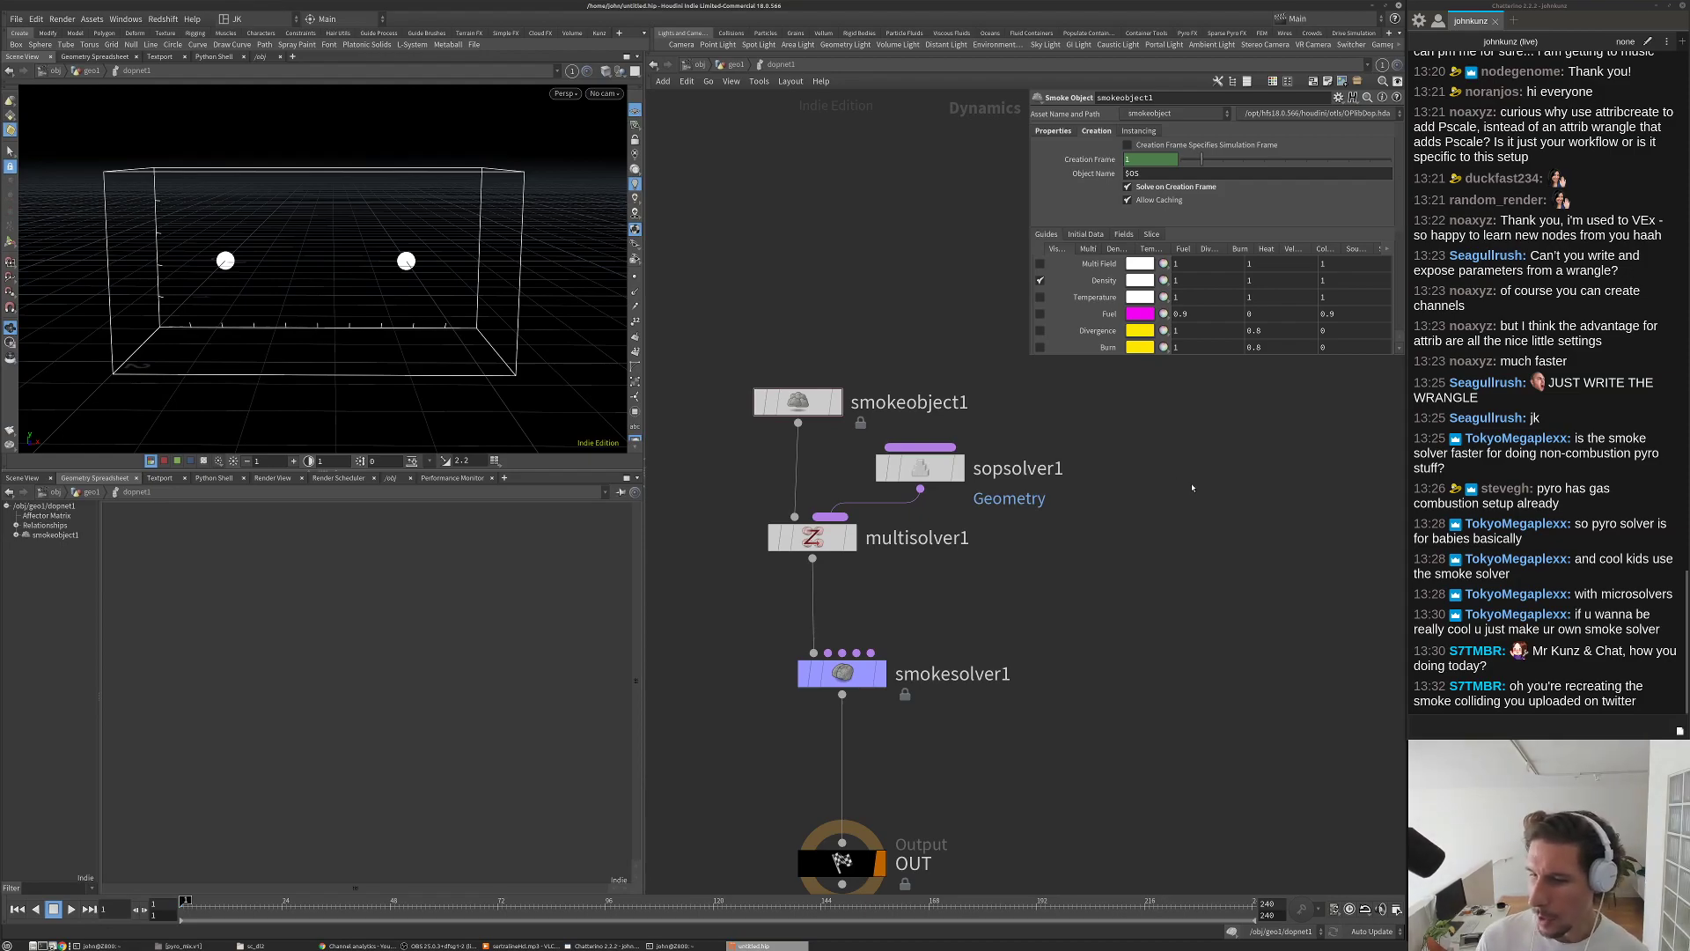
# Step: Line up smokeobject1 and multisolver1 above smokesolver1, with sopsolver1 beside them and more space in between
pyautogui.moveTo(968, 528); pyautogui.dragTo(976, 494, button='middle')
pyautogui.moveTo(836, 505); pyautogui.dragTo(867, 503)
pyautogui.moveTo(807, 367); pyautogui.dragTo(851, 229)
pyautogui.moveTo(929, 436); pyautogui.dragTo(960, 351)
pyautogui.moveTo(846, 503); pyautogui.dragTo(847, 423)
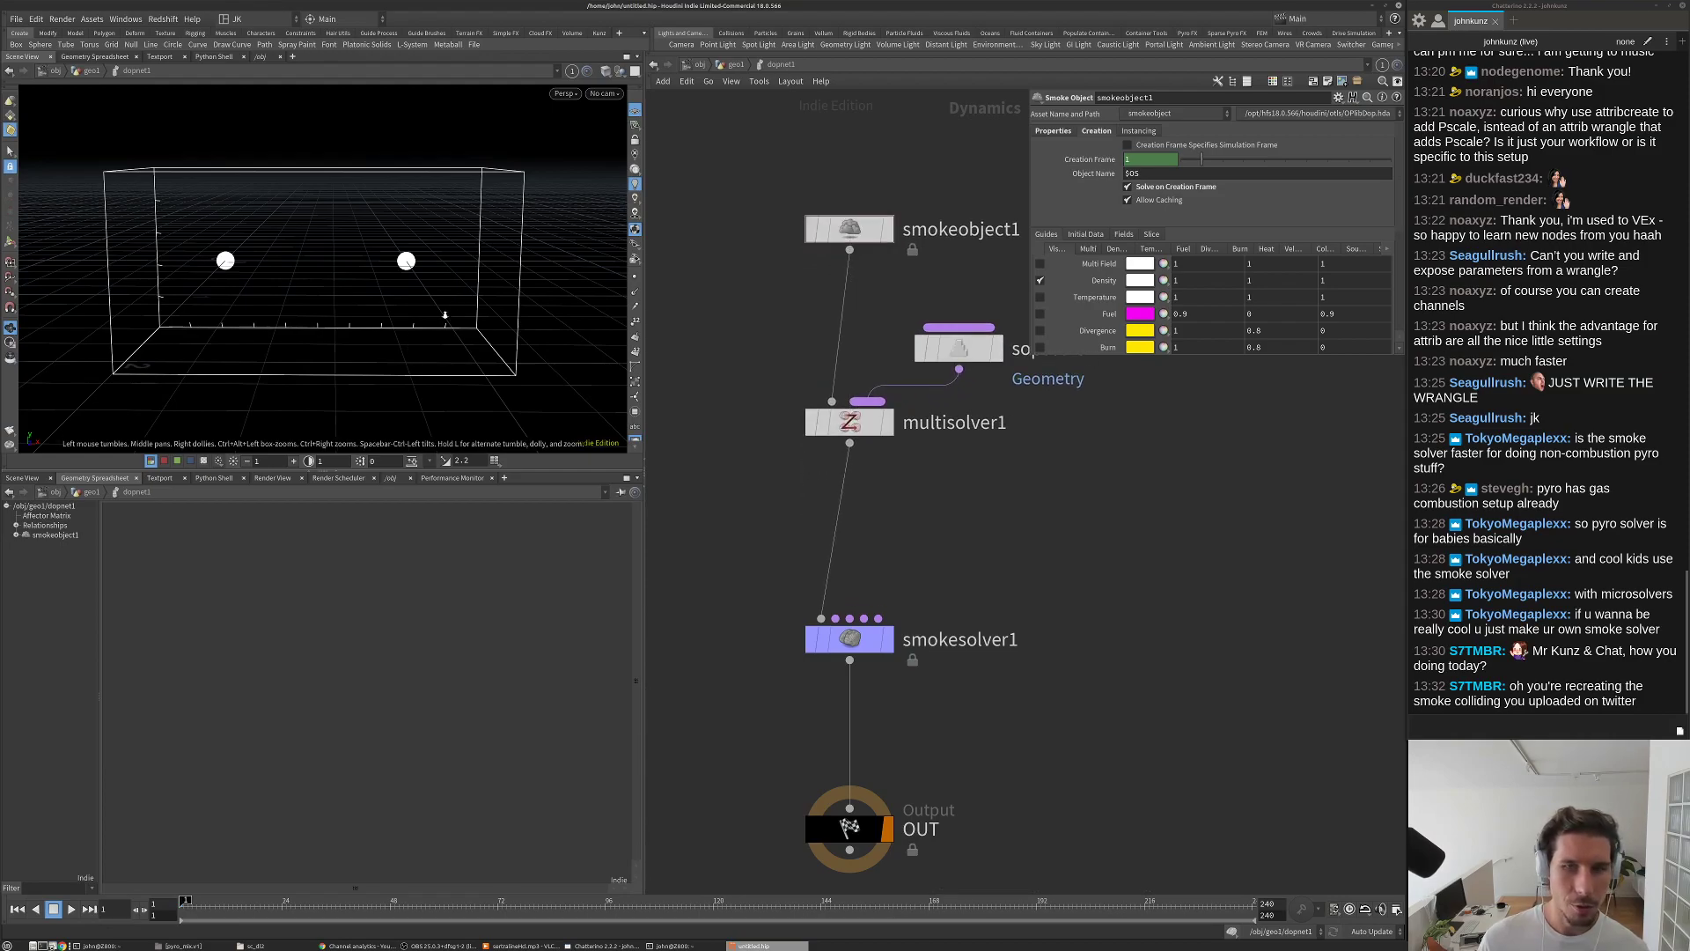
# Step: Examine the two imported points inside the smoke container from the front, and resize the parameter pane
pyautogui.scroll(-1, 444, 314)
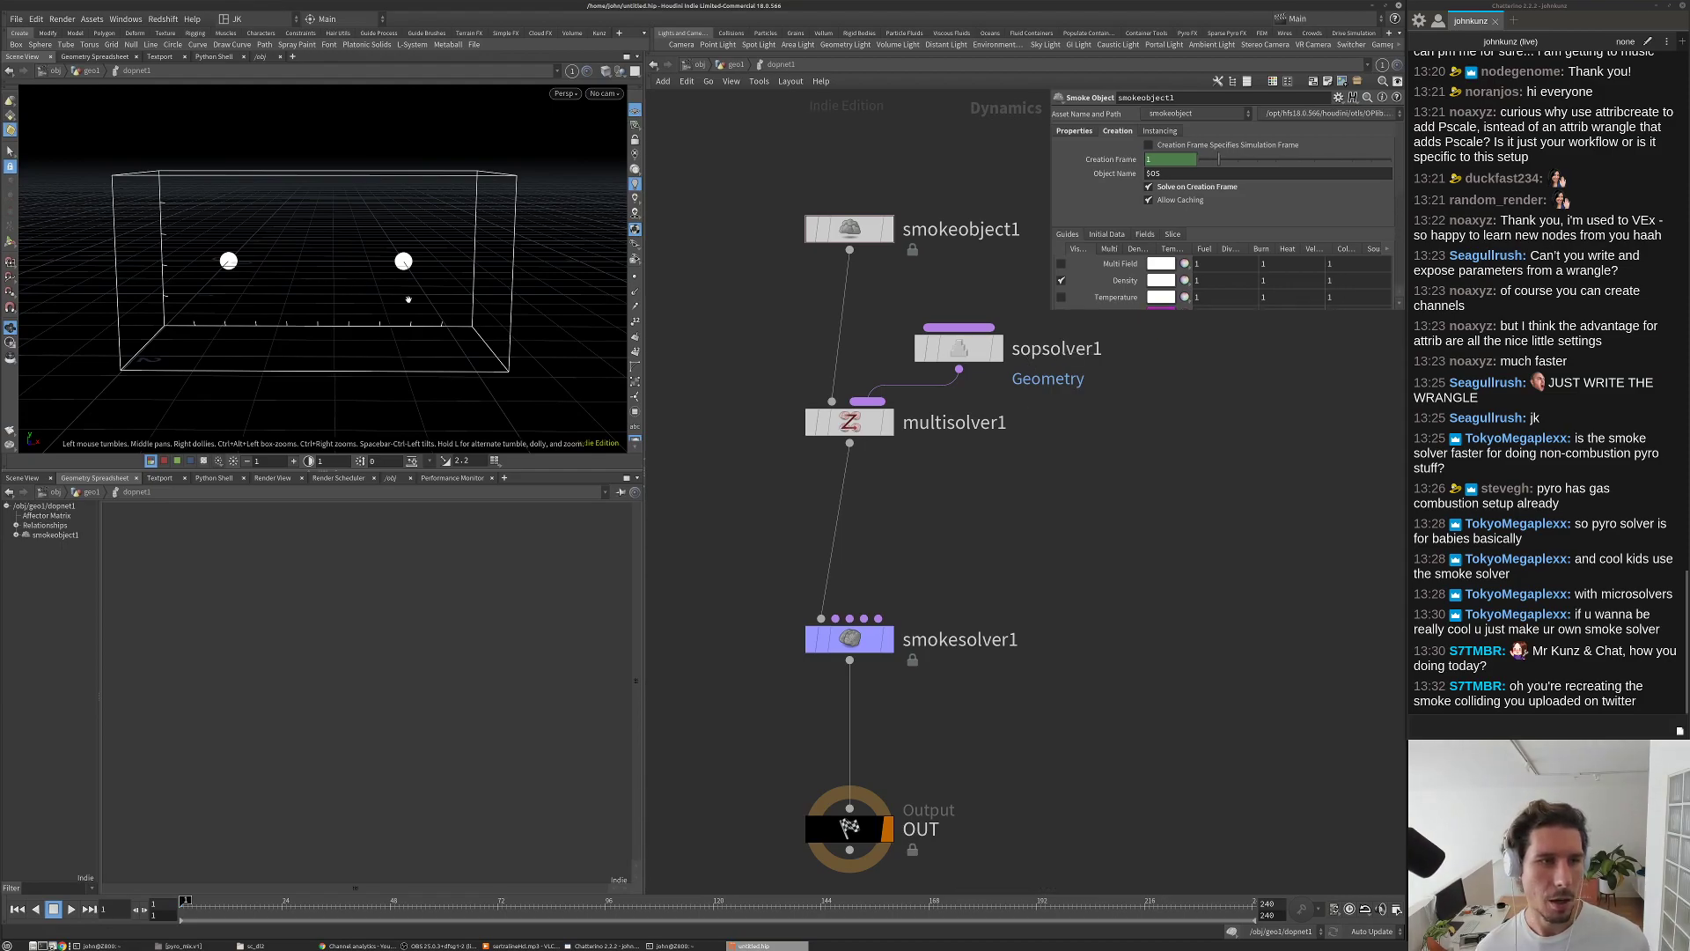
pyautogui.moveTo(420, 374); pyautogui.dragTo(516, 240, button='right')
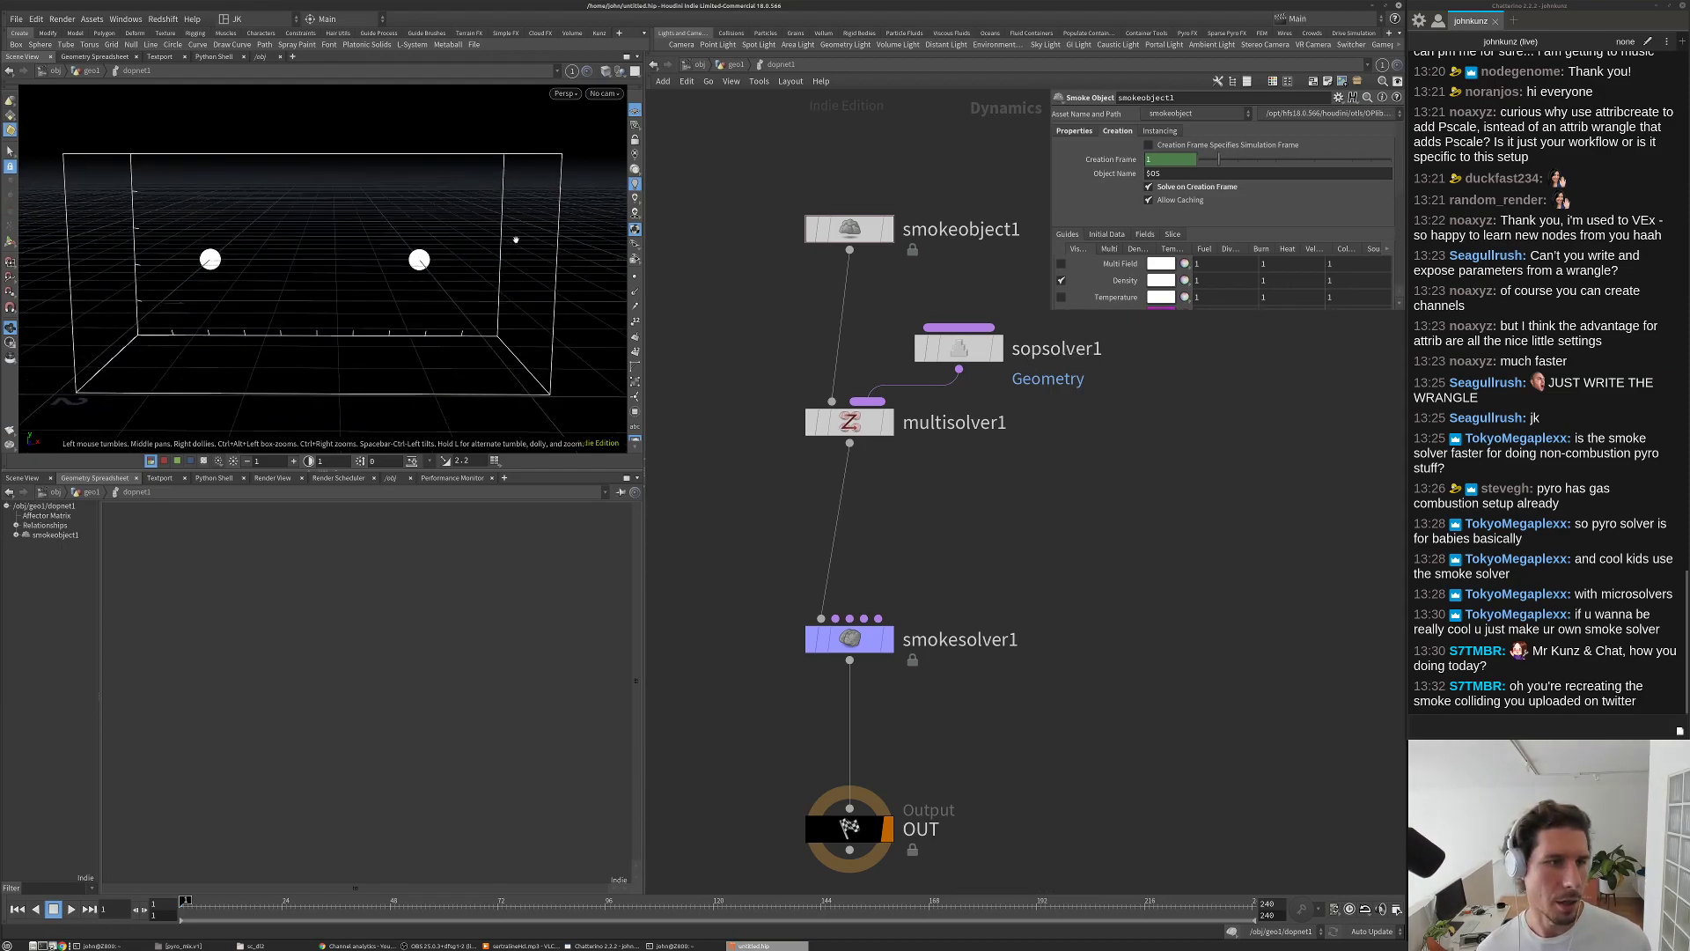
pyautogui.moveTo(377, 239); pyautogui.dragTo(237, 247)
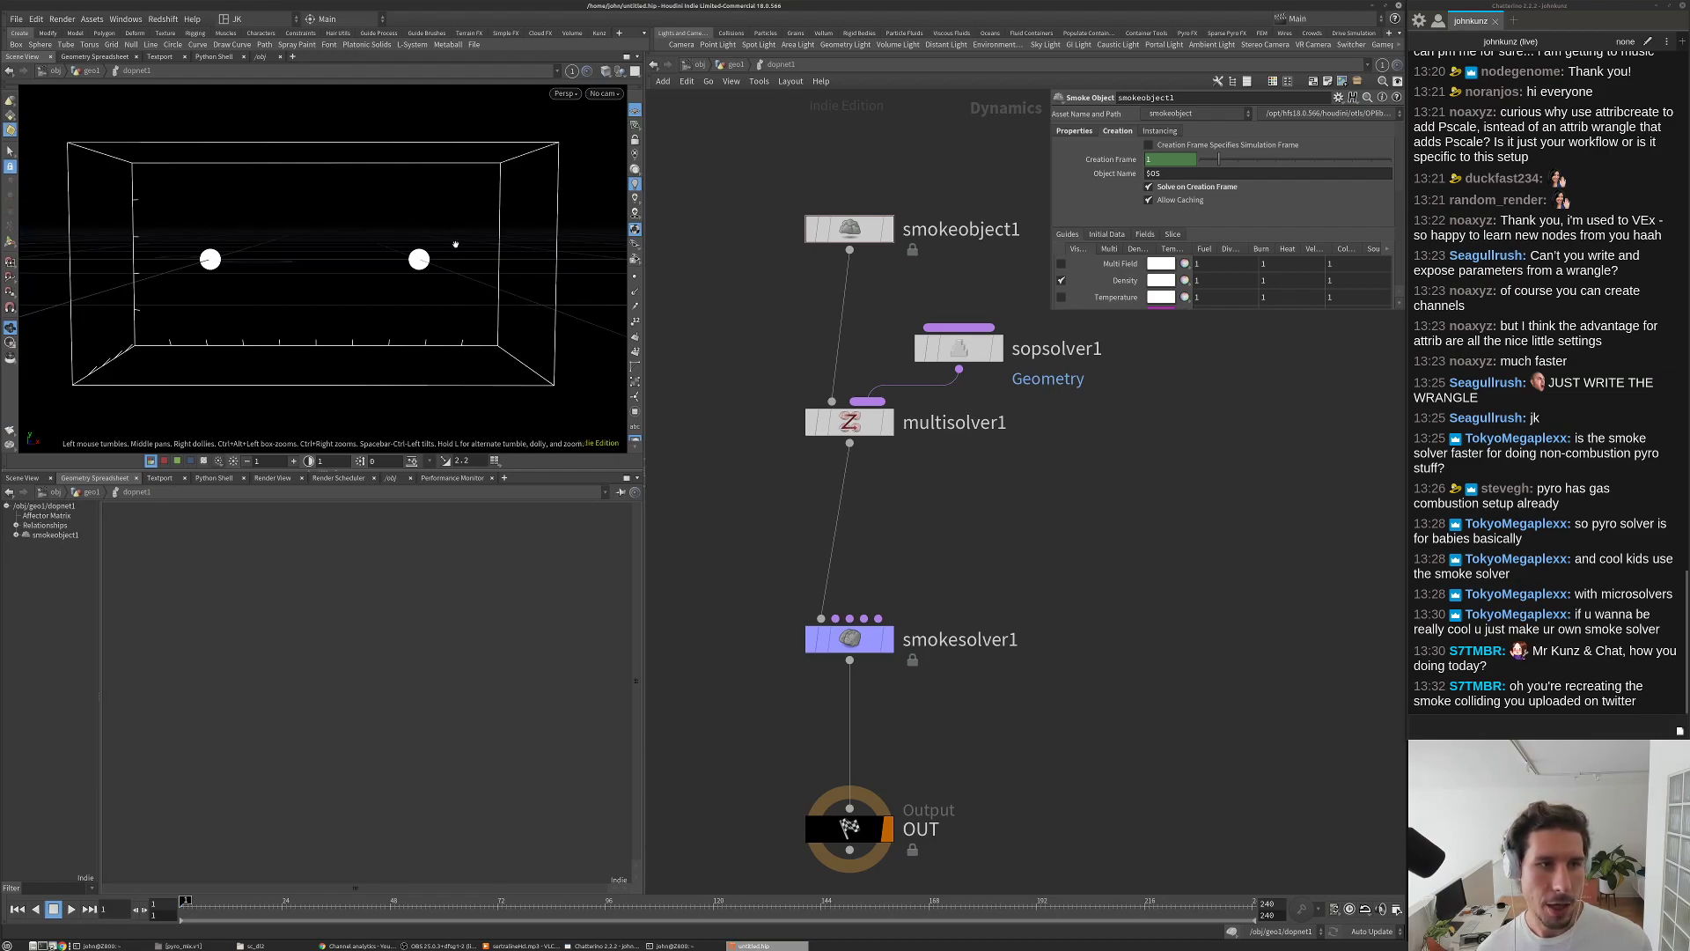
pyautogui.moveTo(1041, 555); pyautogui.dragTo(1006, 468, button='middle')
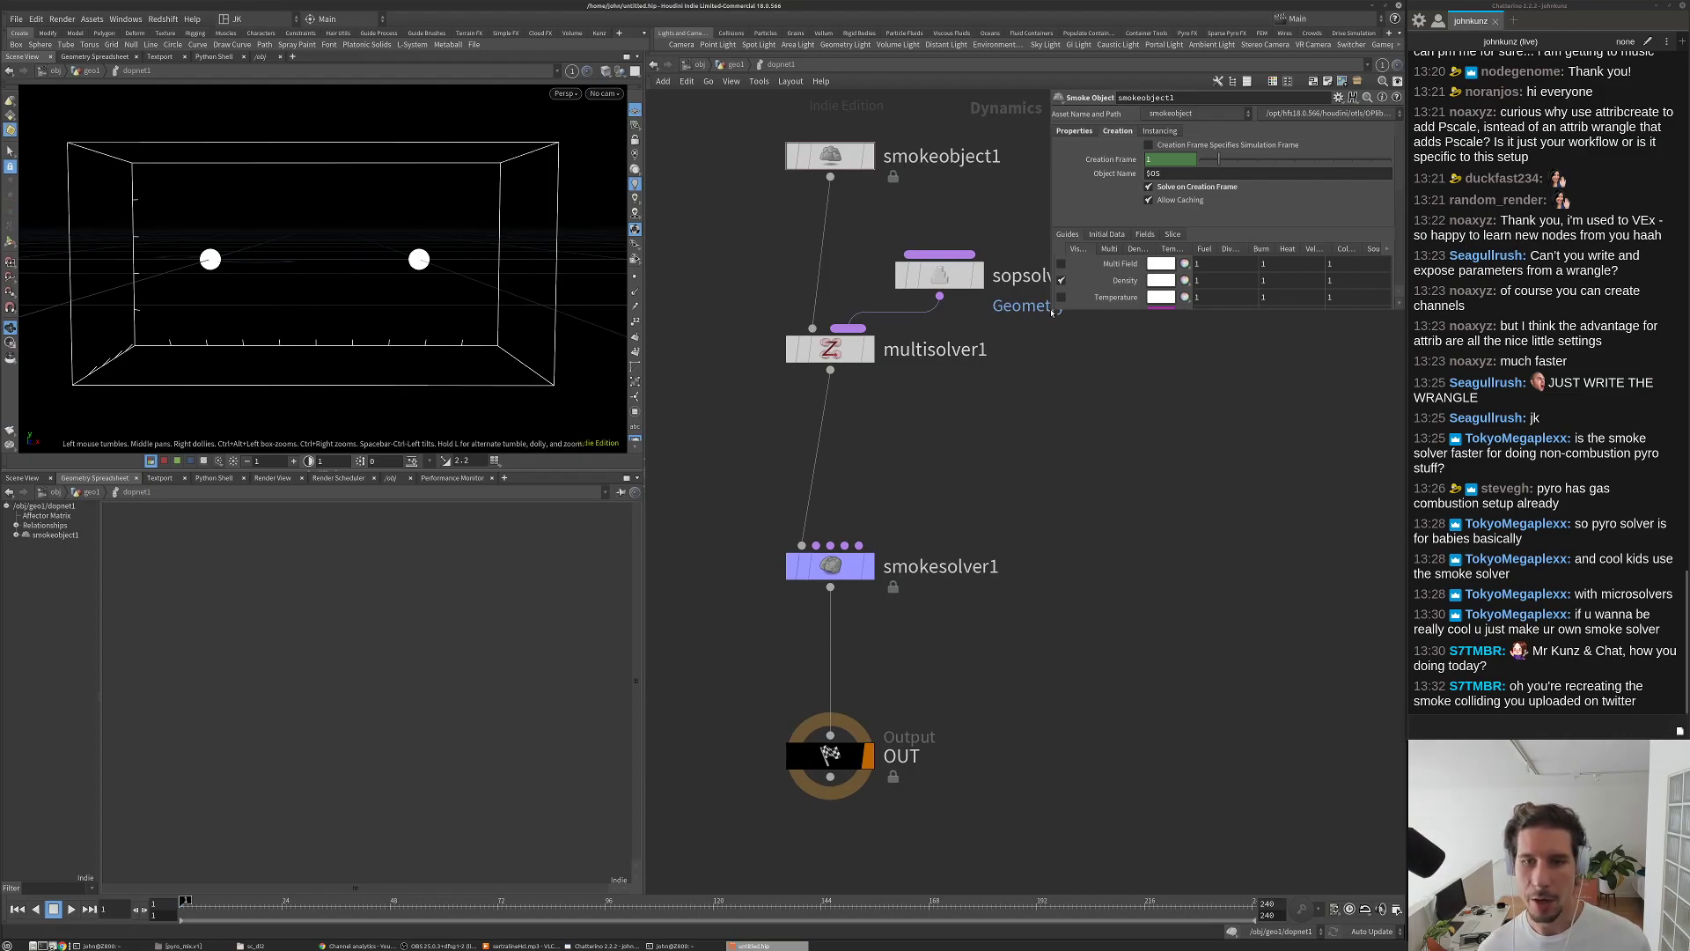
pyautogui.moveTo(1058, 308); pyautogui.dragTo(1100, 435)
pyautogui.moveTo(1053, 456); pyautogui.dragTo(1002, 449, button='middle')
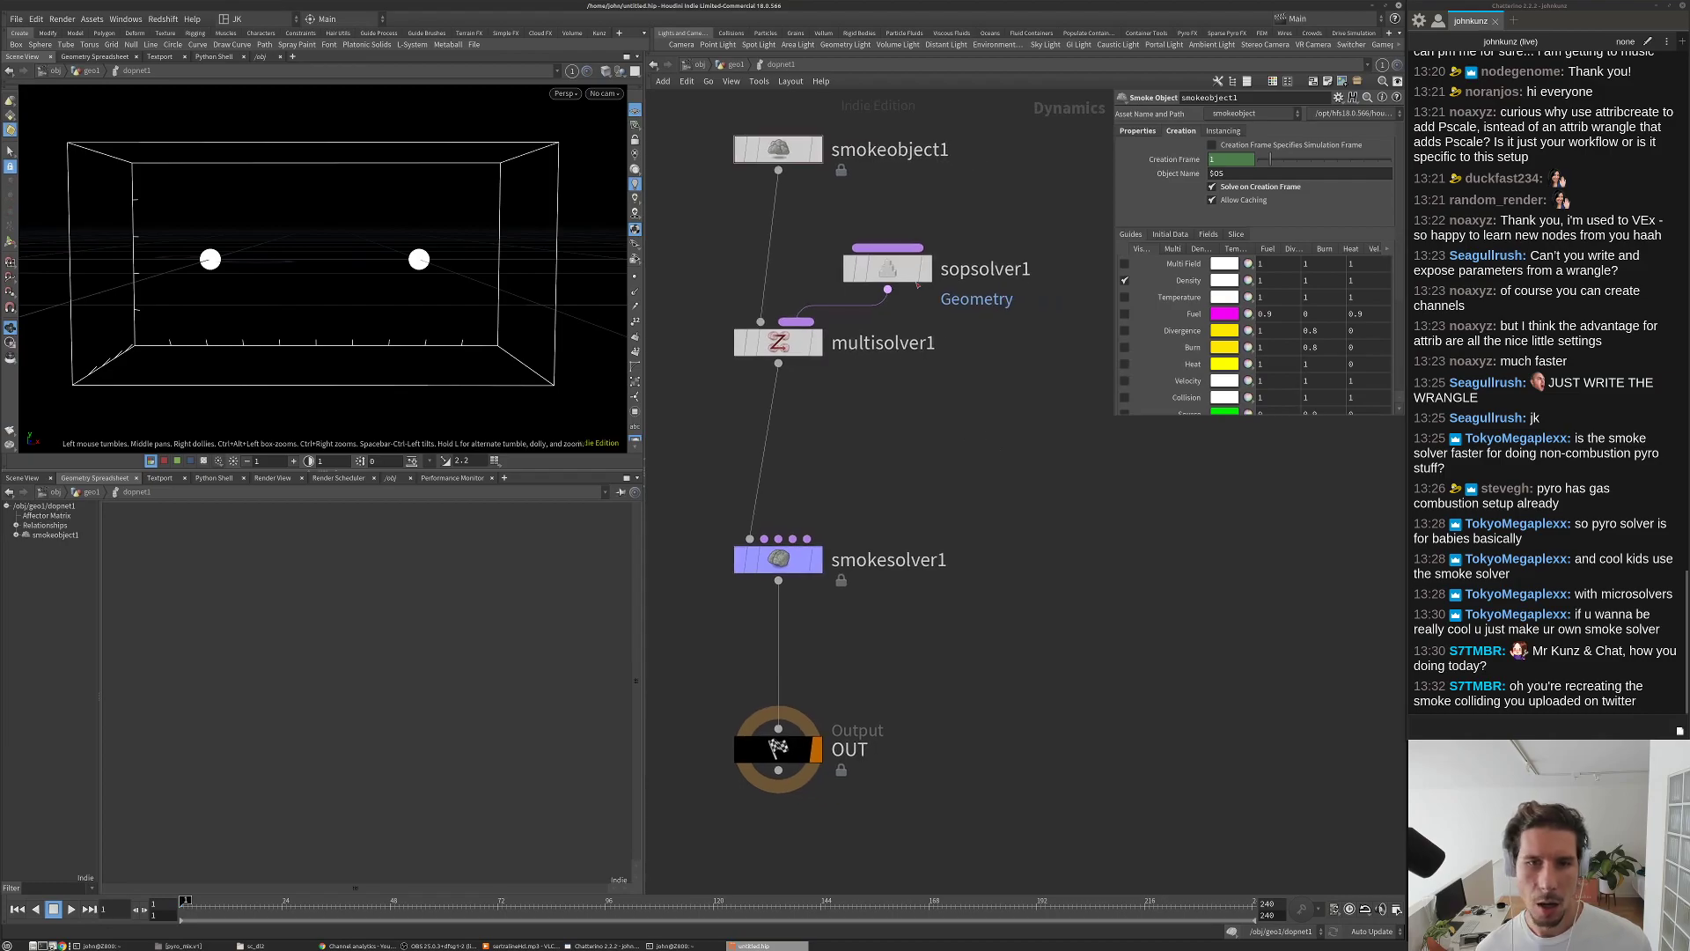
# Step: Rename the SOP Solver node as import_particles
pyautogui.click(993, 270)
pyautogui.doubleClick(993, 270)
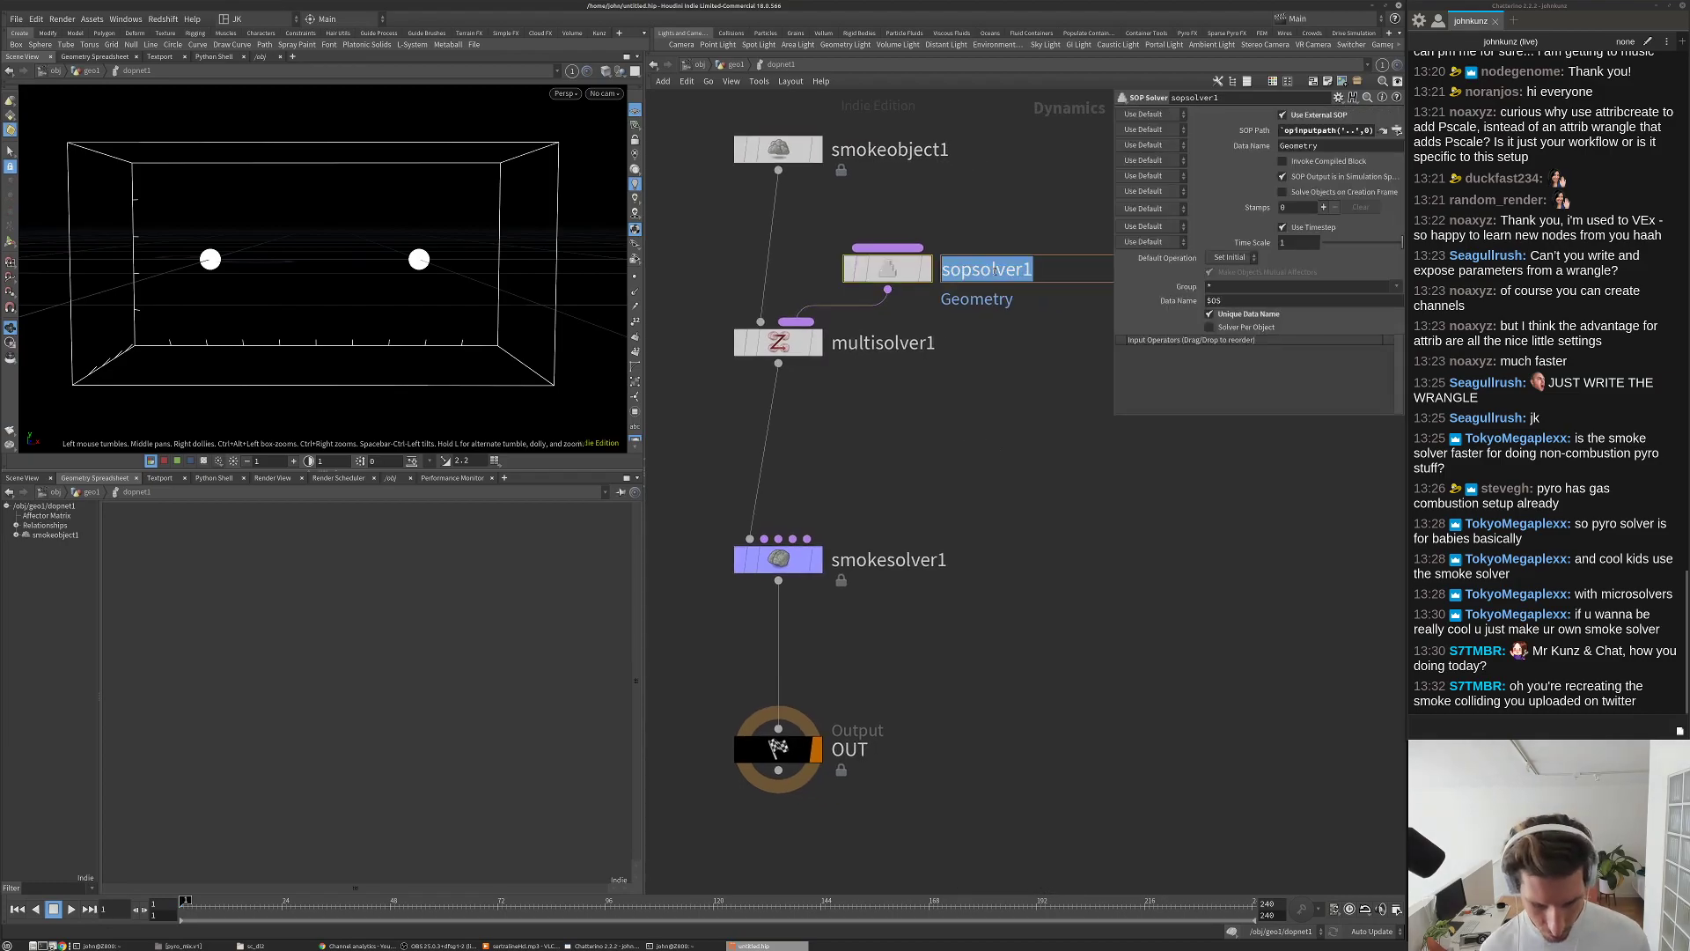
pyautogui.write('import_particles')
pyautogui.press('Return')
# Step: Insert a Gas Particle to Field node between import_particles and multisolver1, and enlarge the parameter pane to show its settings
pyautogui.press('Tab')
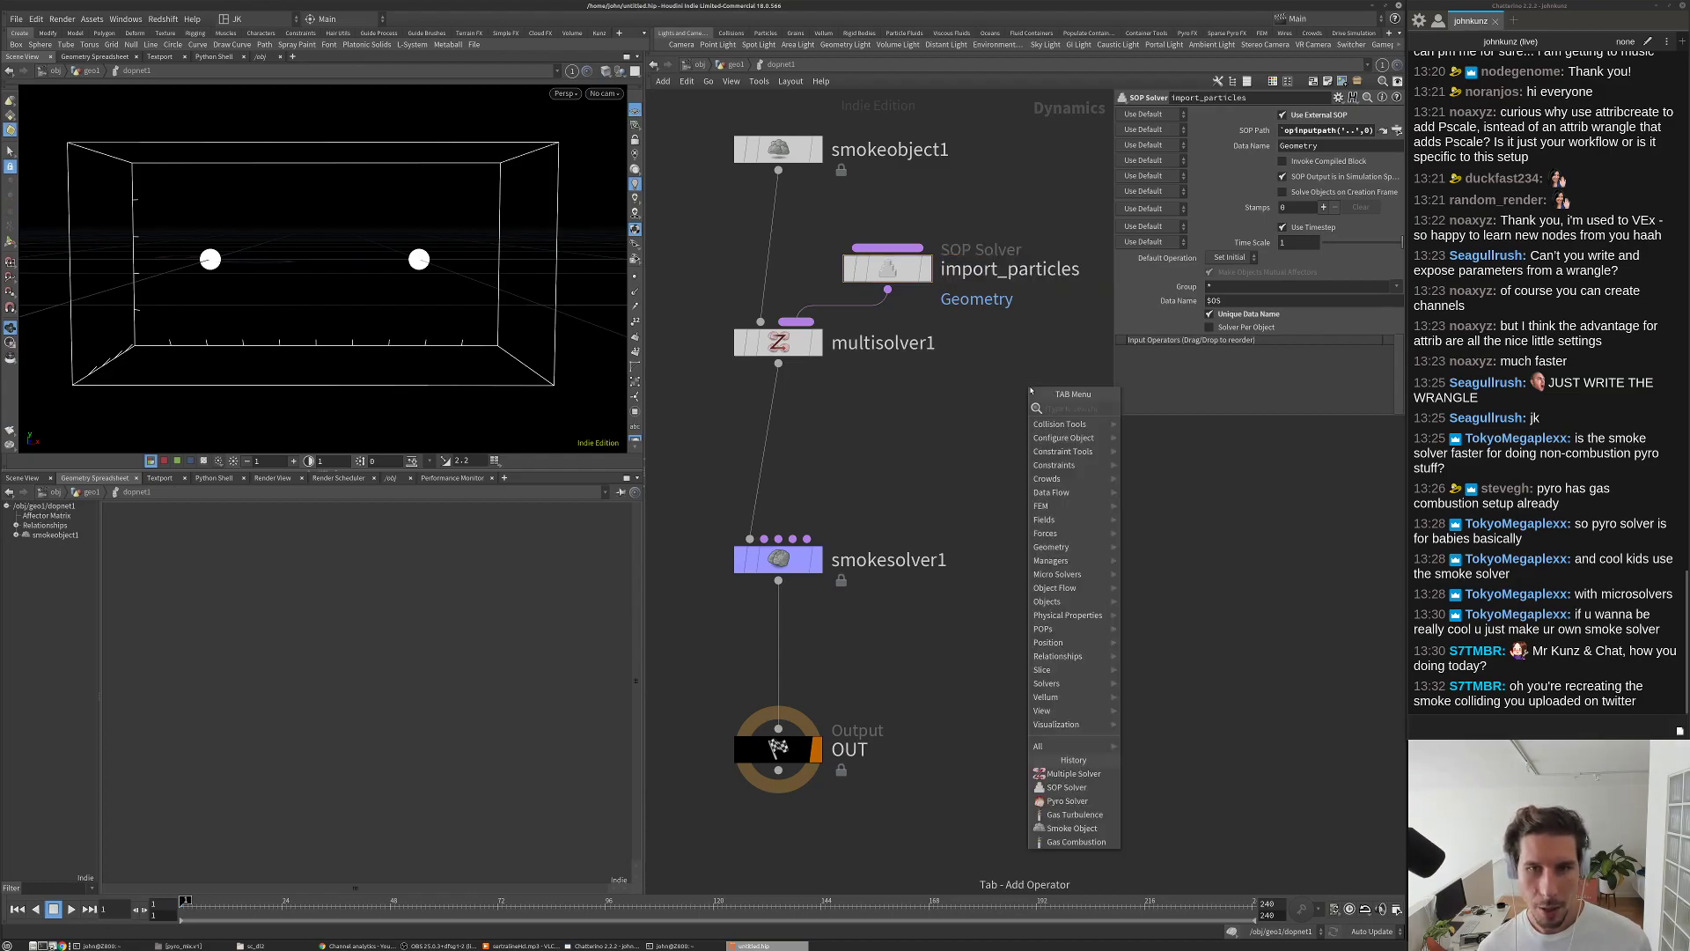
pyautogui.write('particle')
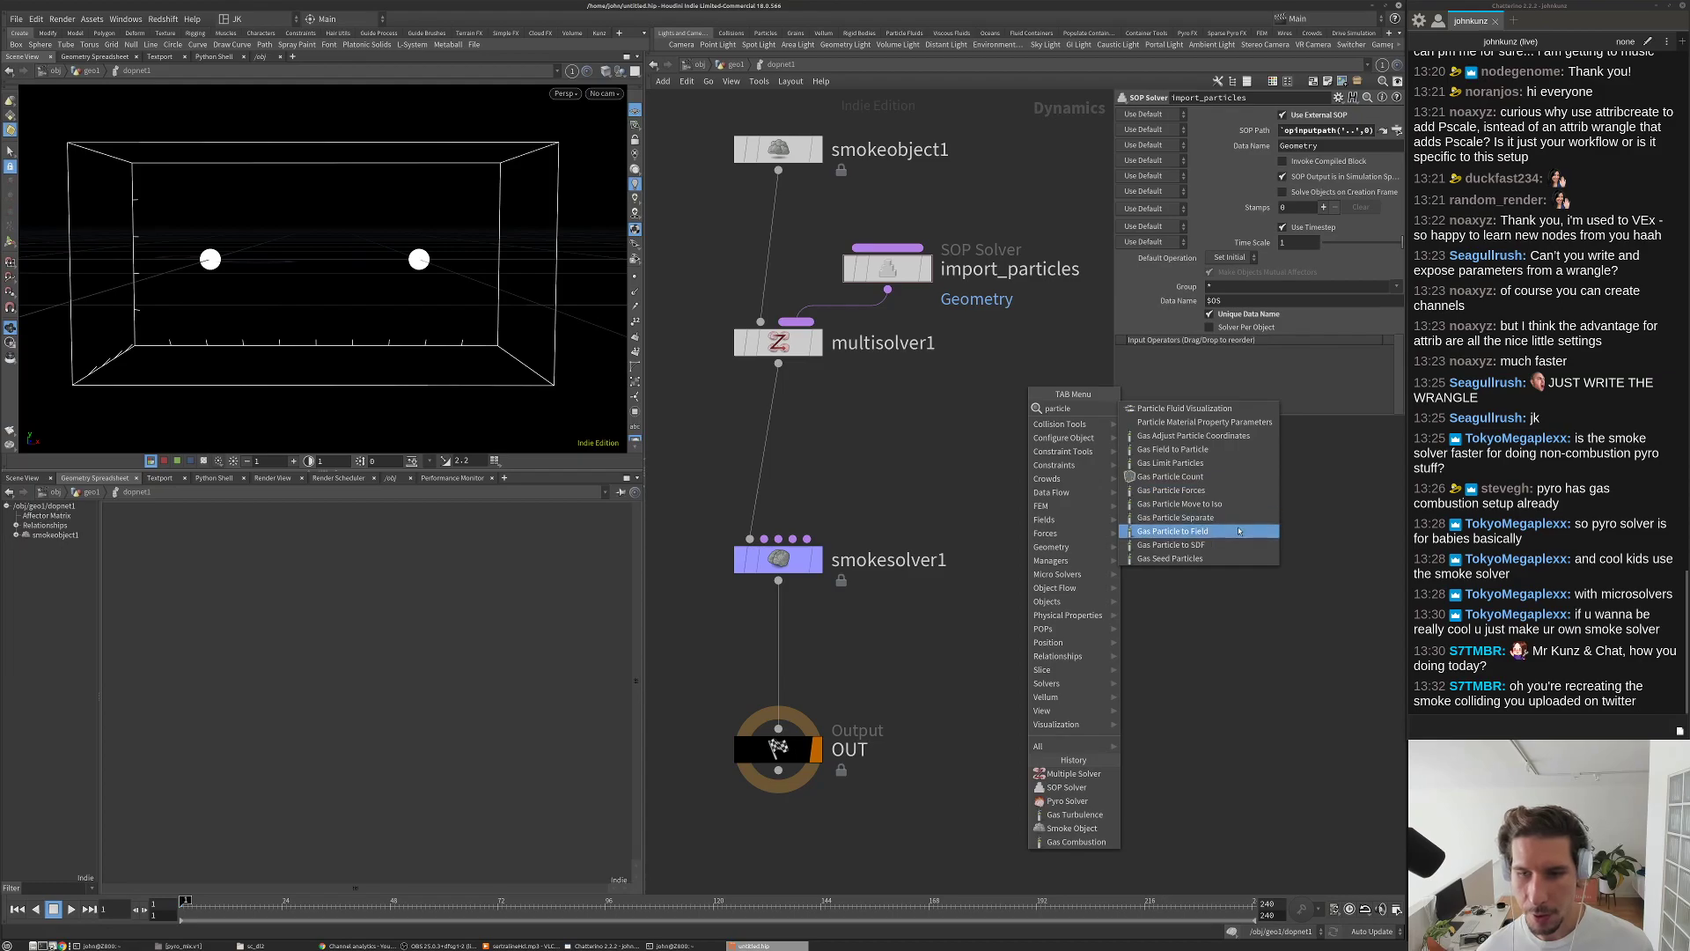
pyautogui.click(1170, 531)
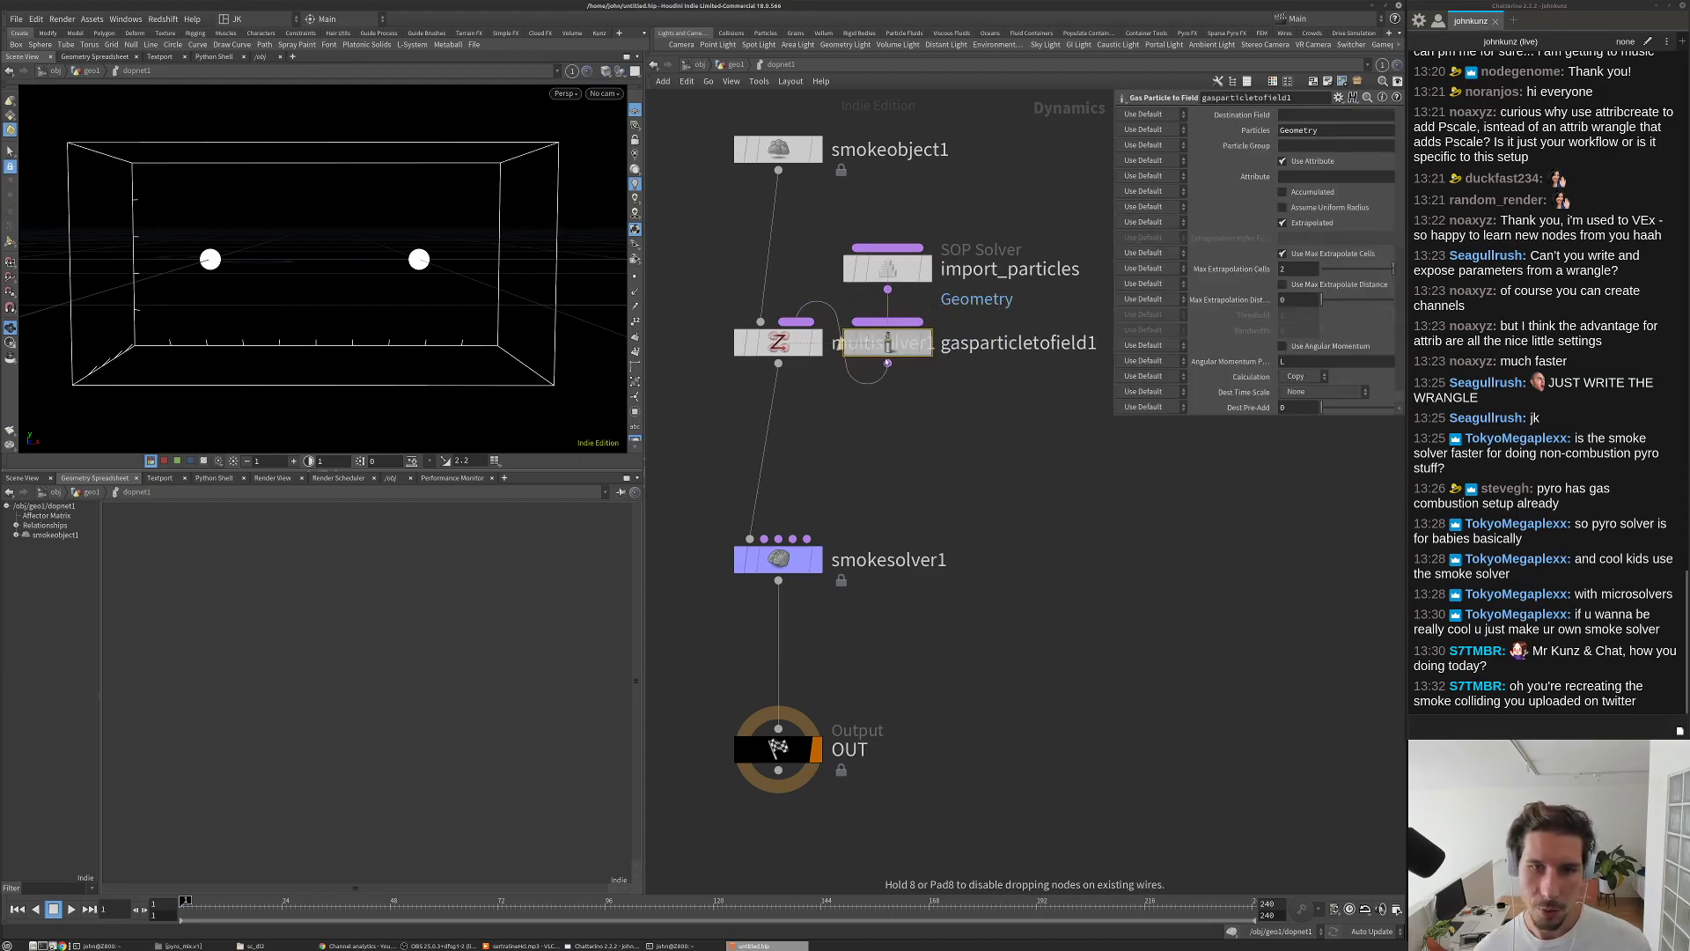
pyautogui.click(856, 356)
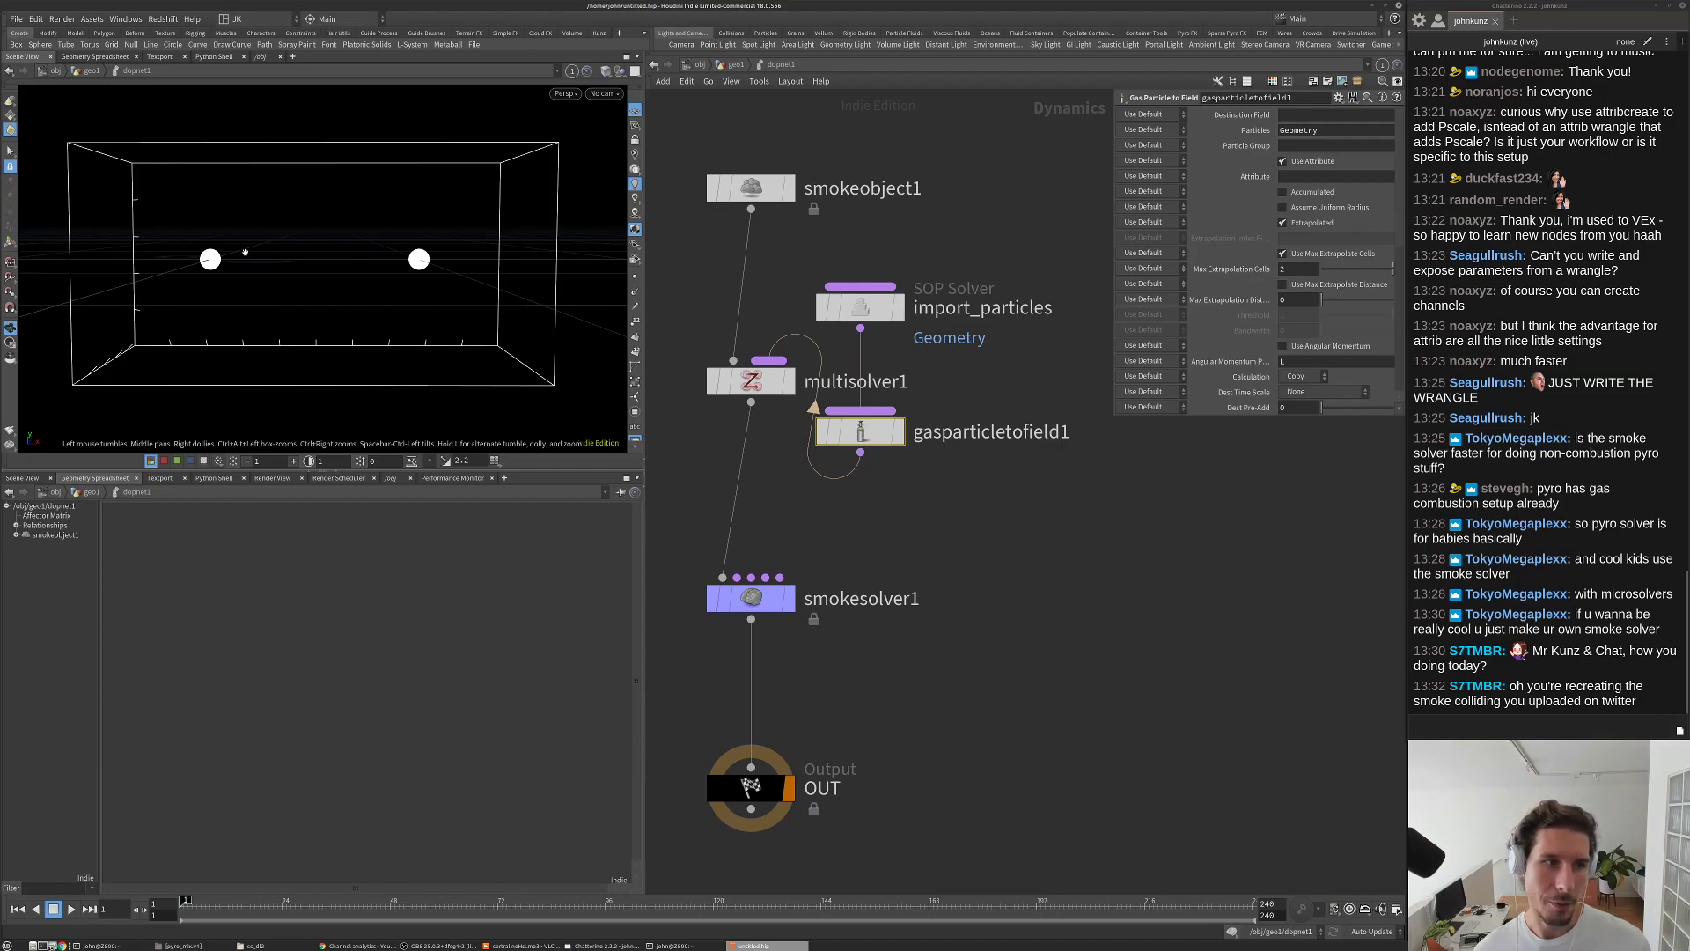
pyautogui.moveTo(1114, 413); pyautogui.dragTo(1060, 607)
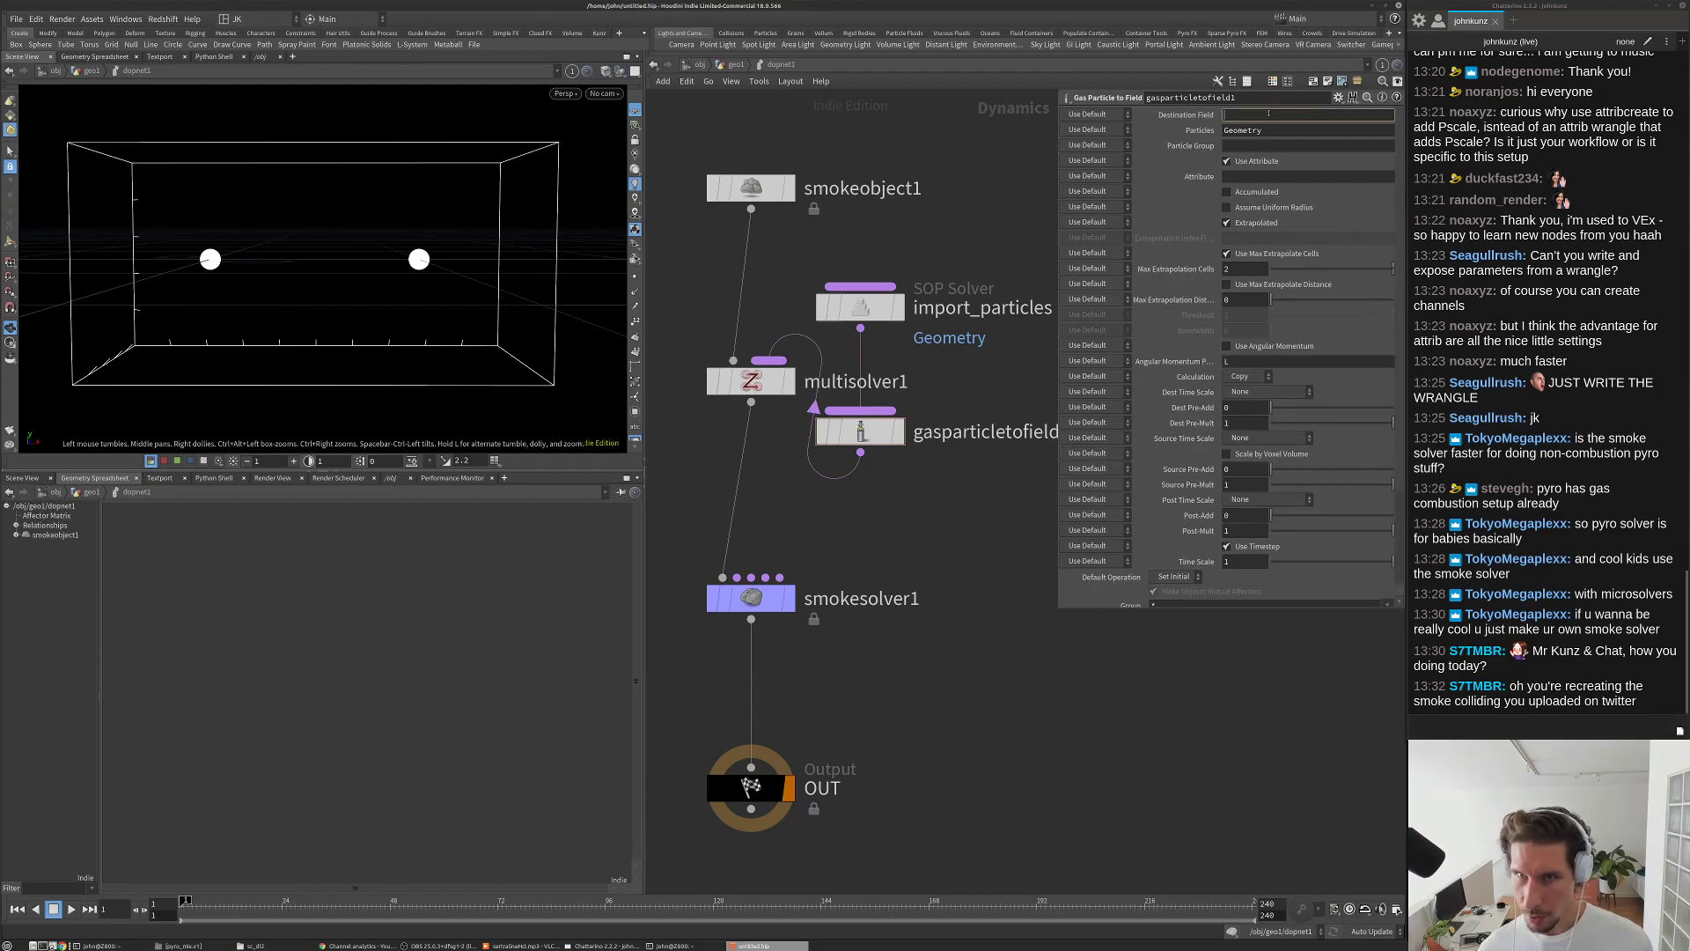
# Step: Set gasparticletofield1's Destination Field to density and disable its Use Attribute and Extrapolated options
pyautogui.write('ensity')
pyautogui.press('Return')
pyautogui.click(1237, 161)
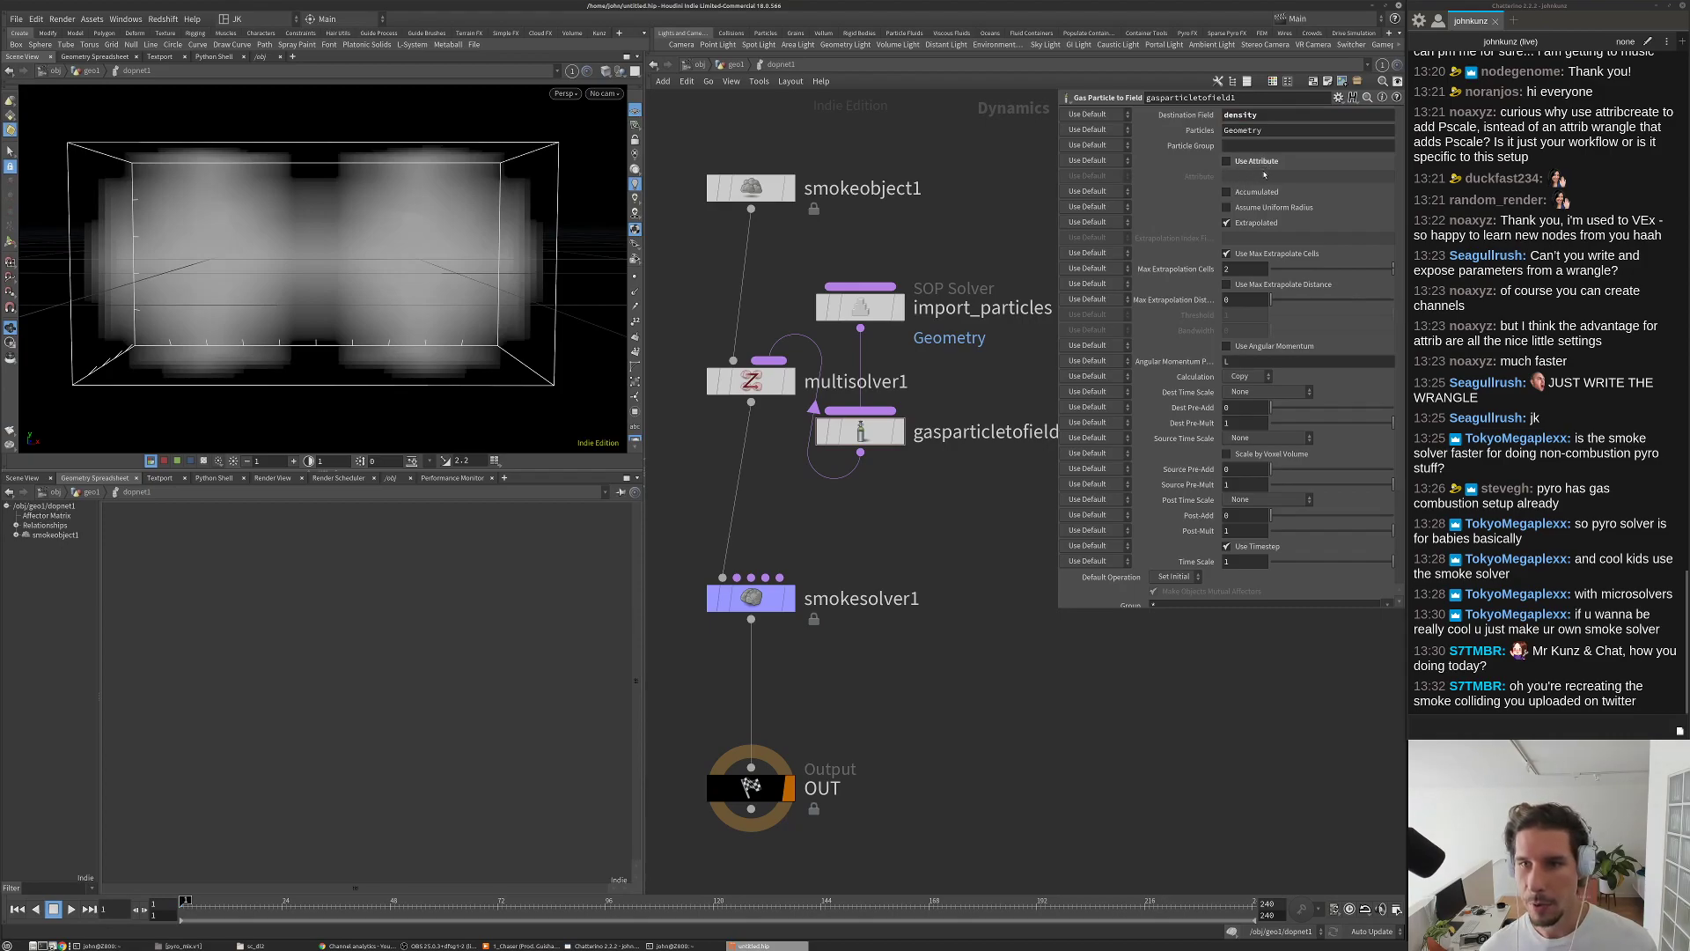
pyautogui.click(1240, 224)
pyautogui.click(1246, 225)
pyautogui.click(1244, 225)
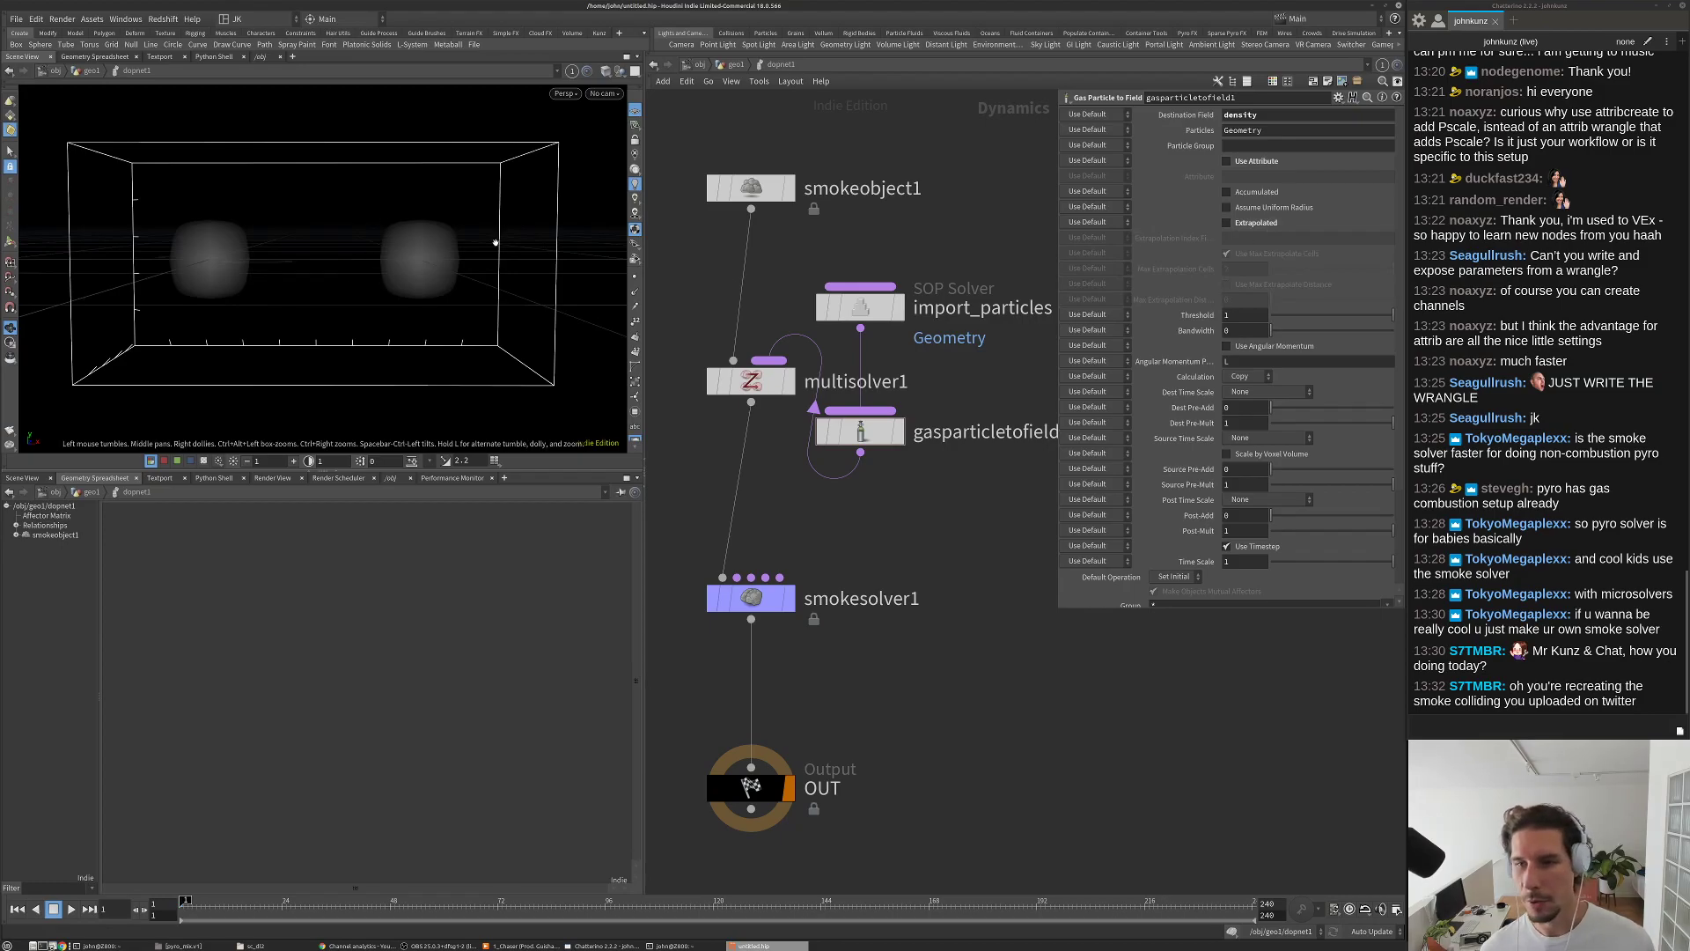
# Step: Lower the Threshold of gasparticletofield1 to 0.025 and set smokeobject1's Division Size to 0.02
pyautogui.click(1278, 319)
pyautogui.moveTo(1335, 315); pyautogui.dragTo(1274, 319)
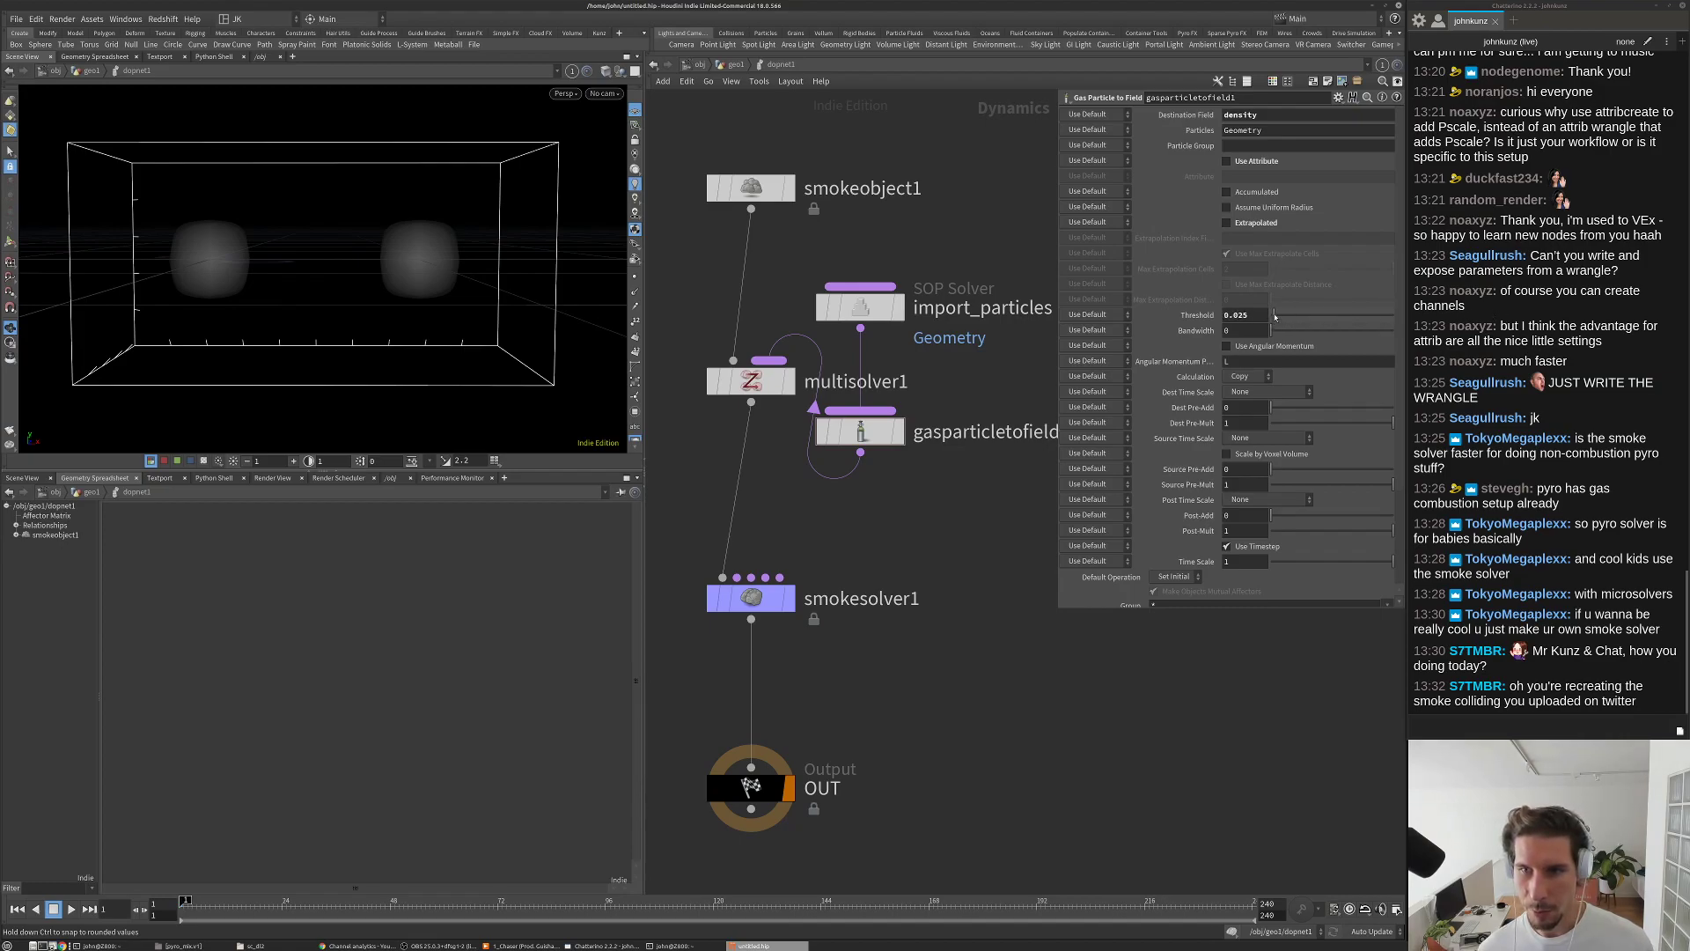
pyautogui.click(757, 187)
pyautogui.click(1081, 131)
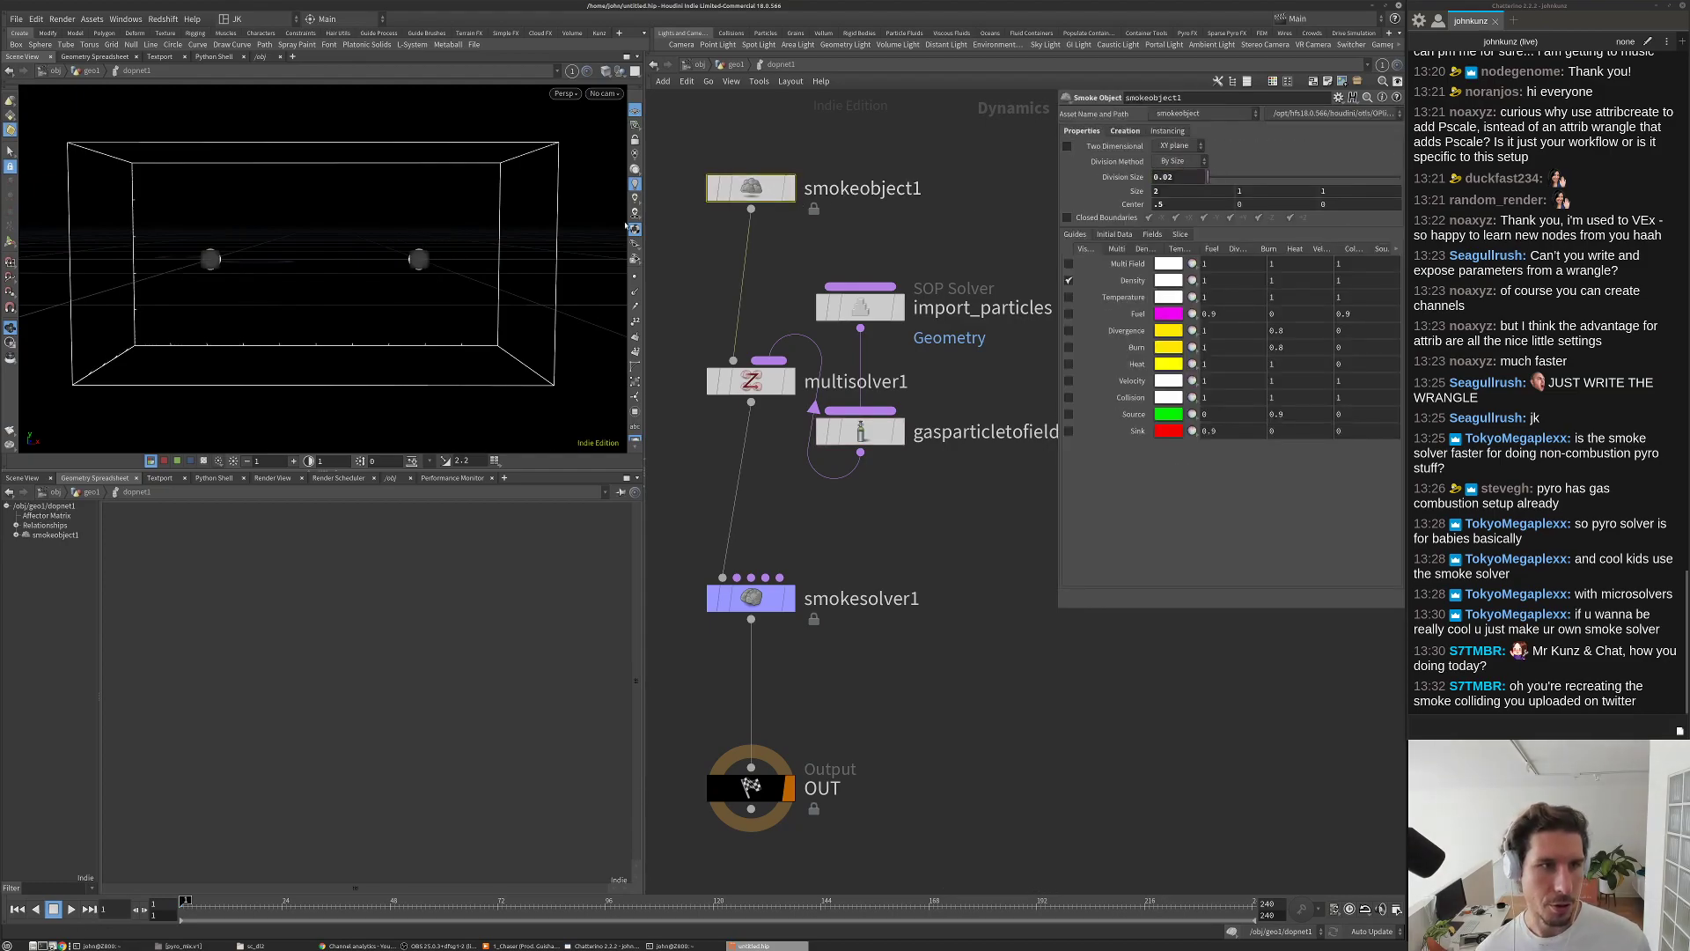
pyautogui.moveTo(435, 287); pyautogui.dragTo(417, 289, button='middle')
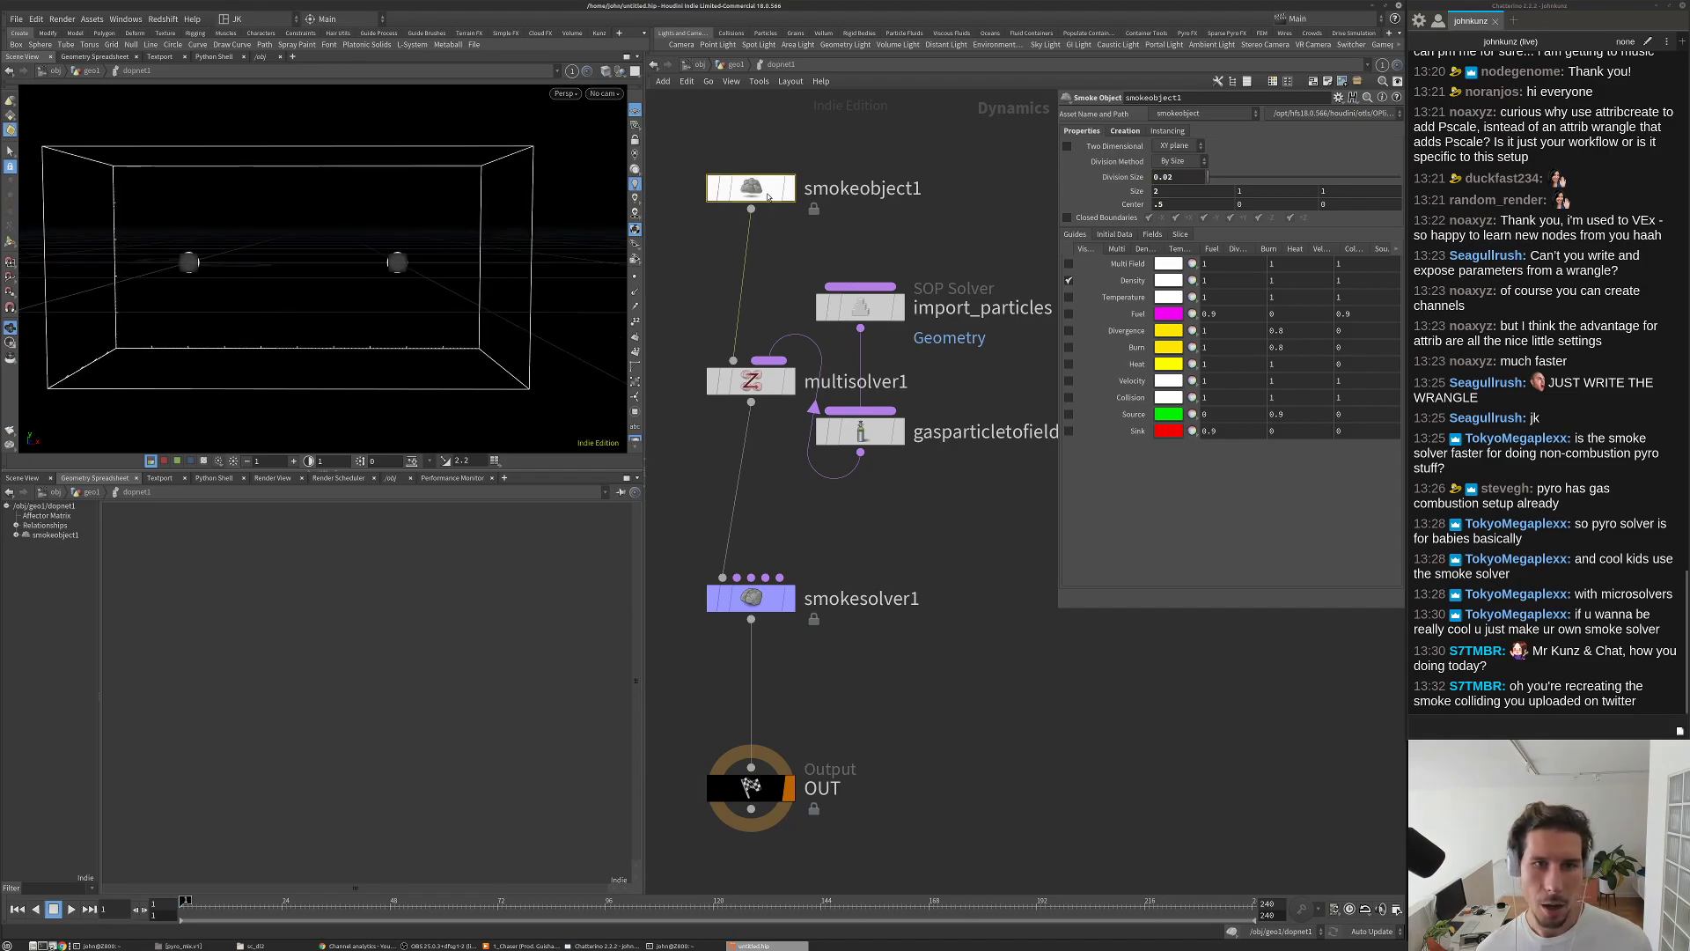
# Step: Try Threshold values of 0.96 and 0.187 on gasparticletofield1, and return it to 1
pyautogui.click(860, 430)
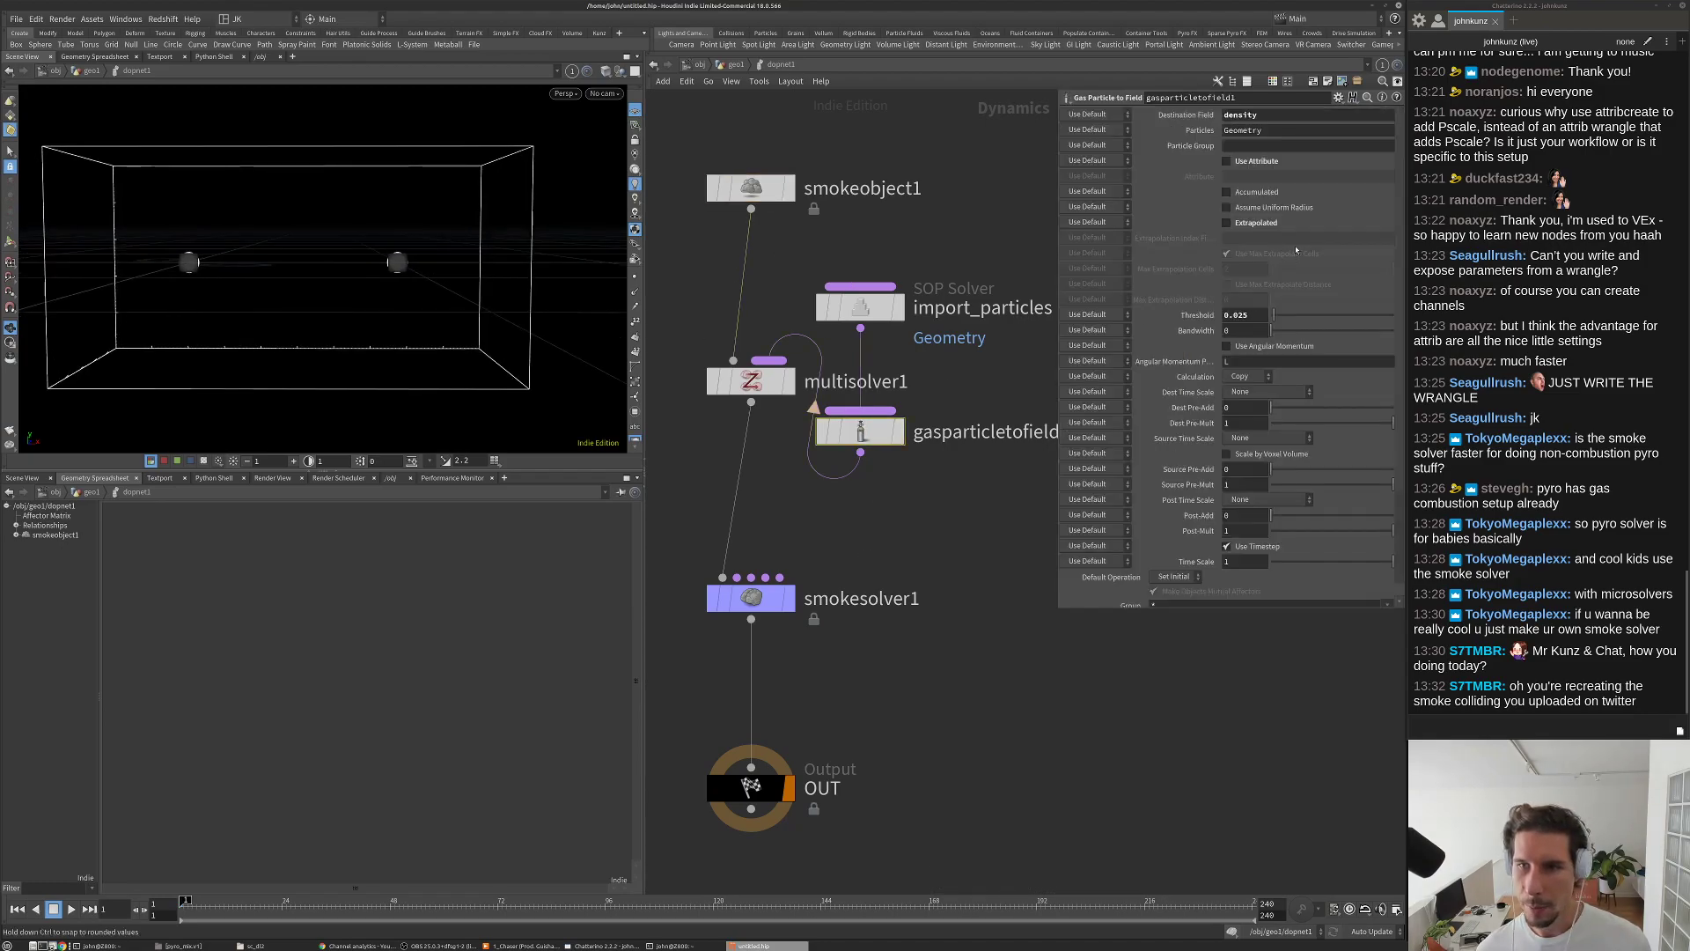
pyautogui.moveTo(1277, 316); pyautogui.dragTo(1299, 316)
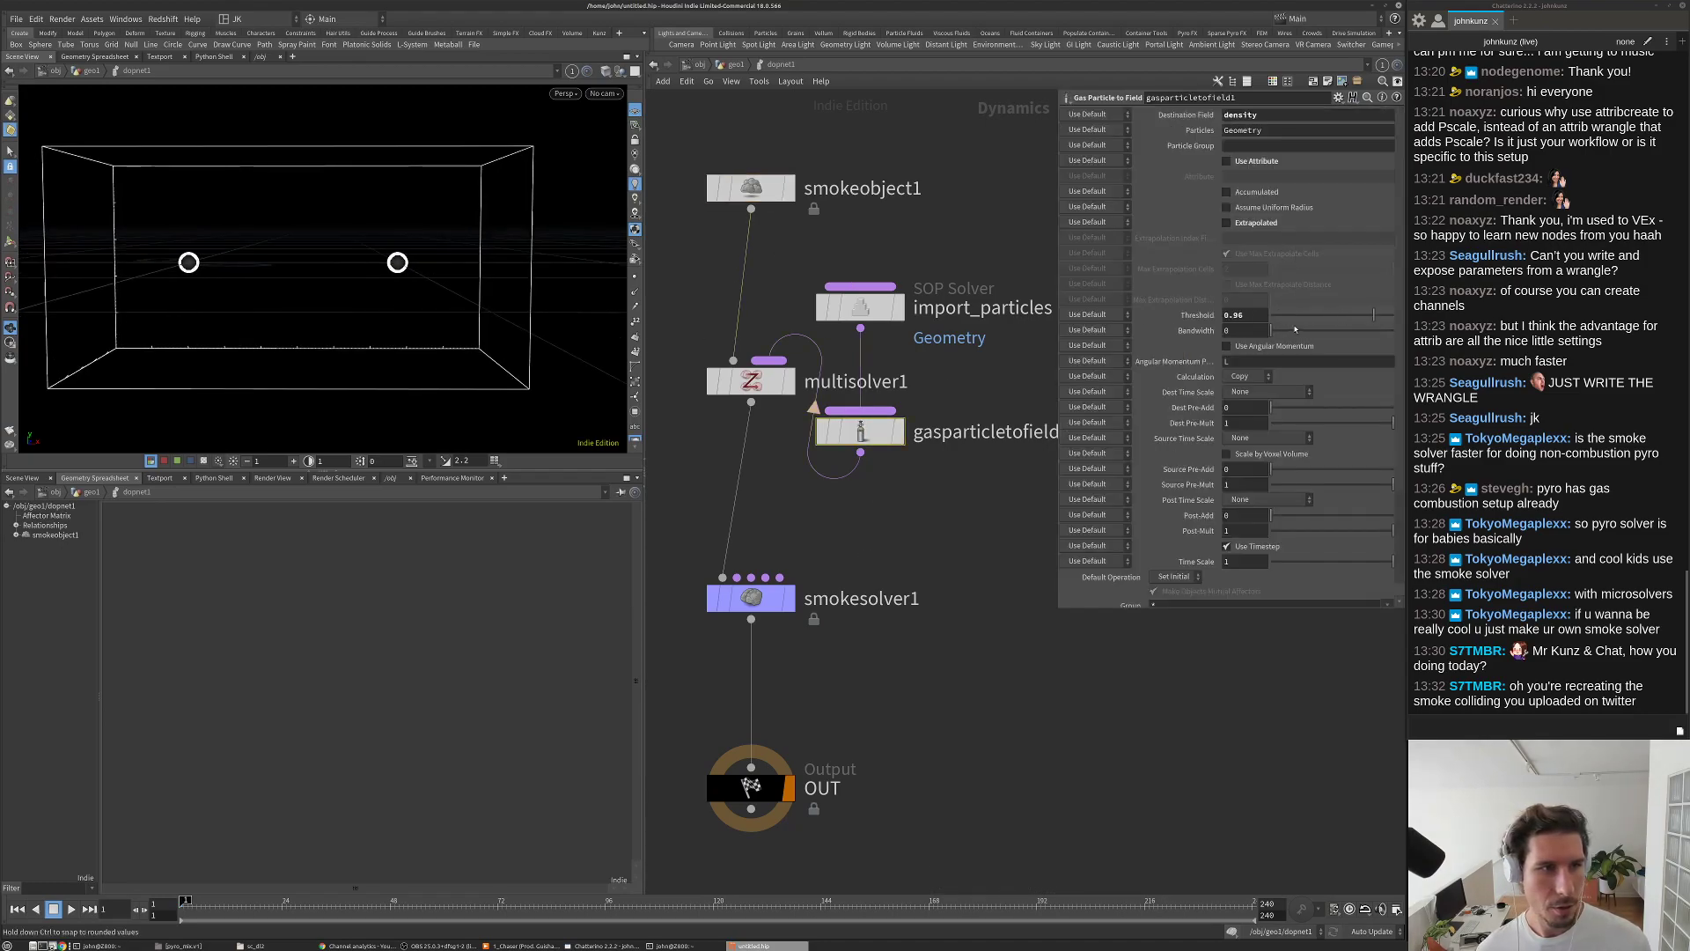
pyautogui.click(793, 255)
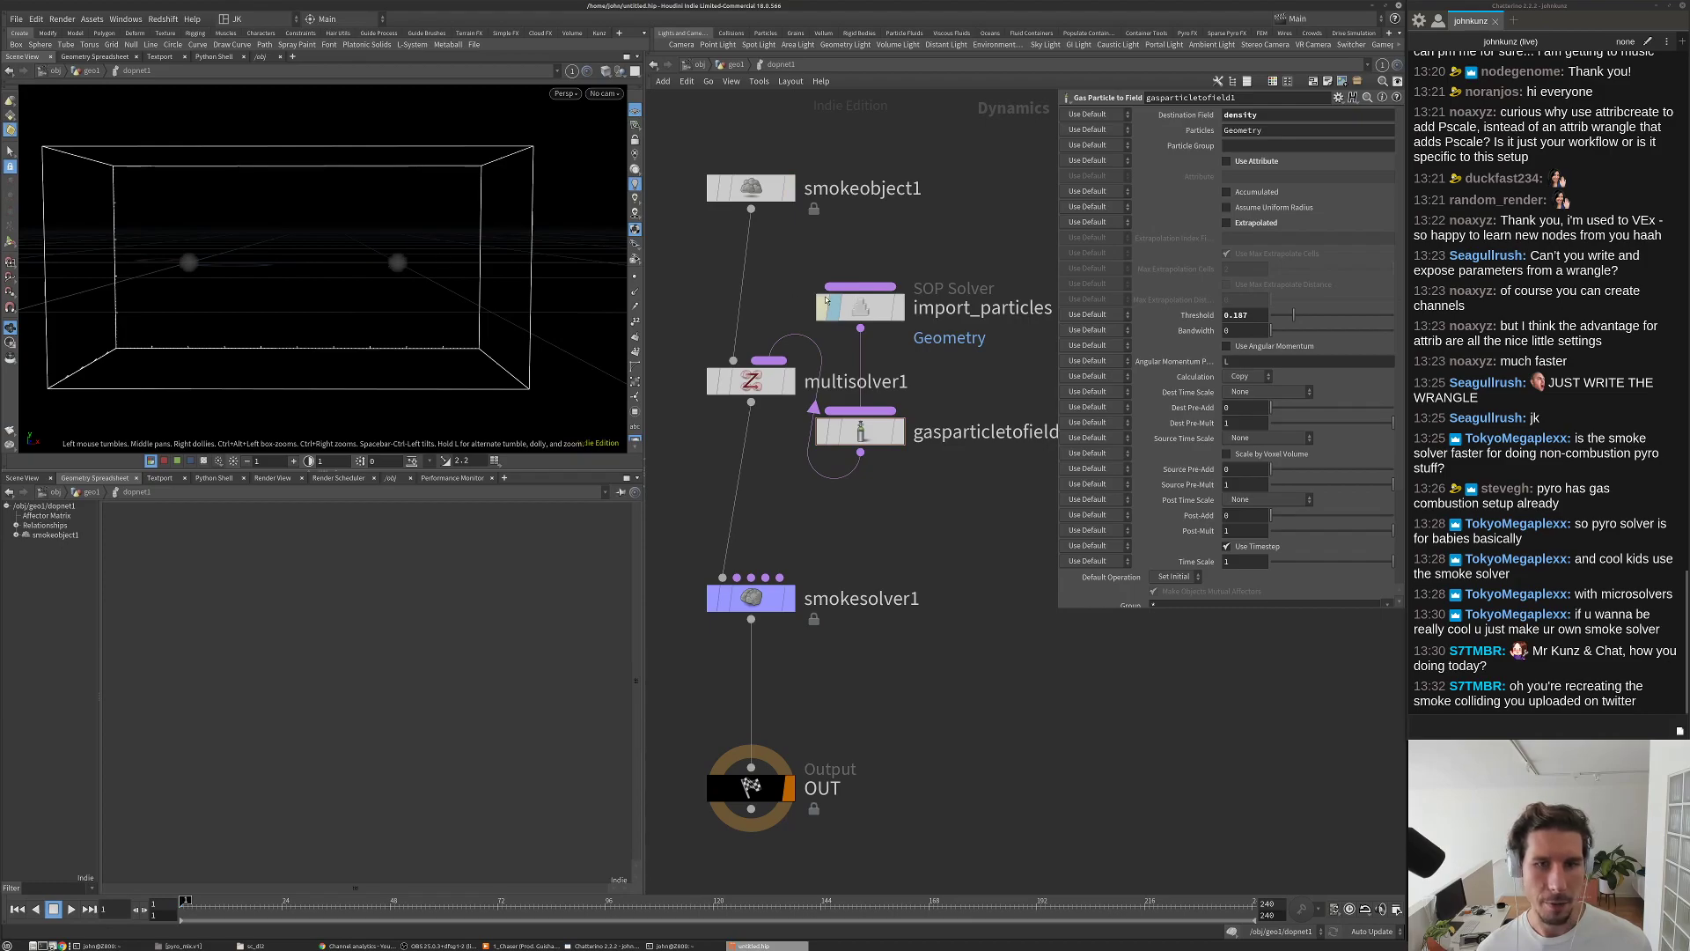
pyautogui.moveTo(602, 305); pyautogui.dragTo(475, 280)
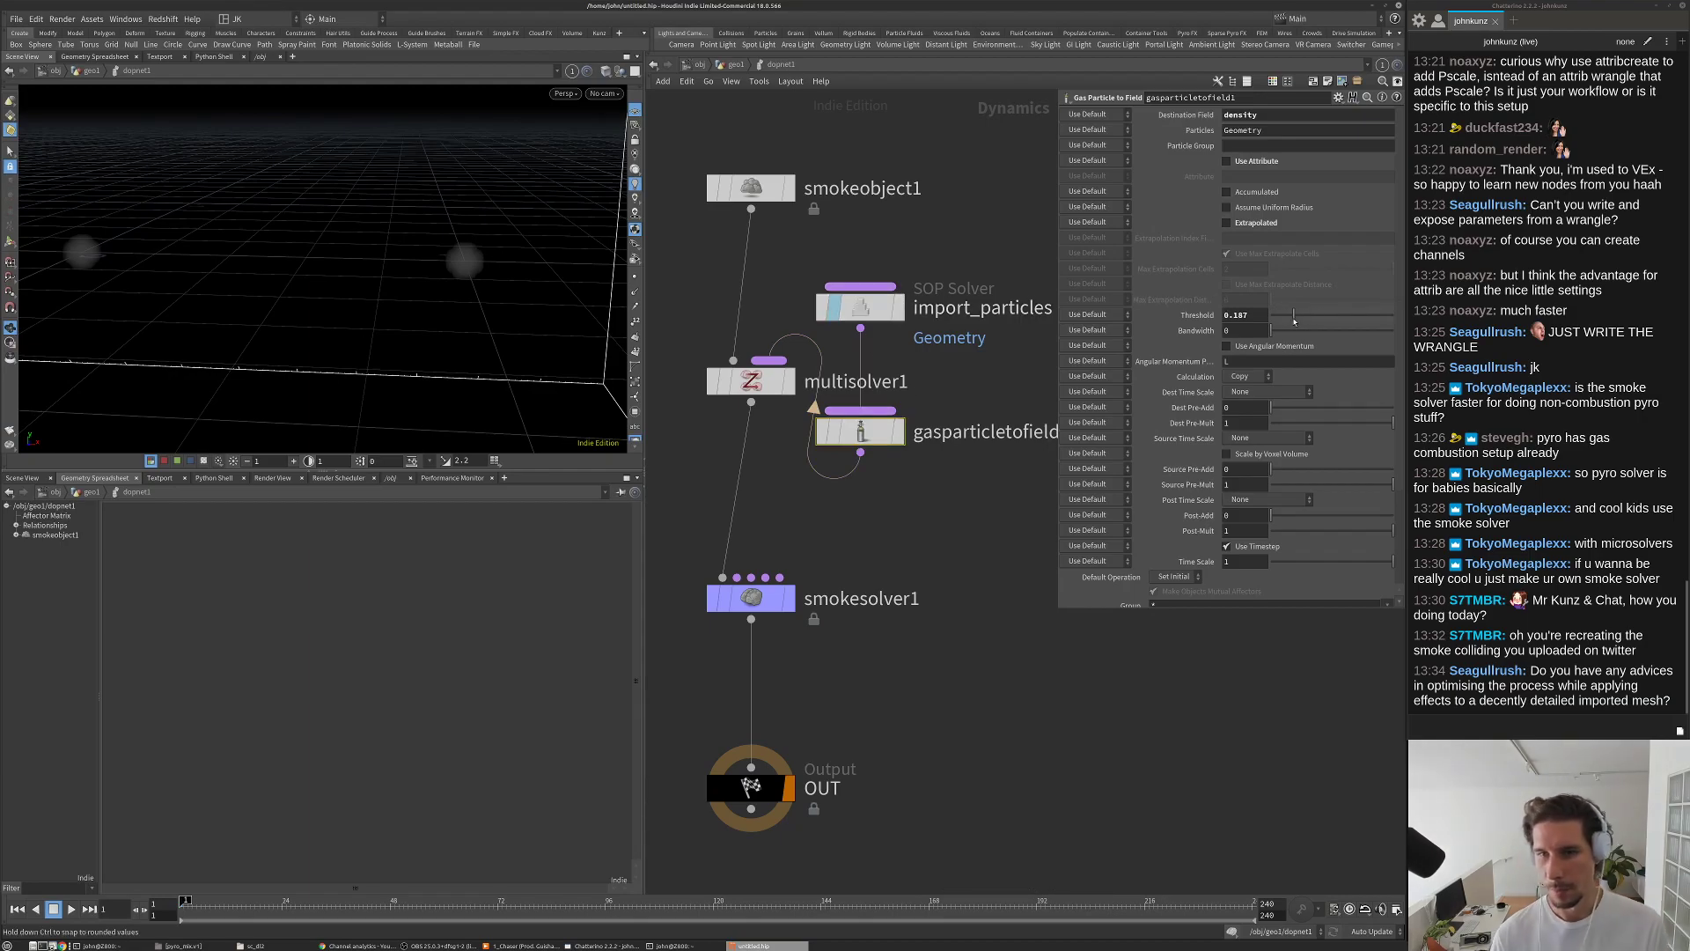
pyautogui.moveTo(1289, 318); pyautogui.dragTo(1464, 327)
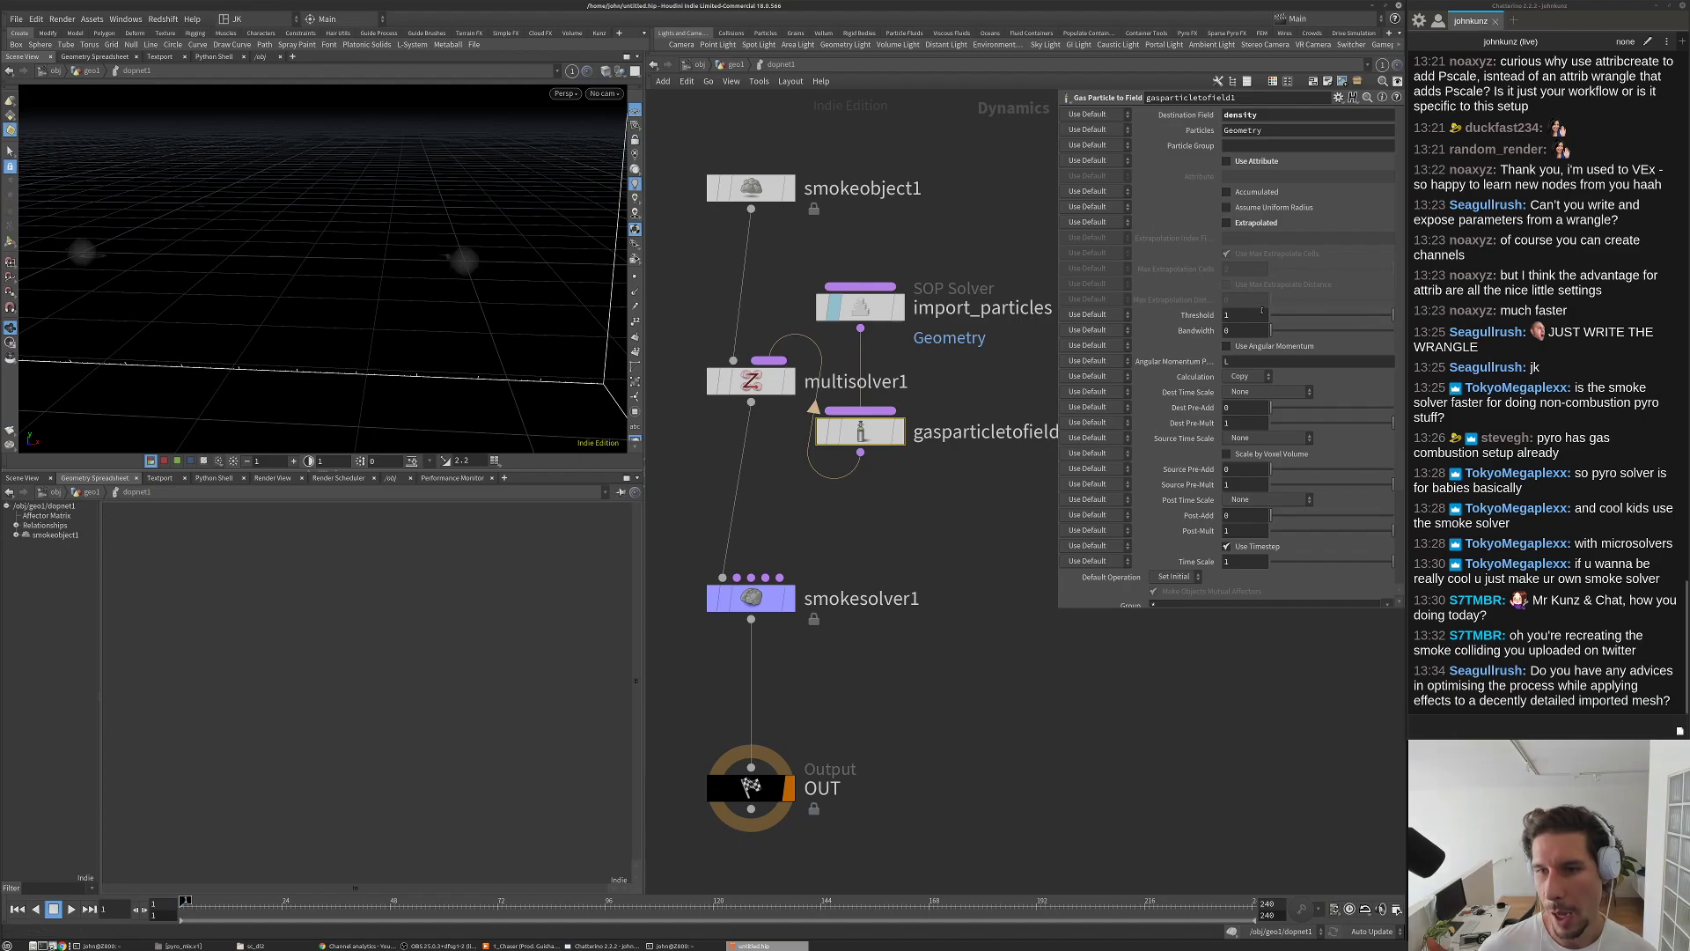
# Step: Set the Threshold of gasparticletofield1 to 0.018 and compare the density around both points
pyautogui.moveTo(460, 256); pyautogui.dragTo(460, 258)
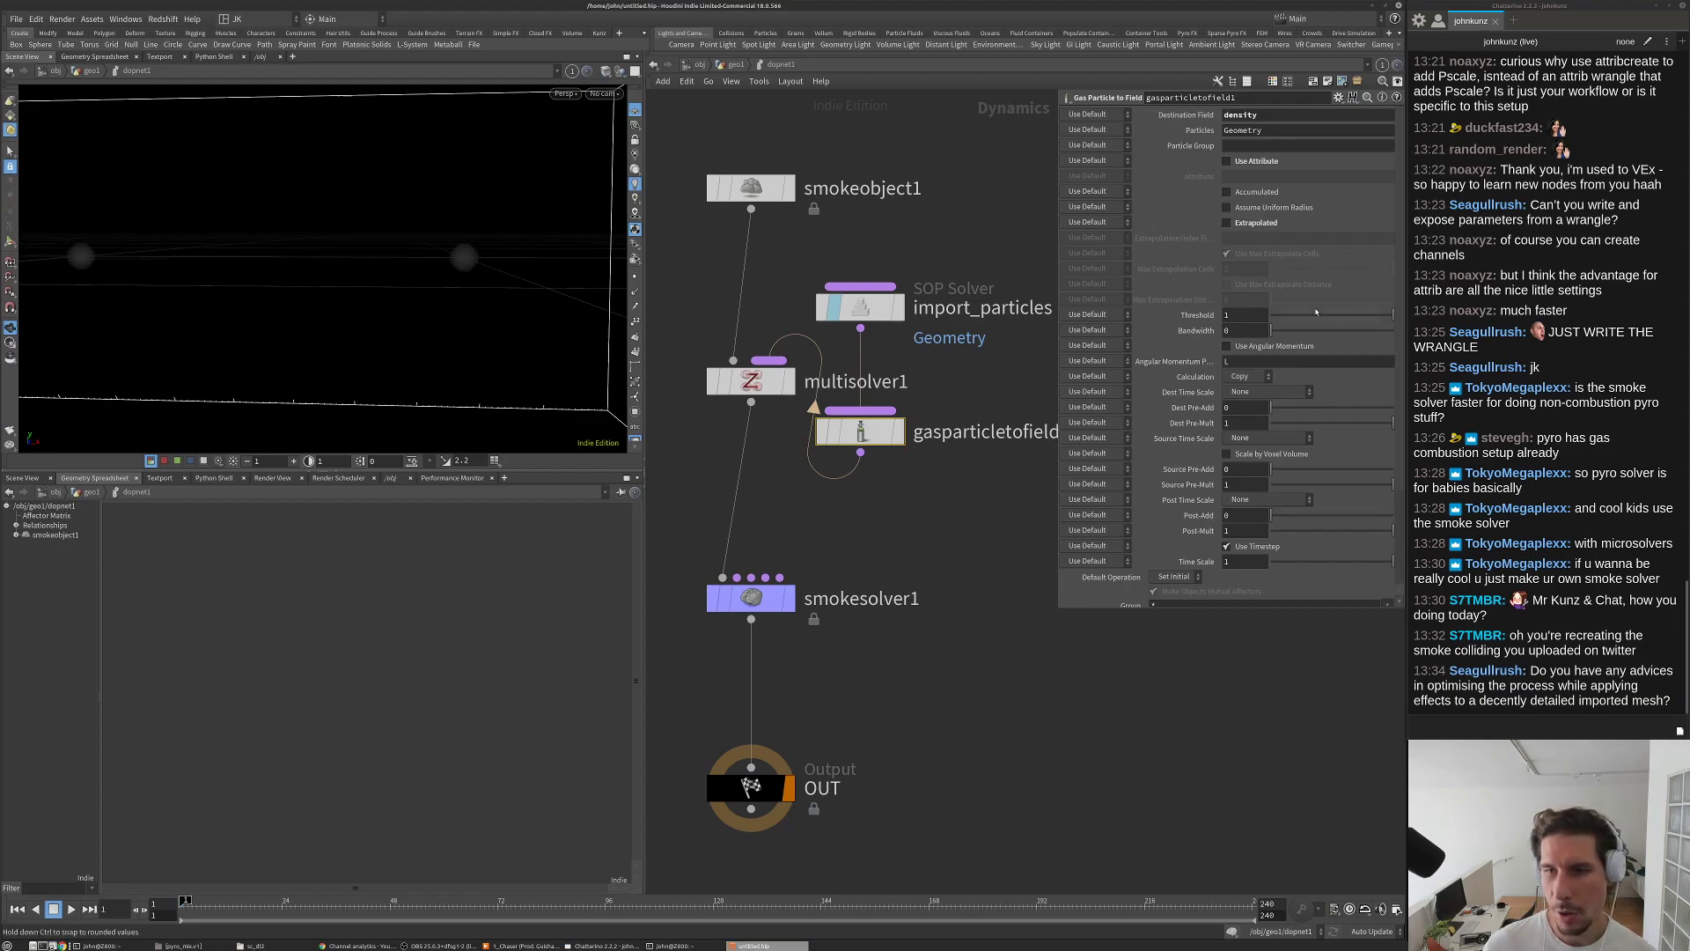
pyautogui.moveTo(1316, 312); pyautogui.dragTo(1276, 316)
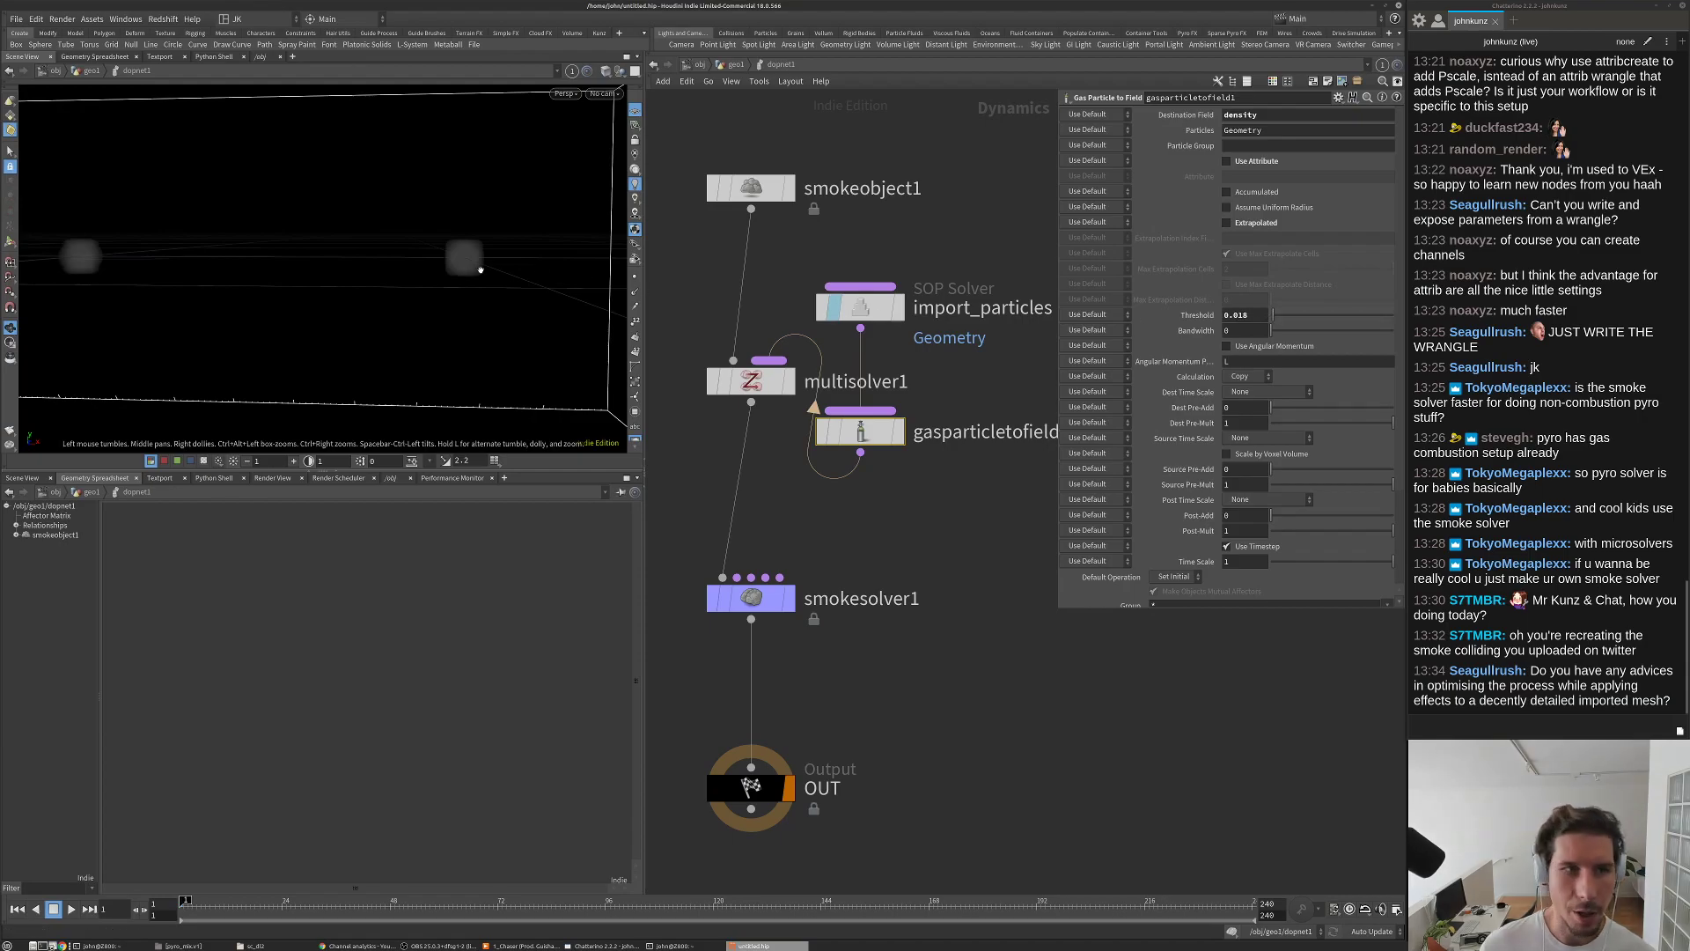
pyautogui.moveTo(464, 254); pyautogui.dragTo(535, 284)
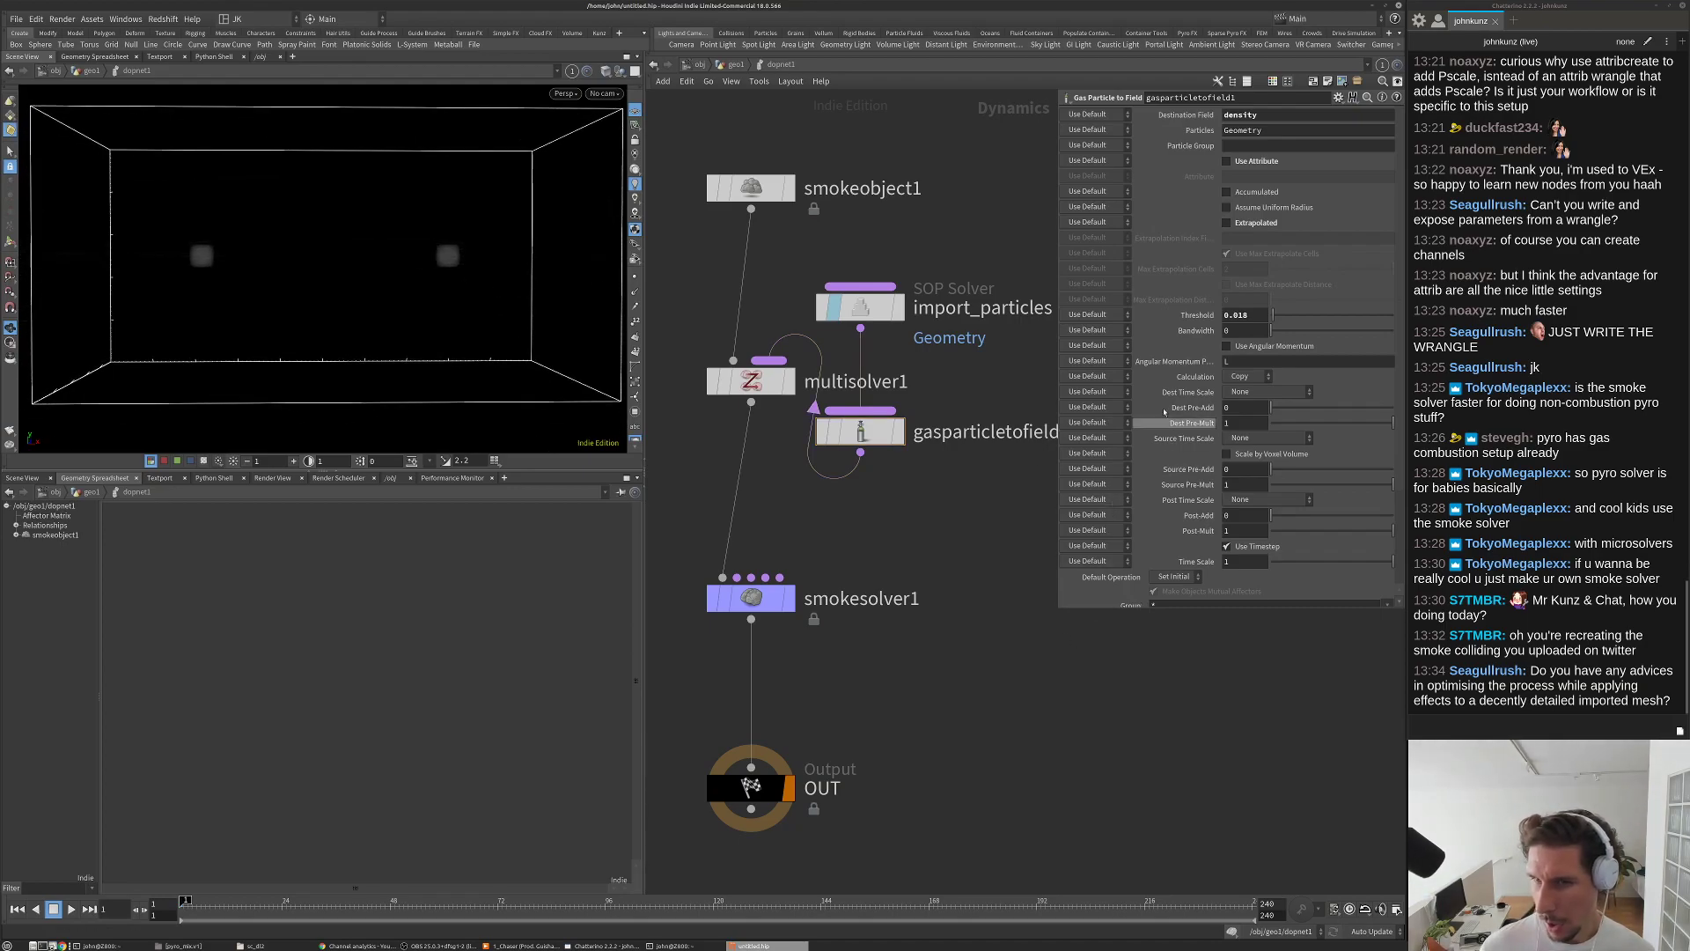
# Step: Set gasparticletofield1's Calculation to Add, play the simulation, and return to the first frame
pyautogui.scroll(-2, 1290, 327)
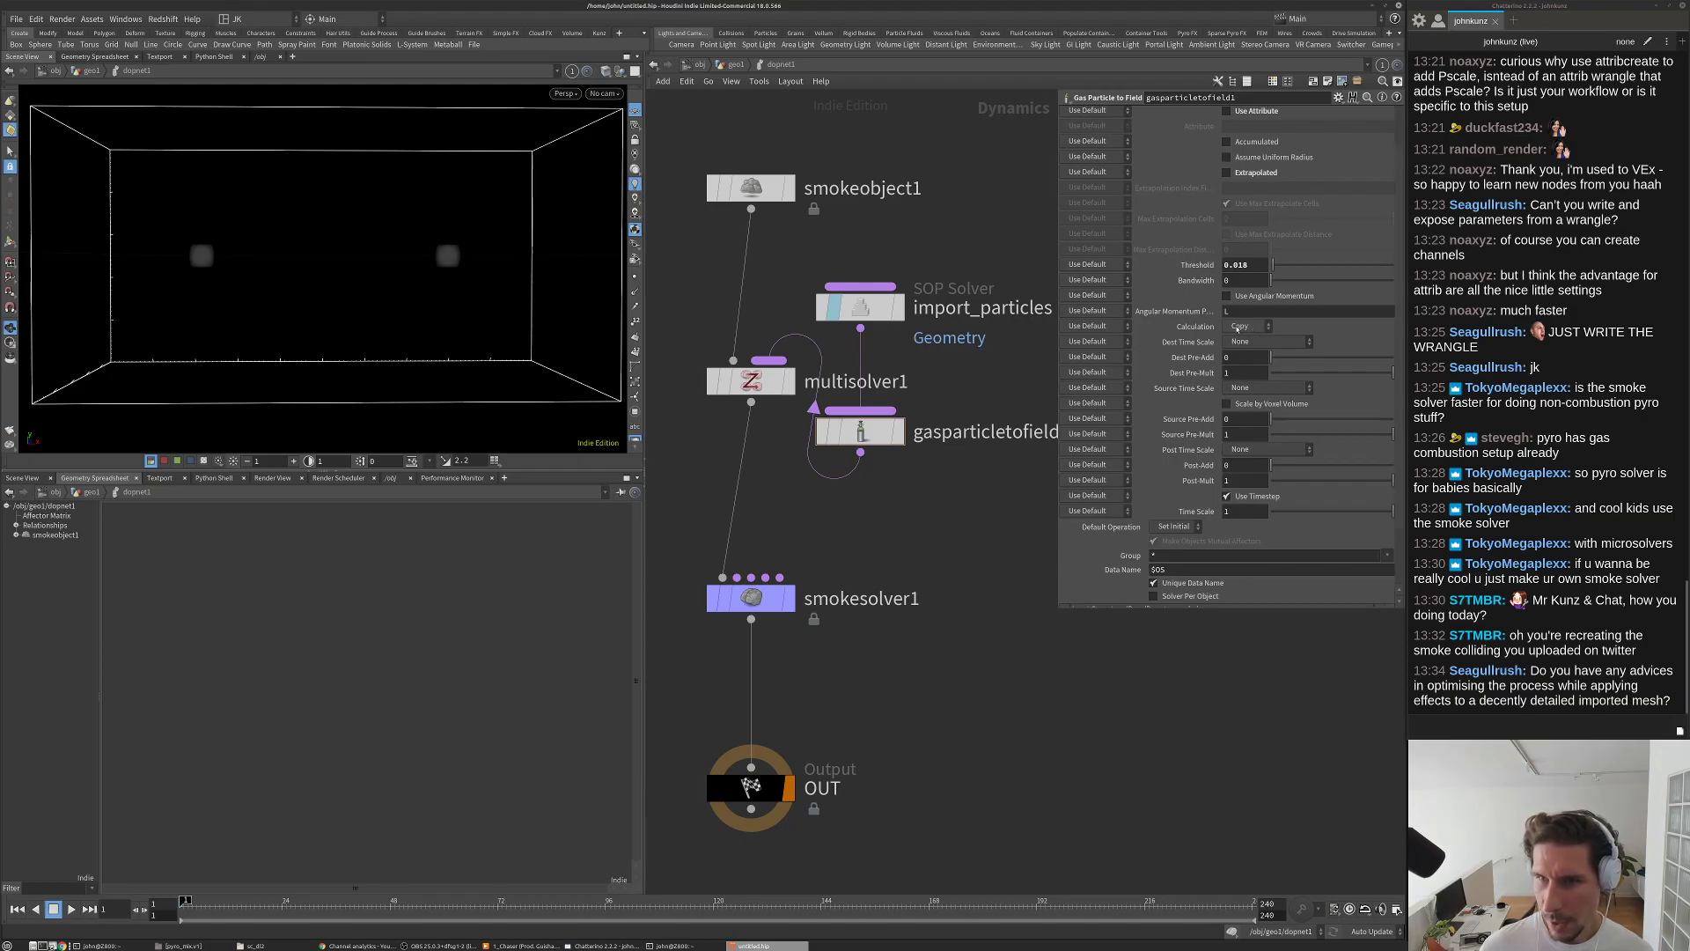
pyautogui.click(1250, 326)
pyautogui.click(1256, 342)
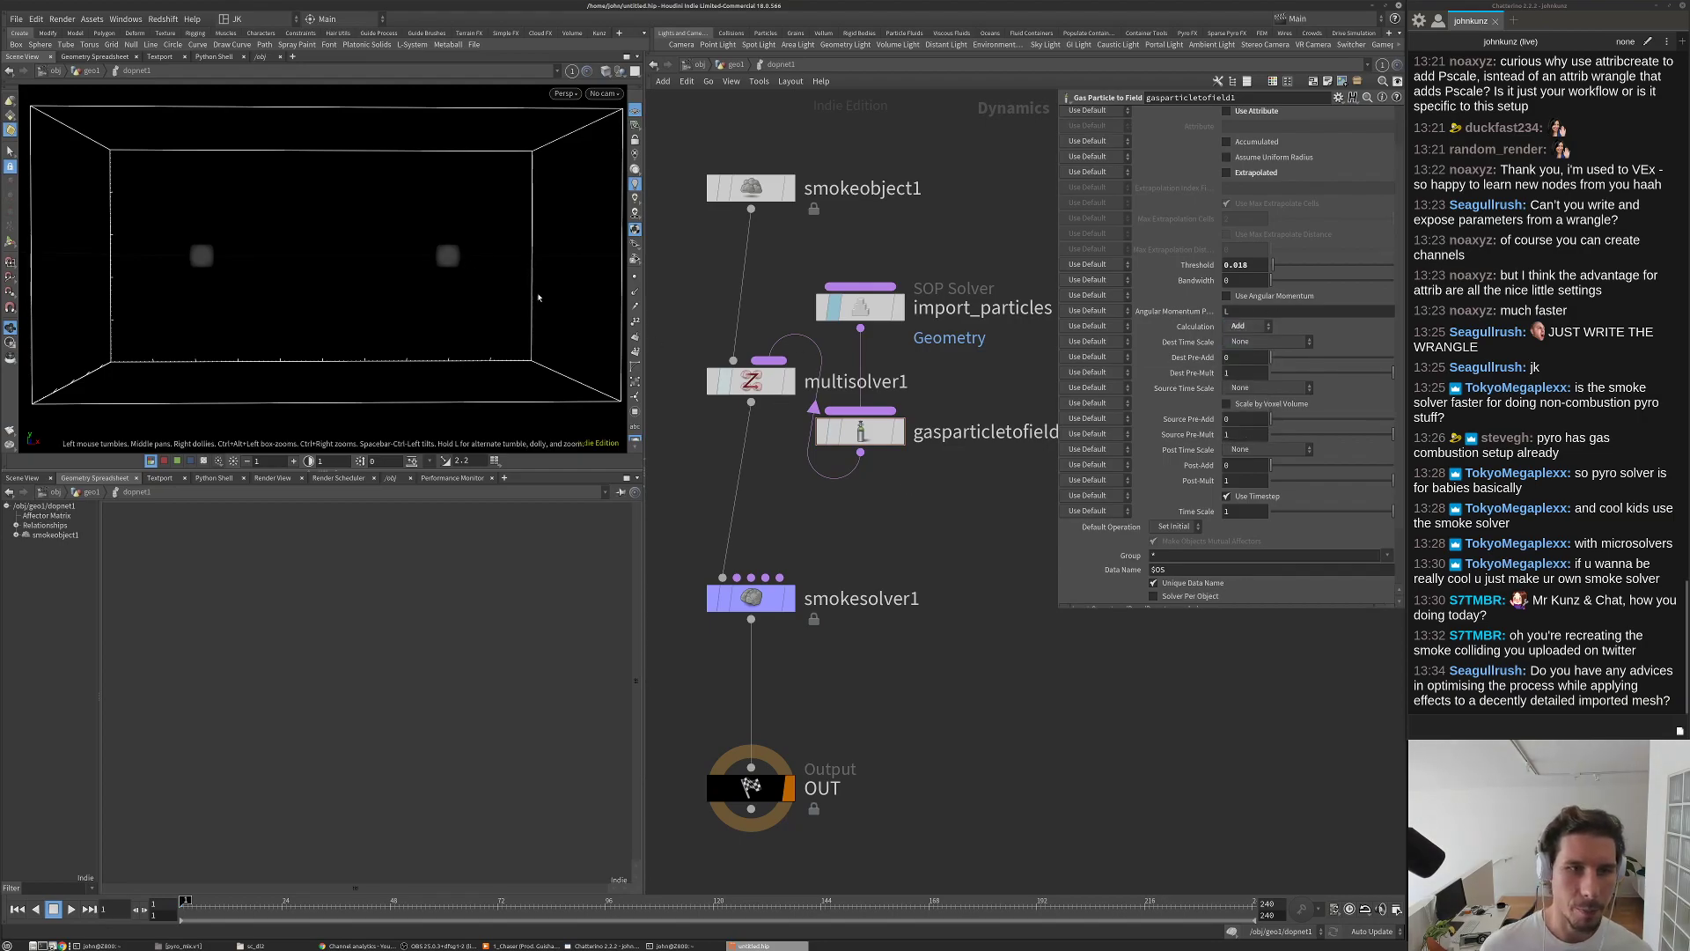
pyautogui.press('Up')
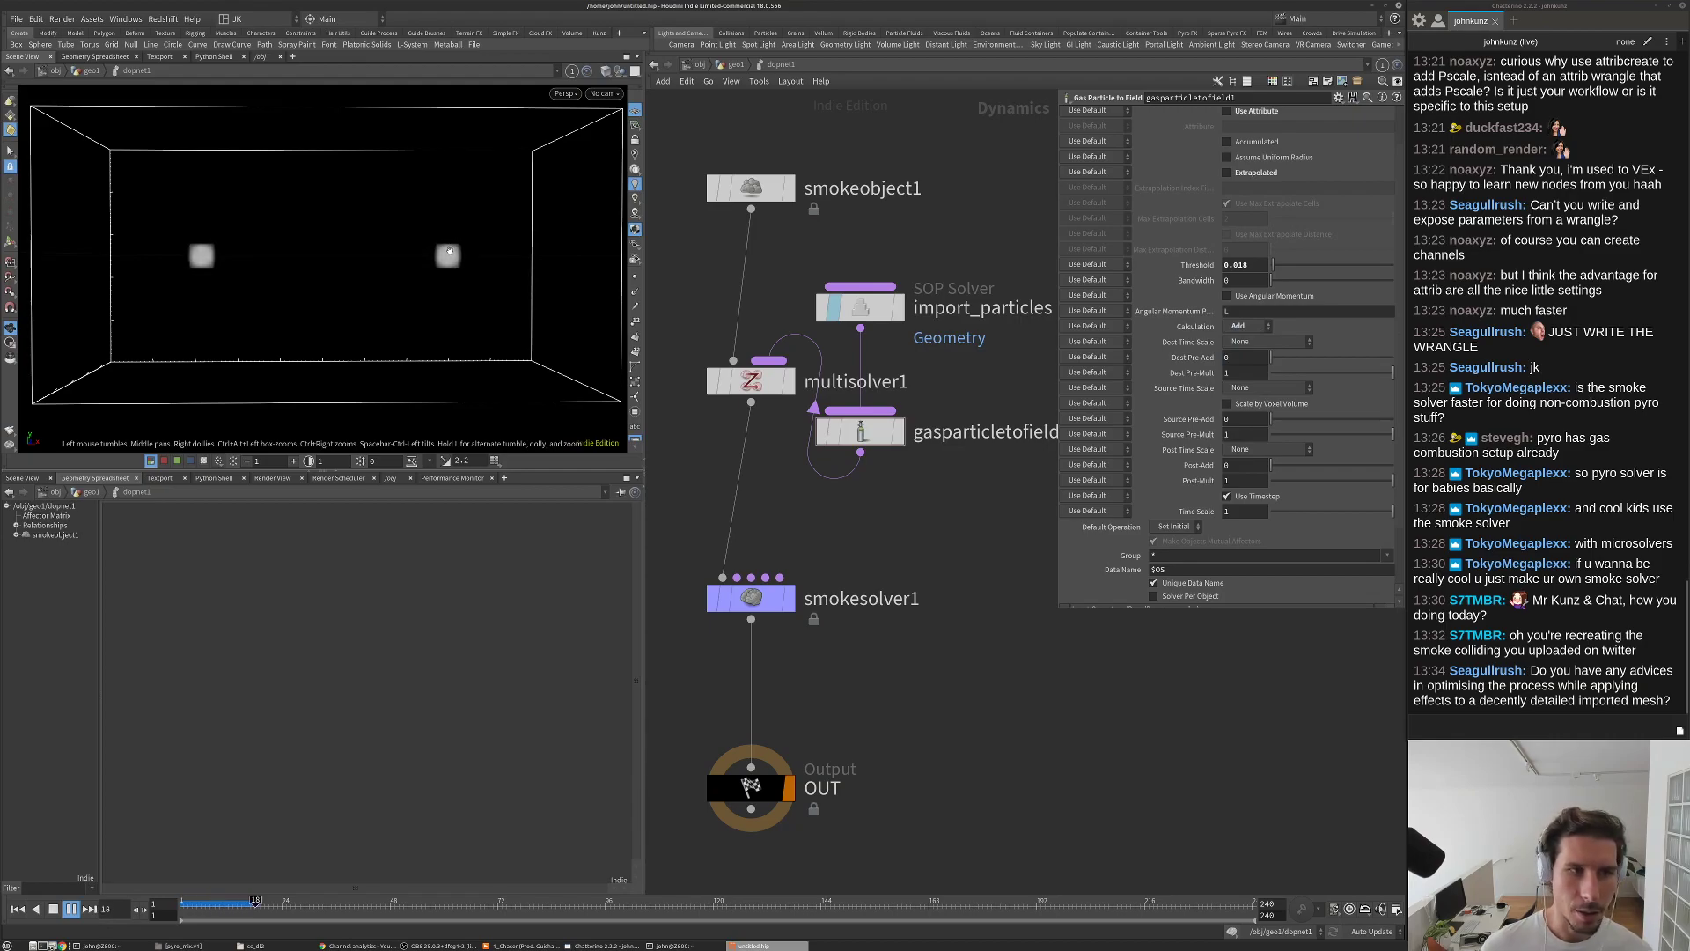
pyautogui.hotkey('ctrl', 'Up')
# Step: Switch gasparticletofield1's Calculation to Copy and play the simulation for comparison
pyautogui.click(1253, 332)
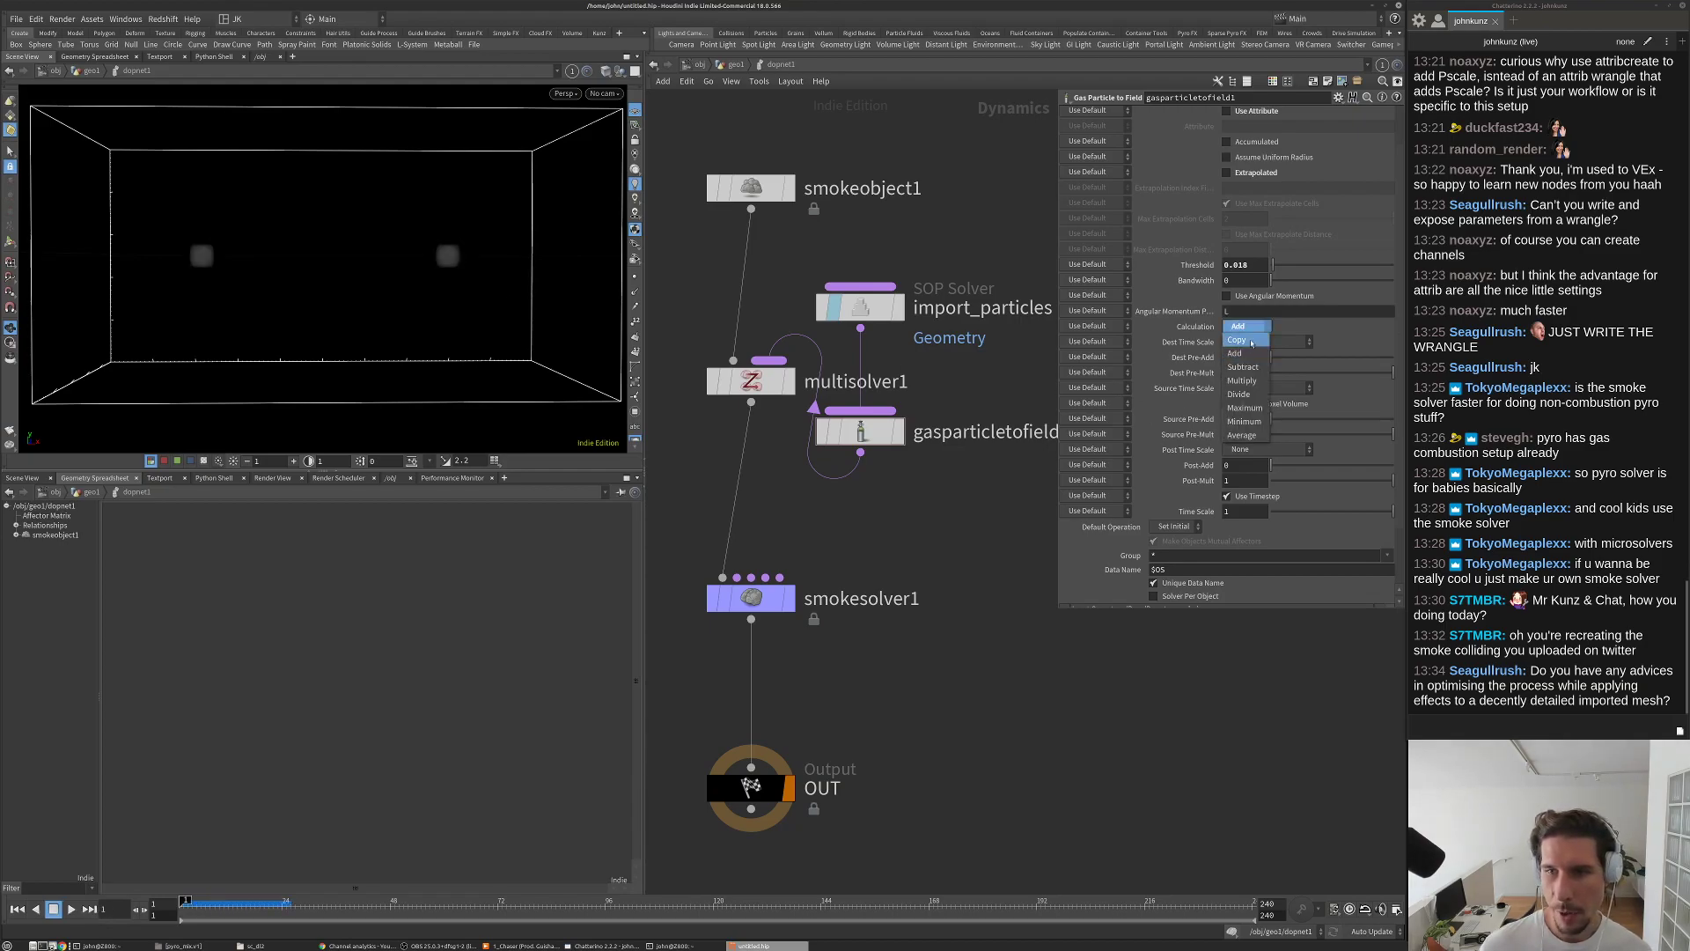
pyautogui.click(1241, 343)
pyautogui.press('Up')
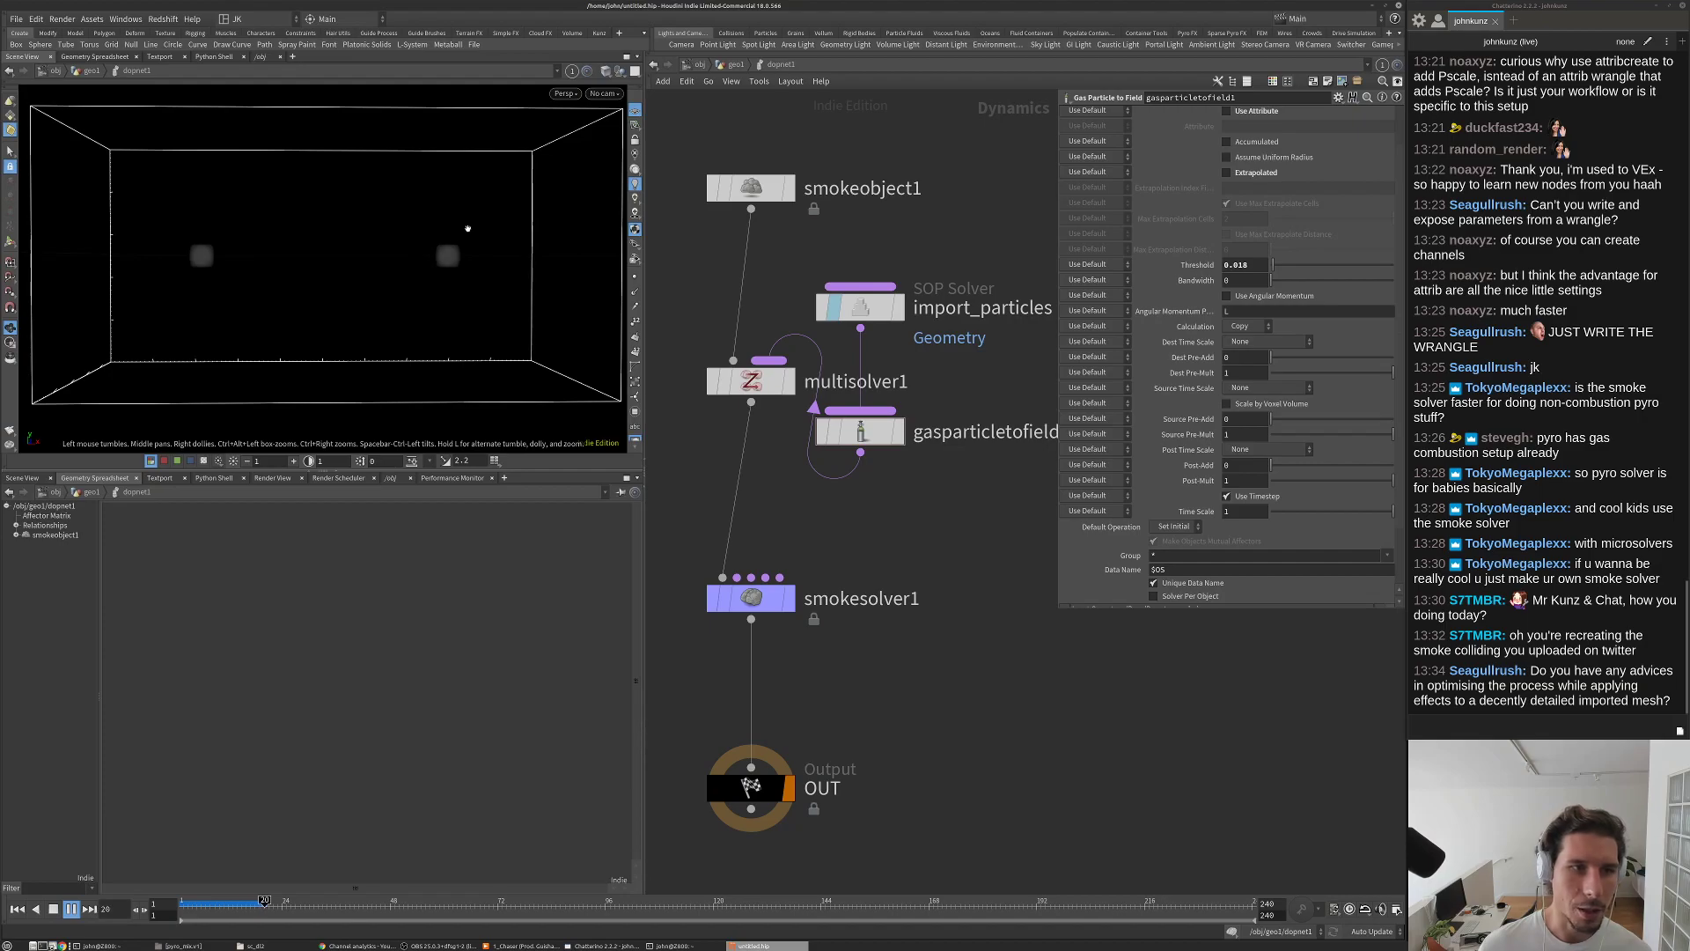
pyautogui.press('Up')
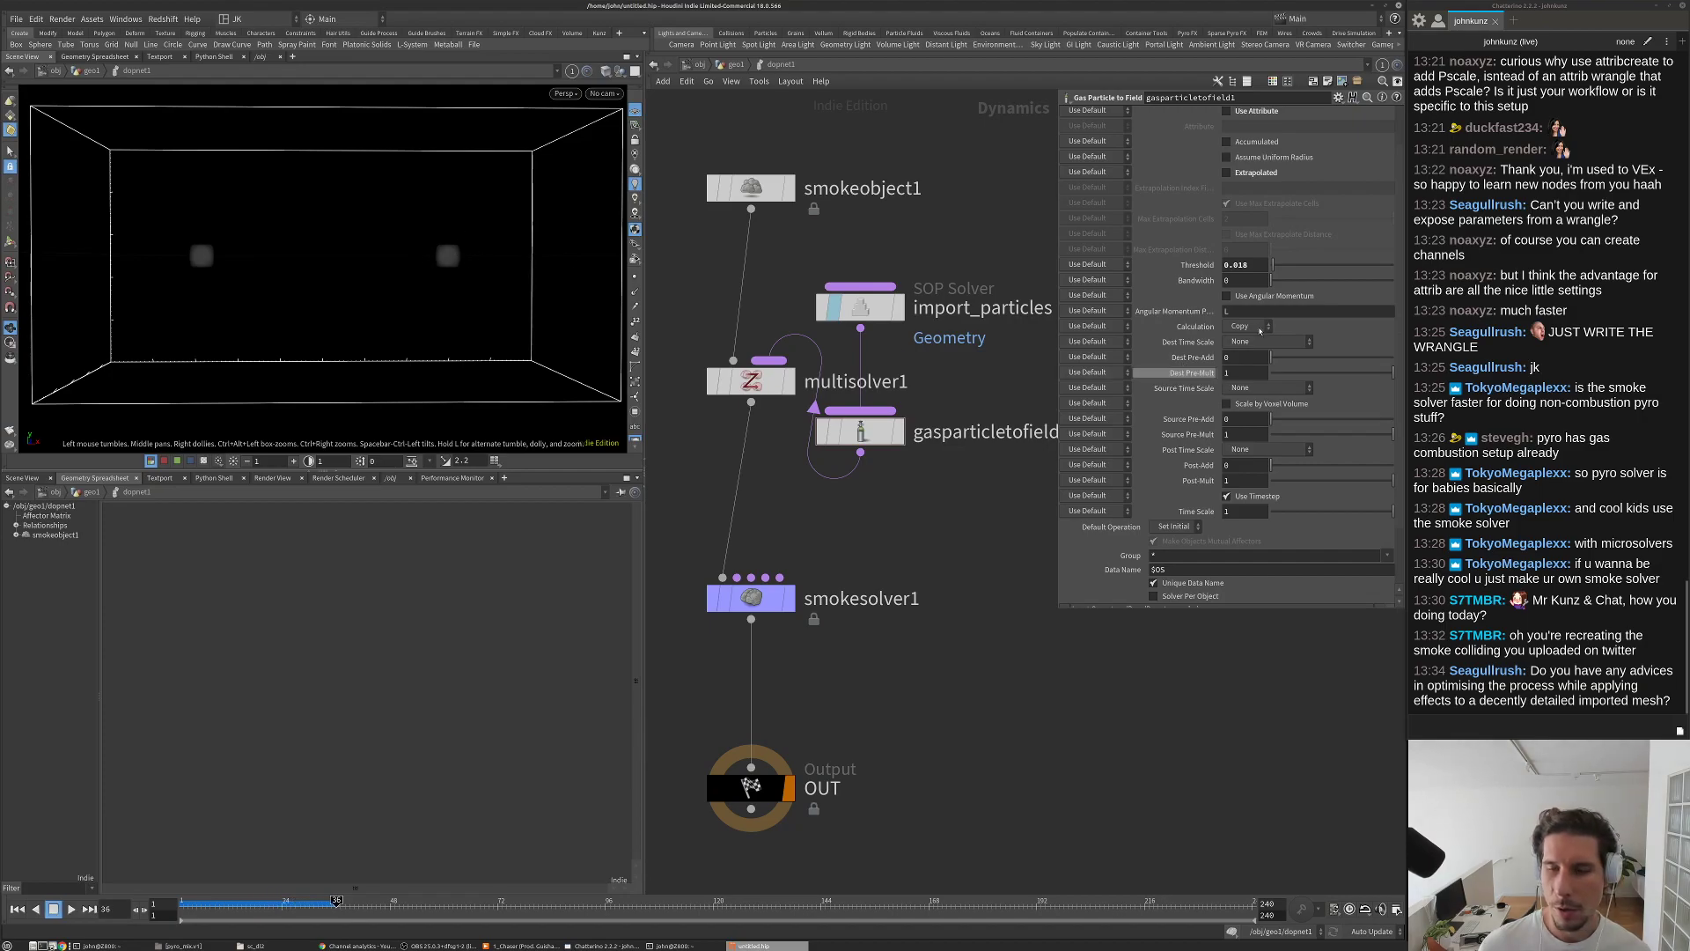
# Step: Change gasparticletofield1's Calculation from Copy to Add and rewind the simulation to frame 1
pyautogui.click(1246, 326)
pyautogui.click(1254, 350)
pyautogui.hotkey('ctrl', 'Up')
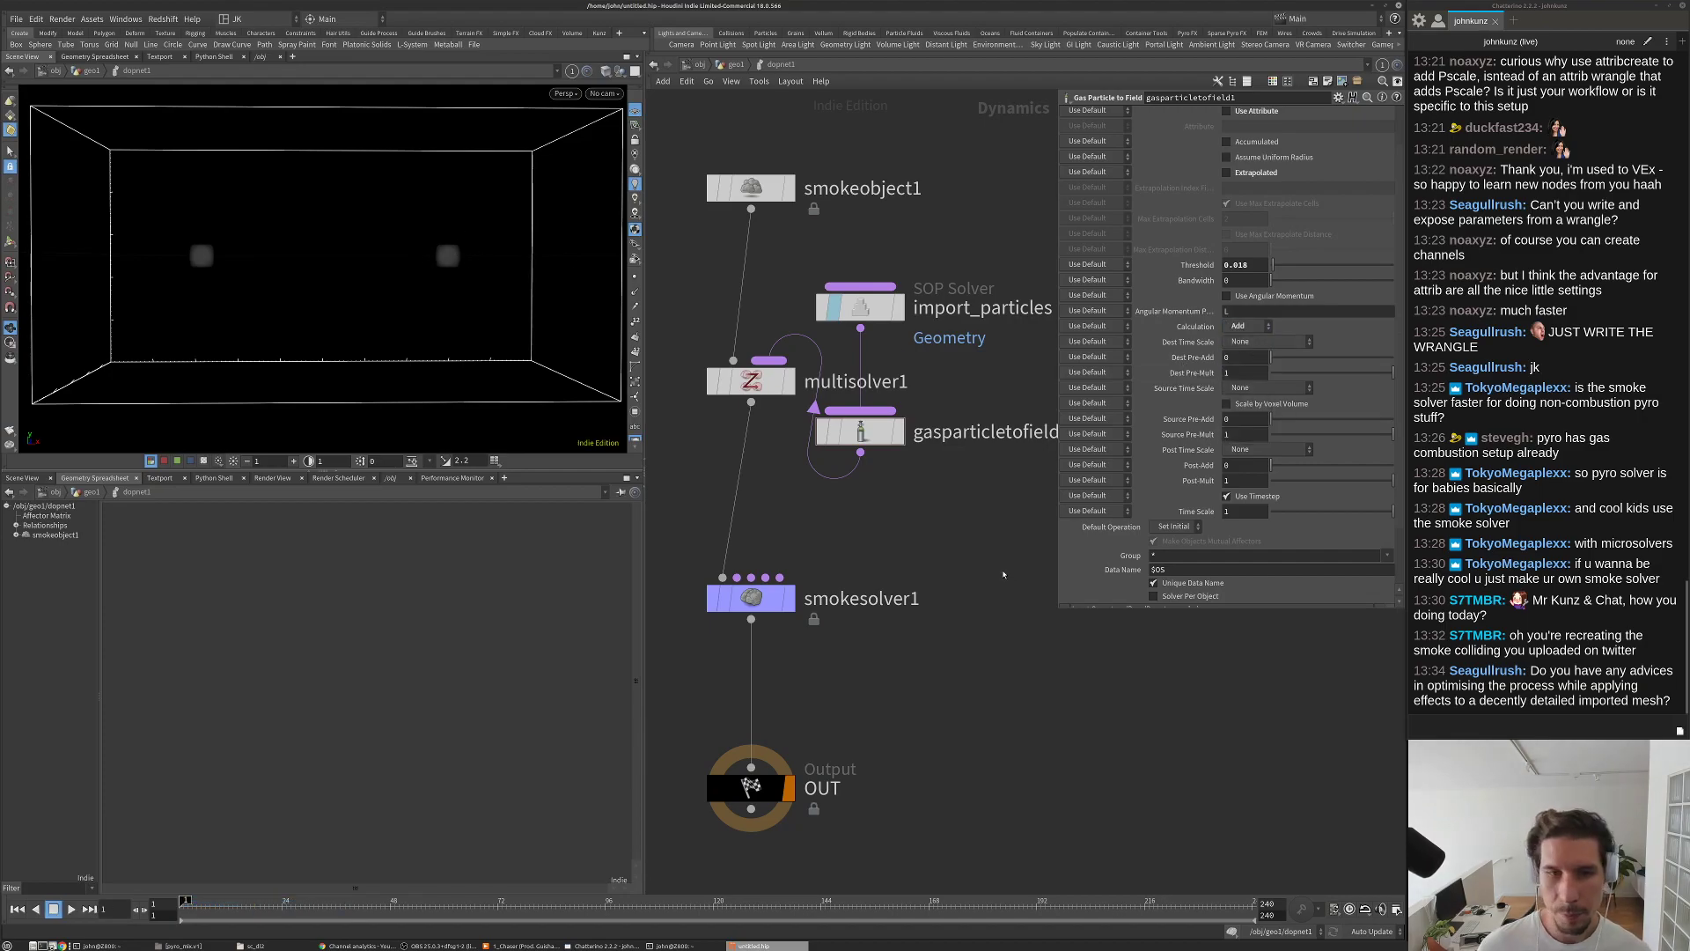
pyautogui.scroll(-3, 884, 446)
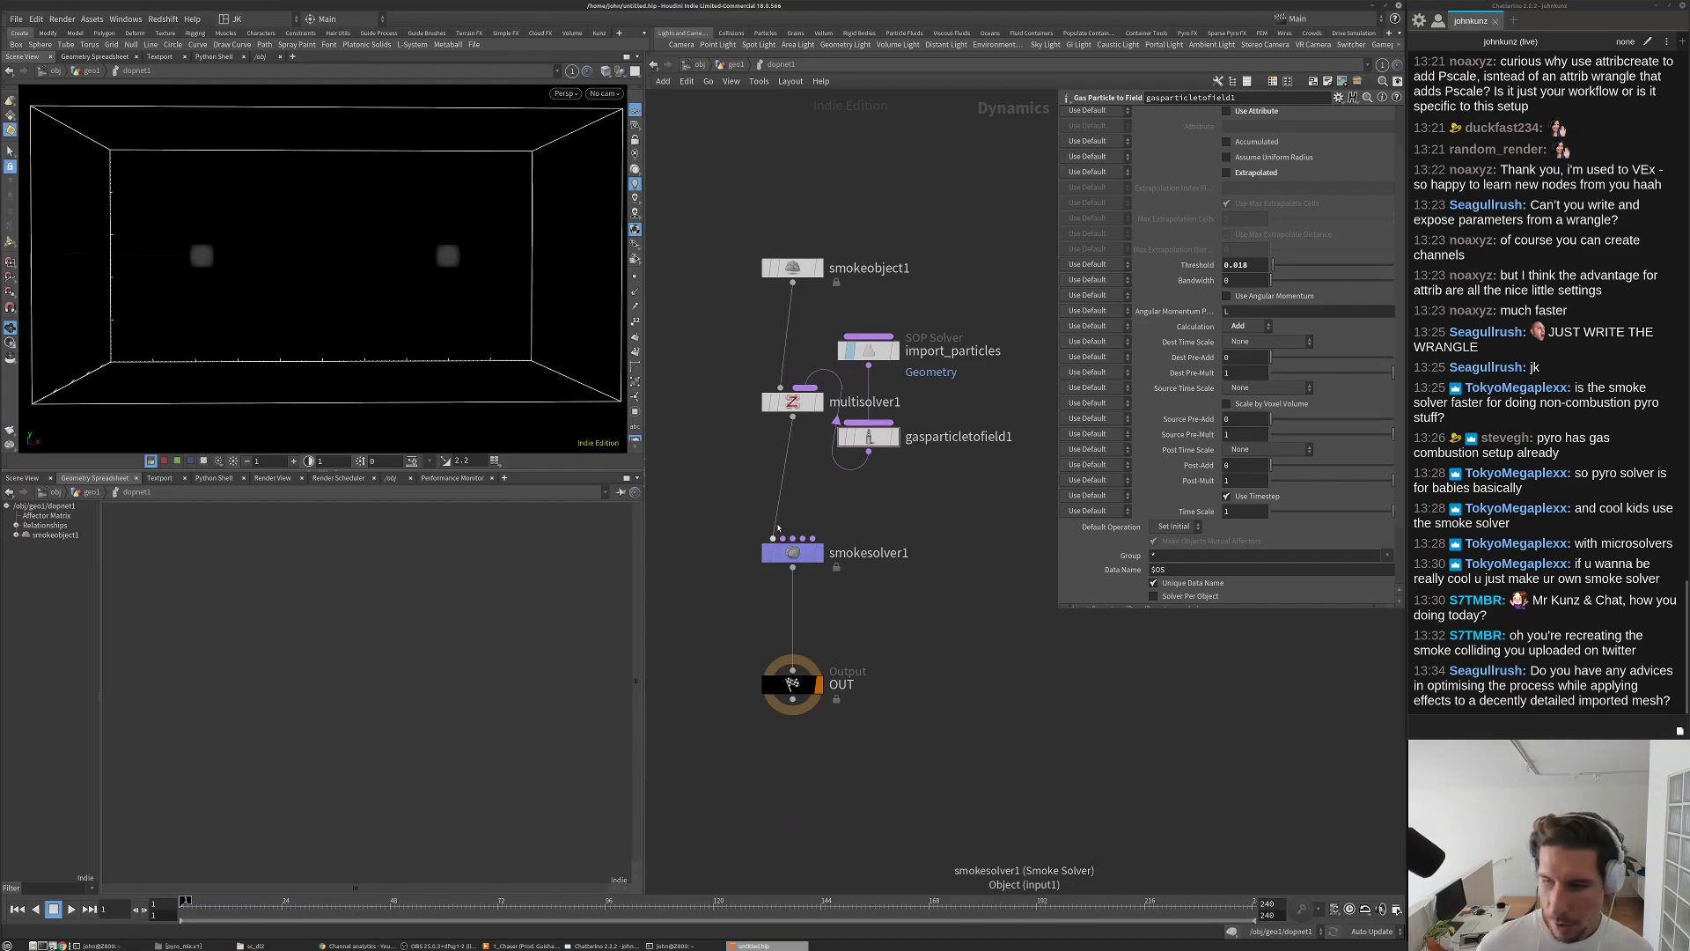
pyautogui.moveTo(381, 185); pyautogui.dragTo(316, 302)
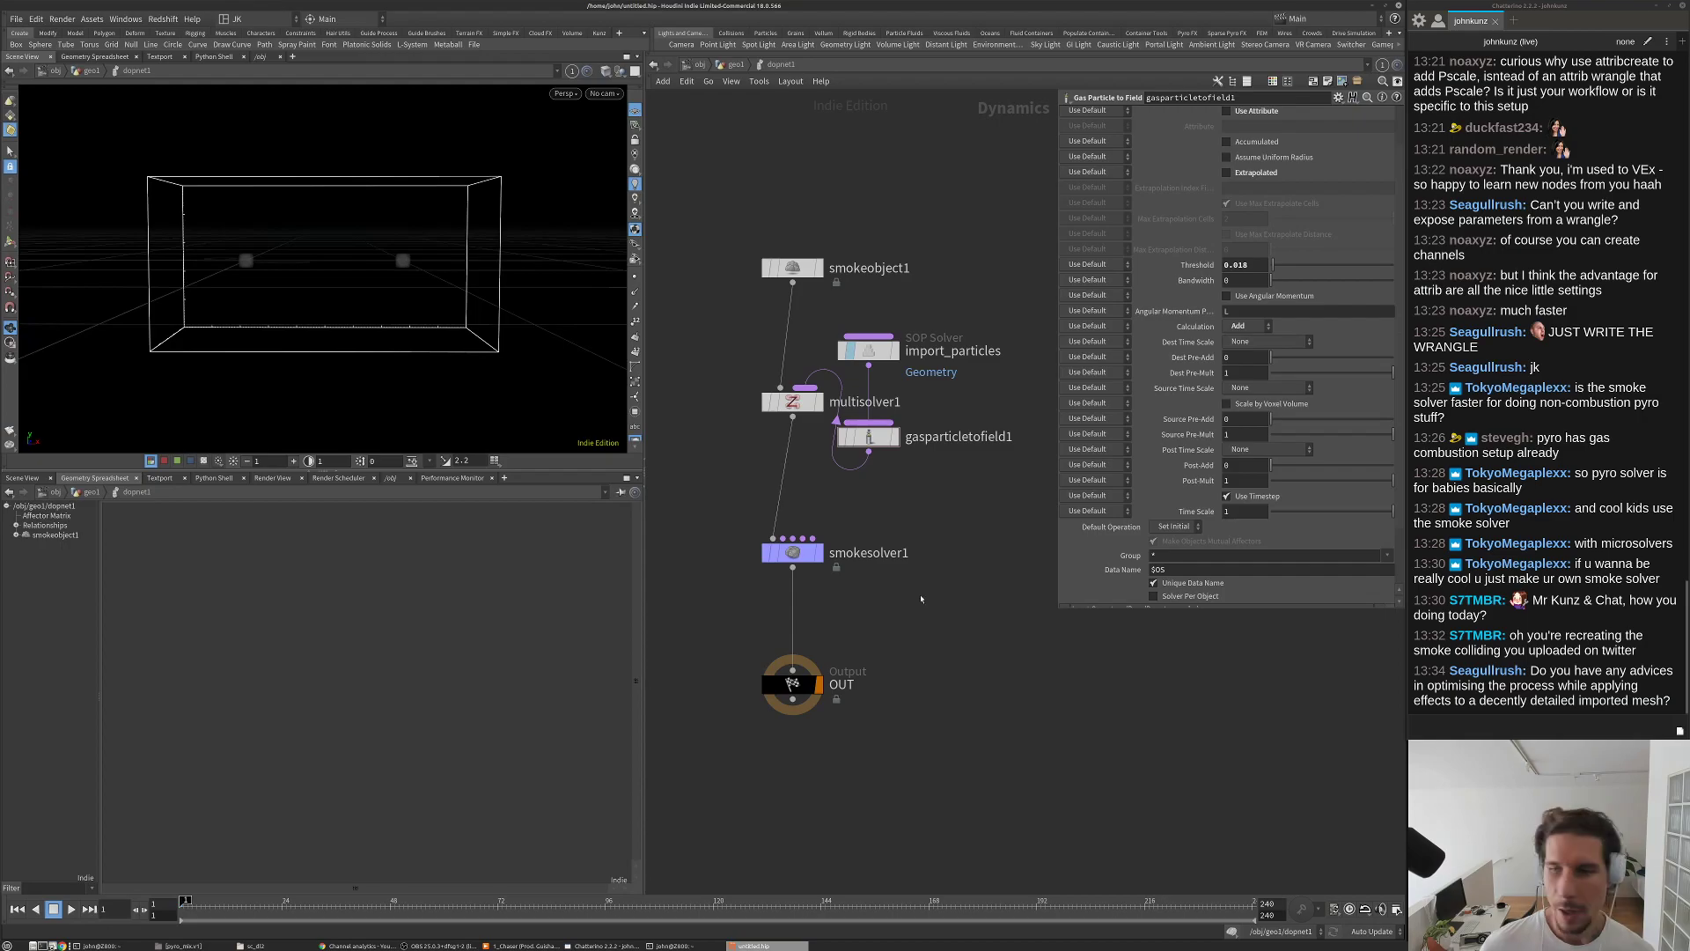
pyautogui.press('Tab')
pyautogui.write('ad')
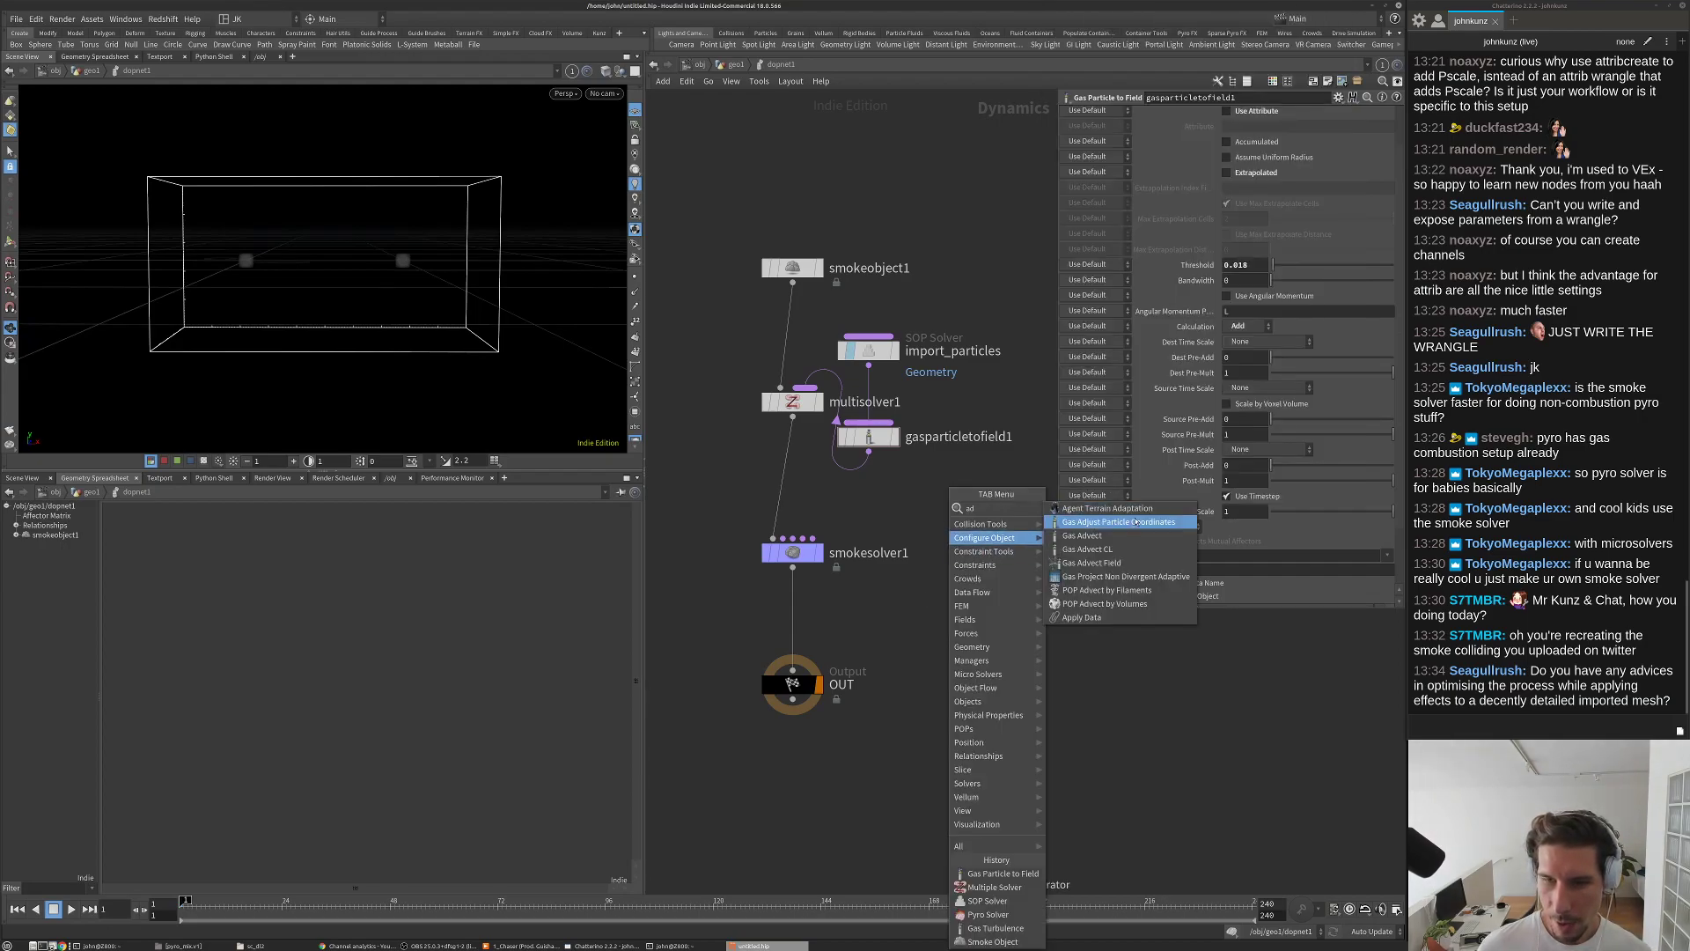
pyautogui.press('Escape')
# Step: Insert a second Gas Particle to Field node between gasparticletofield1 and multisolver1
pyautogui.press('Tab')
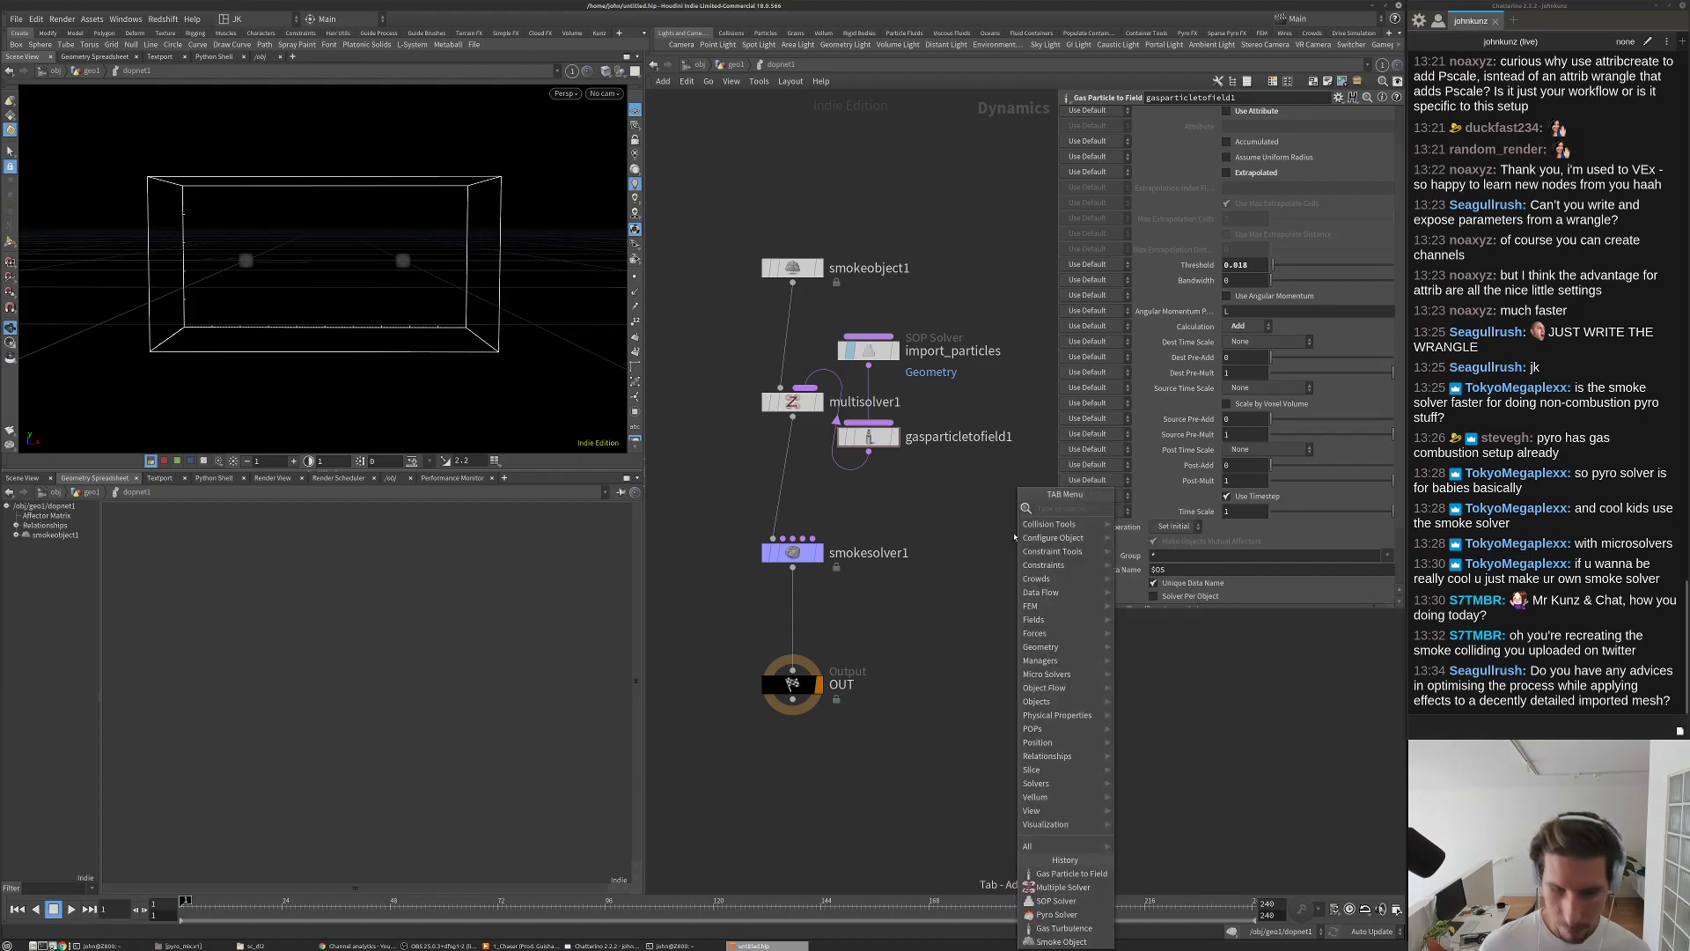
pyautogui.write('particle')
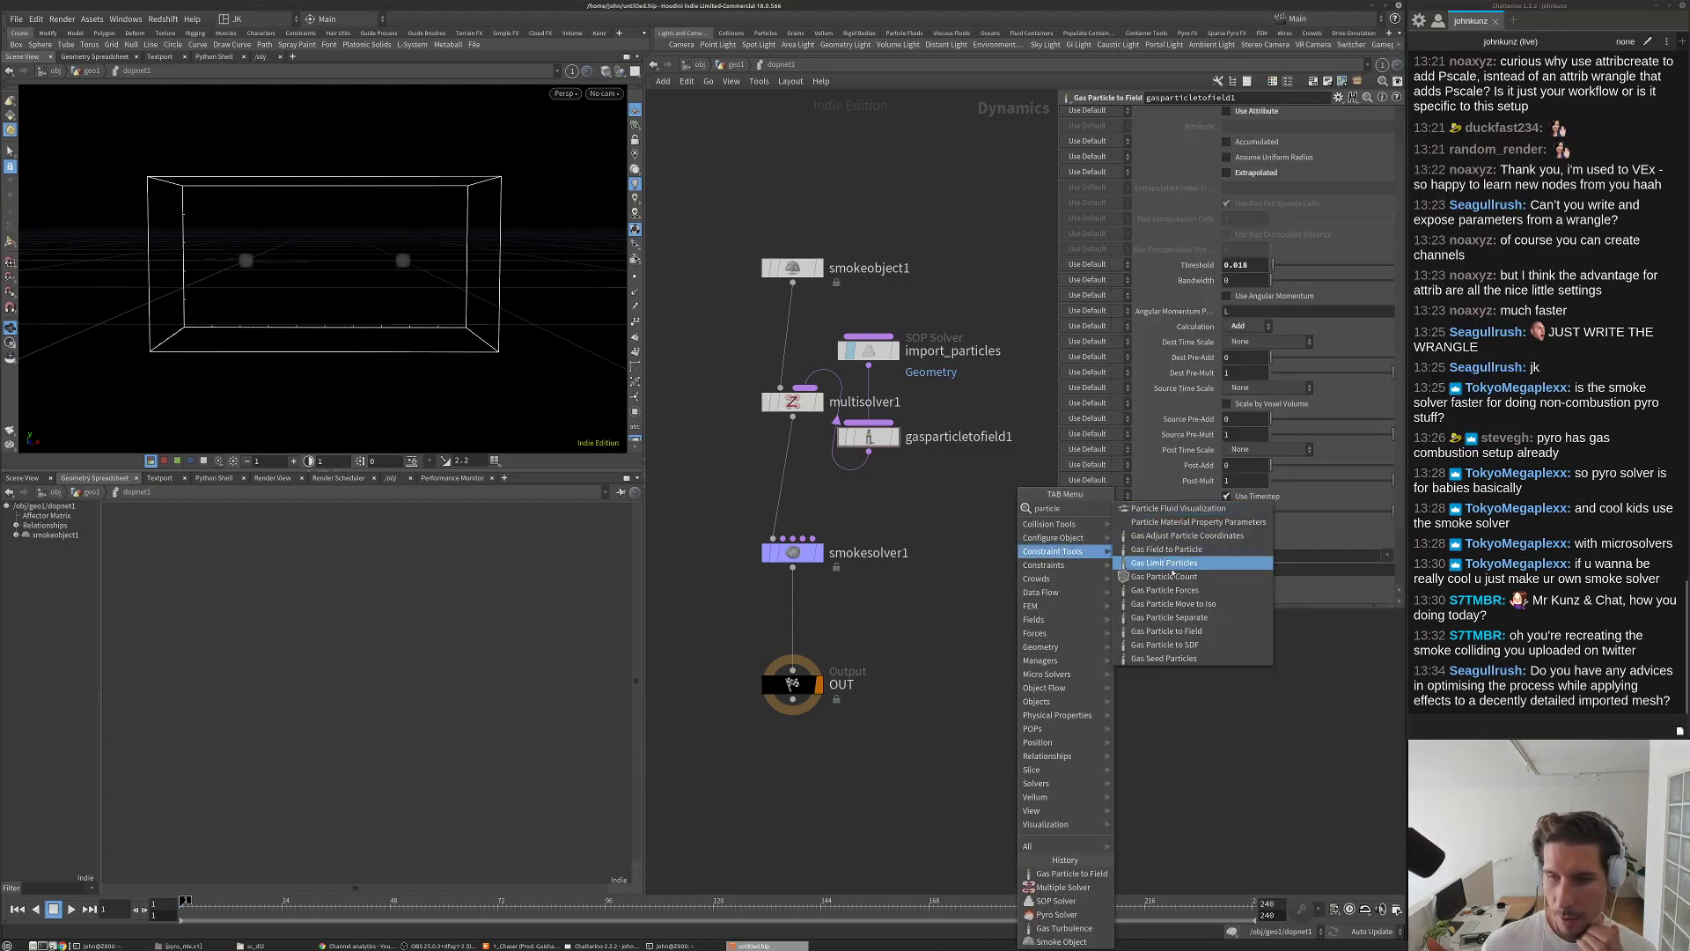
pyautogui.click(1166, 631)
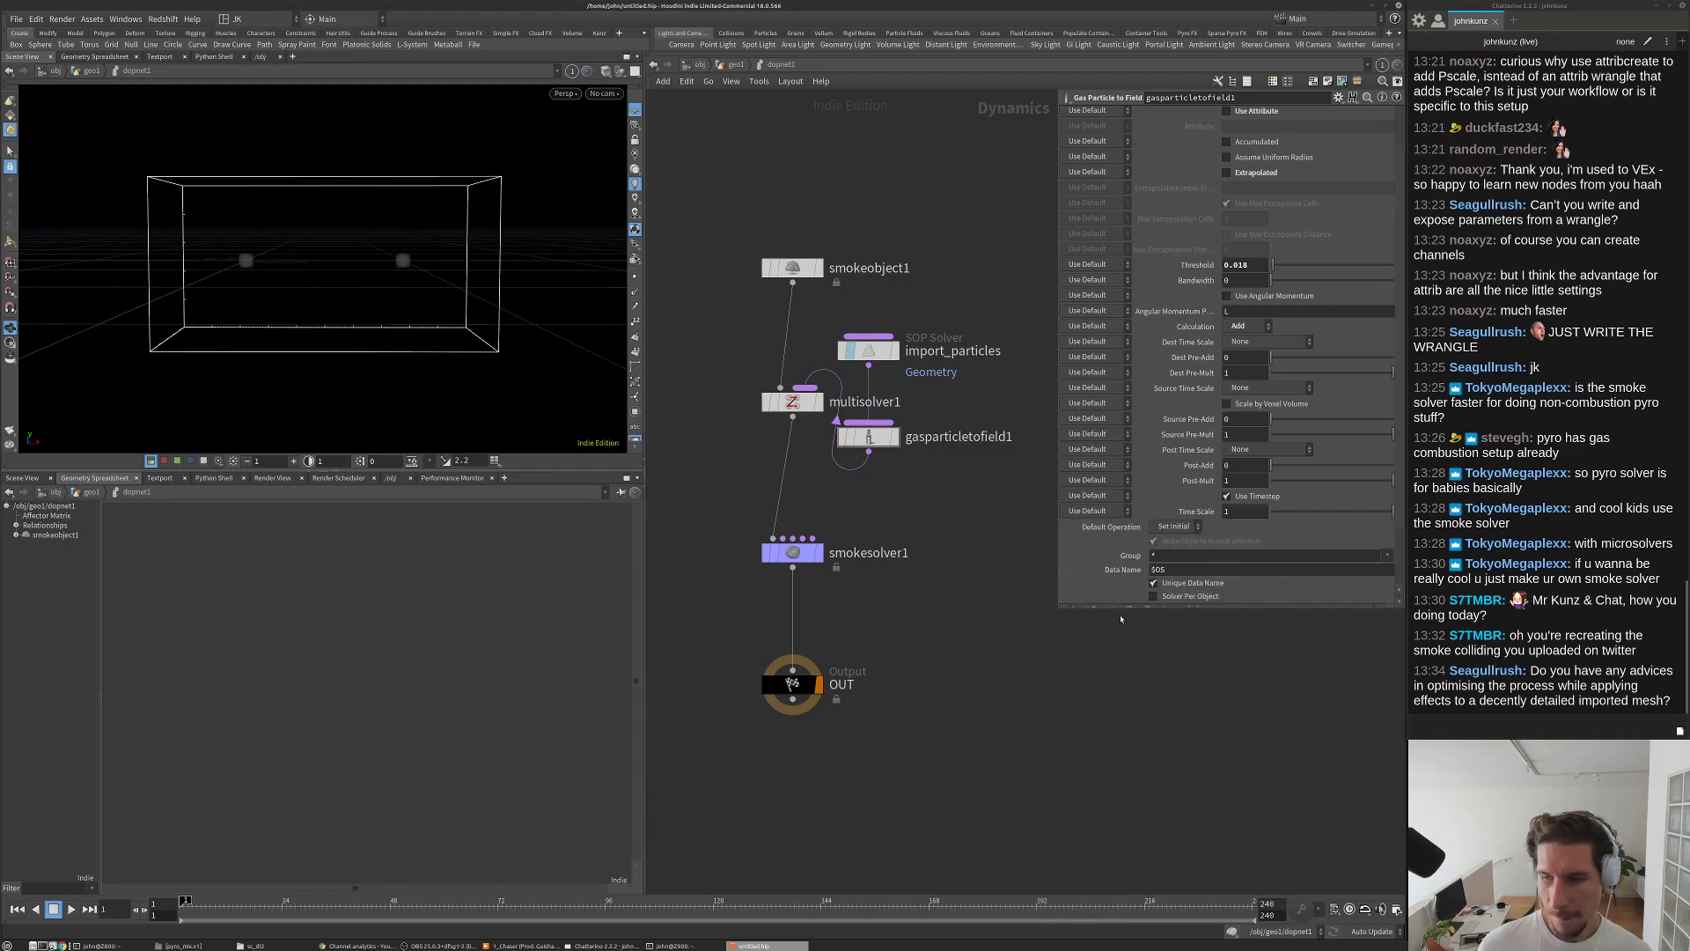
pyautogui.click(994, 586)
pyautogui.hotkey('alt', 'Tab')
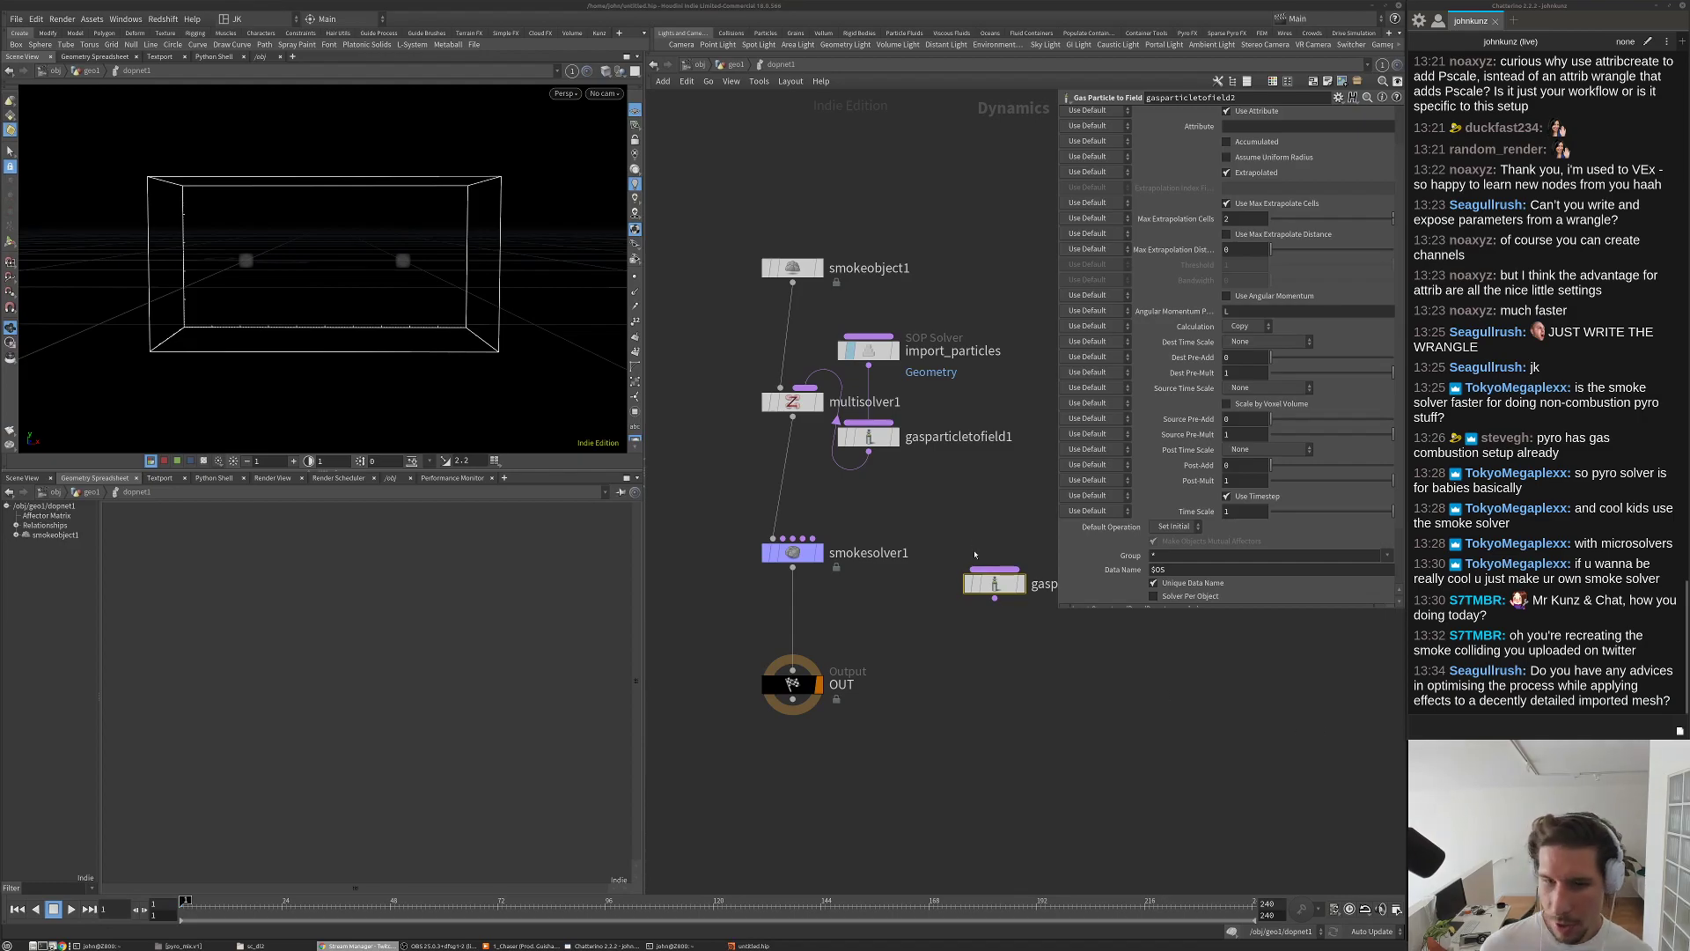
pyautogui.moveTo(992, 583); pyautogui.dragTo(869, 499)
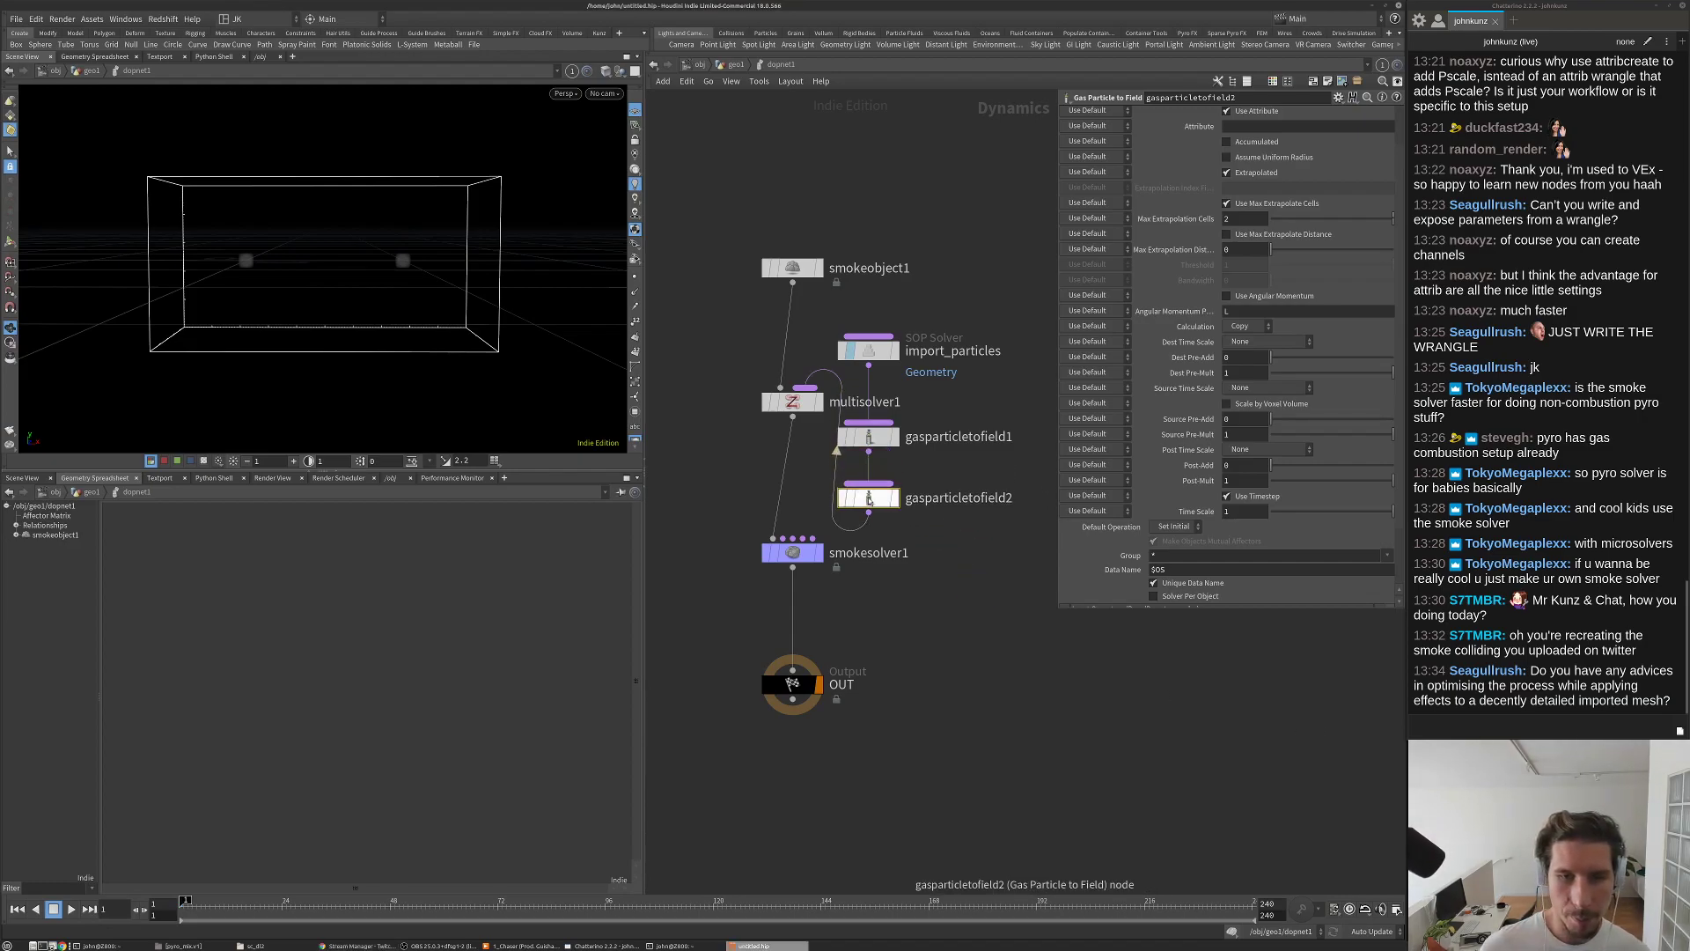
# Step: Set the Destination Field of gasparticletofield2 to temperature
pyautogui.scroll(2, 1215, 229)
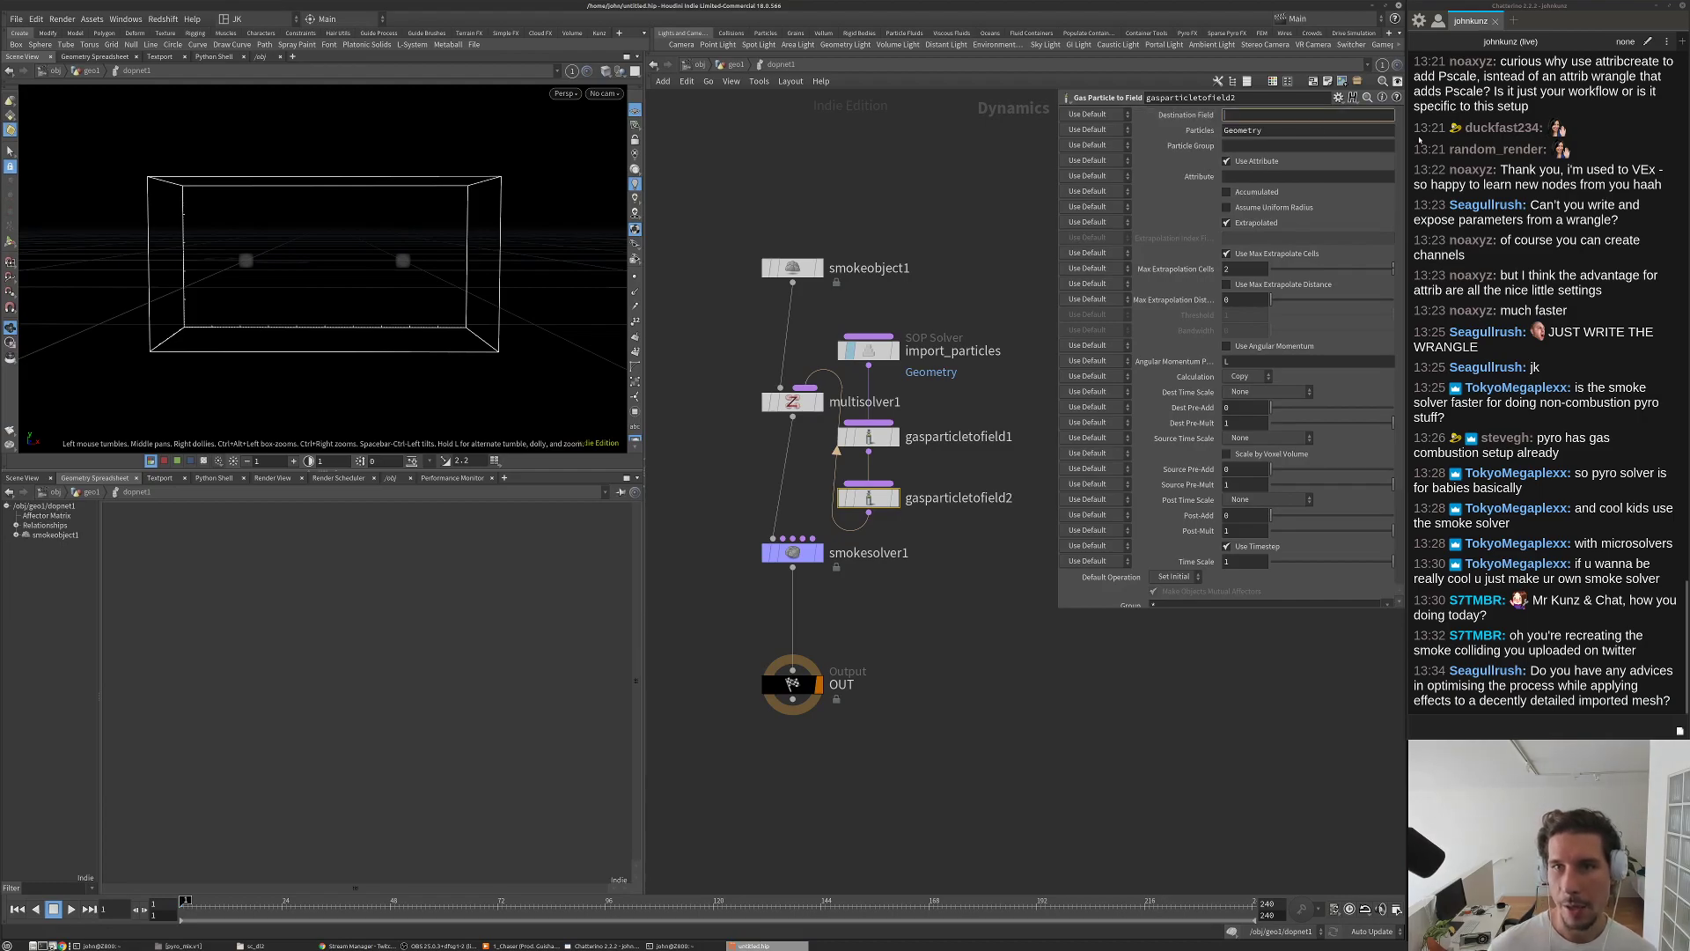
pyautogui.write('te')
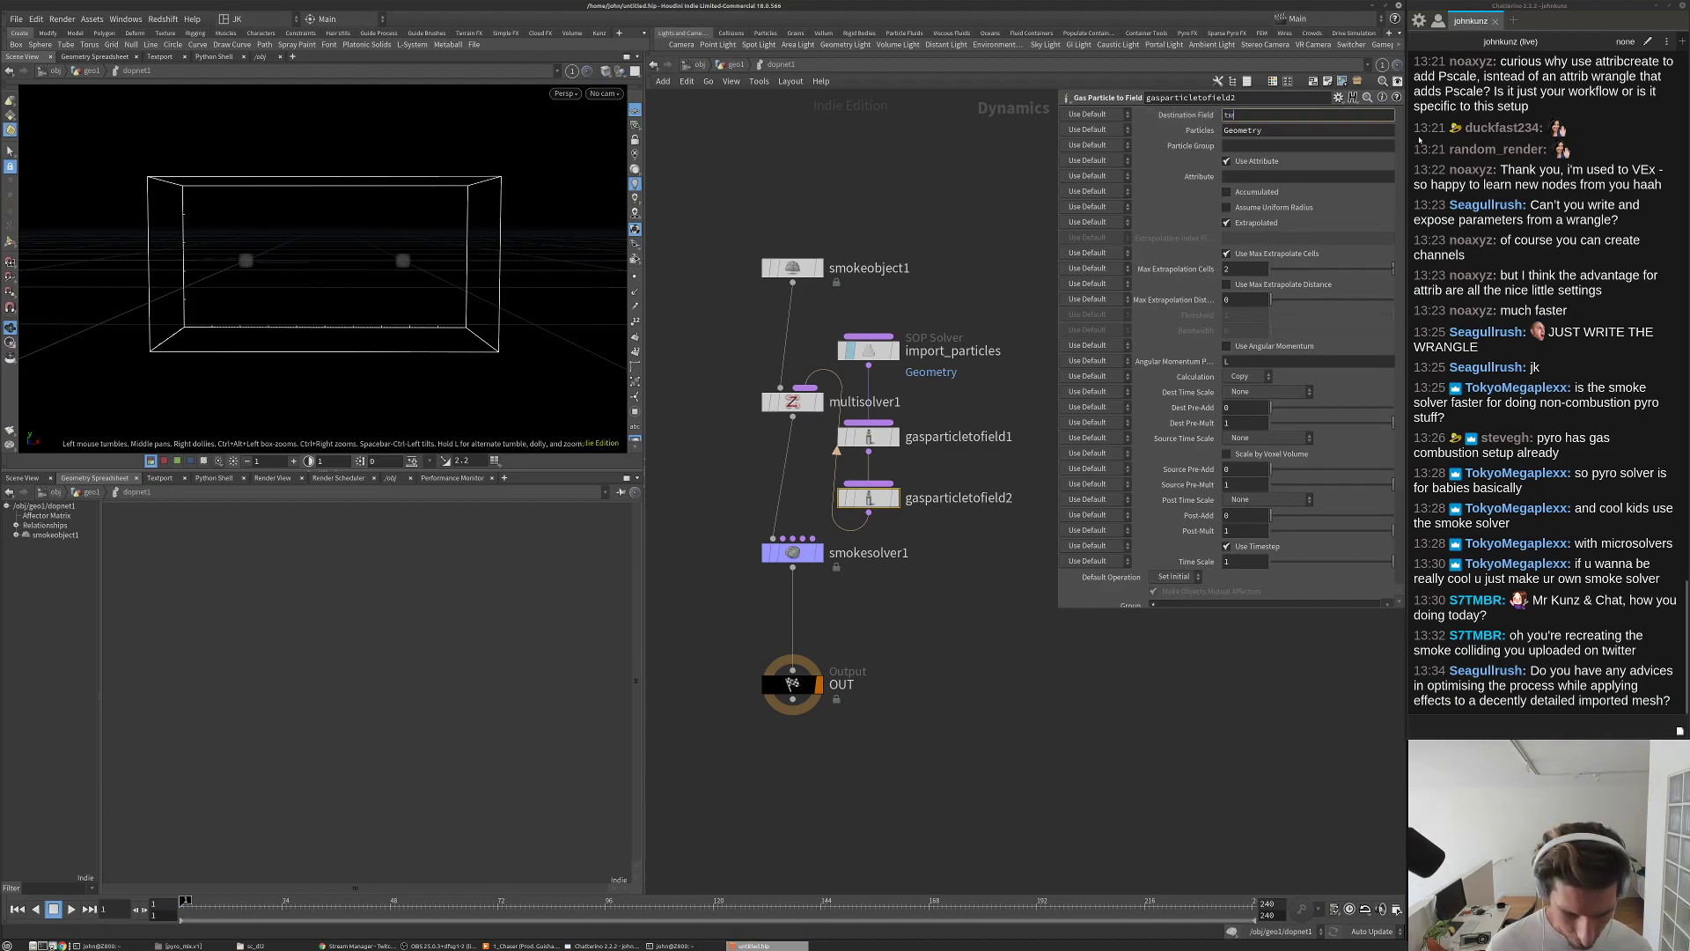
pyautogui.write('mperatur')
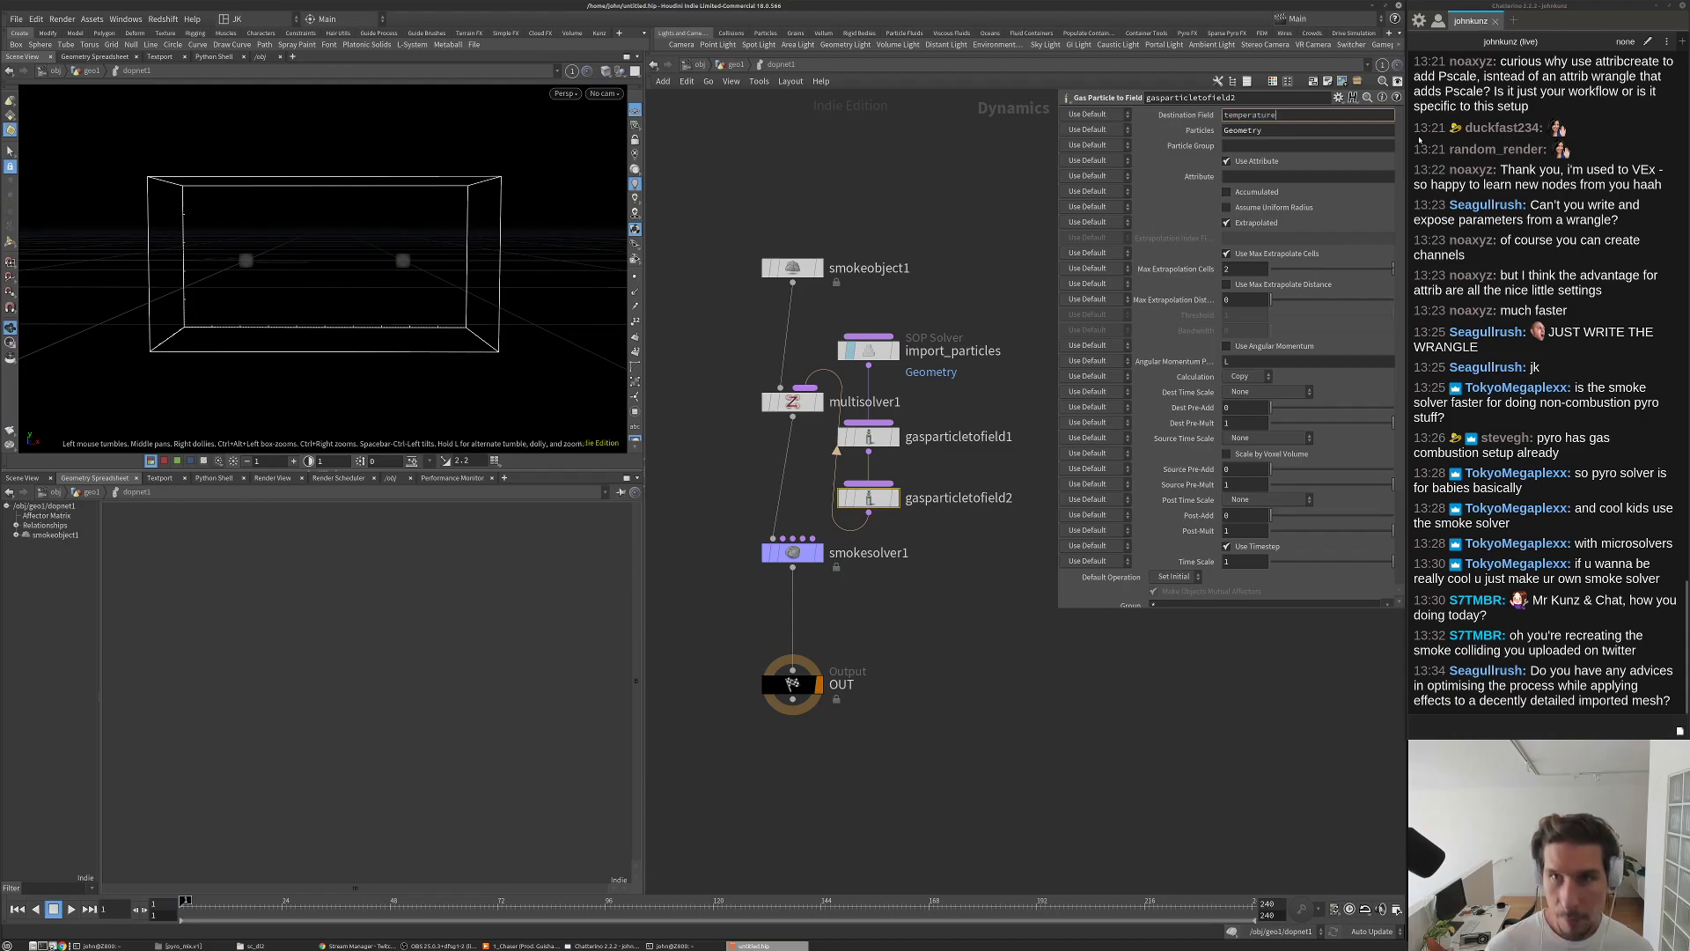
pyautogui.write('e')
pyautogui.press('Return')
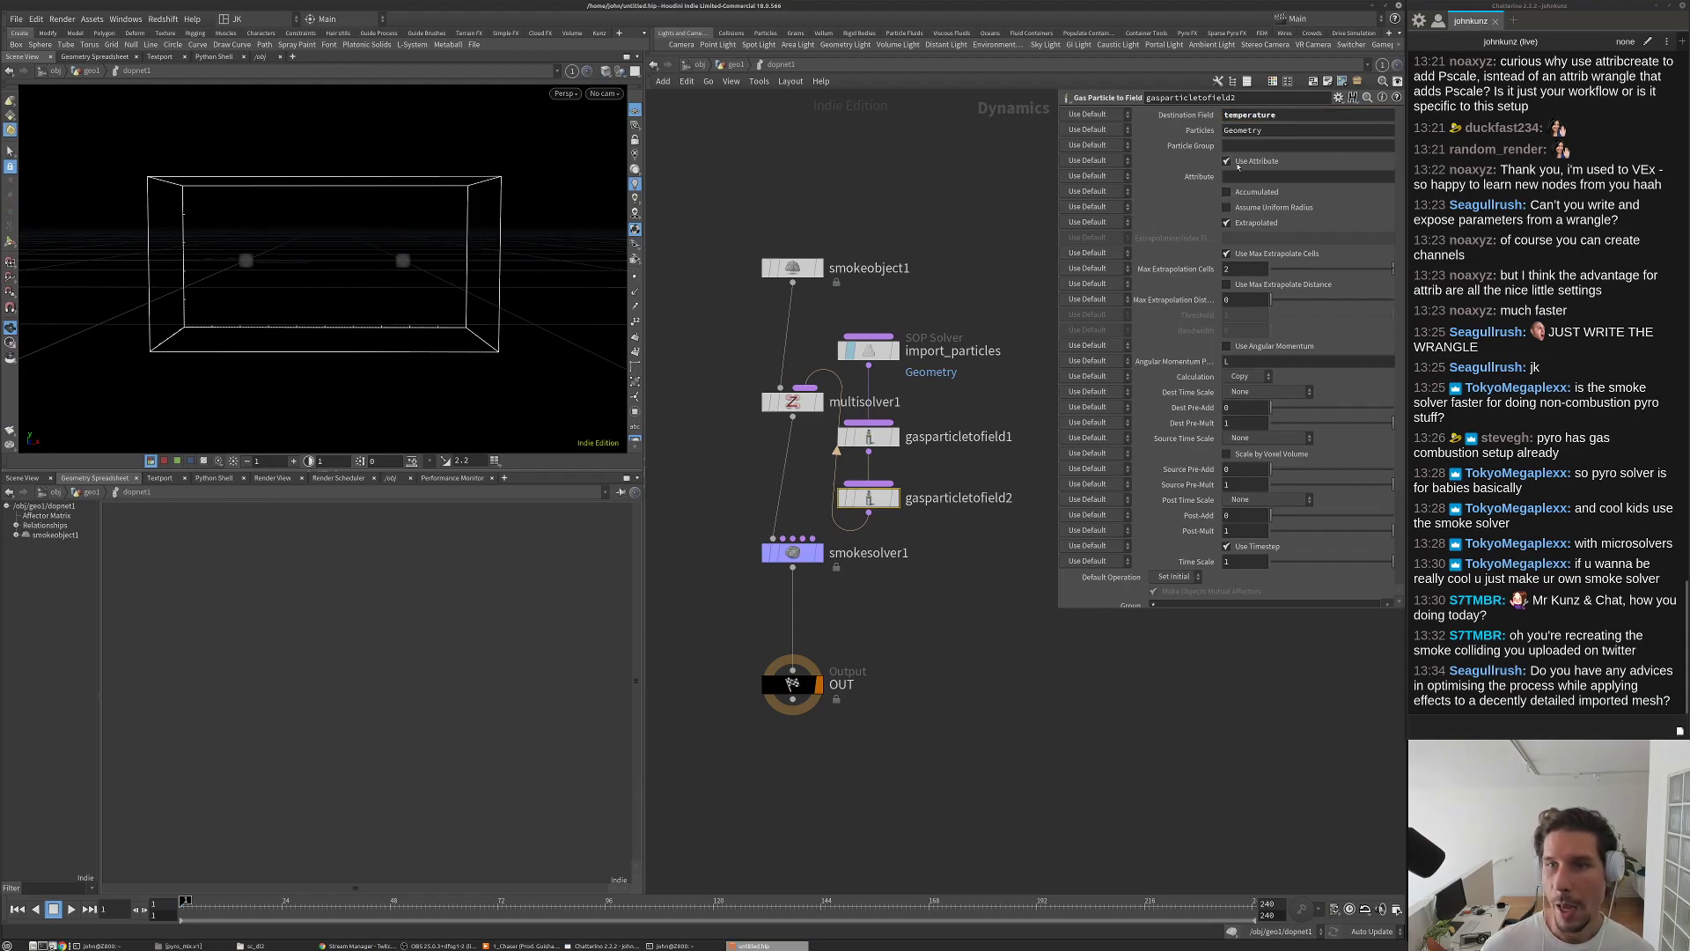
# Step: Make gasparticletofield2 read the temperature attribute and set its Calculation to Add
pyautogui.click(1261, 115)
pyautogui.hotkey('ctrl', 'c')
pyautogui.click(1261, 176)
pyautogui.hotkey('ctrl', 'v')
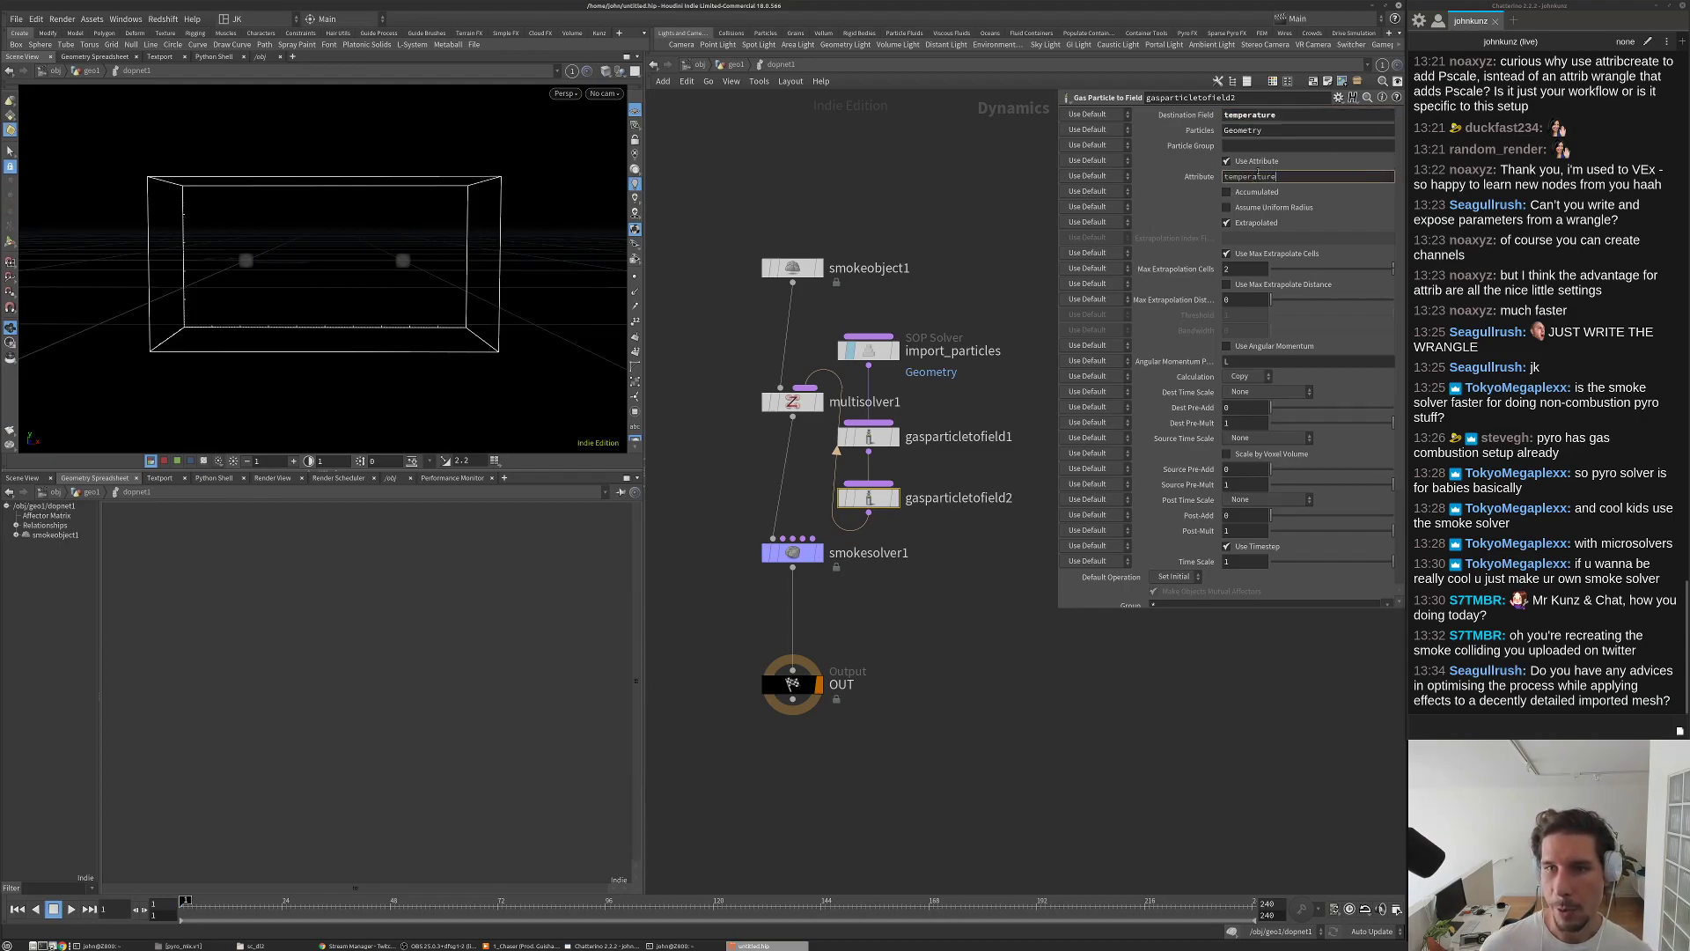
pyautogui.press('Return')
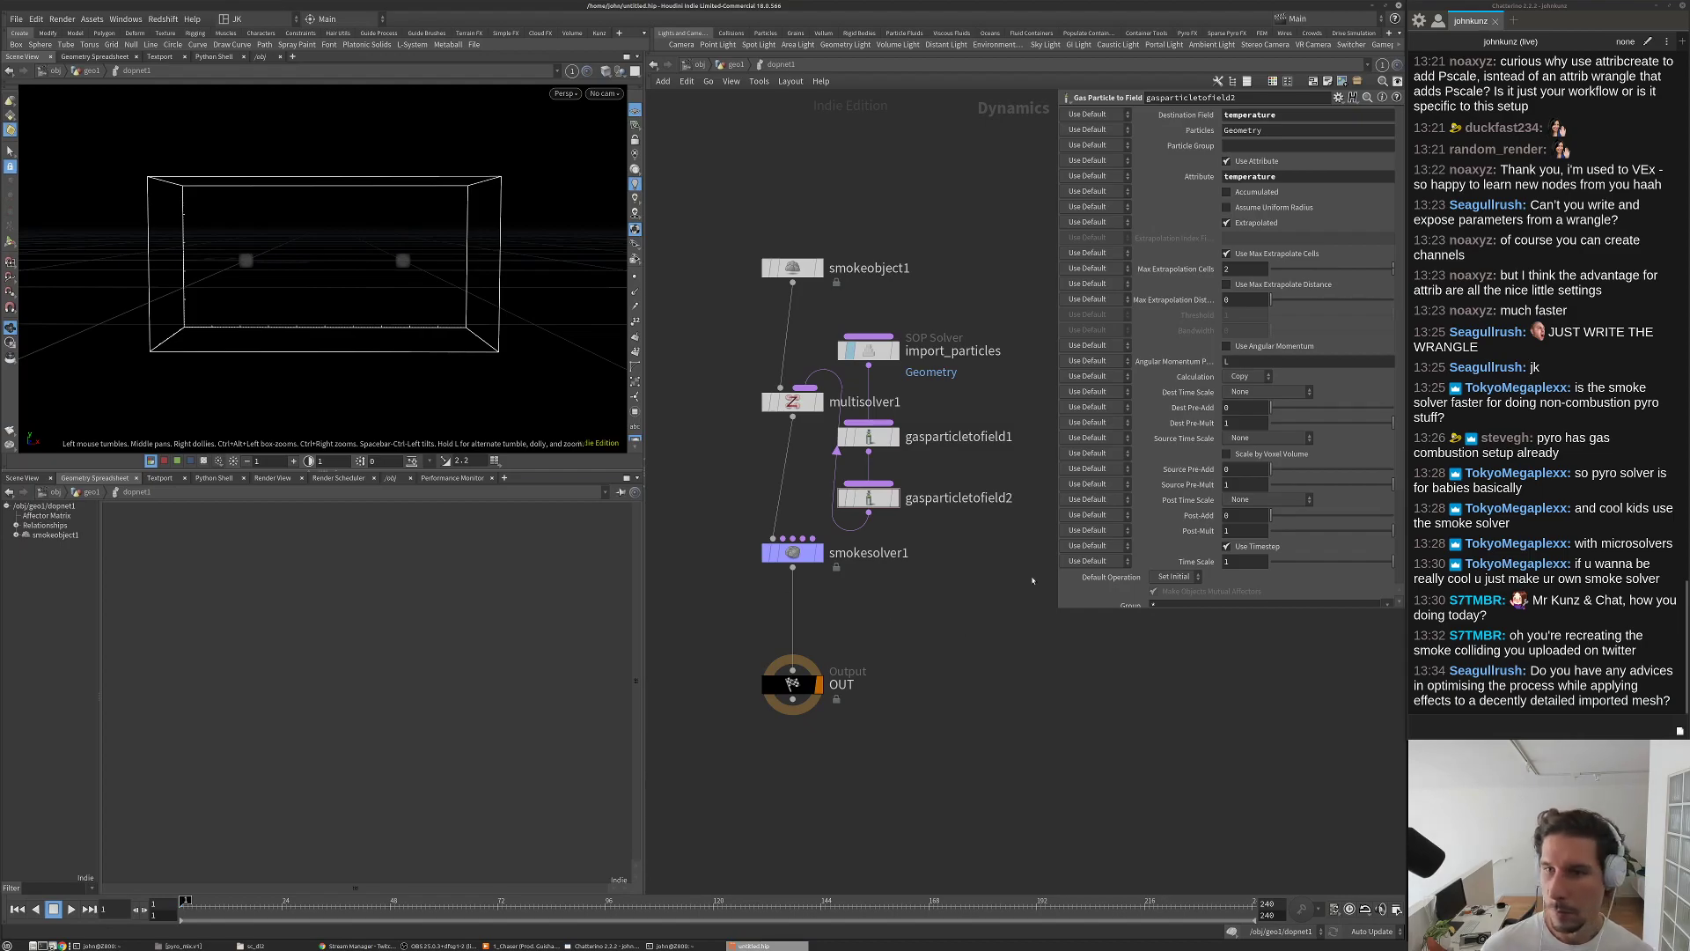
pyautogui.click(1250, 377)
pyautogui.click(1250, 392)
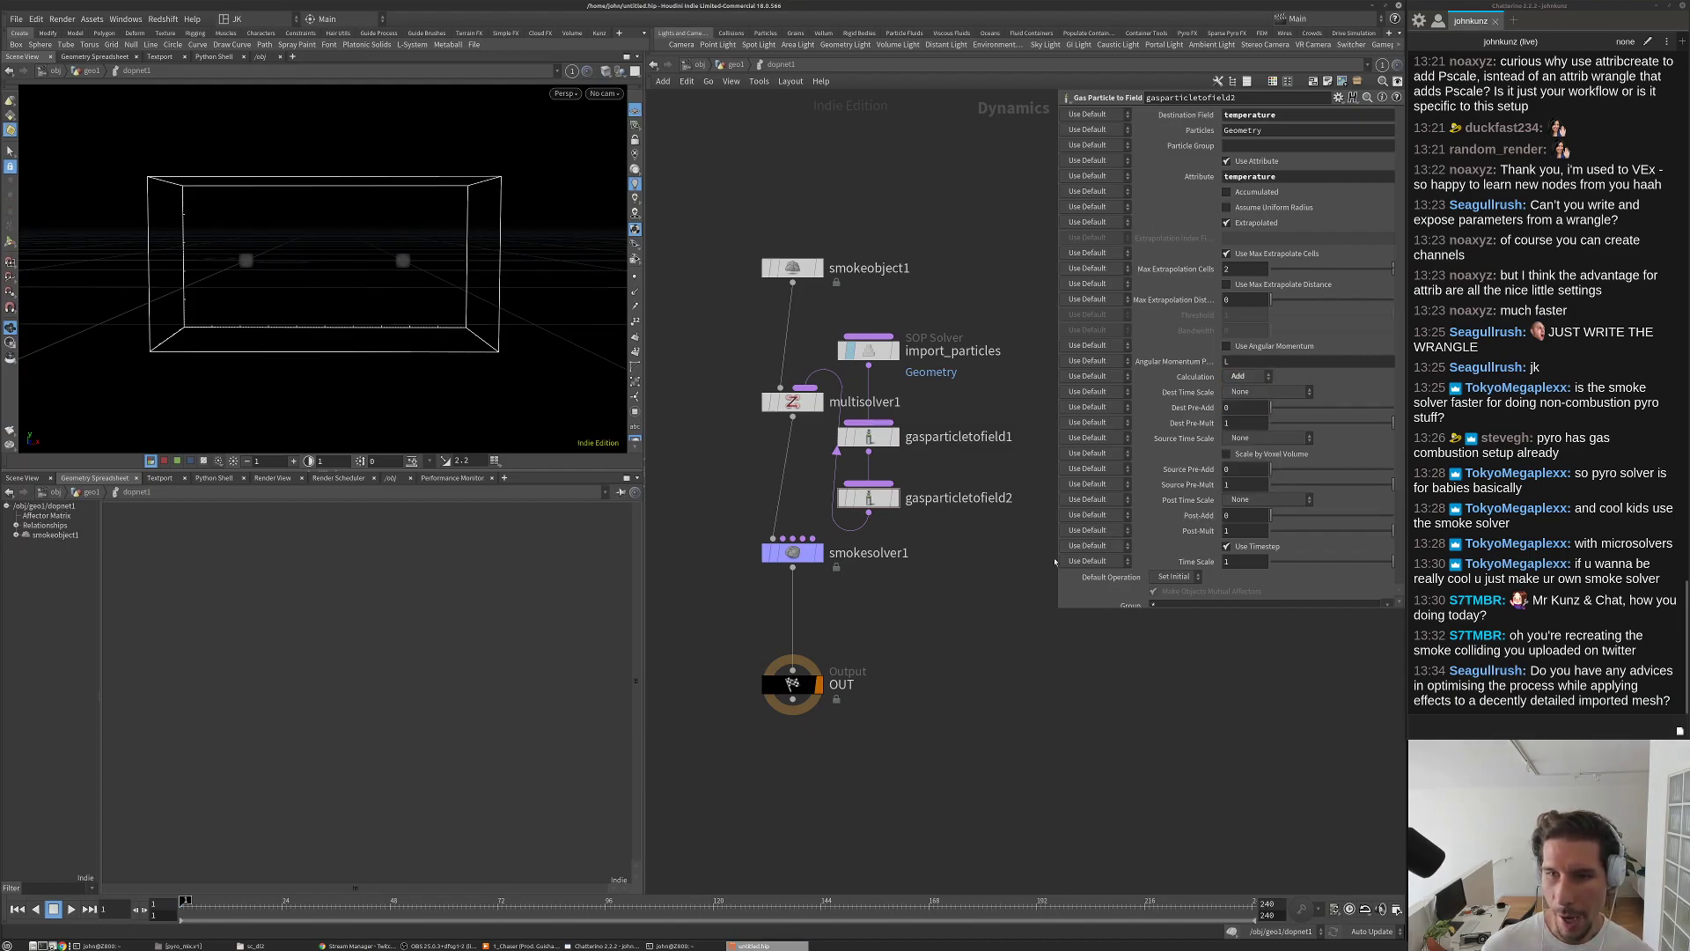
# Step: Turn off Extrapolated and set Threshold to 0.025 on gasparticletofield2, then test-play the simulation and rewind it
pyautogui.click(1228, 223)
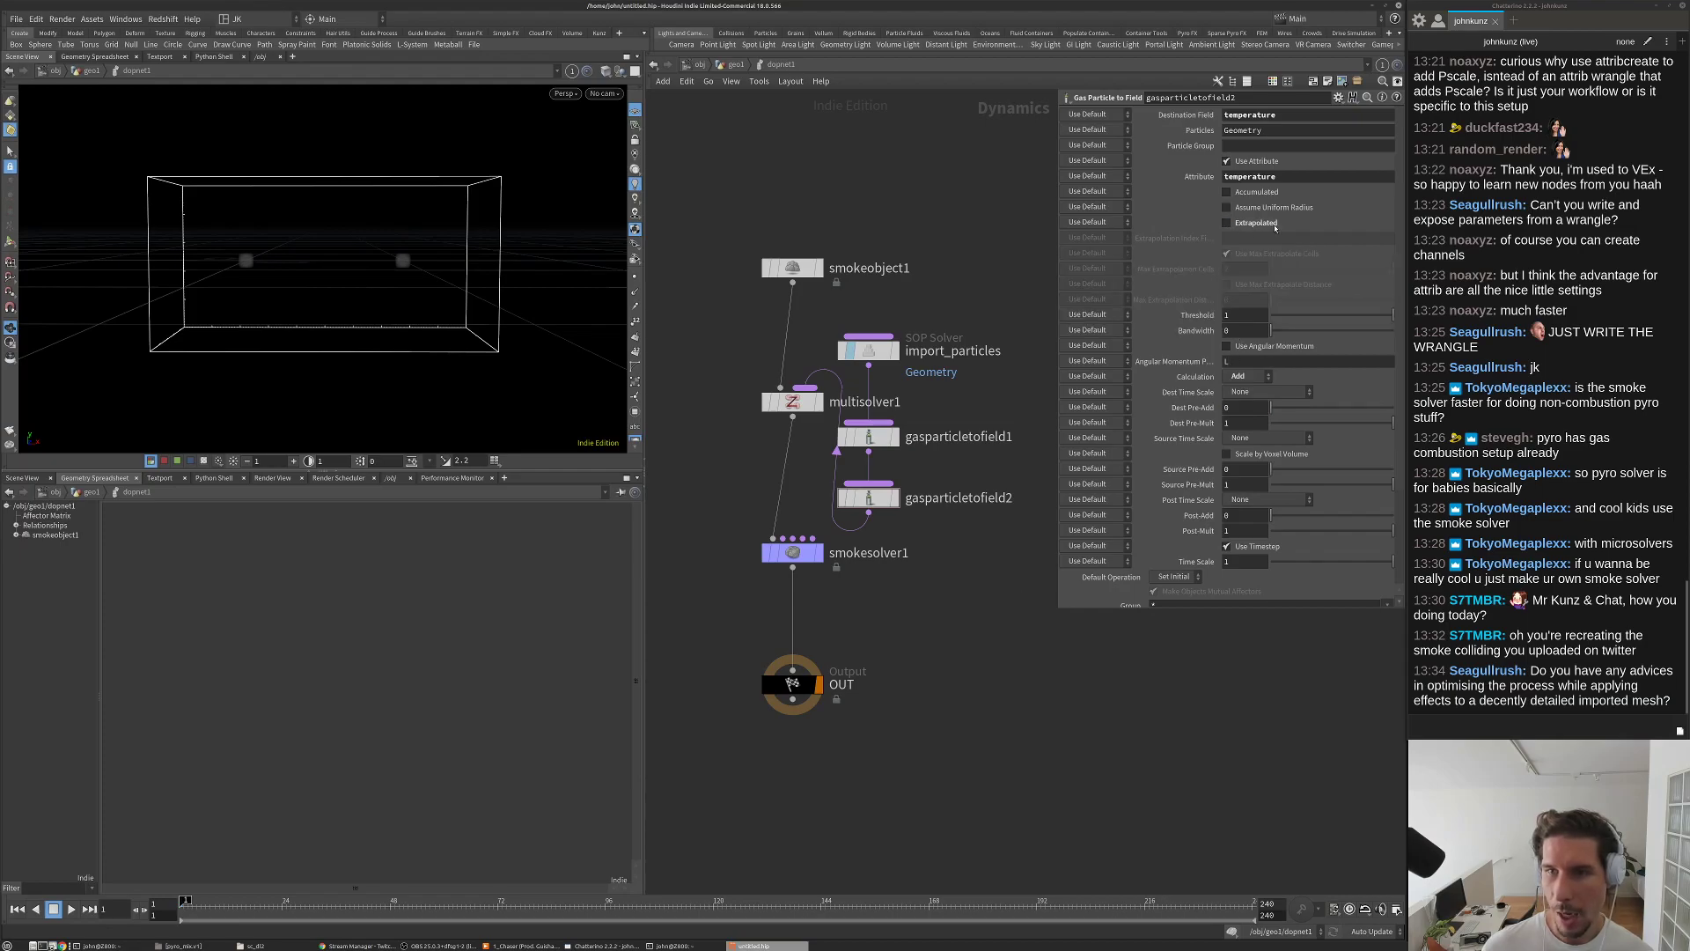
pyautogui.moveTo(1276, 316); pyautogui.dragTo(1255, 318)
pyautogui.press('Up')
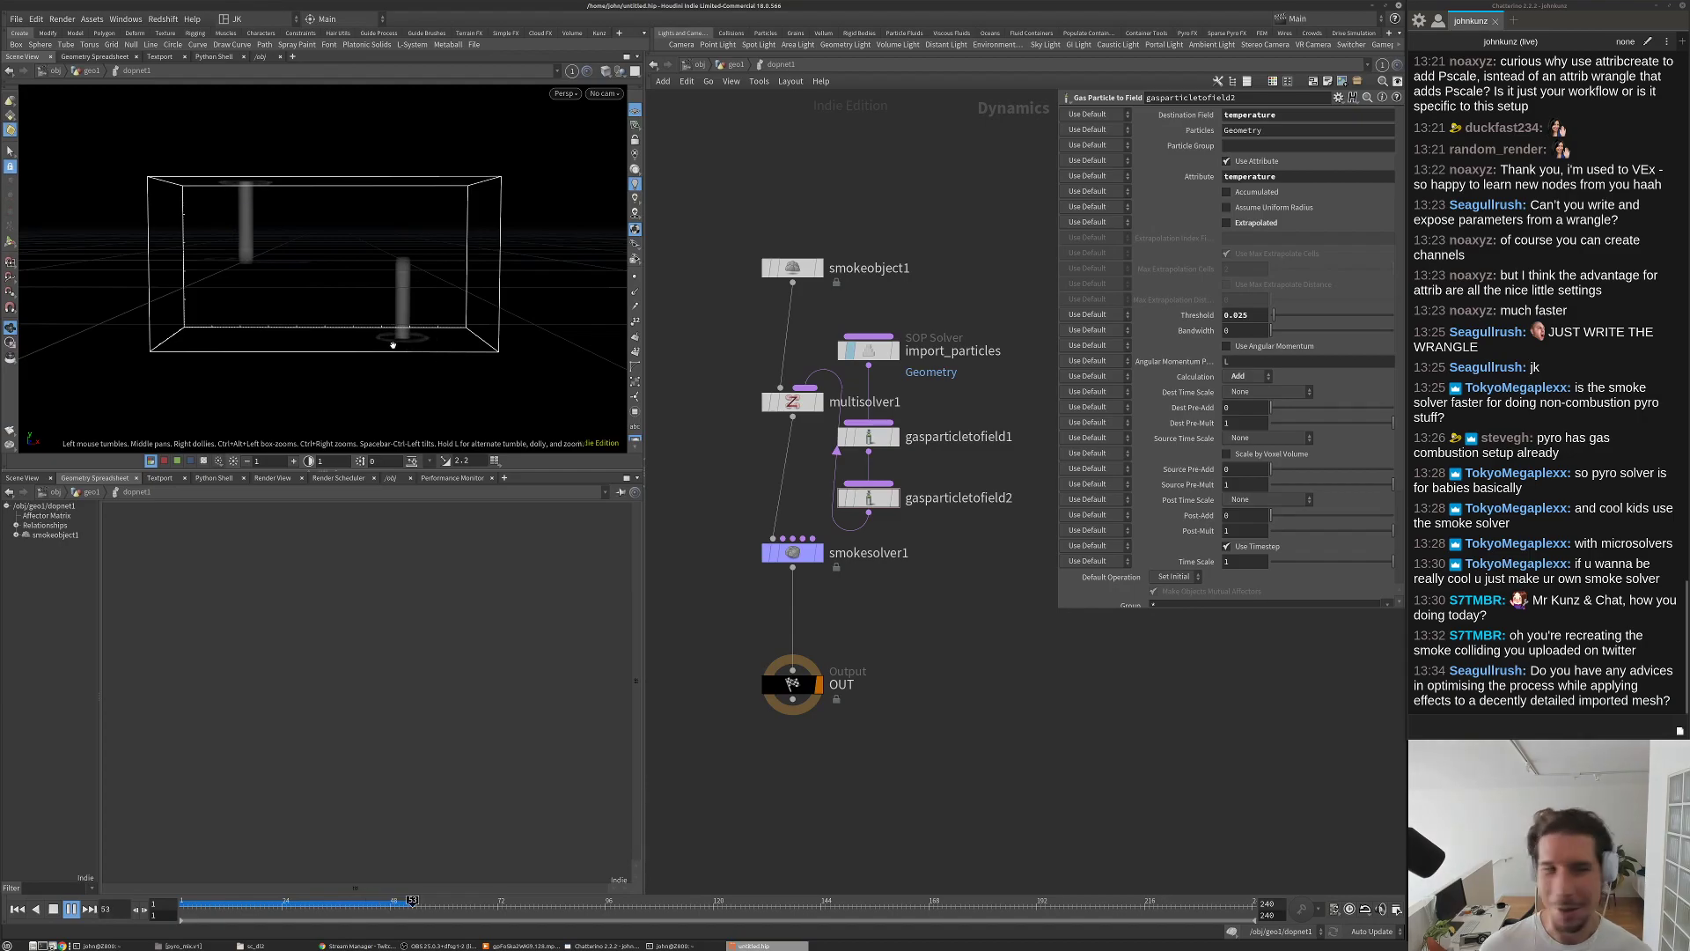
pyautogui.press('Up')
pyautogui.hotkey('ctrl', 'Up')
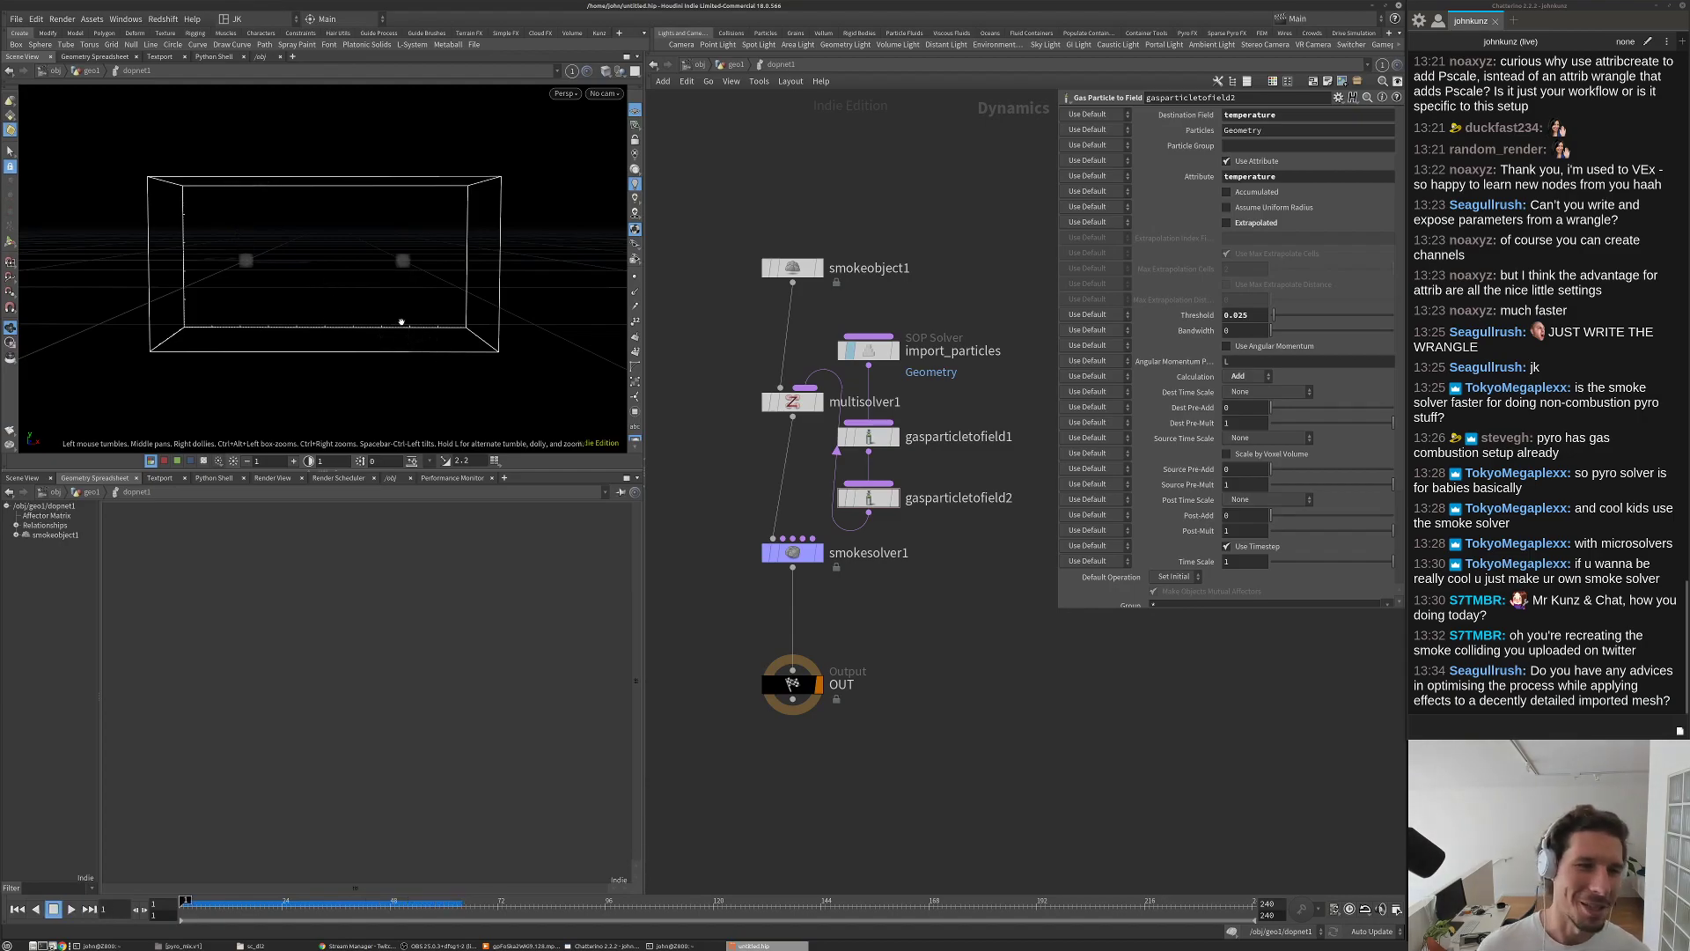
# Step: Set smokesolver1's Buoyancy Dir to 1, 0, 0 and play the simulation to check the smoke collision
pyautogui.click(792, 552)
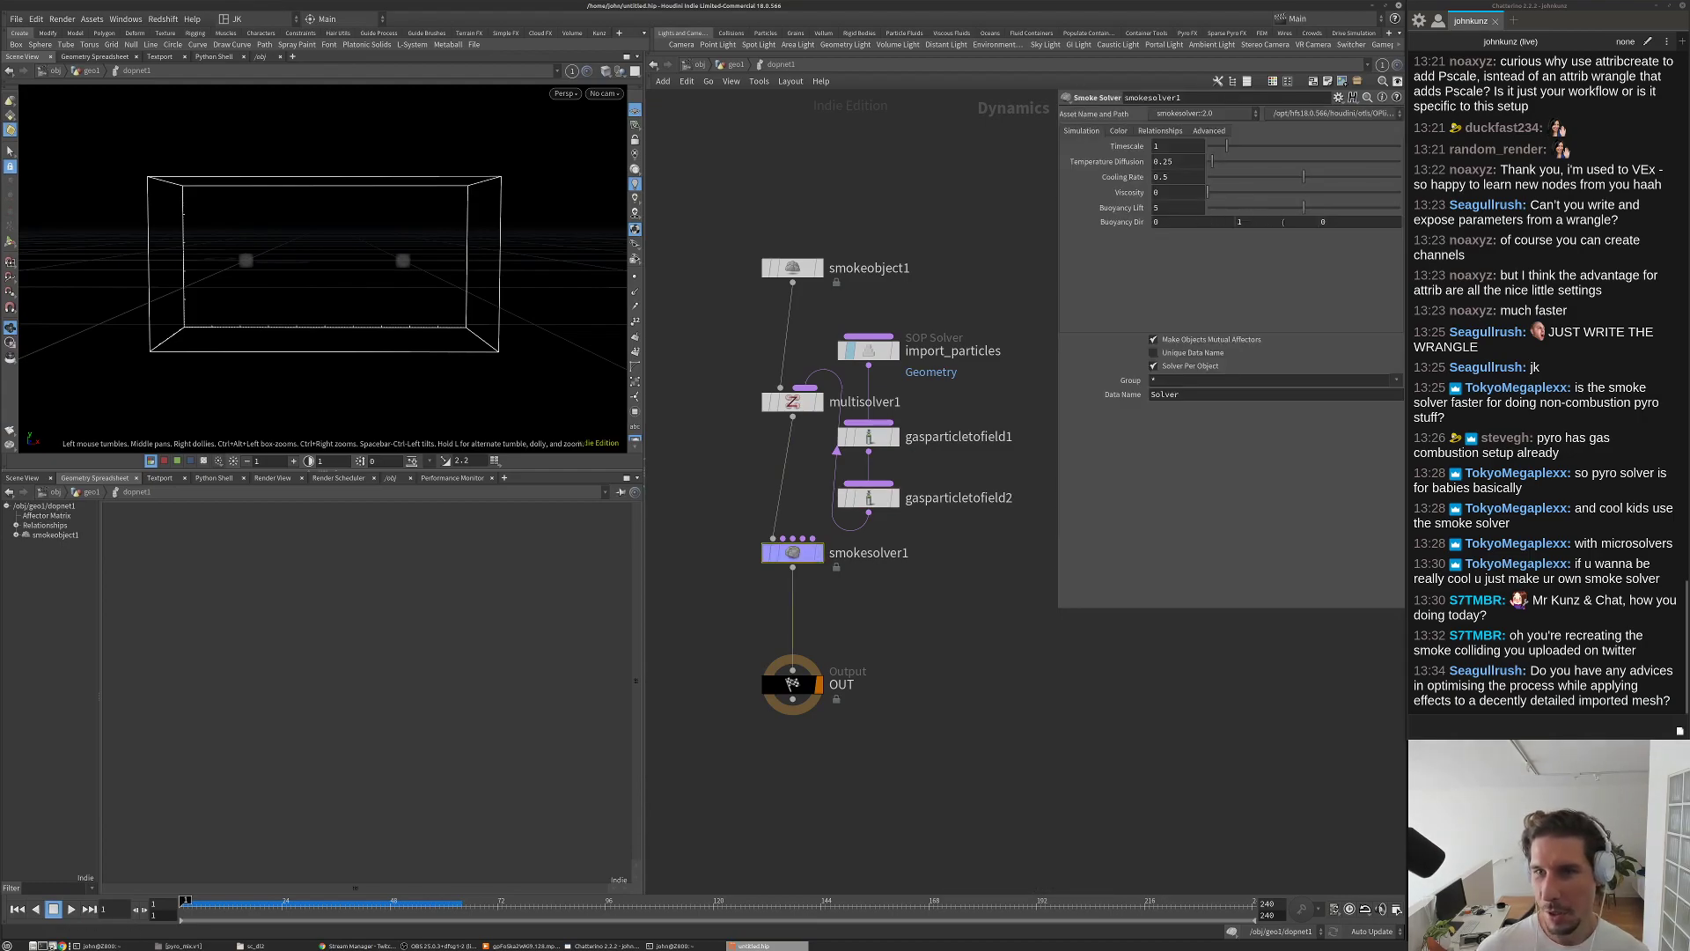
pyautogui.click(1239, 222)
pyautogui.doubleClick(1160, 221)
pyautogui.write('1')
pyautogui.press('Return')
pyautogui.press('Up')
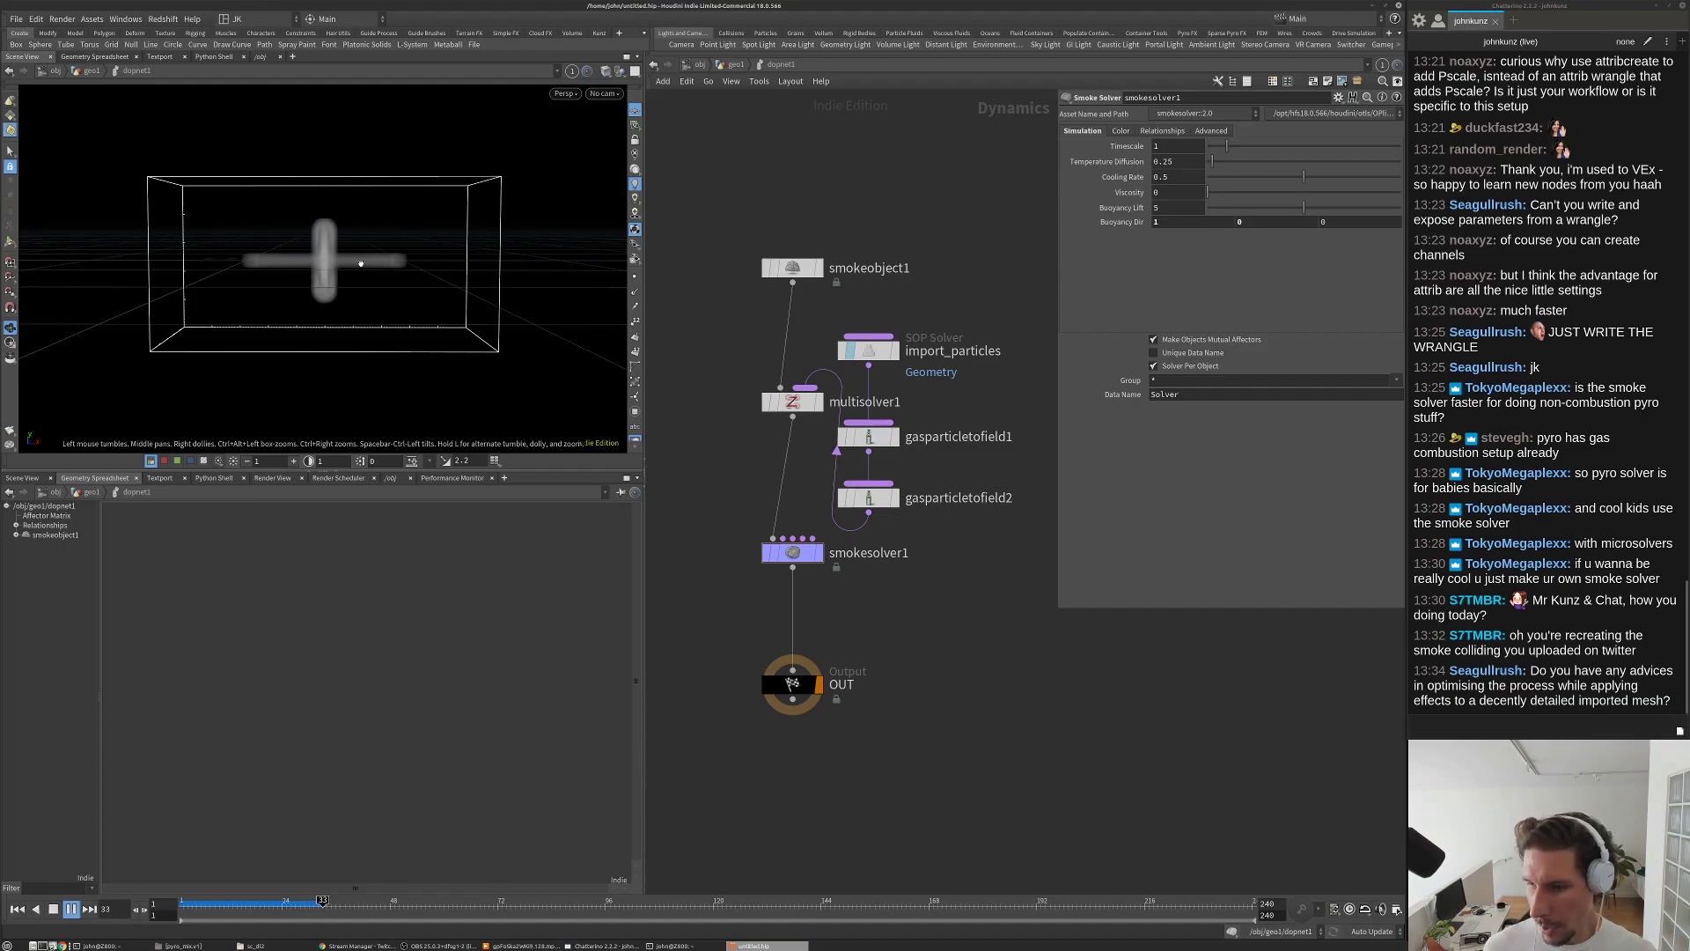
pyautogui.moveTo(270, 245); pyautogui.dragTo(346, 294)
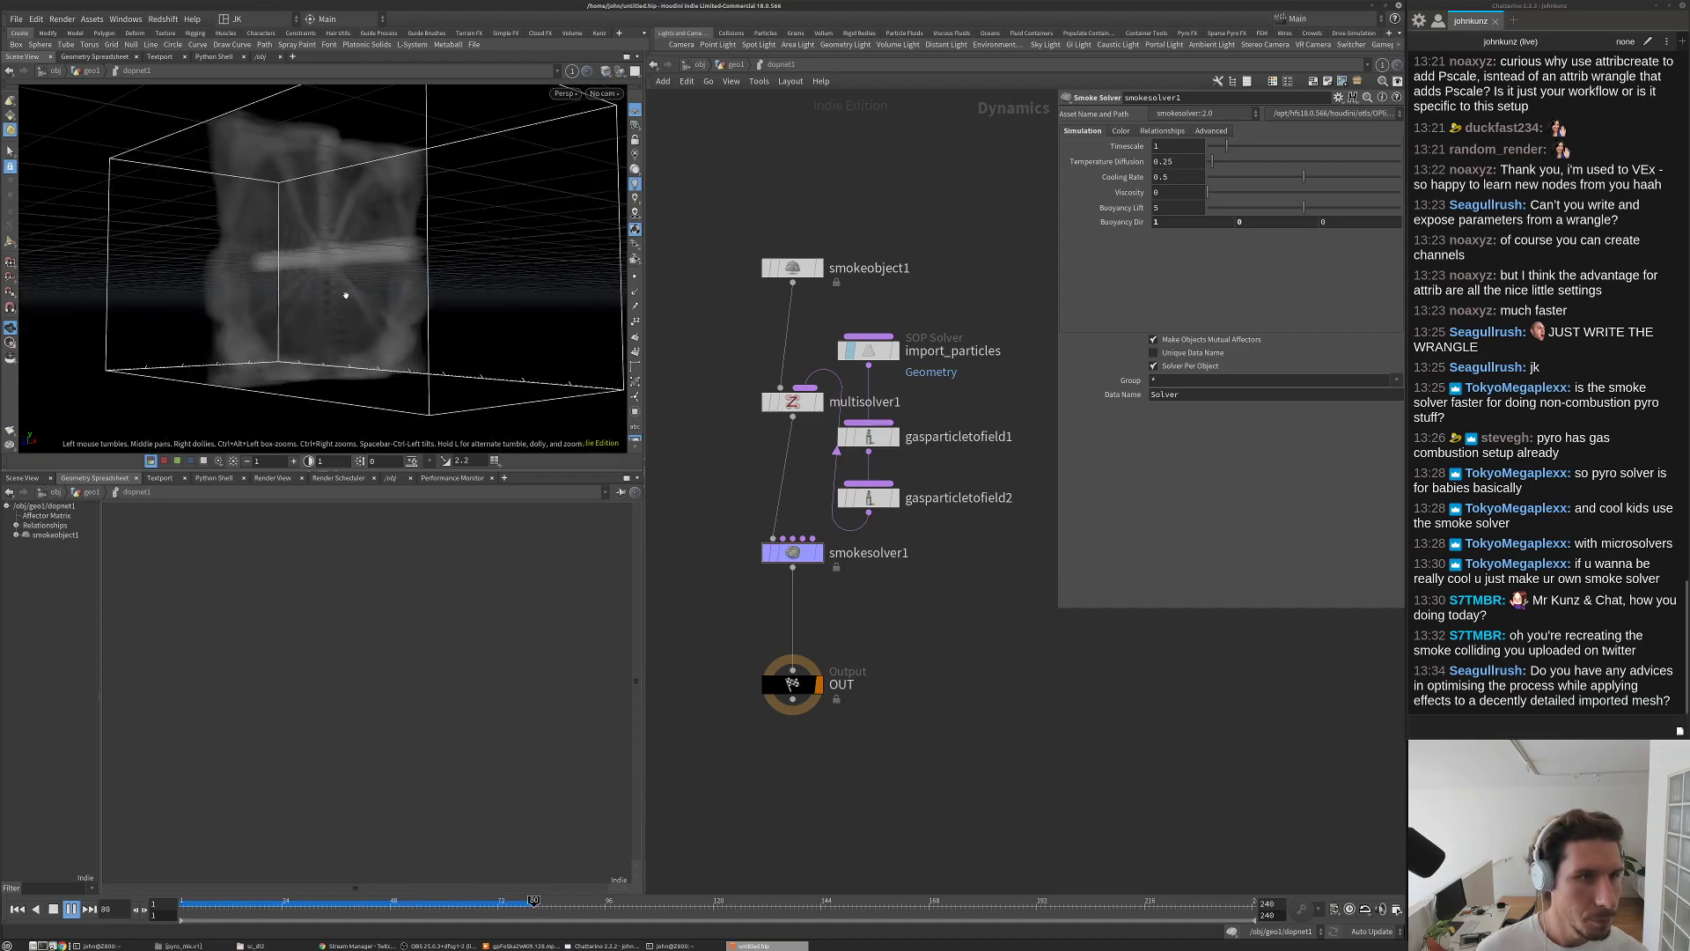
pyautogui.hotkey('ctrl', 'Up')
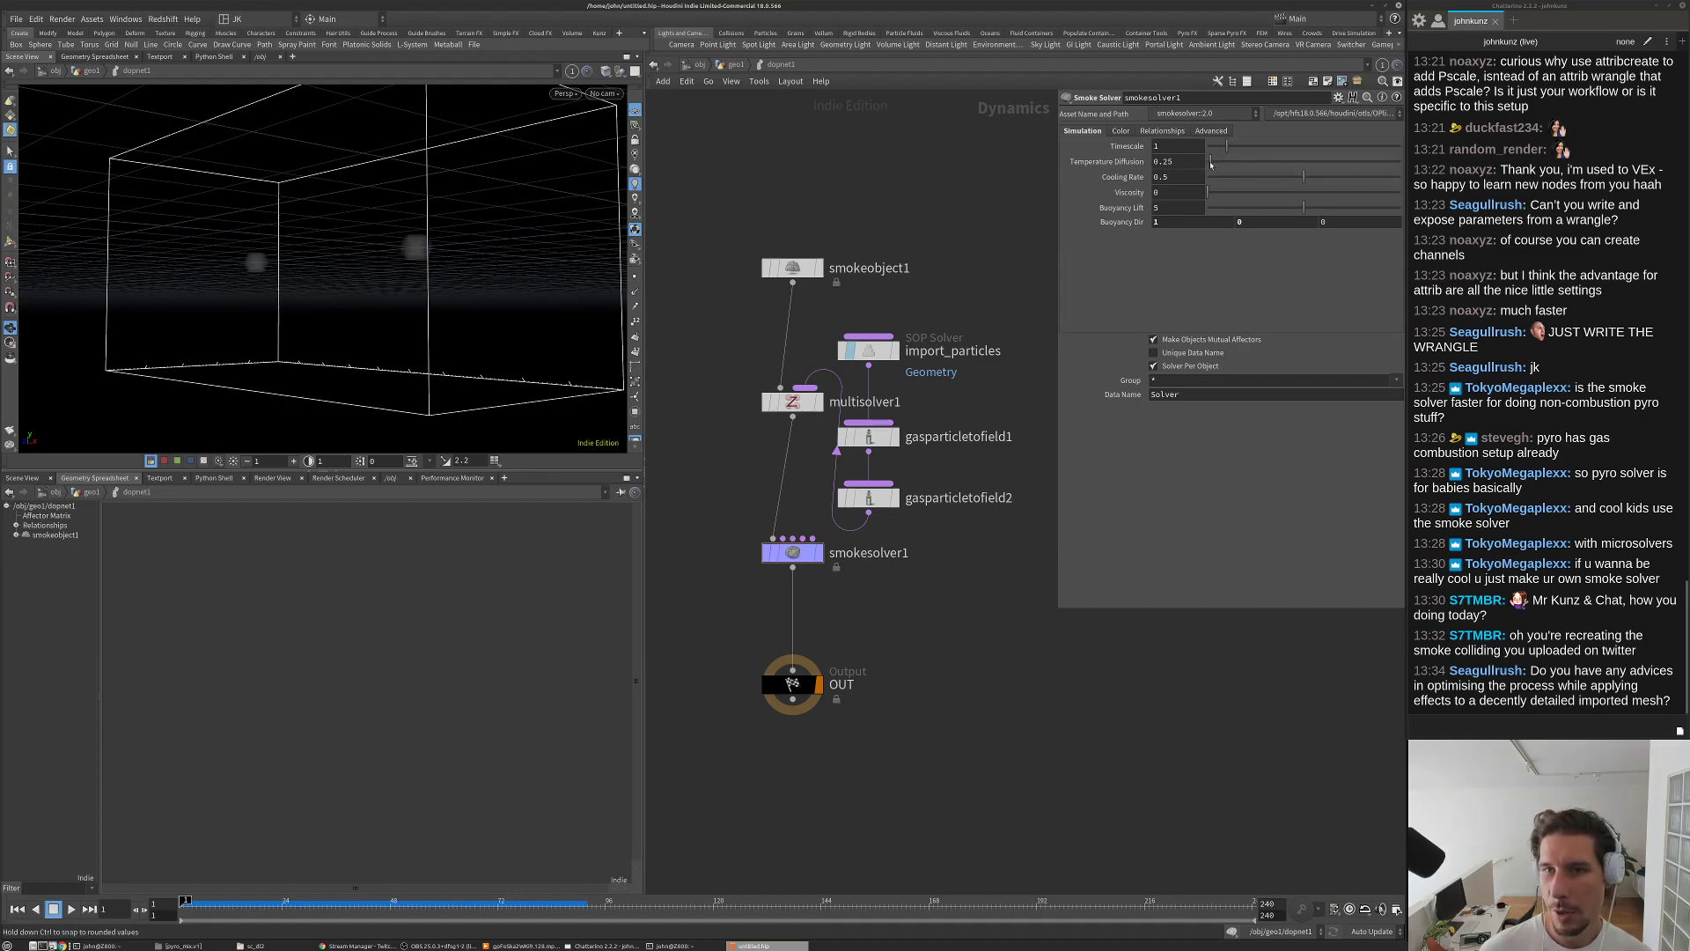
# Step: Set smokesolver1's Temperature Diffusion to 0 and show the solver's advanced settings
pyautogui.moveTo(1212, 164); pyautogui.dragTo(1204, 164)
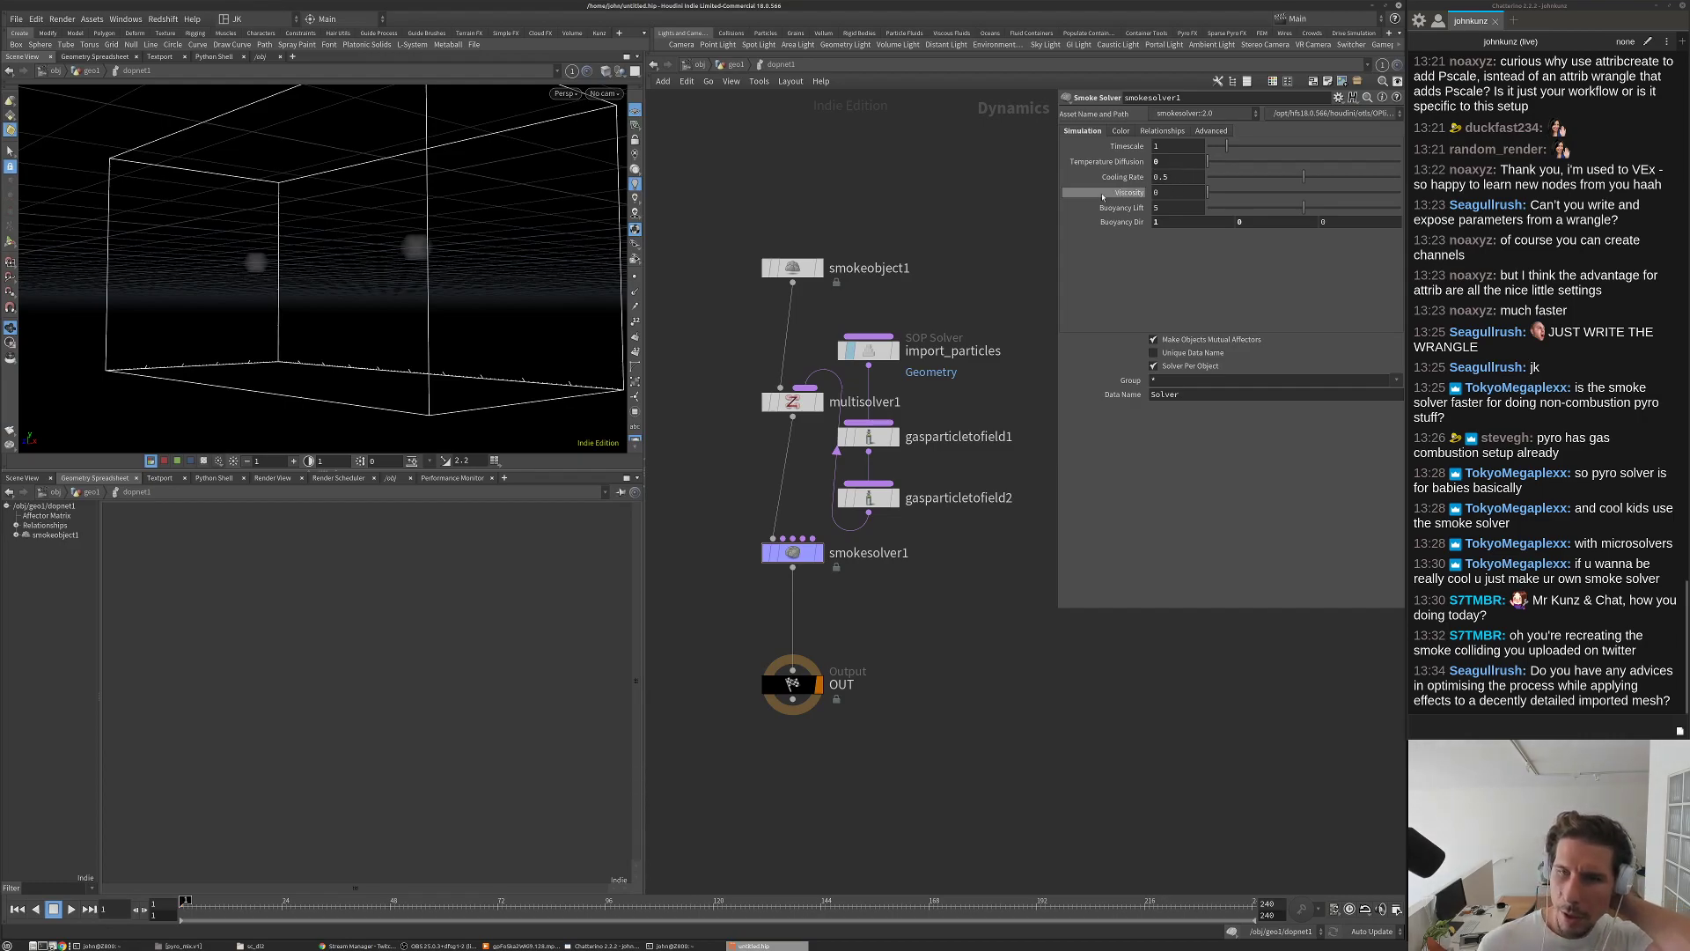
pyautogui.scroll(-3, 861, 383)
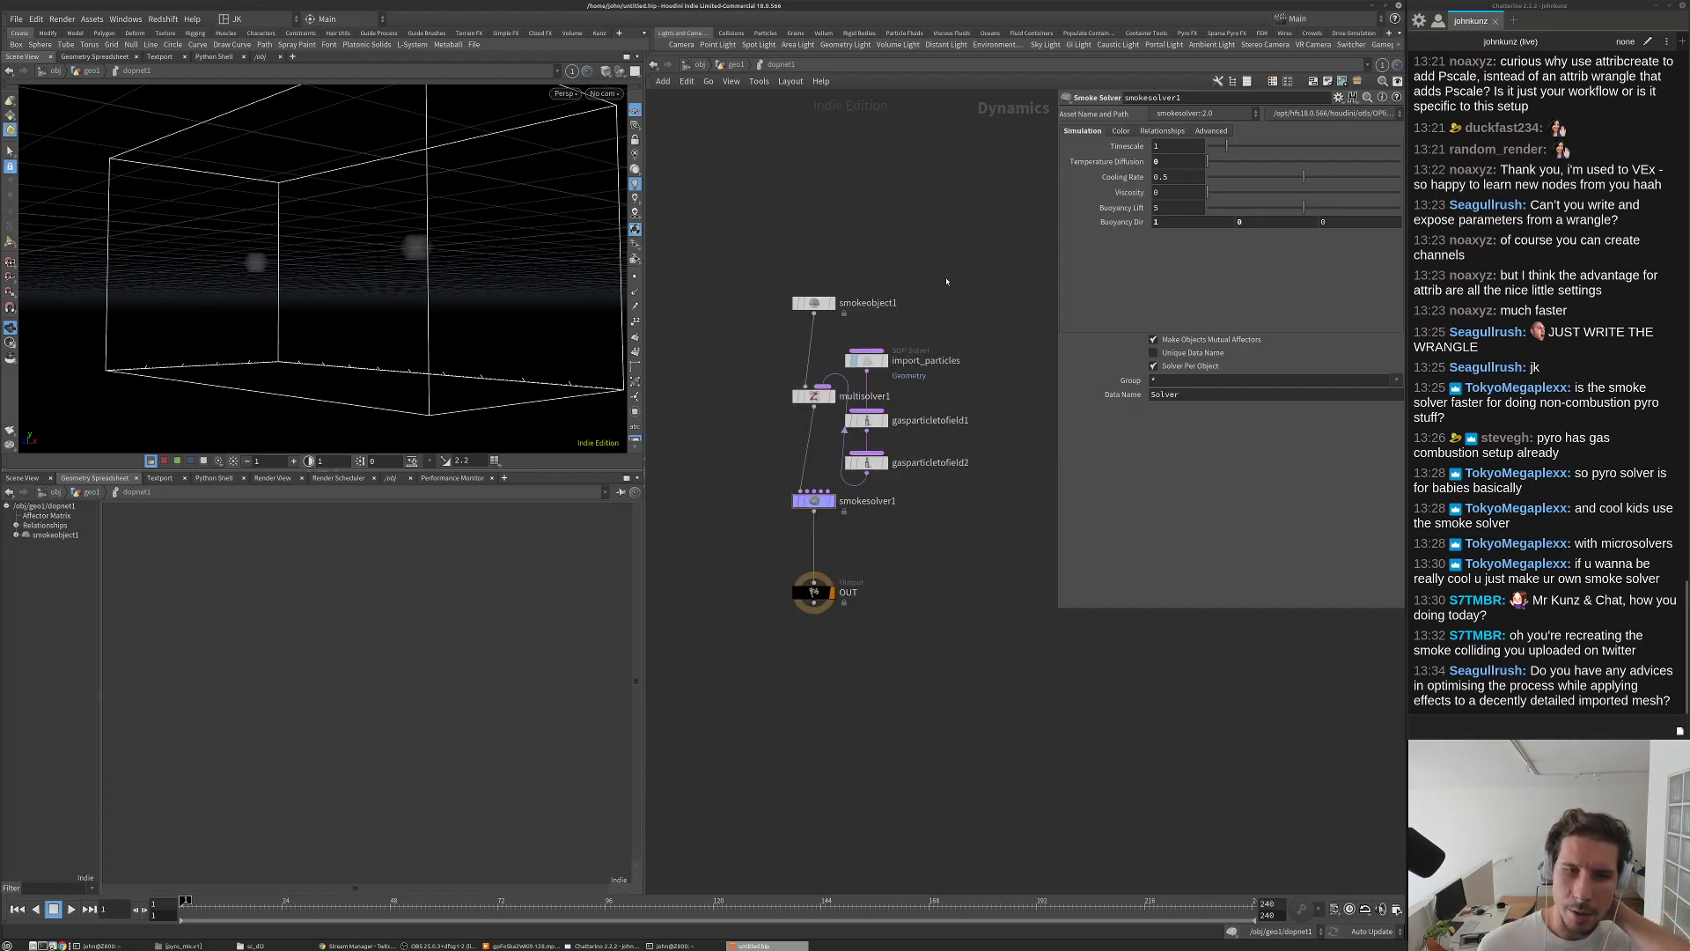
pyautogui.click(1212, 130)
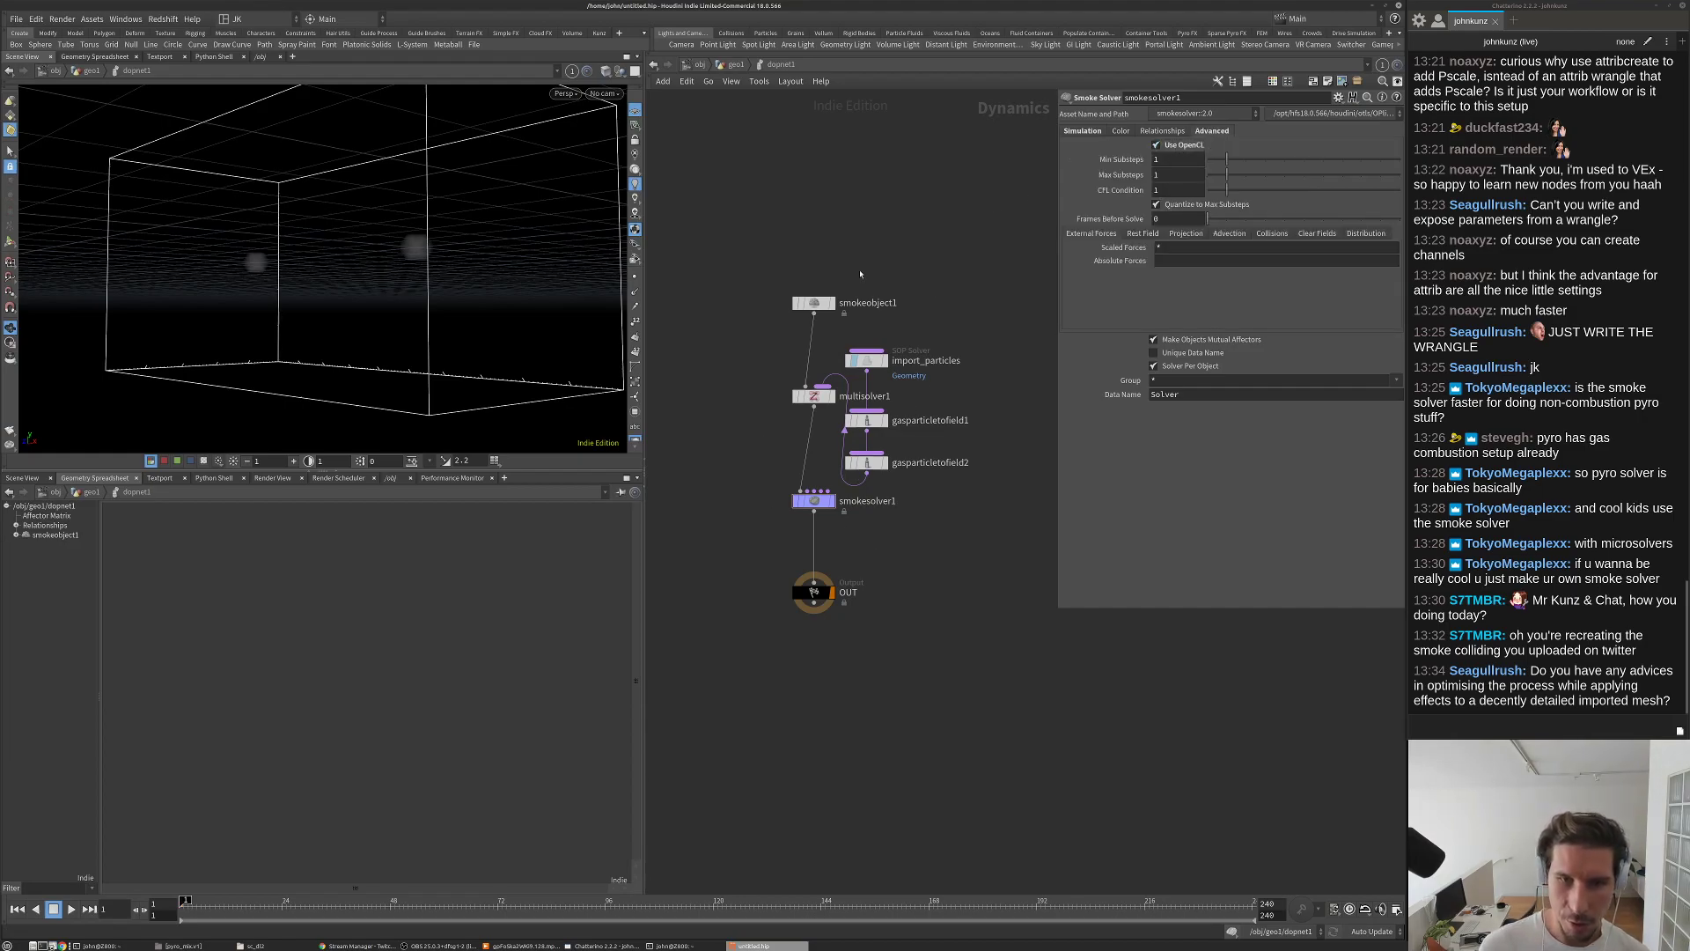
# Step: Set smokeobject1's Division Size to 0.01
pyautogui.scroll(3, 839, 390)
pyautogui.click(814, 263)
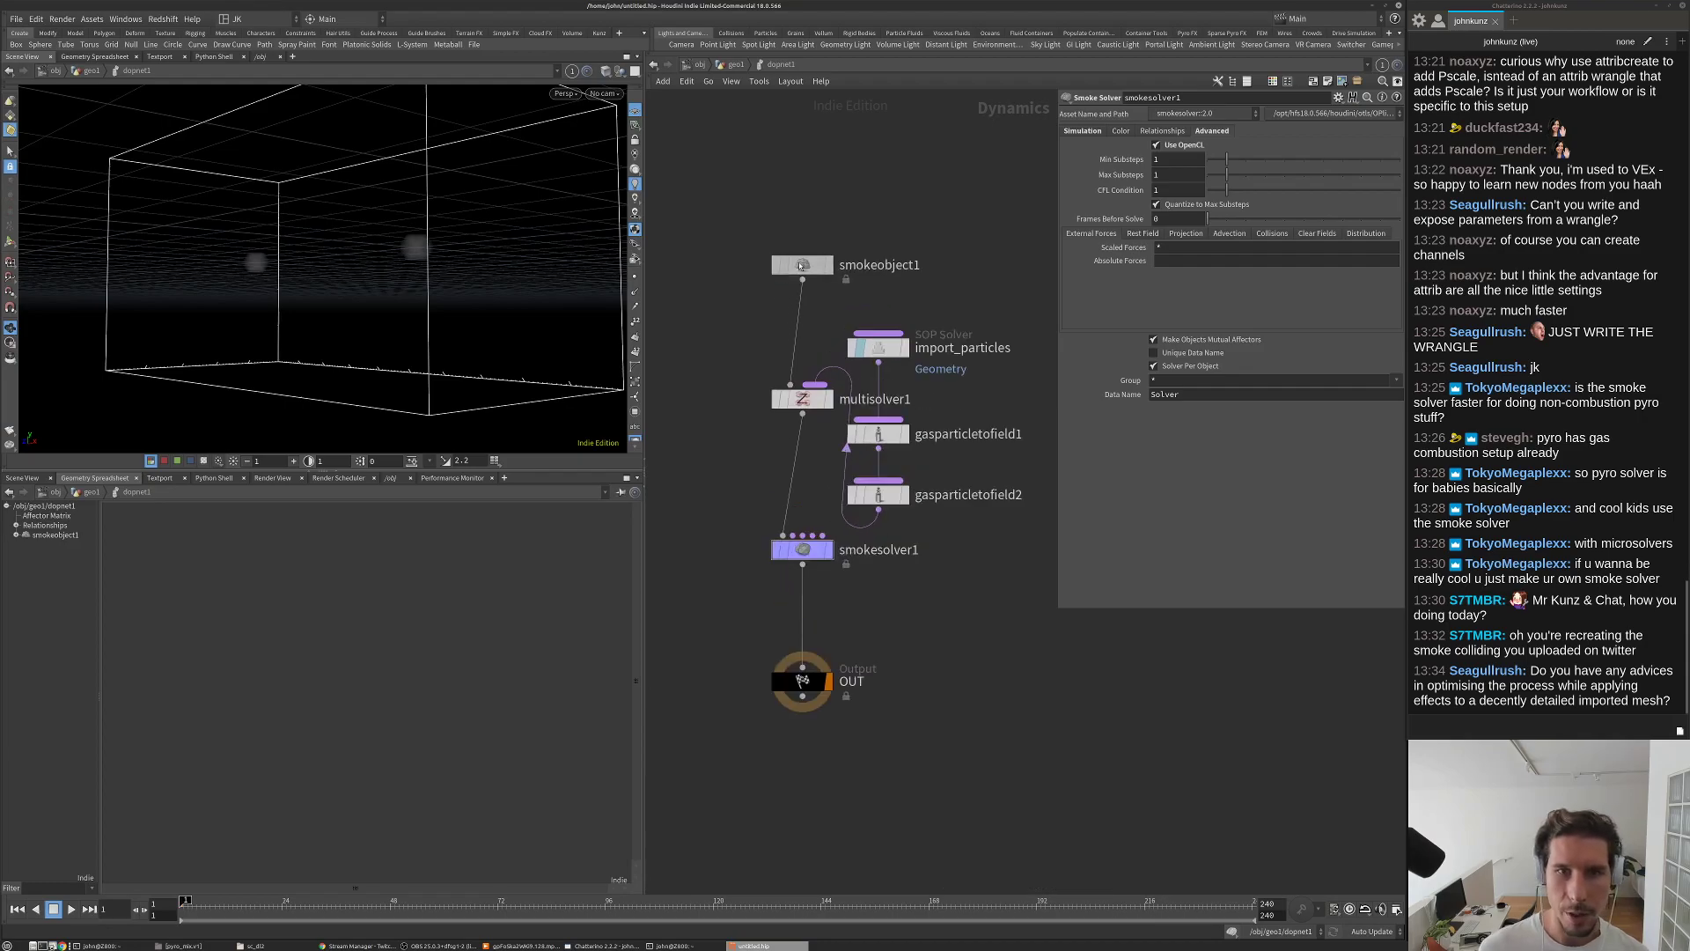
pyautogui.doubleClick(1166, 177)
pyautogui.write('0.01')
pyautogui.press('Return')
# Step: Play the finer-resolution simulation, inspect the colliding smoke from several angles, and rewind to the first frame
pyautogui.moveTo(537, 264); pyautogui.dragTo(478, 282)
pyautogui.press('Up')
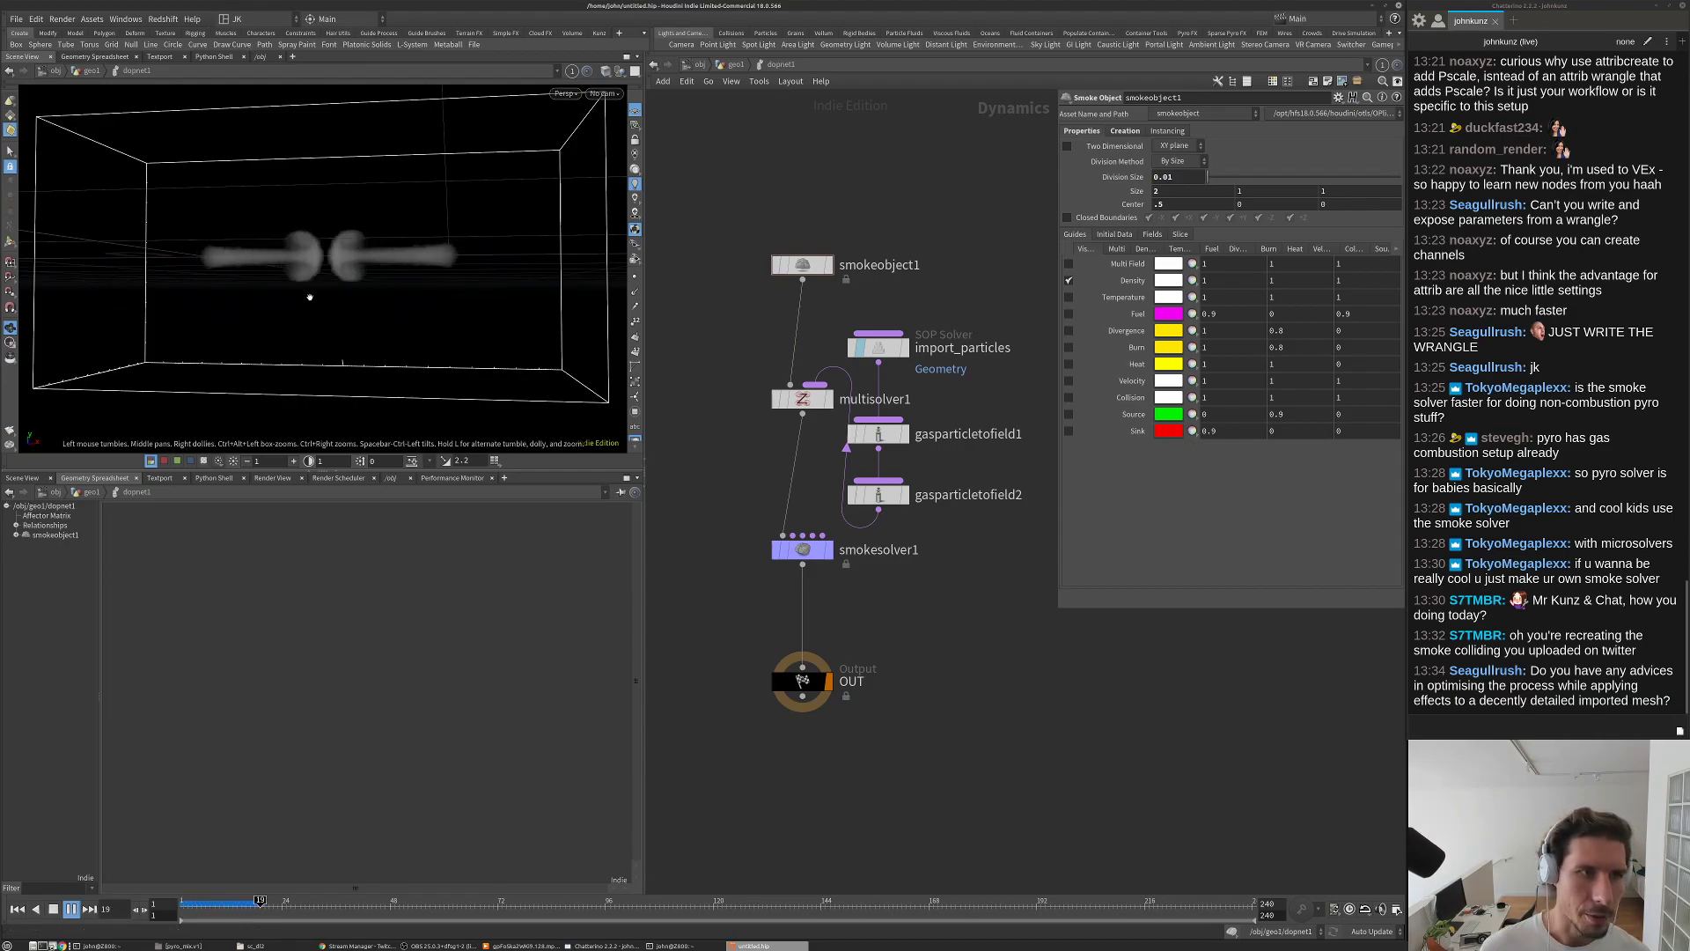
pyautogui.moveTo(311, 276); pyautogui.dragTo(272, 266)
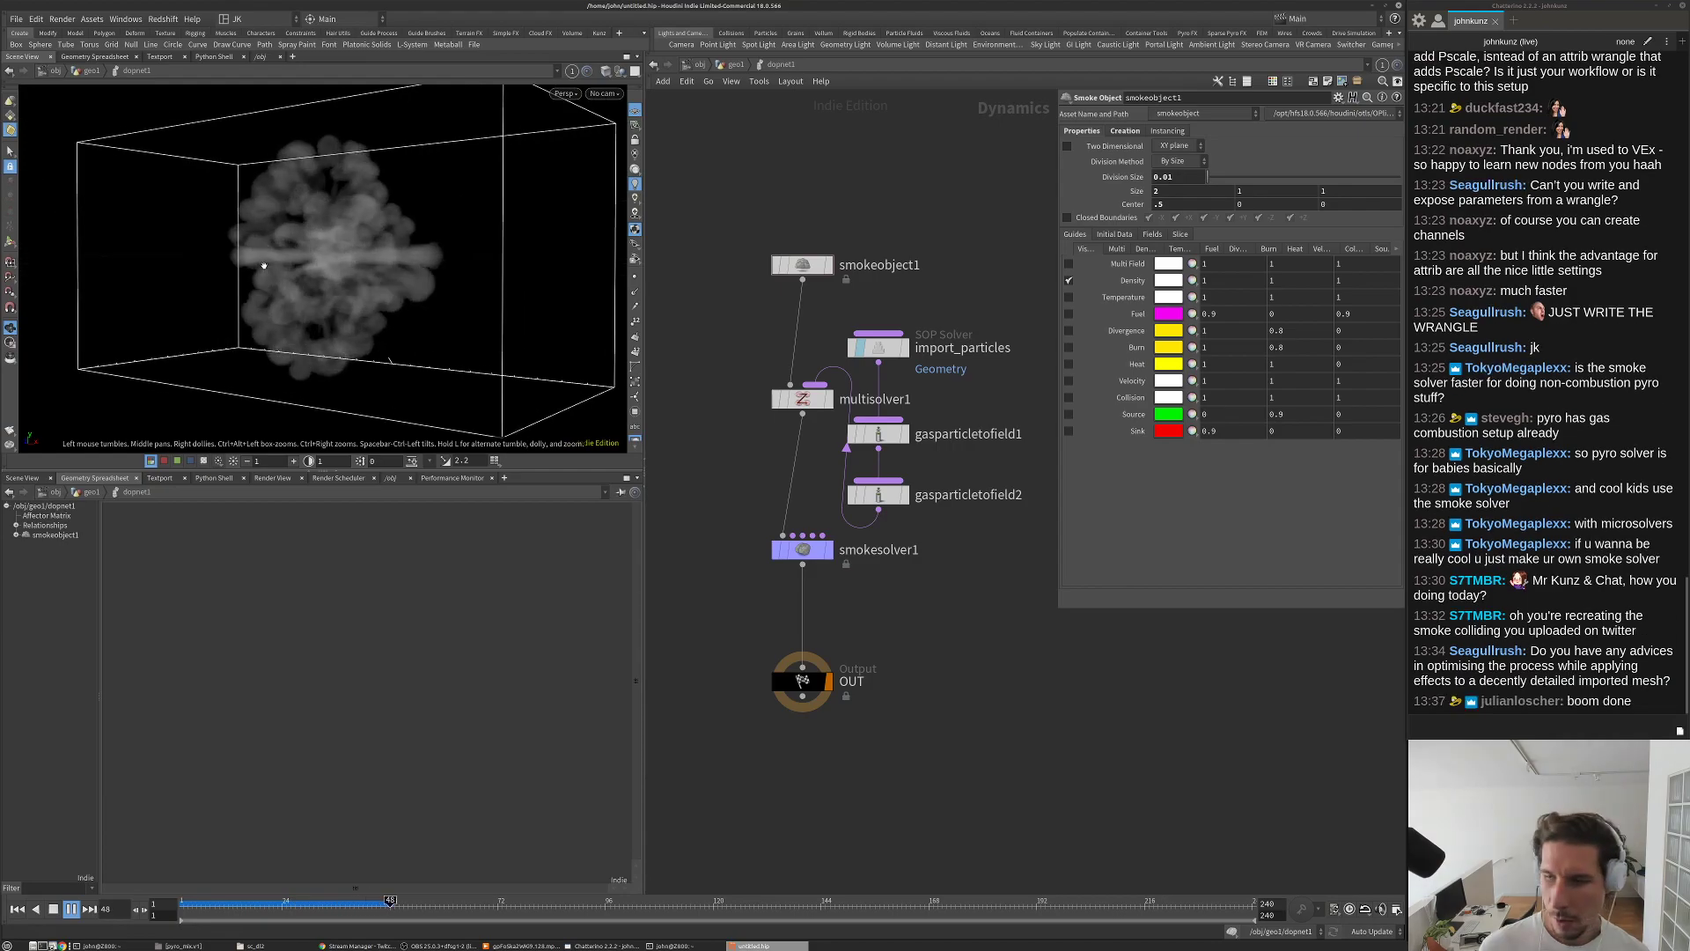
pyautogui.press('Escape')
pyautogui.moveTo(272, 265); pyautogui.dragTo(340, 257)
pyautogui.scroll(3, 339, 258)
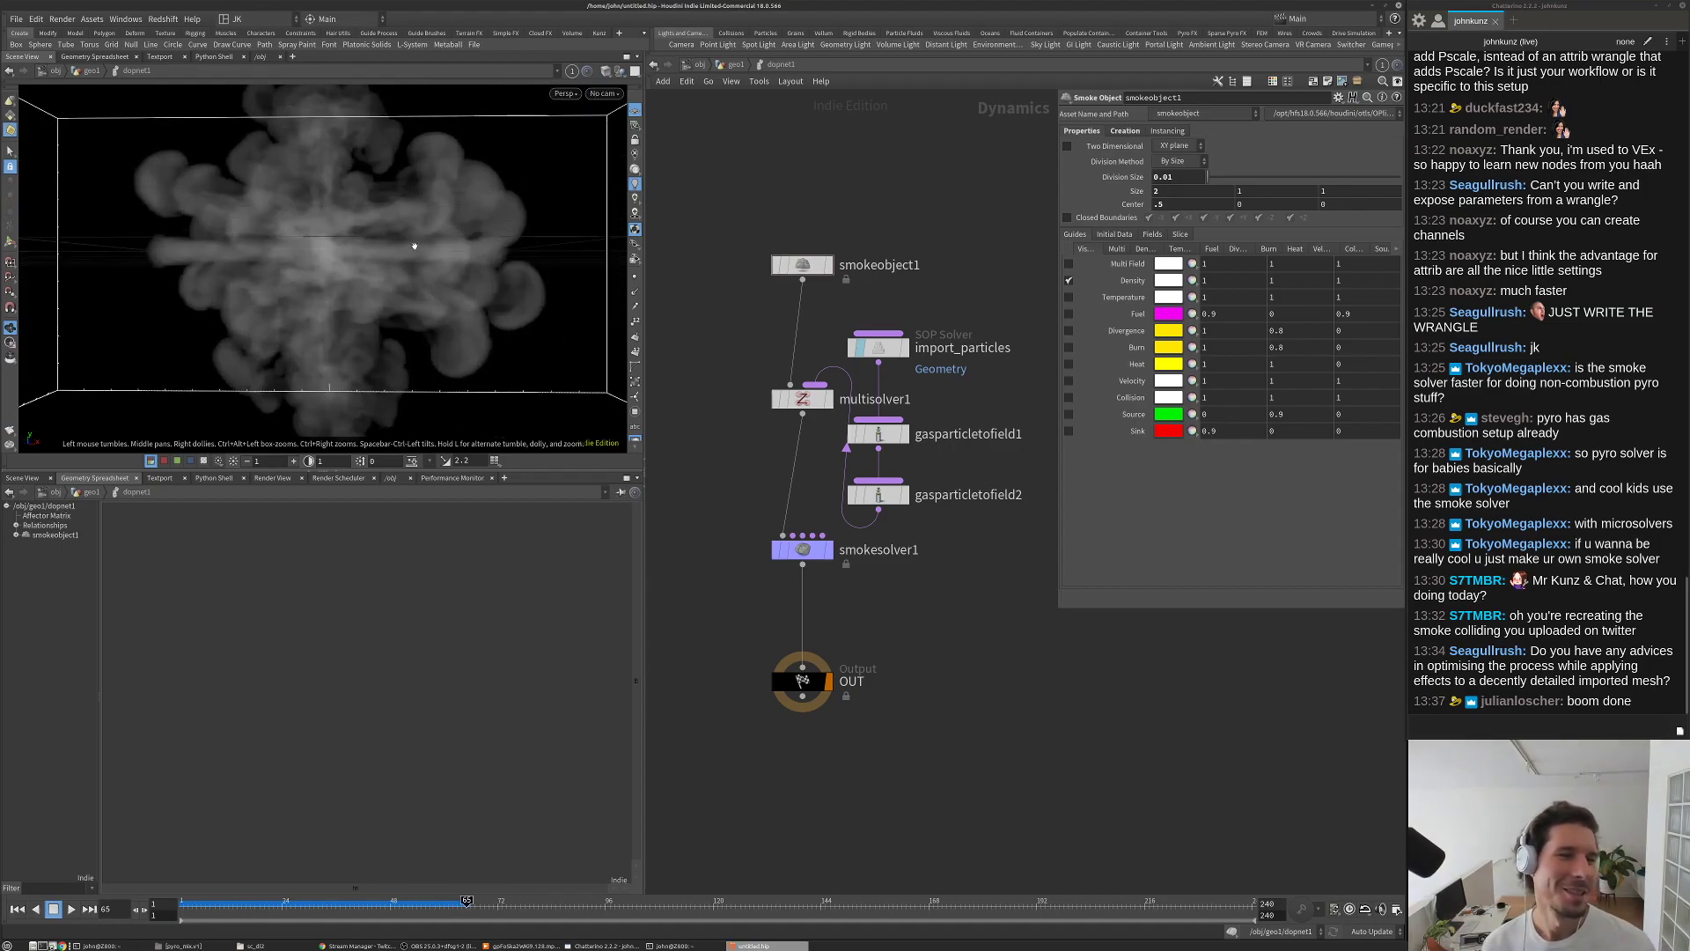
pyautogui.hotkey('ctrl', 'Up')
# Step: Restrict dopnet1's object merge to the density data
pyautogui.click(802, 549)
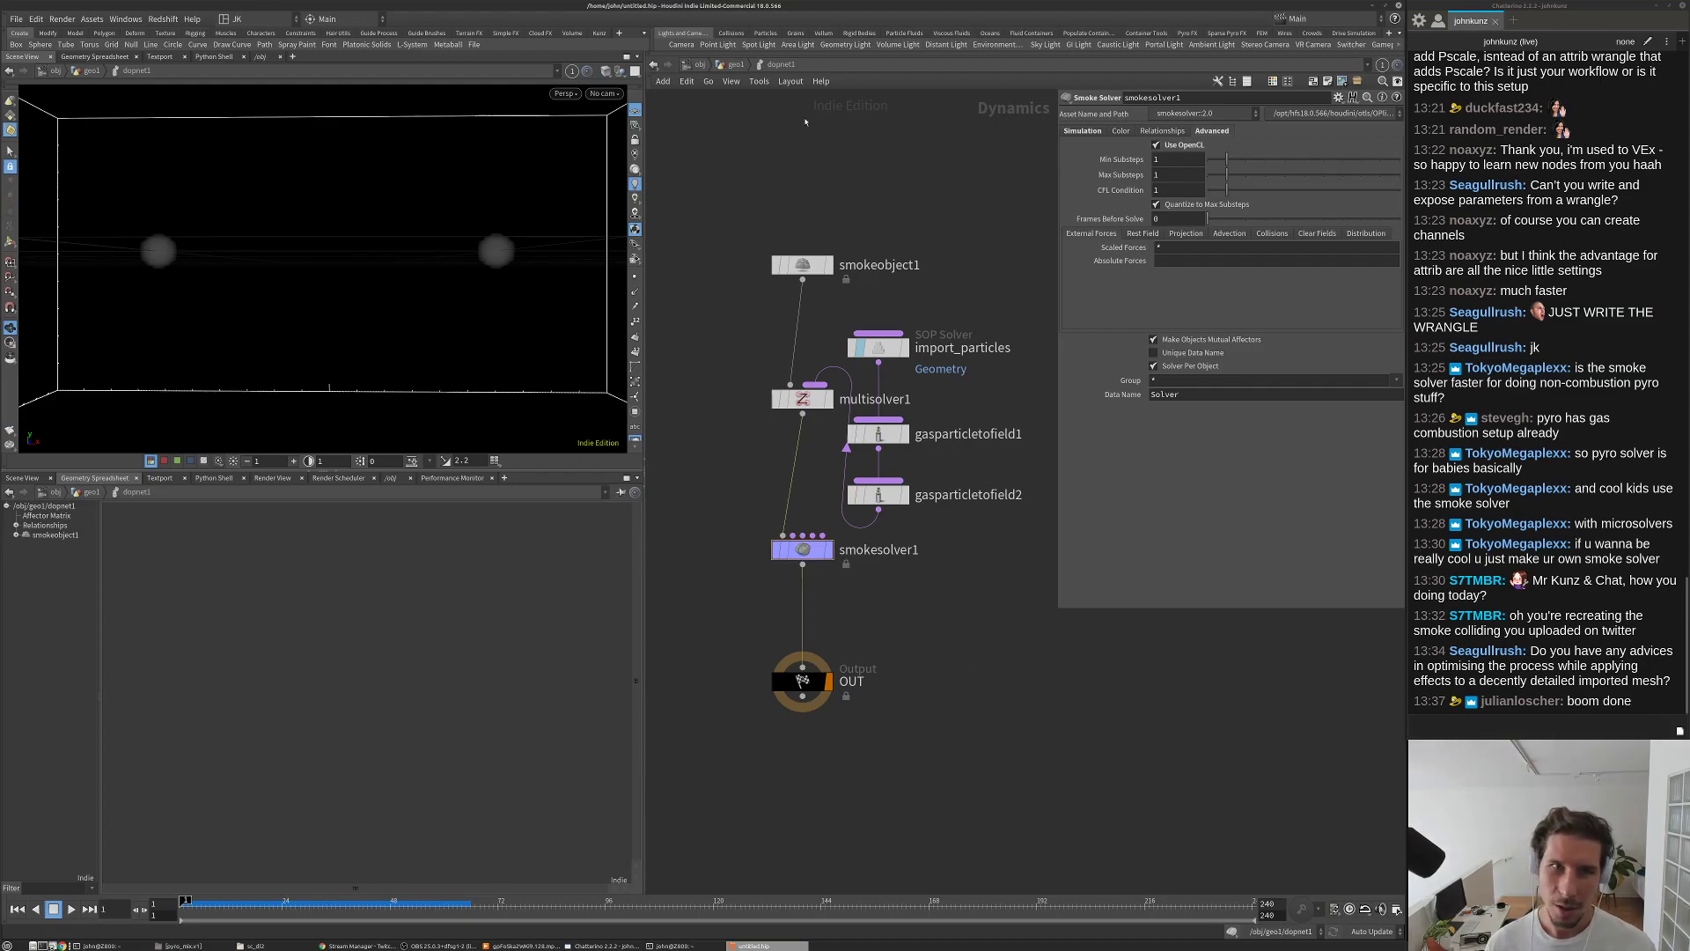
pyautogui.click(734, 65)
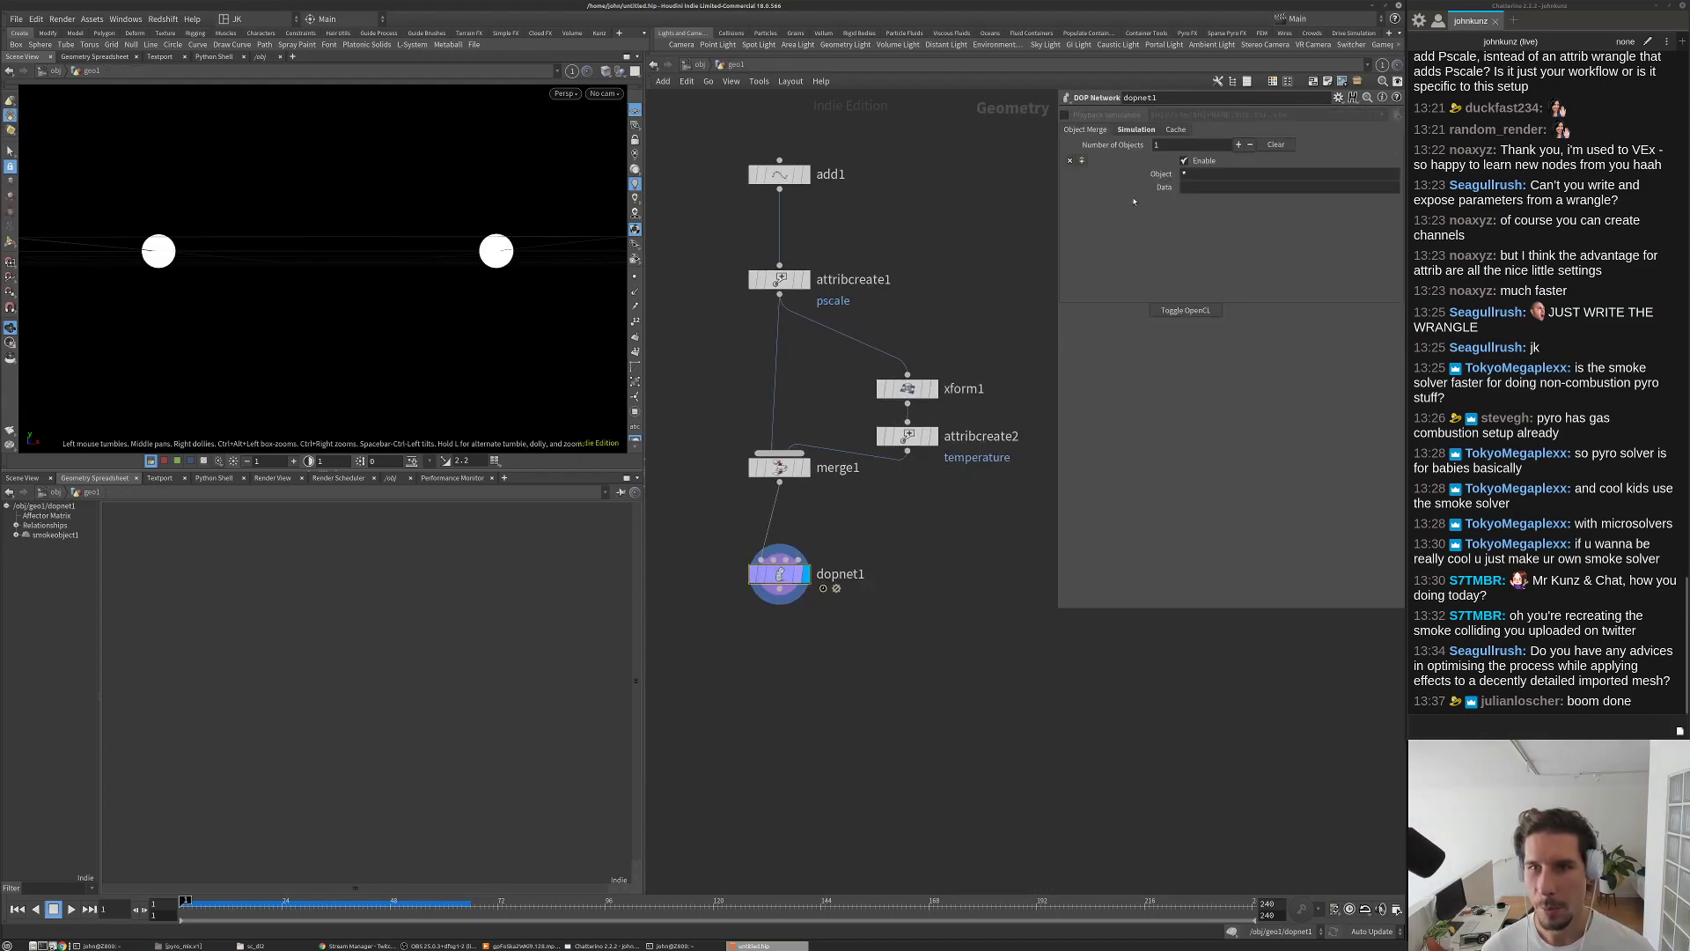
pyautogui.click(1285, 176)
pyautogui.click(1275, 190)
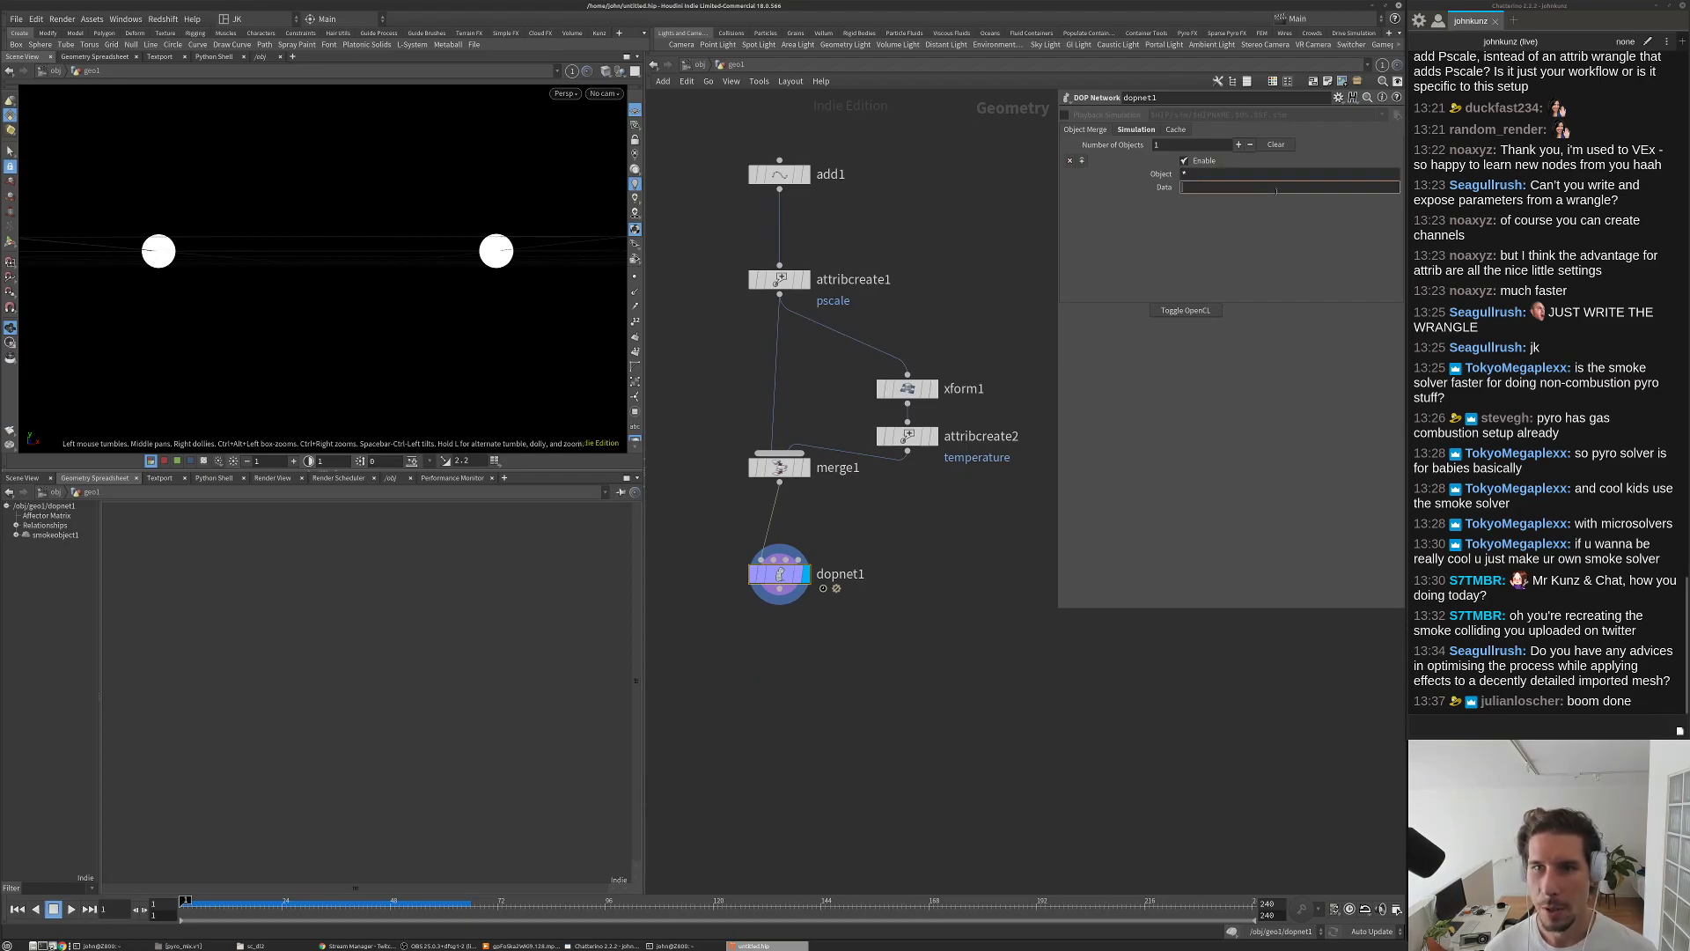
pyautogui.write('density')
pyautogui.press('Return')
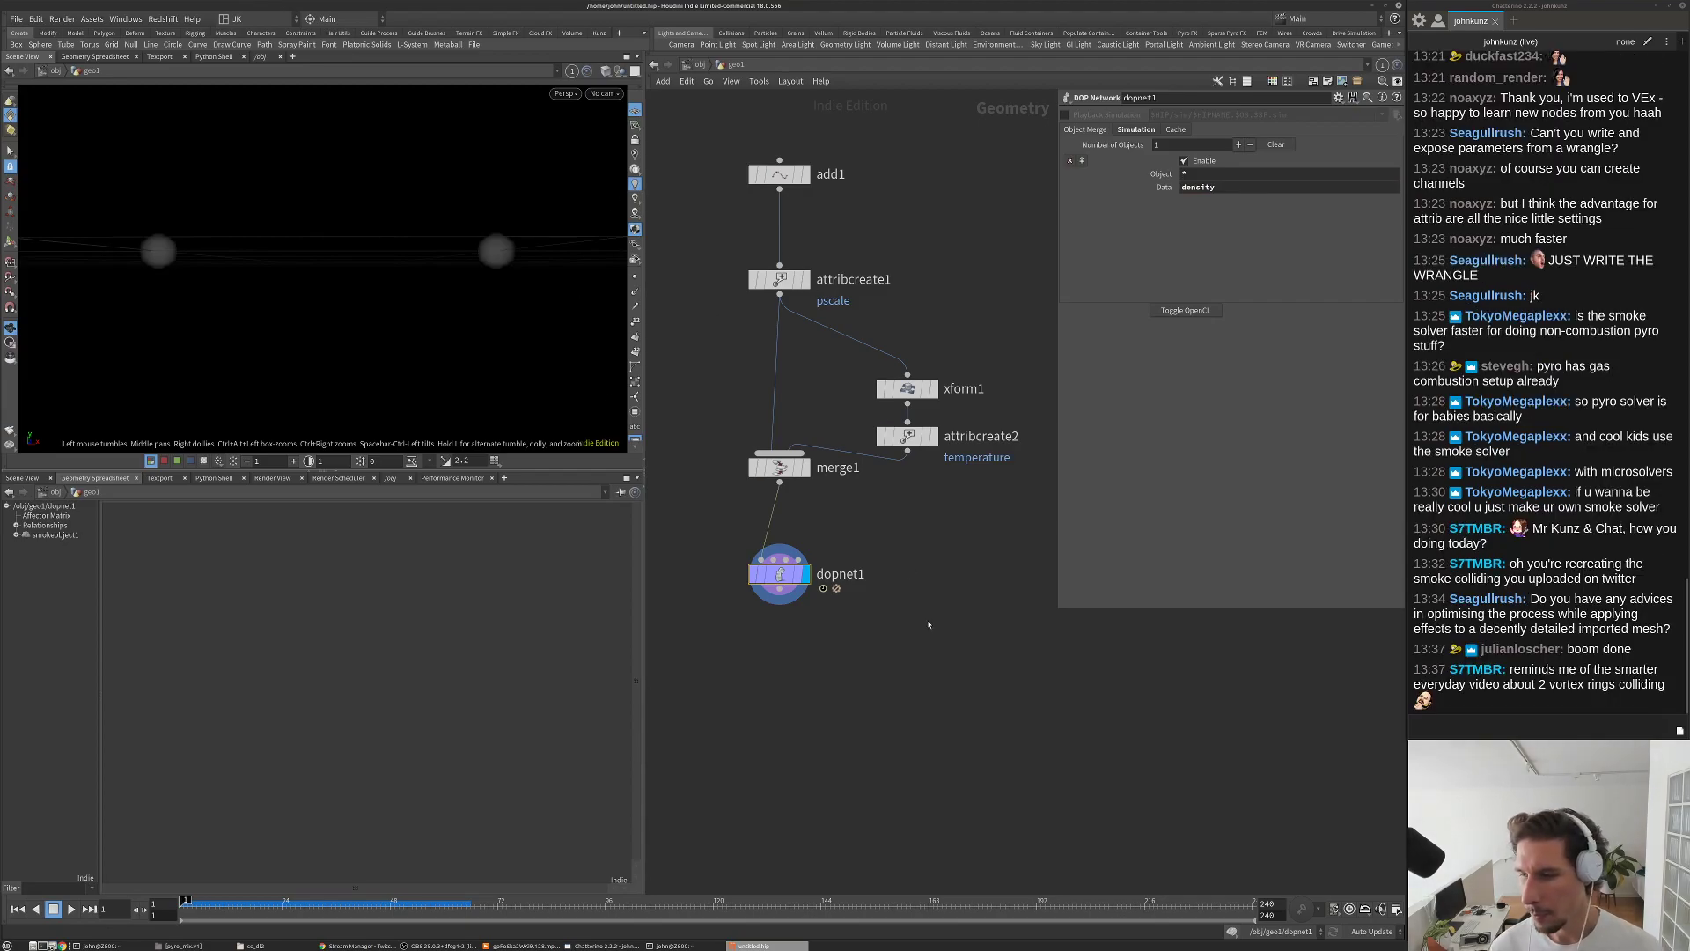
# Step: Create a spot light from an angled view overlooking the two smoke sources
pyautogui.moveTo(573, 272); pyautogui.dragTo(471, 272)
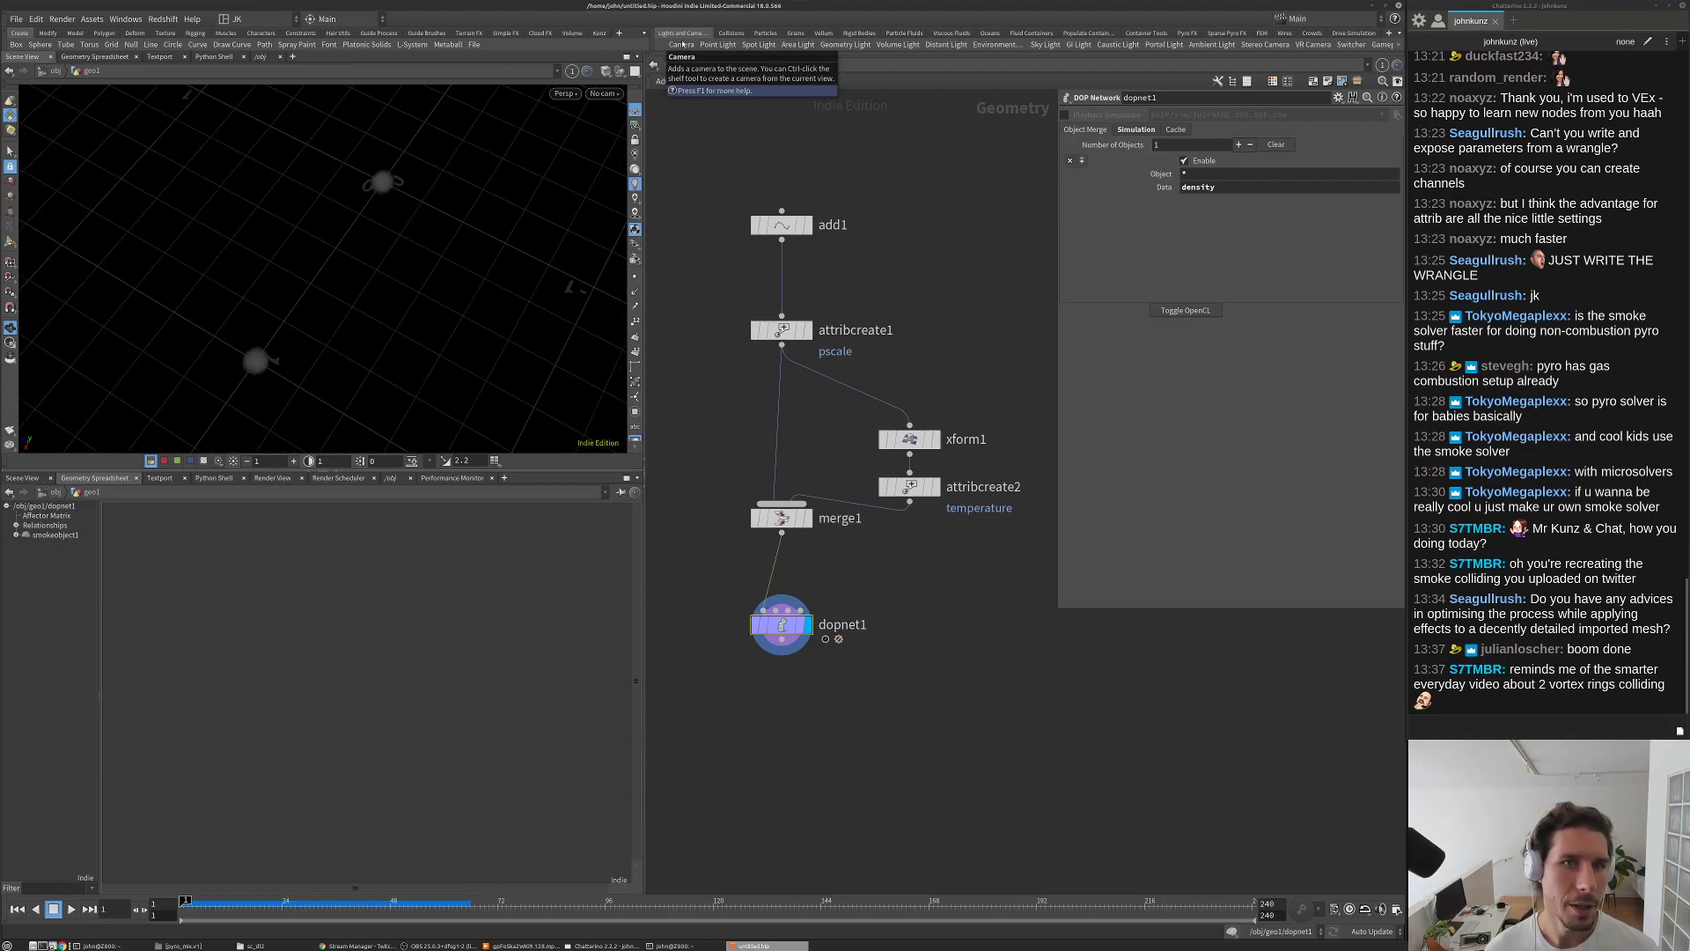
pyautogui.keyDown('ctrl'); pyautogui.click(757, 44); pyautogui.keyUp('ctrl')
pyautogui.doubleClick(765, 262)
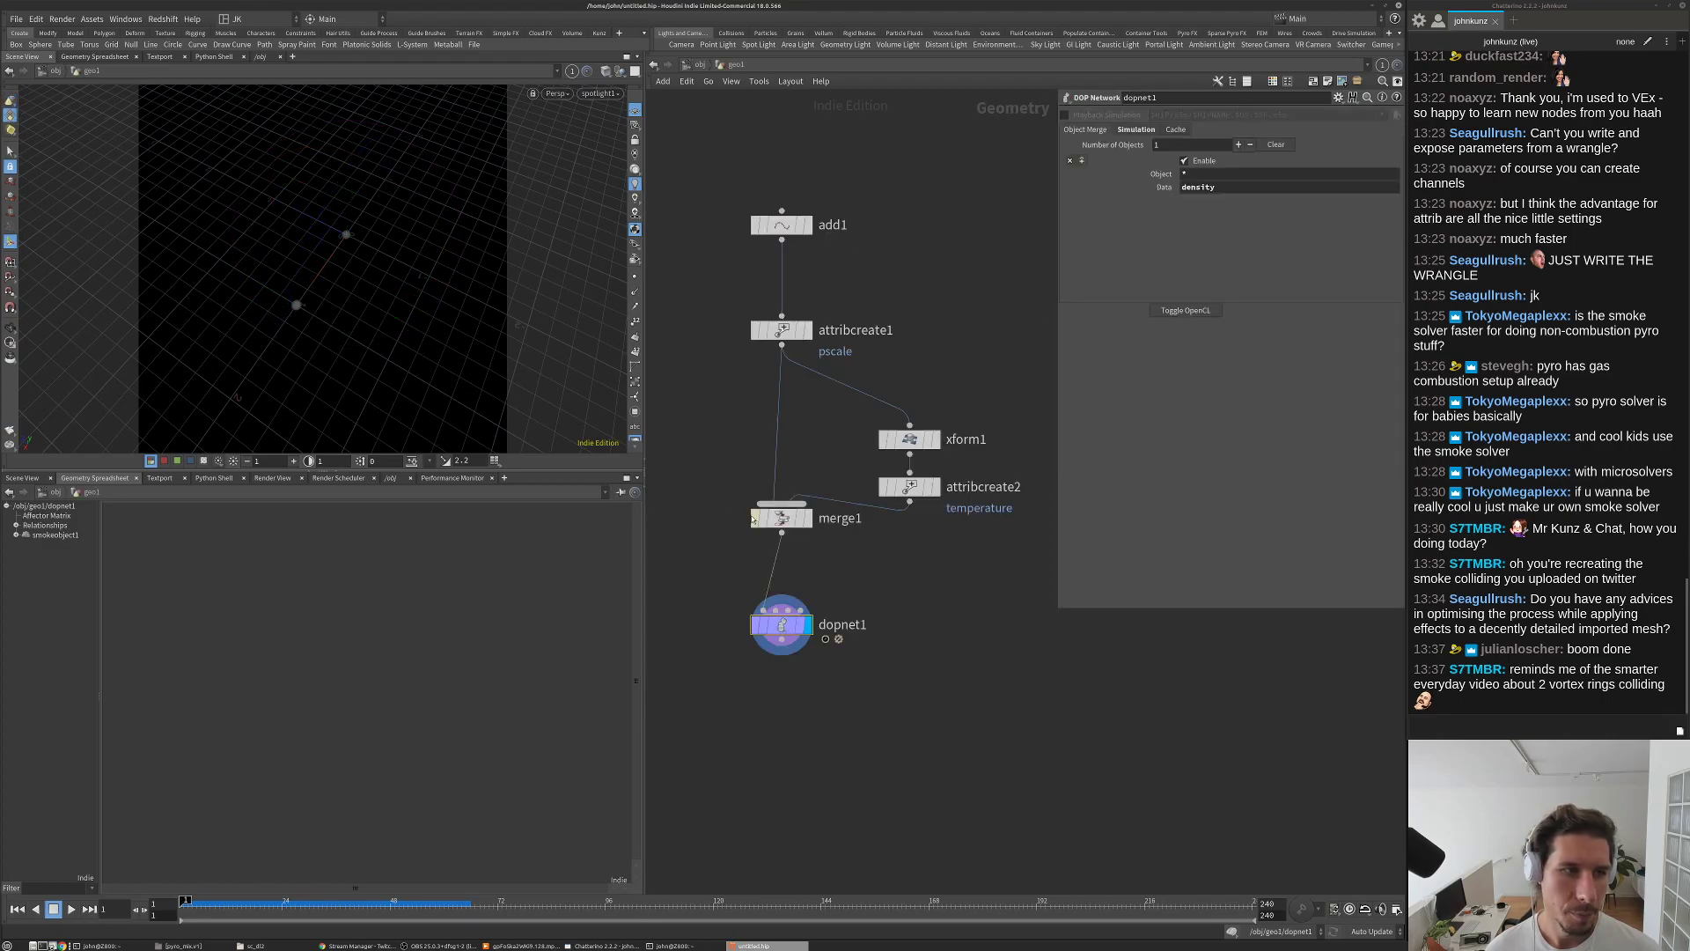
# Step: Leave the light's view, play the simulation to inspect the lit smoke up close, and rewind to the first frame
pyautogui.moveTo(595, 452); pyautogui.dragTo(356, 264)
pyautogui.press('Up')
pyautogui.press('Up')
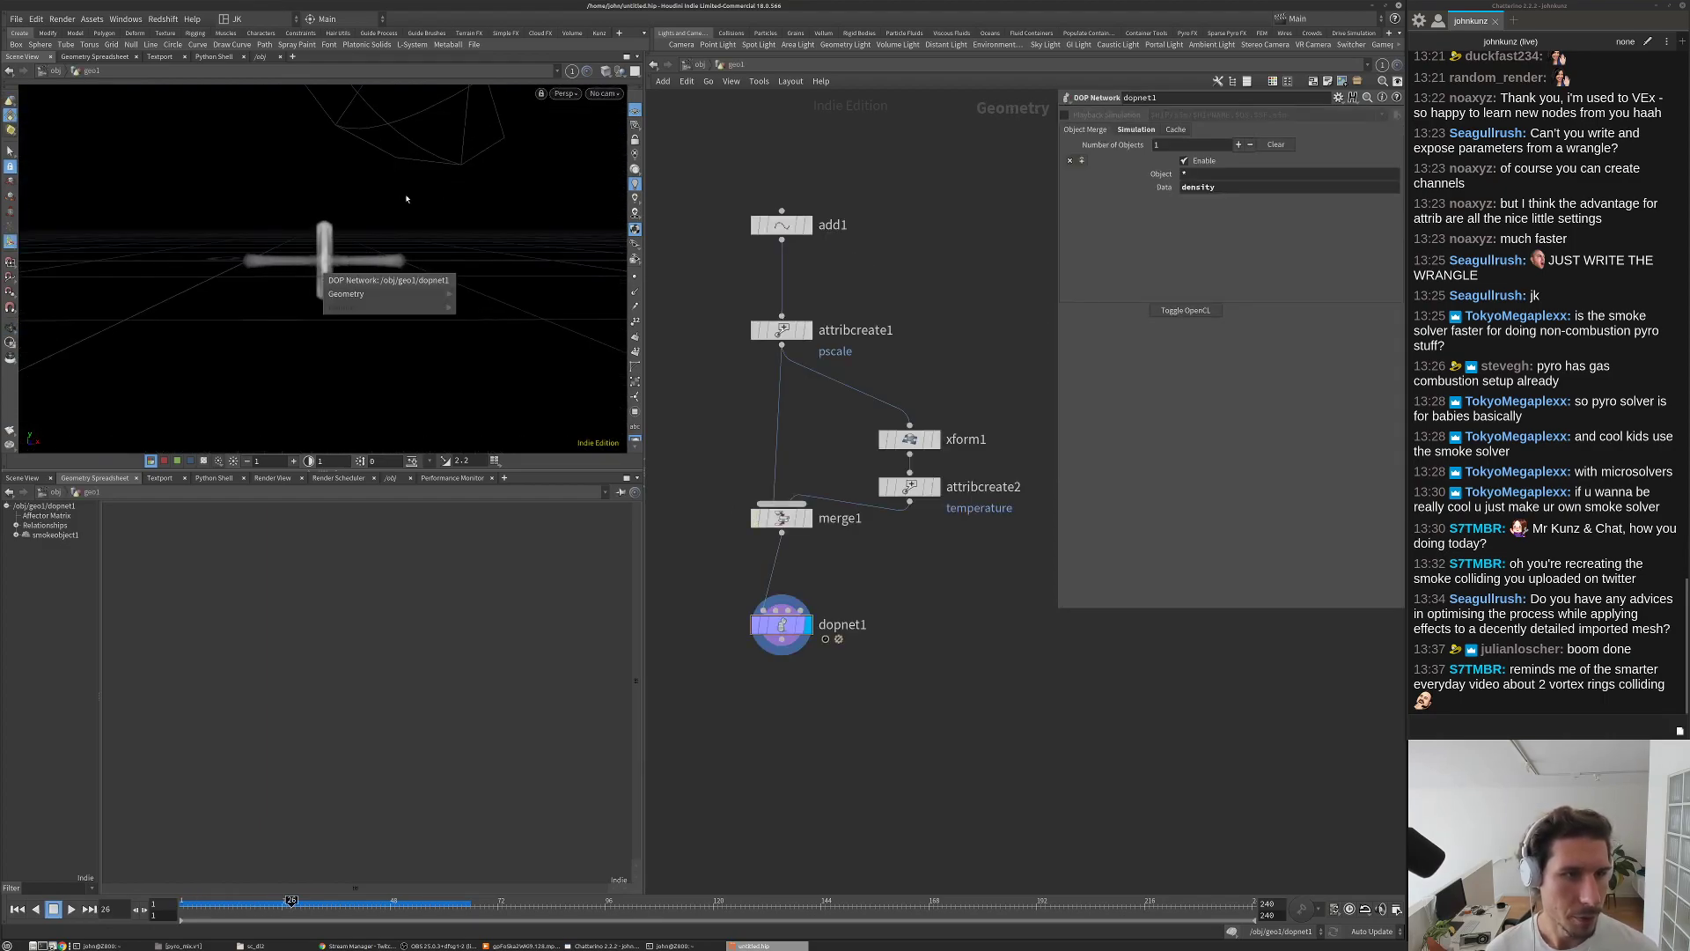
pyautogui.scroll(5, 352, 265)
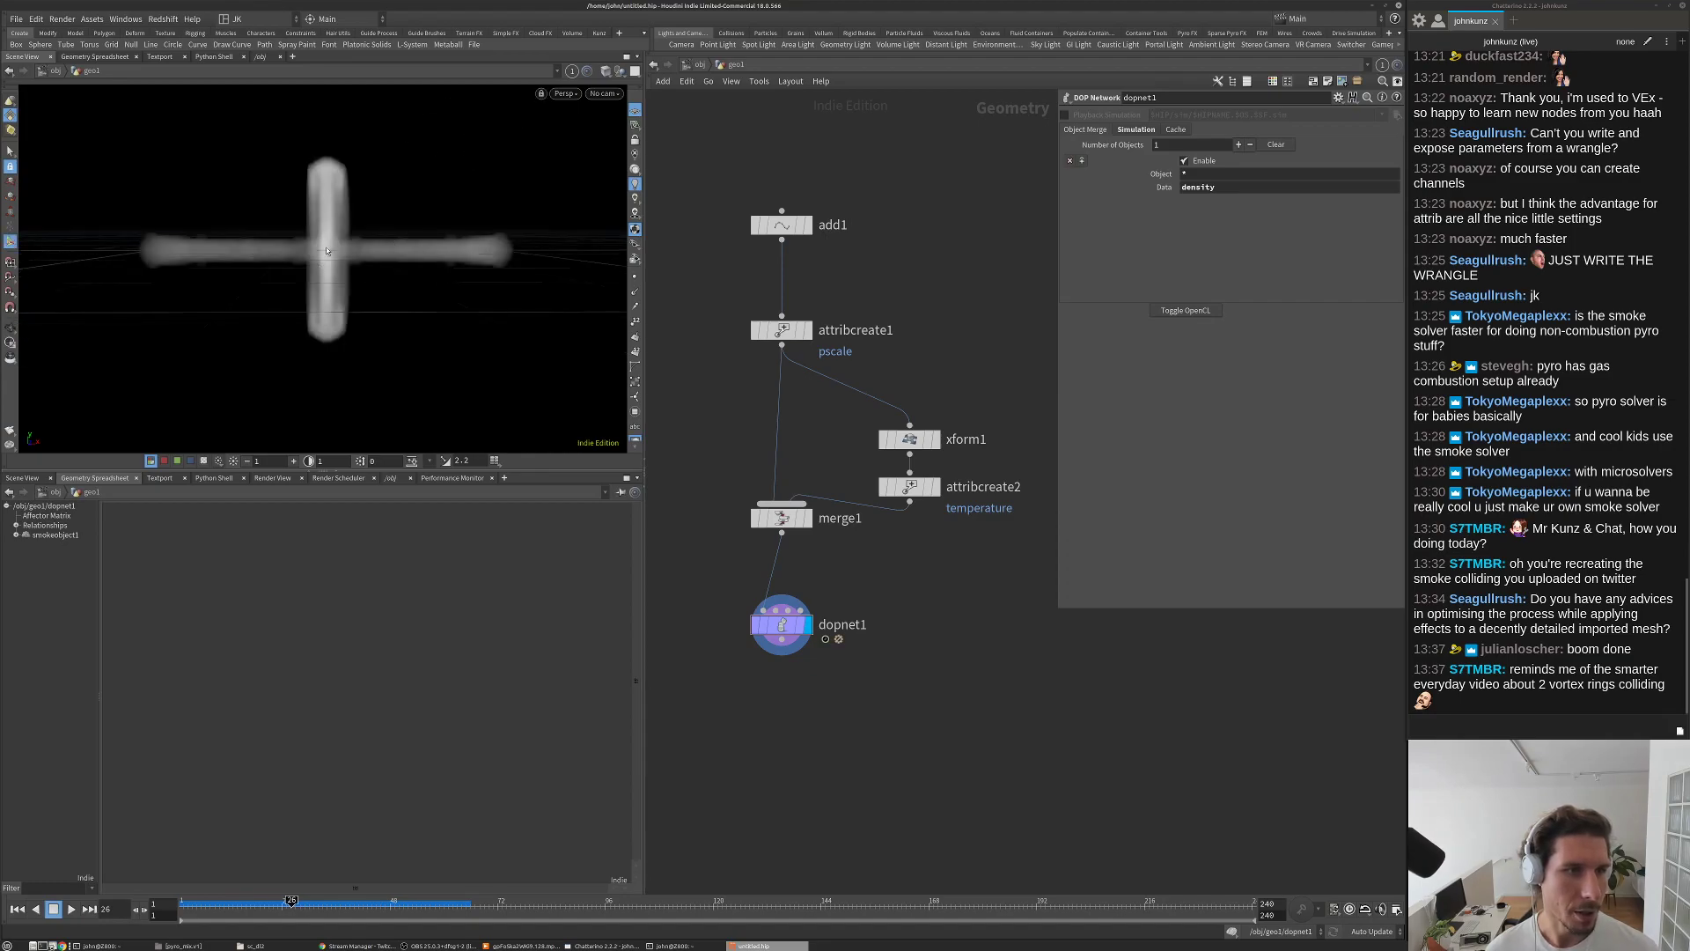
pyautogui.moveTo(413, 226); pyautogui.dragTo(374, 369)
pyautogui.moveTo(946, 699); pyautogui.dragTo(941, 638, button='middle')
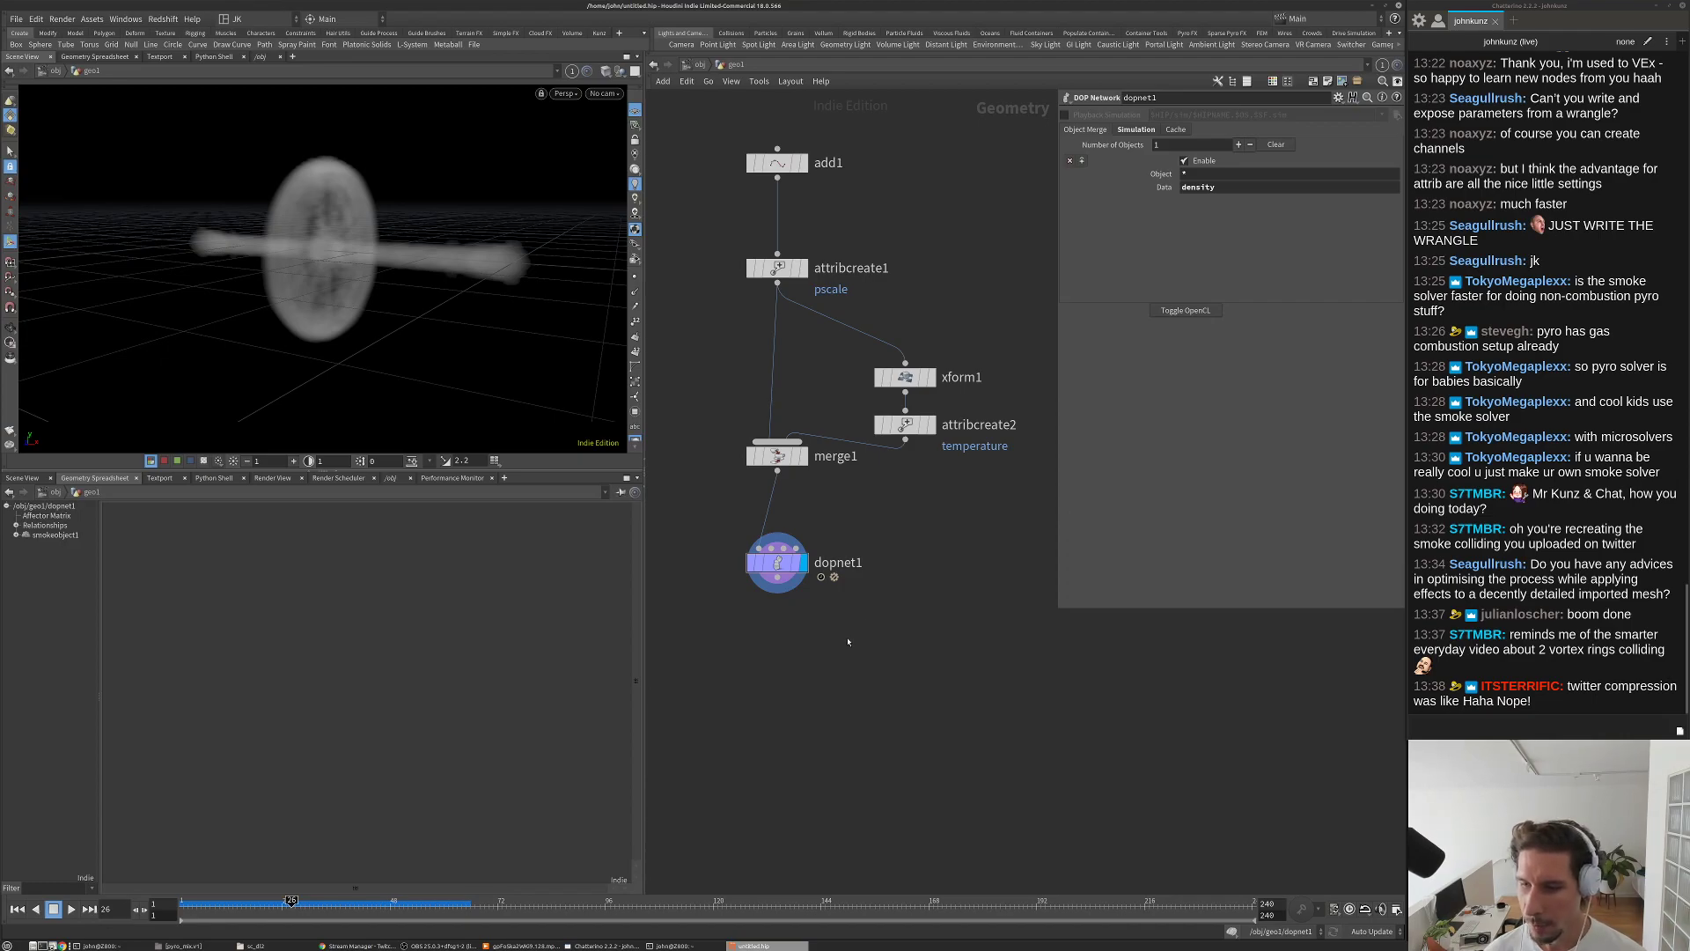
pyautogui.hotkey('ctrl', 'Up')
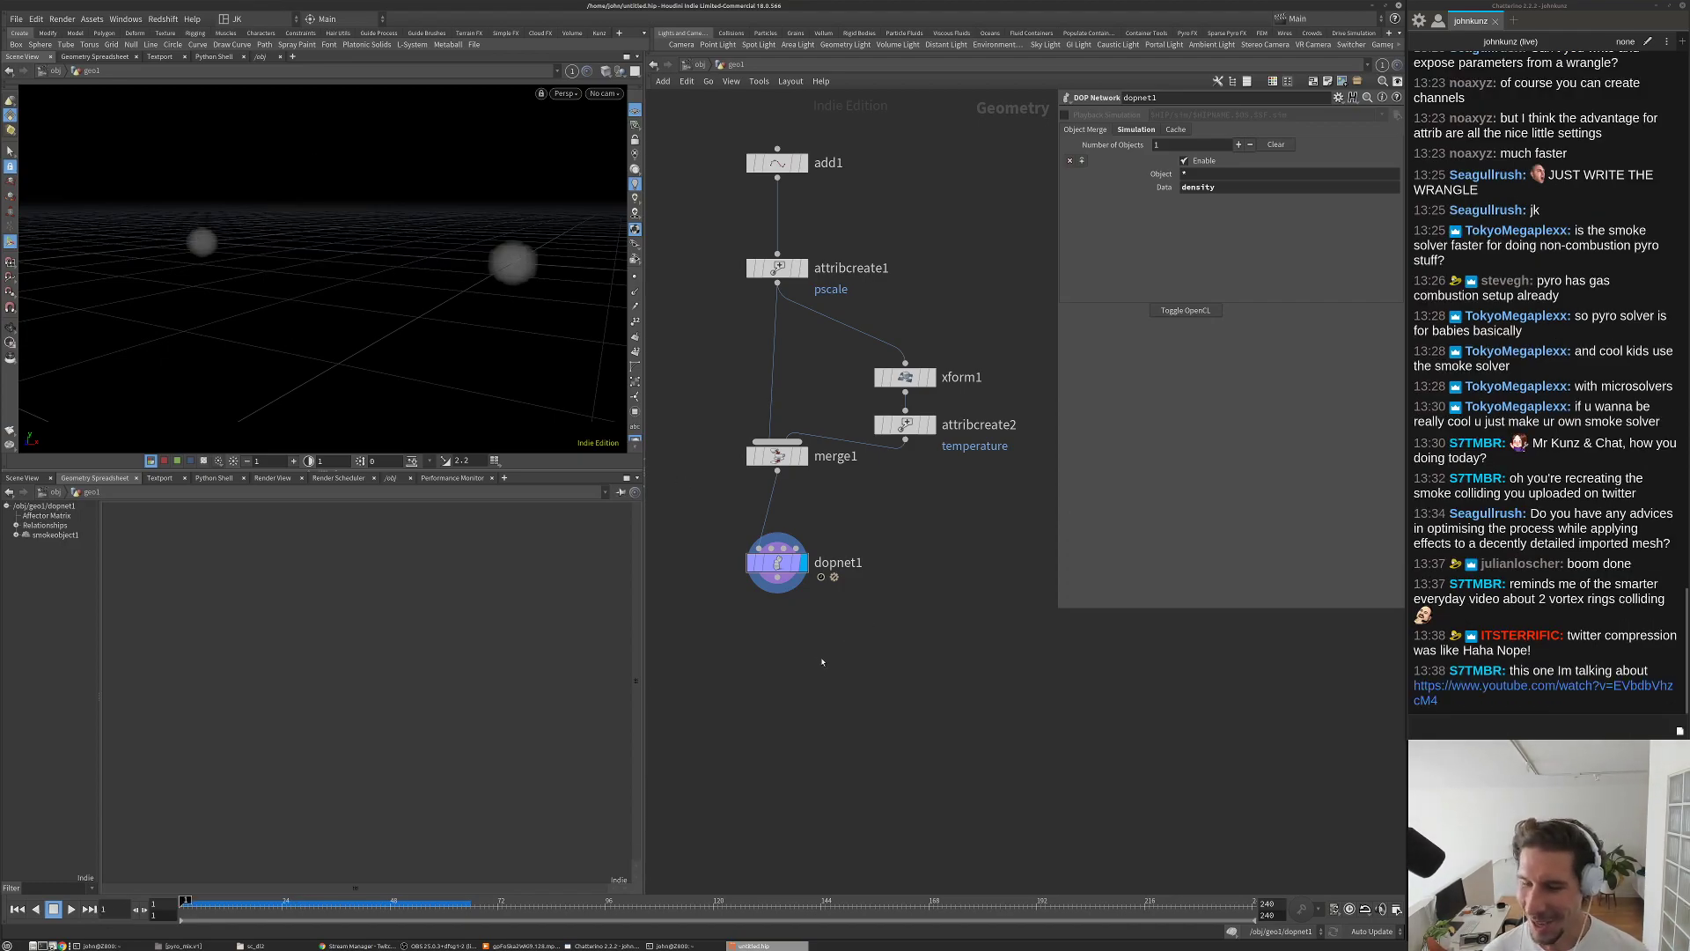
pyautogui.keyDown('alt'); pyautogui.moveTo(561, 337); pyautogui.dragTo(479, 276); pyautogui.keyUp('alt')
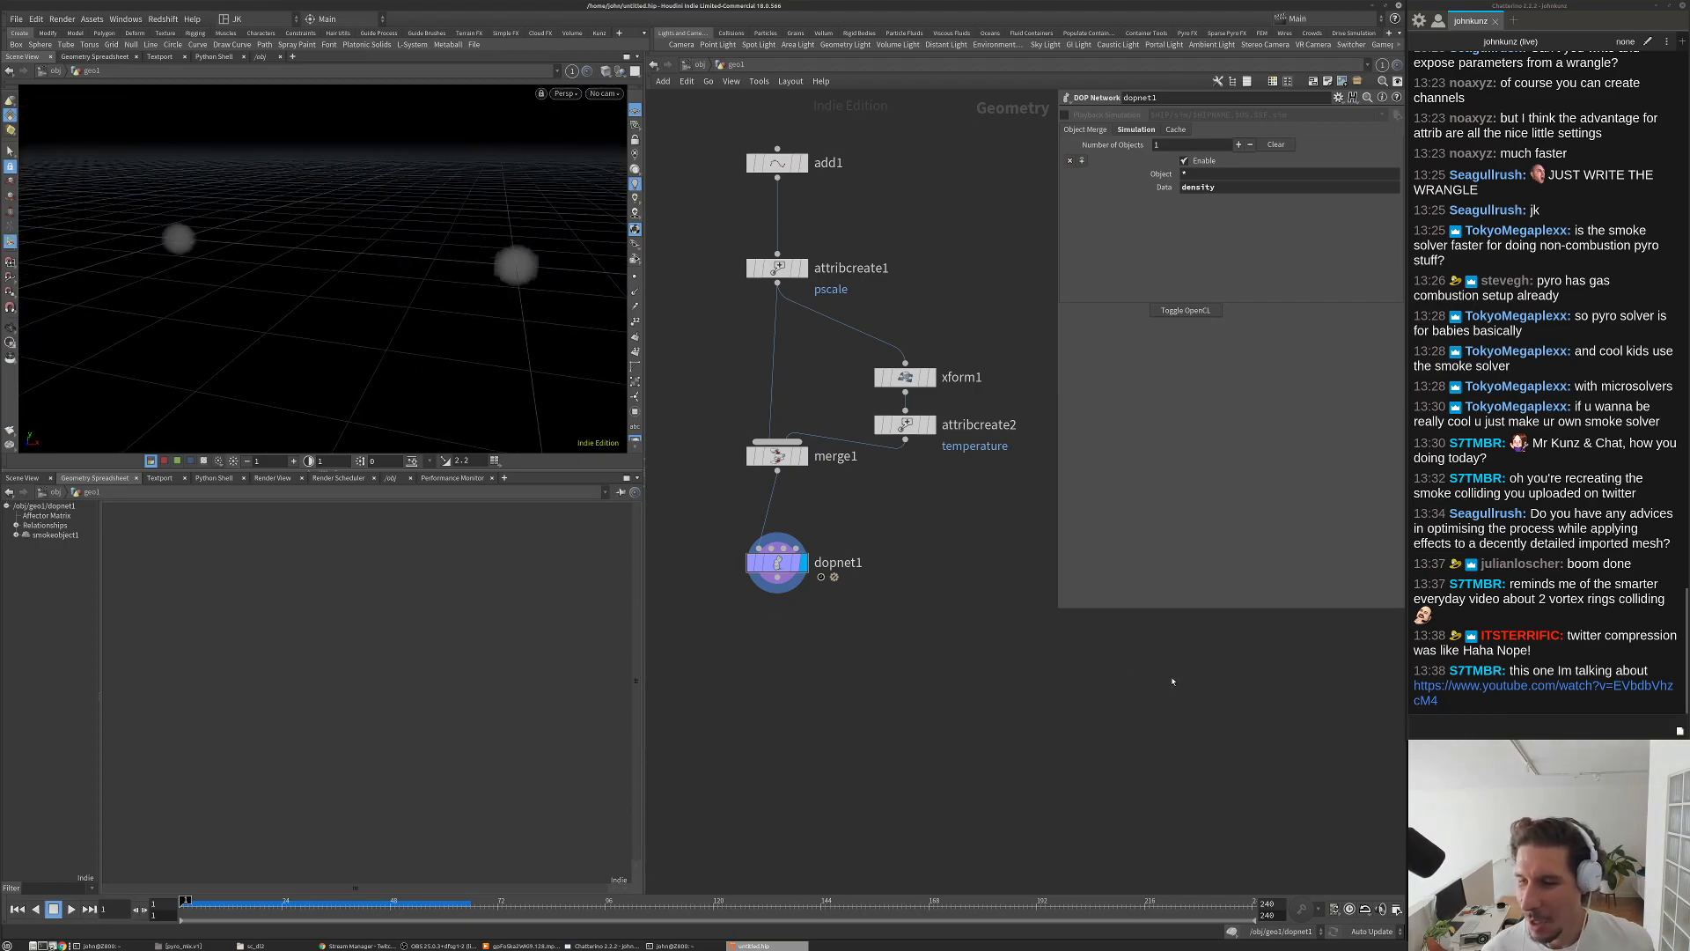
# Step: Copy the vortex ring video link from the chat, view it in the web browser, and return to Houdini
pyautogui.click(1466, 680)
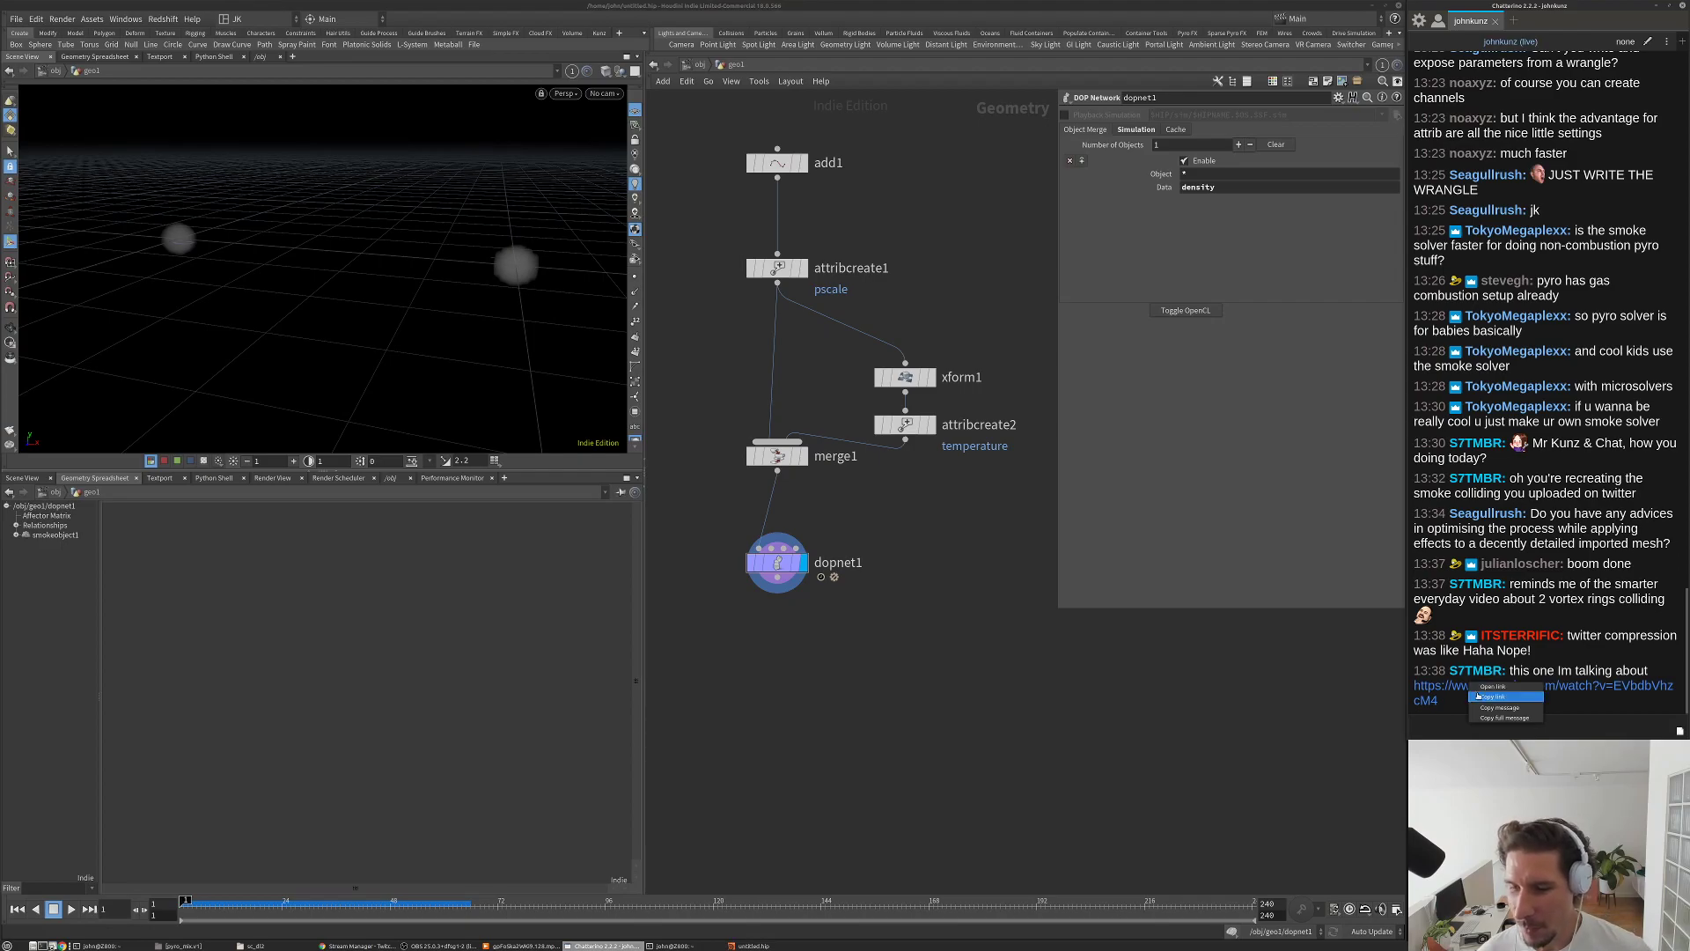
pyautogui.click(393, 945)
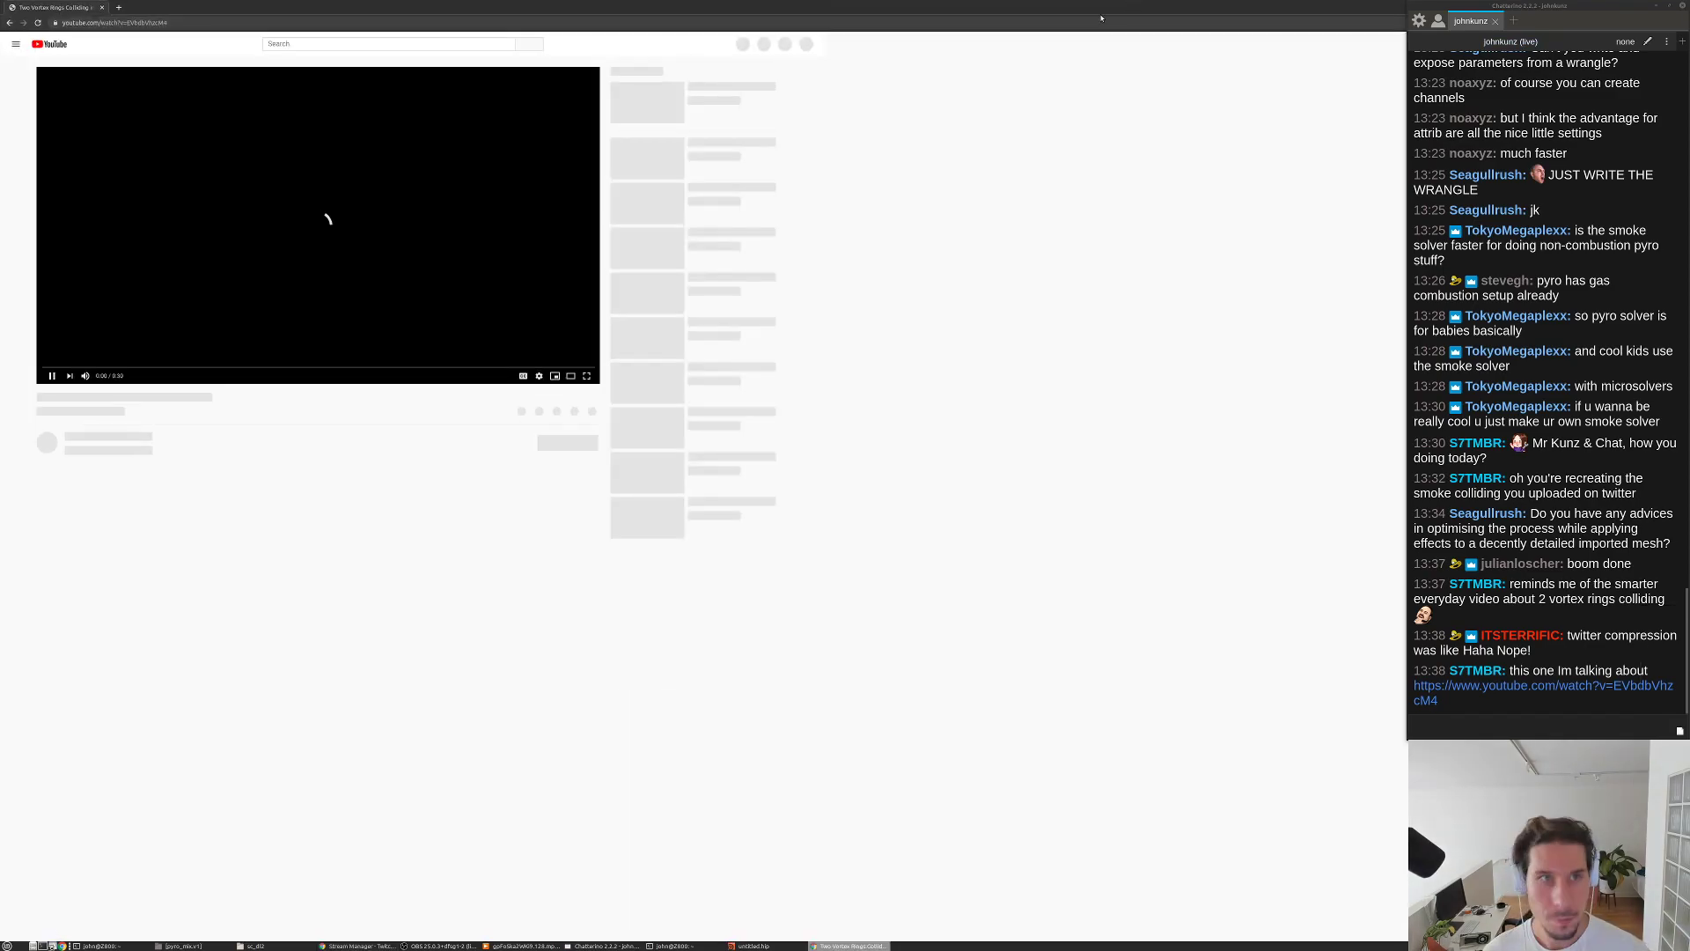
pyautogui.doubleClick(1039, 11)
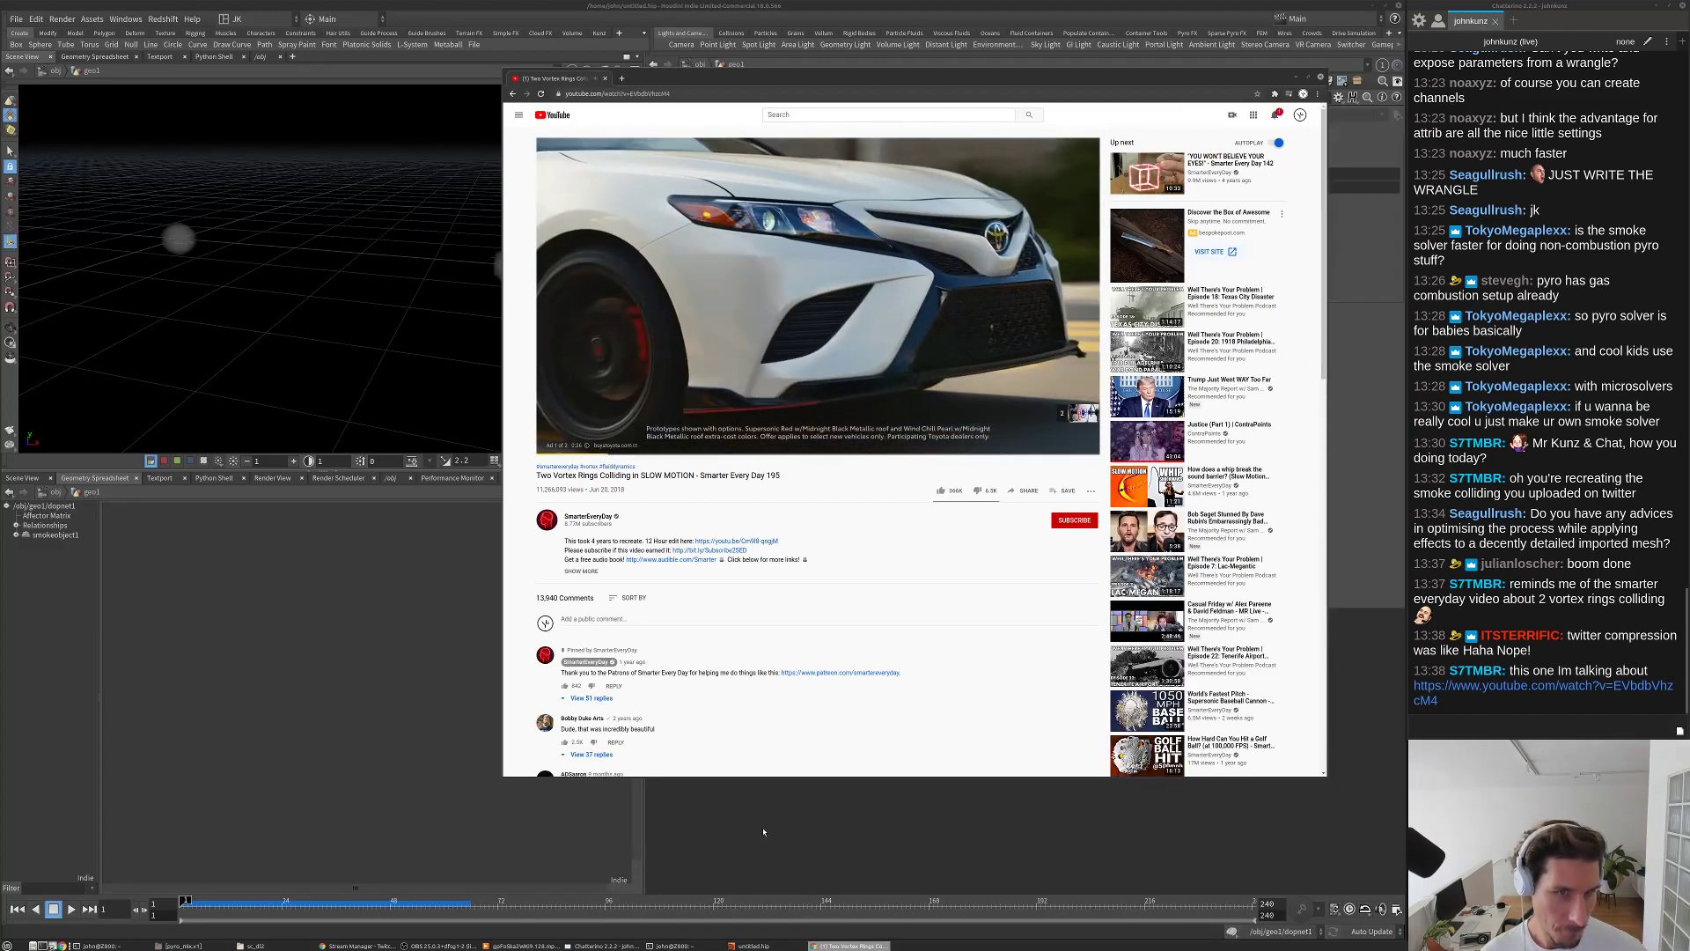
pyautogui.hotkey('alt', 'Tab')
pyautogui.moveTo(853, 626); pyautogui.dragTo(858, 687, button='middle')
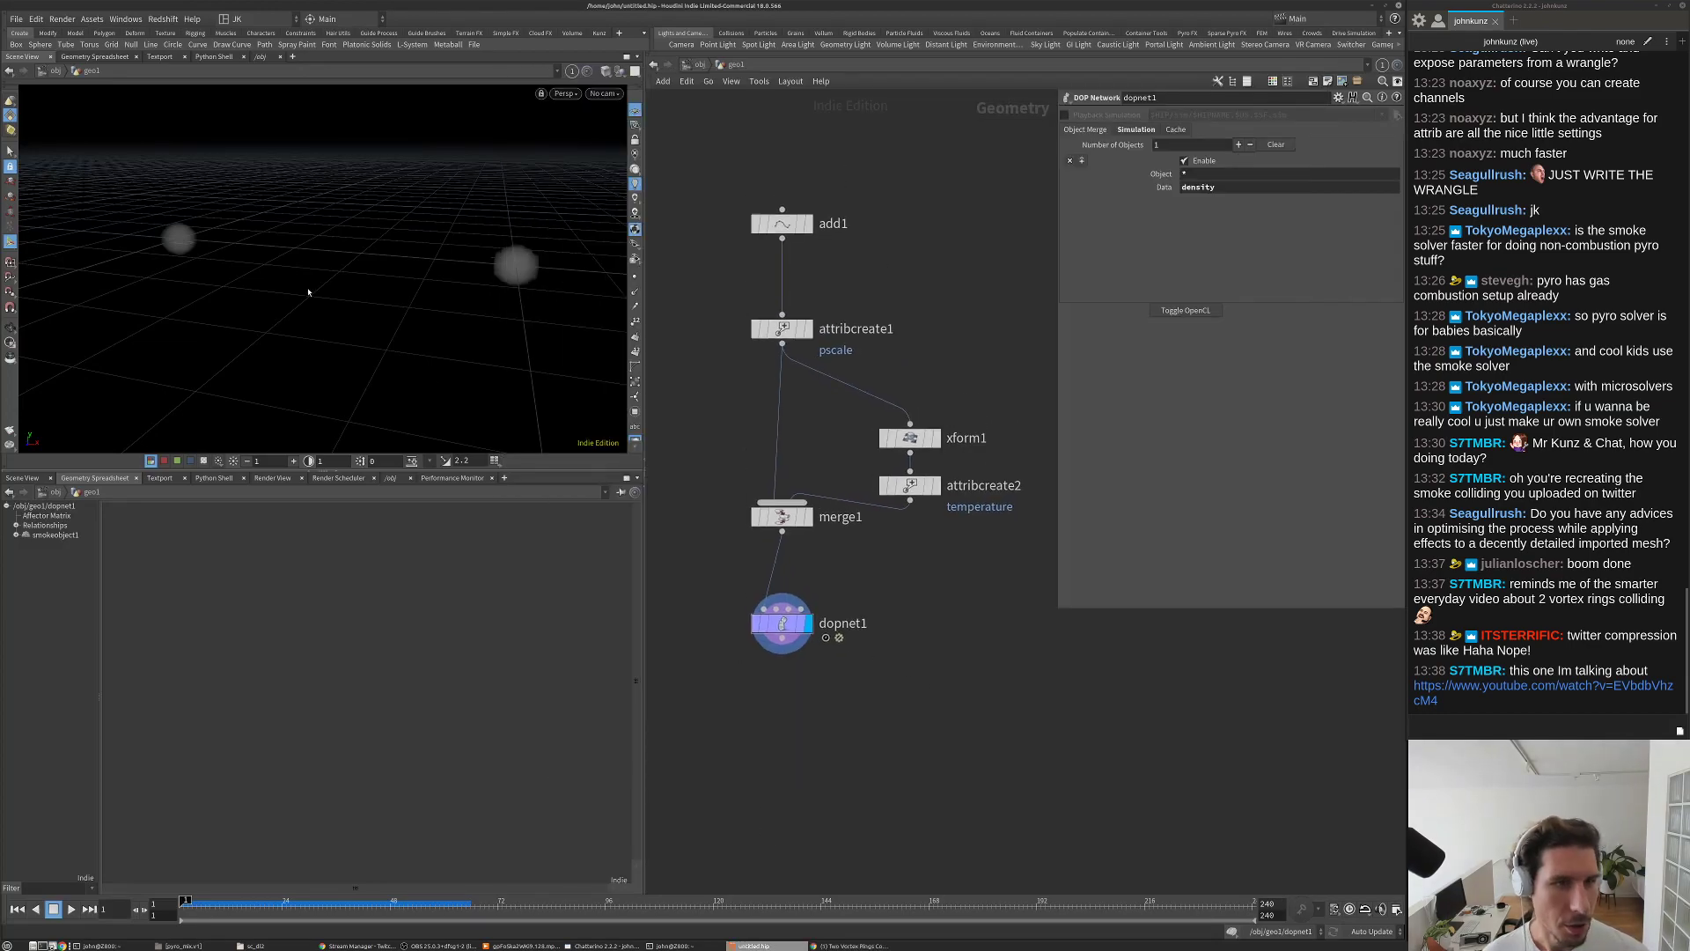
pyautogui.moveTo(488, 312); pyautogui.dragTo(533, 295)
pyautogui.moveTo(869, 665); pyautogui.dragTo(919, 587, button='middle')
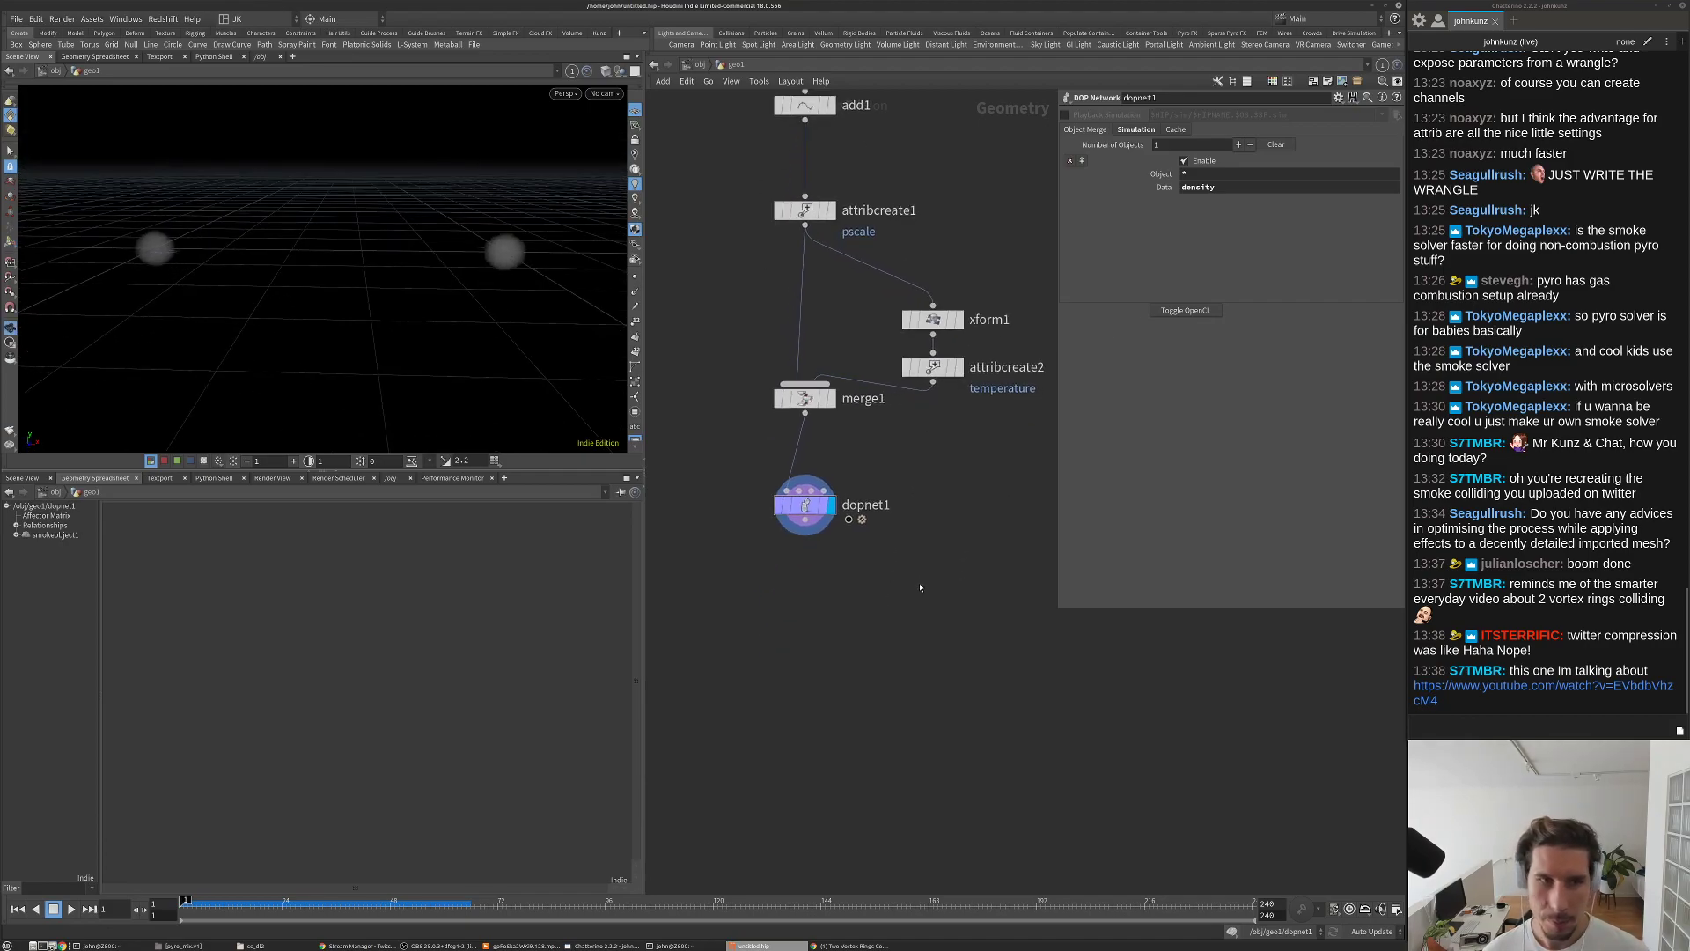
pyautogui.rightClick(915, 593)
pyautogui.press('Escape')
pyautogui.doubleClick(805, 506)
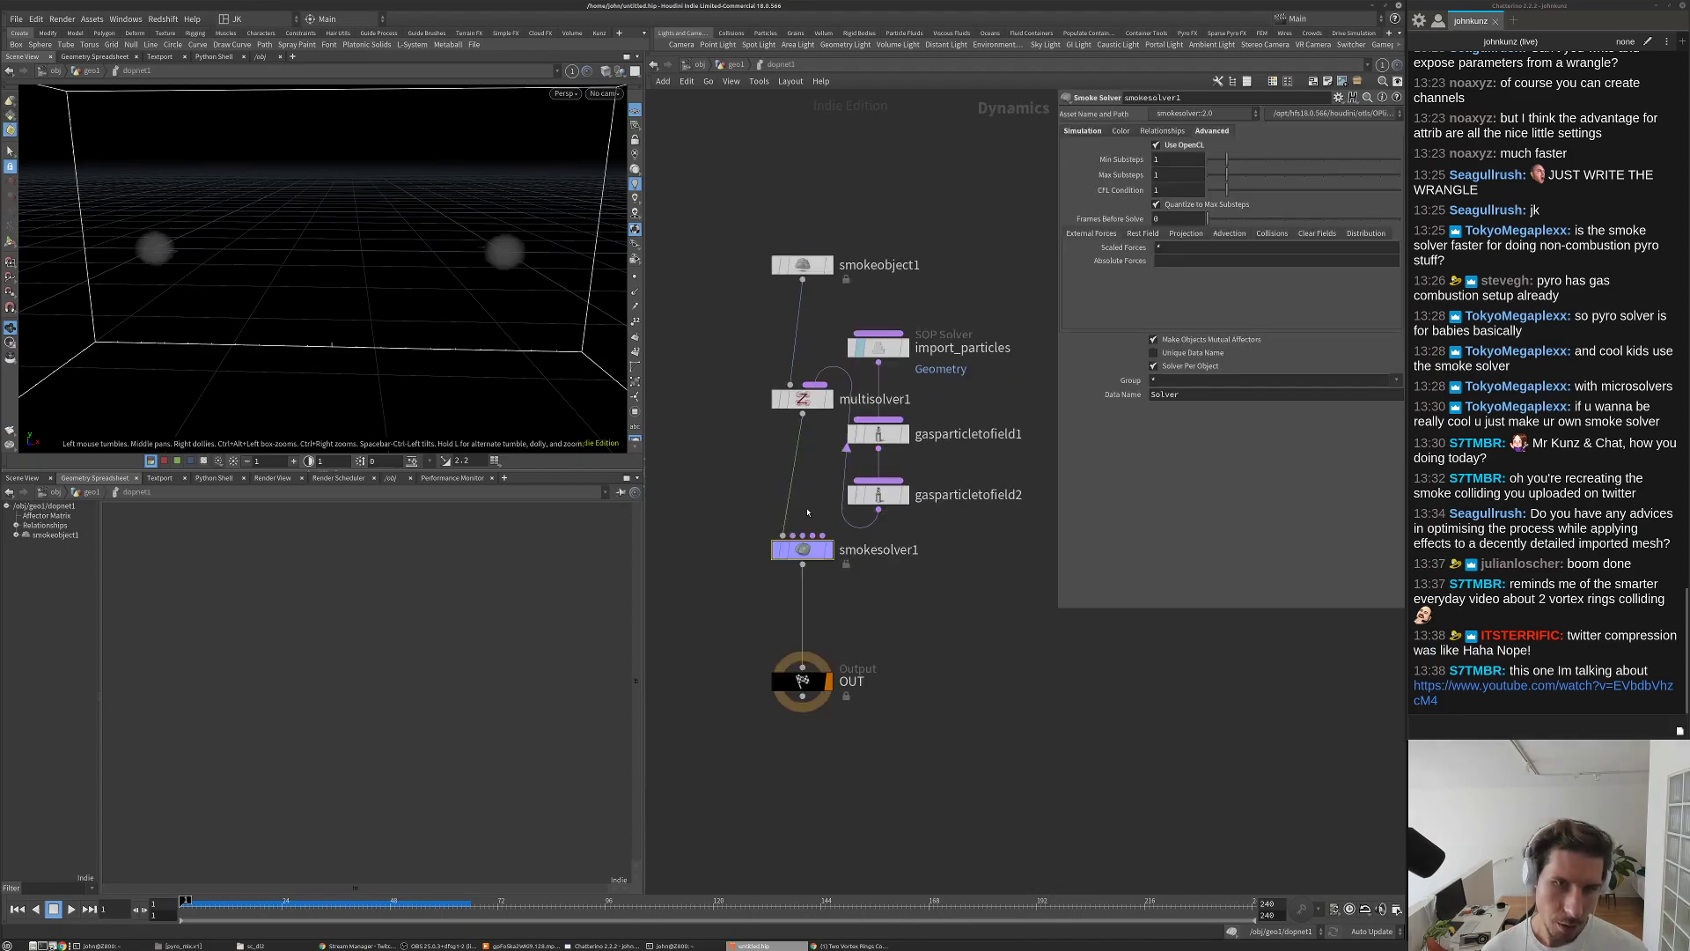
pyautogui.press('u')
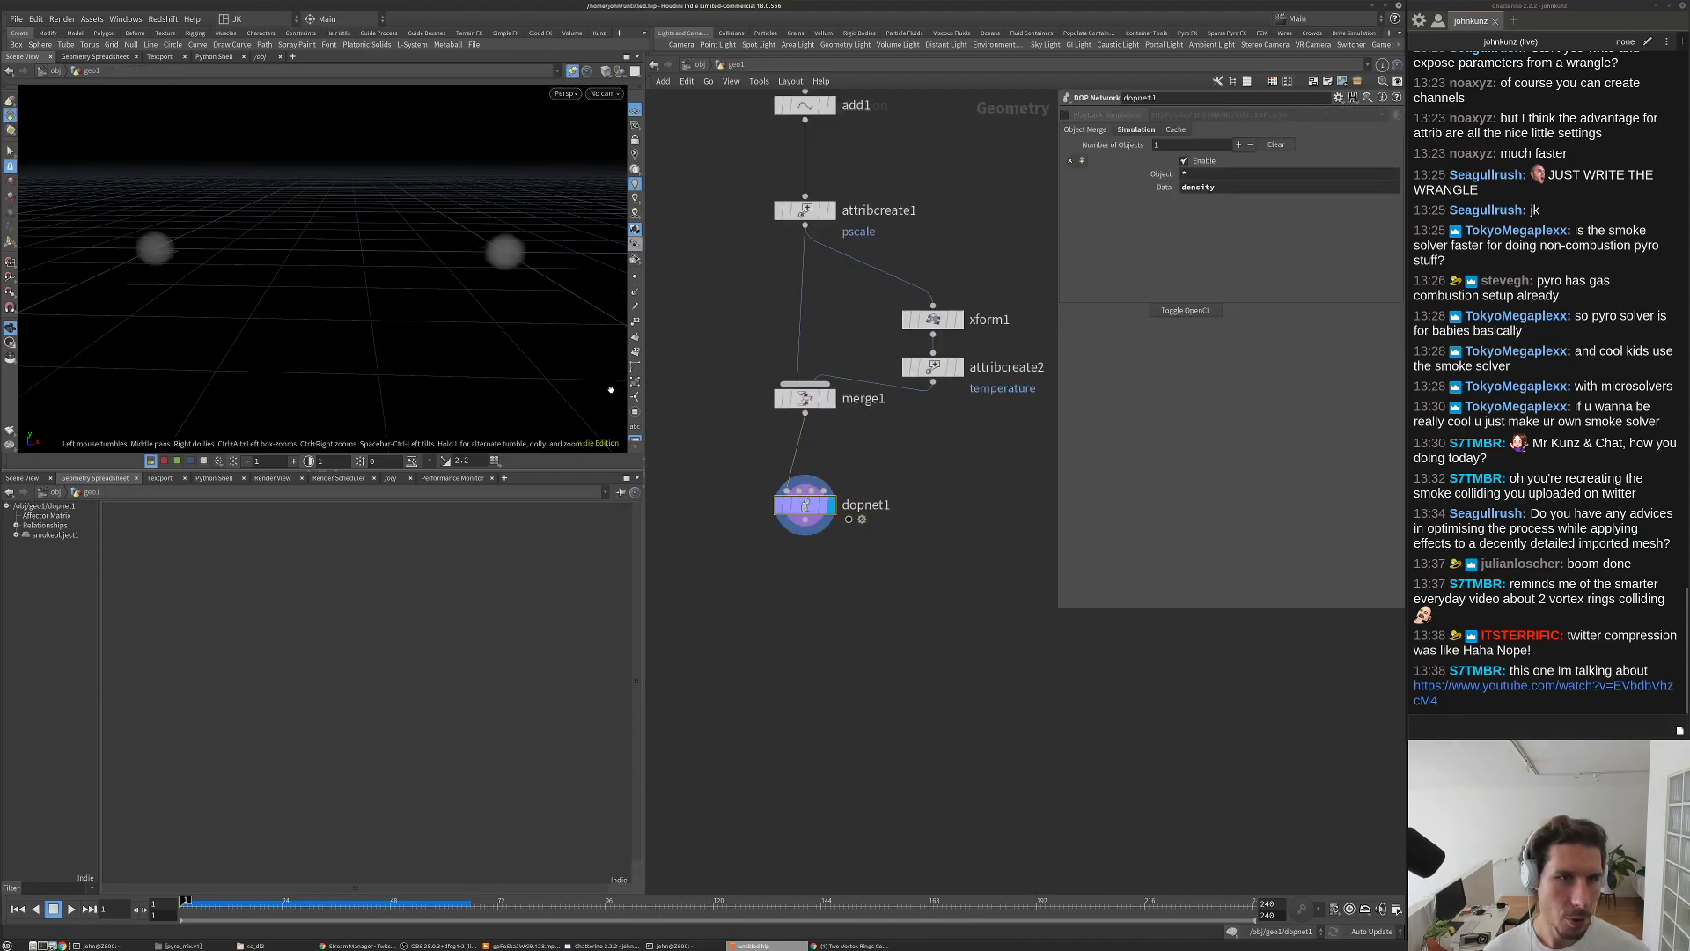
pyautogui.doubleClick(808, 509)
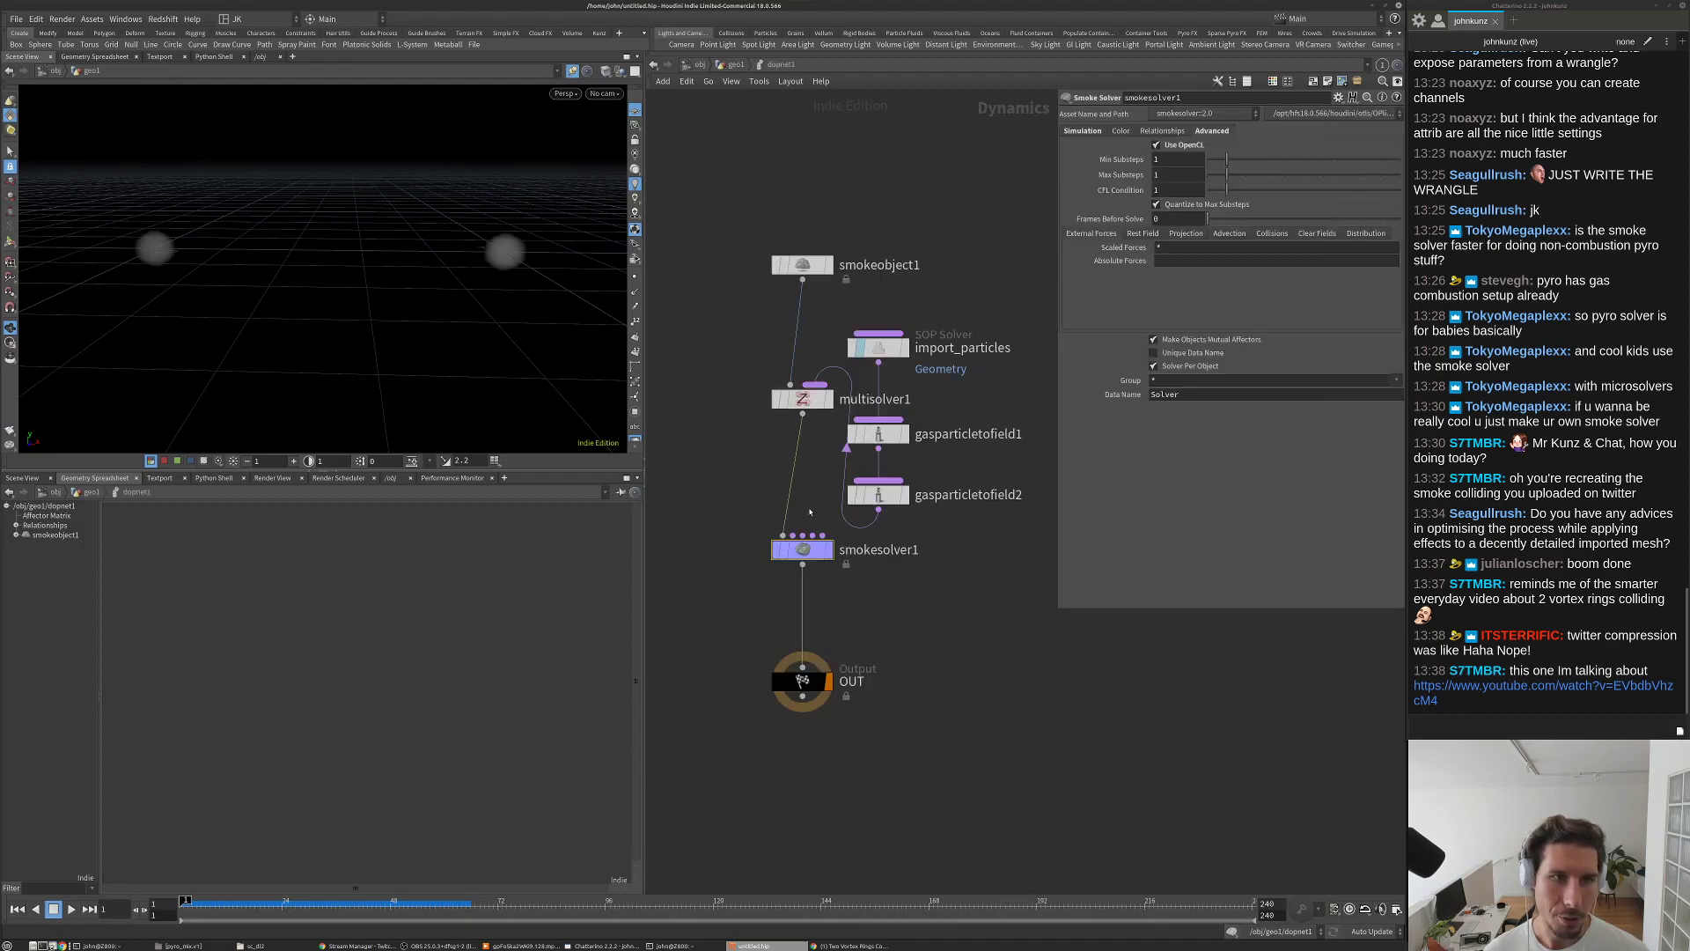
# Step: Return to the geometry network and turn off simulation caching on dopnet1
pyautogui.click(734, 64)
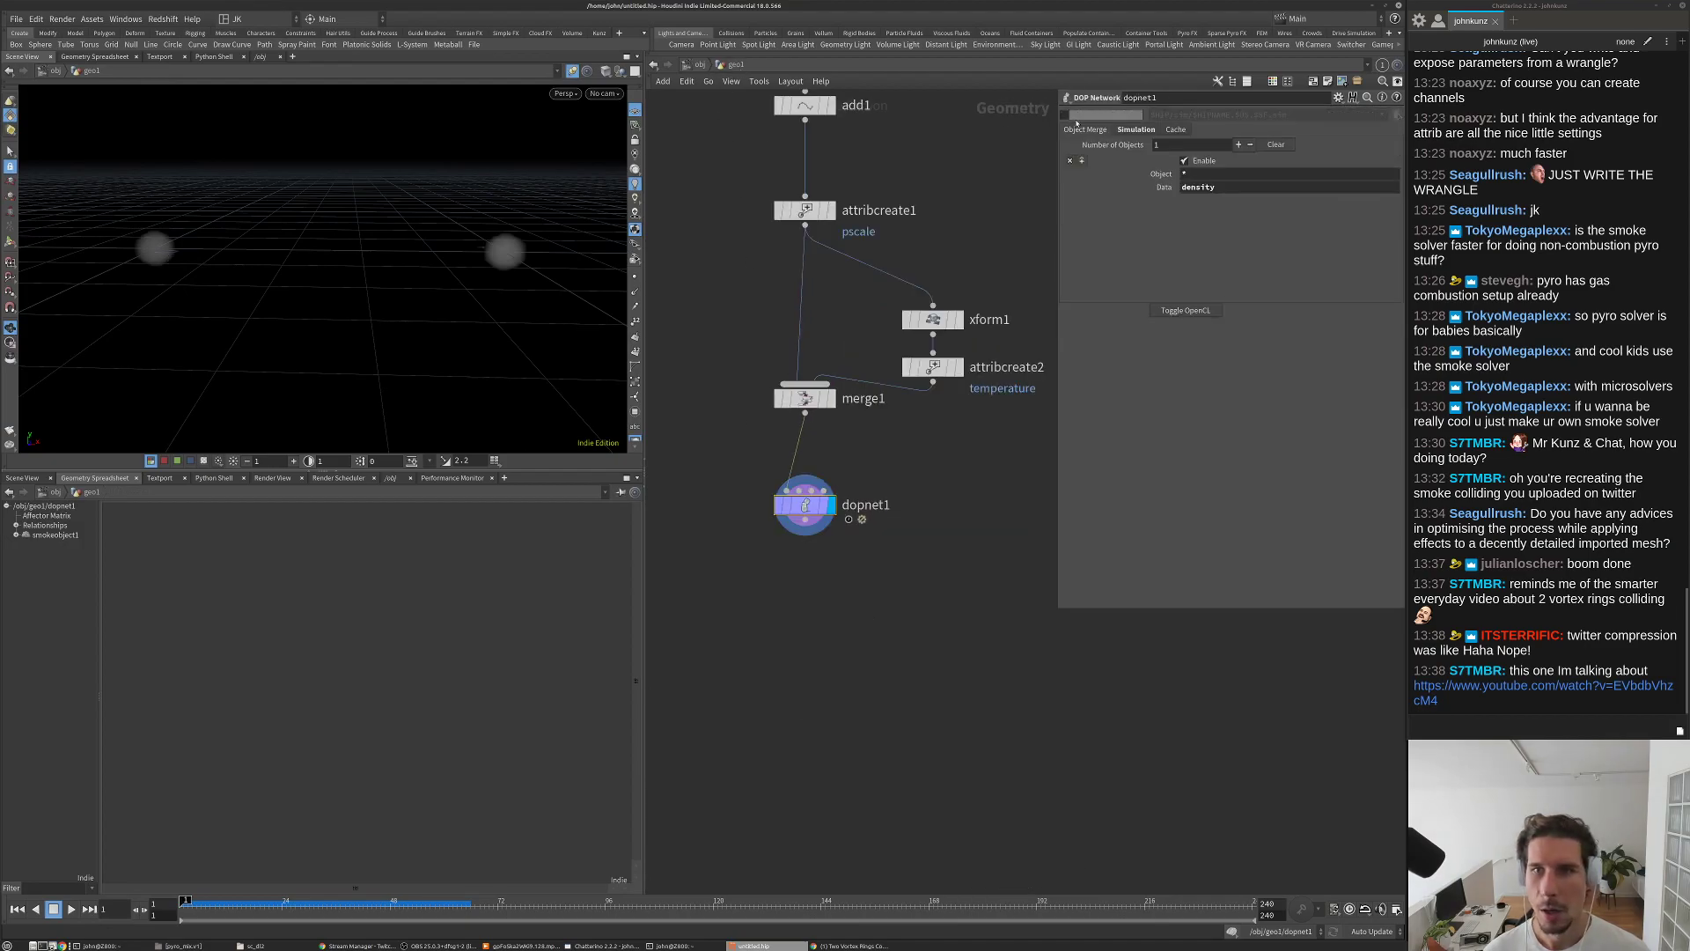
pyautogui.click(1136, 129)
pyautogui.click(1177, 130)
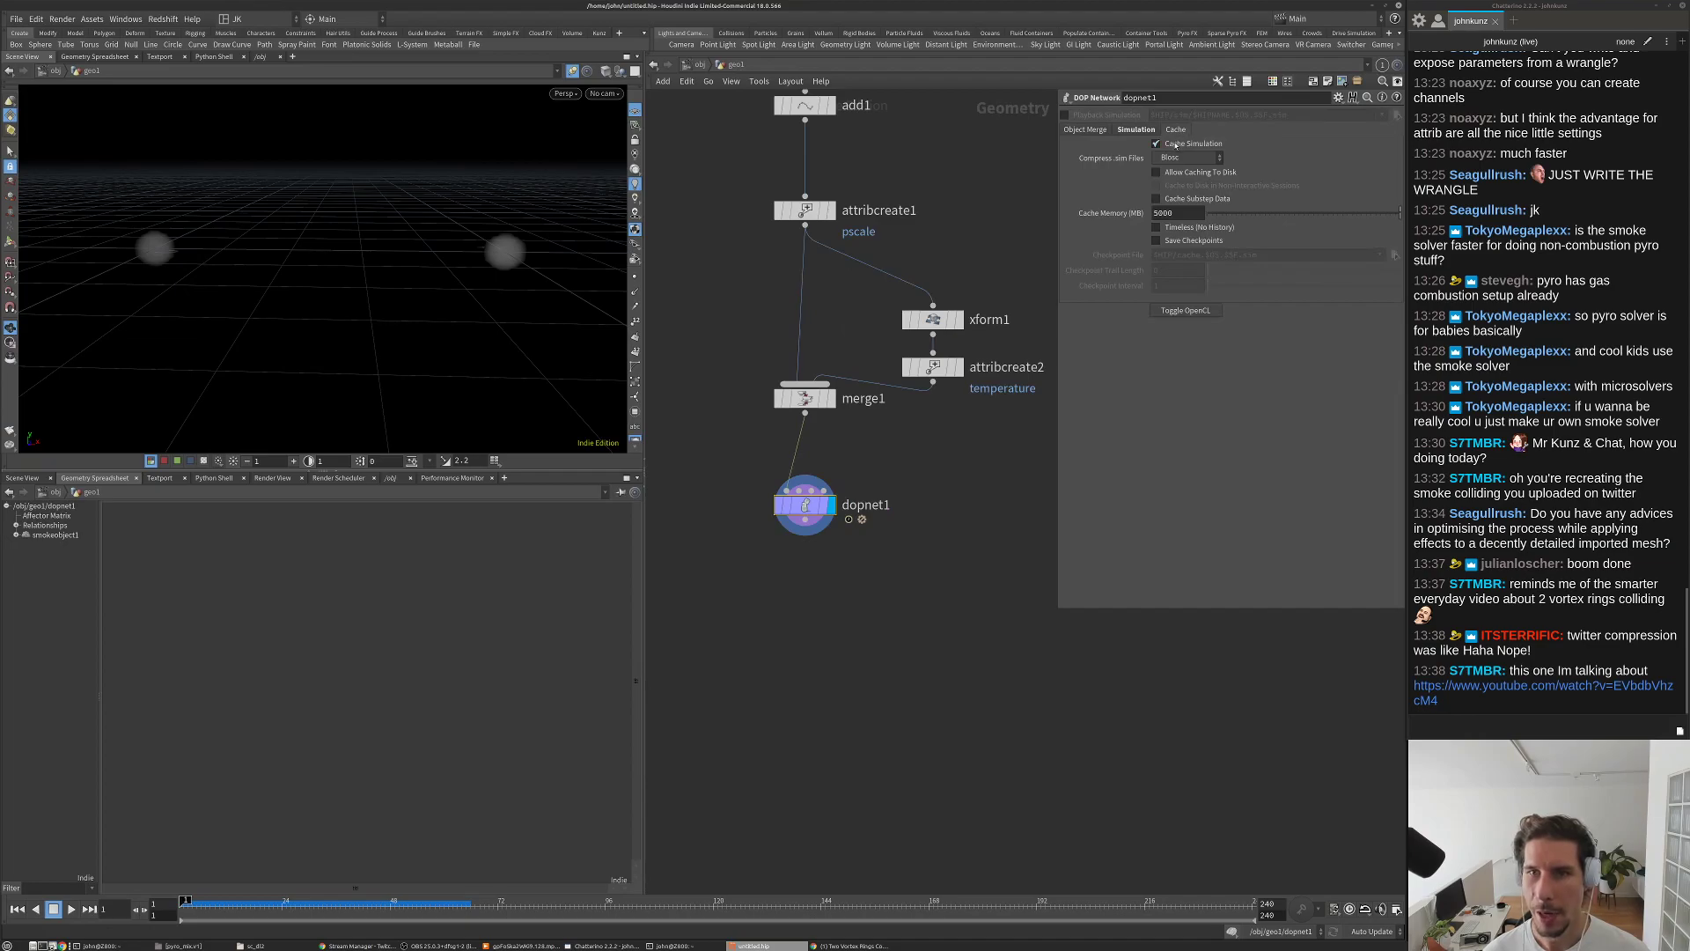
pyautogui.click(1175, 145)
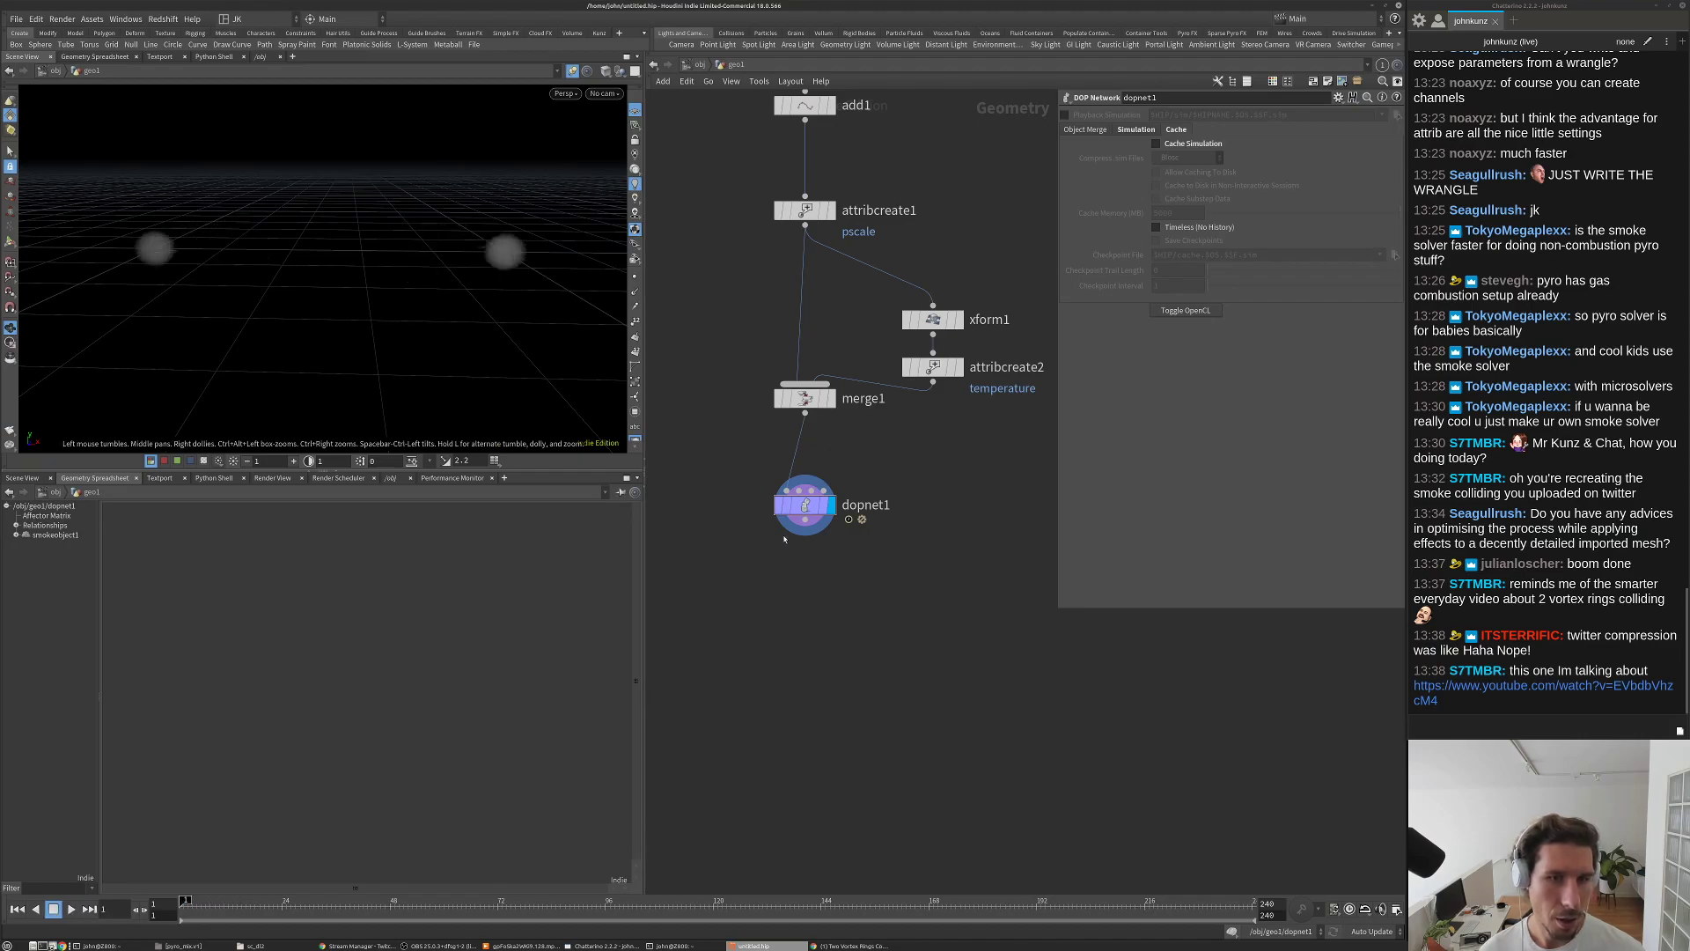
# Step: Add a Convert VDB node after dopnet1, set it to convert to VDB, and display its output
pyautogui.doubleClick(803, 507)
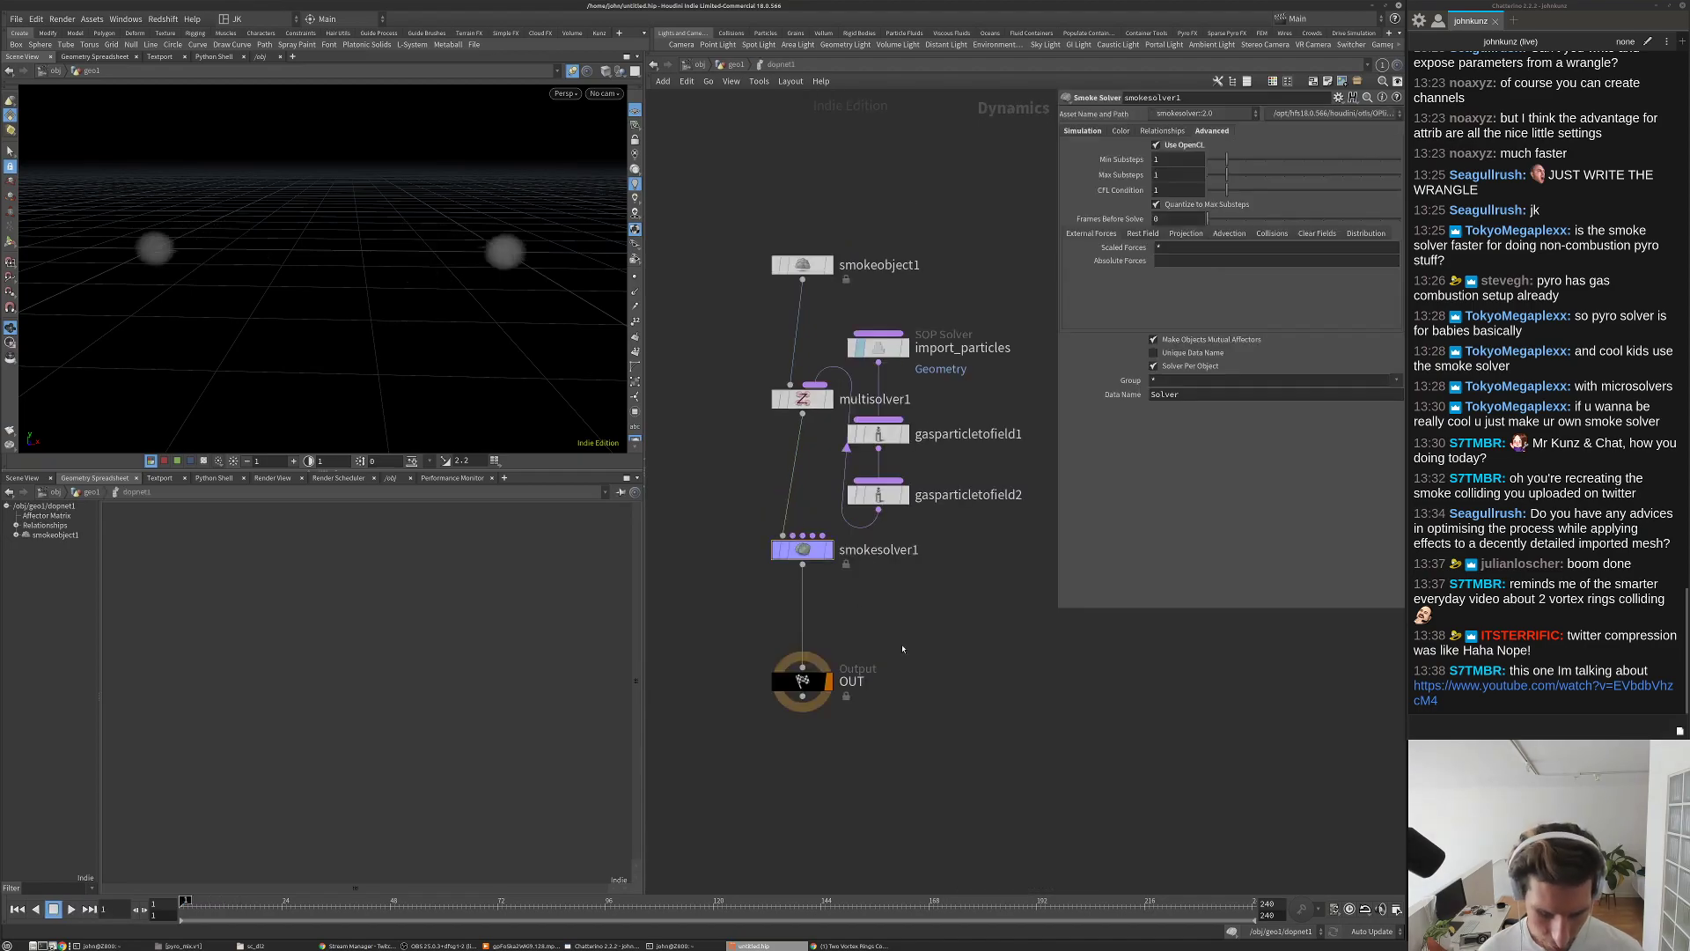
pyautogui.press('u')
pyautogui.press('Tab')
pyautogui.write('conve')
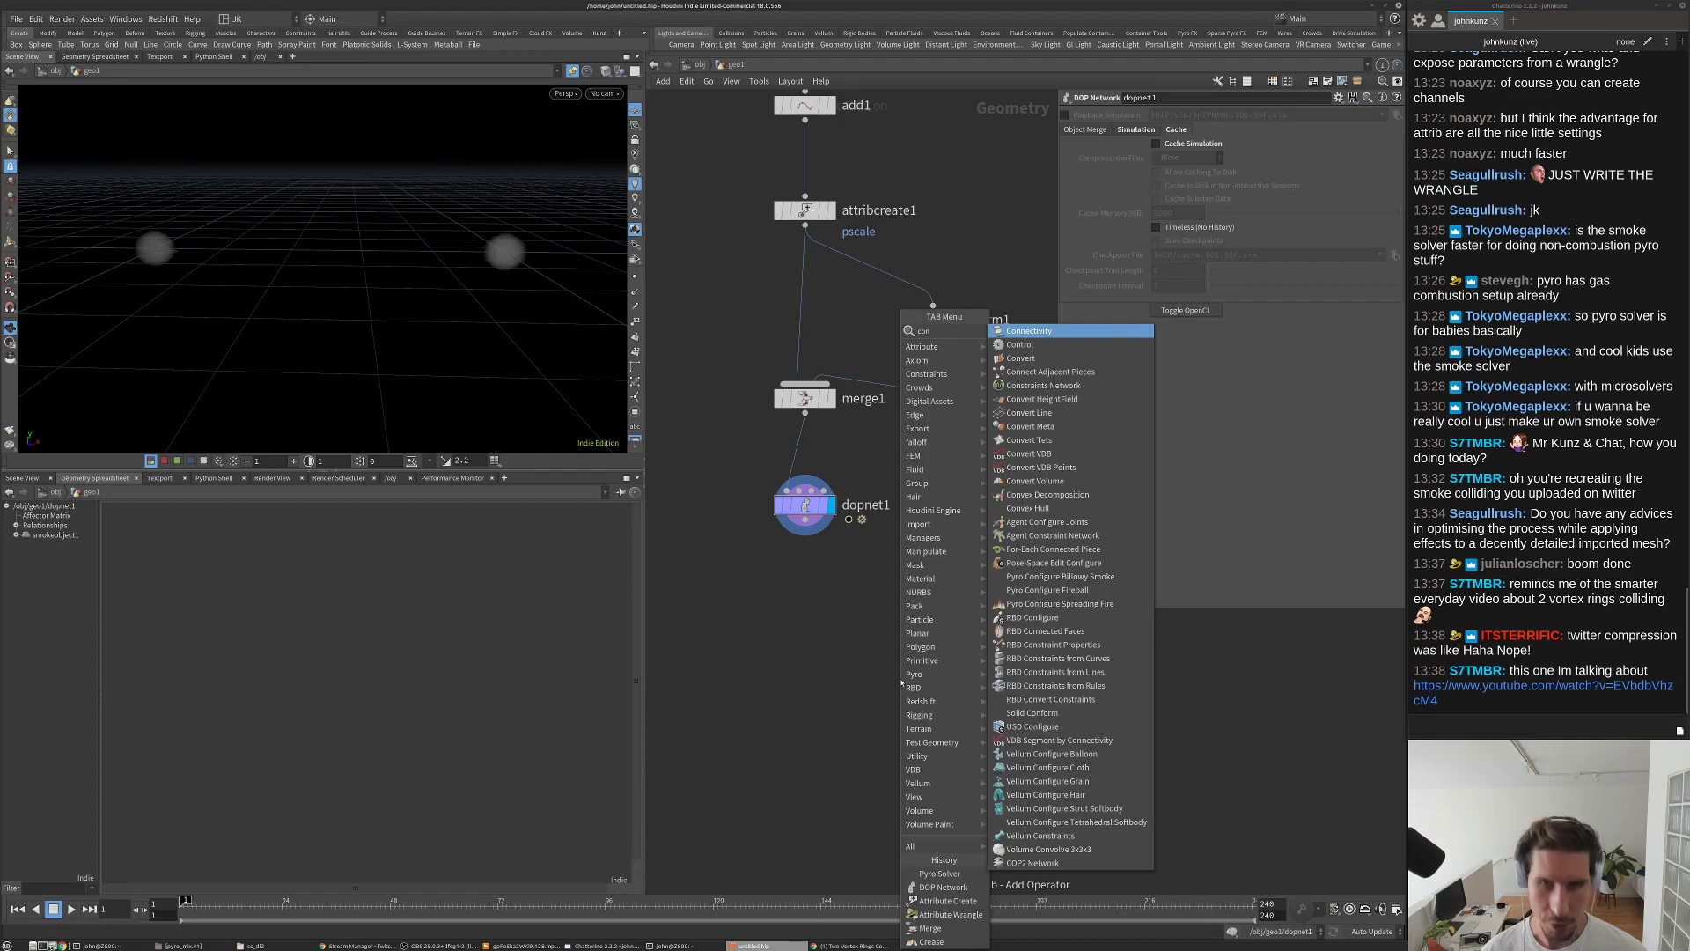
pyautogui.click(1032, 400)
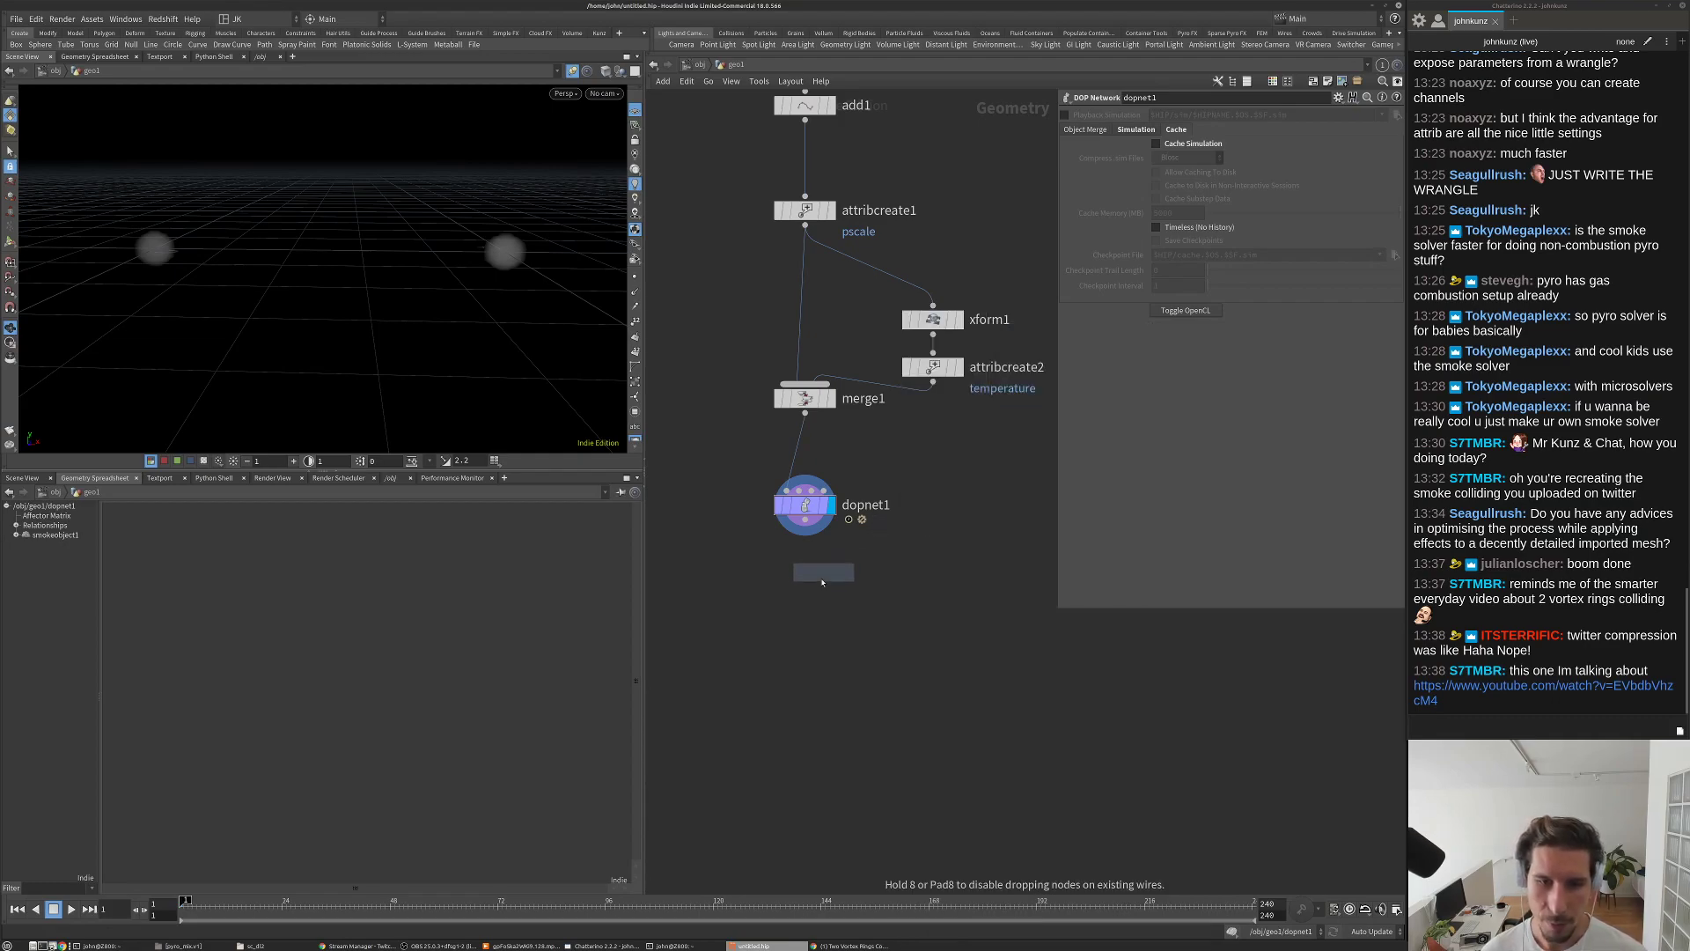
pyautogui.click(827, 579)
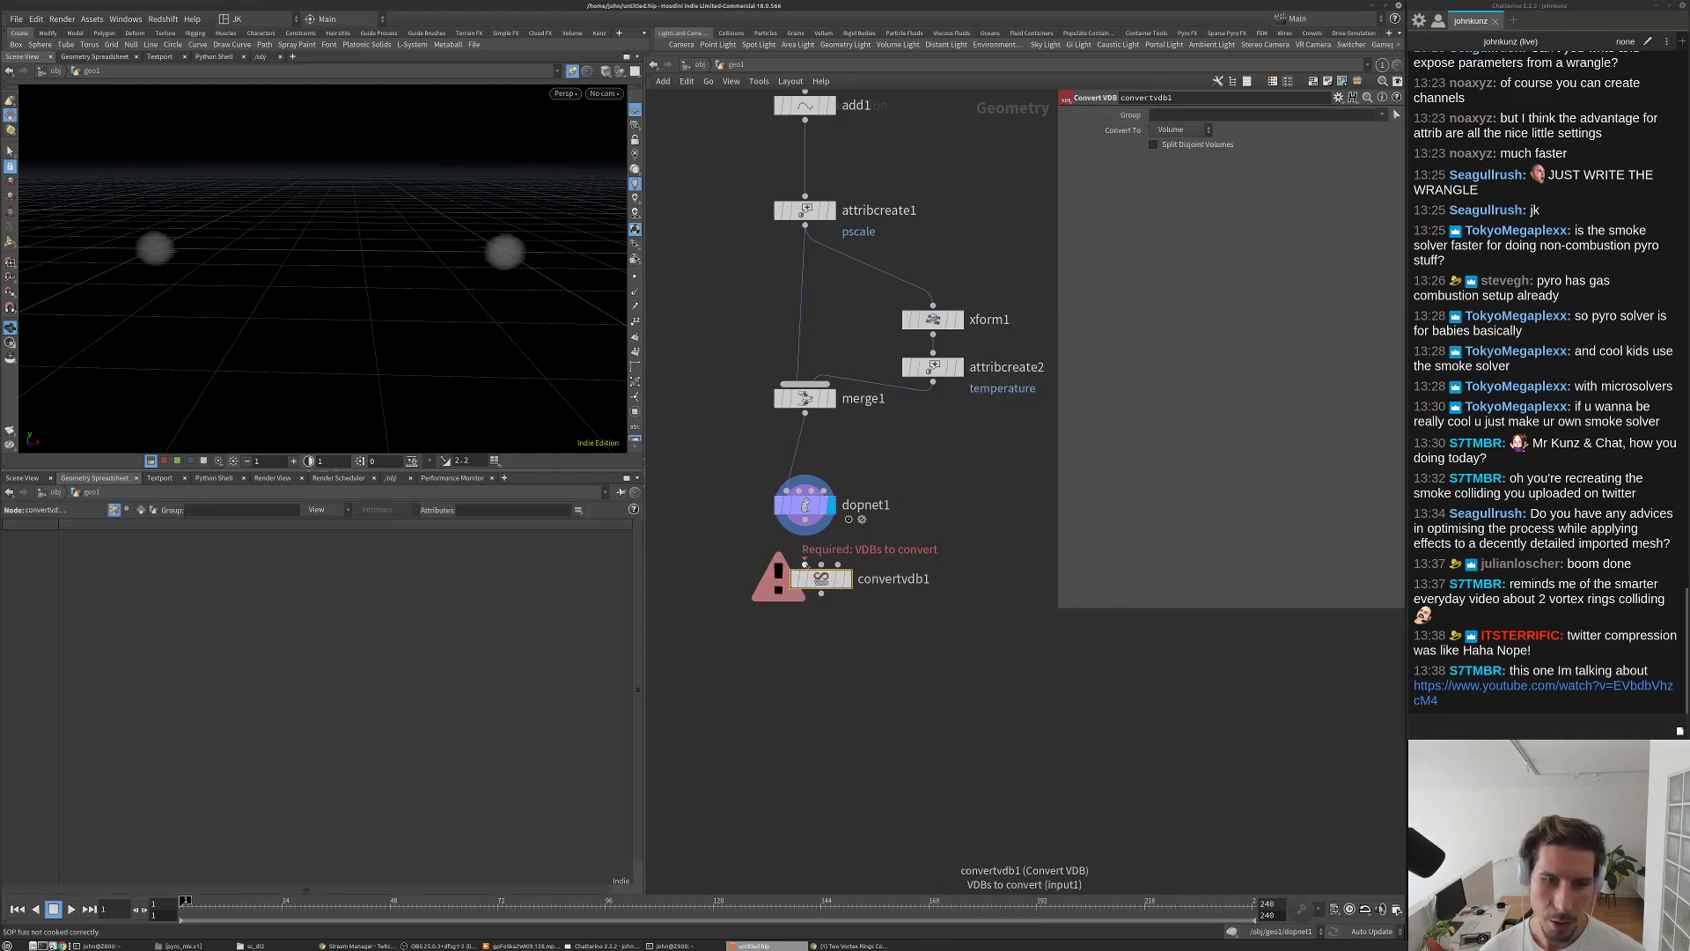
pyautogui.click(1179, 130)
pyautogui.click(1175, 145)
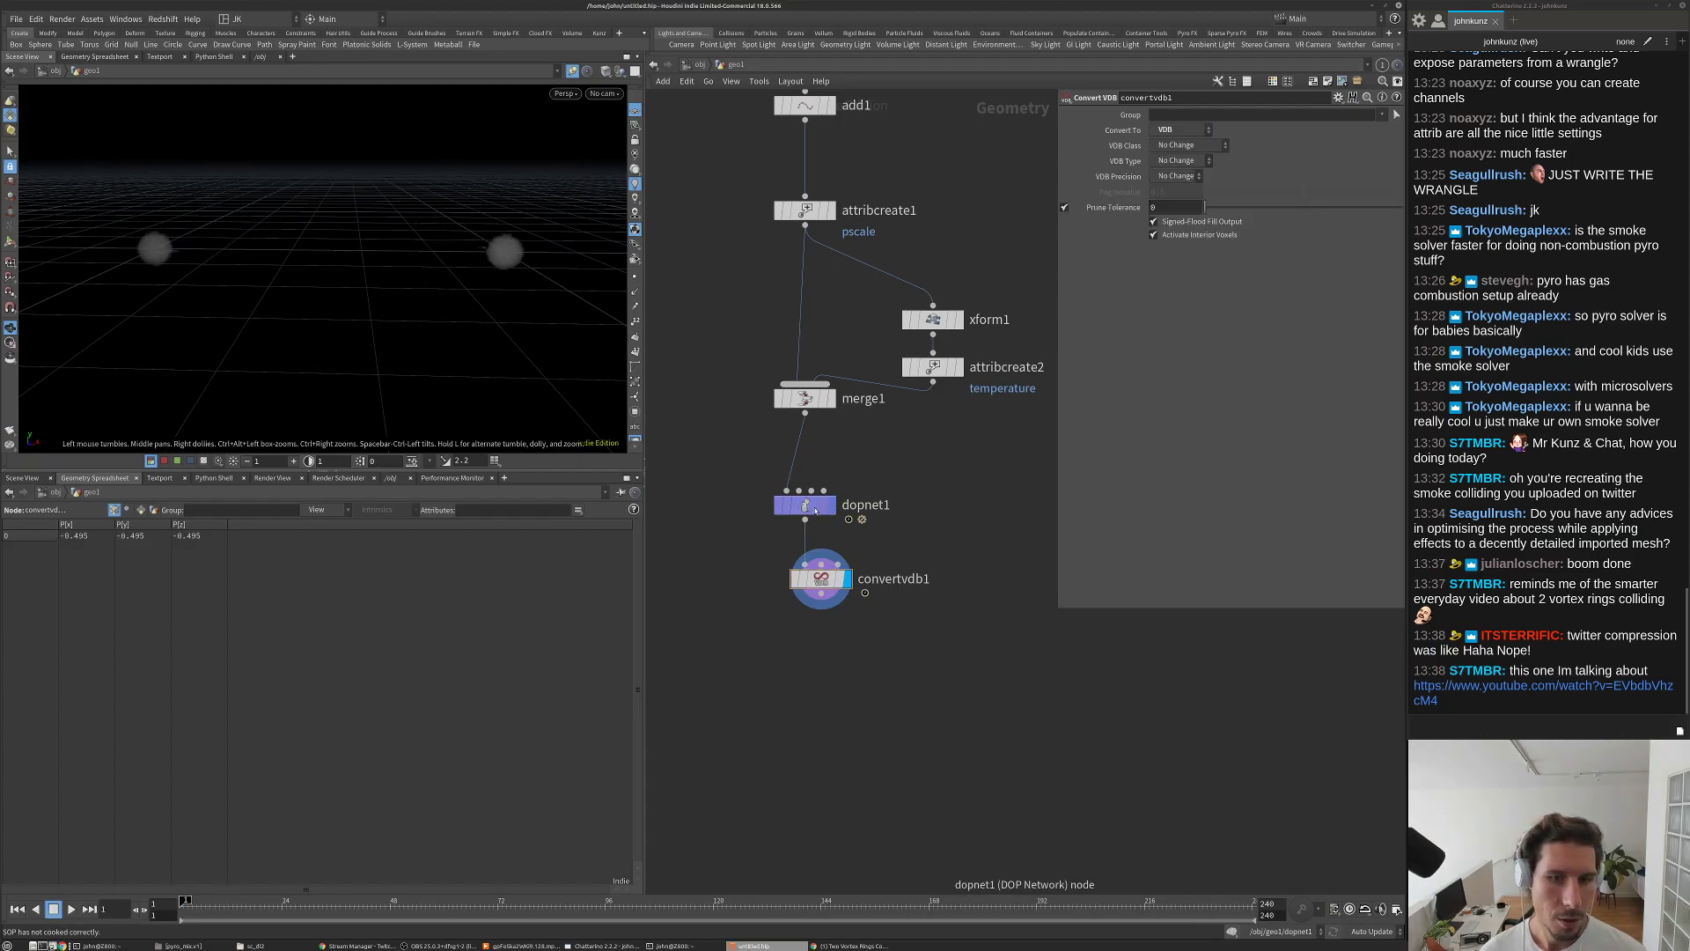
# Step: Inside dopnet1, set smokeobject1's division size to 0.005 and play the simulation
pyautogui.doubleClick(814, 508)
pyautogui.click(804, 266)
pyautogui.click(1182, 176)
pyautogui.press('Return')
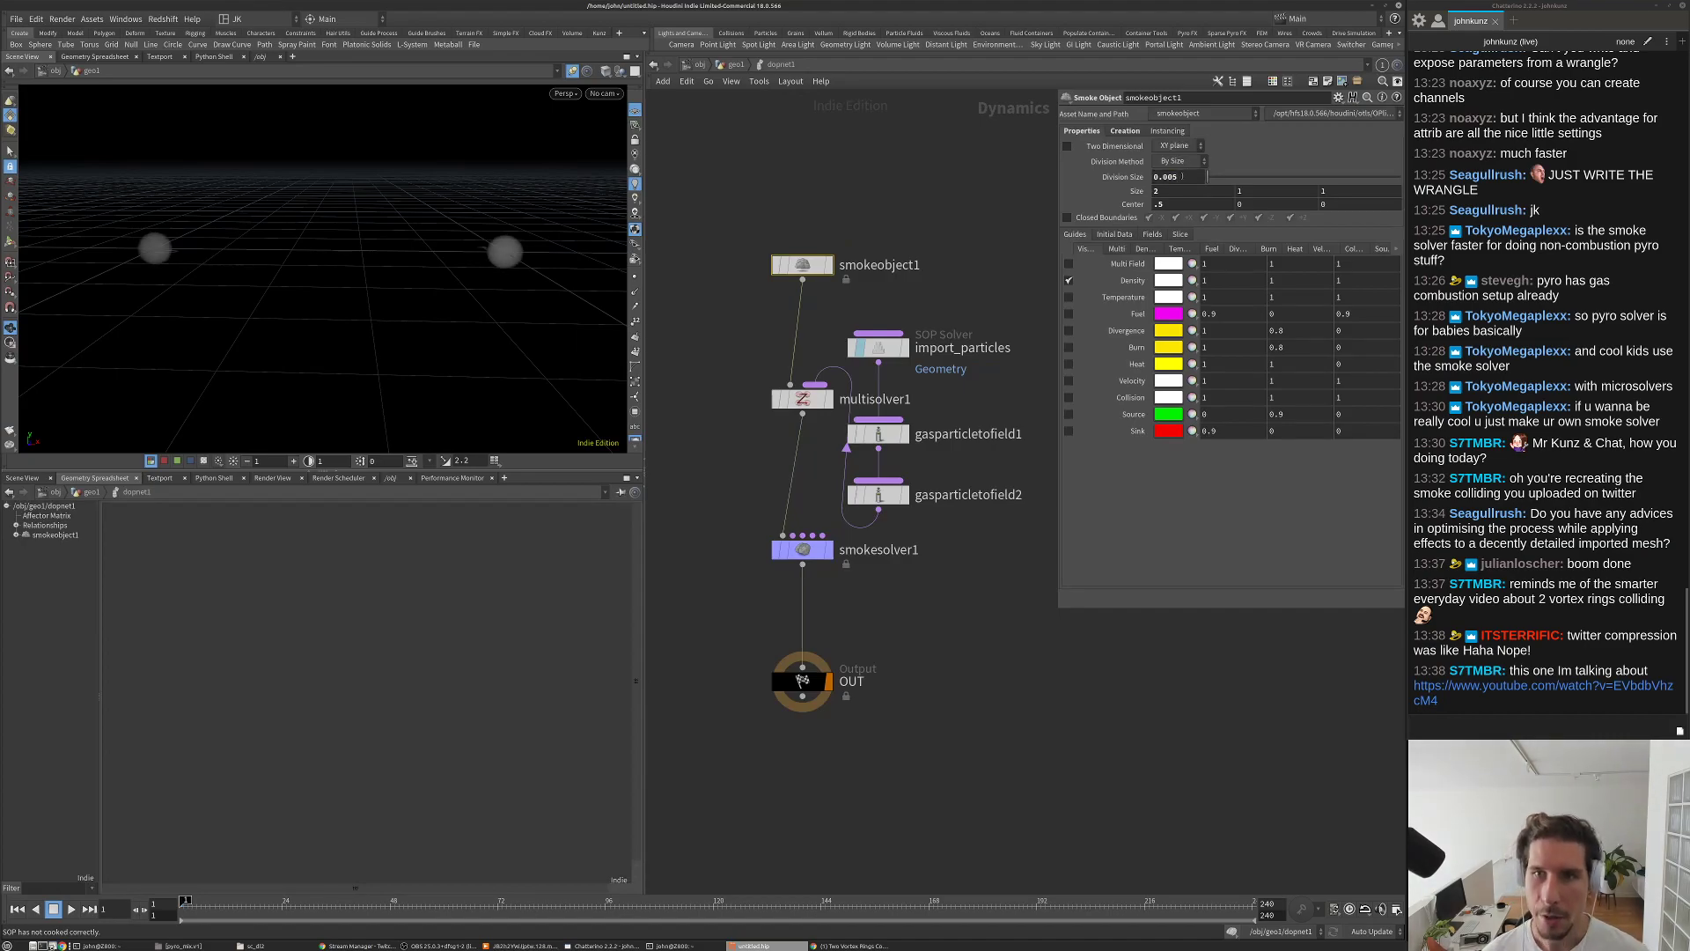
pyautogui.press('Up')
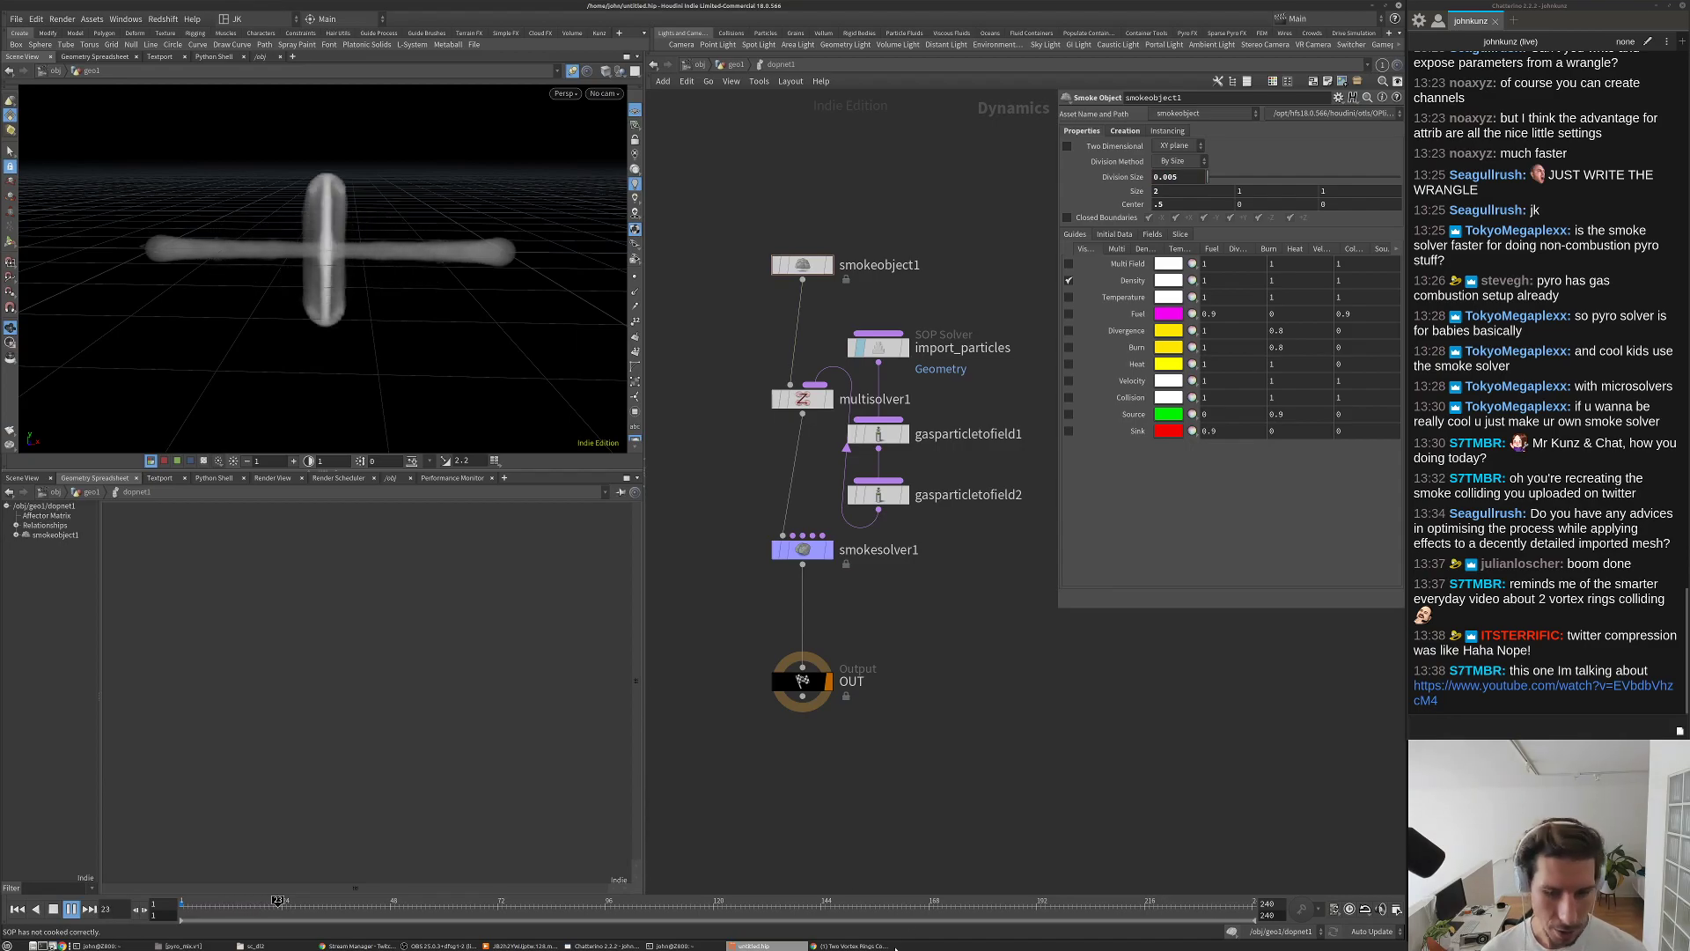
# Step: Switch to the web browser, skip ahead to the slow-motion vortex ring collision, pause the video, and return to Houdini
pyautogui.hotkey('alt', 'Tab')
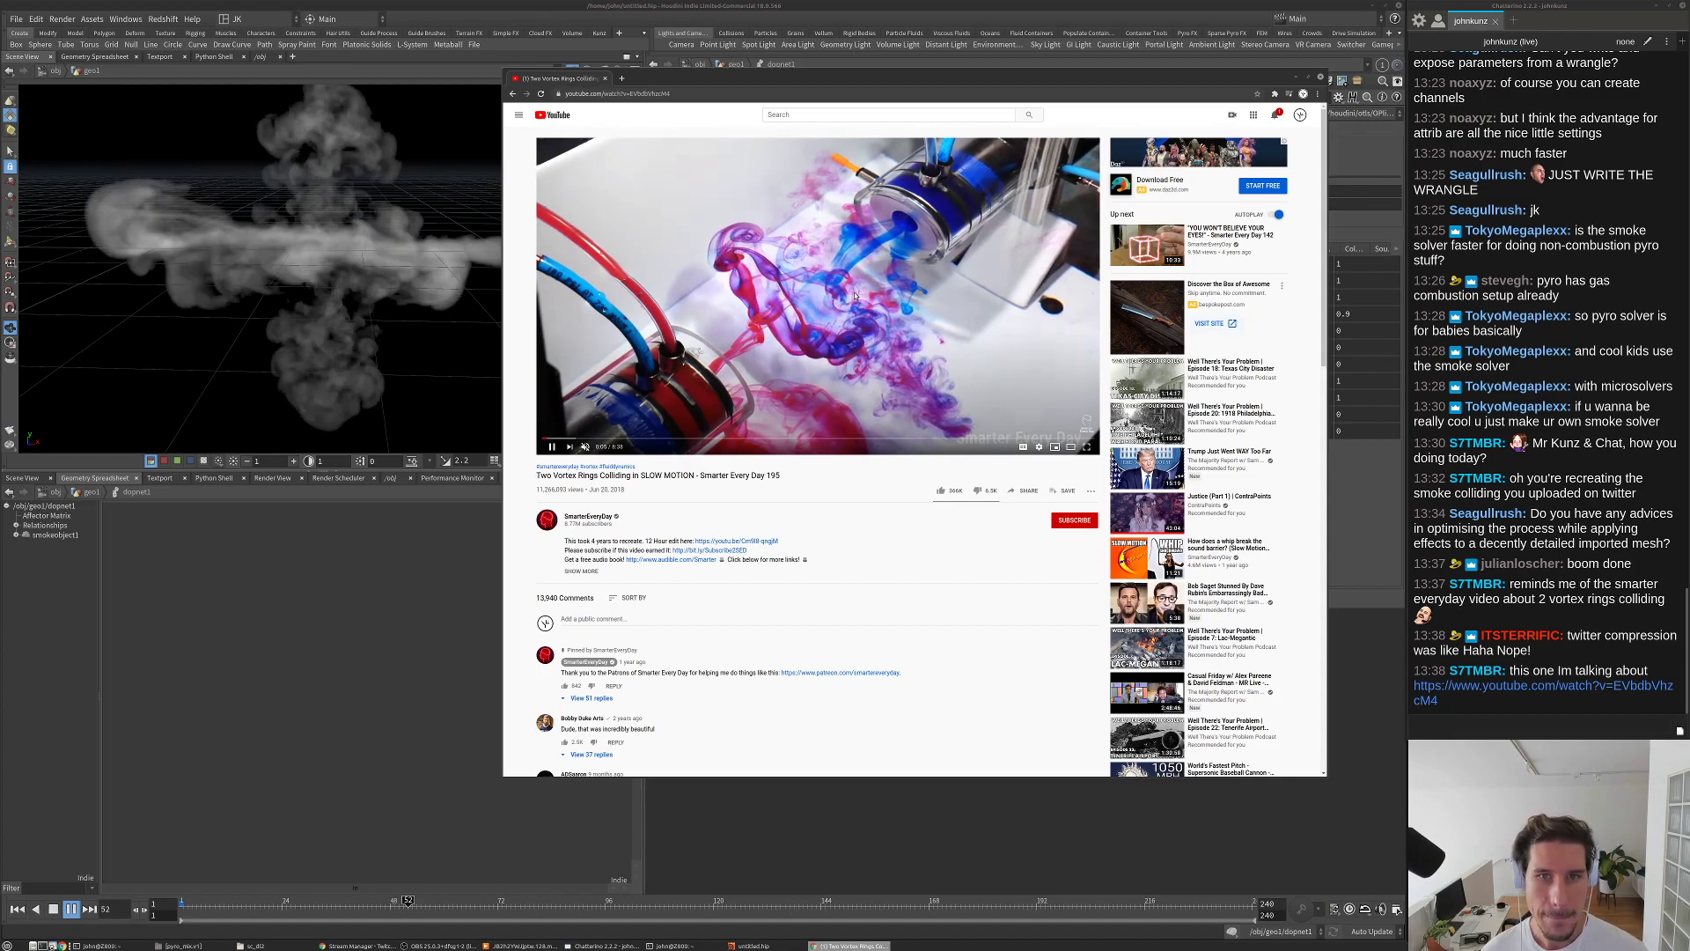
pyautogui.click(705, 437)
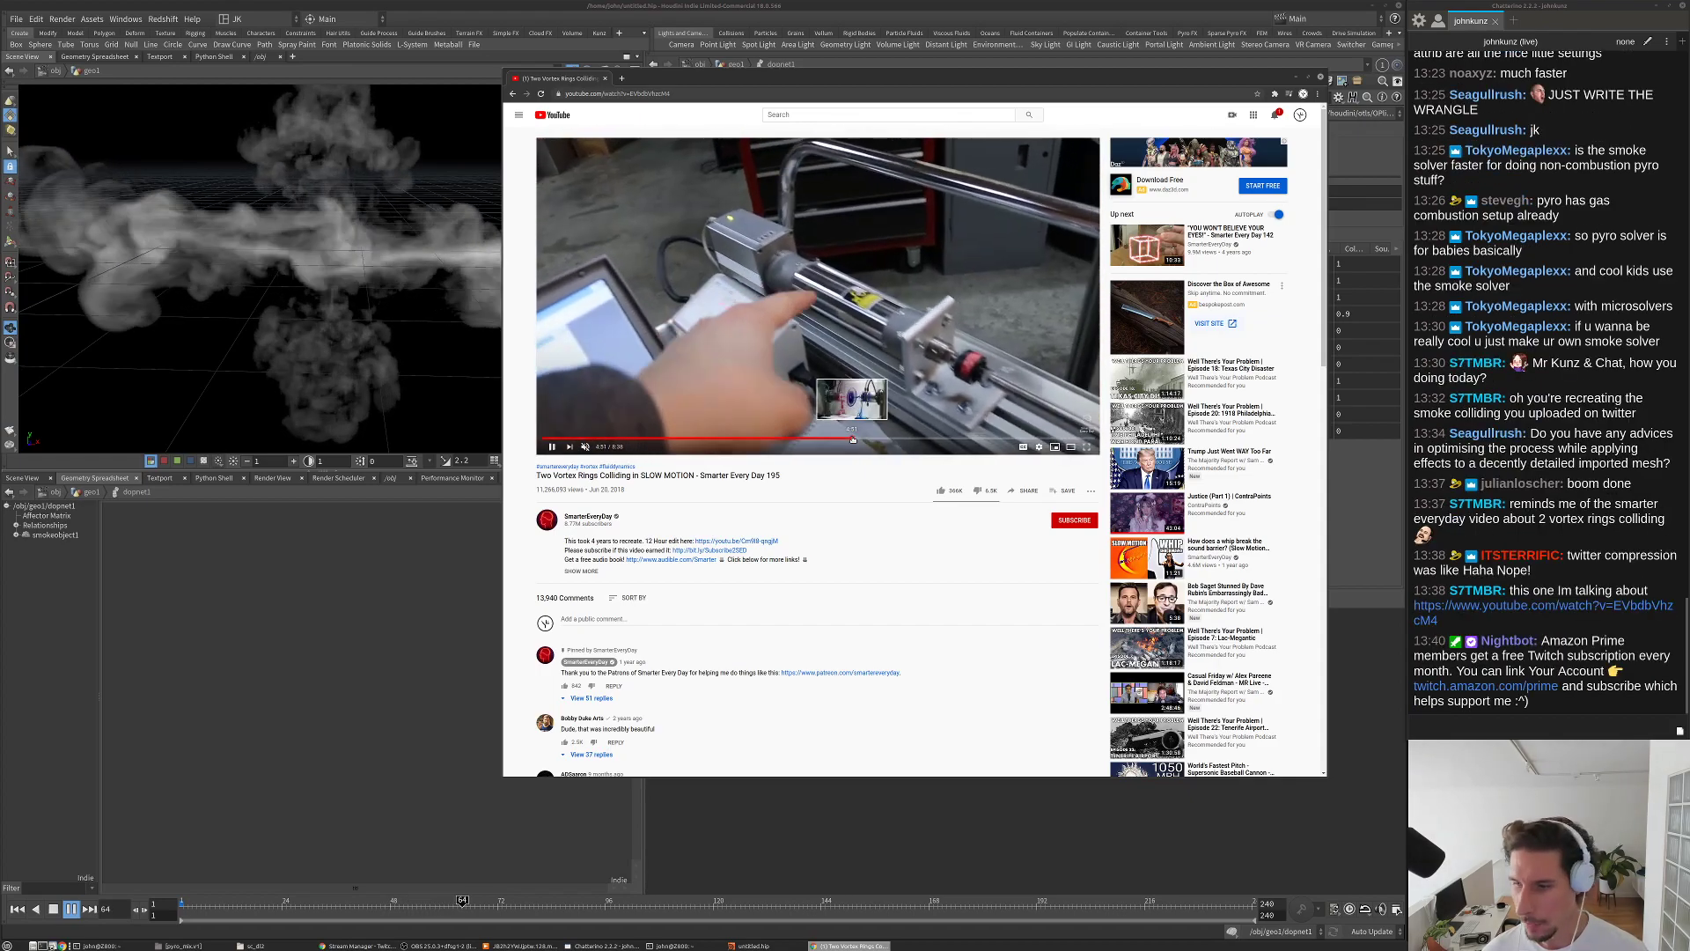
pyautogui.click(852, 438)
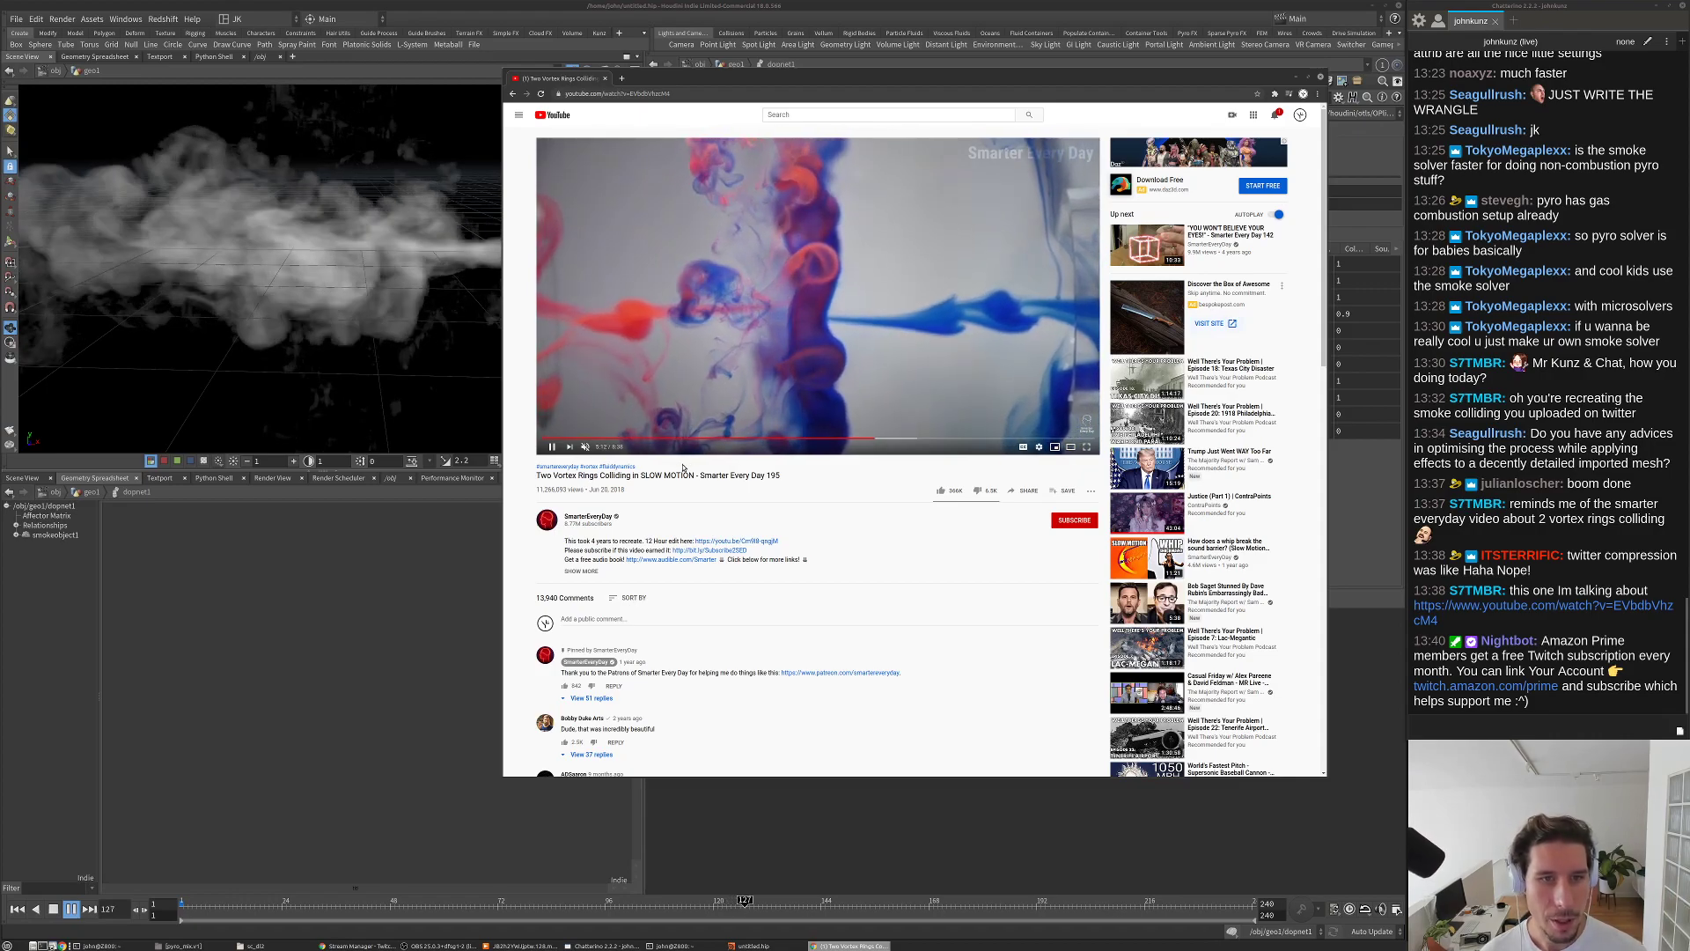
pyautogui.click(552, 447)
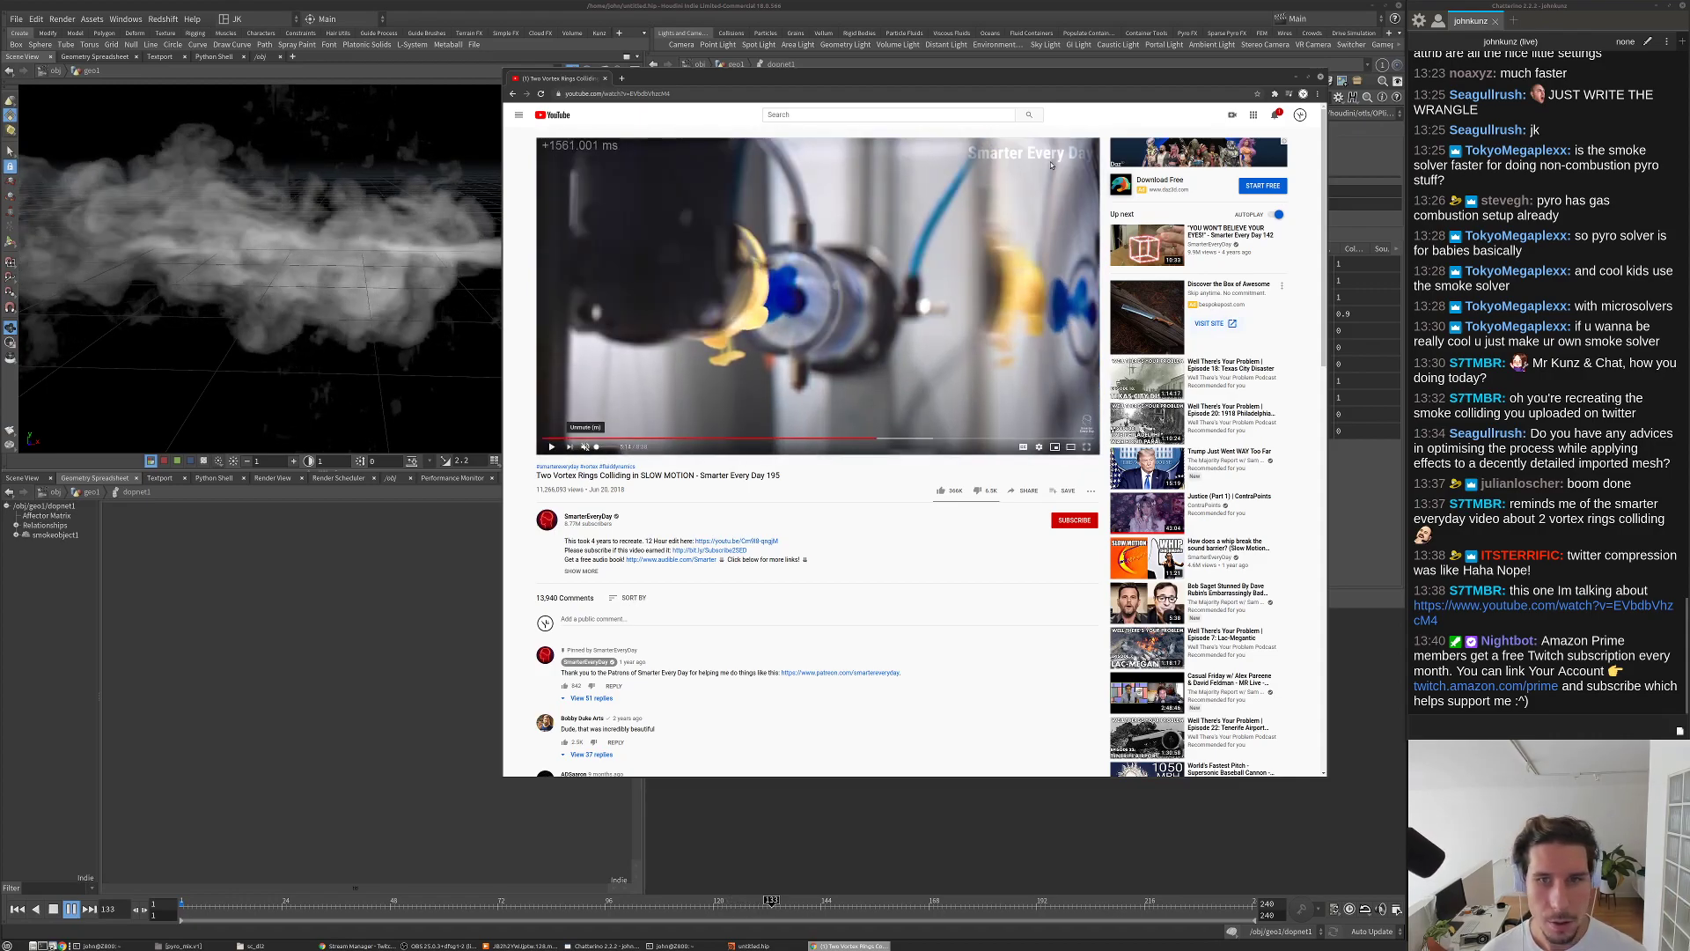
pyautogui.click(415, 268)
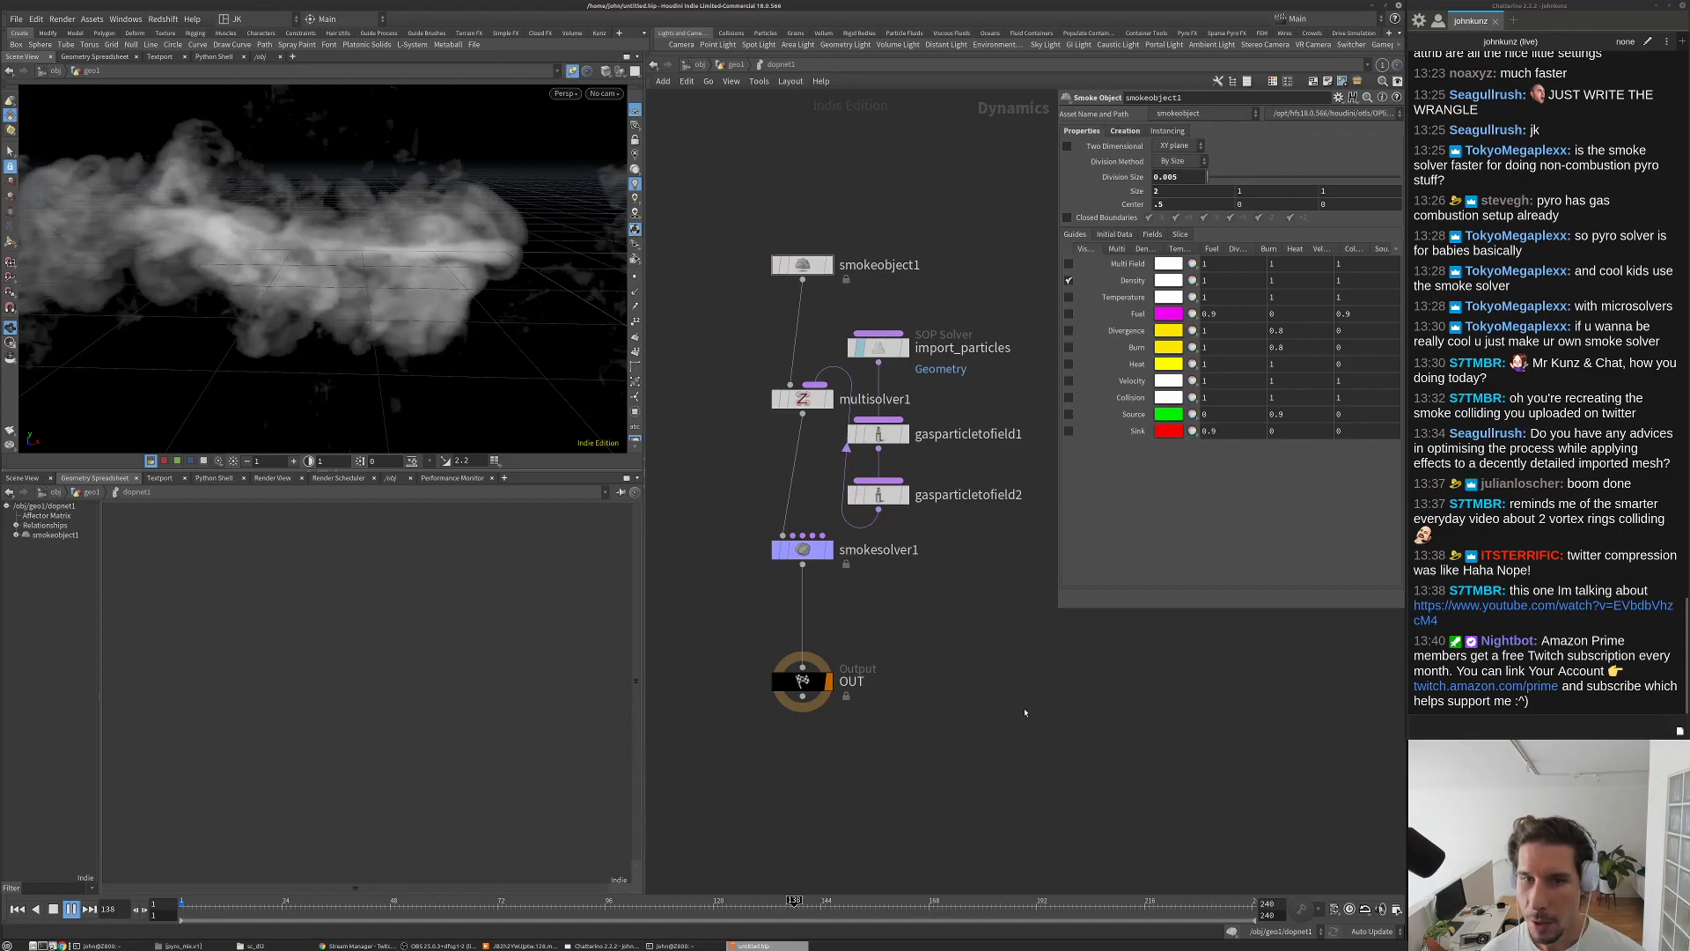
# Step: Frame the smoke in the viewport, replay the collision from the first frame at an angle, and rewind
pyautogui.press('g')
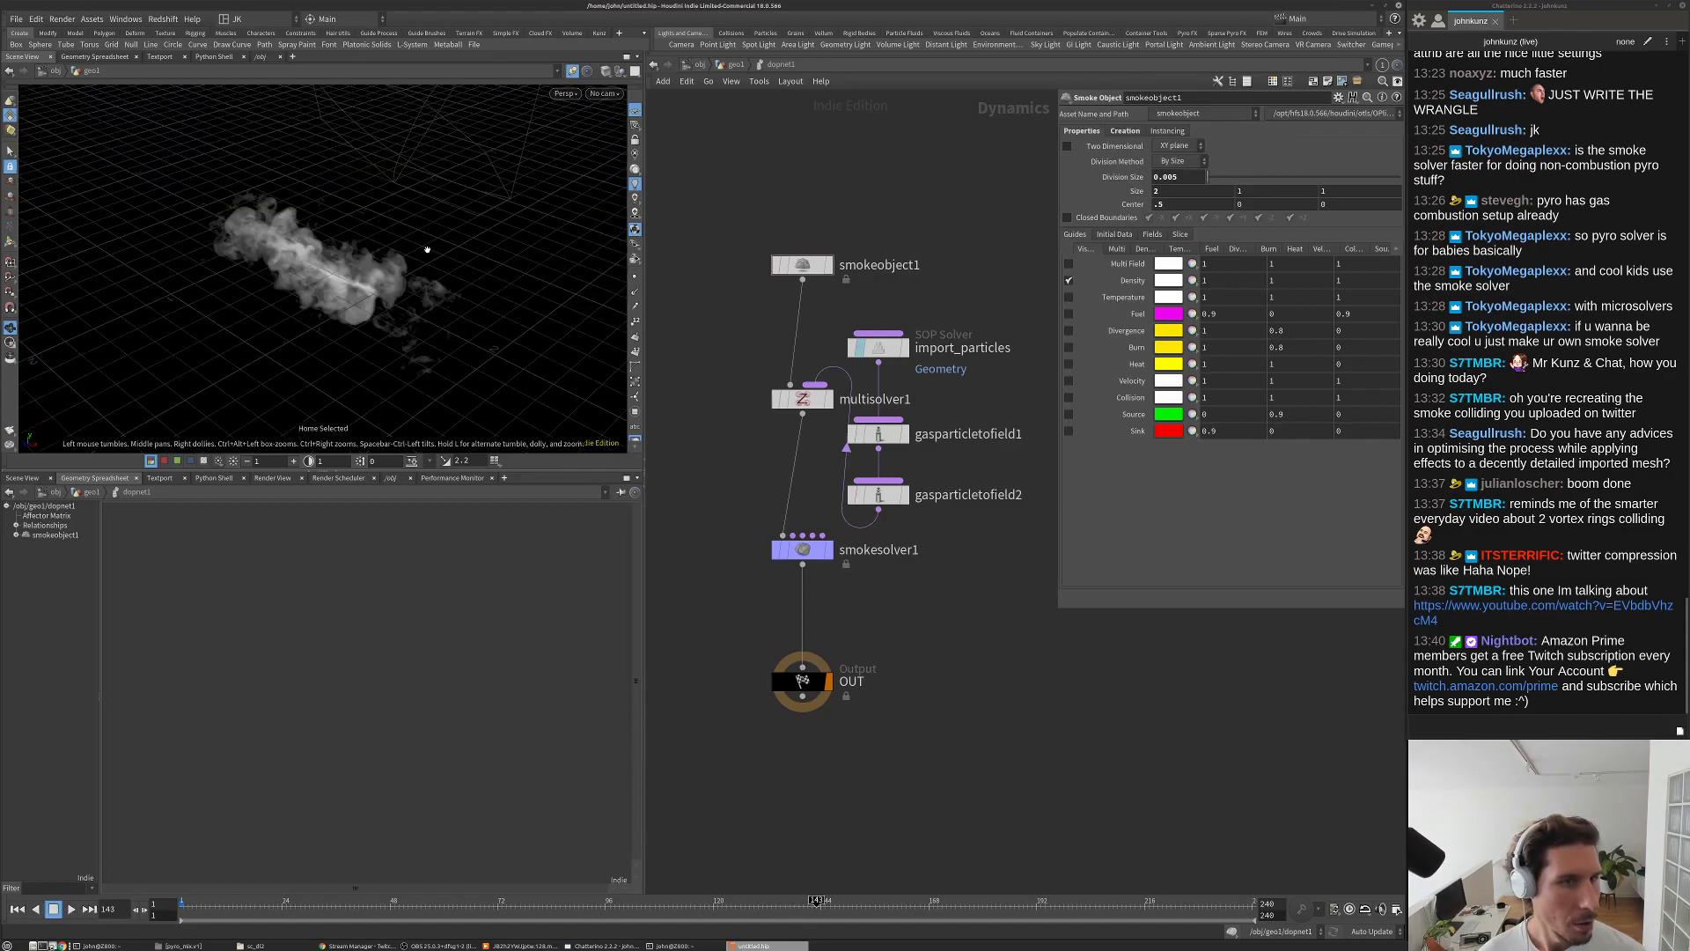
pyautogui.moveTo(416, 262); pyautogui.dragTo(415, 271)
pyautogui.hotkey('ctrl', 'Left')
pyautogui.press('Up')
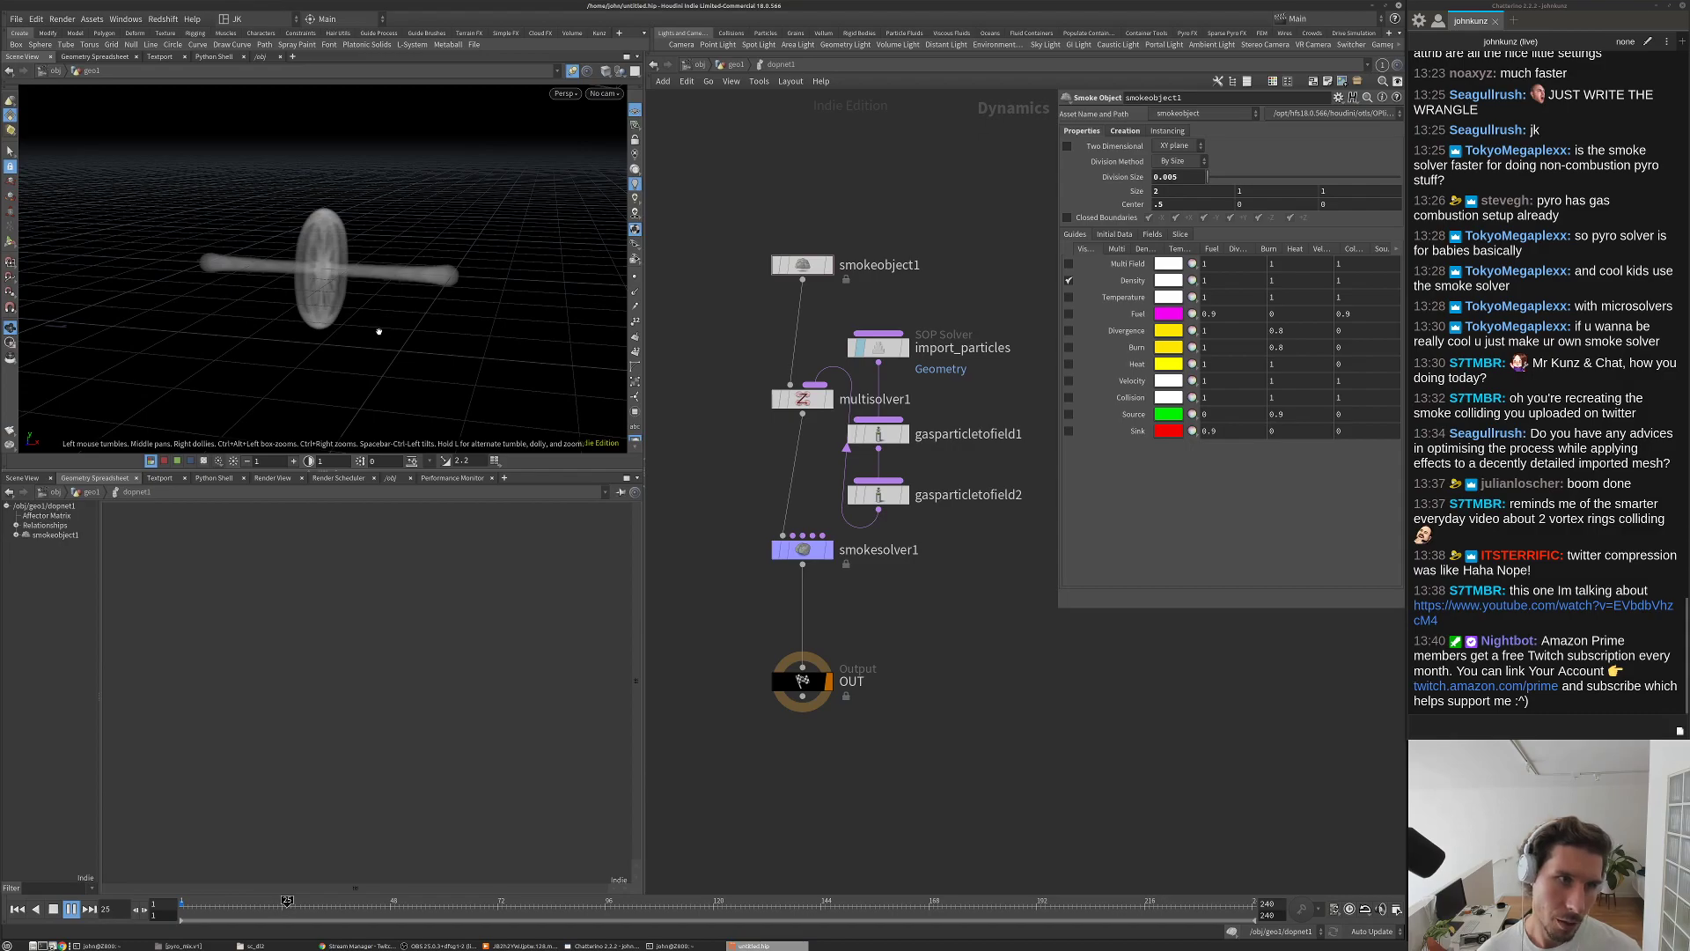
pyautogui.hotkey('ctrl', 'Up')
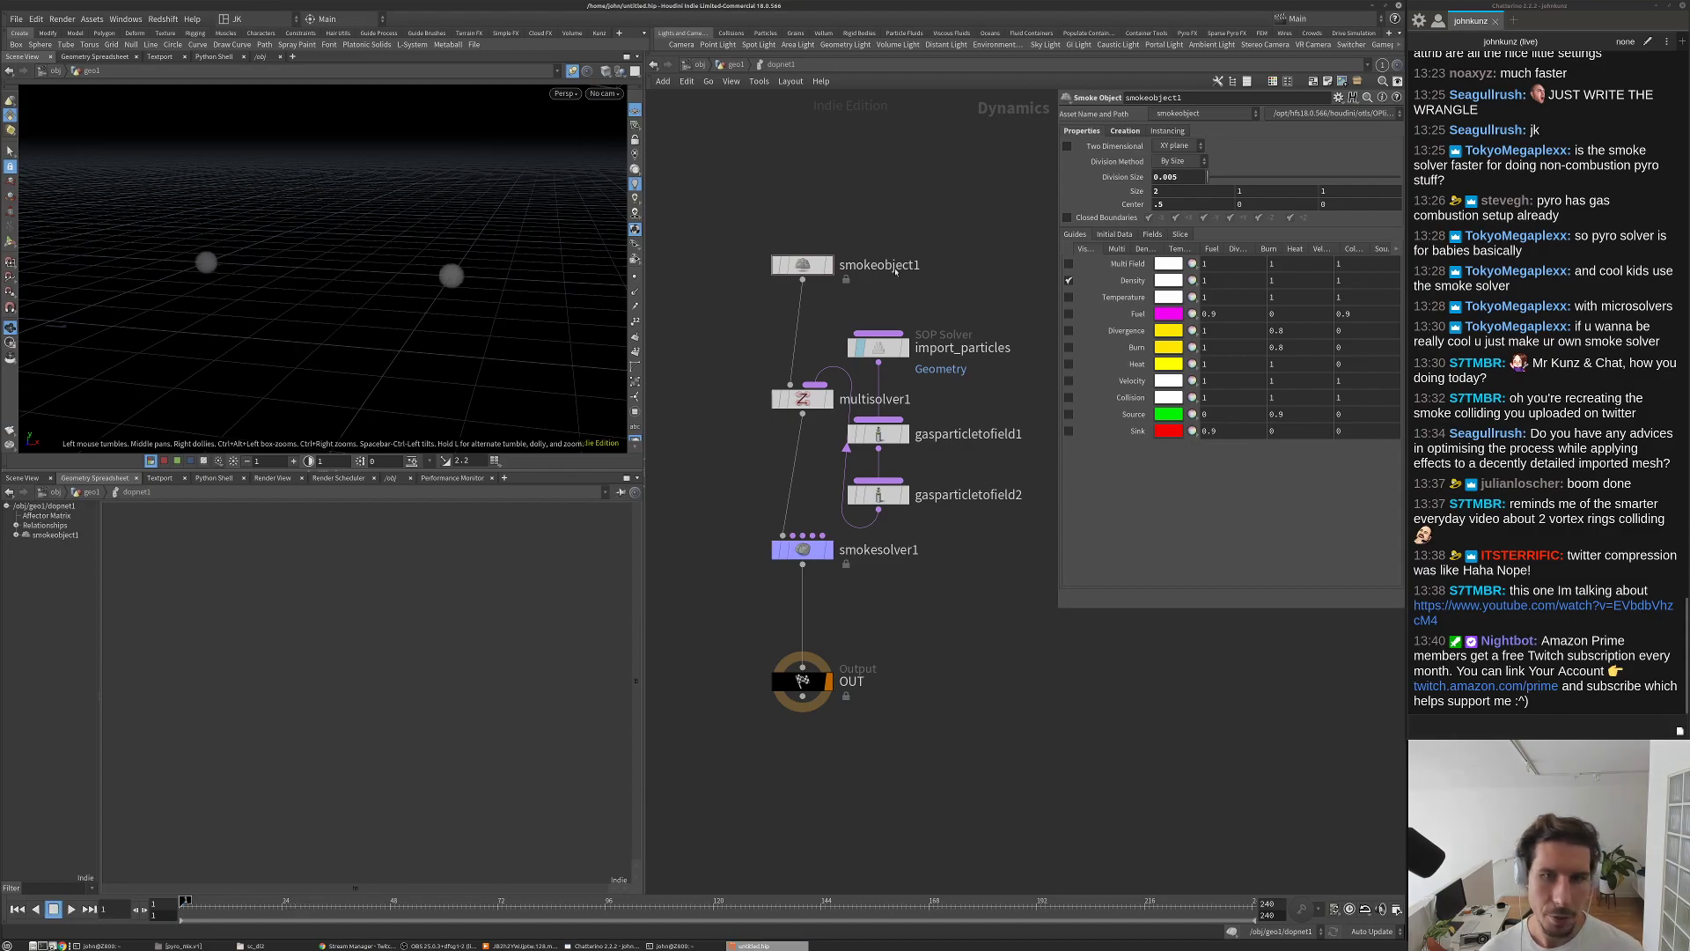
# Step: Move the import_particles chain away from the main solver chain and insert an Enable Solver between gasparticletofield2 and multisolver1
pyautogui.moveTo(1014, 282)
pyautogui.mouseDown()
pyautogui.moveTo(843, 517)
pyautogui.moveTo(992, 384)
pyautogui.moveTo(999, 294)
pyautogui.mouseUp()
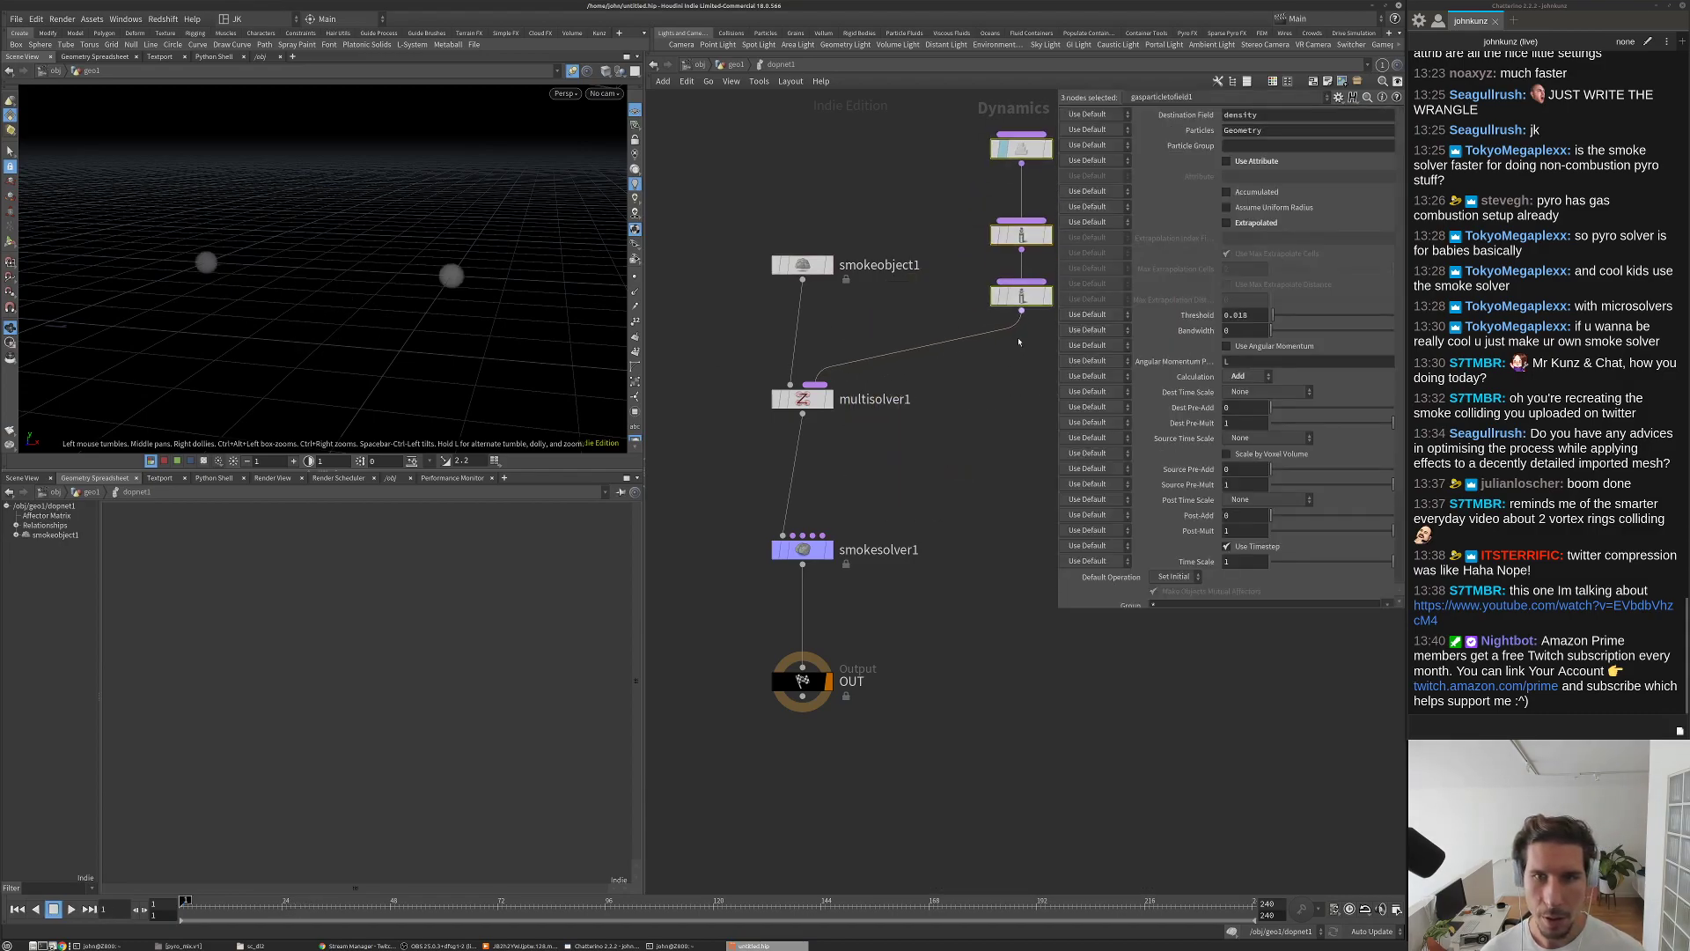
pyautogui.moveTo(1016, 379); pyautogui.dragTo(871, 406, button='middle')
pyautogui.click(870, 406)
pyautogui.press('Tab')
pyautogui.write('e')
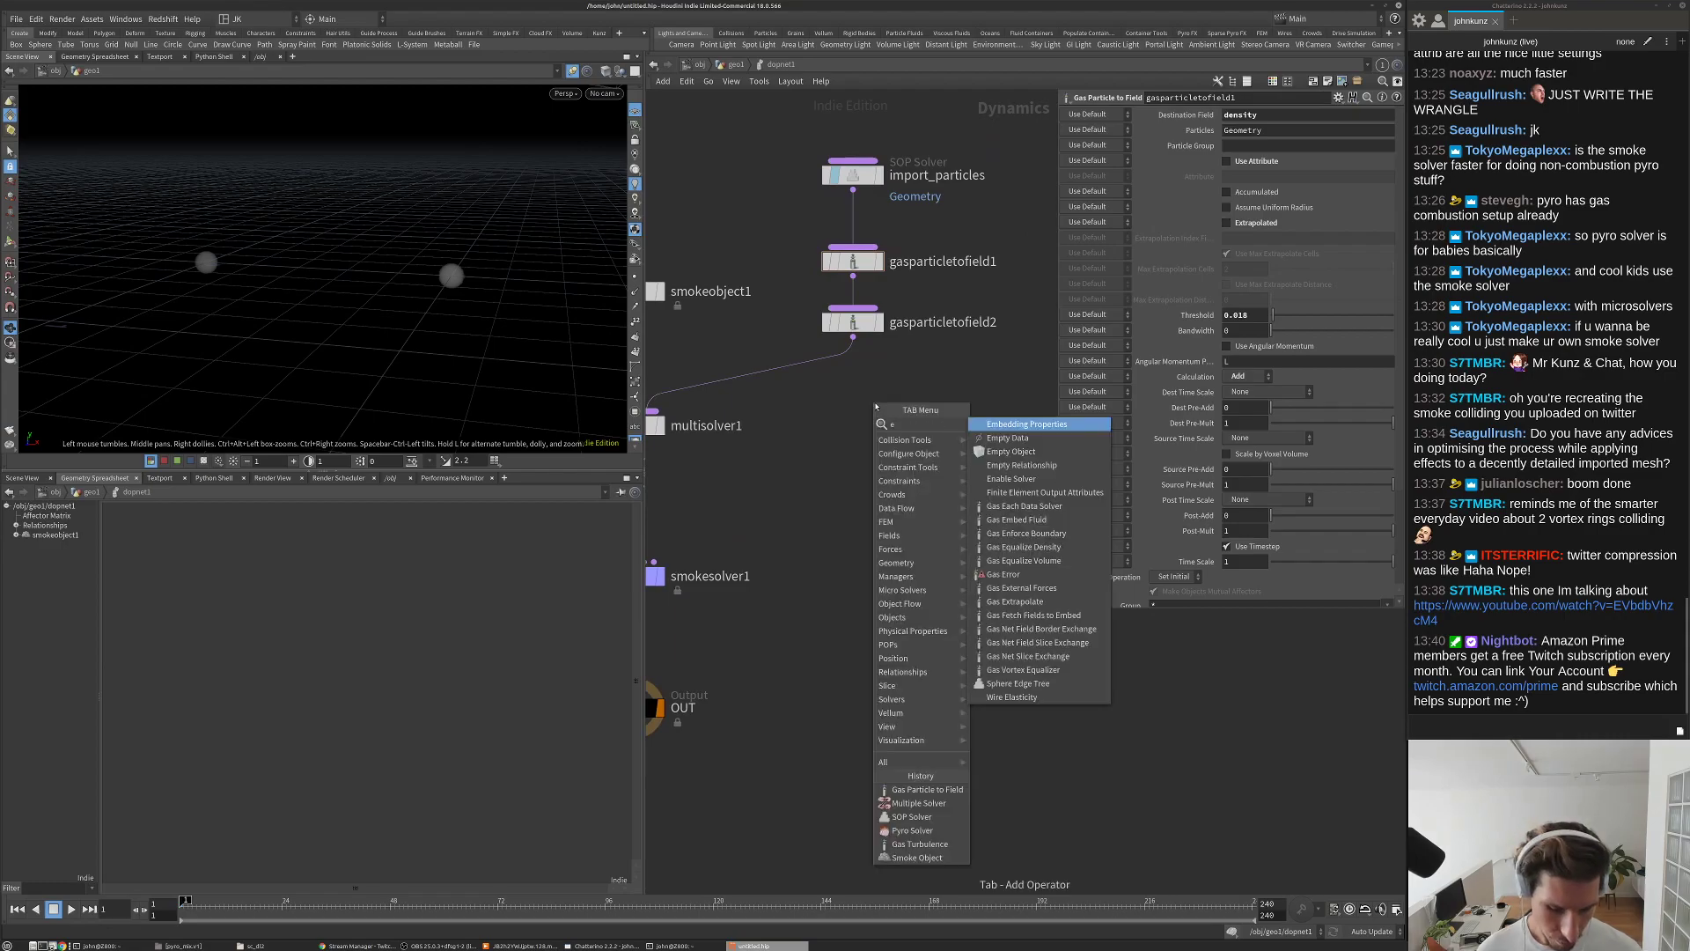
pyautogui.press('Escape')
pyautogui.press('Tab')
pyautogui.write('ena')
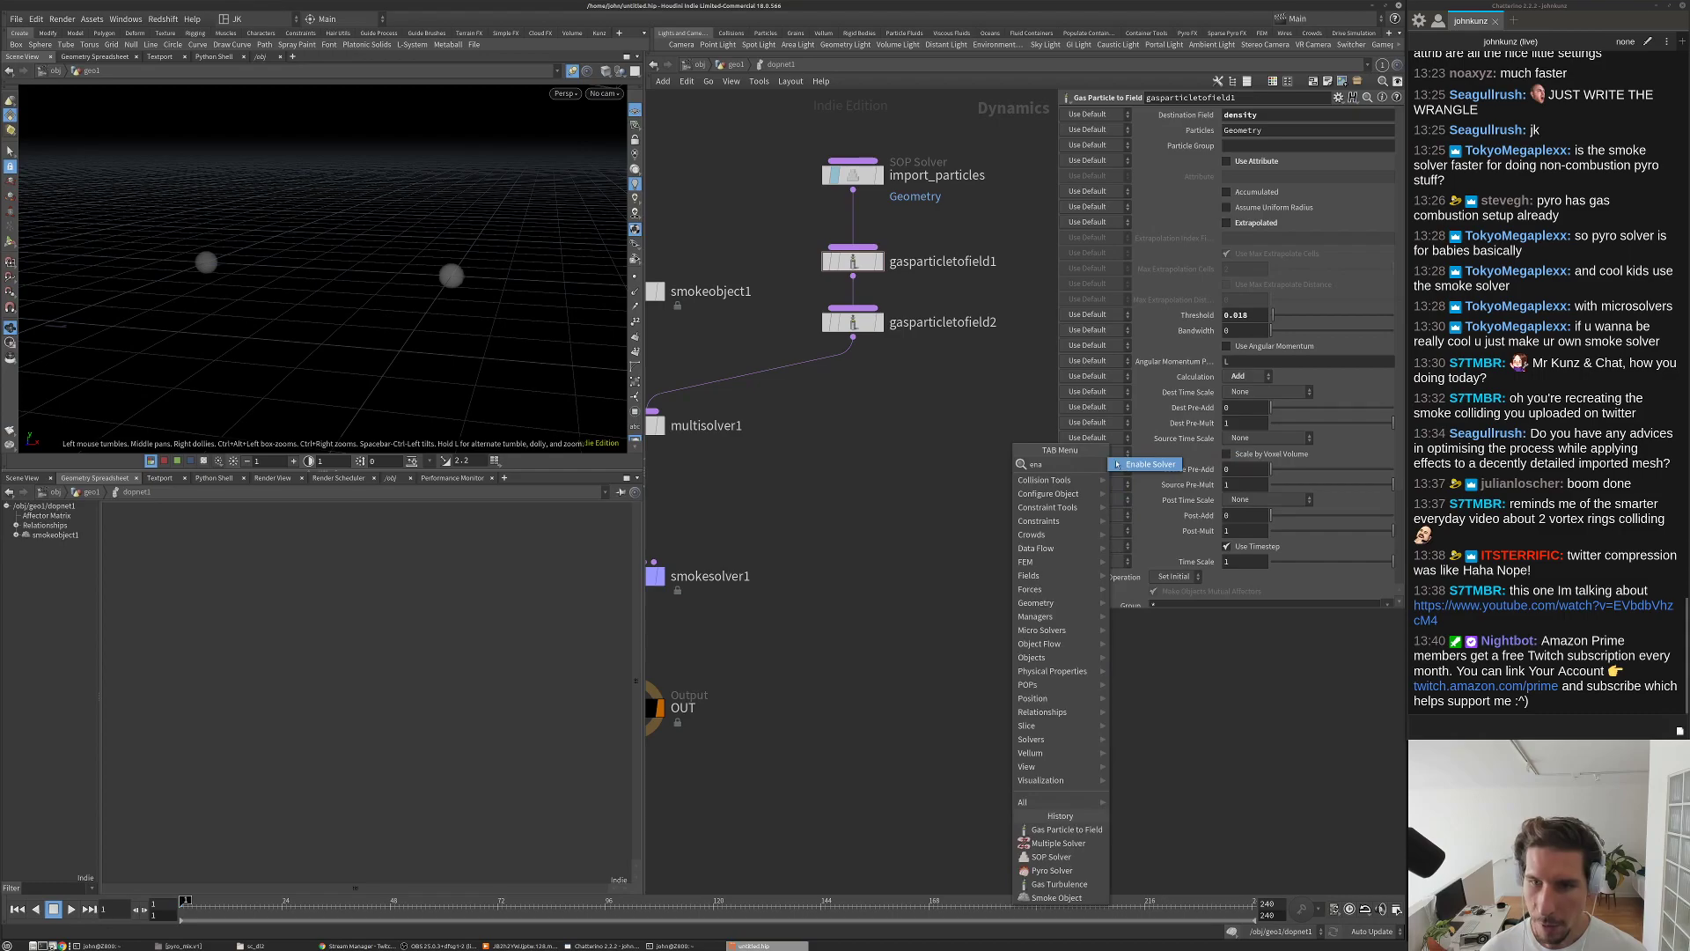
pyautogui.click(1118, 464)
pyautogui.click(849, 436)
pyautogui.moveTo(849, 435); pyautogui.dragTo(845, 389)
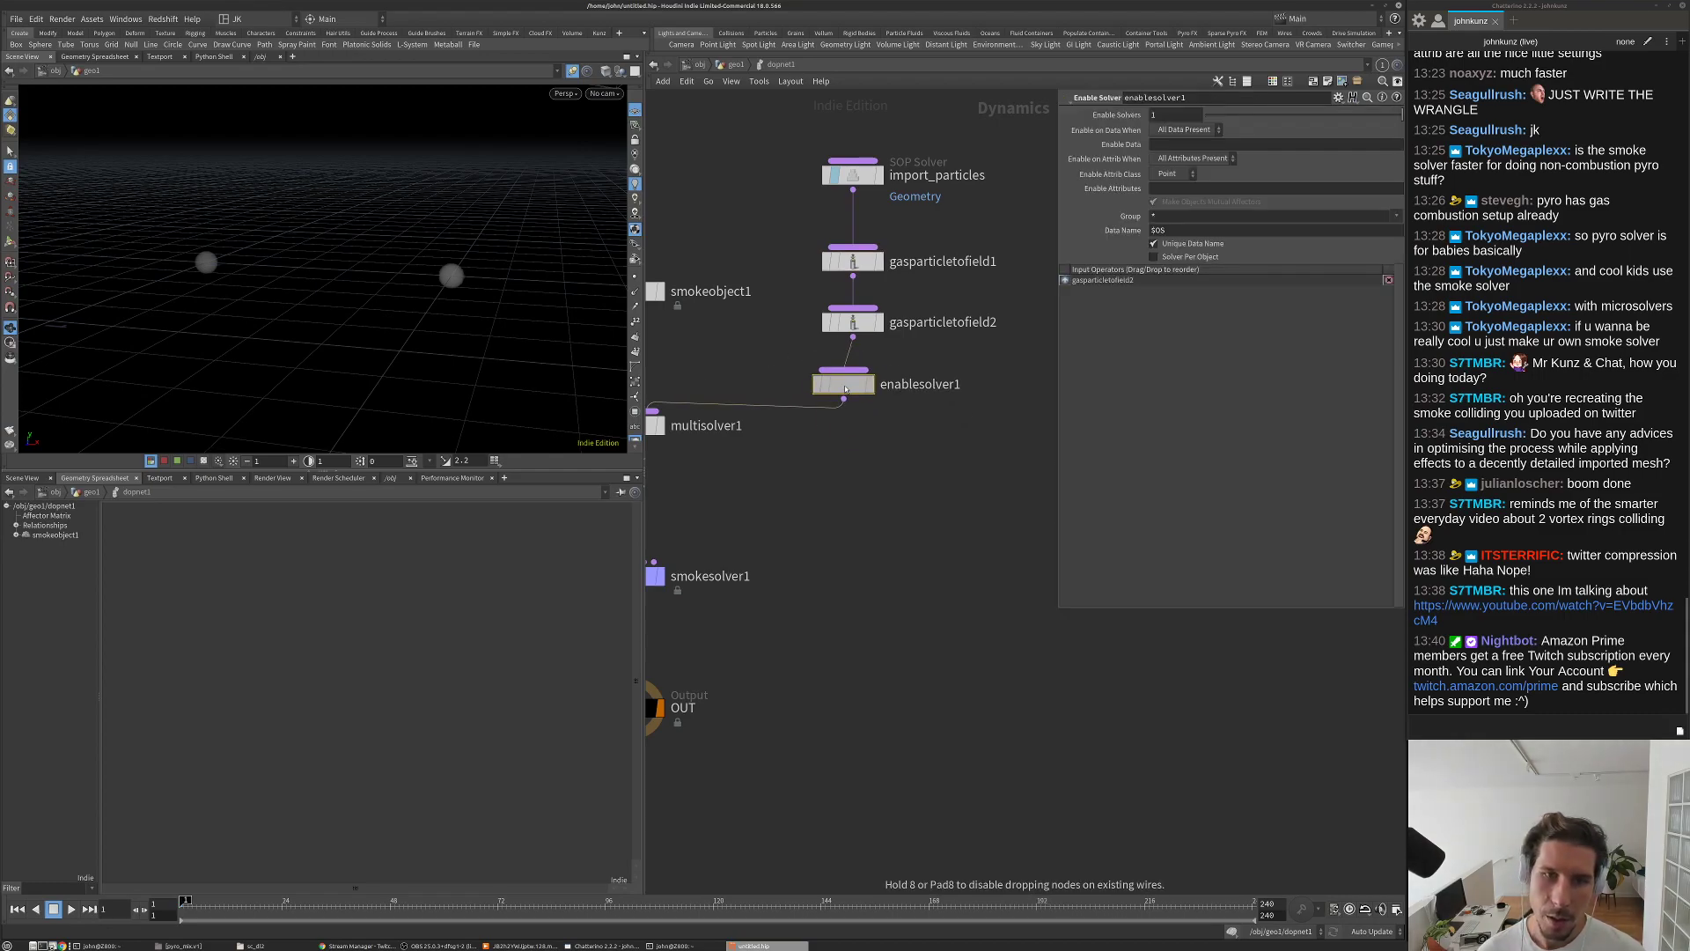
# Step: Set enablesolver1's Enable Solvers expression to $SF==1 so the particle sourcing runs only on the first simulation frame
pyautogui.scroll(-3, 1047, 255)
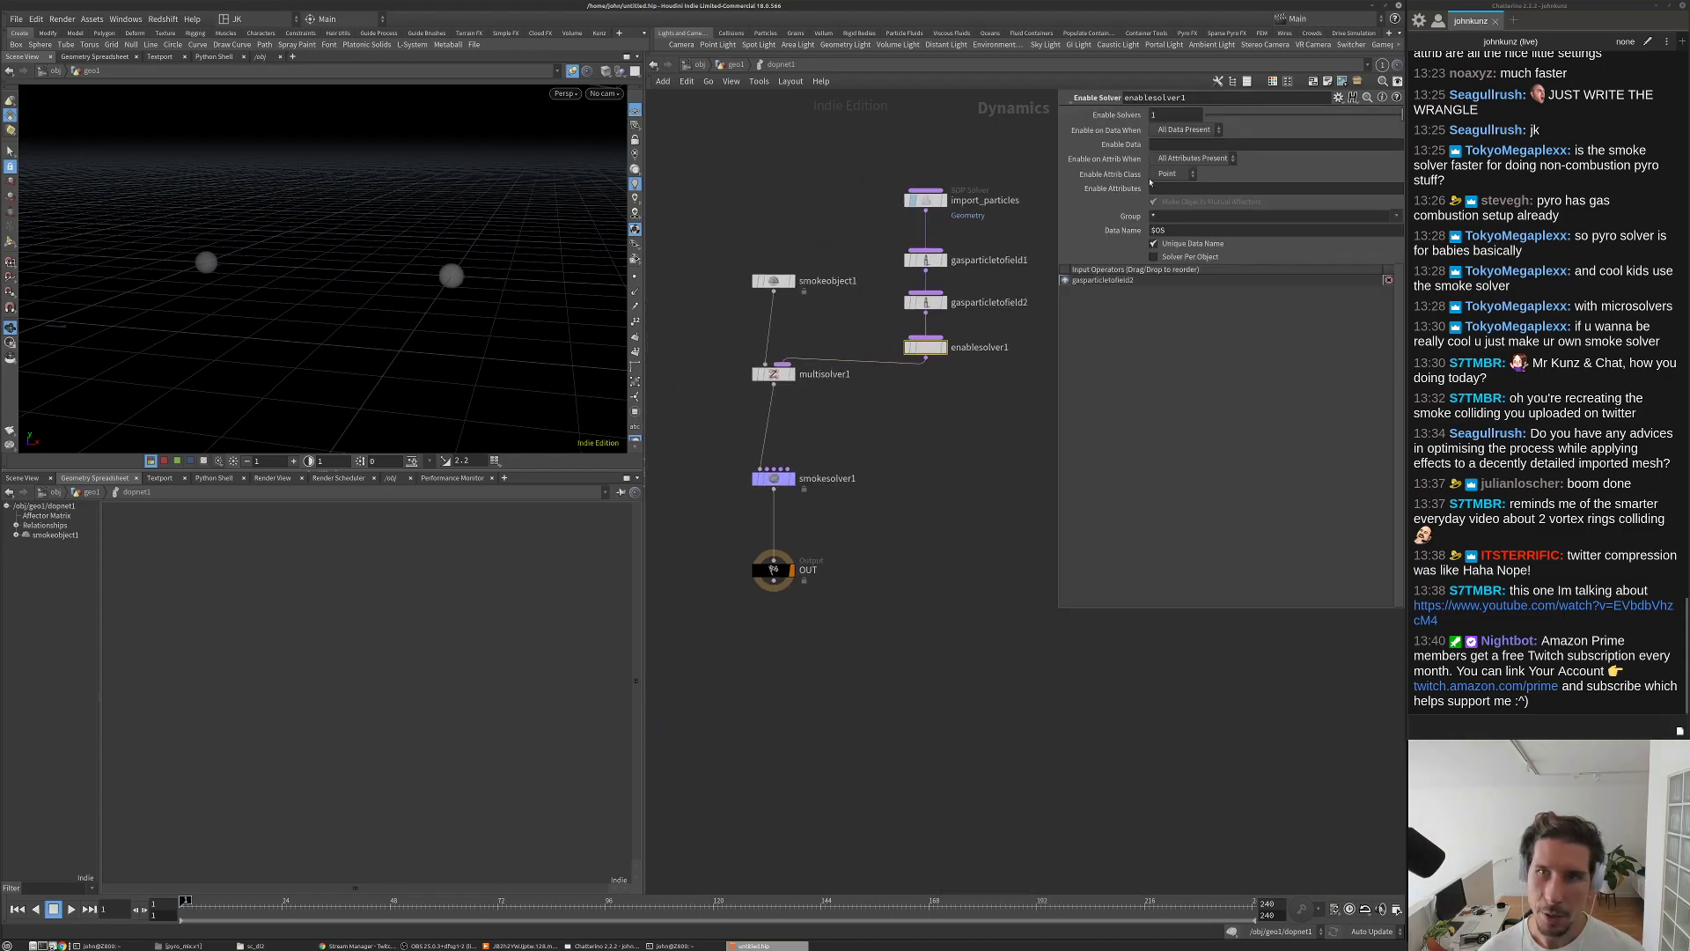
pyautogui.click(1173, 115)
pyautogui.write('0')
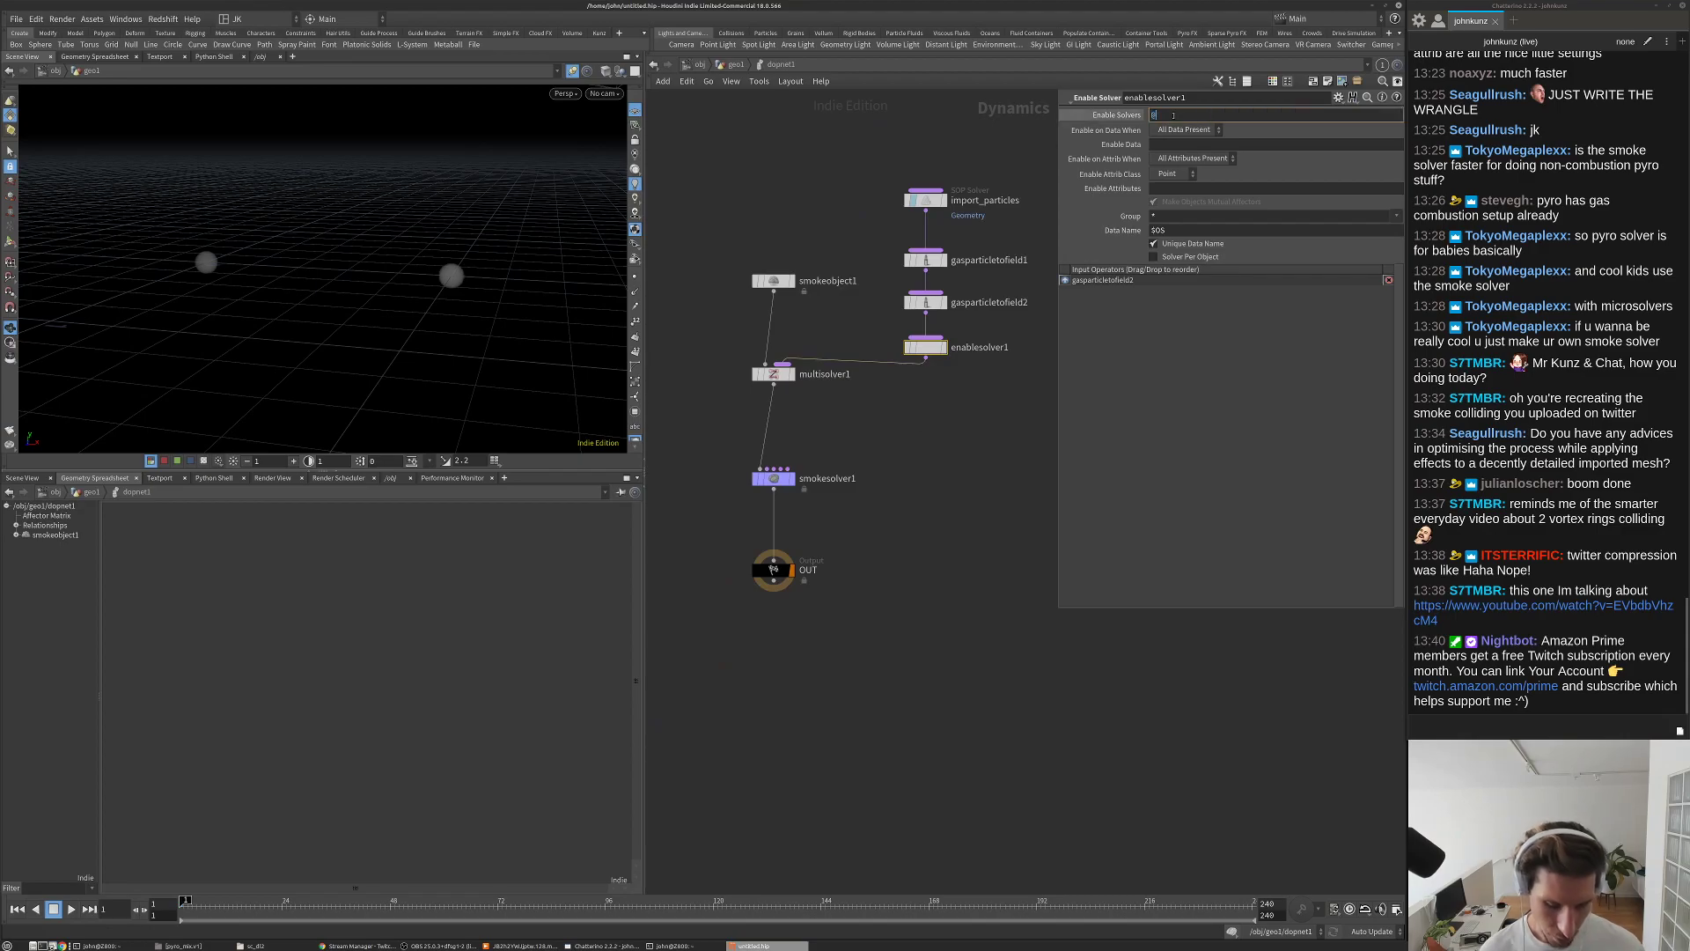
pyautogui.write('$SF')
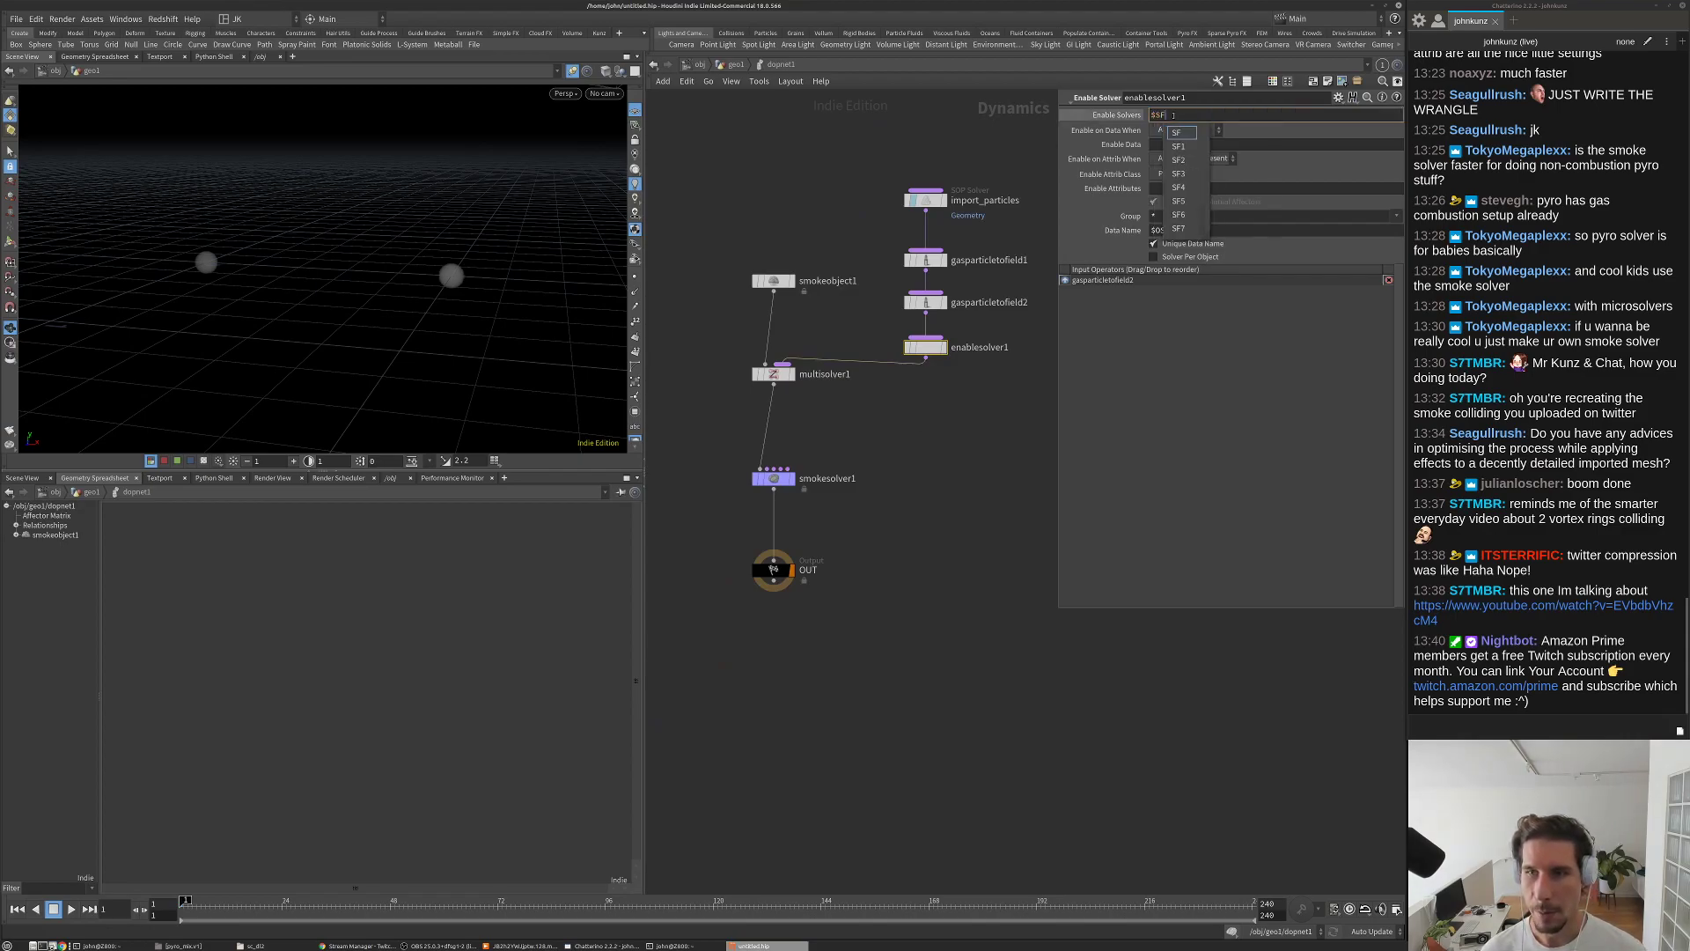
pyautogui.write('==1')
pyautogui.press('Return')
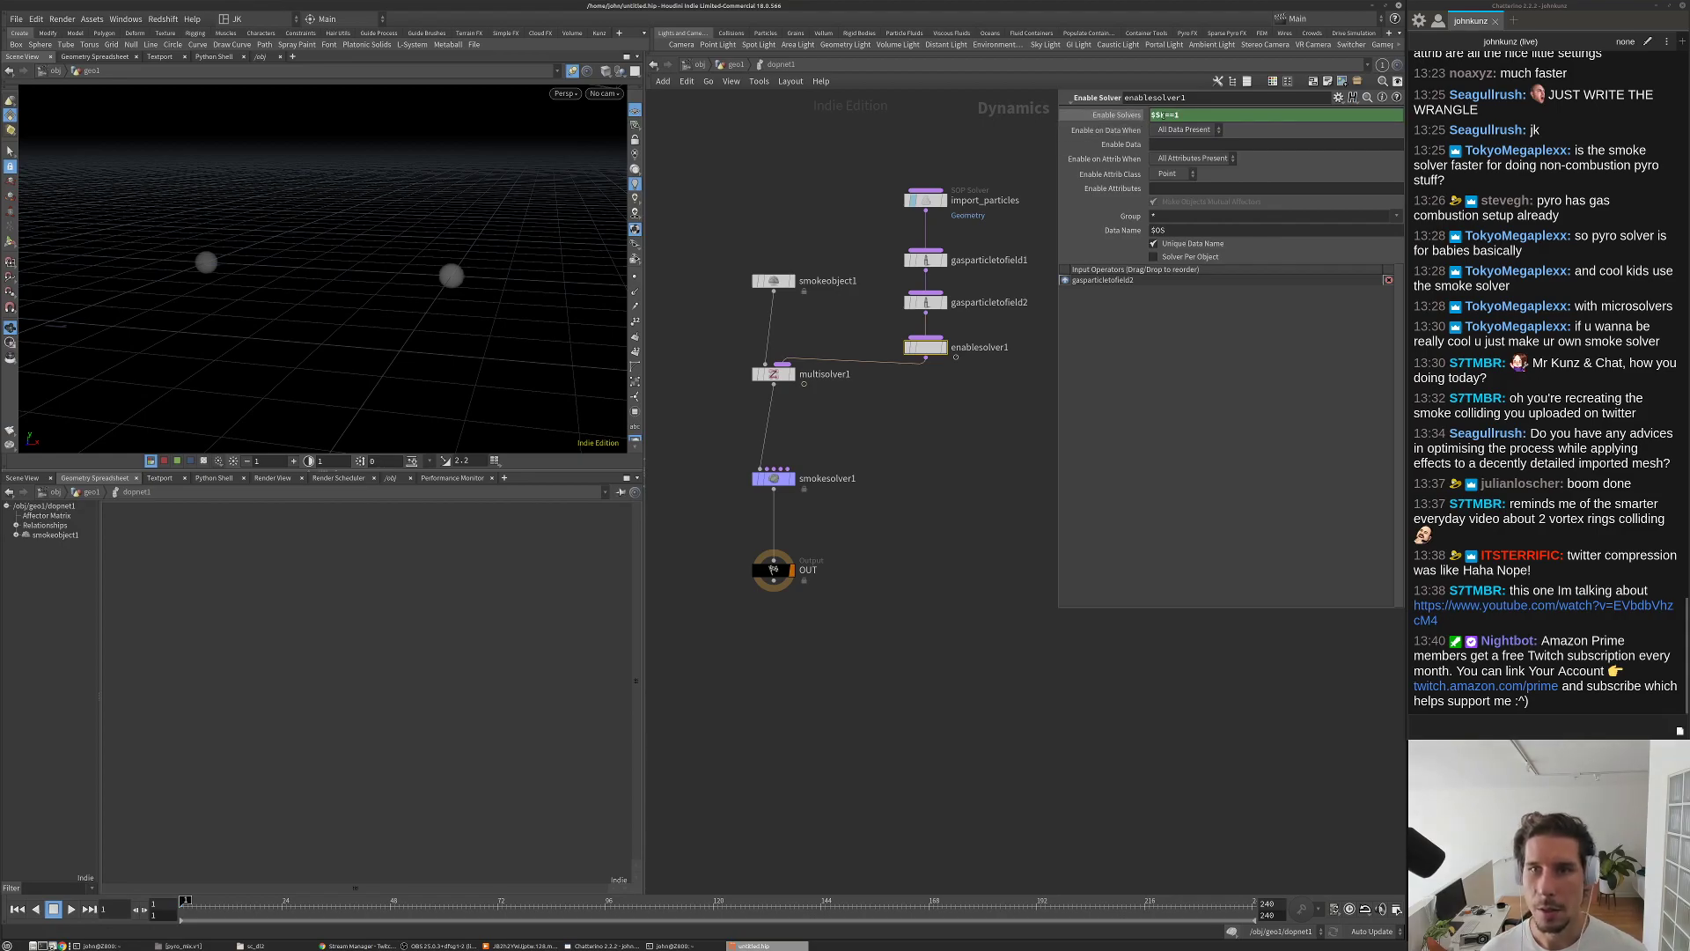
# Step: Inspect the curve of enablesolver1's Enable Solvers expression in the Animation Editor, and briefly play the simulation before returning to the first frame
pyautogui.keyDown('shift'); pyautogui.click(1116, 115); pyautogui.keyUp('shift')
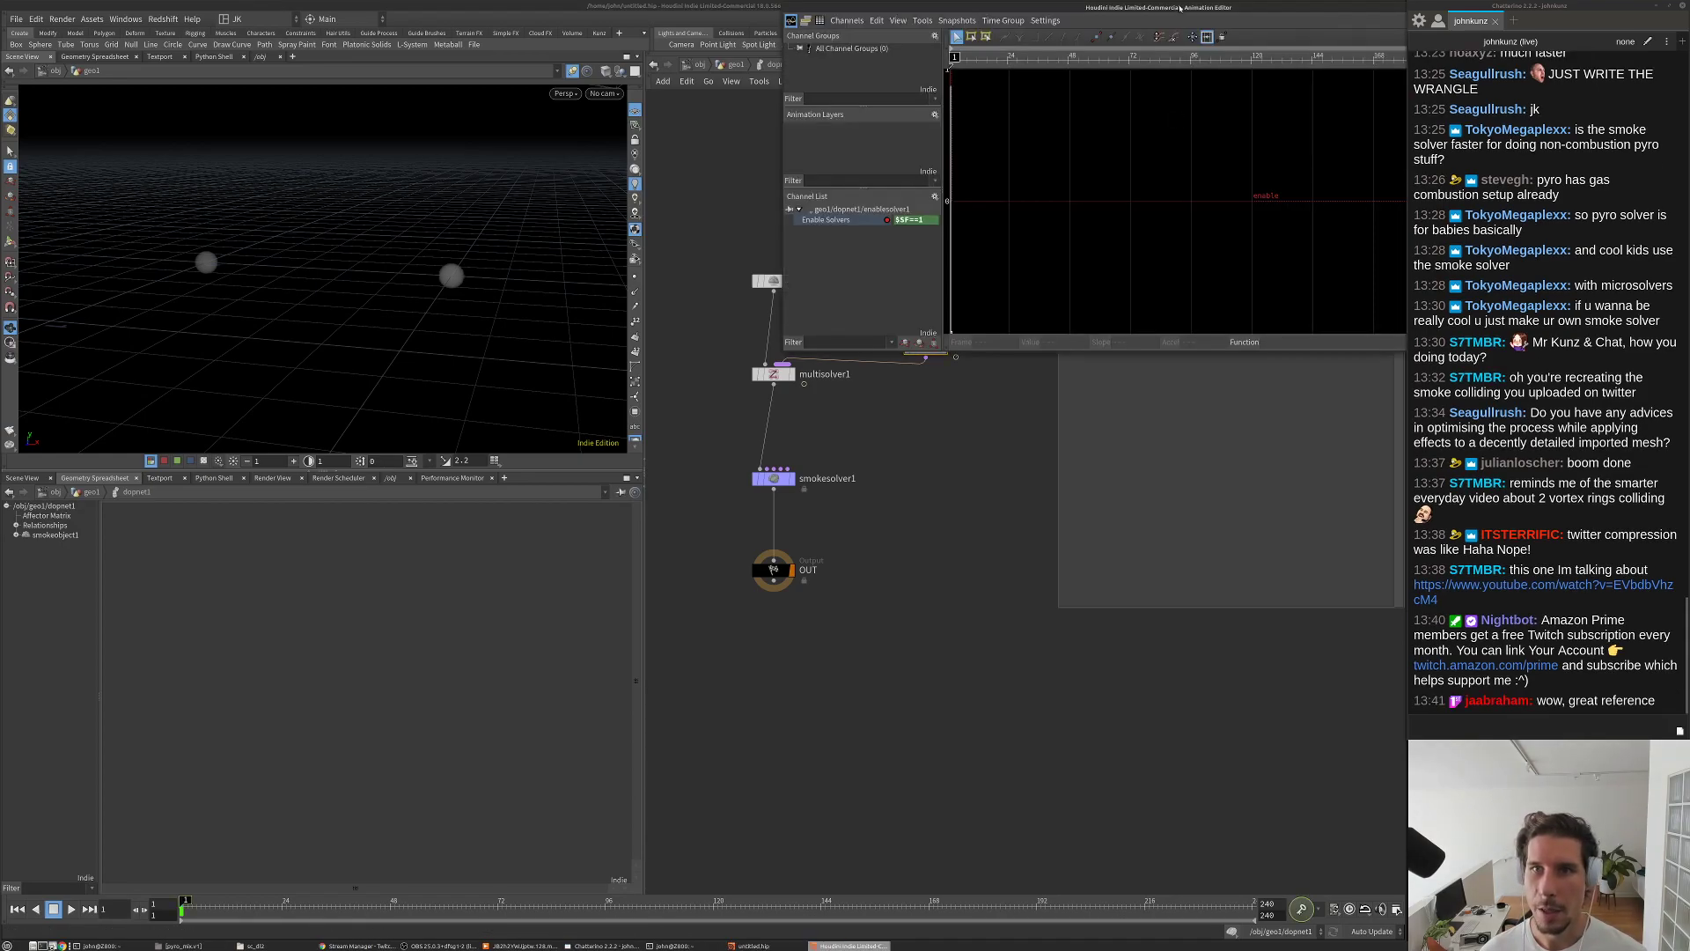
pyautogui.moveTo(826, 463); pyautogui.dragTo(992, 535, button='right')
pyautogui.scroll(3, 960, 520)
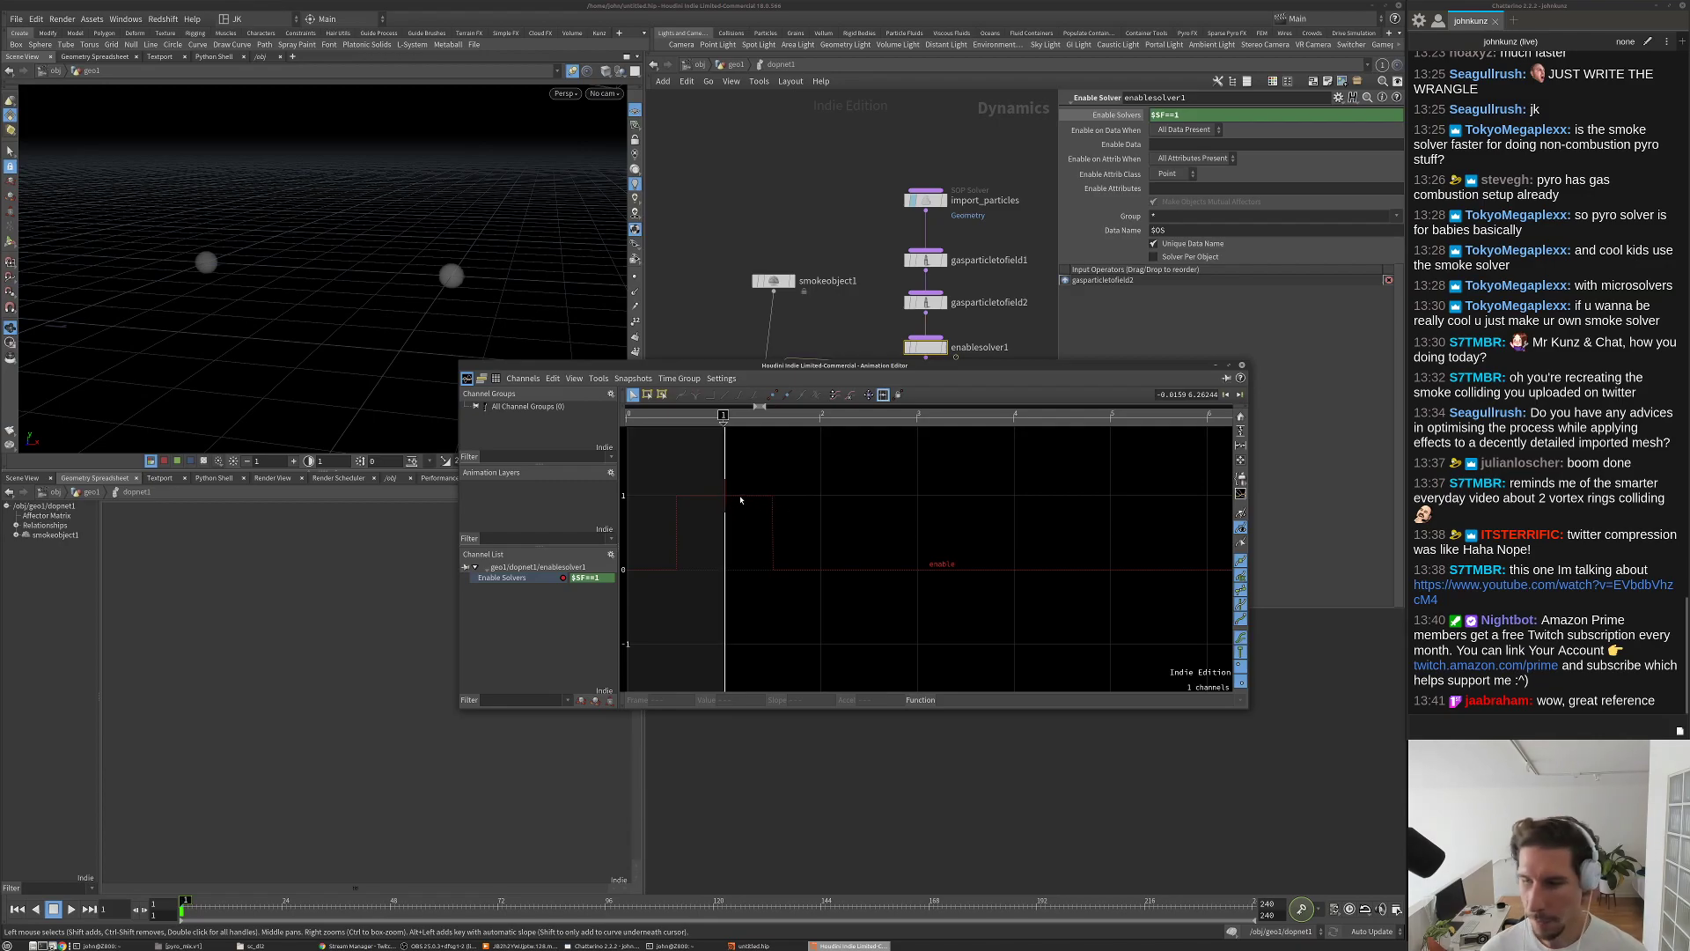
pyautogui.click(1242, 365)
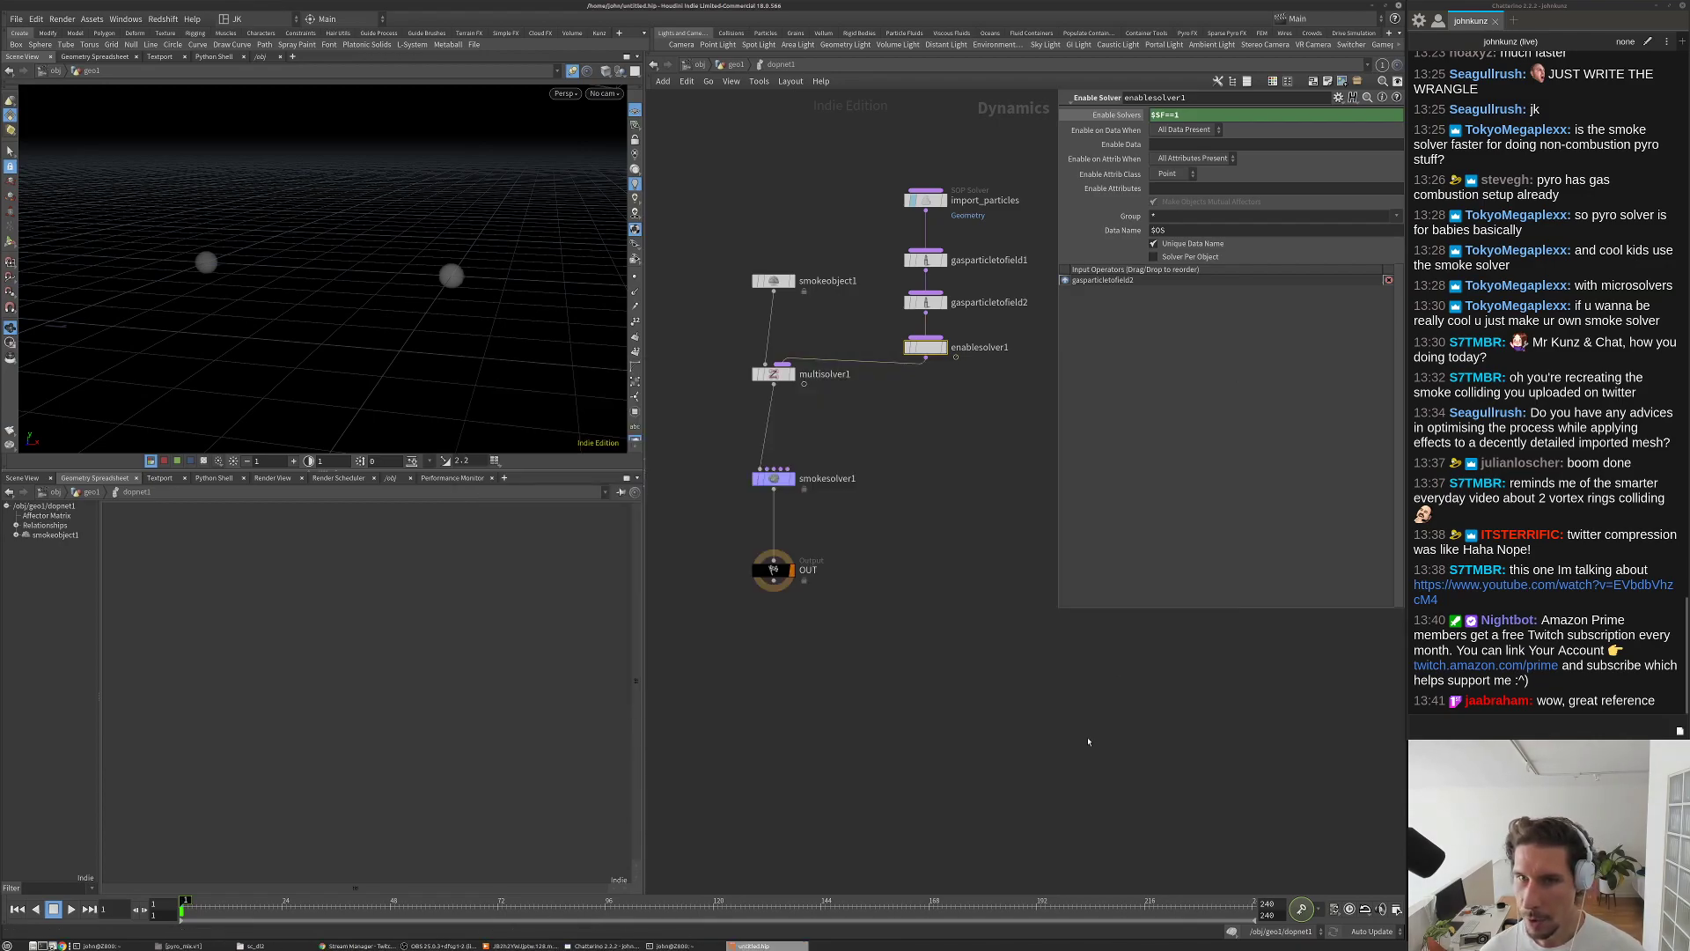
pyautogui.press('Up')
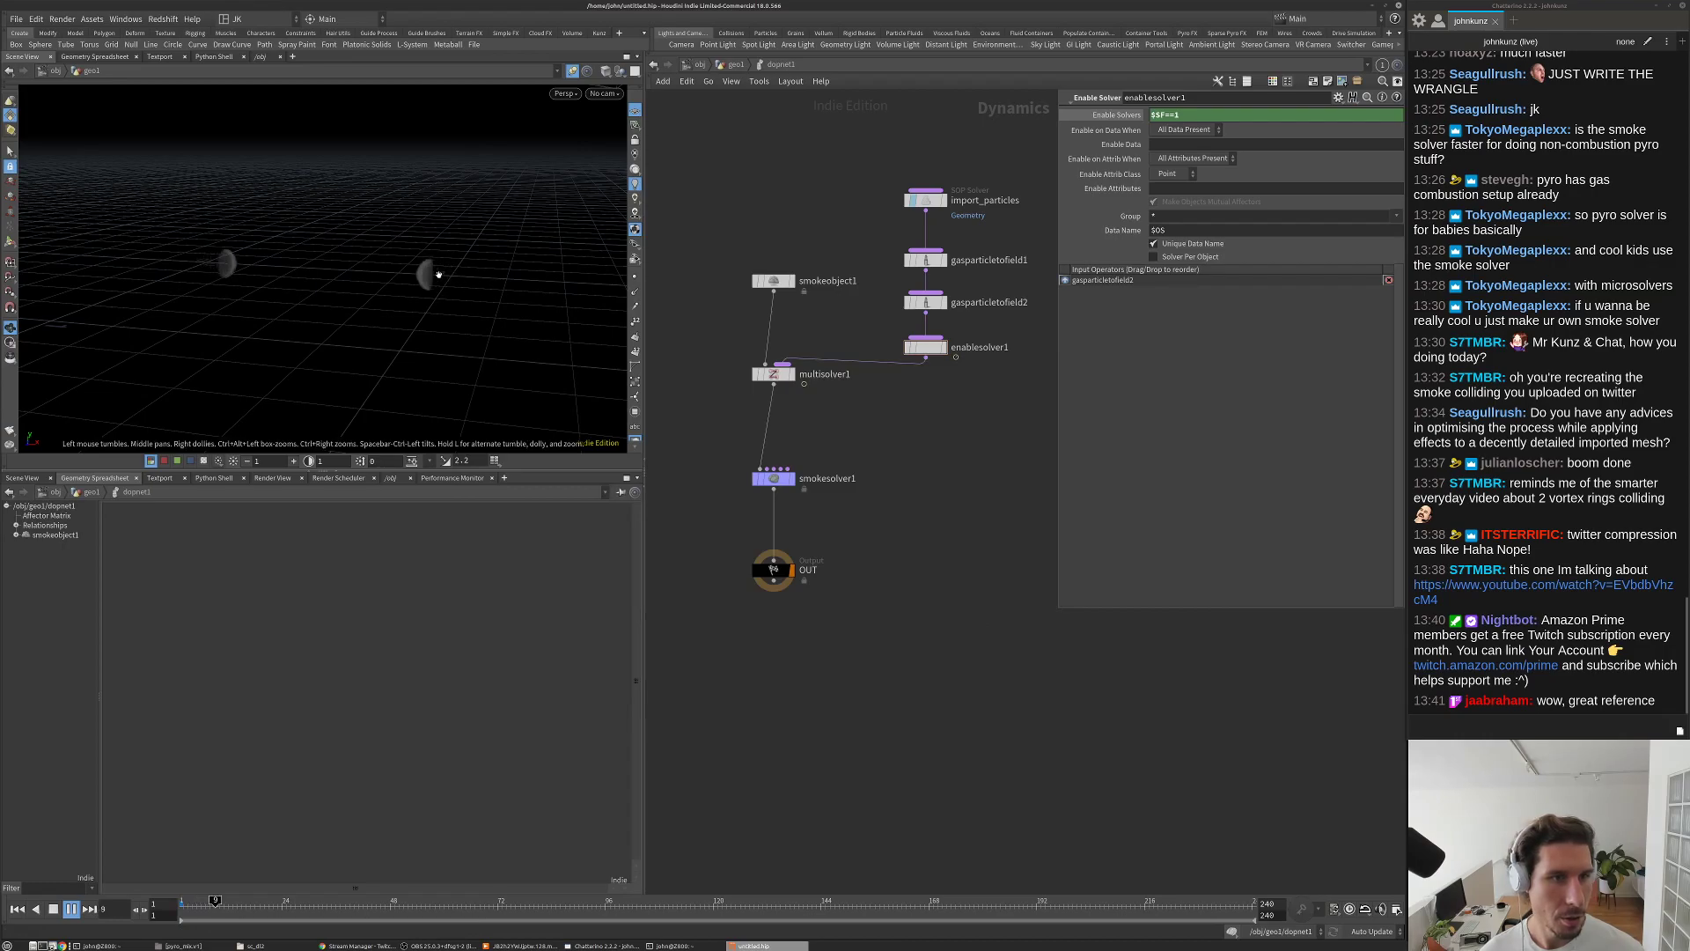
pyautogui.hotkey('ctrl', 'Up')
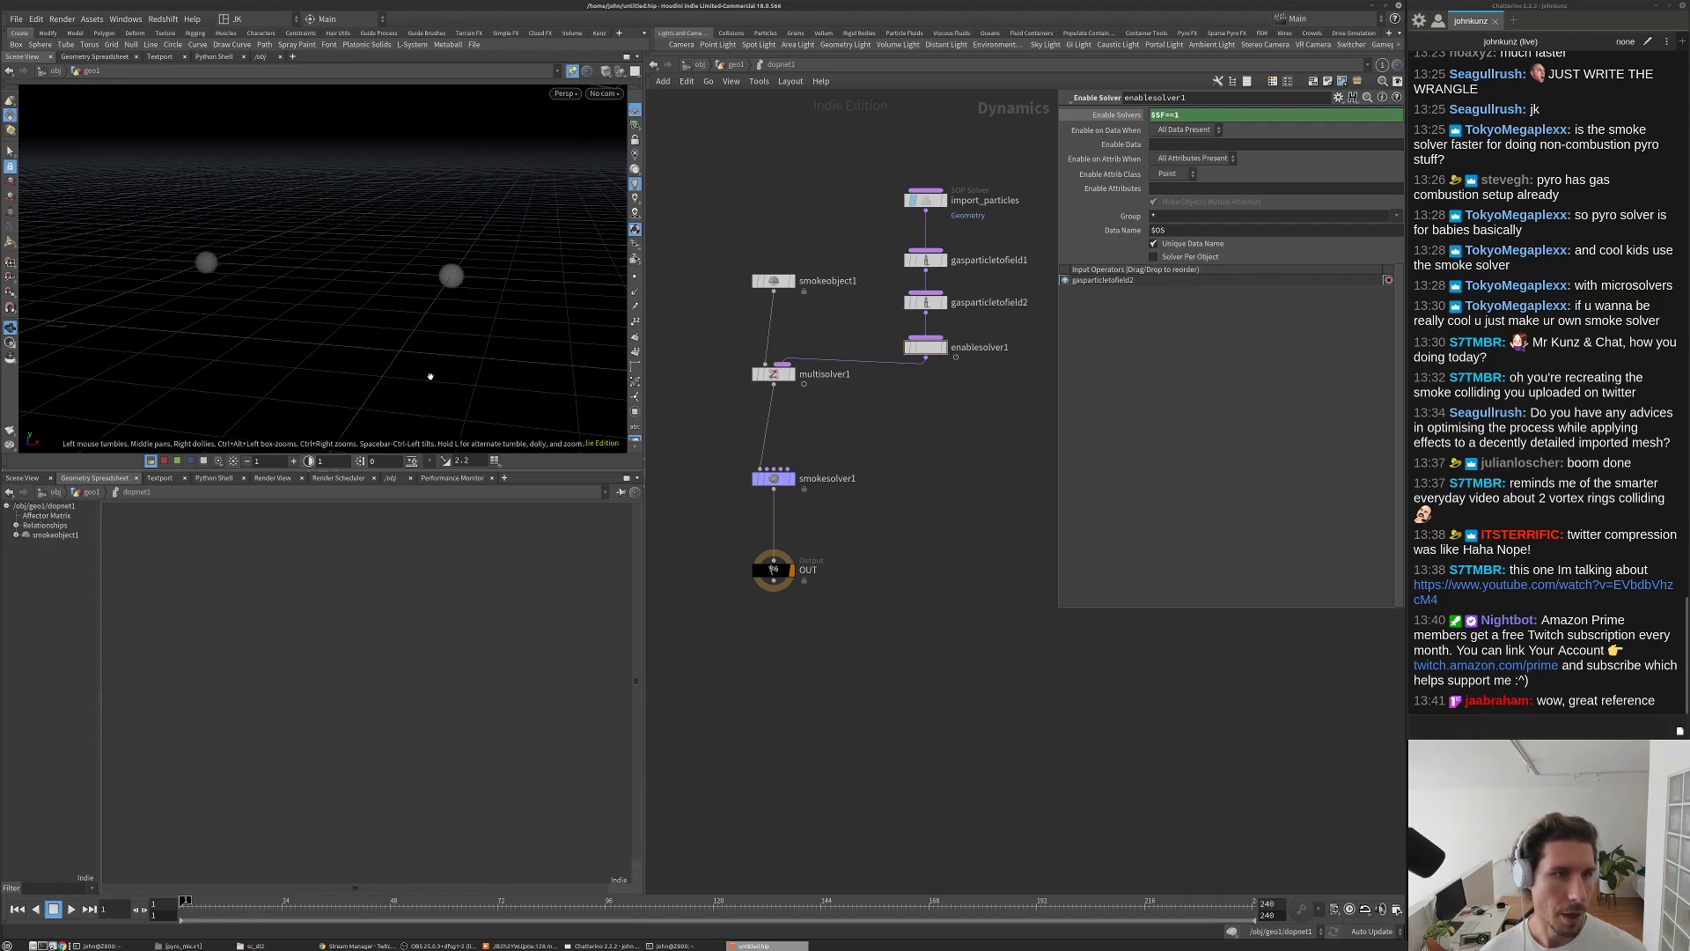
# Step: Set Source Pre-Mult to 15 on gasparticletofield1 to increase the density written by the particles
pyautogui.click(924, 260)
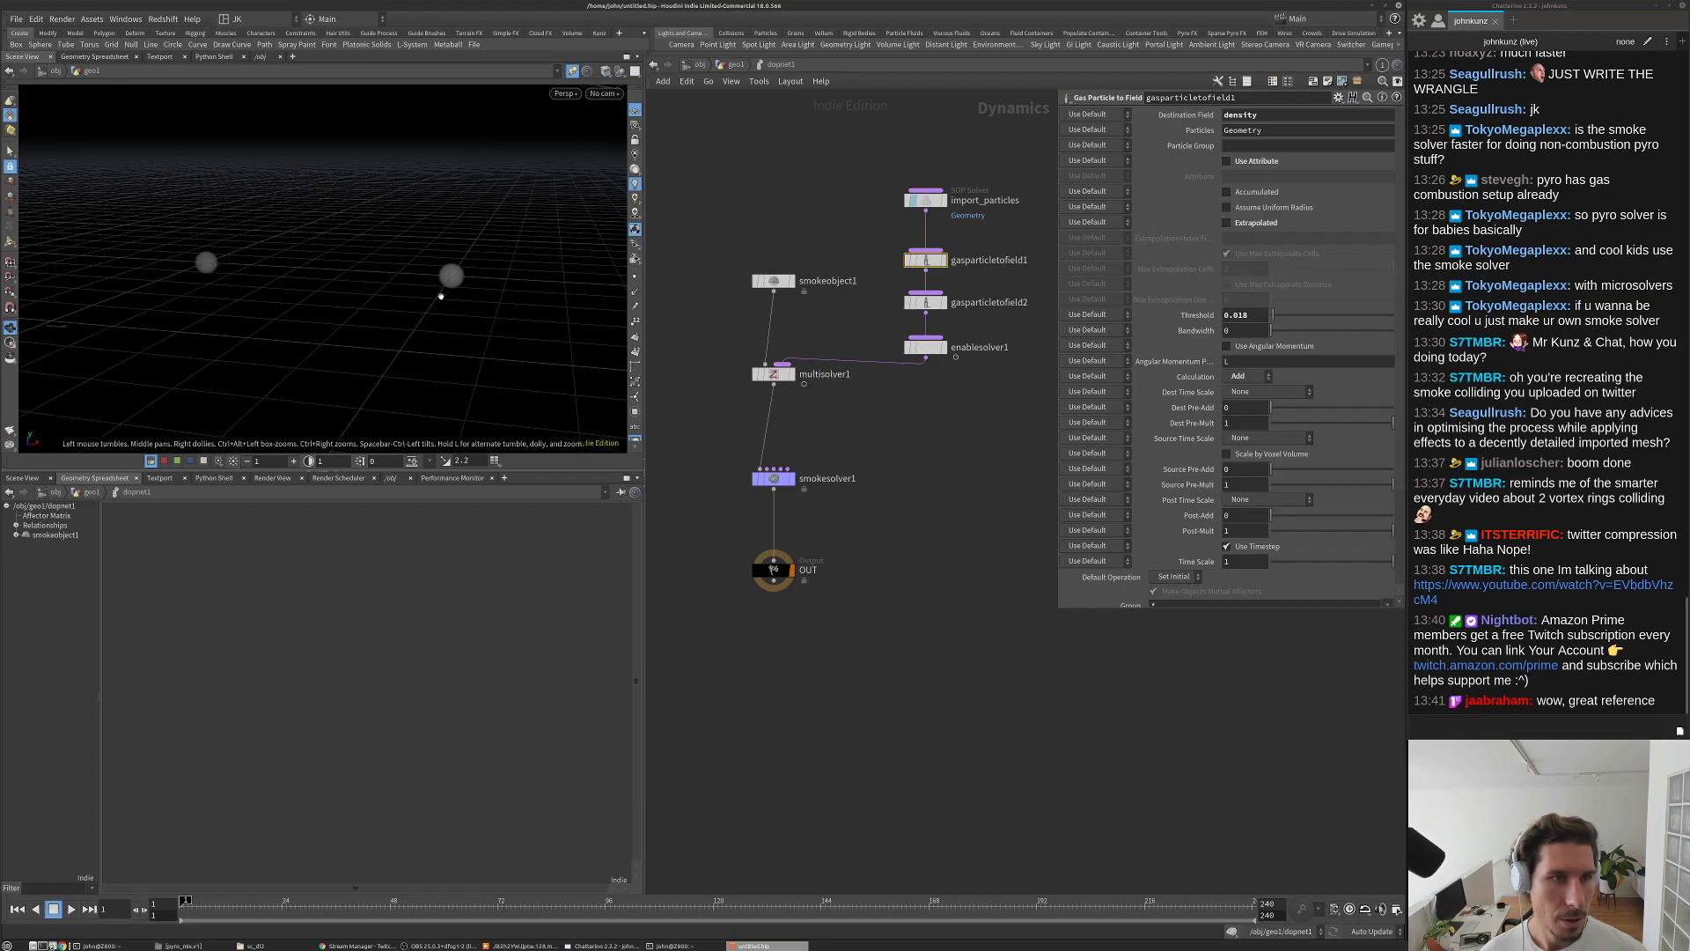
pyautogui.moveTo(408, 311); pyautogui.dragTo(419, 312)
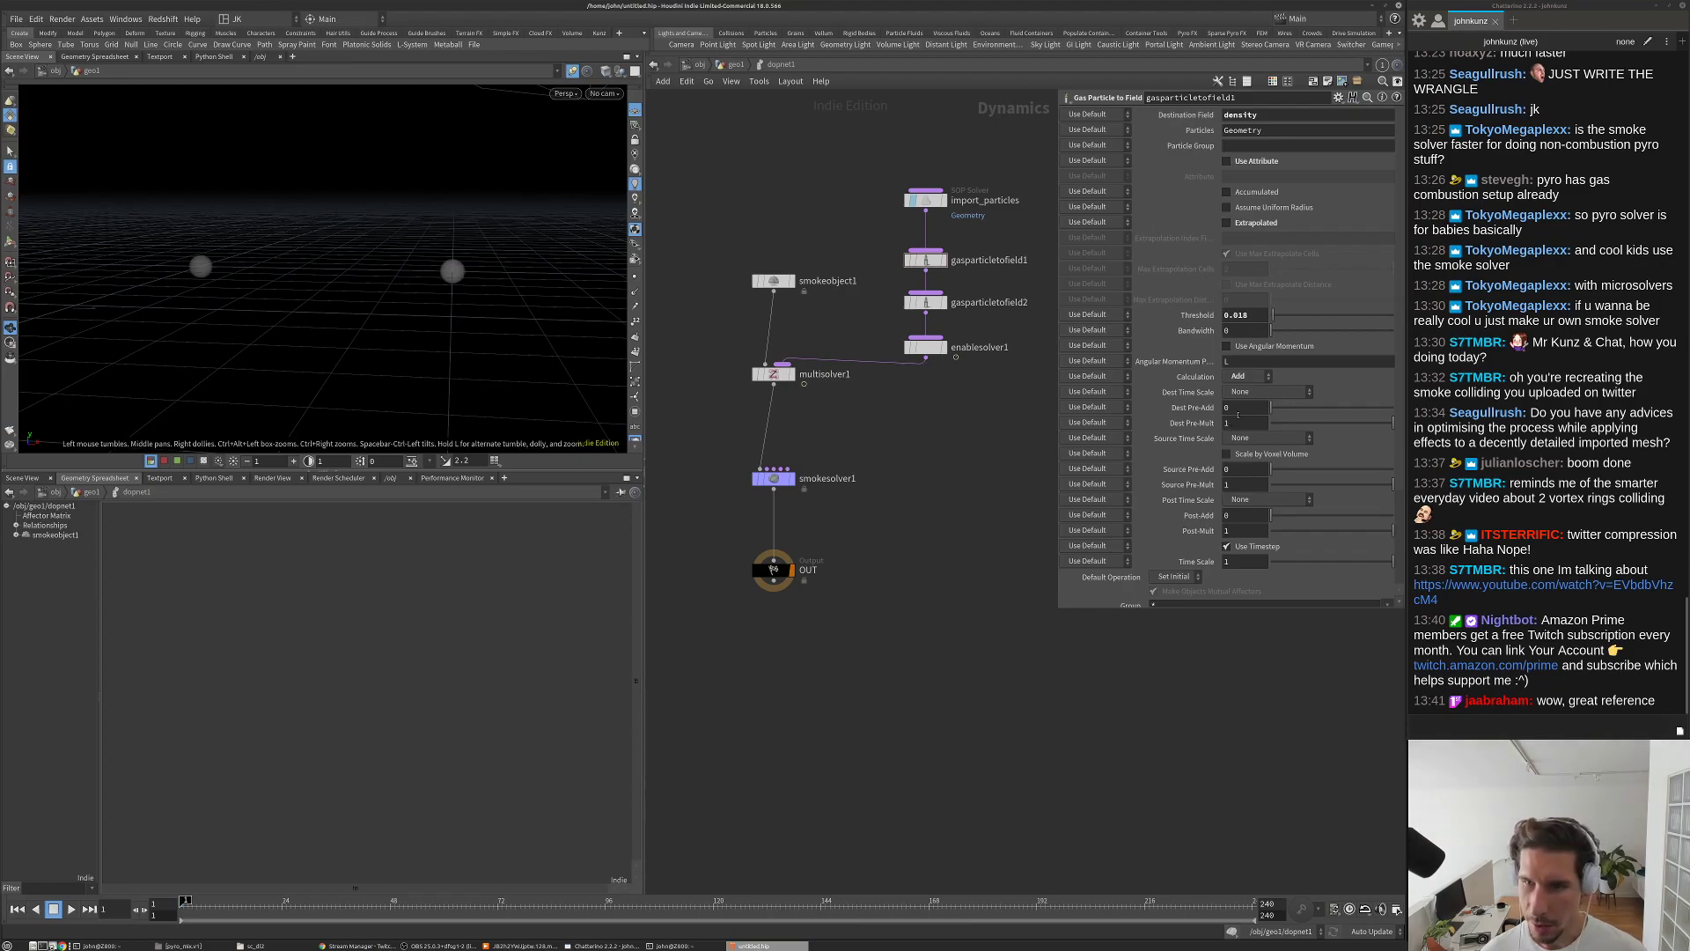
pyautogui.click(1239, 410)
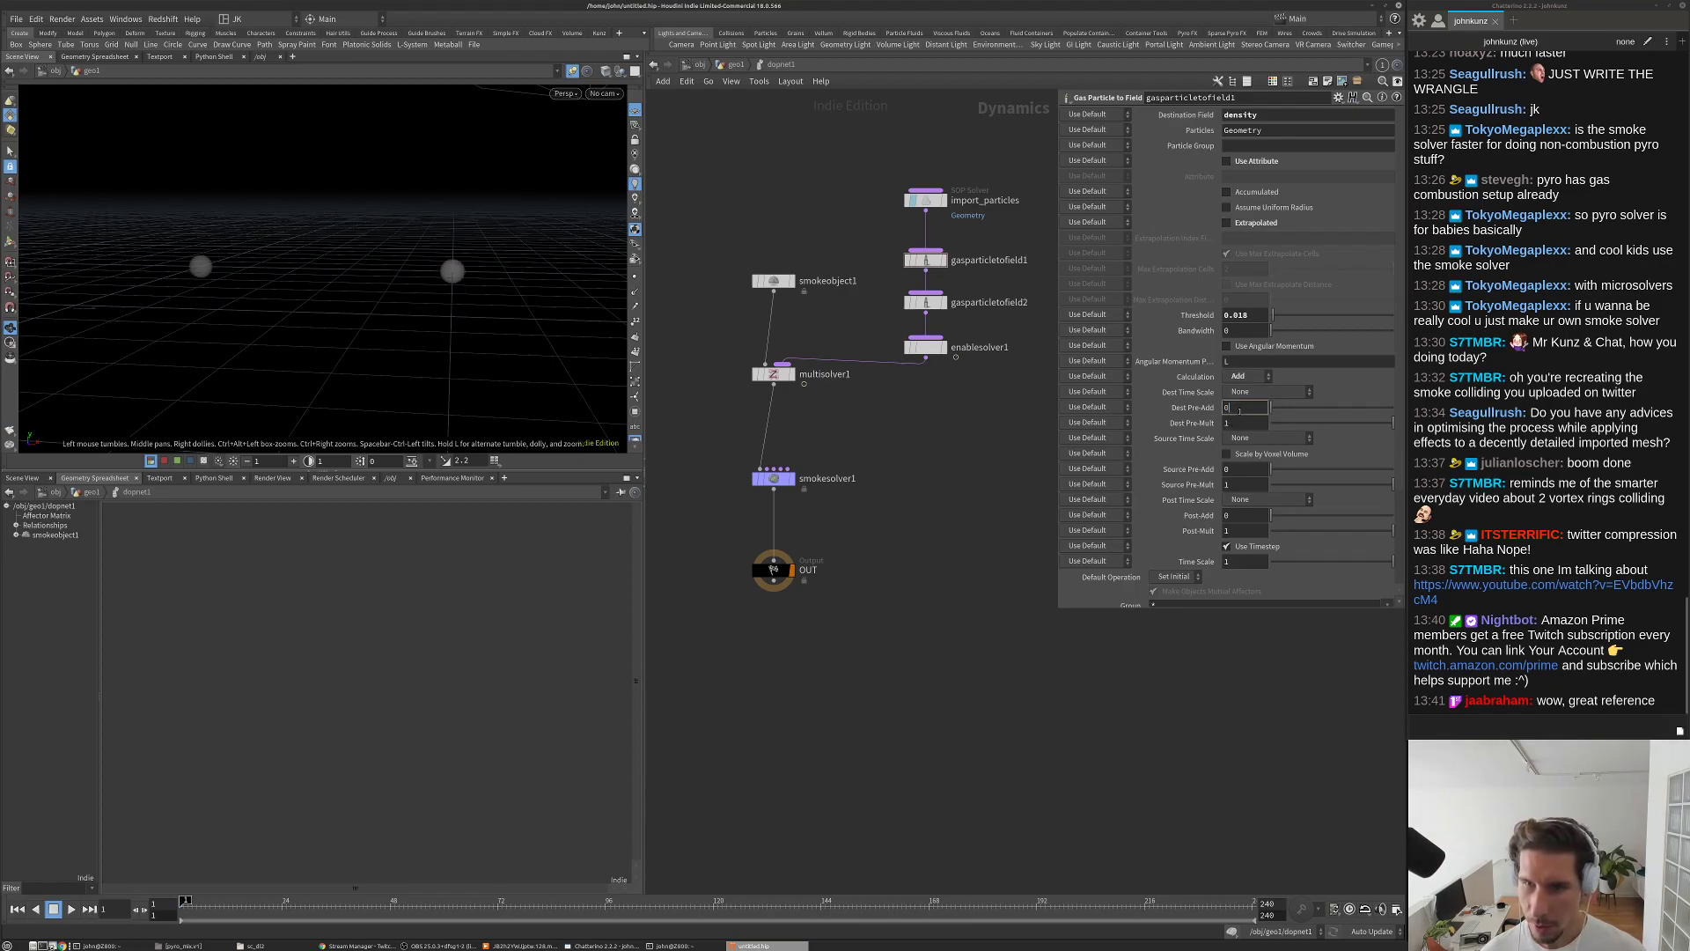
pyautogui.click(1246, 484)
pyautogui.write('5')
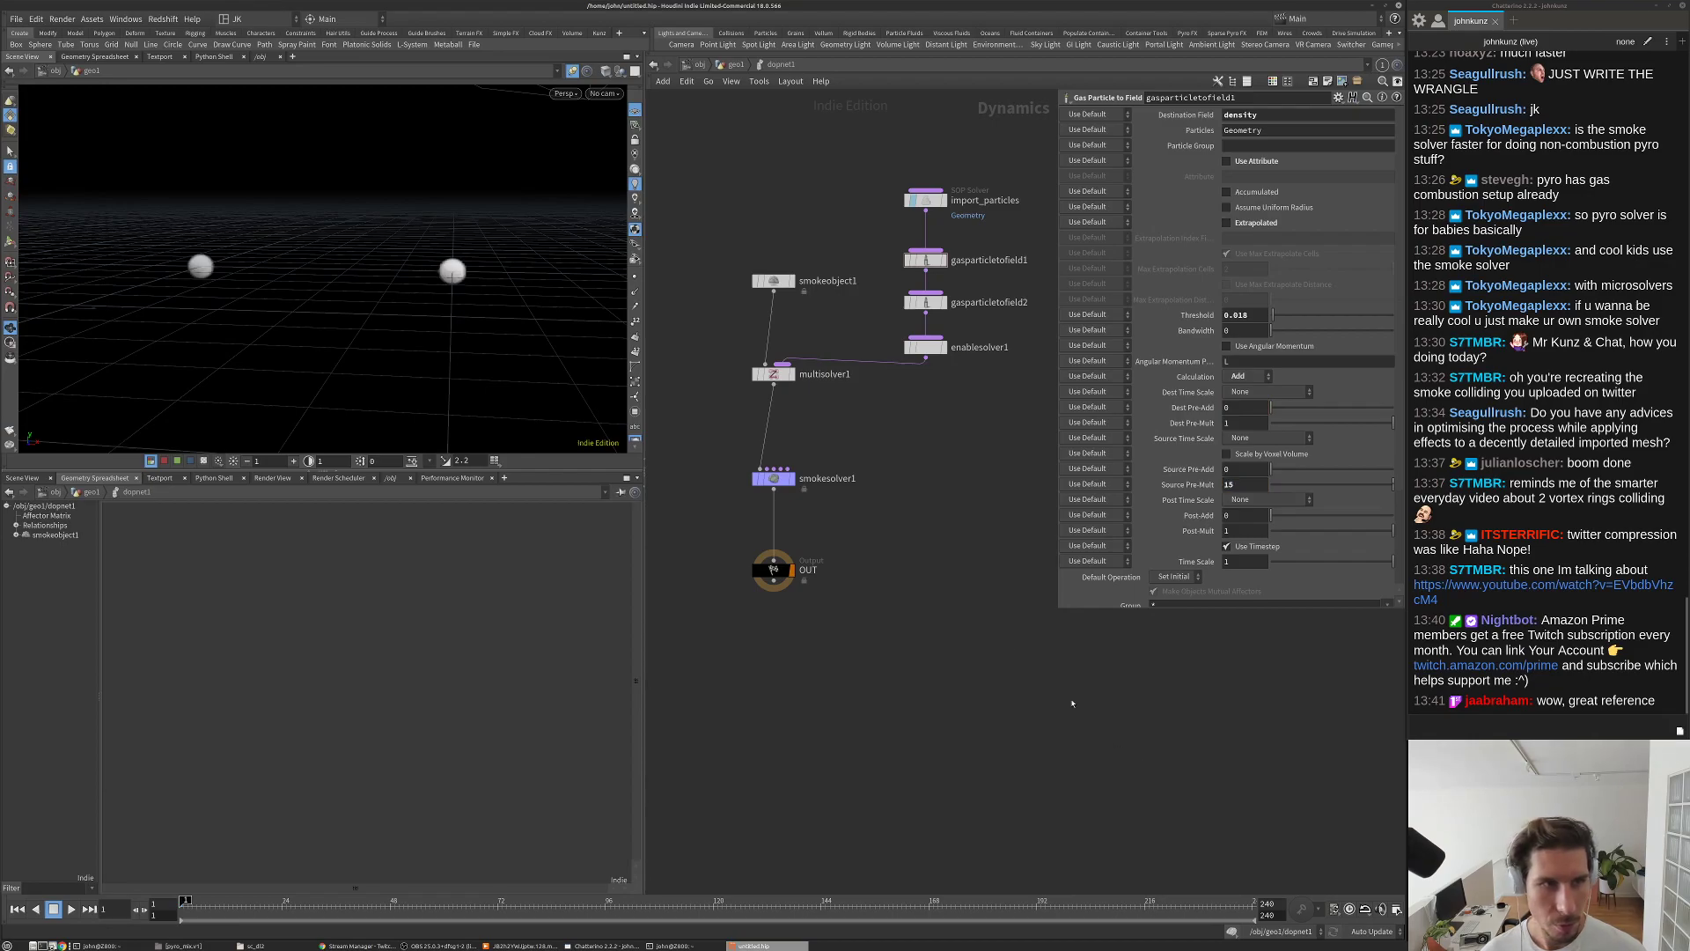
# Step: Play the simulation to examine the colliding smoke from the side, and return to the first frame
pyautogui.press('Up')
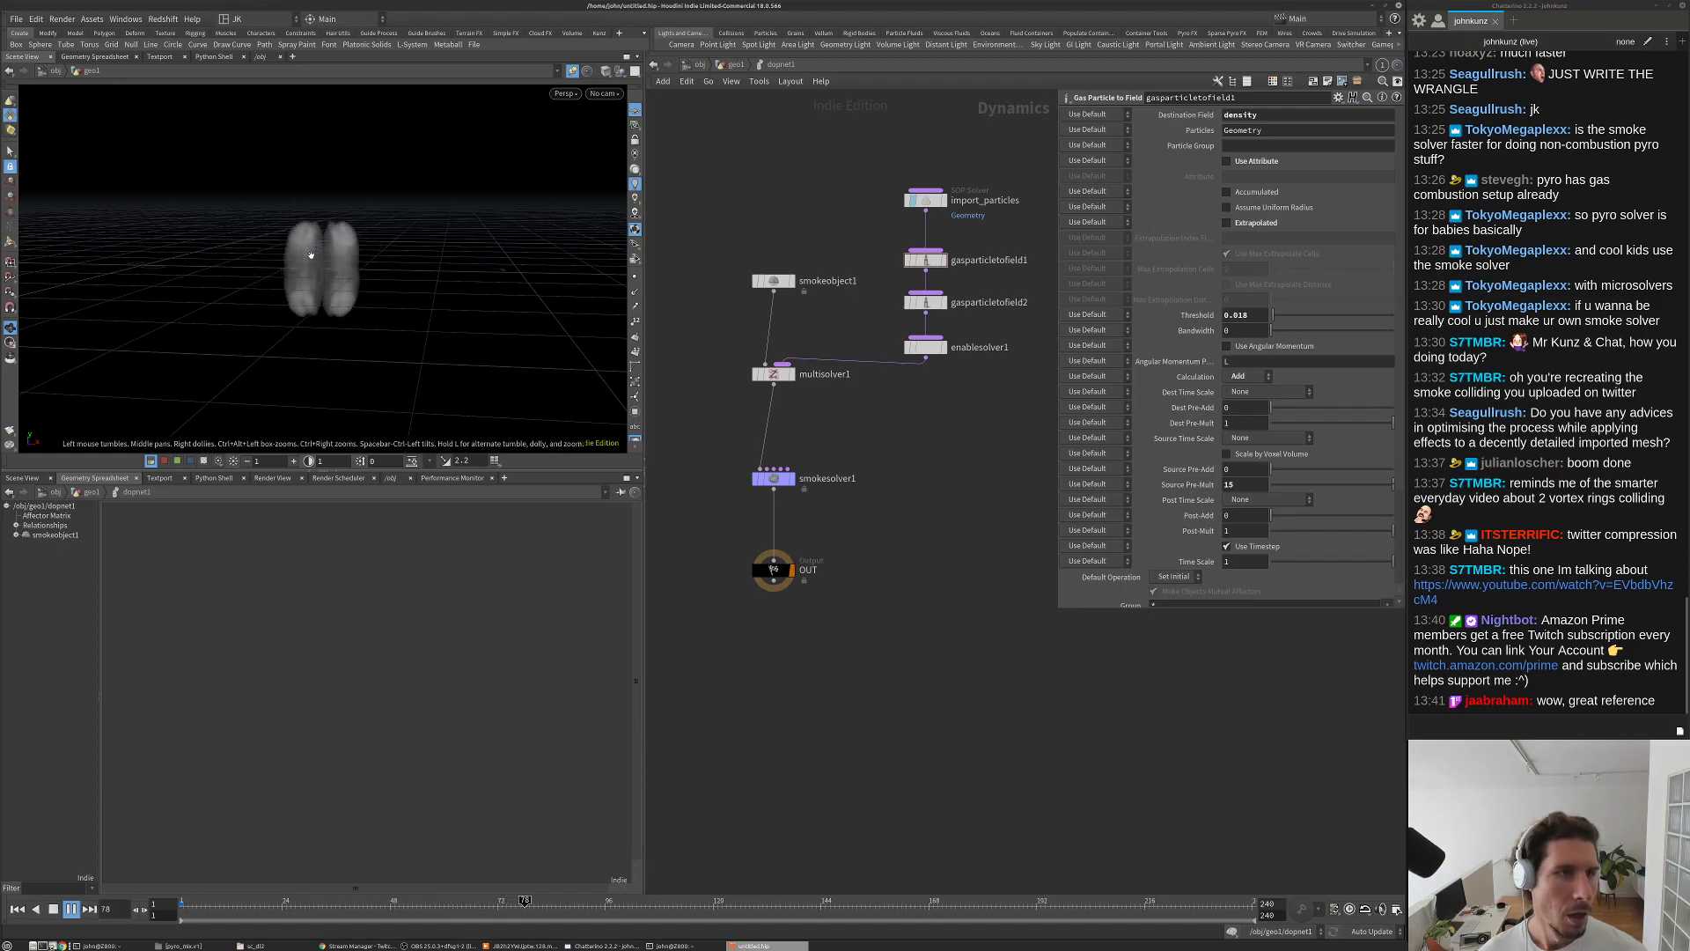
pyautogui.moveTo(311, 255); pyautogui.dragTo(355, 291)
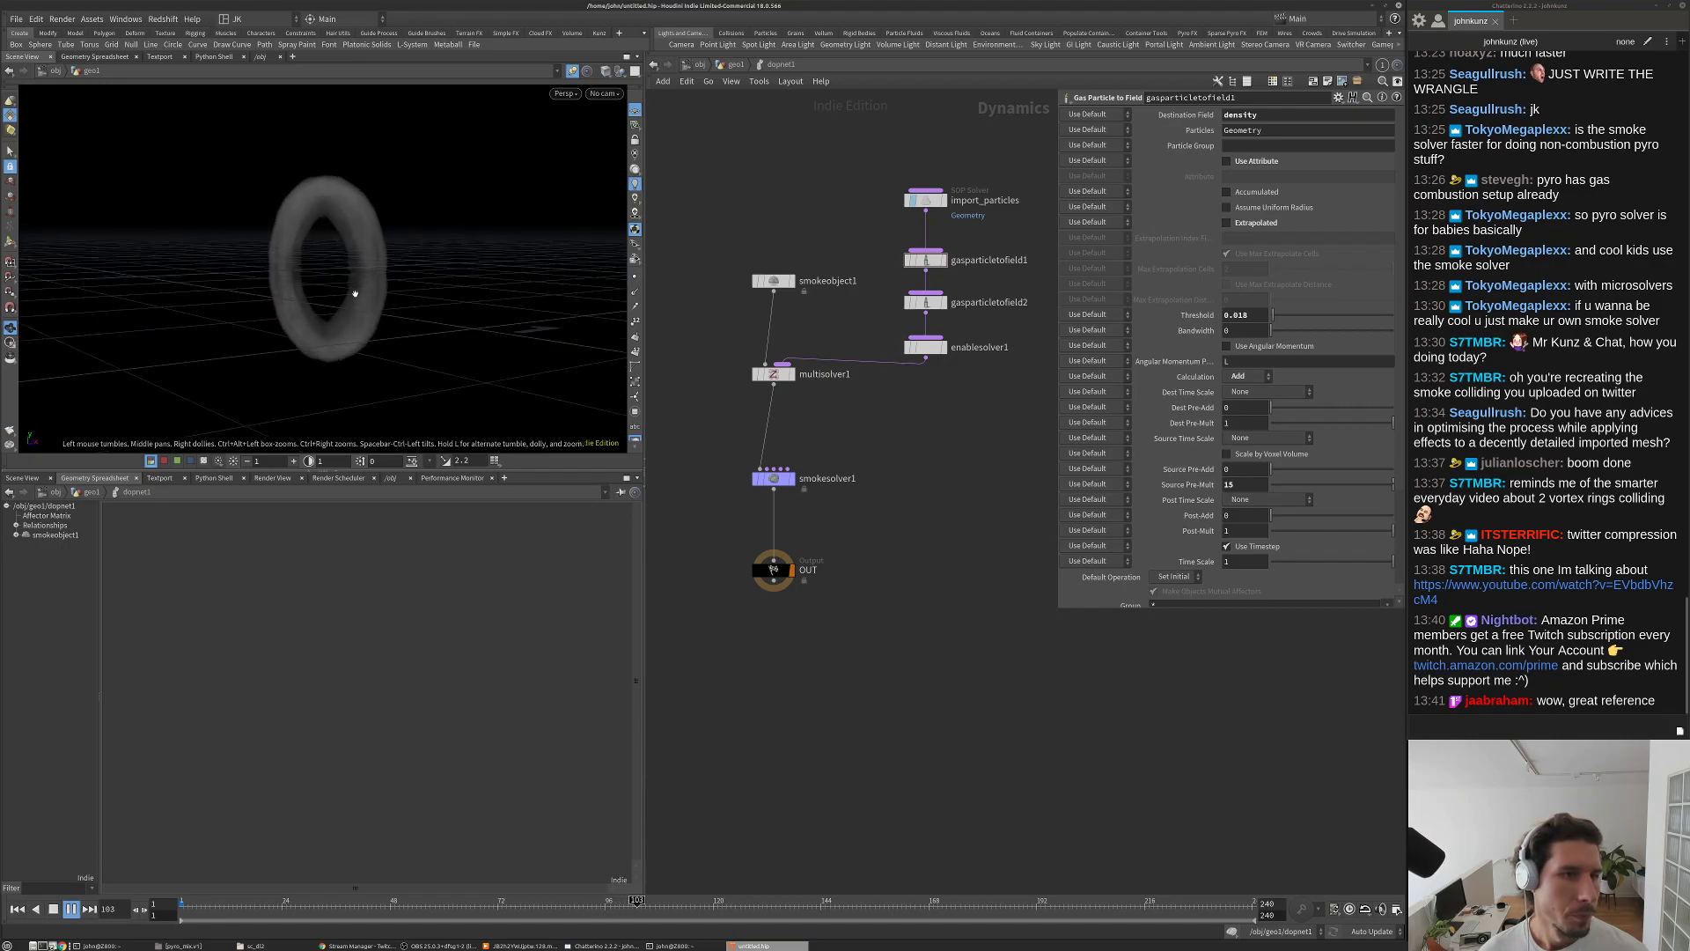
pyautogui.hotkey('ctrl', 'Up')
# Step: Try Trace RK3 as smokesolver1's advection method, with BFECC for both the advection type and the velocity advection type
pyautogui.click(774, 484)
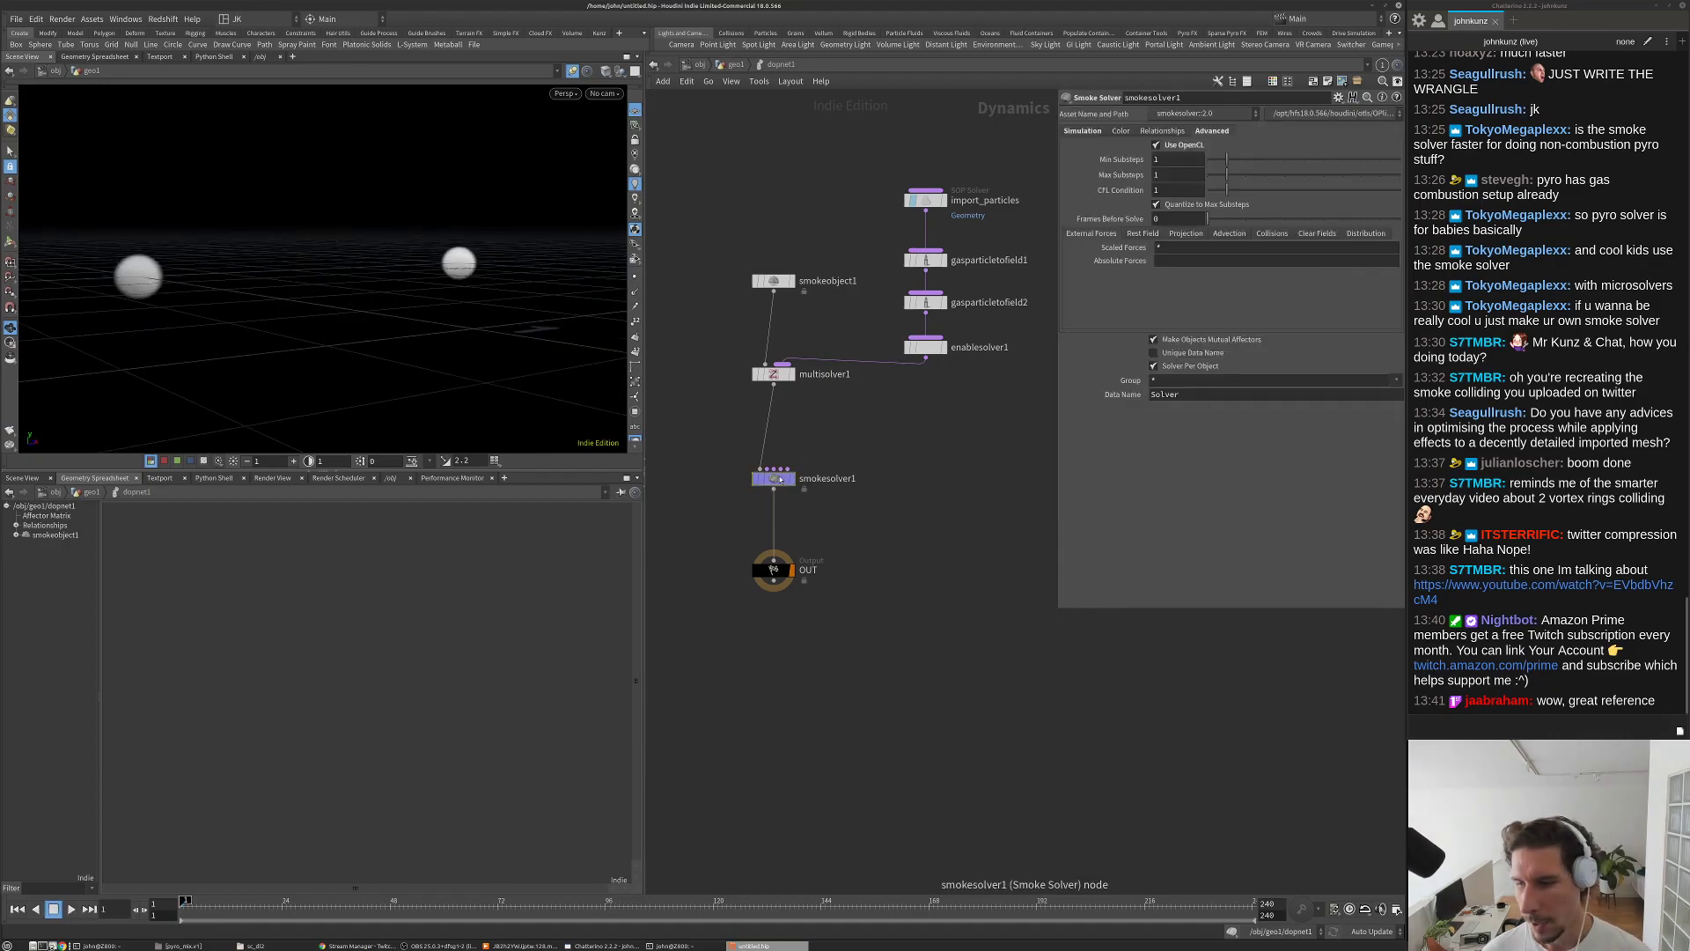
pyautogui.click(1230, 234)
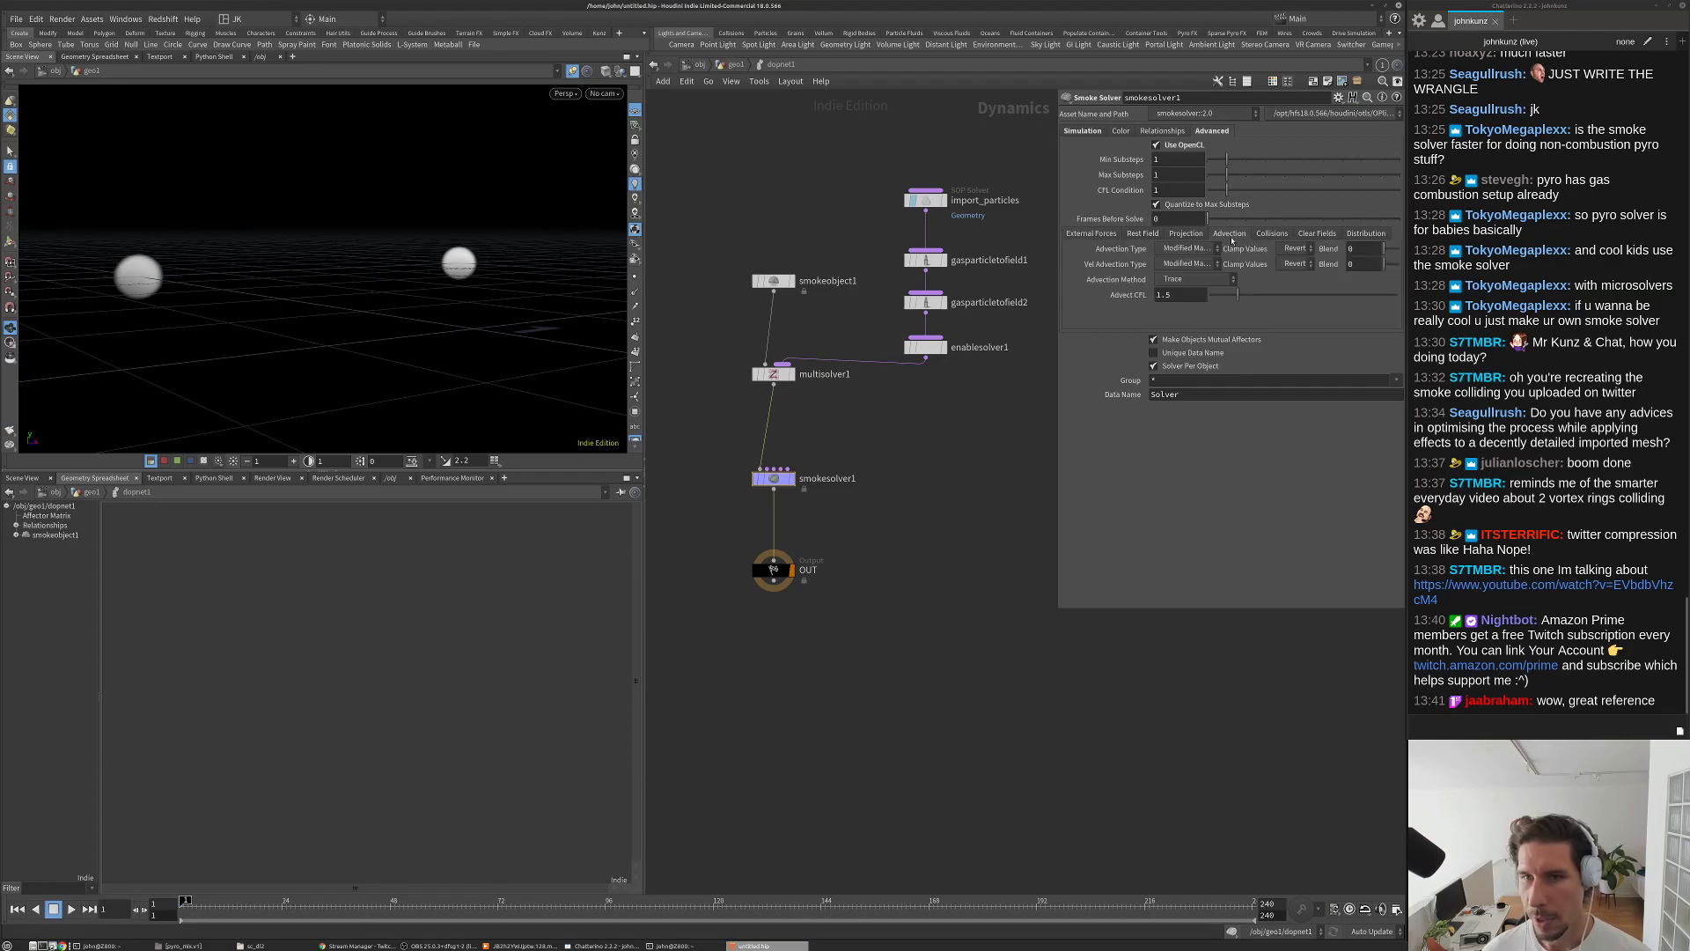
pyautogui.click(1177, 282)
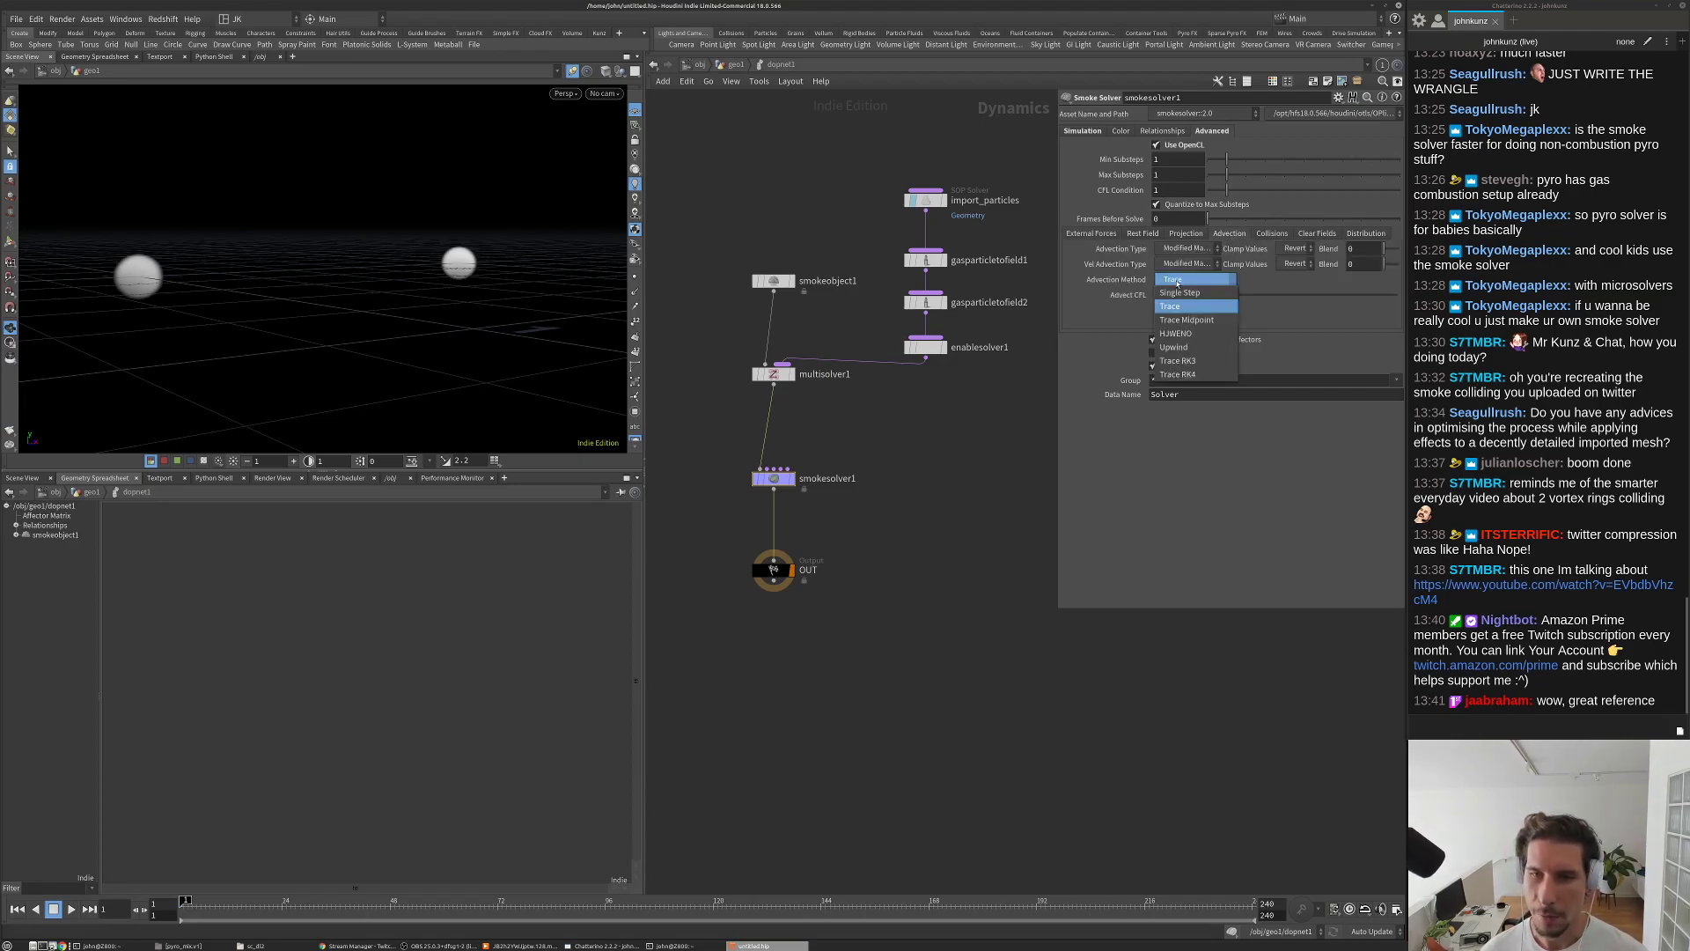
pyautogui.click(1194, 362)
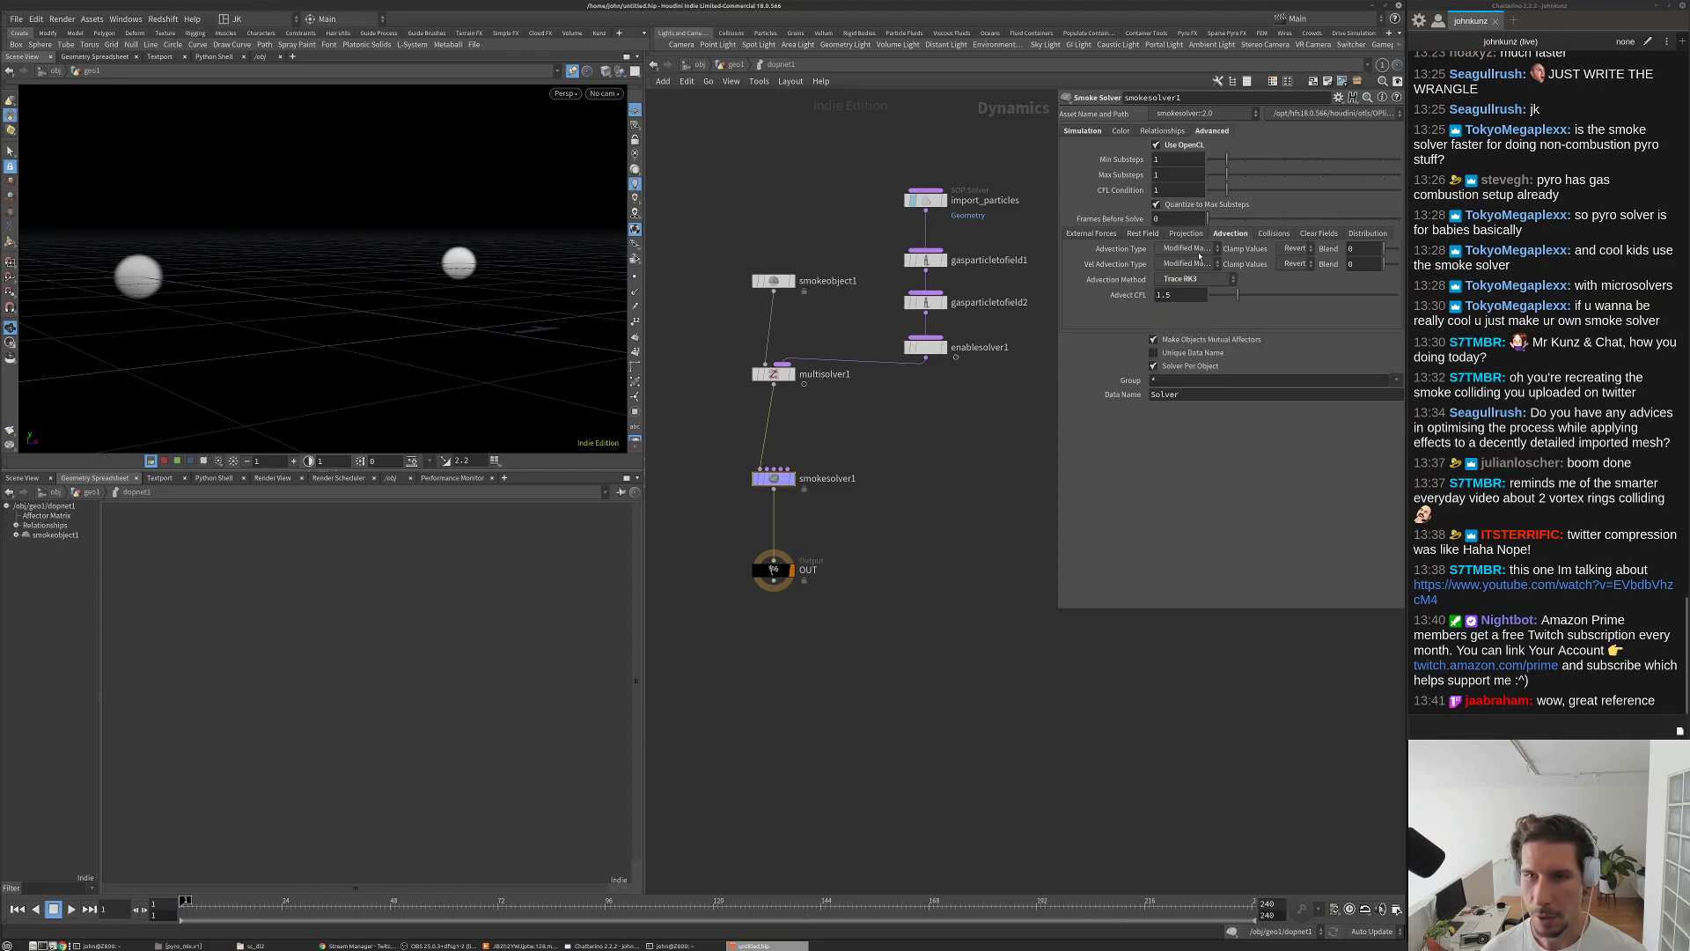
pyautogui.click(1198, 249)
pyautogui.click(1184, 268)
pyautogui.click(1184, 264)
pyautogui.click(1184, 284)
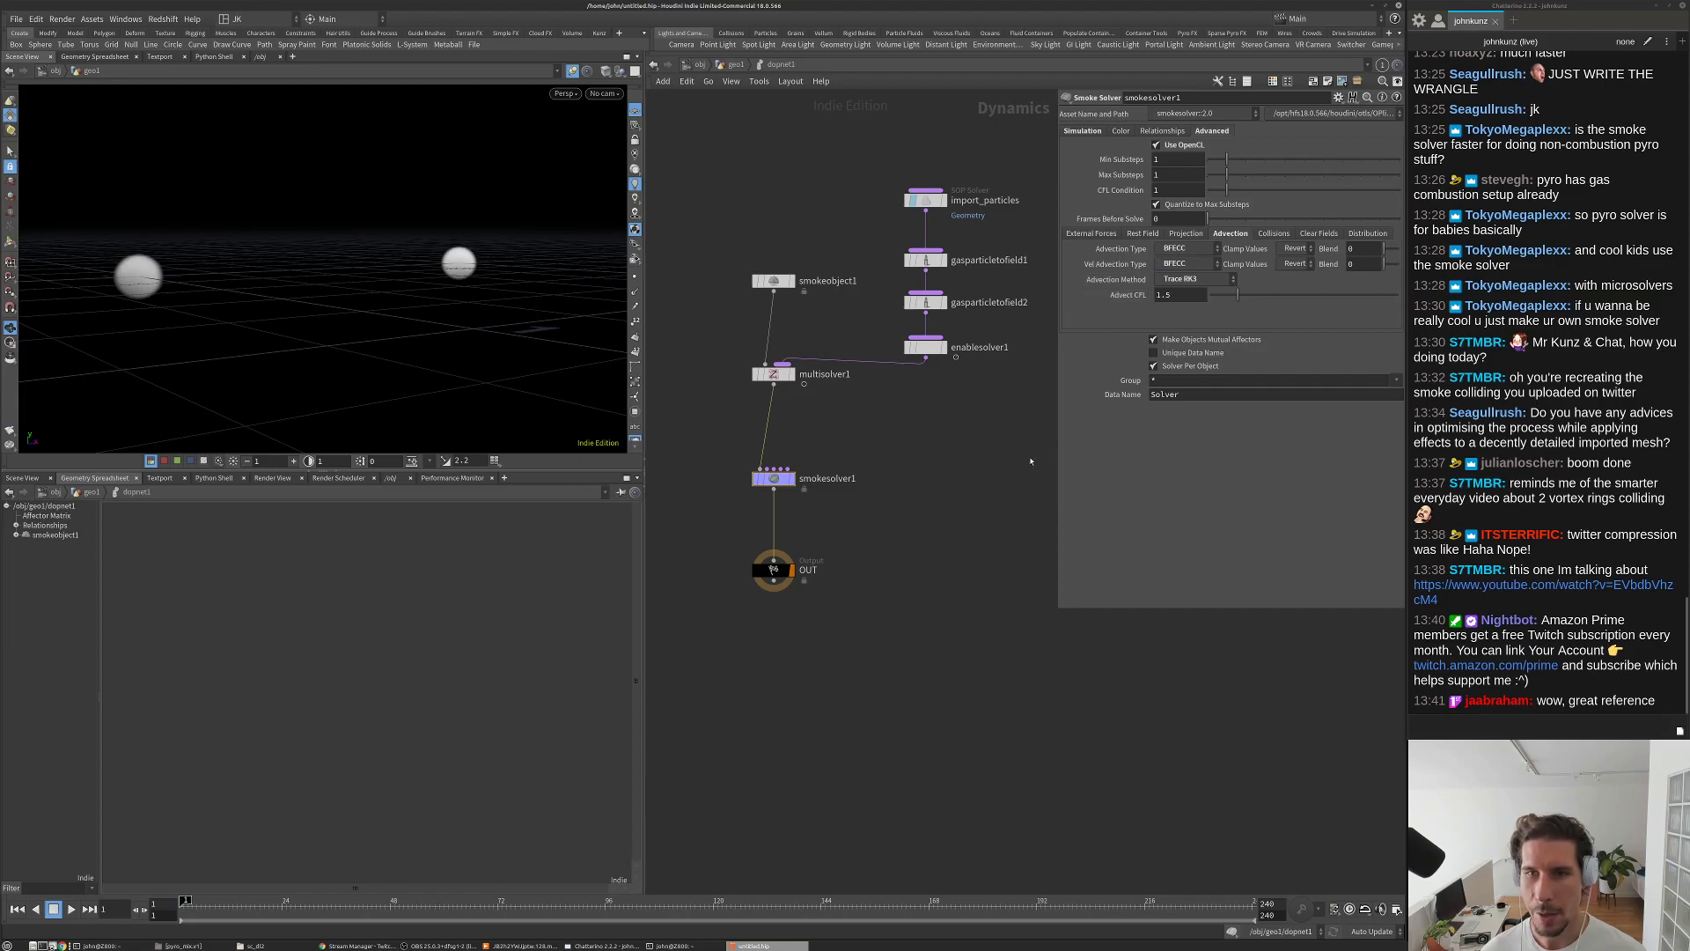
# Step: Simulate the collision with the BFECC settings, and undo them to simulate with the original advection settings for comparison
pyautogui.press('Up')
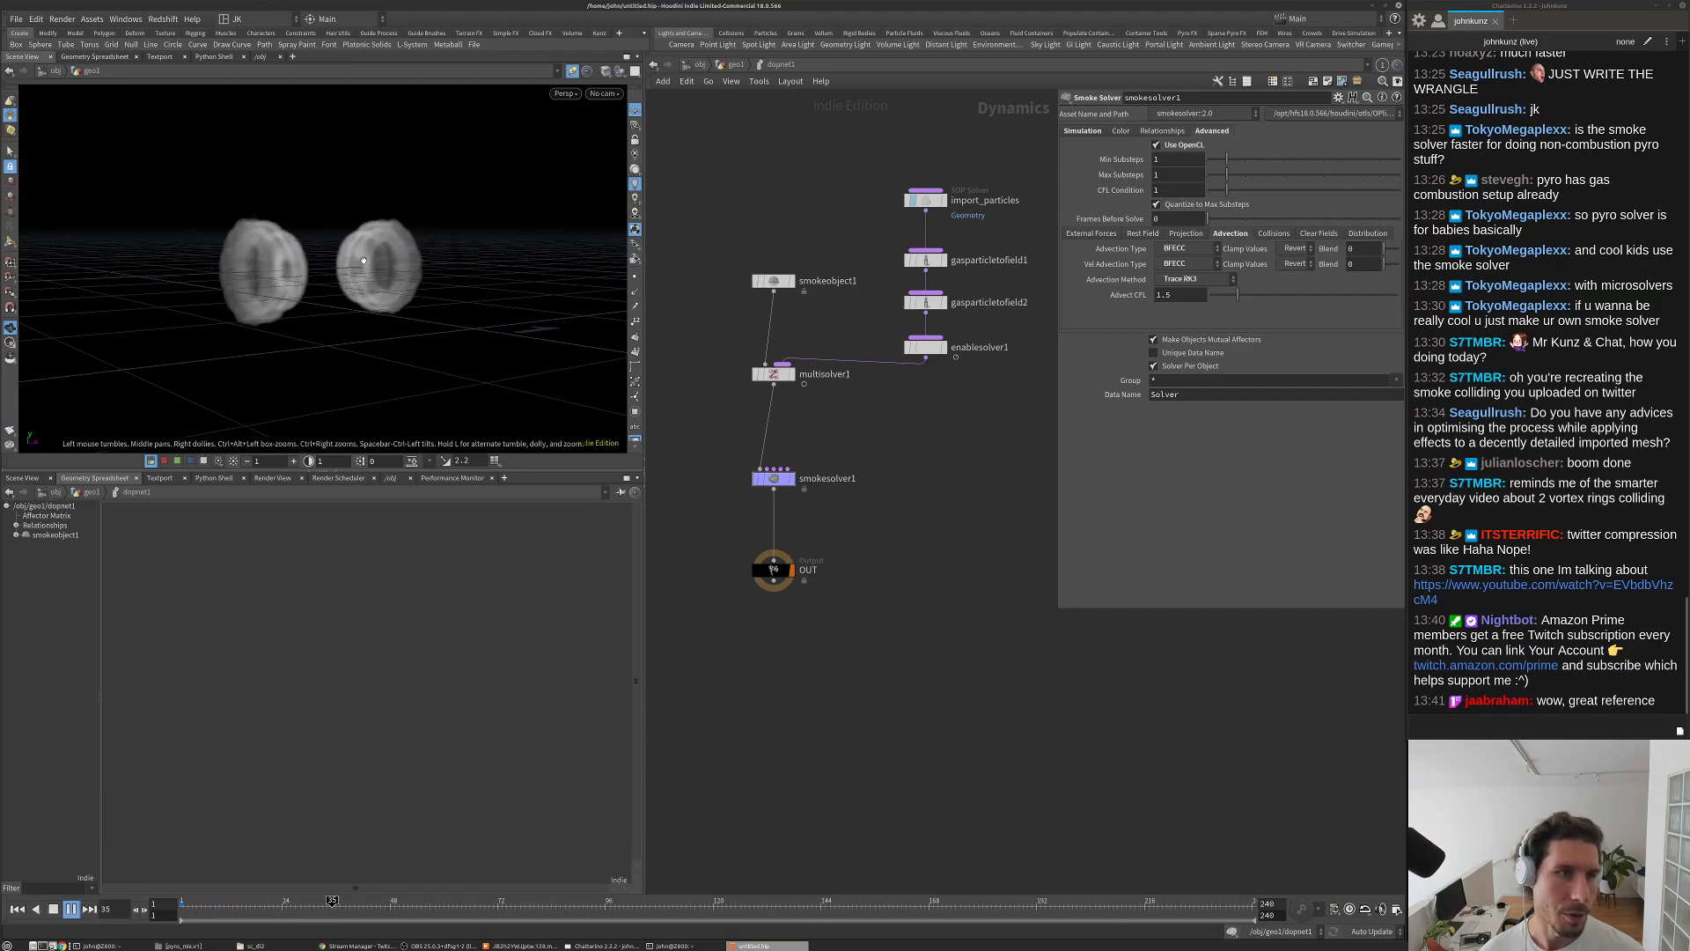
pyautogui.moveTo(312, 263); pyautogui.dragTo(315, 220)
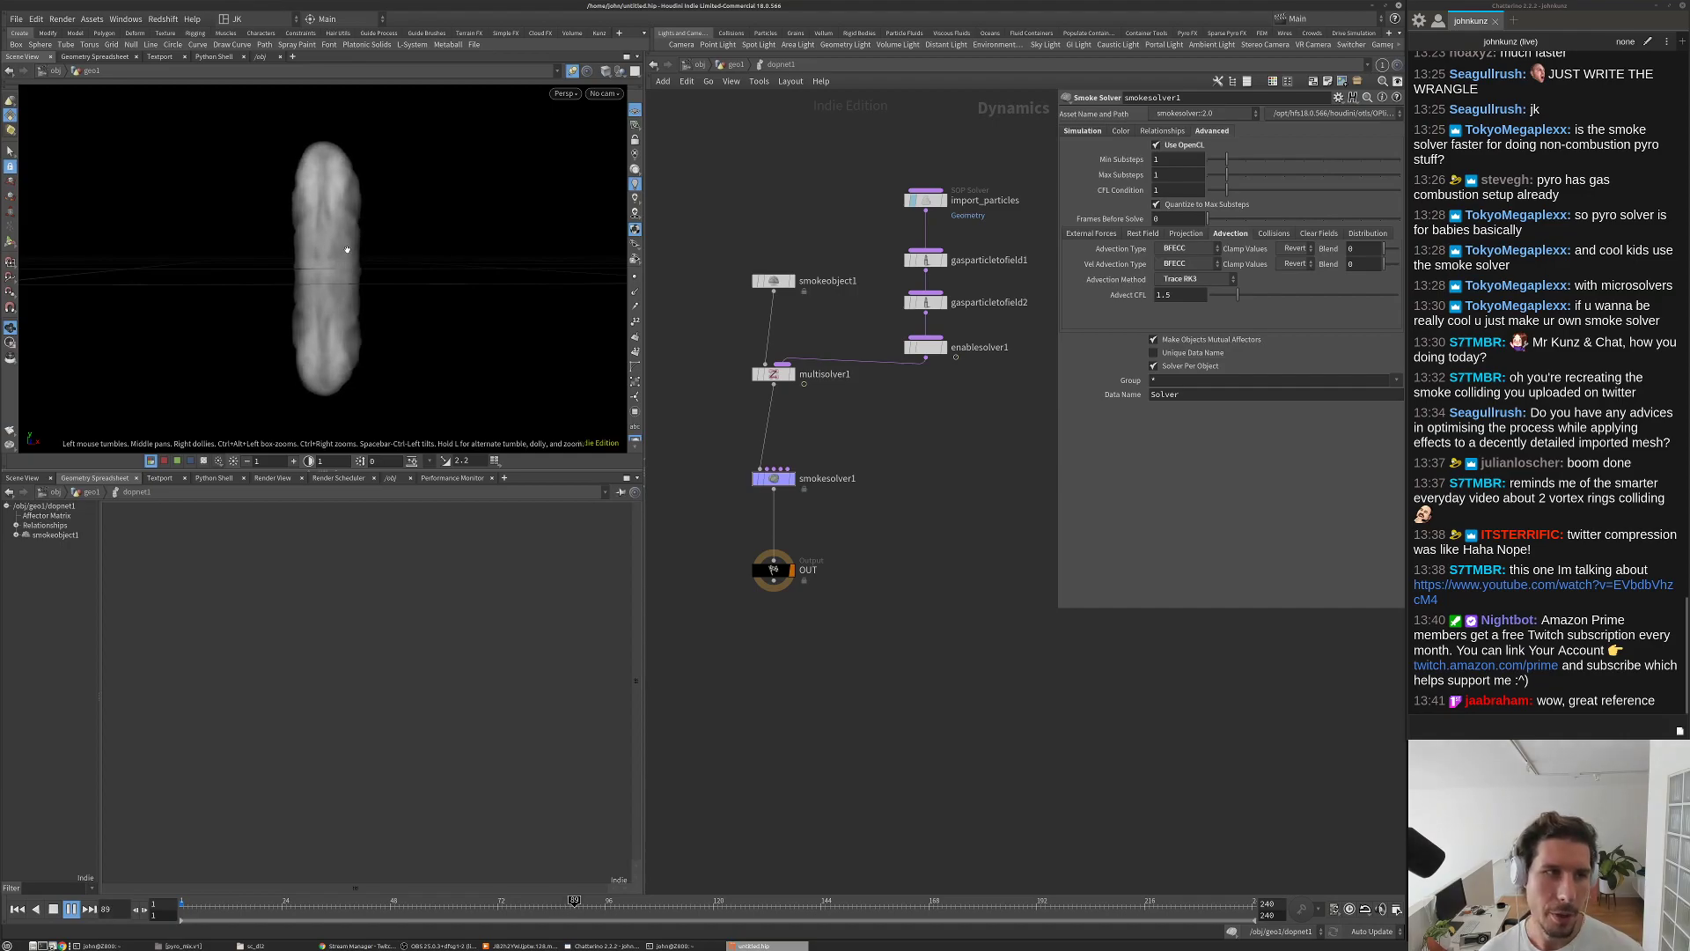
pyautogui.hotkey('ctrl', 'Up')
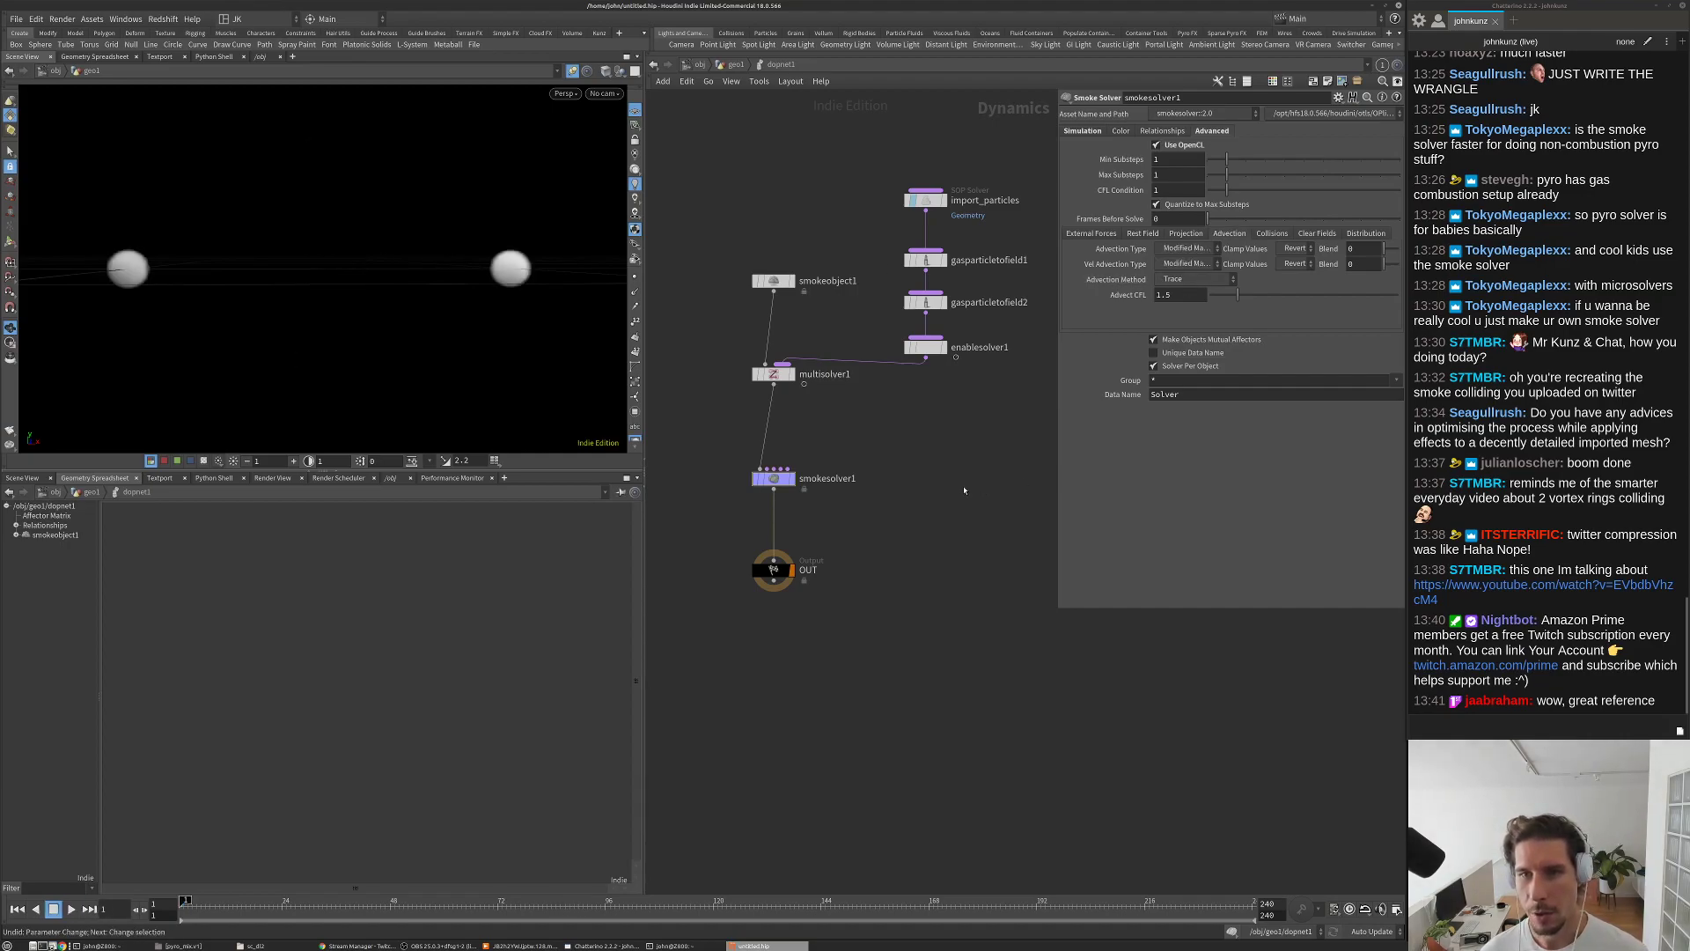
pyautogui.press('Up')
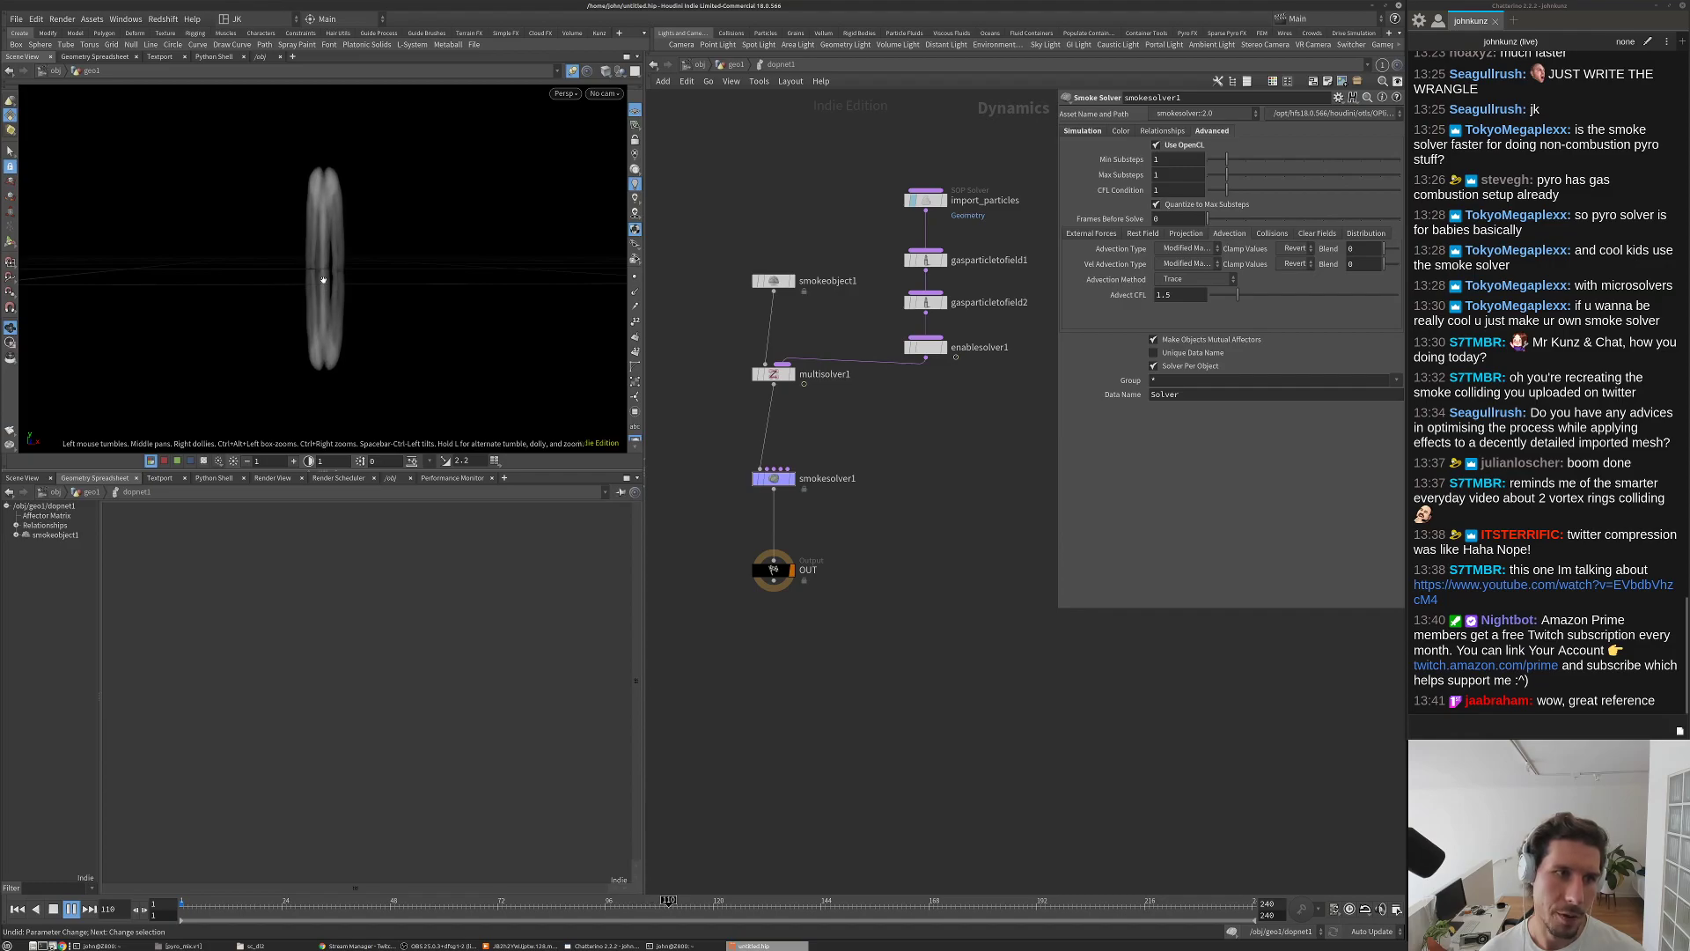
pyautogui.hotkey('ctrl', 'Up')
# Step: Set smokesolver1's advection method to Trace RK3, and both Advection Type and Vel Advection Type to BFECC
pyautogui.click(1195, 279)
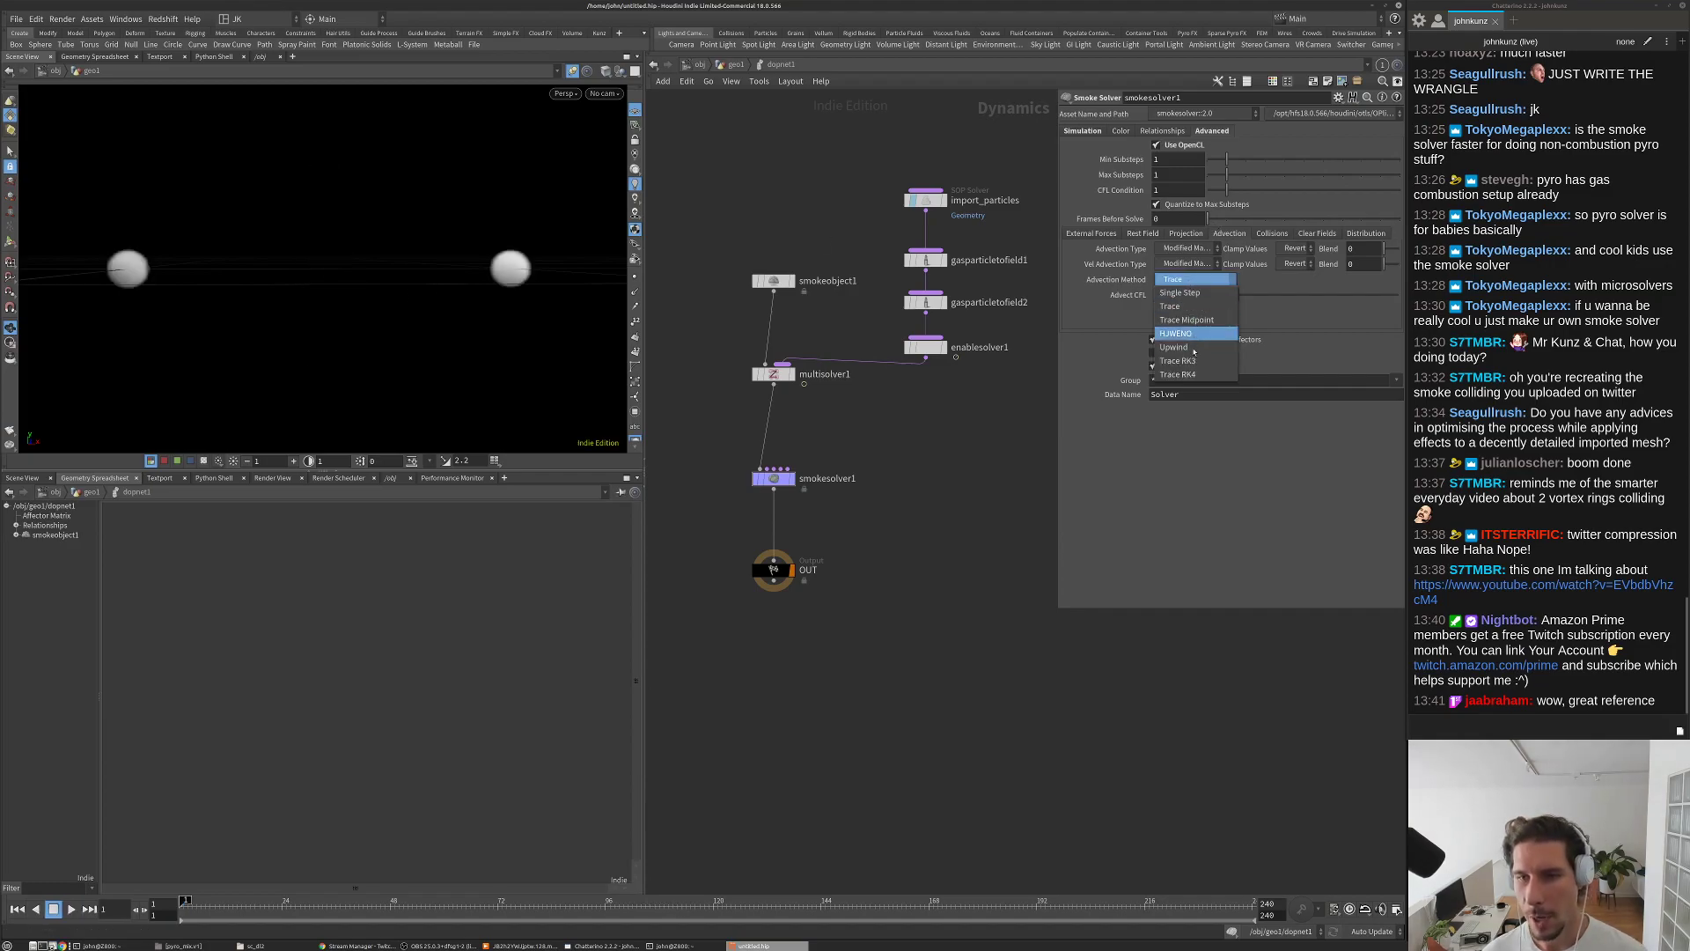
pyautogui.click(1180, 361)
pyautogui.click(1194, 265)
pyautogui.click(1184, 249)
pyautogui.click(1183, 248)
pyautogui.click(1180, 276)
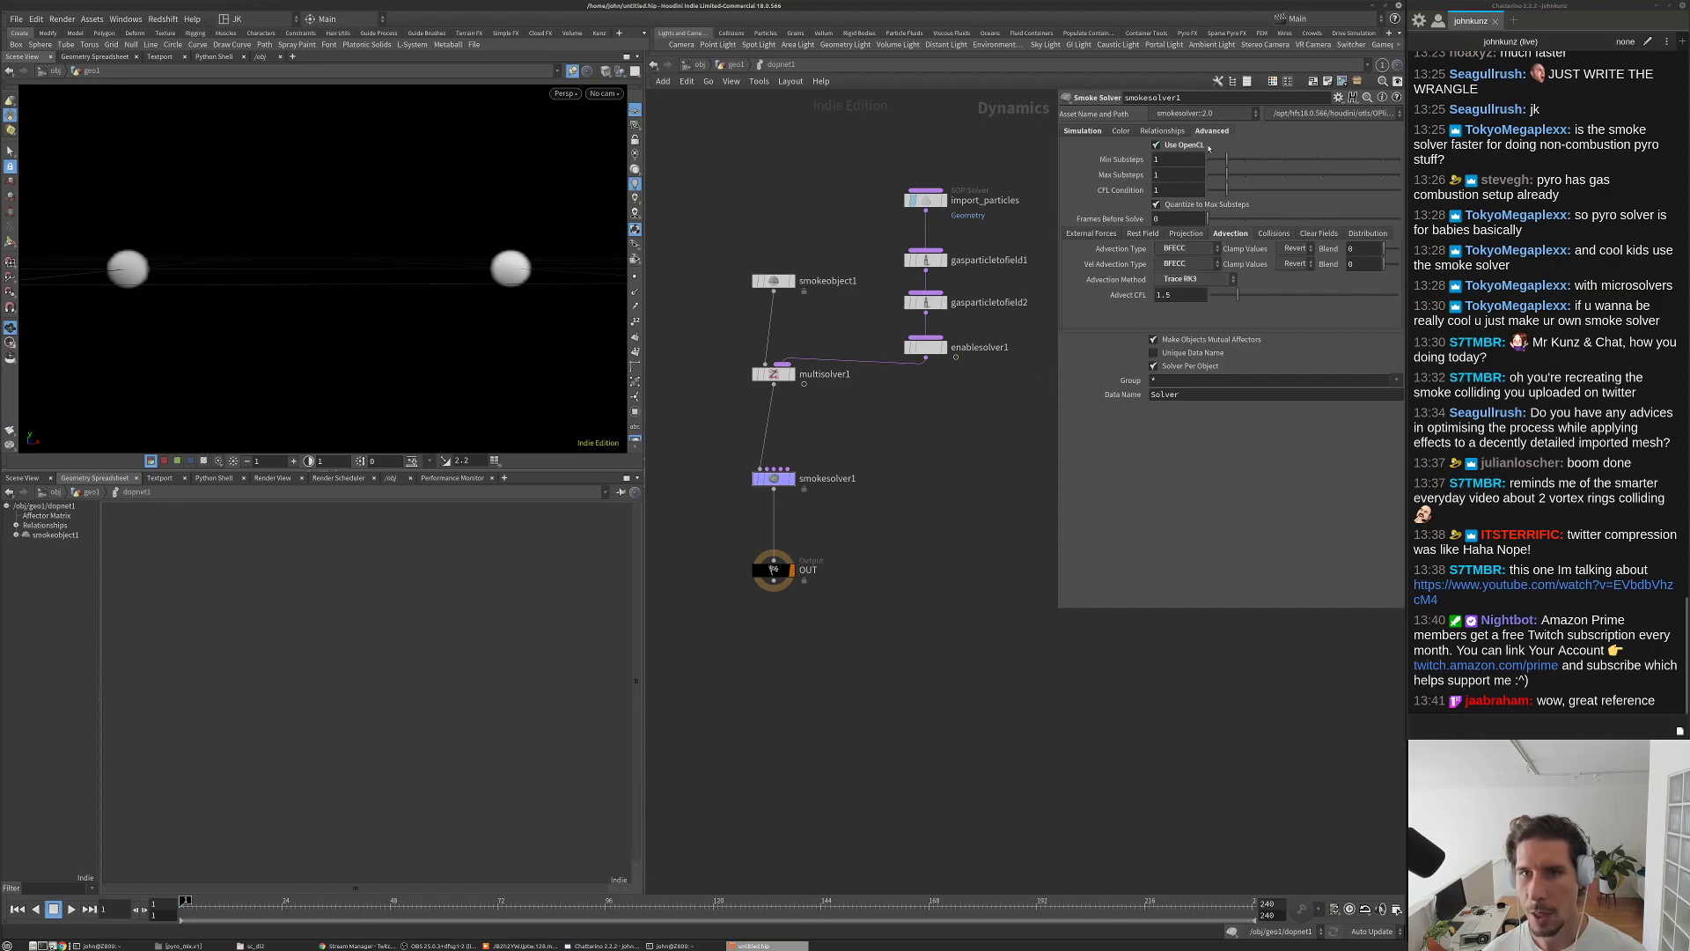
# Step: Simulate the collision to about frame 100, examine the smoke ring from the front, and return to the first frame
pyautogui.press('Up')
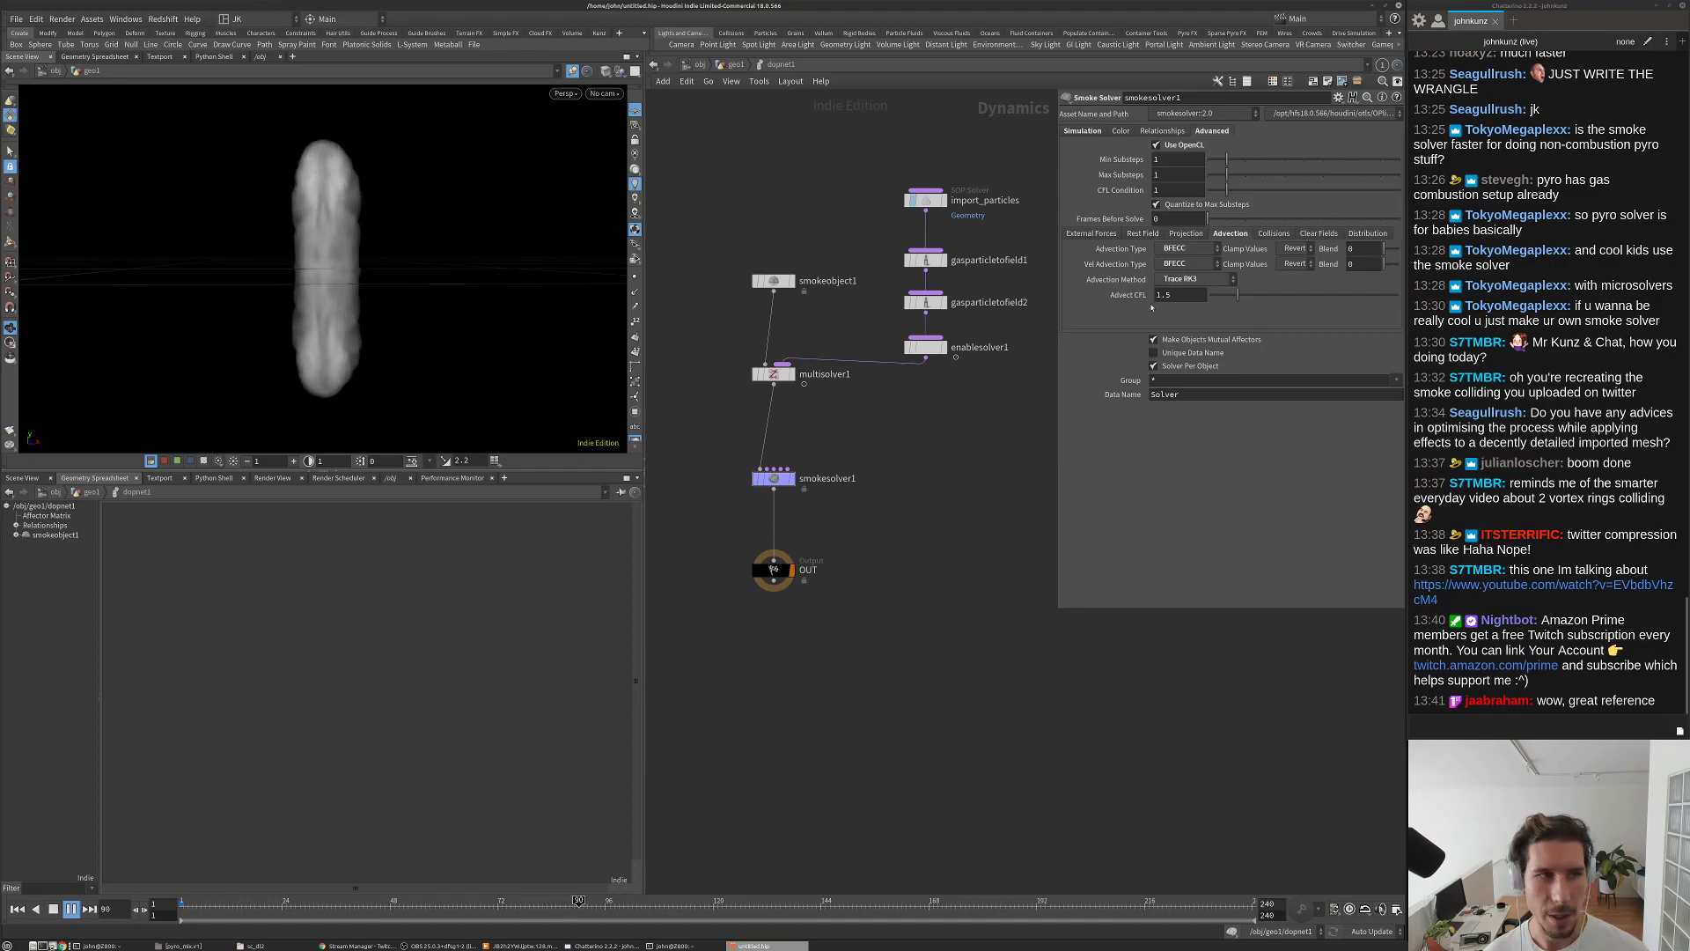
pyautogui.moveTo(416, 276); pyautogui.dragTo(301, 198)
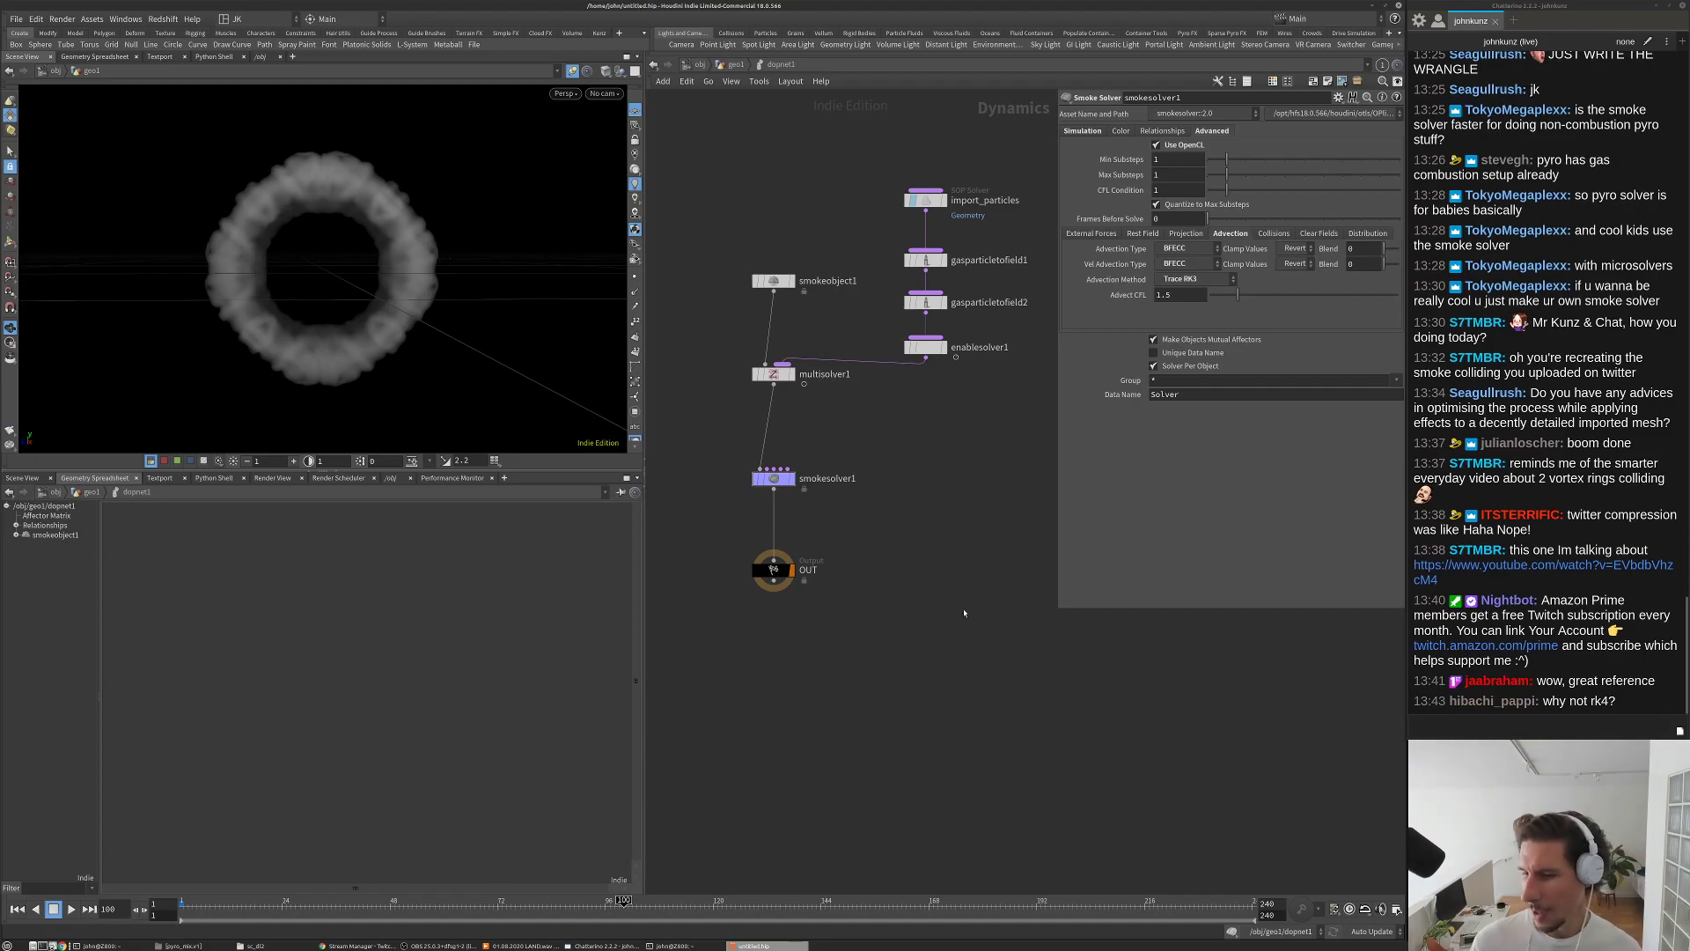
pyautogui.hotkey('ctrl', 'Up')
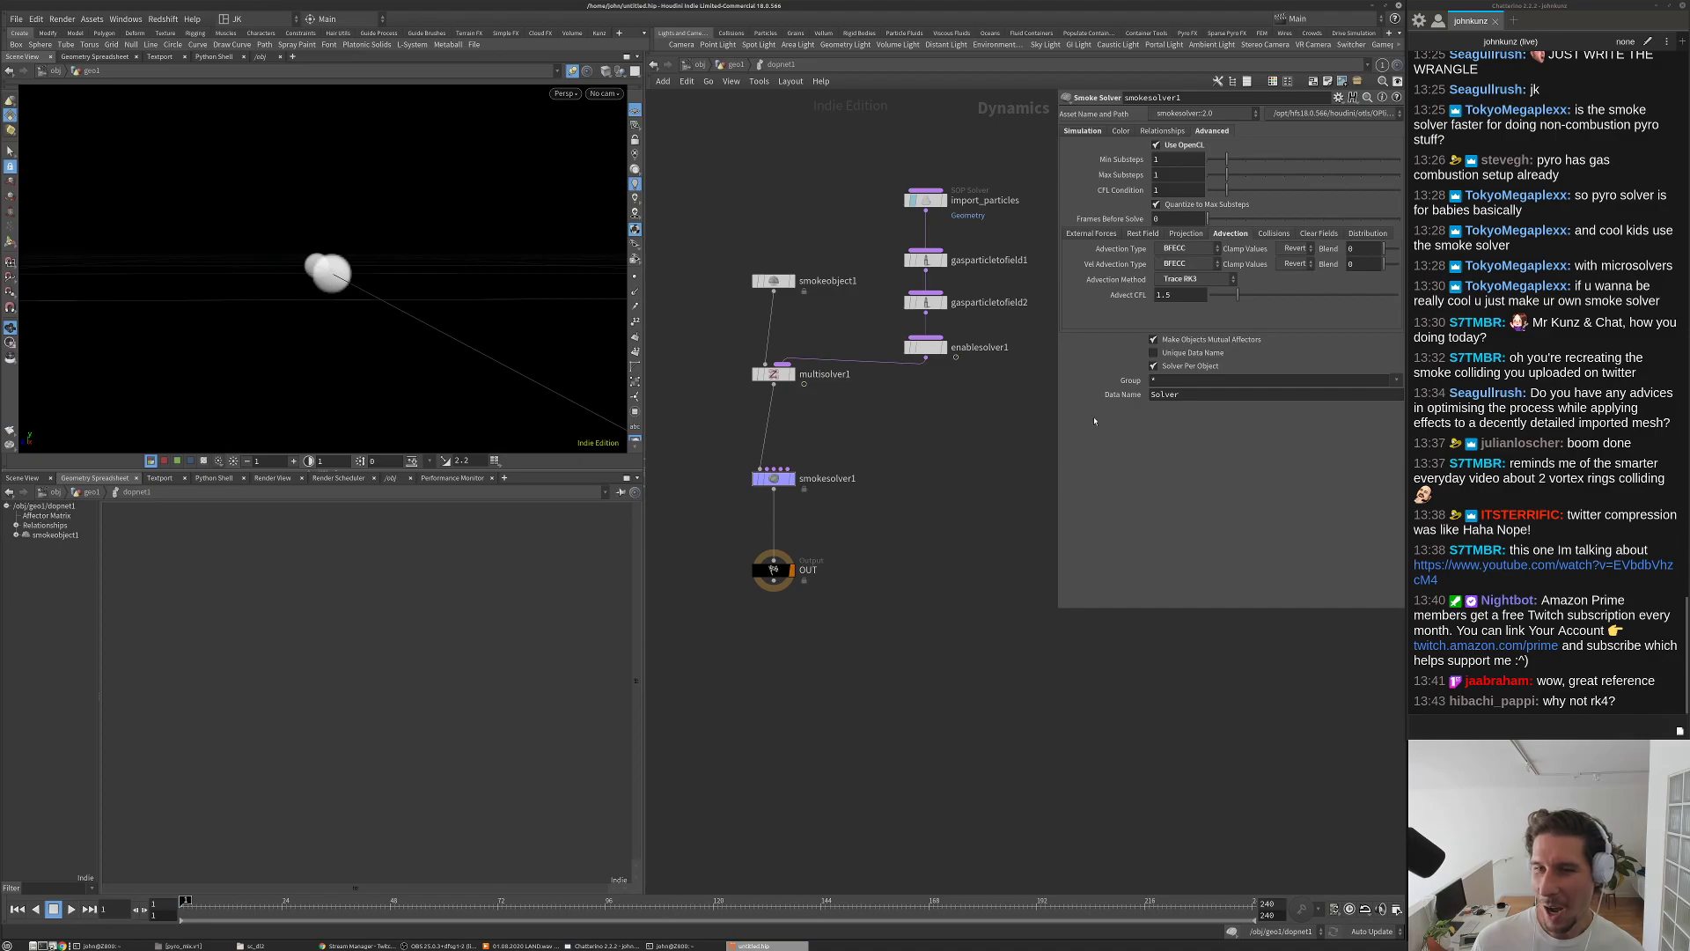
# Step: Try Trace RK4 as the advection method on smokesolver1, and simulate to examine the resulting smoke ring
pyautogui.click(1202, 281)
pyautogui.click(1188, 370)
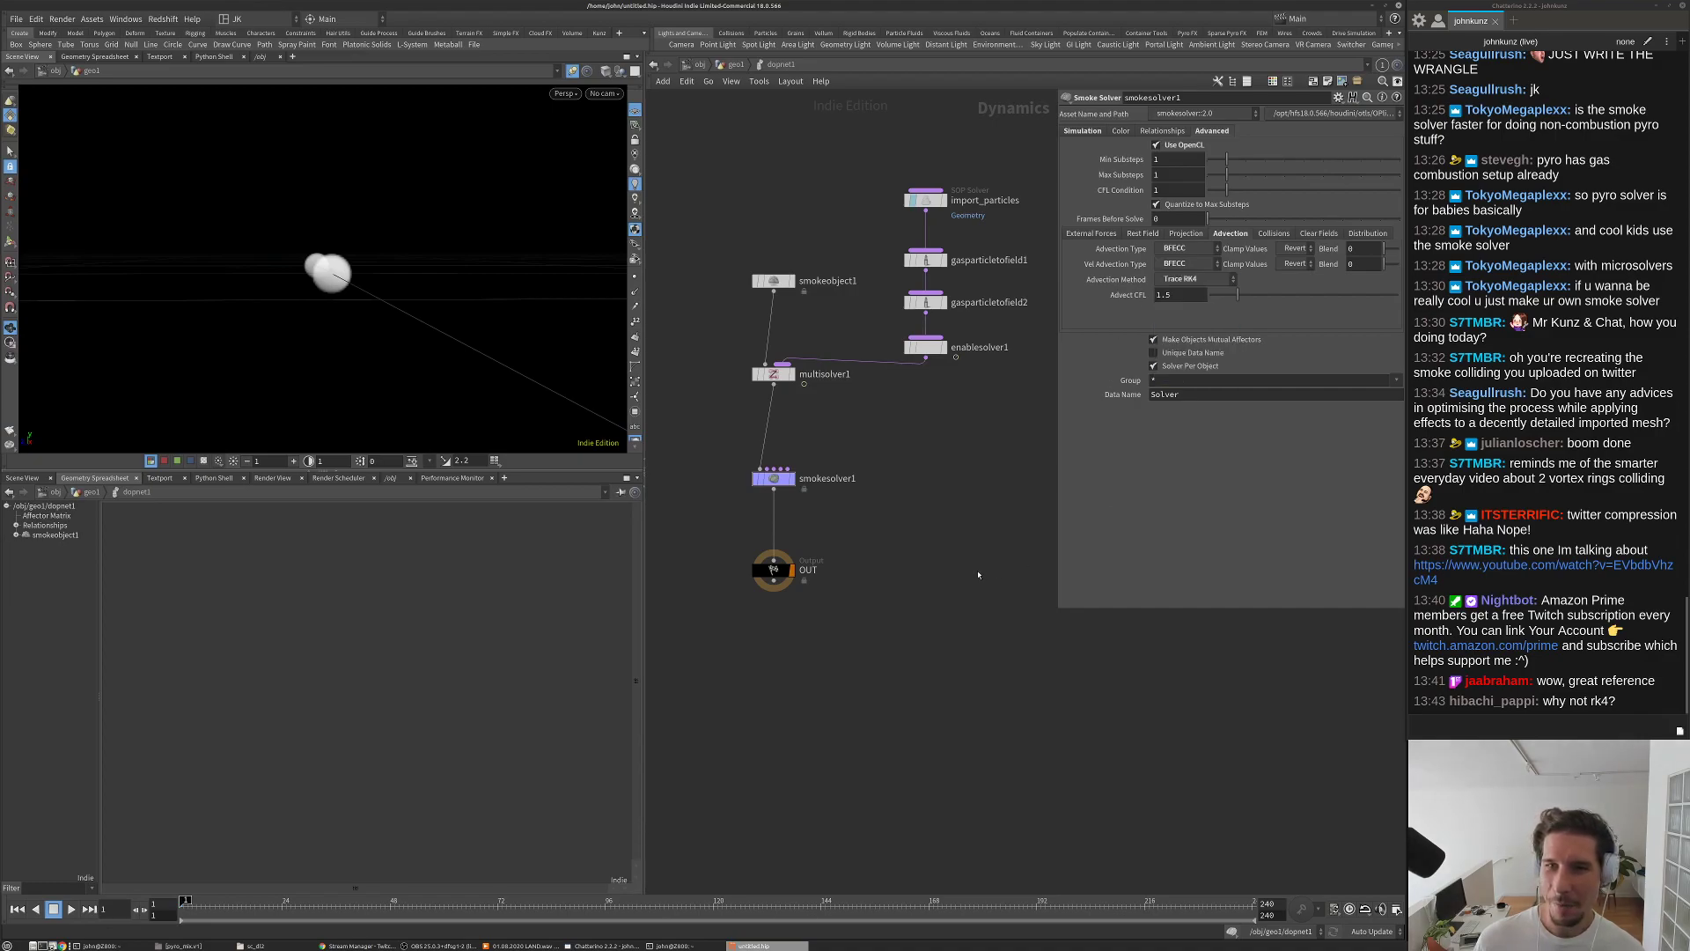
pyautogui.press('Up')
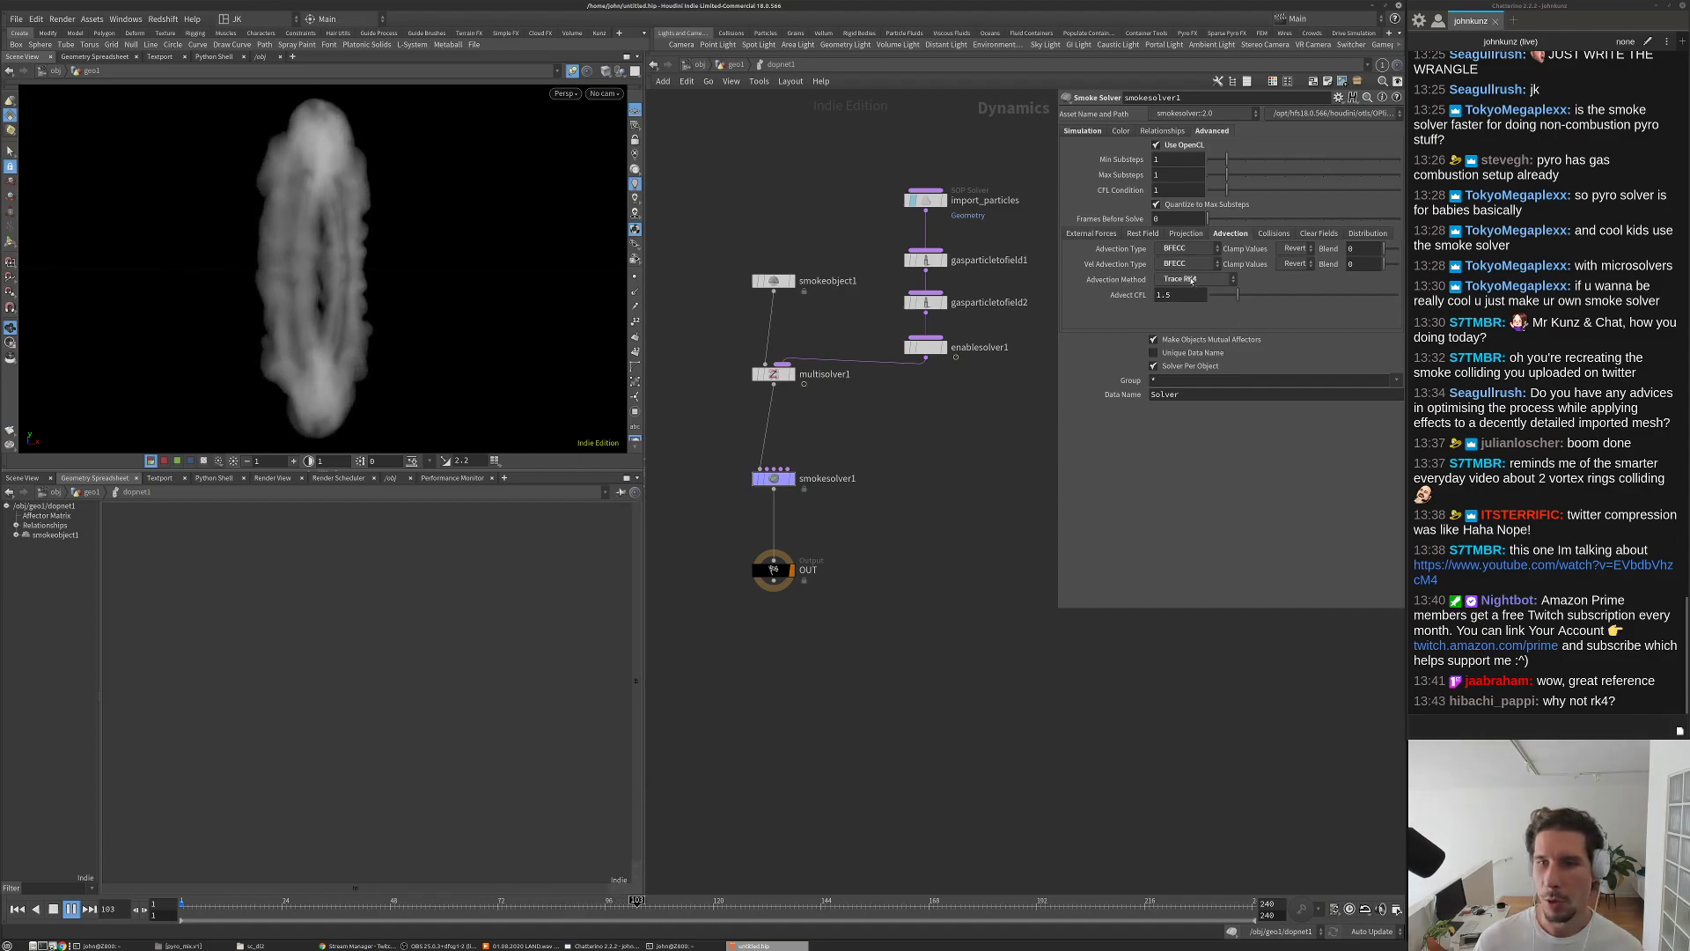
pyautogui.press('Up')
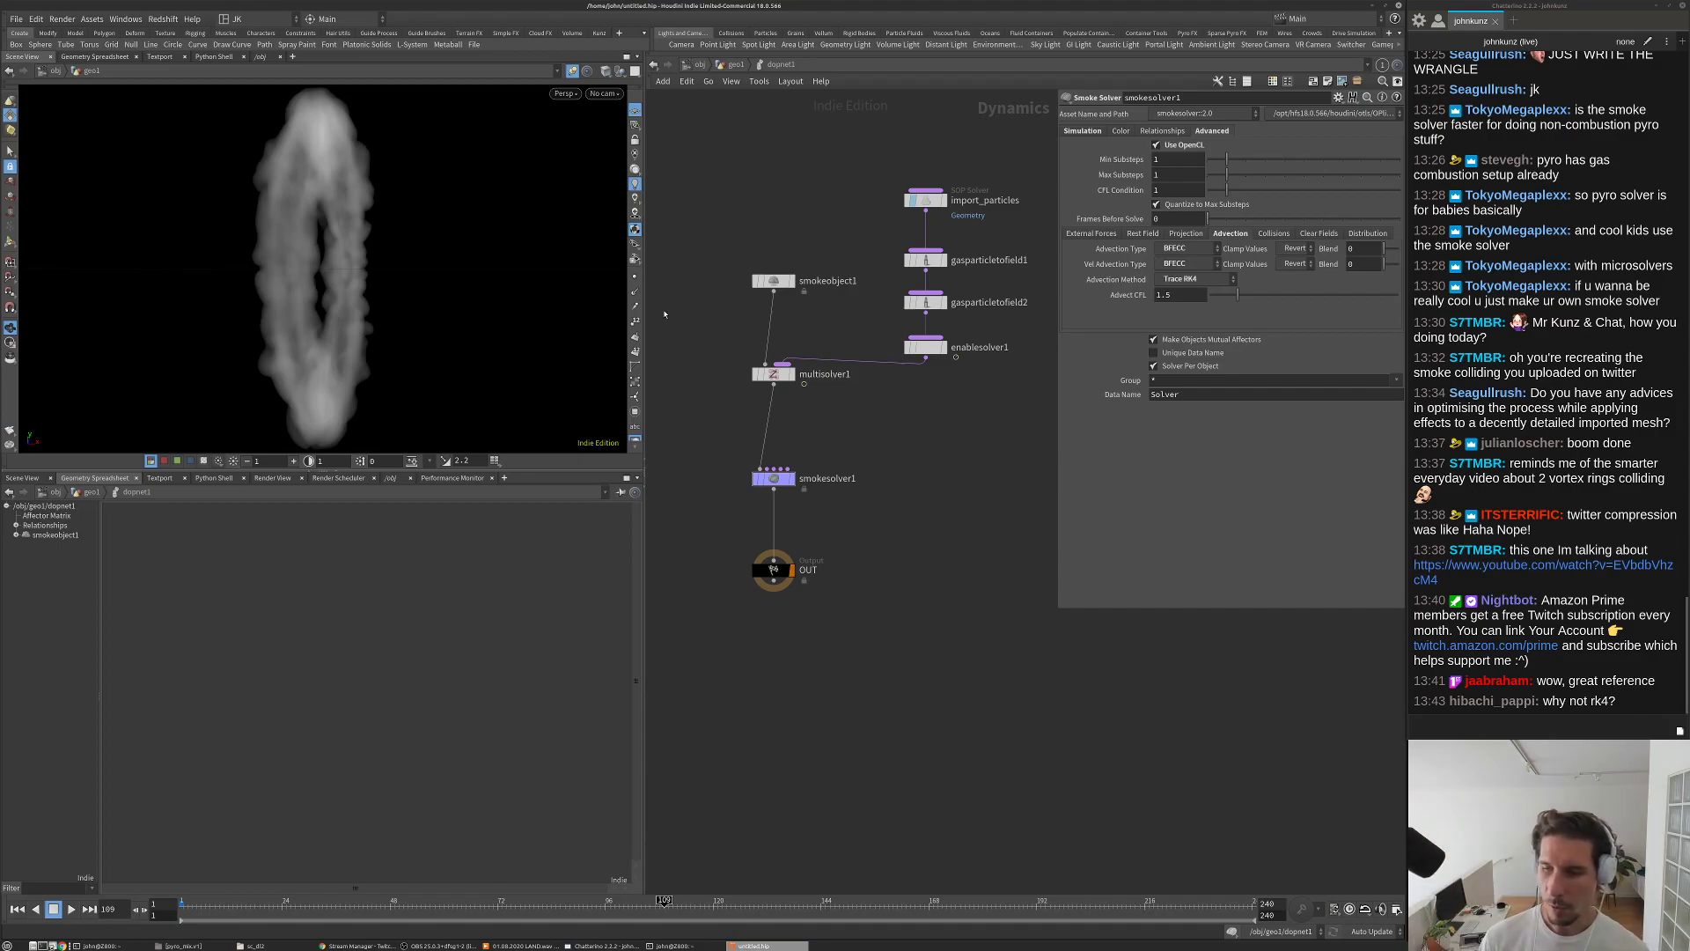
pyautogui.moveTo(604, 304); pyautogui.dragTo(393, 309)
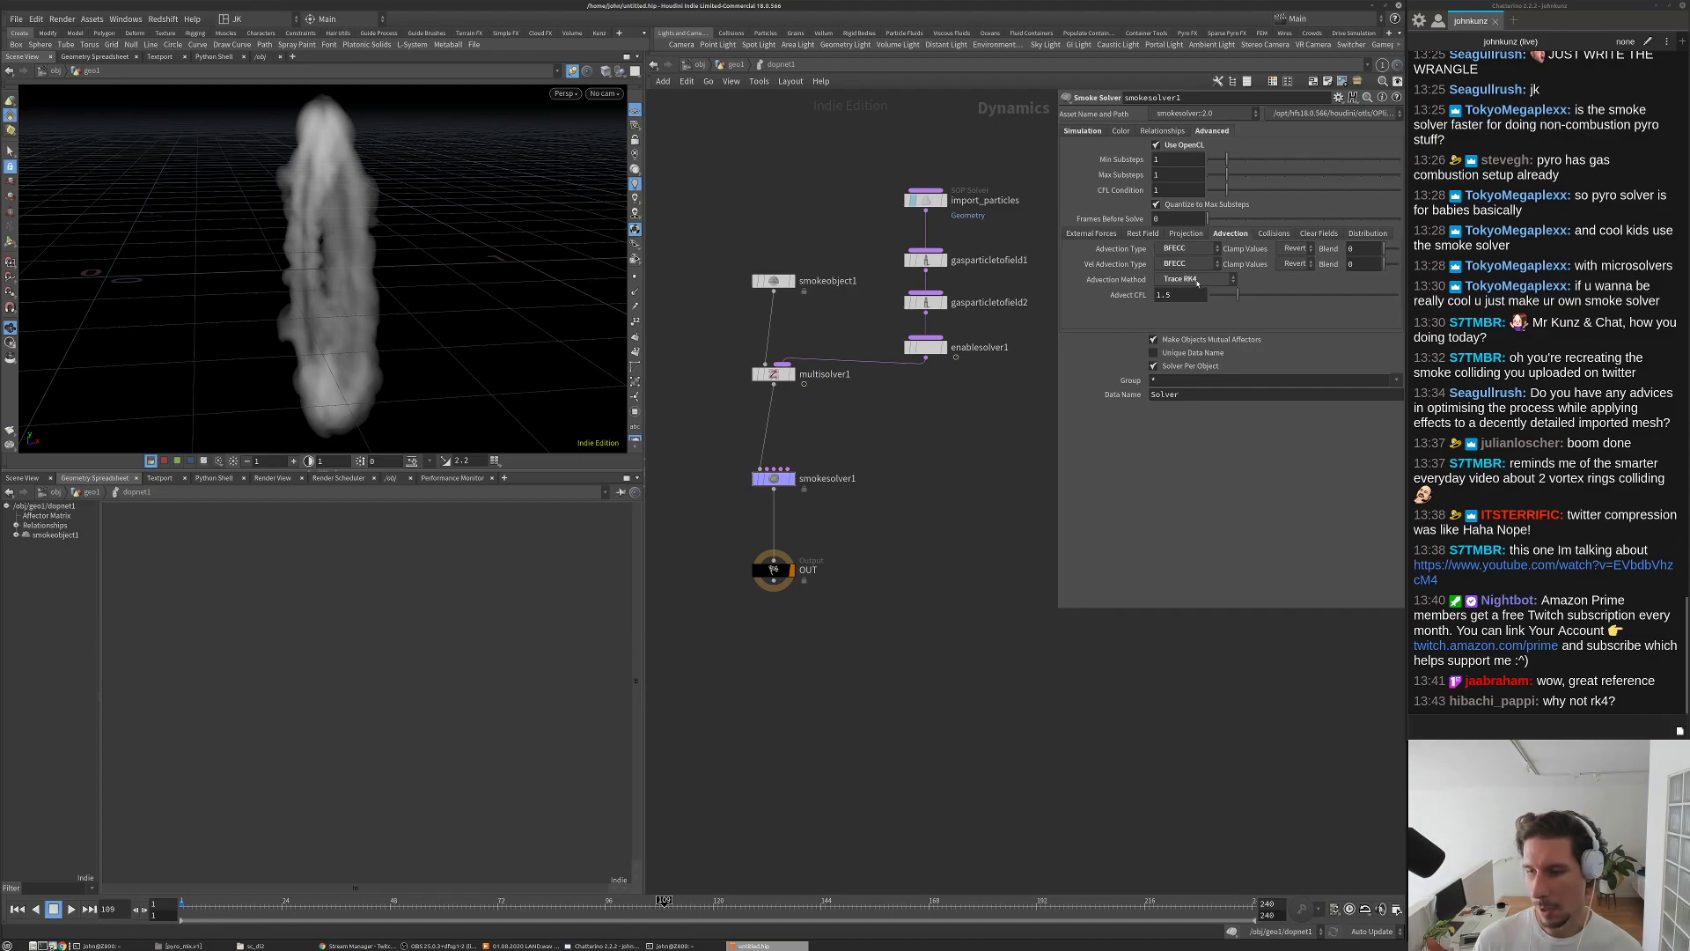
pyautogui.moveTo(434, 320); pyautogui.dragTo(490, 320)
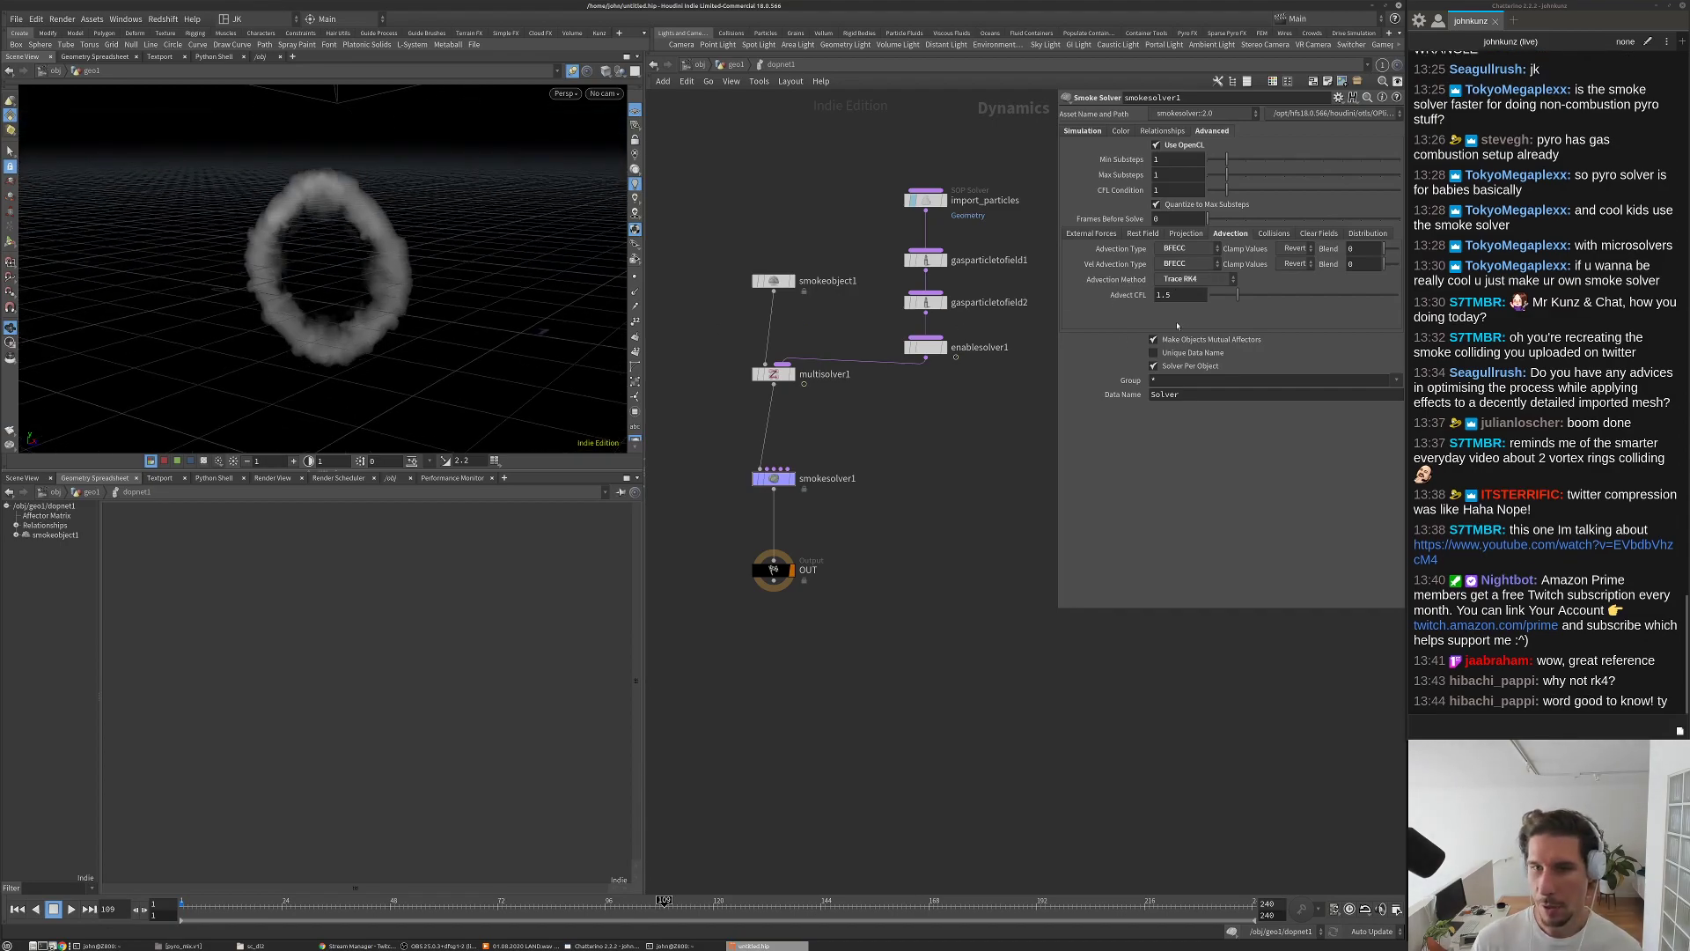
# Step: Return to the first frame and set smokesolver1's advection method back to Trace RK3
pyautogui.hotkey('ctrl', 'Up')
pyautogui.click(1195, 279)
pyautogui.click(1180, 361)
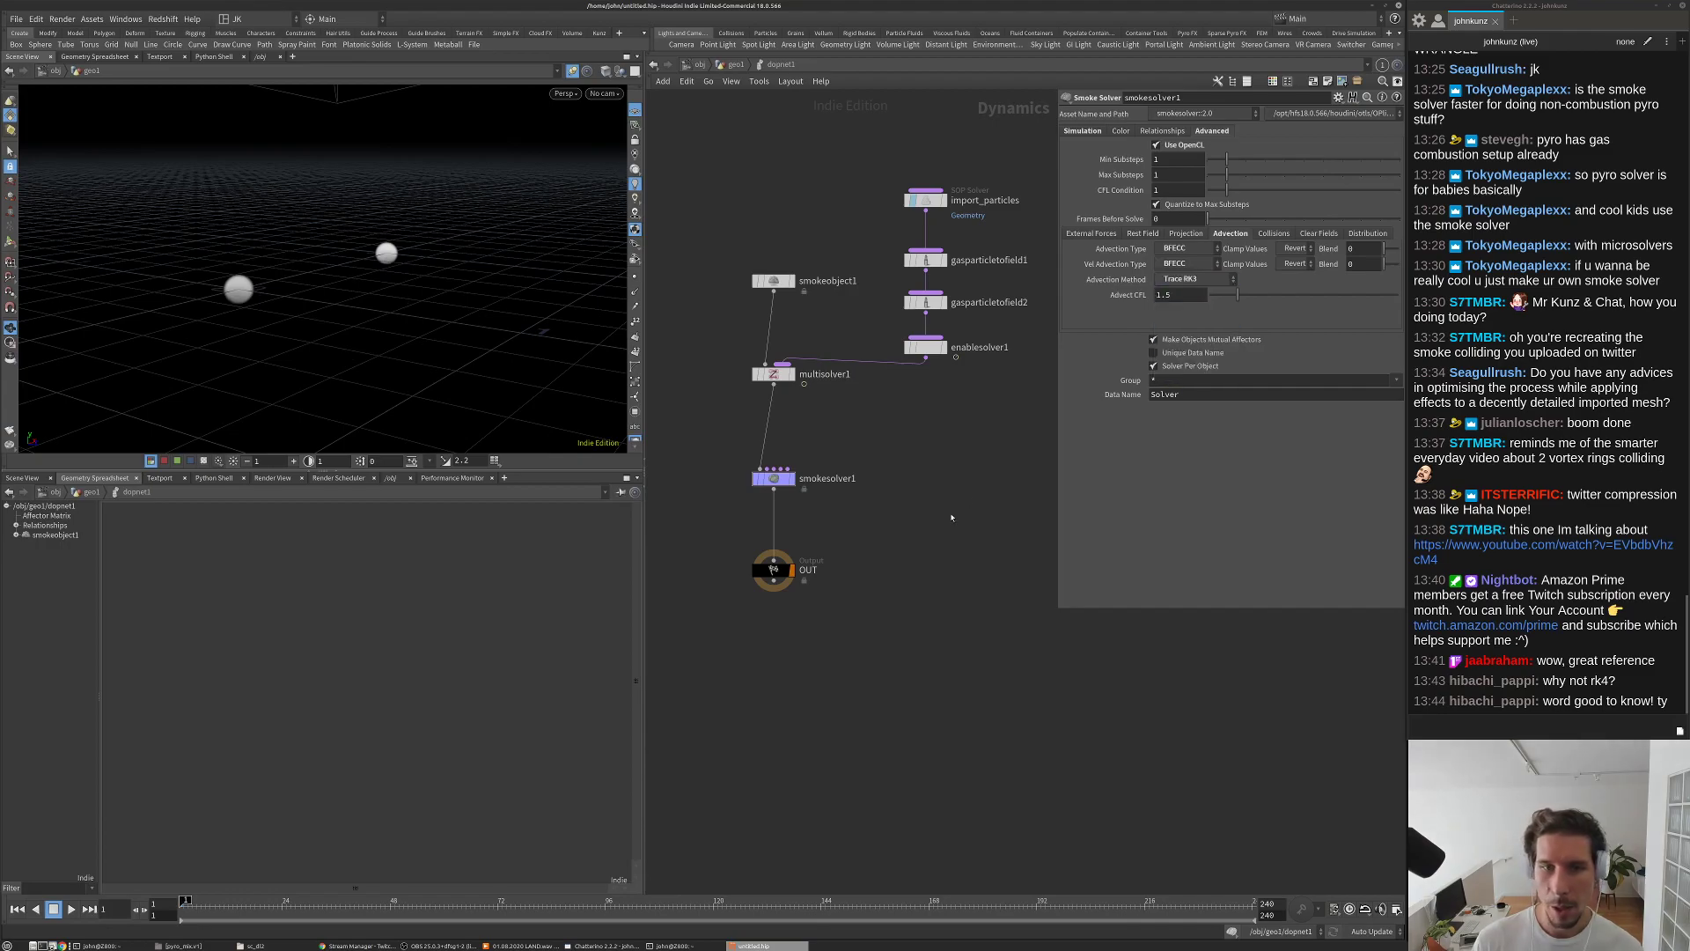
# Step: Play the simulation with Trace RK3 to examine the ring from several angles, and return to the first frame
pyautogui.press('Up')
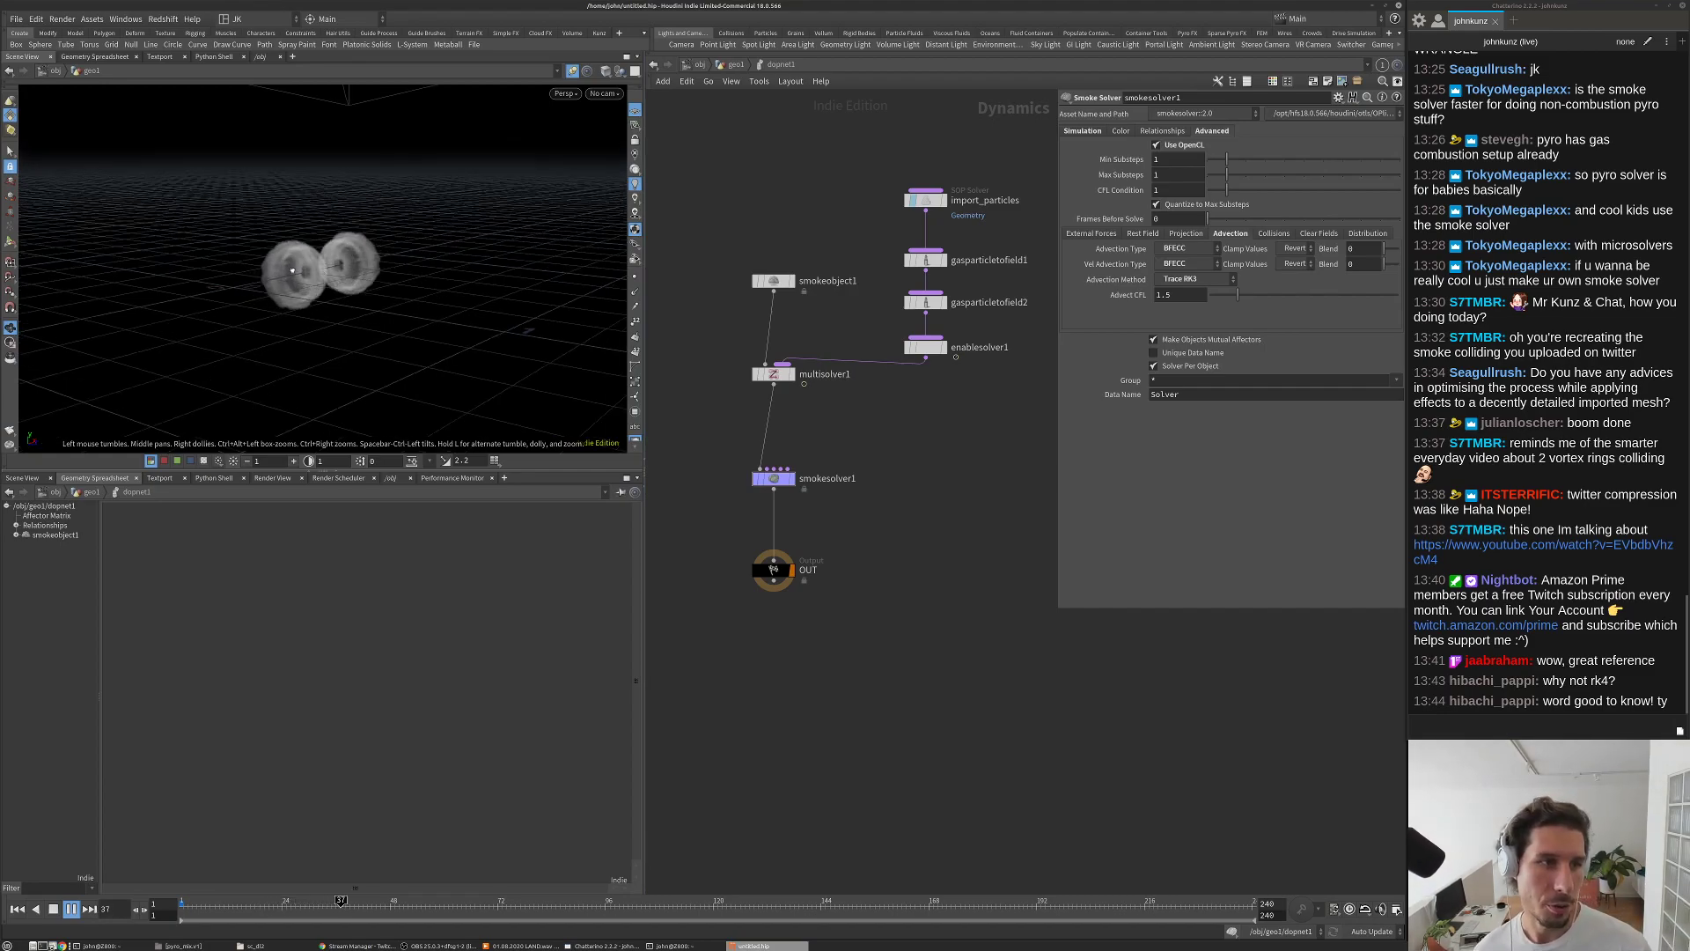
pyautogui.moveTo(299, 263); pyautogui.dragTo(339, 254)
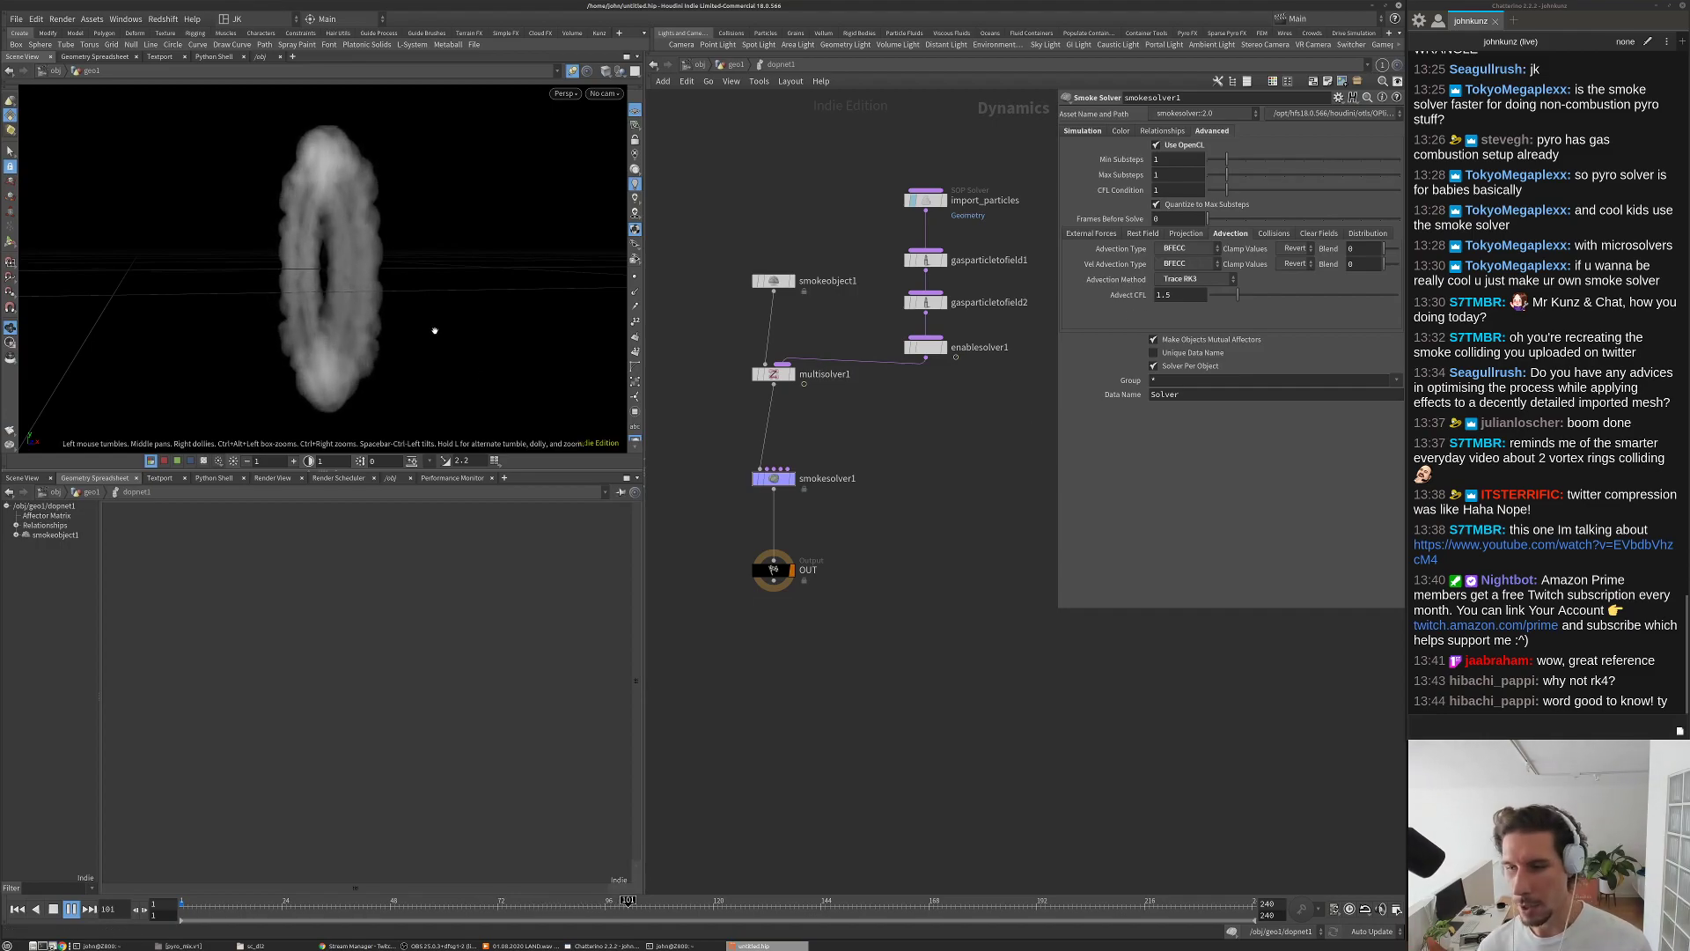
pyautogui.moveTo(379, 302); pyautogui.dragTo(330, 329)
pyautogui.hotkey('ctrl', 'Up')
pyautogui.moveTo(328, 264); pyautogui.dragTo(282, 309)
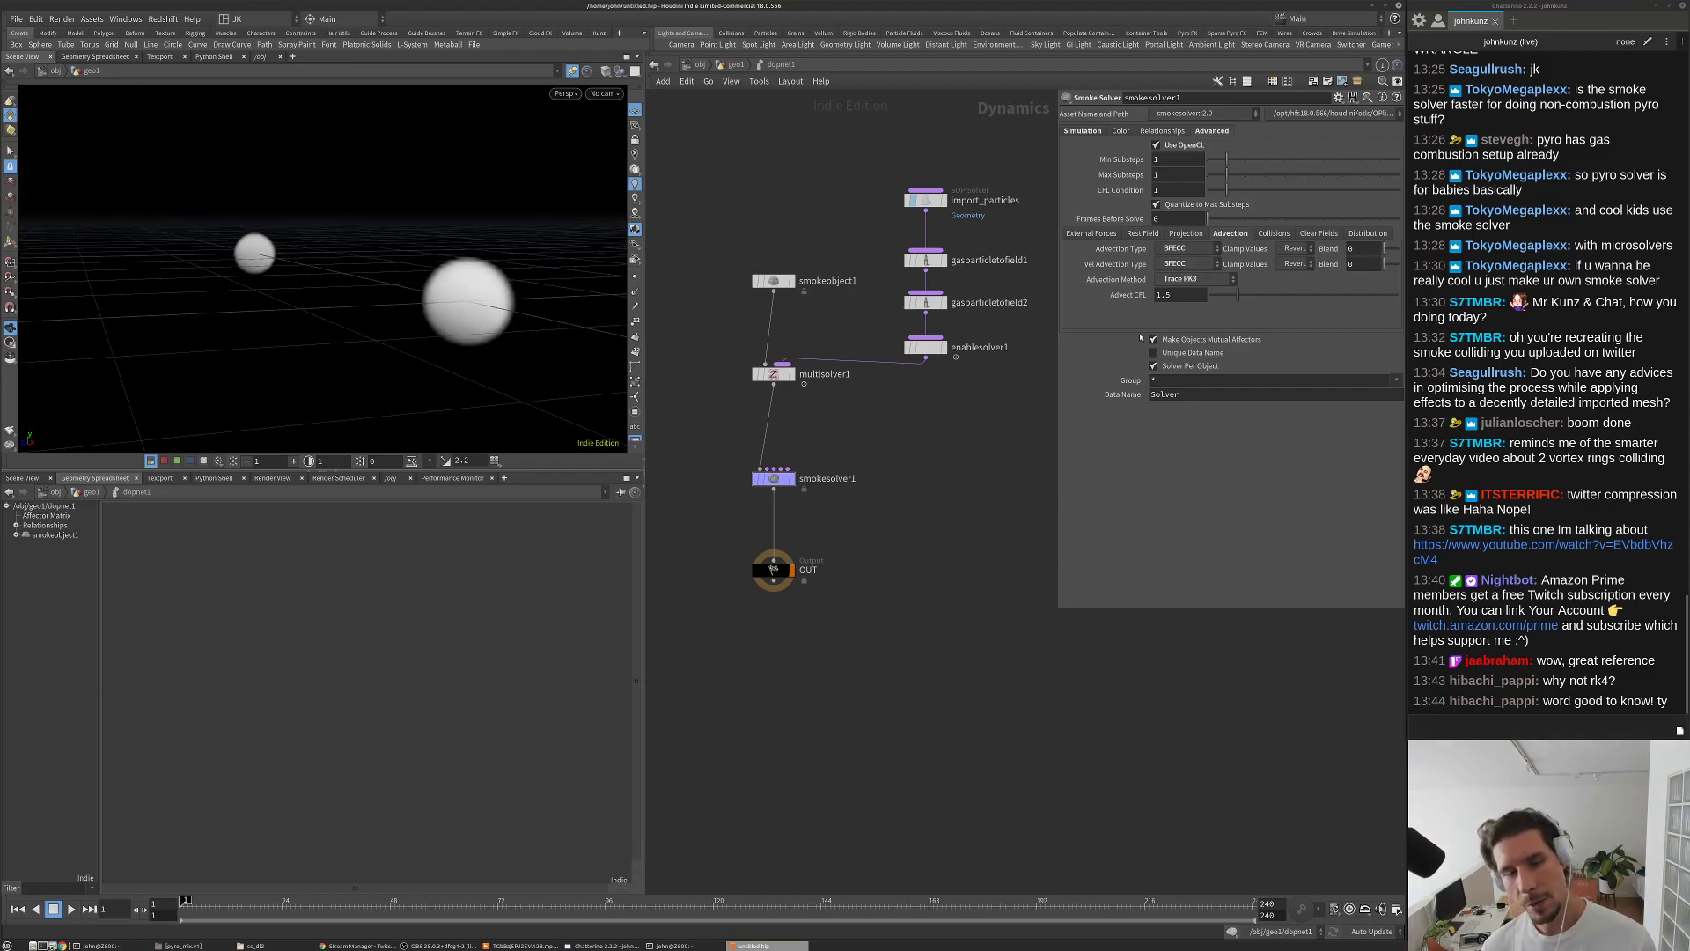
pyautogui.scroll(-3, 839, 459)
pyautogui.moveTo(864, 426); pyautogui.dragTo(868, 344, button='middle')
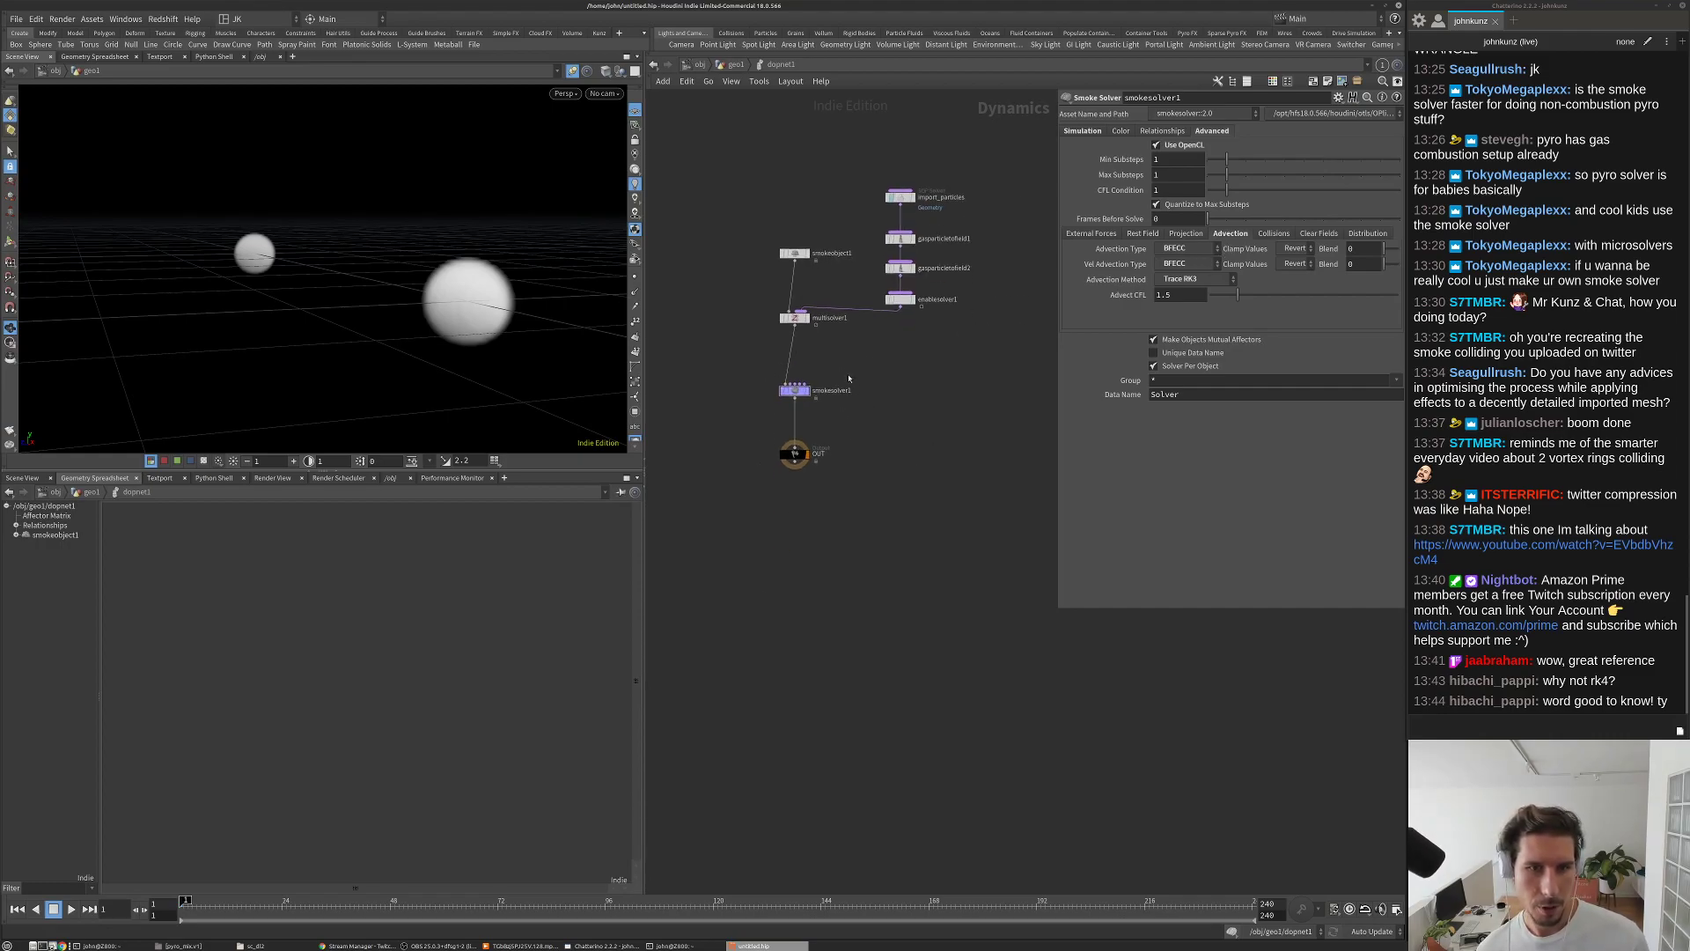
# Step: Add a Gas Turbulence node with OpenCL enabled and wire it into the fourth input of smokesolver1
pyautogui.scroll(3, 878, 361)
pyautogui.press('Tab')
pyautogui.write('tur')
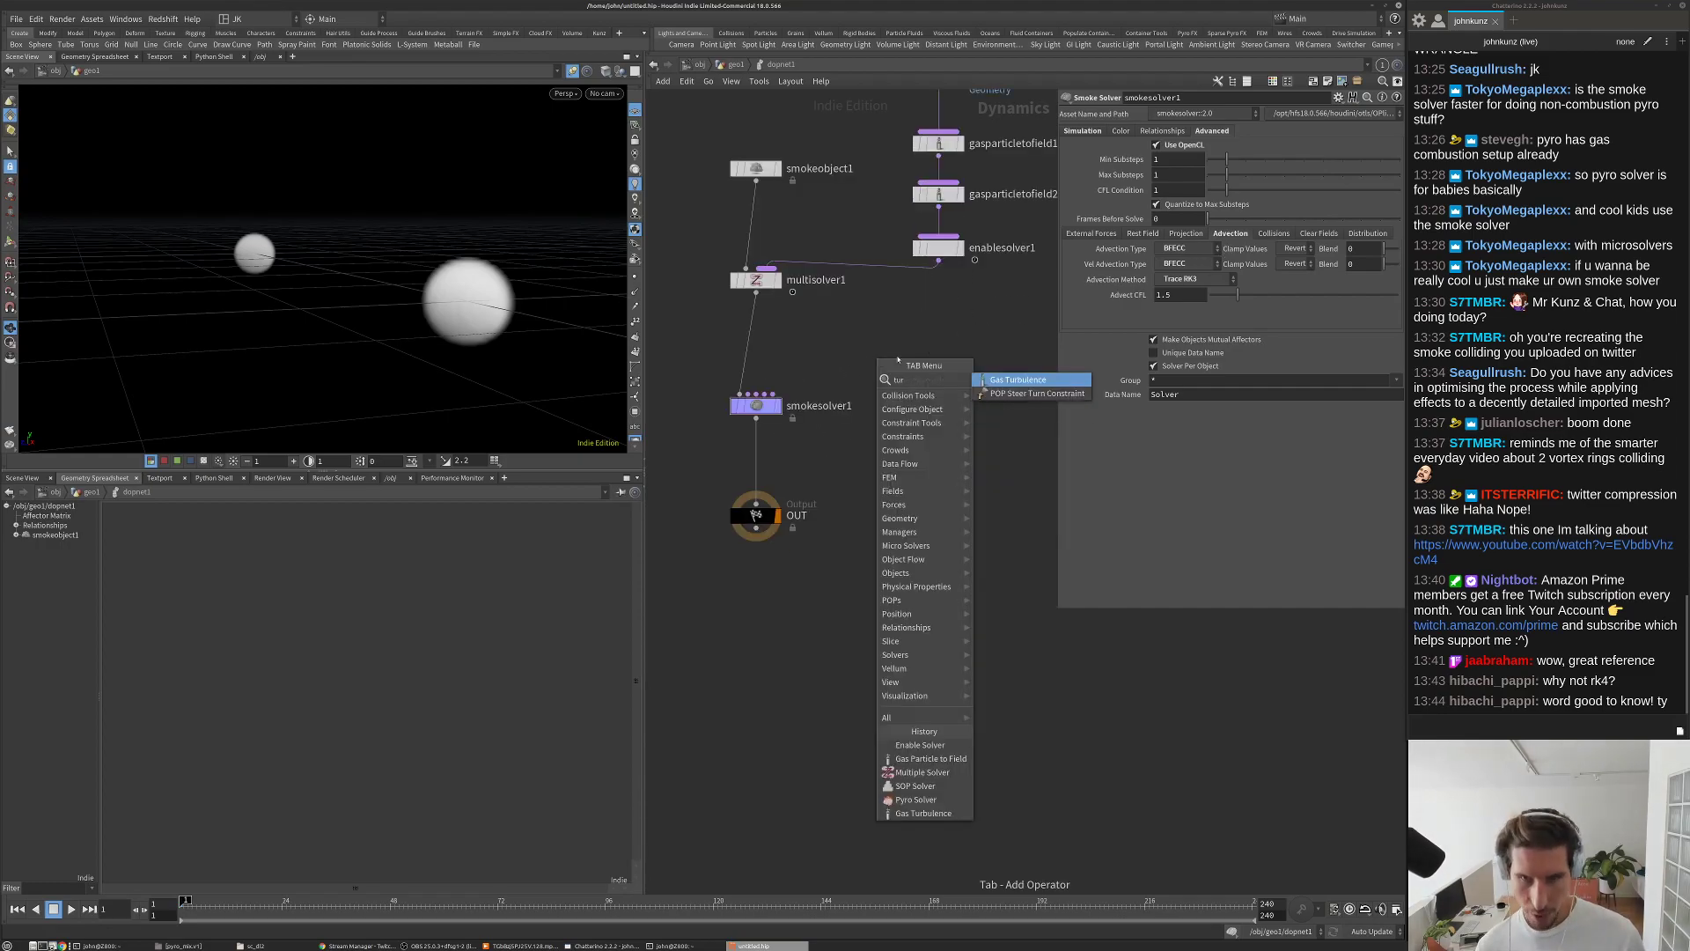
pyautogui.click(1007, 381)
pyautogui.click(895, 338)
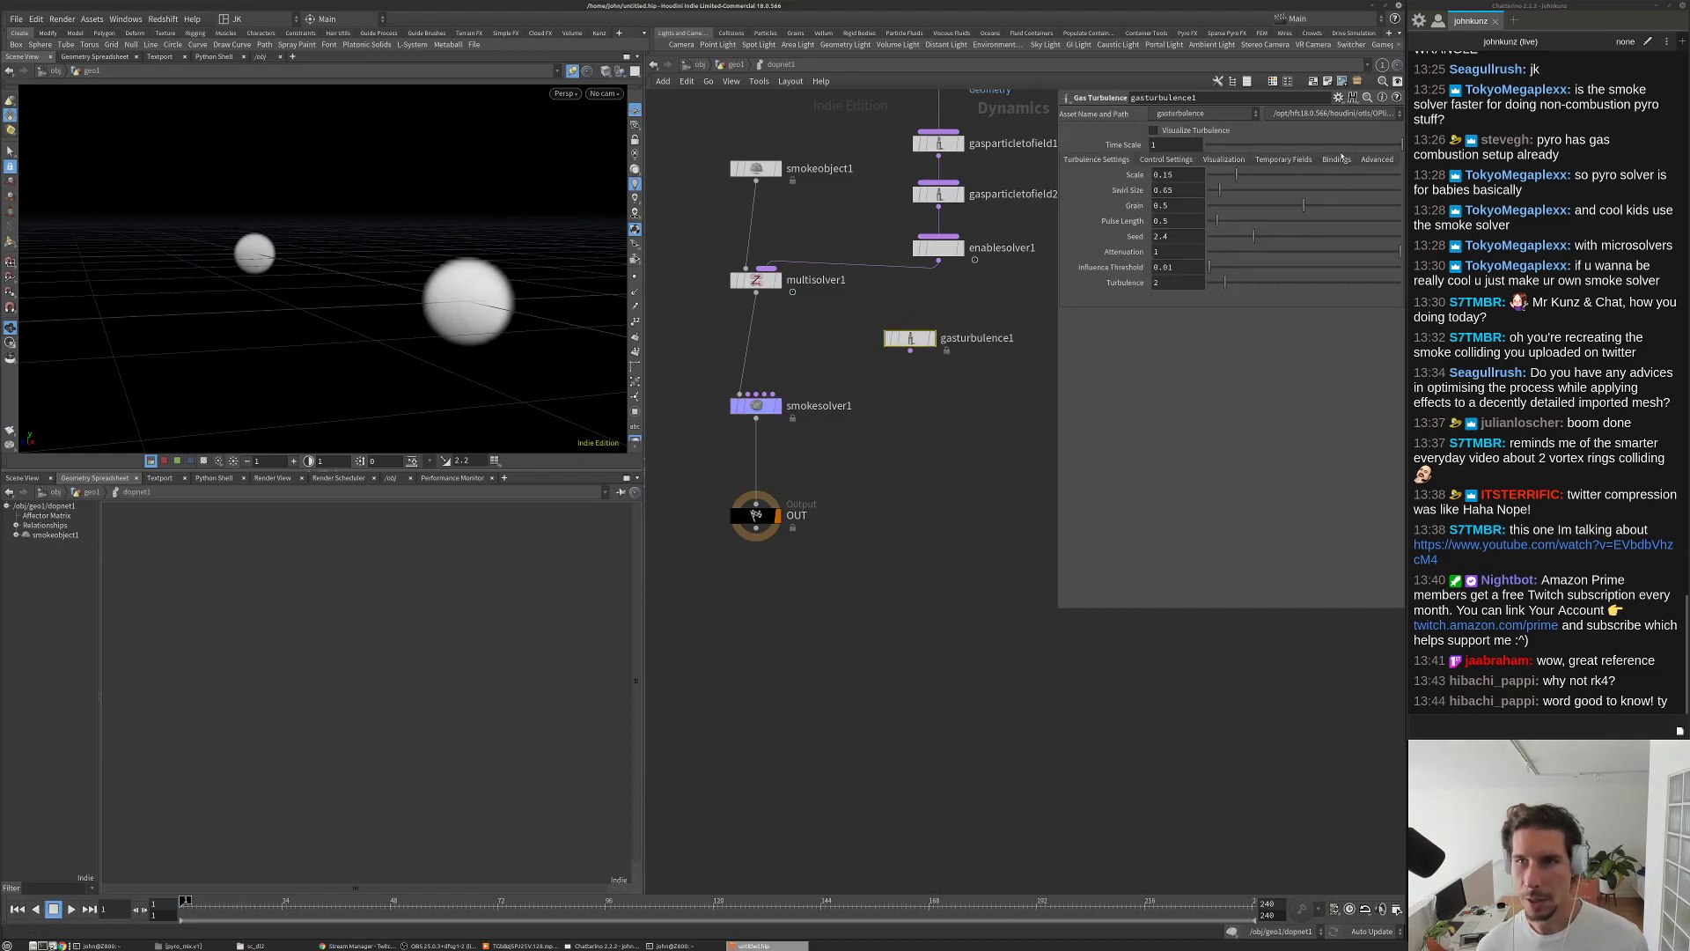
pyautogui.click(1374, 160)
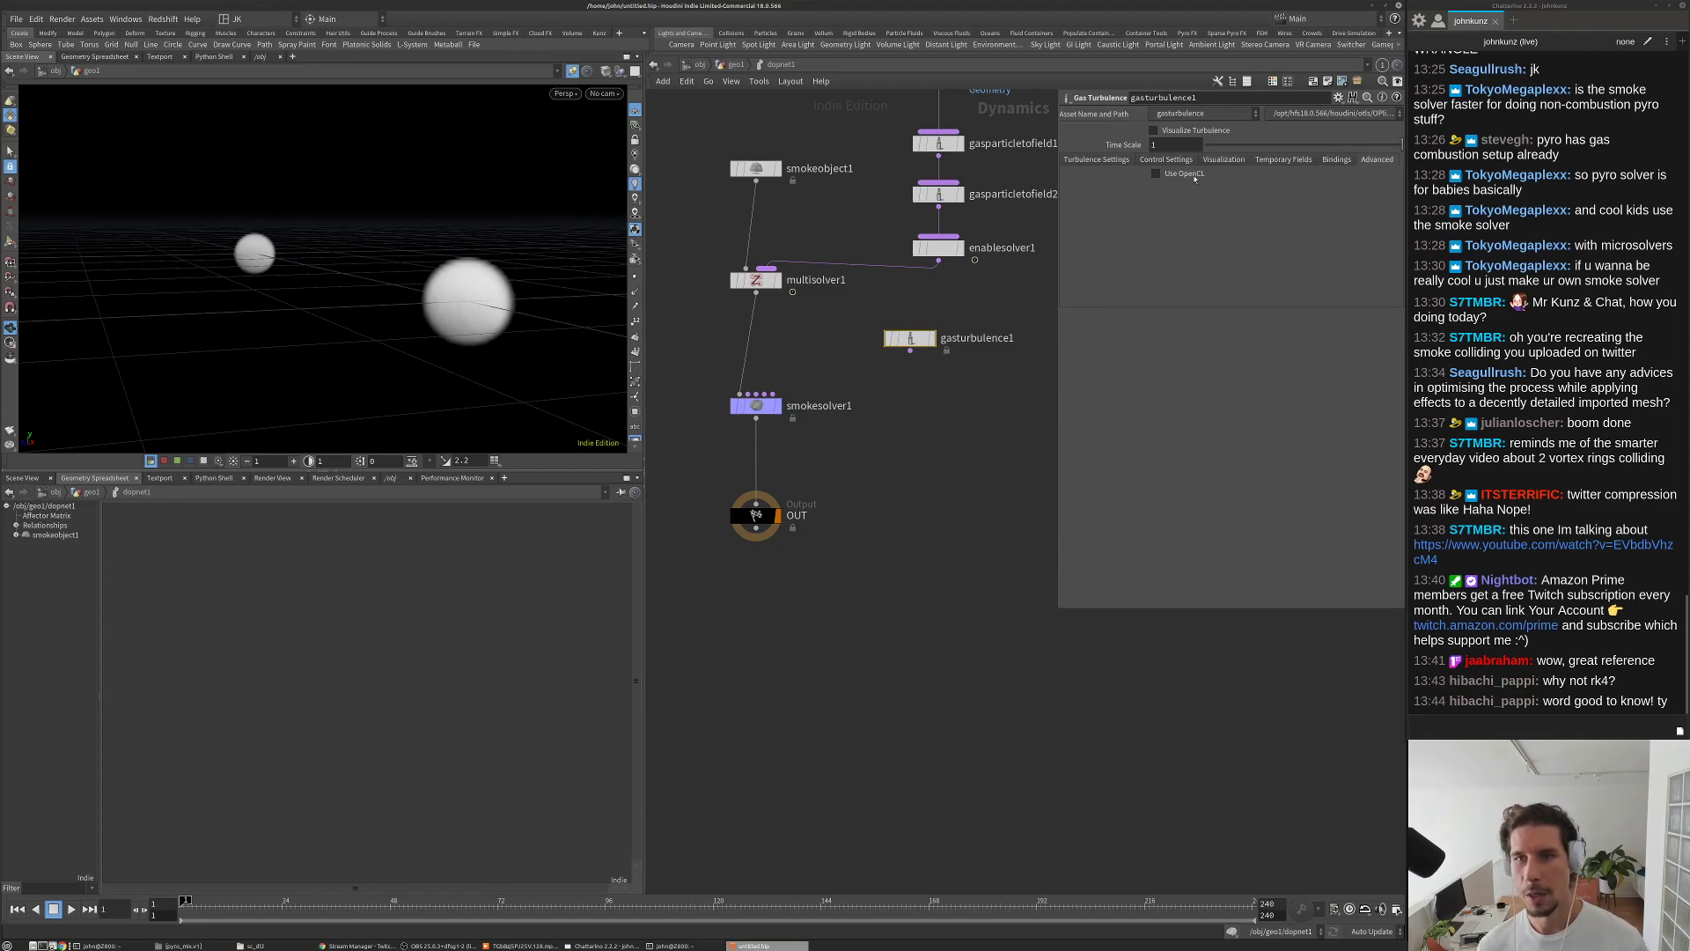
pyautogui.moveTo(911, 351); pyautogui.dragTo(773, 393)
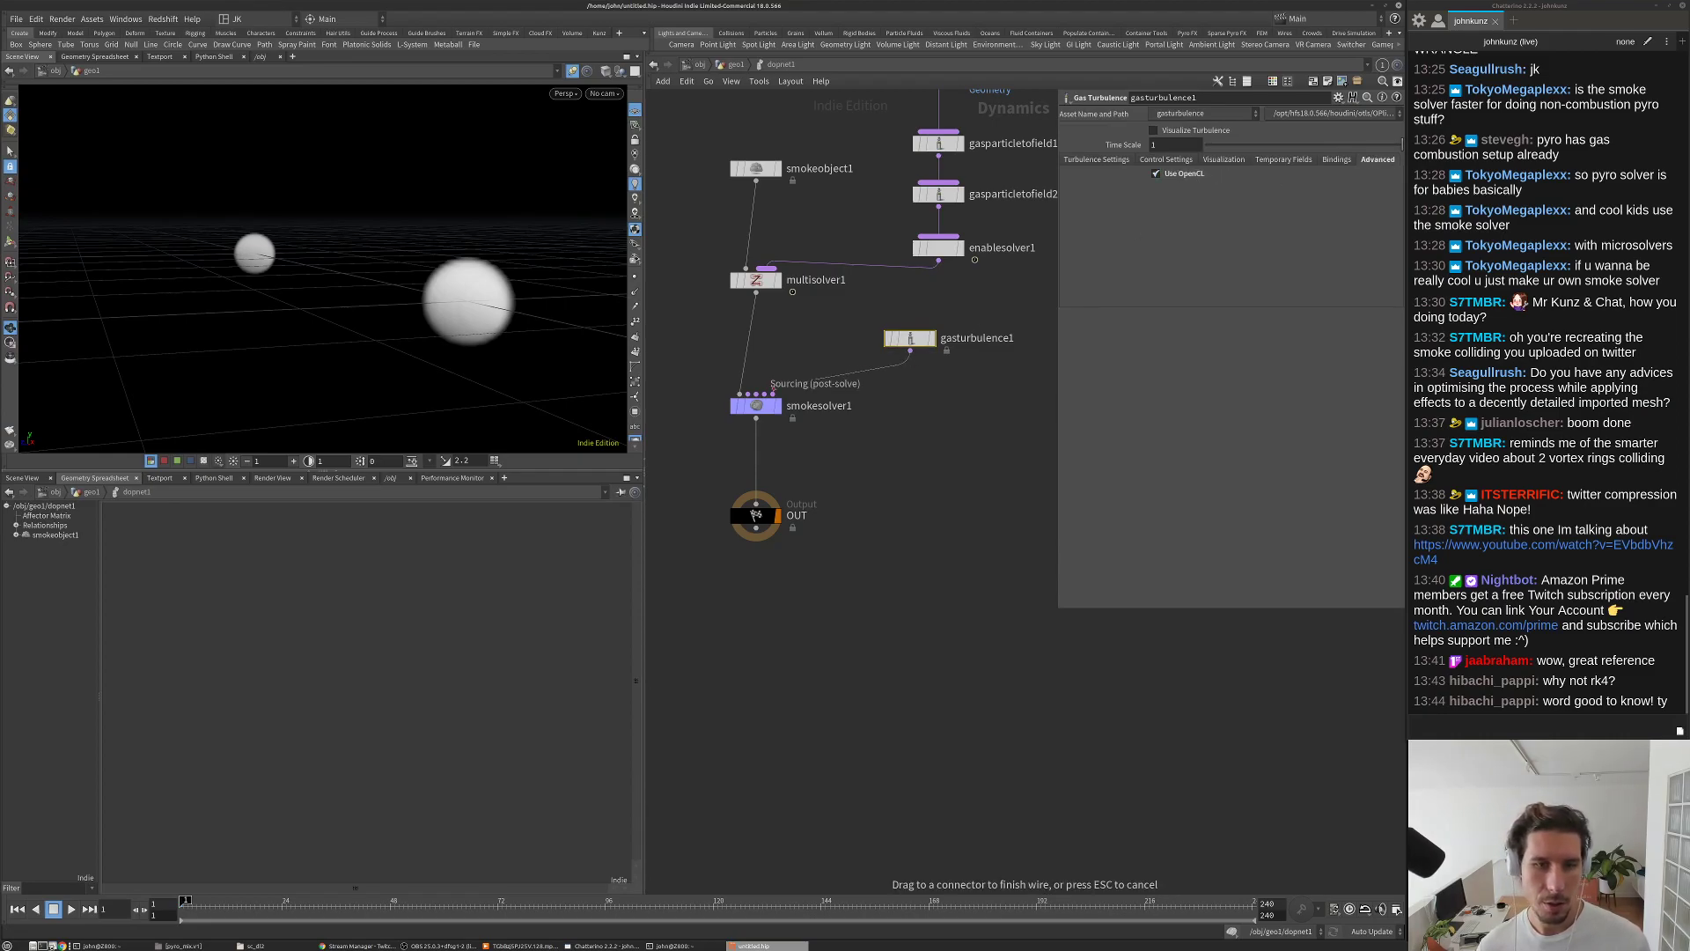
pyautogui.click(766, 394)
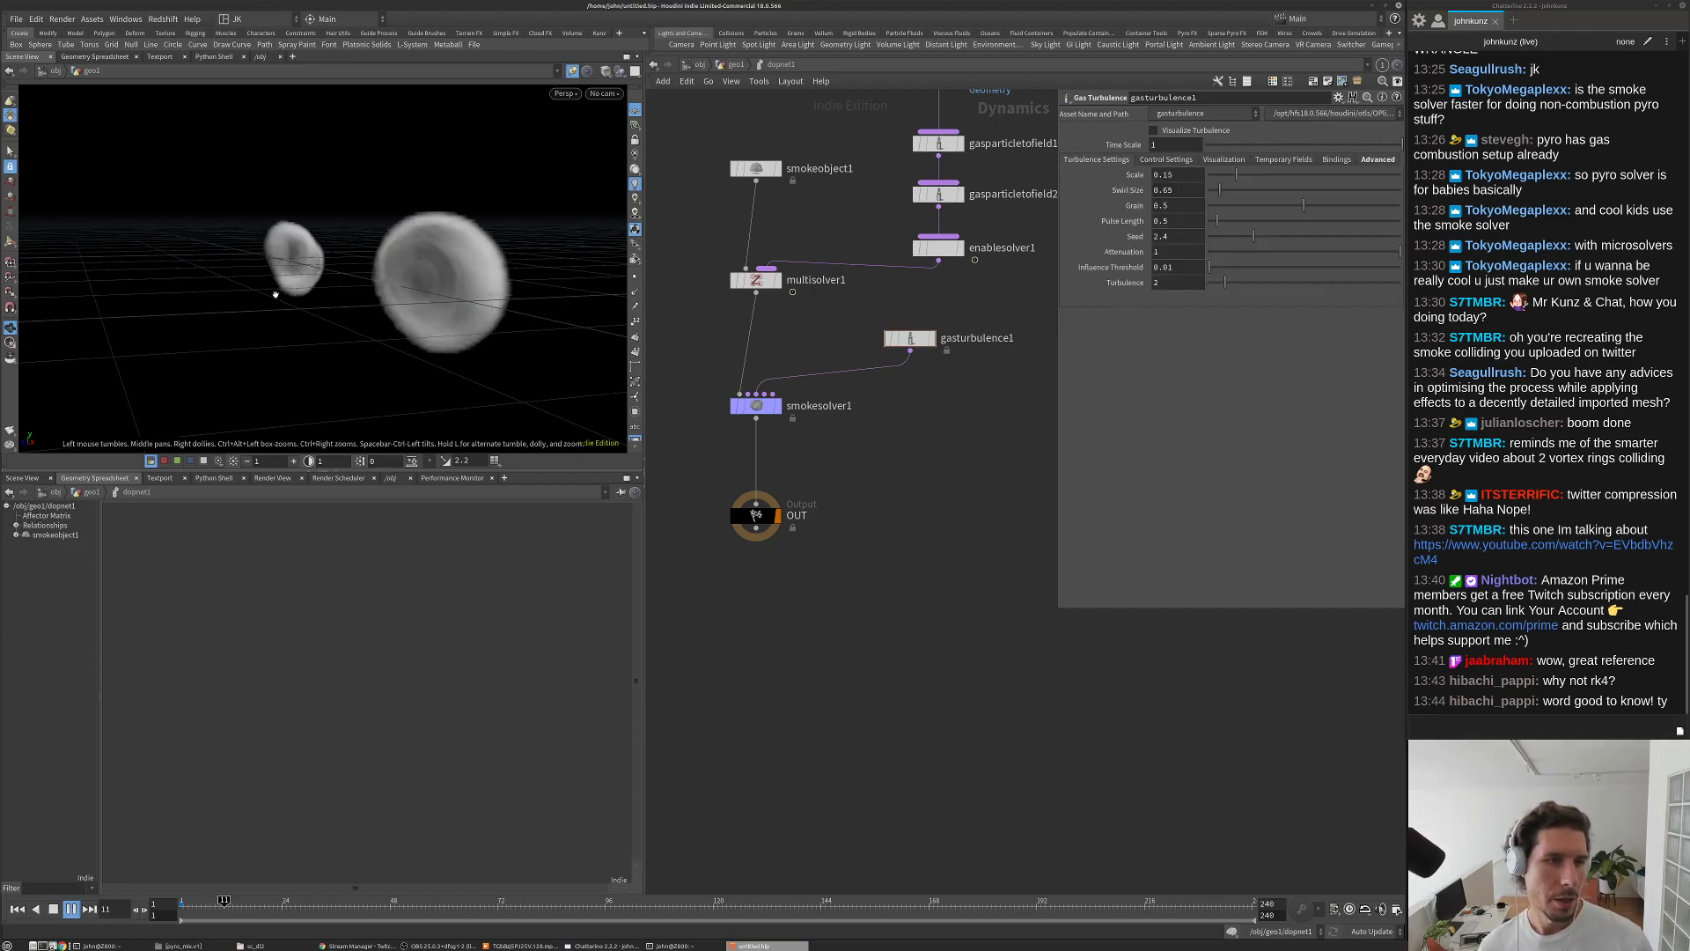
# Step: Simulate to about frame 39 to examine the default turbulence on both rings from the side, and return to the first frame
pyautogui.scroll(3, 390, 298)
pyautogui.moveTo(390, 298); pyautogui.dragTo(392, 291)
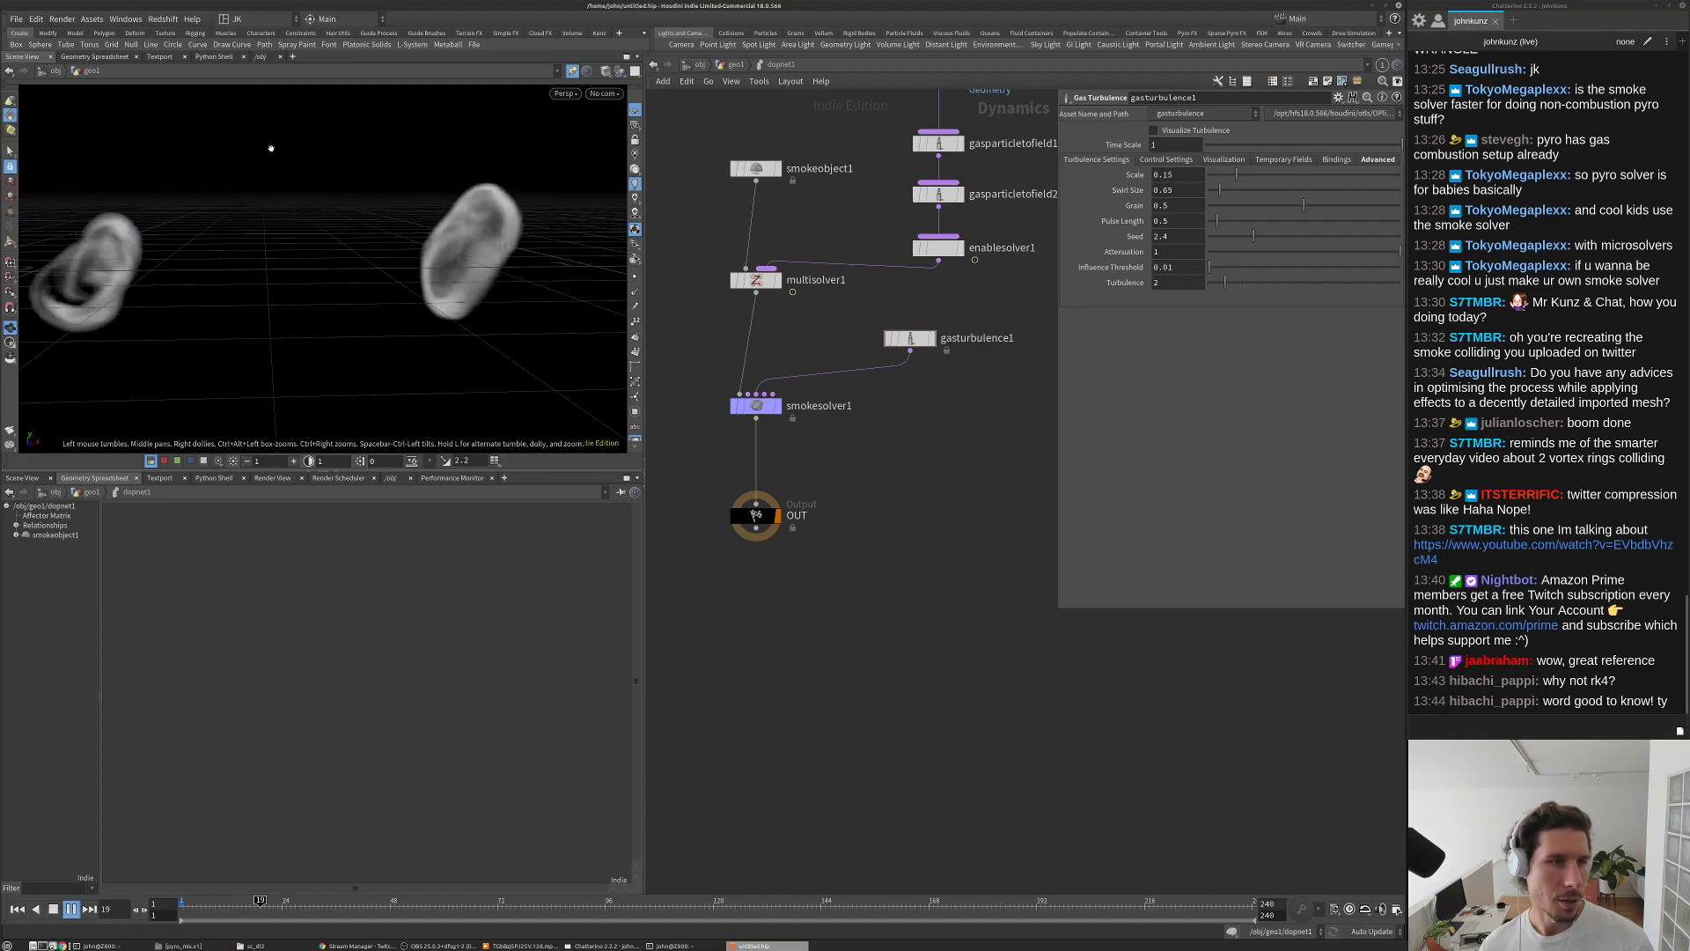
pyautogui.moveTo(313, 298); pyautogui.dragTo(261, 309, button='right')
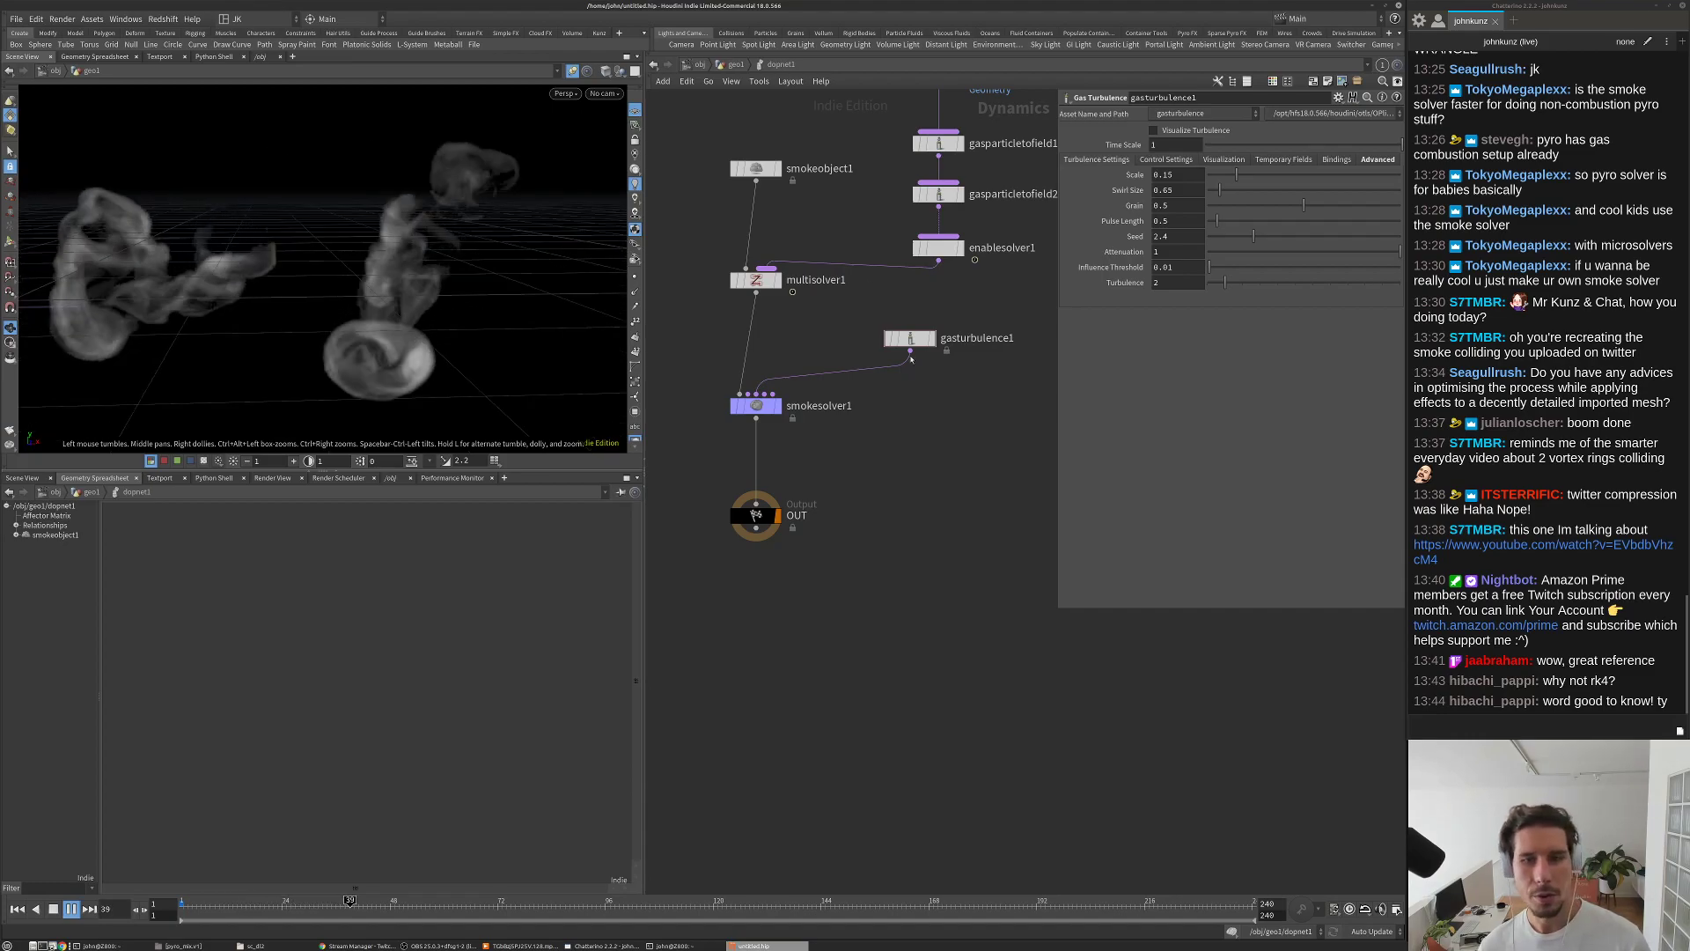
pyautogui.hotkey('ctrl', 'Up')
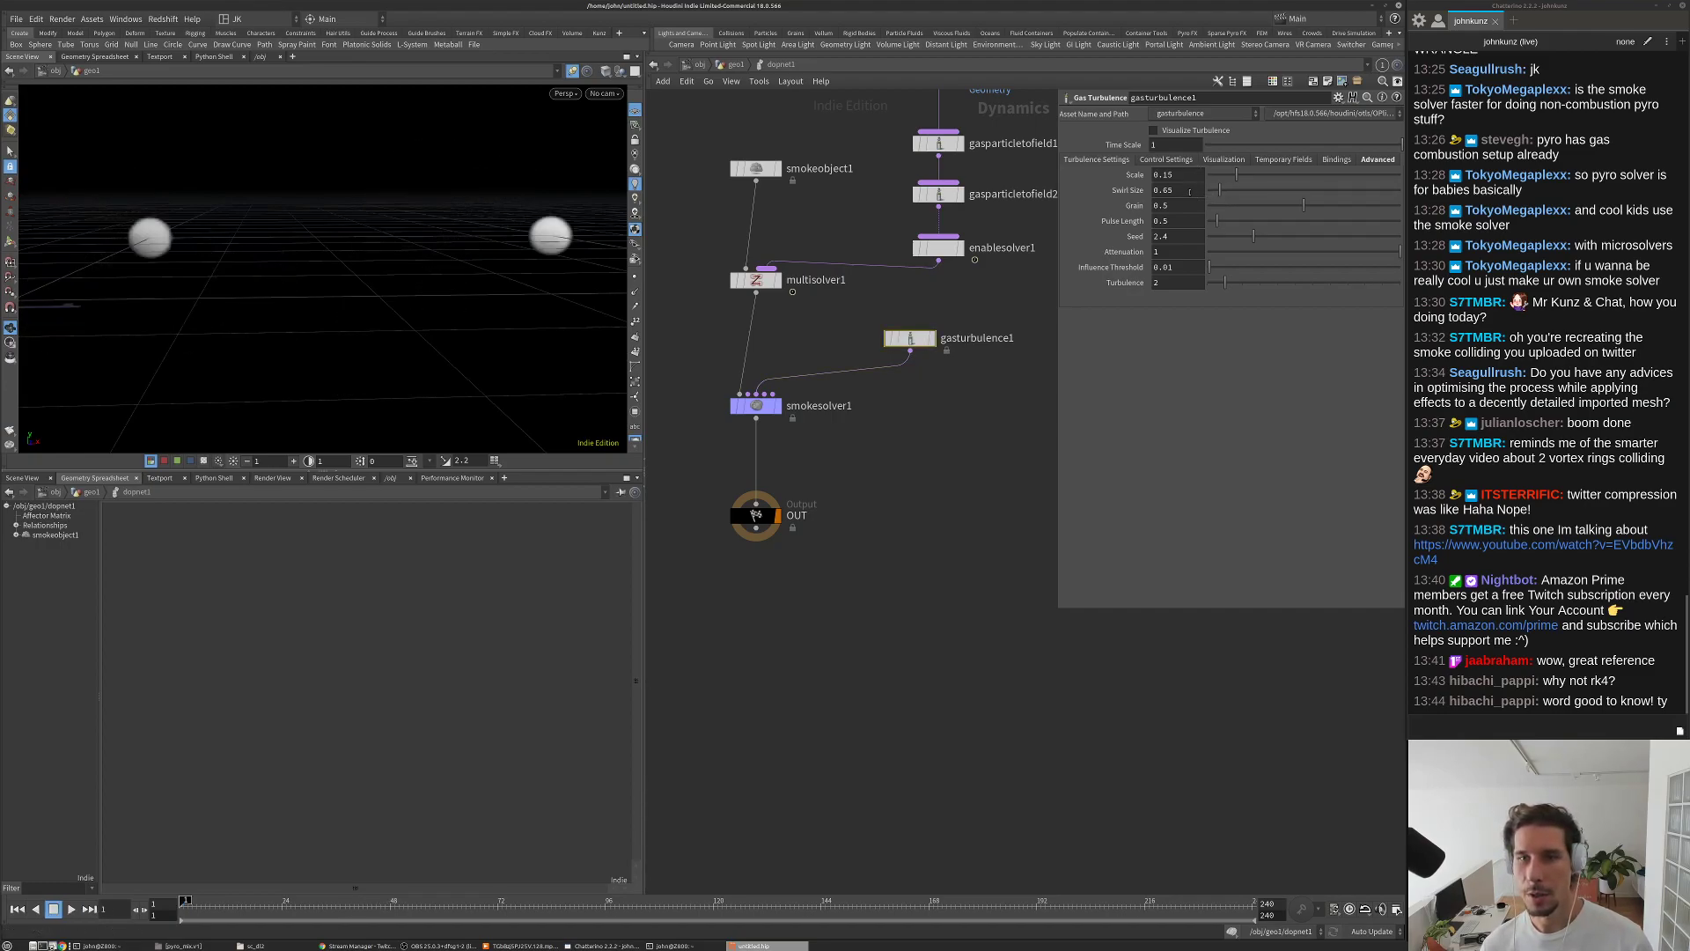
# Step: Try a swirl size of 0.065 on gasturbulence1, simulate to about frame 39, and return to the first frame
pyautogui.click(1171, 190)
pyautogui.write('0.065')
pyautogui.press('Return')
pyautogui.press('Up')
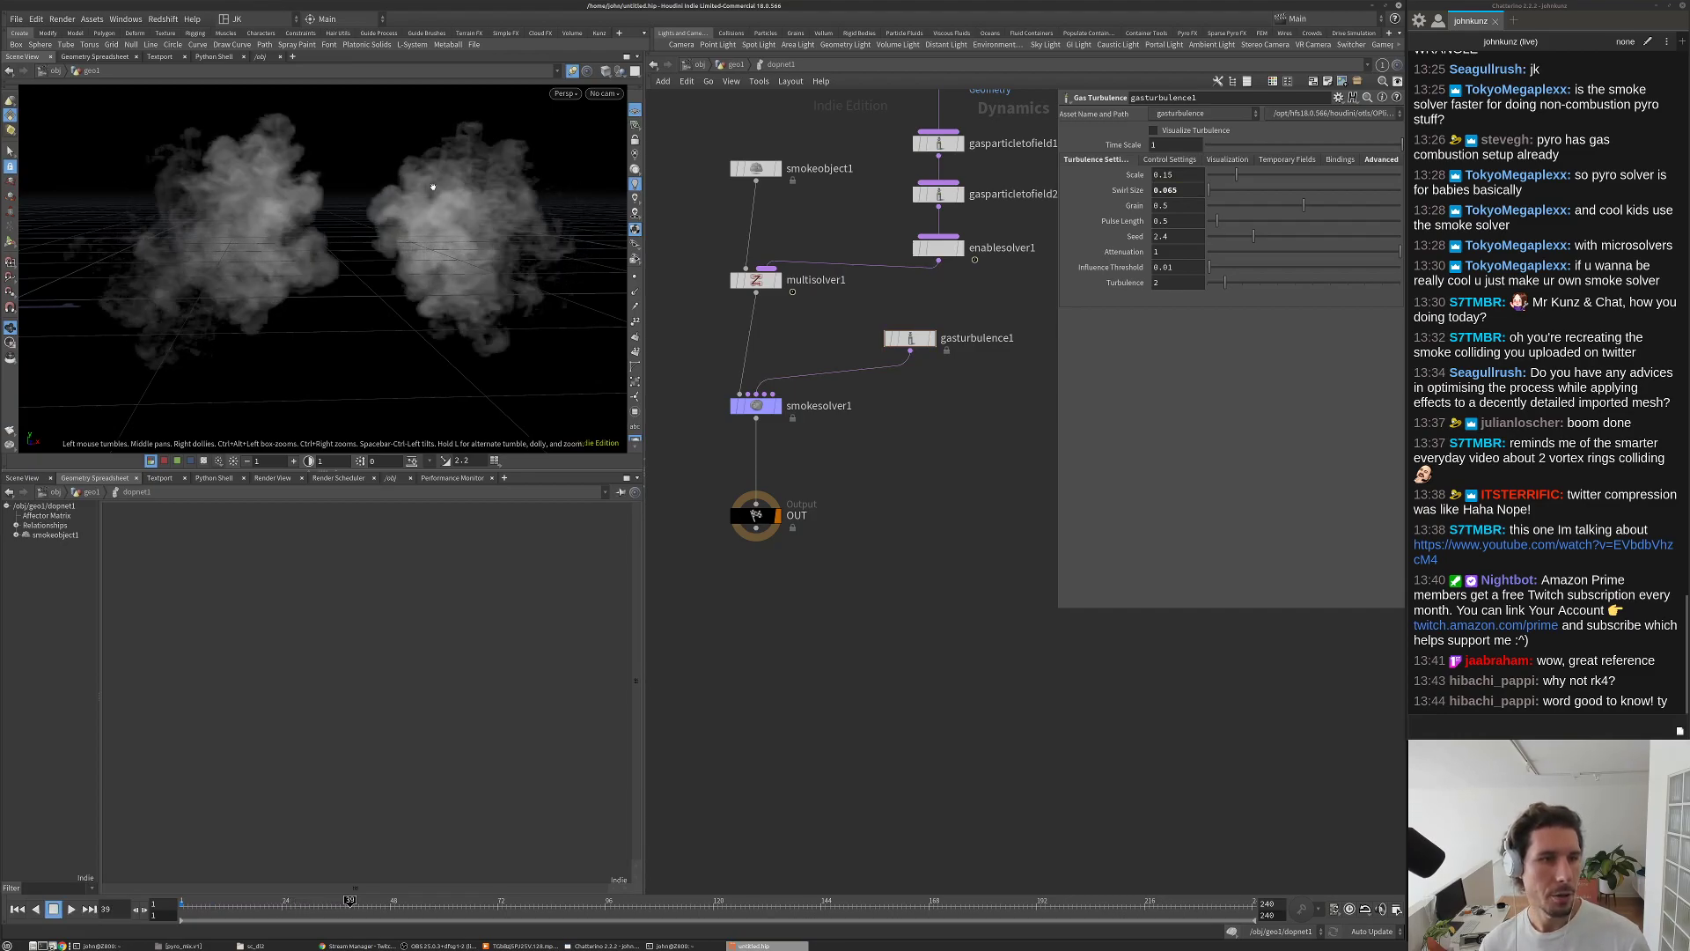
pyautogui.hotkey('ctrl', 'Up')
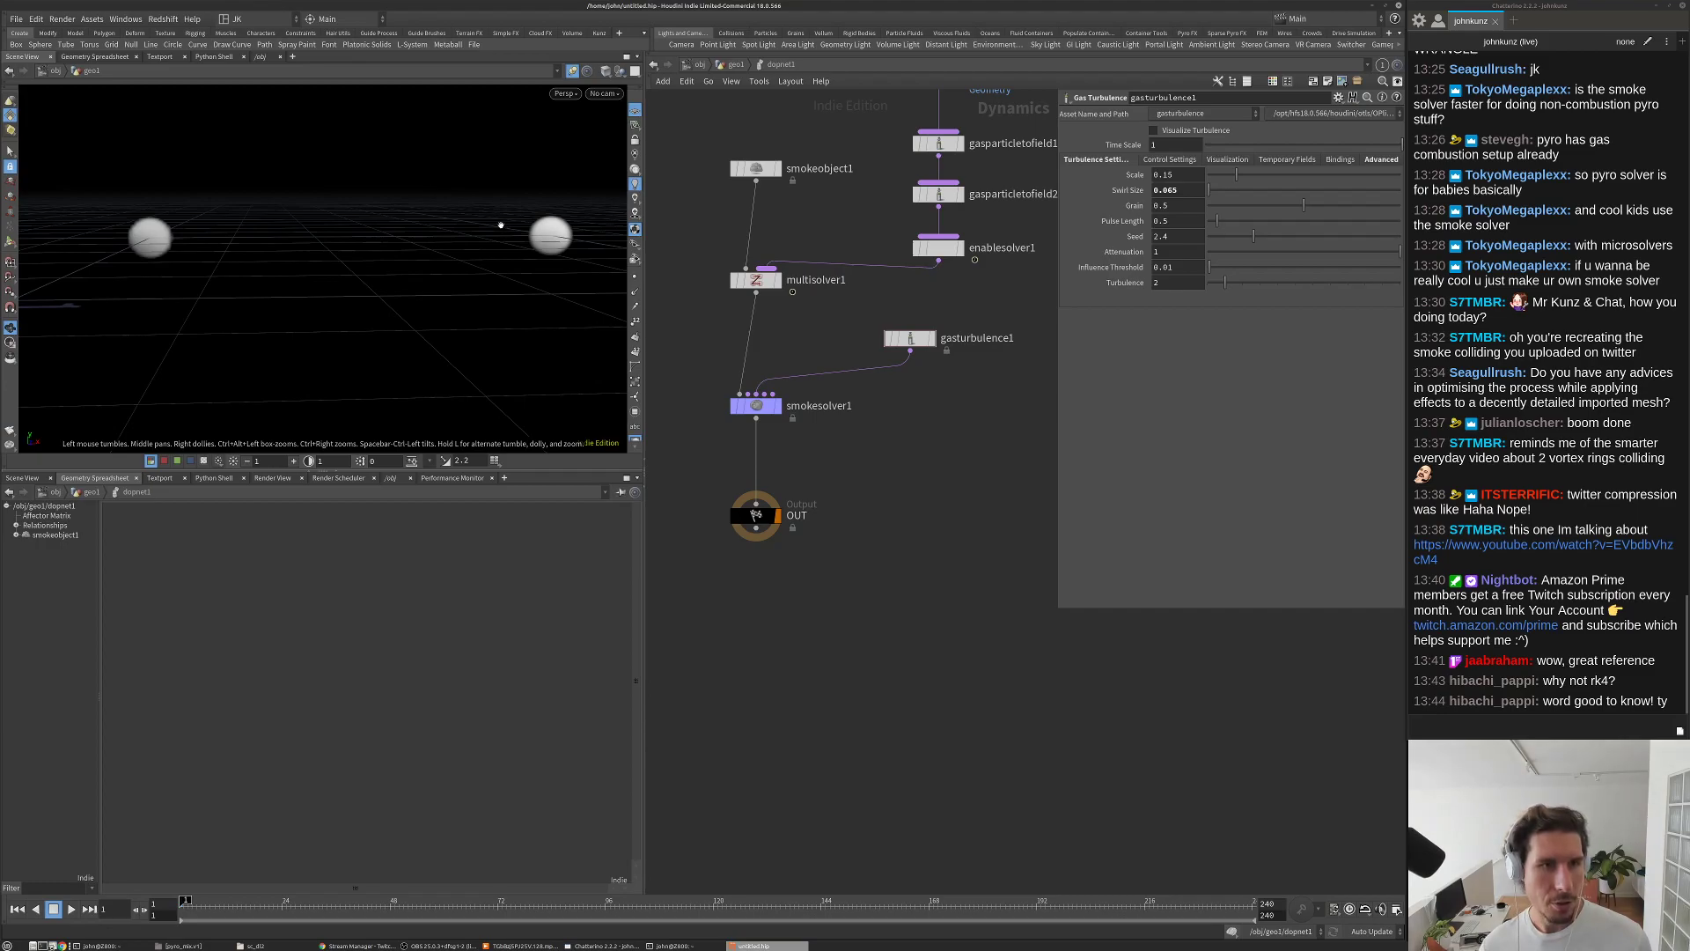
# Step: Turn off the 3D texture resolution limit in the viewport's display options
pyautogui.press('d')
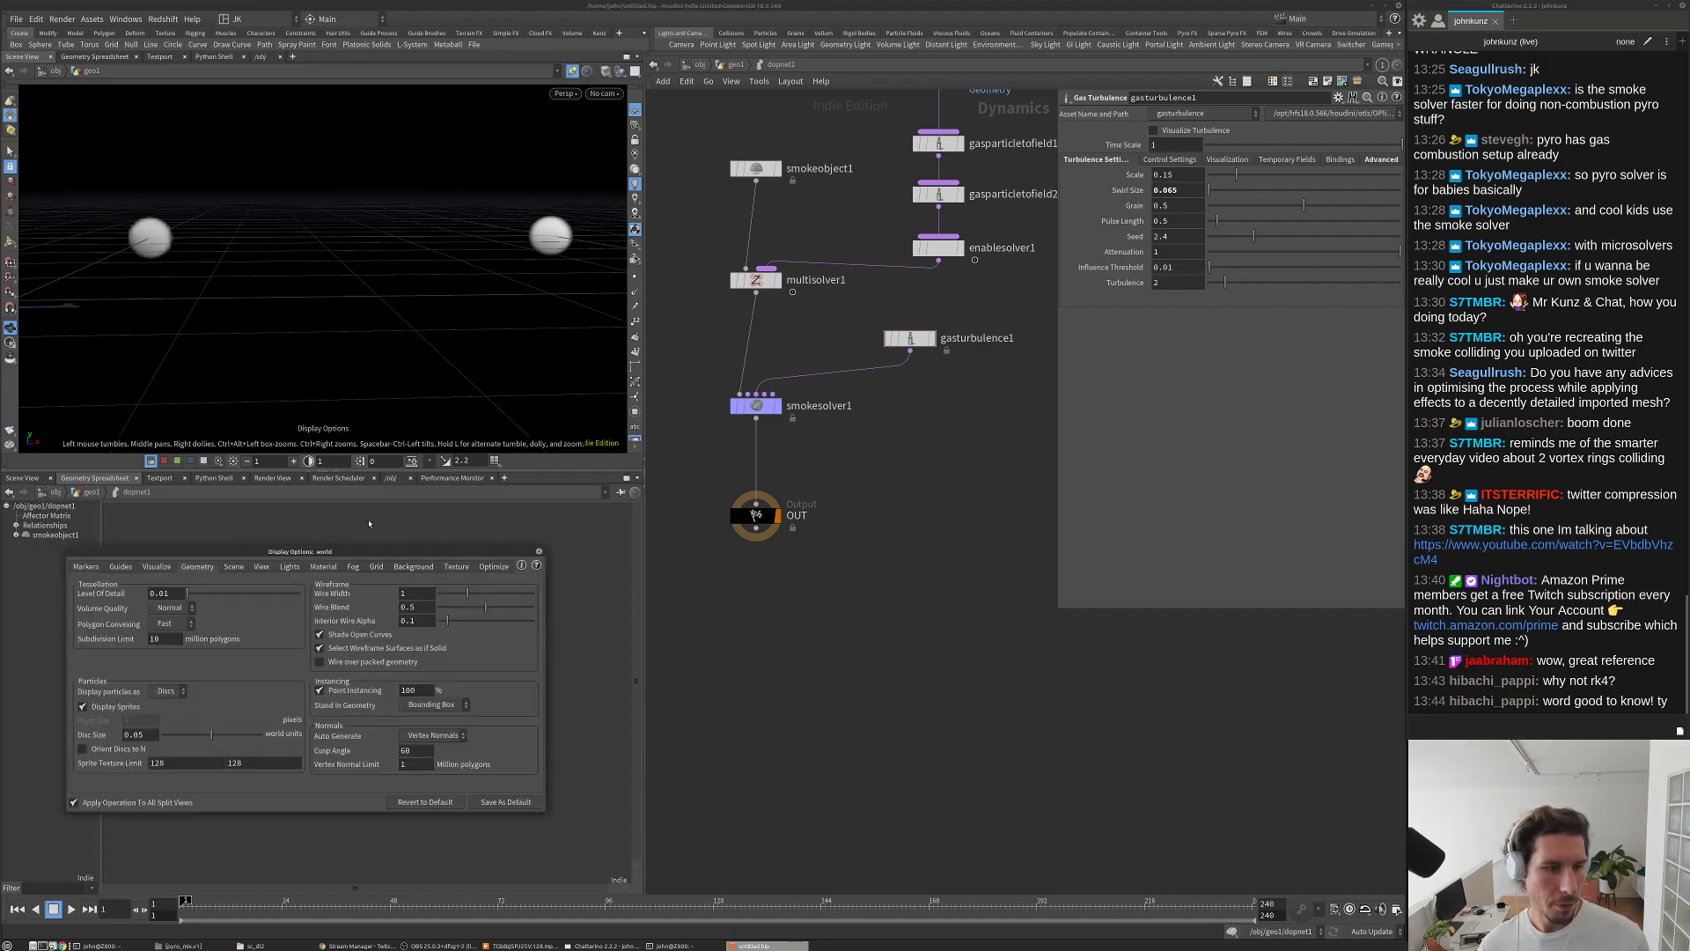
pyautogui.moveTo(384, 551); pyautogui.dragTo(428, 289)
pyautogui.click(499, 305)
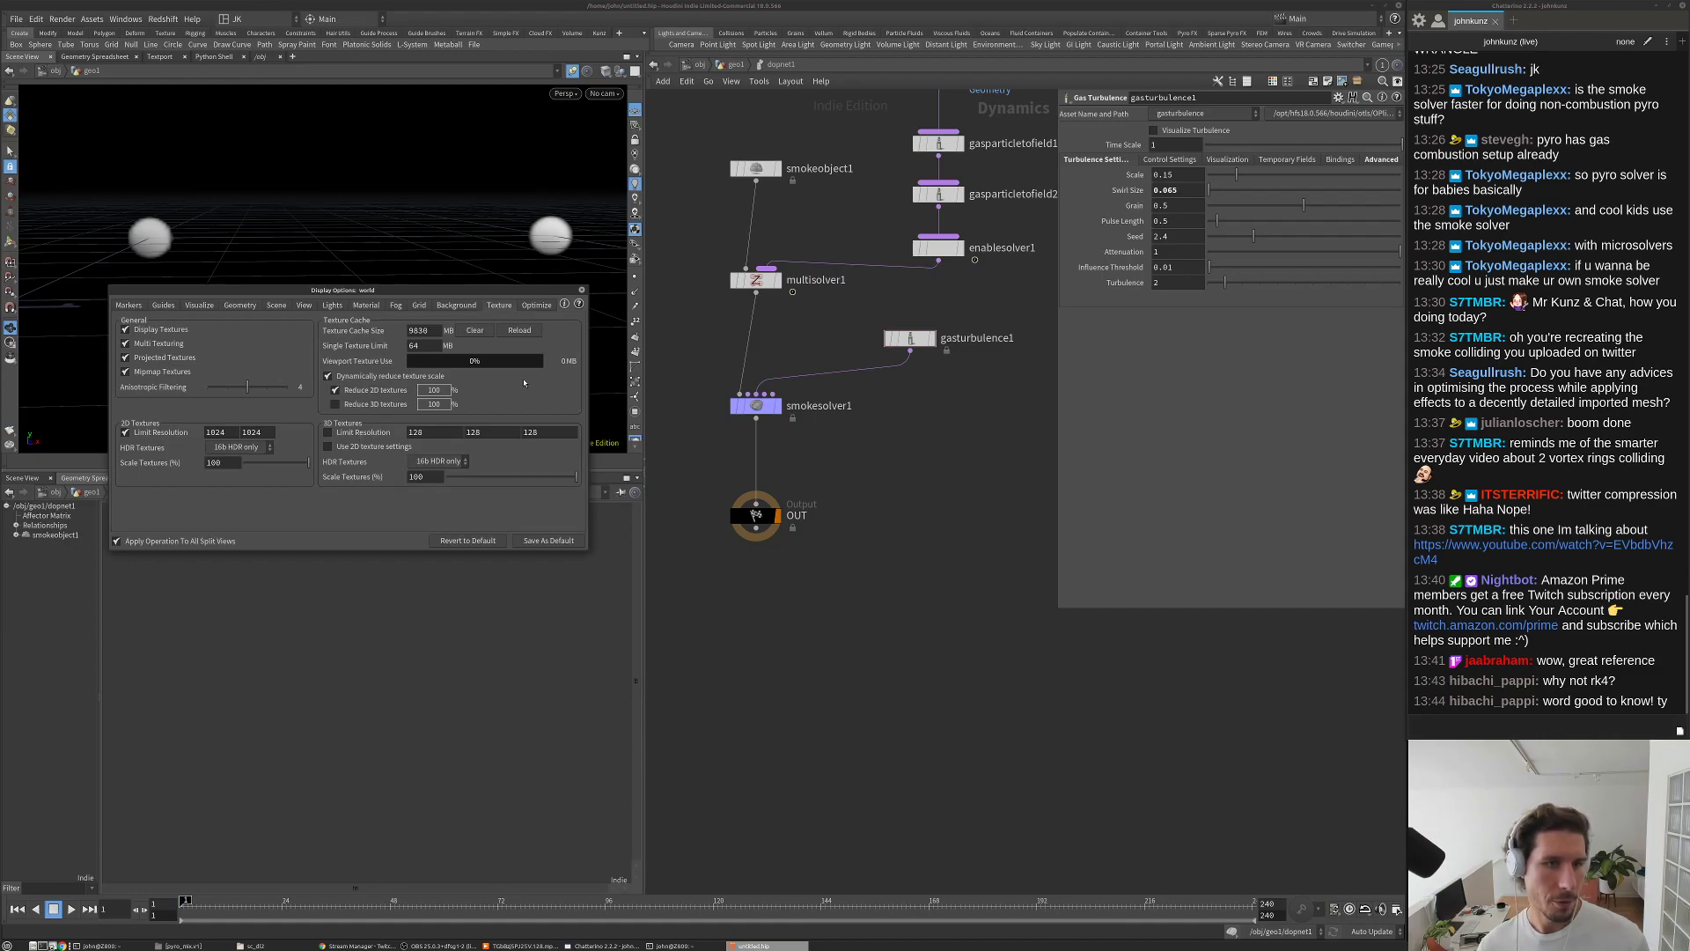
pyautogui.click(581, 289)
# Step: Replay the simulation to about frame 44 to examine the smoke detail, and return to the first frame
pyautogui.press('Up')
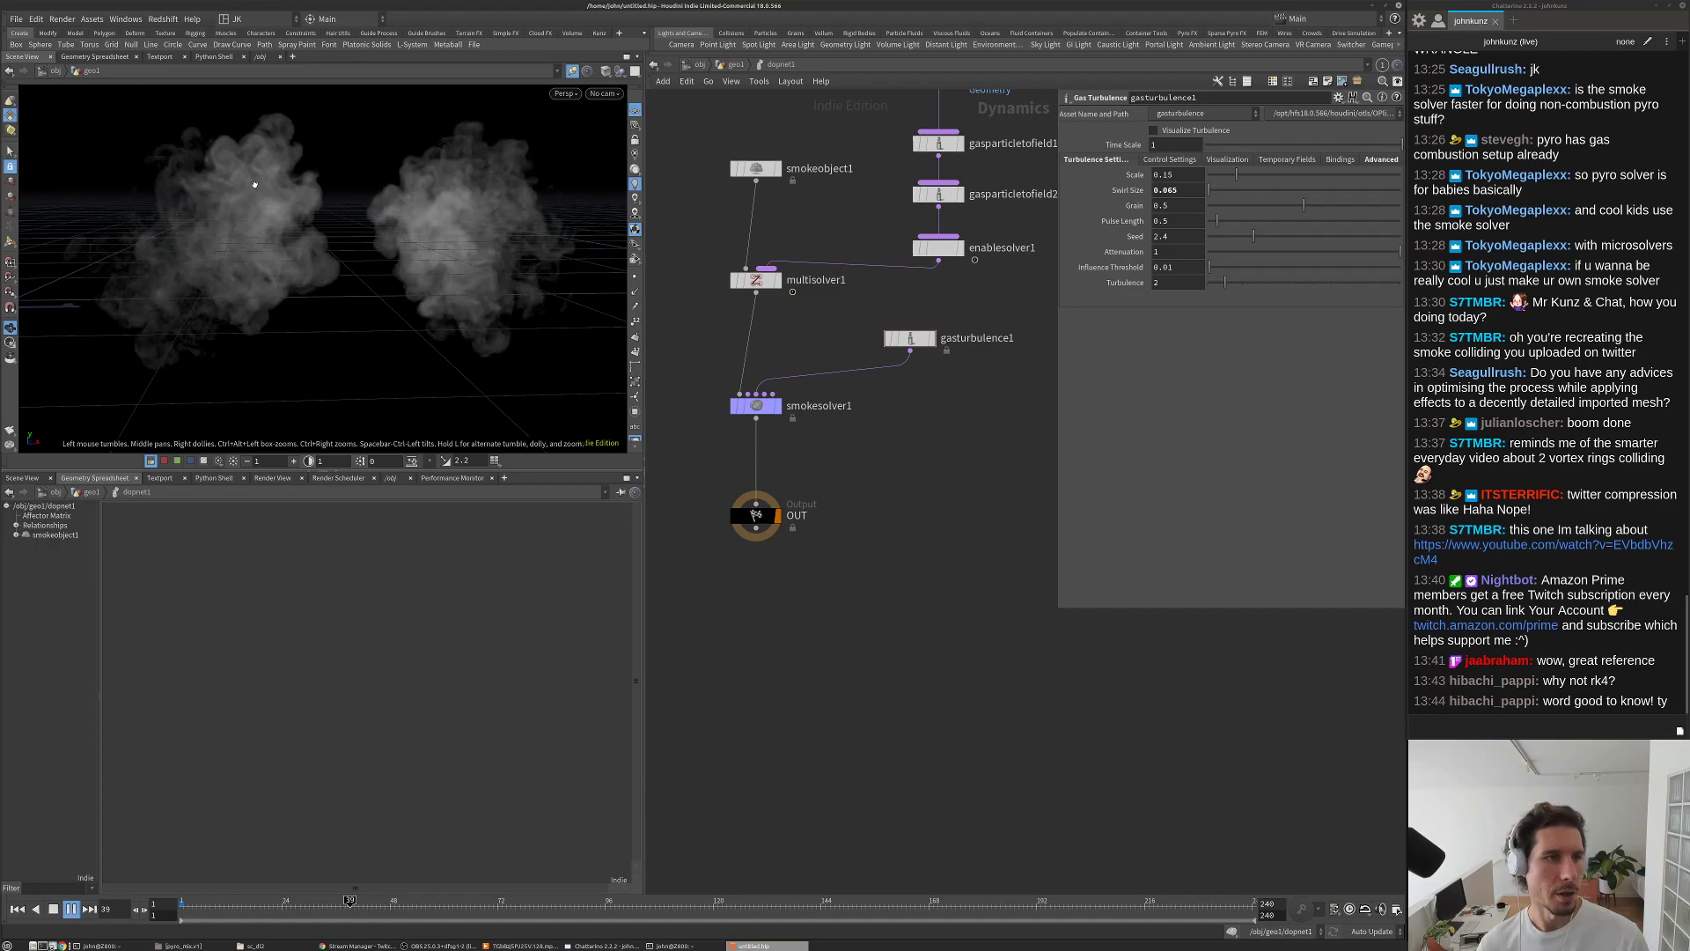
pyautogui.press('Escape')
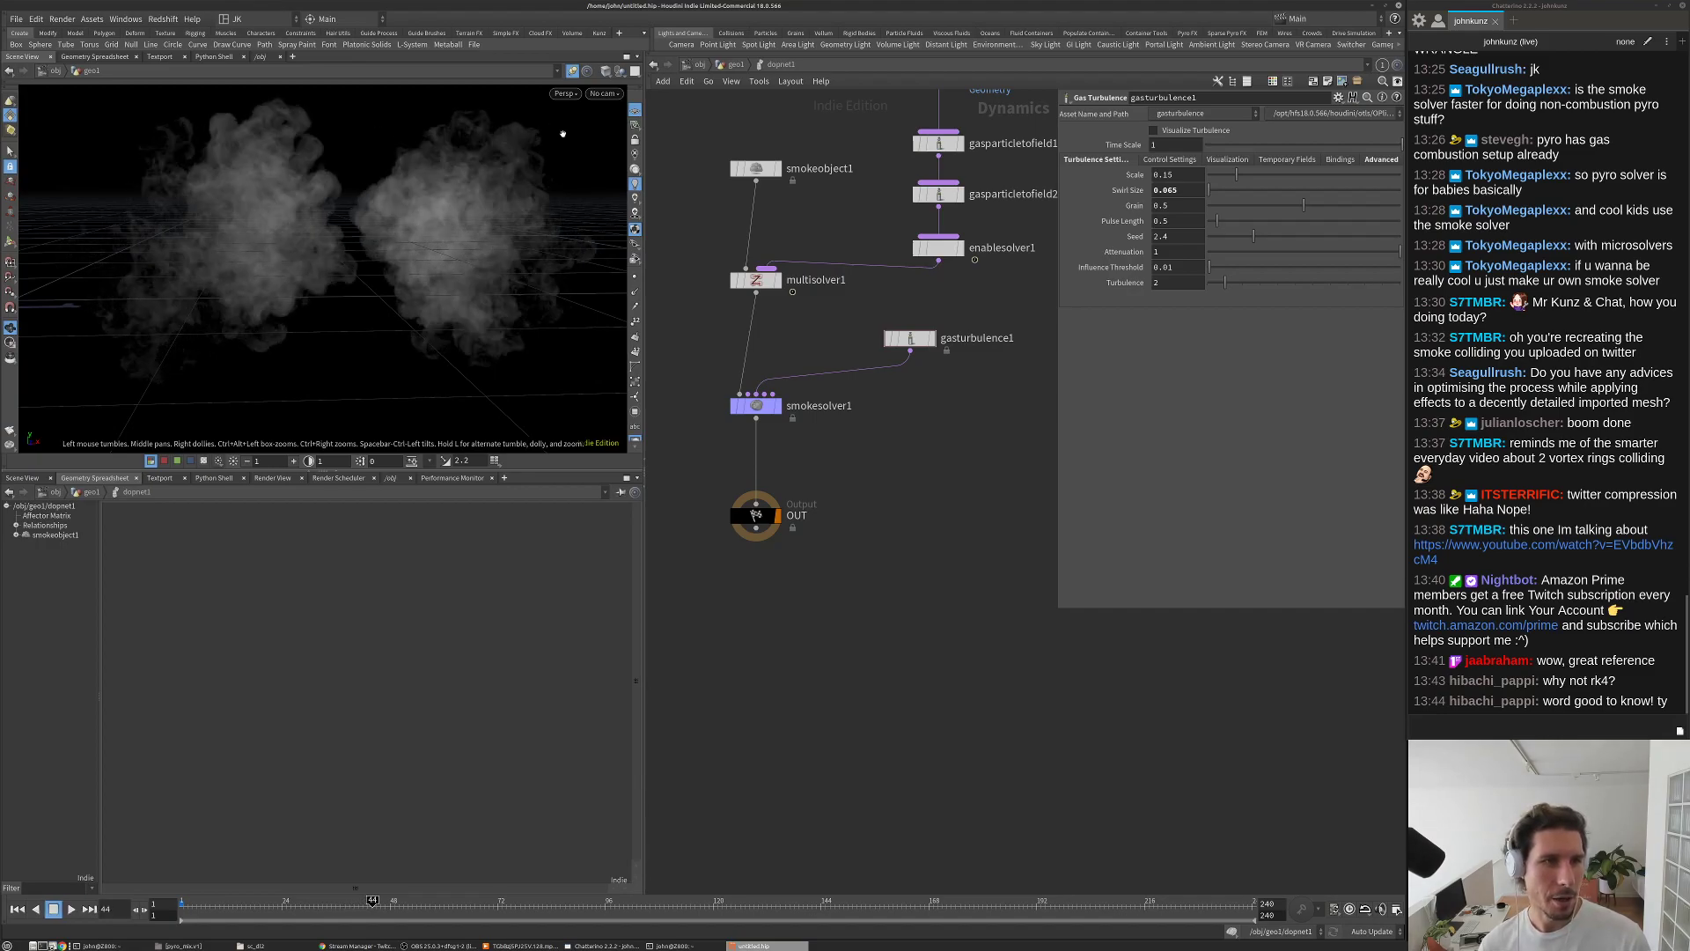
pyautogui.hotkey('ctrl', 'Up')
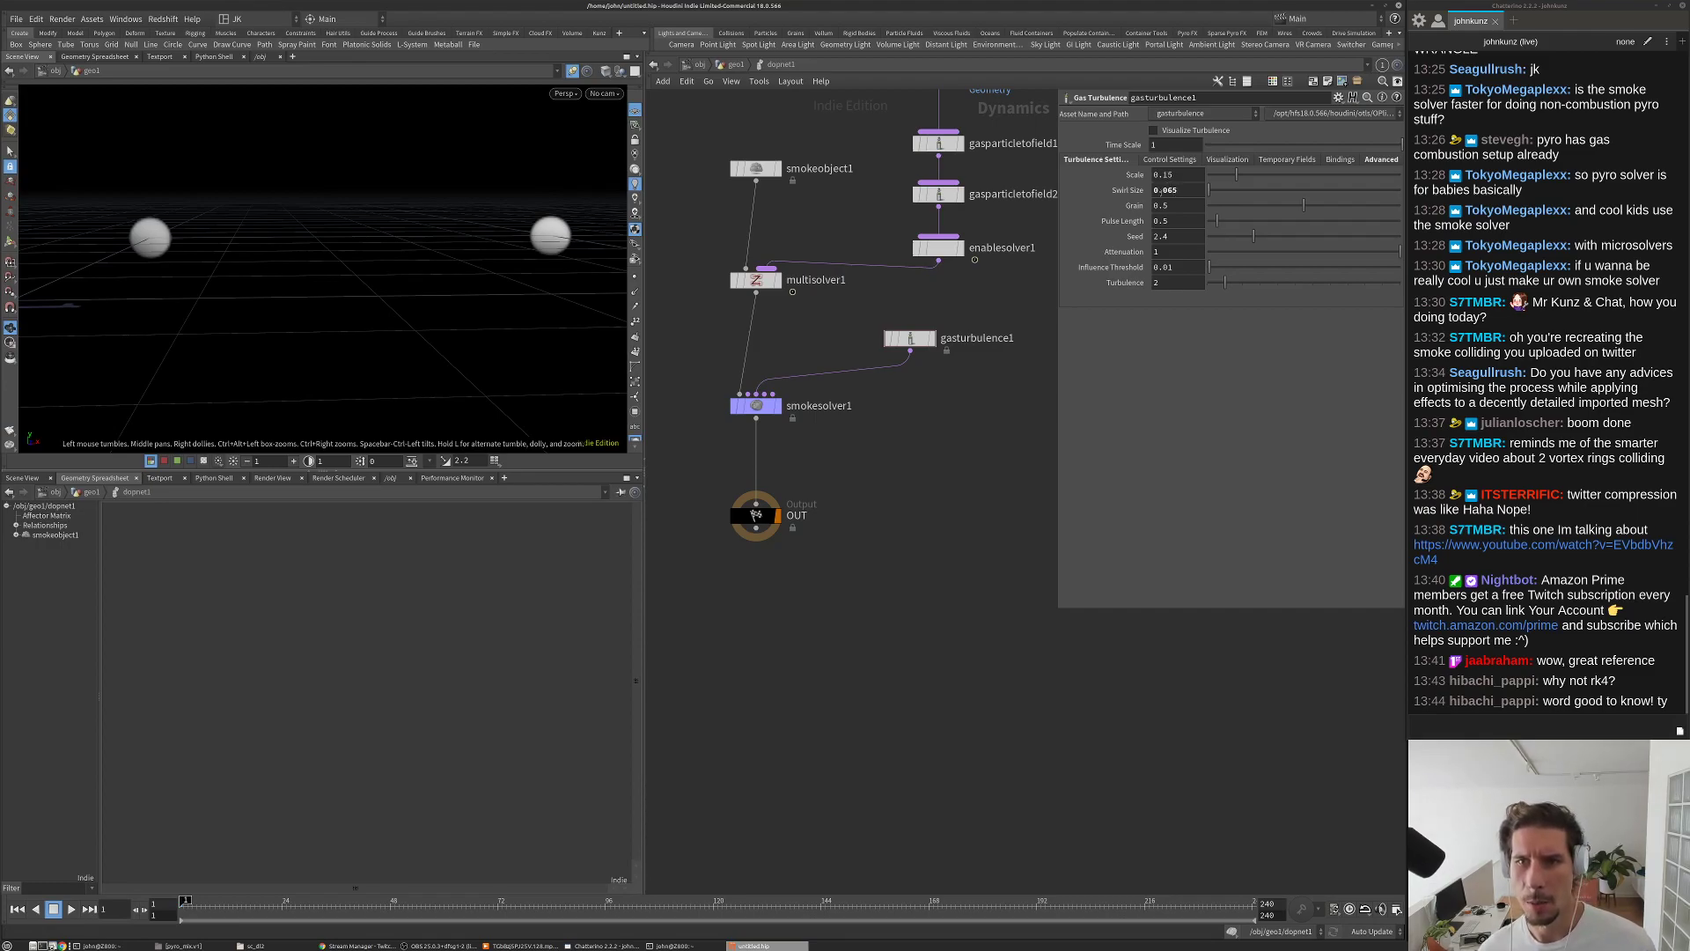
# Step: Set gasturbulence1's swirl size to 0.1 and pulse length to 1, then preview the simulation and return to the first frame
pyautogui.moveTo(1025, 365); pyautogui.dragTo(976, 424, button='middle')
pyautogui.moveTo(874, 397); pyautogui.dragTo(908, 399)
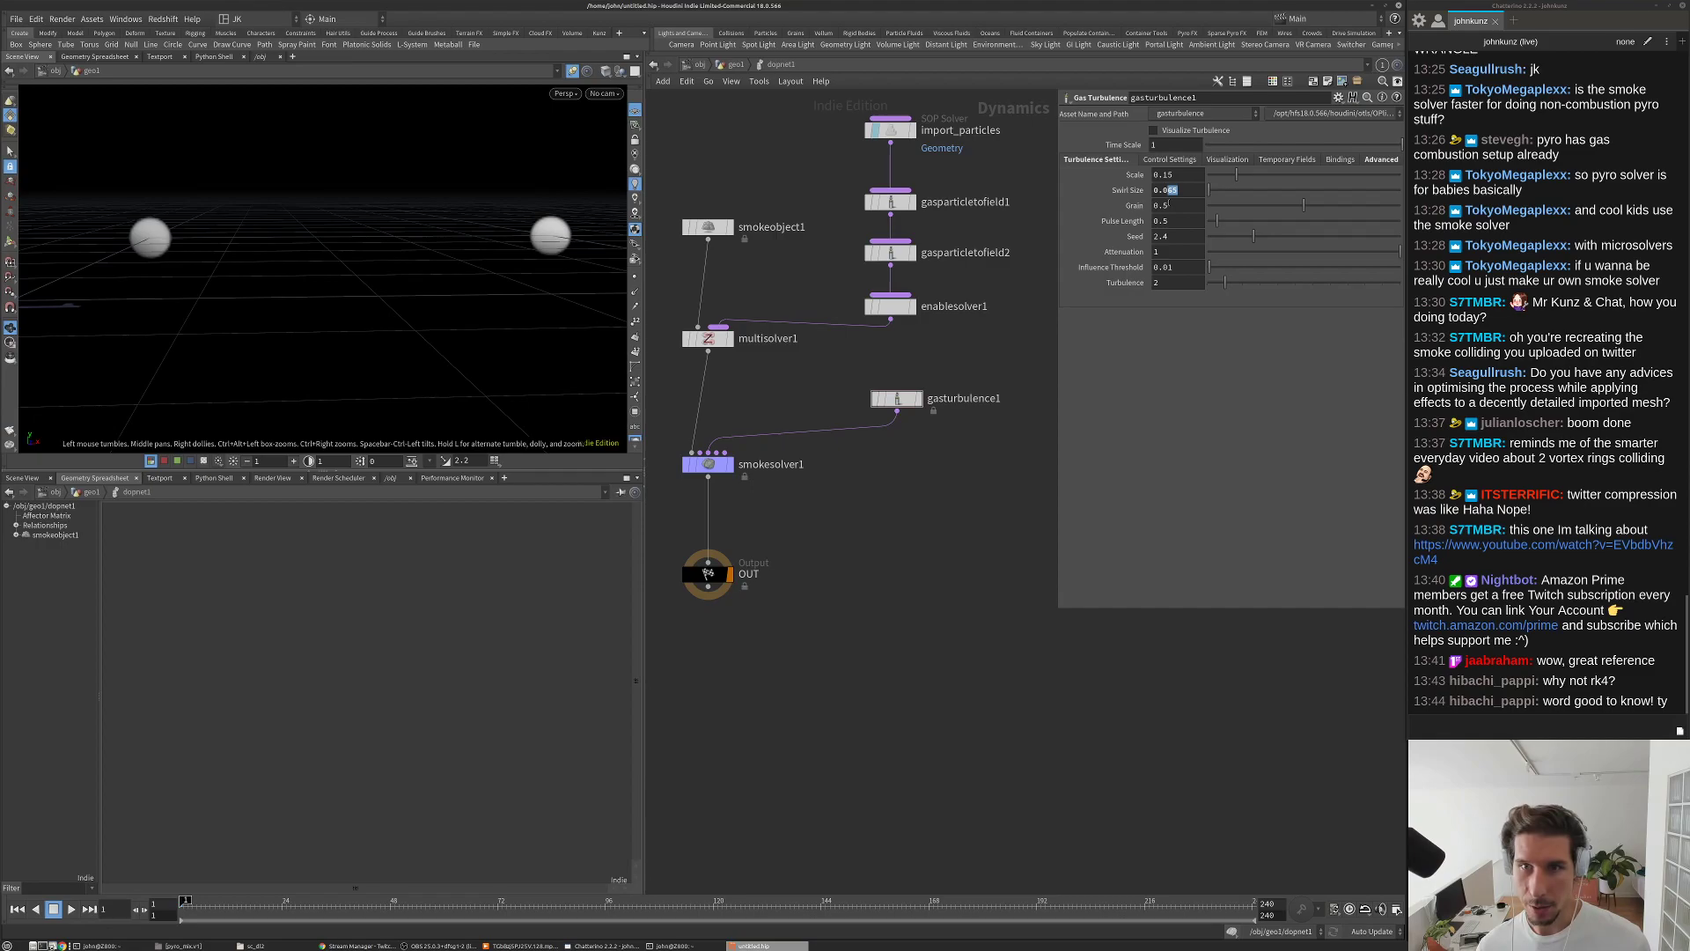
pyautogui.press('Return')
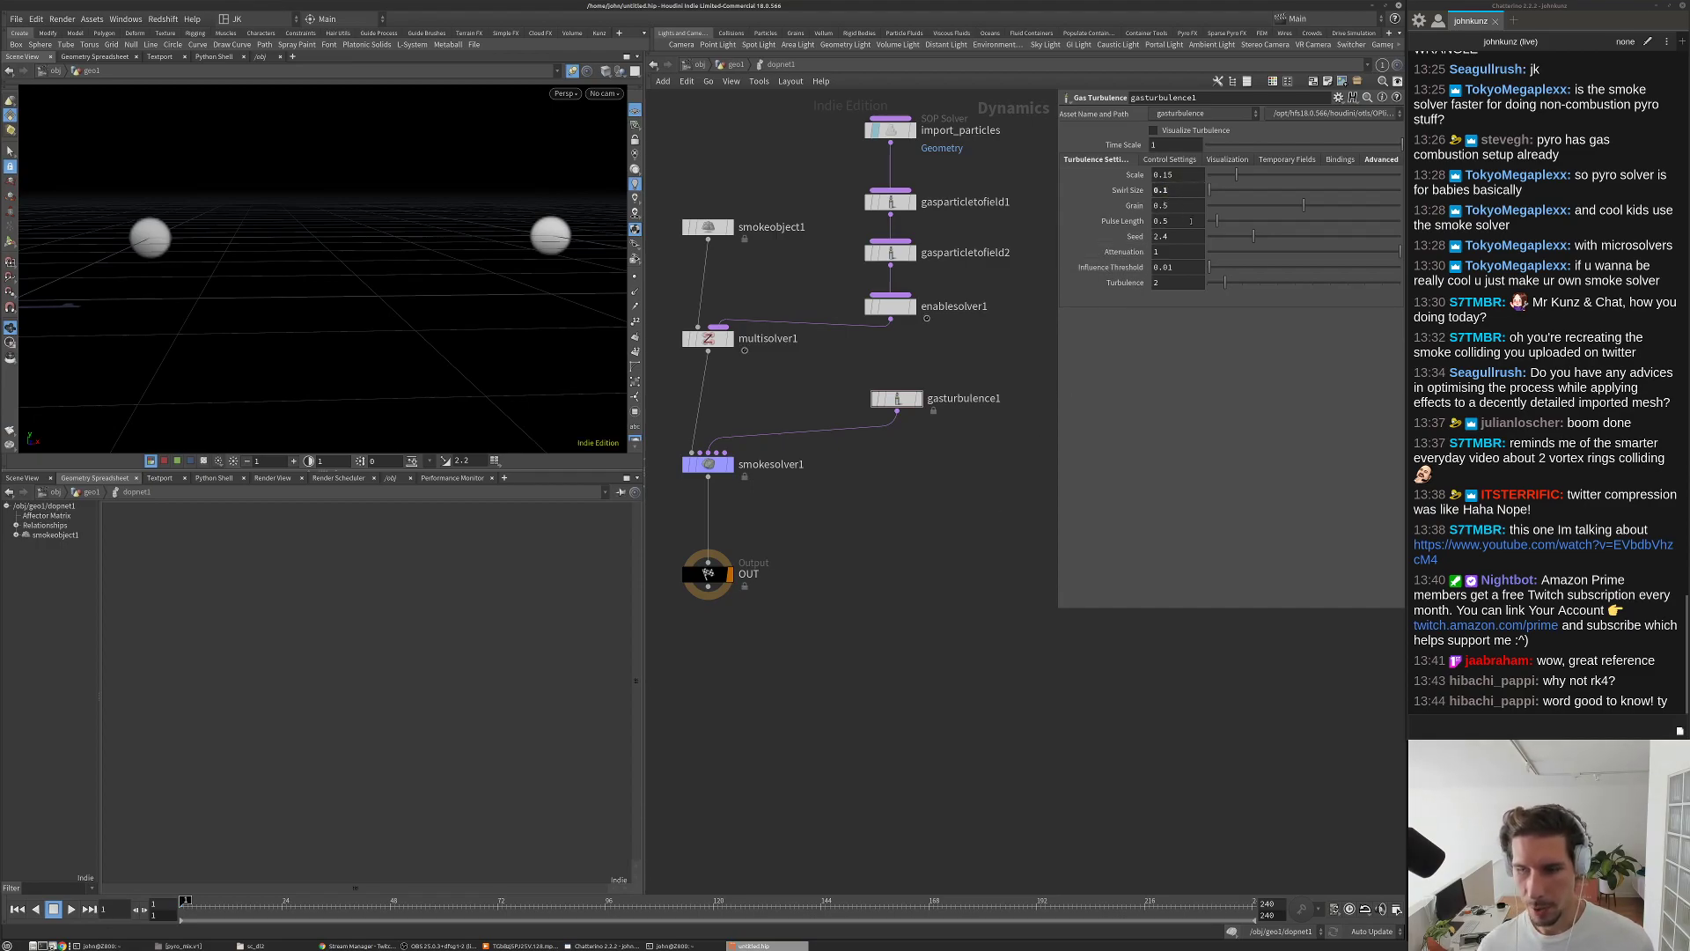
pyautogui.press('Return')
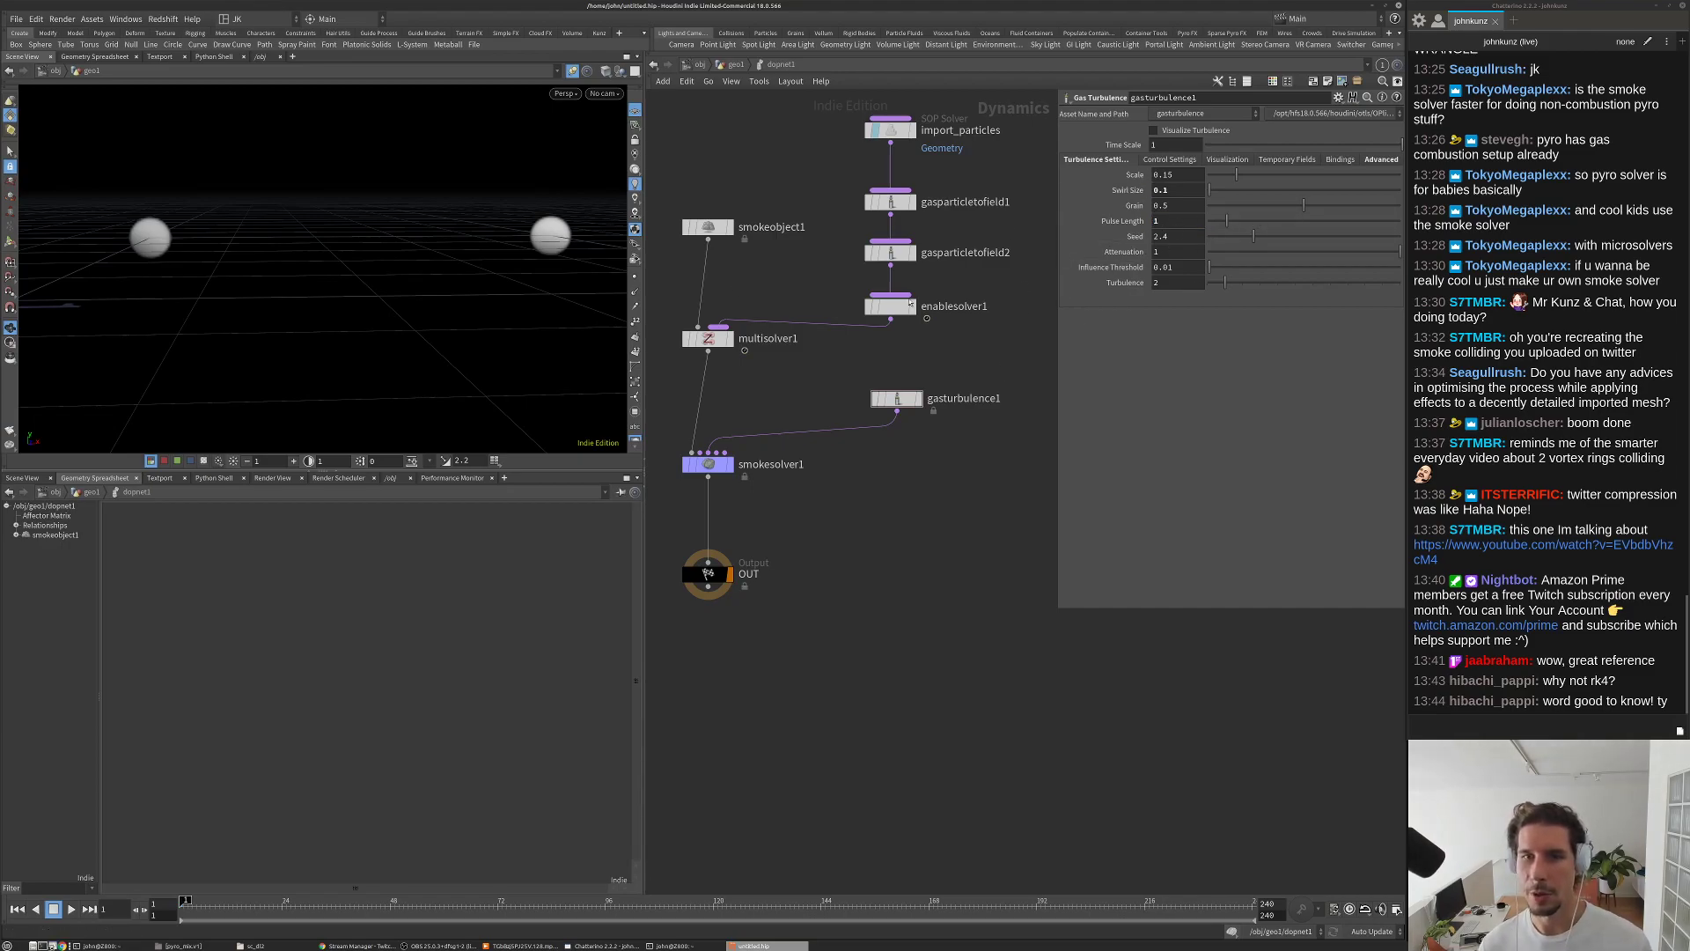
pyautogui.press('Up')
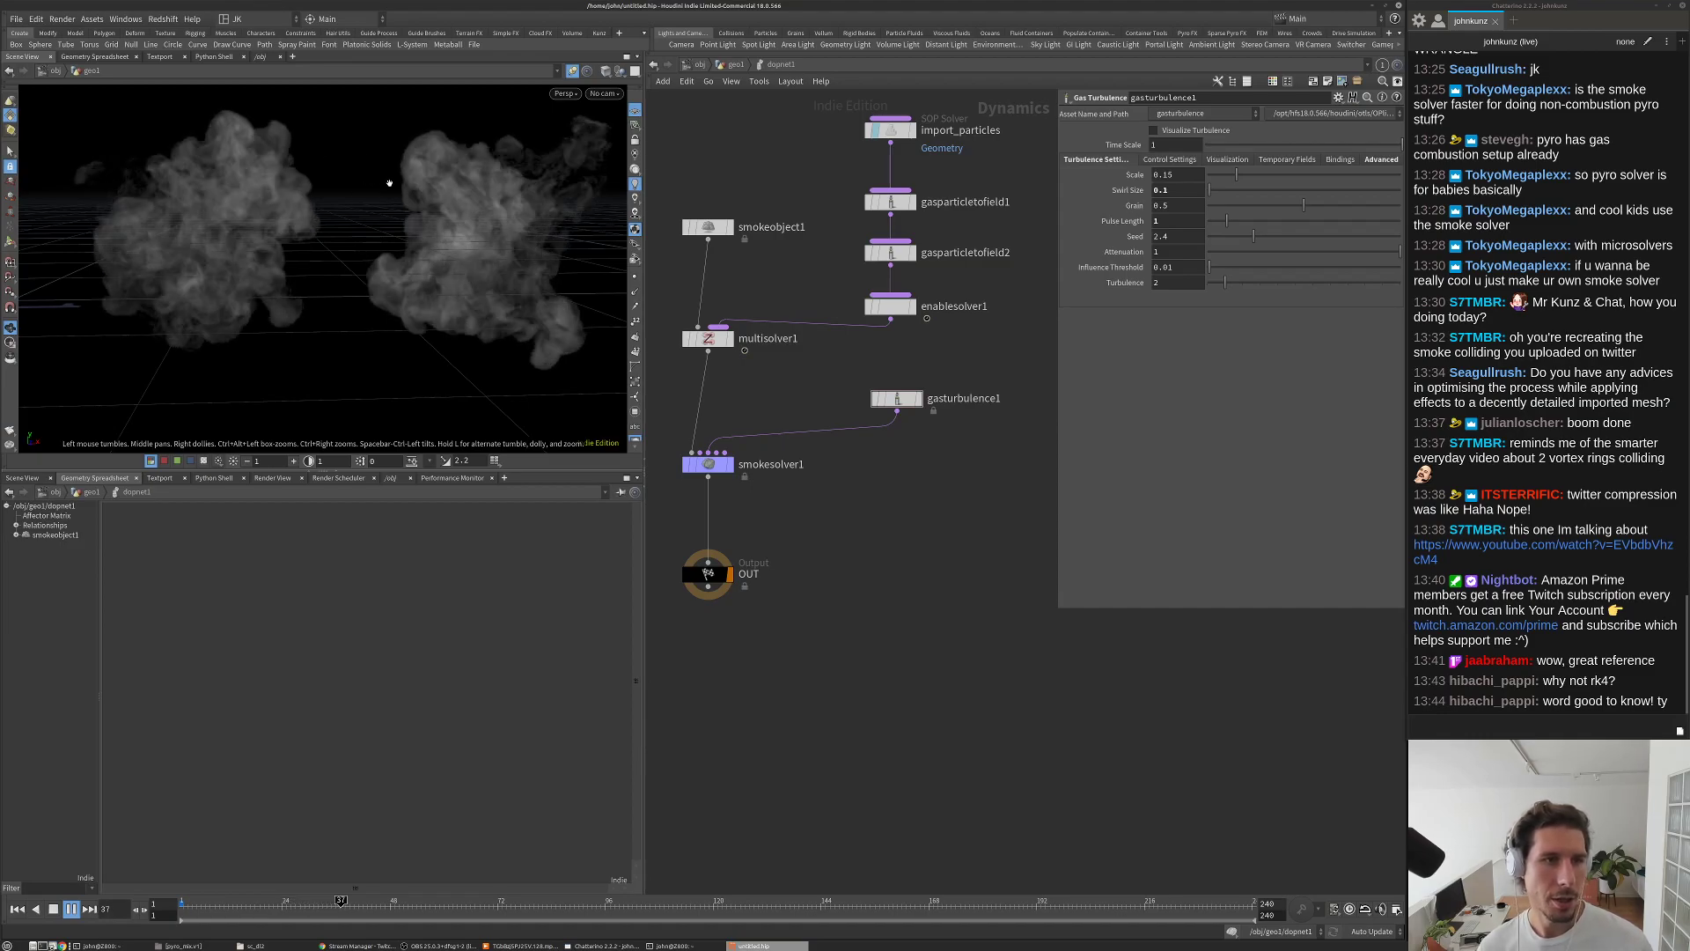
pyautogui.hotkey('ctrl', 'Up')
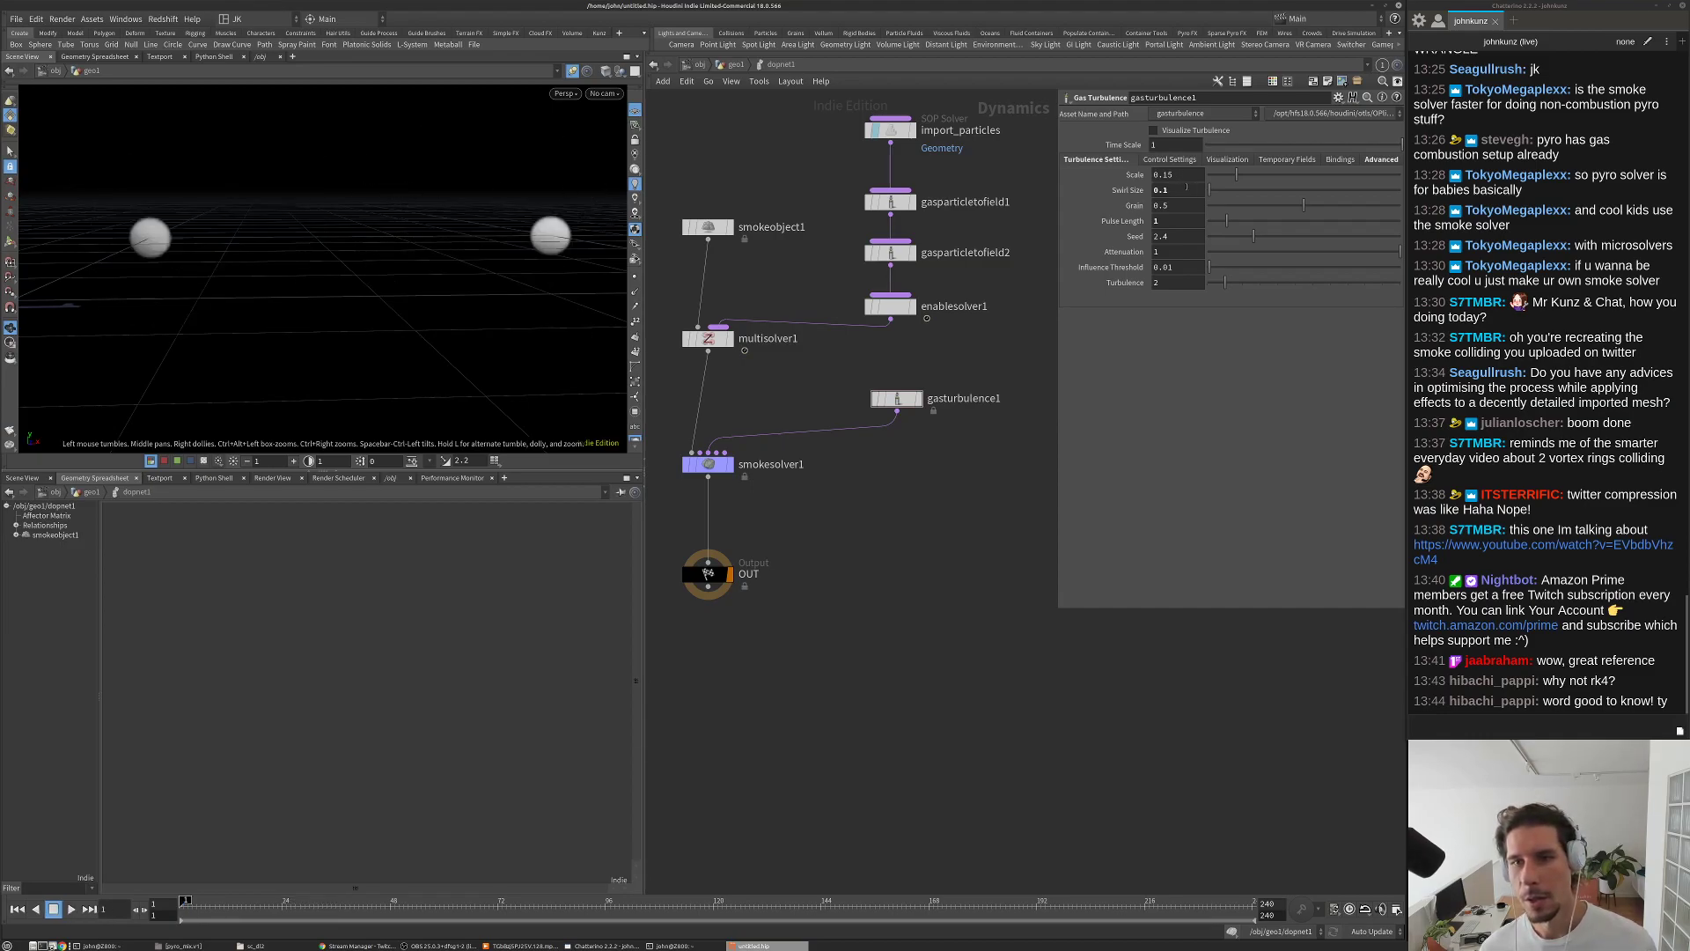
# Step: Try a turbulence scale of 0.015 on gasturbulence1, simulate through the collision to examine the smoke, and return to the first frame
pyautogui.click(1162, 175)
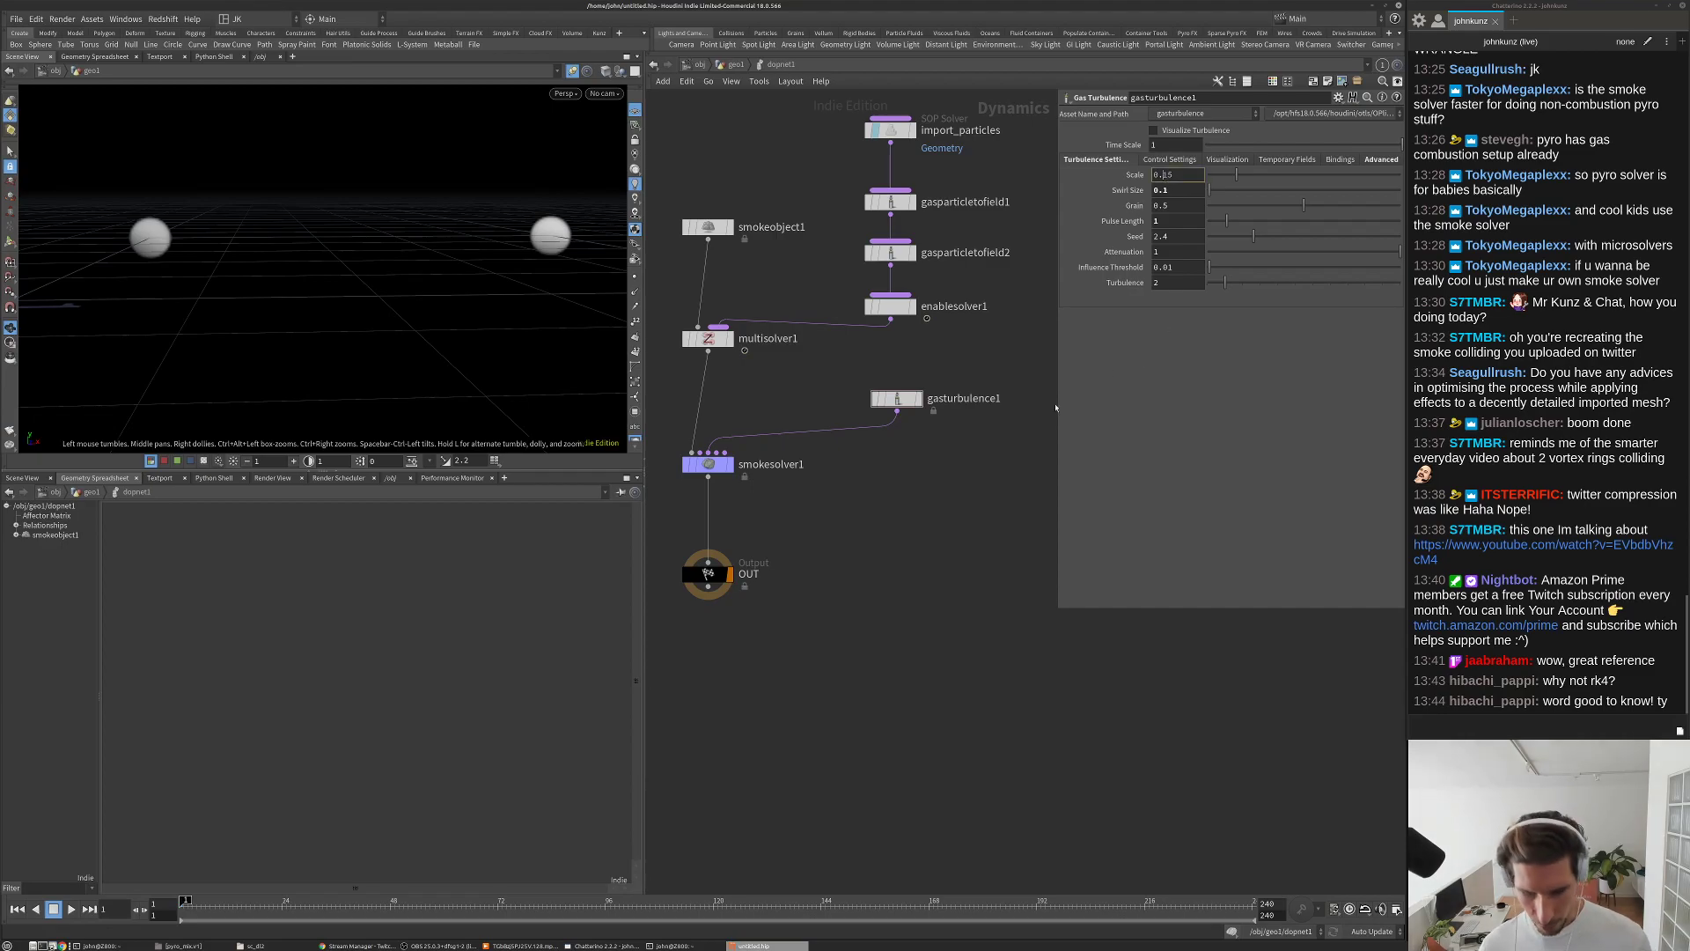
pyautogui.write('0')
pyautogui.press('Return')
pyautogui.press('Up')
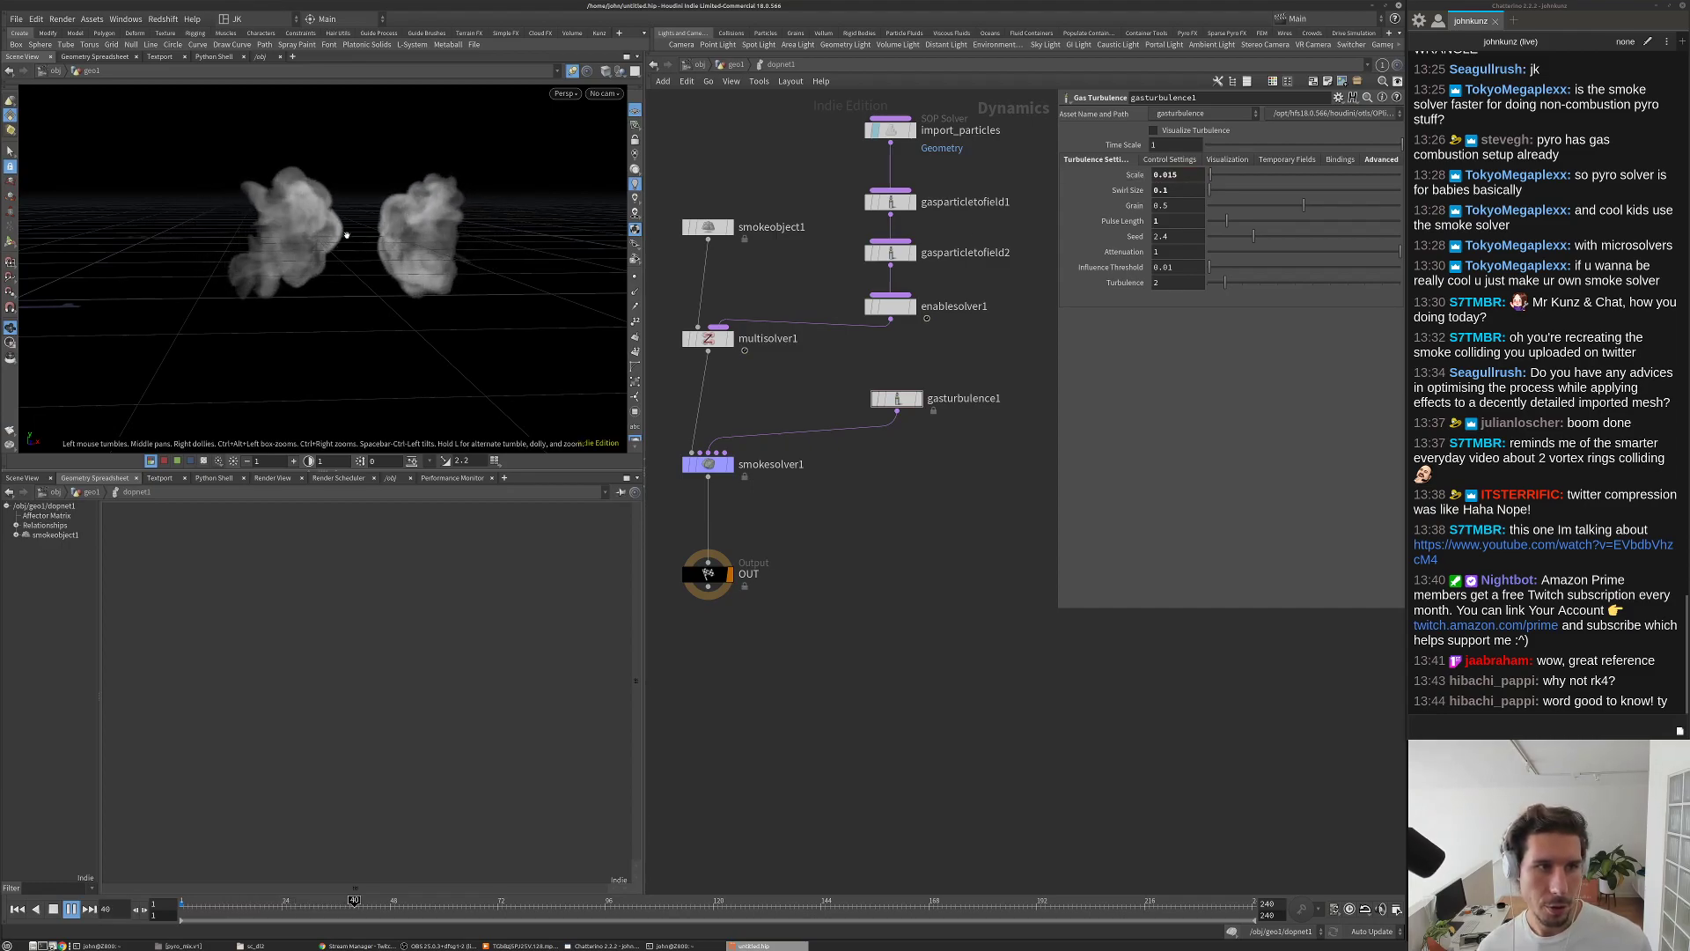
pyautogui.moveTo(347, 235); pyautogui.dragTo(326, 193)
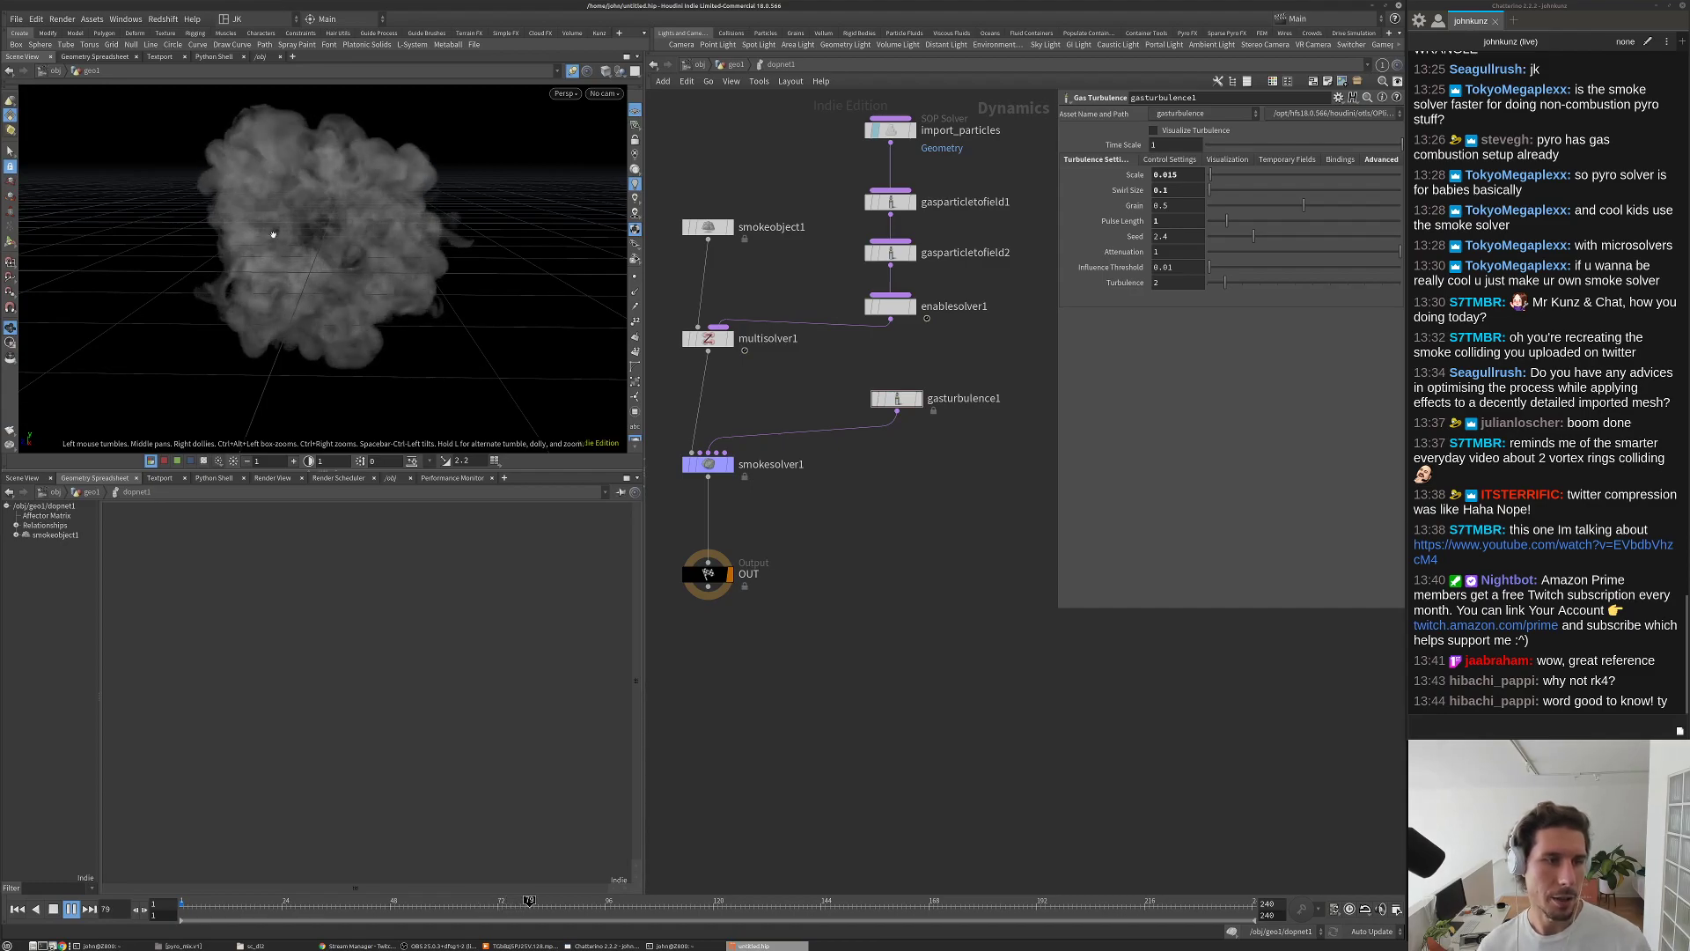
pyautogui.moveTo(340, 257); pyautogui.dragTo(334, 263)
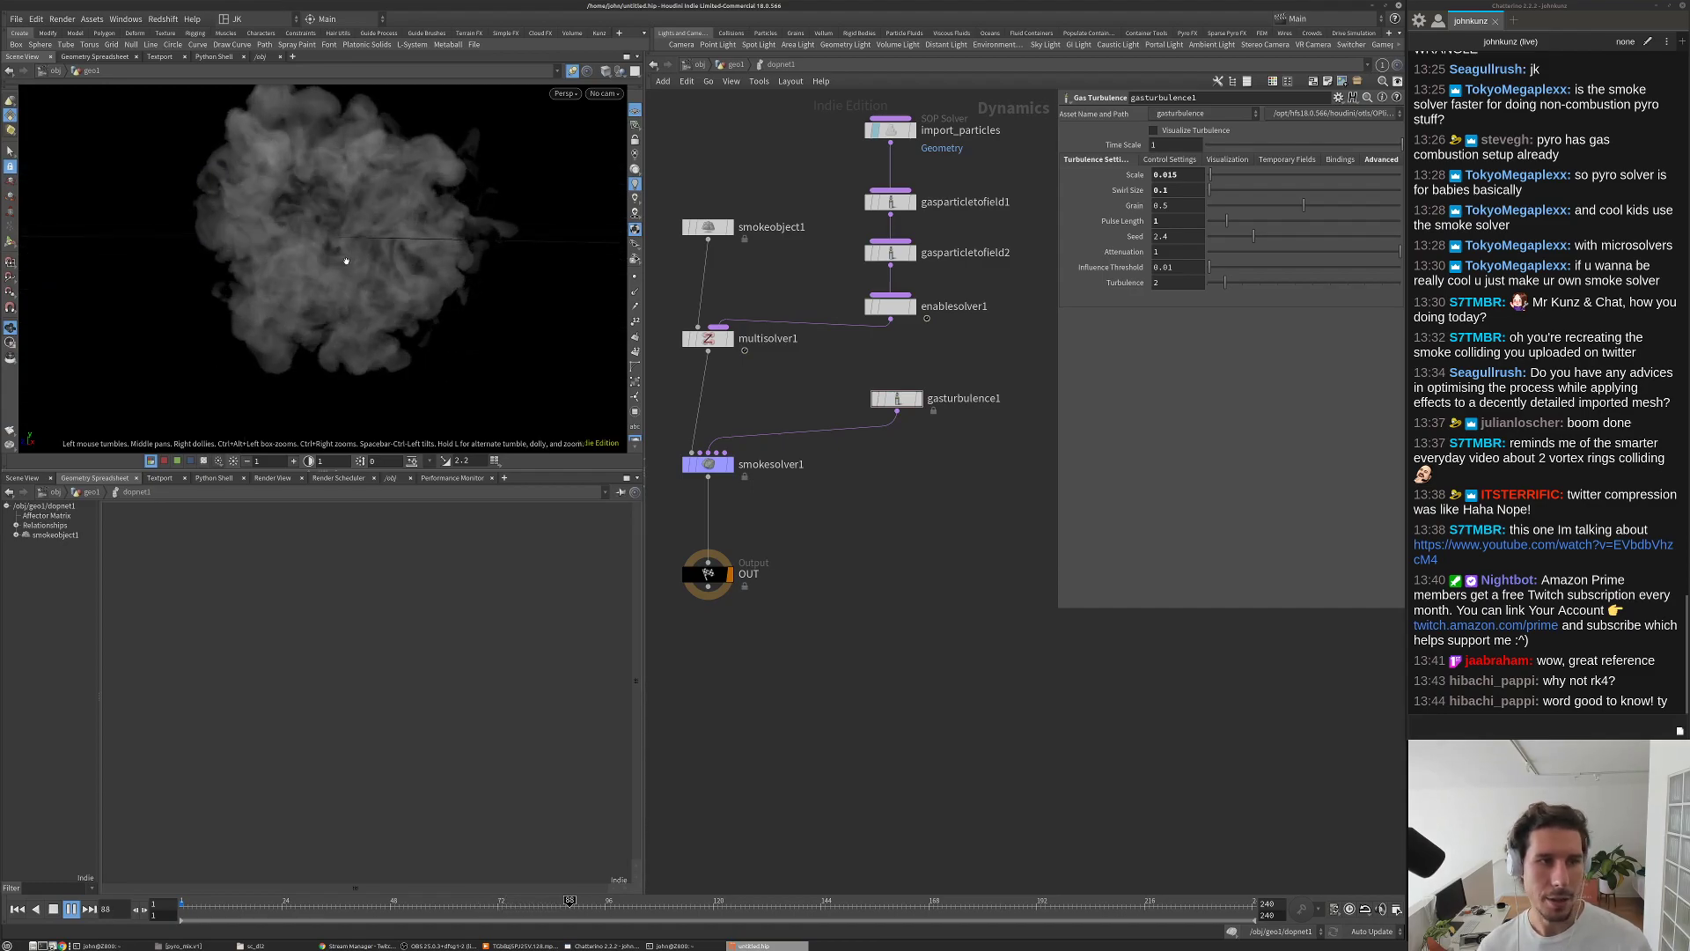
pyautogui.hotkey('ctrl', 'Up')
pyautogui.moveTo(320, 234); pyautogui.dragTo(295, 282, button='right')
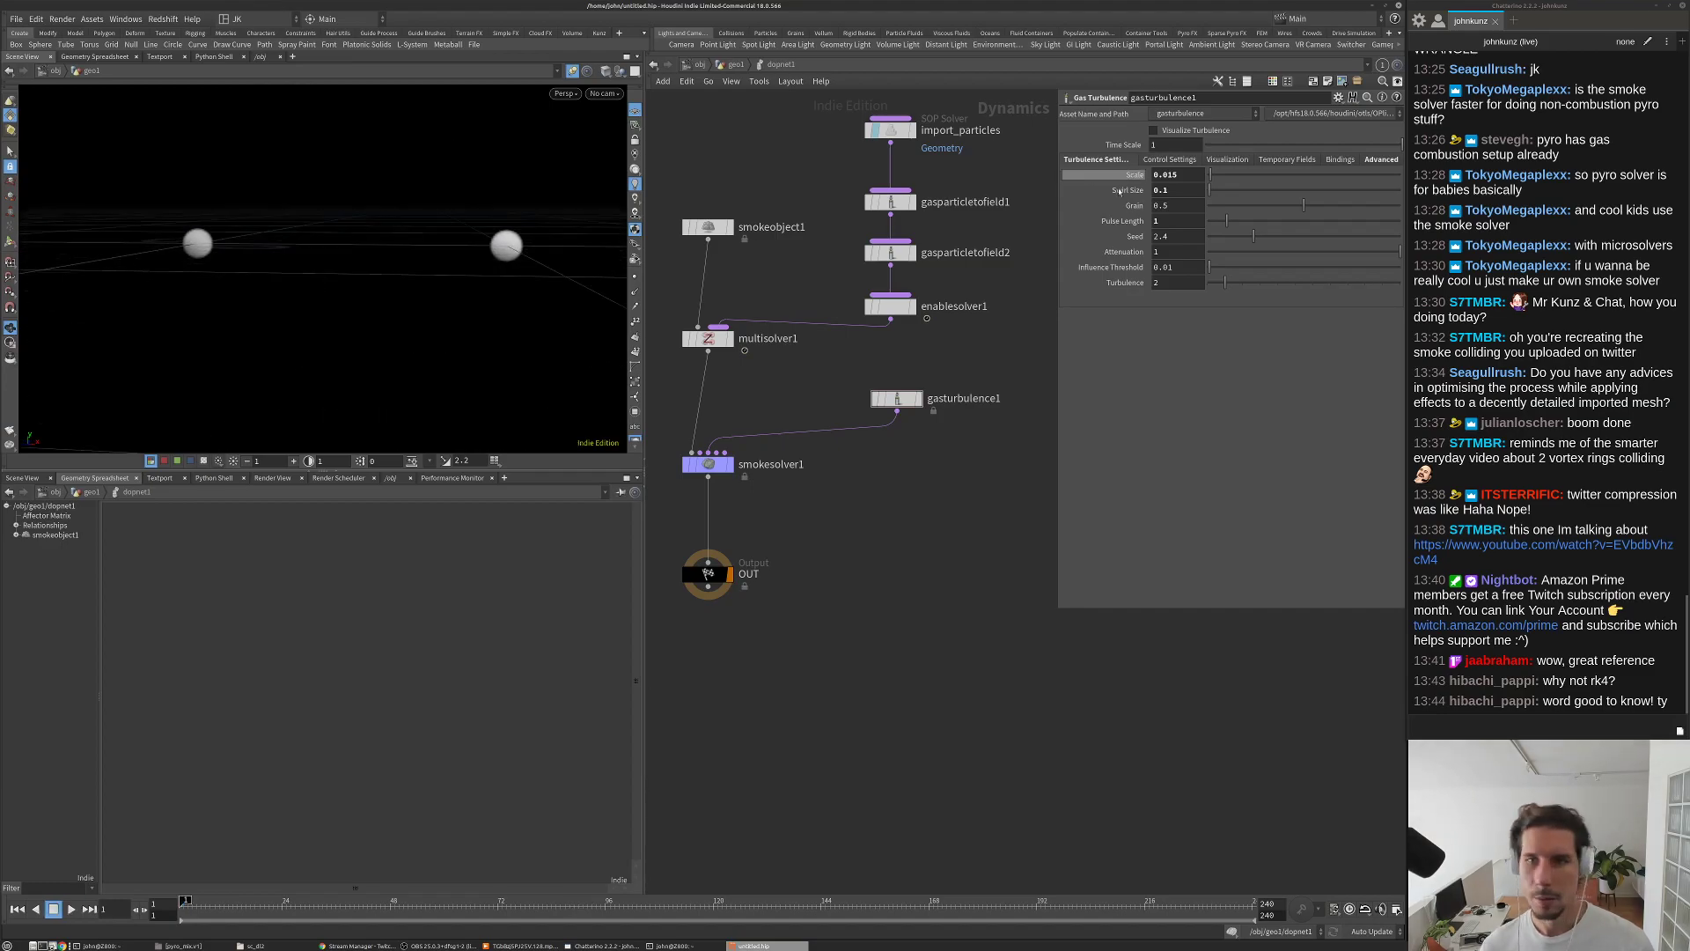
# Step: Set gasturbulence1's scale to 0.005 and simulate to about frame 91, examining the collided ring from the front
pyautogui.click(1174, 175)
pyautogui.press('Return')
pyautogui.press('Up')
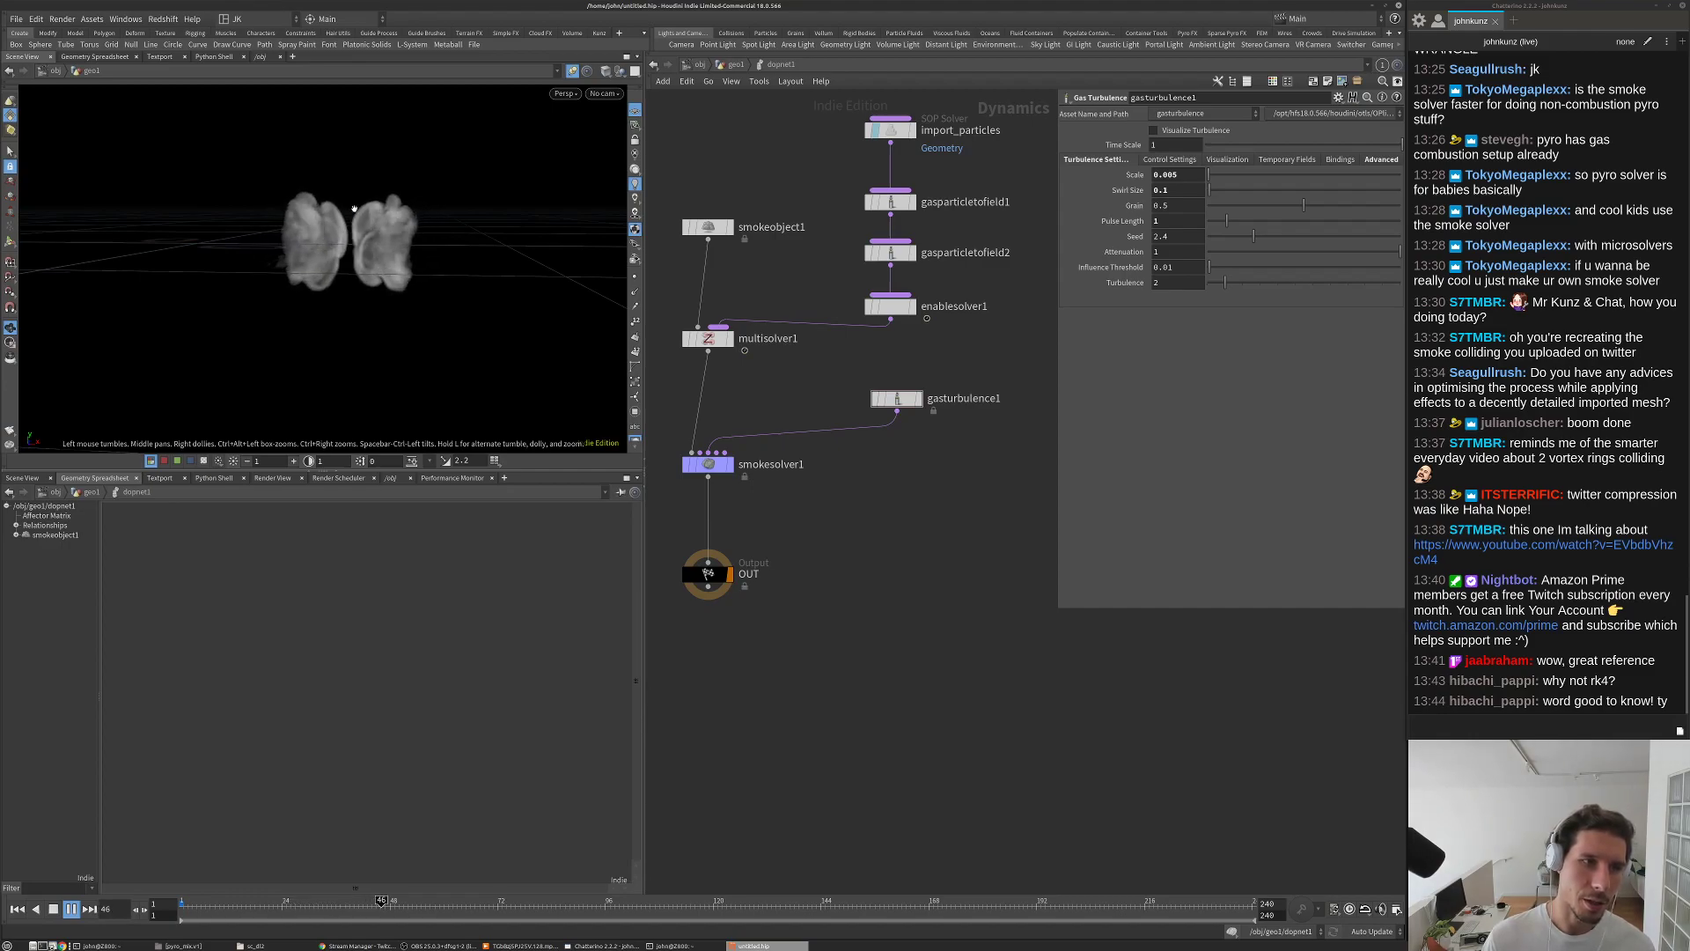
pyautogui.moveTo(307, 250); pyautogui.dragTo(347, 226)
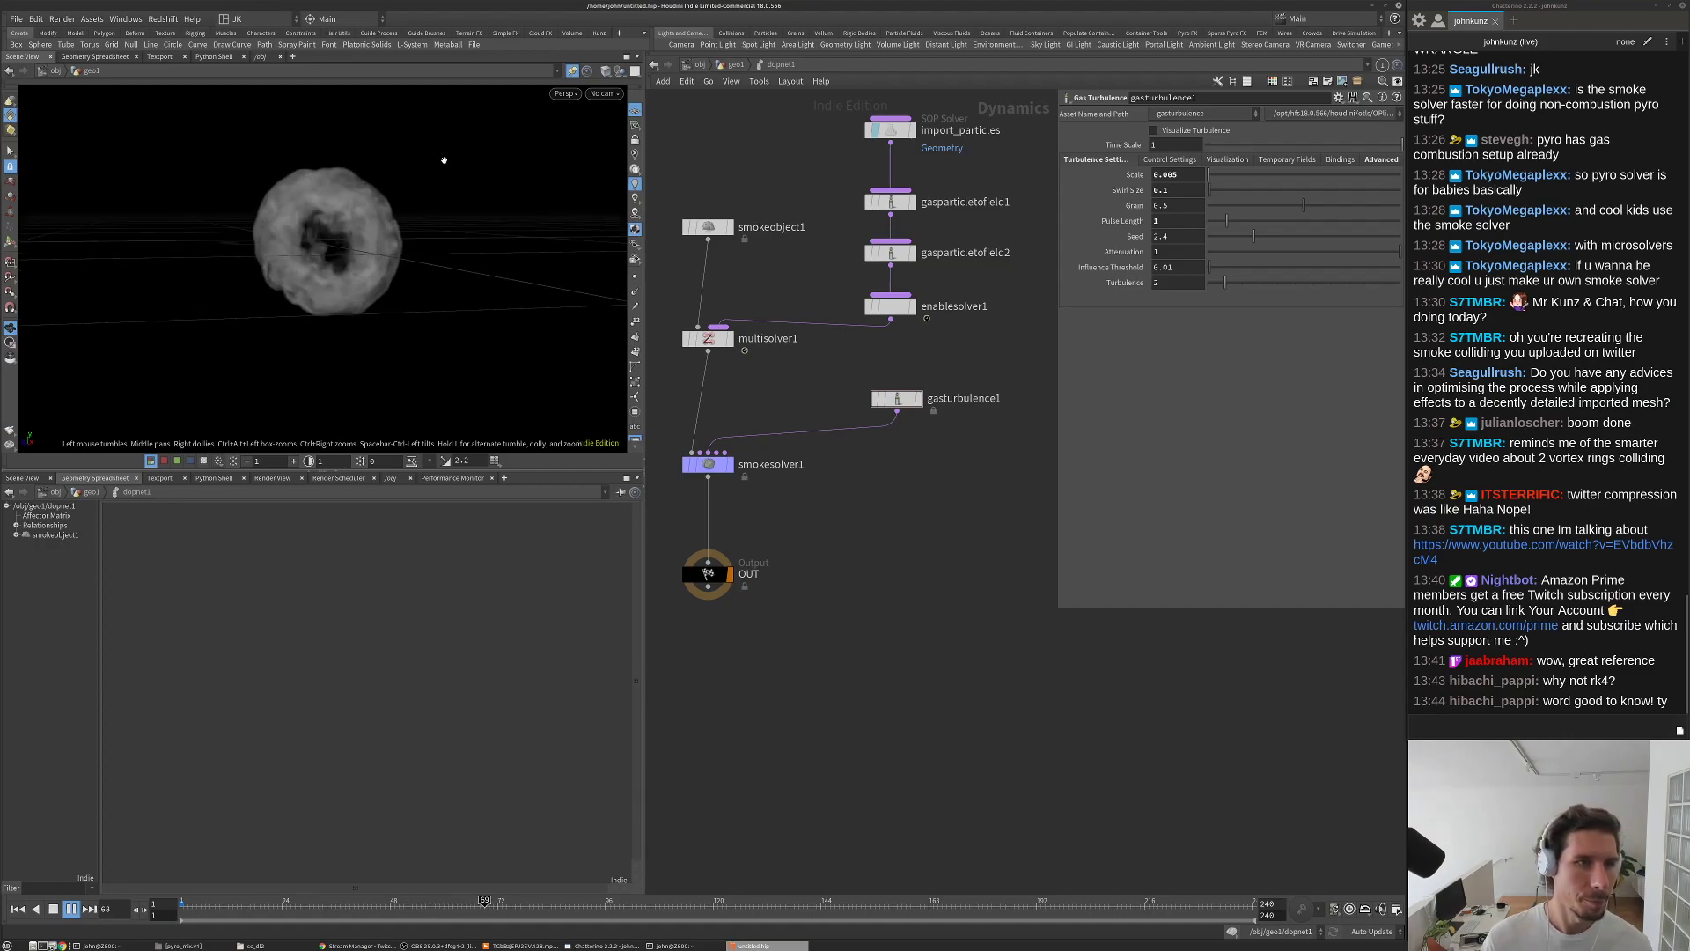
pyautogui.scroll(3, 444, 159)
pyautogui.scroll(-2, 290, 257)
pyautogui.moveTo(327, 293); pyautogui.dragTo(305, 222)
pyautogui.press('Up')
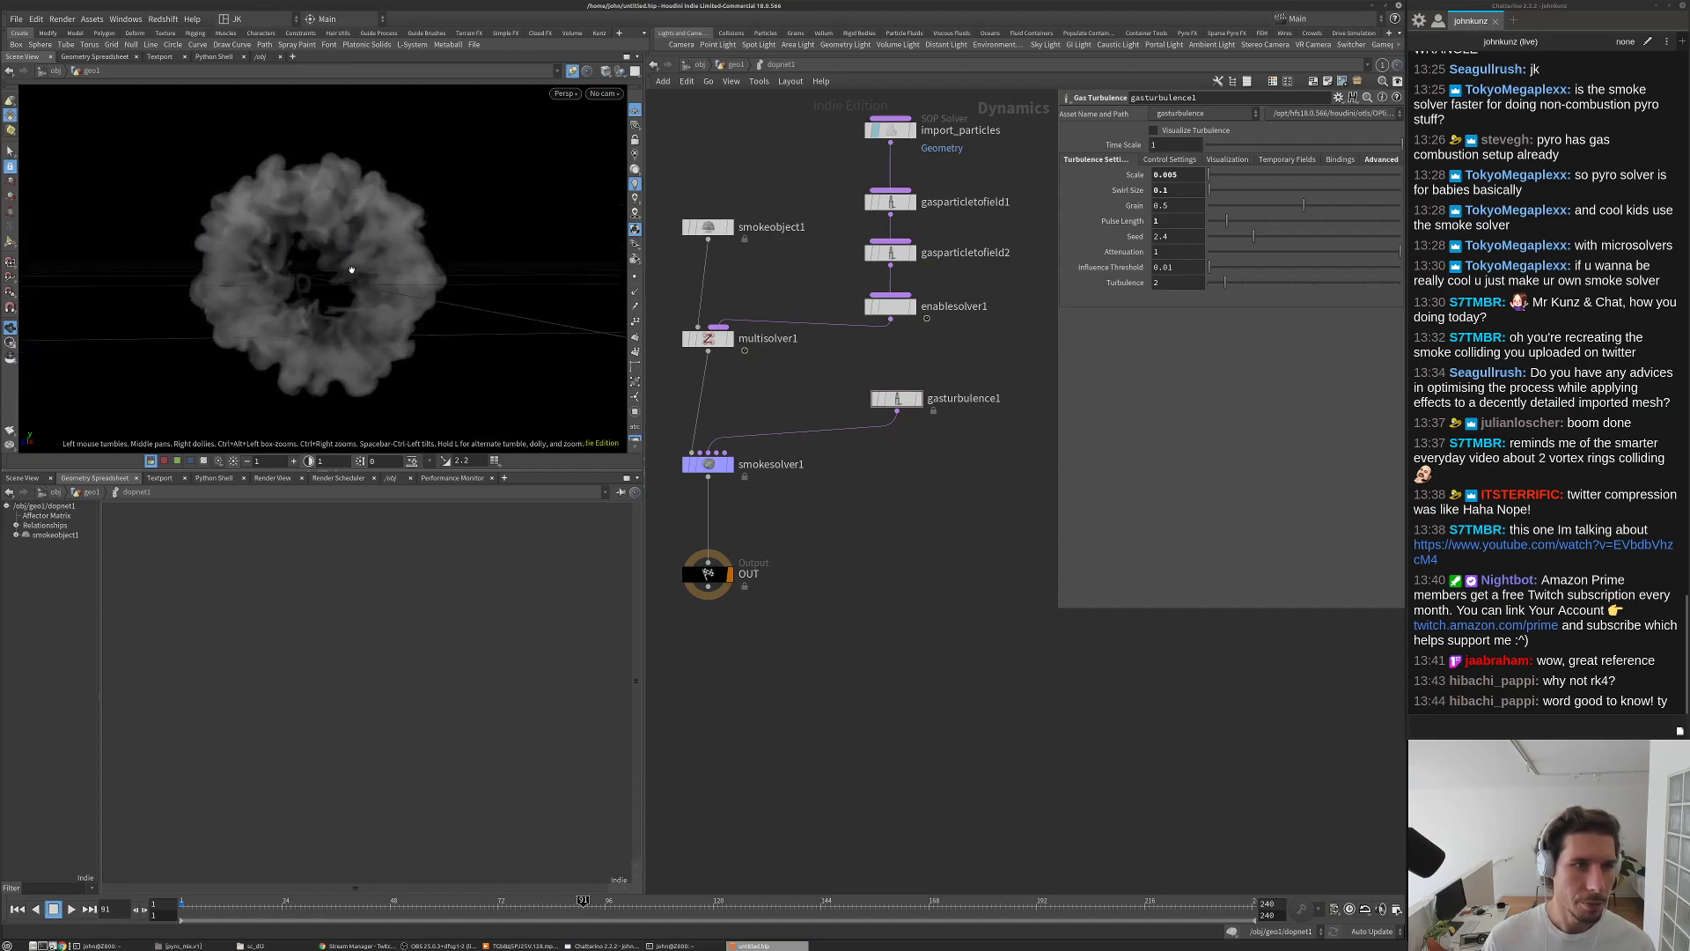
# Step: Bypass gasturbulence1 to examine the collision without turbulence up to about frame 104, and re-enable the node at the first frame
pyautogui.hotkey('ctrl', 'Left')
pyautogui.click(875, 399)
pyautogui.press('Up')
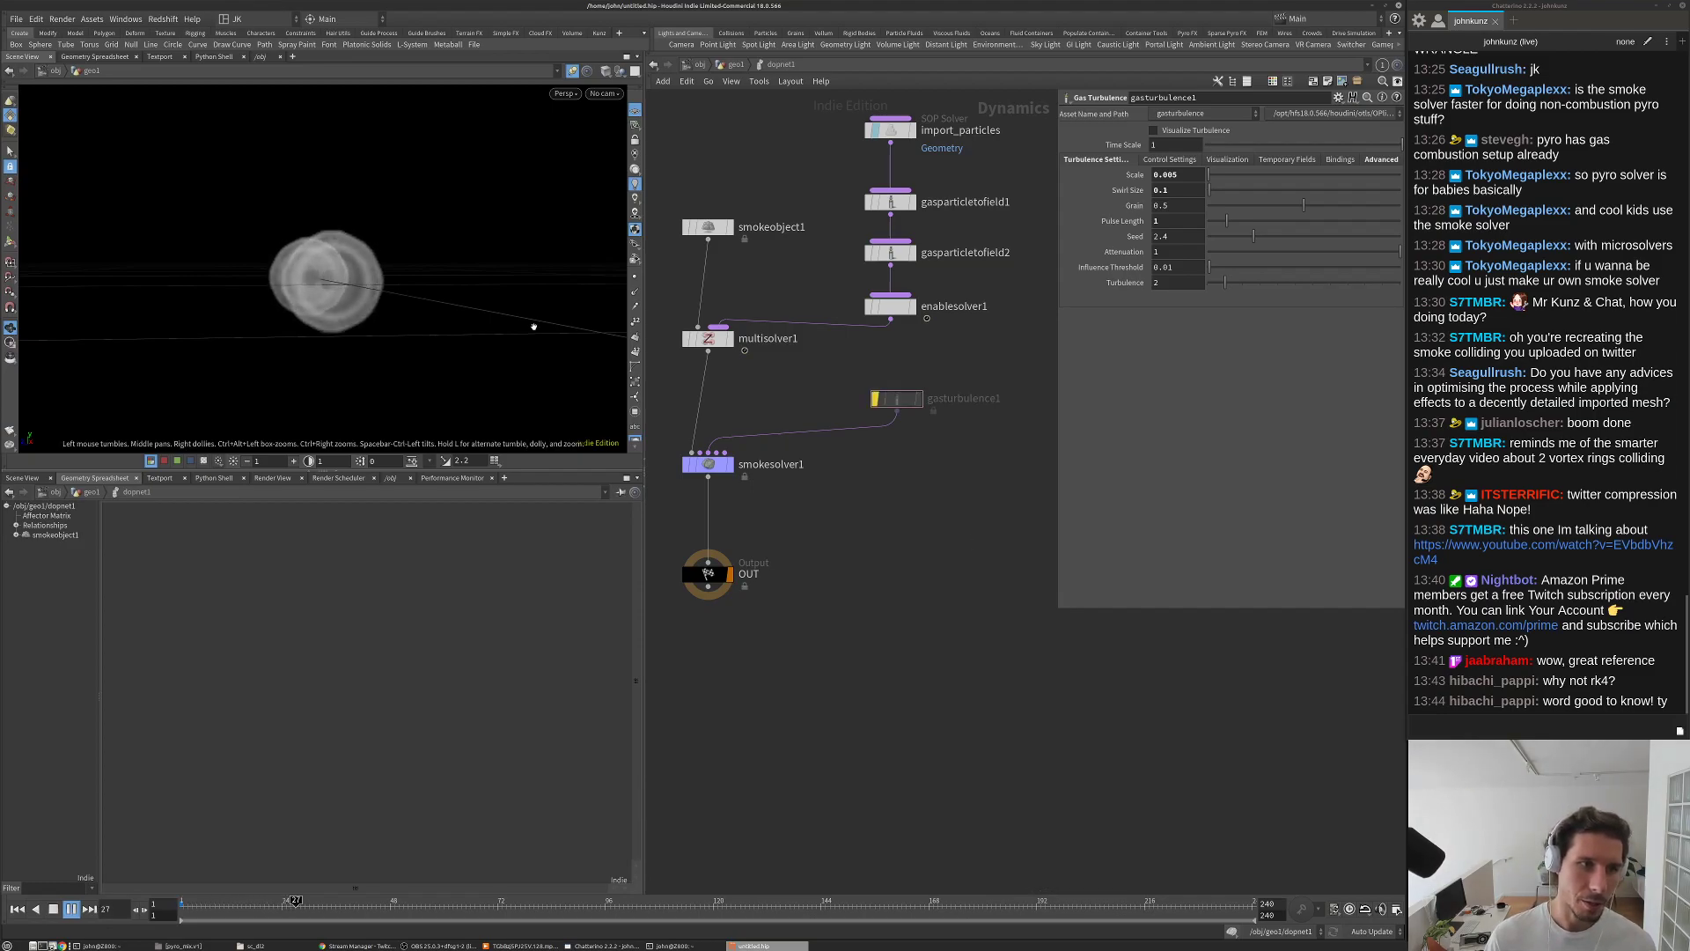
pyautogui.moveTo(317, 283); pyautogui.dragTo(453, 294)
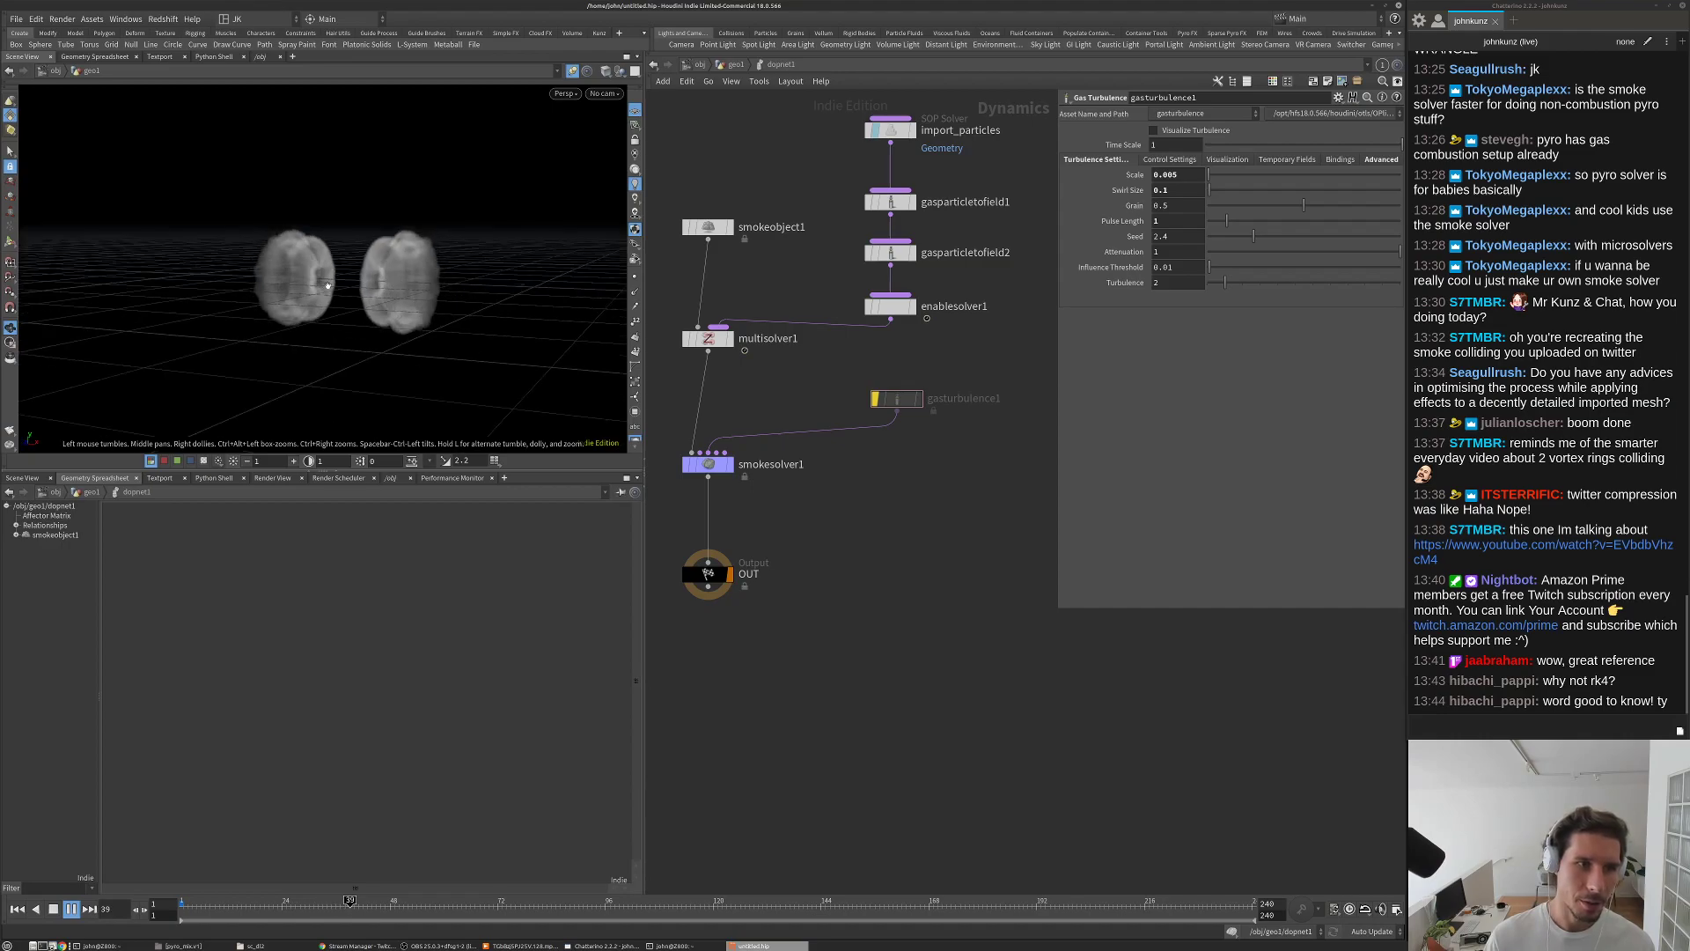
pyautogui.moveTo(321, 286); pyautogui.dragTo(468, 283)
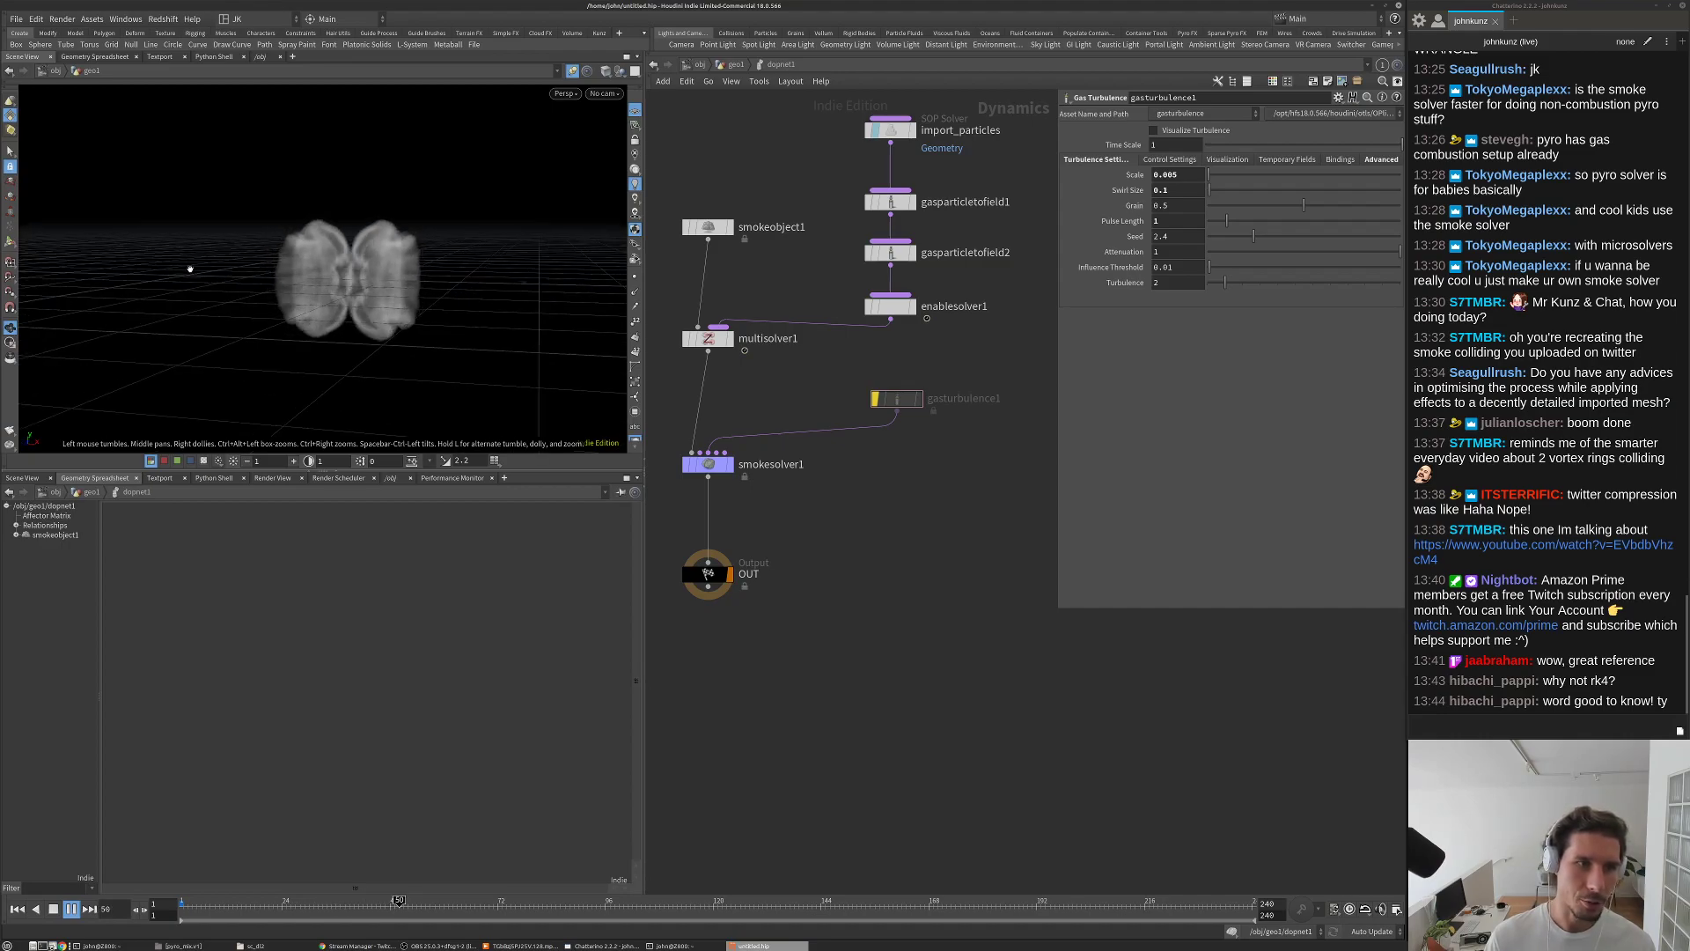
pyautogui.moveTo(419, 230); pyautogui.dragTo(274, 237)
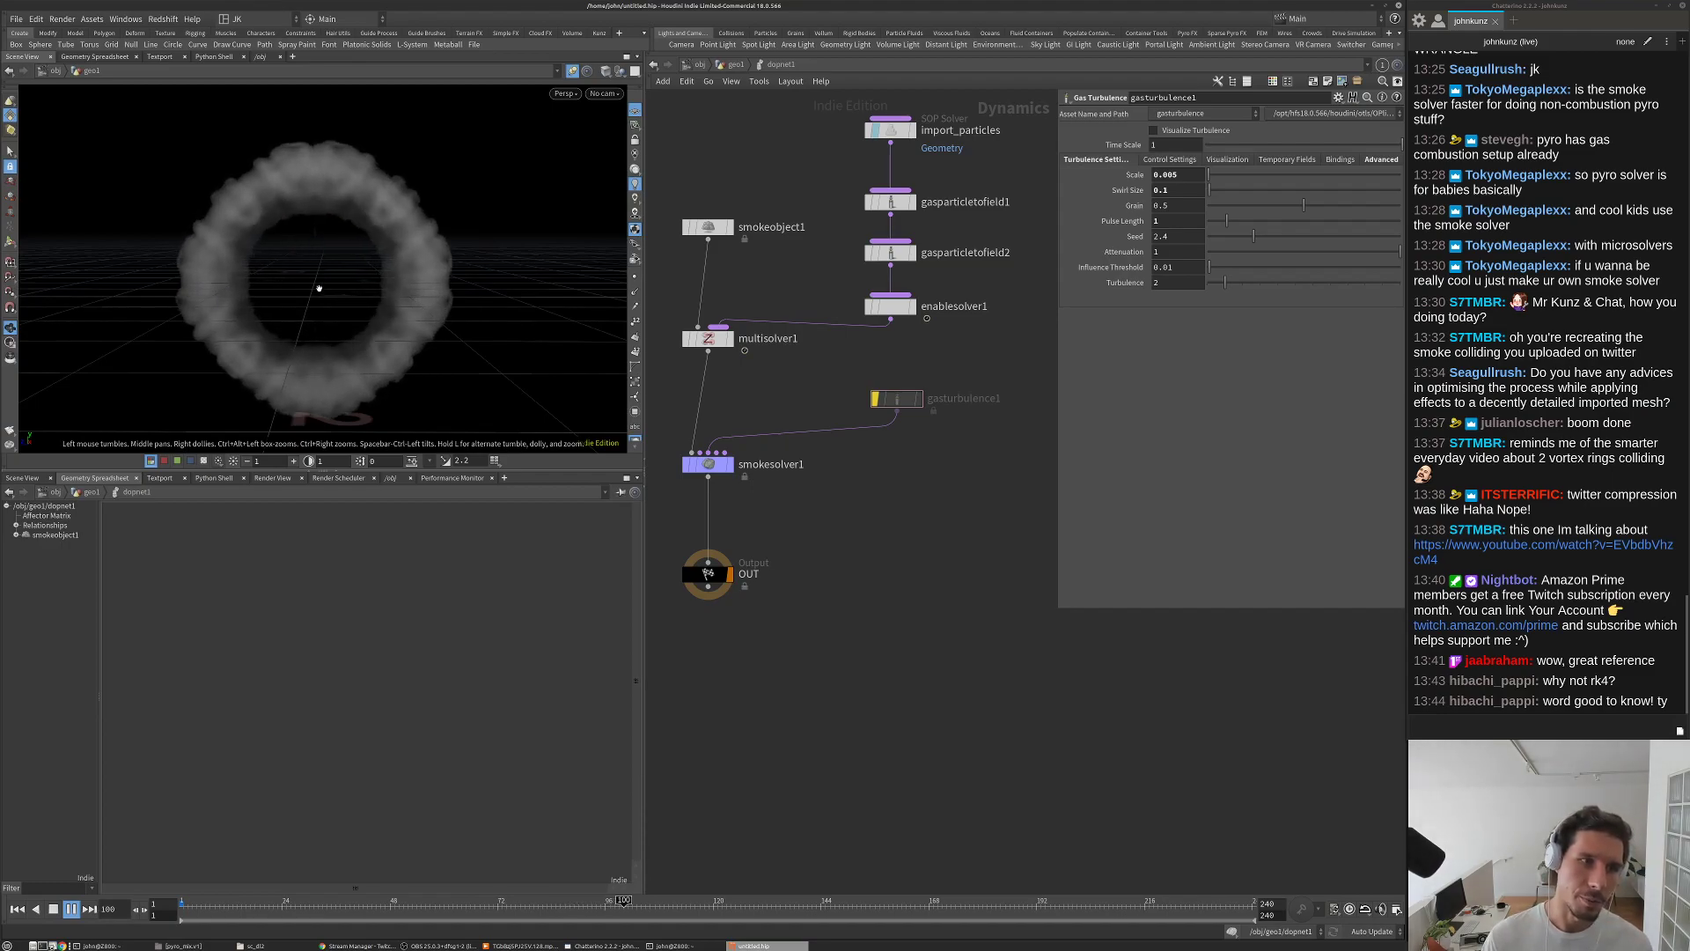
pyautogui.press('Up')
pyautogui.moveTo(288, 272); pyautogui.dragTo(288, 269)
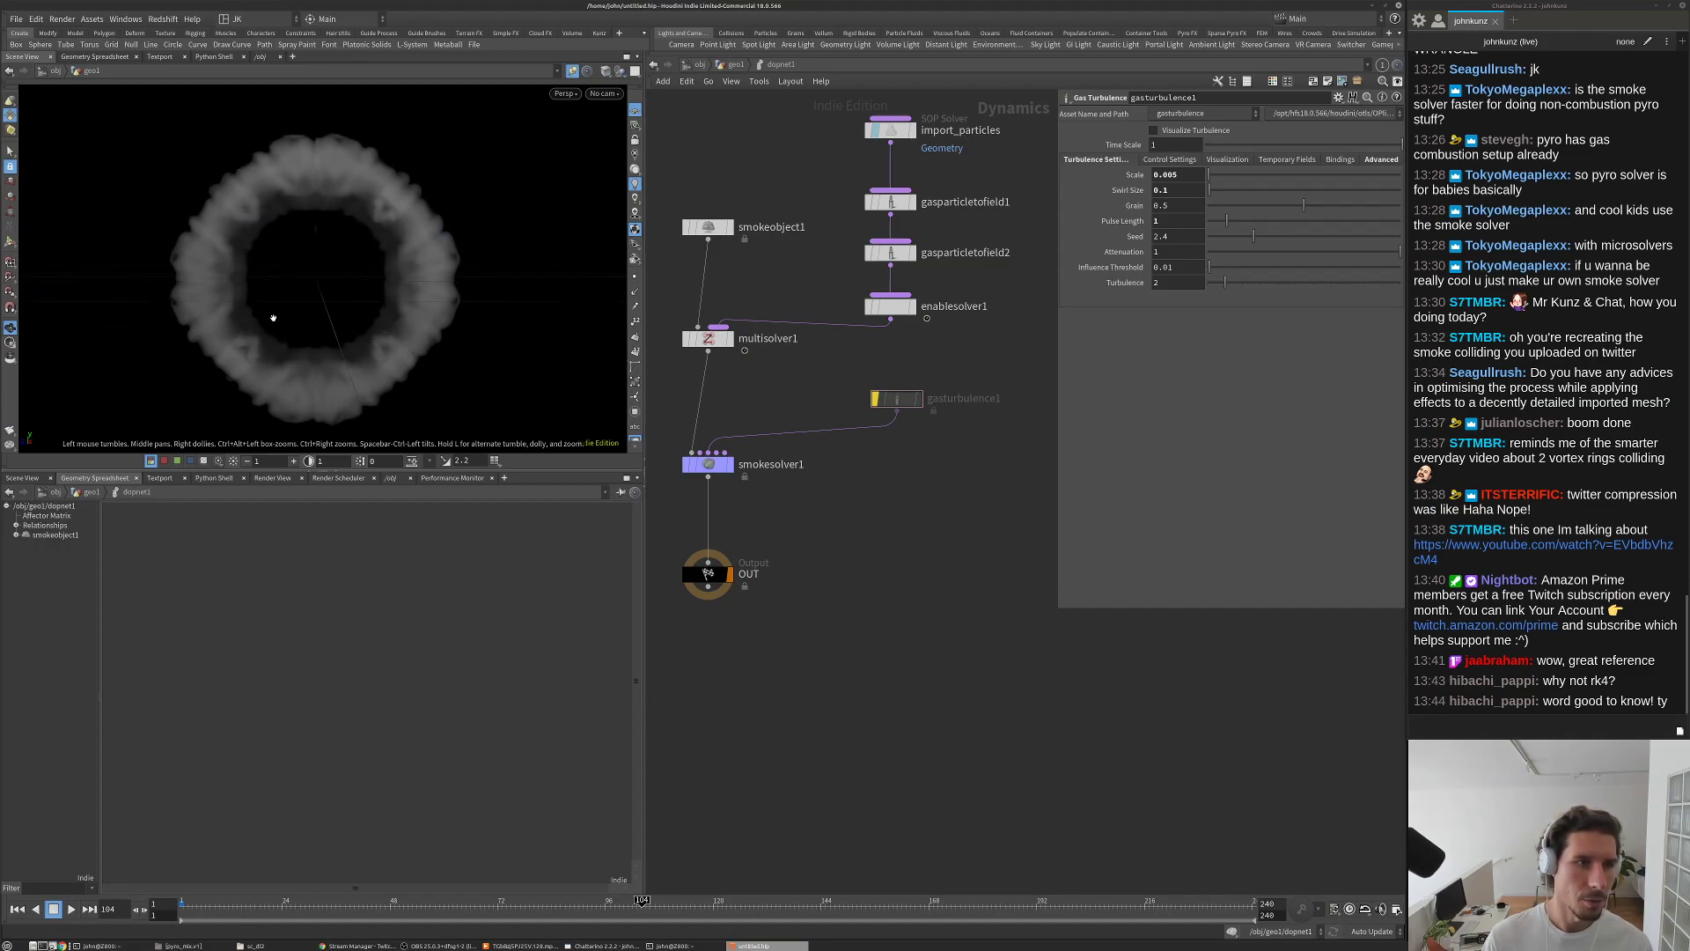
pyautogui.hotkey('ctrl', 'Up')
pyautogui.press('b')
# Step: Simulate with the turbulence active to about frame 83 to examine the resulting smoke ring
pyautogui.press('Up')
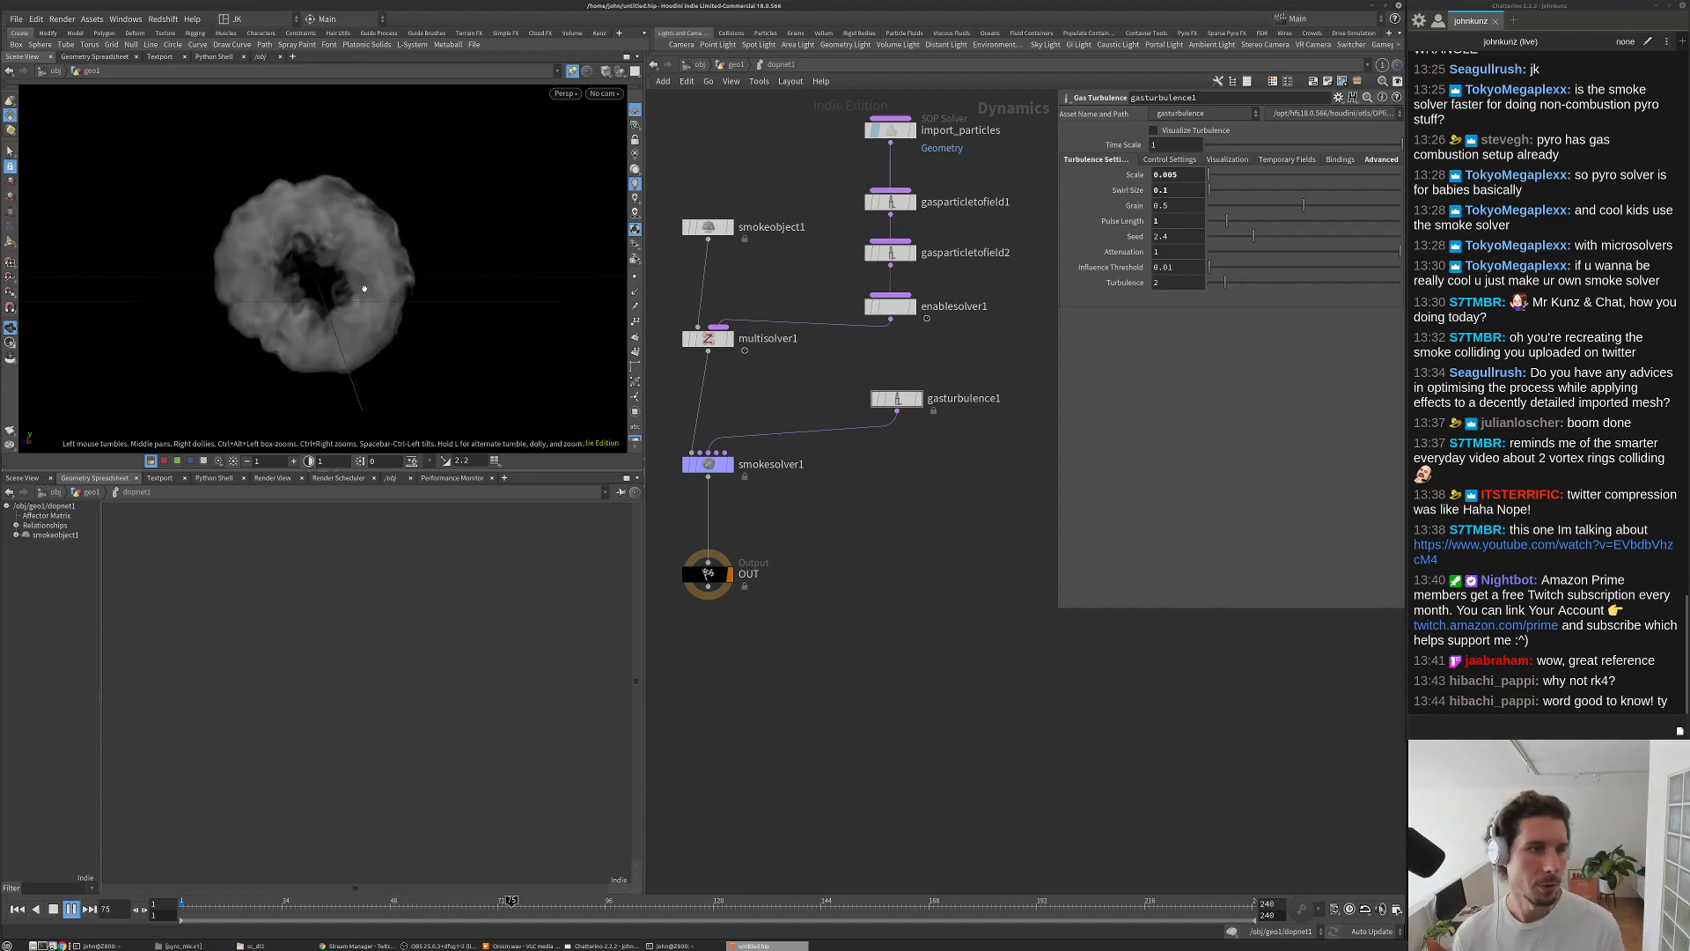
pyautogui.press('Escape')
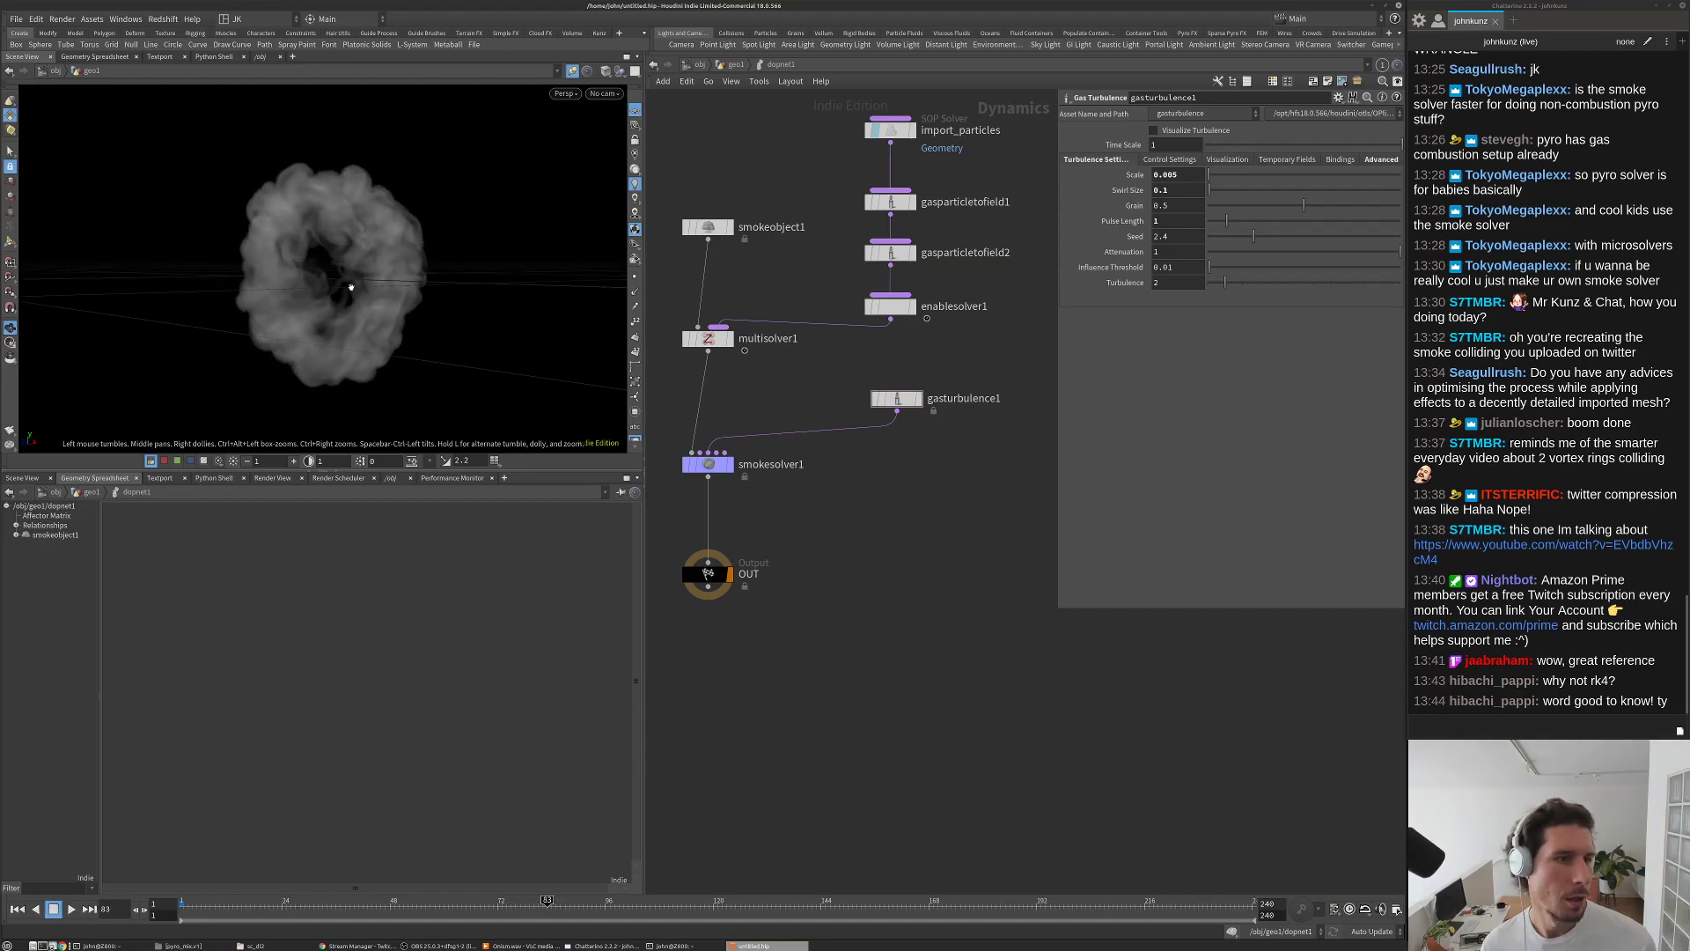
# Step: Examine the smoke ring at frame 83 from close up and return to the first frame
pyautogui.press('g')
pyautogui.scroll(4, 399, 237)
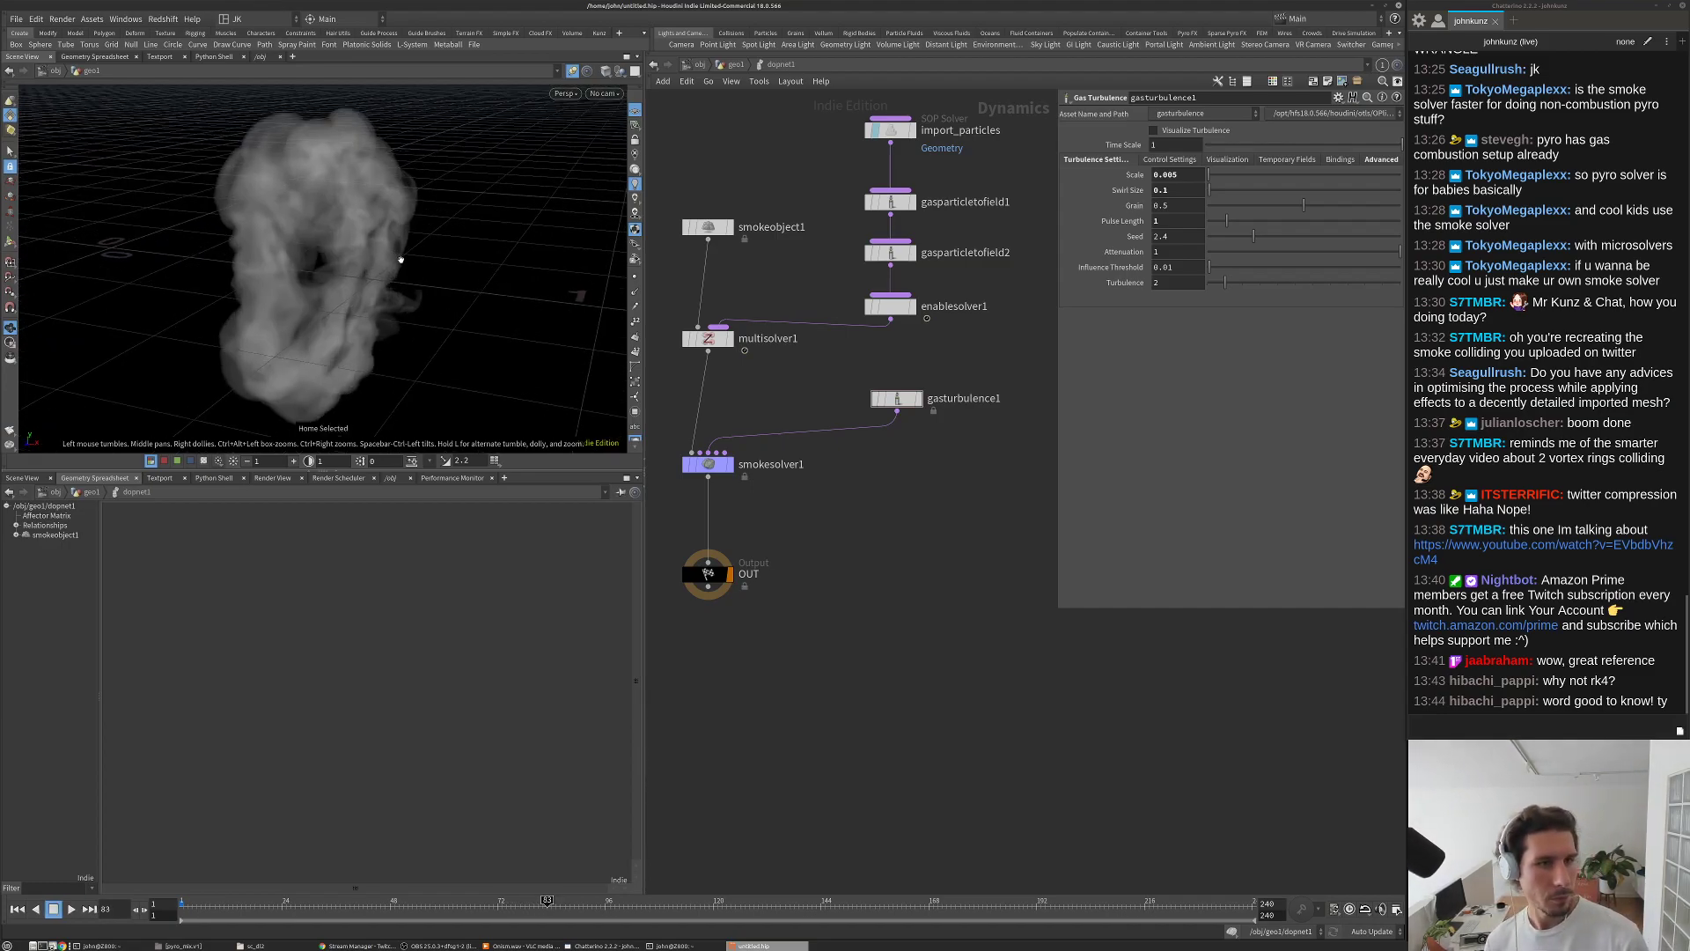
pyautogui.hotkey('ctrl', 'Up')
pyautogui.scroll(-5, 907, 579)
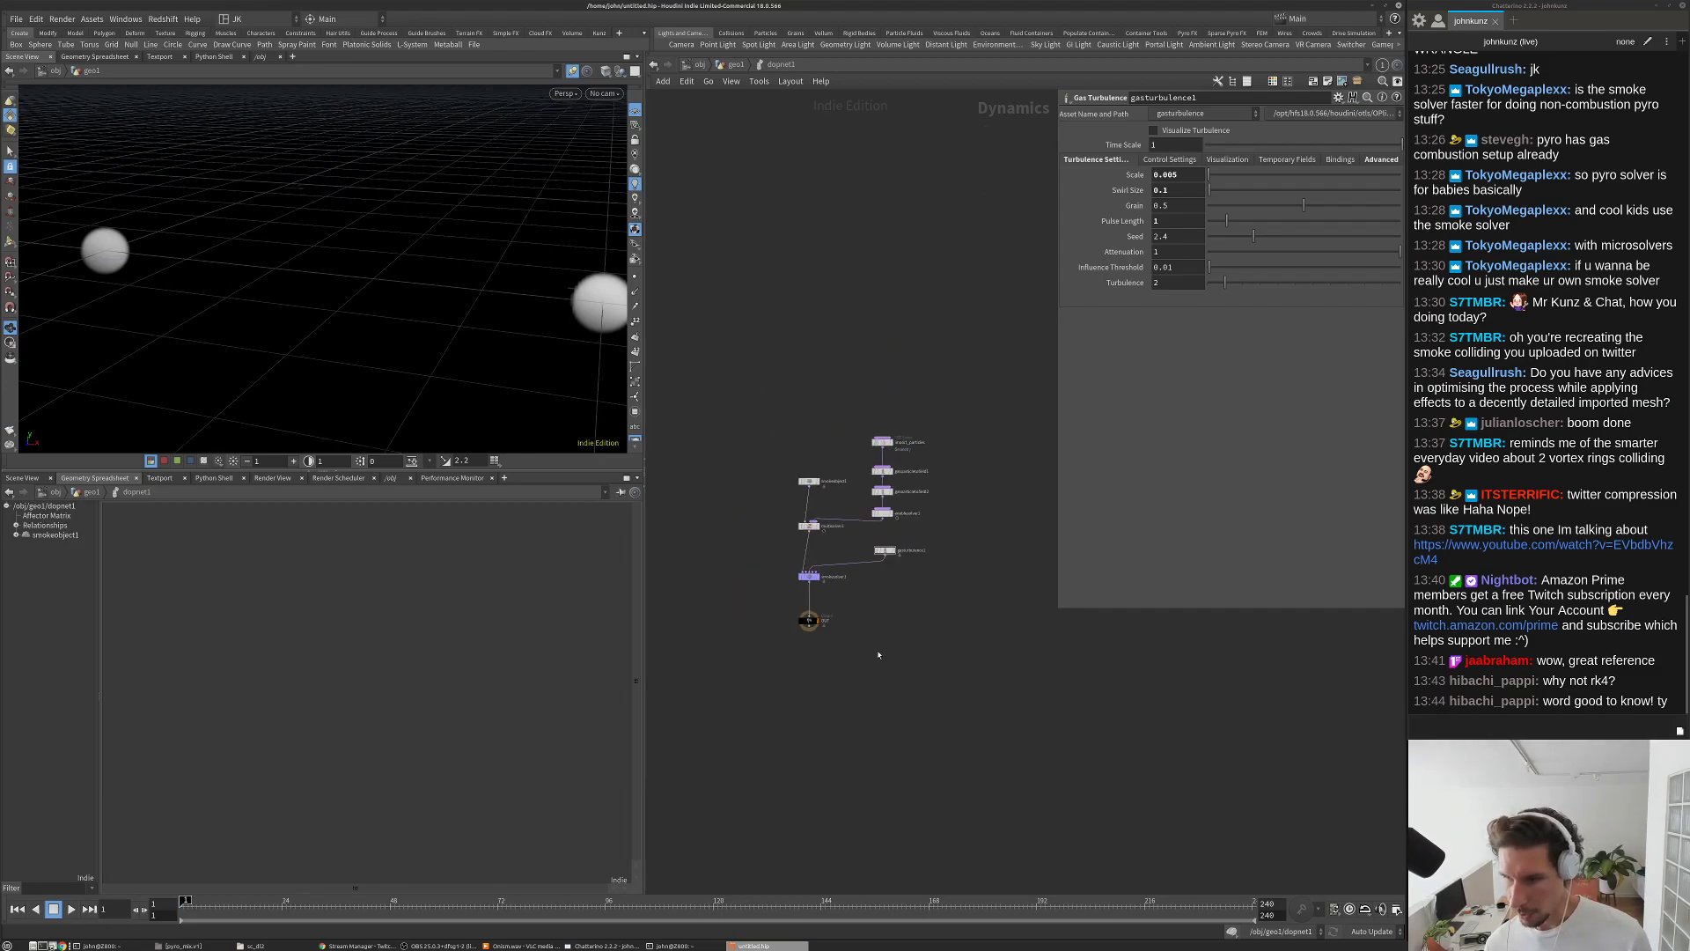
# Step: View both smoke sources from the side and show enablesolver1's parameters
pyautogui.moveTo(545, 373); pyautogui.dragTo(463, 320)
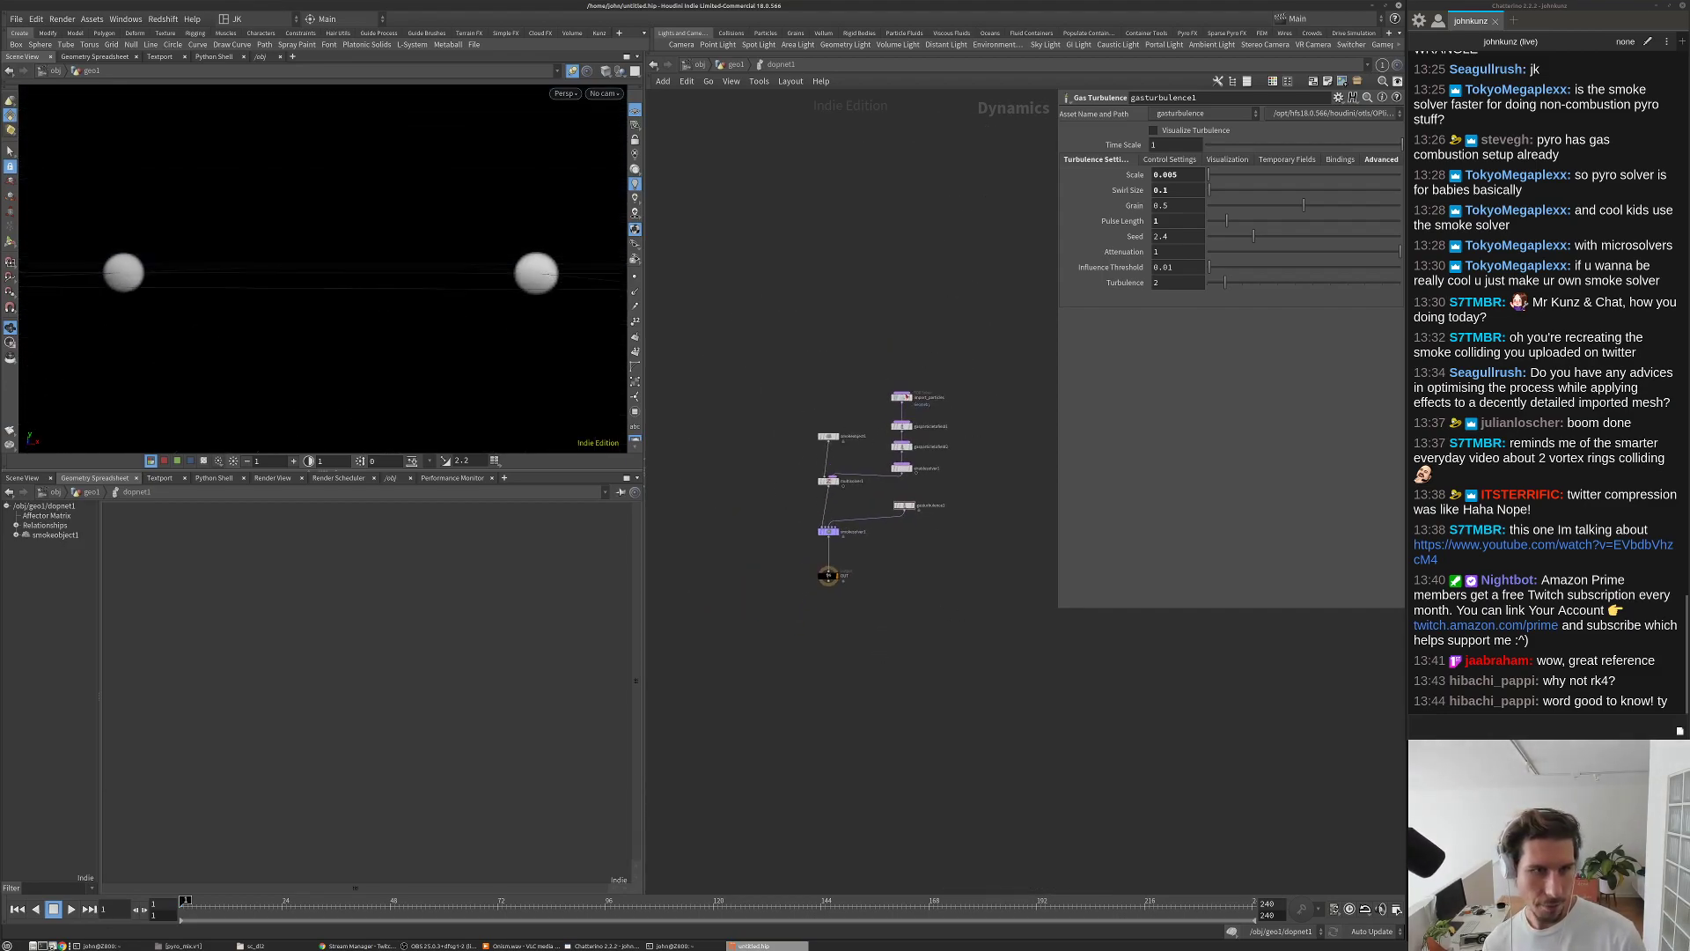
pyautogui.scroll(4, 911, 387)
pyautogui.scroll(2, 968, 582)
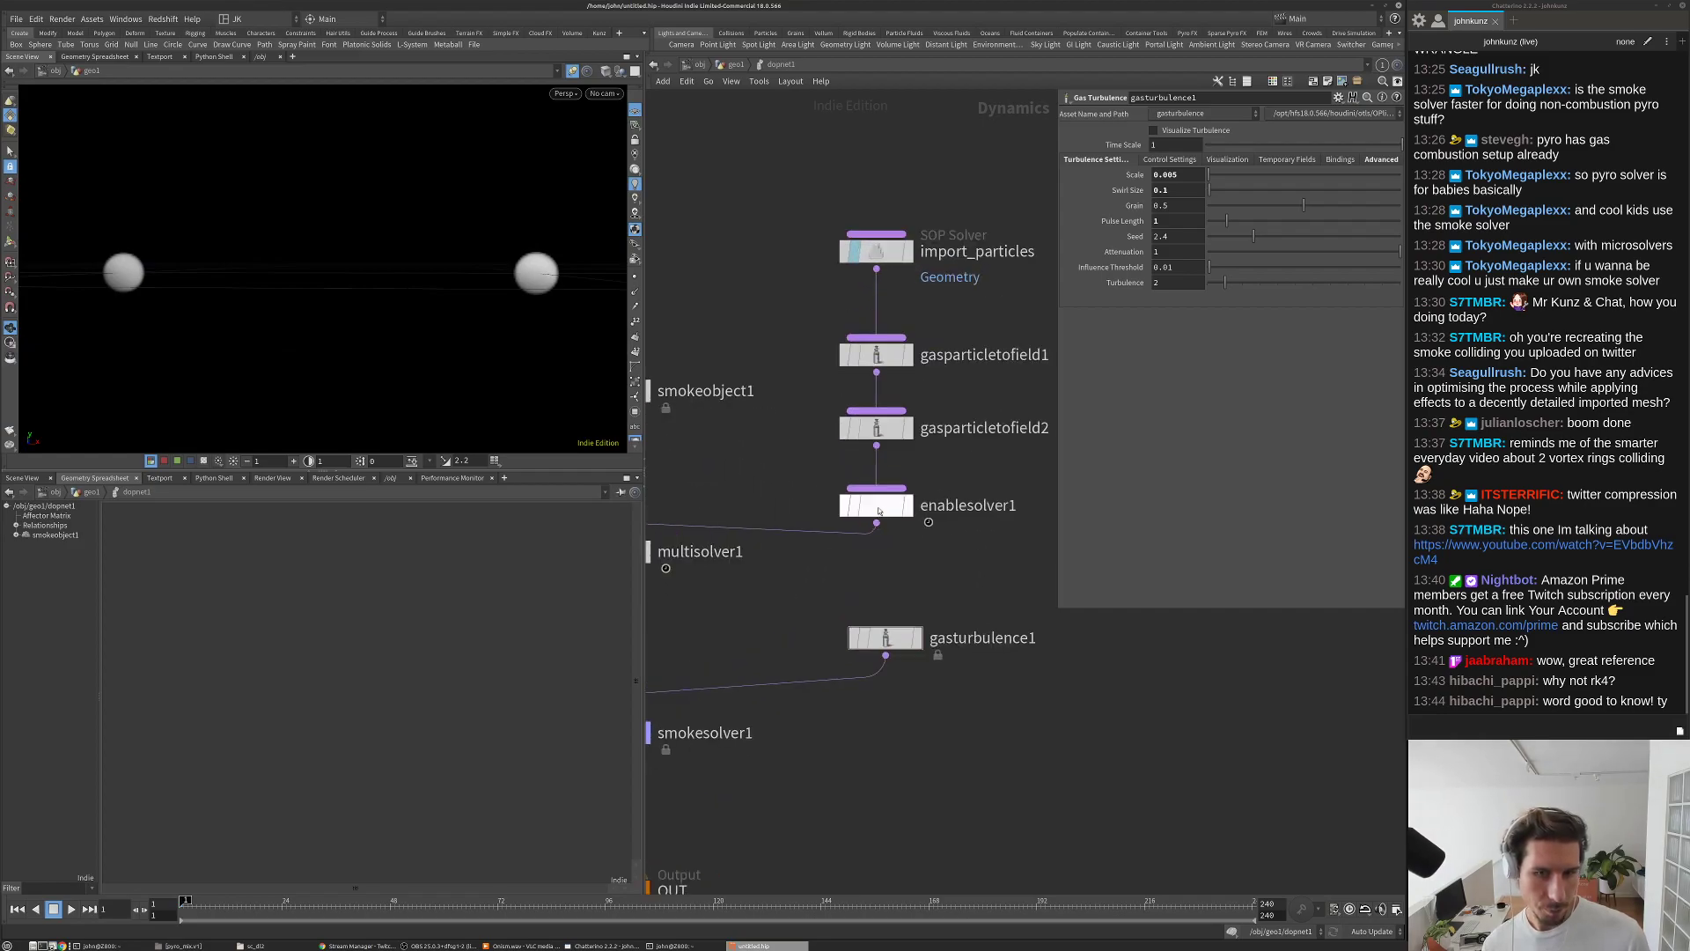
pyautogui.click(887, 585)
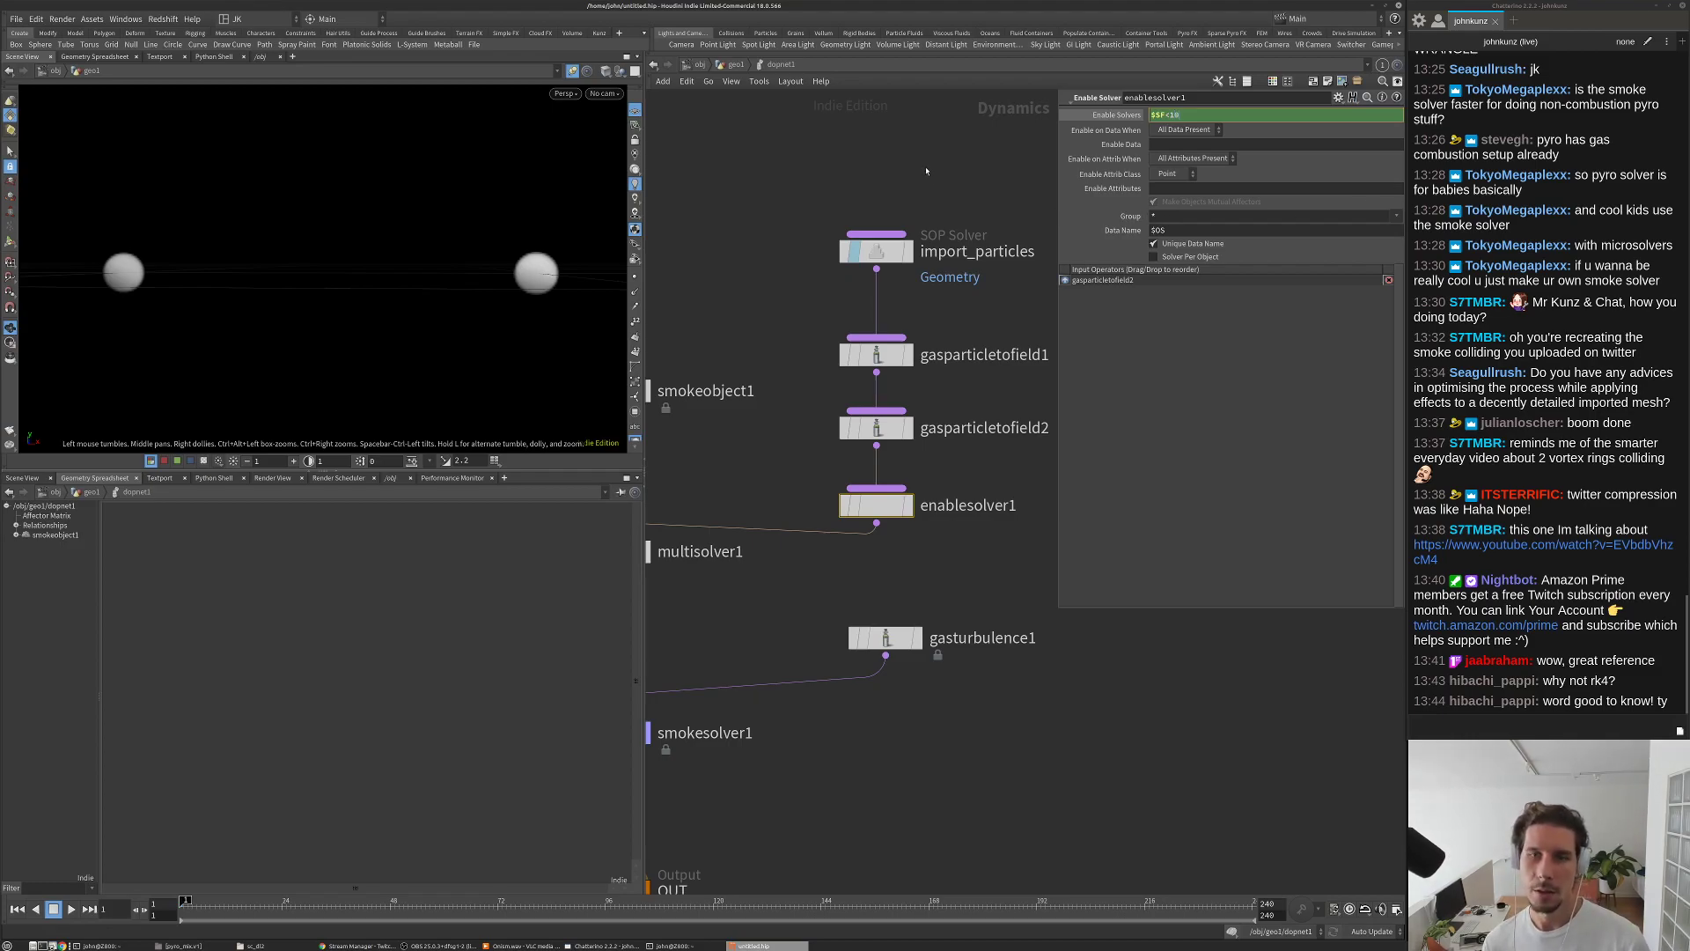
# Step: Simulate to about frame 63 to examine the collided smoke from several angles, and return to the first frame
pyautogui.press('Up')
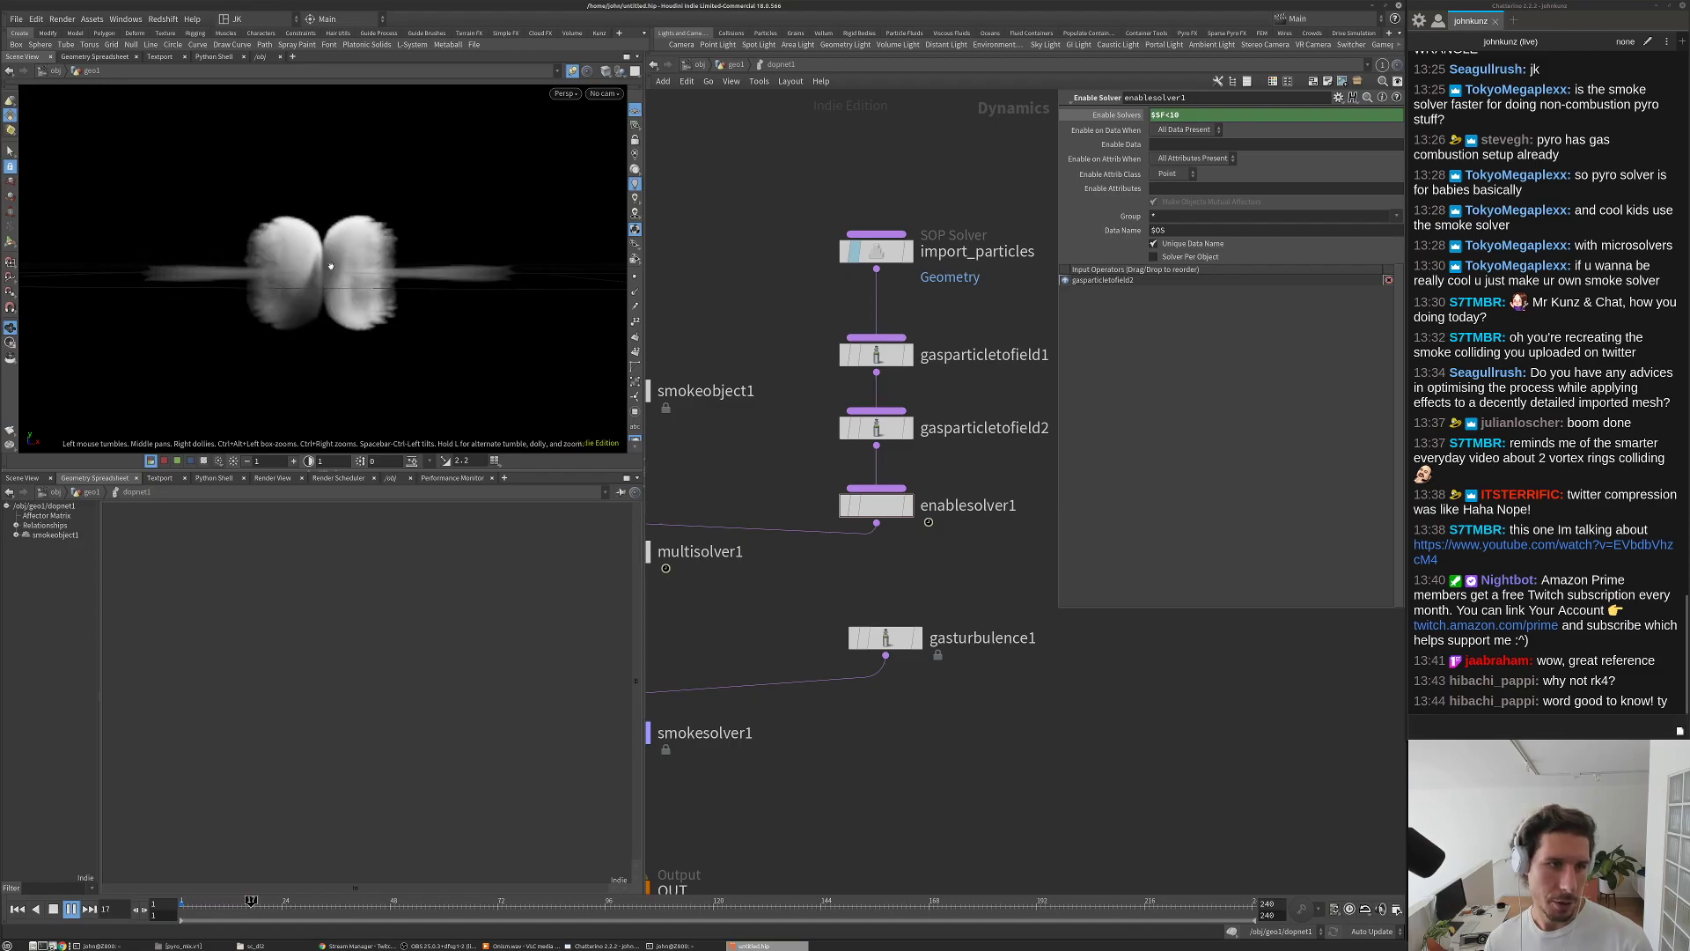
pyautogui.moveTo(360, 273); pyautogui.dragTo(256, 288)
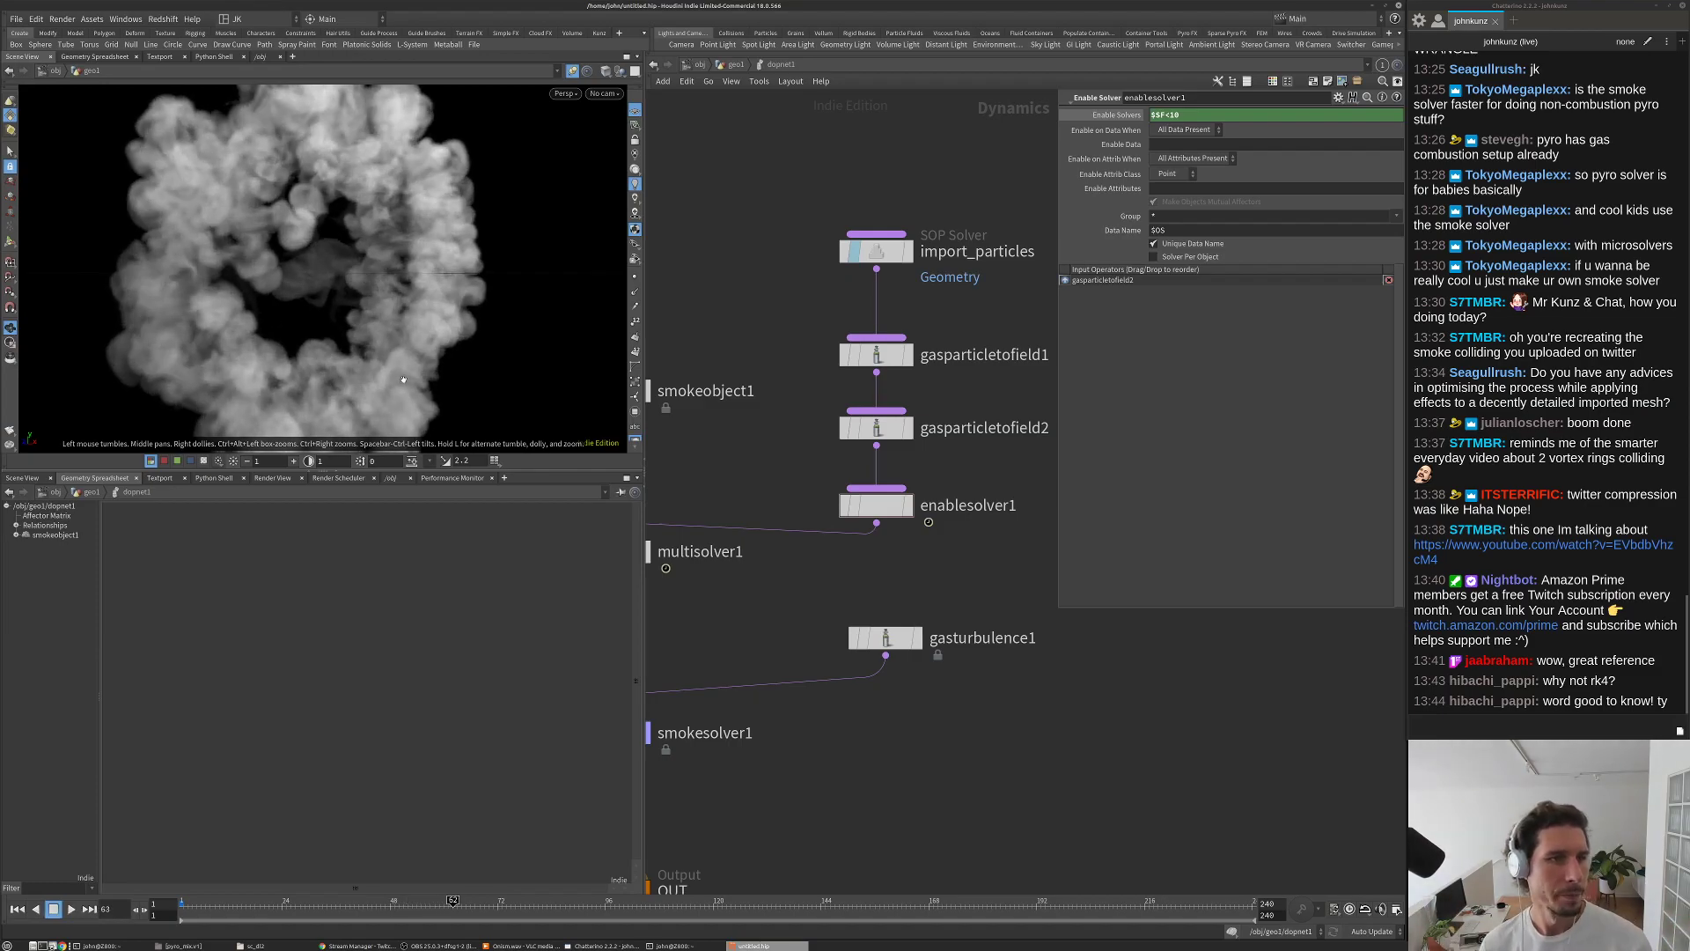
pyautogui.press('Escape')
pyautogui.moveTo(365, 277); pyautogui.dragTo(335, 283, button='right')
pyautogui.moveTo(336, 282); pyautogui.dragTo(574, 316)
pyautogui.hotkey('ctrl', 'Up')
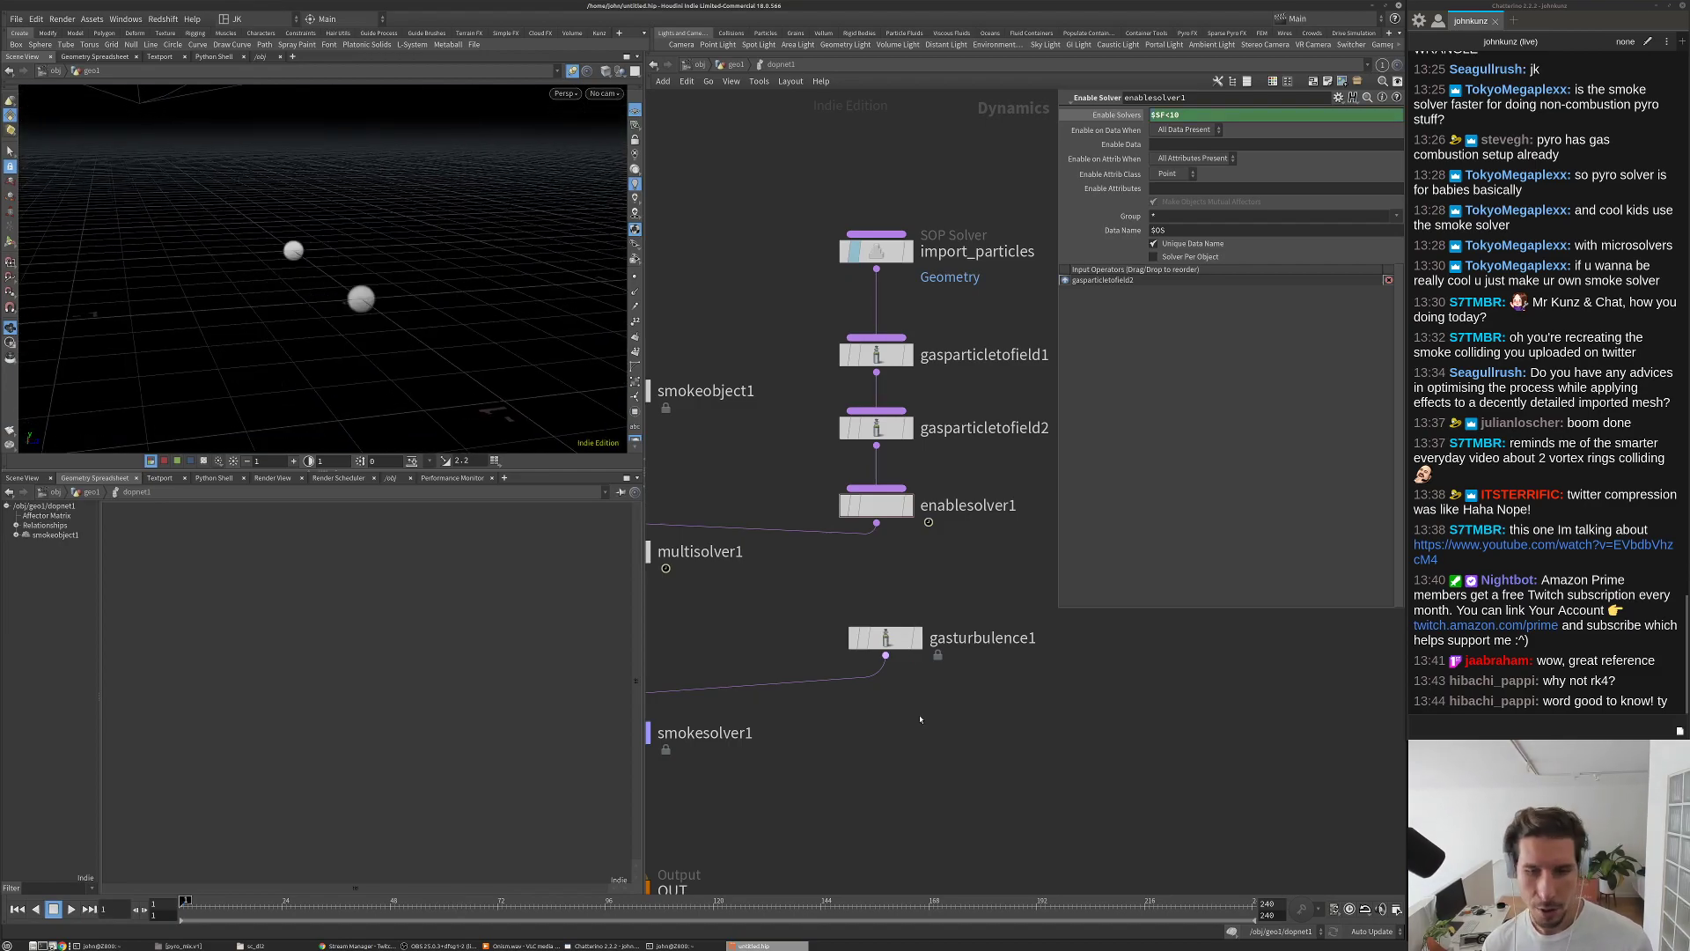
# Step: Review the simulation settings of smokesolver1 and its place in the DOP network
pyautogui.press('l')
pyautogui.click(779, 540)
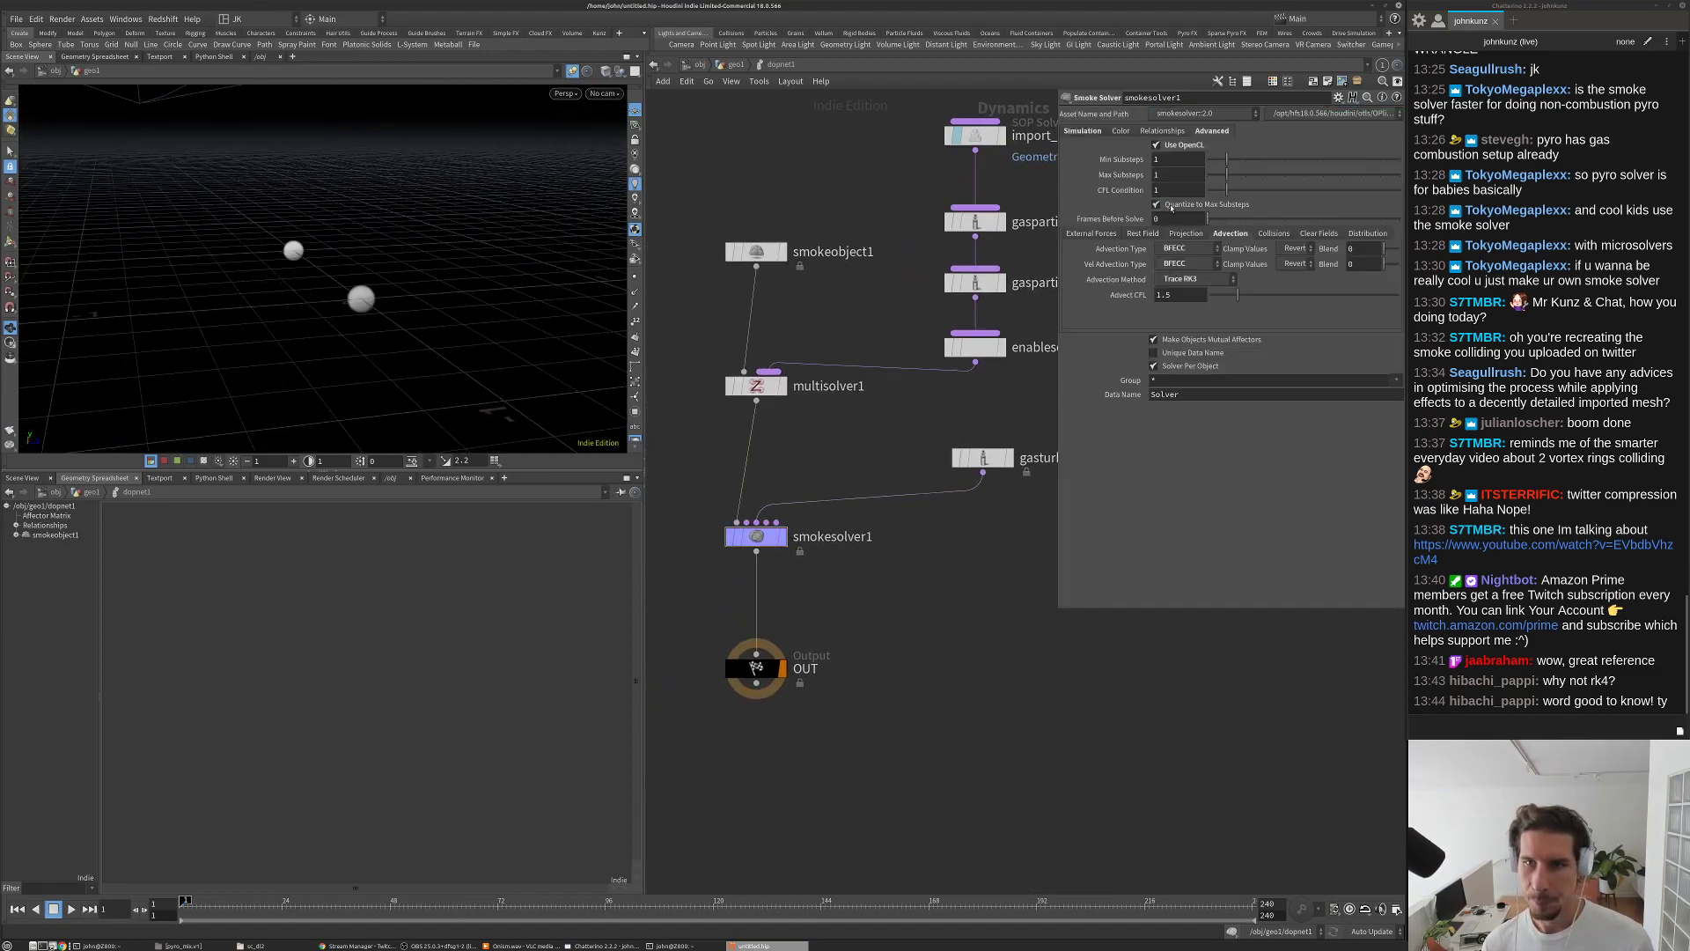
pyautogui.click(1084, 131)
pyautogui.scroll(-4, 896, 592)
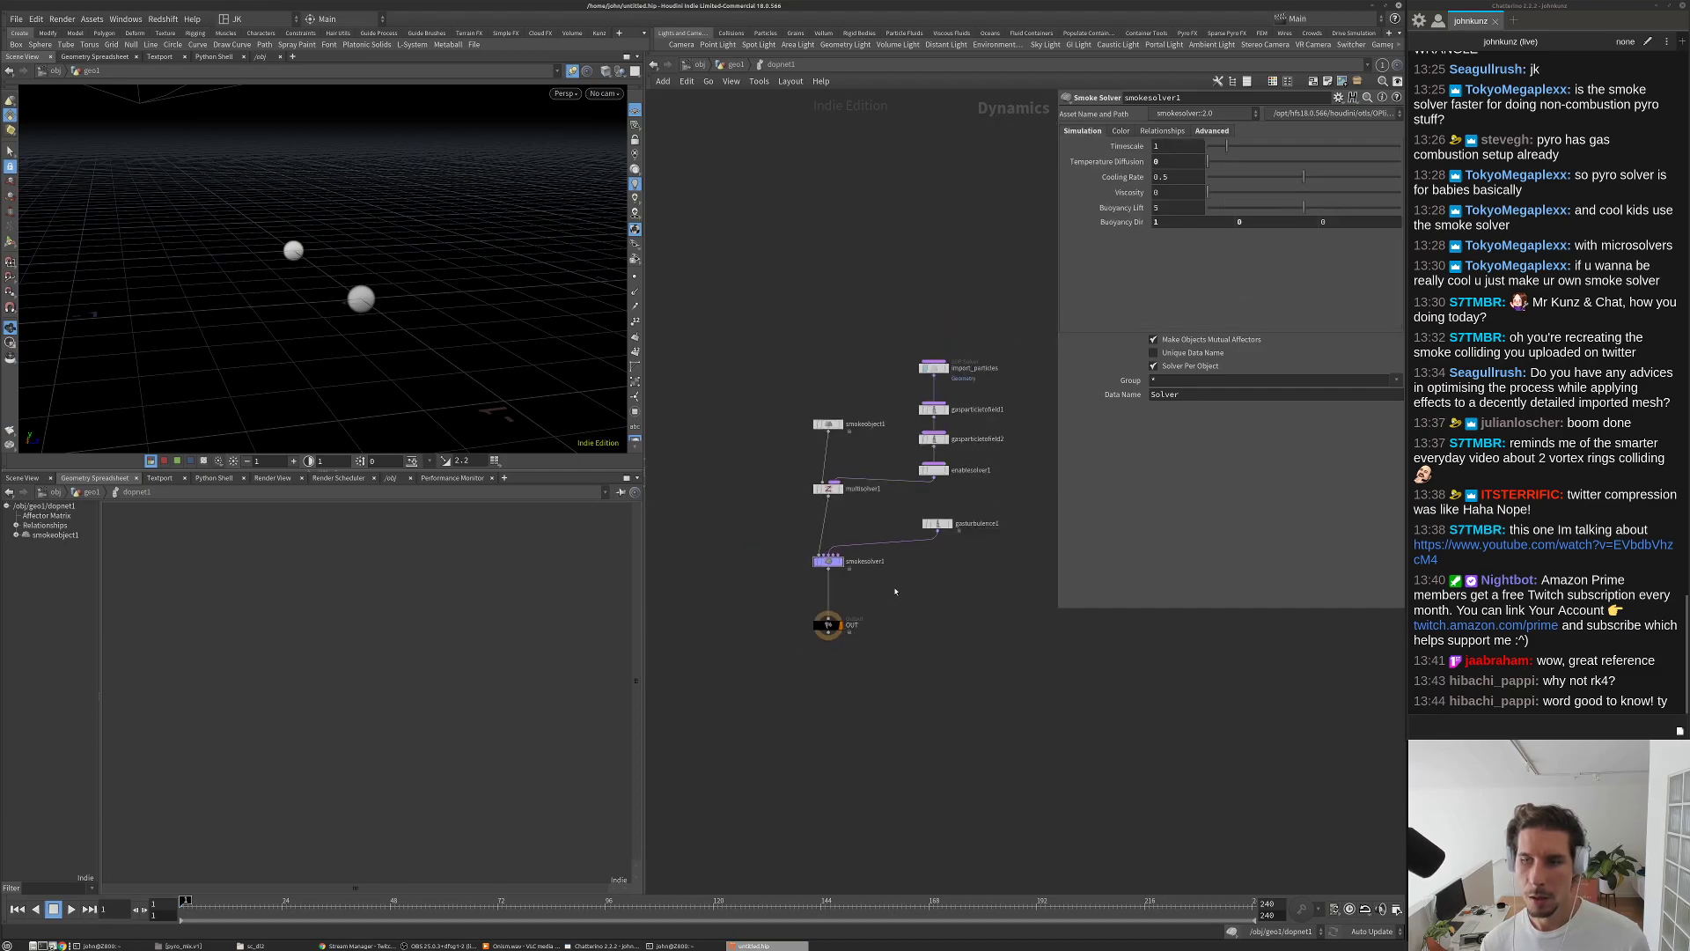
pyautogui.moveTo(935, 621); pyautogui.dragTo(926, 654, button='middle')
pyautogui.scroll(4, 920, 653)
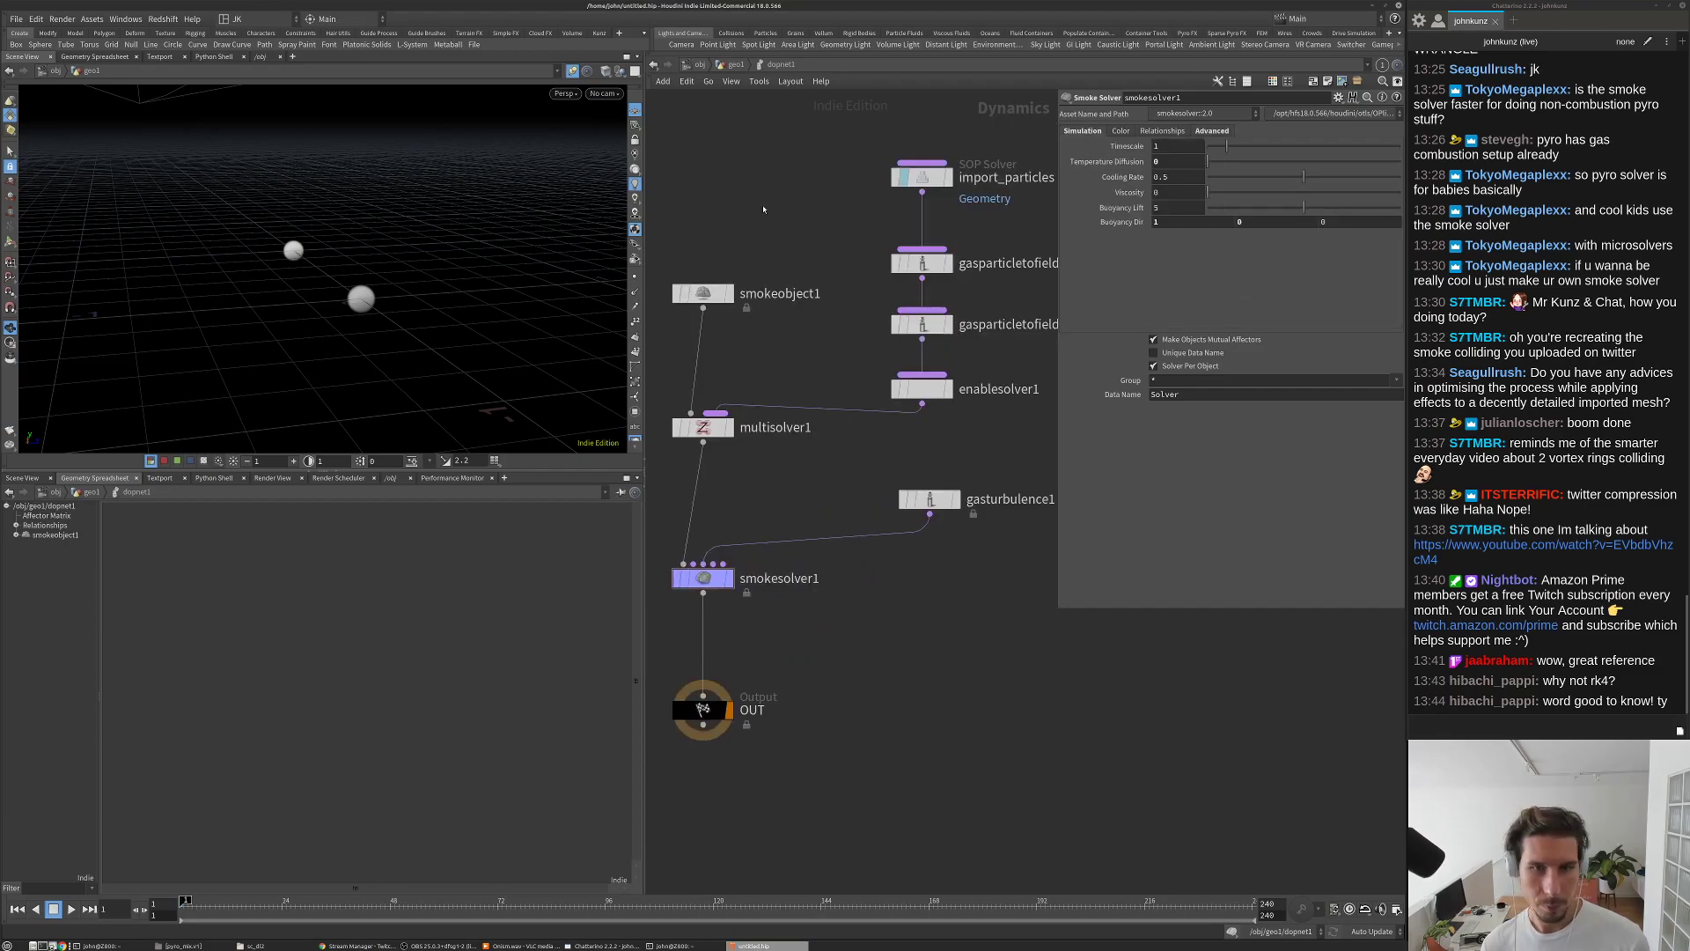
# Step: Go back up to the geo1 network and move dopnet1 and convertvdb1 down to make room below merge1
pyautogui.click(736, 64)
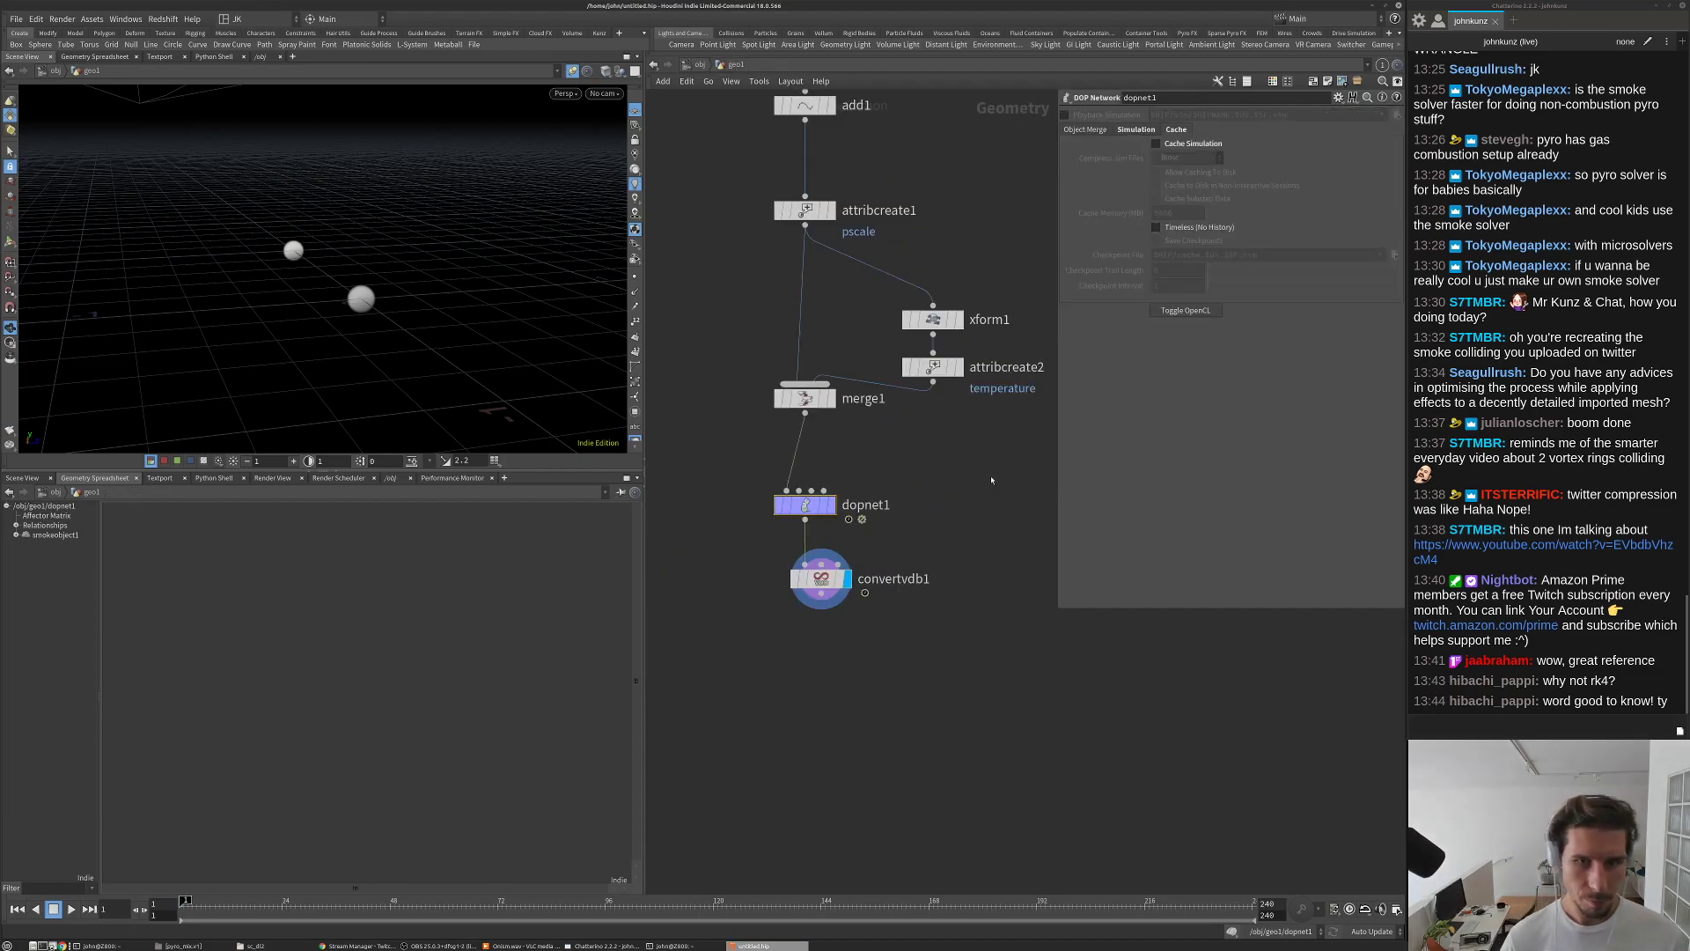
pyautogui.click(821, 595)
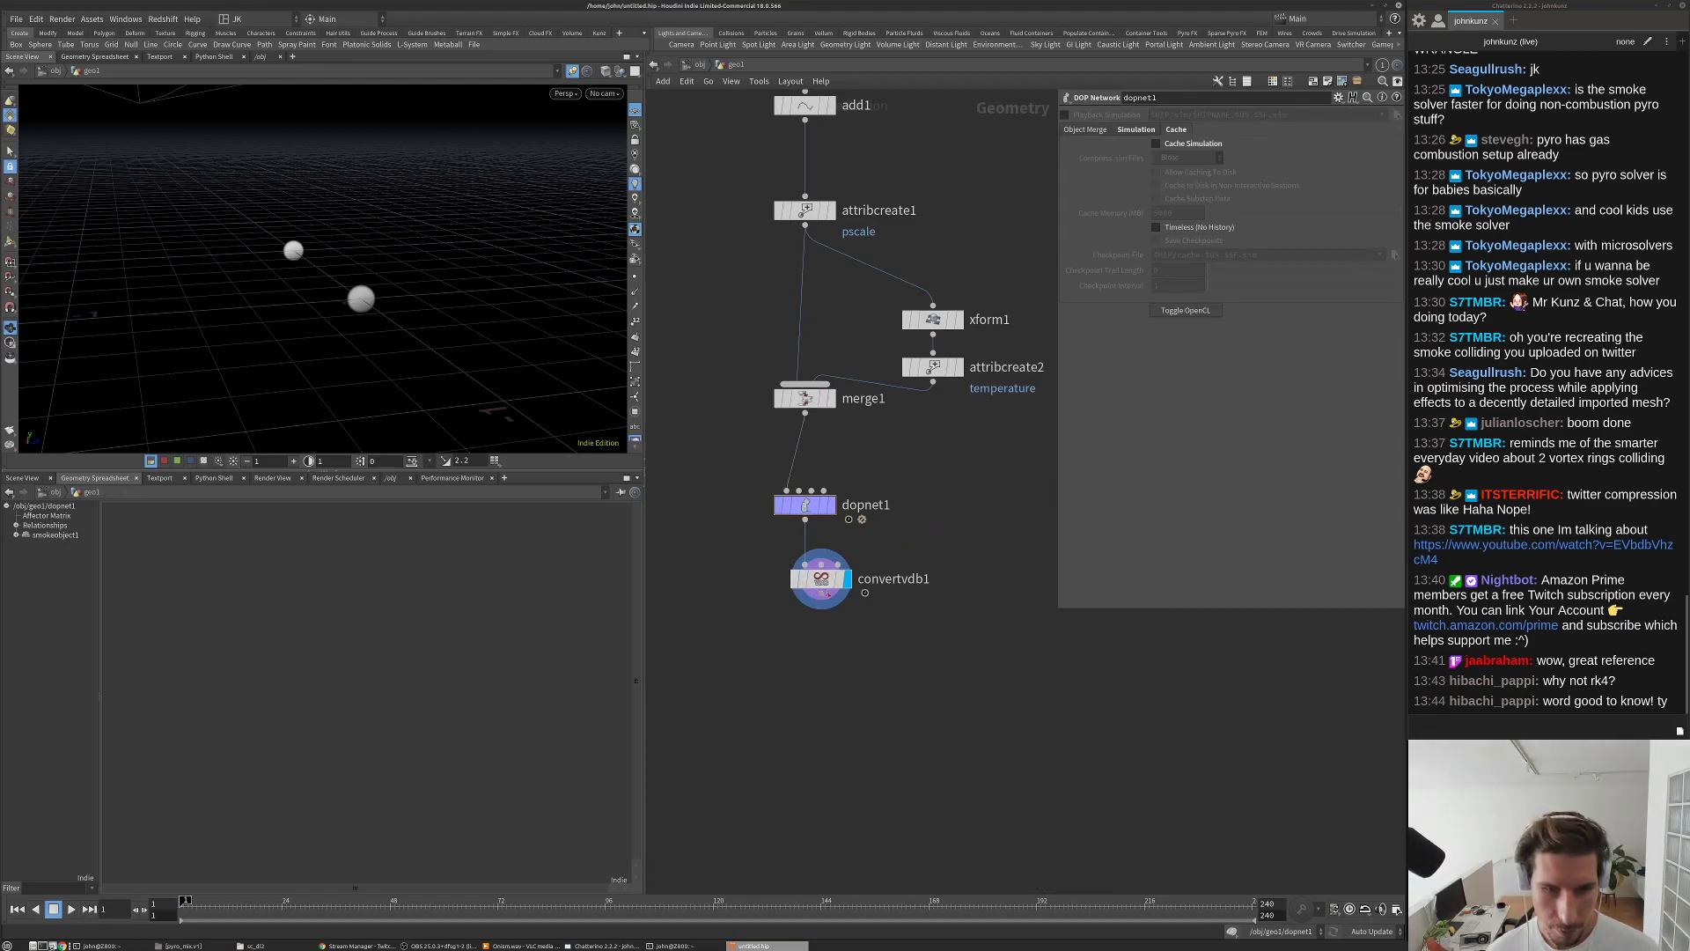
pyautogui.moveTo(823, 598); pyautogui.dragTo(806, 680)
pyautogui.moveTo(1061, 609); pyautogui.dragTo(1072, 566)
pyautogui.moveTo(805, 505); pyautogui.dragTo(805, 576)
pyautogui.scroll(3, 814, 411)
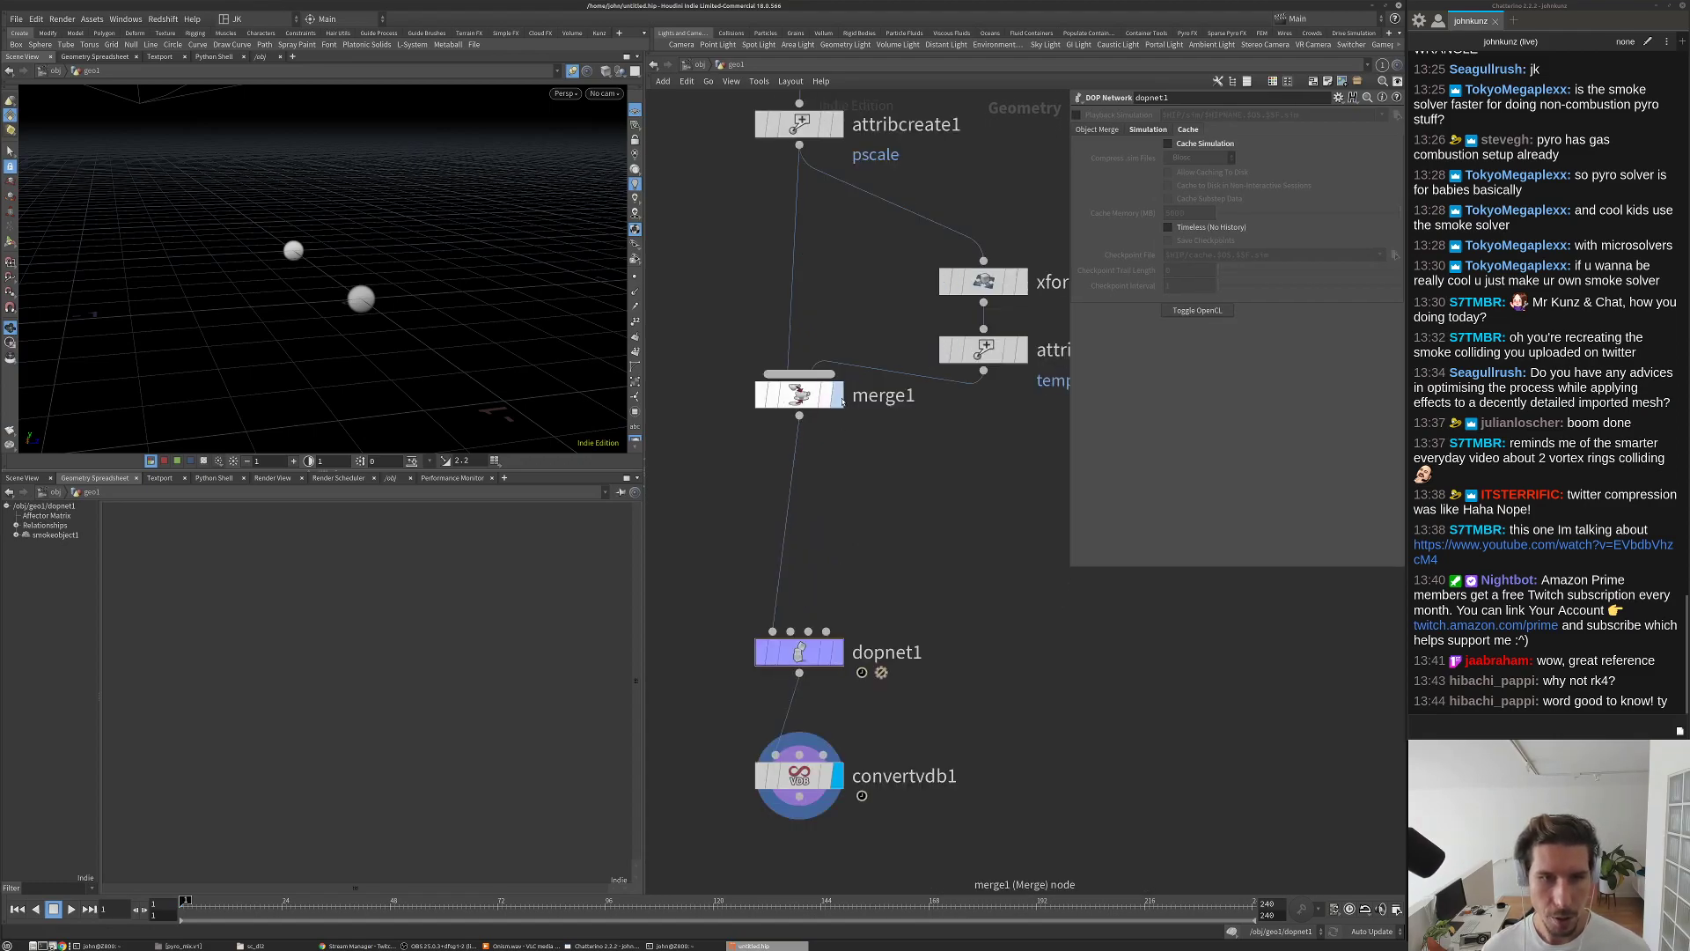
# Step: Display the merged source points from merge1 and move xform1 and attribcreate2 further up above it
pyautogui.click(836, 395)
pyautogui.click(797, 395)
pyautogui.moveTo(326, 246); pyautogui.dragTo(112, 253)
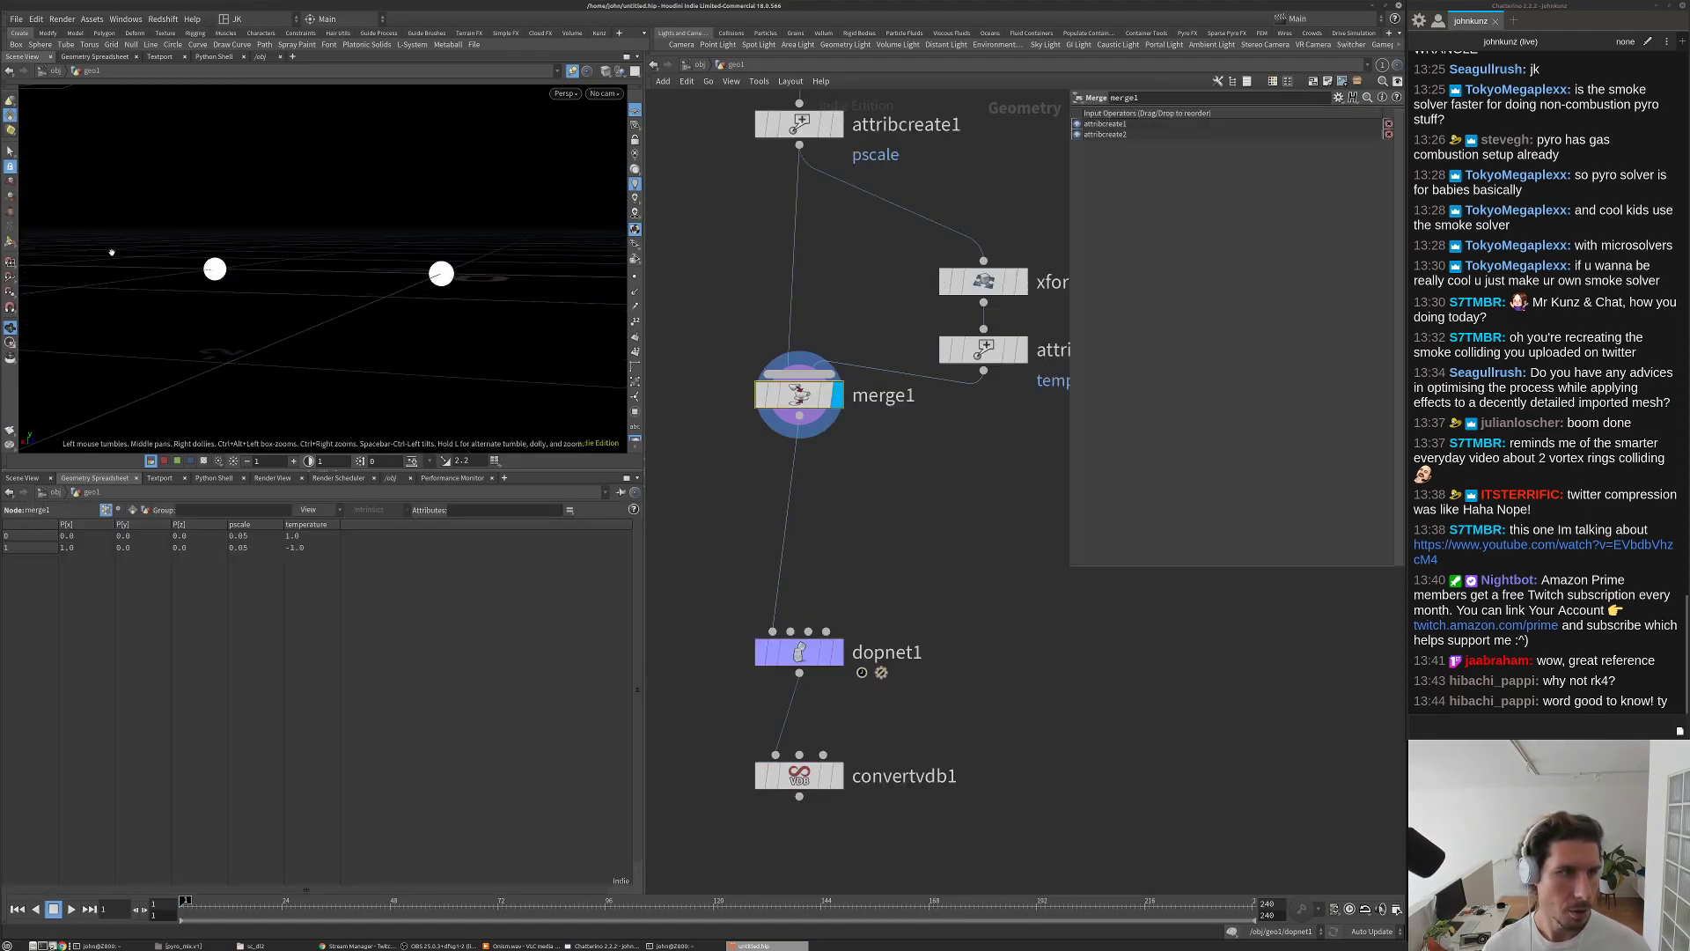
pyautogui.moveTo(993, 284); pyautogui.dragTo(994, 250)
pyautogui.moveTo(993, 349); pyautogui.dragTo(993, 297)
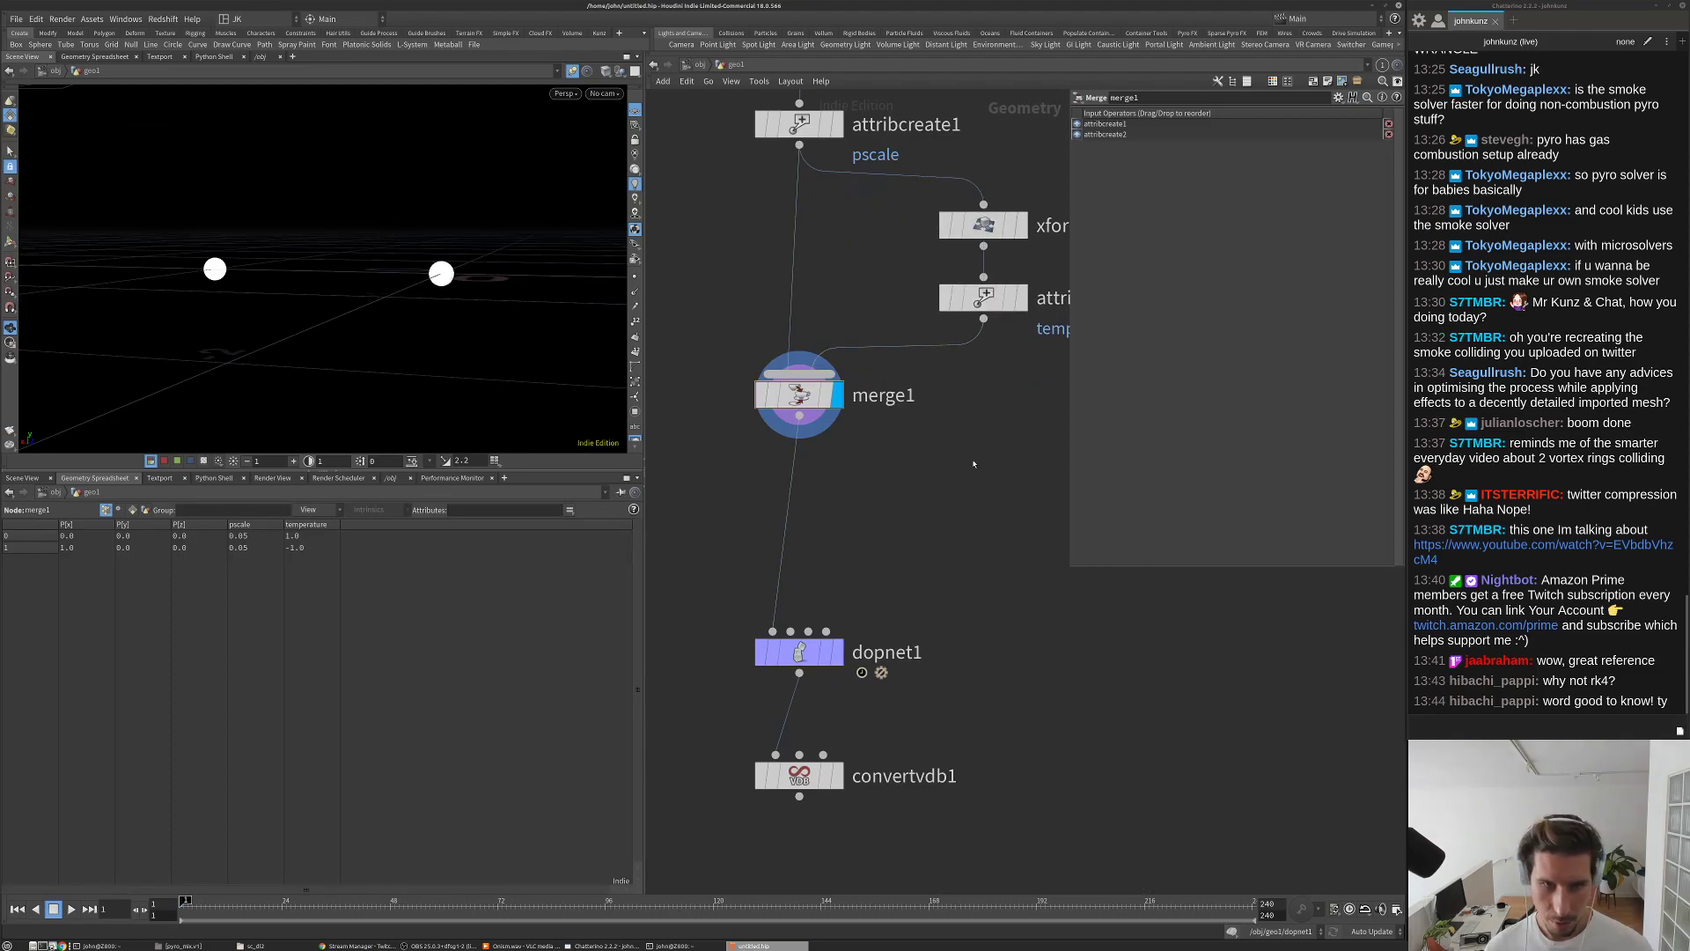
# Step: Add a VDB from Particles node beside merge1, feed it from merge1's output and display it
pyautogui.press('Tab')
pyautogui.write('vdbfr')
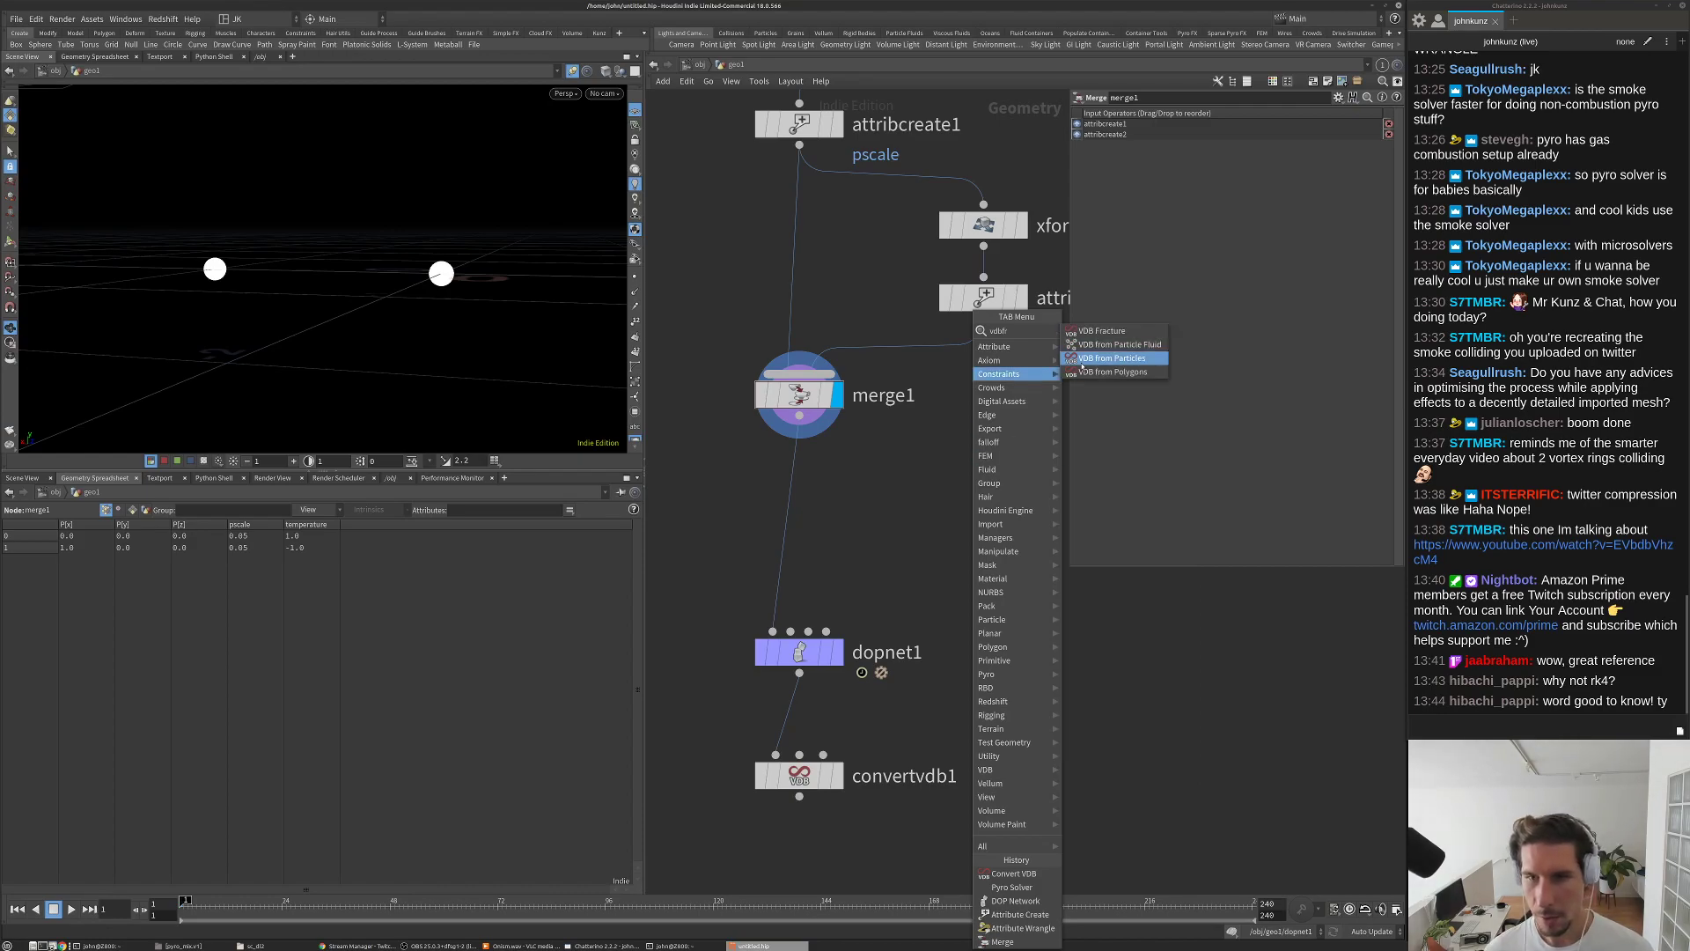
pyautogui.click(1111, 358)
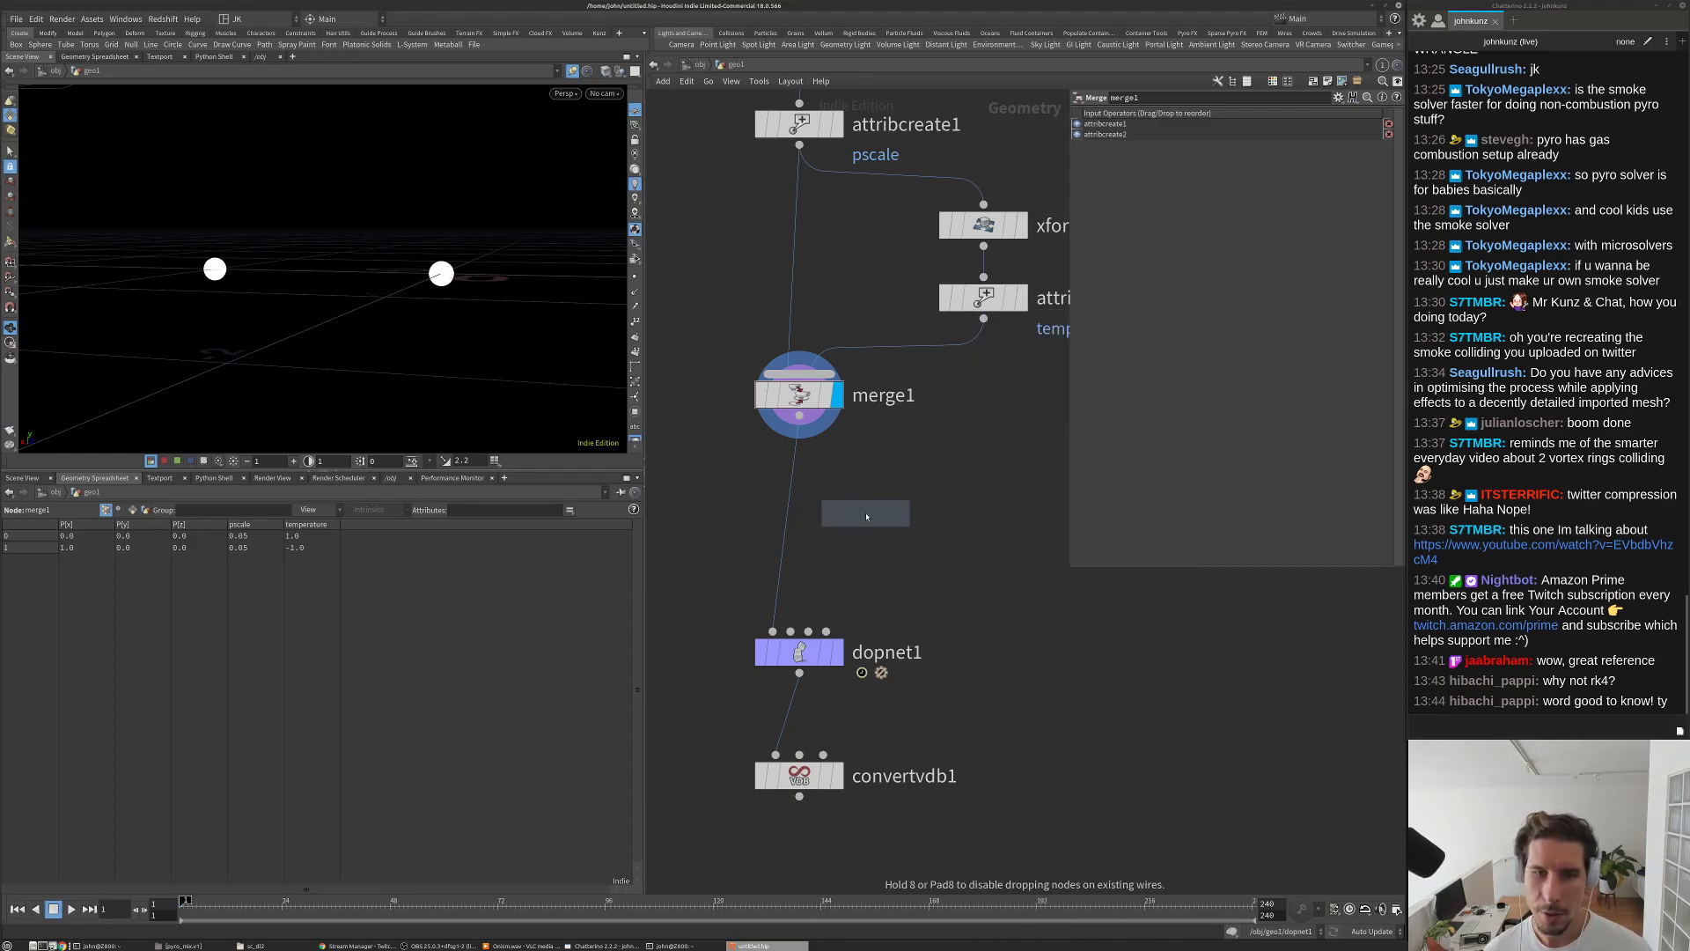
pyautogui.click(851, 498)
pyautogui.moveTo(848, 493); pyautogui.dragTo(800, 416)
pyautogui.moveTo(899, 517); pyautogui.dragTo(947, 483)
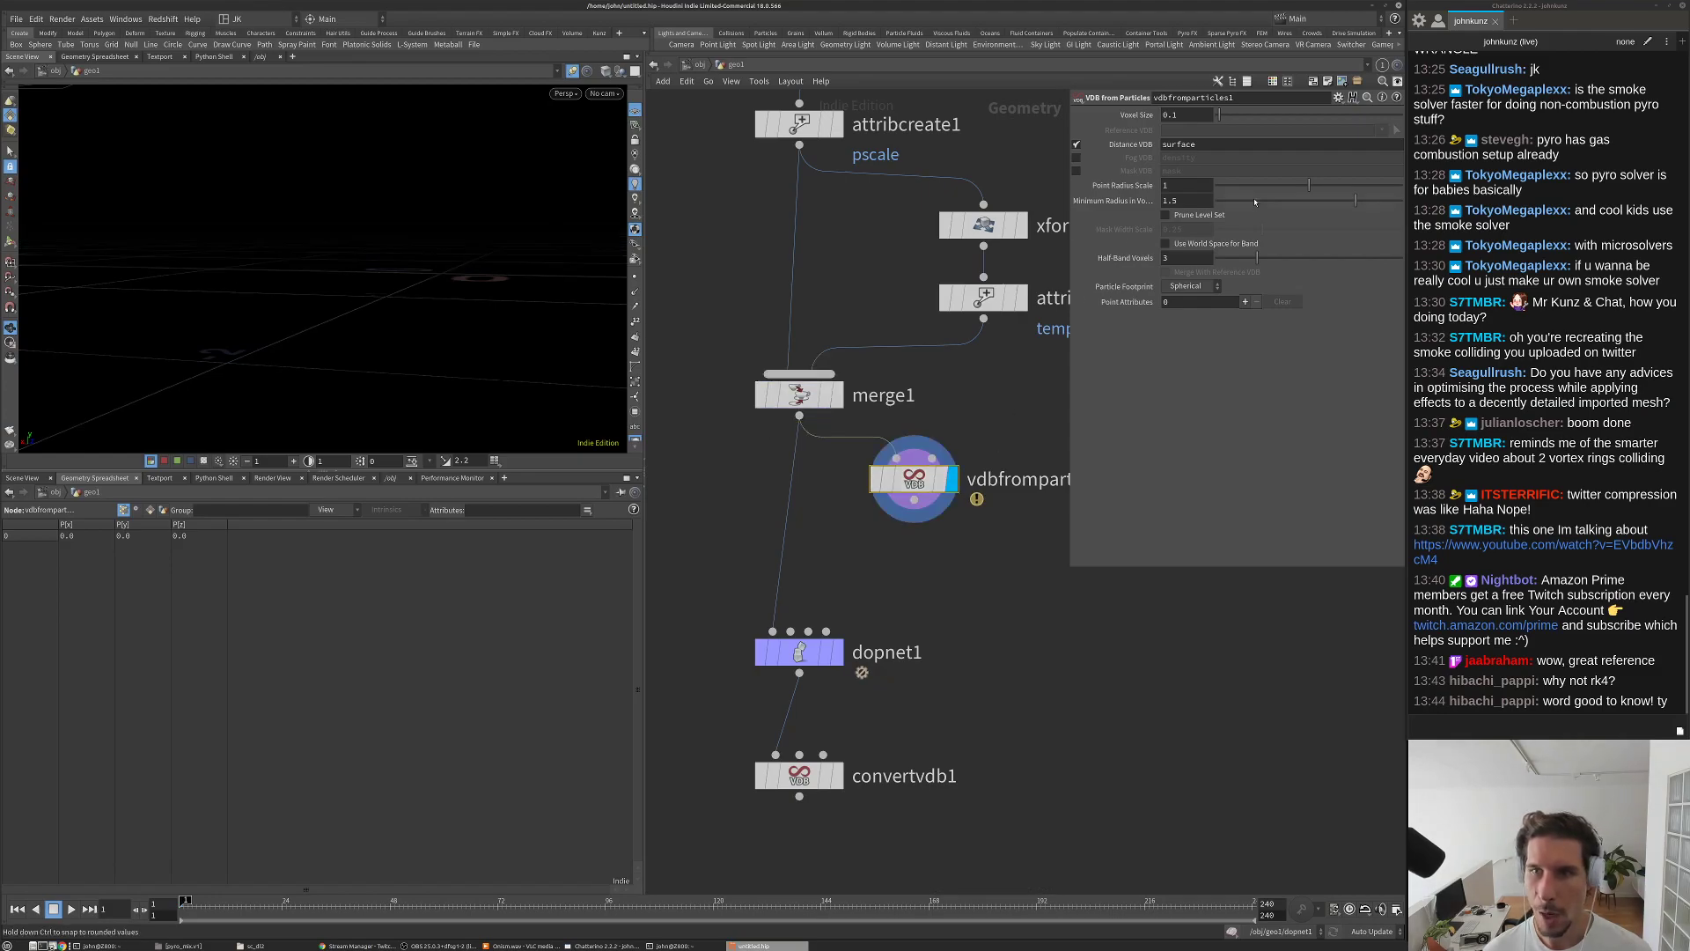
# Step: Set vdbfromparticles1's minimum radius in voxels to 0 and its voxel size to 0.01, examining the two spheres
pyautogui.moveTo(1356, 201); pyautogui.dragTo(1121, 204)
pyautogui.click(1202, 115)
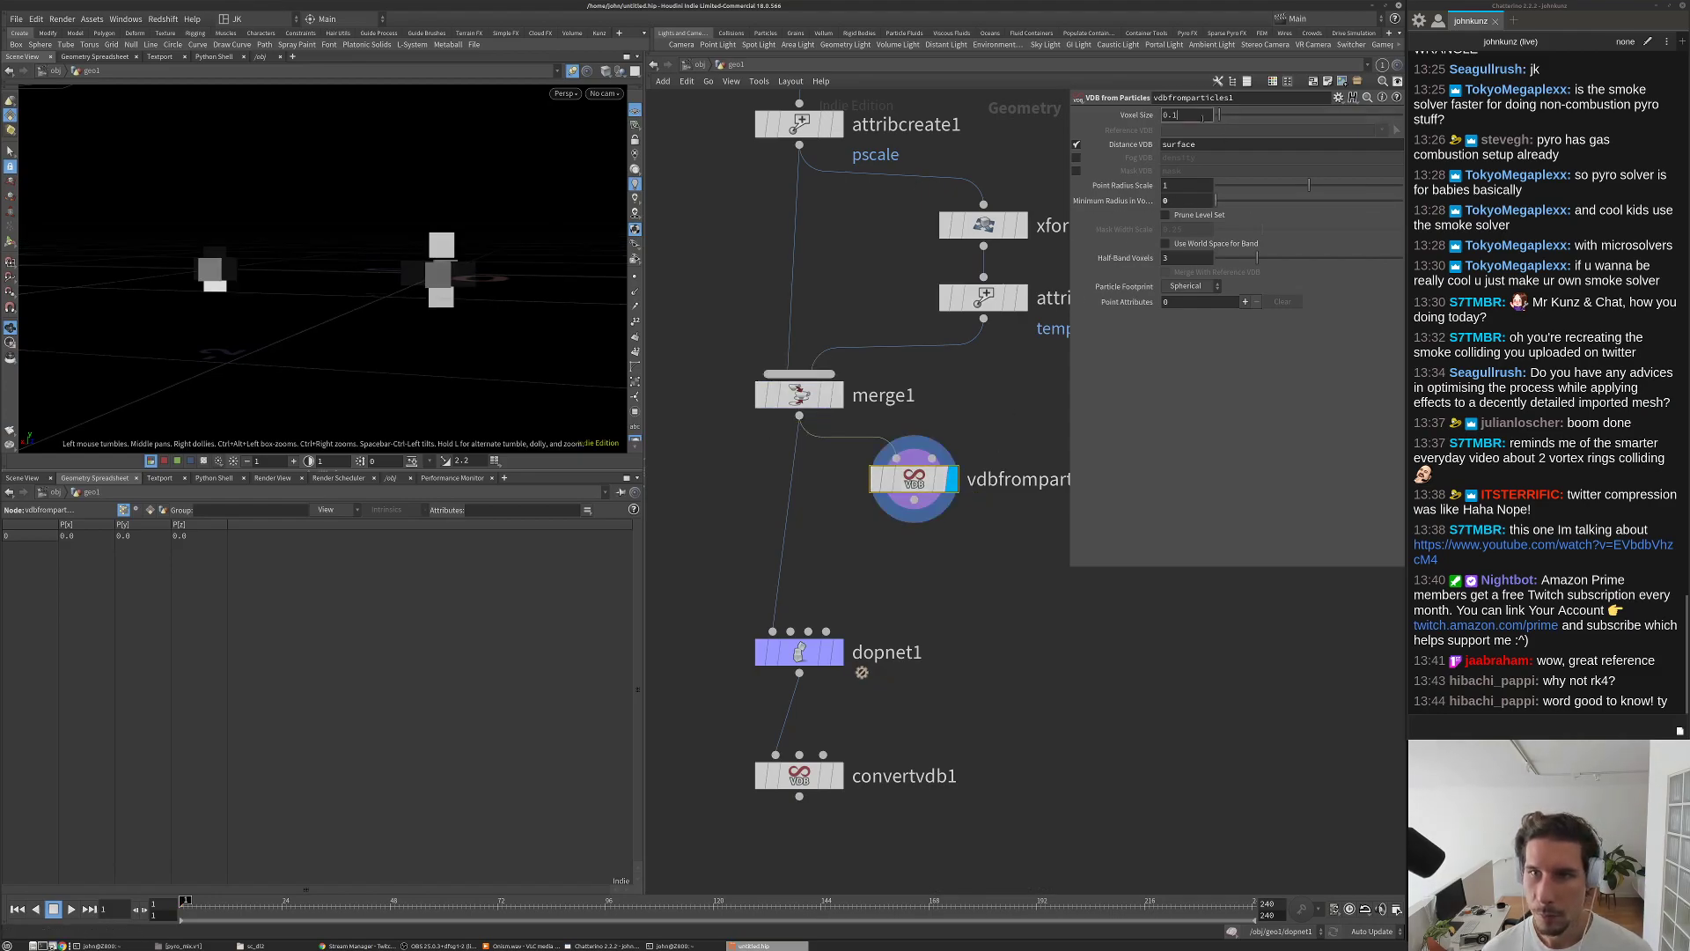
pyautogui.write('0')
pyautogui.press('Return')
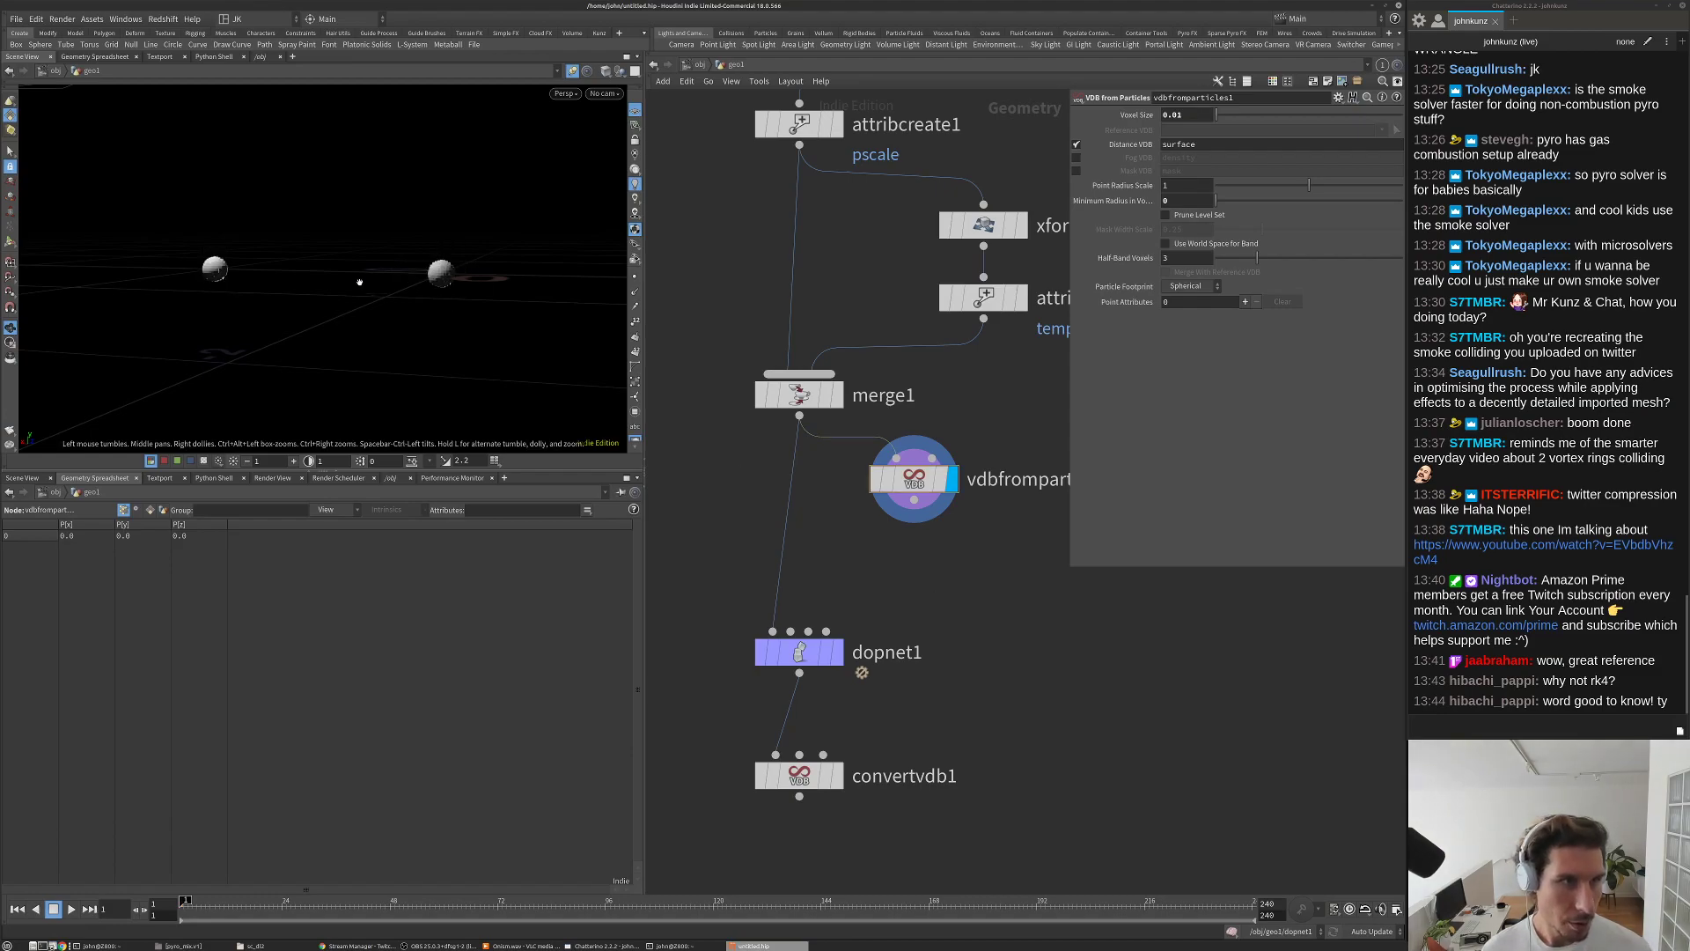
pyautogui.moveTo(489, 246); pyautogui.dragTo(497, 264)
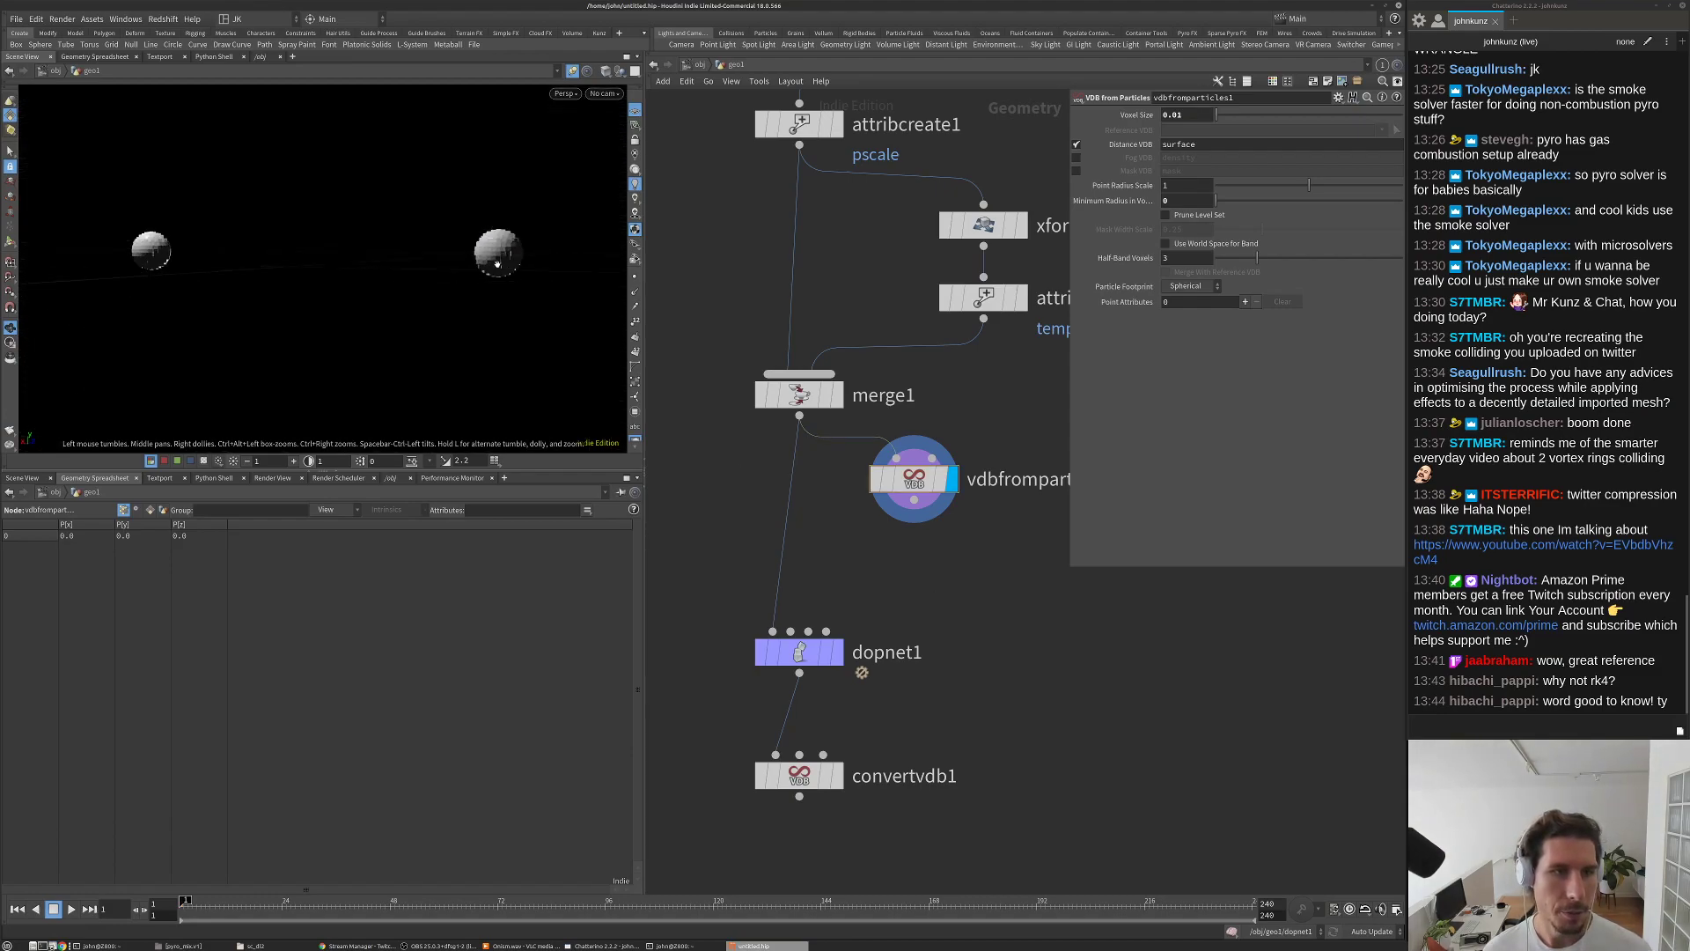
# Step: Switch vdbfromparticles1's output from the surface distance VDB to the density fog VDB
pyautogui.click(1075, 145)
pyautogui.click(1076, 157)
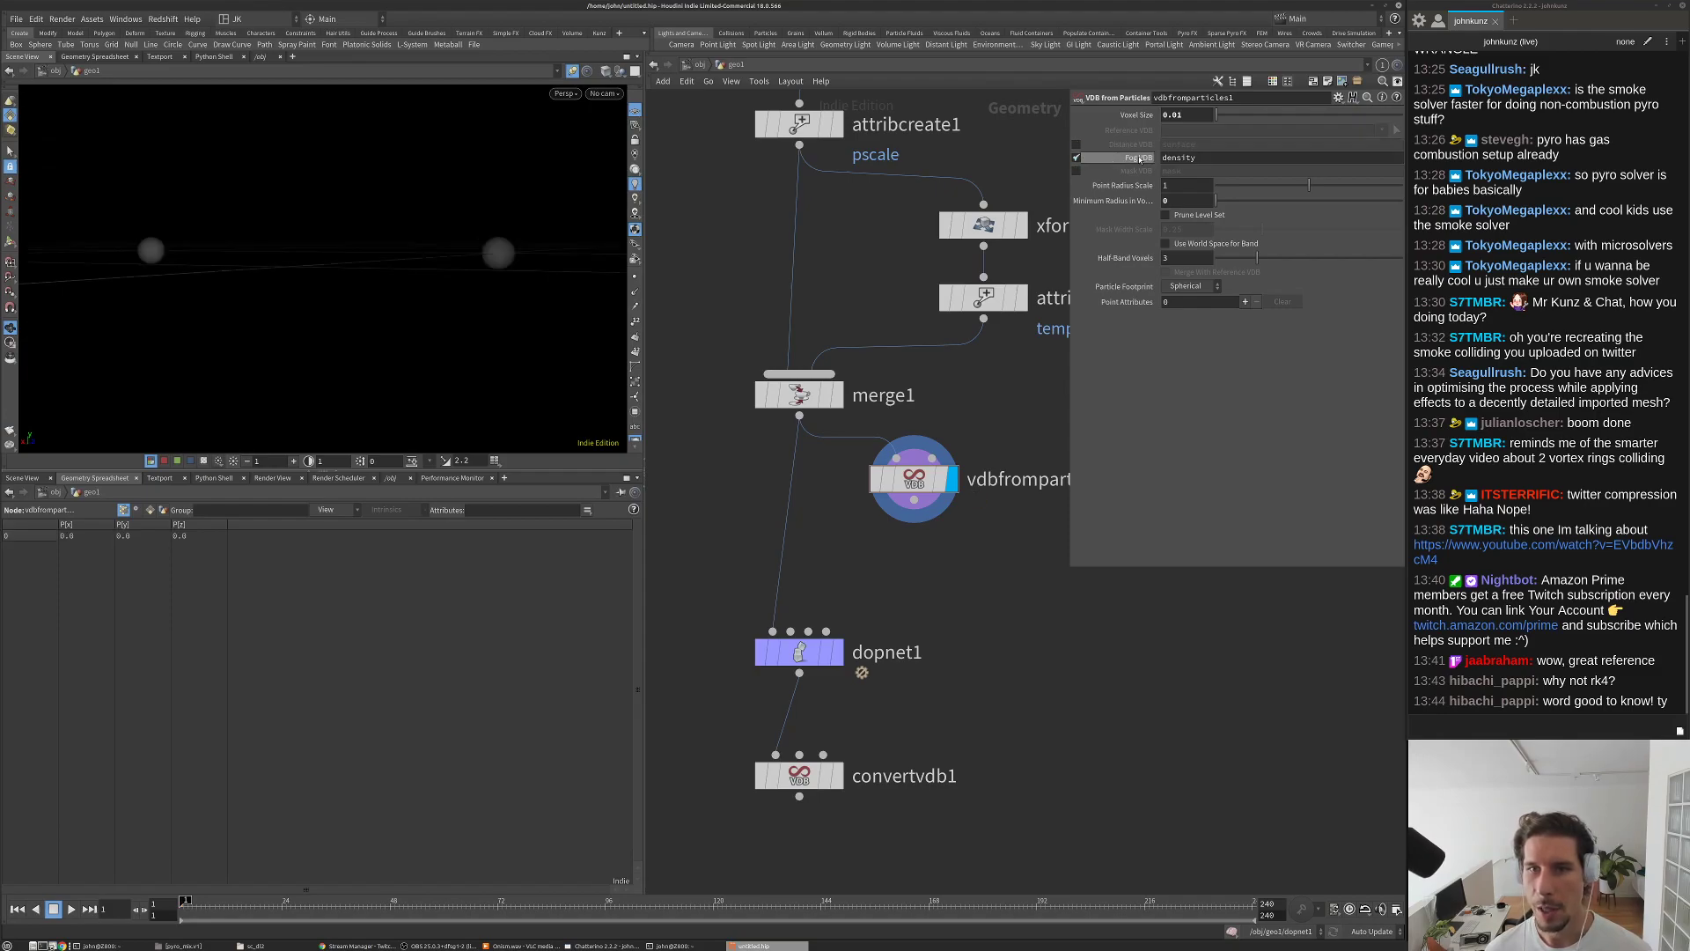
pyautogui.moveTo(510, 267); pyautogui.dragTo(500, 257)
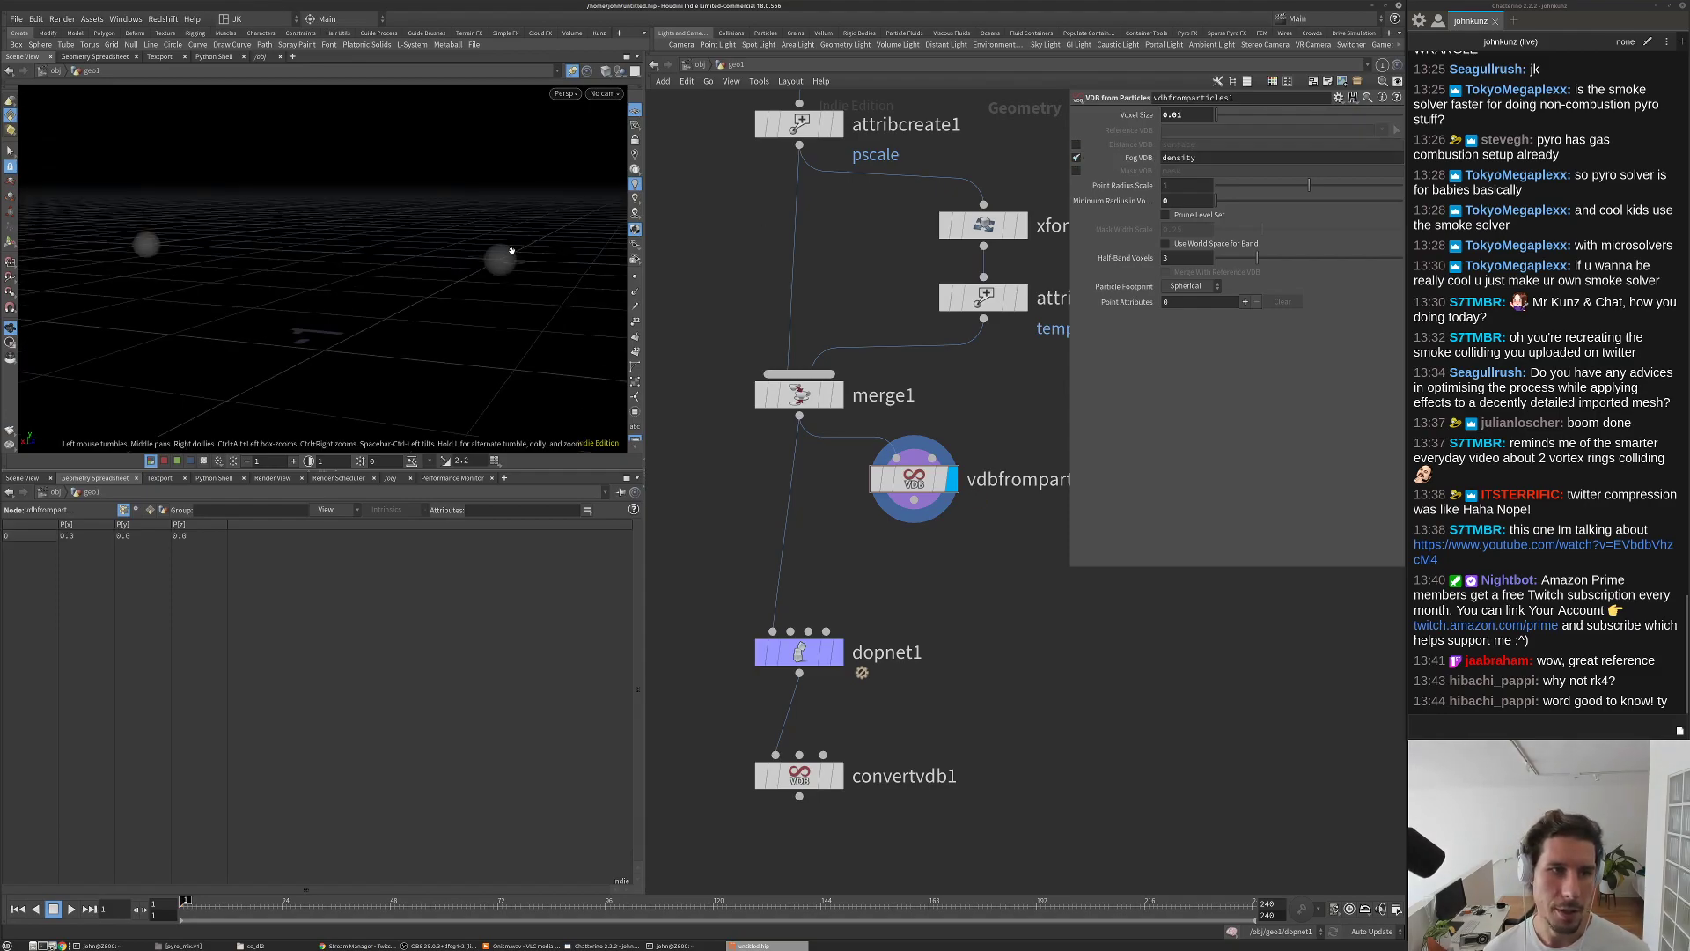
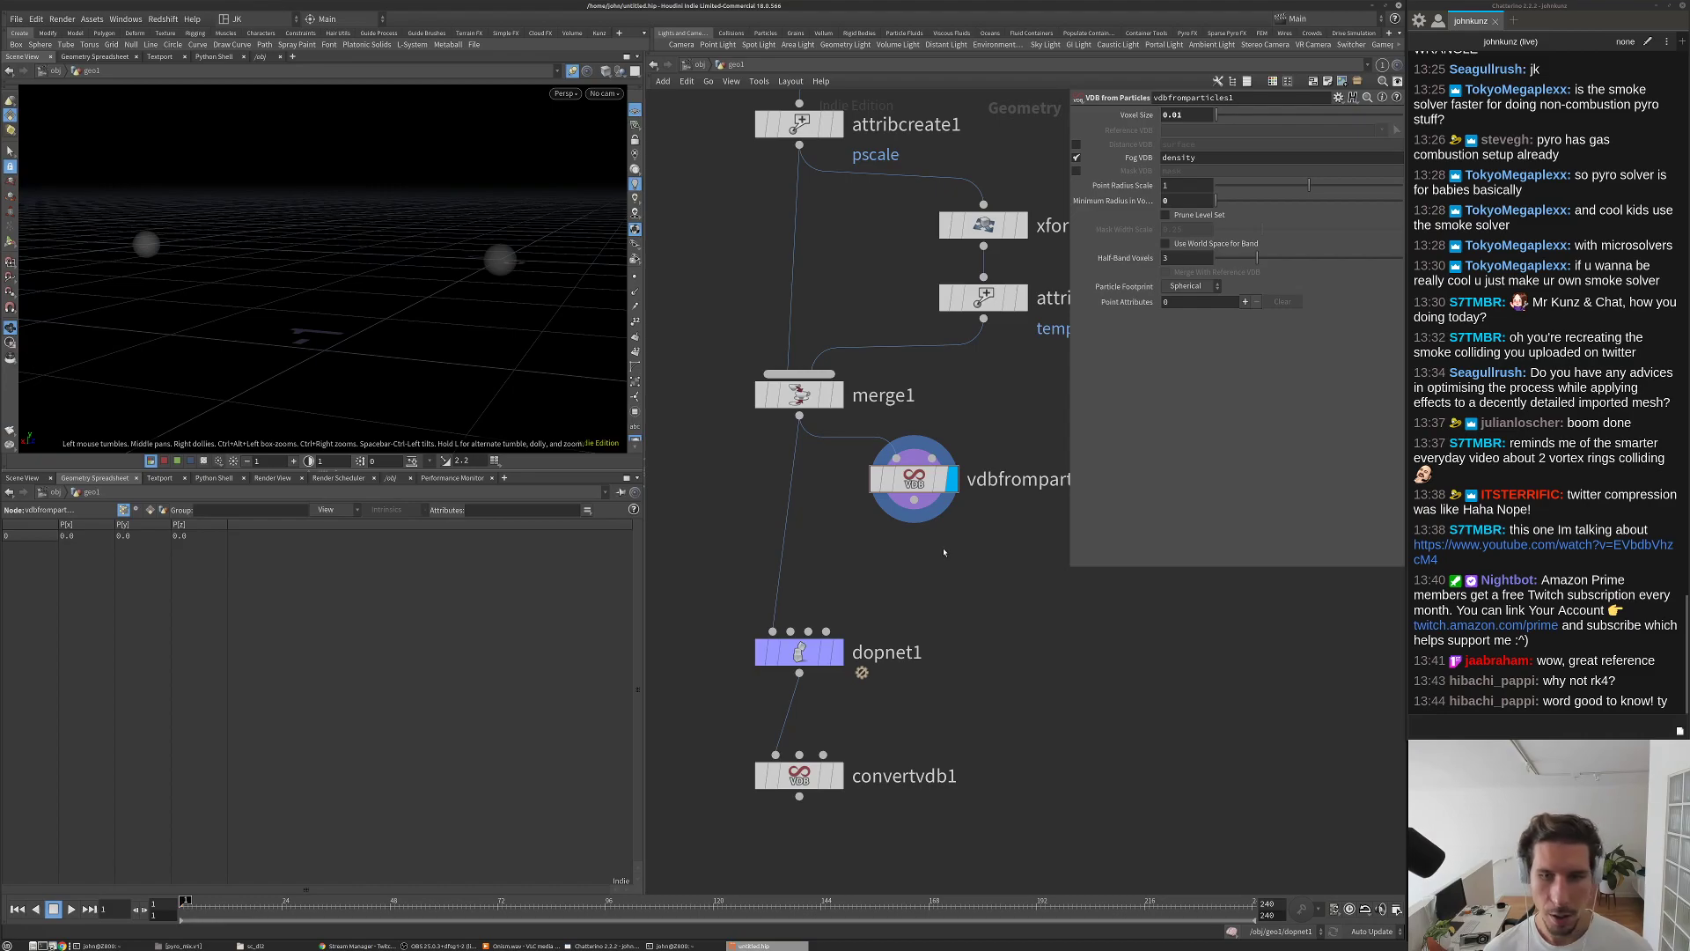
# Step: Add a Scatter node below the VDB from Particles node, connected to its output, and display the scattered points
pyautogui.press('Tab')
pyautogui.write('sc')
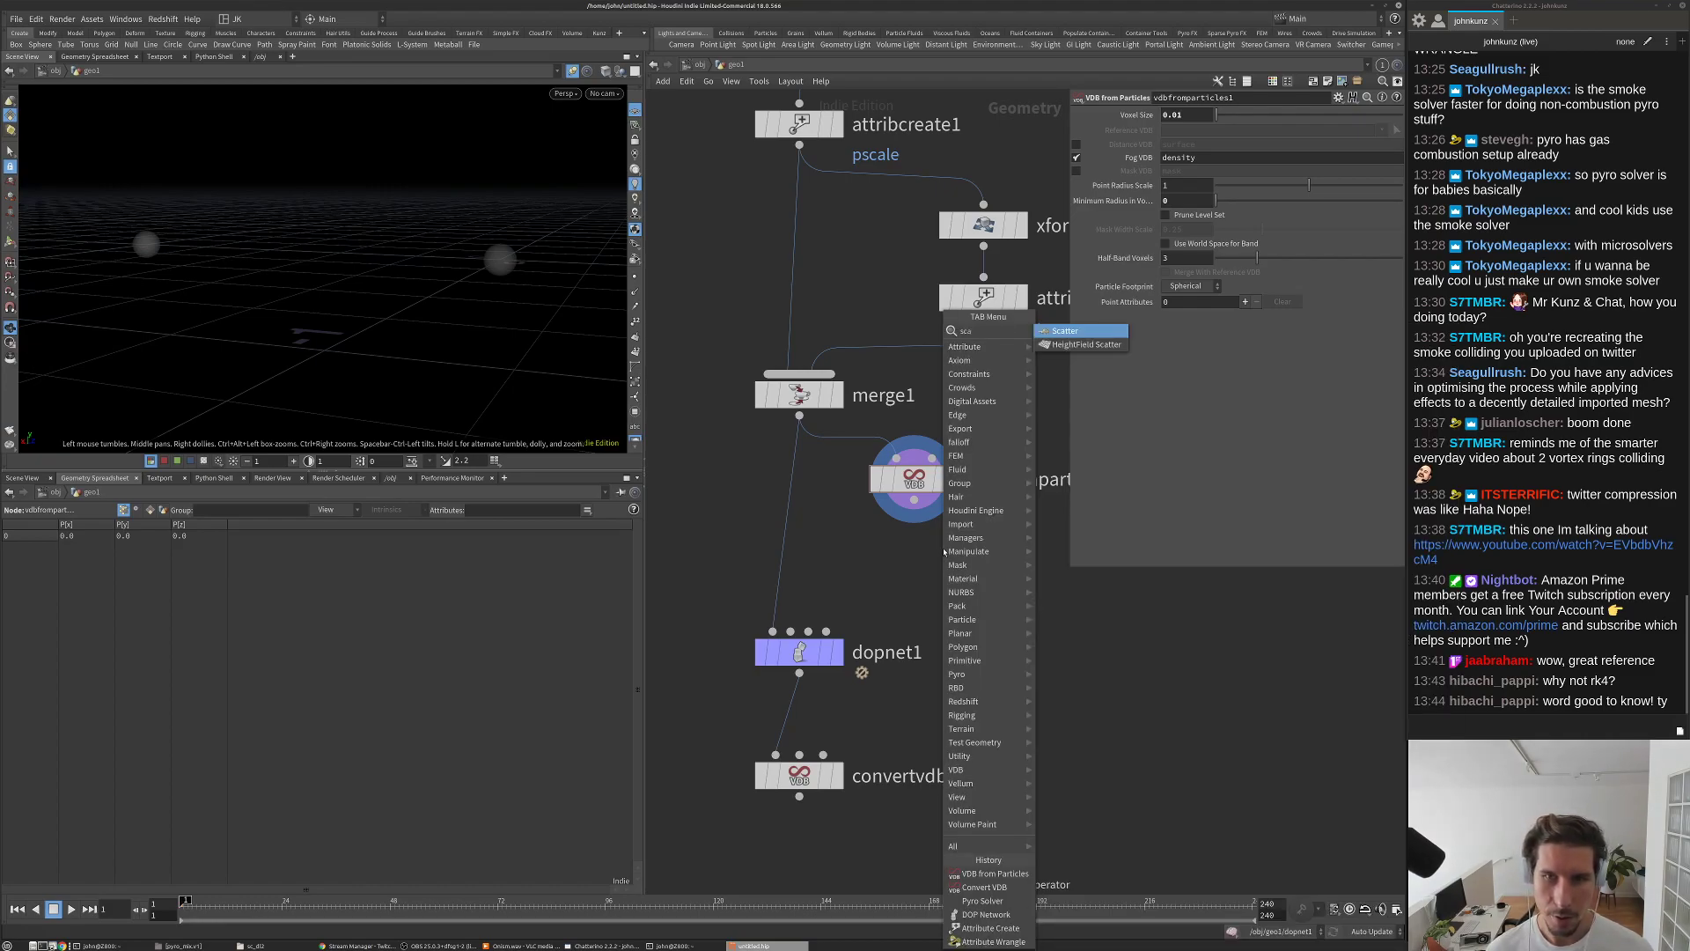
pyautogui.press('Return')
pyautogui.click(943, 549)
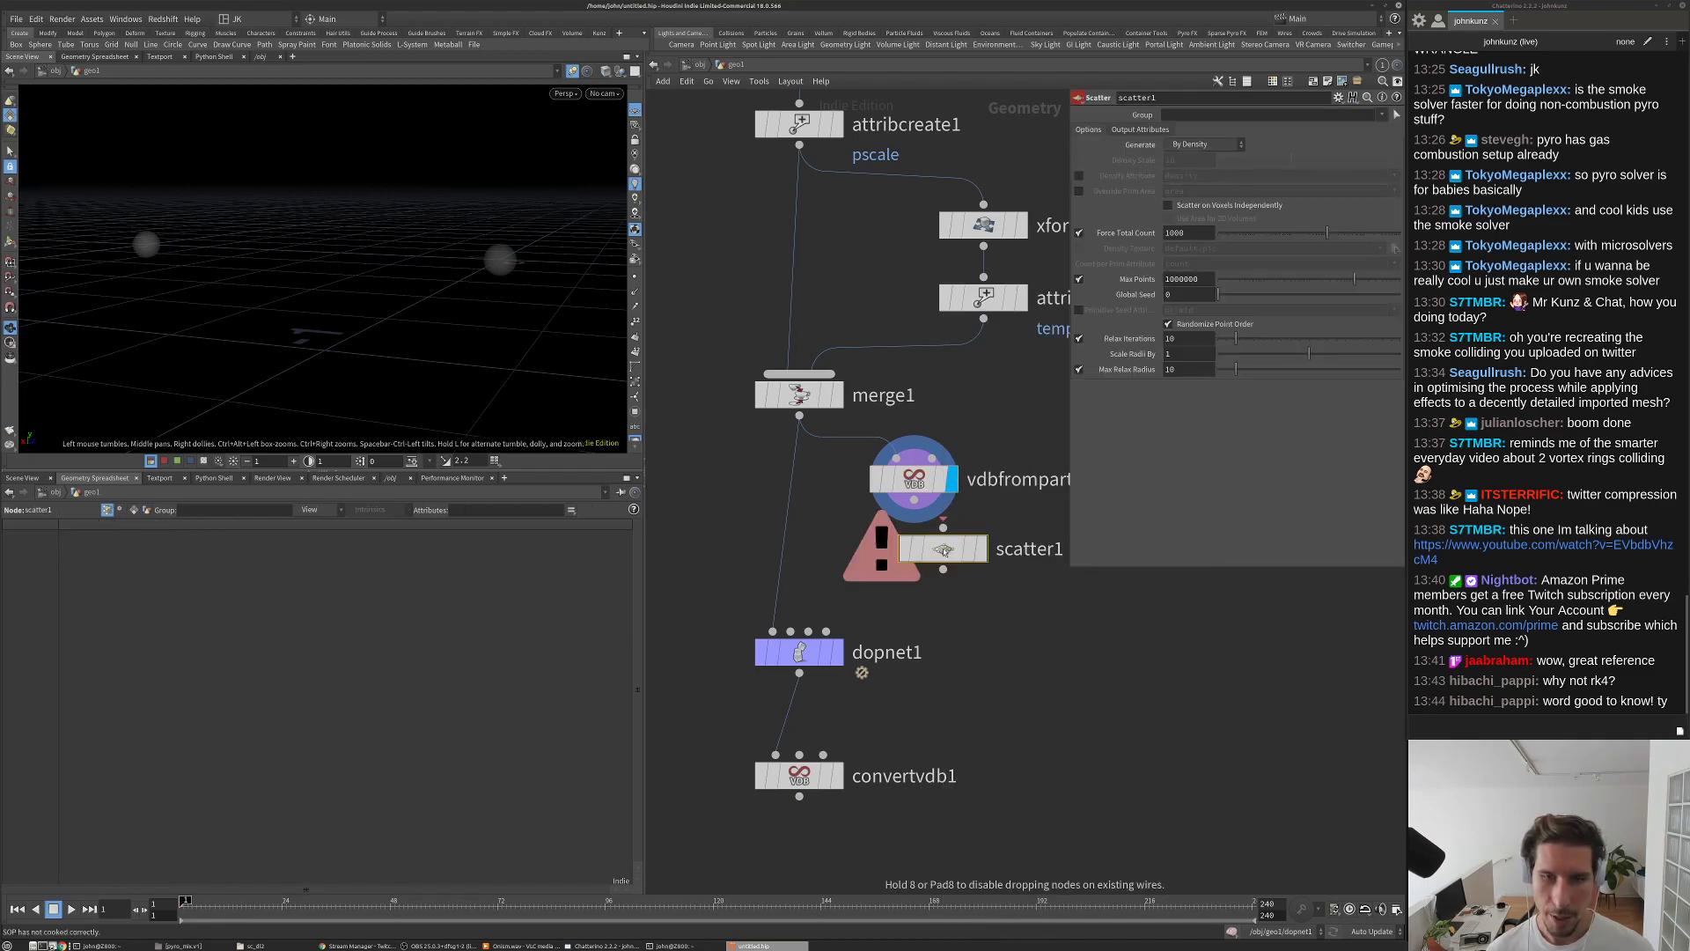
pyautogui.click(979, 549)
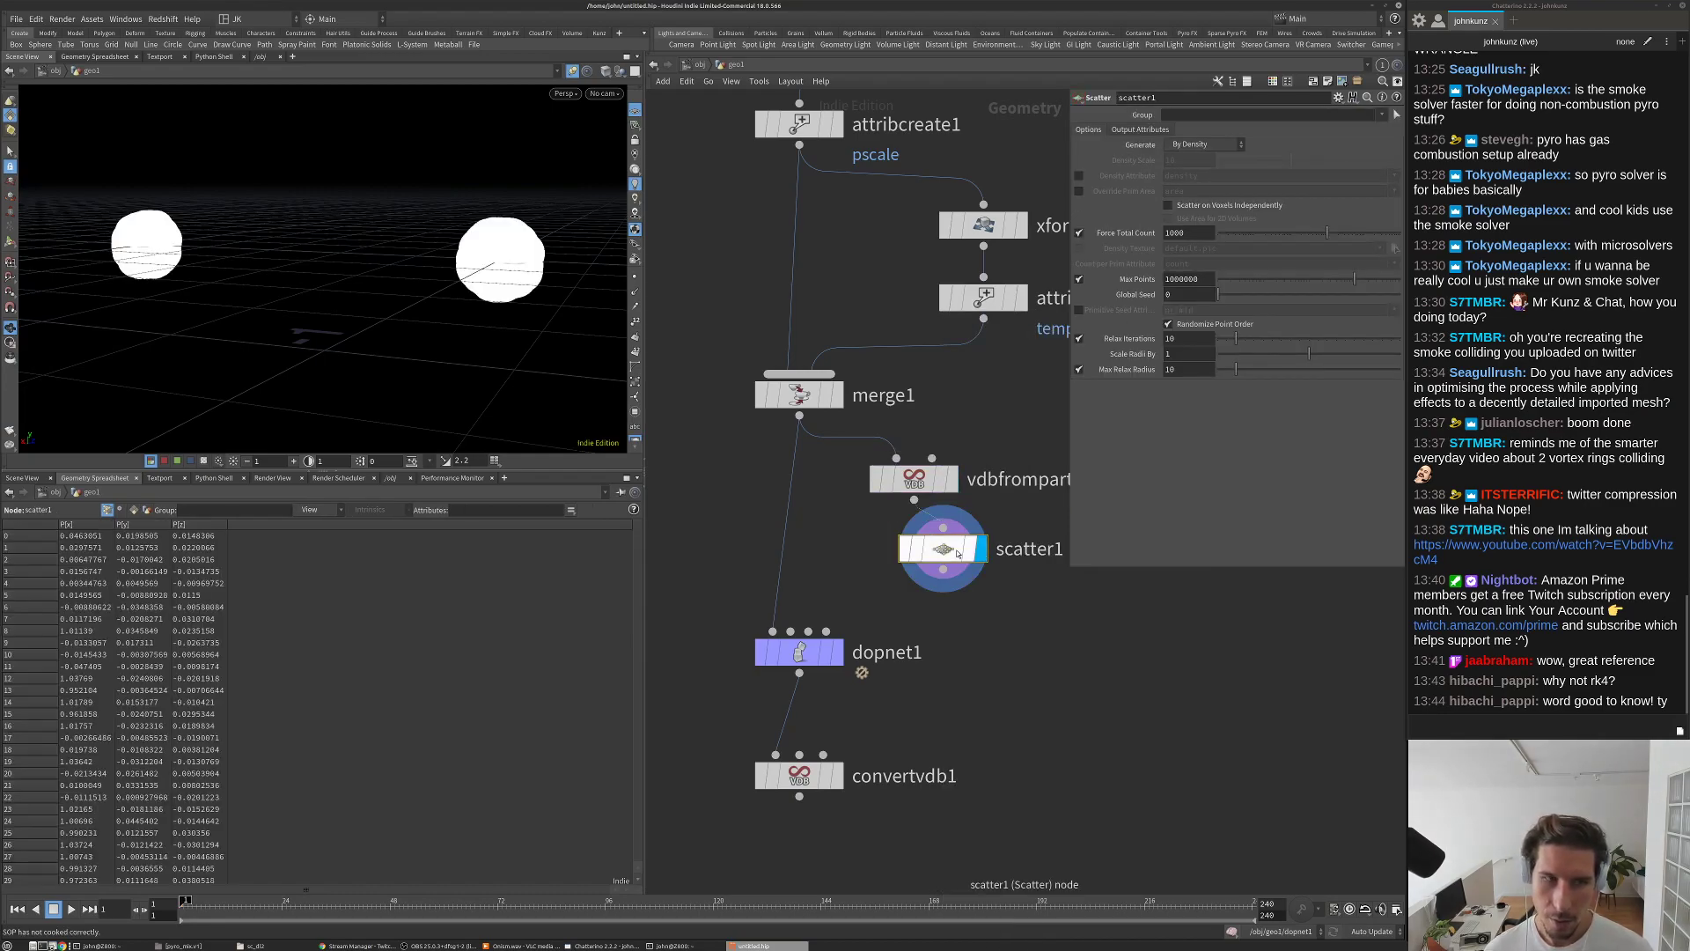
pyautogui.moveTo(942, 550); pyautogui.dragTo(936, 575)
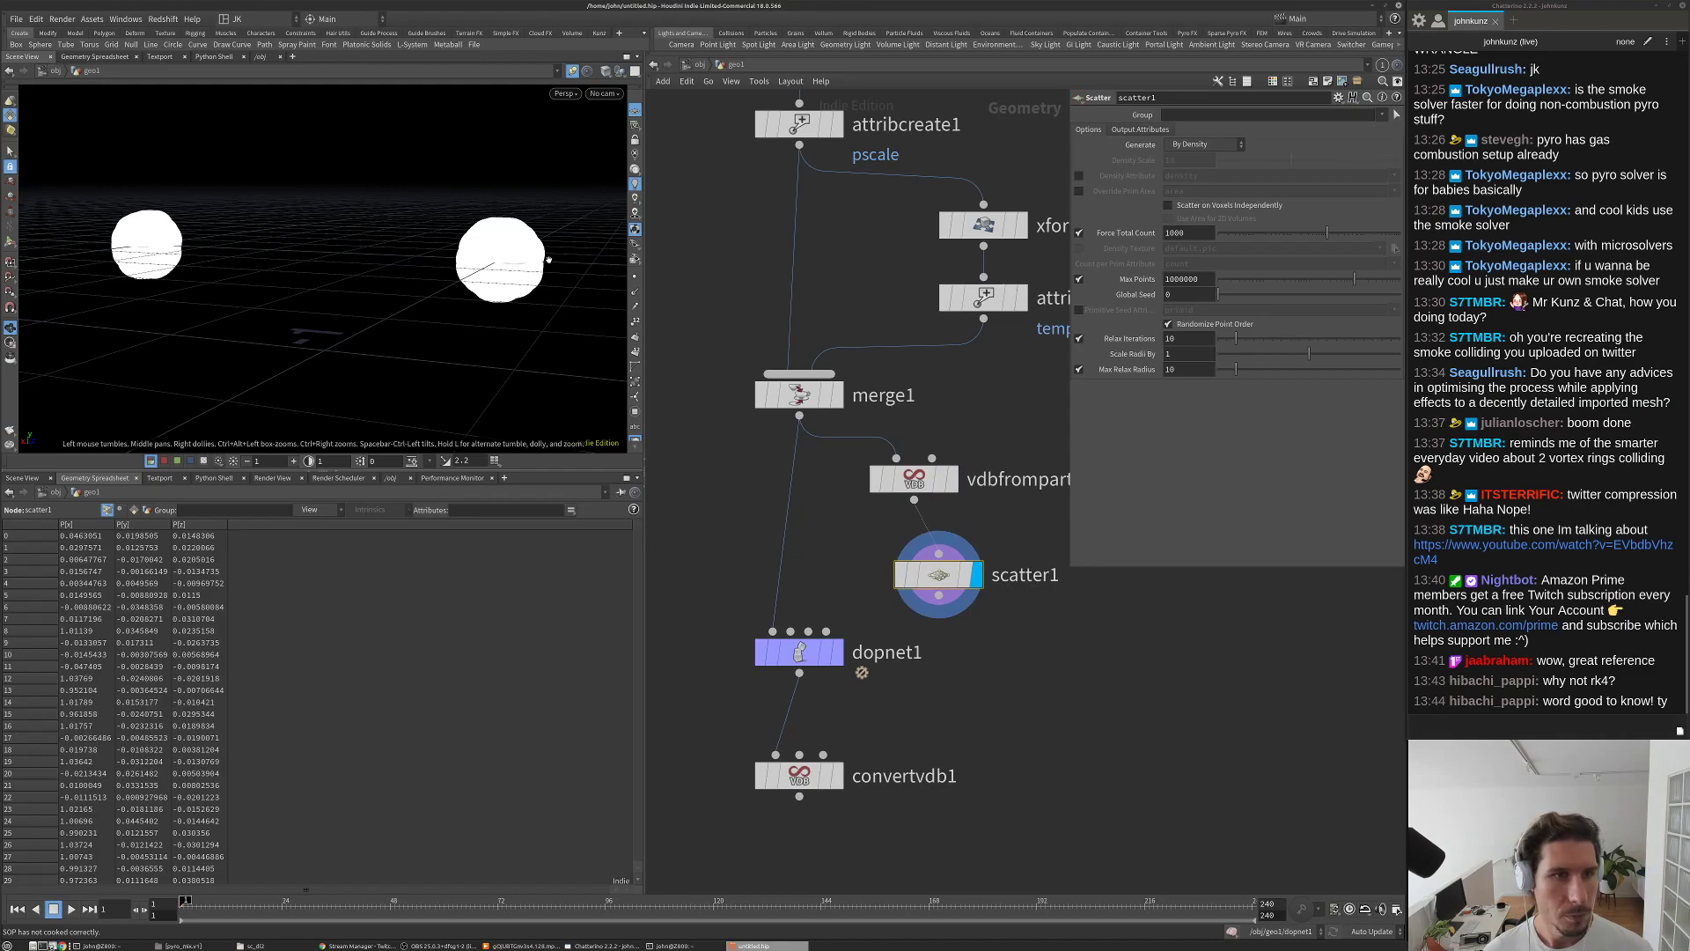
# Step: Set the viewport's geometry display options to show particles as Points
pyautogui.press('d')
pyautogui.click(240, 305)
pyautogui.click(209, 430)
pyautogui.click(208, 443)
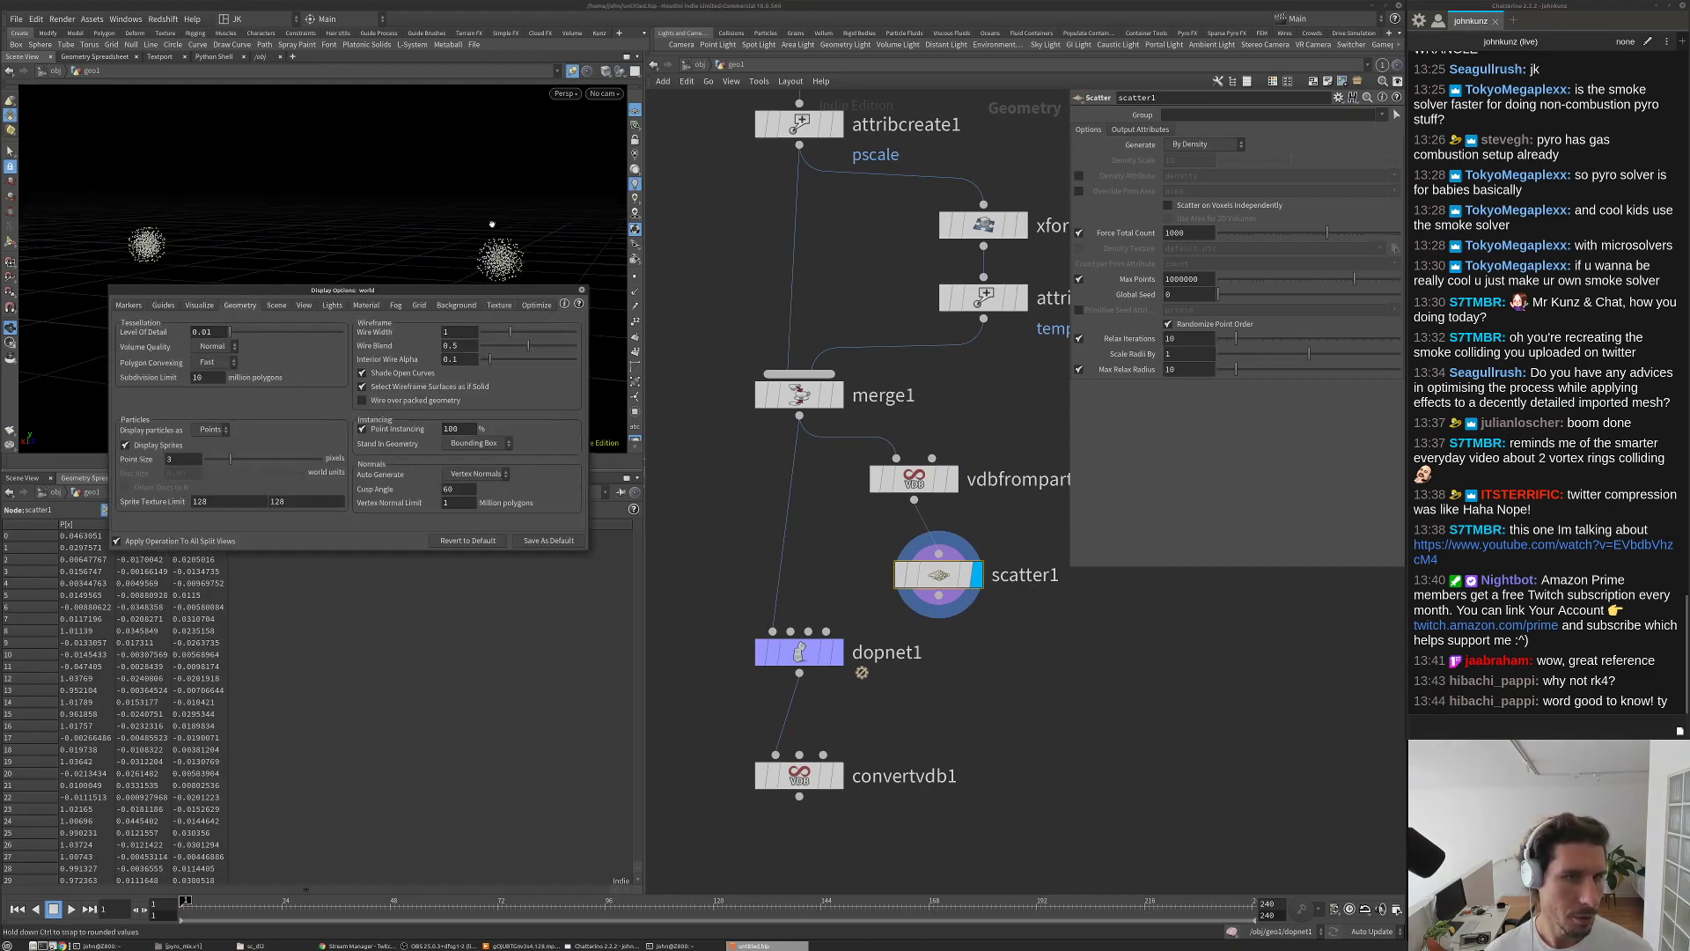
pyautogui.click(581, 290)
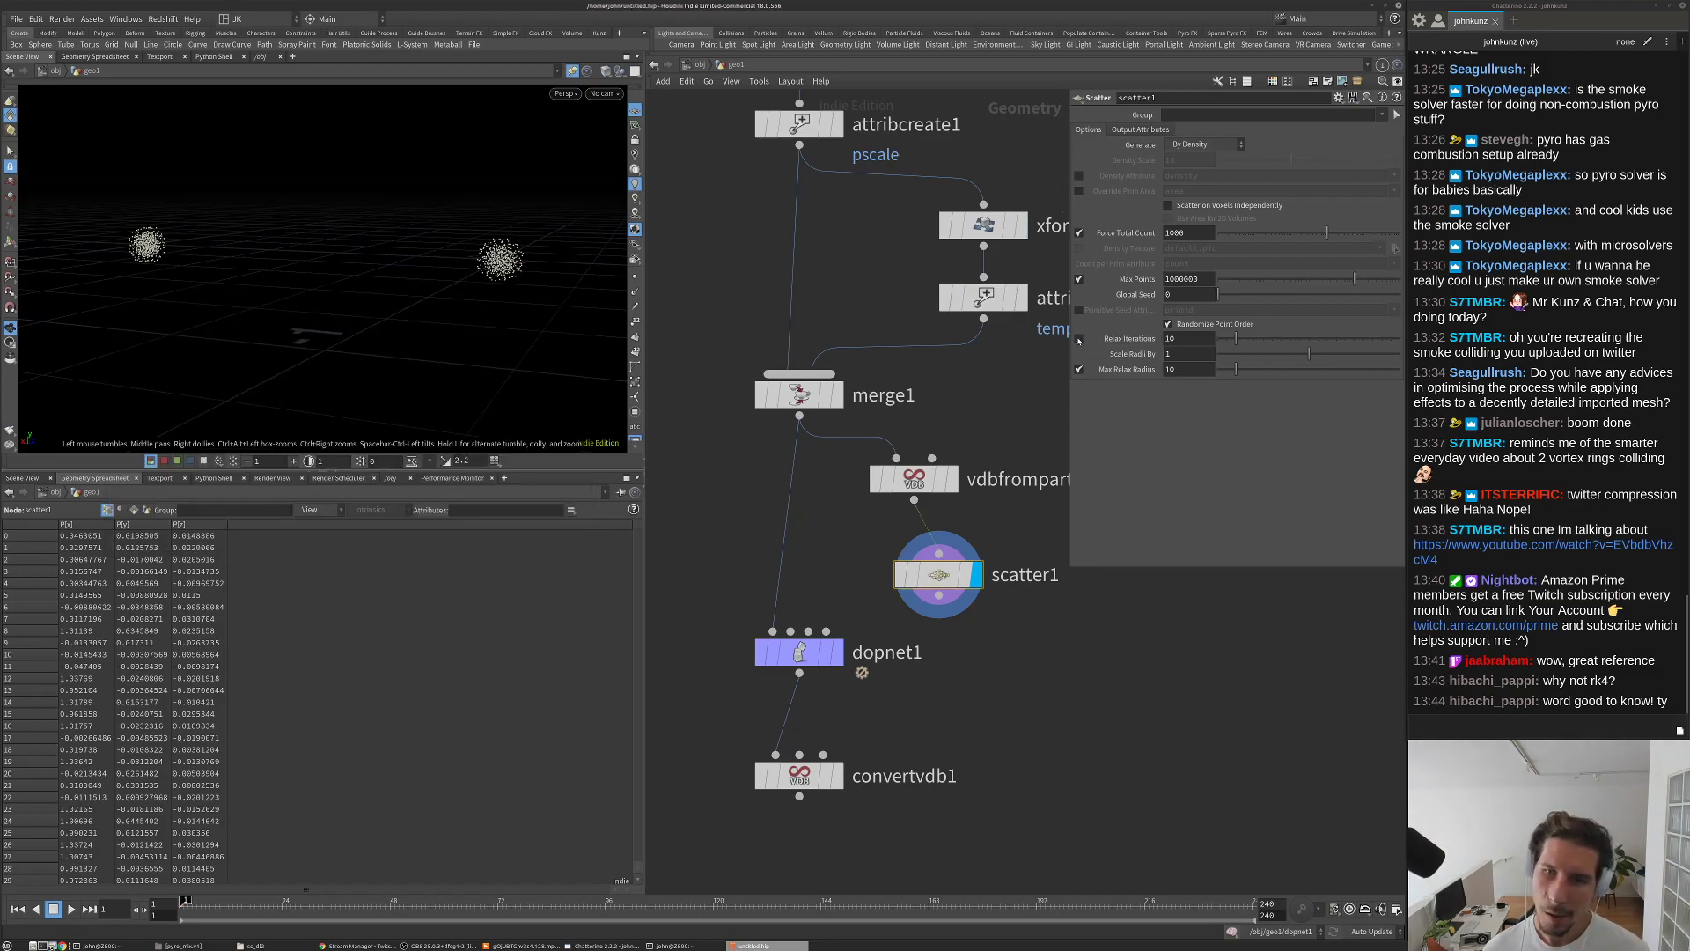
# Step: Turn off scatter1's relax iterations and max points limit, and set its global seed to 3.33
pyautogui.click(1078, 338)
pyautogui.click(1079, 278)
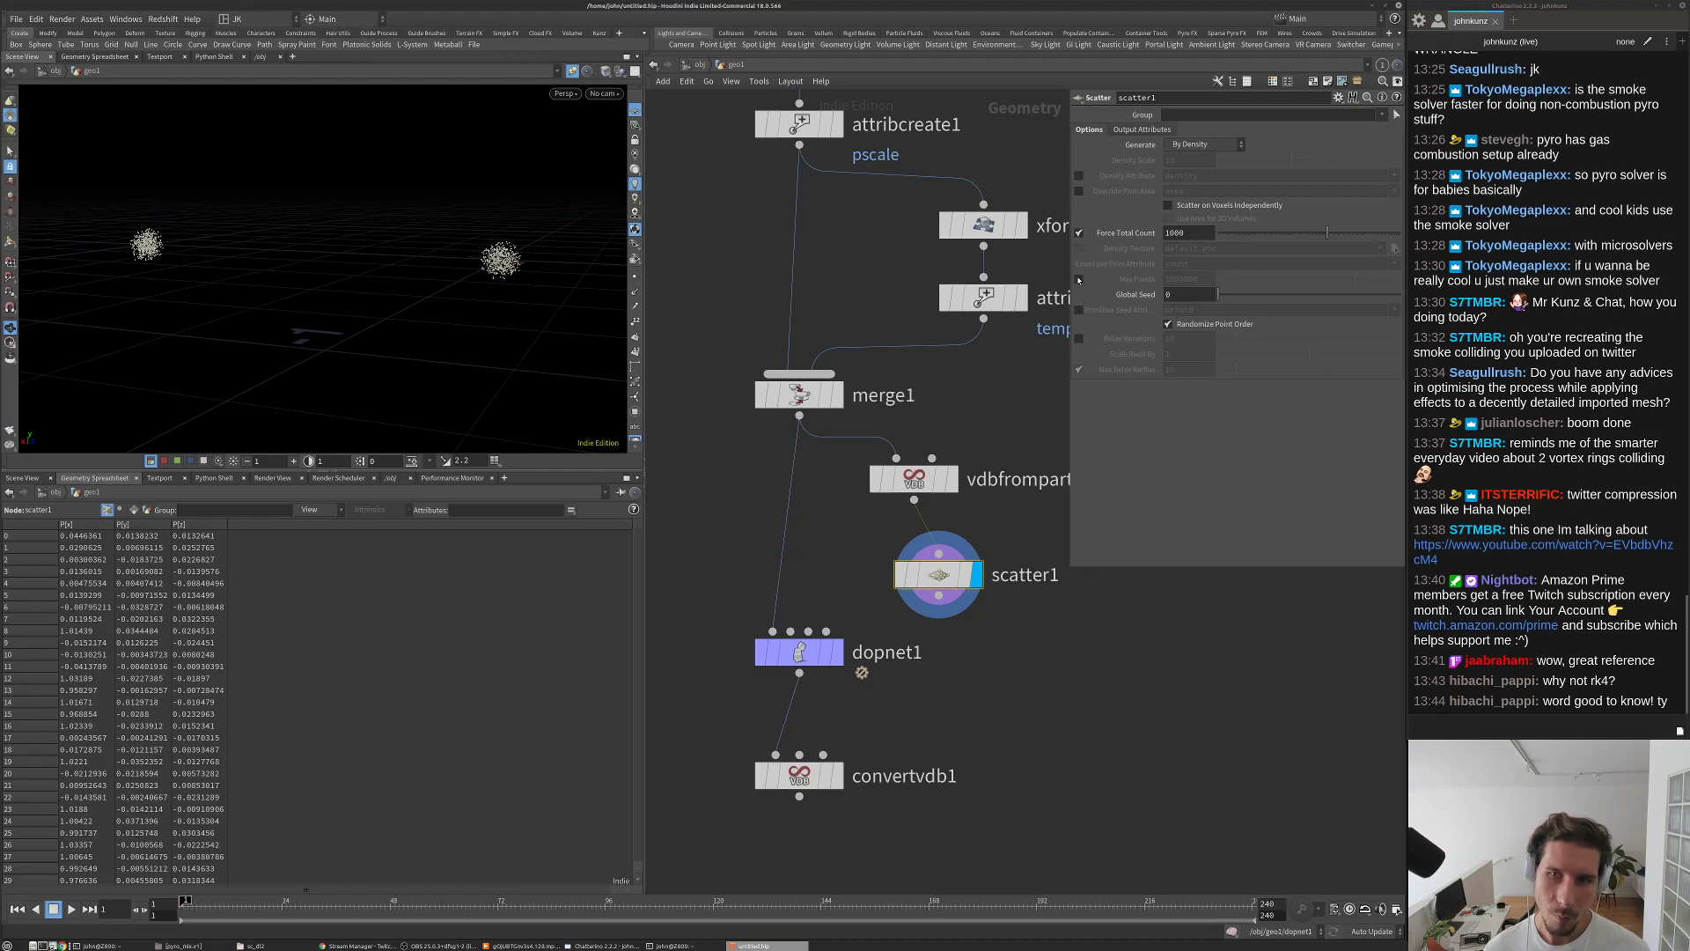
pyautogui.moveTo(1273, 300); pyautogui.dragTo(1279, 308)
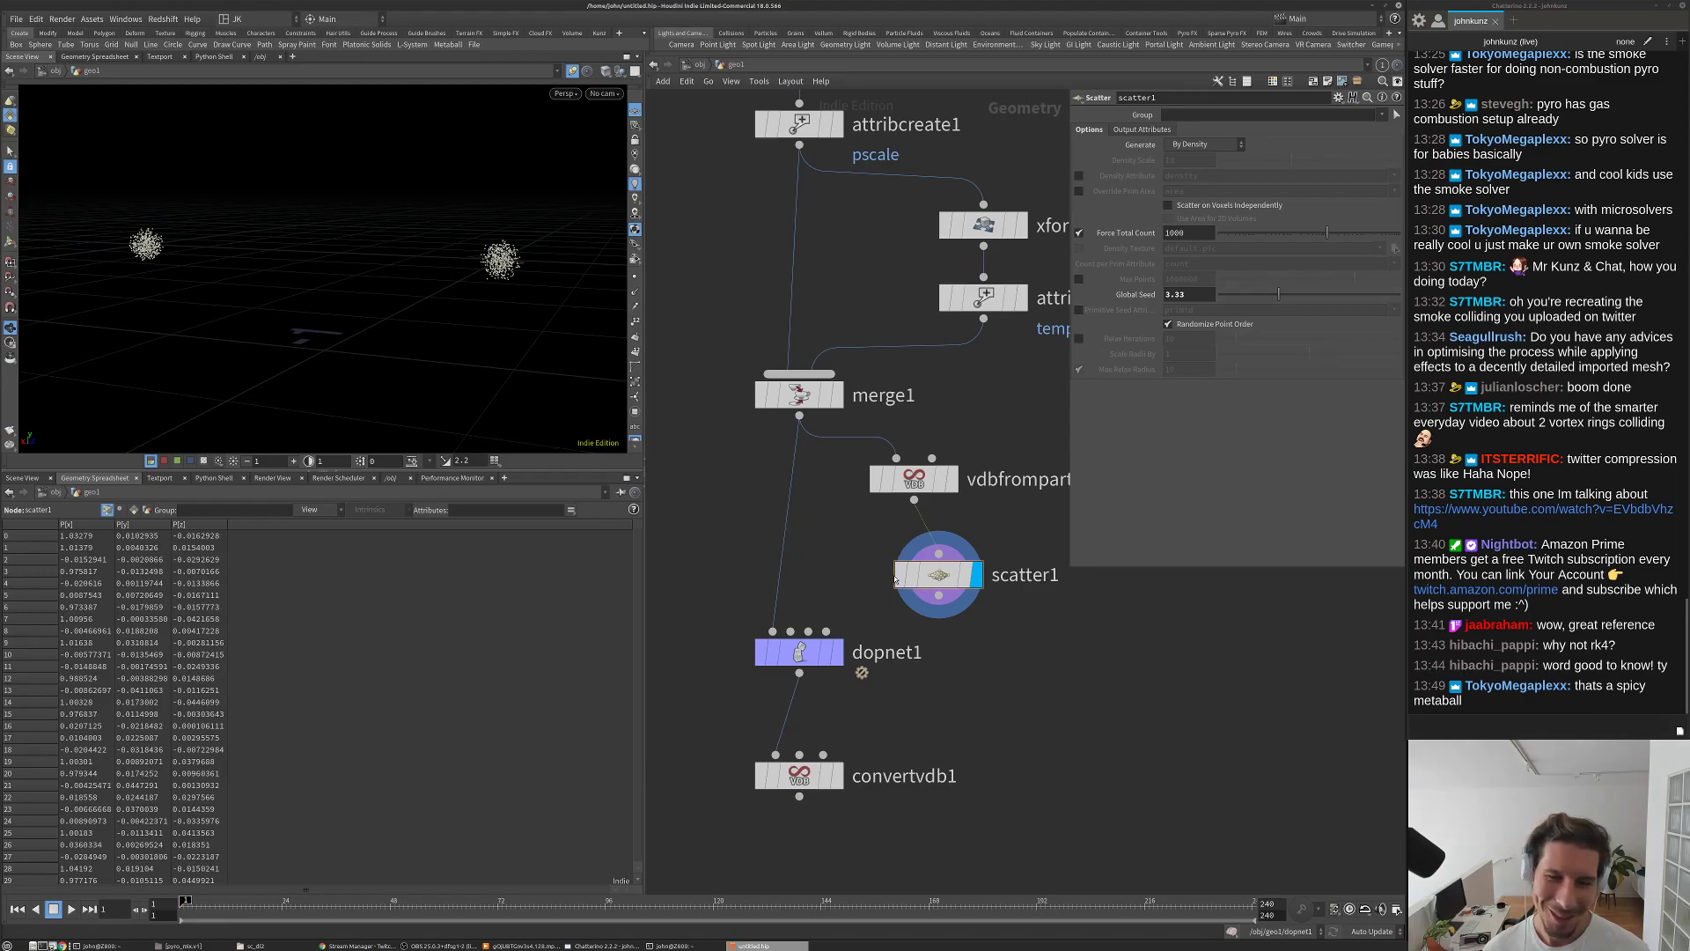
# Step: Bypass scatter1 to examine the fog volumes, and open its force total count for editing
pyautogui.click(900, 574)
pyautogui.keyDown('alt'); pyautogui.moveTo(579, 426); pyautogui.dragTo(458, 431); pyautogui.keyUp('alt')
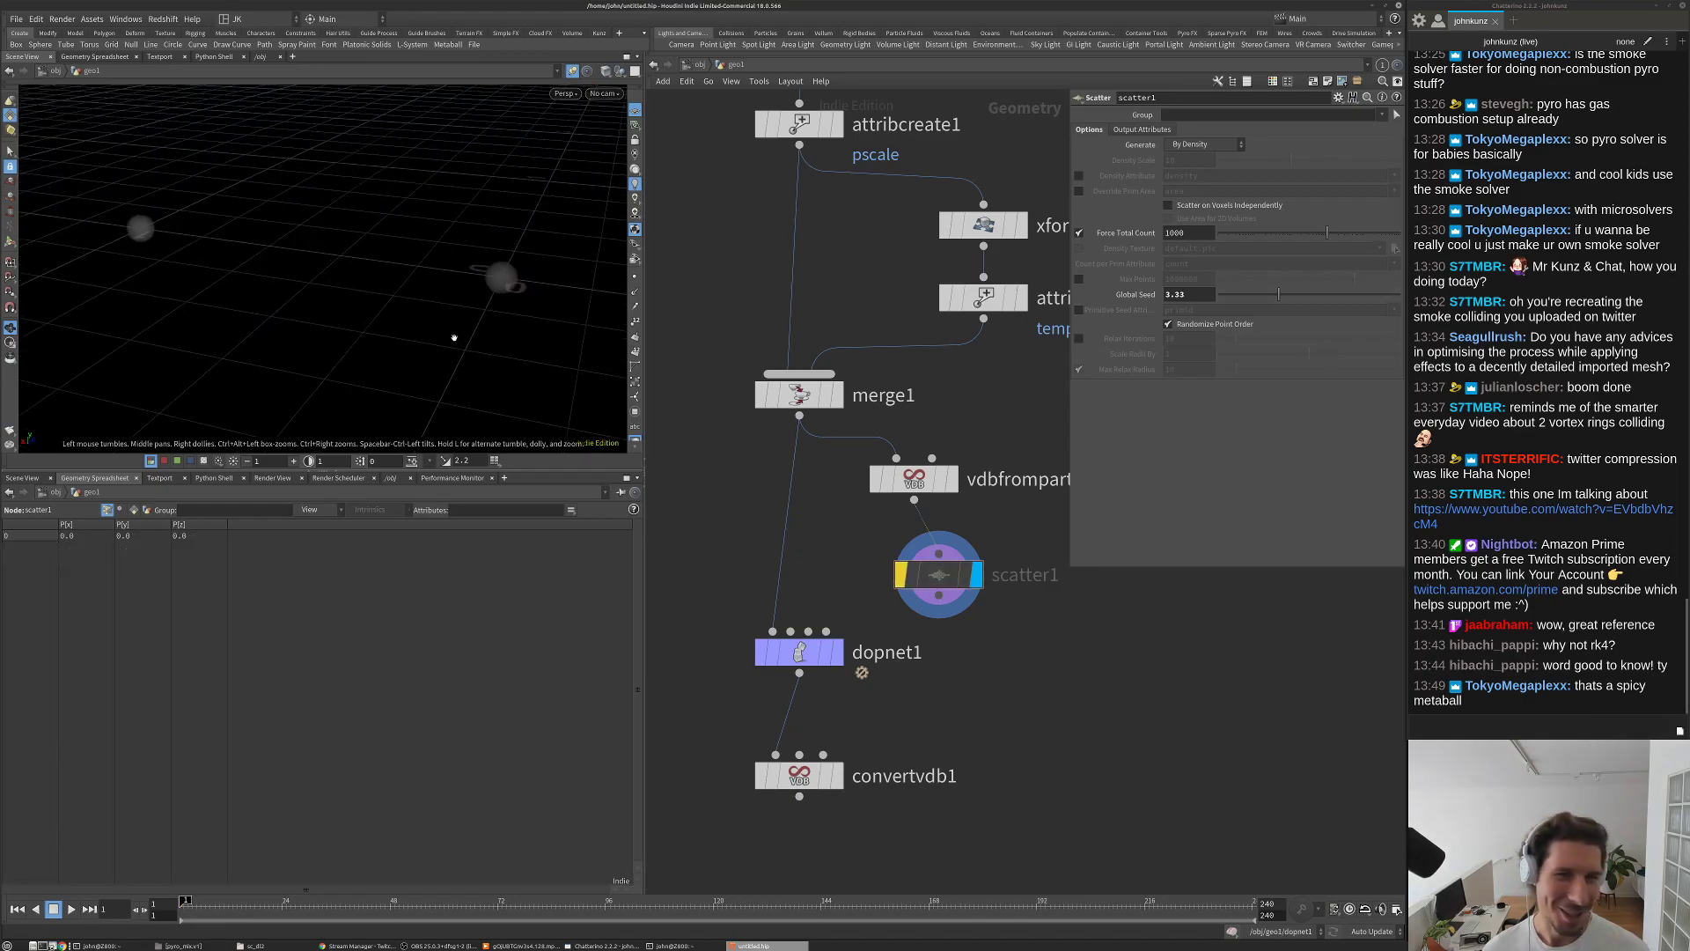
pyautogui.keyDown('alt'); pyautogui.moveTo(563, 428); pyautogui.dragTo(414, 303); pyautogui.keyUp('alt')
pyautogui.click(1188, 233)
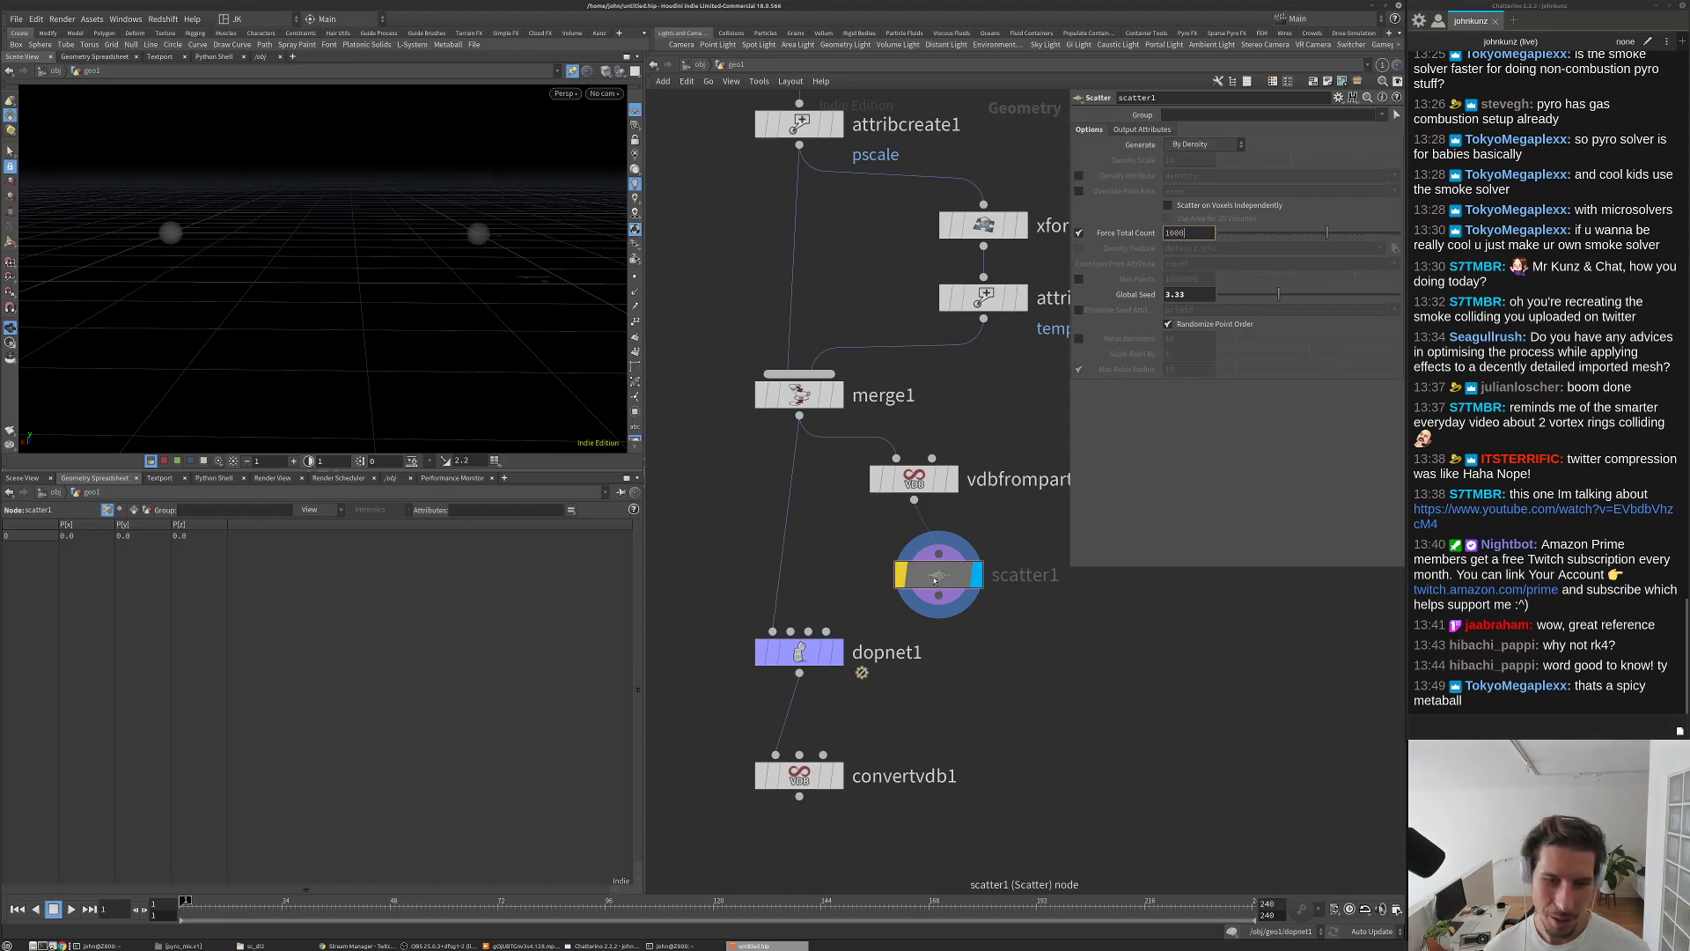
# Step: Delete the scatter1 node and connect the VDB from Particles output to dopnet1's second input
pyautogui.press('Delete')
pyautogui.moveTo(910, 485); pyautogui.dragTo(764, 660)
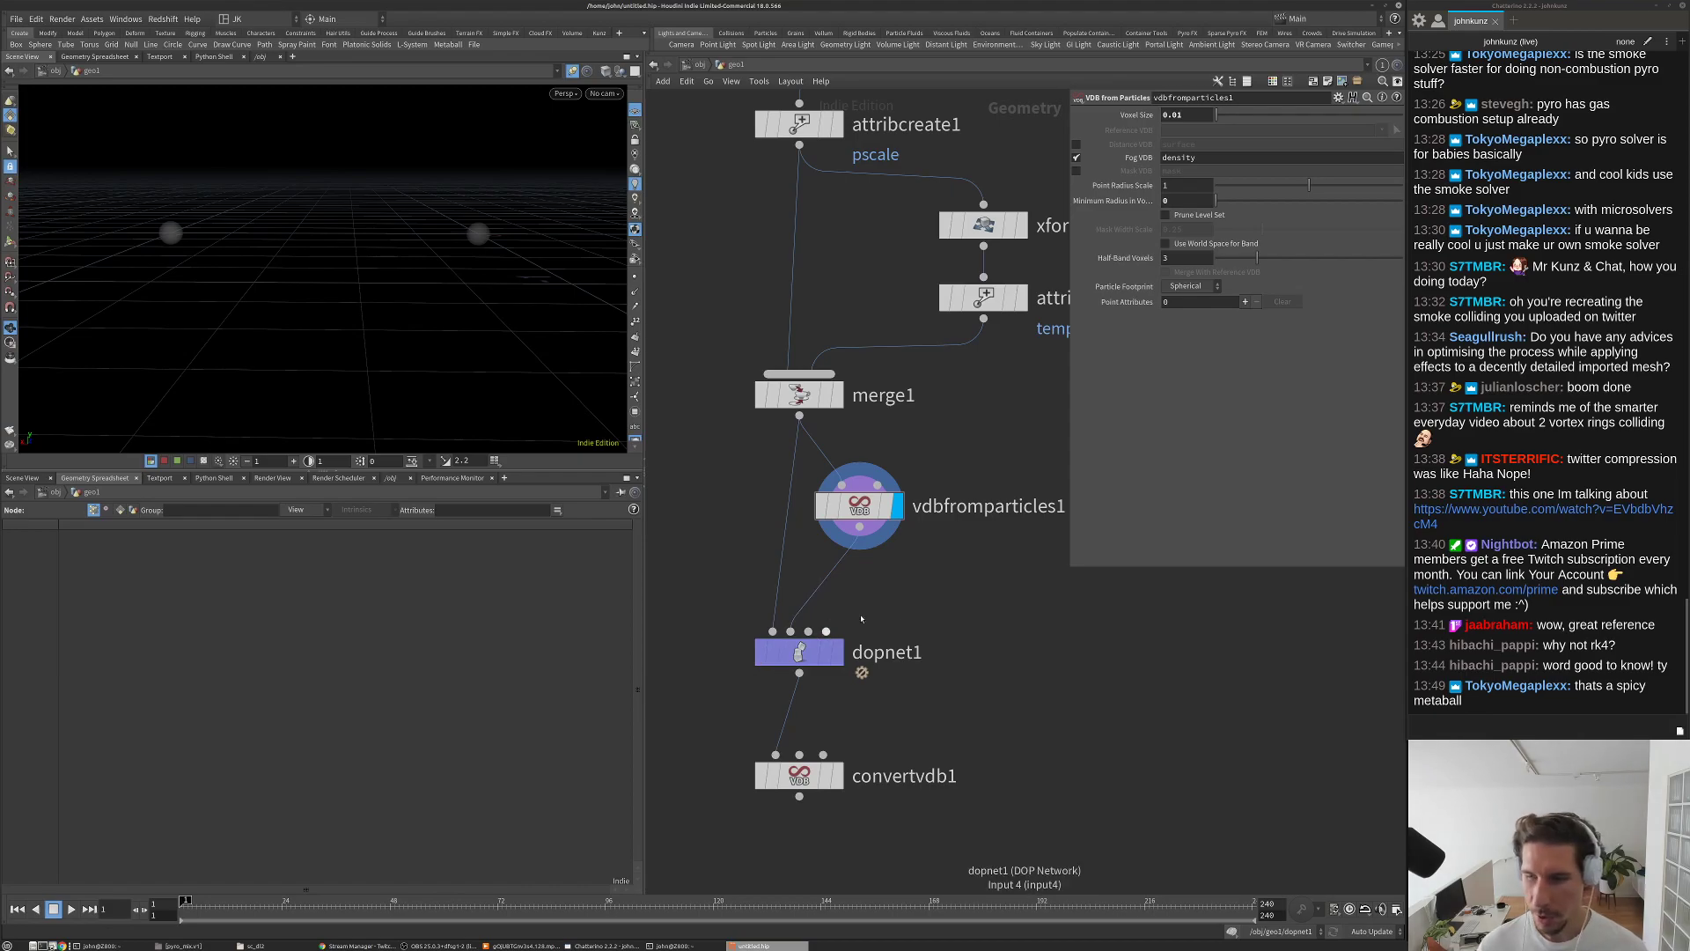
pyautogui.moveTo(859, 506); pyautogui.dragTo(892, 551)
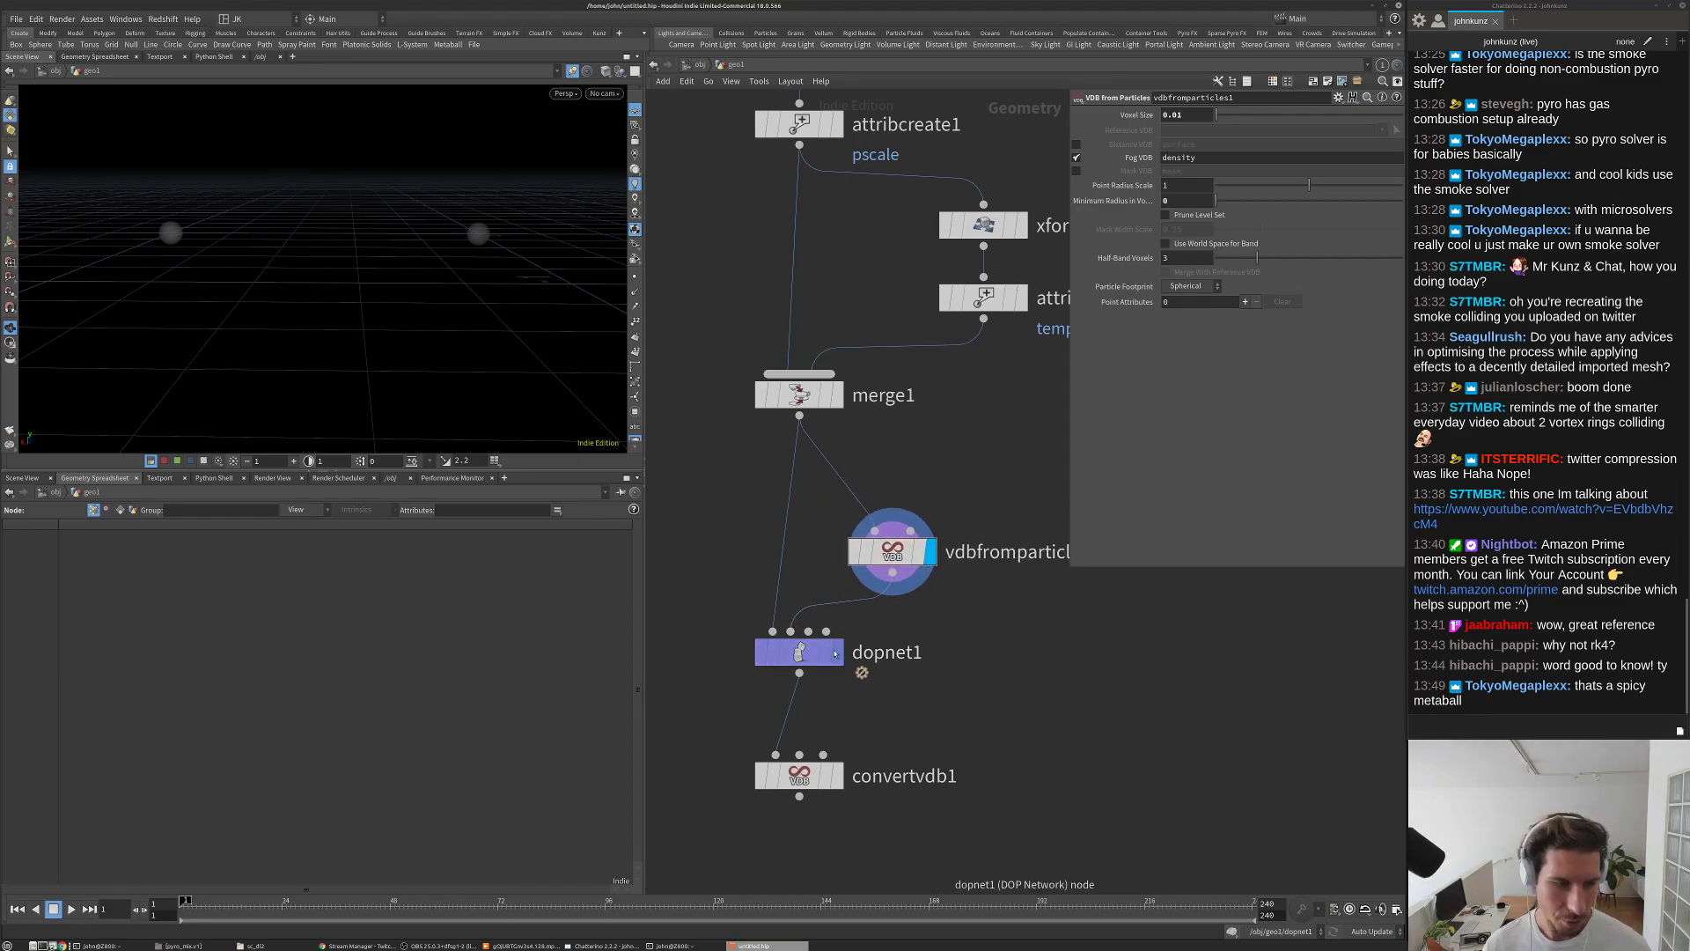
# Step: Display dopnet1 and add a POP Source node inside its network, below the smoke solver
pyautogui.click(838, 655)
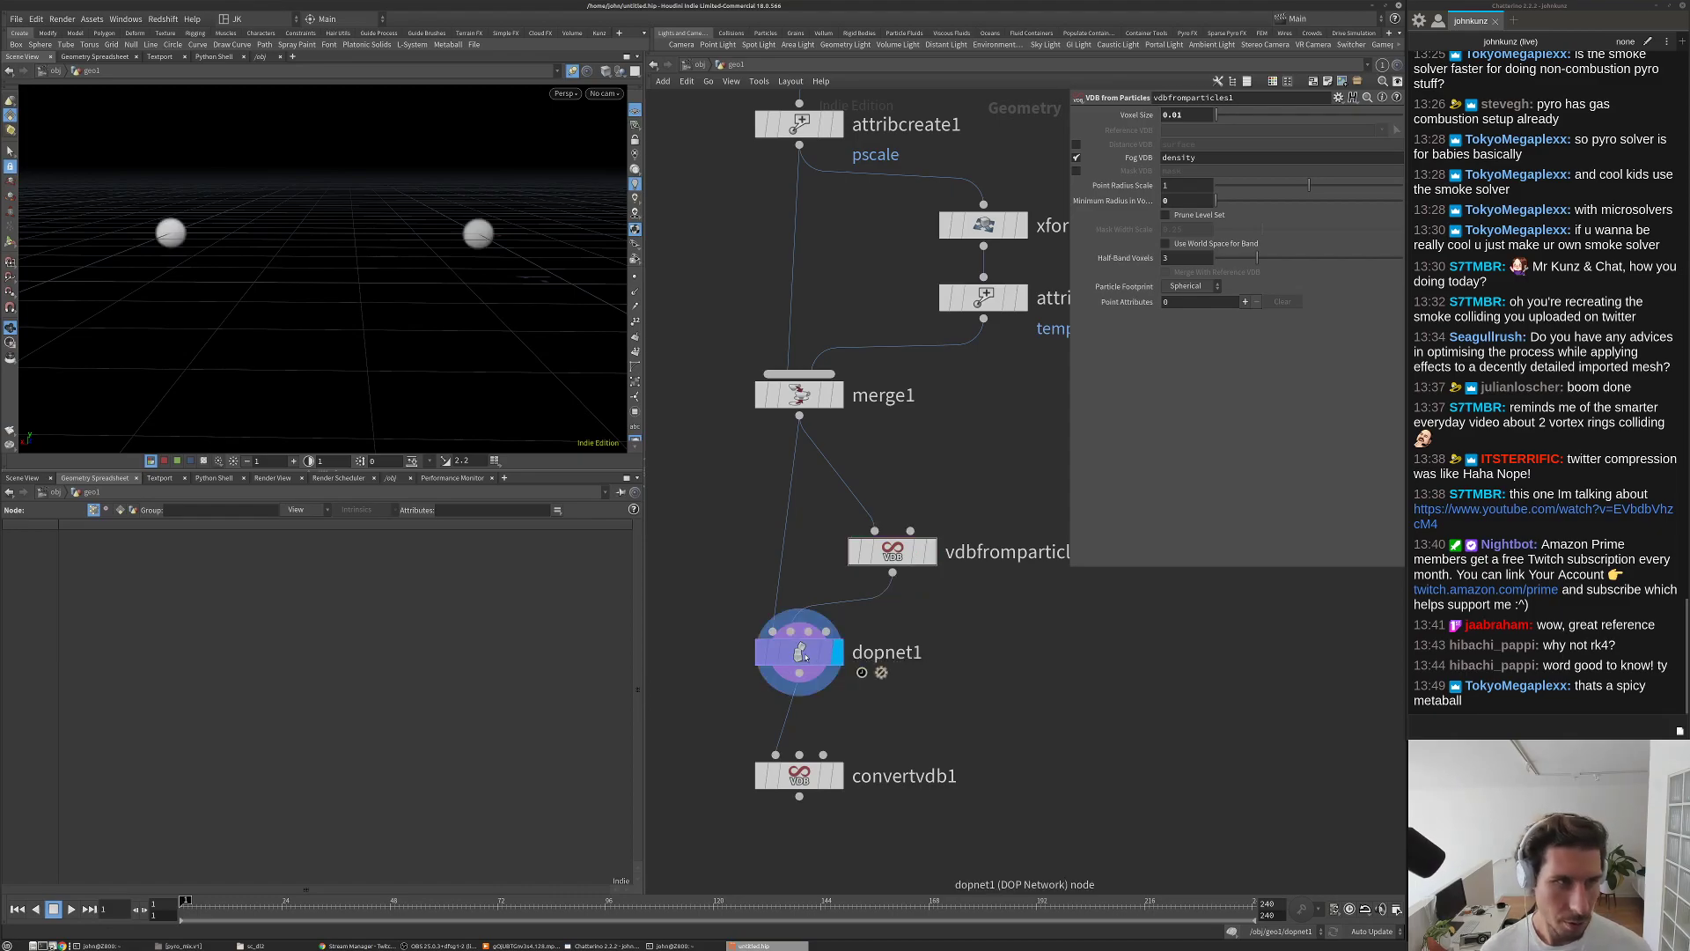
pyautogui.doubleClick(806, 656)
pyautogui.moveTo(745, 714); pyautogui.dragTo(745, 731)
pyautogui.press('Tab')
pyautogui.moveTo(842, 634)
pyautogui.write('popn')
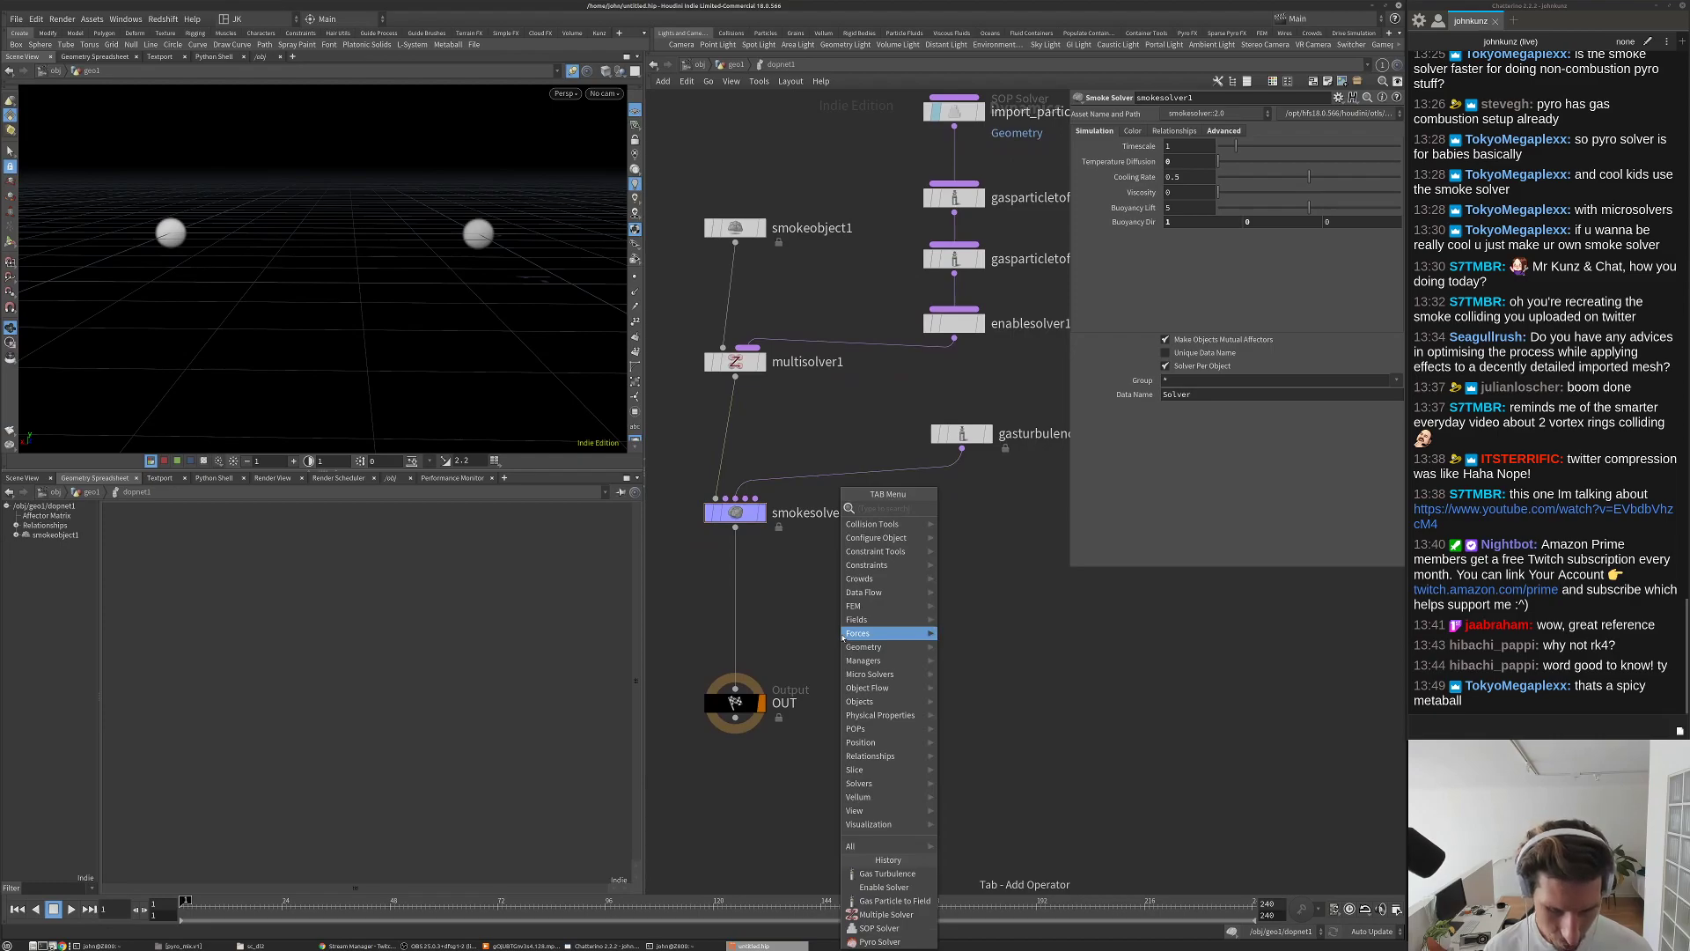
pyautogui.press('BackSpace')
pyautogui.press('BackSpace')
pyautogui.press('BackSpace')
pyautogui.press('BackSpace')
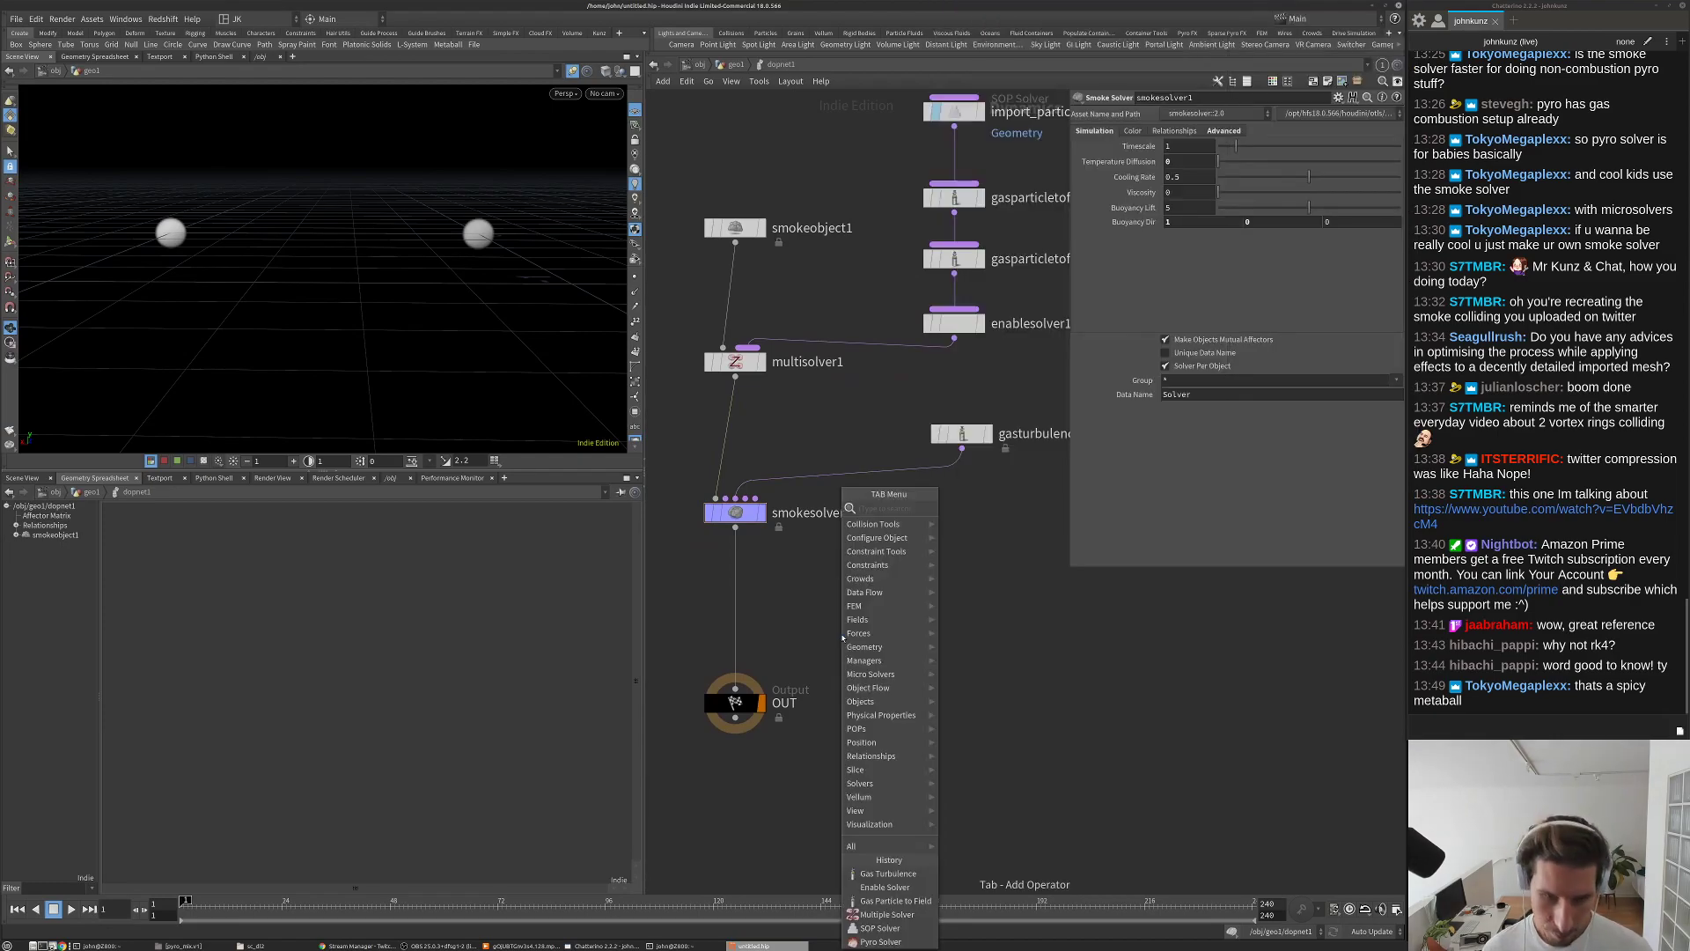
pyautogui.write('po')
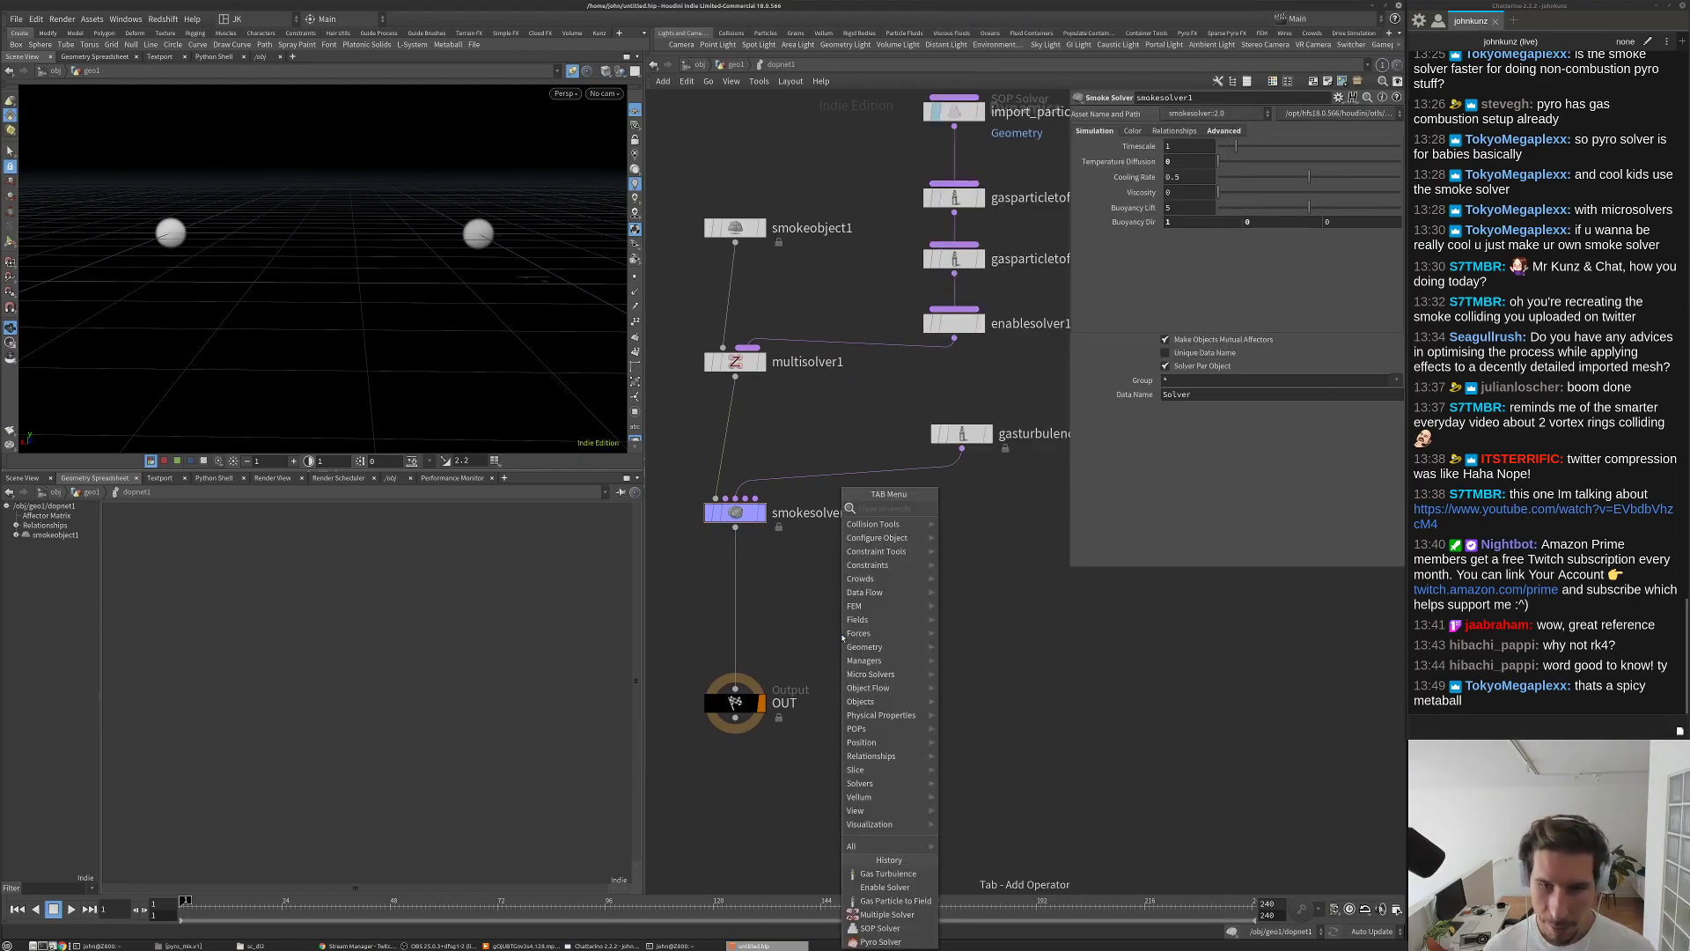
pyautogui.write('ps')
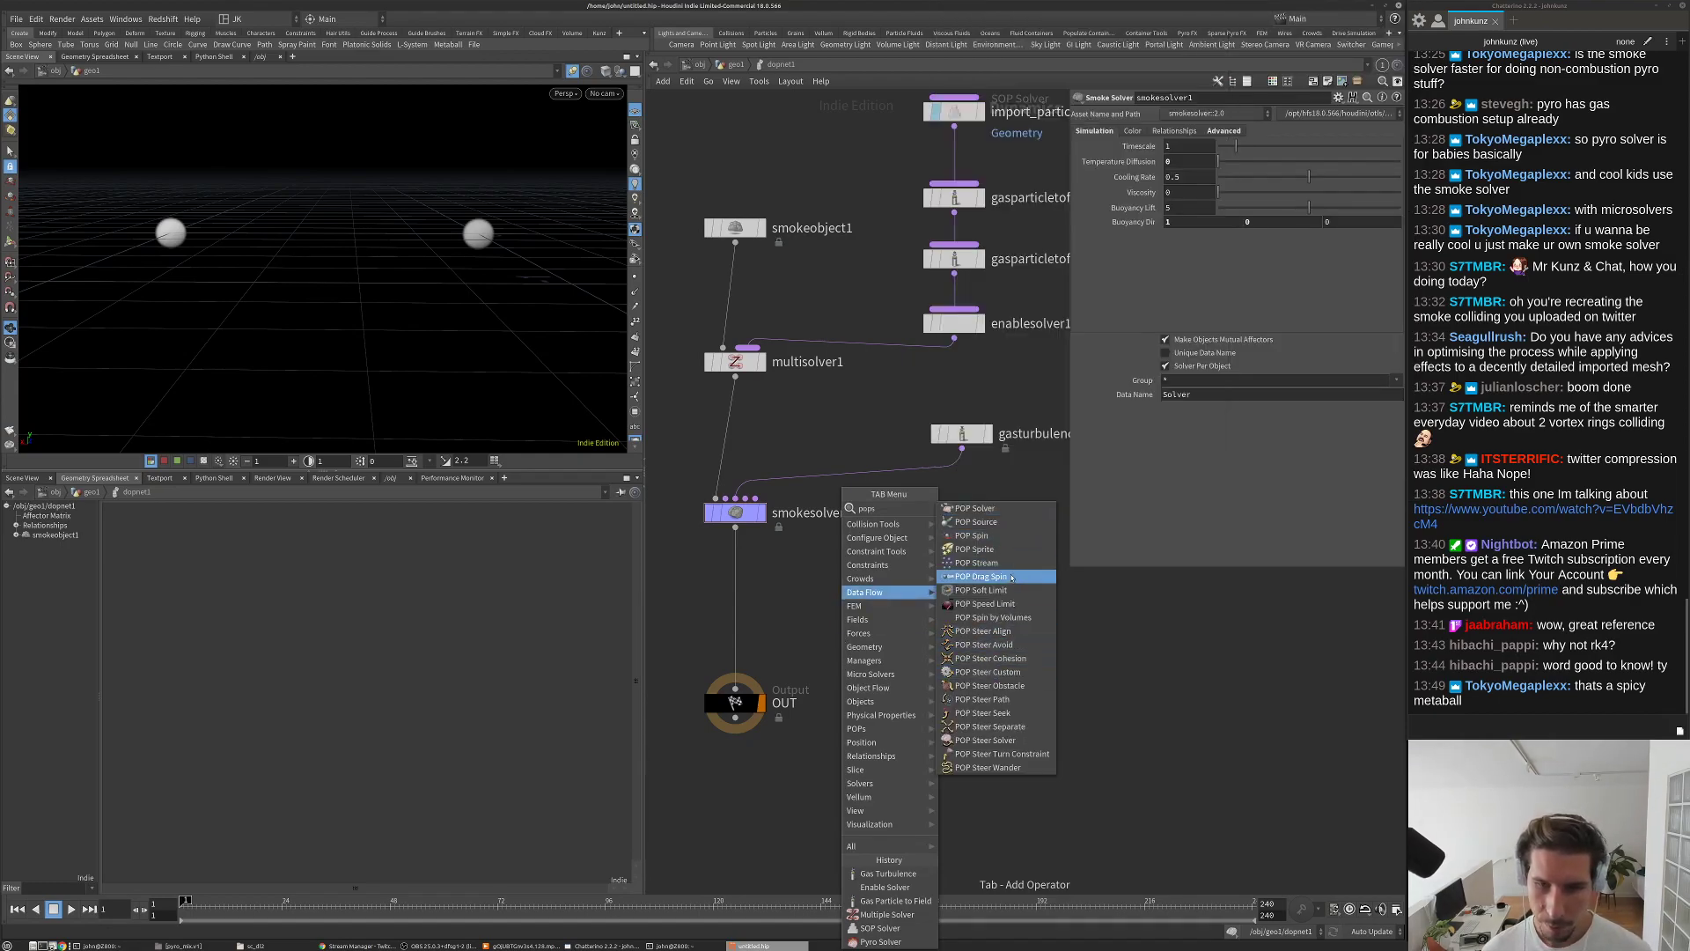
pyautogui.click(977, 522)
pyautogui.click(823, 609)
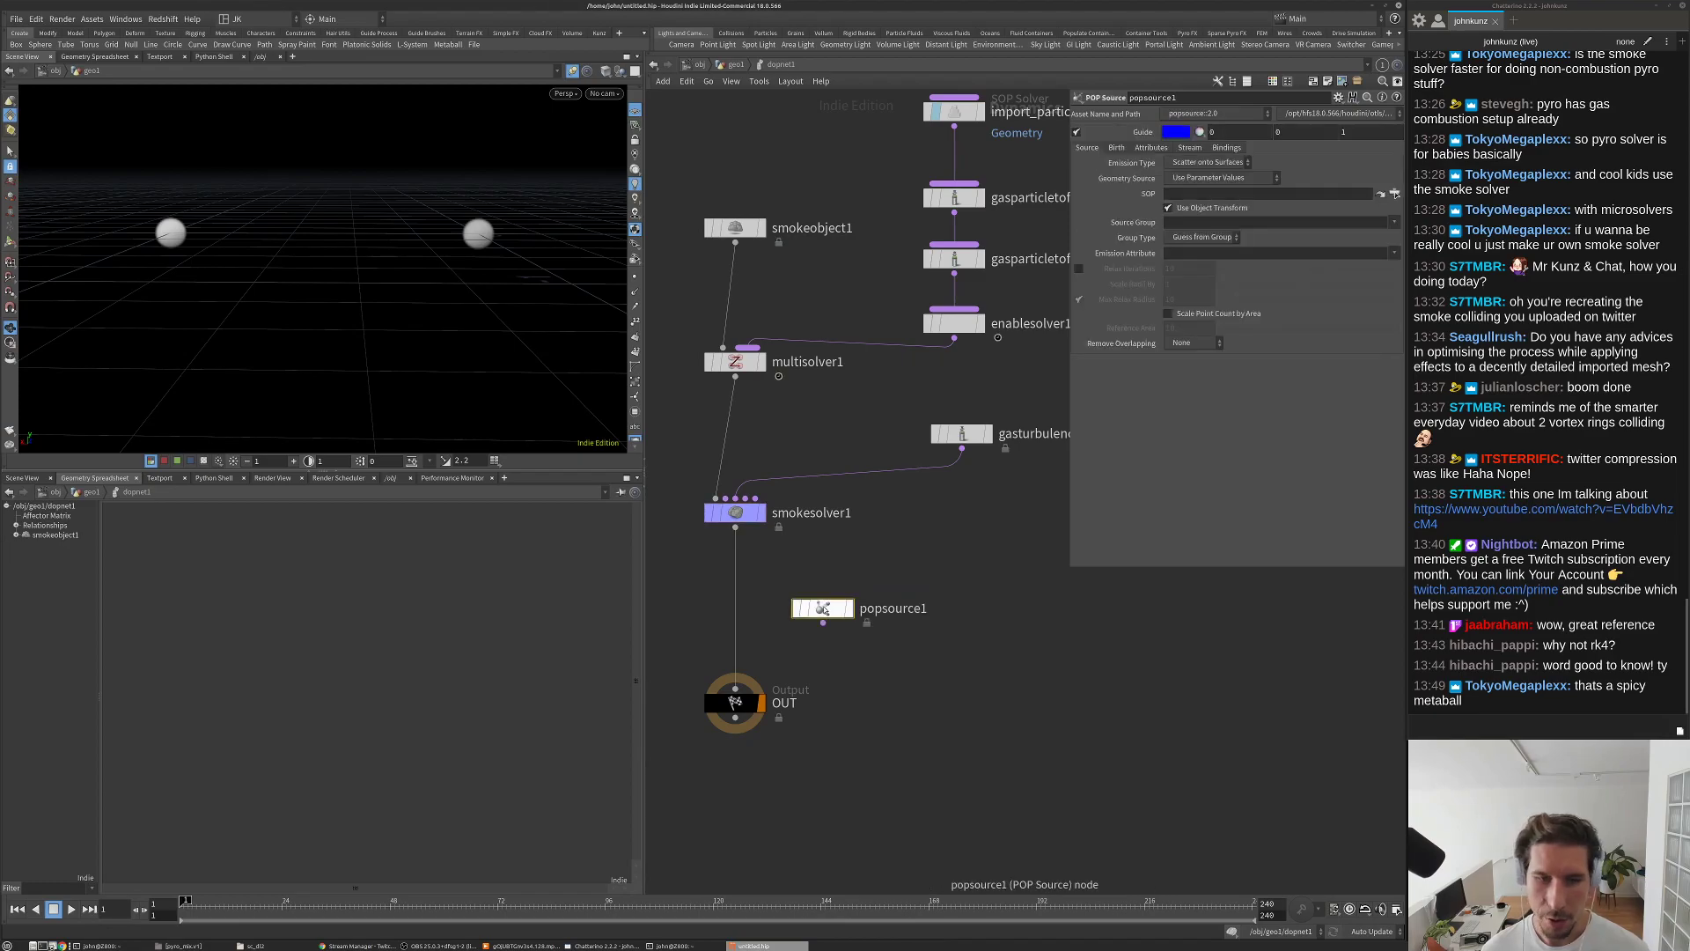
# Step: Add a POP Solver node and insert it between smokesolver1 and the OUT node
pyautogui.moveTo(823, 609); pyautogui.dragTo(921, 574)
pyautogui.press('Tab')
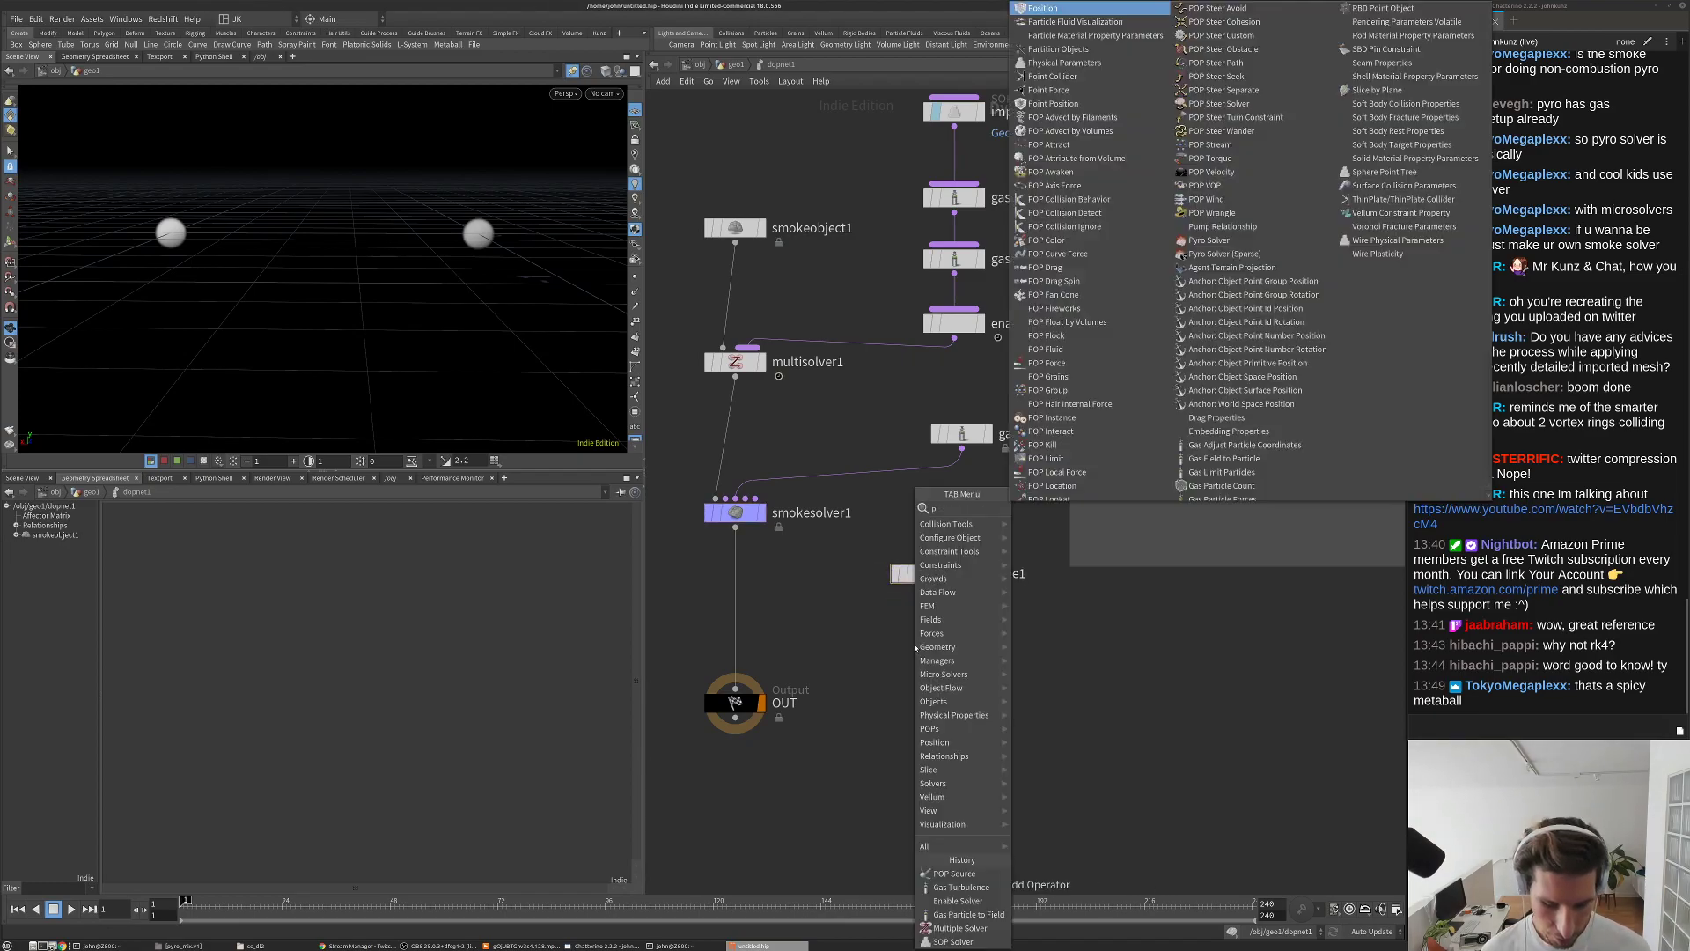
pyautogui.write('popso')
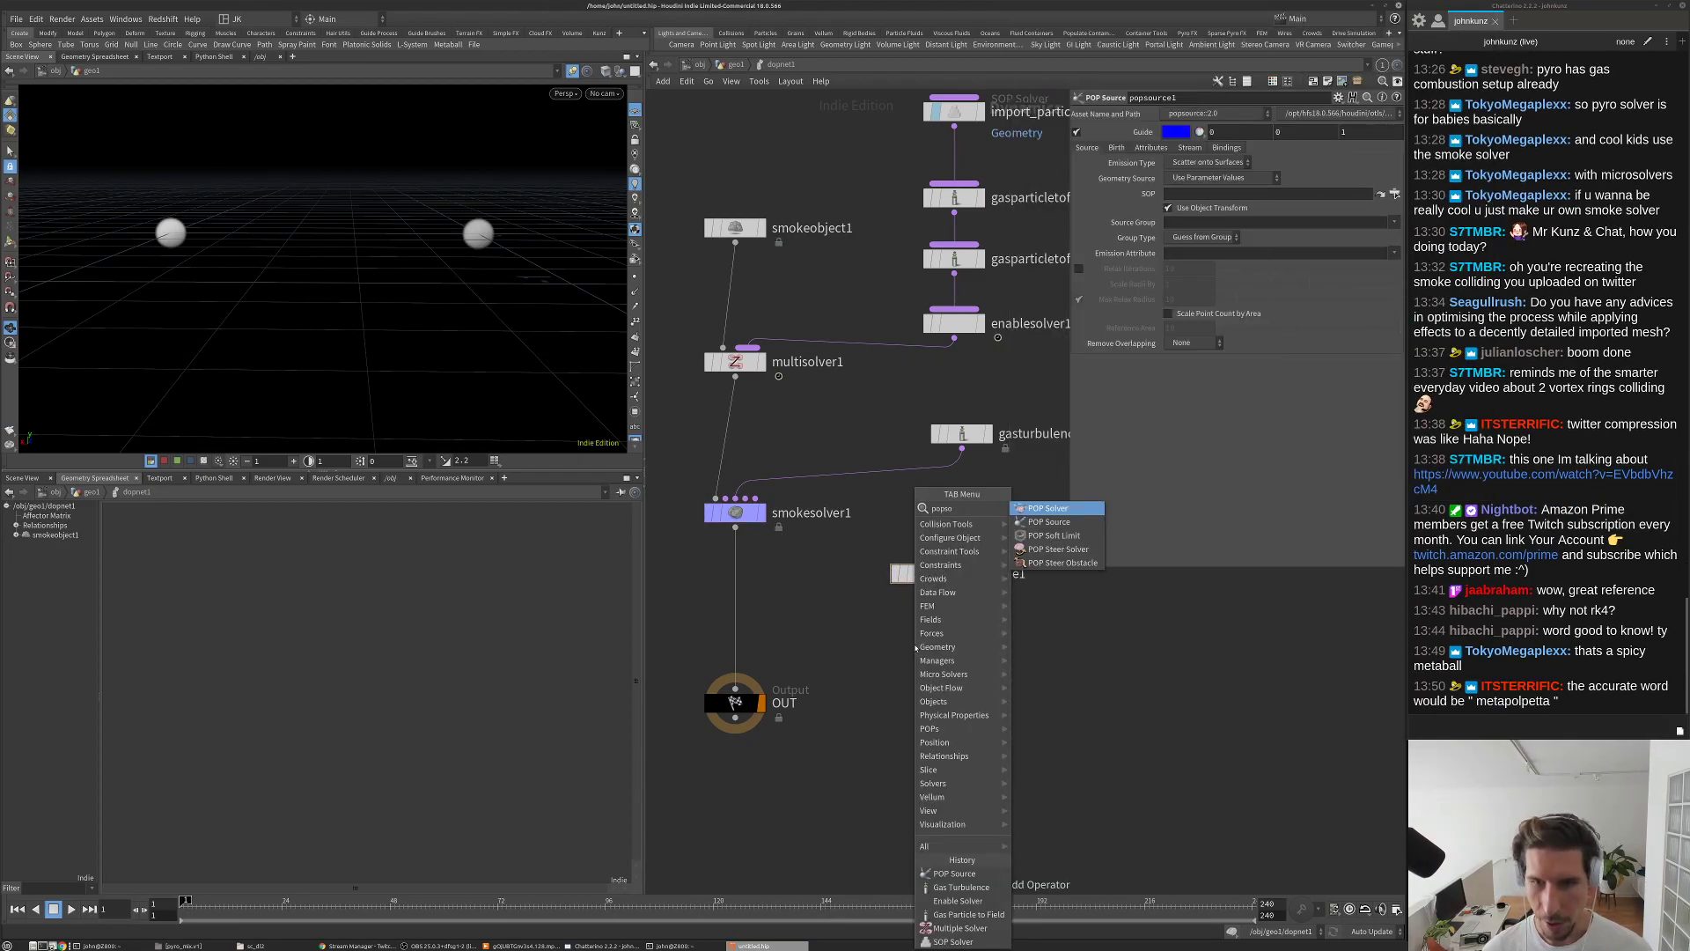
pyautogui.click(1074, 511)
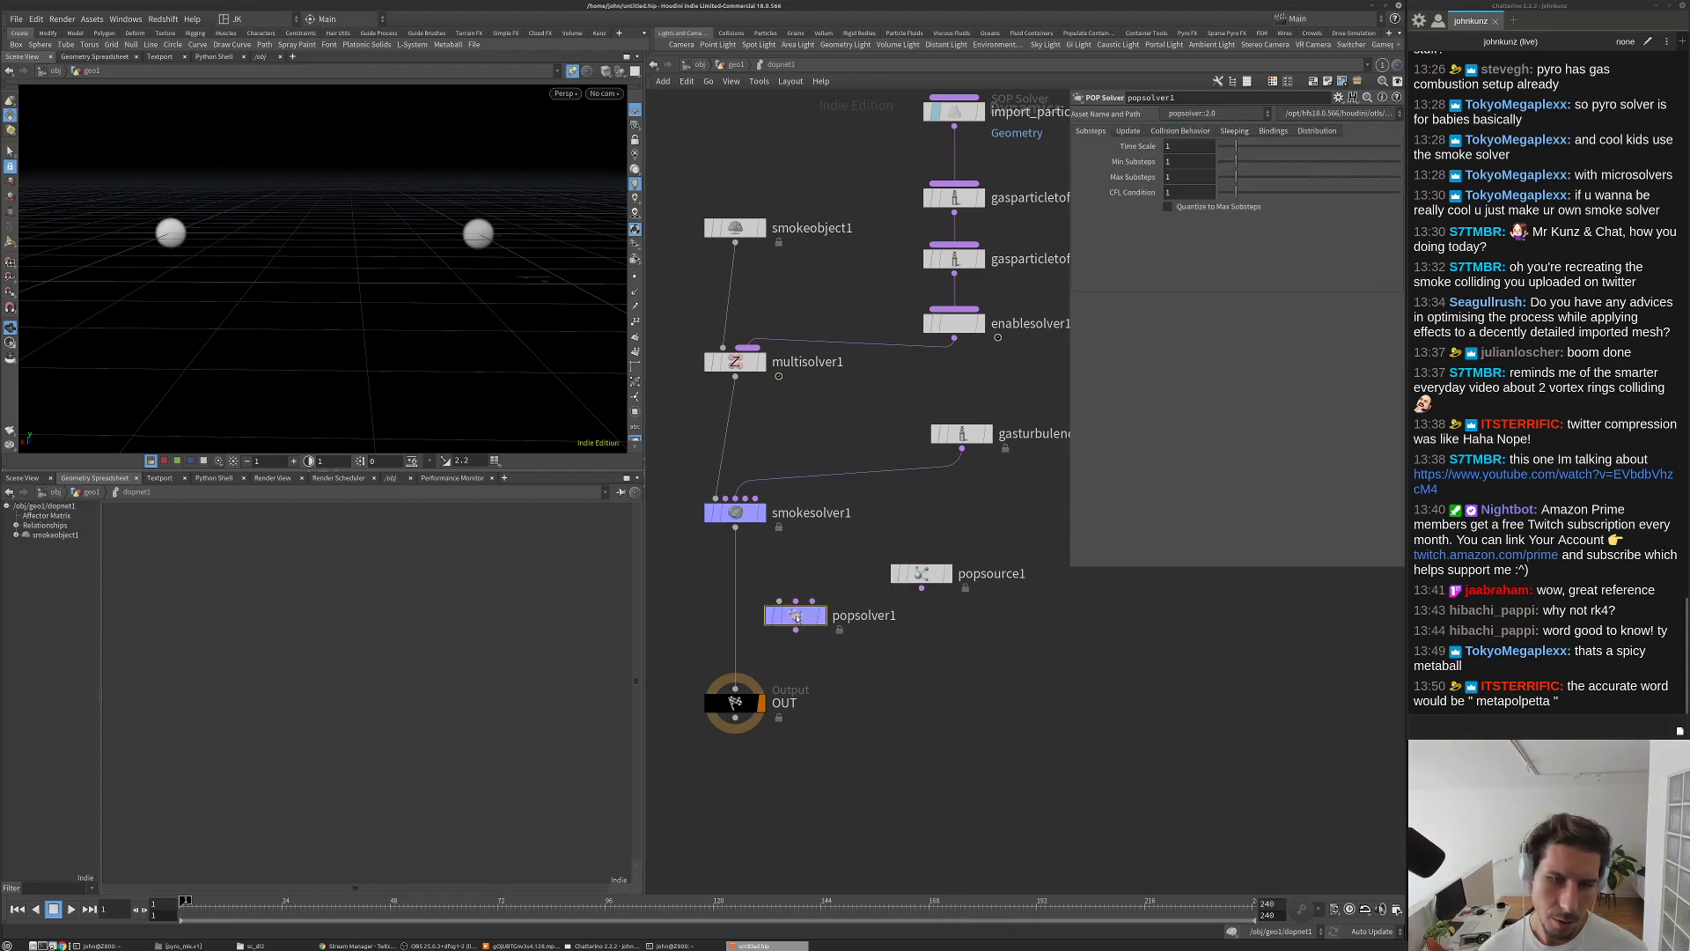
pyautogui.click(735, 632)
pyautogui.moveTo(736, 632); pyautogui.dragTo(766, 633)
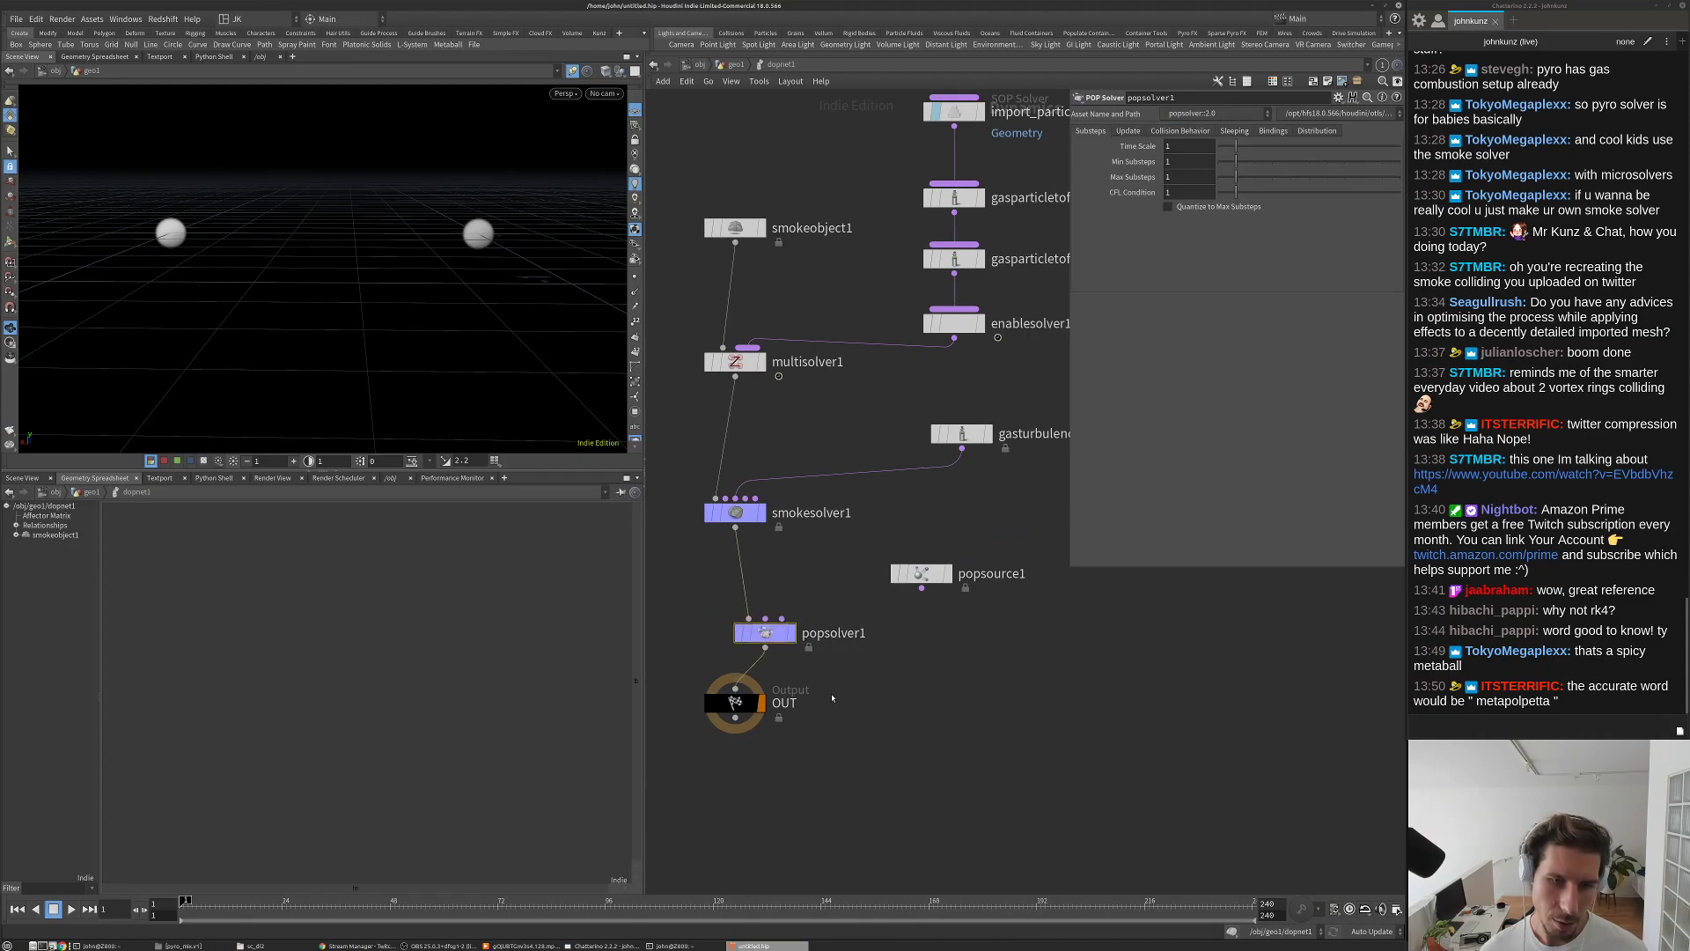
# Step: Connect popsource1 to popsolver1's third input and align both nodes with the rest of the network
pyautogui.moveTo(920, 589); pyautogui.dragTo(782, 619)
pyautogui.click(921, 573)
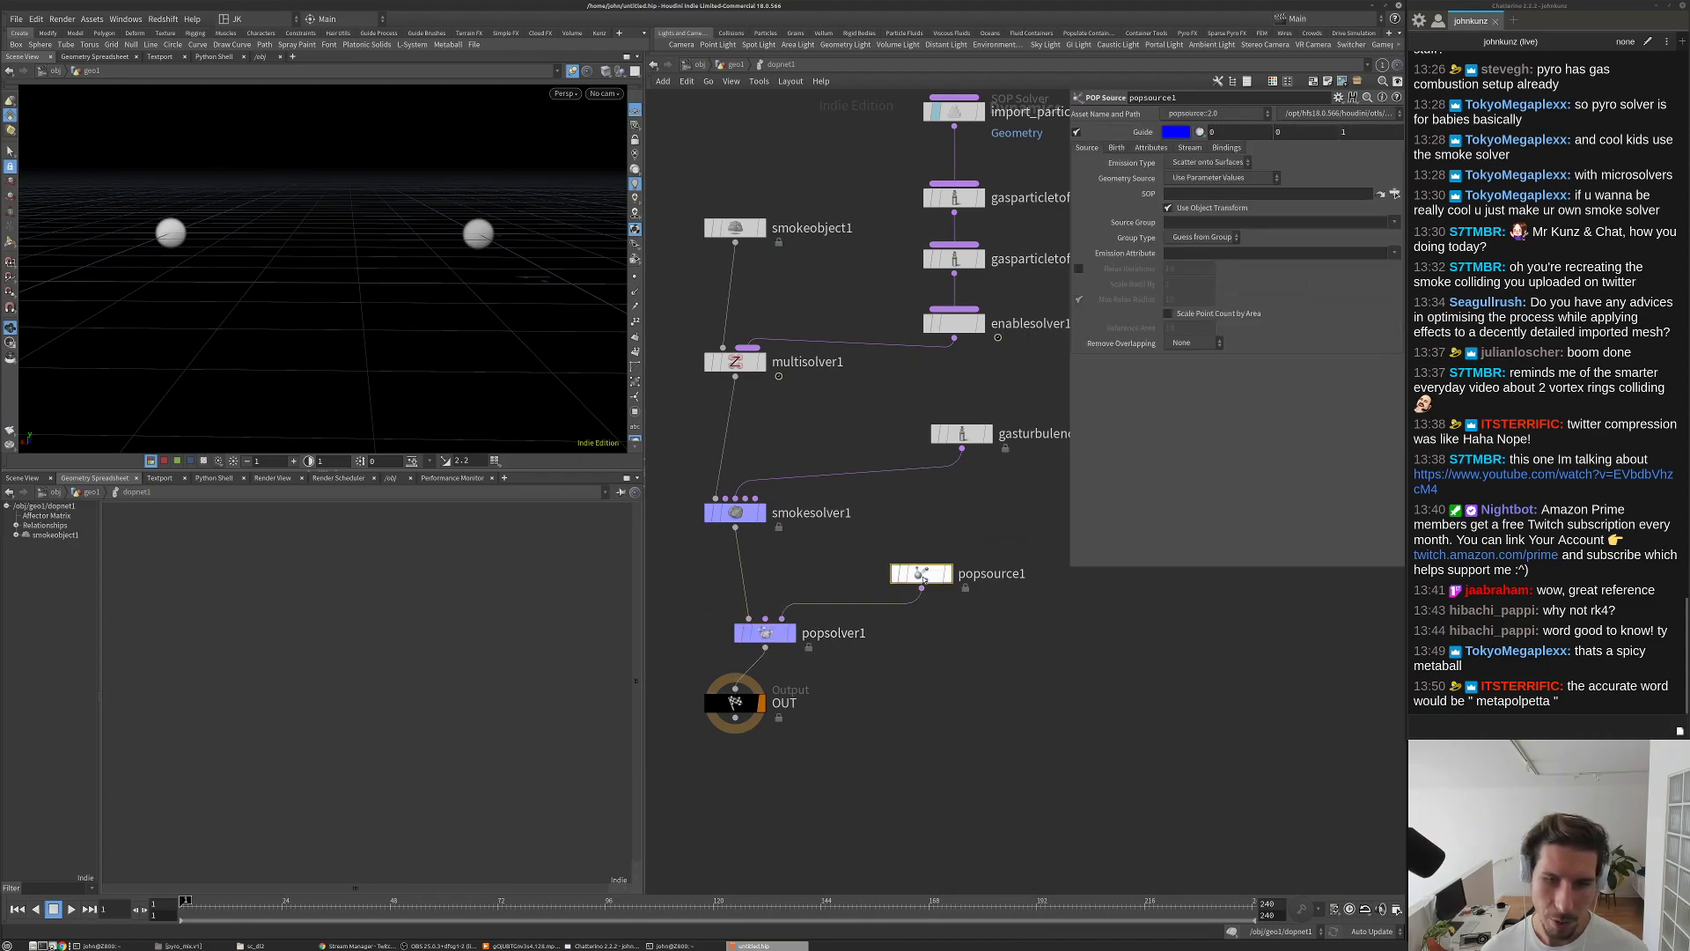
pyautogui.moveTo(733, 519); pyautogui.dragTo(730, 534)
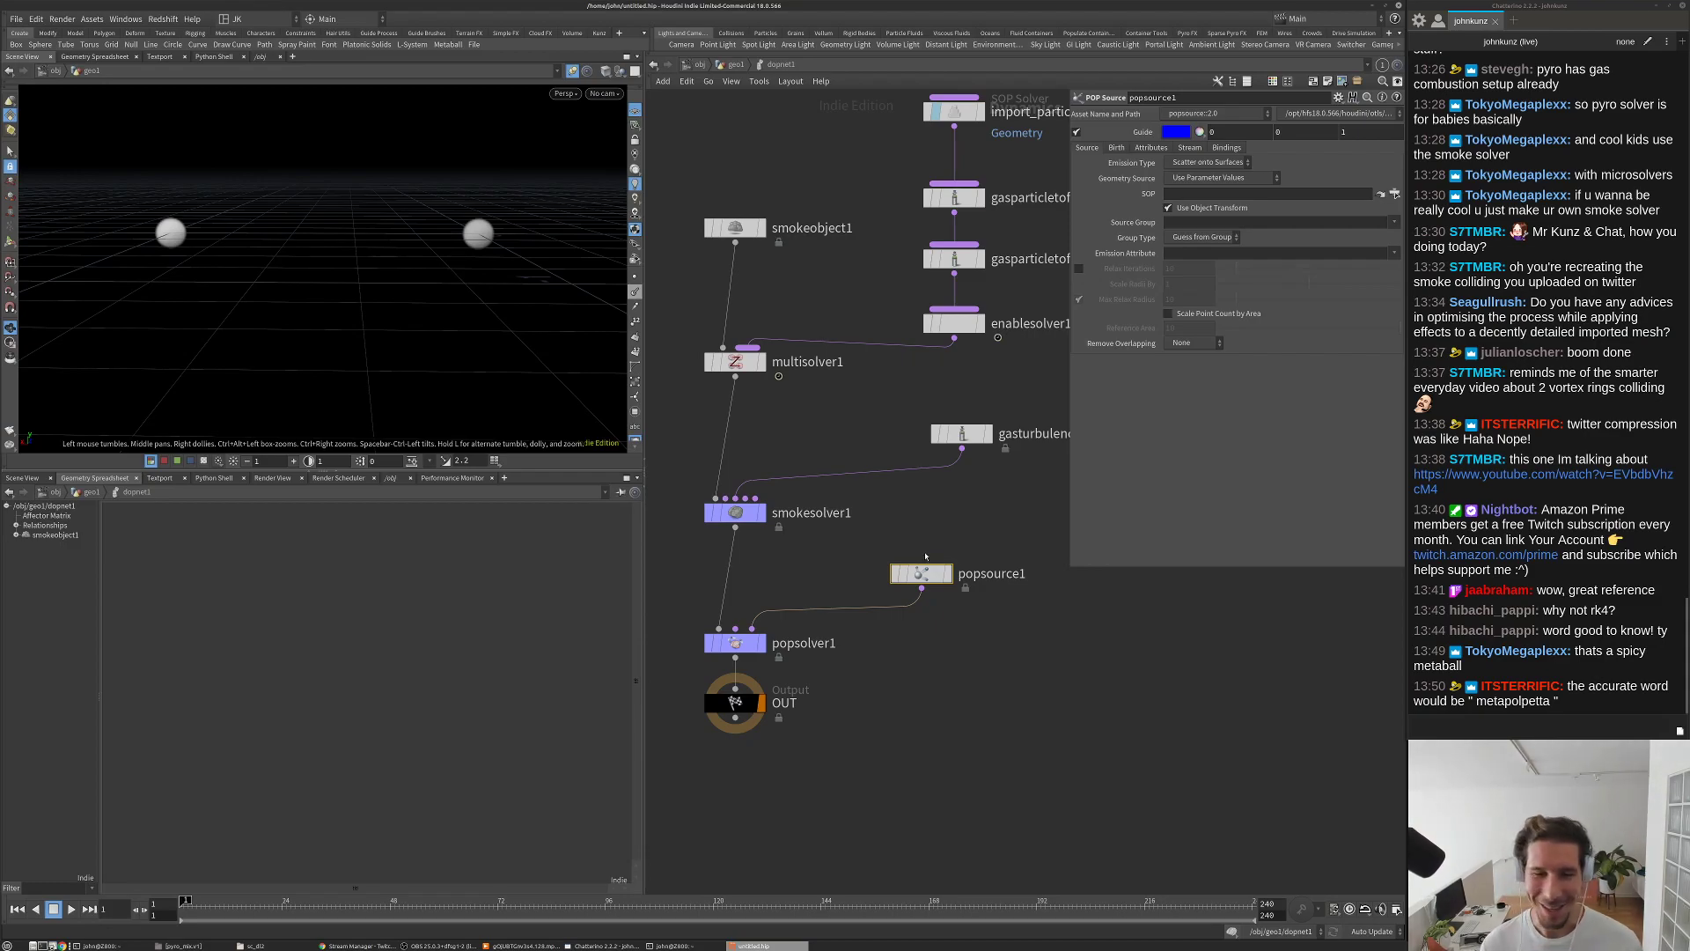
pyautogui.moveTo(922, 573); pyautogui.dragTo(962, 593)
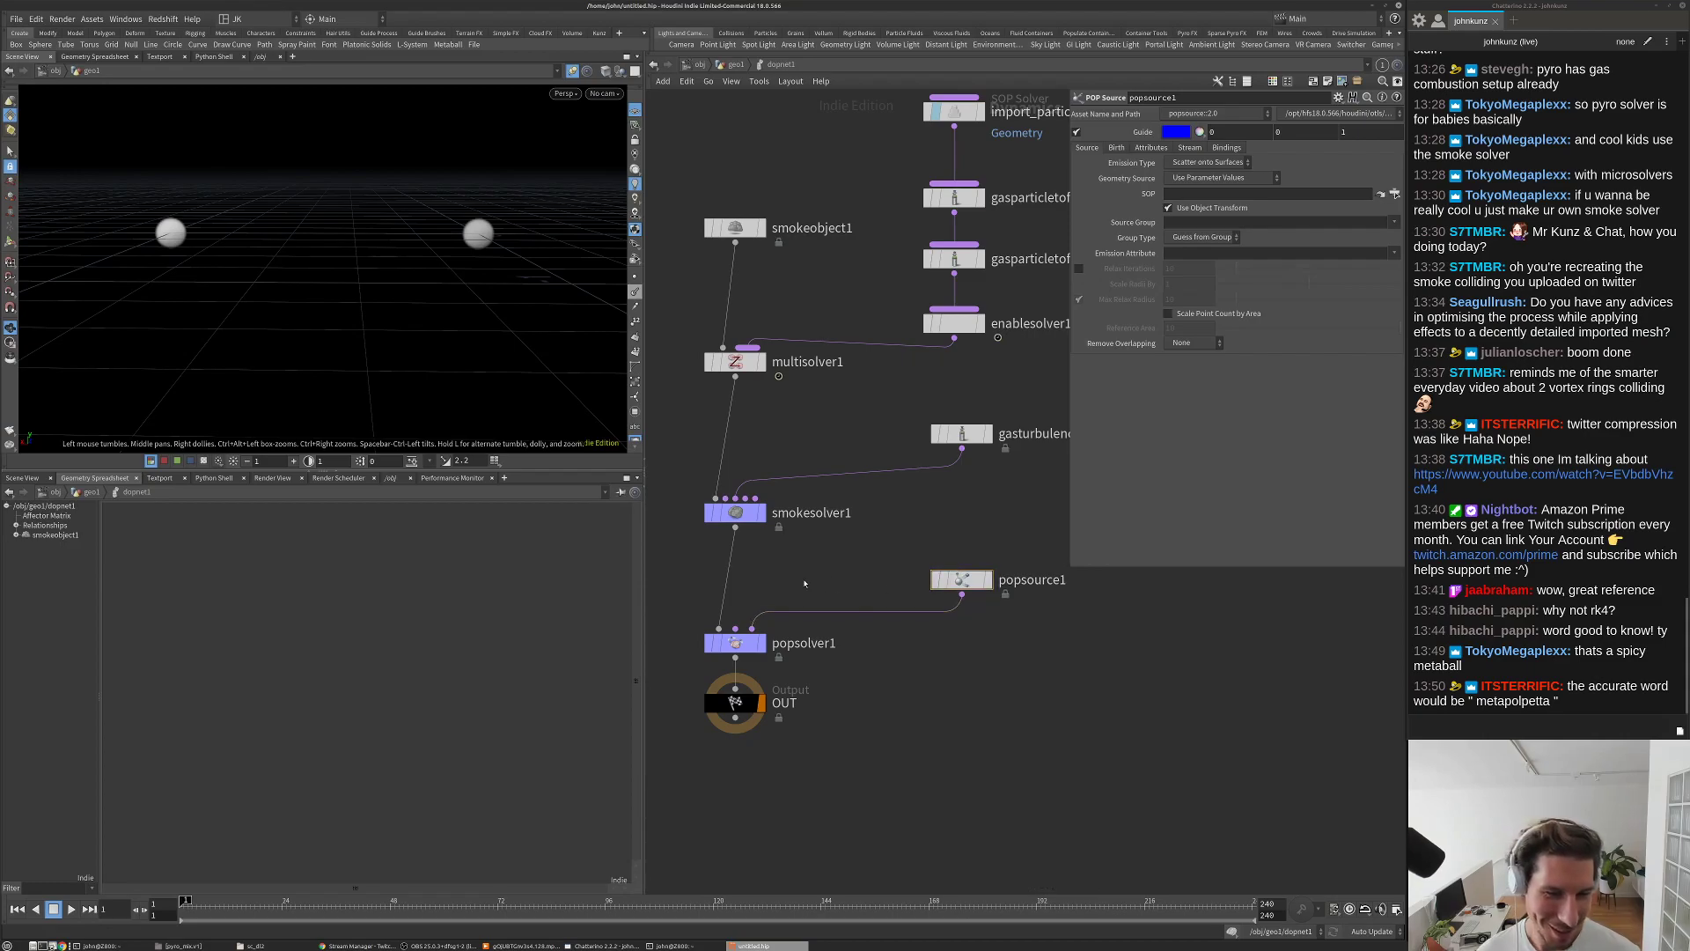
# Step: Set popsource1's geometry source to Use Second Context Geometry
pyautogui.press('Down')
pyautogui.press('Up')
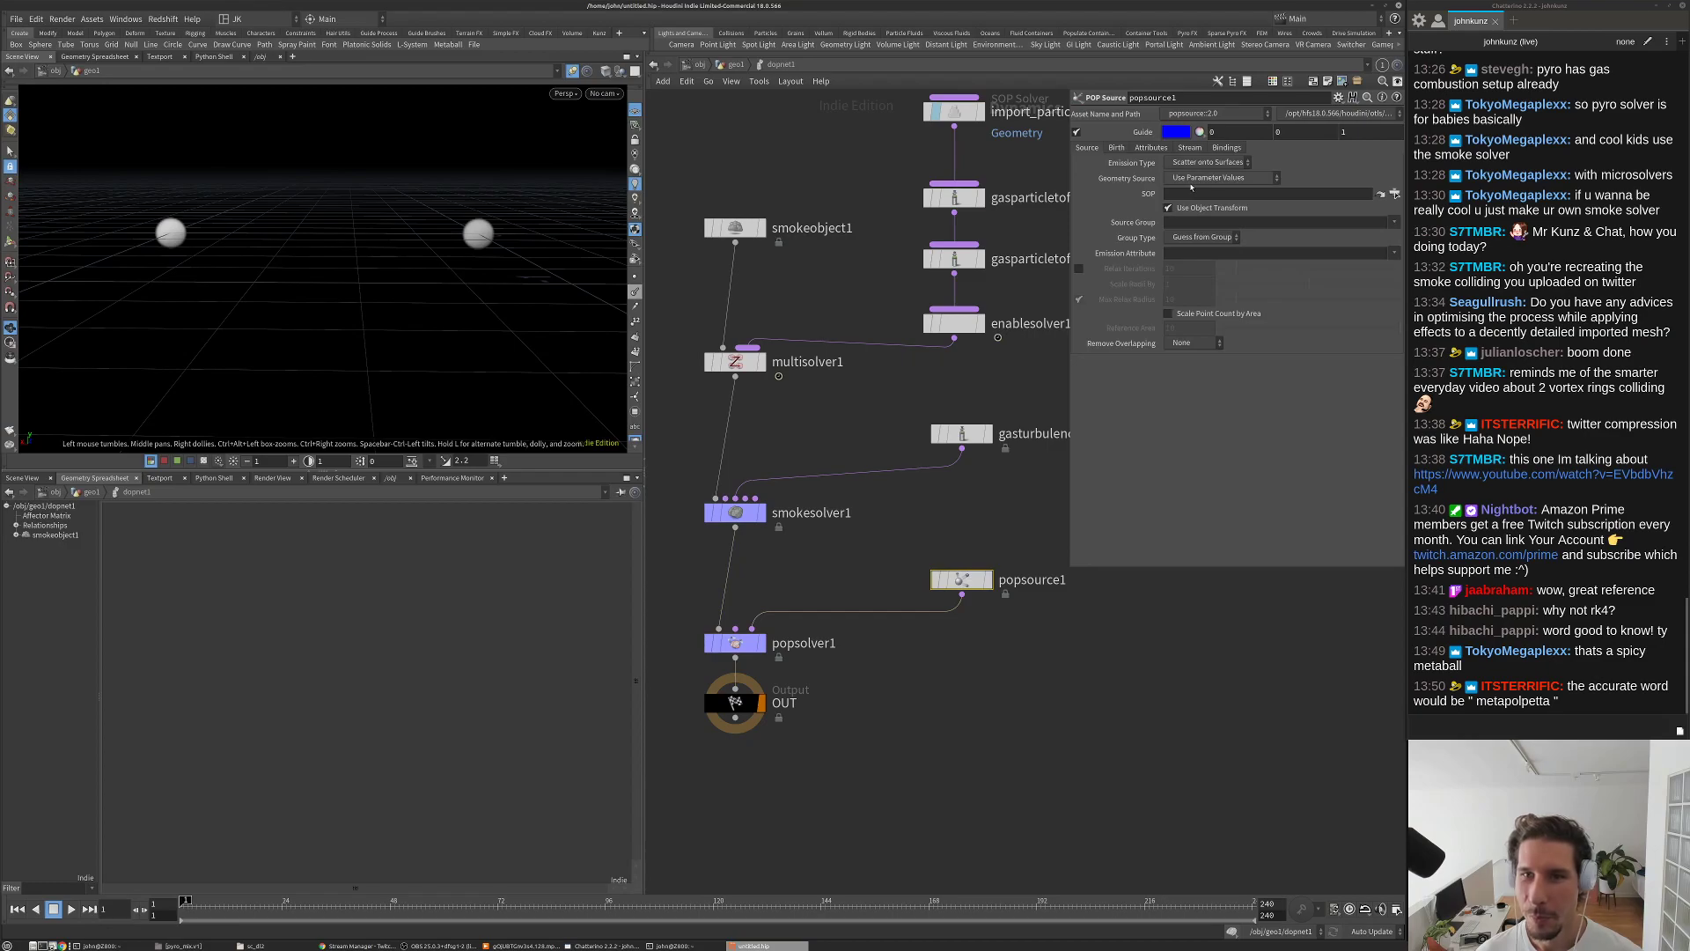
pyautogui.click(1177, 179)
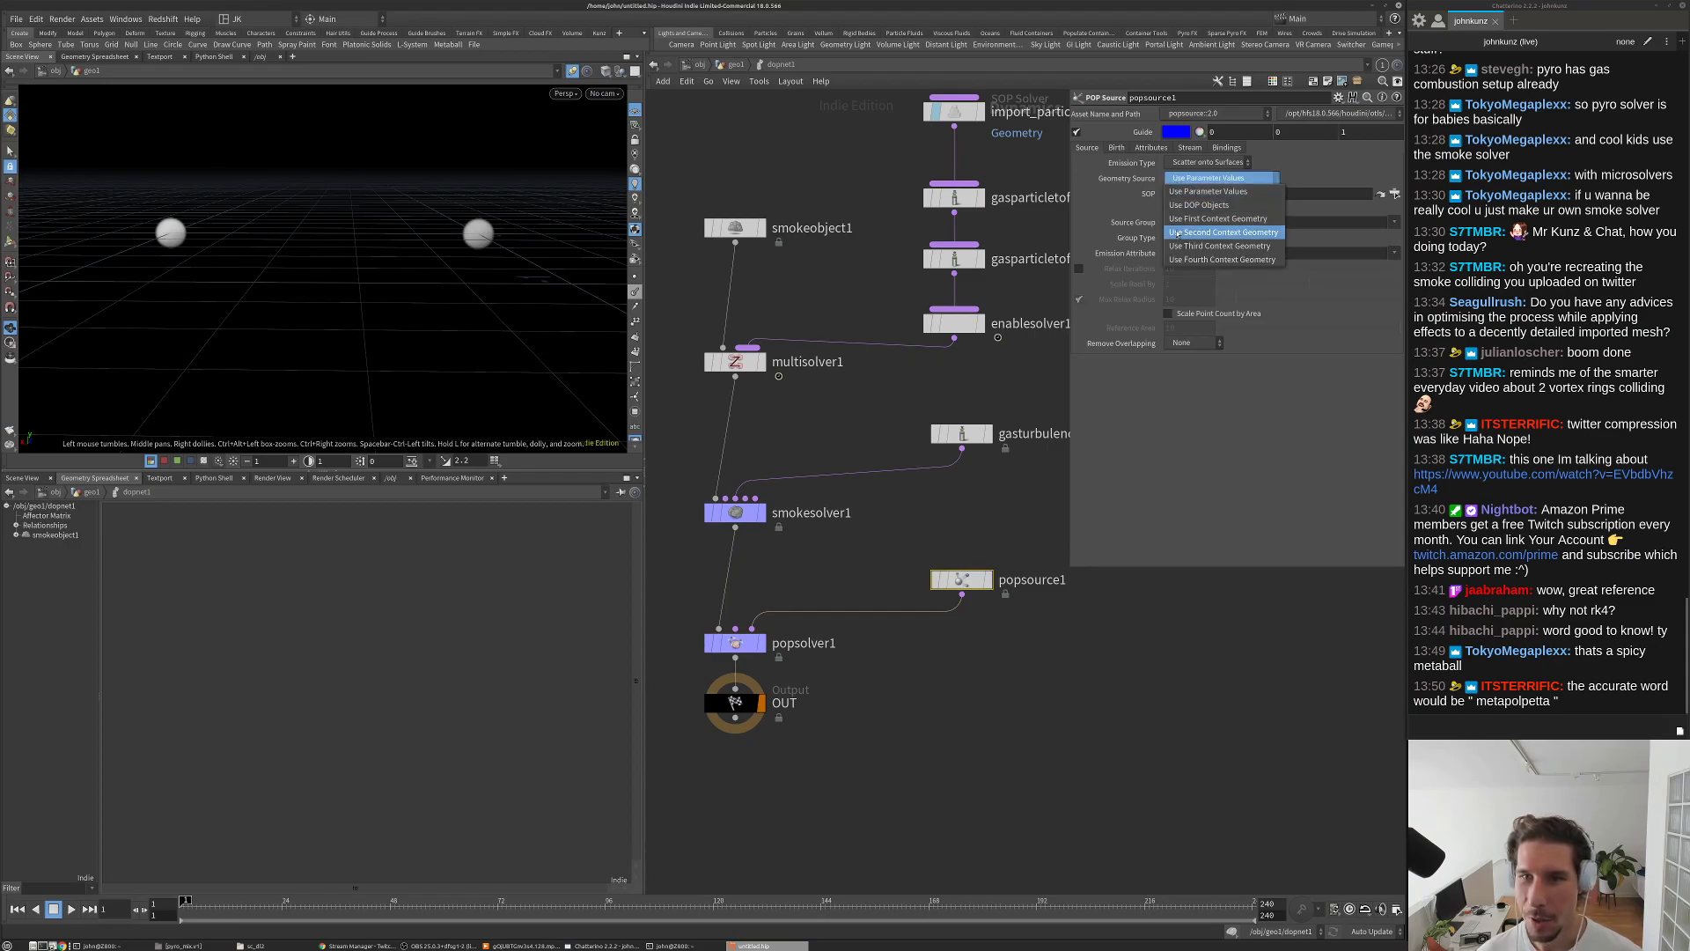
pyautogui.click(1176, 234)
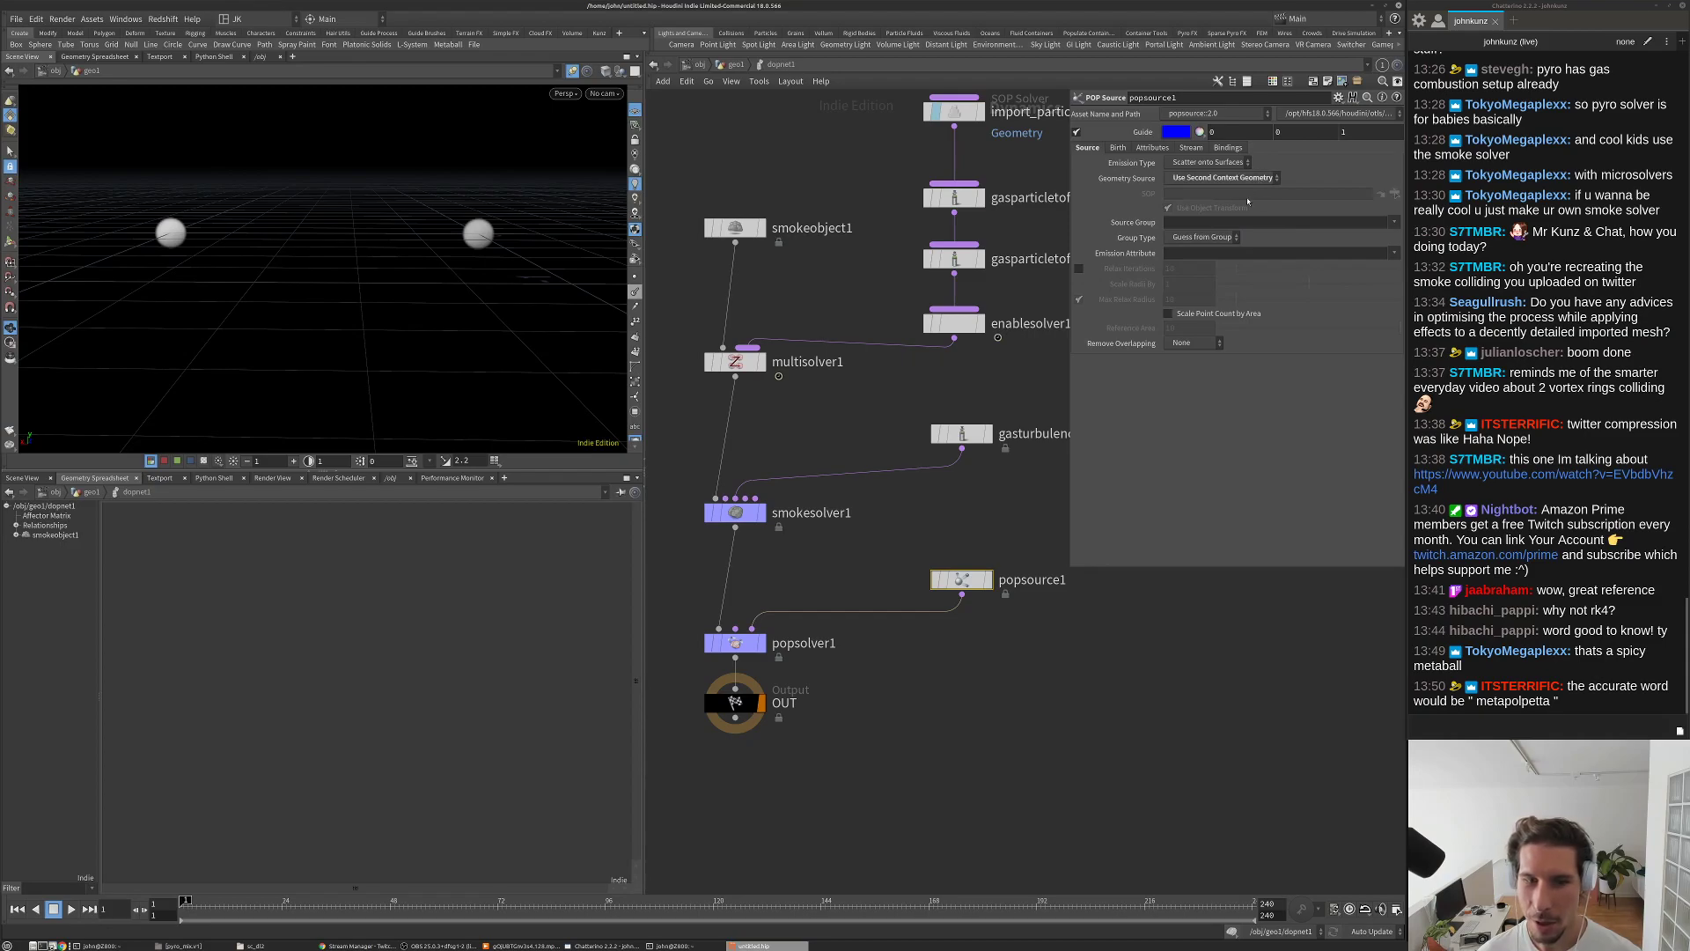
# Step: Examine smokeobject1's Geometry data in the geometry spreadsheet and look at the particles inside the smoke container
pyautogui.moveTo(949, 488); pyautogui.dragTo(869, 485, button='middle')
pyautogui.scroll(-2, 982, 411)
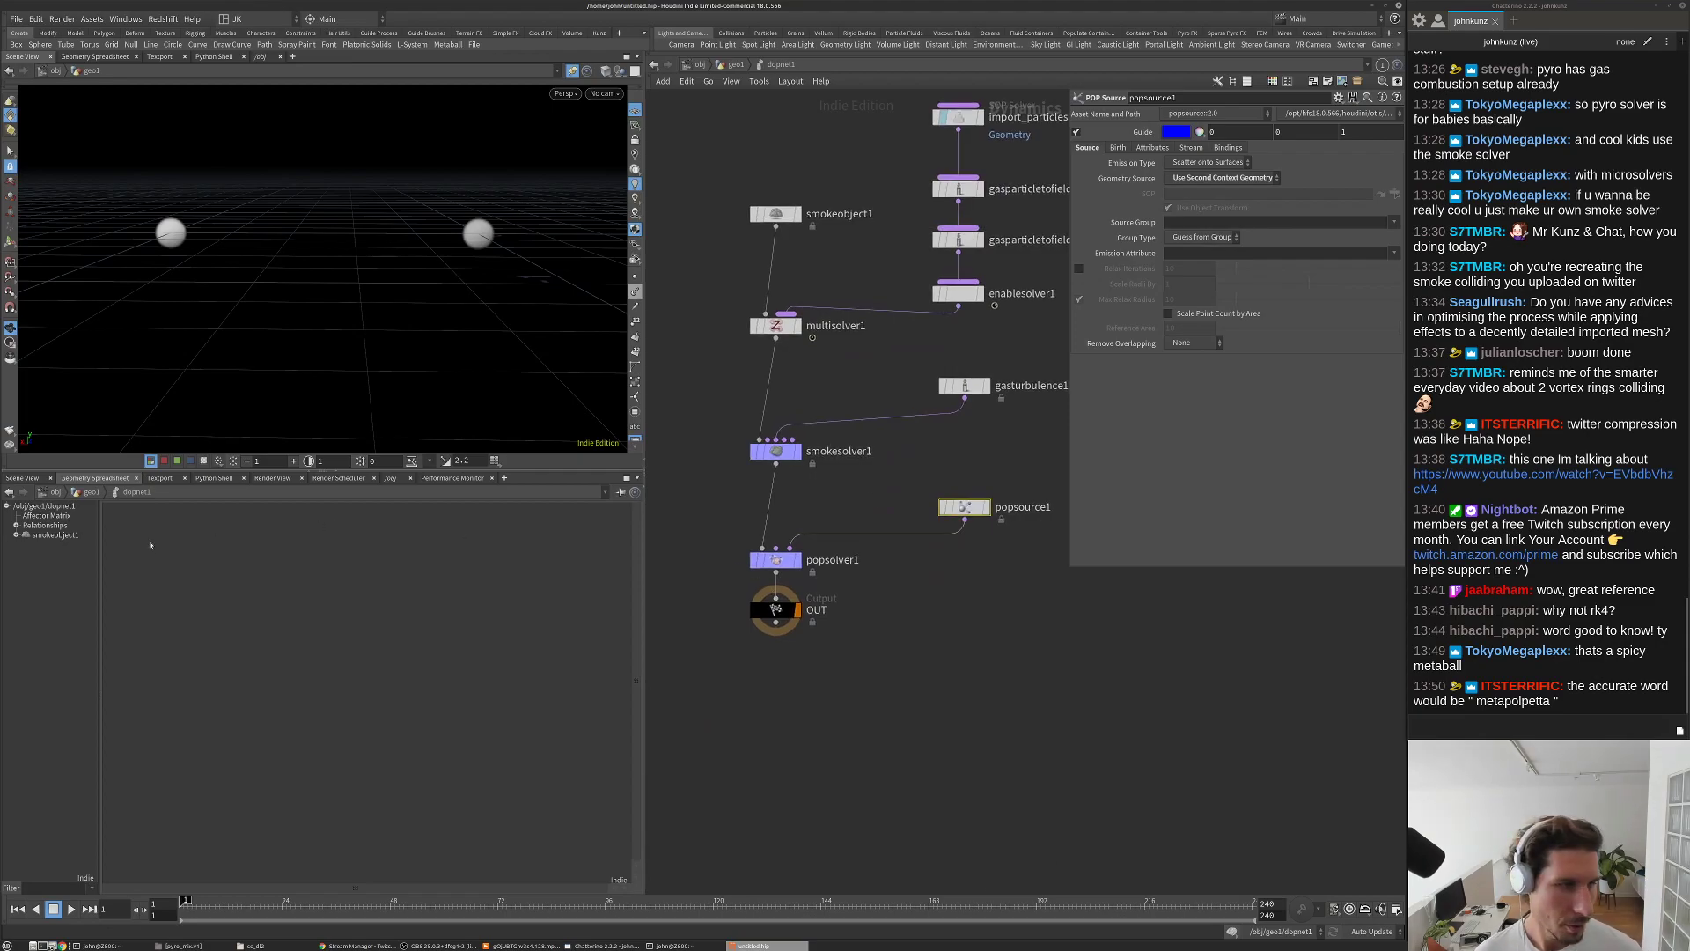
pyautogui.click(17, 535)
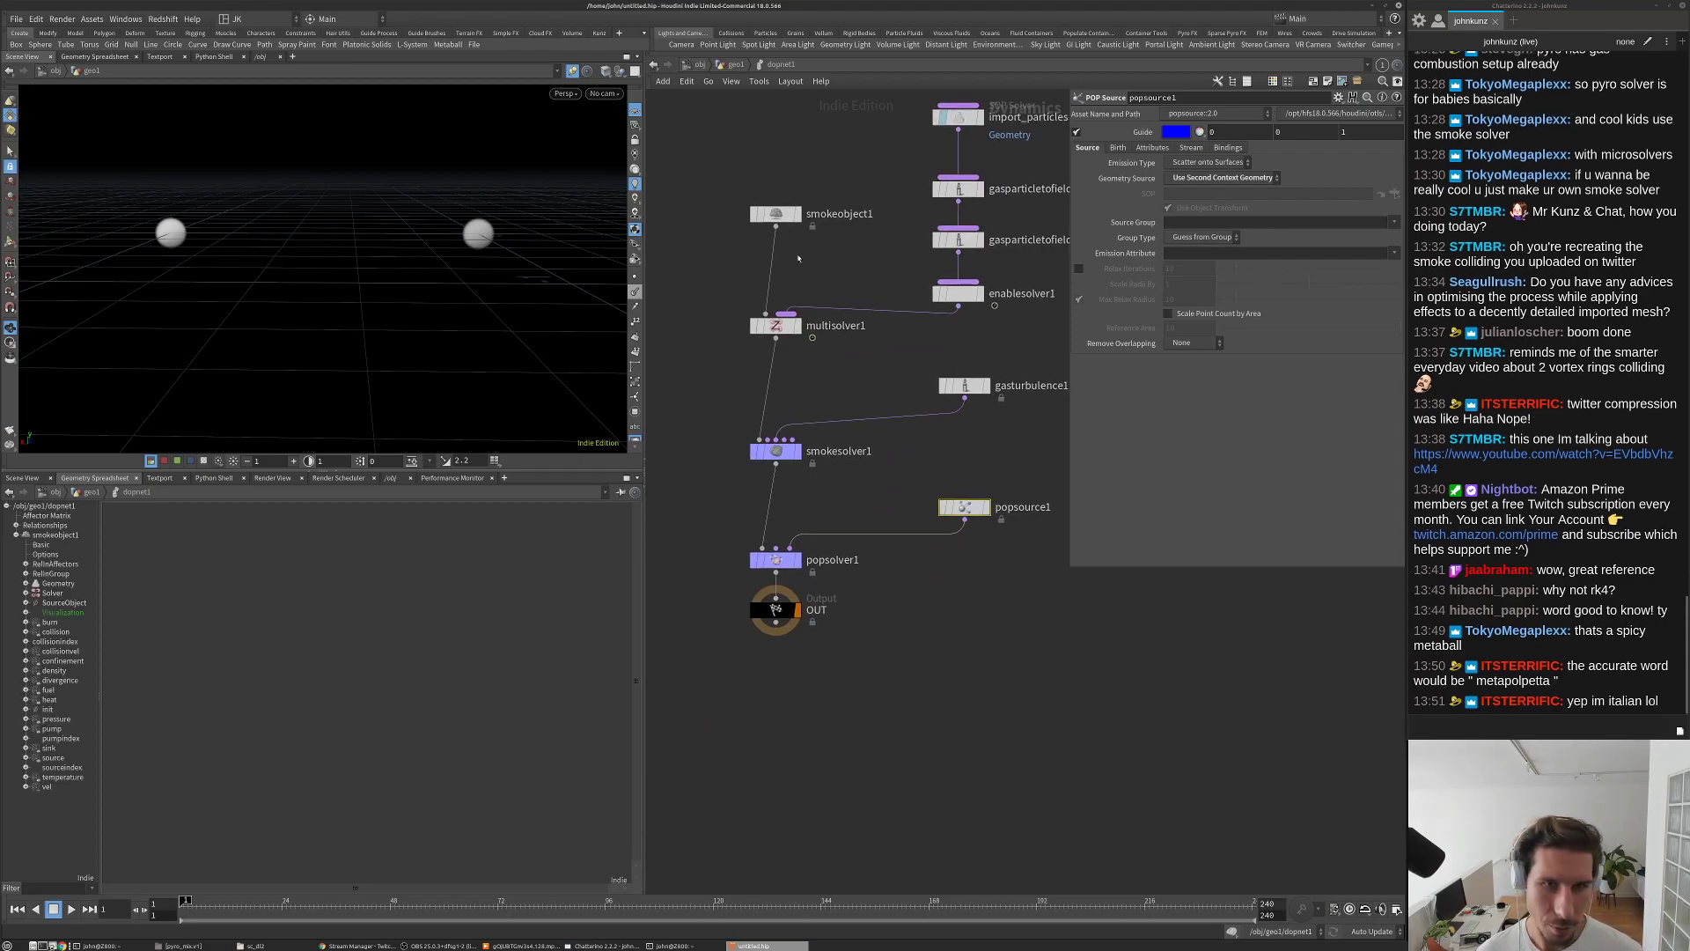
pyautogui.doubleClick(841, 213)
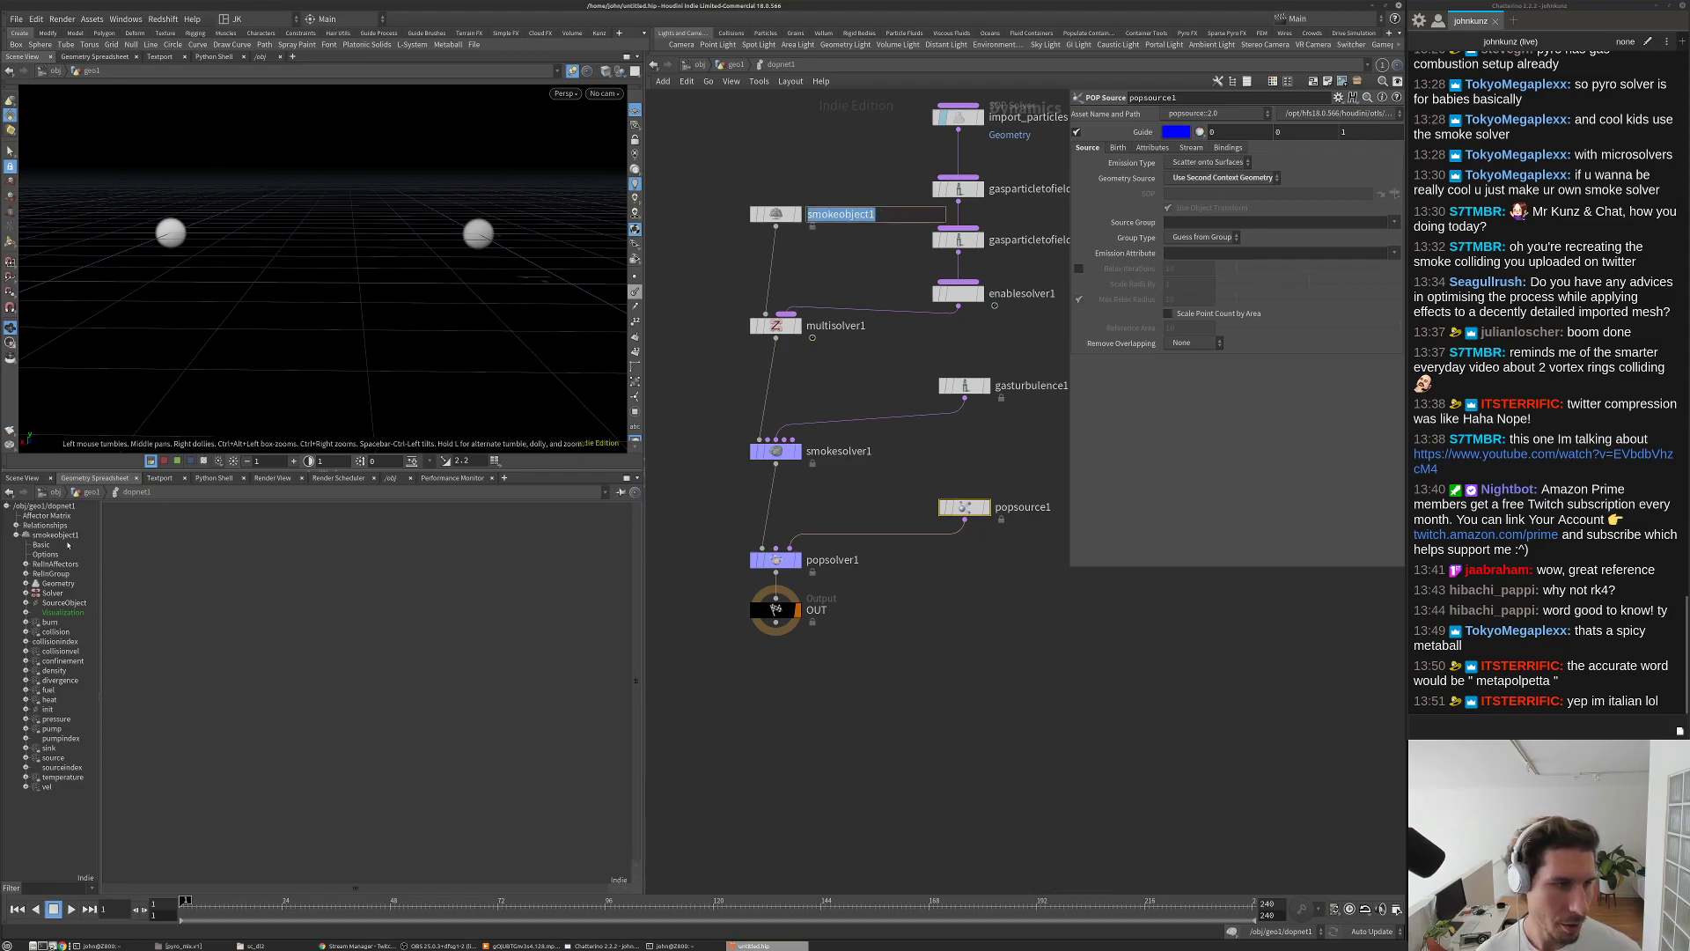
pyautogui.click(39, 535)
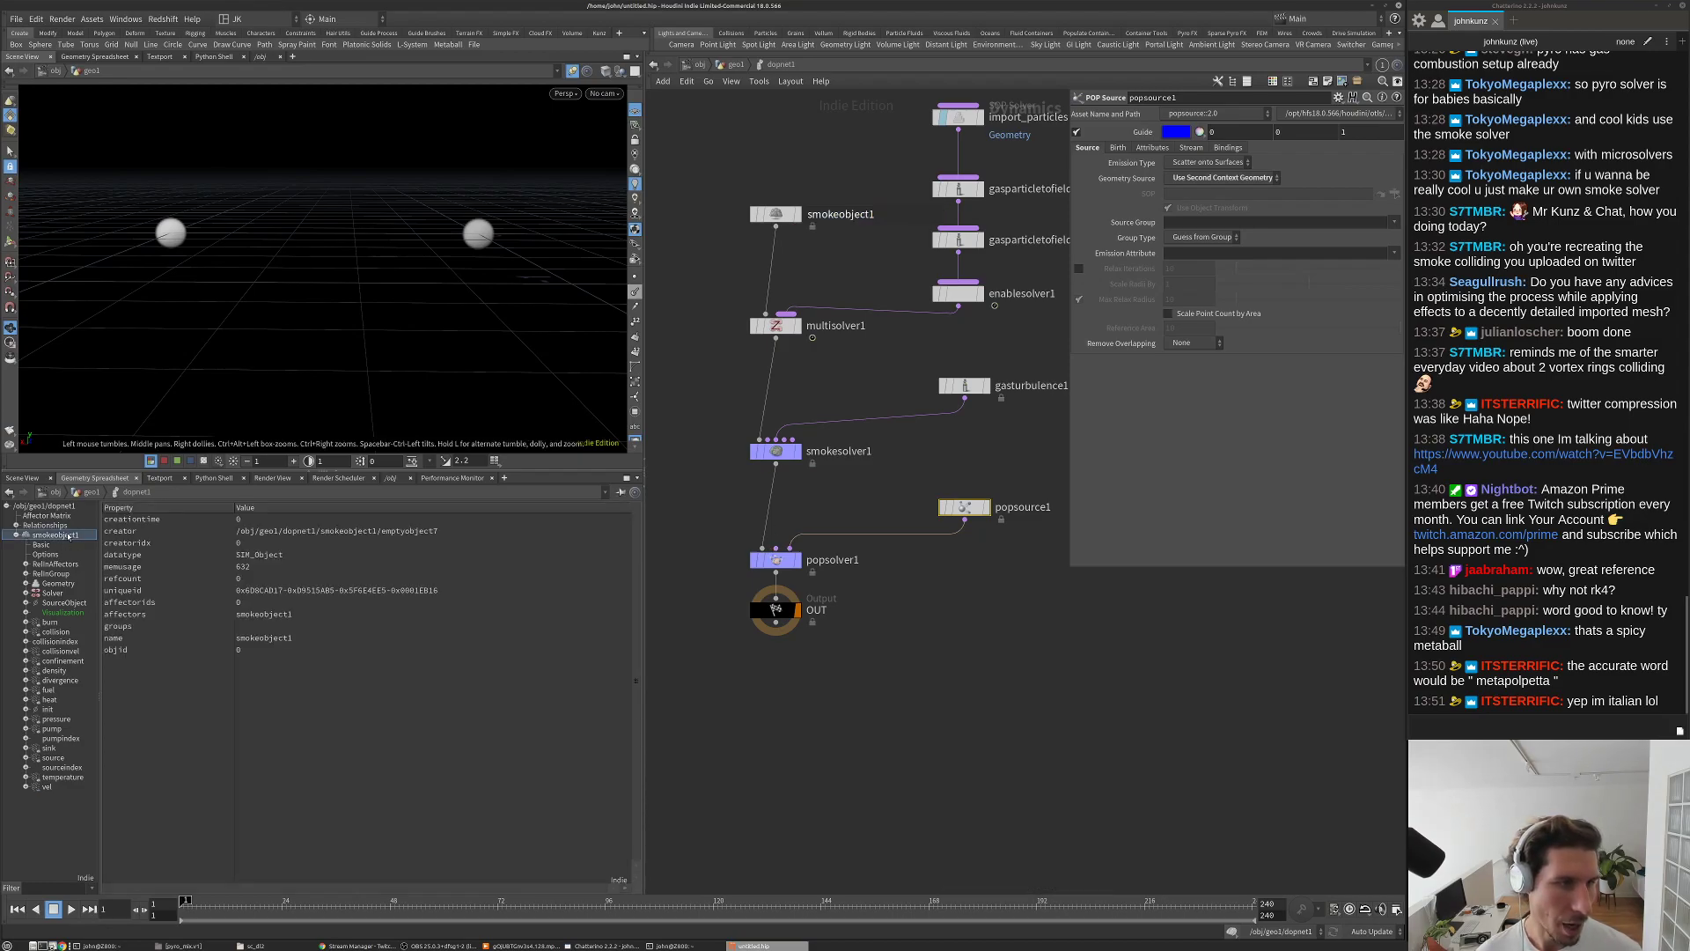
pyautogui.click(70, 584)
pyautogui.scroll(-6, 382, 560)
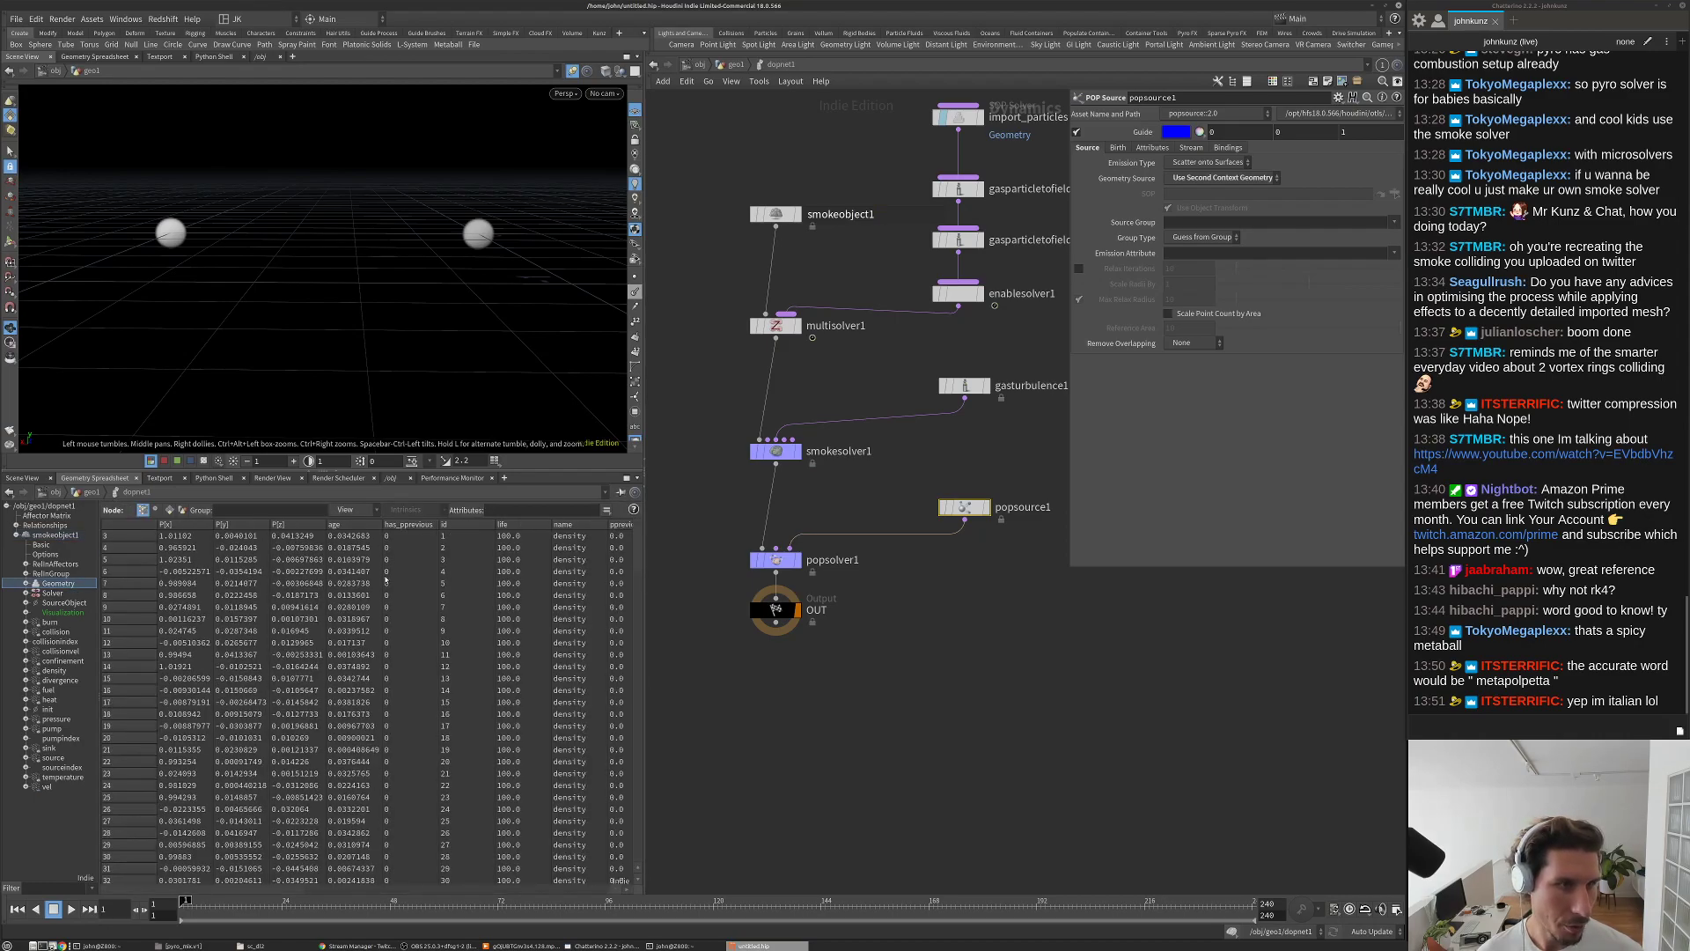
pyautogui.scroll(-2, 384, 548)
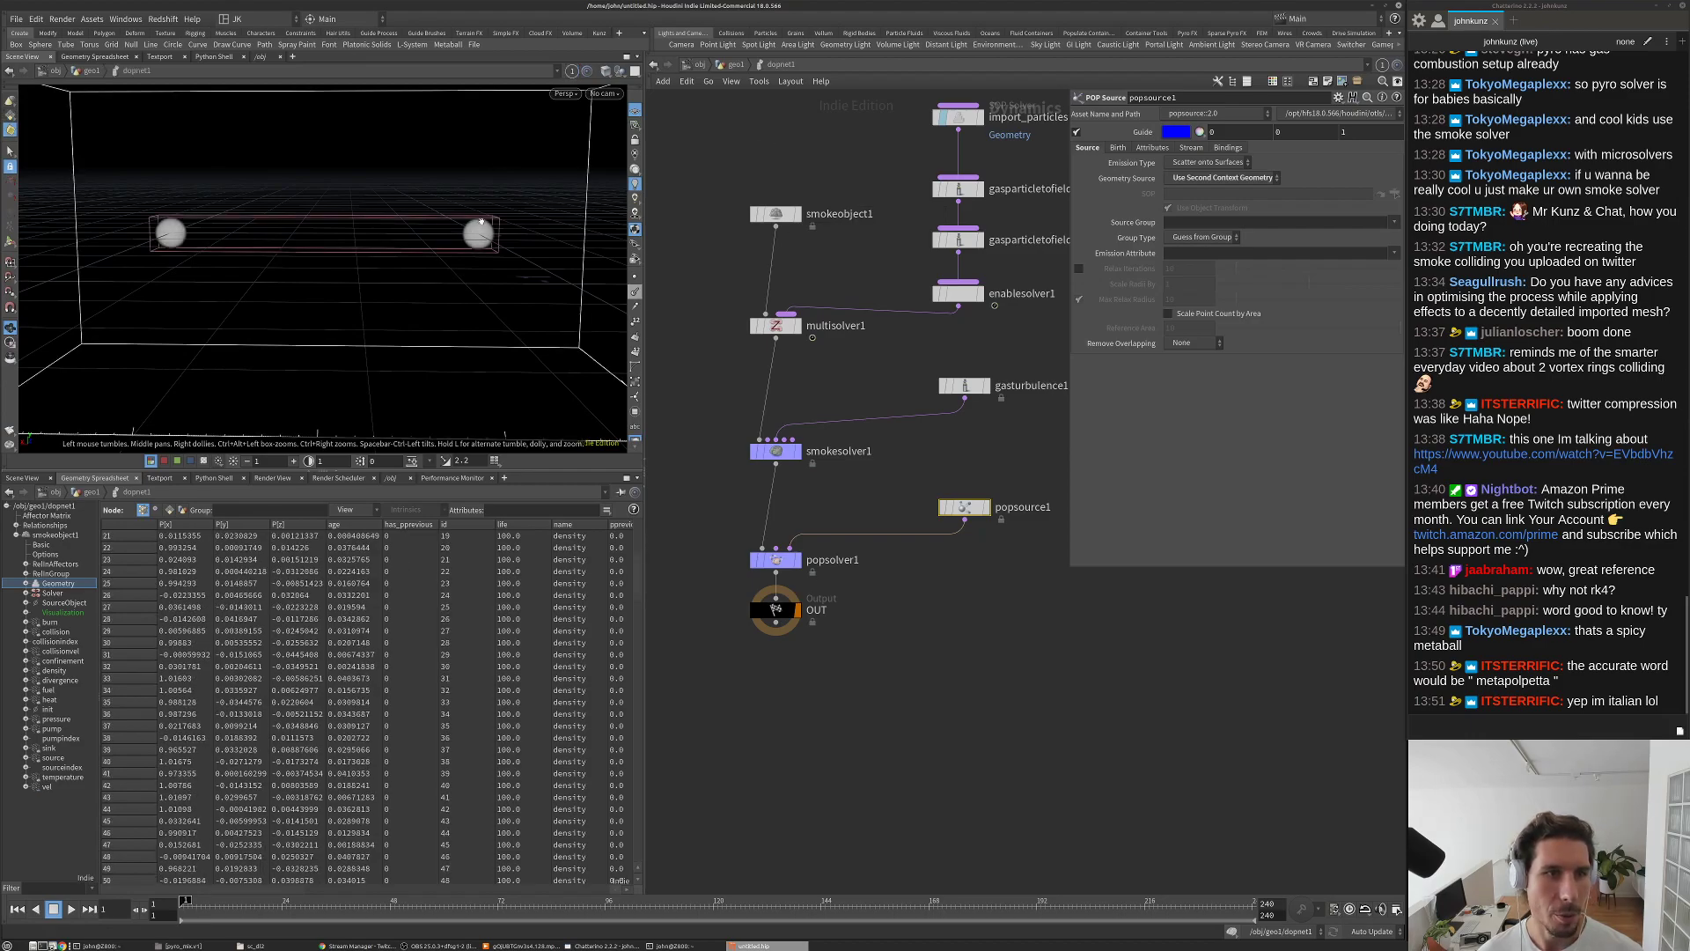
pyautogui.moveTo(529, 260); pyautogui.dragTo(309, 283)
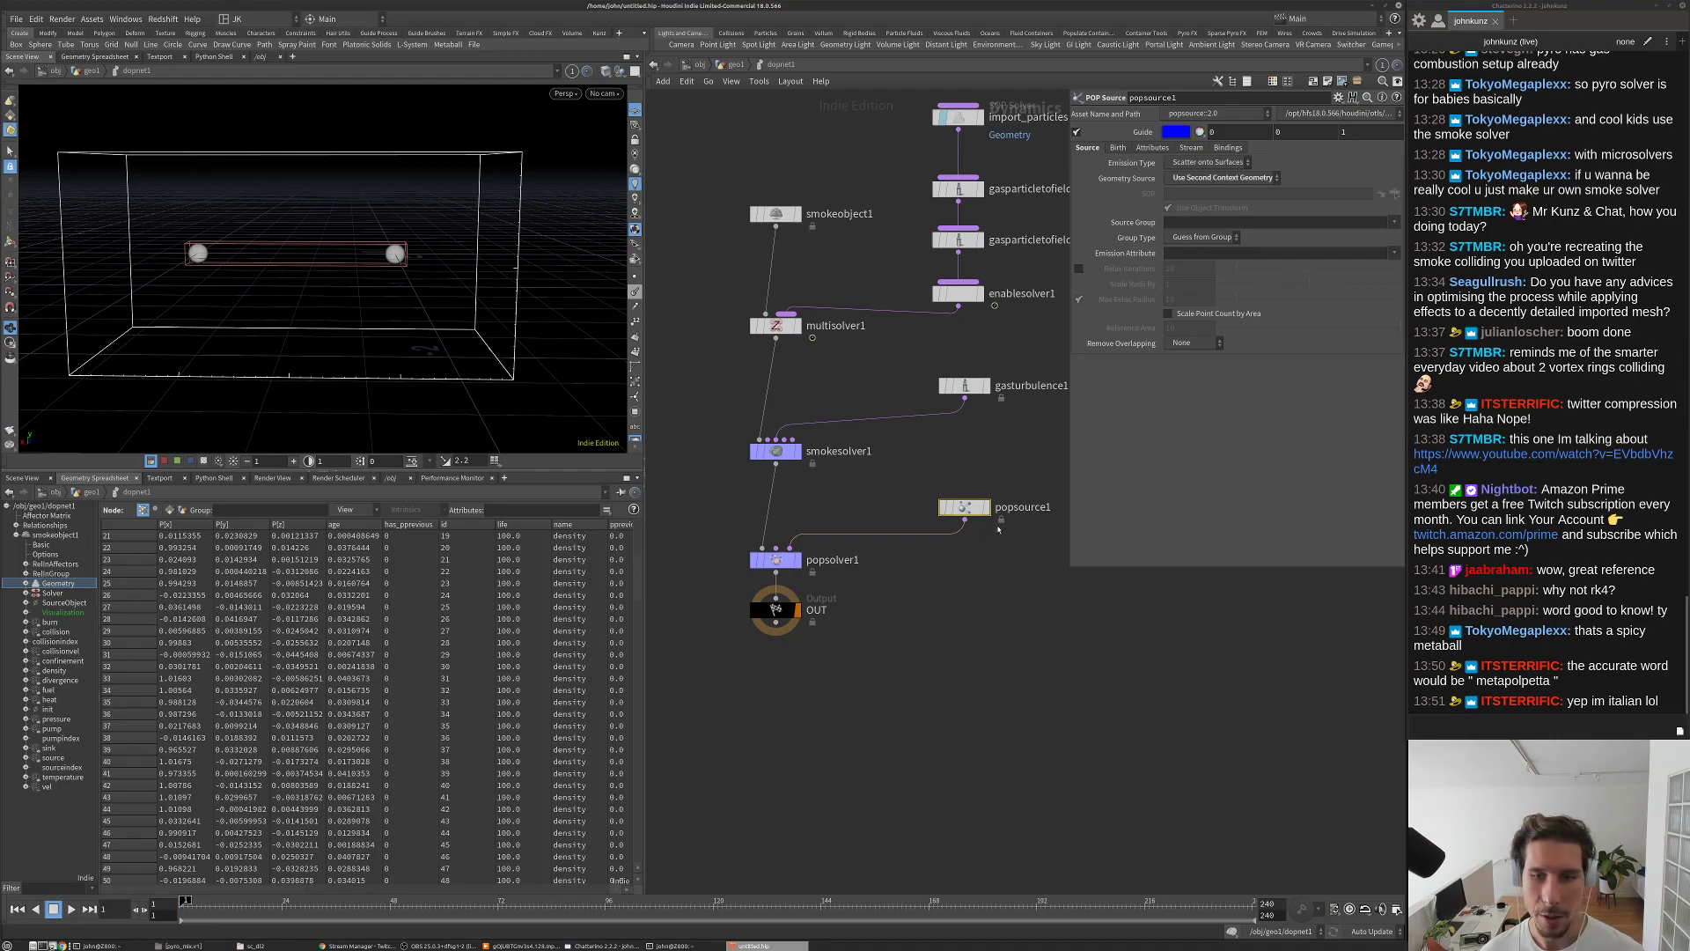
# Step: Check the import_particles settings and pull popsolver1 out of the chain between smokesolver1 and OUT
pyautogui.moveTo(1005, 541); pyautogui.dragTo(968, 564, button='middle')
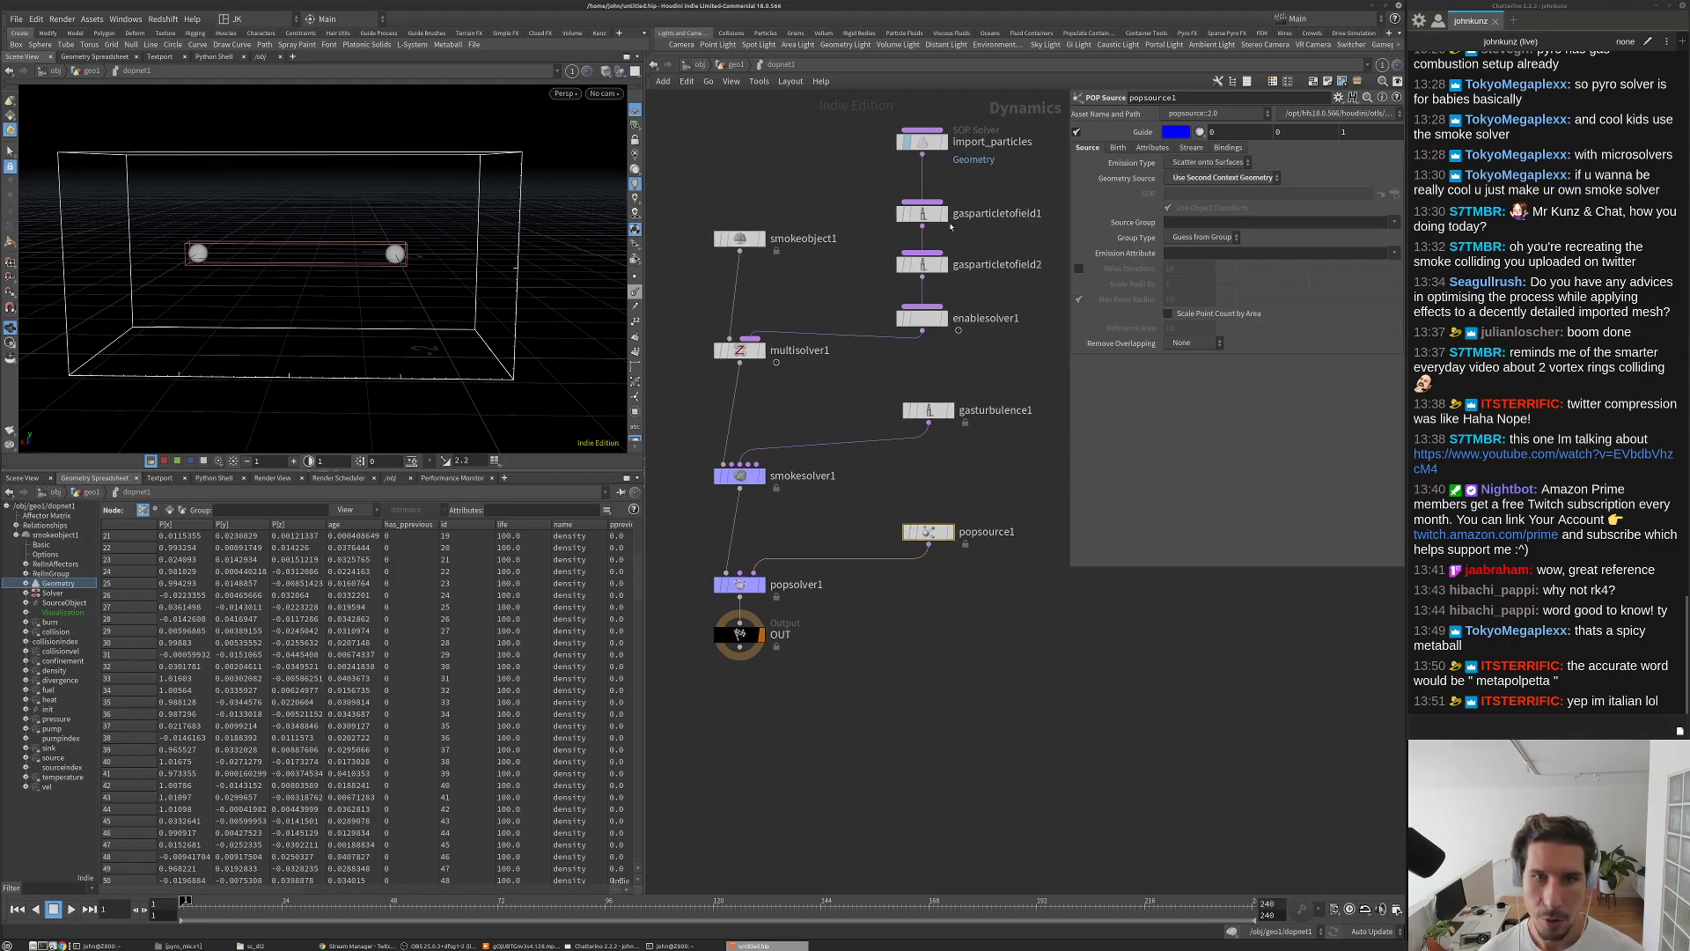
pyautogui.click(927, 144)
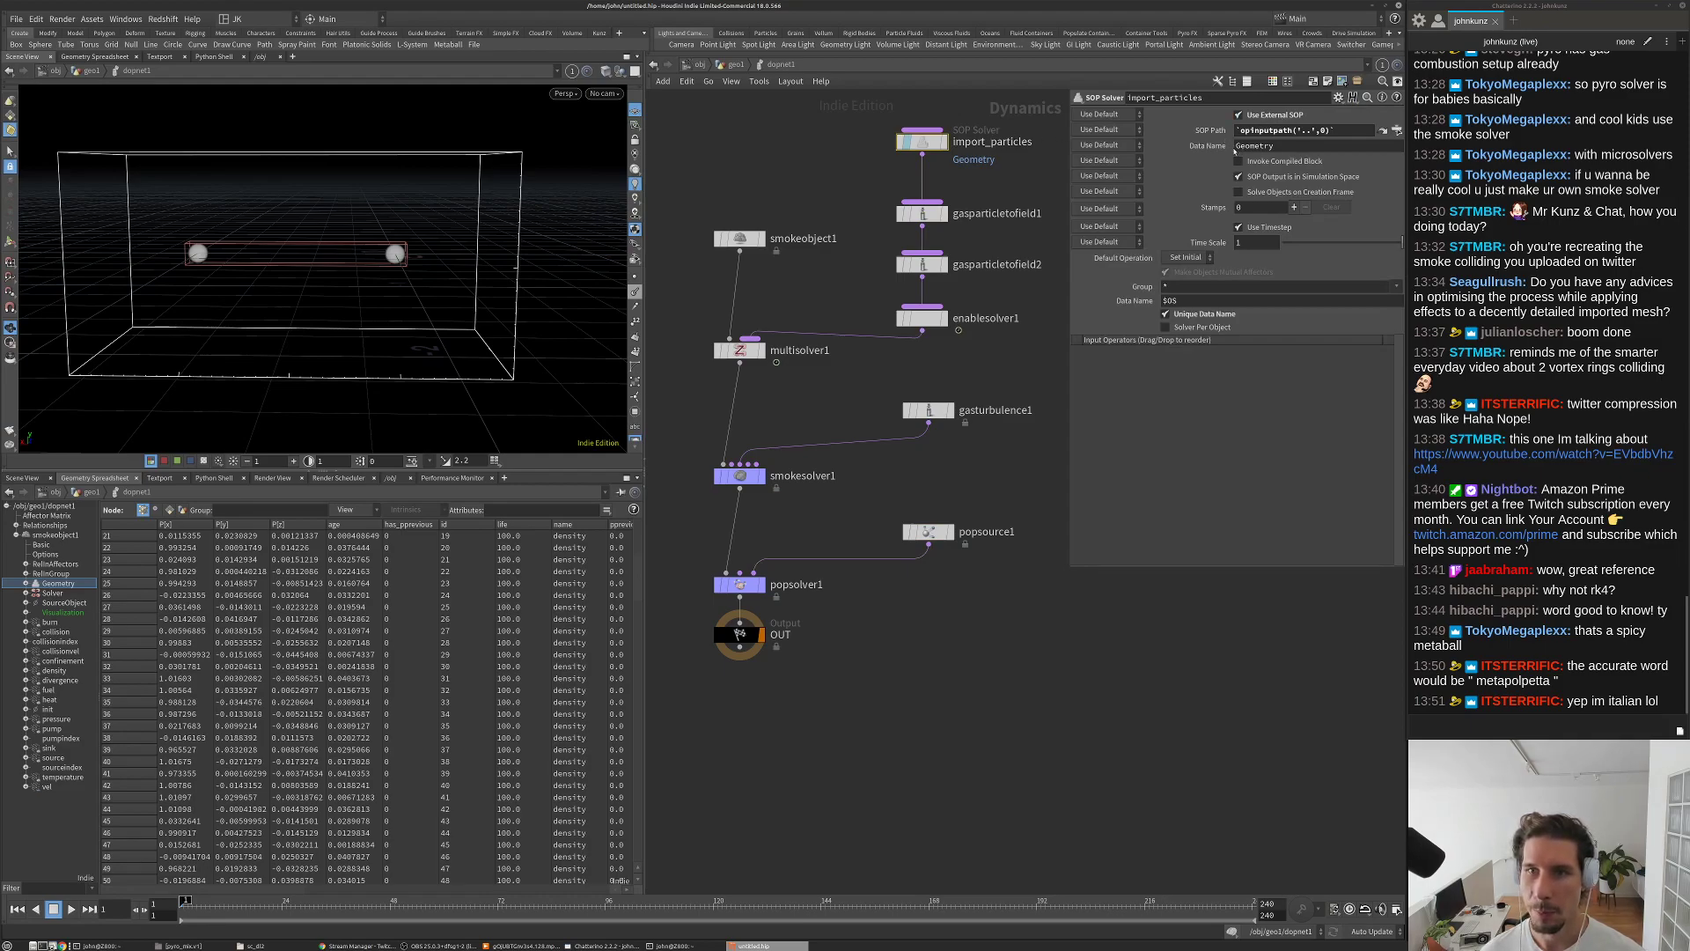
pyautogui.moveTo(759, 584); pyautogui.dragTo(873, 578)
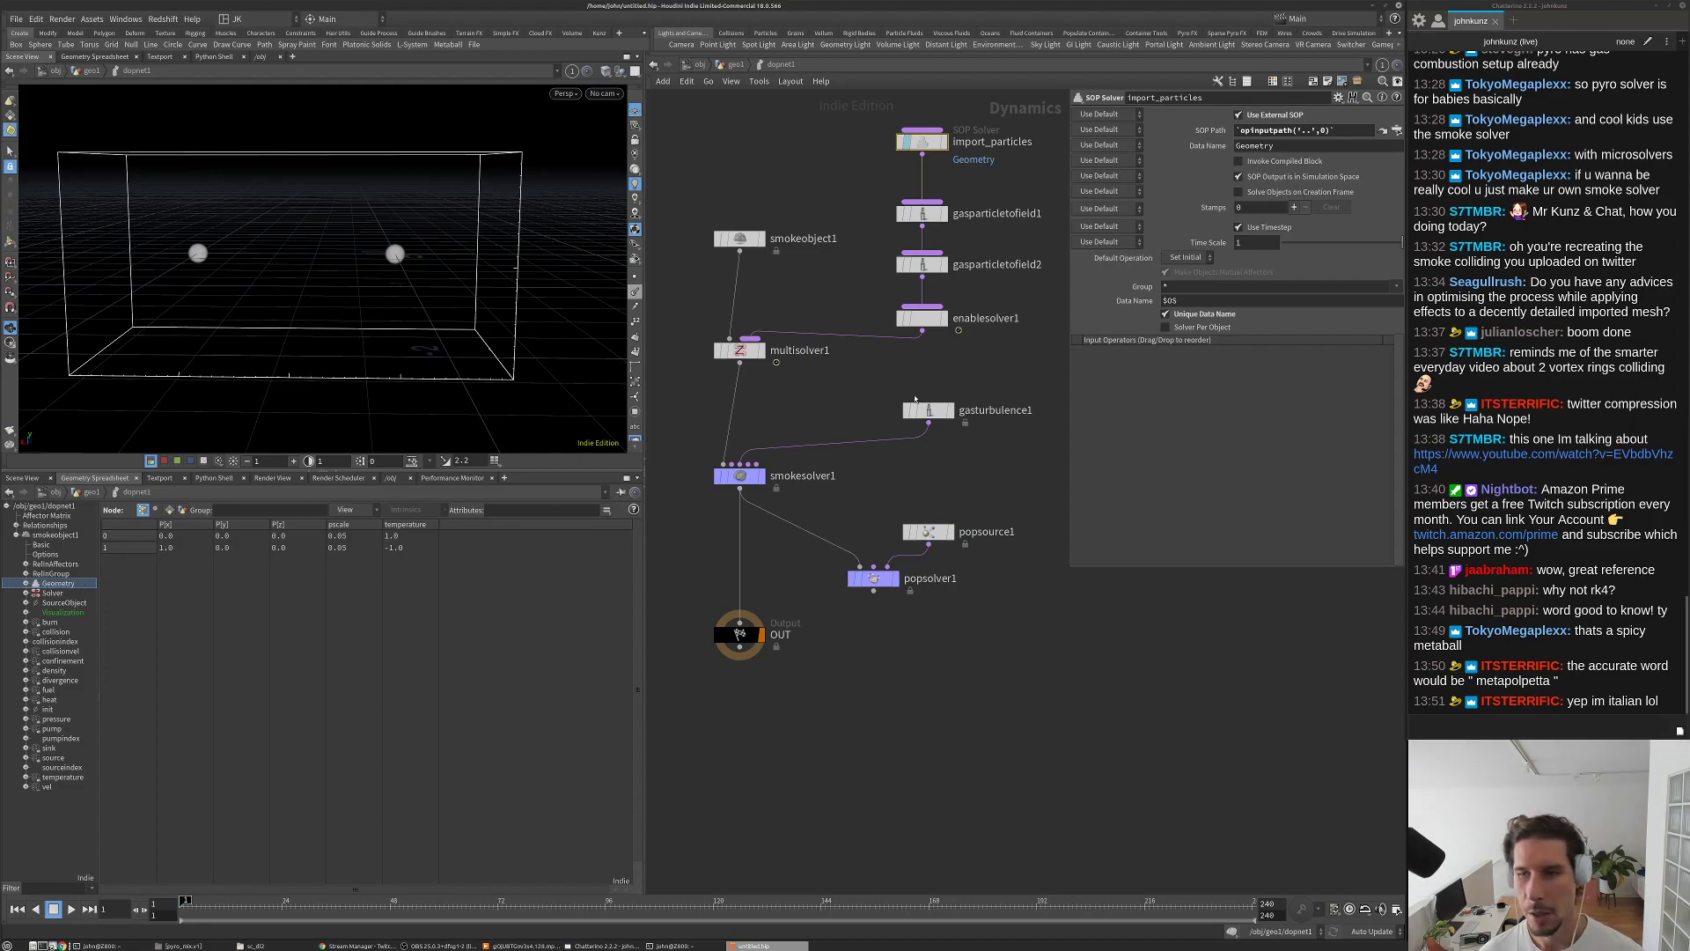
# Step: Set the SOP data name of the import_particles solver to src_particles
pyautogui.moveTo(958, 383); pyautogui.dragTo(947, 419, button='middle')
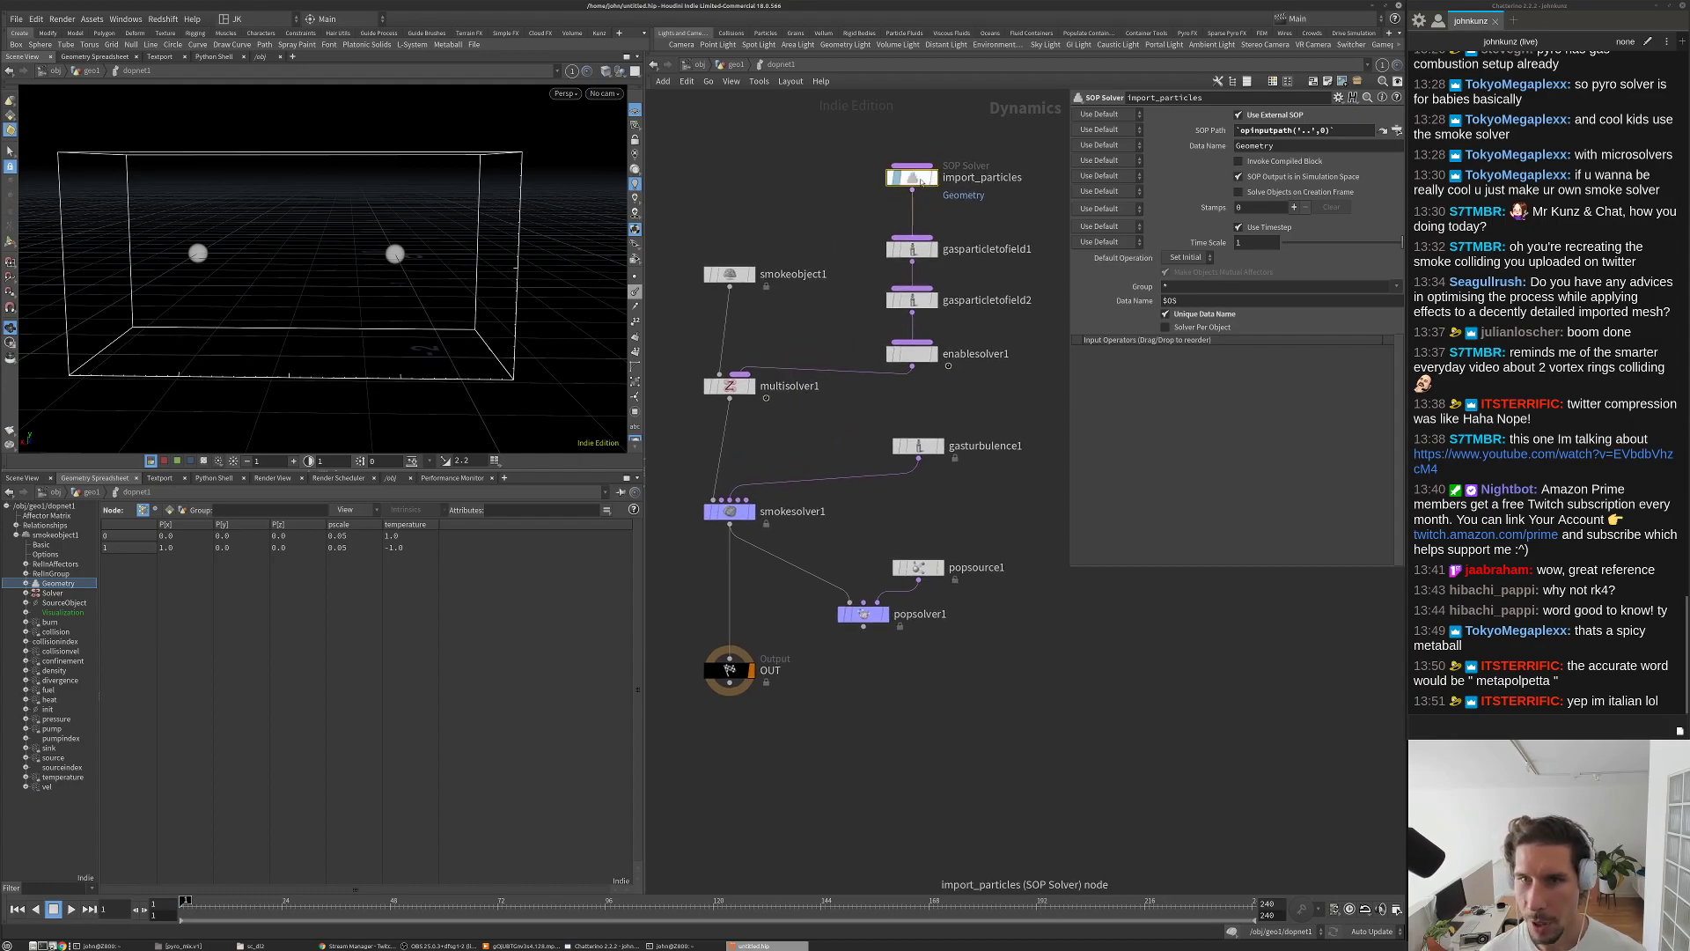
pyautogui.click(1237, 147)
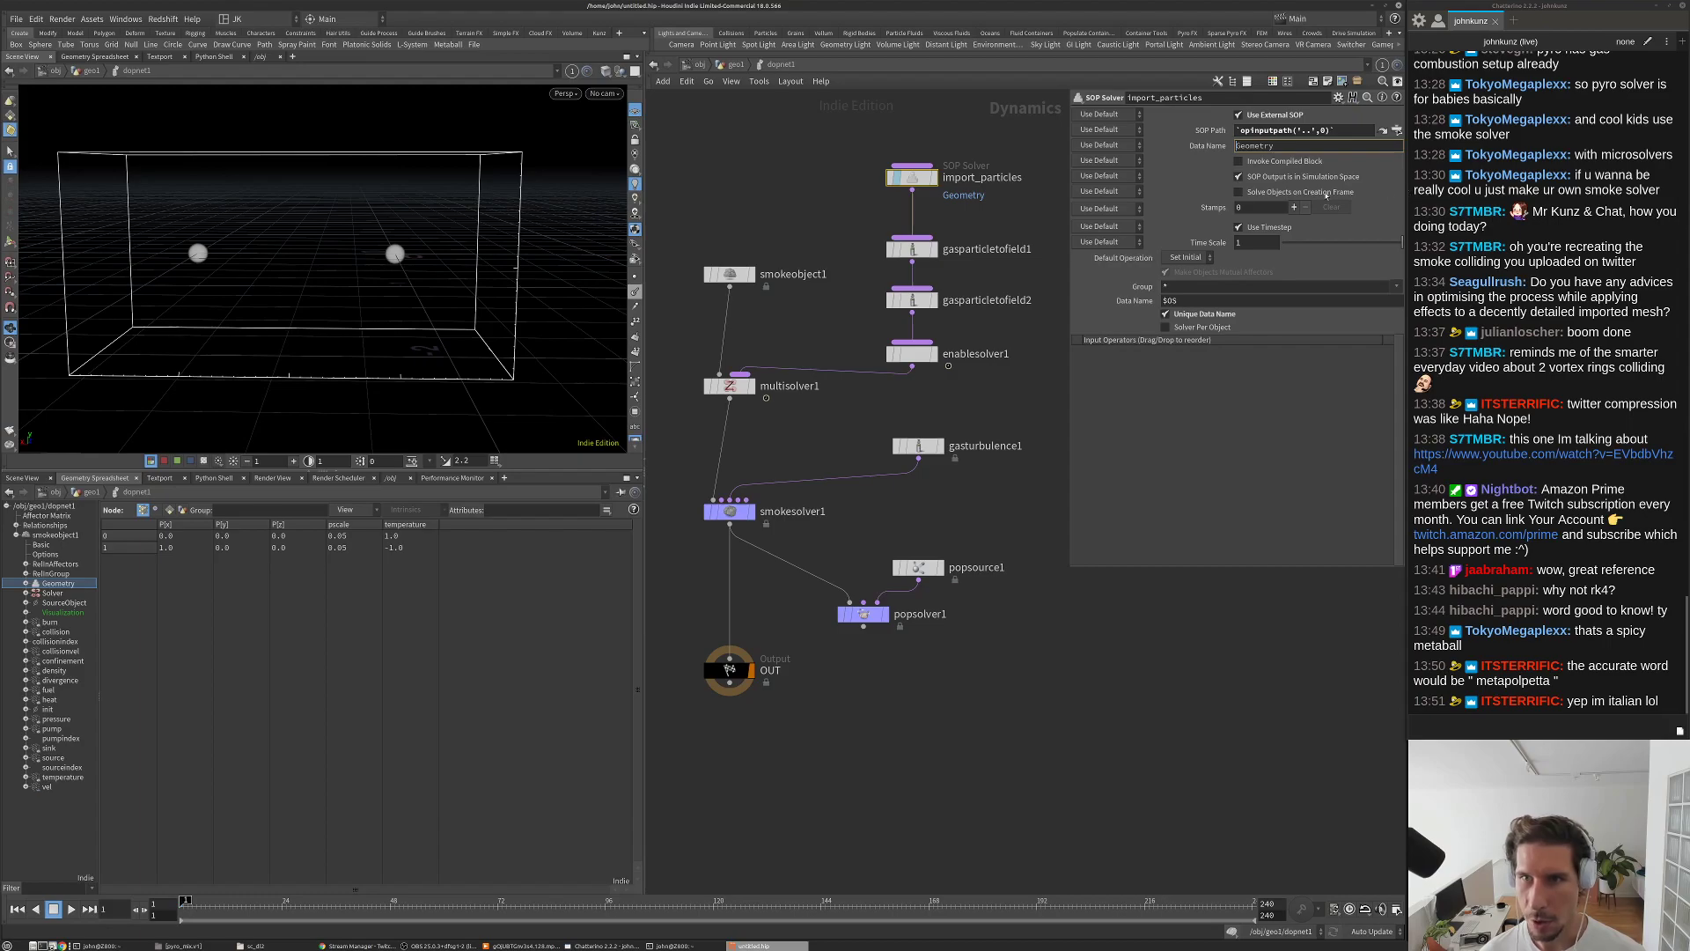
pyautogui.hotkey('ctrl', 'a')
pyautogui.write('sr')
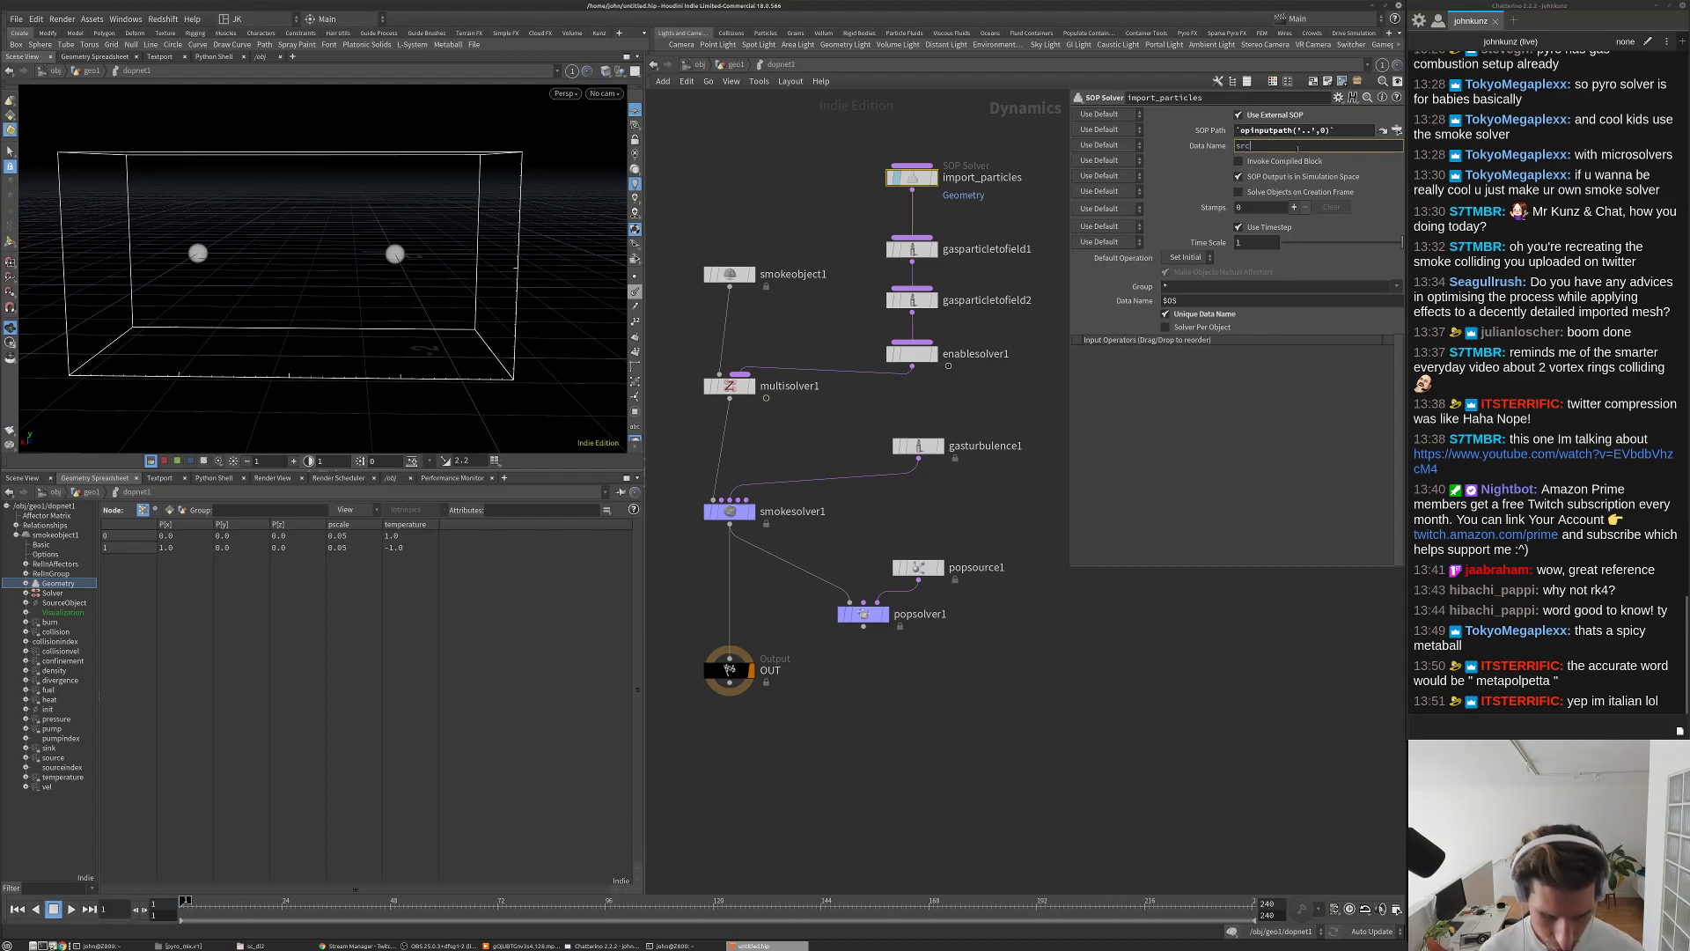
pyautogui.write('c_particles')
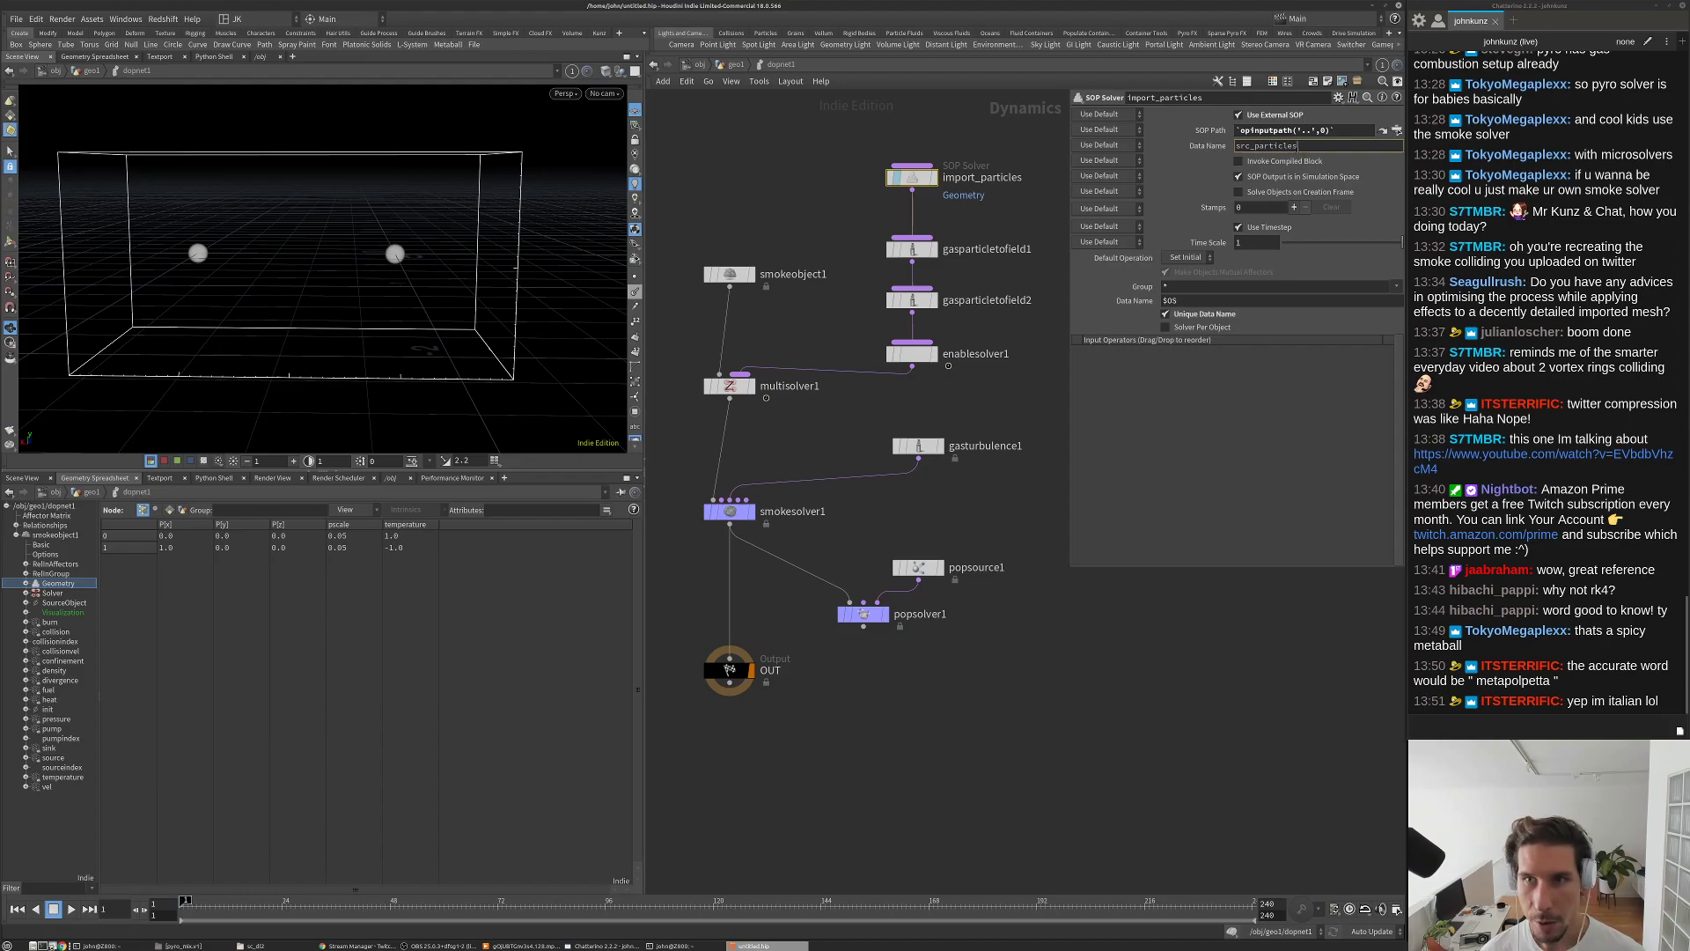
pyautogui.press('Return')
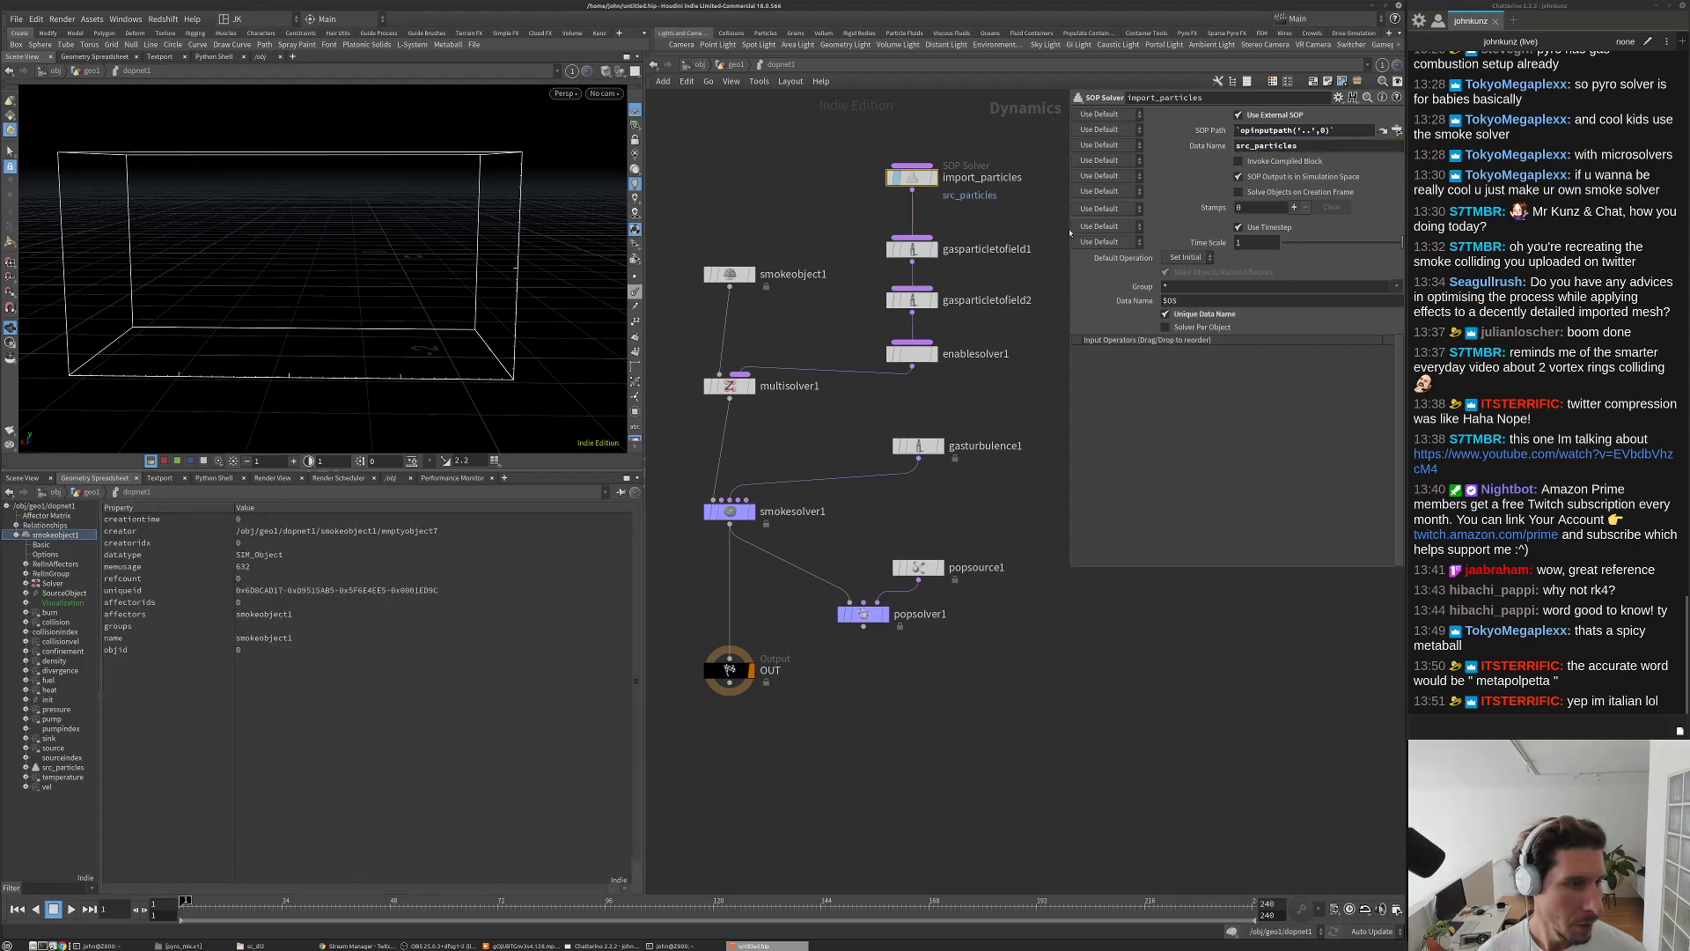
# Step: Set the Particles data of gasparticletofield1 and gasparticletofield2 to src_particles
pyautogui.click(49, 768)
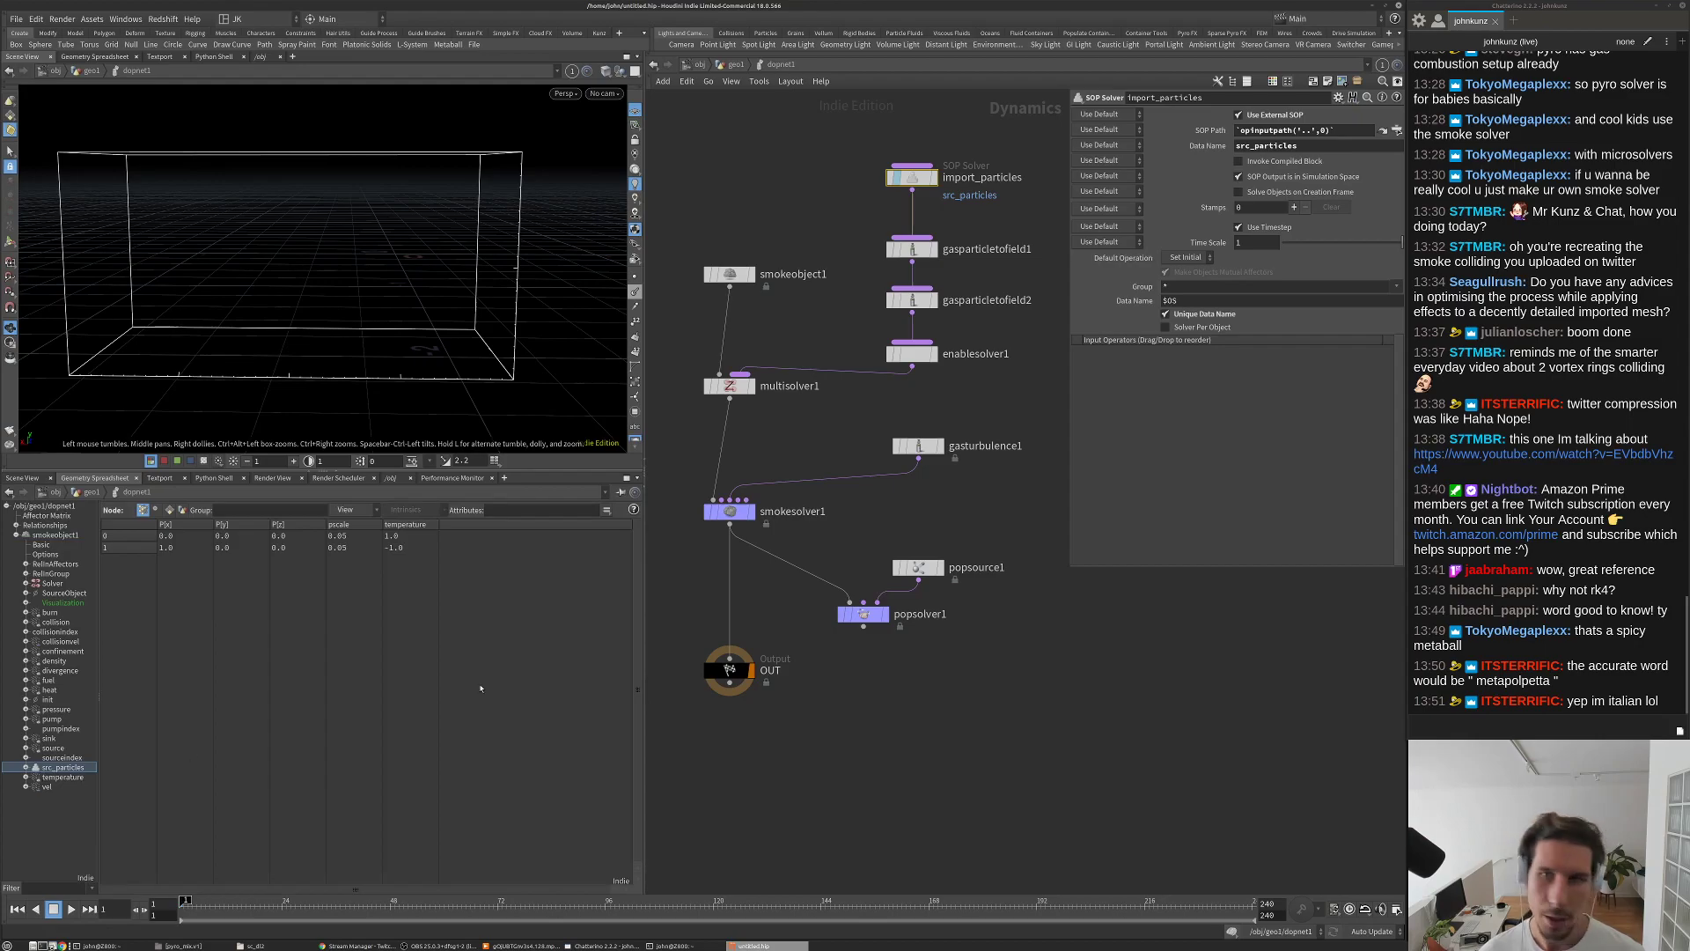
pyautogui.moveTo(1309, 146); pyautogui.dragTo(1239, 146)
pyautogui.hotkey('ctrl', 'c')
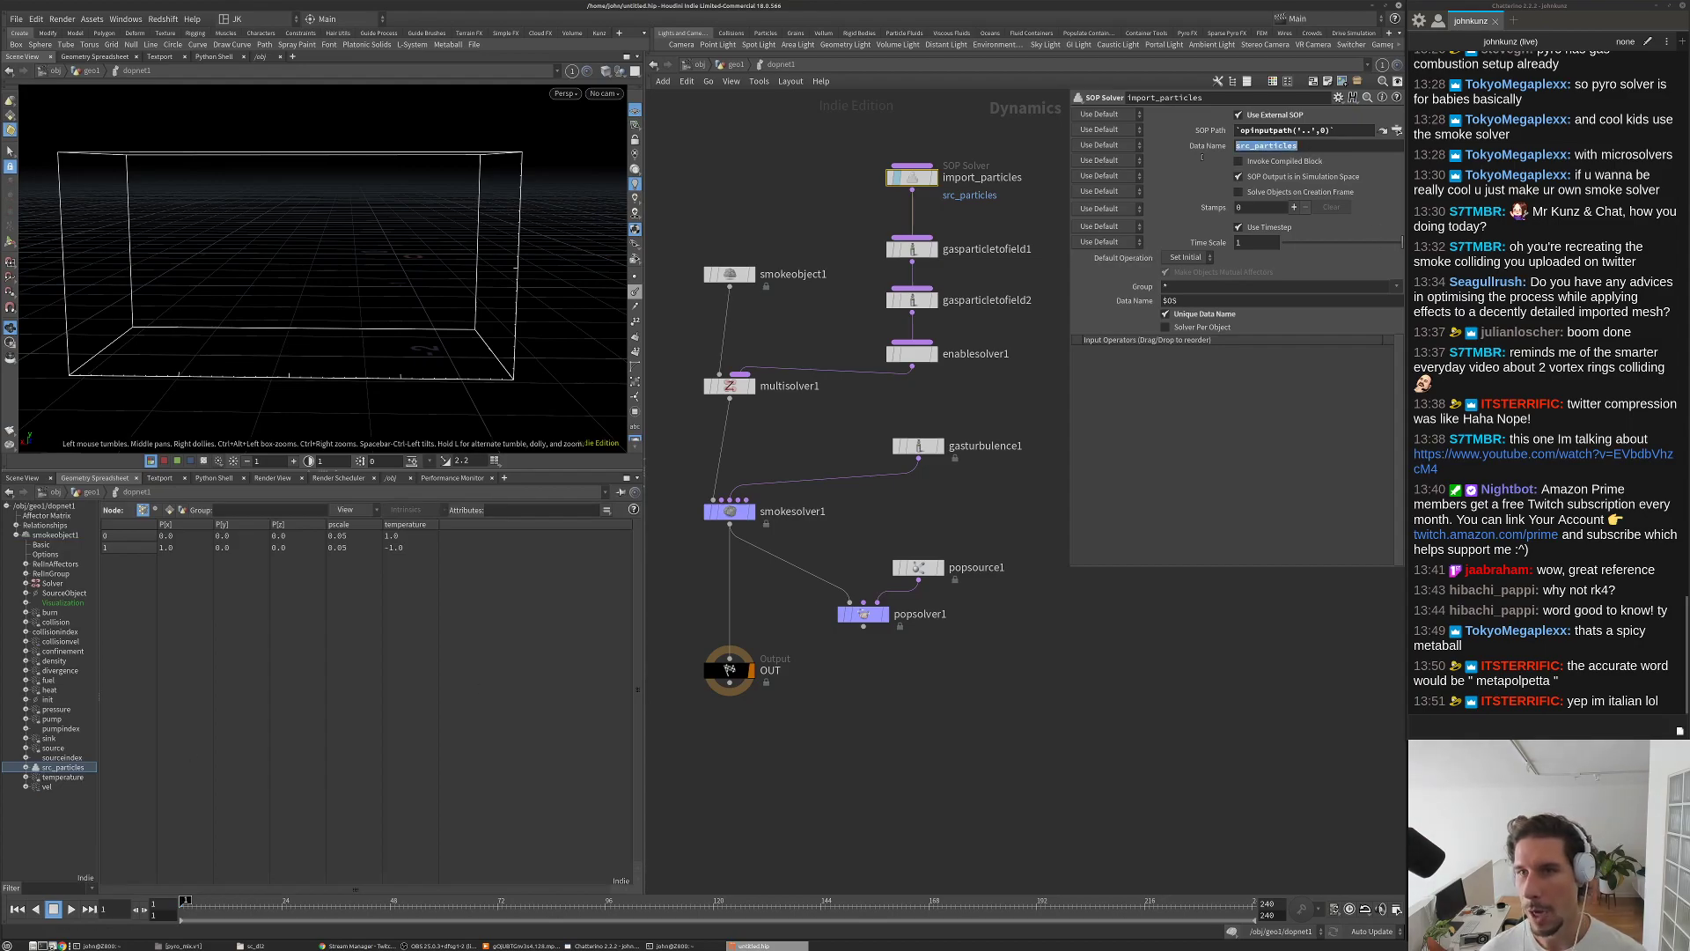
pyautogui.click(912, 251)
pyautogui.click(1312, 130)
pyautogui.hotkey('ctrl', 'v')
pyautogui.click(931, 297)
pyautogui.press('Return')
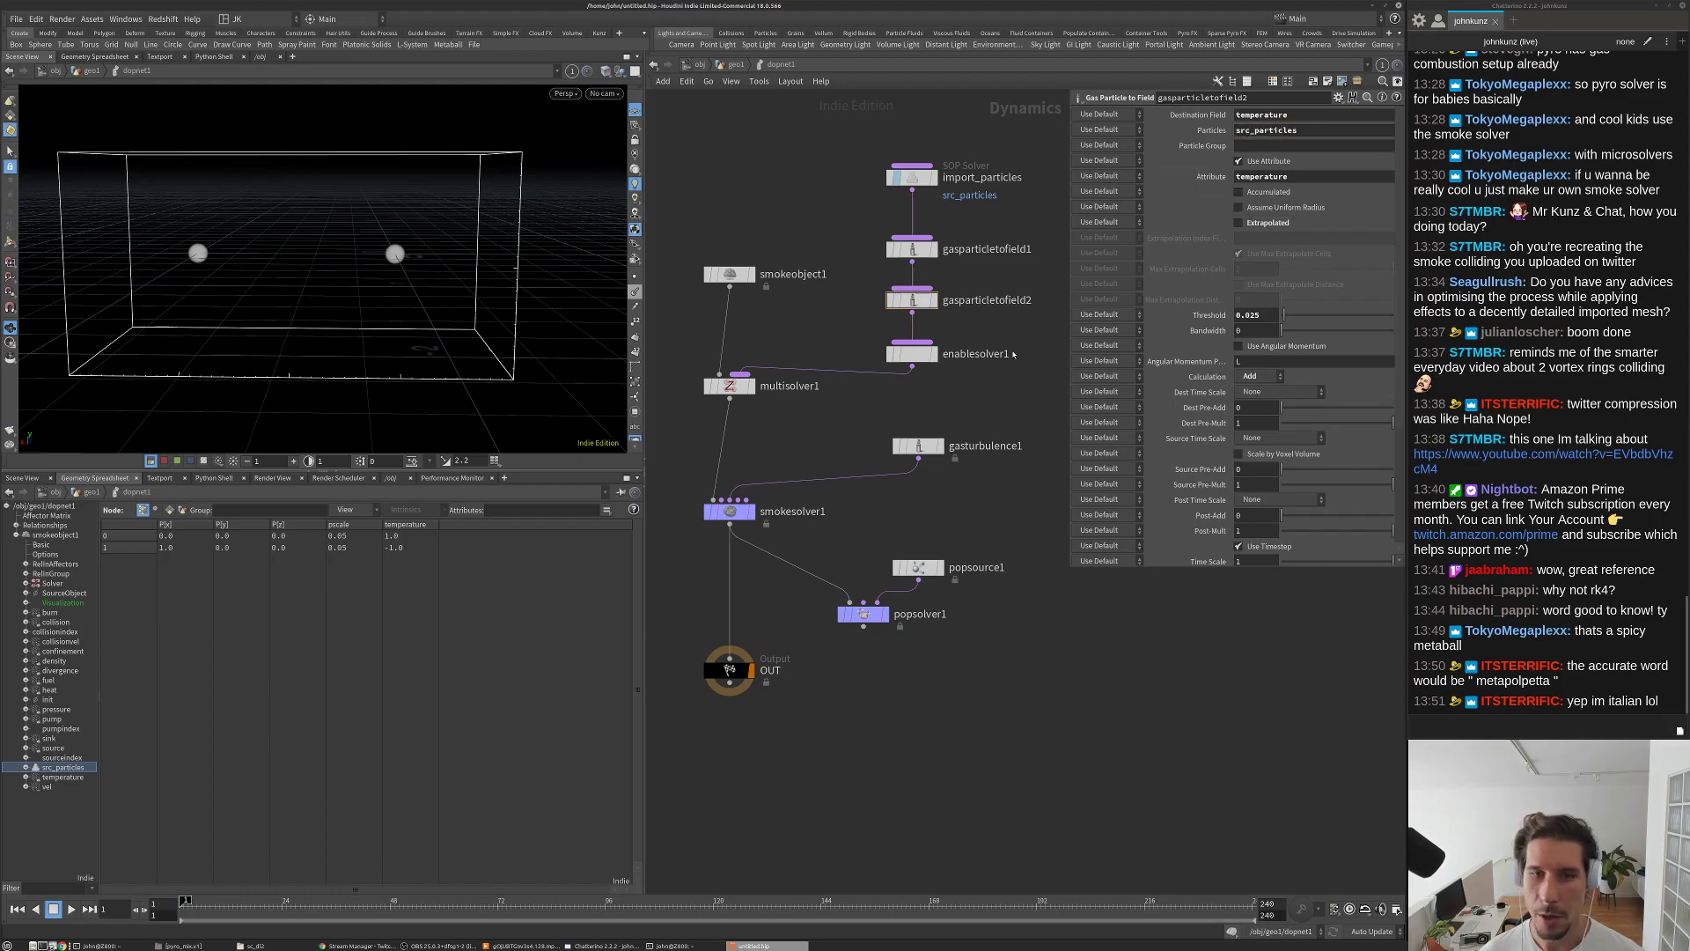
# Step: Wire popsolver1's output into OUT and compare smokeobject1's Geometry data with its src_particles data
pyautogui.moveTo(869, 641); pyautogui.dragTo(883, 569, button='middle')
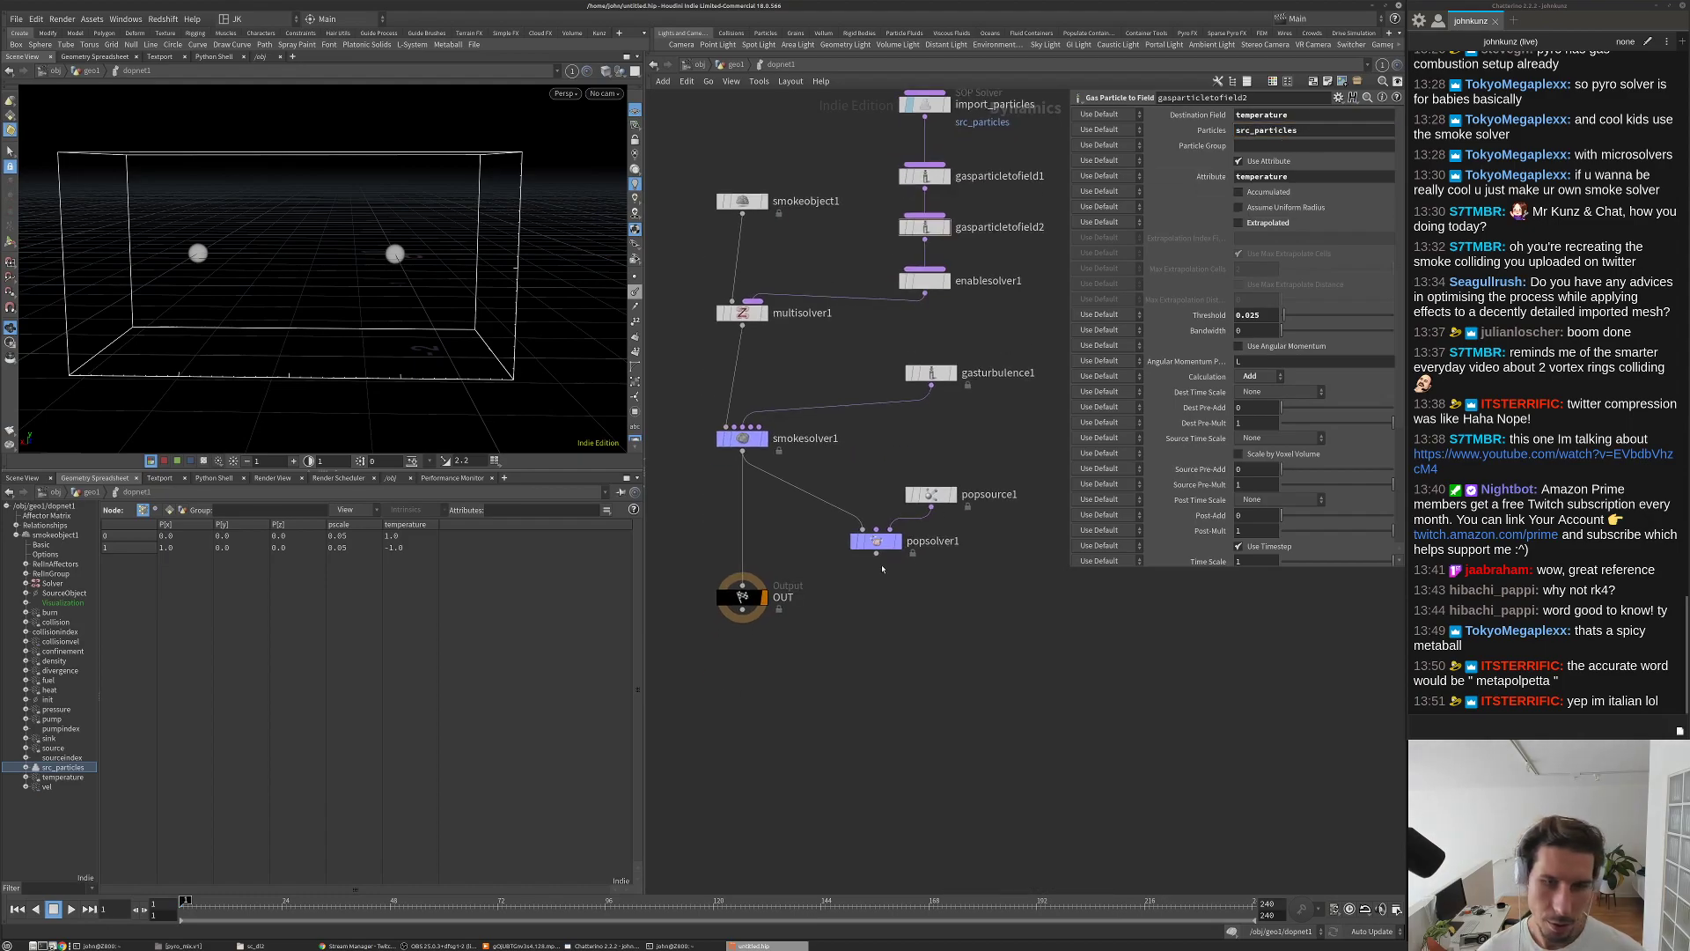
pyautogui.moveTo(742, 583); pyautogui.dragTo(875, 552)
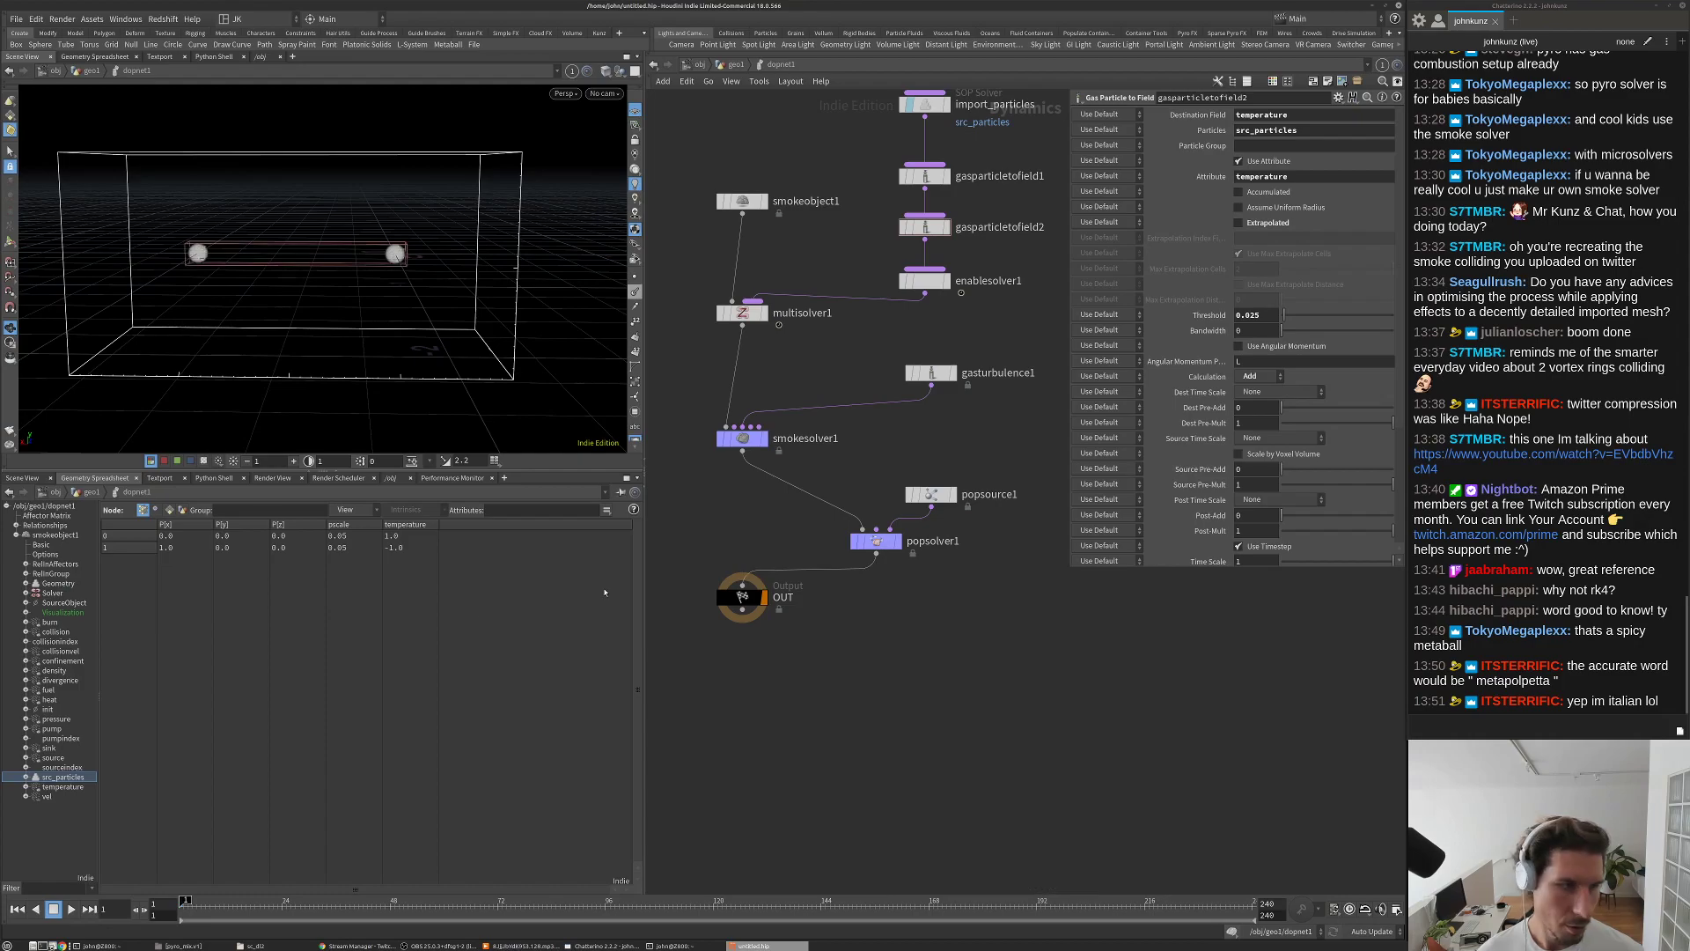
pyautogui.click(62, 583)
pyautogui.click(55, 777)
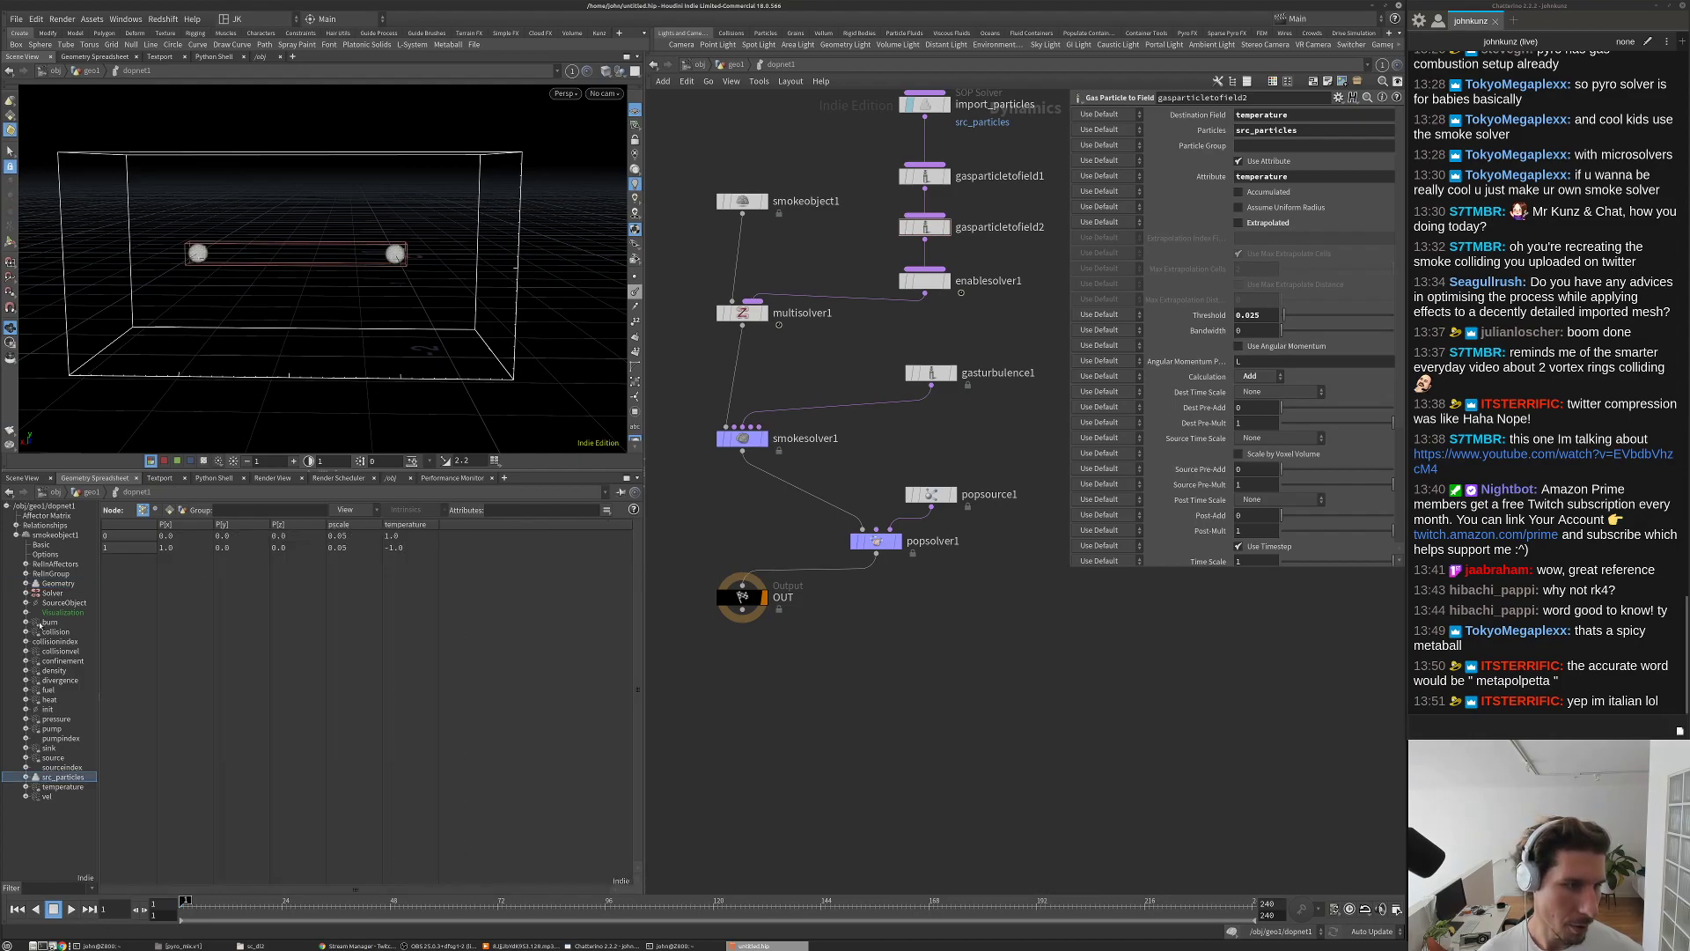
pyautogui.click(55, 584)
pyautogui.click(64, 777)
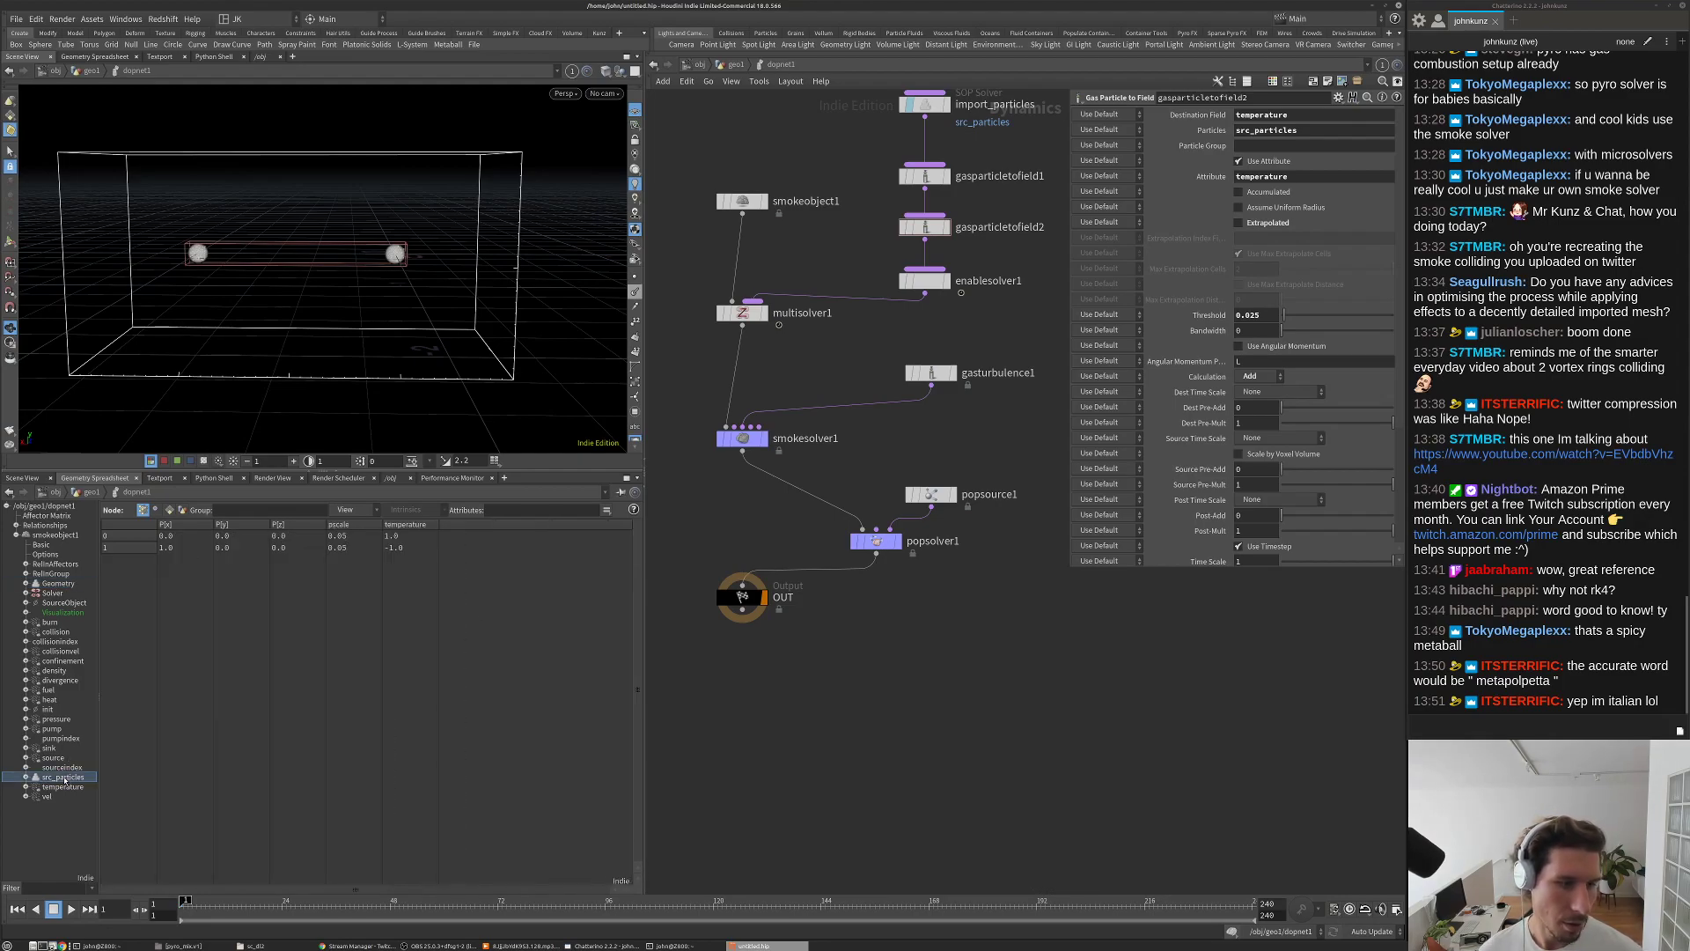
pyautogui.click(56, 583)
pyautogui.click(55, 777)
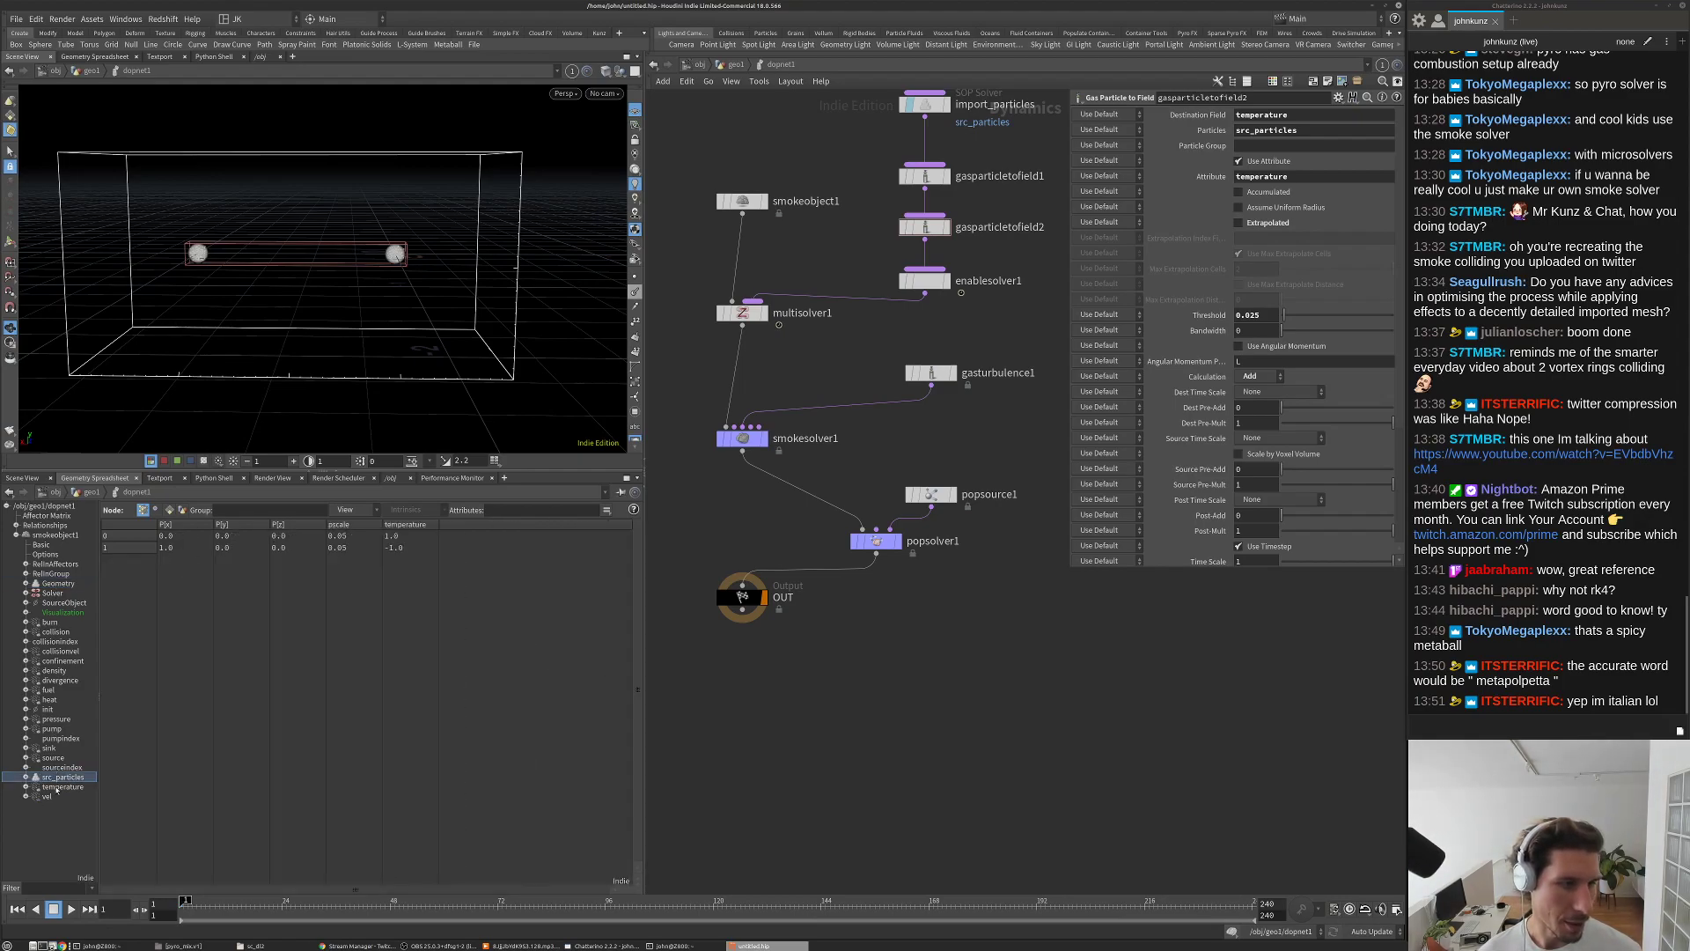
# Step: Move popsolver1 in line between smokesolver1 and OUT, and view one emitter sphere up close
pyautogui.moveTo(874, 540); pyautogui.dragTo(750, 532)
pyautogui.moveTo(367, 326); pyautogui.dragTo(592, 197, button='right')
pyautogui.moveTo(591, 197); pyautogui.dragTo(513, 255, button='middle')
pyautogui.moveTo(513, 255); pyautogui.dragTo(608, 260, button='right')
pyautogui.moveTo(608, 260); pyautogui.dragTo(381, 297, button='middle')
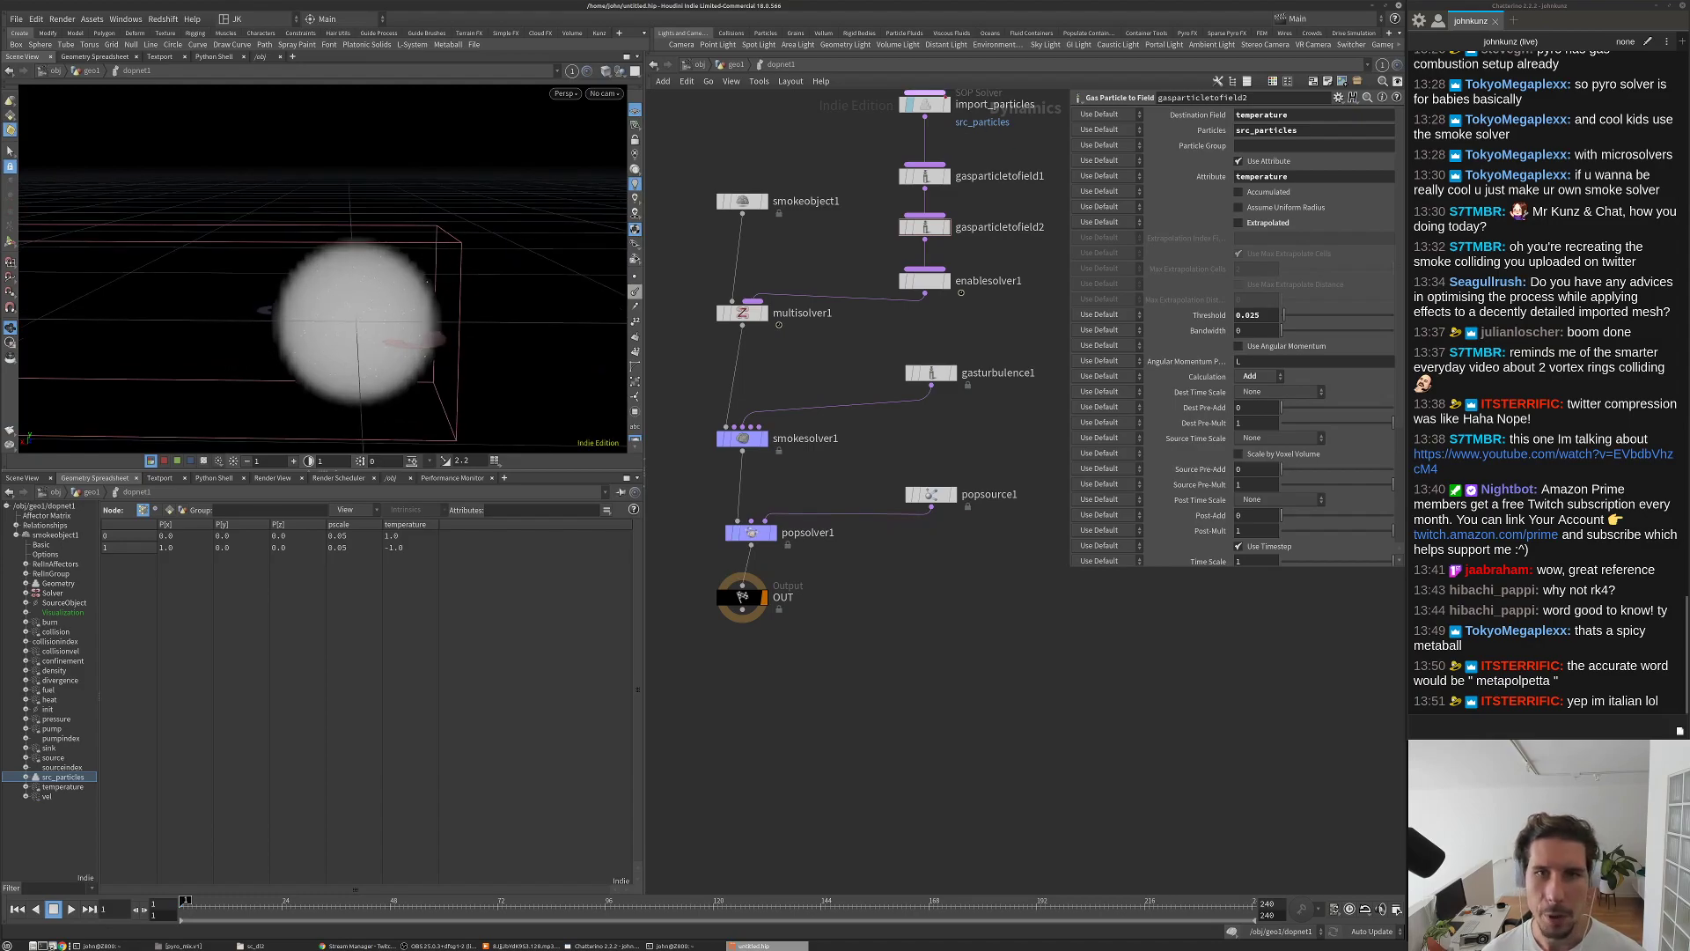
# Step: Inspect the dop_geometry import inside import_particles, and check popsource1 and gasturbulence1 in the DOP network
pyautogui.doubleClick(924, 104)
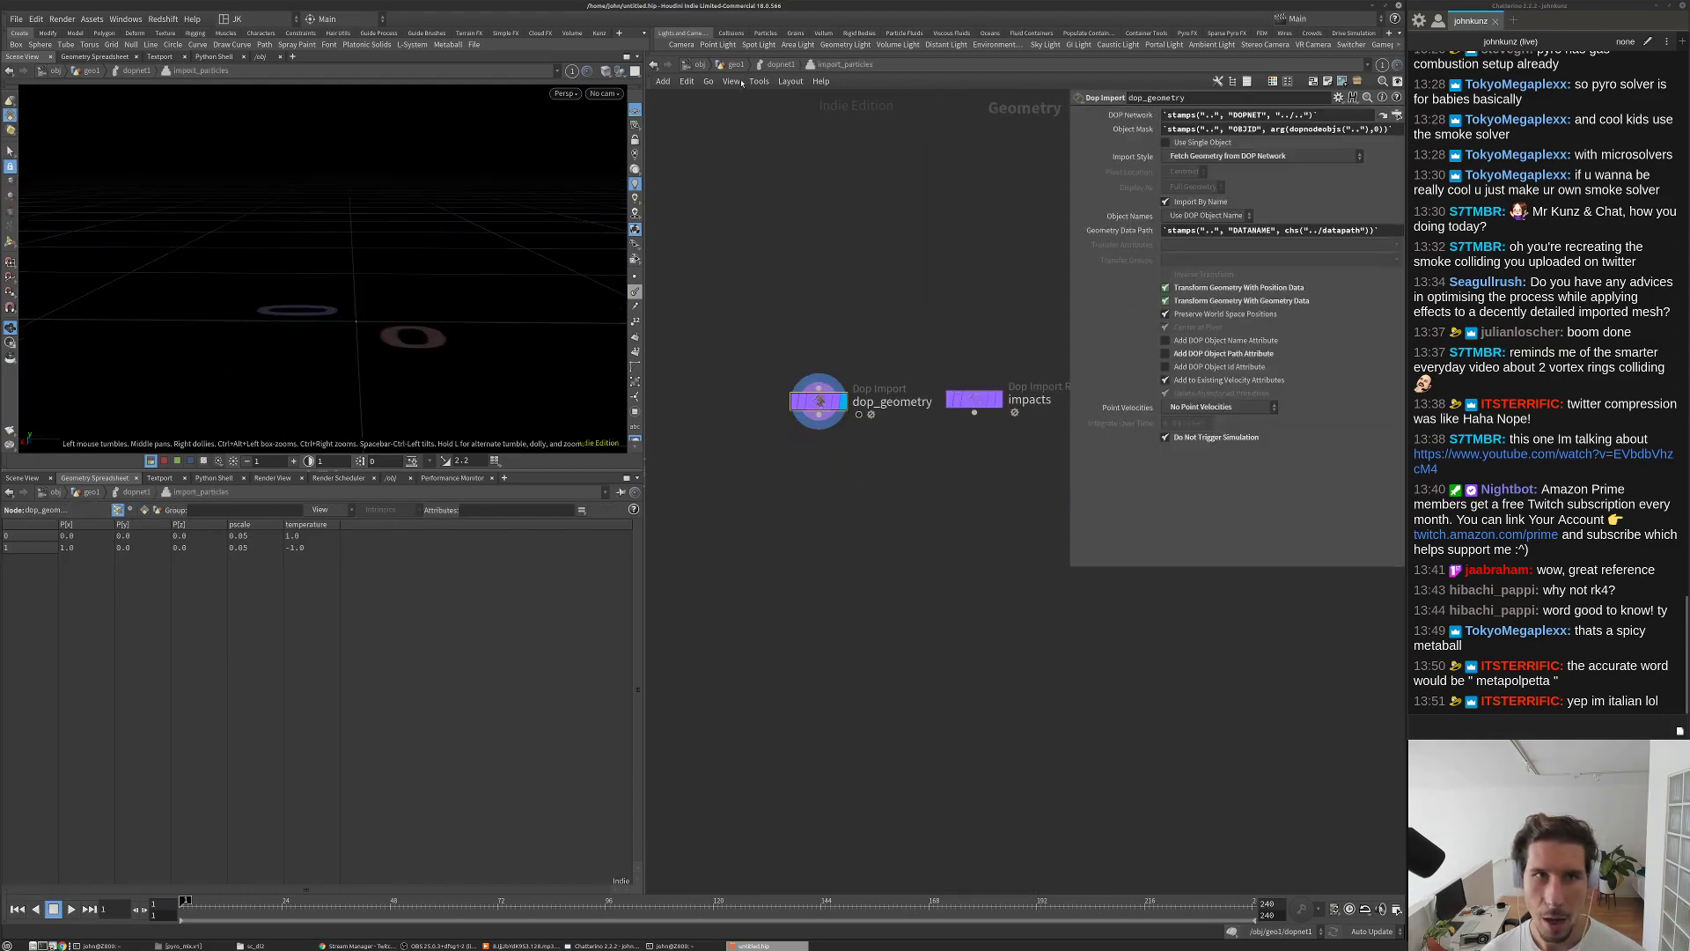
pyautogui.click(771, 65)
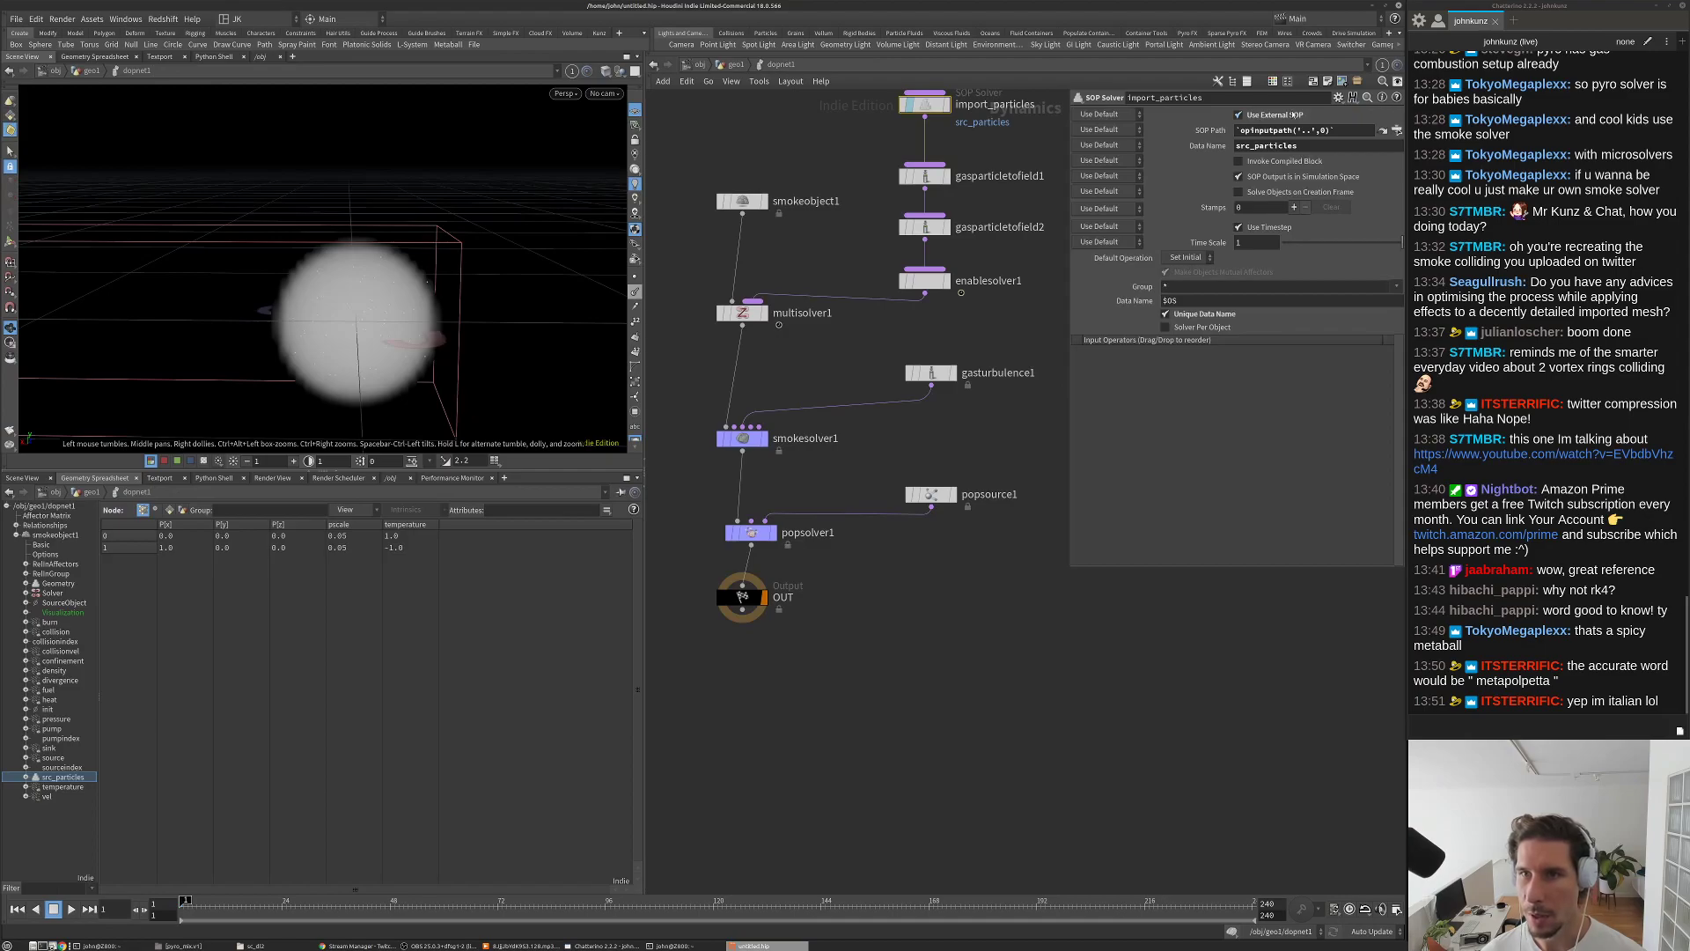
pyautogui.scroll(-3, 894, 414)
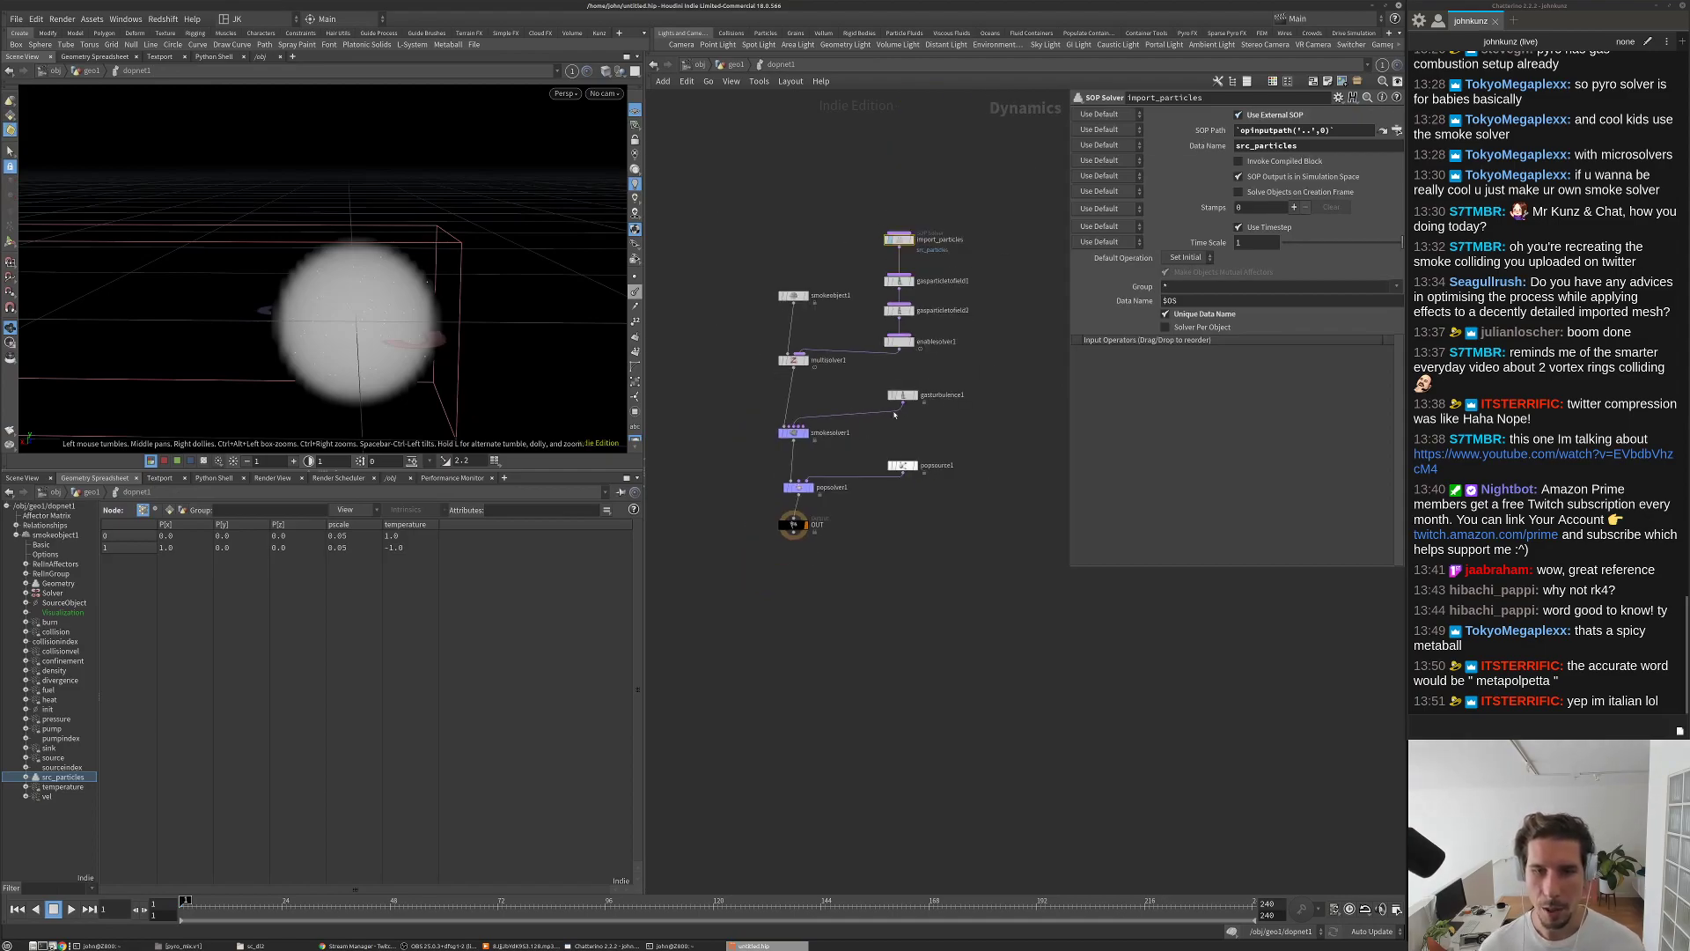
pyautogui.scroll(2, 898, 362)
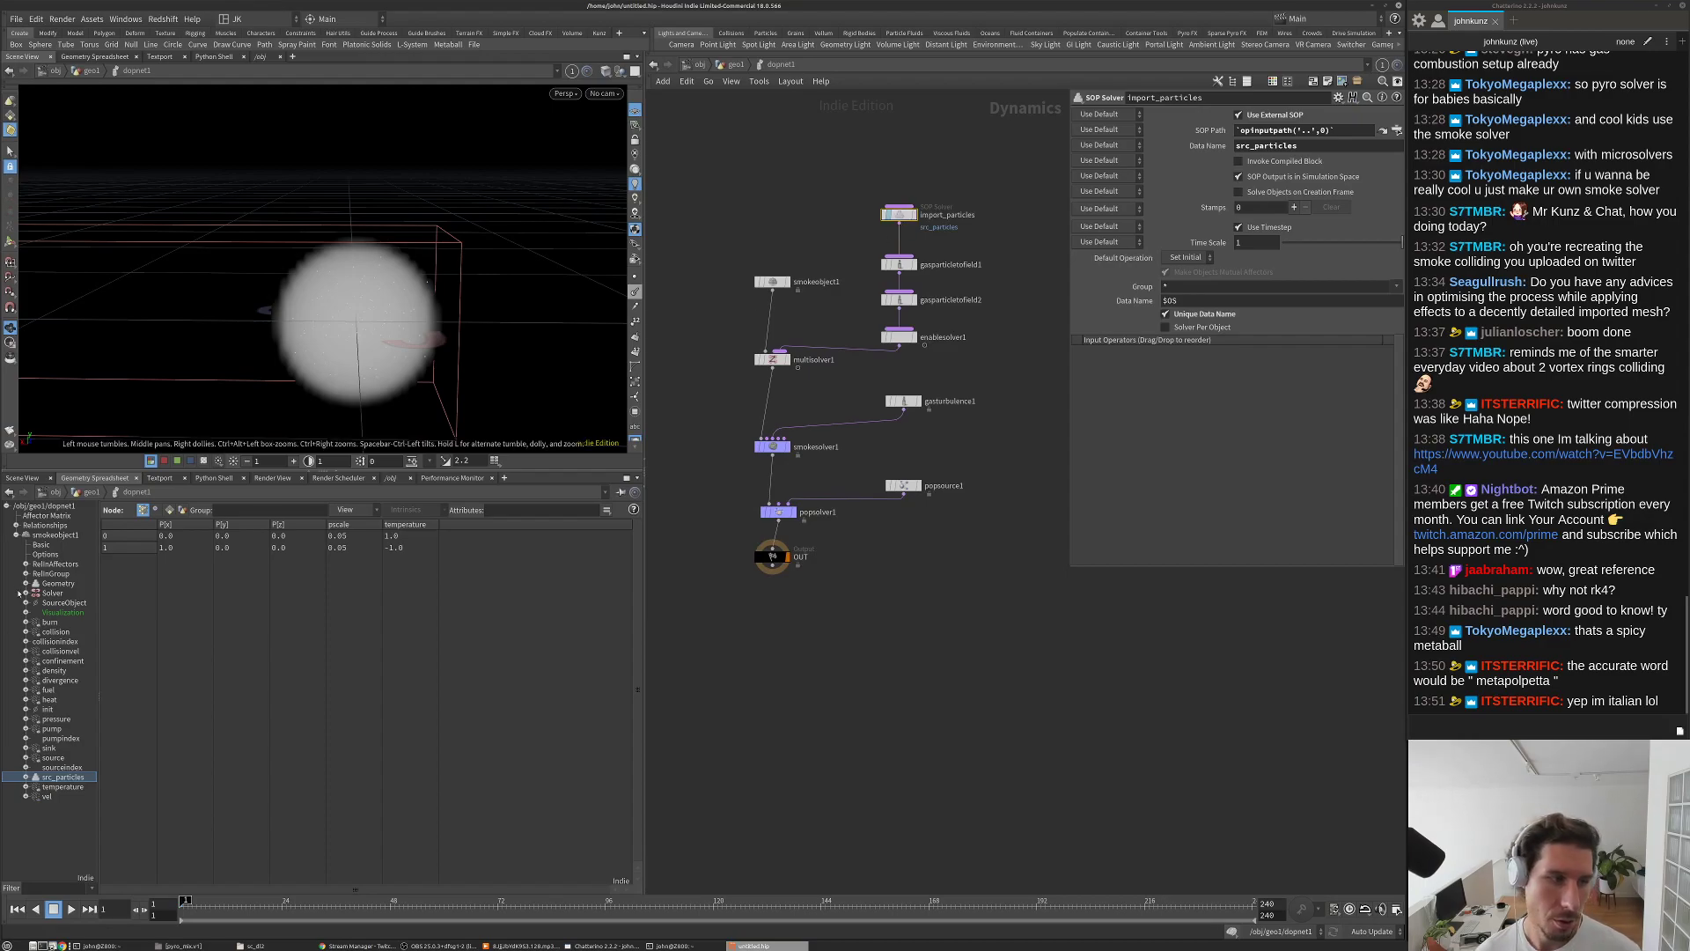
pyautogui.moveTo(849, 536); pyautogui.dragTo(883, 470, button='middle')
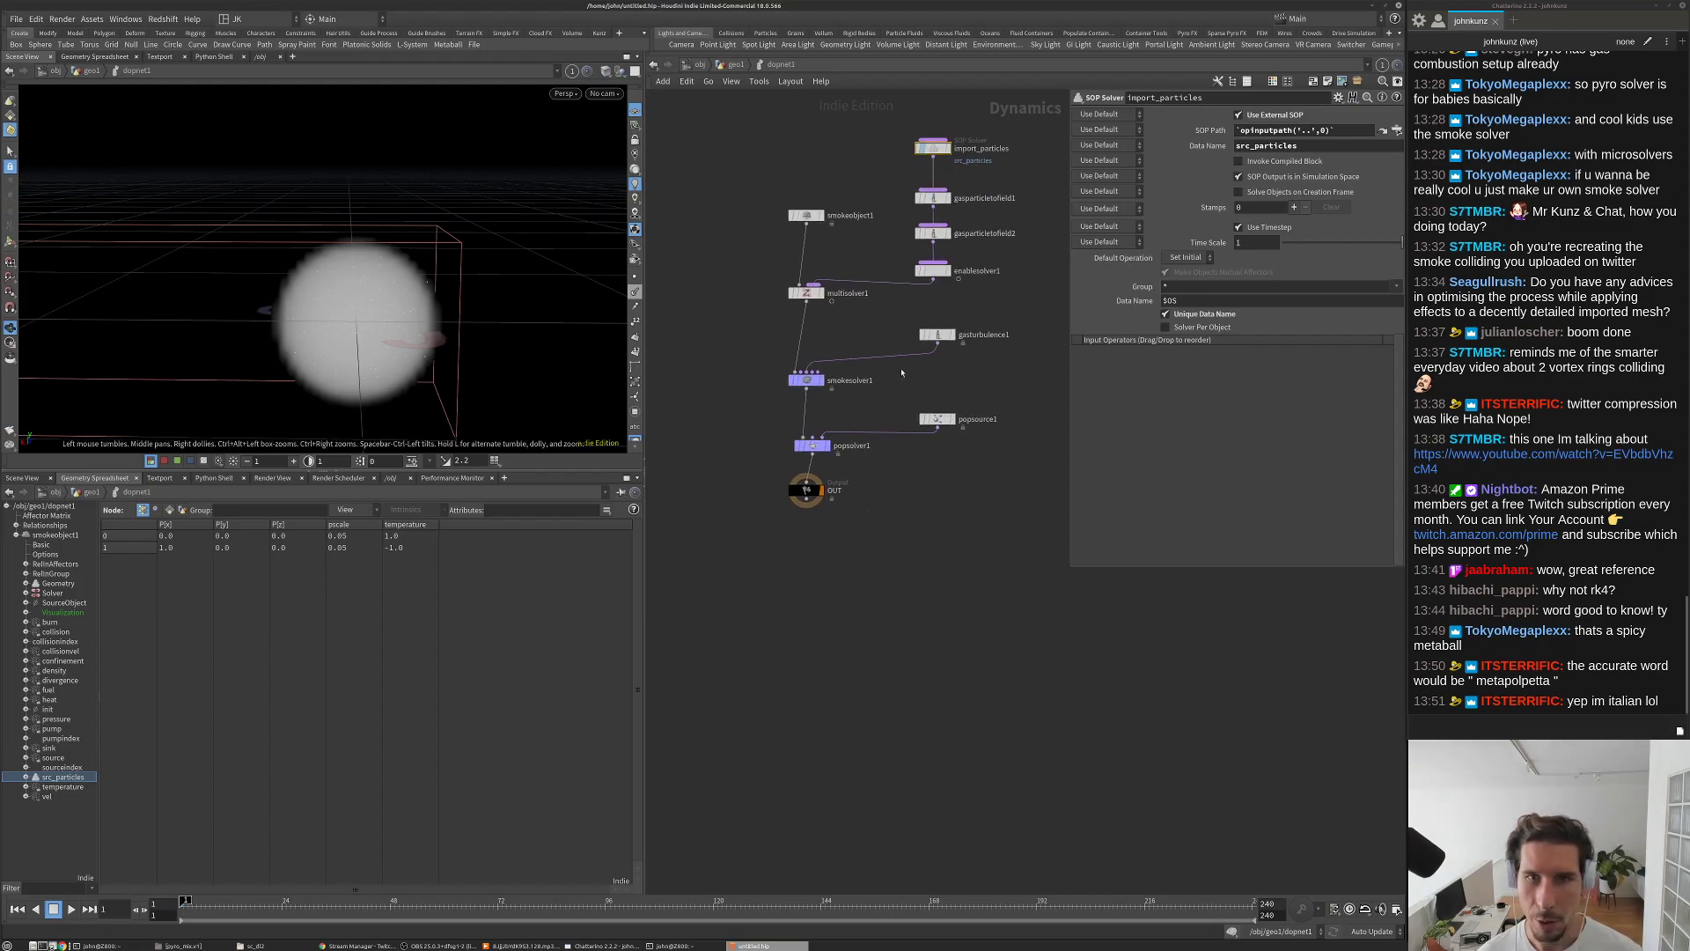
pyautogui.click(936, 419)
pyautogui.click(943, 336)
pyautogui.moveTo(923, 379); pyautogui.dragTo(933, 328, button='middle')
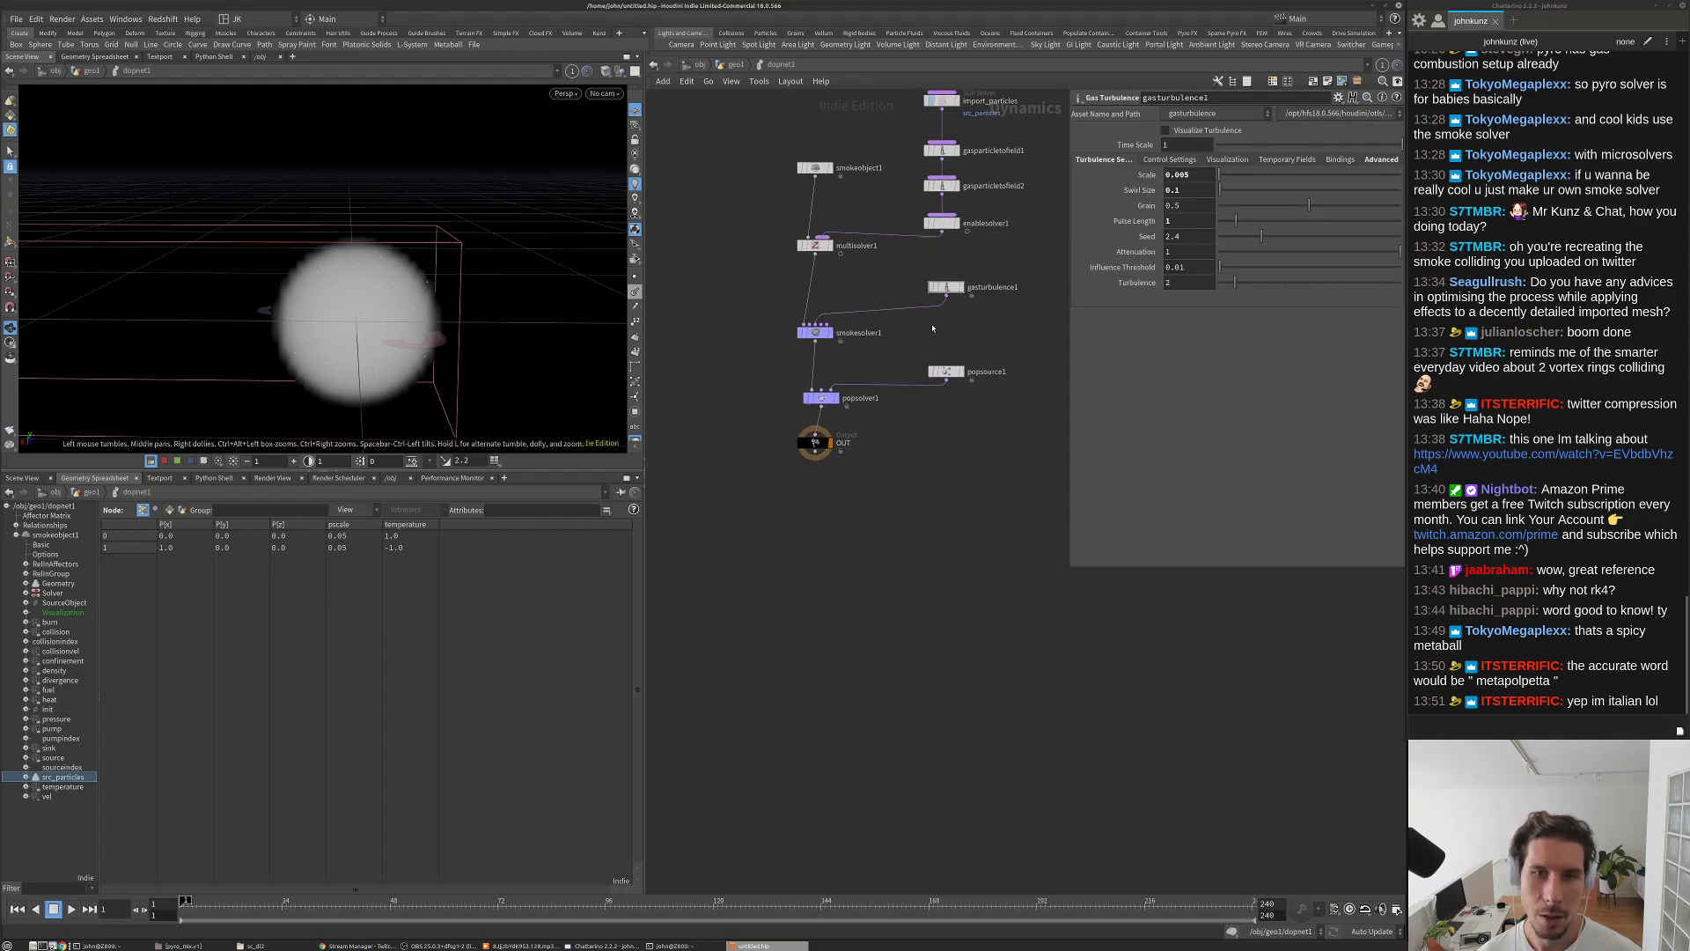
# Step: Play the simulation to compare the smoke and particles inside dopnet1 and at the geo1 level, and return to the first frame
pyautogui.moveTo(449, 263); pyautogui.dragTo(211, 396, button='right')
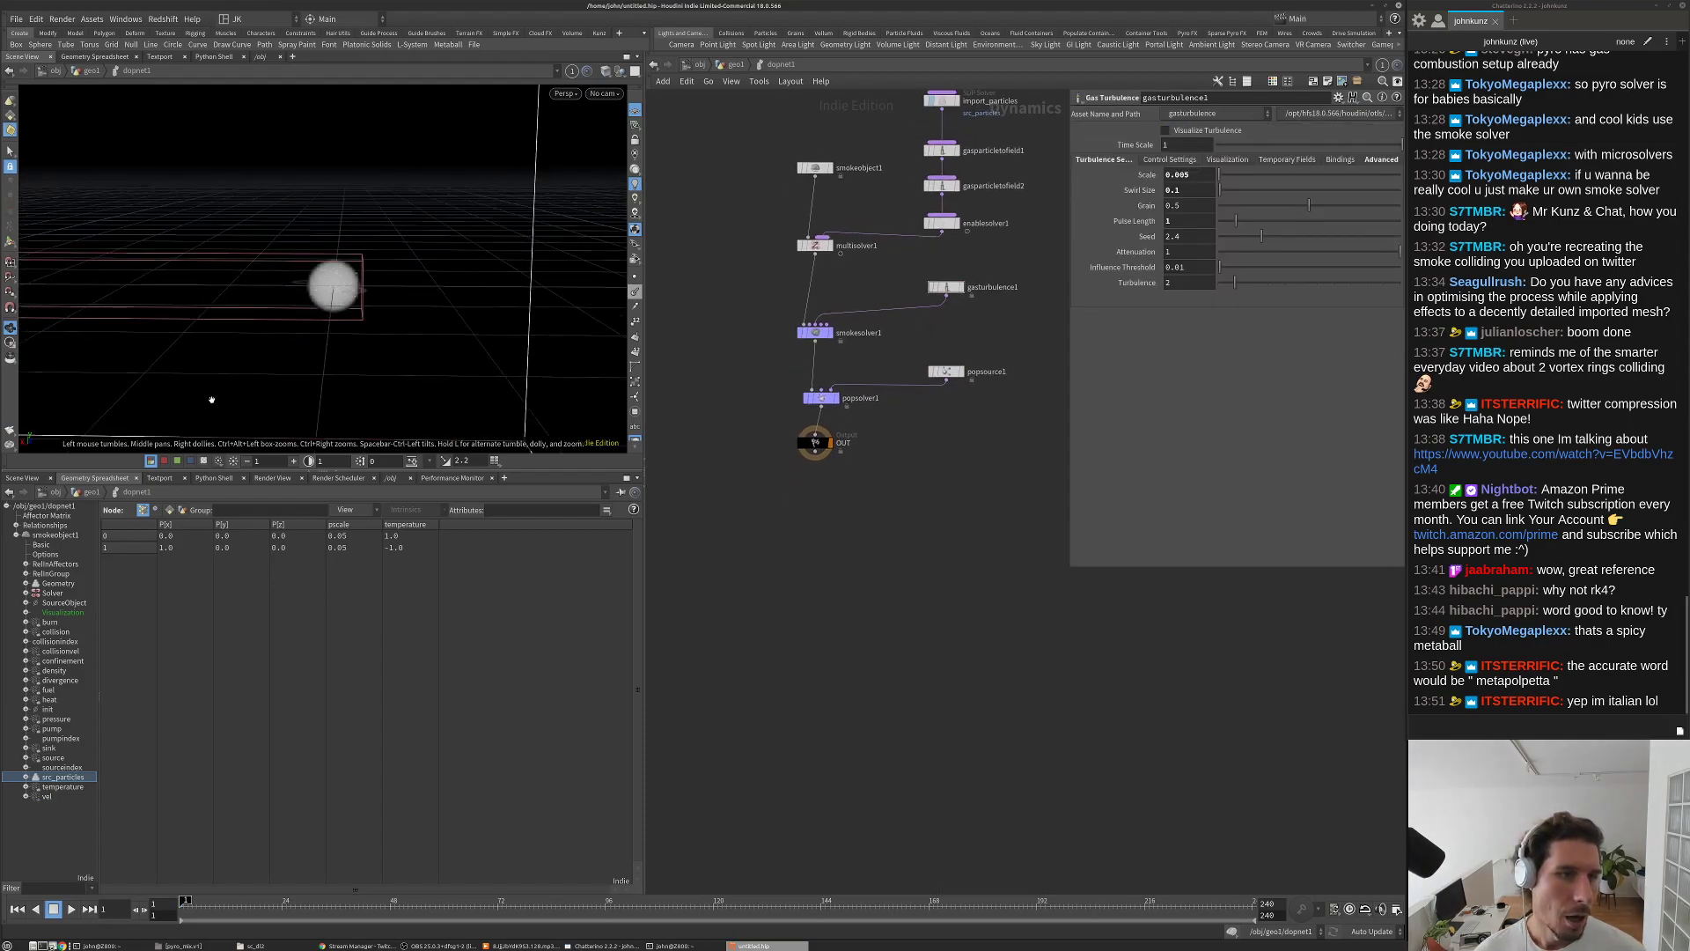
pyautogui.moveTo(211, 396); pyautogui.dragTo(486, 302, button='middle')
pyautogui.moveTo(487, 302); pyautogui.dragTo(306, 393, button='right')
pyautogui.press('Up')
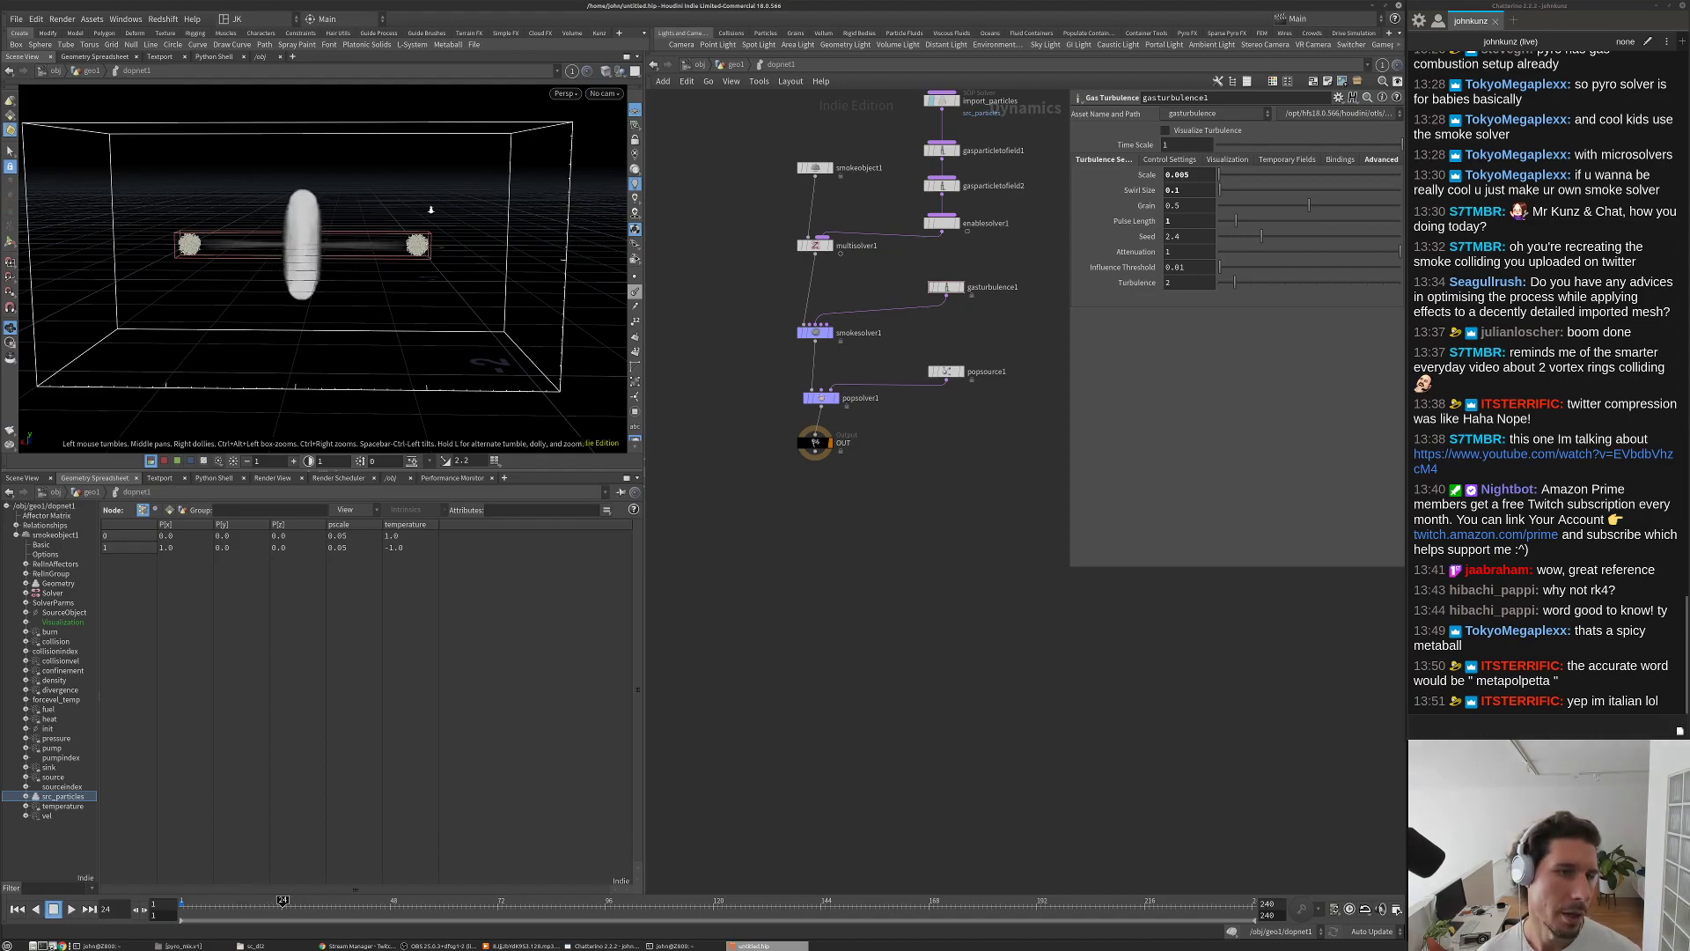
pyautogui.scroll(5, 389, 254)
pyautogui.scroll(3, 923, 397)
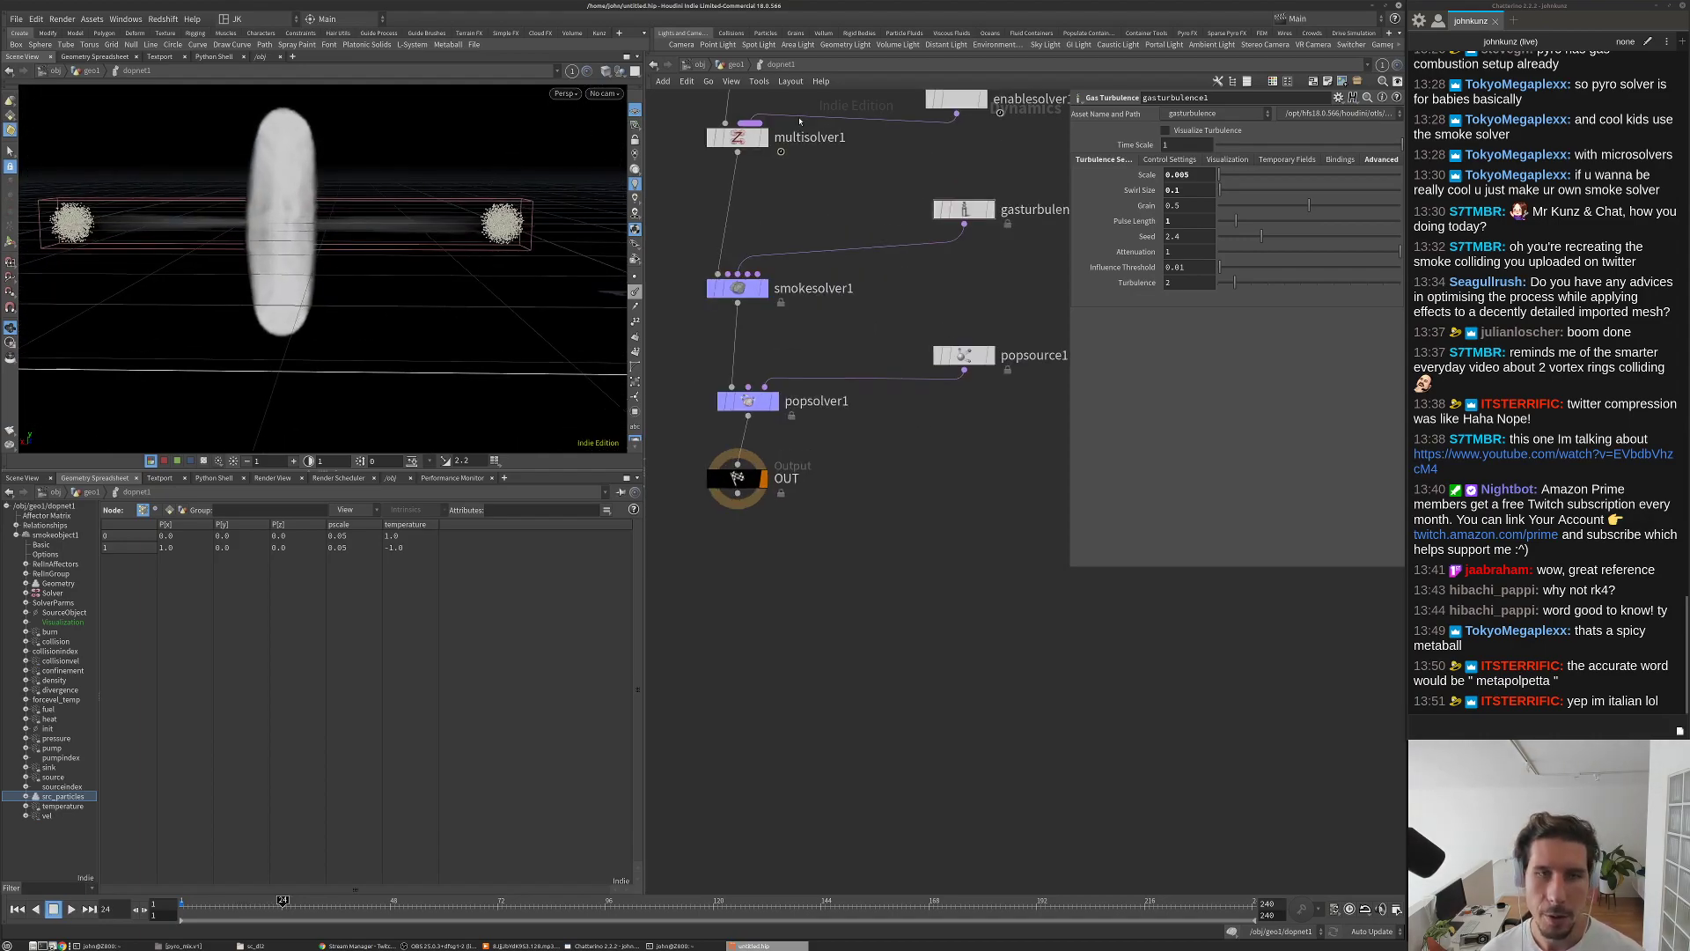
pyautogui.click(730, 66)
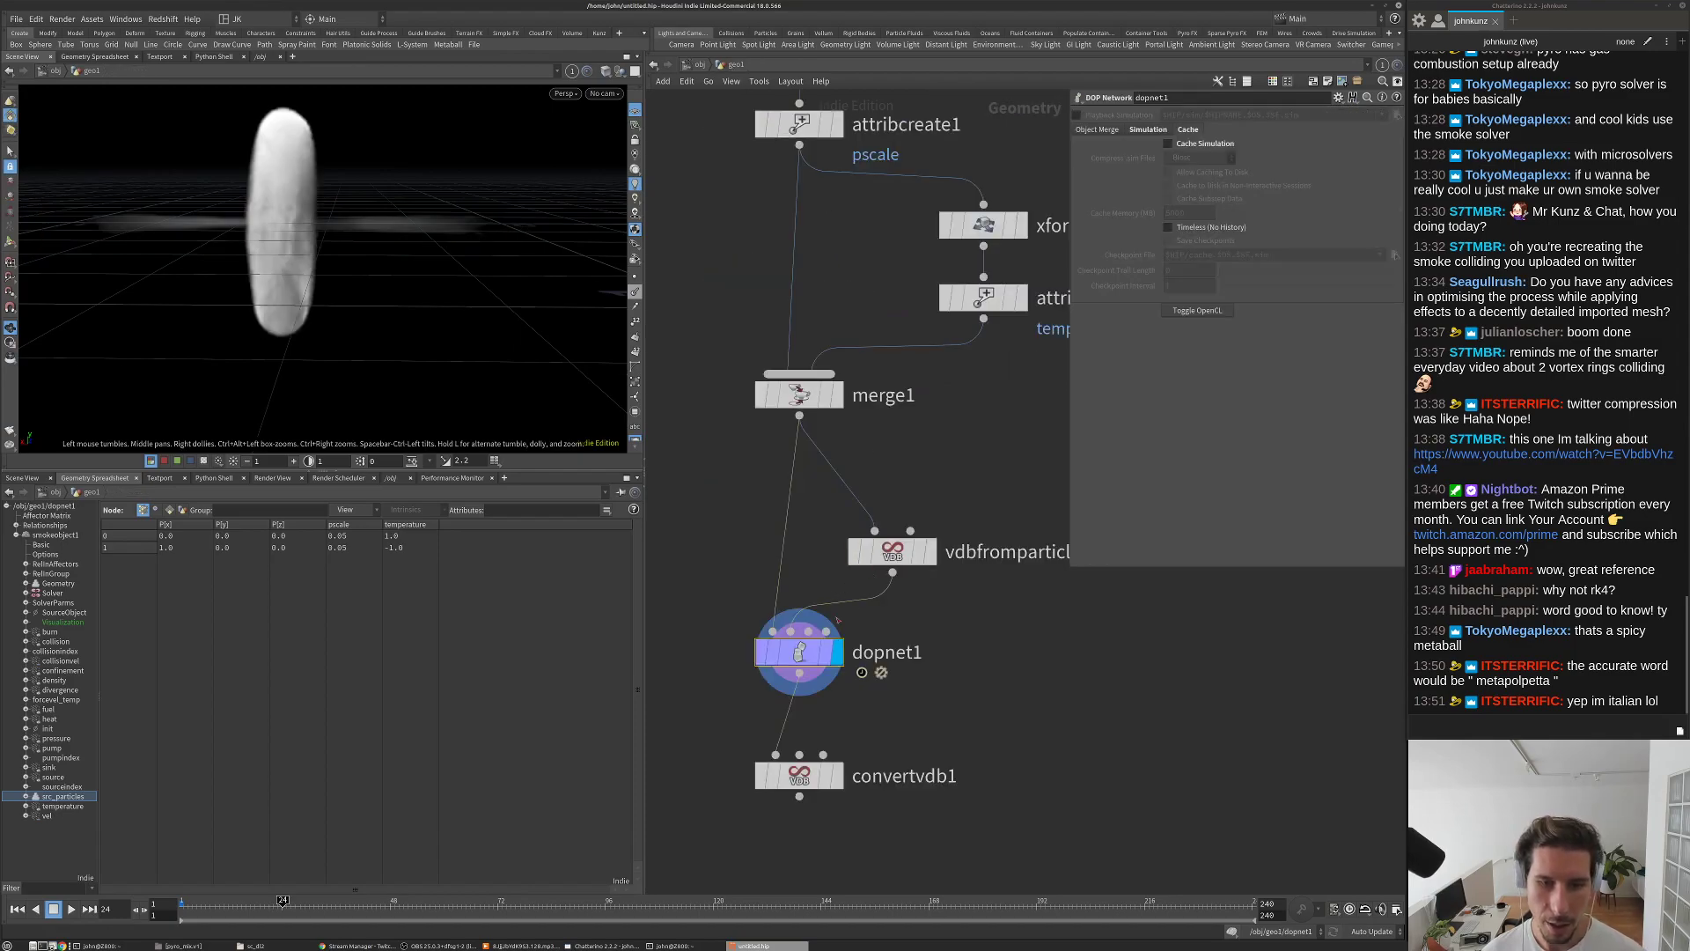
pyautogui.doubleClick(799, 651)
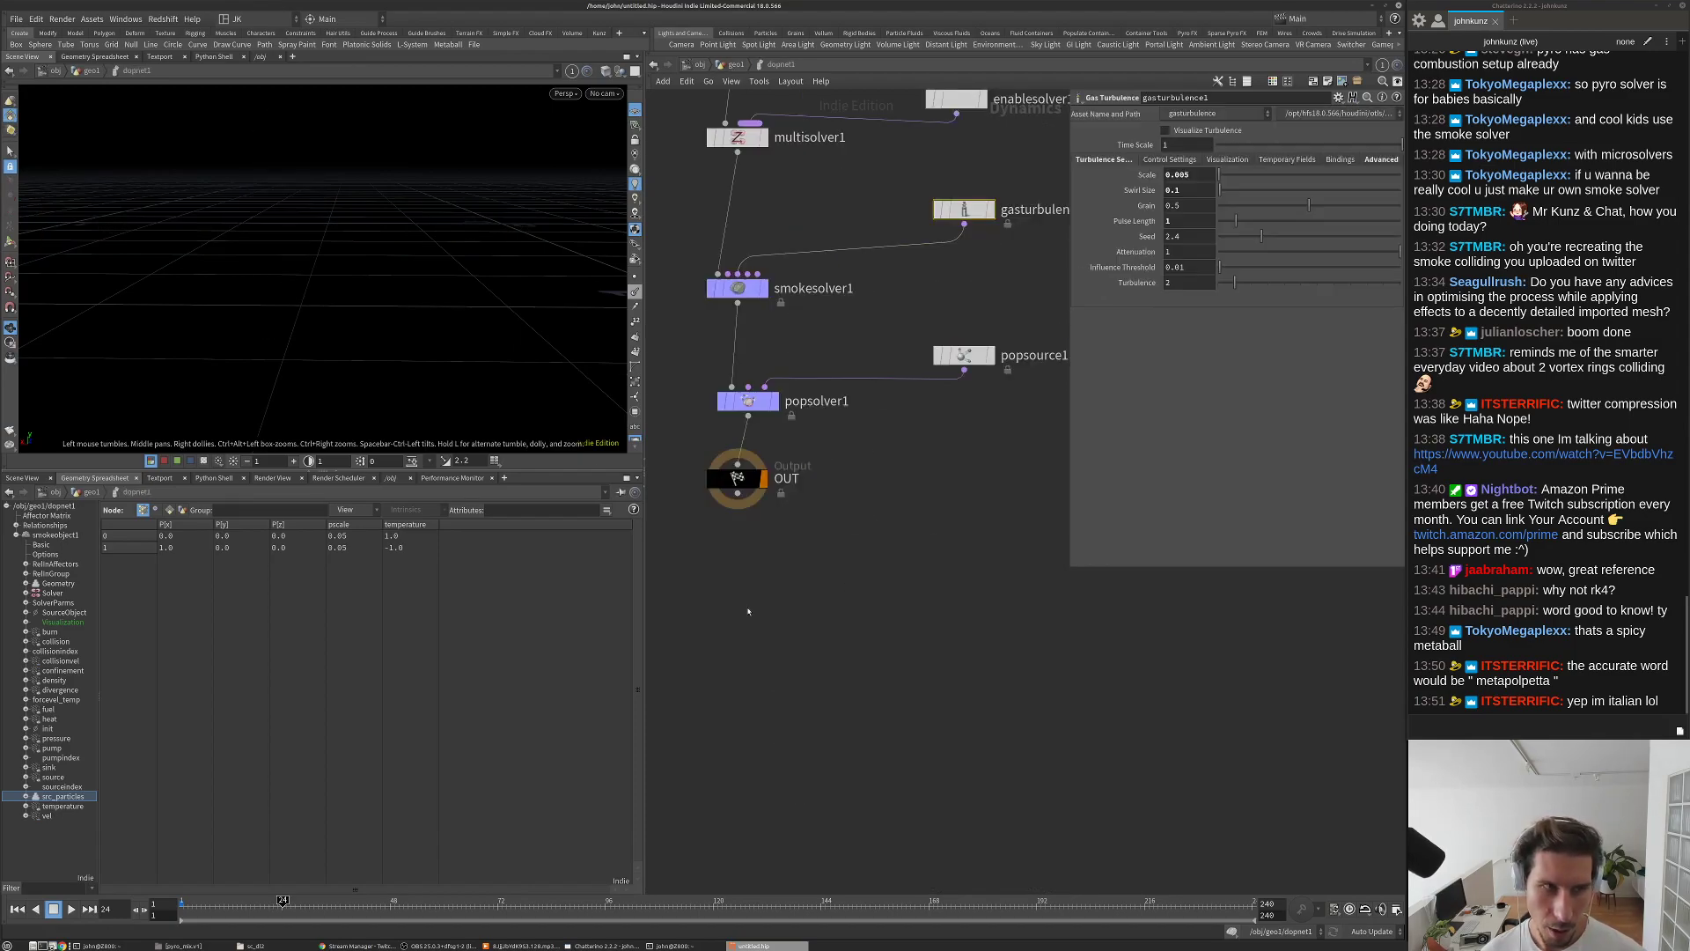
pyautogui.hotkey('ctrl', 'Up')
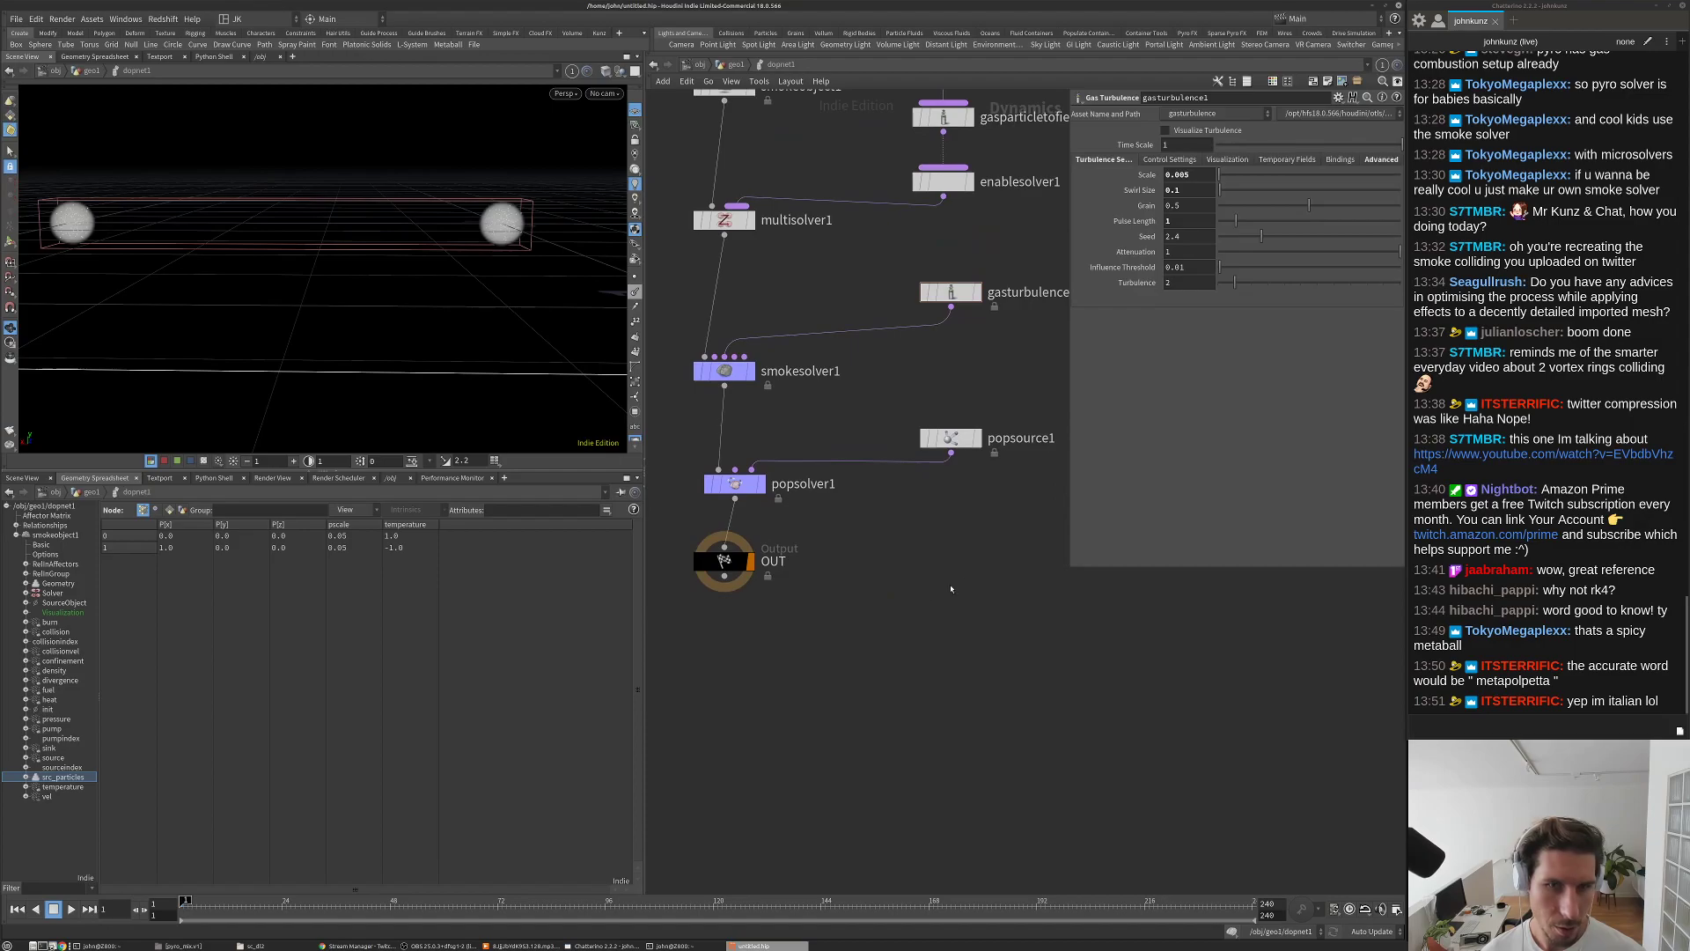
# Step: Align popsolver1 directly above OUT in the network and check both nodes' settings
pyautogui.moveTo(741, 489); pyautogui.dragTo(730, 486)
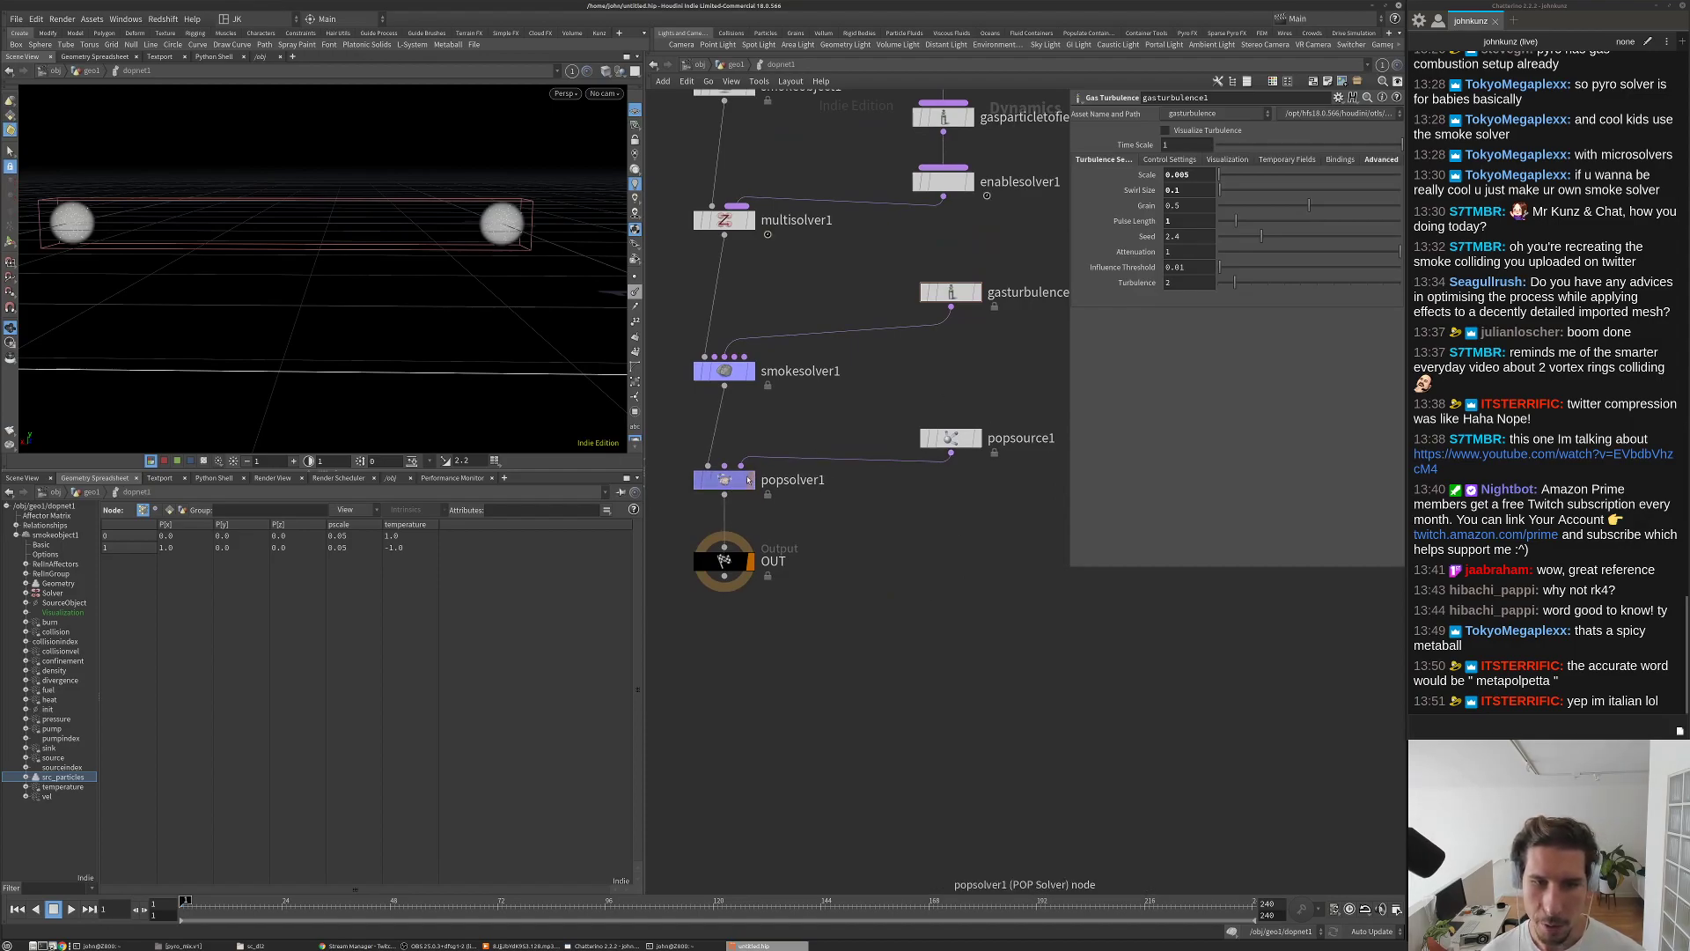
pyautogui.click(726, 484)
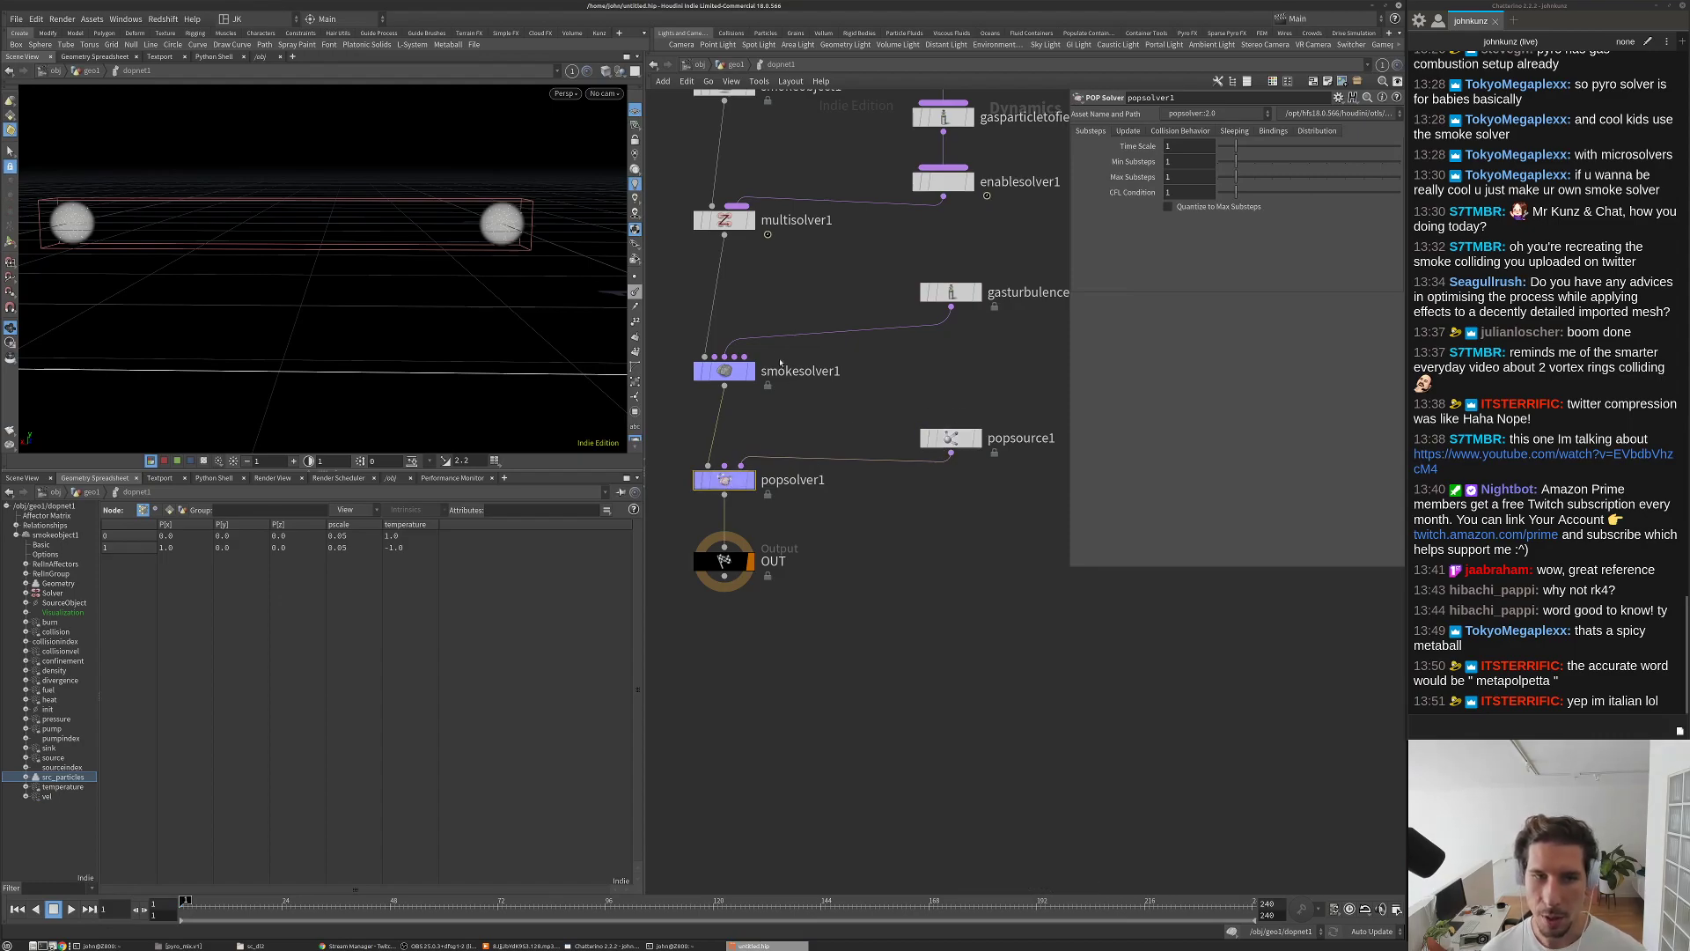
pyautogui.press('l')
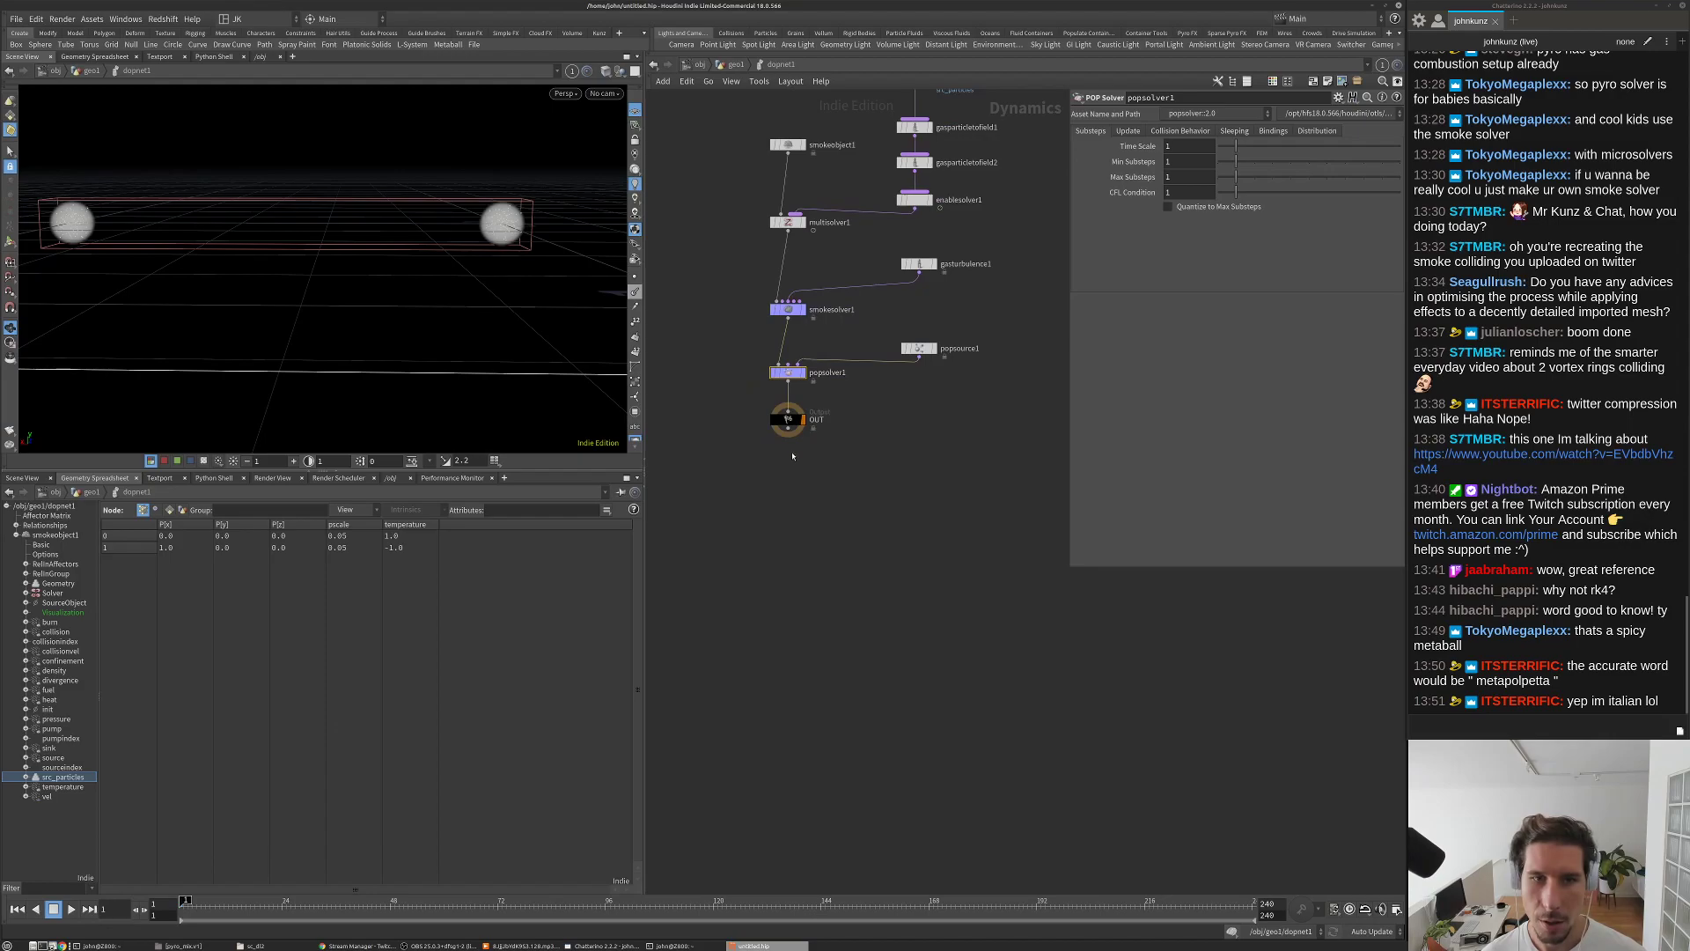
pyautogui.click(787, 405)
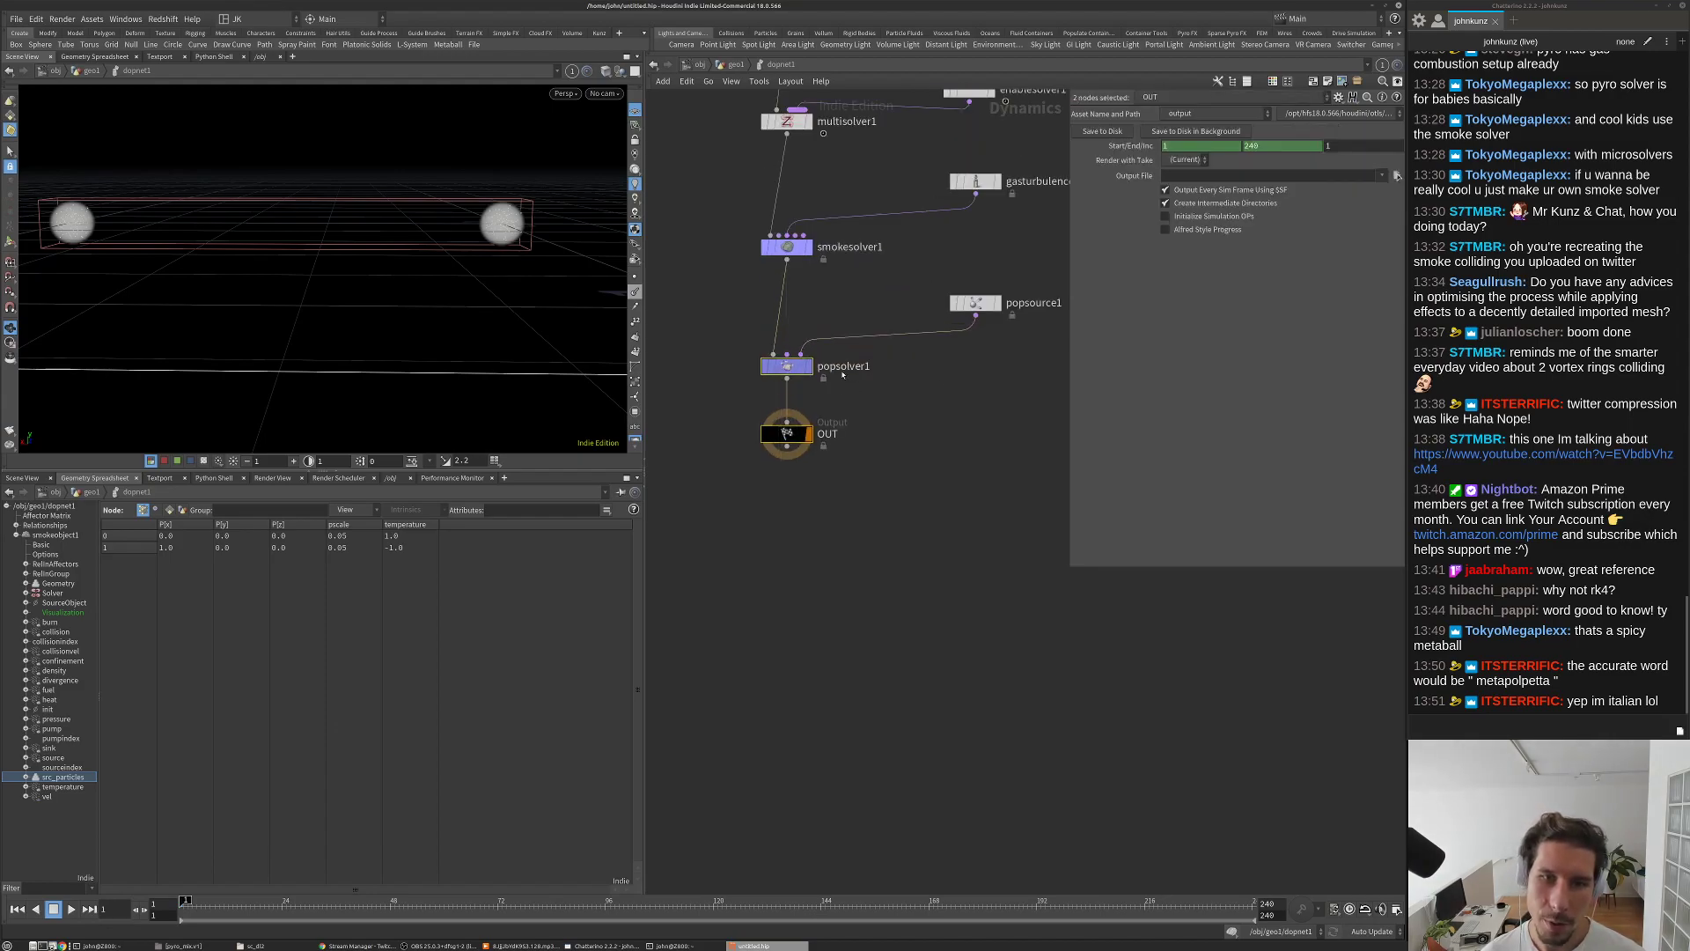
# Step: Add a POP Advect by Volumes node between popsource1 and popsolver1
pyautogui.press('Tab')
pyautogui.press('Escape')
pyautogui.press('Tab')
pyautogui.write('adv')
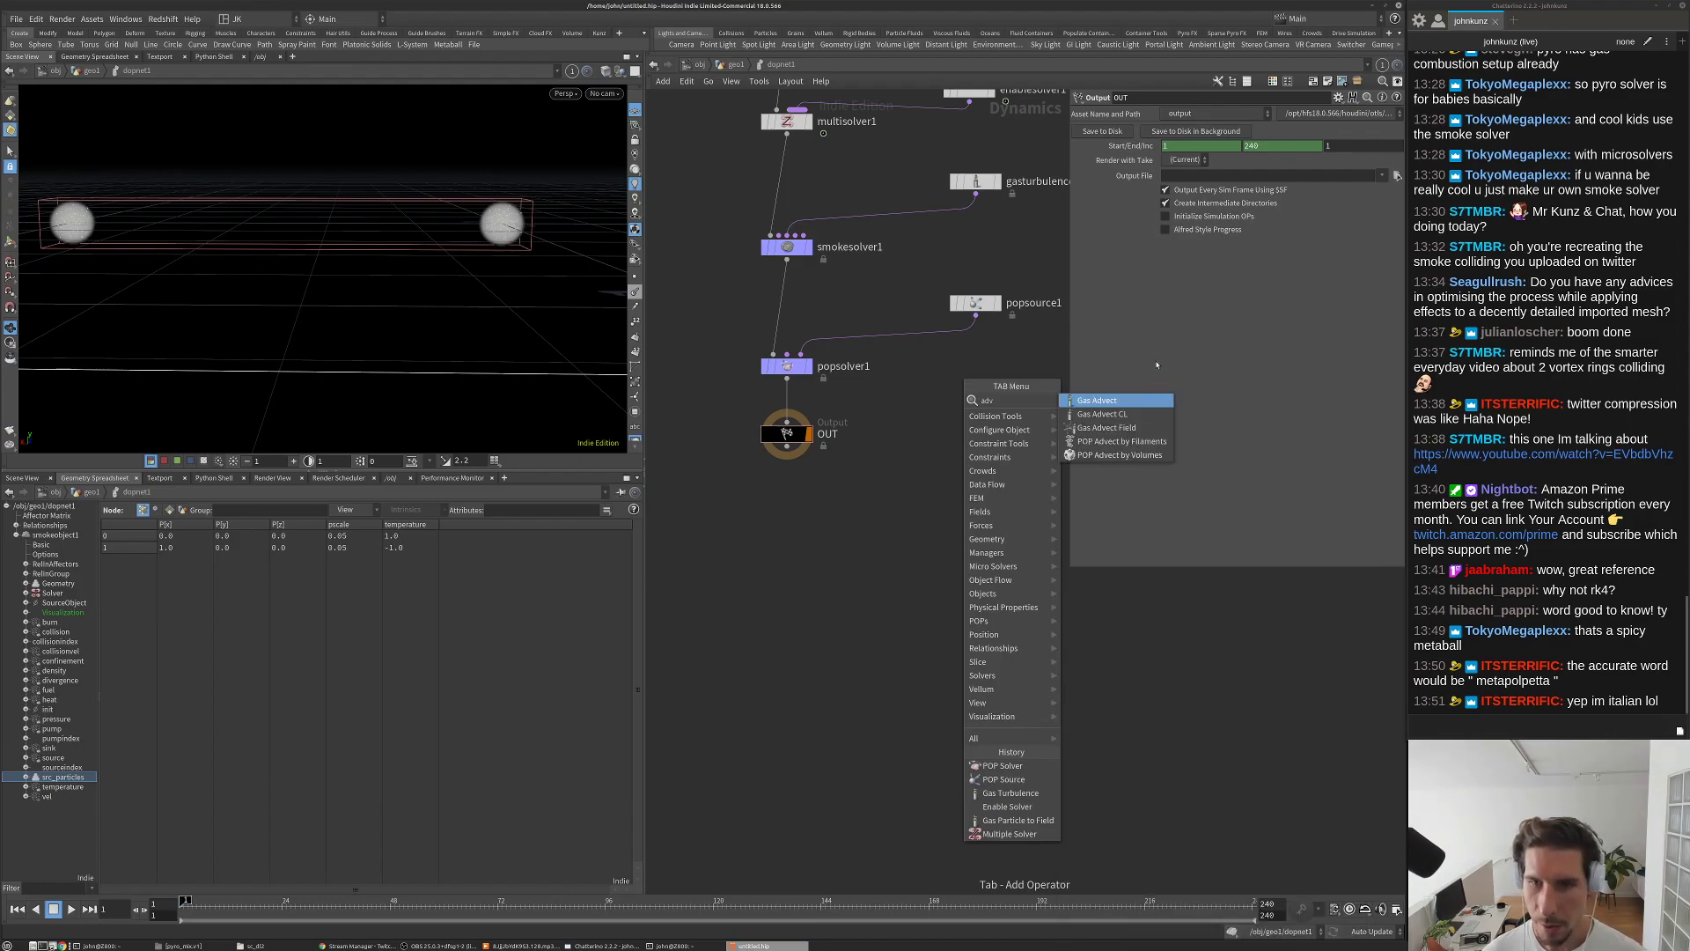
pyautogui.click(1118, 454)
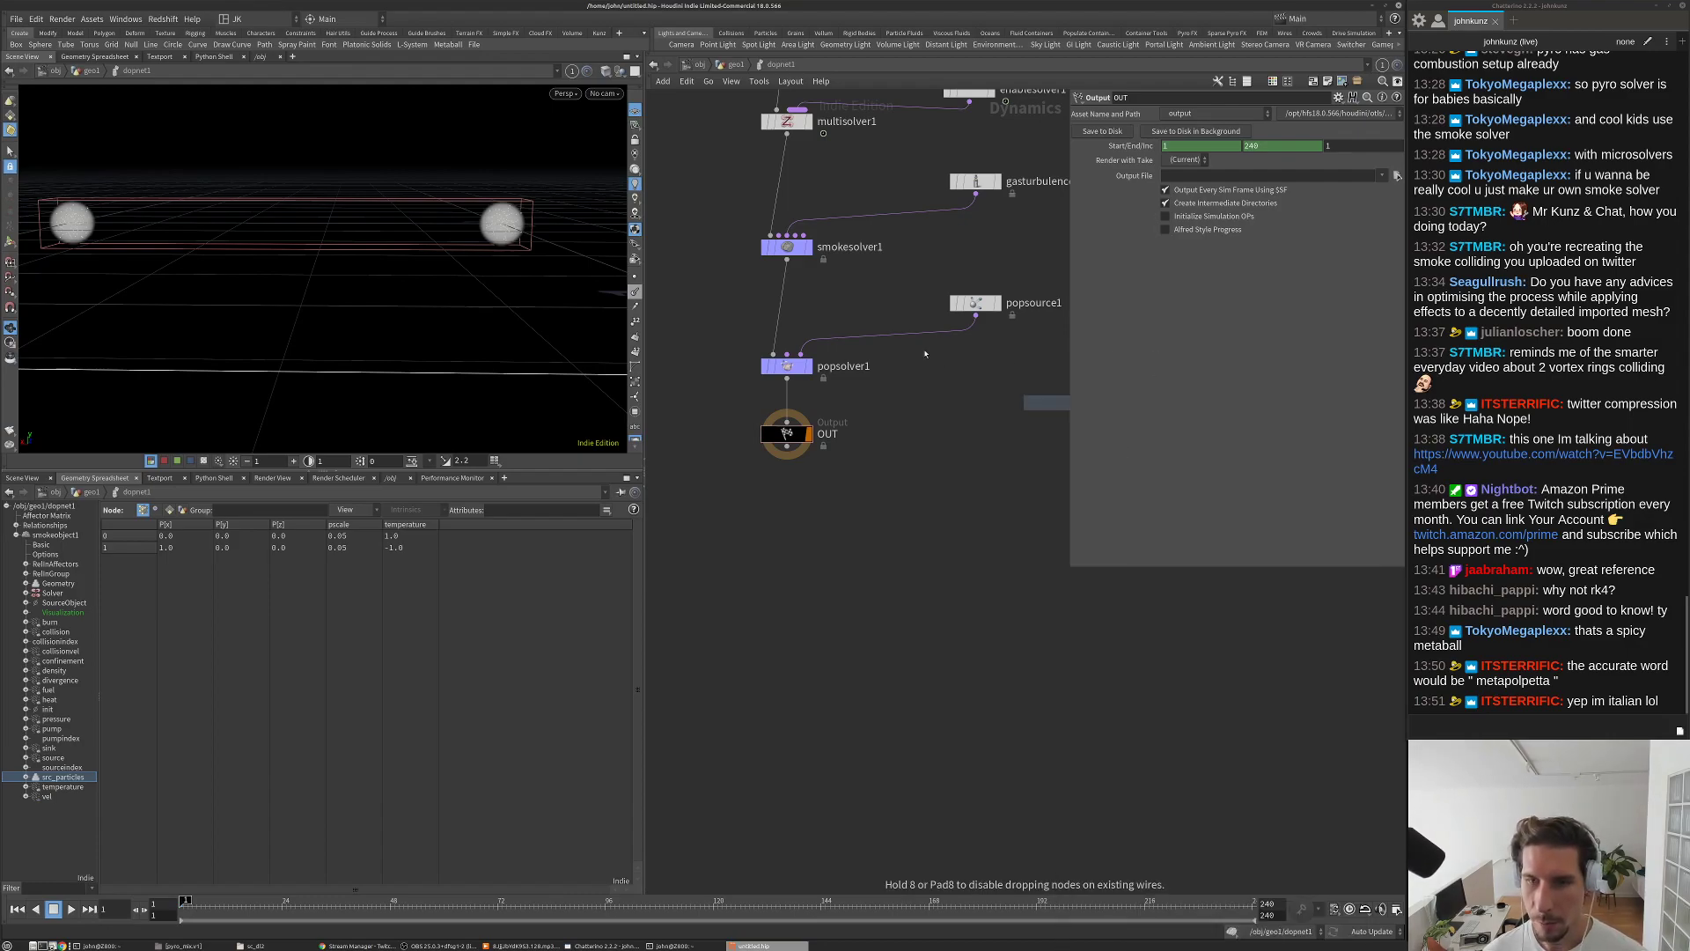
pyautogui.click(923, 349)
pyautogui.moveTo(922, 349); pyautogui.dragTo(975, 351)
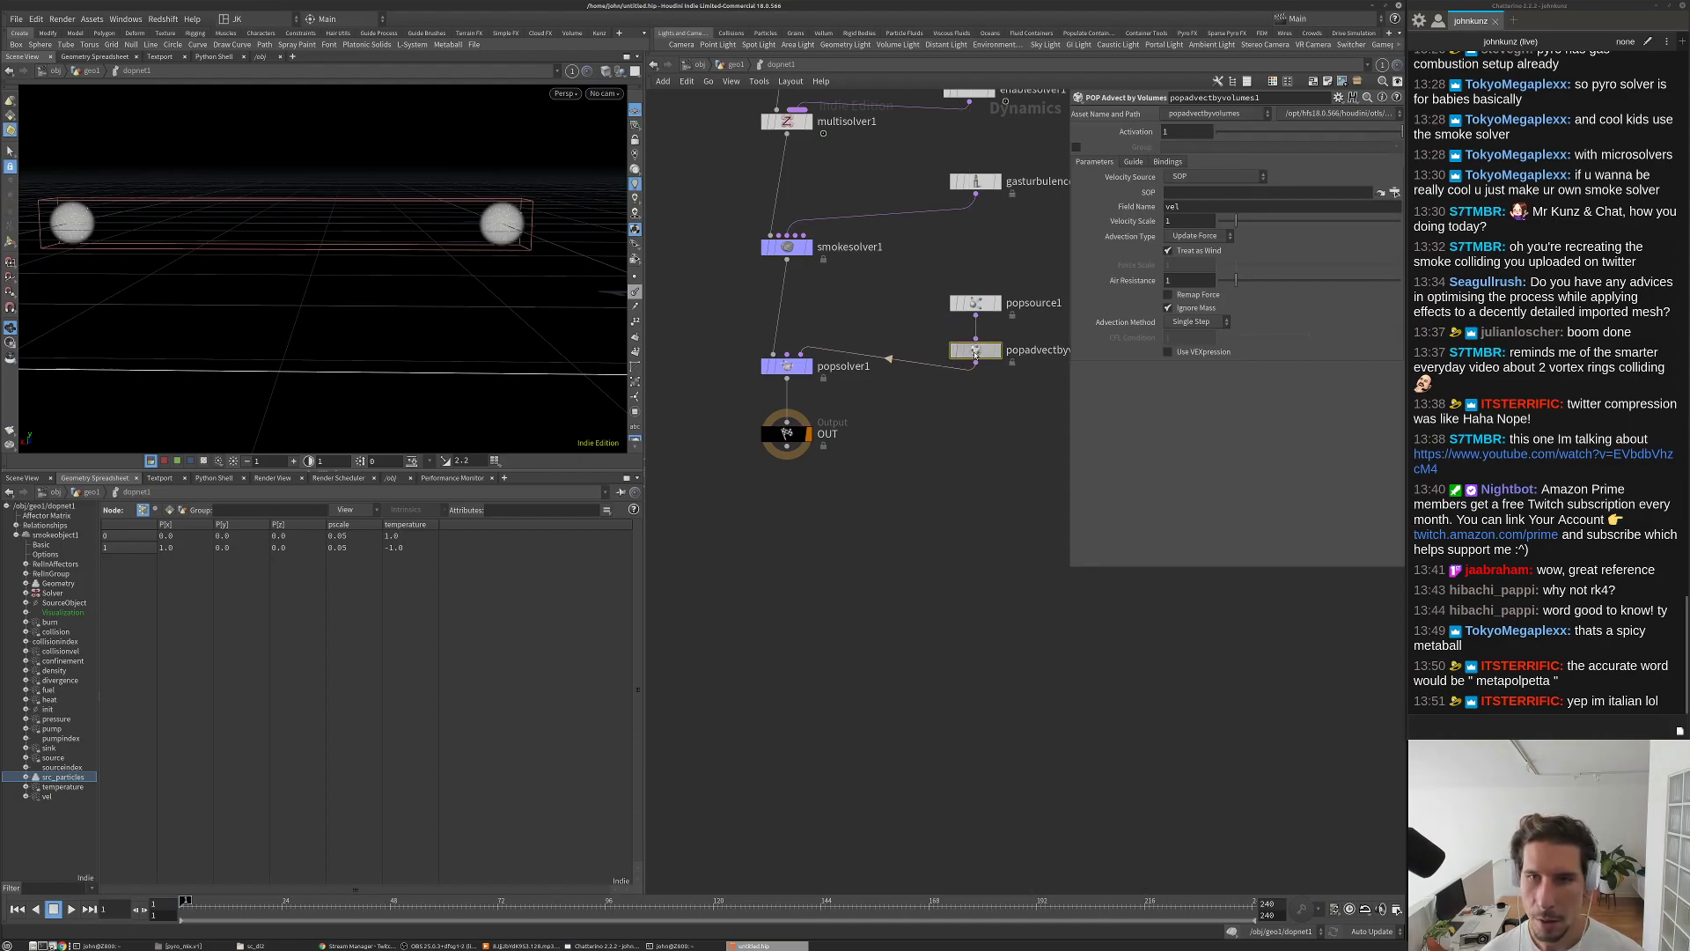
# Step: Set popadvectbyvolumes1's velocity source to DOP Data with smokeobject1 as the DOP object
pyautogui.click(1214, 177)
pyautogui.click(1215, 204)
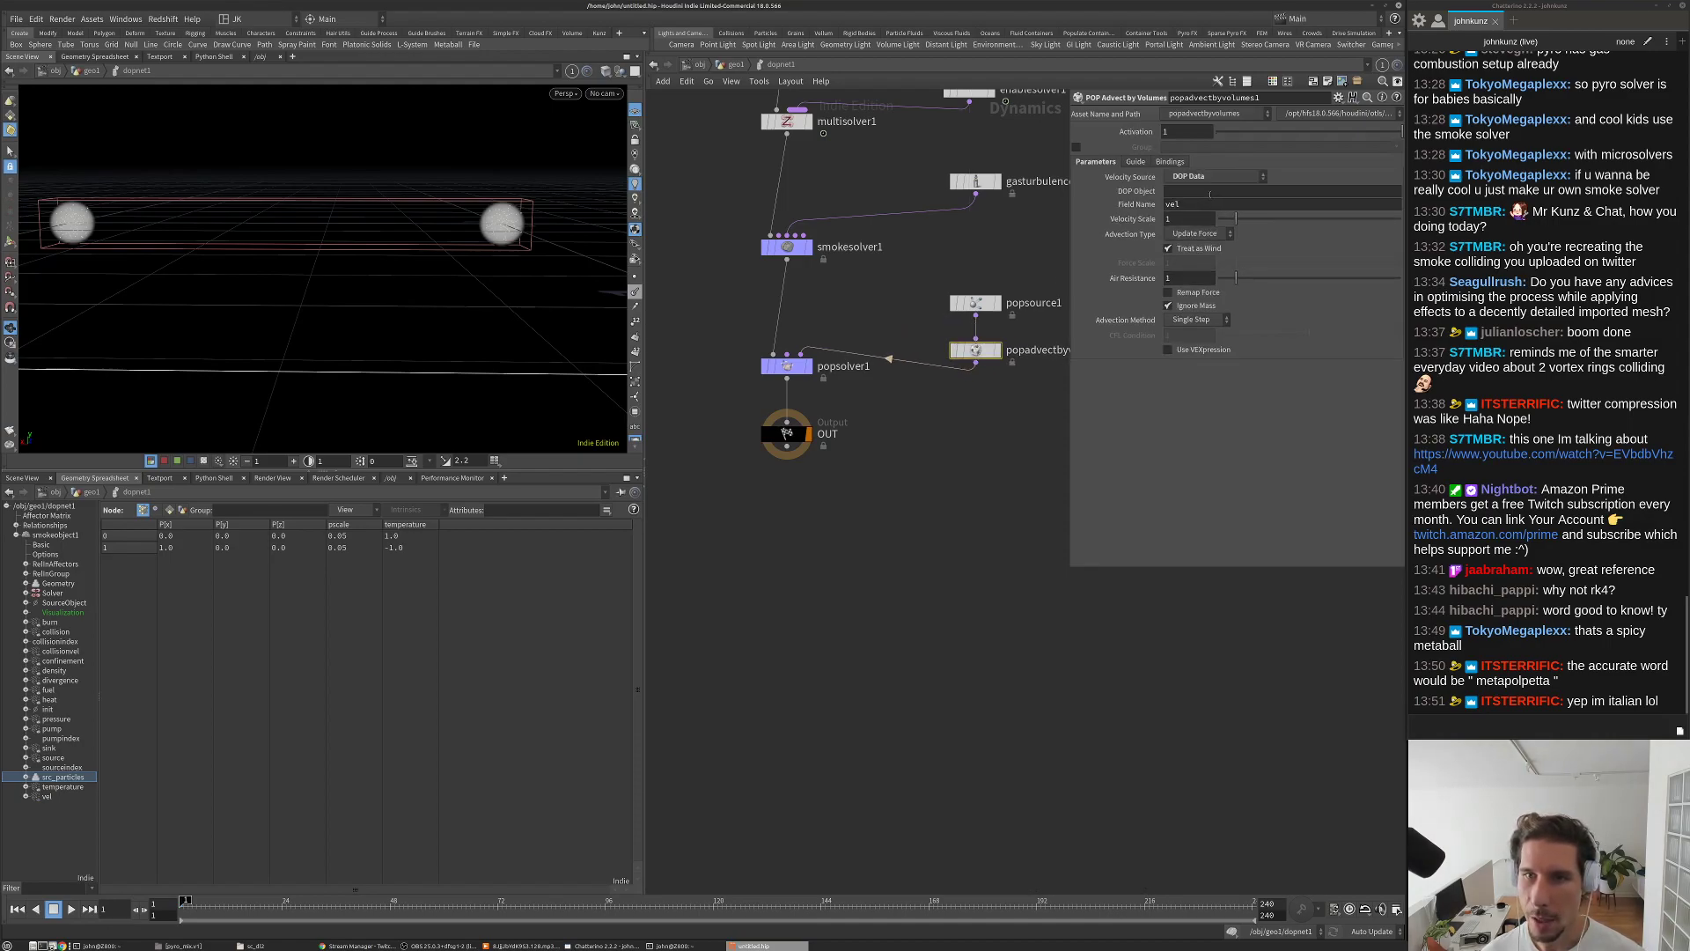
pyautogui.scroll(-3, 834, 493)
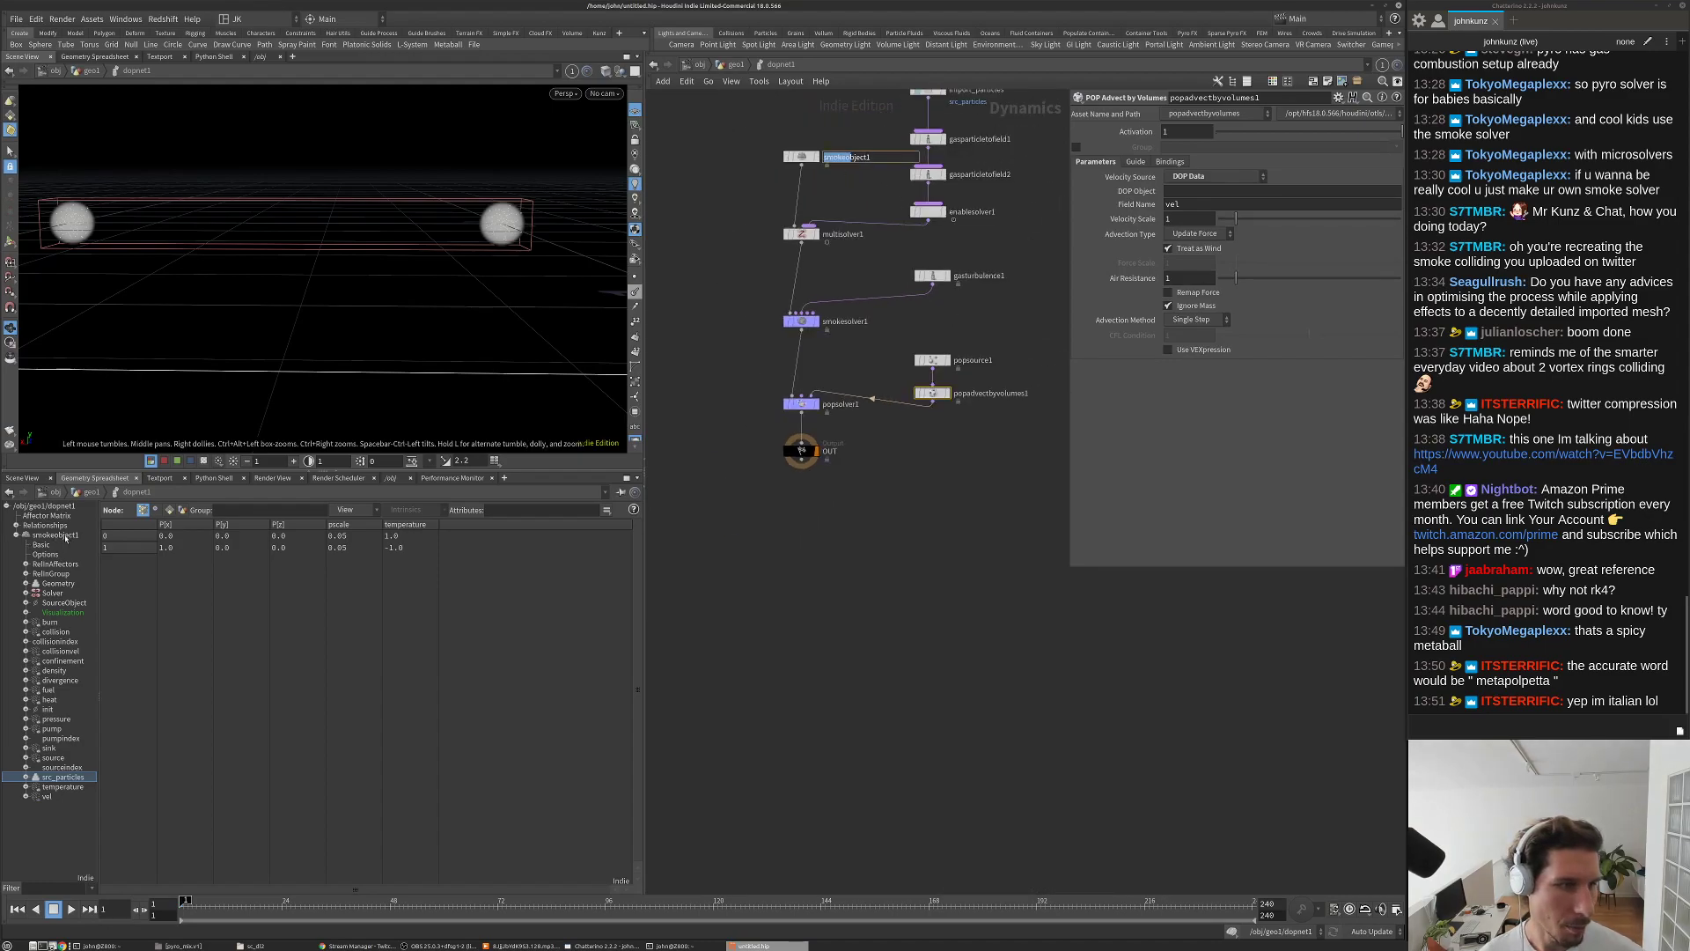
pyautogui.doubleClick(836, 158)
pyautogui.hotkey('ctrl', 'c')
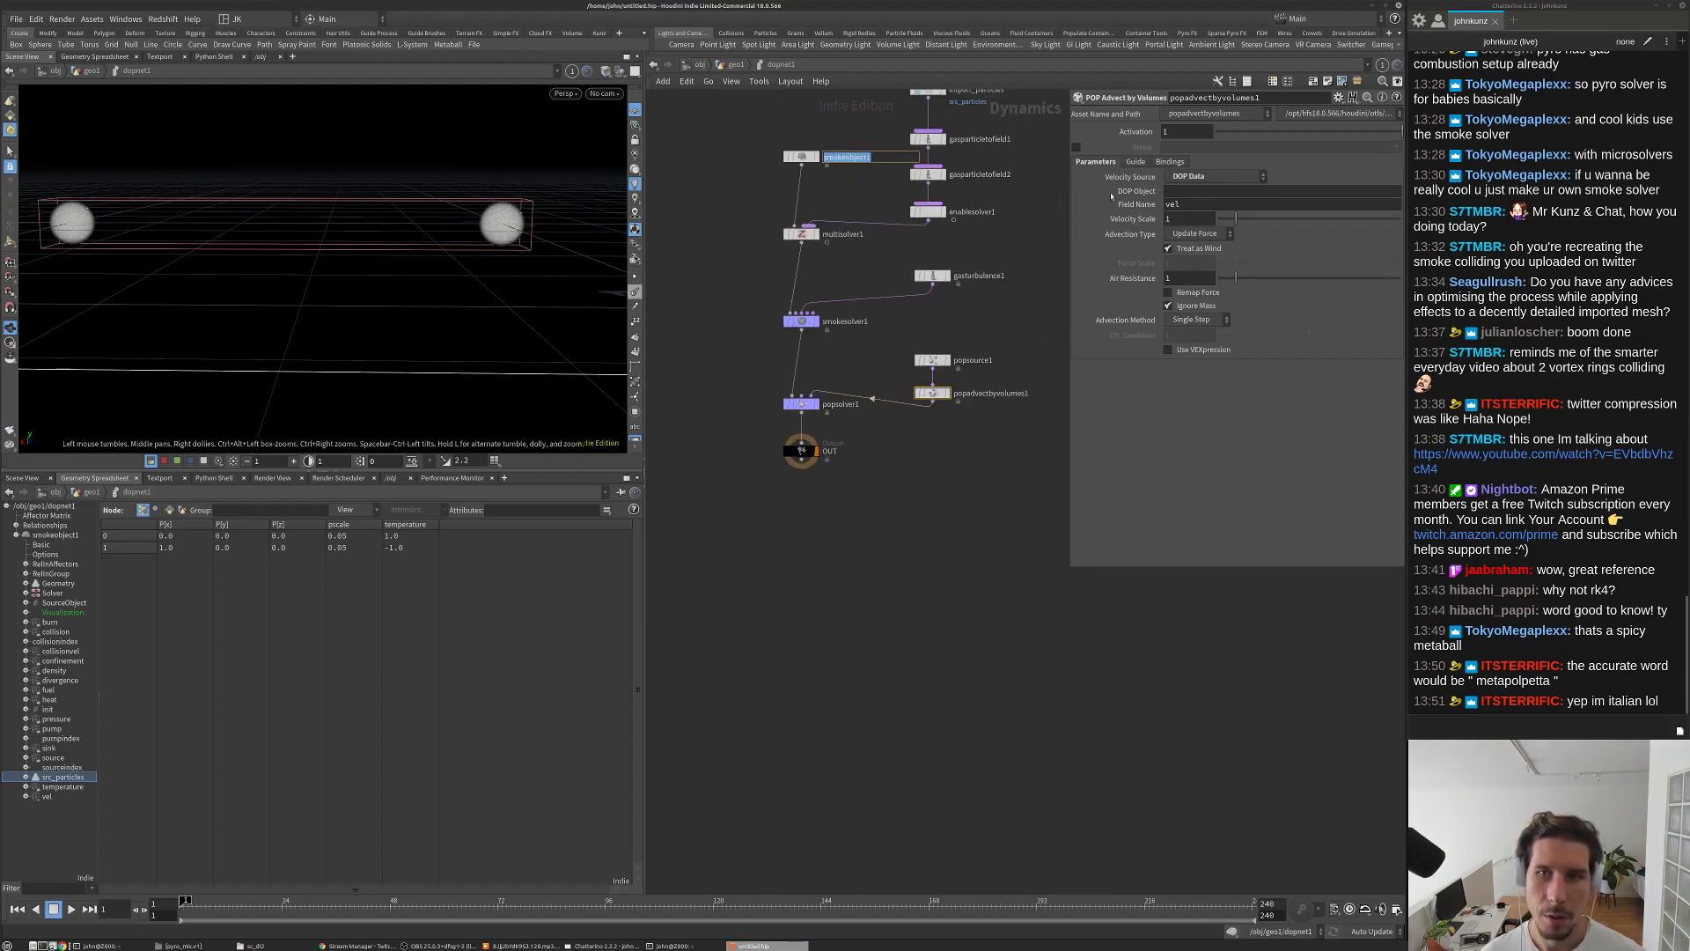
pyautogui.click(1231, 191)
pyautogui.hotkey('ctrl', 'v')
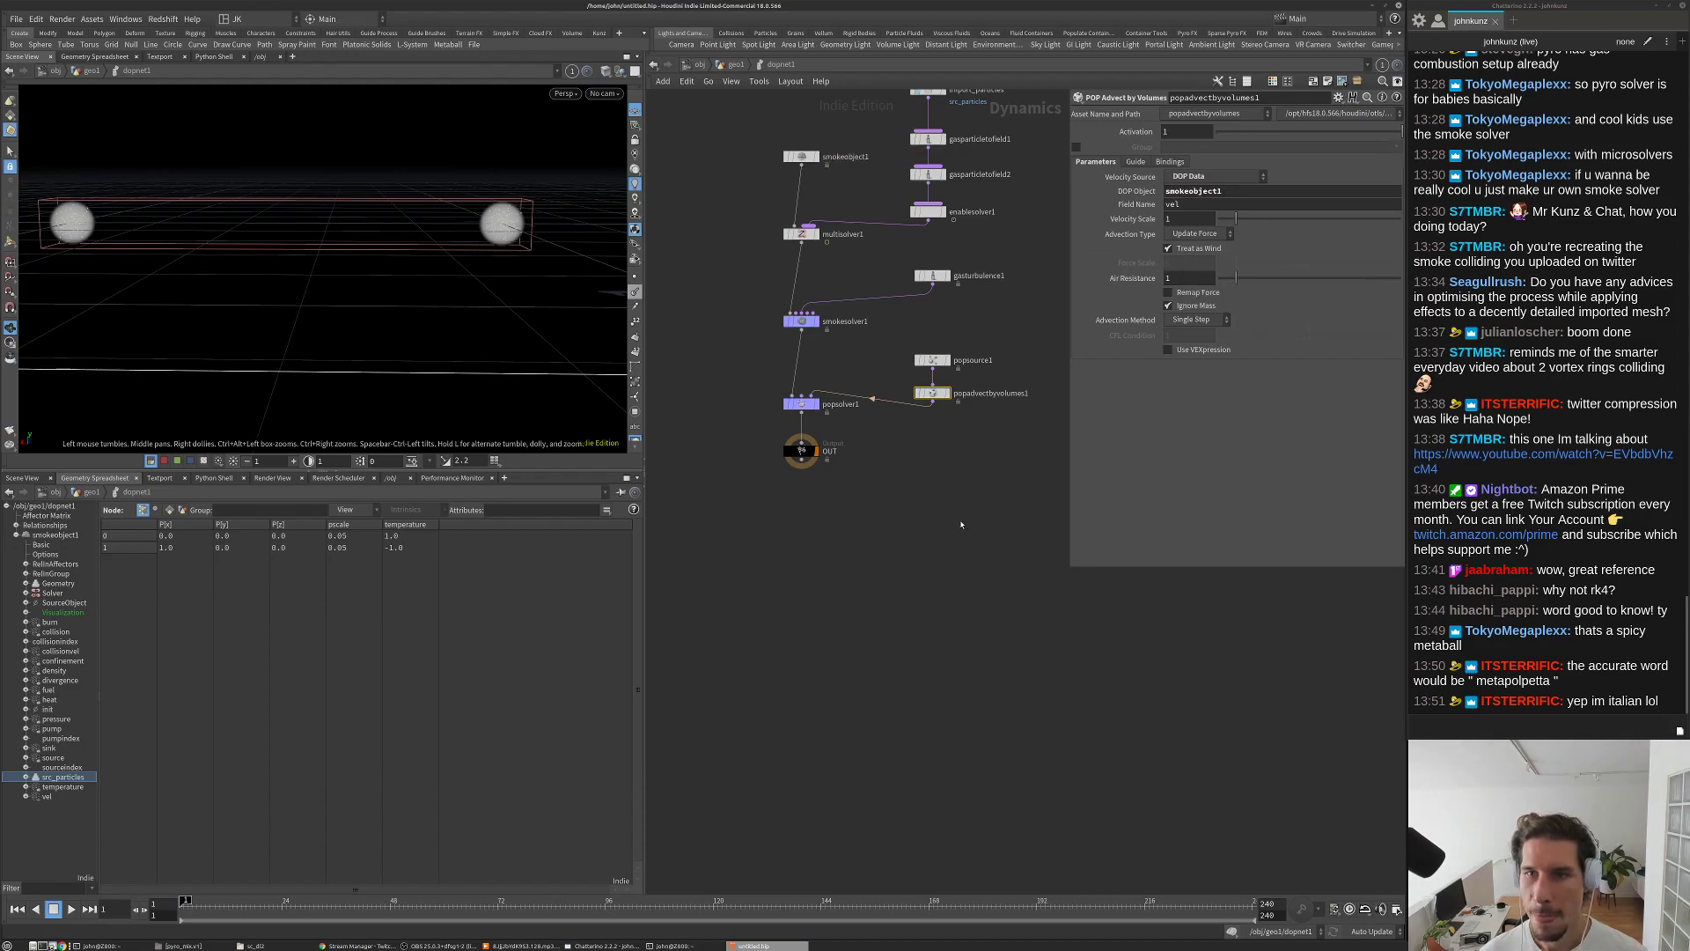
# Step: Play the simulation to check how the particles follow the smoke velocity, and rewind to the first frame
pyautogui.moveTo(962, 521); pyautogui.dragTo(959, 556, button='middle')
pyautogui.press('Up')
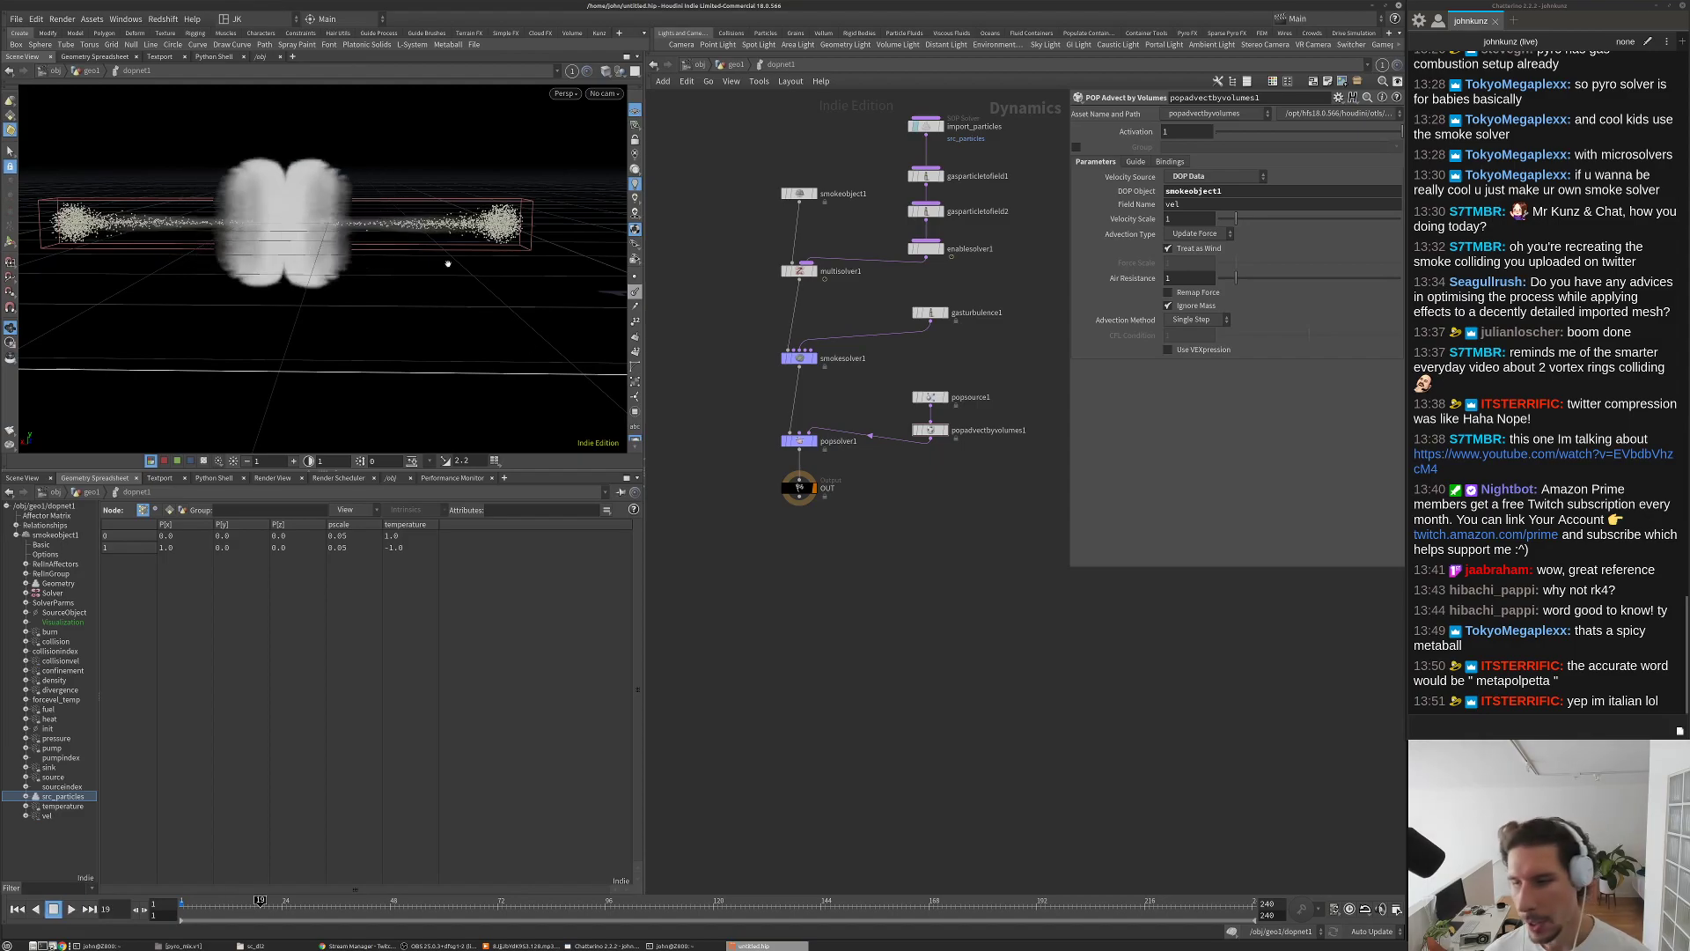
pyautogui.hotkey('ctrl', 'Left')
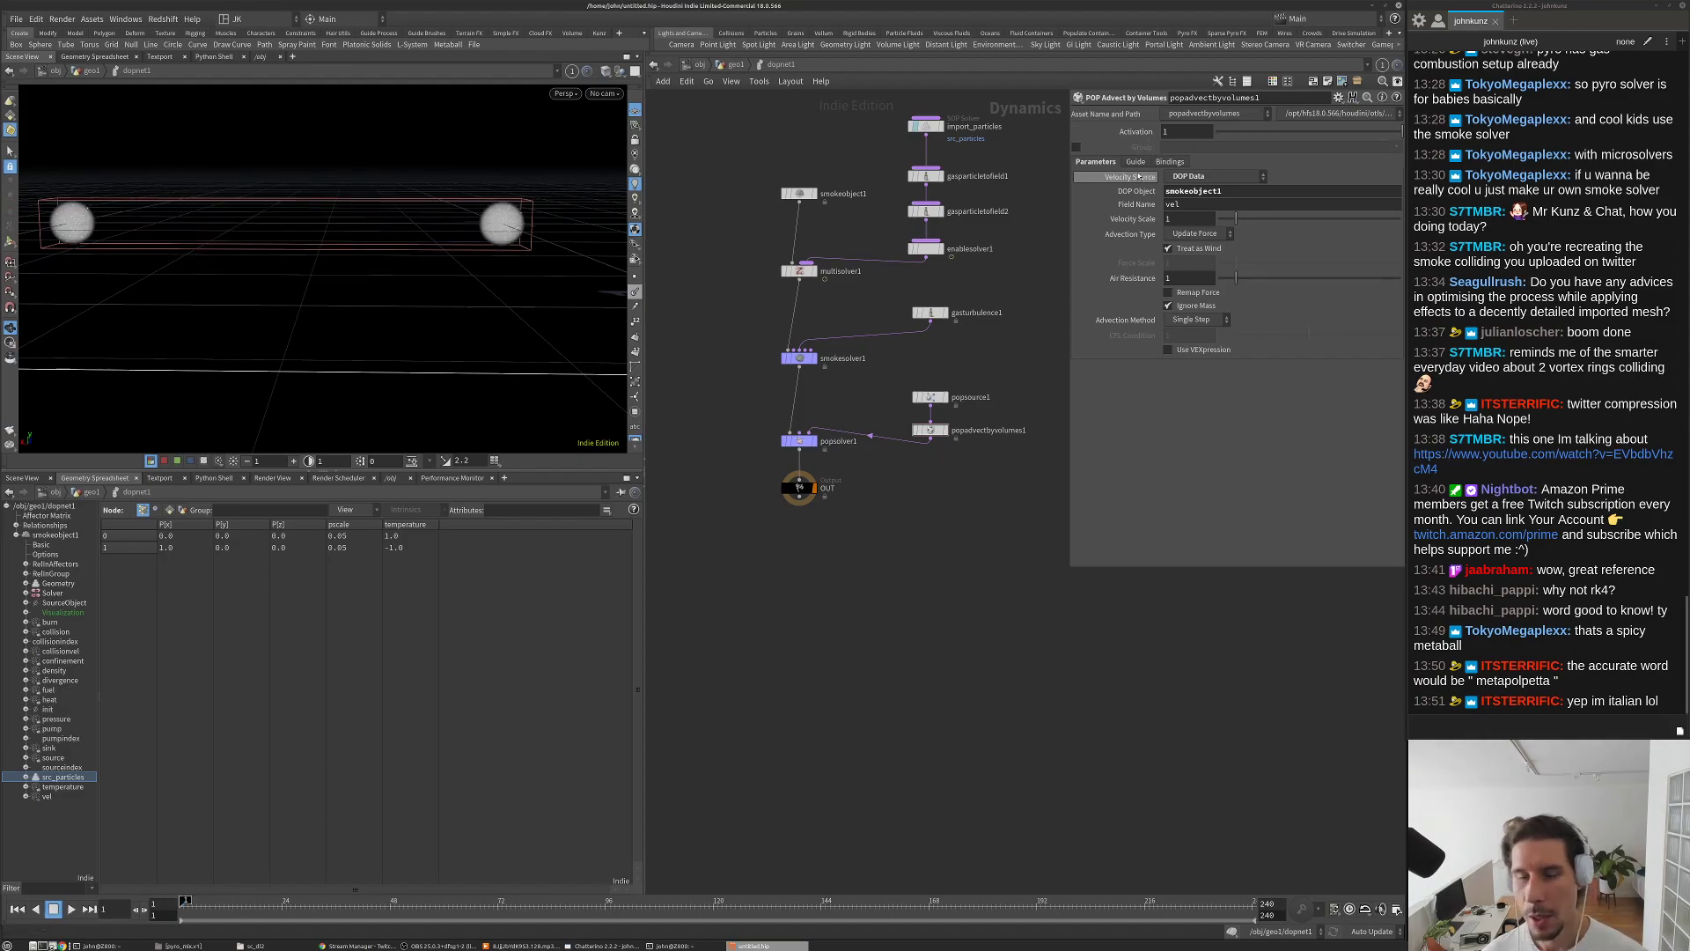
# Step: Set popadvectbyvolumes1's advection type to Update Velocity
pyautogui.click(1200, 236)
pyautogui.click(1206, 251)
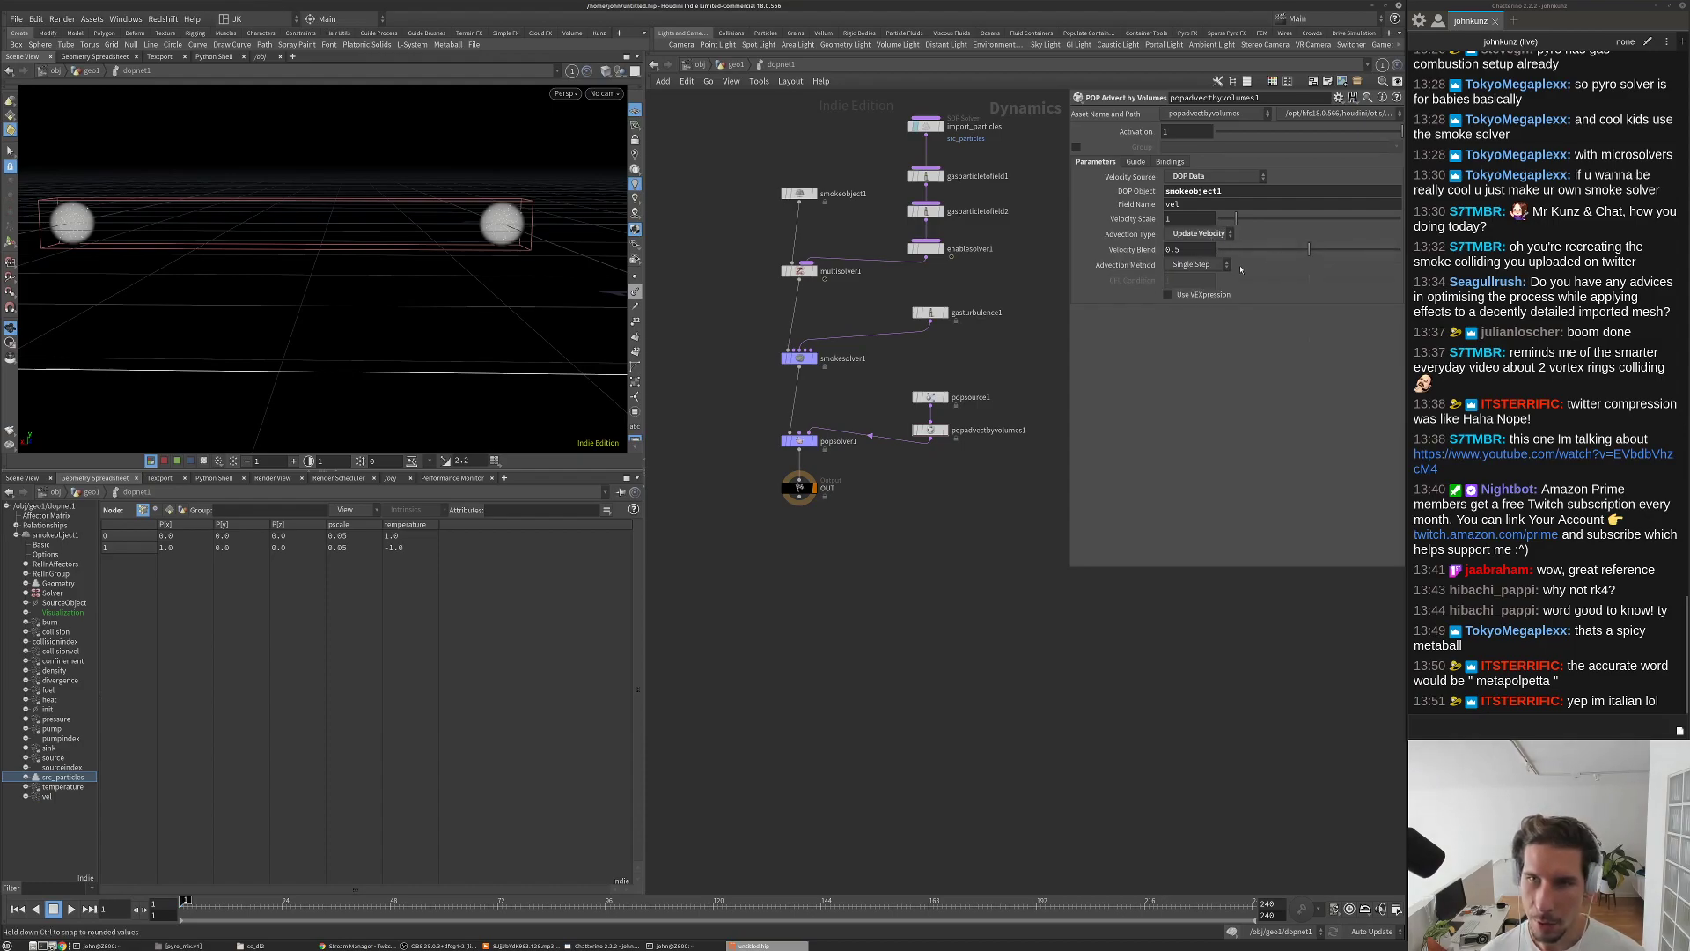
# Step: Set popadvectbyvolumes1's advection method to Trace RK3 and play the simulation to check the particle motion
pyautogui.click(1193, 236)
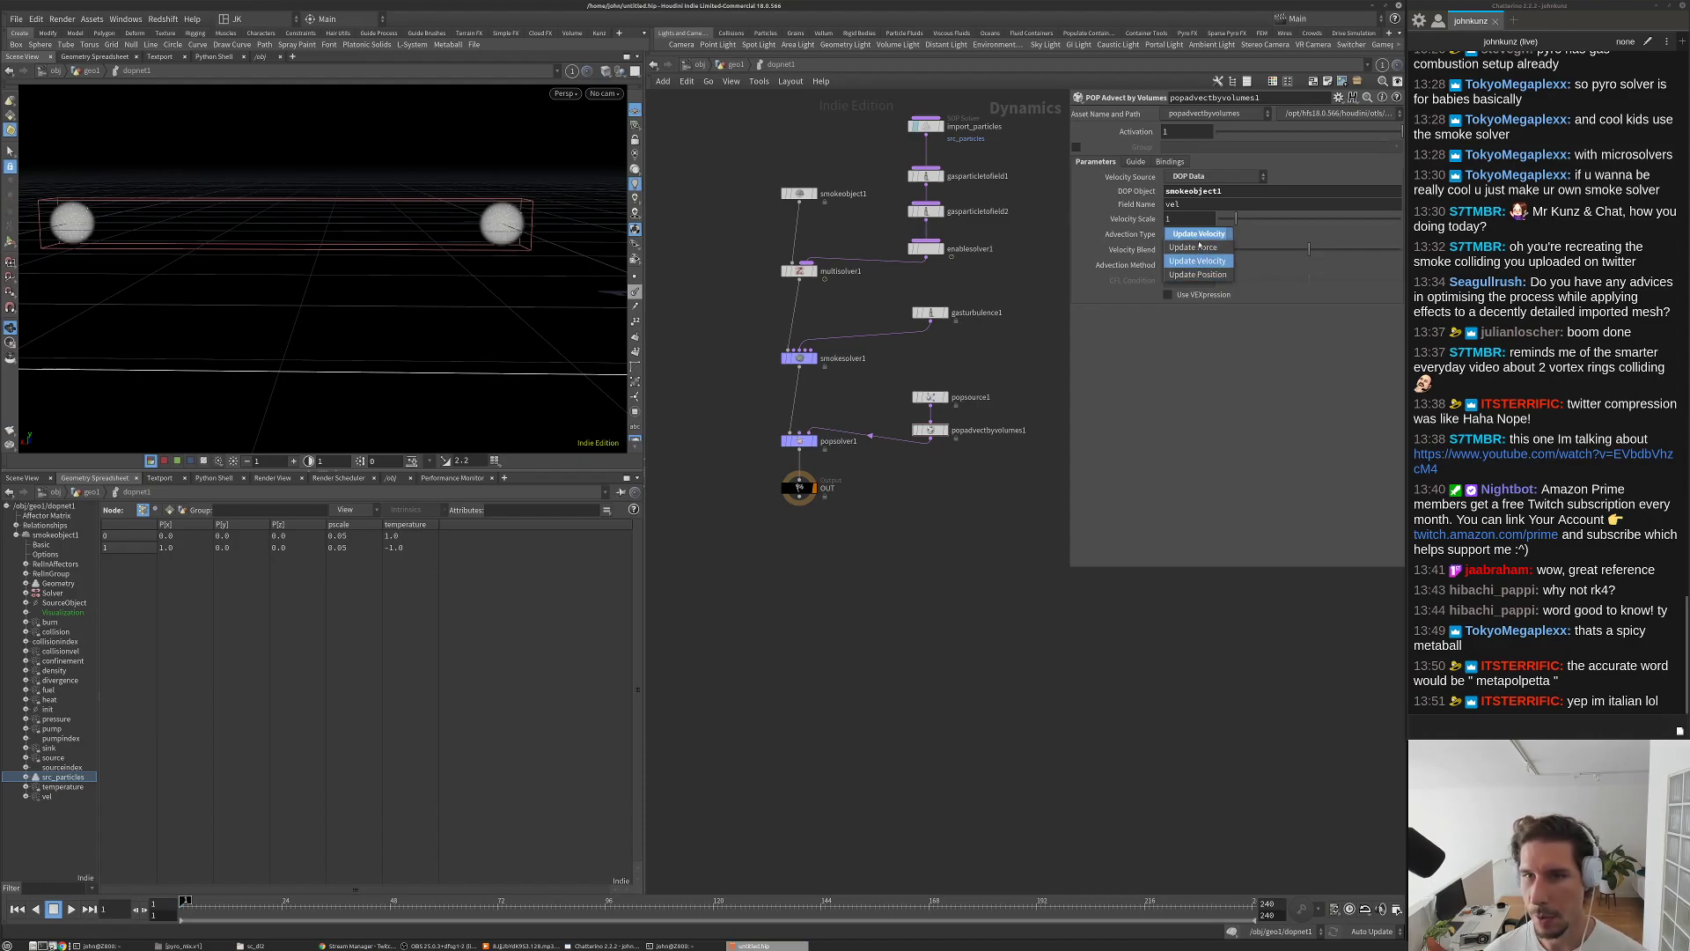
pyautogui.click(1218, 236)
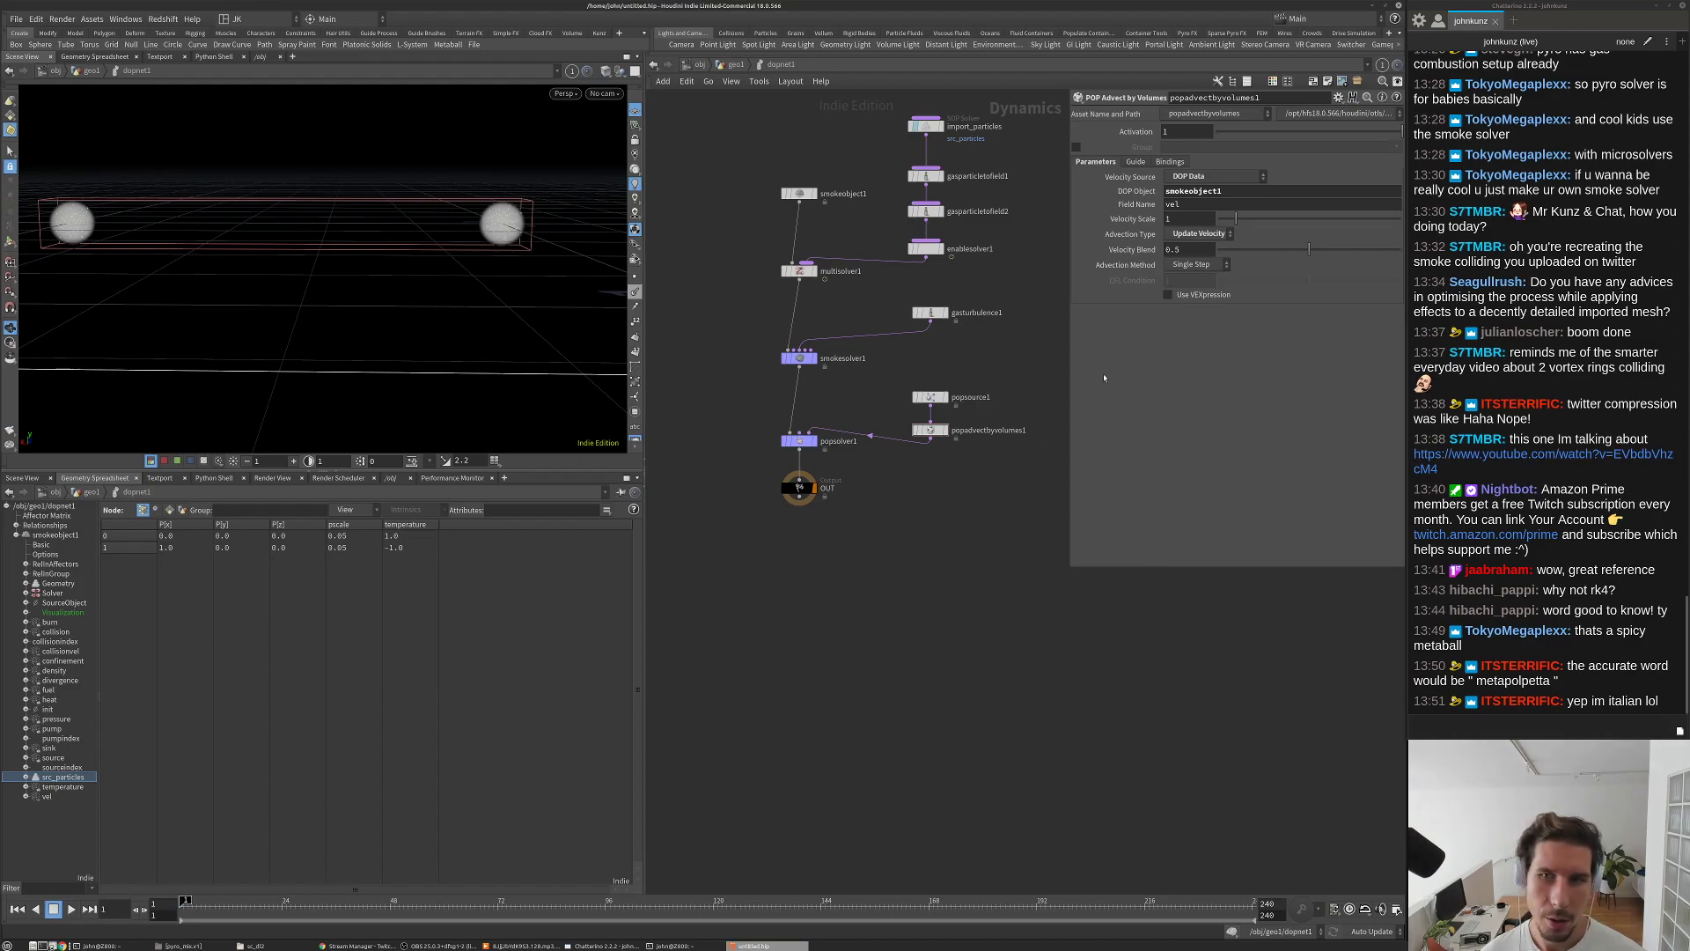
pyautogui.click(1204, 272)
pyautogui.click(1206, 318)
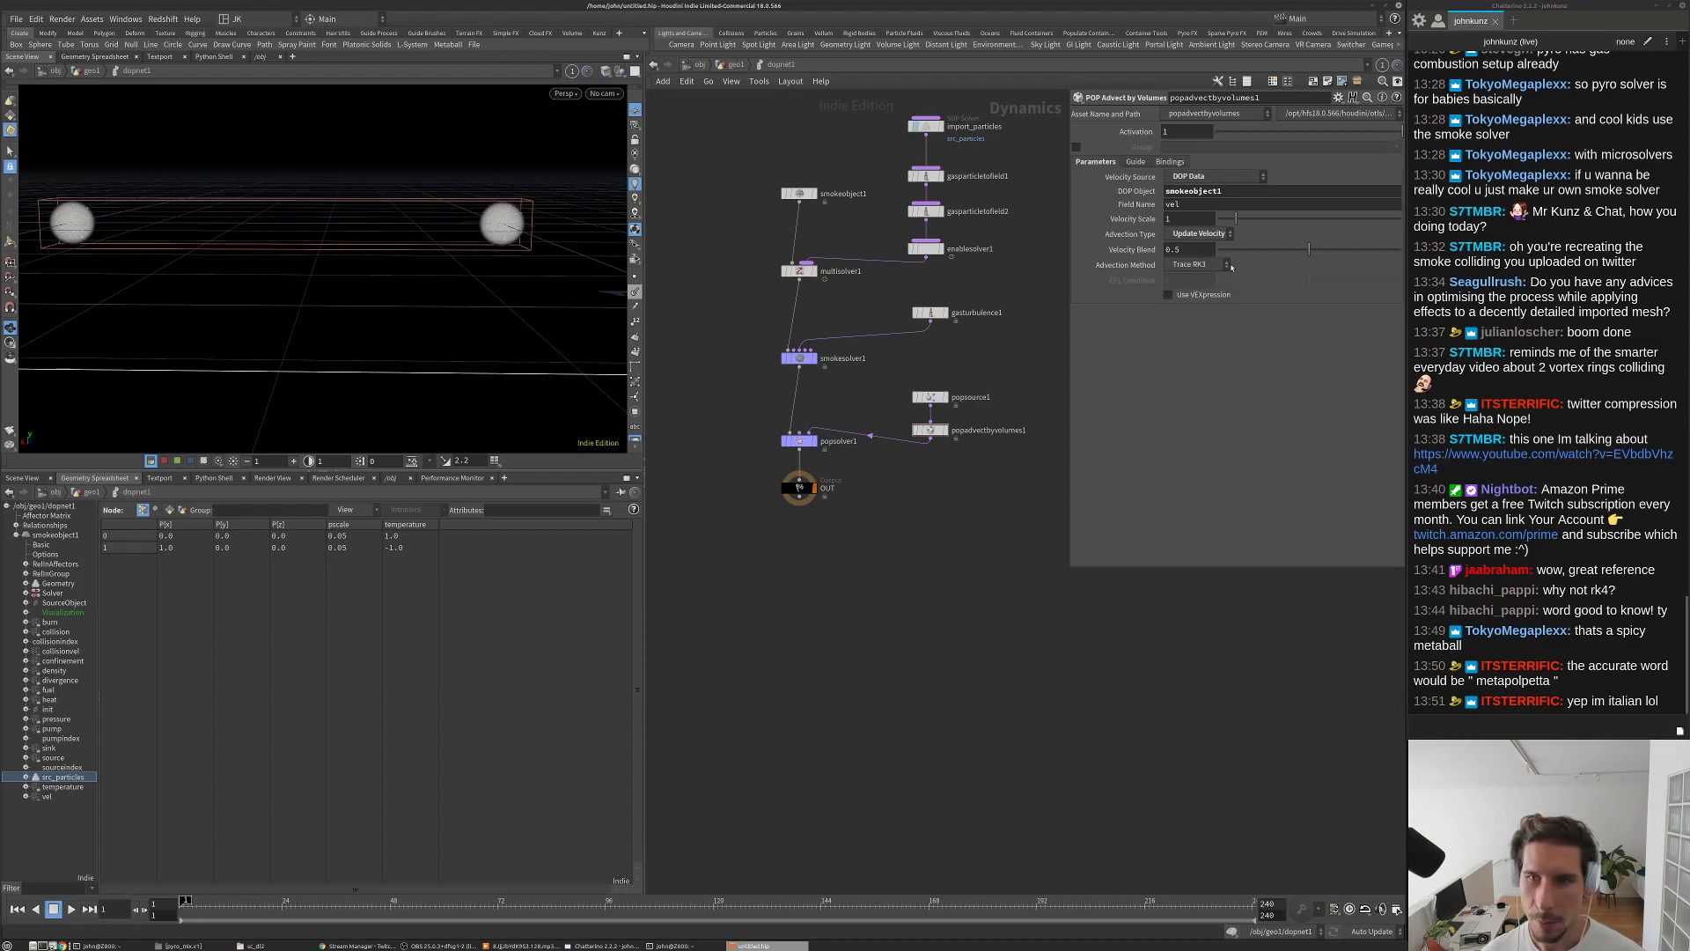
pyautogui.press('Up')
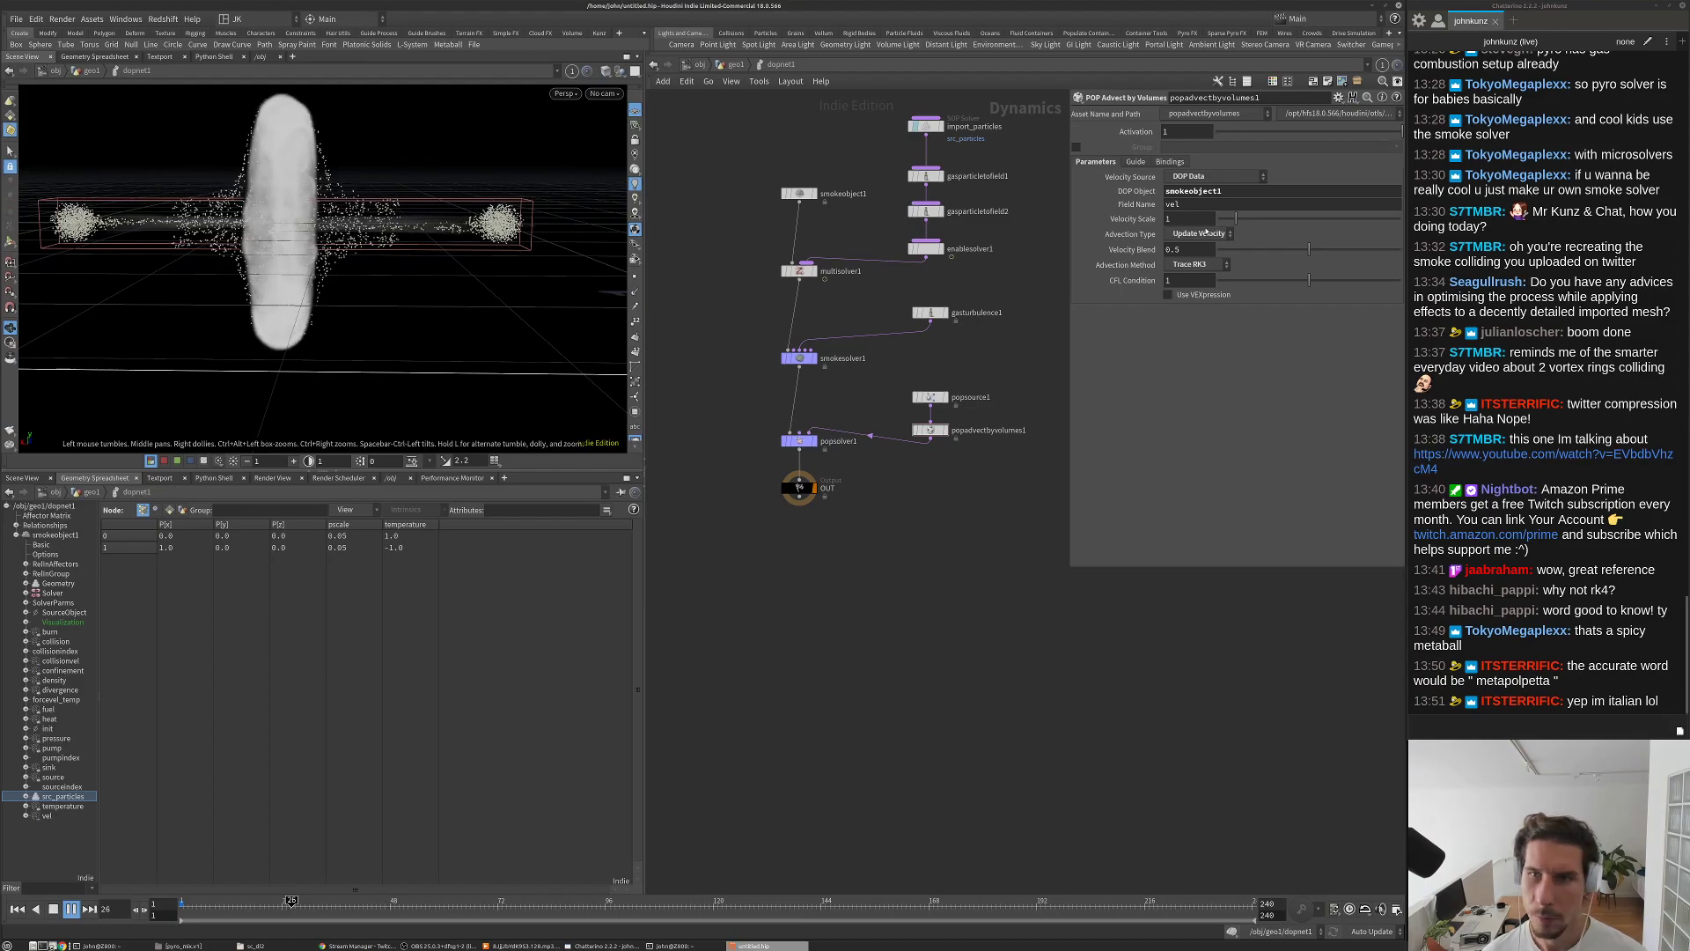
# Step: Set popadvectbyvolumes1's velocity blend to 0.86, play the simulation from the first frame, and rewind it
pyautogui.hotkey('ctrl', 'Up')
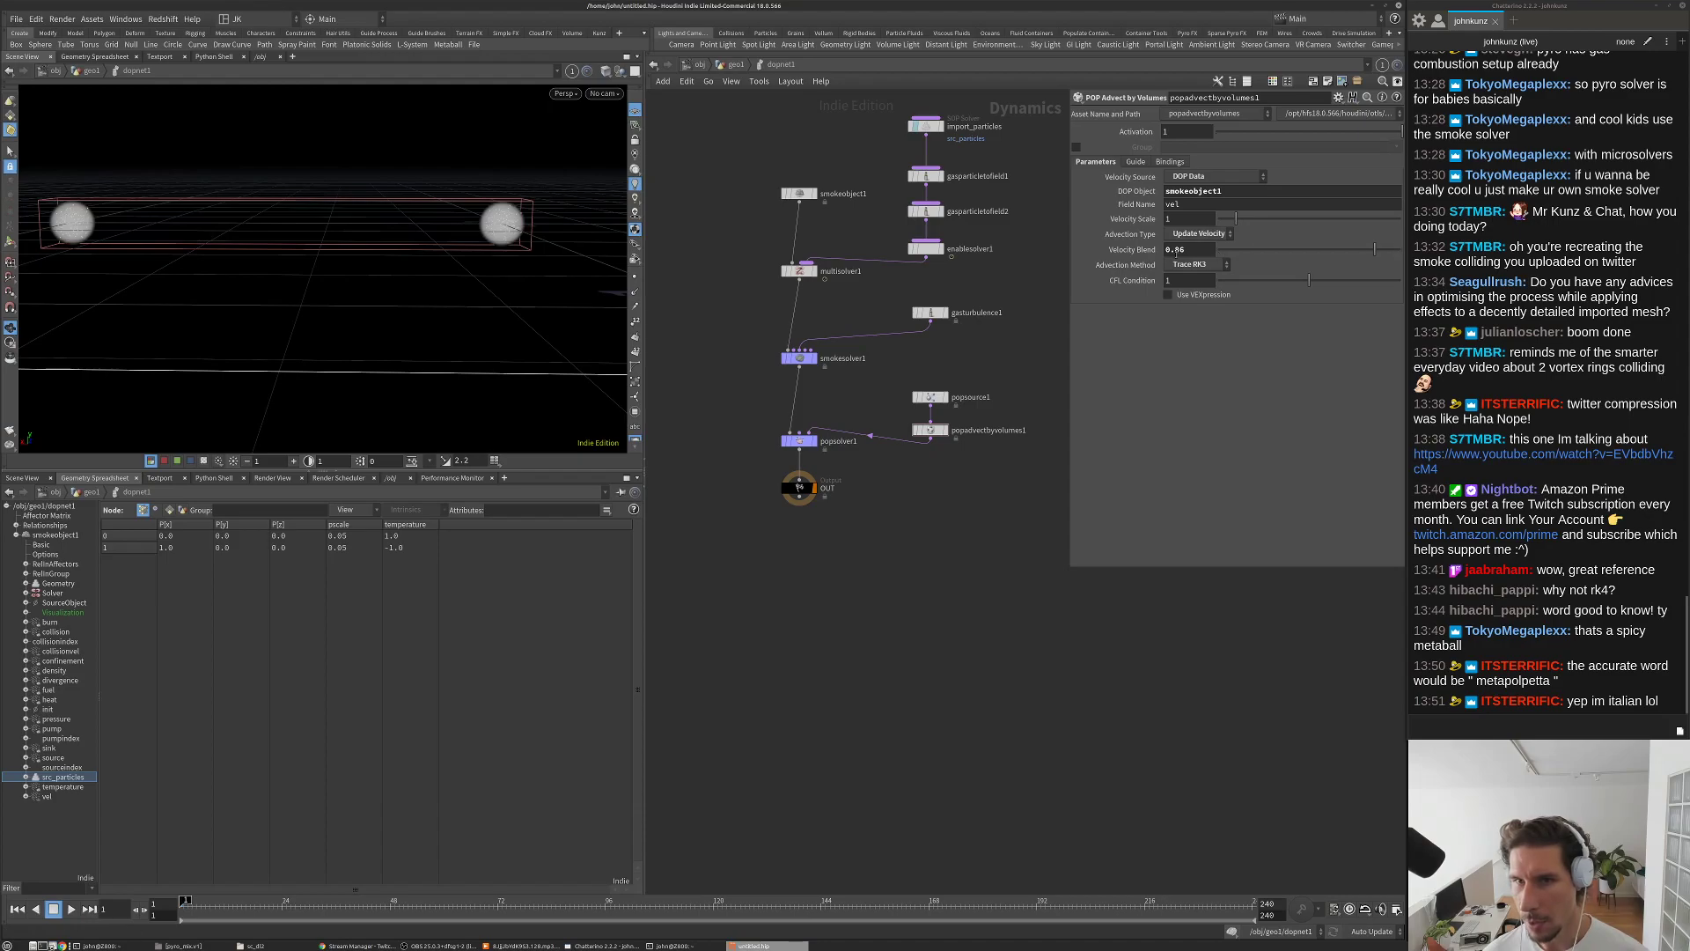
pyautogui.press('Up')
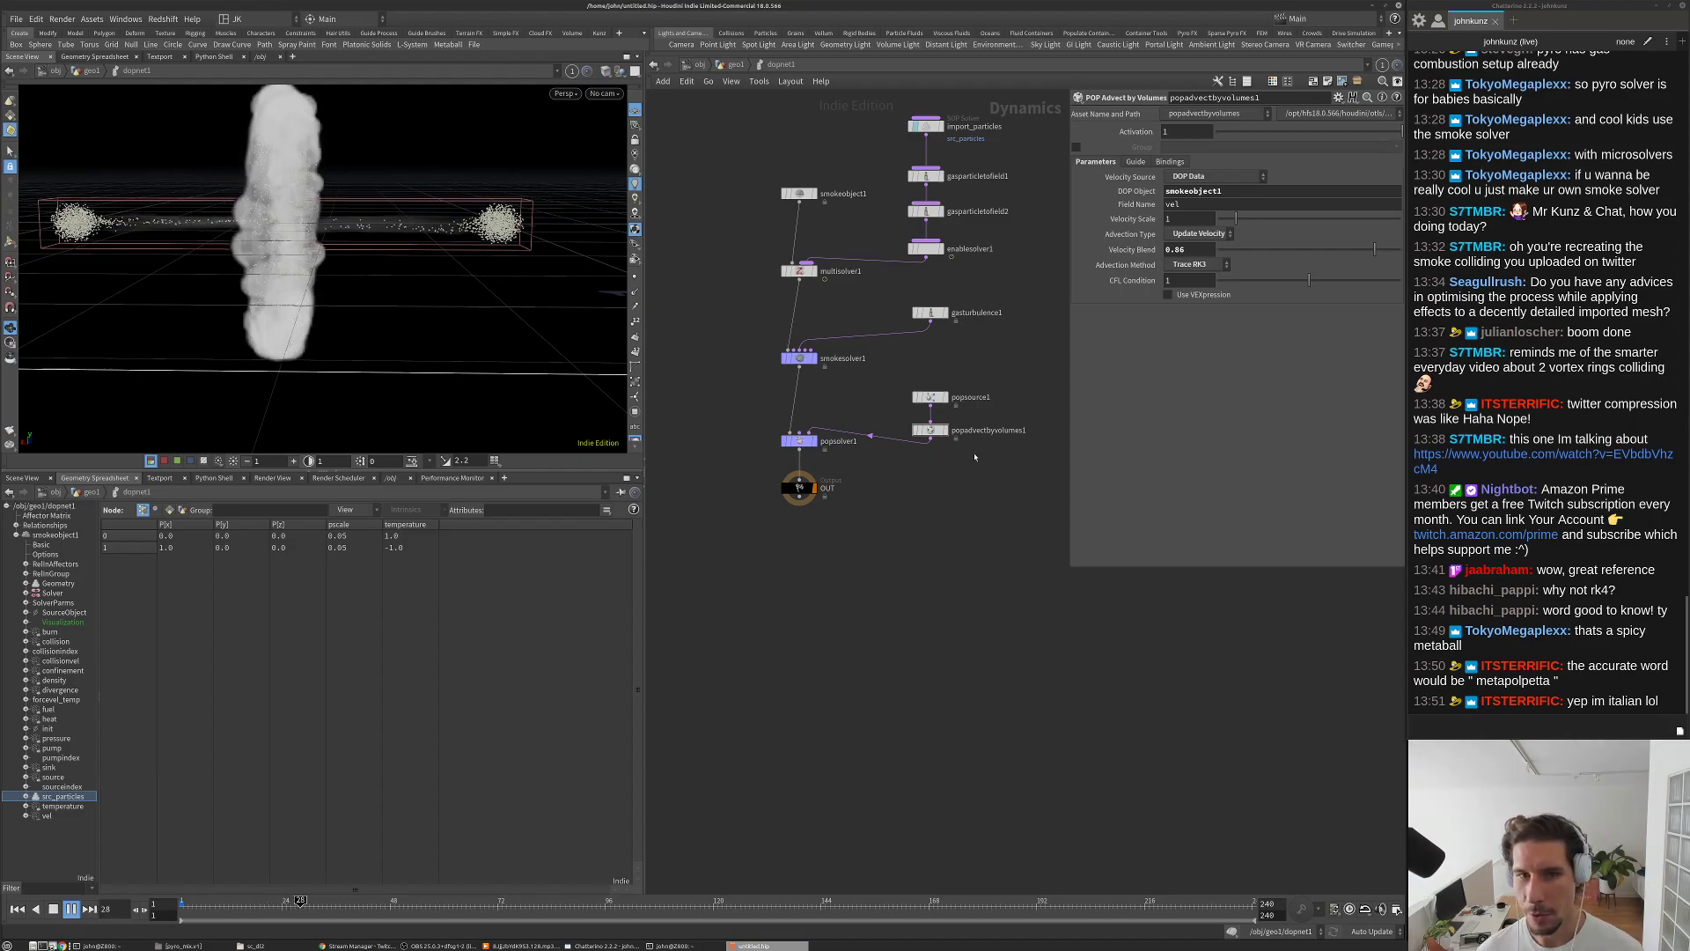
pyautogui.hotkey('ctrl', 'Up')
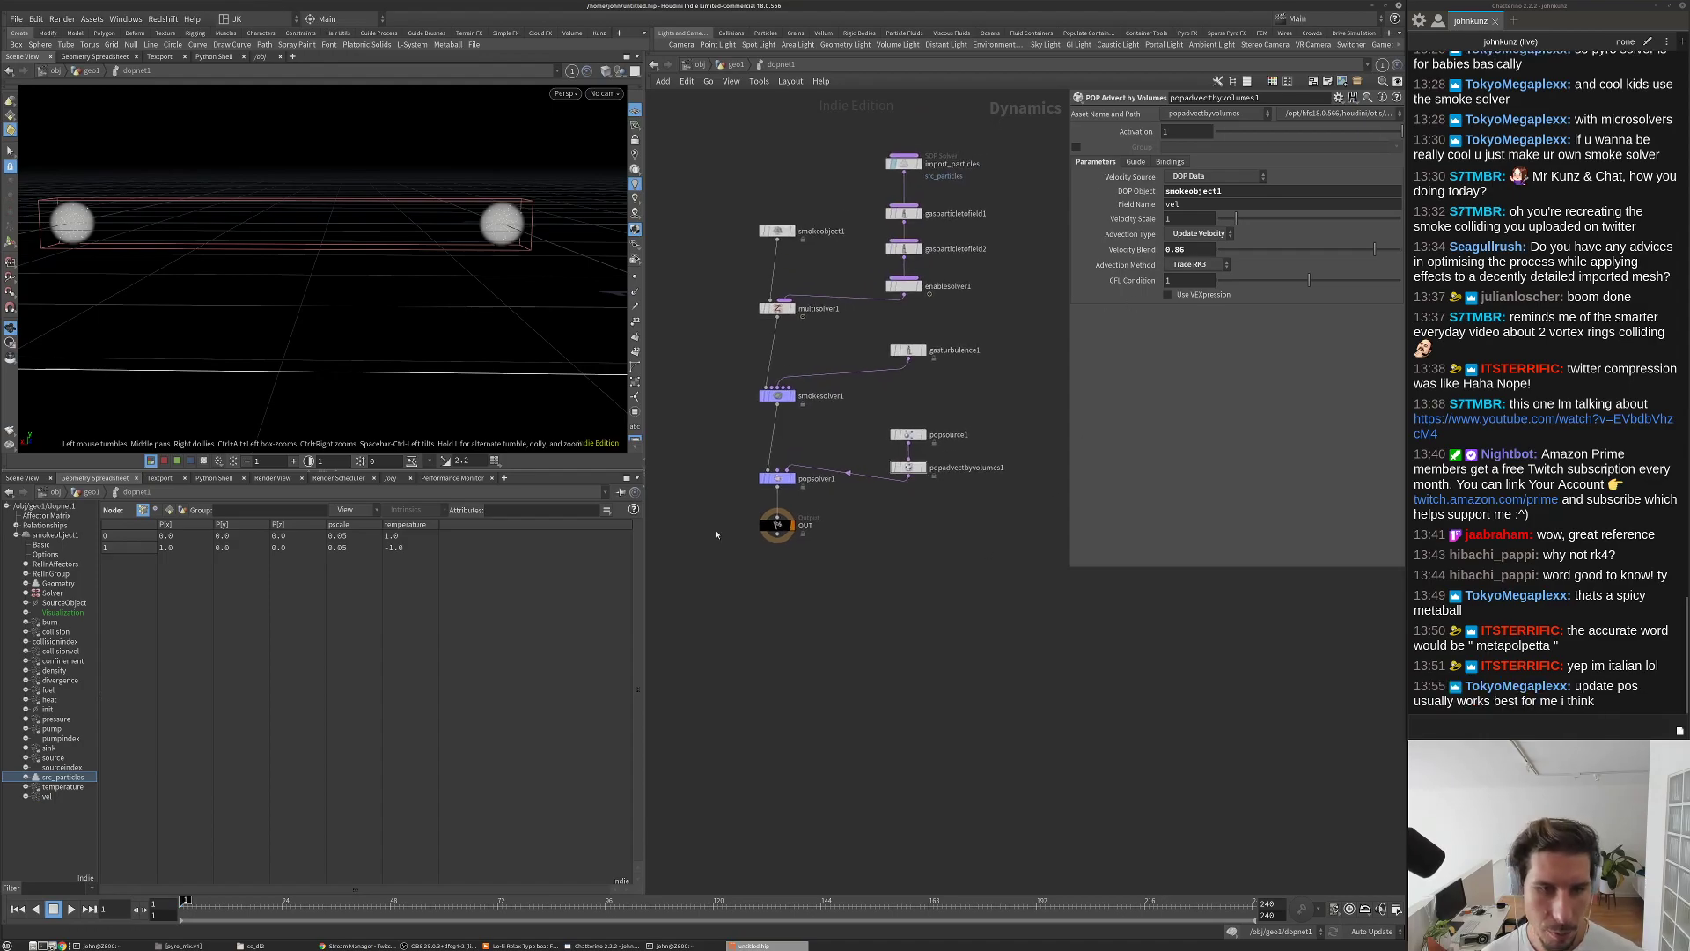
# Step: In the geometry network, set the object merge data of dopnet1 to Geometry
pyautogui.scroll(3, 788, 493)
pyautogui.moveTo(789, 452); pyautogui.dragTo(790, 479)
pyautogui.press('u')
pyautogui.click(820, 468)
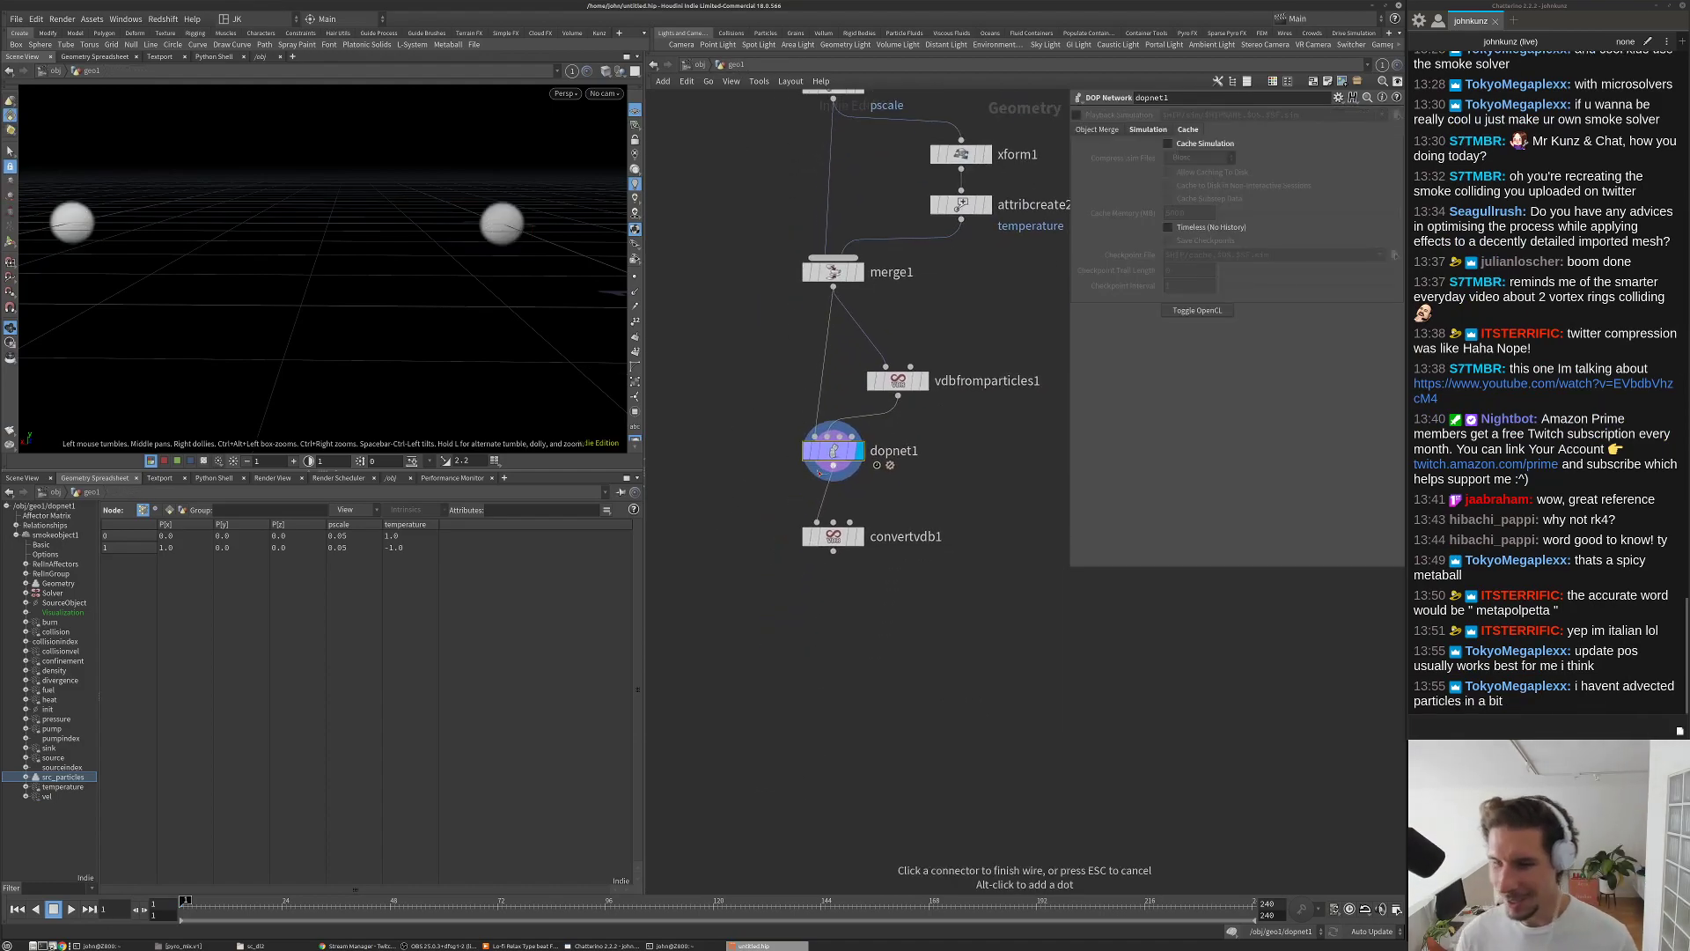
pyautogui.scroll(3, 895, 419)
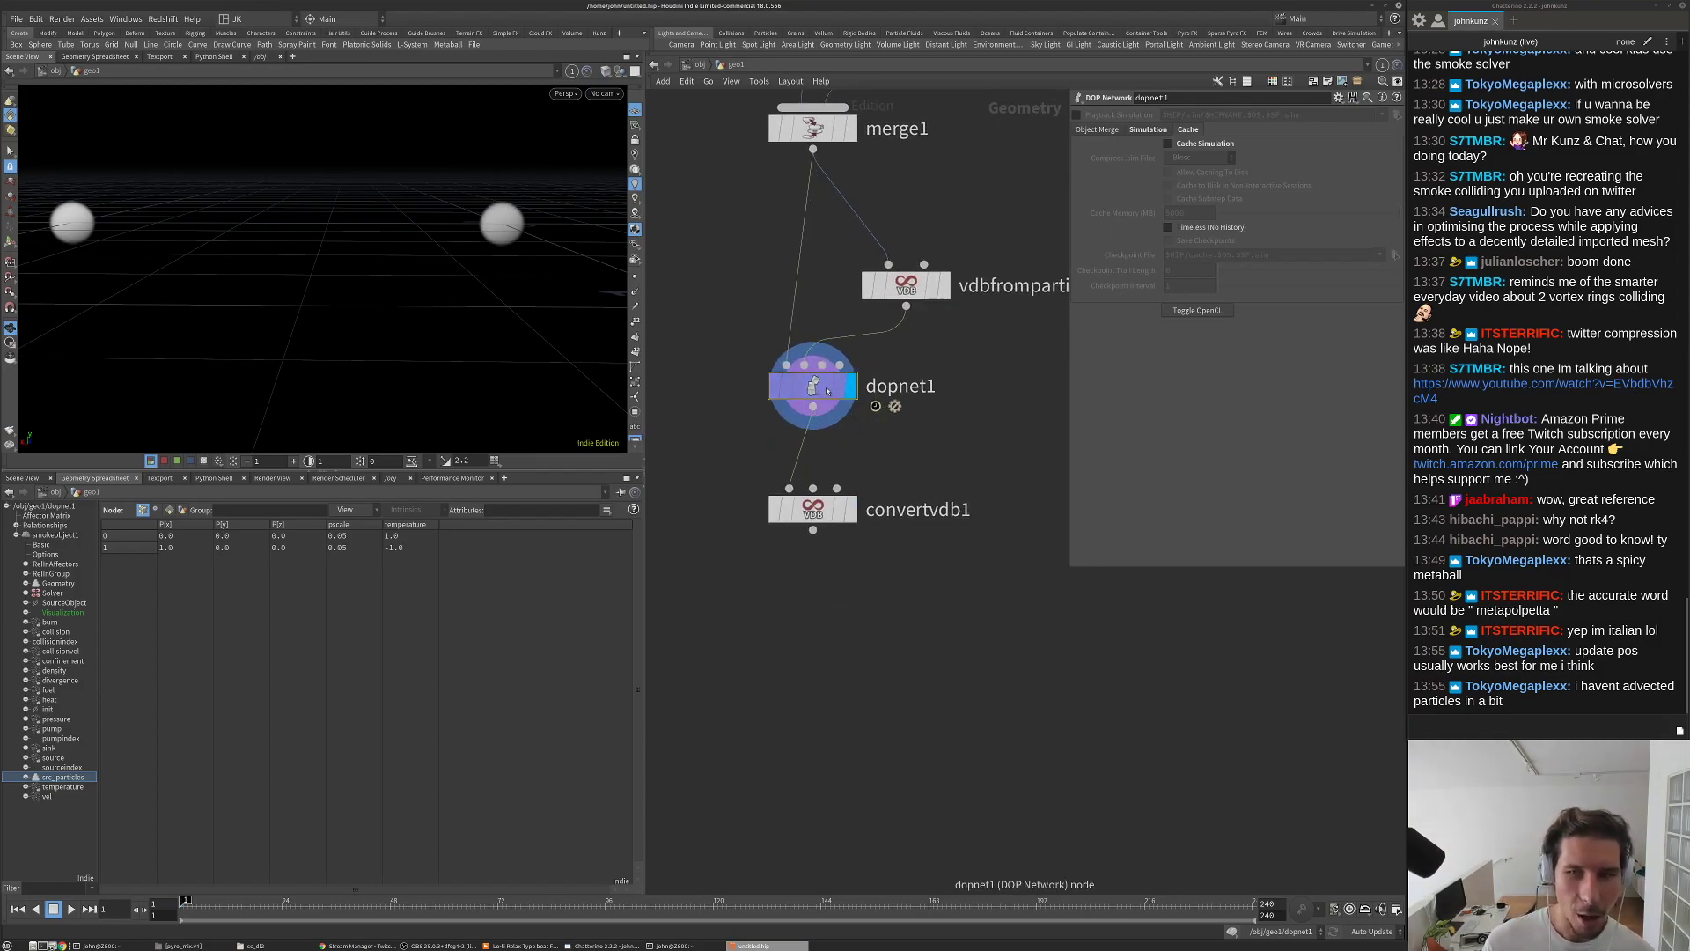
pyautogui.click(1113, 130)
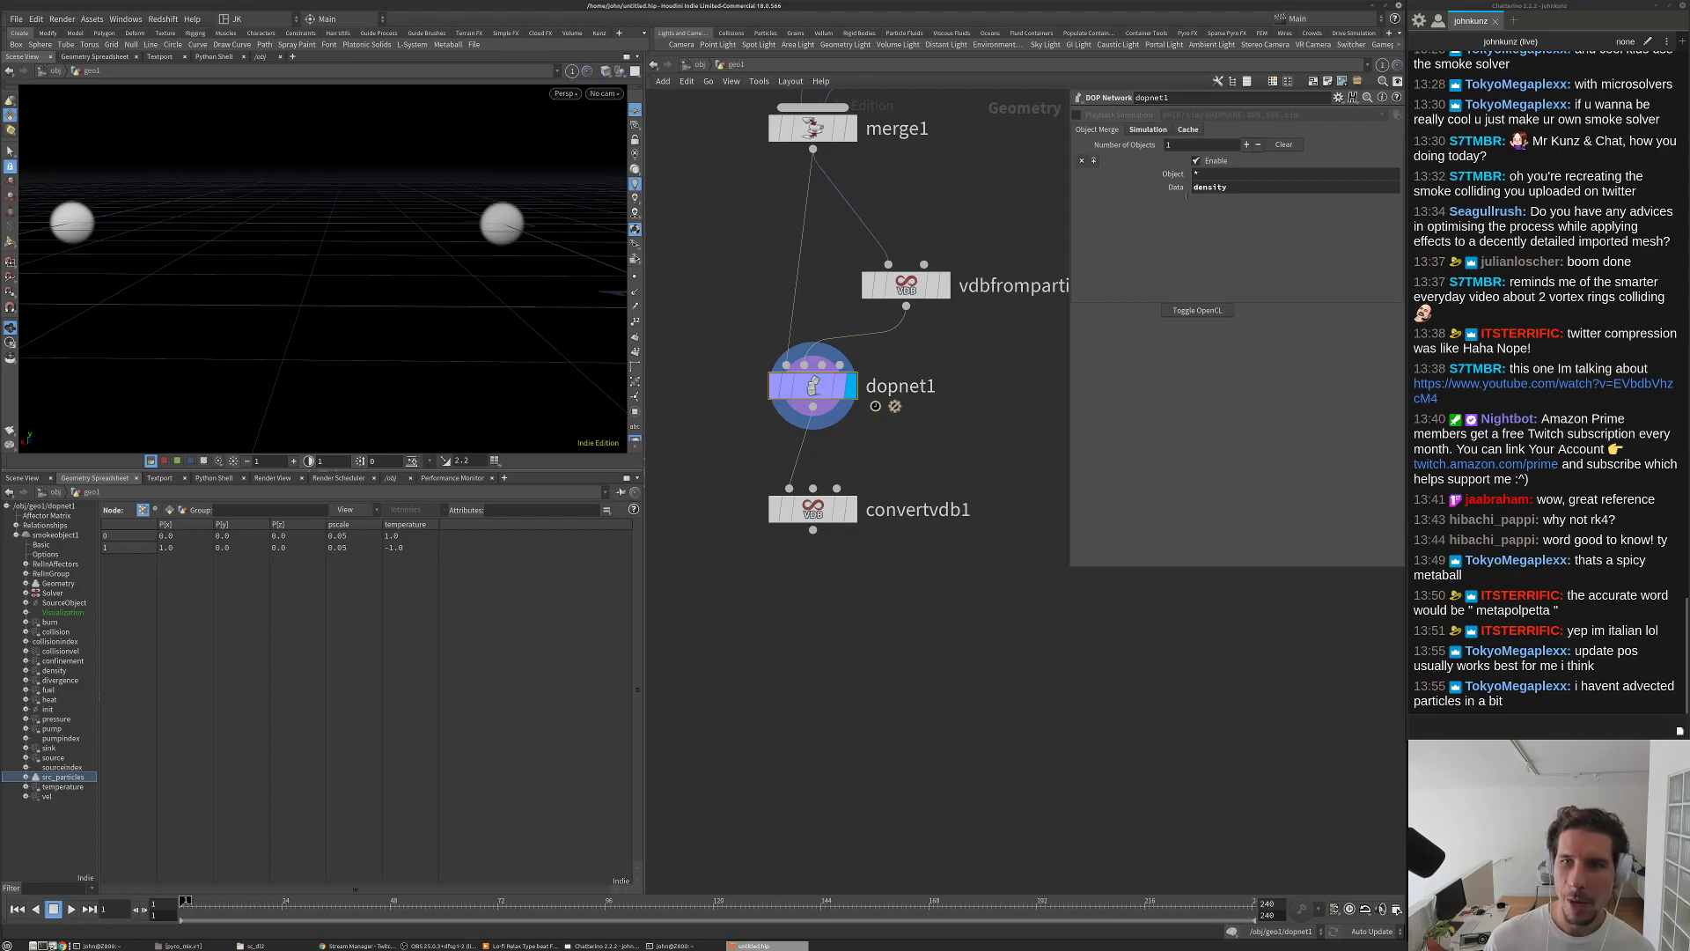
pyautogui.doubleClick(1262, 188)
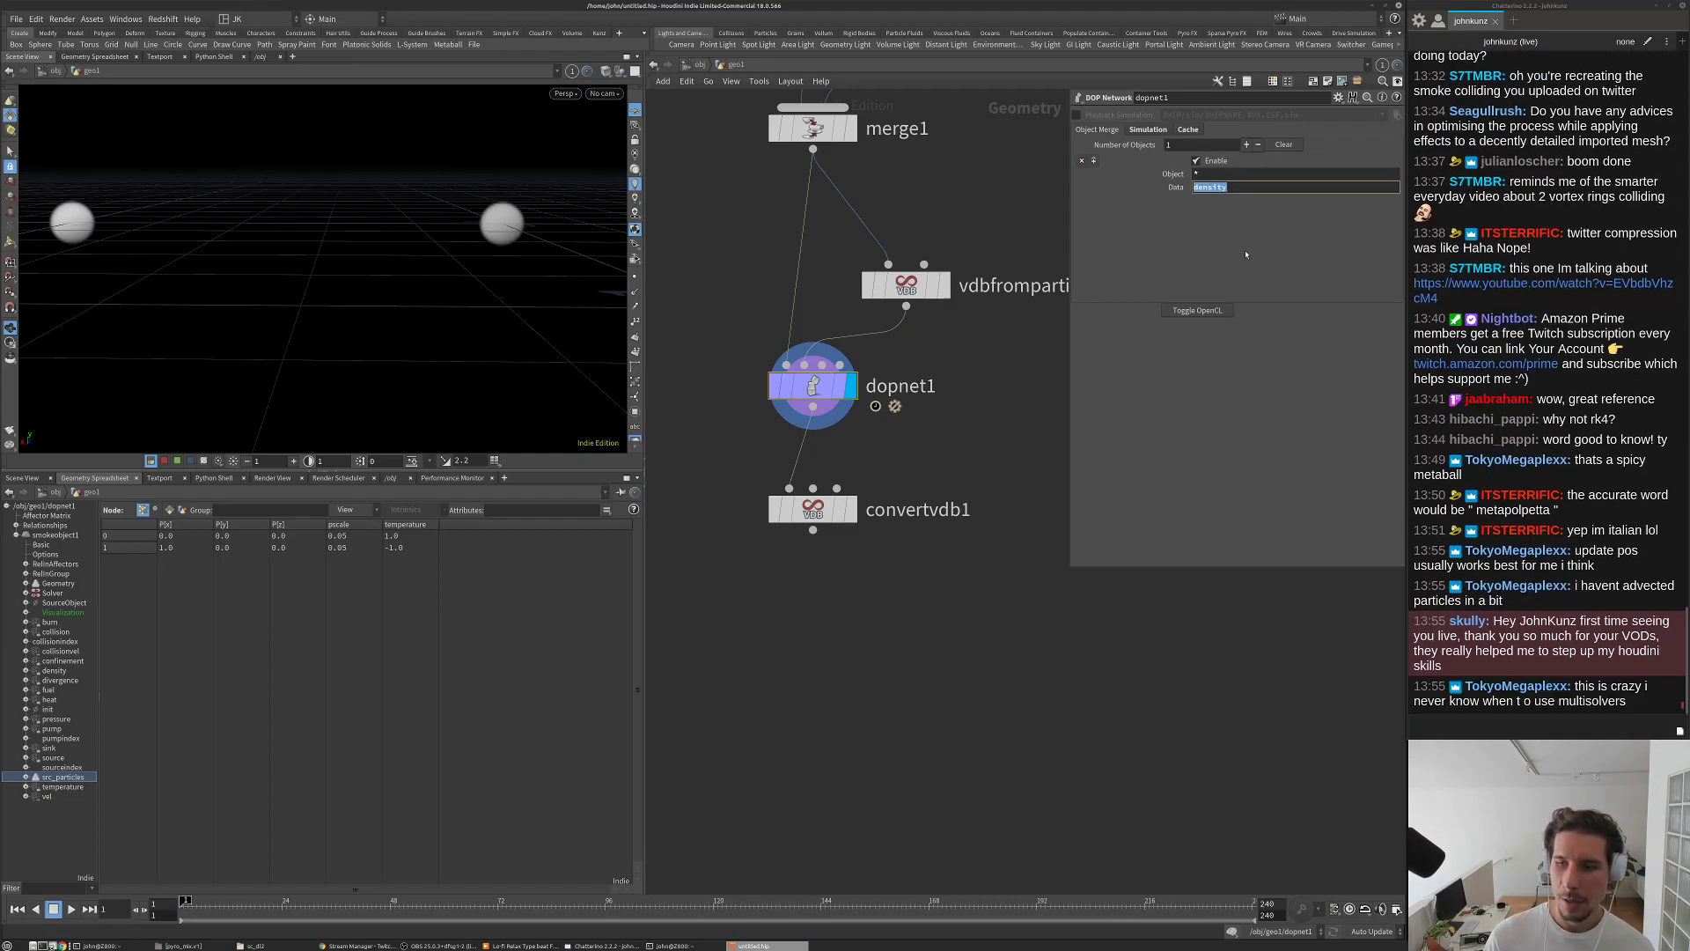
pyautogui.press('BackSpace')
pyautogui.write('Geometry')
pyautogui.press('Return')
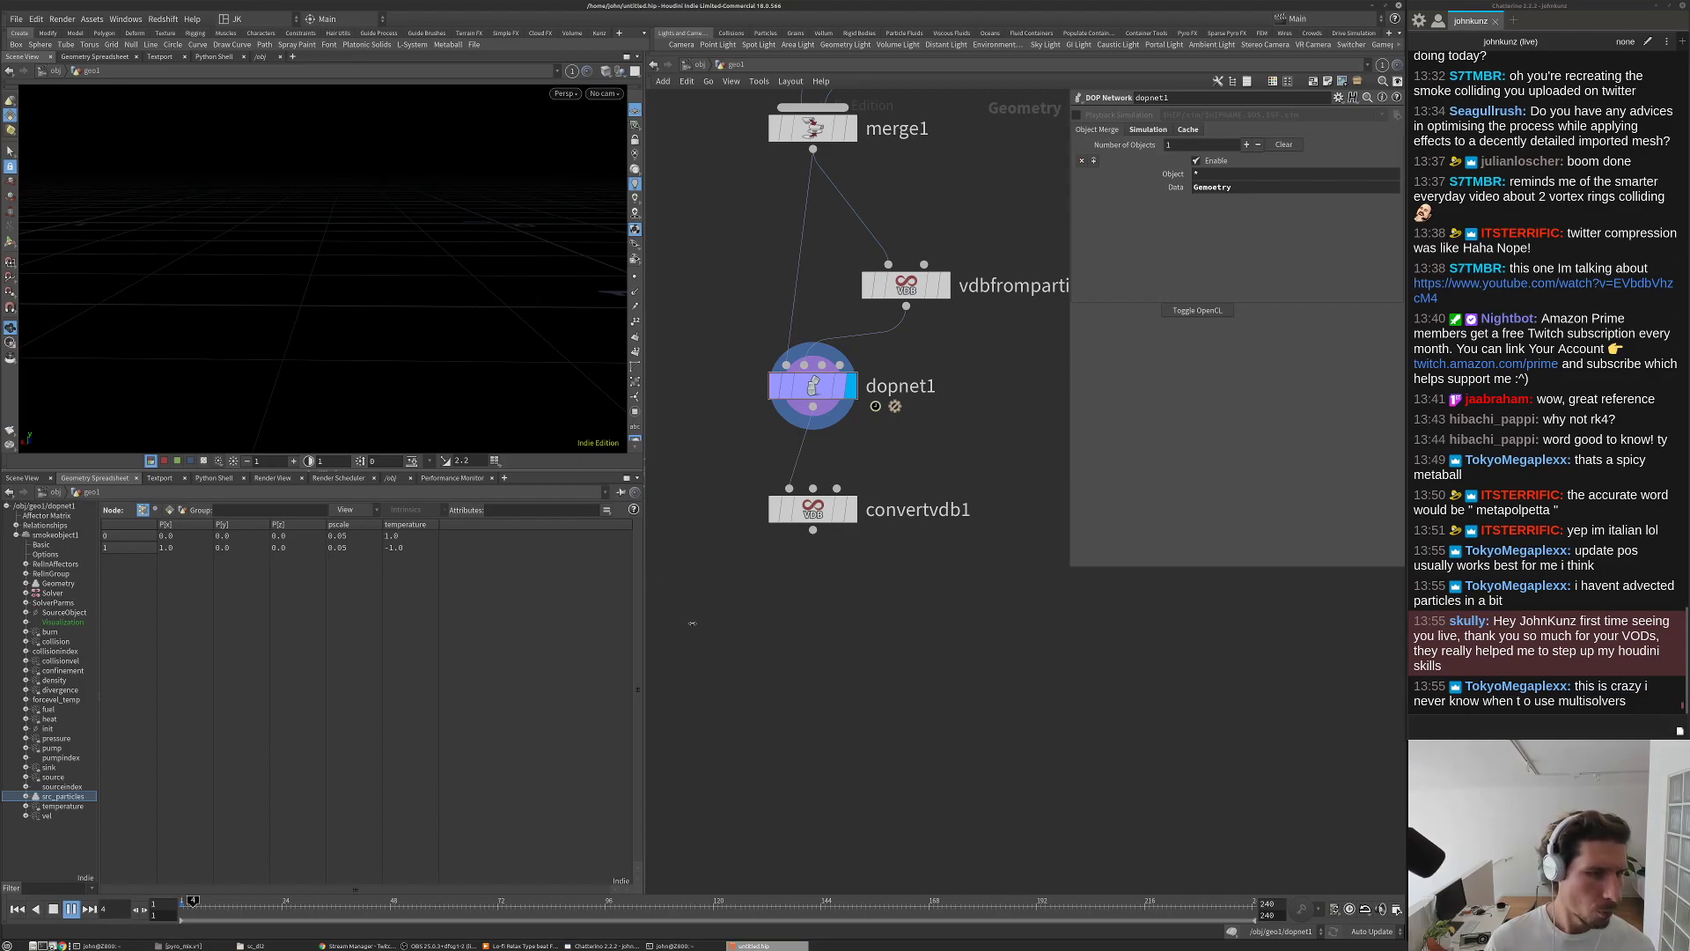
# Step: Clear the object merge data entry of dopnet1 and rewind to the first frame
pyautogui.doubleClick(1259, 188)
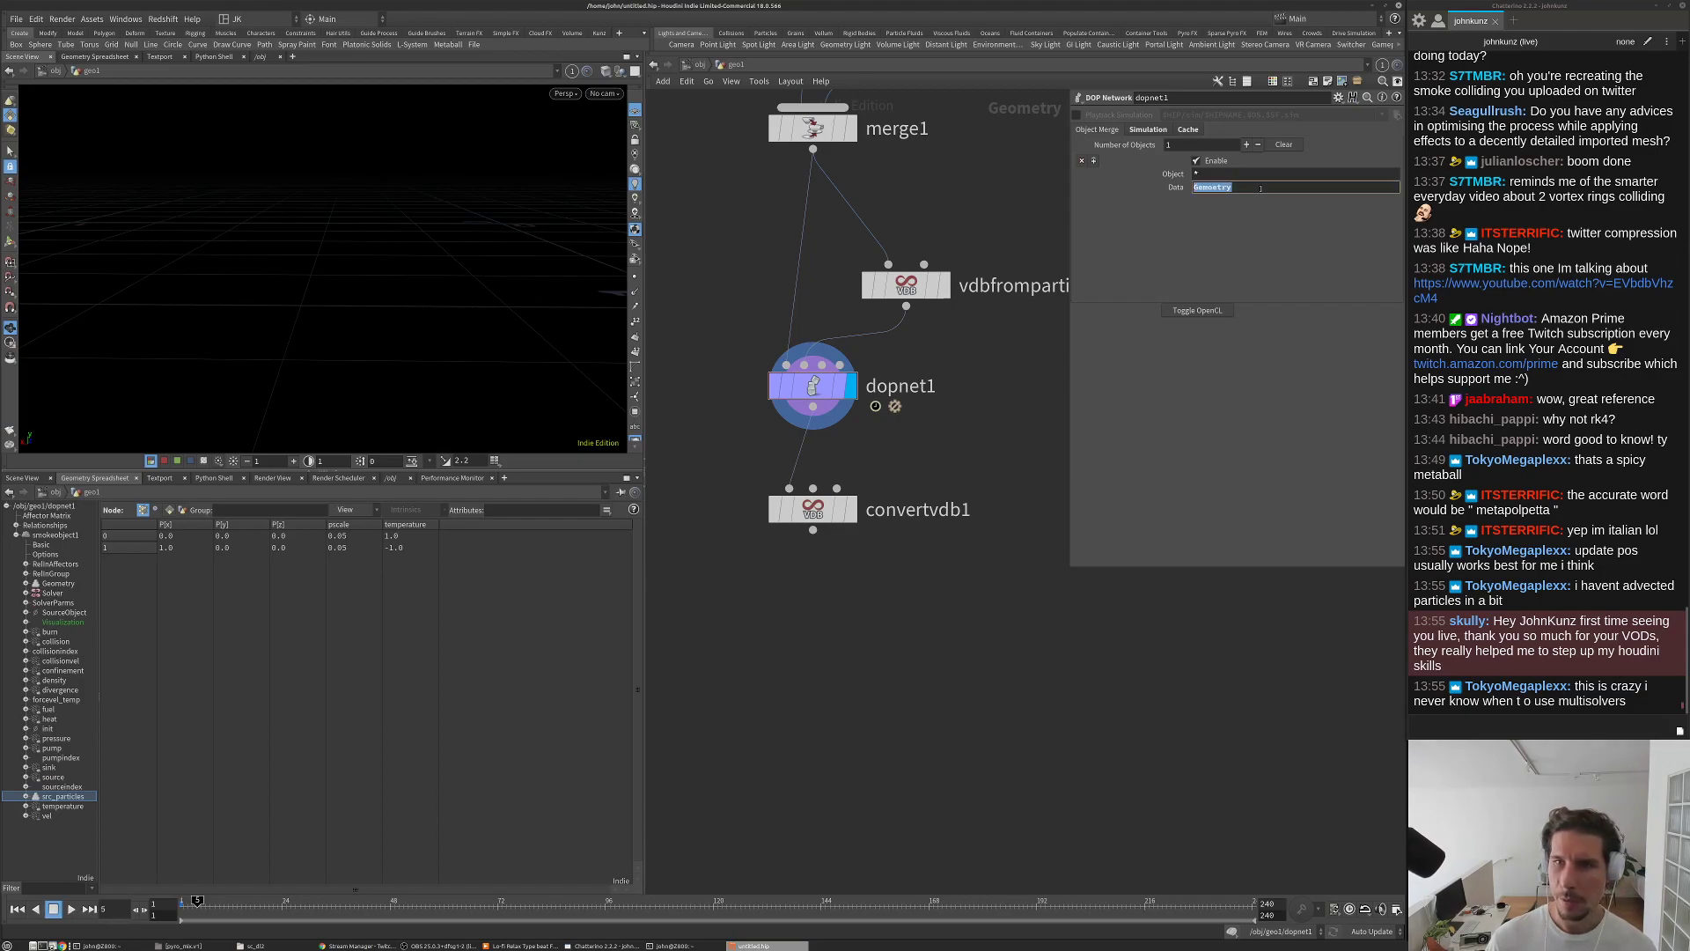
pyautogui.press('BackSpace')
pyautogui.press('Return')
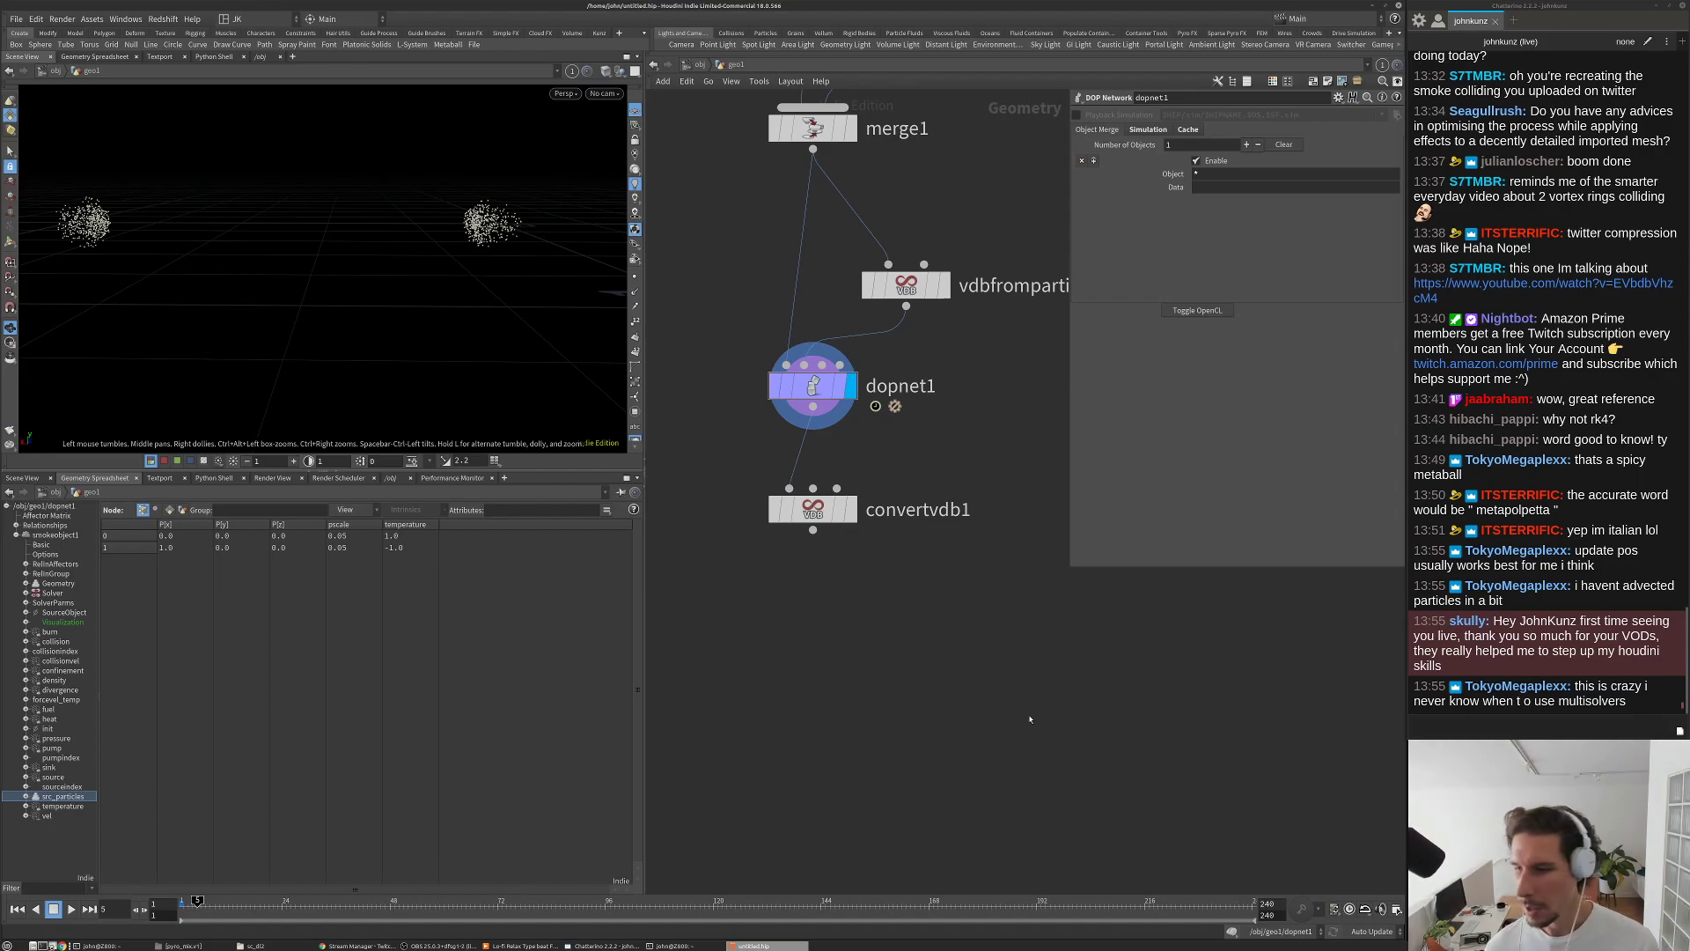
pyautogui.hotkey('ctrl', 'Up')
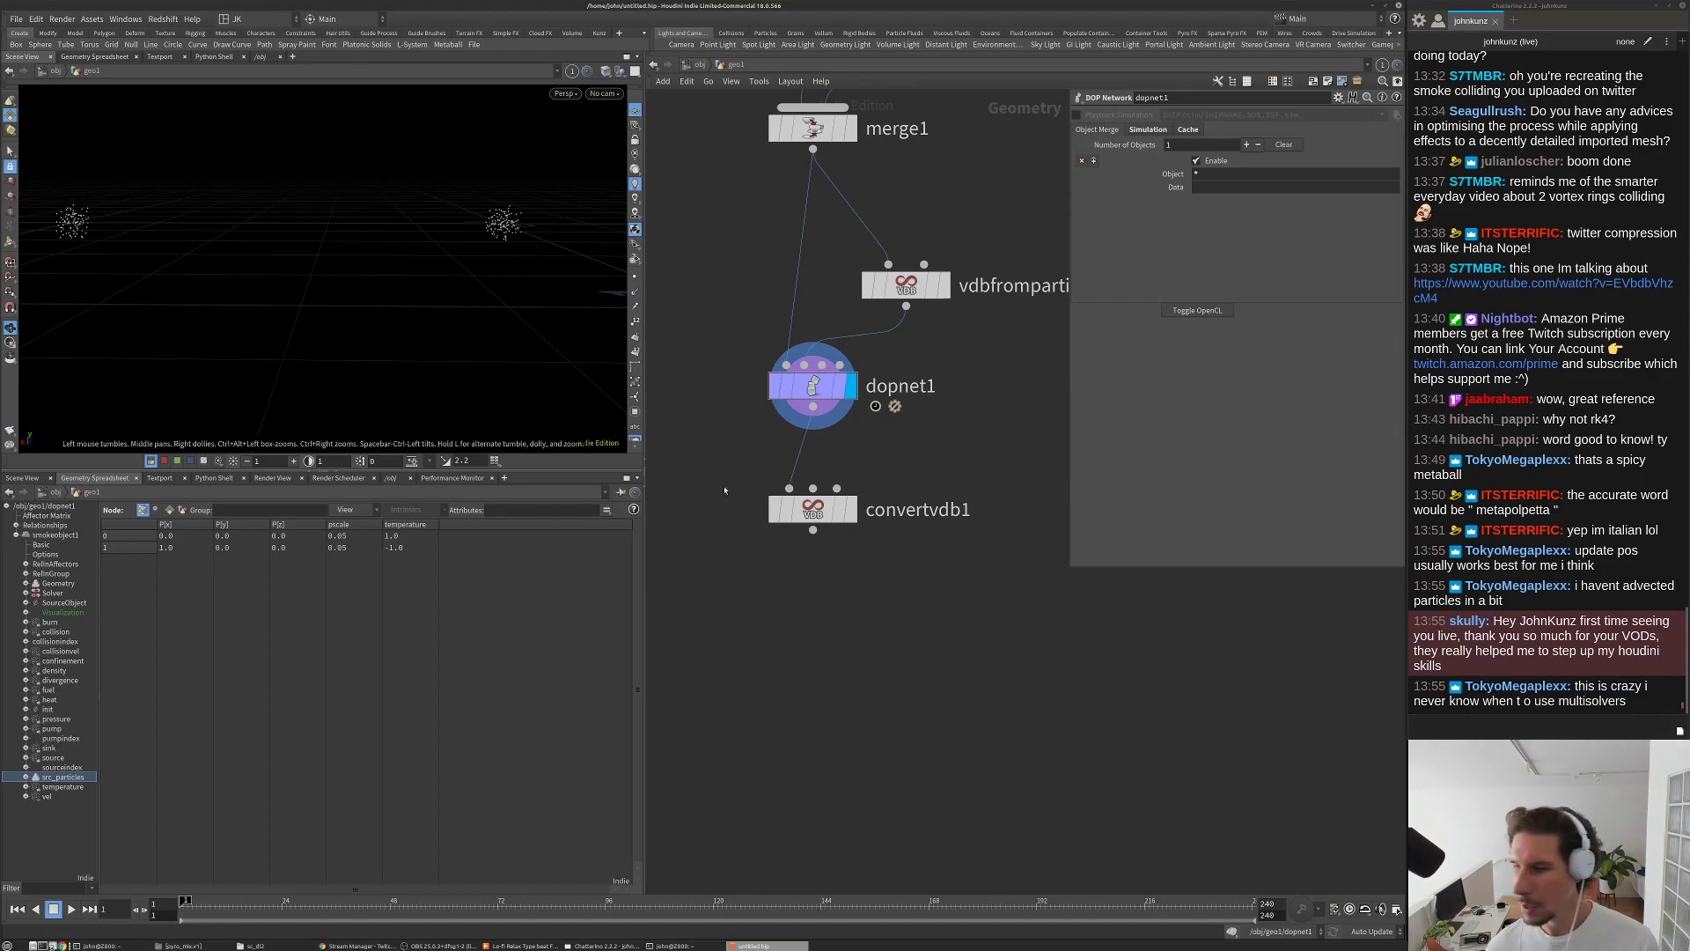
# Step: Inside dopnet1, detach popsolver1 from the chain between smokesolver1 and OUT
pyautogui.moveTo(519, 263)
pyautogui.mouseDown()
pyautogui.moveTo(444, 288)
pyautogui.moveTo(483, 284)
pyautogui.moveTo(474, 317)
pyautogui.moveTo(475, 264)
pyautogui.mouseUp()
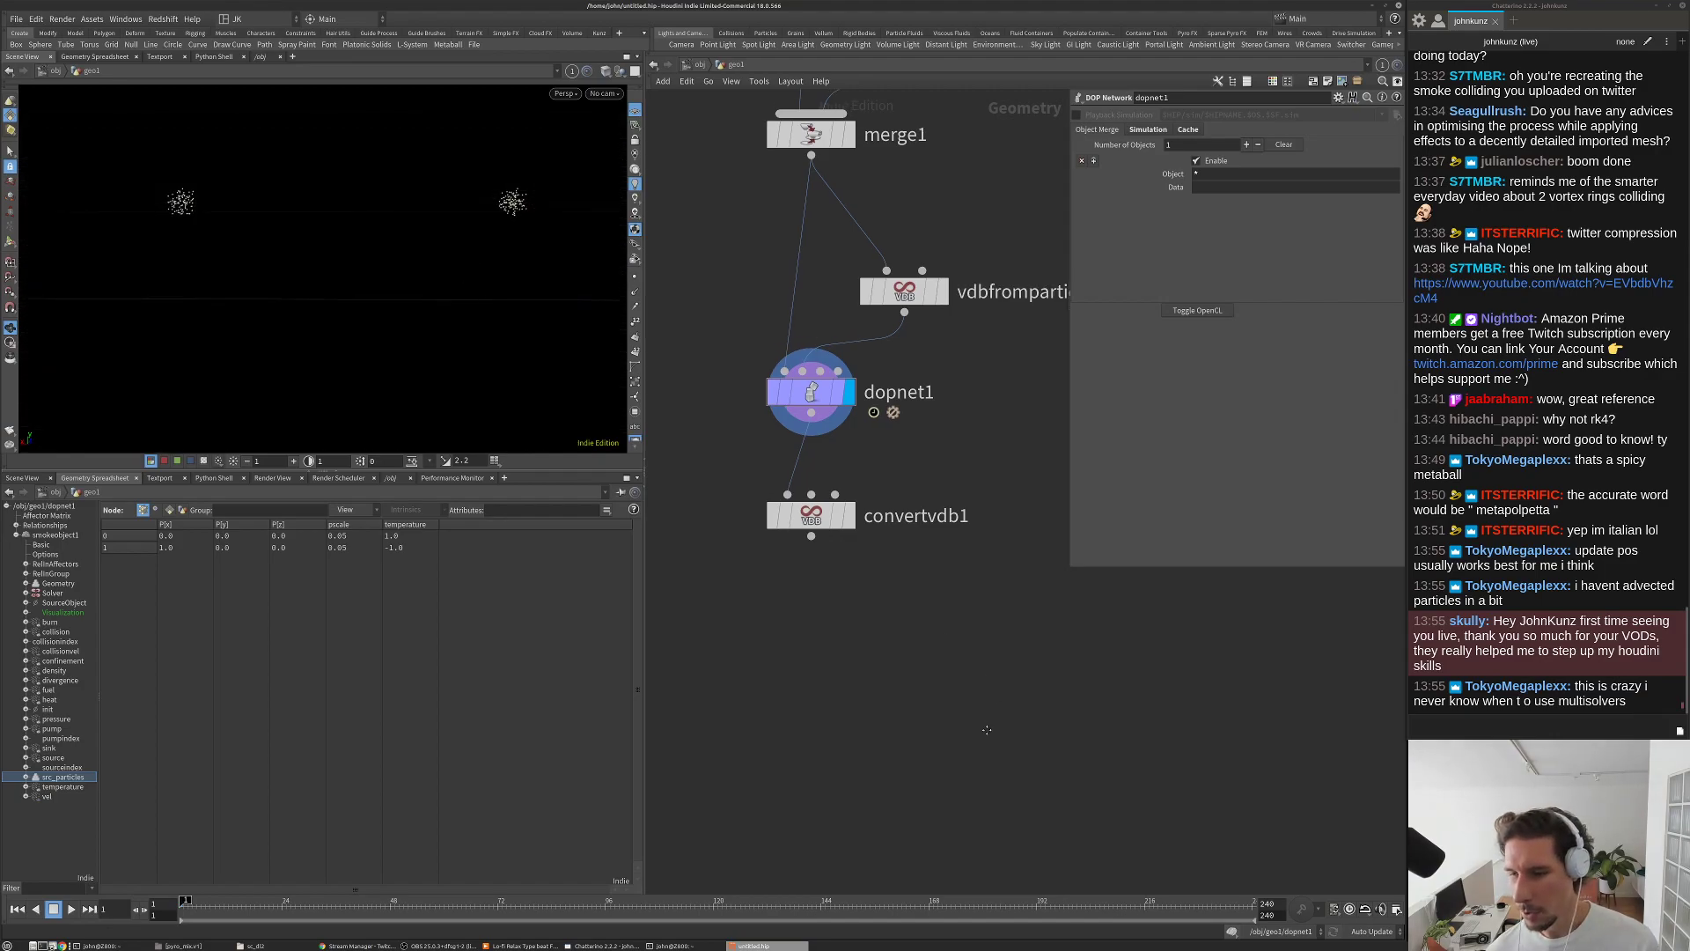
pyautogui.moveTo(971, 586); pyautogui.dragTo(959, 622, button='middle')
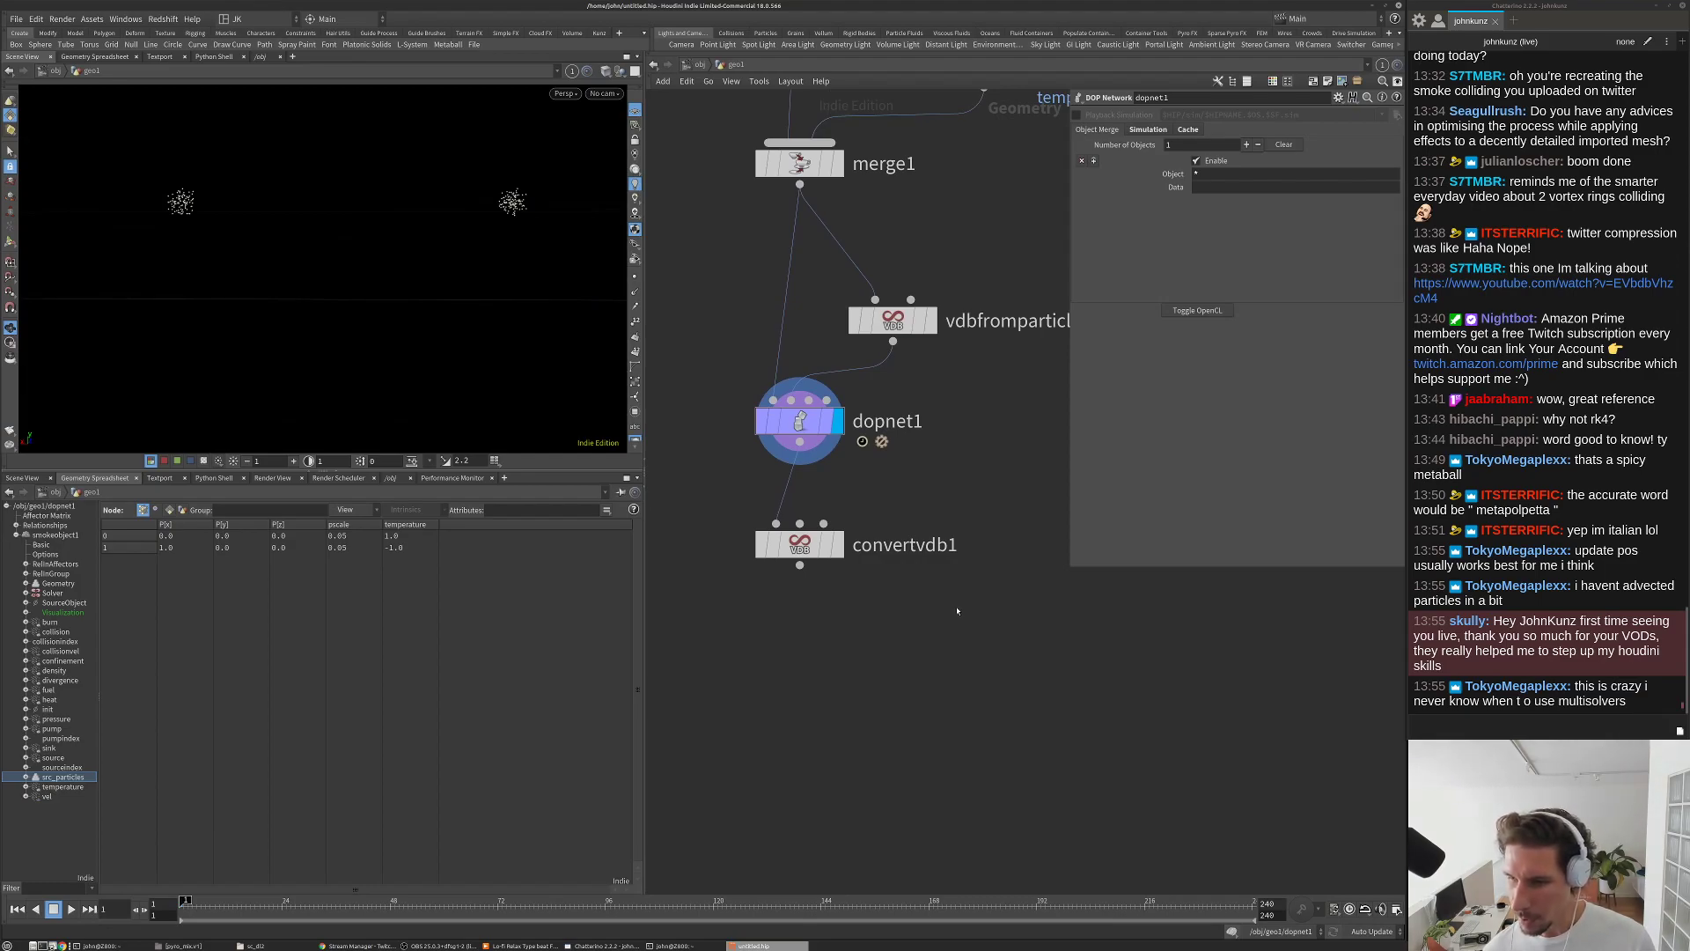
pyautogui.moveTo(954, 606); pyautogui.dragTo(1002, 757, button='middle')
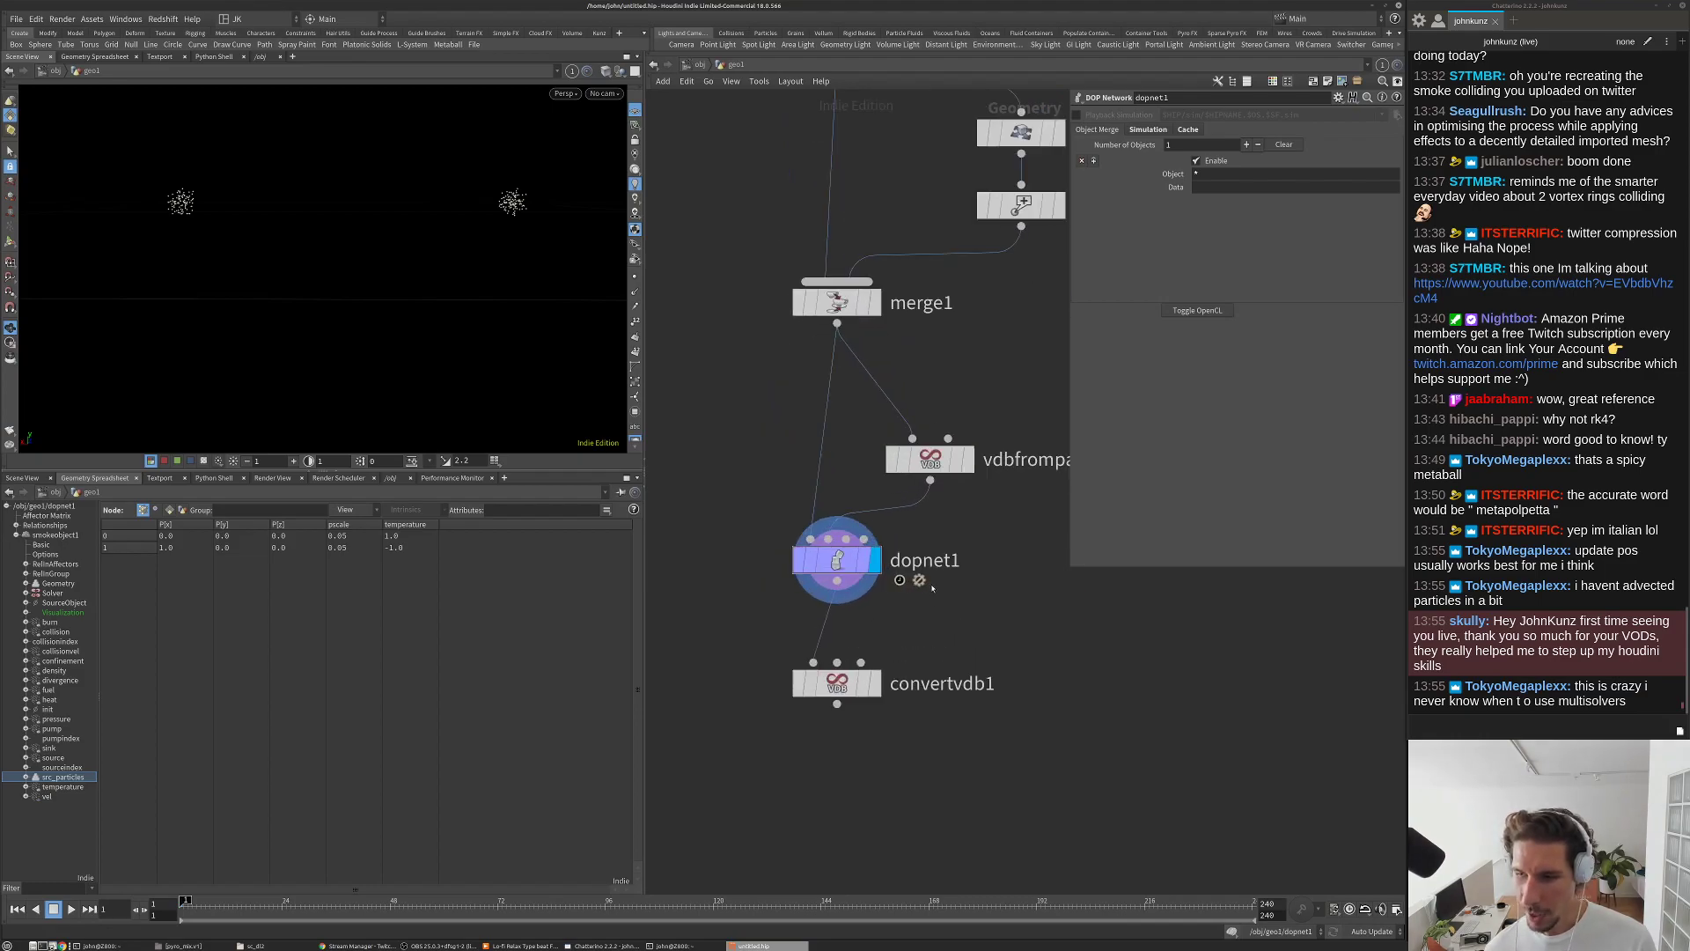
pyautogui.doubleClick(839, 562)
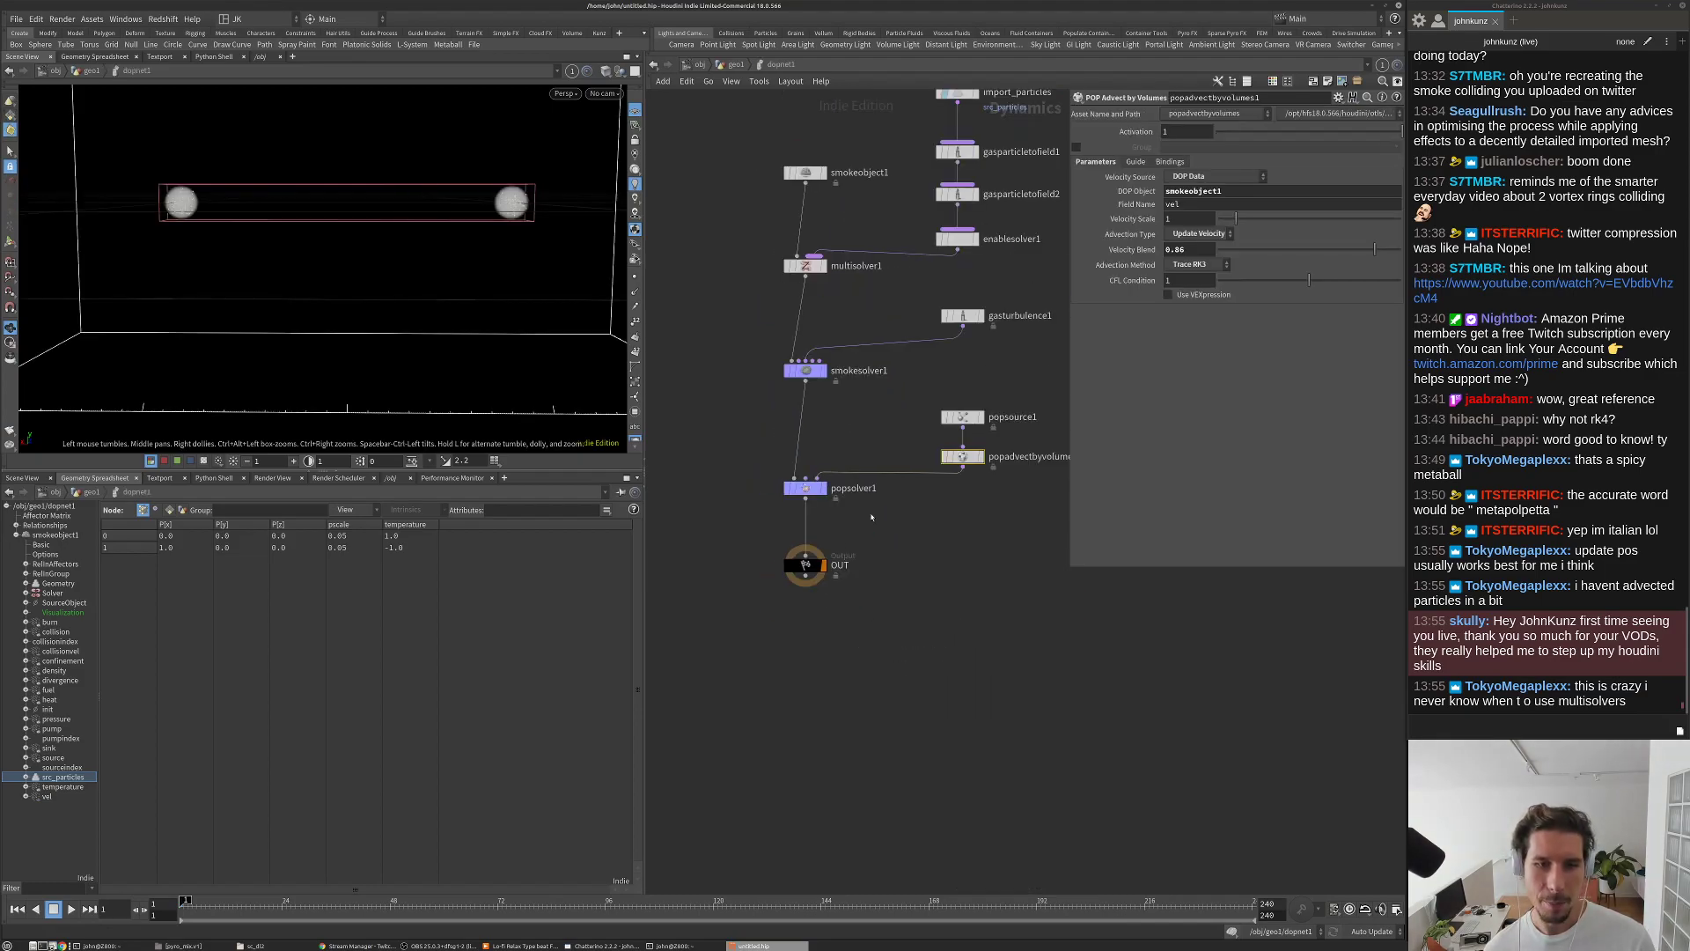
pyautogui.moveTo(735, 529); pyautogui.dragTo(815, 539)
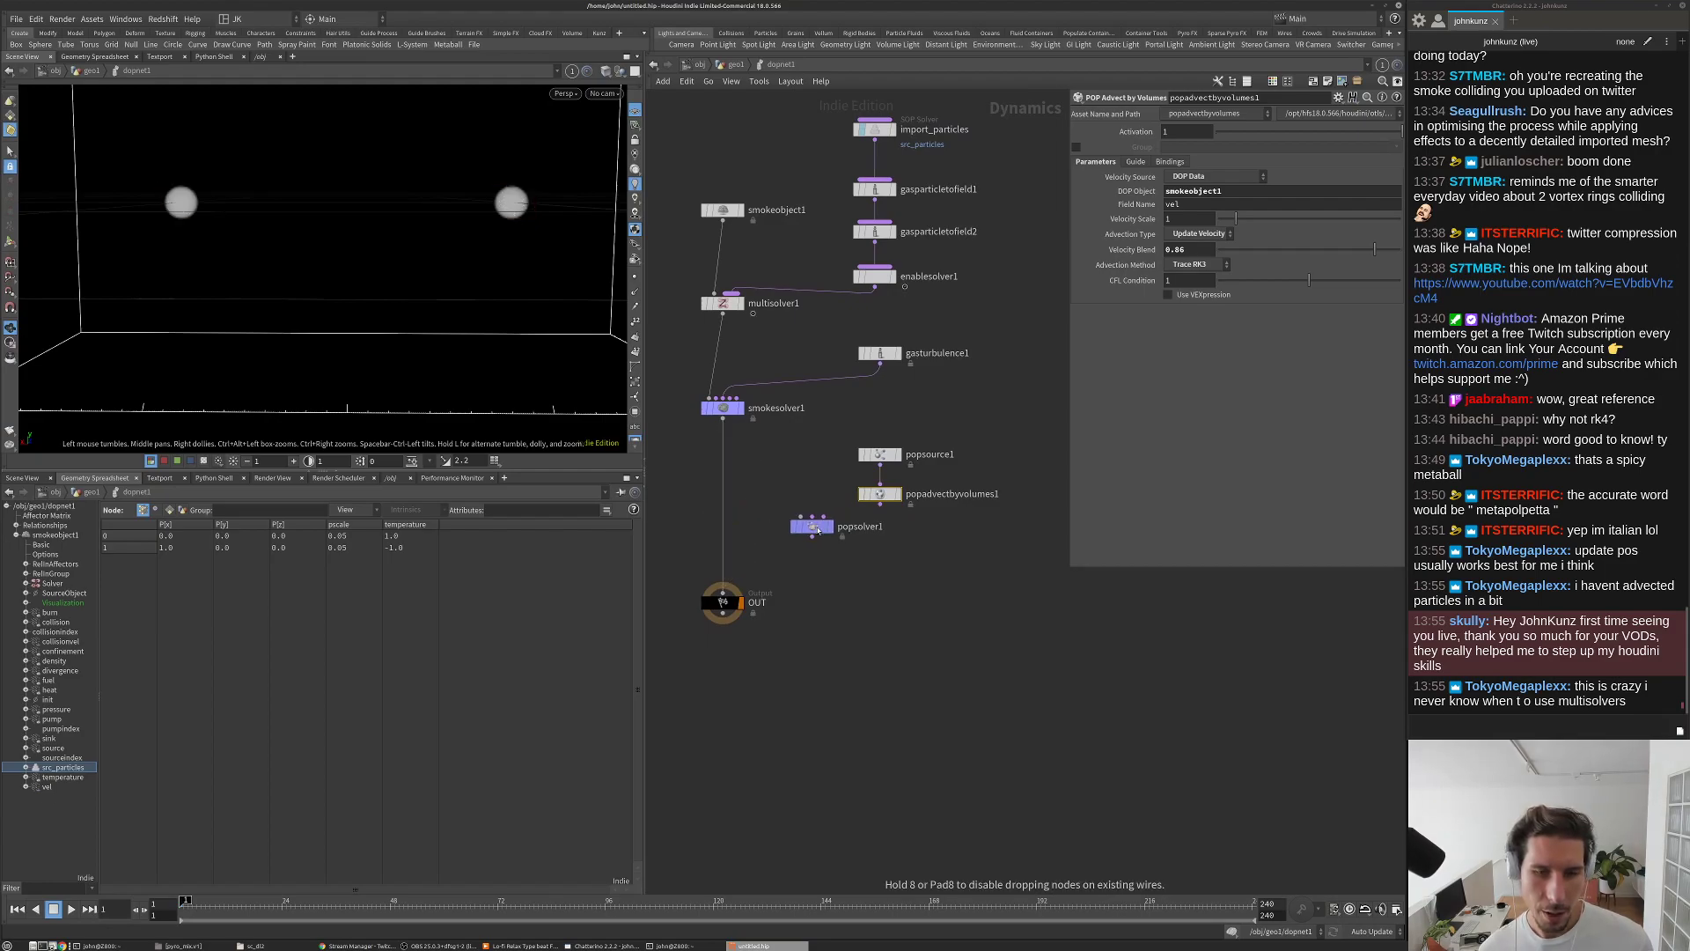
# Step: Insert a Multiple Solver between smokesolver1 and OUT, wire popsolver1 into its solver input, and reconnect popadvectbyvolumes1 to popsolver1
pyautogui.press('Tab')
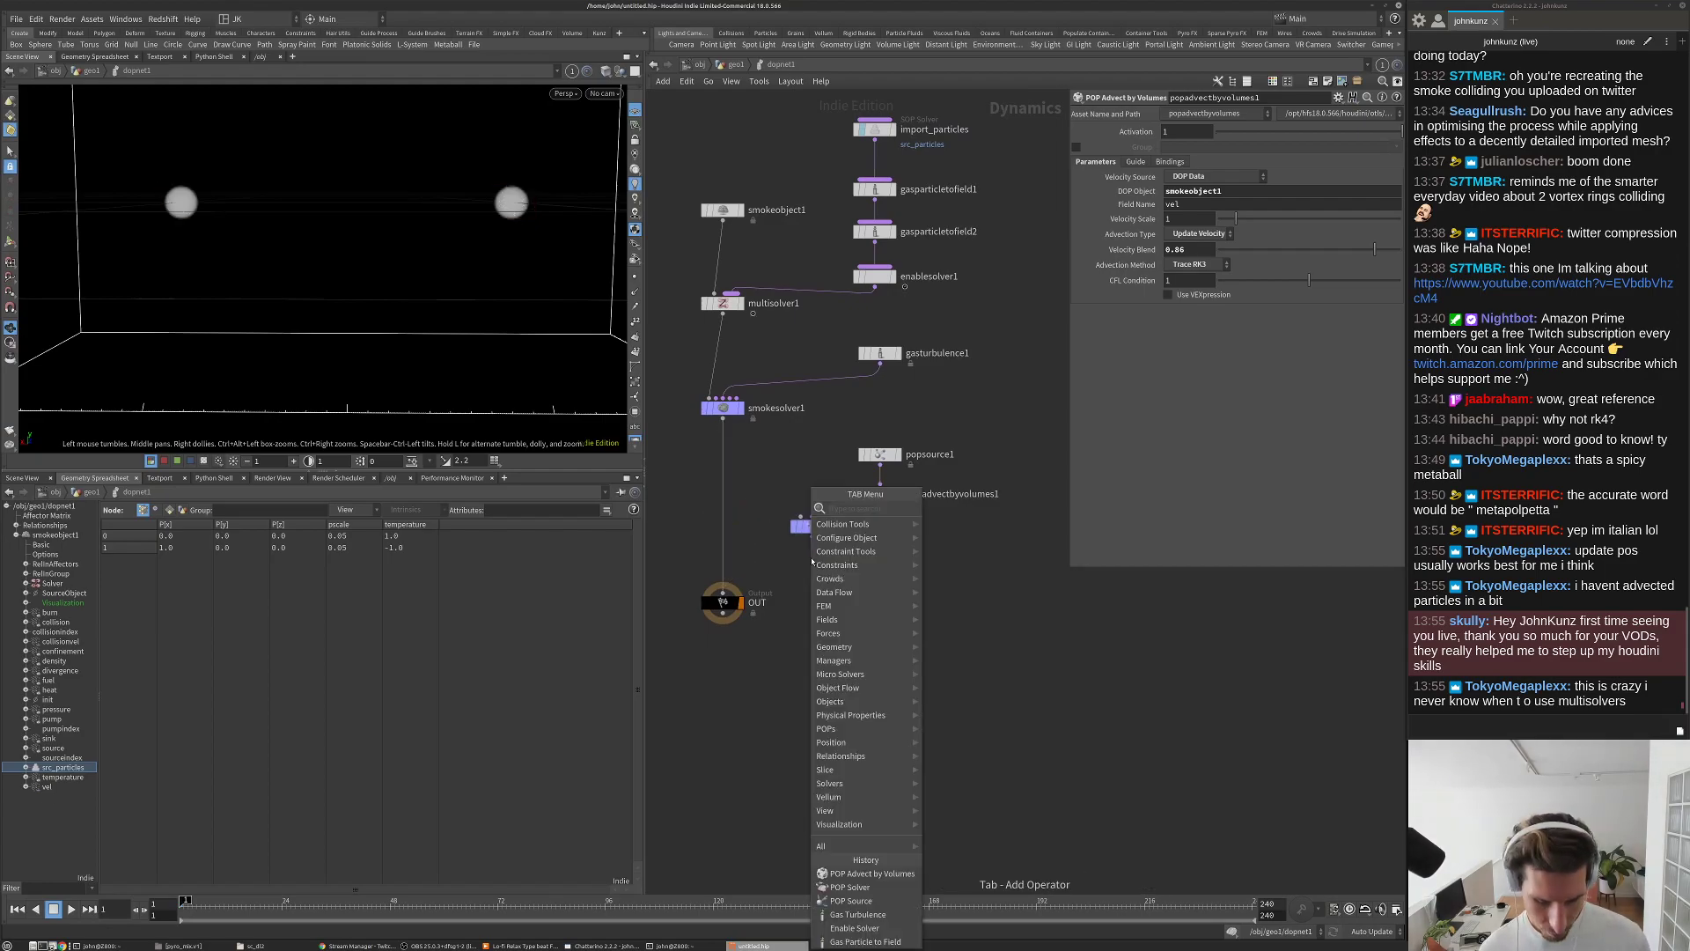
pyautogui.write('mul')
pyautogui.click(930, 522)
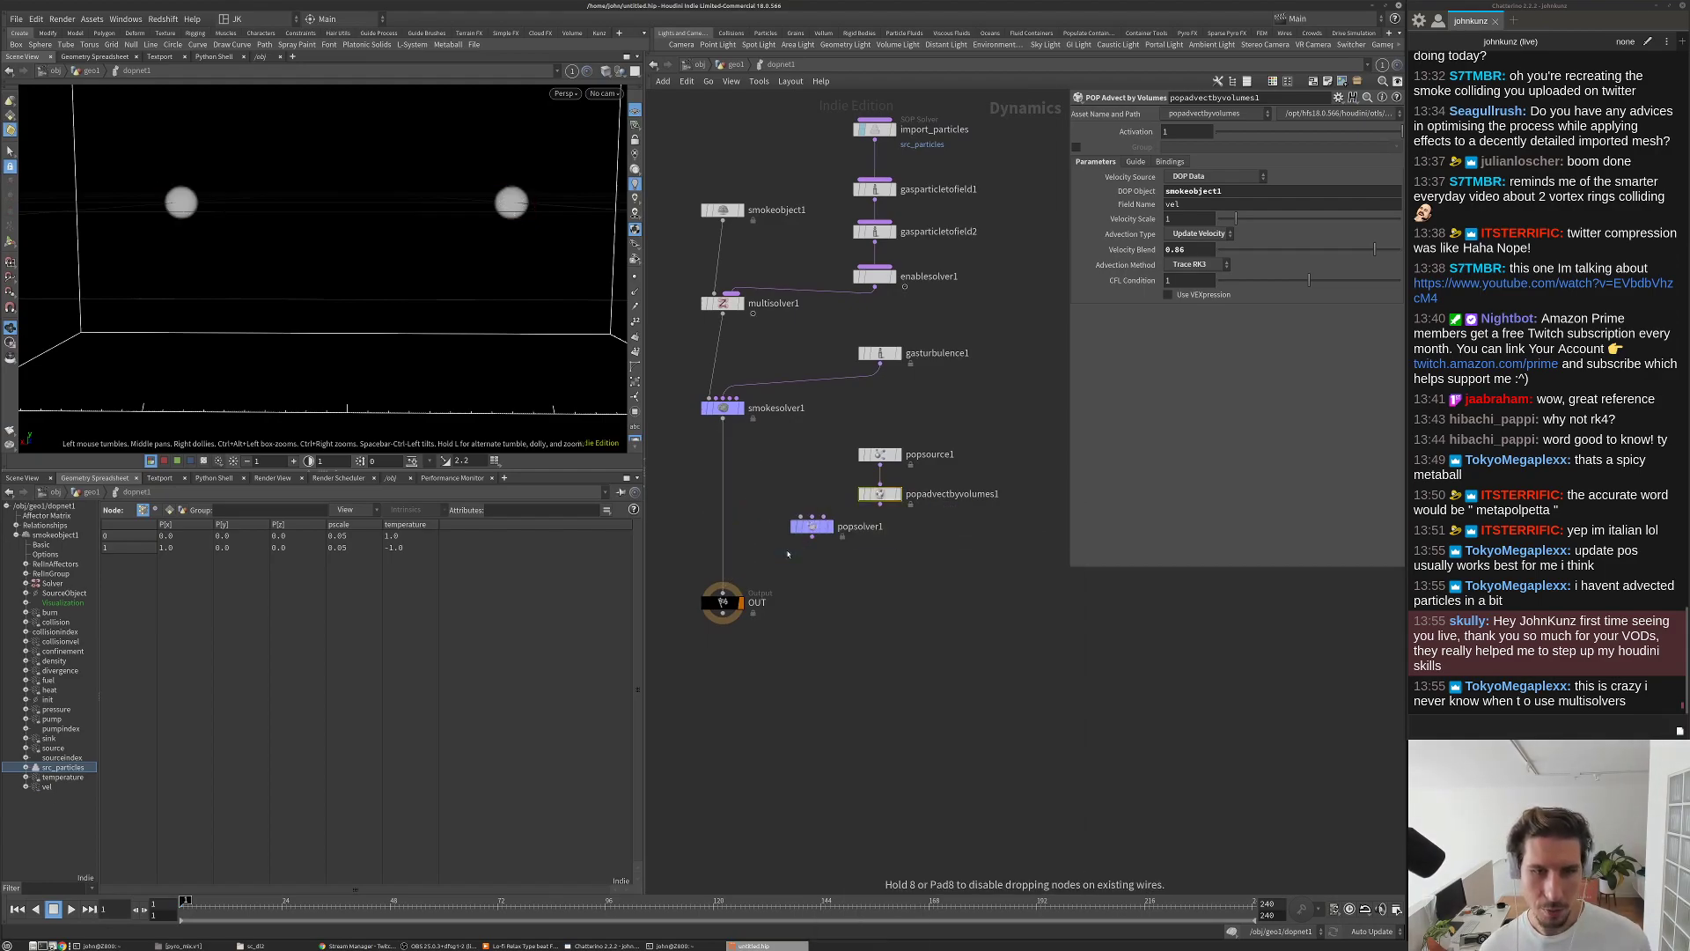
pyautogui.click(727, 542)
pyautogui.moveTo(729, 547); pyautogui.dragTo(797, 535)
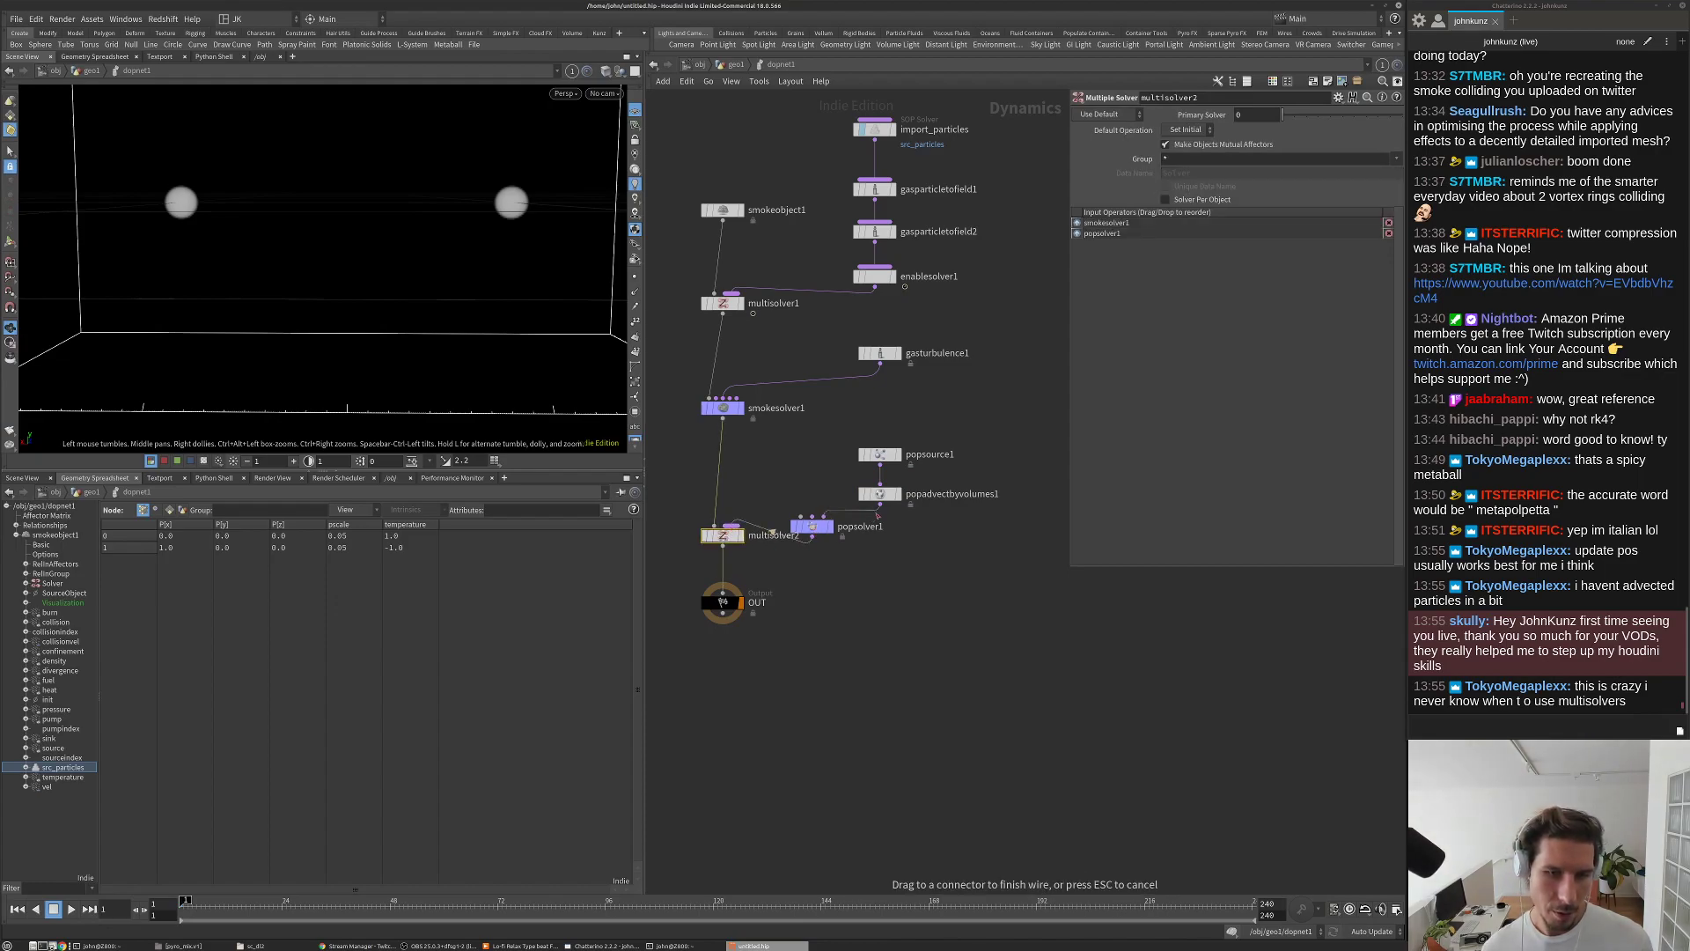
pyautogui.click(810, 534)
# Step: Play the simulation and examine the particles output by dopnet1 at geometry level, then rewind to the first frame
pyautogui.moveTo(890, 579); pyautogui.dragTo(896, 554, button='middle')
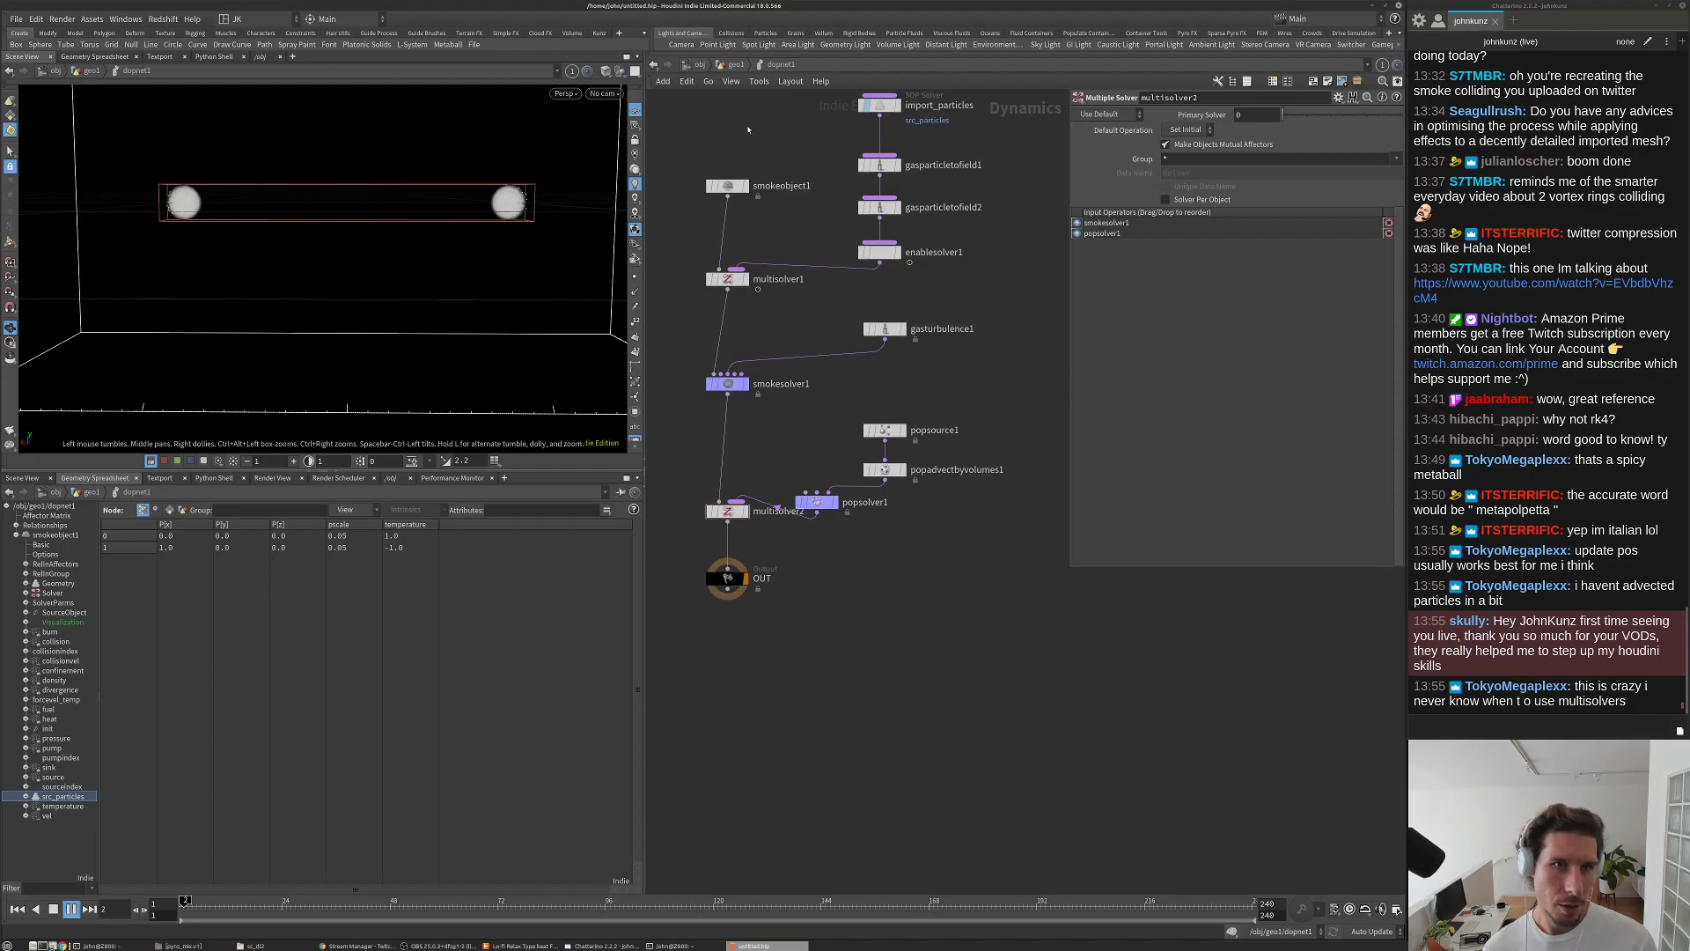
pyautogui.press('u')
pyautogui.press('Up')
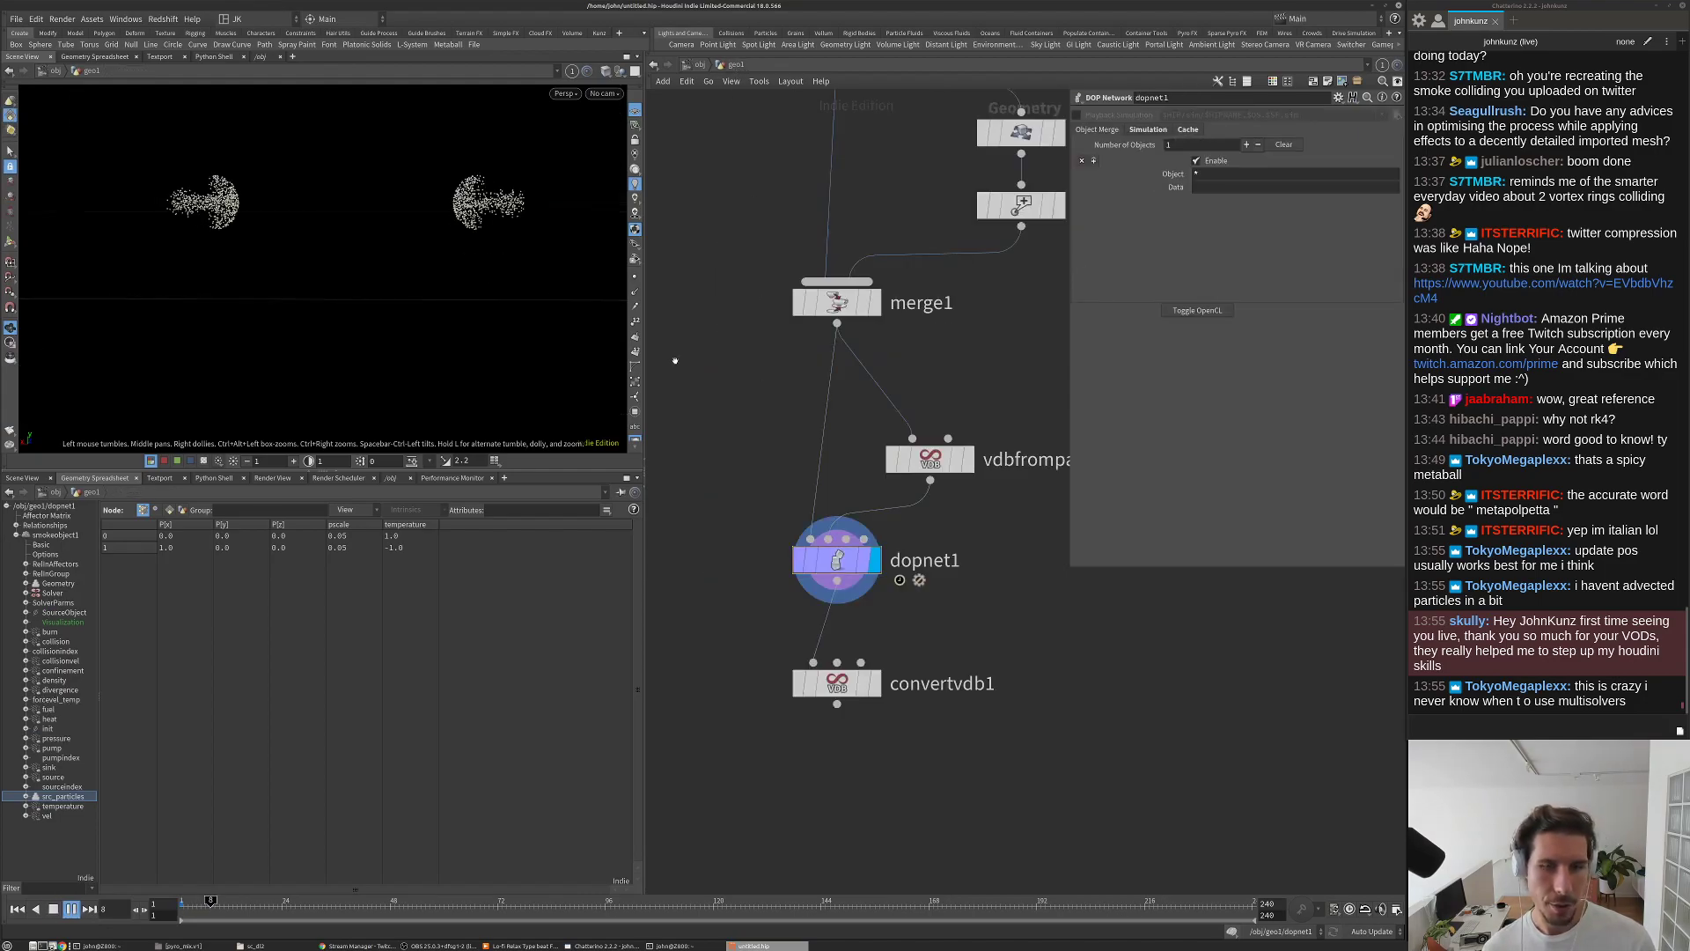
pyautogui.press('Return')
pyautogui.hotkey('ctrl', 'Up')
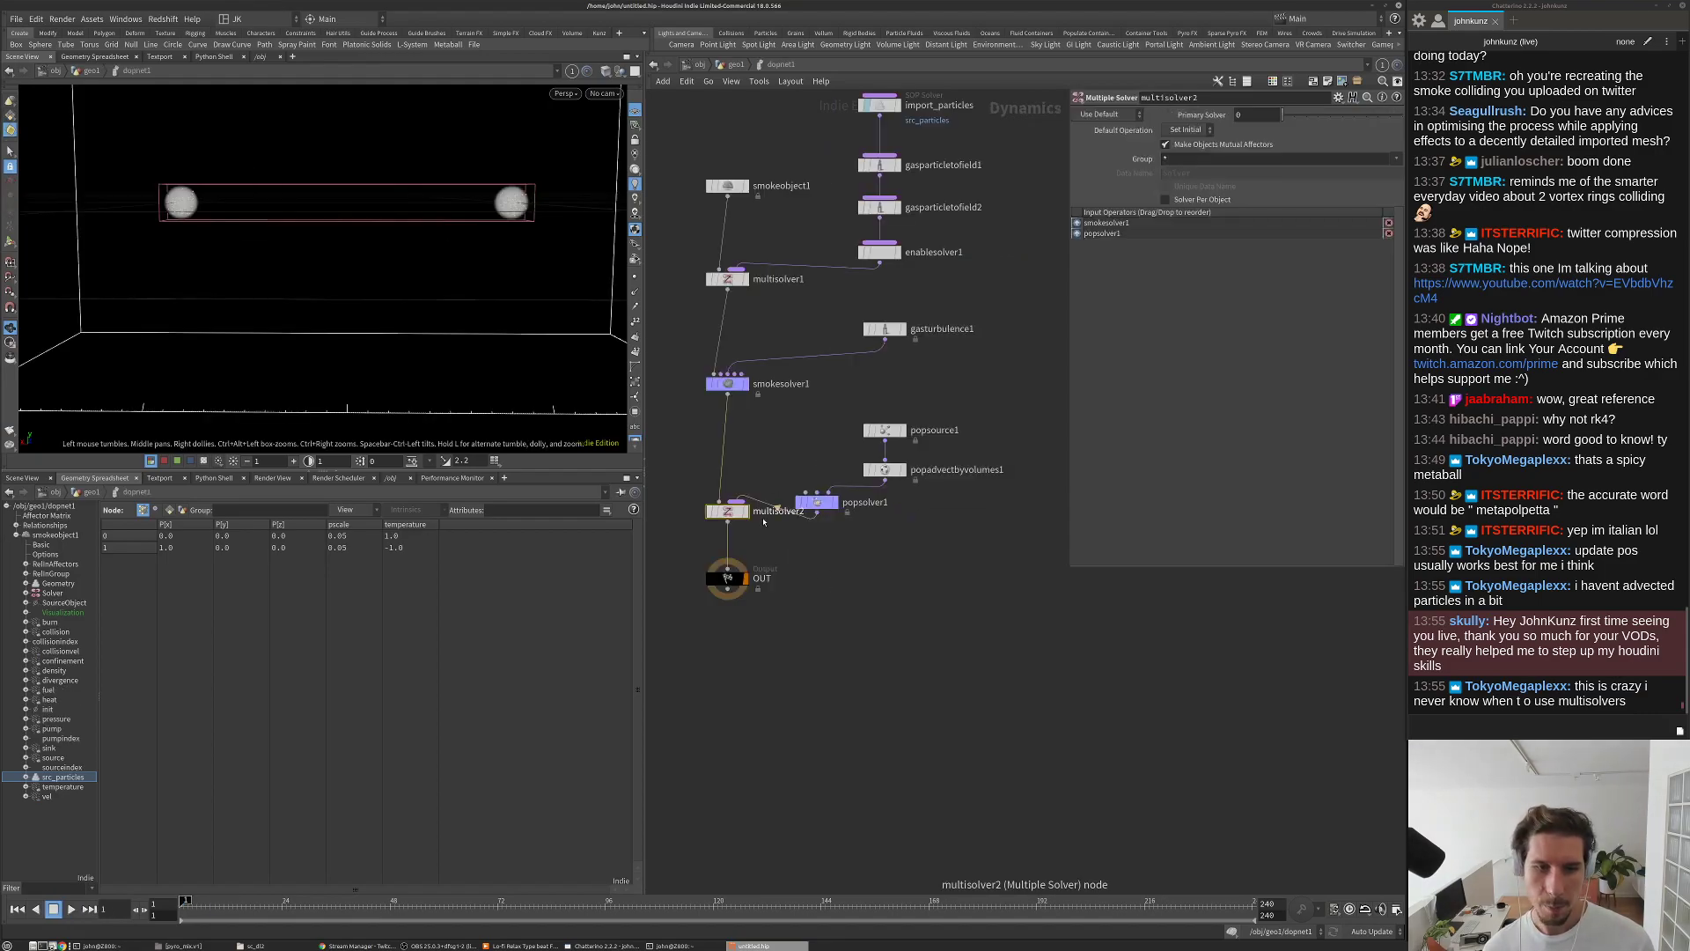
# Step: Inspect the internal network of popsolver1, including its multisolver, and return to the dopnet1 level
pyautogui.scroll(2, 763, 522)
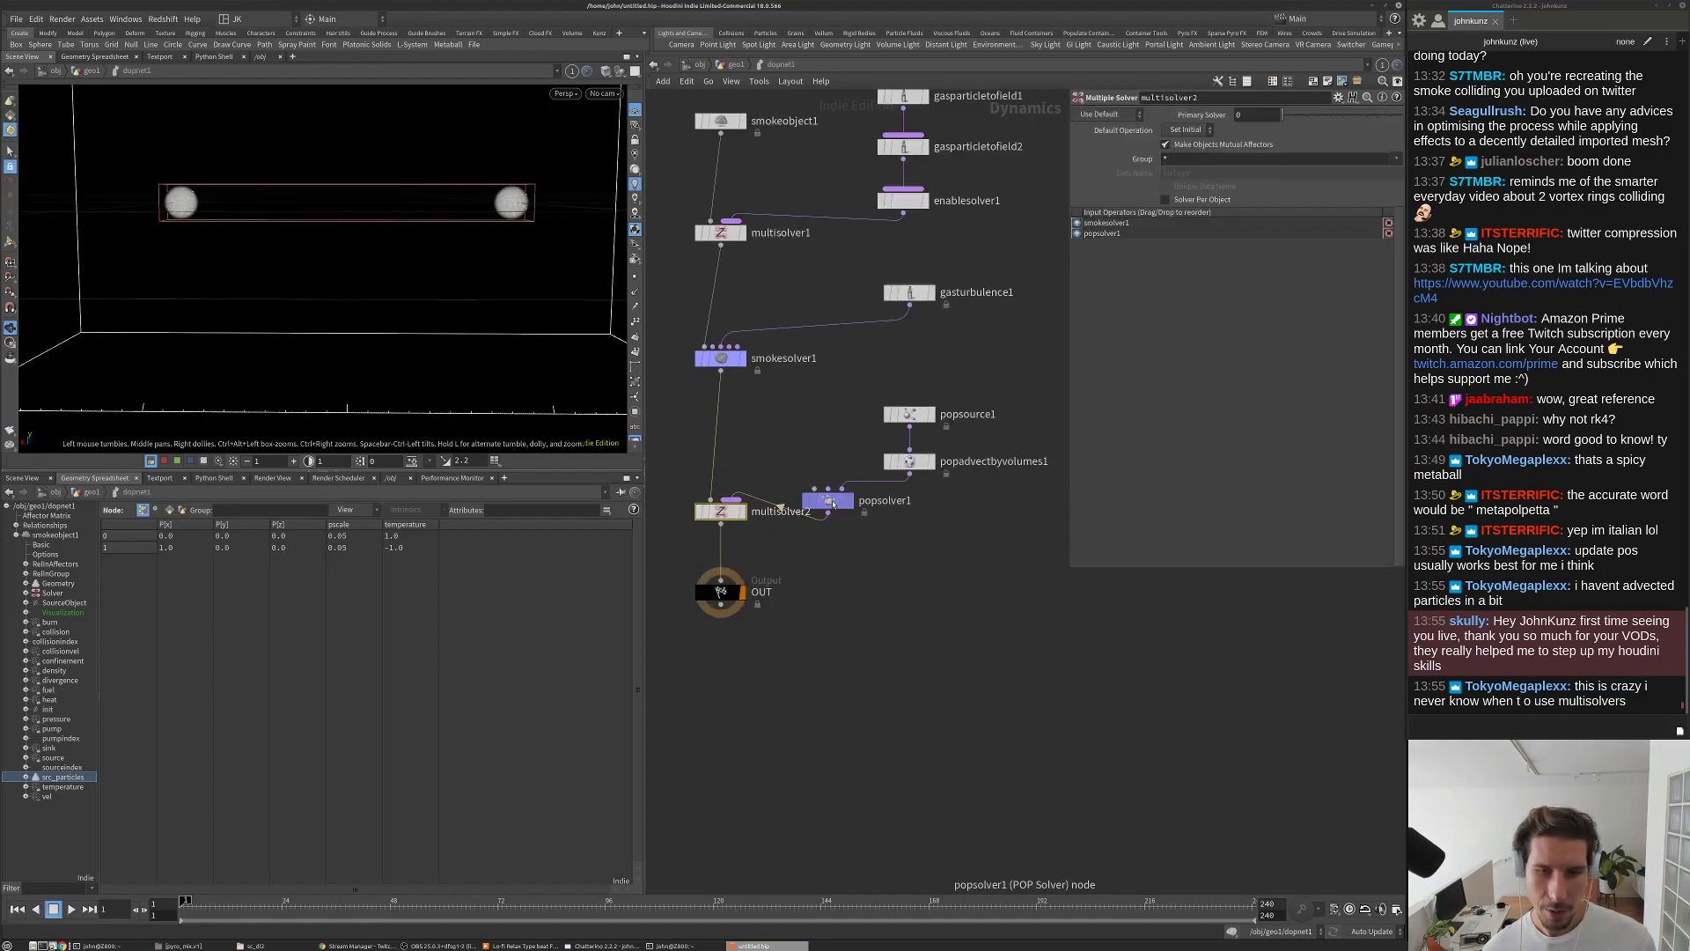
pyautogui.doubleClick(833, 503)
pyautogui.scroll(5, 917, 564)
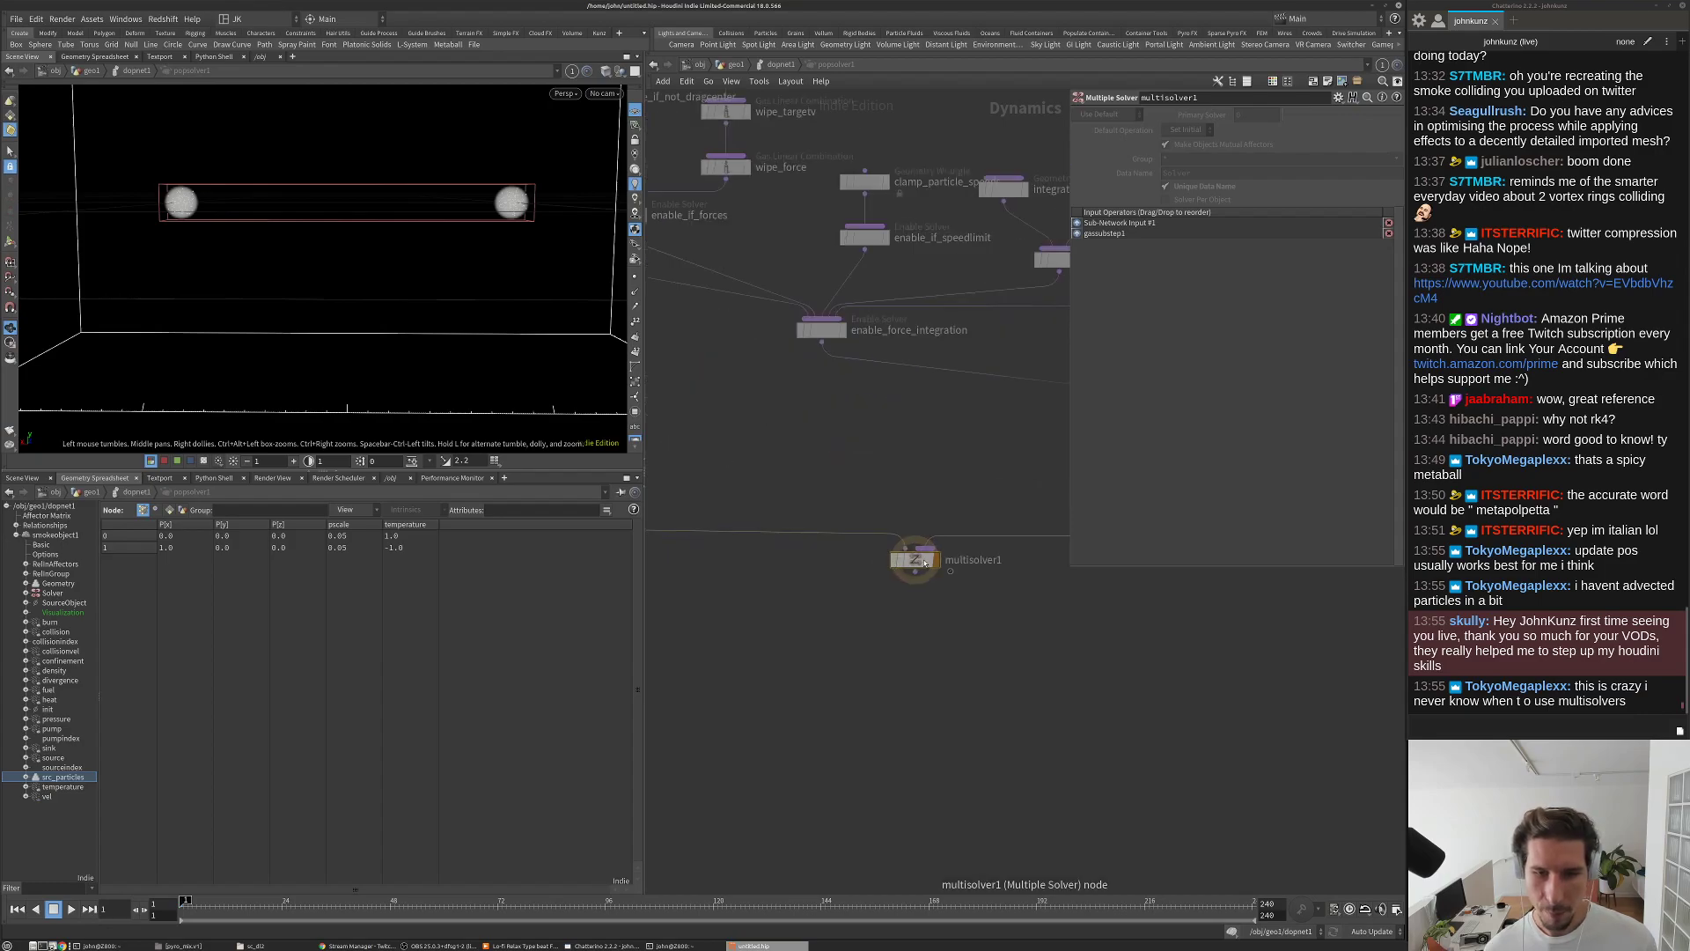
pyautogui.scroll(-5, 917, 564)
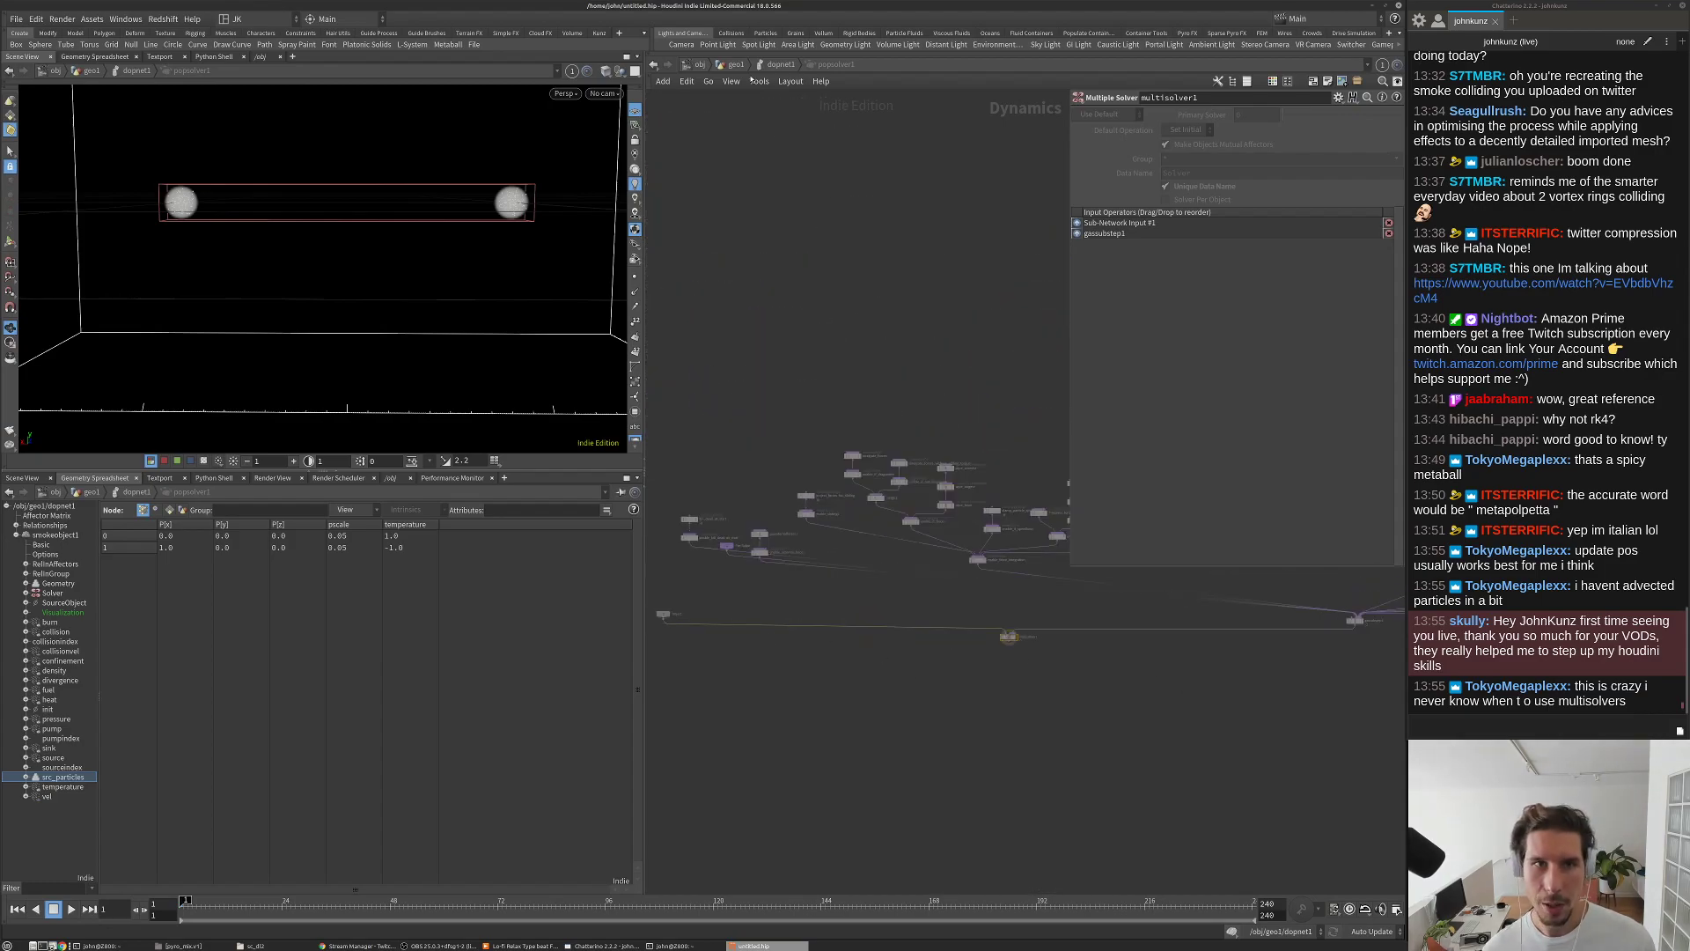
pyautogui.press('u')
# Step: Insert another Multiple Solver between popsolver1 and multisolver2, play the simulation to check it, and rewind to the first frame
pyautogui.moveTo(719, 522); pyautogui.dragTo(802, 568)
pyautogui.rightClick(827, 541)
pyautogui.press('Escape')
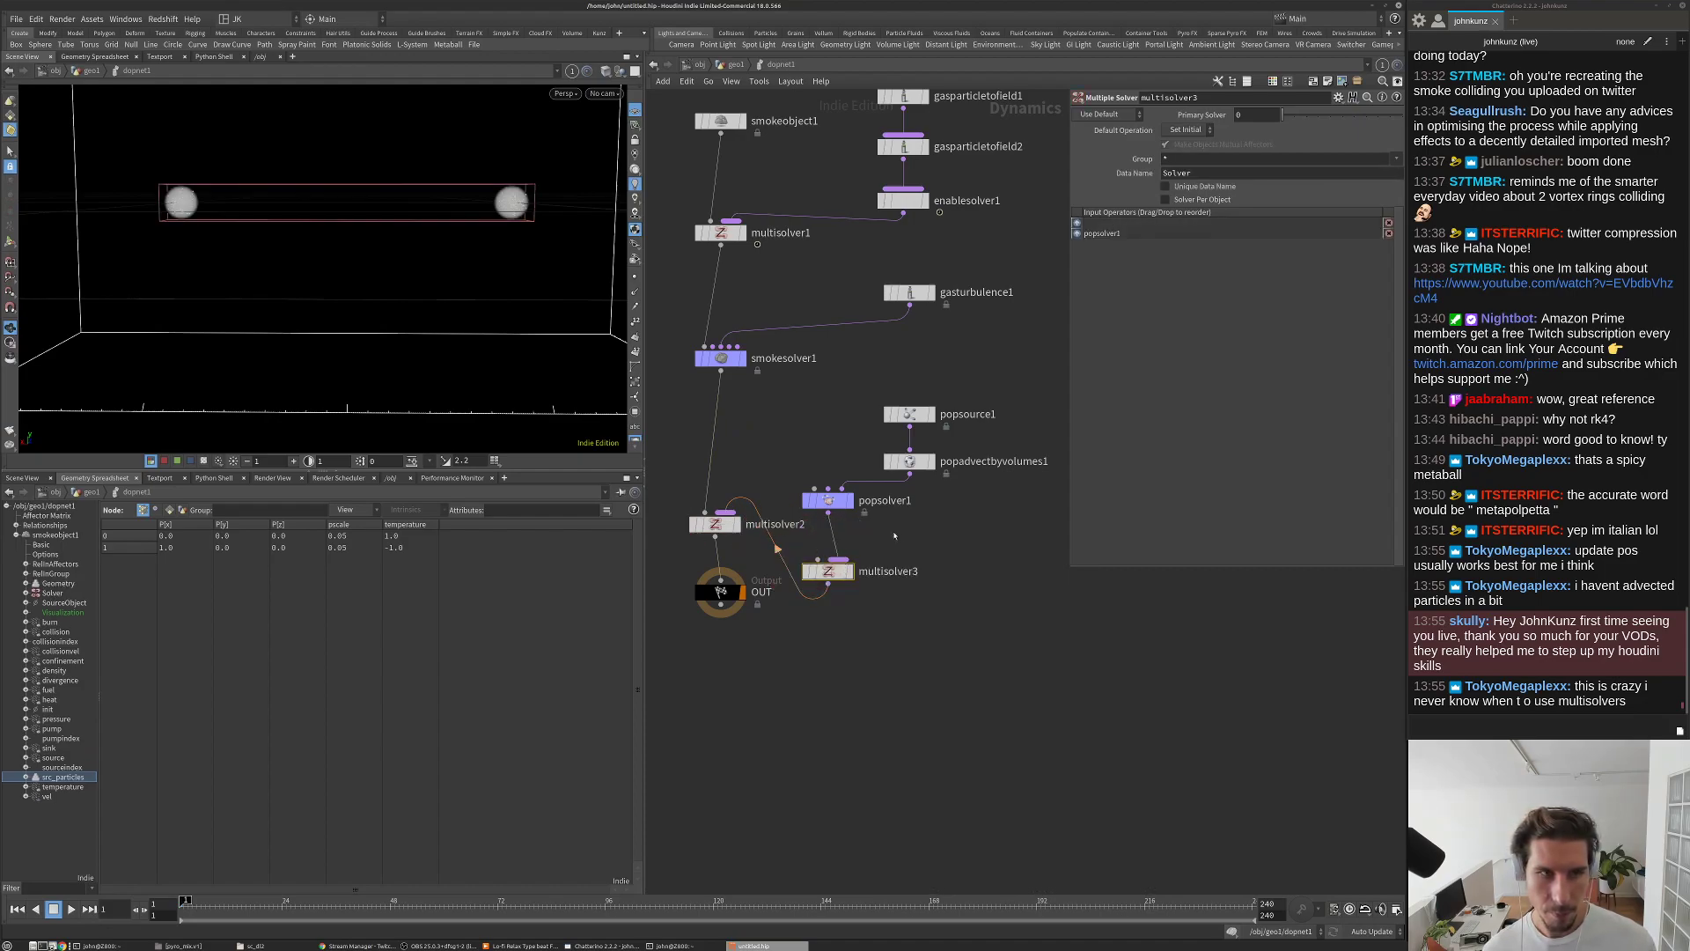
pyautogui.press('Up')
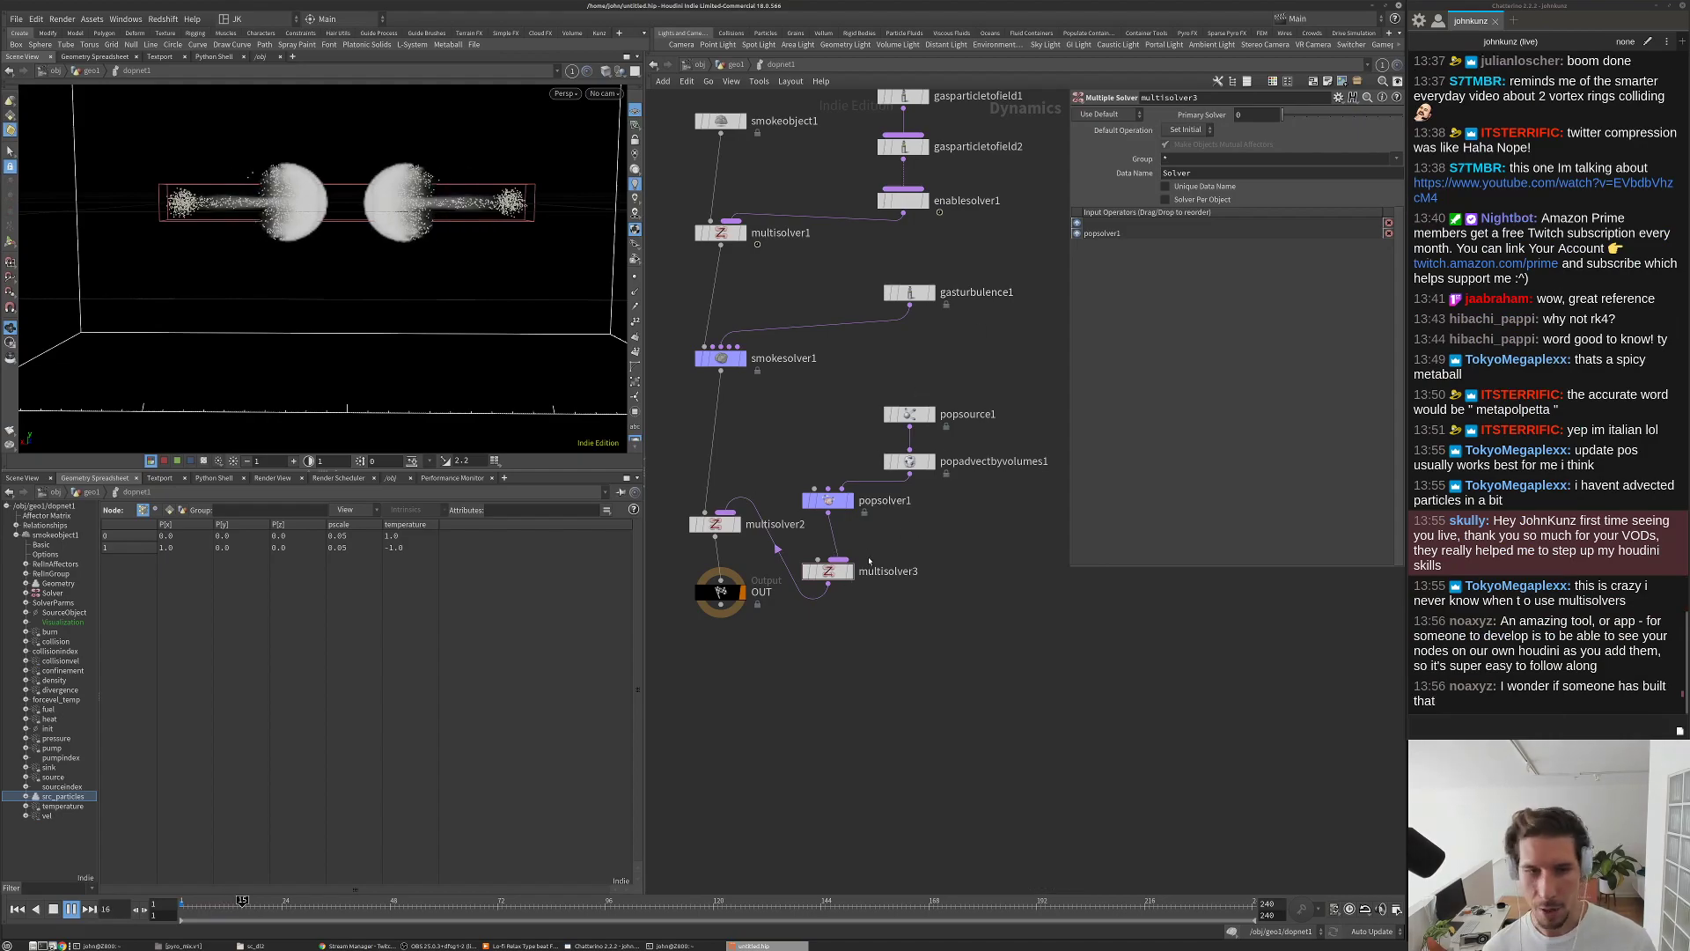
pyautogui.press('Up')
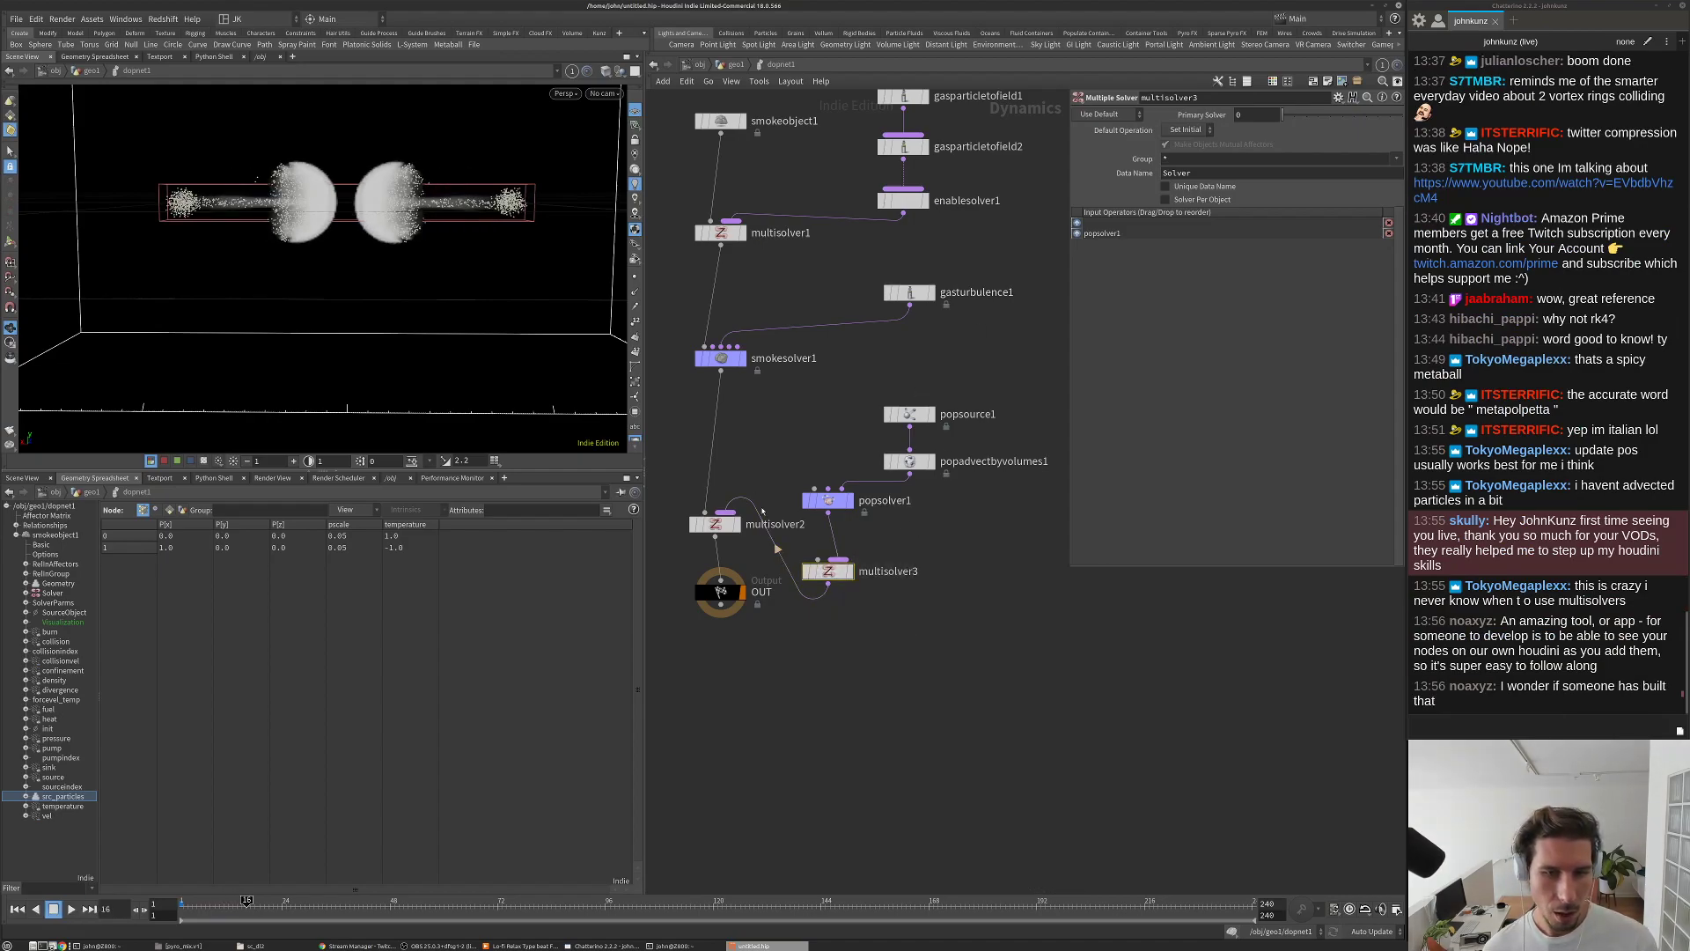
pyautogui.hotkey('ctrl', 'Up')
# Step: Delete multisolver3 and multisolver2, place popsolver1 back between smokesolver1 and OUT, and reconnect popadvectbyvolumes1 to it
pyautogui.press('Delete')
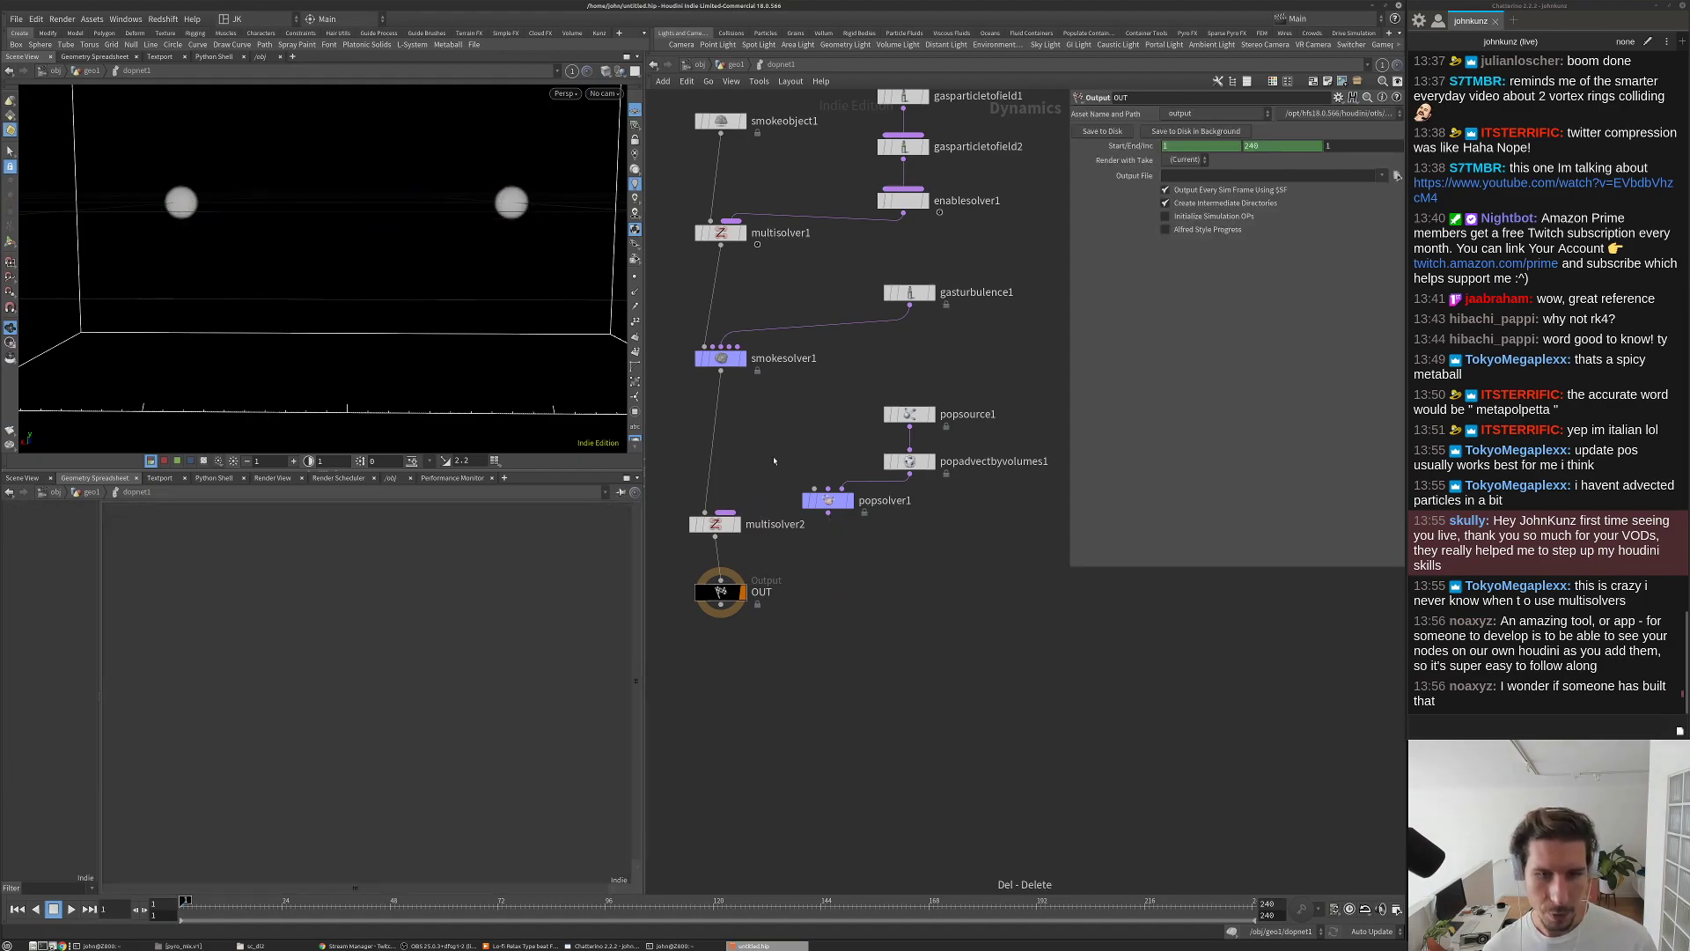
pyautogui.press('Delete')
pyautogui.moveTo(821, 506); pyautogui.dragTo(715, 499)
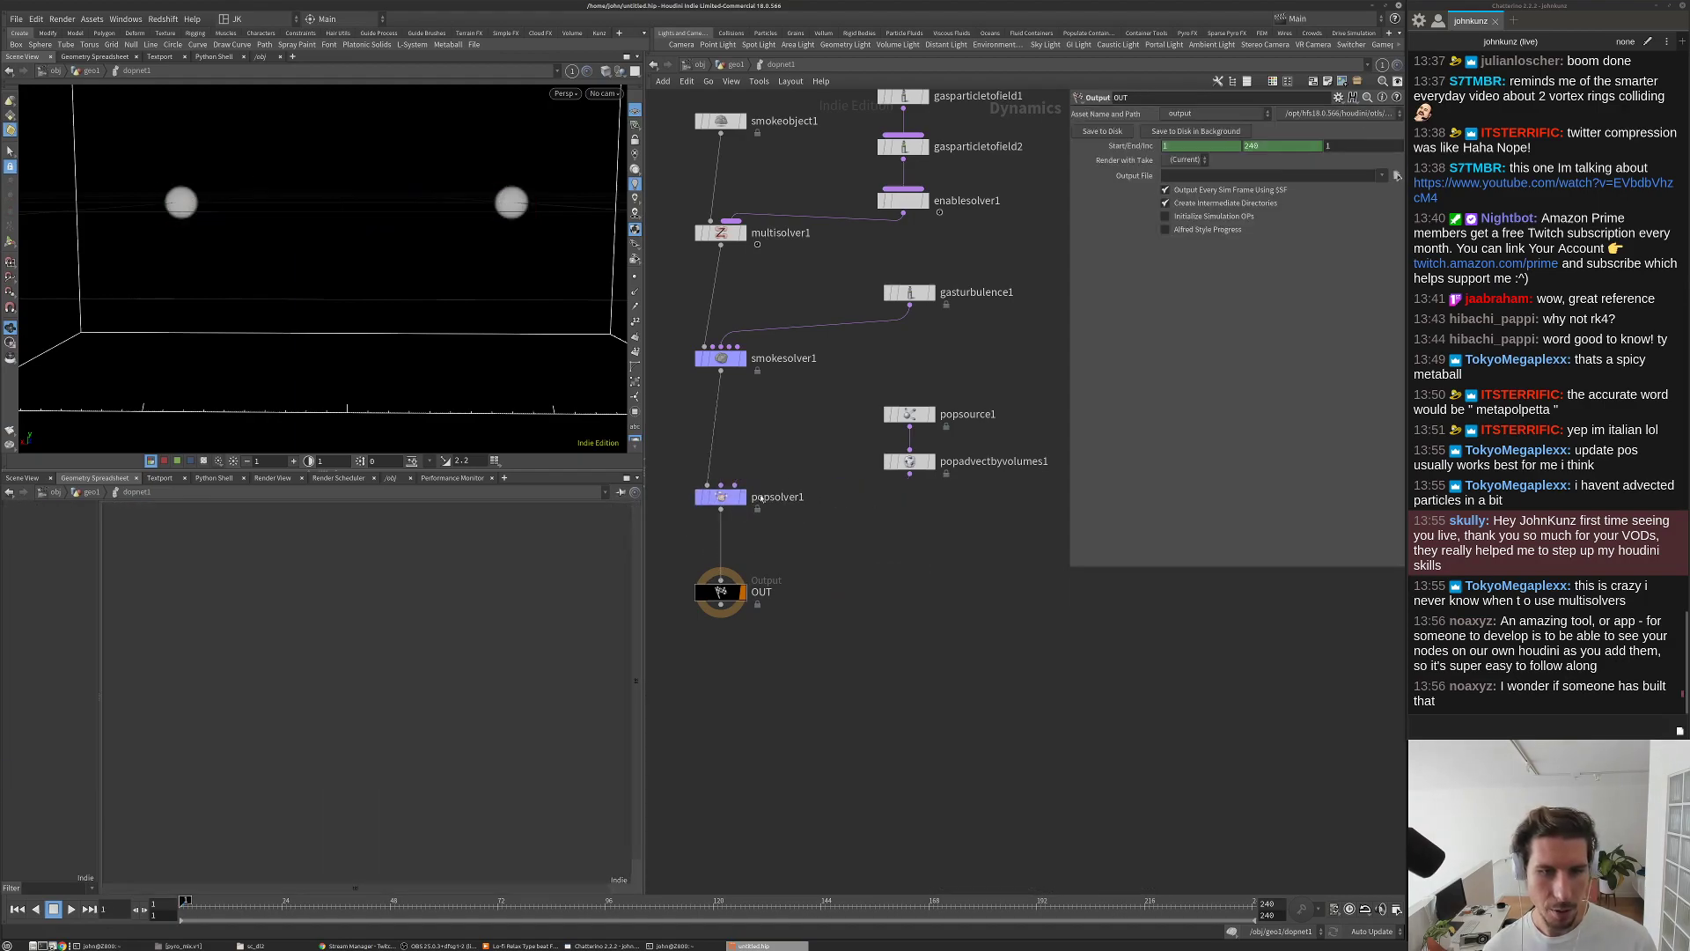
pyautogui.moveTo(909, 476); pyautogui.dragTo(733, 486)
pyautogui.moveTo(832, 585)
pyautogui.mouseDown(button='middle')
pyautogui.moveTo(812, 493)
pyautogui.moveTo(809, 597)
pyautogui.mouseUp(button='middle')
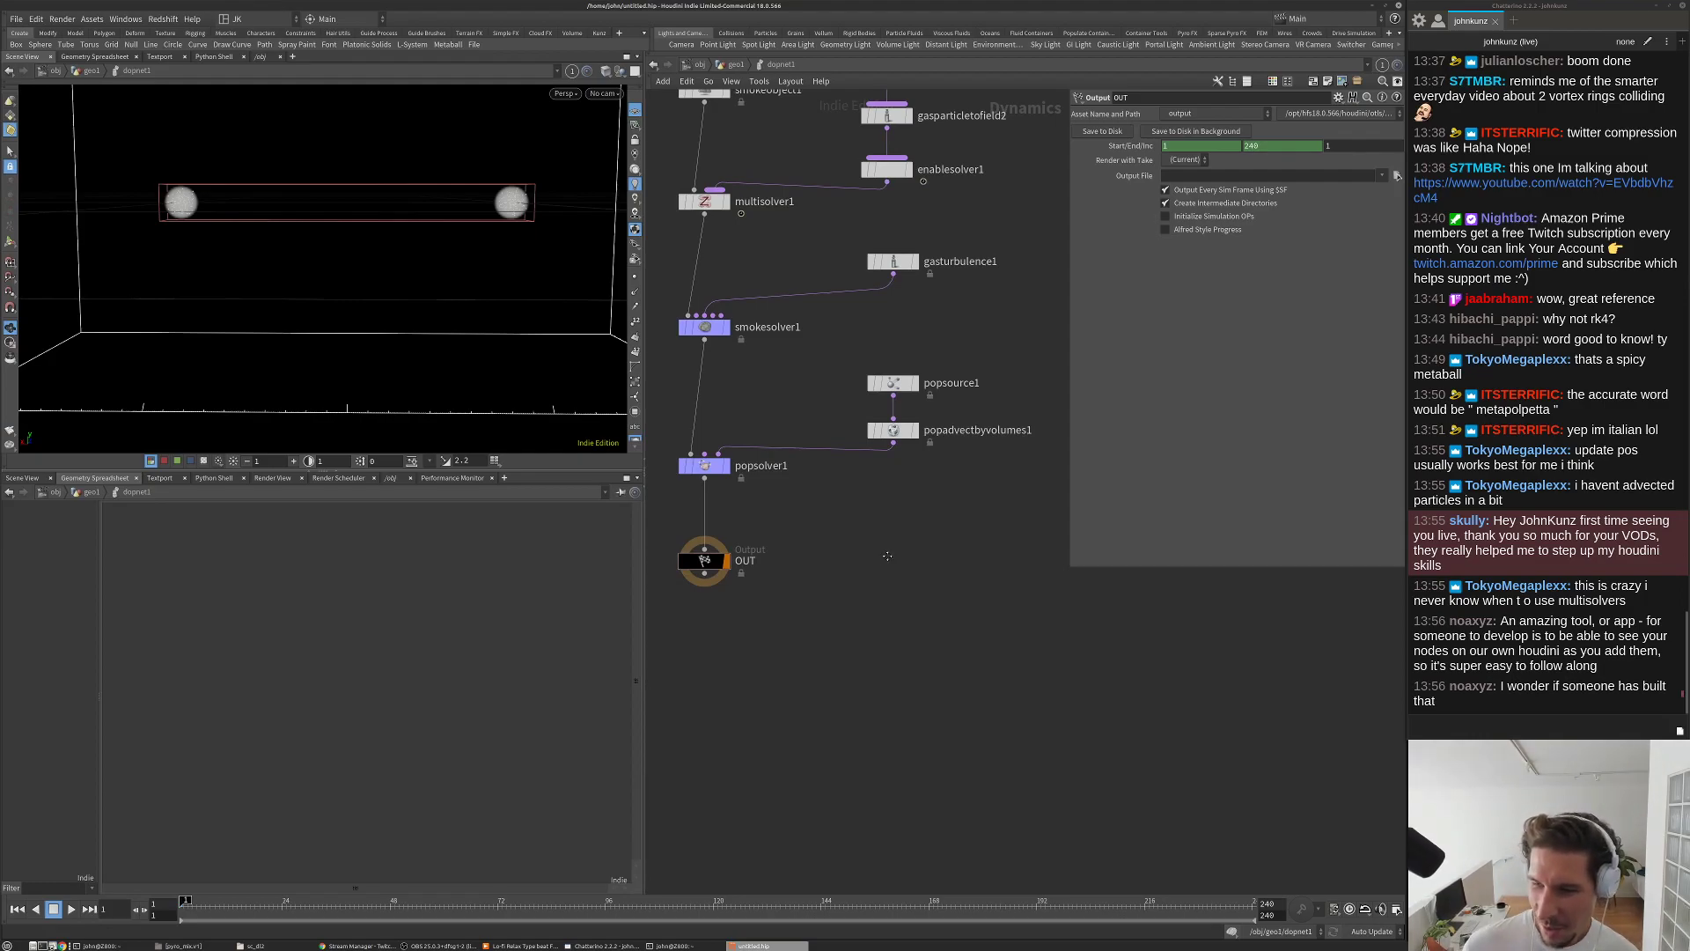
# Step: Return from dopnet1 to the geo1 network level and shorten the floating parameter pane to uncover more of the network
pyautogui.moveTo(884, 556); pyautogui.dragTo(953, 601, button='middle')
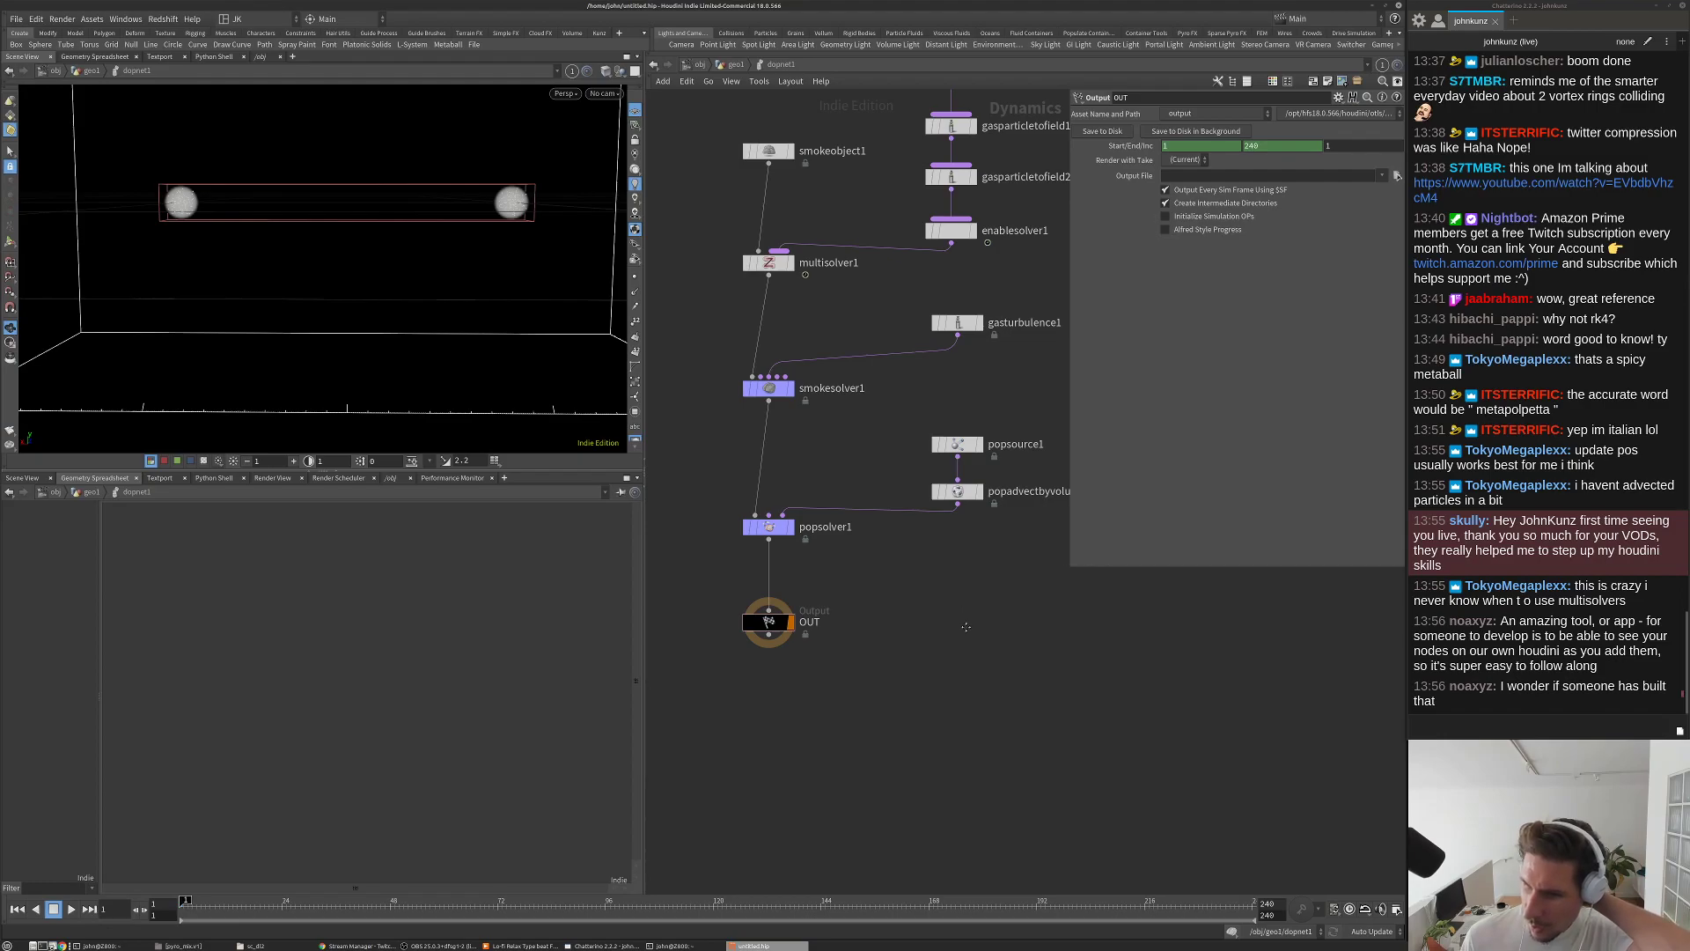
pyautogui.moveTo(958, 586); pyautogui.dragTo(968, 639, button='middle')
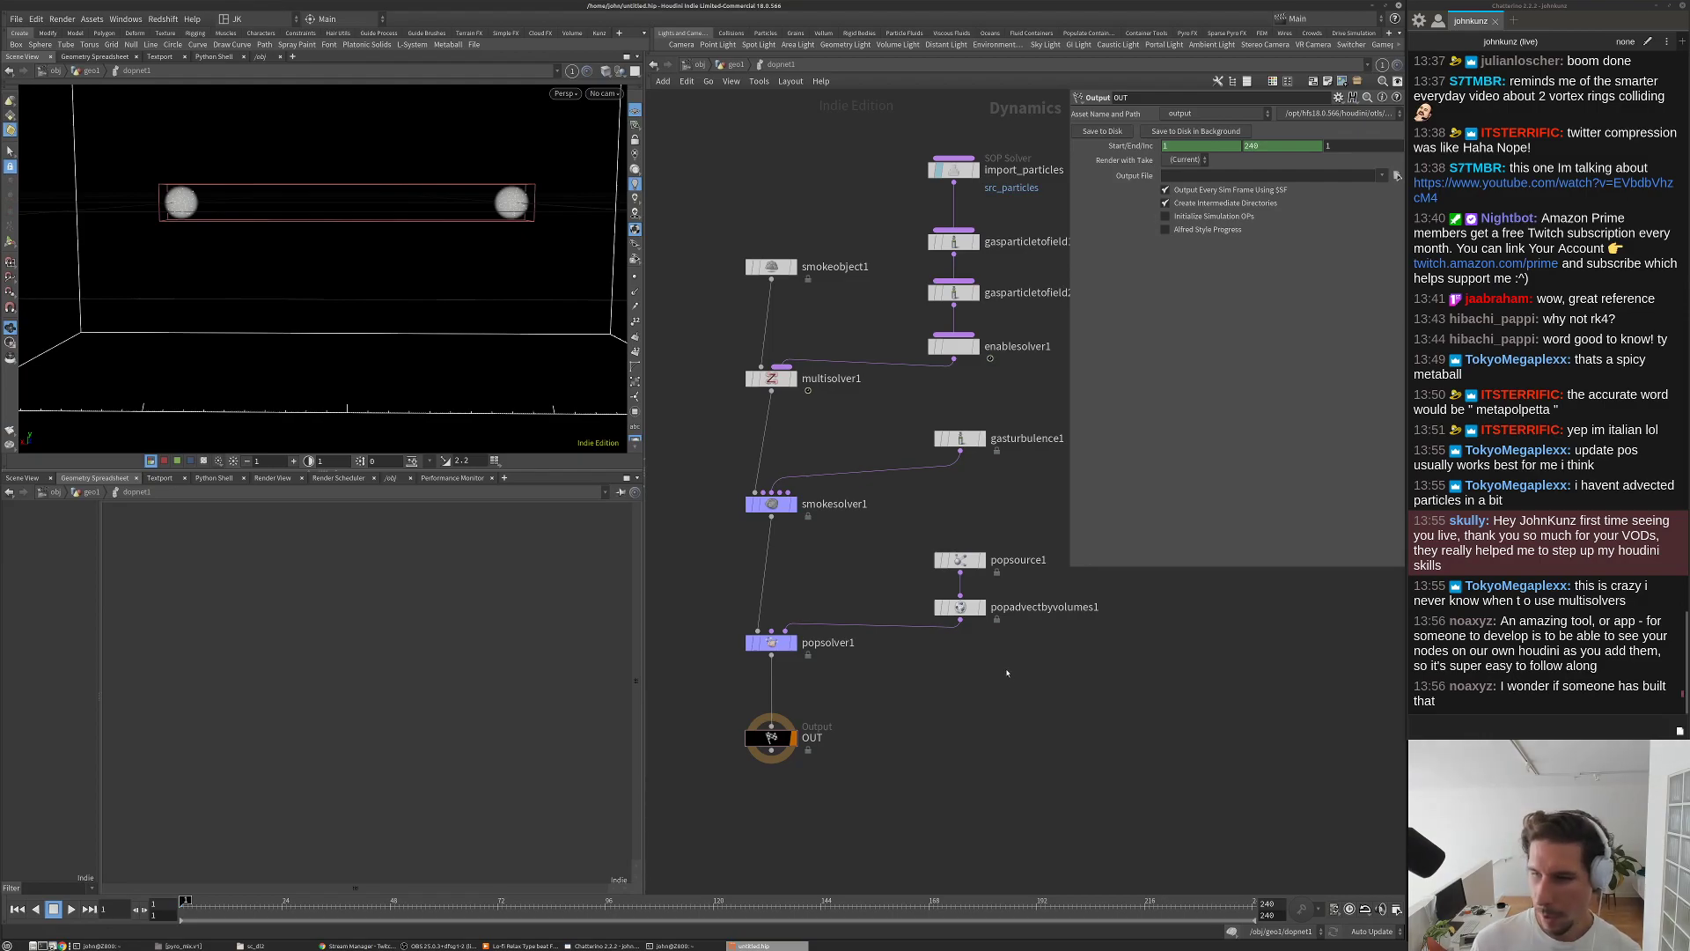
pyautogui.scroll(-3, 1038, 723)
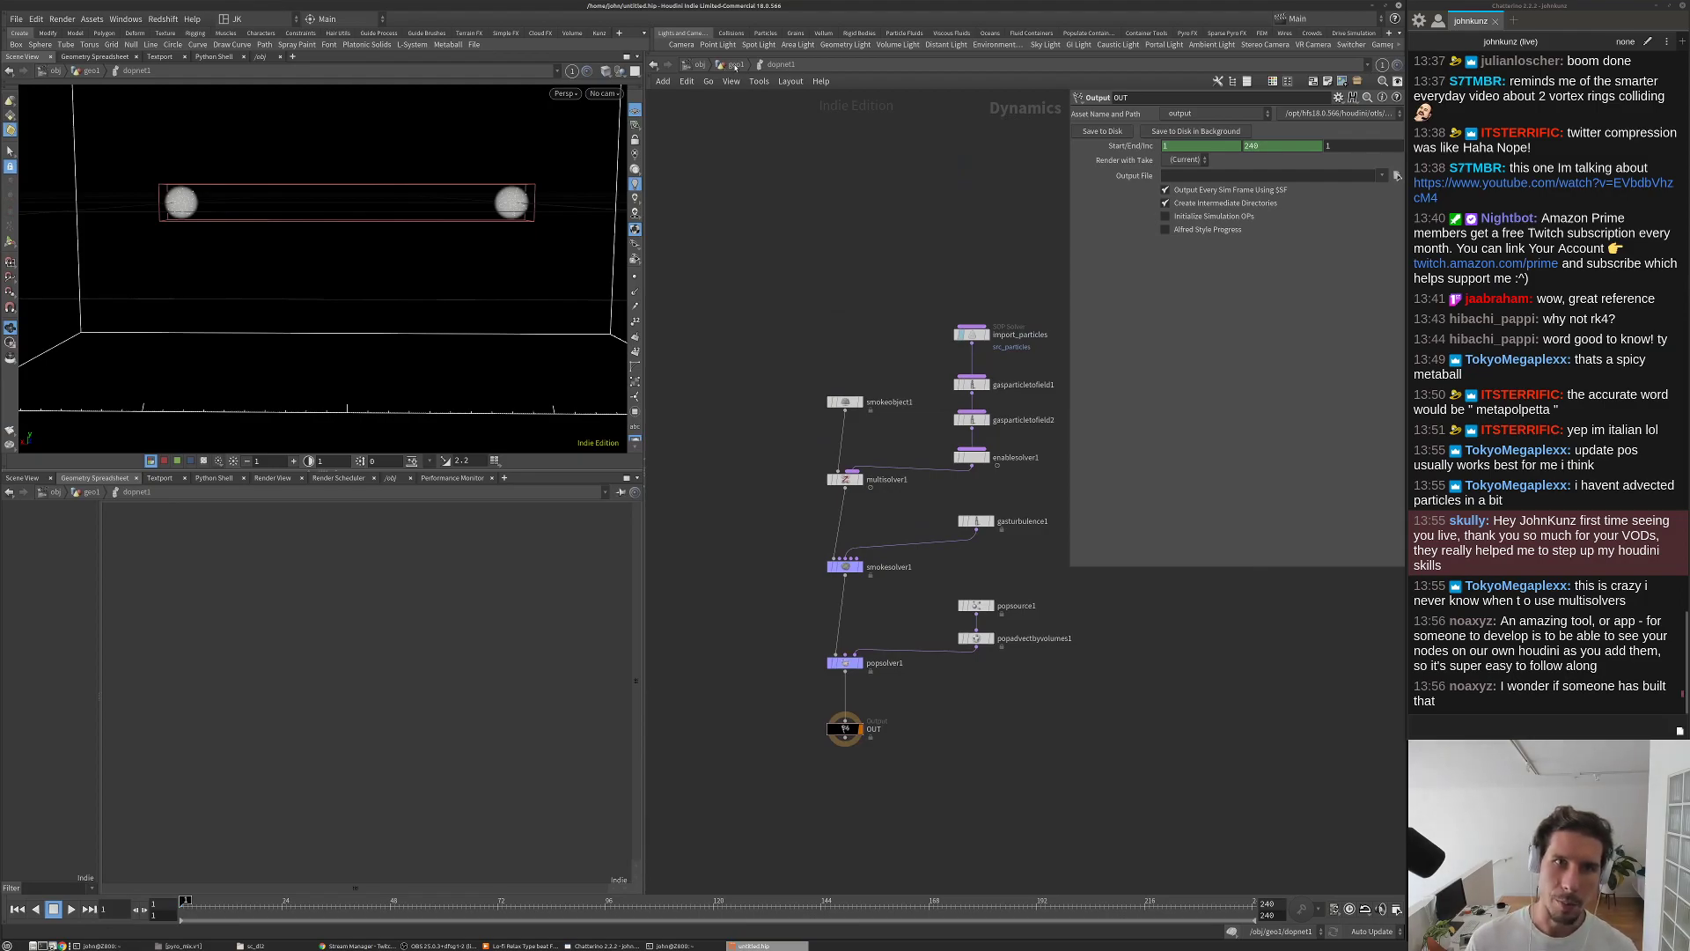
pyautogui.click(735, 65)
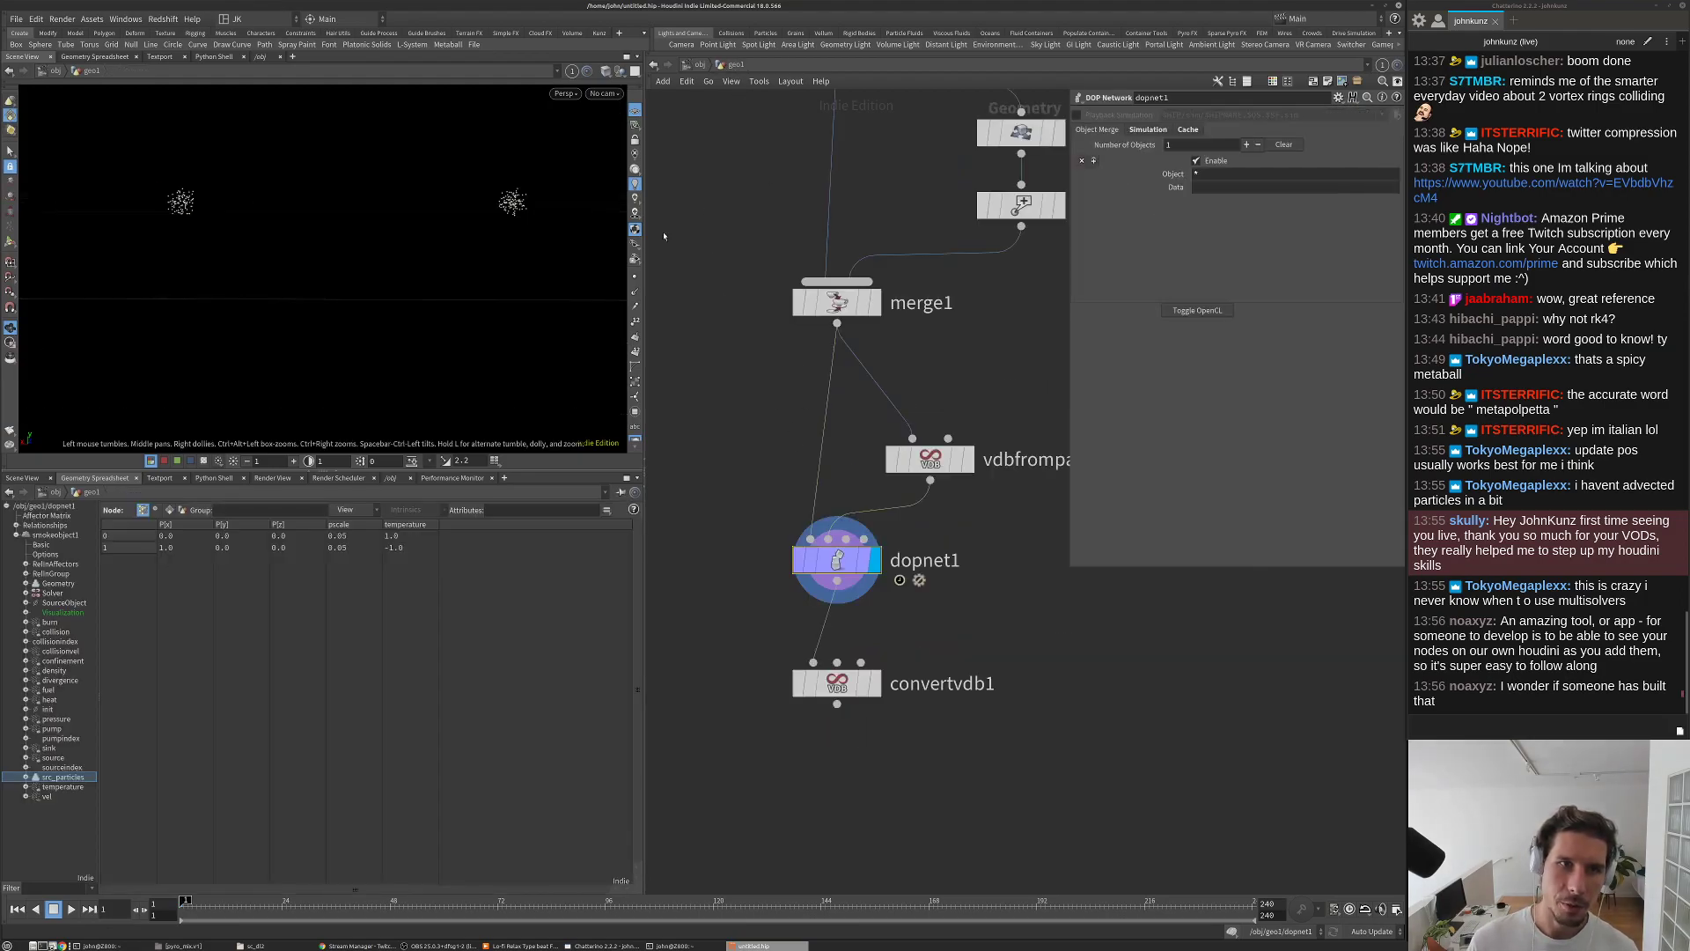
pyautogui.scroll(-3, 956, 555)
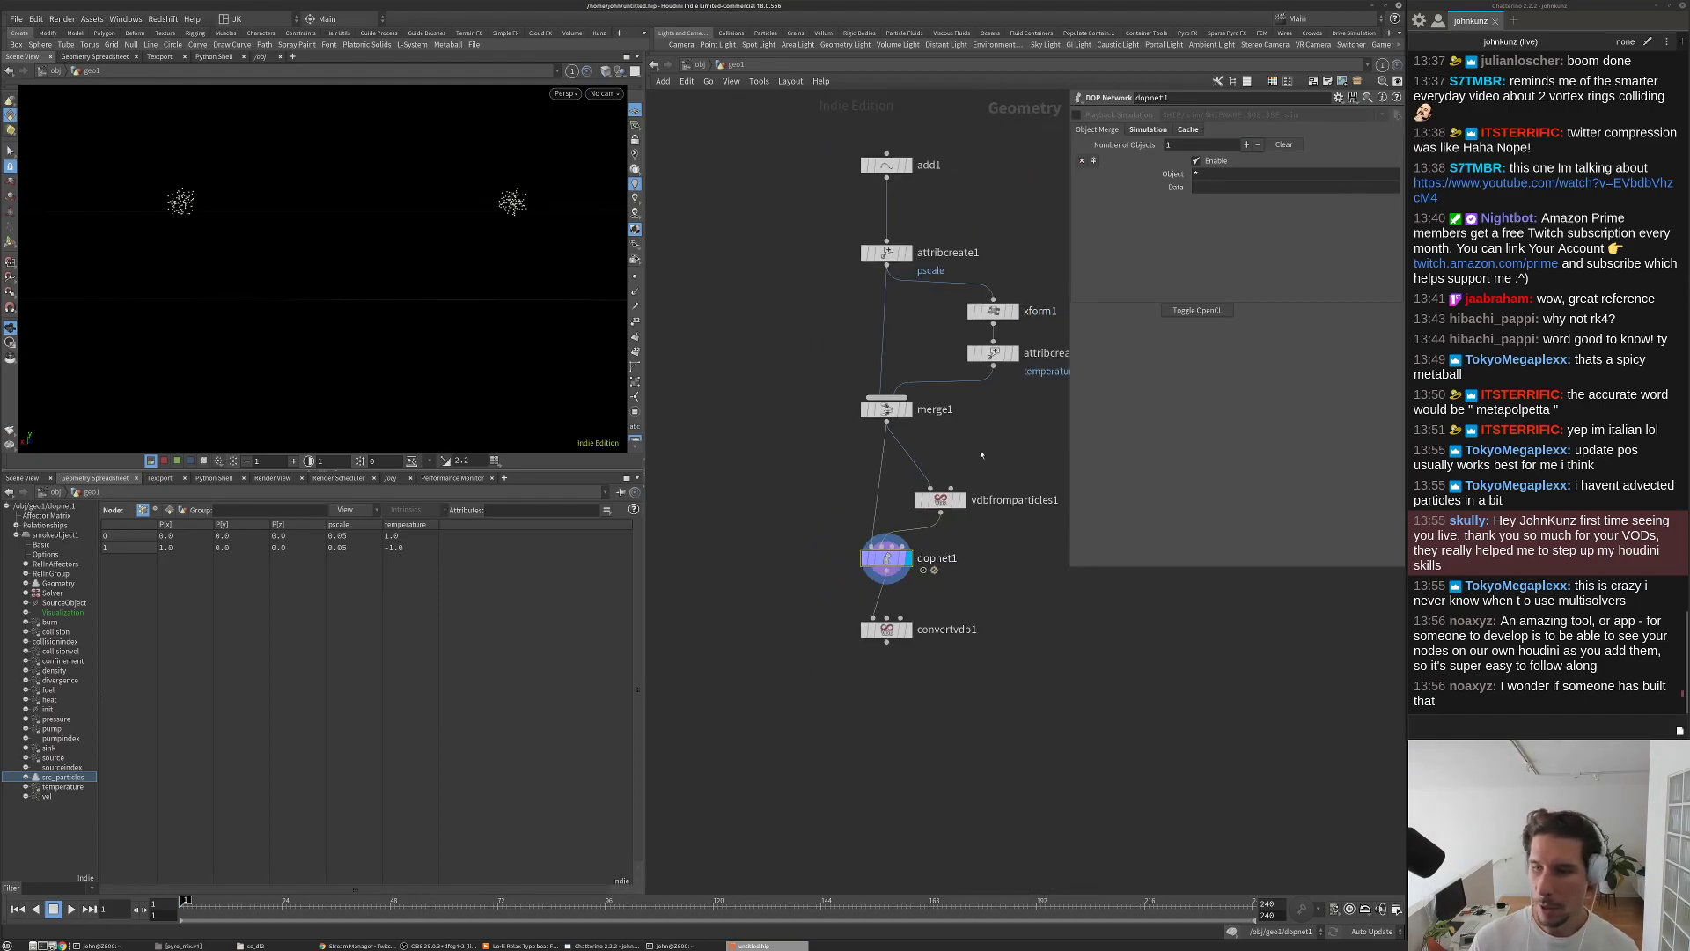
pyautogui.moveTo(1059, 498); pyautogui.dragTo(1045, 551, button='middle')
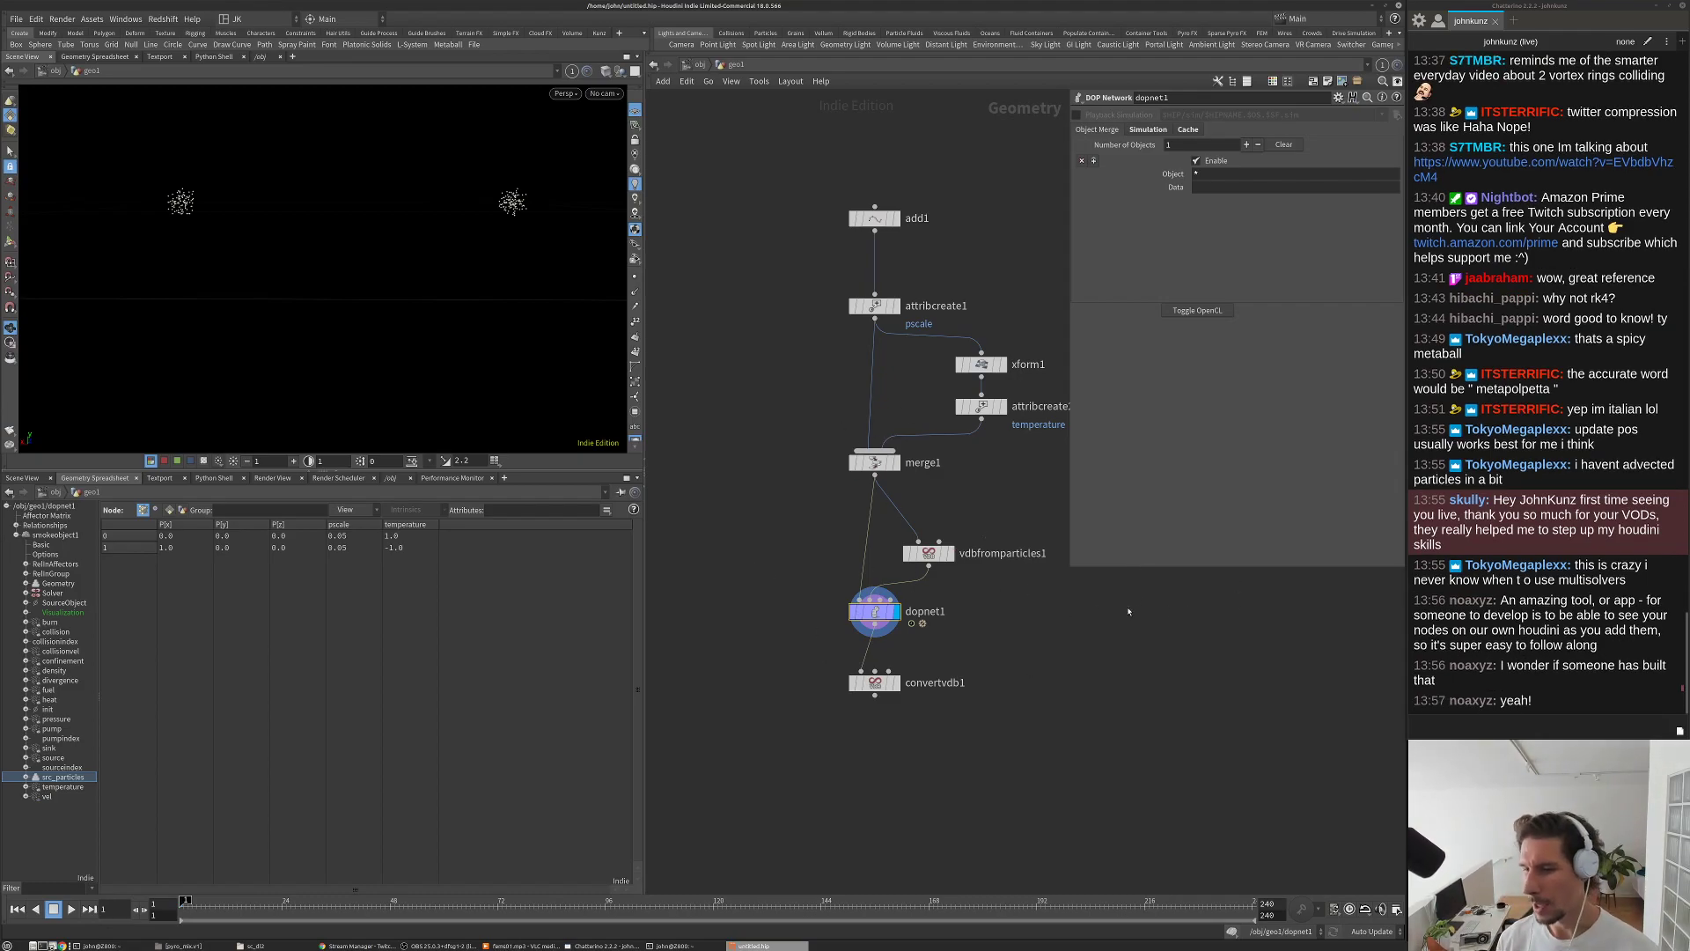
pyautogui.moveTo(994, 620); pyautogui.dragTo(978, 667, button='middle')
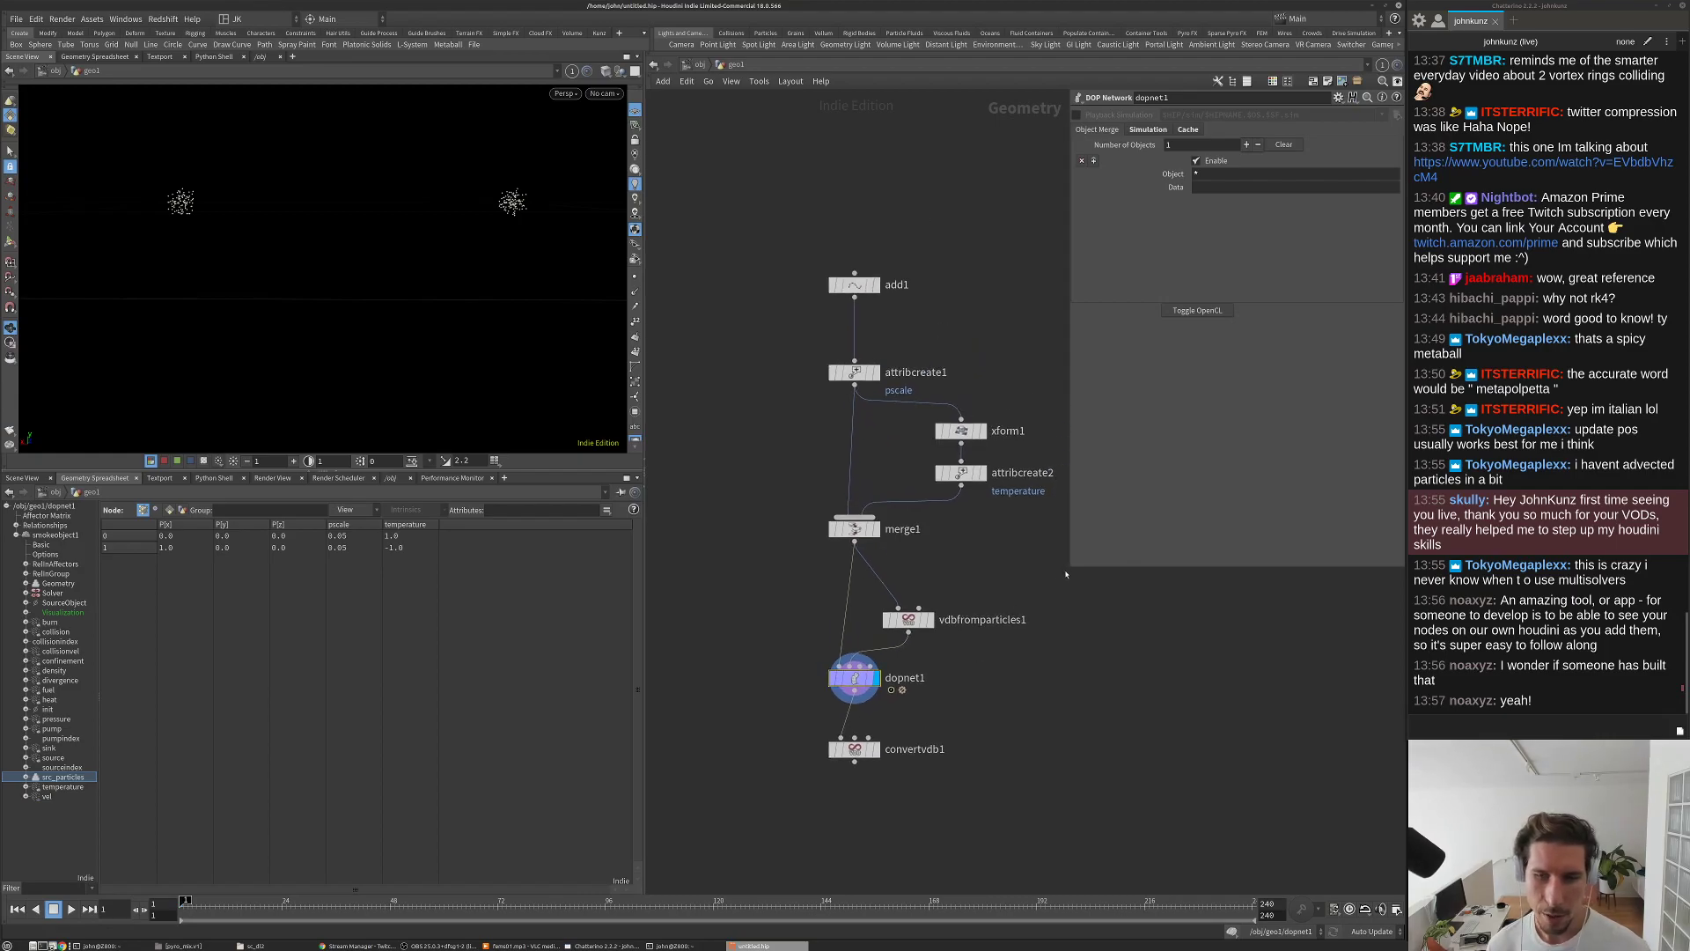
pyautogui.moveTo(1070, 568); pyautogui.dragTo(1065, 491)
pyautogui.moveTo(1045, 632); pyautogui.dragTo(1015, 588, button='middle')
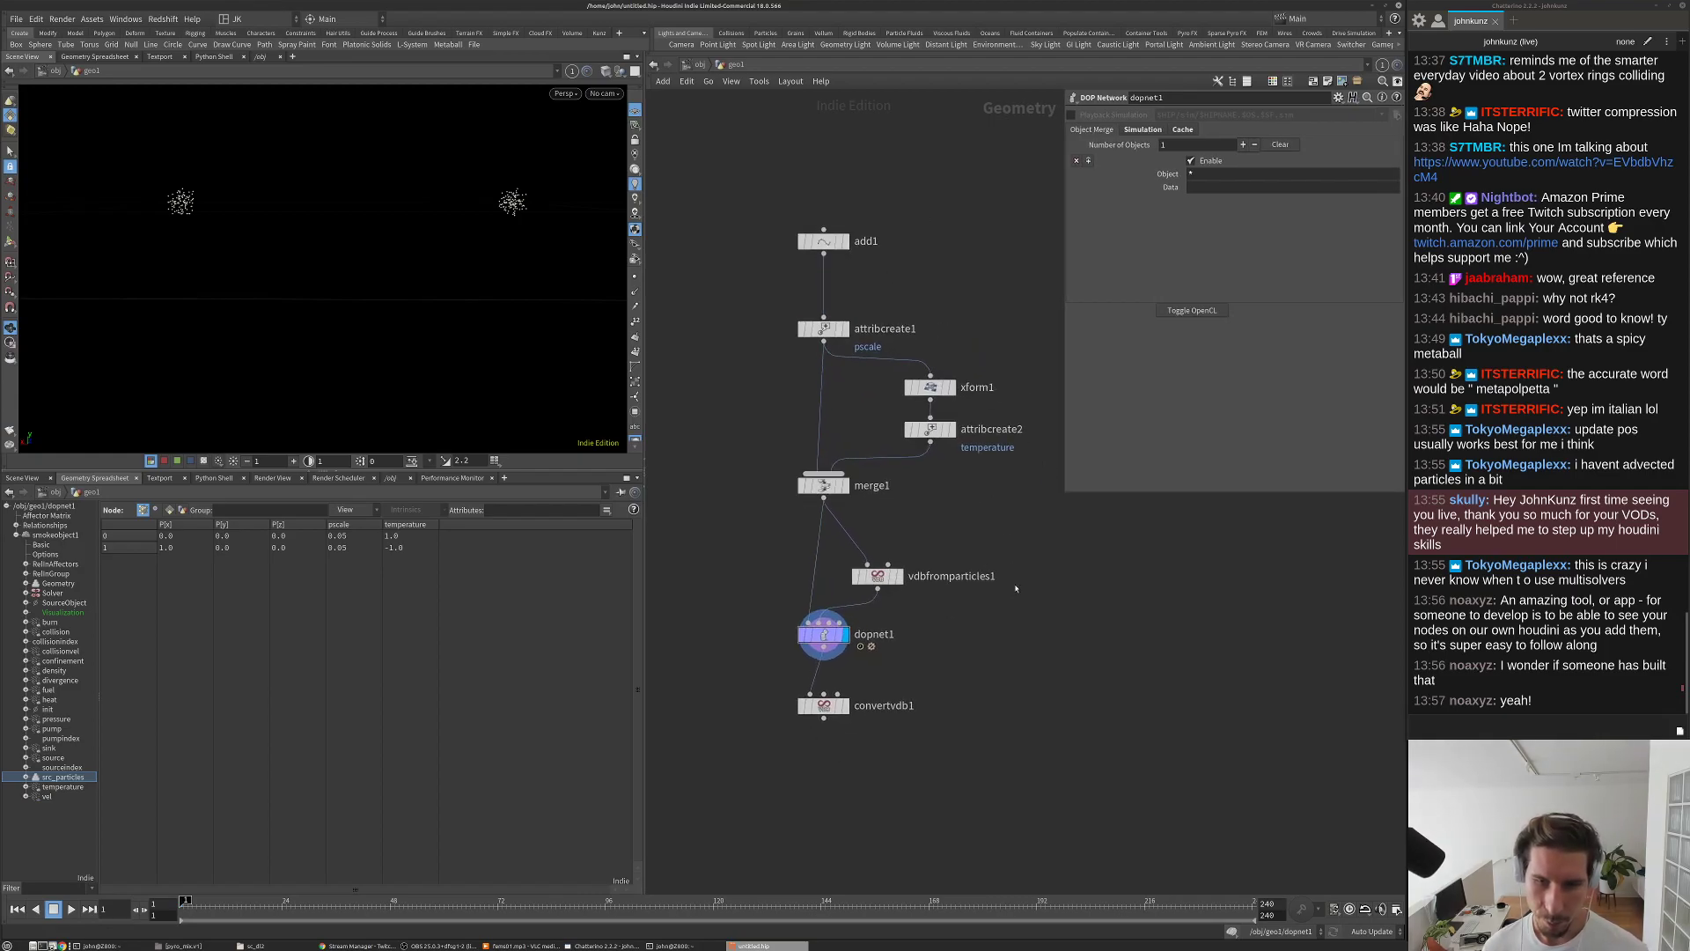
pyautogui.press('Tab')
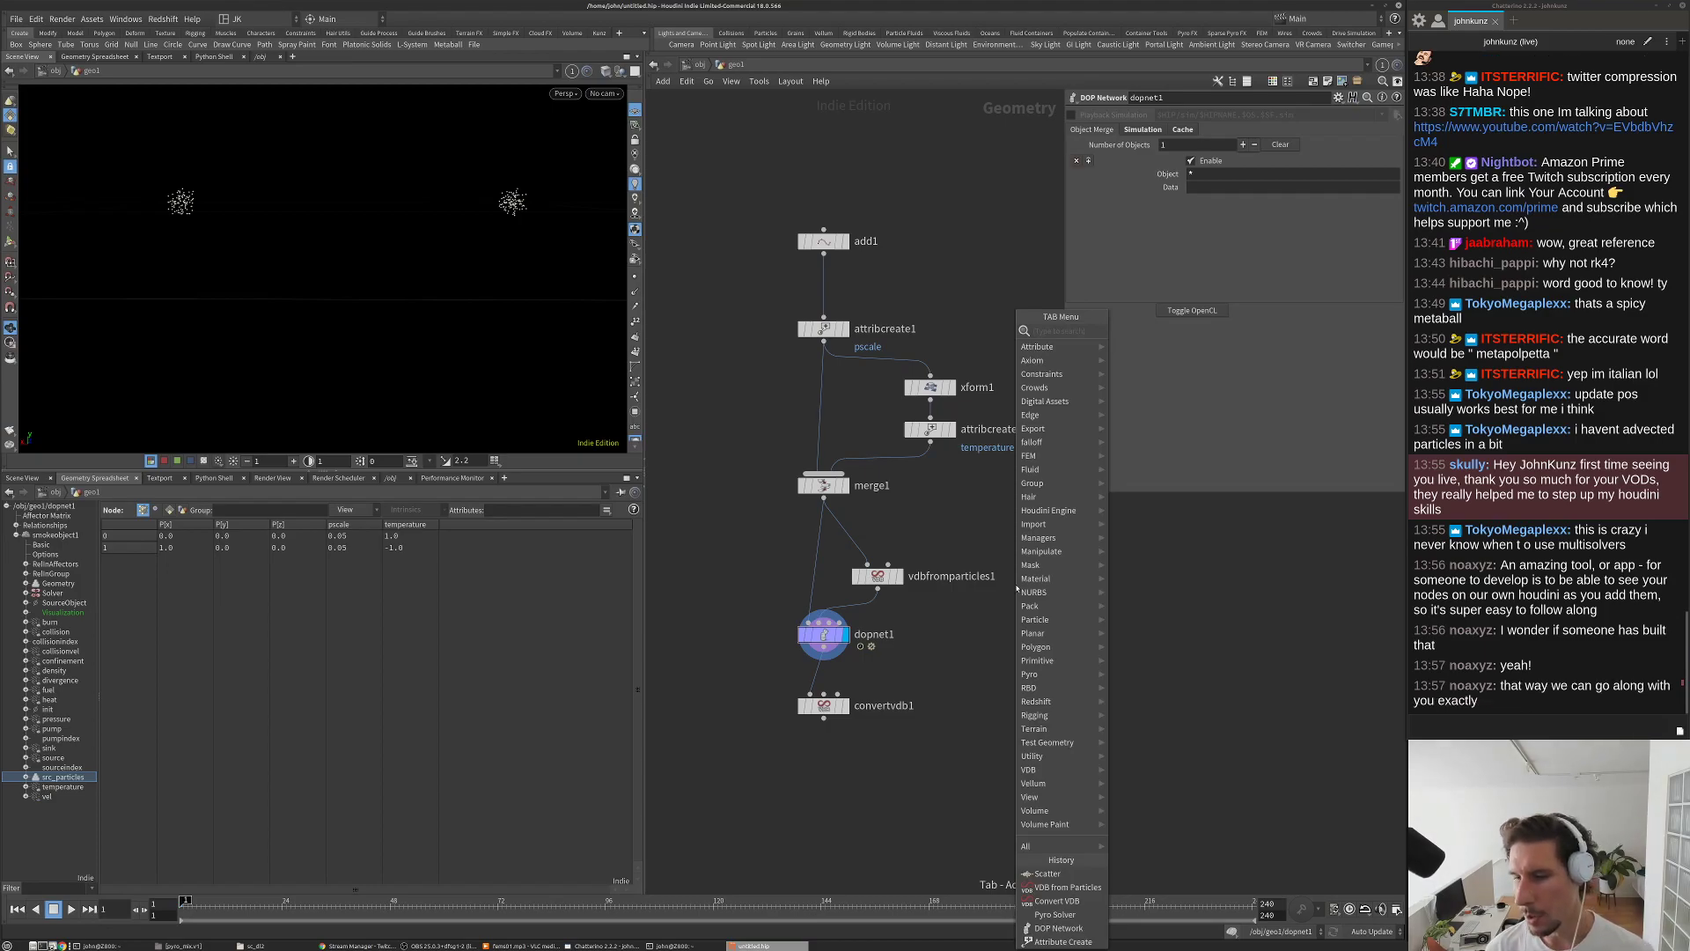
pyautogui.press('Escape')
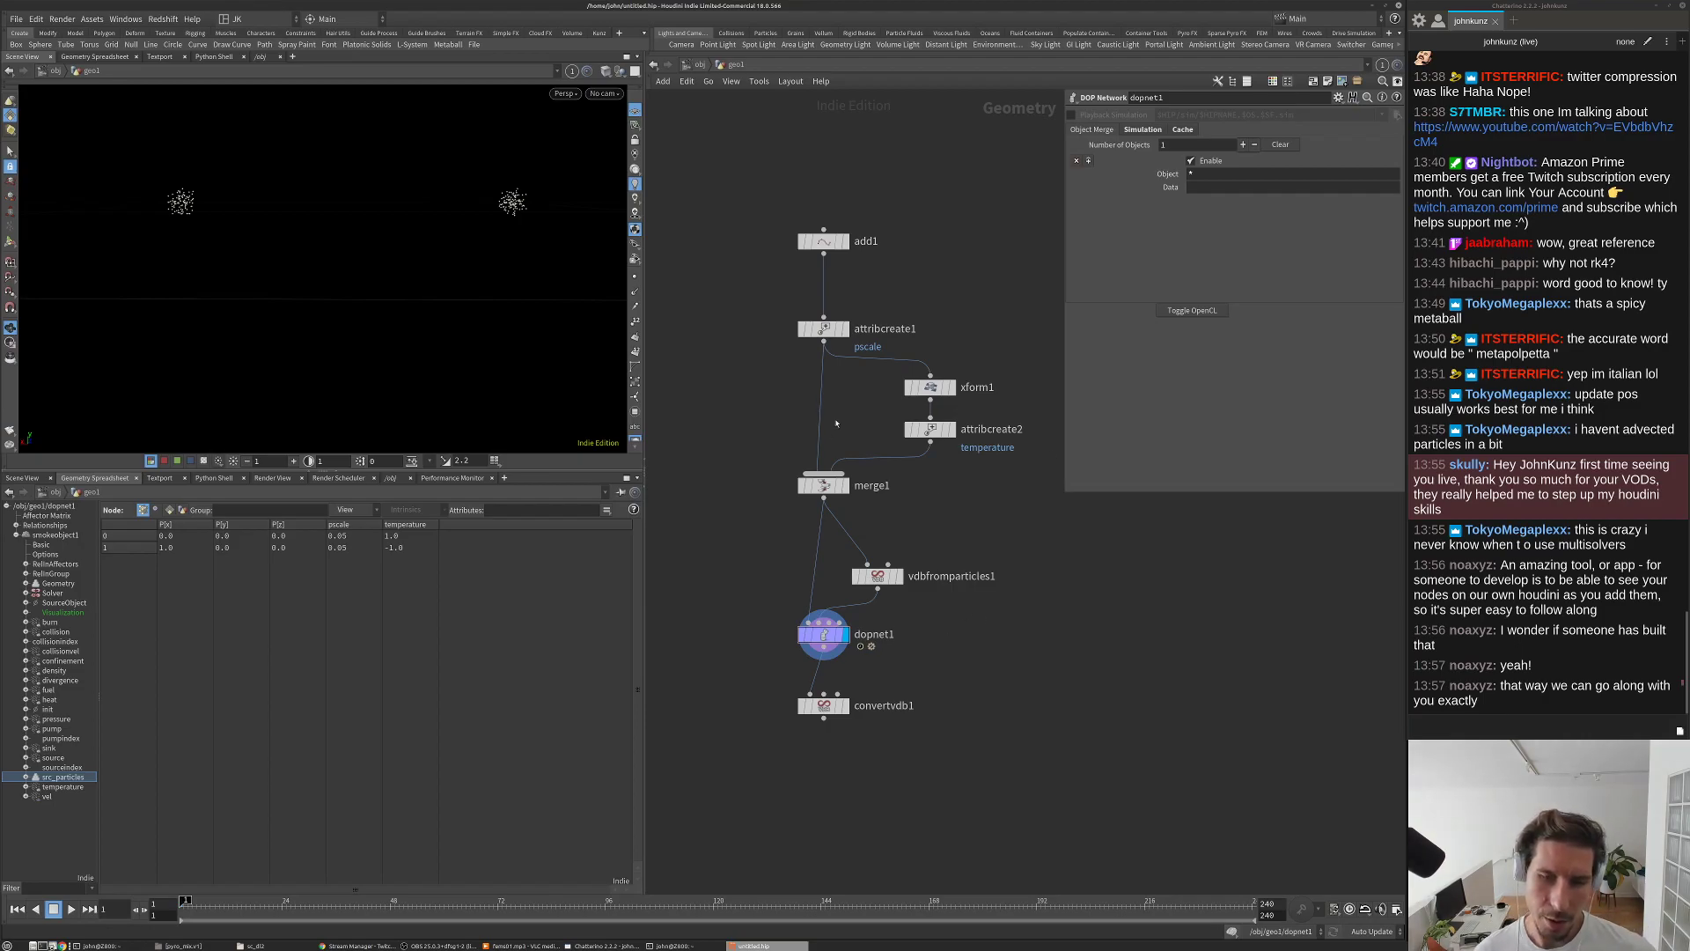
pyautogui.scroll(-3, 907, 573)
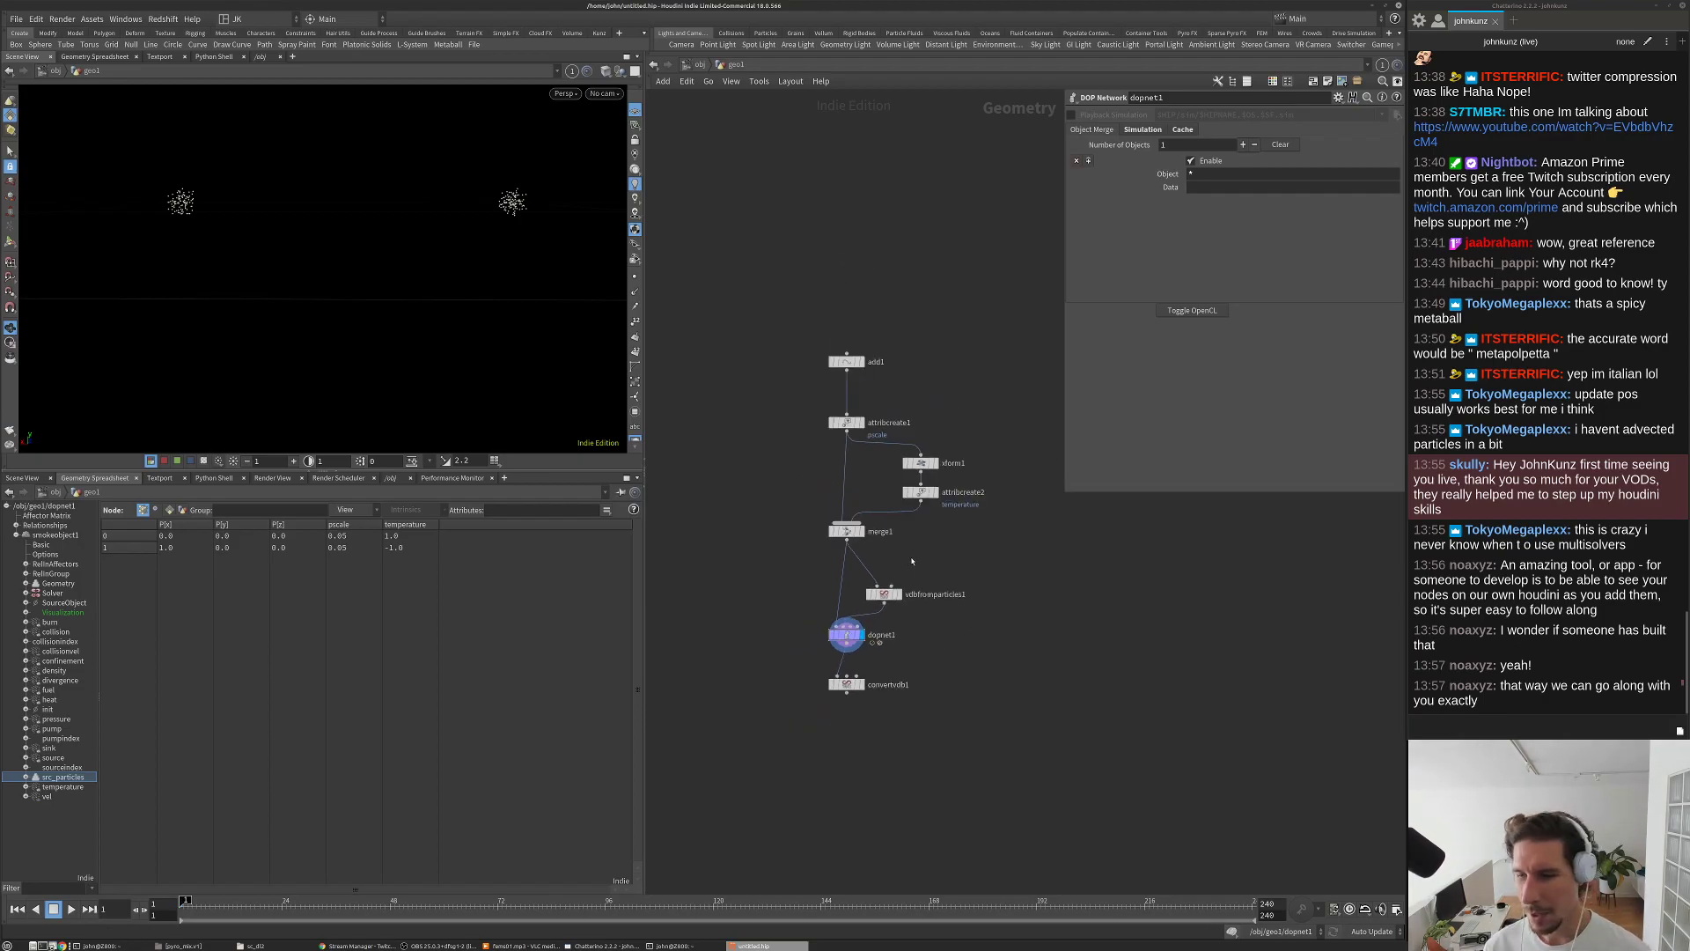
pyautogui.scroll(2, 913, 563)
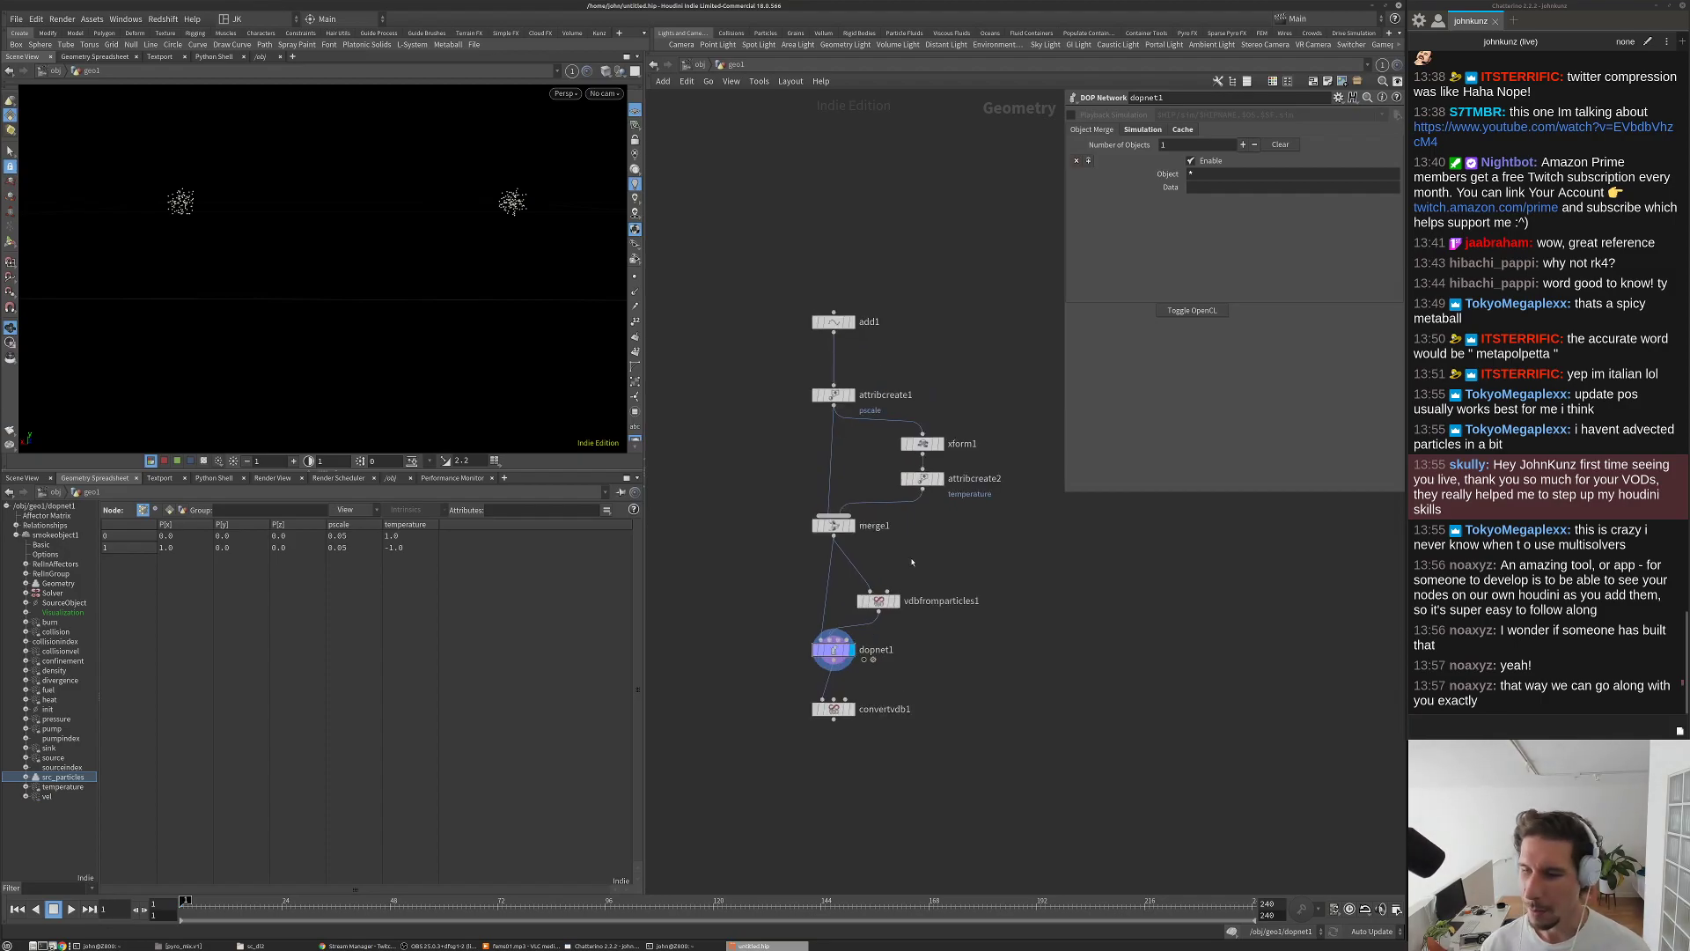
pyautogui.scroll(-1, 882, 633)
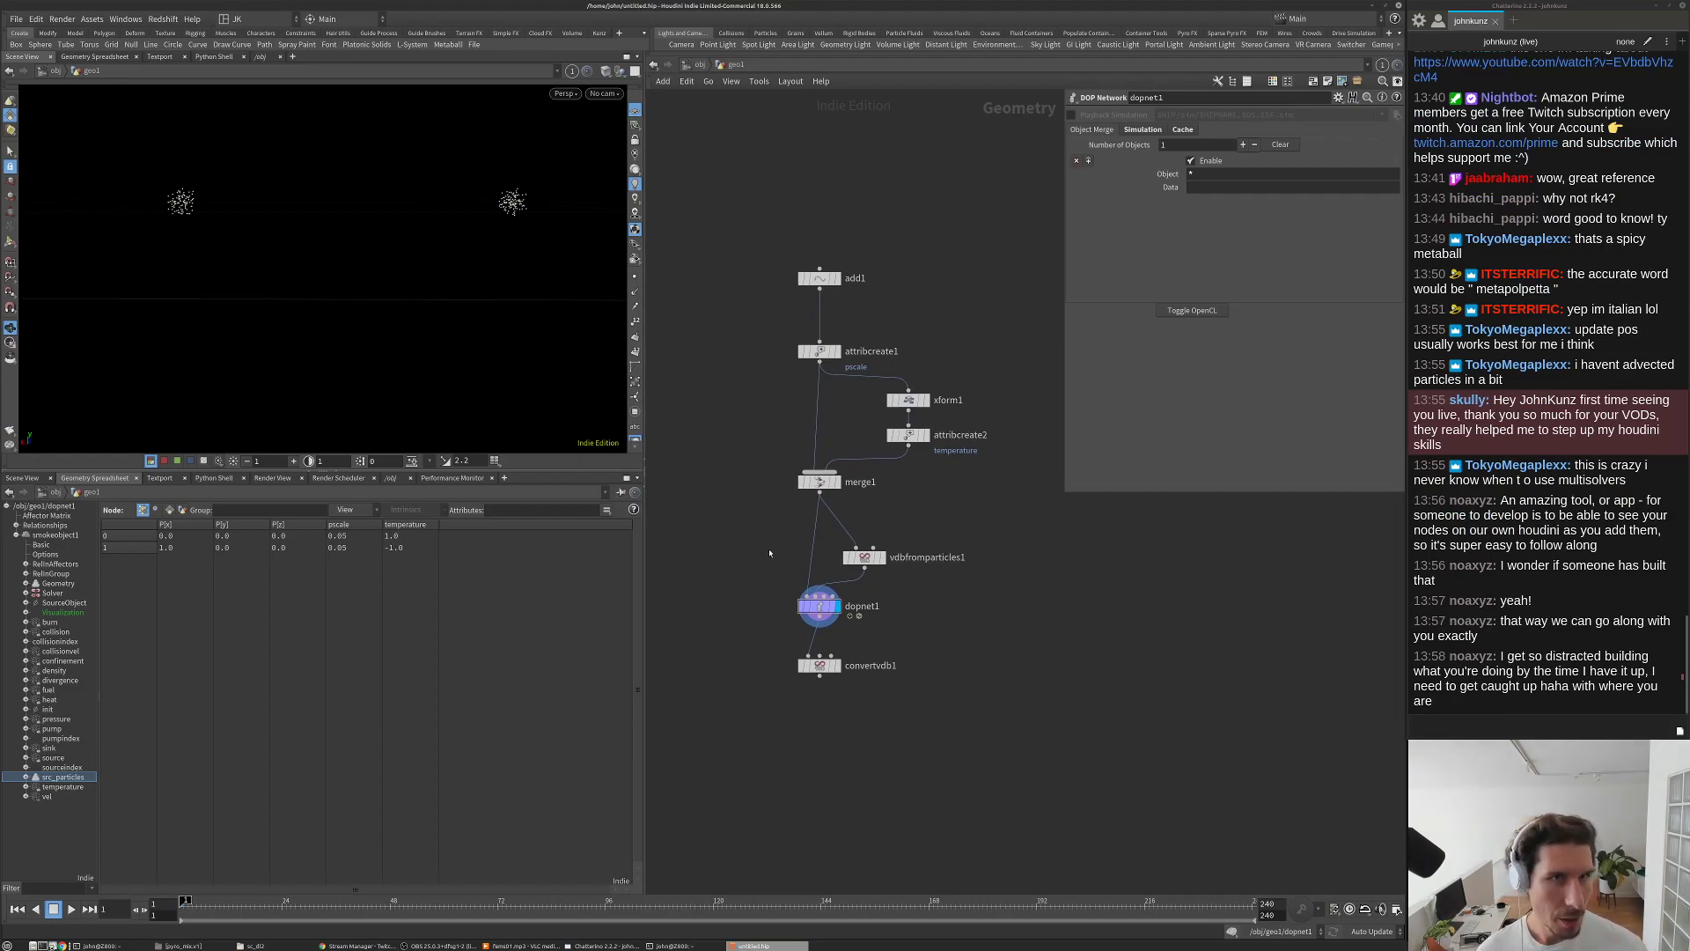
pyautogui.scroll(1, 743, 523)
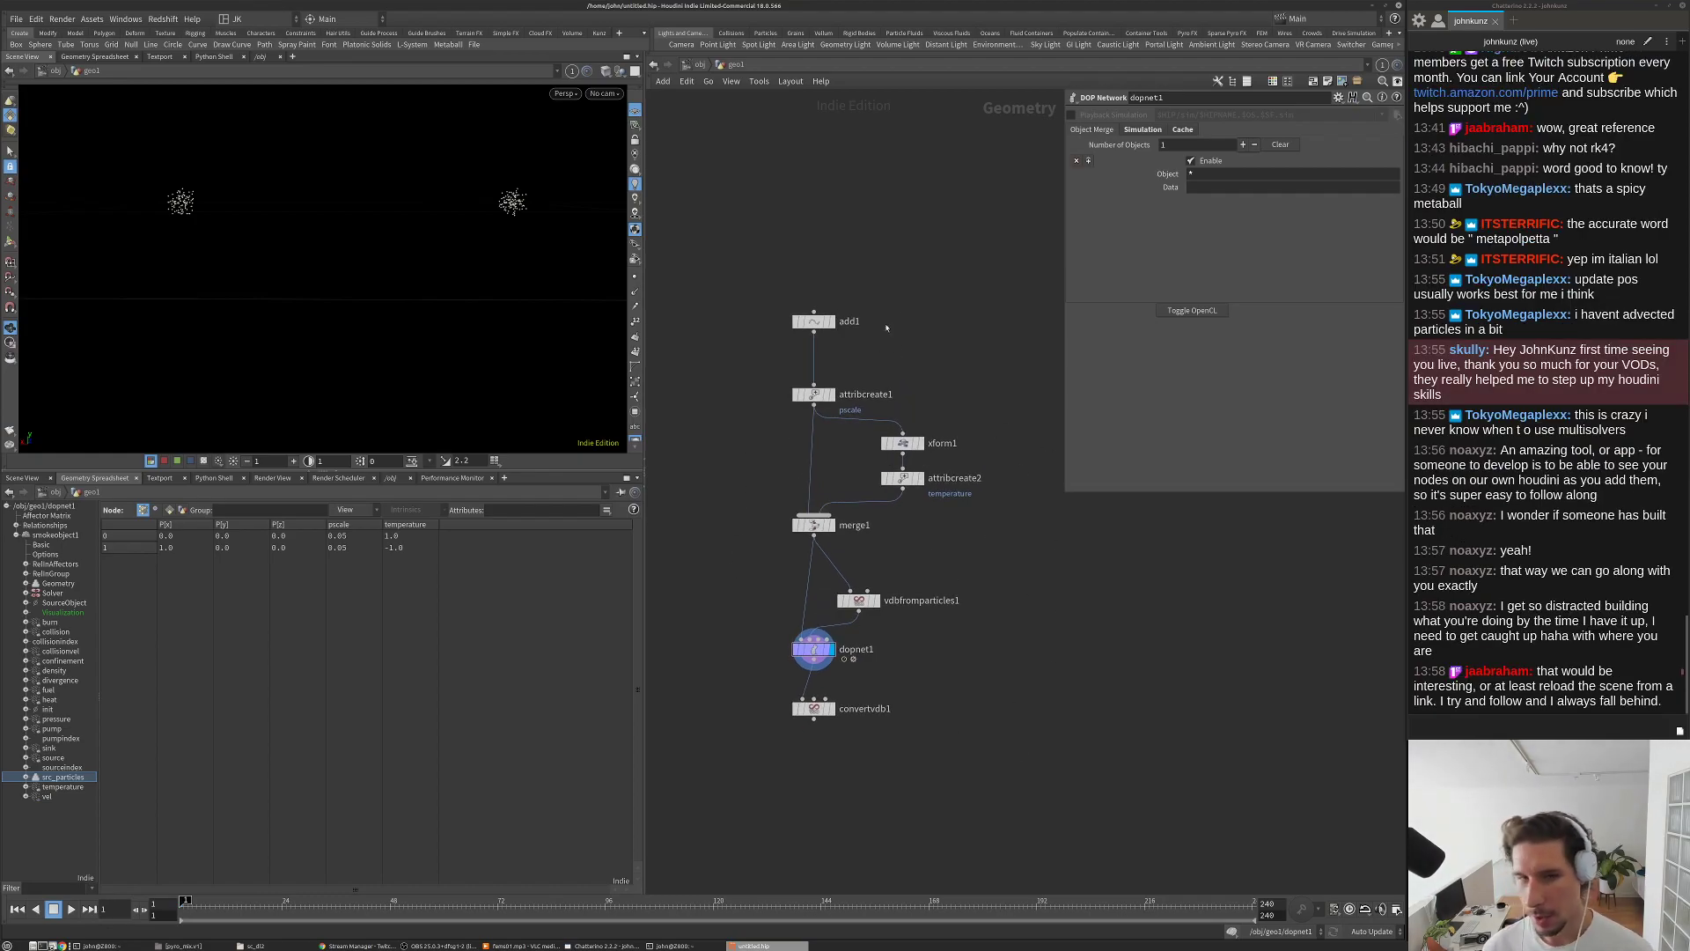
pyautogui.moveTo(755, 277); pyautogui.dragTo(1000, 711)
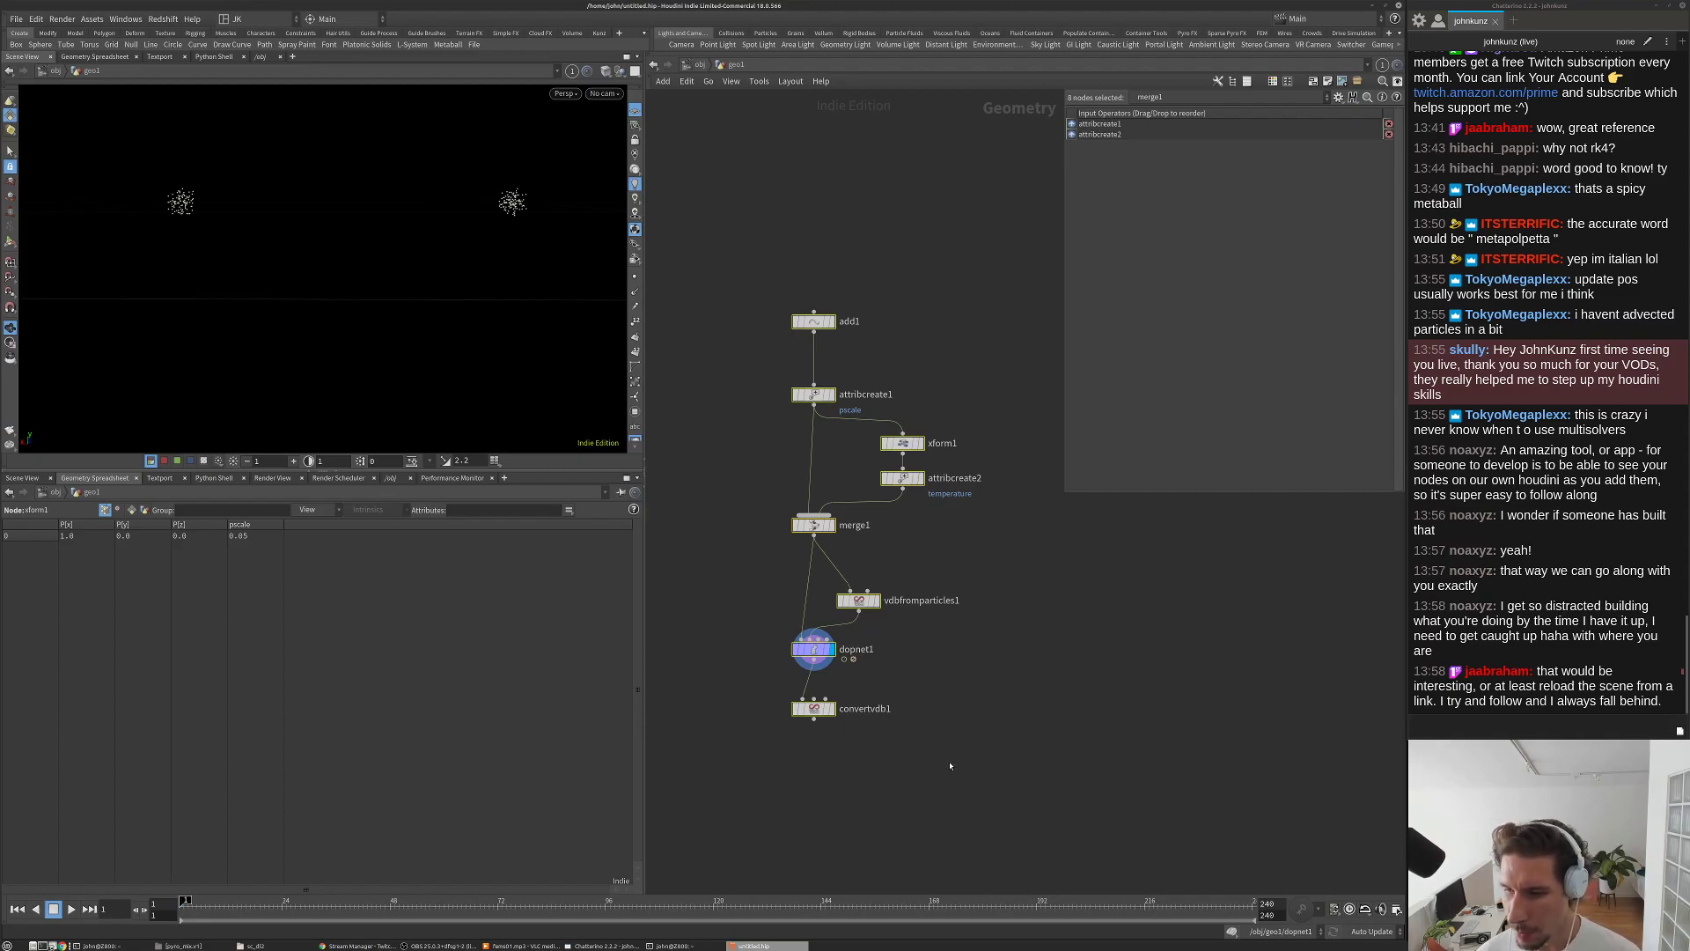
pyautogui.scroll(-2, 949, 766)
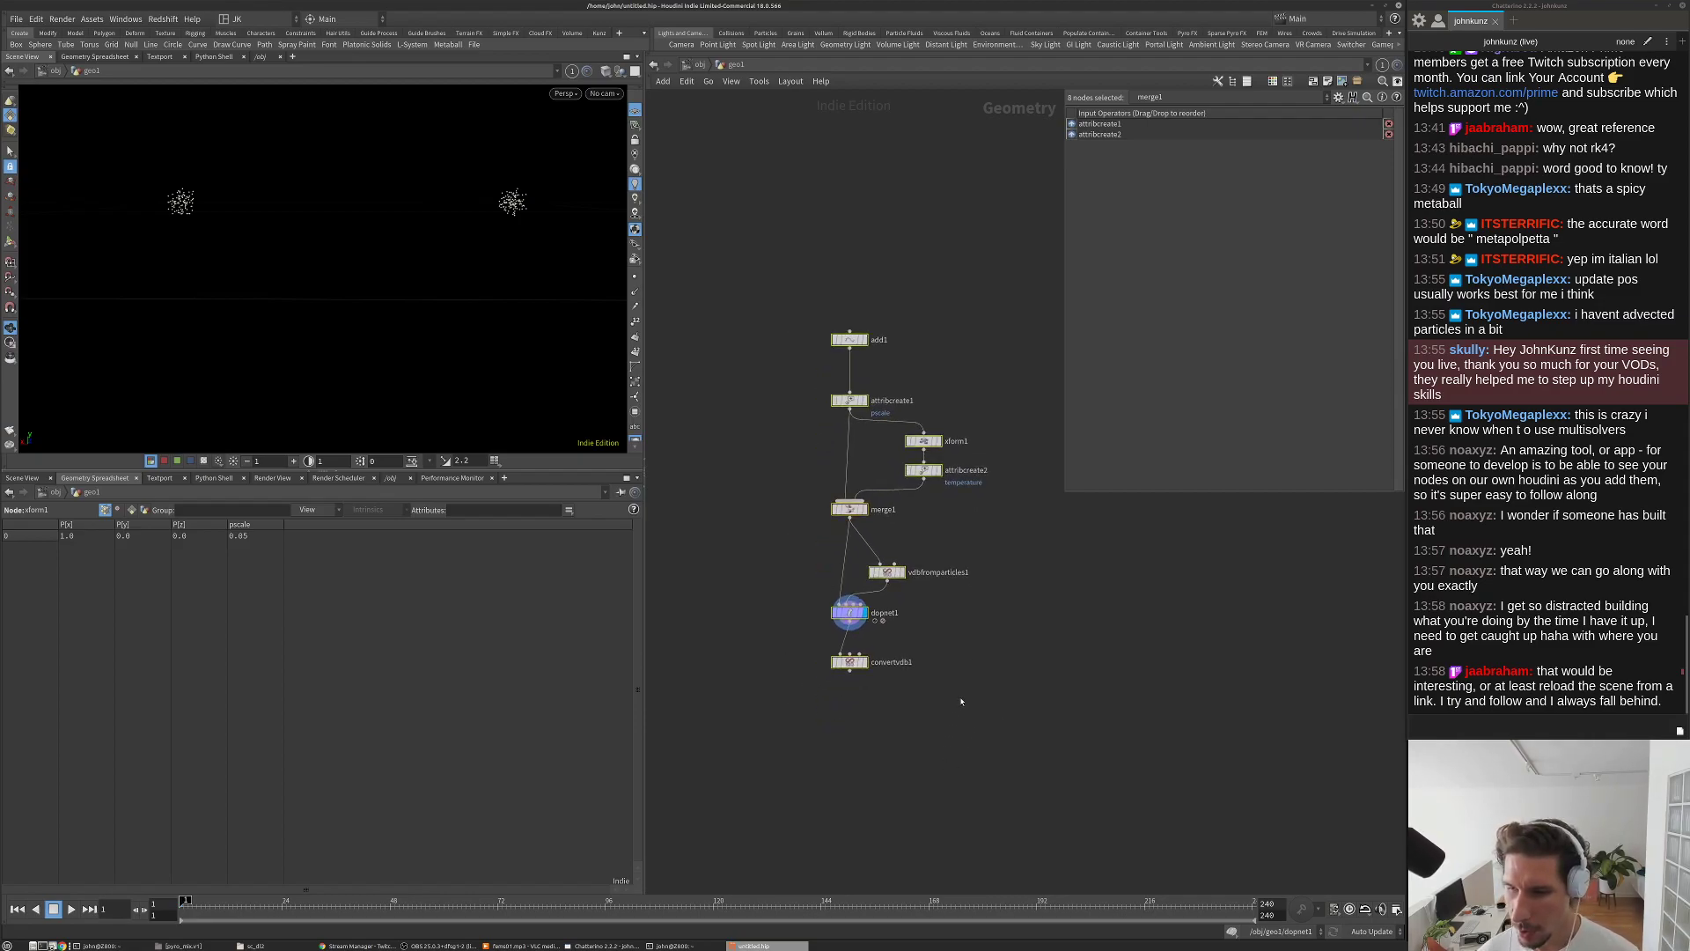
pyautogui.click(949, 674)
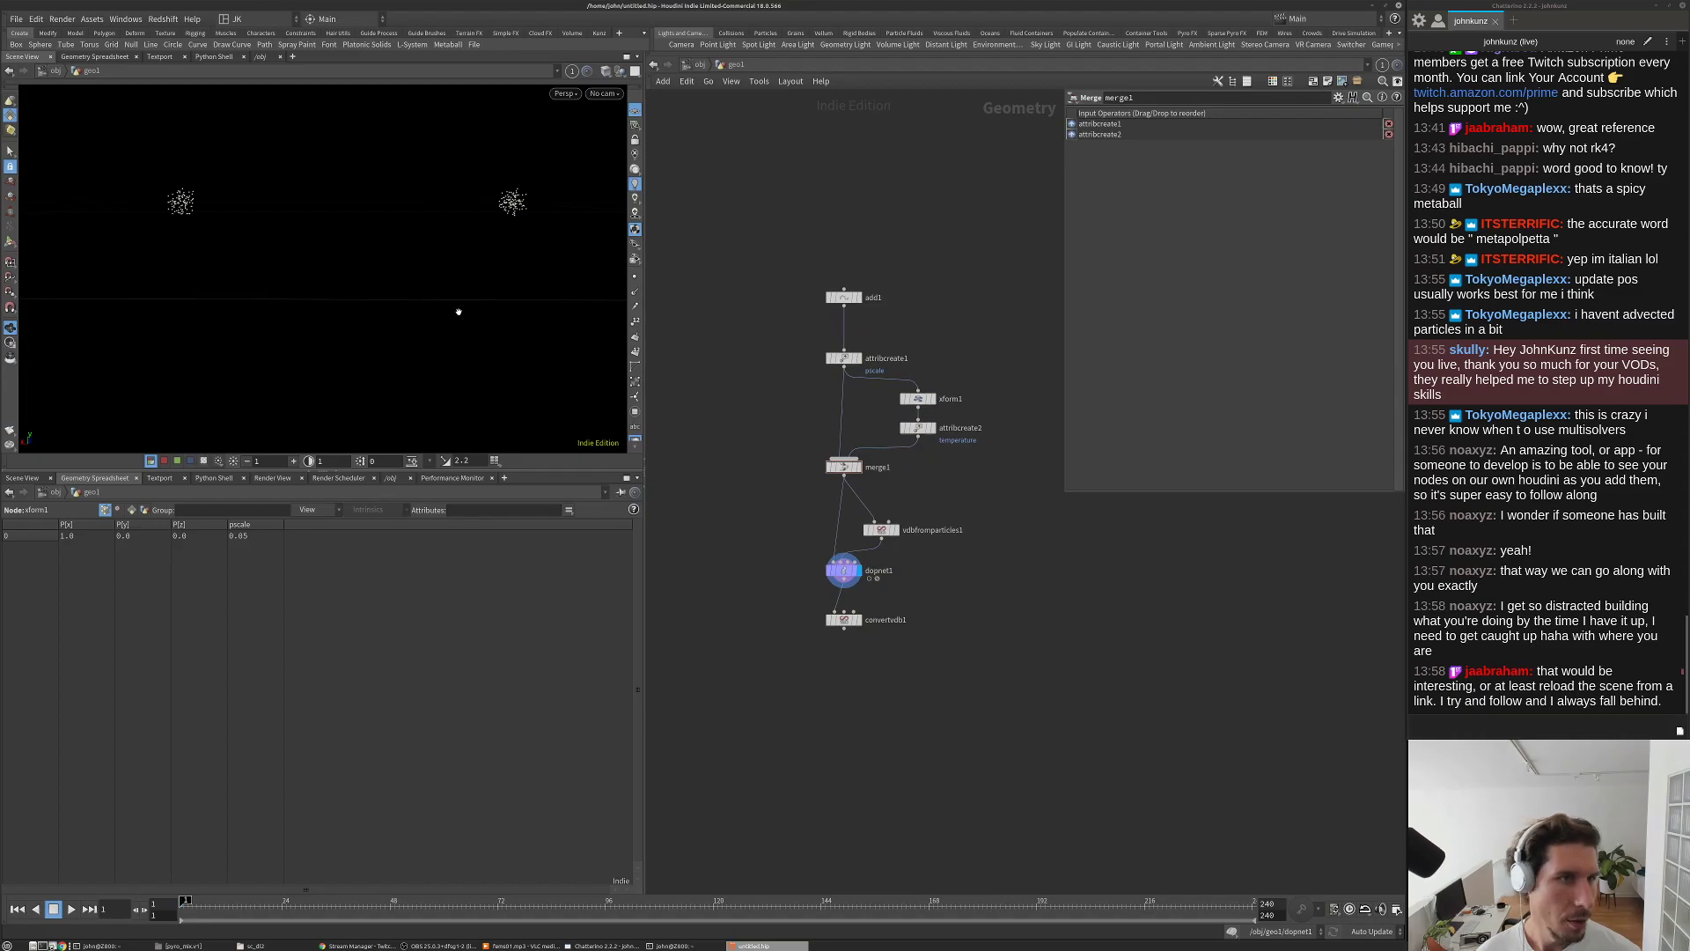
pyautogui.moveTo(468, 276); pyautogui.dragTo(456, 303)
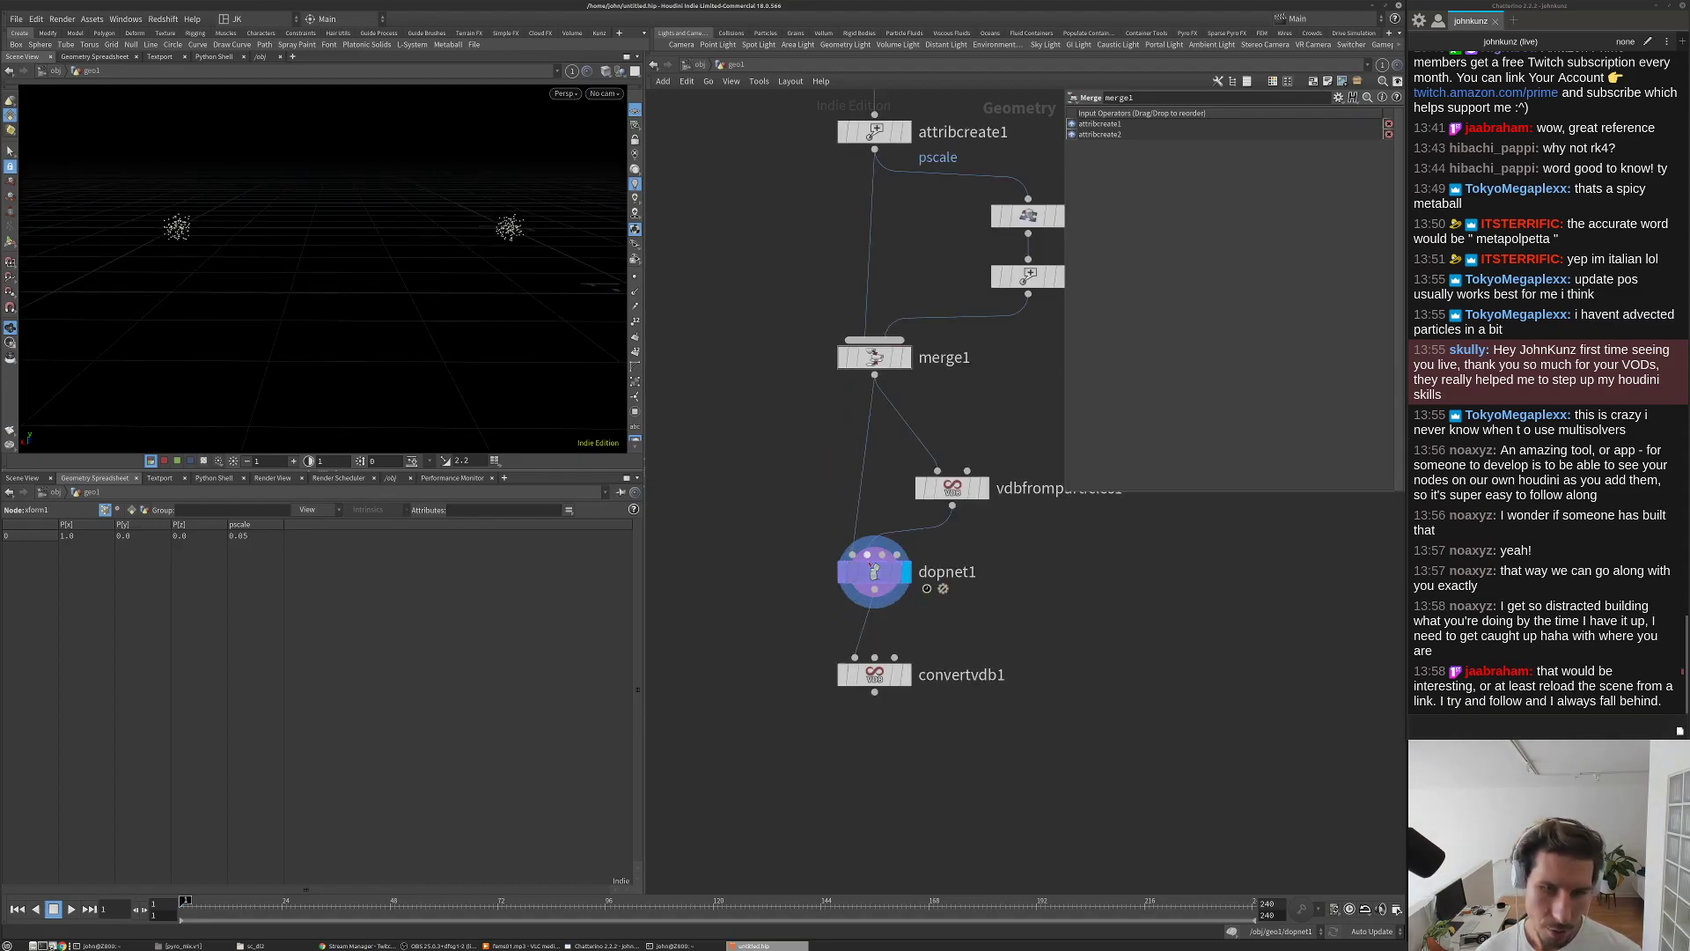
pyautogui.doubleClick(843, 570)
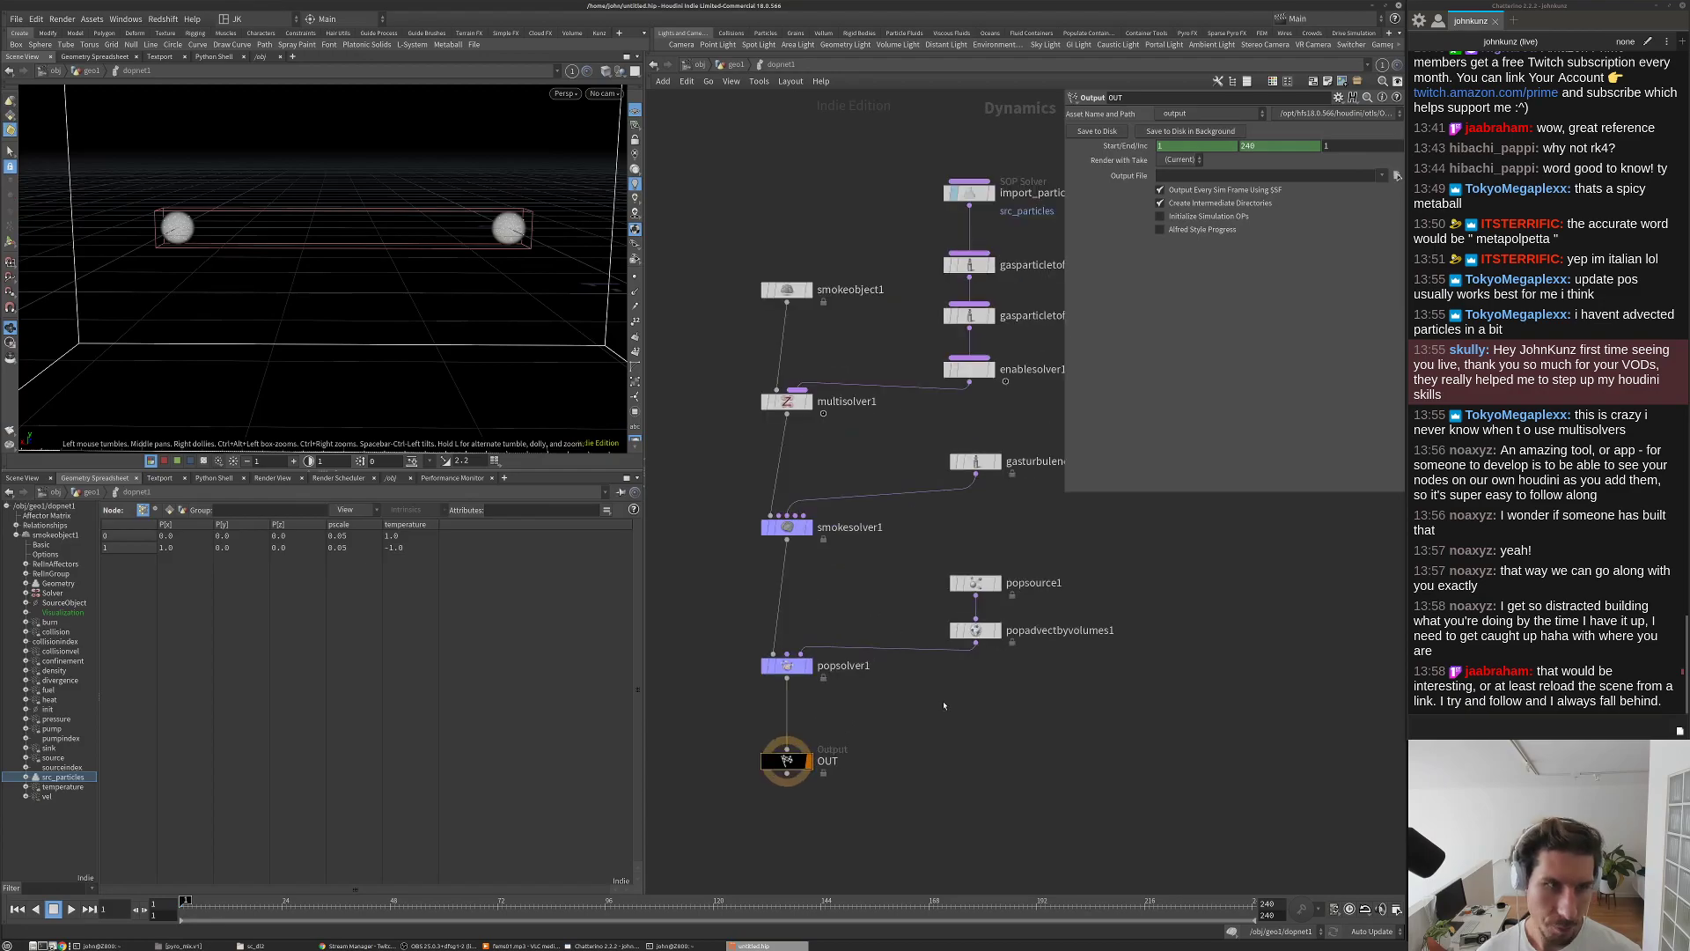
pyautogui.click(738, 67)
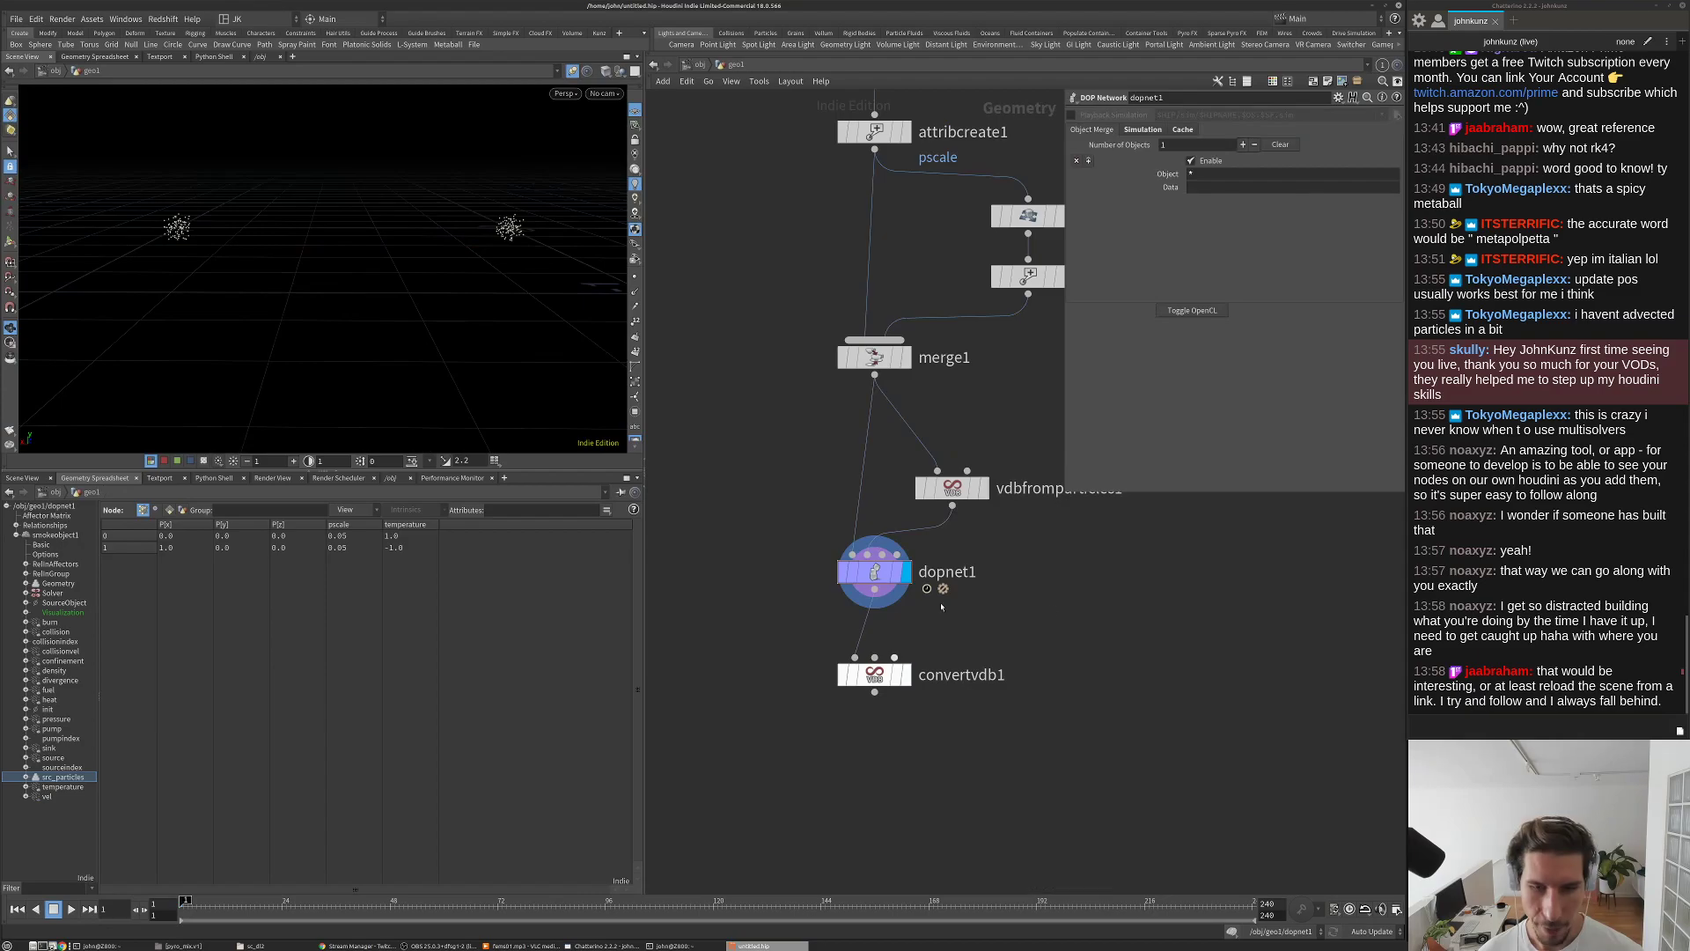
# Step: Detach convertvdb1 from dopnet1, set it aside from the node chain, and bypass it
pyautogui.click(875, 674)
pyautogui.moveTo(874, 674); pyautogui.dragTo(1166, 663)
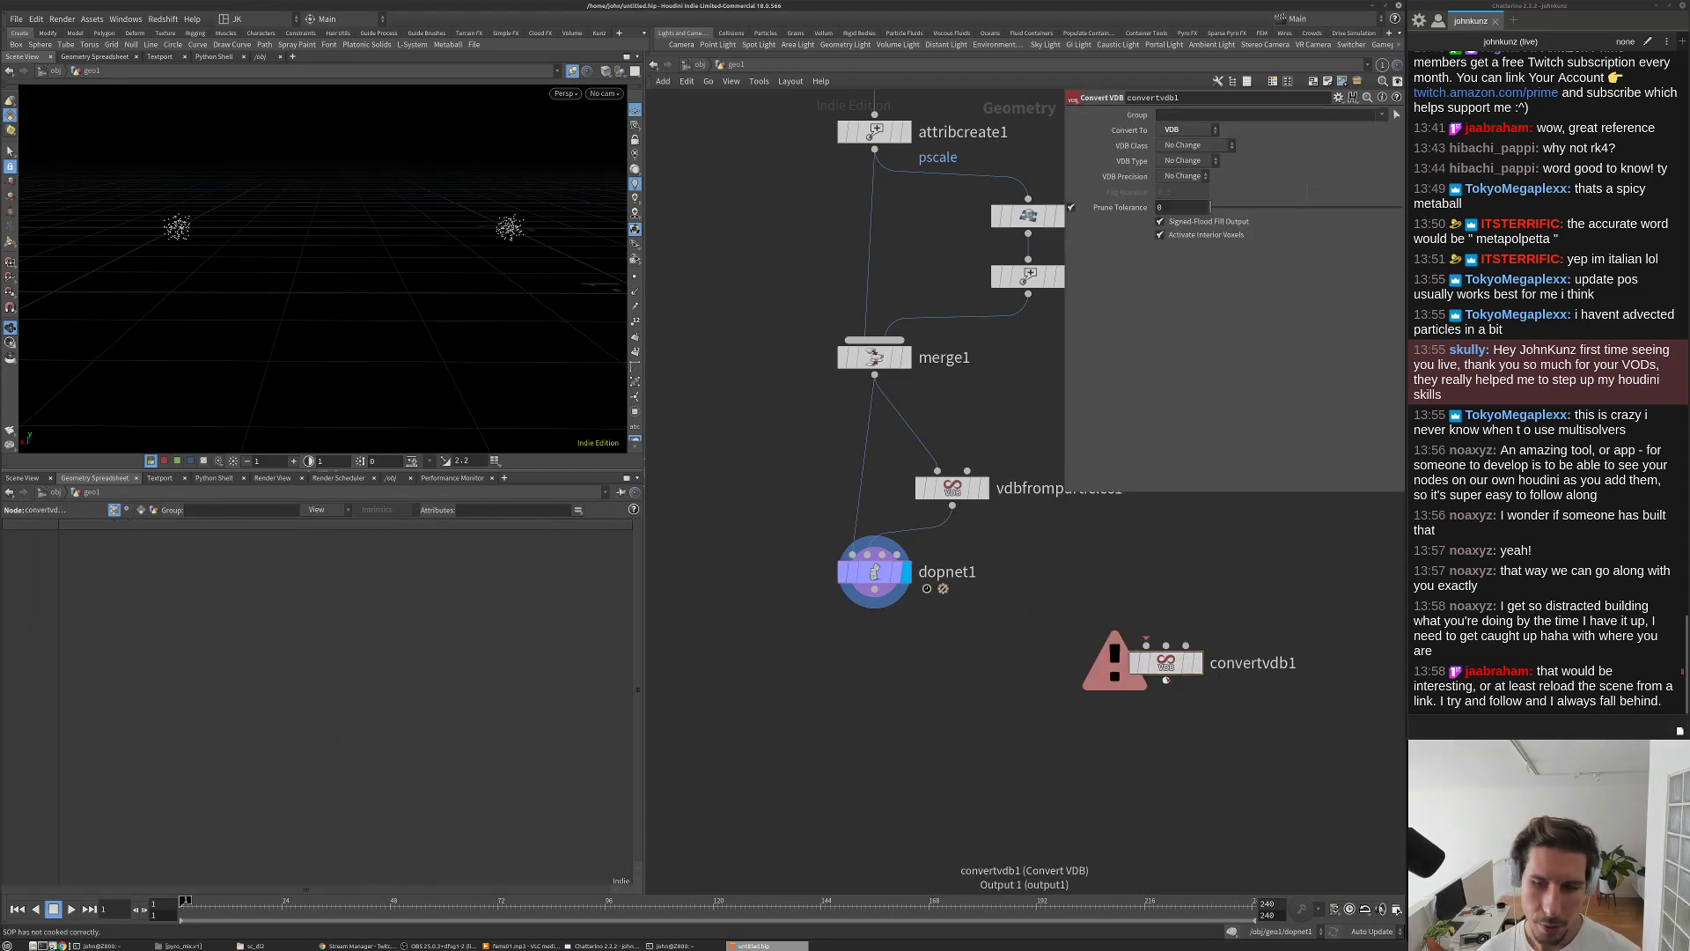
pyautogui.click(1135, 663)
# Step: Play the simulation to examine the particles at geometry level, rewind to the first frame, and re-enter dopnet1
pyautogui.press('Up')
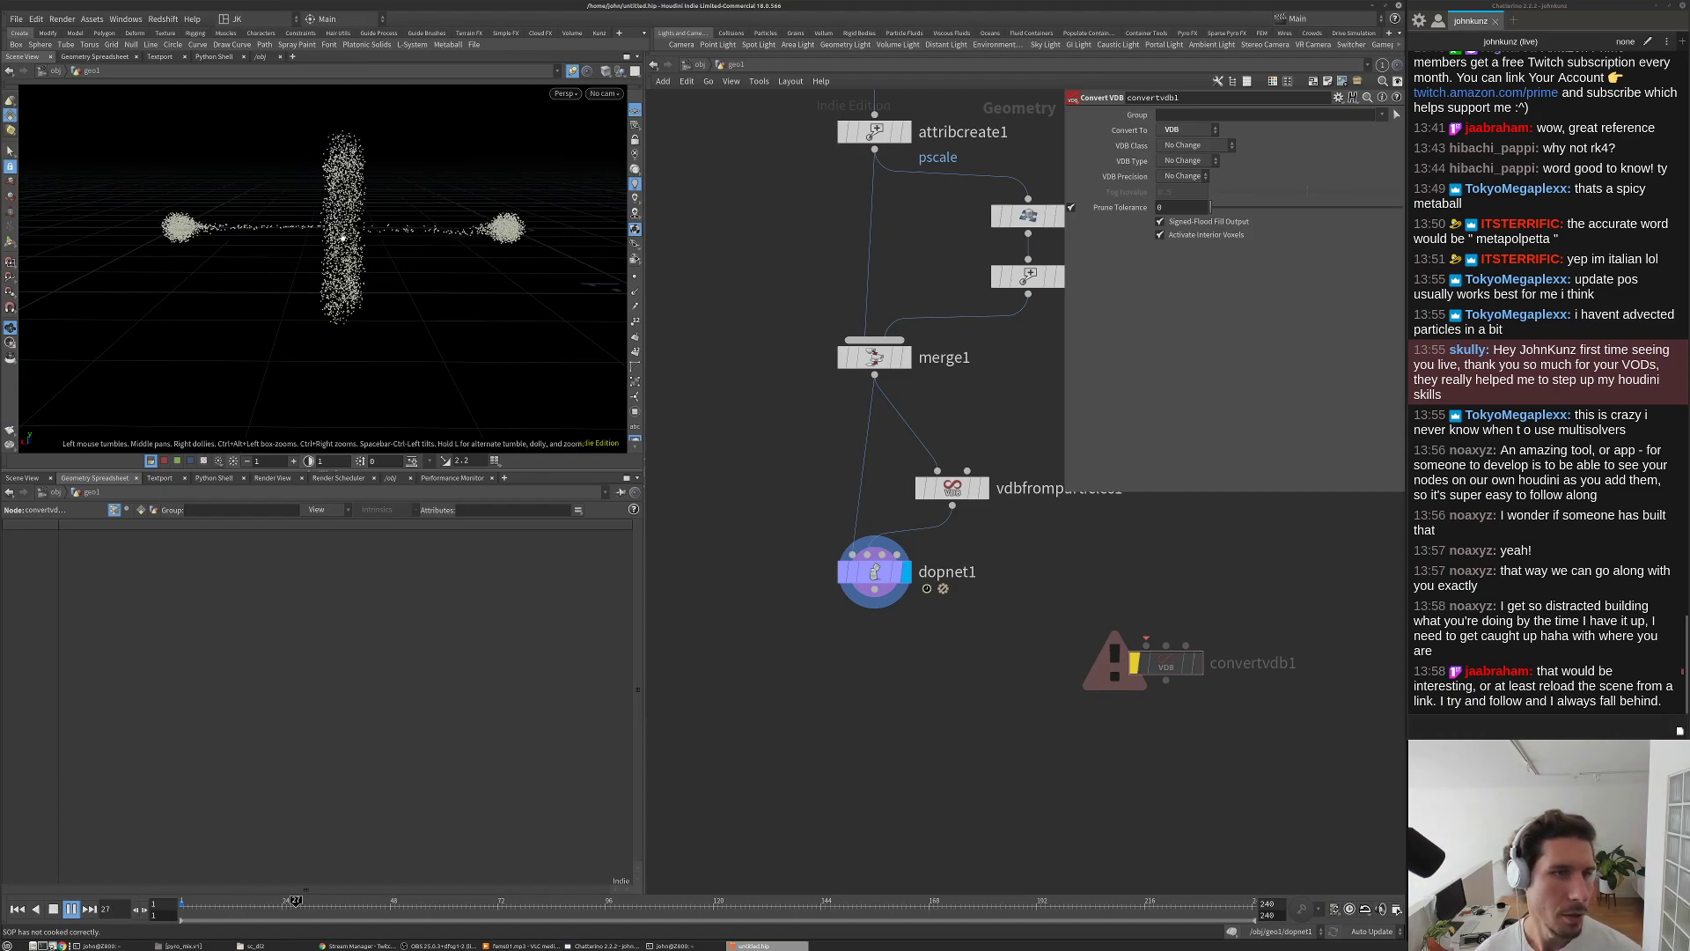
pyautogui.hotkey('ctrl', 'Up')
pyautogui.doubleClick(874, 572)
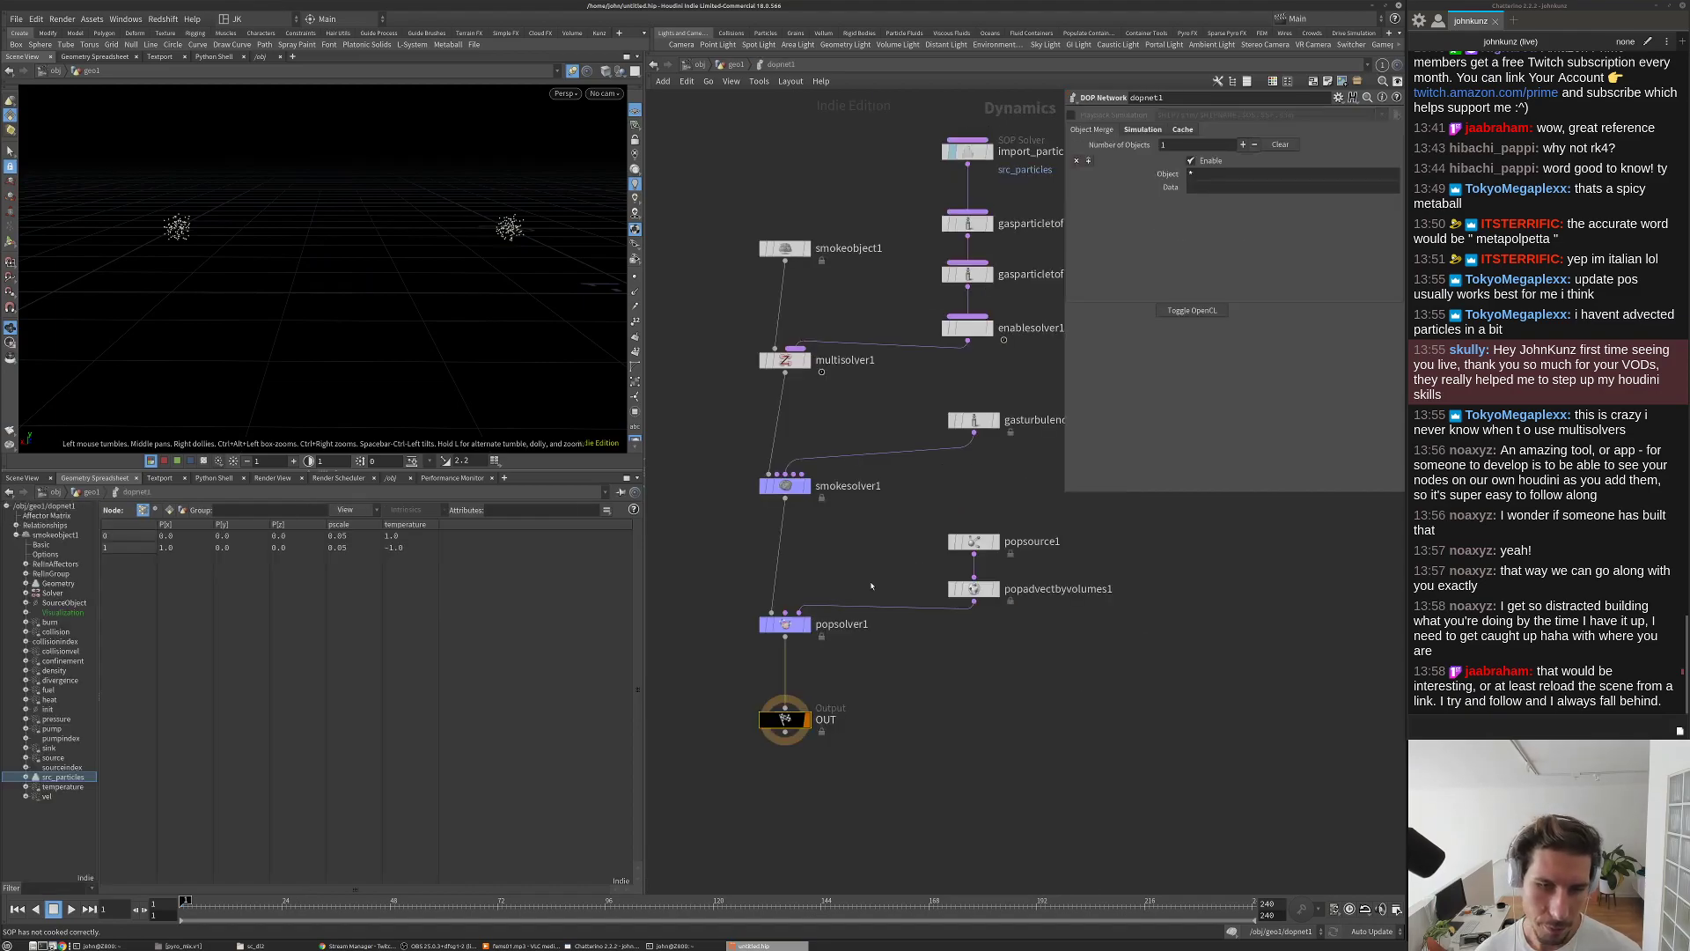
pyautogui.press('h')
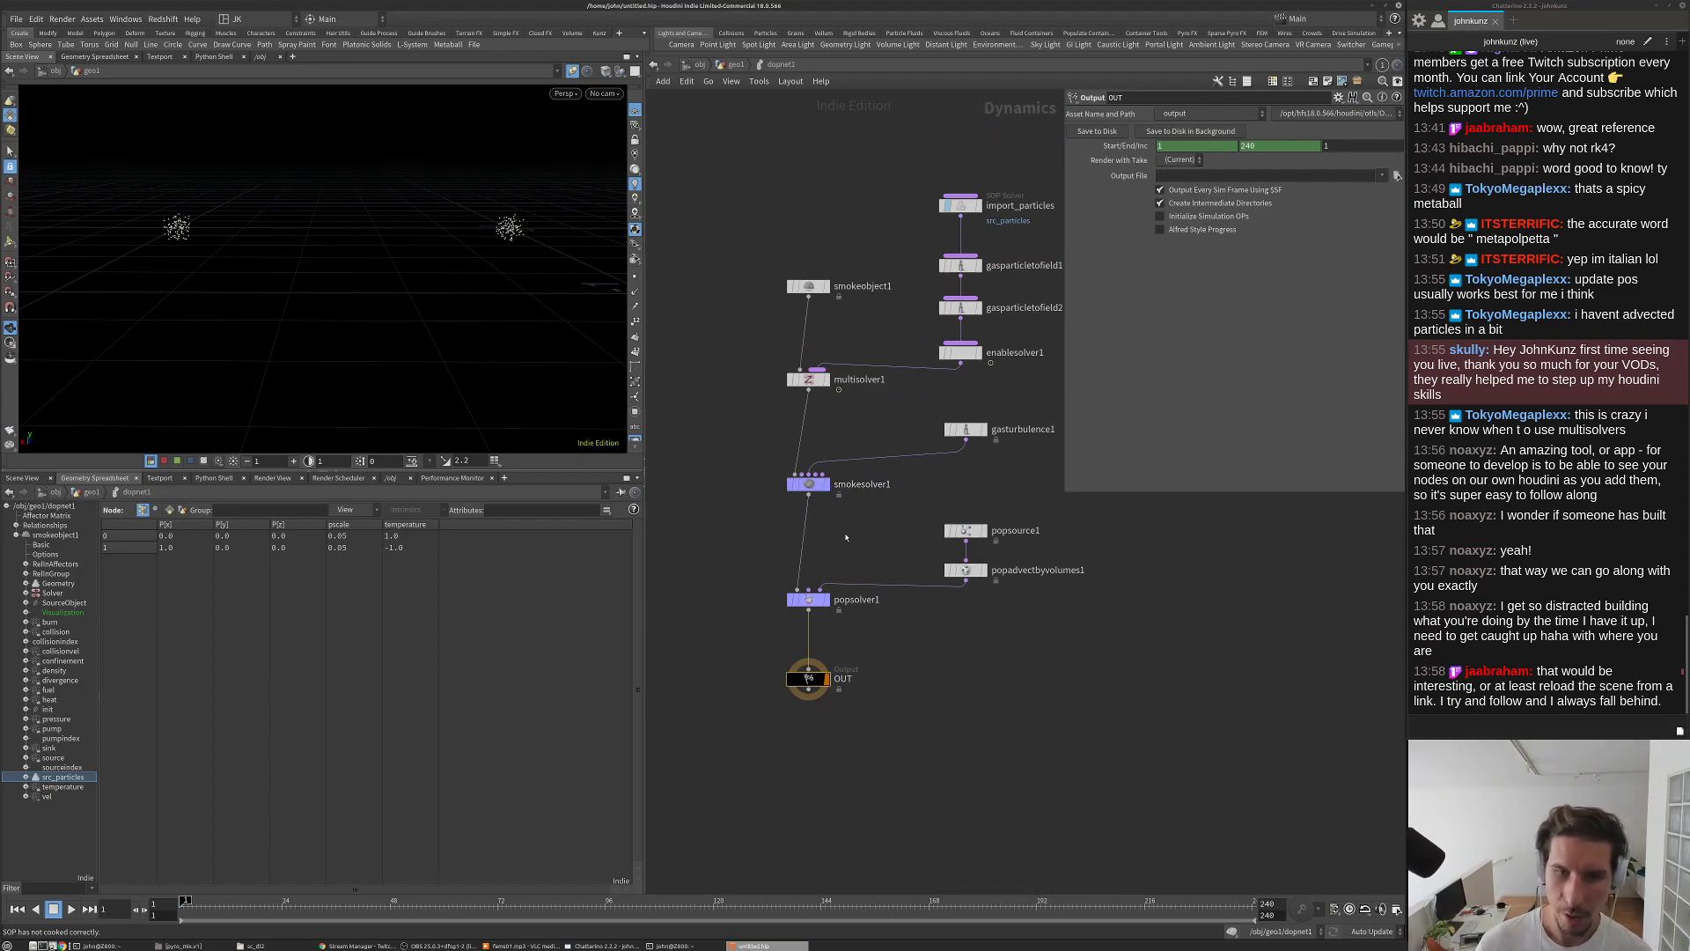
pyautogui.scroll(2, 846, 544)
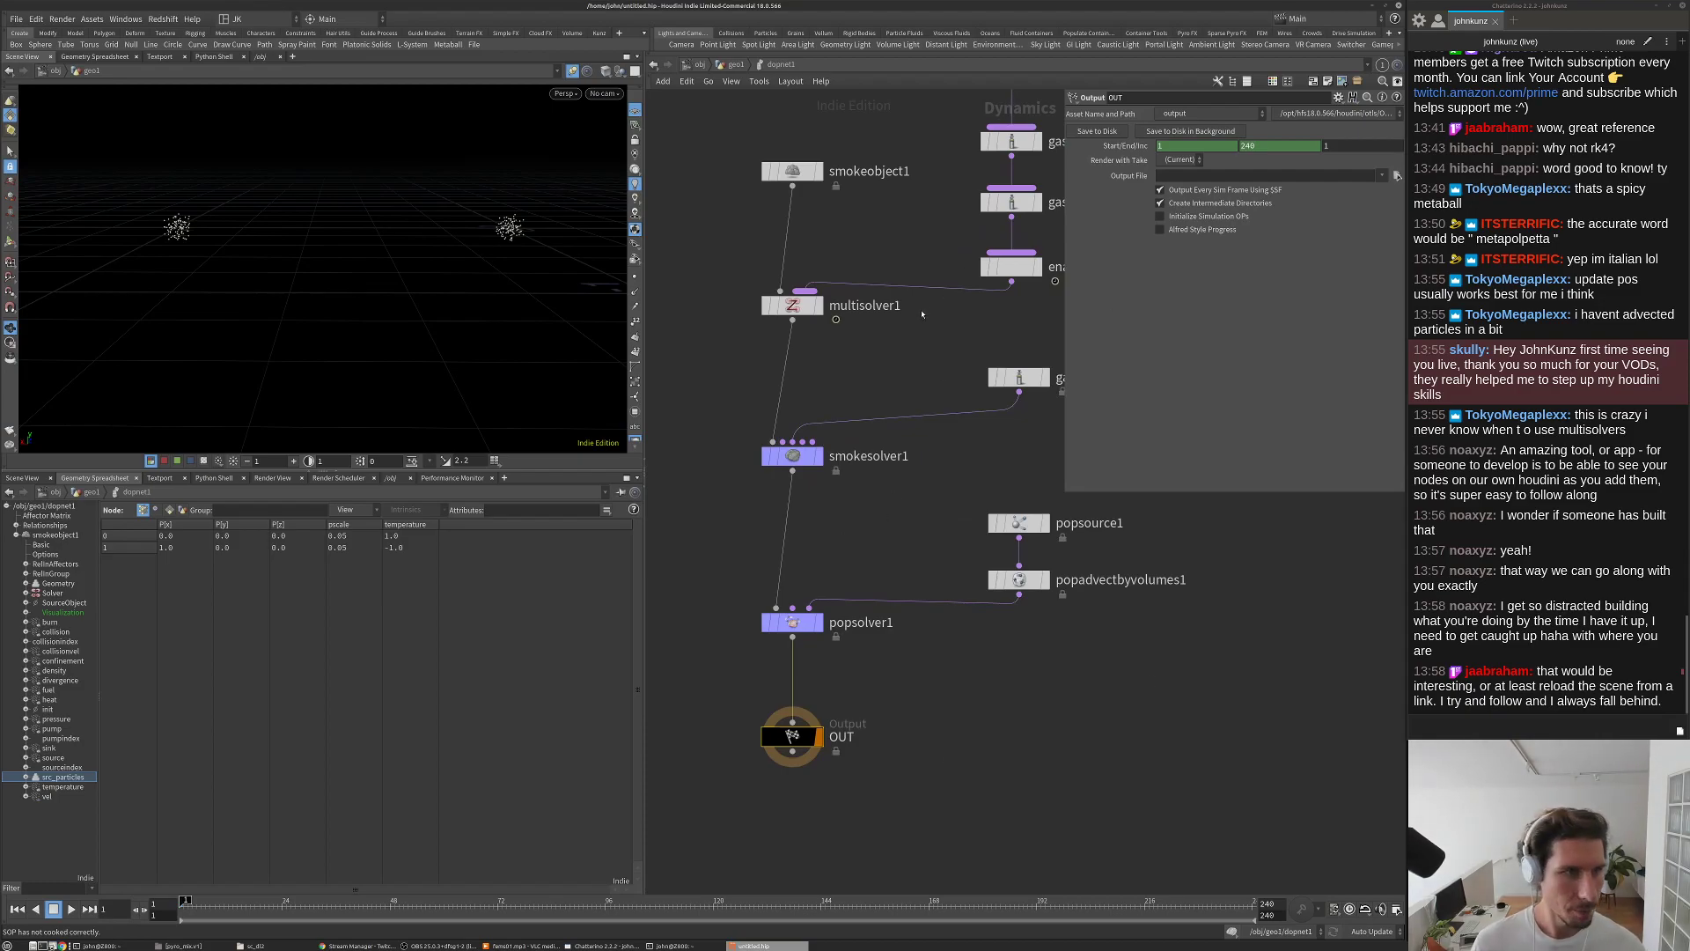
# Step: Enlarge the 3D viewport and show the birth settings of popsource1
pyautogui.moveTo(380, 473); pyautogui.dragTo(380, 708)
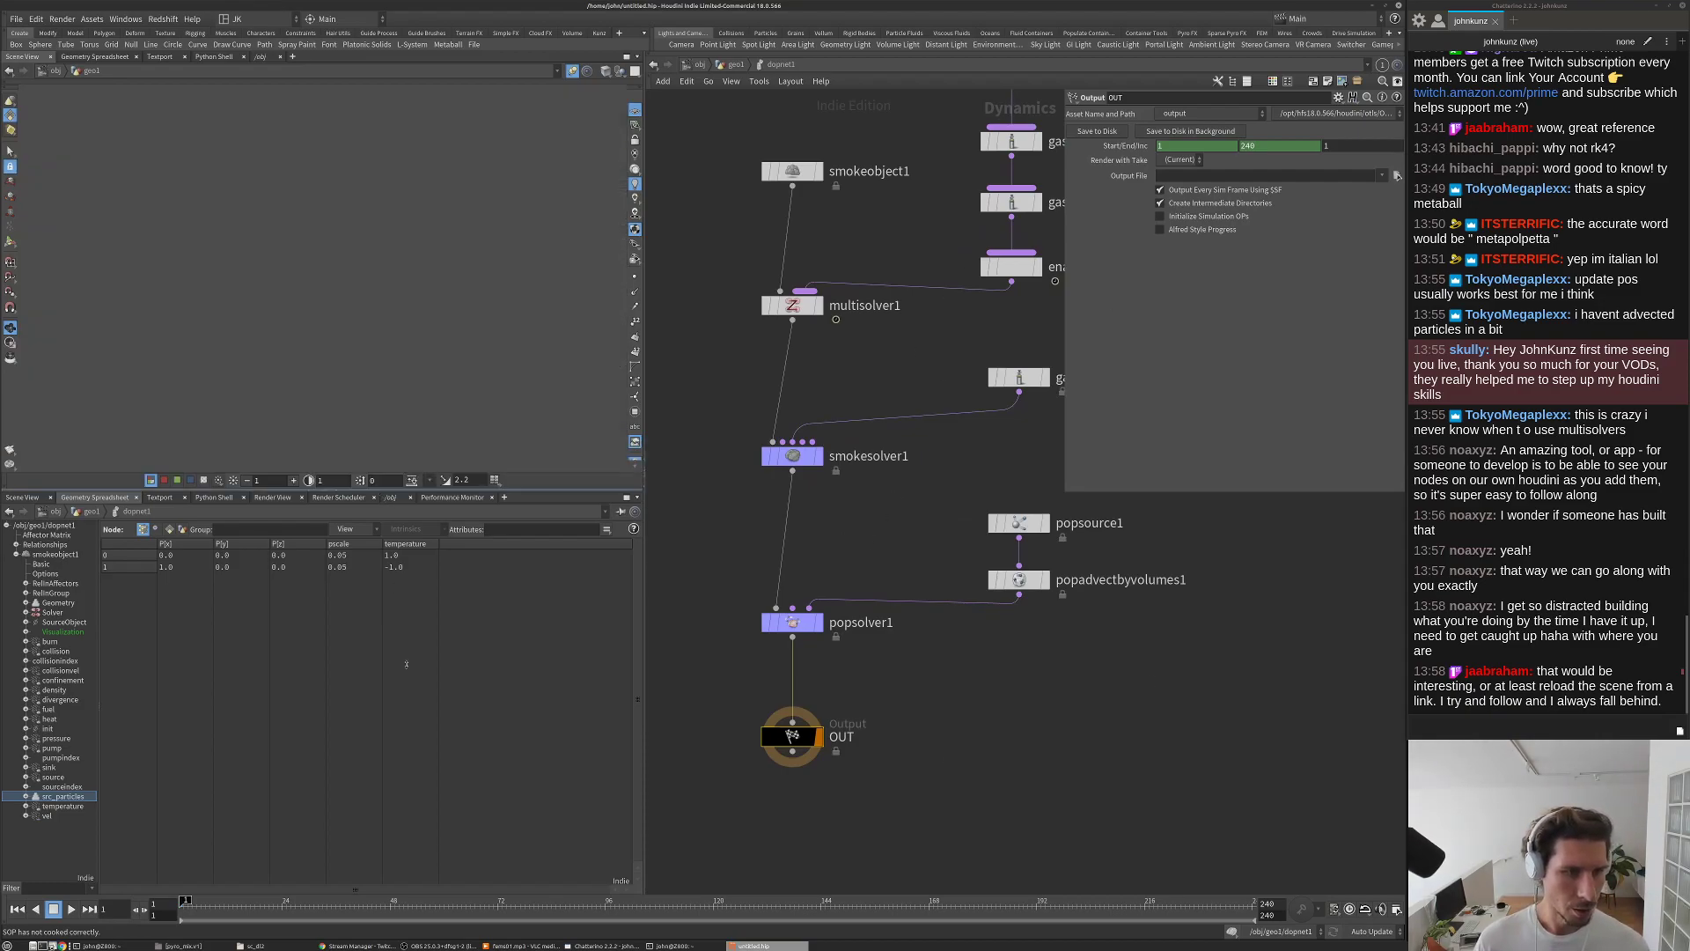
pyautogui.moveTo(937, 556); pyautogui.dragTo(911, 602, button='middle')
pyautogui.click(1006, 556)
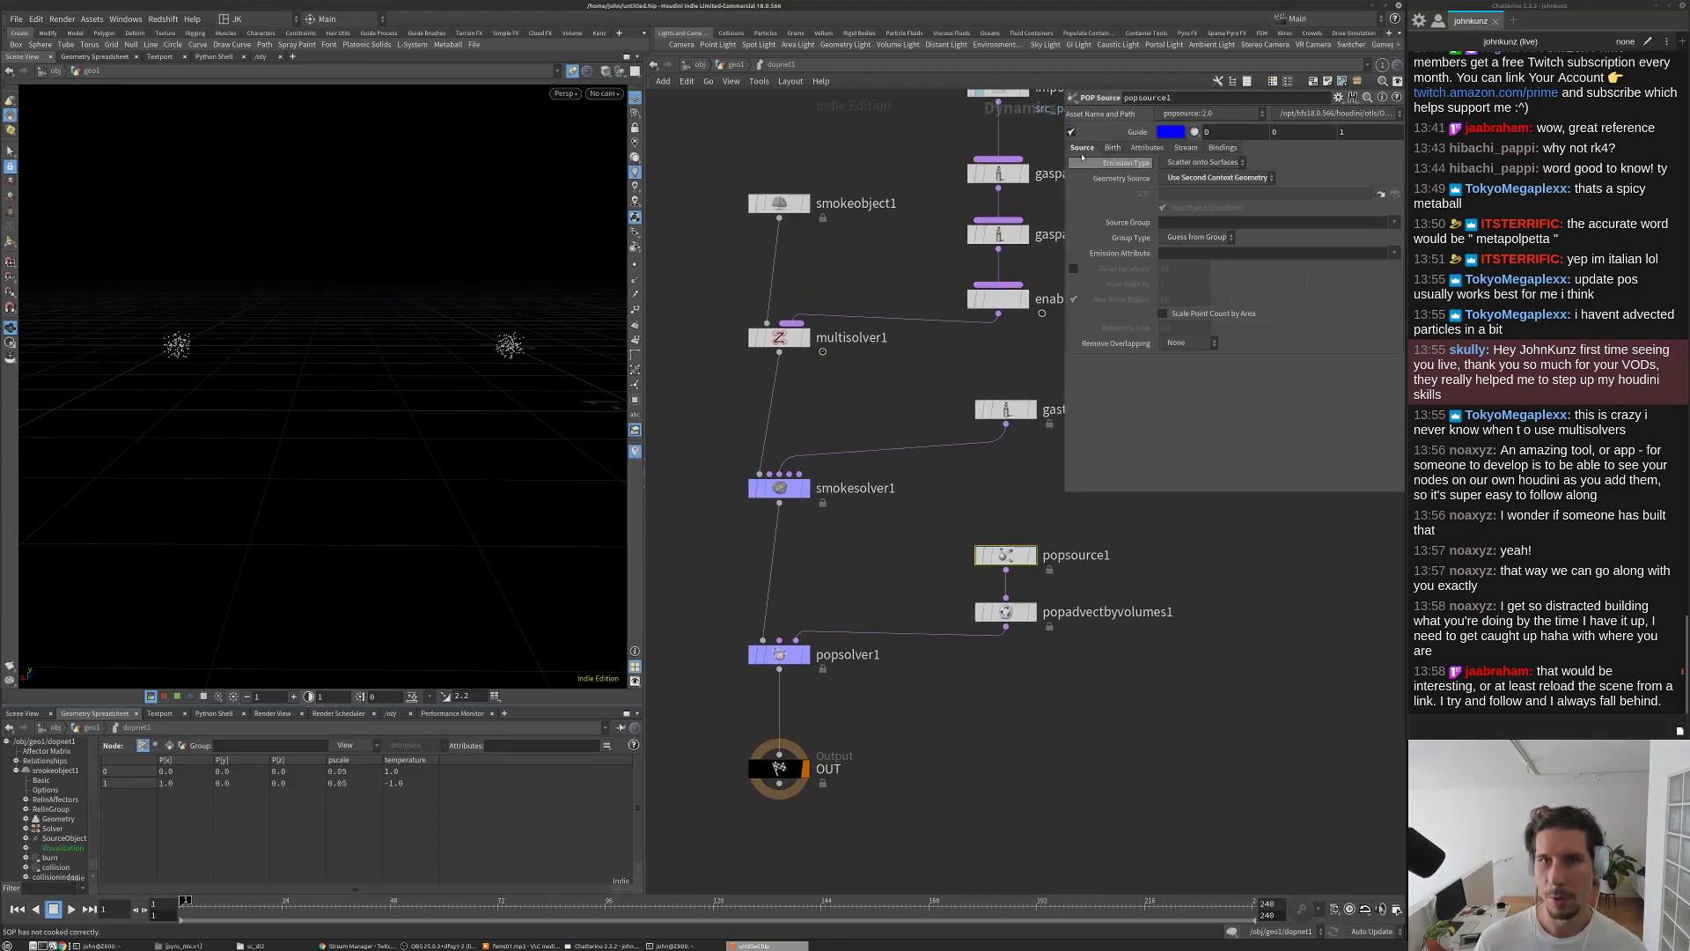
pyautogui.click(1113, 148)
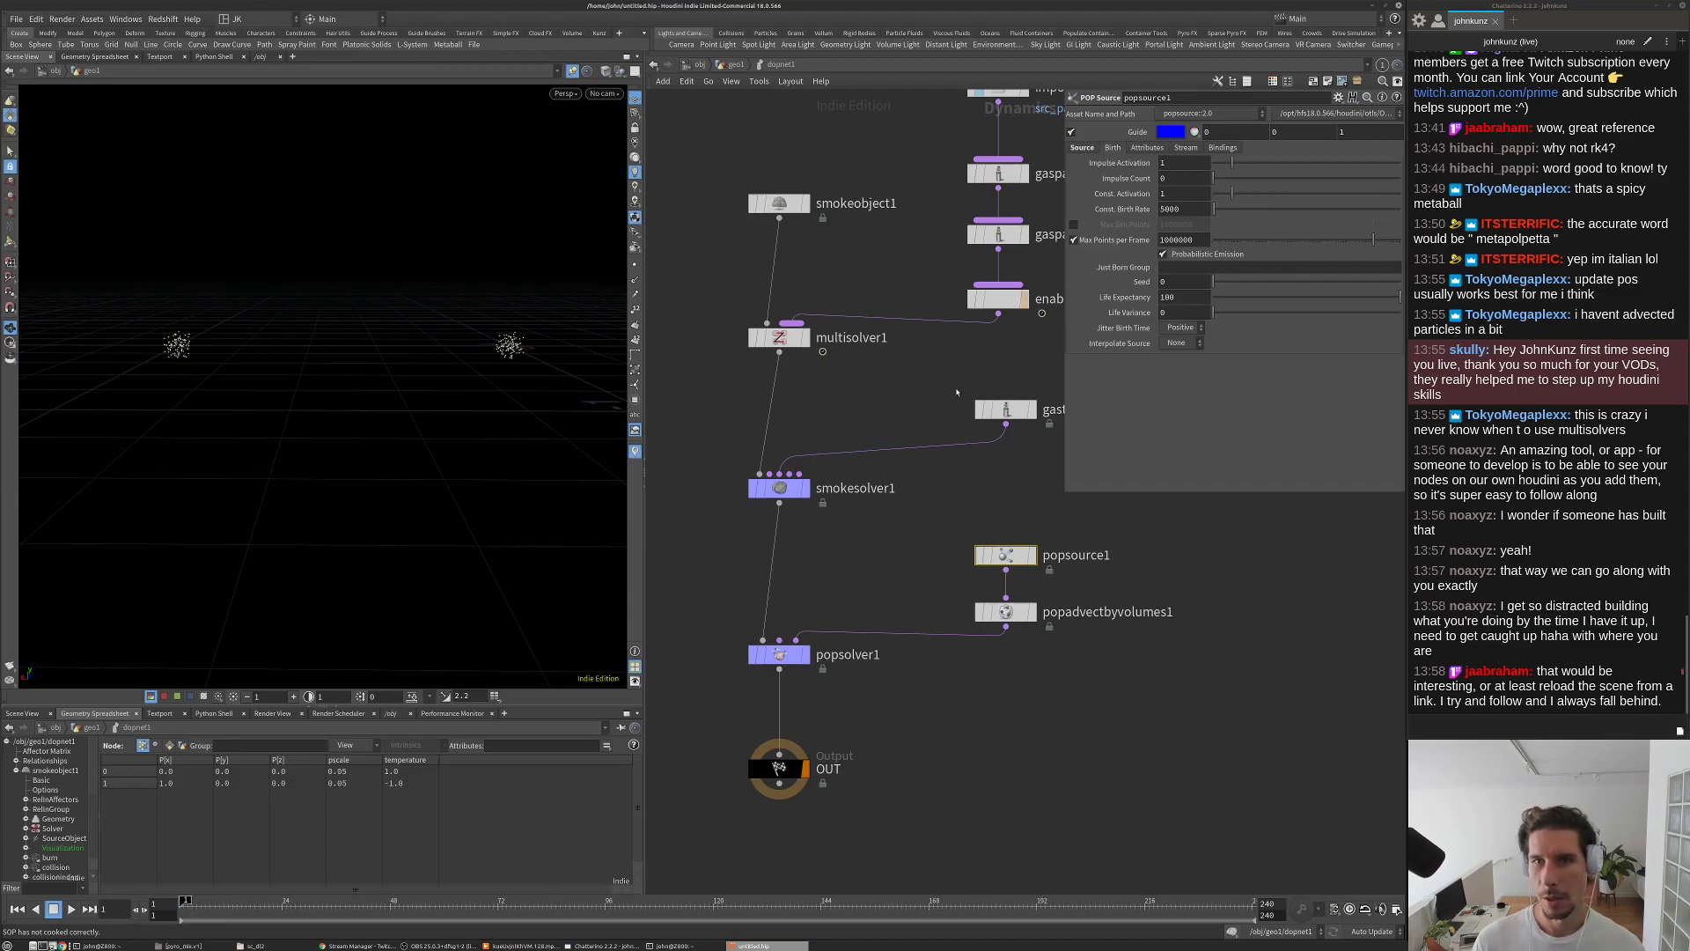
# Step: Copy the $SF<10 expression from enablesolver1's Enable Solvers parameter into the Activation parameter of popadvectbyvolumes1
pyautogui.moveTo(957, 391); pyautogui.dragTo(898, 373, button='middle')
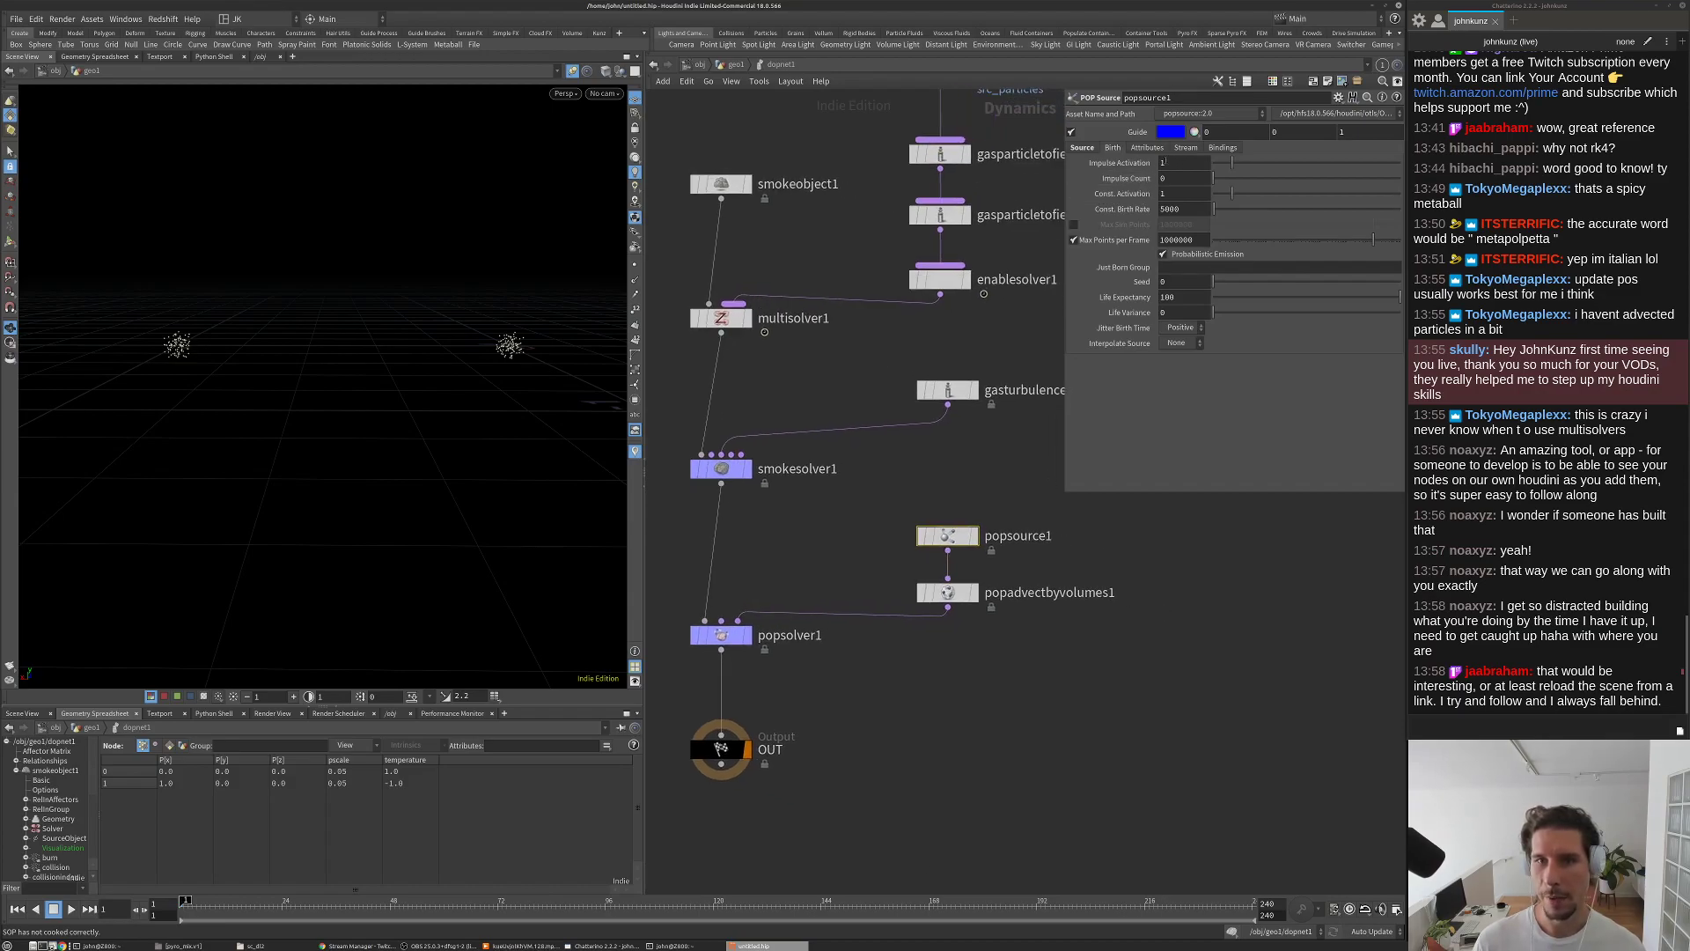
pyautogui.moveTo(962, 281); pyautogui.dragTo(885, 241, button='middle')
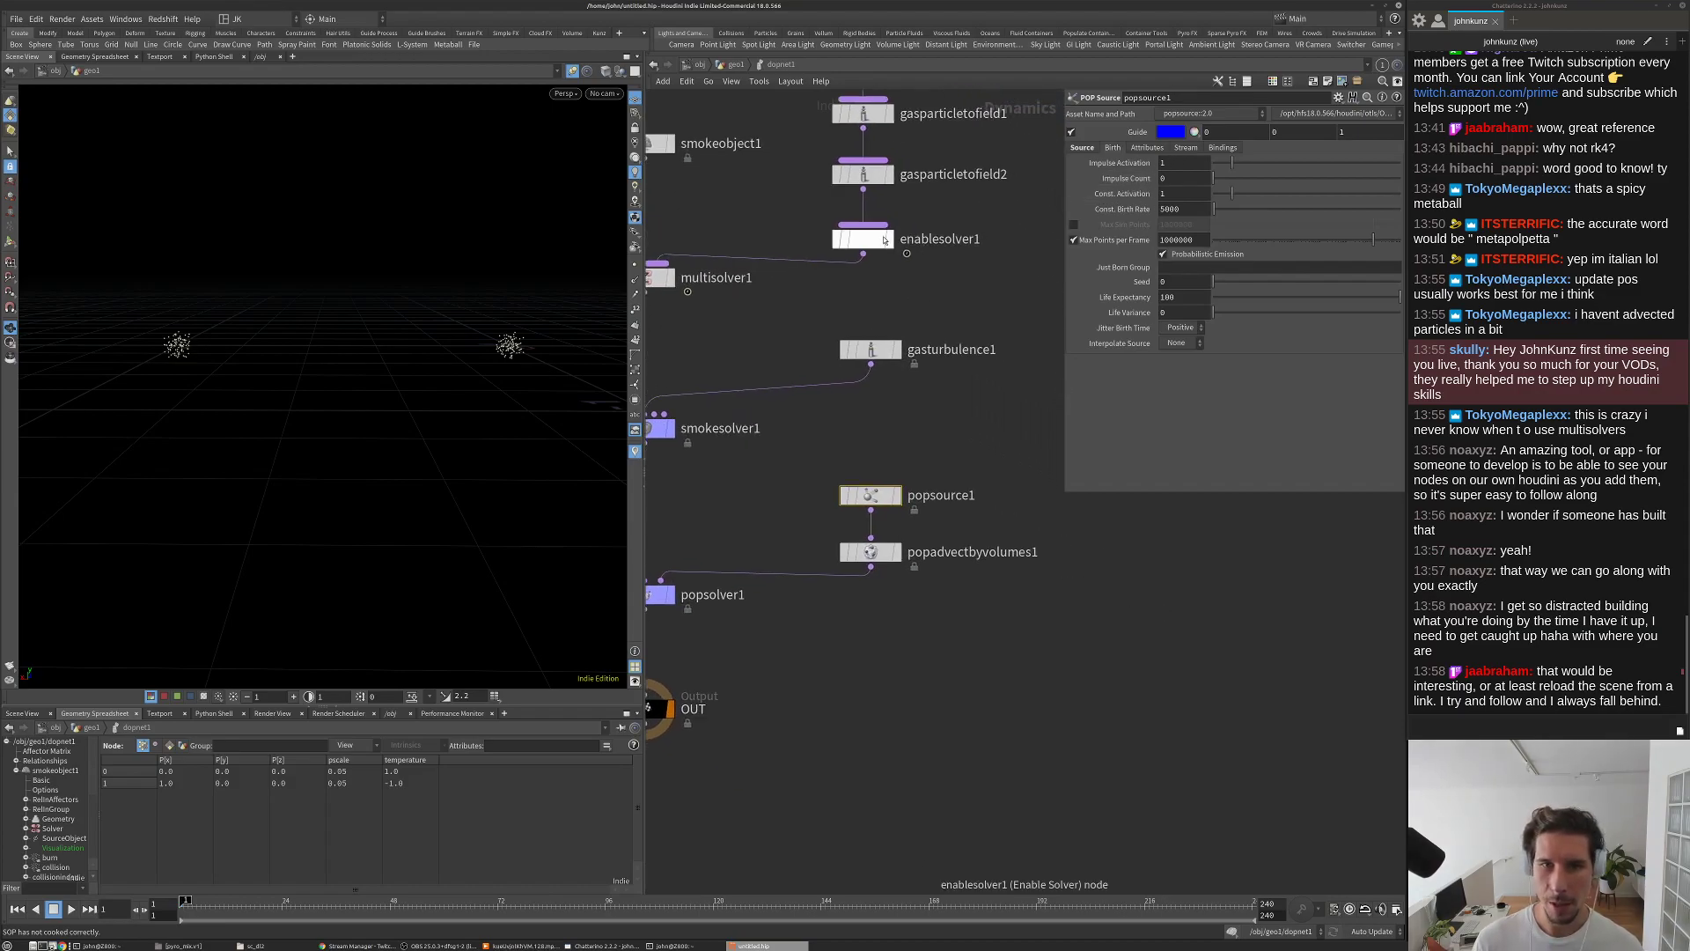
pyautogui.click(885, 240)
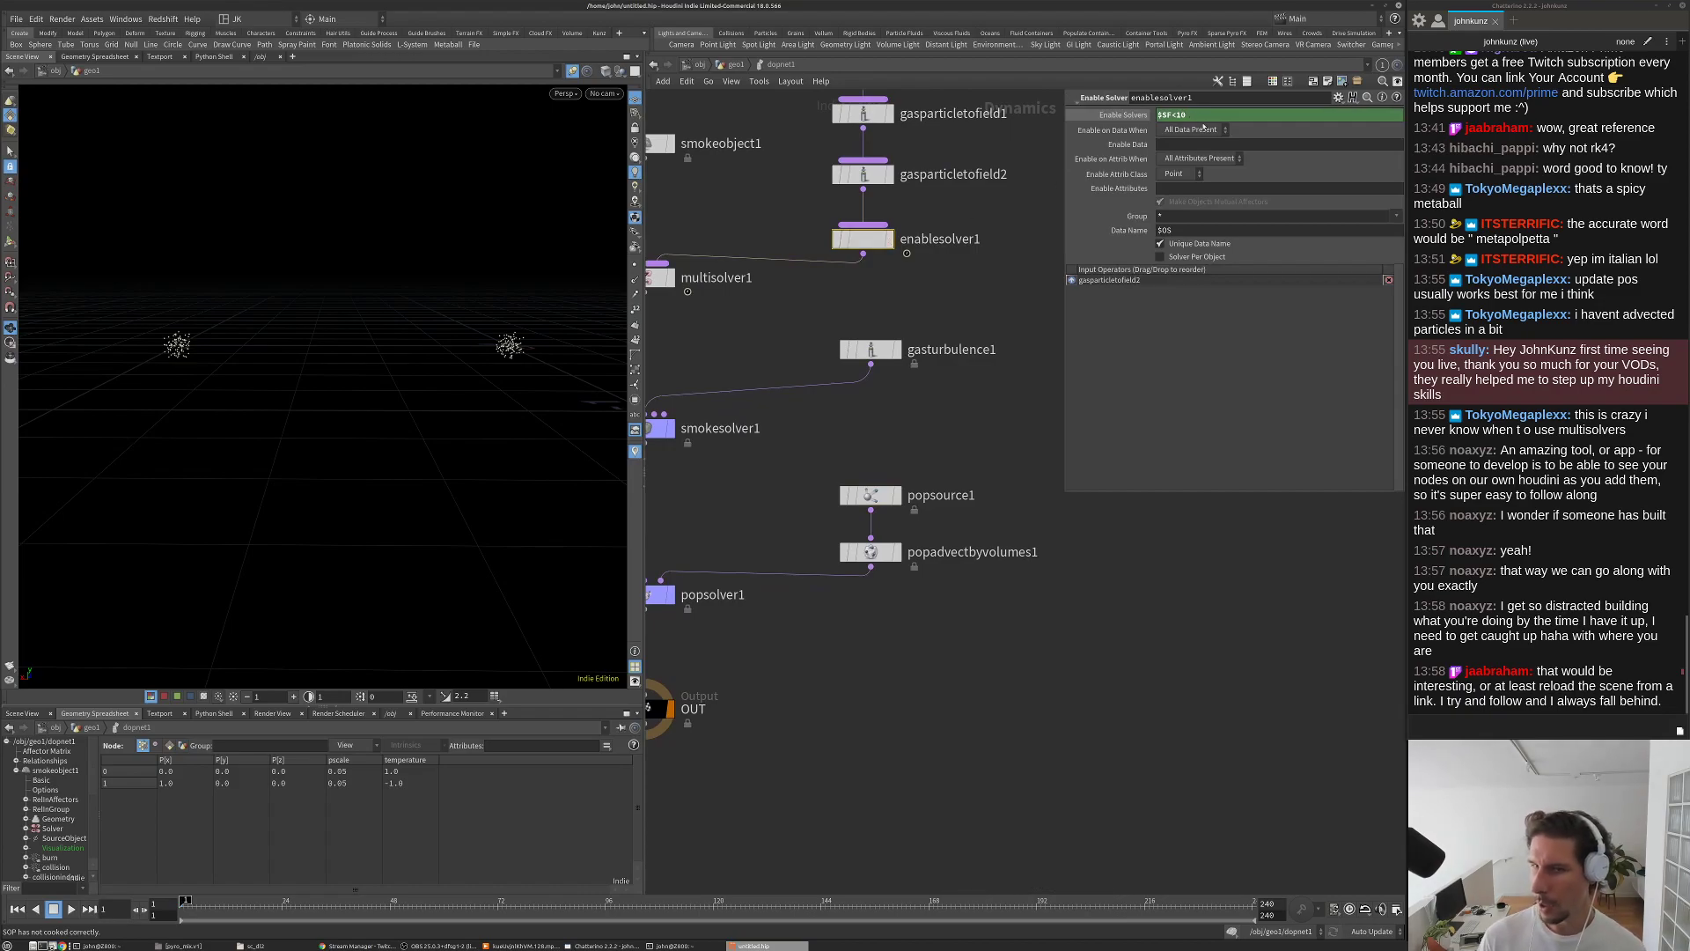
pyautogui.click(1172, 116)
pyautogui.hotkey('ctrl', 'c')
pyautogui.click(862, 552)
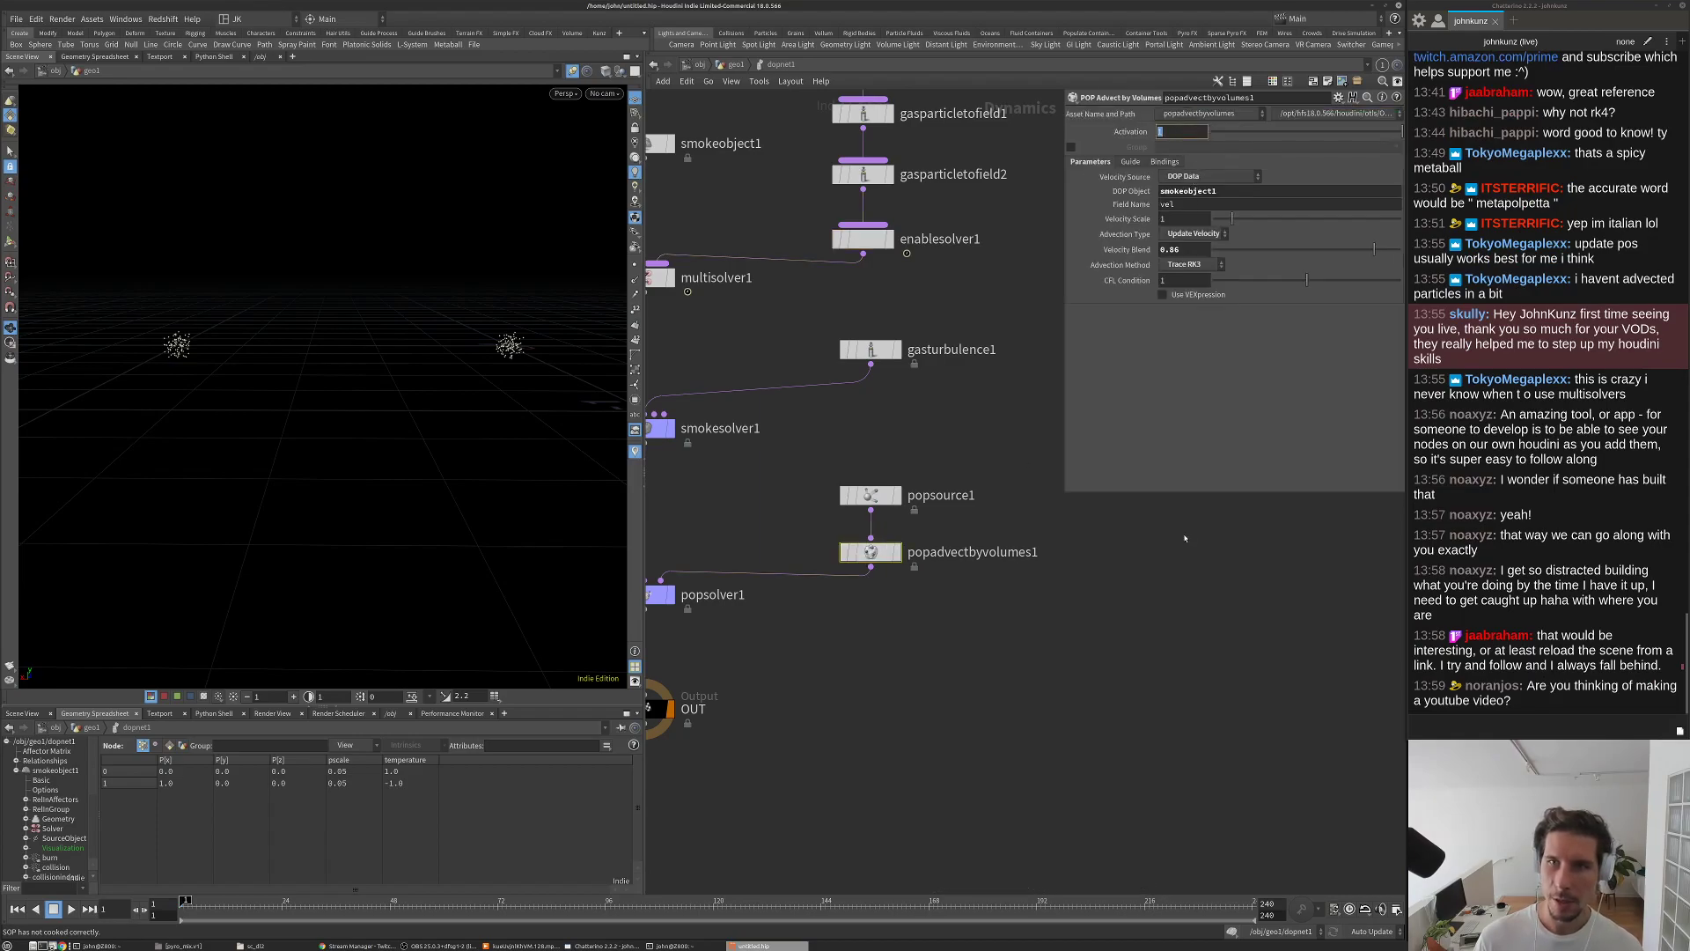
pyautogui.hotkey('ctrl', 'v')
pyautogui.press('Return')
# Step: Play the simulation to check the particle motion with the frame-limited advection, and rewind to the first frame
pyautogui.press('Up')
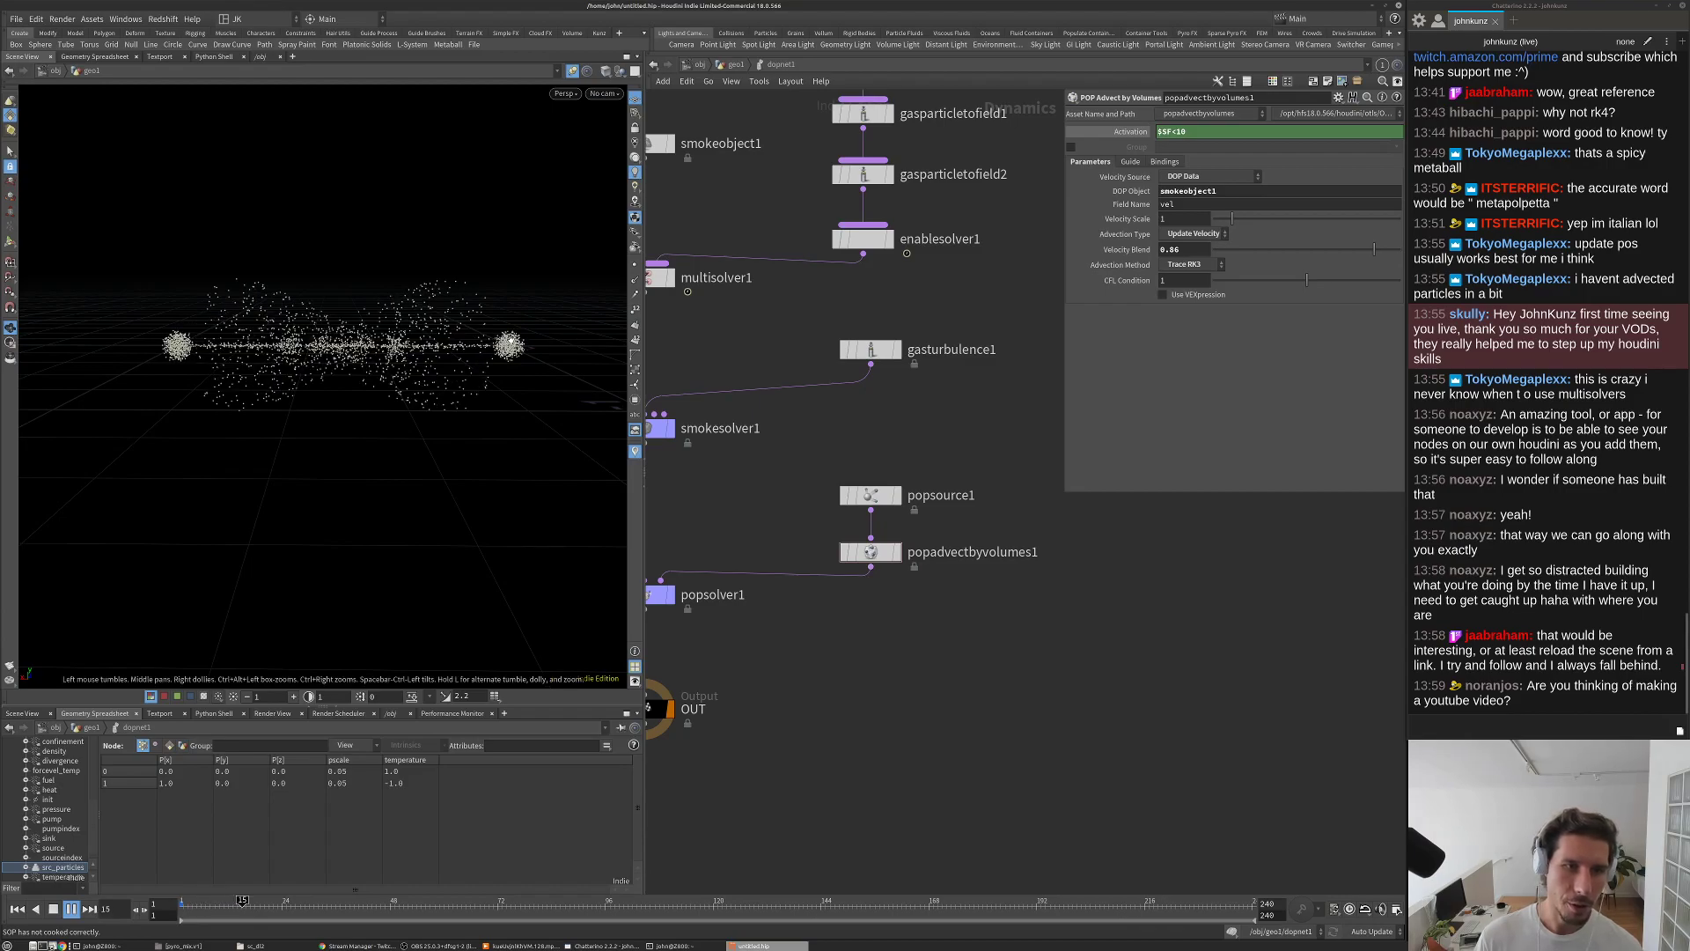
pyautogui.press('Up')
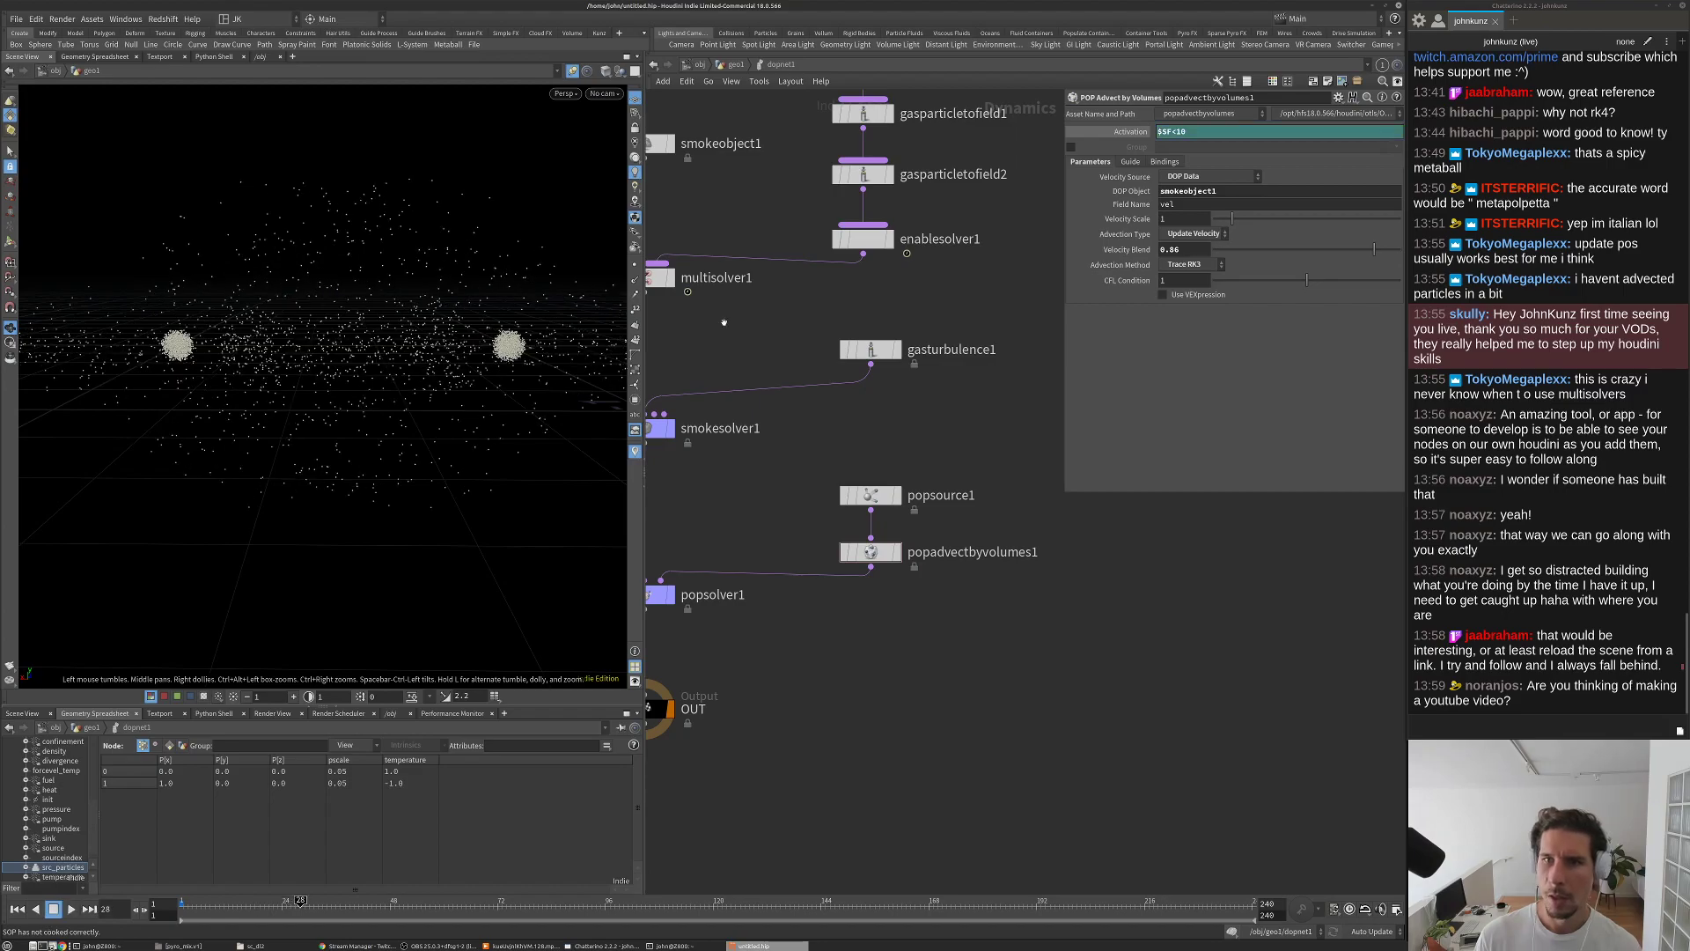
pyautogui.hotkey('ctrl', 'Up')
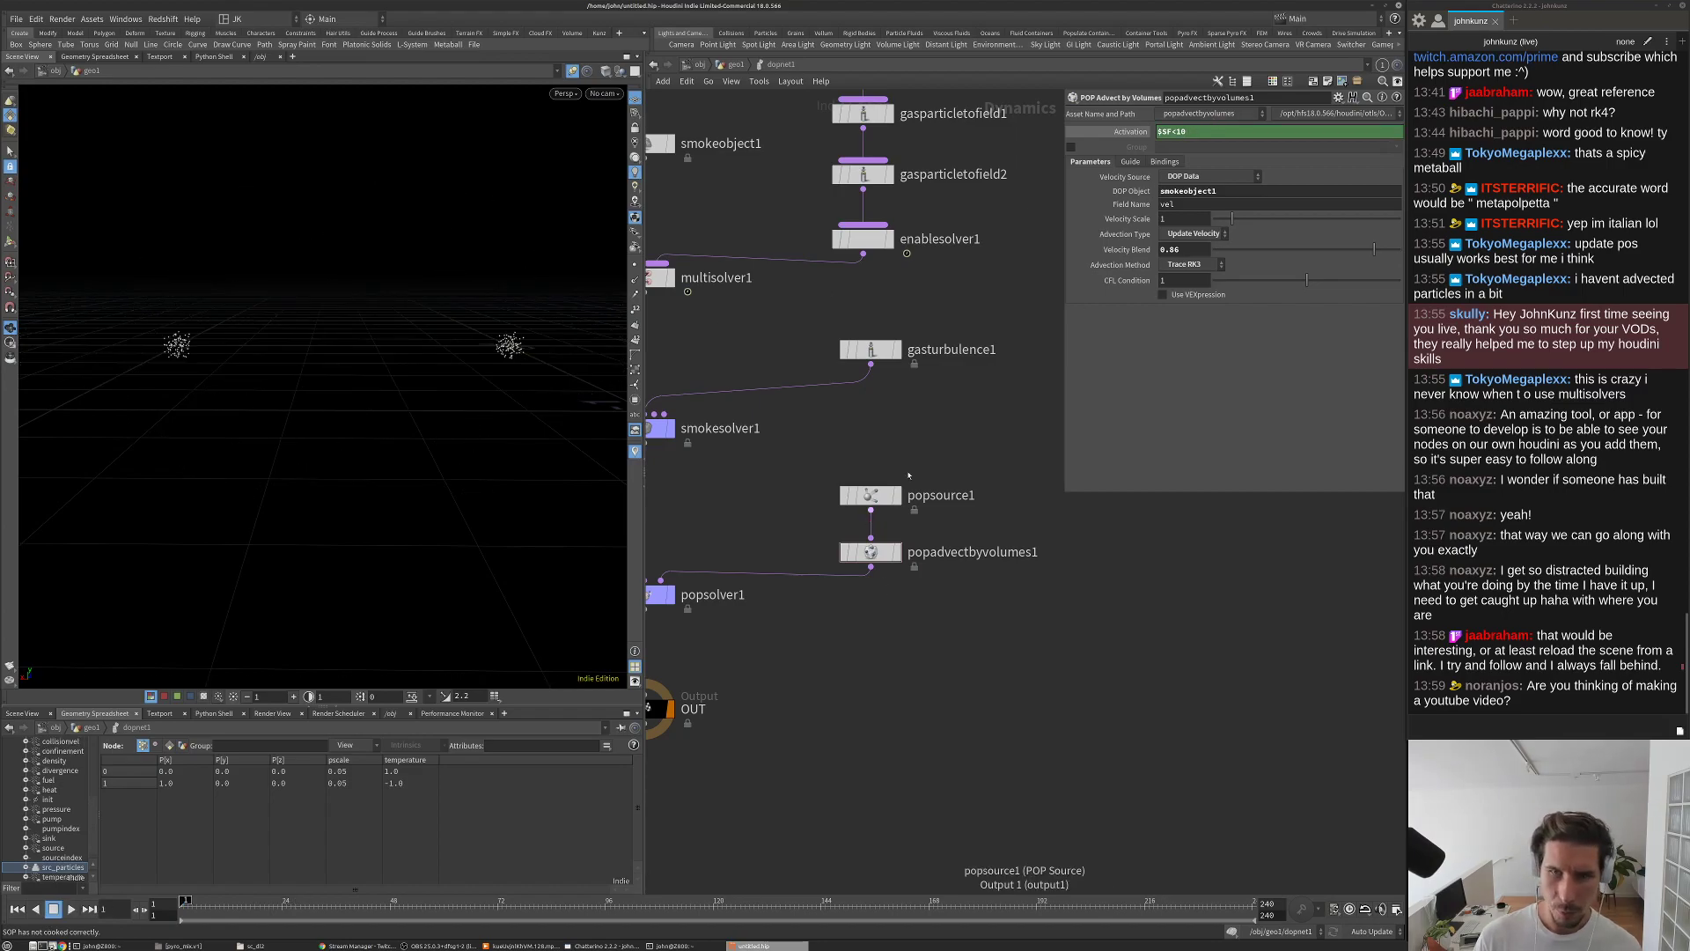
# Step: Undo the activation expression on popadvectbyvolumes1, and set popsource1's Const. Activation to $SF<10
pyautogui.hotkey('ctrl', 'z')
pyautogui.hotkey('ctrl', 'z')
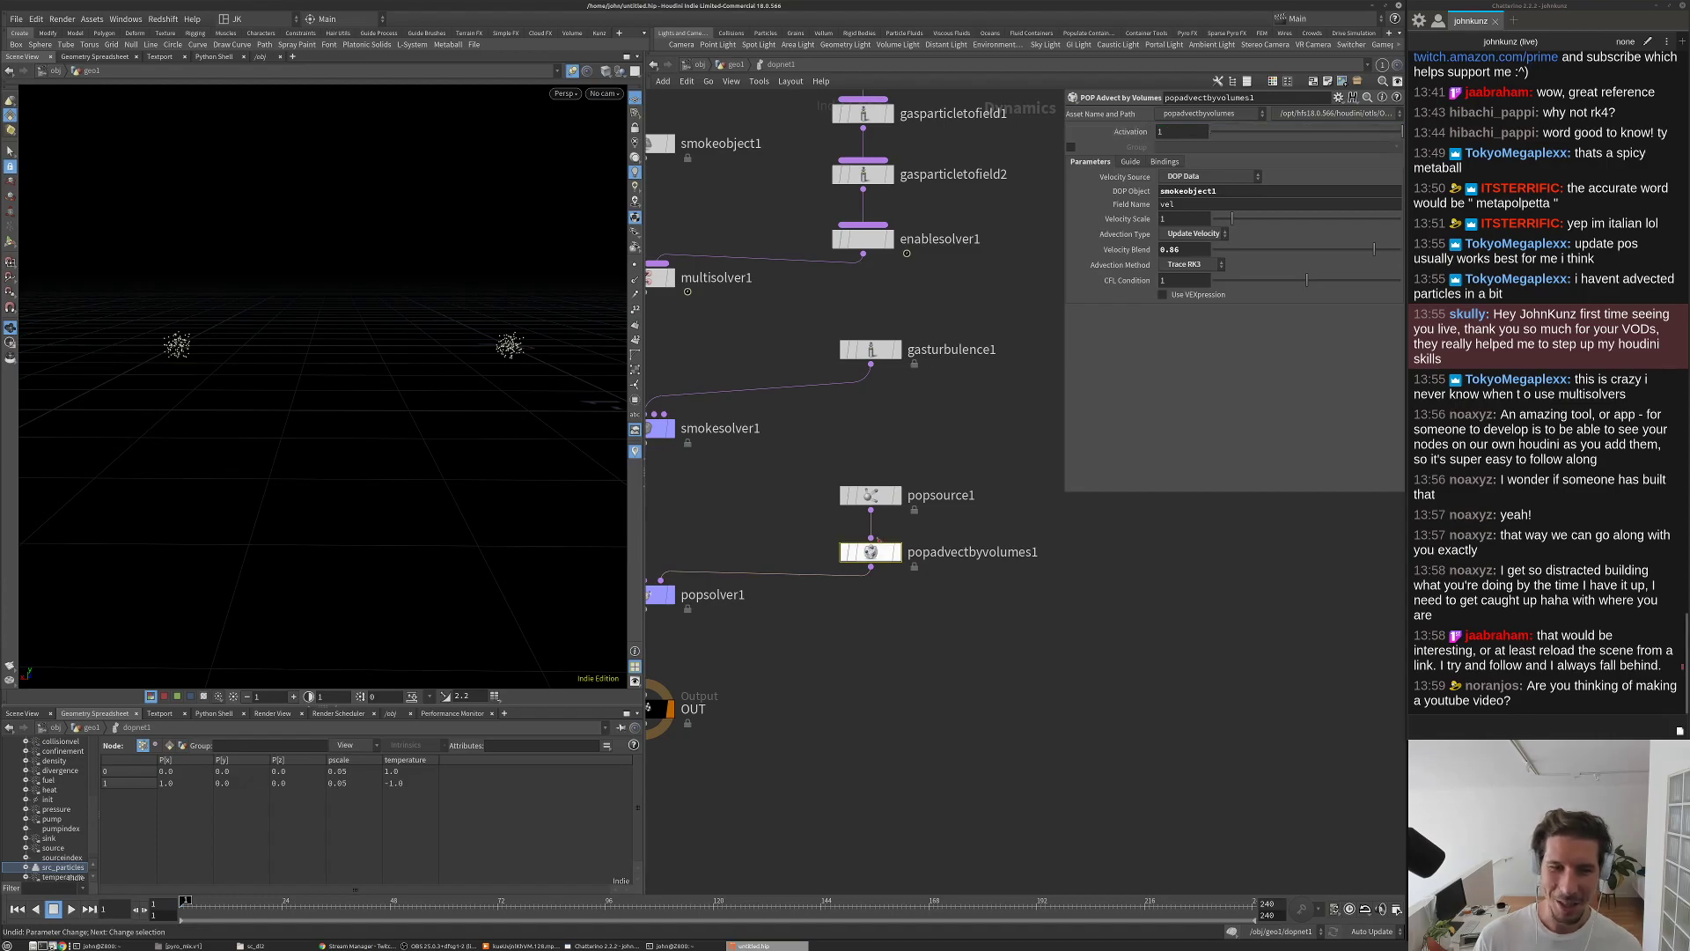
pyautogui.scroll(3, 892, 555)
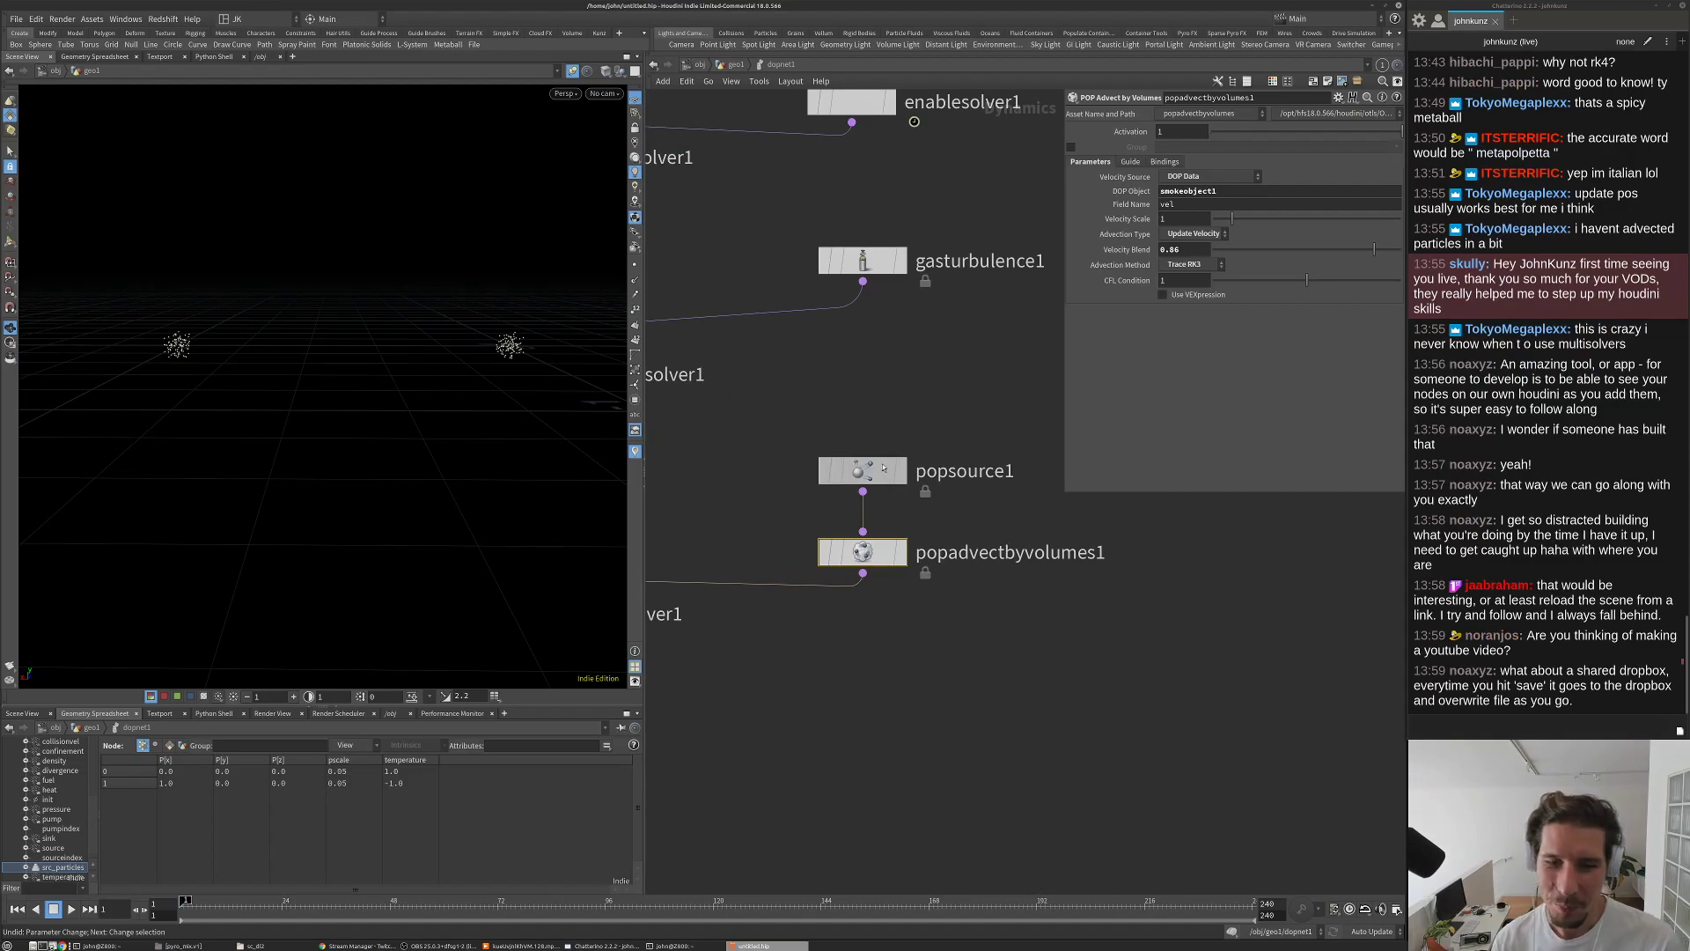
pyautogui.click(887, 467)
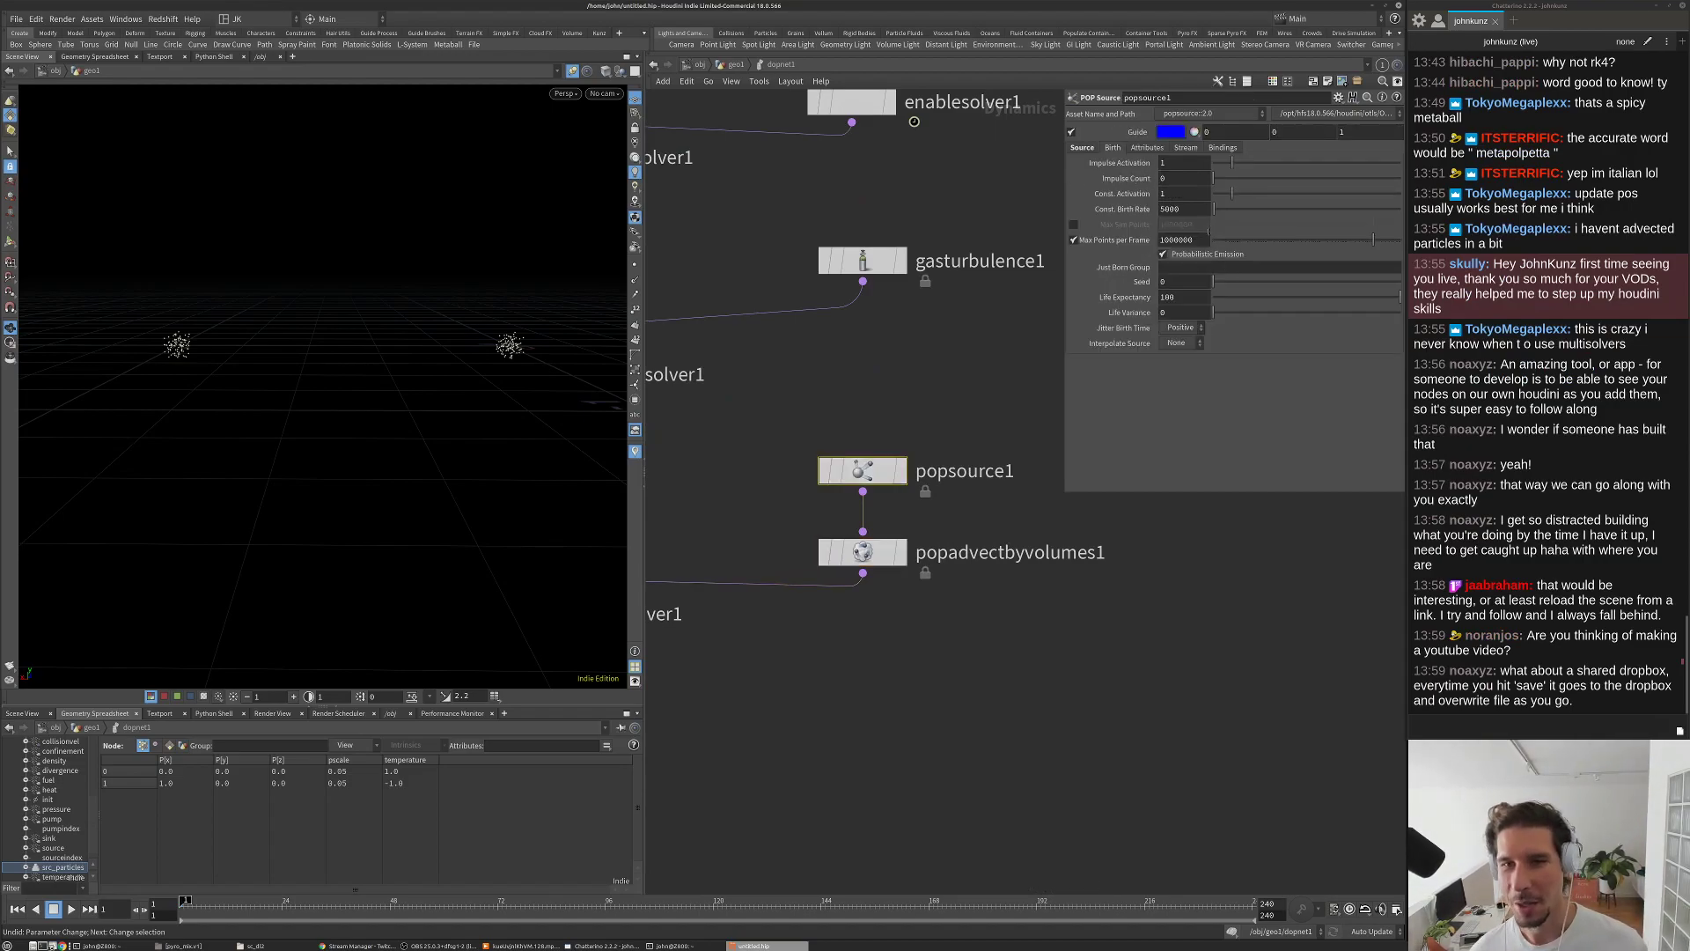
pyautogui.click(1163, 194)
pyautogui.write('$SF<10')
pyautogui.press('Return')
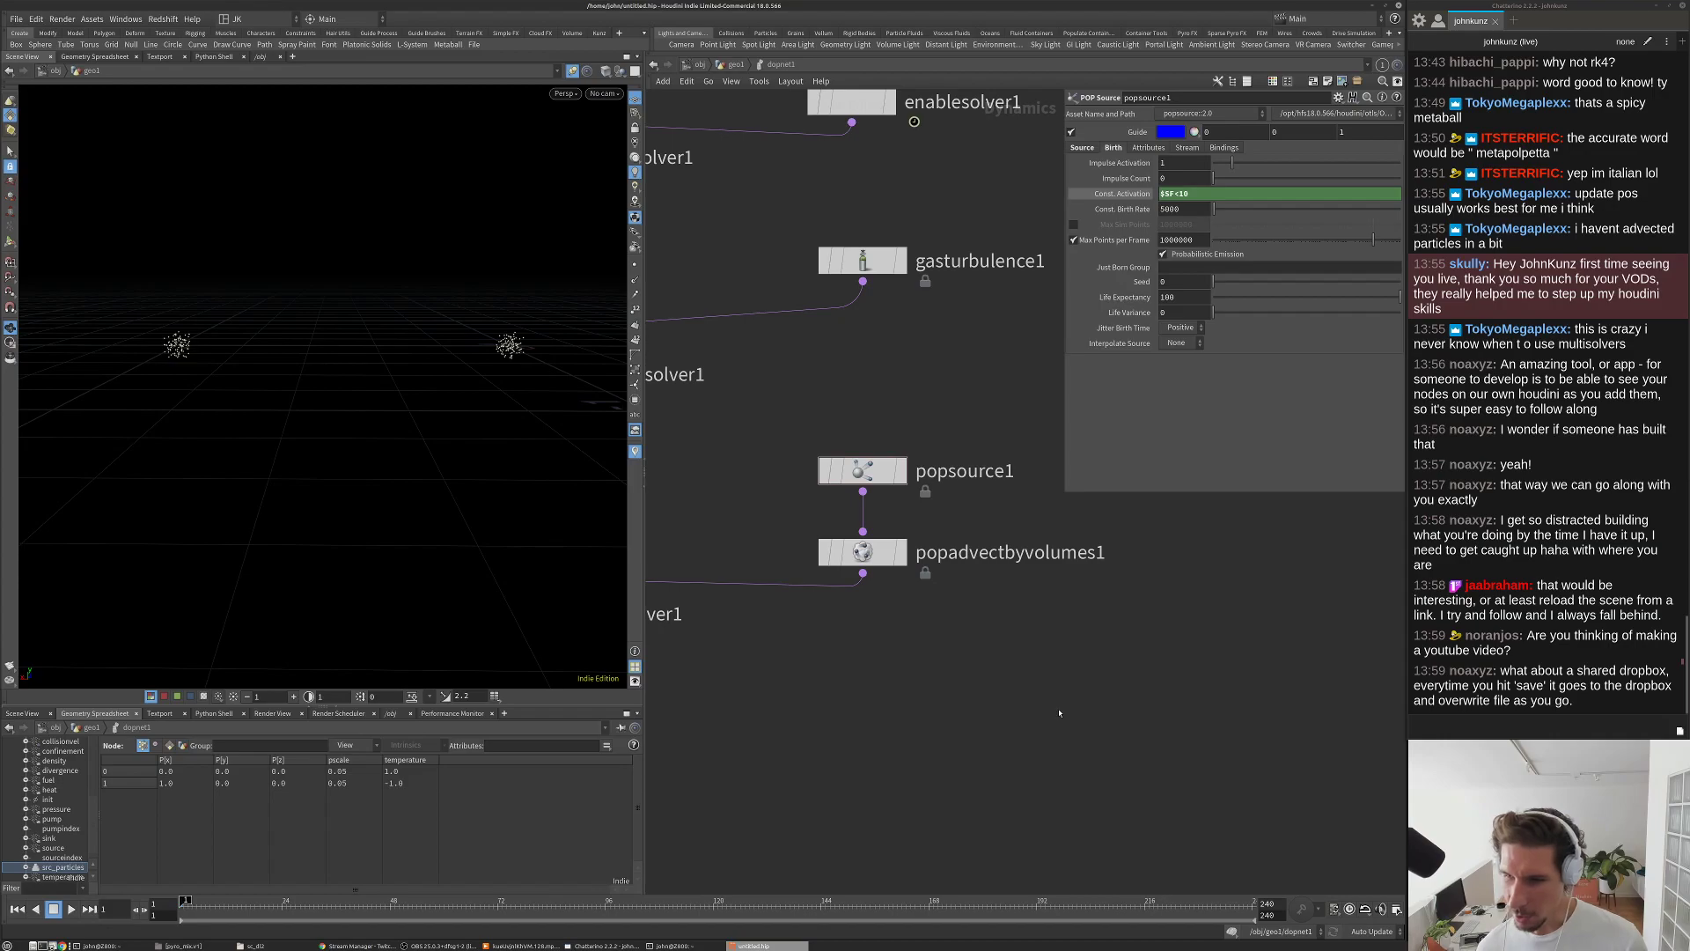
# Step: Play the simulation to check the particles with the frame-limited birth, and rewind to the first frame
pyautogui.press('Up')
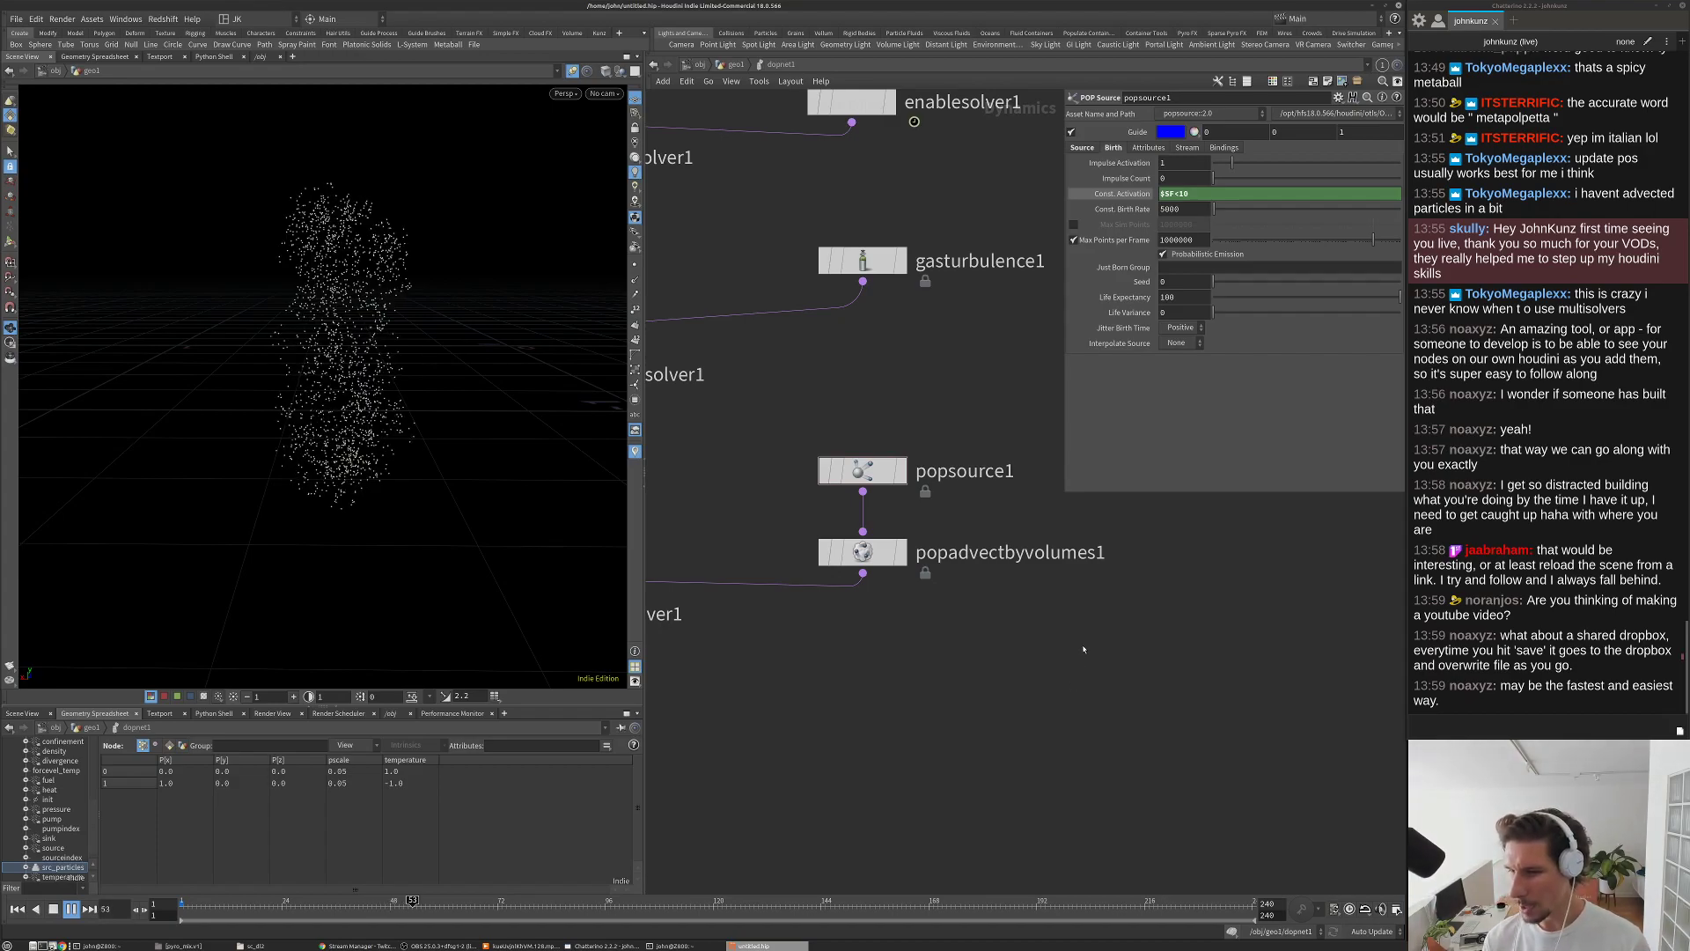
pyautogui.hotkey('ctrl', 'Up')
pyautogui.scroll(-3, 1086, 647)
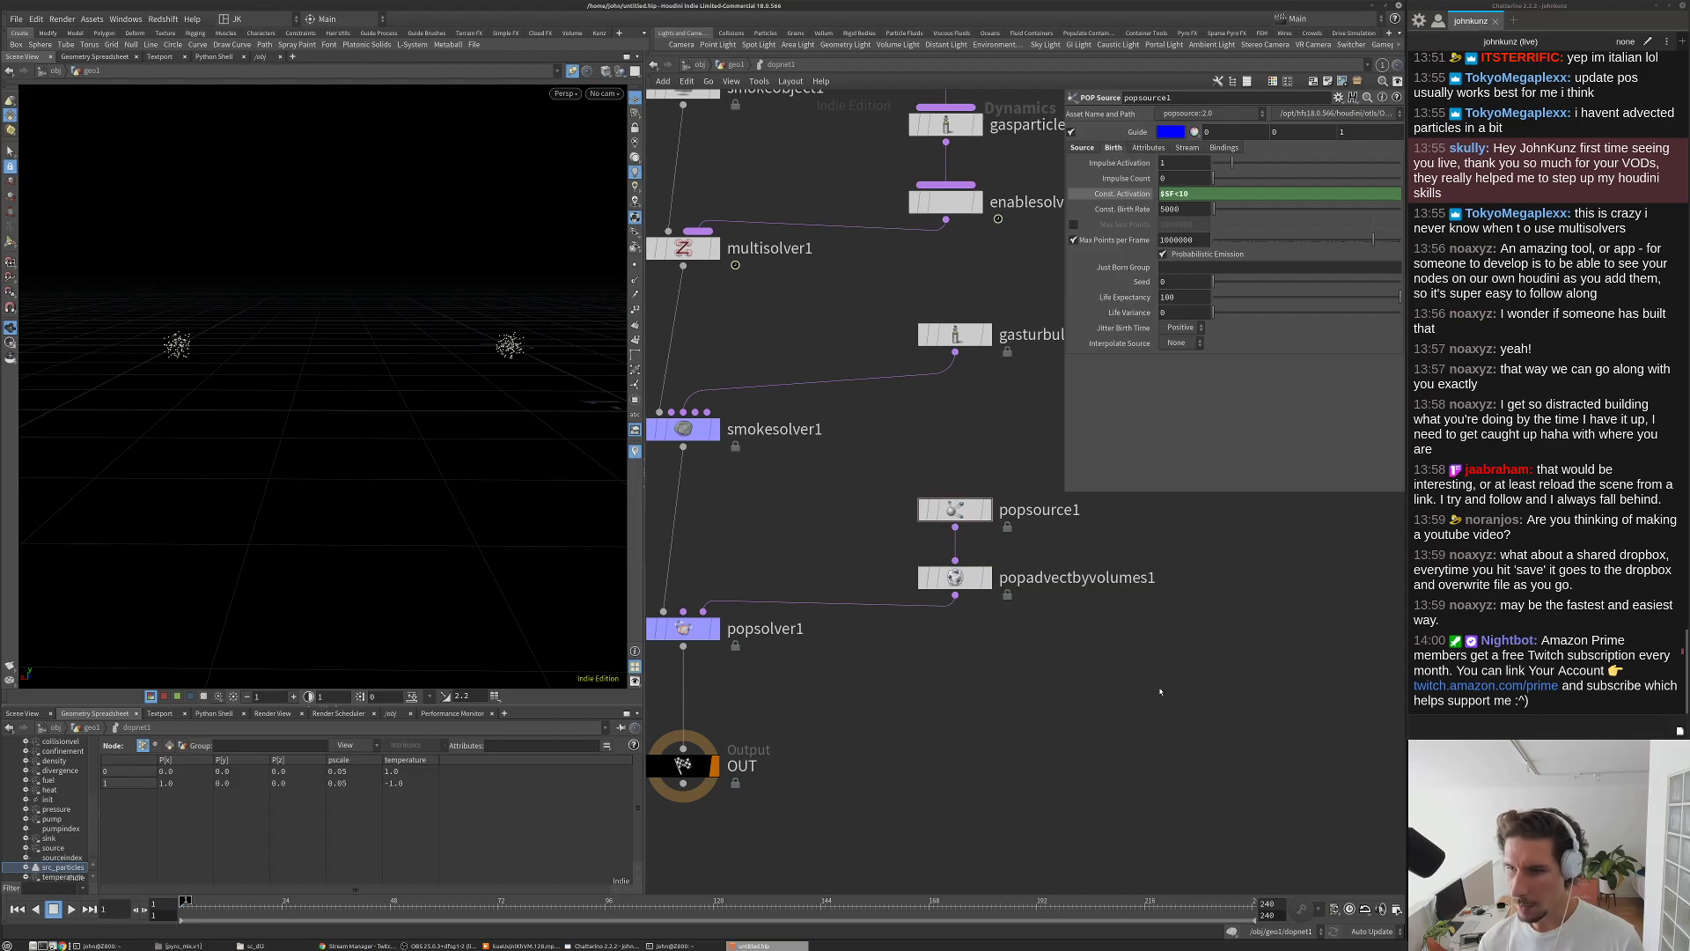
pyautogui.scroll(-3, 1184, 660)
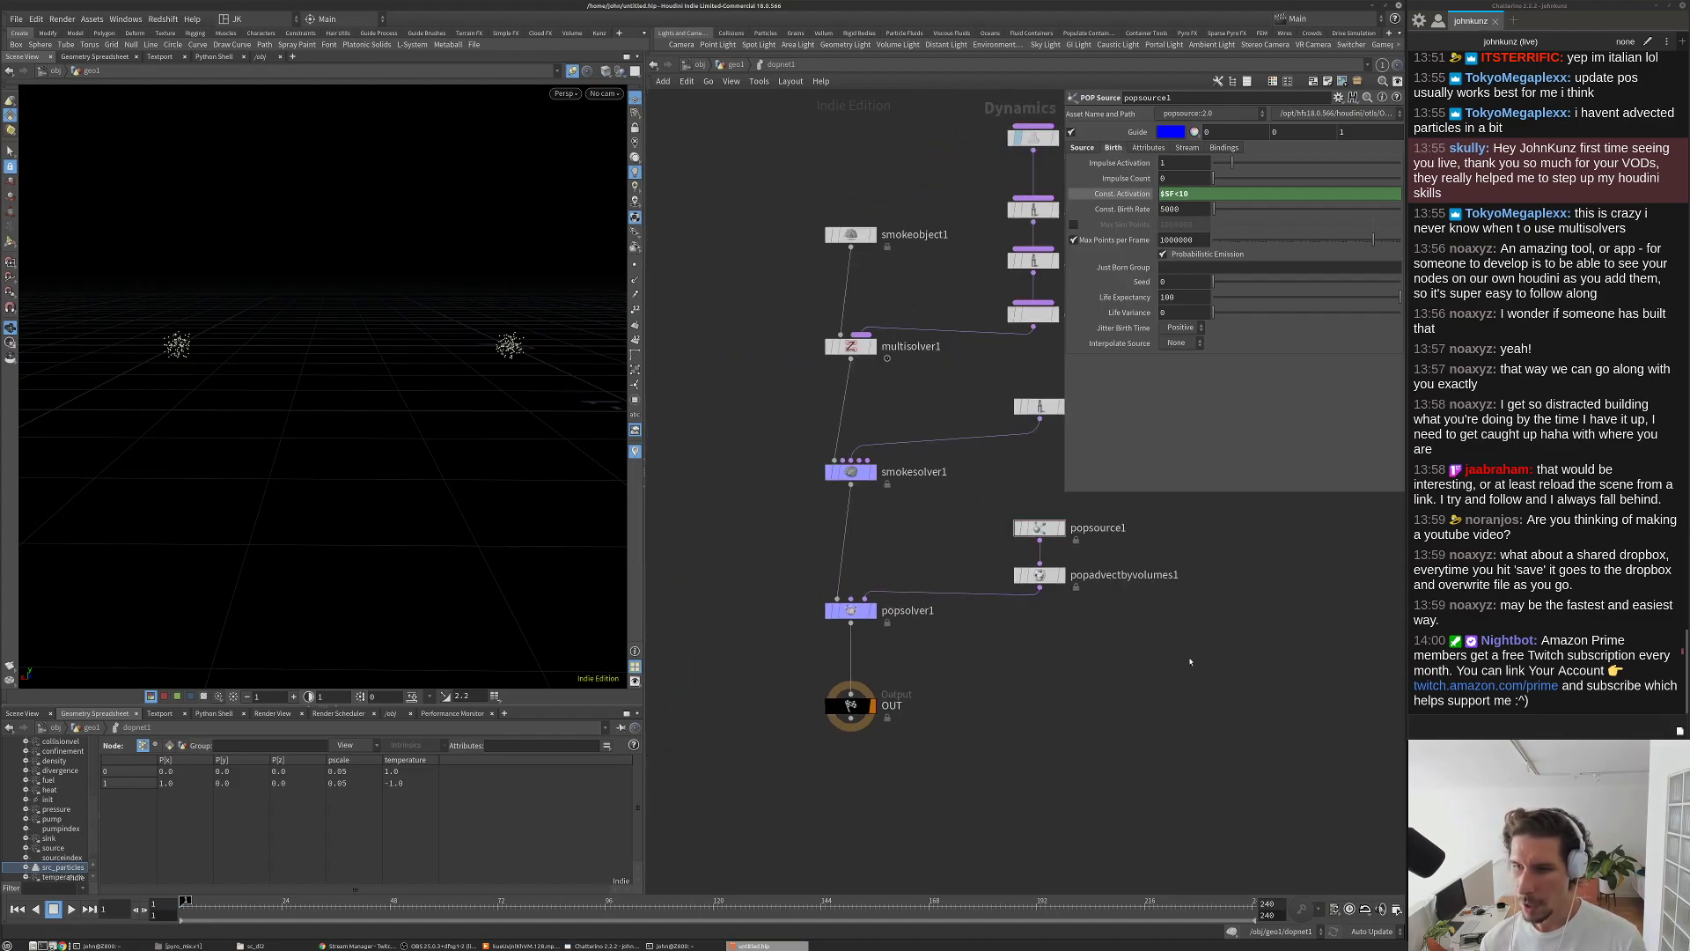
pyautogui.moveTo(1190, 661); pyautogui.dragTo(1180, 686, button='middle')
pyautogui.scroll(3, 1184, 678)
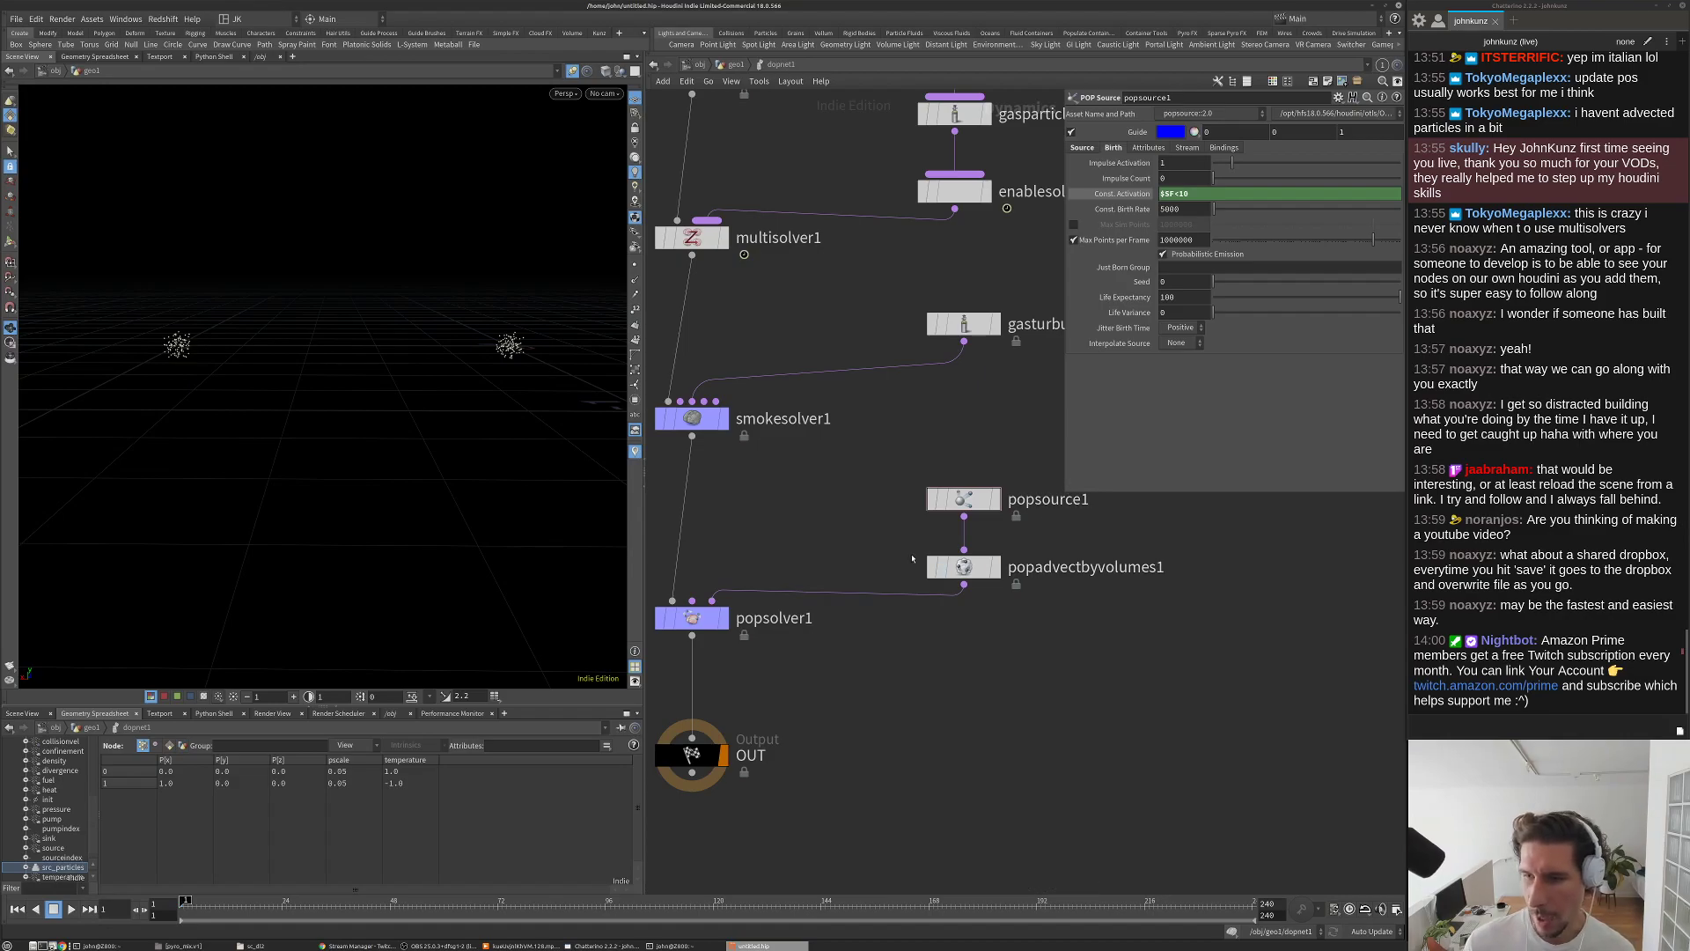
pyautogui.scroll(-2, 986, 598)
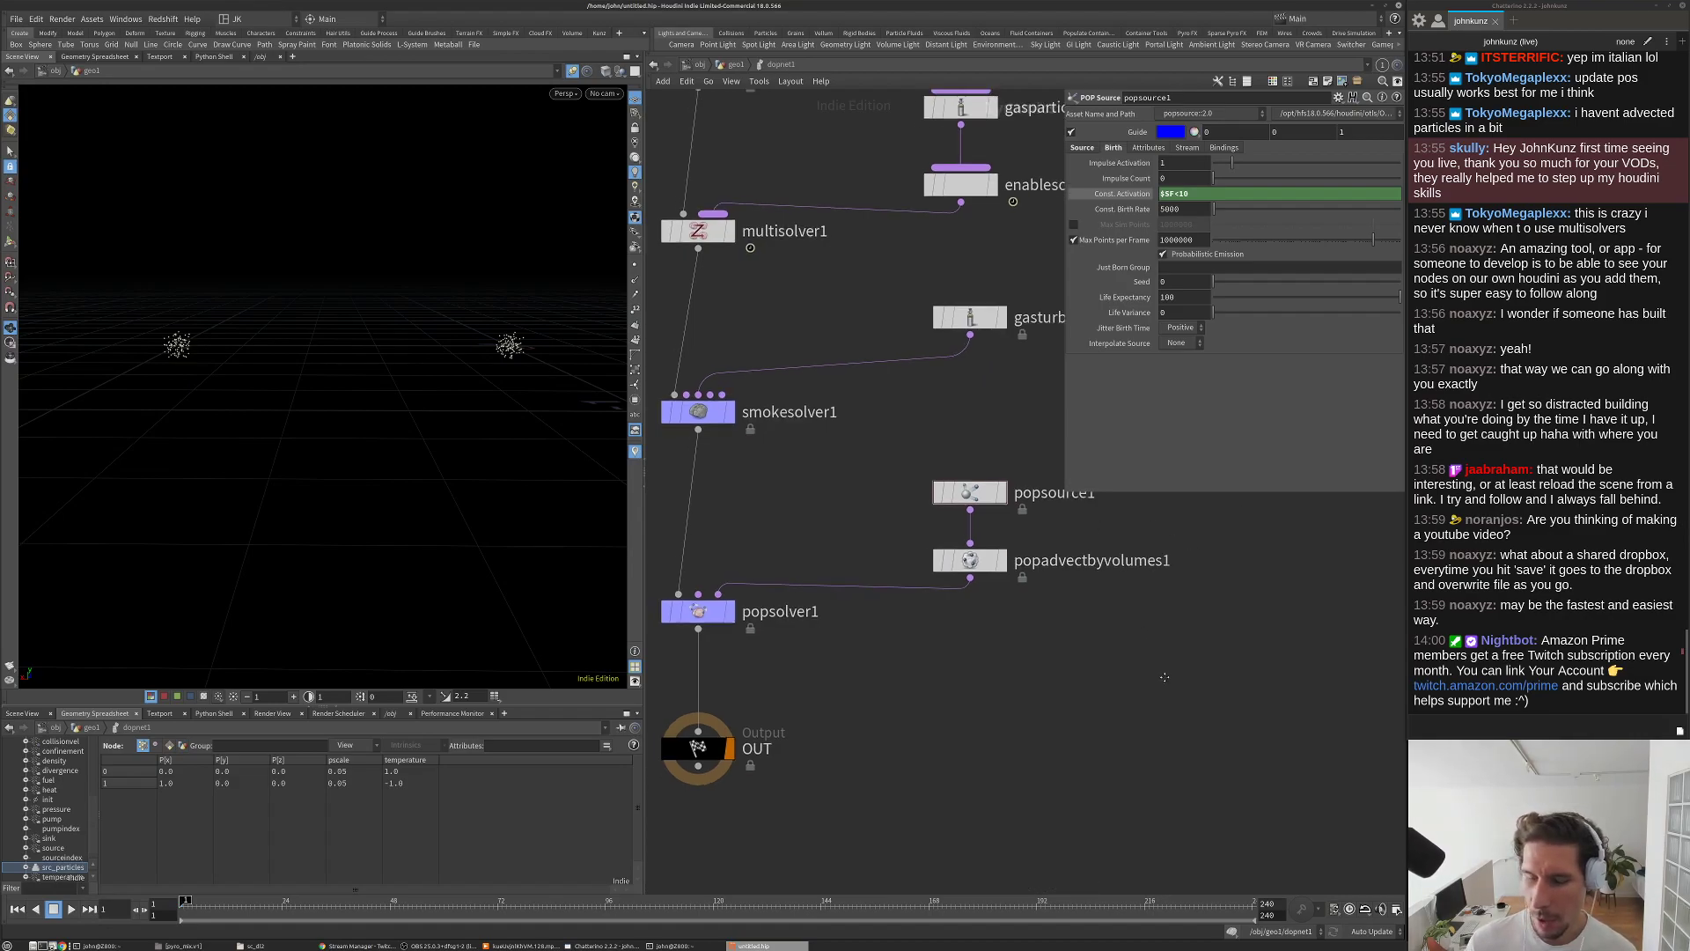
# Step: Turn on Auto Save, and view the Save and Load Options preferences without changing them
pyautogui.click(35, 19)
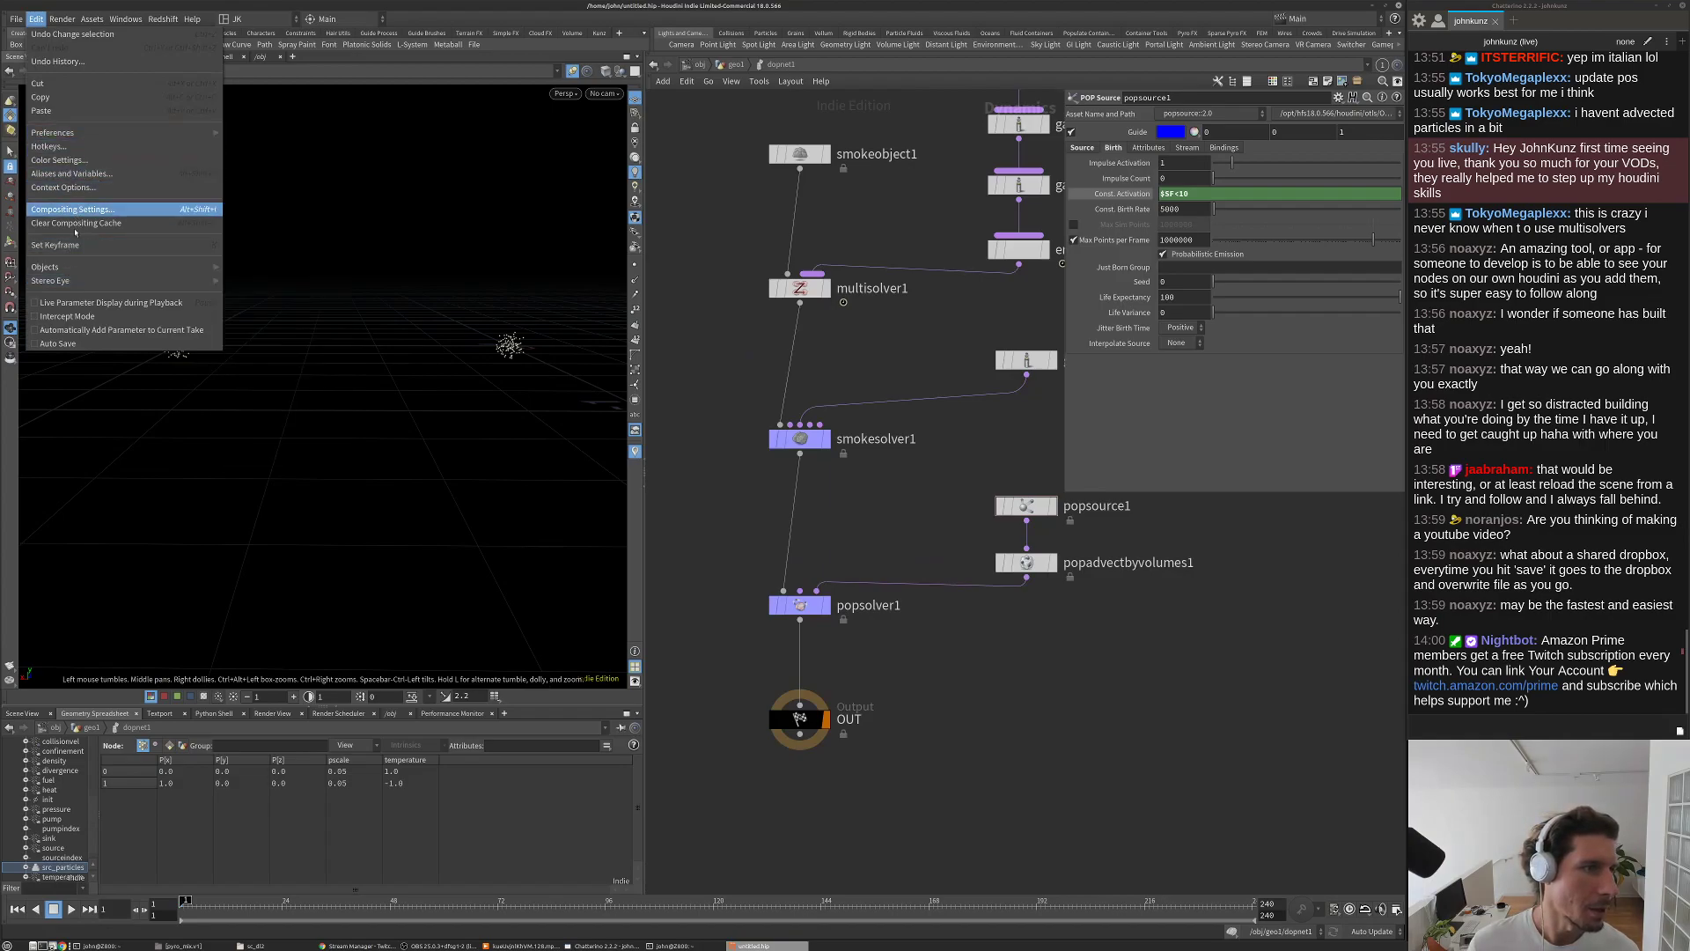
pyautogui.click(50, 343)
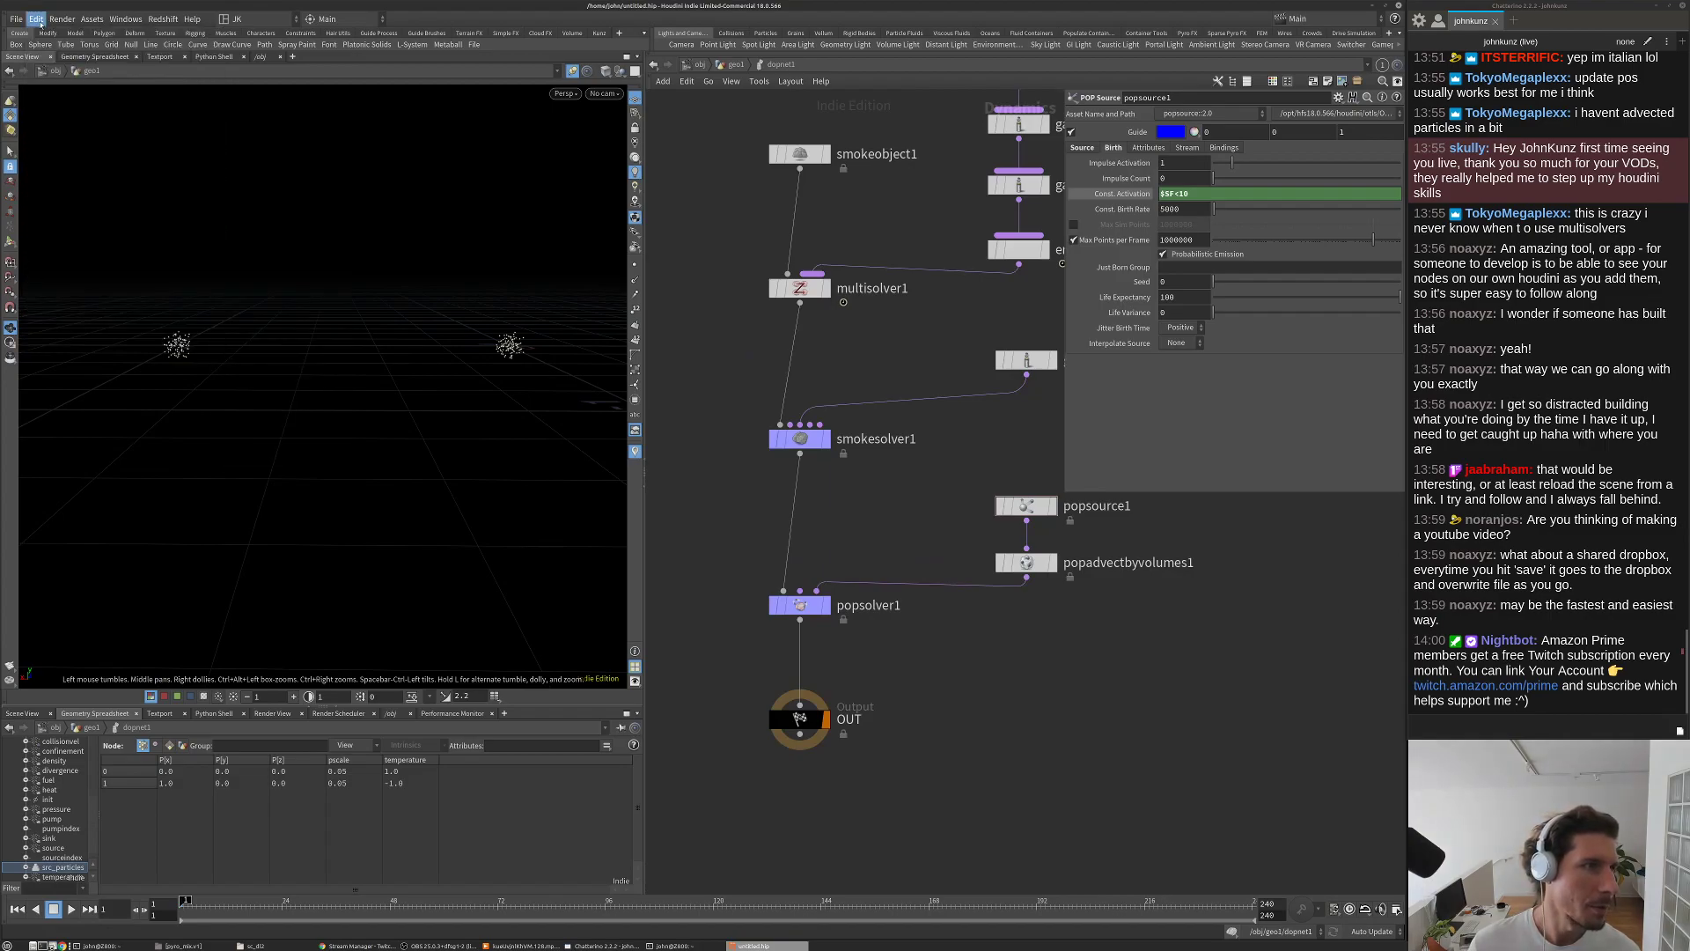
pyautogui.click(37, 20)
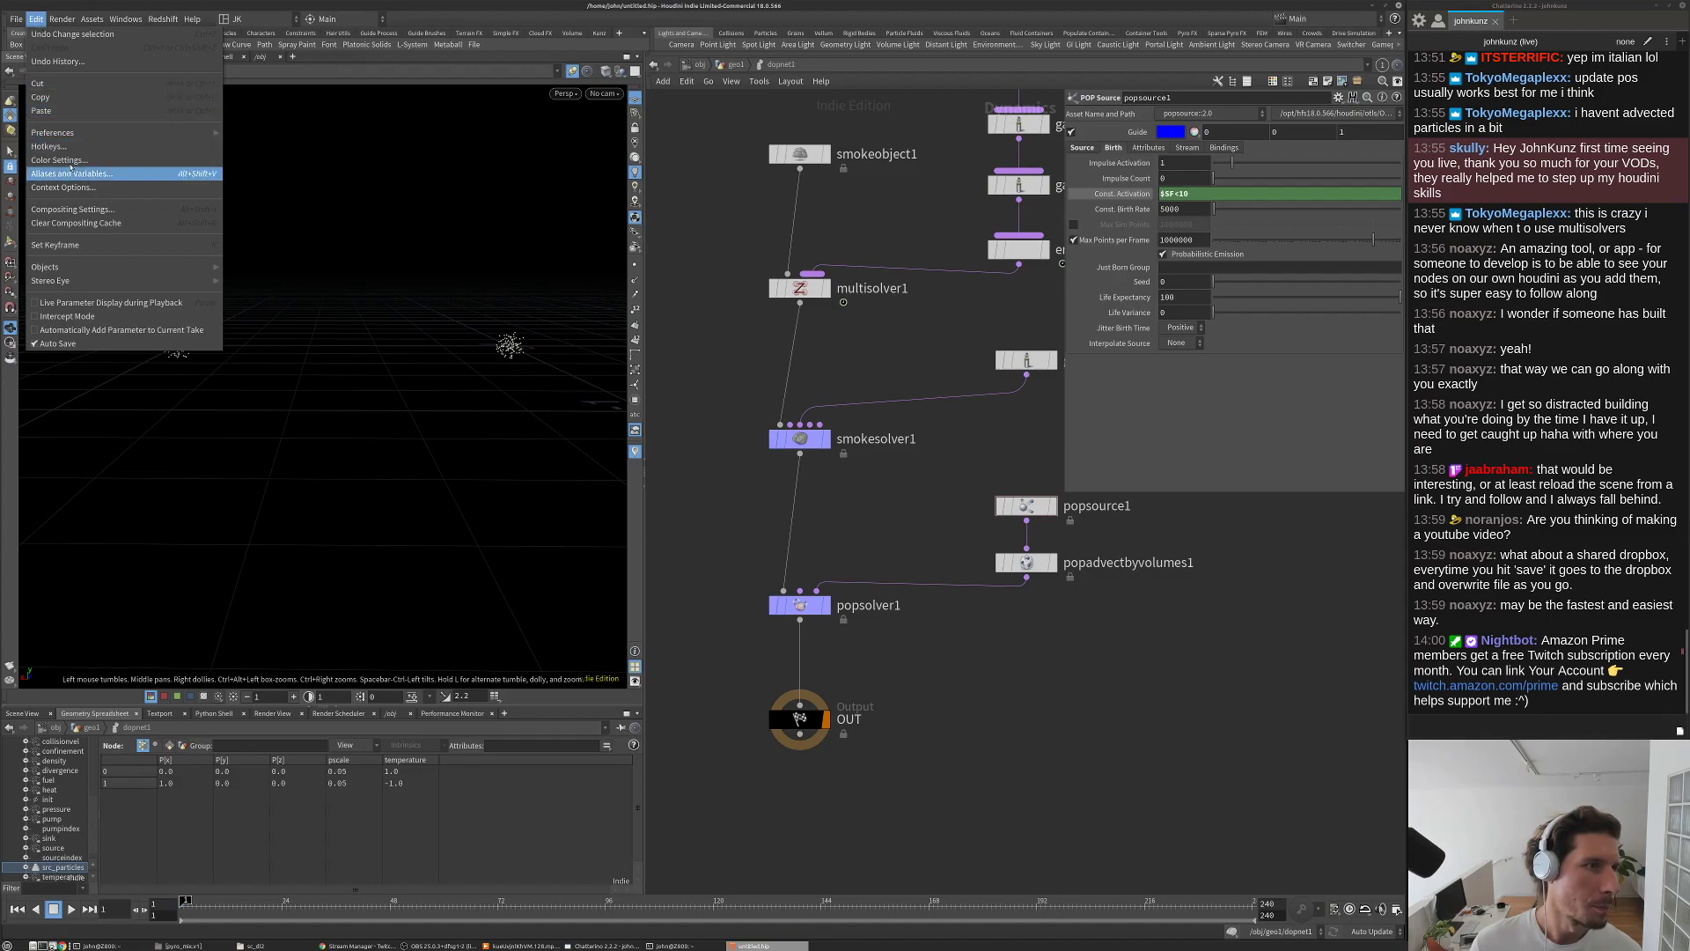
pyautogui.moveTo(53, 132)
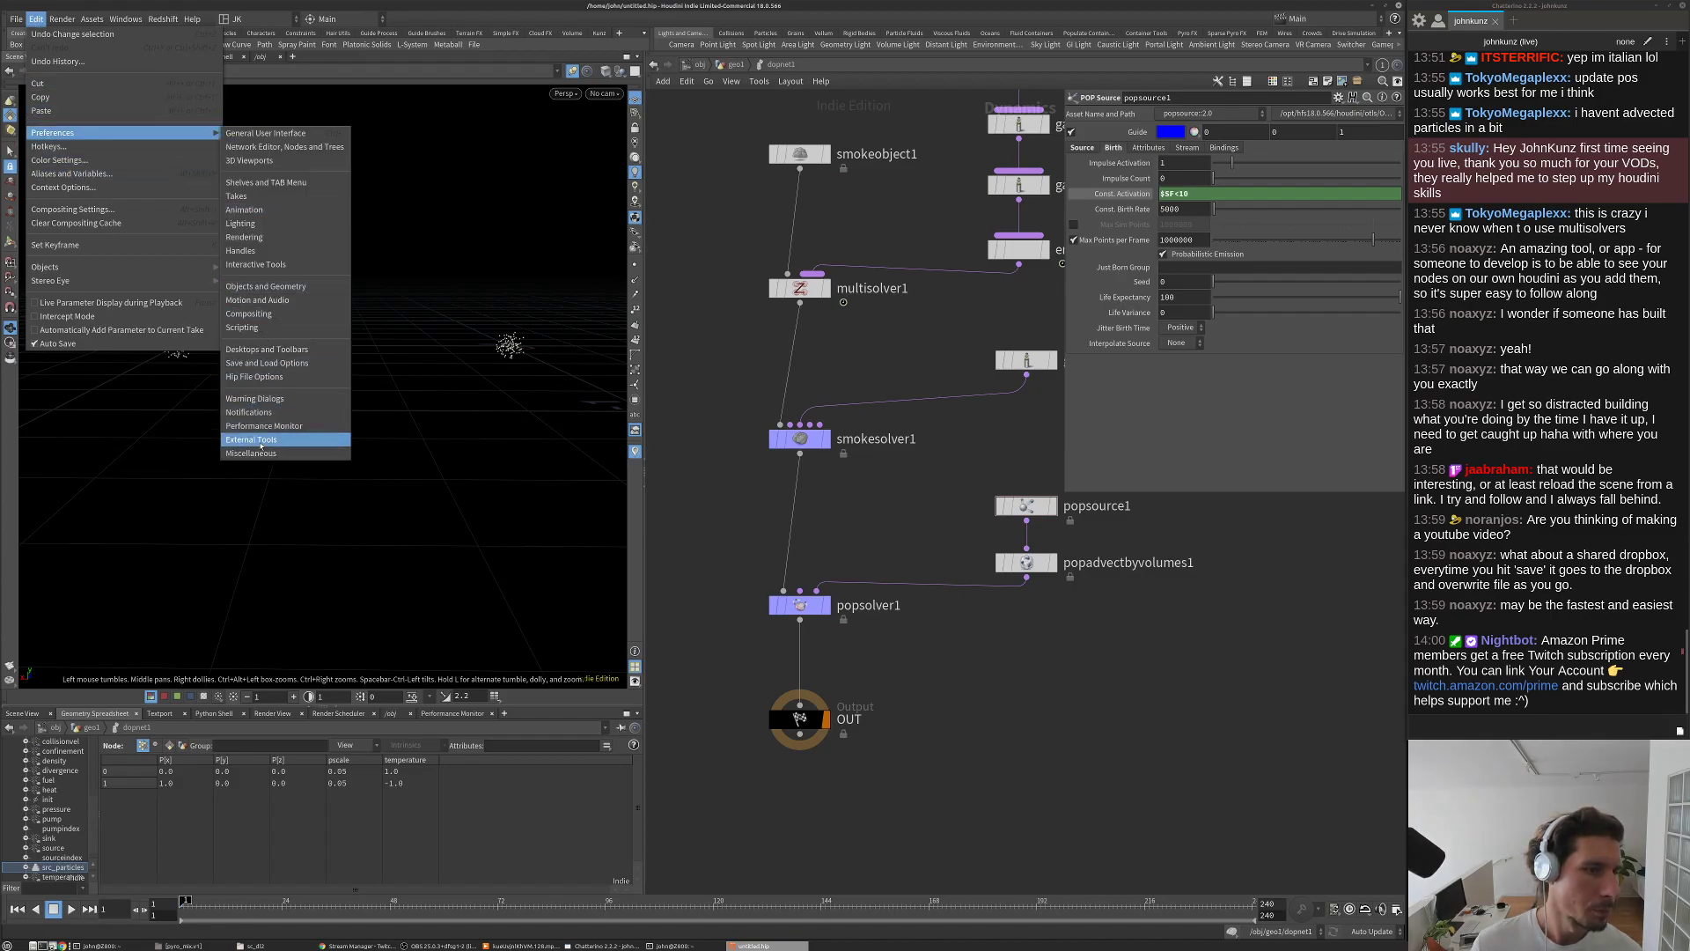
pyautogui.click(255, 369)
pyautogui.moveTo(334, 139); pyautogui.dragTo(971, 111)
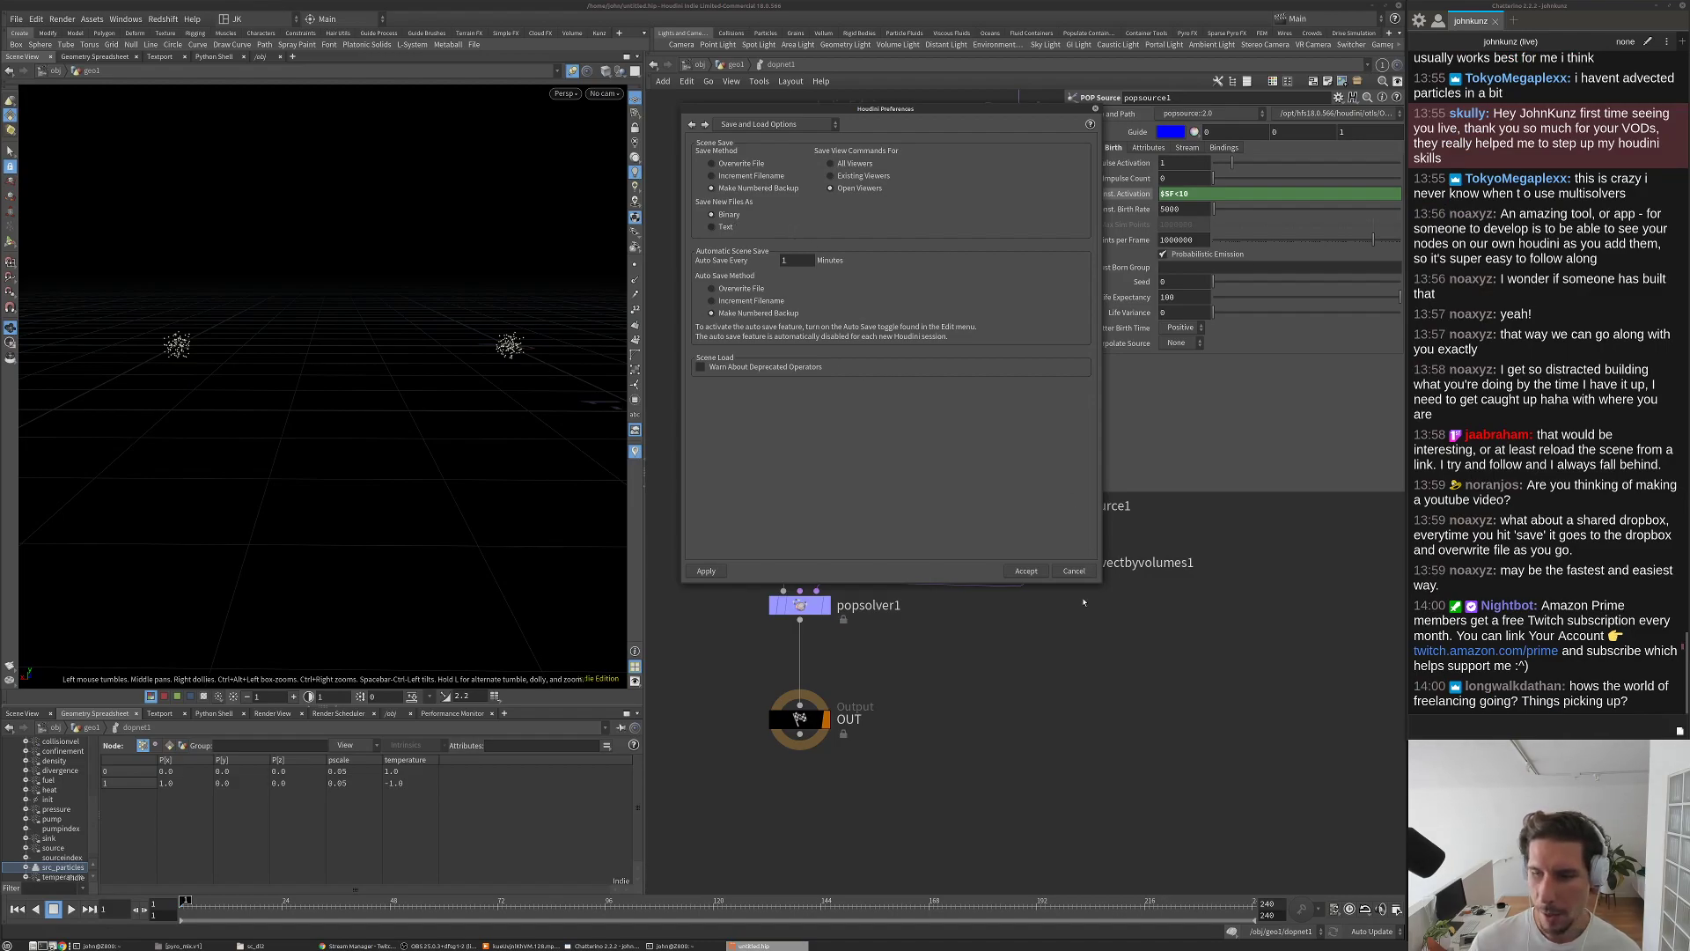
pyautogui.press('Escape')
pyautogui.scroll(-2, 1013, 674)
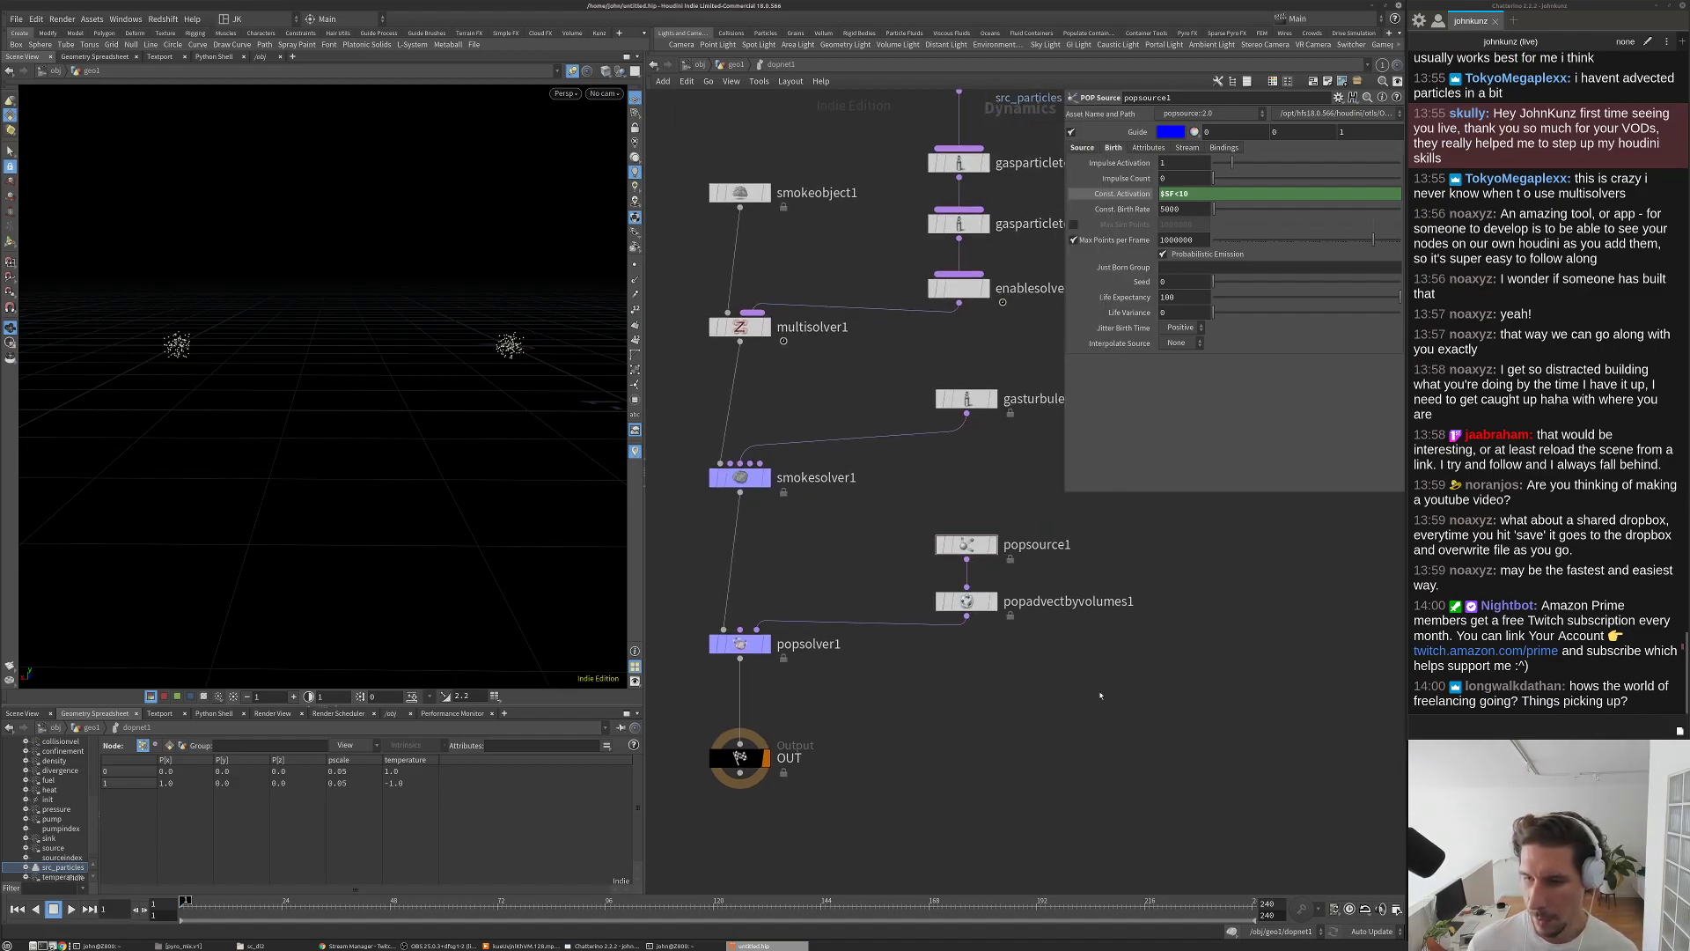
pyautogui.scroll(-1, 1096, 632)
pyautogui.scroll(-1, 1096, 632)
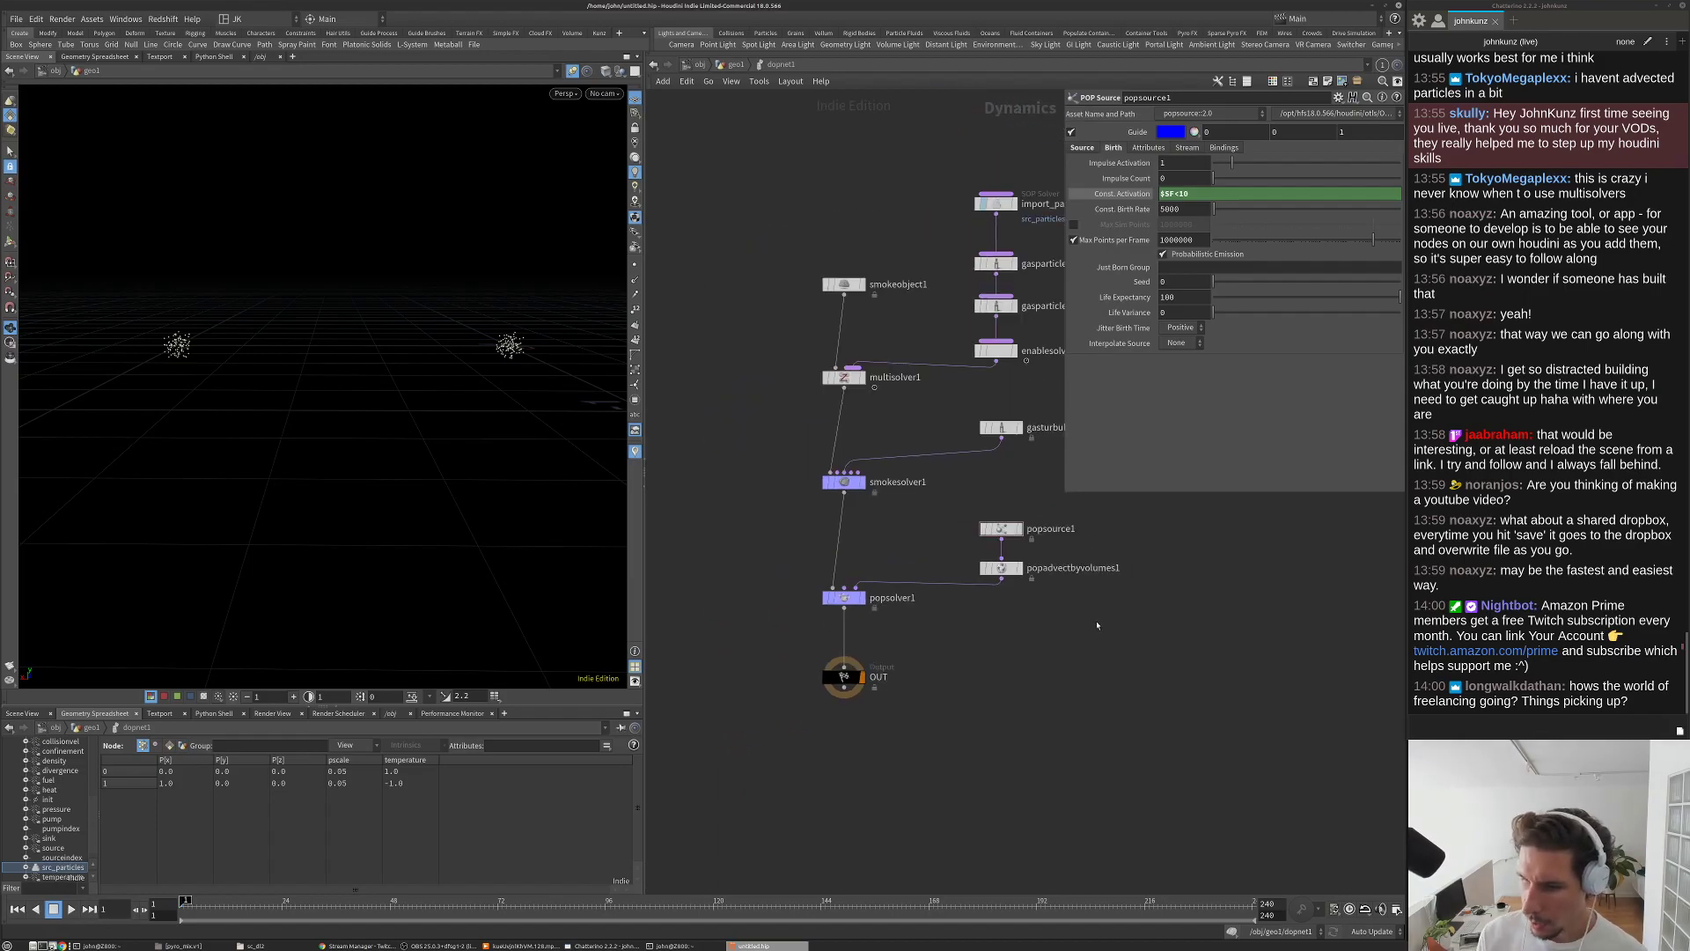
pyautogui.scroll(-1, 1097, 625)
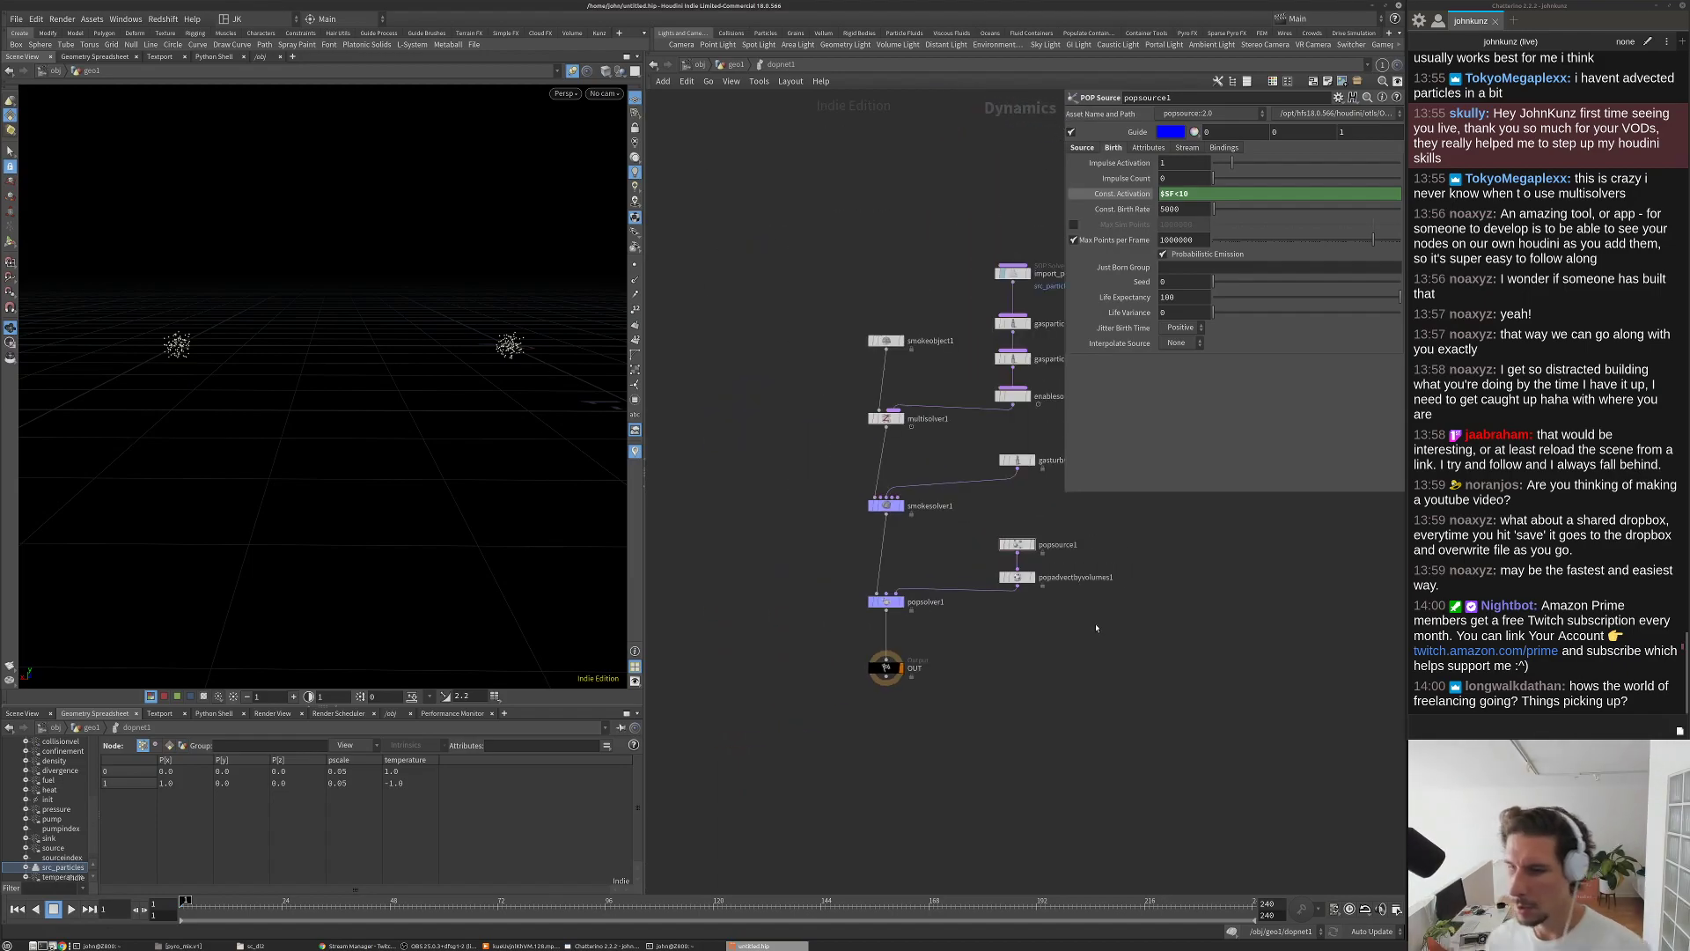
pyautogui.moveTo(1106, 632); pyautogui.dragTo(1000, 715, button='middle')
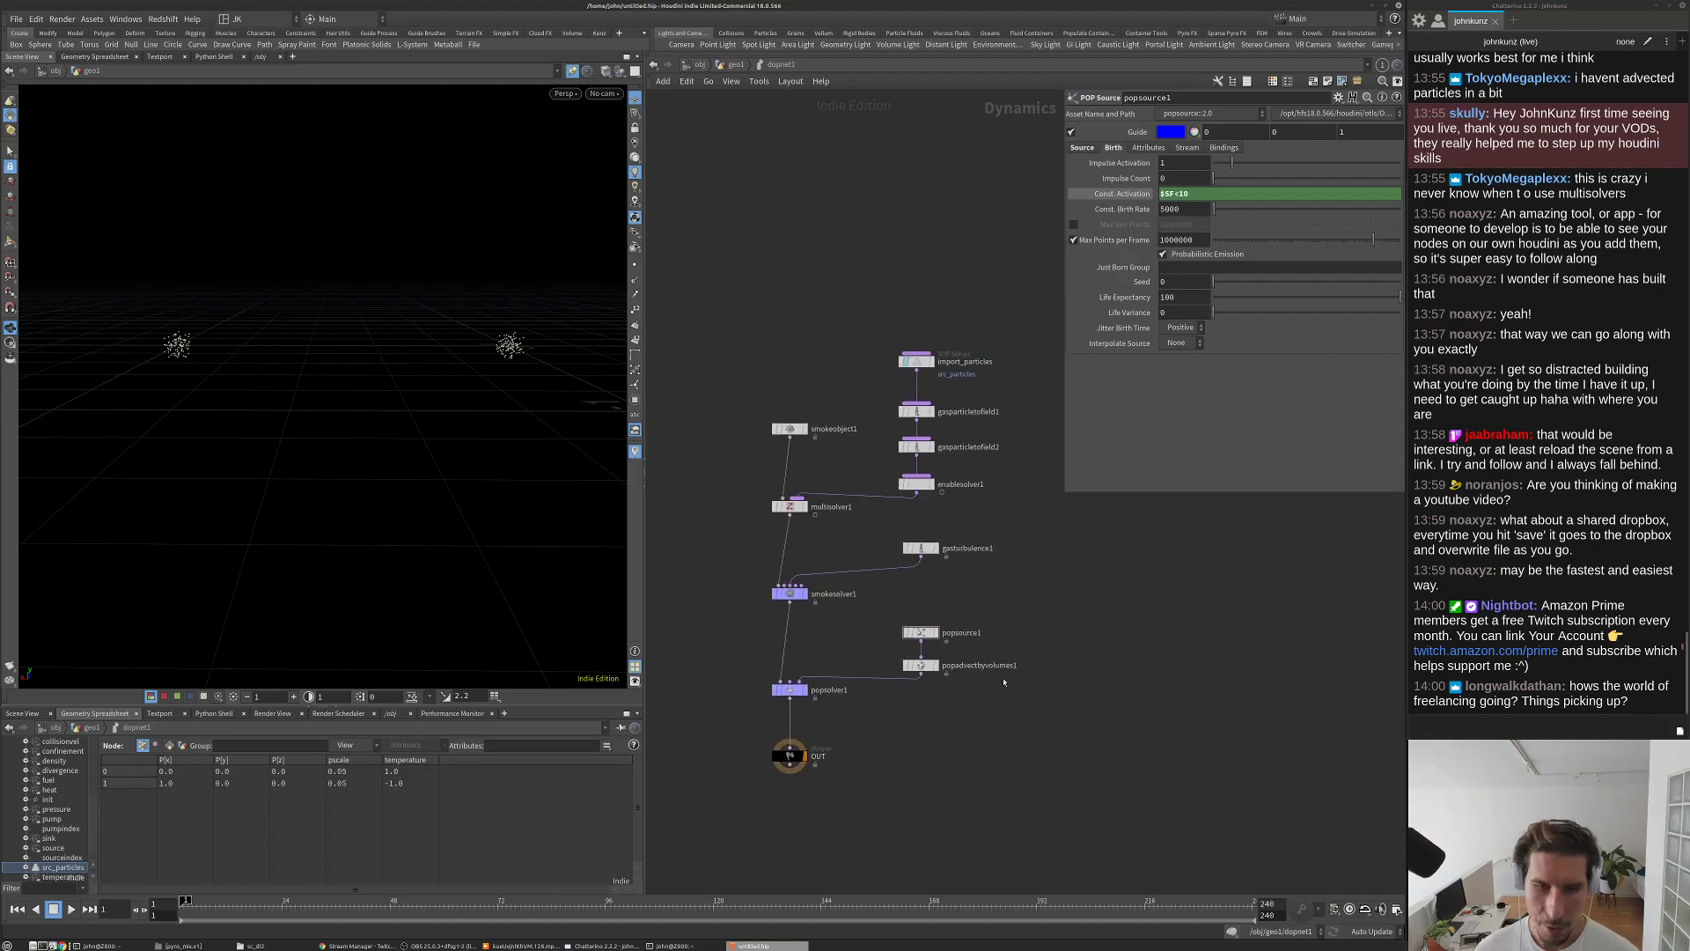
pyautogui.moveTo(1063, 490); pyautogui.dragTo(1059, 452)
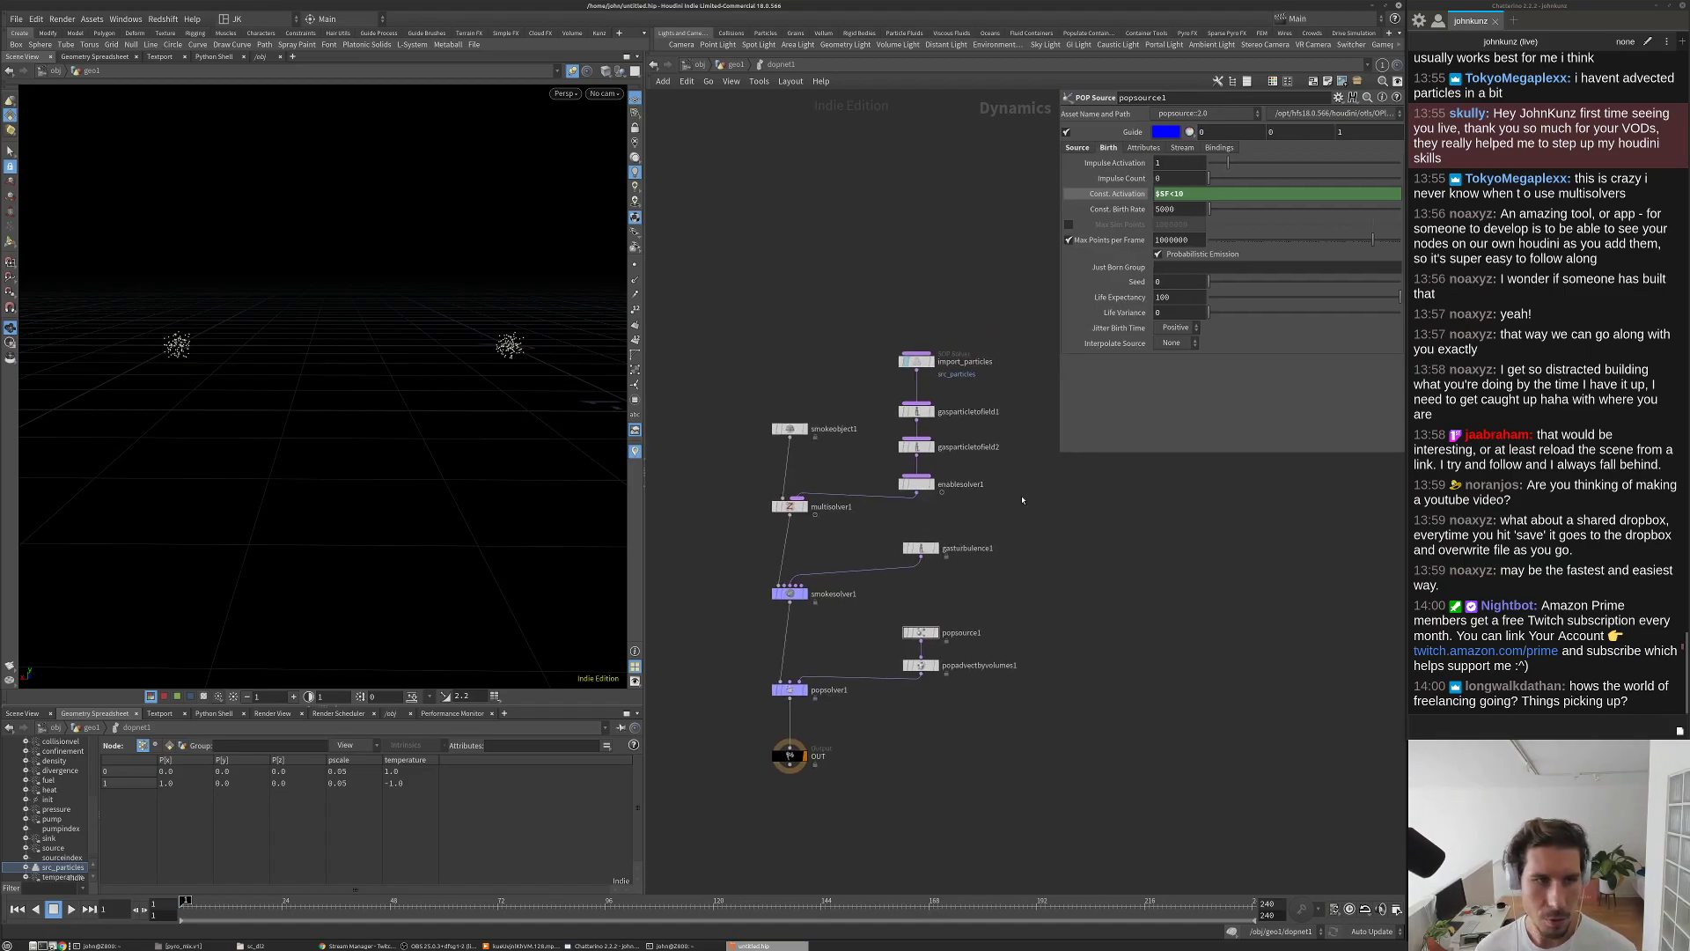
pyautogui.moveTo(1022, 611); pyautogui.dragTo(1014, 644, button='middle')
pyautogui.moveTo(528, 453)
pyautogui.mouseDown()
pyautogui.moveTo(521, 498)
pyautogui.moveTo(498, 454)
pyautogui.mouseUp()
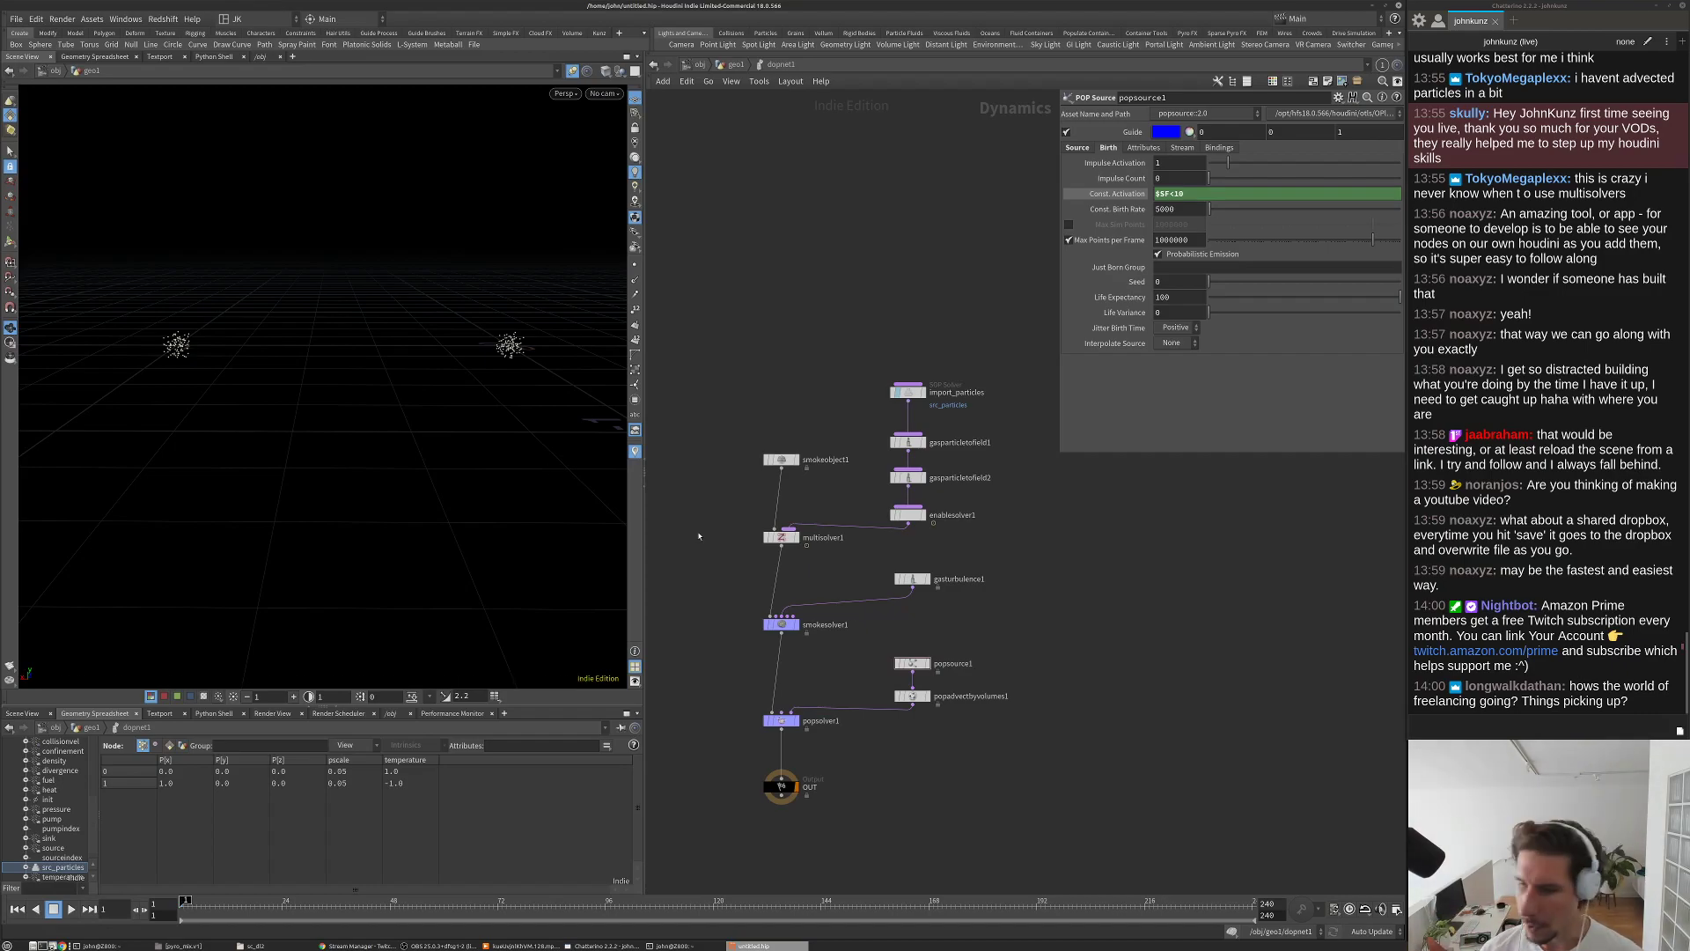
pyautogui.moveTo(944, 653); pyautogui.dragTo(968, 579, button='middle')
pyautogui.scroll(4, 1039, 502)
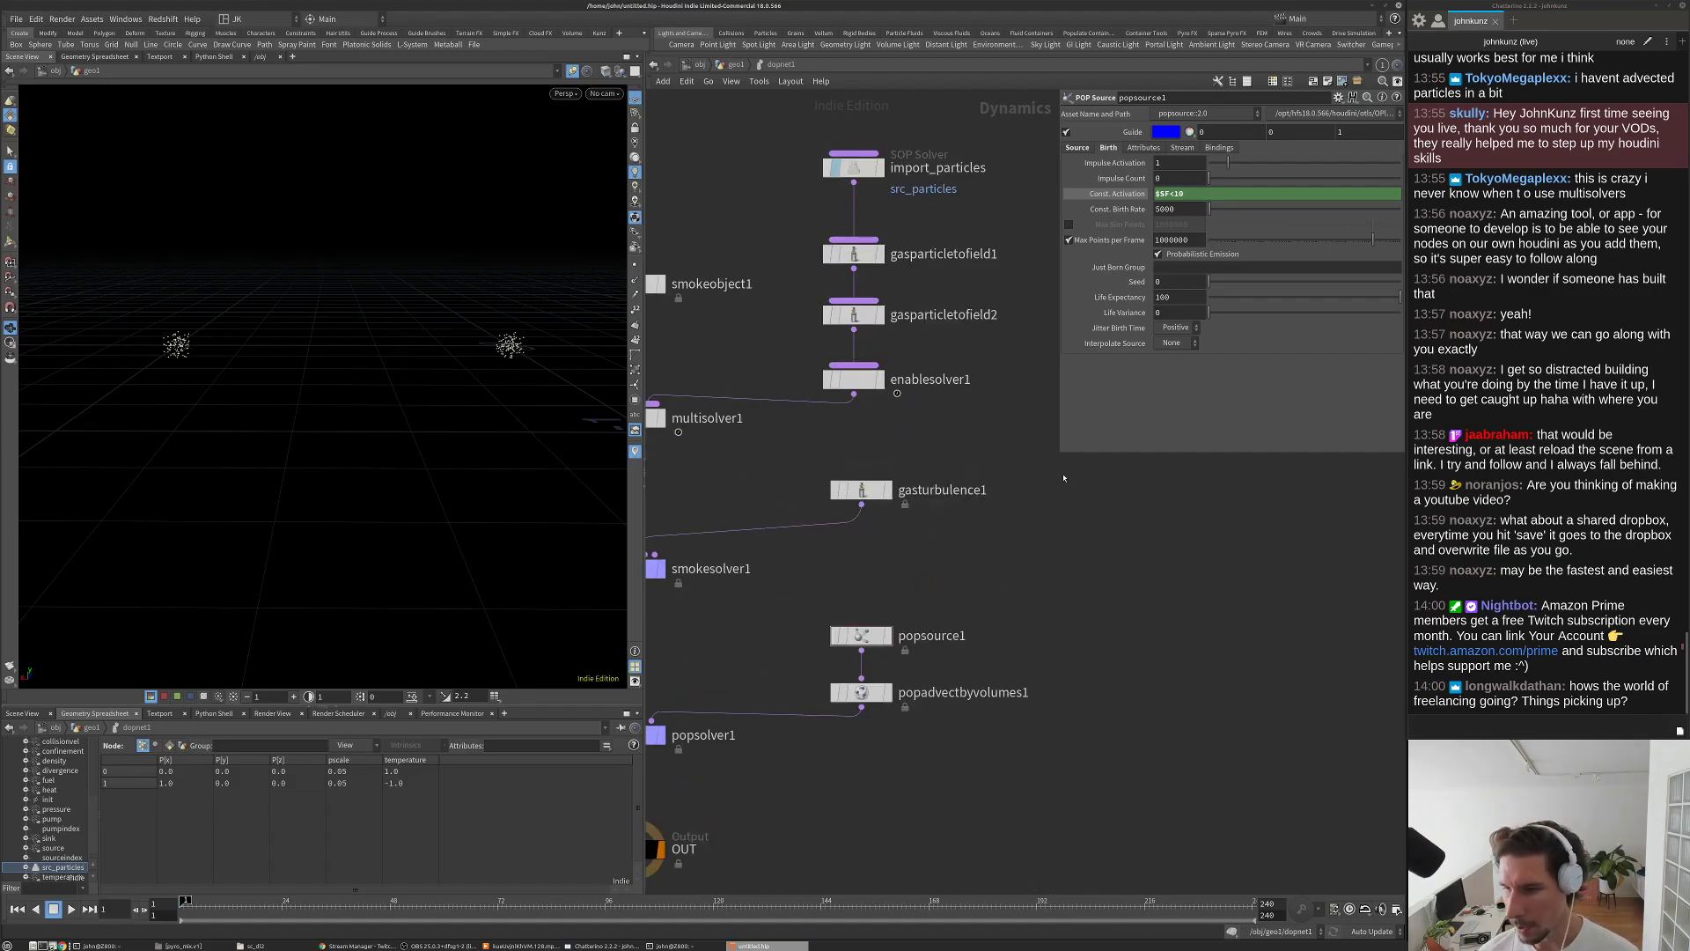
pyautogui.scroll(-3, 1065, 628)
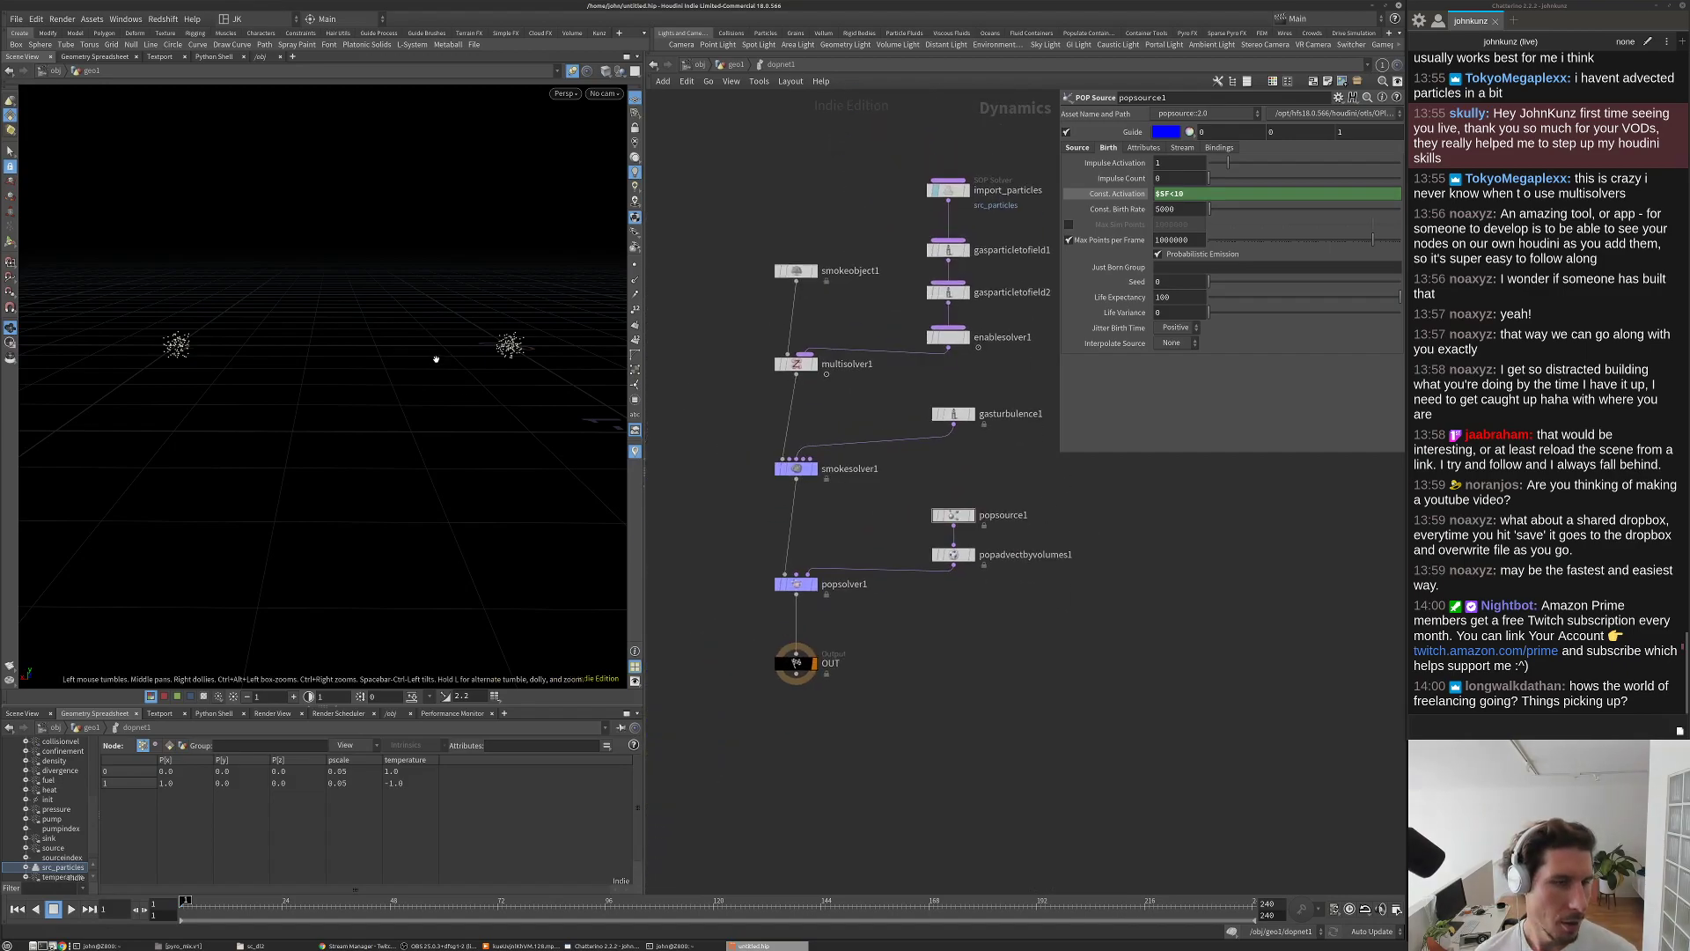
pyautogui.scroll(-2, 370, 401)
pyautogui.moveTo(384, 373); pyautogui.dragTo(309, 373)
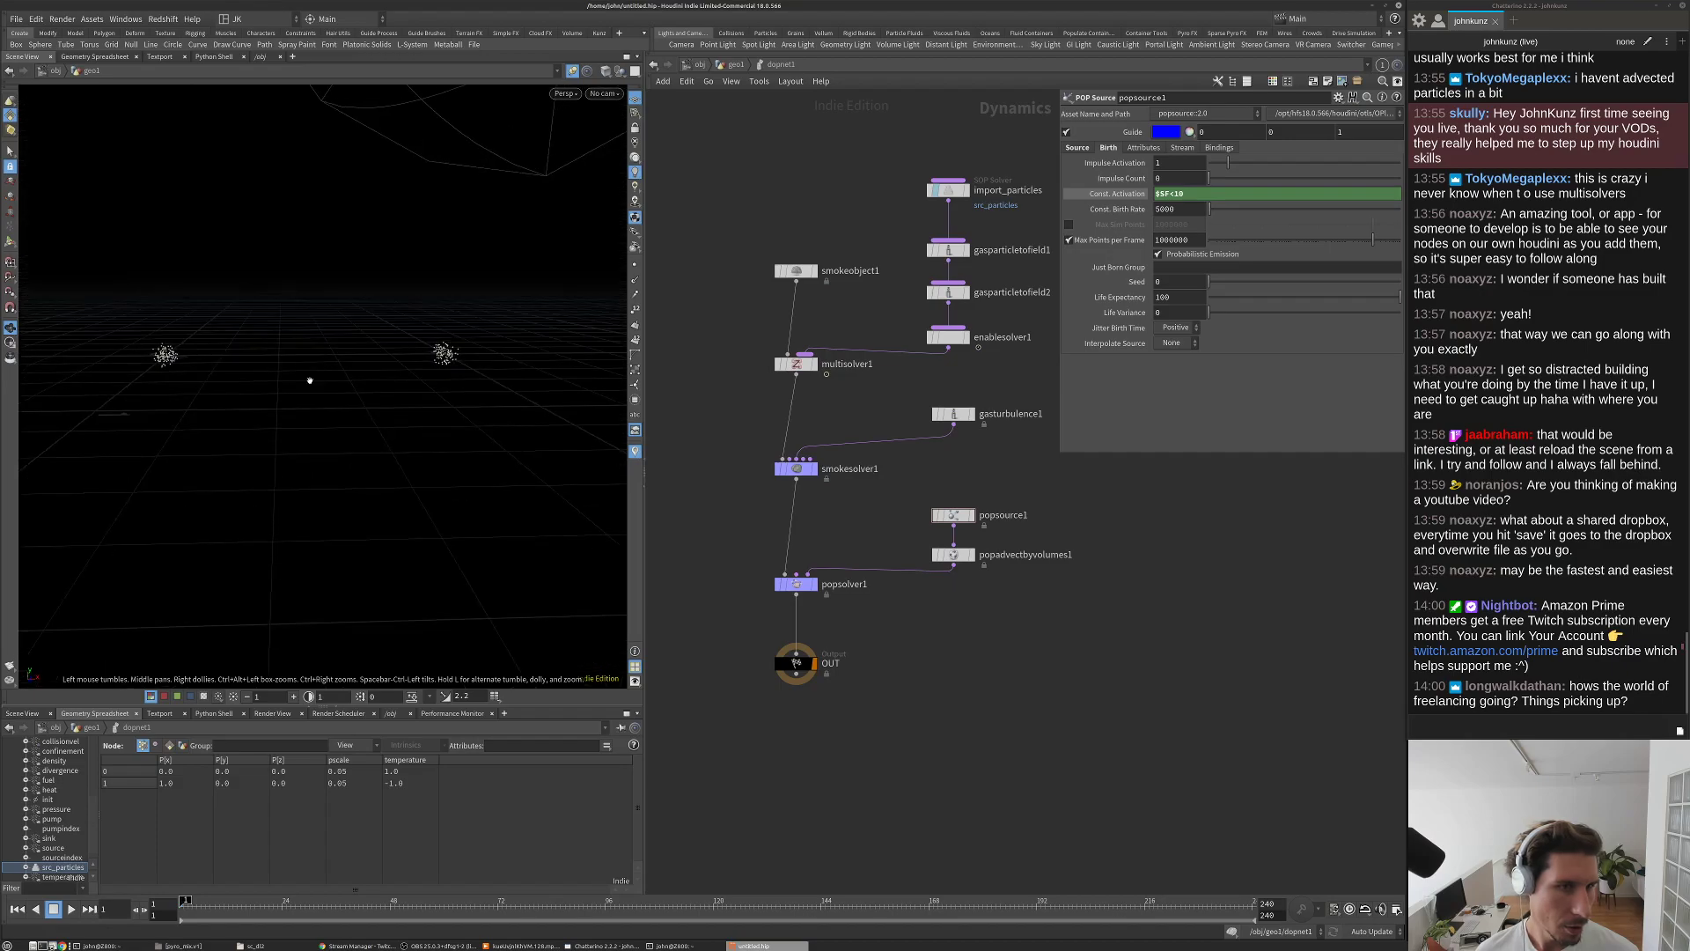
pyautogui.scroll(4, 968, 563)
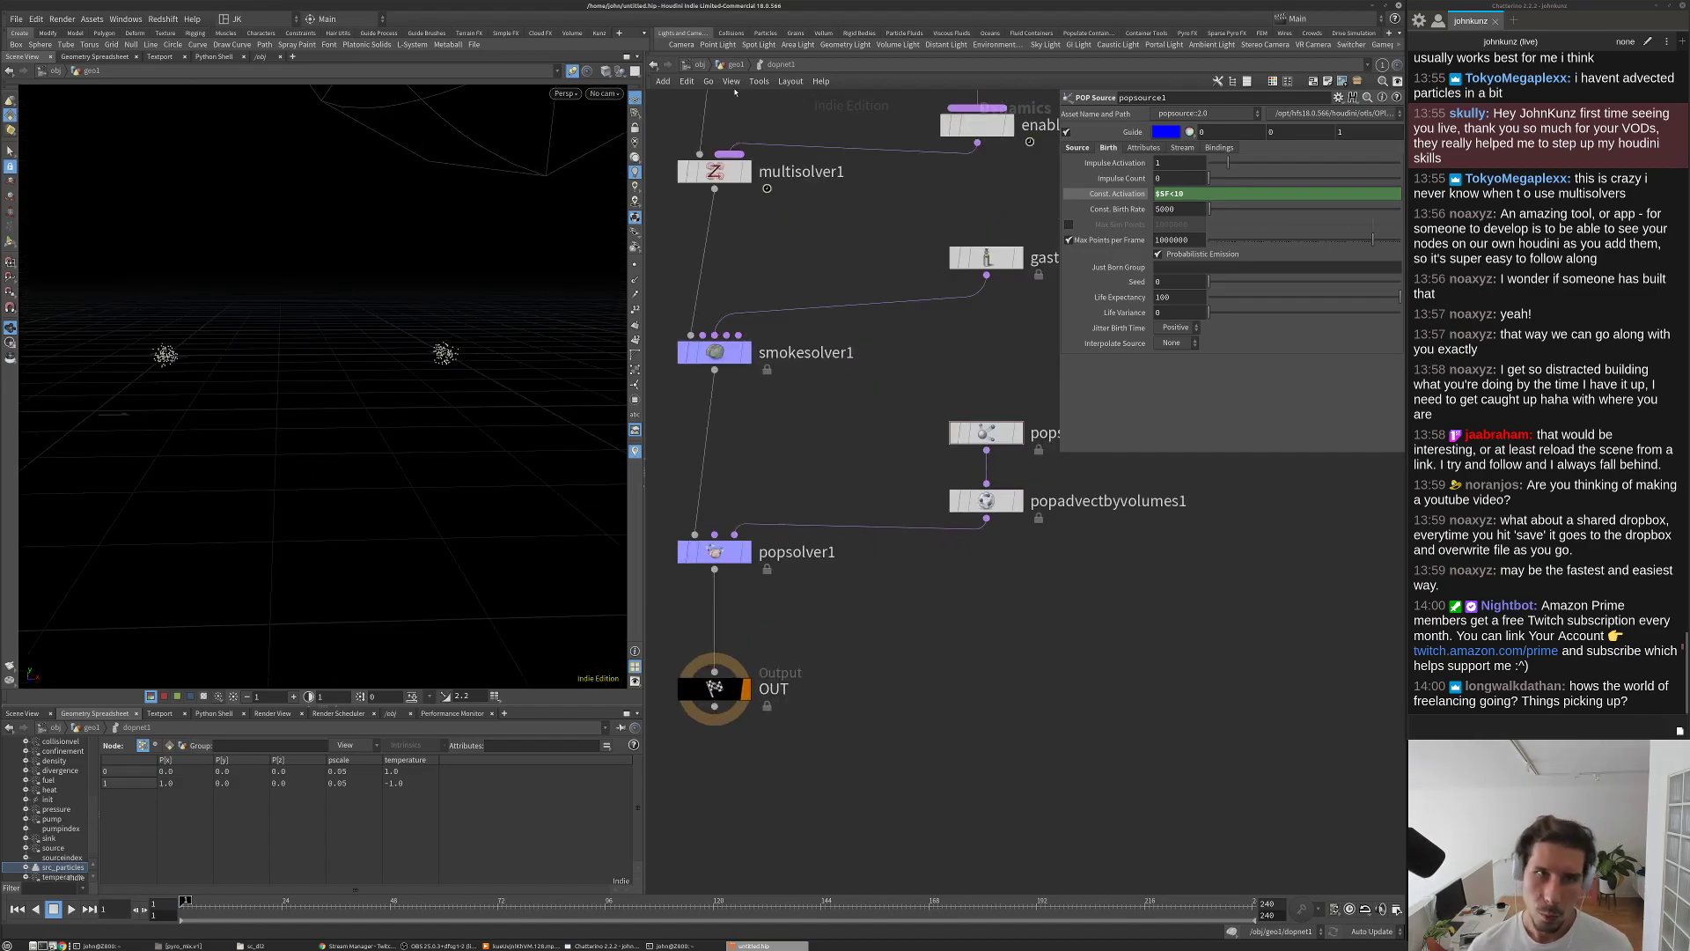
# Step: Return to geo1 and add a Copy to Points node below dopnet1, with dopnet1's output wired in as the target points
pyautogui.click(736, 64)
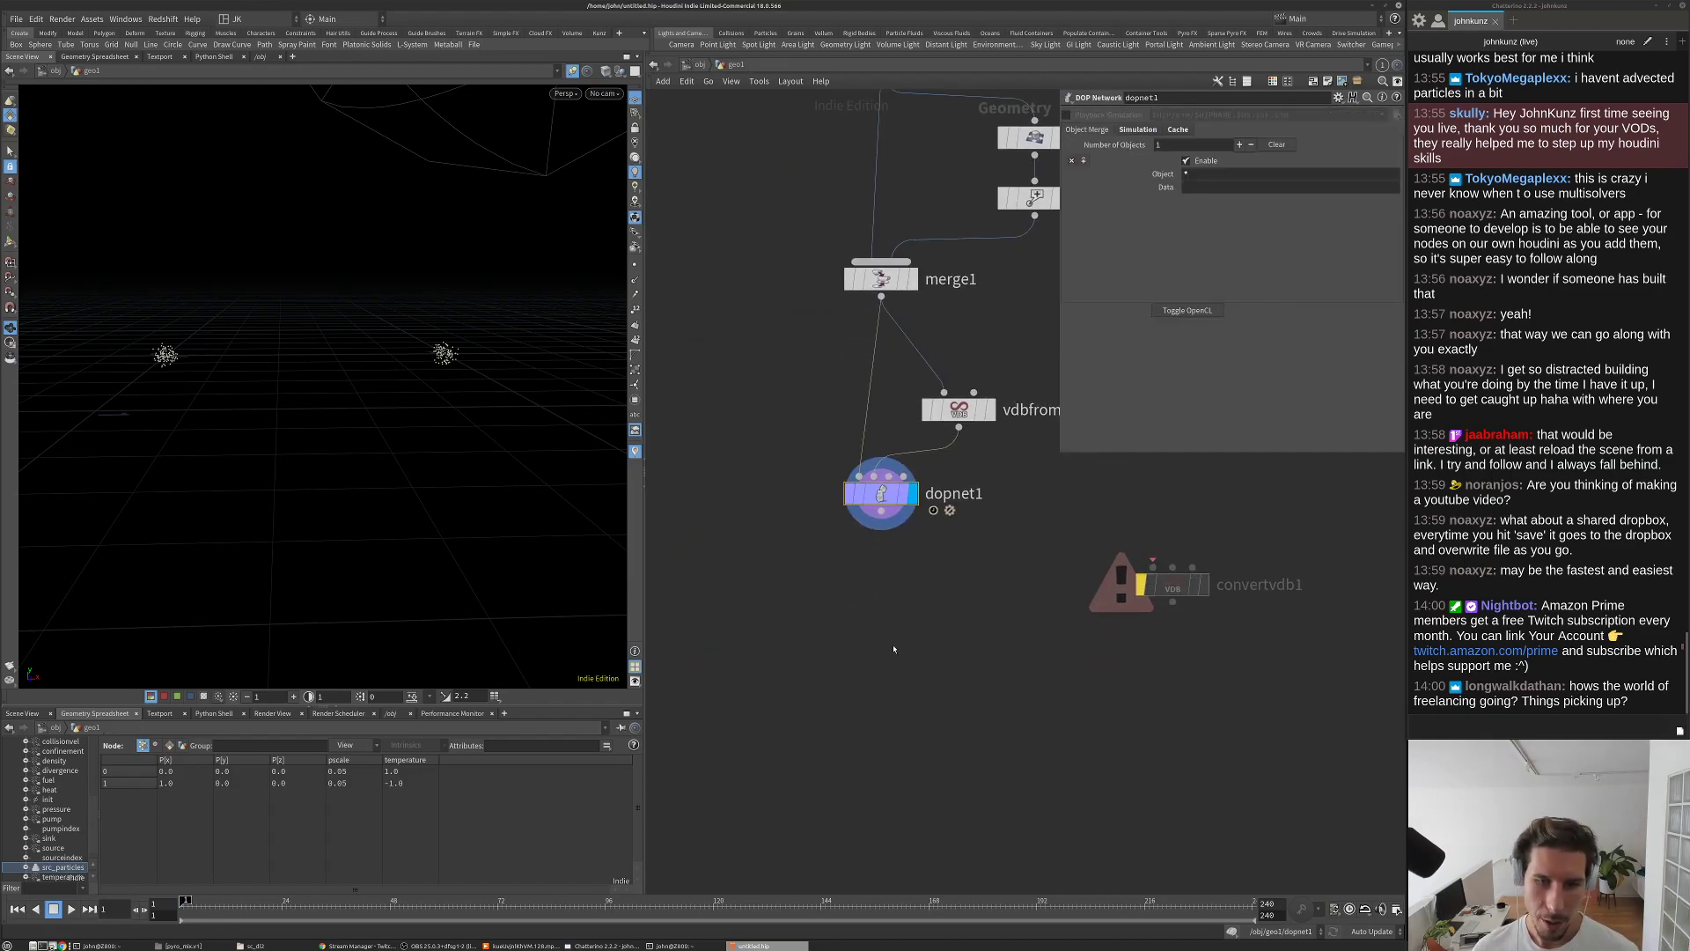
pyautogui.press('Tab')
pyautogui.write('copy')
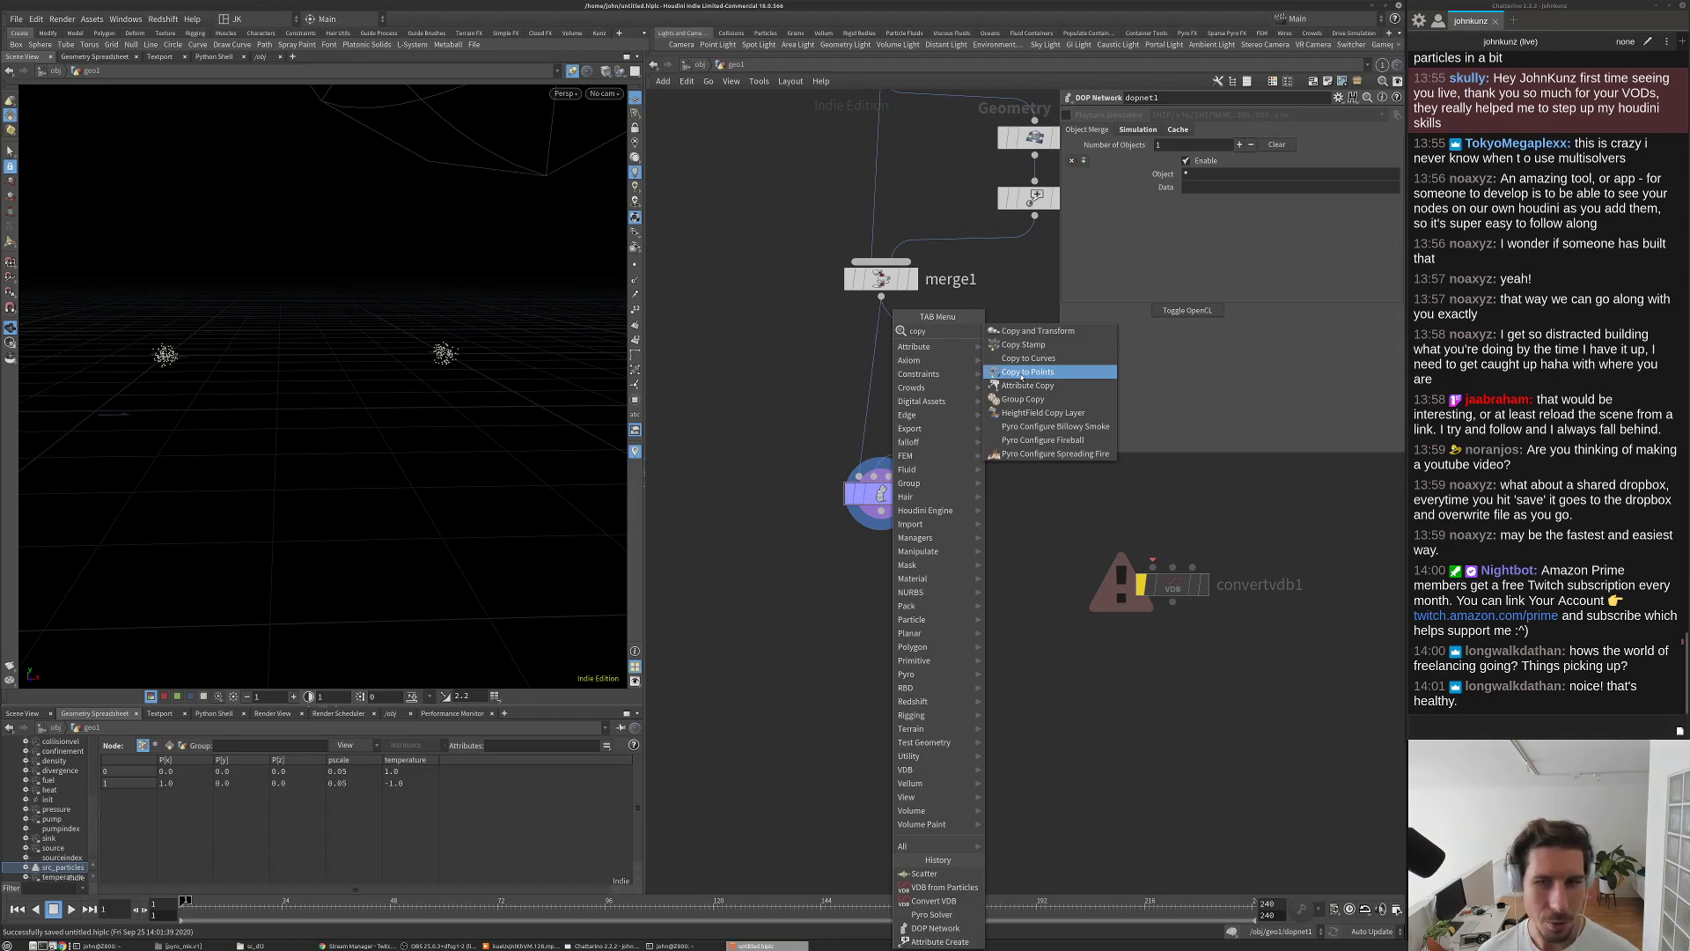
pyautogui.click(1027, 372)
pyautogui.click(880, 696)
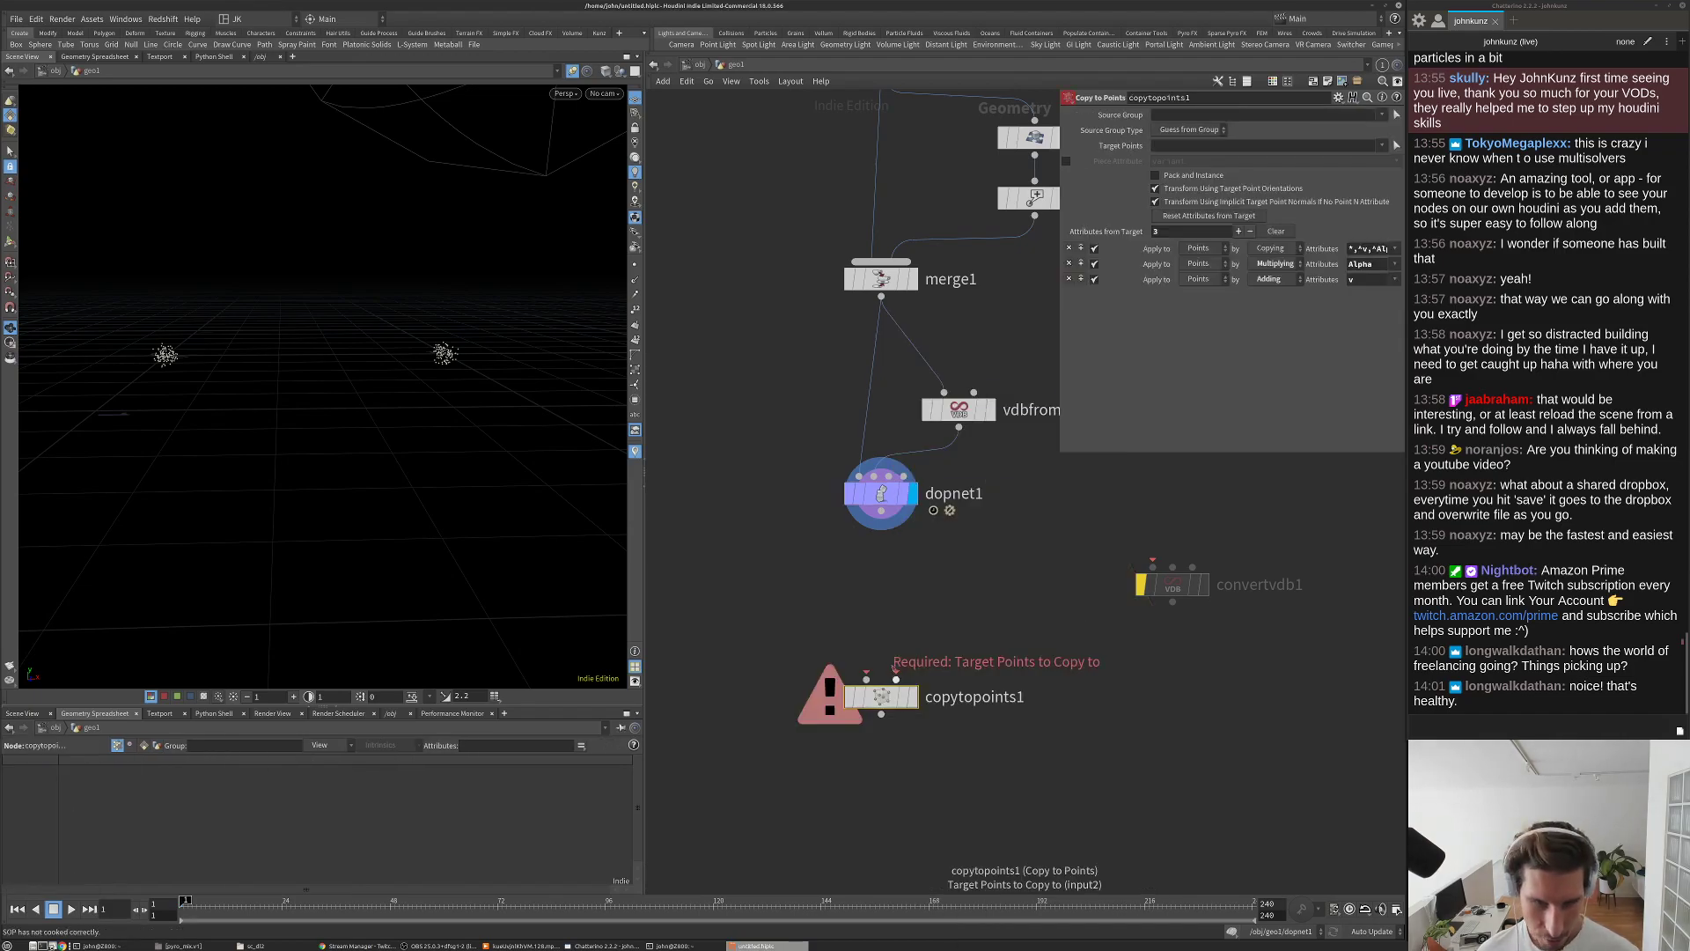
pyautogui.click(881, 511)
pyautogui.moveTo(881, 696); pyautogui.dragTo(881, 716)
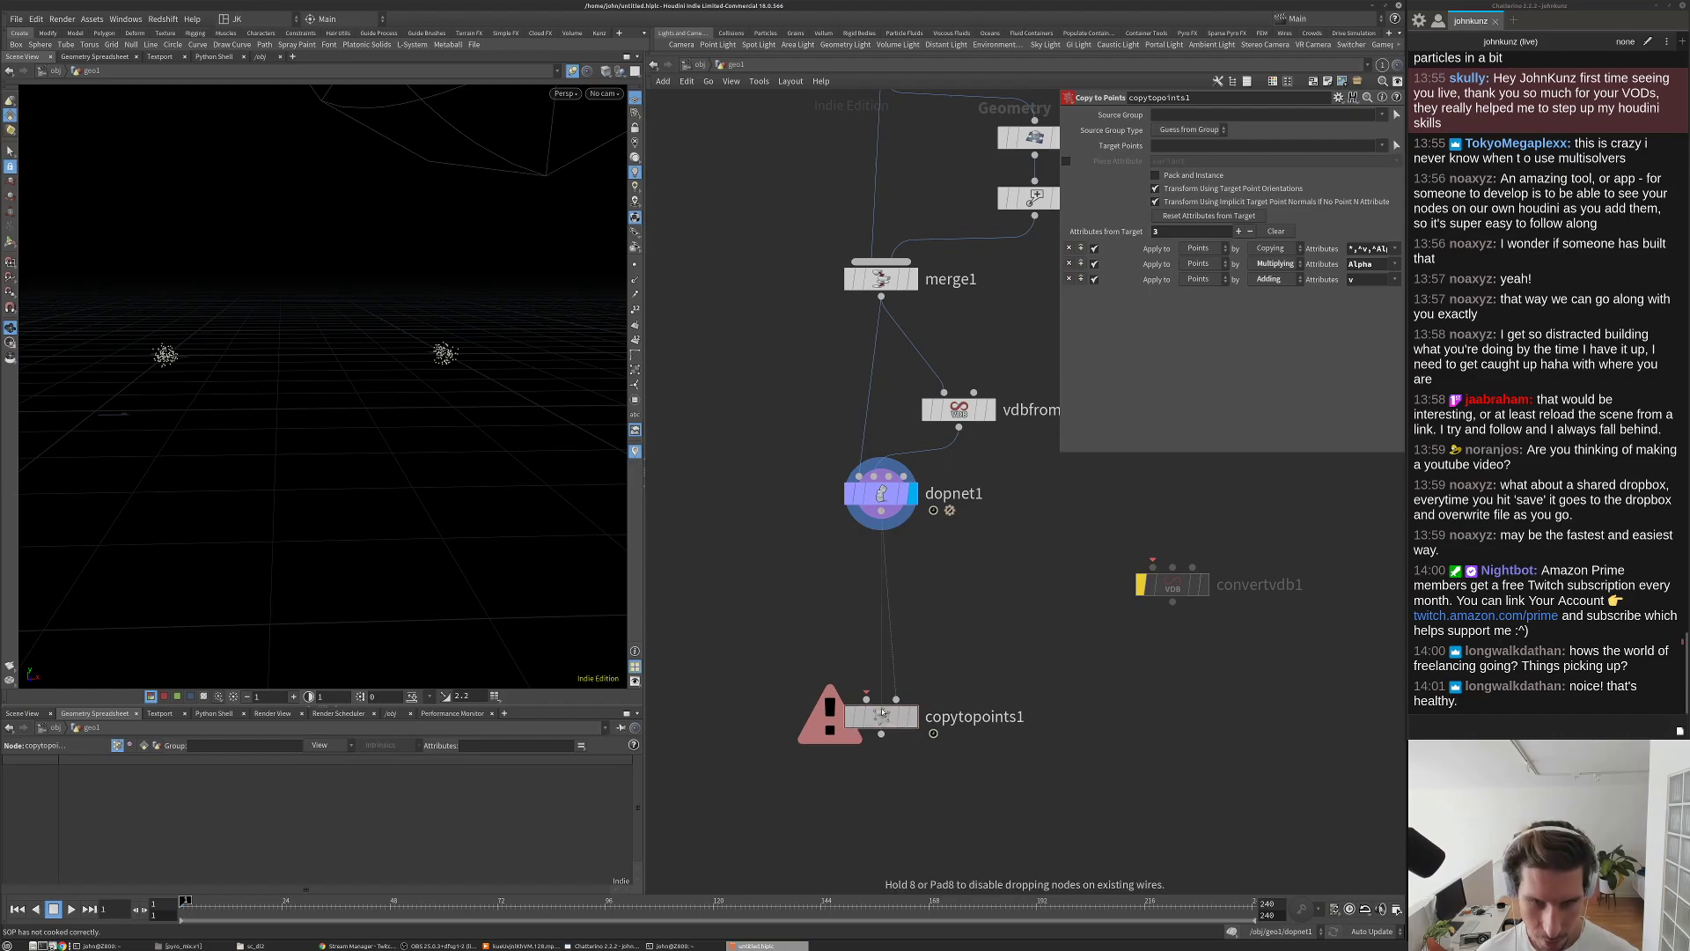
# Step: Add a Box node, wire it into the first input of copytopoints1, and display copytopoints1
pyautogui.moveTo(832, 662); pyautogui.dragTo(855, 581, button='middle')
pyautogui.press('Tab')
pyautogui.write('b')
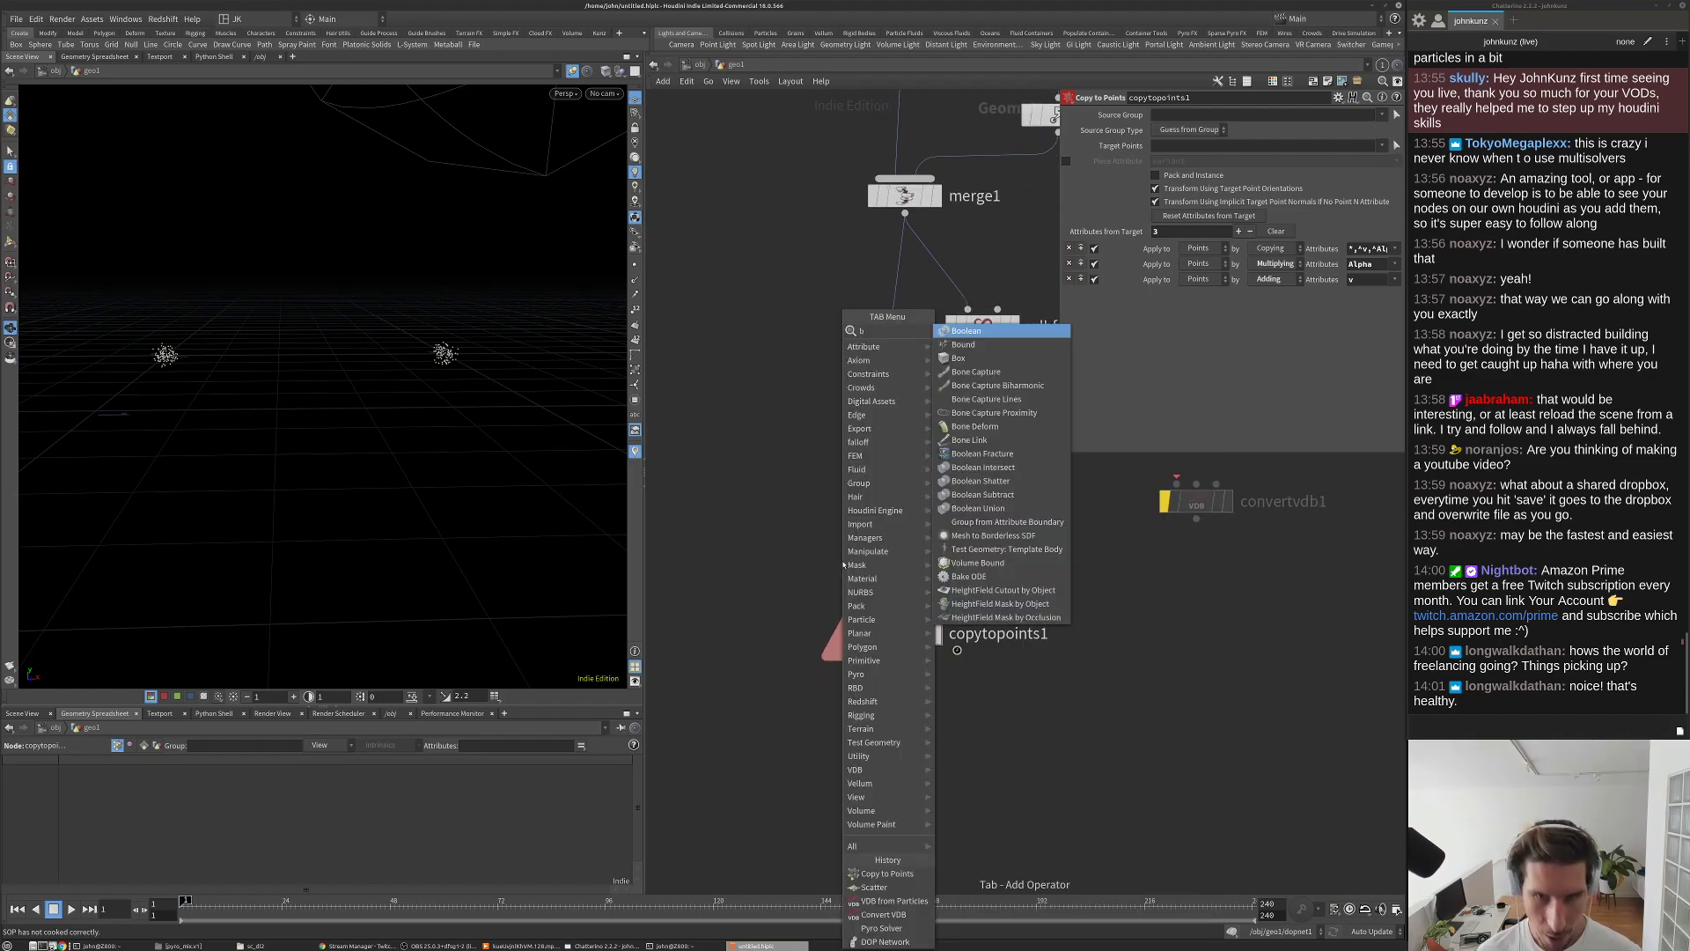
pyautogui.write('ox')
pyautogui.press('Return')
pyautogui.click(816, 506)
pyautogui.moveTo(814, 519); pyautogui.dragTo(891, 617)
pyautogui.click(933, 633)
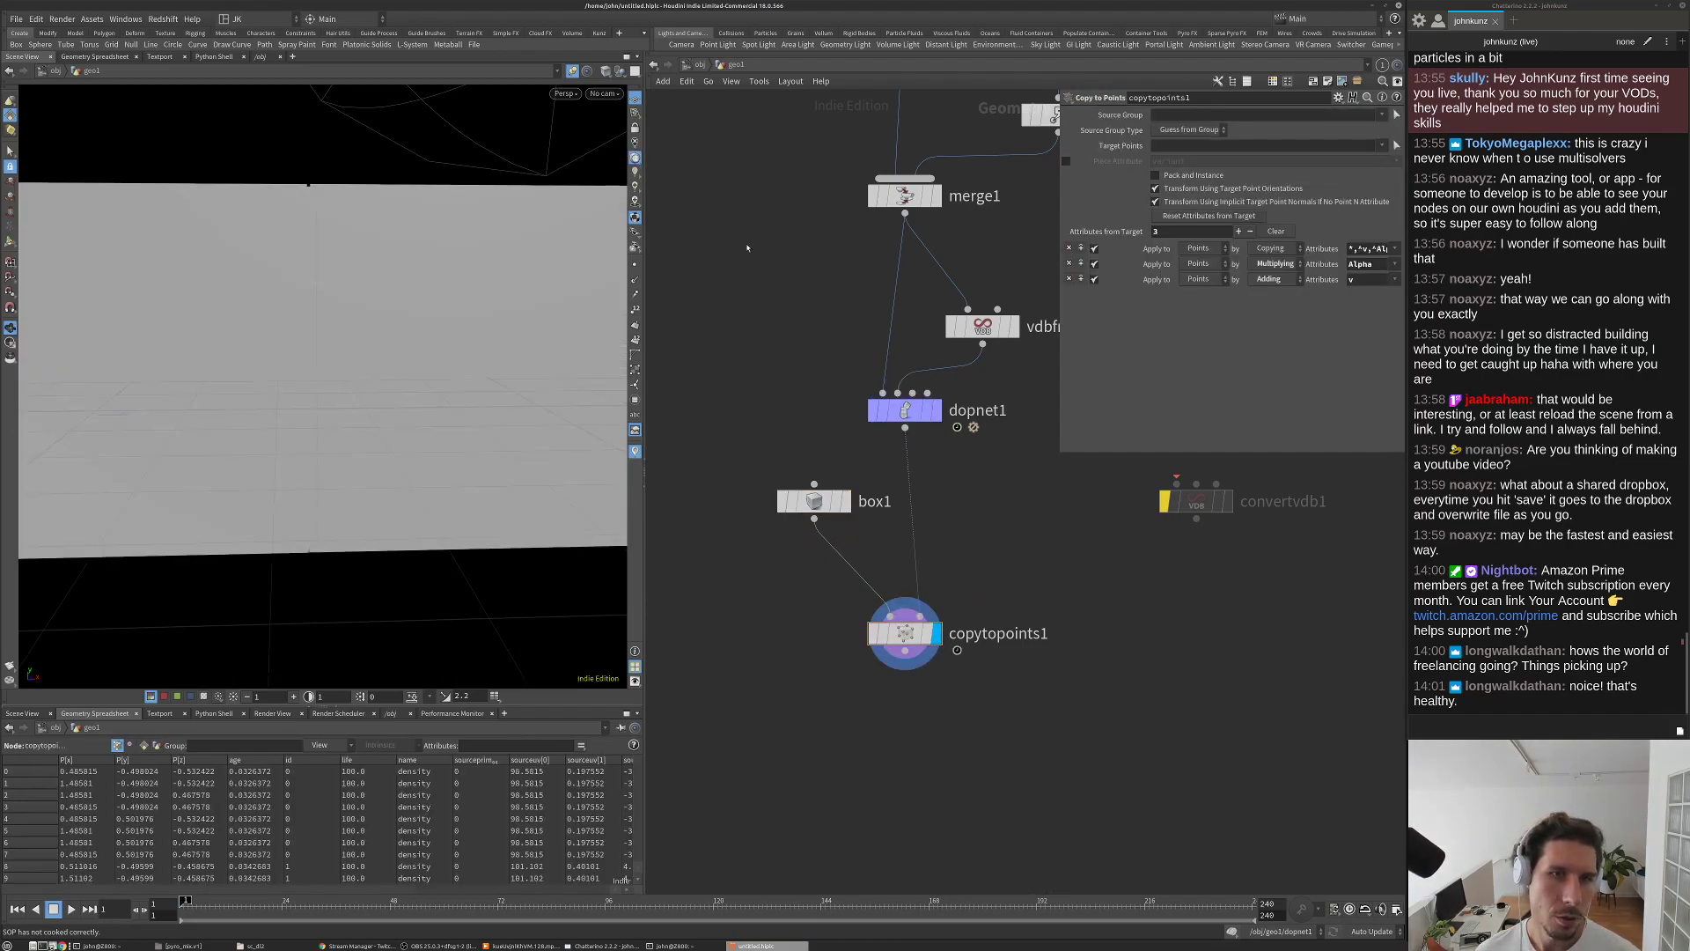
# Step: Reduce box1's Uniform Scale to 0.04, playing the simulation briefly to judge the size of the copies
pyautogui.click(814, 501)
pyautogui.moveTo(1226, 203); pyautogui.dragTo(1214, 209)
pyautogui.press('Up')
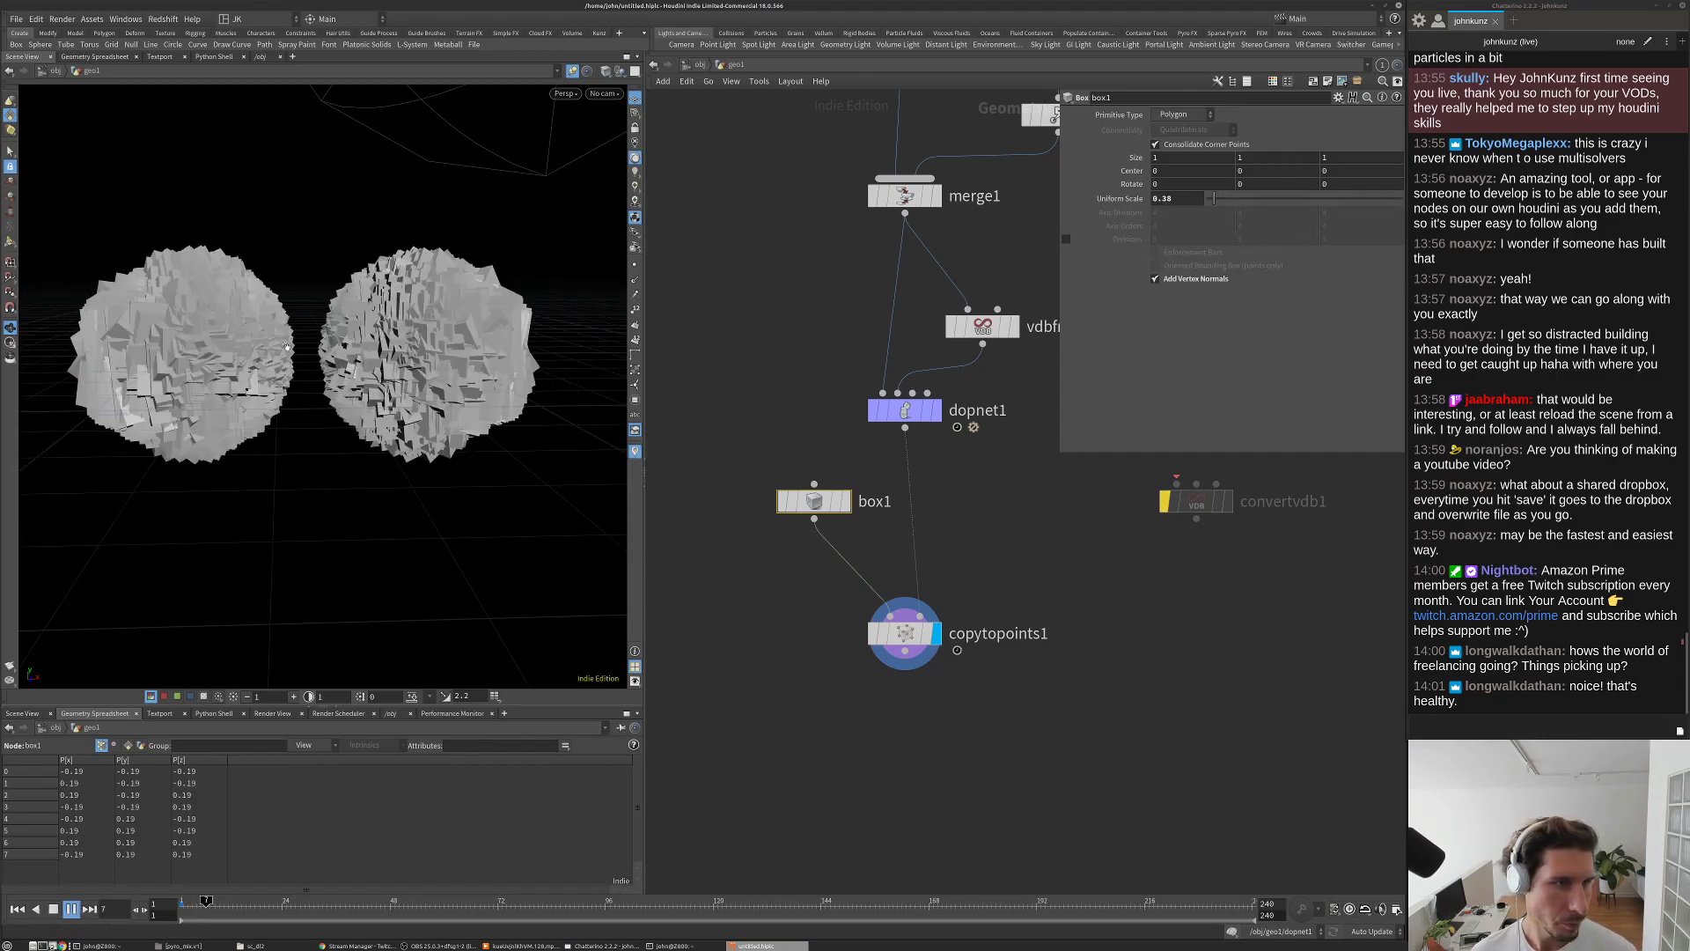
pyautogui.moveTo(1203, 197); pyautogui.dragTo(1138, 331)
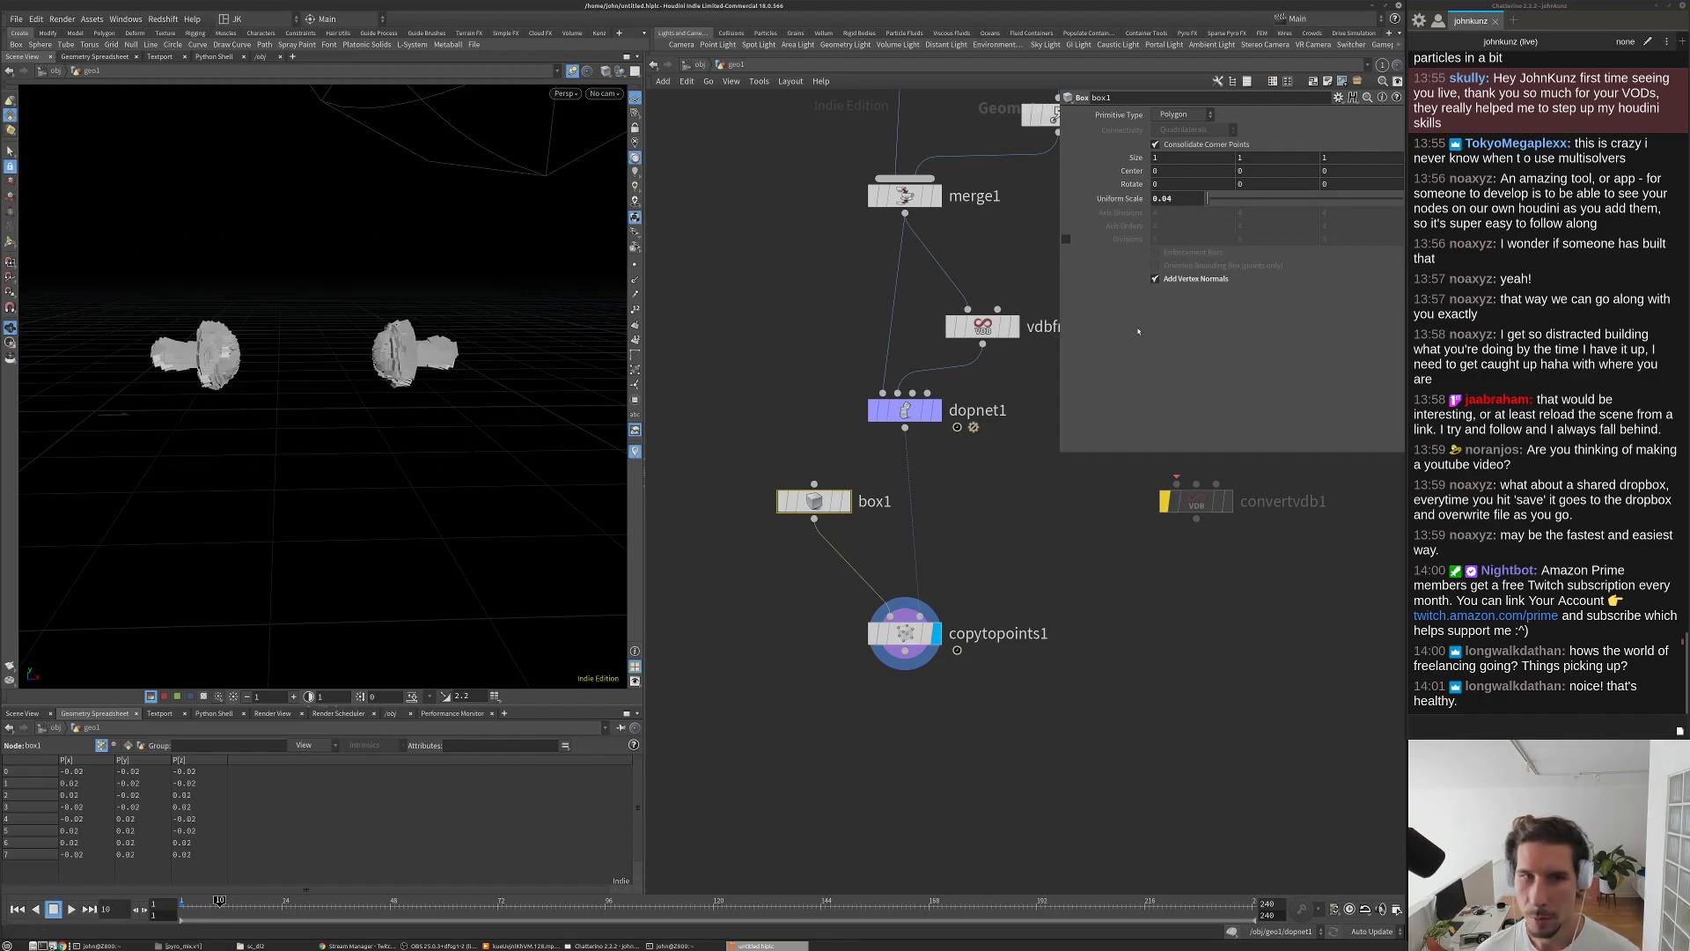
# Step: Play the simulation to check the motion of the copied boxes, and stop at frame 28
pyautogui.press('Up')
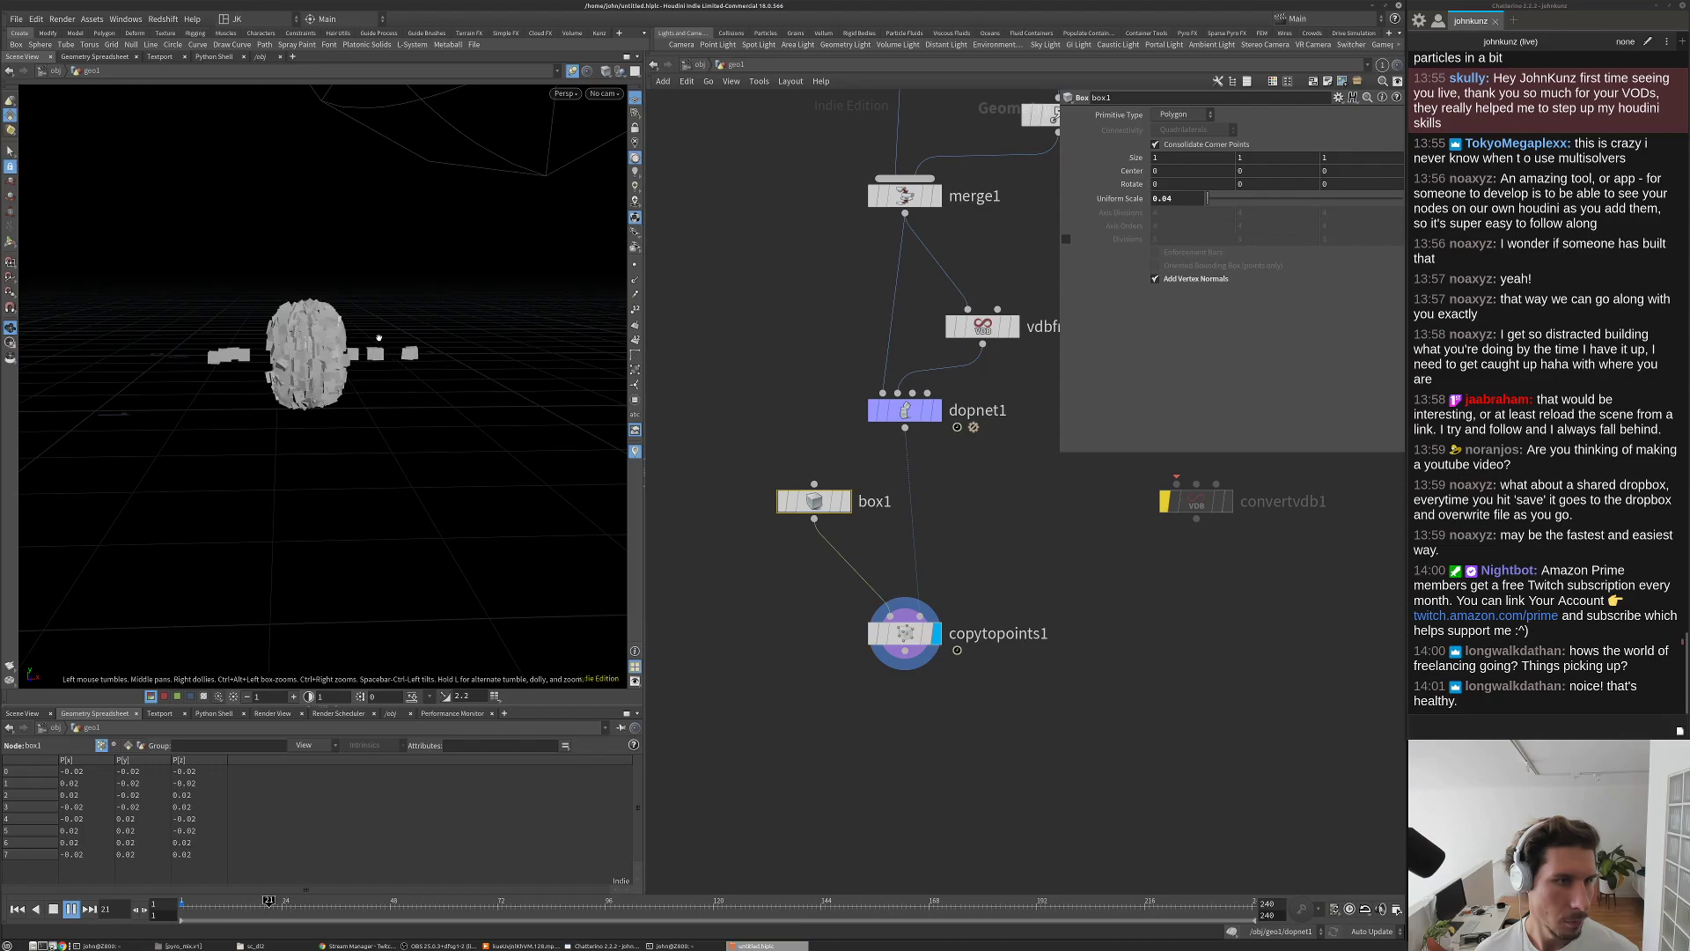
pyautogui.press('Up')
pyautogui.moveTo(1174, 626); pyautogui.dragTo(1248, 633, button='middle')
pyautogui.scroll(-2, 1214, 623)
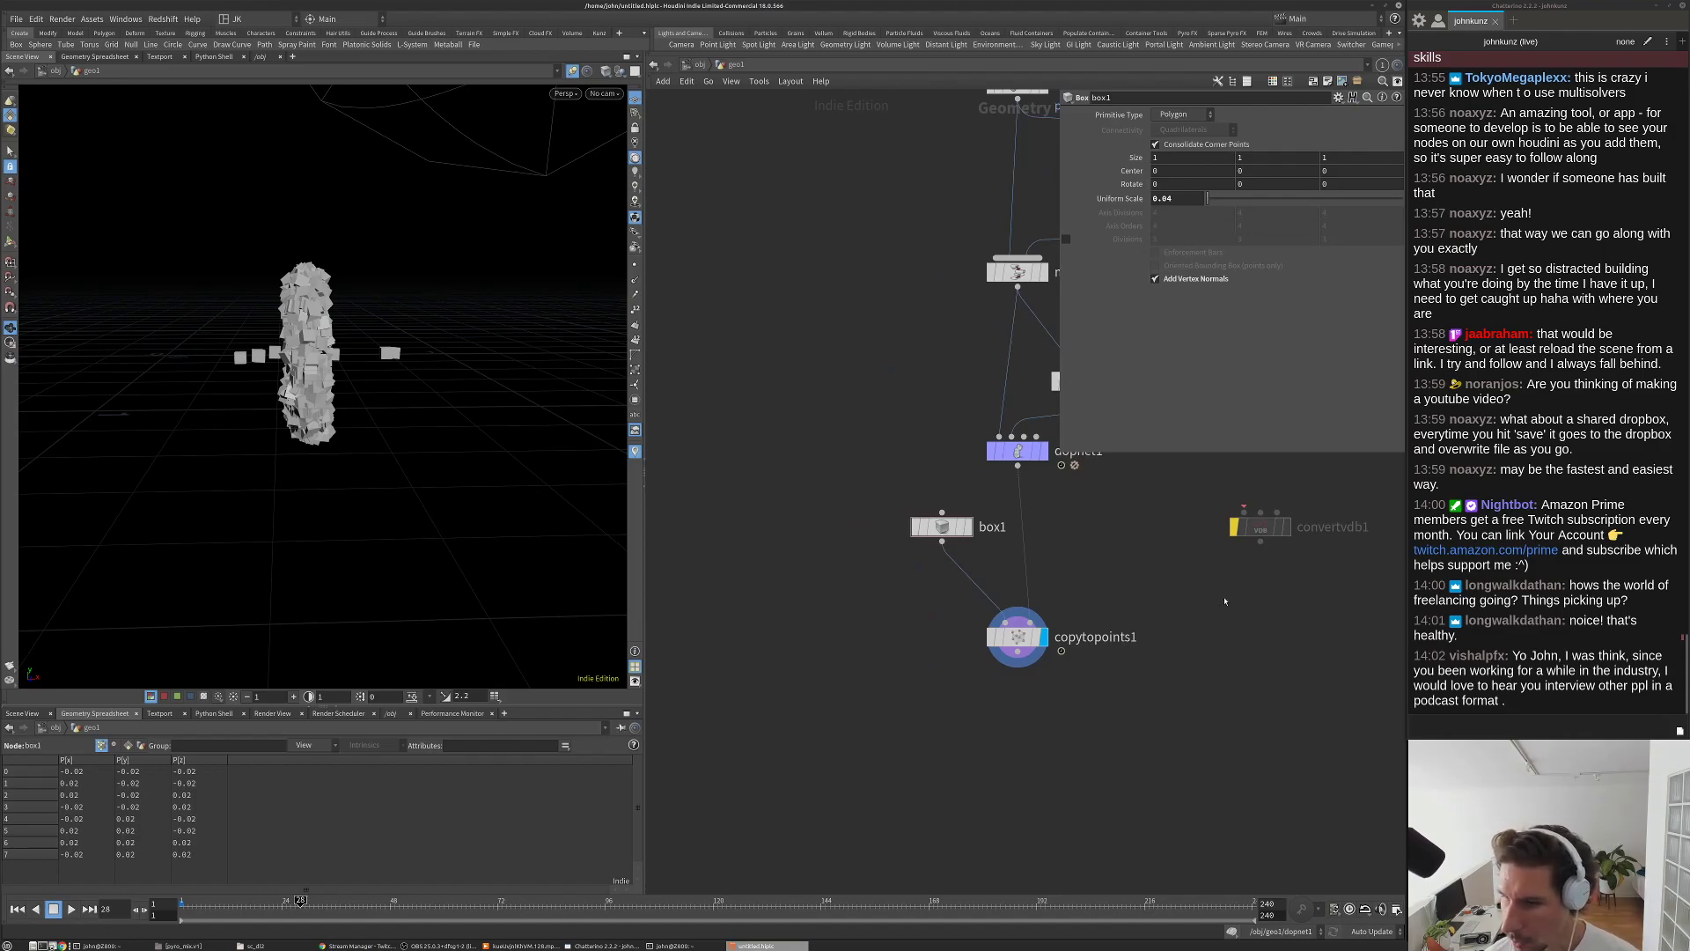
pyautogui.moveTo(1222, 613); pyautogui.dragTo(1154, 653, button='middle')
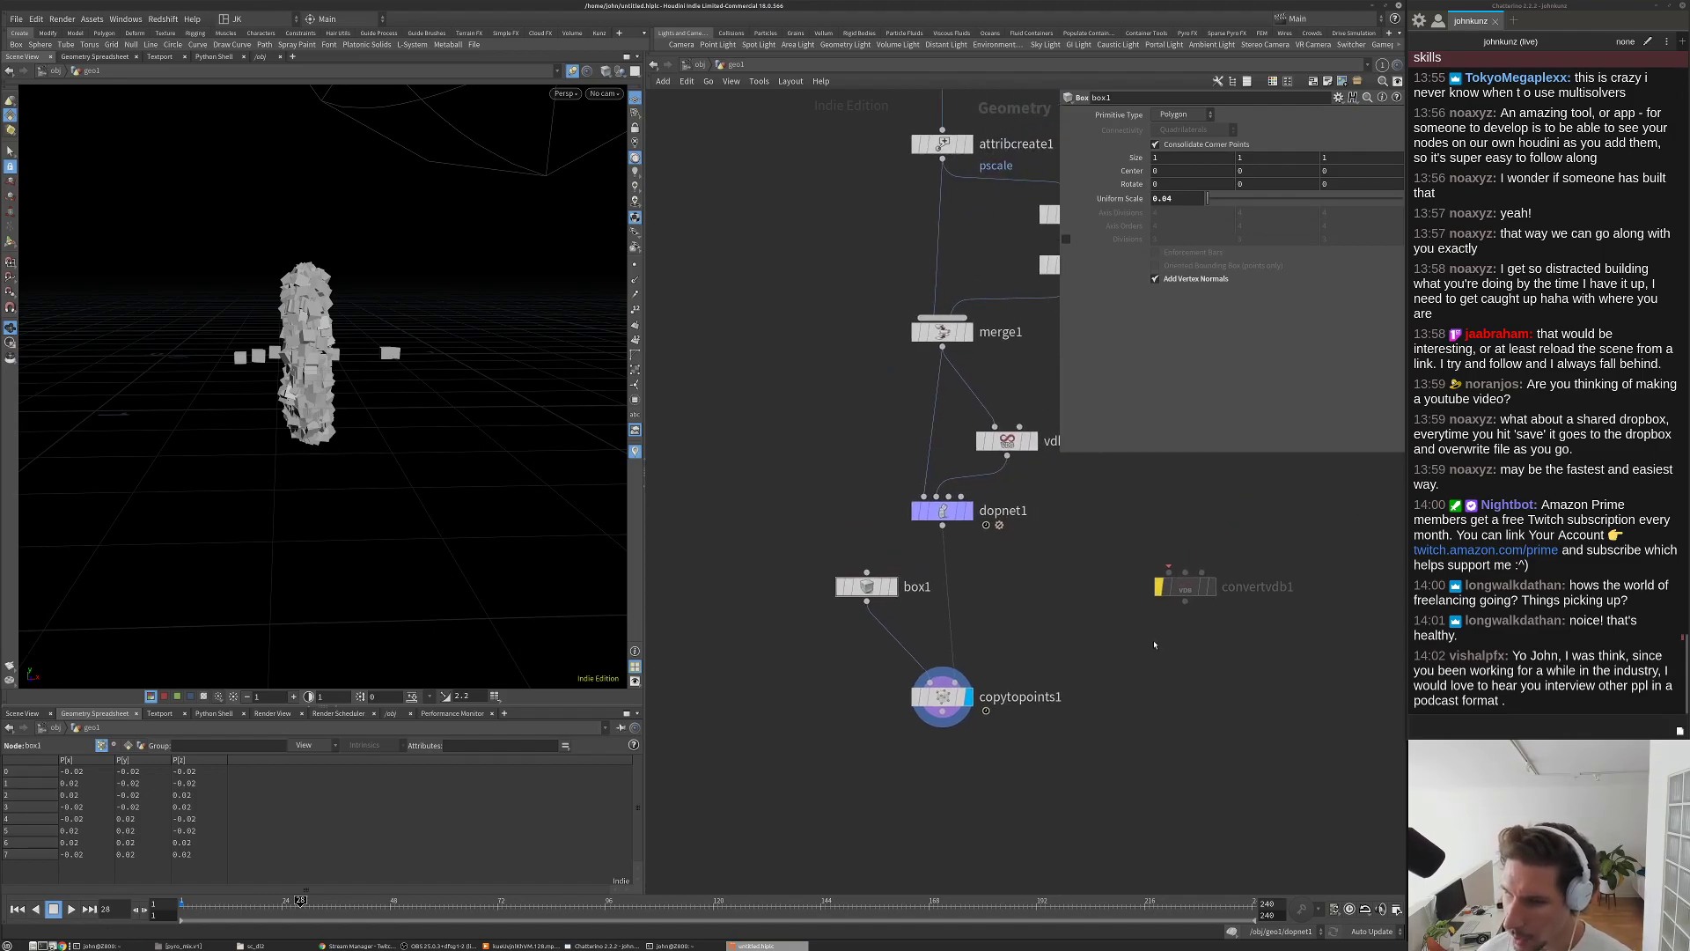
# Step: Return the simulation to frame 1 and move box1 farther away from the wire between dopnet1 and copytopoints1
pyautogui.moveTo(1107, 653); pyautogui.dragTo(1029, 612, button='middle')
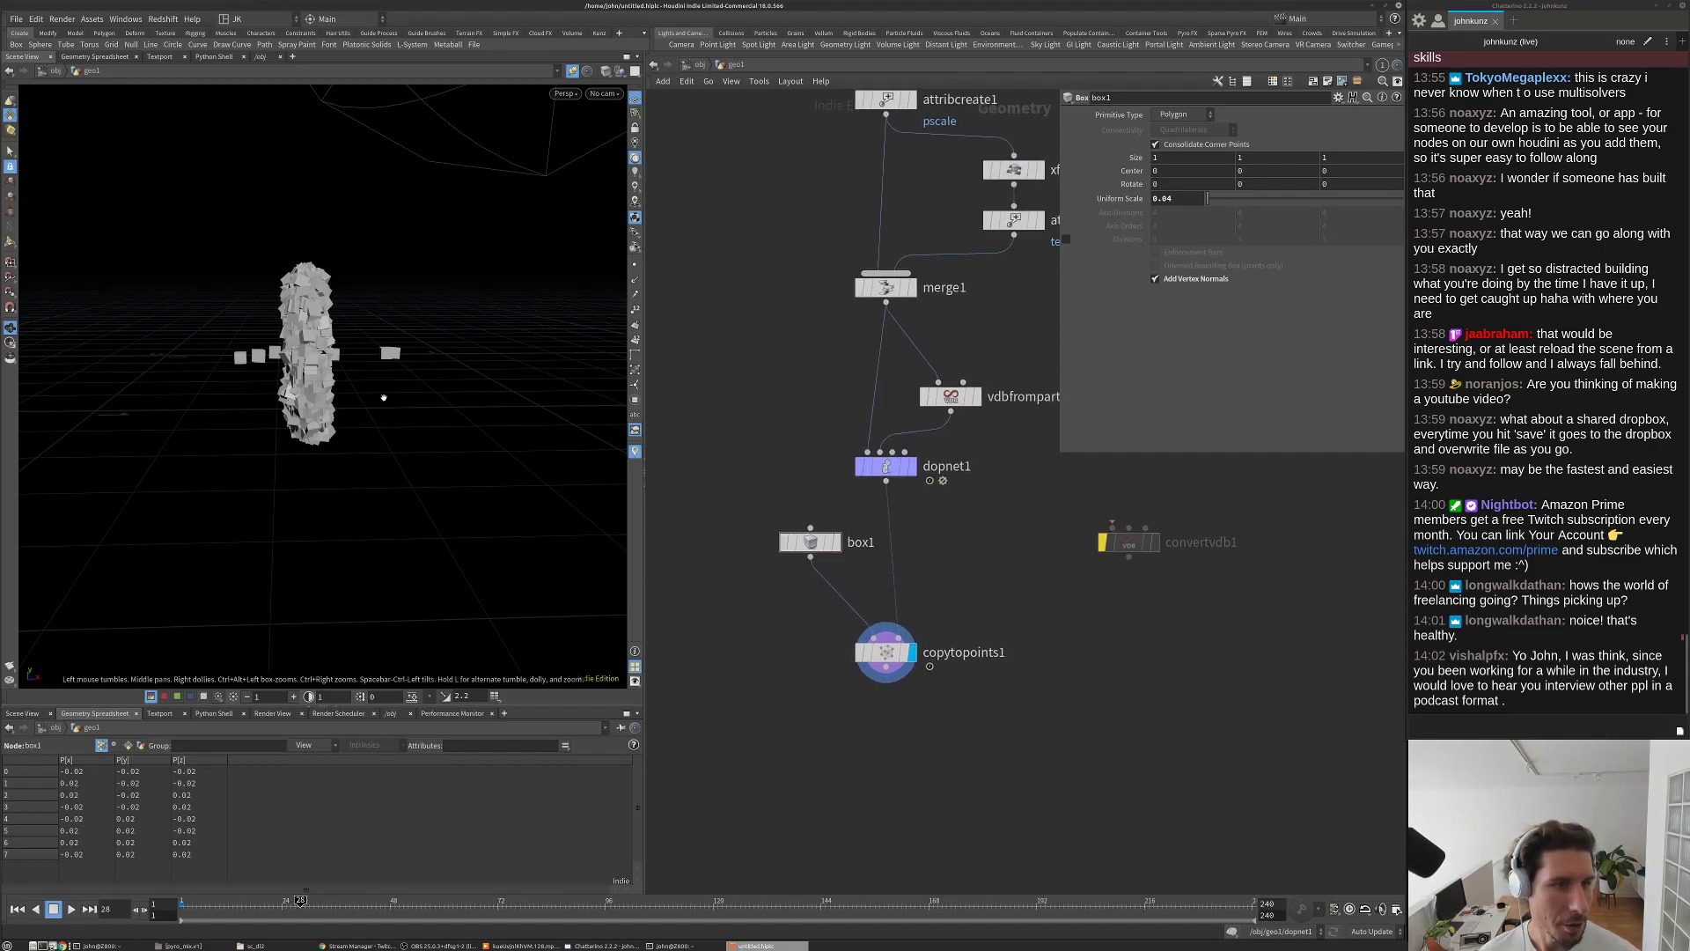
pyautogui.scroll(2, 560, 409)
pyautogui.moveTo(426, 323); pyautogui.dragTo(381, 395, button='middle')
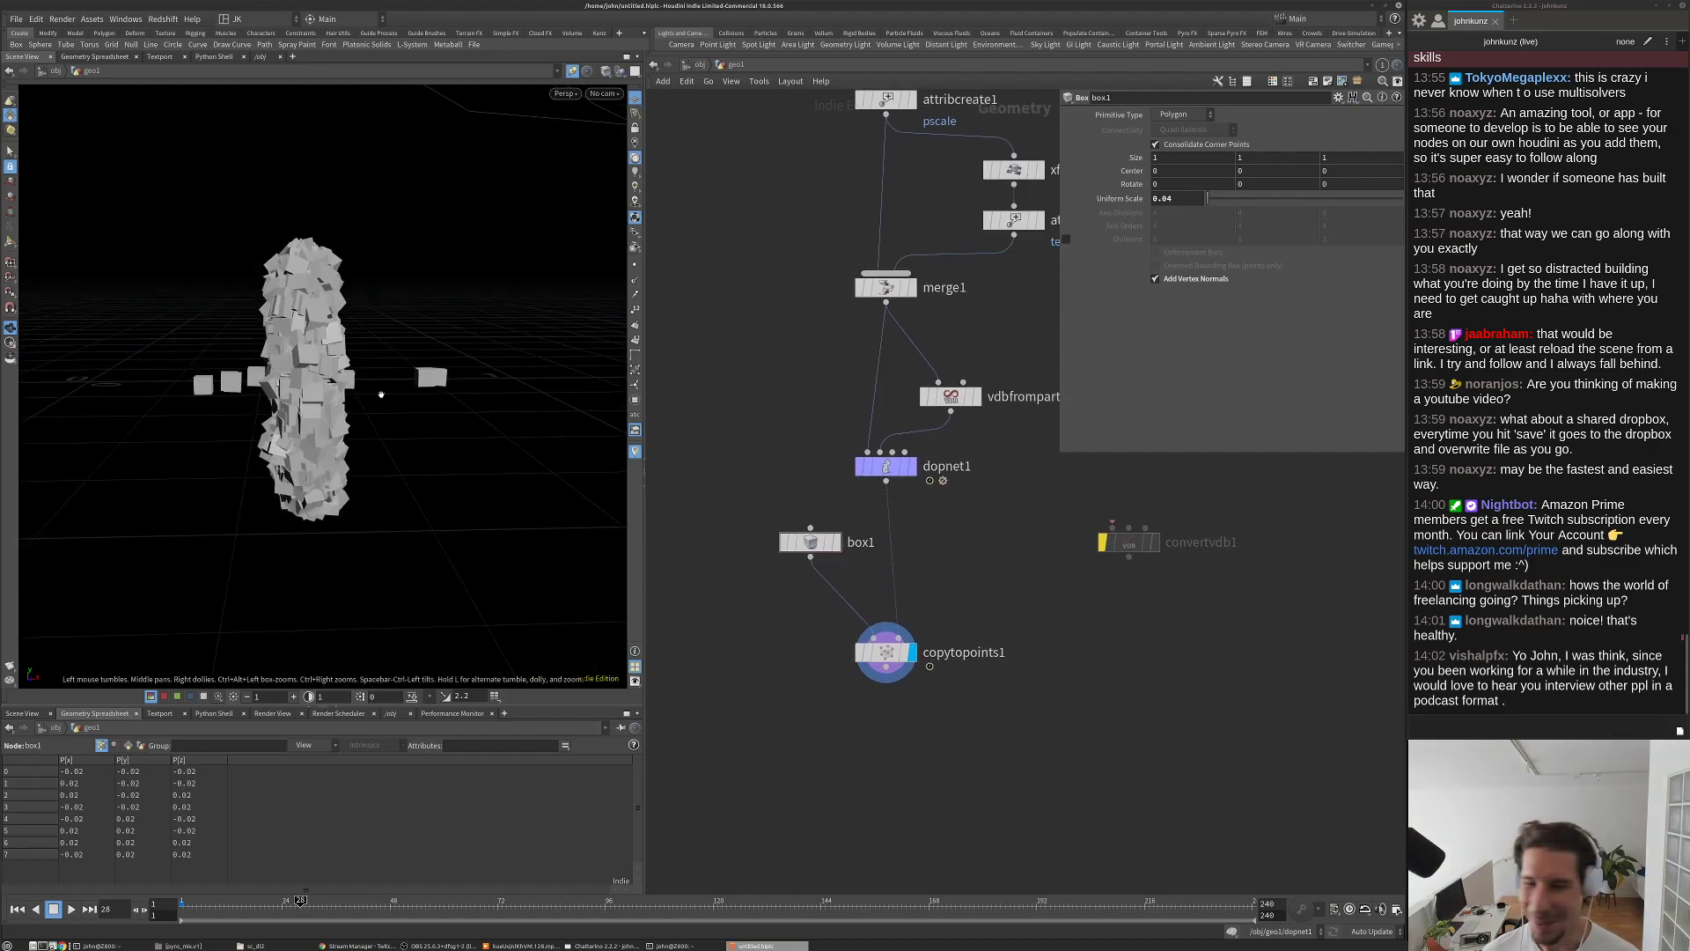
pyautogui.hotkey('ctrl', 'Up')
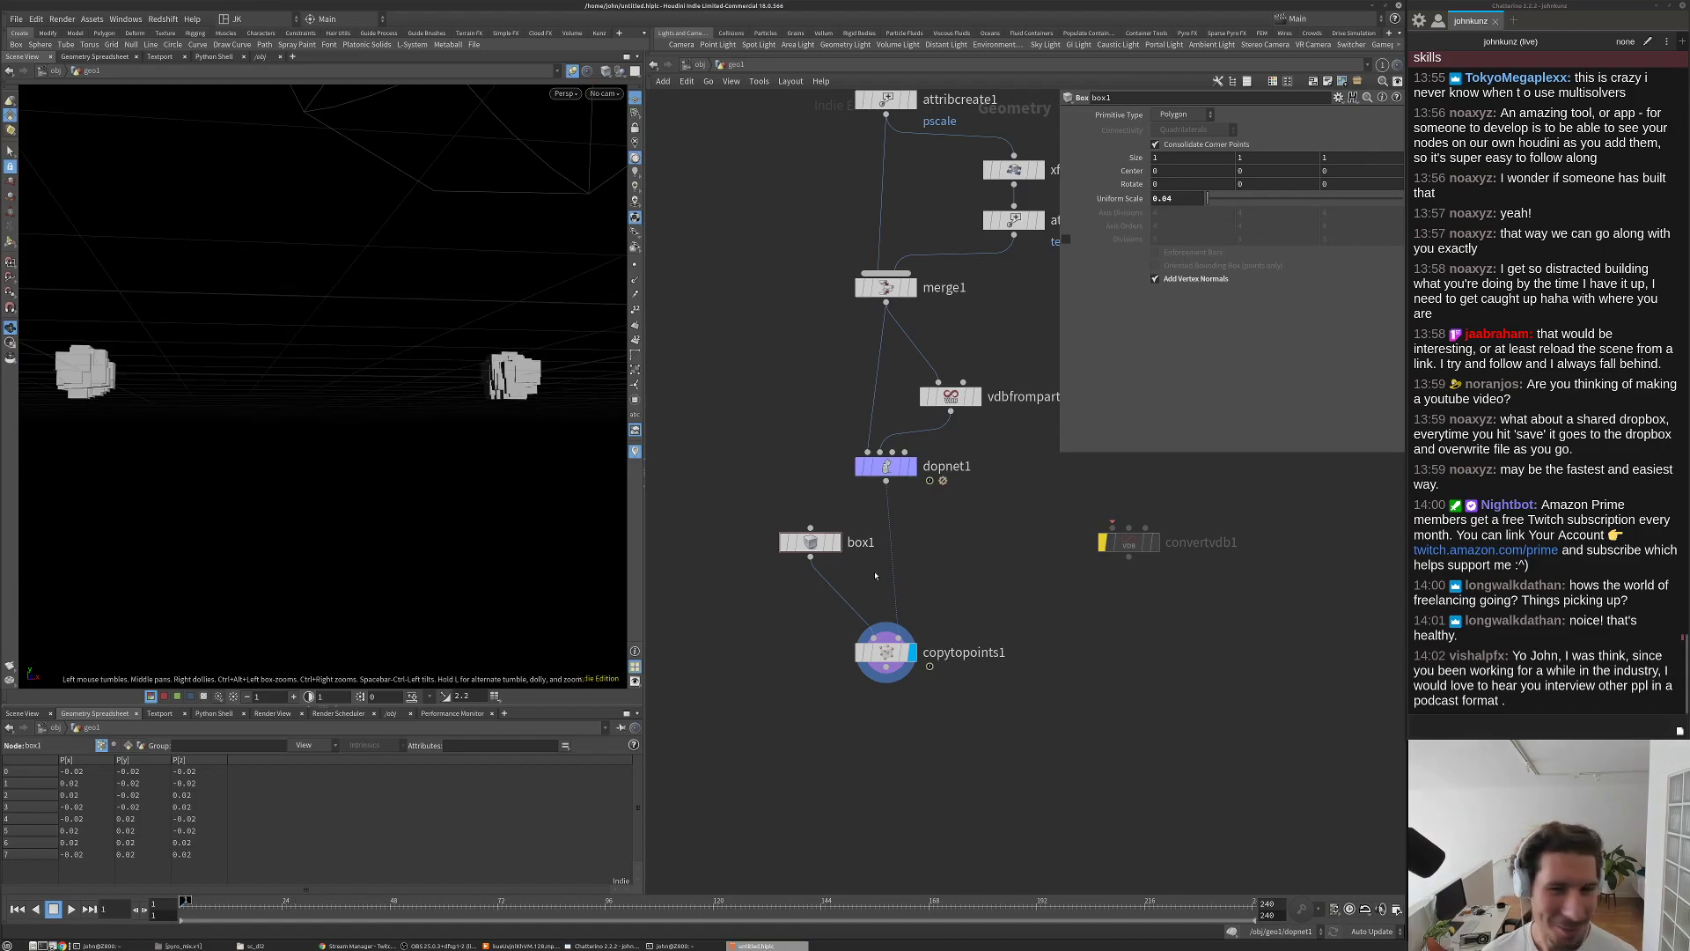
pyautogui.moveTo(968, 588); pyautogui.dragTo(988, 545, button='middle')
pyautogui.moveTo(831, 498); pyautogui.dragTo(769, 499)
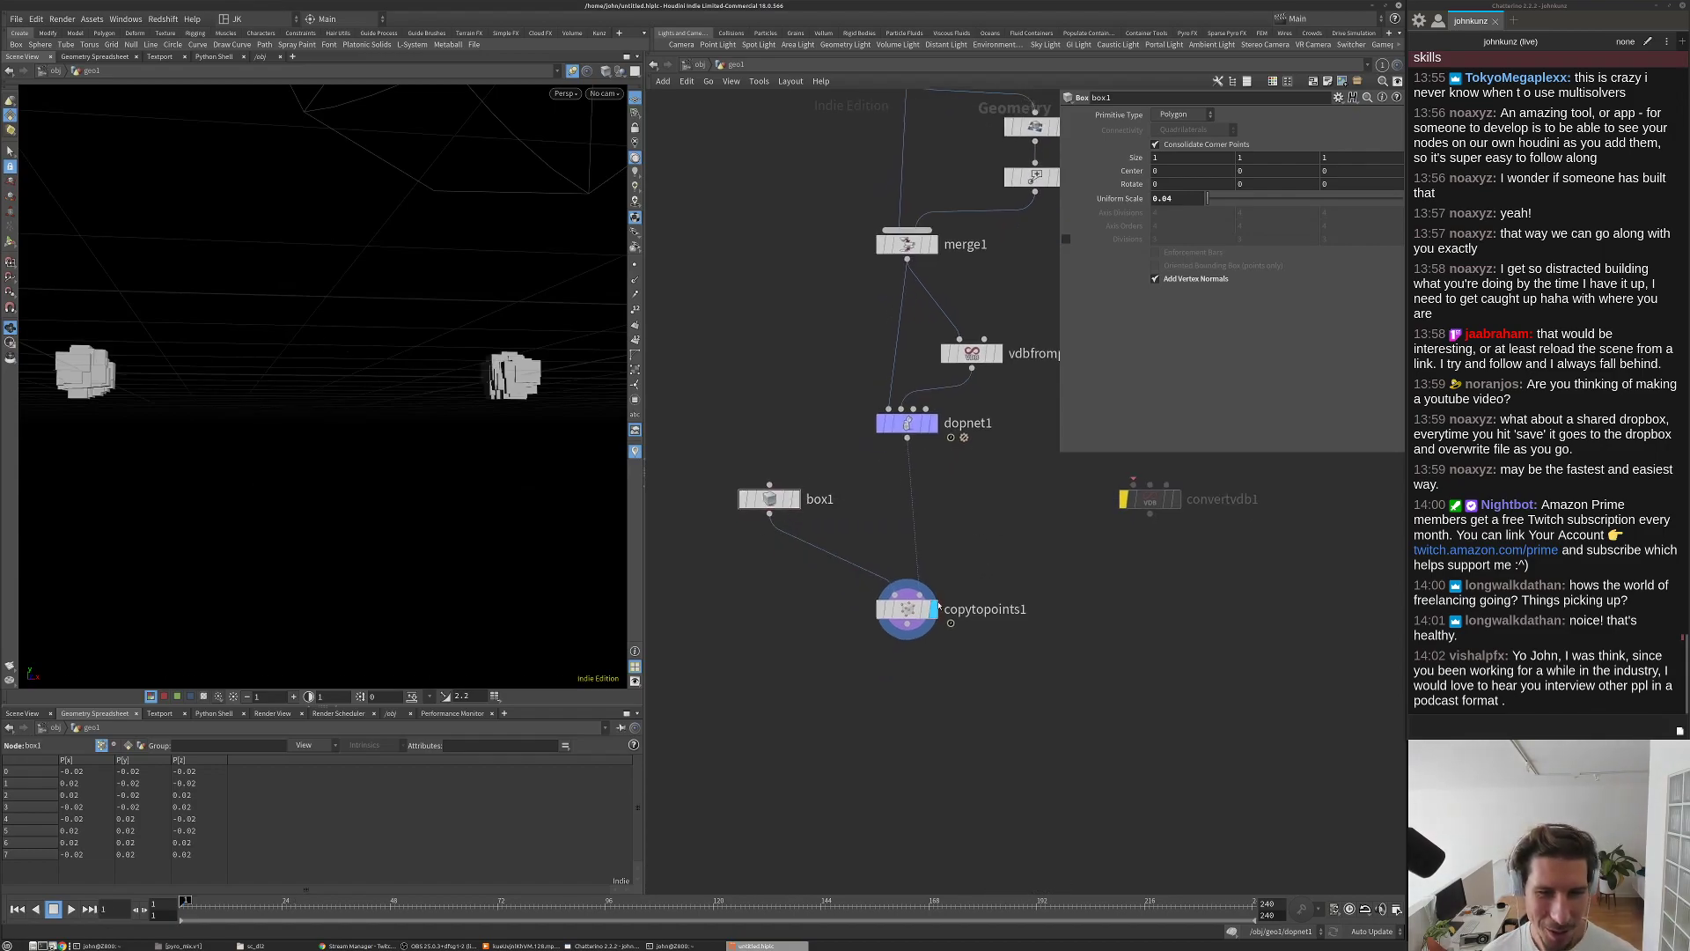
pyautogui.scroll(2, 906, 508)
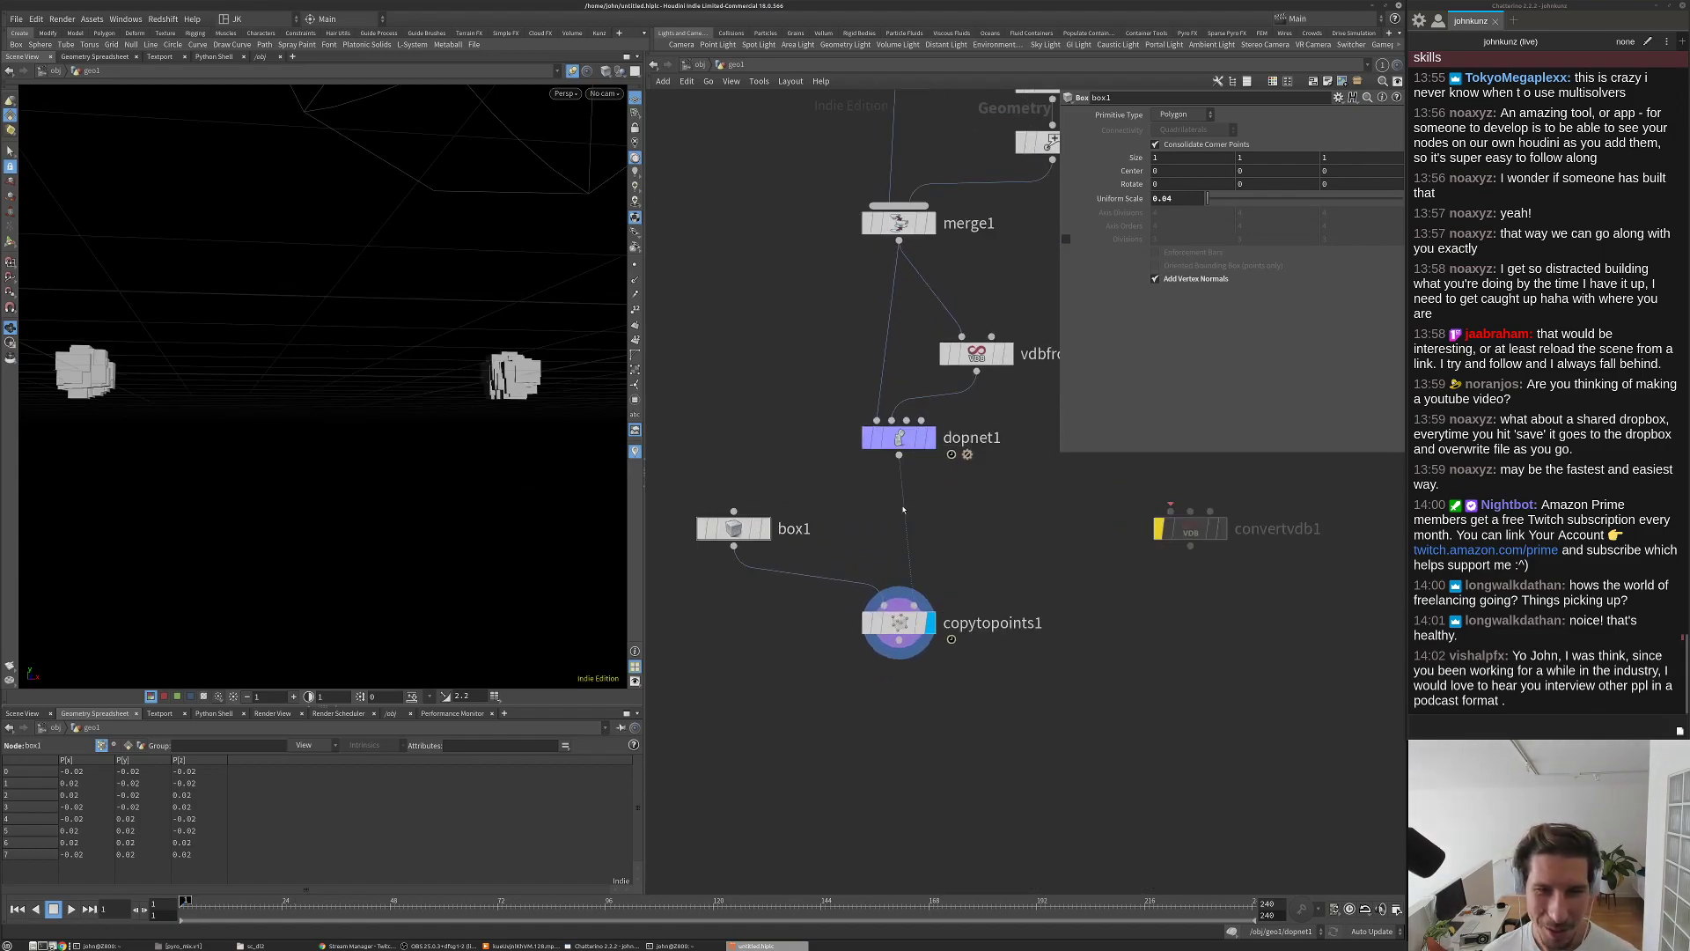
# Step: Save the scene and shrink the floating parameter pane to free space in the network view
pyautogui.moveTo(951, 500); pyautogui.dragTo(955, 472, button='middle')
pyautogui.hotkey('ctrl', 's')
pyautogui.moveTo(1059, 450); pyautogui.dragTo(1064, 420)
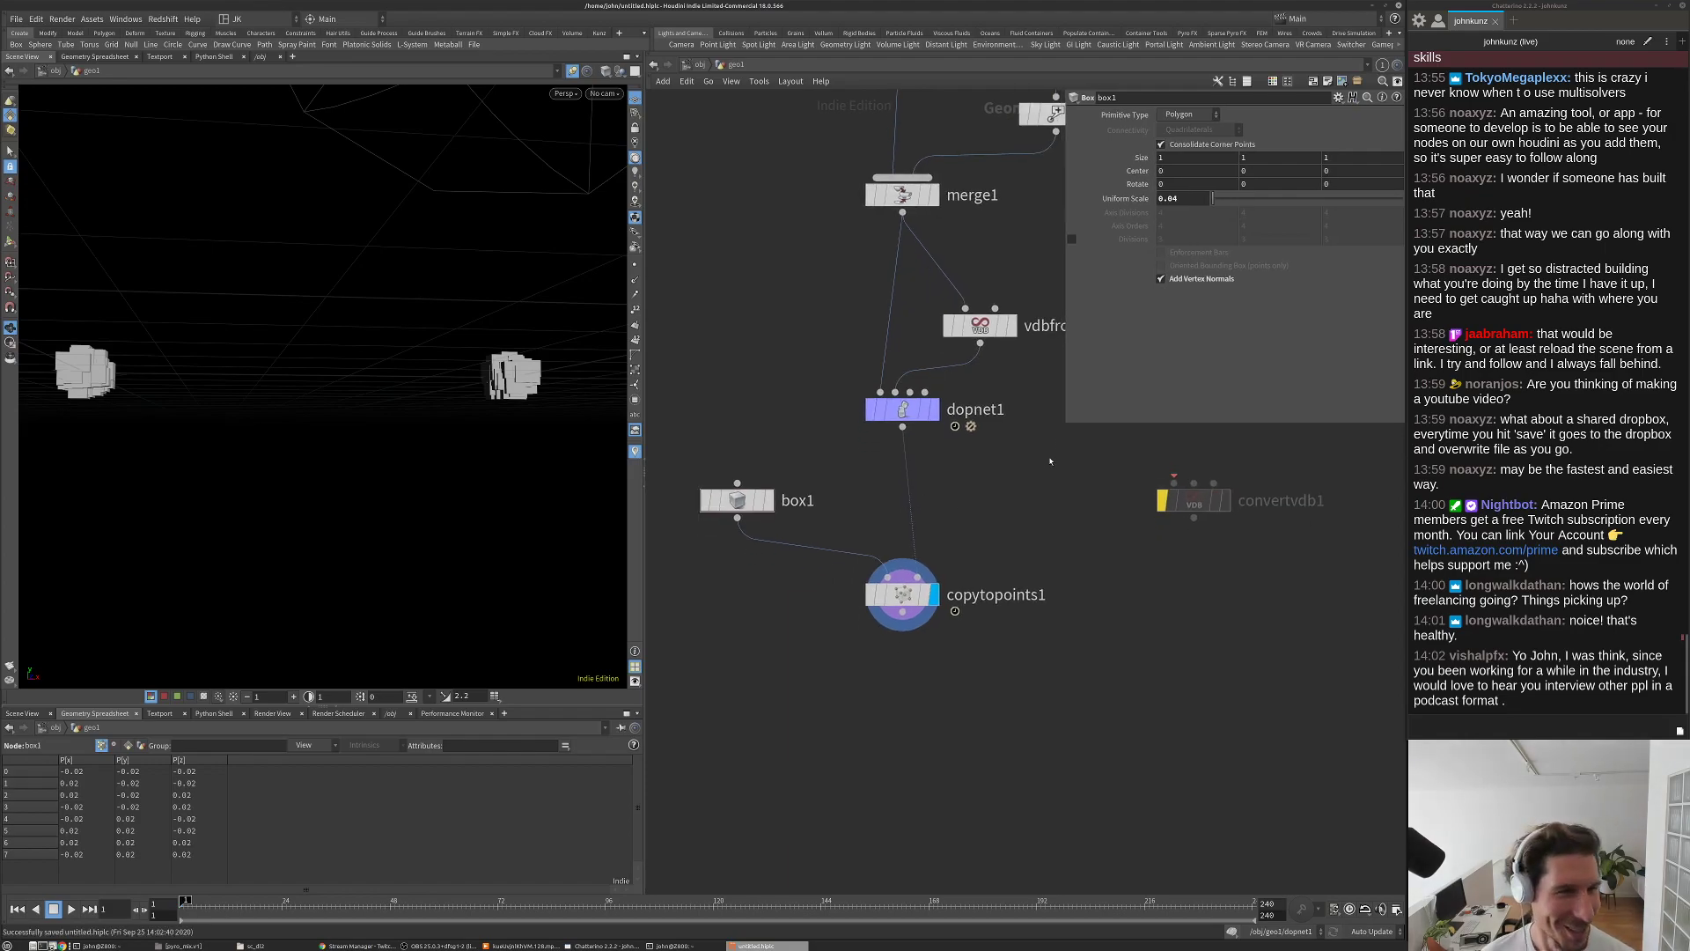
pyautogui.moveTo(1029, 491); pyautogui.dragTo(1034, 460, button='middle')
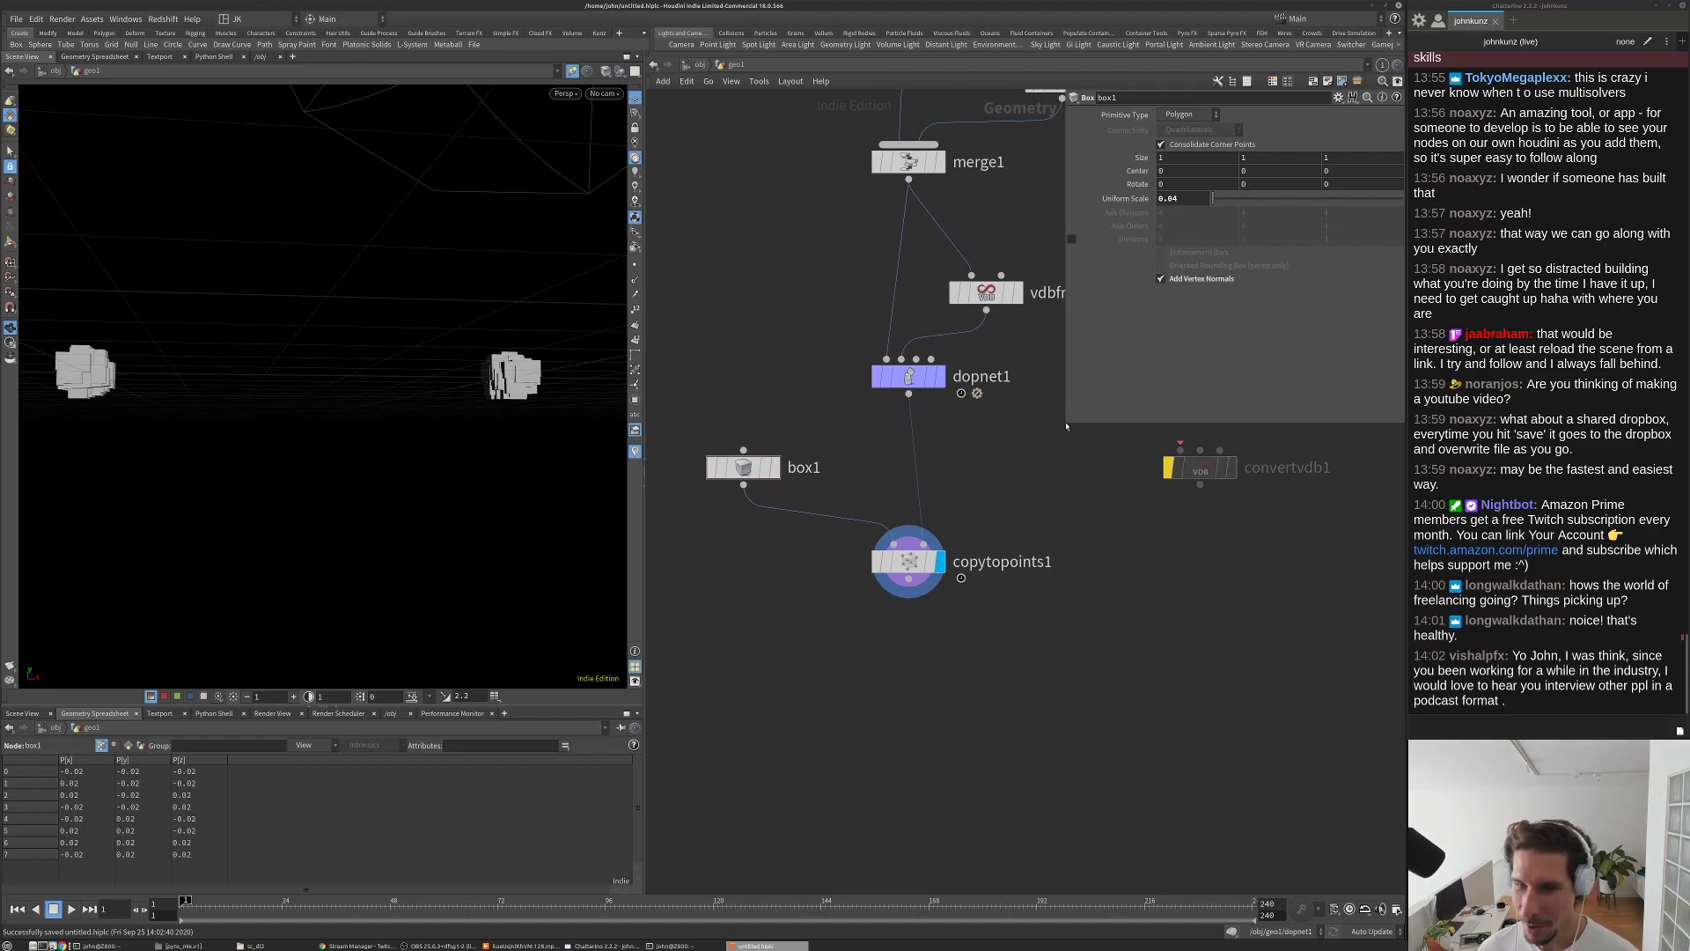
pyautogui.moveTo(1065, 422); pyautogui.dragTo(1065, 389)
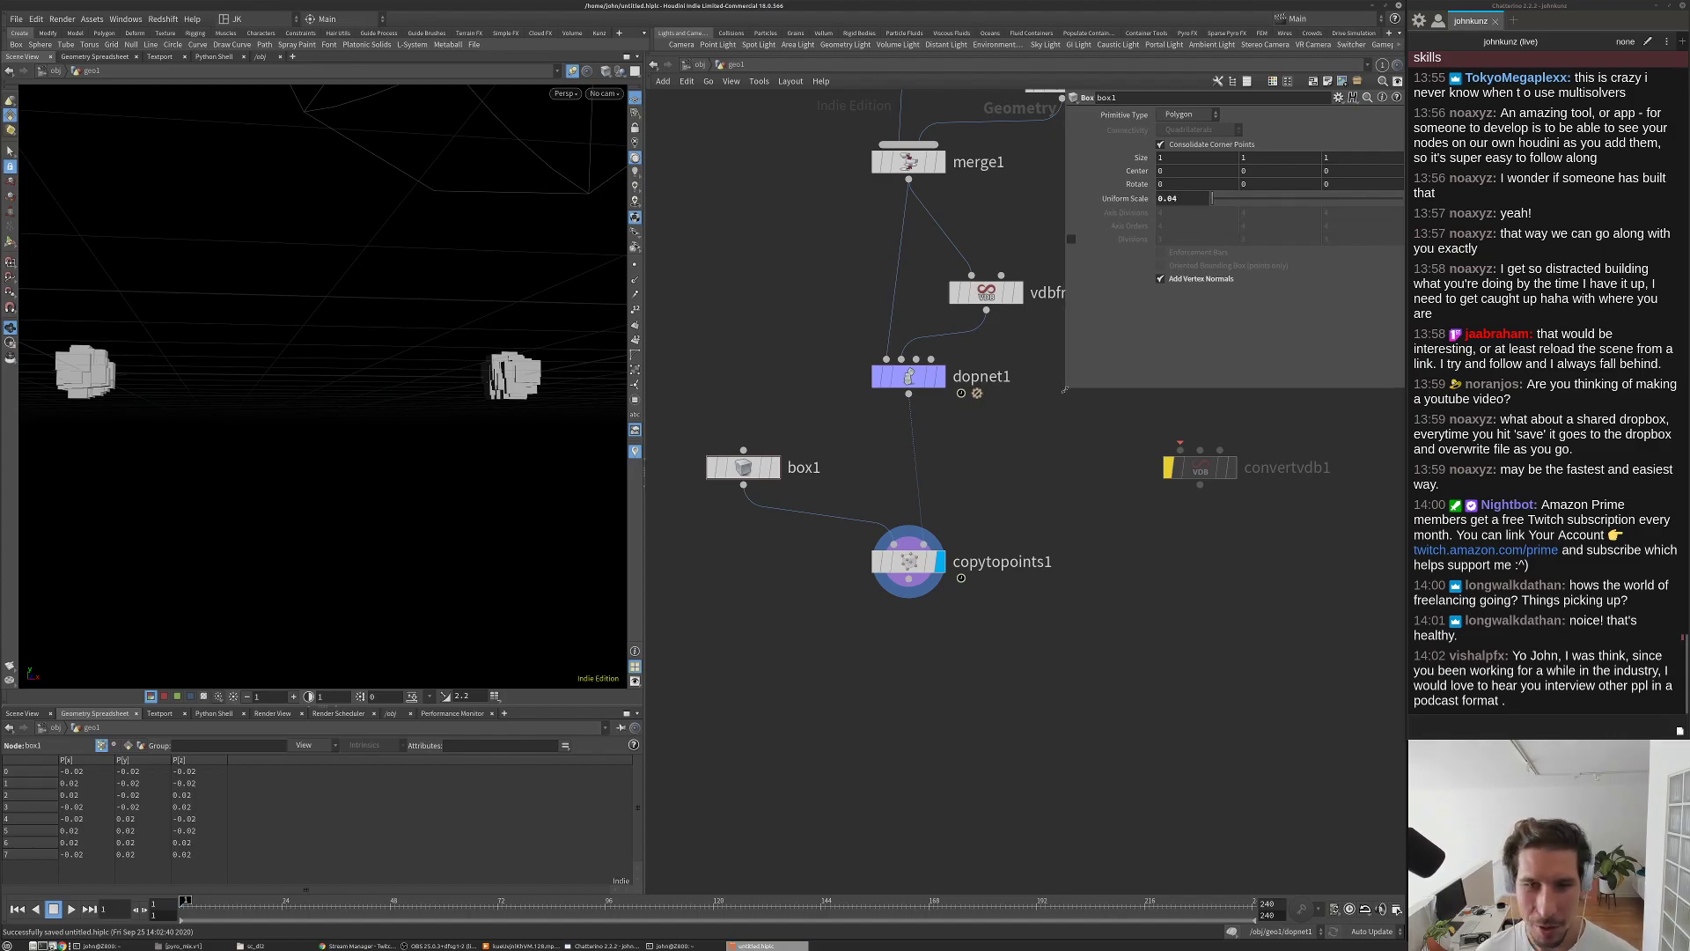
# Step: Insert a Pack node between box1 and copytopoints1, align it directly below box1, and shift copytopoints1 lower
pyautogui.scroll(-2, 1045, 431)
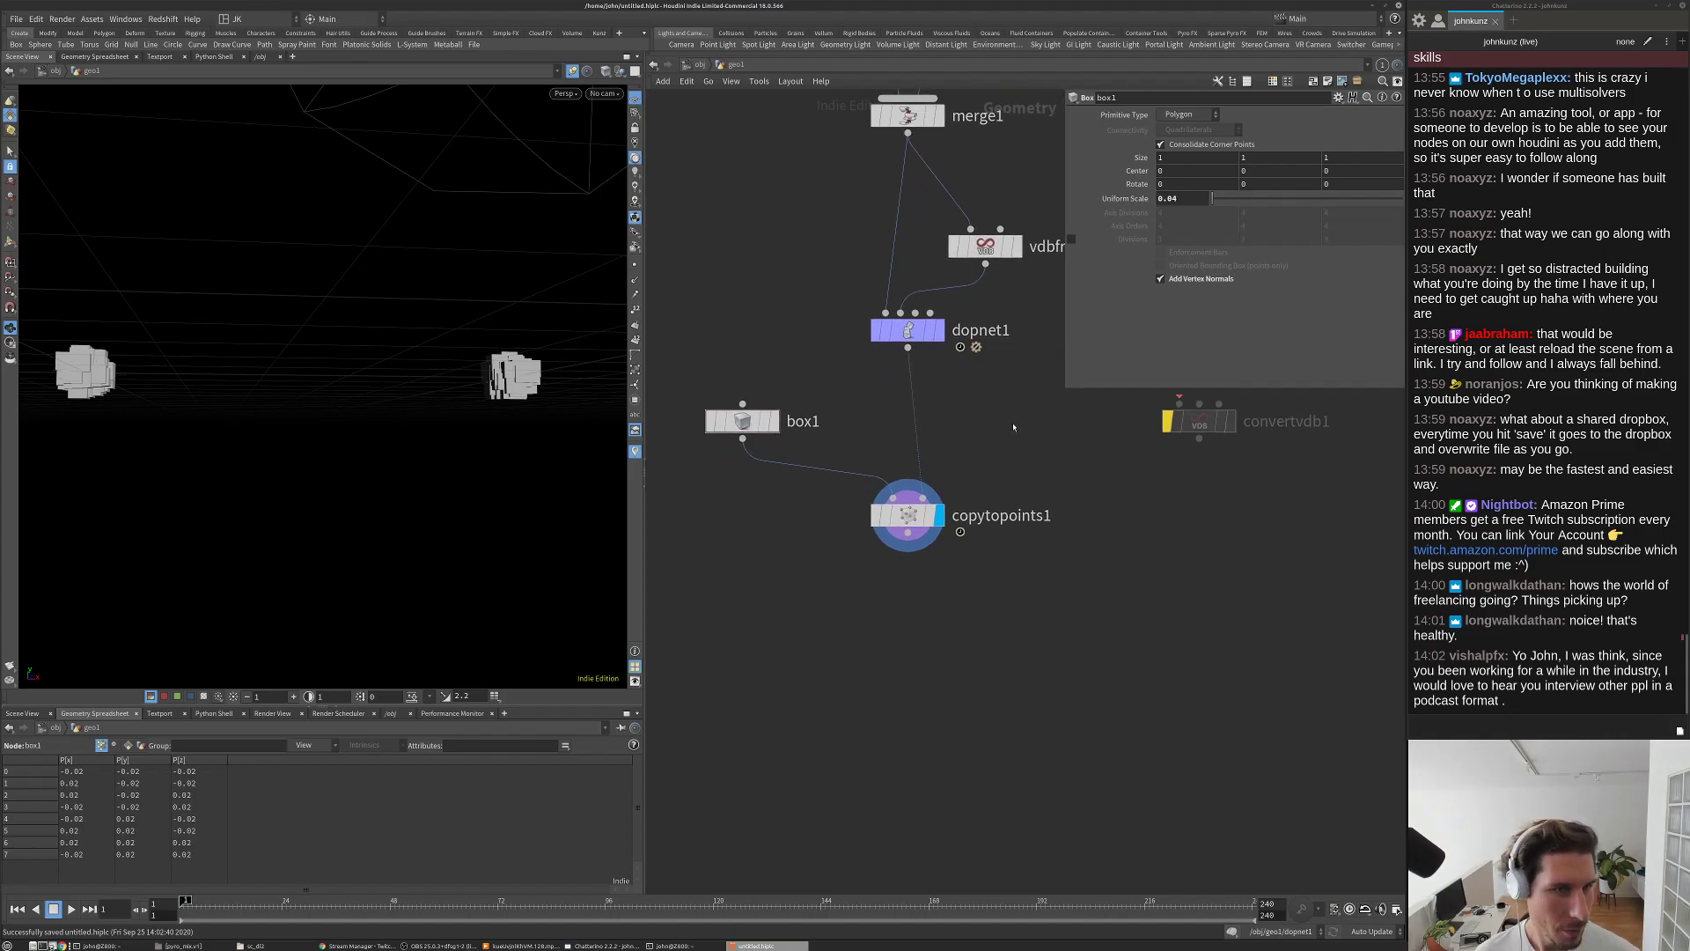
pyautogui.press('Tab')
pyautogui.write('pack')
pyautogui.press('Return')
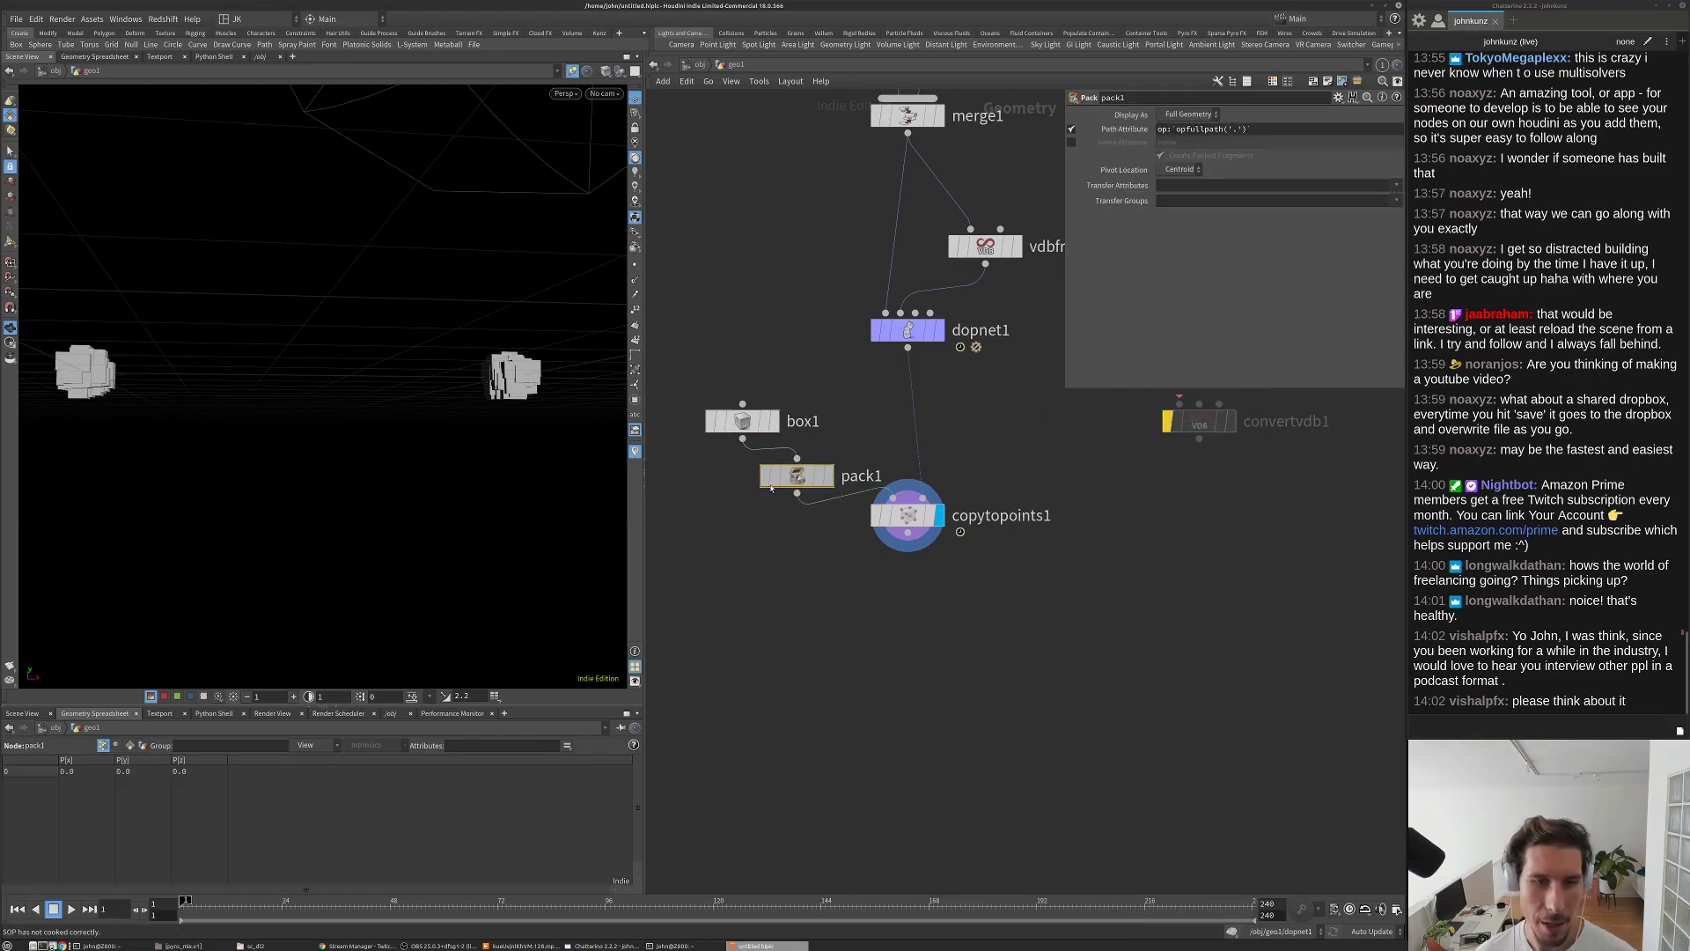
pyautogui.click(742, 478)
pyautogui.moveTo(913, 515); pyautogui.dragTo(912, 561)
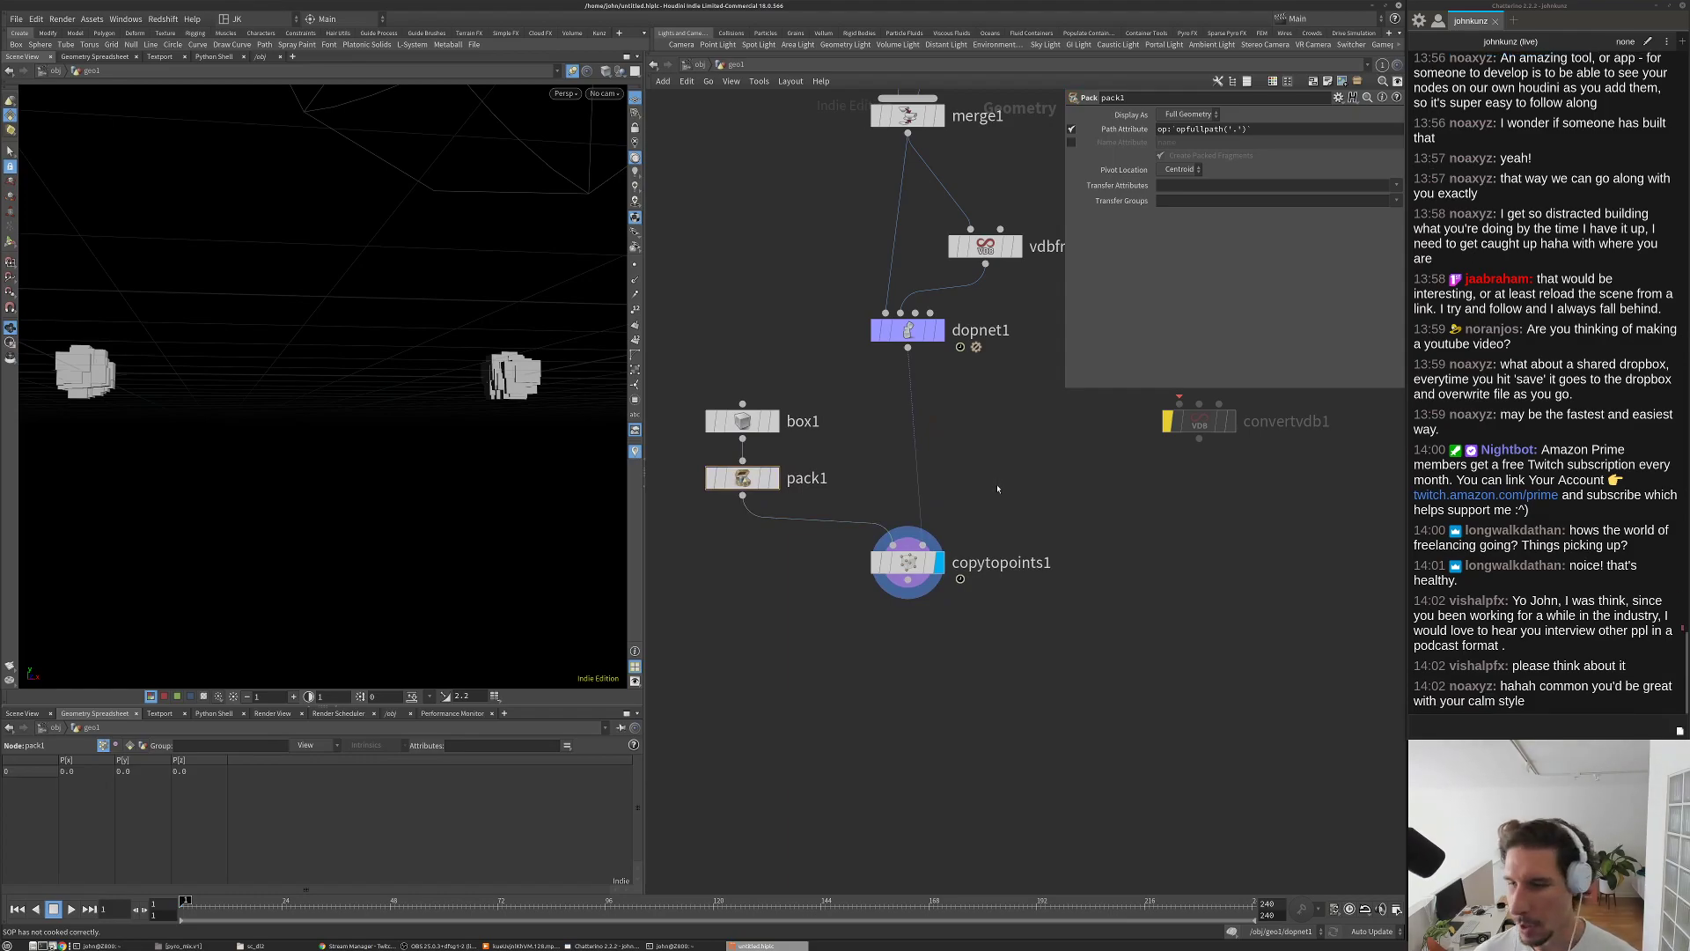
# Step: Reduce the height of the parameter pane further around pack1's settings and save the scene again
pyautogui.scroll(-3, 997, 483)
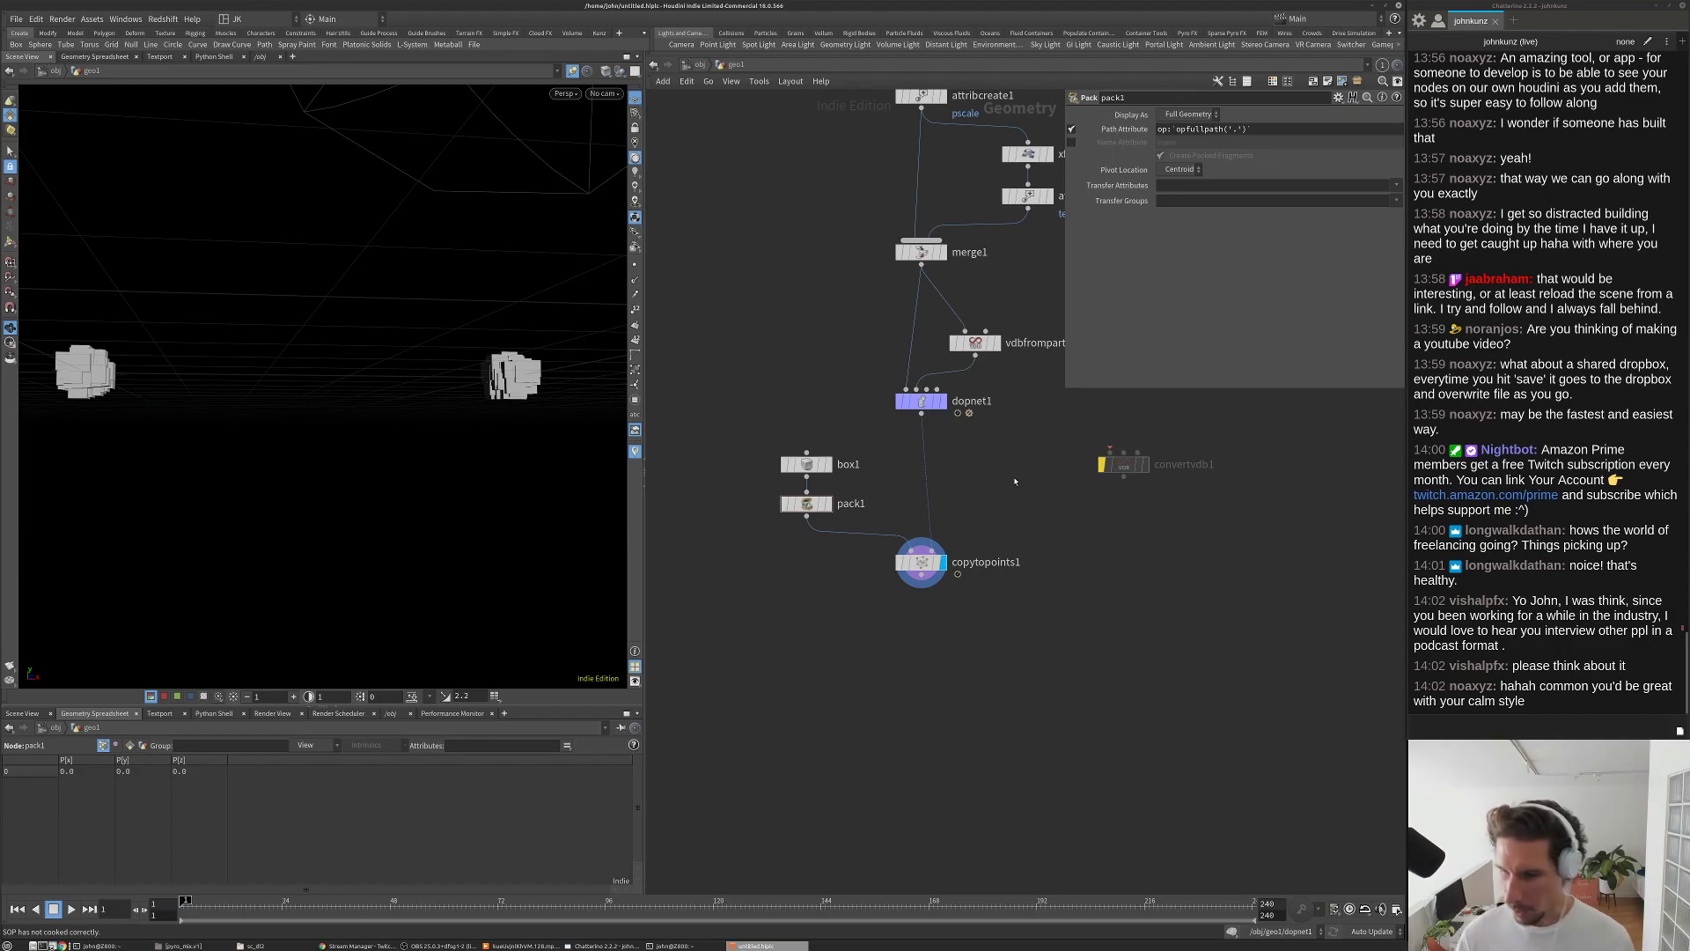
pyautogui.moveTo(1015, 521); pyautogui.dragTo(1012, 523, button='middle')
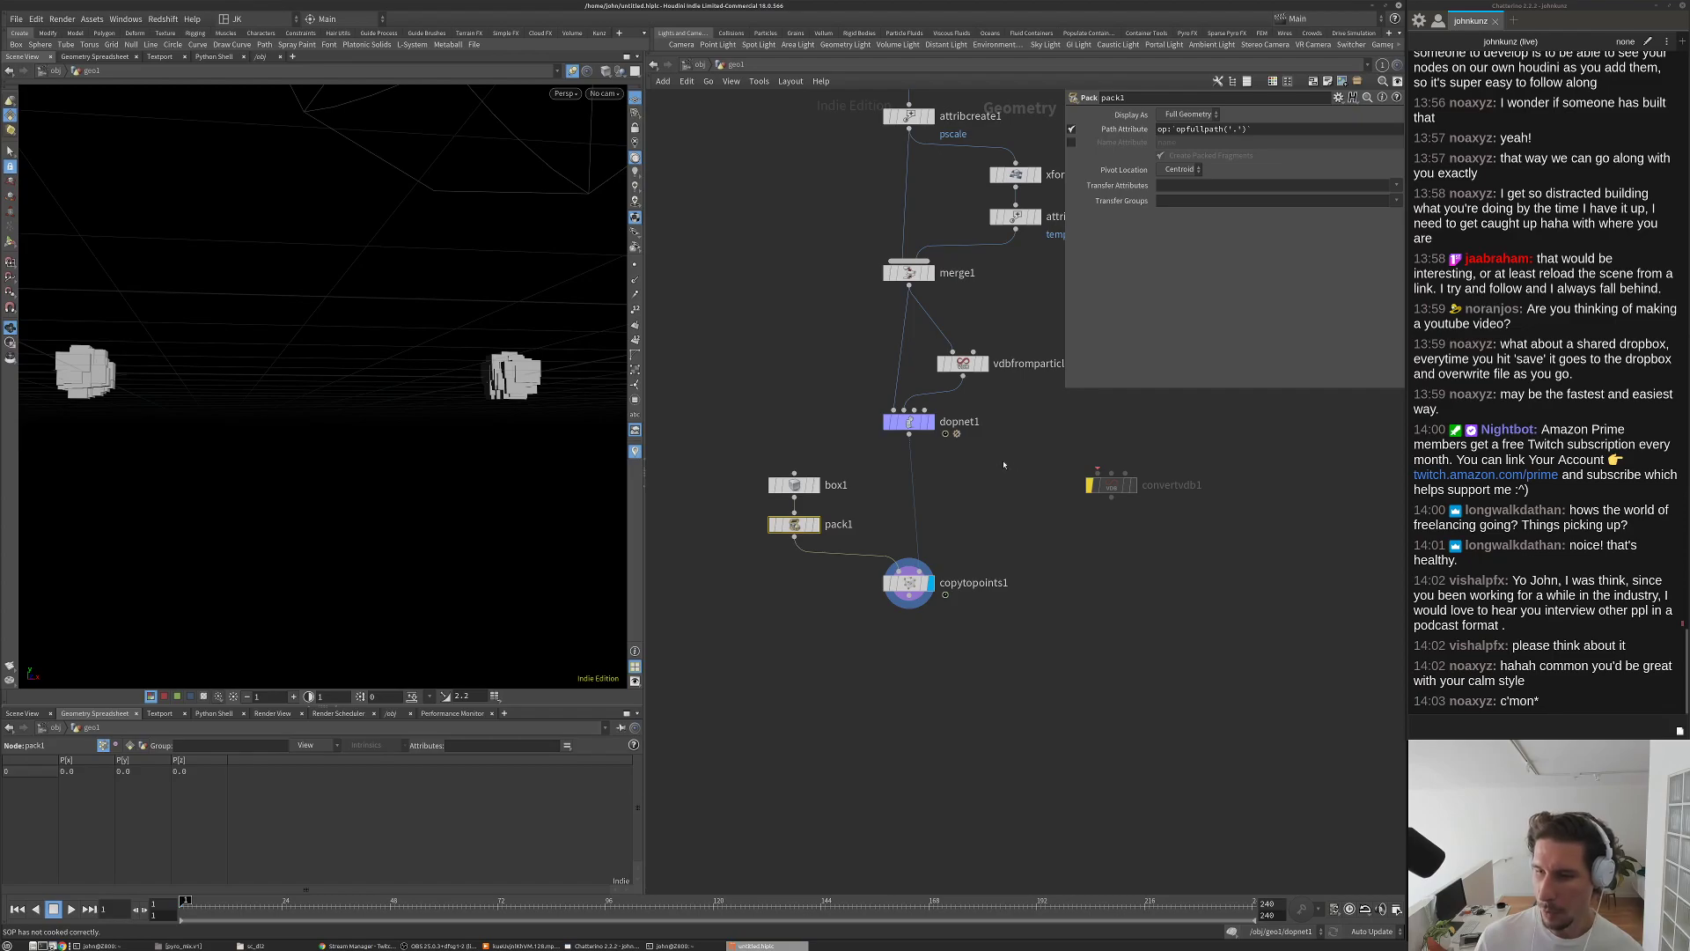
pyautogui.moveTo(992, 513); pyautogui.dragTo(943, 487, button='middle')
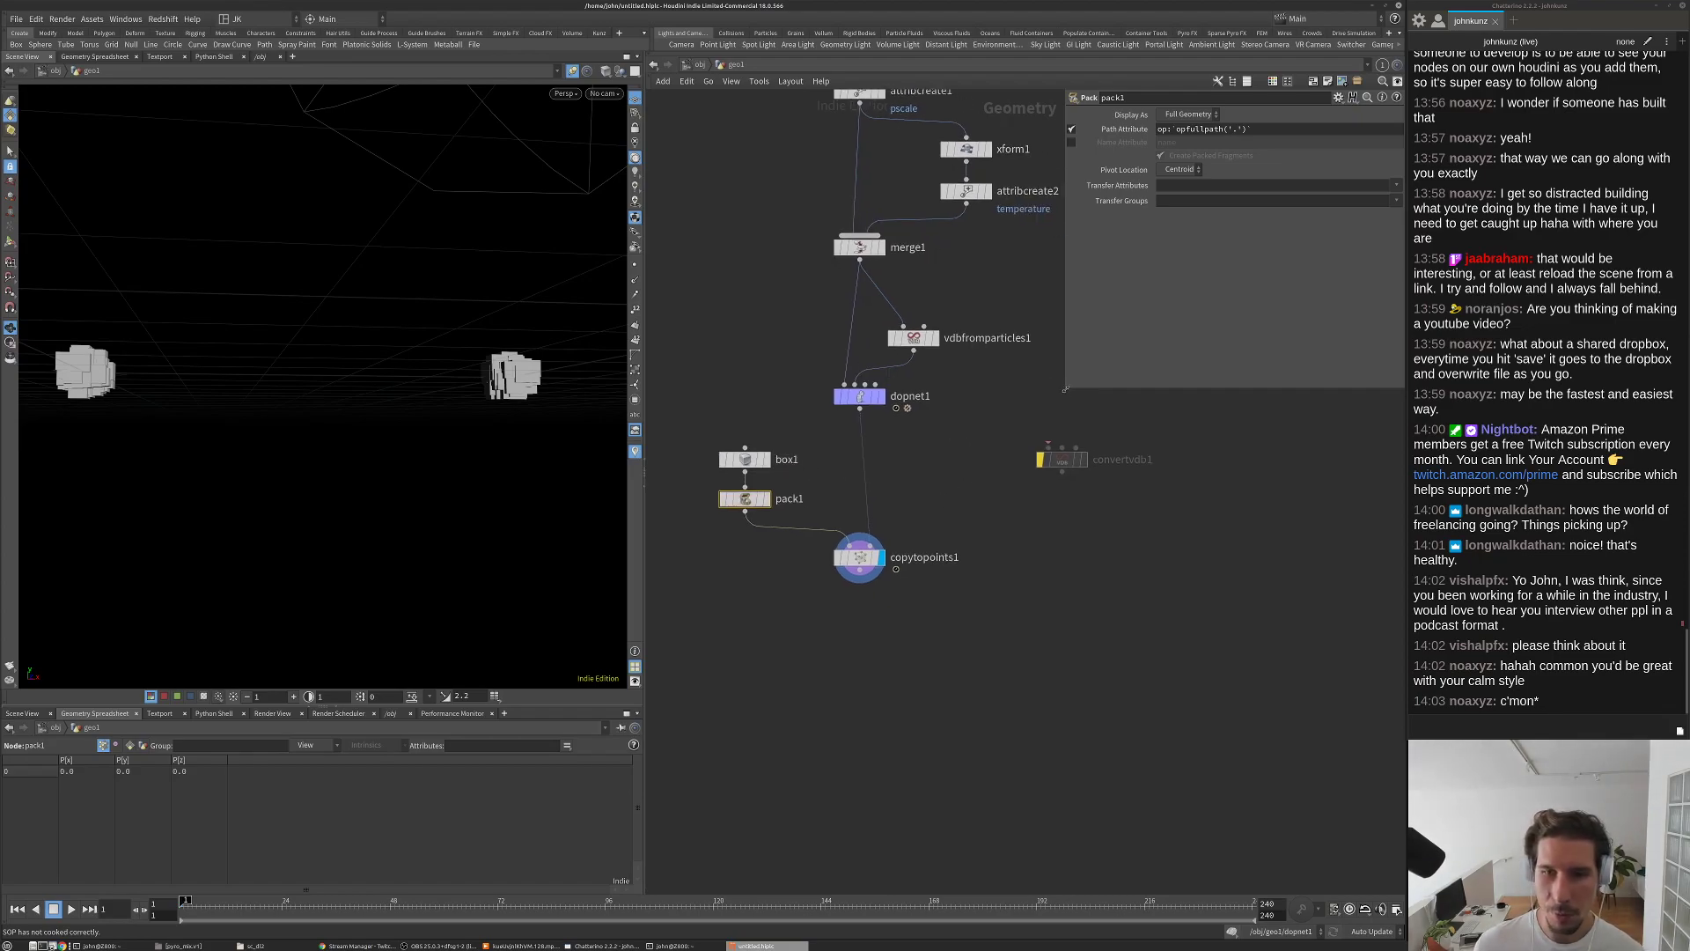
pyautogui.moveTo(1064, 392); pyautogui.dragTo(1056, 356)
pyautogui.scroll(2, 988, 447)
pyautogui.moveTo(912, 478); pyautogui.dragTo(915, 445, button='middle')
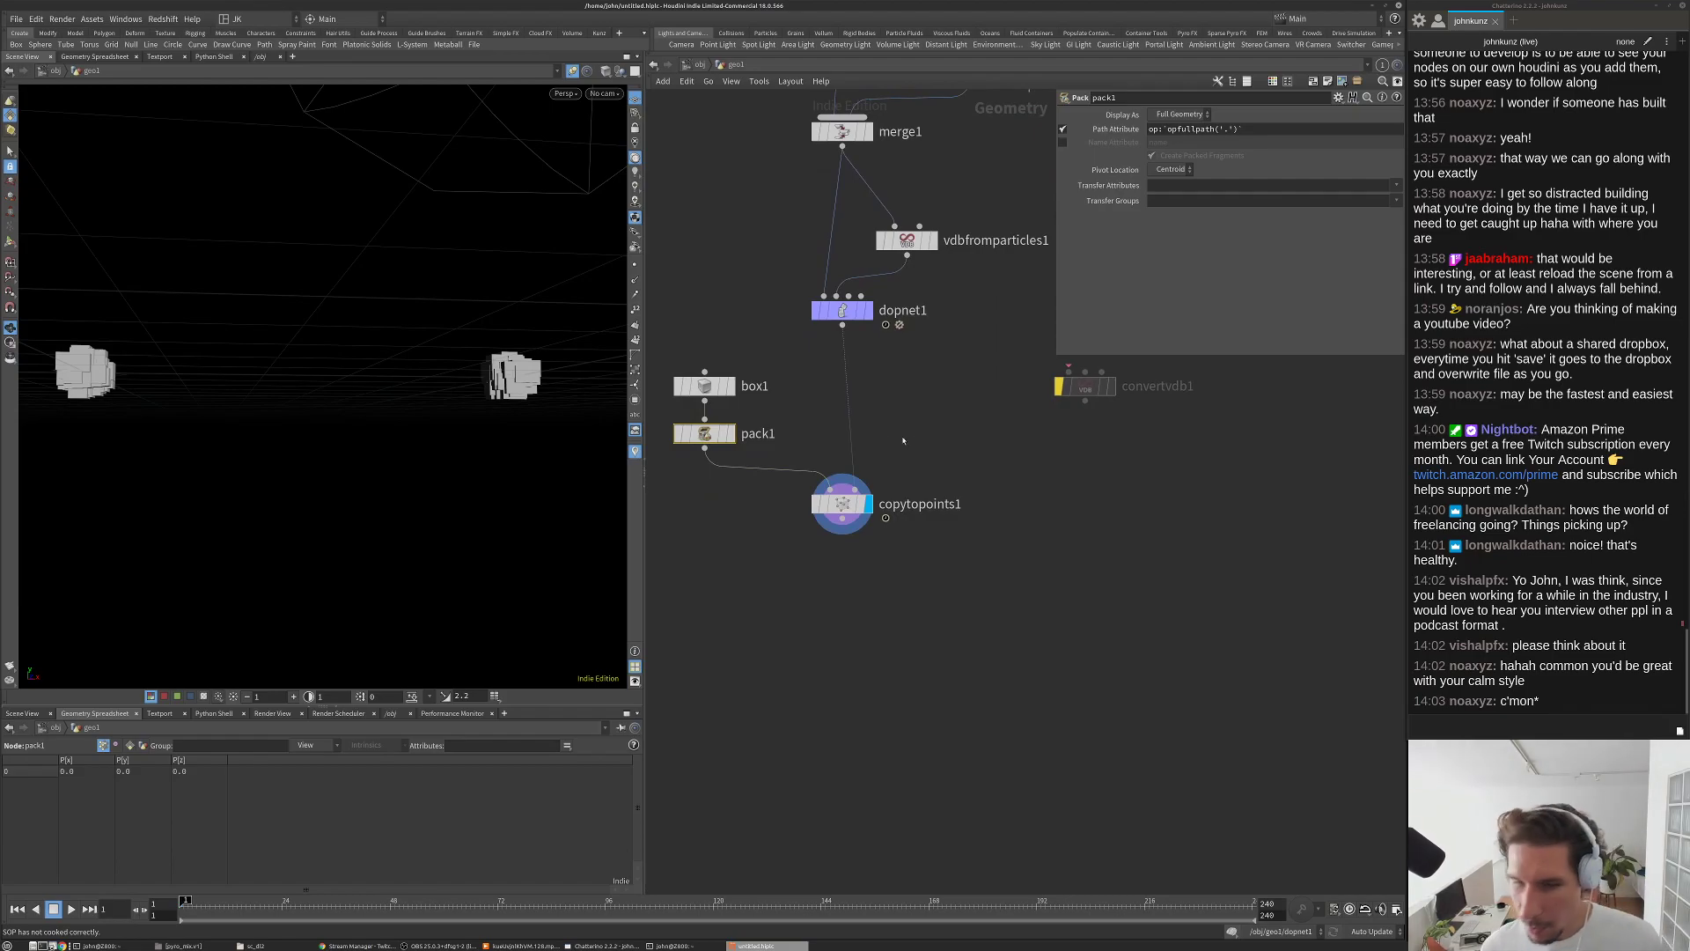
pyautogui.moveTo(876, 444); pyautogui.dragTo(888, 463, button='middle')
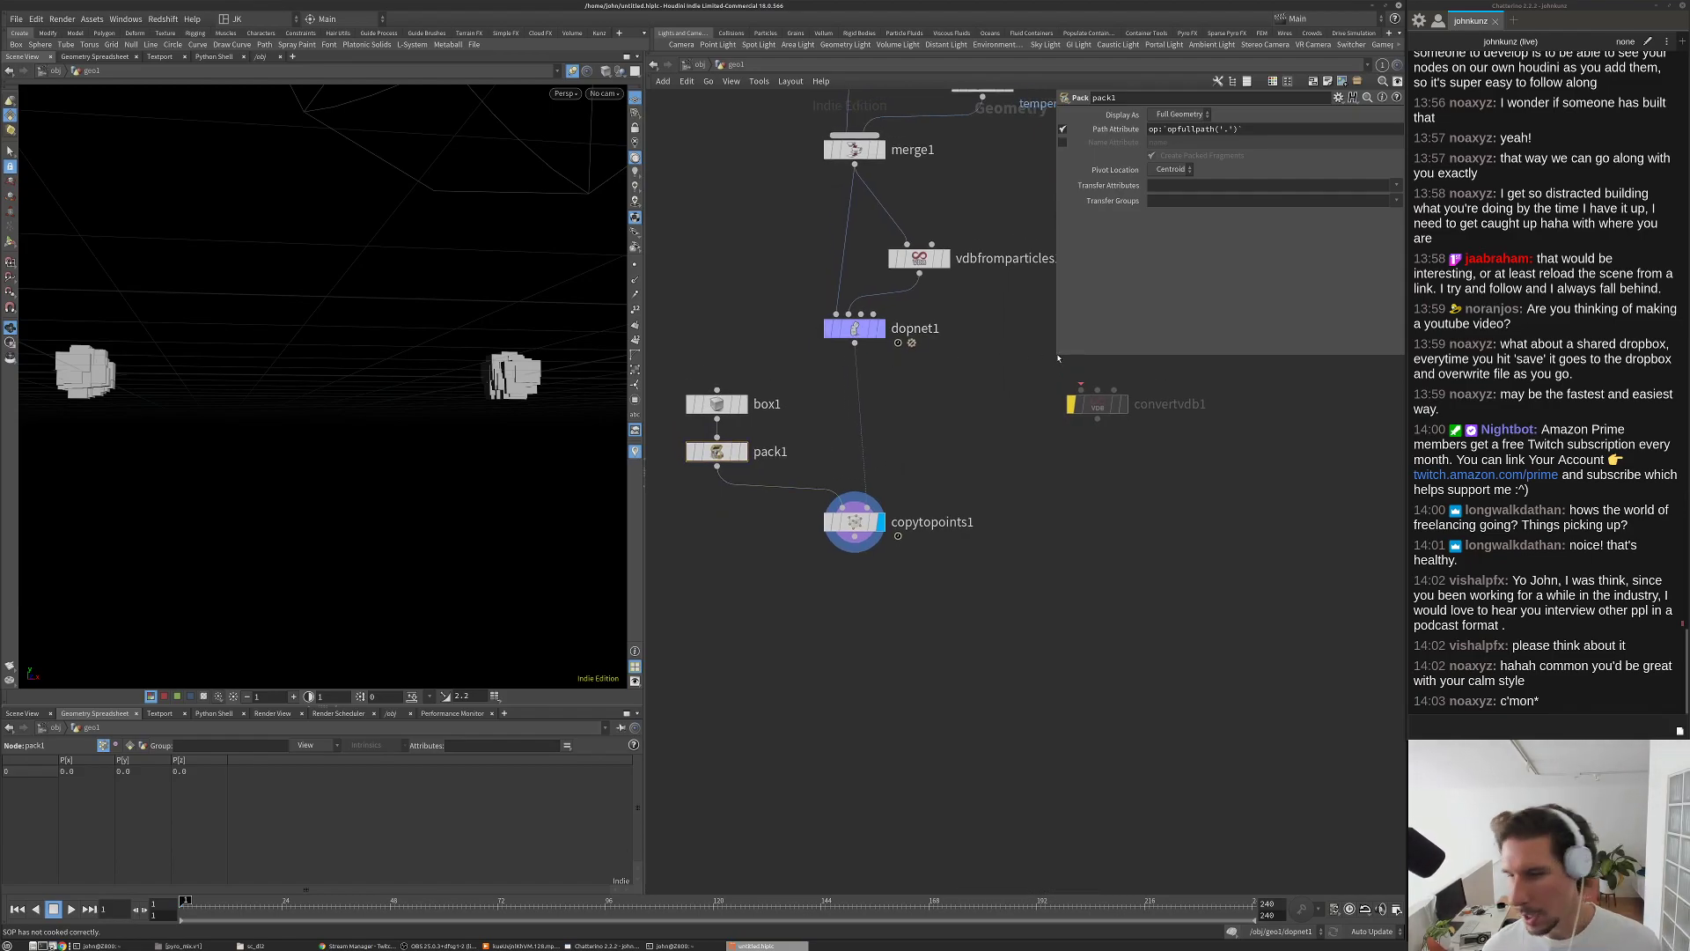
pyautogui.moveTo(1000, 397); pyautogui.dragTo(1018, 347, button='middle')
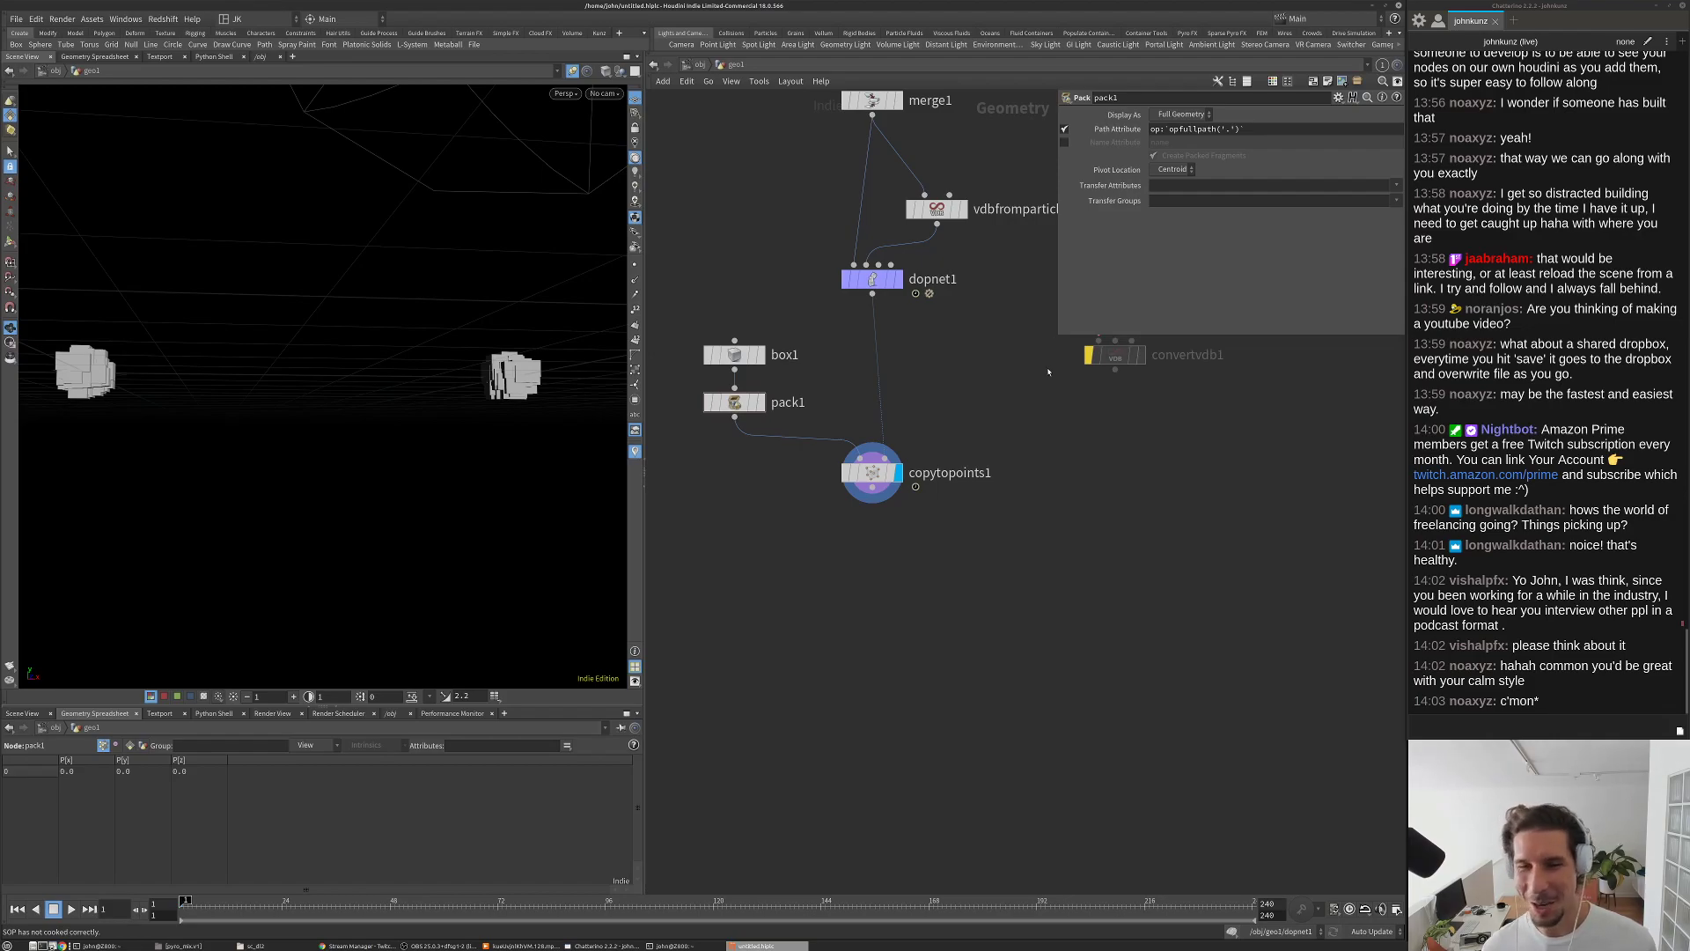
pyautogui.scroll(-1, 1013, 387)
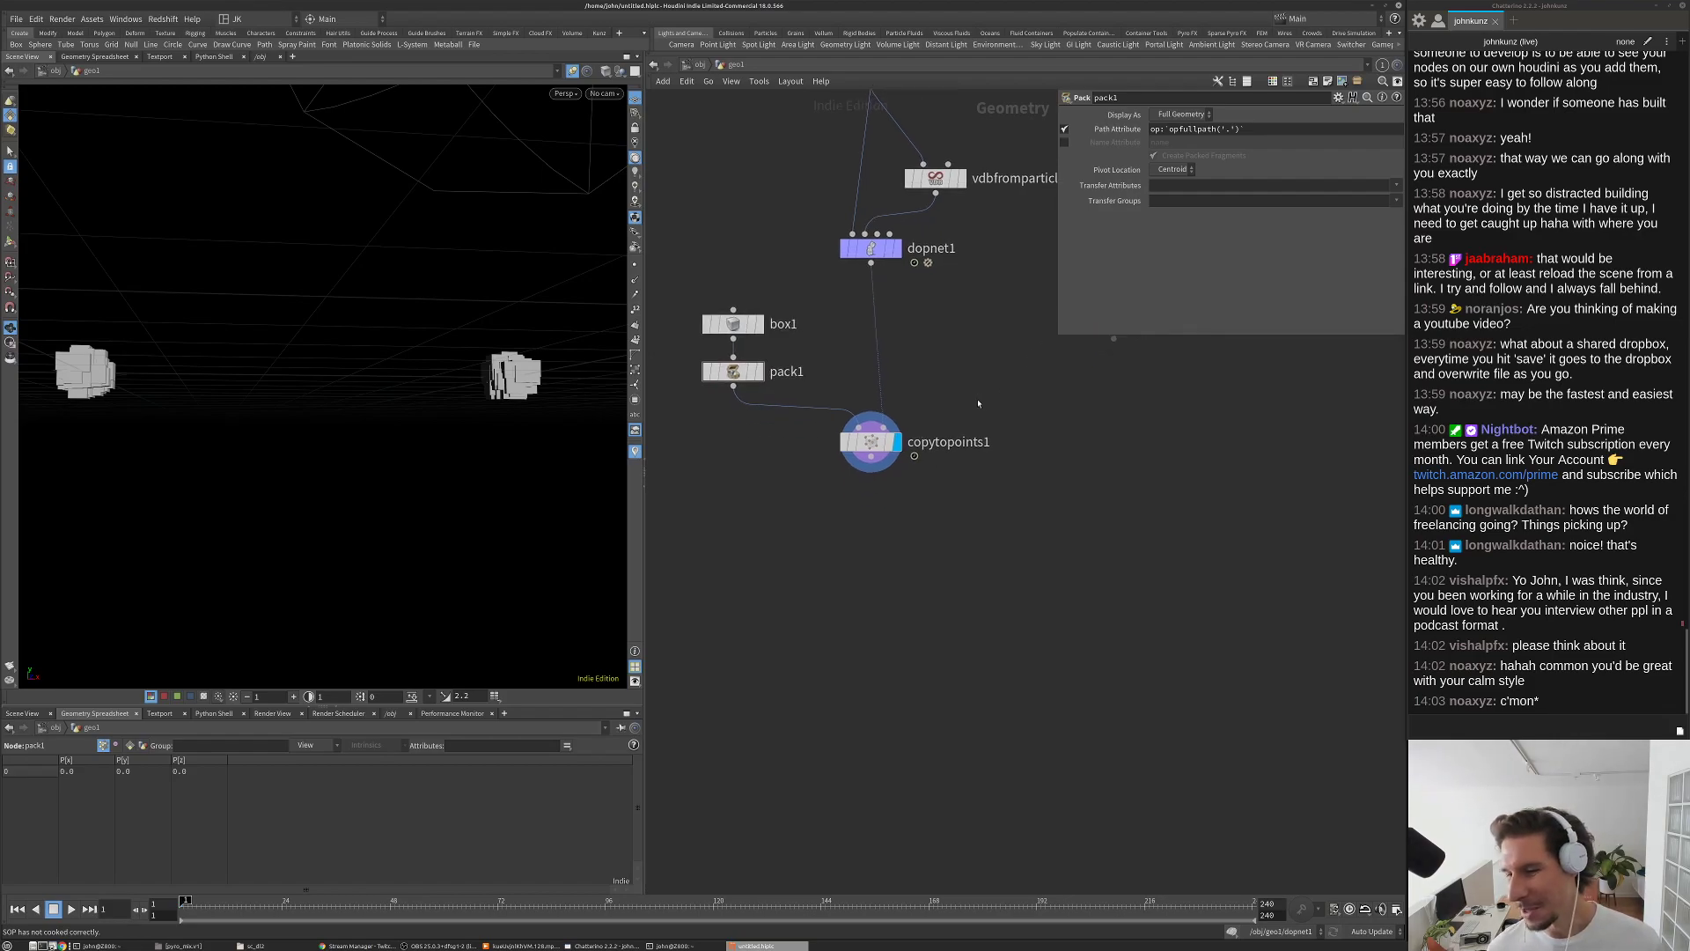
pyautogui.scroll(-2, 1012, 406)
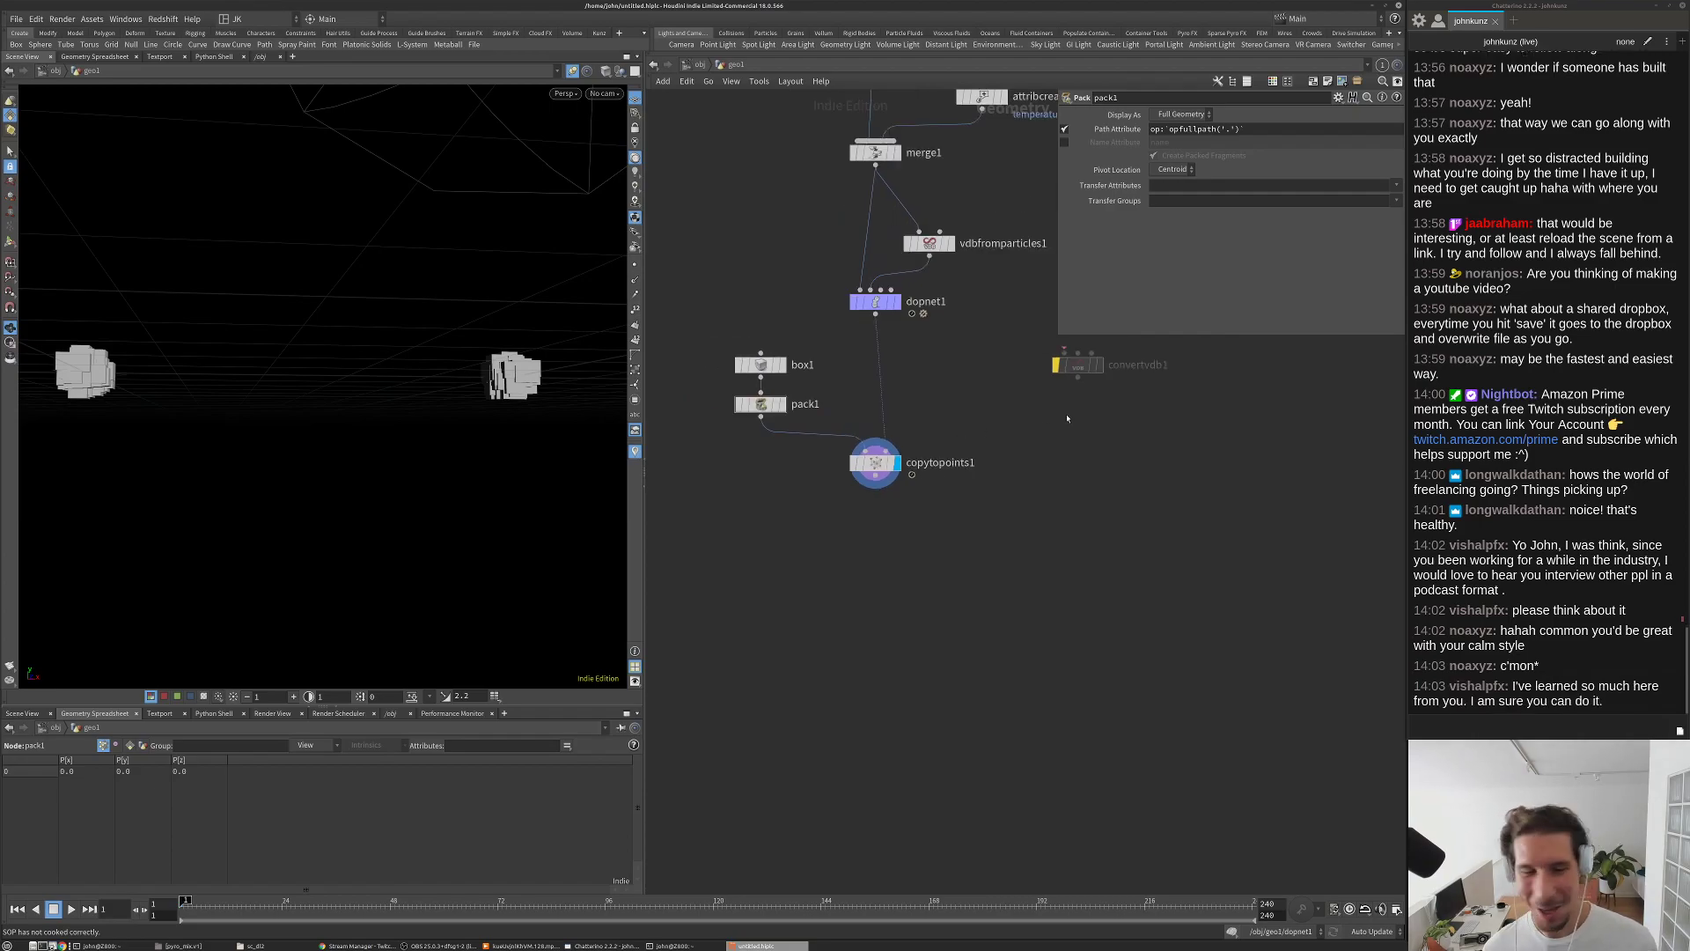
pyautogui.moveTo(1113, 420); pyautogui.dragTo(1044, 432, button='middle')
pyautogui.hotkey('ctrl', 's')
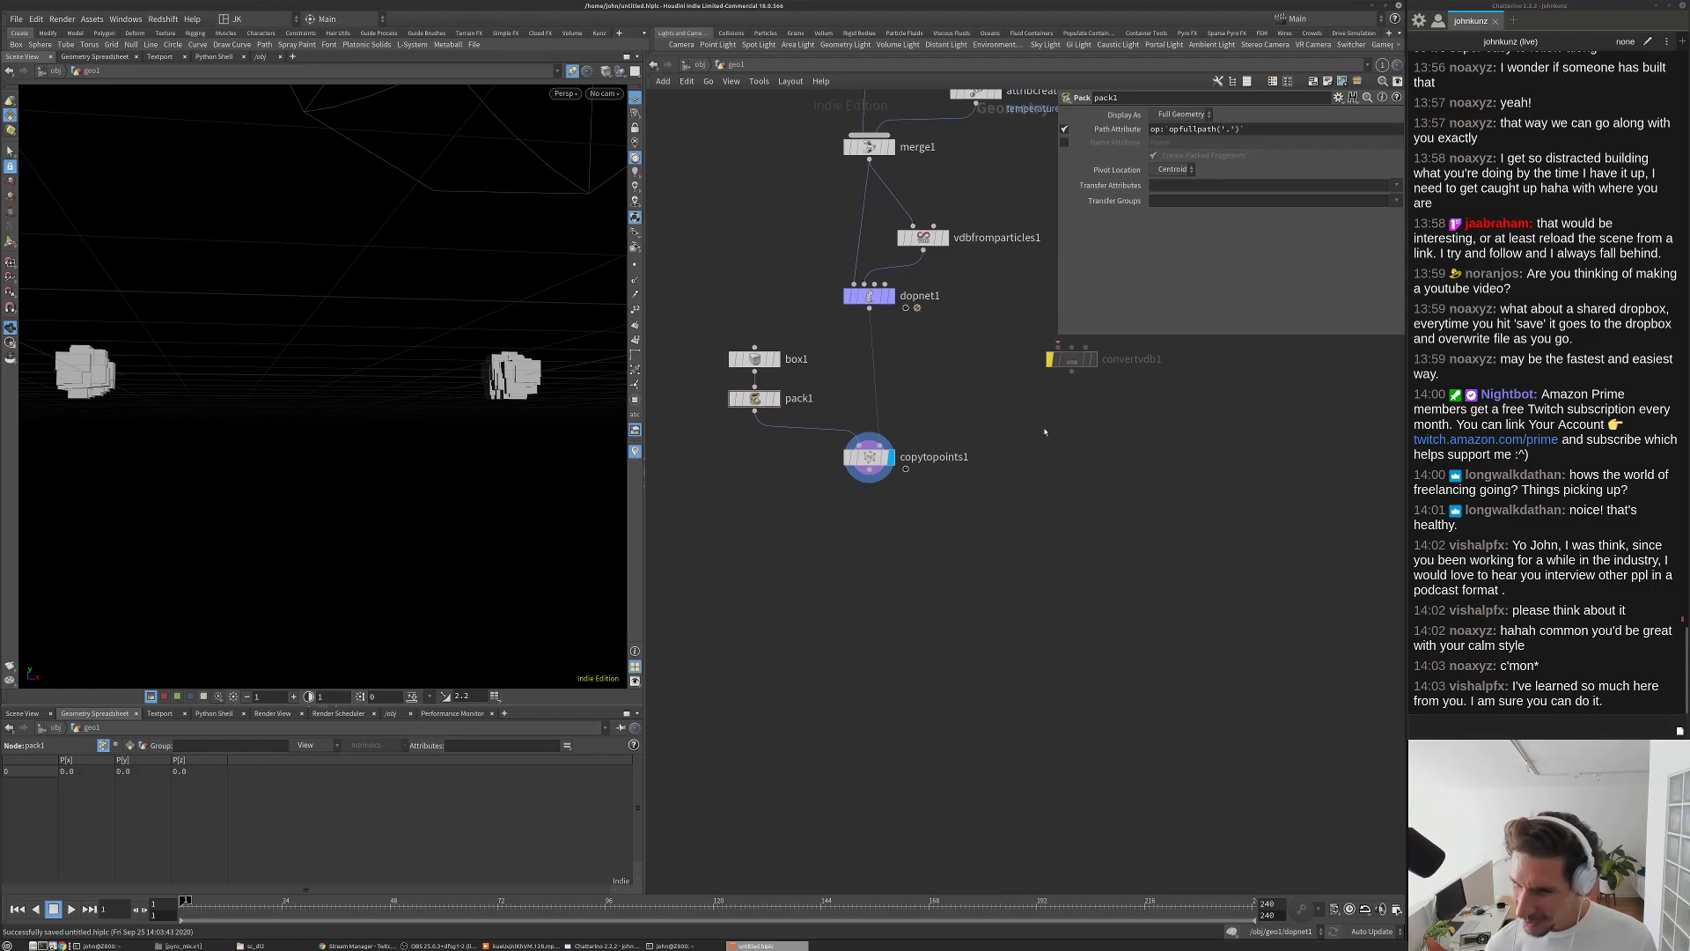
# Step: Set box1's Uniform Scale to 0.02
pyautogui.moveTo(1021, 448); pyautogui.dragTo(999, 371, button='middle')
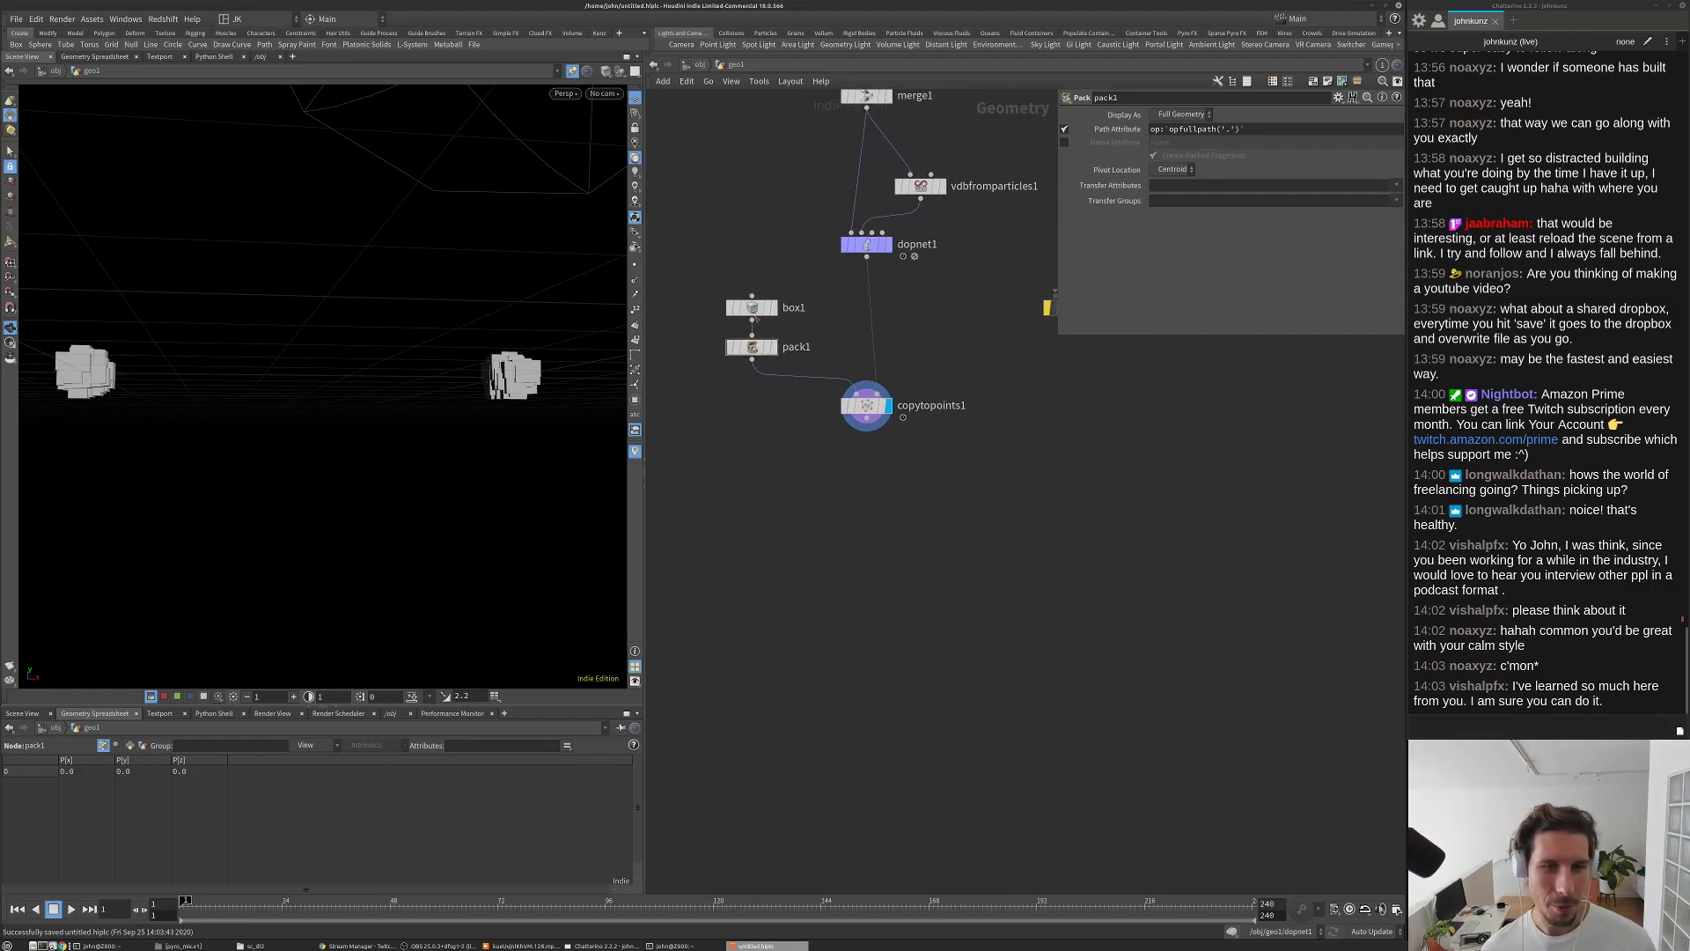
pyautogui.click(751, 307)
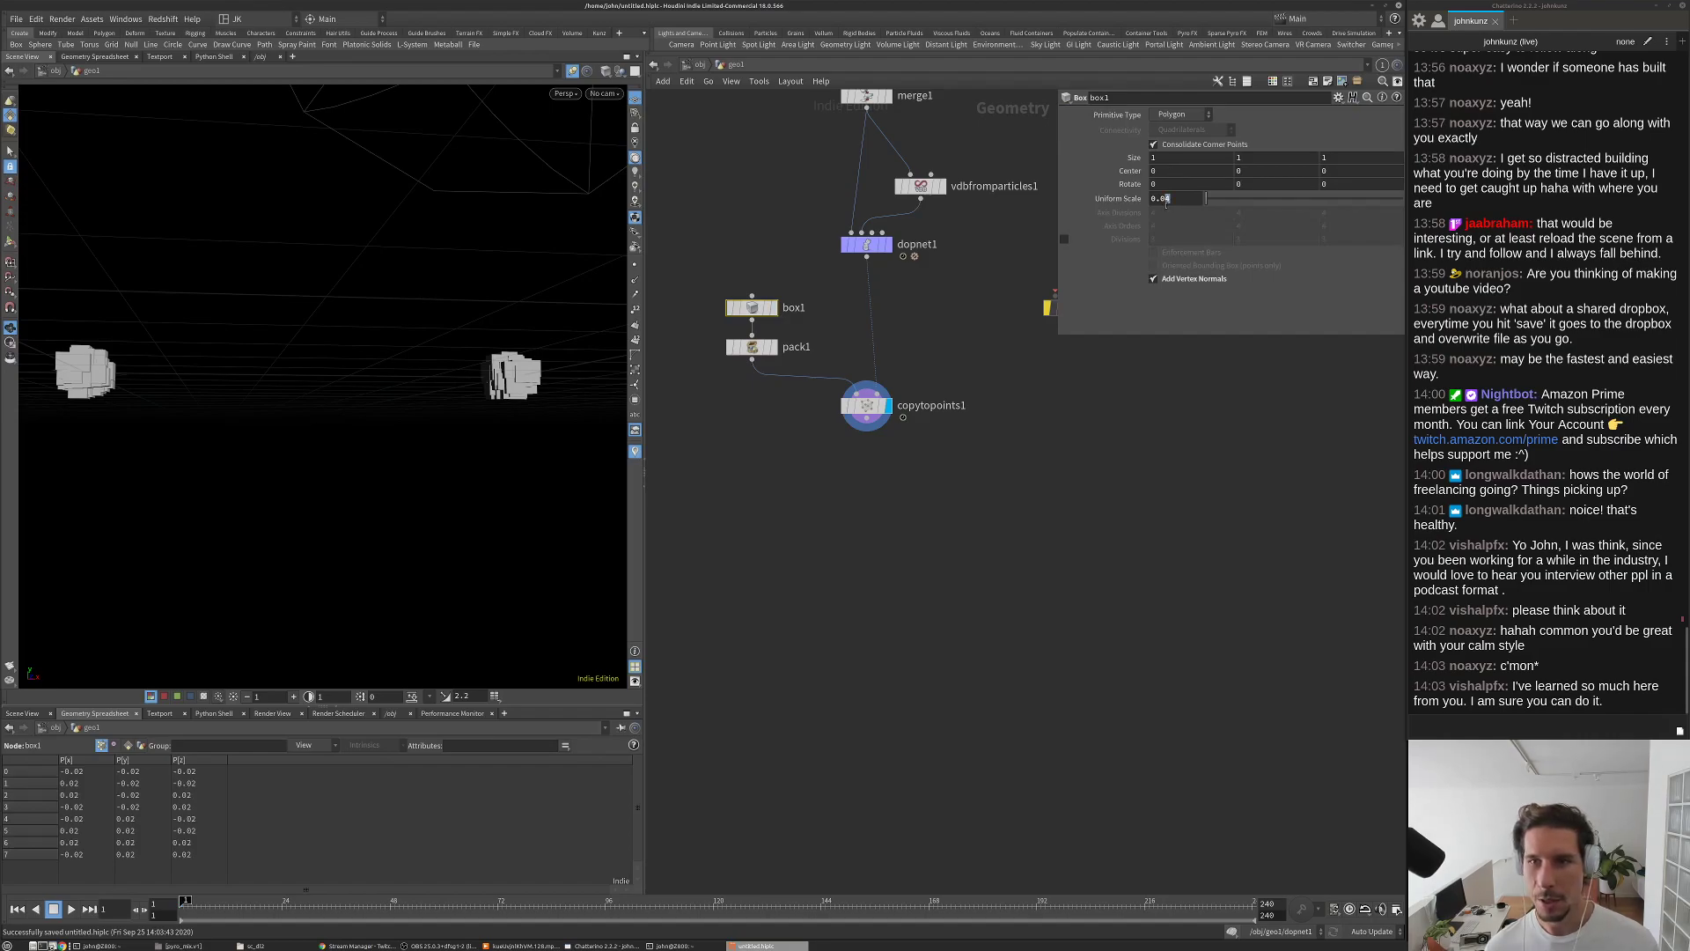
pyautogui.write('0.02')
pyautogui.press('Return')
# Step: Play the simulation to frame 27, inspect the ring of smaller boxes from several angles, and return to frame 1
pyautogui.press('Up')
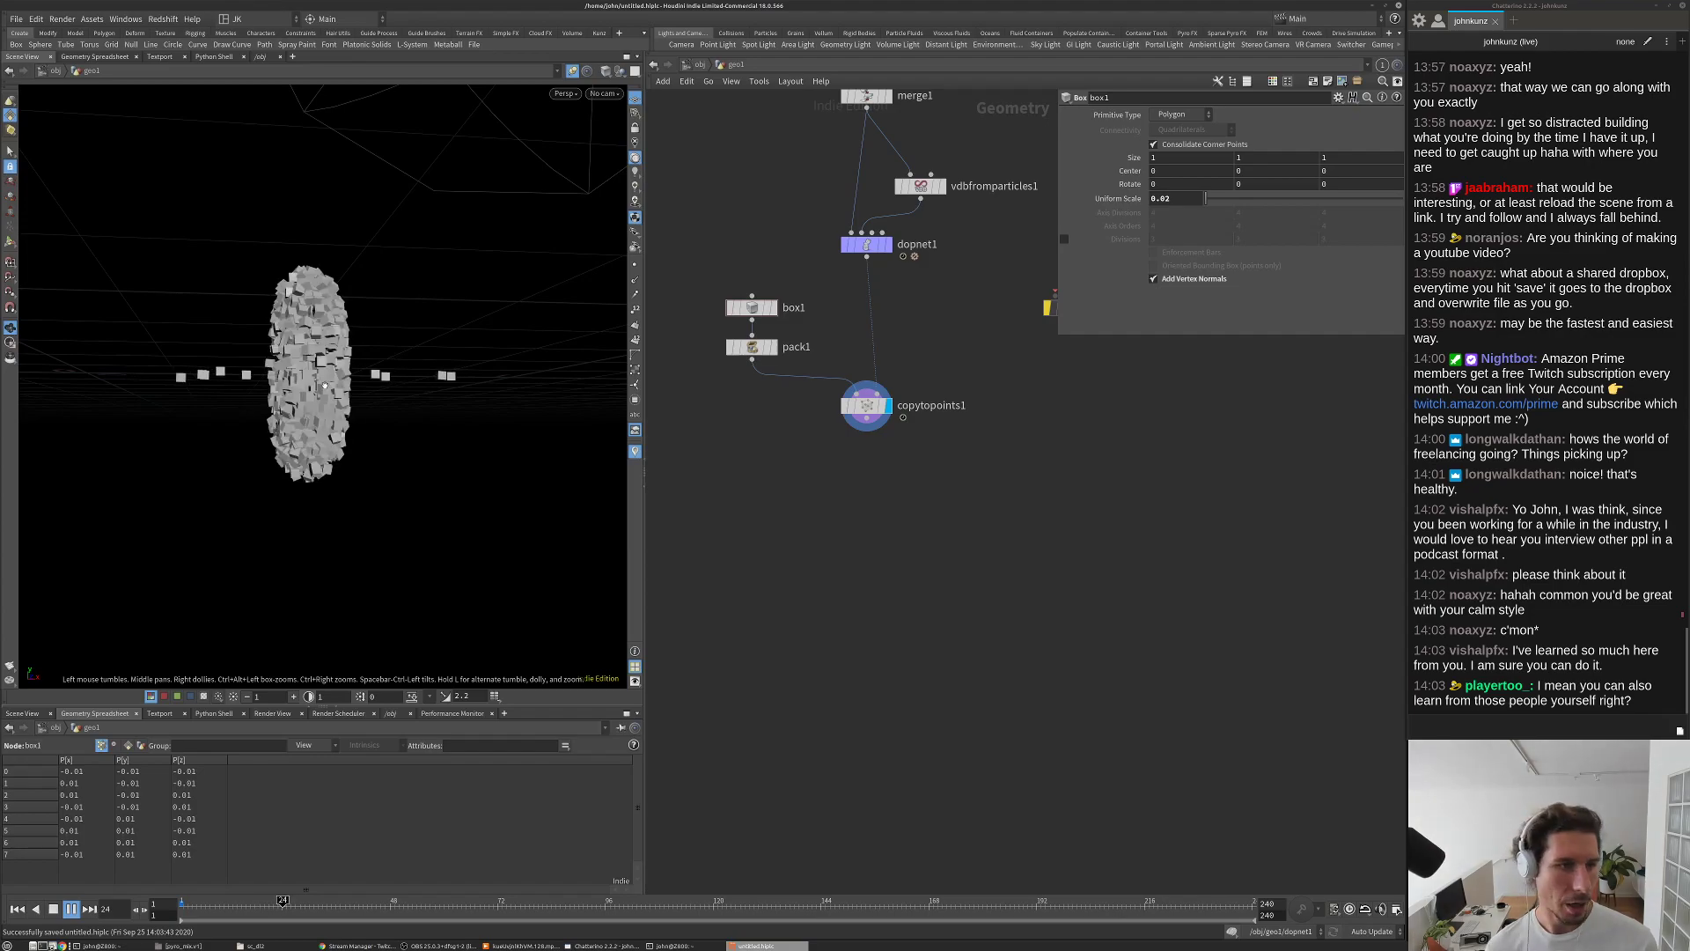
pyautogui.press('Up')
pyautogui.moveTo(326, 385); pyautogui.dragTo(377, 396)
pyautogui.scroll(5, 377, 396)
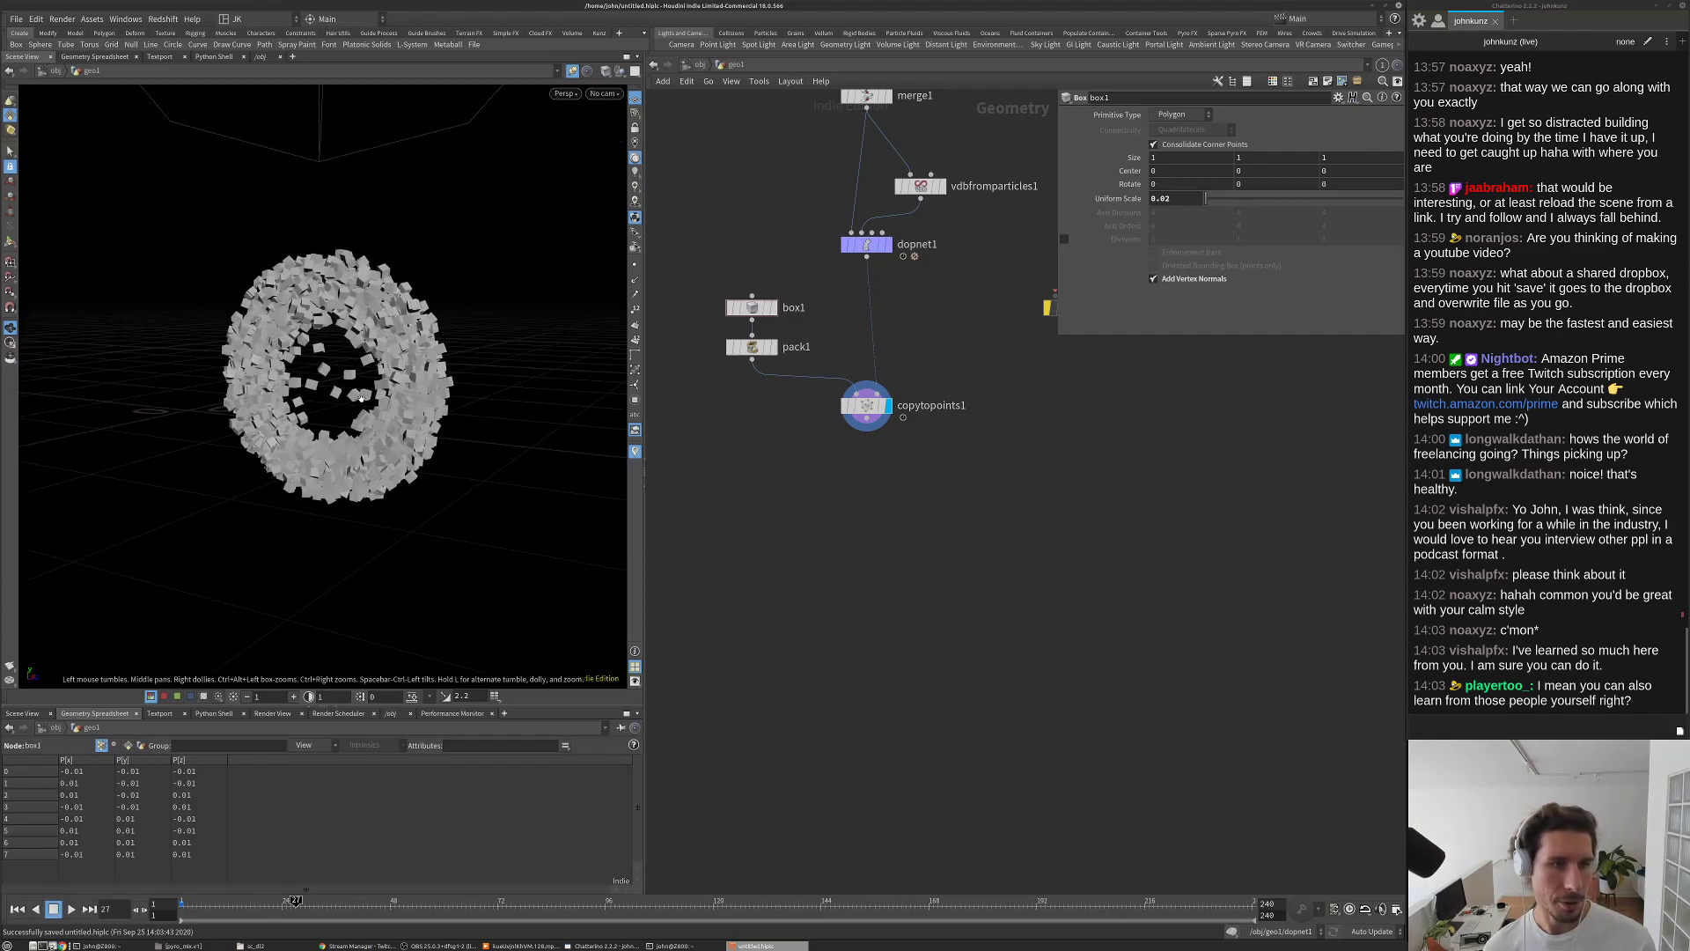
pyautogui.moveTo(468, 363); pyautogui.dragTo(357, 390)
pyautogui.moveTo(369, 458); pyautogui.dragTo(506, 372)
pyautogui.hotkey('ctrl', 'Up')
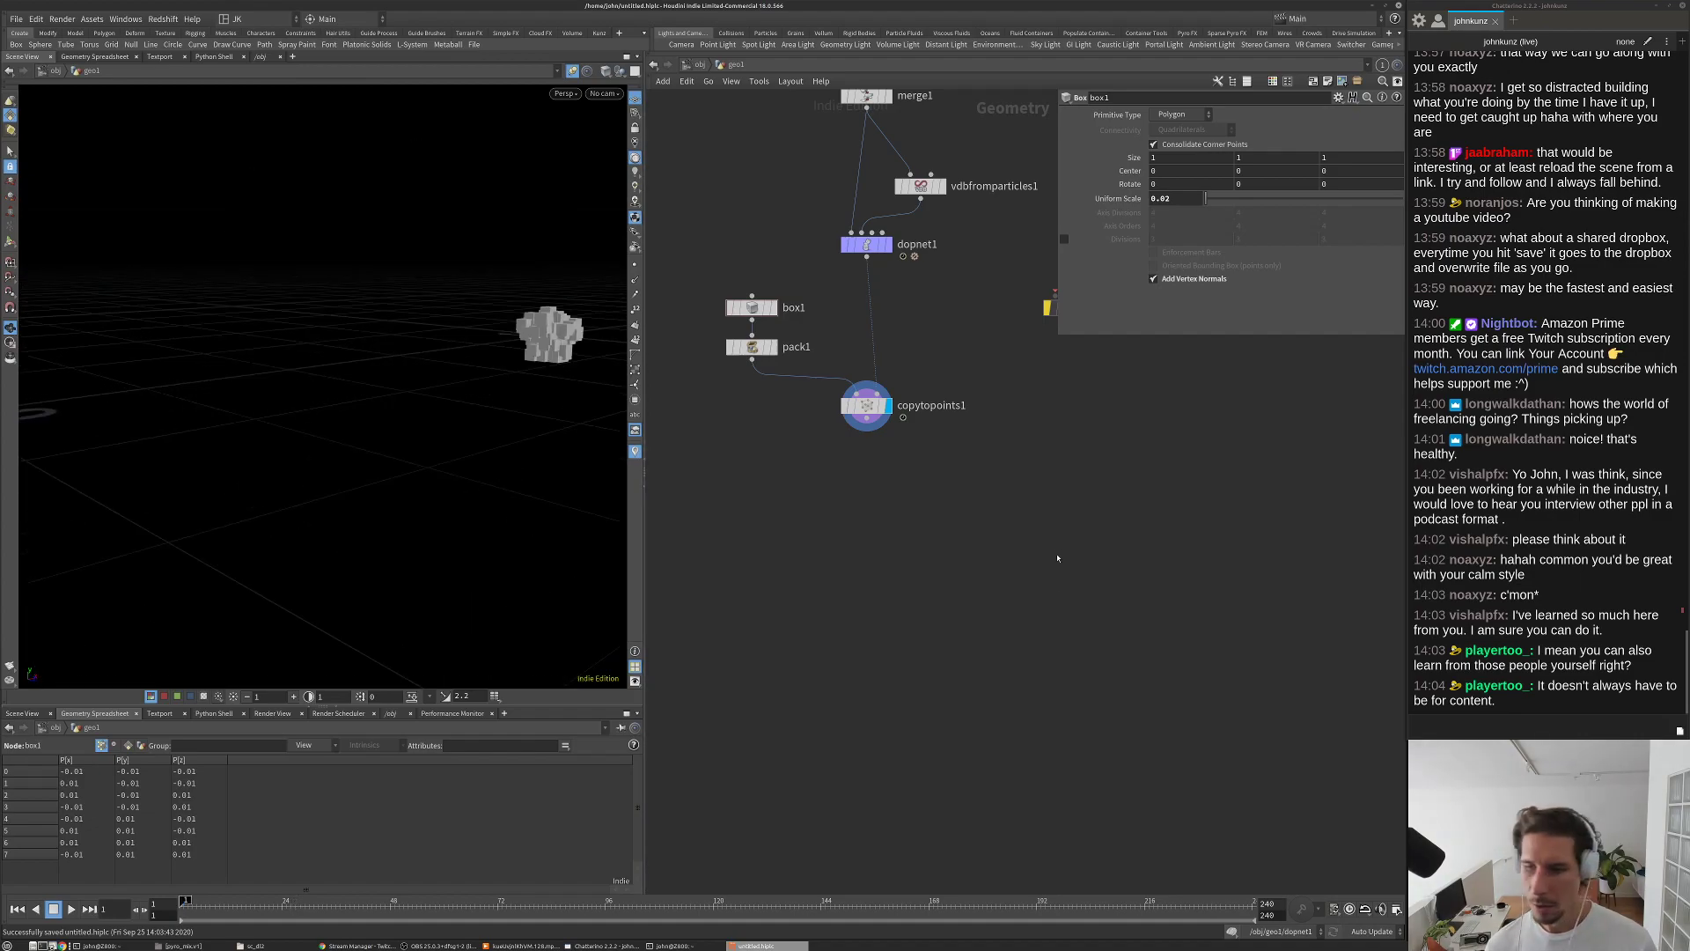
pyautogui.moveTo(1002, 400); pyautogui.dragTo(992, 569, button='middle')
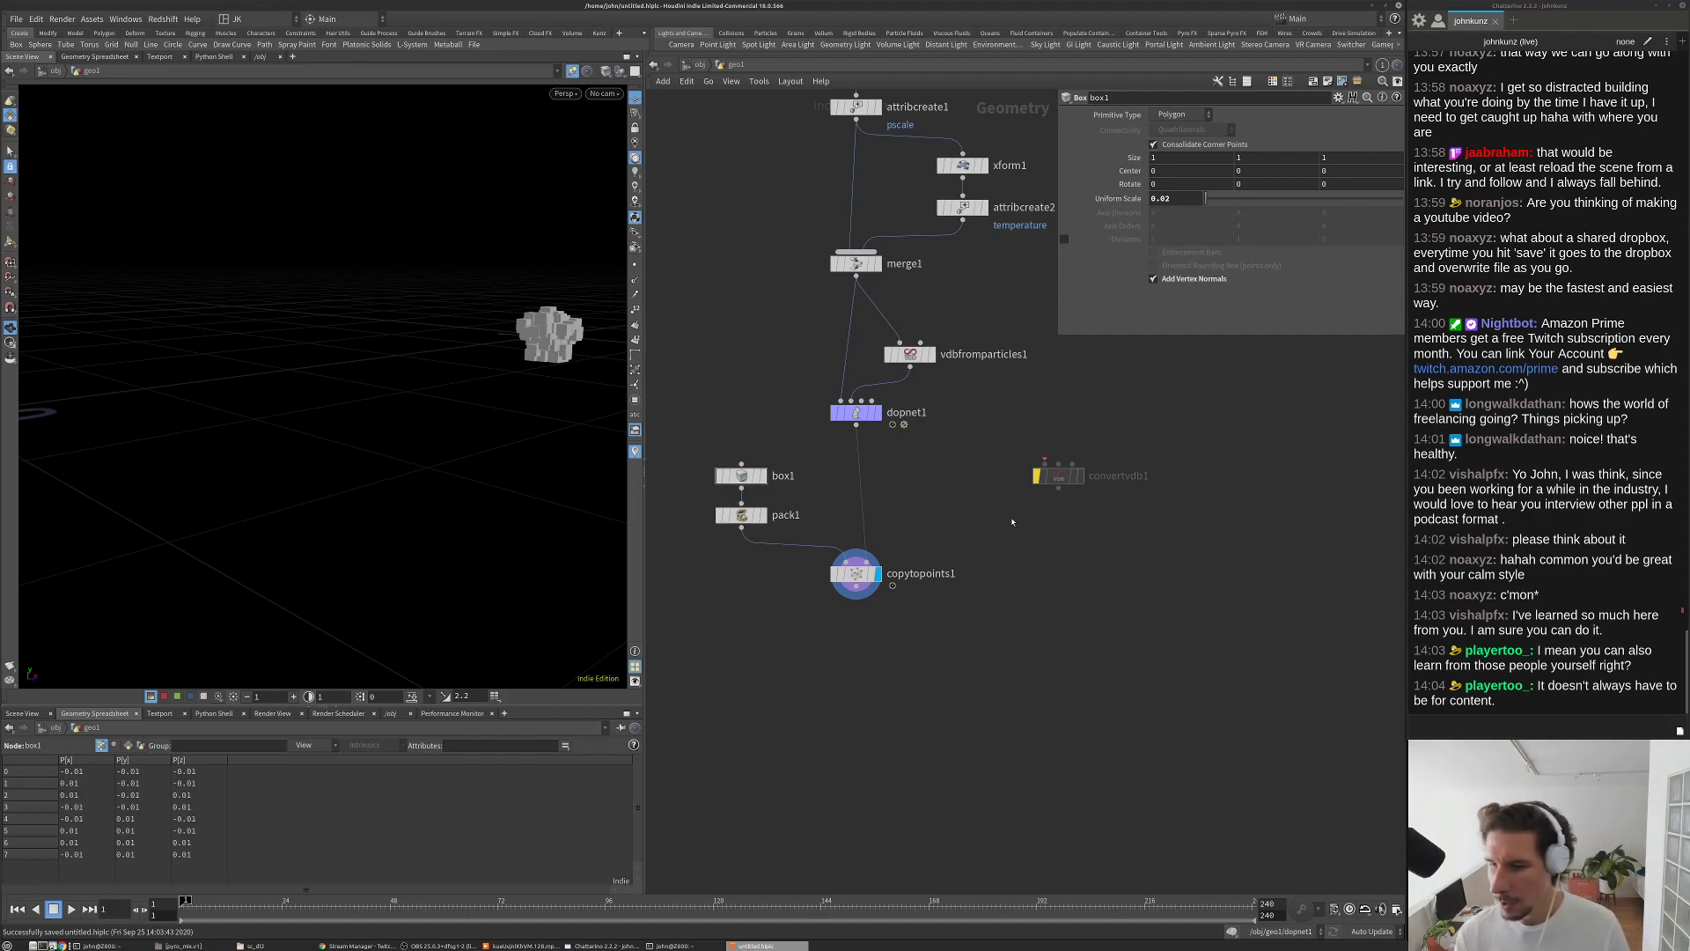
pyautogui.scroll(2, 1013, 522)
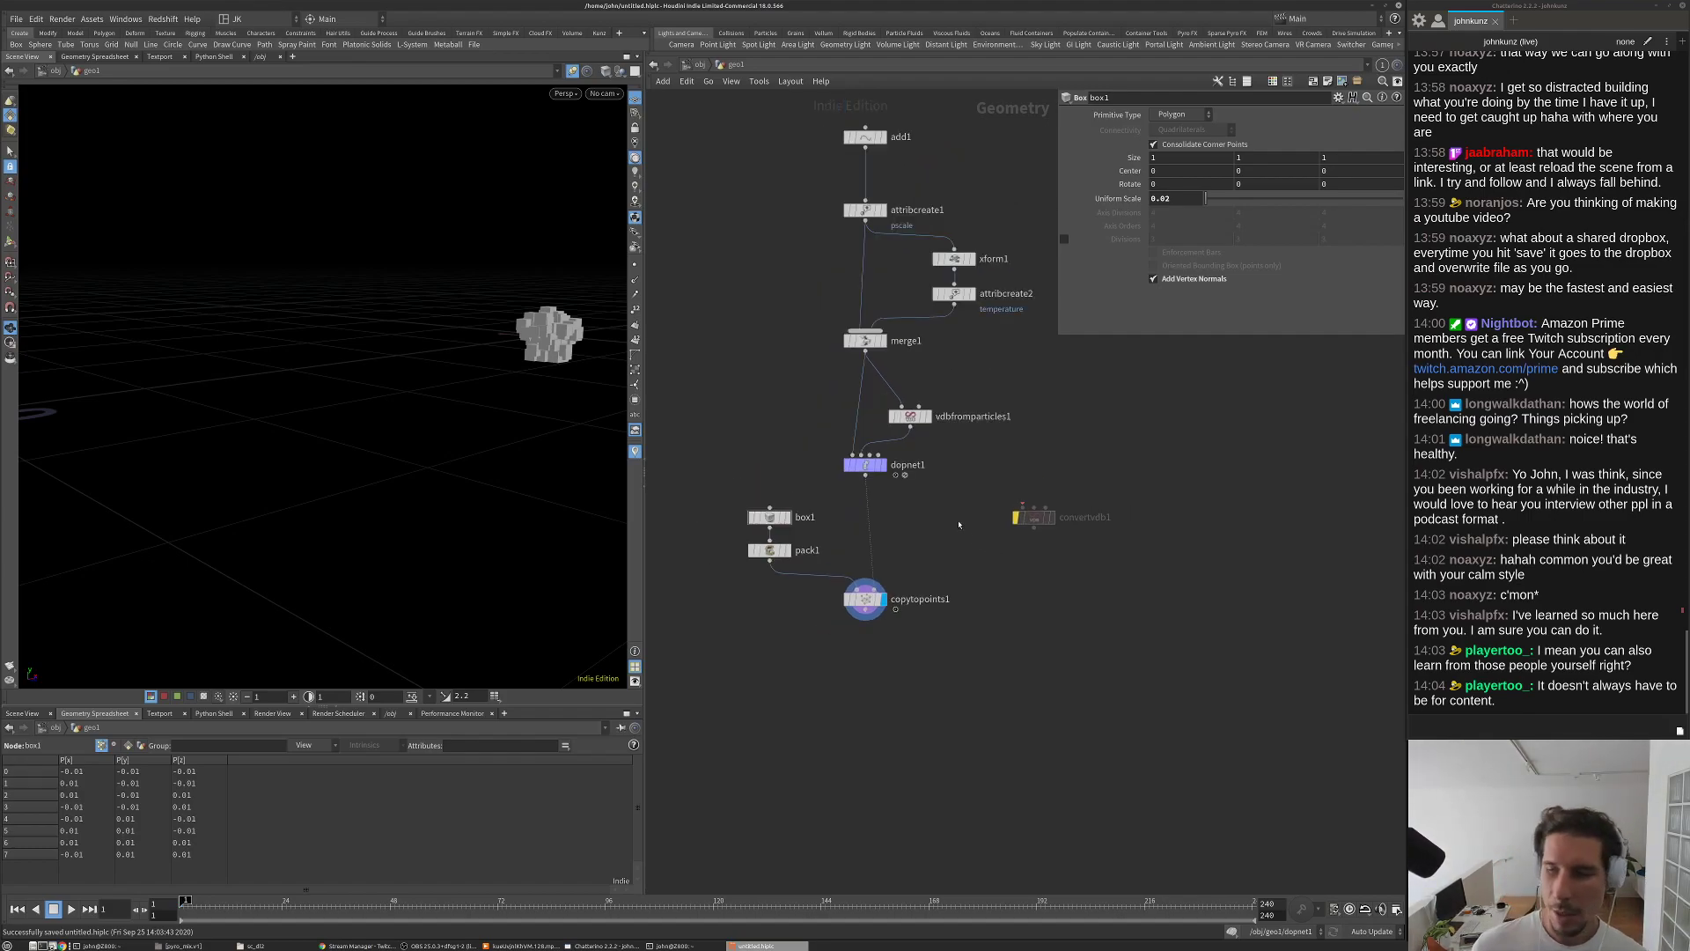
pyautogui.moveTo(959, 522)
pyautogui.mouseDown(button='middle')
pyautogui.moveTo(996, 570)
pyautogui.moveTo(974, 505)
pyautogui.mouseUp(button='middle')
pyautogui.scroll(-1, 973, 504)
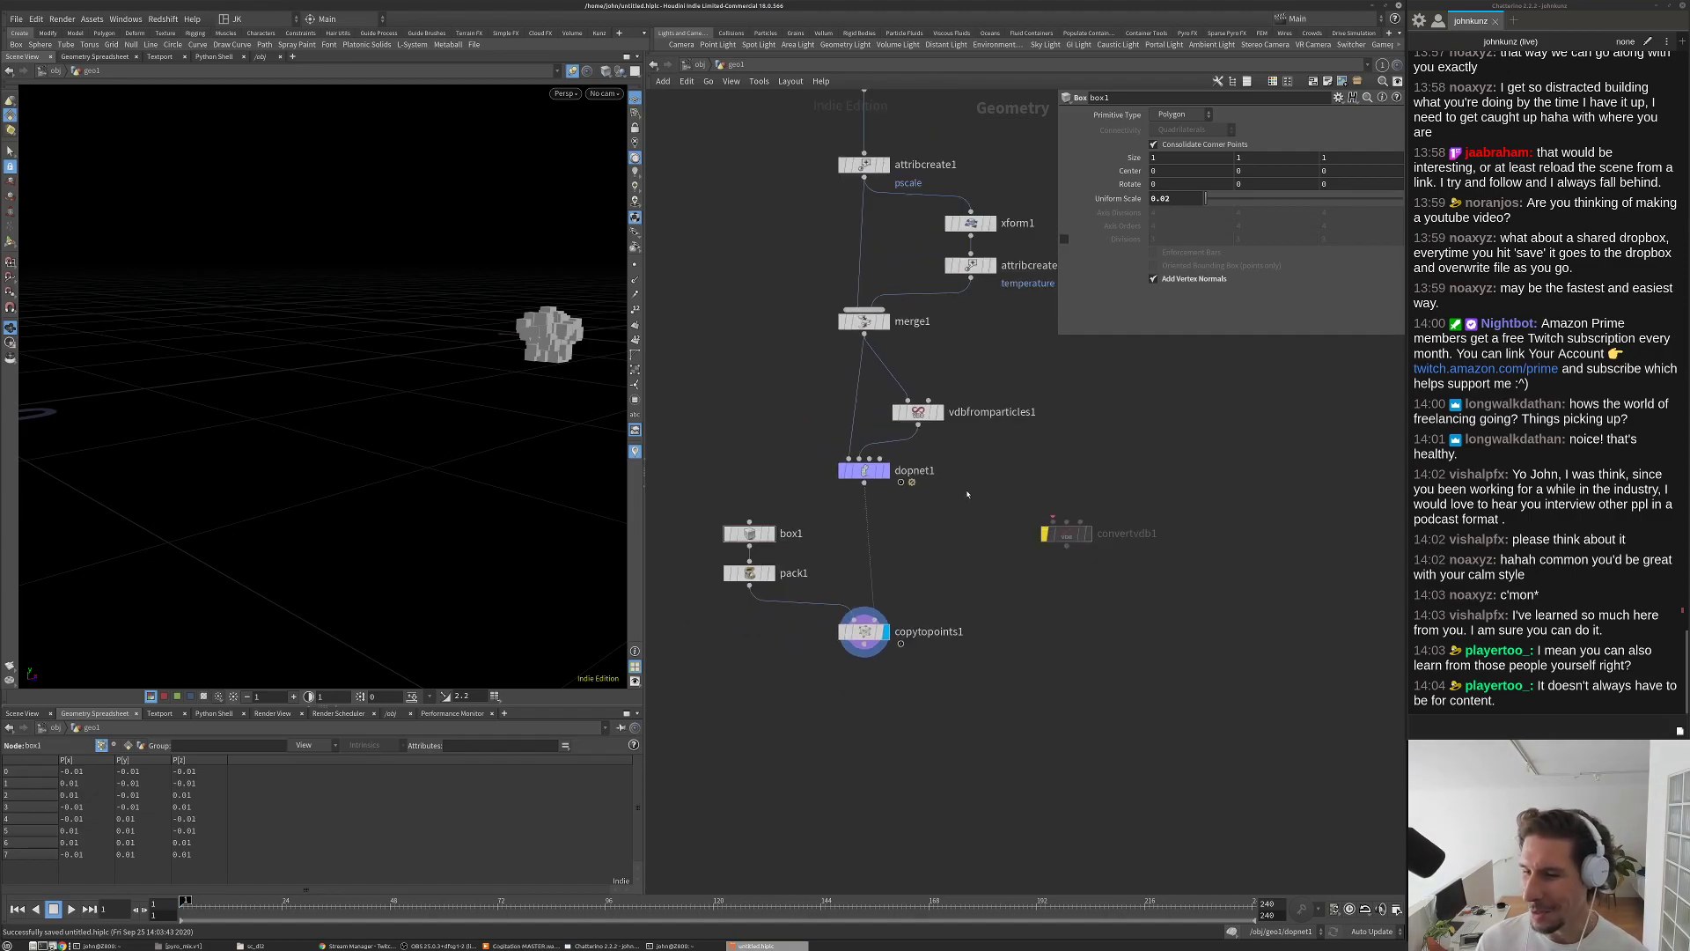
pyautogui.scroll(2, 933, 508)
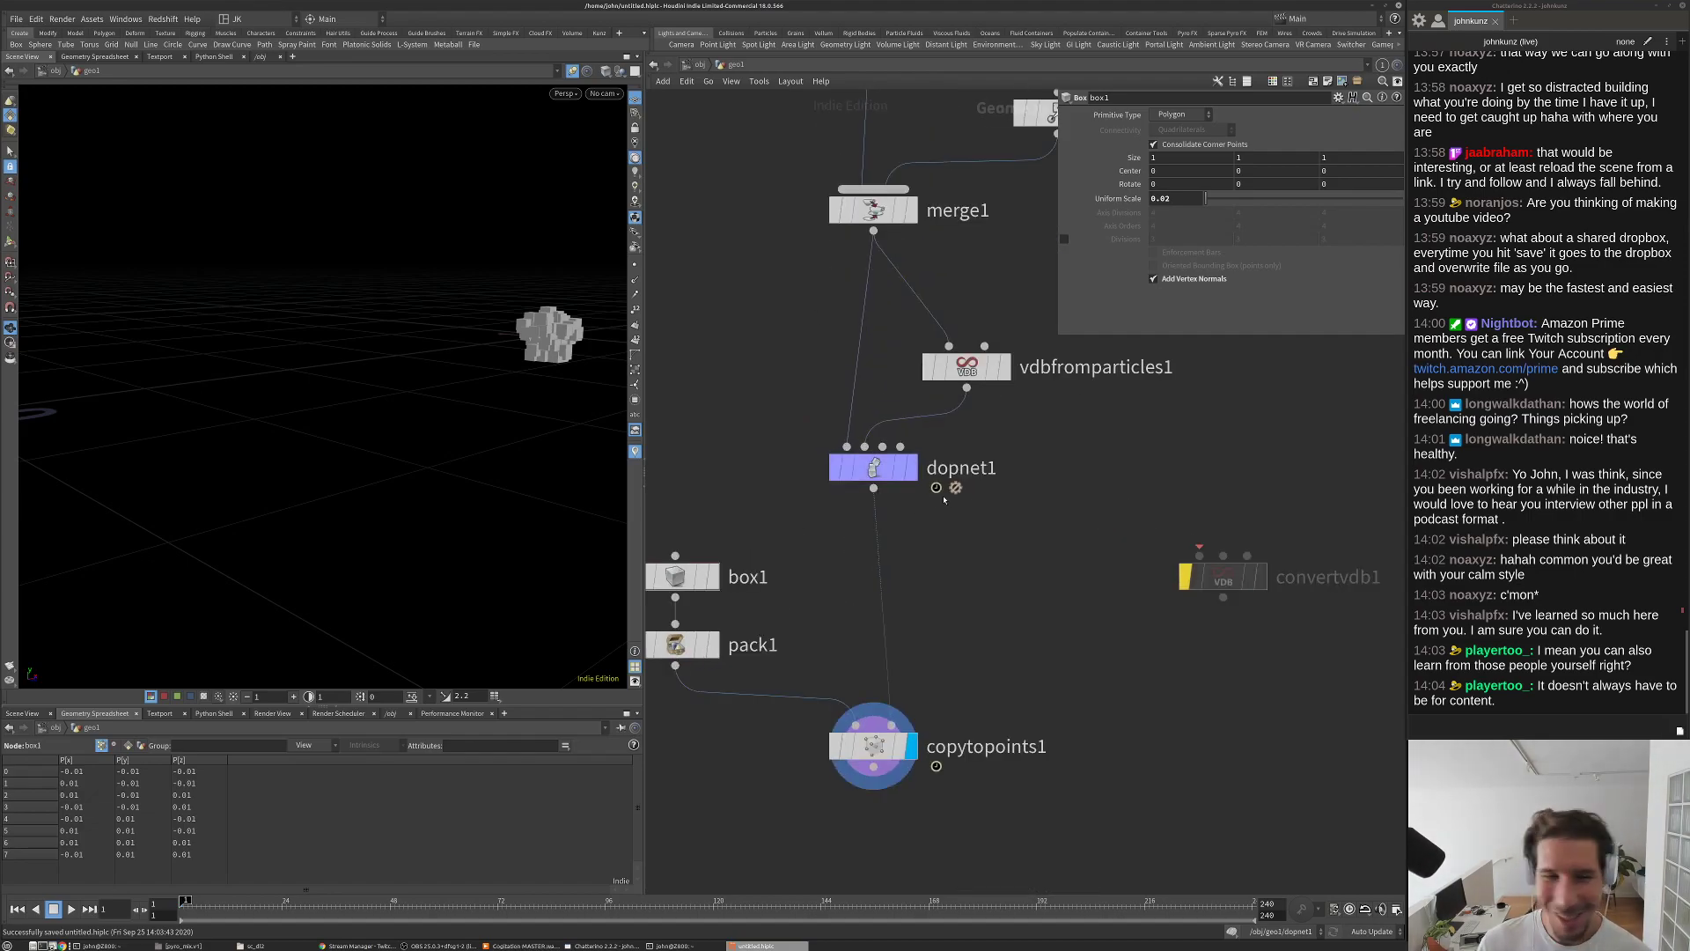
pyautogui.scroll(-1, 943, 499)
pyautogui.moveTo(935, 473); pyautogui.dragTo(905, 385, button='middle')
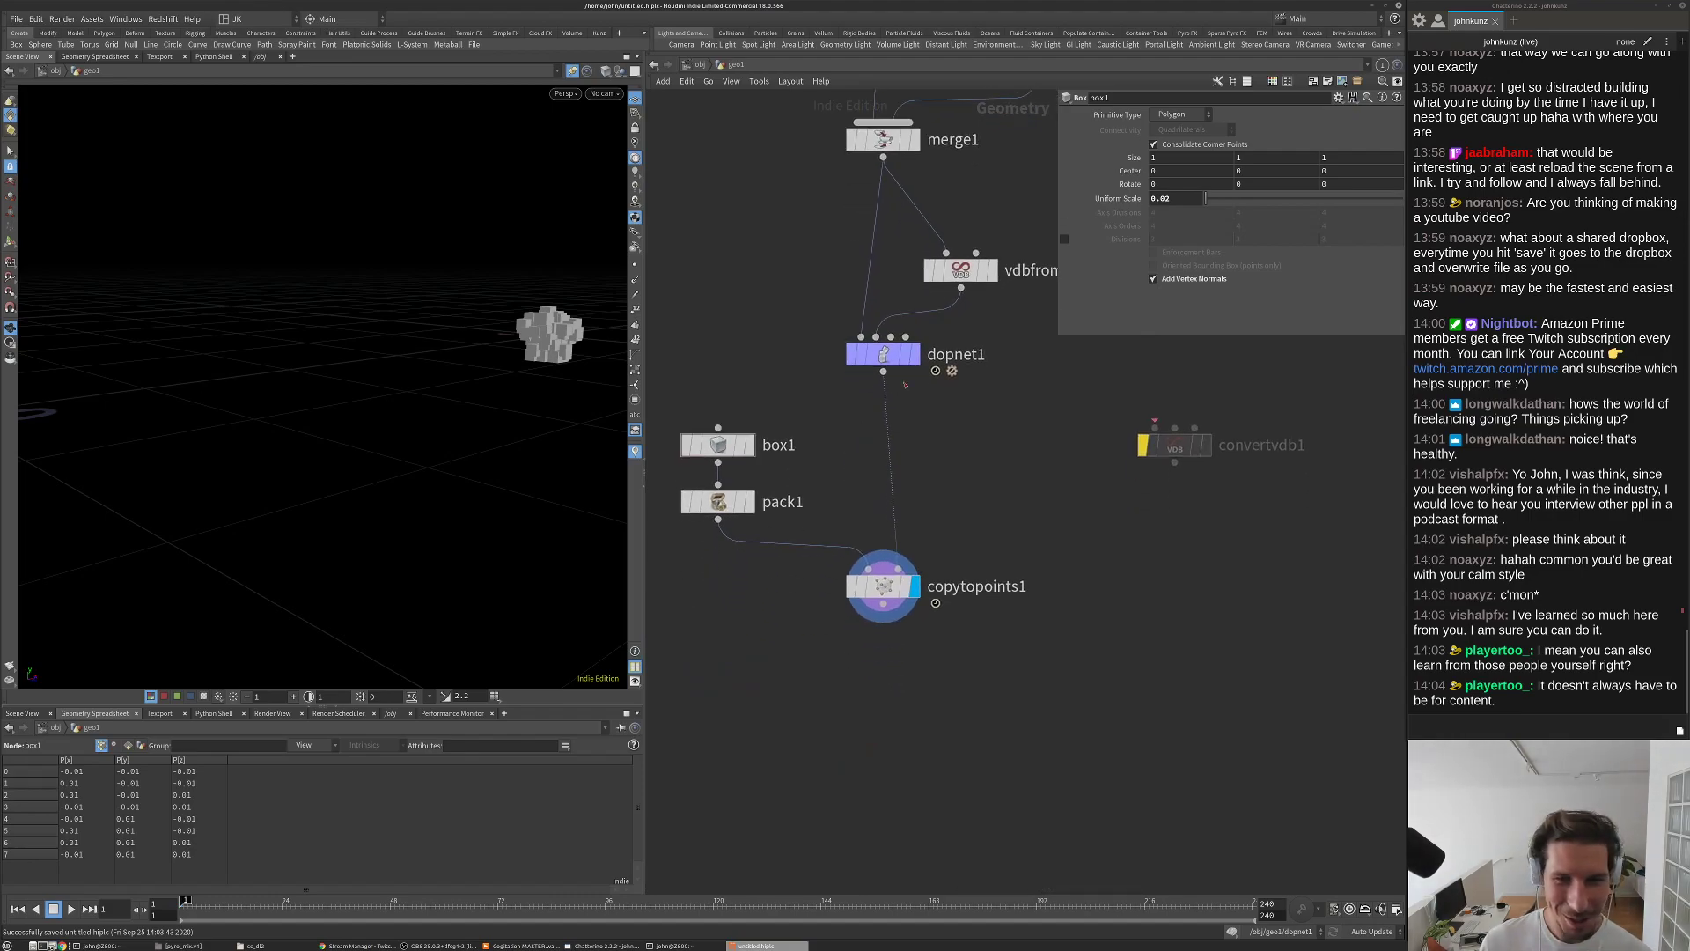
pyautogui.moveTo(951, 472); pyautogui.dragTo(956, 440, button='middle')
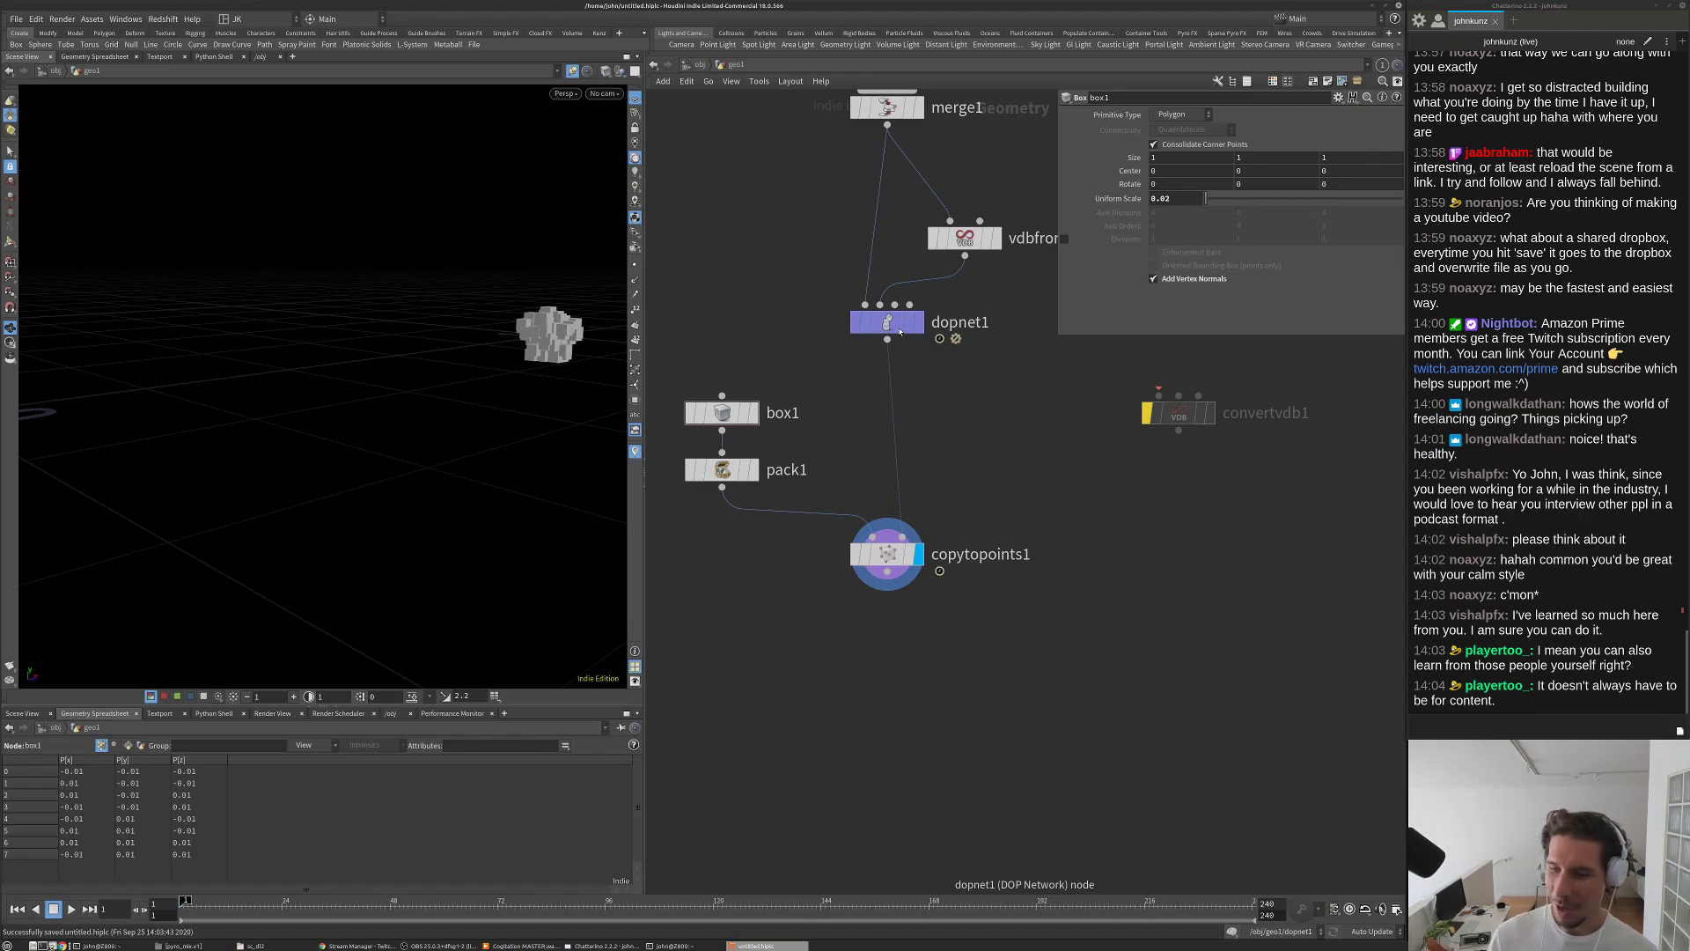
pyautogui.moveTo(900, 331); pyautogui.dragTo(906, 360, button='middle')
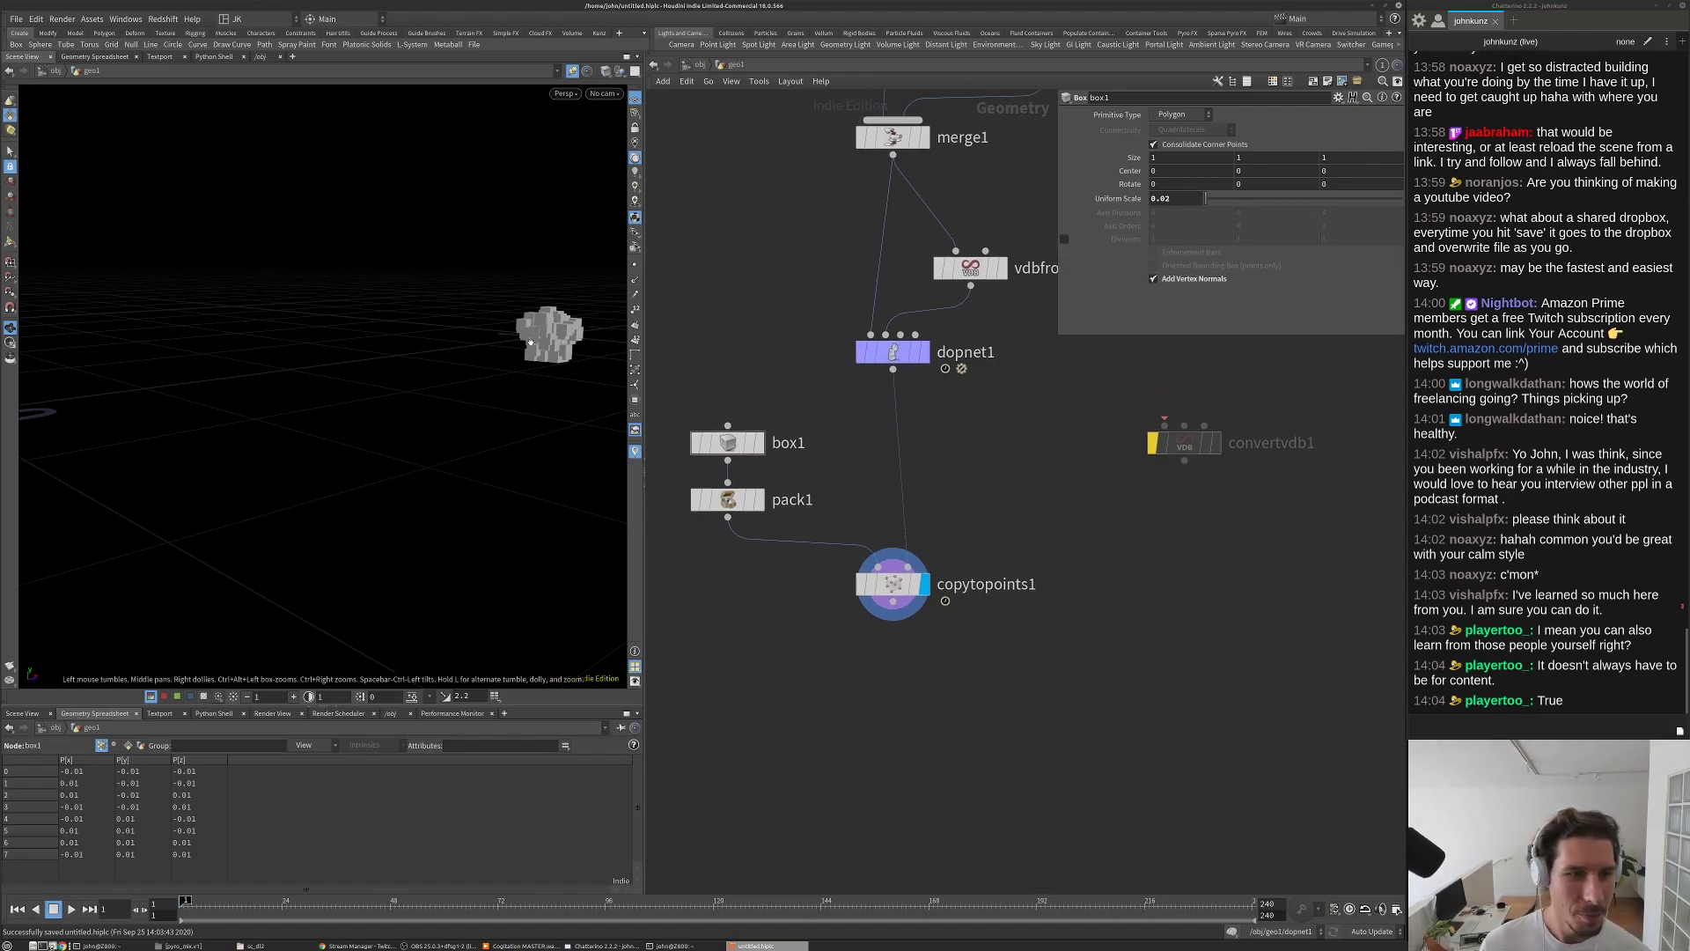
# Step: Select dopnet1 to show its parameters, keeping both particle clusters in view at the first frame
pyautogui.scroll(-3, 450, 370)
pyautogui.moveTo(450, 369)
pyautogui.mouseDown()
pyautogui.moveTo(361, 418)
pyautogui.moveTo(370, 432)
pyautogui.moveTo(410, 412)
pyautogui.moveTo(407, 394)
pyautogui.moveTo(463, 398)
pyautogui.mouseUp()
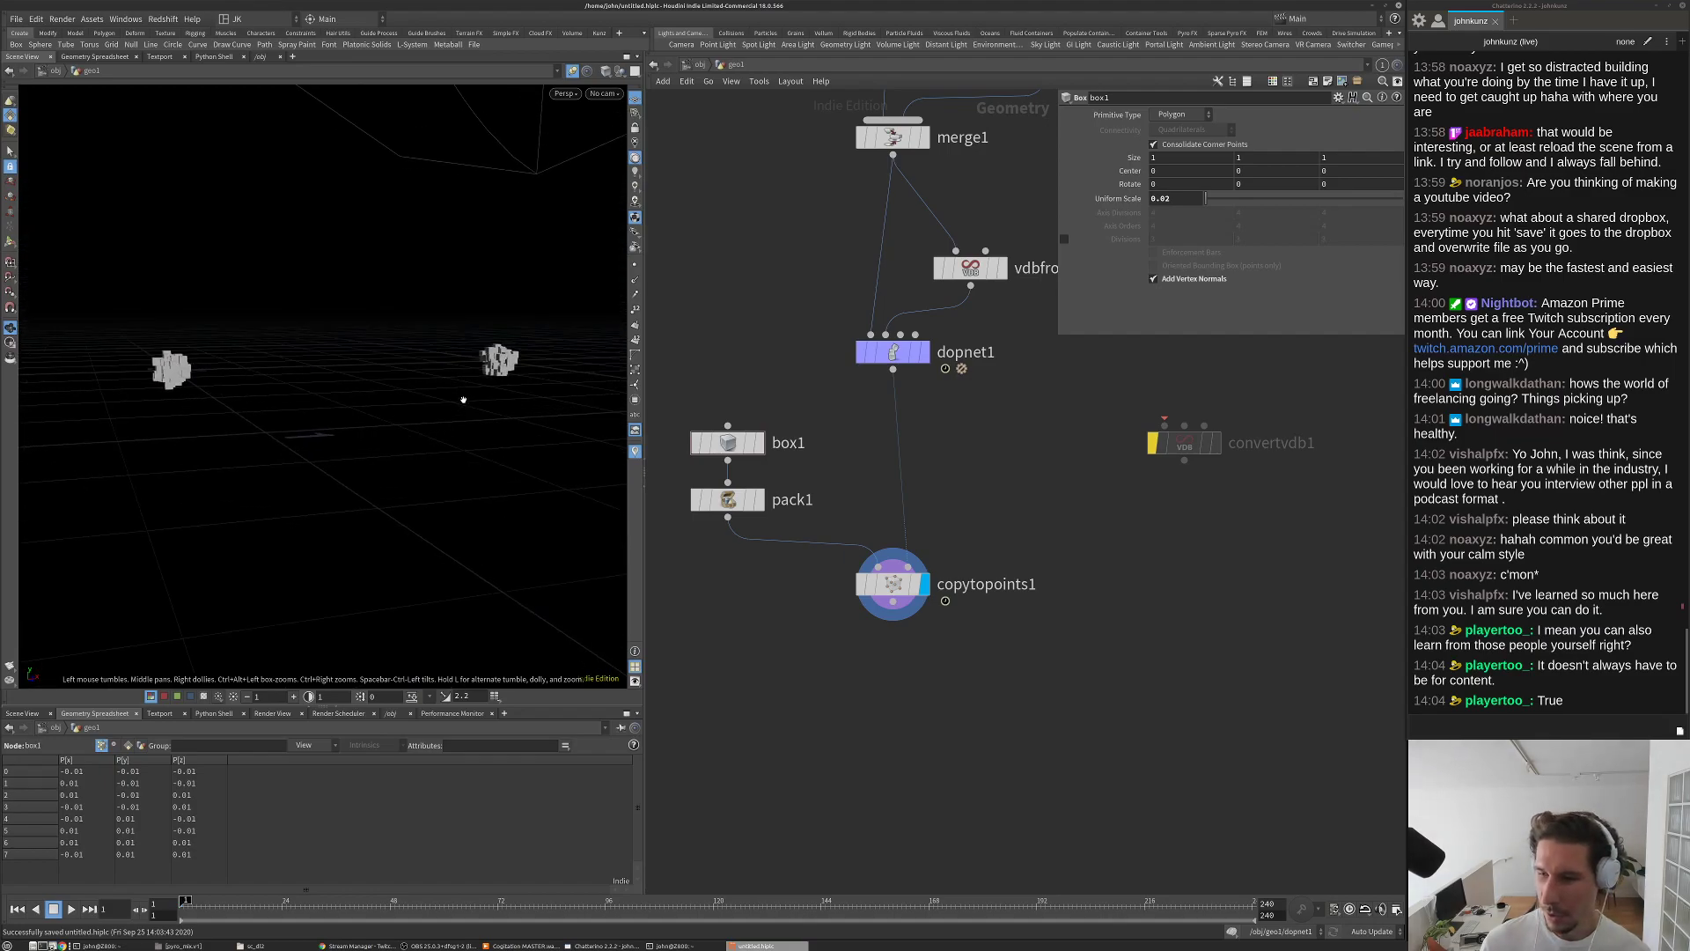
pyautogui.click(899, 355)
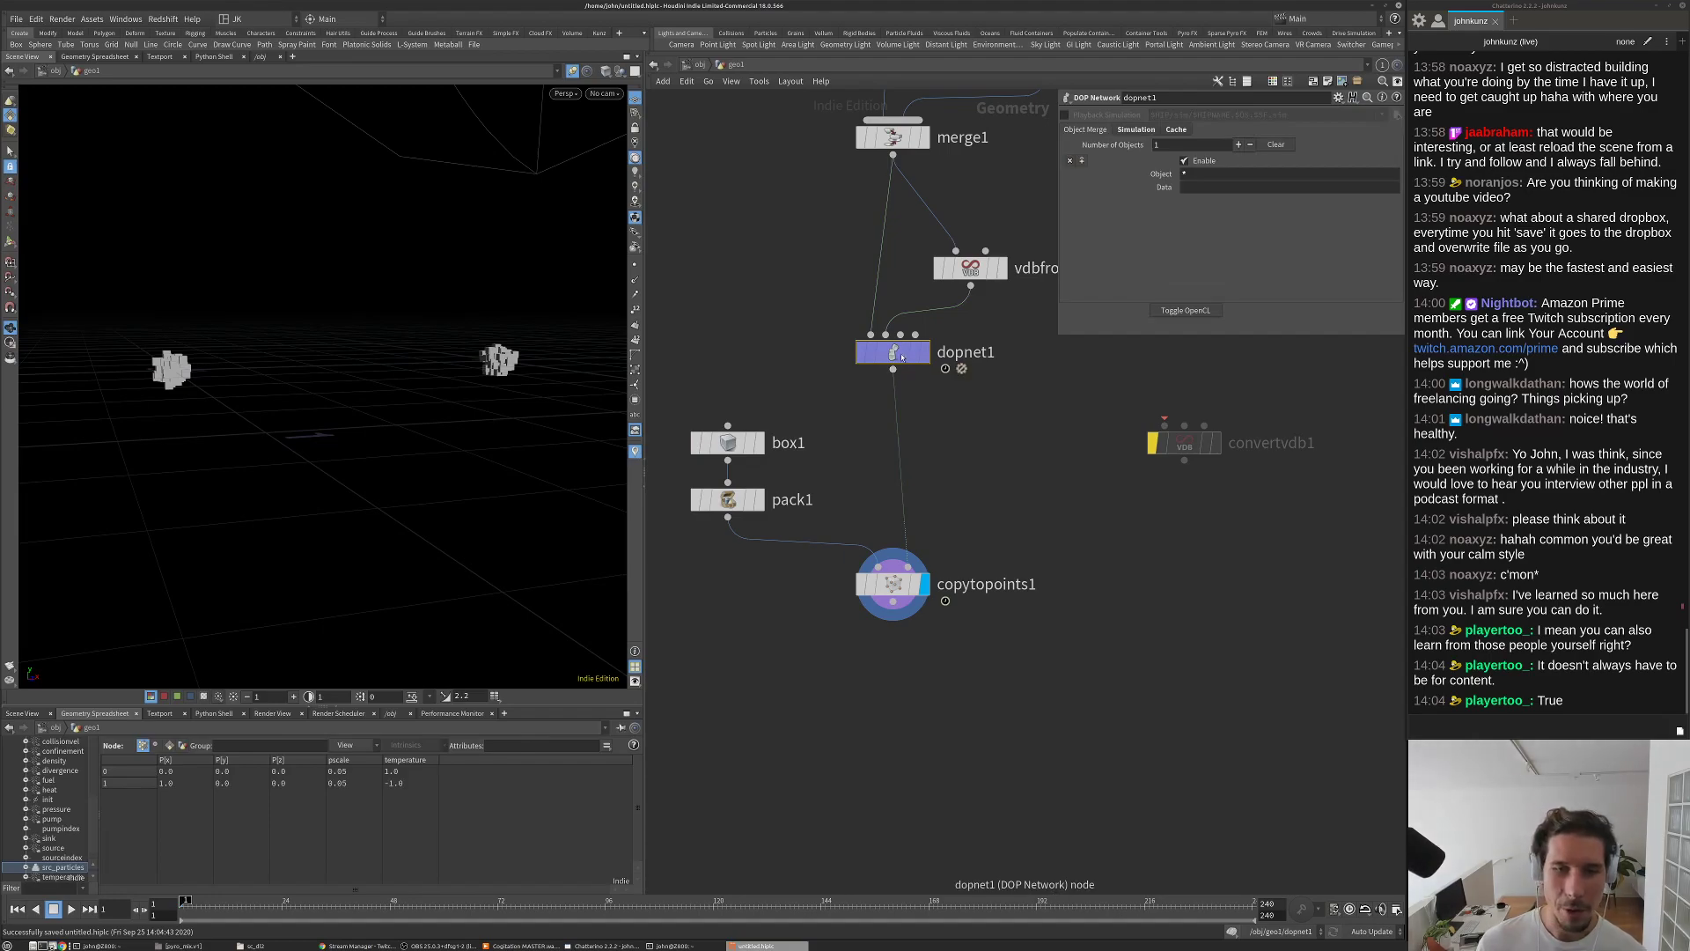
pyautogui.moveTo(458, 363)
pyautogui.mouseDown()
pyautogui.moveTo(465, 310)
pyautogui.moveTo(466, 331)
pyautogui.mouseUp()
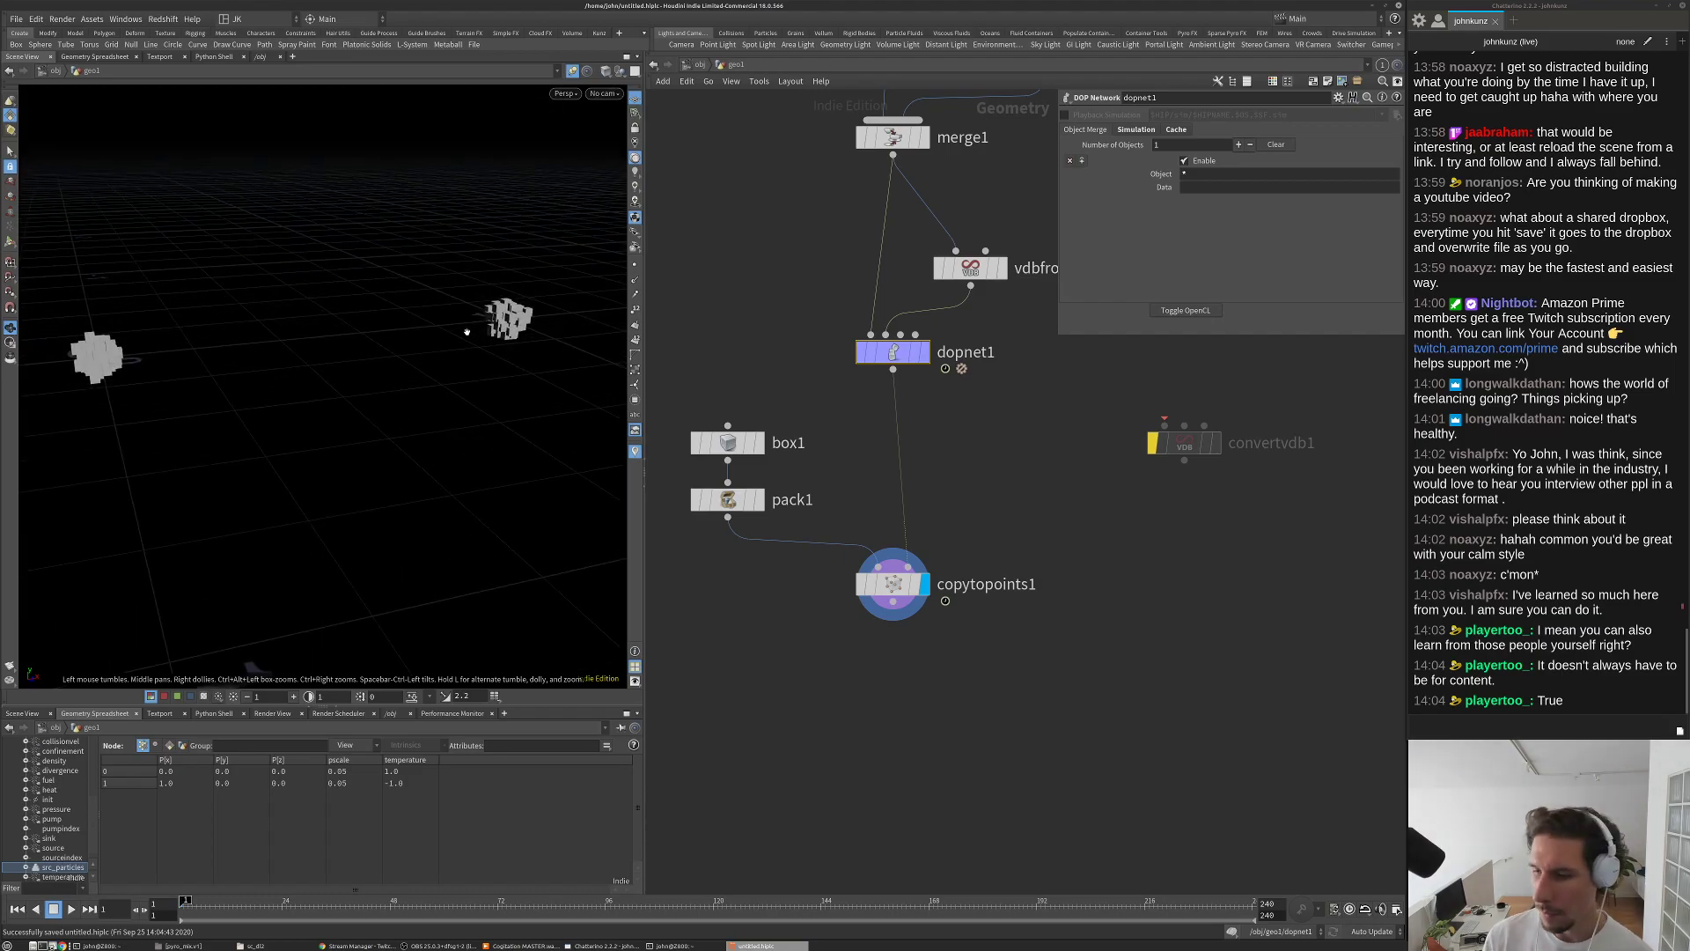
# Step: Set box1's Uniform Scale to 0.01
pyautogui.moveTo(480, 406); pyautogui.dragTo(473, 420)
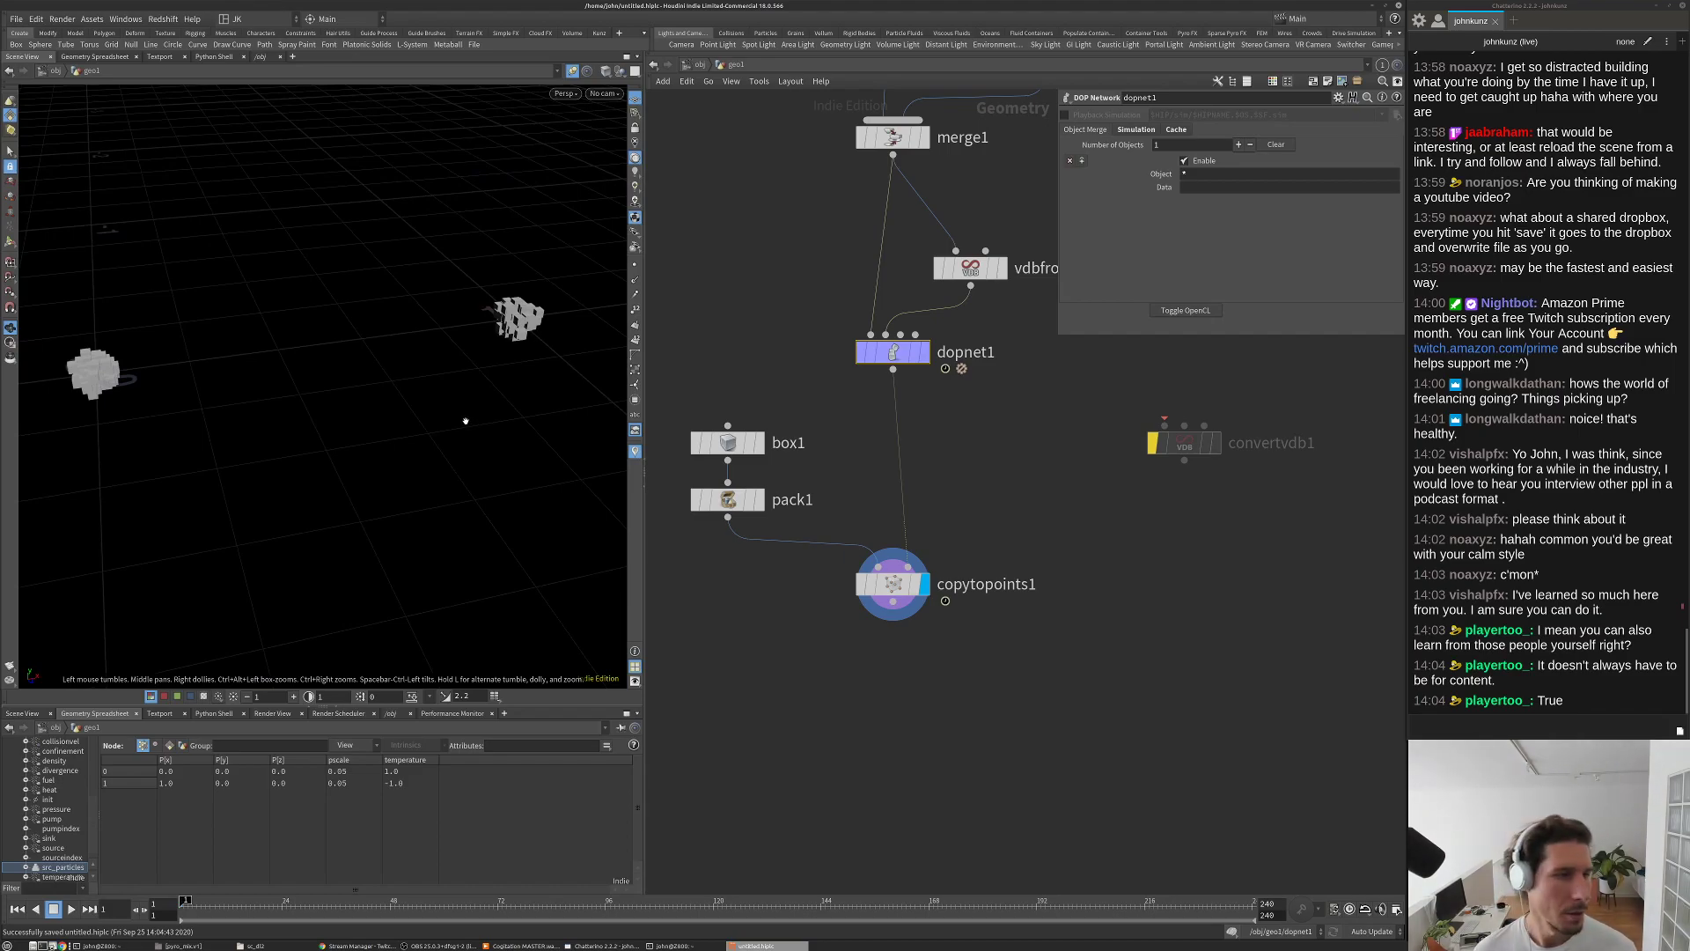
pyautogui.moveTo(431, 418); pyautogui.dragTo(267, 355)
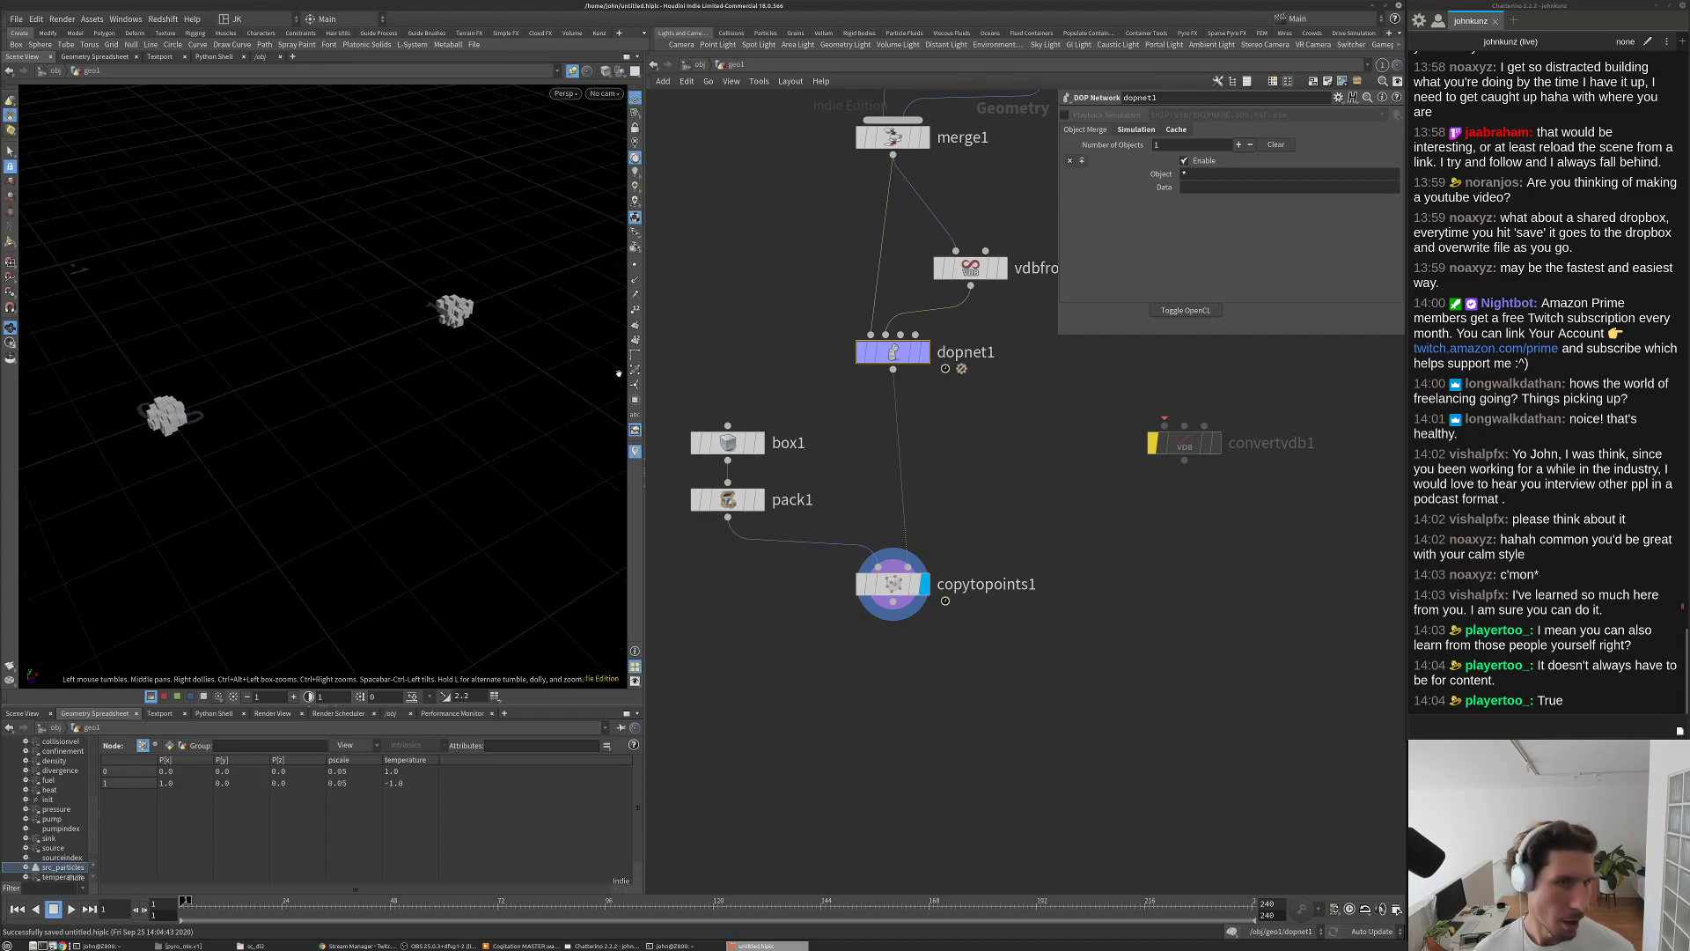
pyautogui.click(727, 442)
pyautogui.write('1')
pyautogui.press('Return')
# Step: Play the simulation to frame 15 and inspect the smaller copied boxes up close
pyautogui.moveTo(414, 290); pyautogui.dragTo(423, 317)
pyautogui.press('Up')
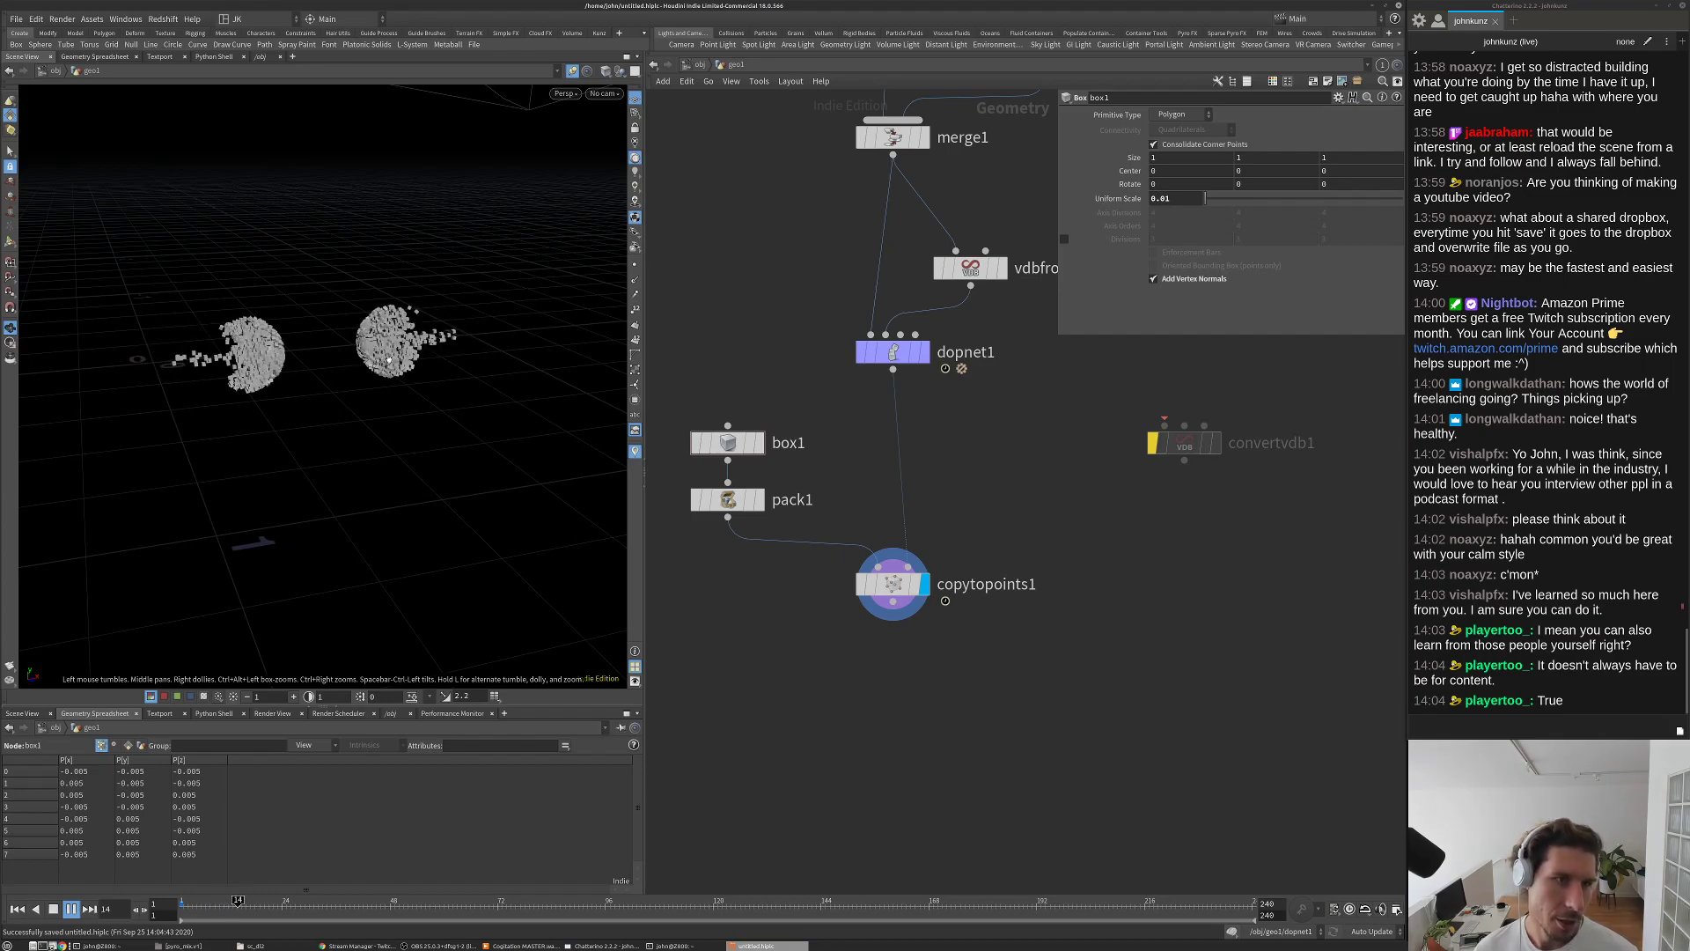
pyautogui.scroll(5, 429, 325)
pyautogui.press('Down')
pyautogui.moveTo(423, 348); pyautogui.dragTo(326, 343)
# Step: Display dopnet1's output instead of copytopoints1 and show the coloured orientation axes on its particles
pyautogui.click(925, 353)
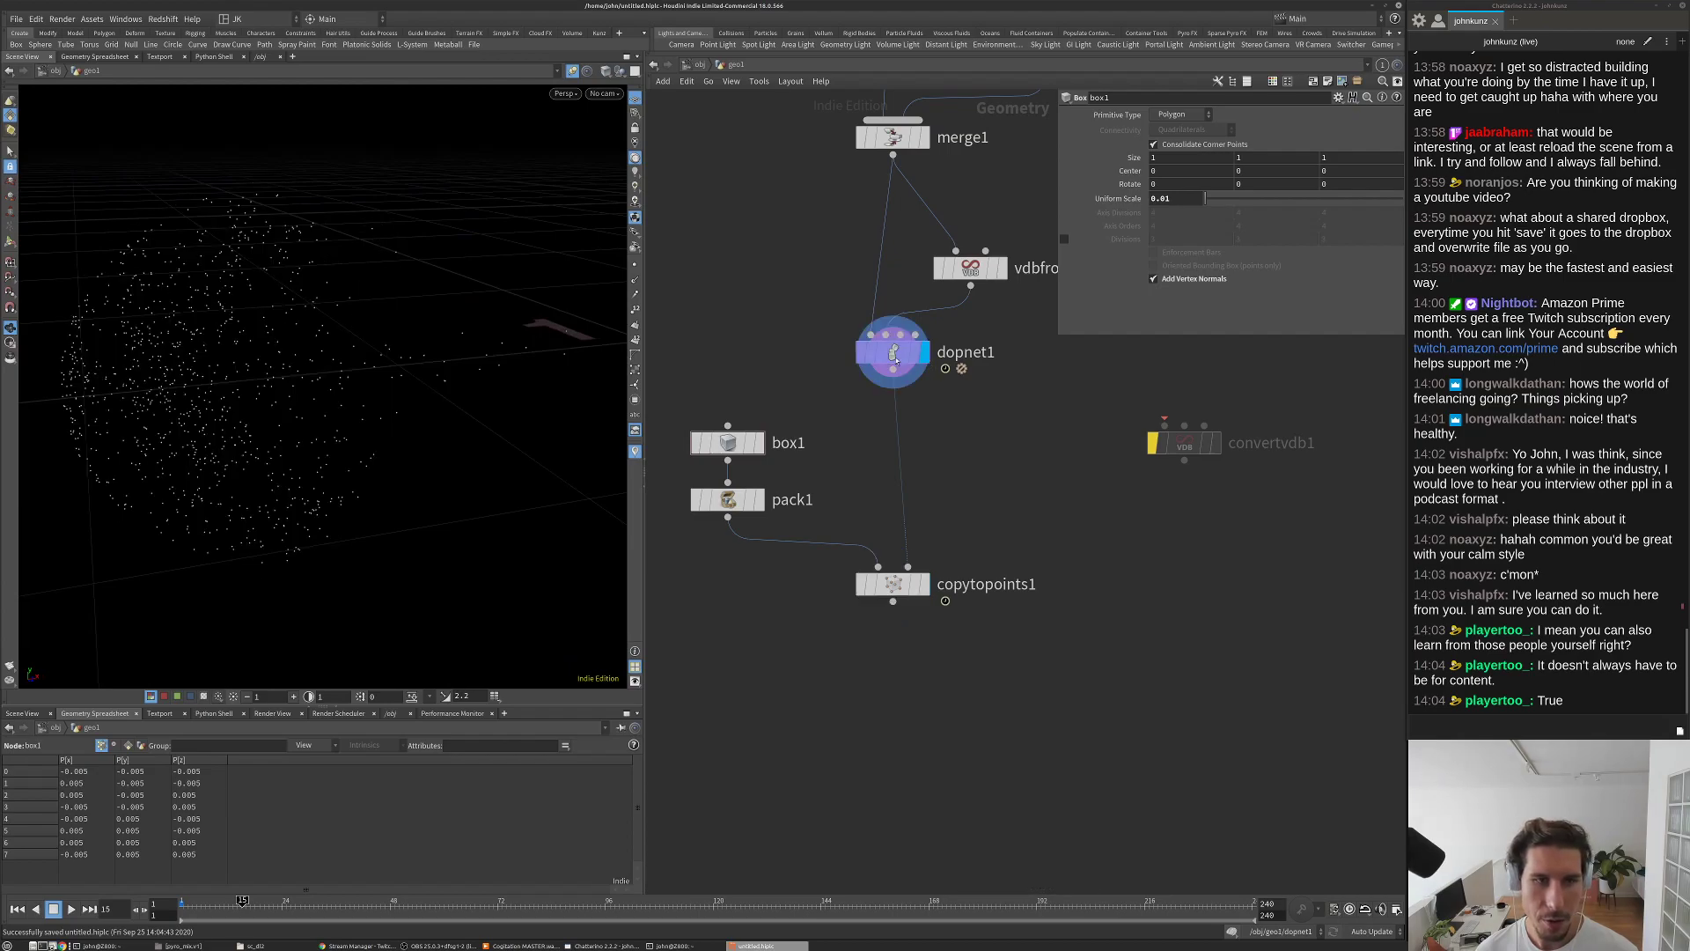
pyautogui.click(634, 383)
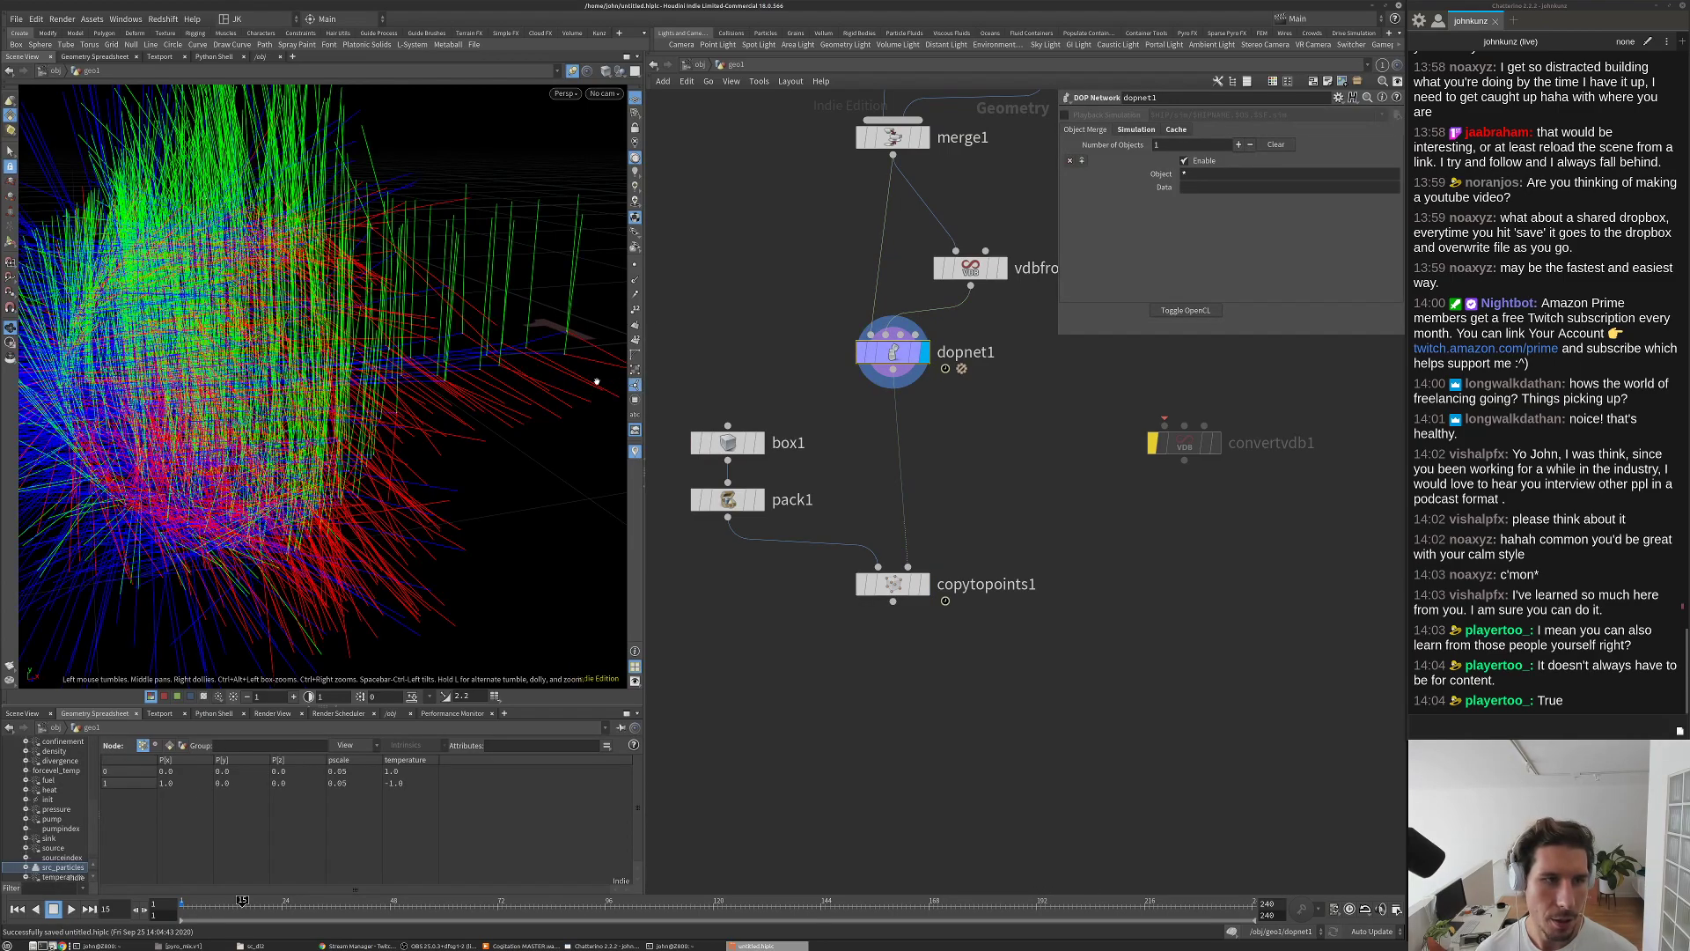
pyautogui.scroll(-3, 377, 400)
# Step: Play the simulation past frame 20, return to frame 1, and examine the orientation axes of both particle clusters from several angles
pyautogui.hotkey('ctrl', 'Left')
pyautogui.press('Up')
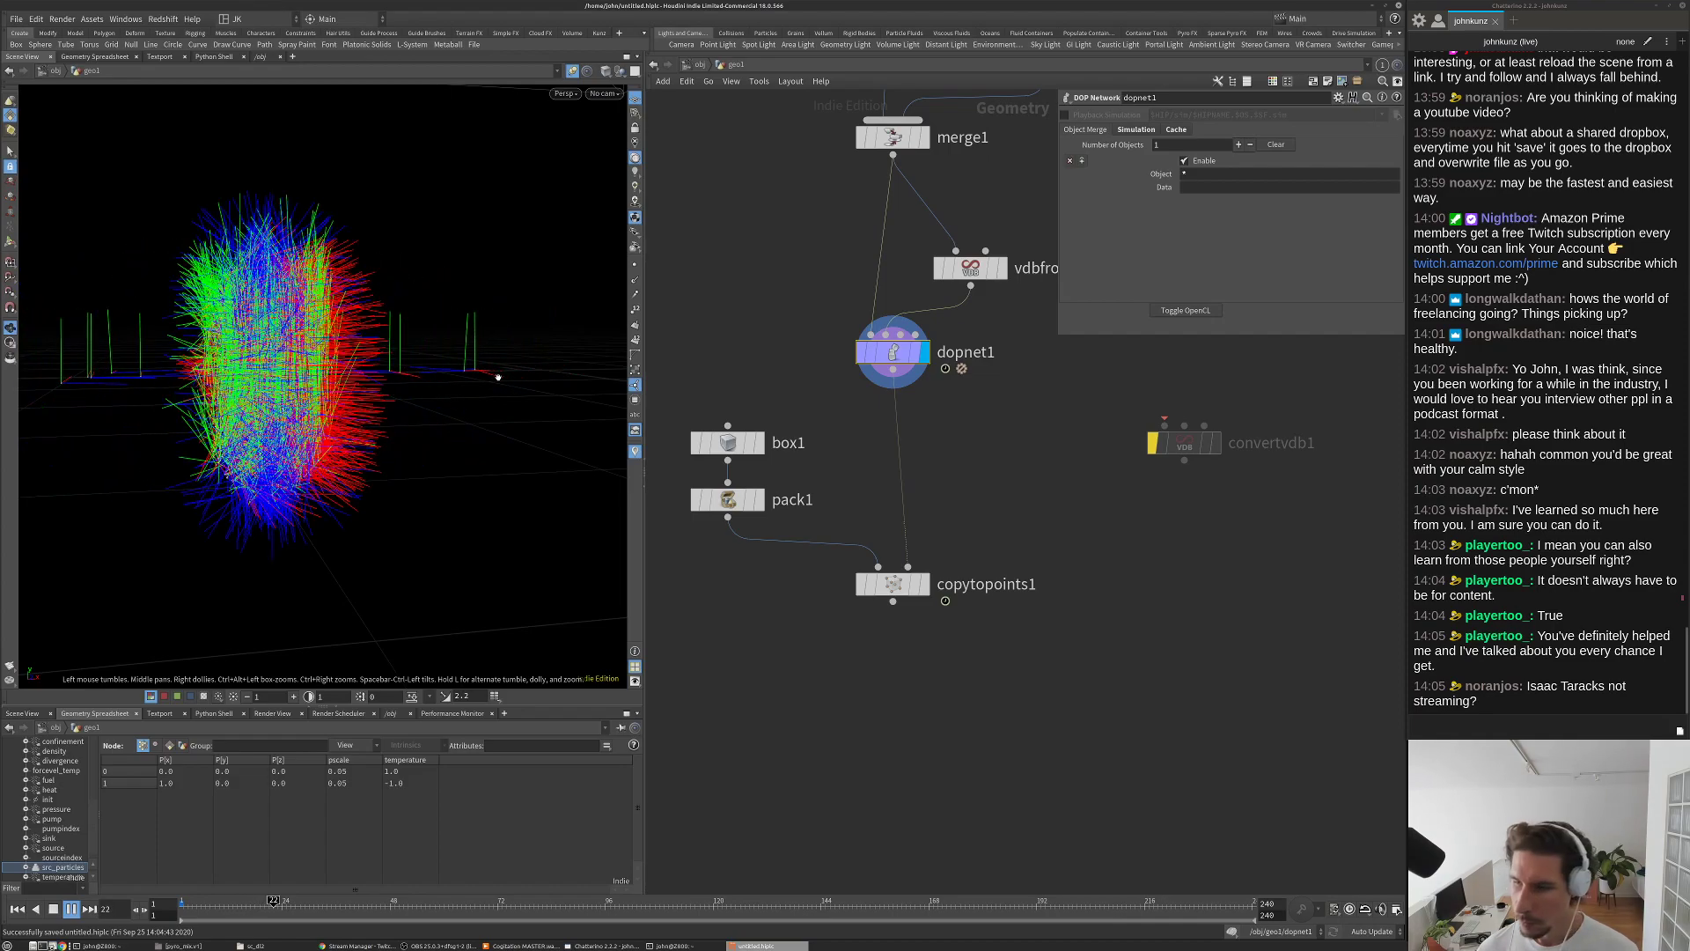
pyautogui.hotkey('ctrl', 'Up')
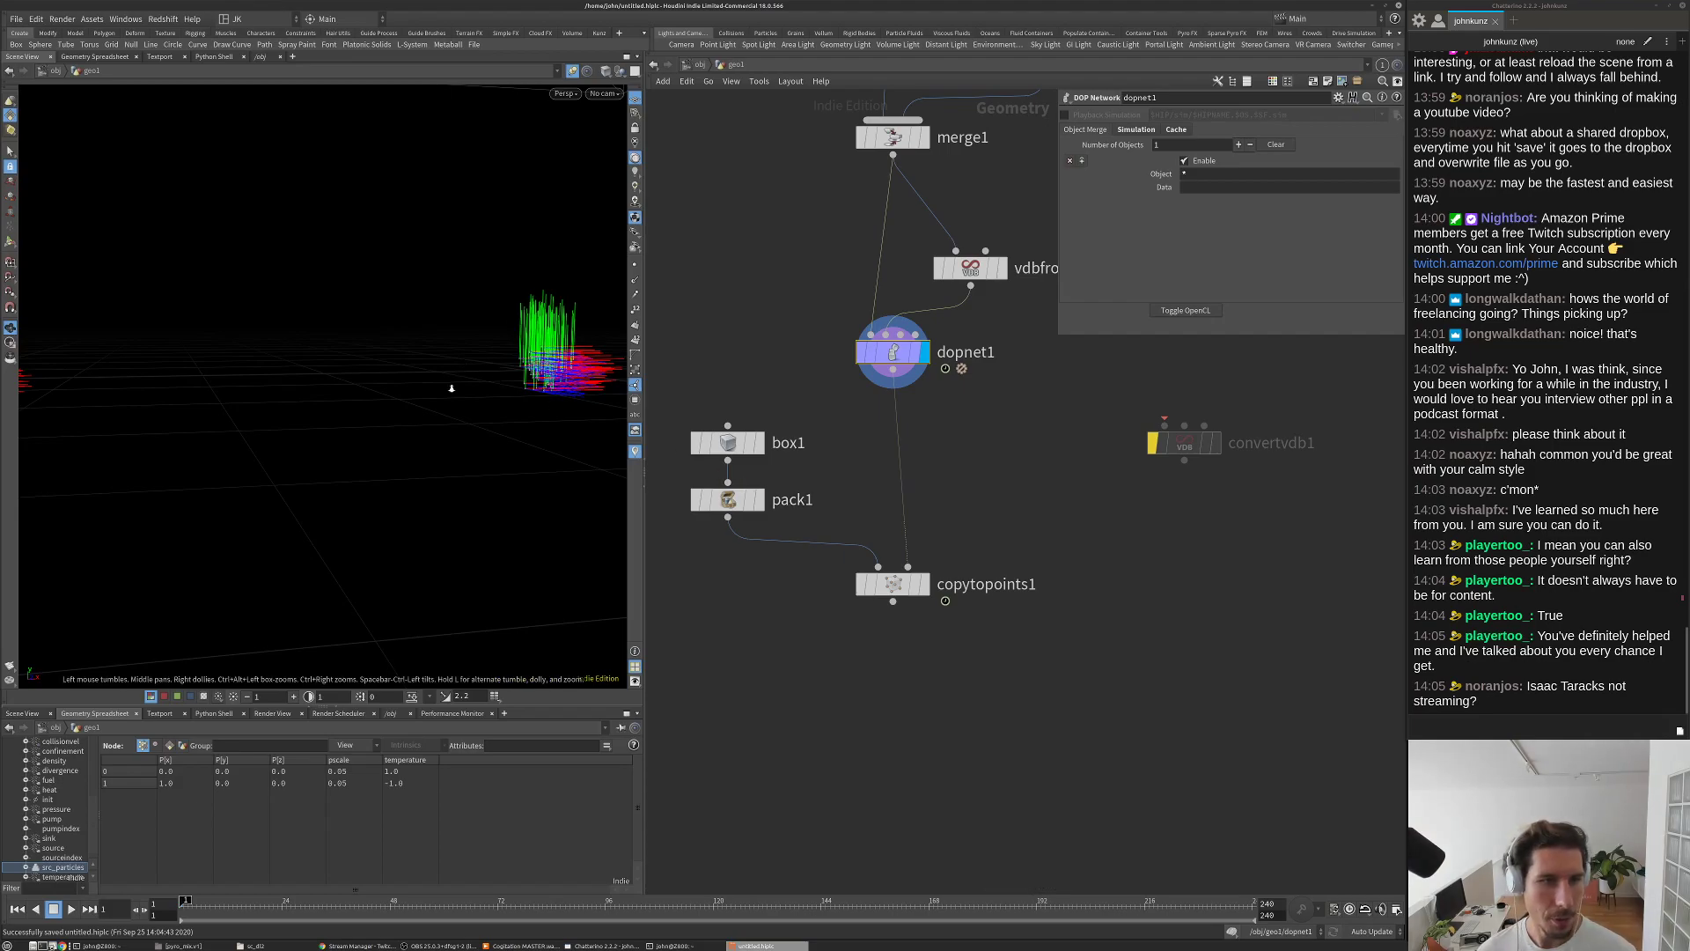
pyautogui.scroll(-3, 410, 442)
pyautogui.scroll(-3, 409, 442)
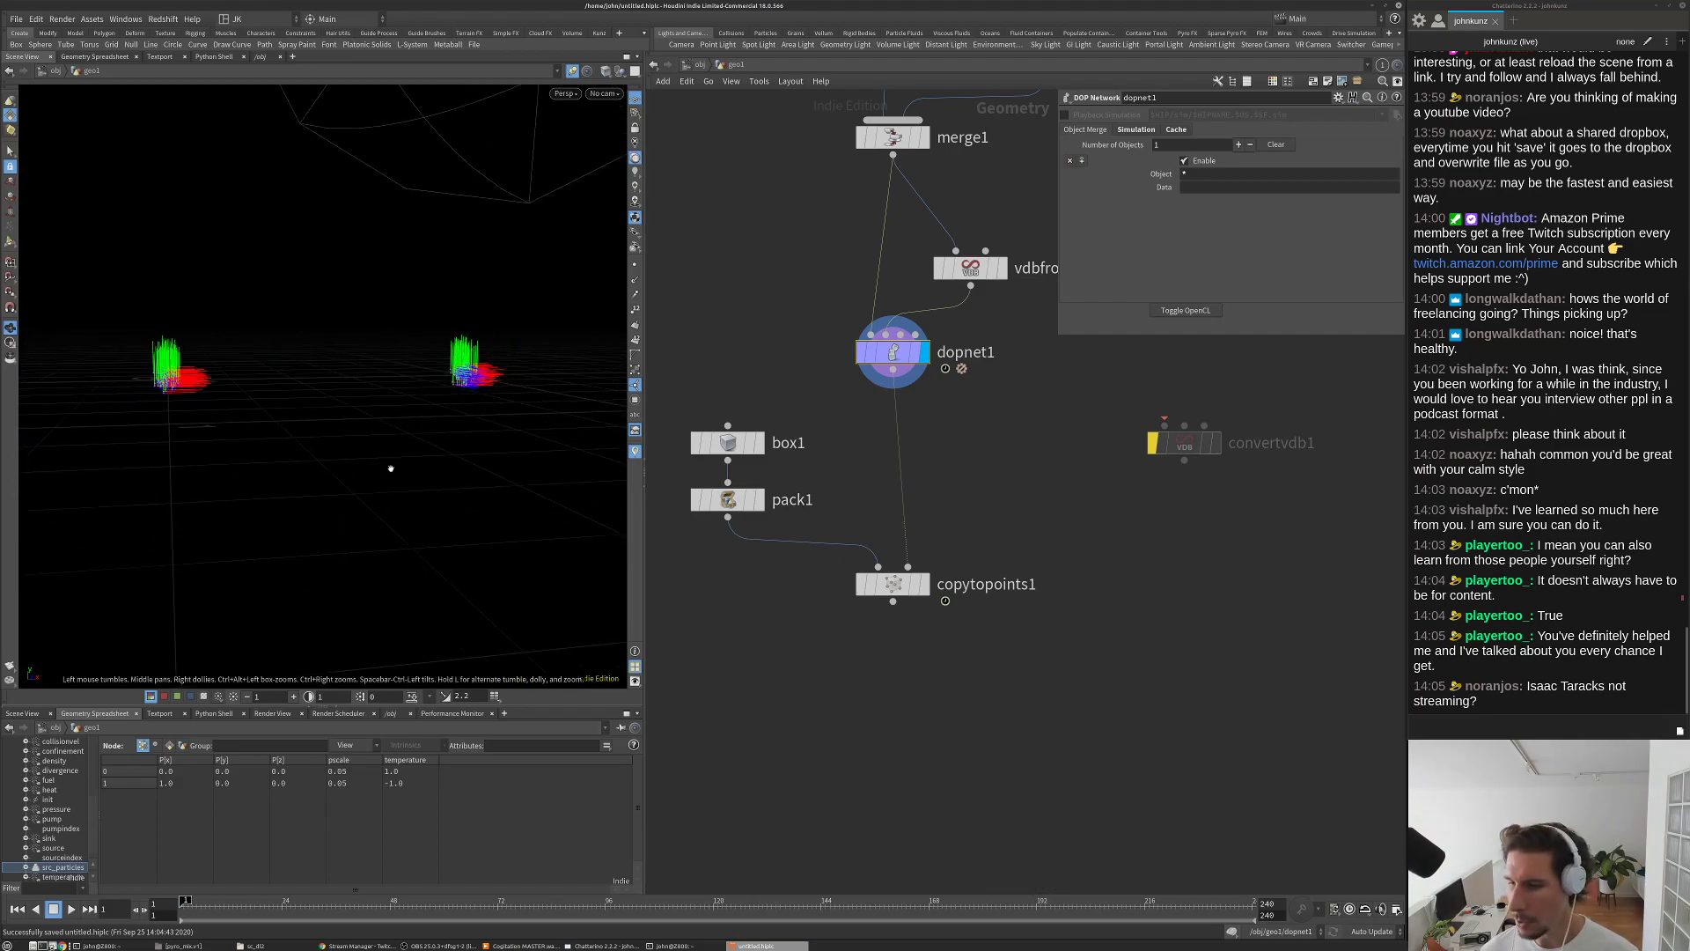
pyautogui.moveTo(388, 422); pyautogui.dragTo(402, 362)
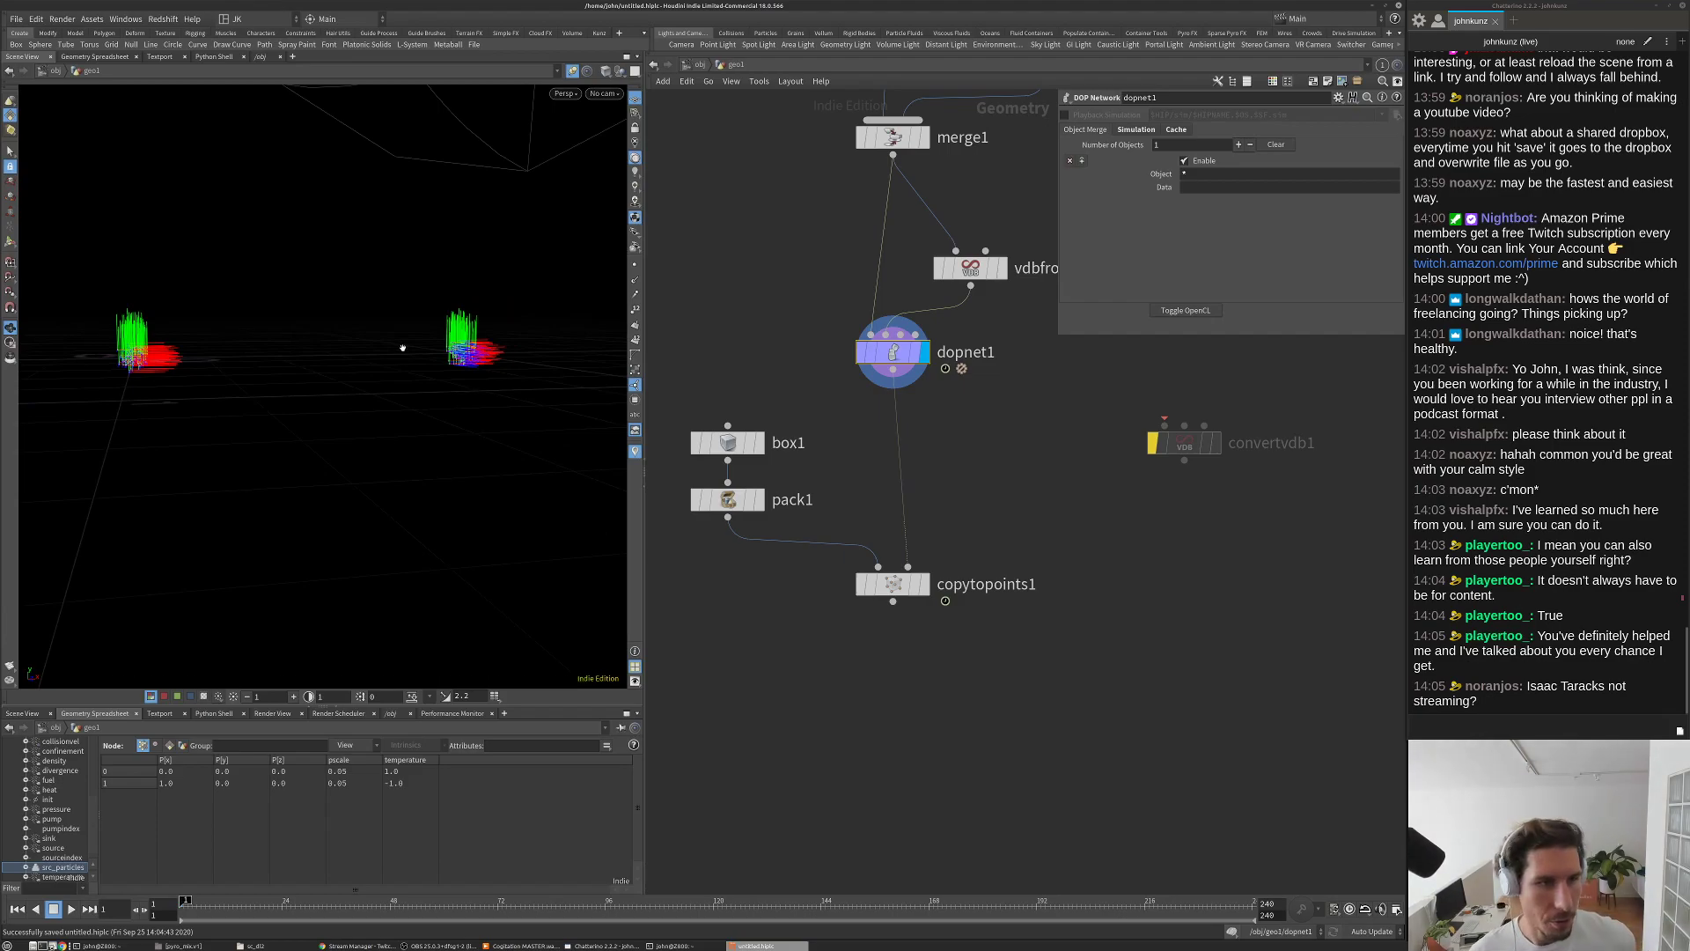
pyautogui.moveTo(427, 338); pyautogui.dragTo(430, 325)
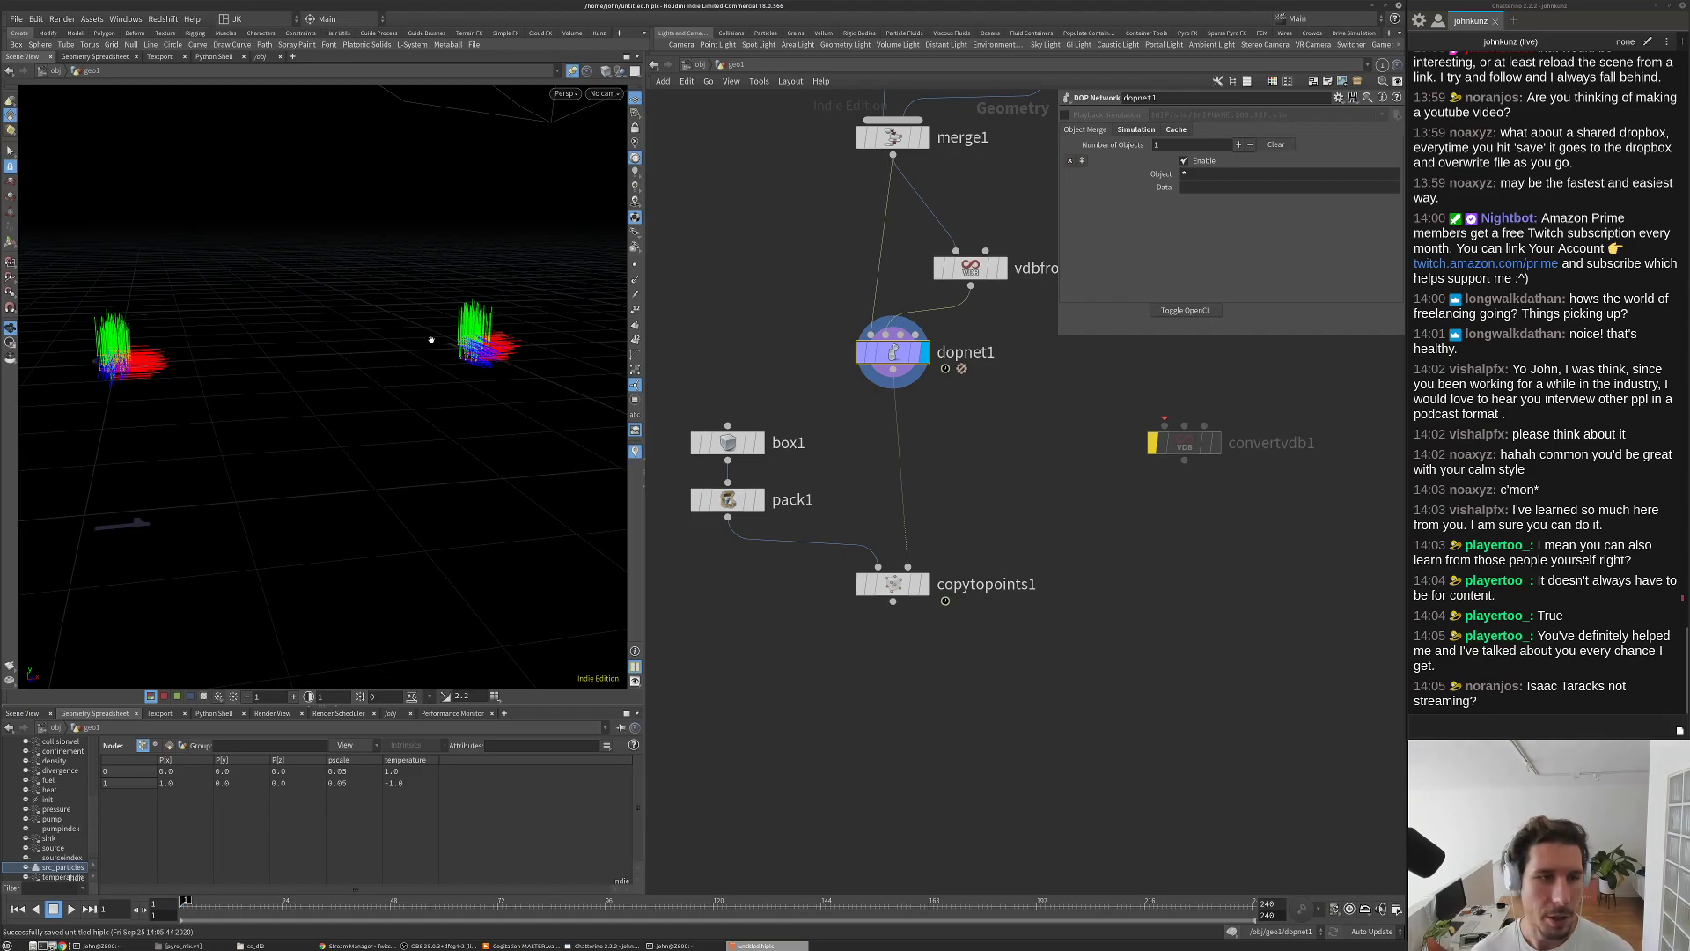
pyautogui.moveTo(404, 367)
pyautogui.mouseDown()
pyautogui.moveTo(388, 362)
pyautogui.moveTo(423, 359)
pyautogui.moveTo(415, 345)
pyautogui.moveTo(422, 358)
pyautogui.moveTo(355, 398)
pyautogui.moveTo(202, 387)
pyautogui.mouseUp()
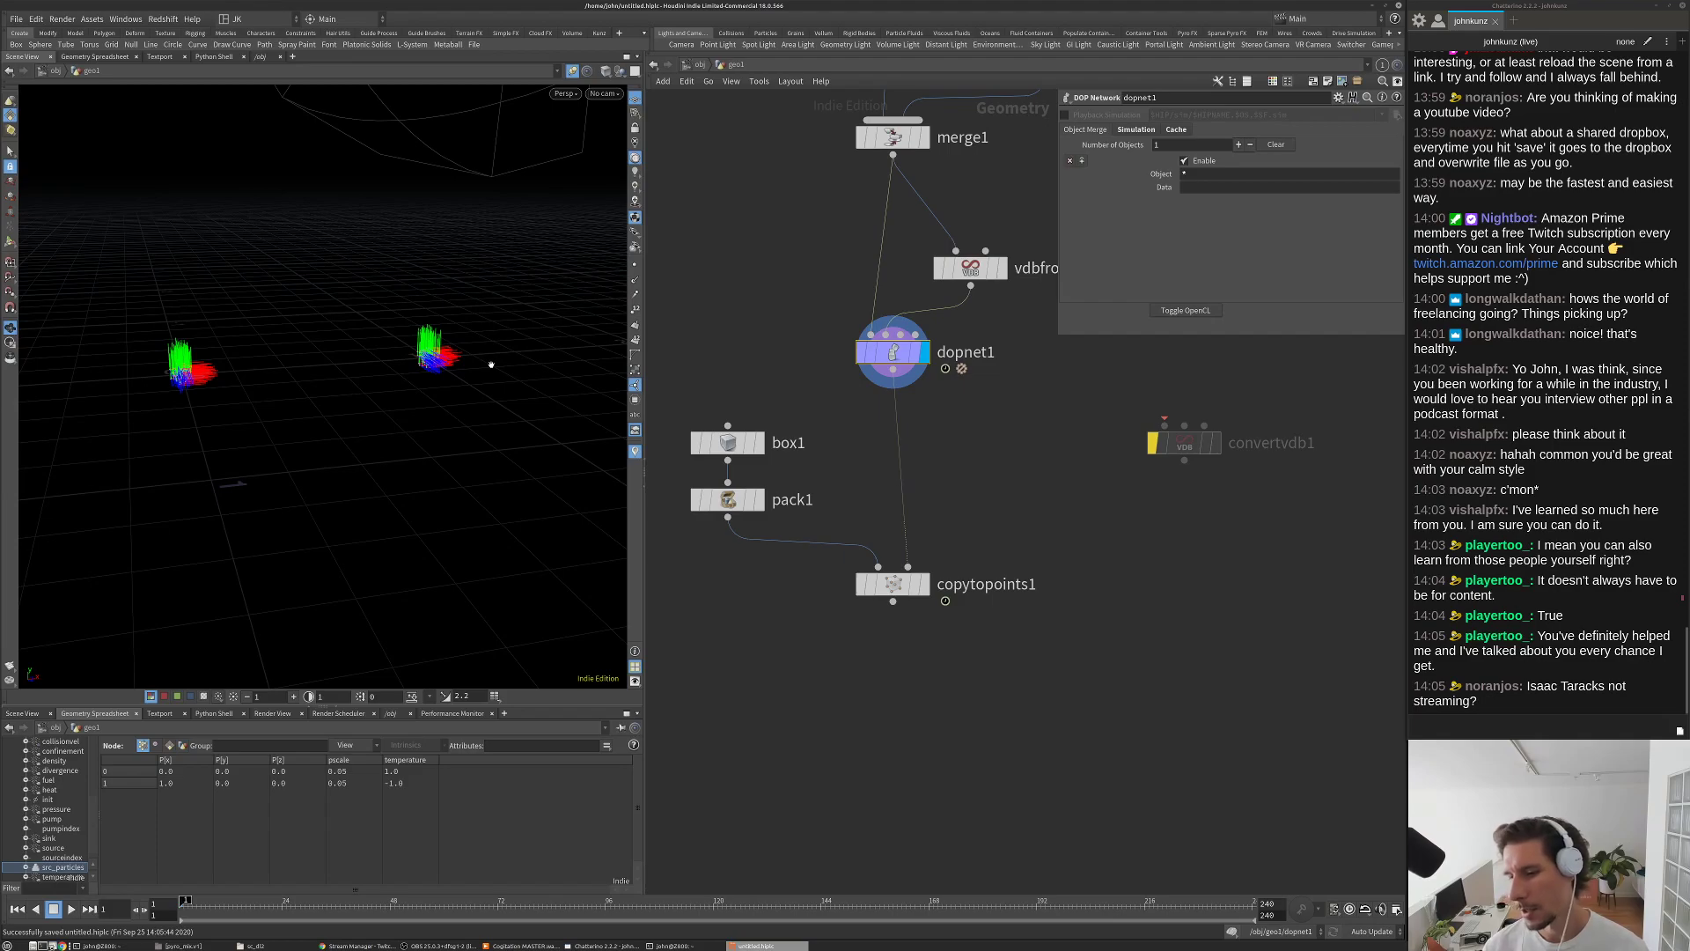
pyautogui.moveTo(472, 361); pyautogui.dragTo(531, 331)
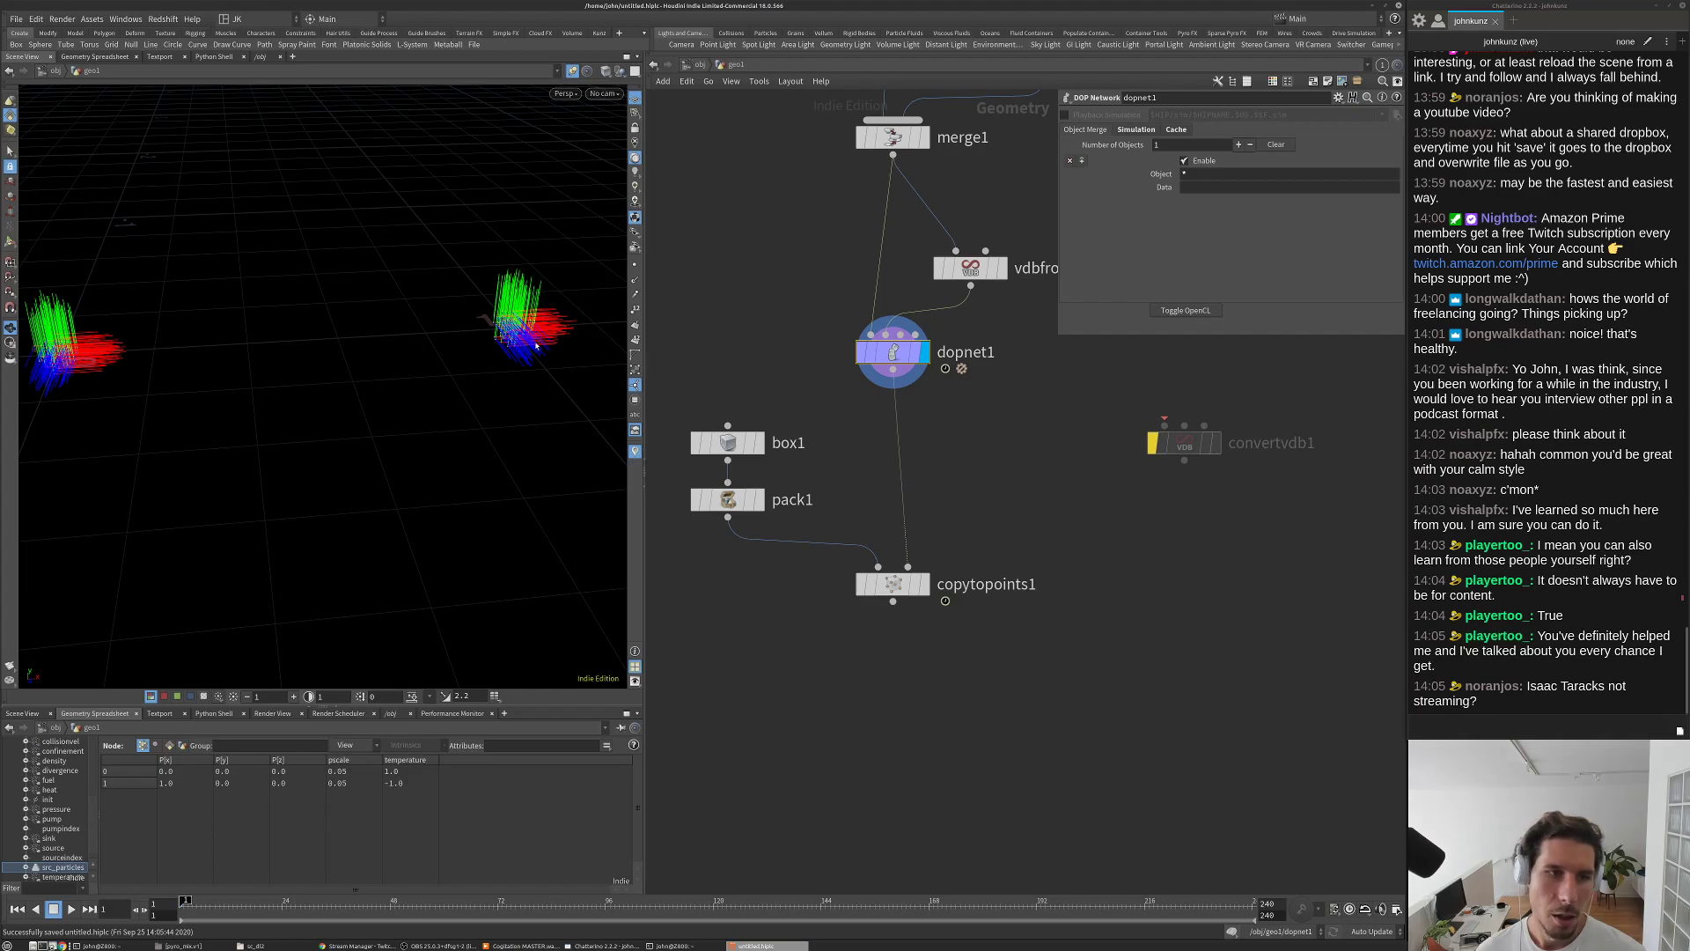
# Step: Play the simulation to frame 14 and stop to check how the particle axes change
pyautogui.press('Up')
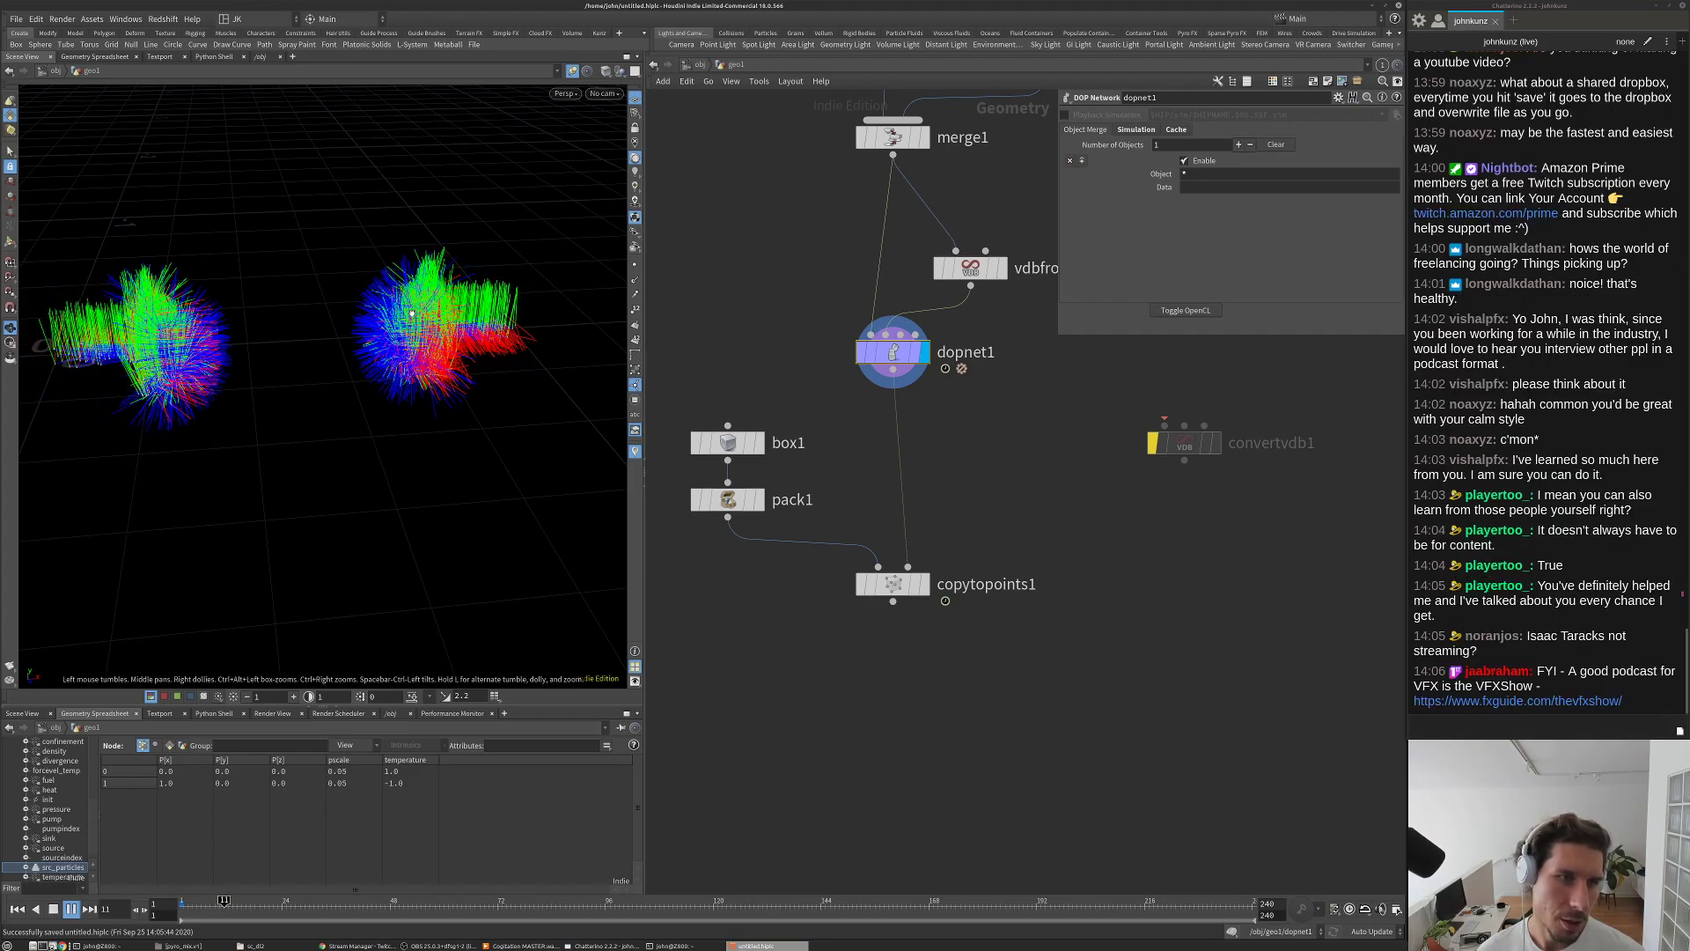
pyautogui.press('Up')
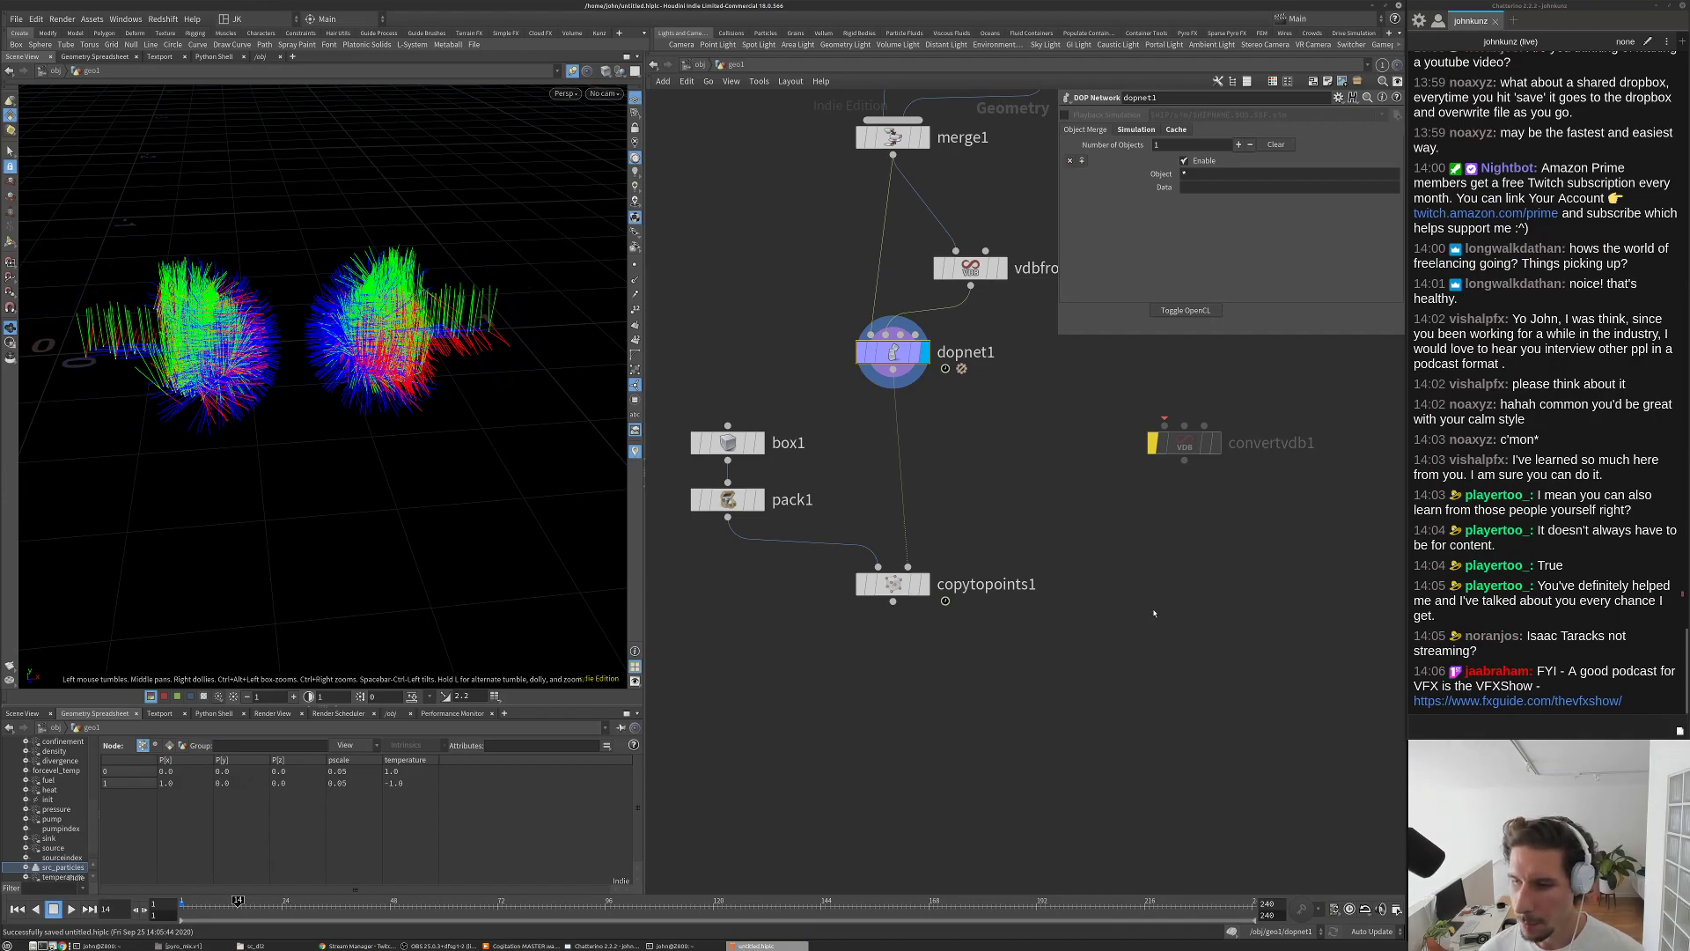
pyautogui.moveTo(1154, 613); pyautogui.dragTo(1134, 647, button='middle')
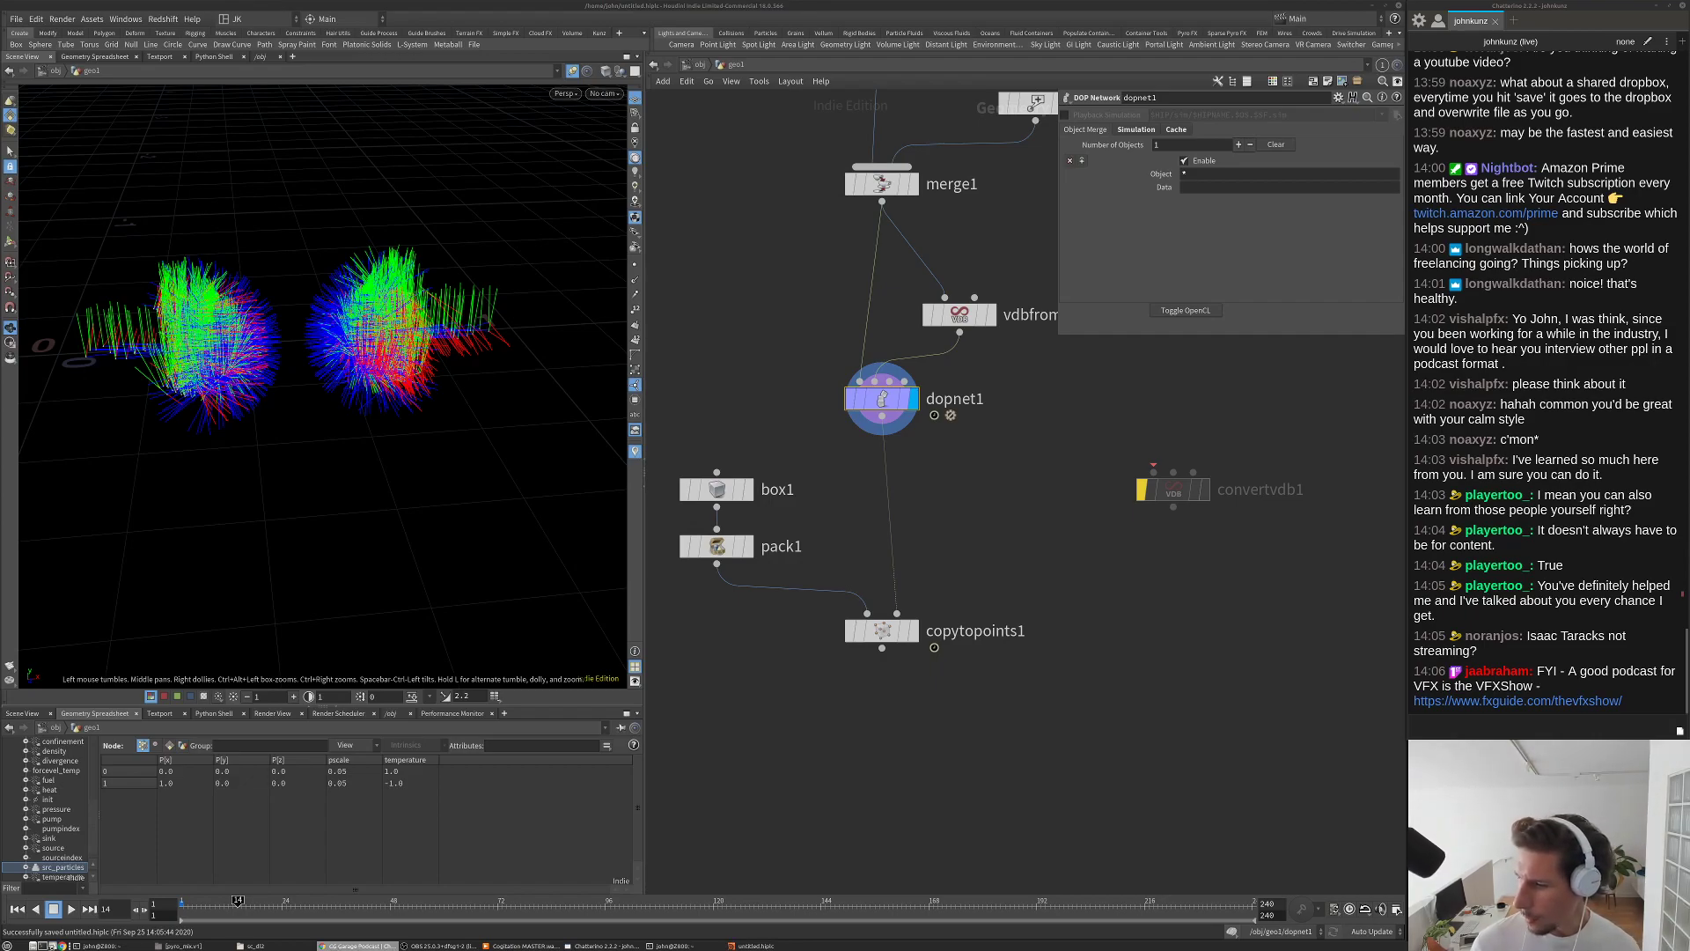
pyautogui.click(1524, 727)
pyautogui.write('https://www.chaosgroup.com/cg-garage')
pyautogui.press('Return')
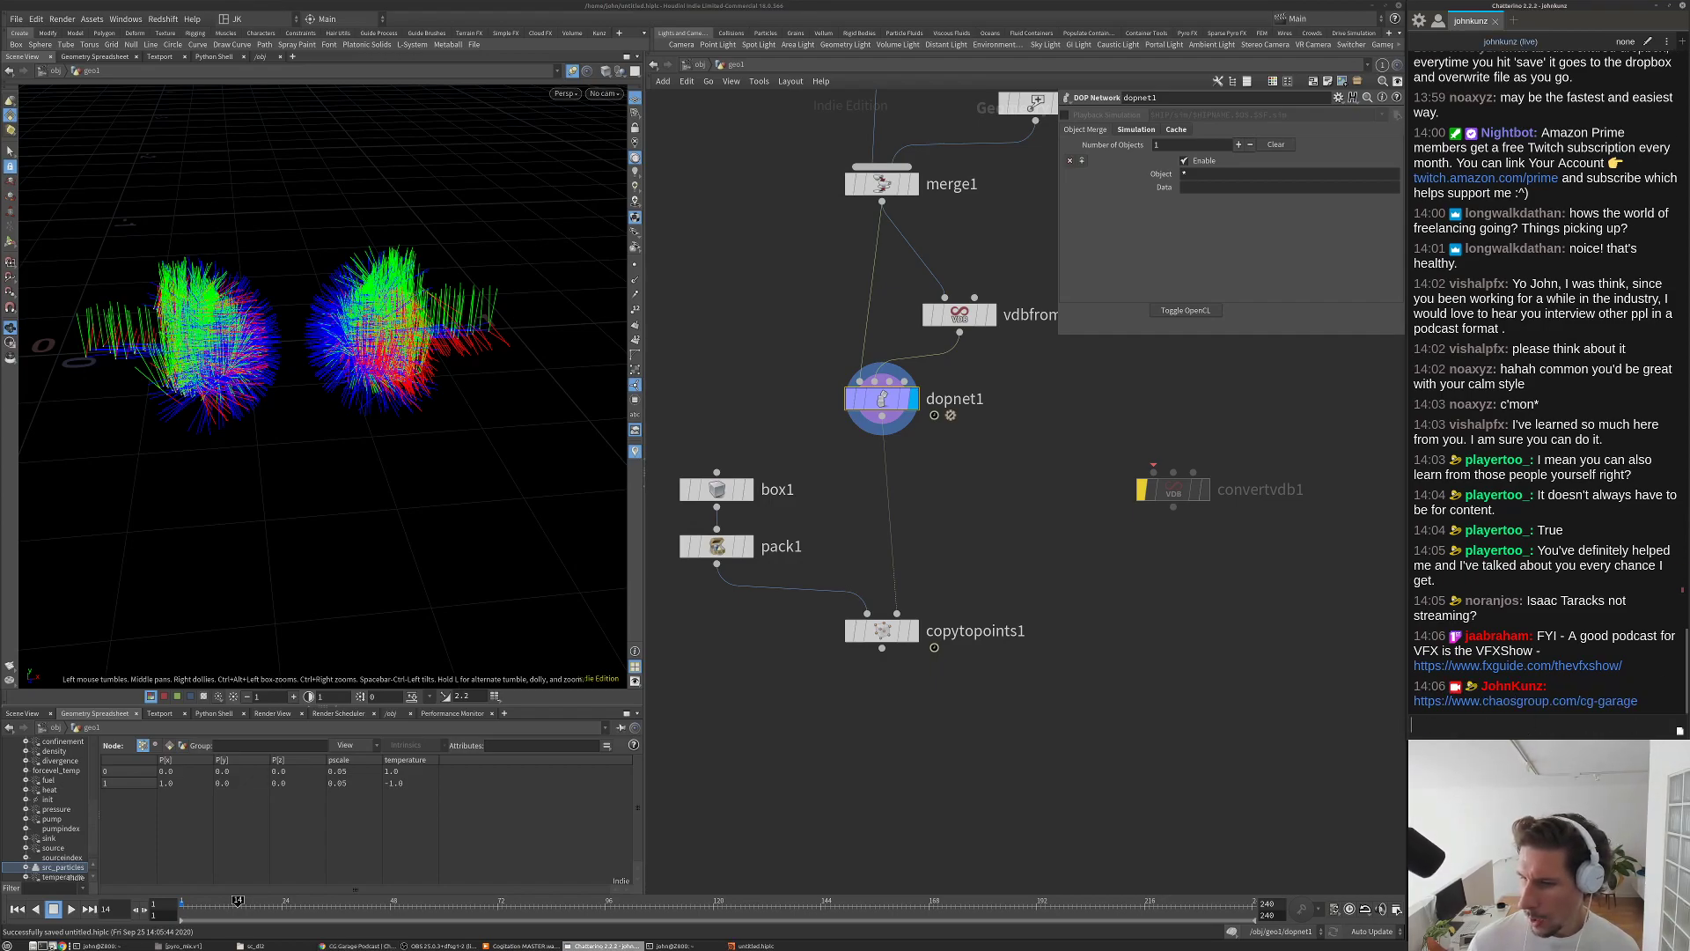
pyautogui.hotkey('alt', 'Tab')
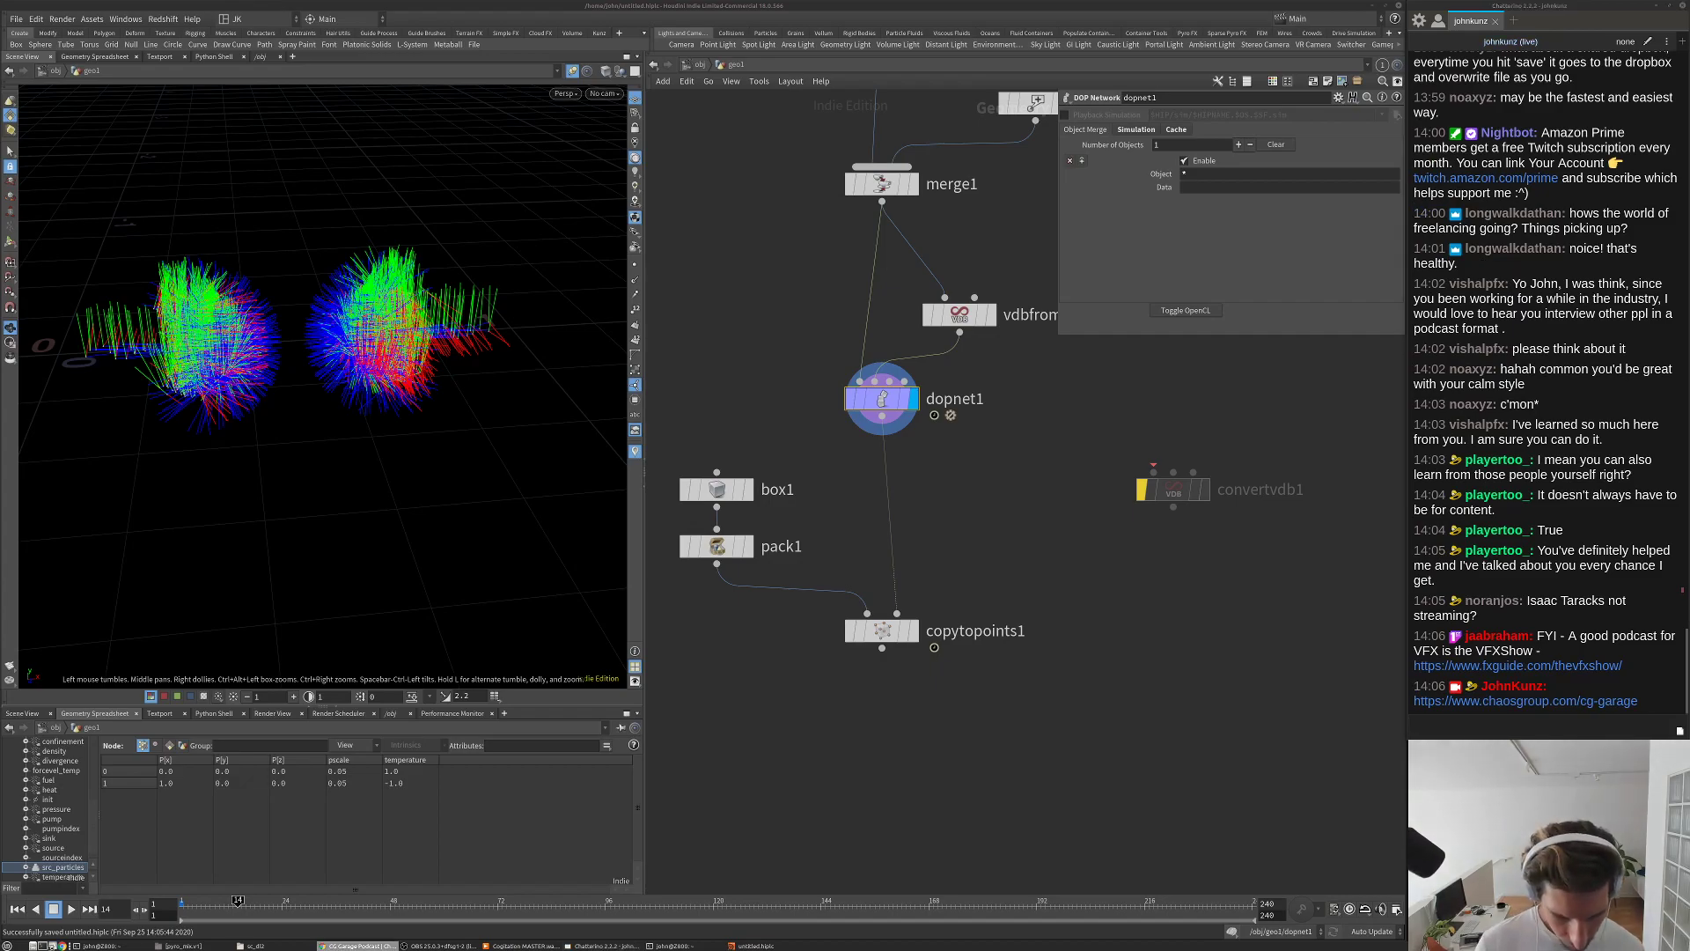
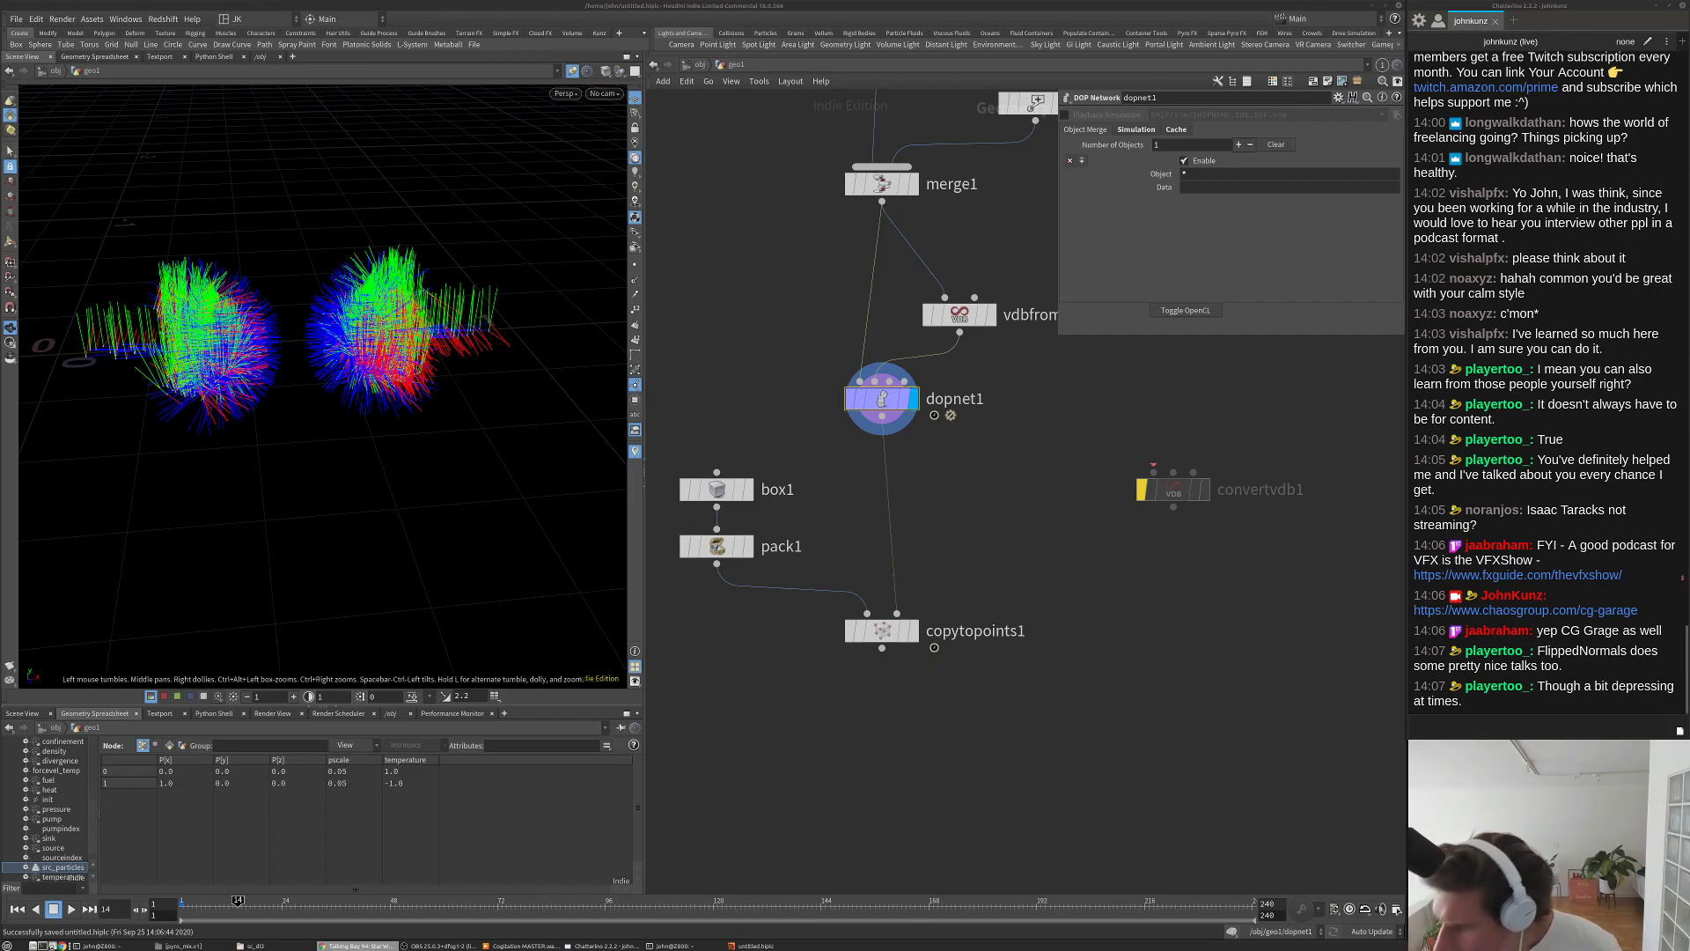
pyautogui.click(1500, 729)
pyautogui.write('https://www.stitcher.com/podcast/talking-bay-94')
pyautogui.press('Return')
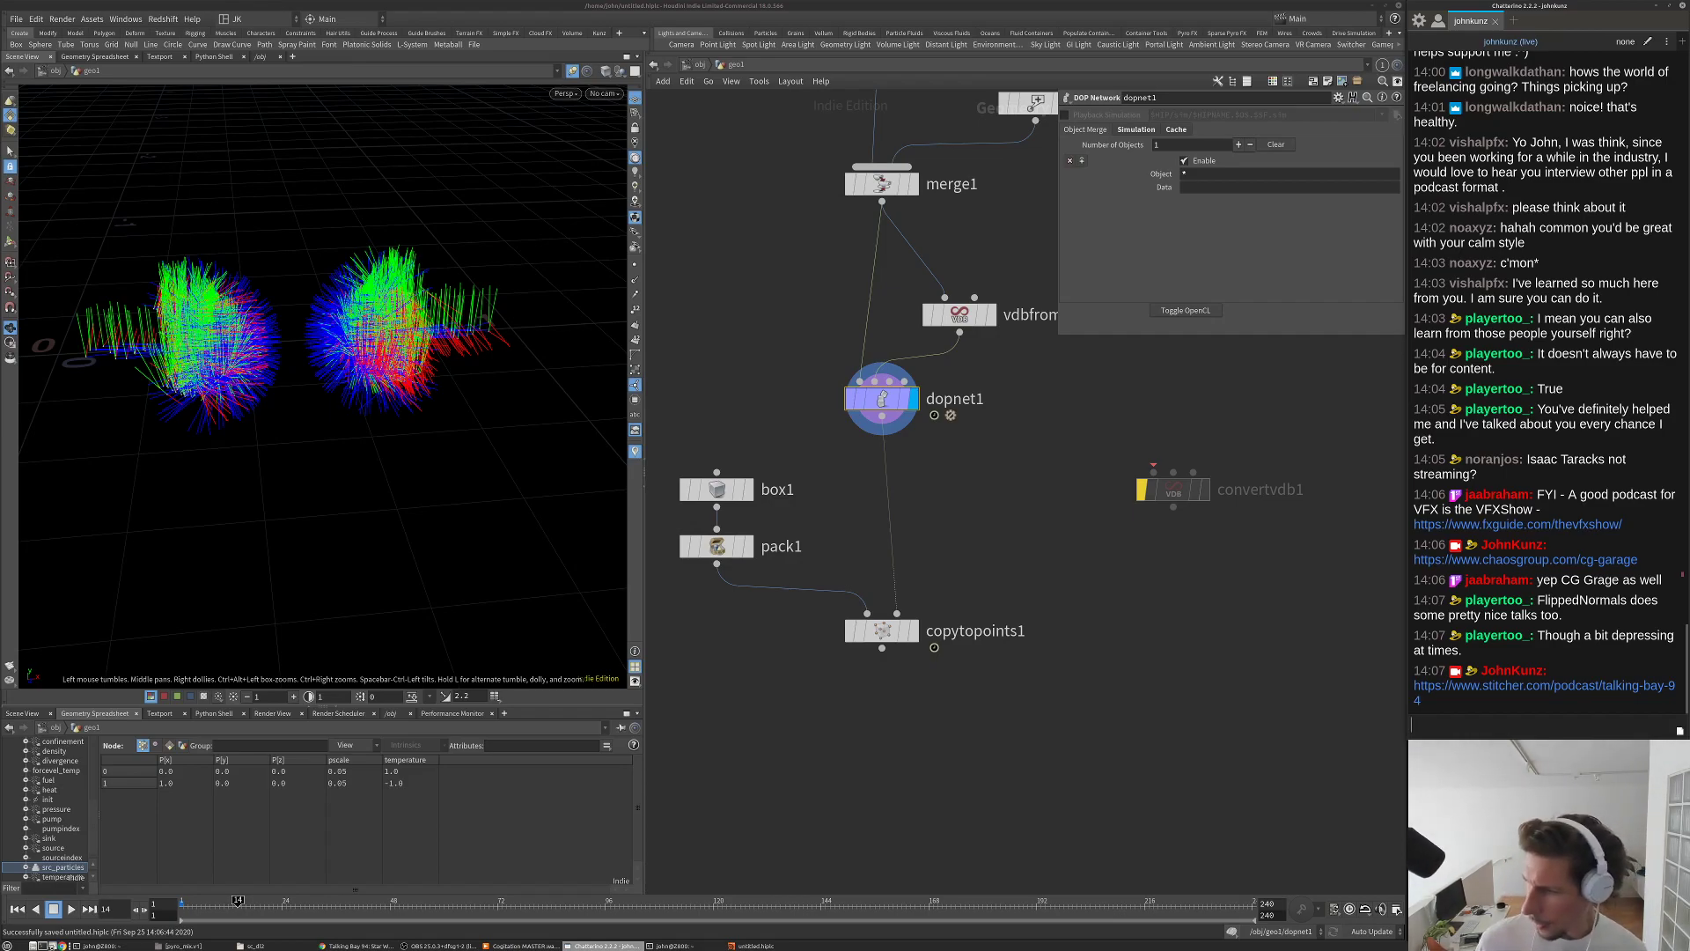
pyautogui.hotkey('alt', 'Tab')
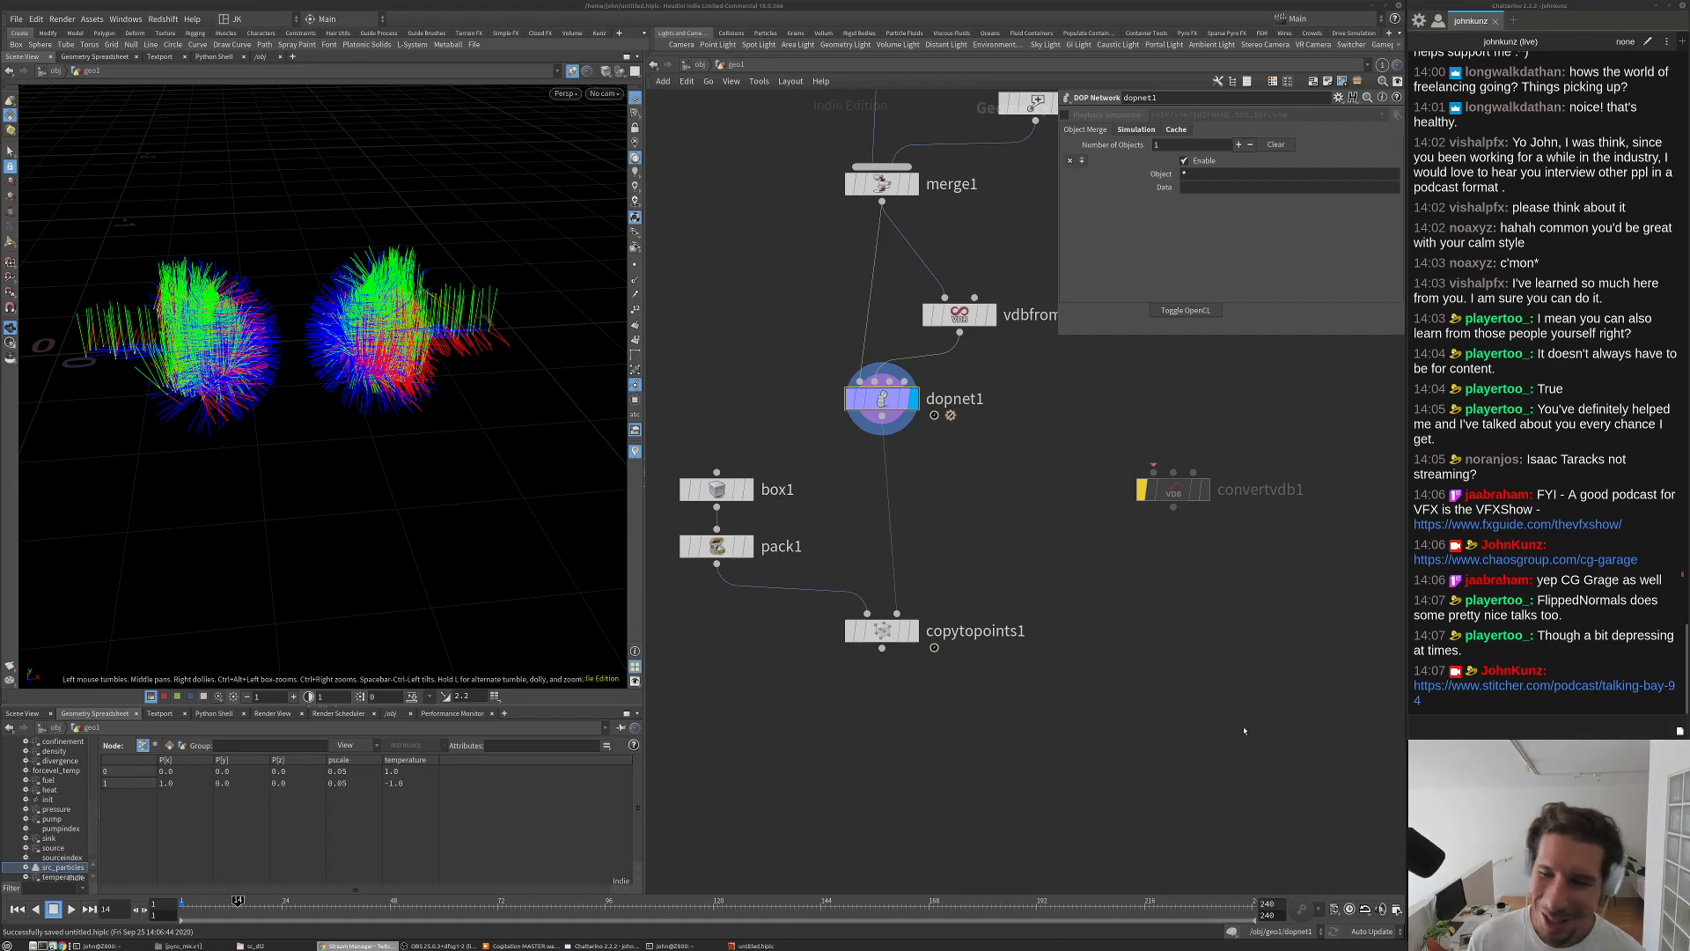
pyautogui.hotkey('alt', 'Tab')
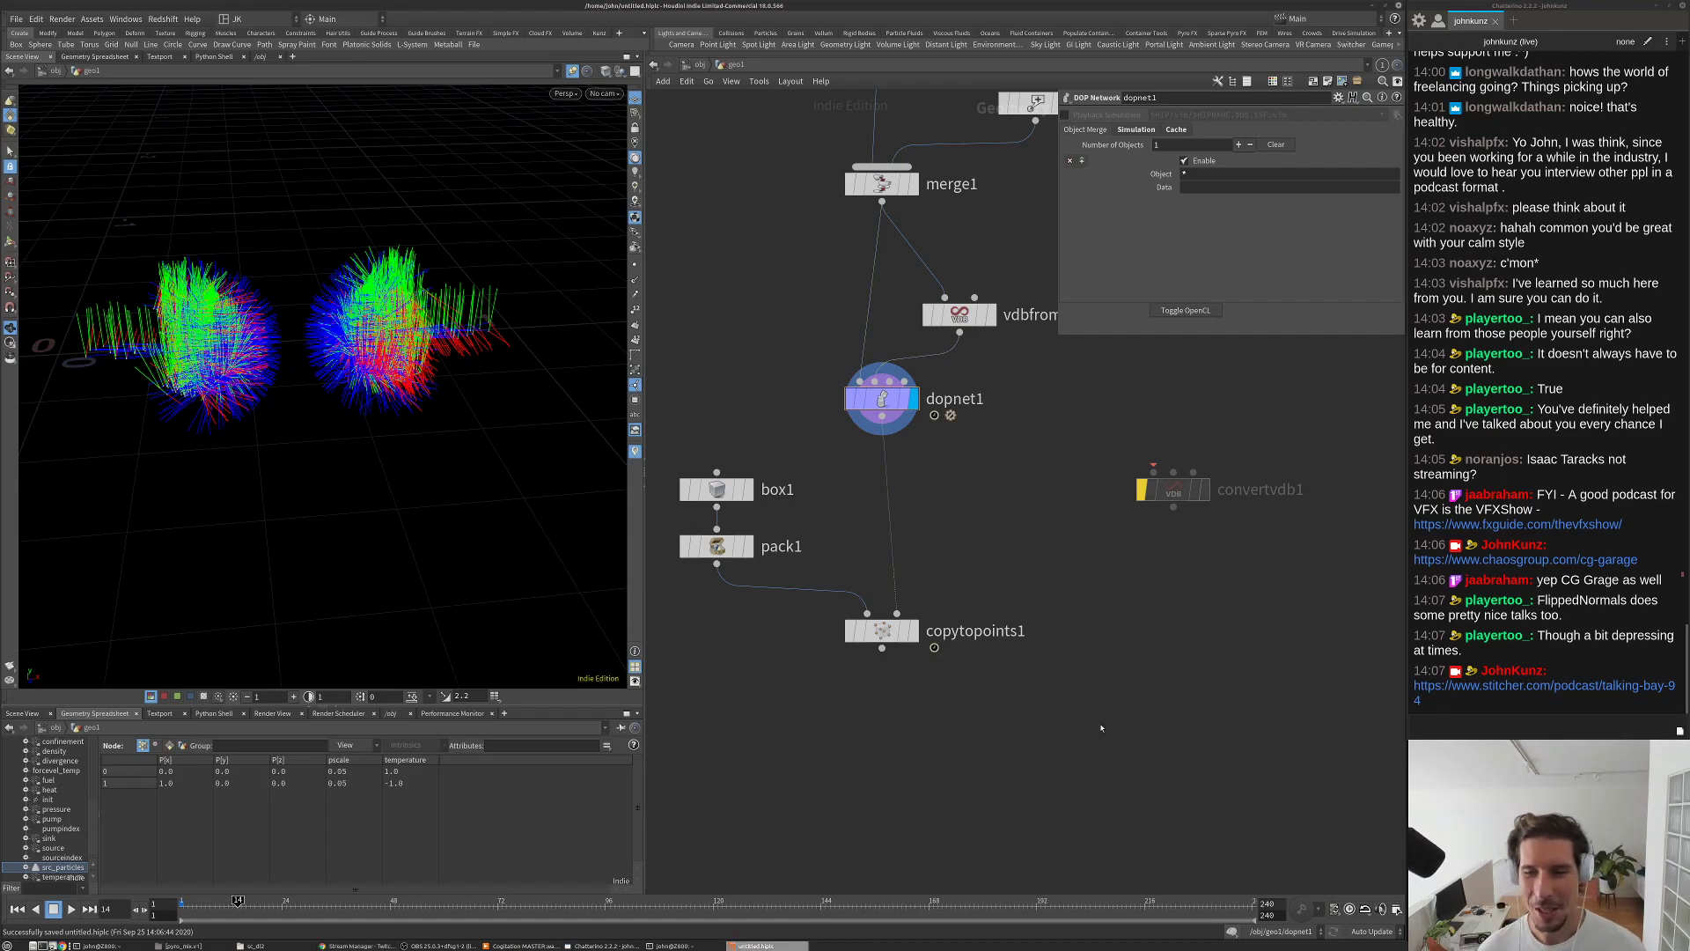
# Step: Return to frame 1, go inside dopnet1, and move popsolver1 slightly closer to the OUT node
pyautogui.hotkey('ctrl', 'Up')
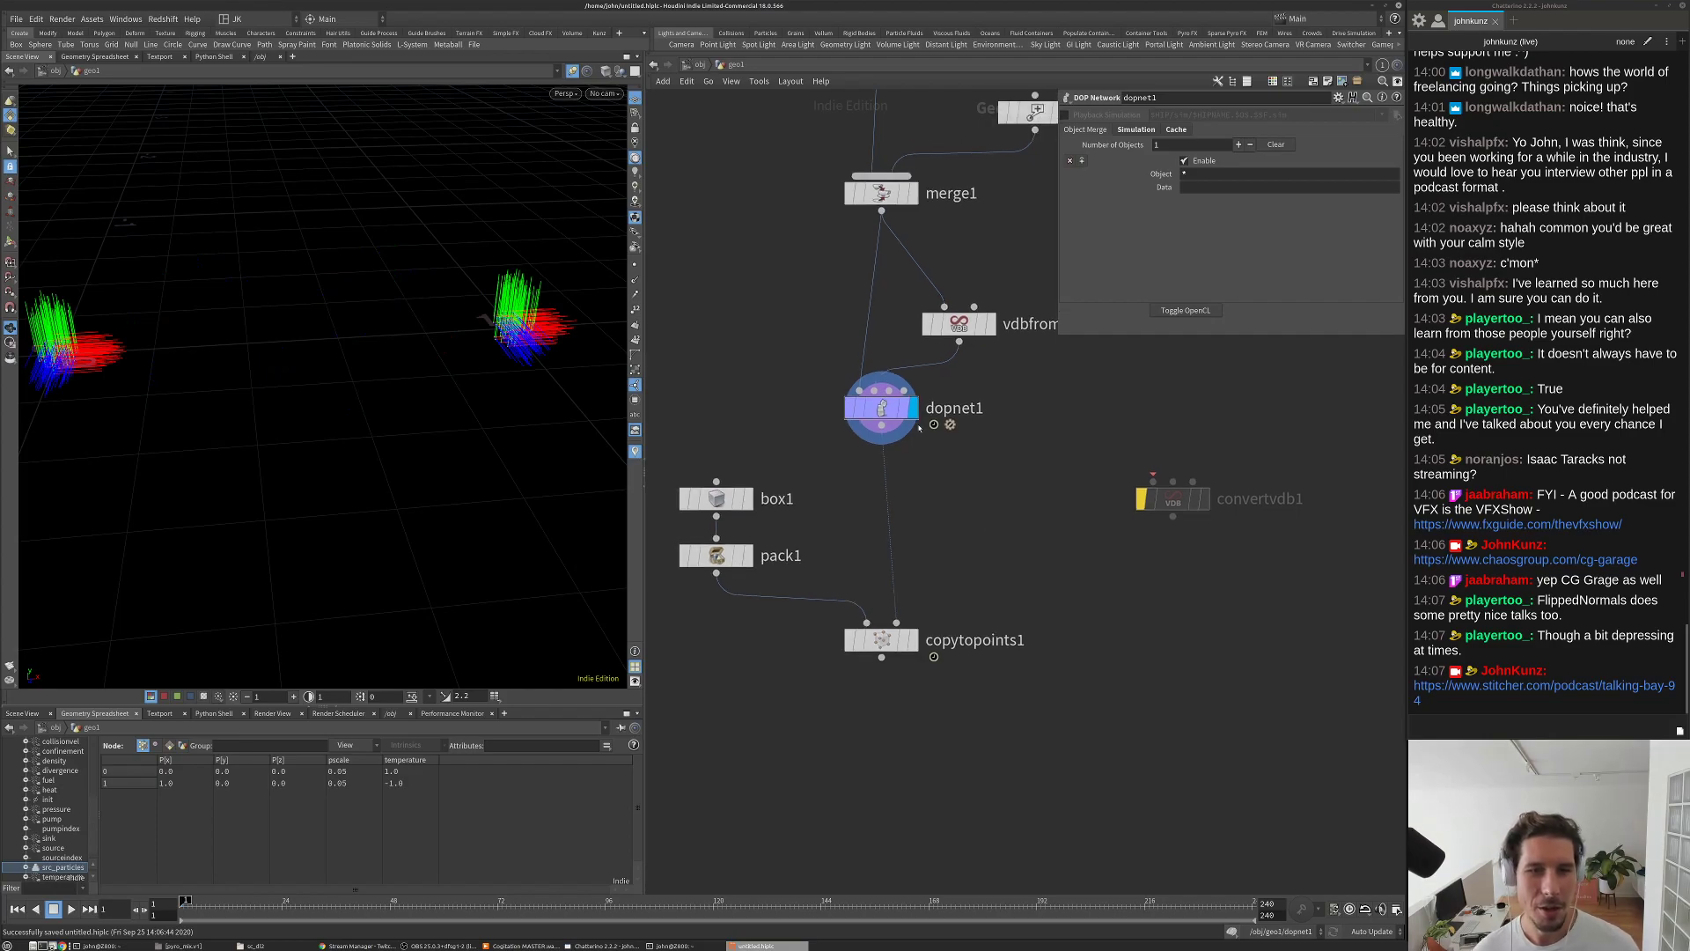
pyautogui.scroll(2, 866, 329)
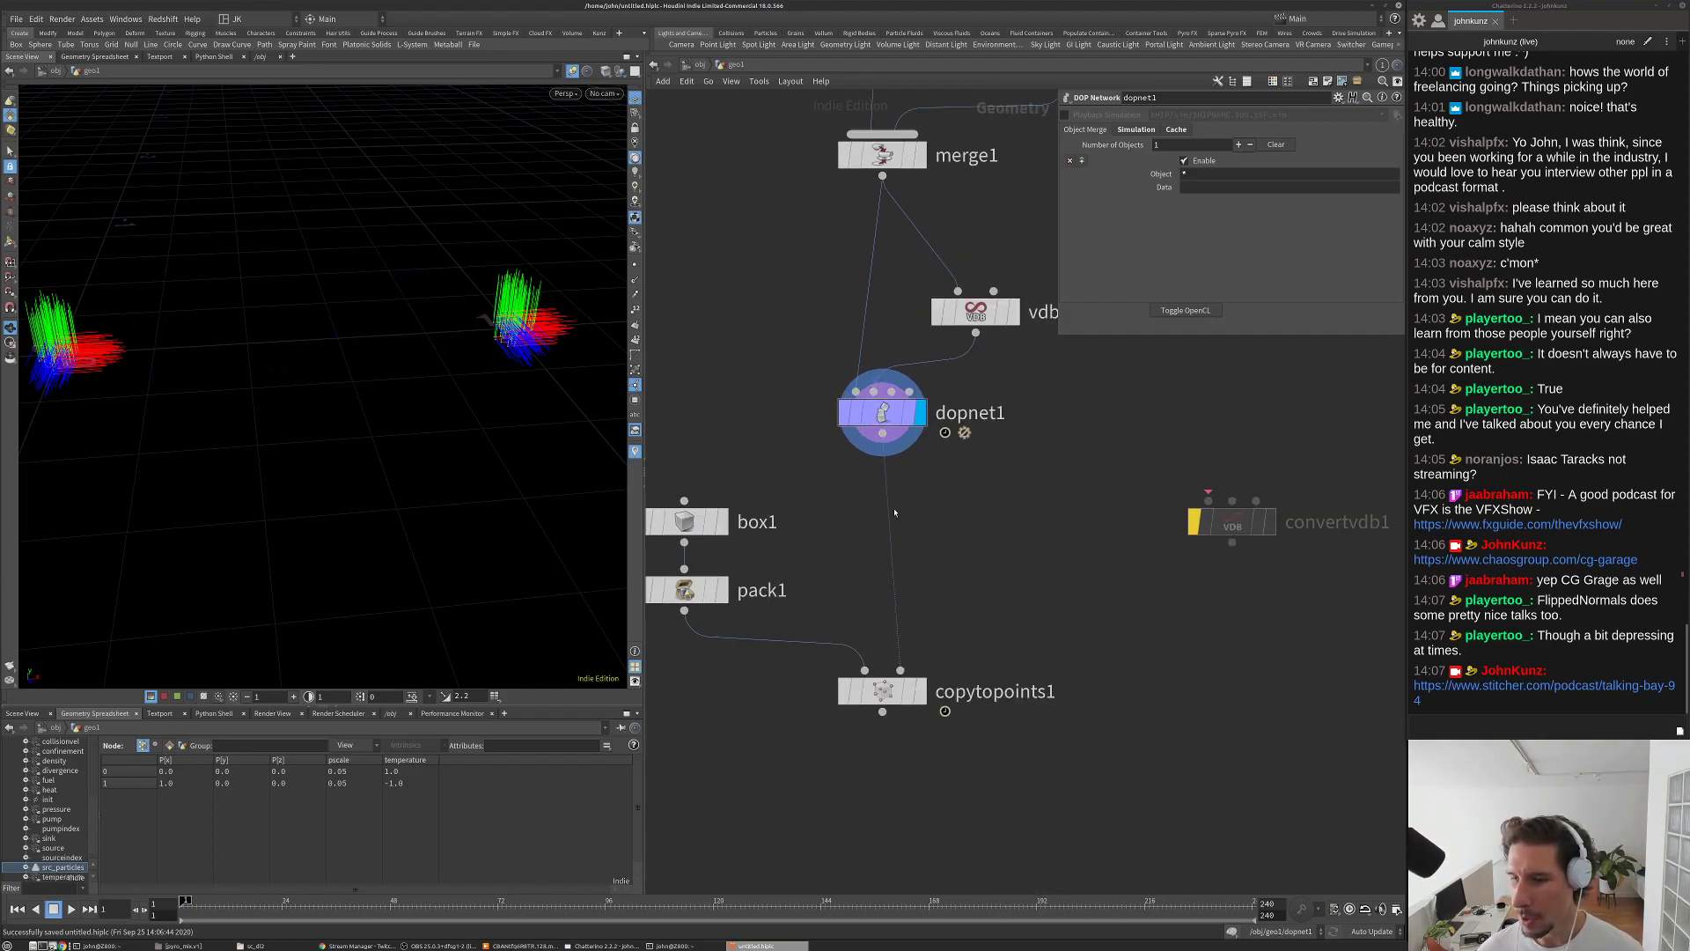
pyautogui.press('i')
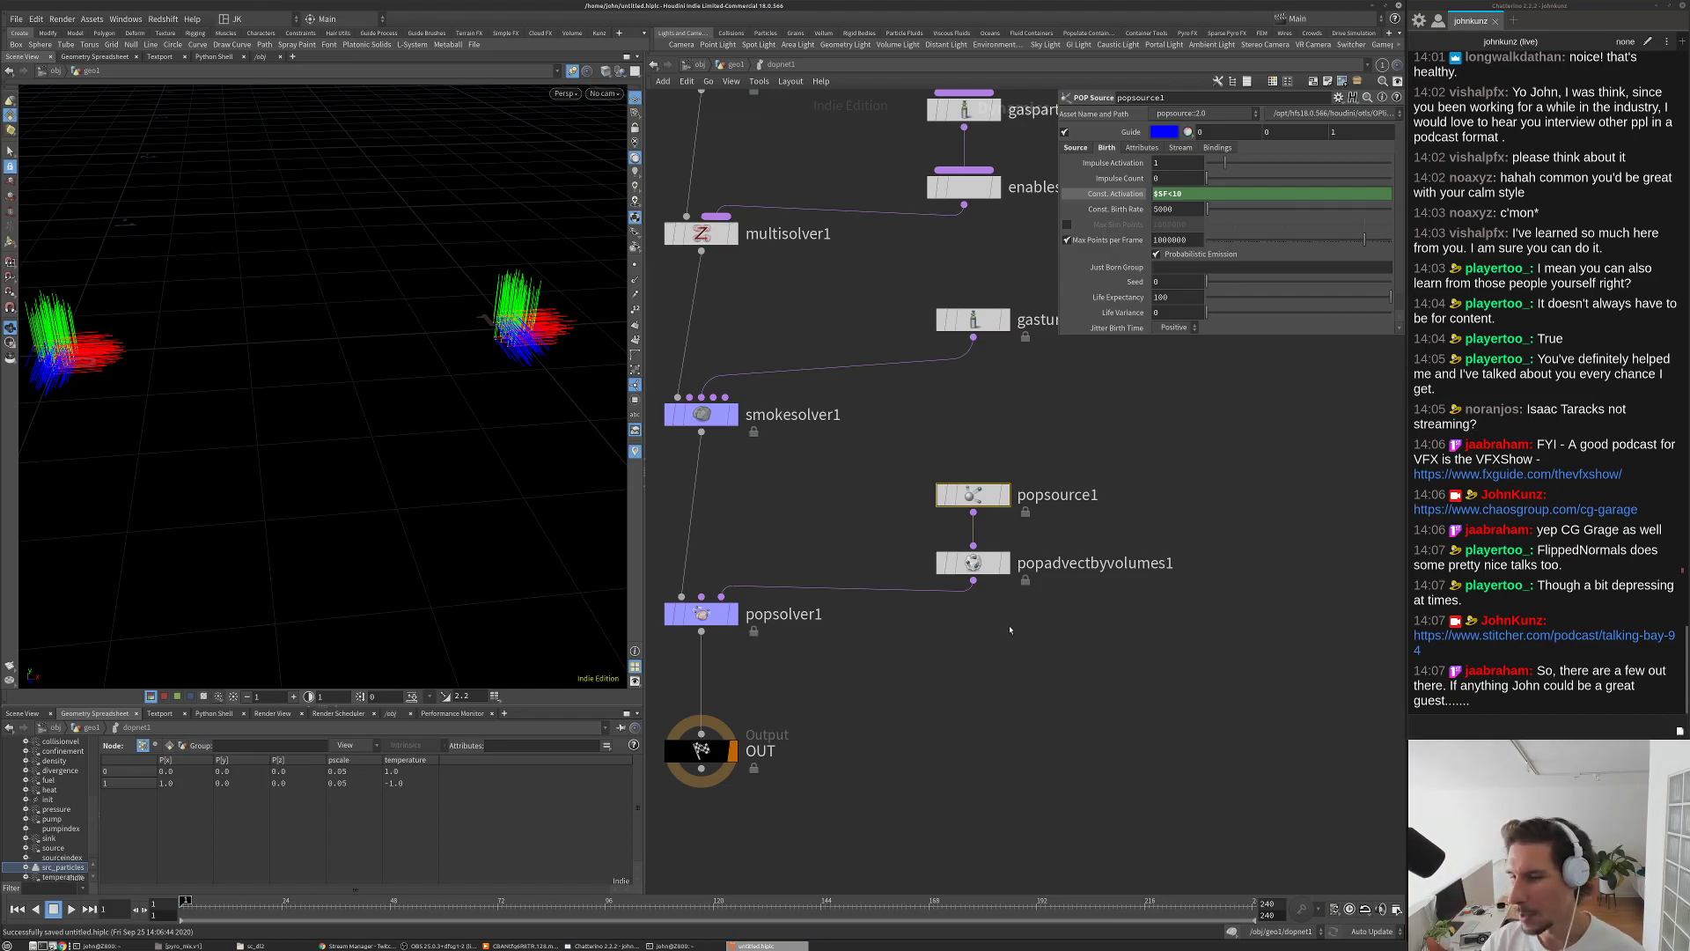
pyautogui.moveTo(1014, 716)
pyautogui.mouseDown(button='middle')
pyautogui.moveTo(1019, 741)
pyautogui.moveTo(1026, 708)
pyautogui.mouseUp(button='middle')
pyautogui.scroll(-3, 1035, 683)
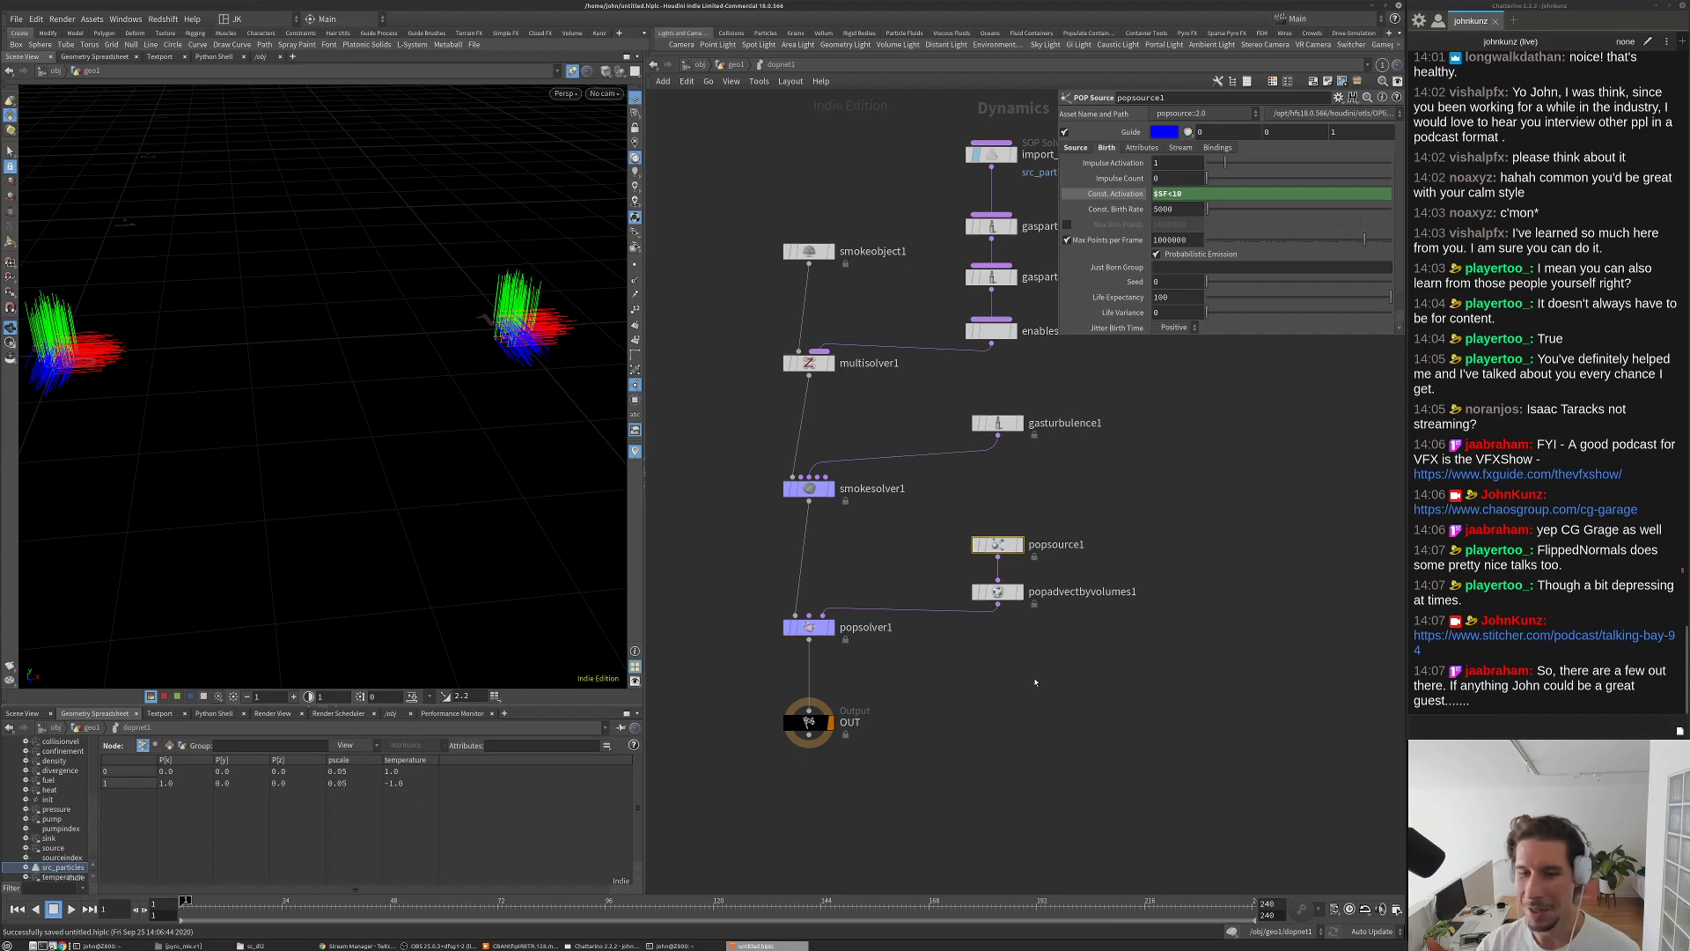
pyautogui.scroll(2, 1035, 682)
pyautogui.moveTo(1030, 655); pyautogui.dragTo(1049, 592, button='middle')
pyautogui.moveTo(723, 542); pyautogui.dragTo(723, 554)
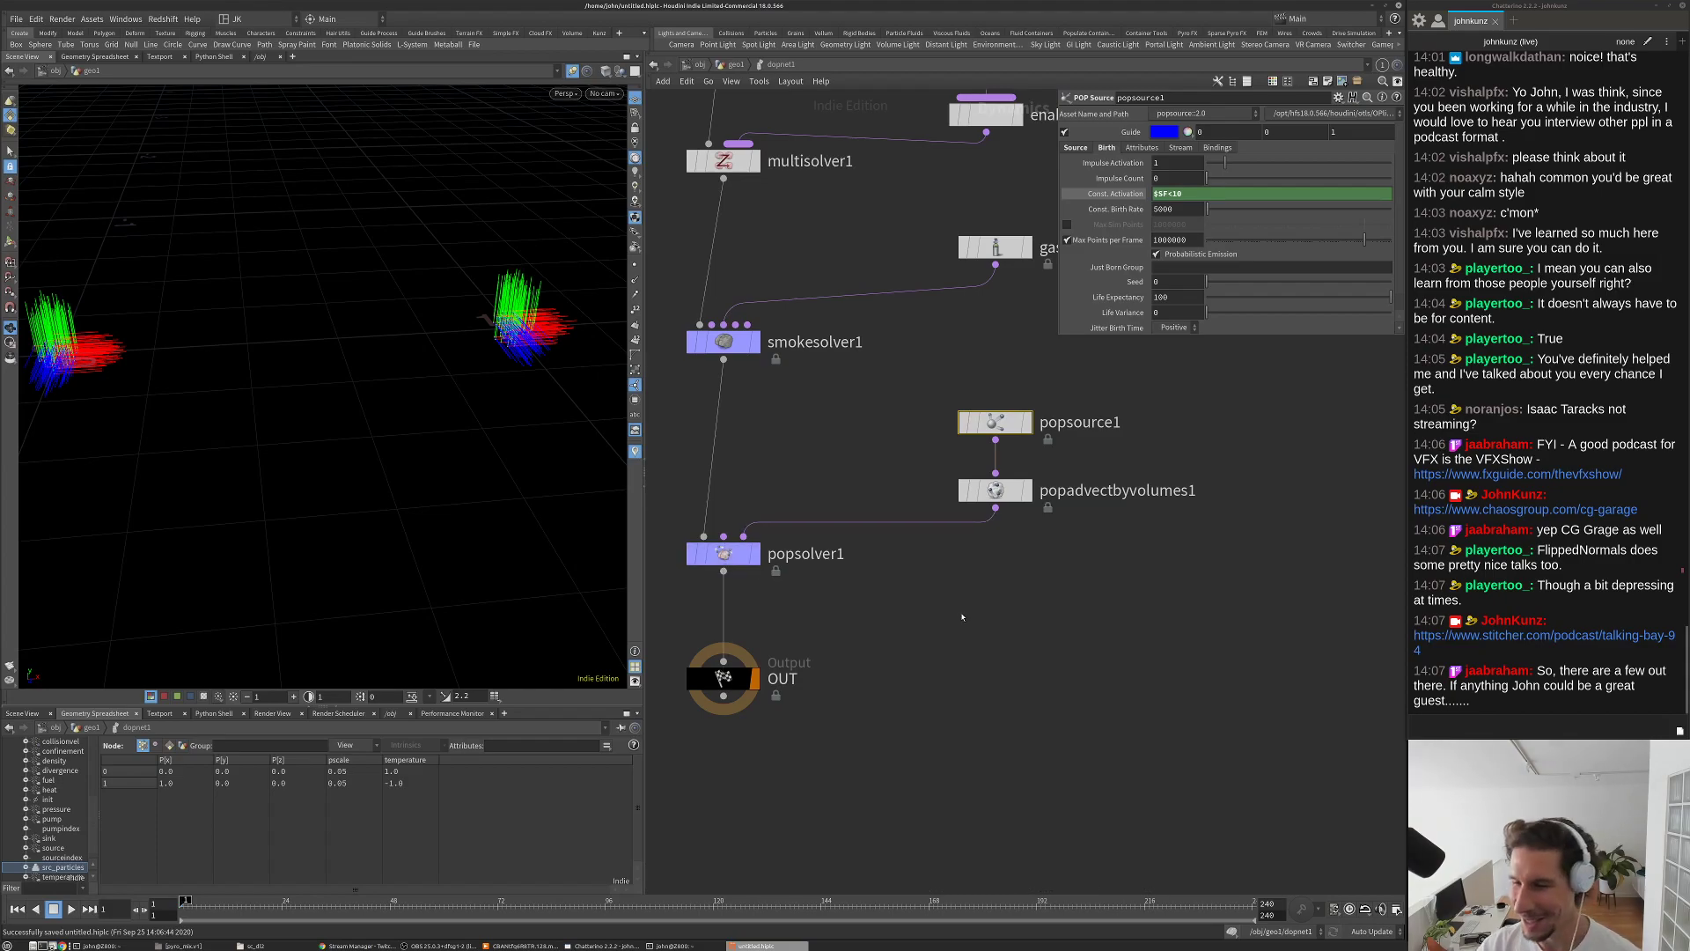
# Step: Add a POP Wrangle and insert it between popadvectbyvolumes1 and popsolver1
pyautogui.moveTo(968, 608); pyautogui.dragTo(999, 546, button='middle')
pyautogui.moveTo(596, 437); pyautogui.dragTo(446, 468, button='right')
pyautogui.moveTo(446, 467); pyautogui.dragTo(305, 255)
pyautogui.scroll(2, 367, 304)
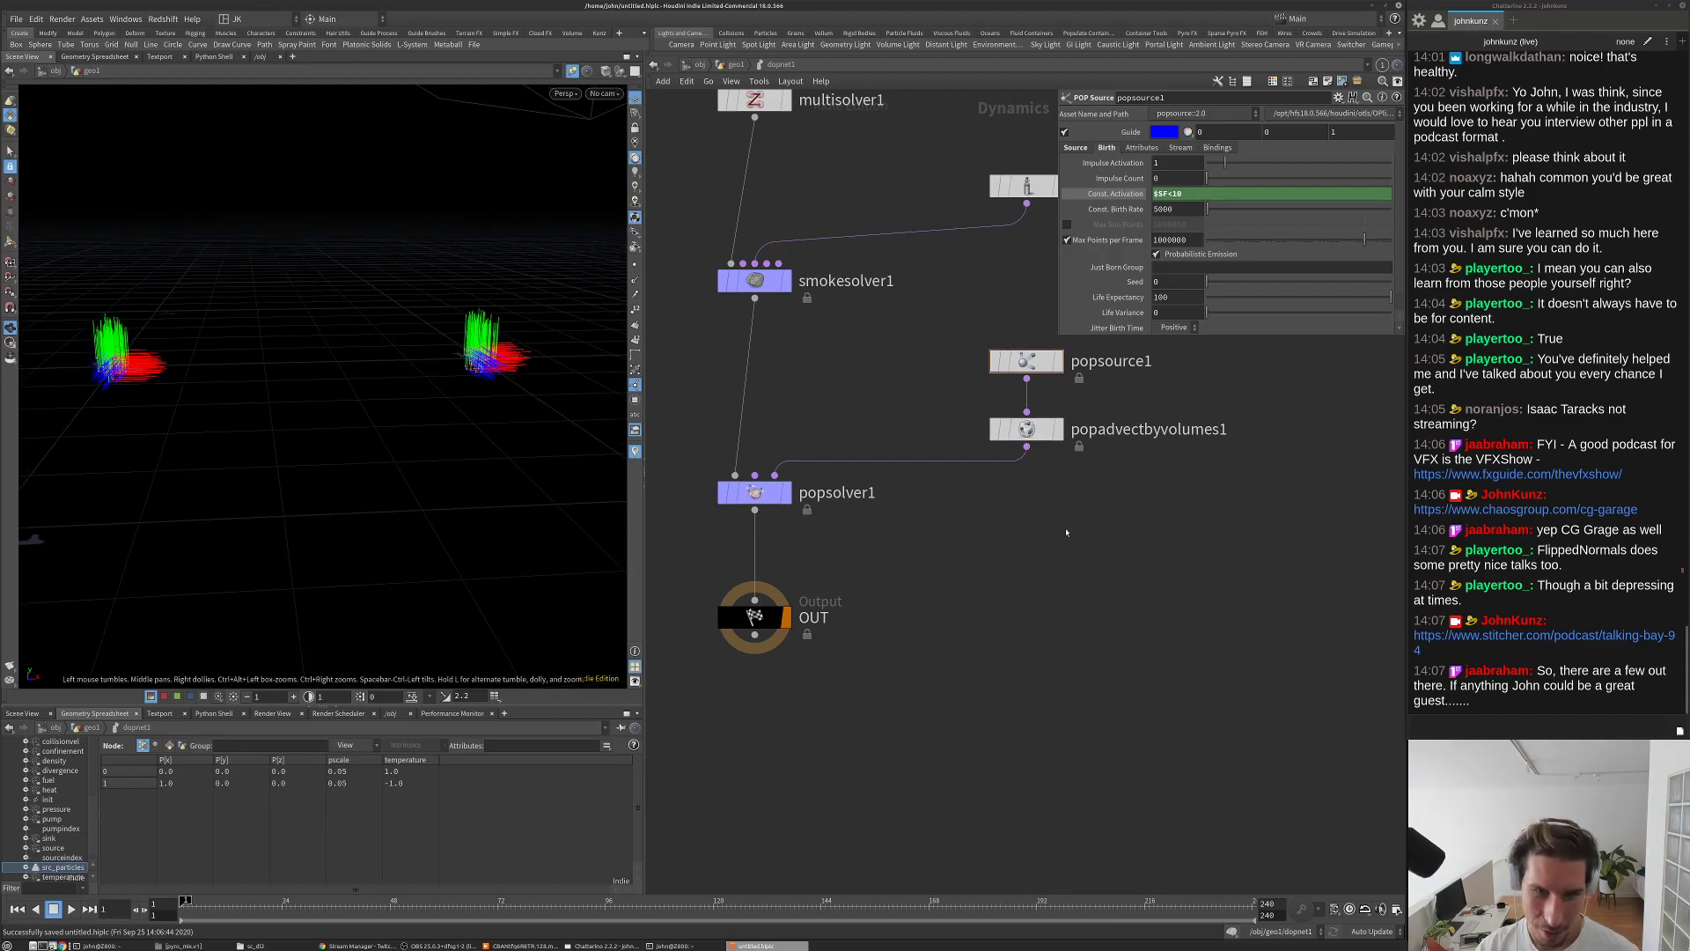
pyautogui.press('Tab')
pyautogui.write('wr')
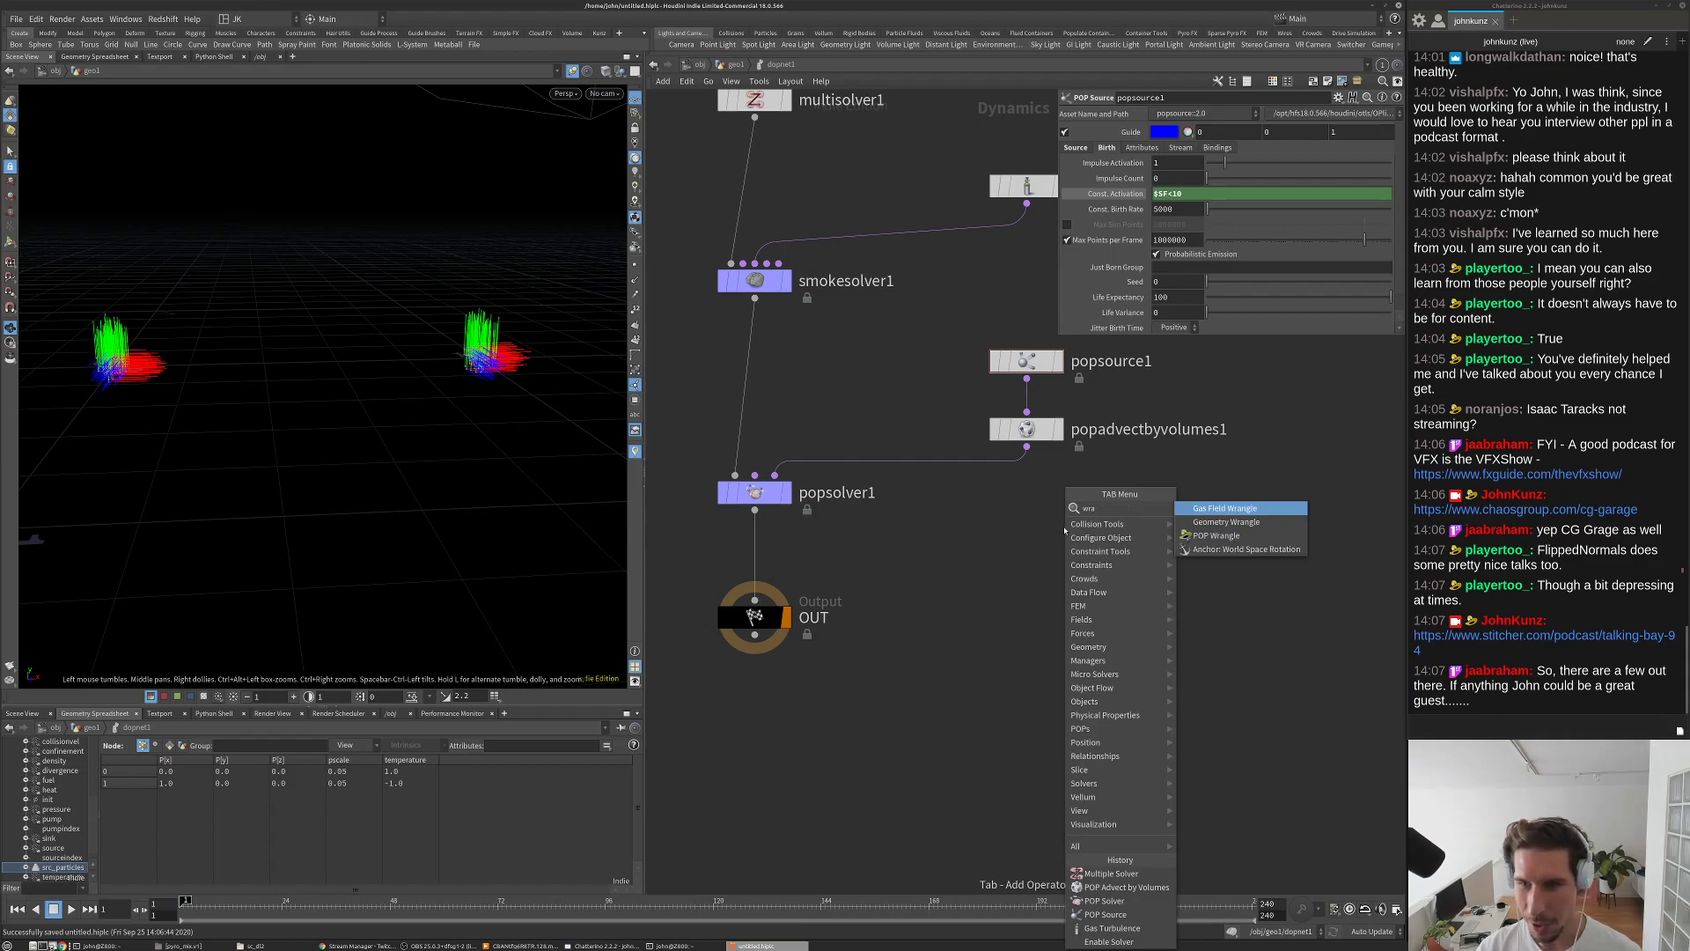
pyautogui.click(1217, 535)
pyautogui.click(1082, 531)
pyautogui.moveTo(1027, 454); pyautogui.dragTo(1018, 493)
# Step: Enter the VEXpression v@N = set(1,0,0); in popwrangle1
pyautogui.click(1149, 233)
pyautogui.write('v@')
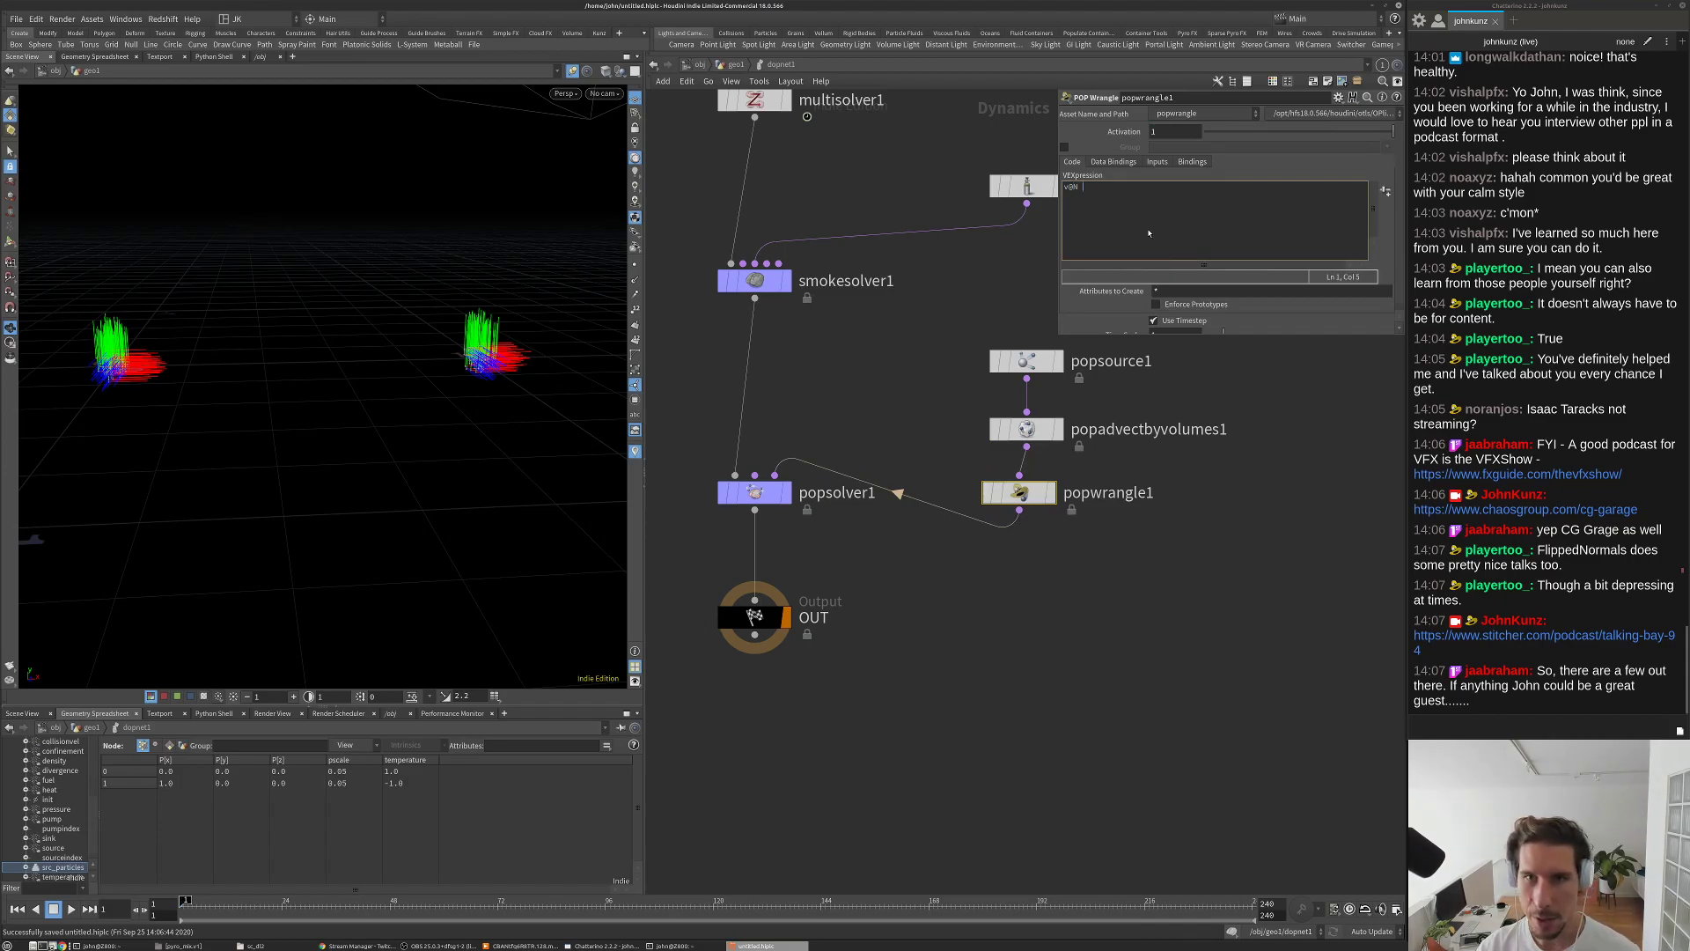
pyautogui.write('N = se')
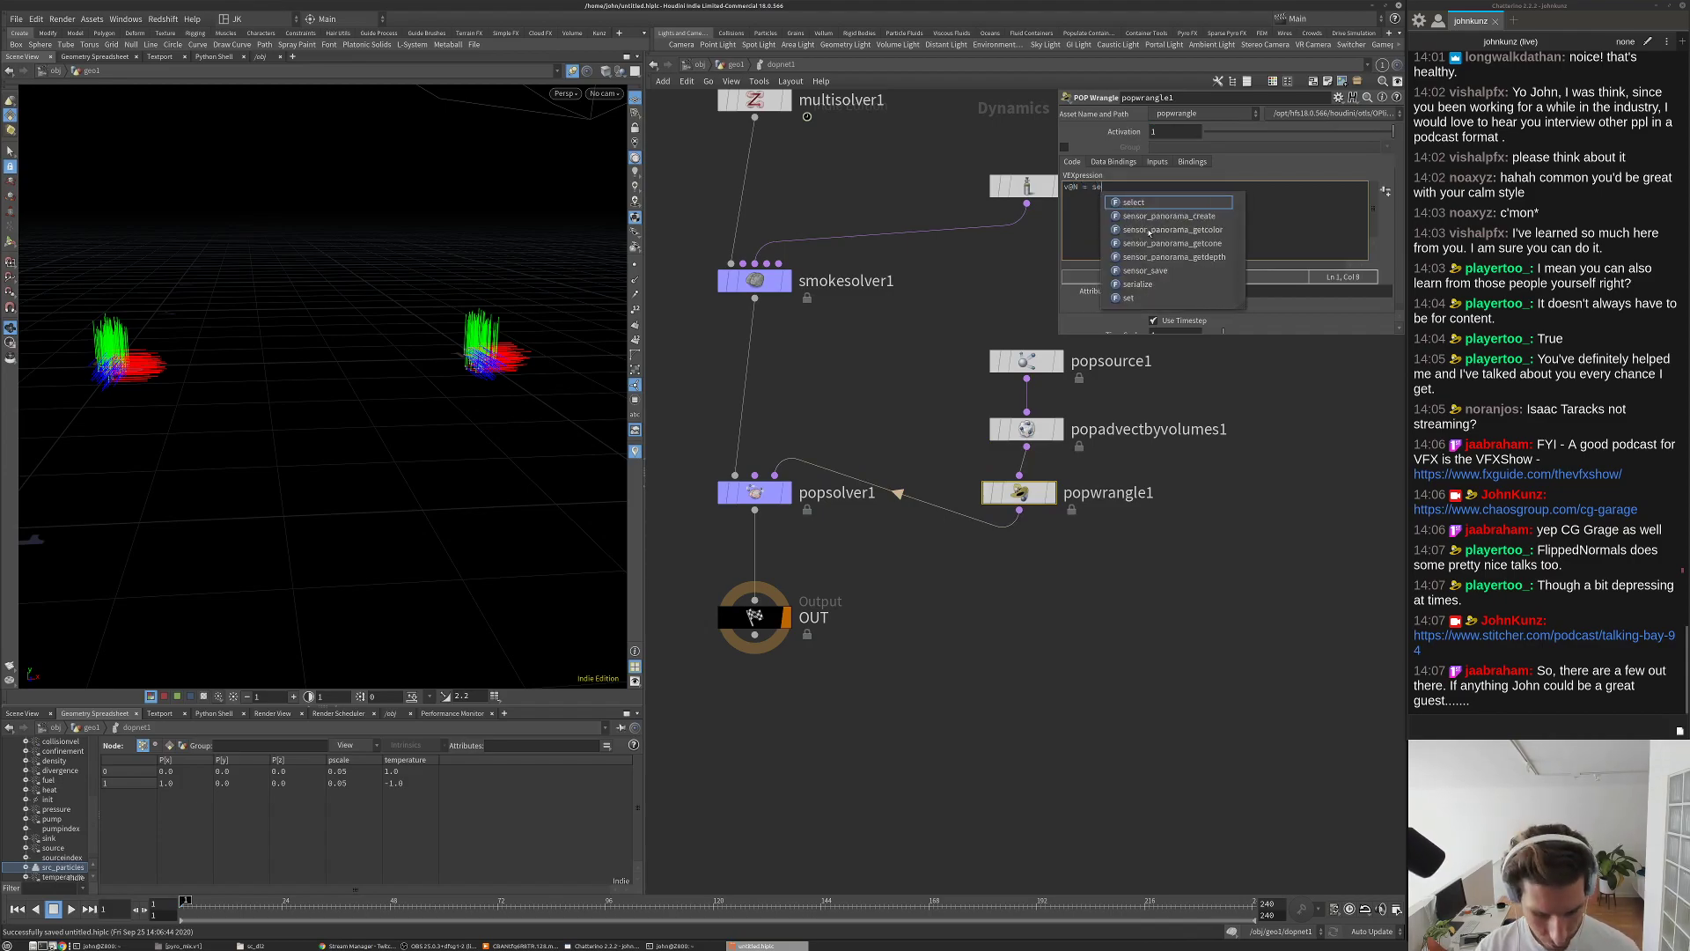
pyautogui.write('t(1,0,0);')
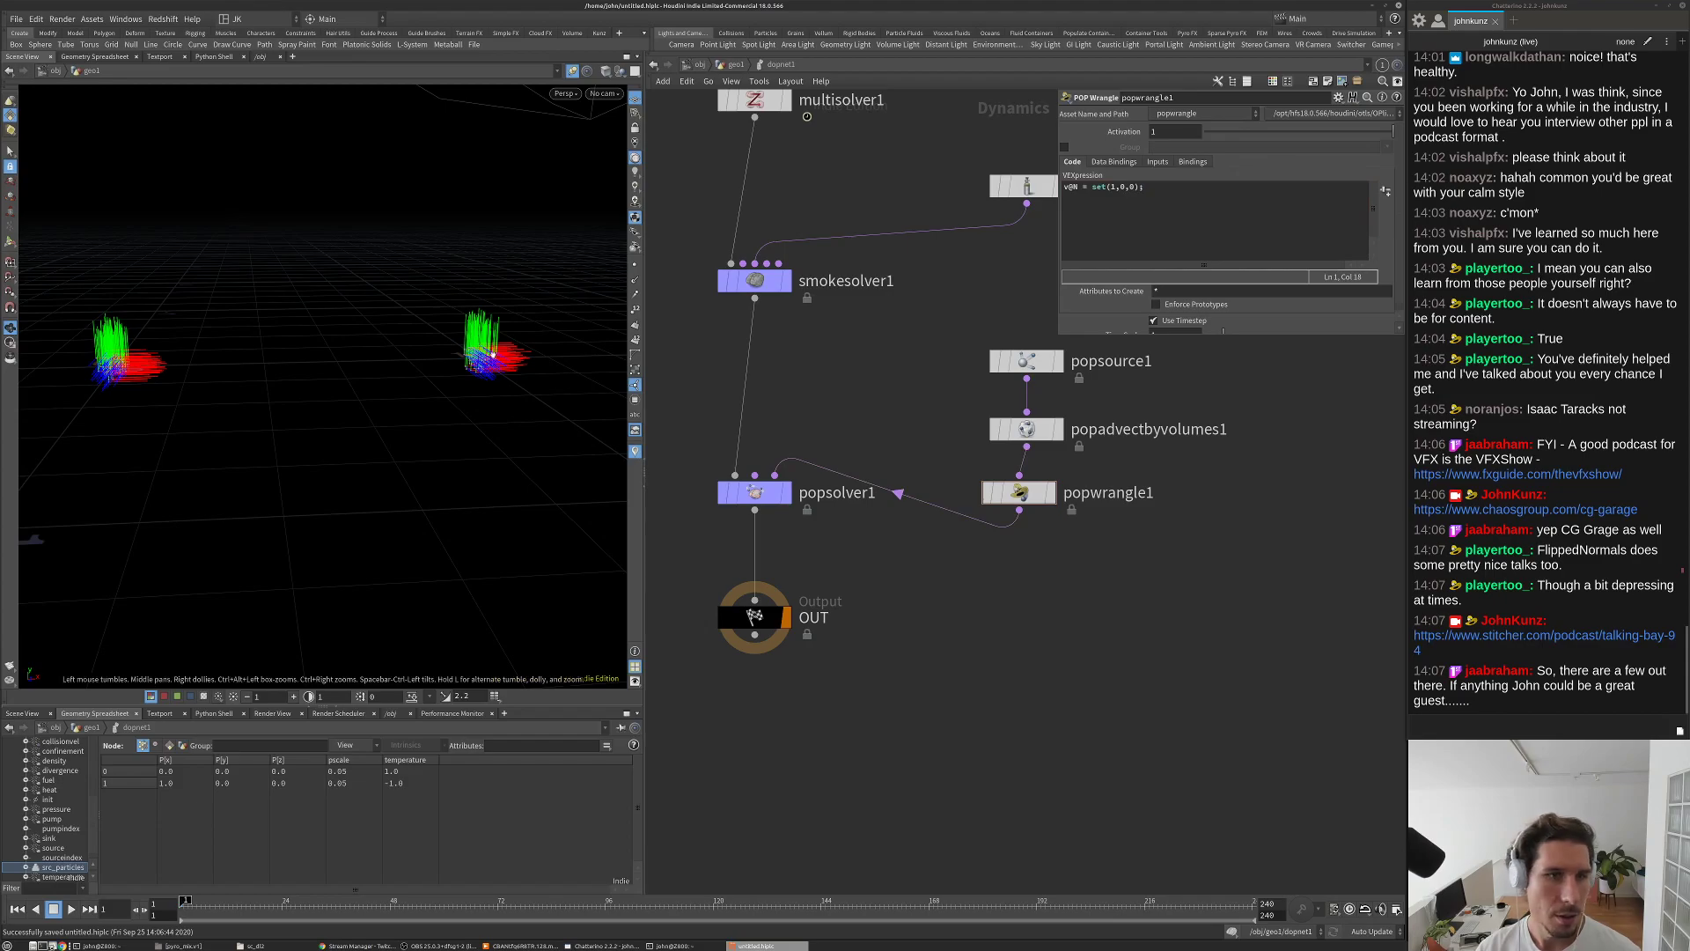
# Step: Test the wrangle by playing to about frame 5, rewind, and align popwrangle1 directly below popadvectbyvolumes1
pyautogui.press('Up')
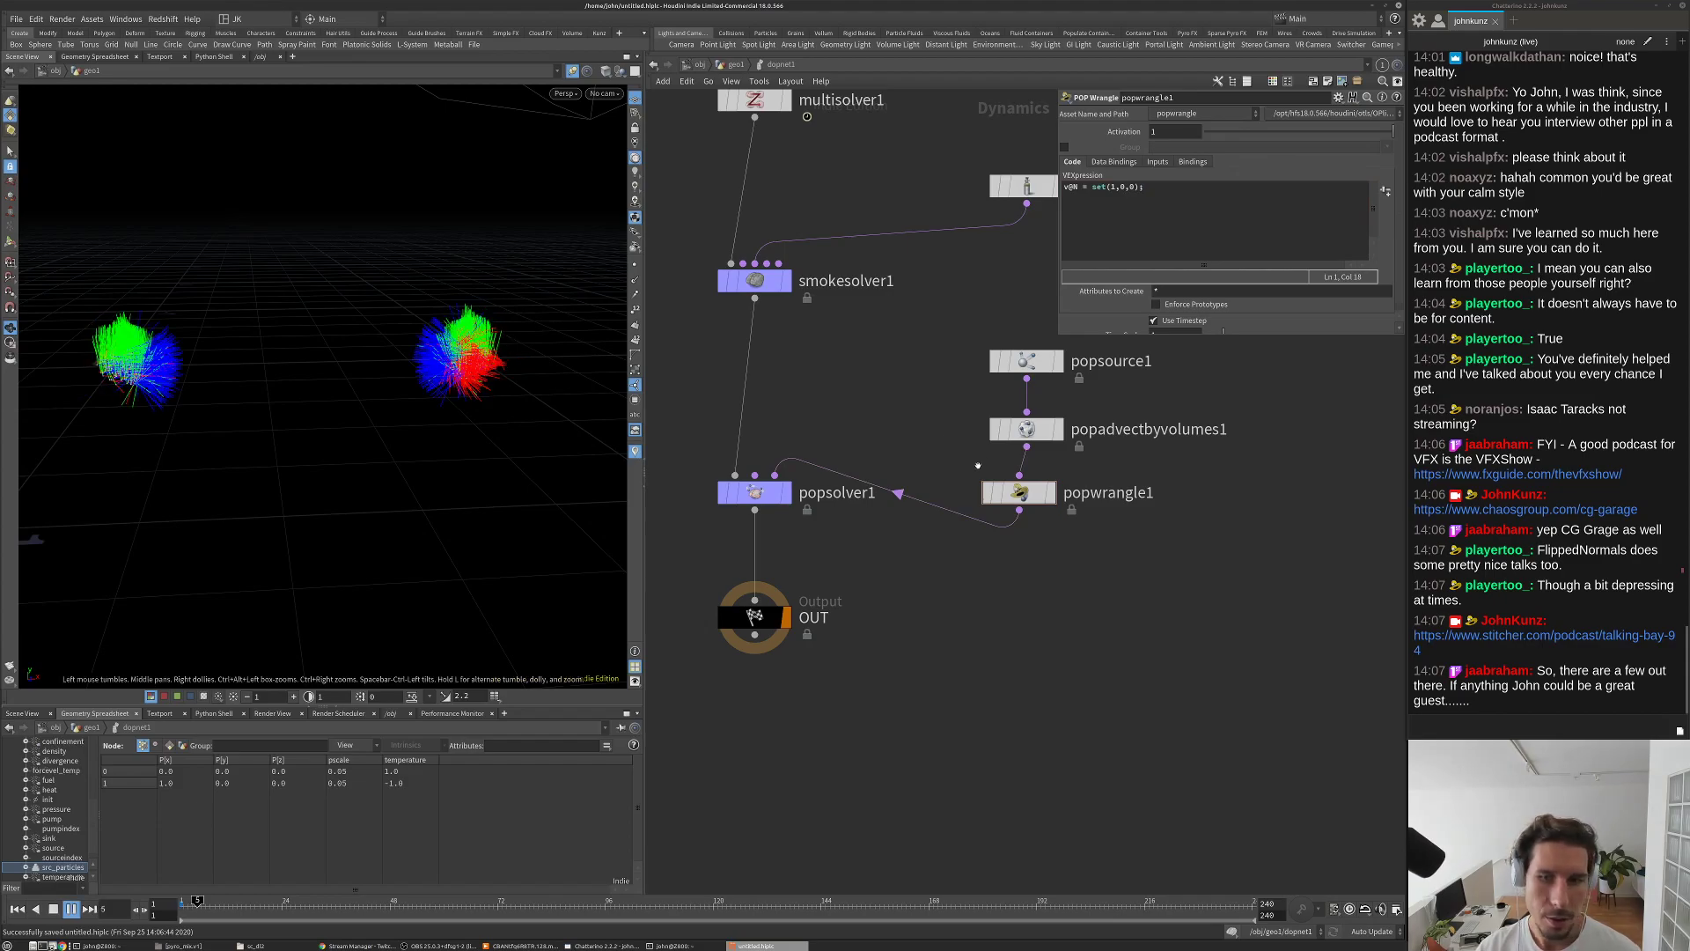
pyautogui.hotkey('ctrl', 'Up')
pyautogui.moveTo(1020, 495); pyautogui.dragTo(1027, 517)
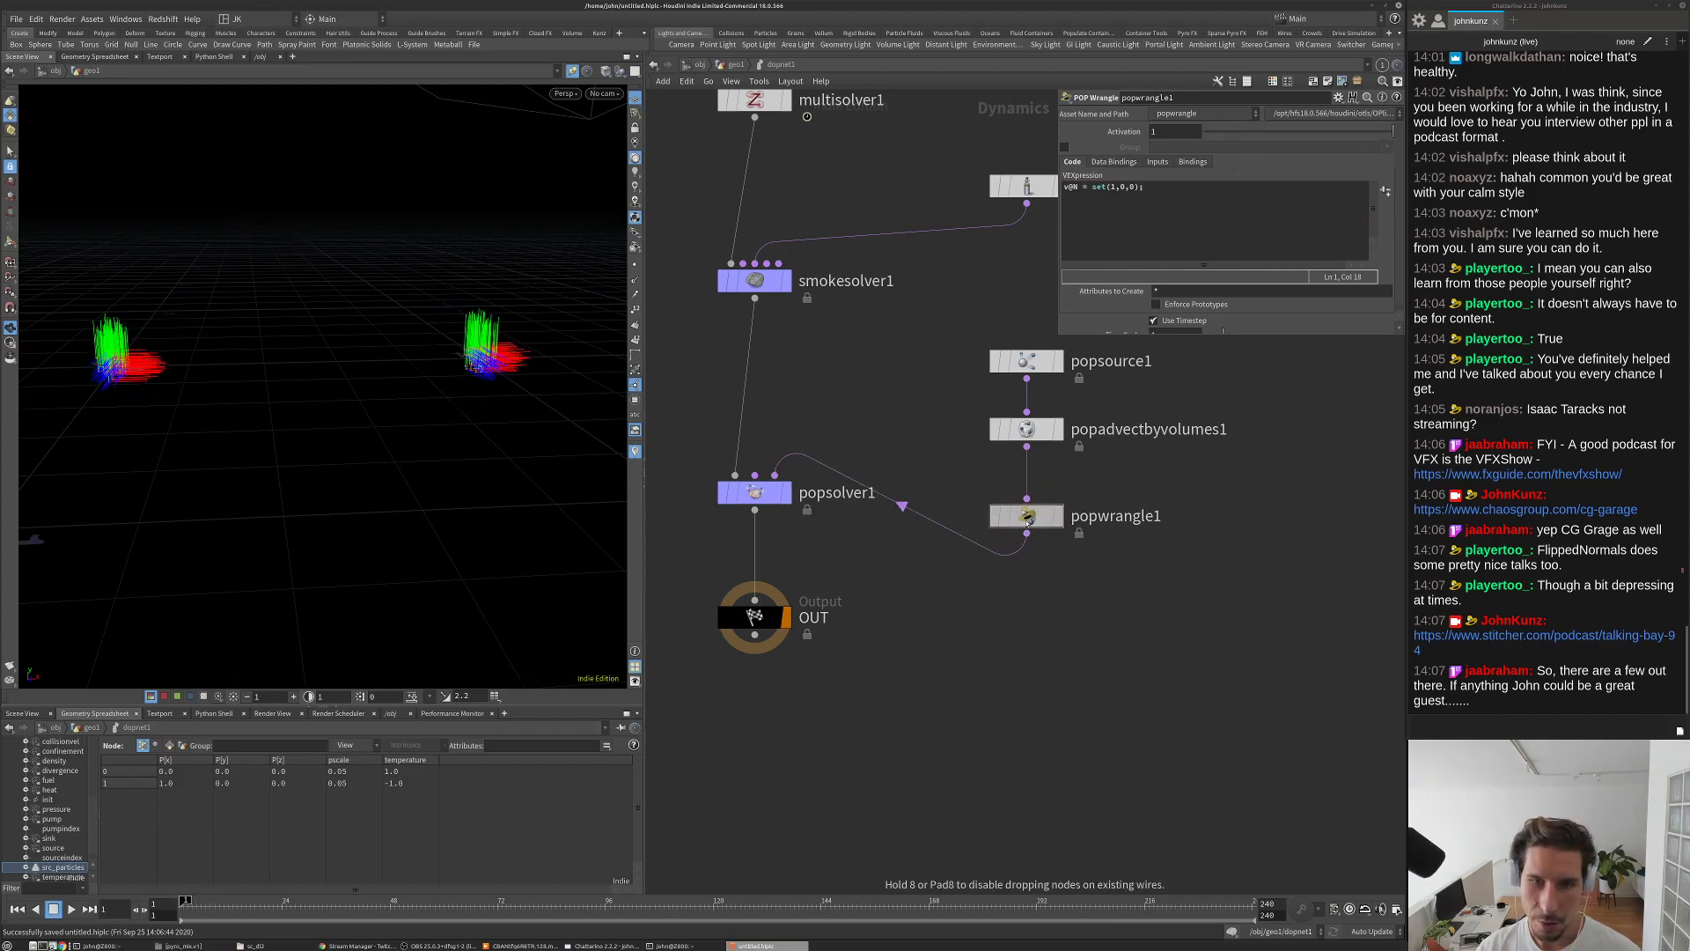
# Step: Return to the geometry level, insert a Null between dopnet1 and copytopoints1, and display it
pyautogui.press('u')
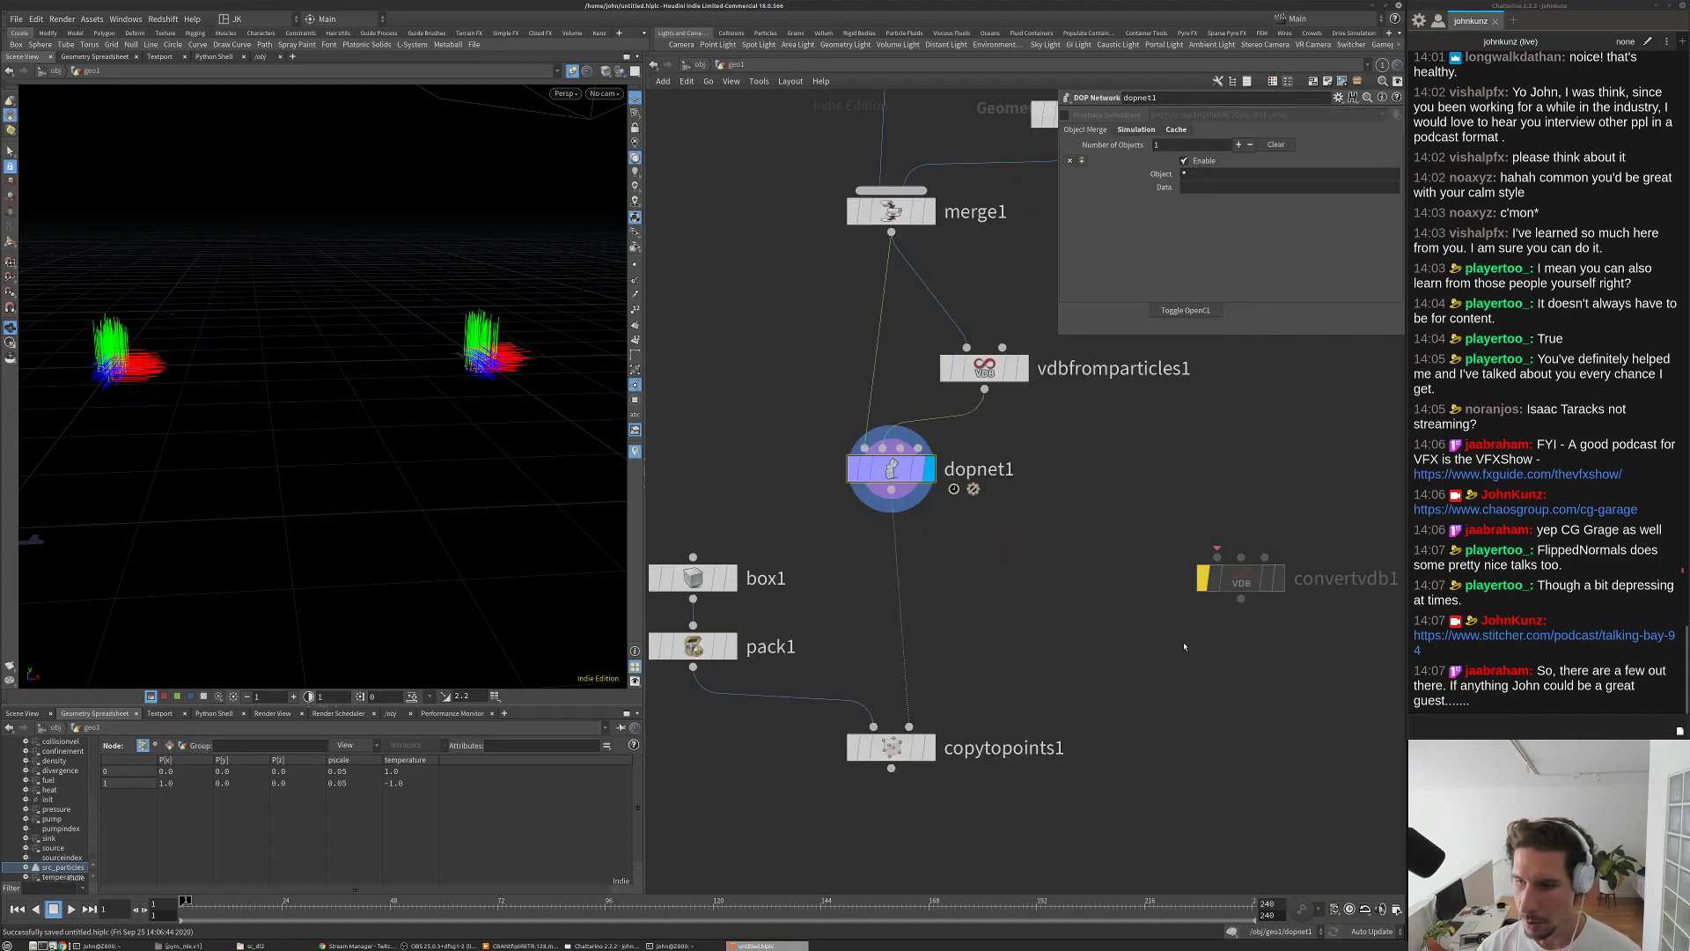
pyautogui.press('Tab')
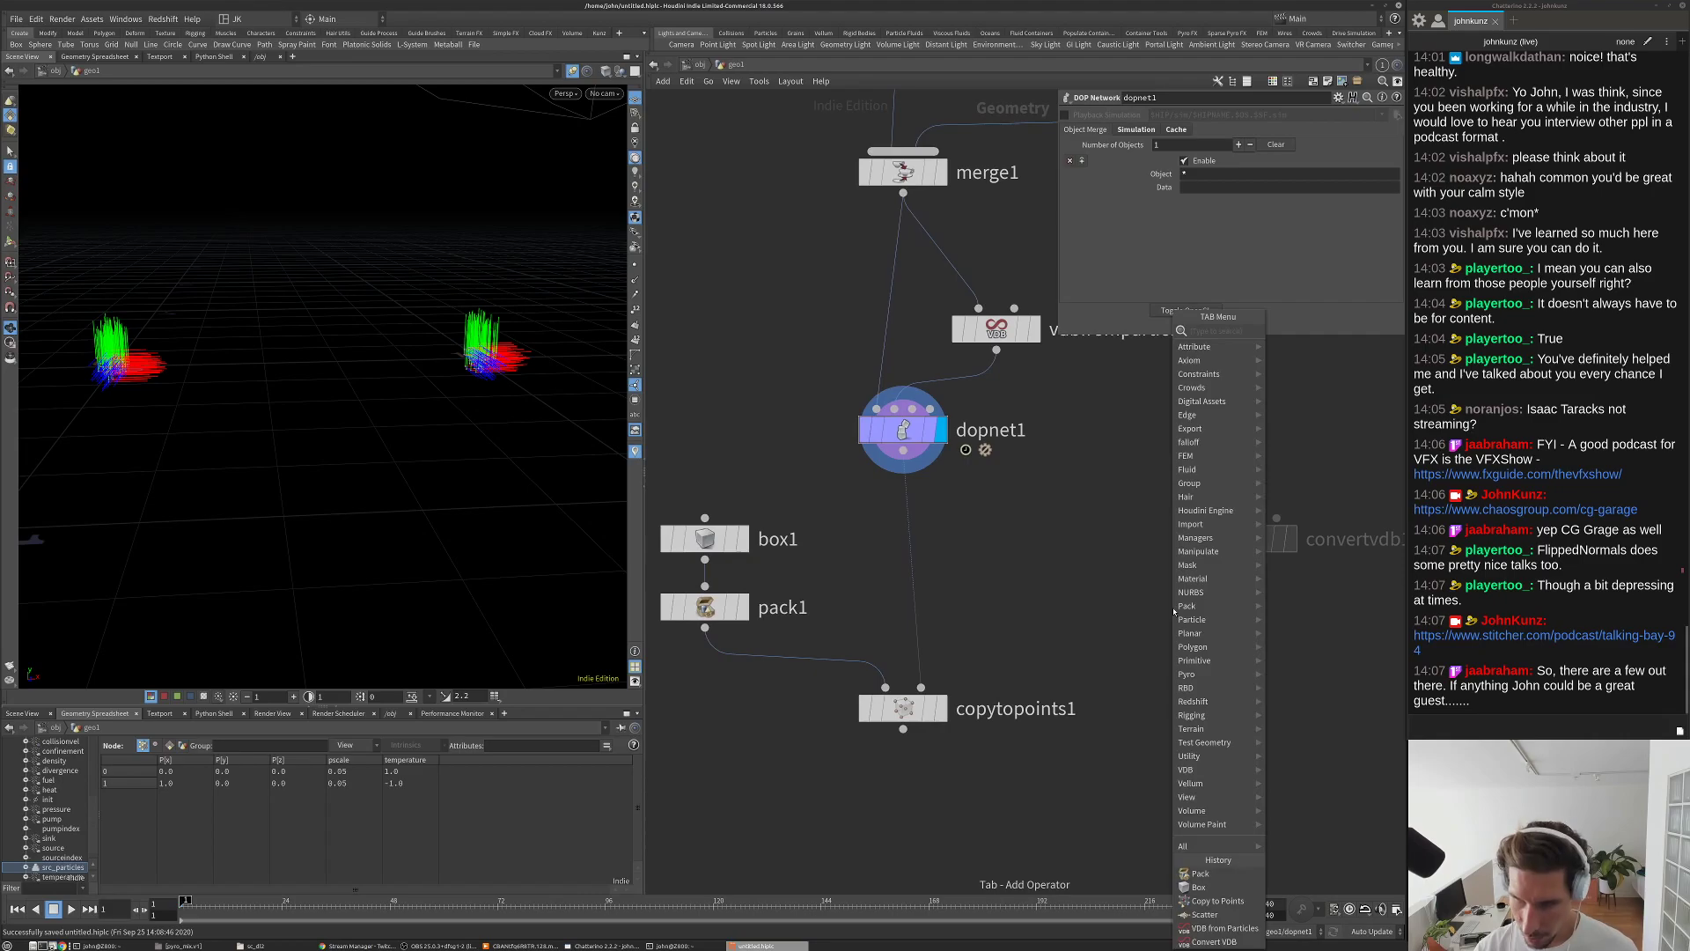
pyautogui.write('null')
pyautogui.press('Return')
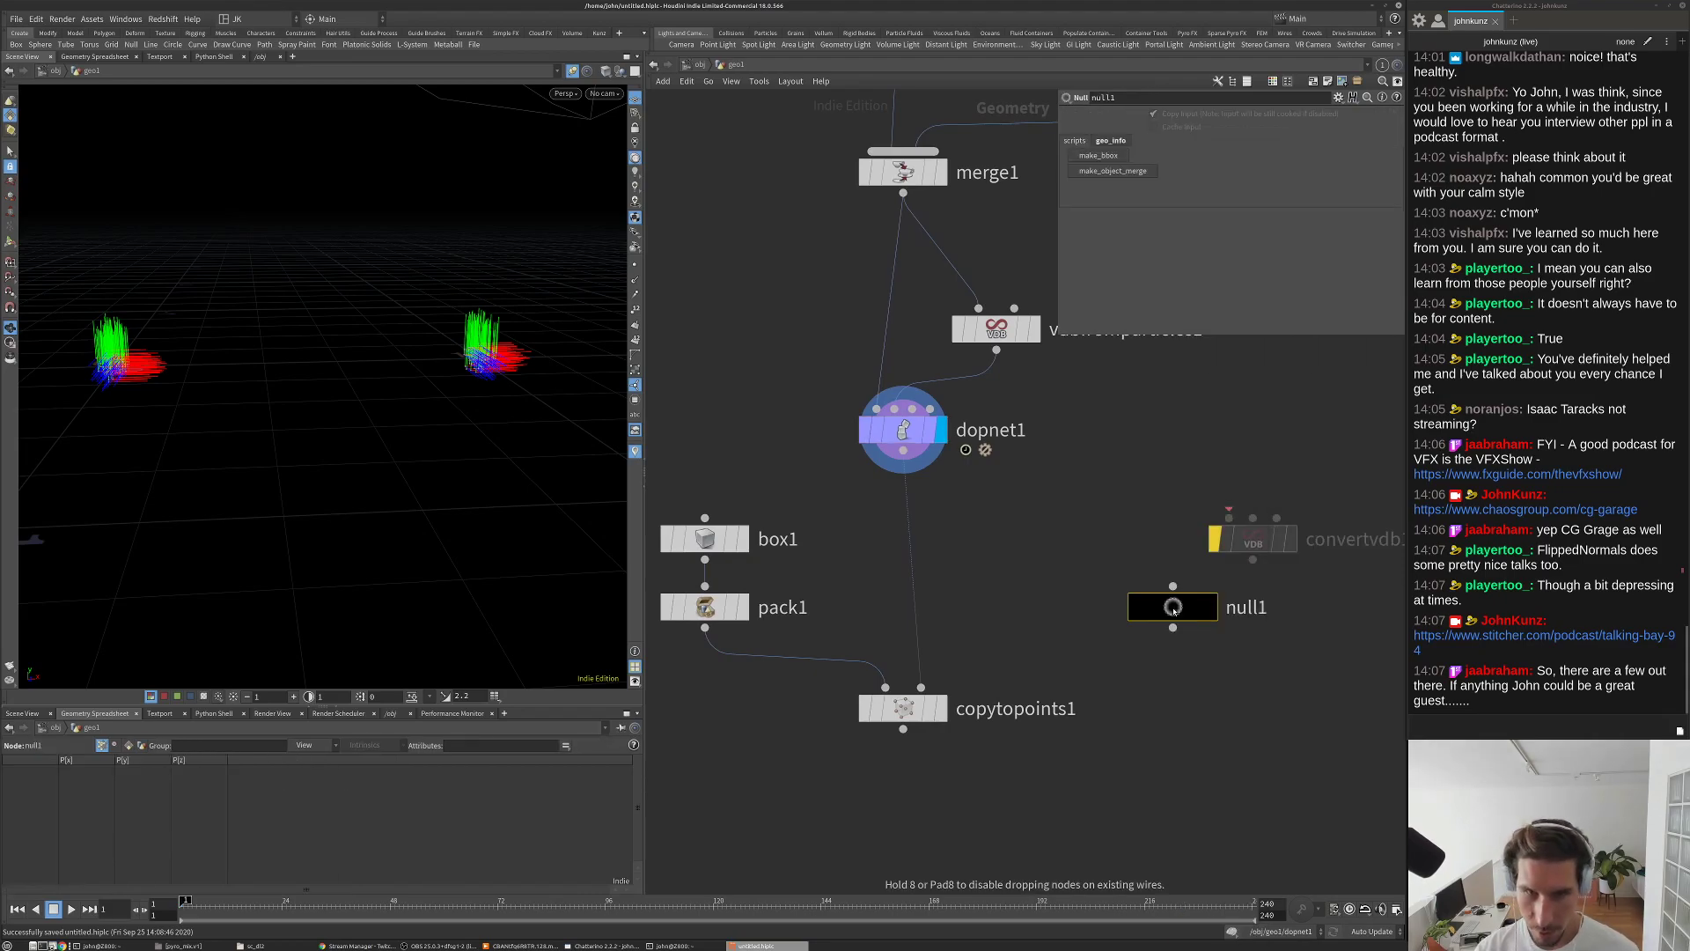
pyautogui.click(906, 534)
pyautogui.click(940, 529)
# Step: Play the simulation to about frame 6 and examine the particles' point attributes in the spreadsheet
pyautogui.press('Up')
pyautogui.press('Up')
pyautogui.press('Right')
pyautogui.moveTo(172, 891); pyautogui.dragTo(519, 889)
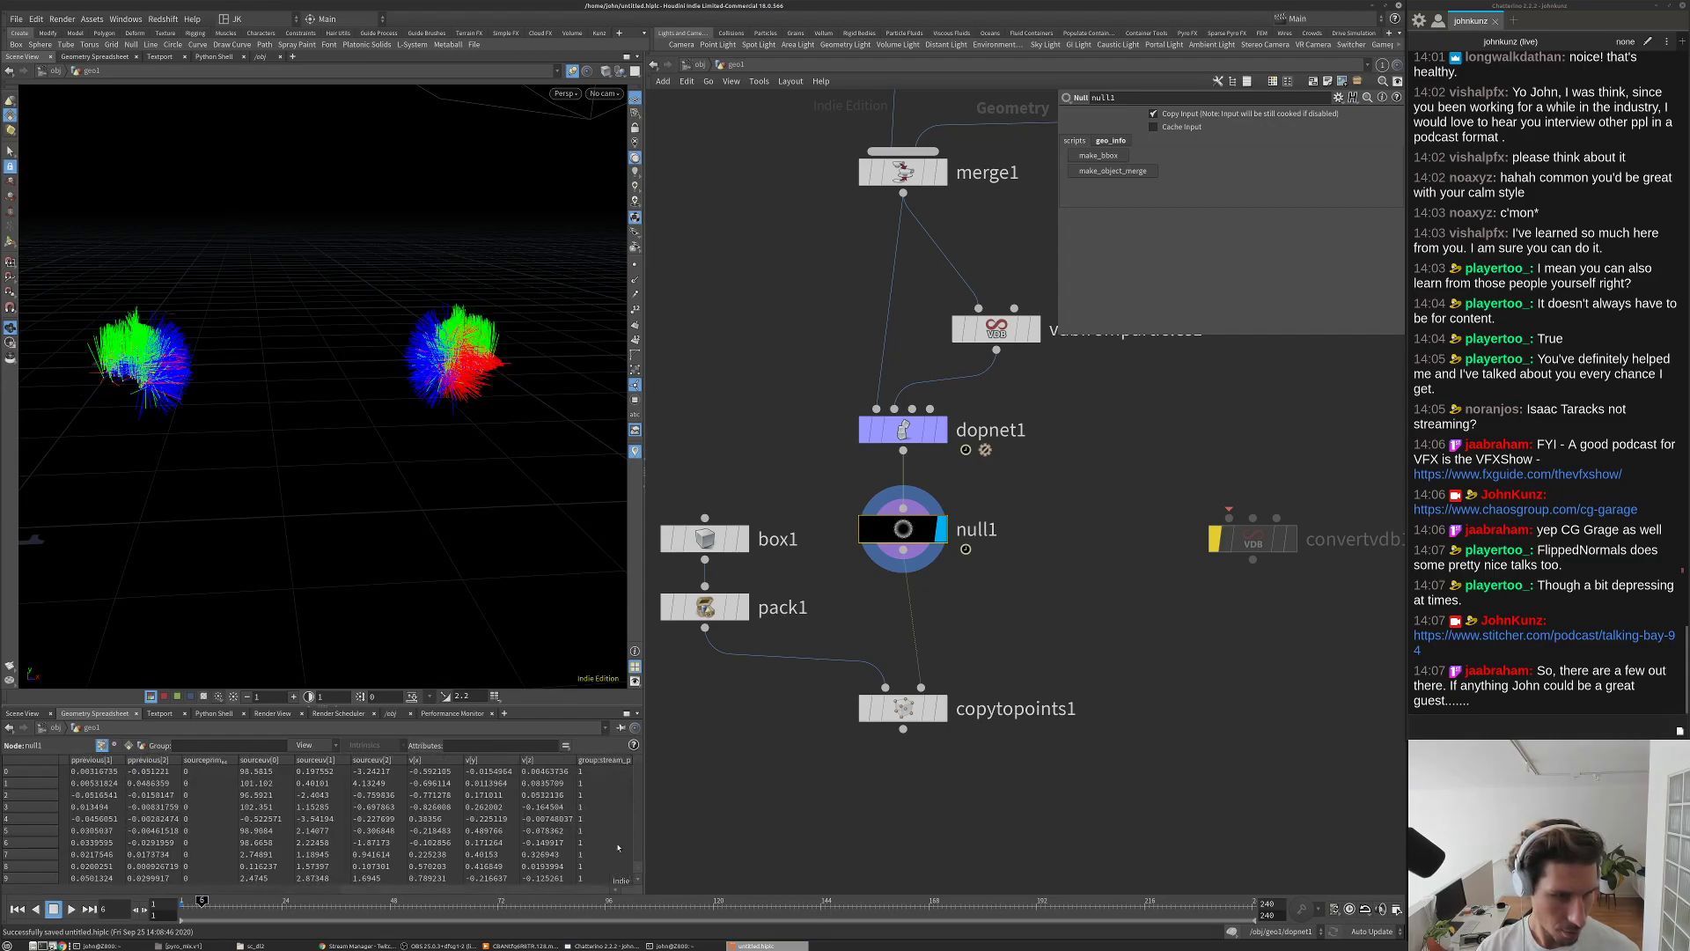
pyautogui.moveTo(344, 891); pyautogui.dragTo(35, 888)
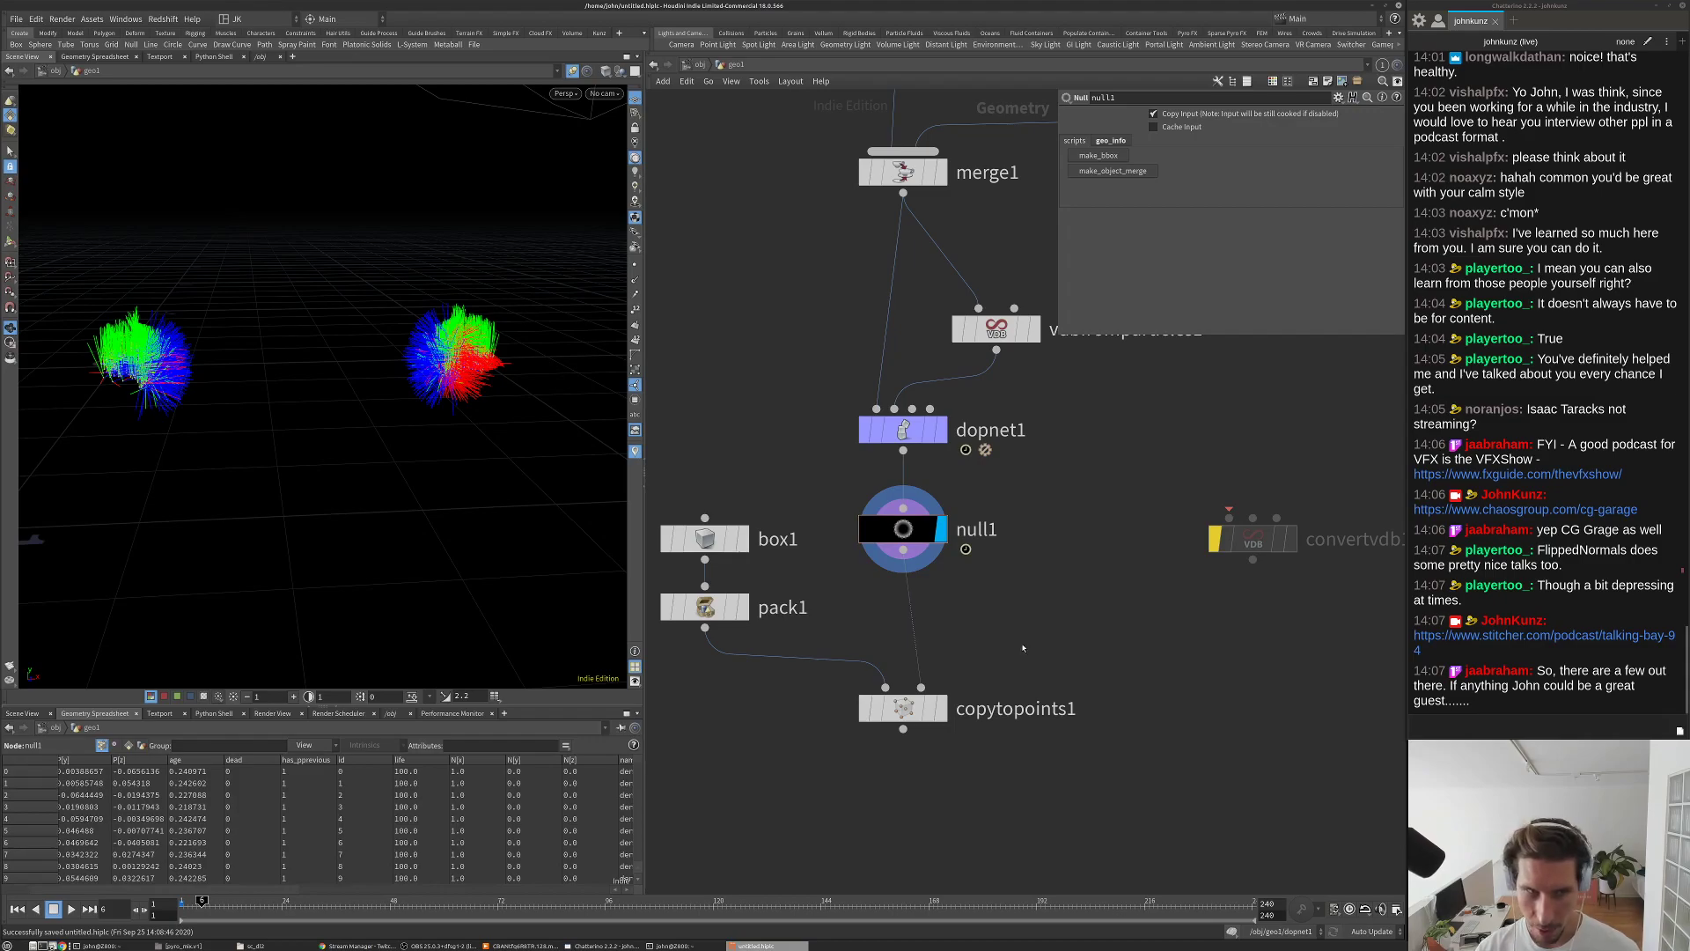
# Step: Insert an Attribute Rename node between dopnet1 and null1 and set it to delete the v attribute
pyautogui.press('Tab')
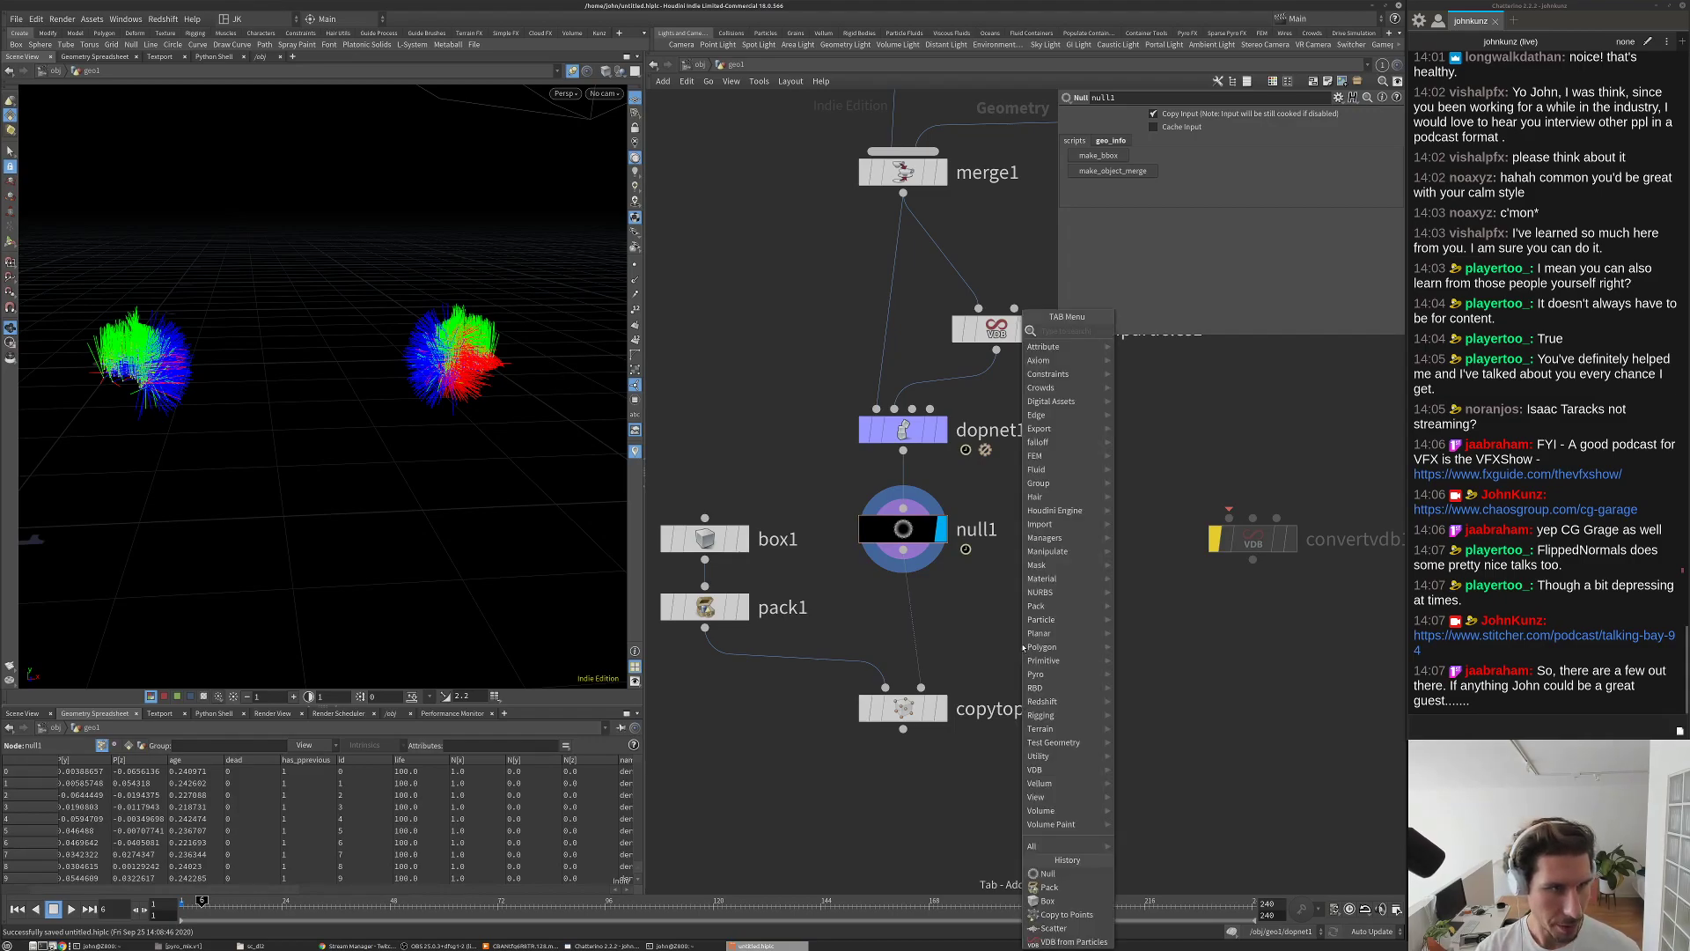
pyautogui.write('rename')
pyautogui.press('Return')
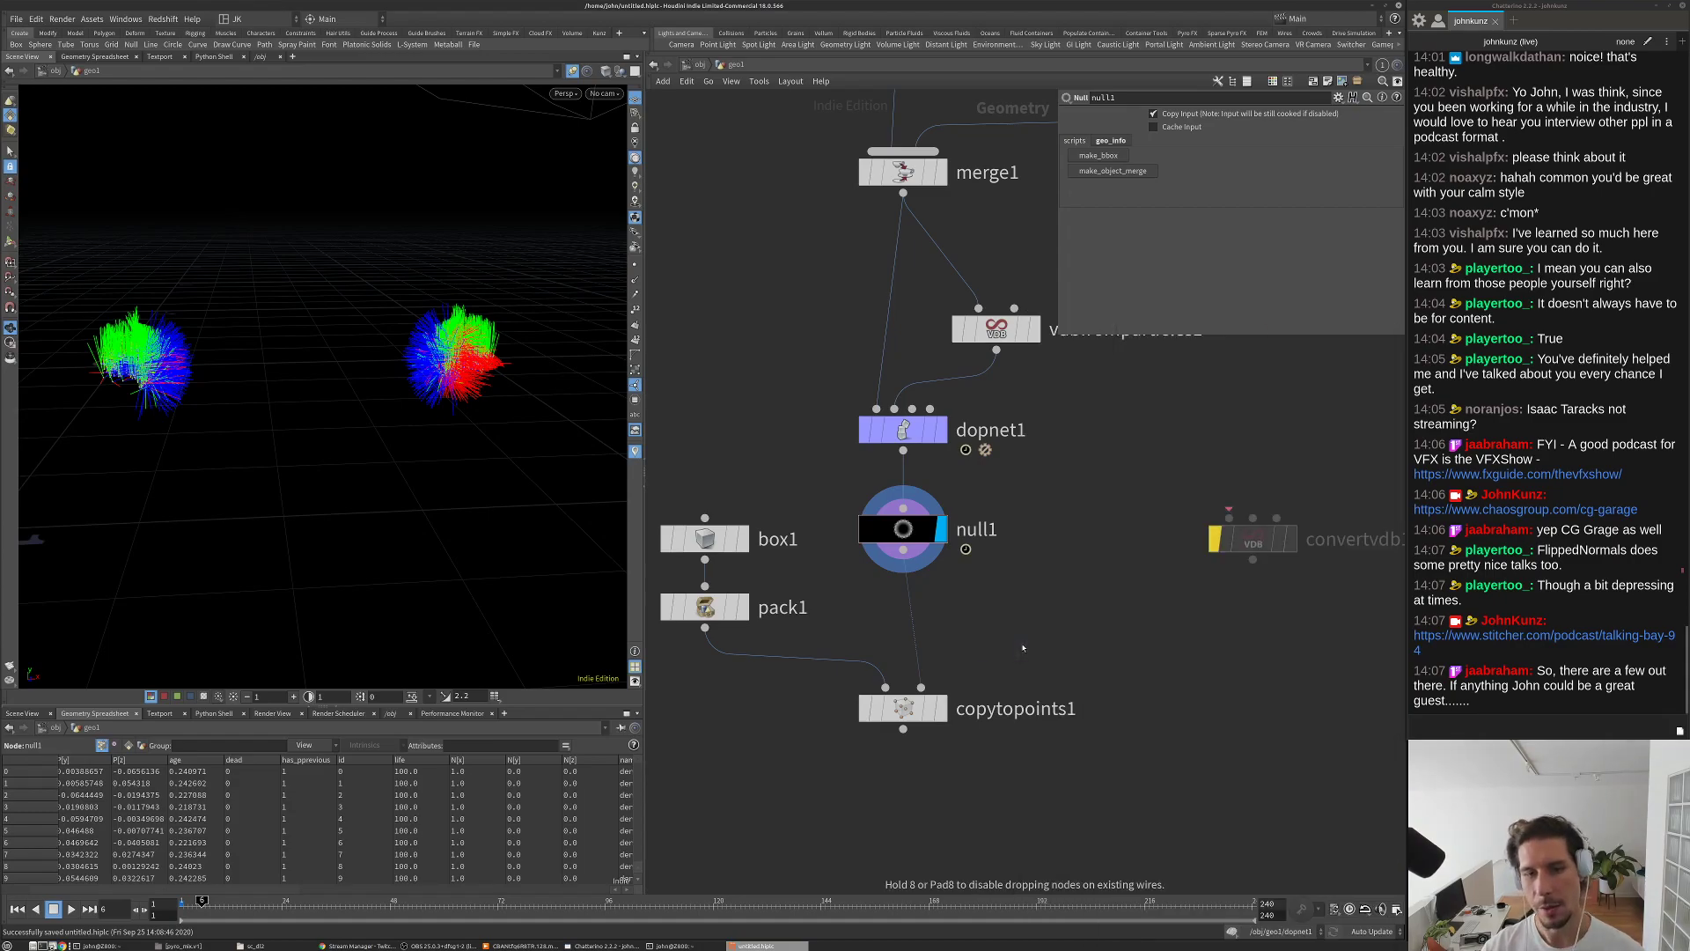
pyautogui.click(1021, 645)
pyautogui.moveTo(1021, 644); pyautogui.dragTo(933, 480)
pyautogui.click(1211, 220)
pyautogui.press('Return')
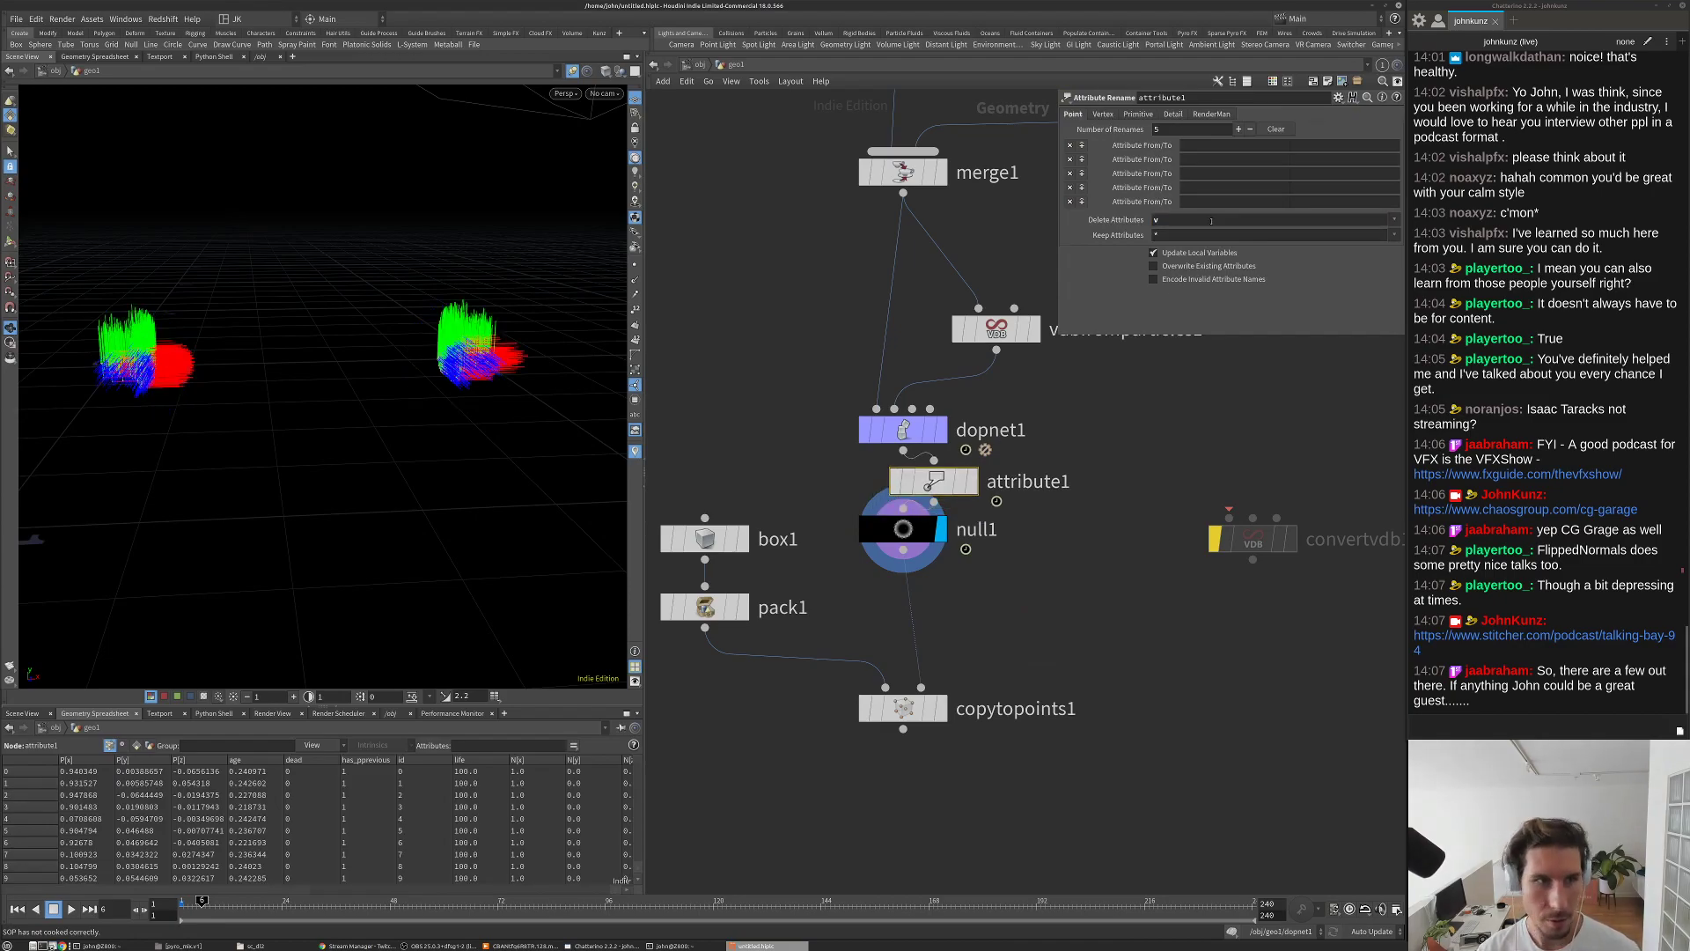
# Step: Play the simulation to about frame 14 and examine the particle orientation in the viewport
pyautogui.press('Up')
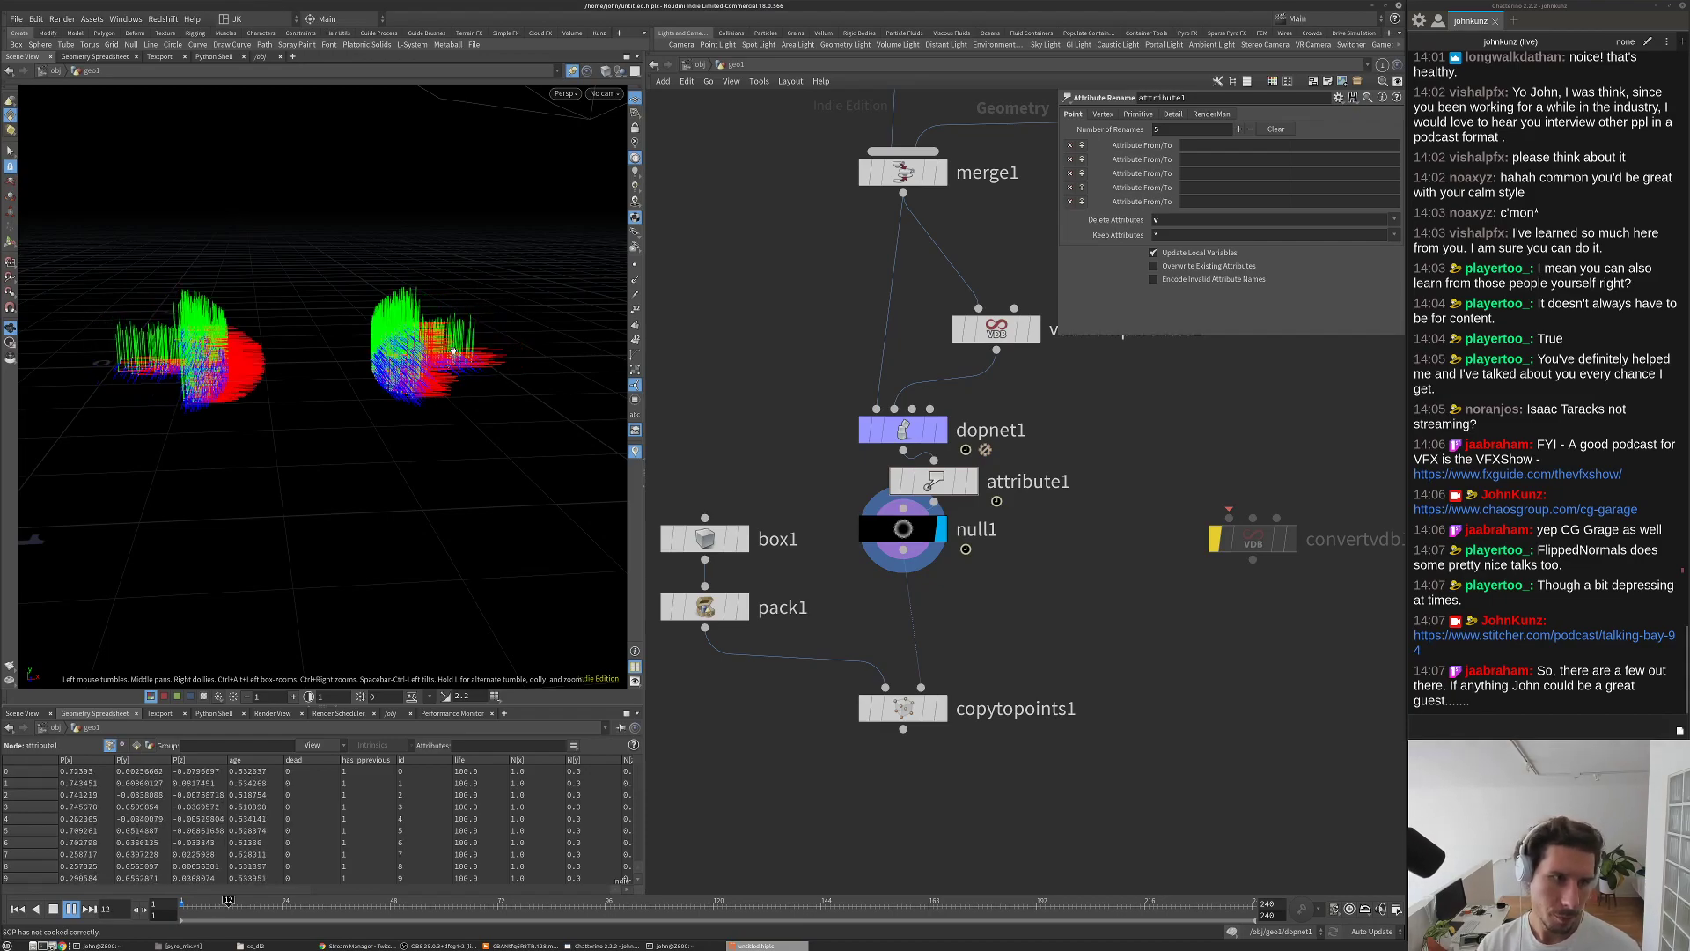
pyautogui.press('Down')
pyautogui.moveTo(310, 358); pyautogui.dragTo(301, 354)
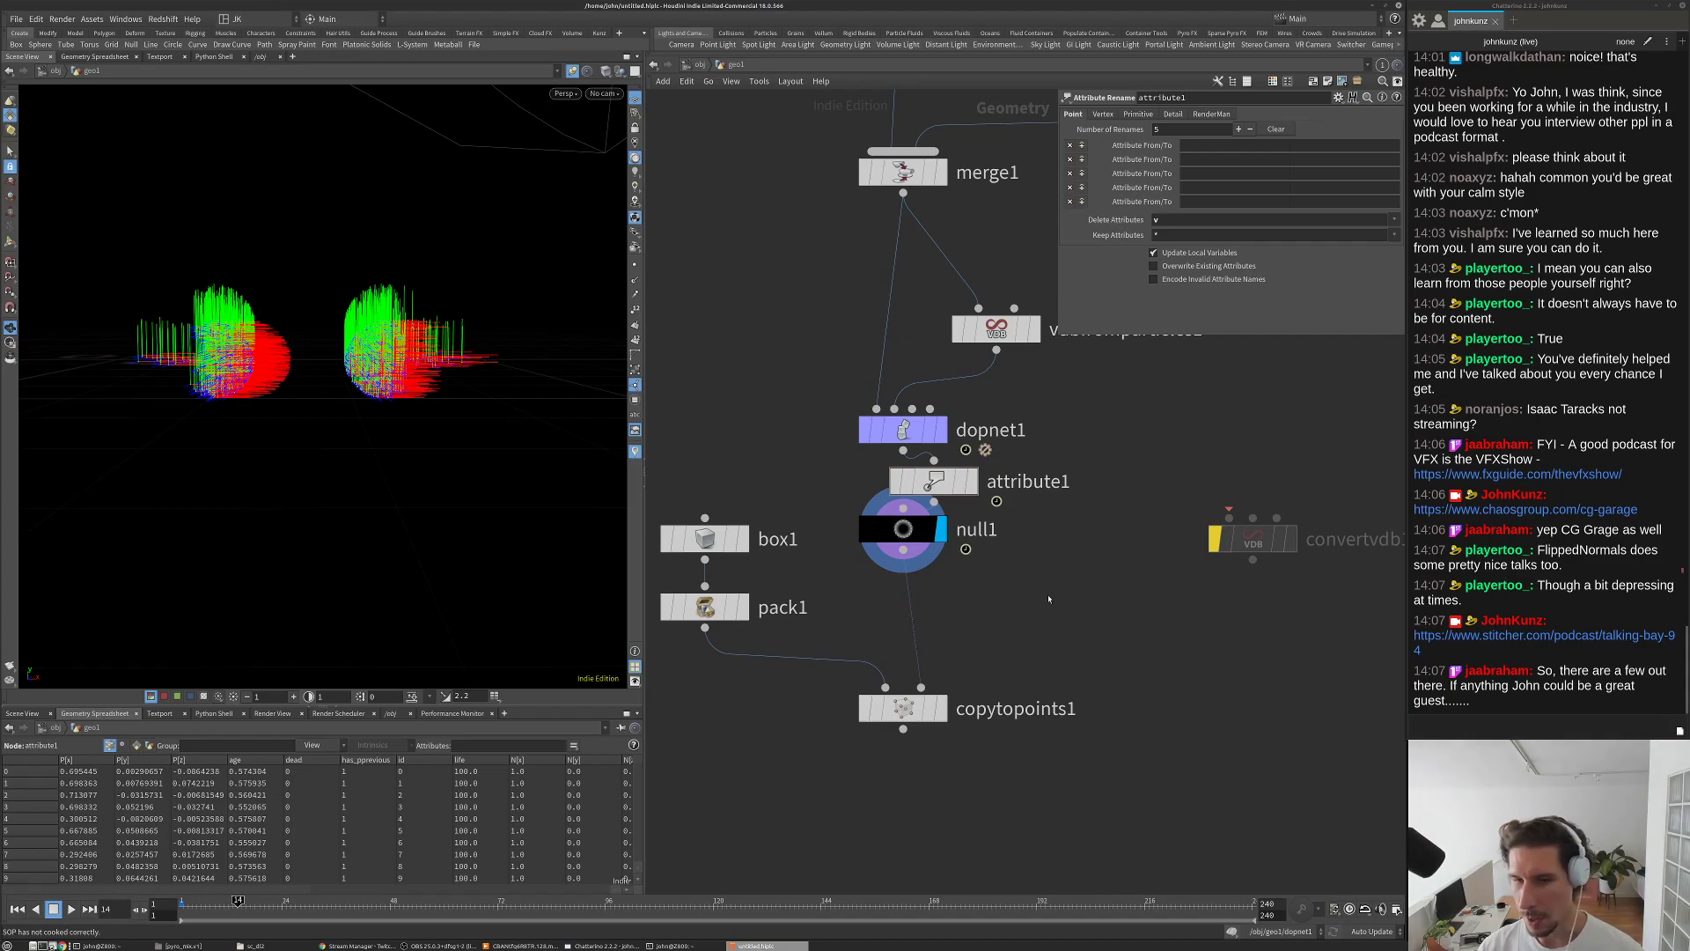
# Step: Rewind to frame 1, go inside dopnet1, and delete popwrangle1
pyautogui.hotkey('ctrl', 'Up')
pyautogui.doubleClick(902, 428)
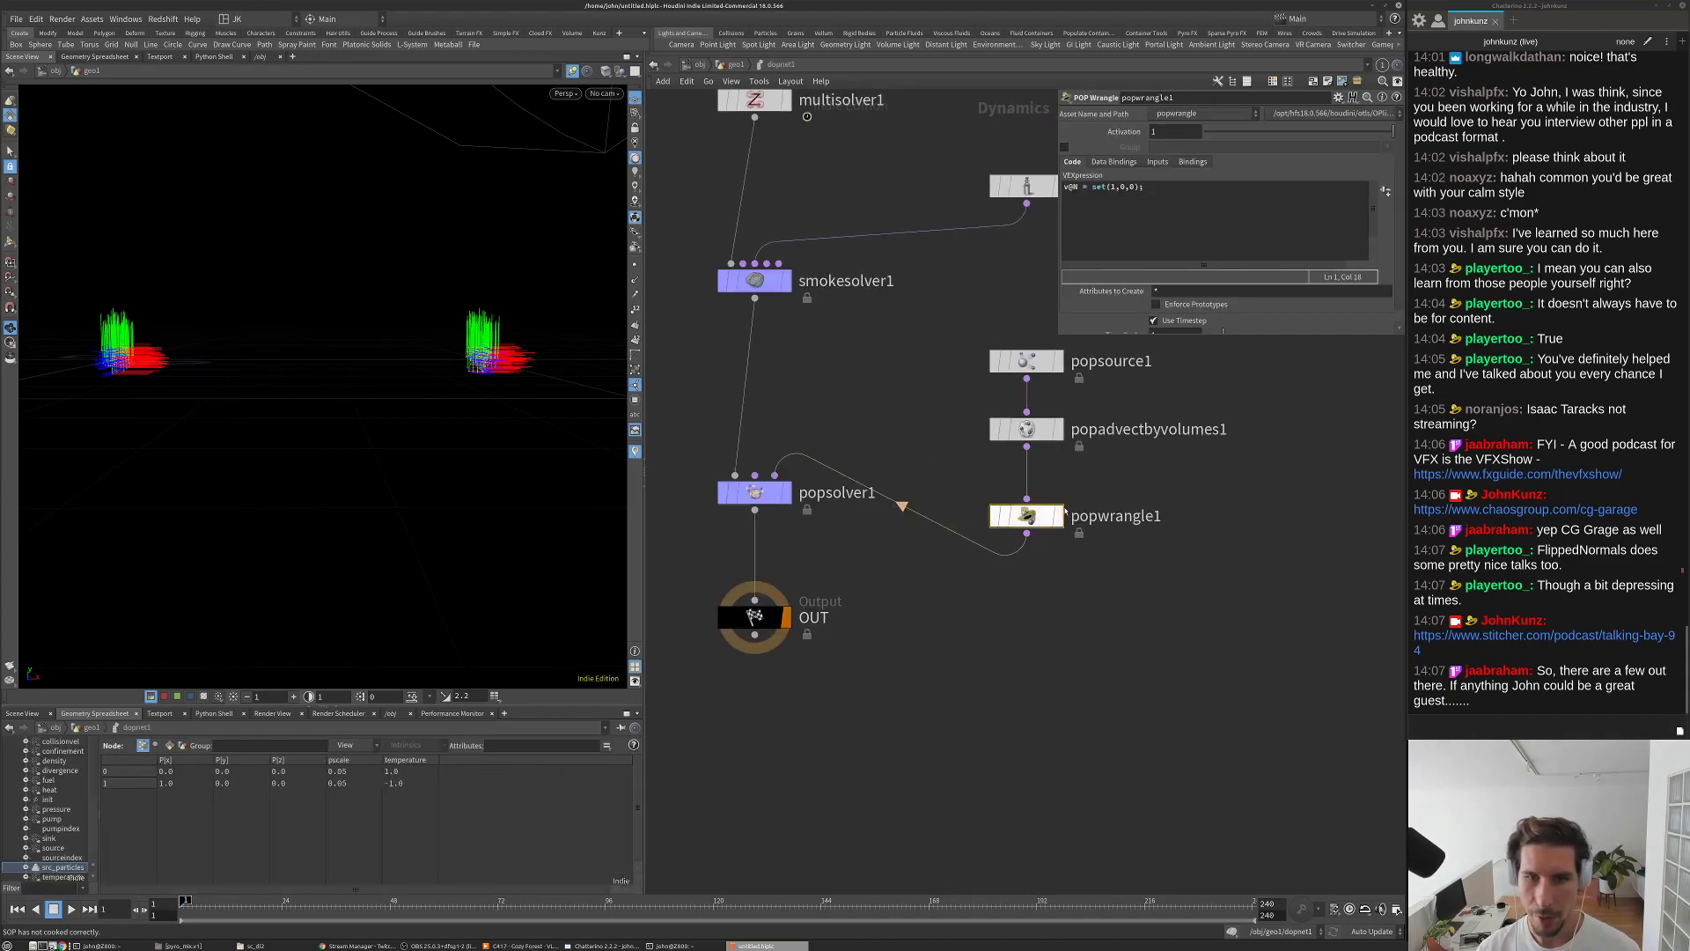
pyautogui.press('Delete')
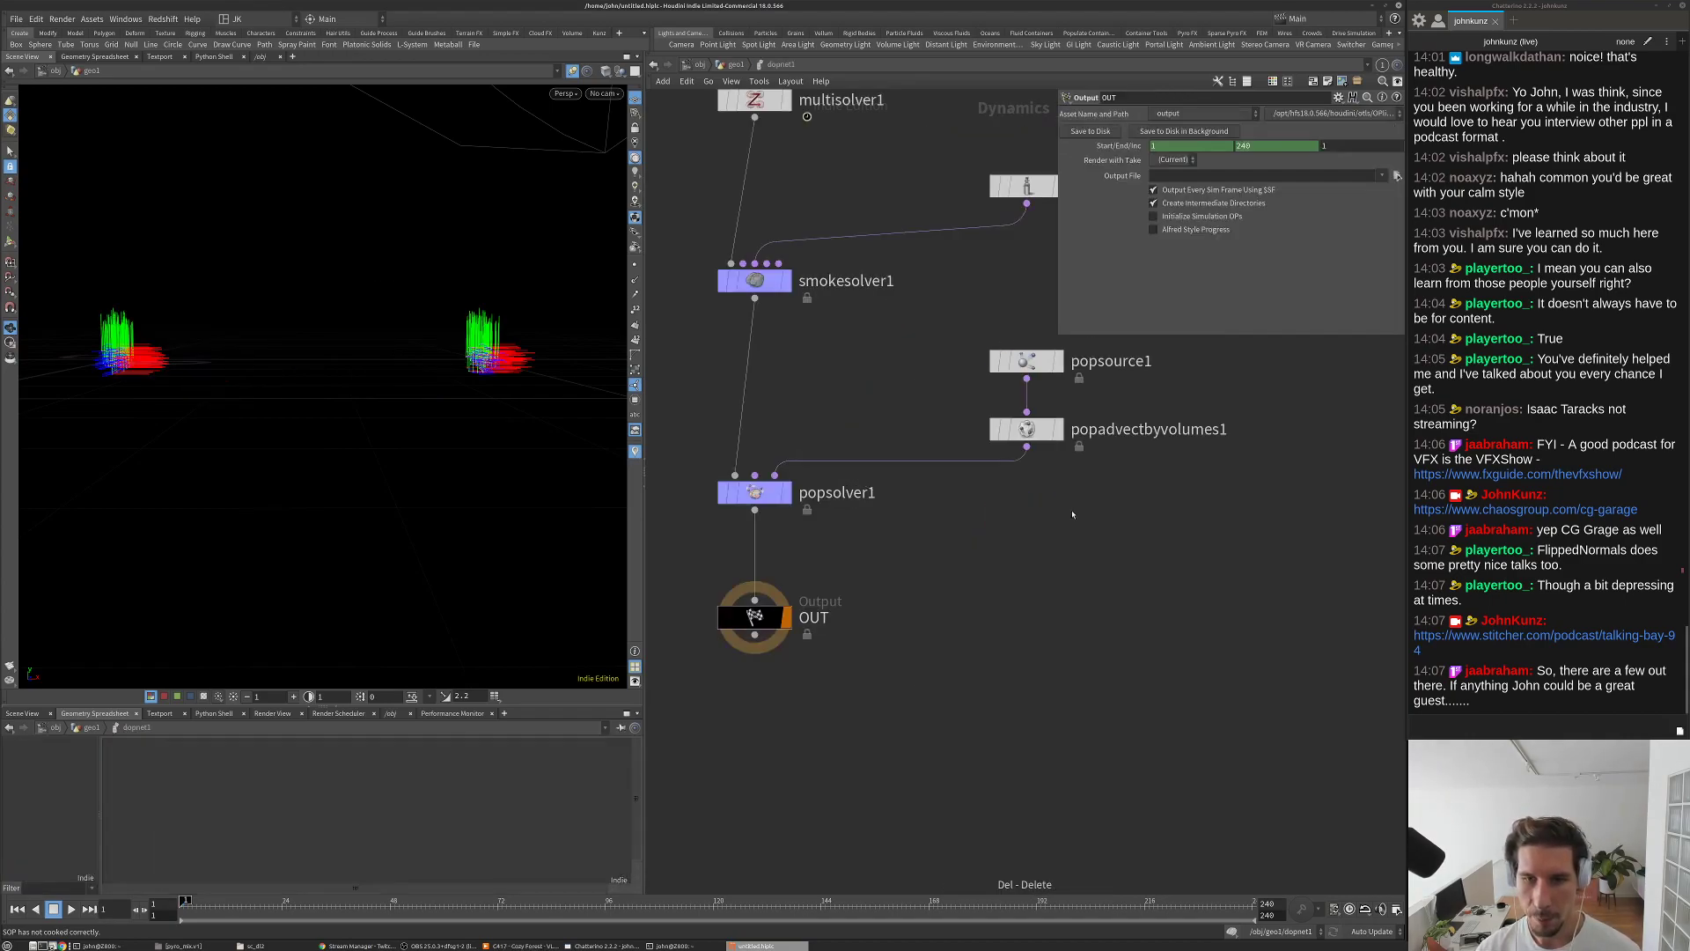
# Step: Add a POP Lookat and insert it between popadvectbyvolumes1 and popsolver1
pyautogui.press('Tab')
pyautogui.write('loo')
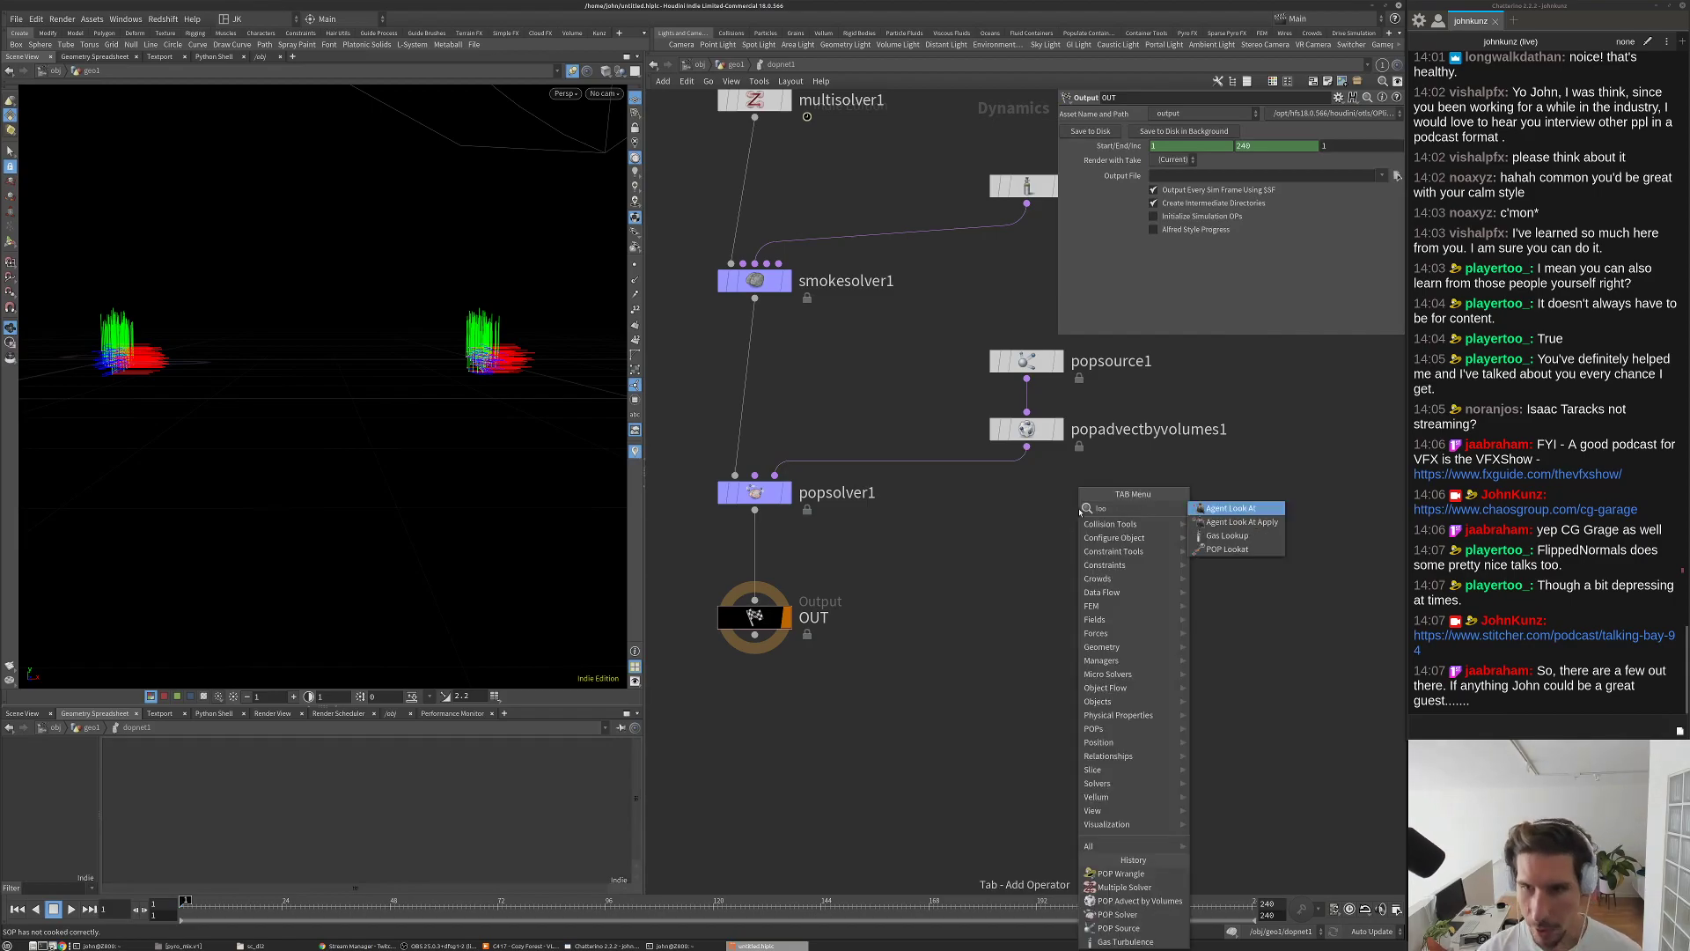
pyautogui.click(1227, 548)
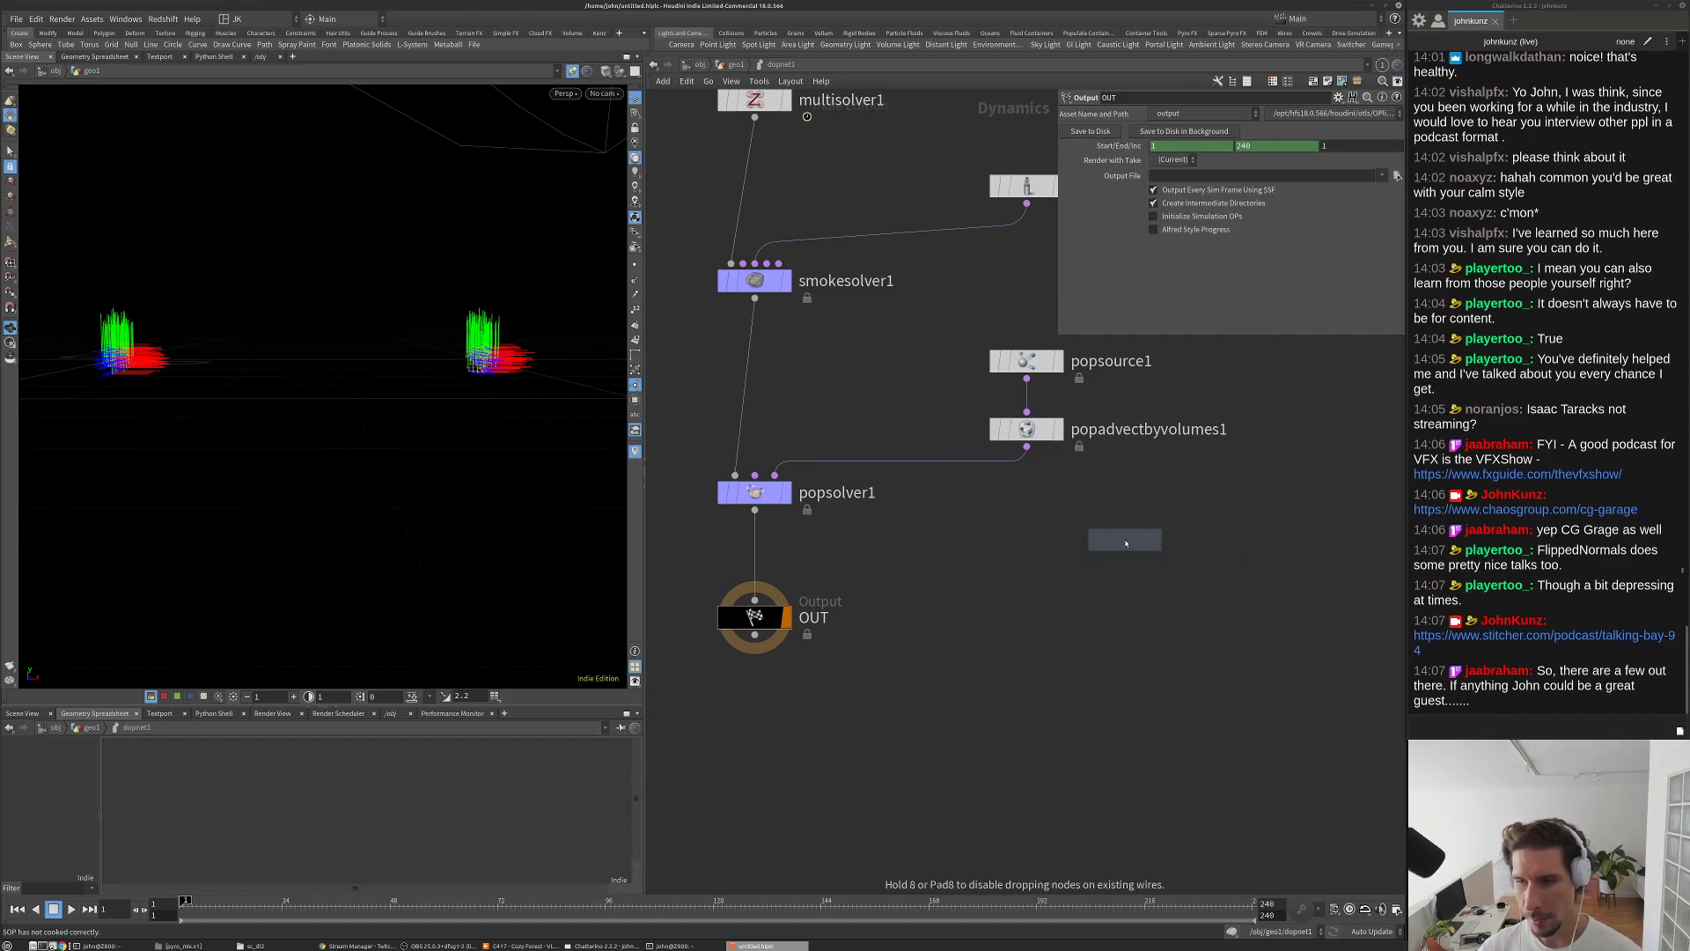
pyautogui.click(1116, 541)
pyautogui.moveTo(1116, 540); pyautogui.dragTo(1019, 509)
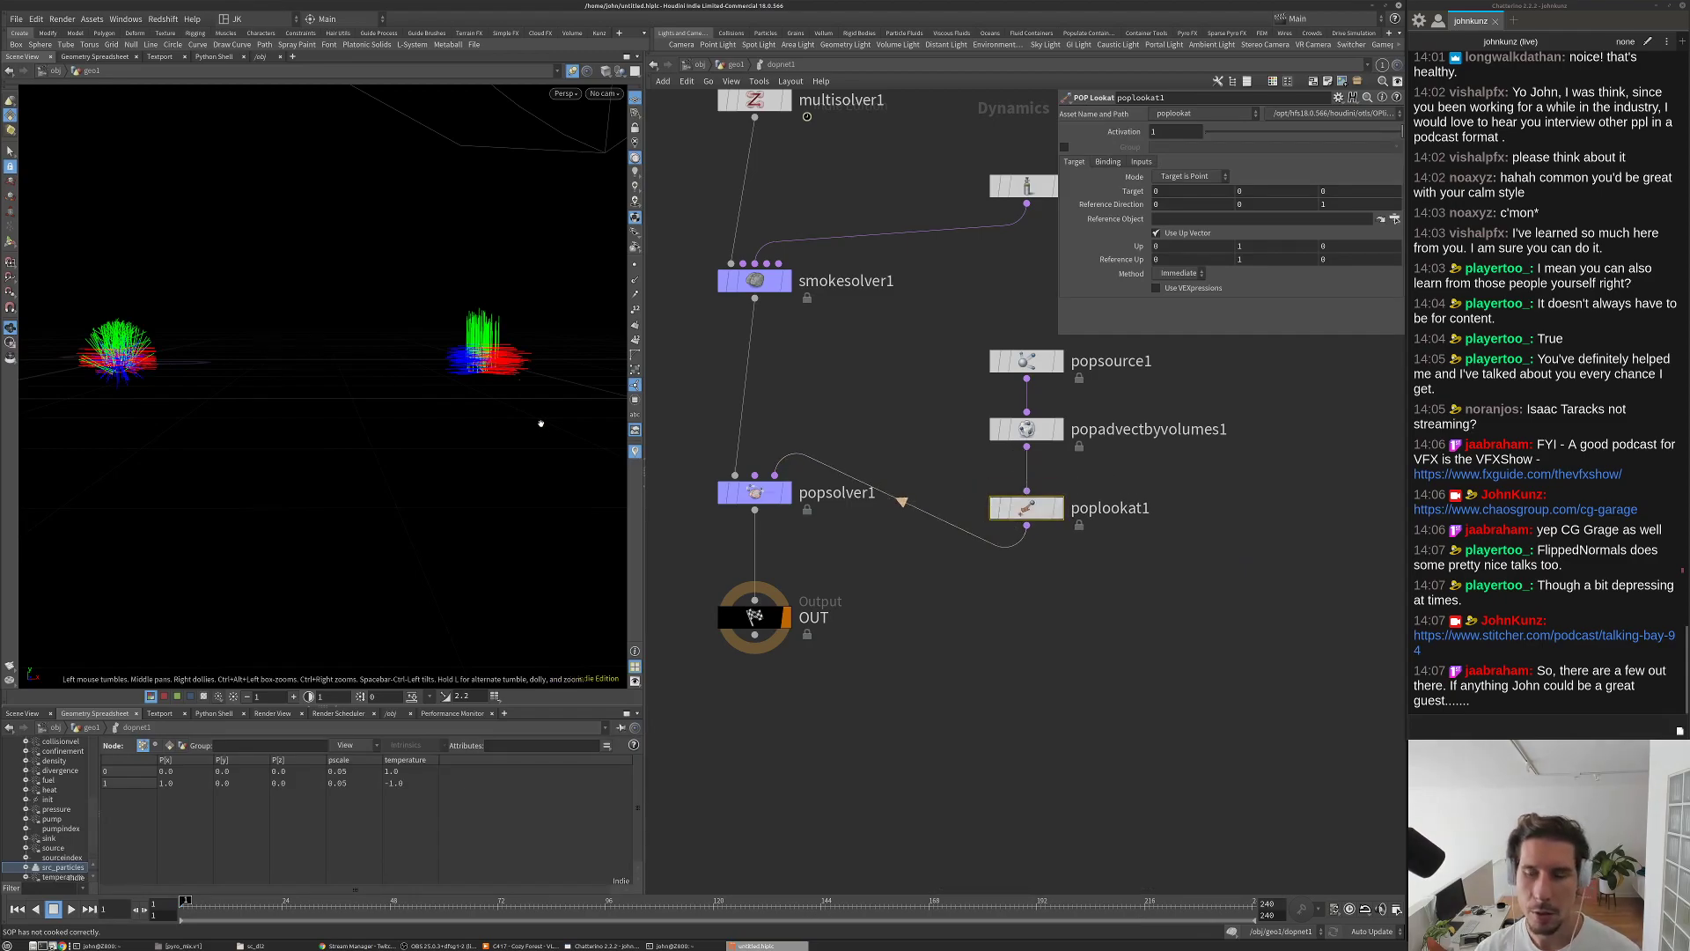
# Step: Save the scene and move popsolver1 and OUT together to just below the level of poplookat1
pyautogui.moveTo(1106, 625); pyautogui.dragTo(1132, 594, button='middle')
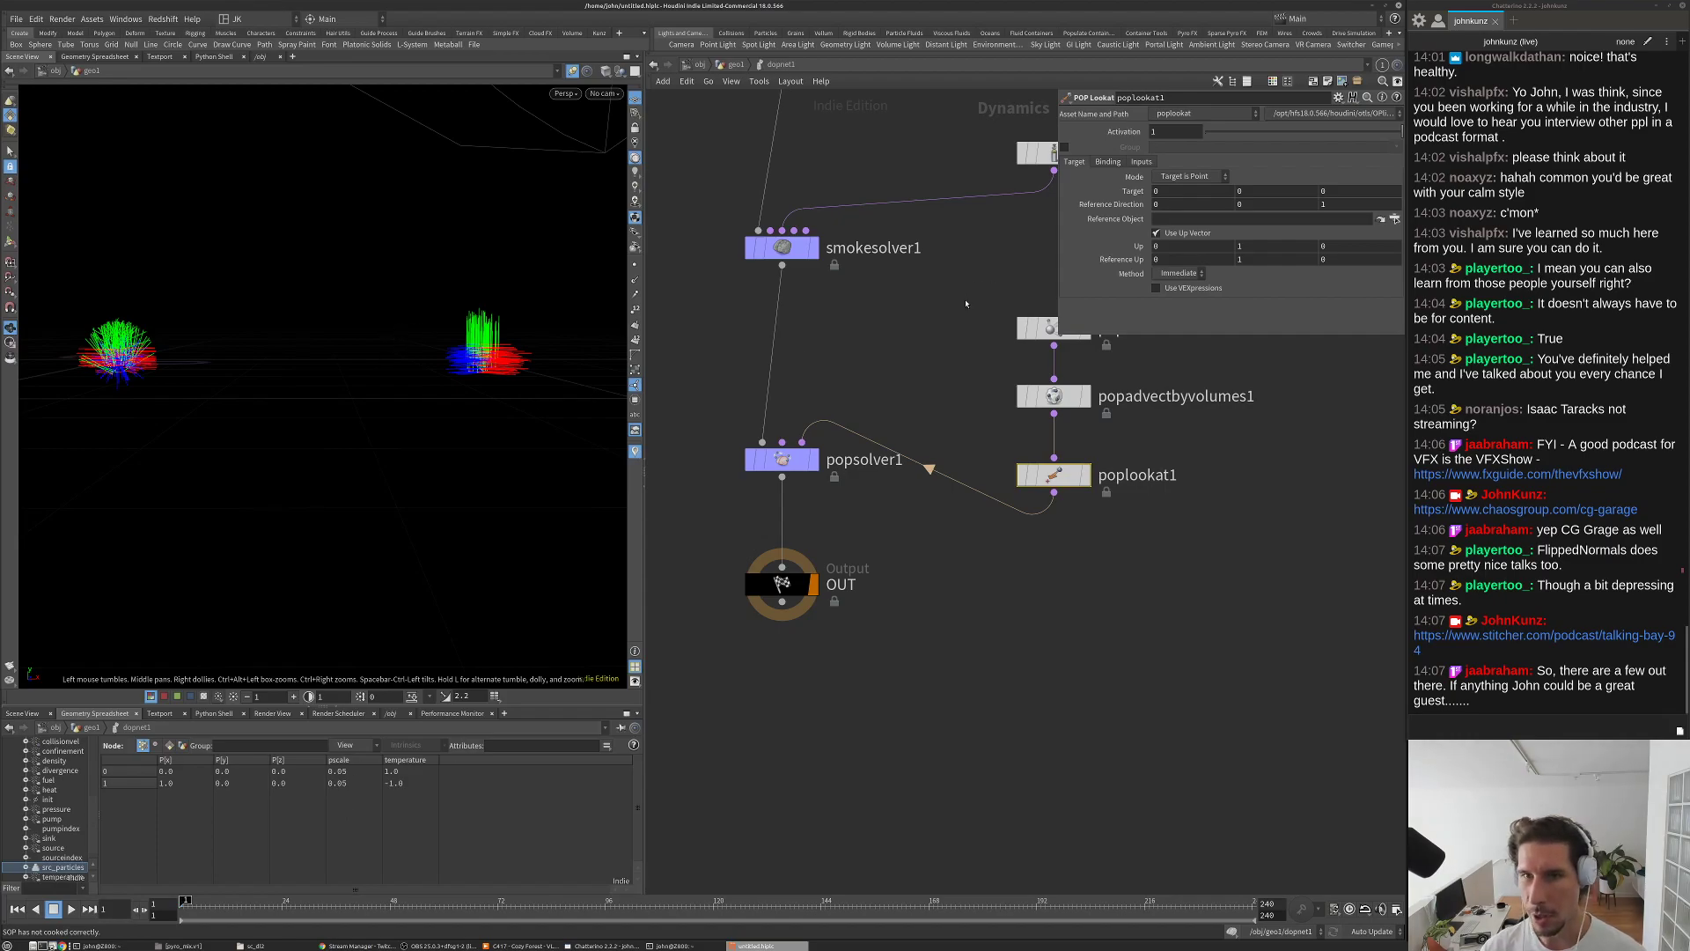
pyautogui.moveTo(965, 304); pyautogui.dragTo(947, 364, button='middle')
pyautogui.hotkey('ctrl', 's')
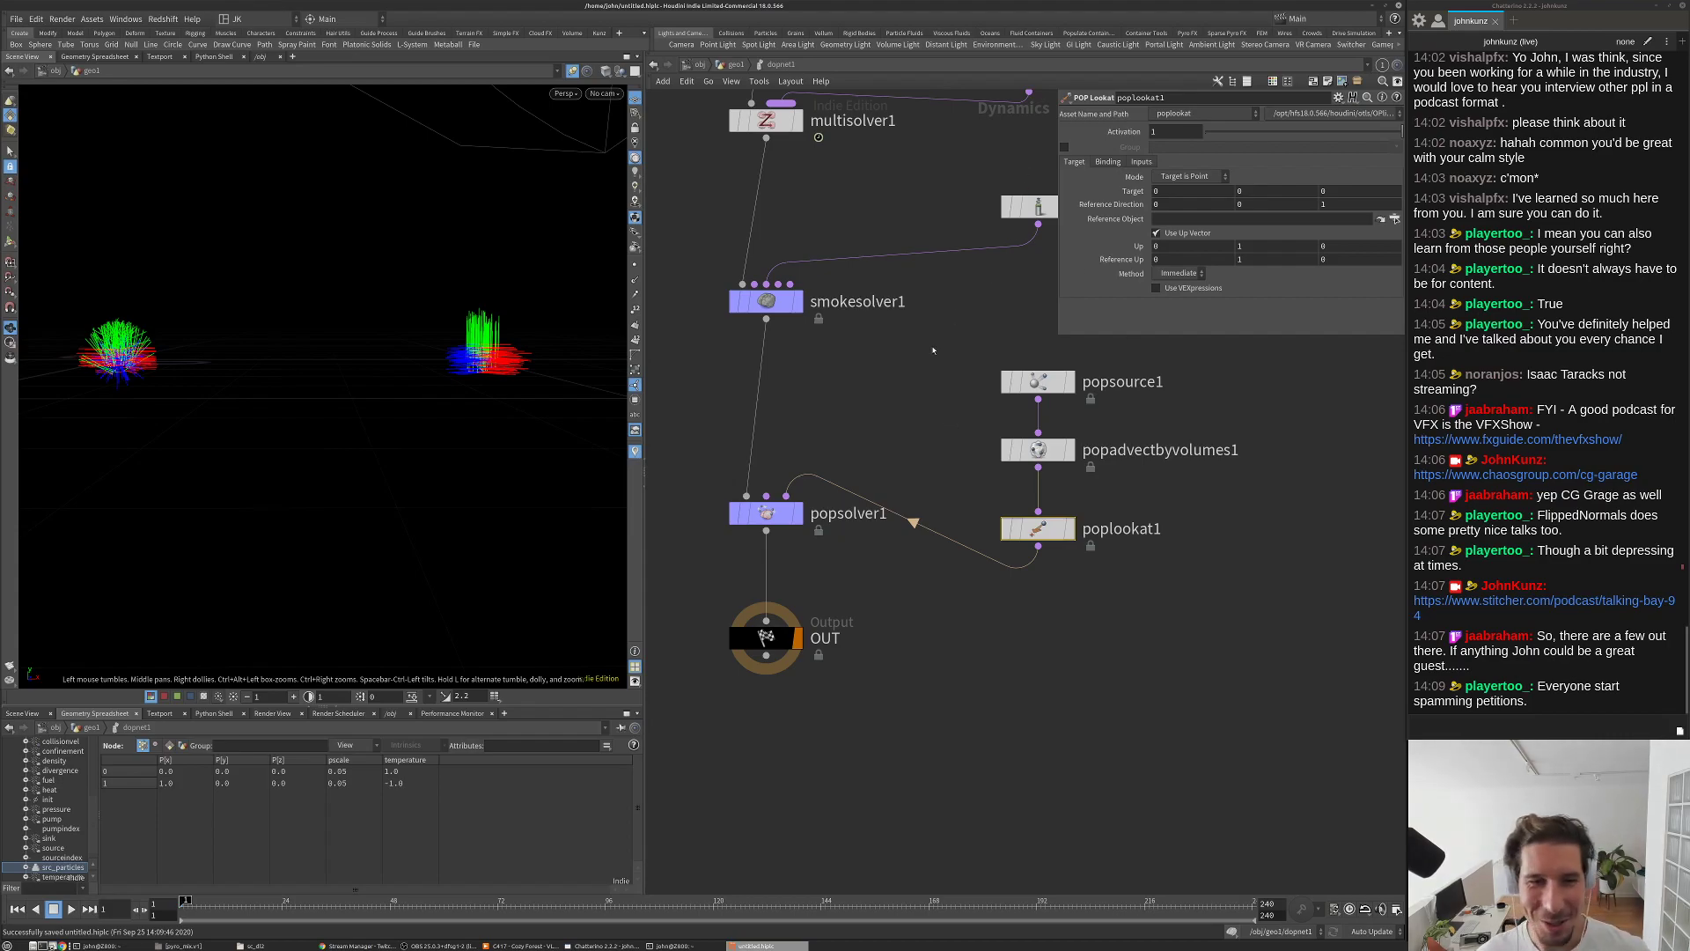
pyautogui.scroll(-2, 937, 344)
pyautogui.moveTo(1099, 616); pyautogui.dragTo(990, 438)
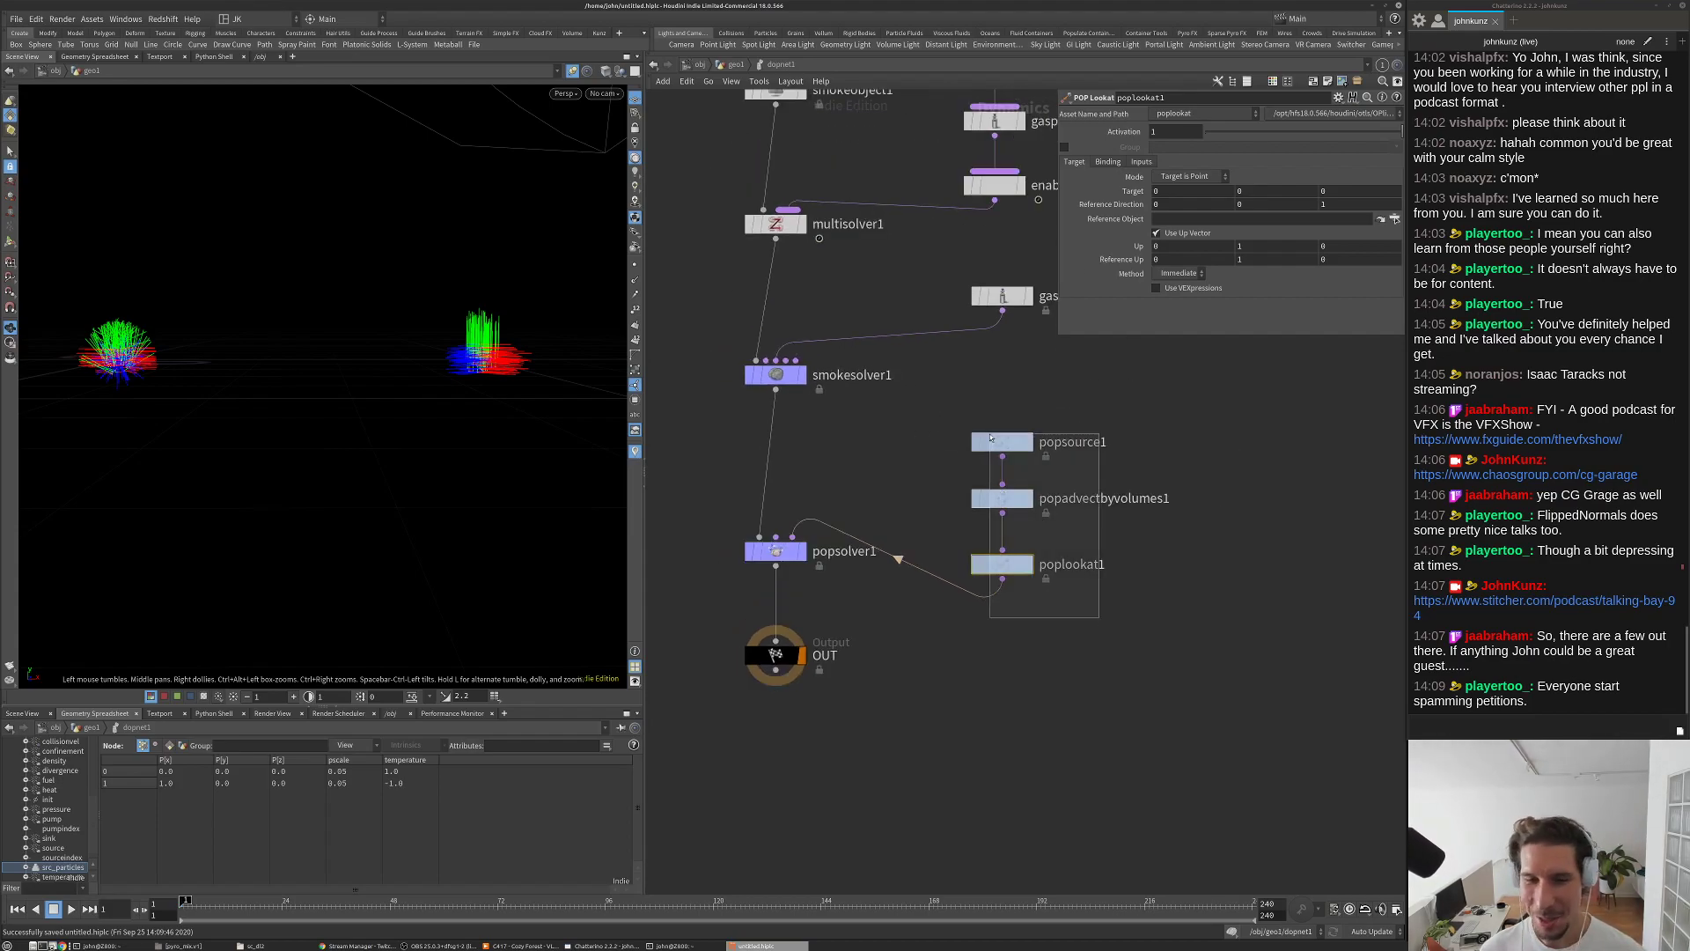
pyautogui.moveTo(990, 437); pyautogui.dragTo(999, 393, button='middle')
pyautogui.moveTo(840, 655); pyautogui.dragTo(783, 581)
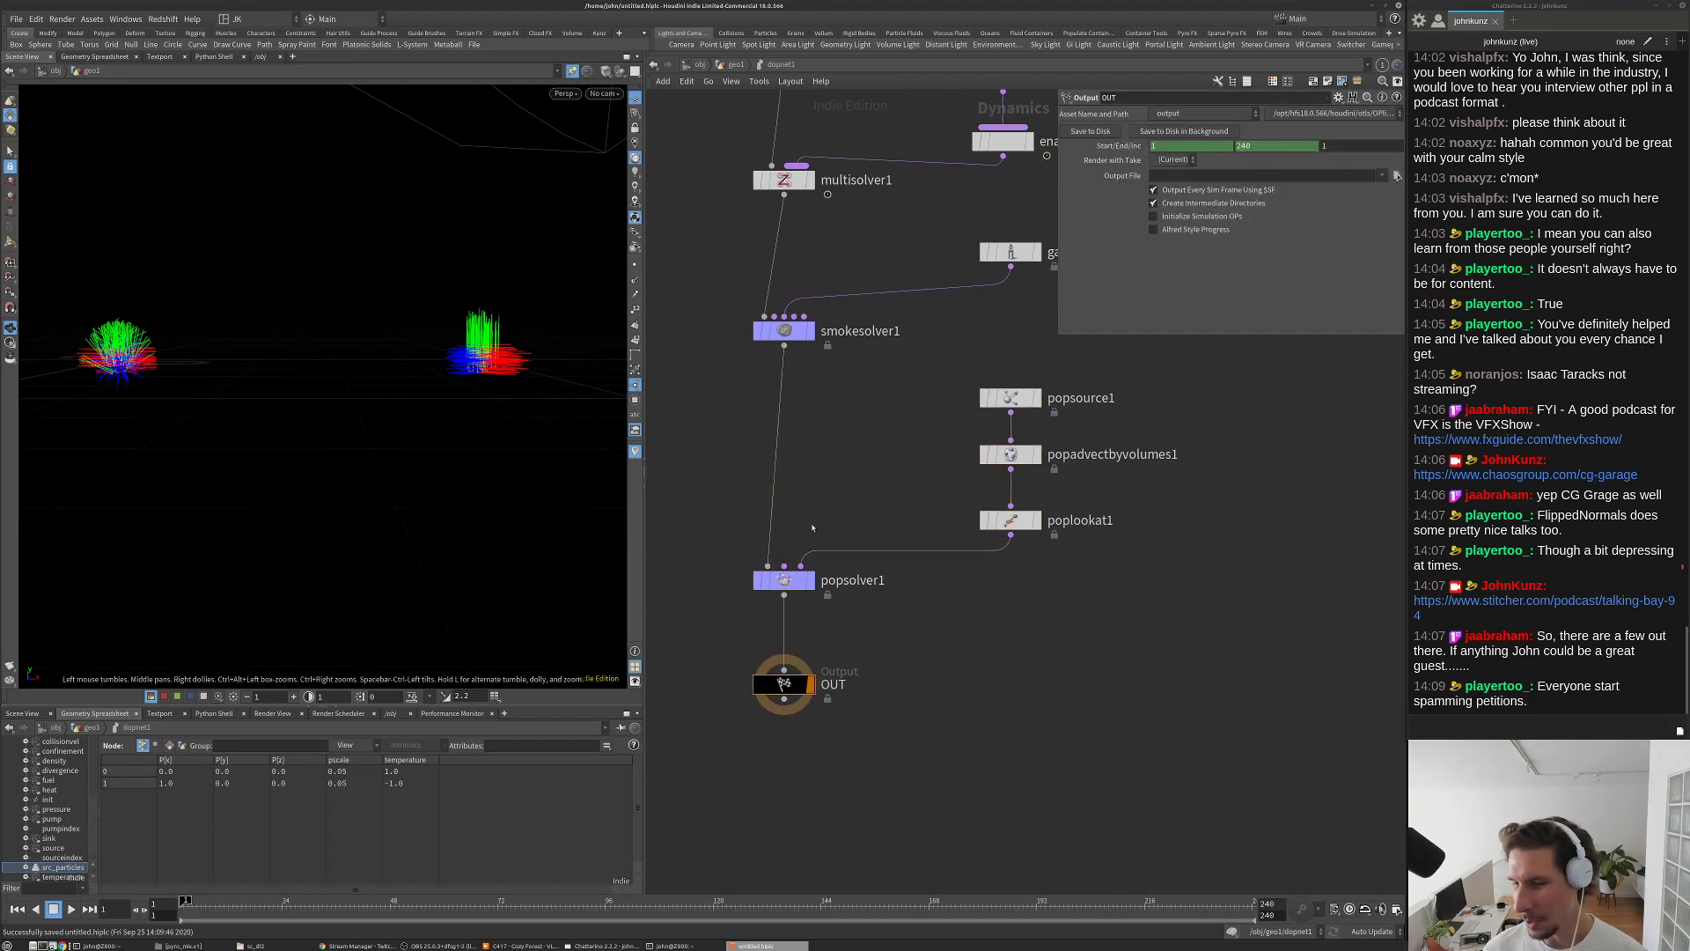
pyautogui.moveTo(877, 462); pyautogui.dragTo(825, 457, button='middle')
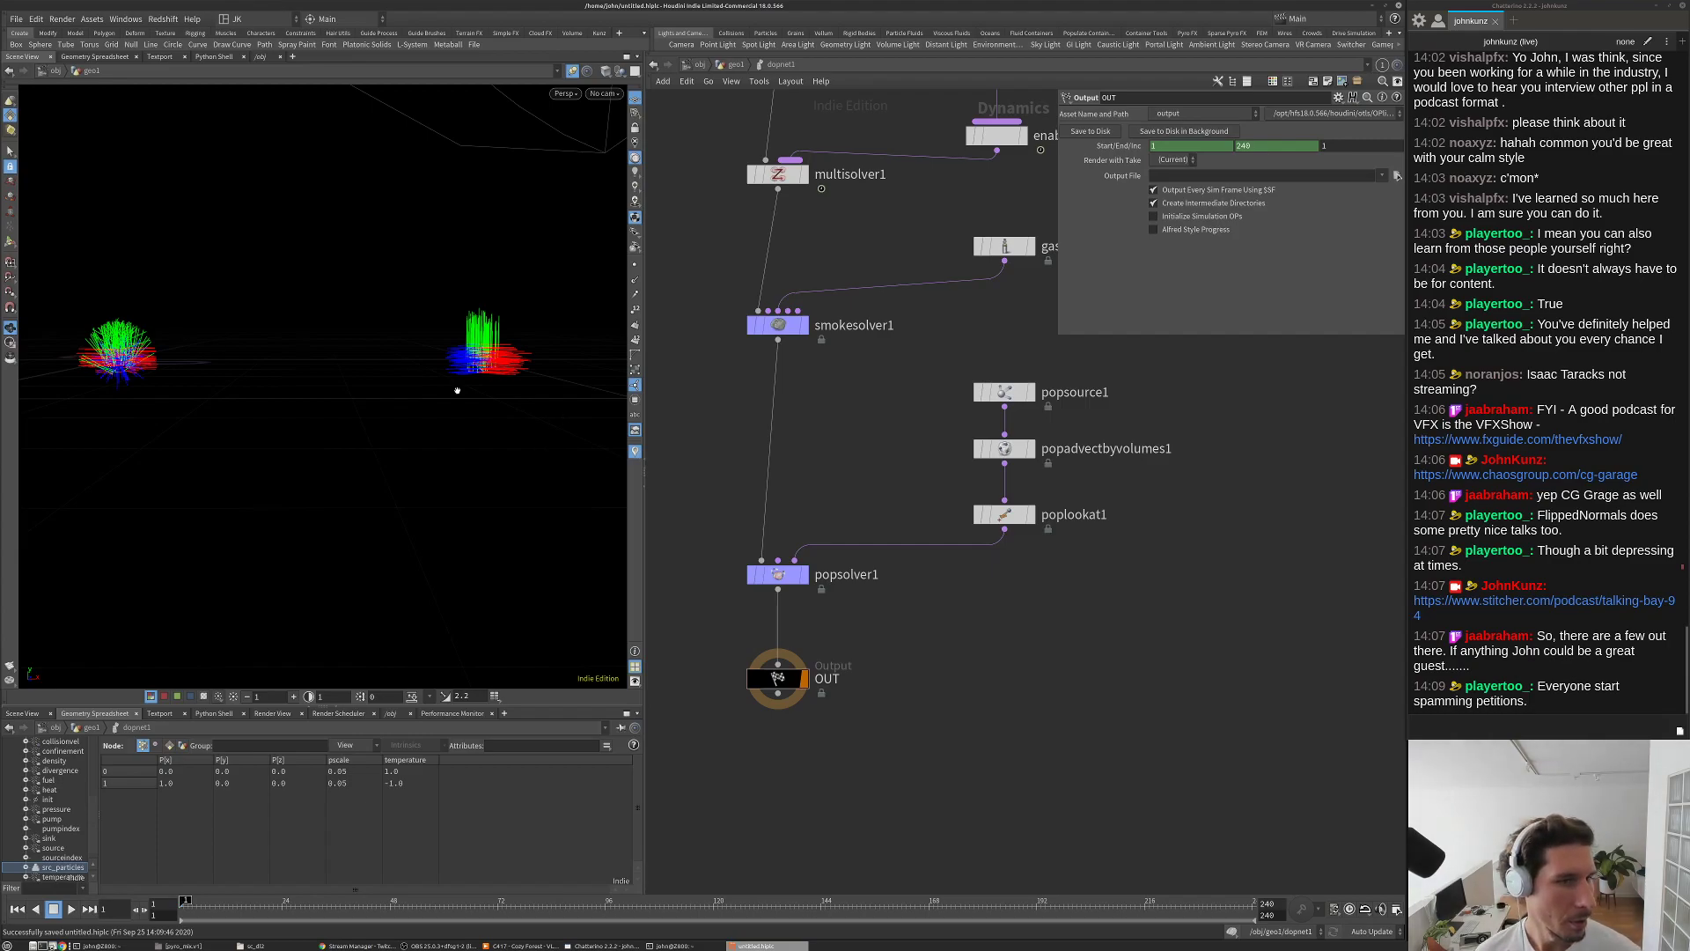
pyautogui.moveTo(473, 382); pyautogui.dragTo(437, 400)
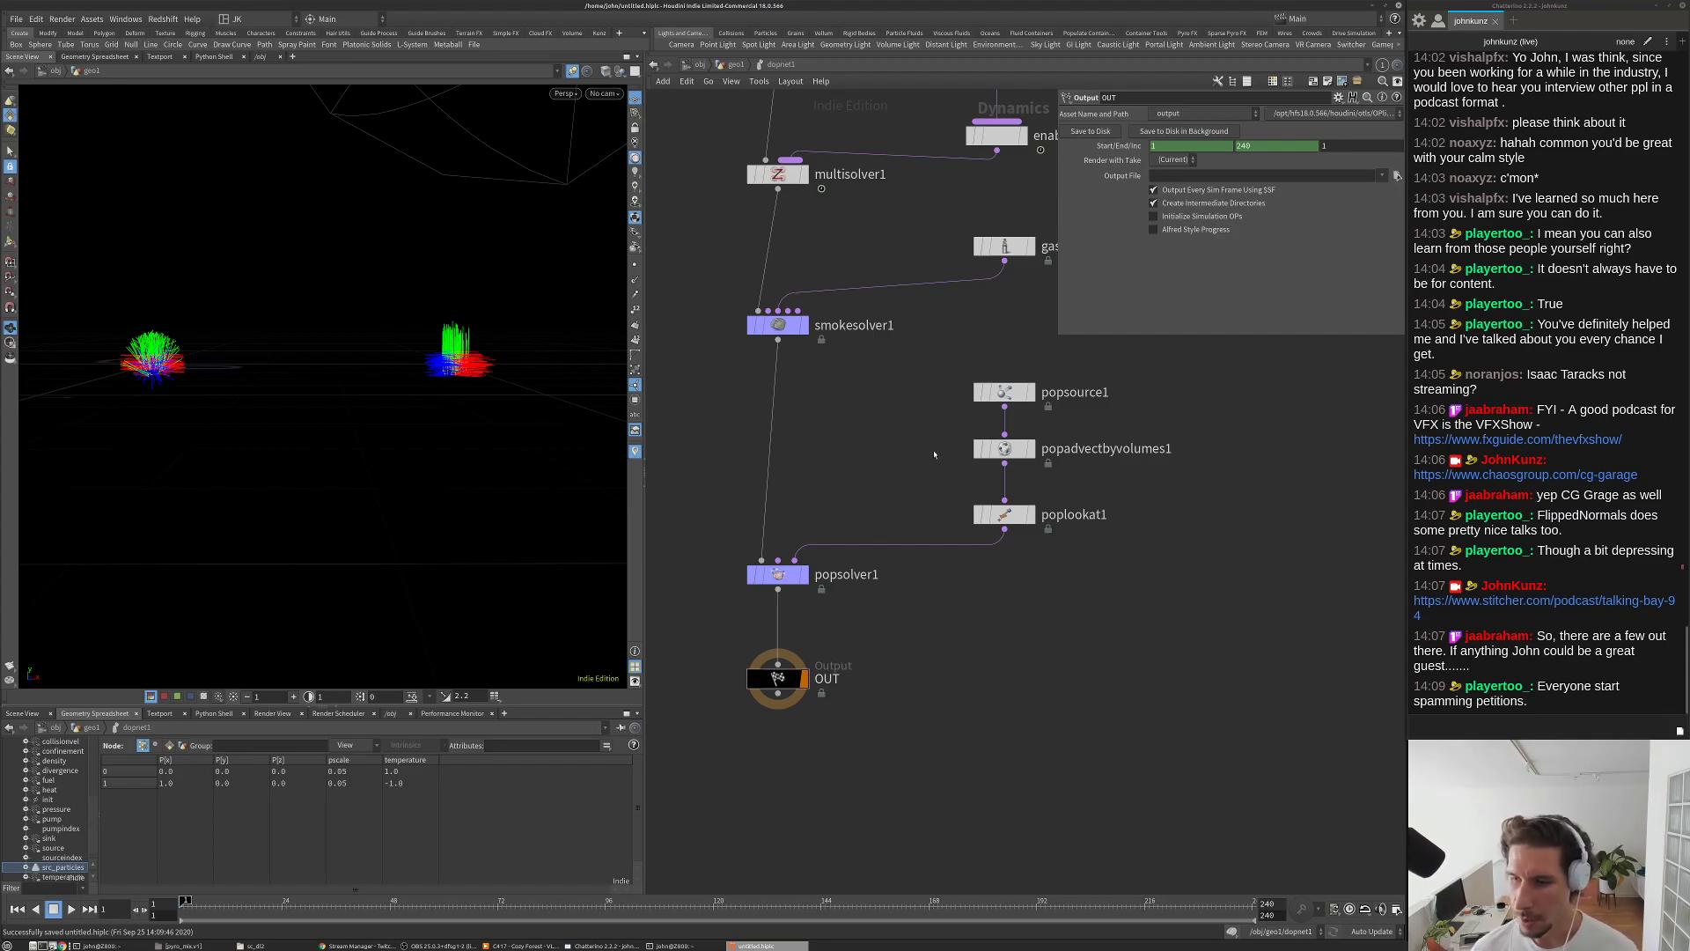
pyautogui.moveTo(933, 494); pyautogui.dragTo(924, 480, button='middle')
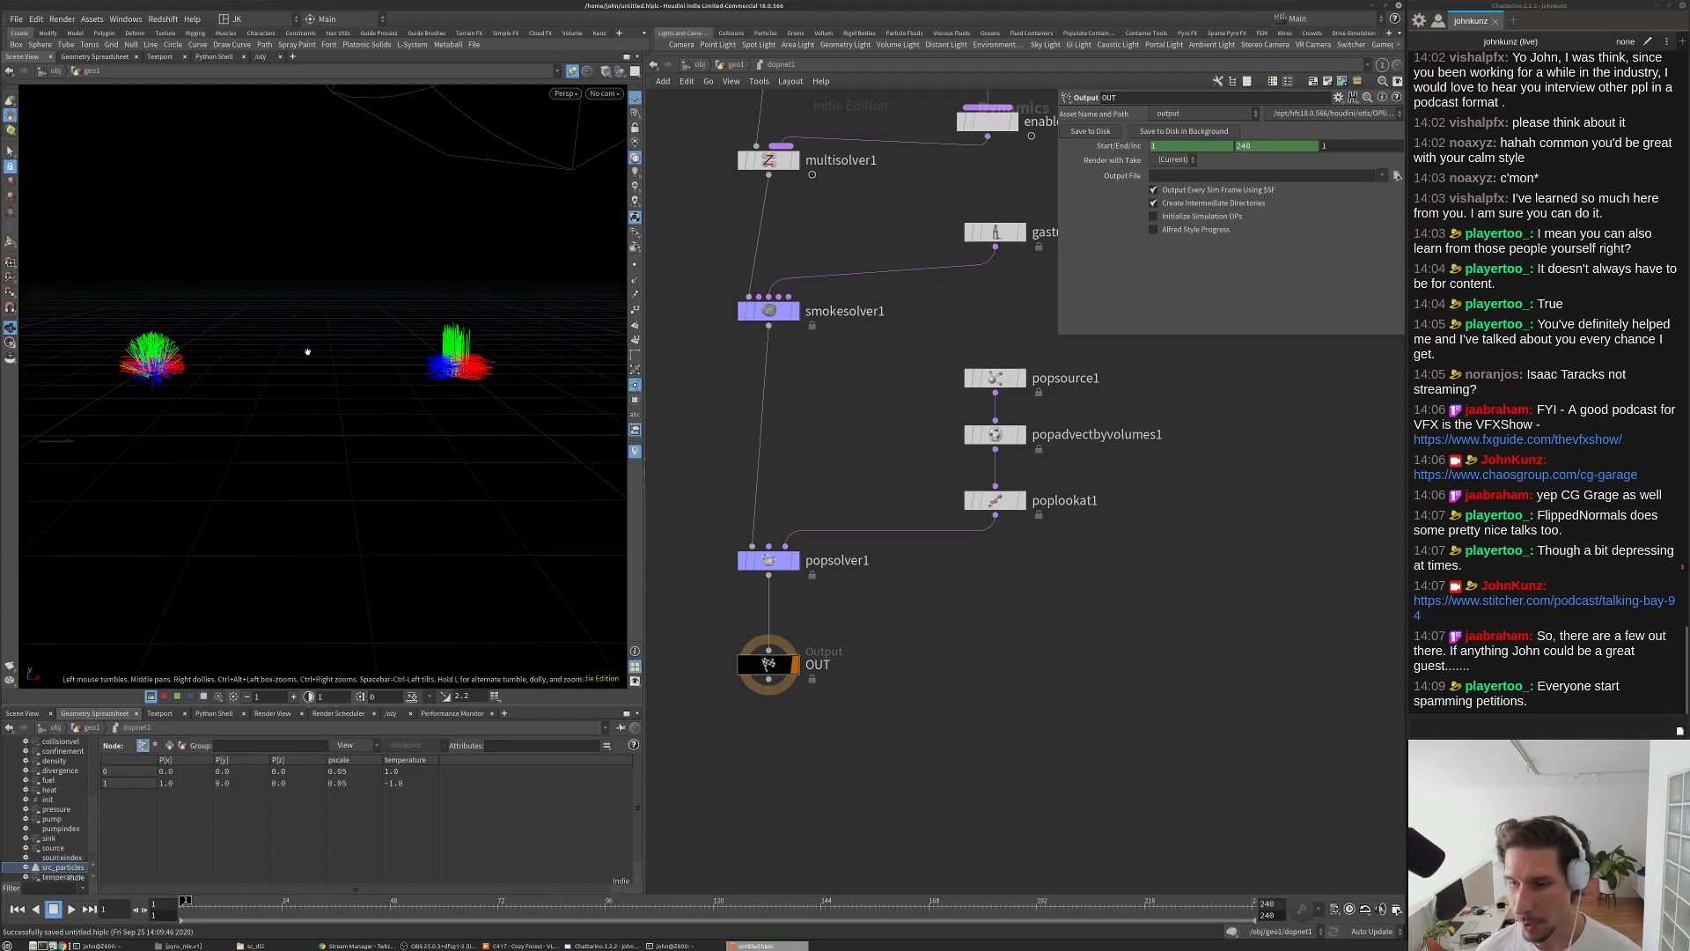
pyautogui.moveTo(271, 381); pyautogui.dragTo(287, 364, button='right')
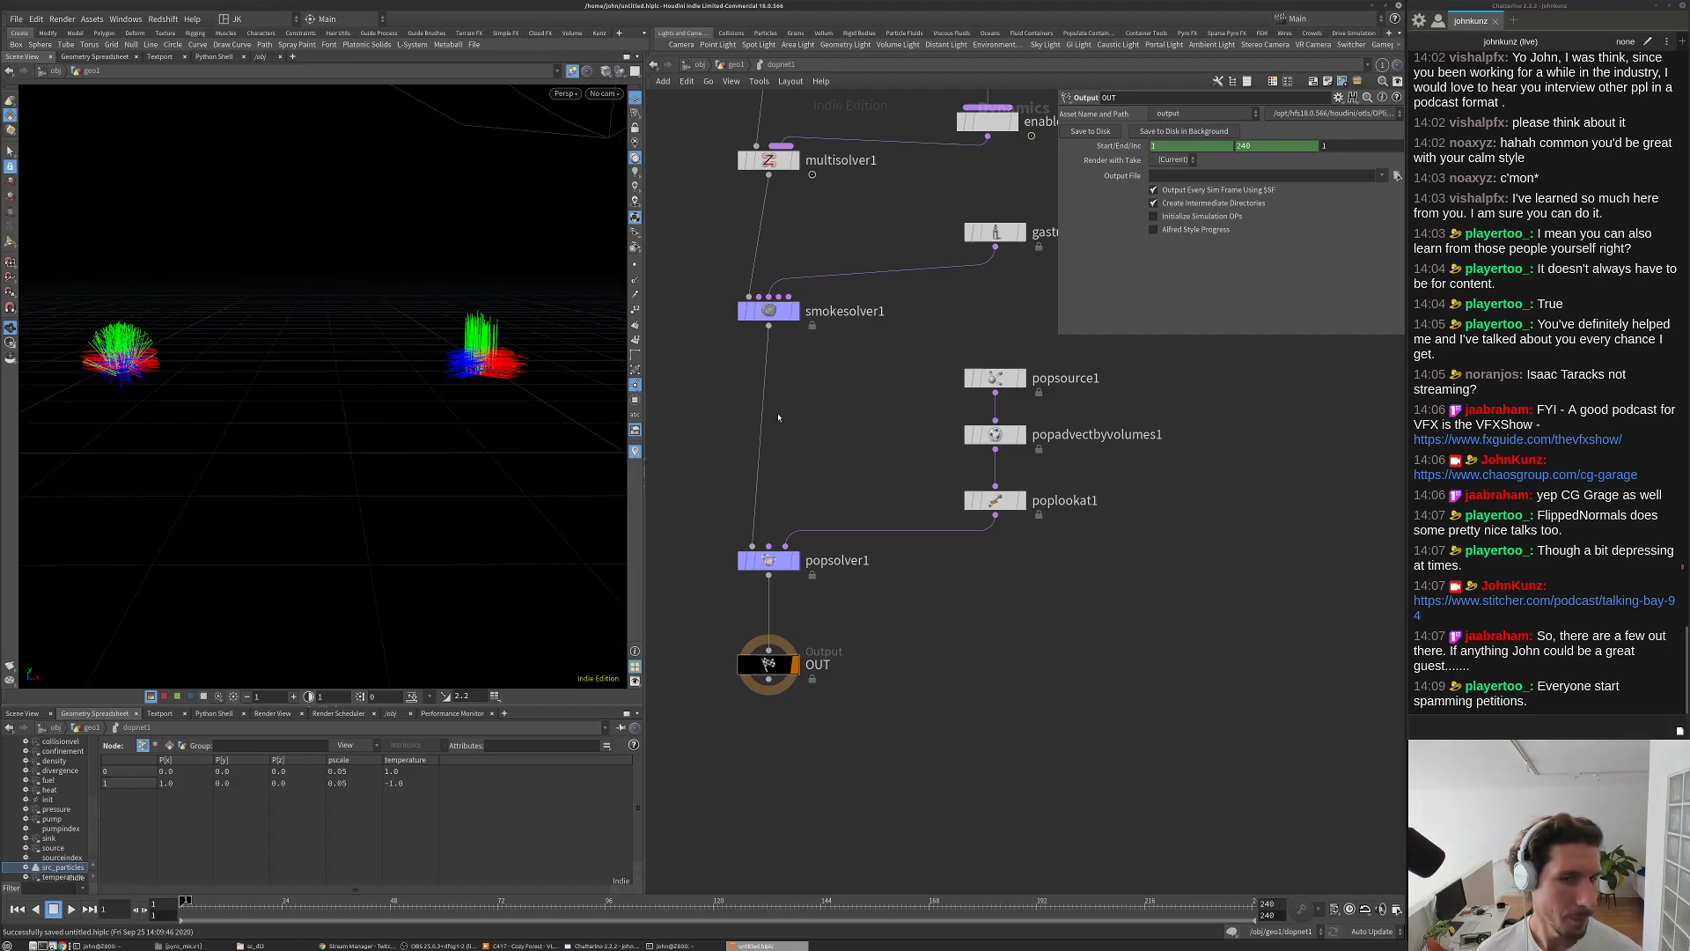
# Step: Set poplookat1's Input 1 to DOP Data with the path smokeobject1/vel
pyautogui.click(995, 500)
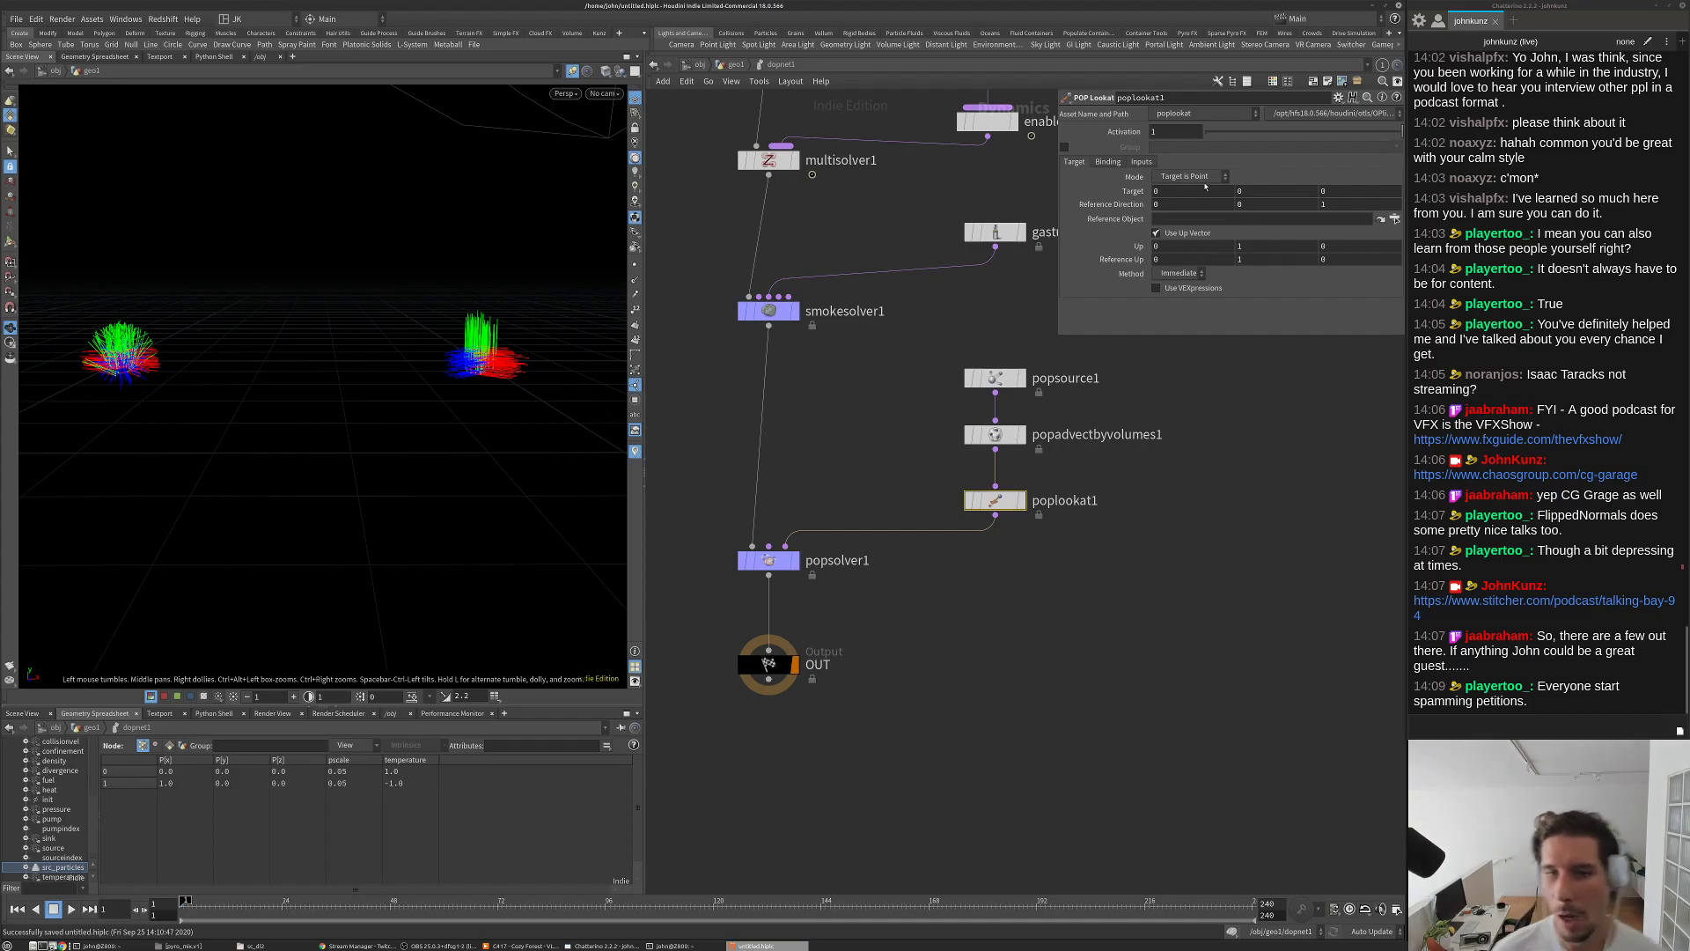
pyautogui.click(1145, 162)
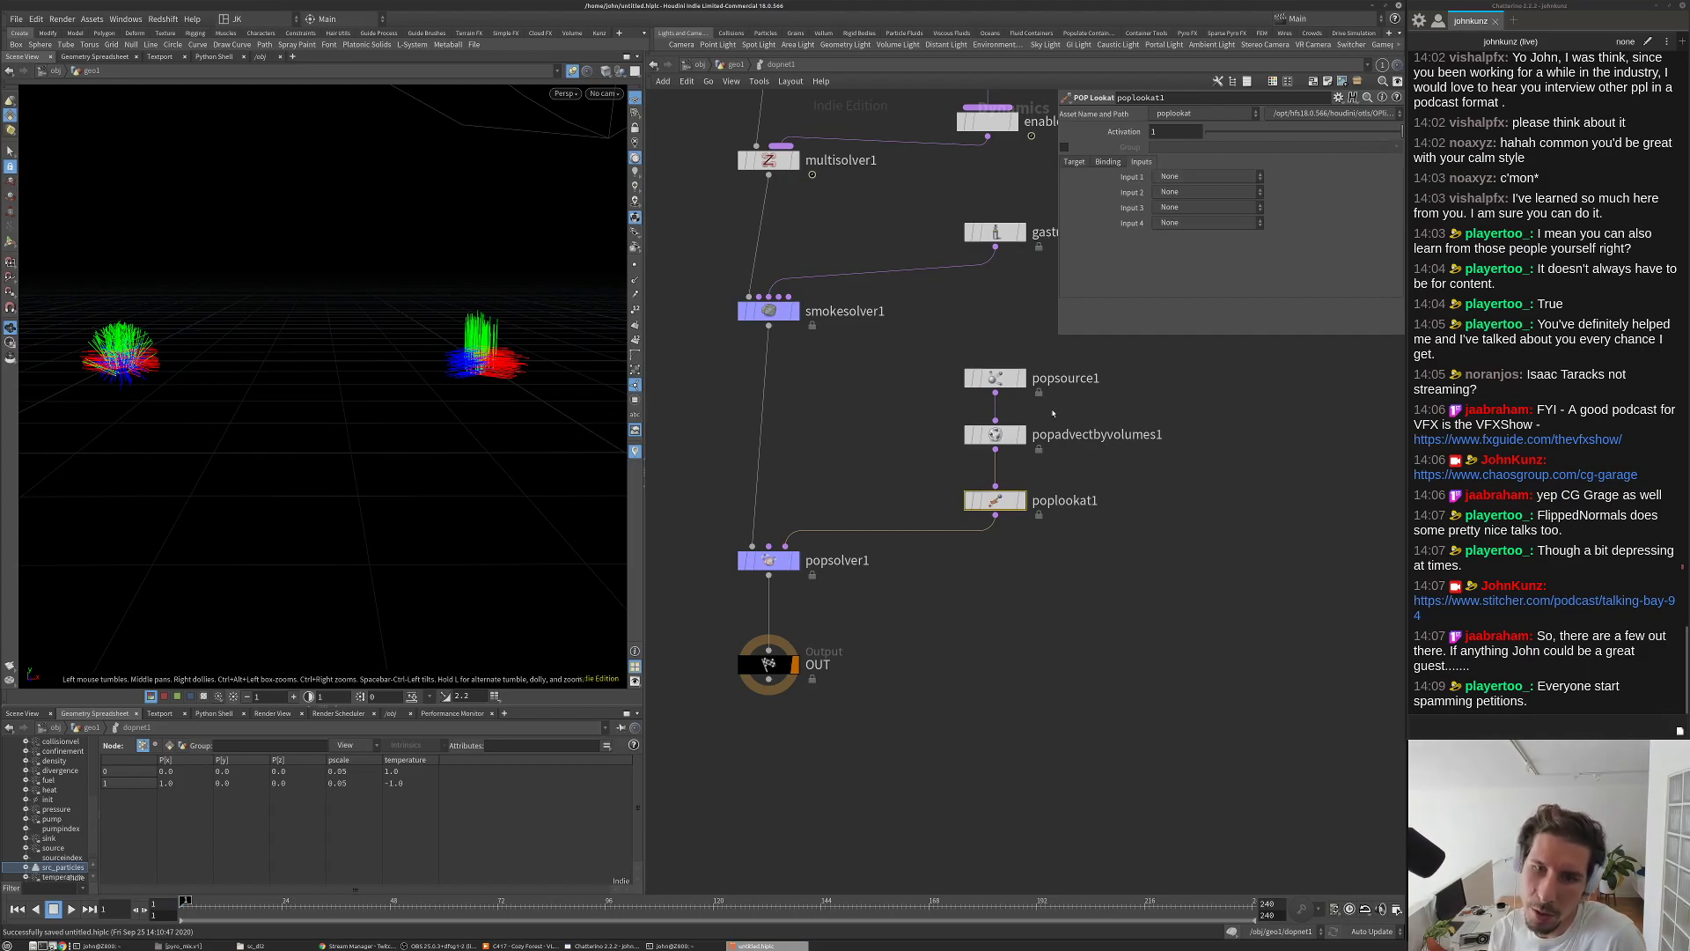
pyautogui.click(1012, 437)
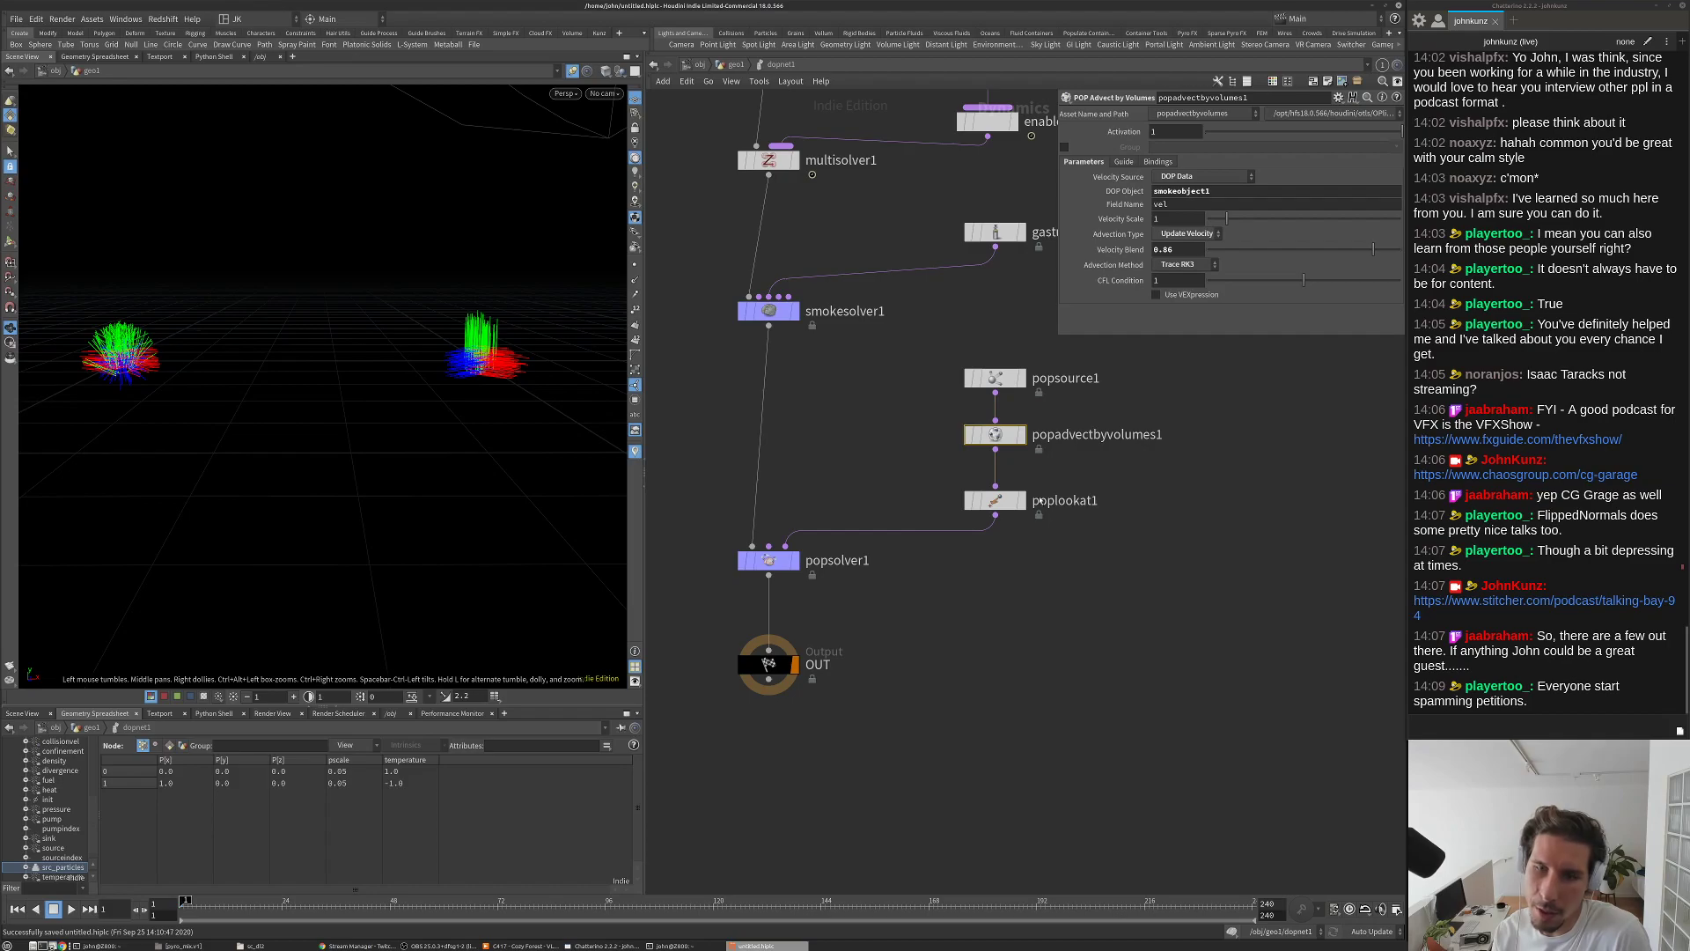
pyautogui.click(1001, 504)
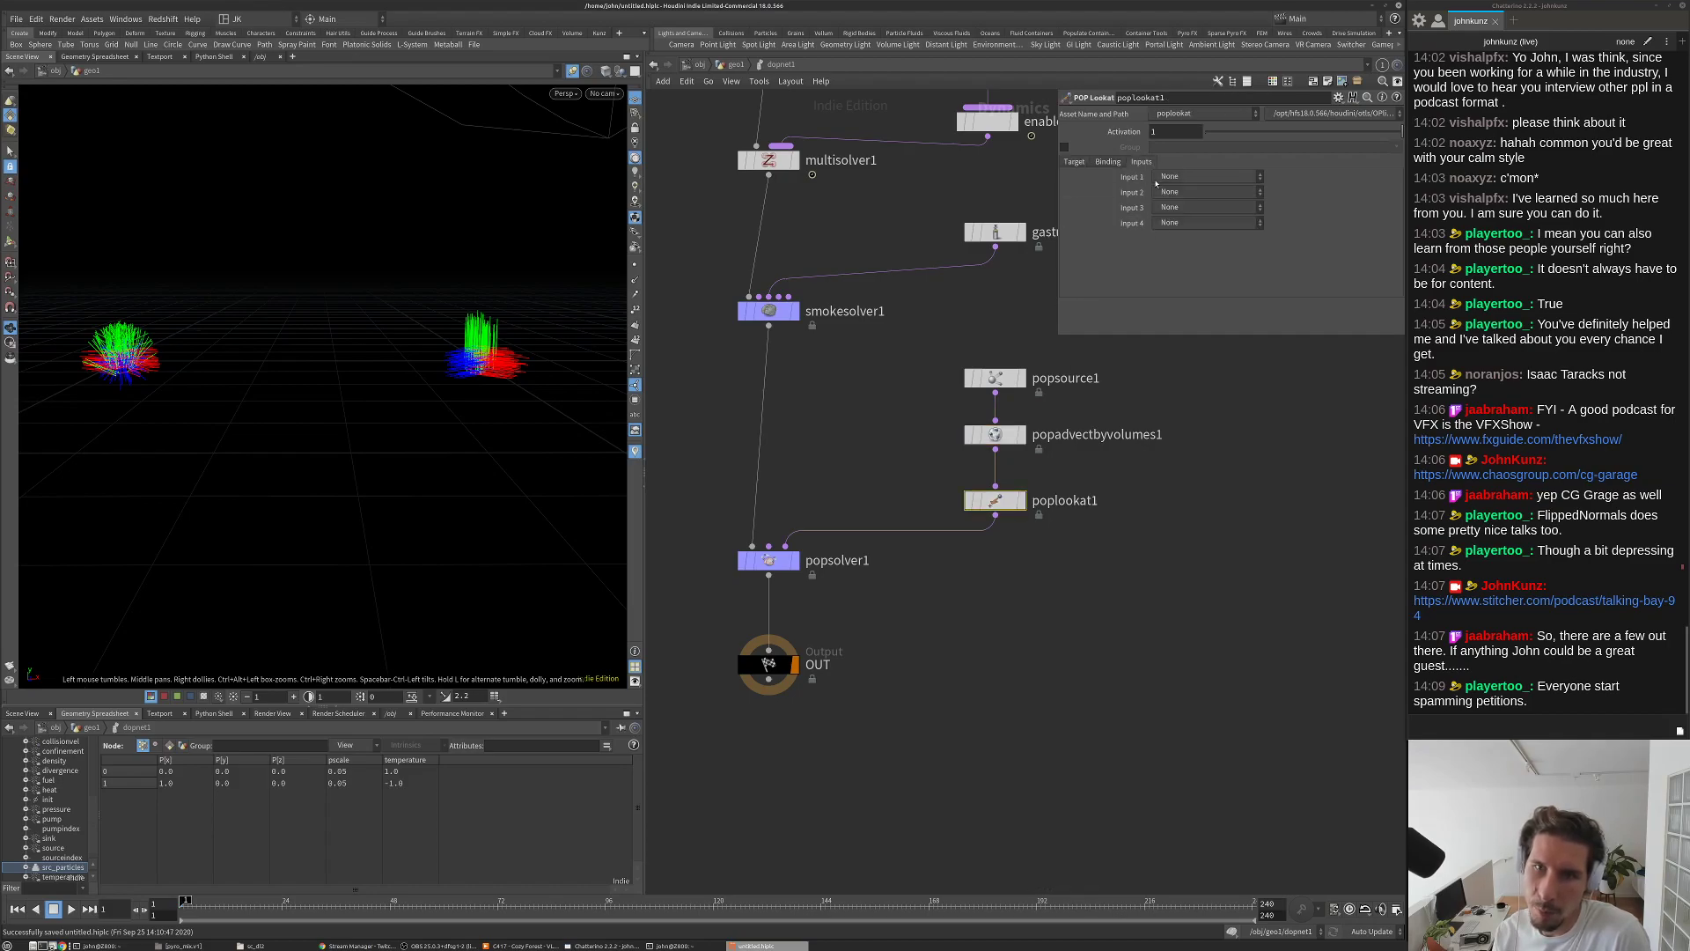
pyautogui.click(1183, 177)
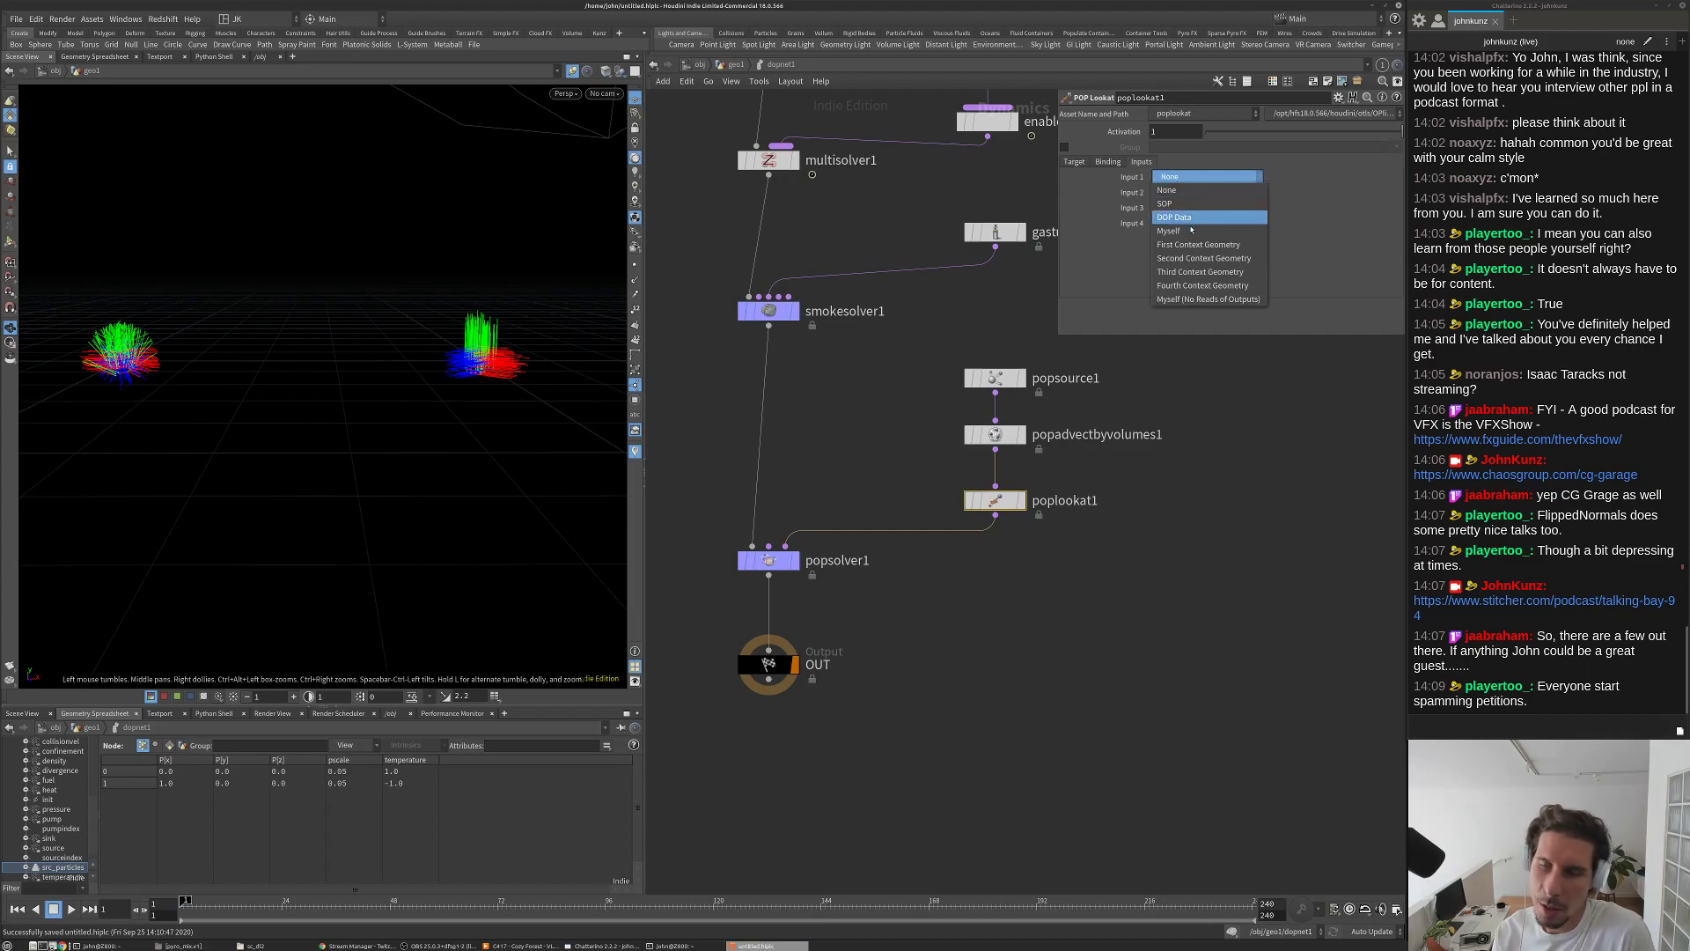
pyautogui.click(1190, 218)
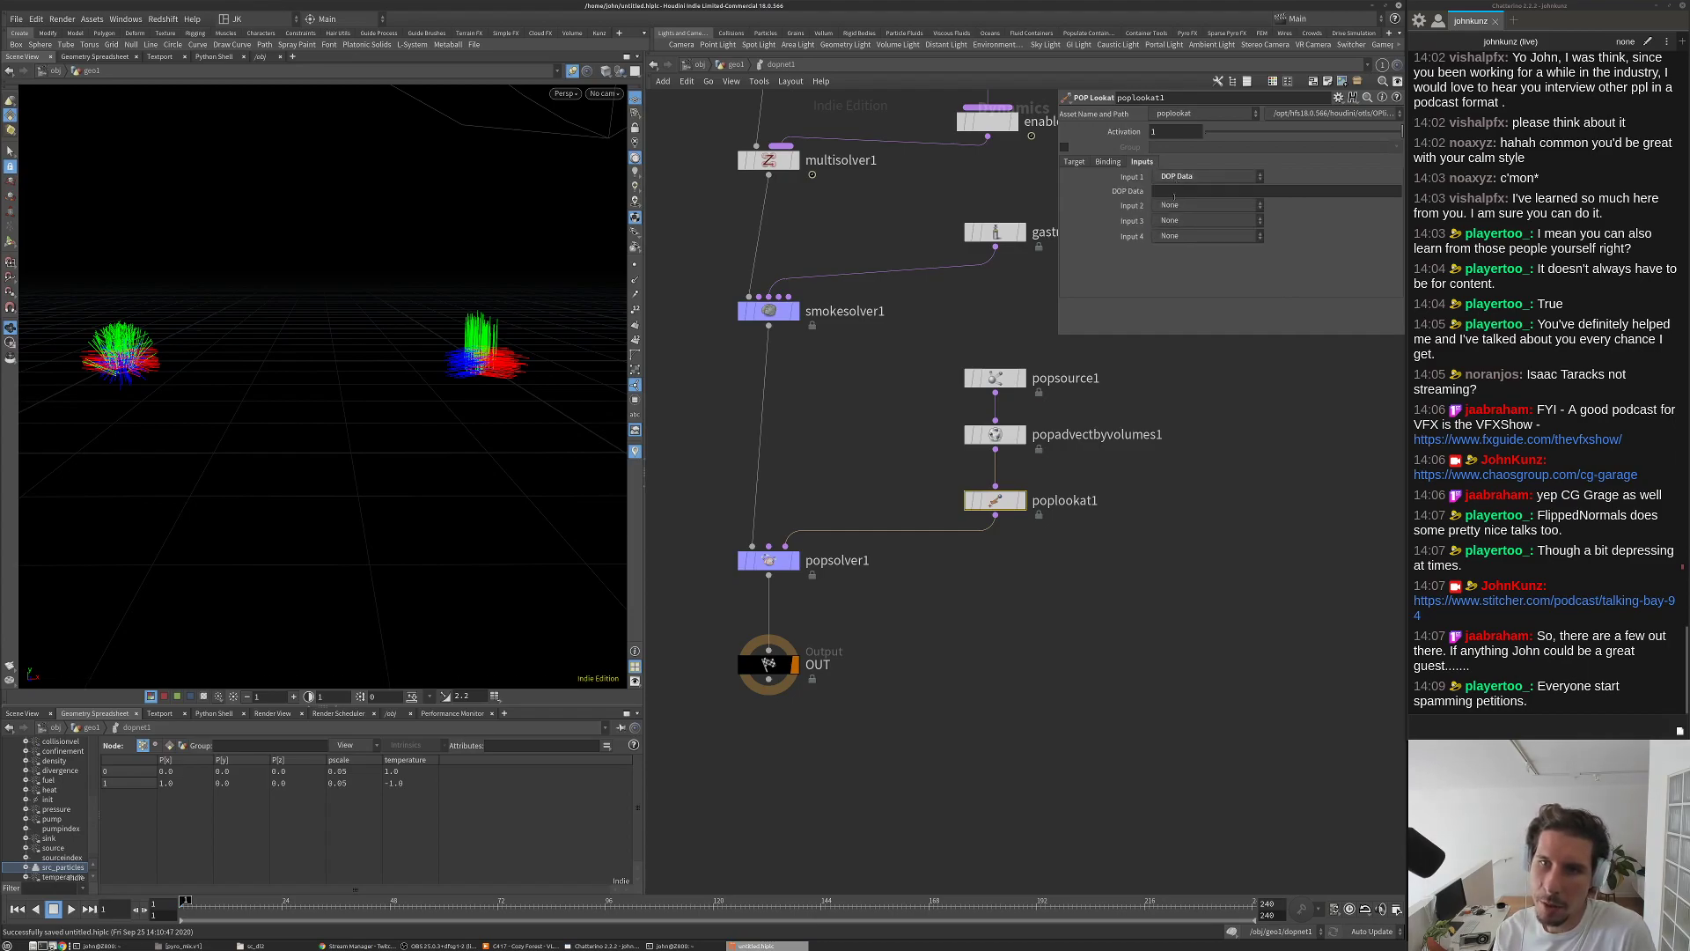
pyautogui.click(1174, 192)
pyautogui.write('smokeobject1/vel')
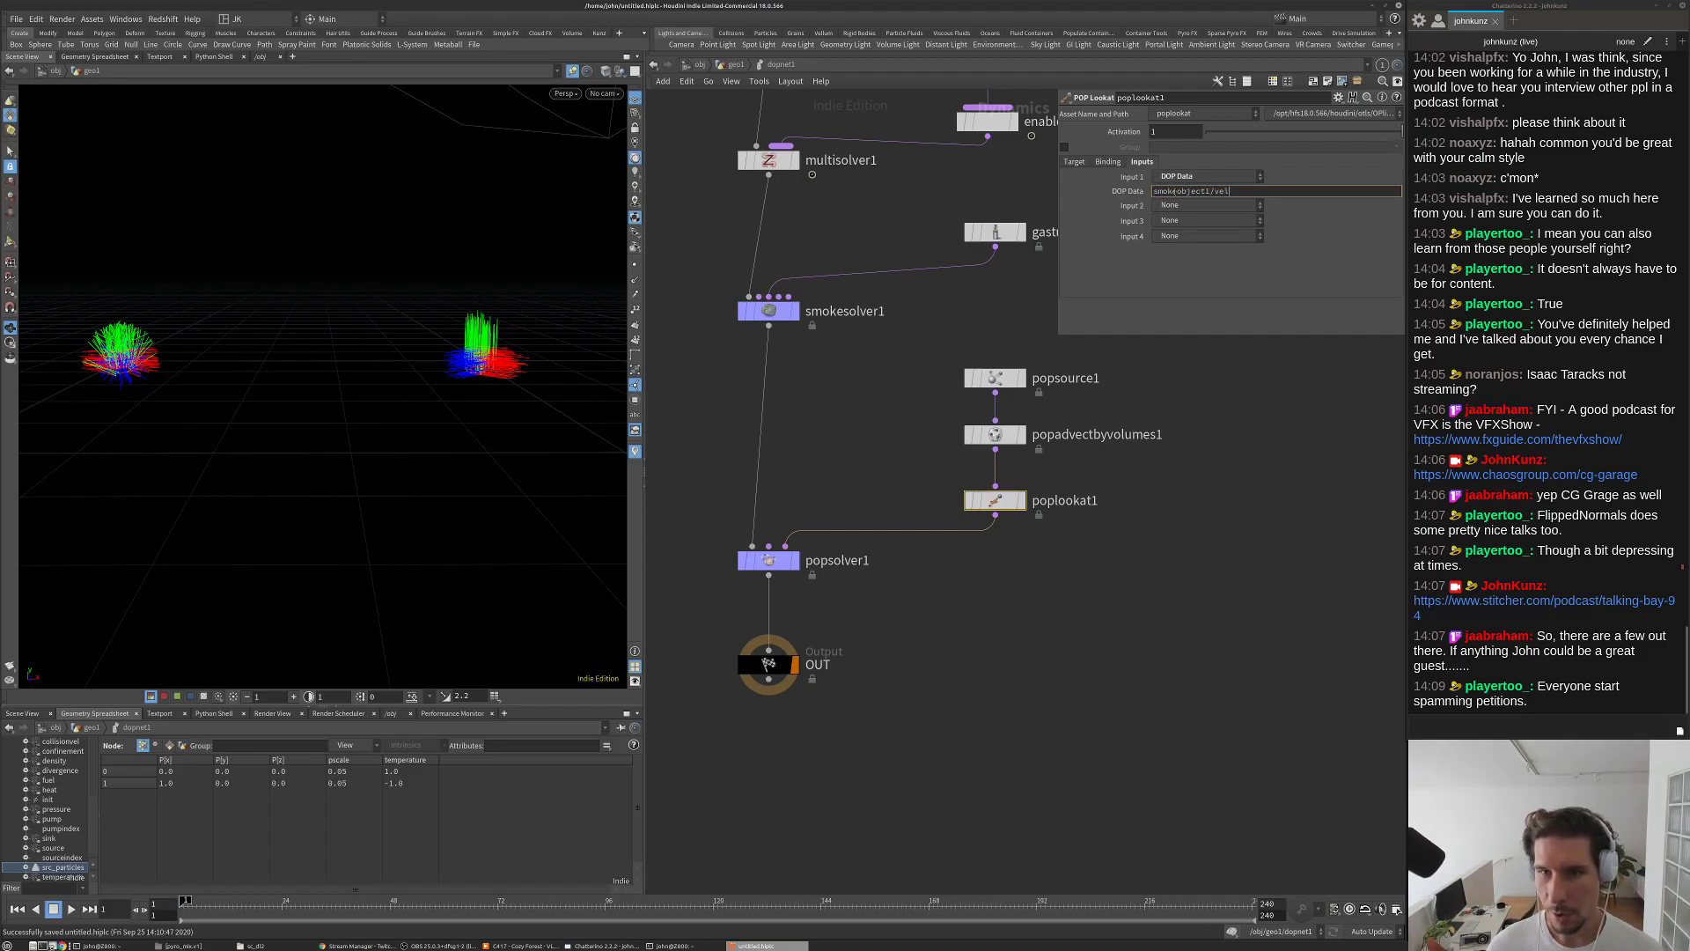
pyautogui.press('Return')
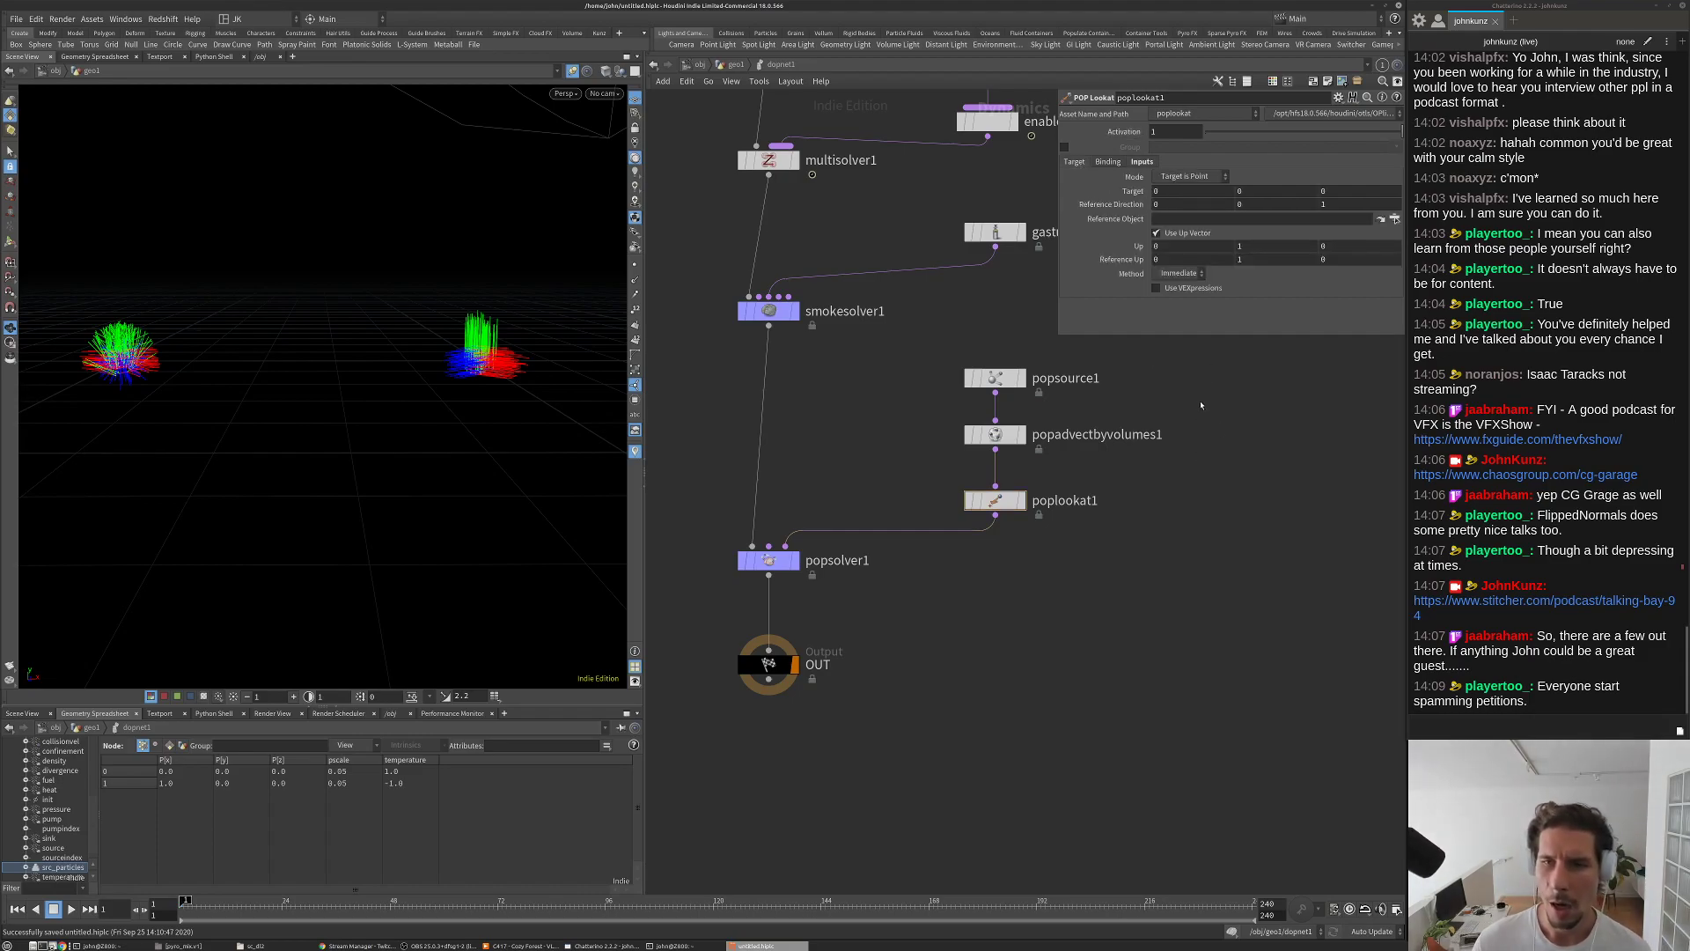
# Step: Enable VEXpressions on poplookat1 and enter the start of the expression, target = volumesamplev()
pyautogui.click(1193, 291)
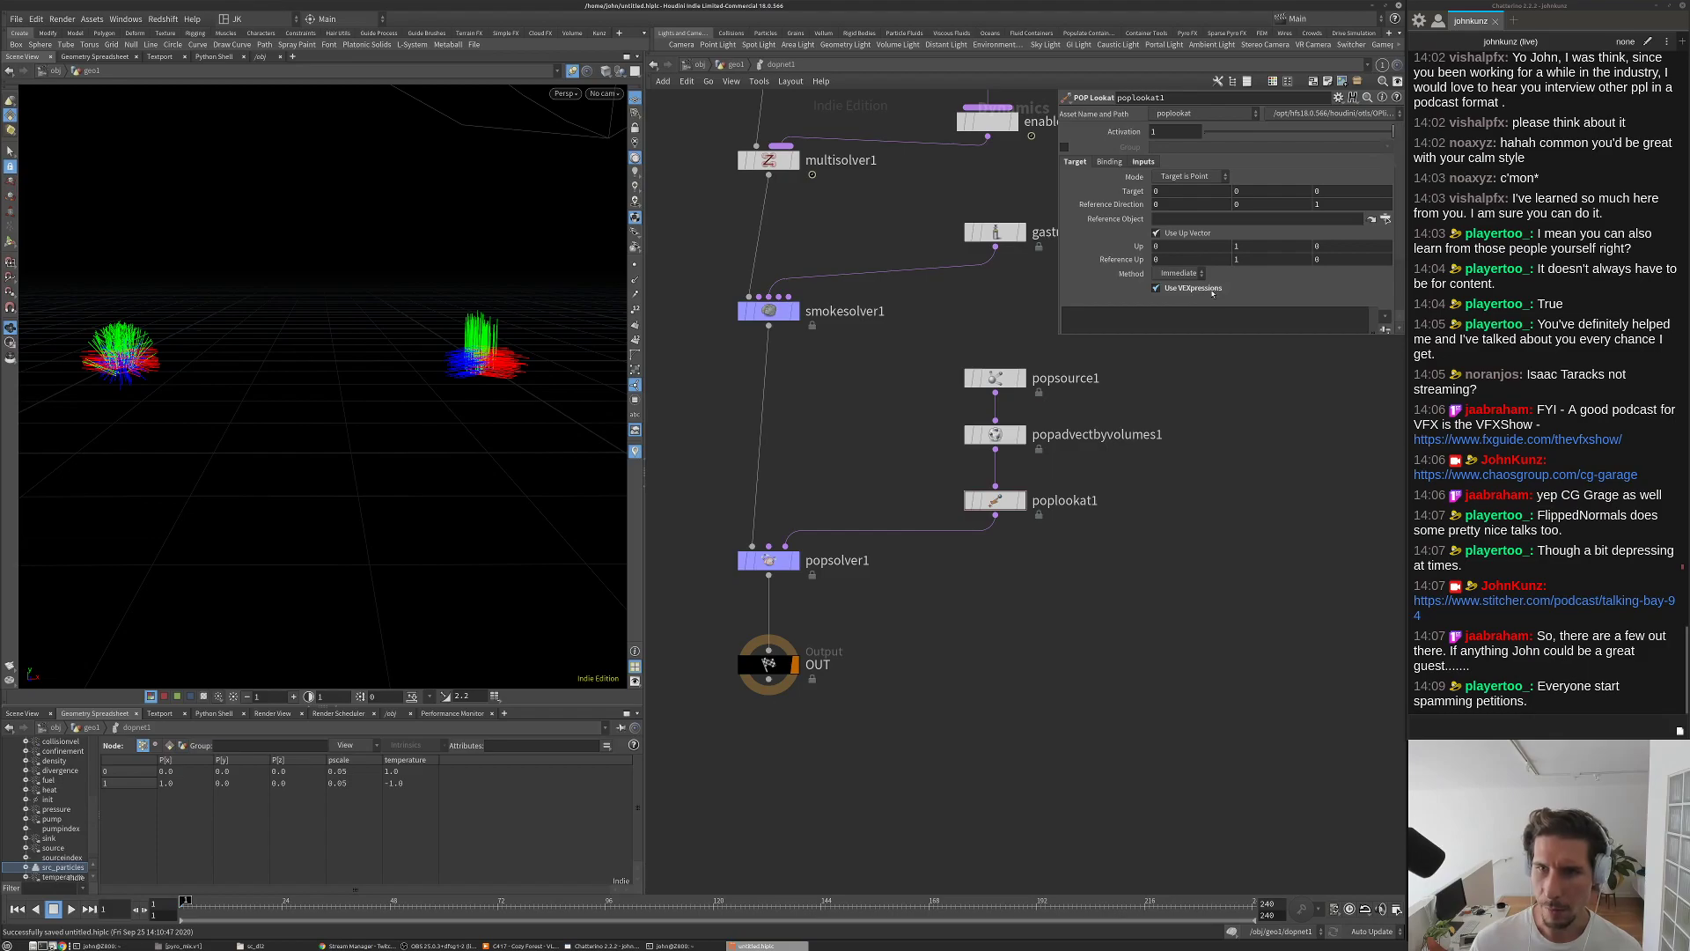
pyautogui.click(1100, 318)
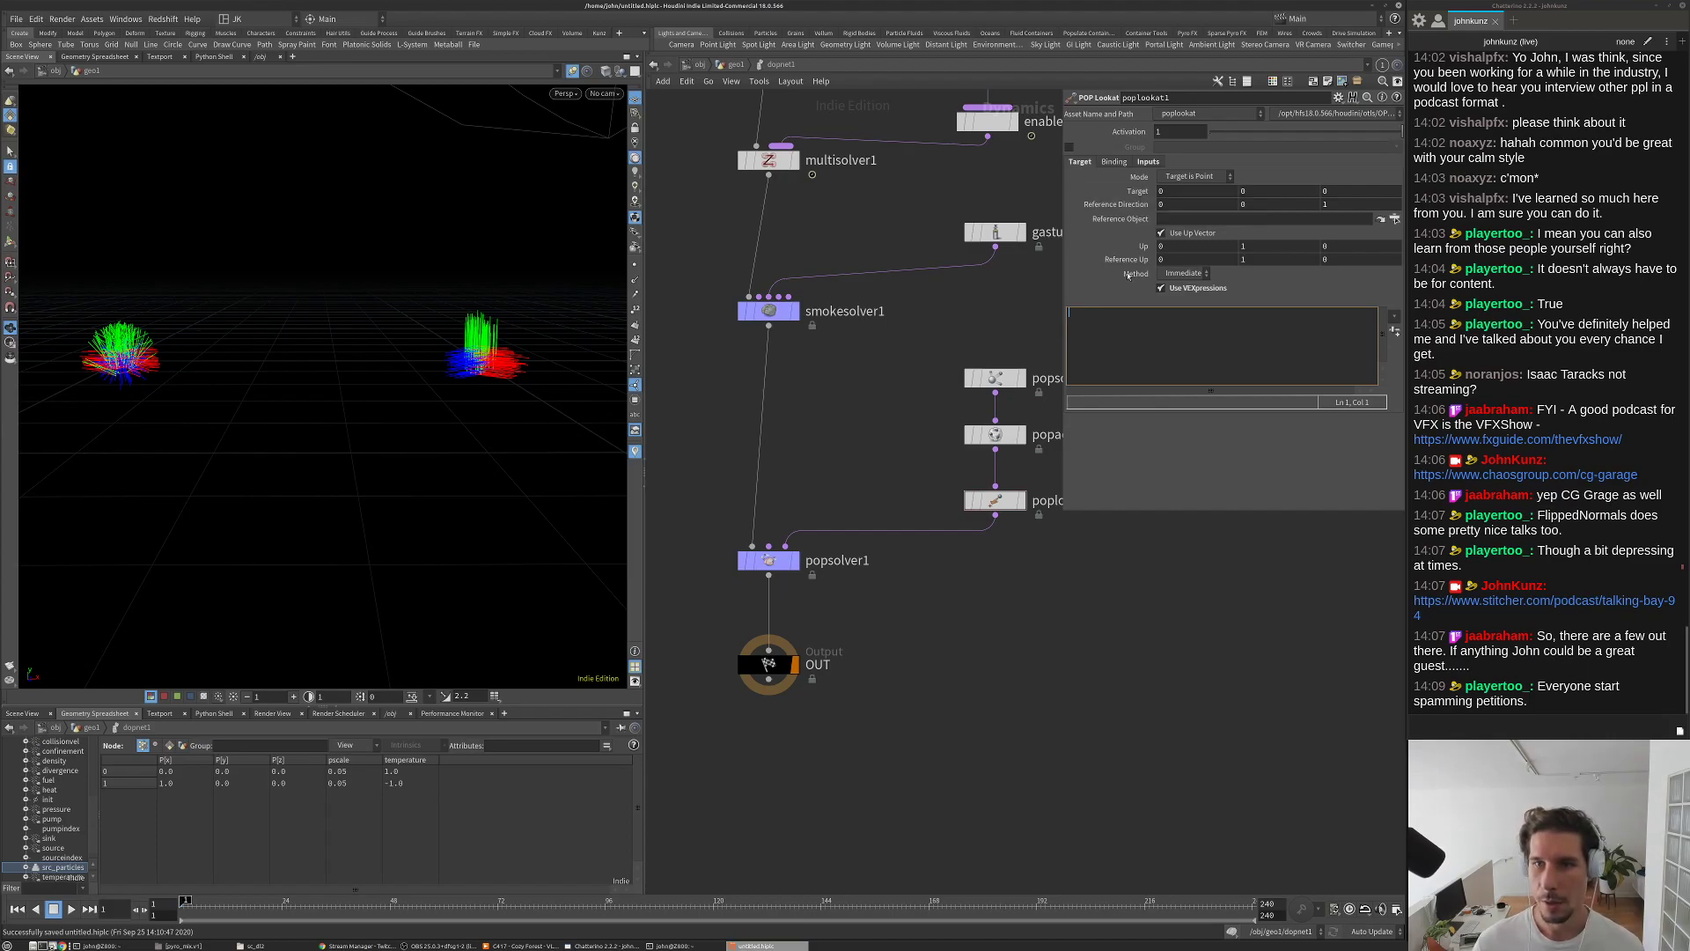
pyautogui.write('target = ')
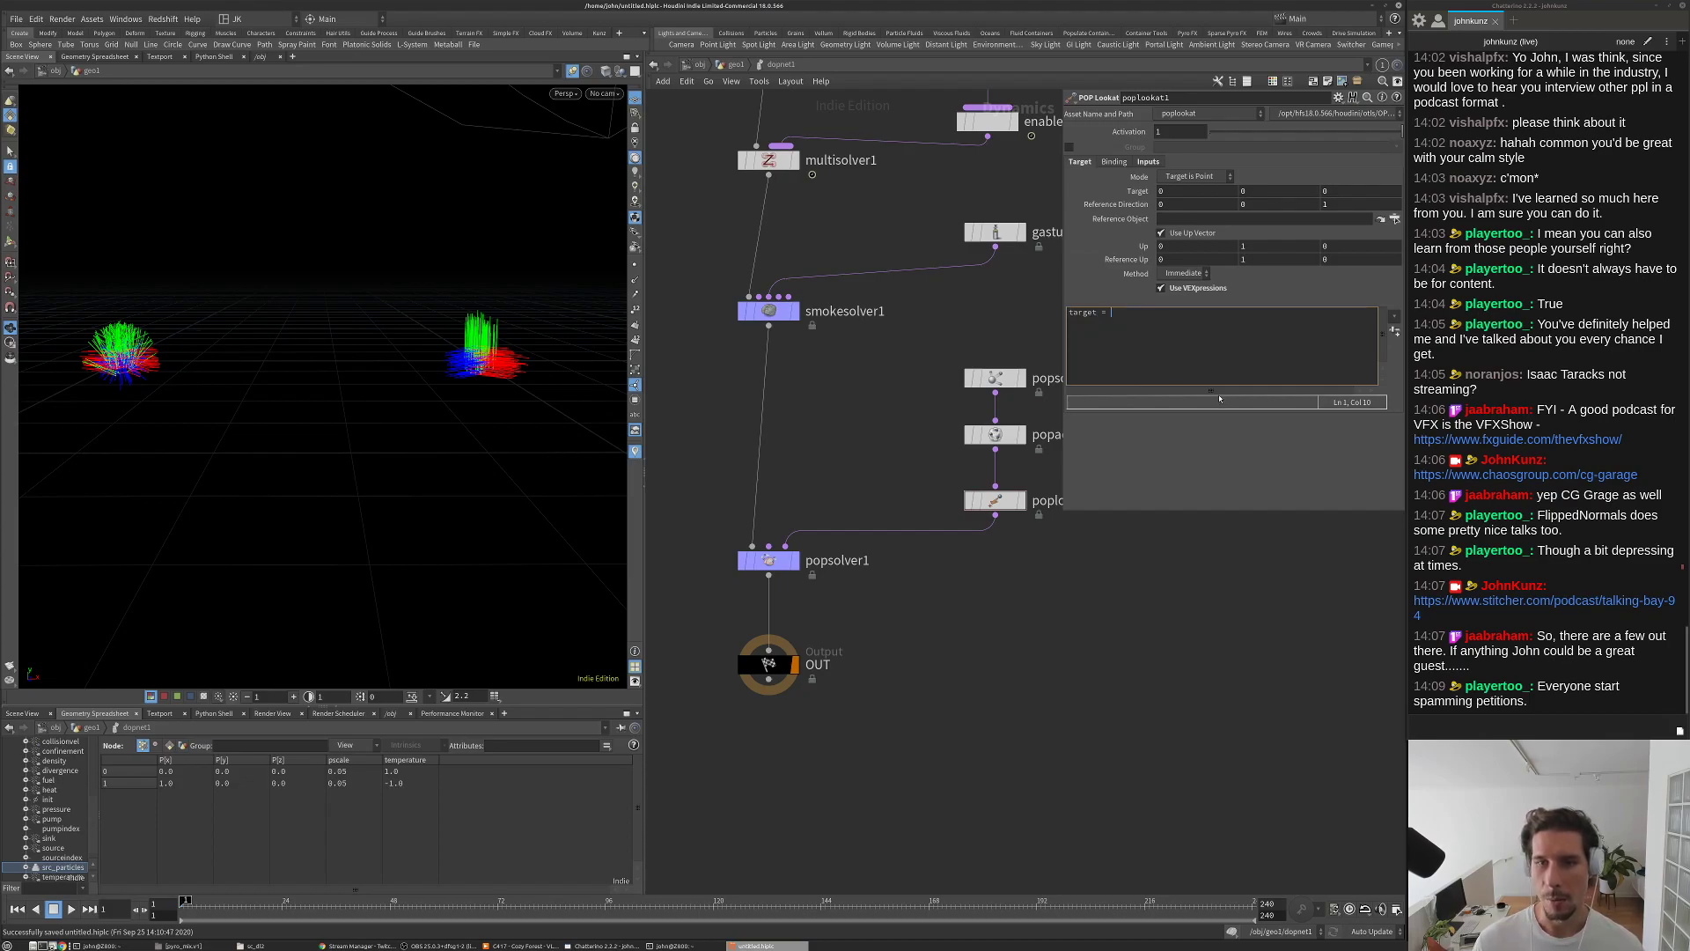
pyautogui.write('volu')
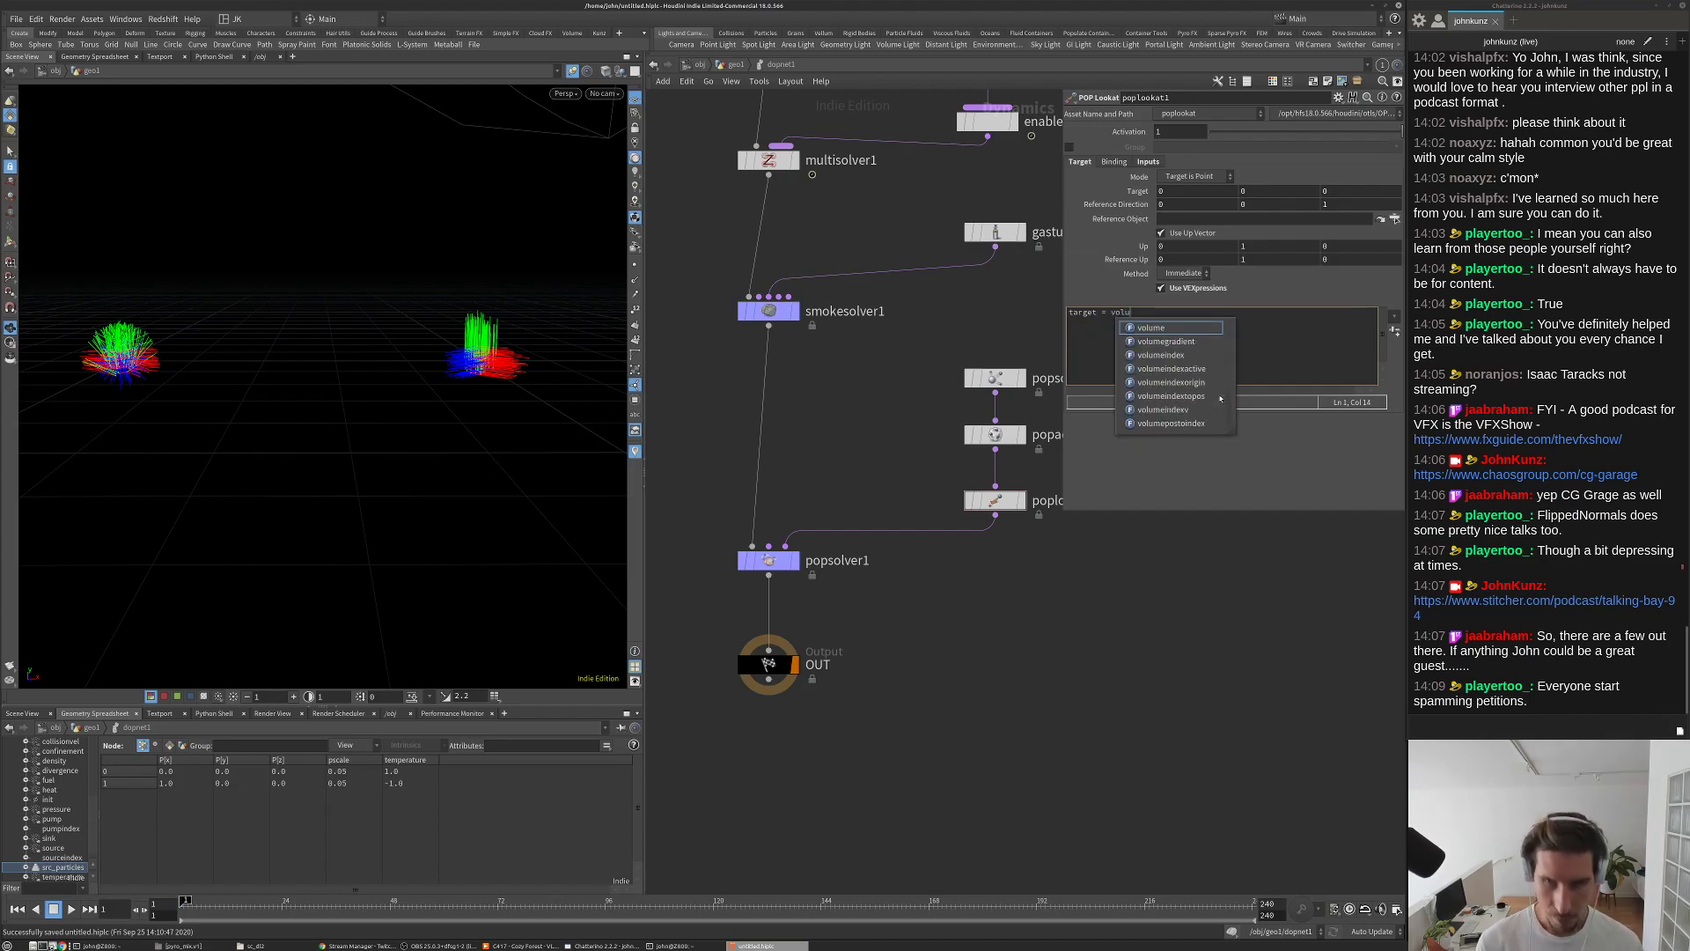
pyautogui.write('mesa')
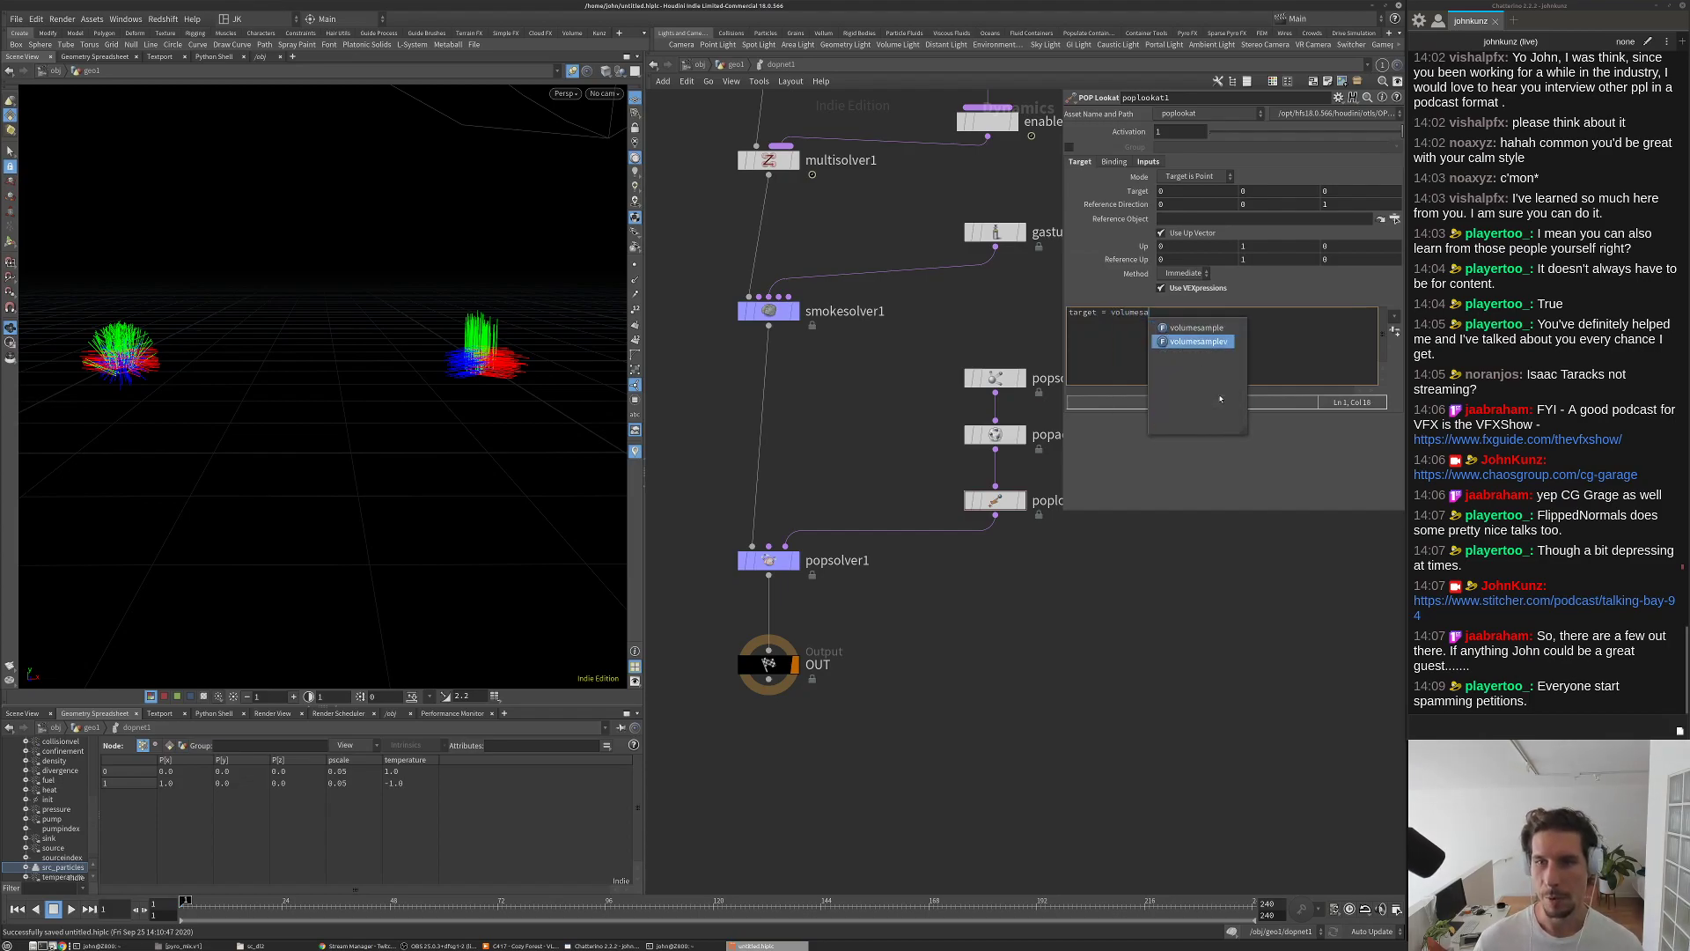
pyautogui.press('Return')
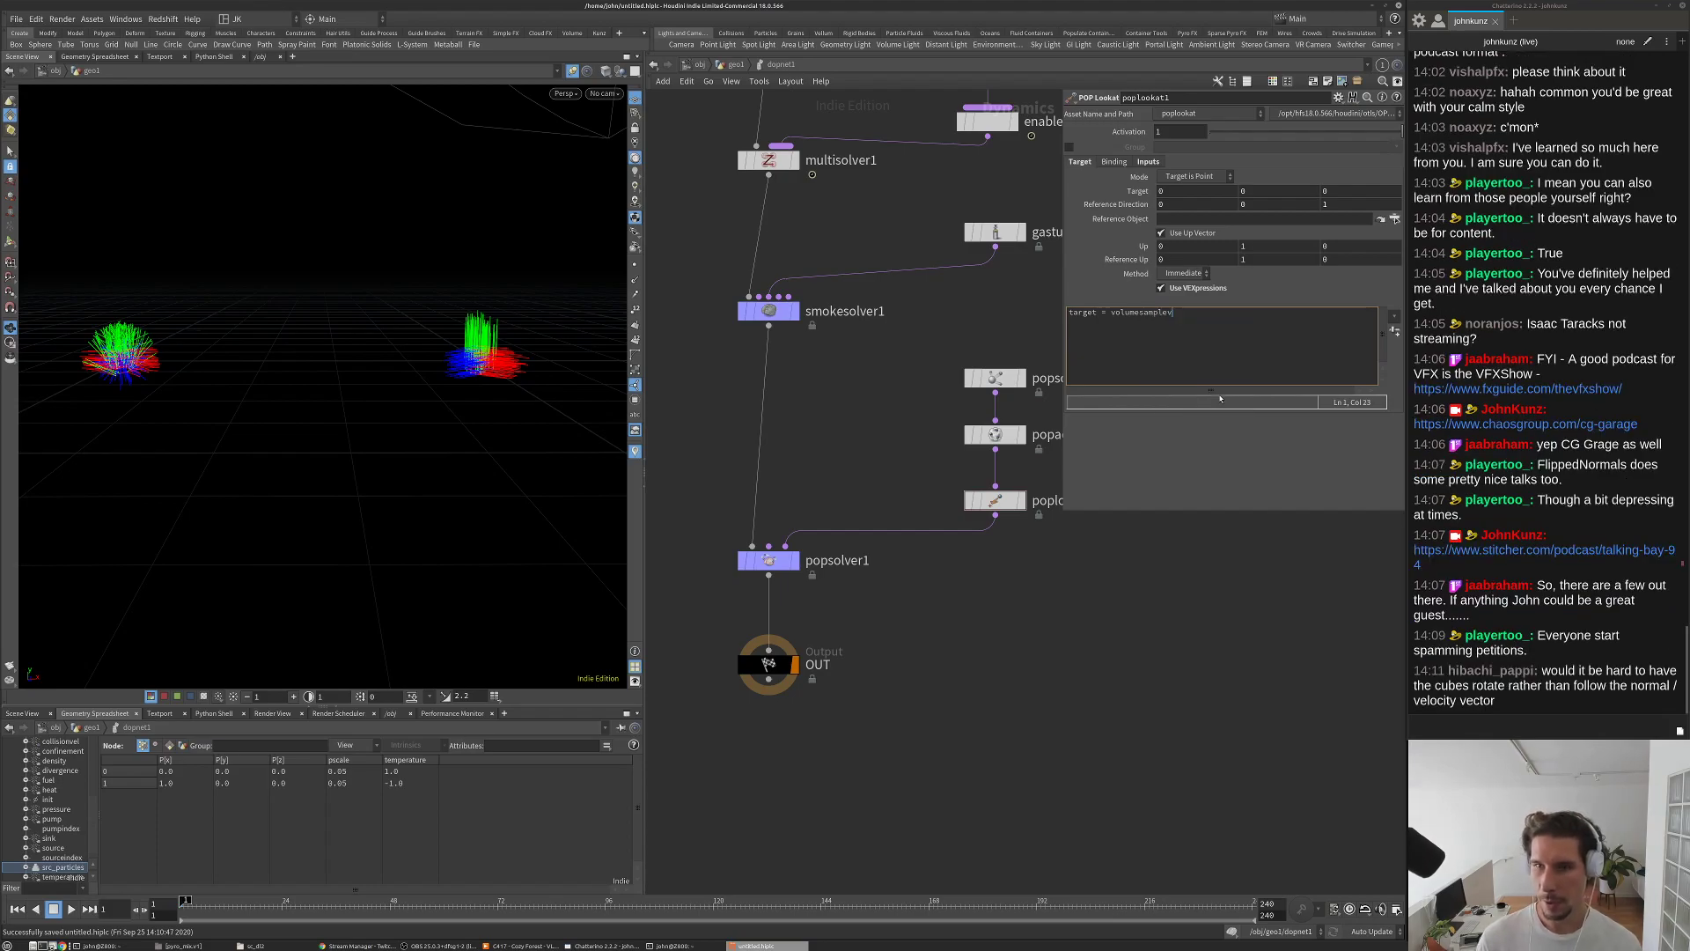
pyautogui.write('()')
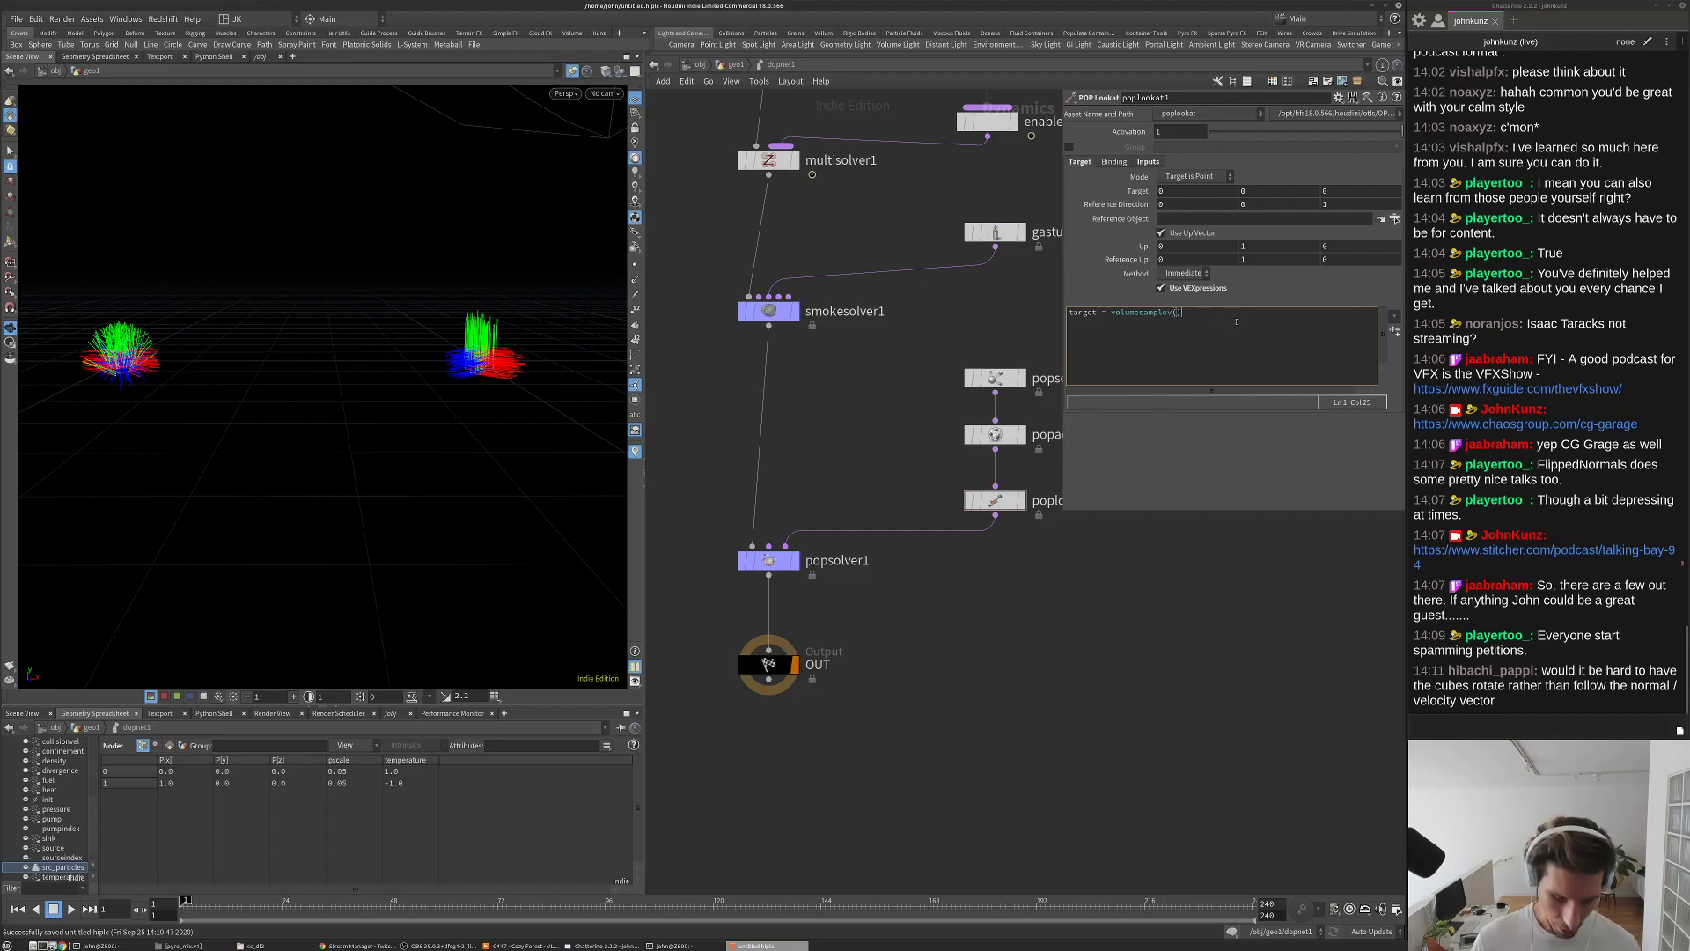
# Step: Complete poplookat1's VEXpression as target = volumesamplev(0, 'vel', @P);
pyautogui.write(';')
pyautogui.write('0')
pyautogui.click(1148, 162)
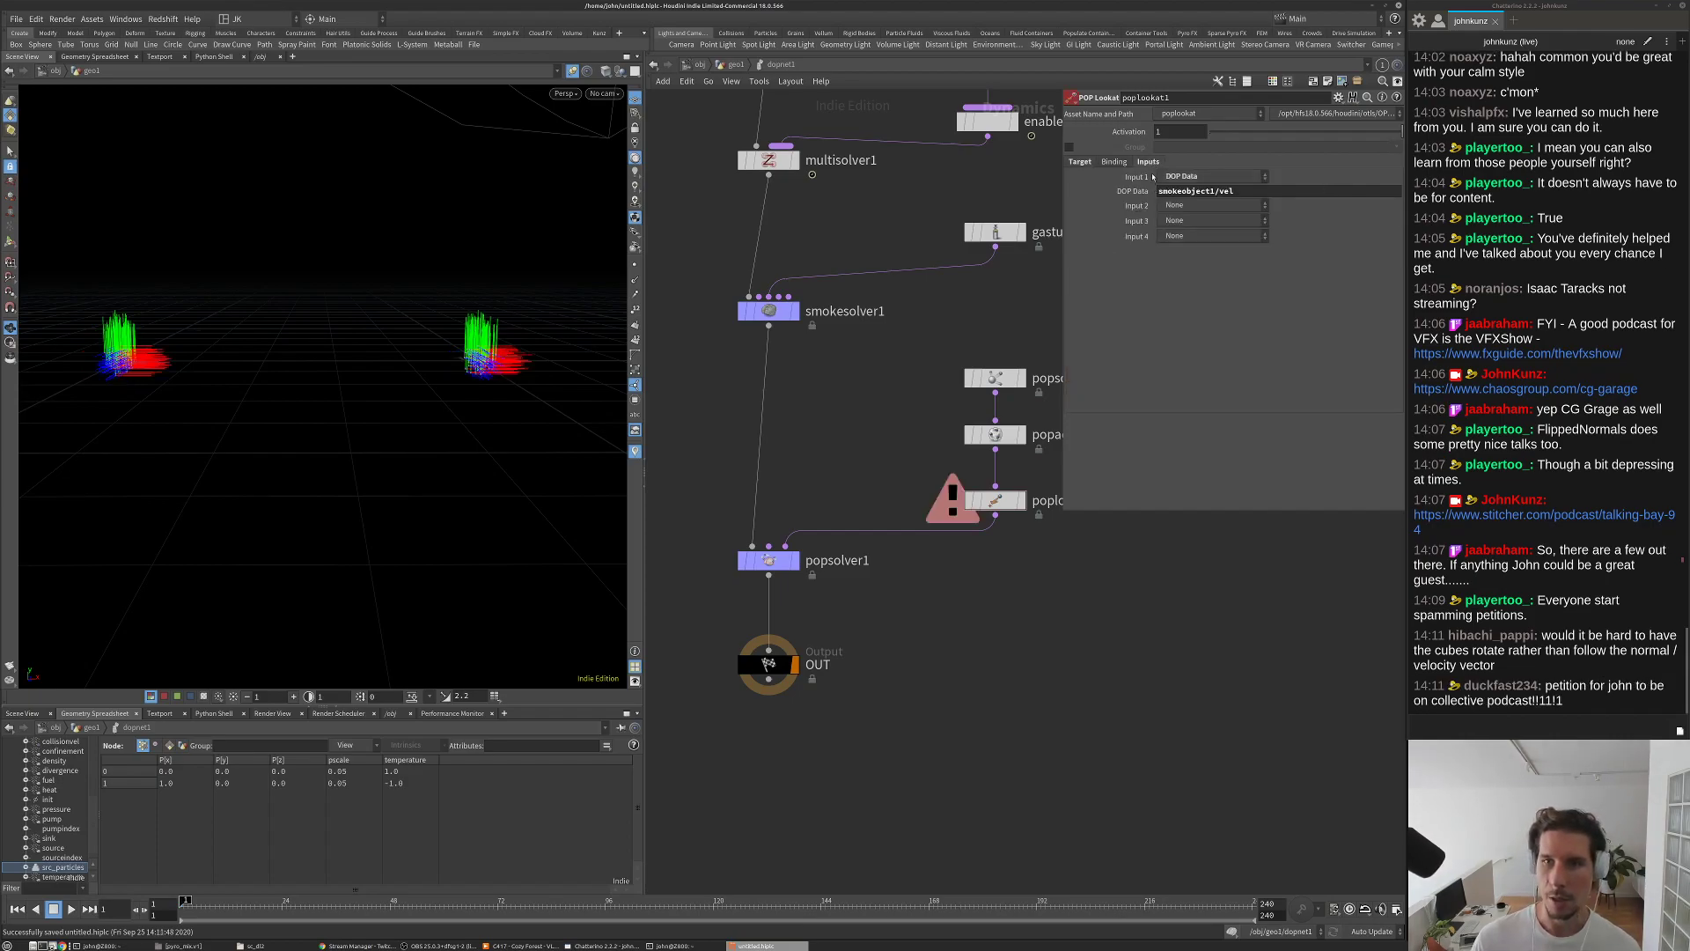
pyautogui.click(1080, 162)
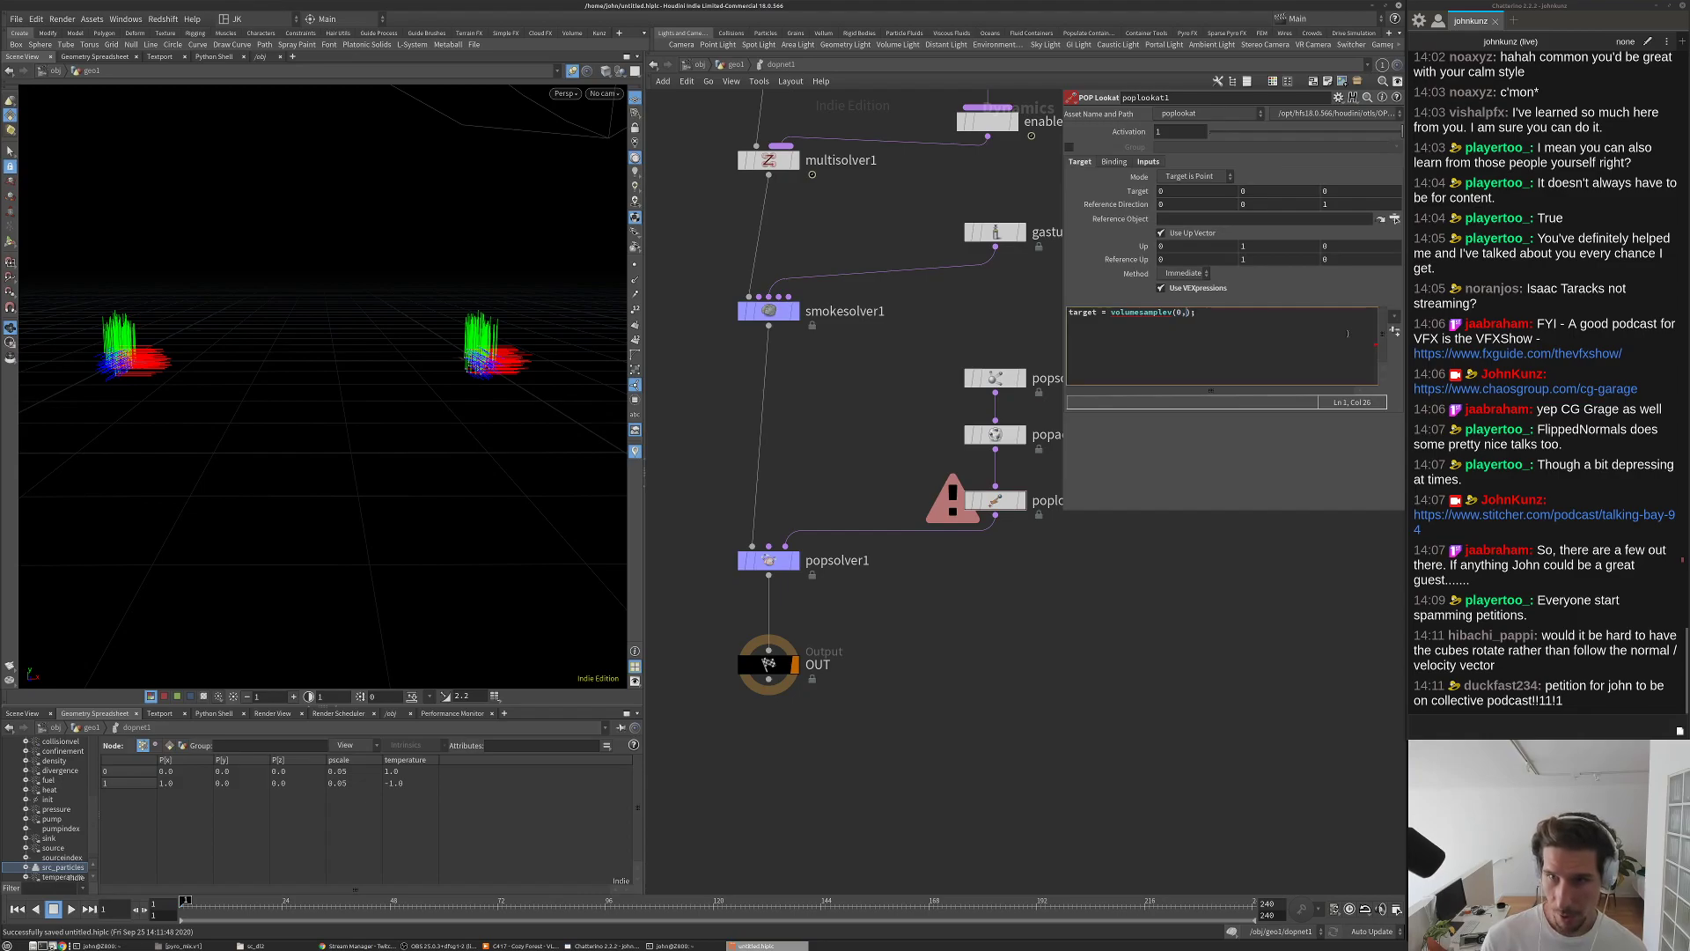
pyautogui.write('vel')
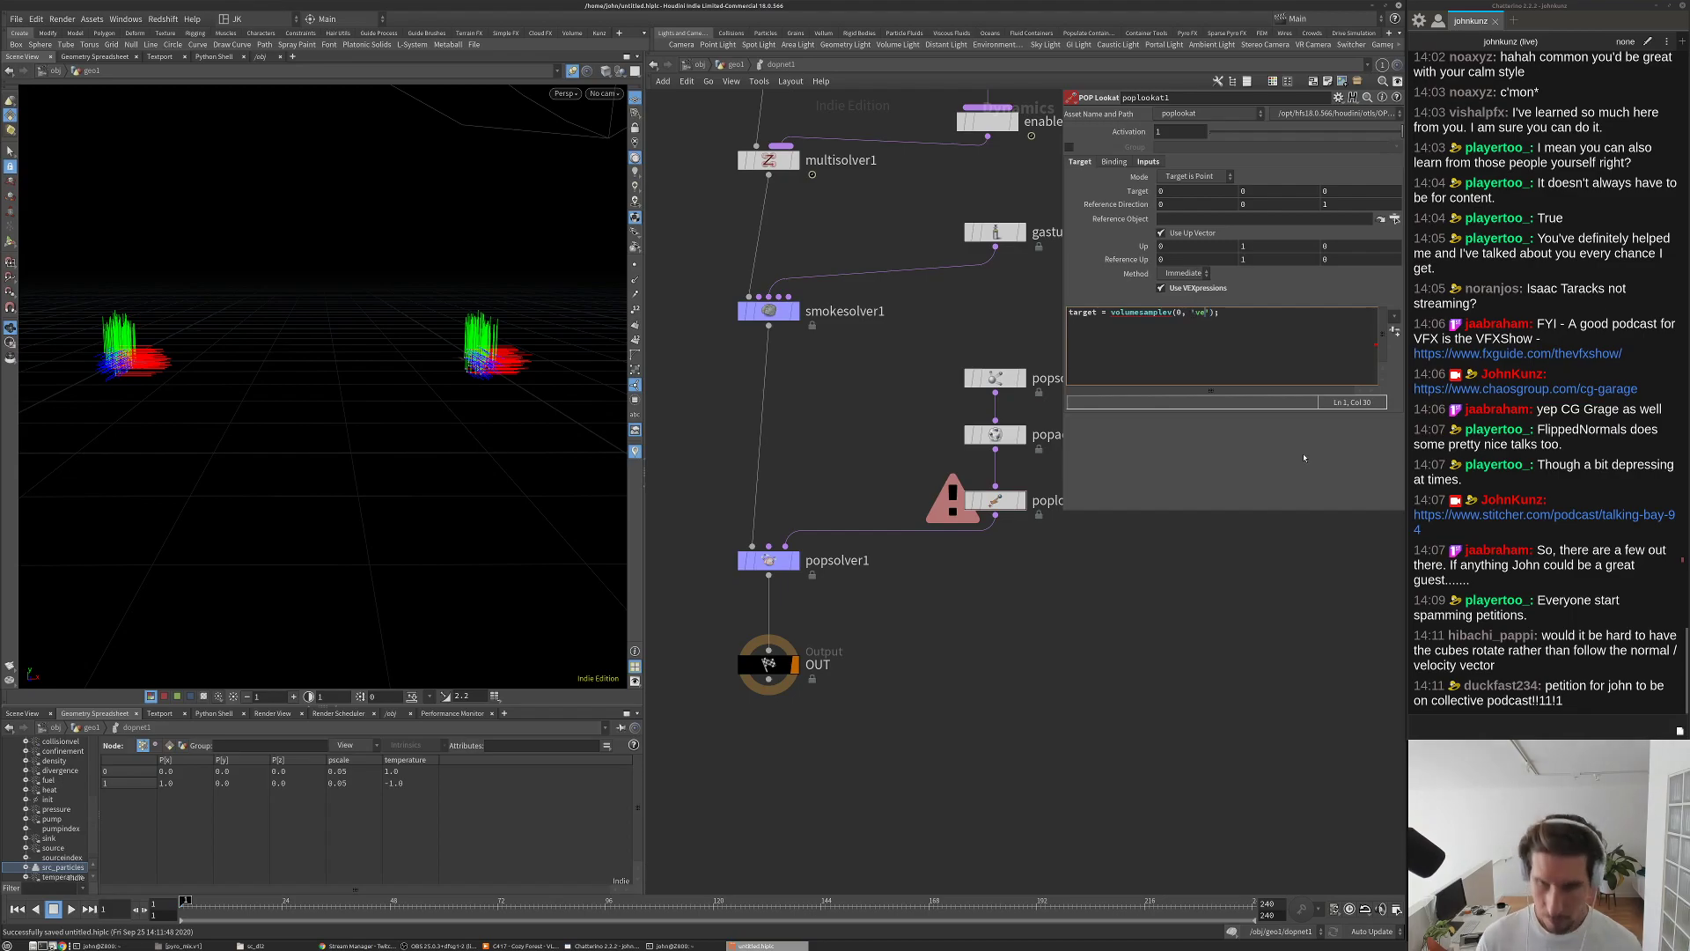
pyautogui.write("', @P")
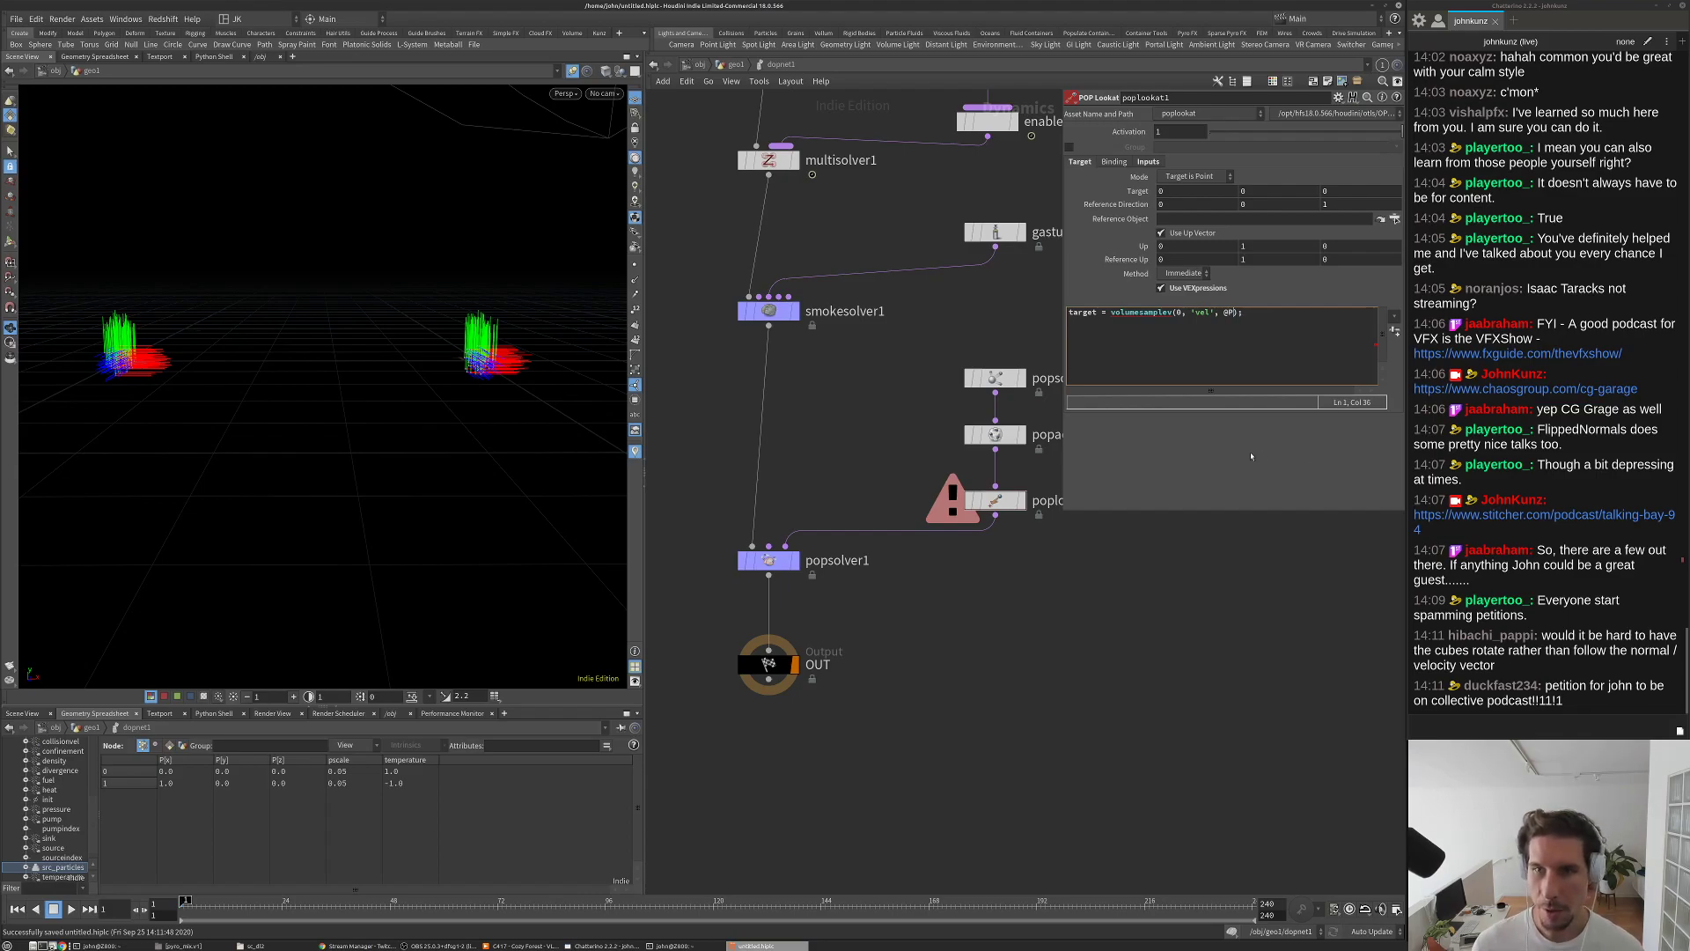
pyautogui.click(1195, 667)
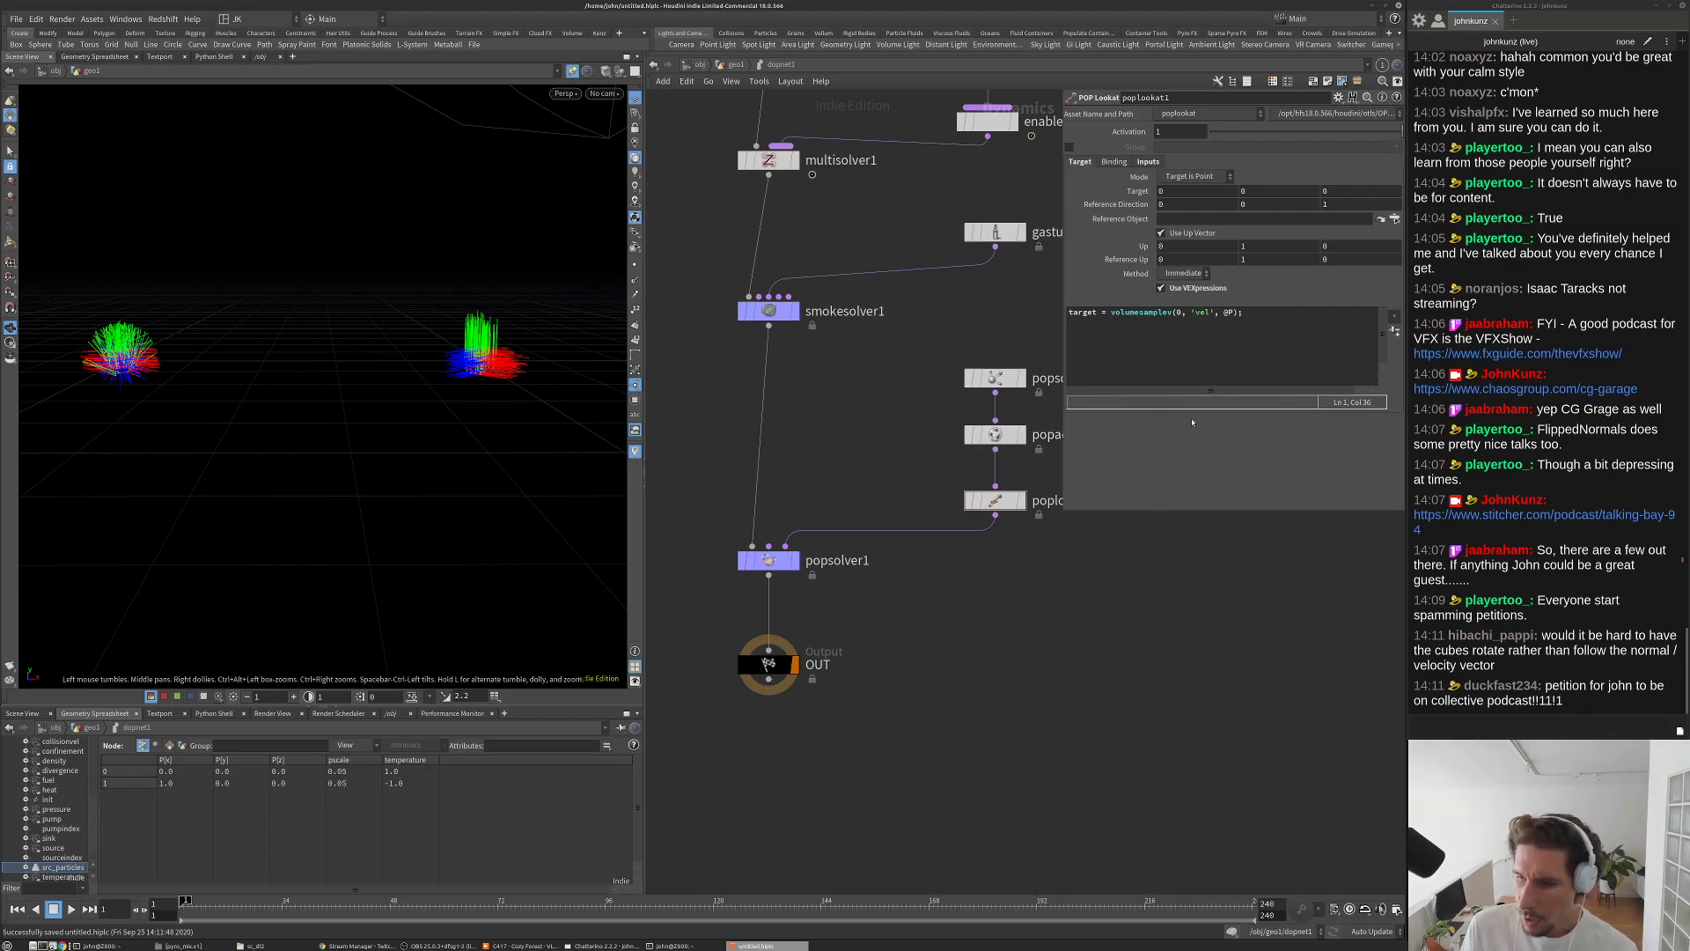
# Step: Bypass poplookat1 and insert a POP Spin node between it and popsolver1
pyautogui.click(969, 500)
pyautogui.press('Tab')
pyautogui.write('spi')
pyautogui.click(1168, 524)
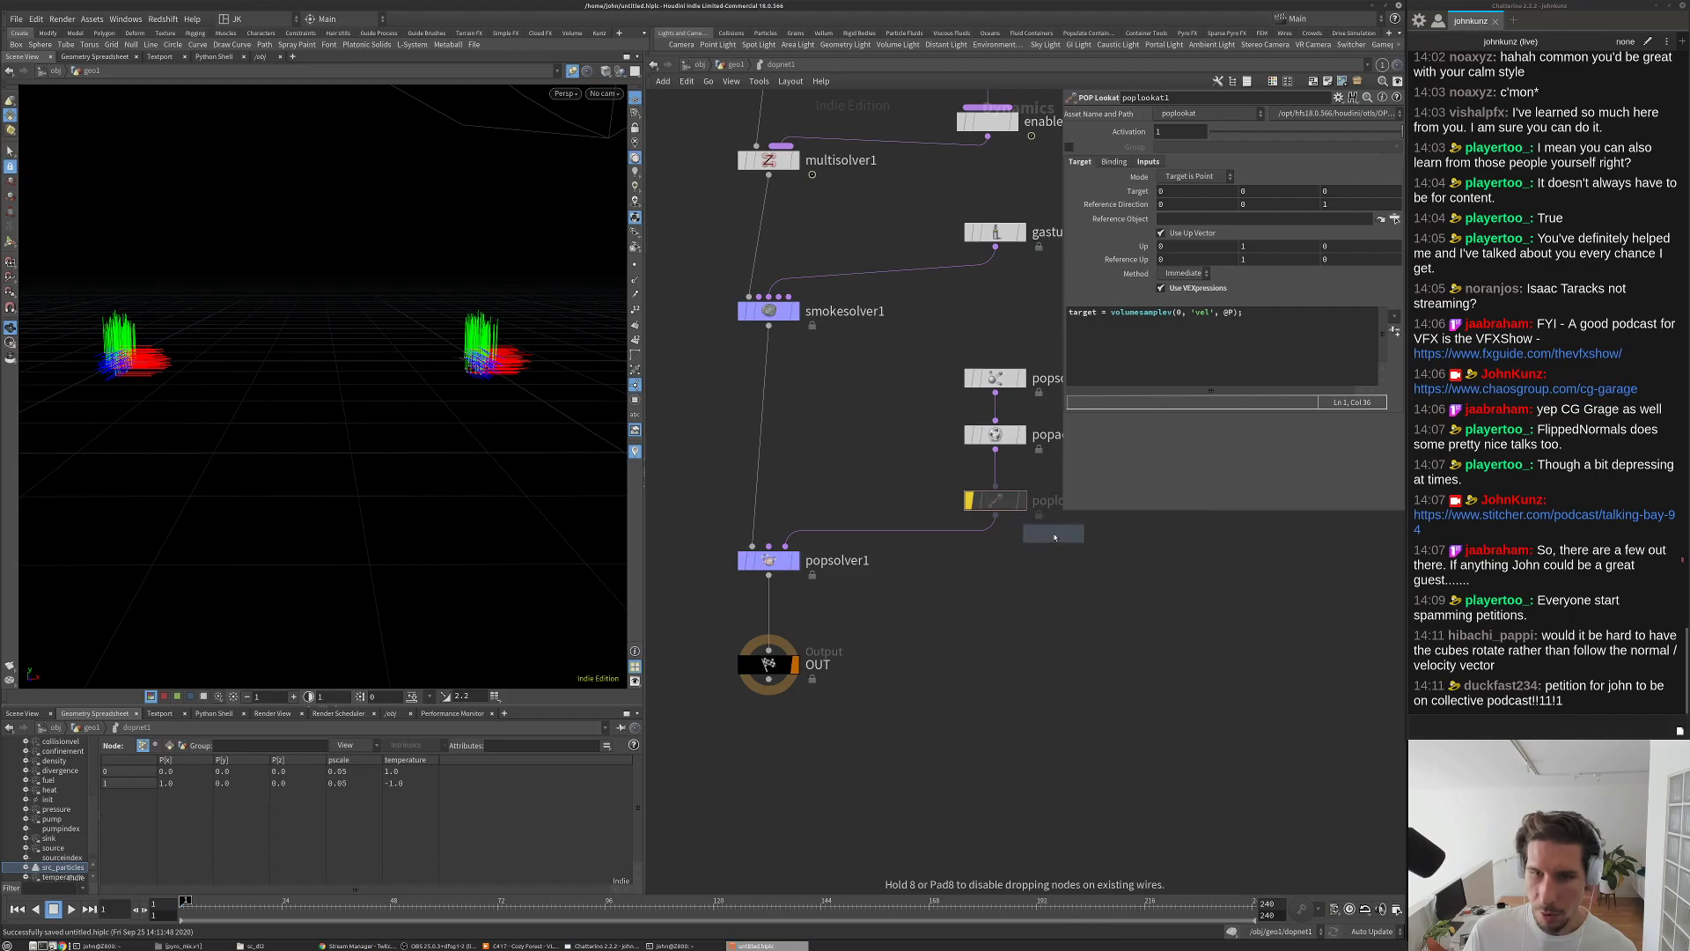
pyautogui.click(980, 542)
pyautogui.moveTo(982, 546); pyautogui.dragTo(993, 556)
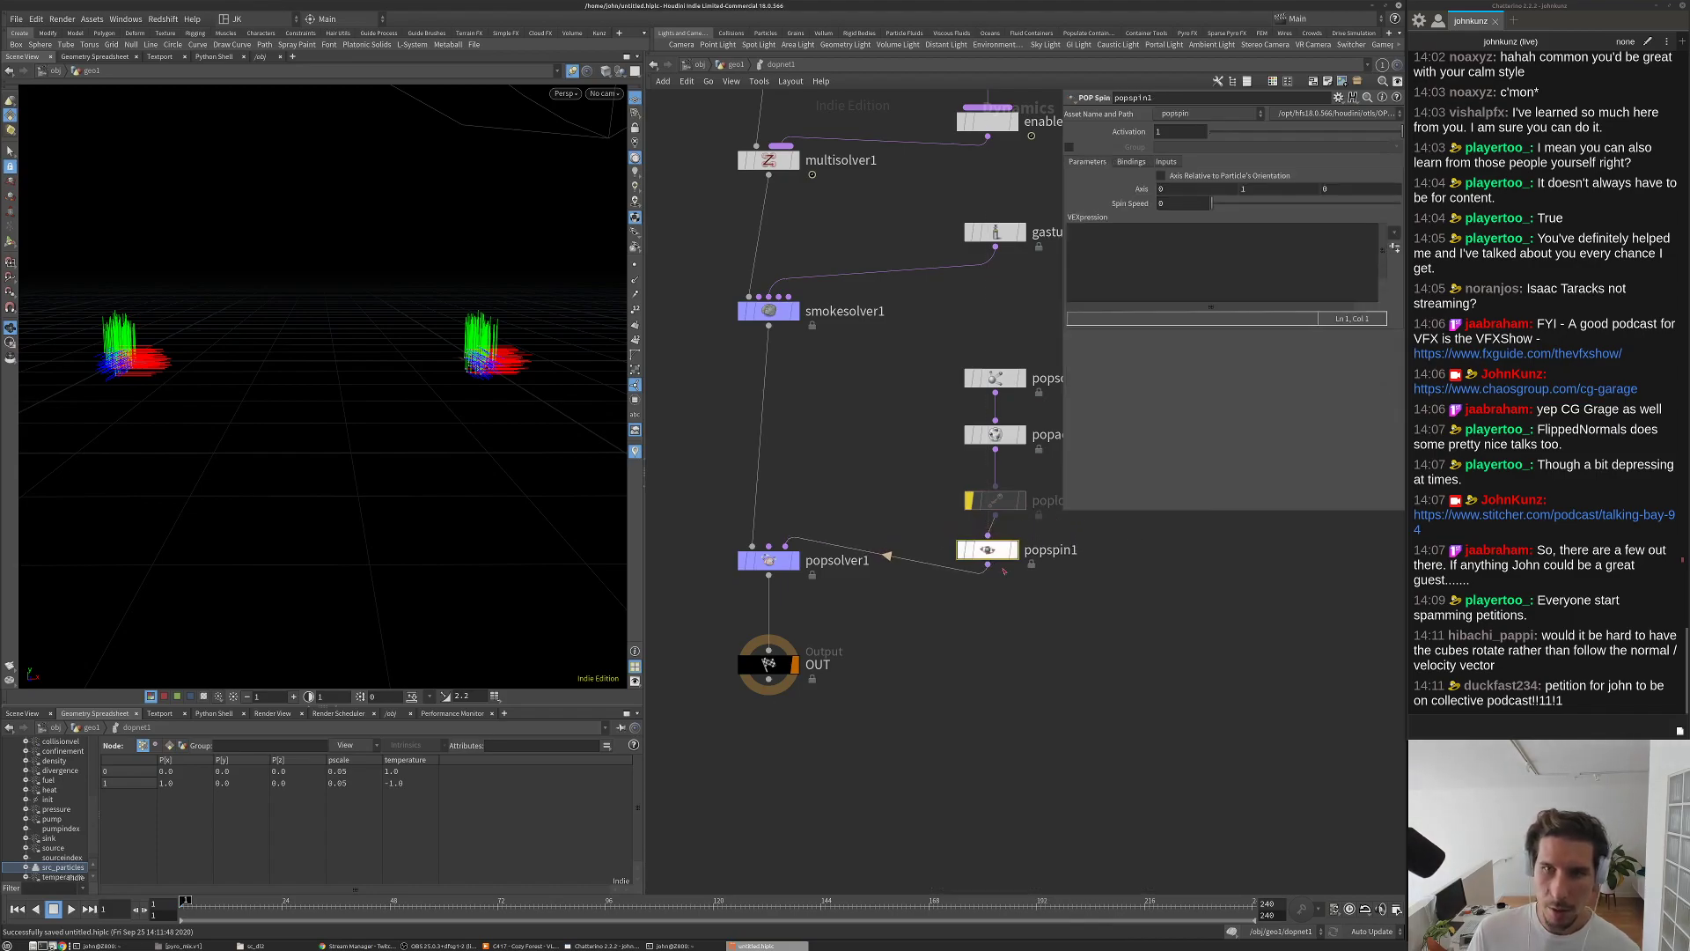
# Step: Set popspin1's spin speed to 0.572 and play the simulation, returning to the first frame
pyautogui.moveTo(1211, 203); pyautogui.dragTo(1319, 204)
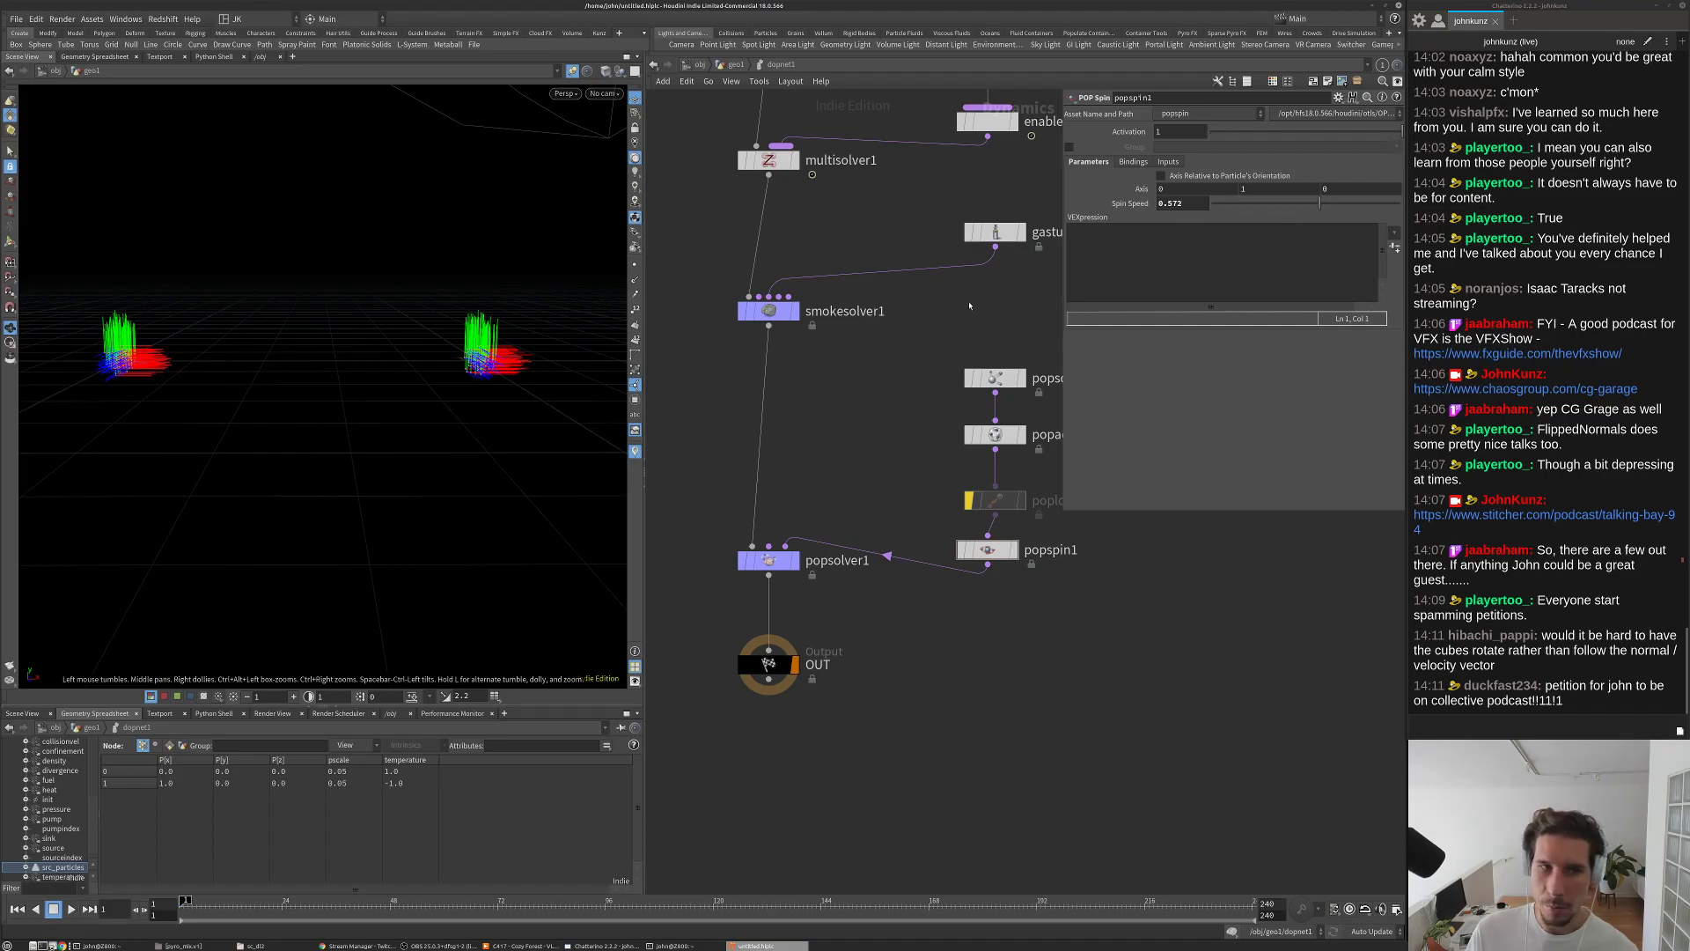
pyautogui.press('Up')
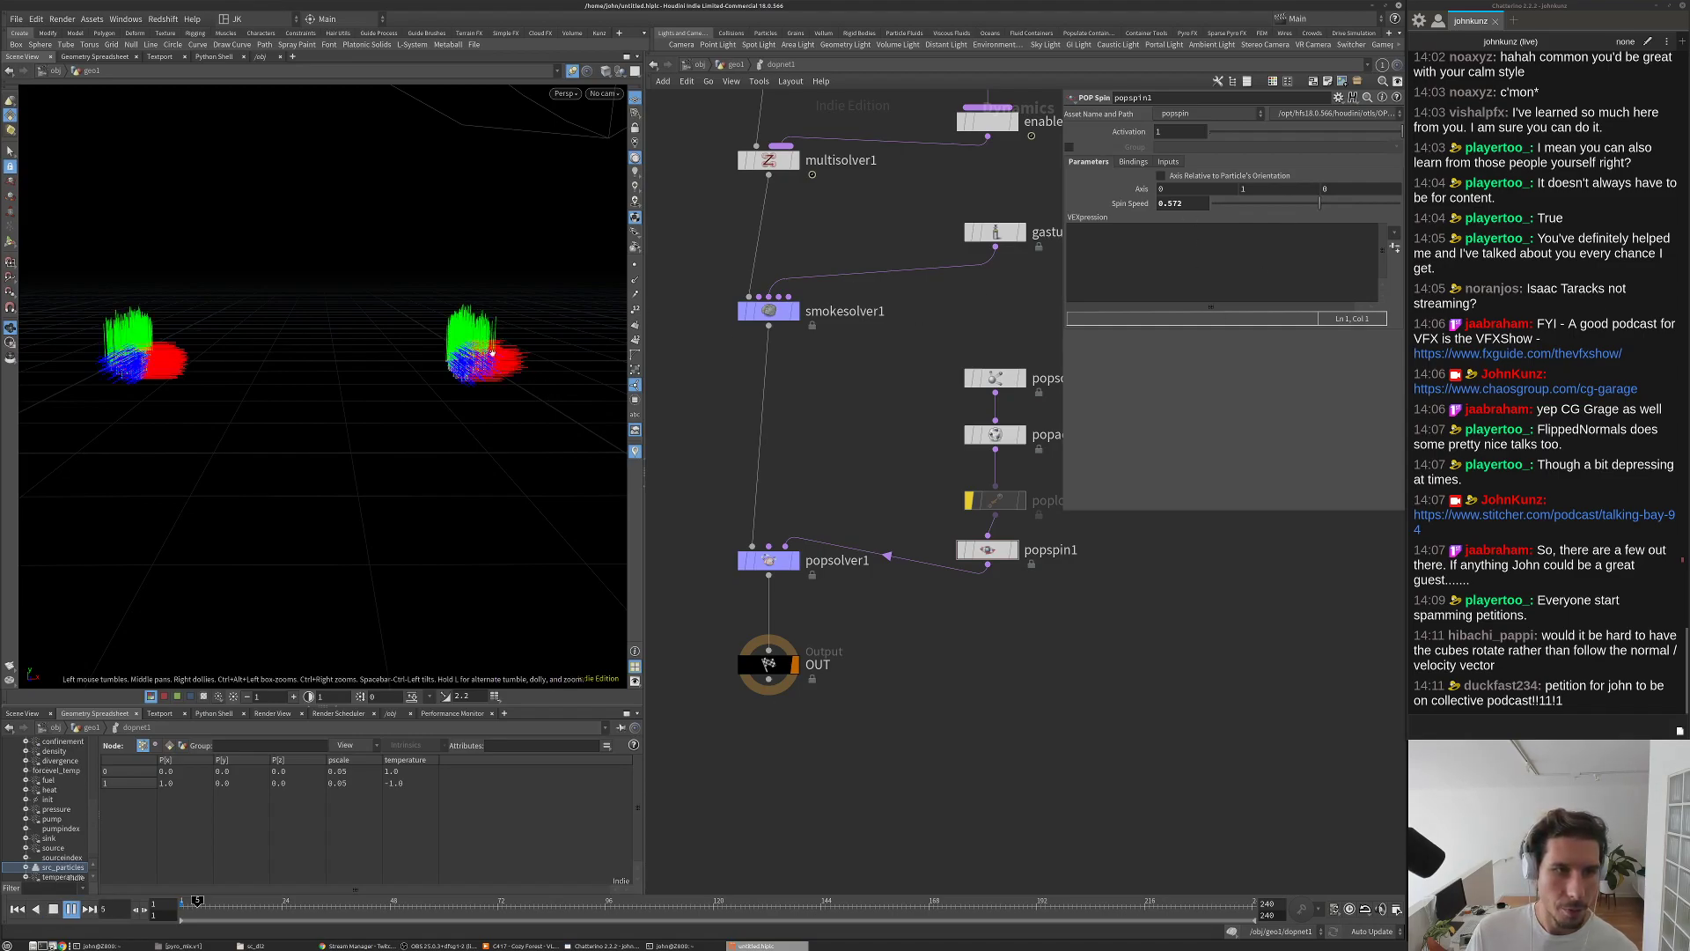
pyautogui.hotkey('ctrl', 'Up')
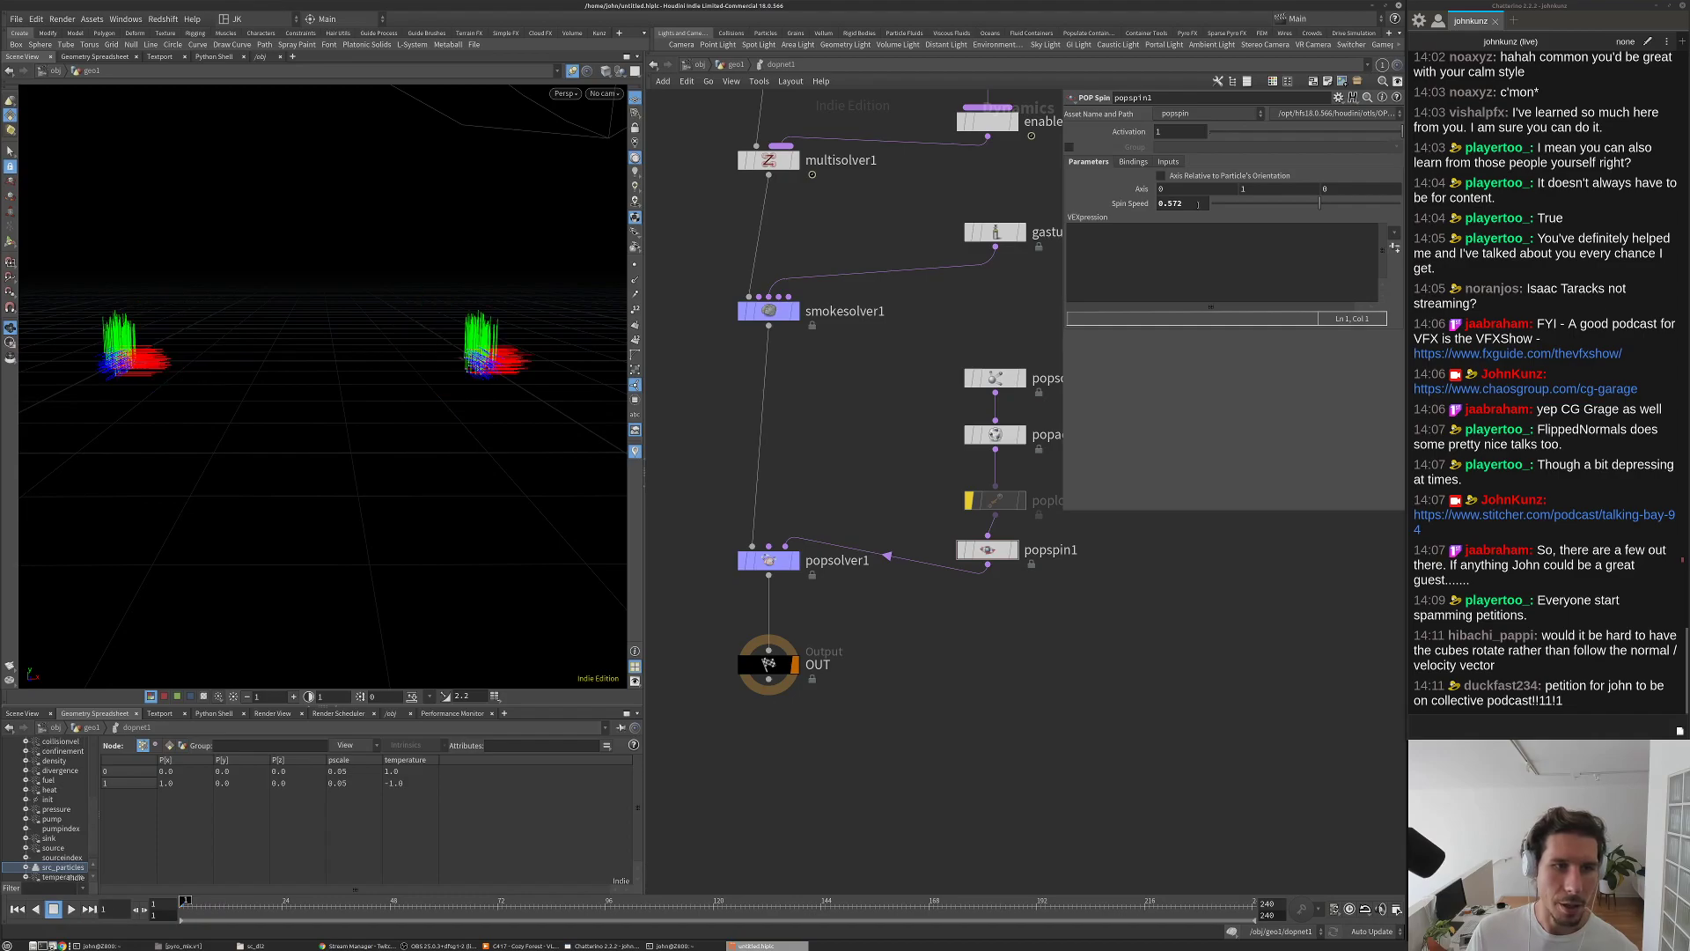
# Step: Set popspin1's spin speed to 25 and play the simulation to check the particle orientation
pyautogui.click(1198, 204)
pyautogui.write('255')
pyautogui.press('BackSpace')
pyautogui.press('Return')
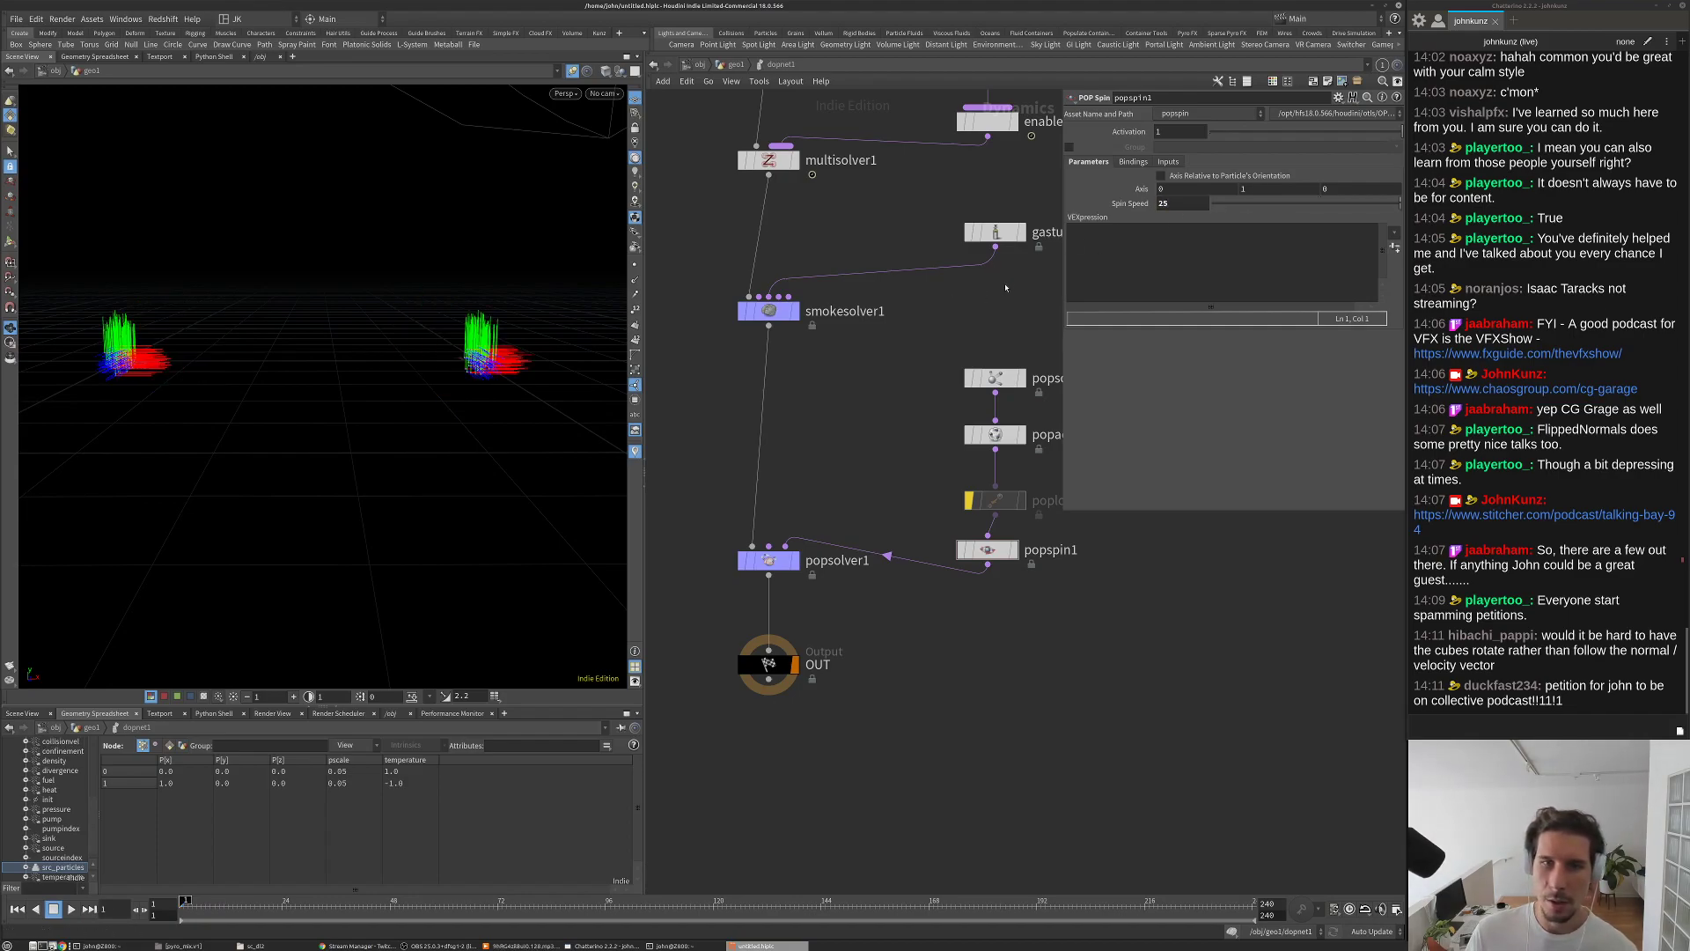
pyautogui.press('Up')
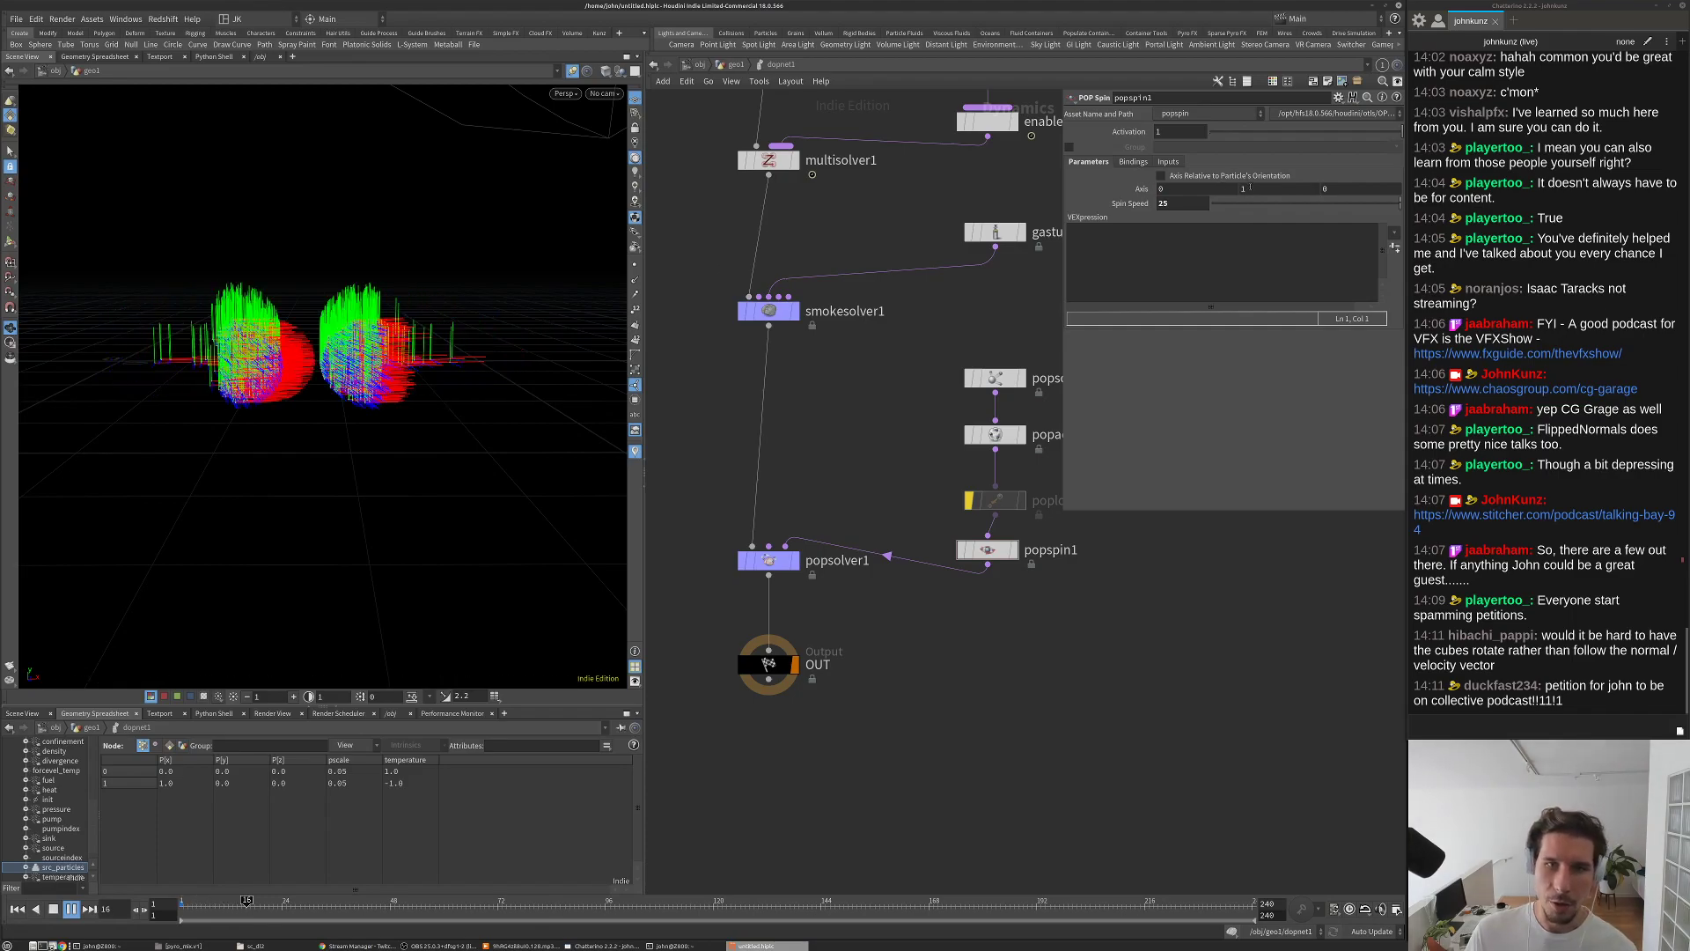
pyautogui.press('Up')
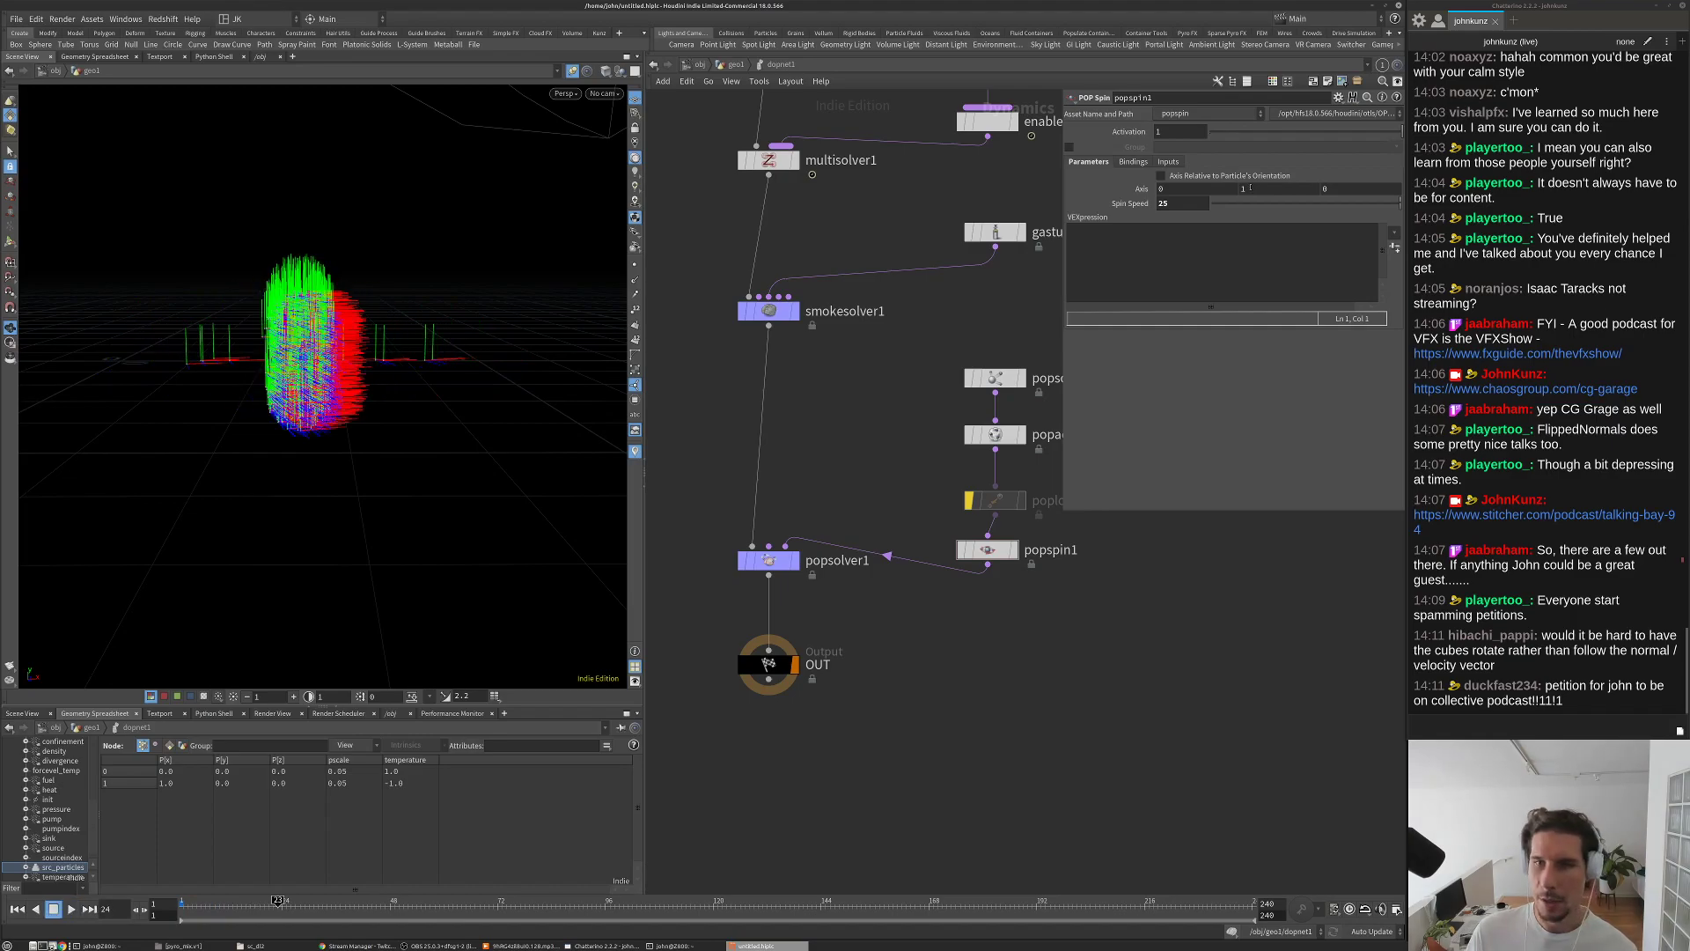
pyautogui.hotkey('ctrl', 'Left')
# Step: Save the scene, raise popspin1's spin speed to 254 and replay the simulation while inspecting the particles' rotation
pyautogui.hotkey('ctrl', 's')
pyautogui.write('4')
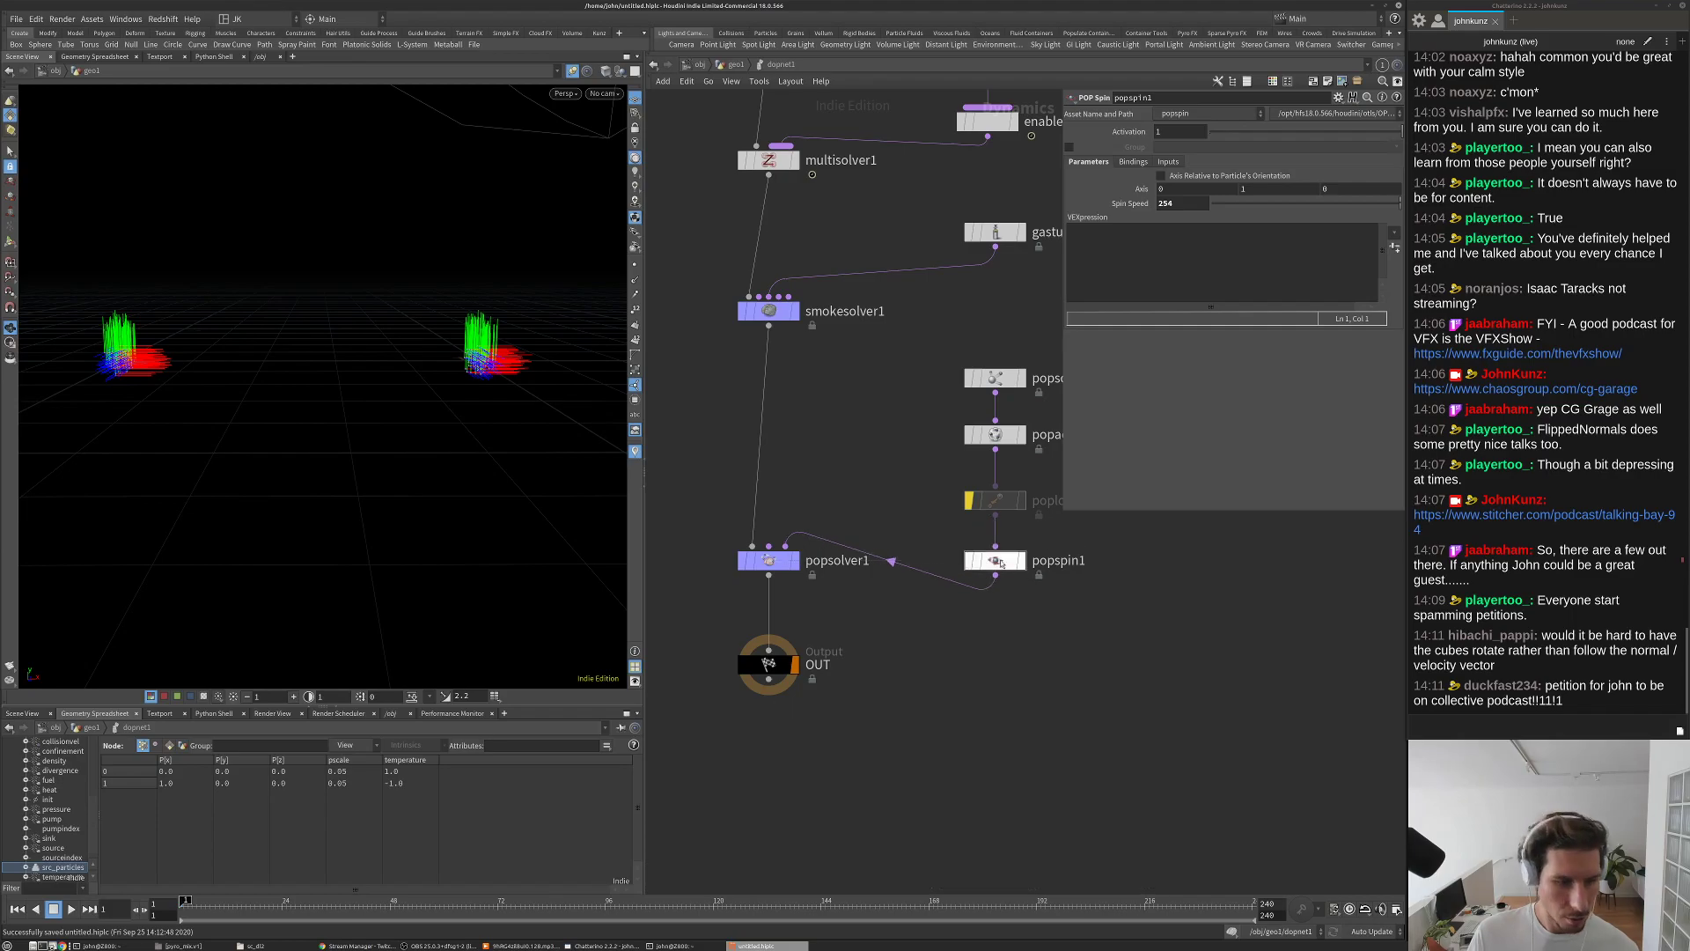
pyautogui.moveTo(931, 484); pyautogui.dragTo(927, 434, button='middle')
pyautogui.press('Up')
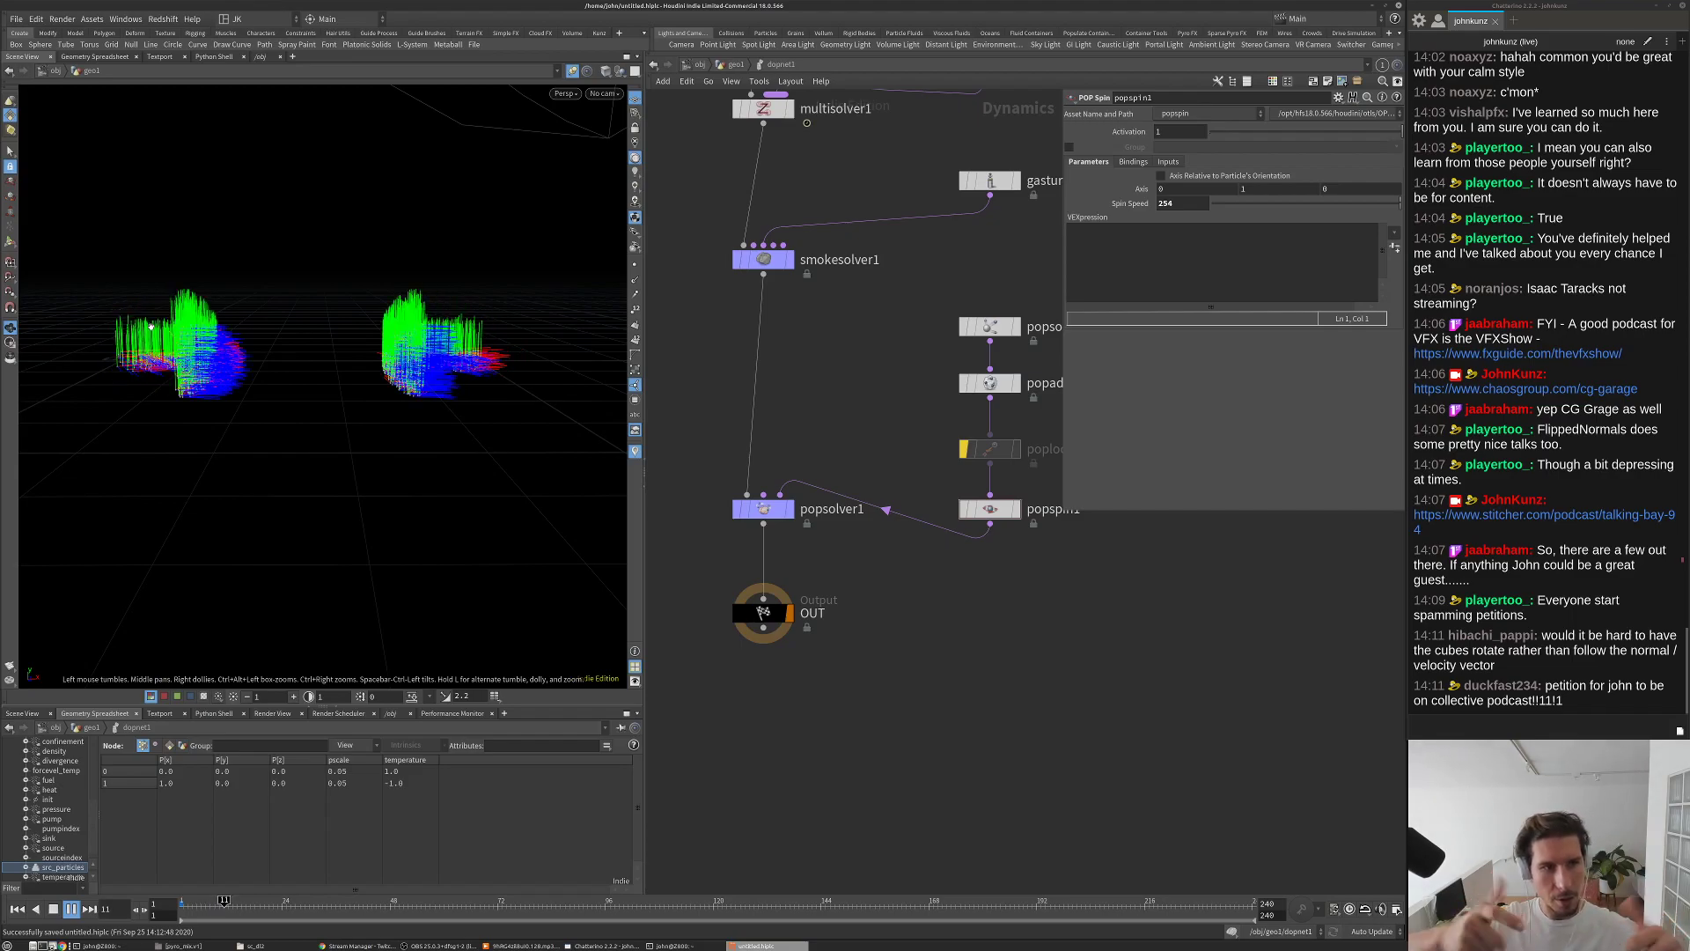
pyautogui.press('Up')
pyautogui.moveTo(366, 328); pyautogui.dragTo(396, 348)
pyautogui.press('Up')
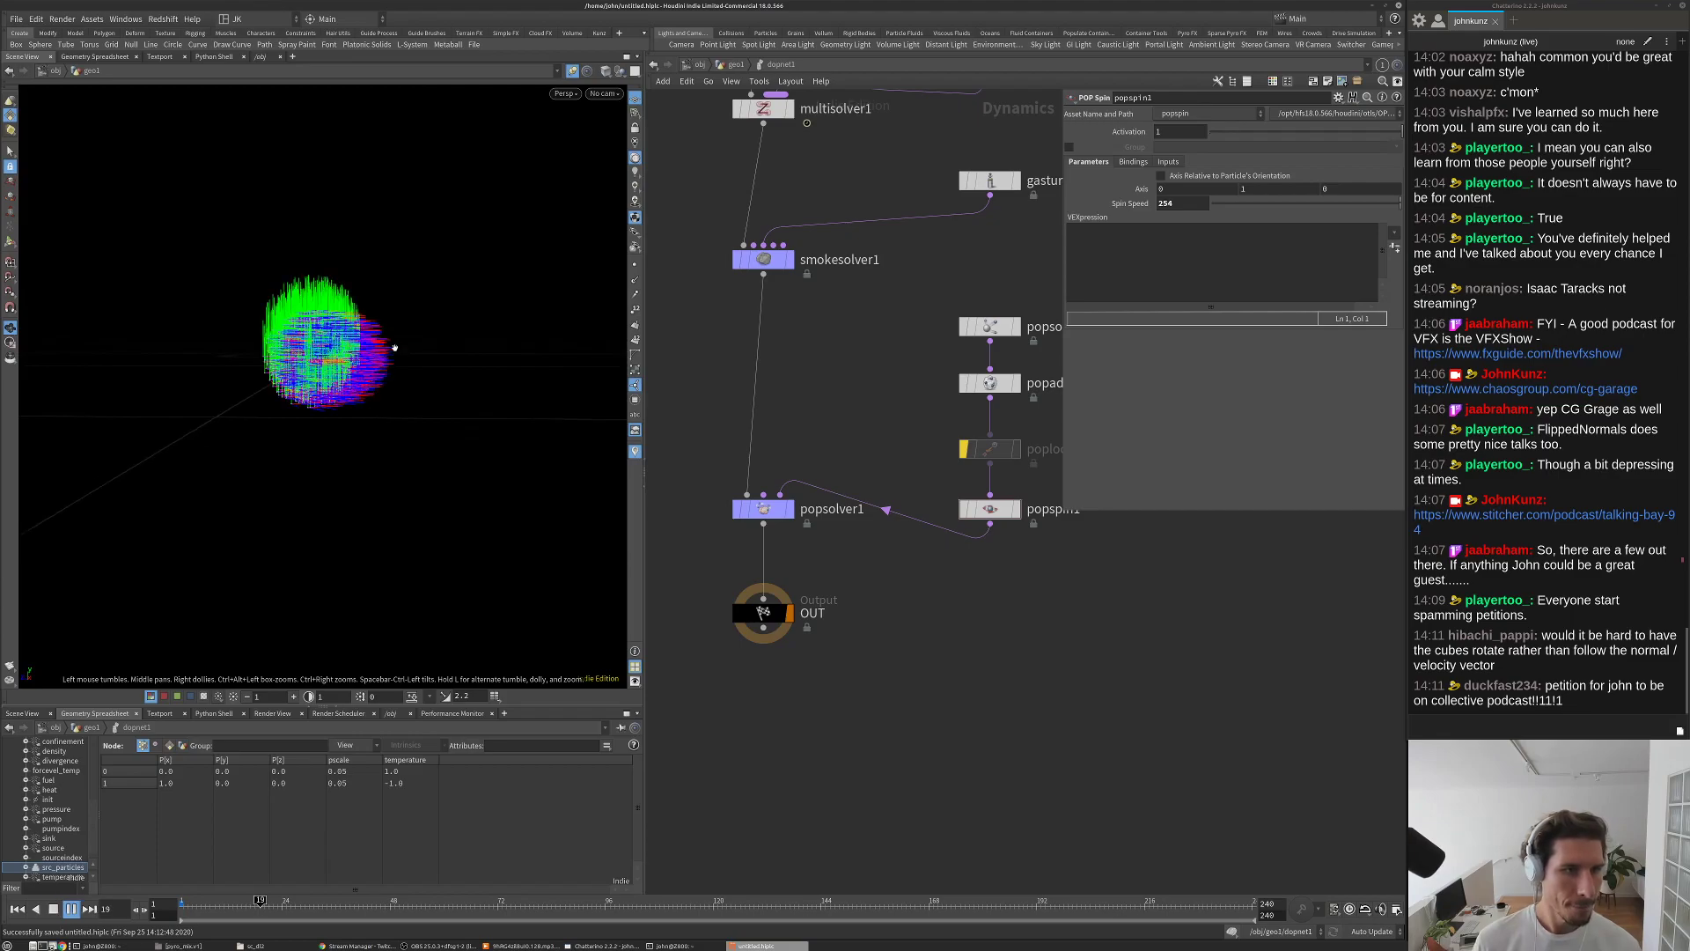
pyautogui.hotkey('ctrl', 'Up')
# Step: Make popspin1's axis relative to the particle's orientation, and bypass the attribute node between dopnet1 and null1 in geo1
pyautogui.click(1217, 177)
pyautogui.click(736, 64)
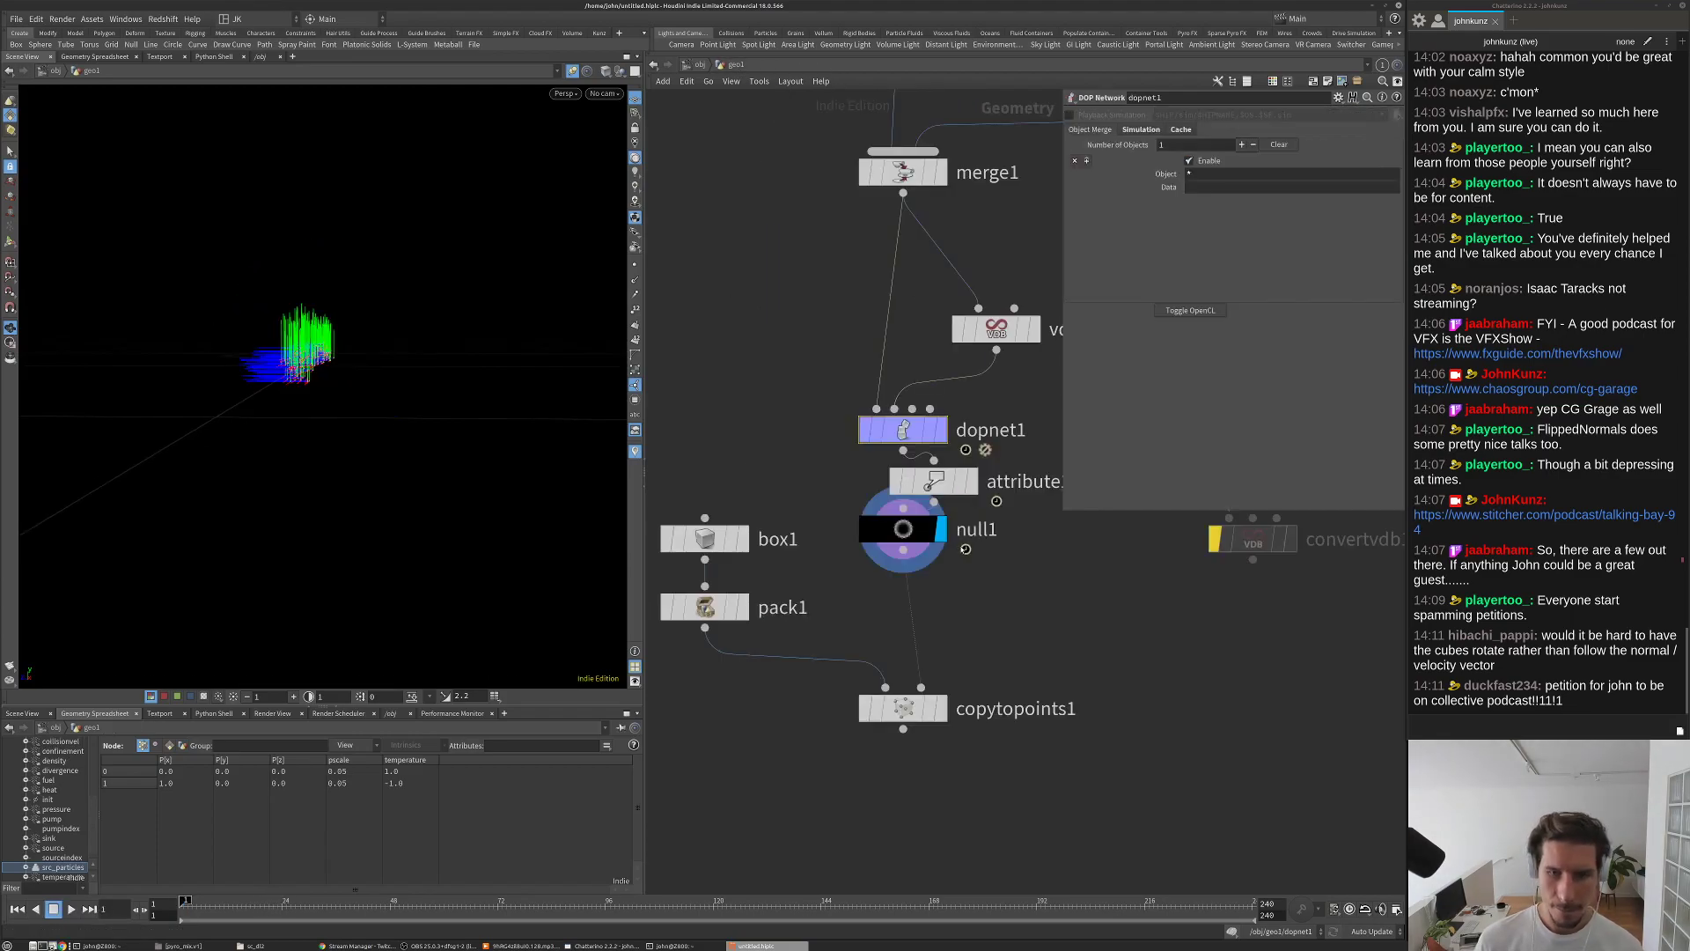
pyautogui.click(882, 485)
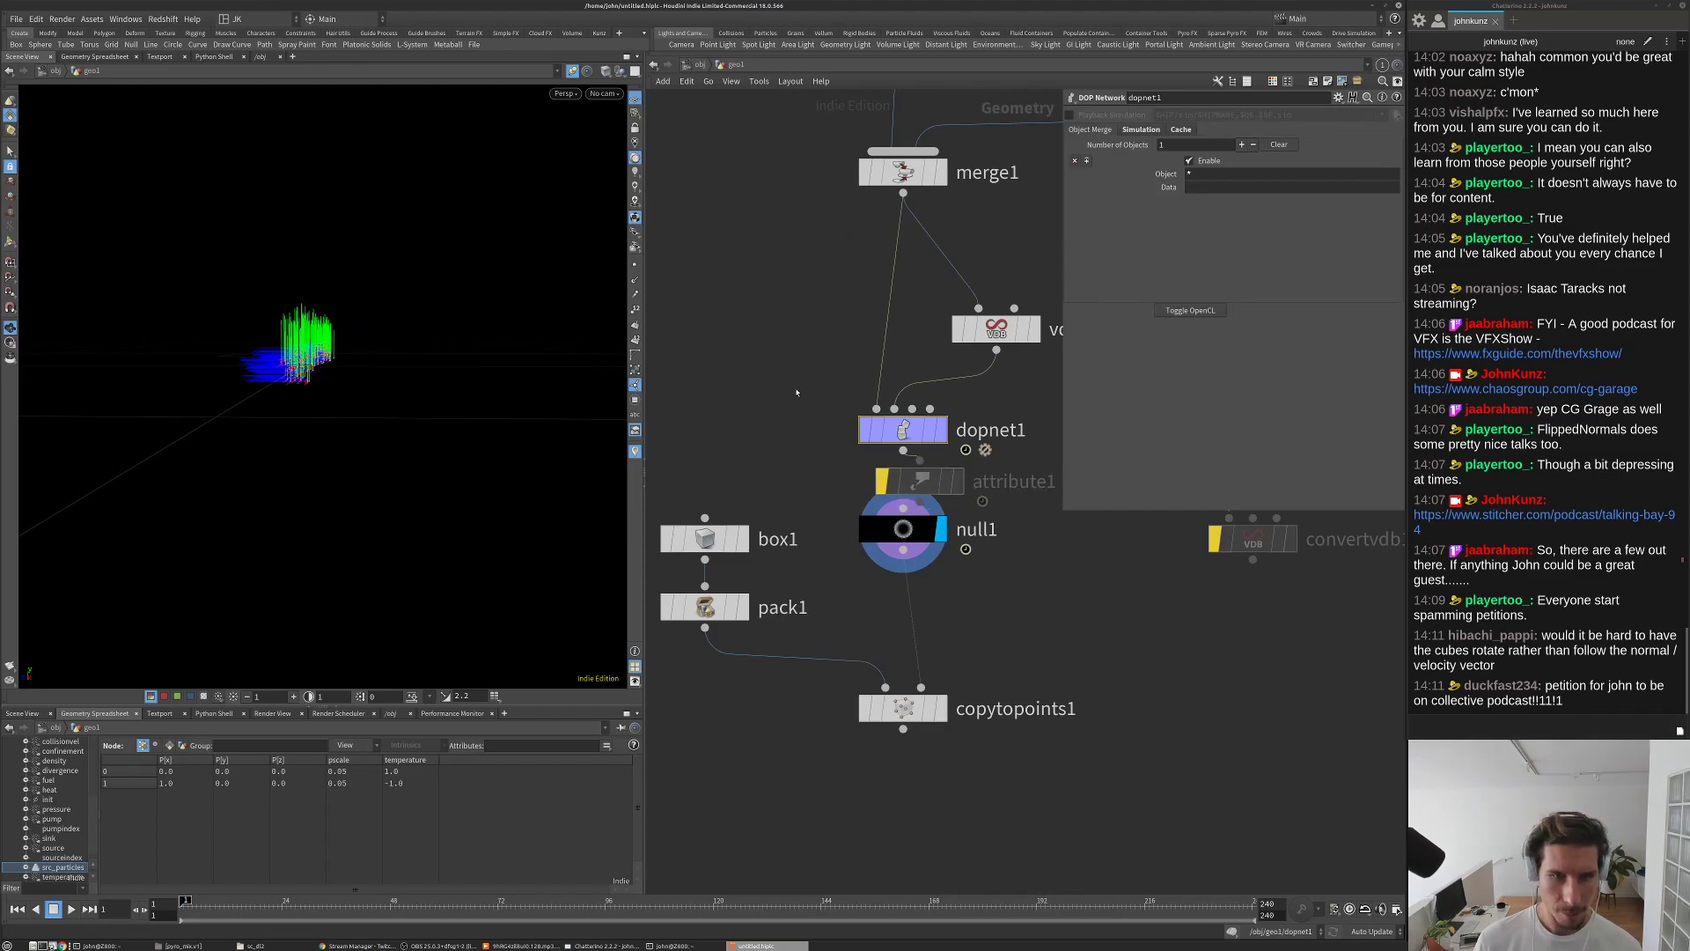
# Step: Replay the simulation with the whole scene framed to examine how the particle axes spin
pyautogui.press('Up')
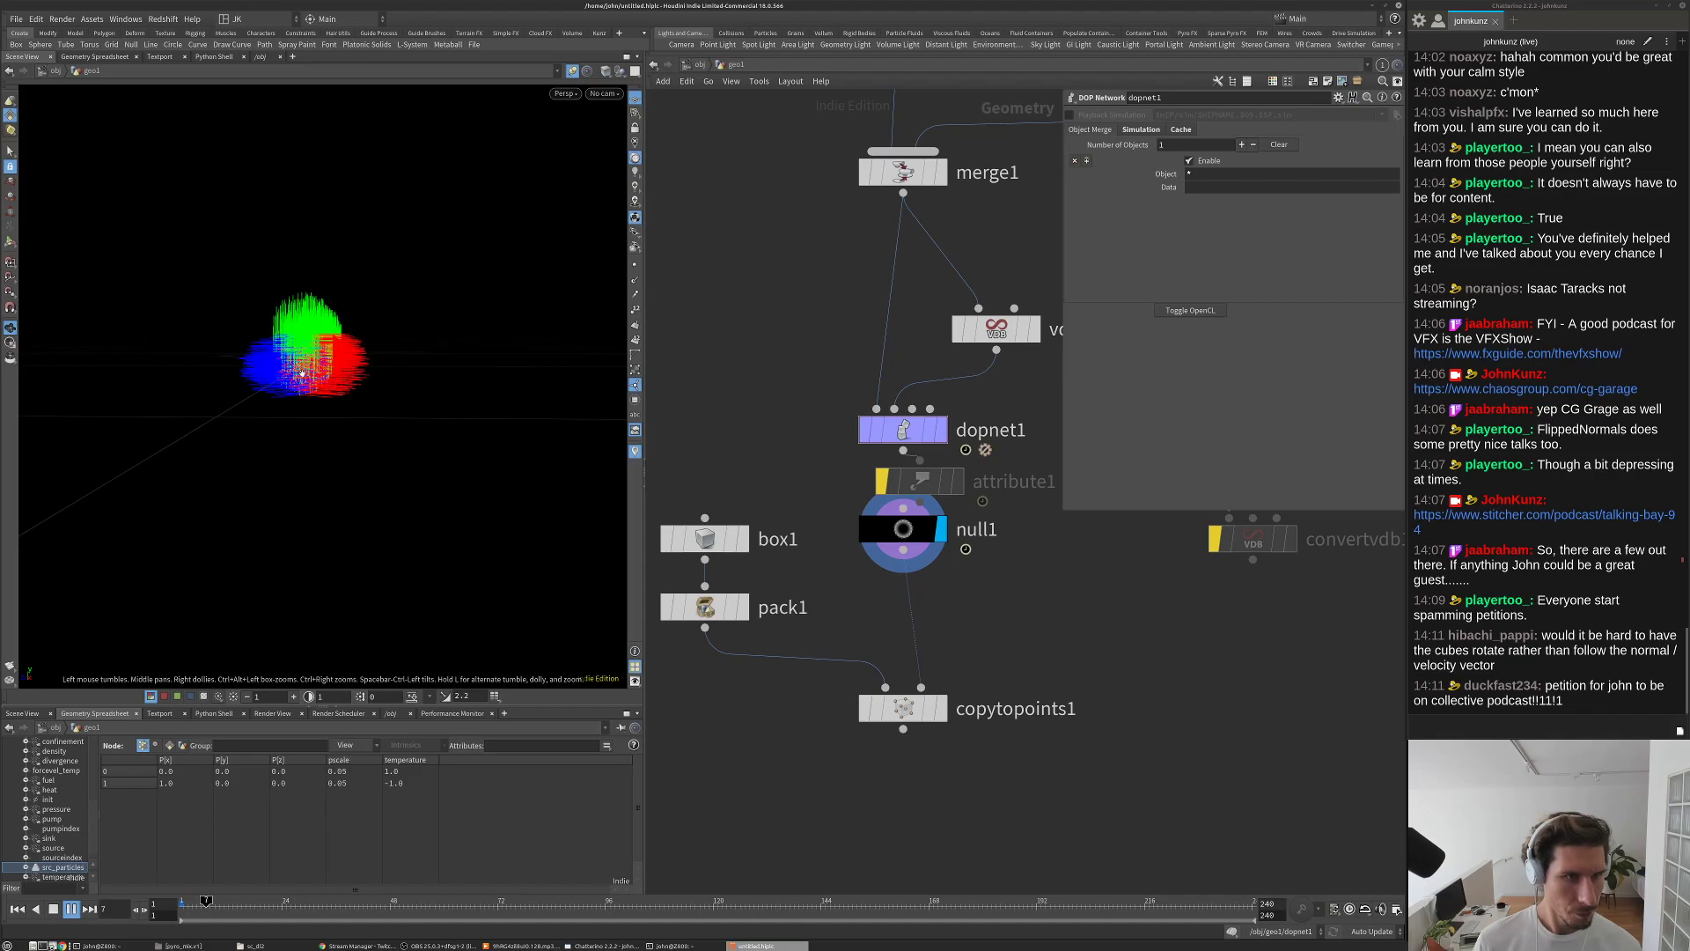
pyautogui.press('Up')
pyautogui.press('h')
pyautogui.moveTo(457, 399); pyautogui.dragTo(614, 677)
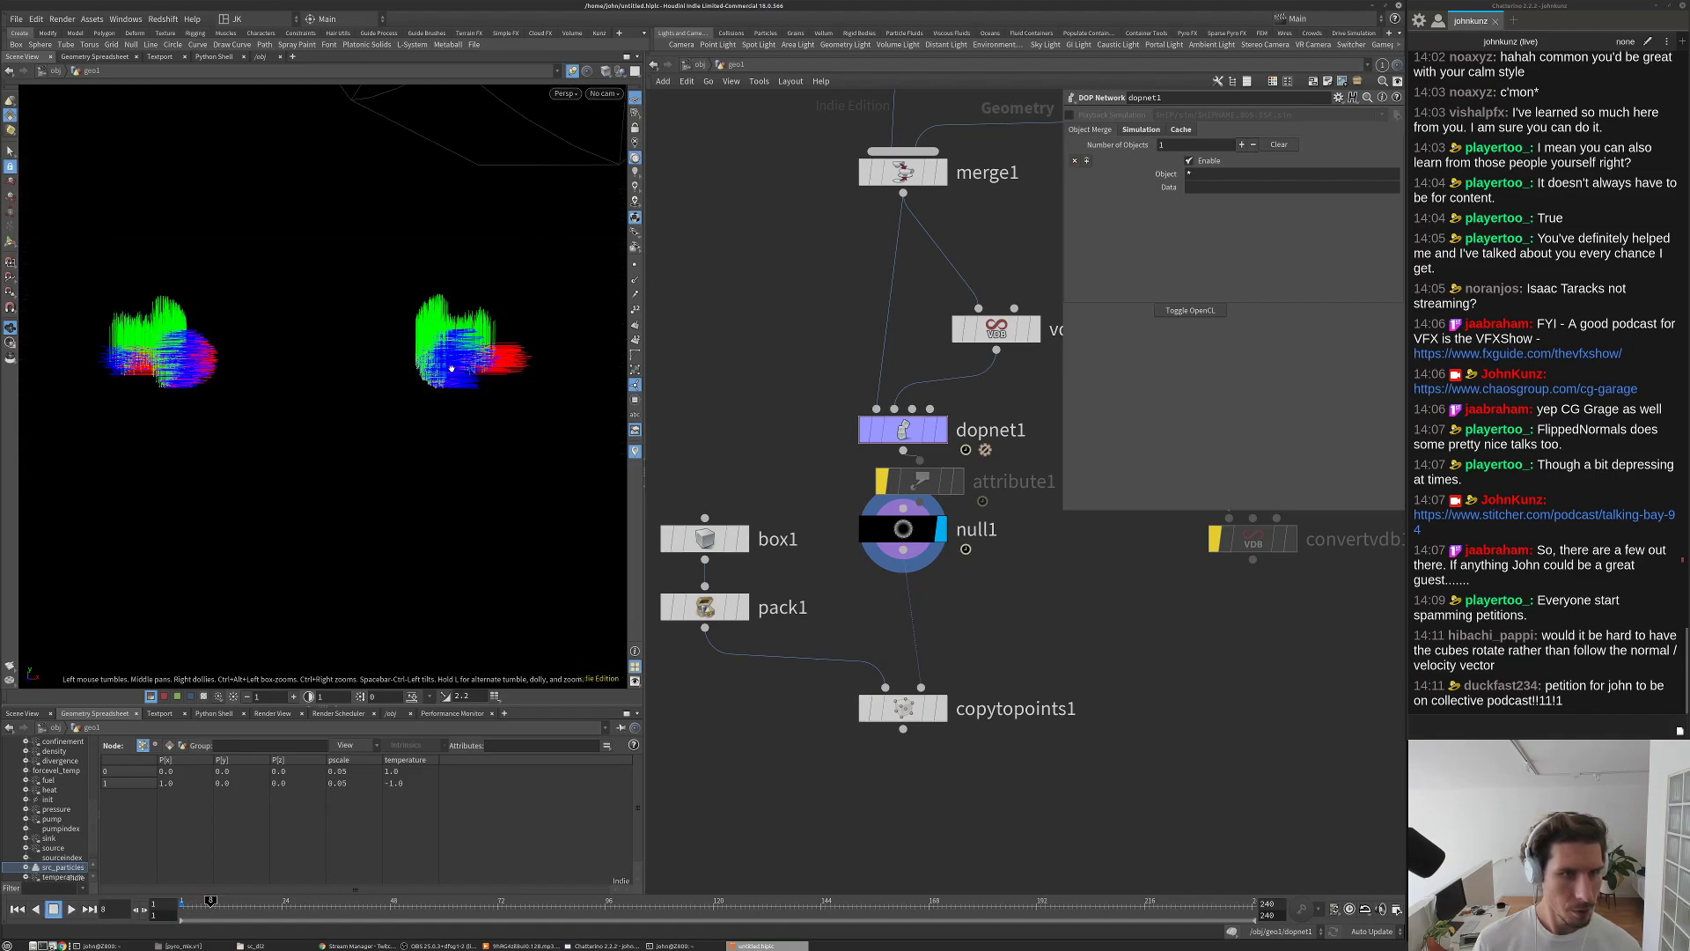
# Step: Display copytopoints1 and move box1 further above pack1 to make room between them
pyautogui.middleClick(891, 502)
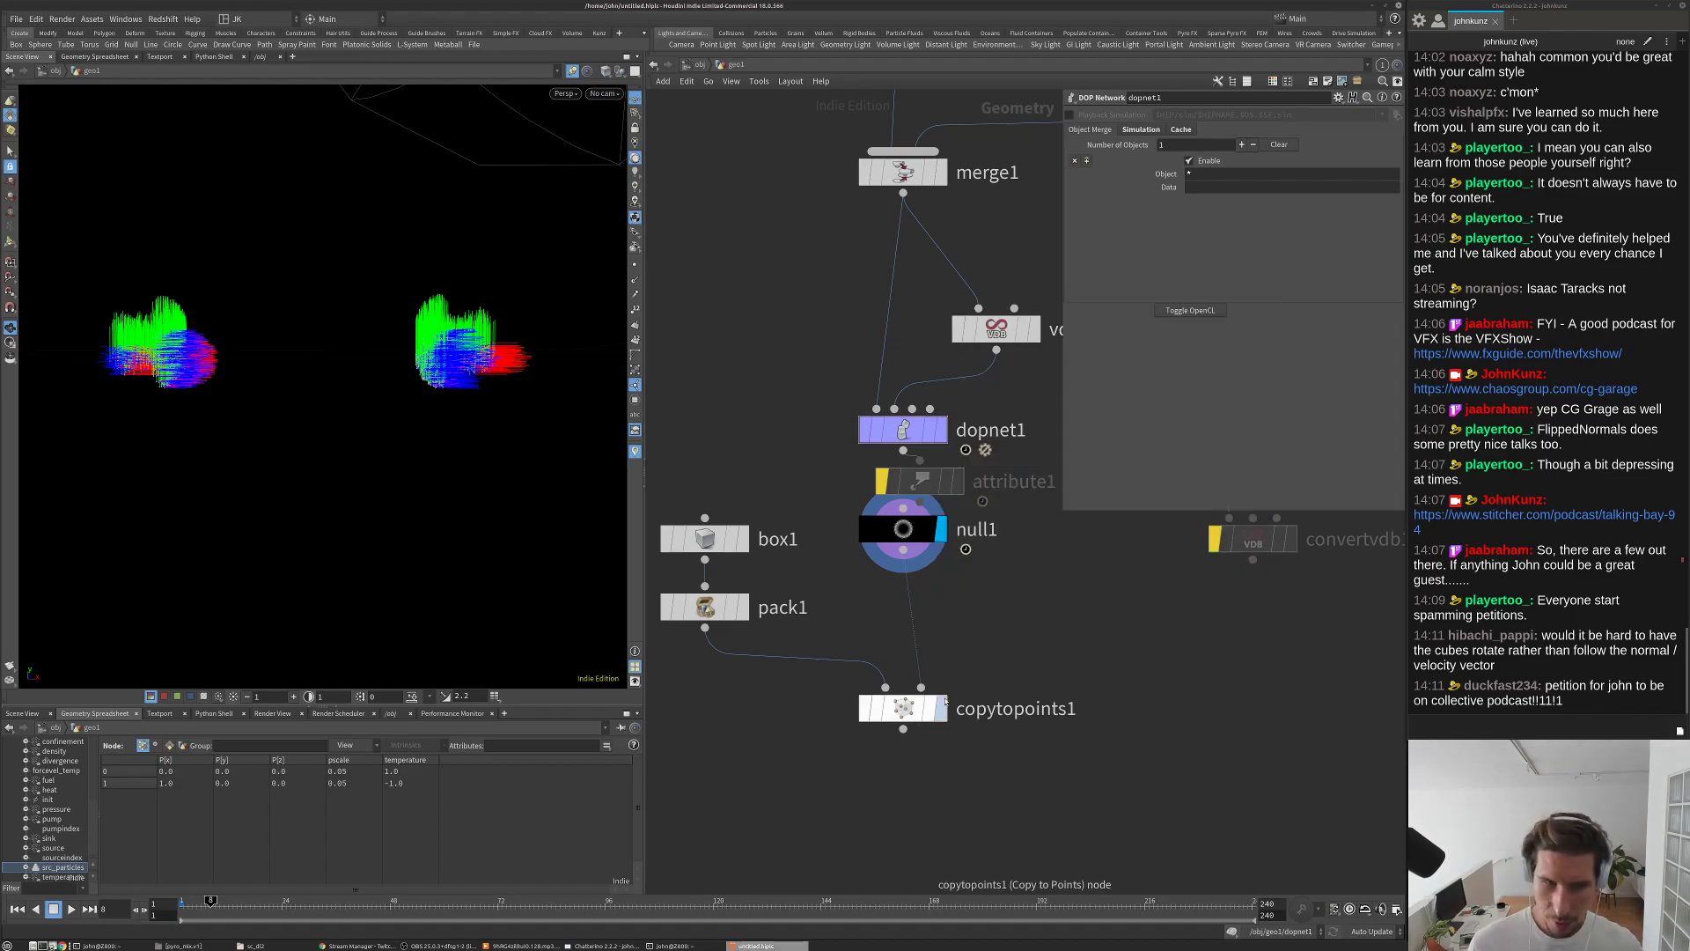
pyautogui.click(943, 704)
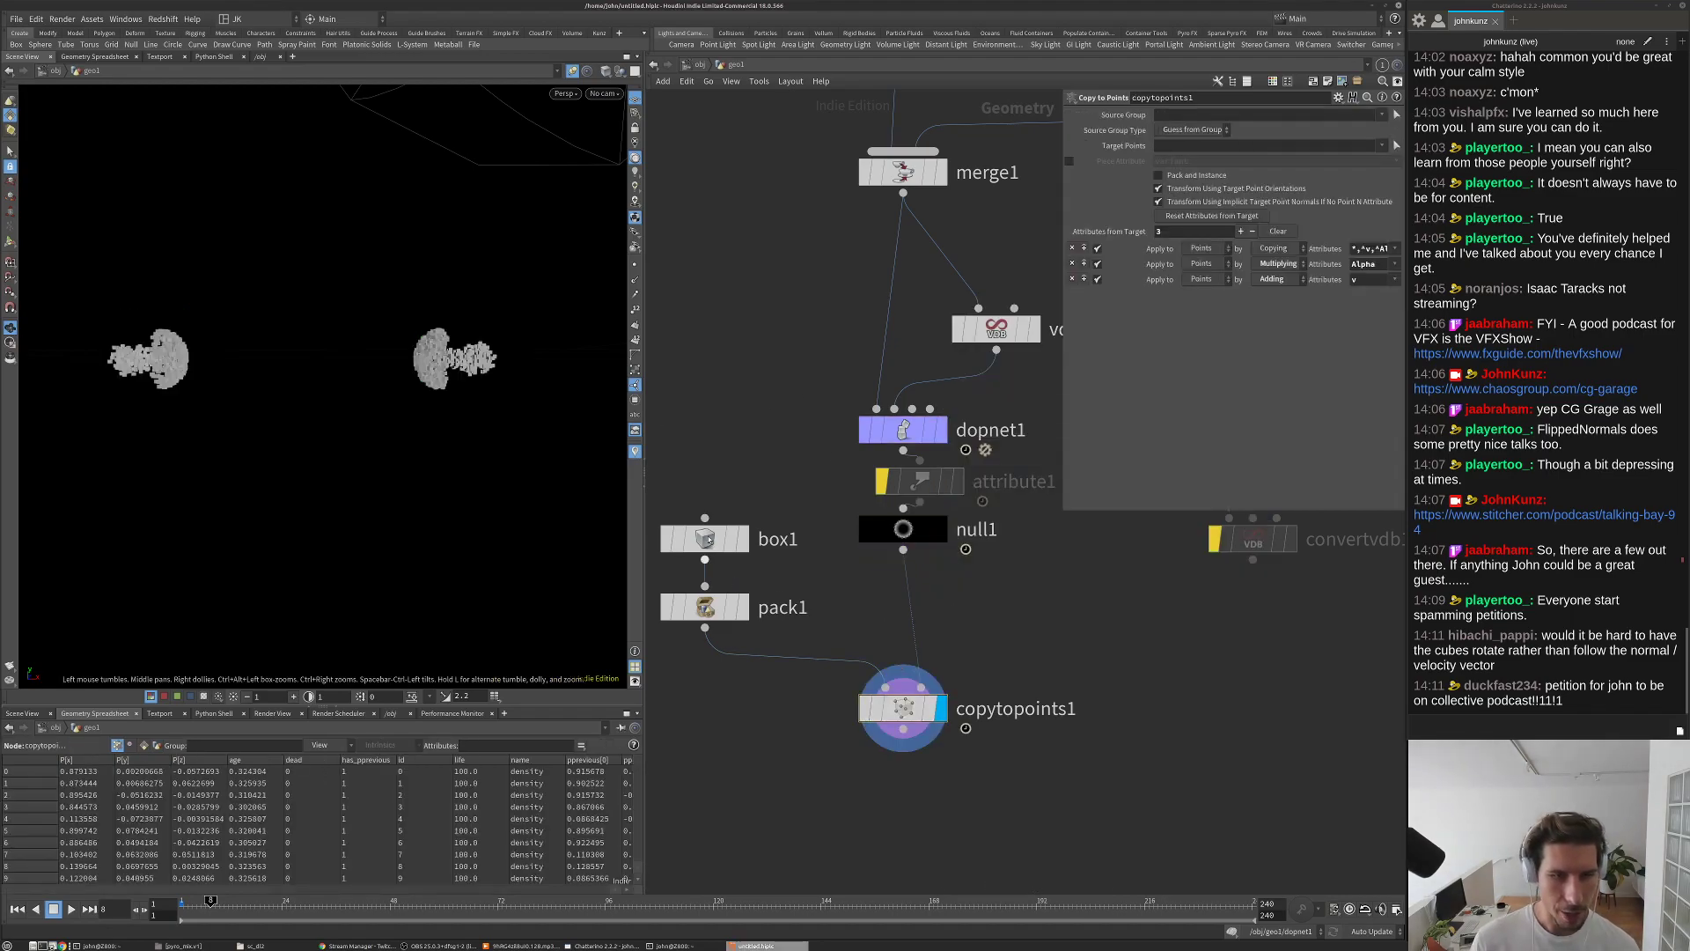
pyautogui.moveTo(696, 555); pyautogui.dragTo(775, 555, button='middle')
pyautogui.moveTo(775, 555); pyautogui.dragTo(775, 488)
pyautogui.moveTo(1000, 481); pyautogui.dragTo(983, 473)
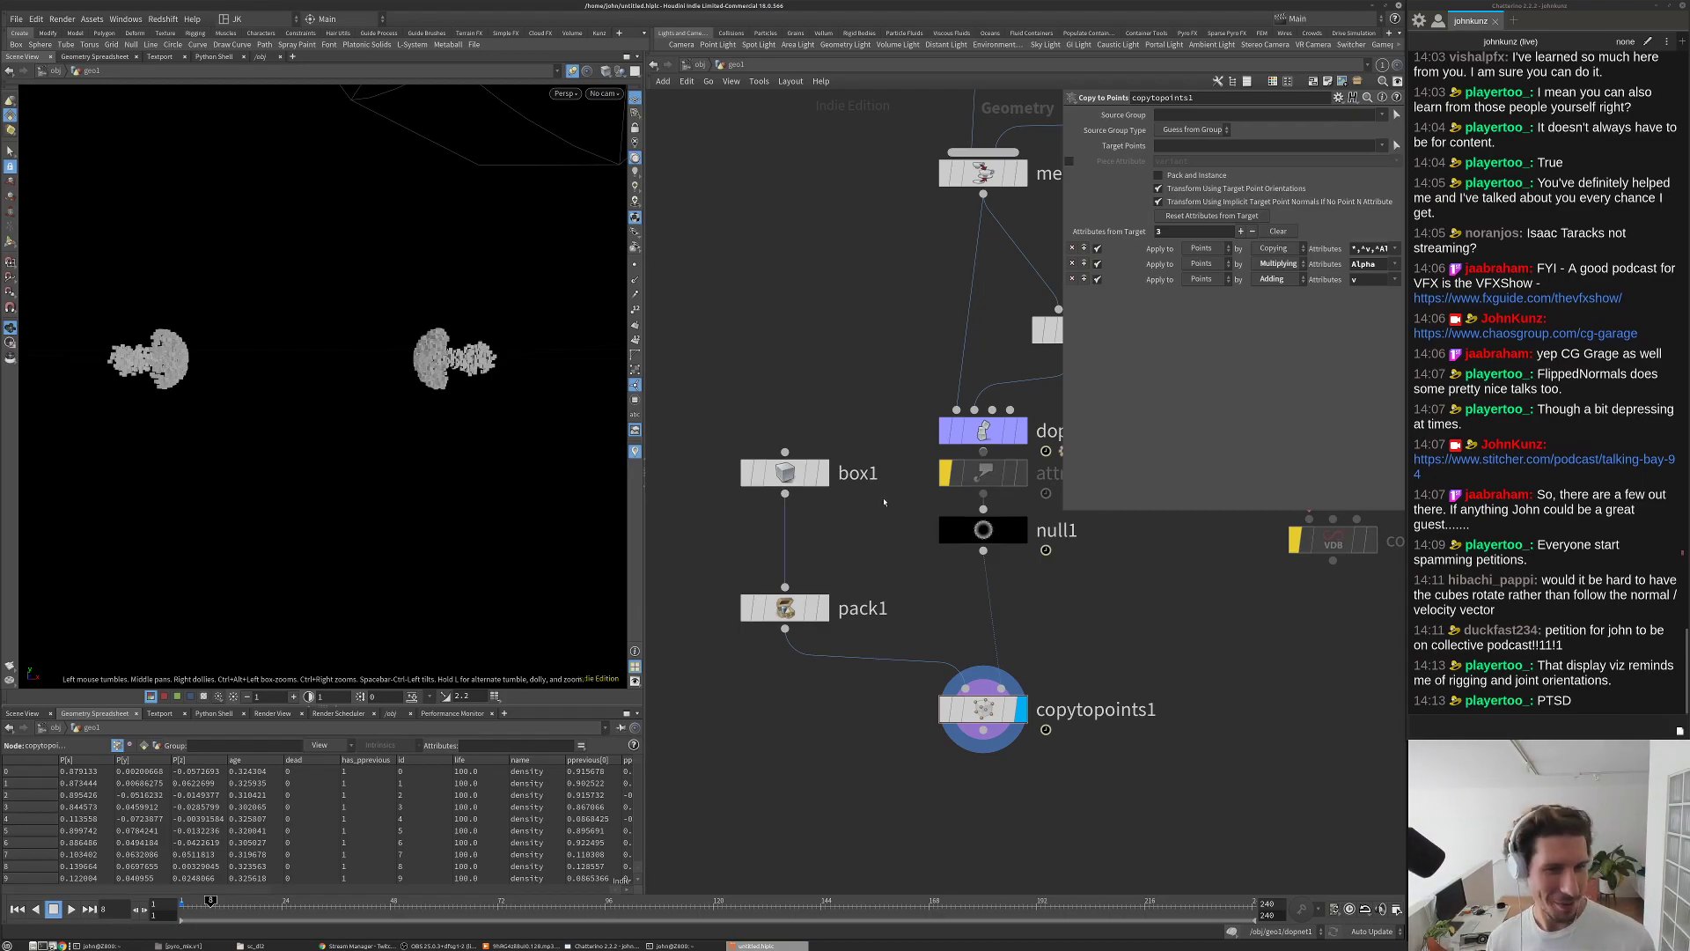
# Step: Insert a PolyExtrude node between box1 and pack1, dividing into Individual Elements with a distance of 0.212
pyautogui.press('Tab')
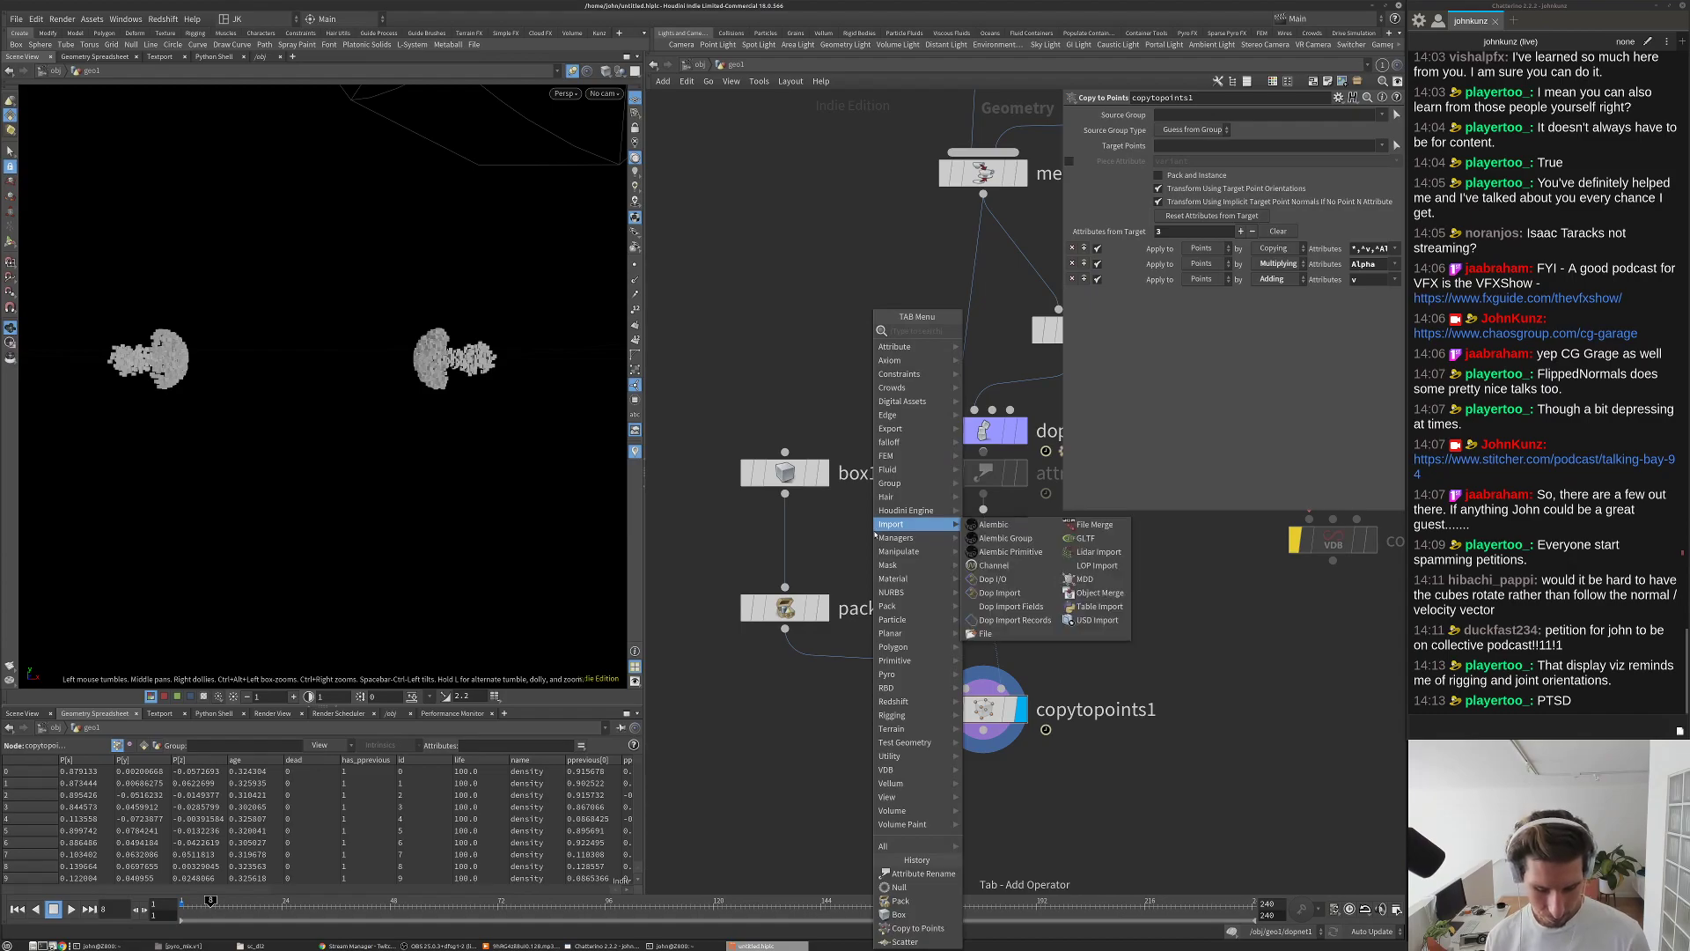
pyautogui.write('poly')
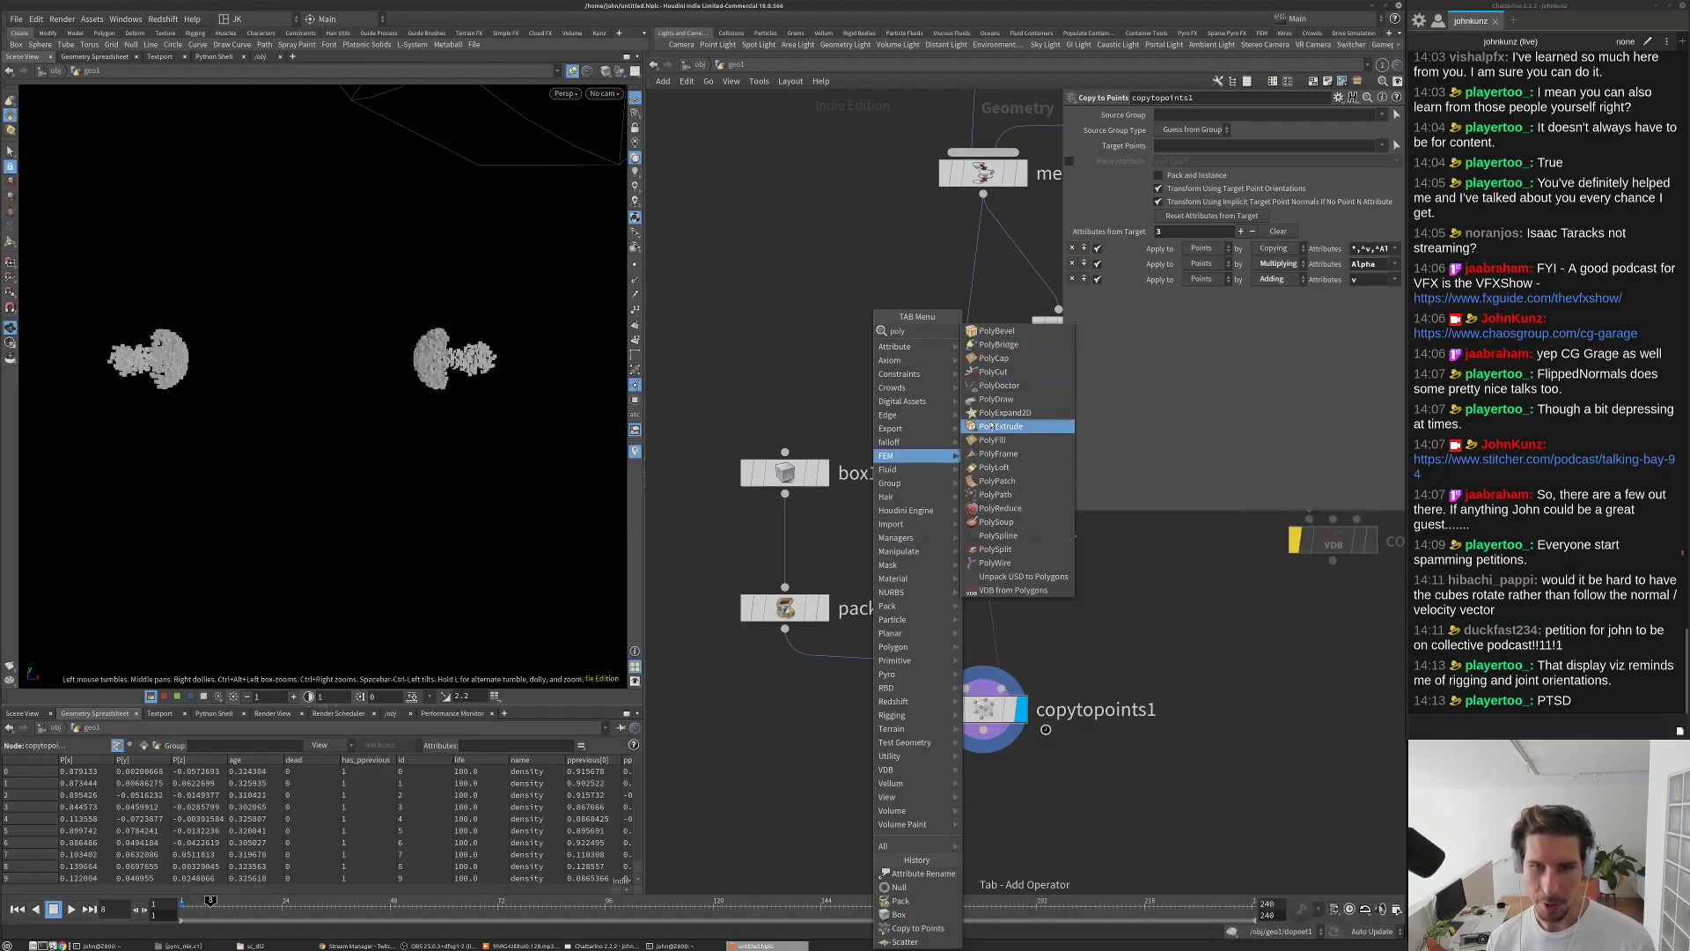
pyautogui.click(993, 426)
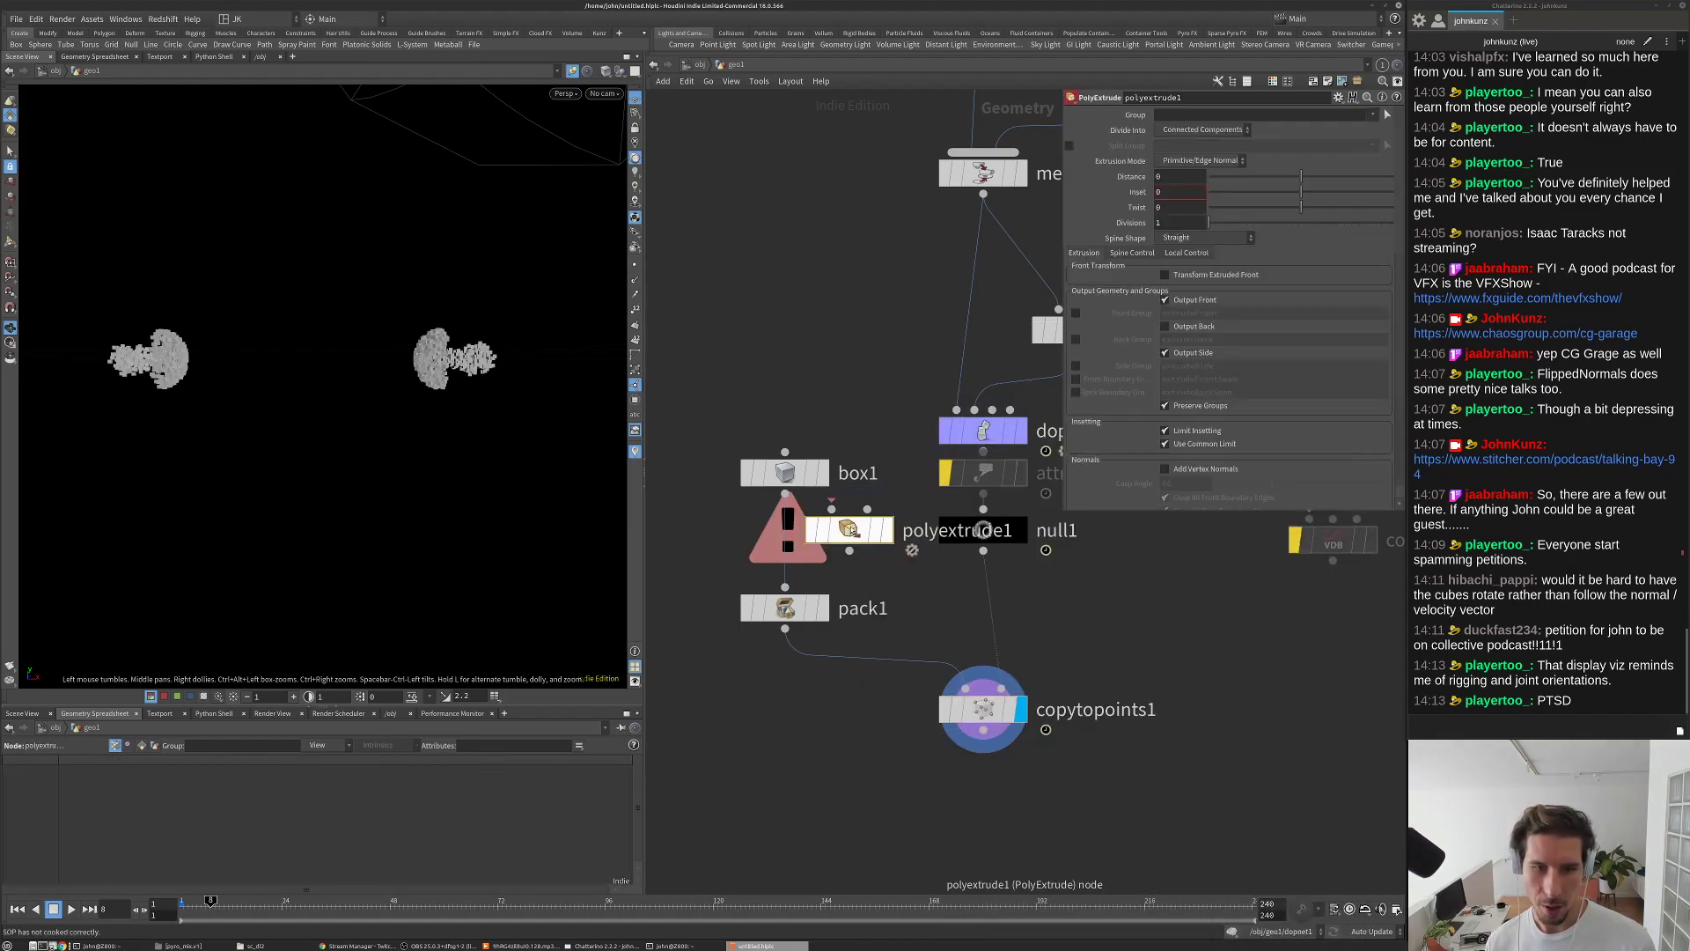
pyautogui.click(785, 543)
pyautogui.click(1203, 130)
pyautogui.click(1197, 150)
pyautogui.moveTo(1301, 176); pyautogui.dragTo(1320, 177)
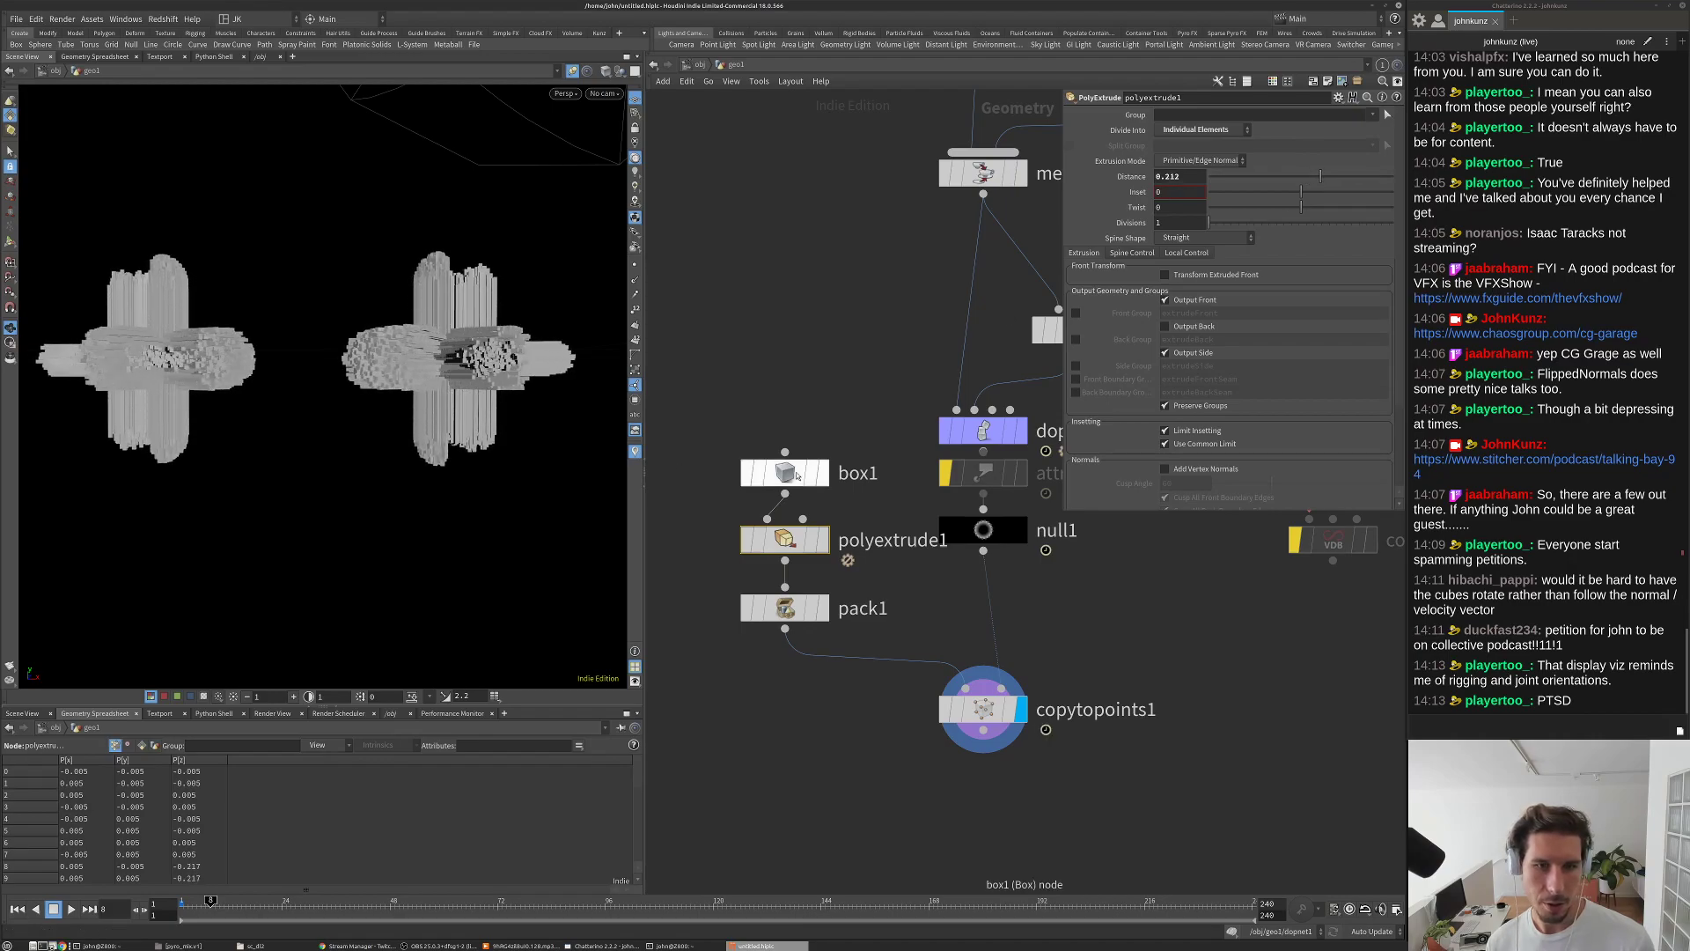
# Step: Set box1's uniform scale to 0.001
pyautogui.click(796, 475)
pyautogui.click(1180, 199)
pyautogui.write('0')
pyautogui.press('Return')
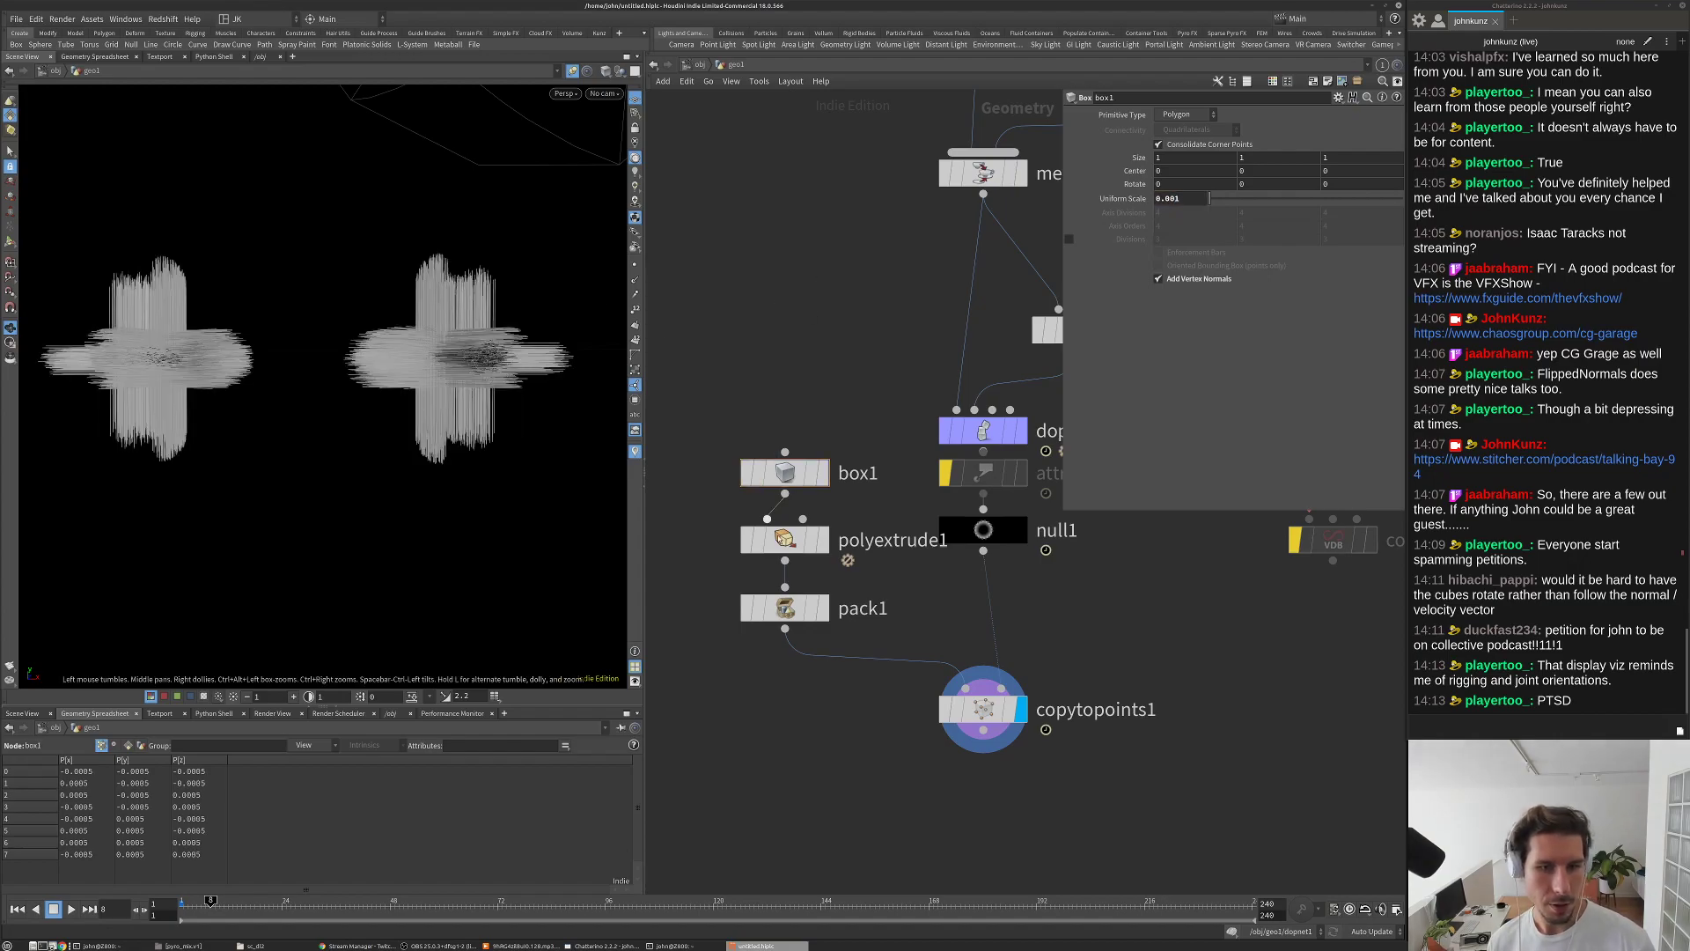
# Step: Save the scene, set polyextrude1's distance to 0.05, and preview the simulation before returning to the first frame
pyautogui.click(784, 540)
pyautogui.hotkey('ctrl', 's')
pyautogui.doubleClick(1171, 177)
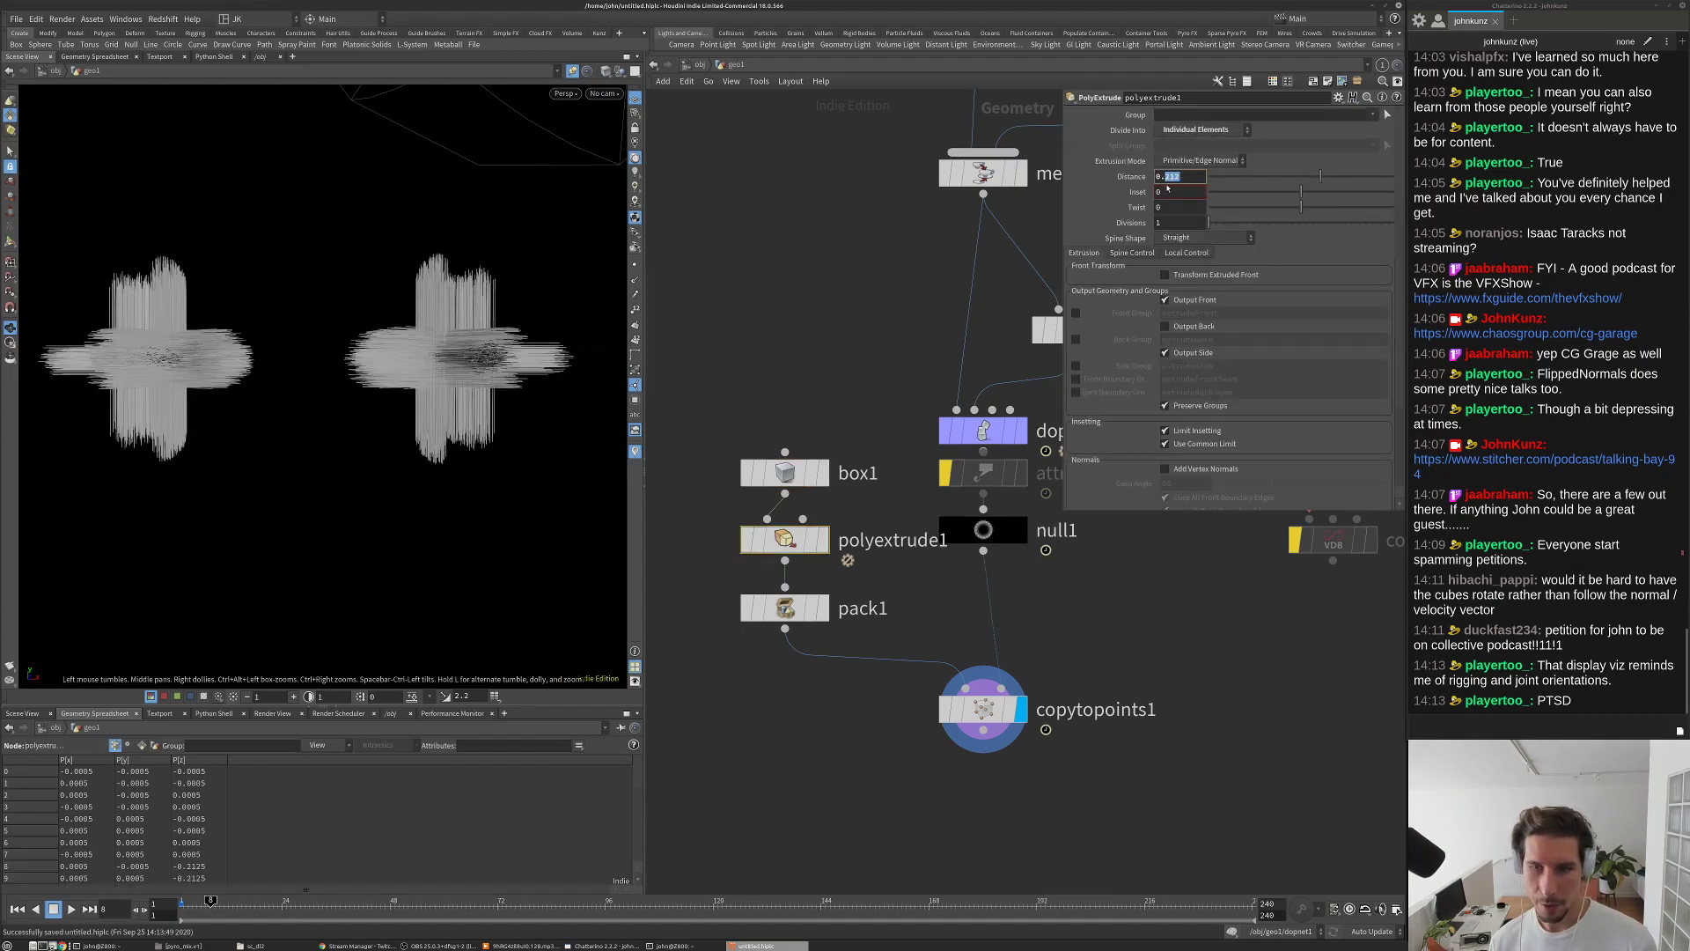
pyautogui.write('05')
pyautogui.press('Return')
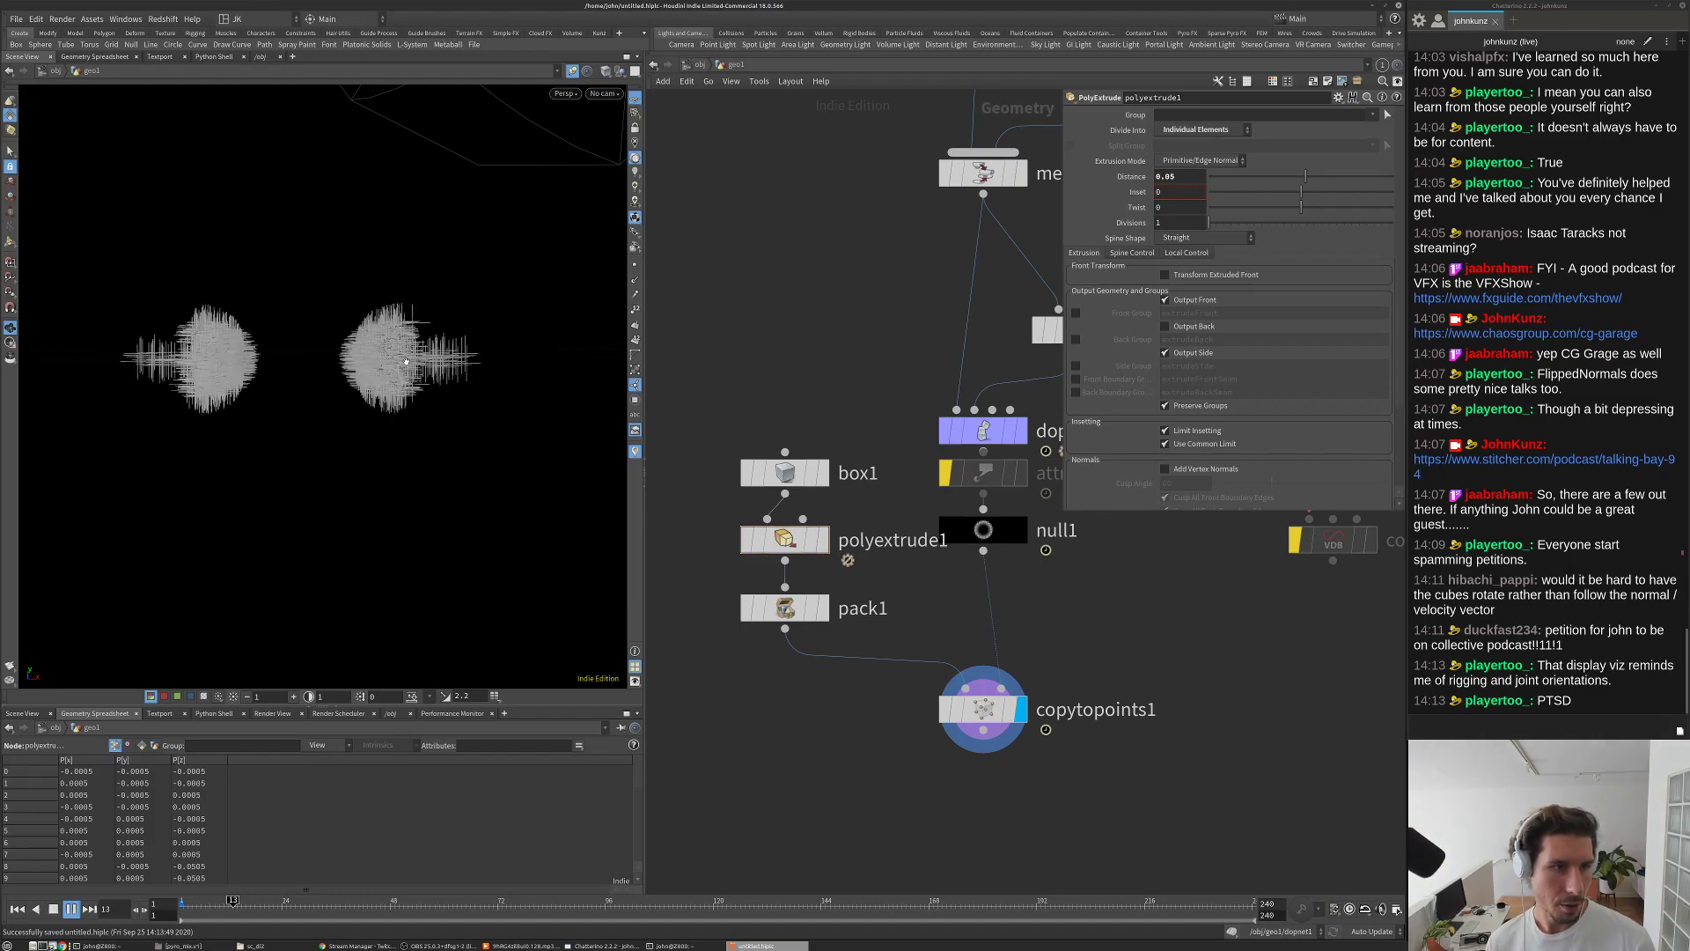
pyautogui.hotkey('ctrl', 'Up')
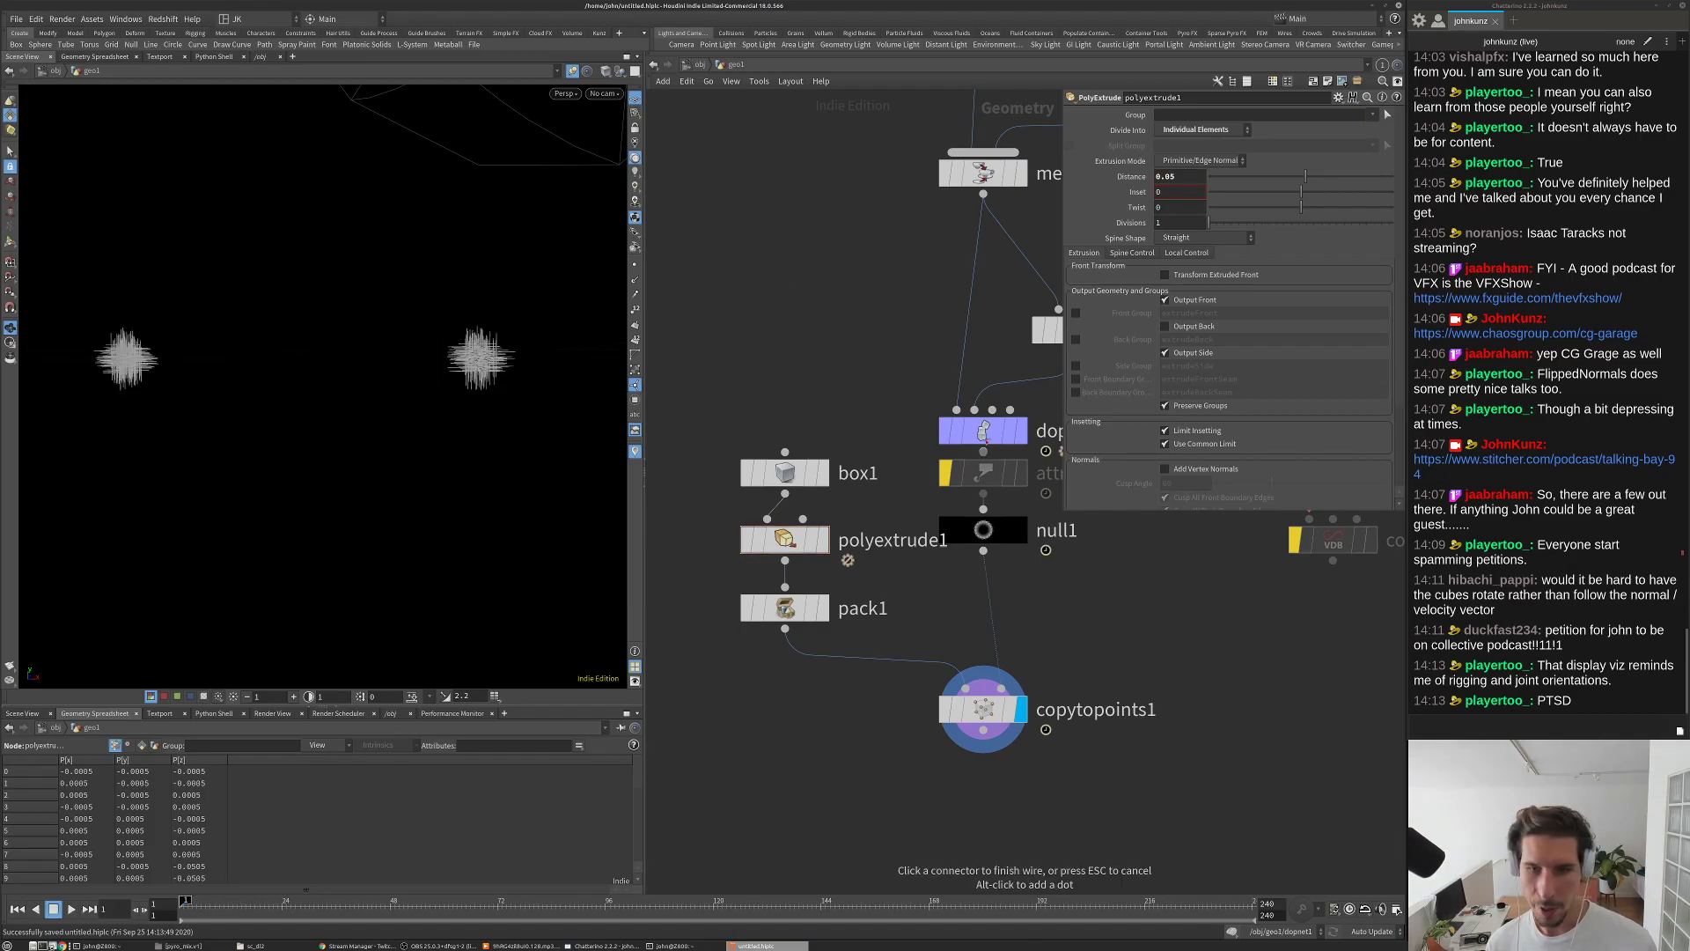
# Step: Inside dopnet1, set popsource1's constant birth rate to 500
pyautogui.doubleClick(983, 430)
pyautogui.click(989, 326)
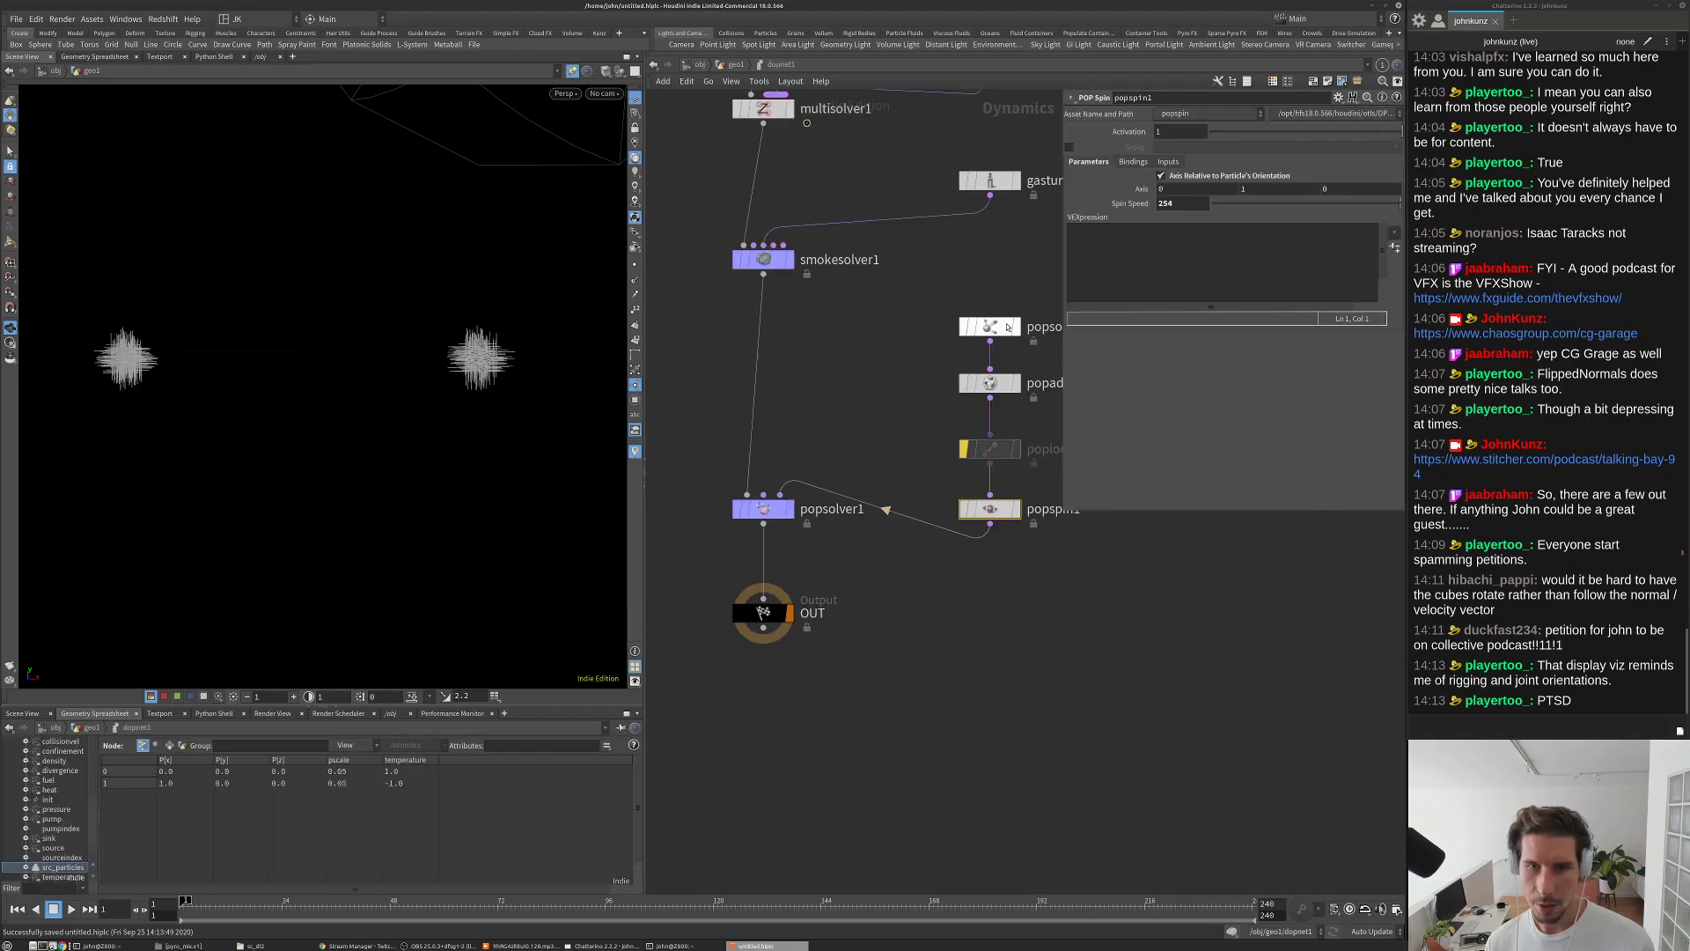
pyautogui.click(1190, 209)
pyautogui.press('BackSpace')
pyautogui.press('Return')
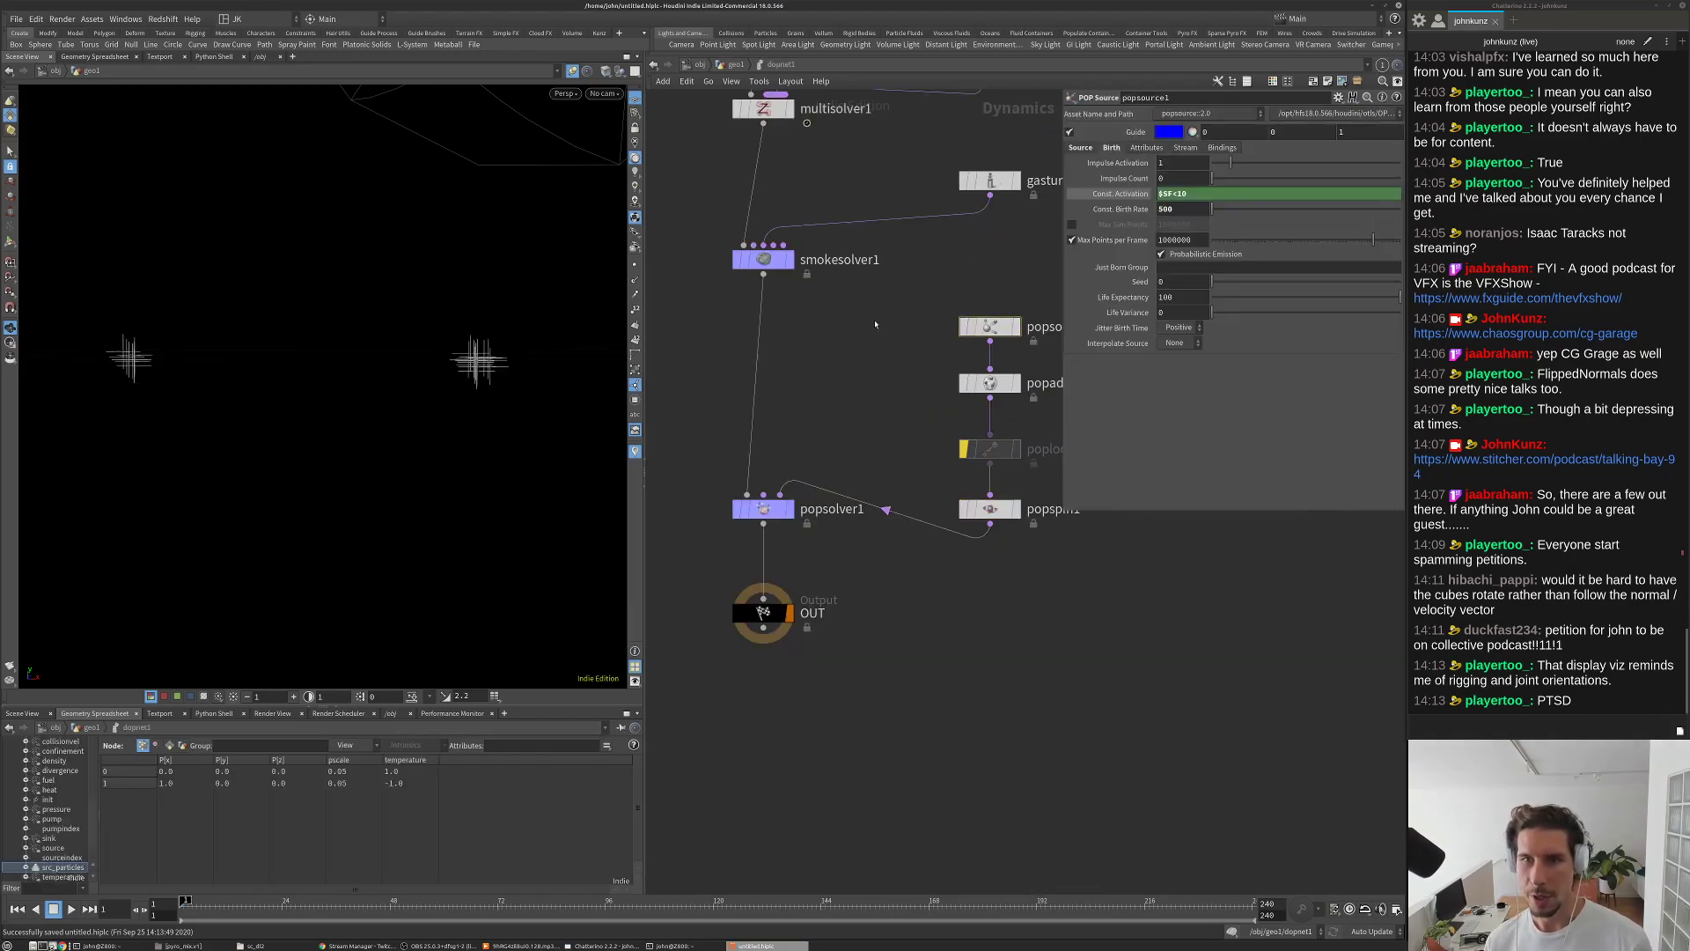
# Step: Replay the simulation and view the copied crosses from several angles to examine how they rotate around popspin1's axis
pyautogui.press('Up')
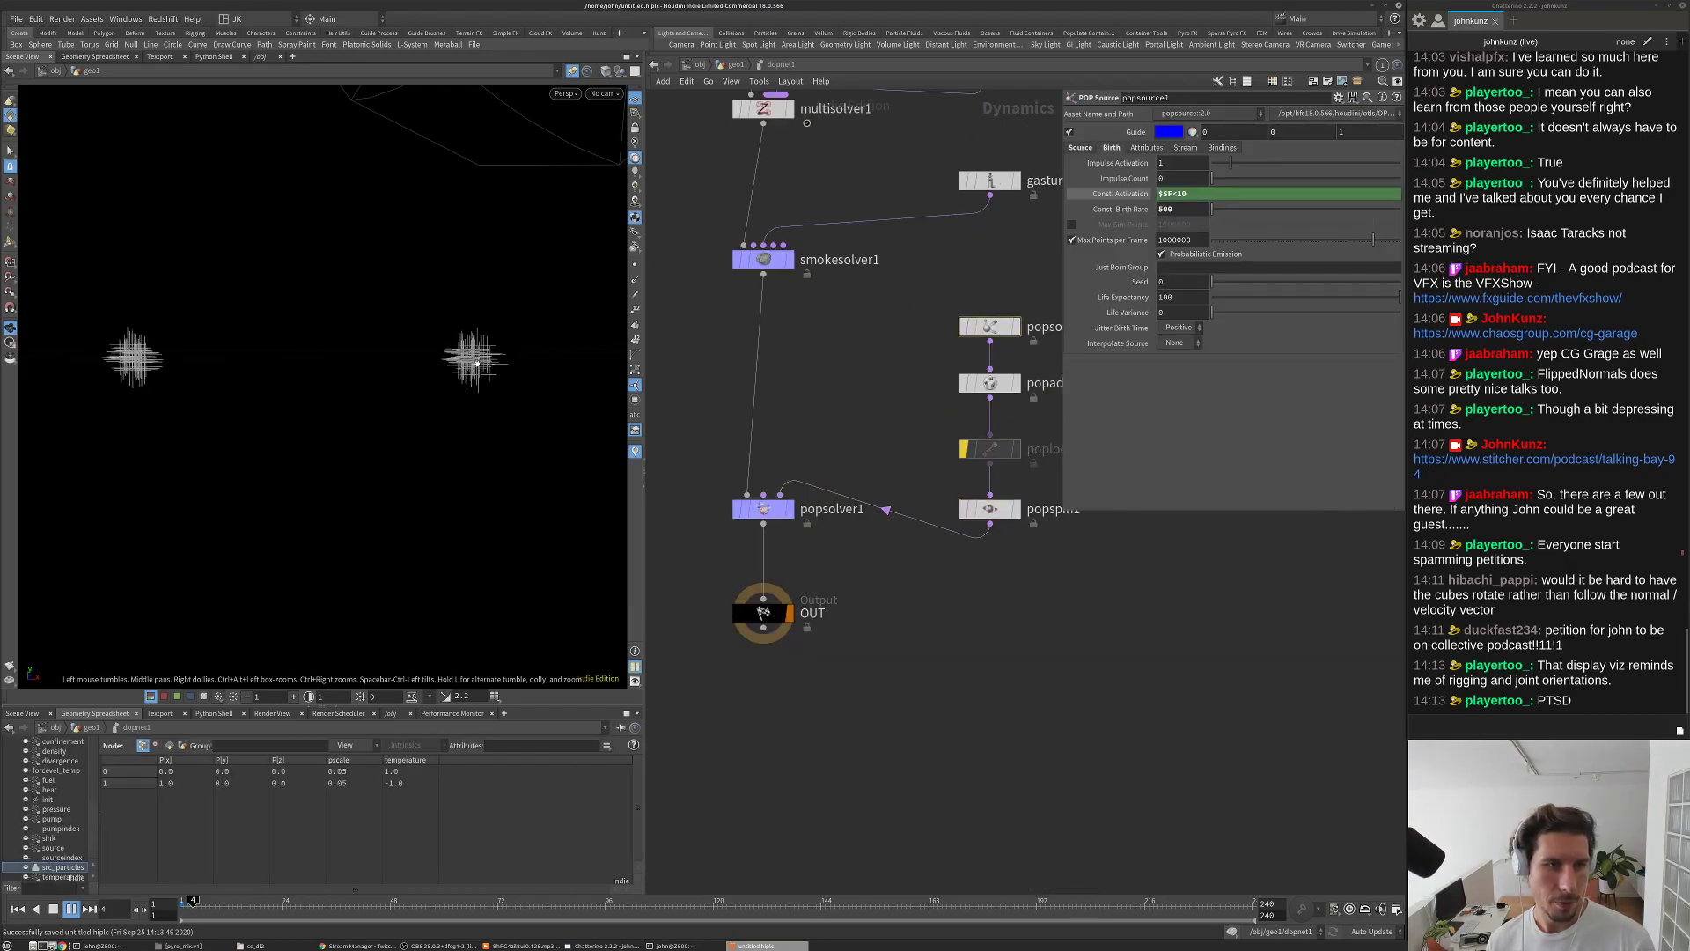
pyautogui.press('Up')
pyautogui.moveTo(276, 378)
pyautogui.mouseDown()
pyautogui.moveTo(377, 386)
pyautogui.moveTo(445, 328)
pyautogui.moveTo(306, 364)
pyautogui.mouseUp()
pyautogui.press('Up')
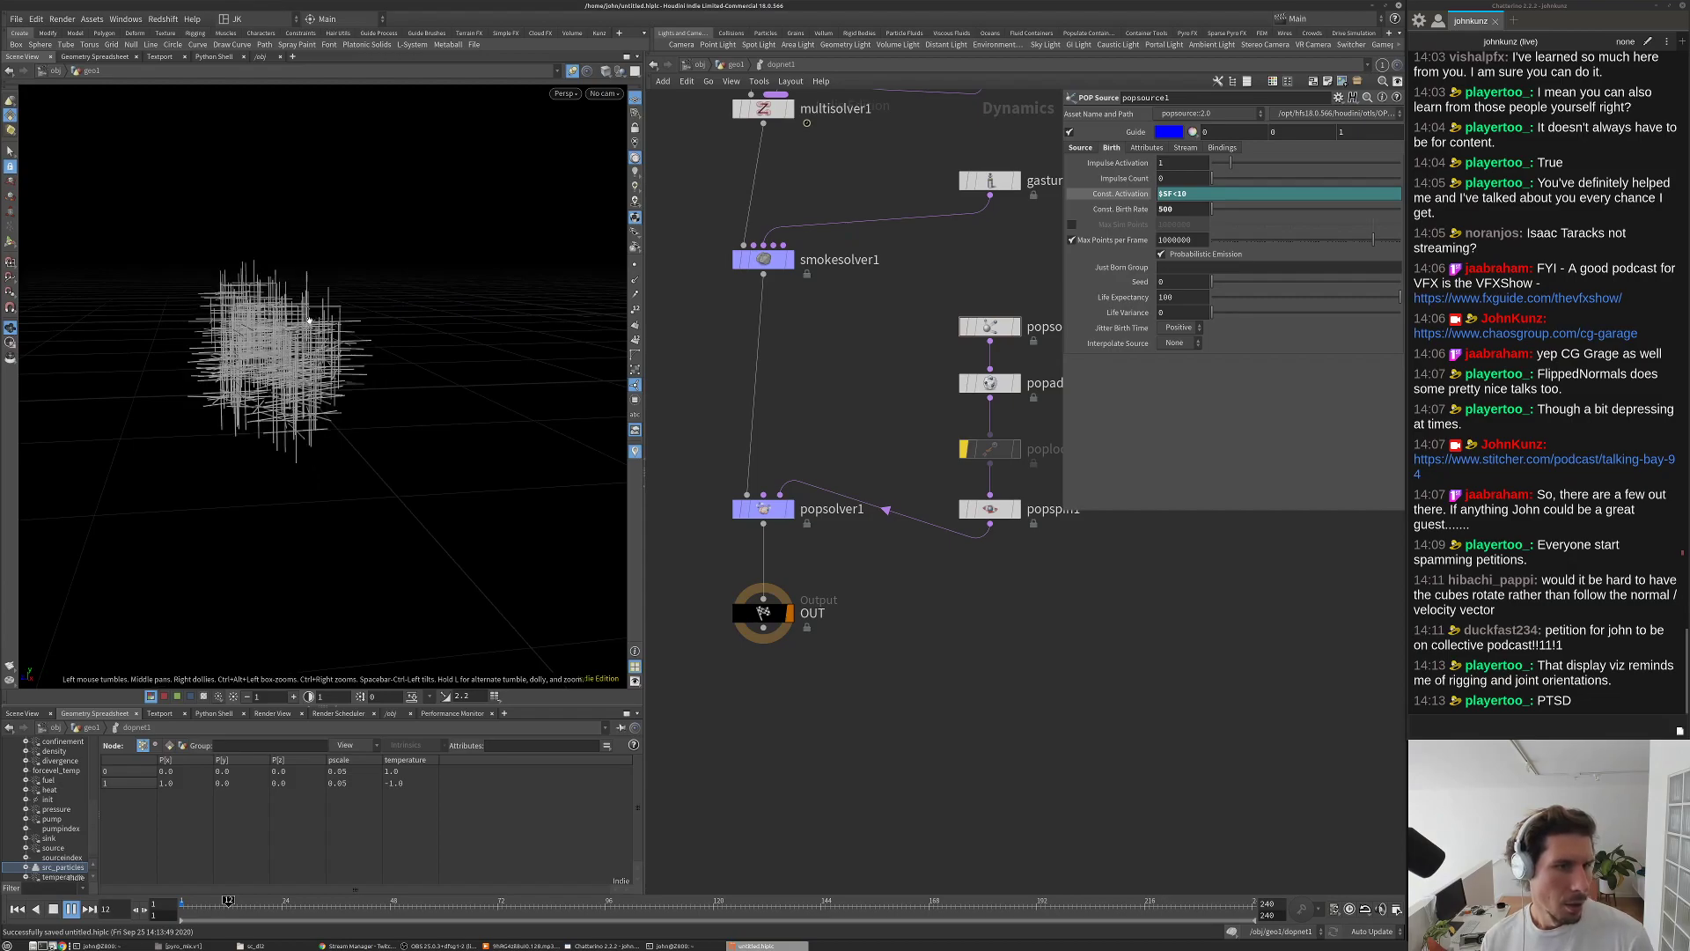
pyautogui.moveTo(273, 323); pyautogui.dragTo(346, 283)
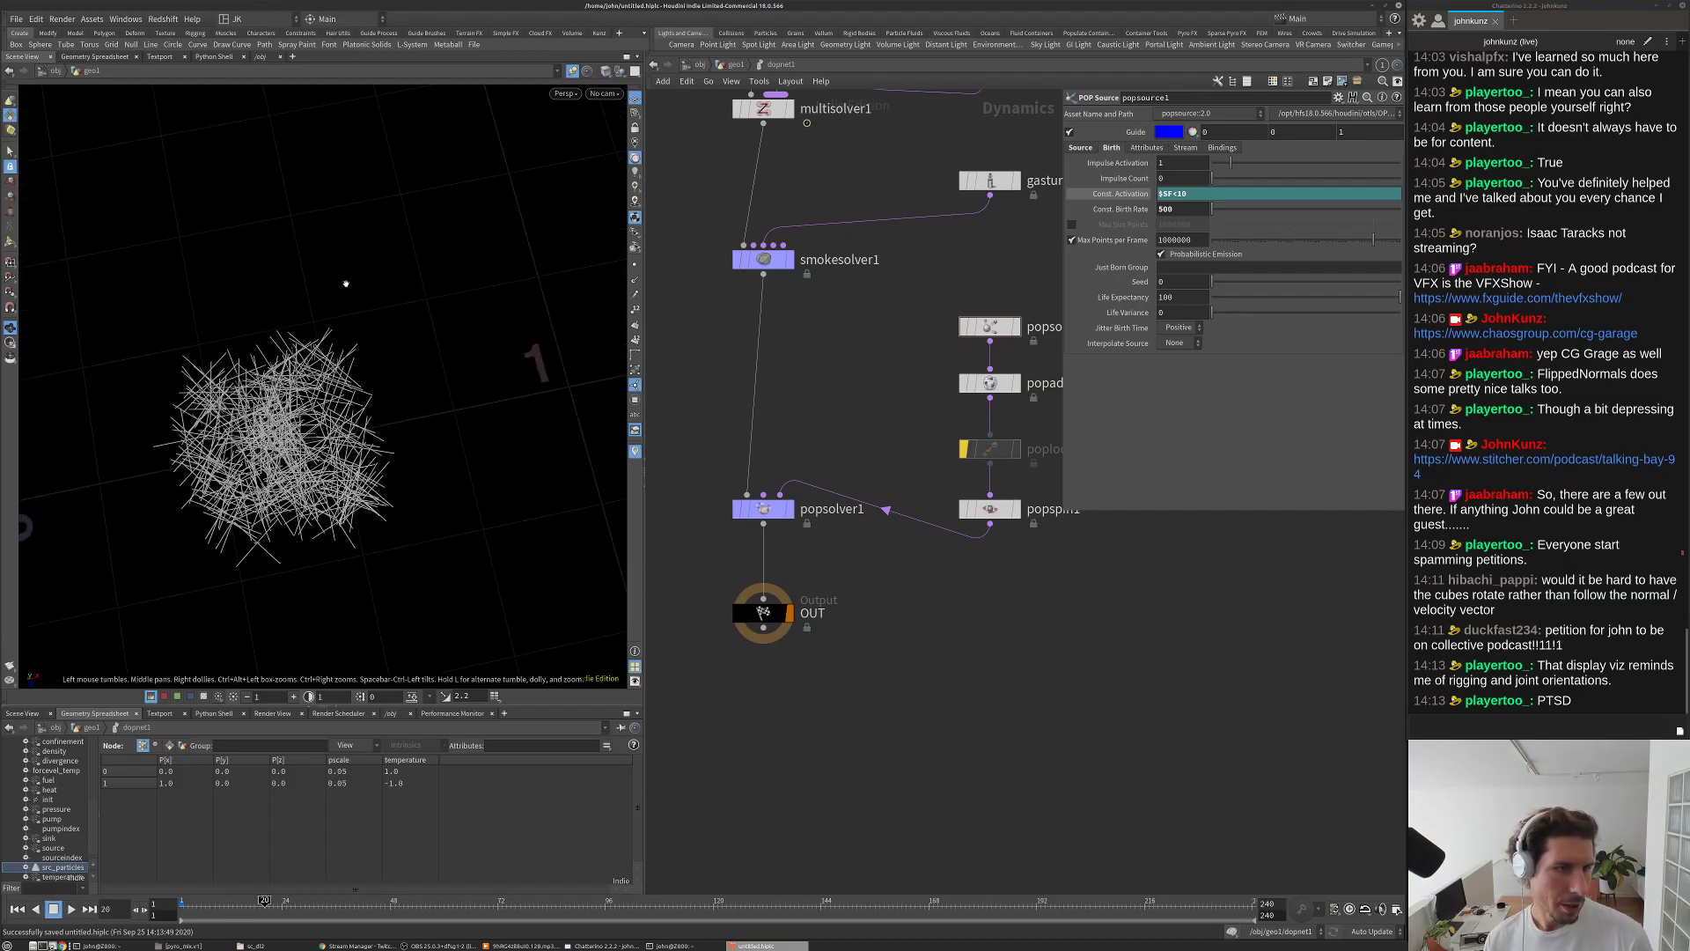
pyautogui.press('Up')
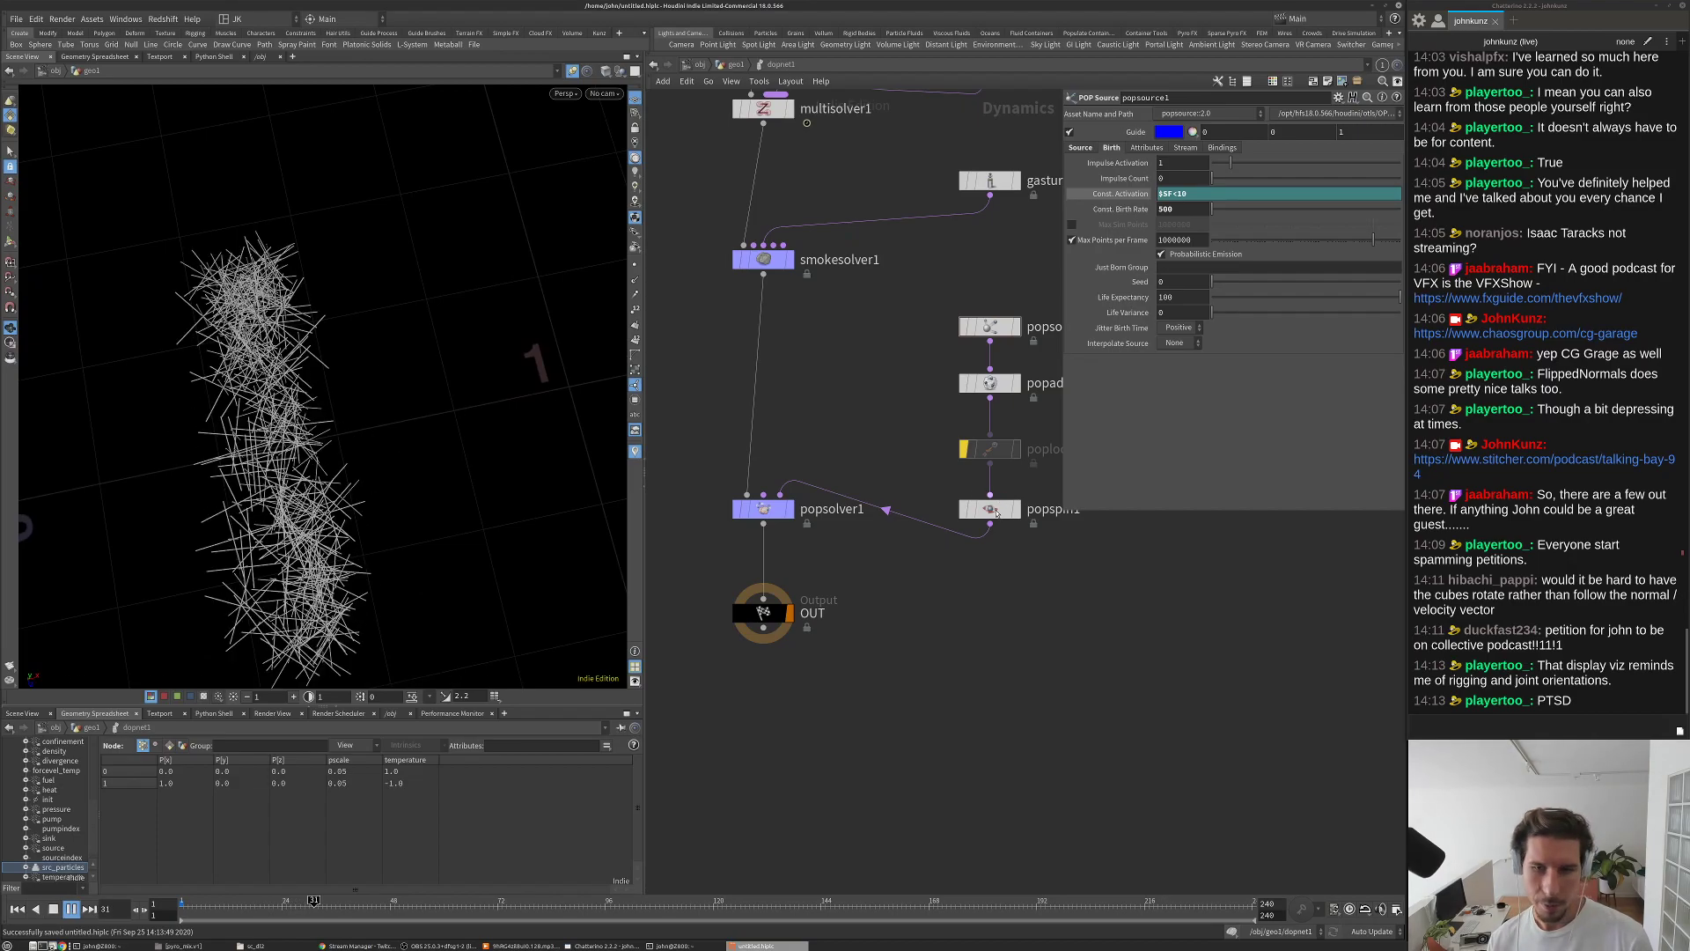
pyautogui.click(989, 509)
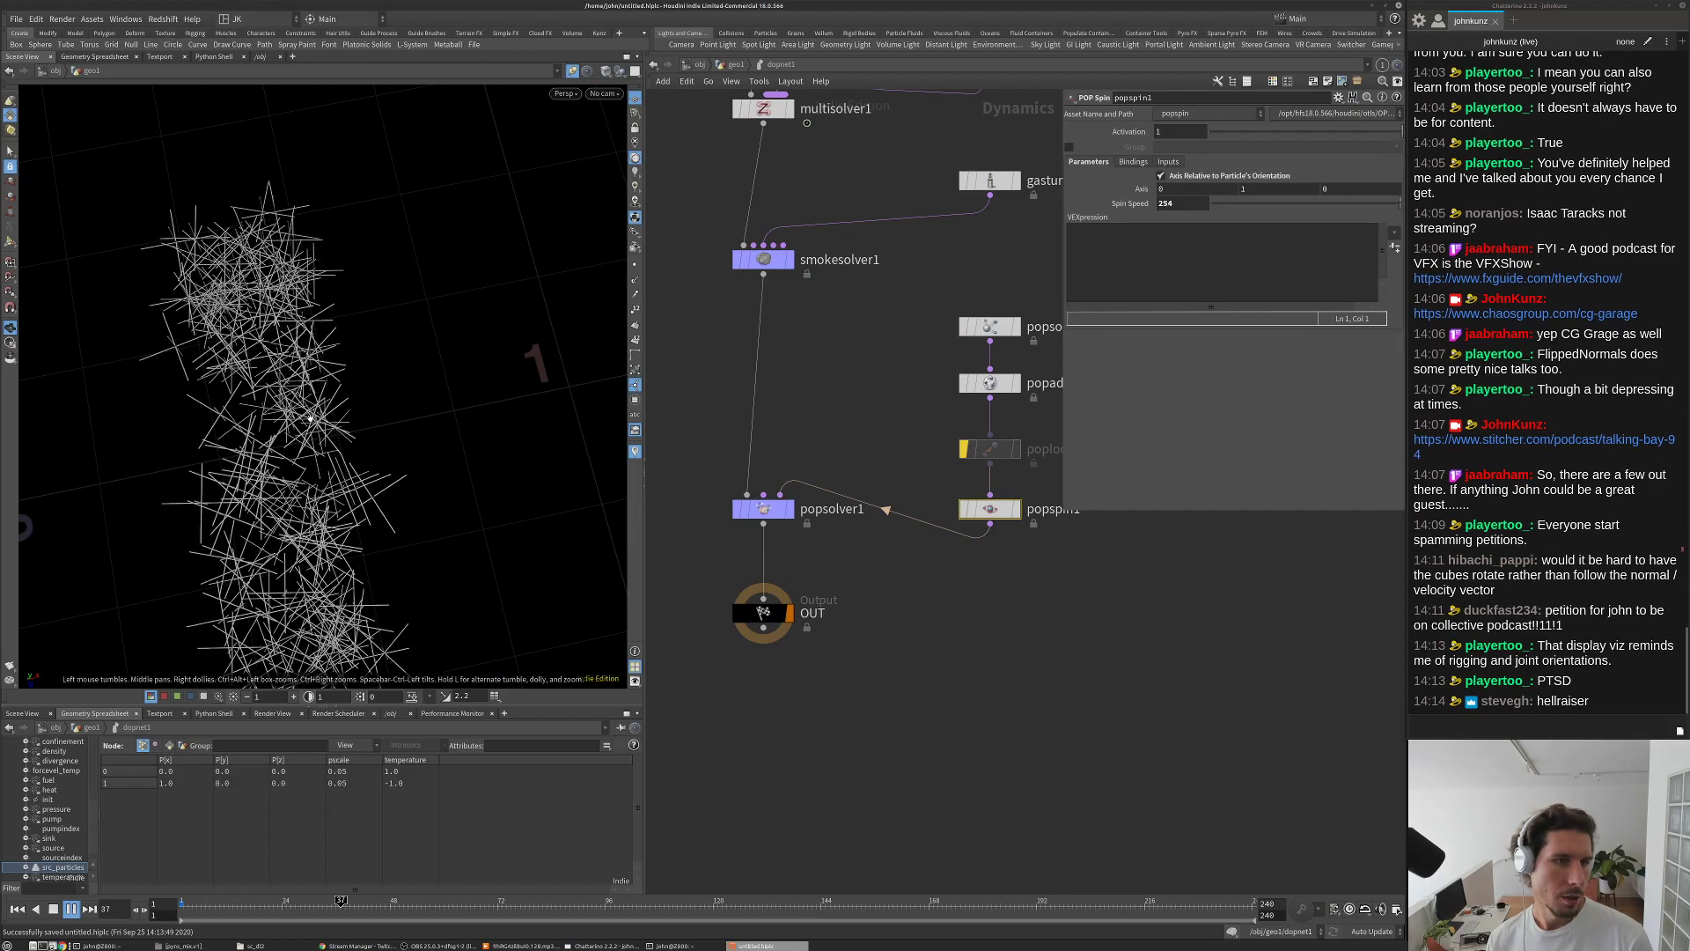
pyautogui.hotkey('ctrl', 'Up')
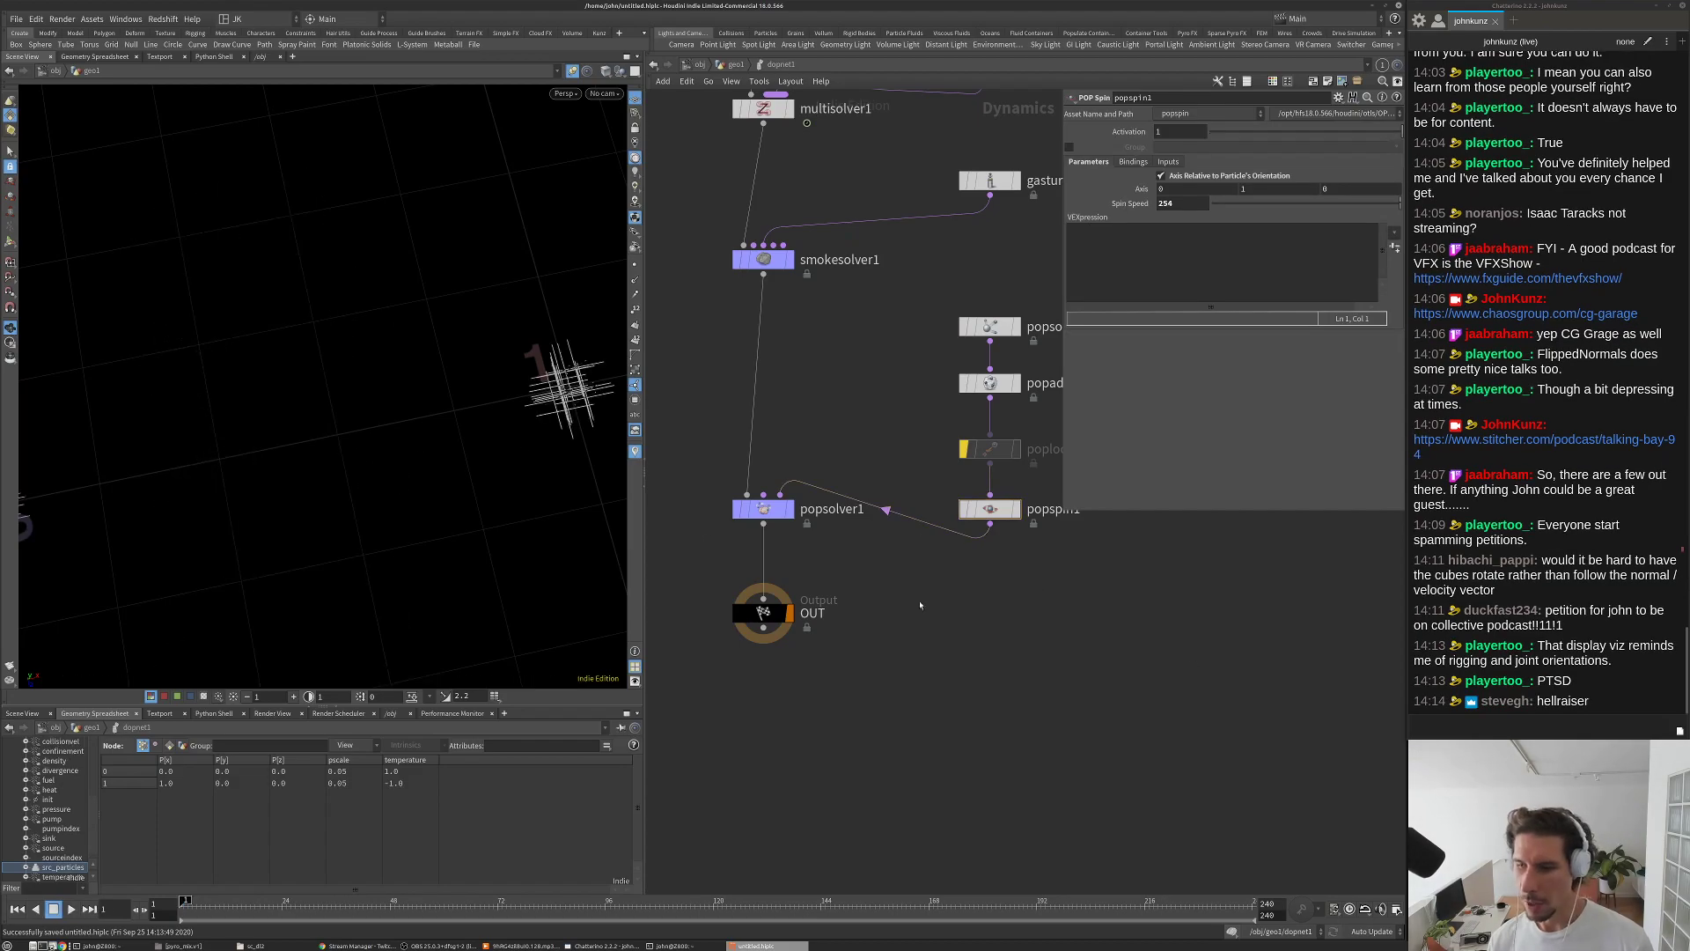
pyautogui.moveTo(438, 422); pyautogui.dragTo(291, 382)
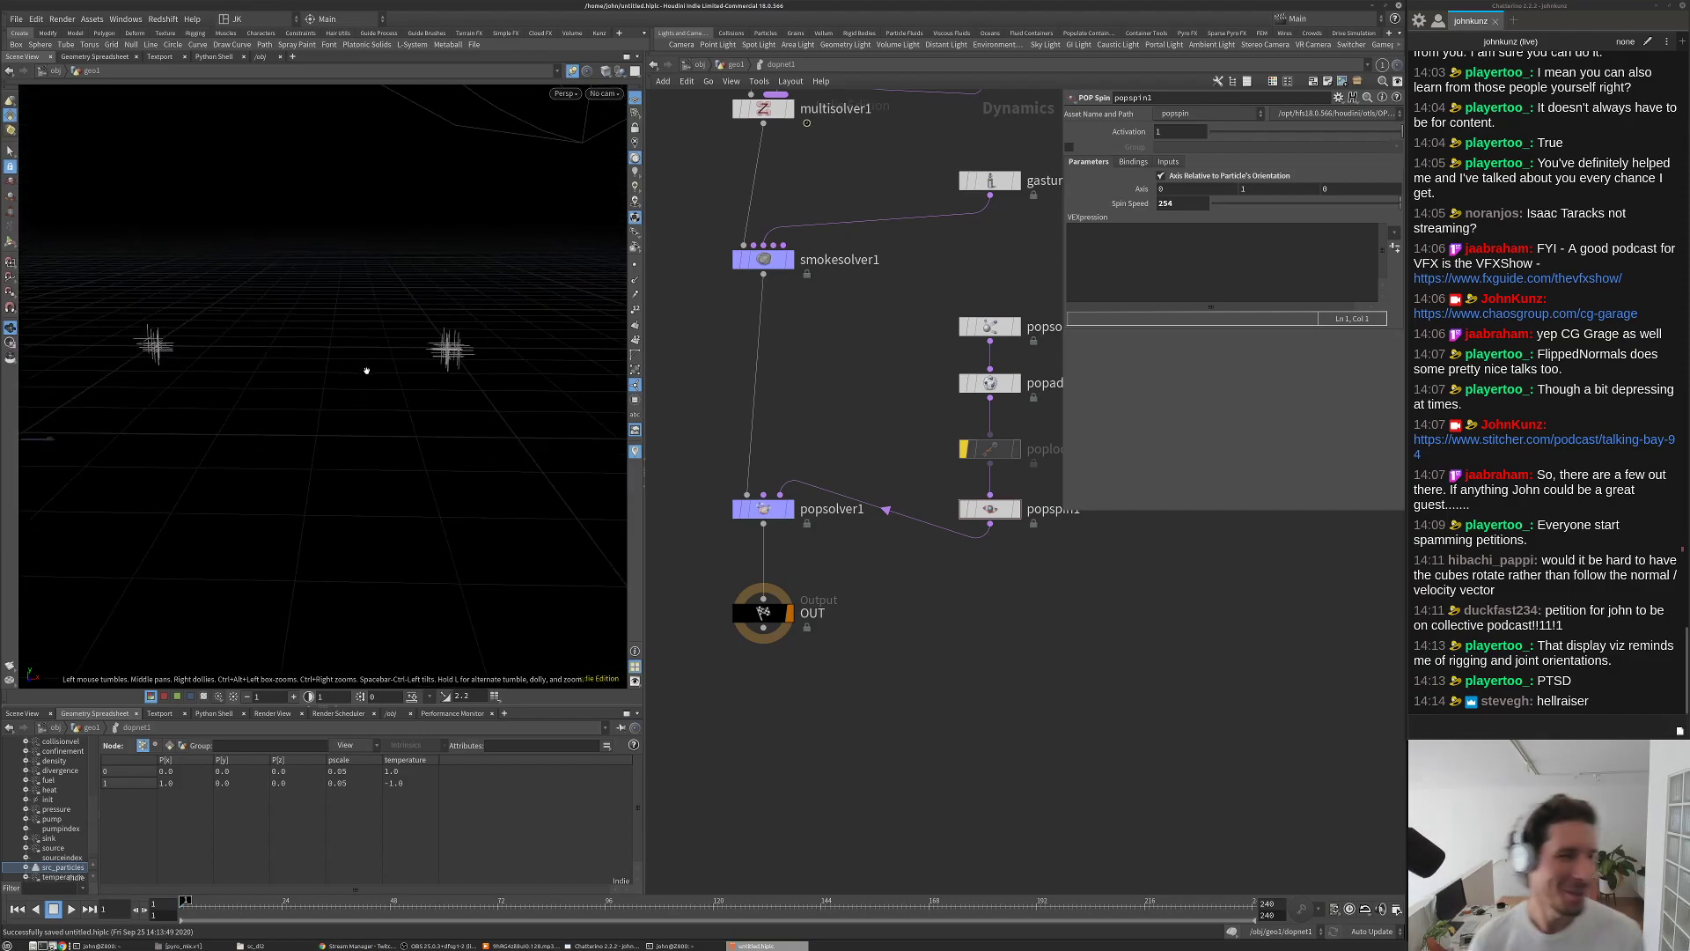
pyautogui.moveTo(358, 385); pyautogui.dragTo(475, 440)
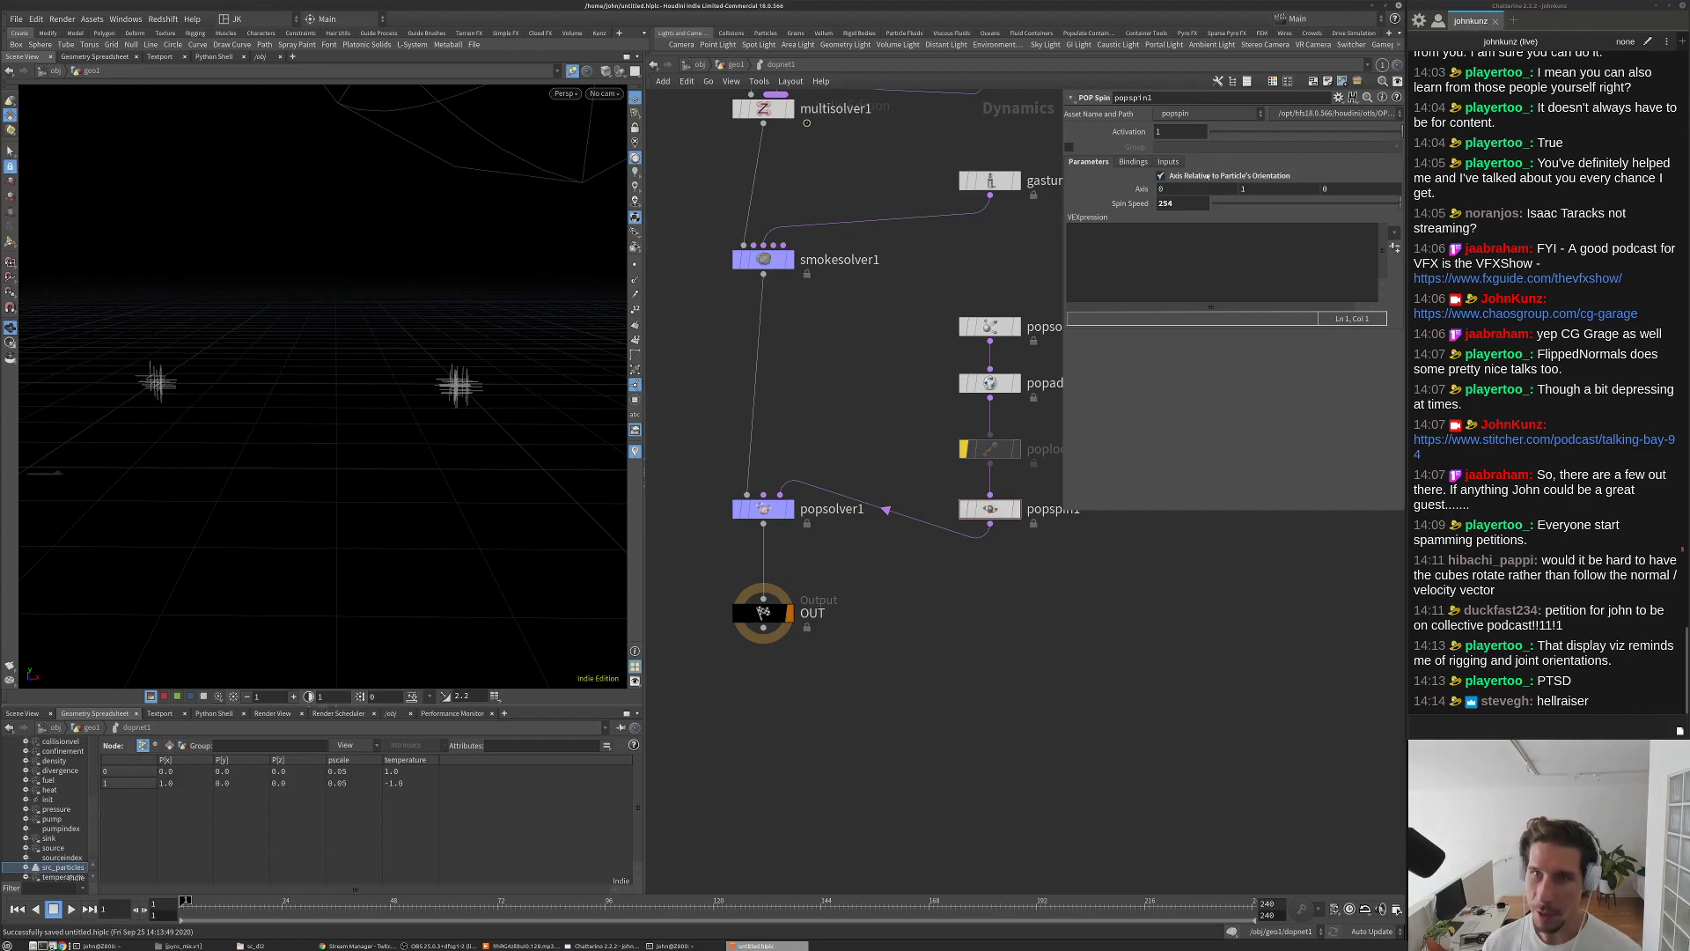
# Step: Set popspin1's Input 1 to DOP Data with the path smokeobject1/vel copied from poplookat1
pyautogui.click(1141, 271)
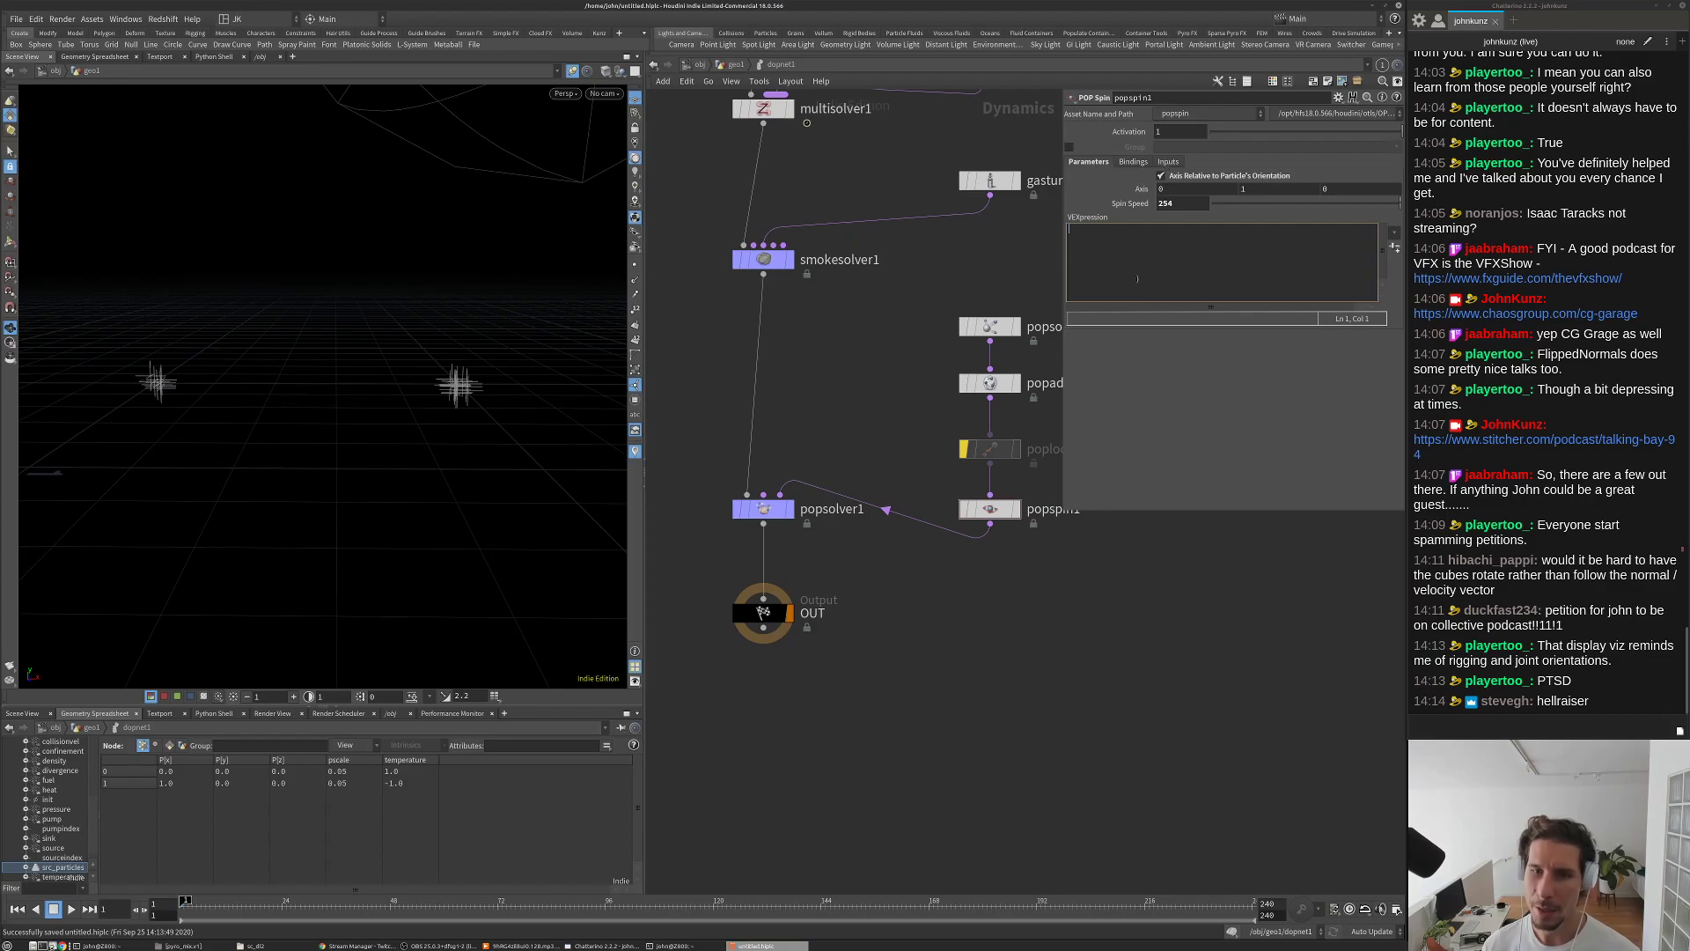
pyautogui.click(989, 449)
pyautogui.click(1149, 161)
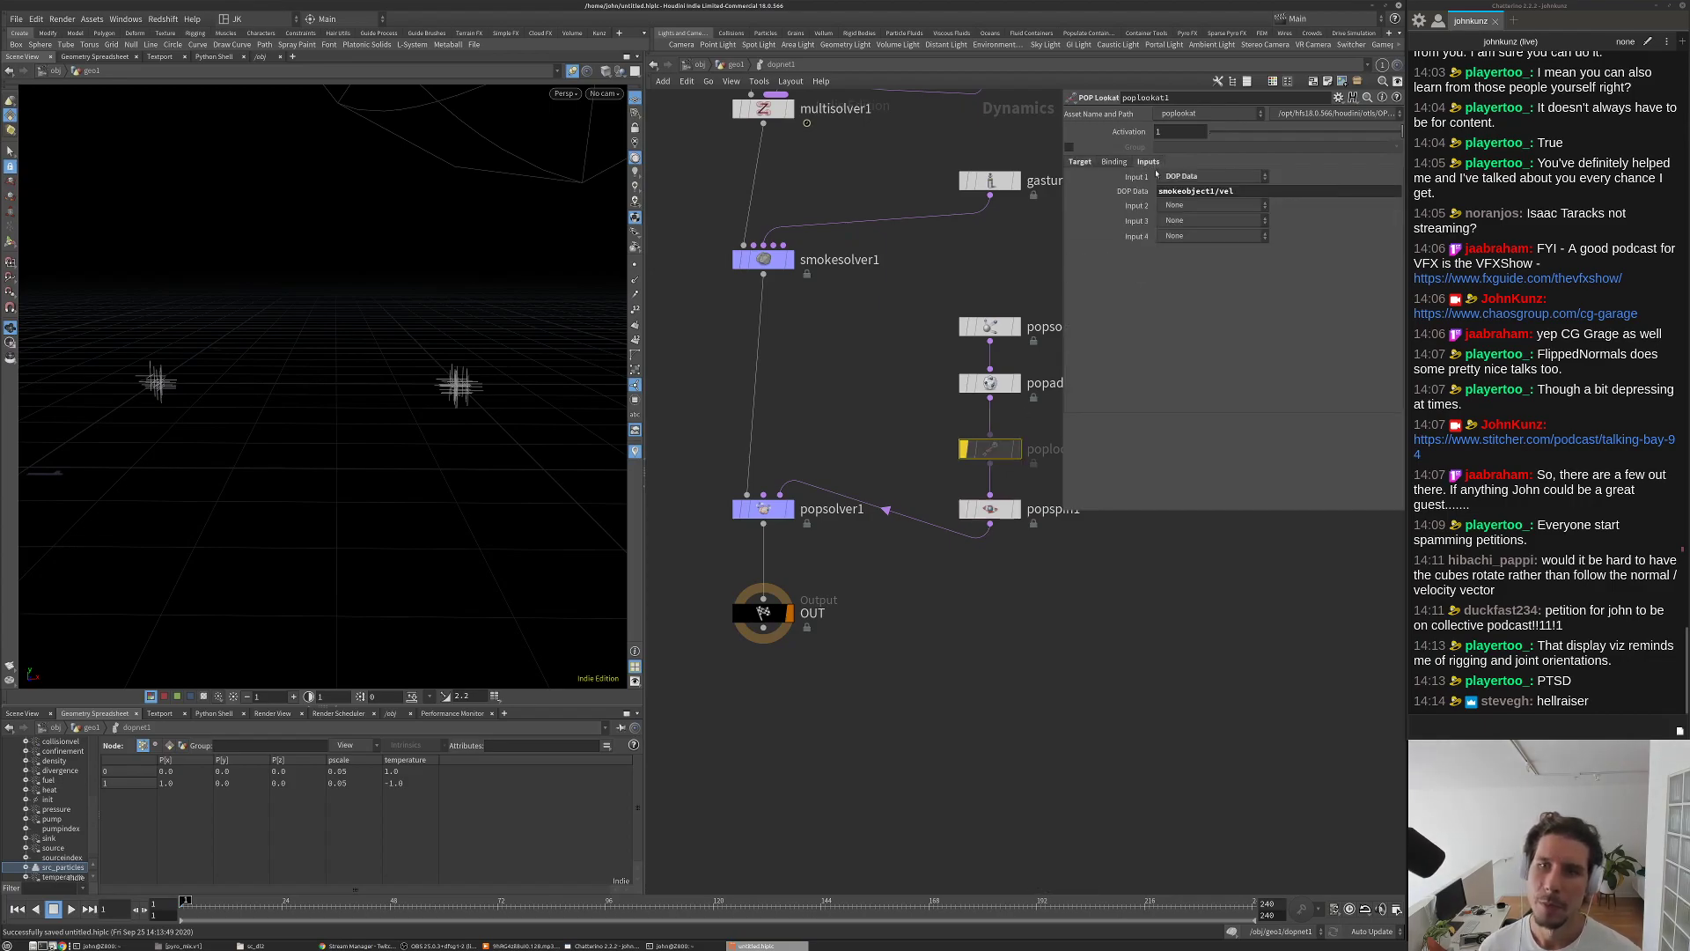
pyautogui.tripleClick(1195, 191)
pyautogui.hotkey('ctrl', 'c')
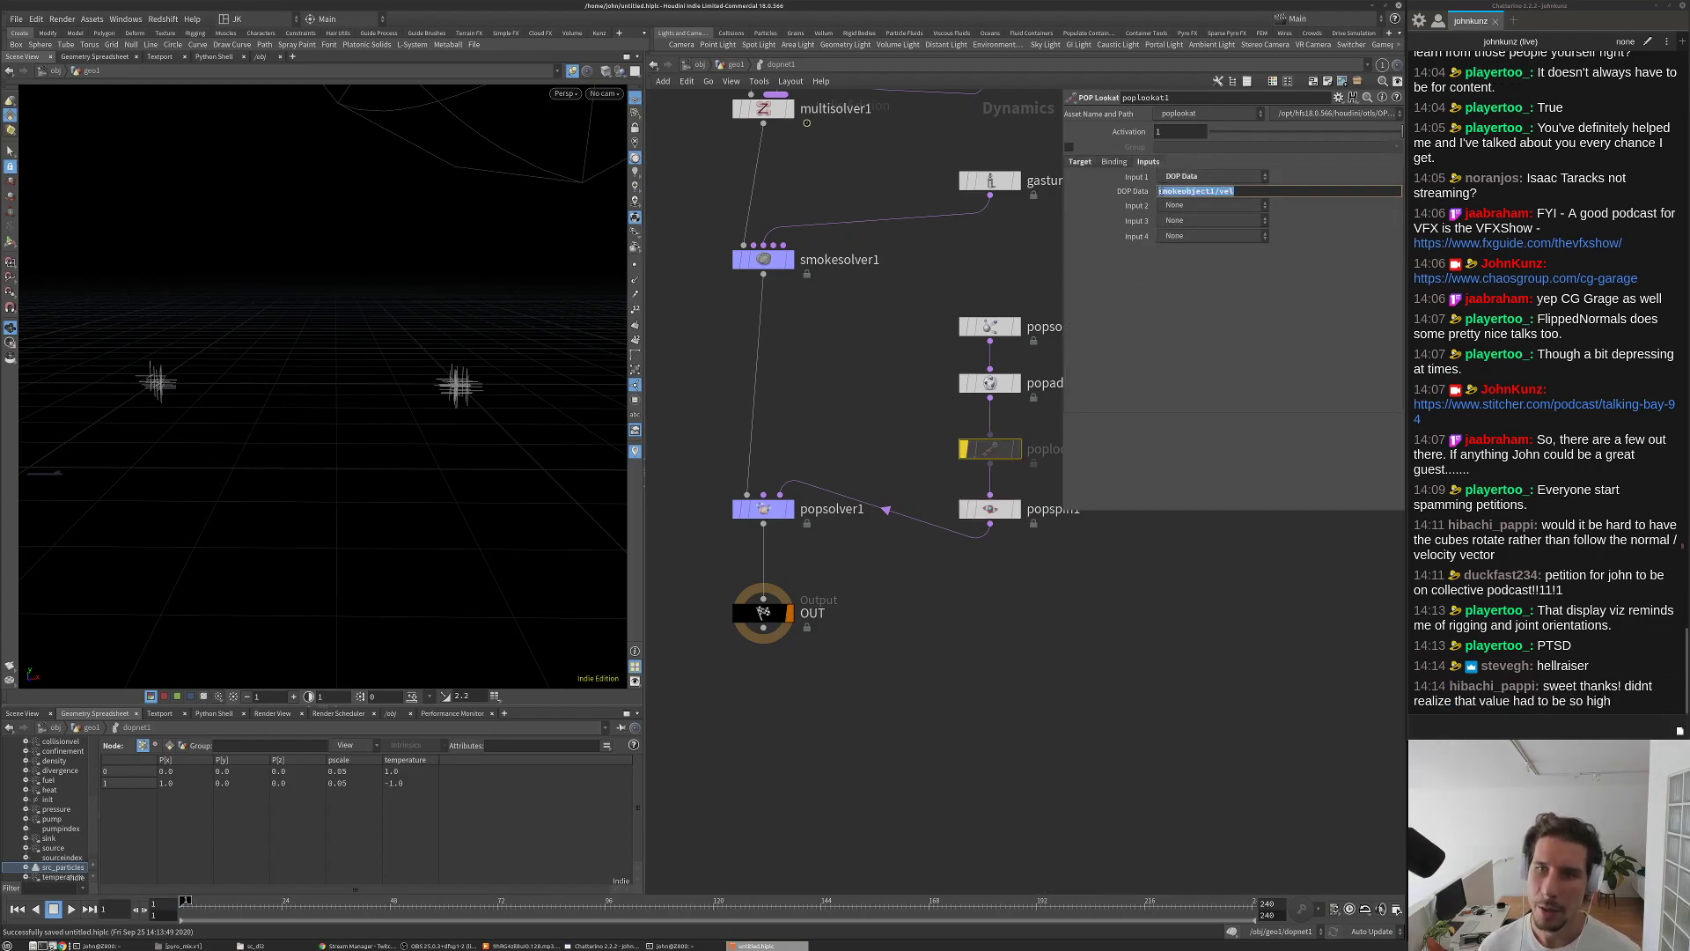
pyautogui.click(991, 510)
pyautogui.click(1167, 162)
pyautogui.click(1213, 176)
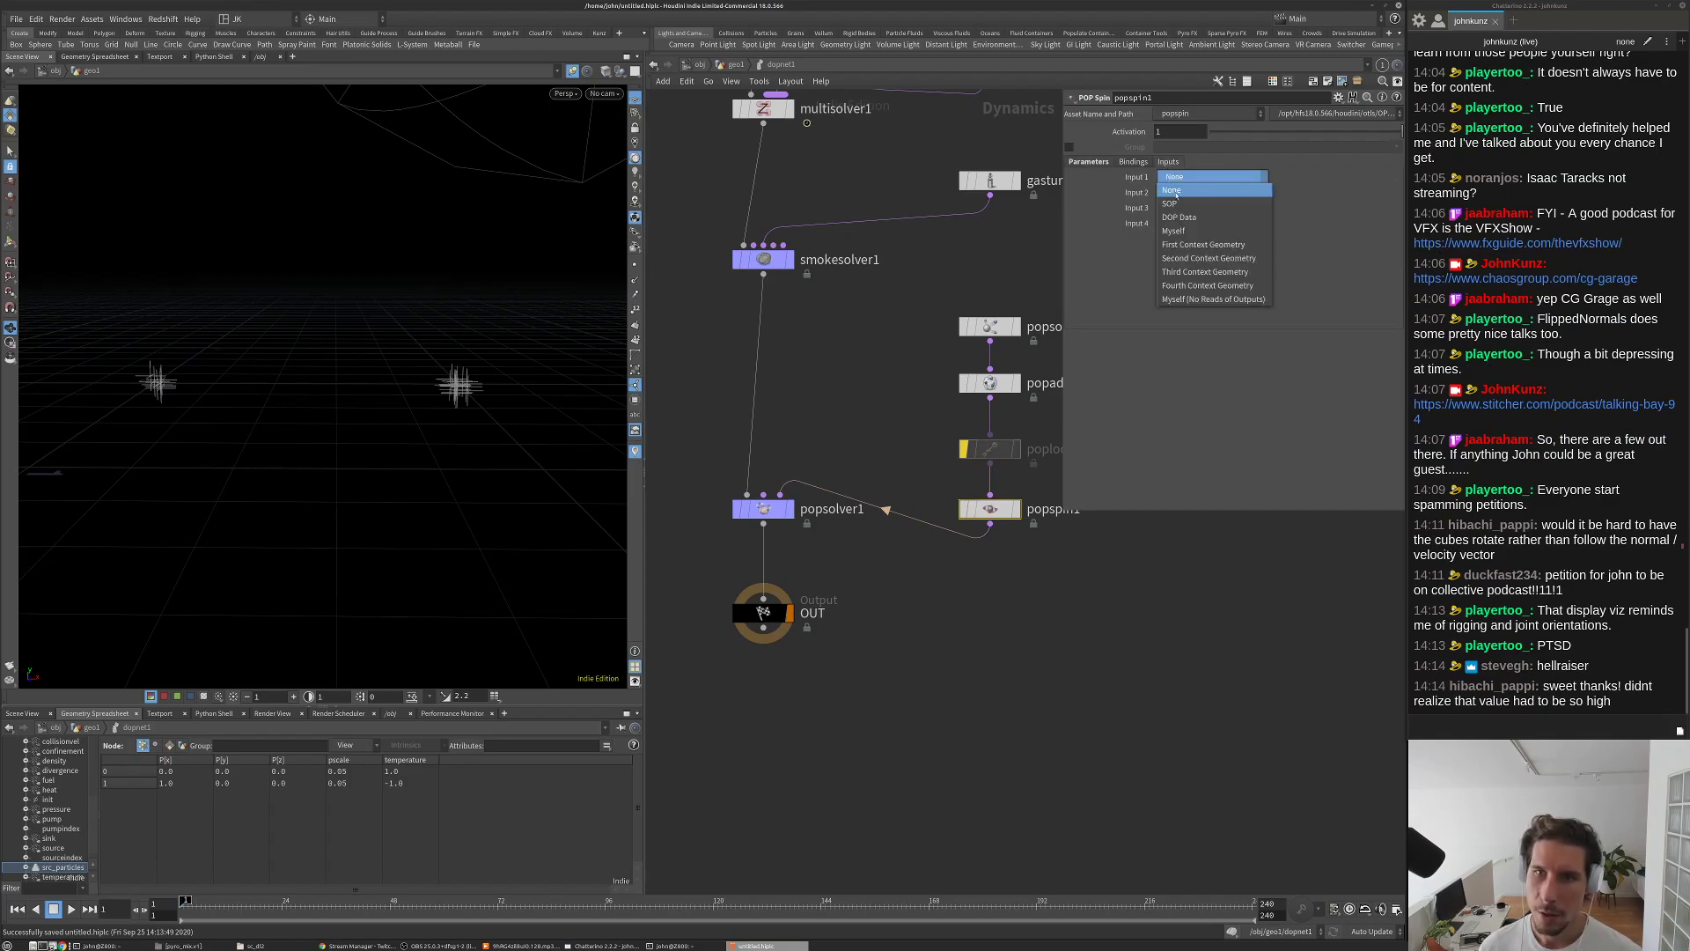
pyautogui.click(1182, 214)
pyautogui.hotkey('ctrl', 'v')
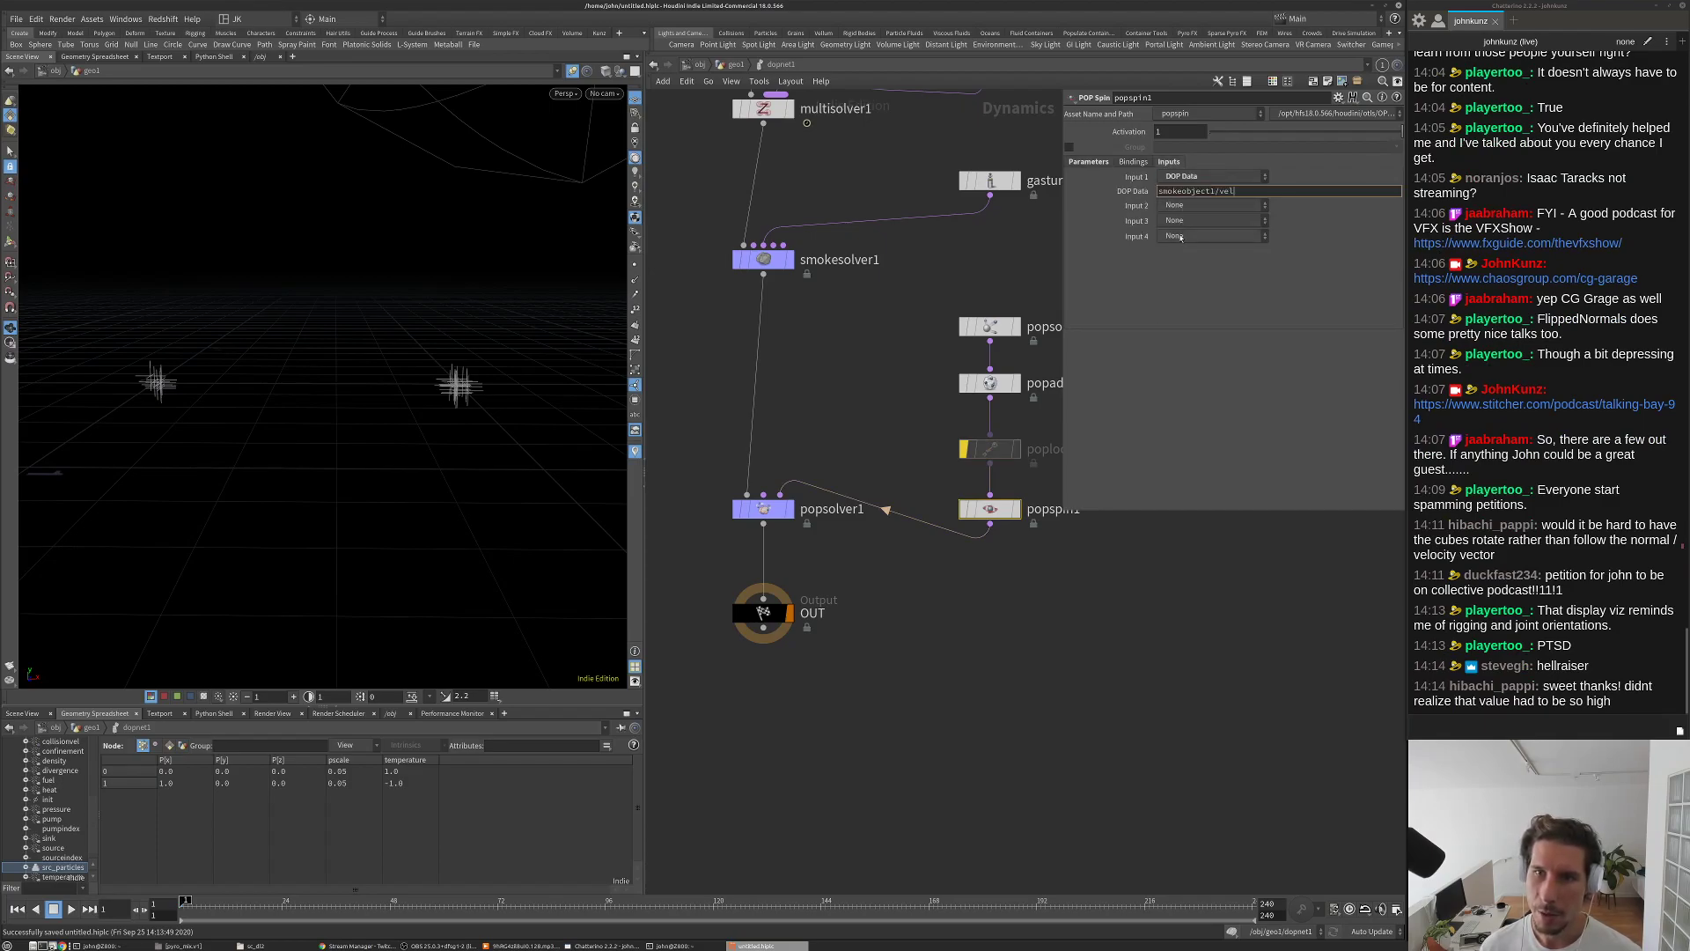
# Step: Copy poplookat1's VEXpression into popspin1 and adapt it to axis = volumesamplev(0, 'vel', @P);
pyautogui.click(1089, 162)
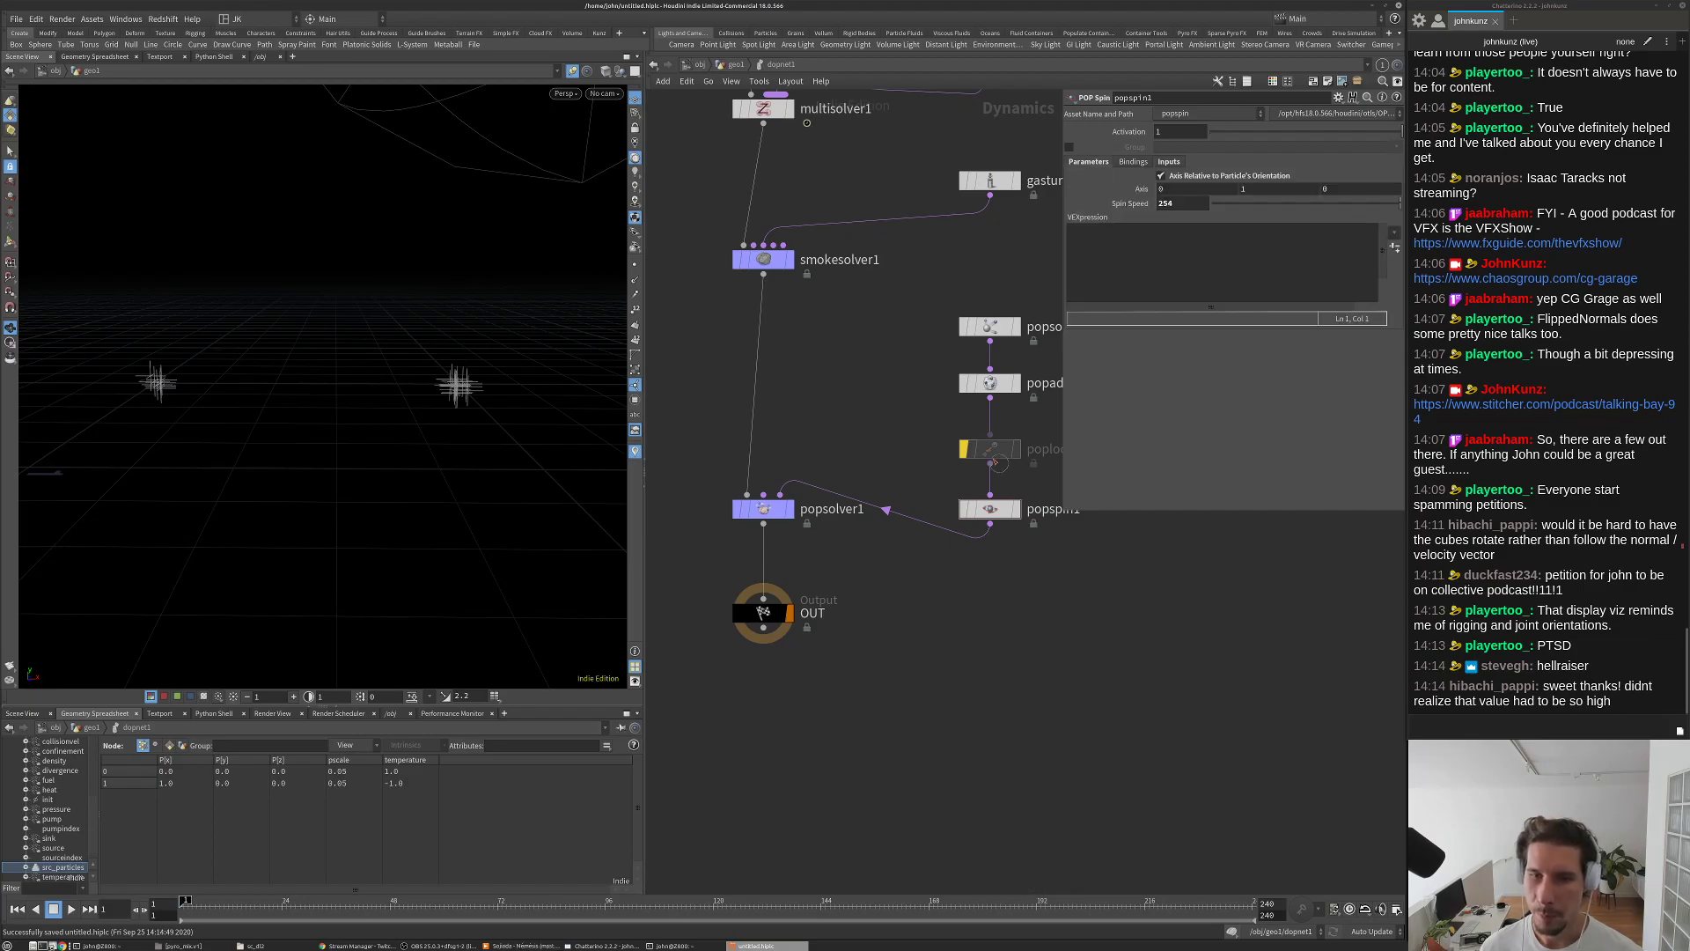
pyautogui.click(996, 459)
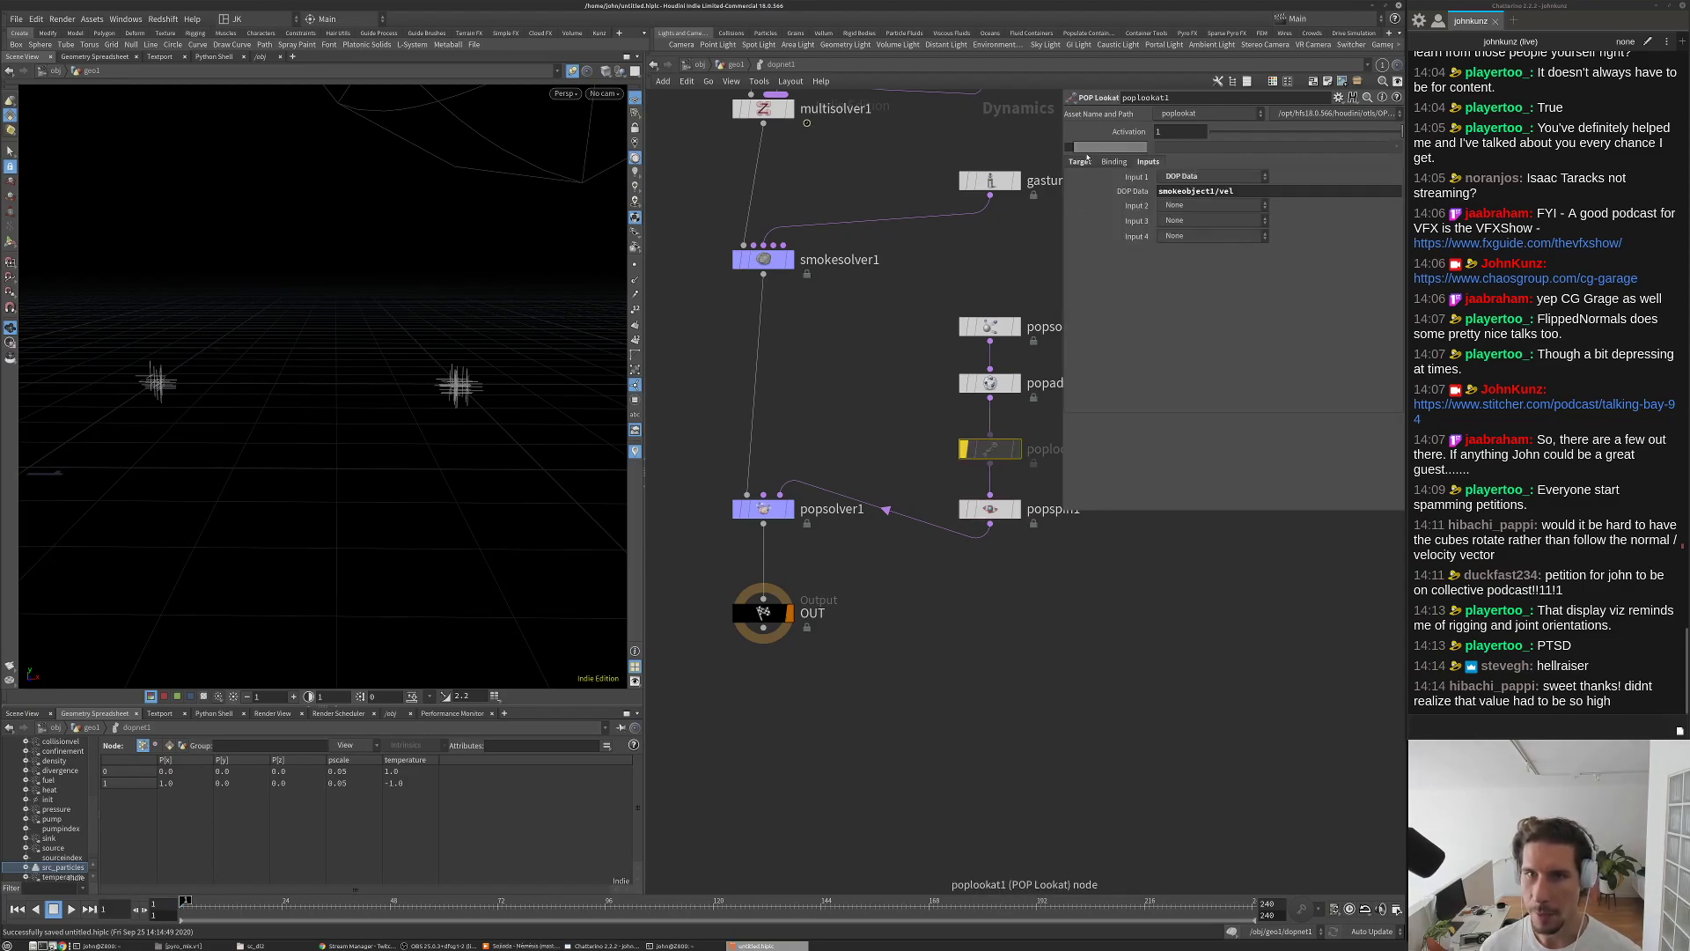
pyautogui.moveTo(1285, 311); pyautogui.dragTo(1065, 341)
pyautogui.press('super+c')
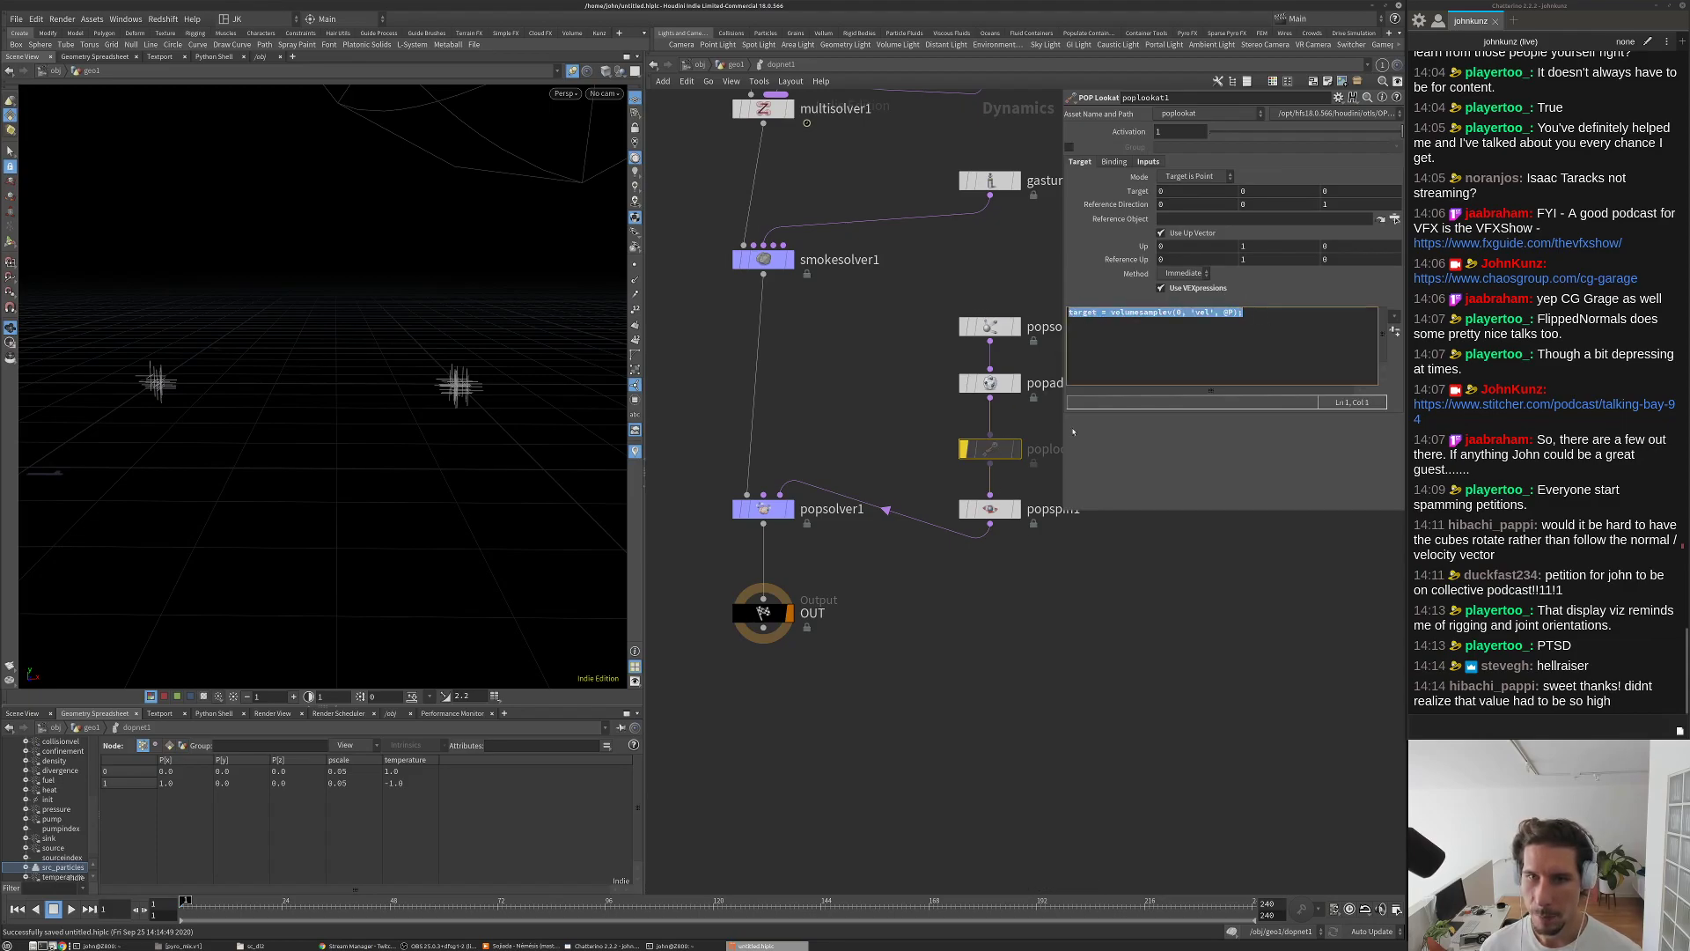
pyautogui.click(990, 508)
pyautogui.middleClick(1105, 244)
pyautogui.doubleClick(1084, 229)
pyautogui.write("axis = volumesamplev(0, 'vel', @P);")
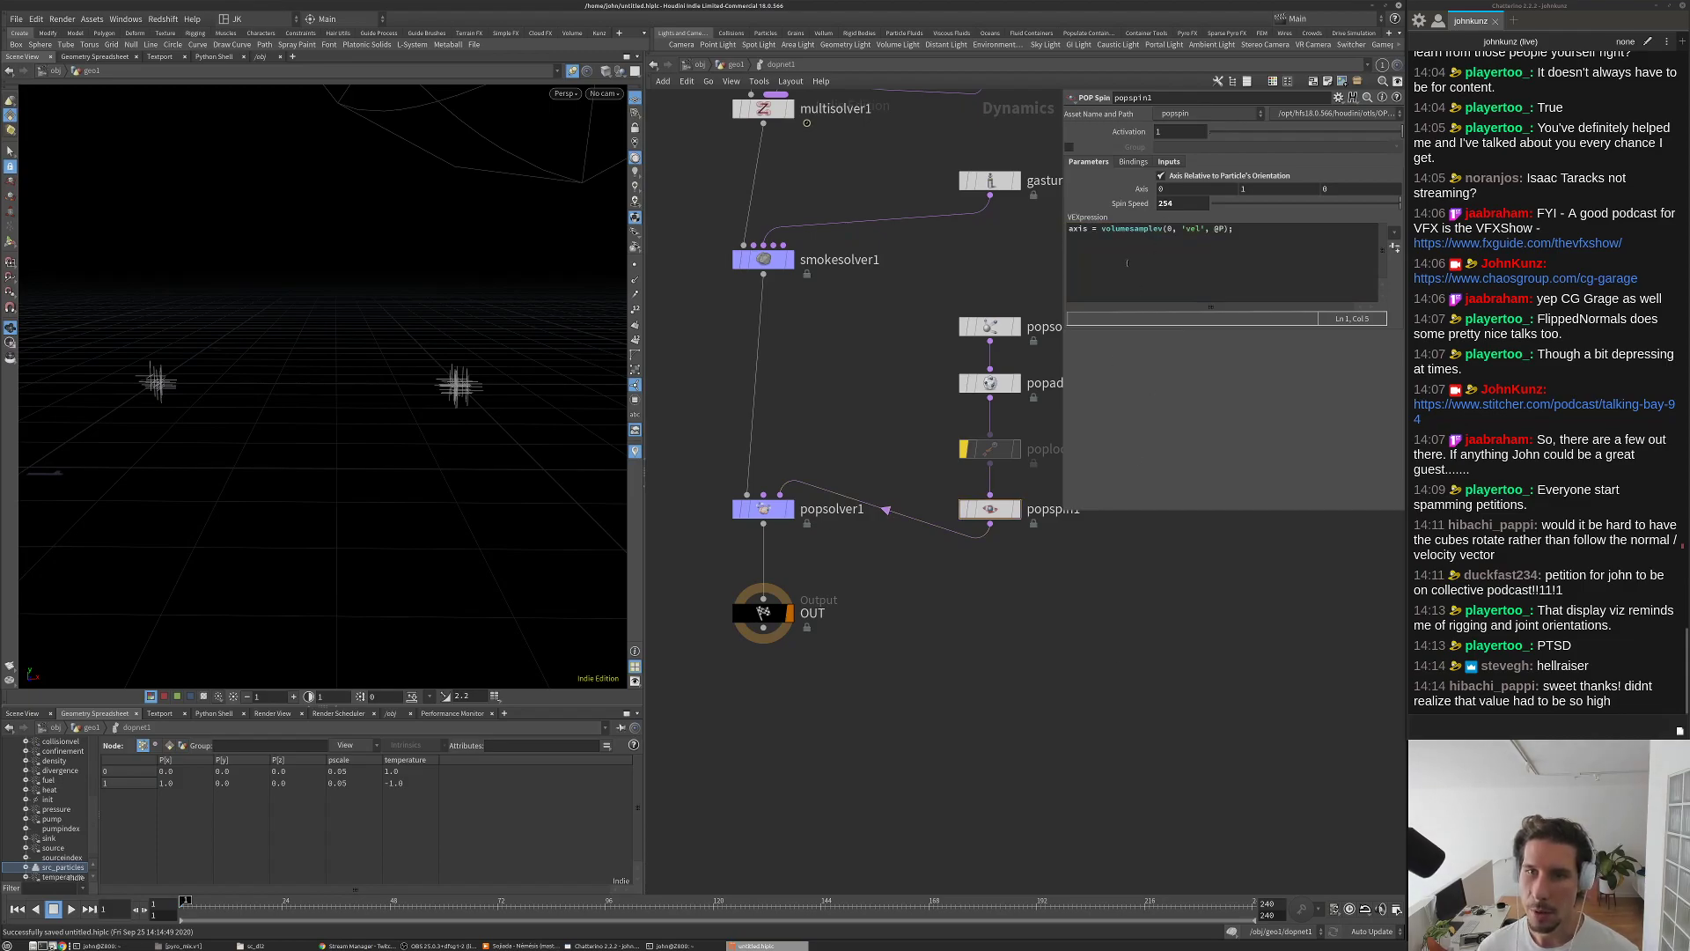
# Step: Wrap the volumesamplev call in popspin1's axis expression in normalize()
pyautogui.click(1102, 230)
pyautogui.write('normalize')
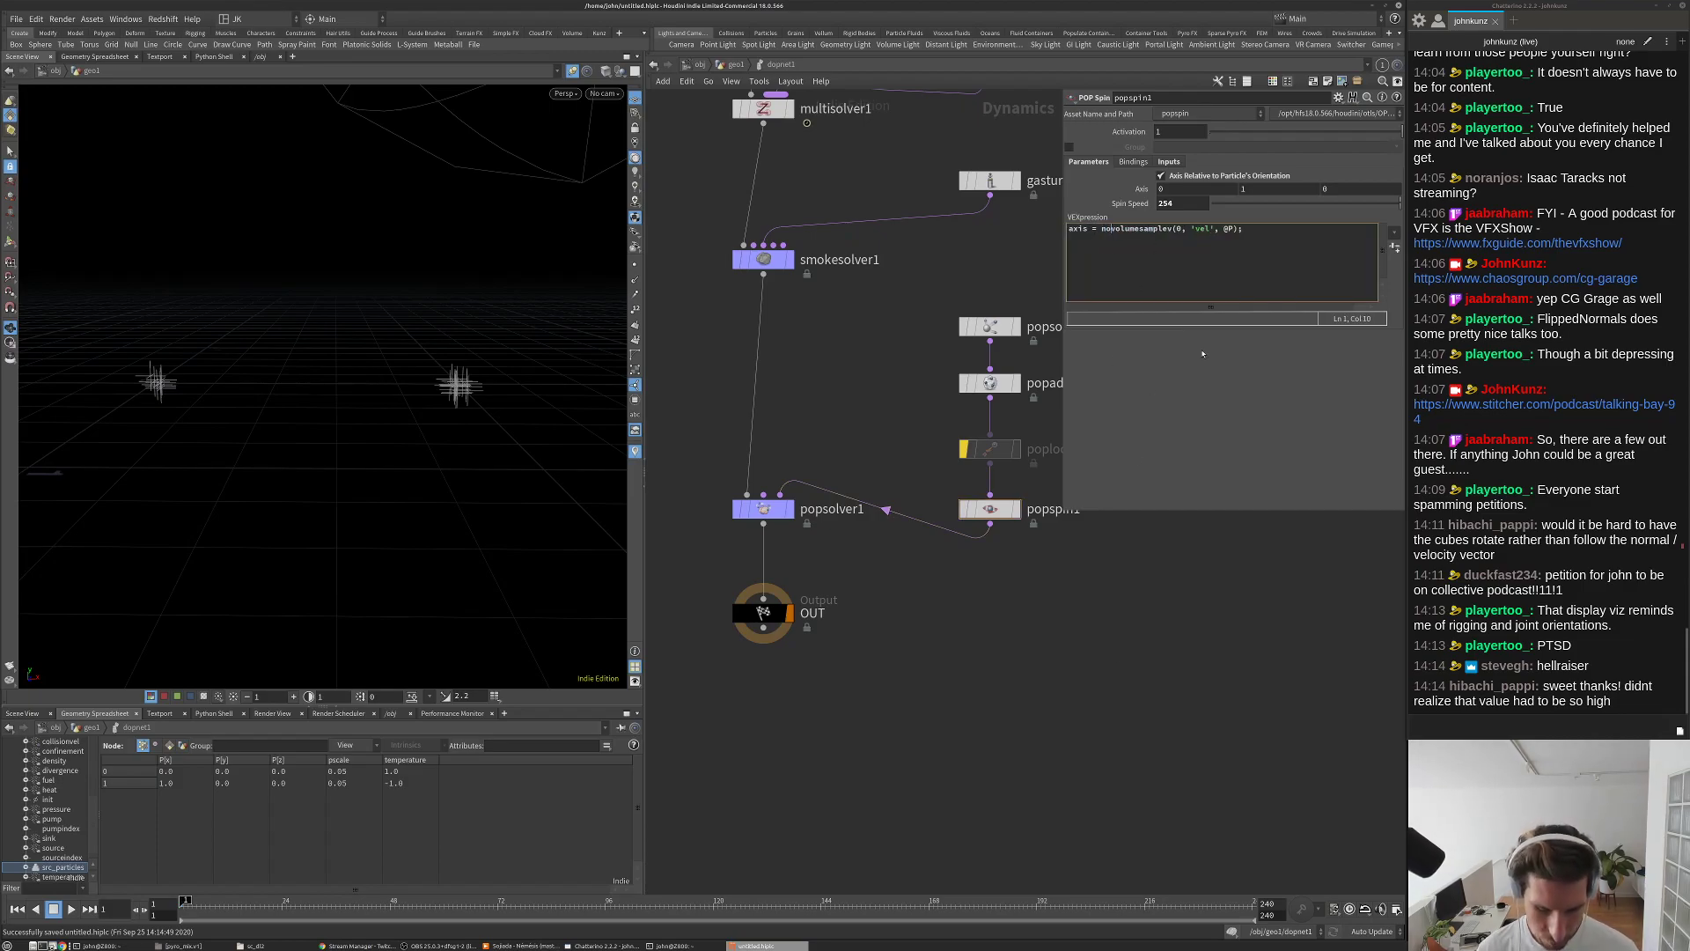
pyautogui.write('(')
pyautogui.press('End')
pyautogui.press('Left')
pyautogui.write(')')
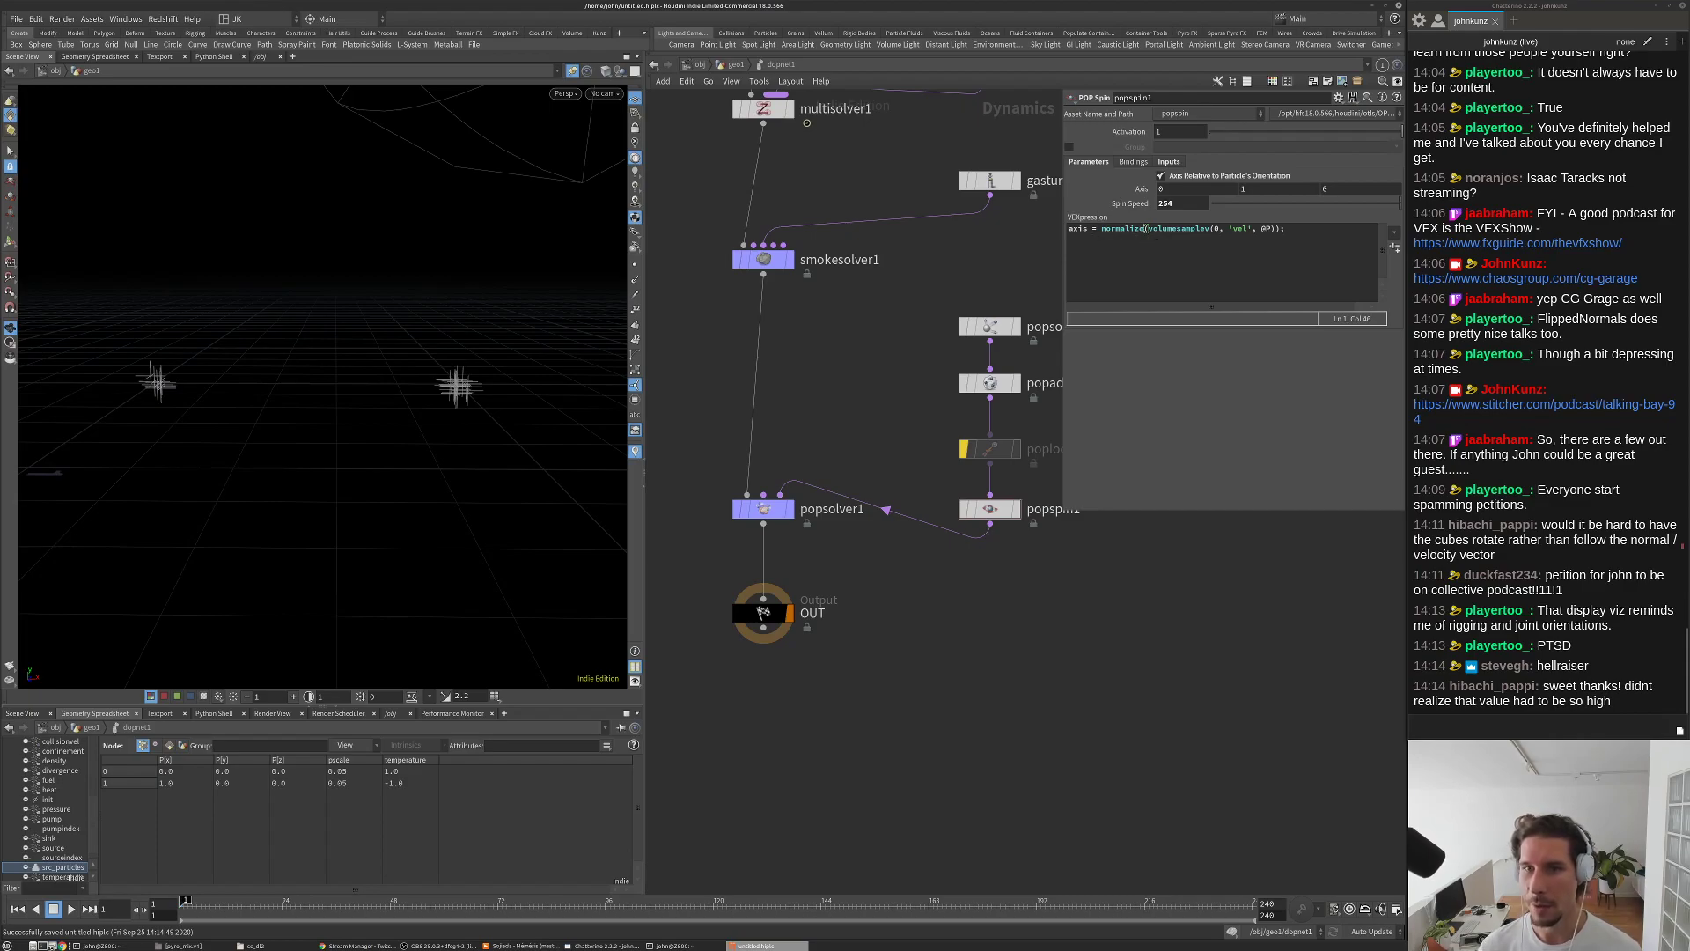
# Step: Play the simulation to check how the particles spin around the sampled velocity axis
pyautogui.press('Return')
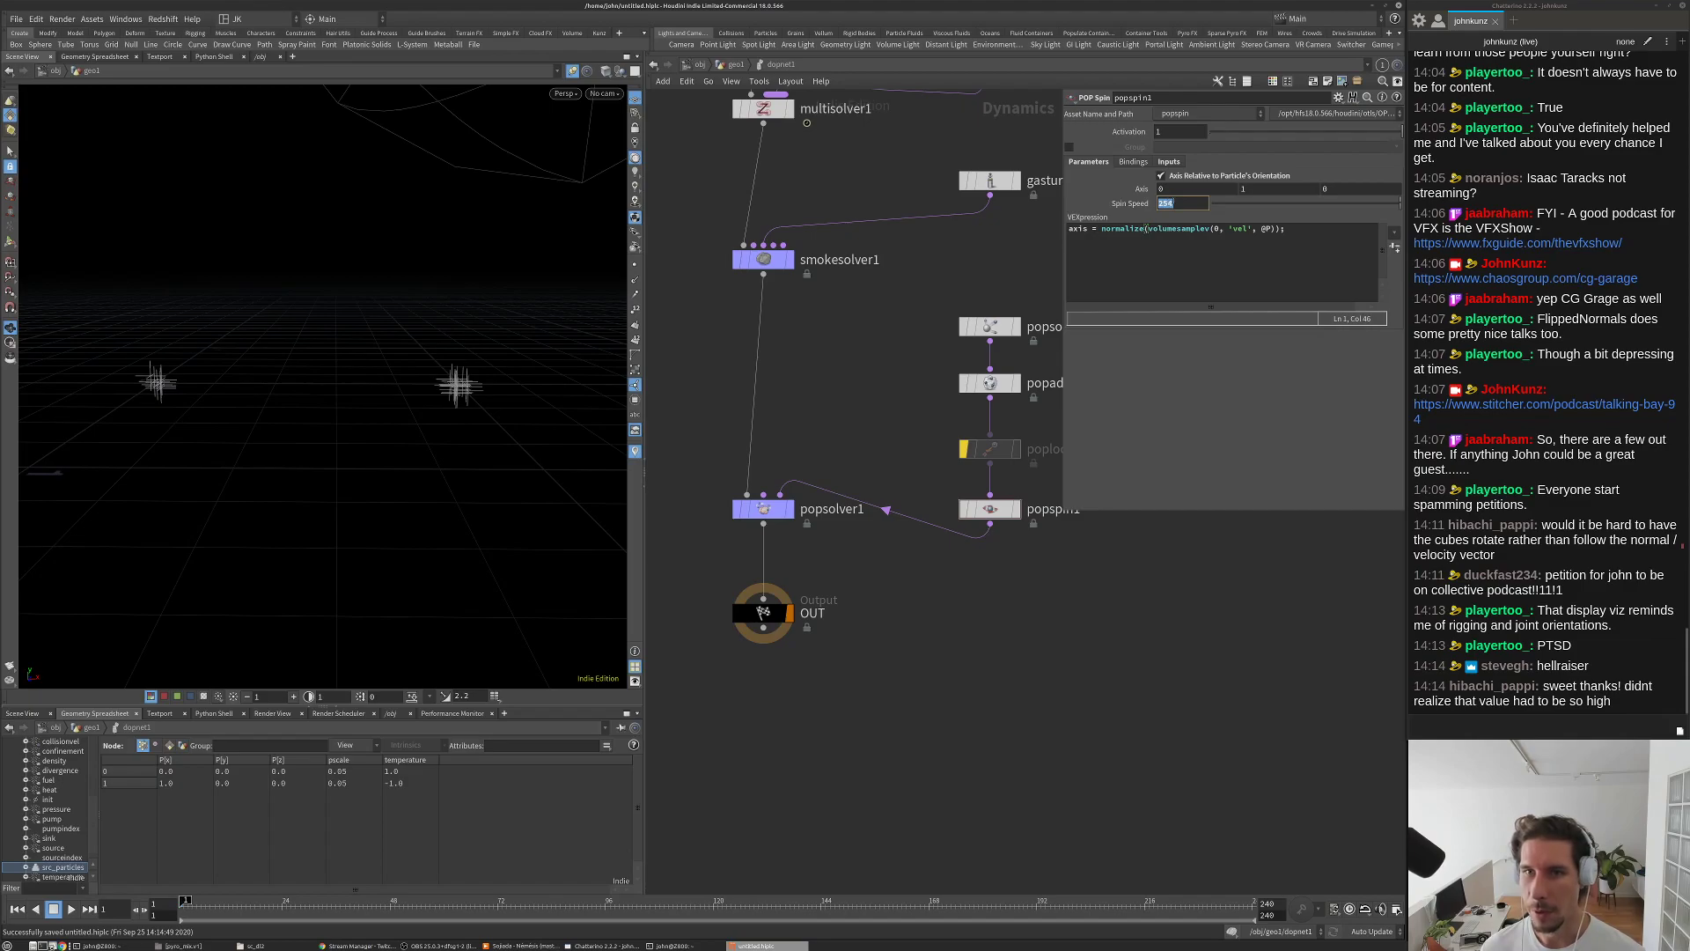
pyautogui.click(1133, 672)
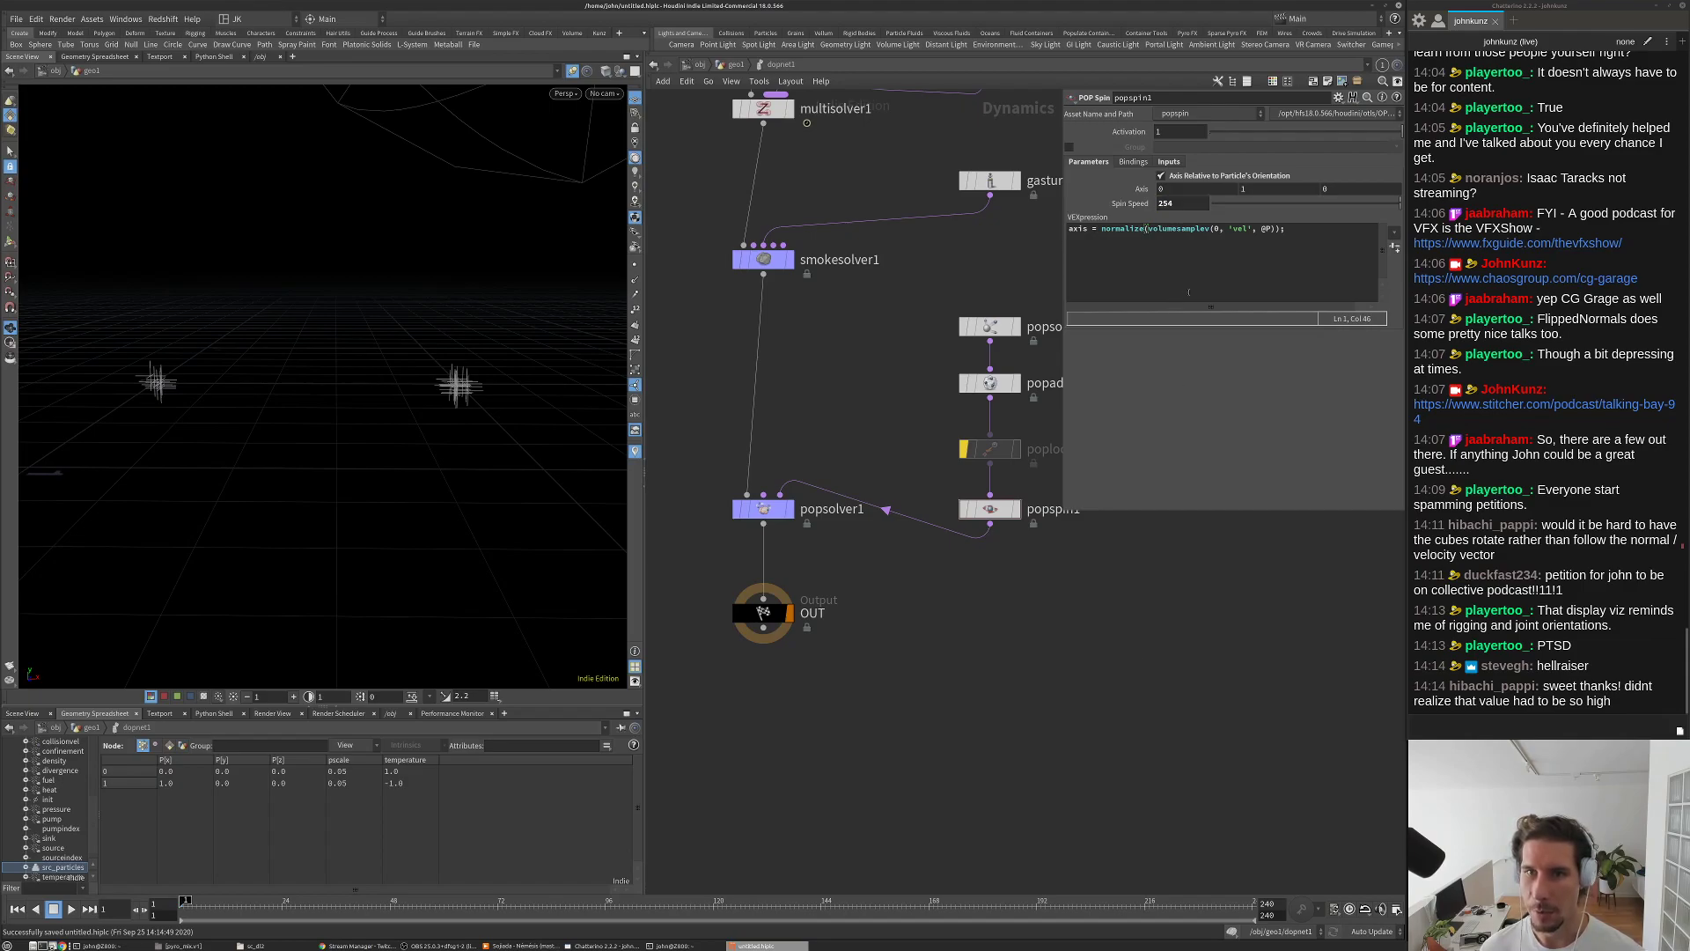
pyautogui.press('Up')
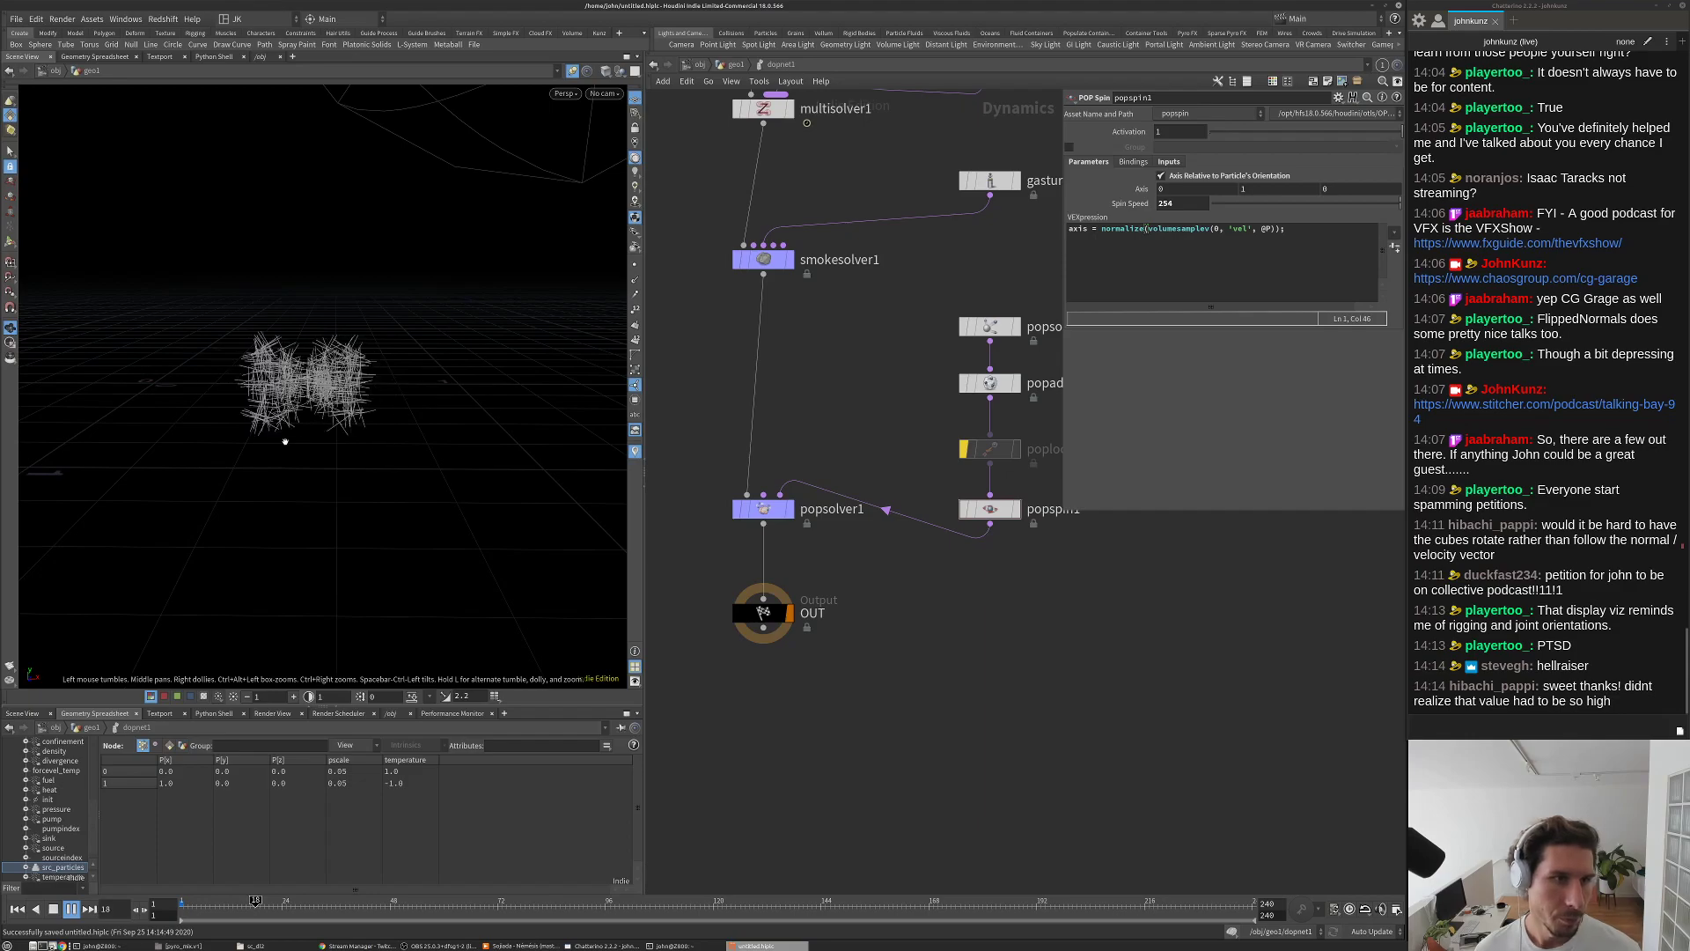
# Step: Examine the spinning particles from several angles during playback, rewind to the first frame, and save the scene
pyautogui.press('Down')
pyautogui.moveTo(282, 393); pyautogui.dragTo(298, 345)
pyautogui.moveTo(297, 345); pyautogui.dragTo(363, 332, button='right')
pyautogui.press('Up')
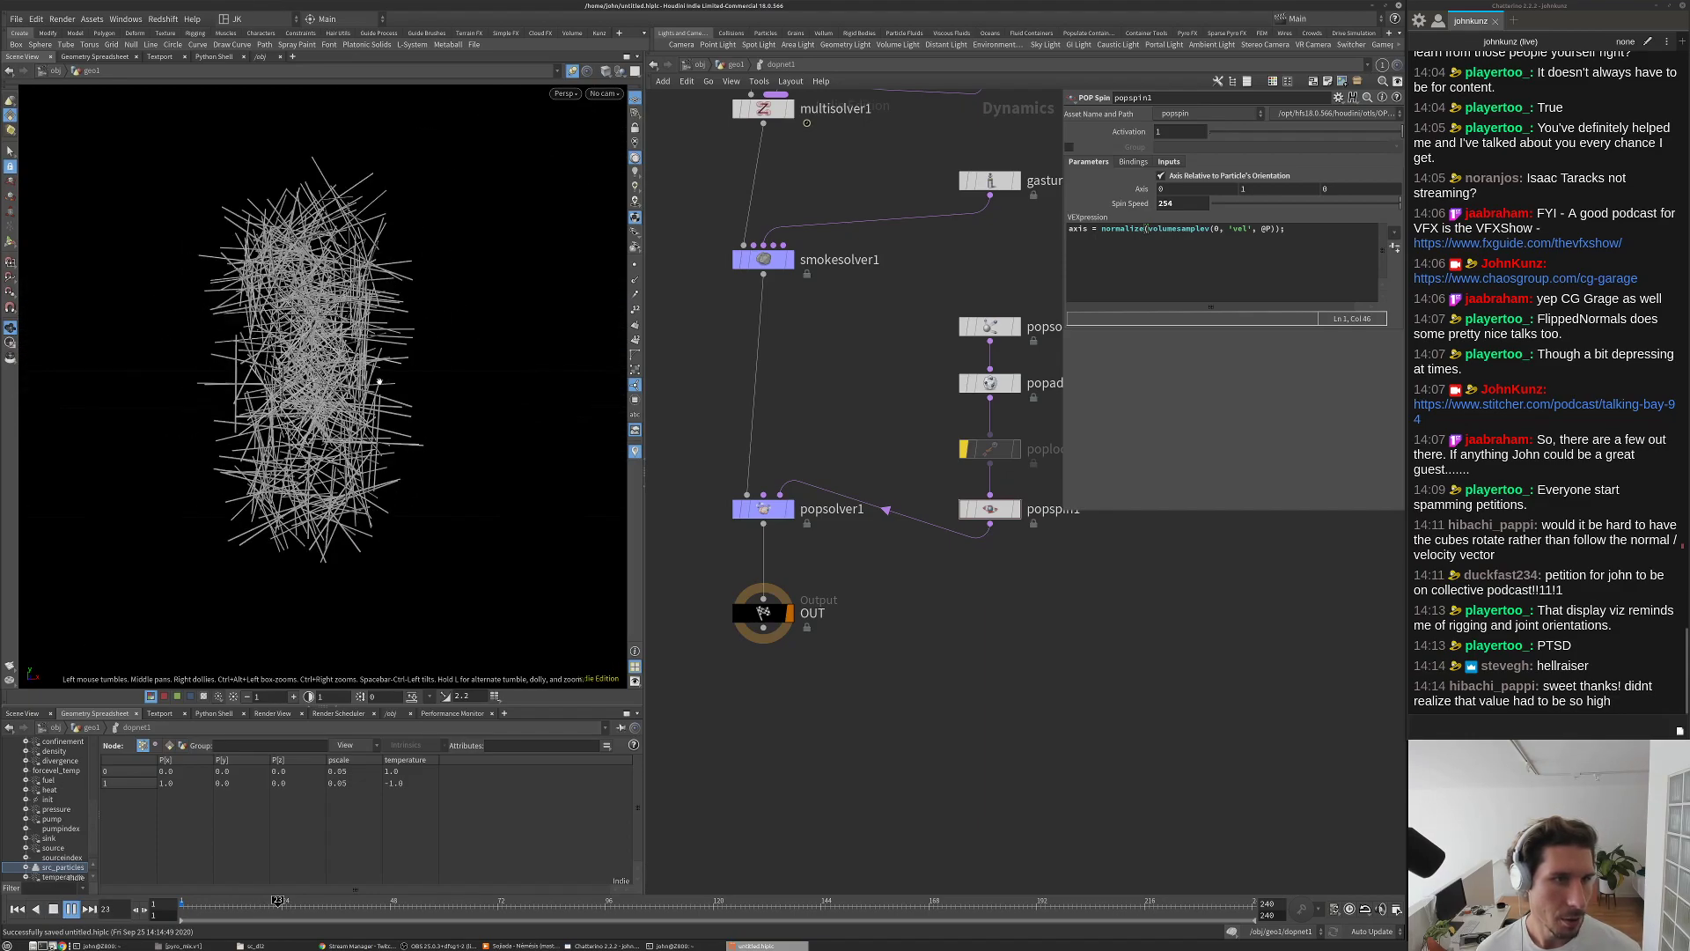
pyautogui.press('Down')
pyautogui.moveTo(219, 431); pyautogui.dragTo(147, 454, button='right')
pyautogui.moveTo(147, 454); pyautogui.dragTo(374, 399)
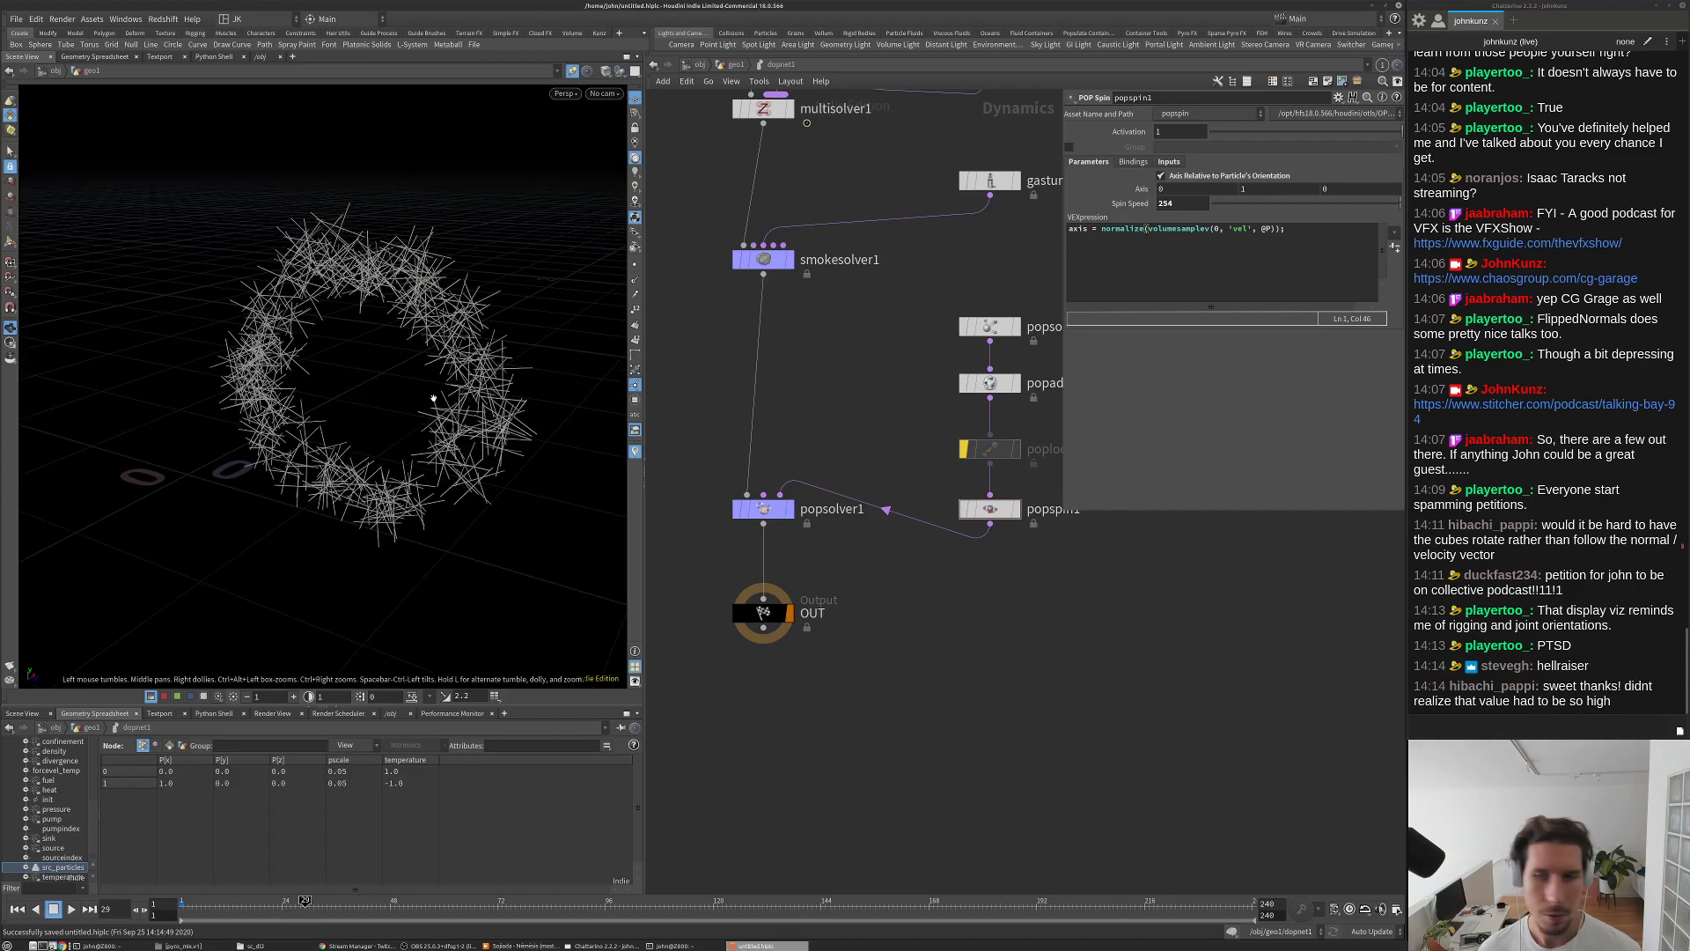
pyautogui.moveTo(1156, 618); pyautogui.dragTo(1144, 627, button='middle')
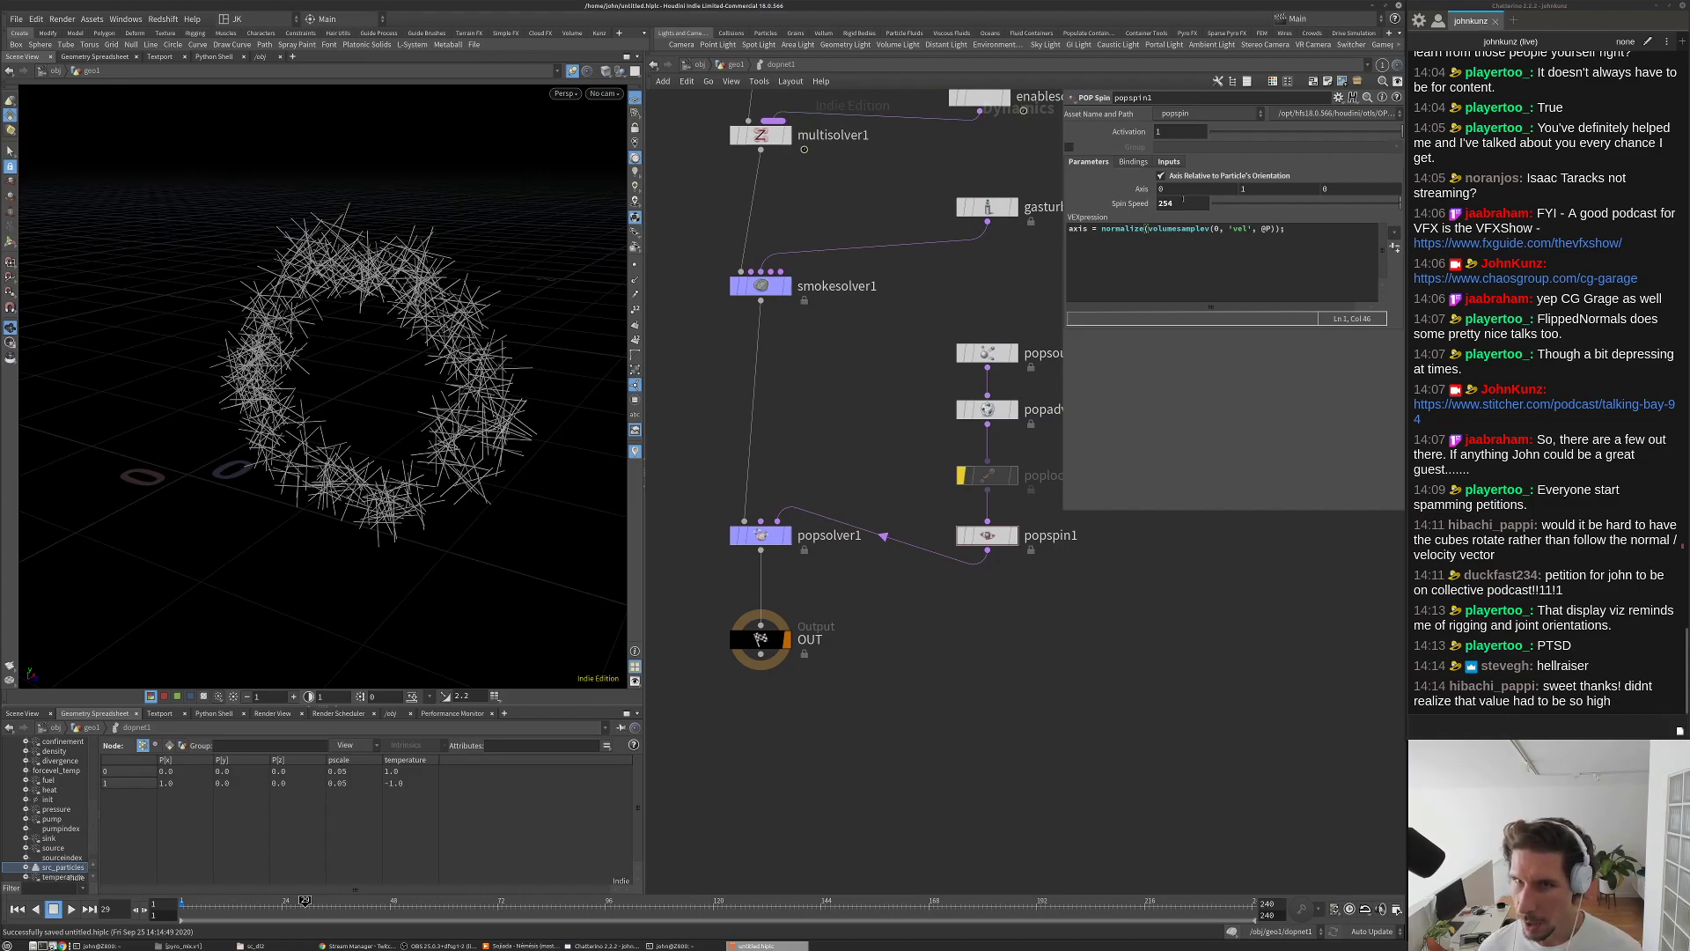
pyautogui.hotkey('ctrl', 'Left')
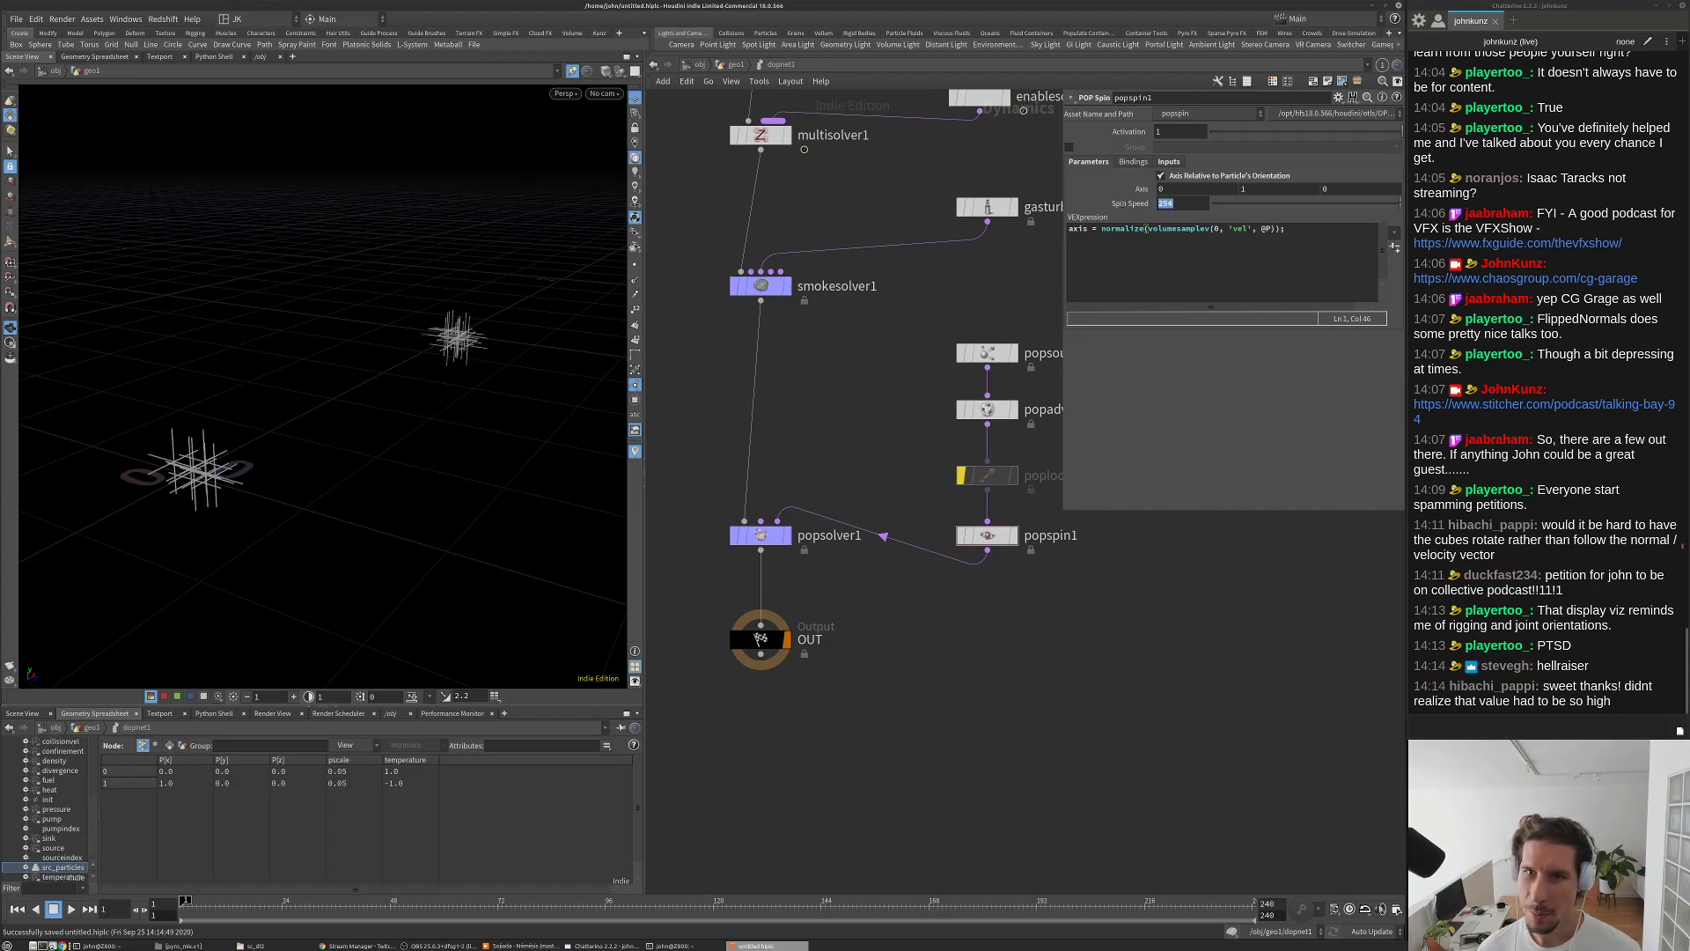
pyautogui.hotkey('ctrl', 's')
# Step: Multiply popspin1's normalized axis expression by 100 and play the simulation to test it
pyautogui.doubleClick(1170, 203)
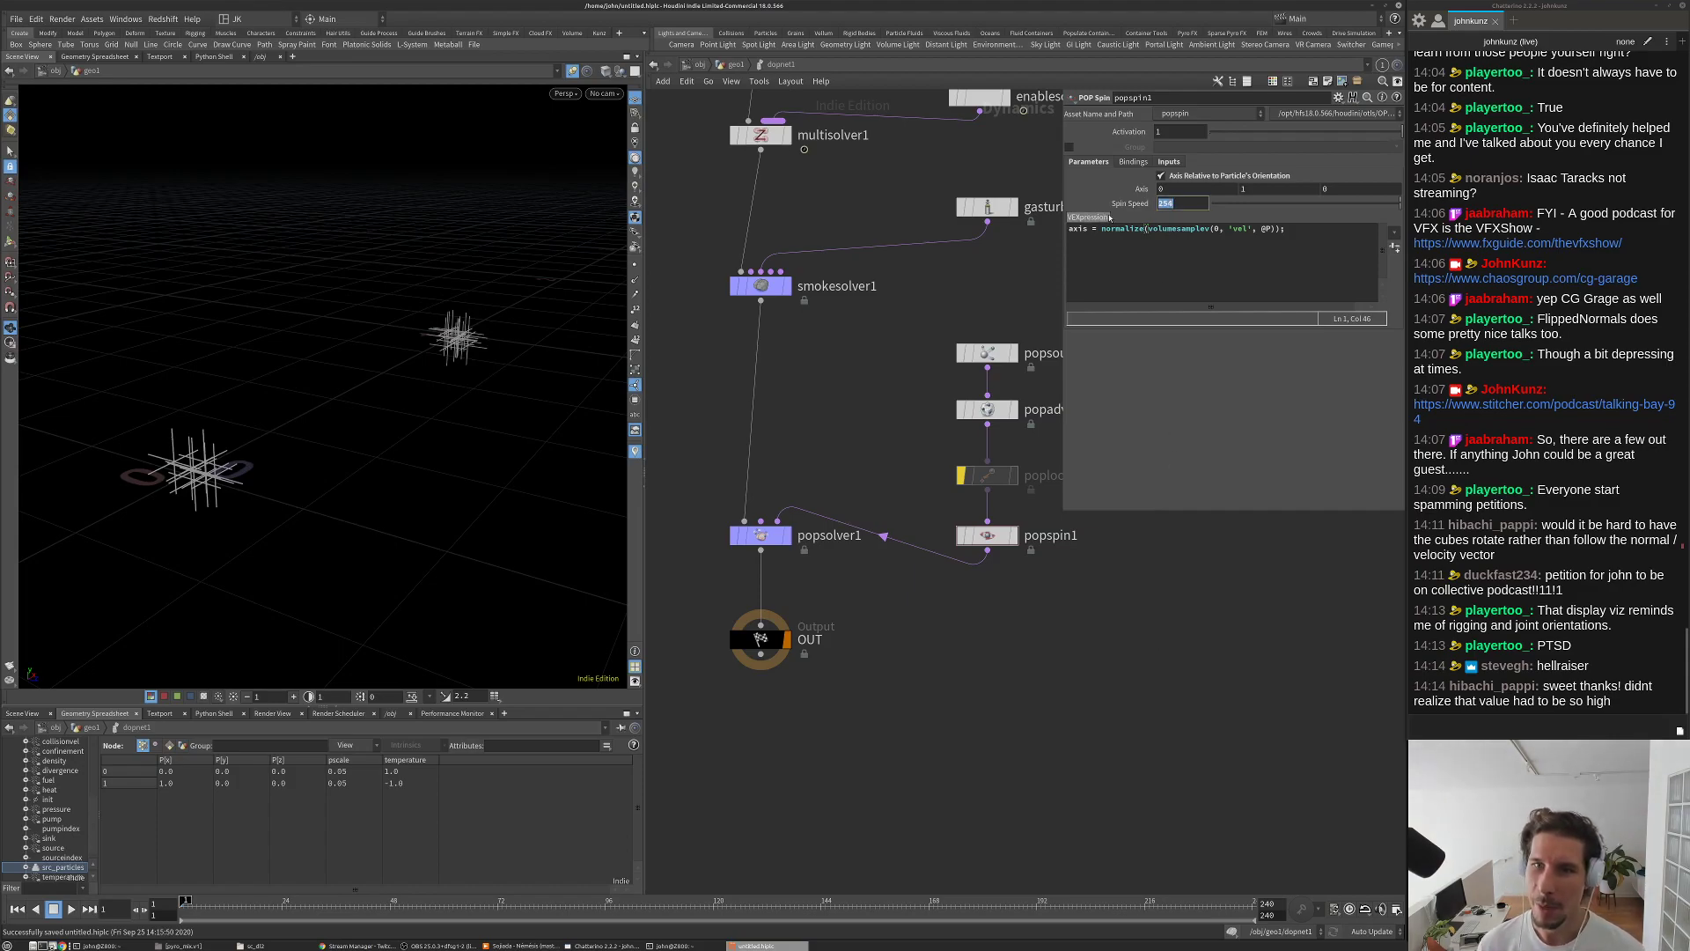
pyautogui.doubleClick(1162, 205)
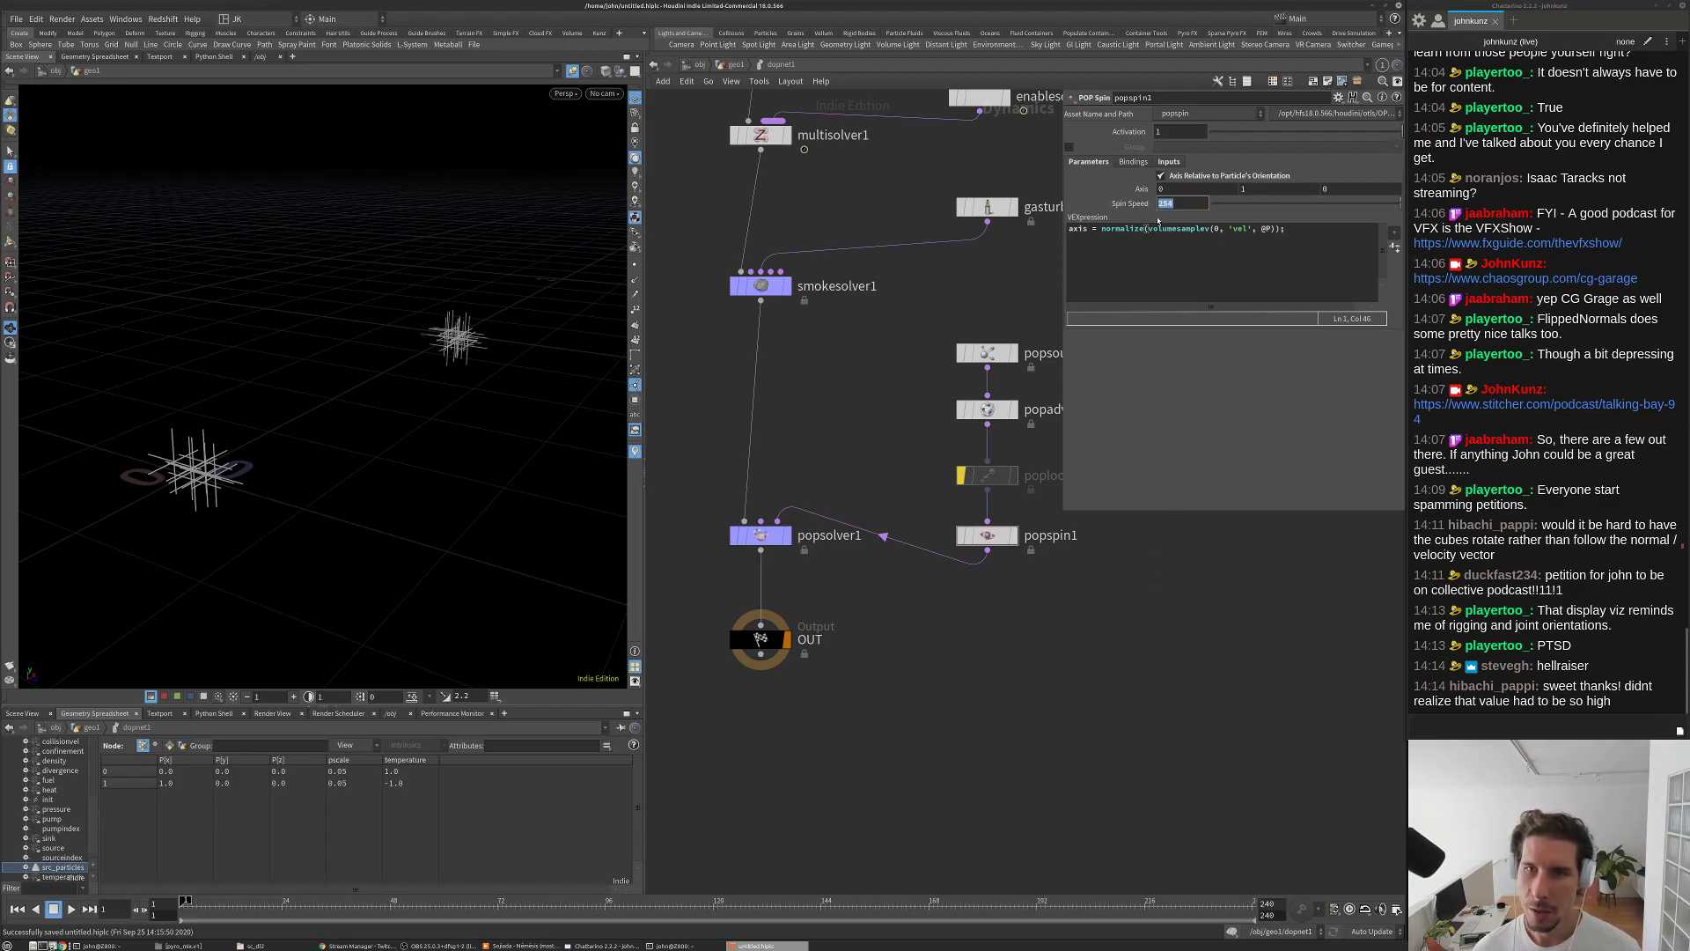
pyautogui.click(1102, 229)
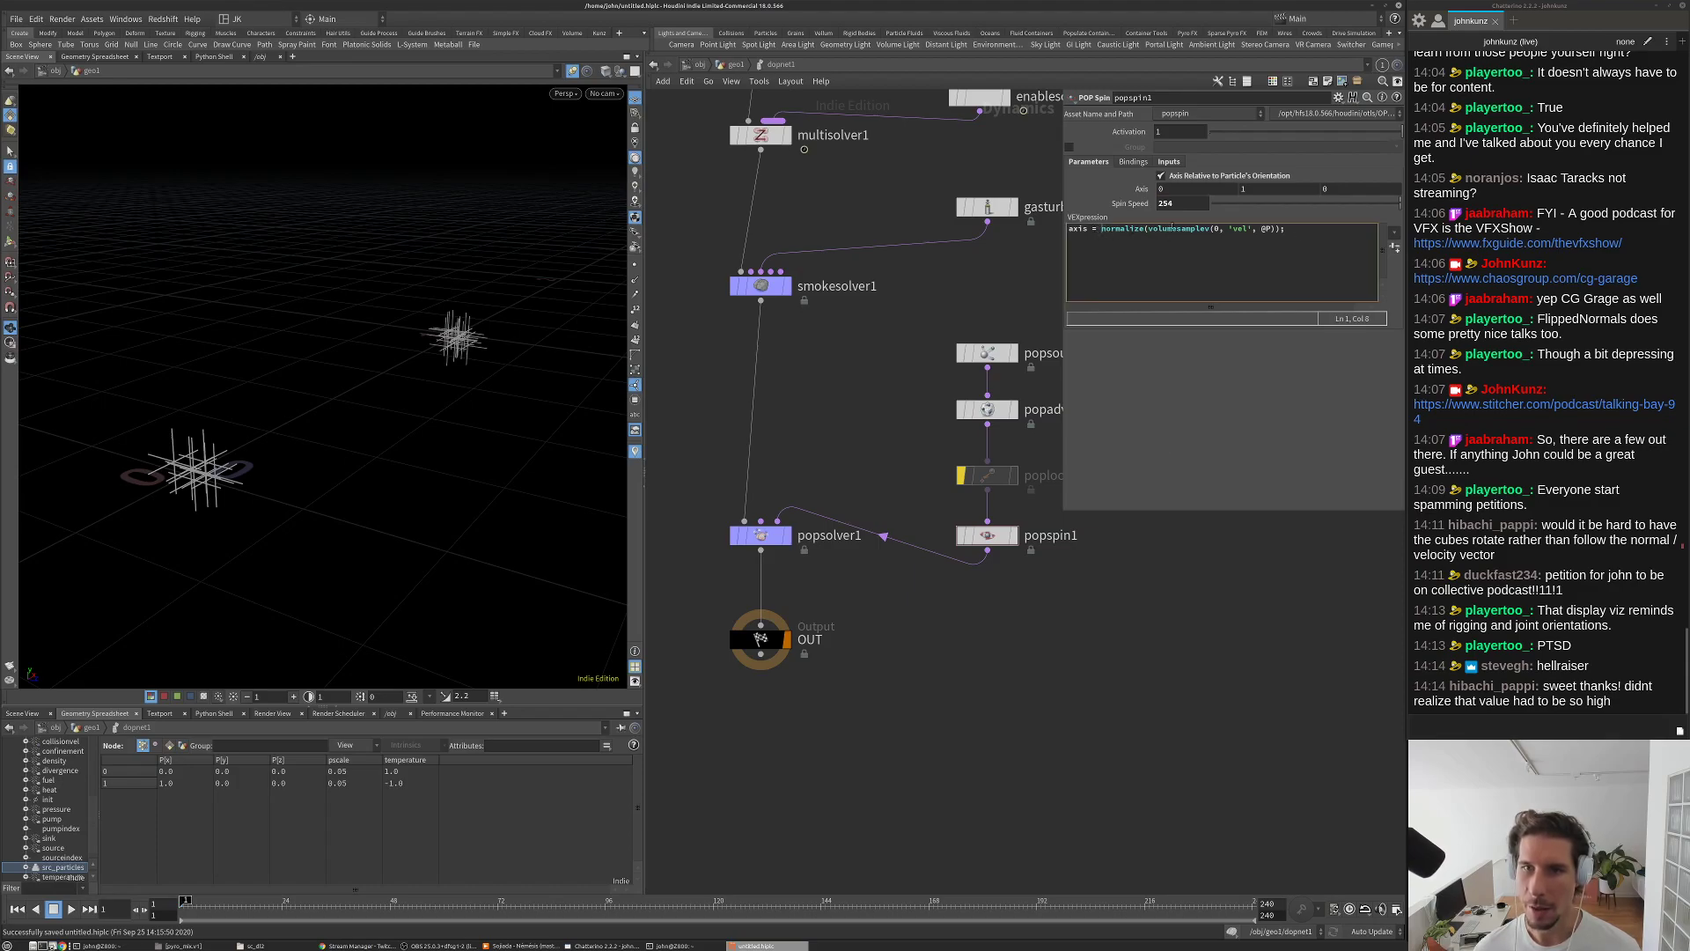
pyautogui.click(1295, 236)
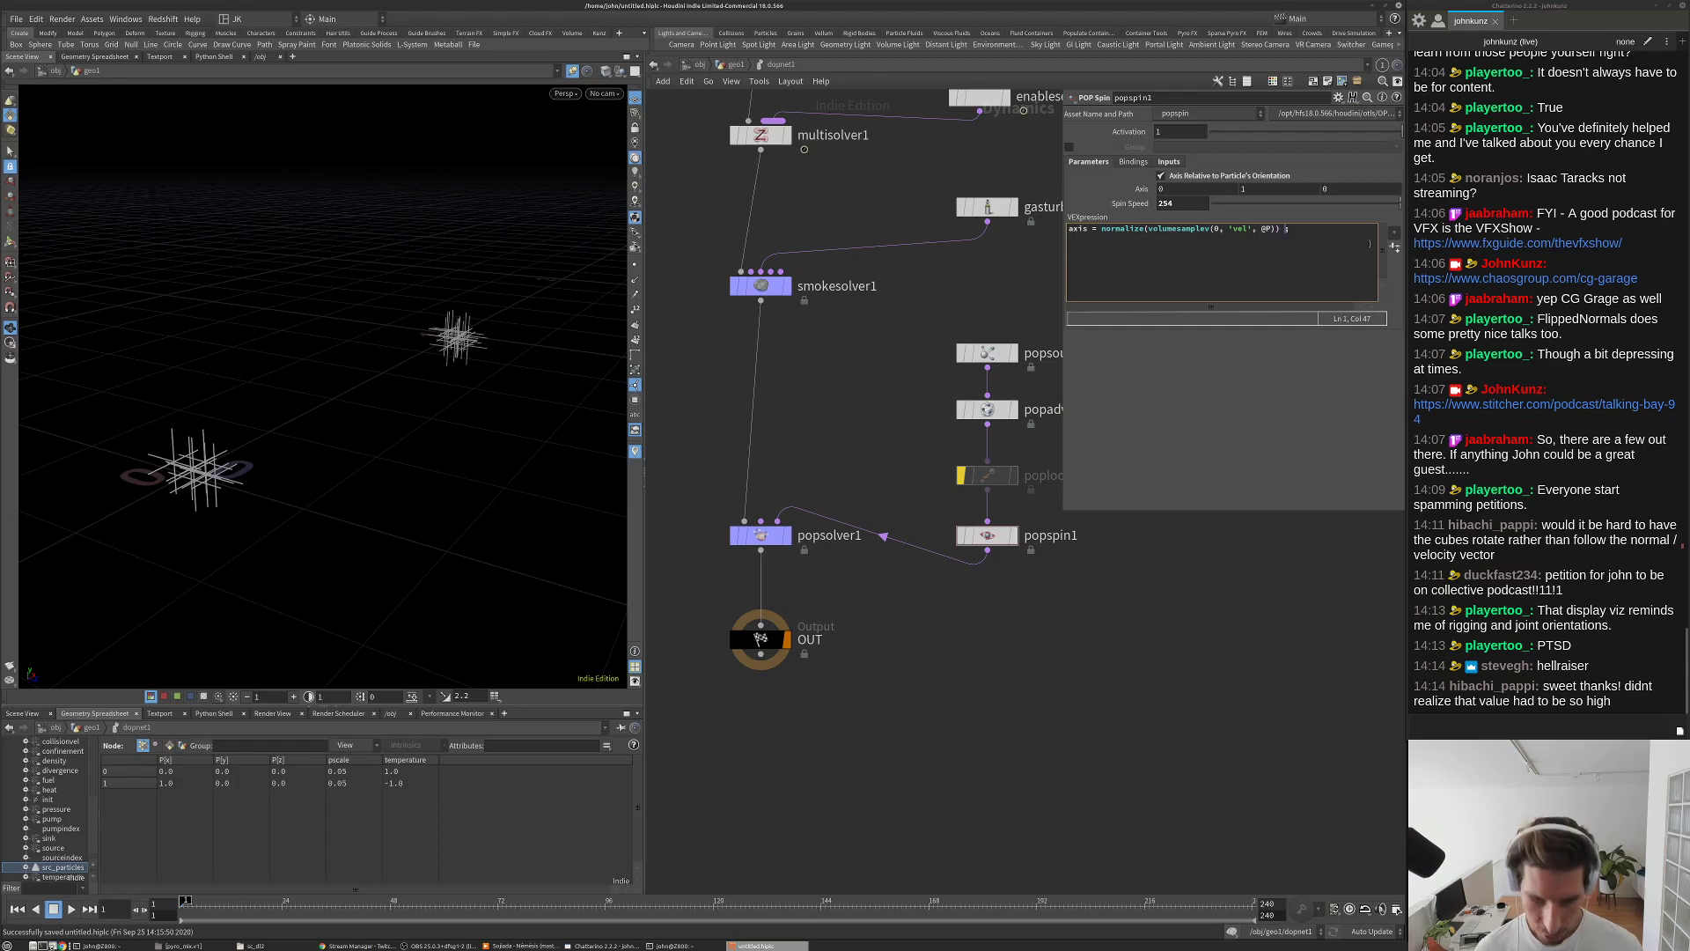
pyautogui.write('*100')
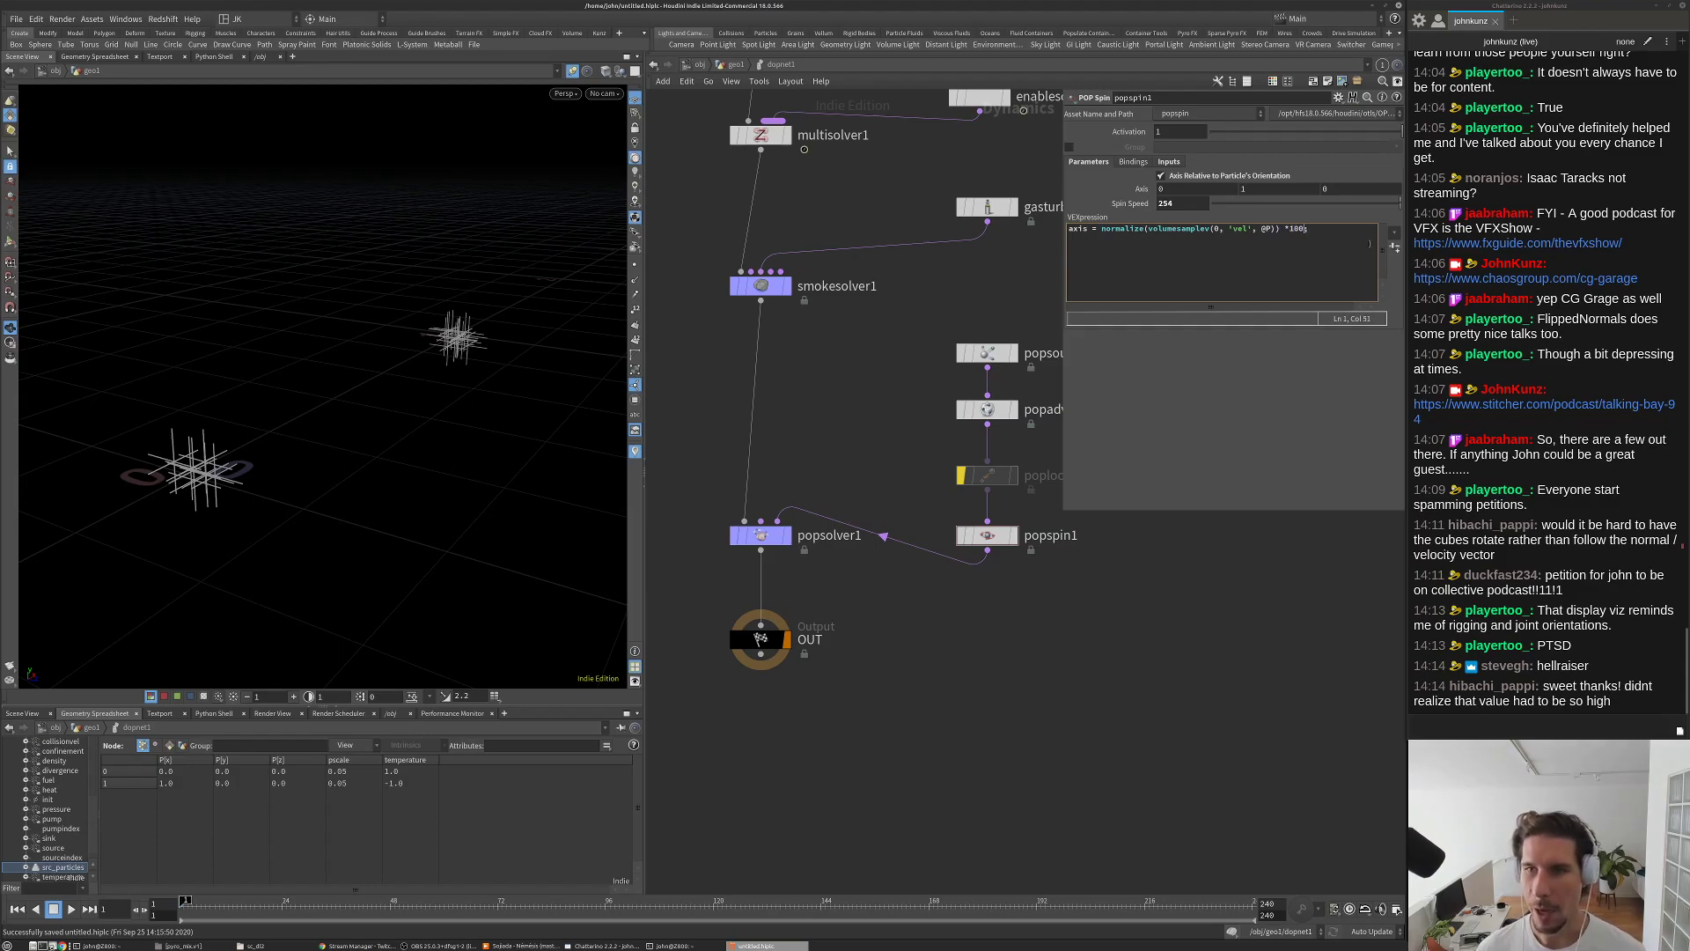
pyautogui.press('Up')
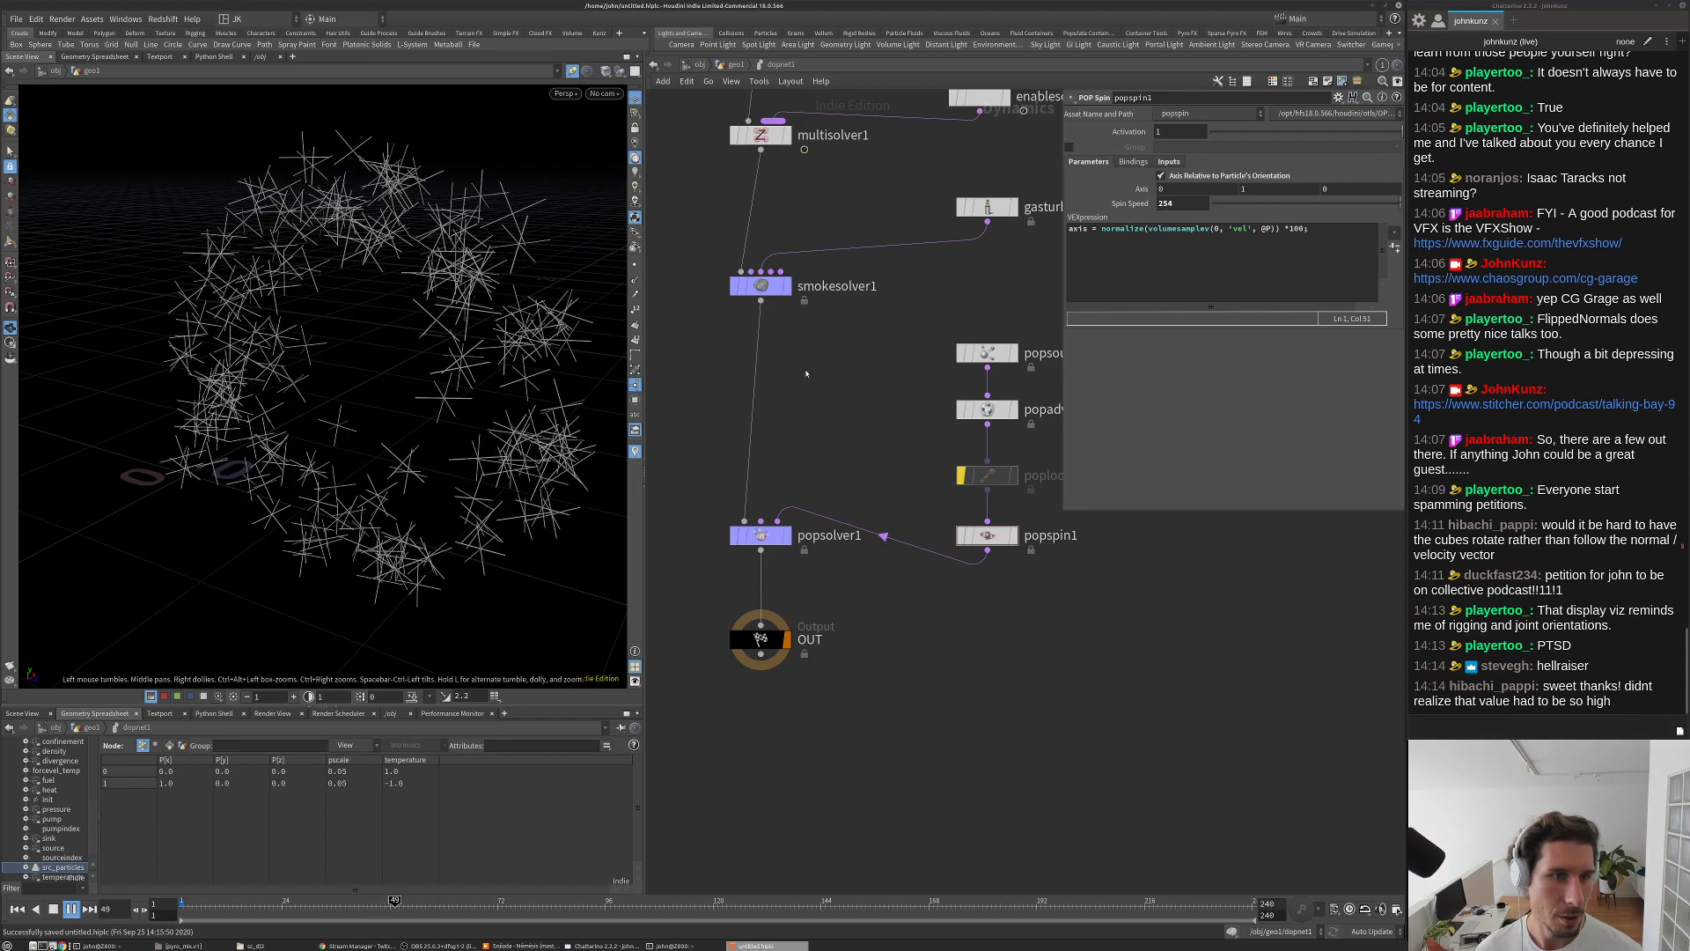
pyautogui.hotkey('ctrl', 'Up')
# Step: Remove the *100 factor and the normalize function from popspin1's axis expression and replay the simulation
pyautogui.doubleClick(1297, 229)
pyautogui.press('BackSpace')
pyautogui.press('BackSpace')
pyautogui.press('BackSpace')
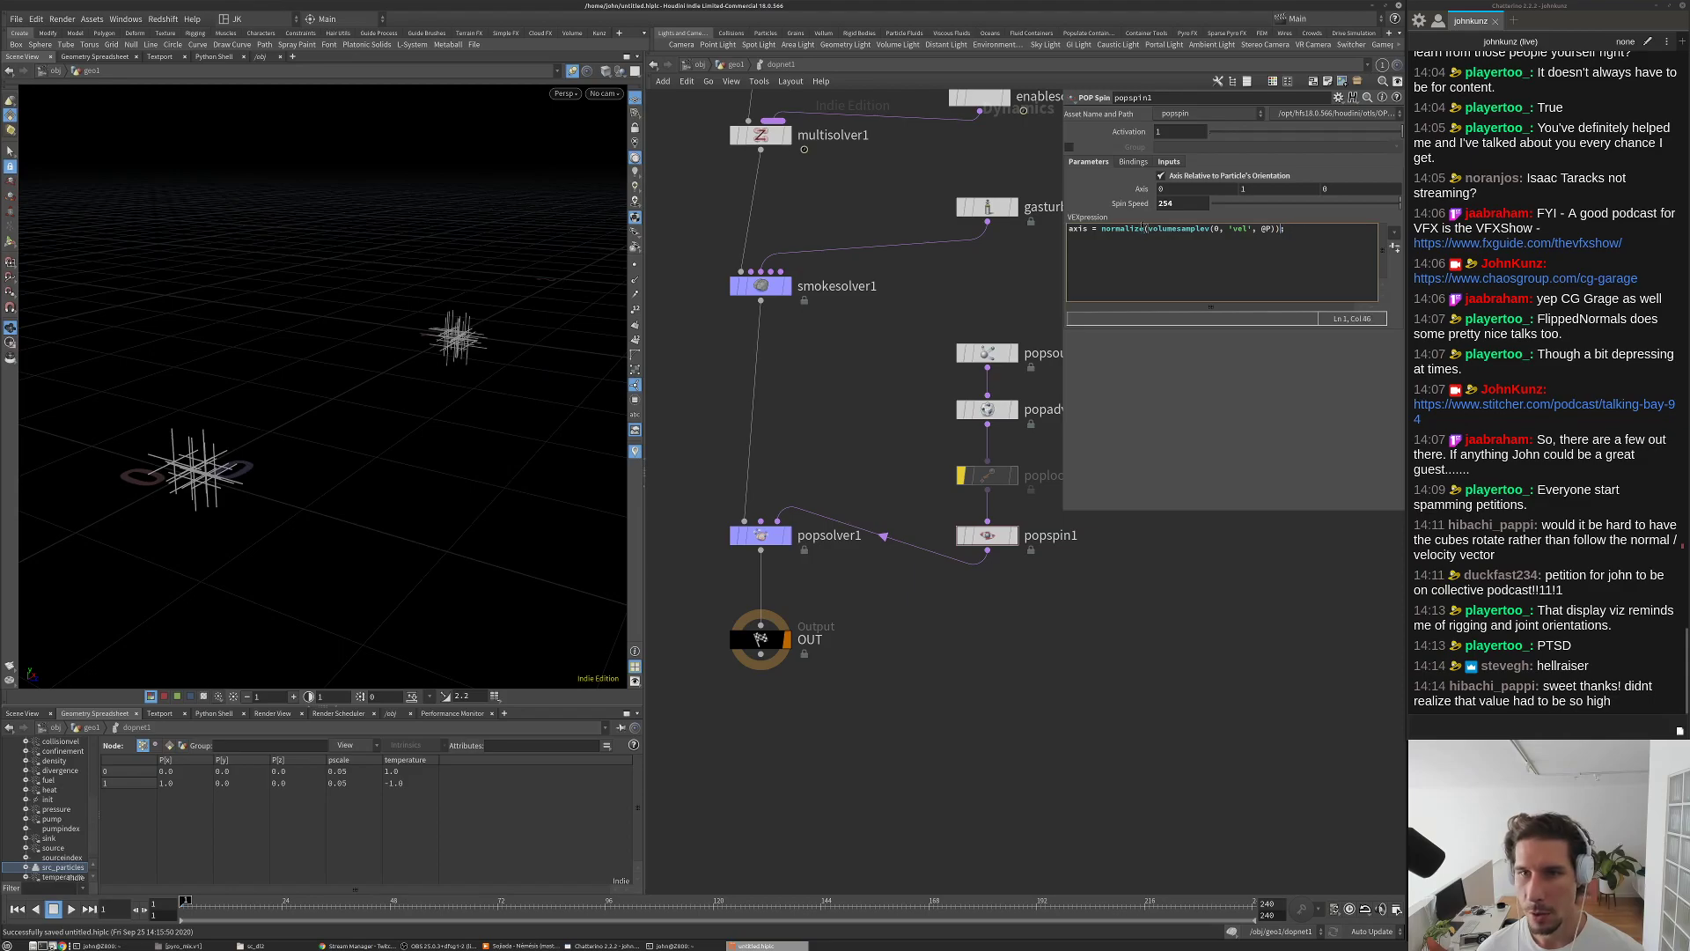
pyautogui.doubleClick(1126, 229)
pyautogui.press('BackSpace')
pyautogui.press('Up')
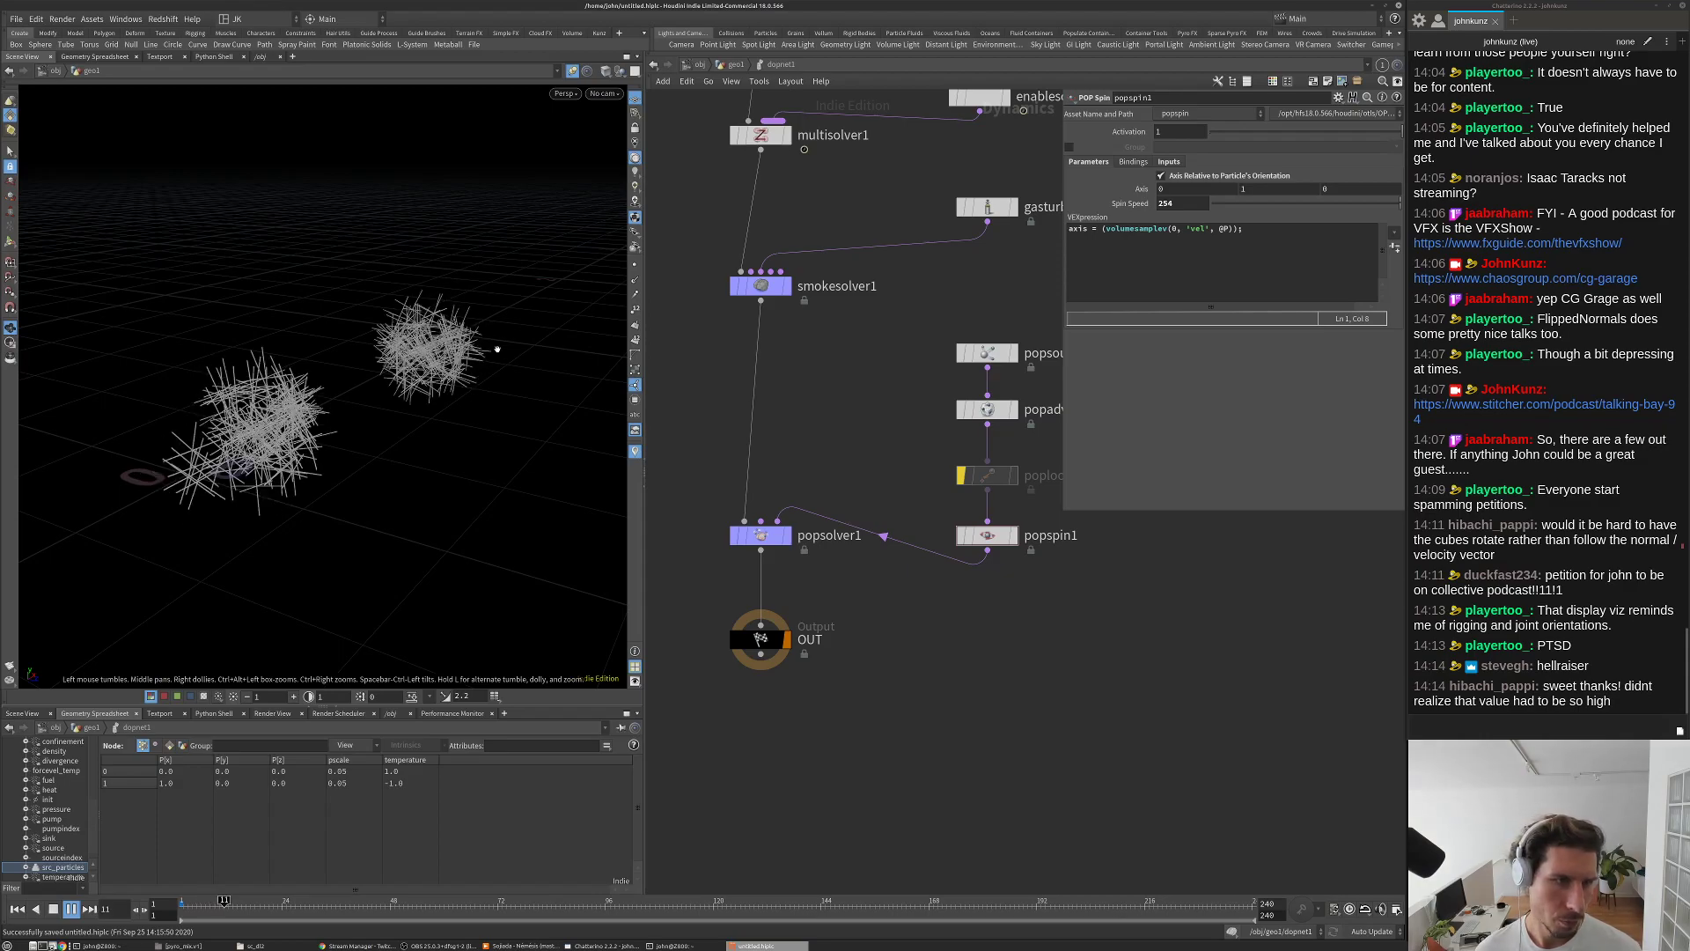
pyautogui.press('Up')
pyautogui.hotkey('ctrl', 'Up')
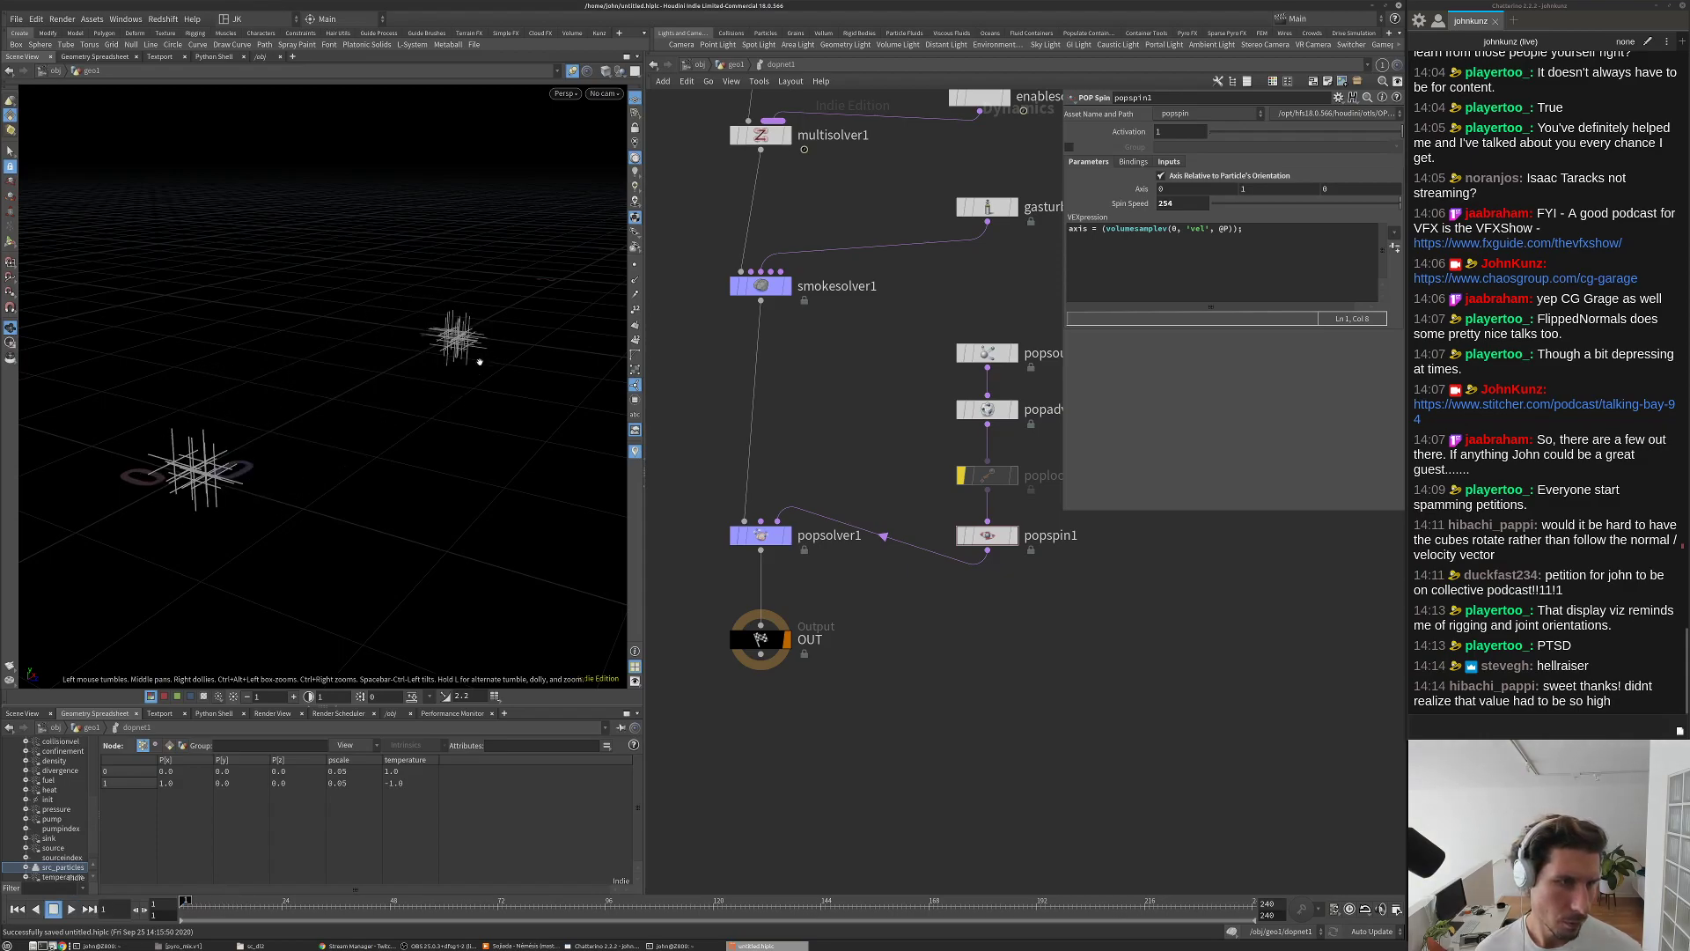
# Step: Bypass popspin1, re-enable poplookat1, and play the simulation with its Immediate method
pyautogui.moveTo(472, 358); pyautogui.dragTo(422, 348)
pyautogui.click(960, 535)
pyautogui.click(961, 478)
pyautogui.click(961, 478)
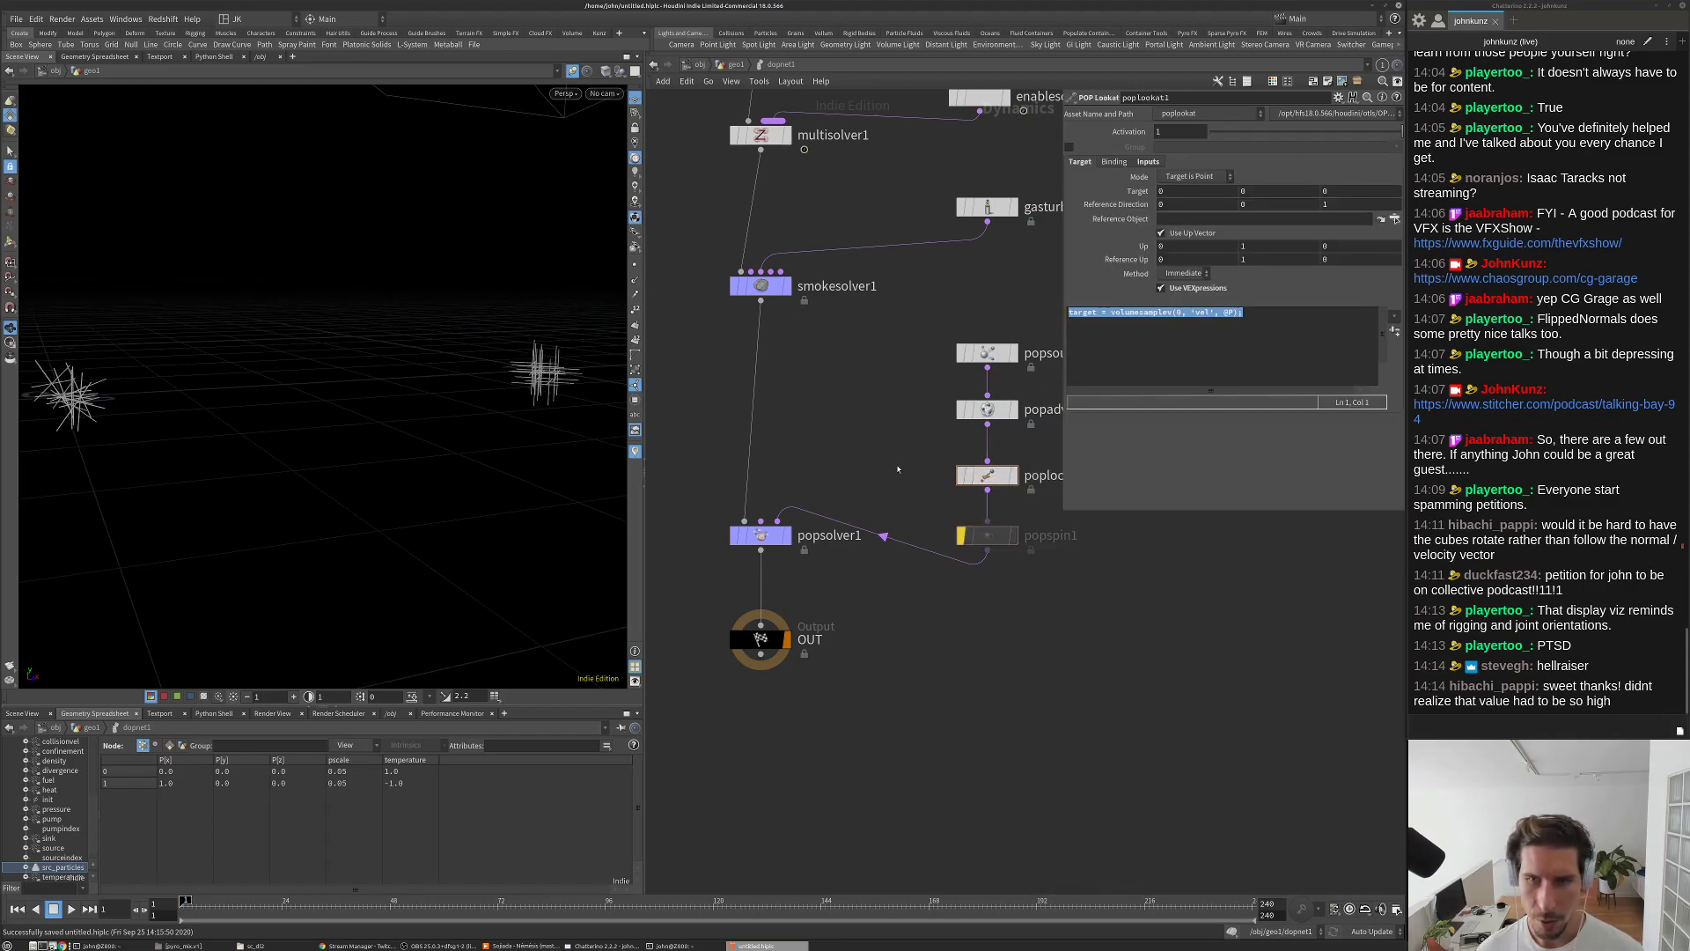
pyautogui.moveTo(917, 438); pyautogui.dragTo(880, 485, button='middle')
pyautogui.click(1134, 325)
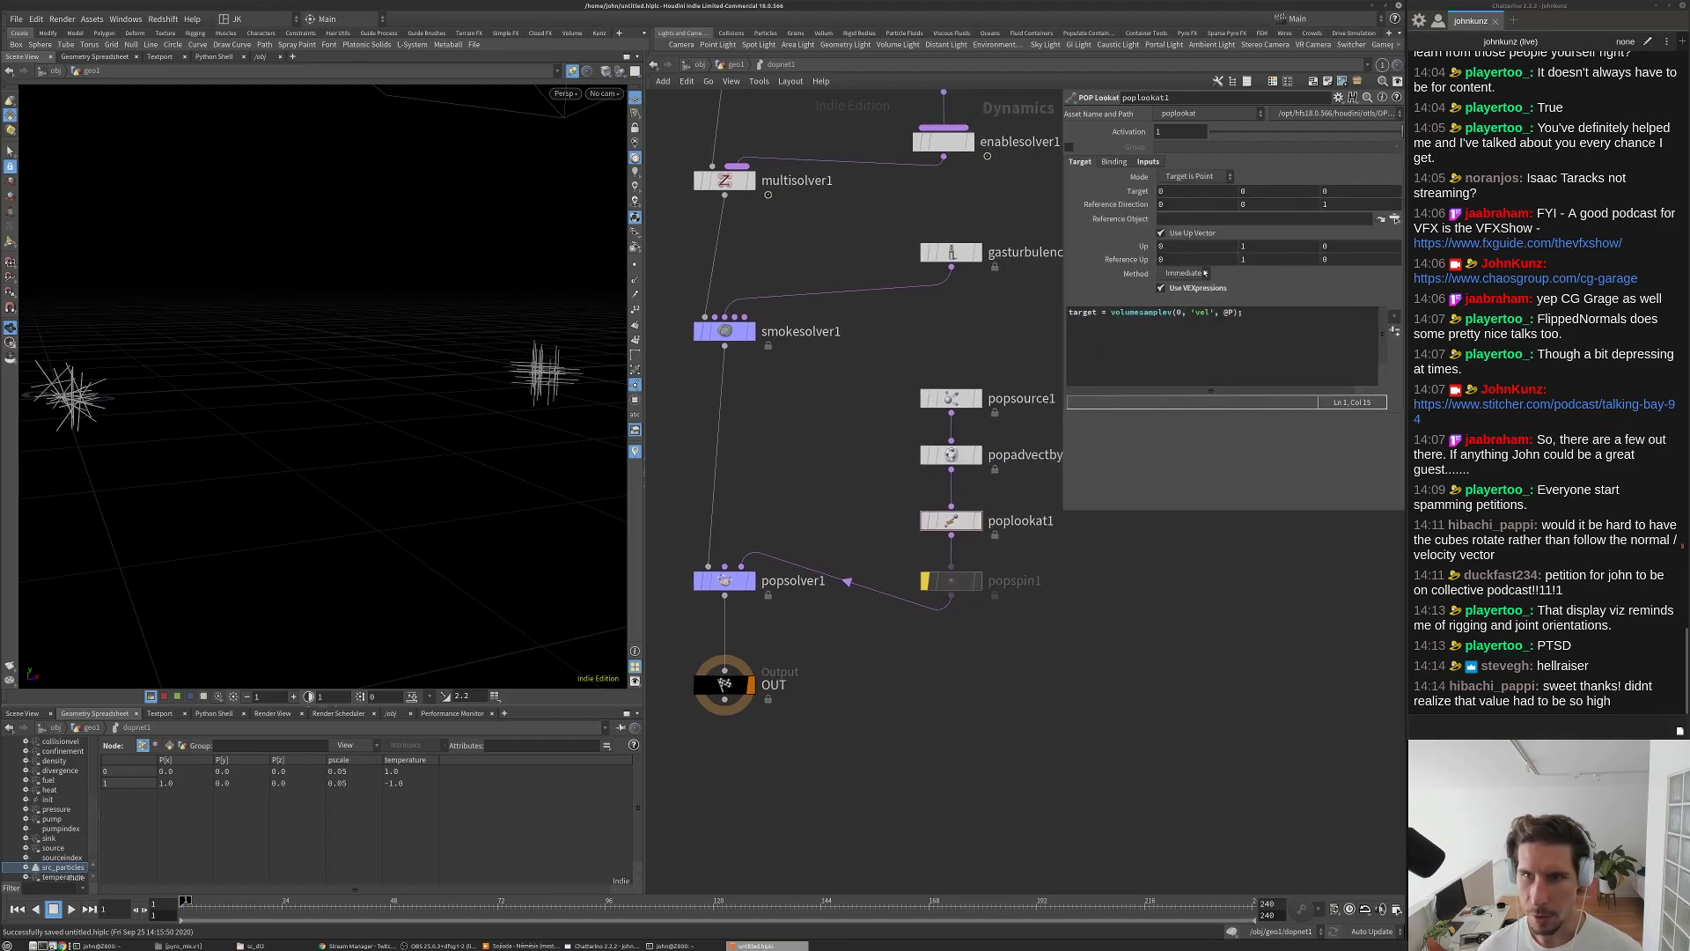
pyautogui.click(1185, 273)
pyautogui.click(1193, 276)
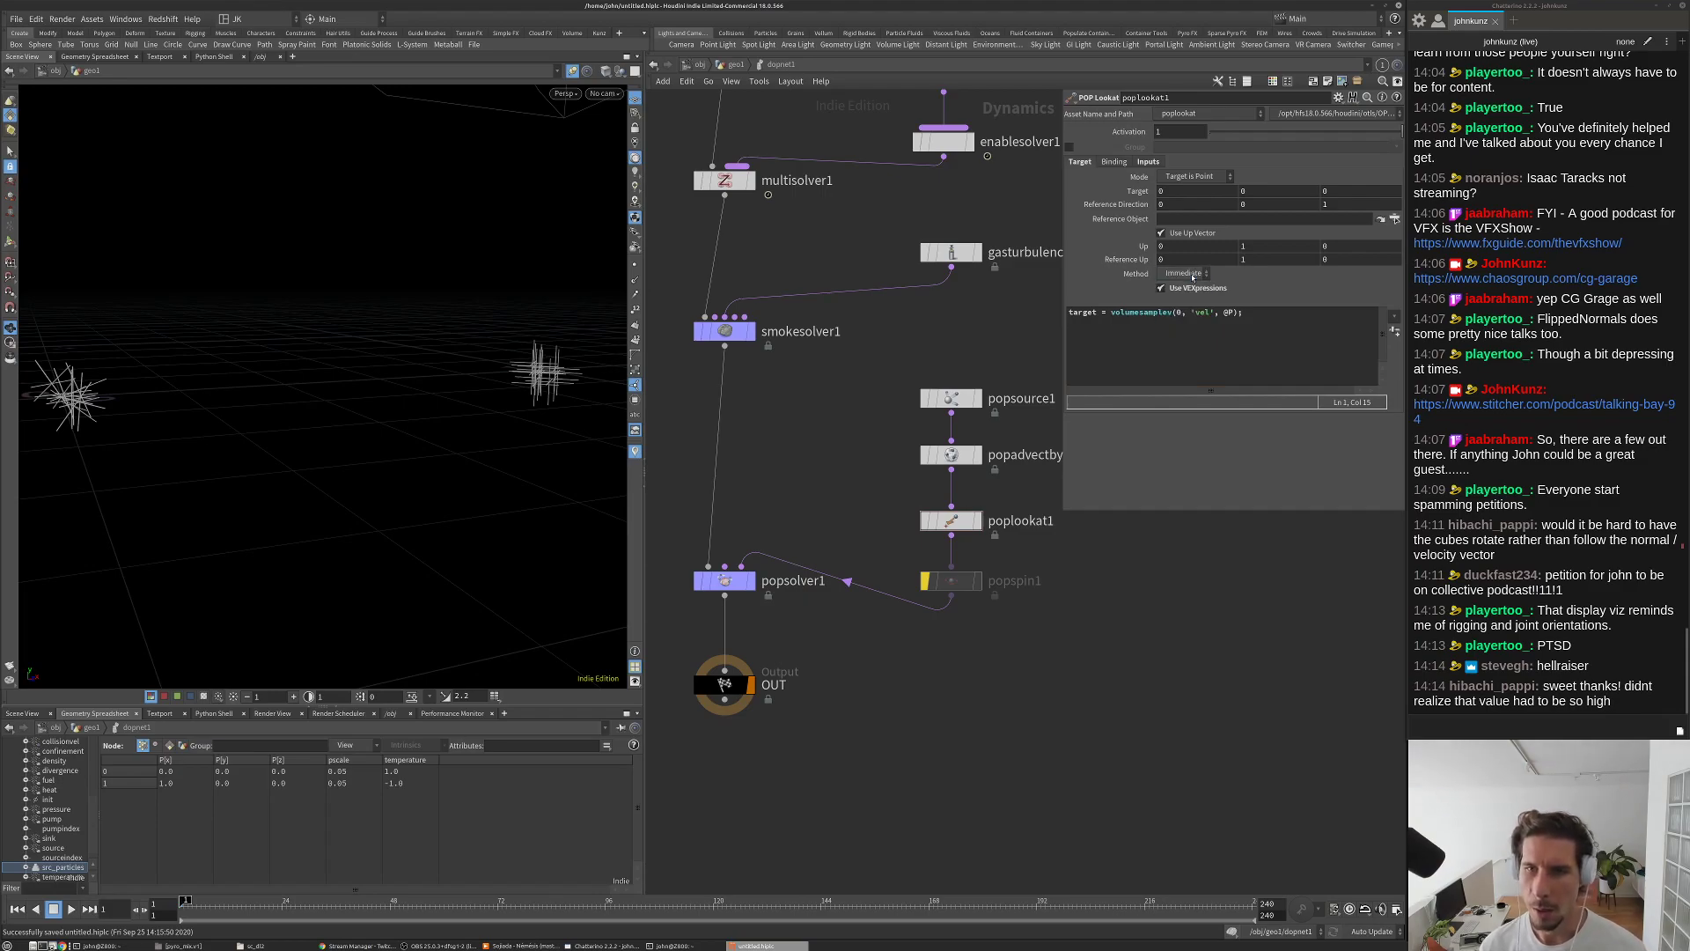
pyautogui.press('Up')
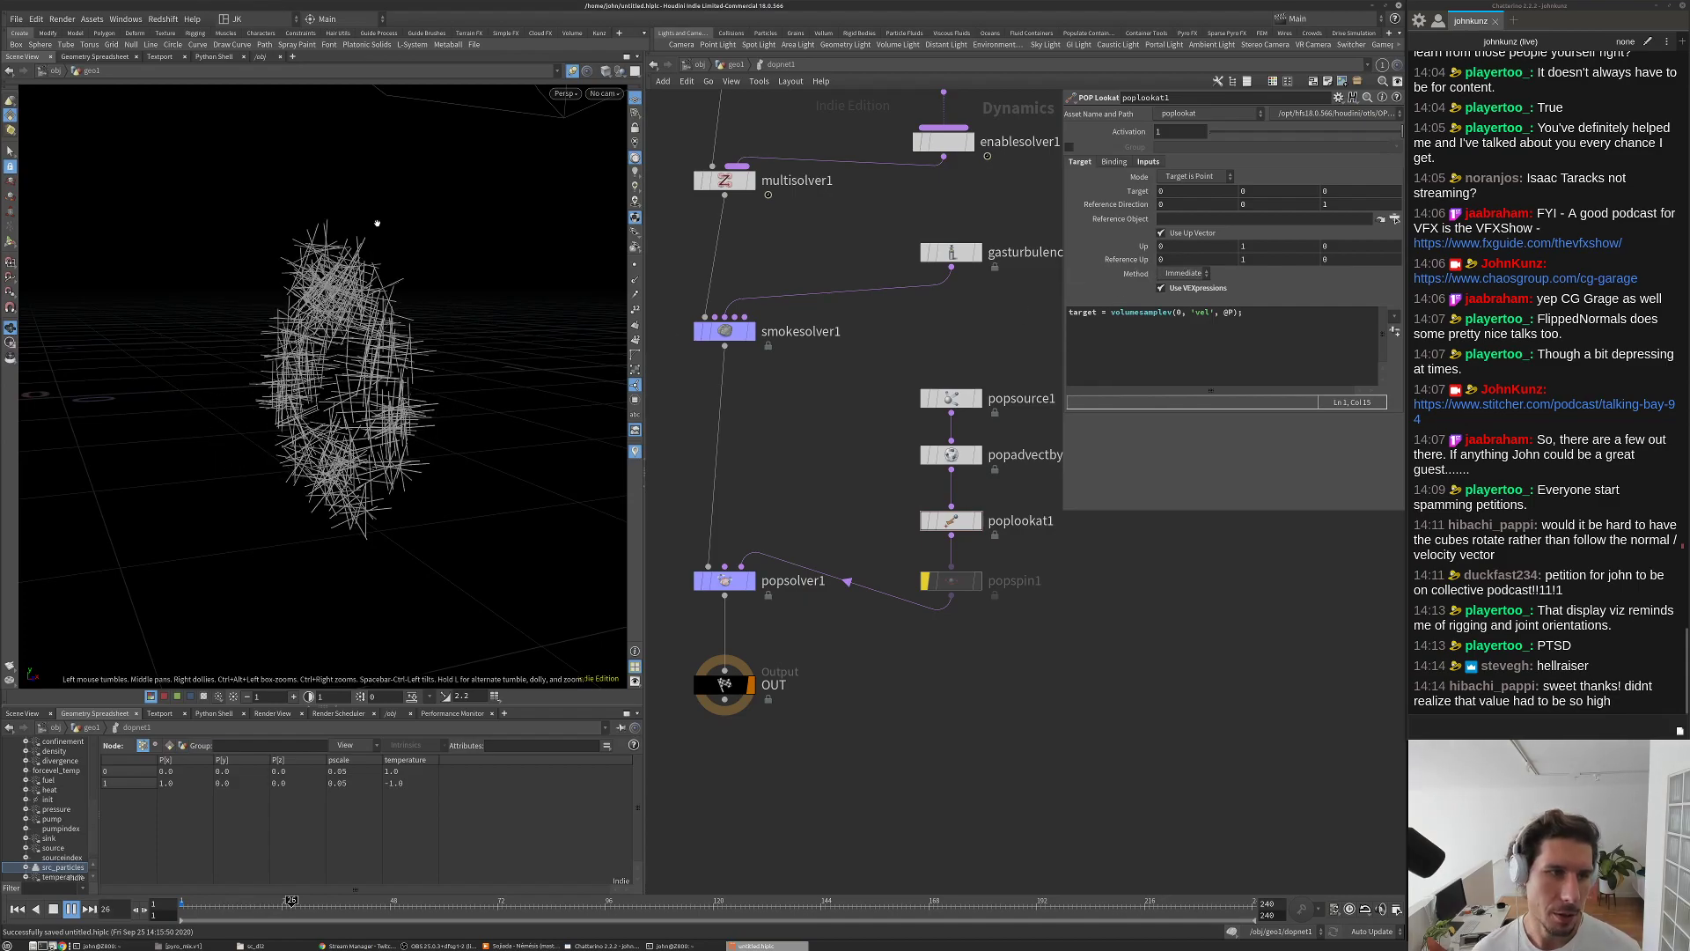
pyautogui.press('Up')
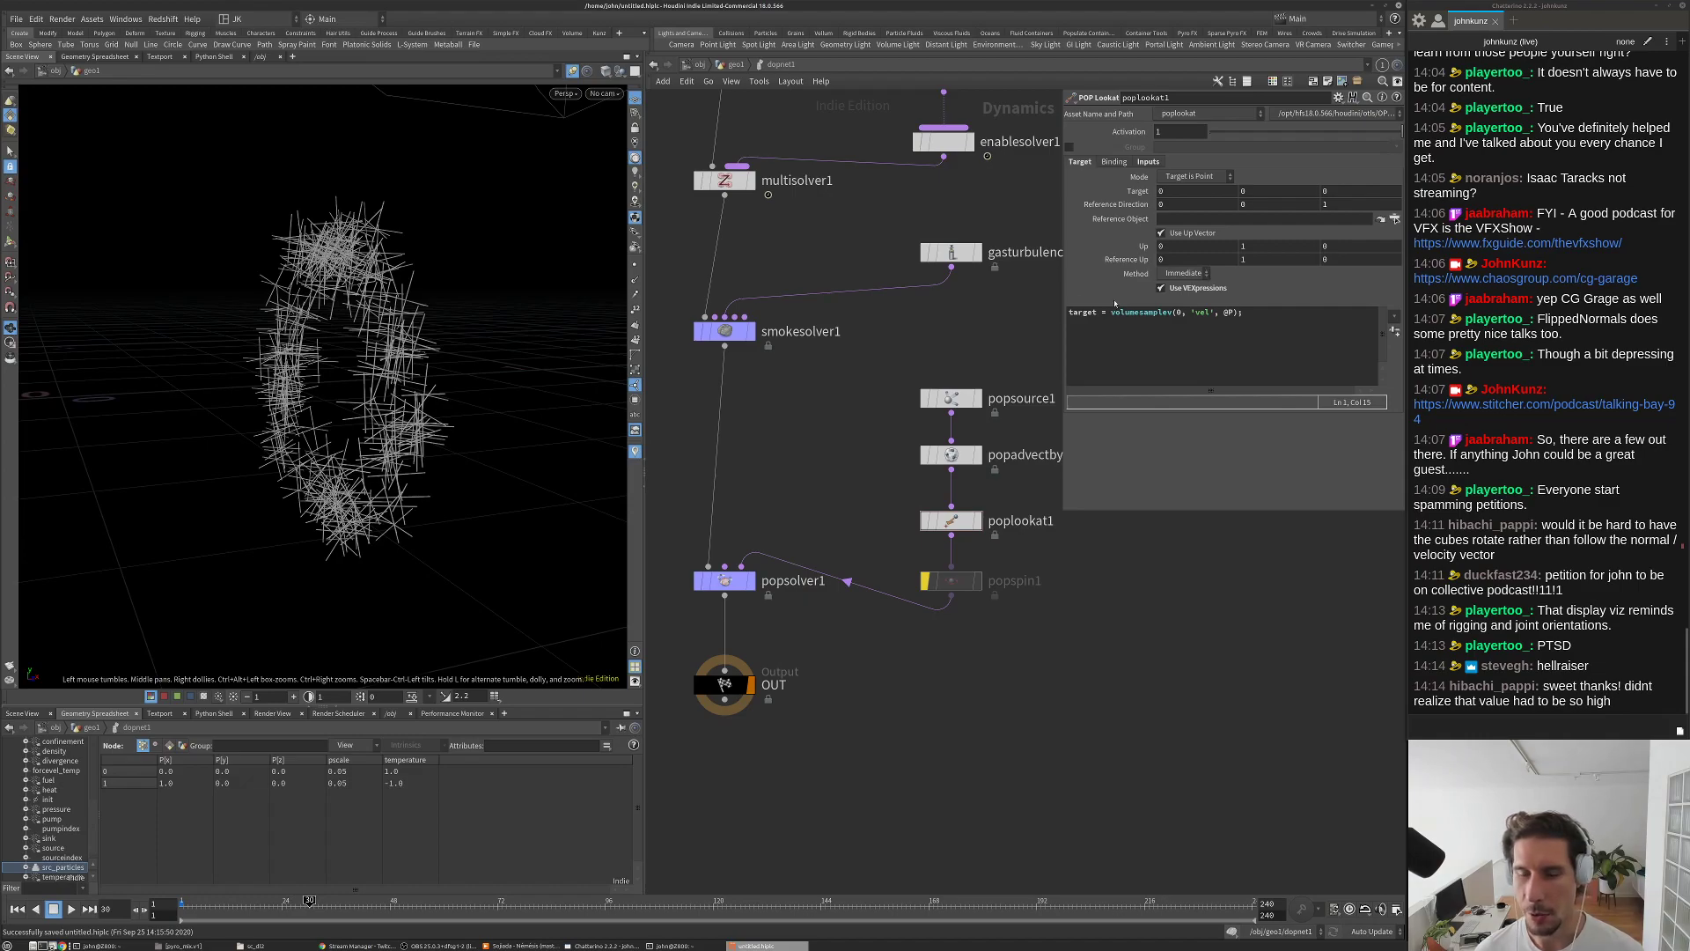
pyautogui.hotkey('ctrl', 'Up')
# Step: Set poplookat1's Method to Spin with a Torque Scale of 3 and a Spin Resistance of 4
pyautogui.click(1184, 273)
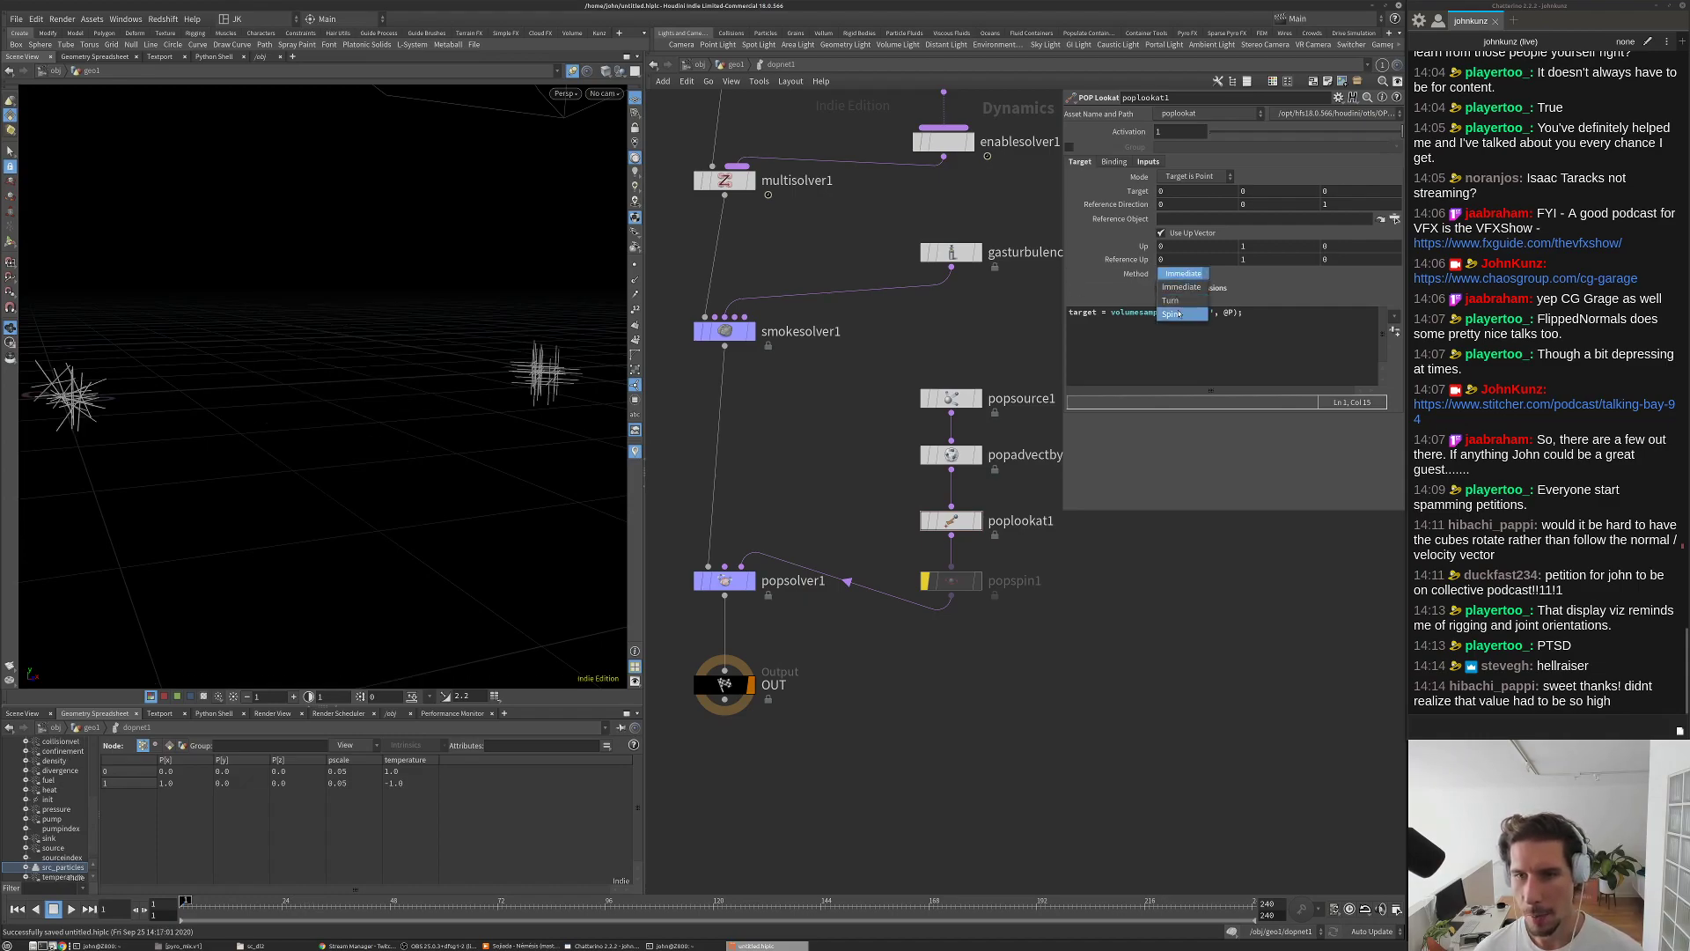
pyautogui.click(1179, 314)
pyautogui.click(1193, 287)
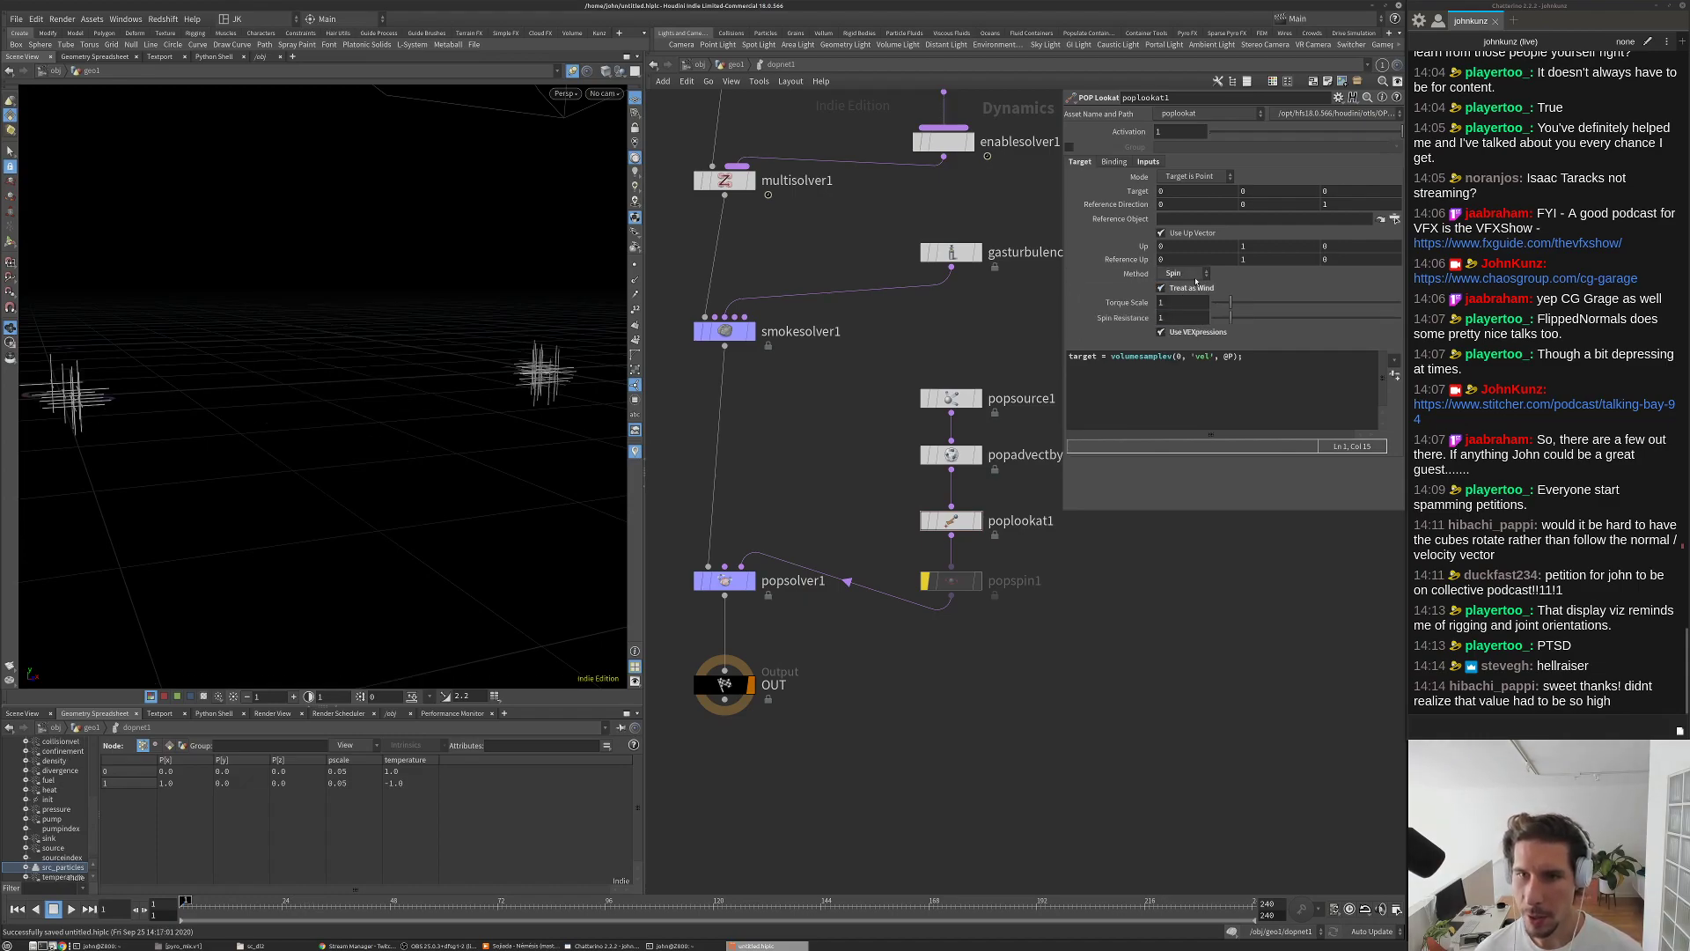
pyautogui.click(1184, 302)
pyautogui.write('25')
pyautogui.press('Return')
pyautogui.doubleClick(1181, 302)
pyautogui.write('3')
pyautogui.press('Return')
pyautogui.doubleClick(1180, 317)
pyautogui.write('4')
pyautogui.press('Return')
# Step: Play the simulation twice to check how the particles turn with poplookat1's Spin method
pyautogui.press('Up')
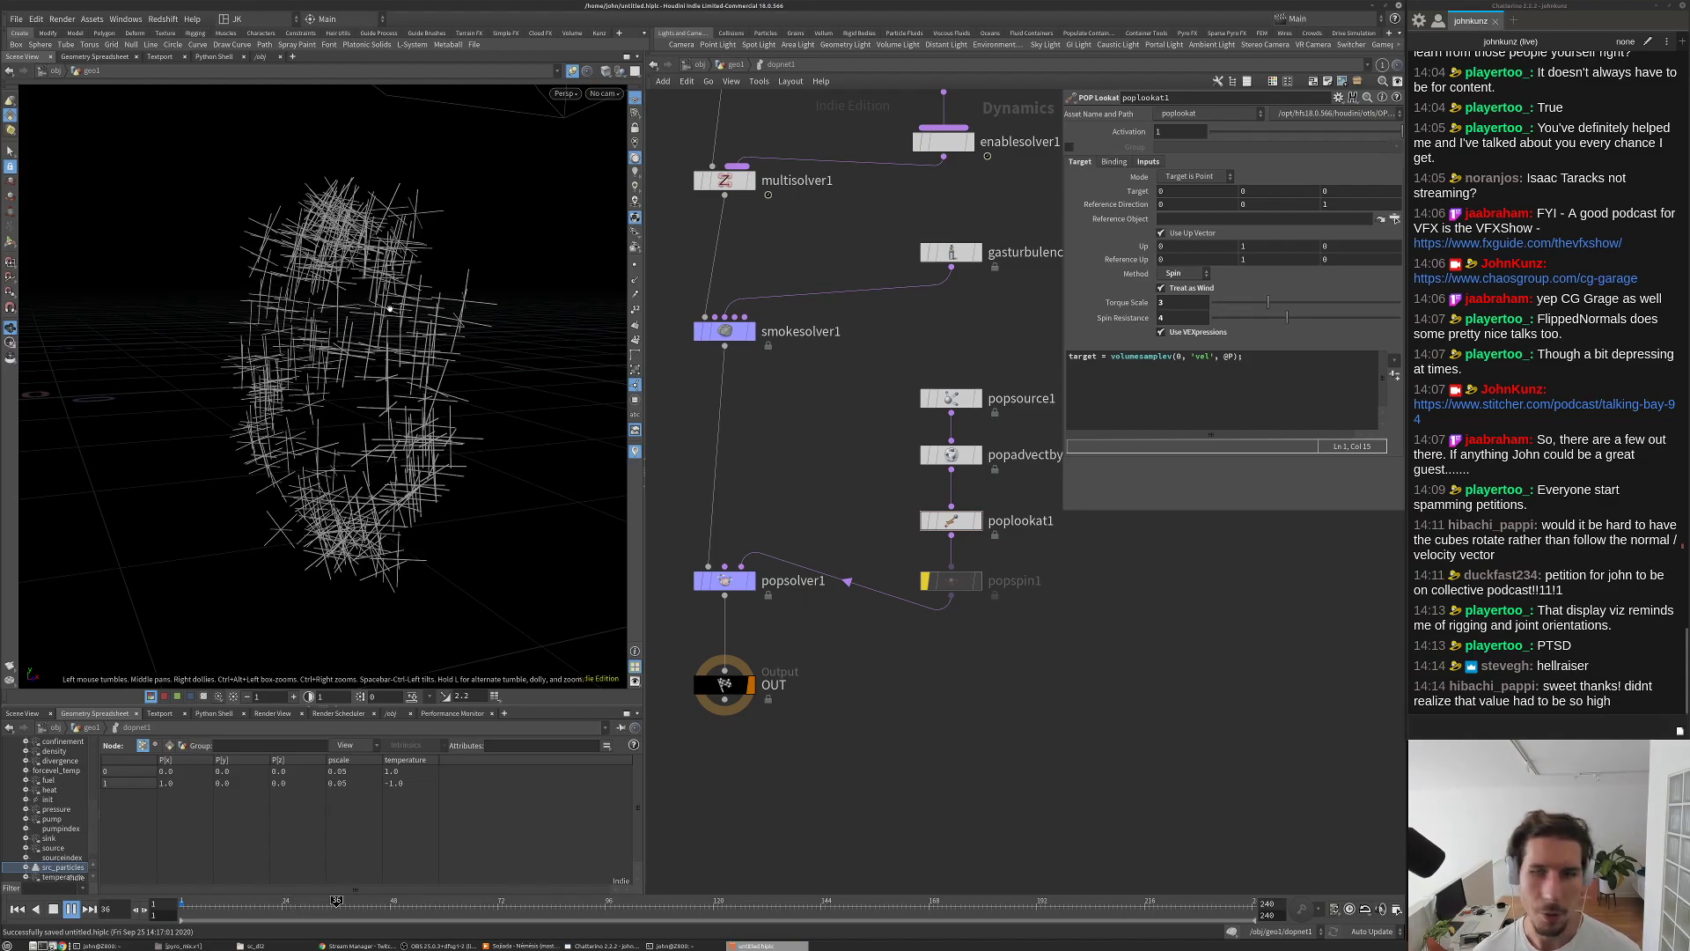
pyautogui.moveTo(390, 308); pyautogui.dragTo(347, 360)
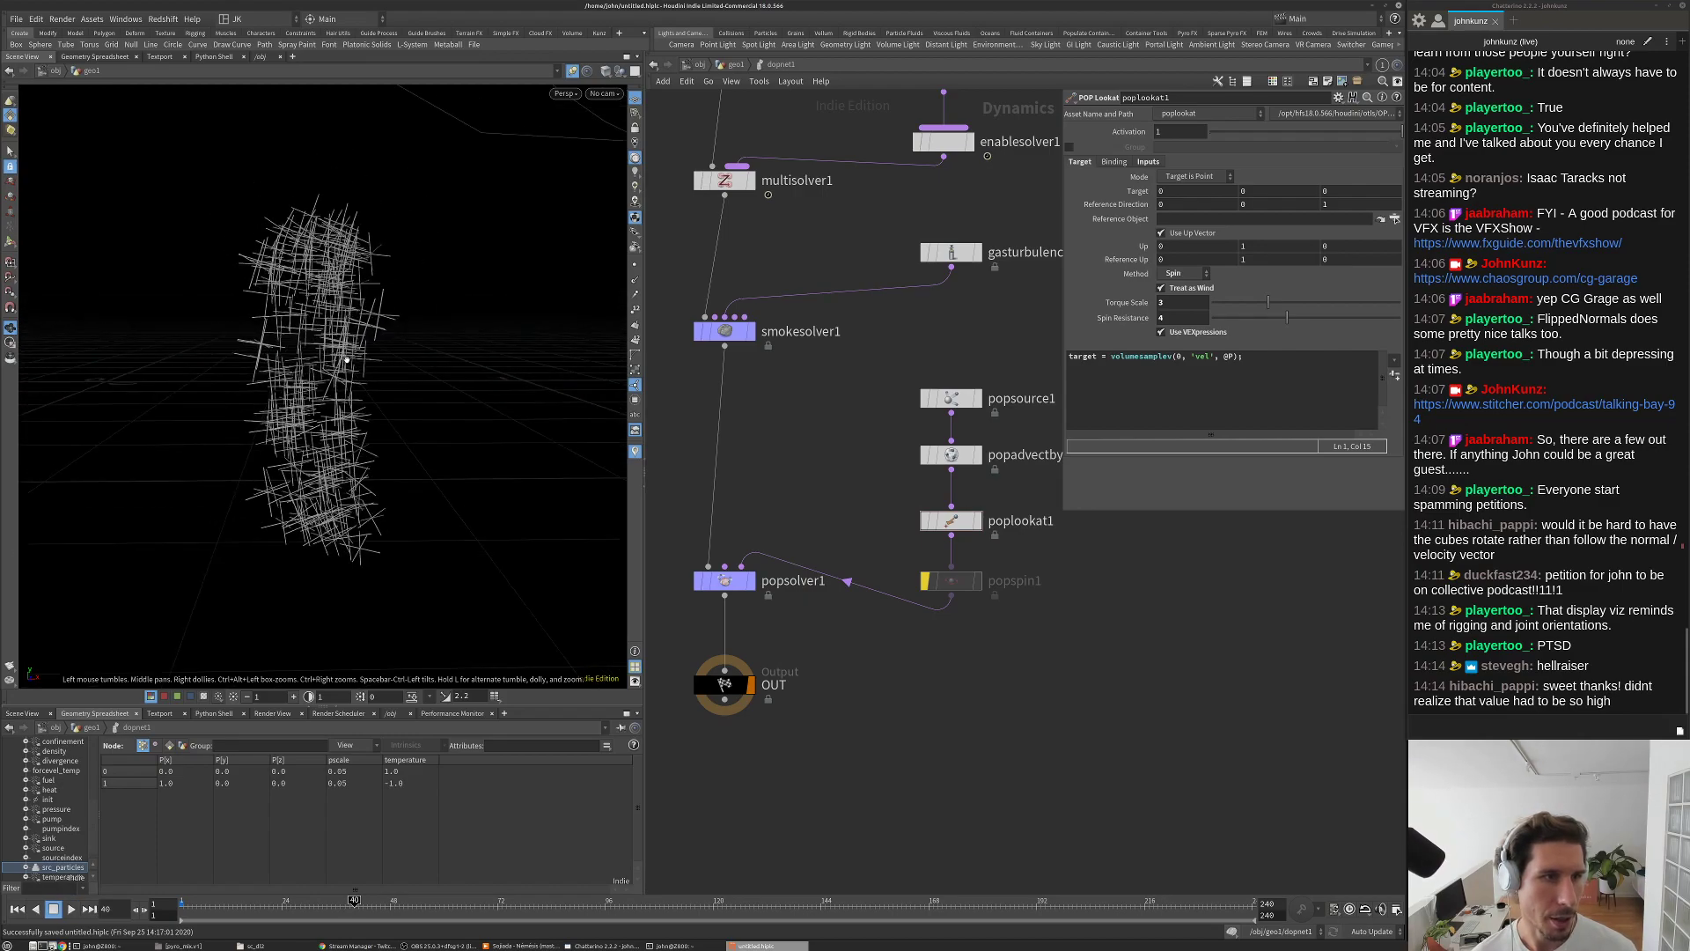
pyautogui.hotkey('ctrl', 'Up')
pyautogui.press('Up')
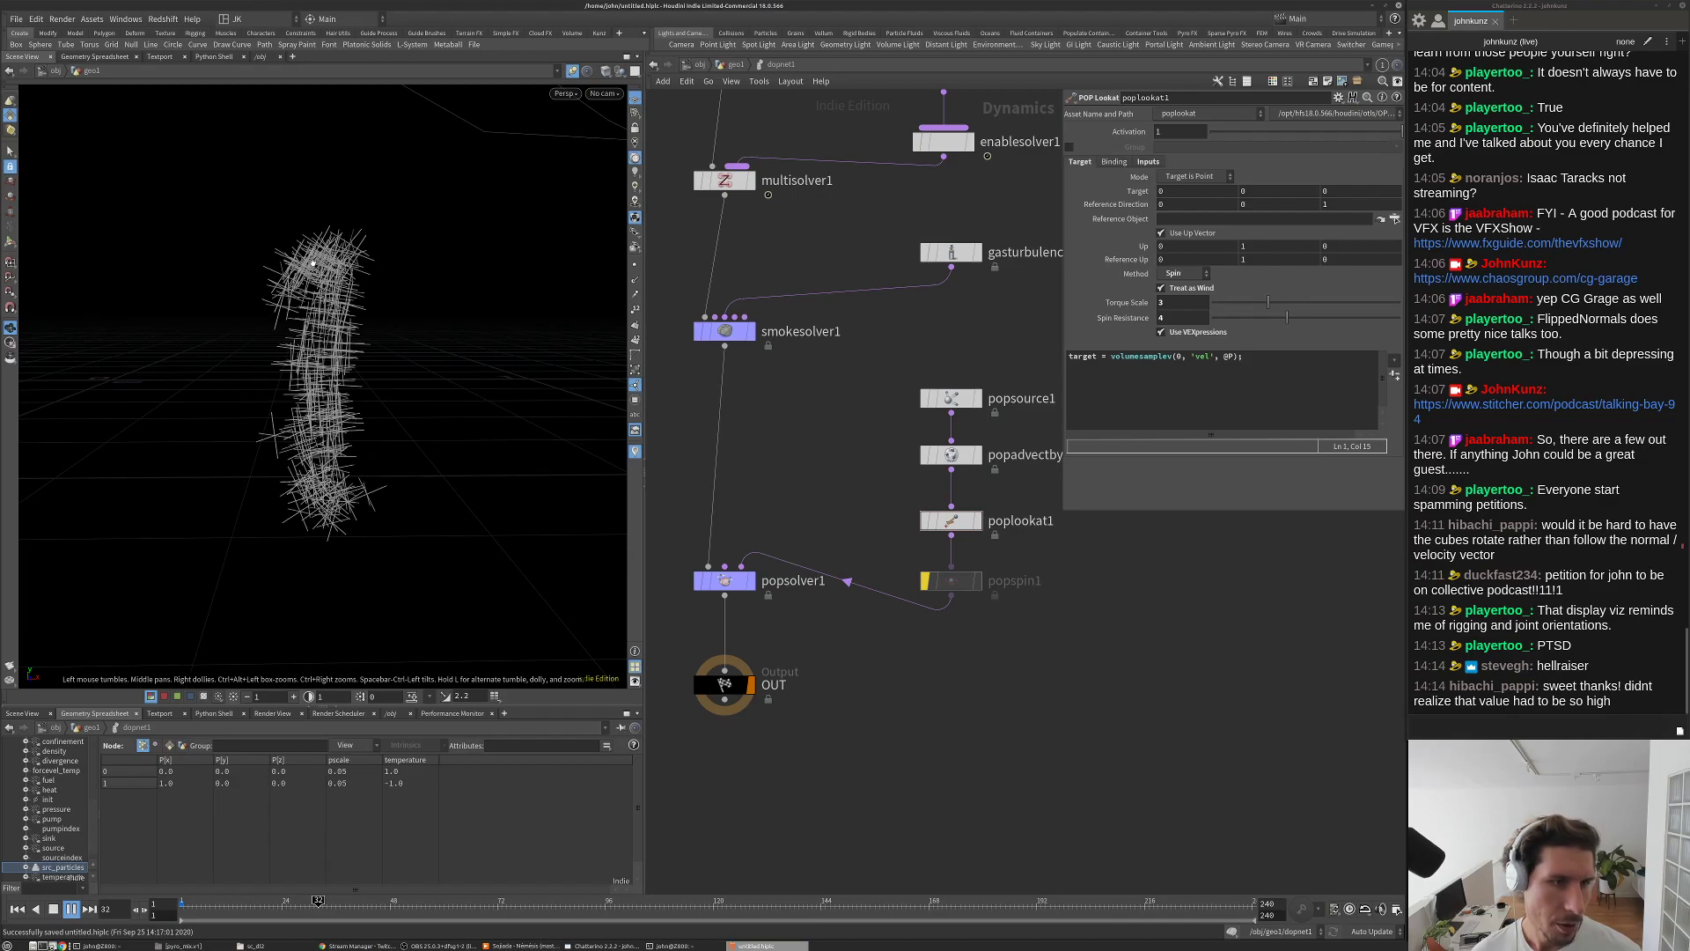
pyautogui.hotkey('ctrl', 'Up')
# Step: Set poplookat1's Torque Scale to 25 and replay the simulation
pyautogui.click(1177, 303)
pyautogui.write('25')
pyautogui.press('Return')
pyautogui.press('Up')
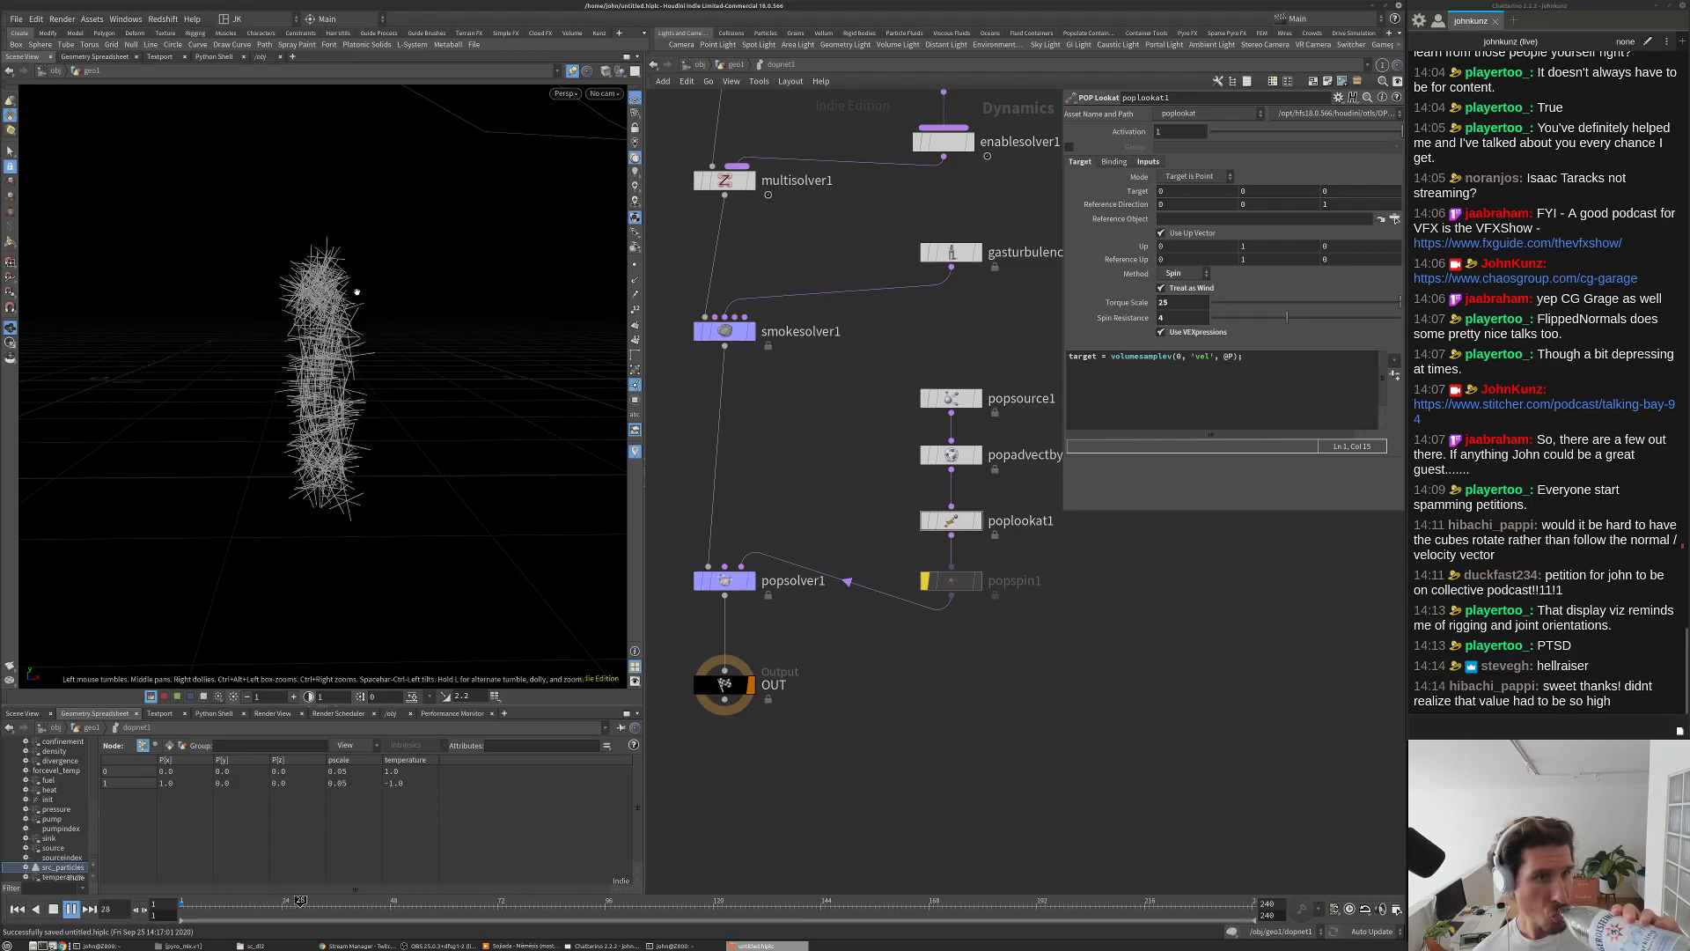
pyautogui.press('Up')
pyautogui.hotkey('ctrl', 'Left')
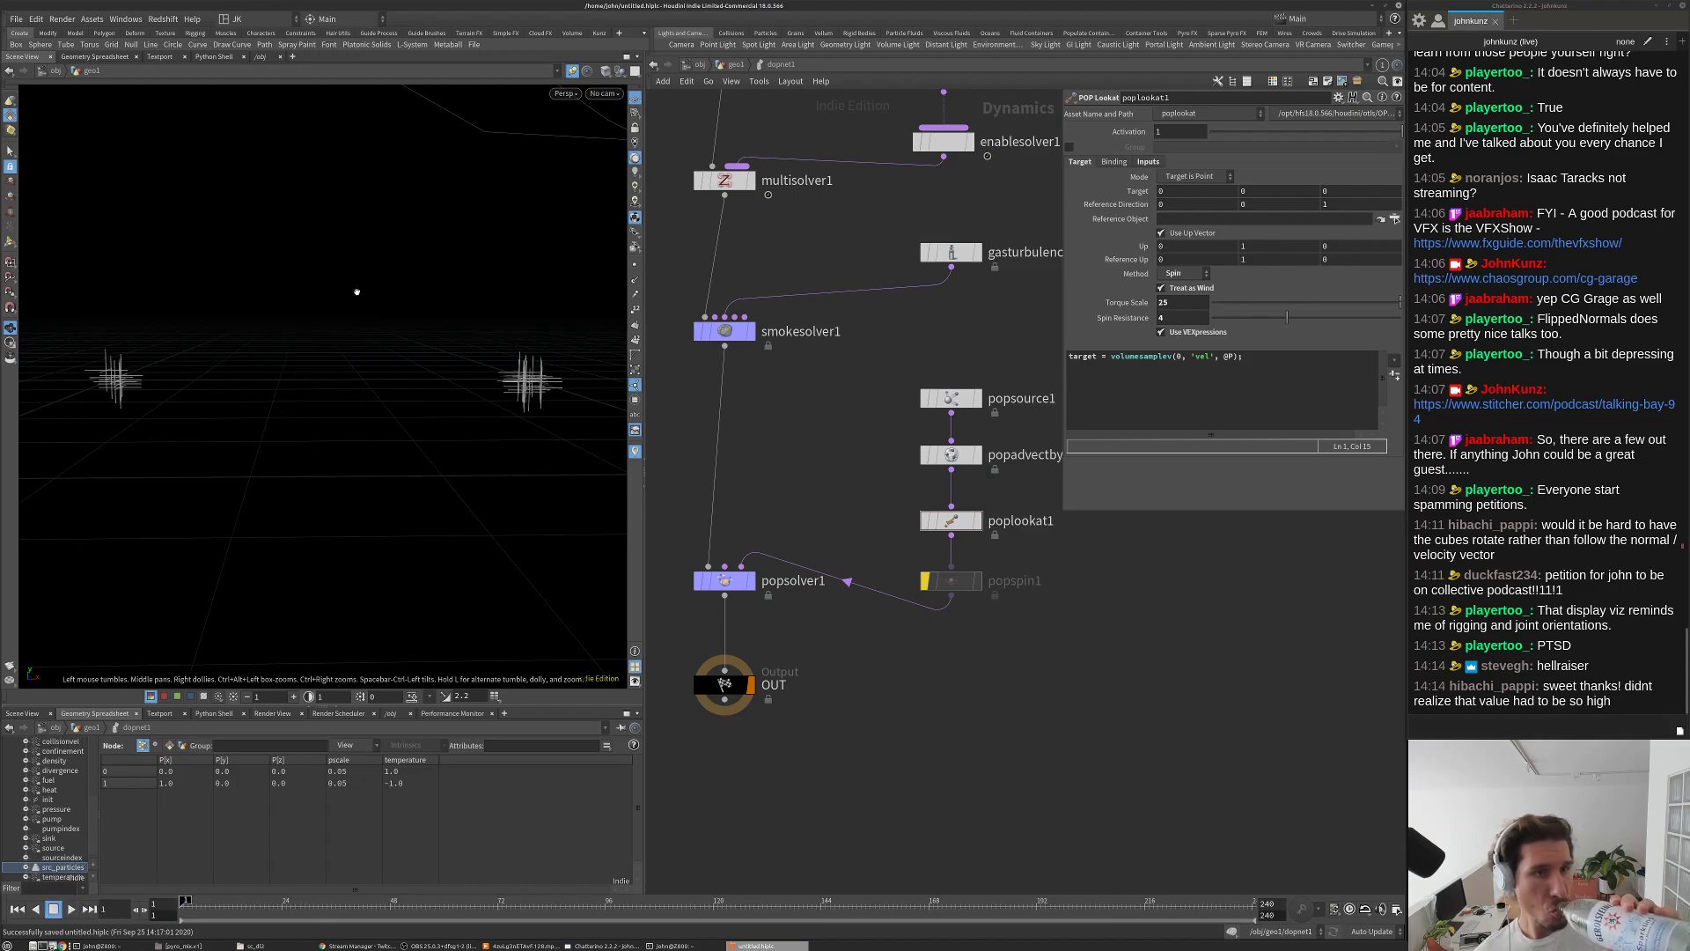
# Step: In the geo1 network, bypass polyextrude1 and set box1's Uniform Scale to 0.005
pyautogui.click(734, 64)
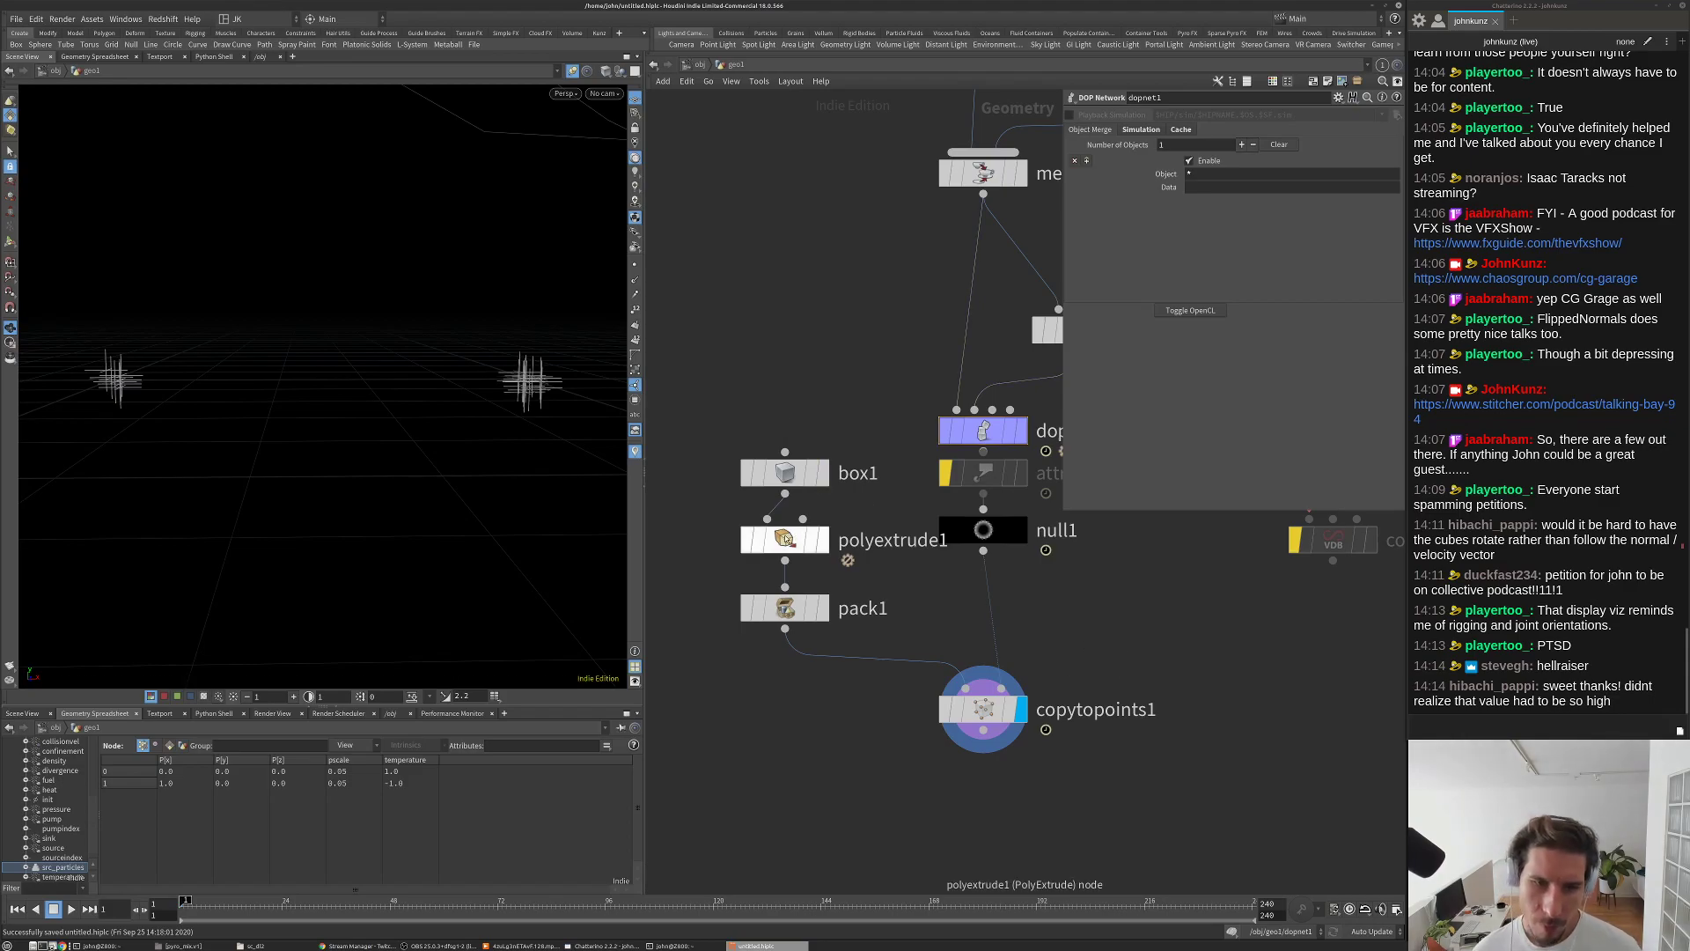
pyautogui.click(783, 539)
pyautogui.click(747, 539)
pyautogui.click(783, 473)
pyautogui.doubleClick(1170, 198)
pyautogui.write('0.005')
pyautogui.press('Return')
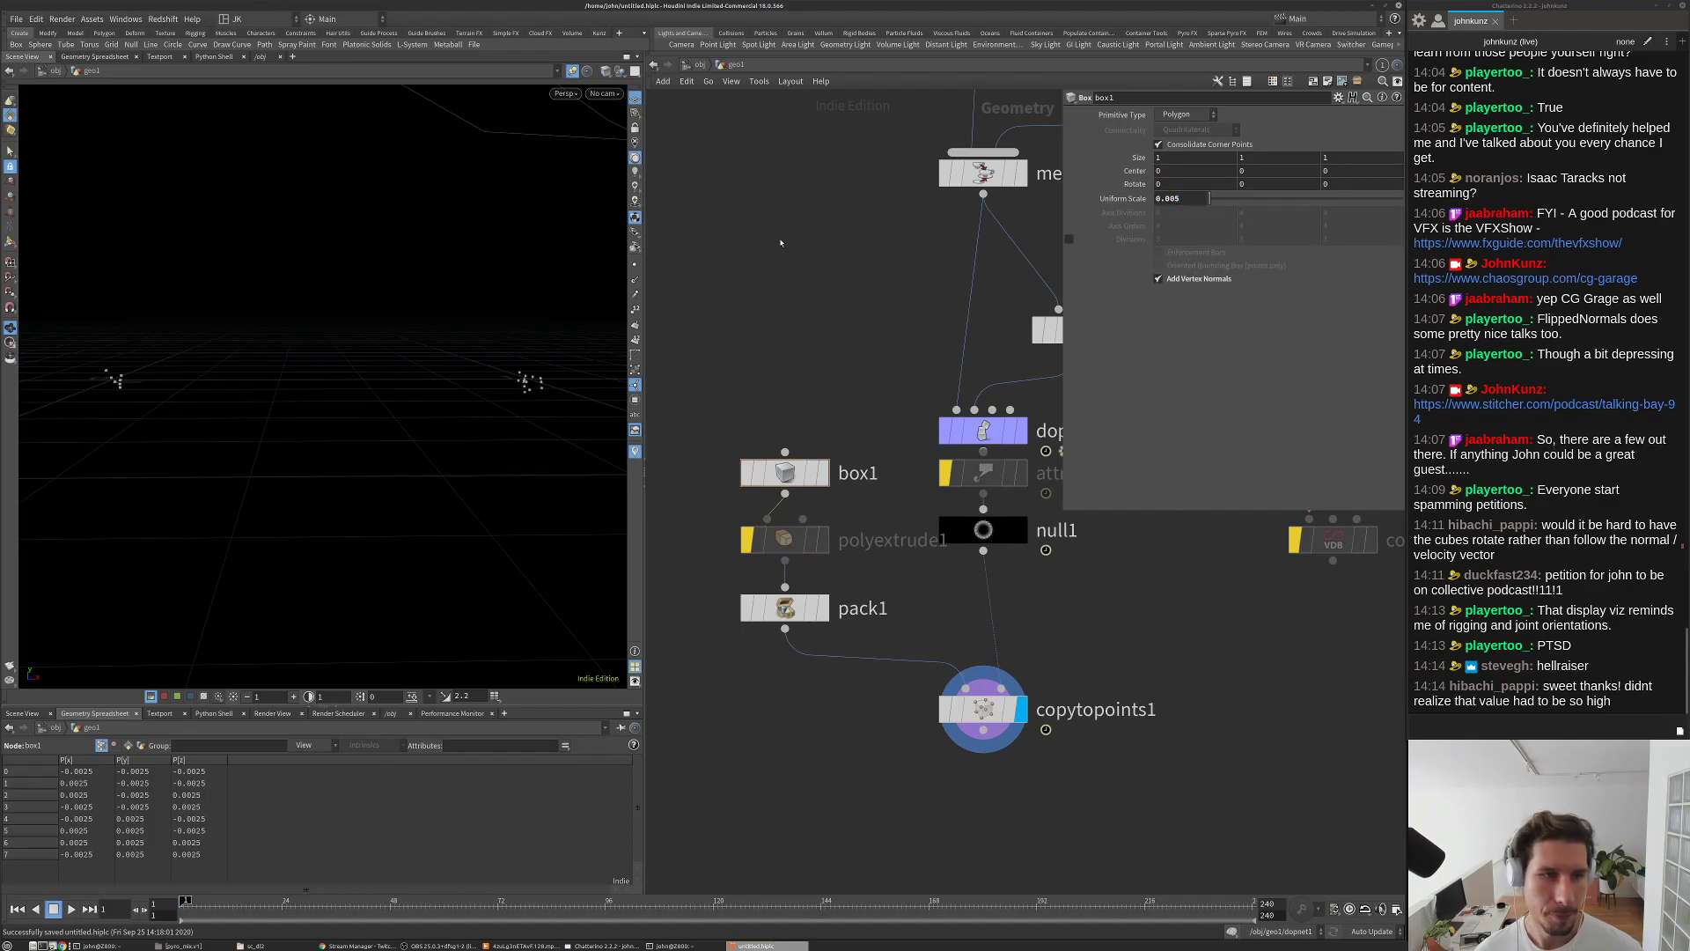
# Step: Inside the DOP network, set popsource1's Const. Birth Rate to 8500 and play the simulation
pyautogui.doubleClick(983, 431)
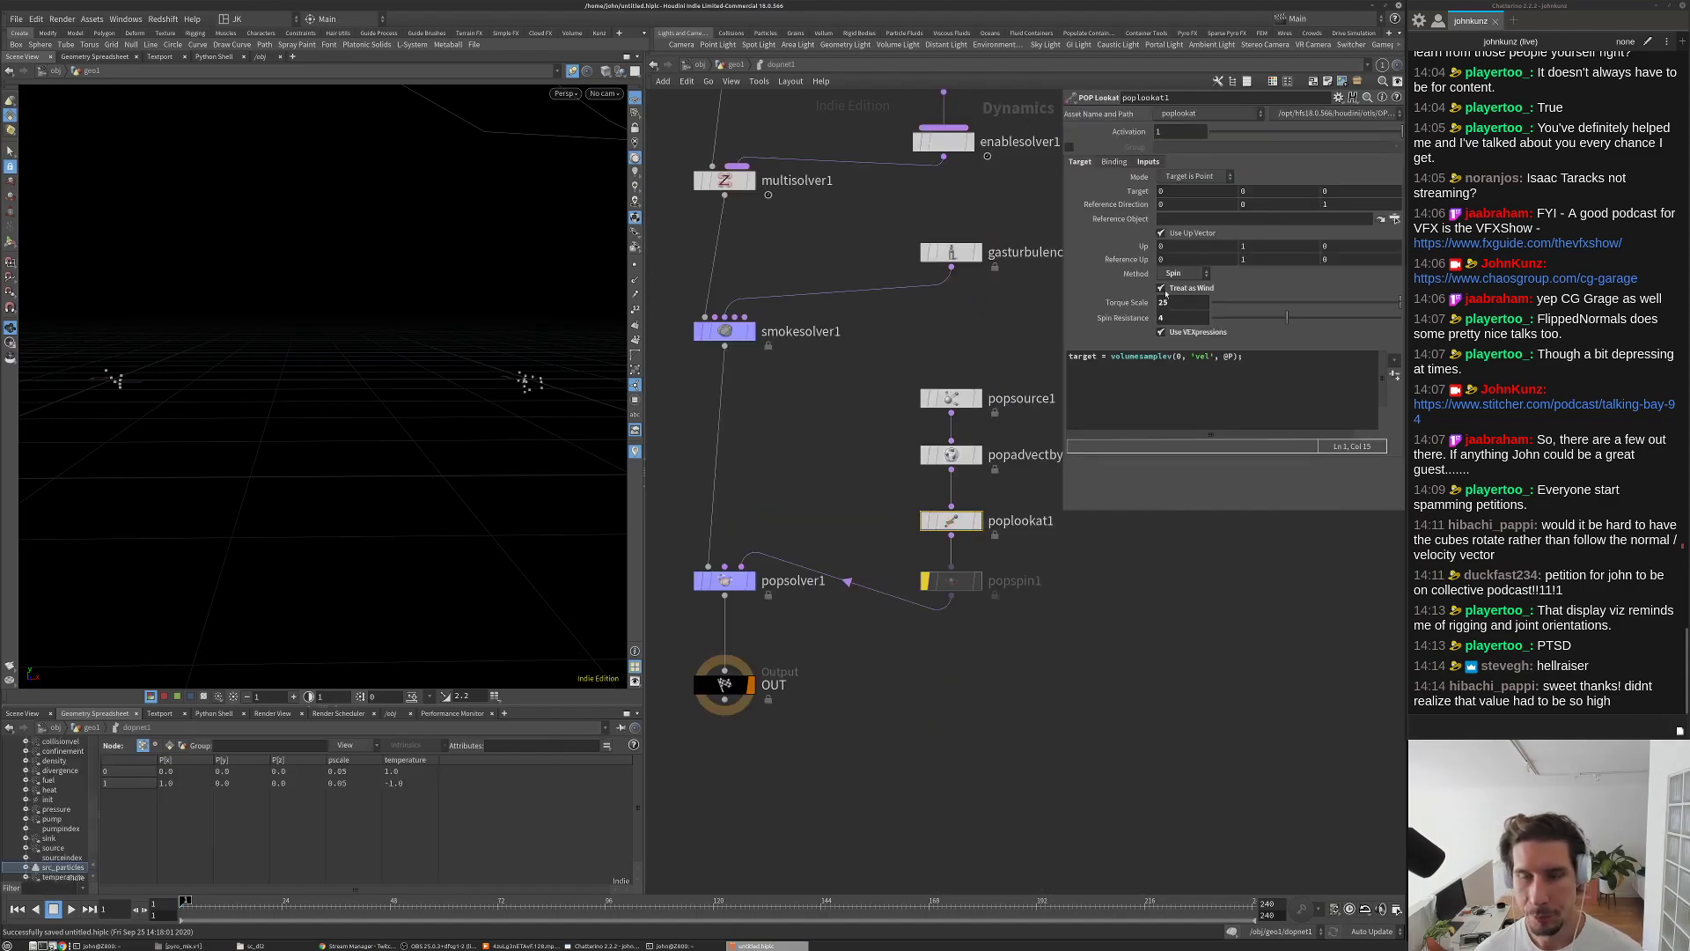
pyautogui.click(952, 398)
pyautogui.click(1180, 209)
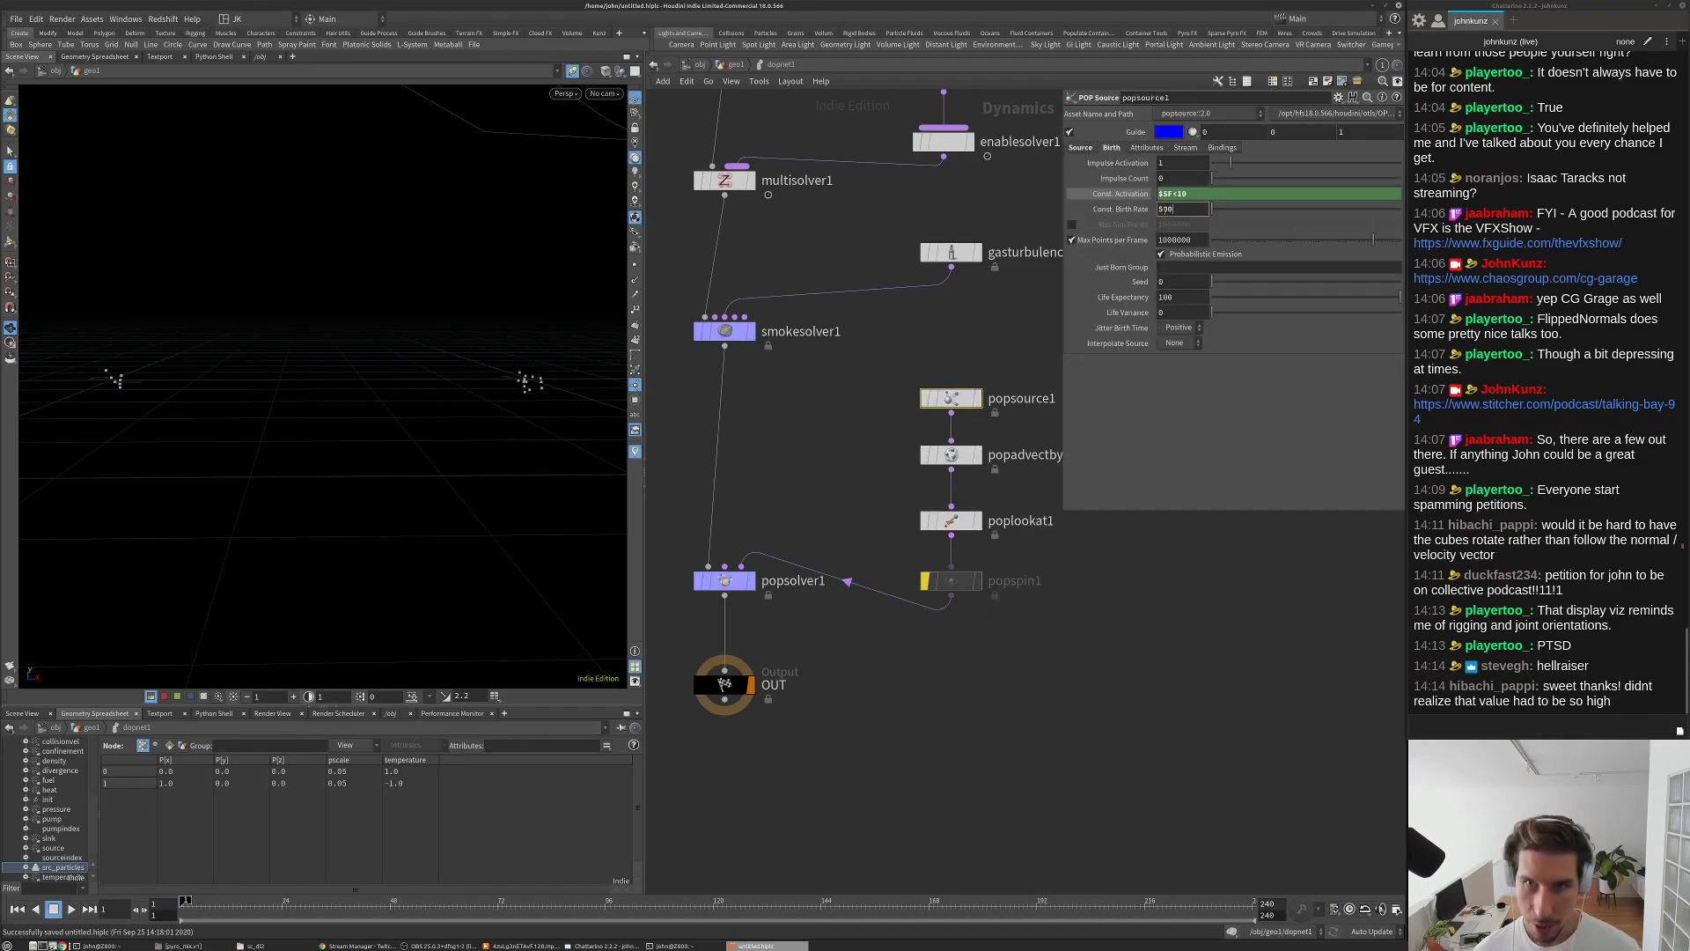
pyautogui.press('Return')
pyautogui.press('Up')
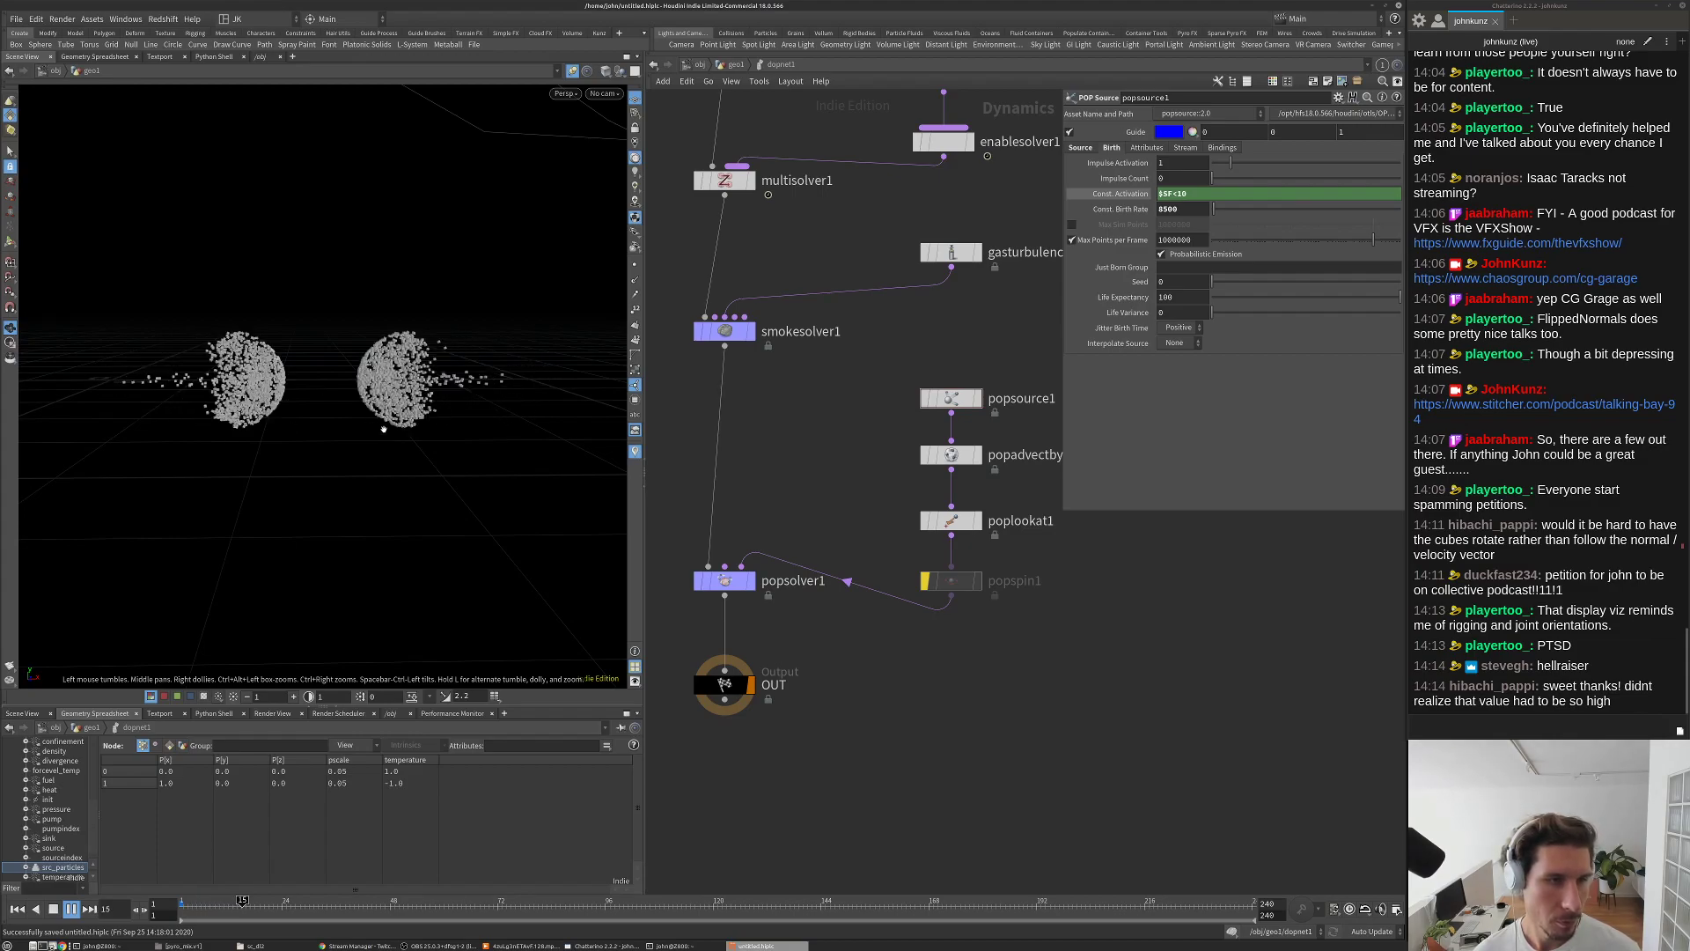
pyautogui.press('Up')
# Step: Widen the viewport and inspect the orientation of the small cubes up close while playing the simulation in short stretches
pyautogui.moveTo(648, 505); pyautogui.dragTo(905, 505)
pyautogui.scroll(10, 565, 324)
pyautogui.moveTo(565, 324); pyautogui.dragTo(562, 389)
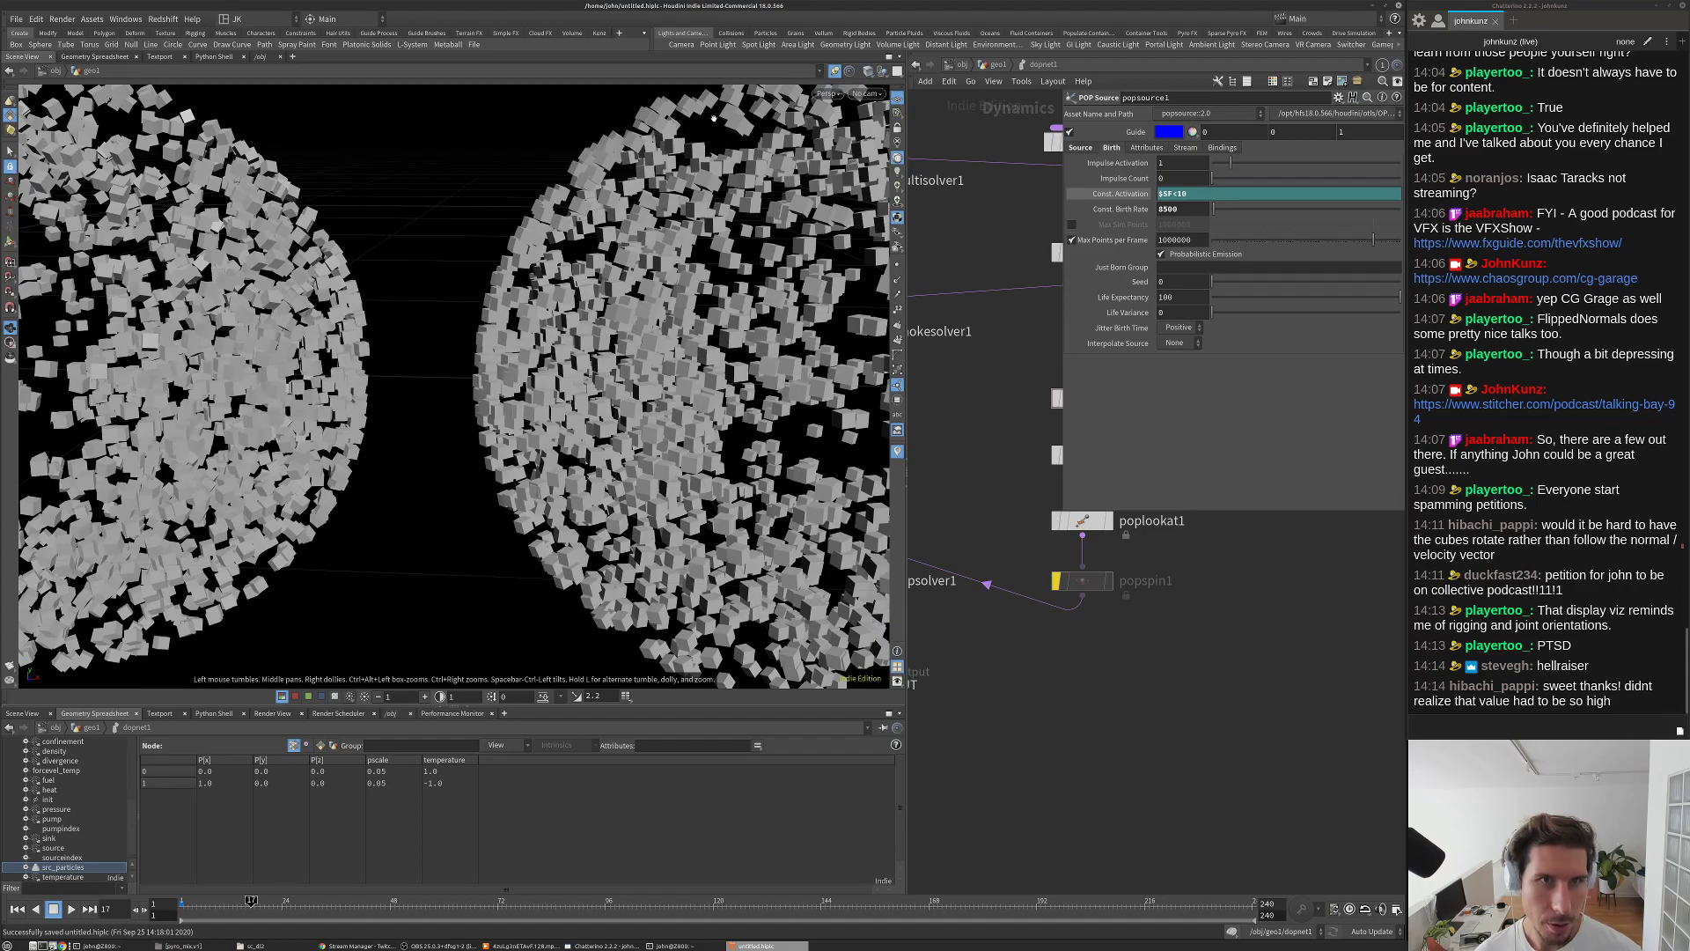
pyautogui.moveTo(278, 191); pyautogui.dragTo(642, 167)
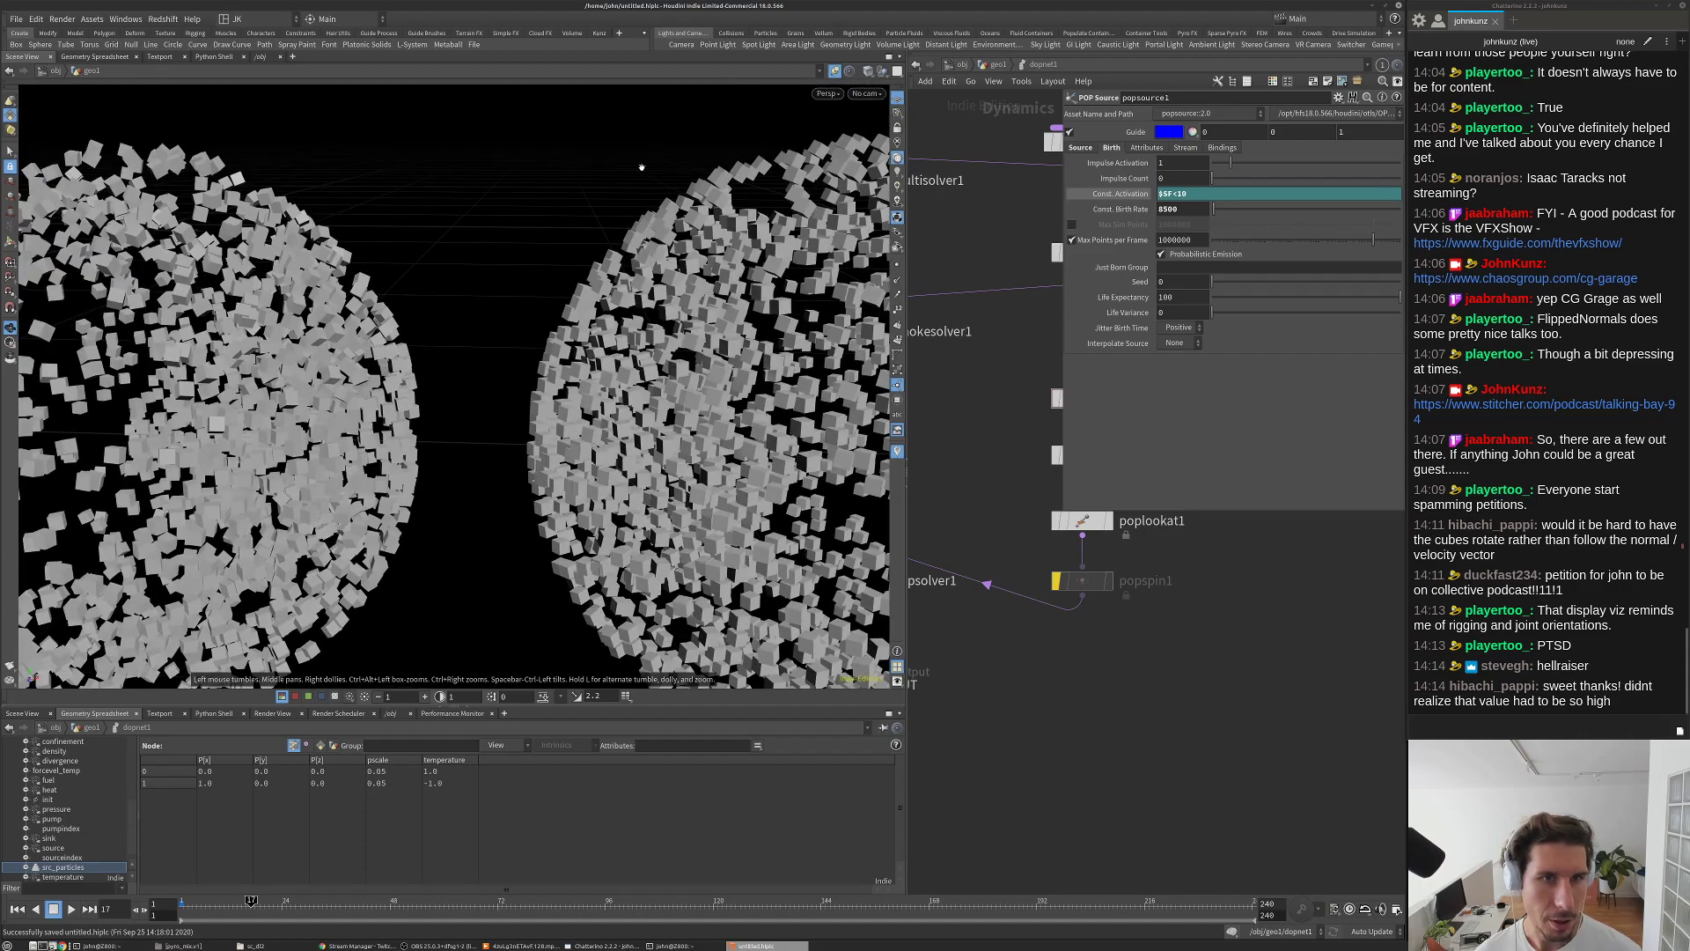
pyautogui.moveTo(698, 219); pyautogui.dragTo(502, 380)
pyautogui.press('Up')
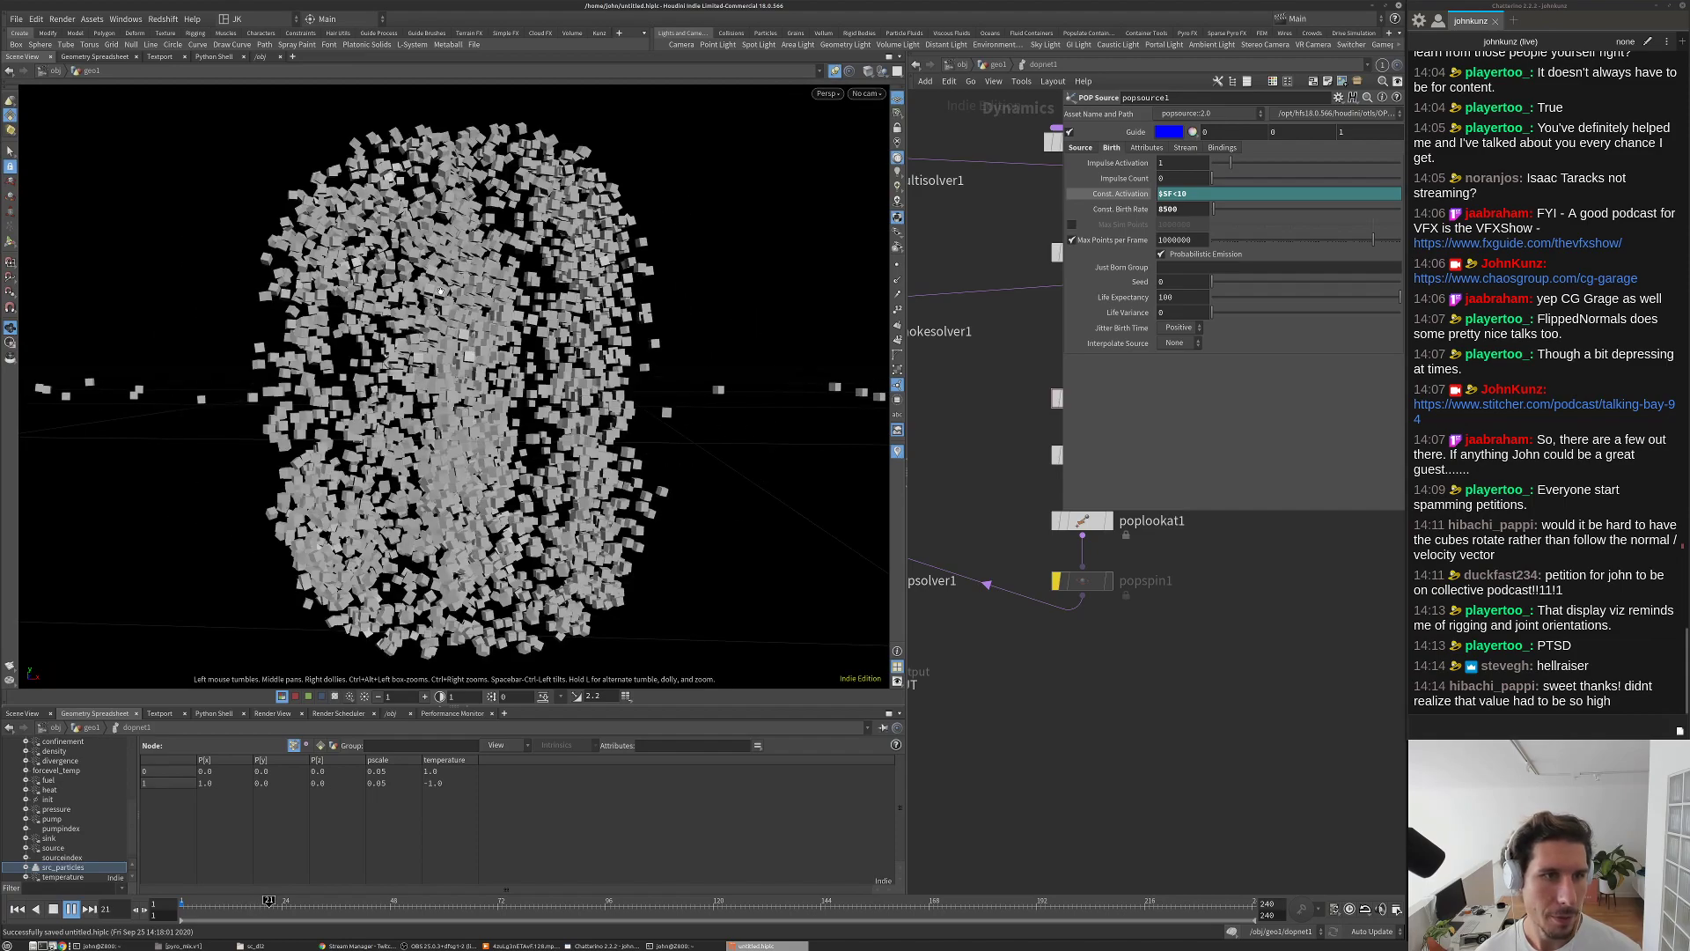
pyautogui.press('Up')
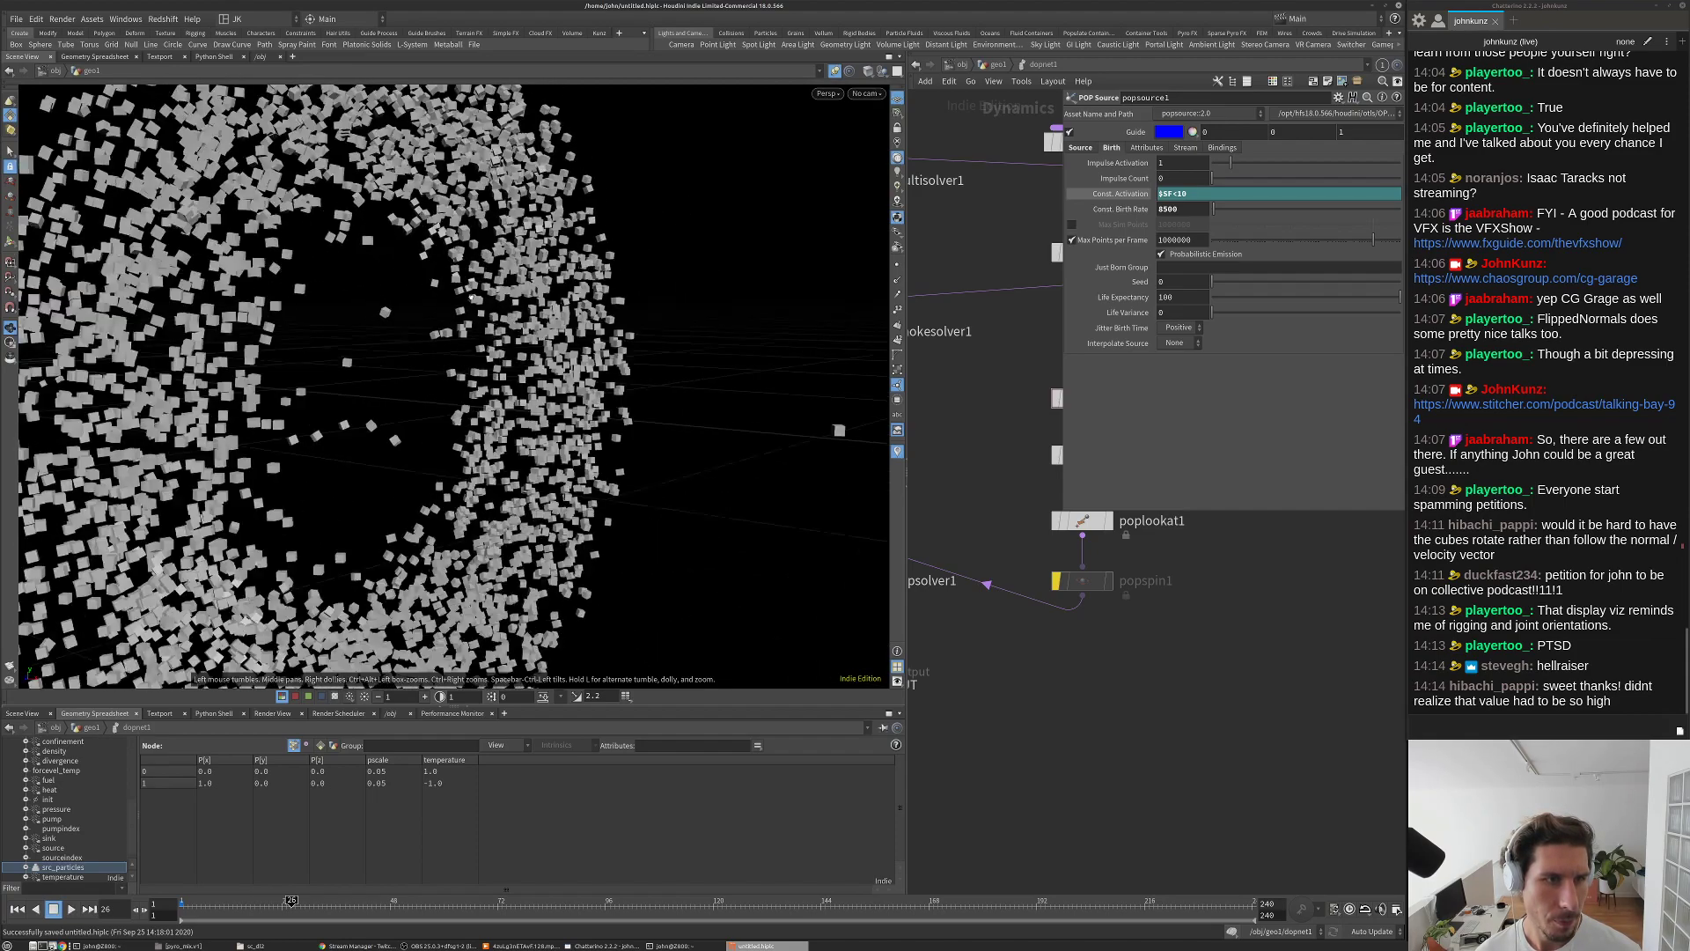
pyautogui.press('Up')
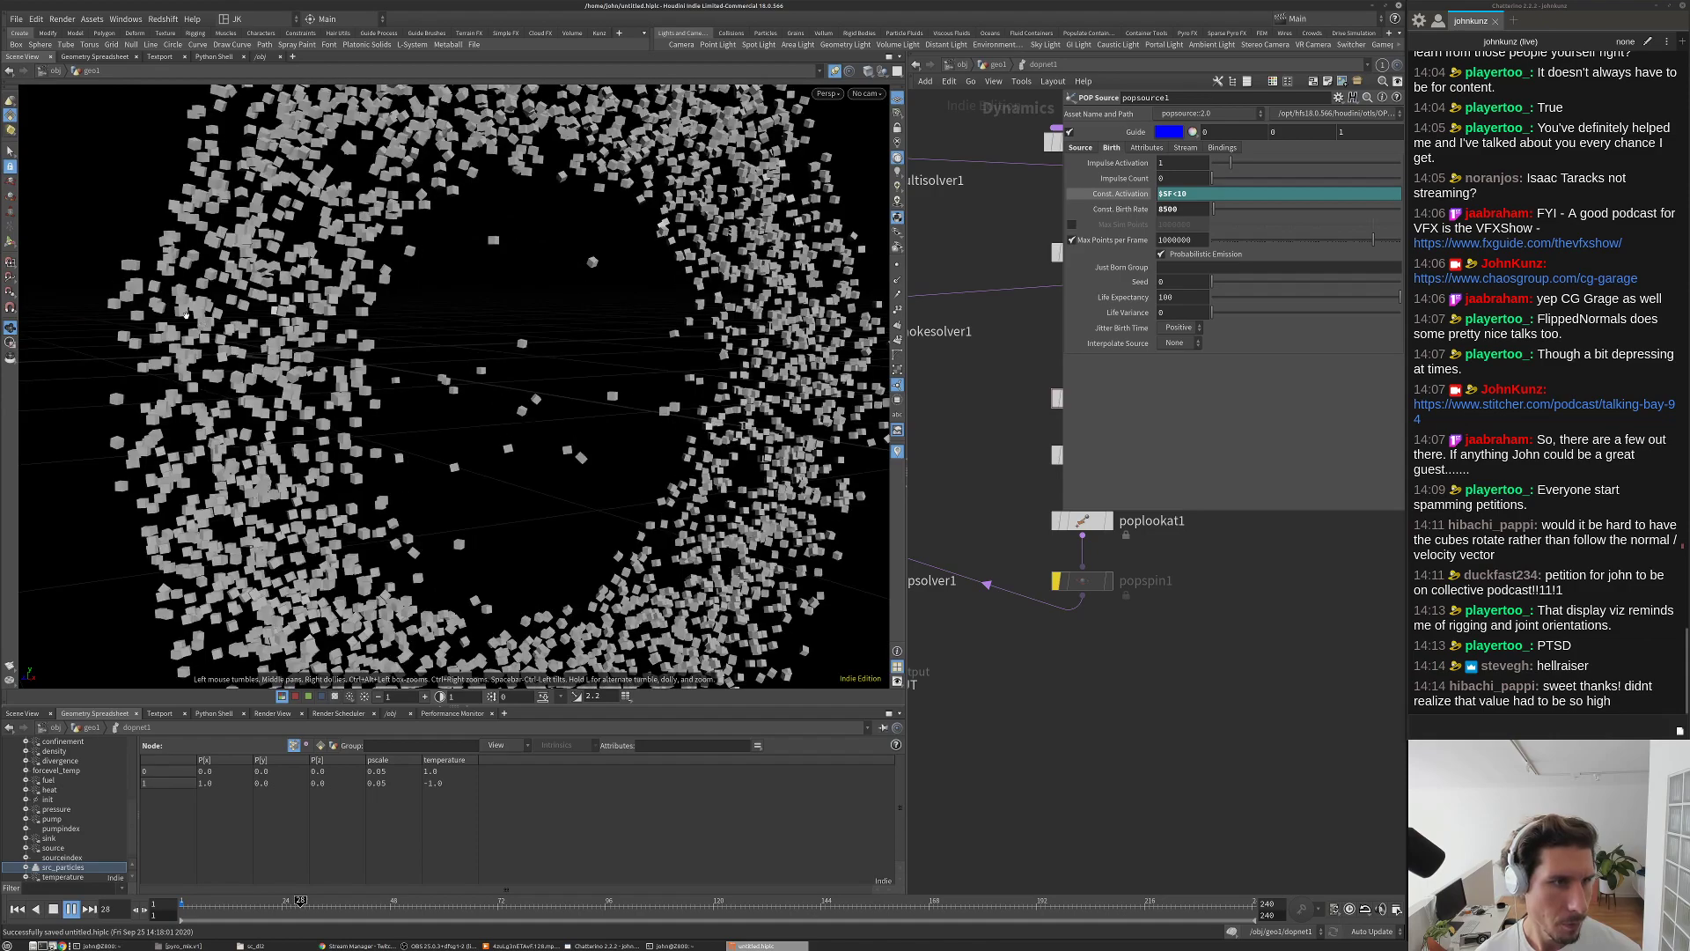
# Step: Set popsource1's Const. Birth Rate to 28500 and replay the simulation in short stretches
pyautogui.hotkey('ctrl', 'Up')
pyautogui.moveTo(1113, 627); pyautogui.dragTo(1036, 706, button='middle')
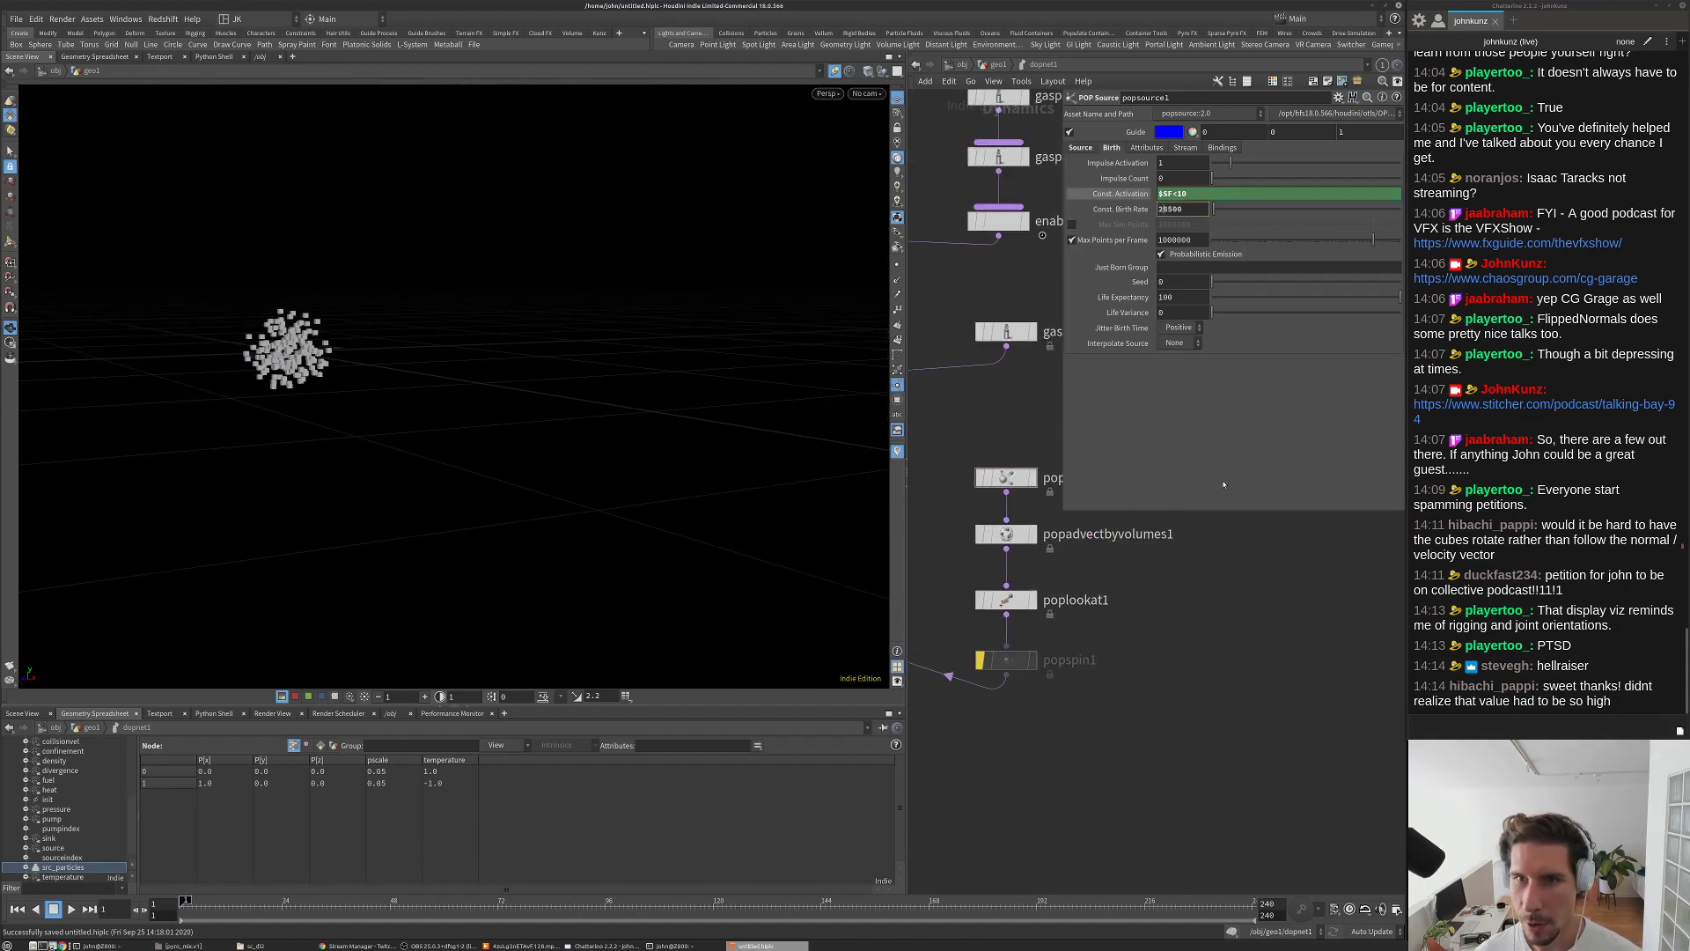
pyautogui.press('Return')
pyautogui.press('Up')
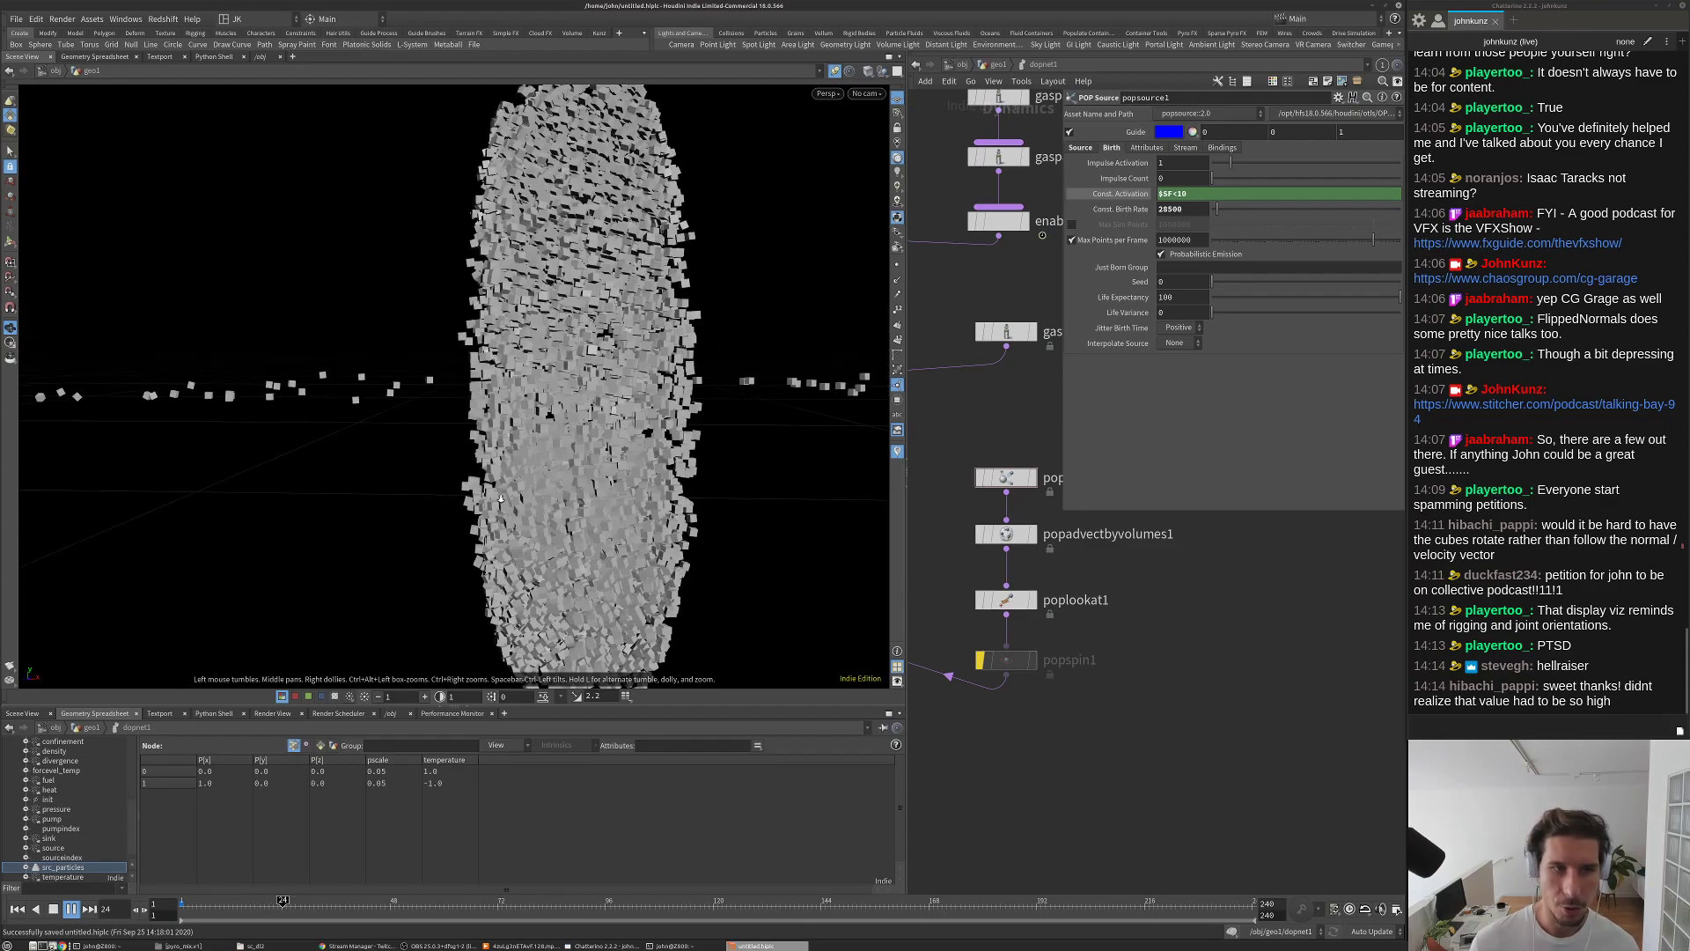
pyautogui.press('Up')
pyautogui.scroll(-5, 622, 441)
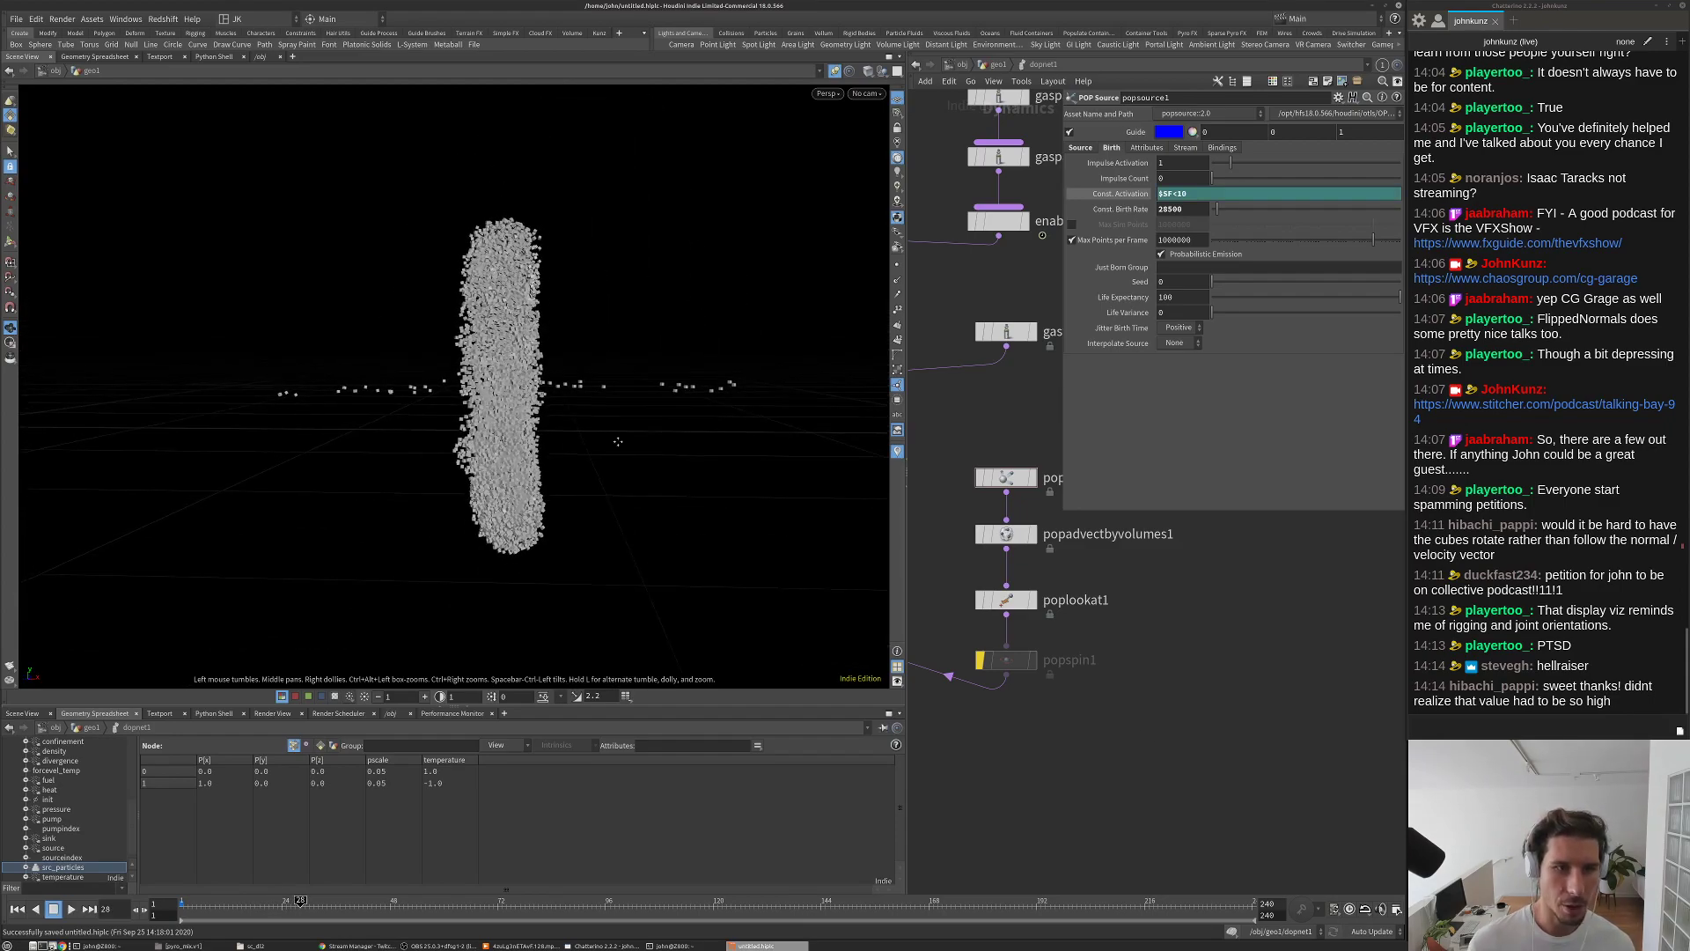
pyautogui.moveTo(622, 441); pyautogui.dragTo(686, 382)
# Step: Rewind the simulation, set popsource1's Const. Birth Rate to 128500 and play it
pyautogui.hotkey('ctrl', 'Up')
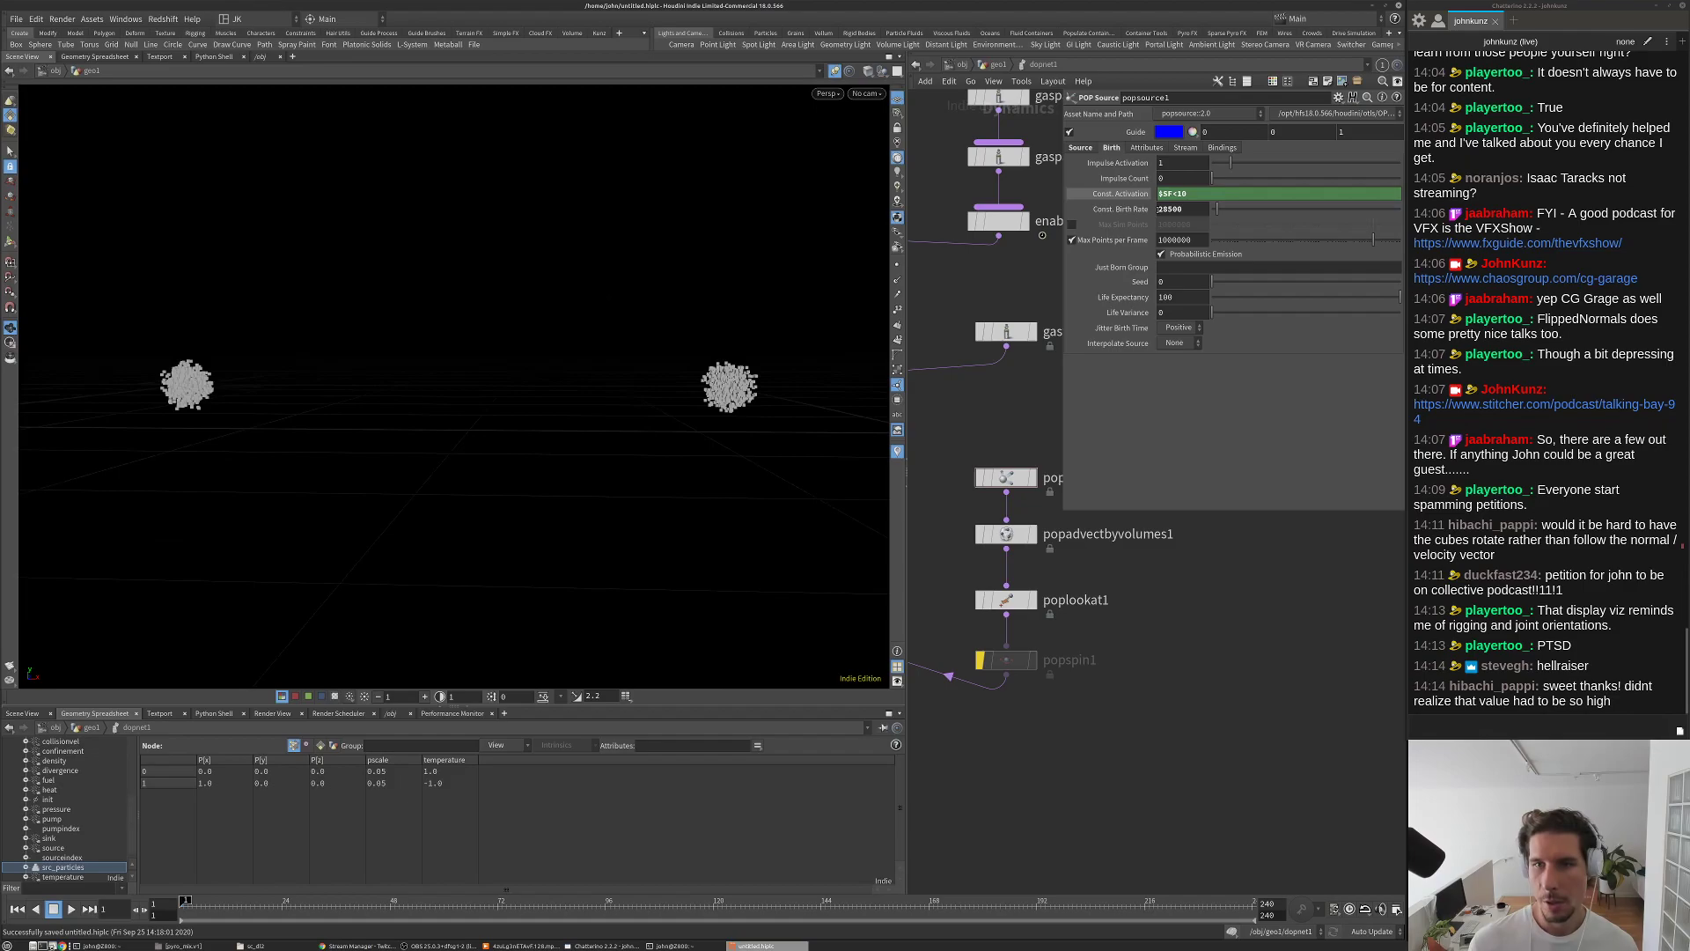
pyautogui.write('28500')
pyautogui.press('Return')
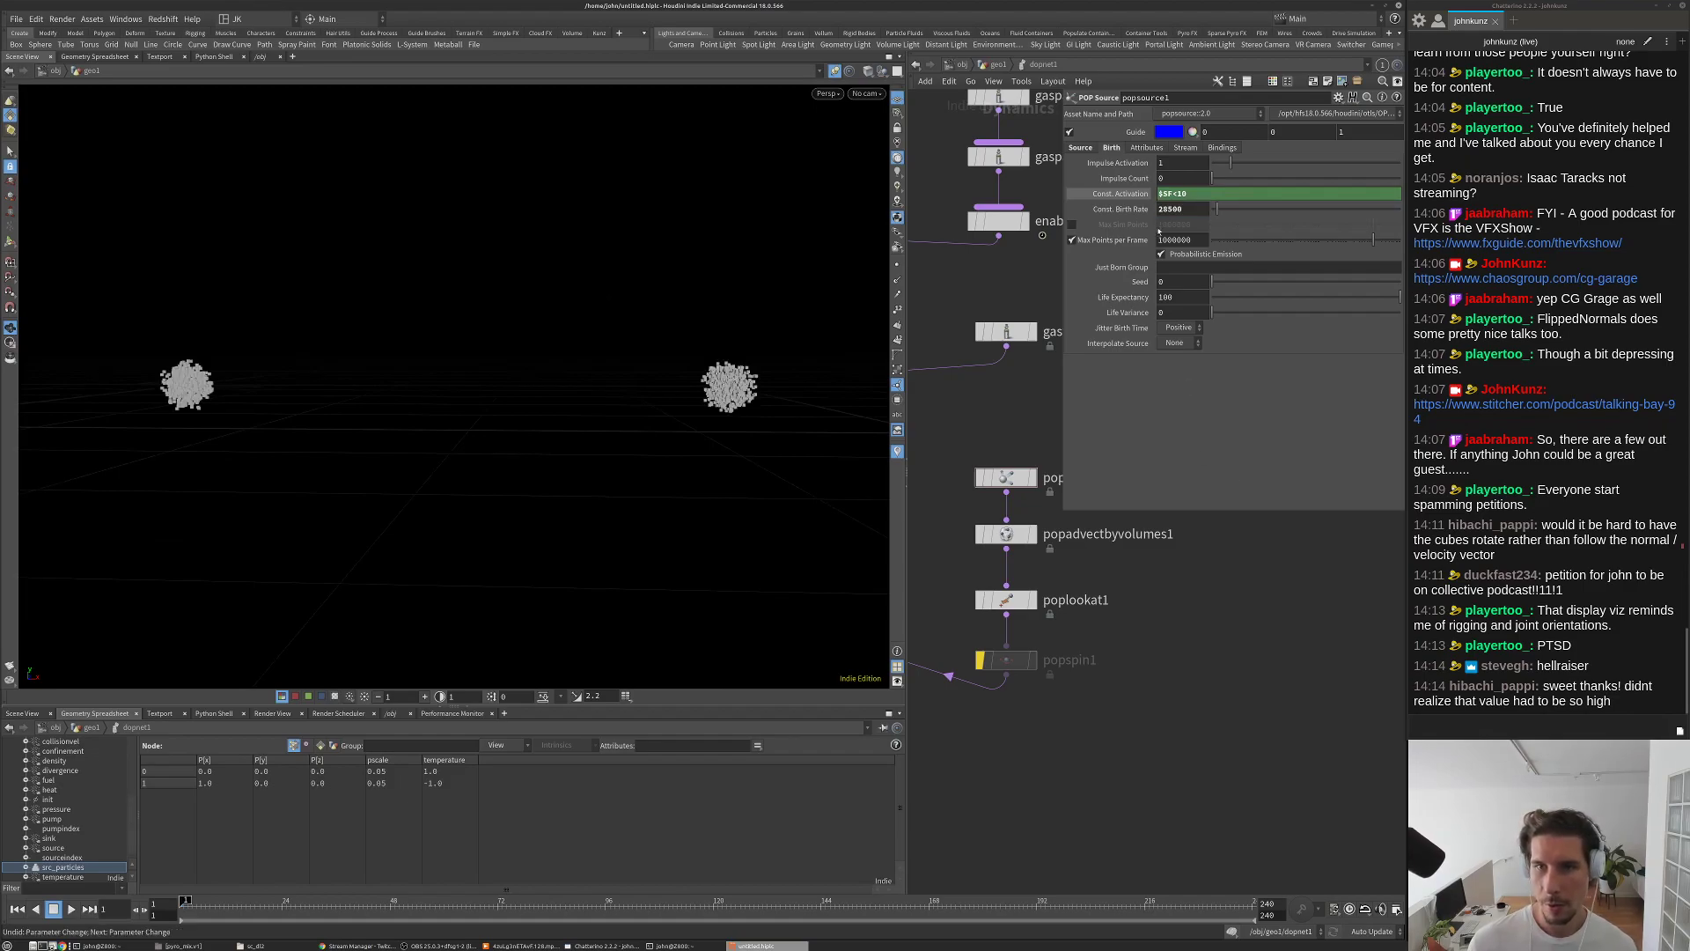
pyautogui.press('Up')
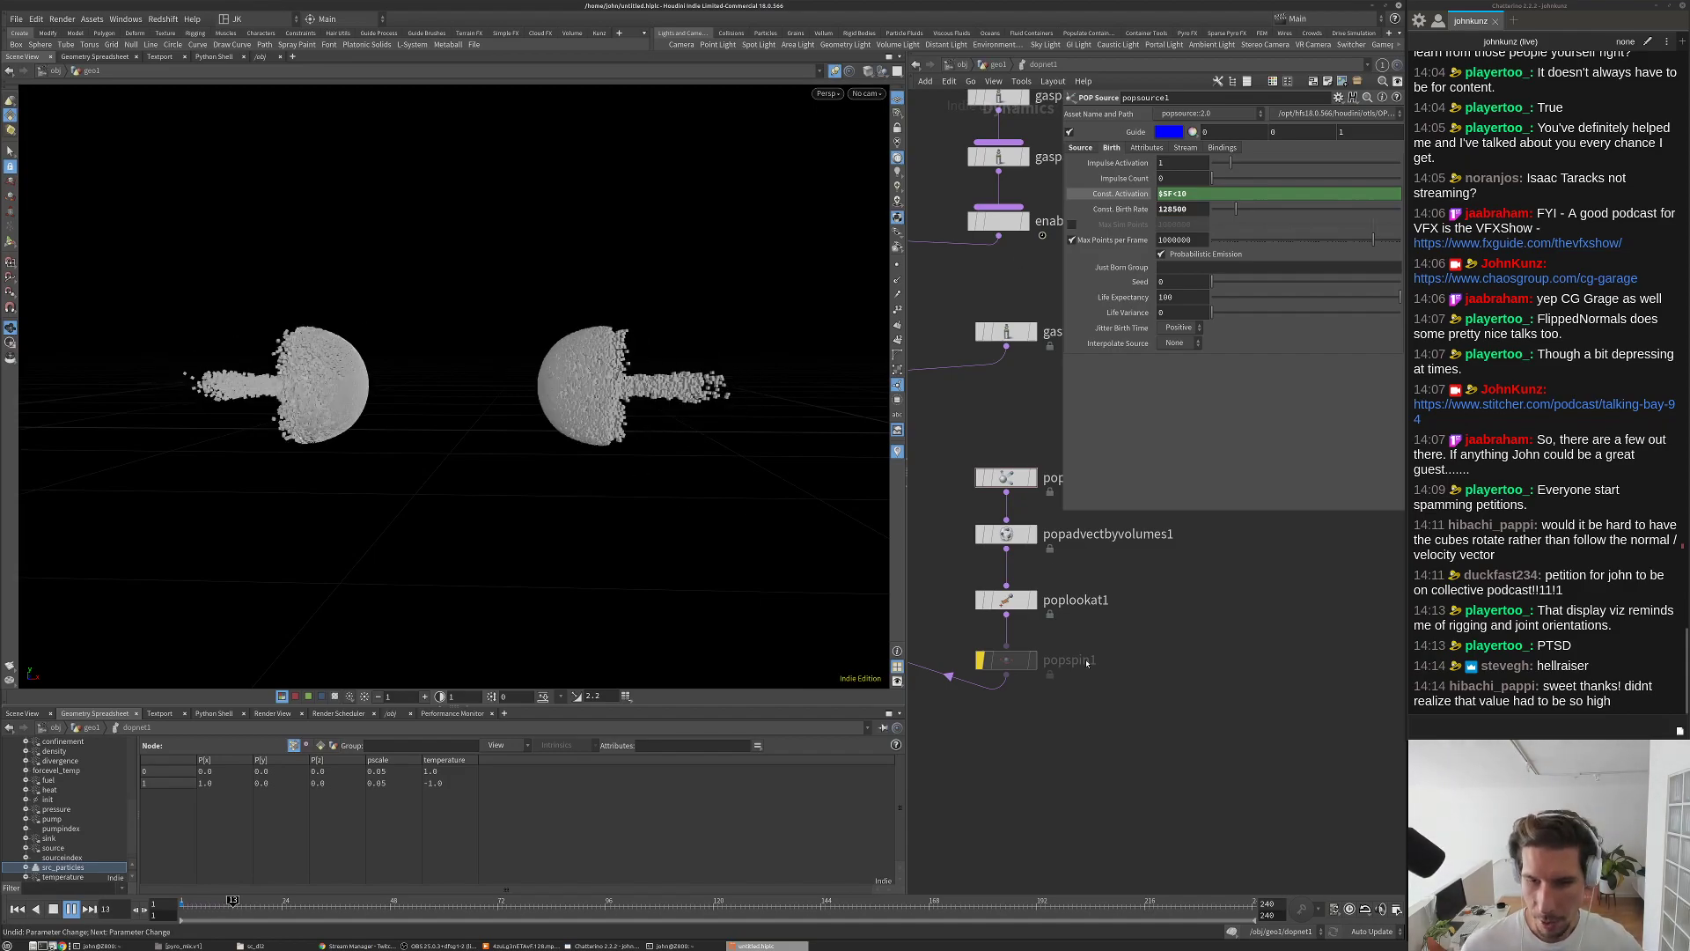
# Step: Return to the geo1 network, select copytopoints1 and save the scene file
pyautogui.press('u')
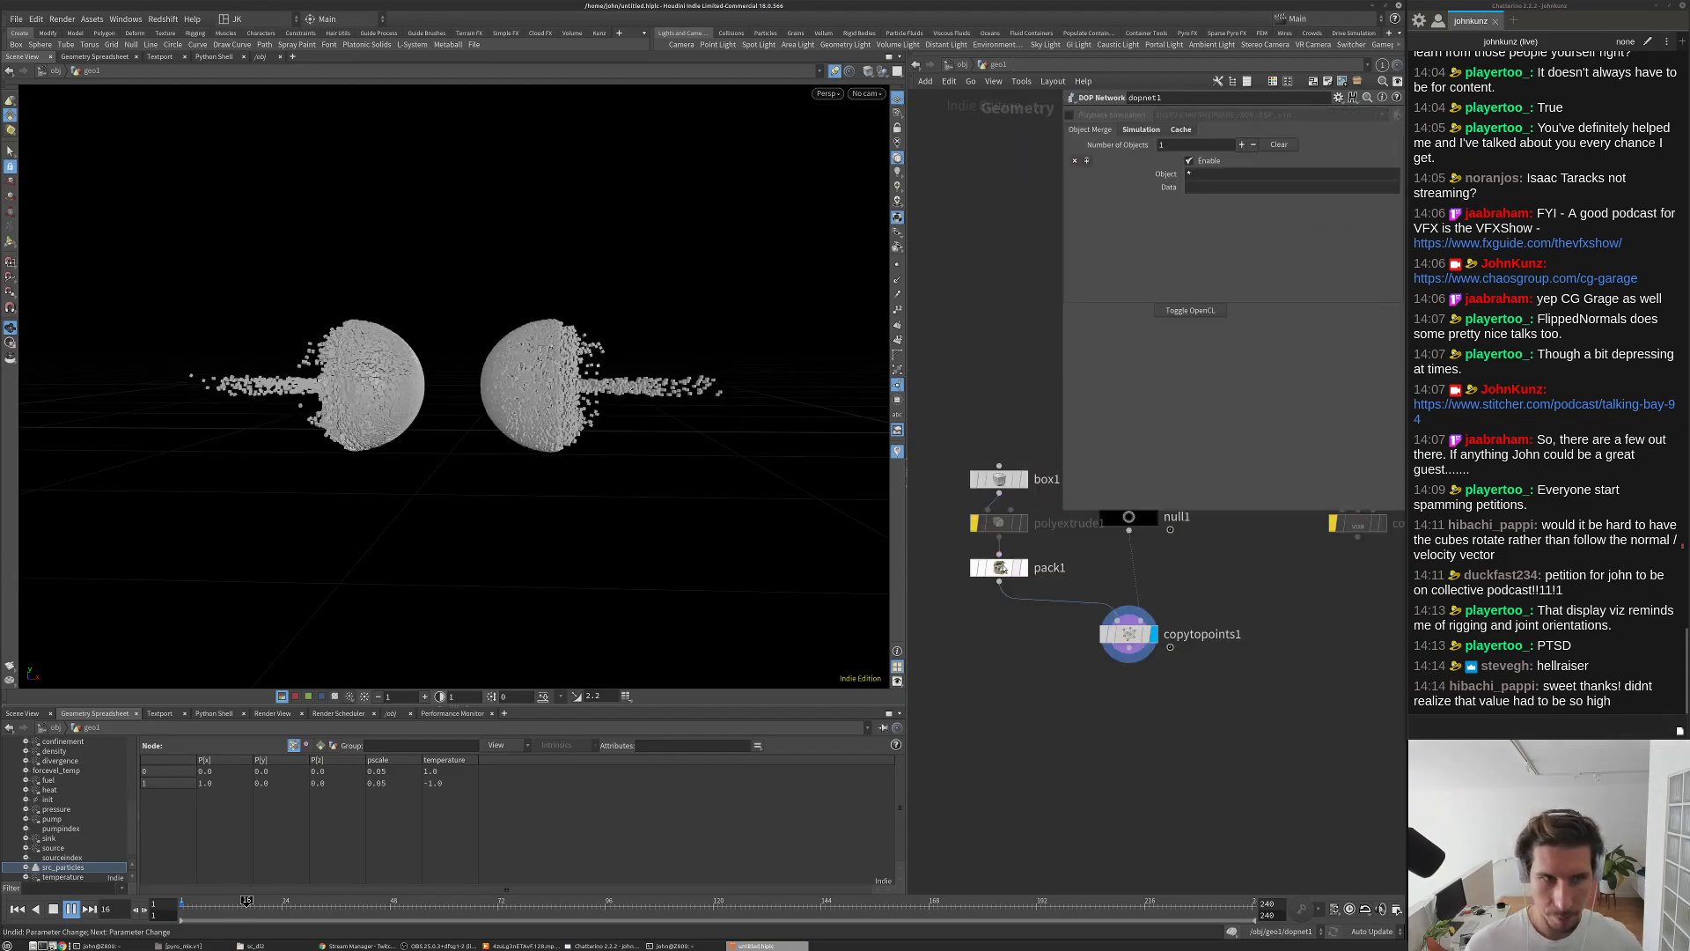
pyautogui.click(1135, 636)
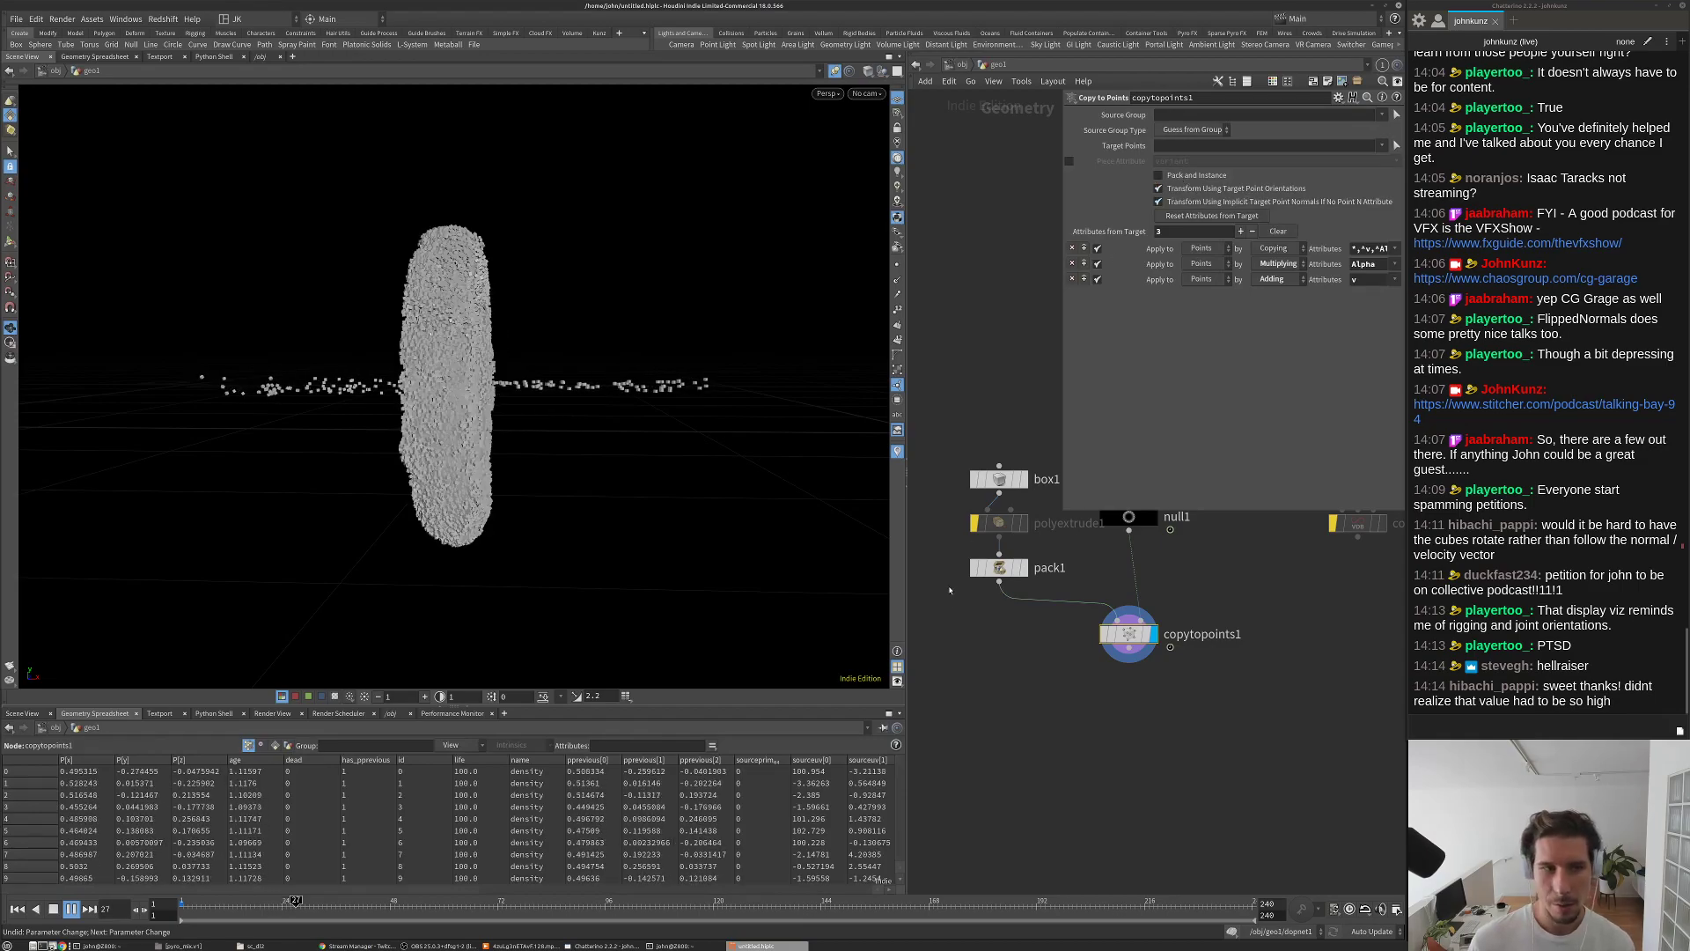
pyautogui.moveTo(1039, 623); pyautogui.dragTo(997, 646, button='middle')
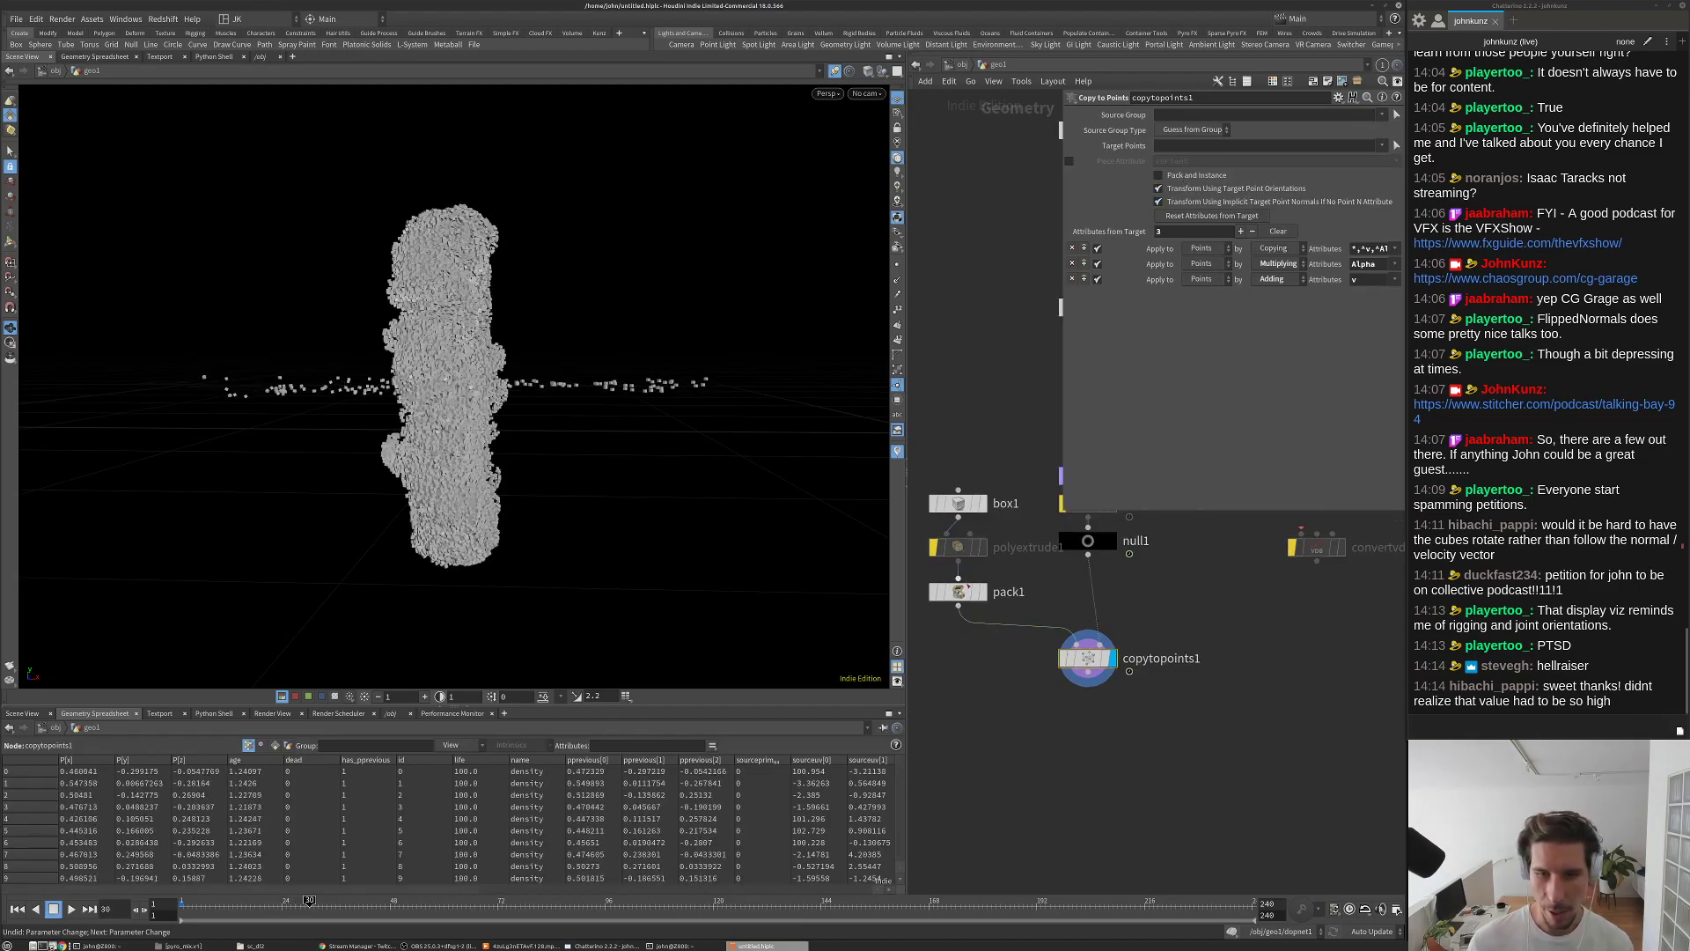
pyautogui.scroll(-3, 979, 592)
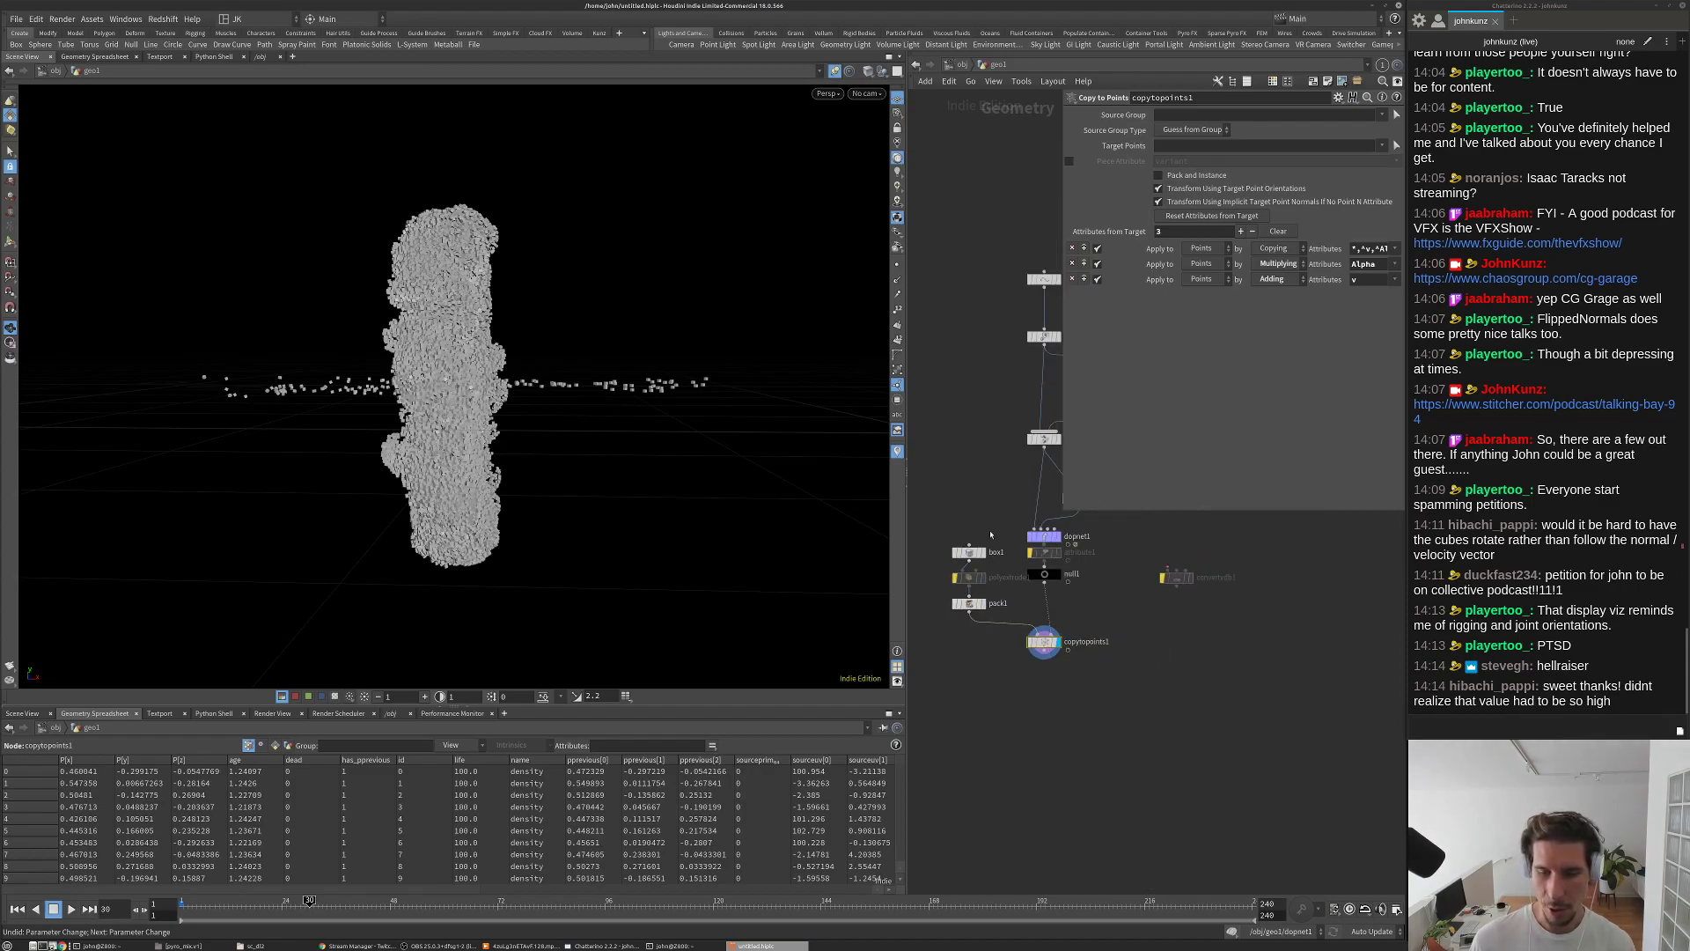
pyautogui.scroll(2, 1039, 607)
pyautogui.hotkey('ctrl', 's')
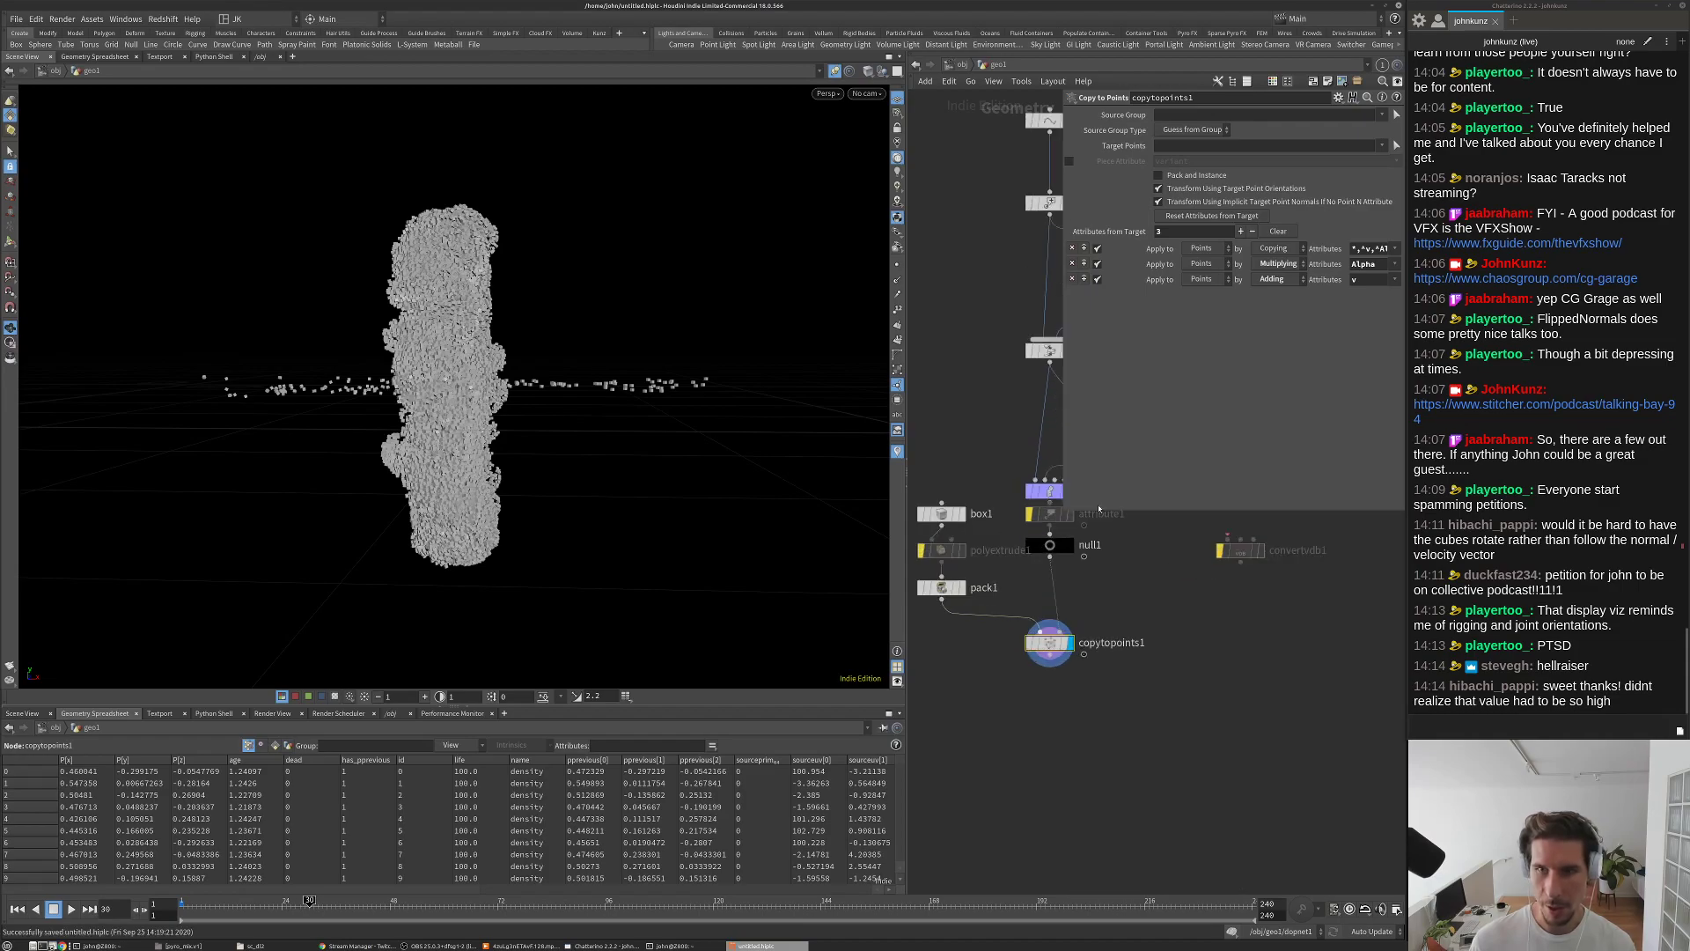
pyautogui.moveTo(458, 388); pyautogui.dragTo(647, 484)
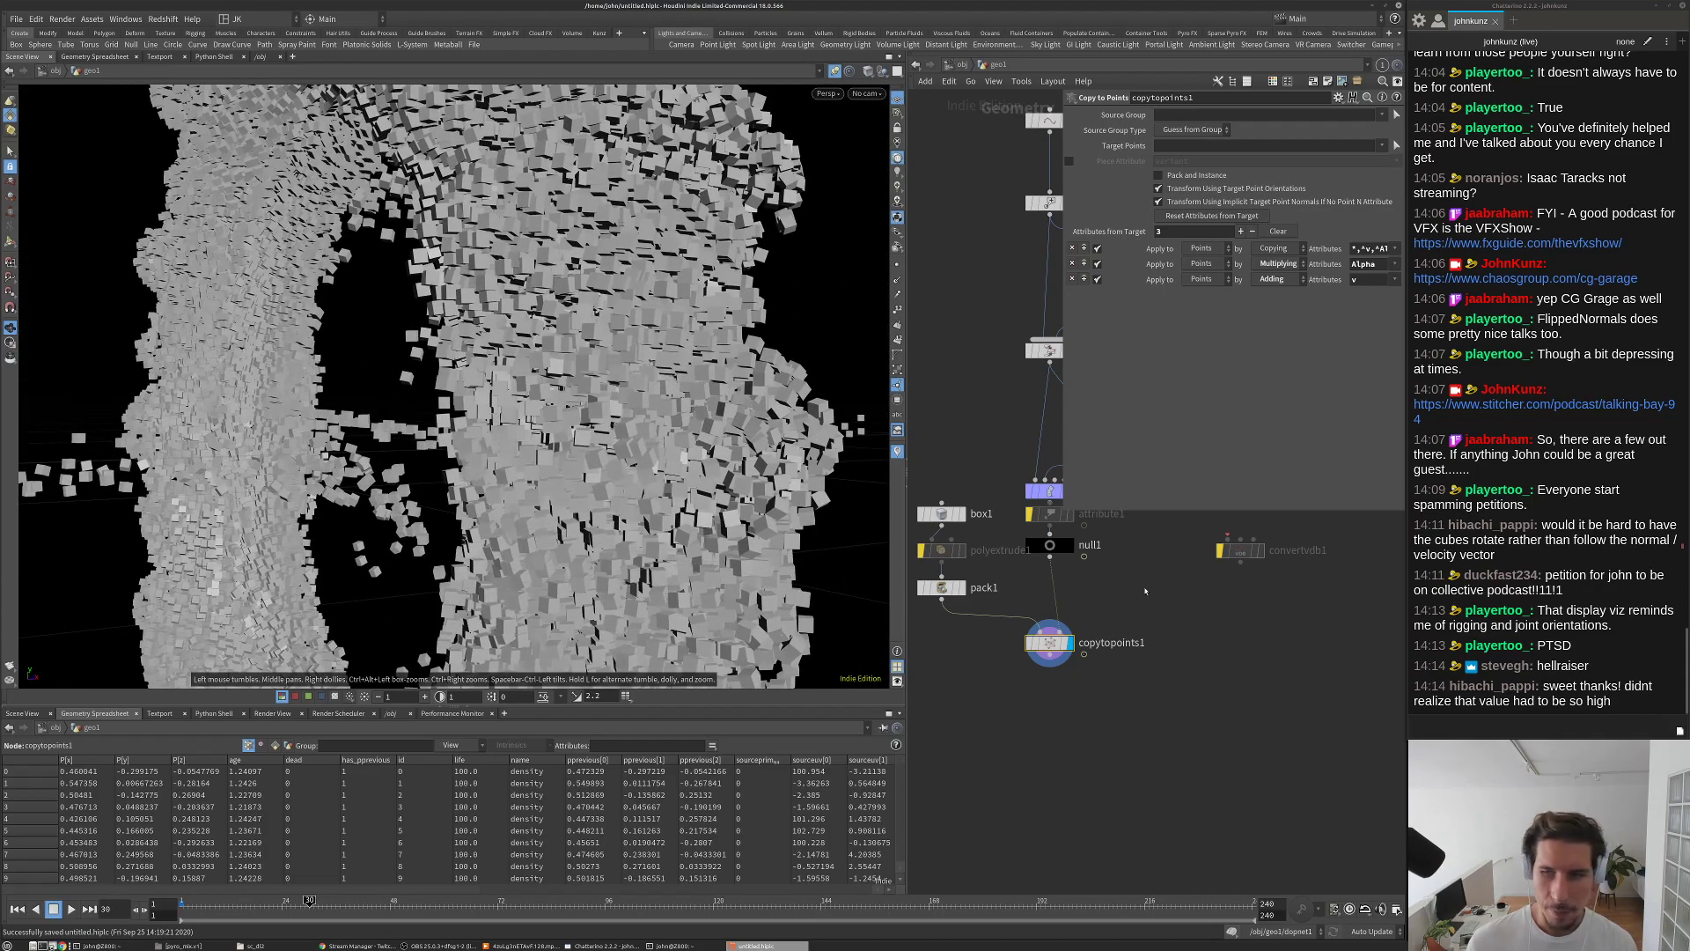
# Step: In poplookat1 inside dopnet1, wrap the target expression's volumesamplev call in normalize() and set Mode to Target is Direction
pyautogui.hotkey('ctrl', 'Up')
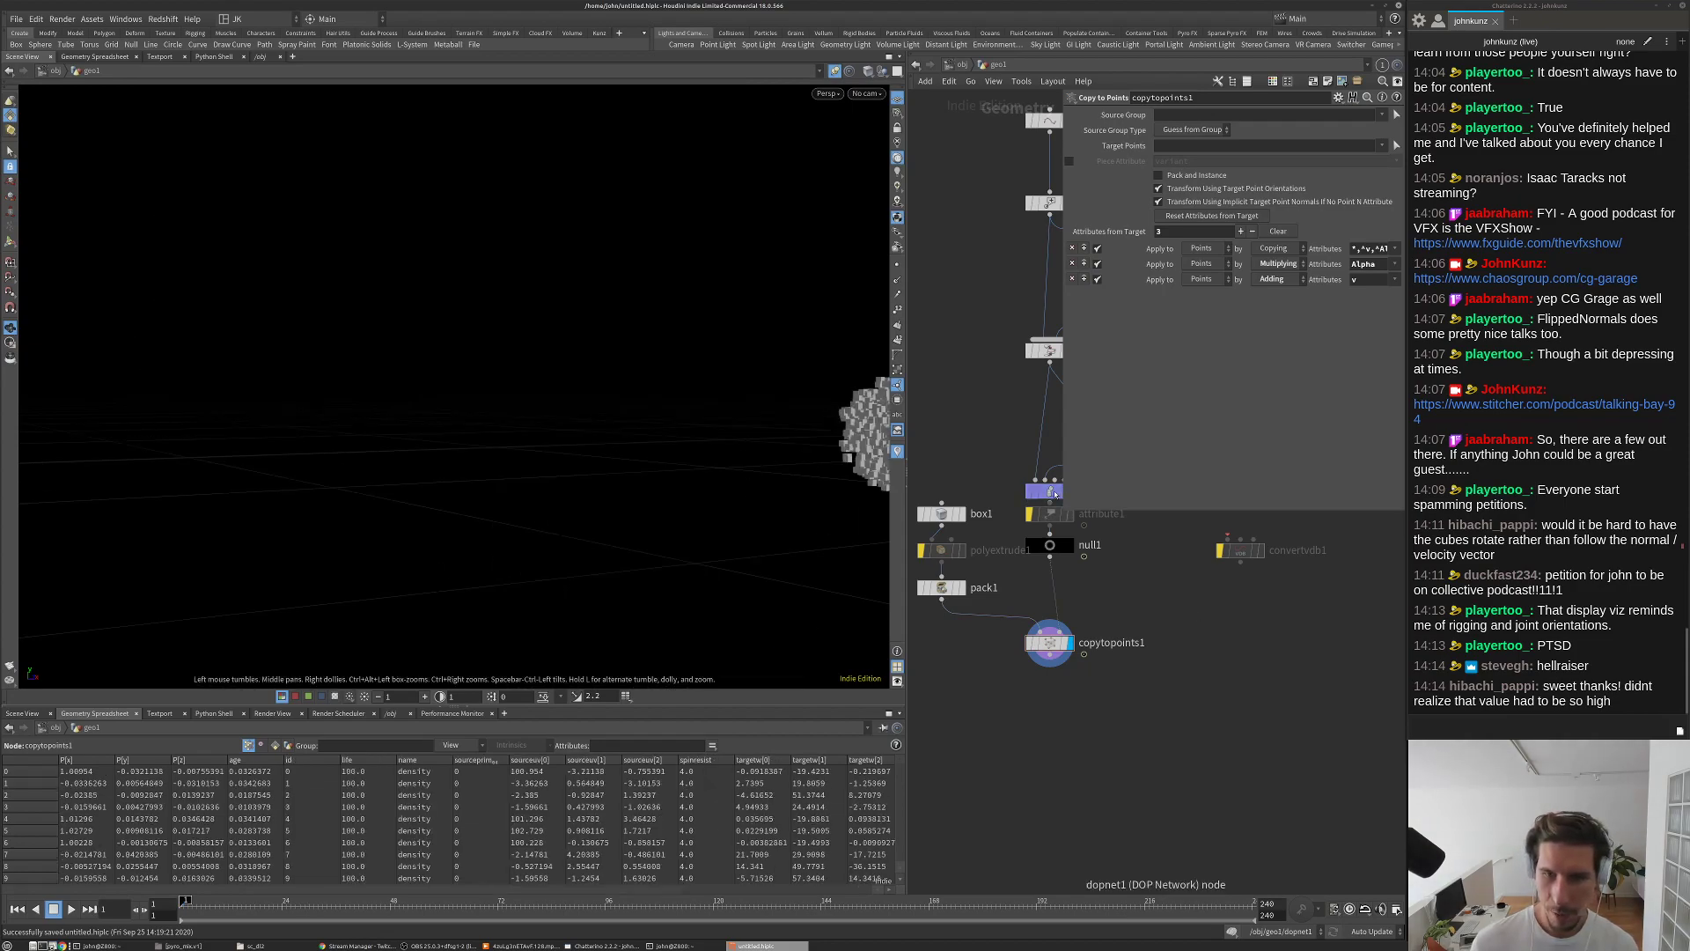
pyautogui.doubleClick(1032, 489)
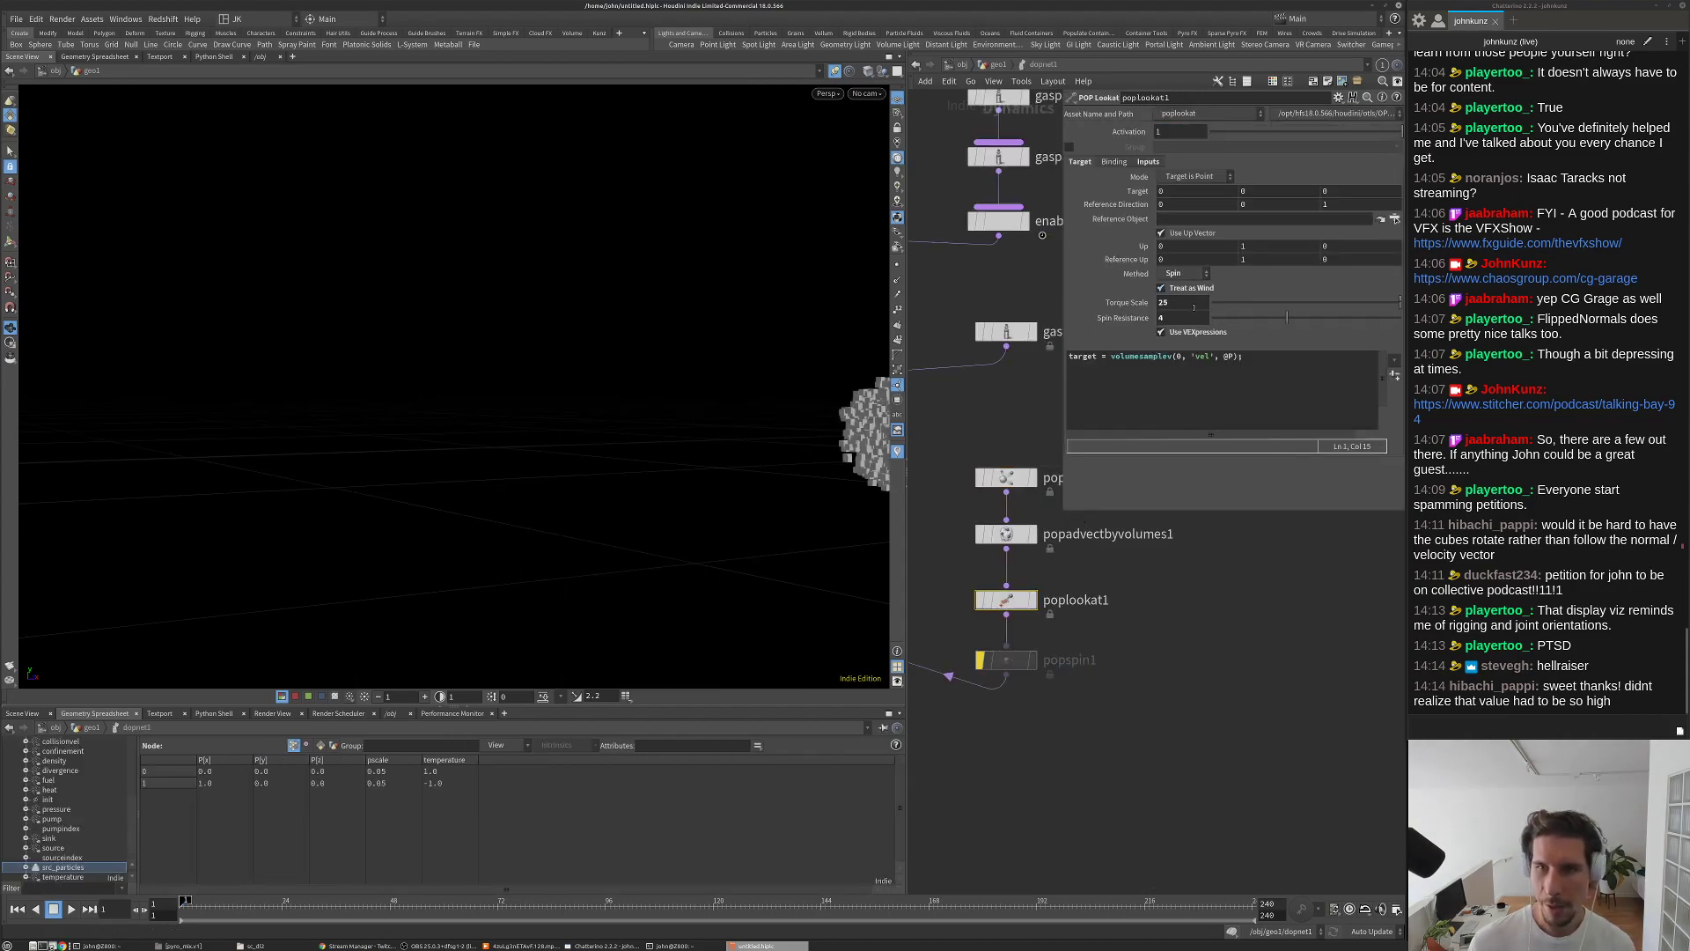
pyautogui.click(1109, 356)
pyautogui.write('normalize')
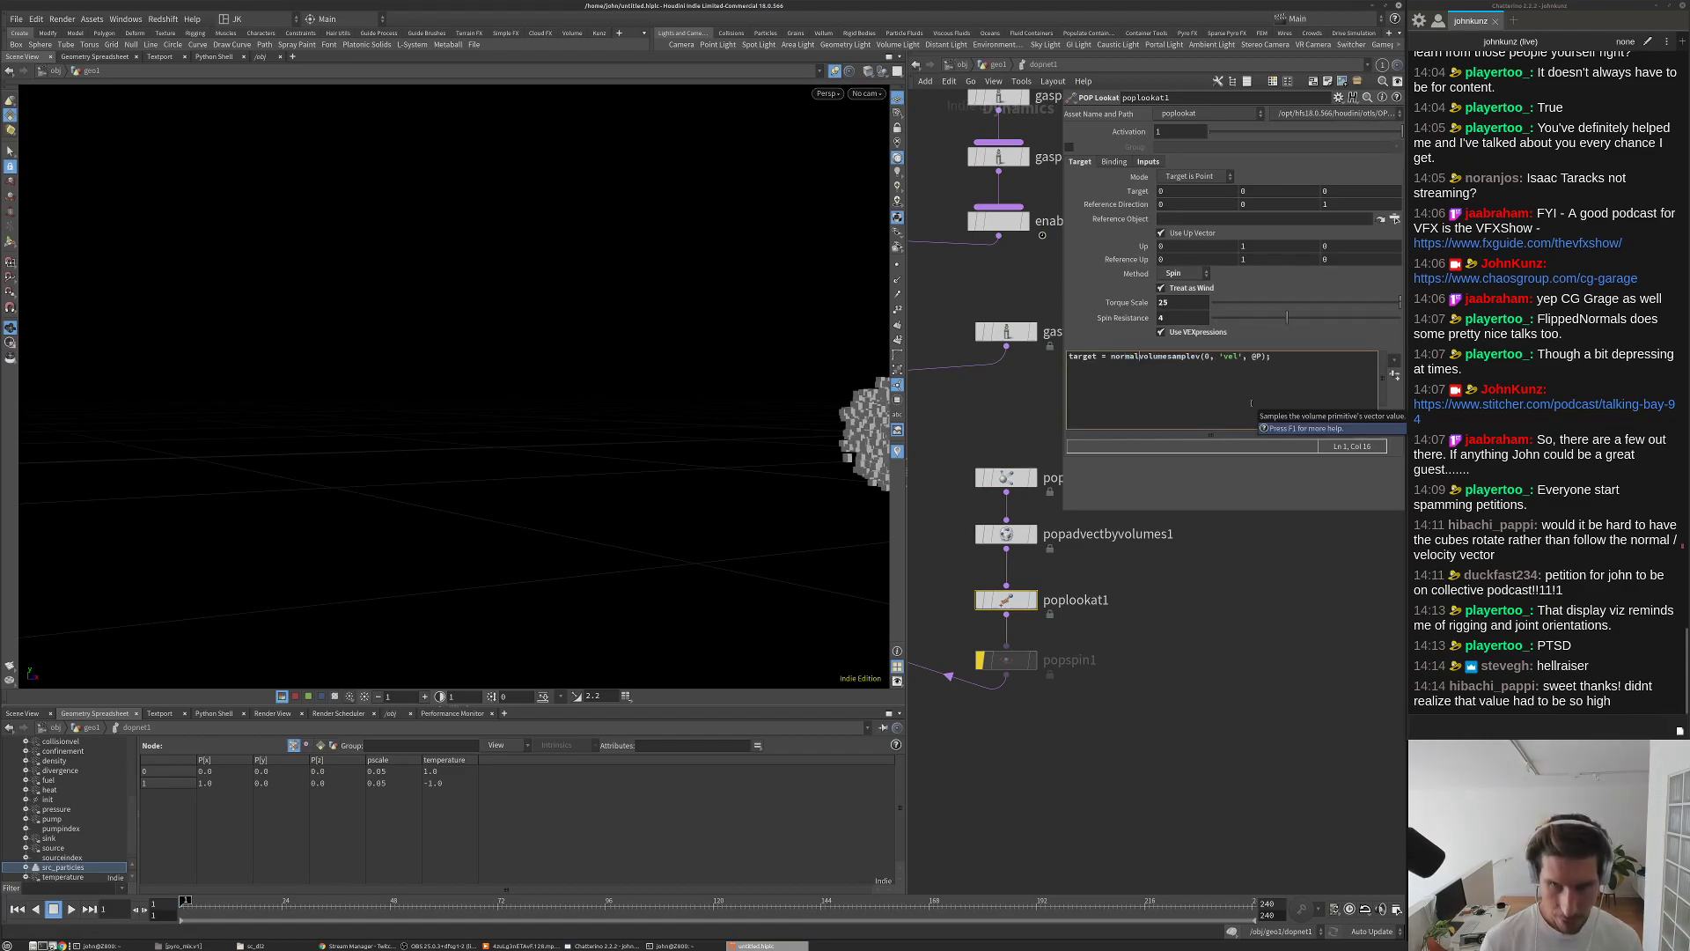
pyautogui.write('(')
pyautogui.press('Right')
pyautogui.press('Right')
pyautogui.press('Right')
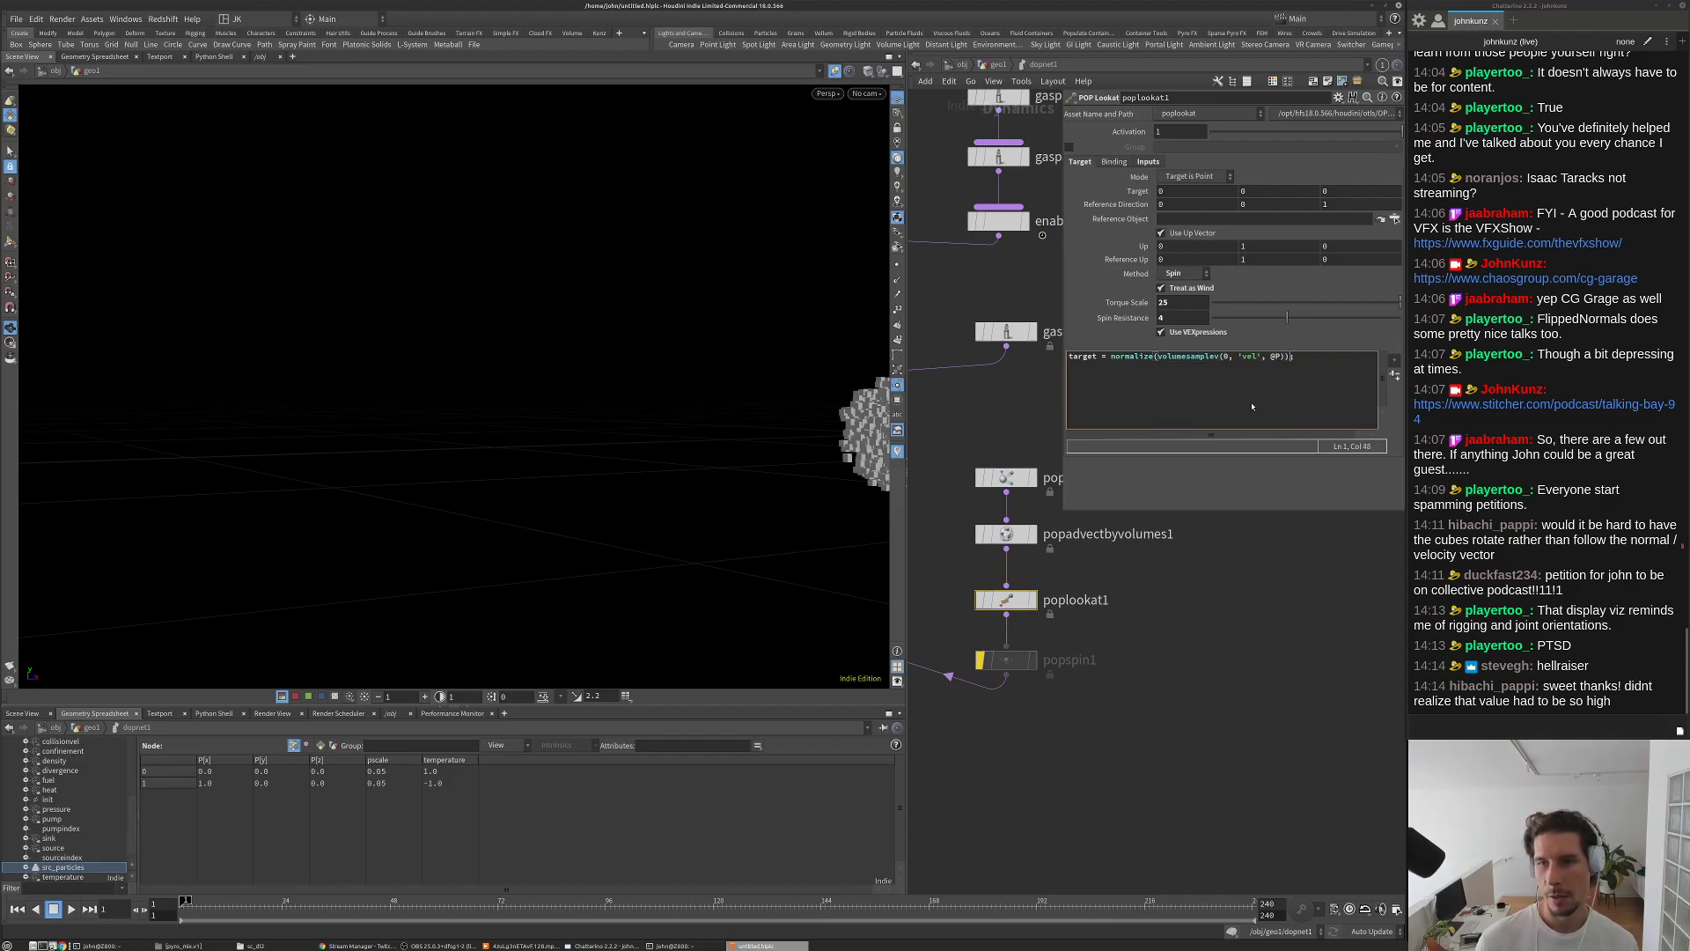
pyautogui.click(1197, 176)
pyautogui.click(1202, 190)
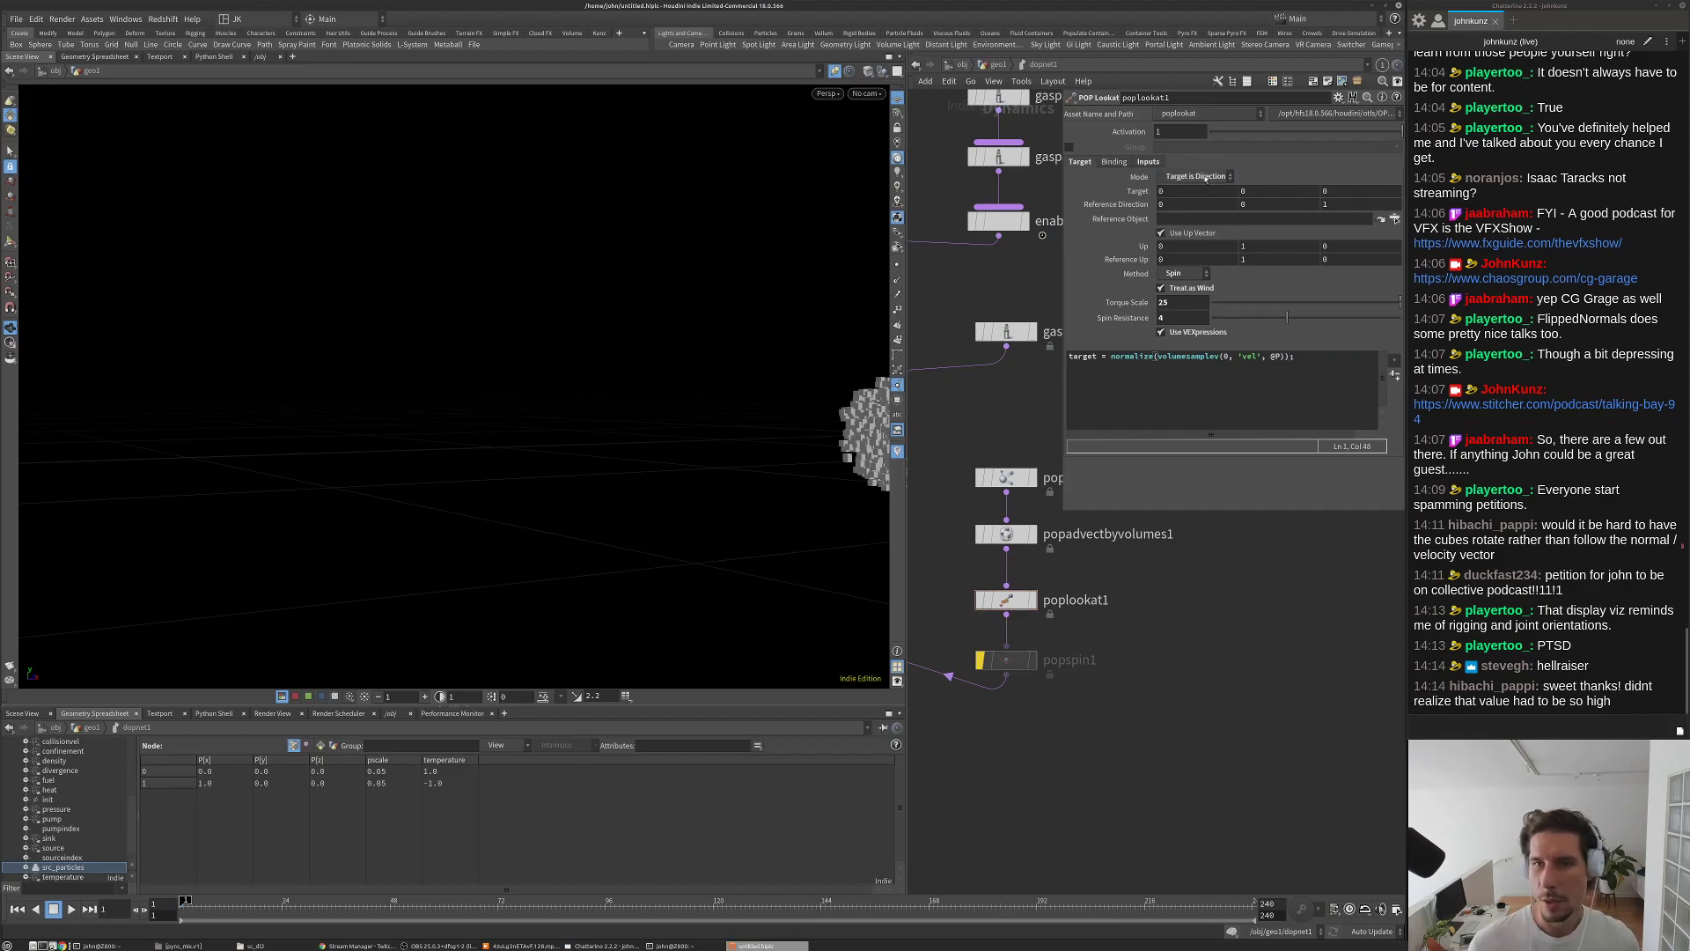
# Step: Play the simulation in short stretches and inspect from several angles how the cubes orient along the smoke velocity
pyautogui.moveTo(669, 467); pyautogui.dragTo(748, 440)
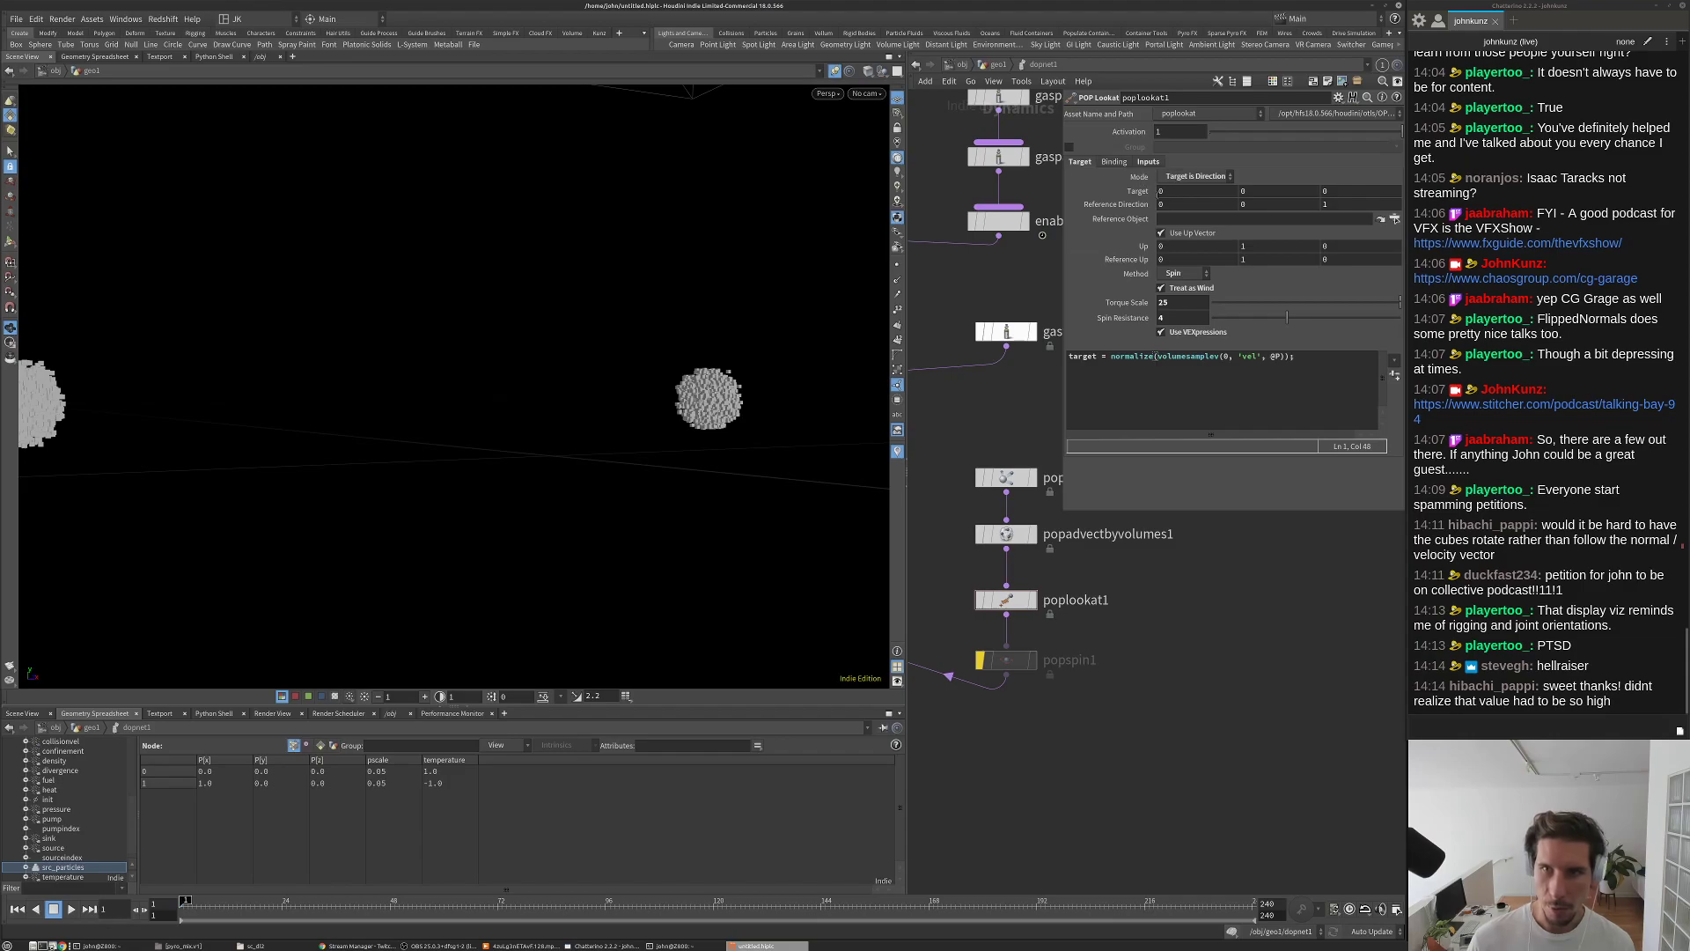
pyautogui.moveTo(803, 359); pyautogui.dragTo(669, 422)
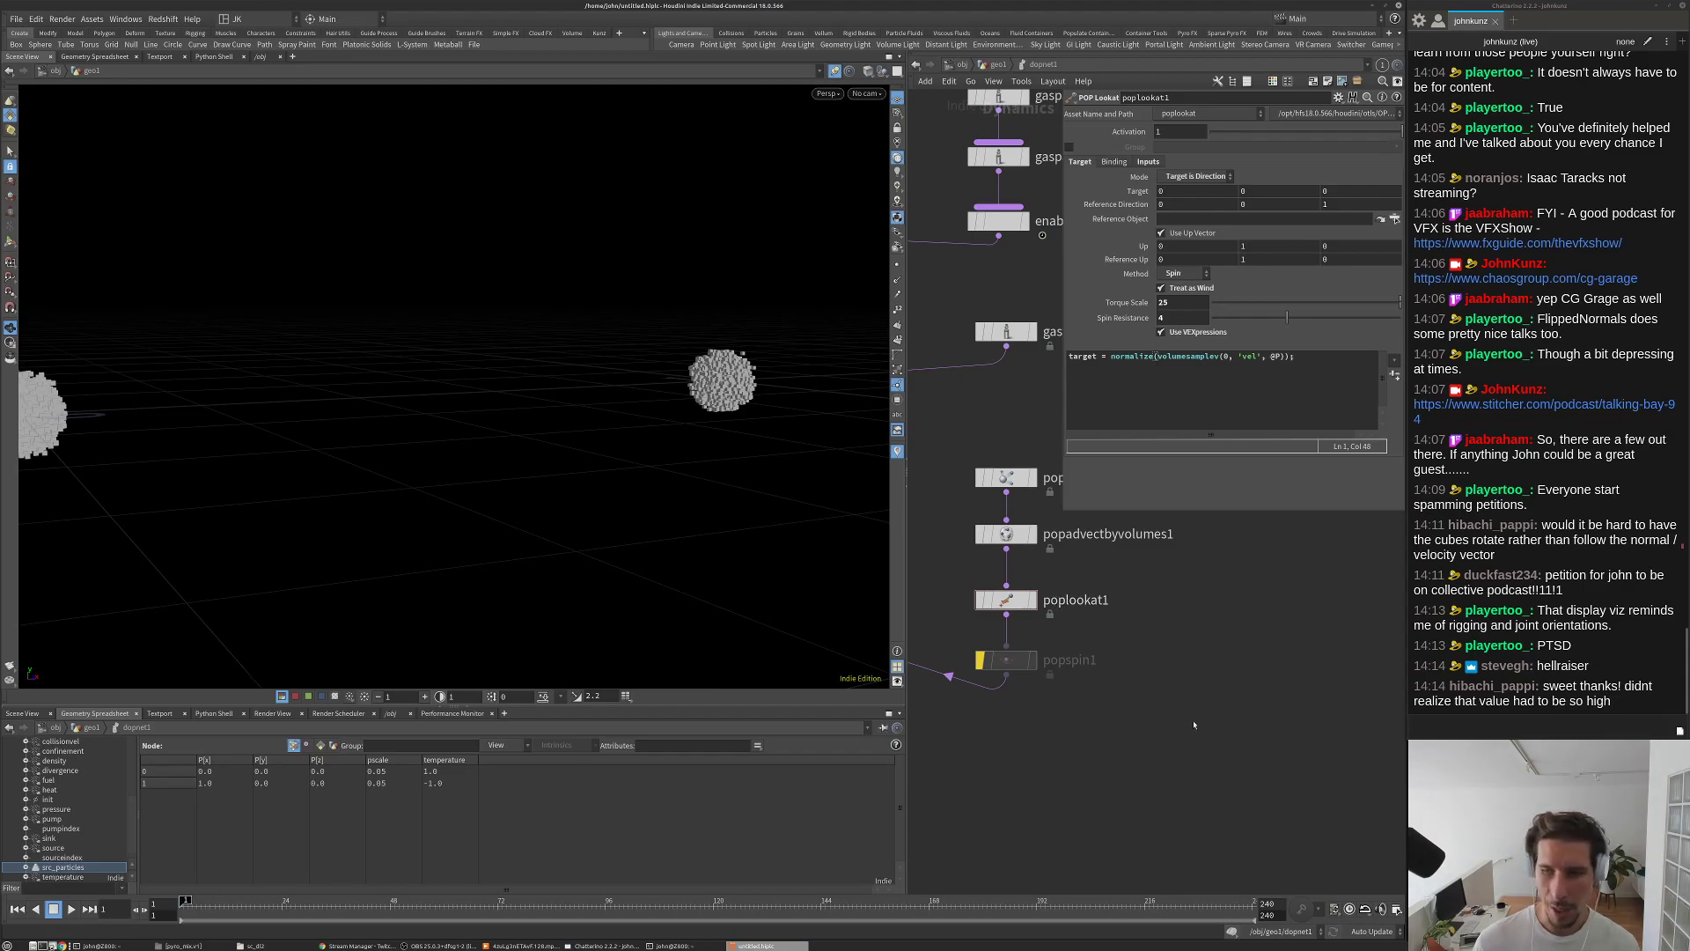
pyautogui.press('h')
pyautogui.moveTo(716, 474); pyautogui.dragTo(682, 470)
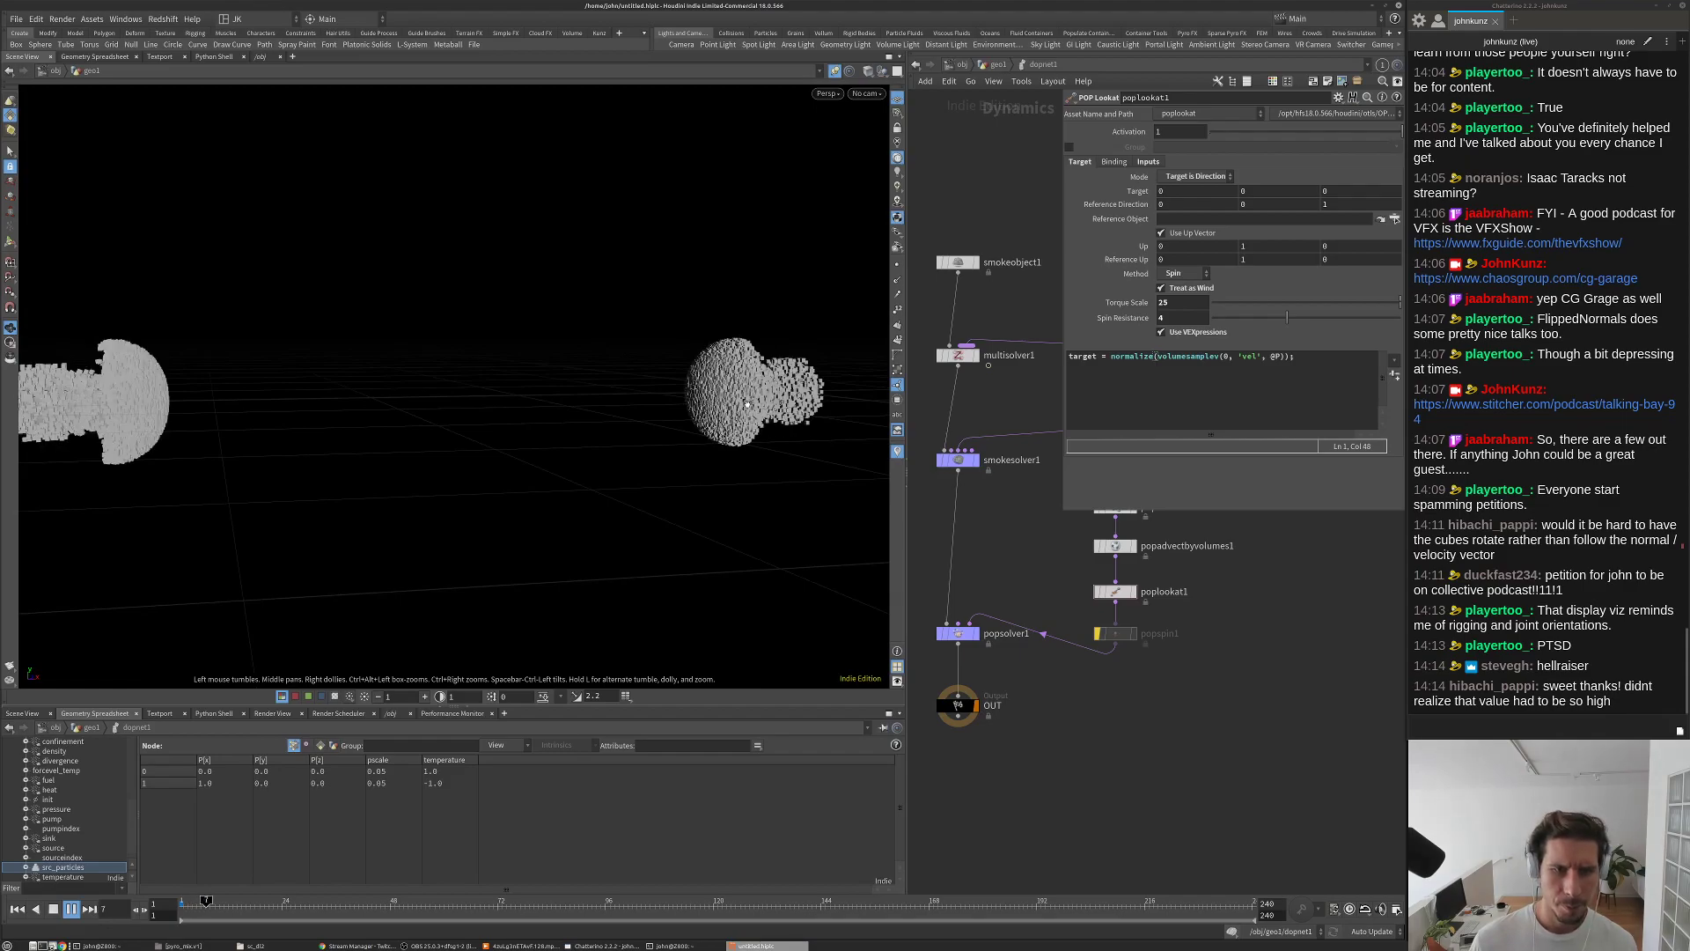
pyautogui.press('Up')
pyautogui.moveTo(744, 398); pyautogui.dragTo(510, 412)
pyautogui.scroll(3, 510, 412)
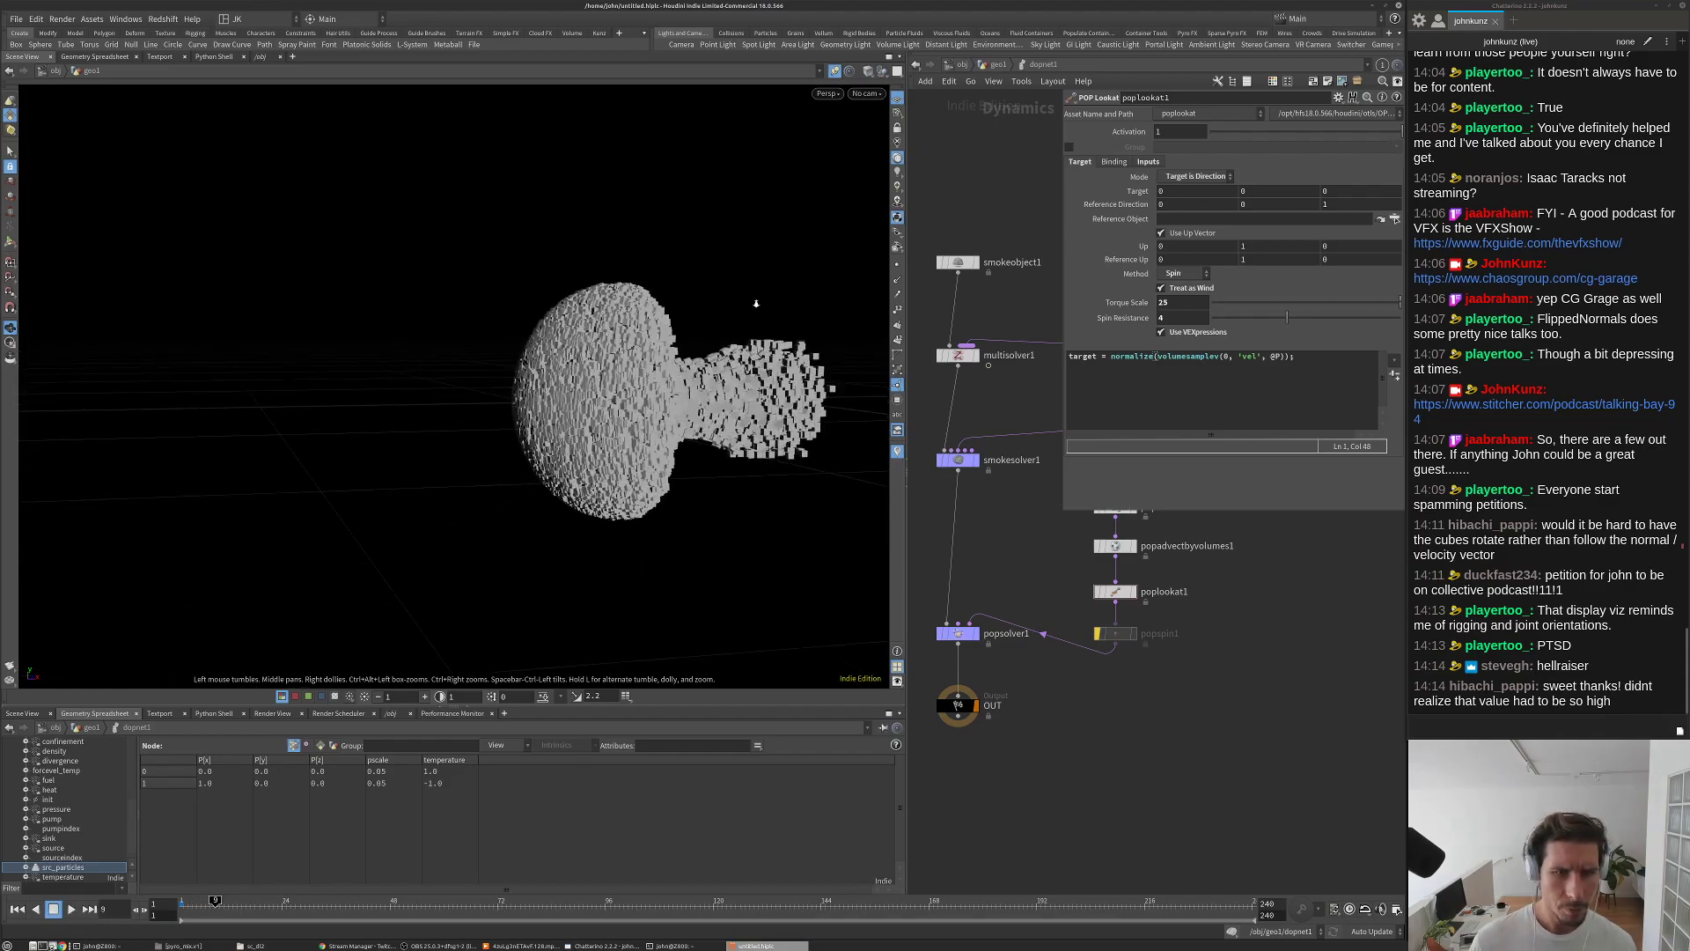
pyautogui.press('Up')
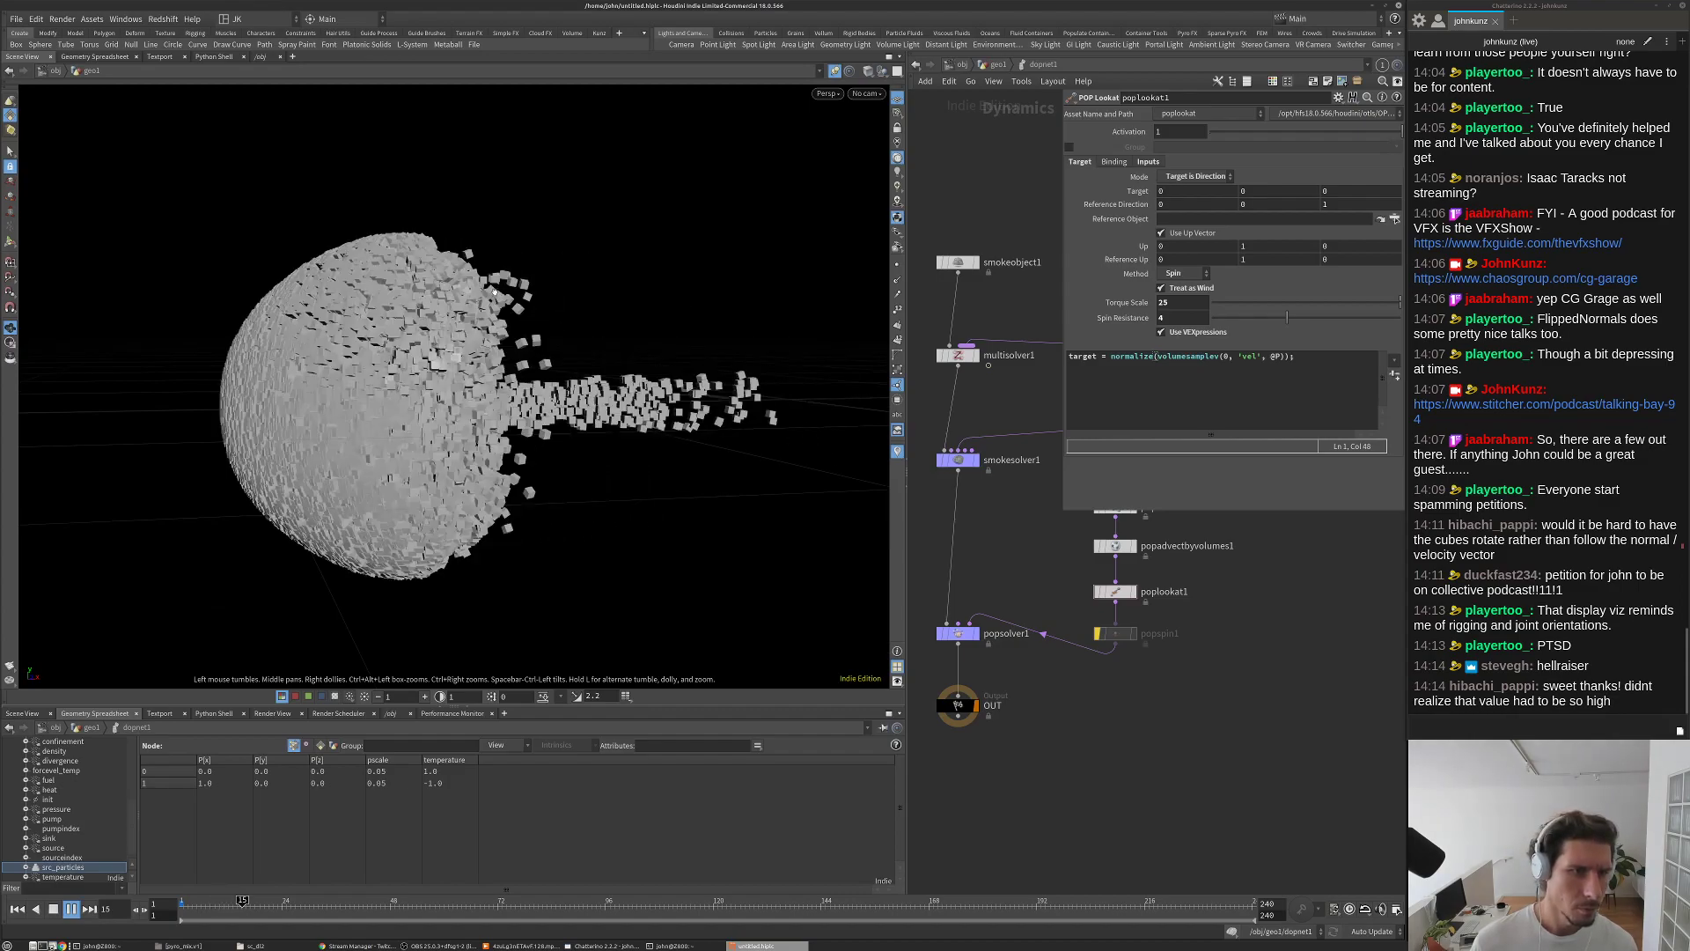
pyautogui.press('Up')
pyautogui.moveTo(708, 400); pyautogui.dragTo(554, 391)
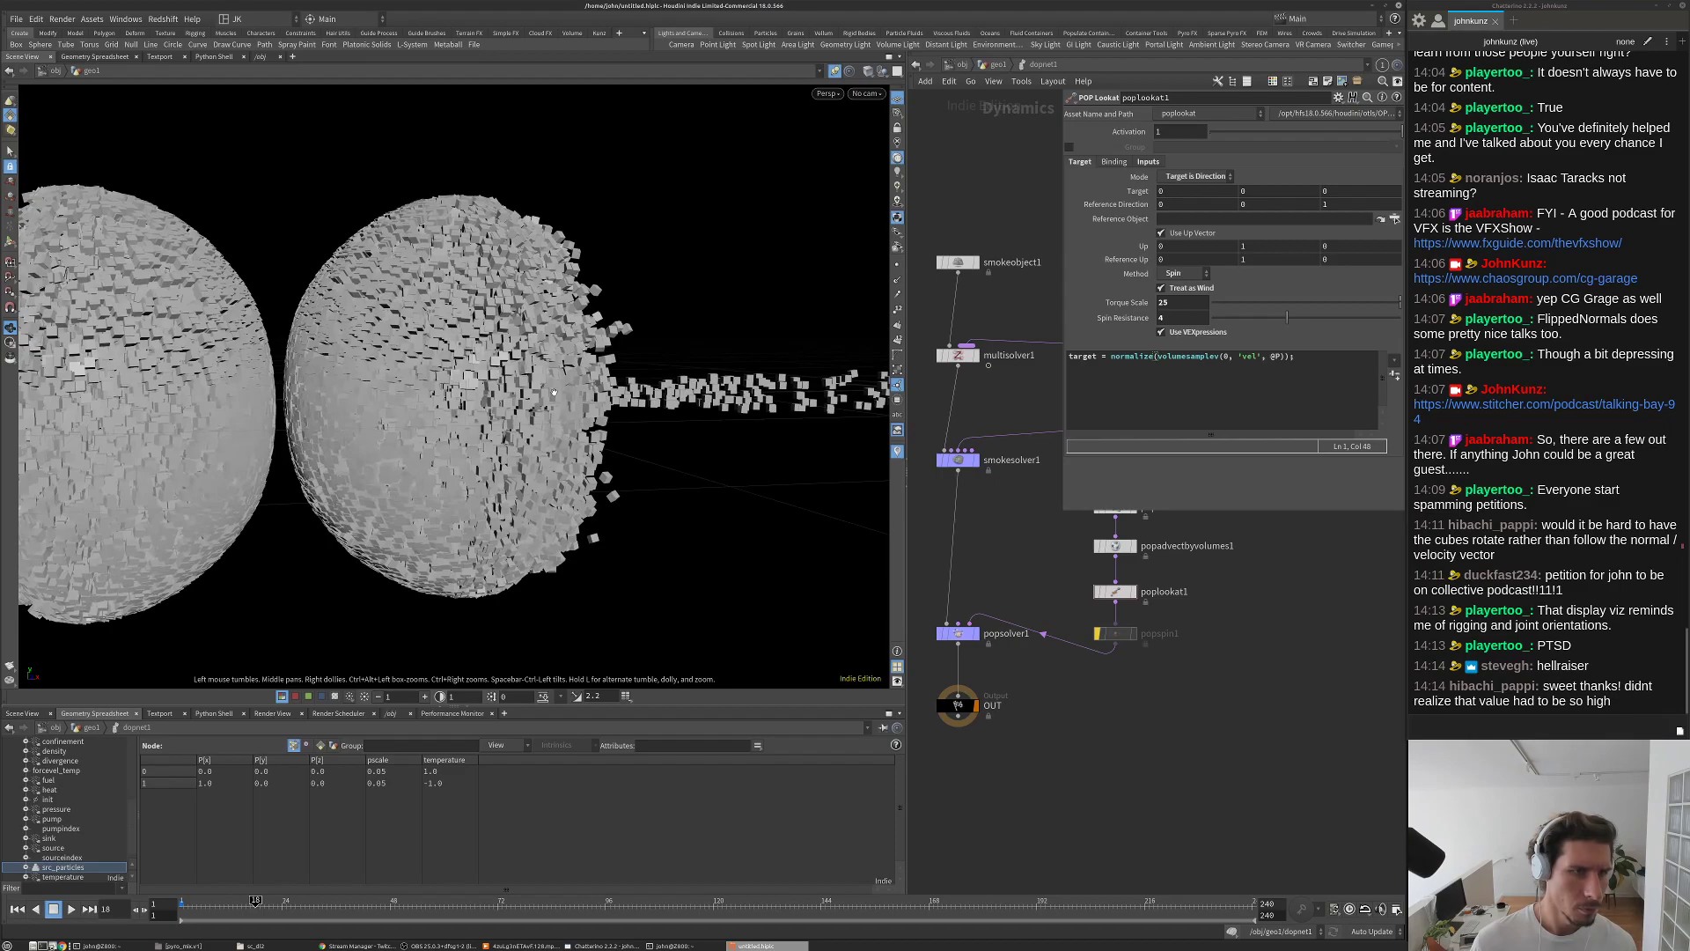
pyautogui.moveTo(399, 402); pyautogui.dragTo(692, 361)
pyautogui.press('Up')
pyautogui.press('Up')
pyautogui.scroll(-5, 693, 361)
# Step: Set poplookat1's Torque Scale to 6 and Spin Resistance to 1, and replay the simulation from the start
pyautogui.hotkey('ctrl', 'Up')
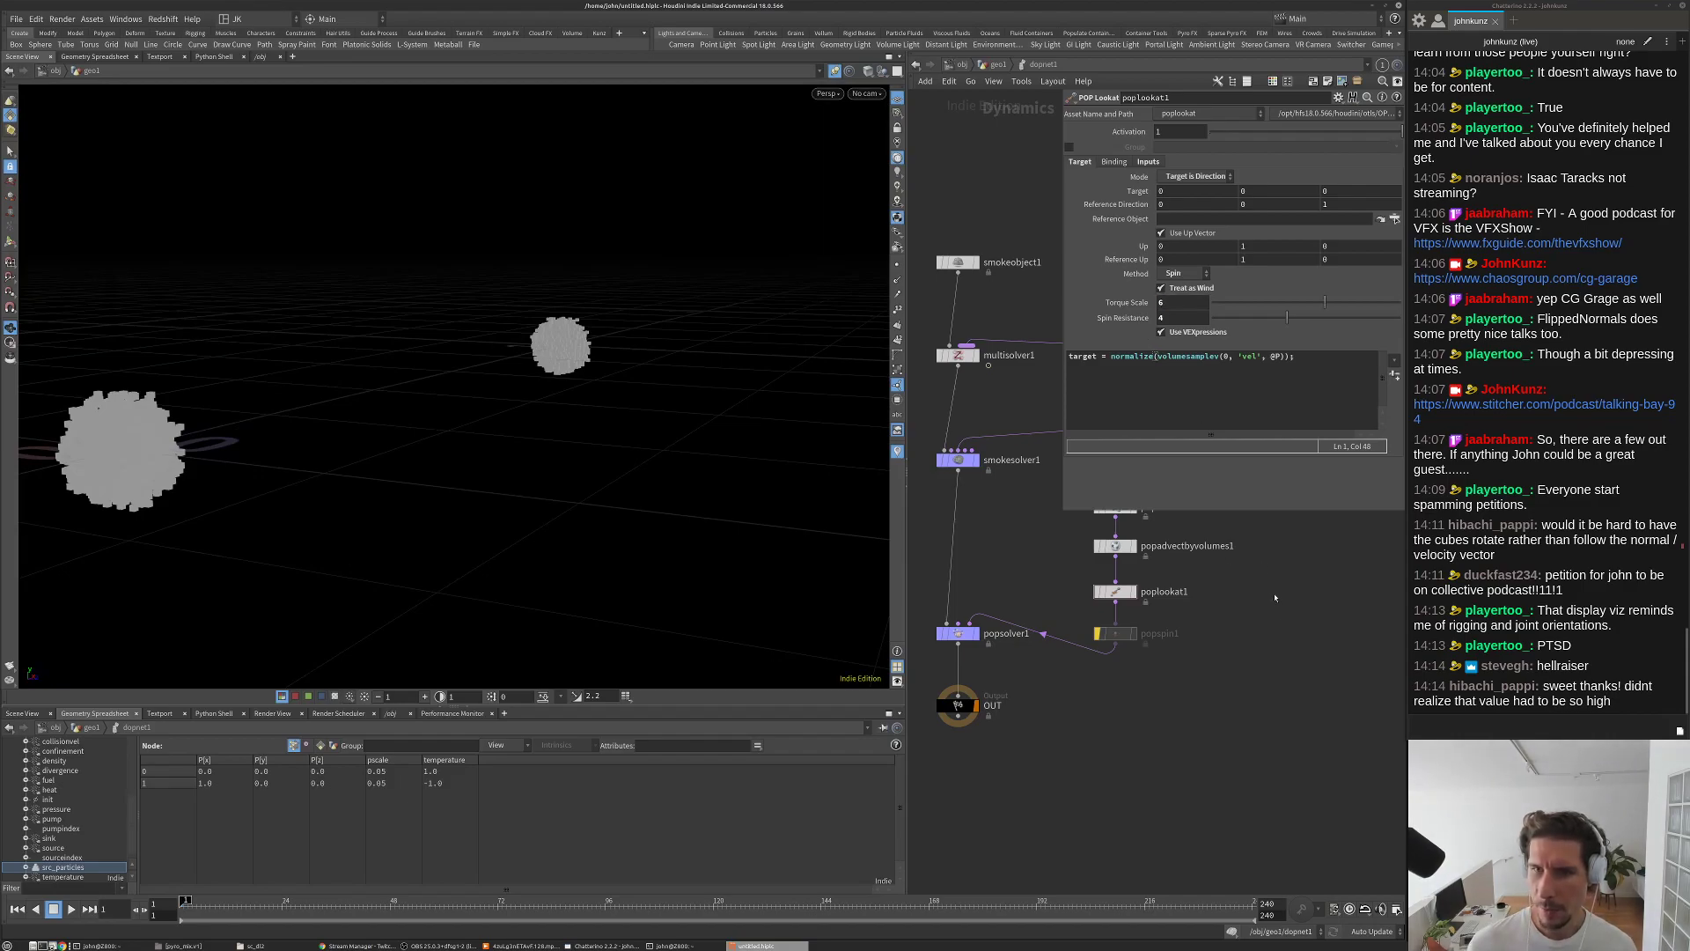
pyautogui.press('Up')
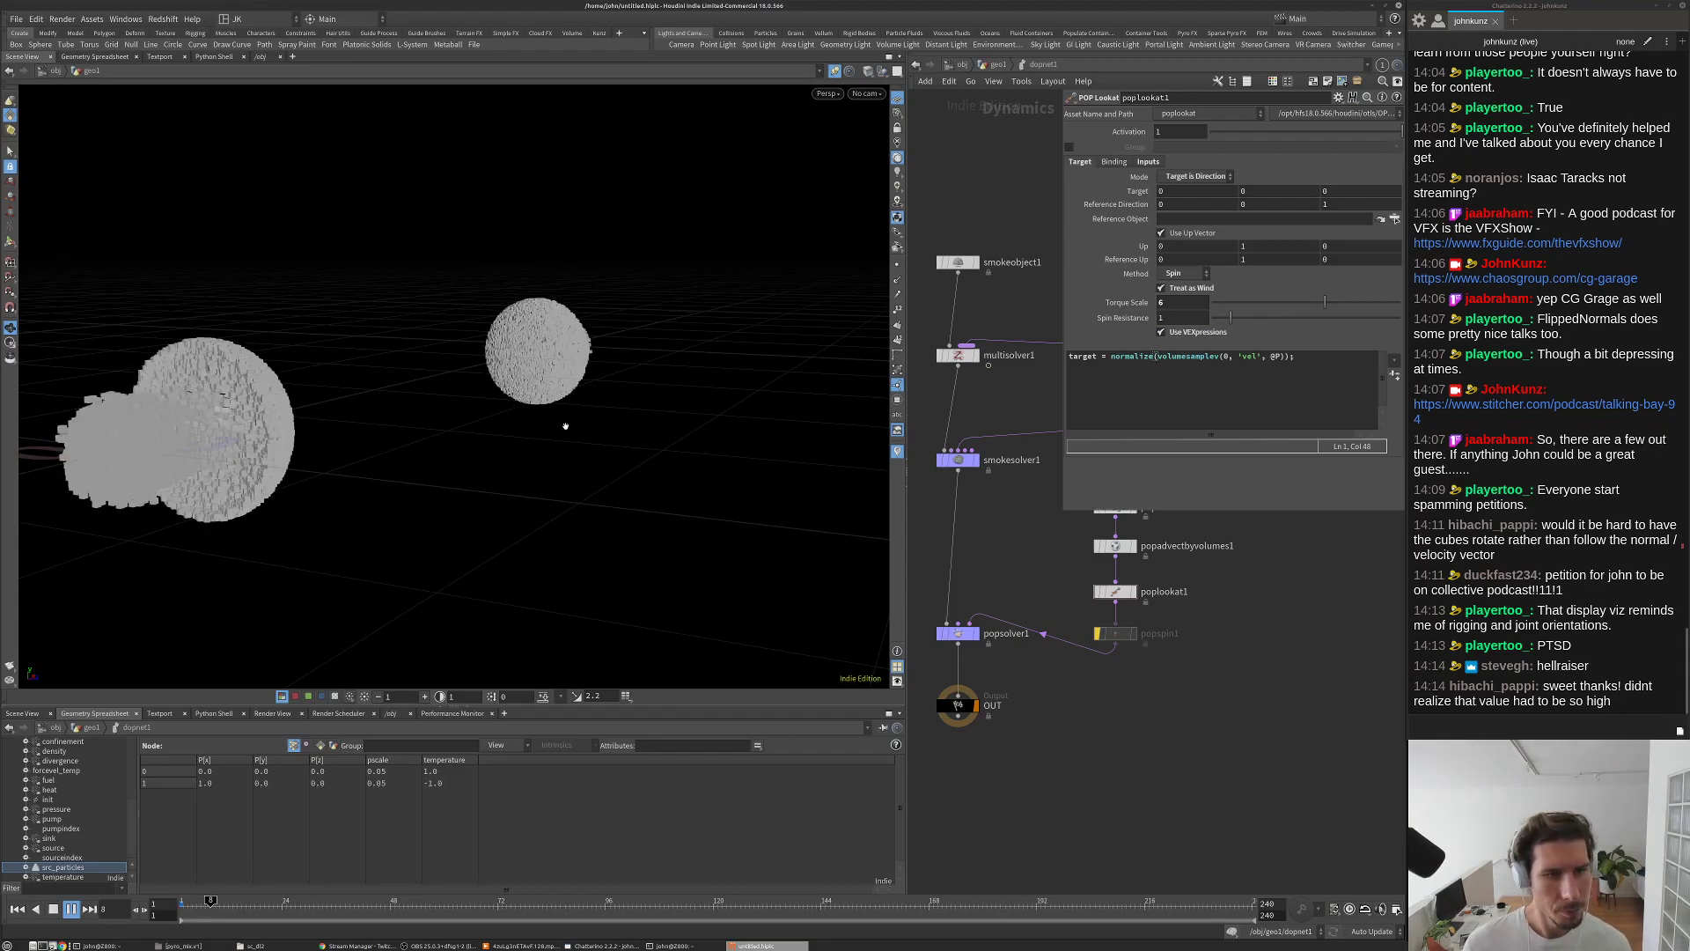
pyautogui.moveTo(596, 416); pyautogui.dragTo(615, 437)
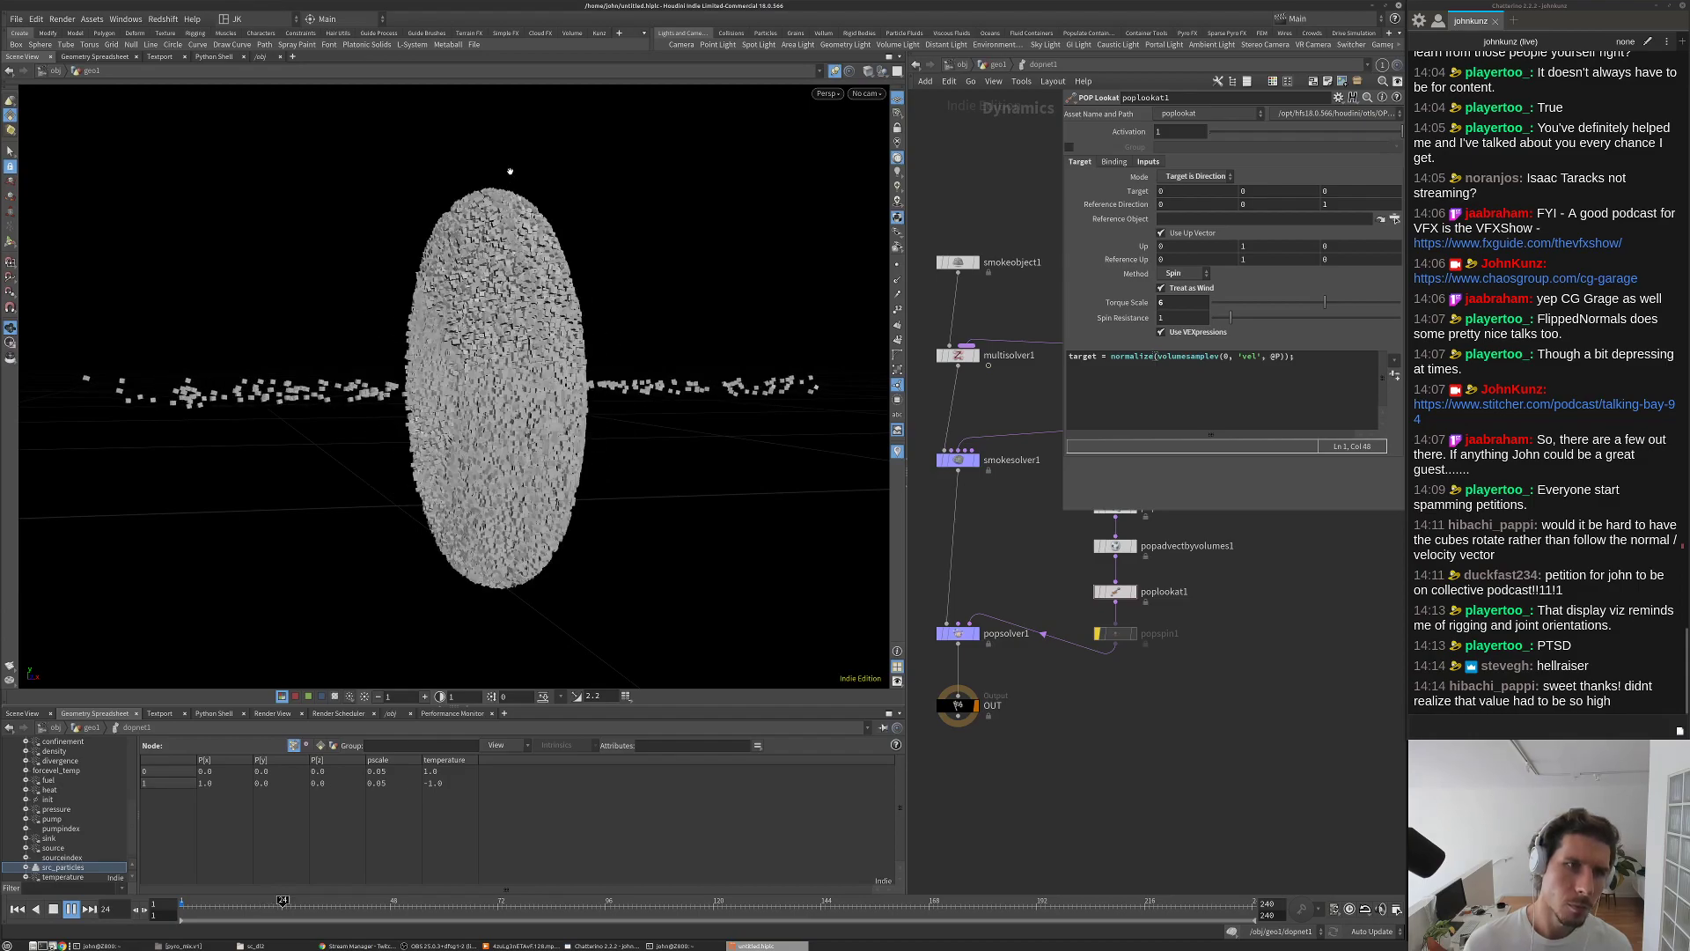
# Step: Rewind the simulation and save the scene from the geo1 network
pyautogui.hotkey('ctrl', 'Up')
pyautogui.press('u')
pyautogui.hotkey('ctrl', 's')
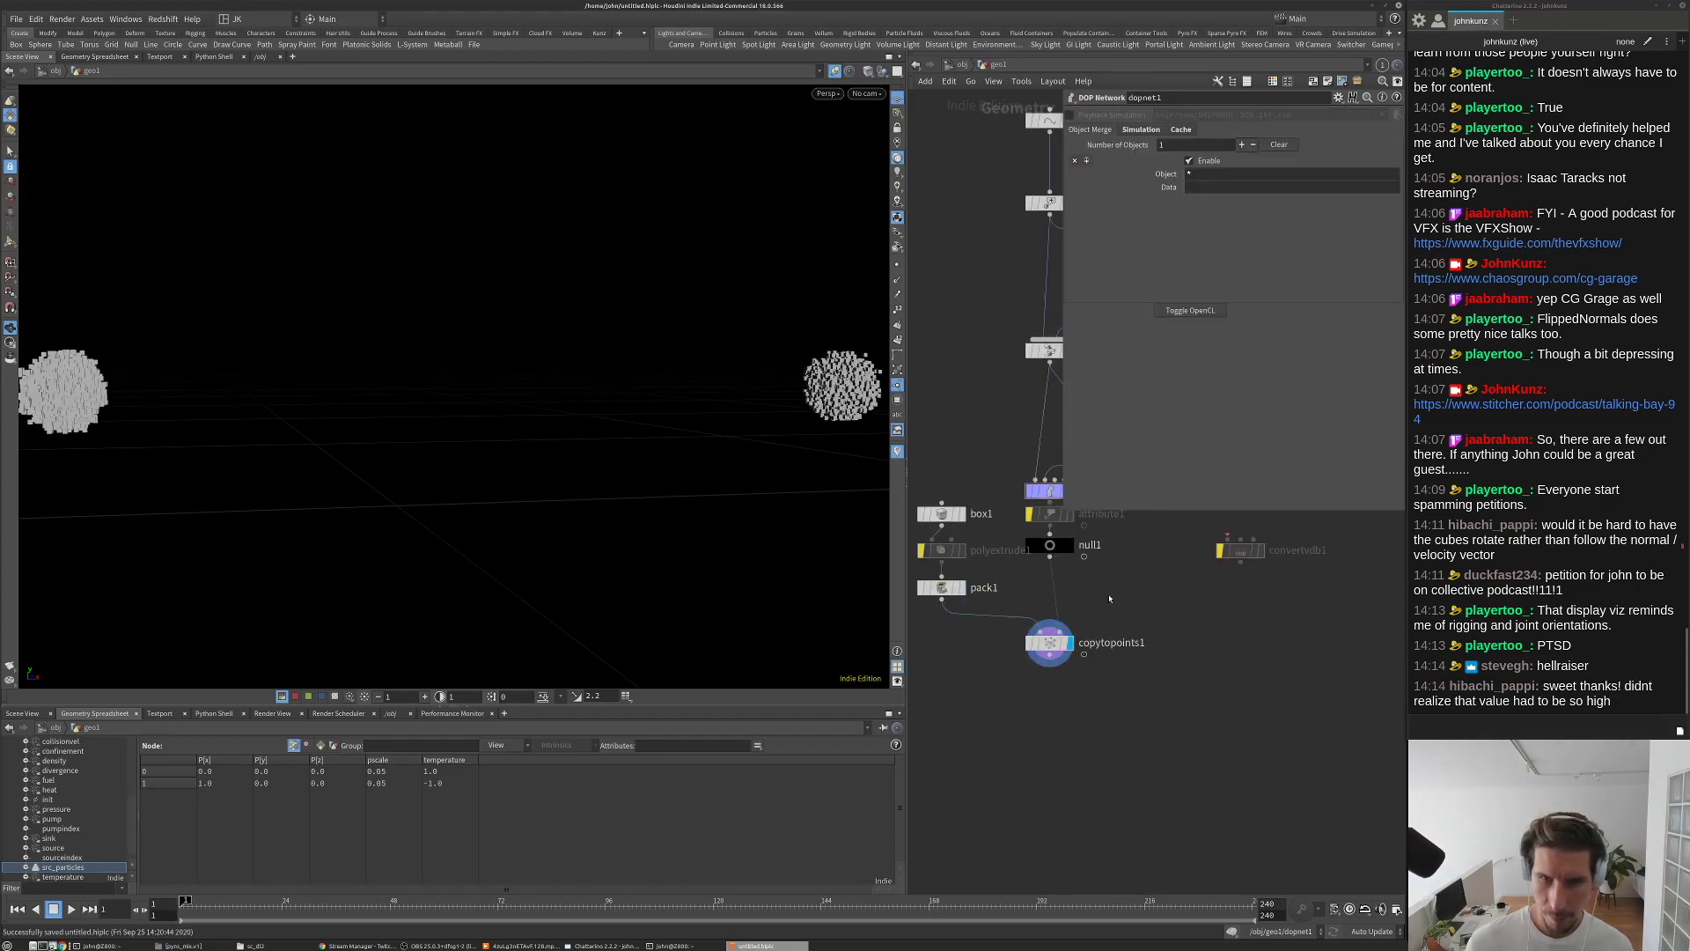
# Step: Set box1's Size to 0.4 in X and 0.2 in Y to make the copied boxes elongated
pyautogui.click(957, 517)
pyautogui.moveTo(1209, 155); pyautogui.dragTo(1275, 154, button='middle')
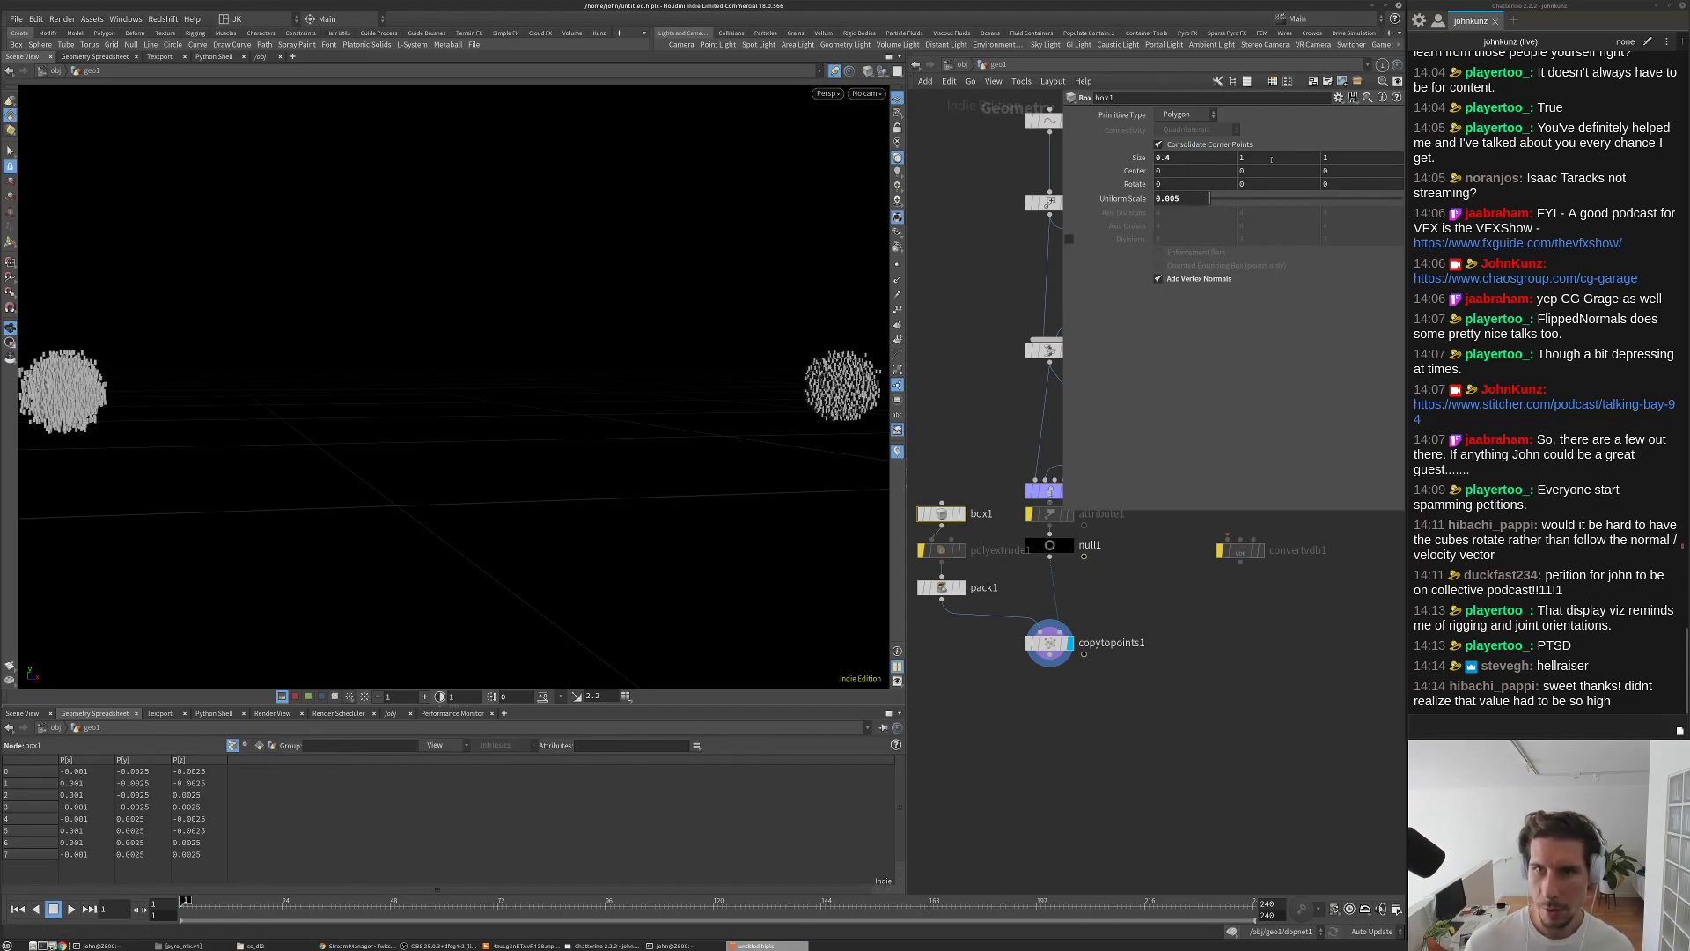
pyautogui.write('0.2')
pyautogui.press('Return')
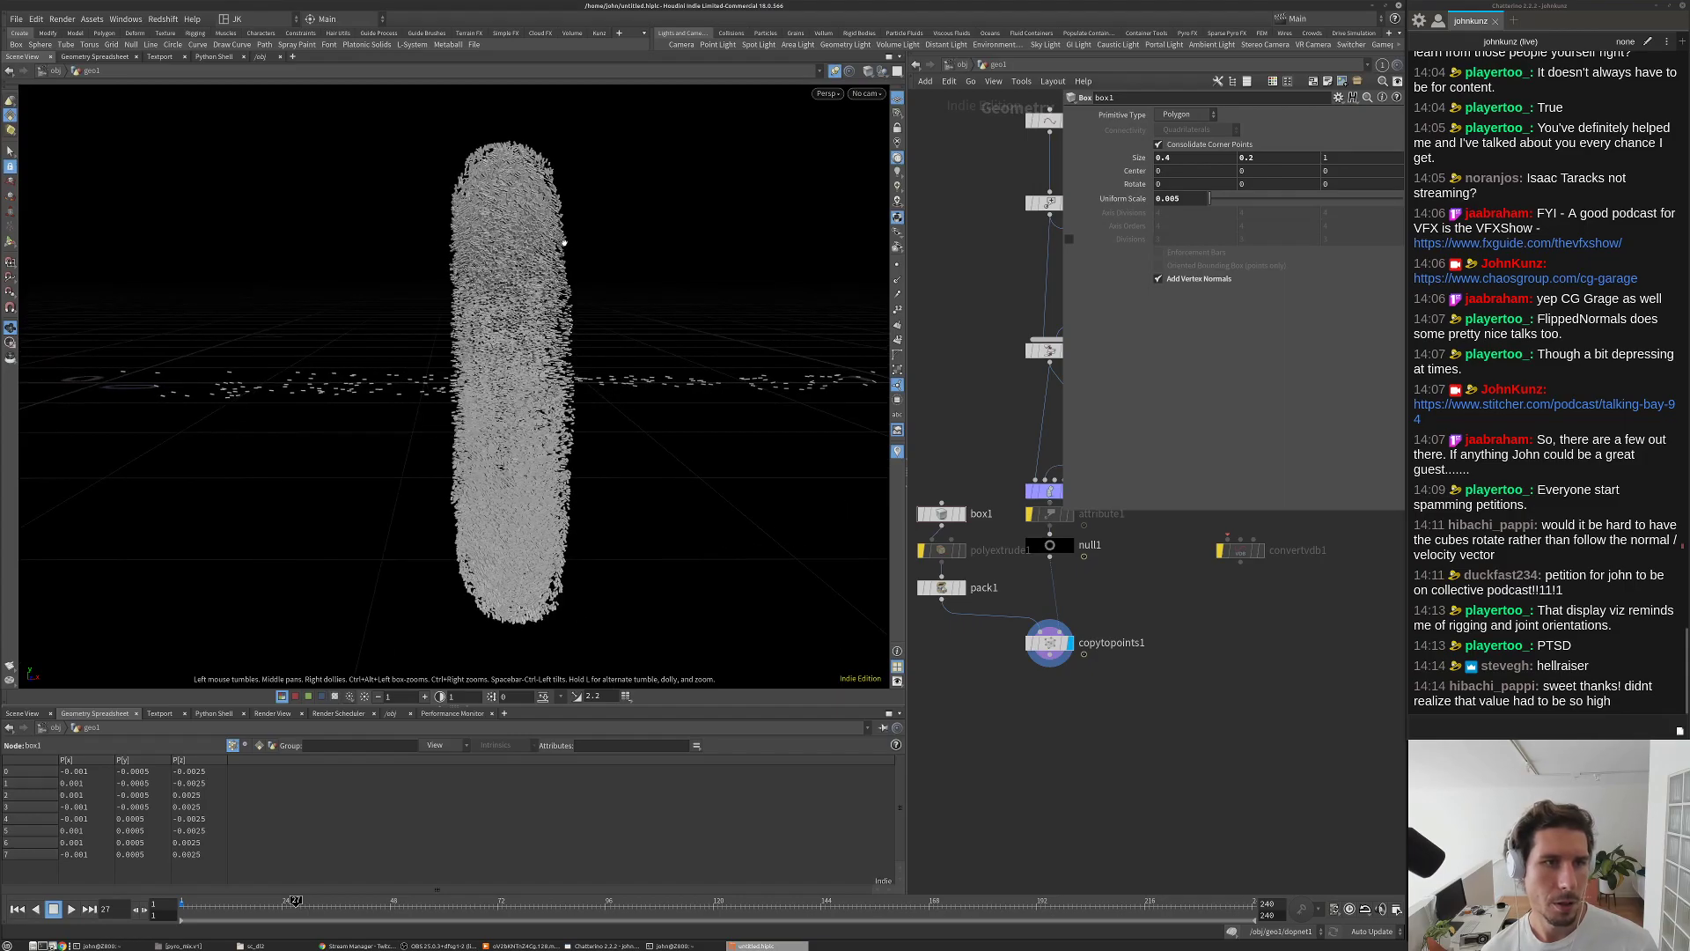
# Step: Play the simulation in short stretches and examine the alignment of the elongated boxes up close and from different angles
pyautogui.moveTo(515, 244); pyautogui.dragTo(518, 358)
pyautogui.moveTo(518, 358); pyautogui.dragTo(780, 244, button='right')
pyautogui.moveTo(780, 244); pyautogui.dragTo(556, 401)
pyautogui.scroll(3, 556, 401)
pyautogui.press('Up')
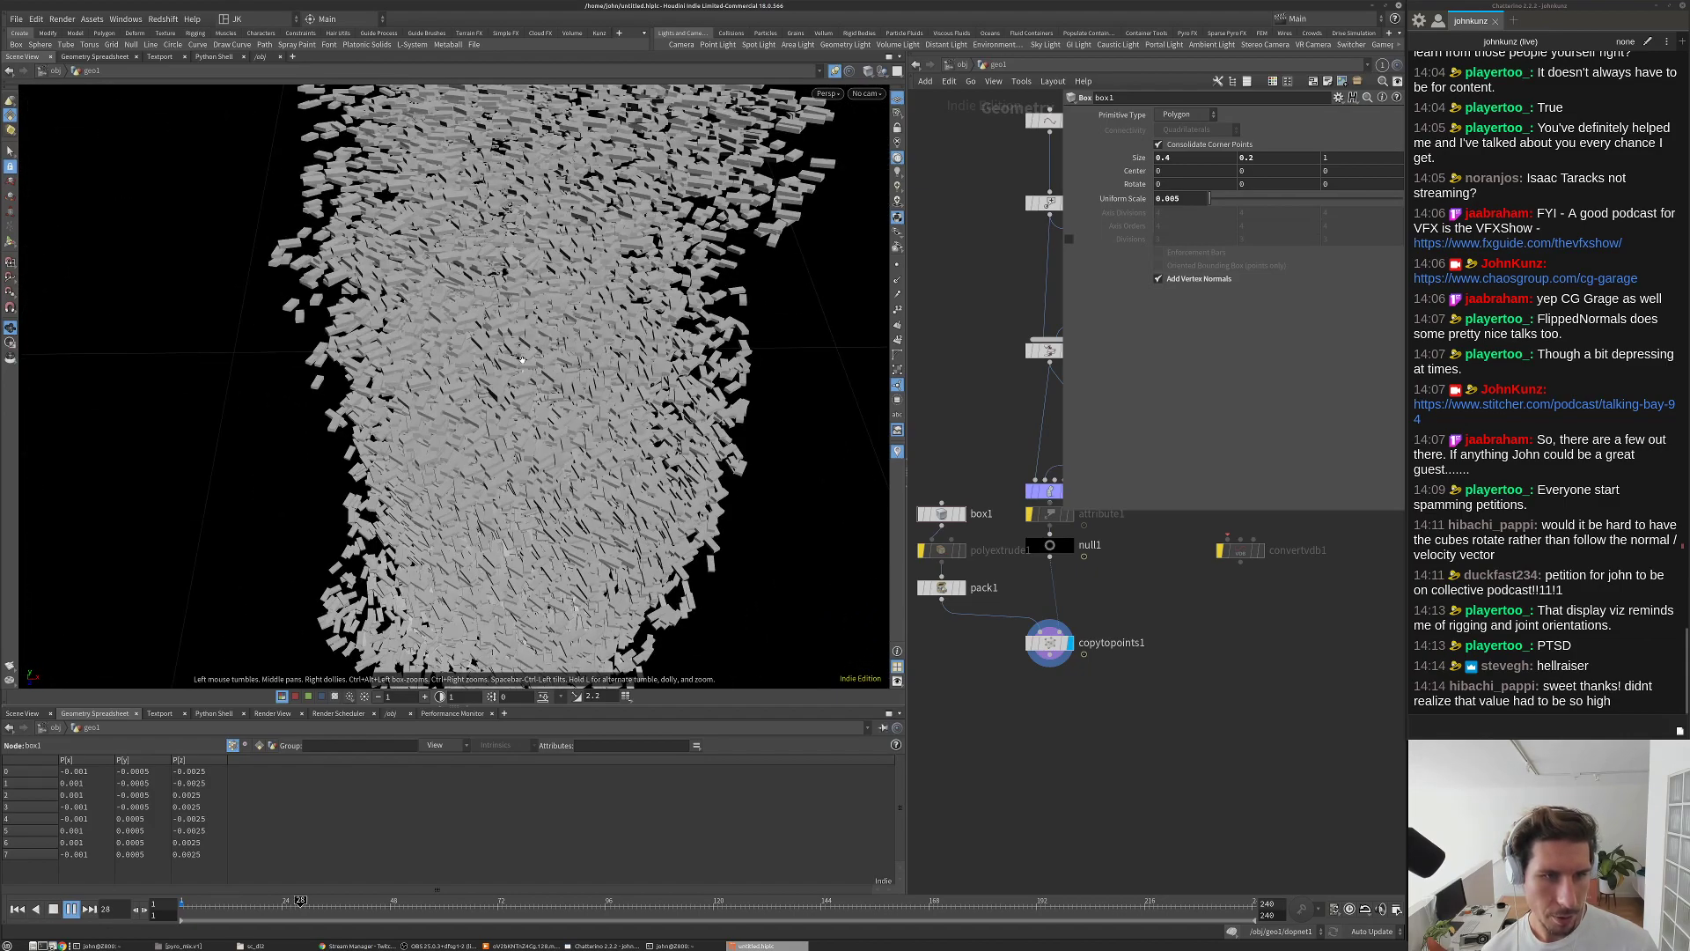
pyautogui.scroll(-3, 527, 392)
pyautogui.press('Up')
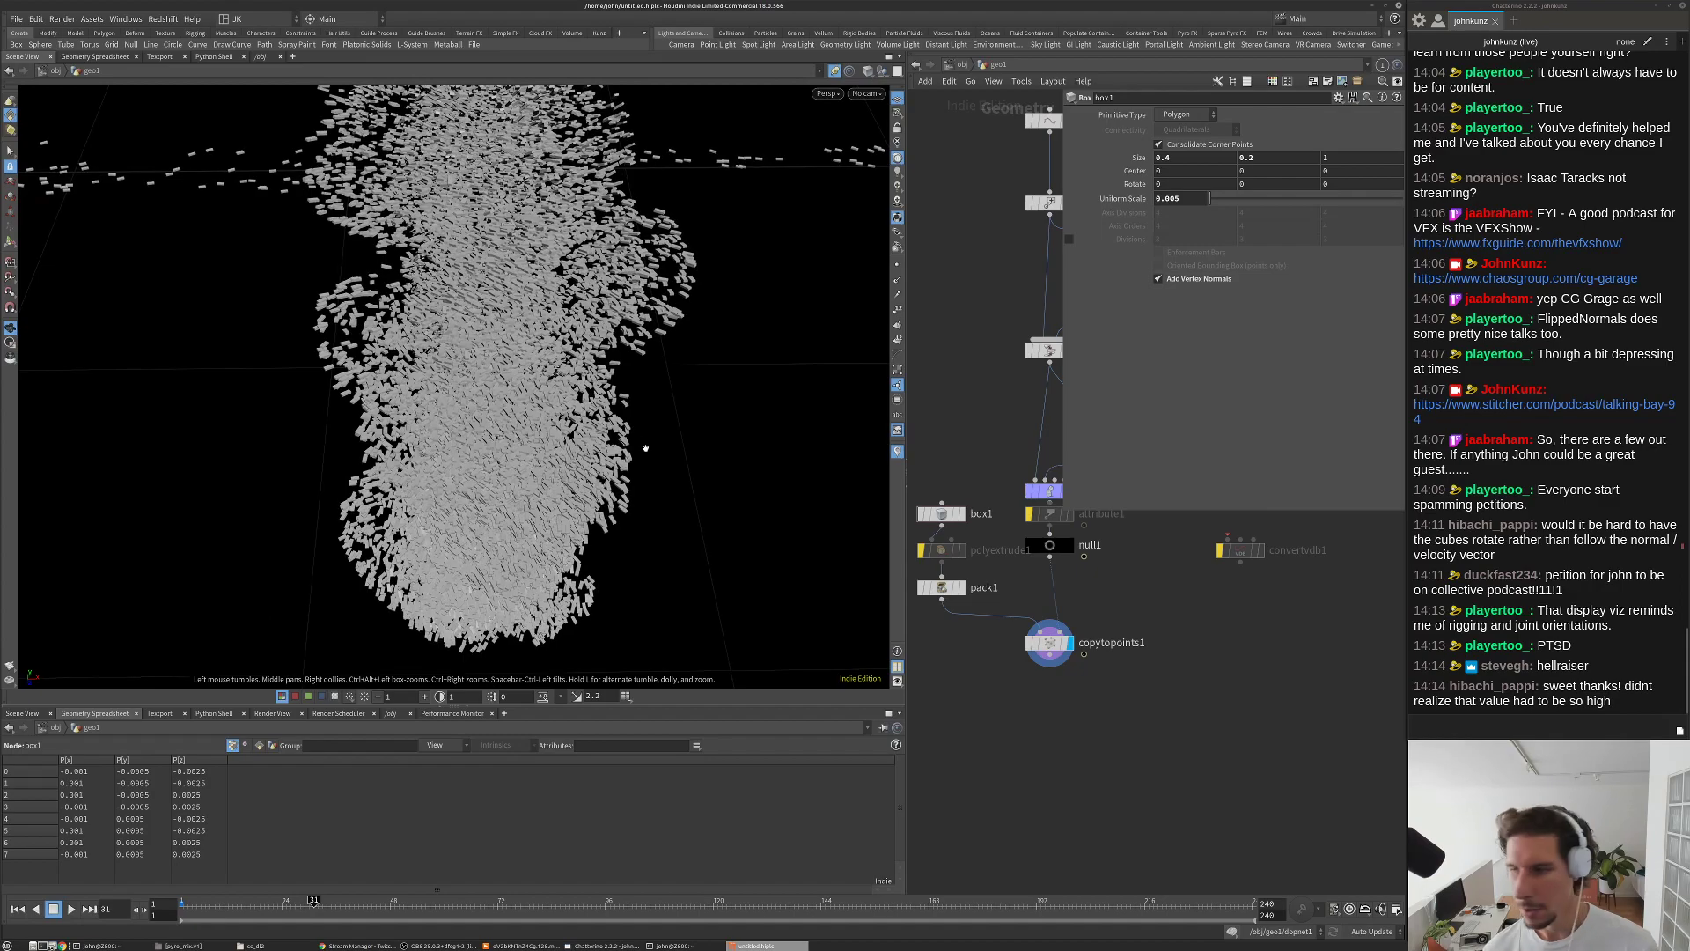
pyautogui.moveTo(588, 404); pyautogui.dragTo(520, 324)
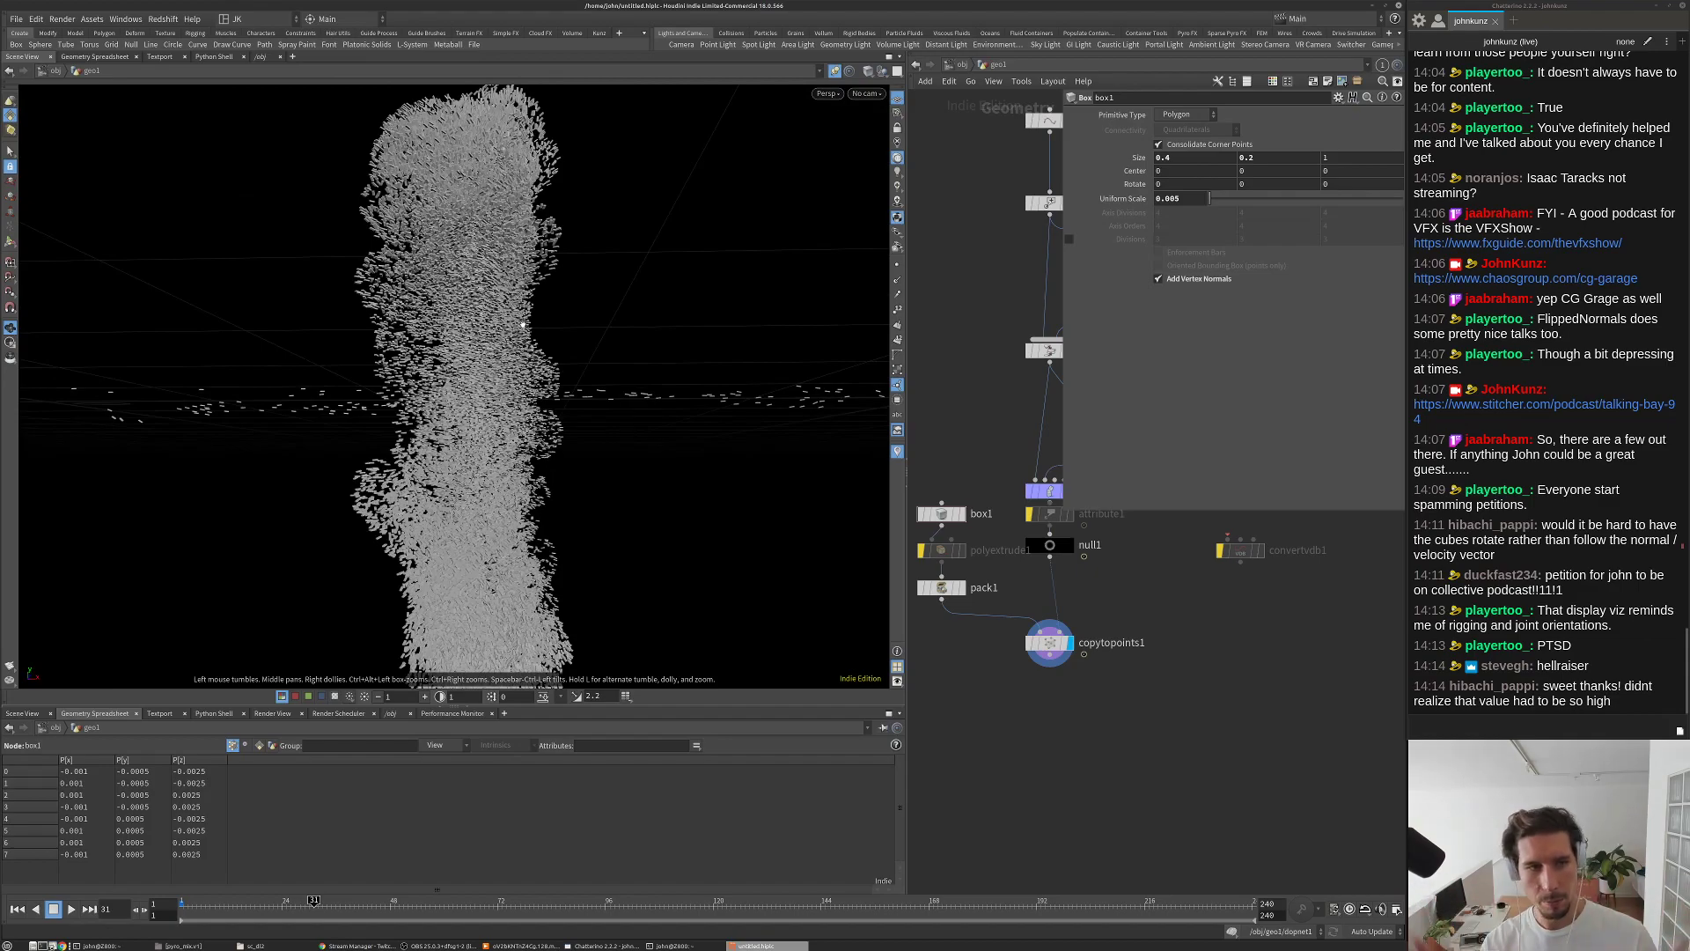
pyautogui.moveTo(440, 411); pyautogui.dragTo(580, 415)
# Step: Rewind the simulation and set poplookat1's Torque Scale to 75 inside dopnet1
pyautogui.hotkey('ctrl', 'Up')
pyautogui.doubleClick(1044, 490)
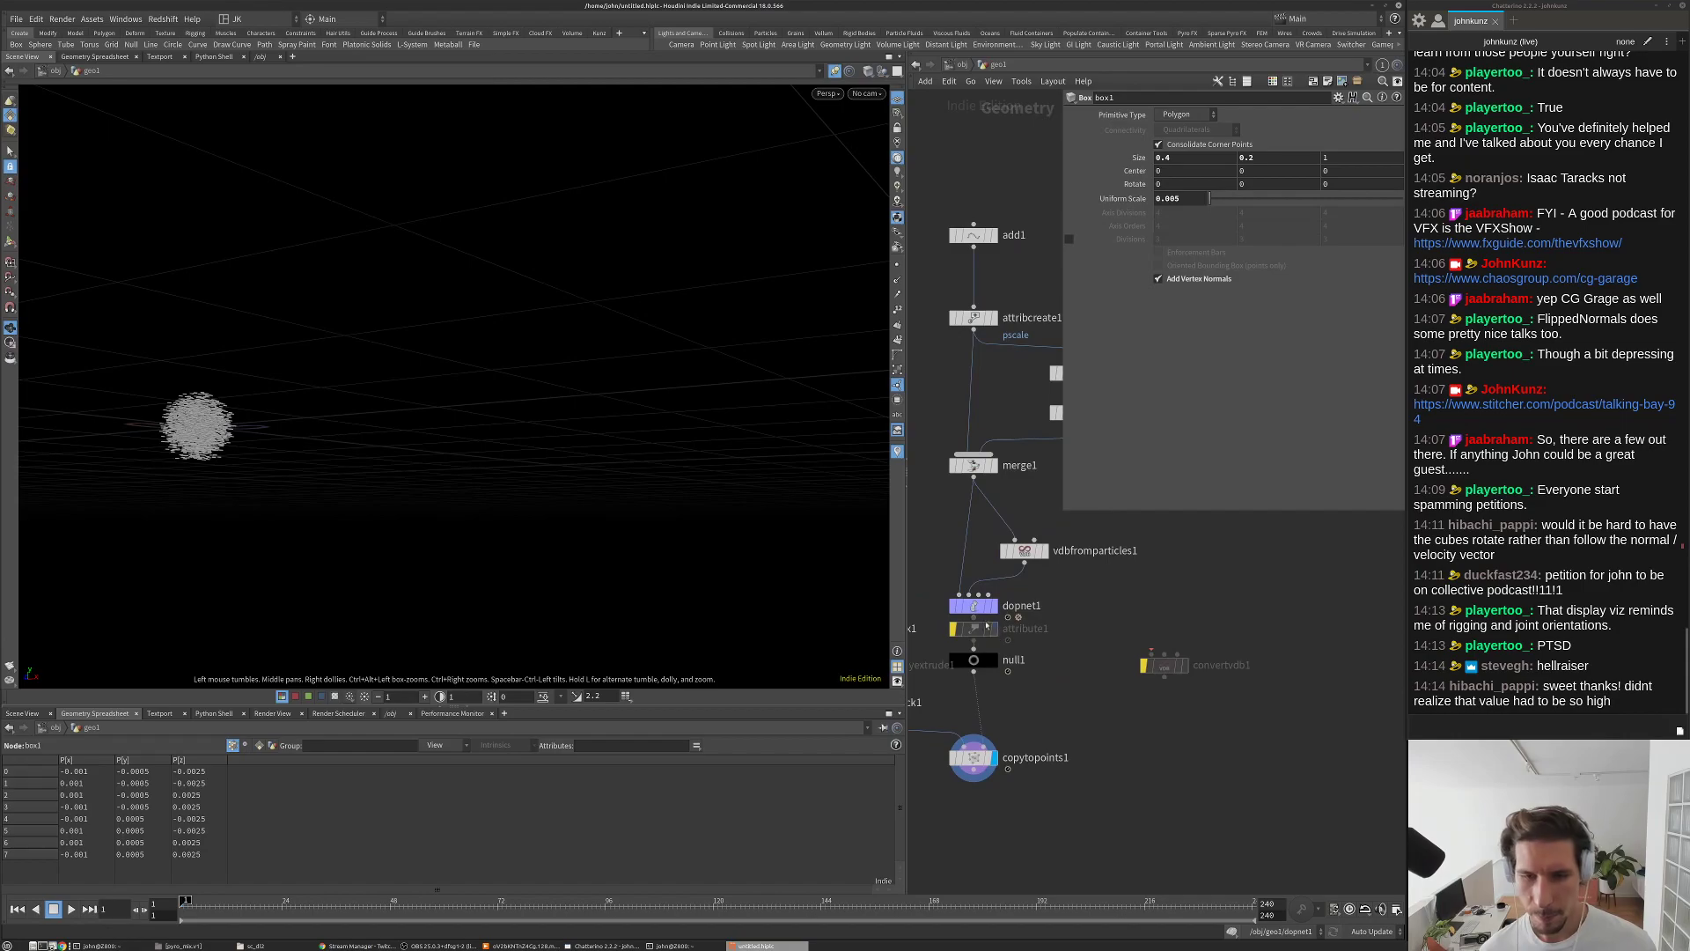
pyautogui.scroll(3, 993, 623)
pyautogui.click(1115, 546)
pyautogui.click(1091, 651)
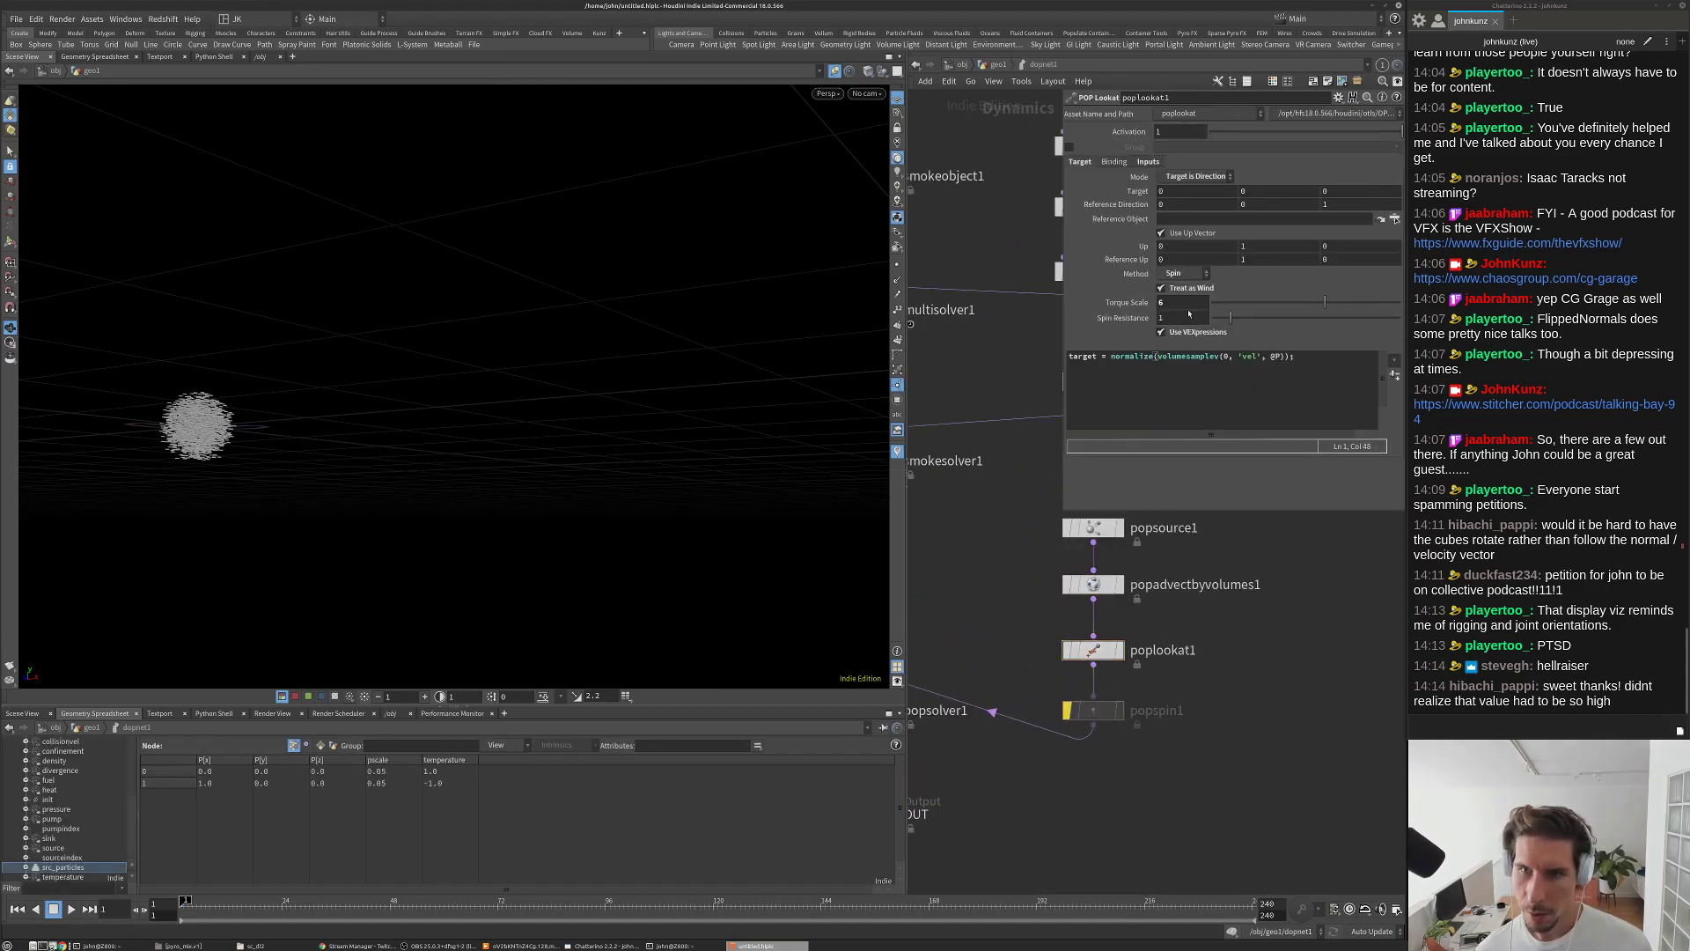
pyautogui.write('75')
pyautogui.press('Return')
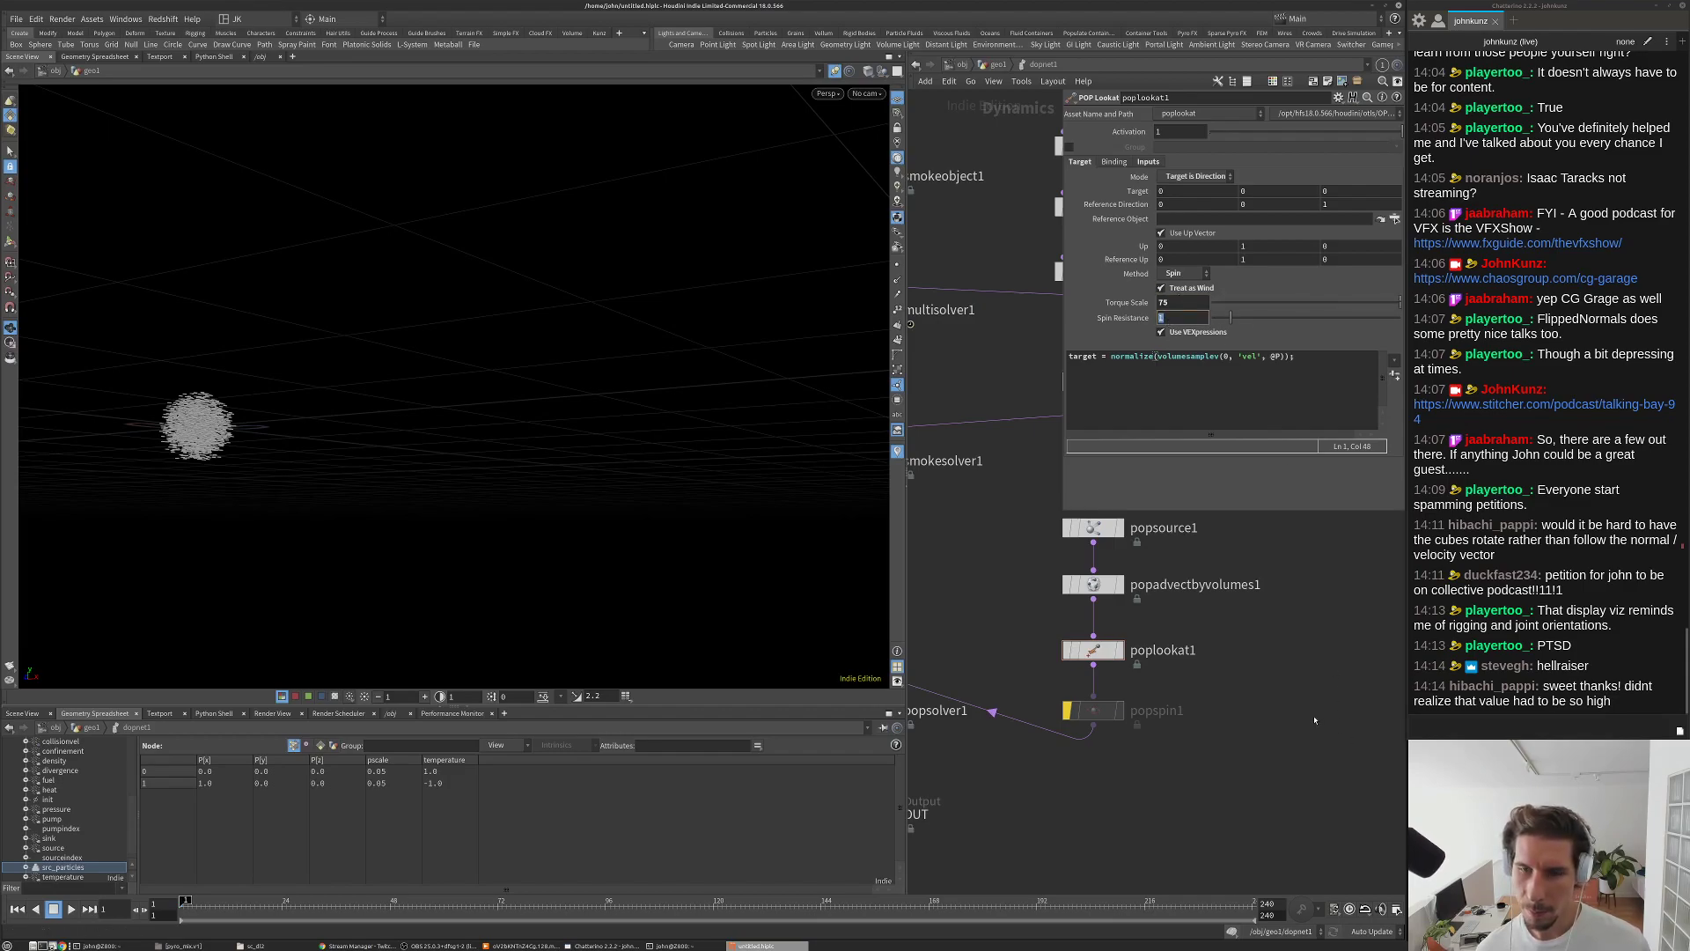
# Step: Set poplookat1's Method to Immediate and play the simulation
pyautogui.press('h')
pyautogui.click(1185, 273)
pyautogui.click(1184, 288)
pyautogui.moveTo(494, 392); pyautogui.dragTo(516, 445)
pyautogui.press('Up')
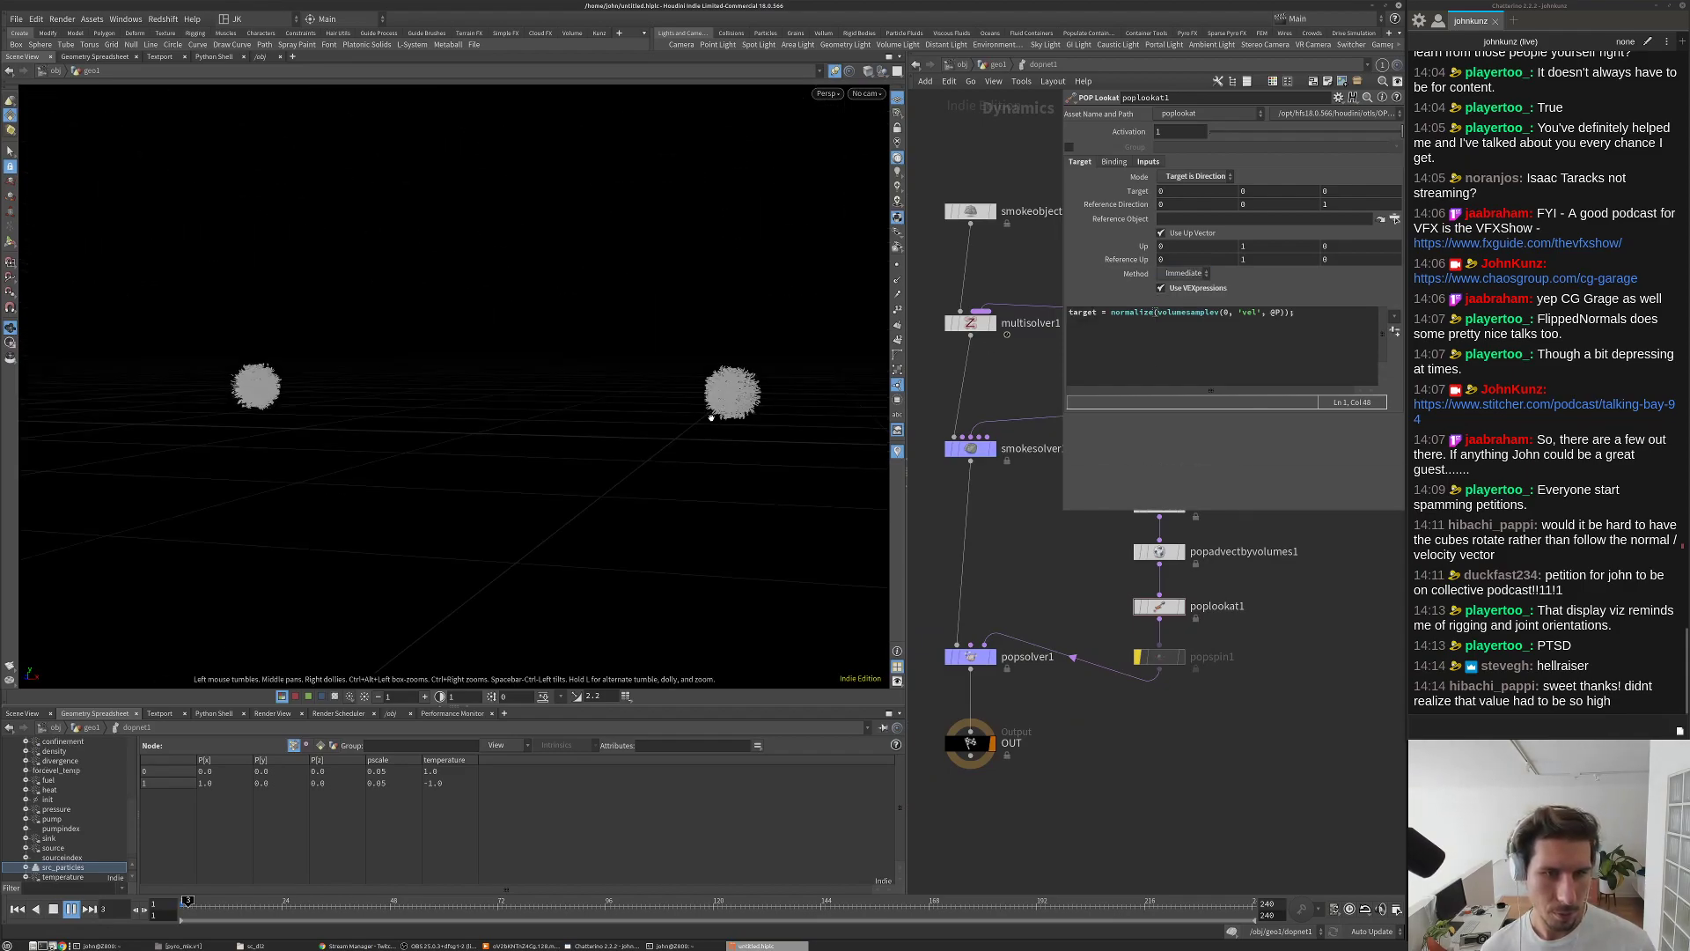
# Step: Play the simulation in short stretches, save the scene, and examine the box alignment from several angles before rewinding
pyautogui.press('Up')
pyautogui.moveTo(658, 421); pyautogui.dragTo(754, 370)
pyautogui.moveTo(639, 387); pyautogui.dragTo(672, 311)
pyautogui.hotkey('ctrl', 's')
pyautogui.press('Up')
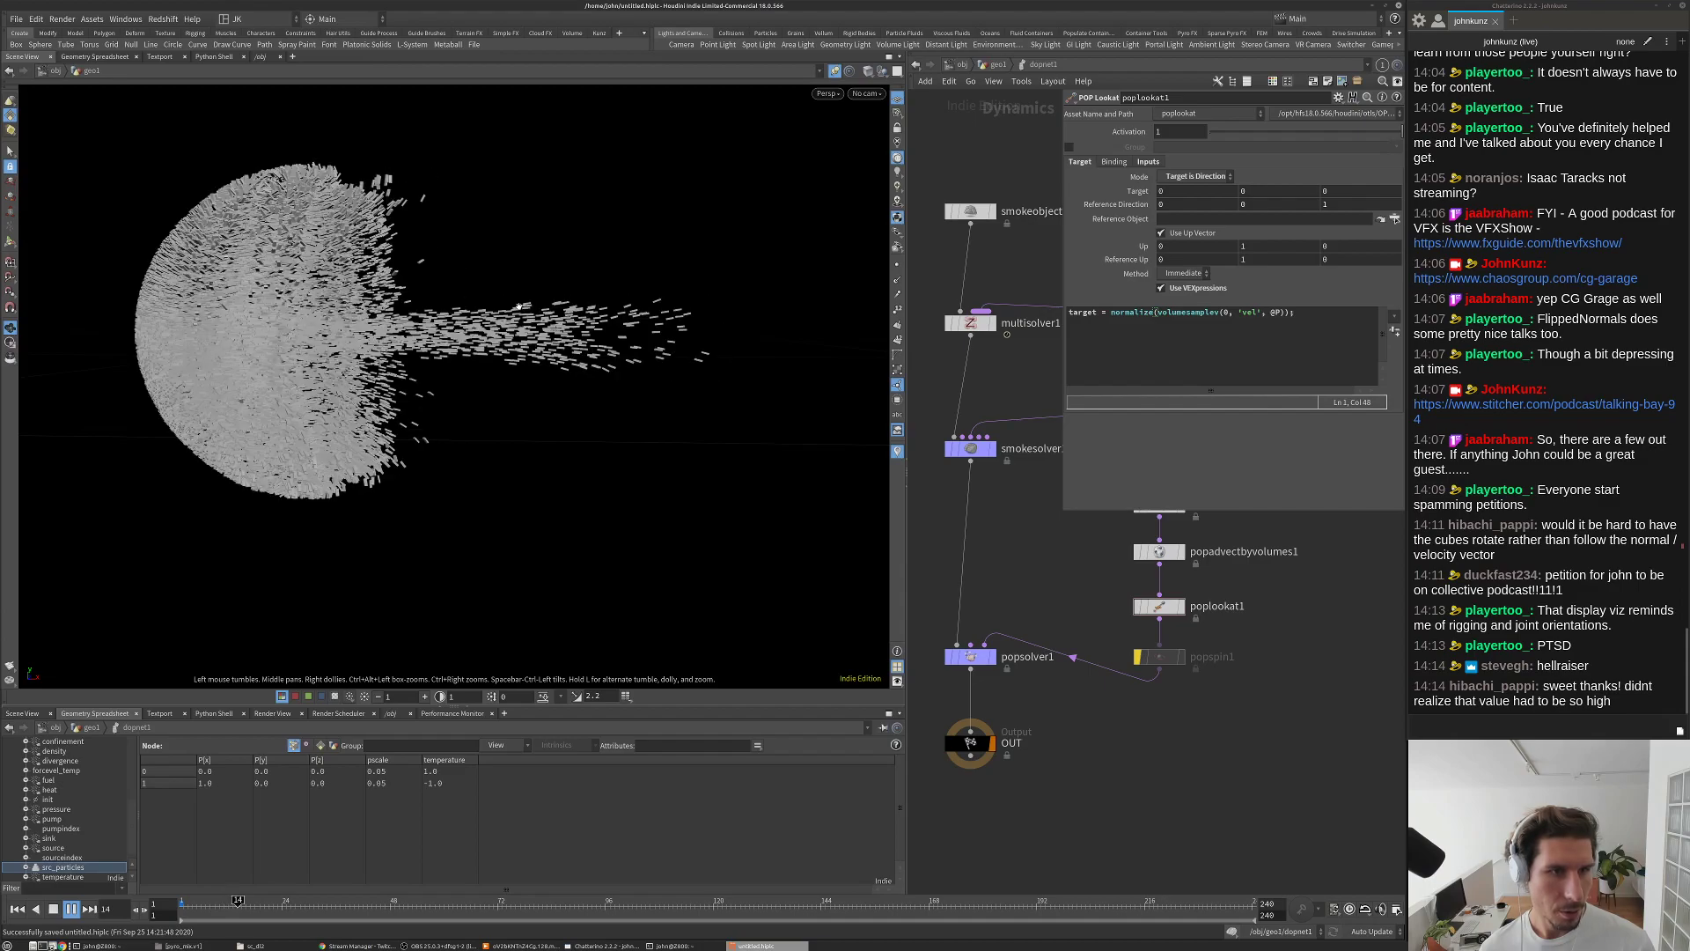
pyautogui.moveTo(282, 253); pyautogui.dragTo(442, 332)
pyautogui.press('Up')
pyautogui.press('Up')
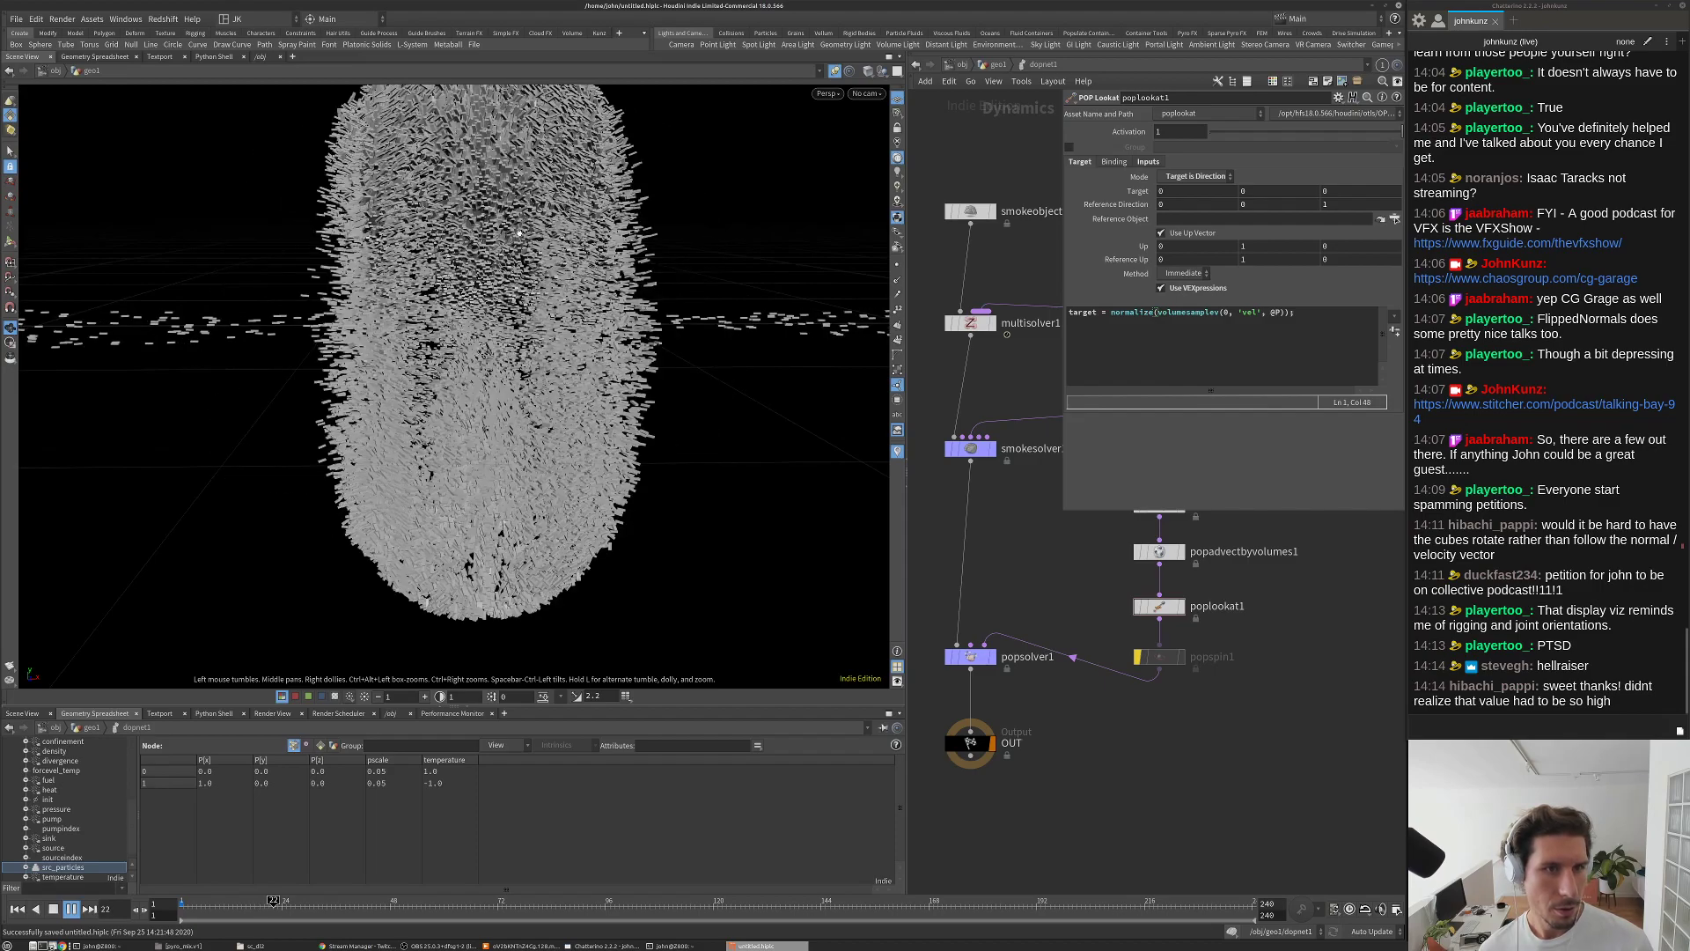
pyautogui.press('Up')
pyautogui.moveTo(532, 308); pyautogui.dragTo(414, 286)
pyautogui.hotkey('ctrl', 'Up')
# Step: Set poplookat1's Method to Spin, play the simulation to check the boxes' orientation, and rewind it
pyautogui.click(1184, 273)
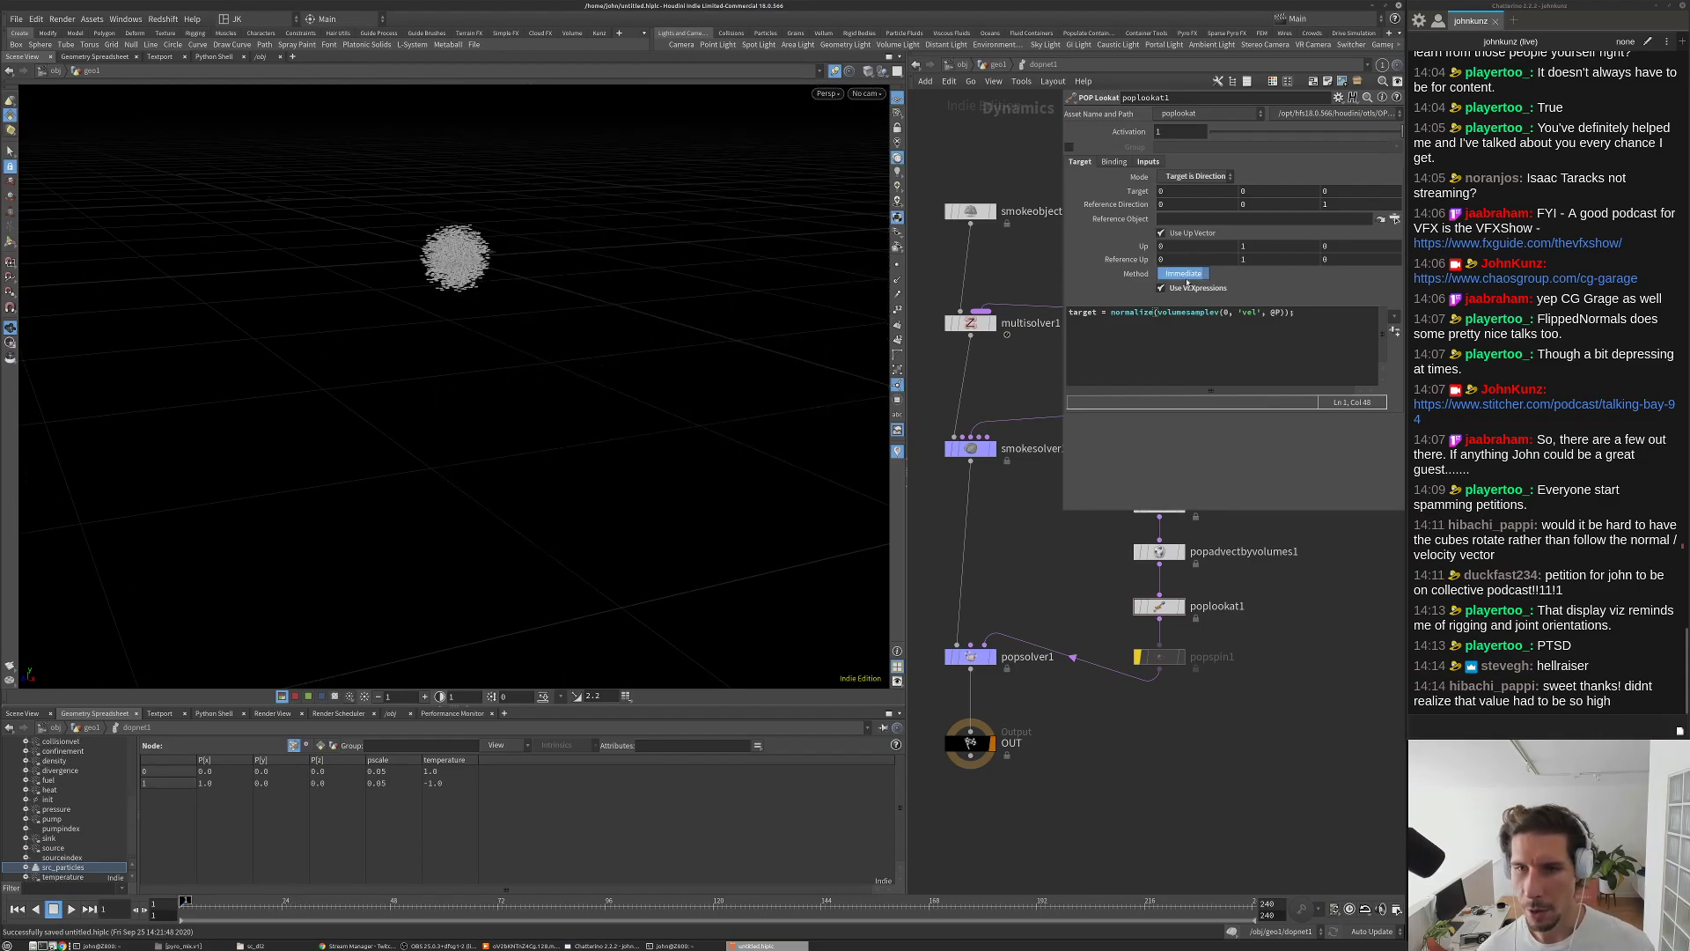
pyautogui.click(1180, 288)
pyautogui.moveTo(608, 381); pyautogui.dragTo(667, 336)
pyautogui.press('Up')
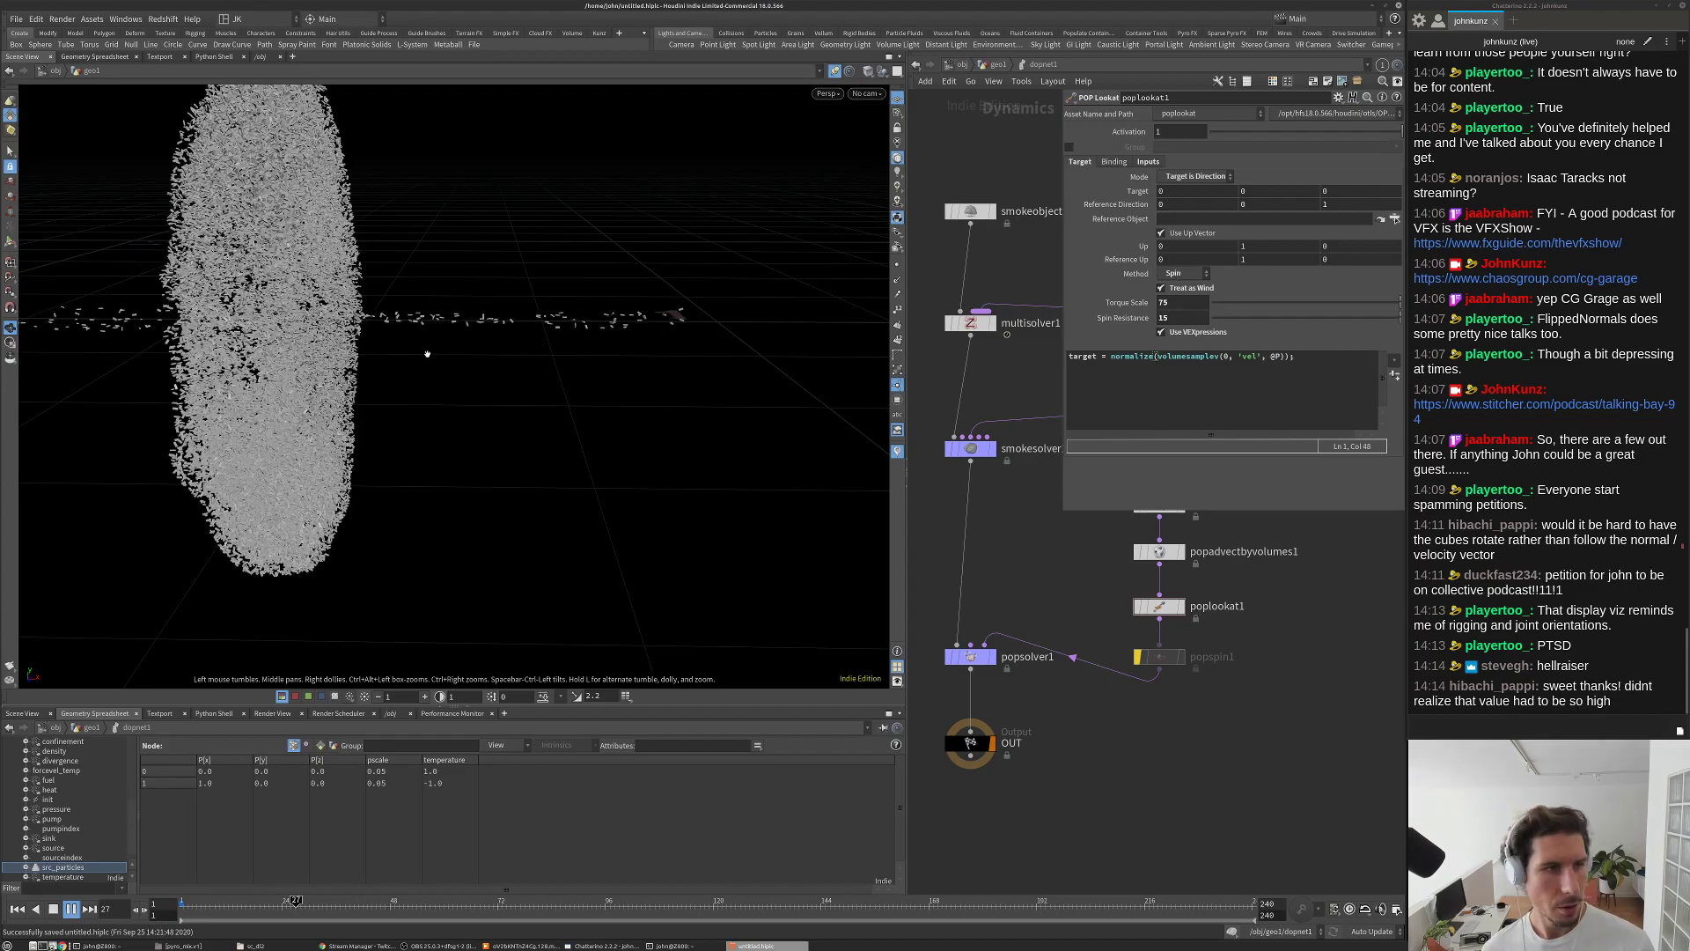
pyautogui.press('Escape')
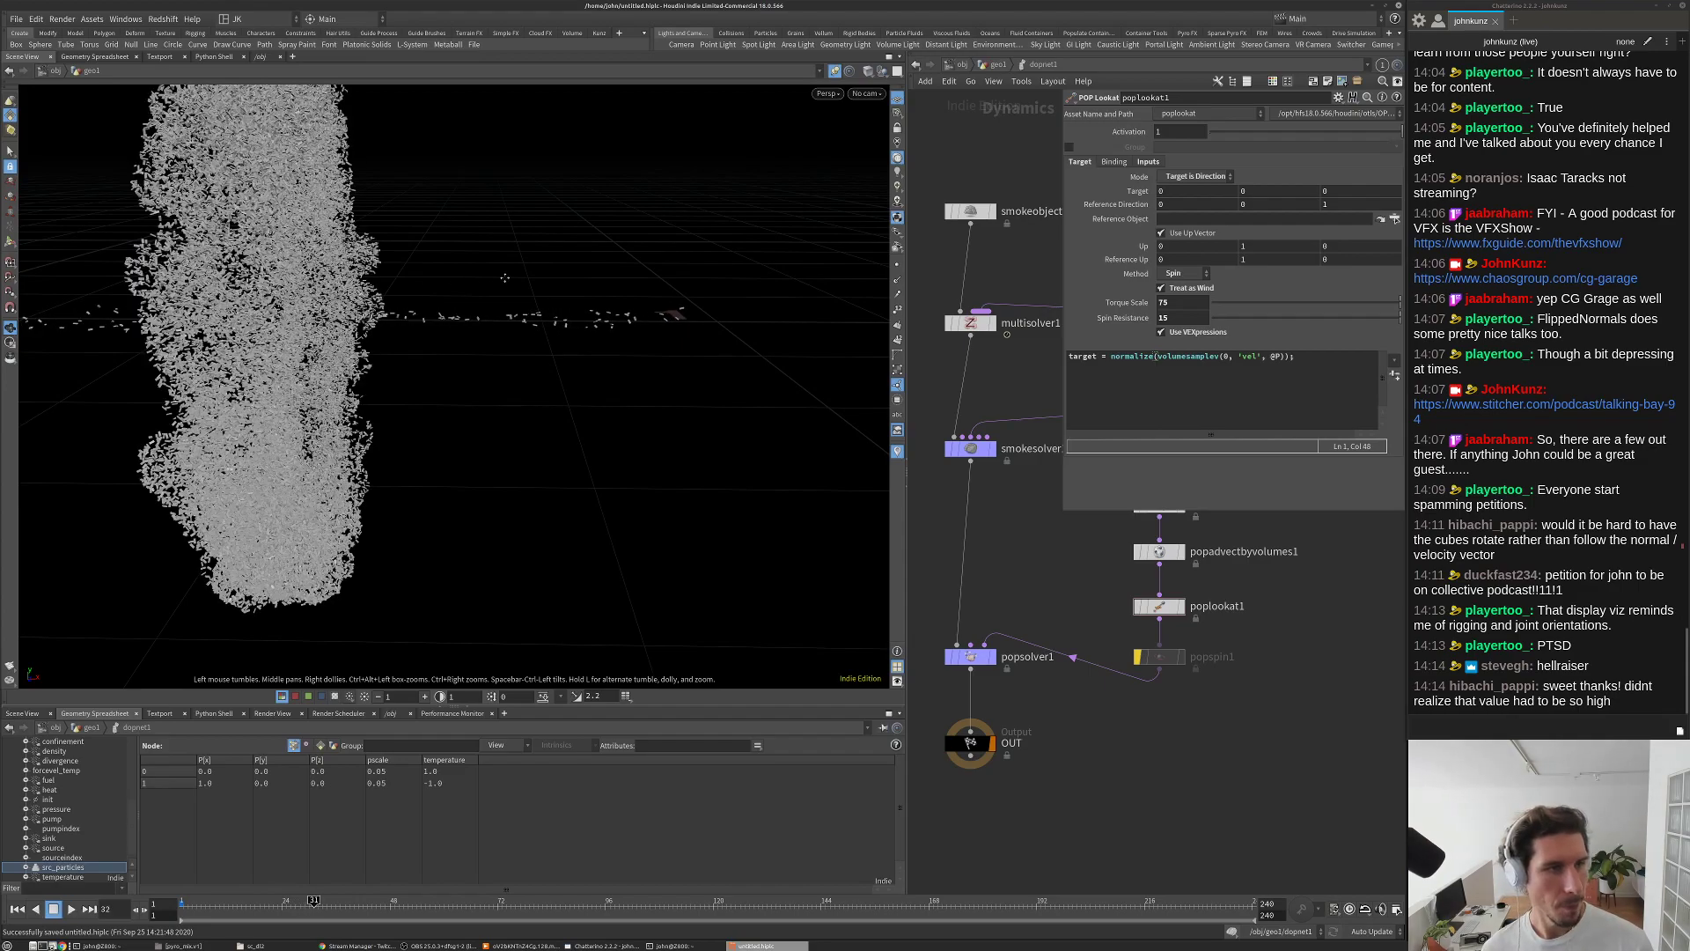
pyautogui.moveTo(376, 324); pyautogui.dragTo(437, 318, button='middle')
pyautogui.moveTo(436, 319); pyautogui.dragTo(609, 201)
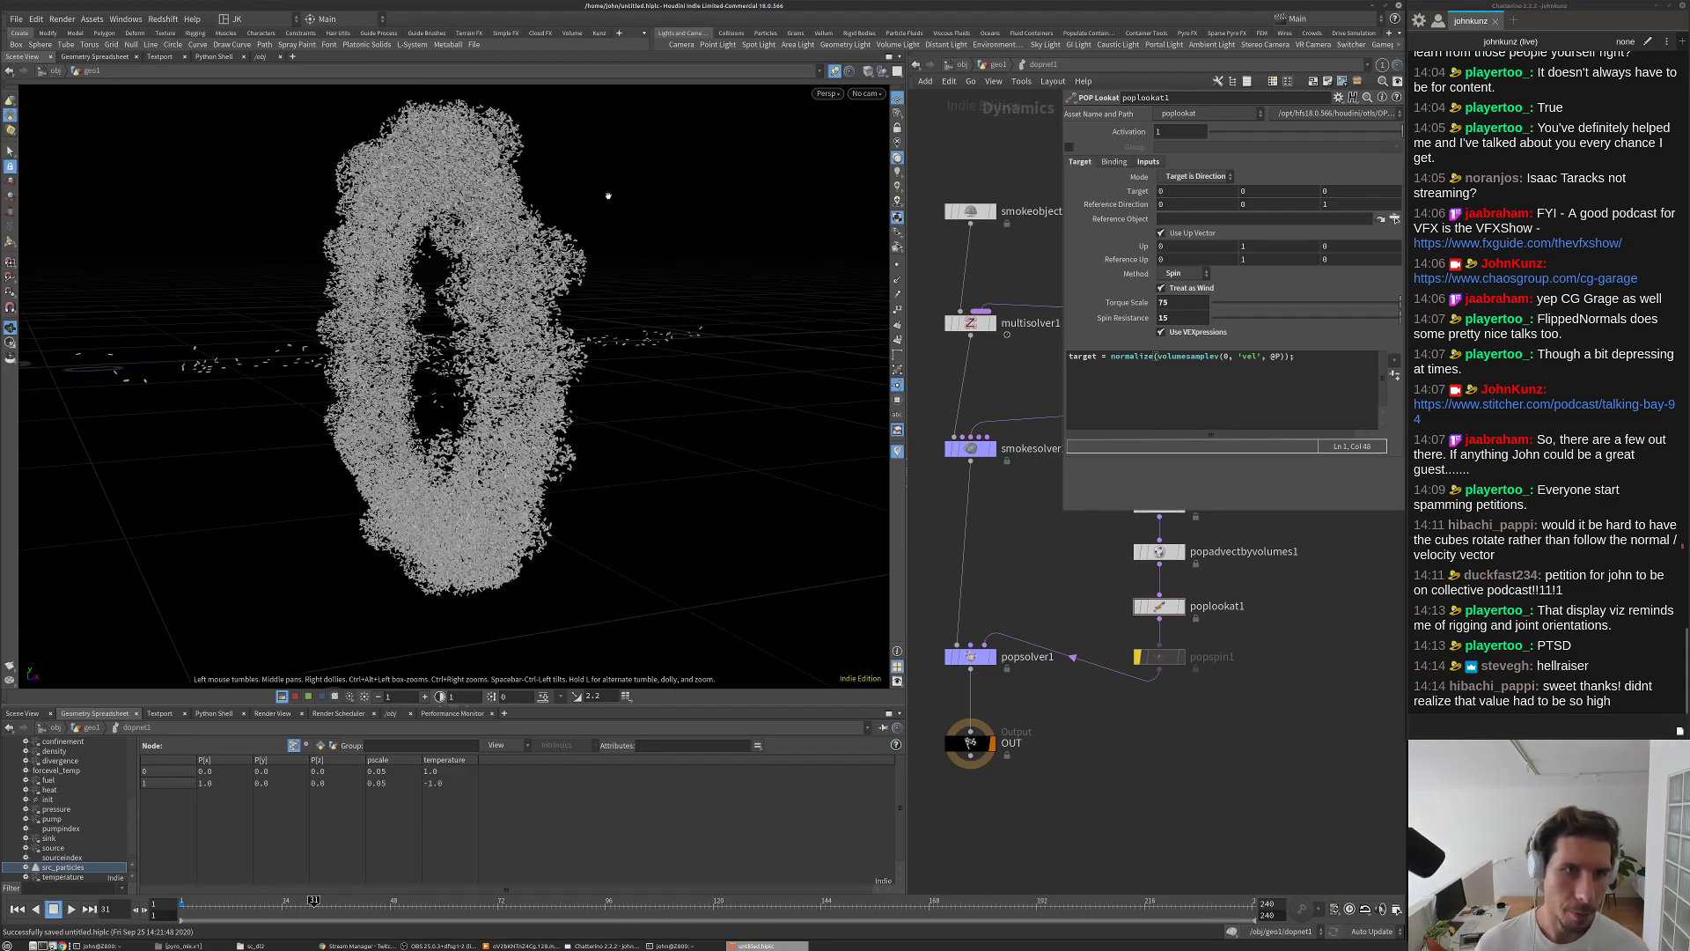
pyautogui.hotkey('ctrl', 'Up')
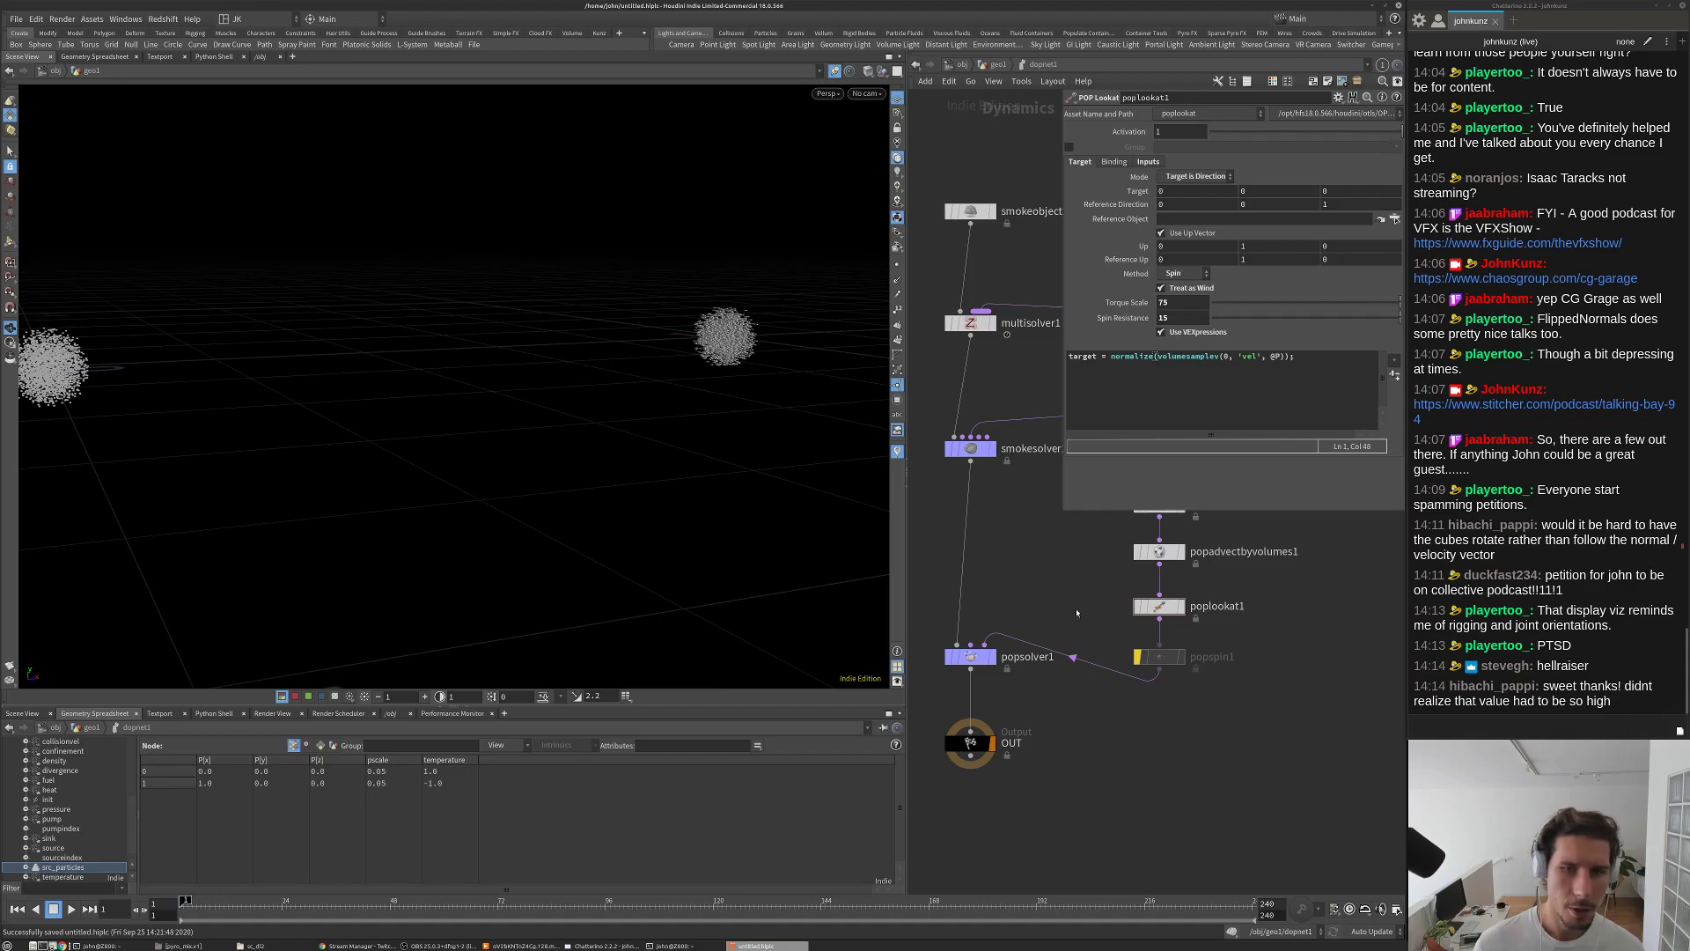
# Step: Keep poplookat1's Method on Spin and set its Torque Scale to 12 and Spin Resistance to 2
pyautogui.moveTo(1269, 584); pyautogui.dragTo(1236, 565, button='middle')
pyautogui.click(1189, 275)
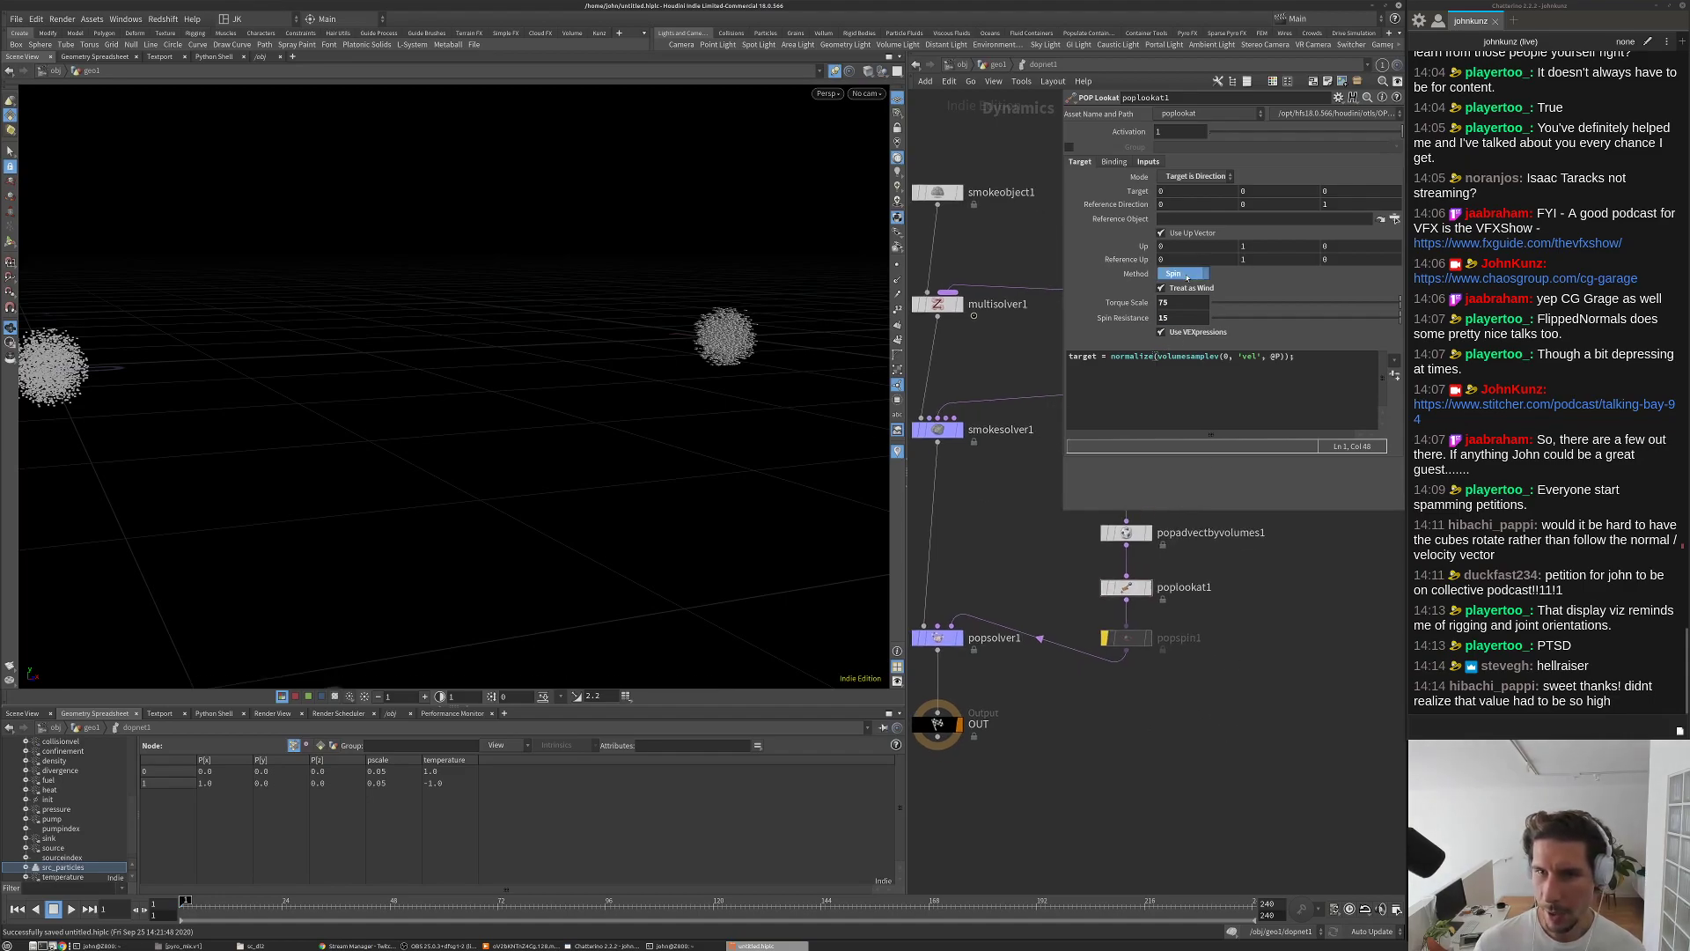
pyautogui.click(1179, 275)
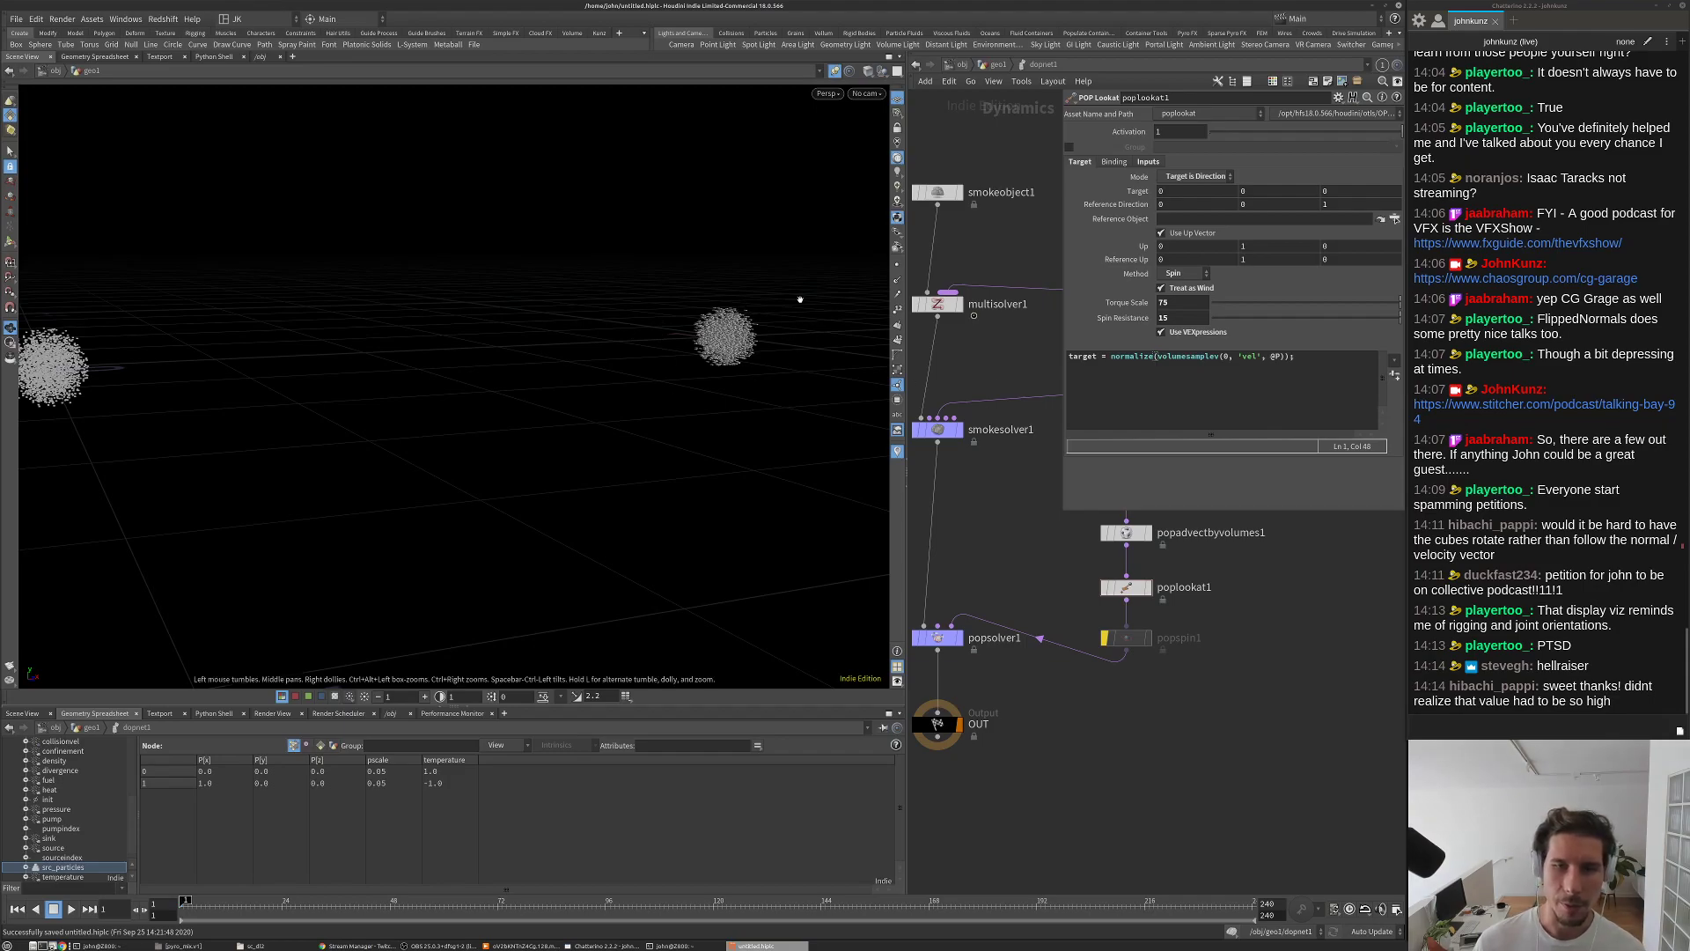
pyautogui.click(1175, 305)
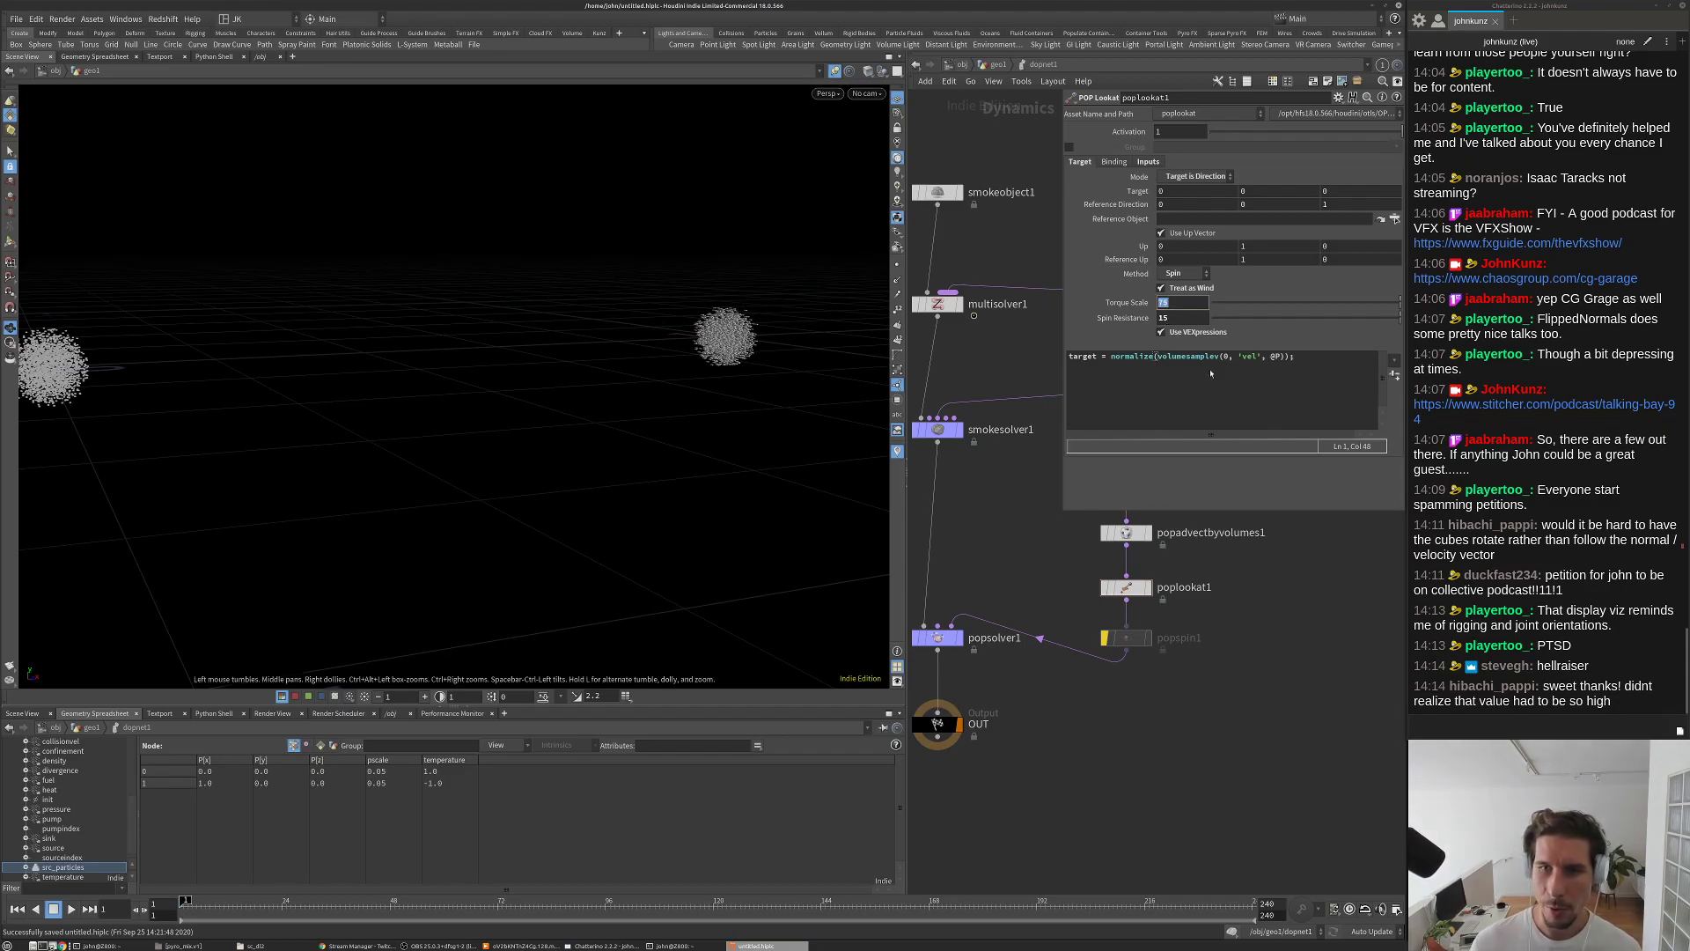
pyautogui.write('12')
pyautogui.press('Tab')
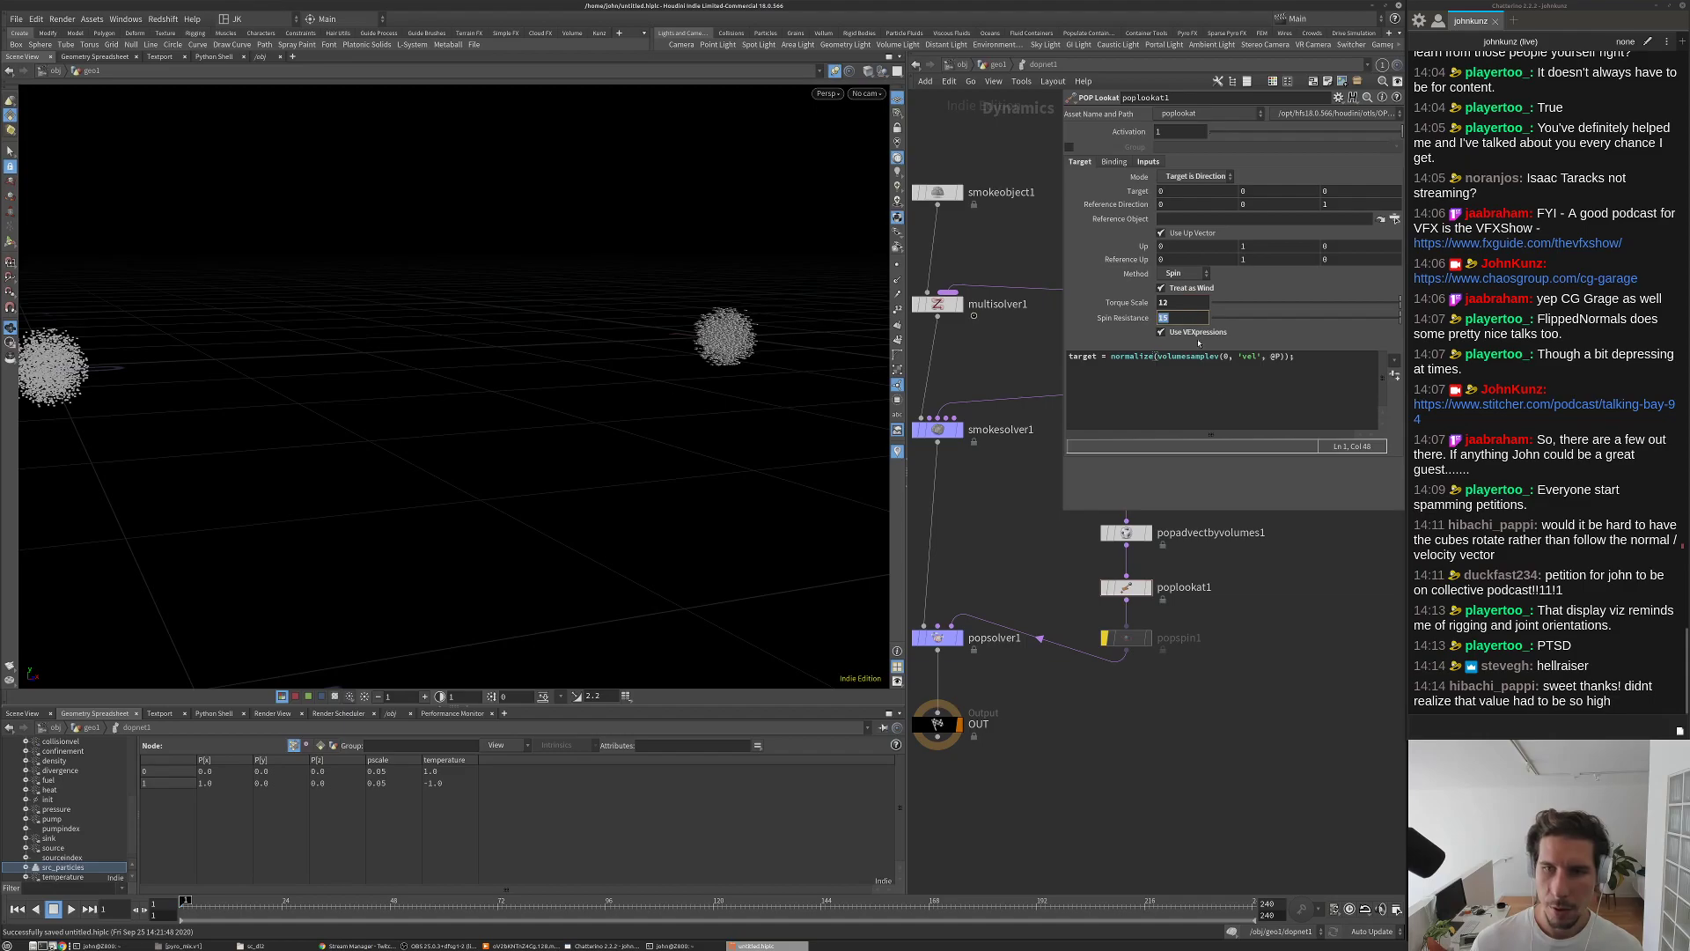
pyautogui.press('Return')
# Step: Play the simulation in short stretches, examine how the boxes turn with the smoke, and rewind it
pyautogui.press('Up')
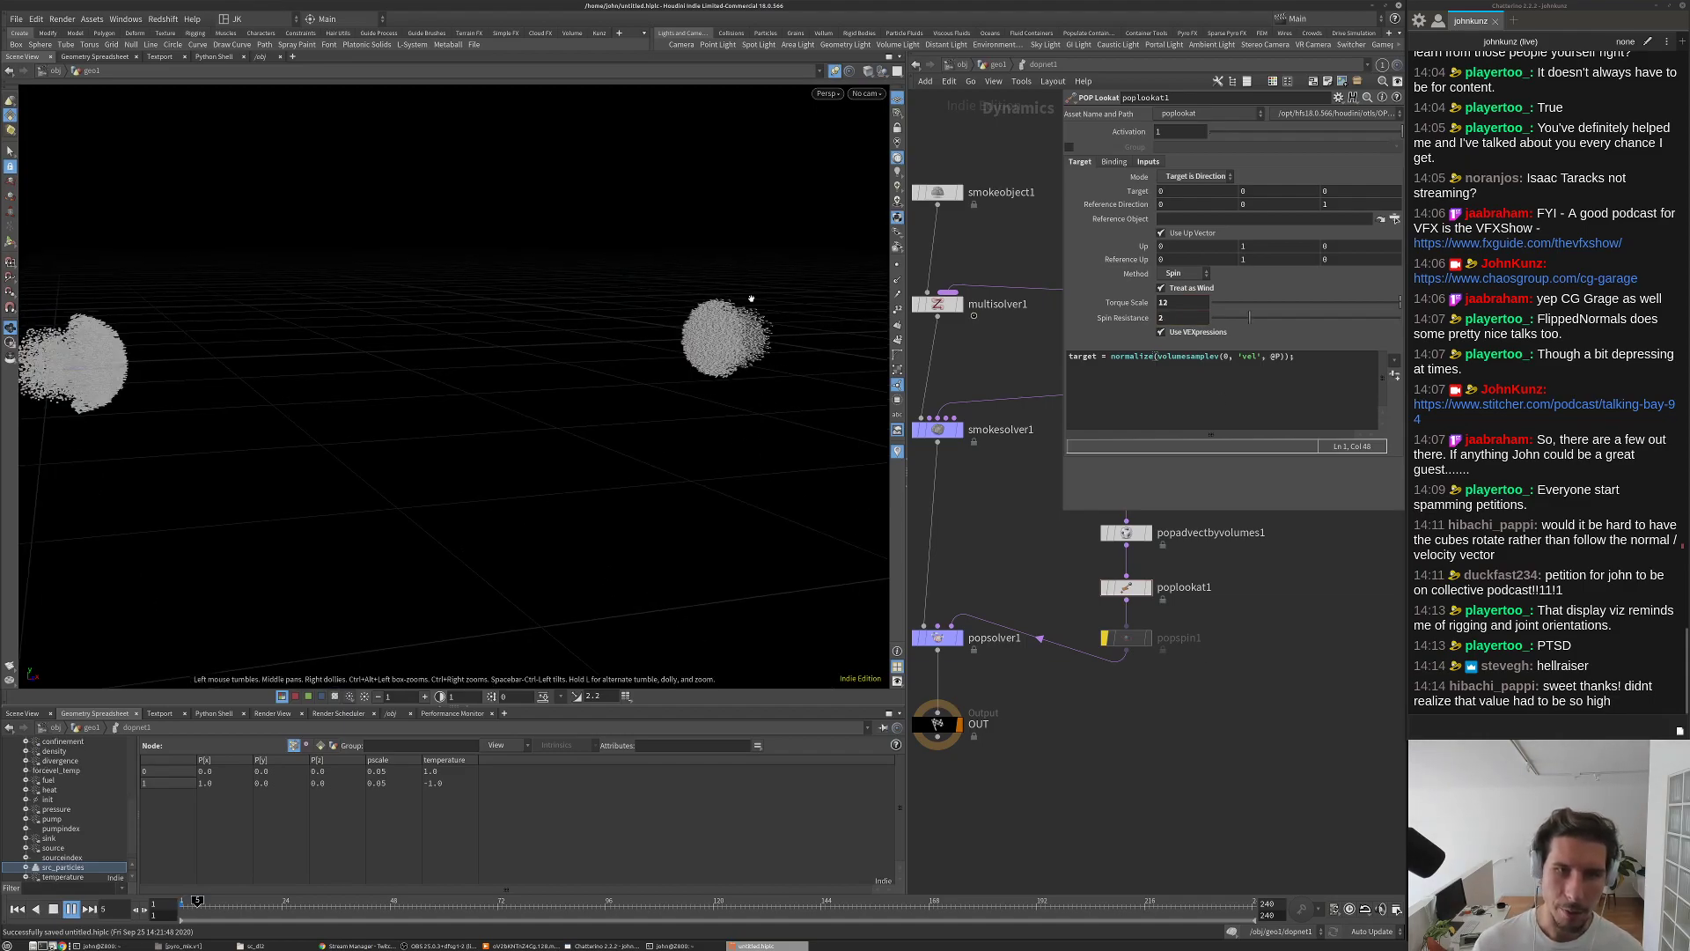
pyautogui.moveTo(724, 316); pyautogui.dragTo(675, 321)
pyautogui.press('Up')
pyautogui.press('Up')
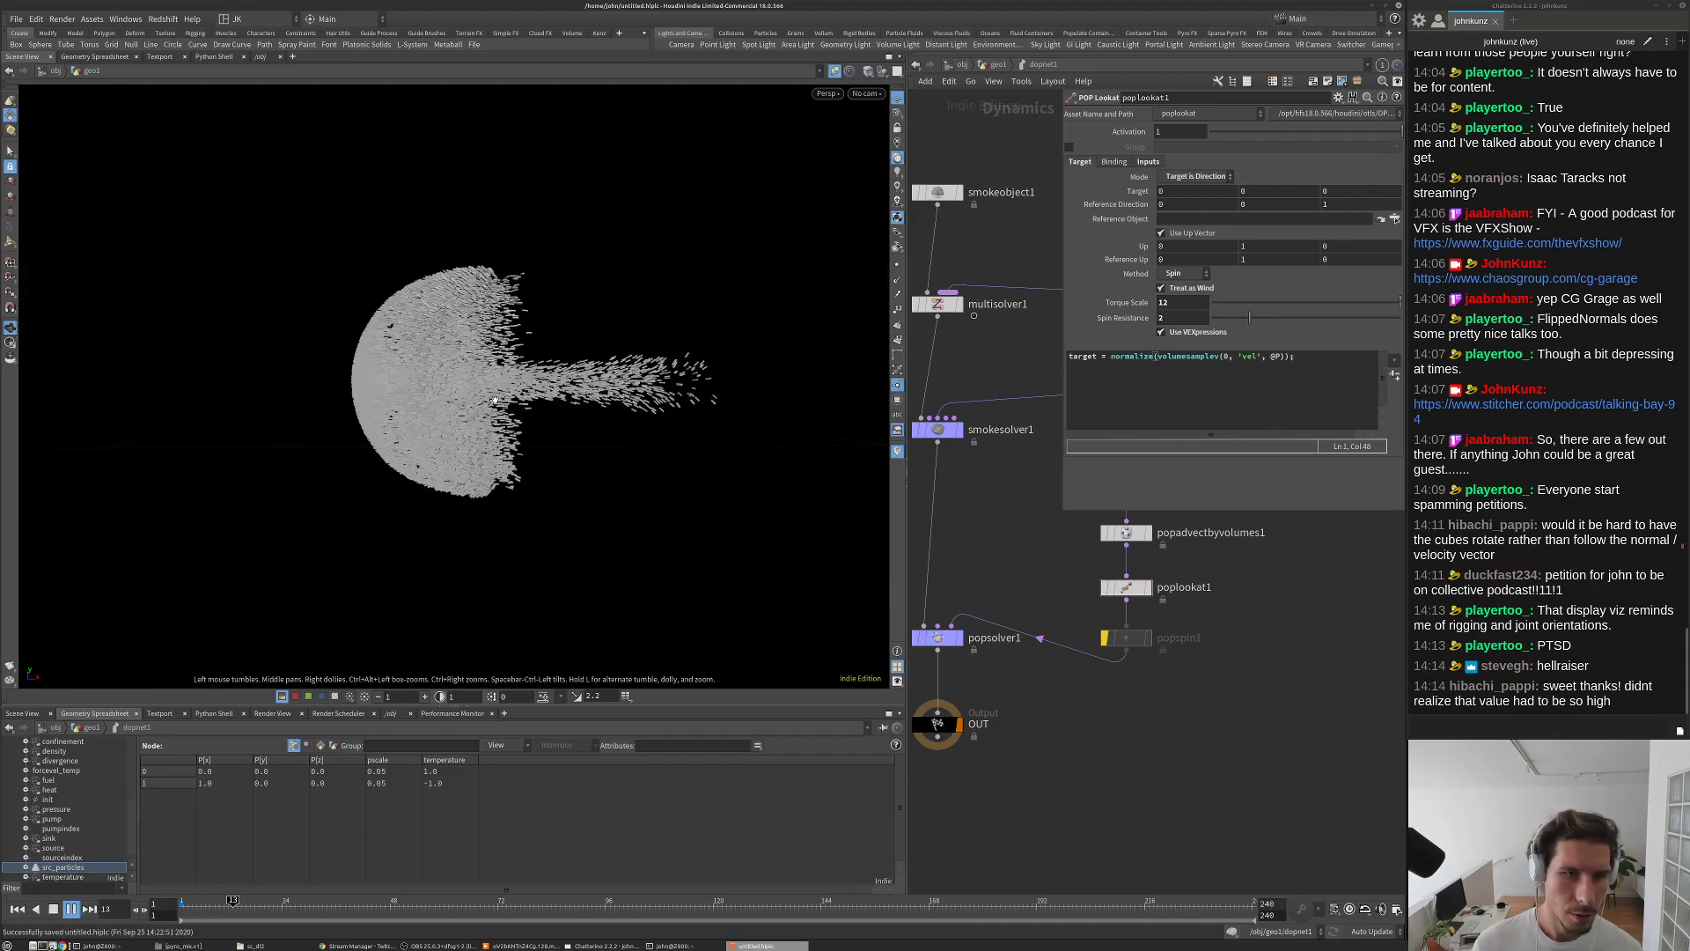
pyautogui.press('Up')
pyautogui.moveTo(489, 458); pyautogui.dragTo(475, 504)
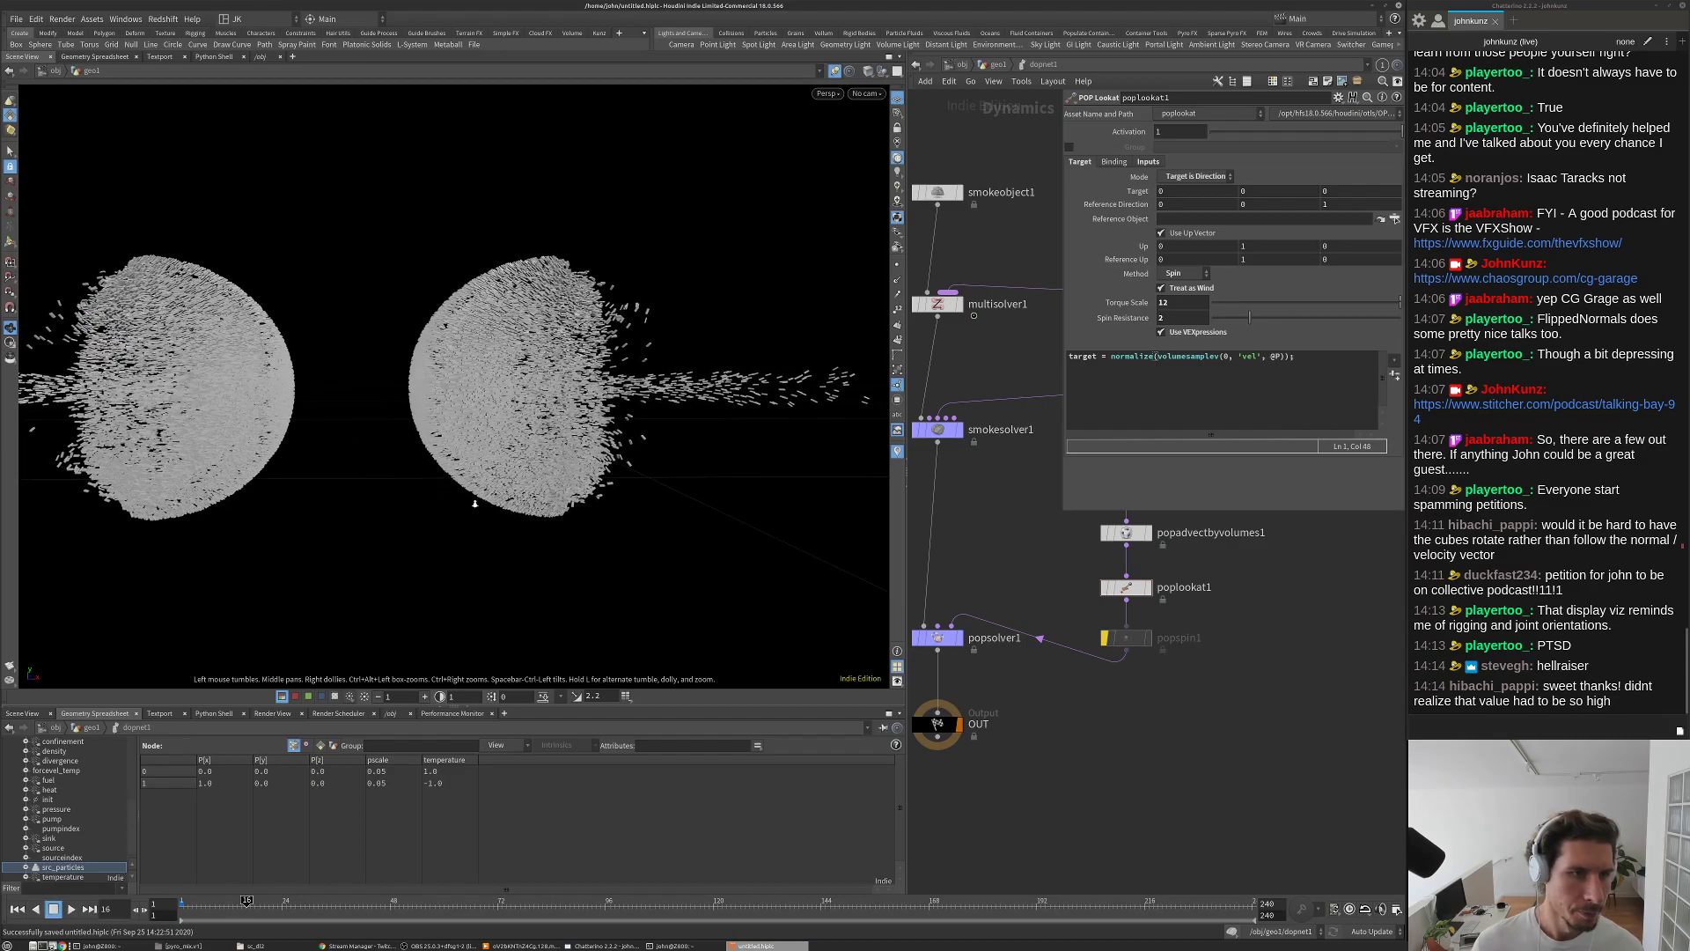
pyautogui.hotkey('ctrl', 'Left')
# Step: Set gasturbulence1's Scale to 0.065, play the simulation to check the effect, and rewind it
pyautogui.moveTo(1164, 373); pyautogui.dragTo(1050, 569, button='middle')
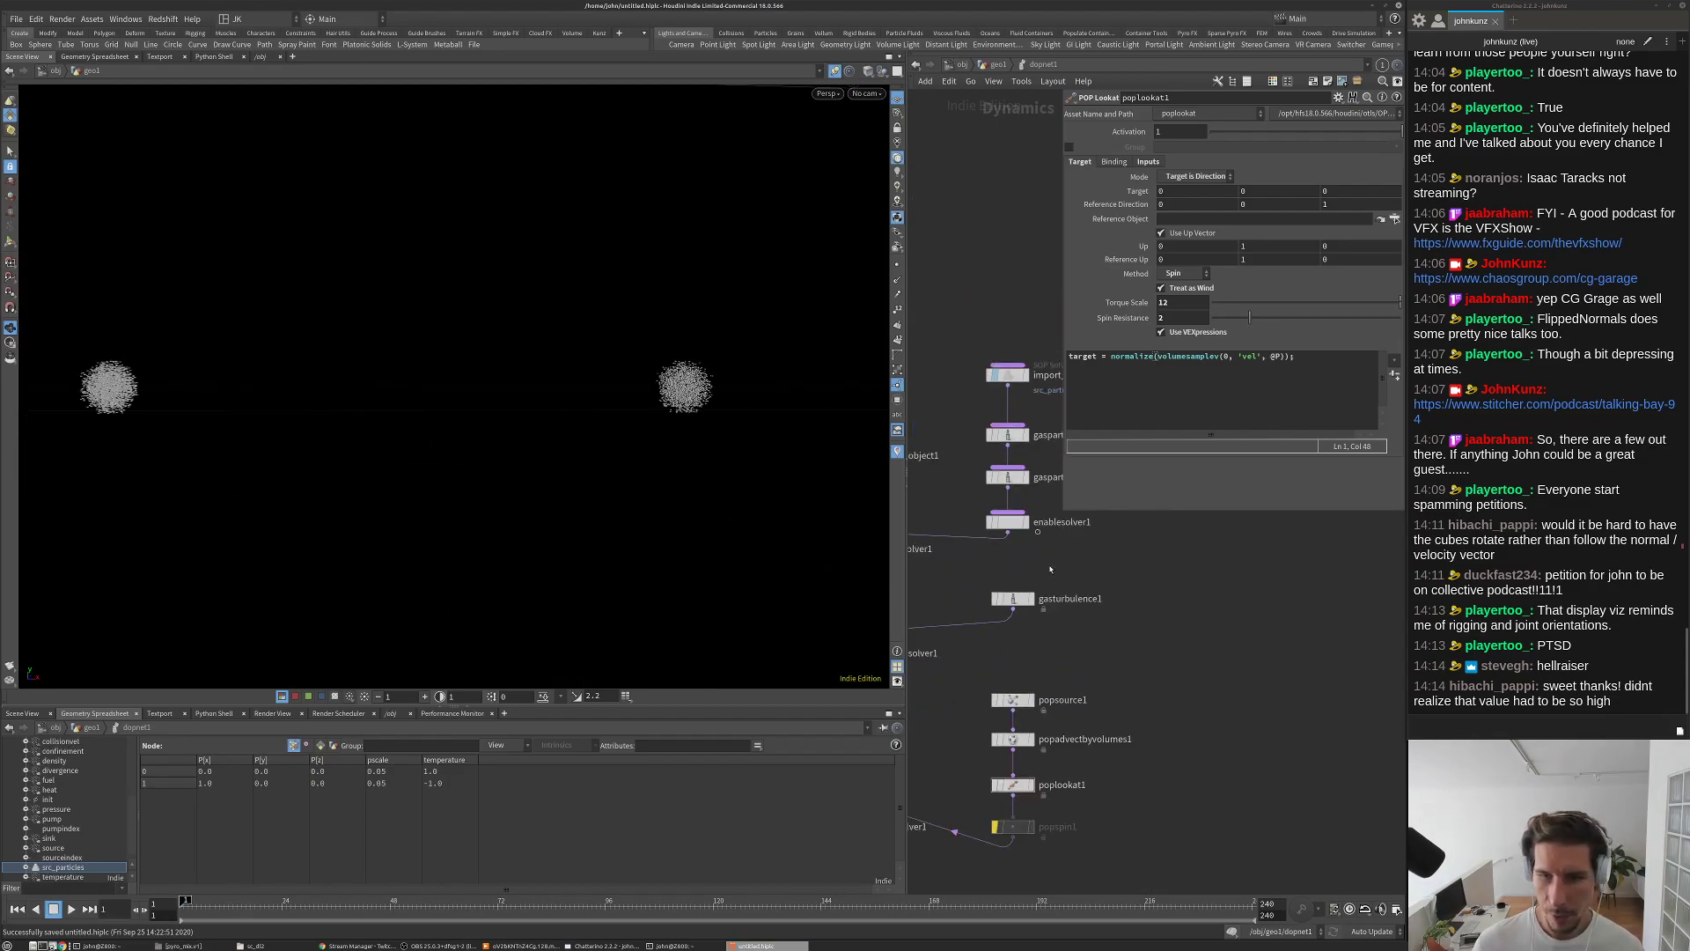
pyautogui.scroll(3, 1050, 570)
pyautogui.click(984, 616)
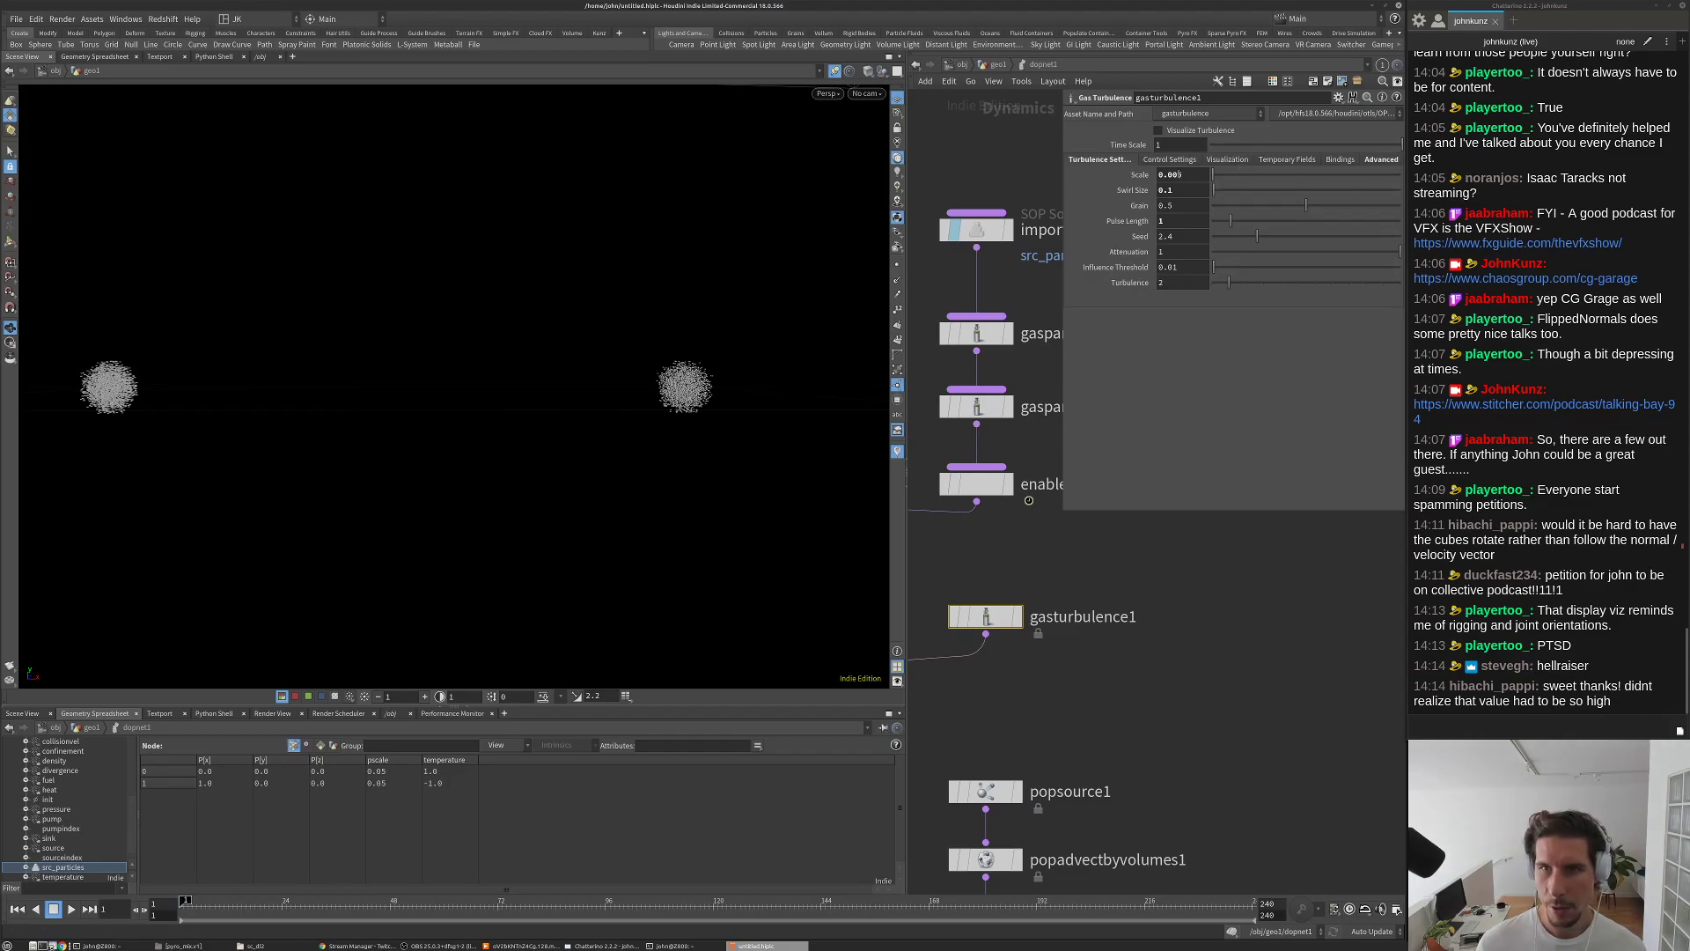
pyautogui.press('Return')
pyautogui.press('Up')
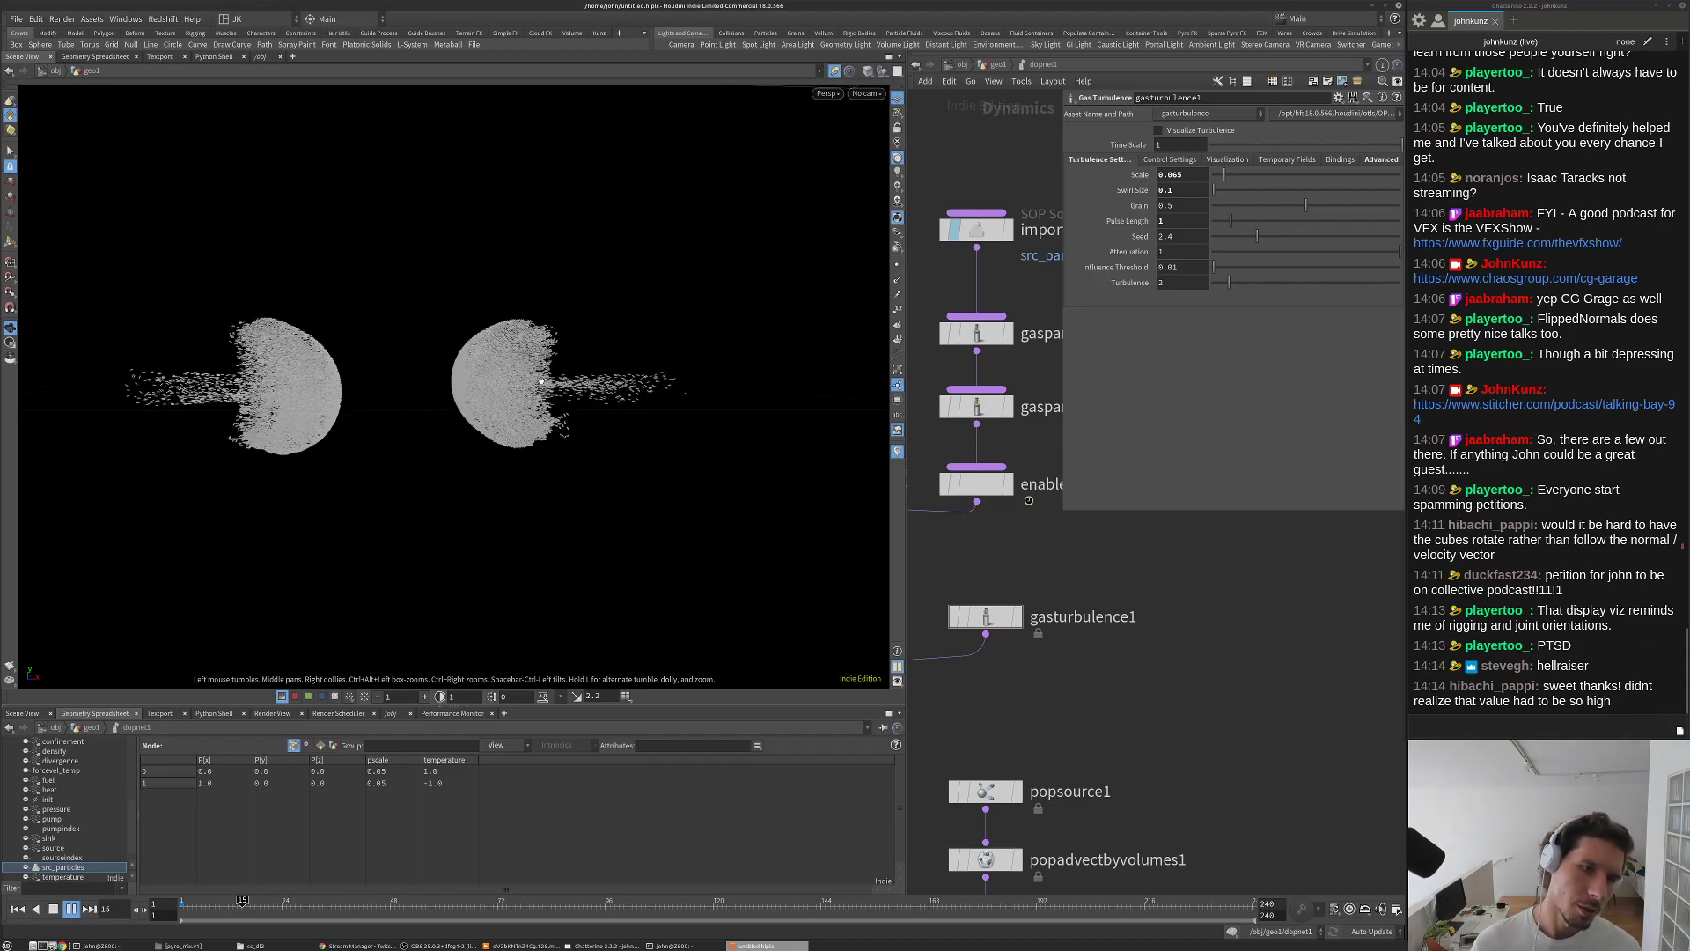
pyautogui.hotkey('ctrl', 'Up')
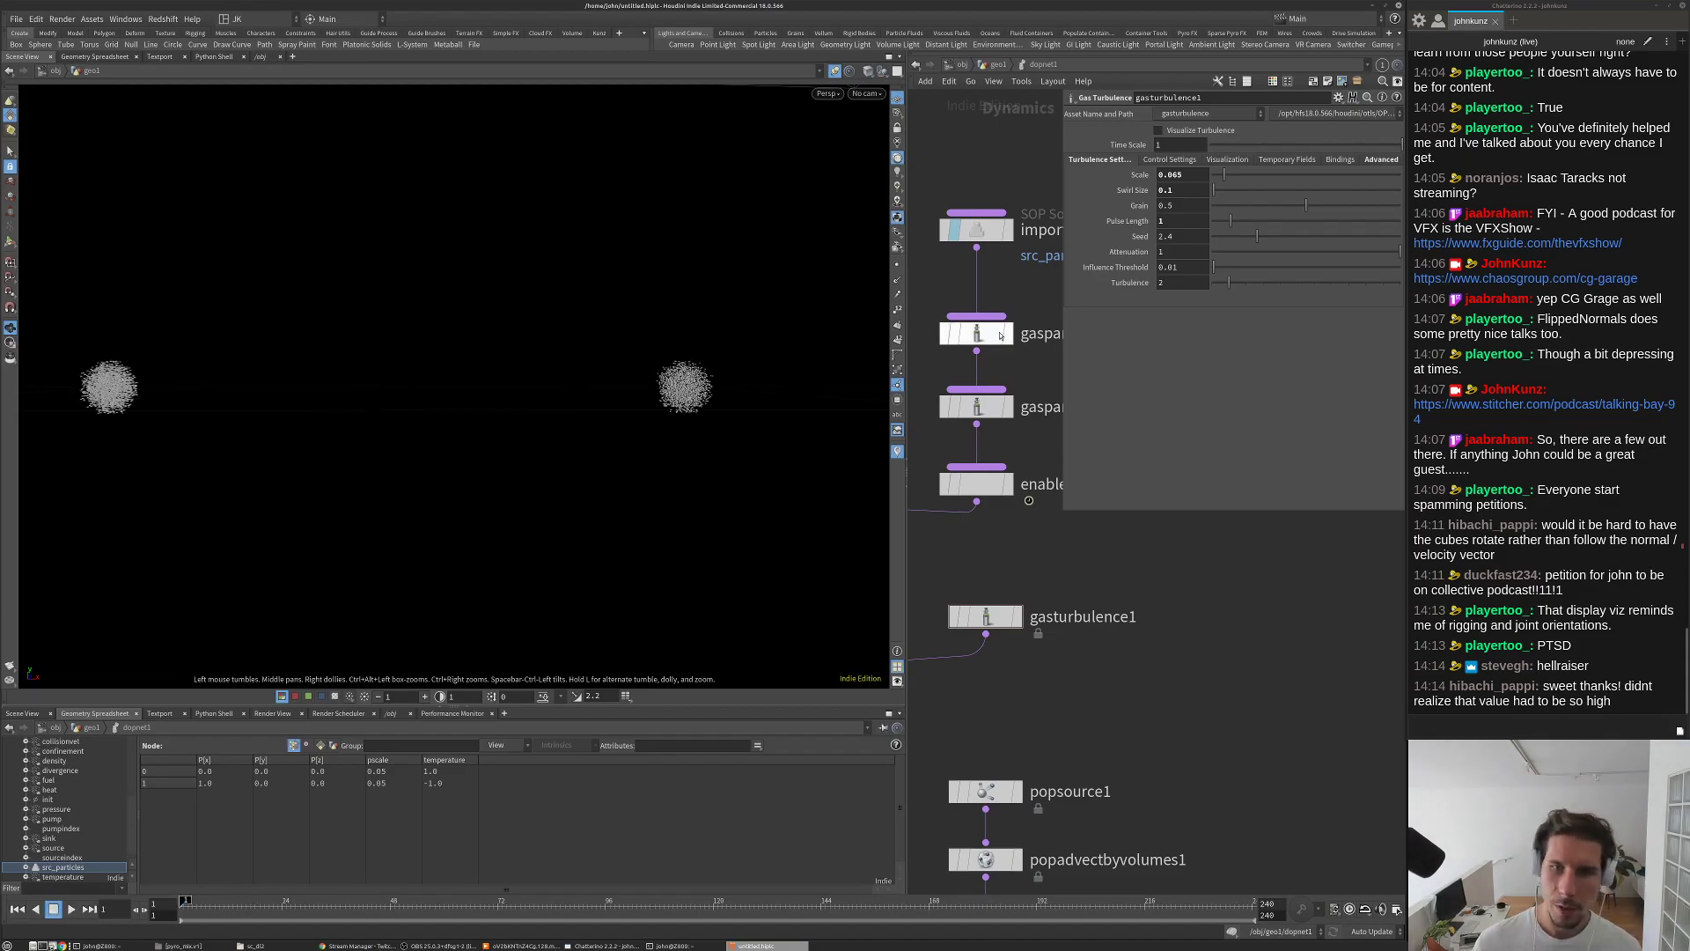
# Step: Set gasturbulence1's Swirl Size to 0.05 and Scale to 0.1
pyautogui.scroll(-3, 973, 432)
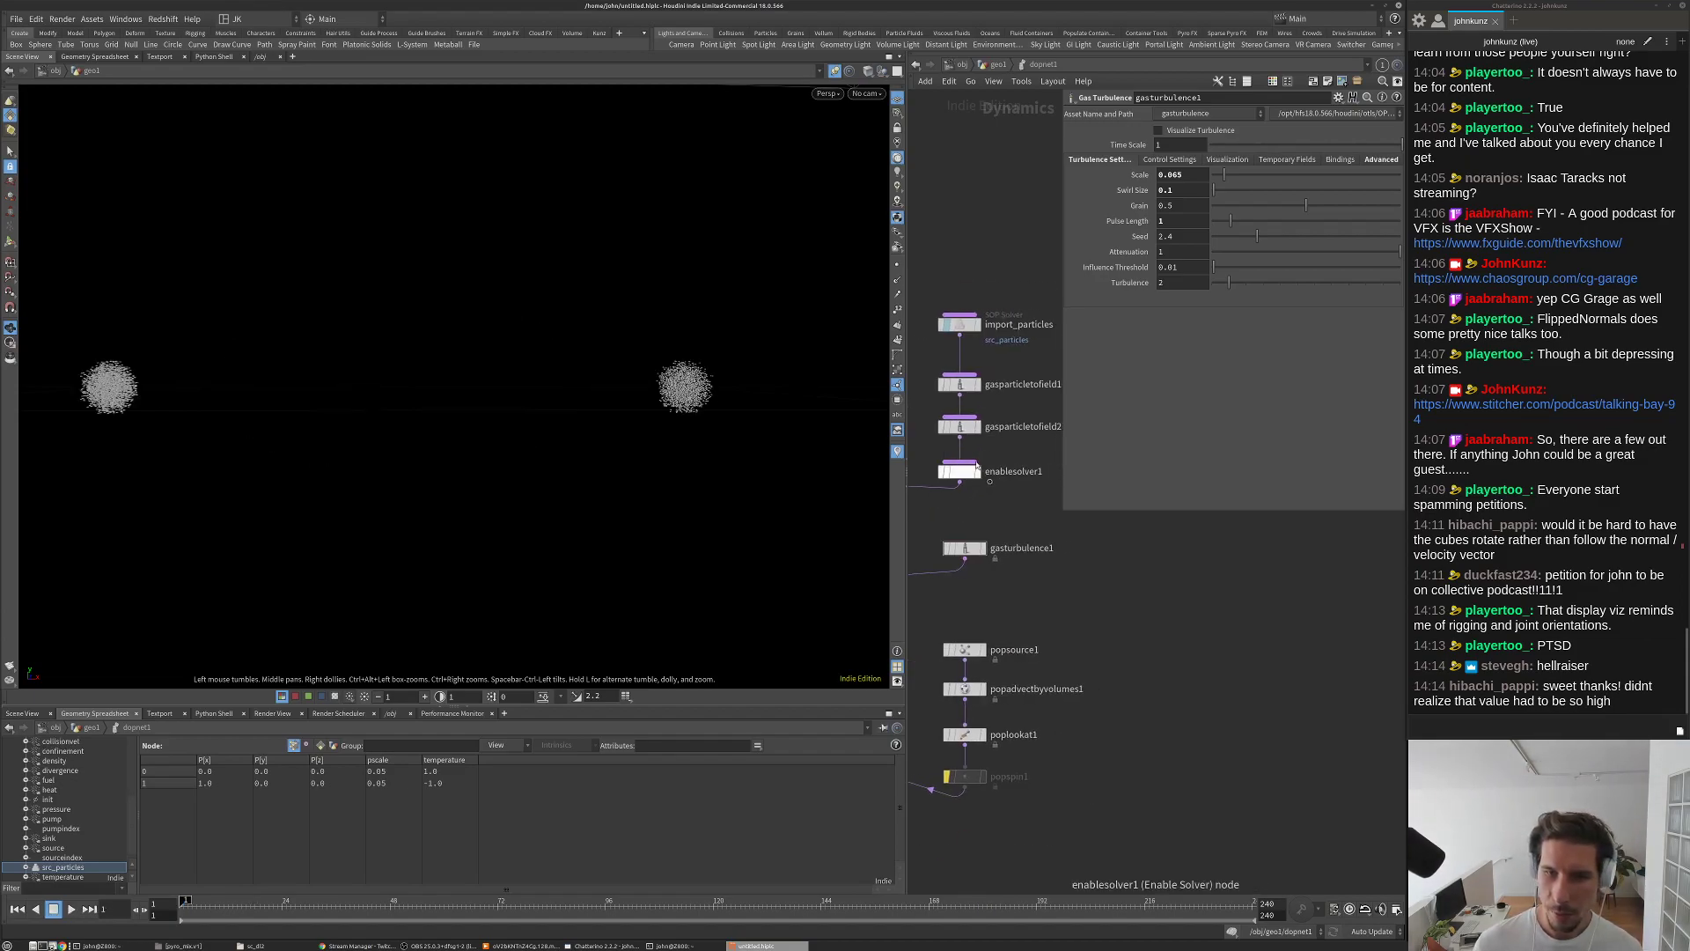
pyautogui.click(1168, 192)
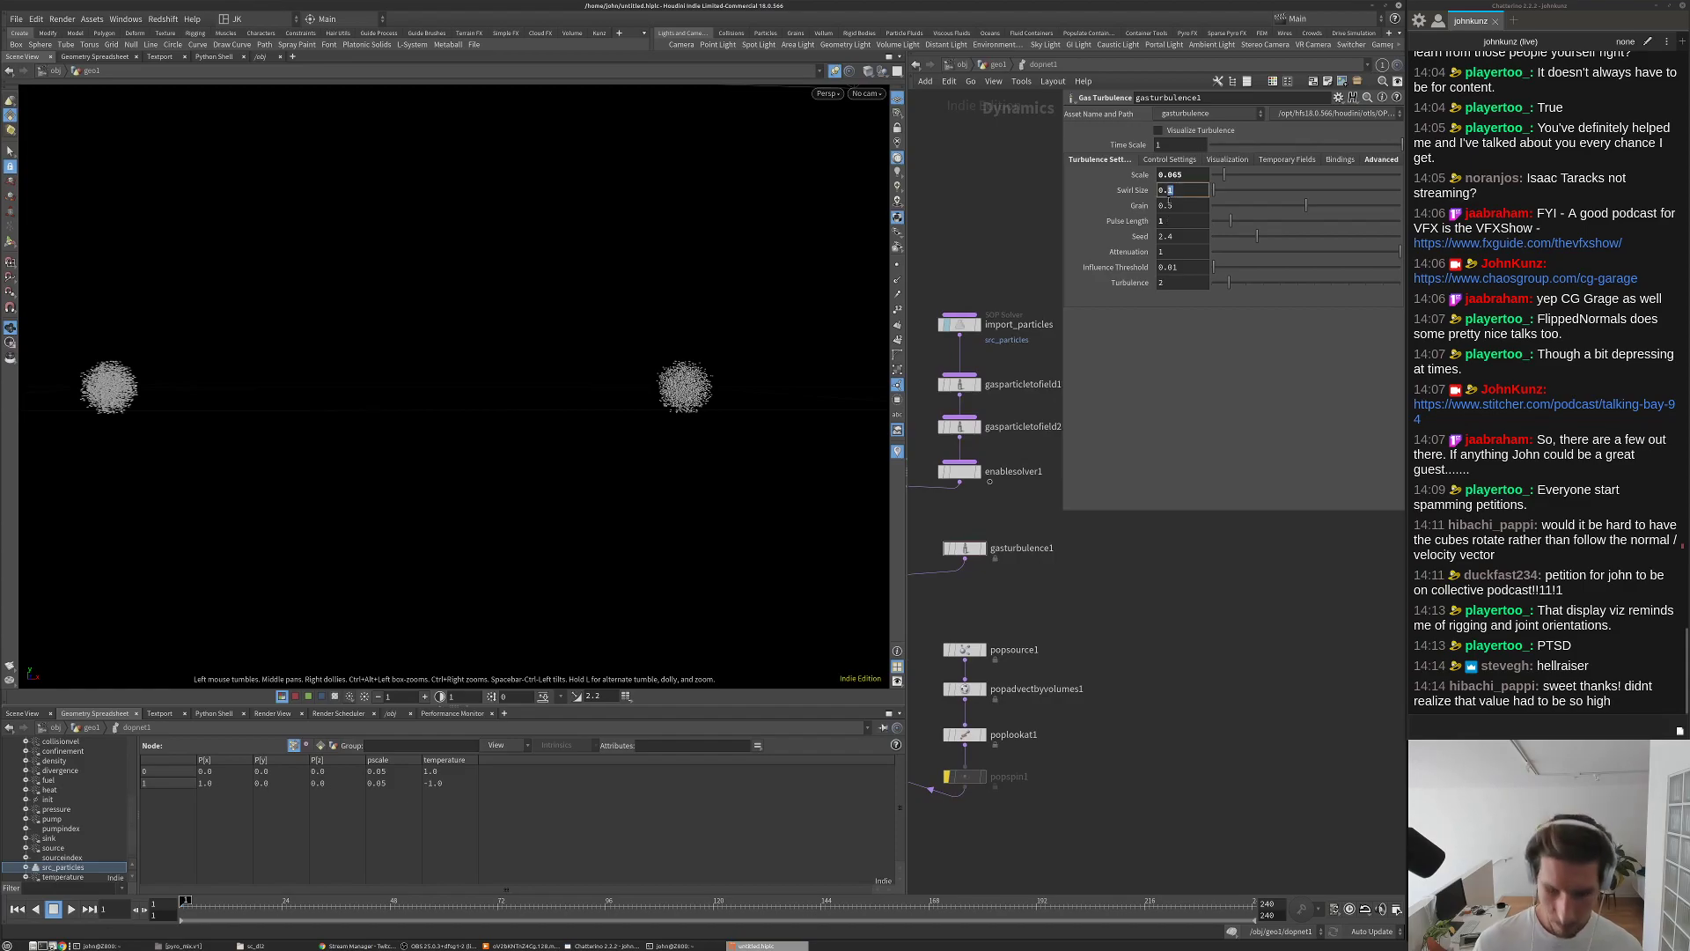
pyautogui.press('Return')
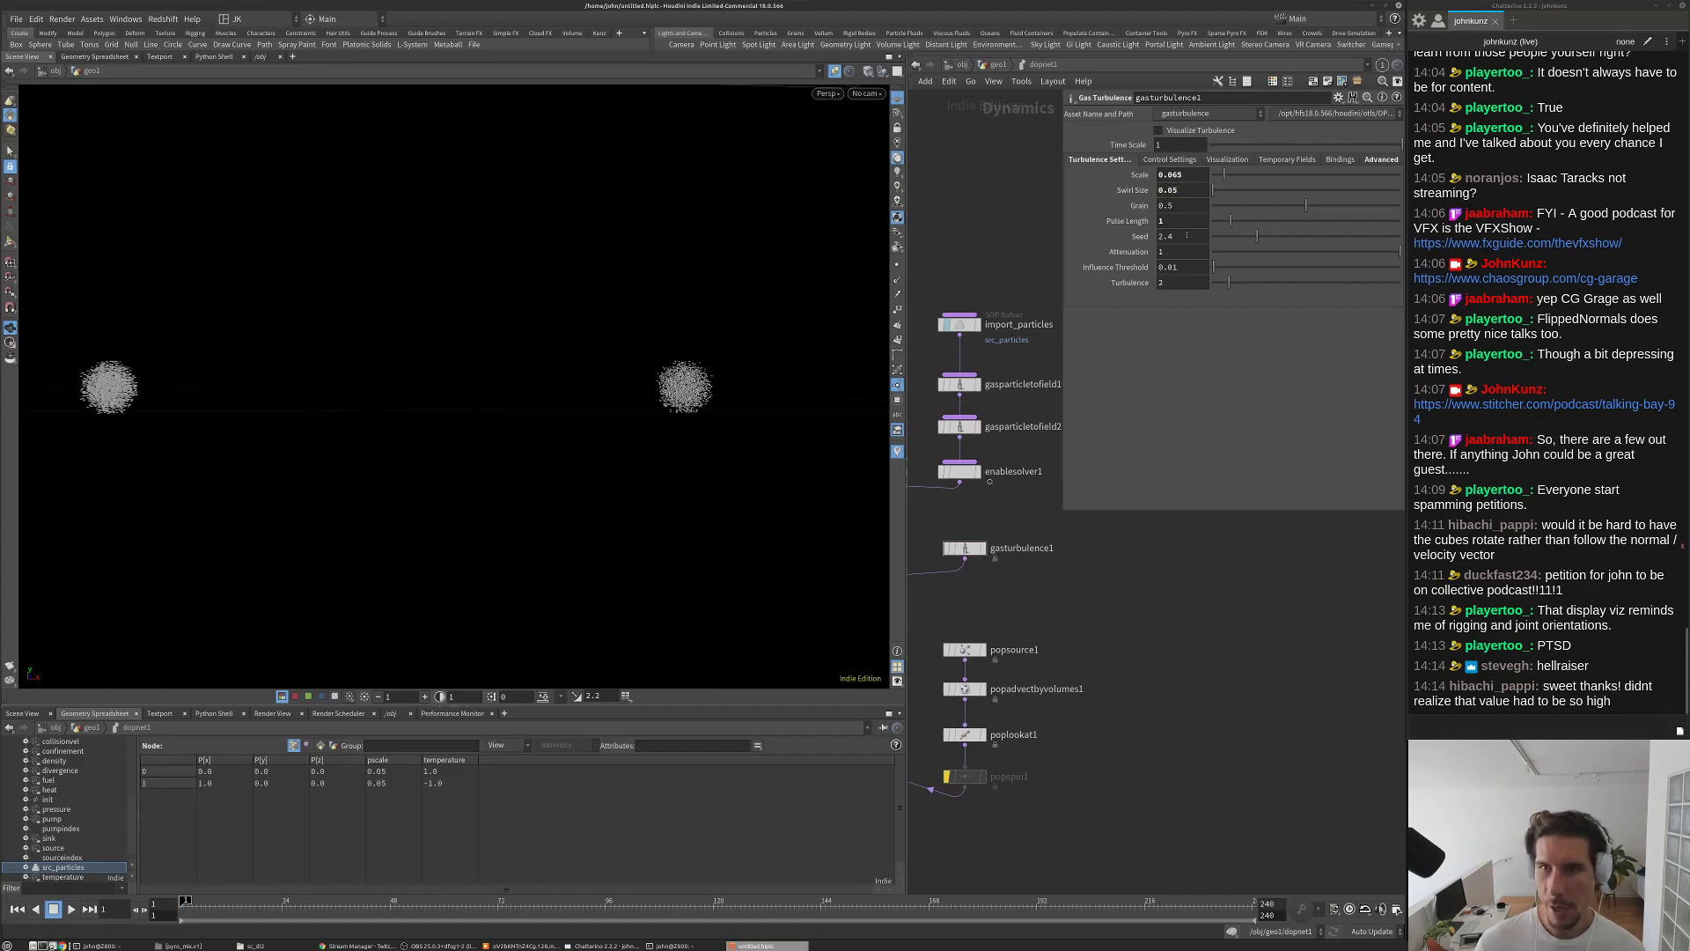
pyautogui.moveTo(1185, 176); pyautogui.dragTo(1172, 176)
pyautogui.write('1')
pyautogui.press('Return')
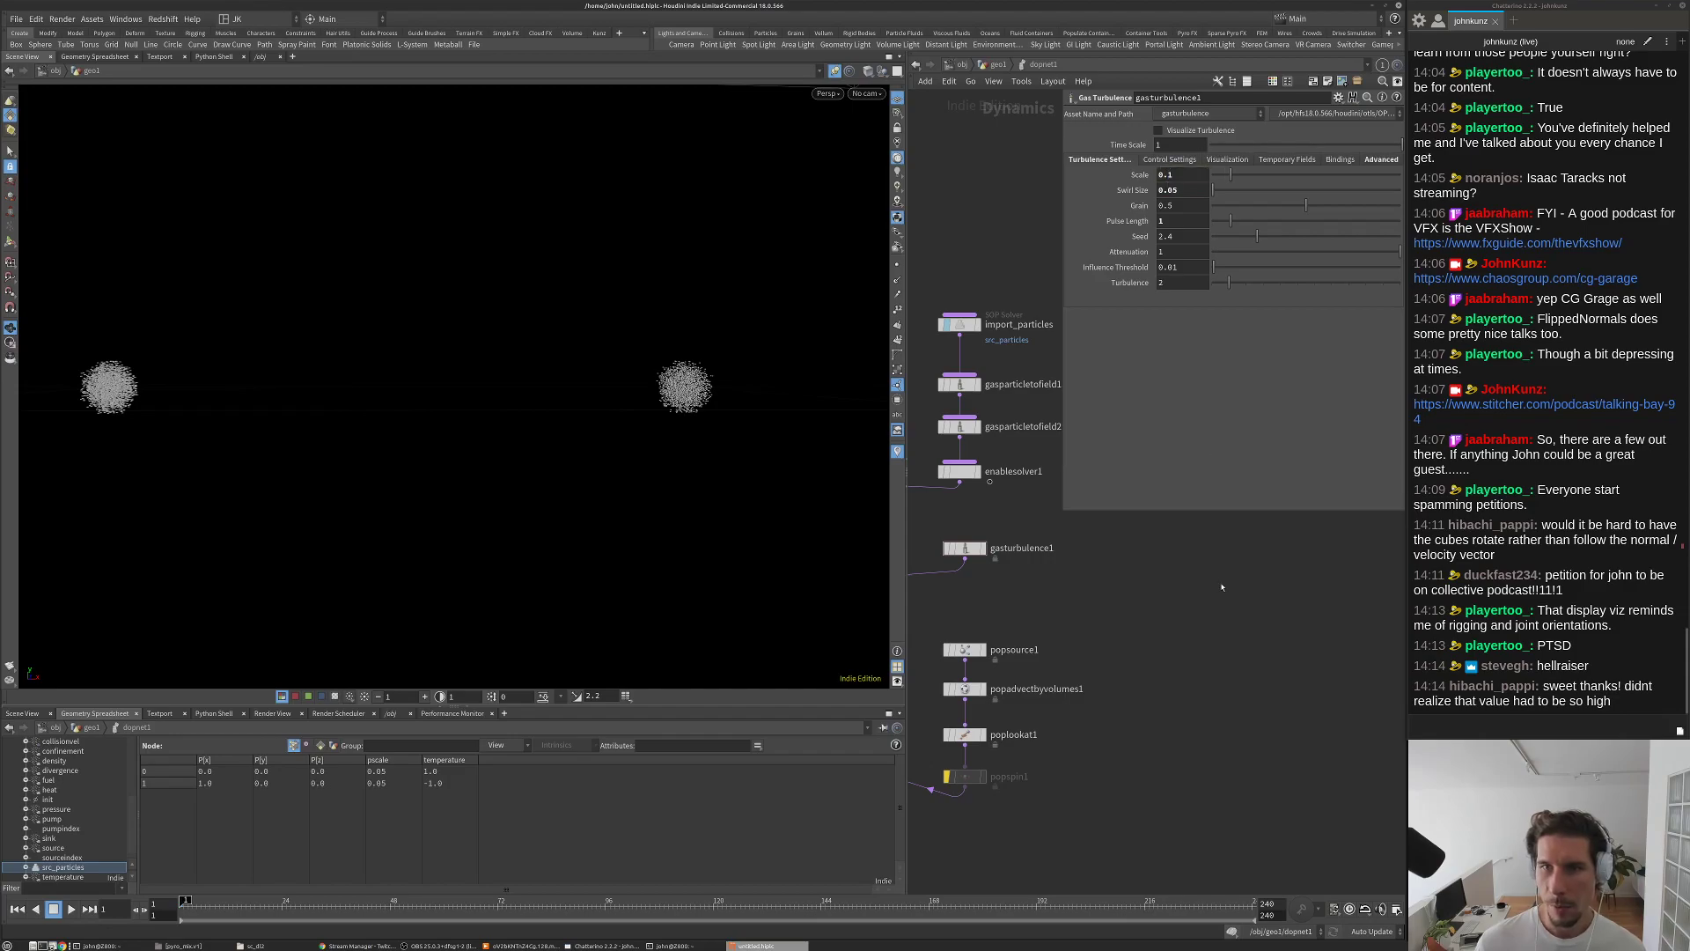
# Step: Play the simulation and examine the turbulent boxes up close and from another angle before rewinding
pyautogui.press('Up')
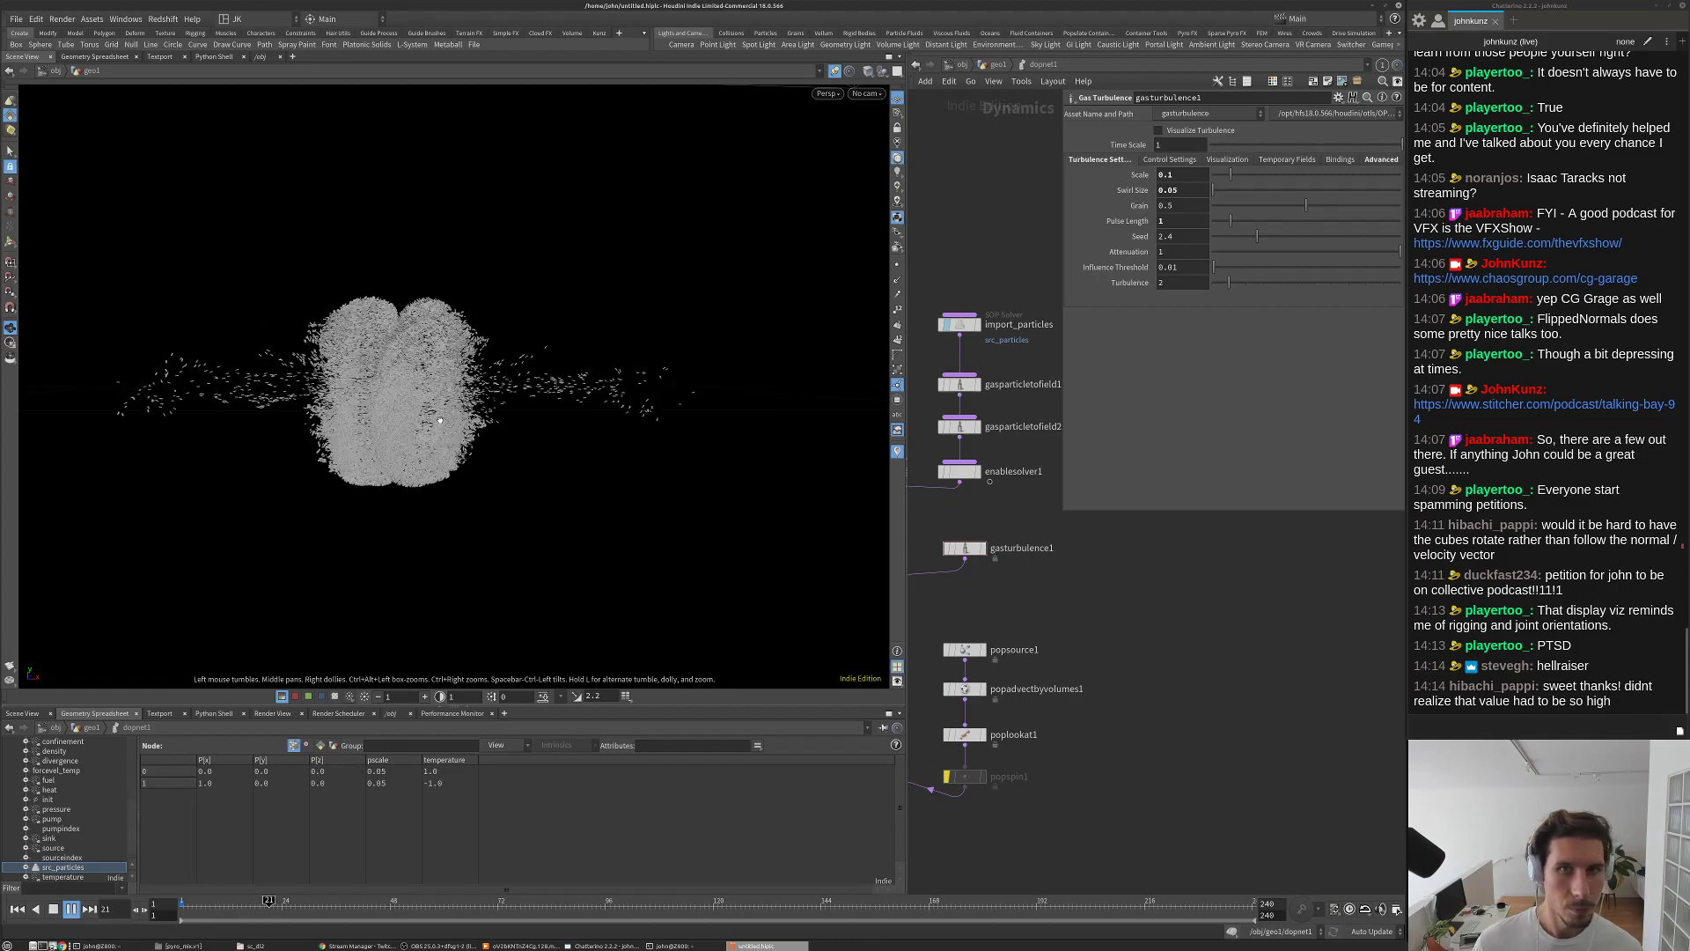
pyautogui.press('Escape')
pyautogui.moveTo(405, 423); pyautogui.dragTo(584, 422)
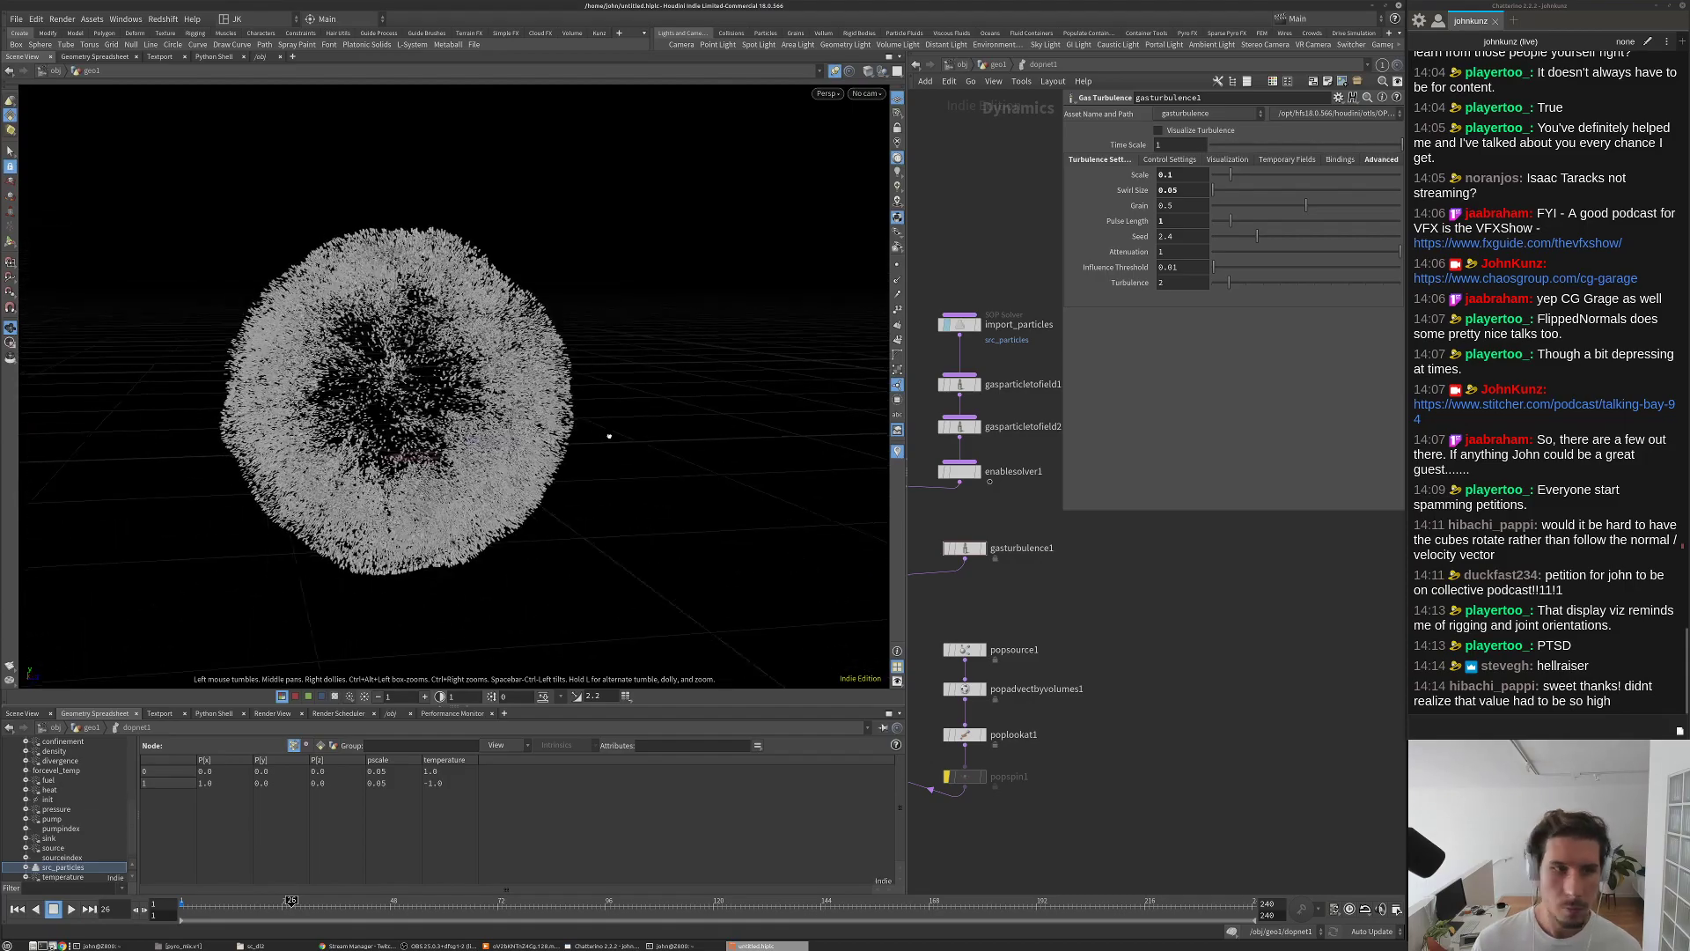
pyautogui.scroll(6, 563, 400)
pyautogui.scroll(6, 528, 370)
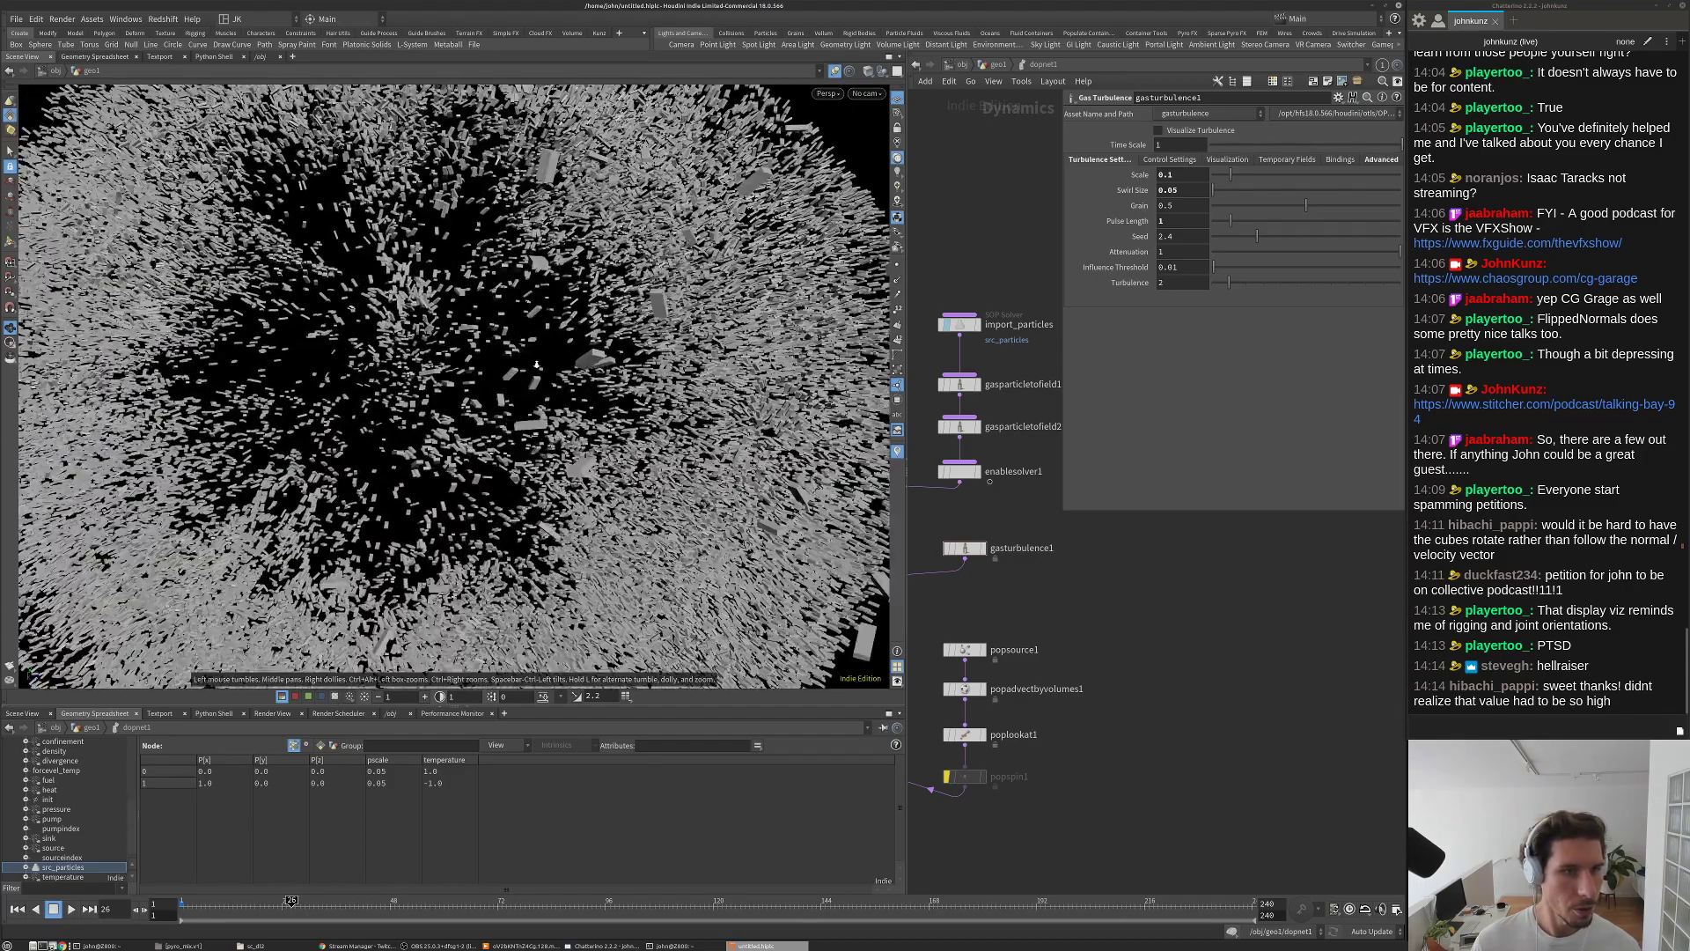
pyautogui.press('Up')
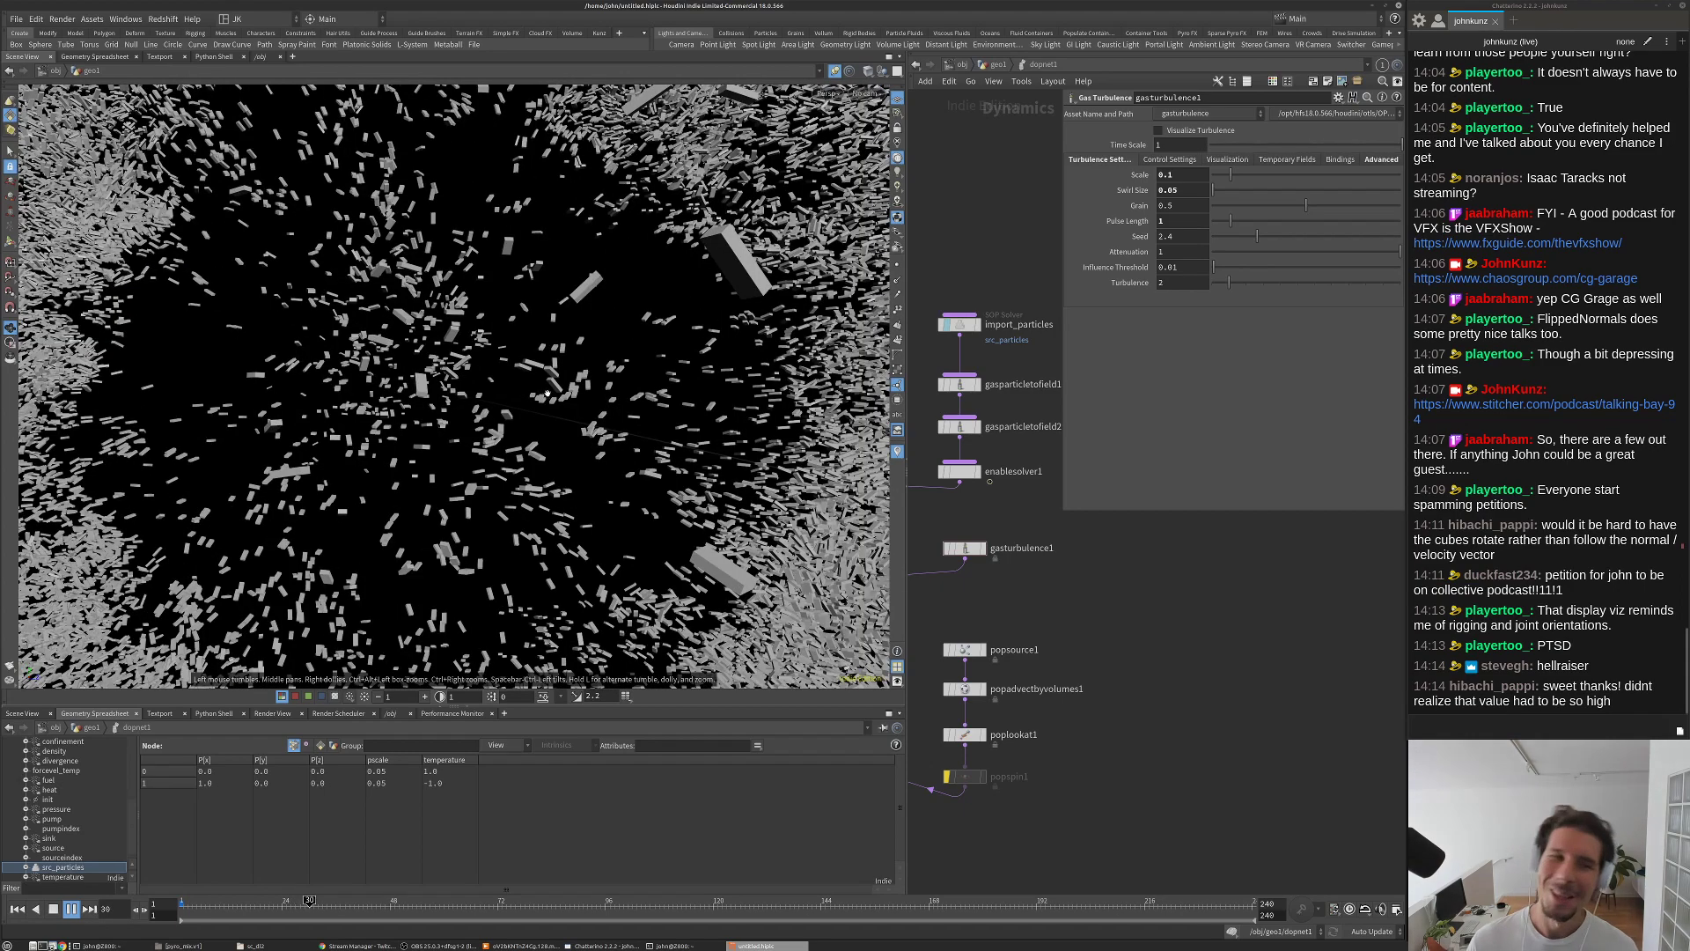
pyautogui.press('Up')
pyautogui.hotkey('ctrl', 'Up')
pyautogui.scroll(-8, 365, 407)
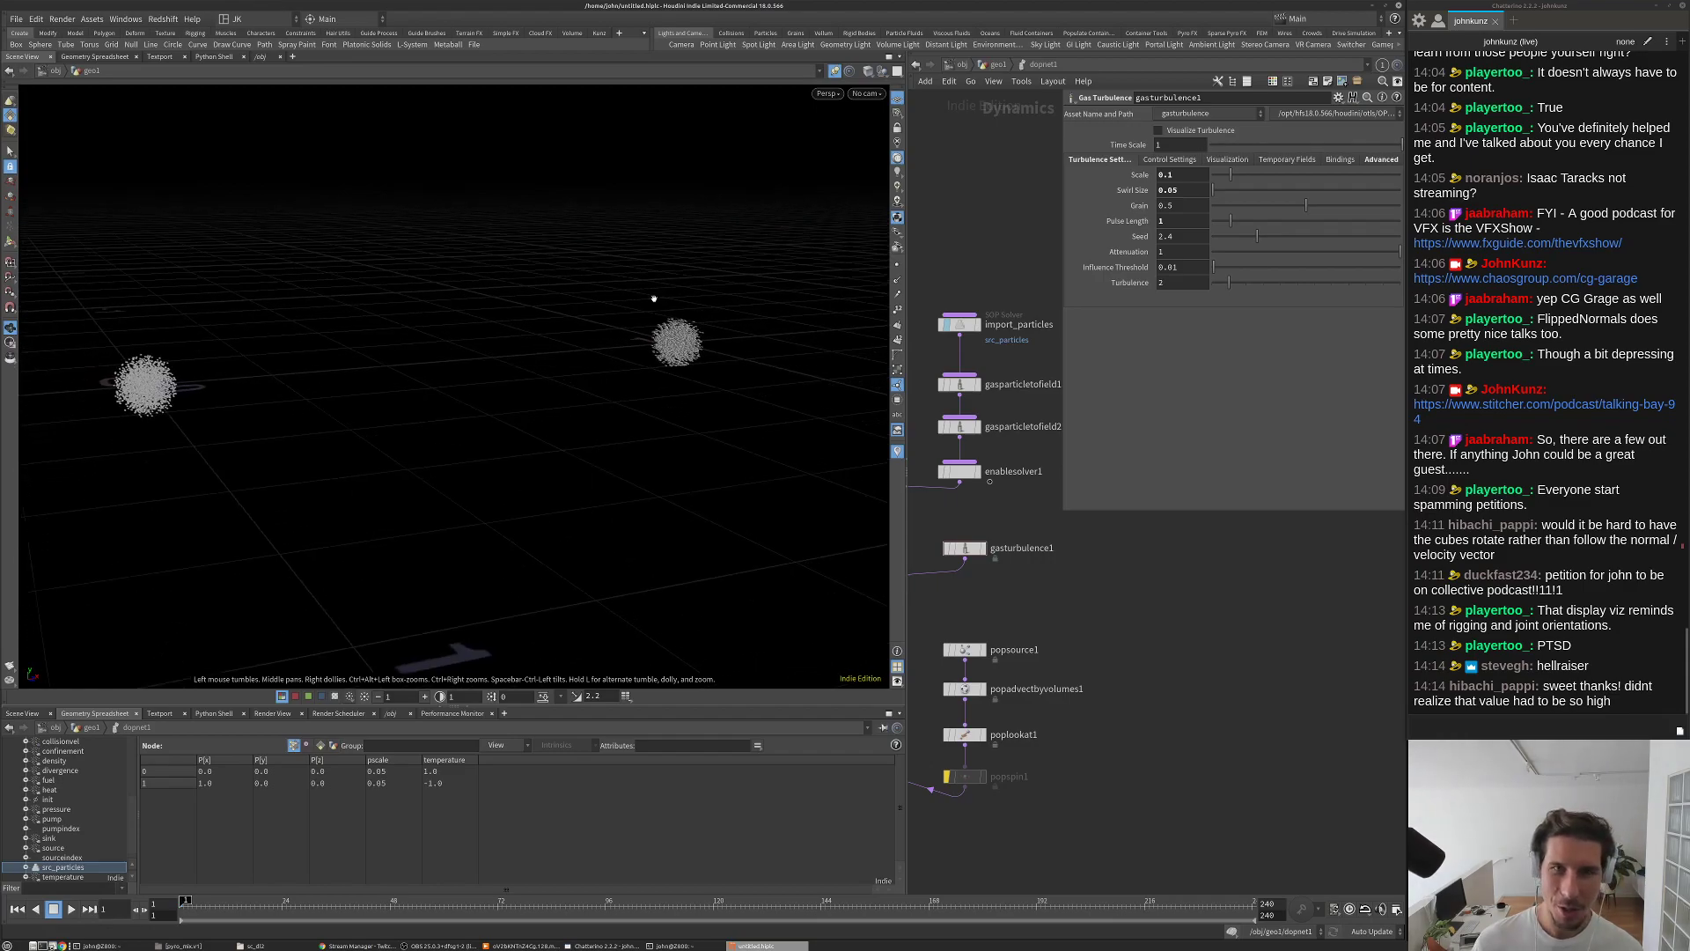
# Step: Display dopnet1's smoke simulation in the viewport, frame the whole container, and save the scene
pyautogui.click(835, 70)
pyautogui.moveTo(769, 255); pyautogui.dragTo(827, 321)
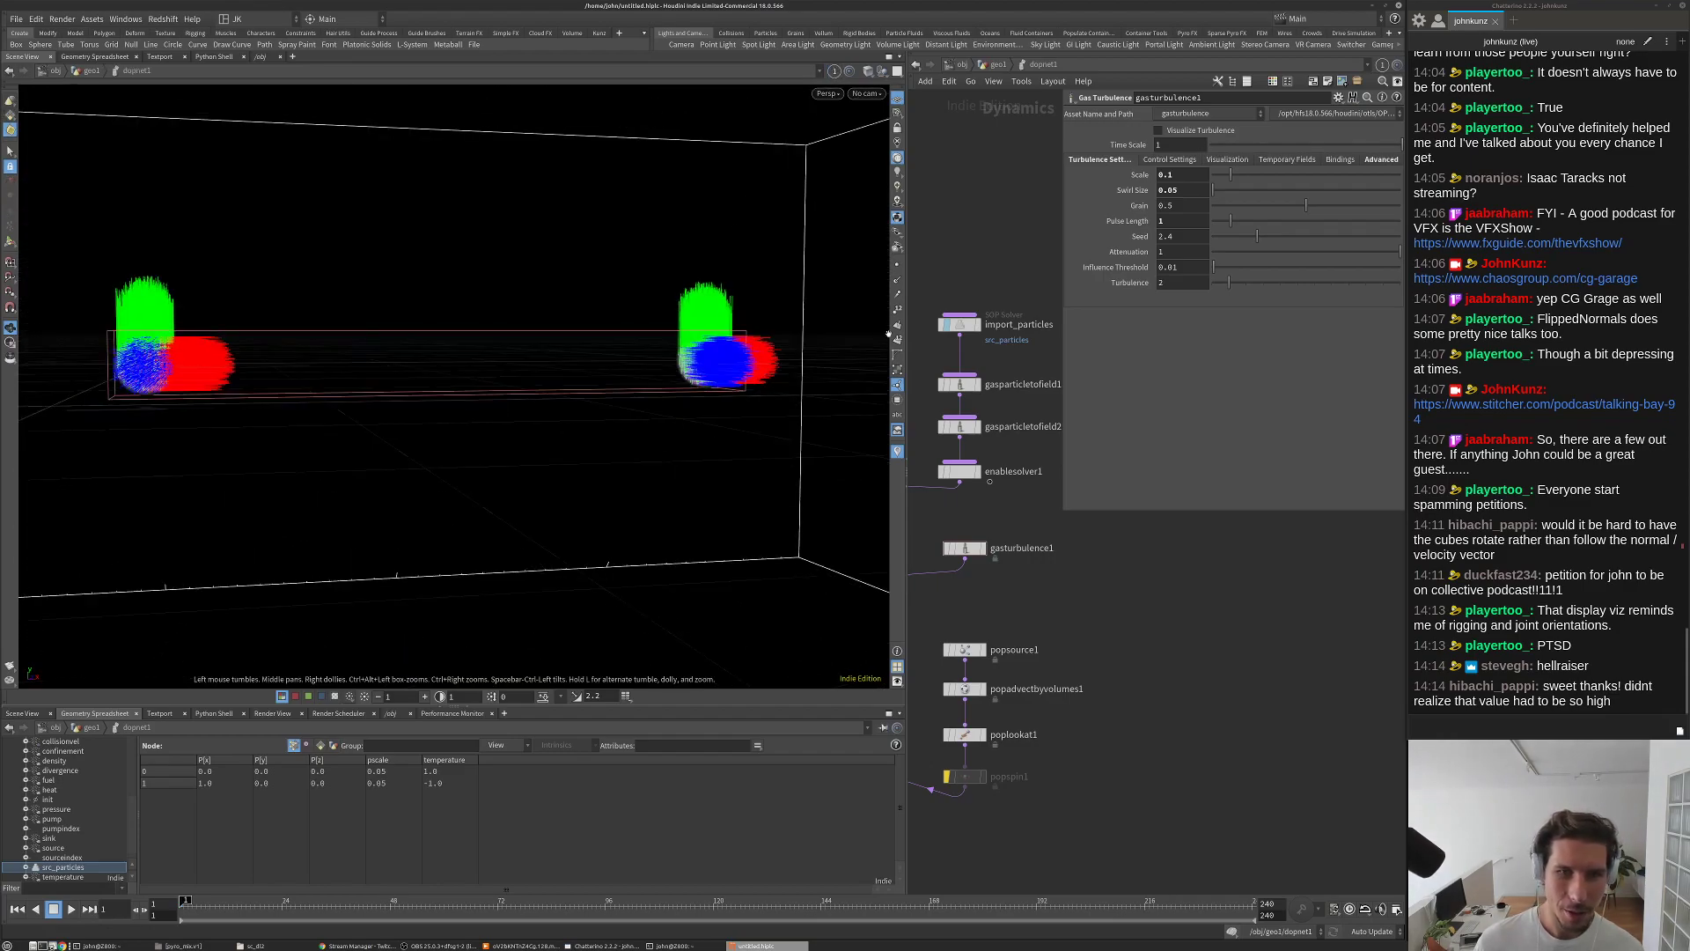
pyautogui.scroll(-5, 694, 420)
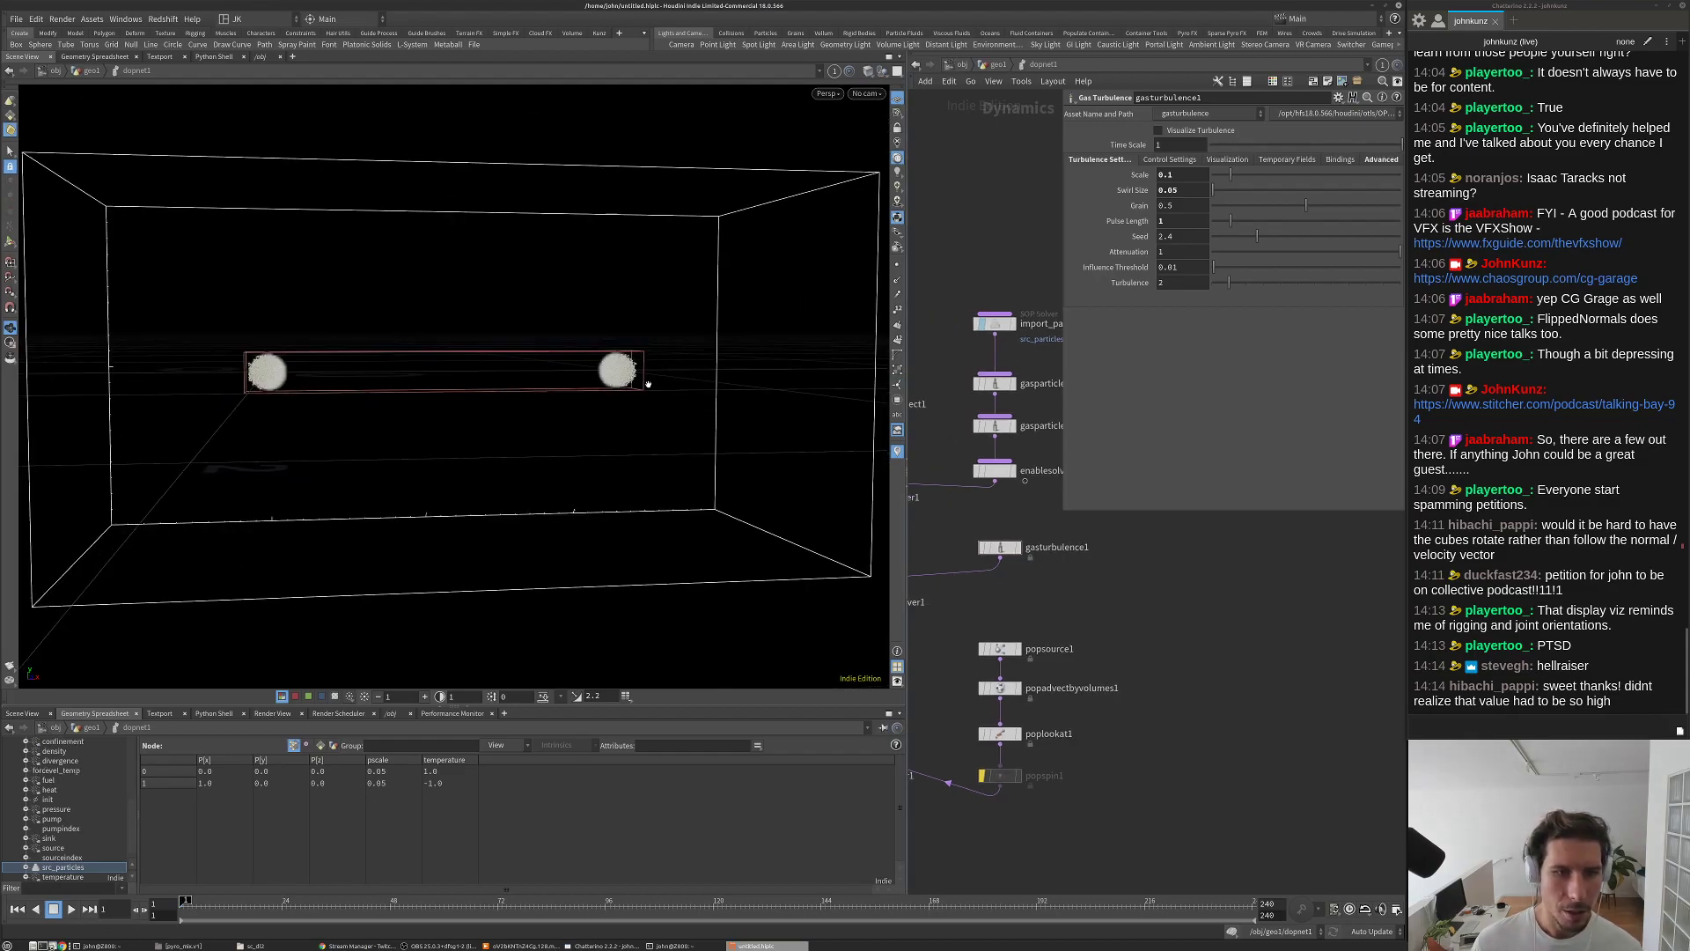
pyautogui.moveTo(1123, 580); pyautogui.dragTo(1140, 579, button='middle')
pyautogui.scroll(3, 1139, 579)
pyautogui.hotkey('ctrl', 's')
# Step: Play the simulation to check the motion of the smoke itself, and rewind it
pyautogui.press('Up')
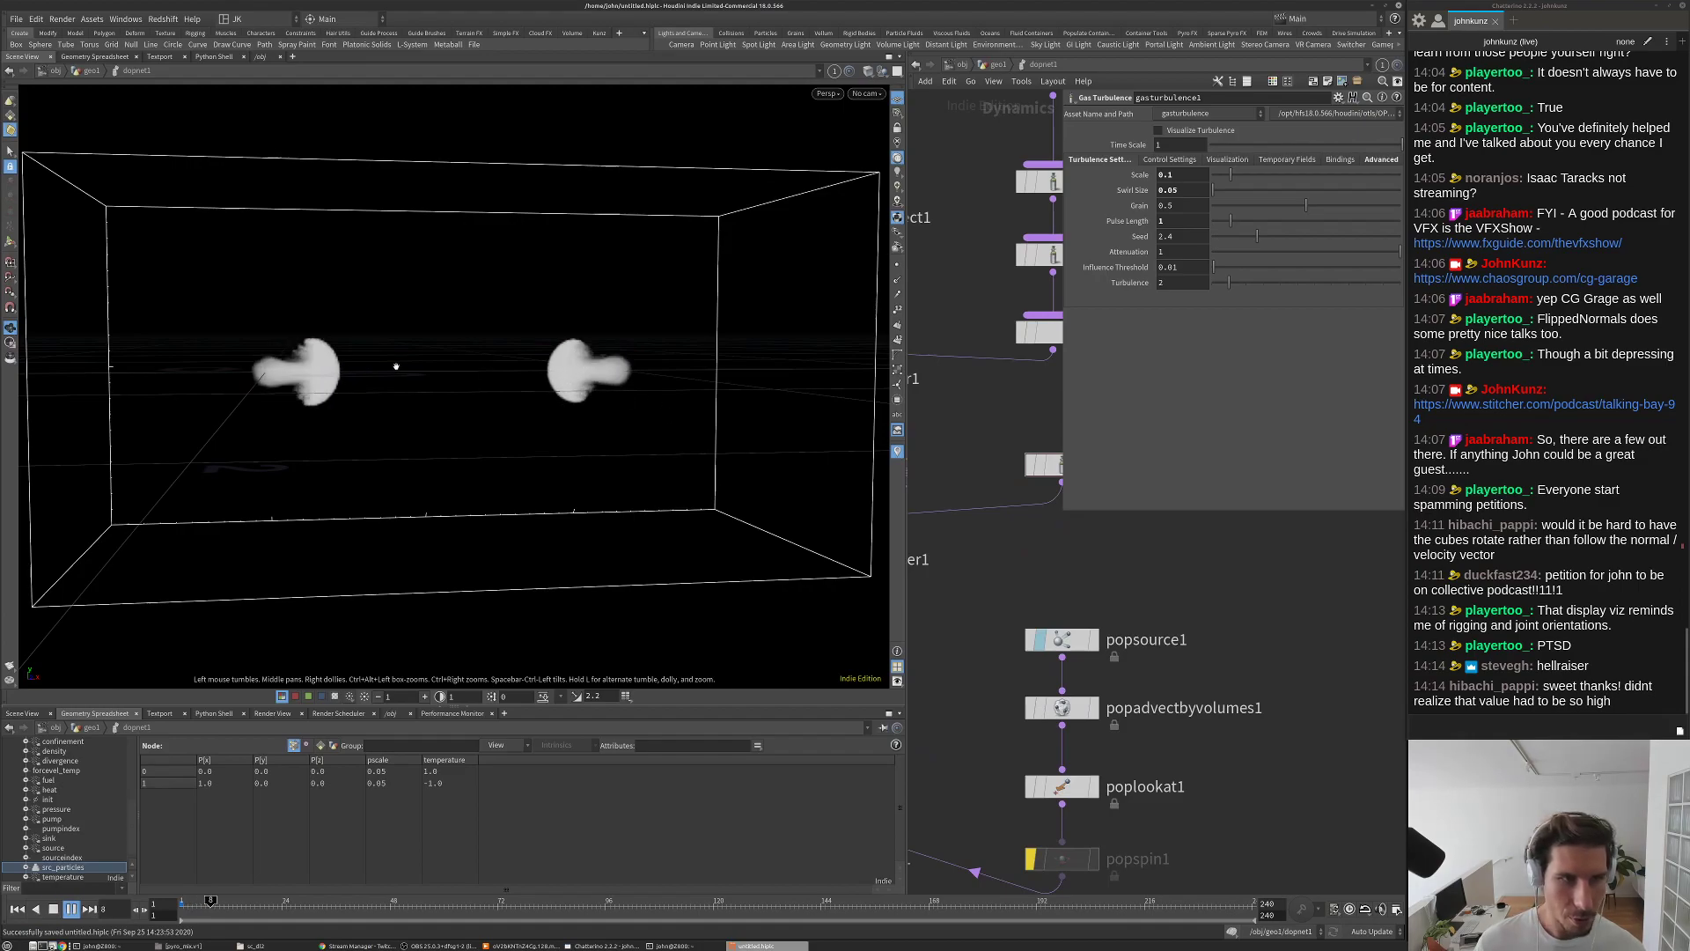
pyautogui.press('Up')
pyautogui.hotkey('ctrl', 'Up')
# Step: Set gasturbulence1's Scale to 0.5 and Swirl Size to 0.25, and play the simulation
pyautogui.scroll(-3, 1015, 579)
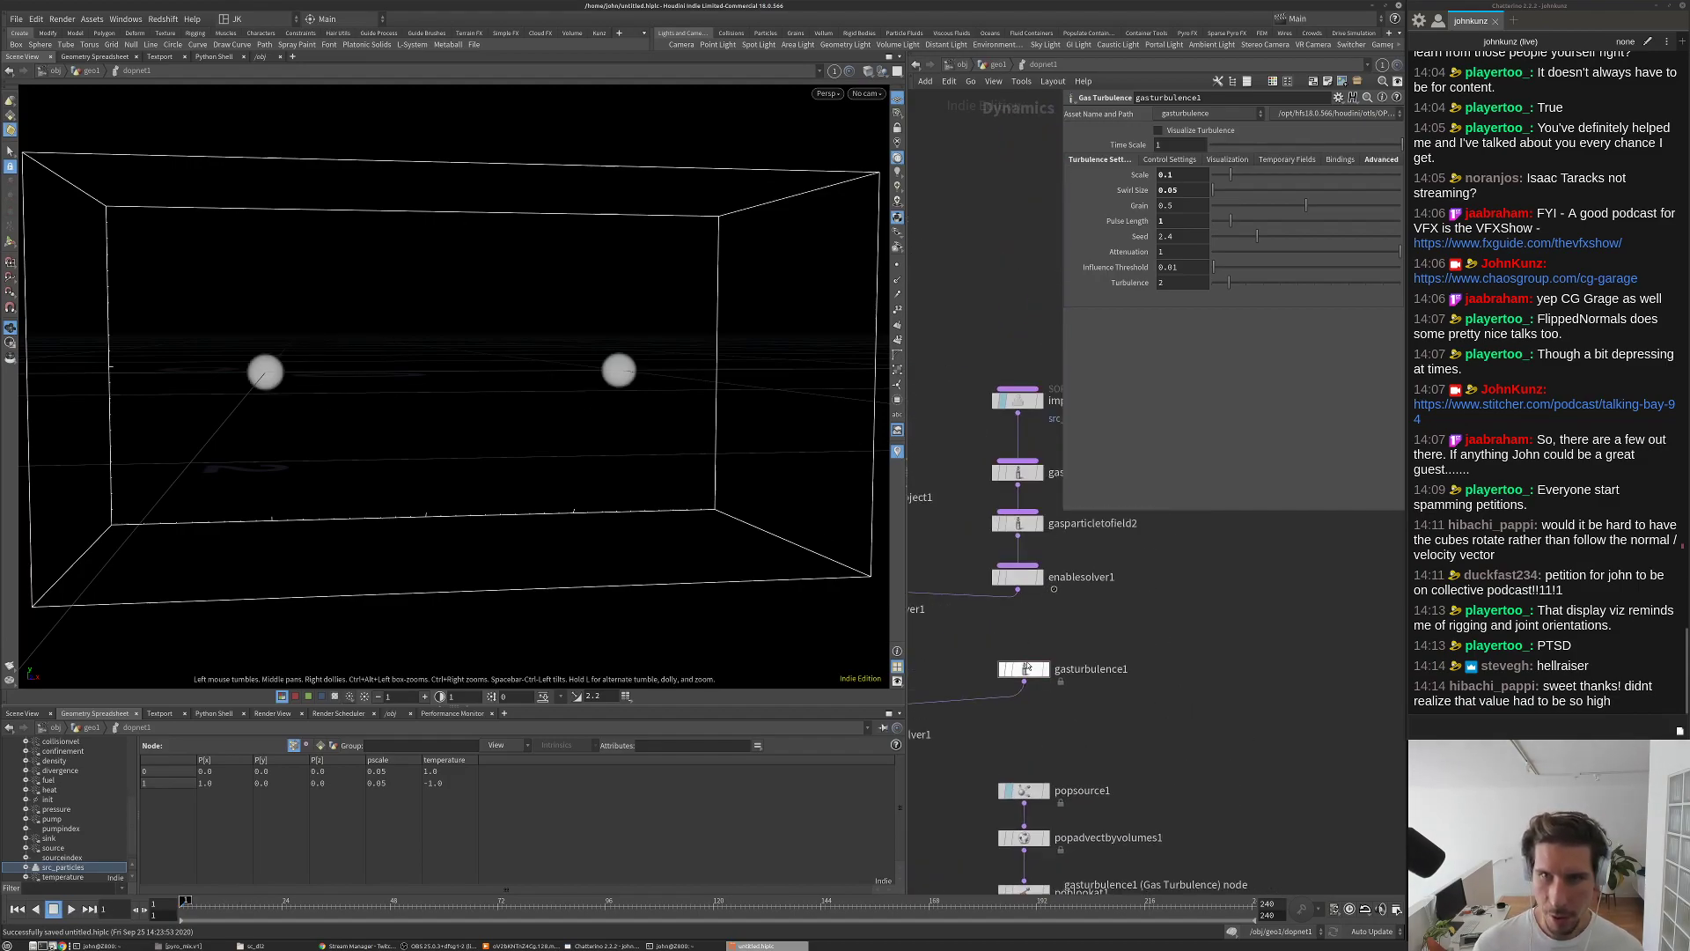
pyautogui.write('5')
pyautogui.press('Return')
pyautogui.doubleClick(1172, 190)
pyautogui.write('2')
pyautogui.press('Return')
pyautogui.press('Up')
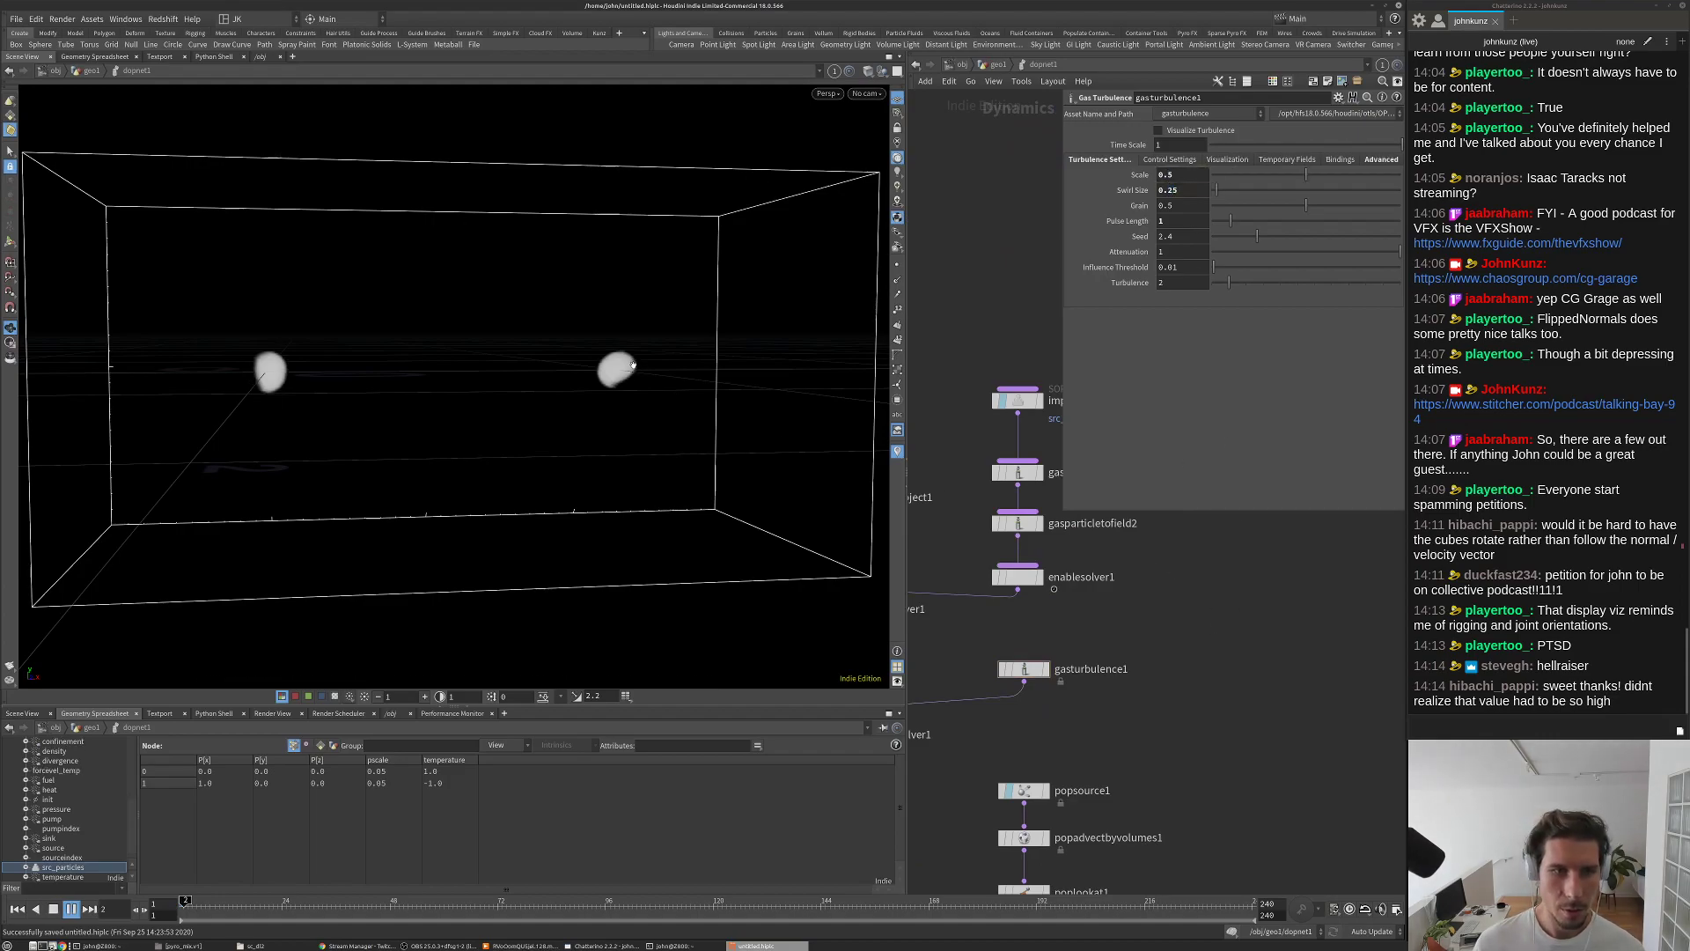
# Step: Rewind, set gasturbulence1's Swirl Size to 0.1, and play the simulation to examine the smoke from another angle
pyautogui.hotkey('ctrl', 'Up')
pyautogui.write('1')
pyautogui.press('Return')
pyautogui.press('Up')
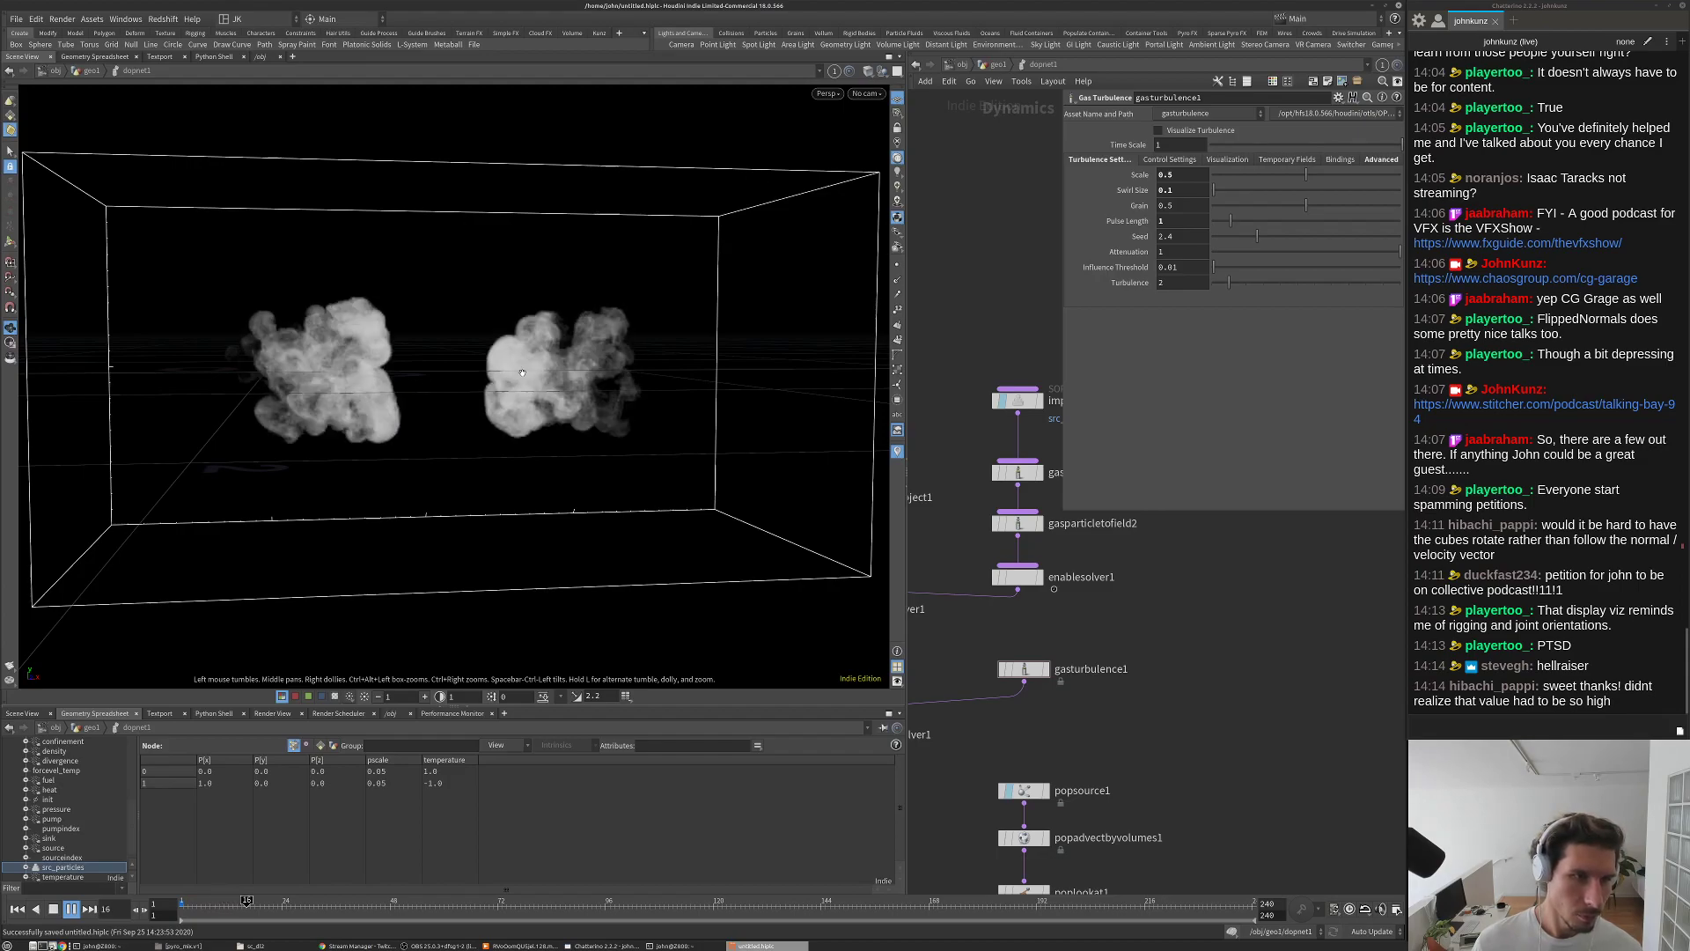
pyautogui.moveTo(522, 373); pyautogui.dragTo(804, 340)
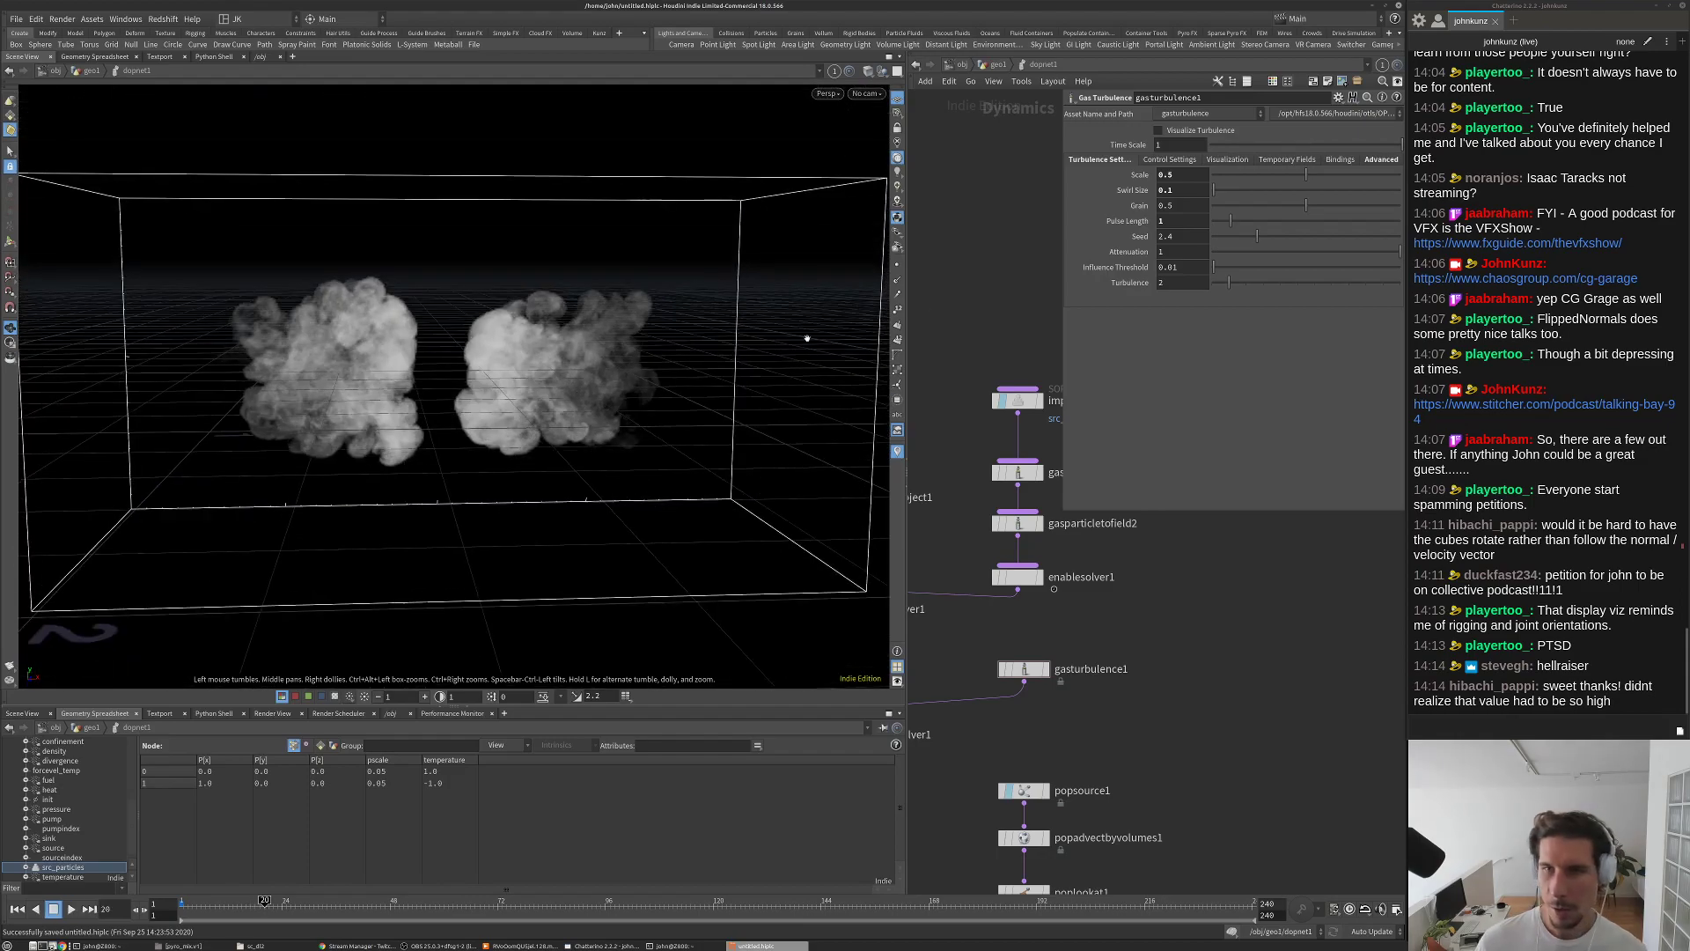
# Step: Rewind, set gasturbulence1's Scale to 0.15 and Swirl Size to 0.25, and play the simulation
pyautogui.hotkey('ctrl', 'Up')
pyautogui.write('1')
pyautogui.press('Return')
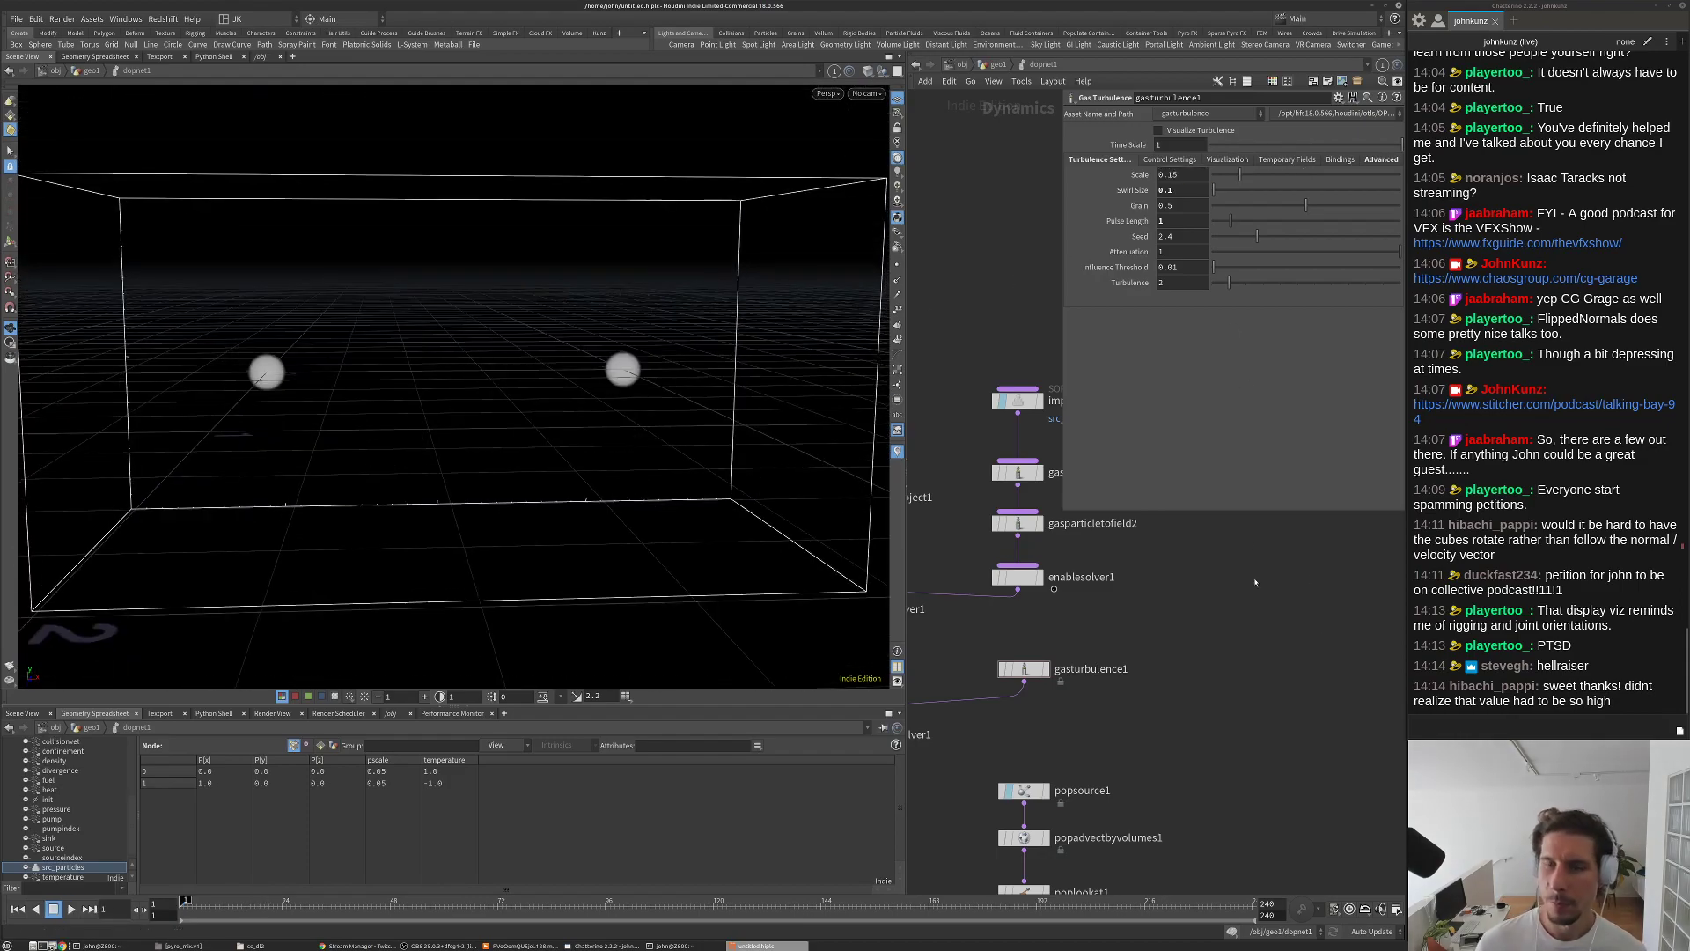
pyautogui.click(1180, 191)
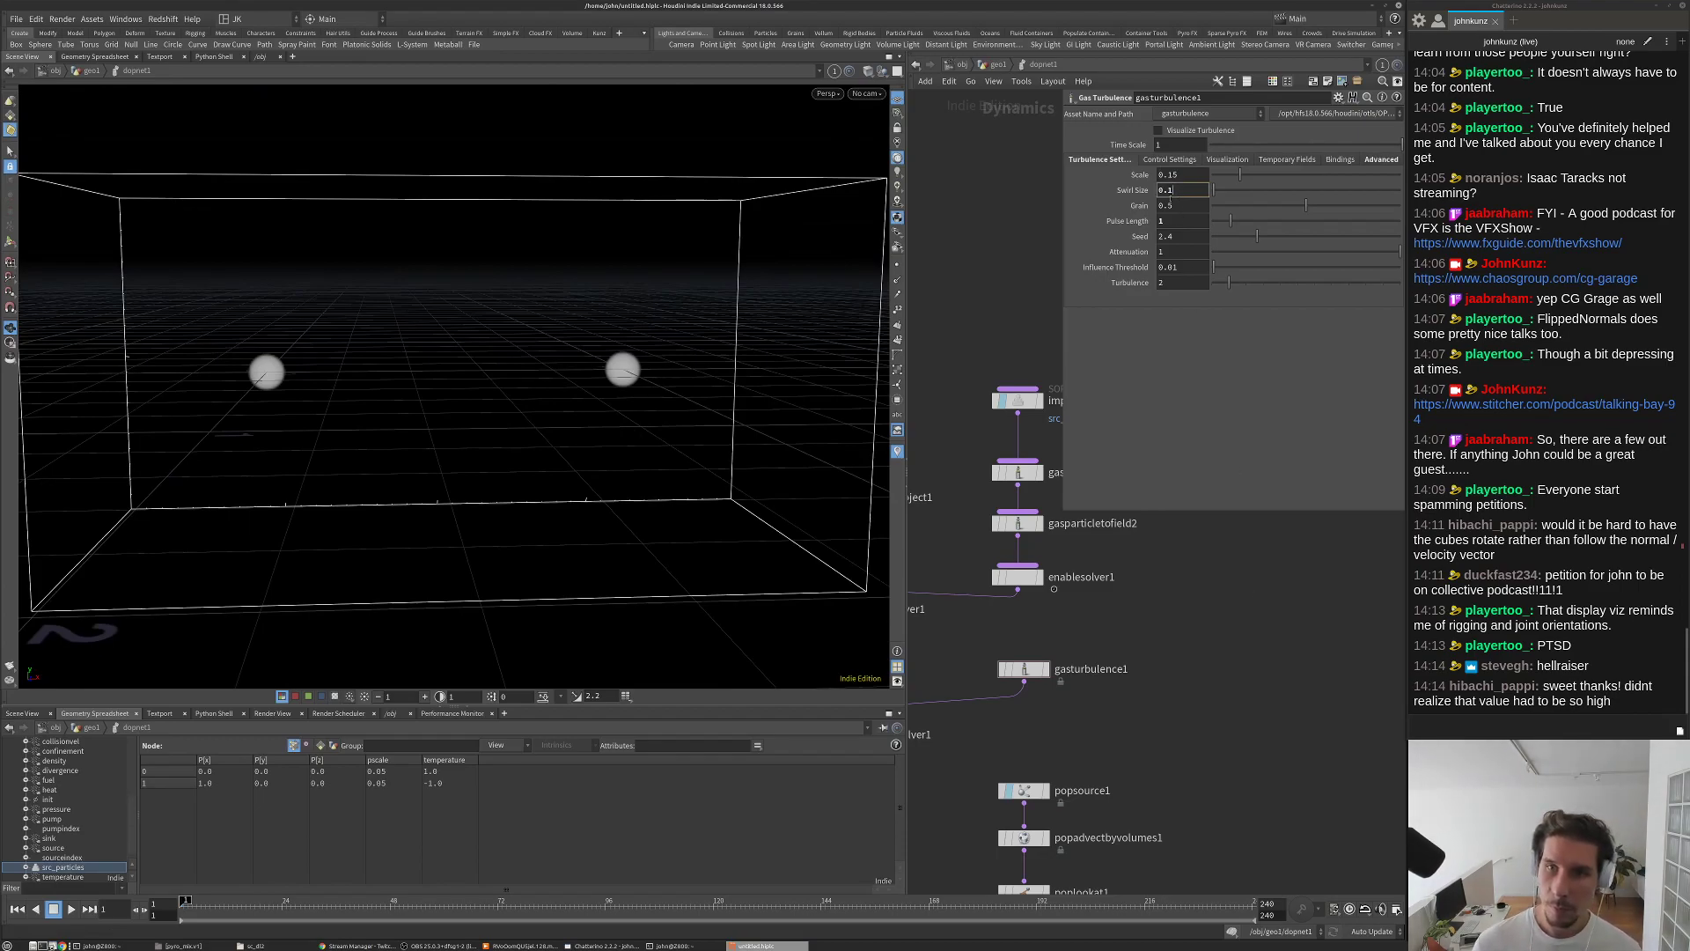
pyautogui.write('25')
pyautogui.press('Return')
pyautogui.press('Up')
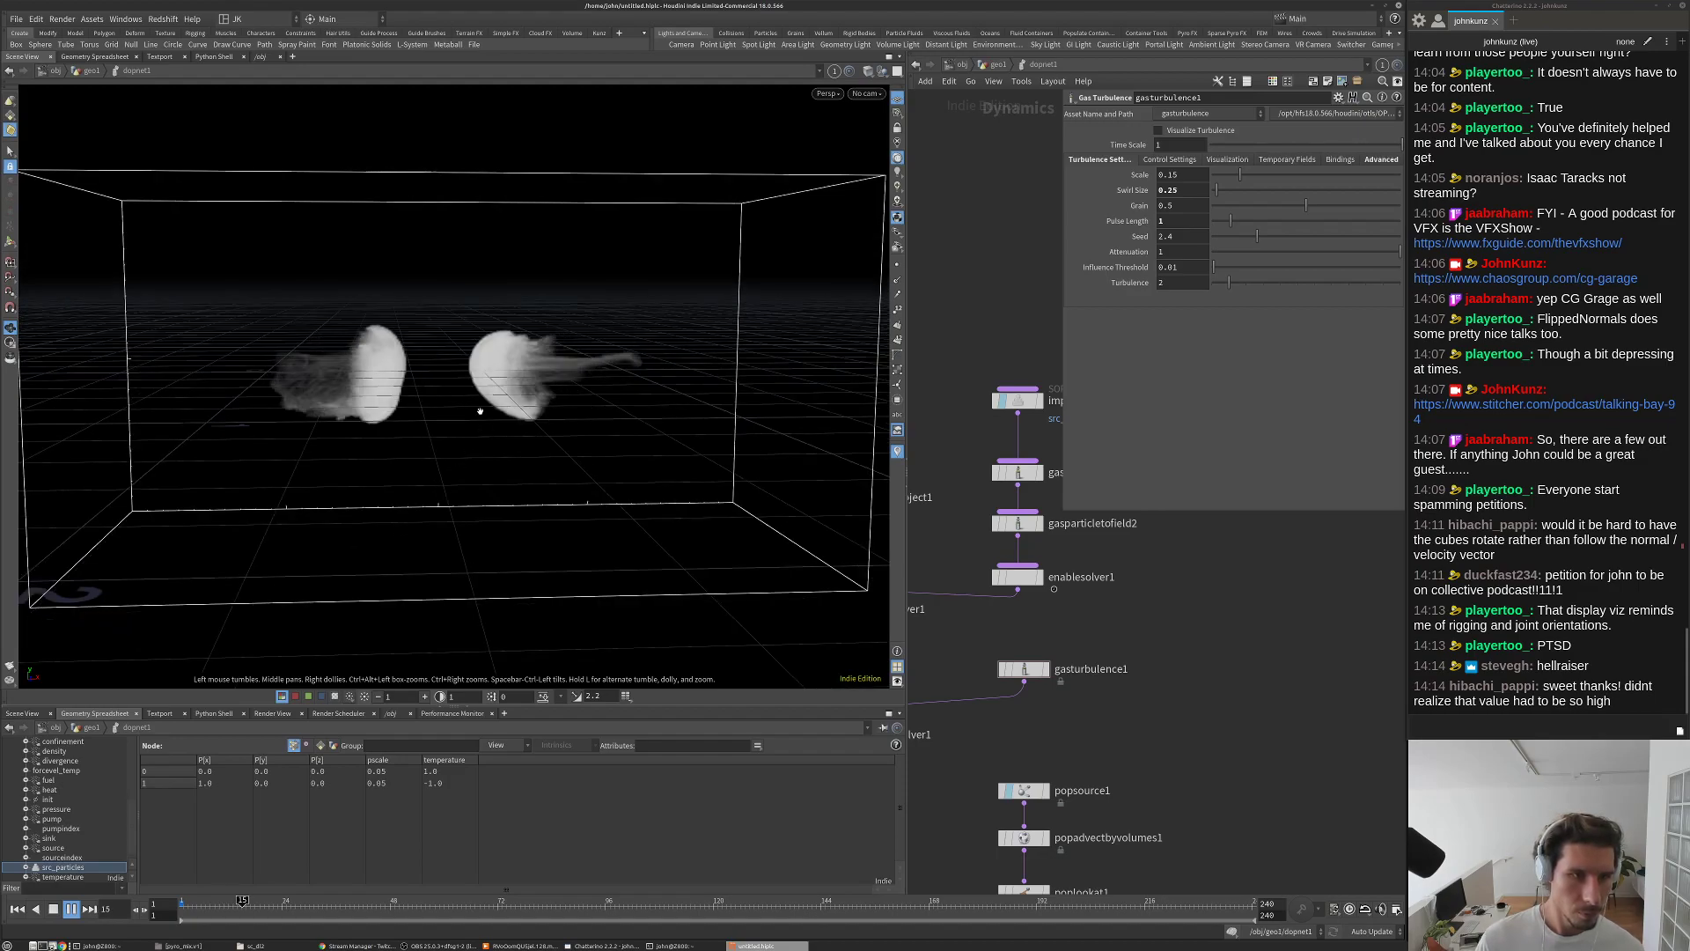
pyautogui.press('Up')
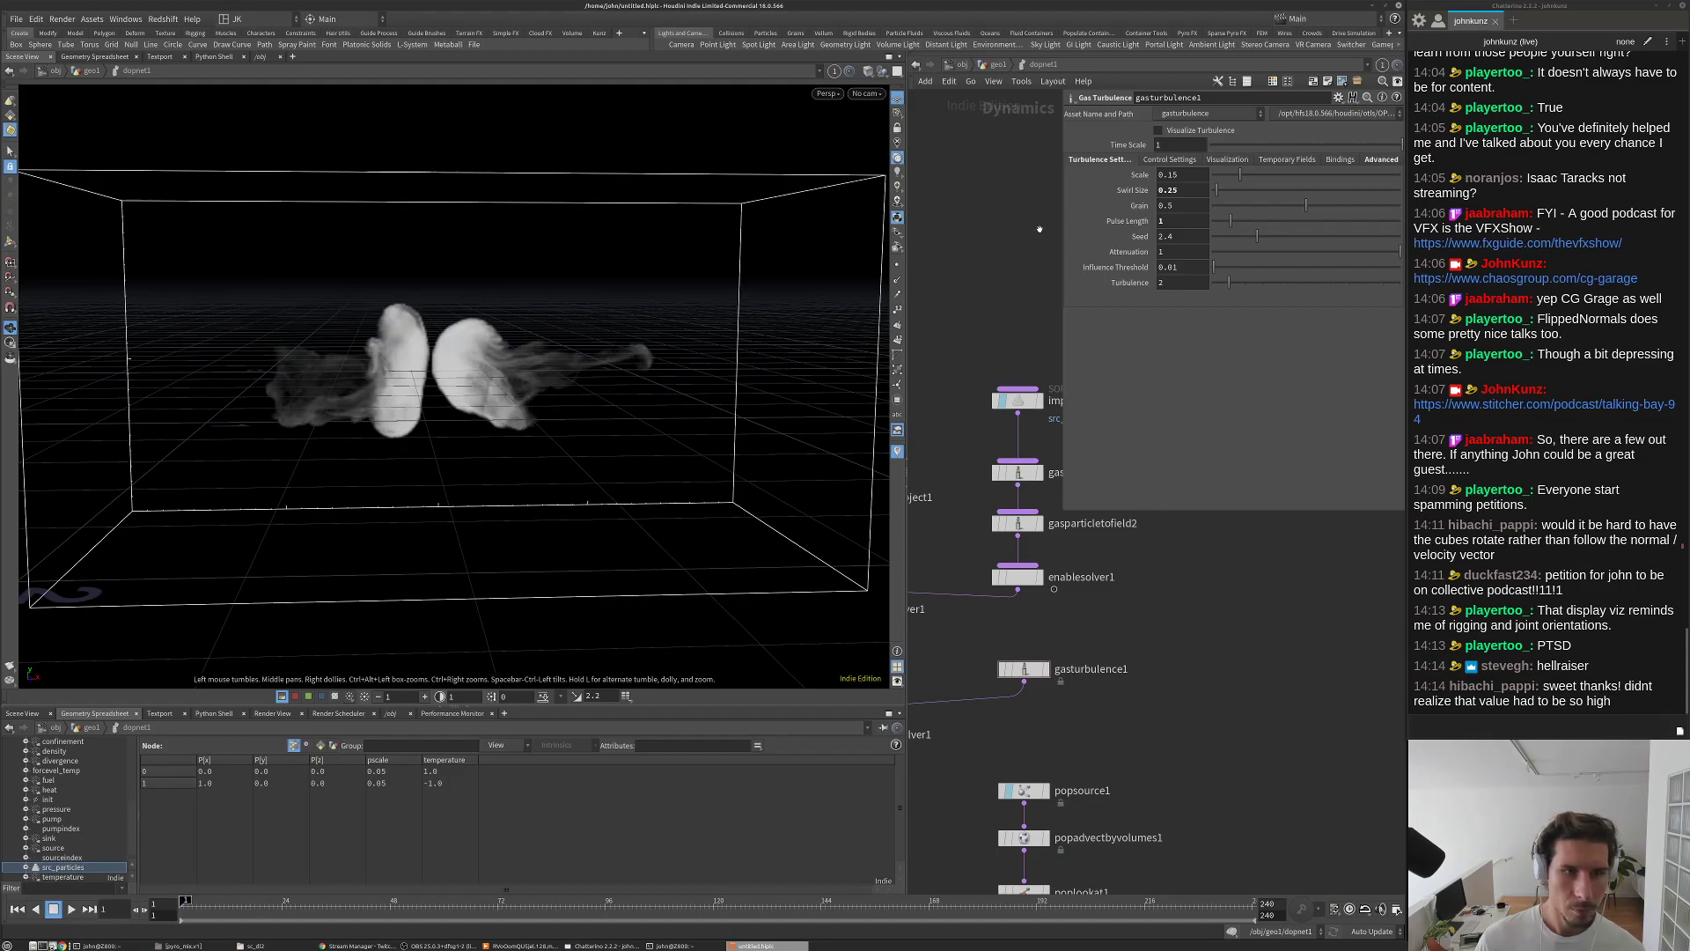
# Step: Rewind, set gasturbulence1's Swirl Size to 0.2 and Scale to 0.25, play the simulation, and save the scene
pyautogui.hotkey('ctrl', 'Up')
pyautogui.write('2')
pyautogui.press('Return')
pyautogui.write('25')
pyautogui.press('Return')
pyautogui.press('Up')
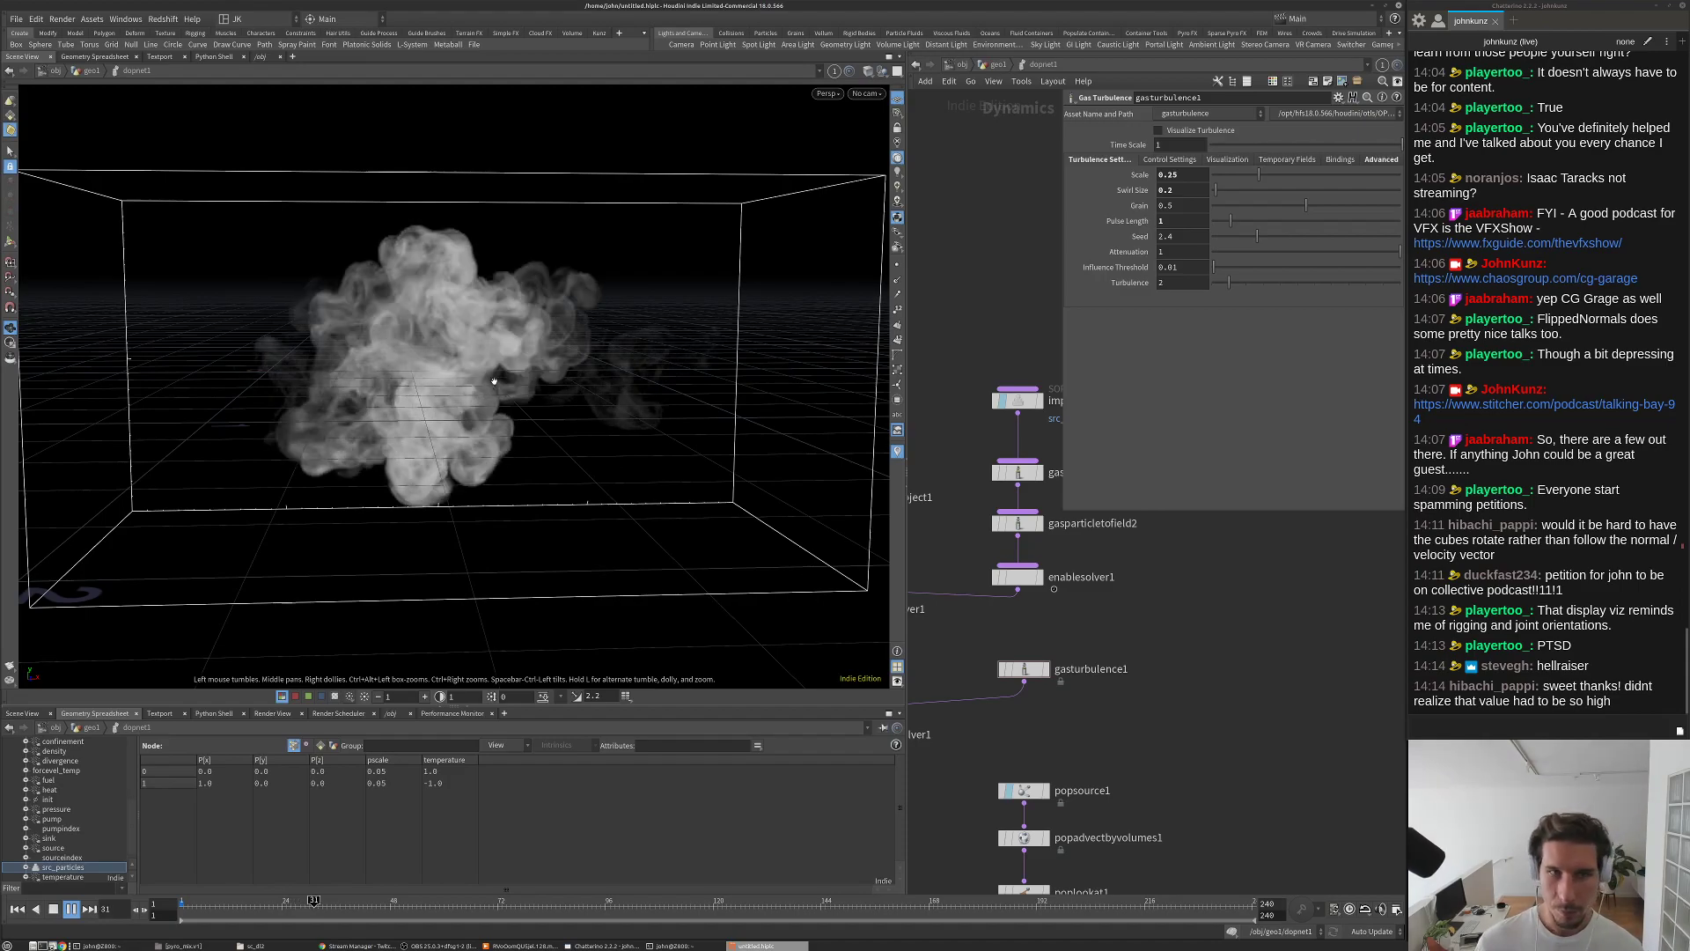
pyautogui.hotkey('ctrl', 's')
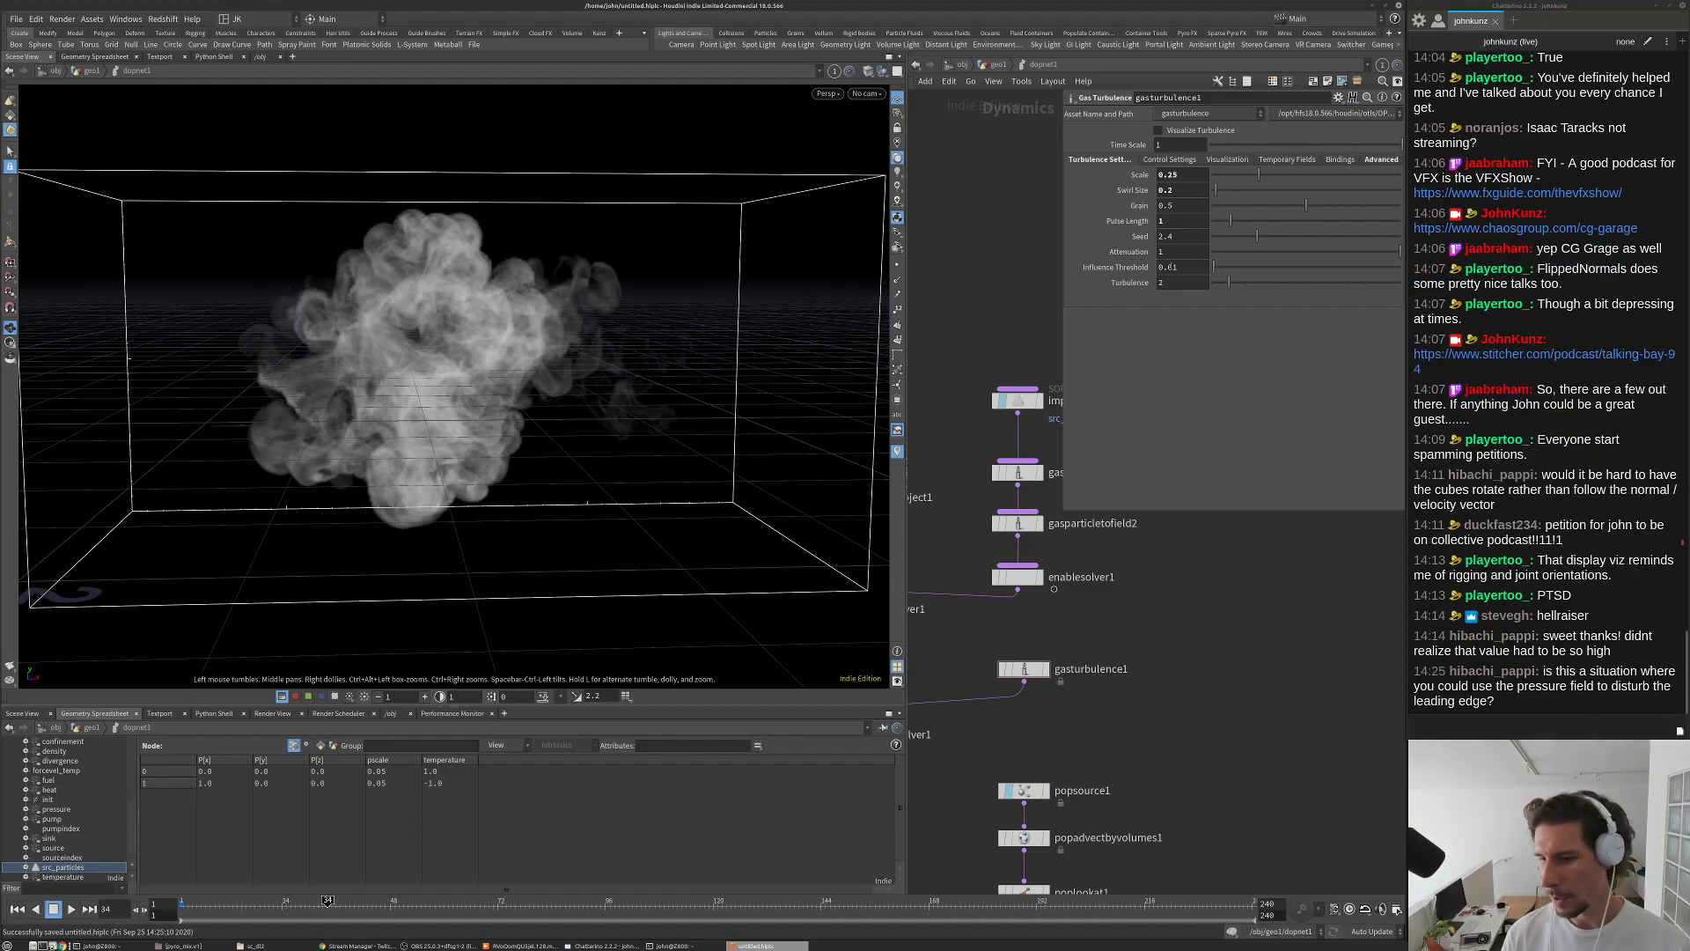
# Step: Rewind, set gasturbulence1's Influence Threshold to 0.75, and play the simulation from a level front view
pyautogui.hotkey('ctrl', 'Up')
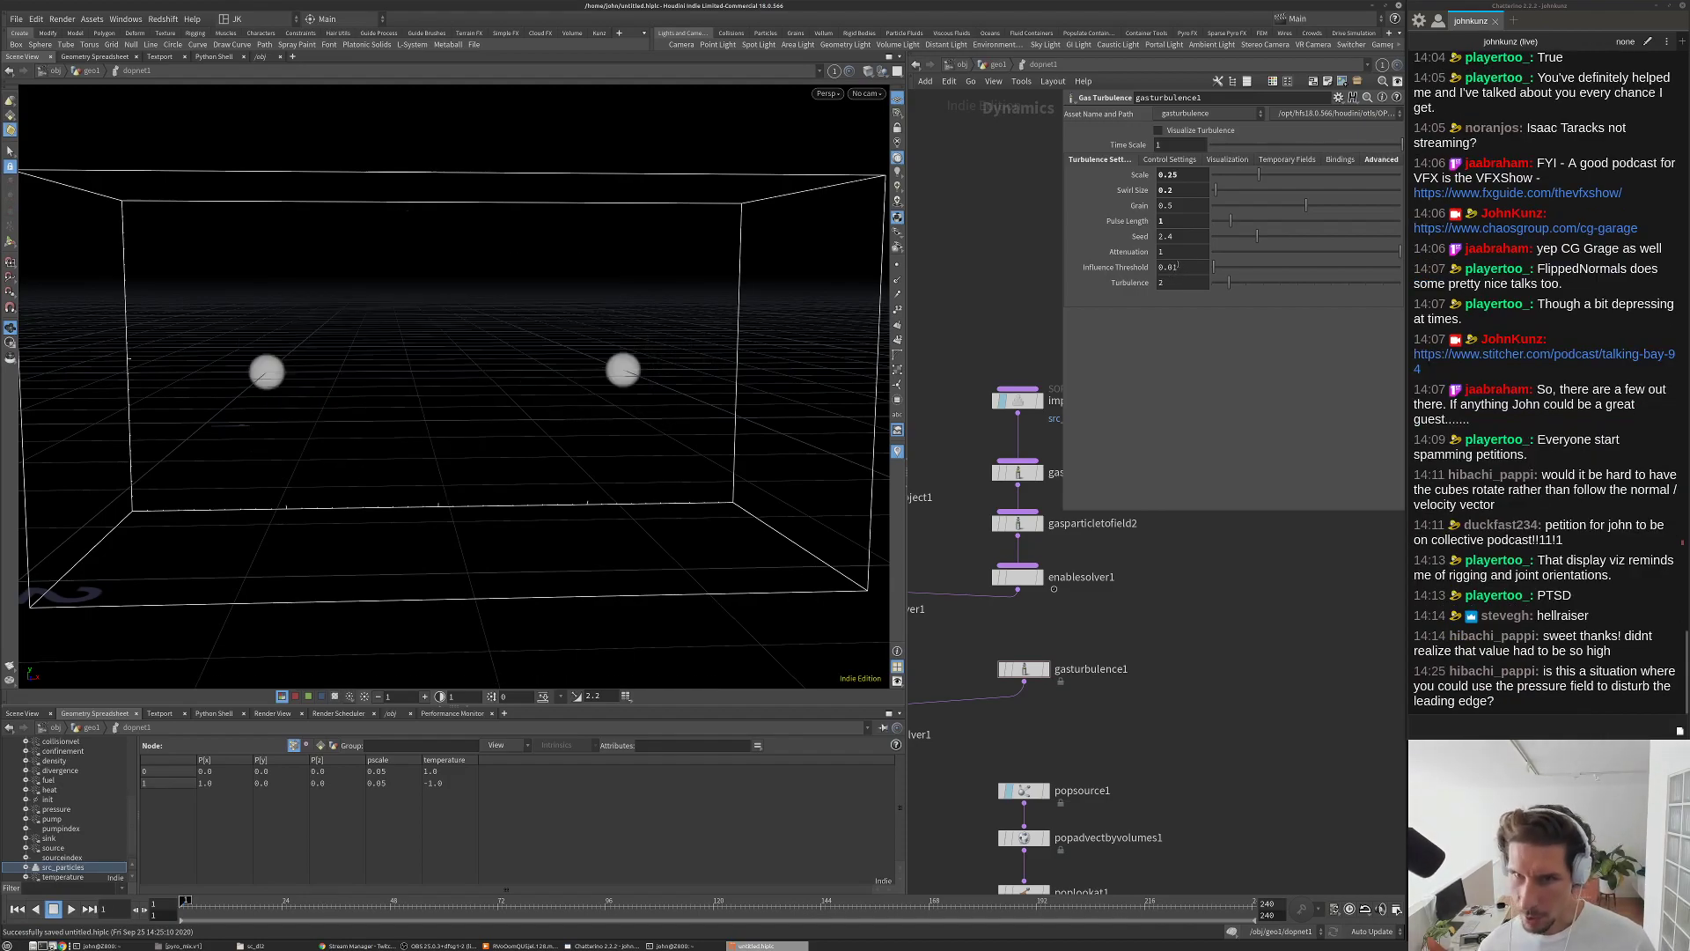
pyautogui.moveTo(784, 361); pyautogui.dragTo(642, 357)
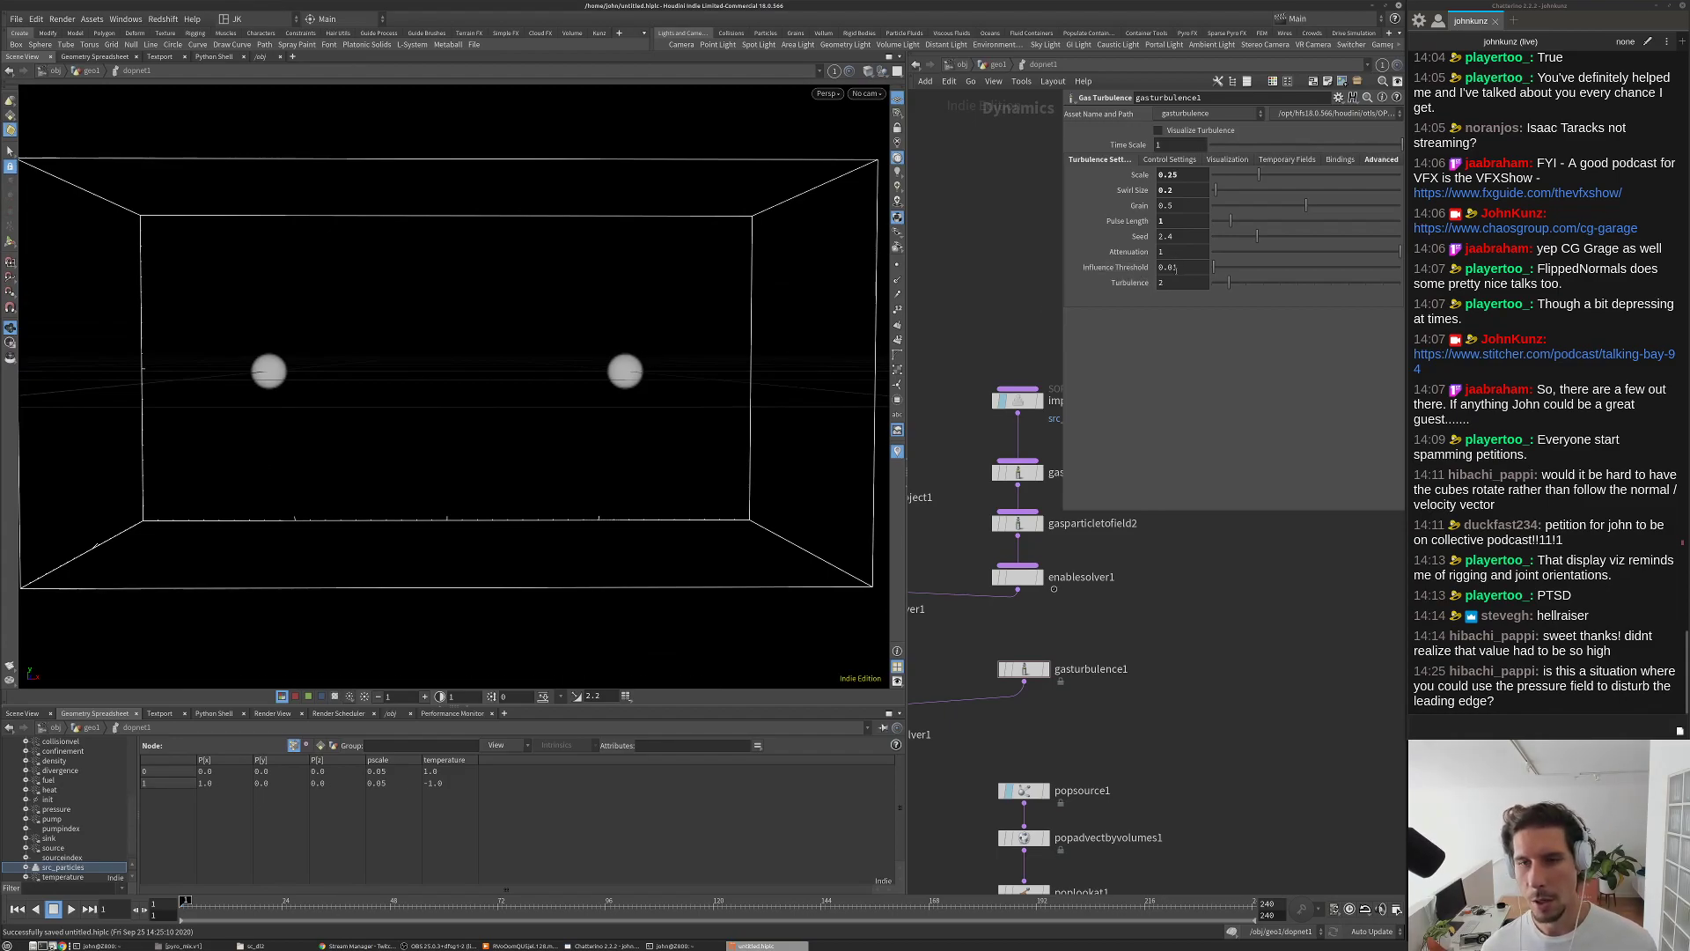
pyautogui.write('0.75')
pyautogui.press('Return')
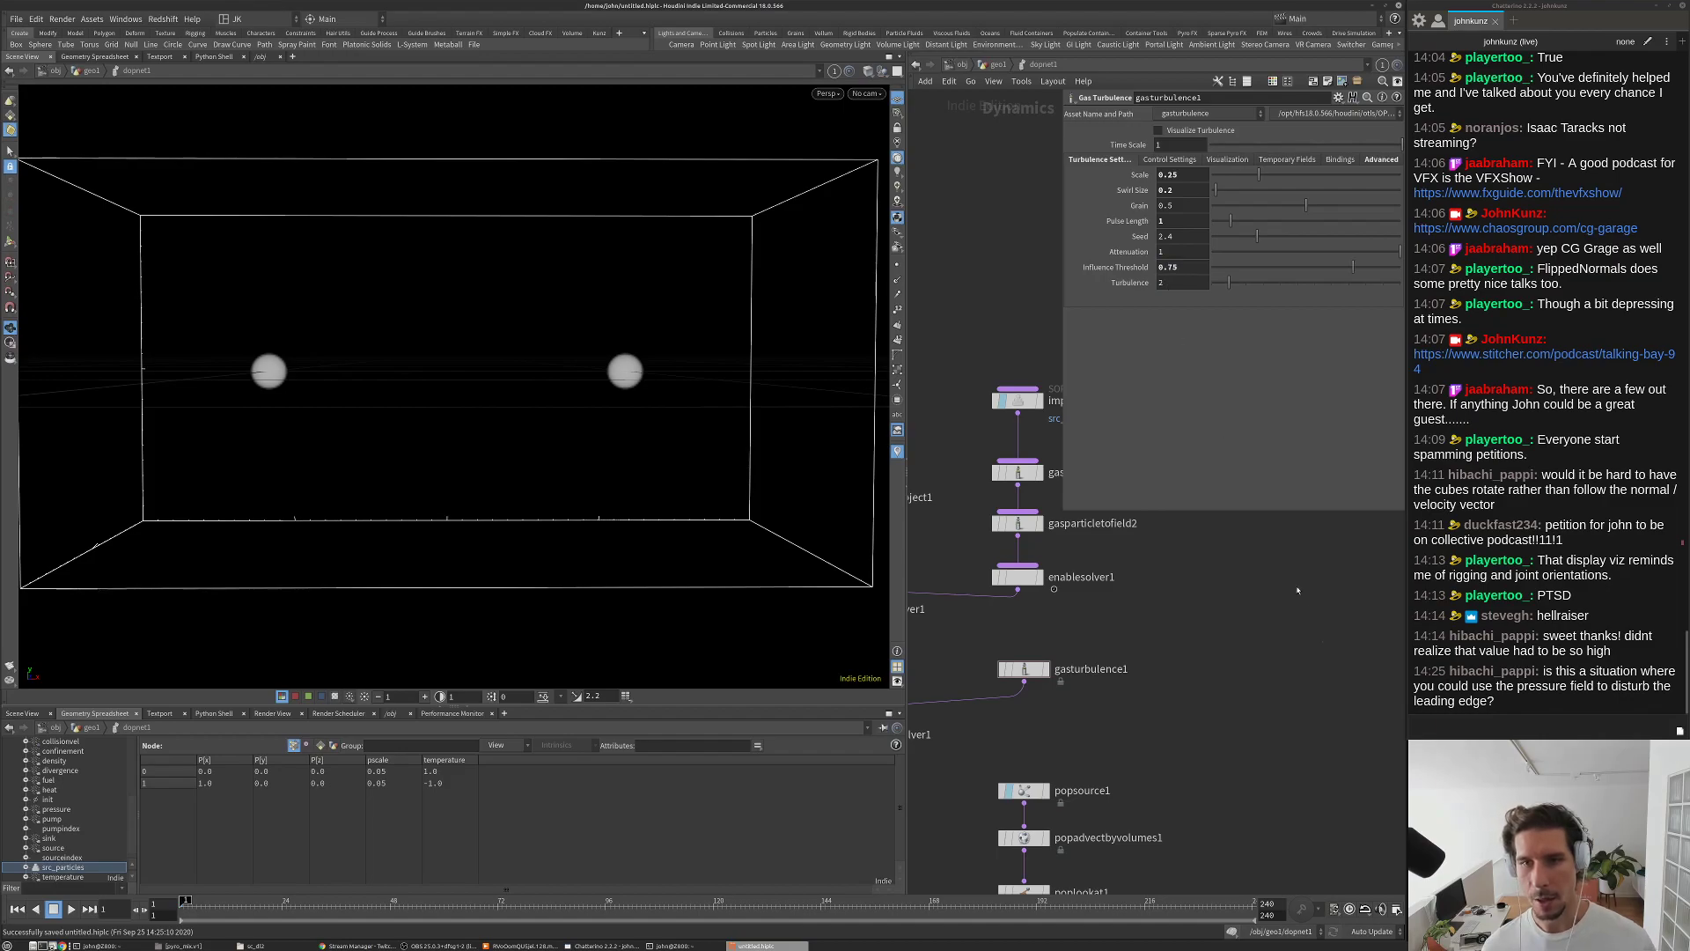
pyautogui.press('Up')
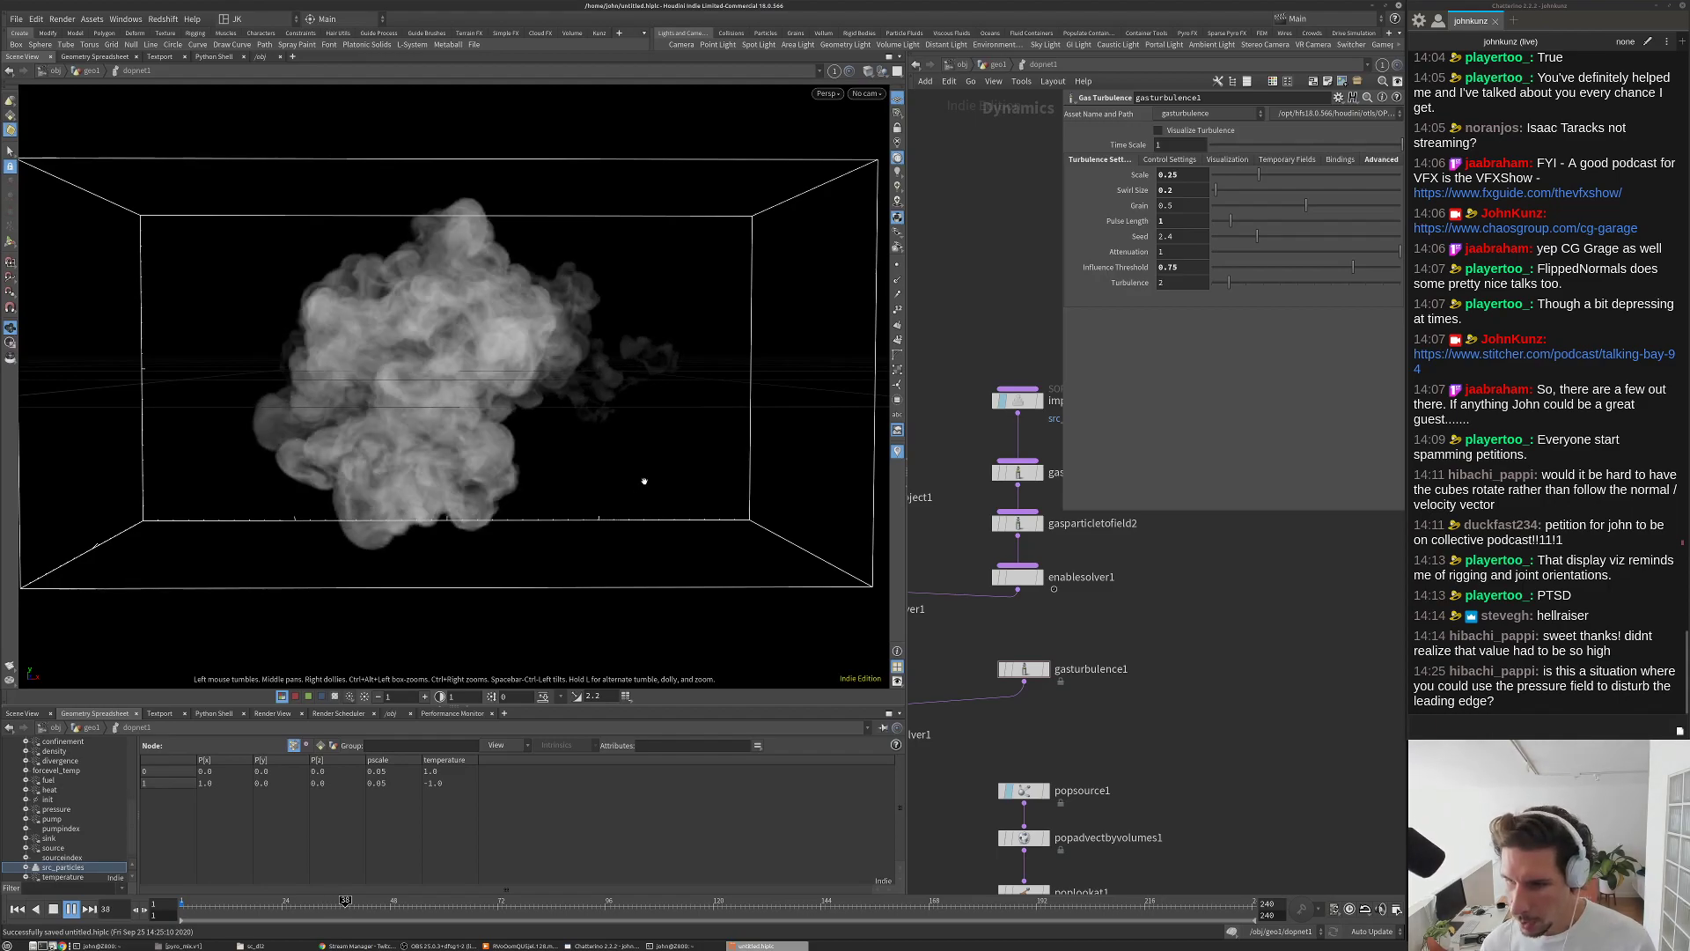
pyautogui.press('Escape')
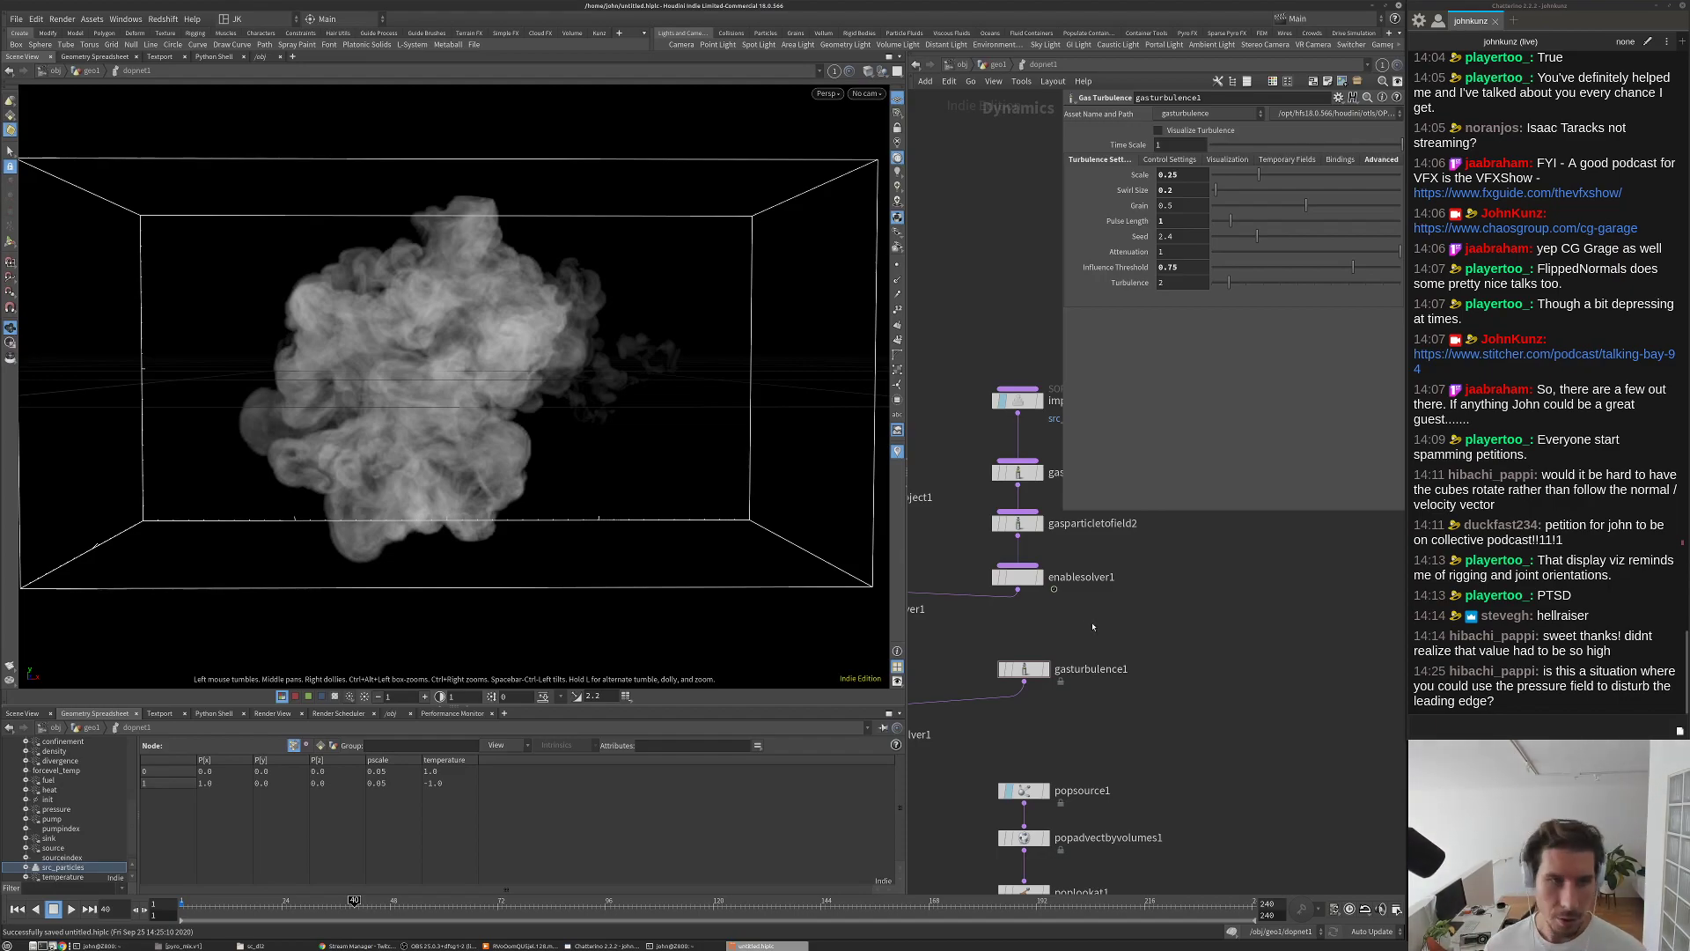
# Step: Hide smokeobject1 so only the particles display, play the simulation to check their motion, and rewind
pyautogui.hotkey('ctrl', 'Up')
pyautogui.moveTo(1180, 663); pyautogui.dragTo(1176, 641, button='middle')
pyautogui.scroll(-3, 1176, 639)
pyautogui.scroll(3, 1014, 684)
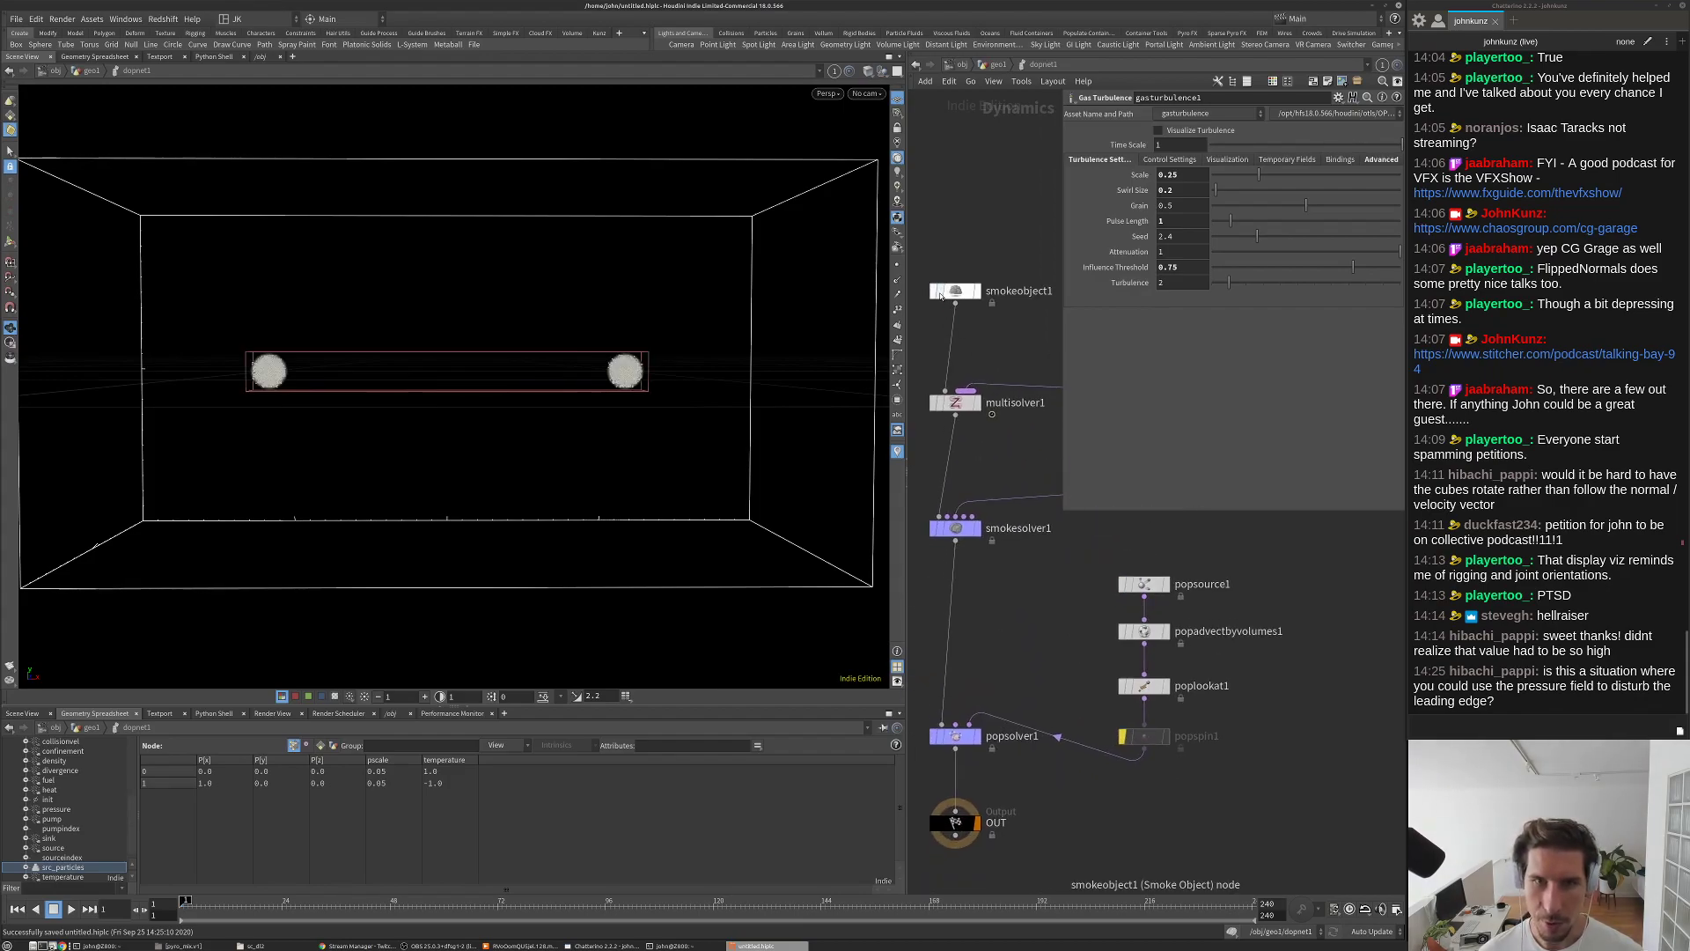
pyautogui.press('Up')
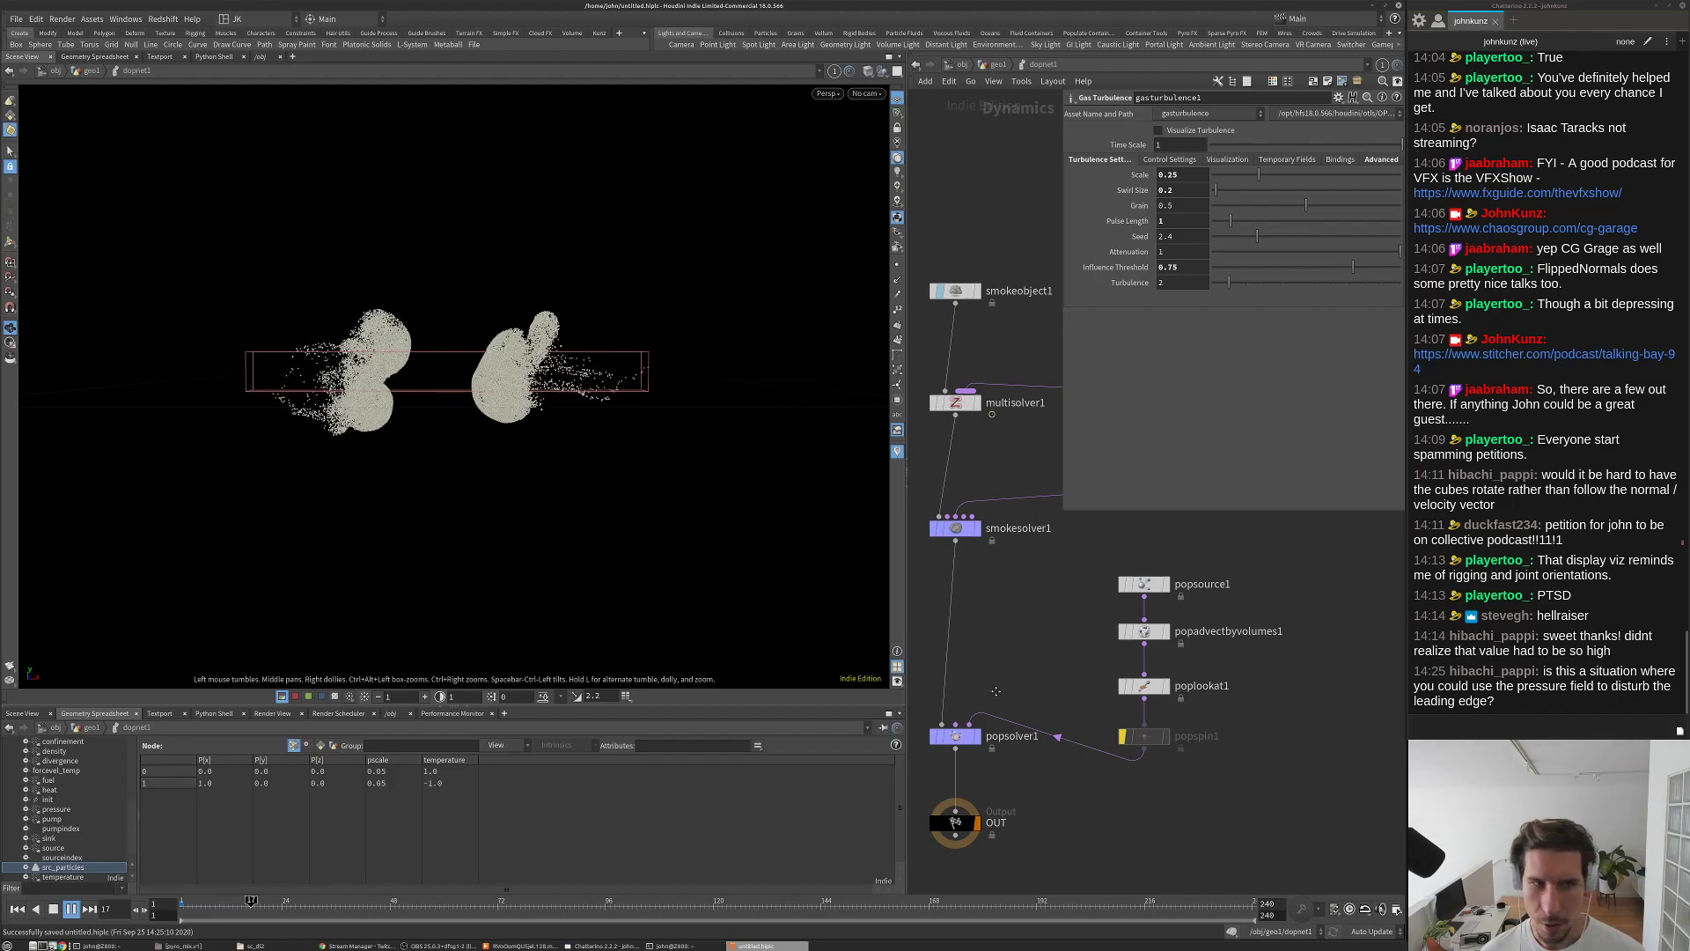
pyautogui.scroll(2, 1119, 632)
pyautogui.hotkey('ctrl', 'Up')
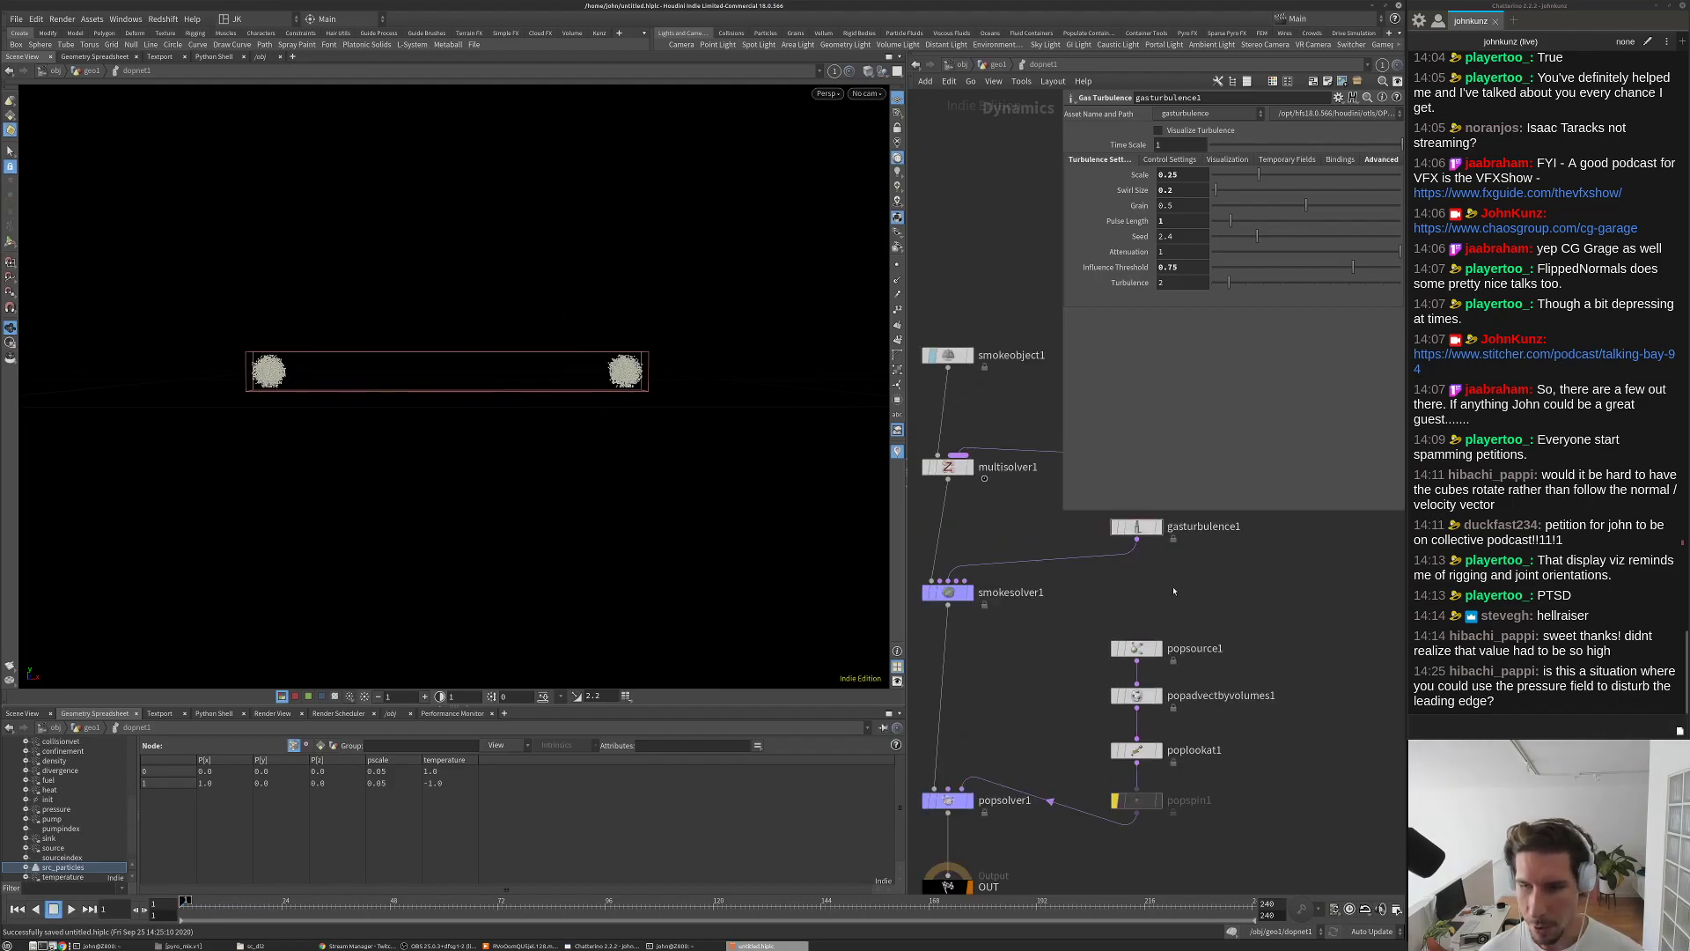
# Step: Add a Gas Disturb node beside gasturbulence1
pyautogui.press('Tab')
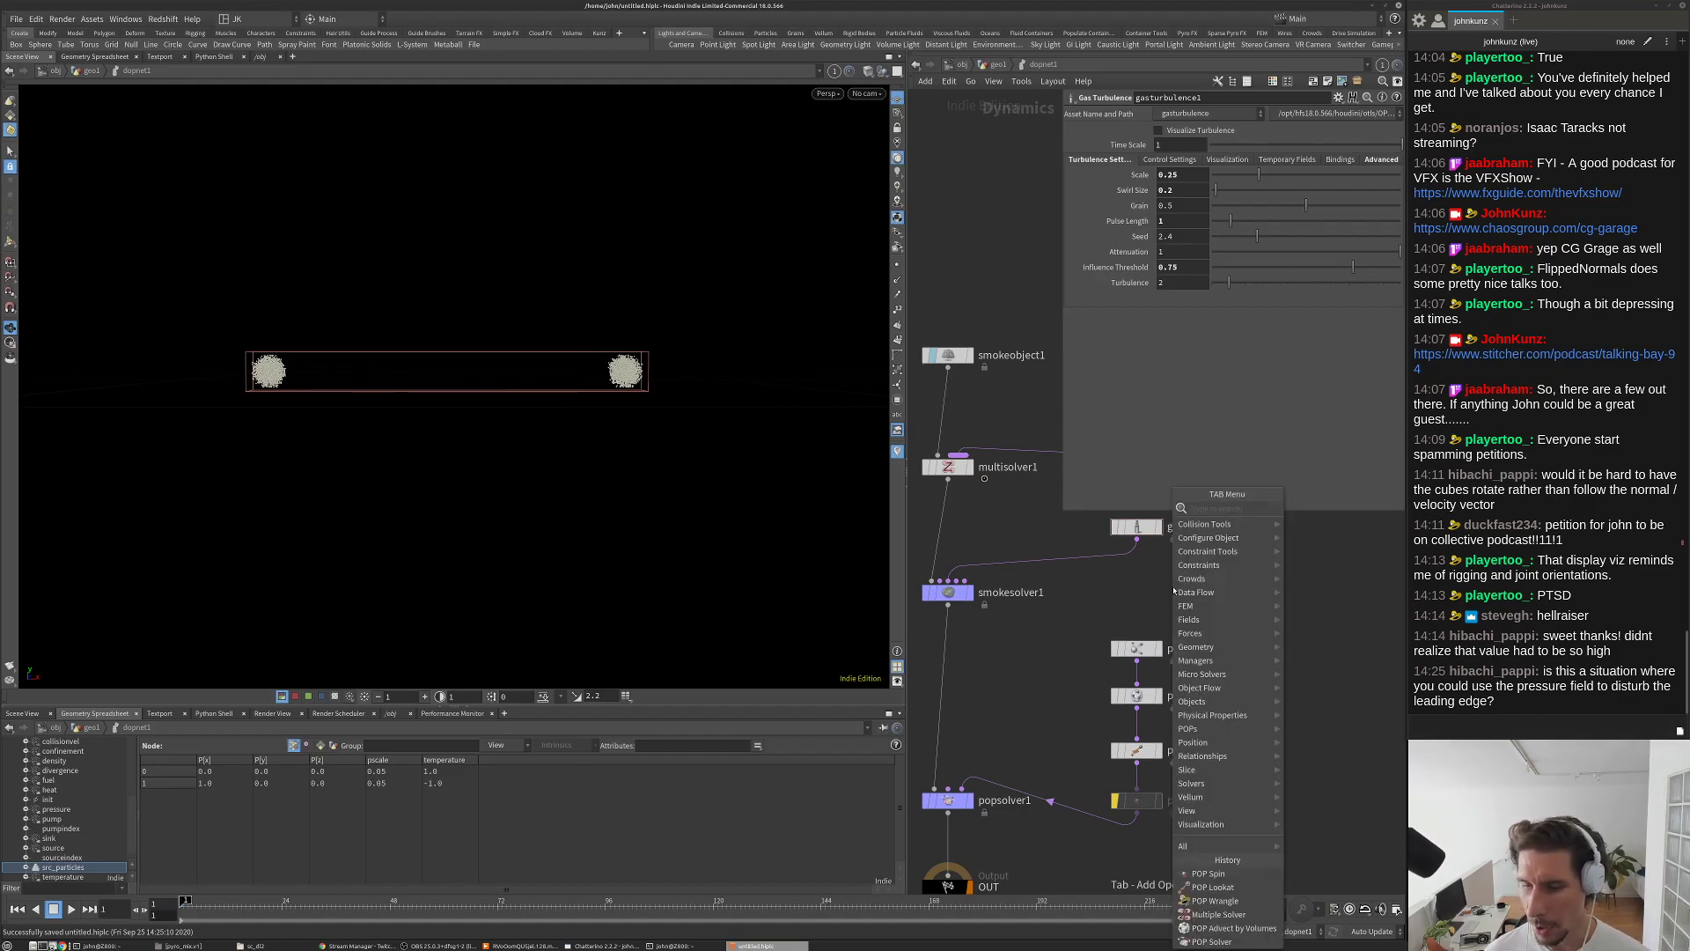
pyautogui.moveTo(1176, 564)
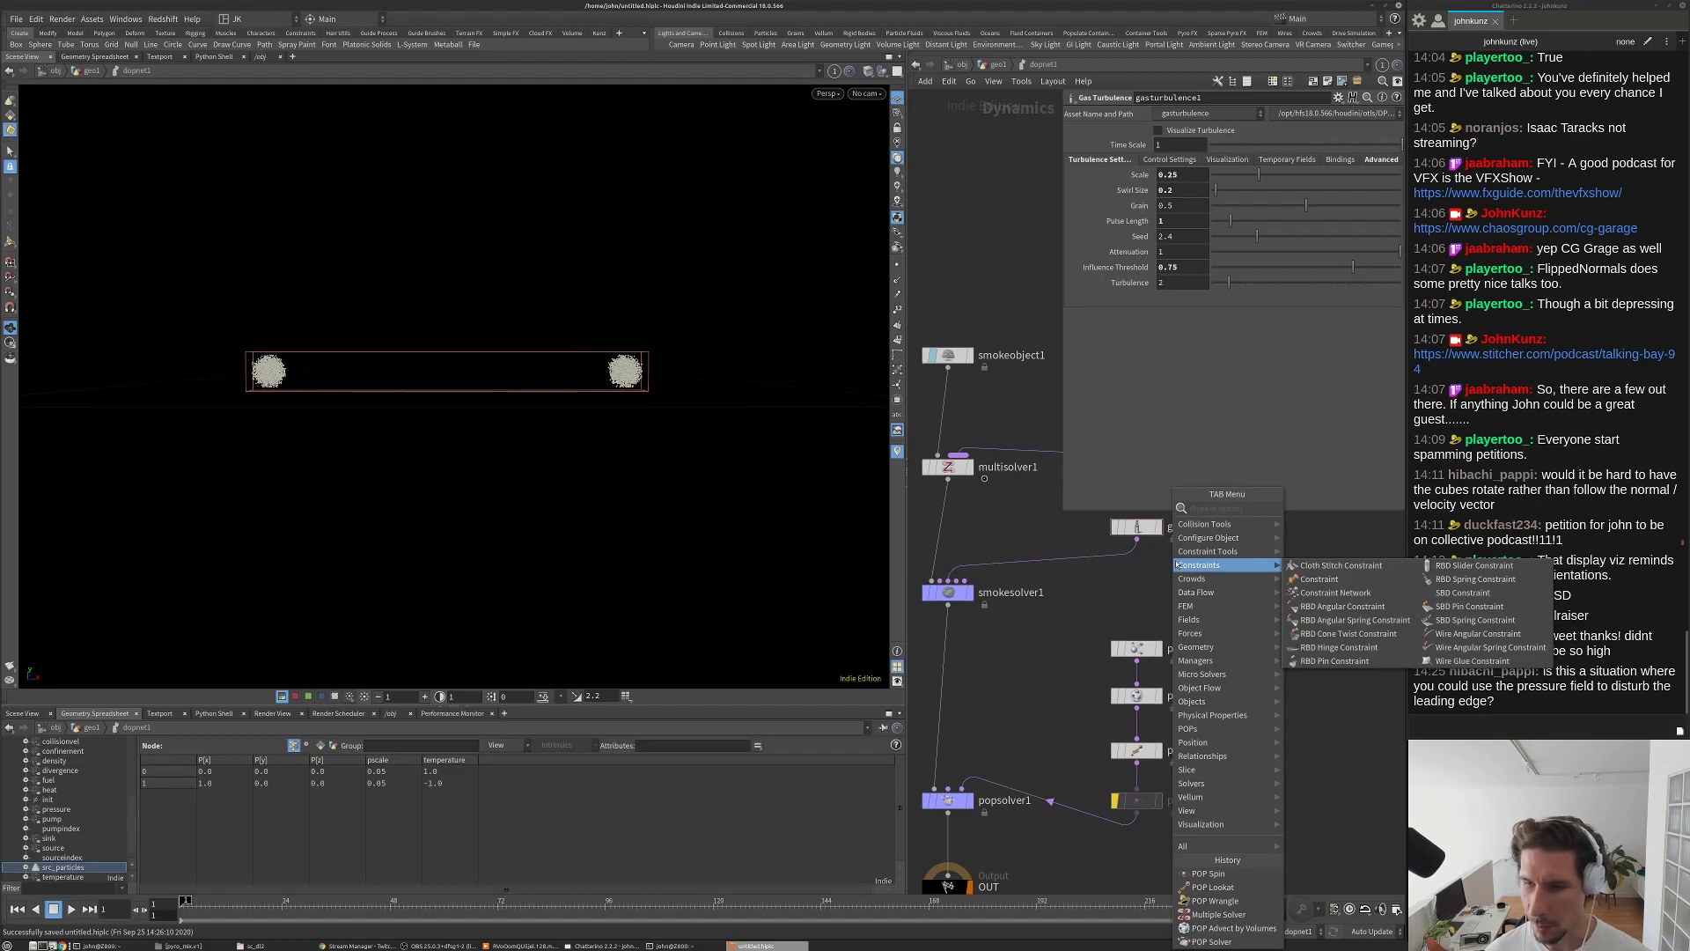
pyautogui.write('dist')
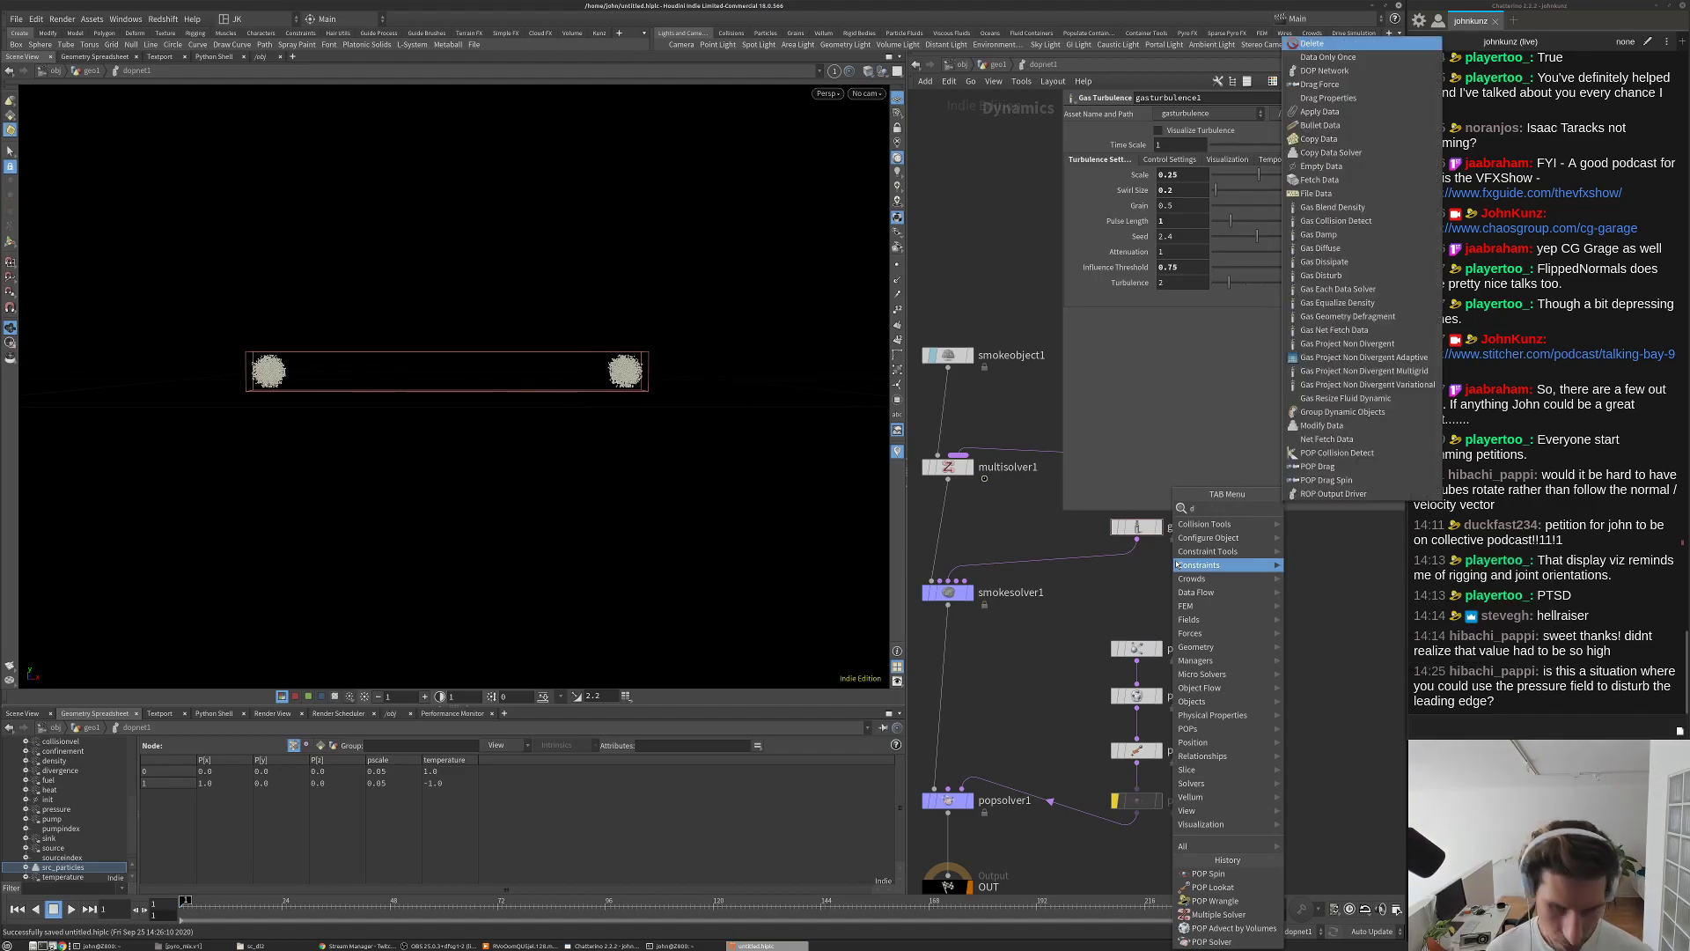
pyautogui.press('Return')
pyautogui.click(1210, 562)
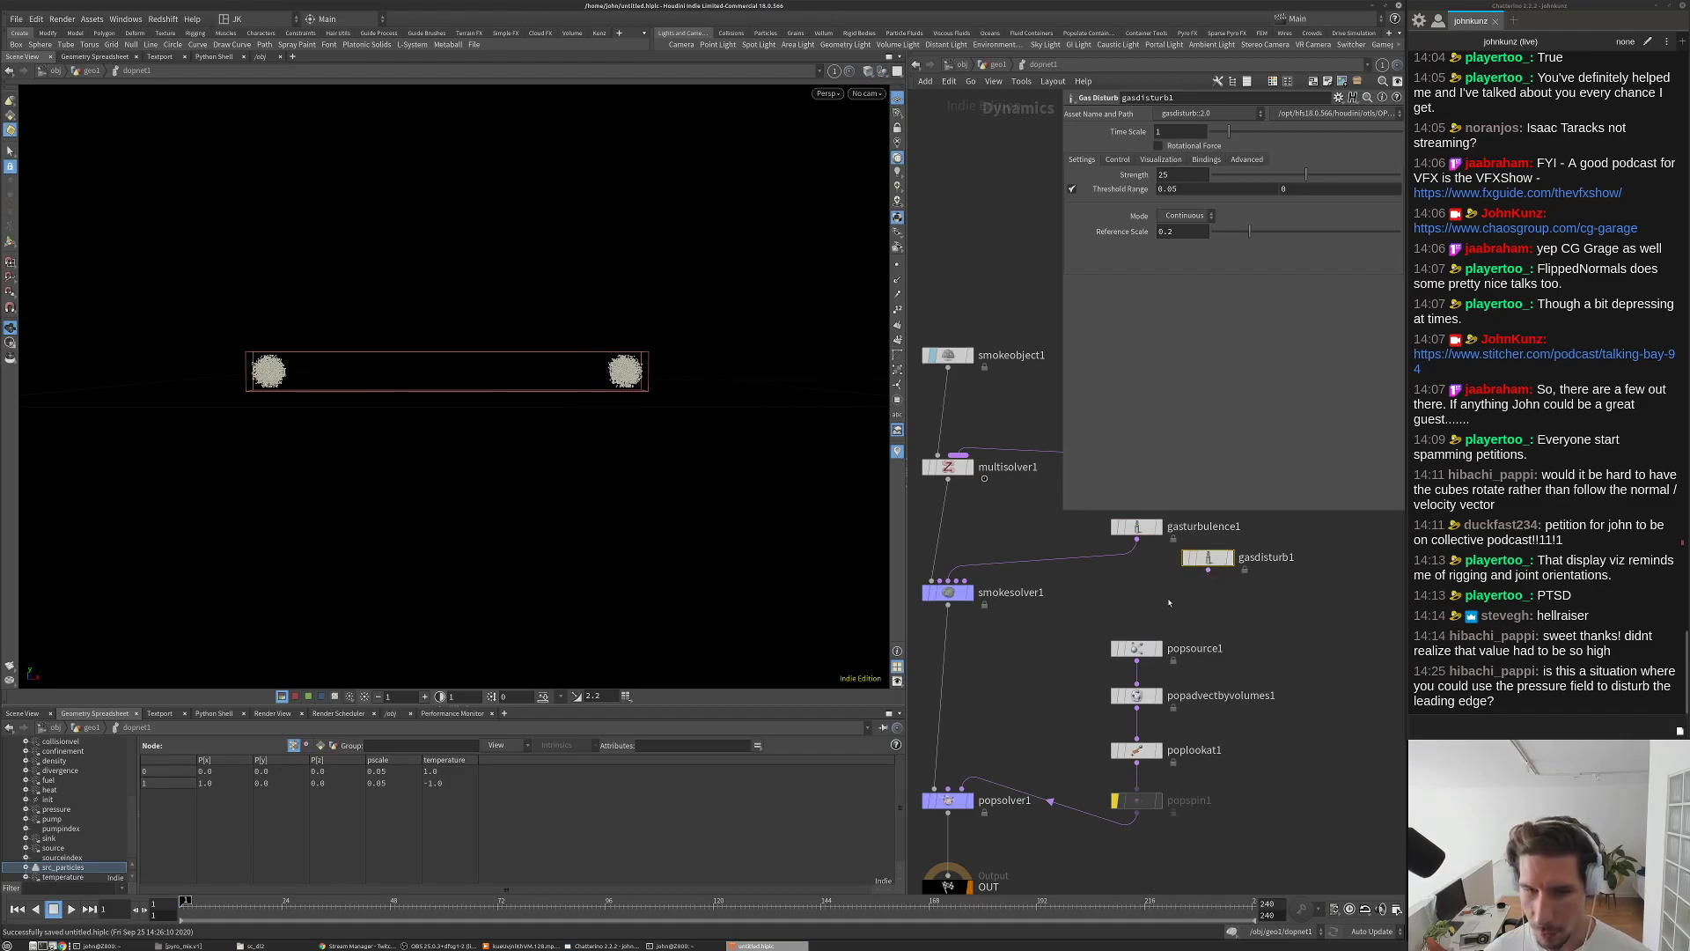
# Step: Insert a Merge between gasturbulence1 and smokesolver1, and connect gasdisturb1 into it
pyautogui.press('Tab')
pyautogui.write('mer')
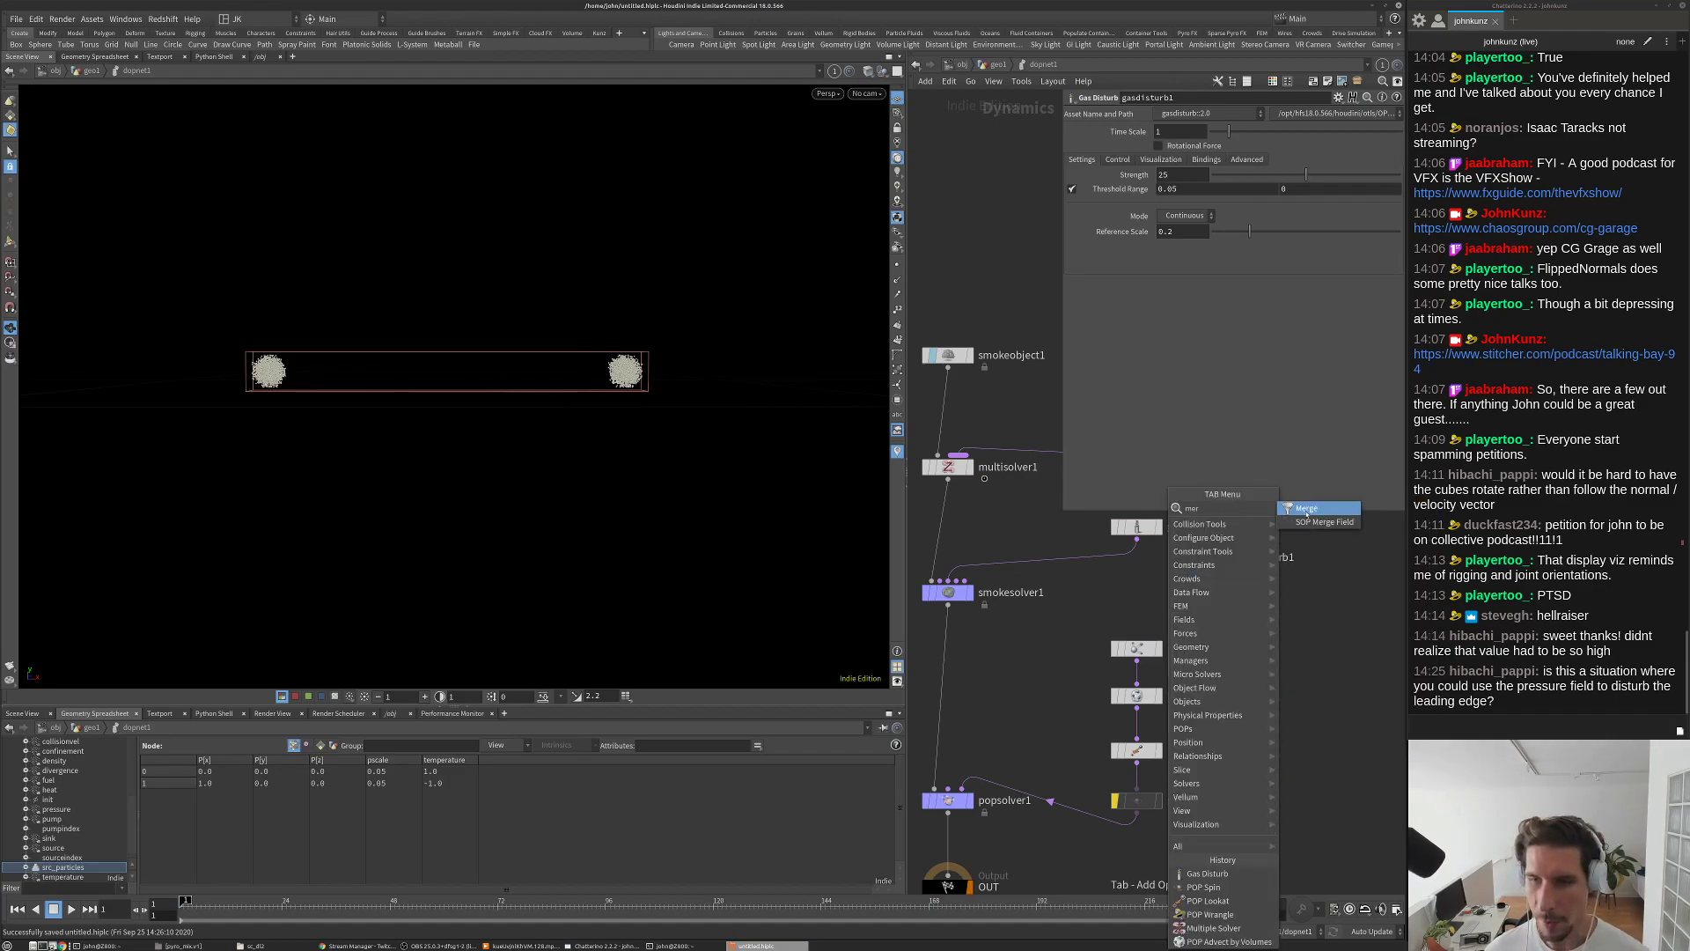
pyautogui.click(1307, 509)
pyautogui.click(1120, 579)
pyautogui.moveTo(1120, 574); pyautogui.dragTo(1208, 559)
# Step: Switch gasdisturb1's Mode to Block-Based and set its Base Block Size to 0.02
pyautogui.click(1196, 175)
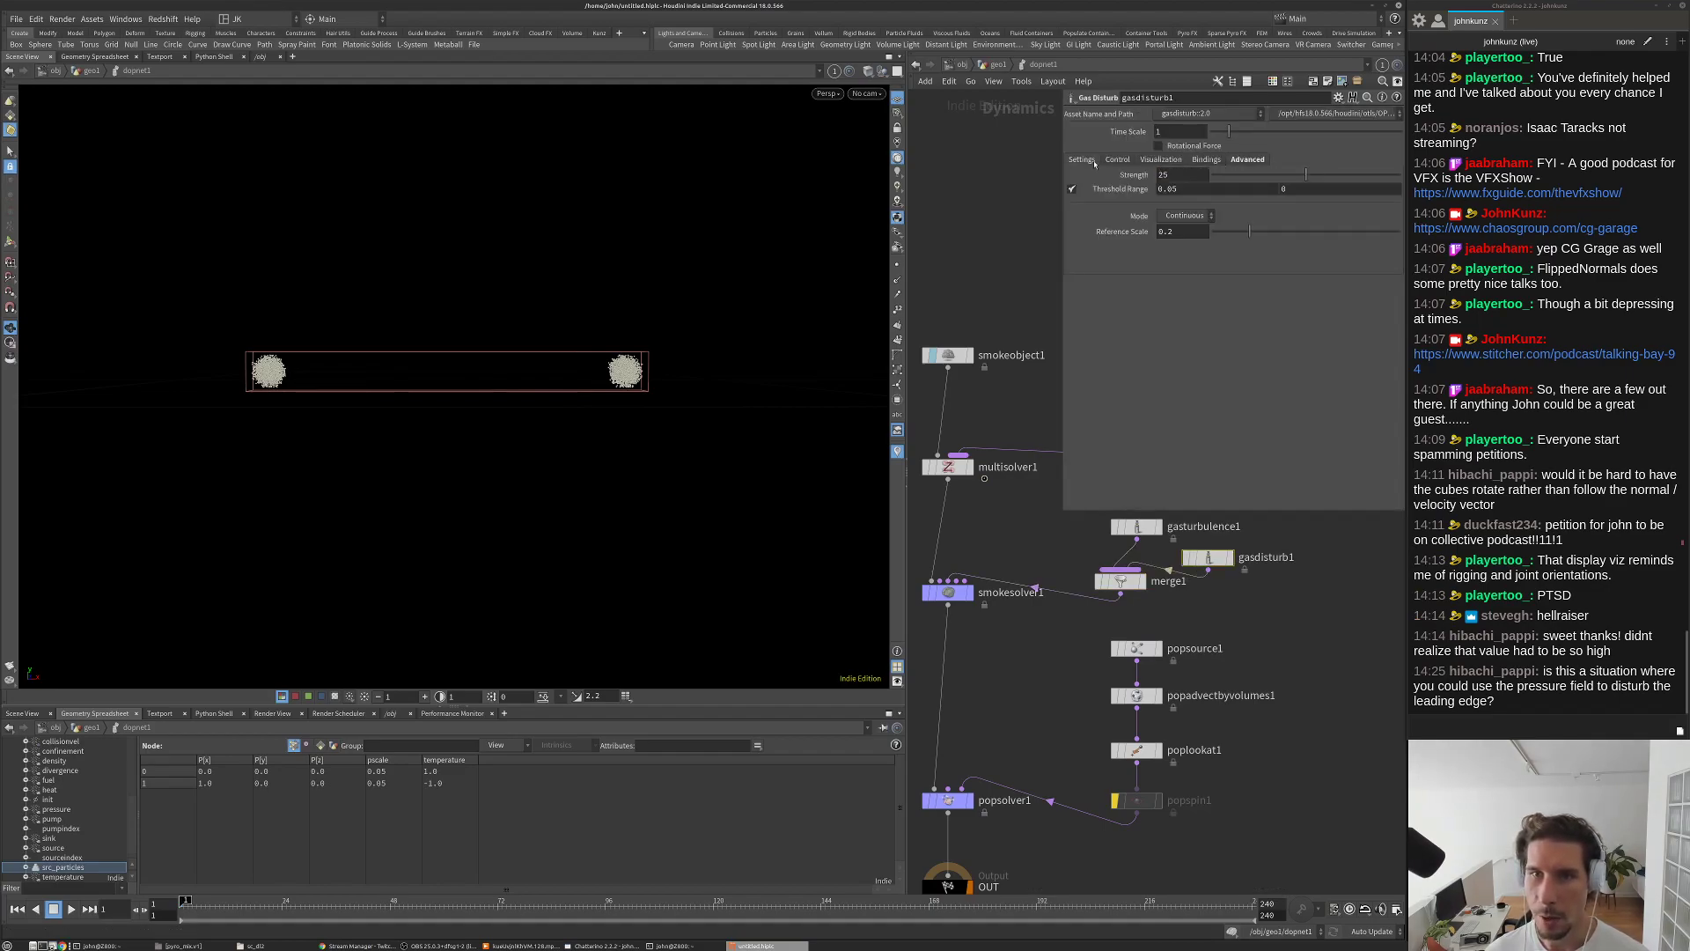
pyautogui.click(1184, 217)
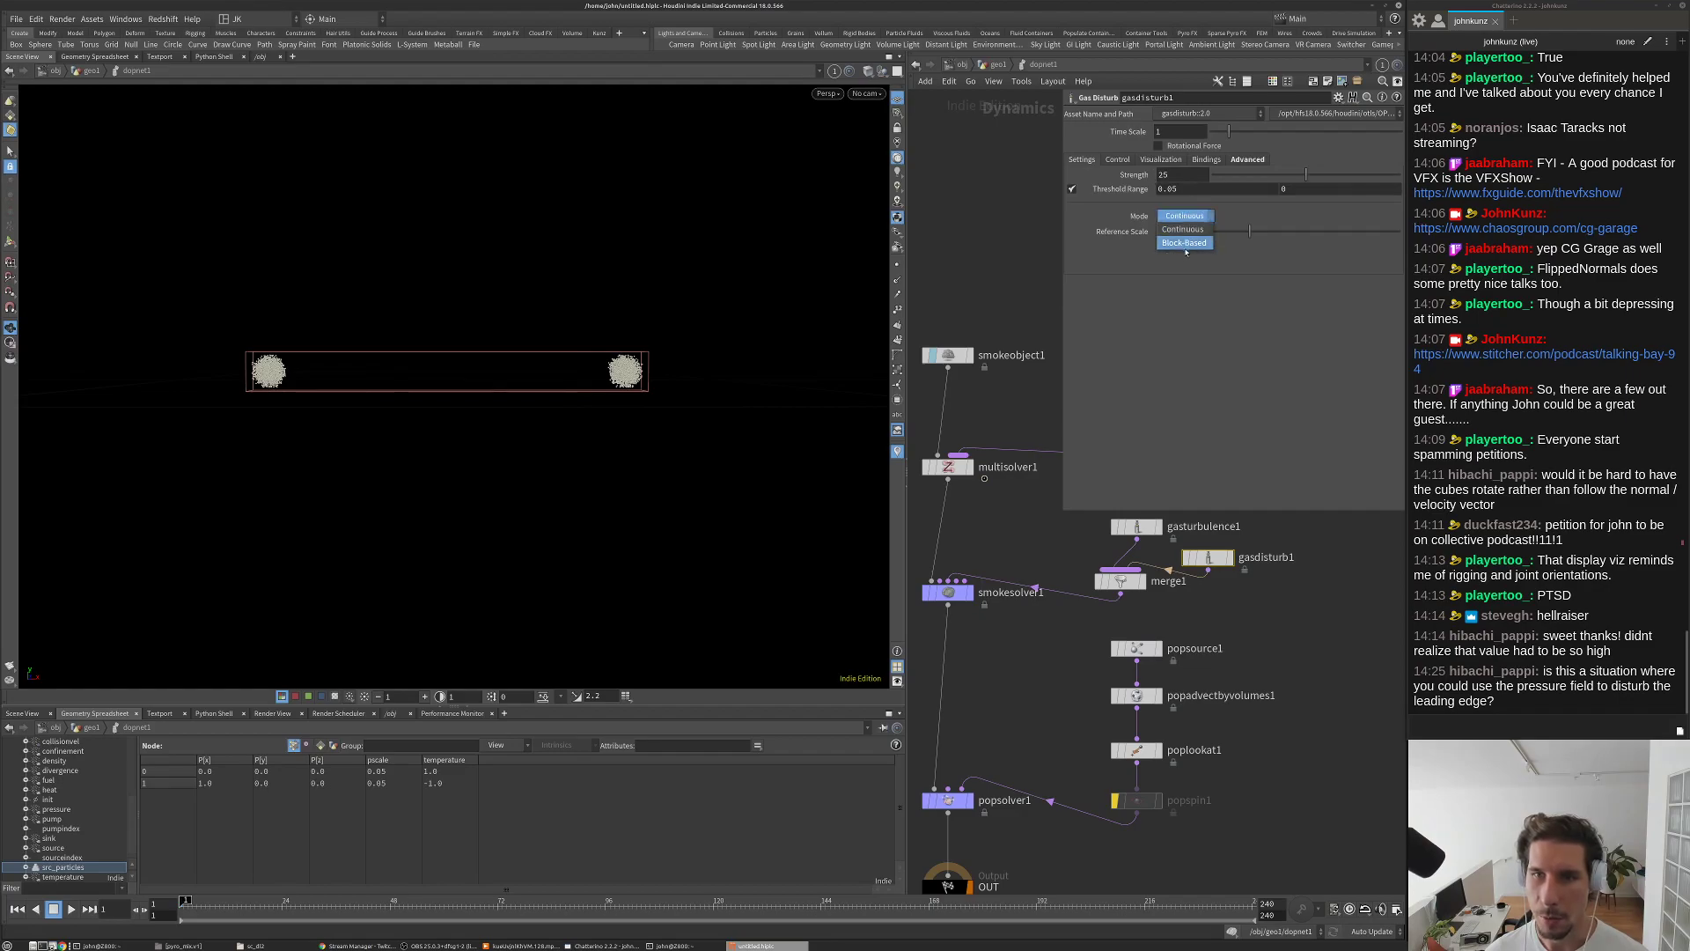
pyautogui.click(1184, 242)
pyautogui.click(1181, 231)
pyautogui.press('Return')
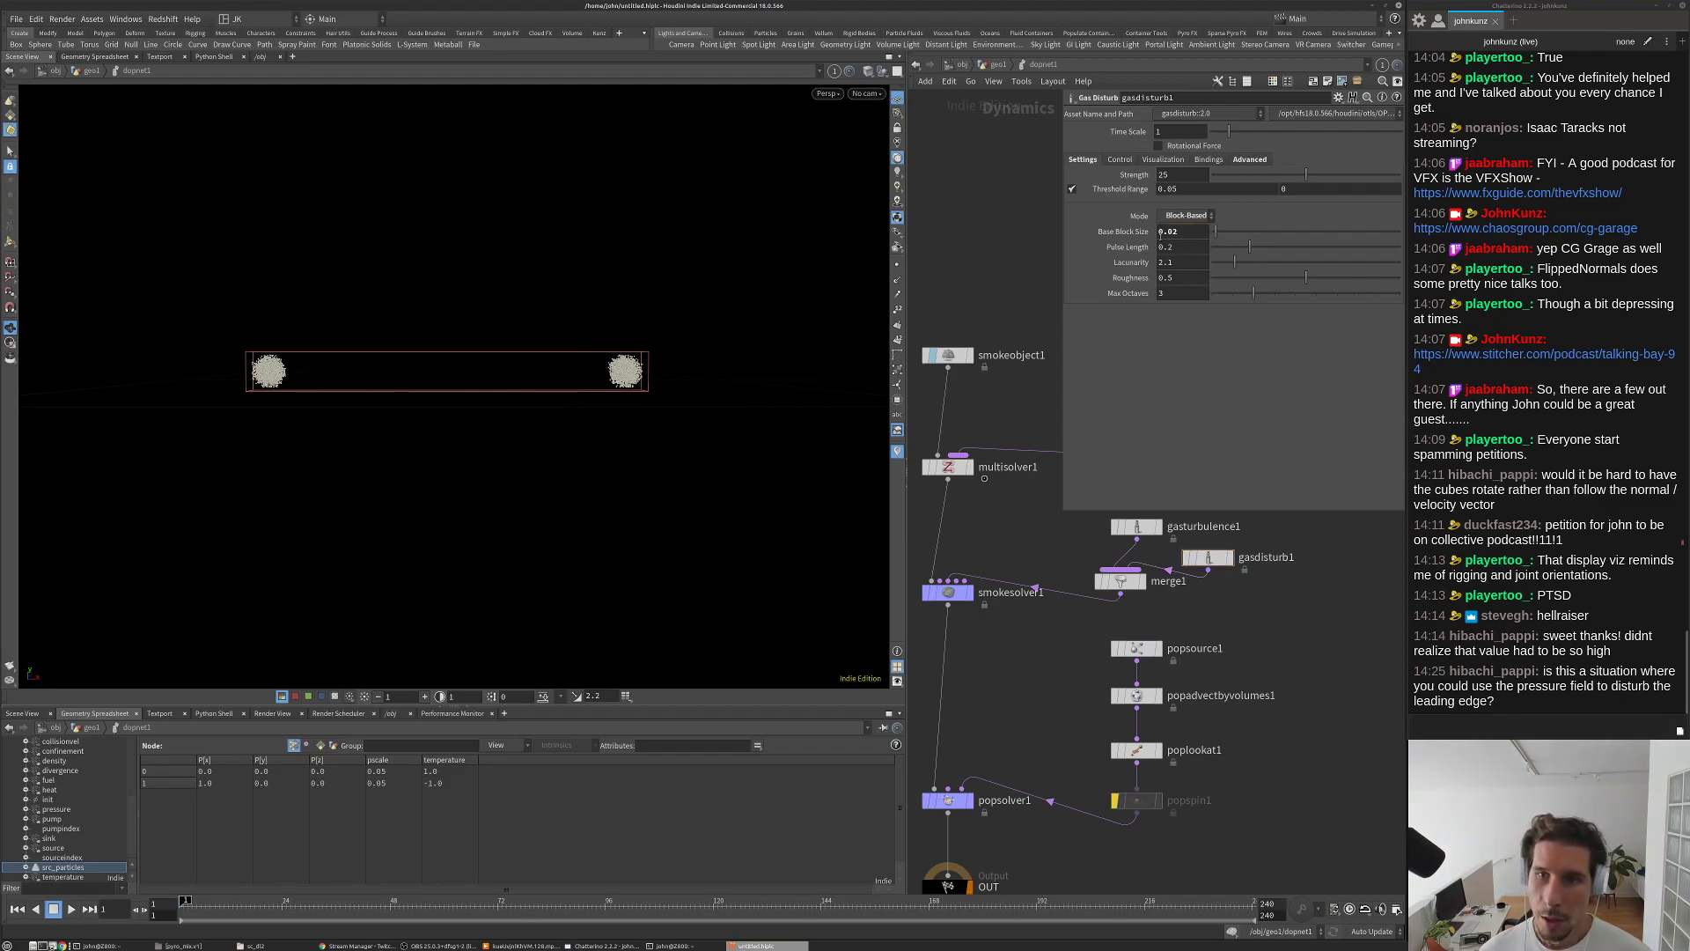
# Step: Check smokeobject1's Division Size, set gasdisturb1's Base Block Size to 0.01, and play the simulation
pyautogui.click(949, 356)
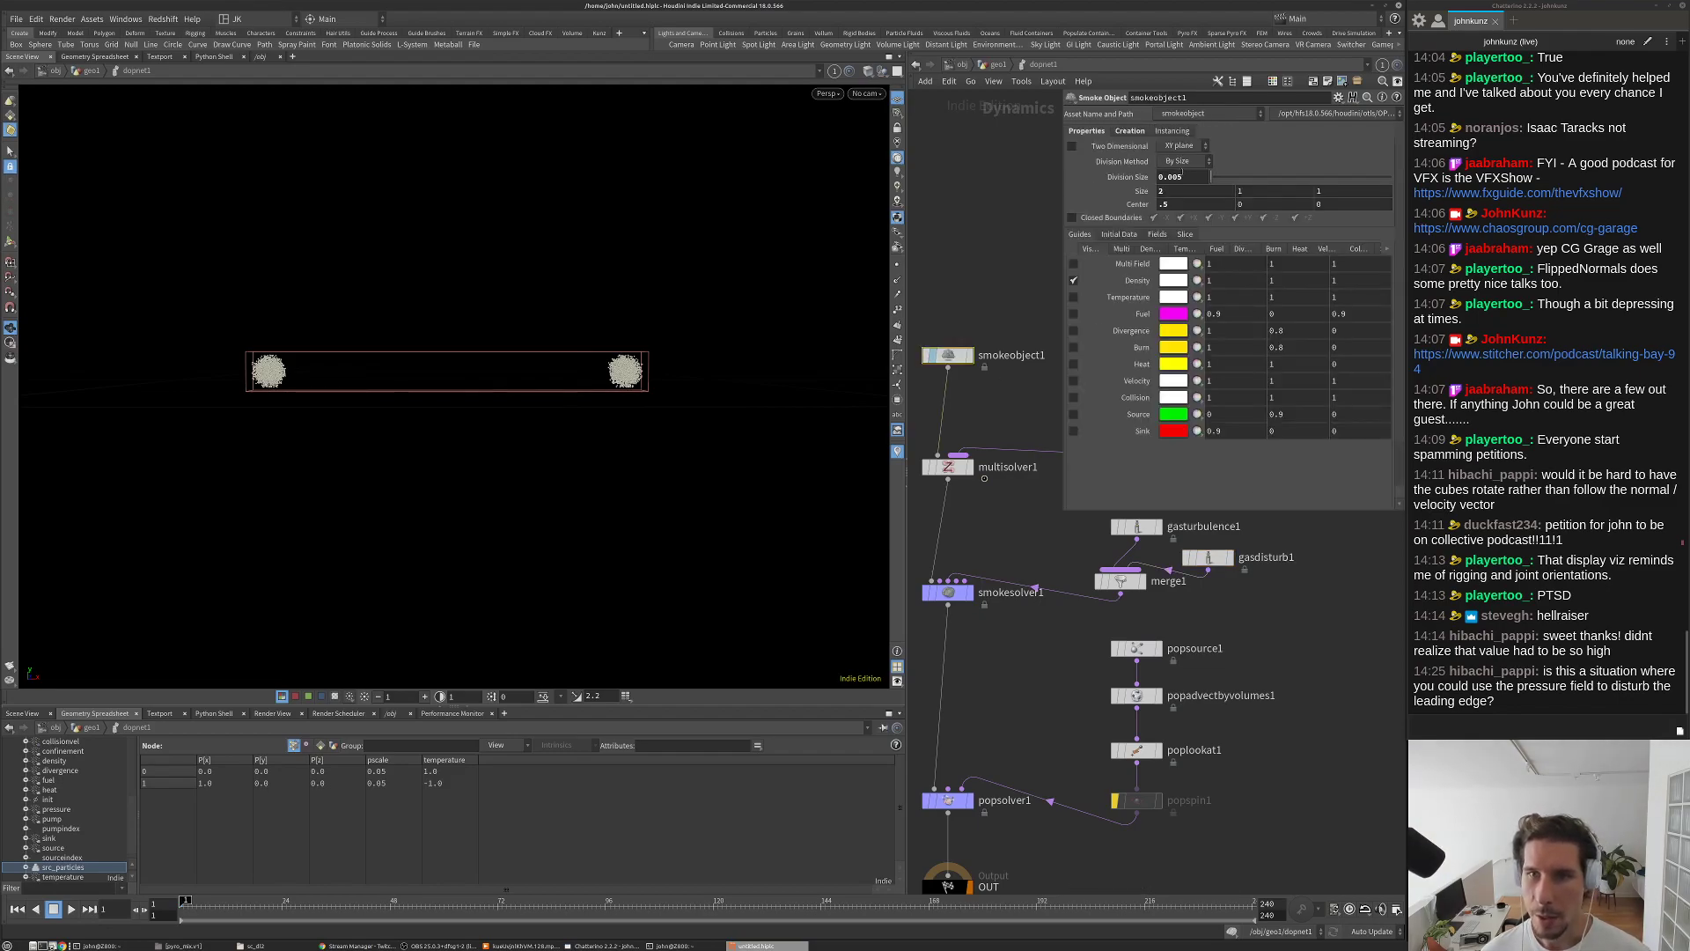
pyautogui.click(1223, 558)
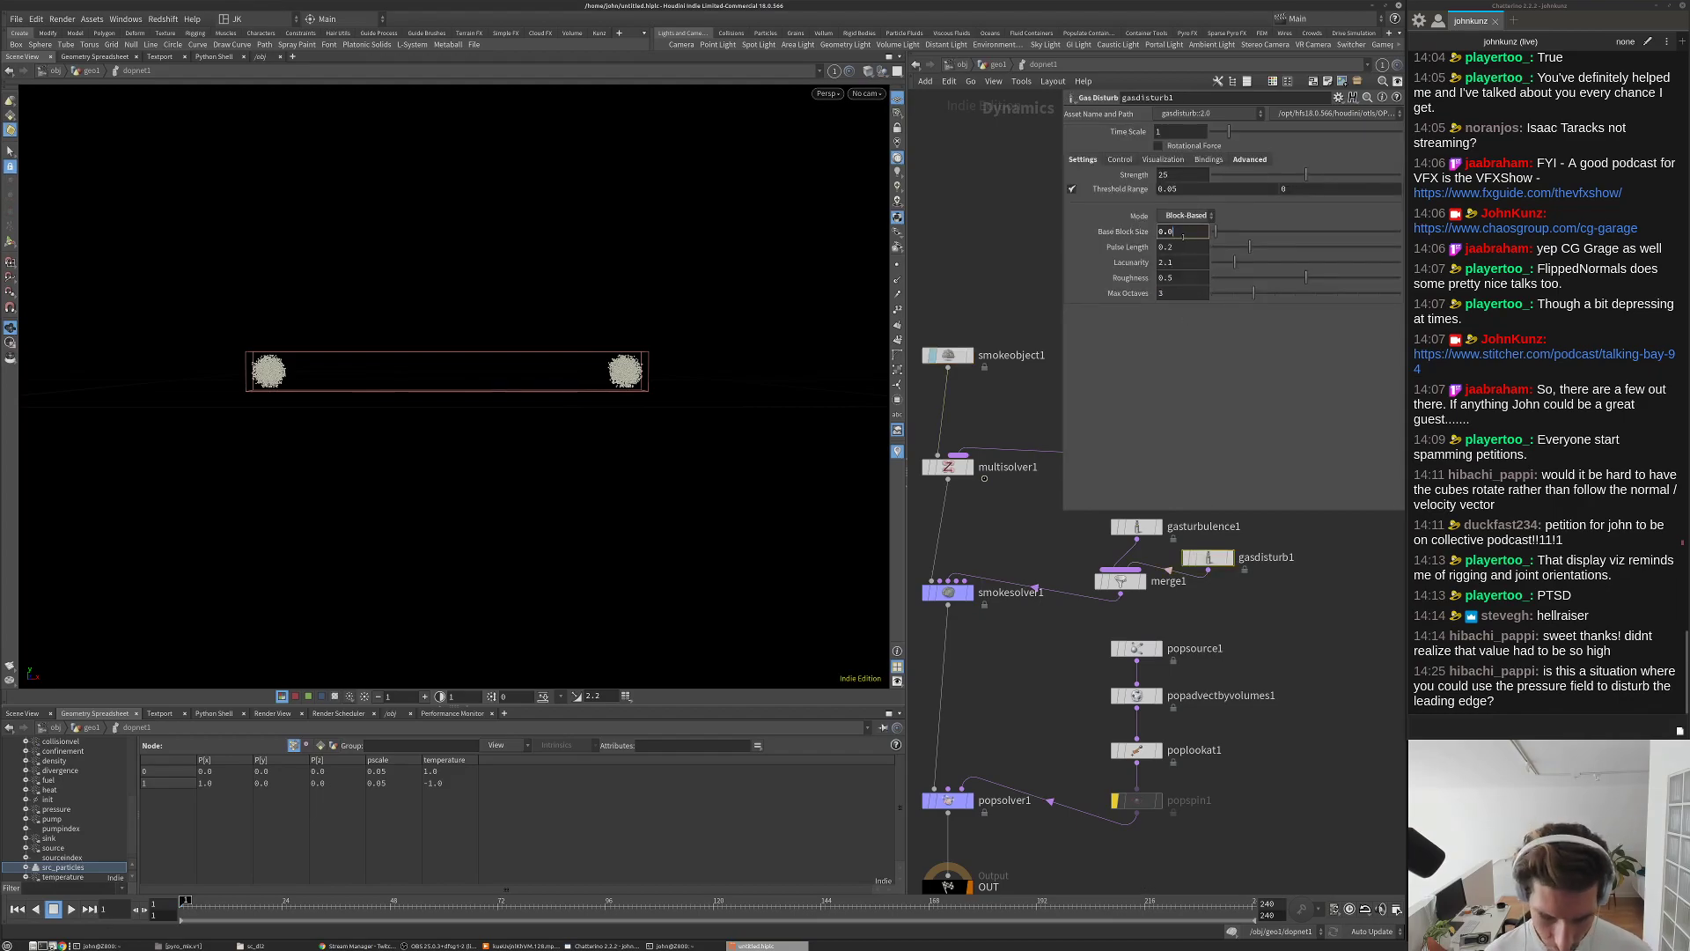
pyautogui.press('Return')
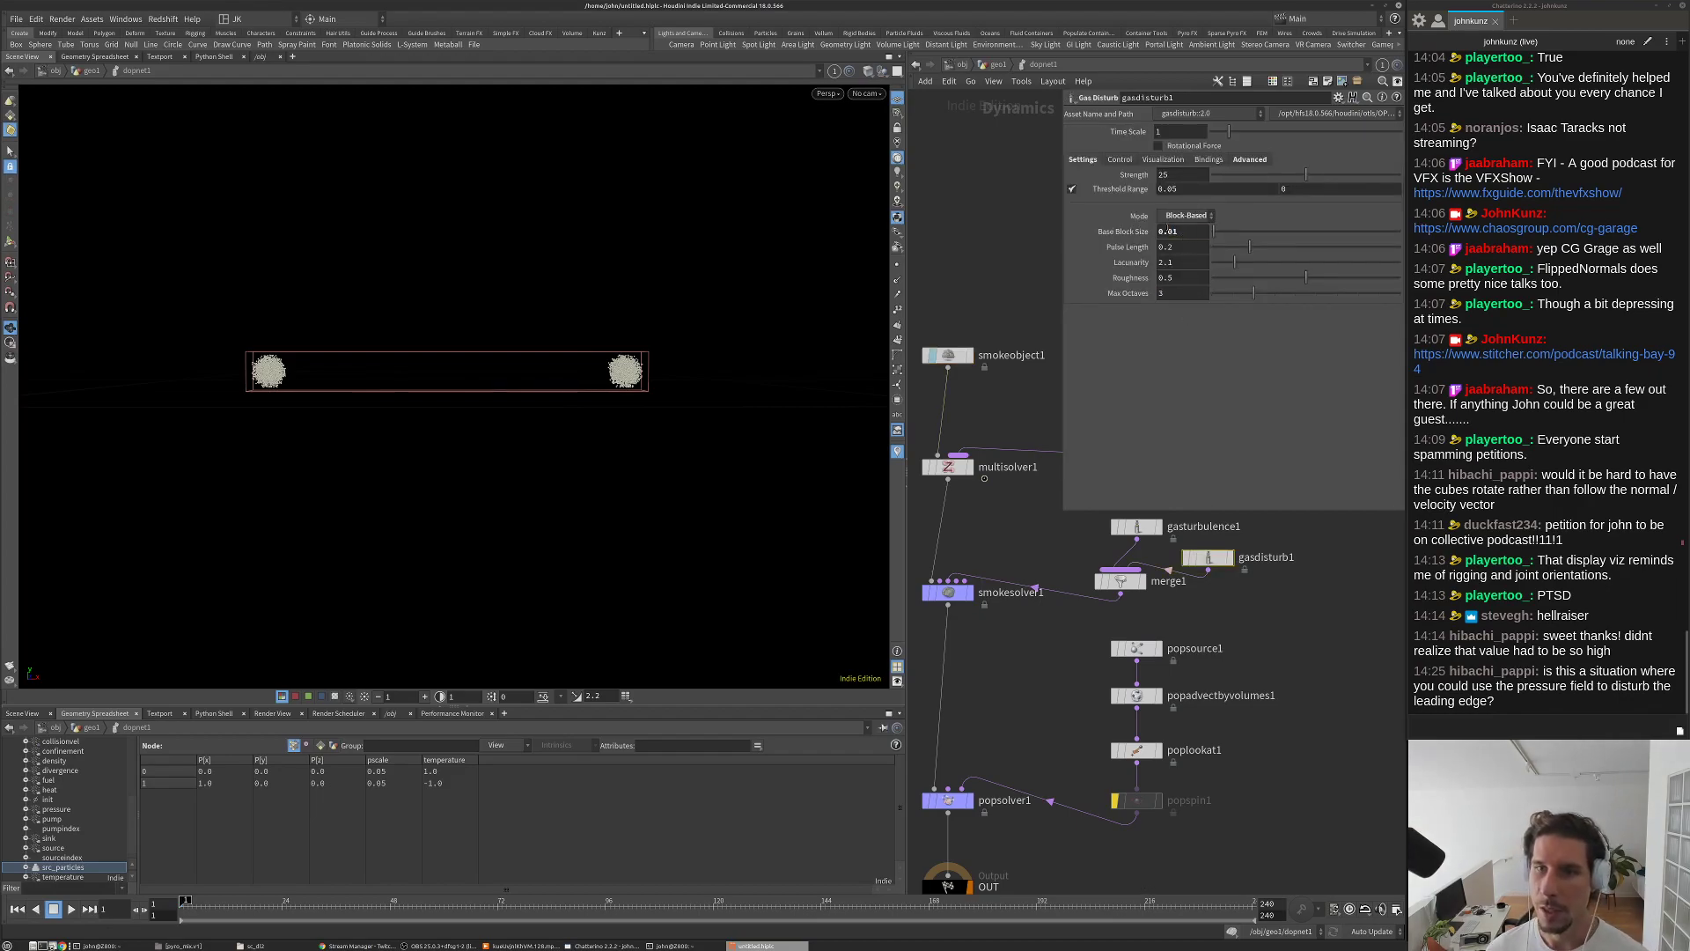
pyautogui.moveTo(1171, 617); pyautogui.dragTo(1149, 675, button='middle')
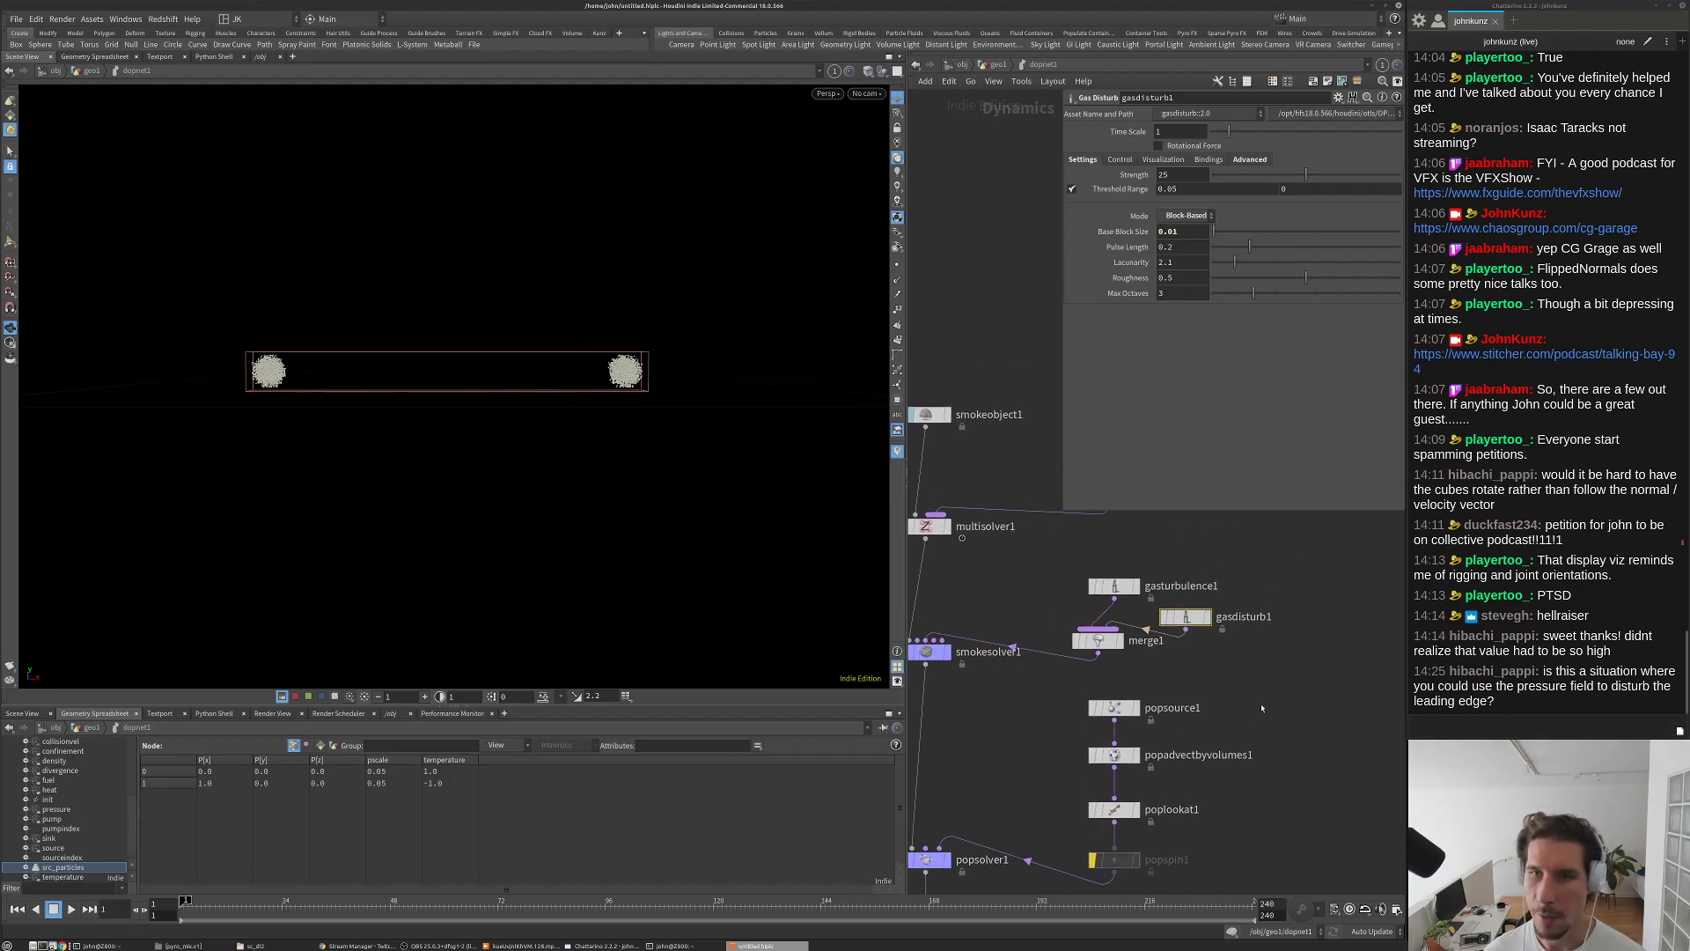
pyautogui.press('Up')
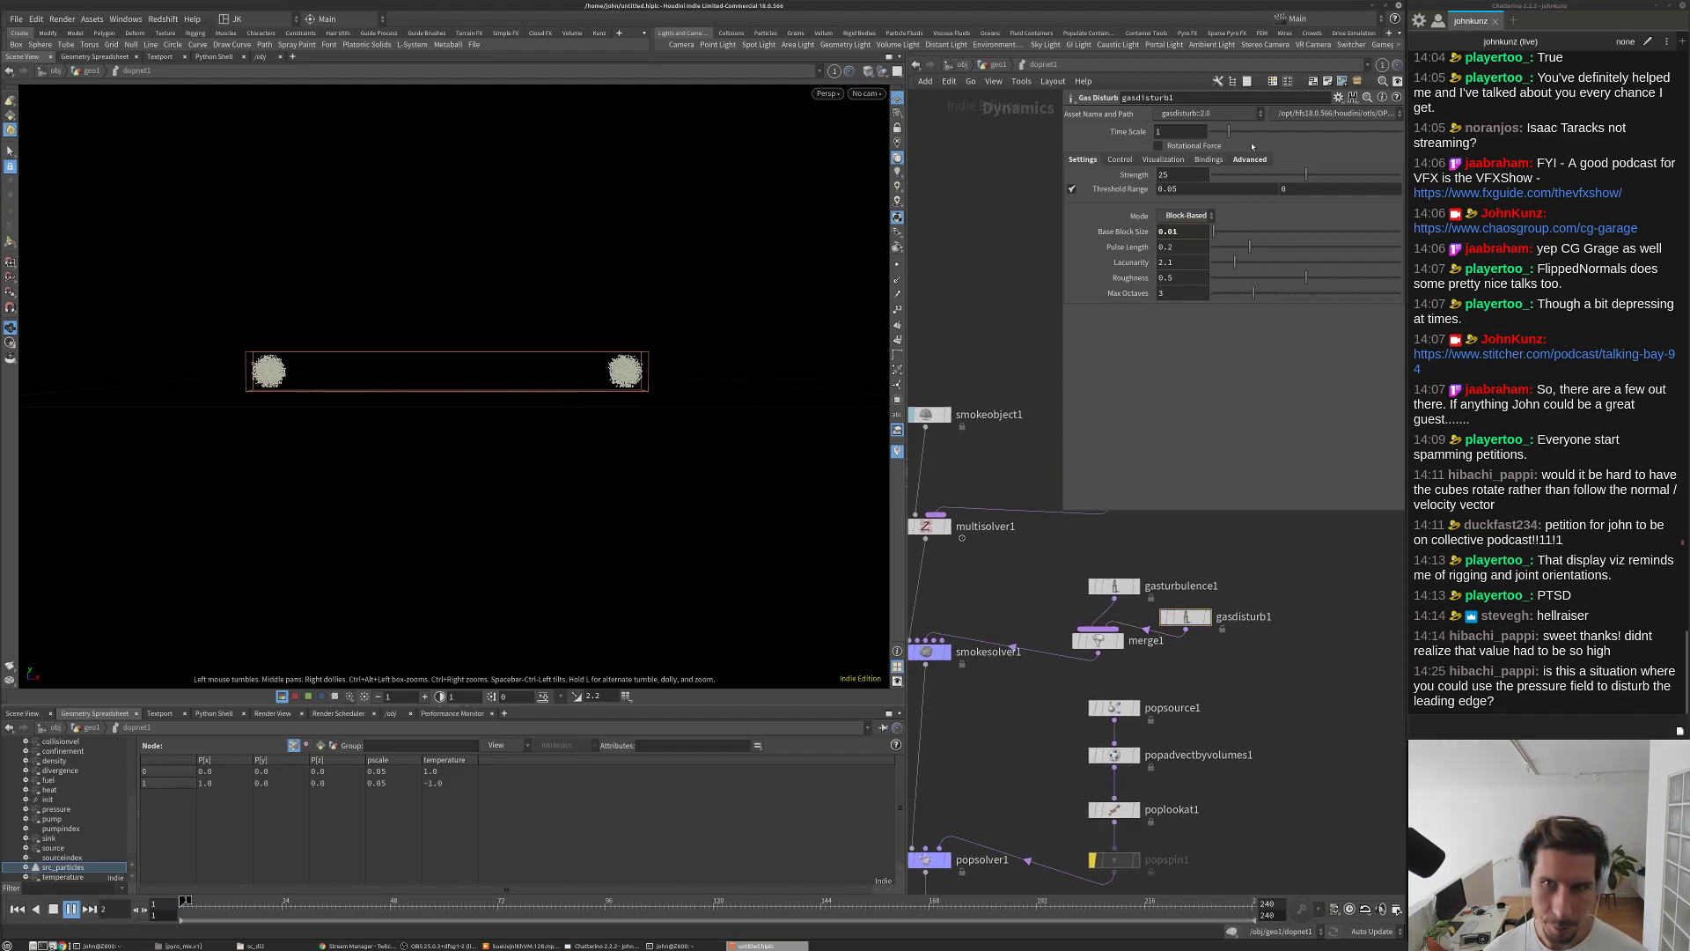
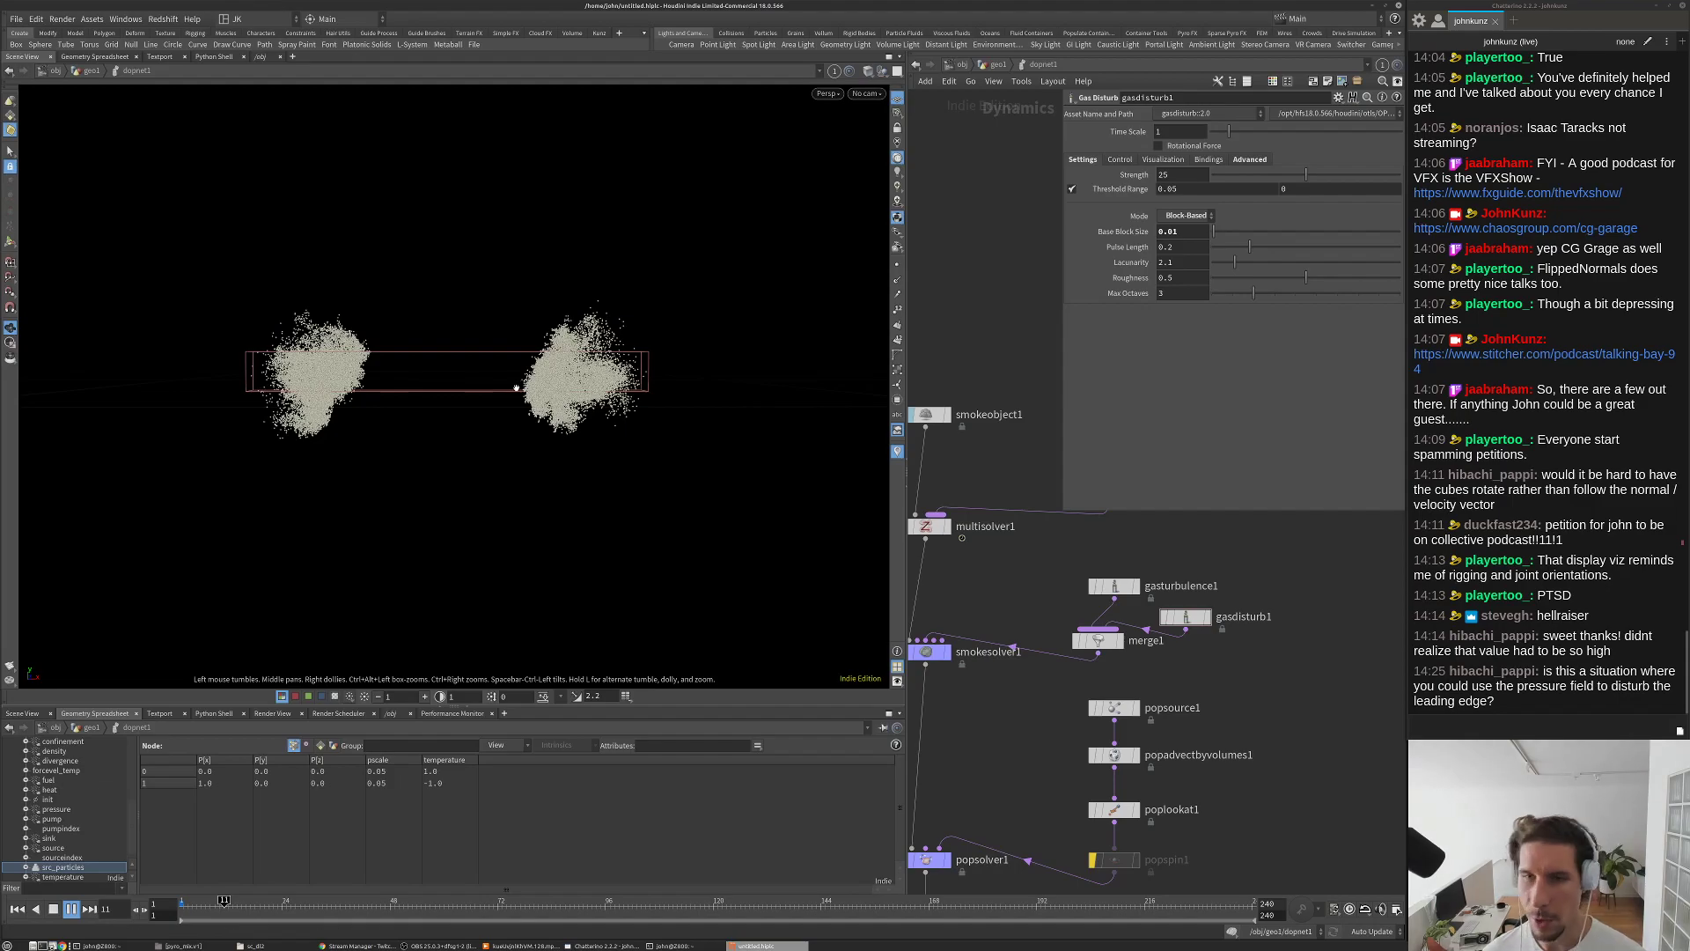
# Step: Set gasdisturb1's Strength to 2 and replay the simulation to check the particle motion
pyautogui.click(1175, 174)
pyautogui.press('BackSpace')
pyautogui.press('Return')
pyautogui.press('Up')
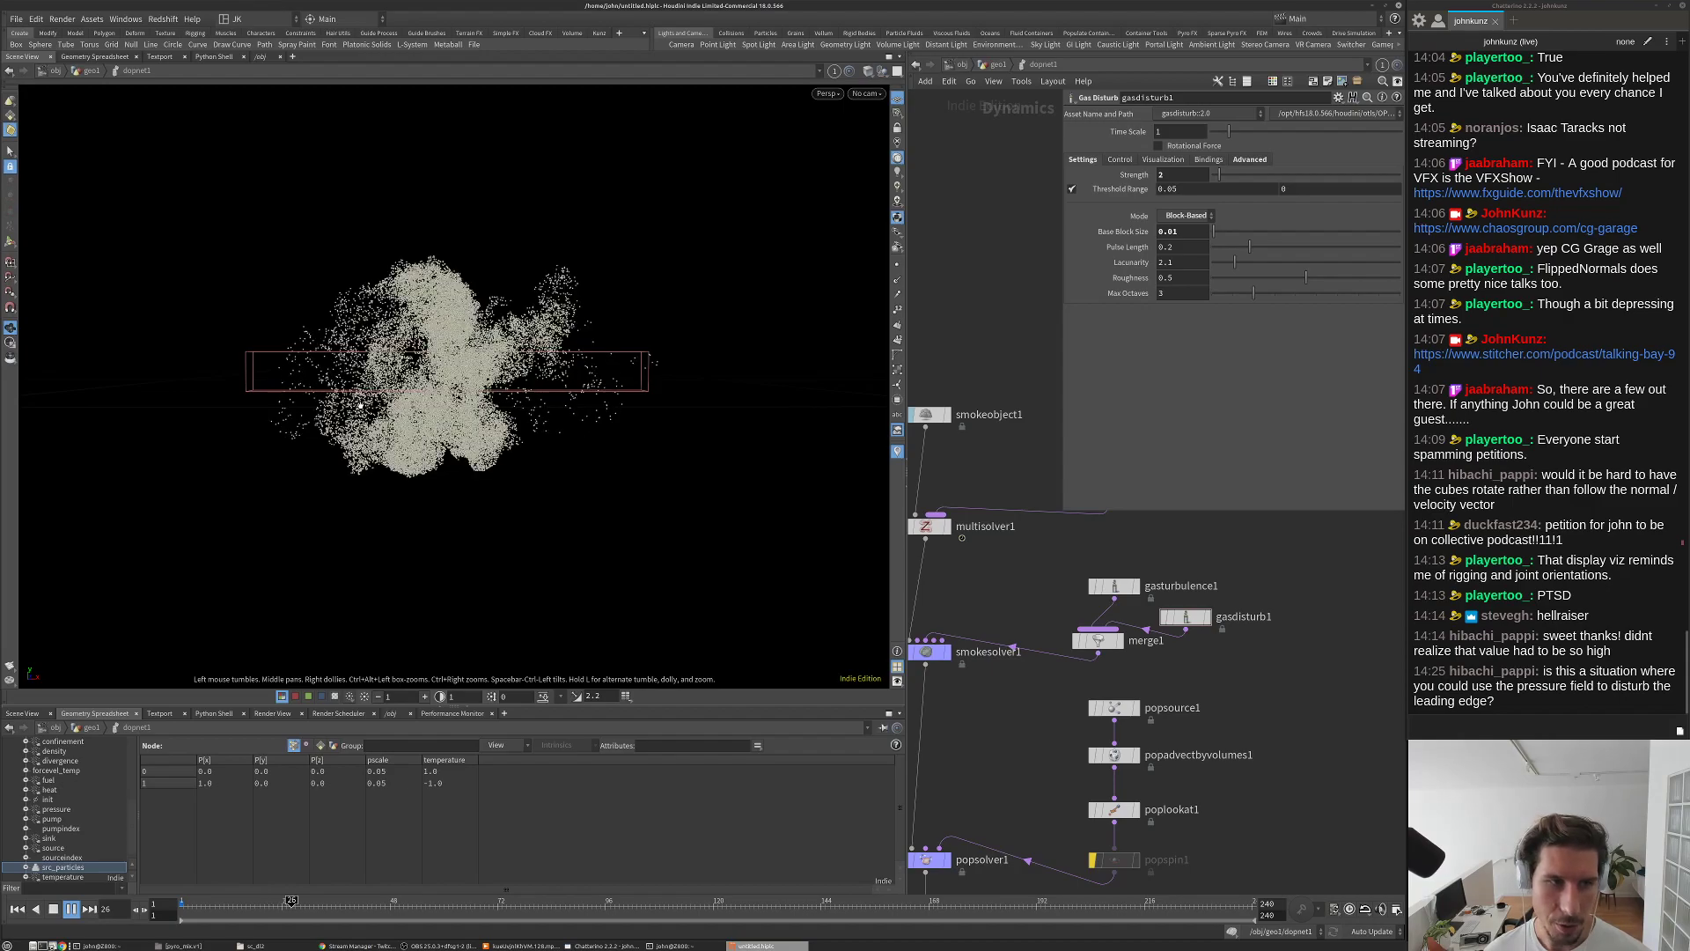
pyautogui.press('Escape')
# Step: Return to the geo1 network, save the scene, set box1's Uniform Scale to 0.025, and play the copied boxes
pyautogui.press('u')
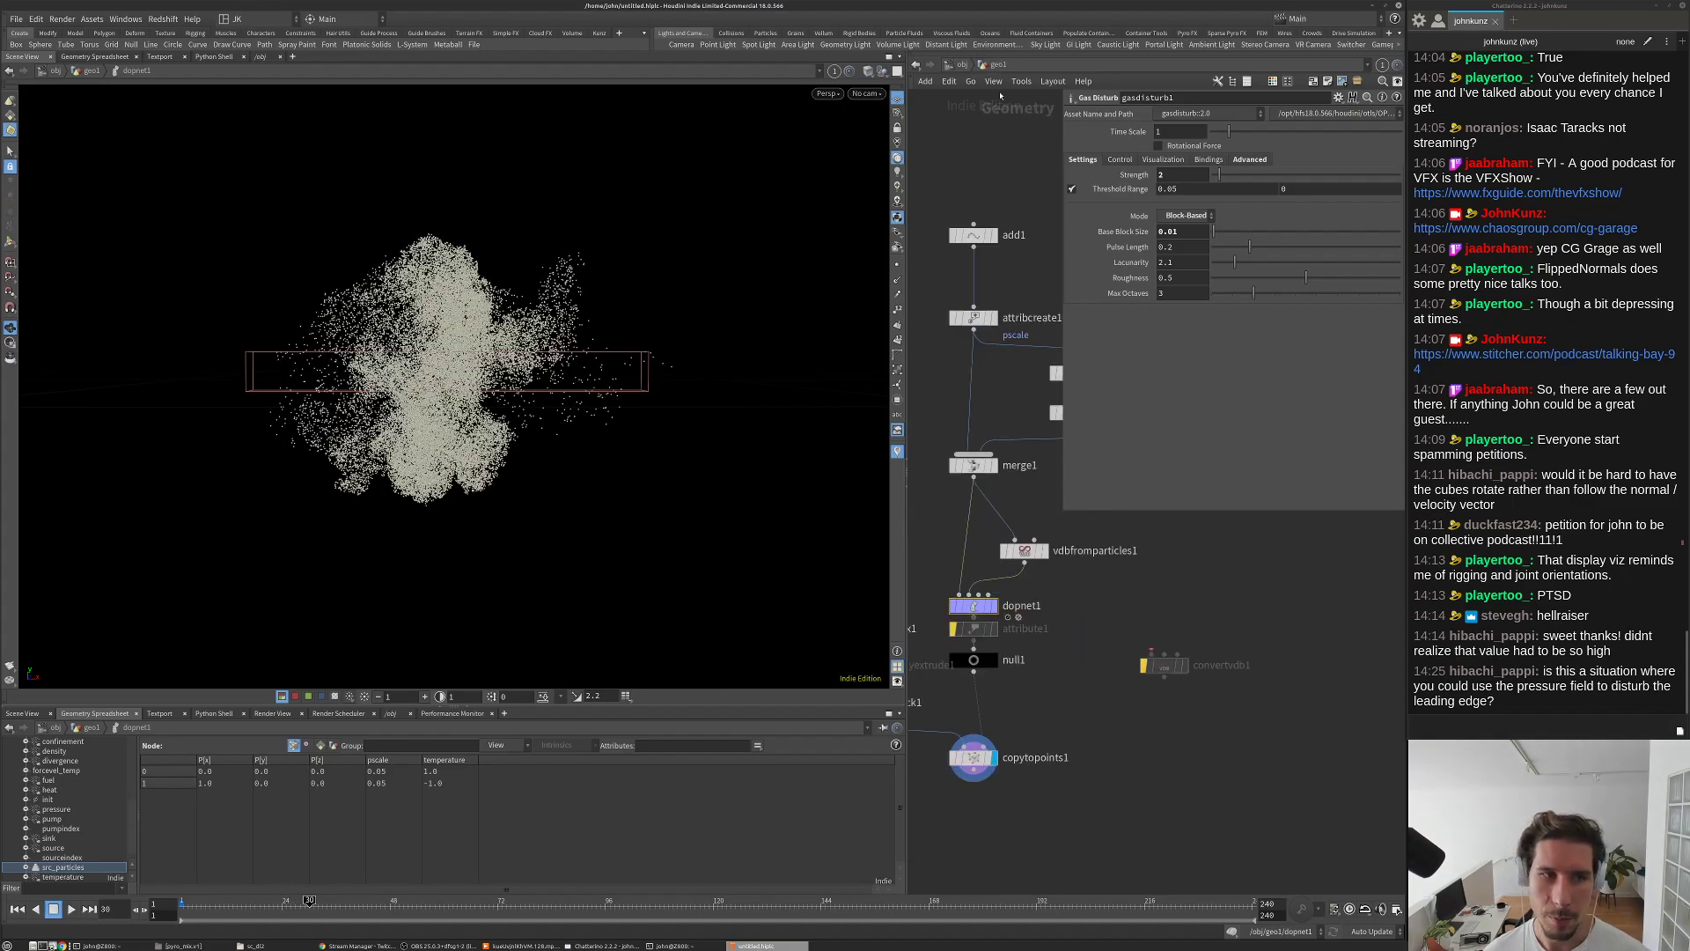
pyautogui.keyDown('alt'); pyautogui.moveTo(447, 381); pyautogui.dragTo(447, 401); pyautogui.keyUp('alt')
pyautogui.hotkey('ctrl', 's')
pyautogui.moveTo(937, 662); pyautogui.dragTo(1025, 629, button='middle')
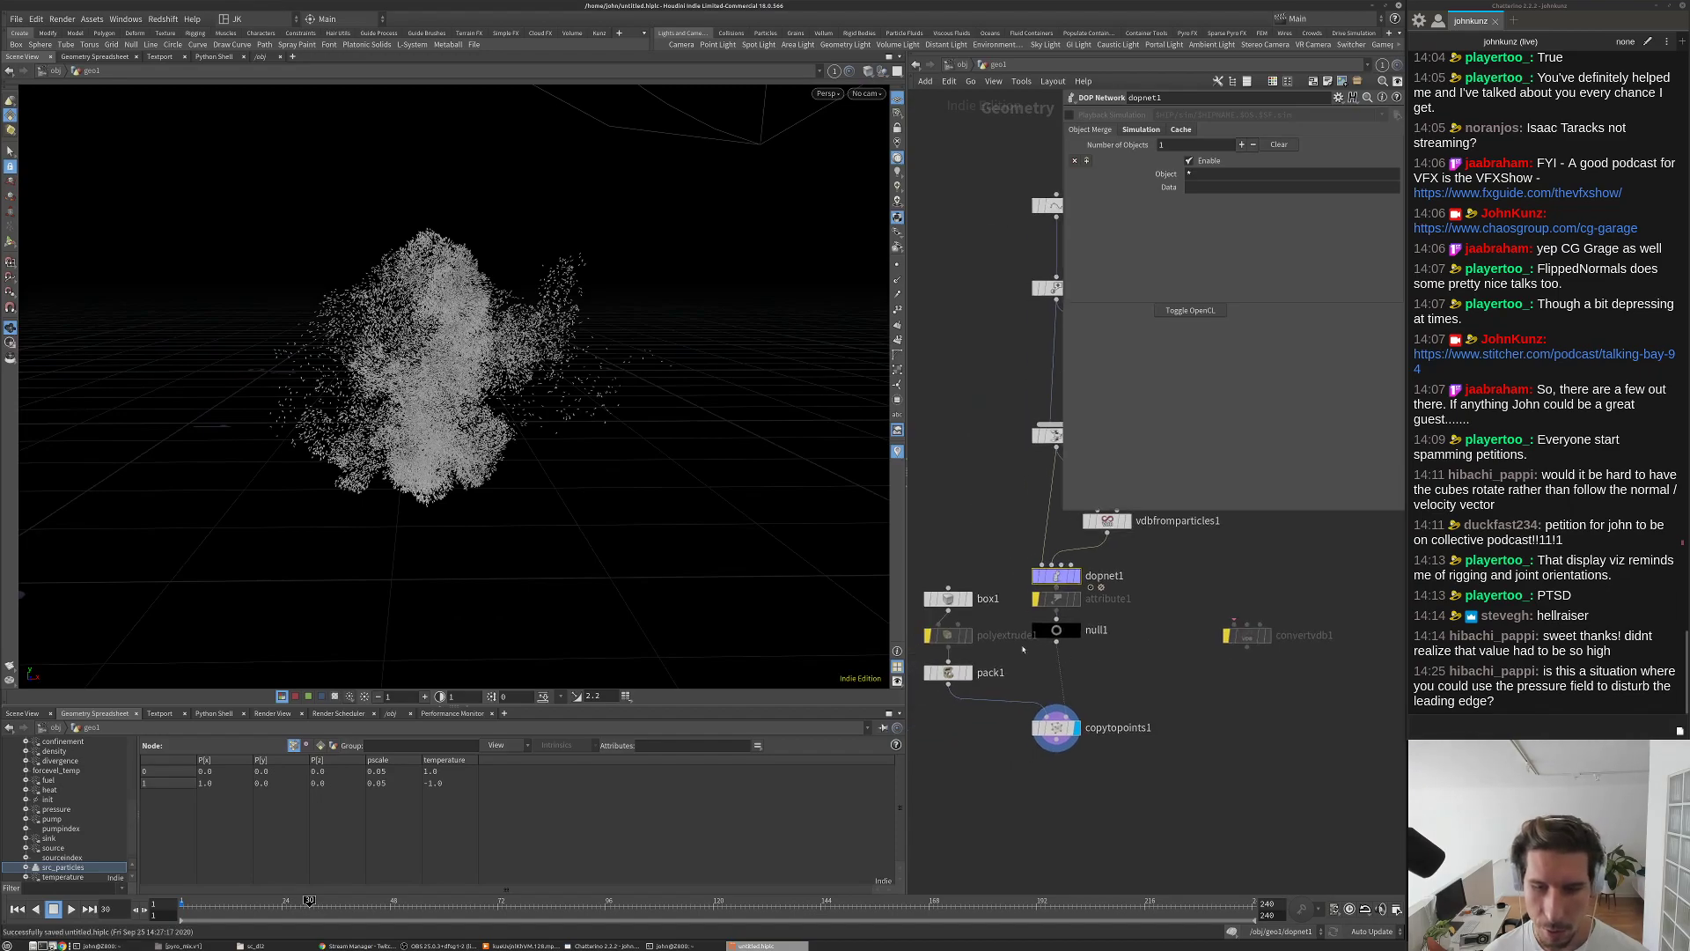
pyautogui.scroll(3, 1025, 630)
pyautogui.click(933, 583)
pyautogui.doubleClick(1170, 198)
pyautogui.write('0.025')
pyautogui.press('Return')
pyautogui.press('Up')
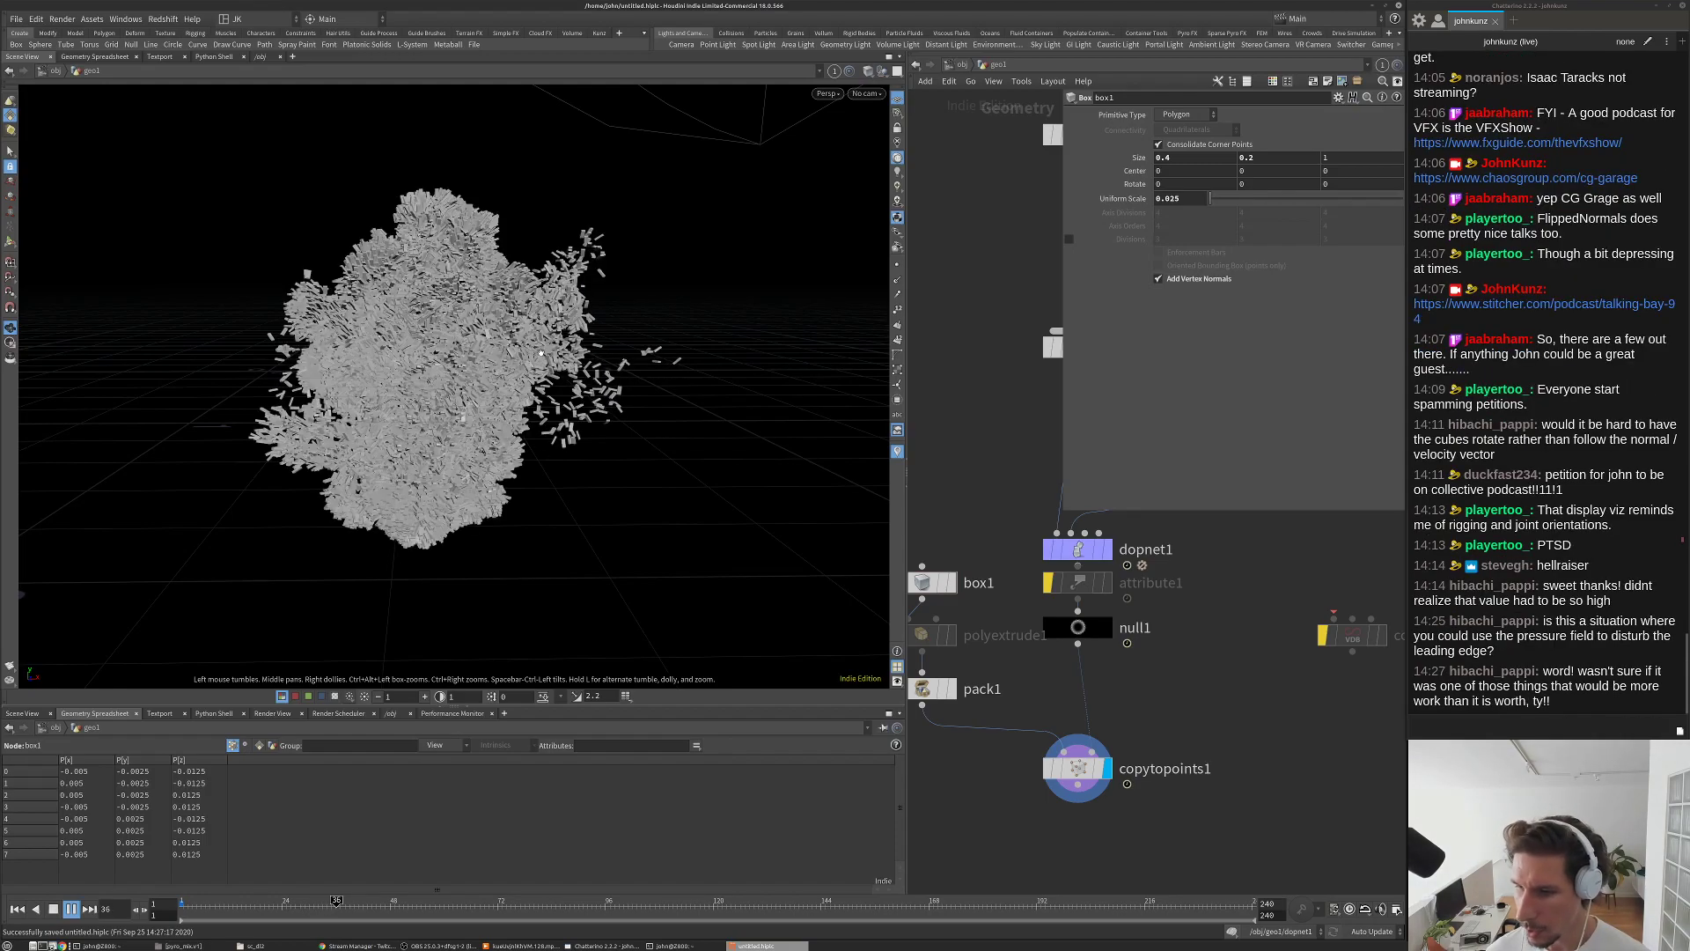
# Step: Replay the simulation from the start to examine the larger copied boxes from another angle
pyautogui.press('Up')
pyautogui.moveTo(541, 353); pyautogui.dragTo(459, 386)
pyautogui.moveTo(460, 385); pyautogui.dragTo(483, 370, button='right')
pyautogui.moveTo(464, 427); pyautogui.dragTo(499, 385)
pyautogui.hotkey('ctrl', 'Up')
pyautogui.press('Up')
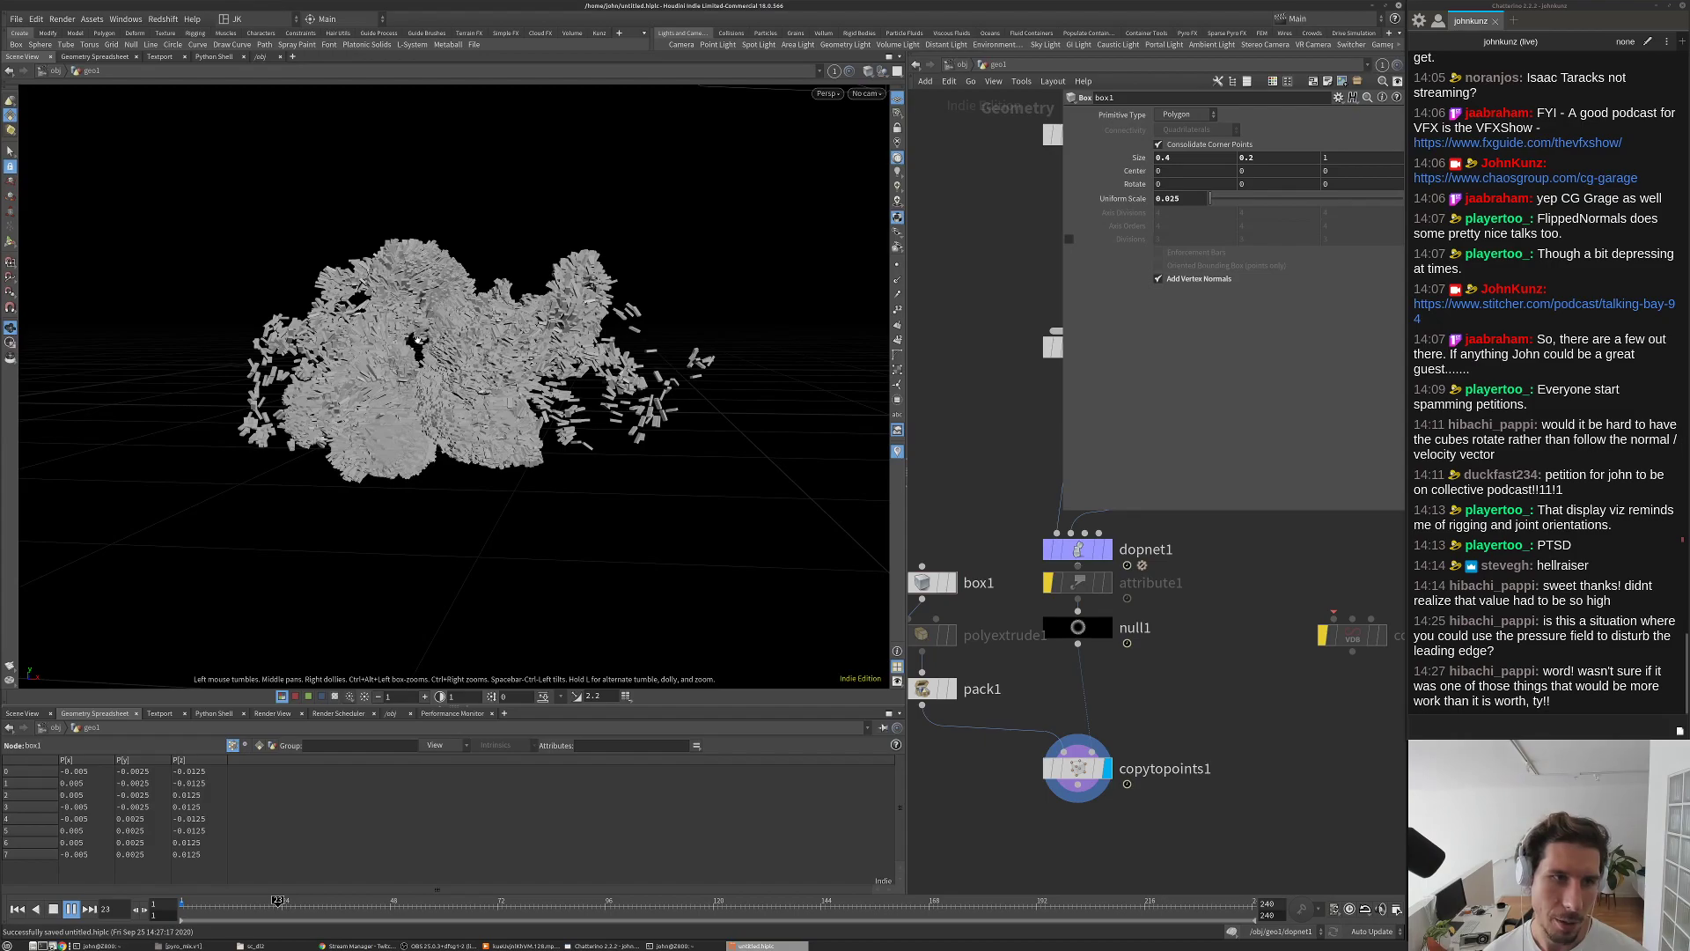
pyautogui.press('Escape')
# Step: Look inside dopnet1 at the smoke and particles, return to geo1, and rewind to the first frame
pyautogui.click(1080, 551)
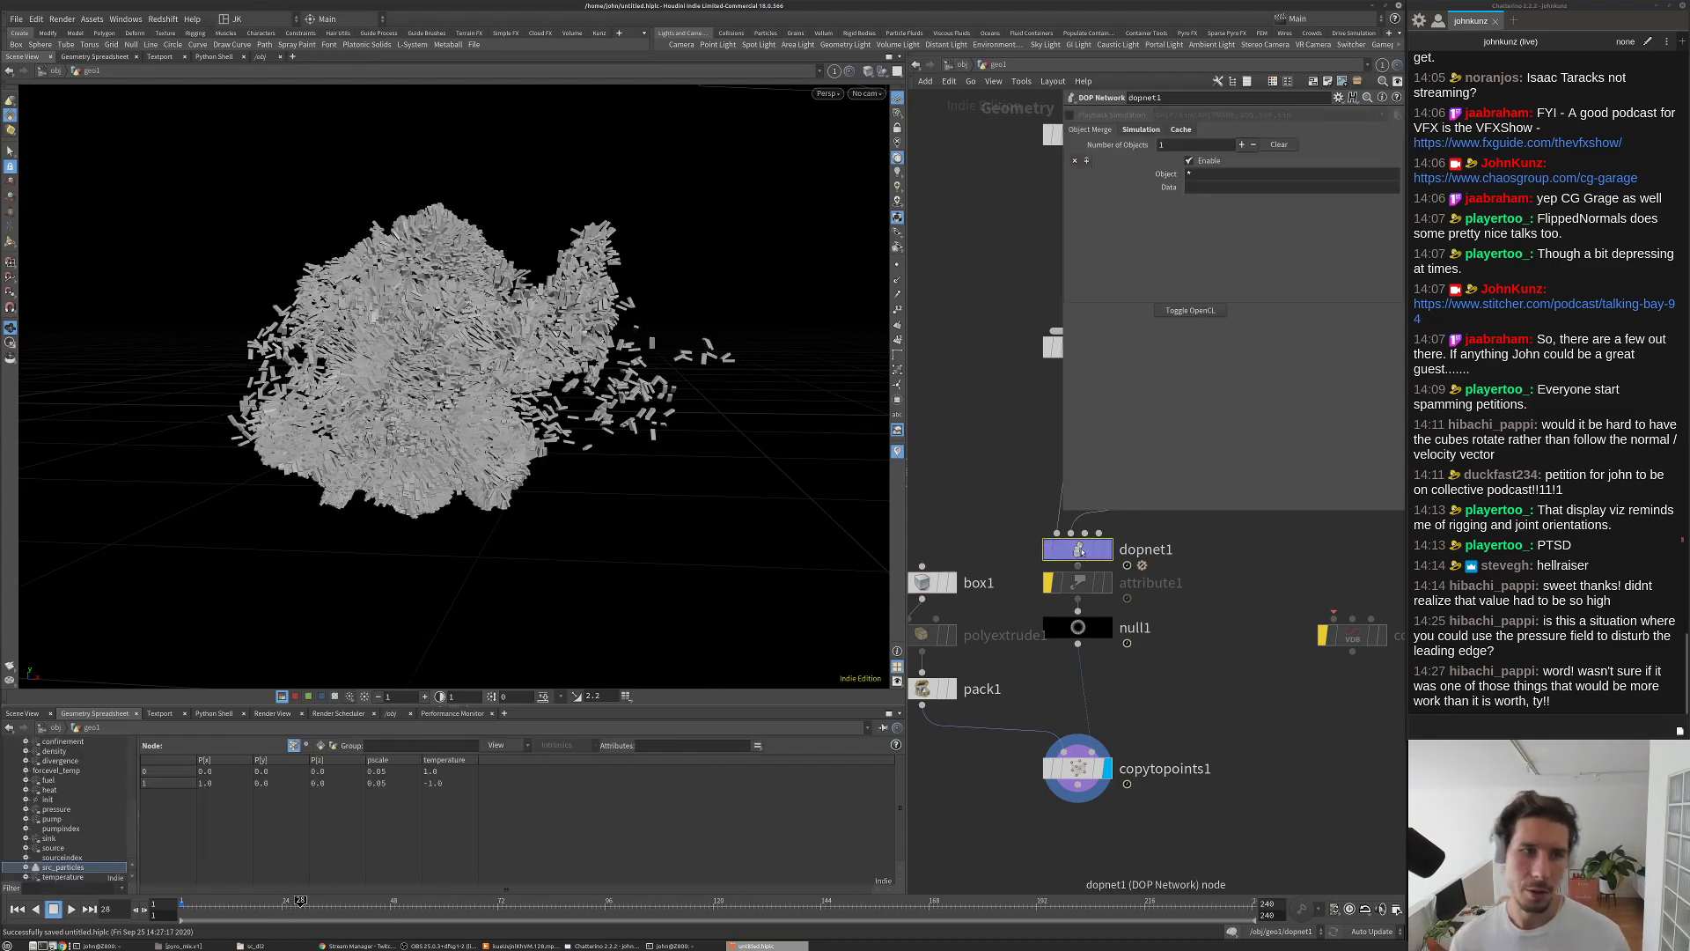
pyautogui.doubleClick(1079, 551)
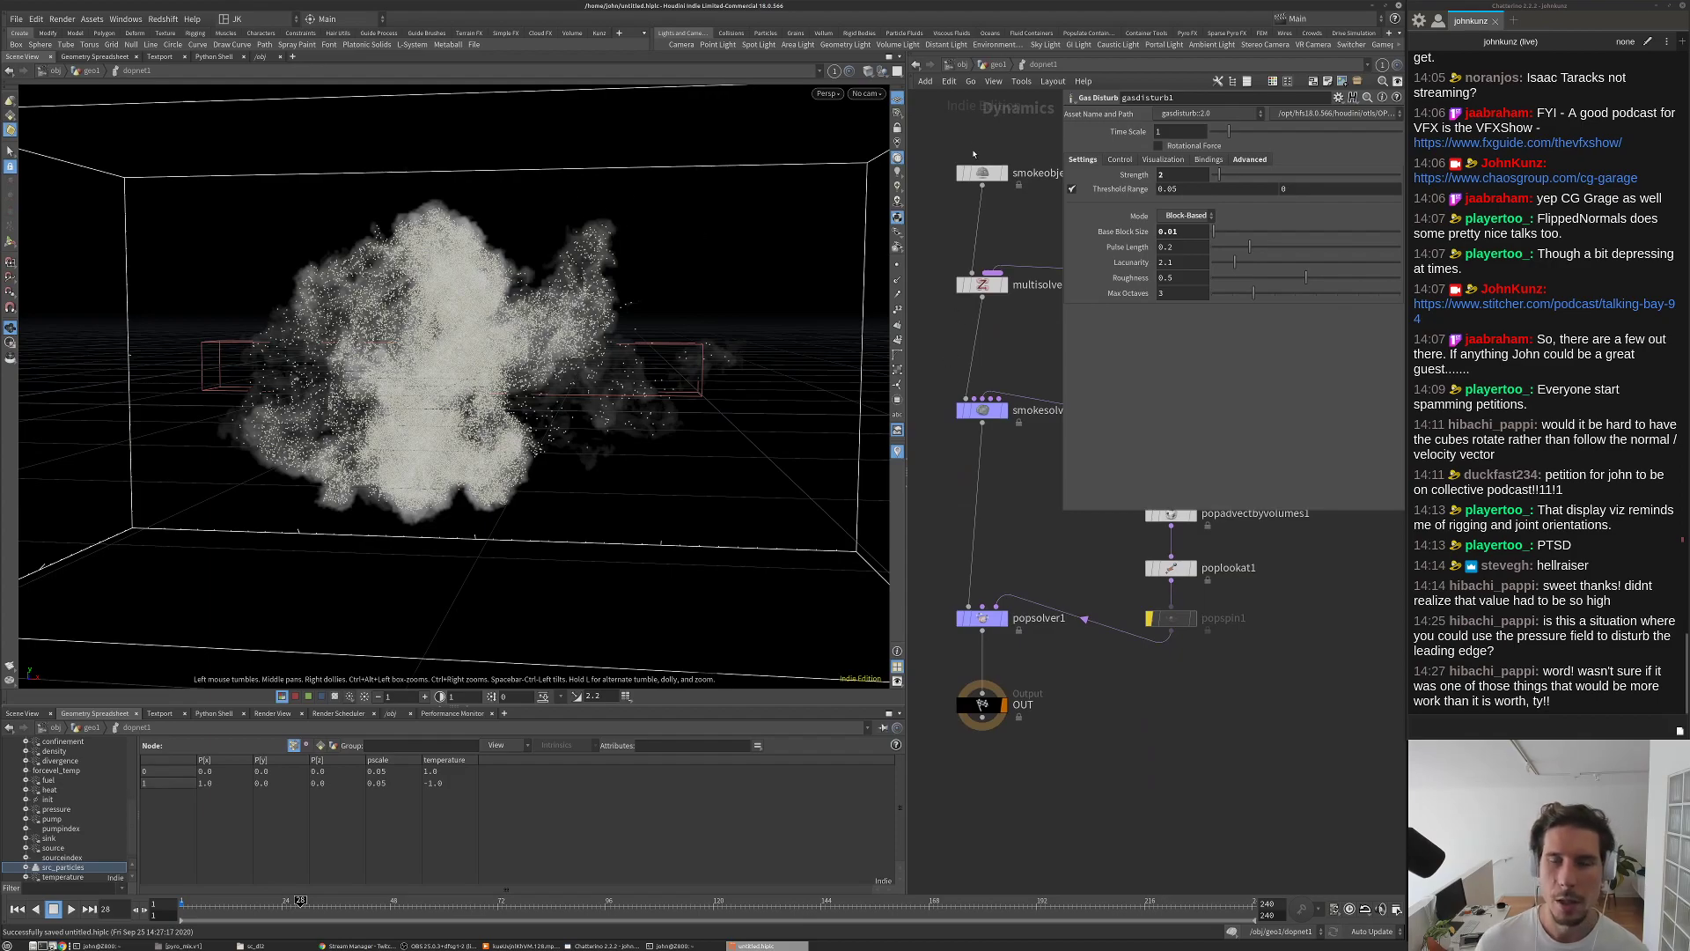
pyautogui.click(922, 249)
pyautogui.press('u')
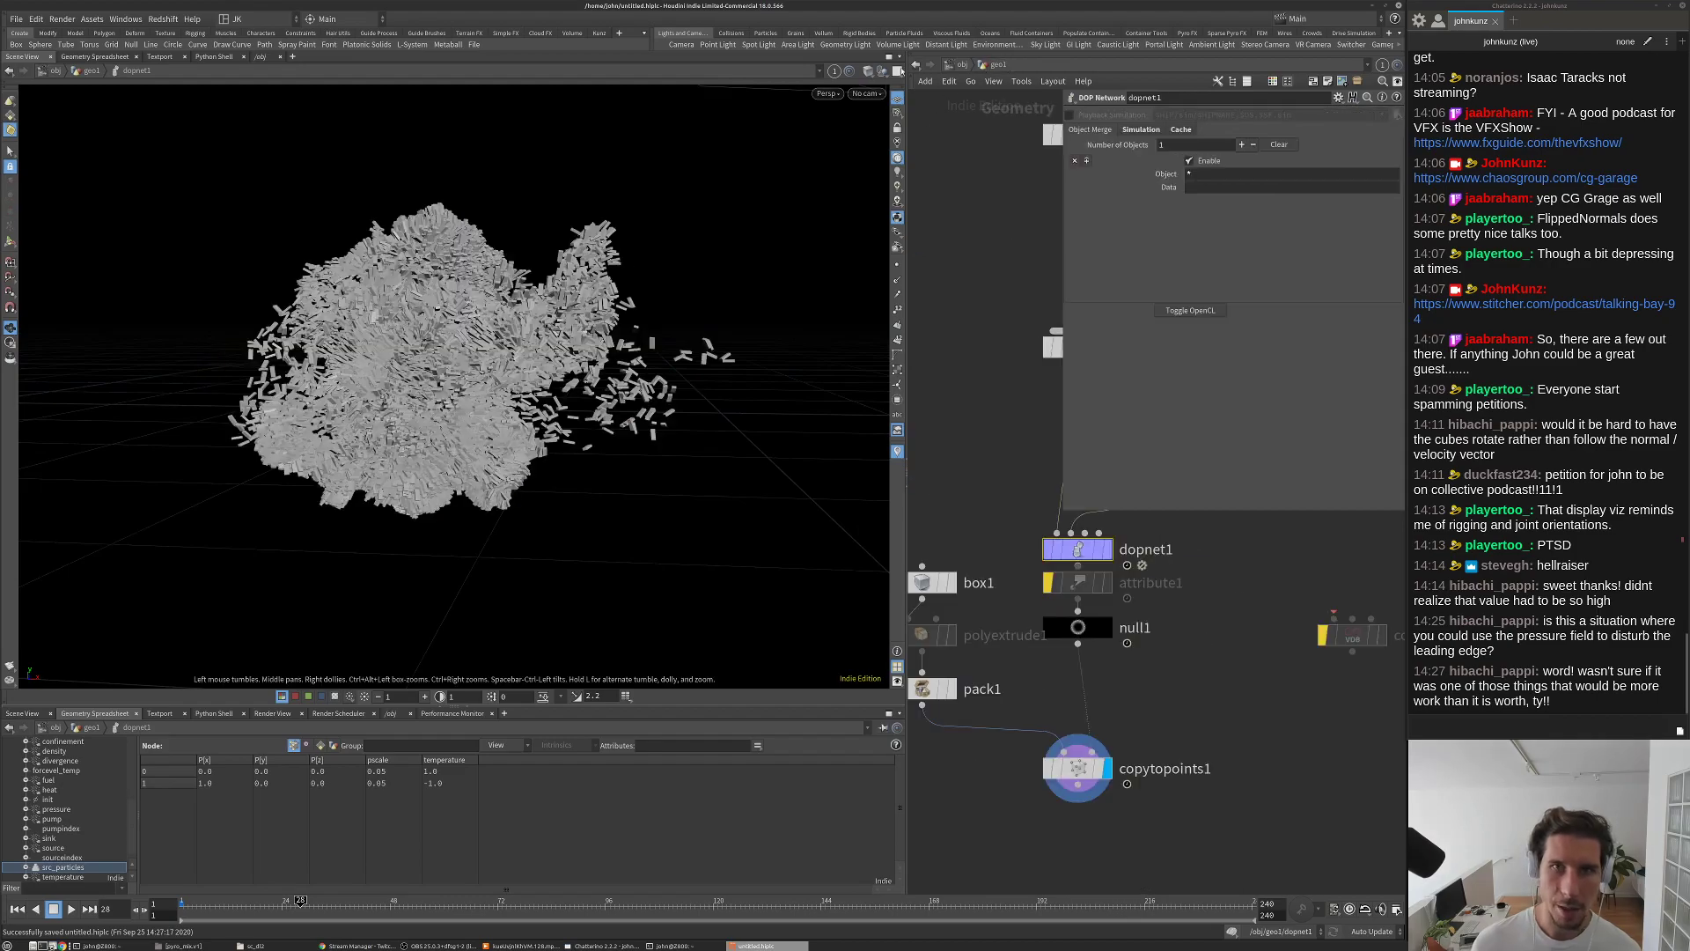
pyautogui.moveTo(547, 286)
pyautogui.mouseDown()
pyautogui.moveTo(524, 300)
pyautogui.moveTo(573, 282)
pyautogui.moveTo(555, 290)
pyautogui.mouseUp()
pyautogui.hotkey('ctrl', 'Up')
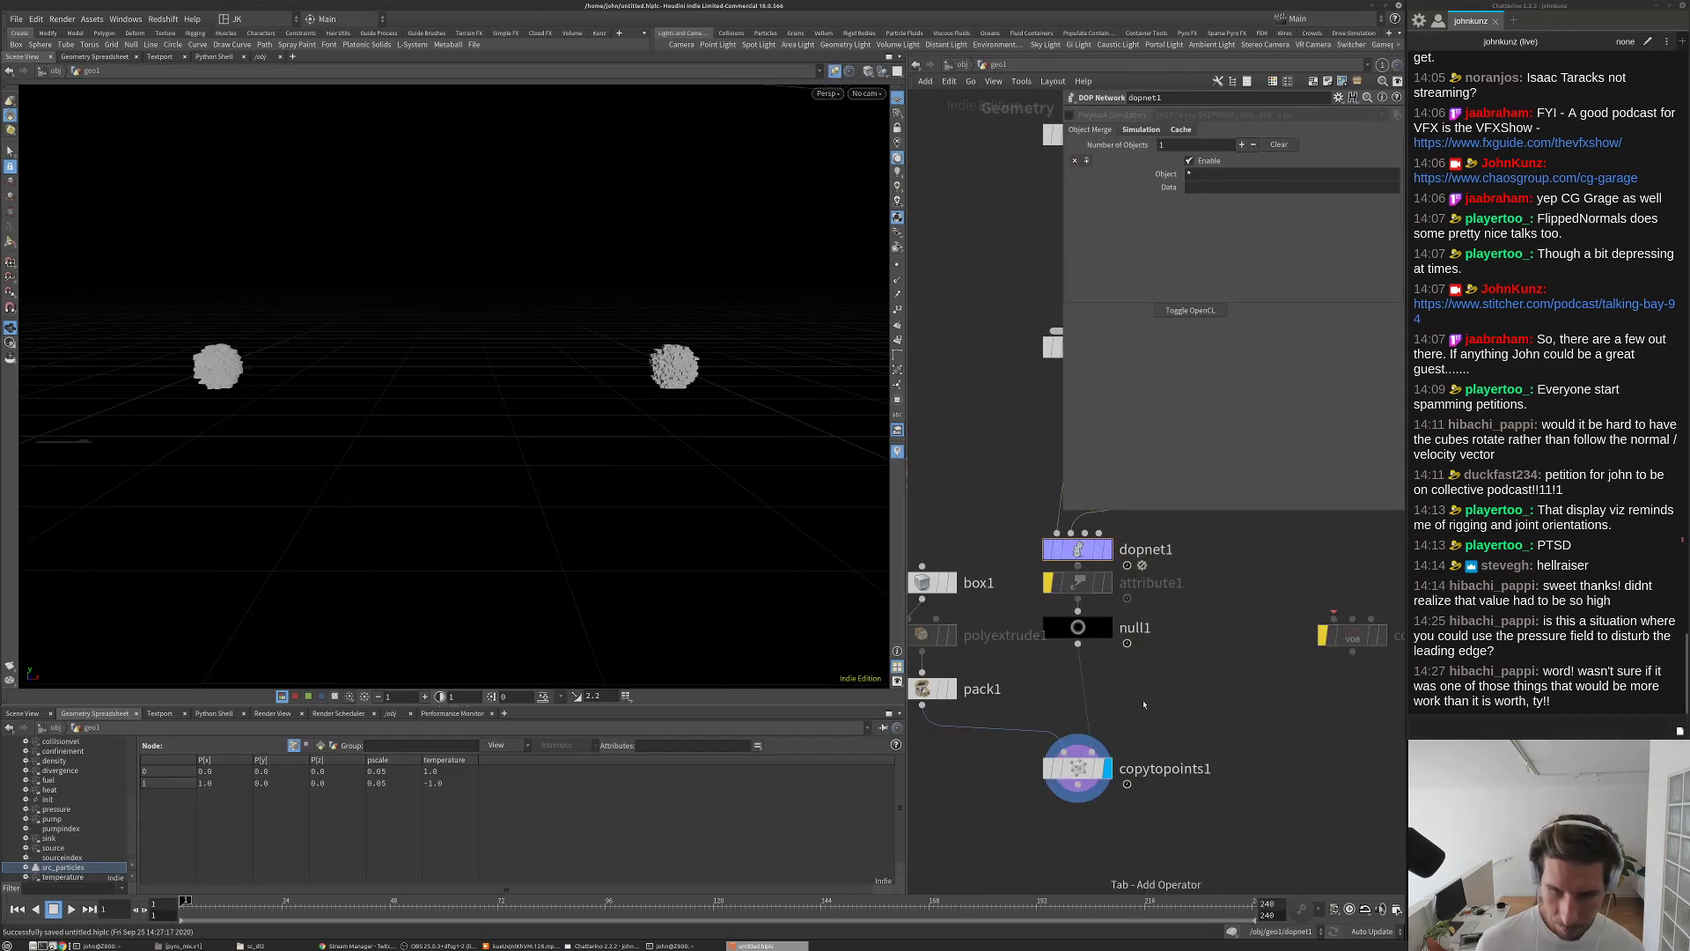
# Step: Add an Attribute Wrangle between null1 and copytopoints1 in the geo1 network
pyautogui.press('Tab')
pyautogui.write('wr')
pyautogui.click(1283, 331)
pyautogui.click(1080, 674)
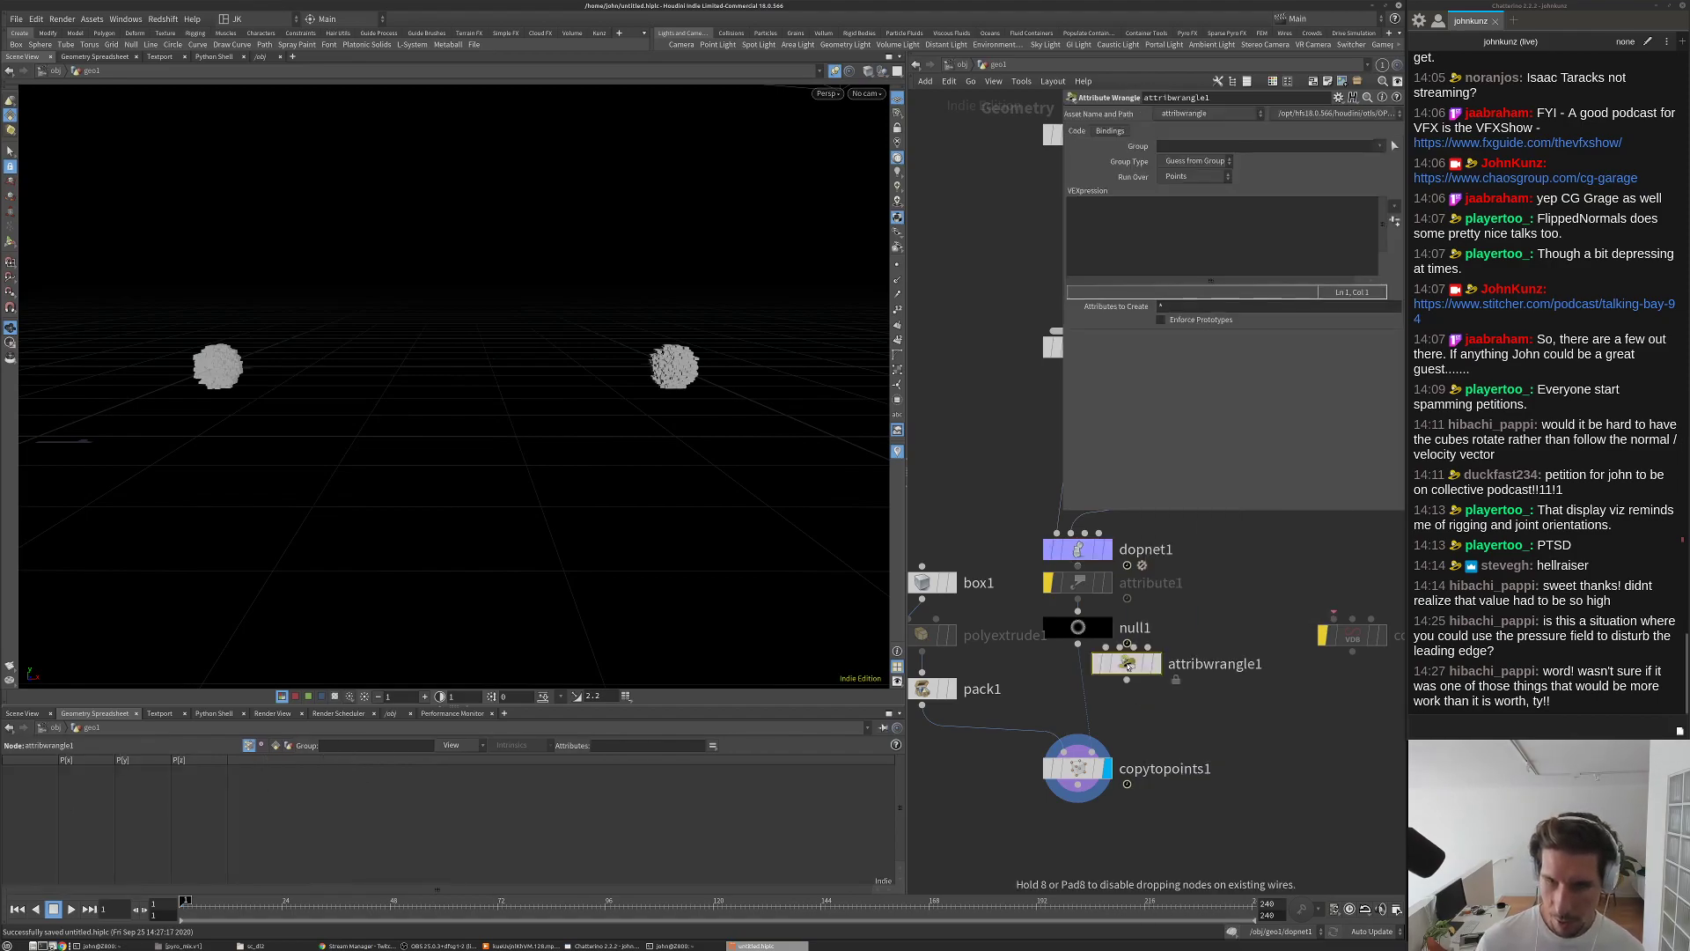
# Step: Write the wrangle's VEXpression as v@scale = set(2, 1, 1); to stretch the copied boxes along X
pyautogui.click(1146, 233)
pyautogui.write('v')
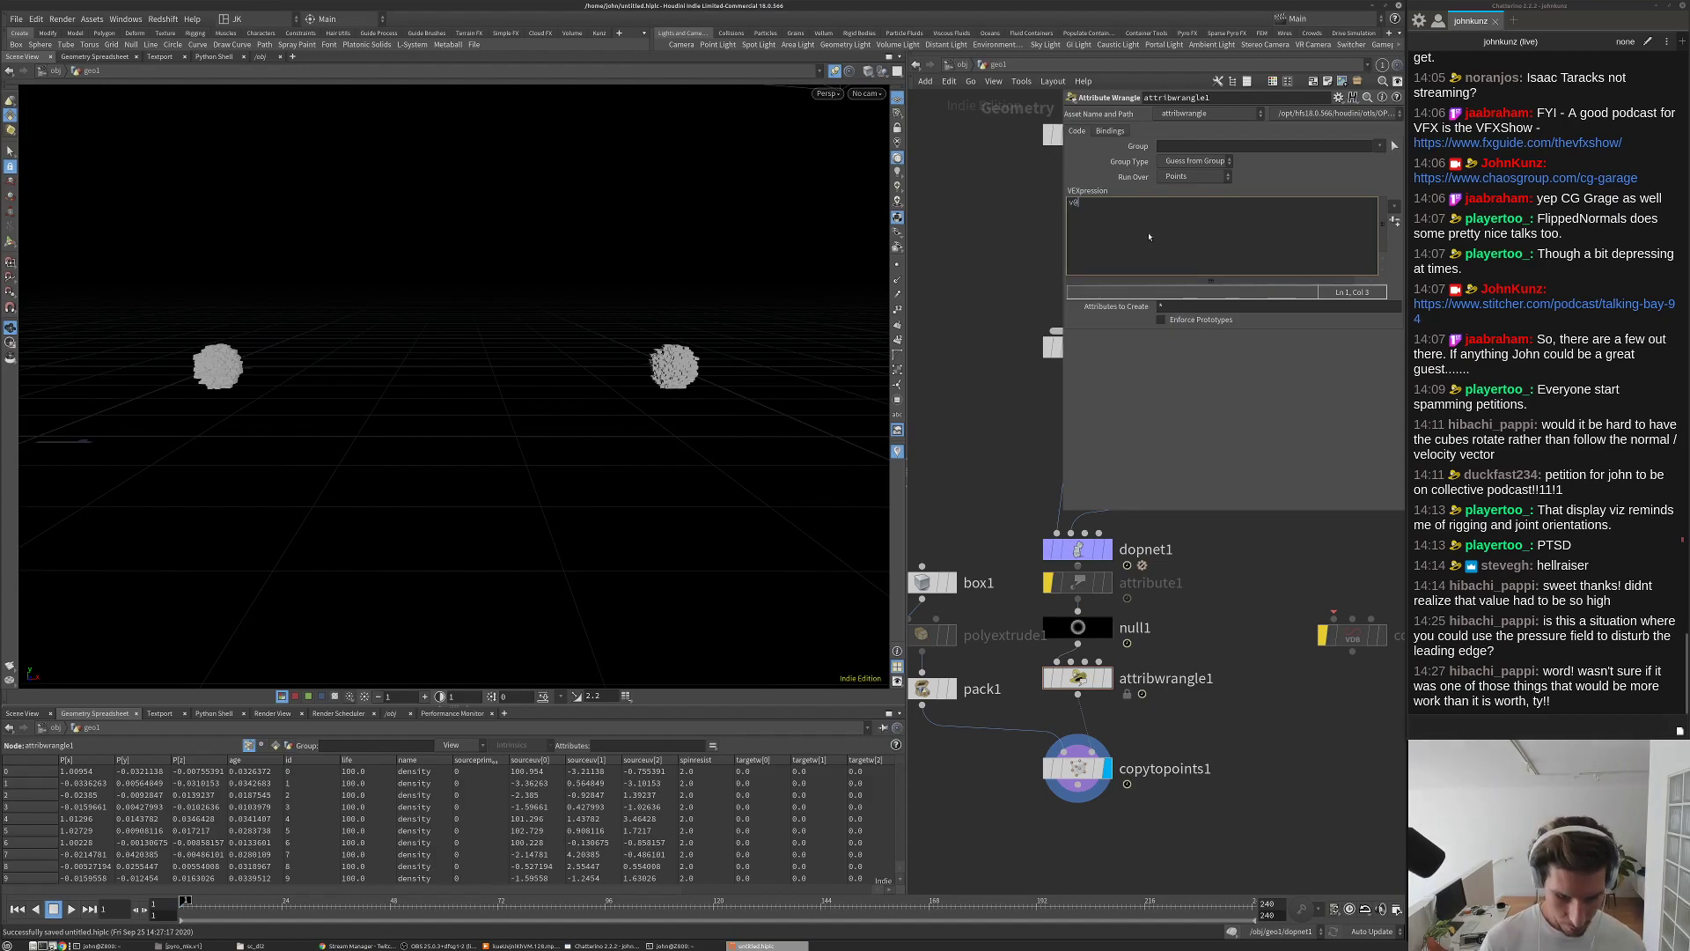
pyautogui.write('@s')
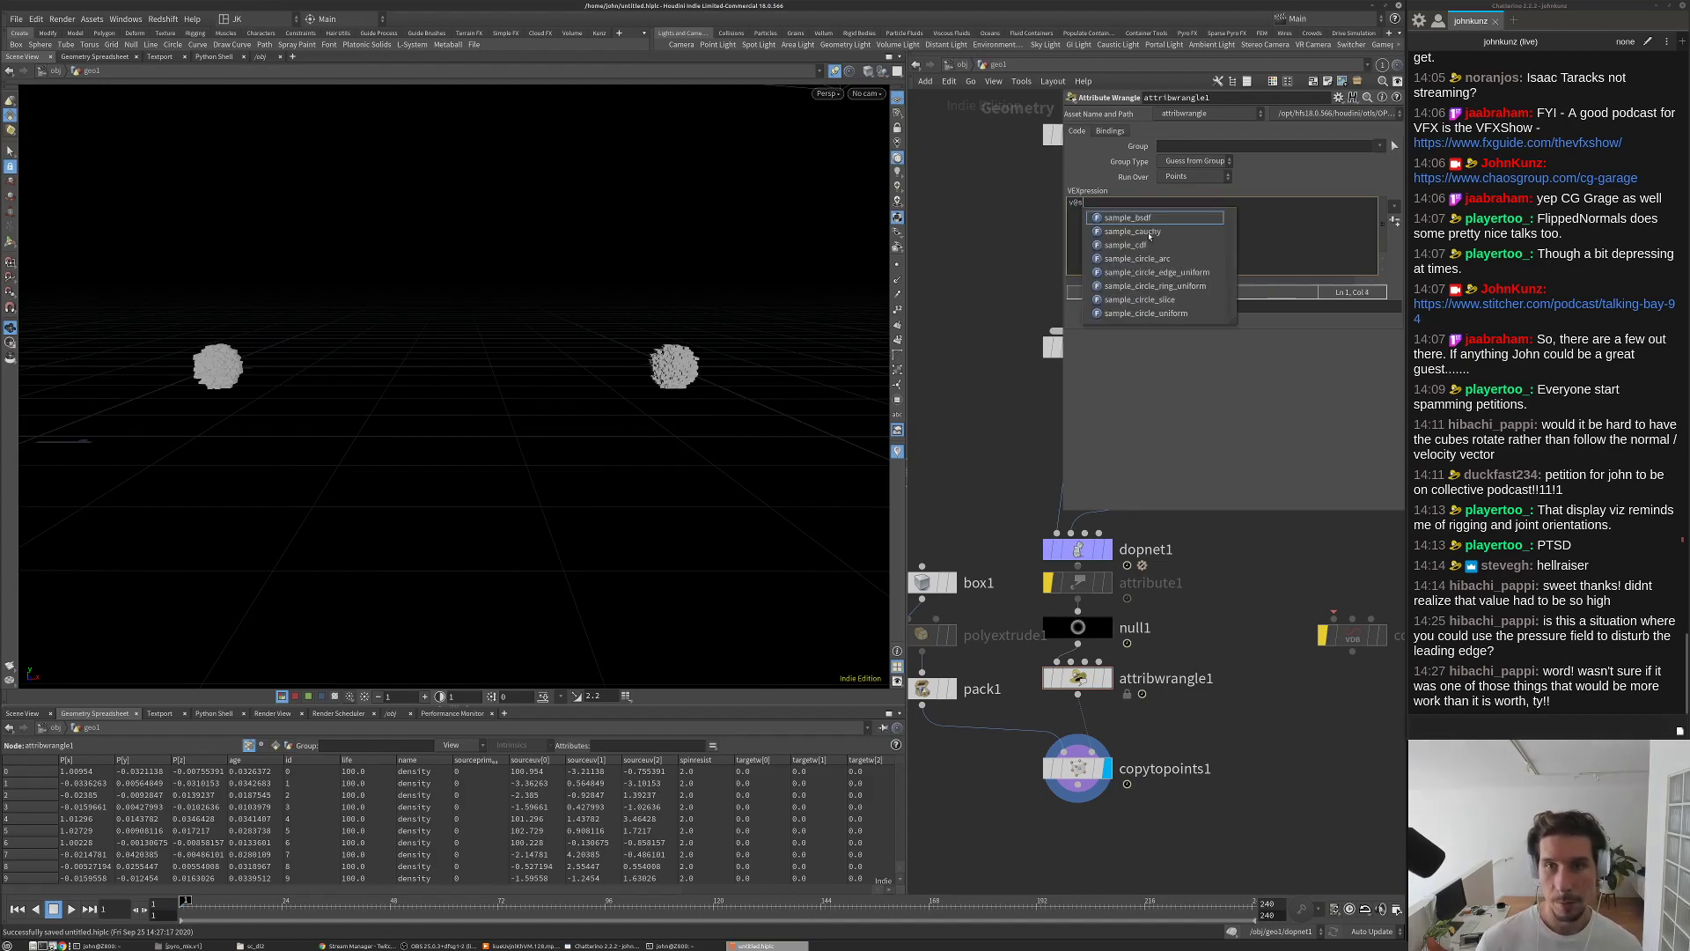
pyautogui.write('cale')
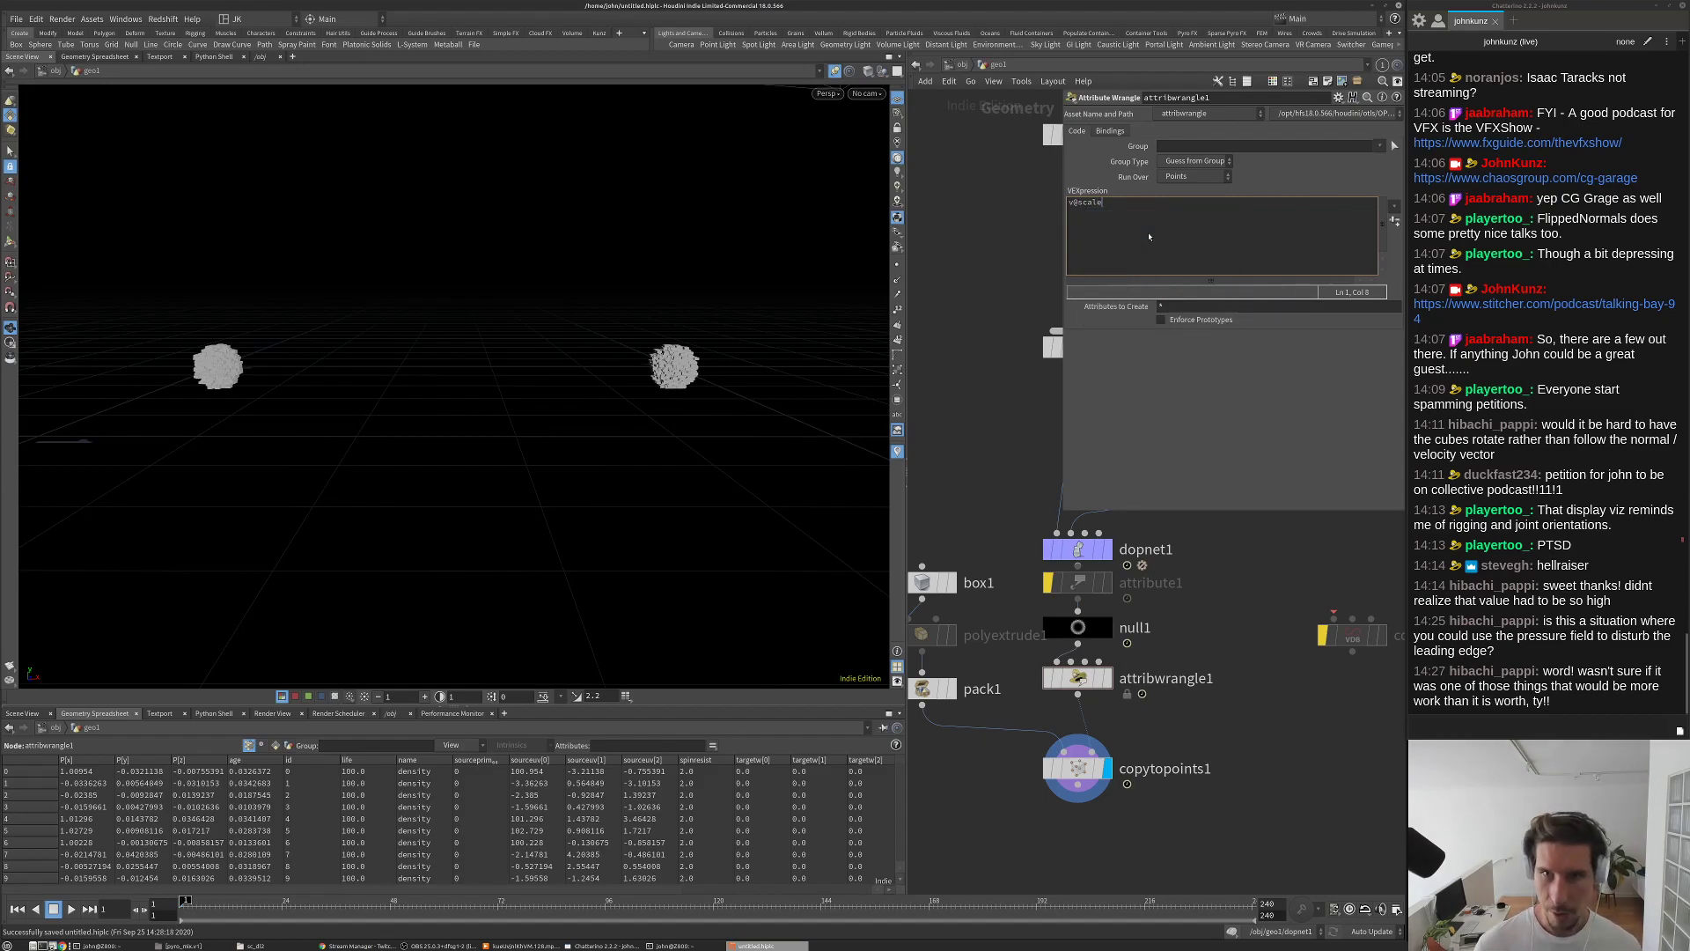
pyautogui.write(' =')
pyautogui.press('BackSpace')
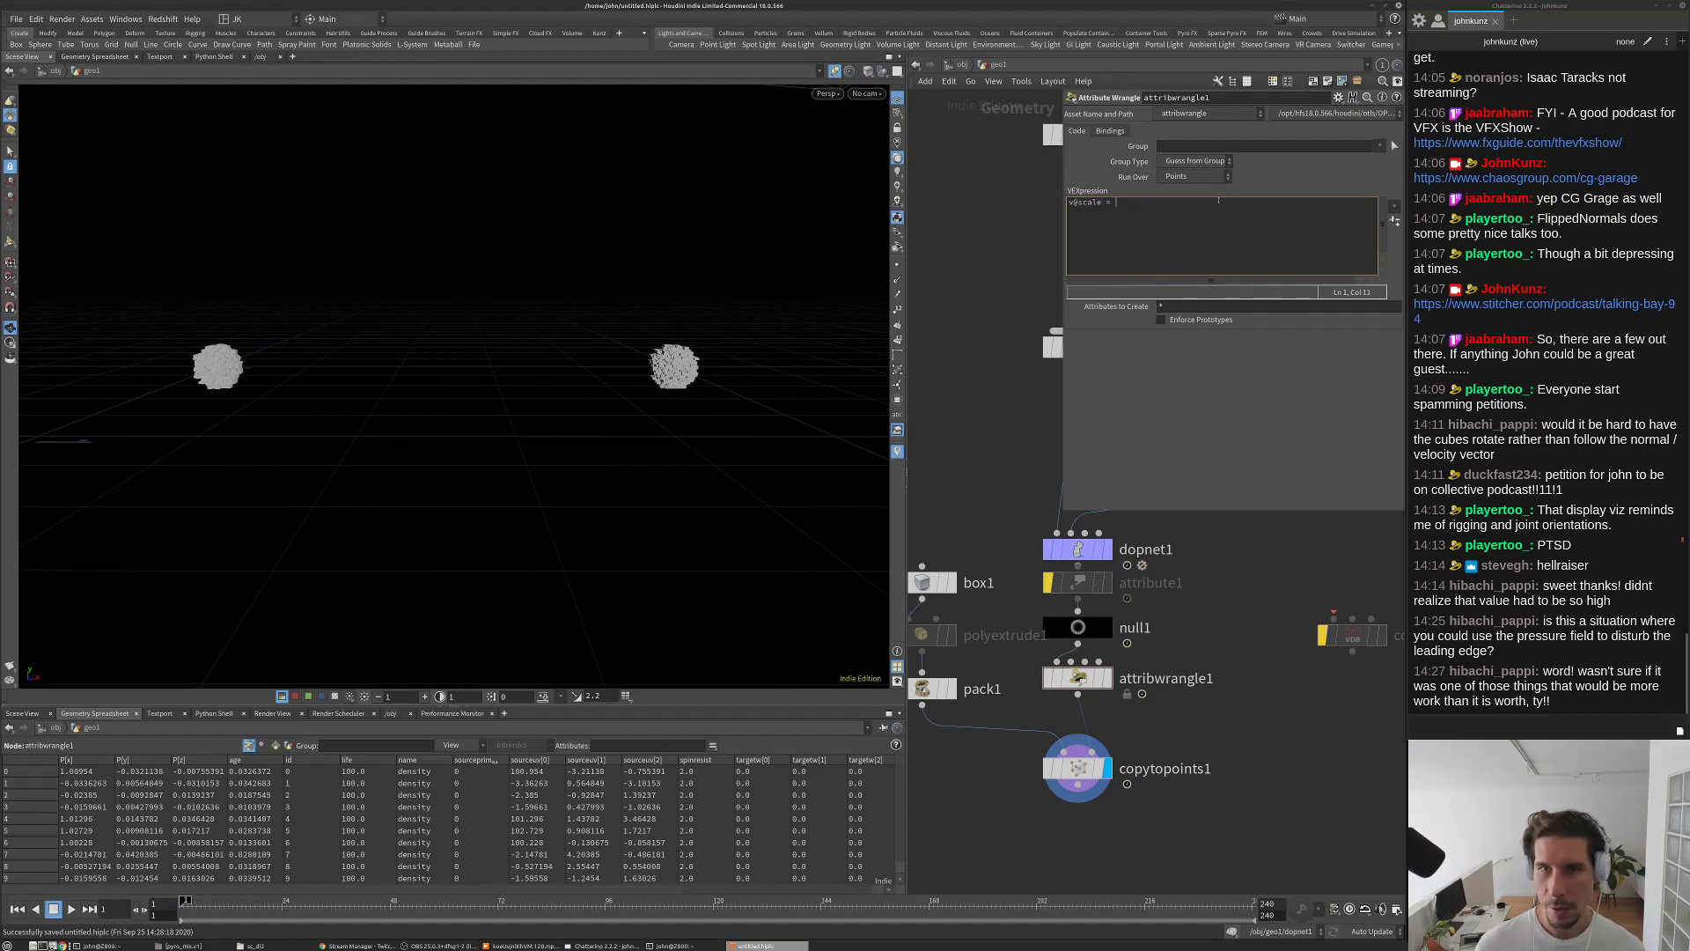
pyautogui.write('set(')
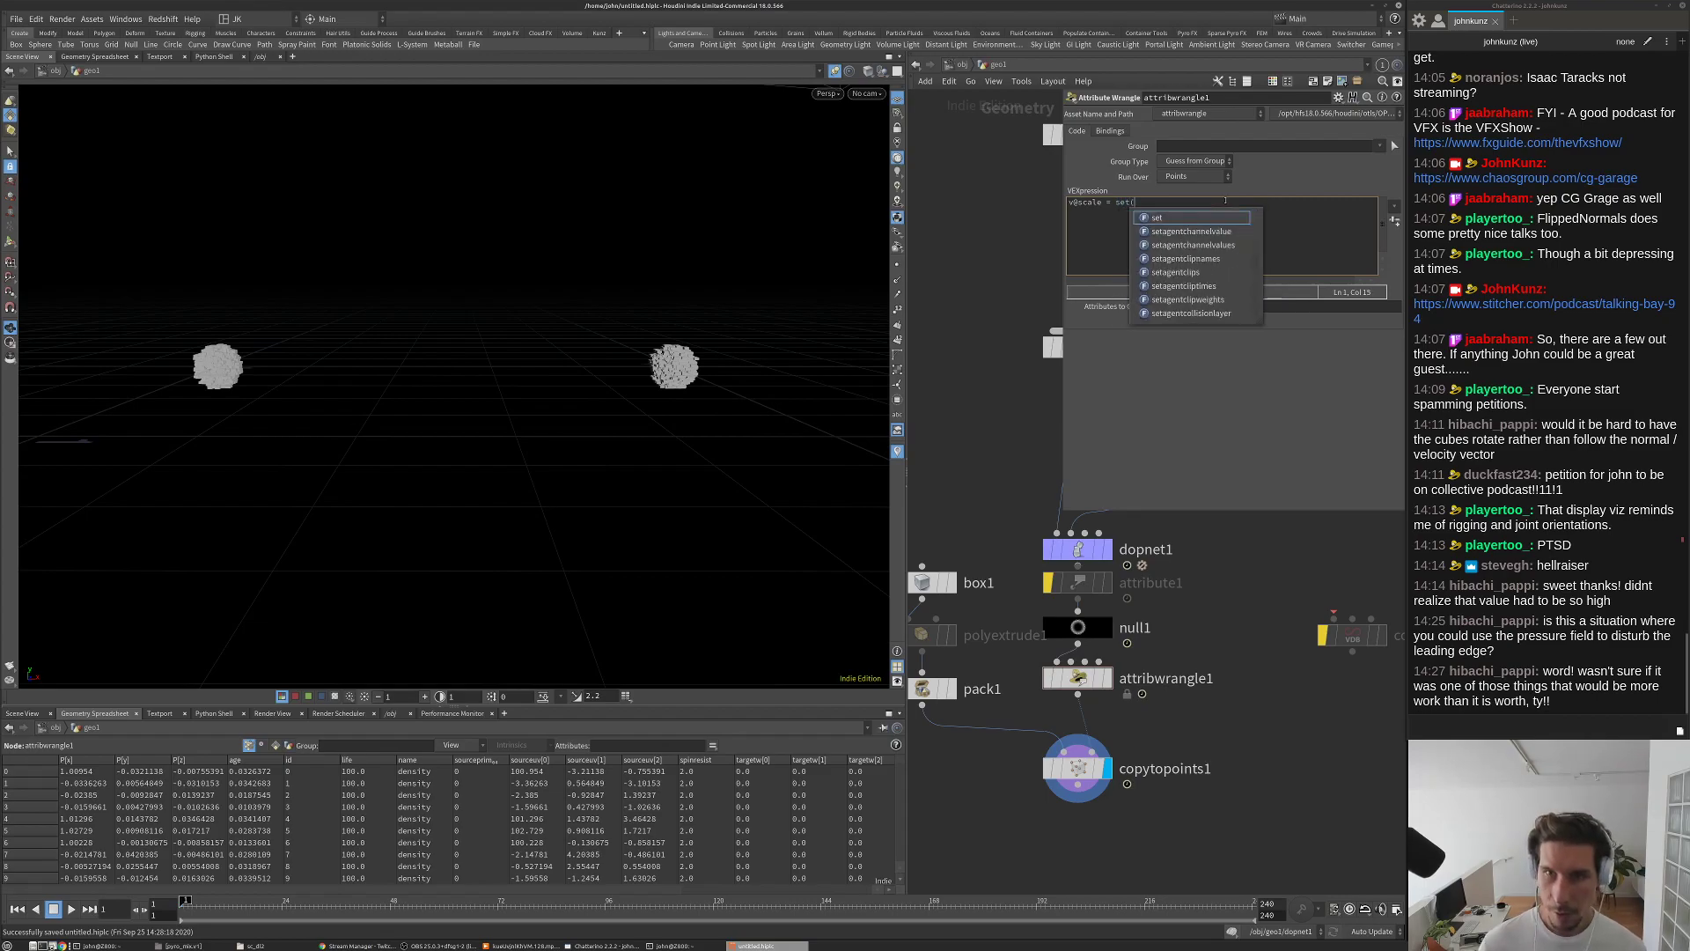
pyautogui.write('2, 1, 1);')
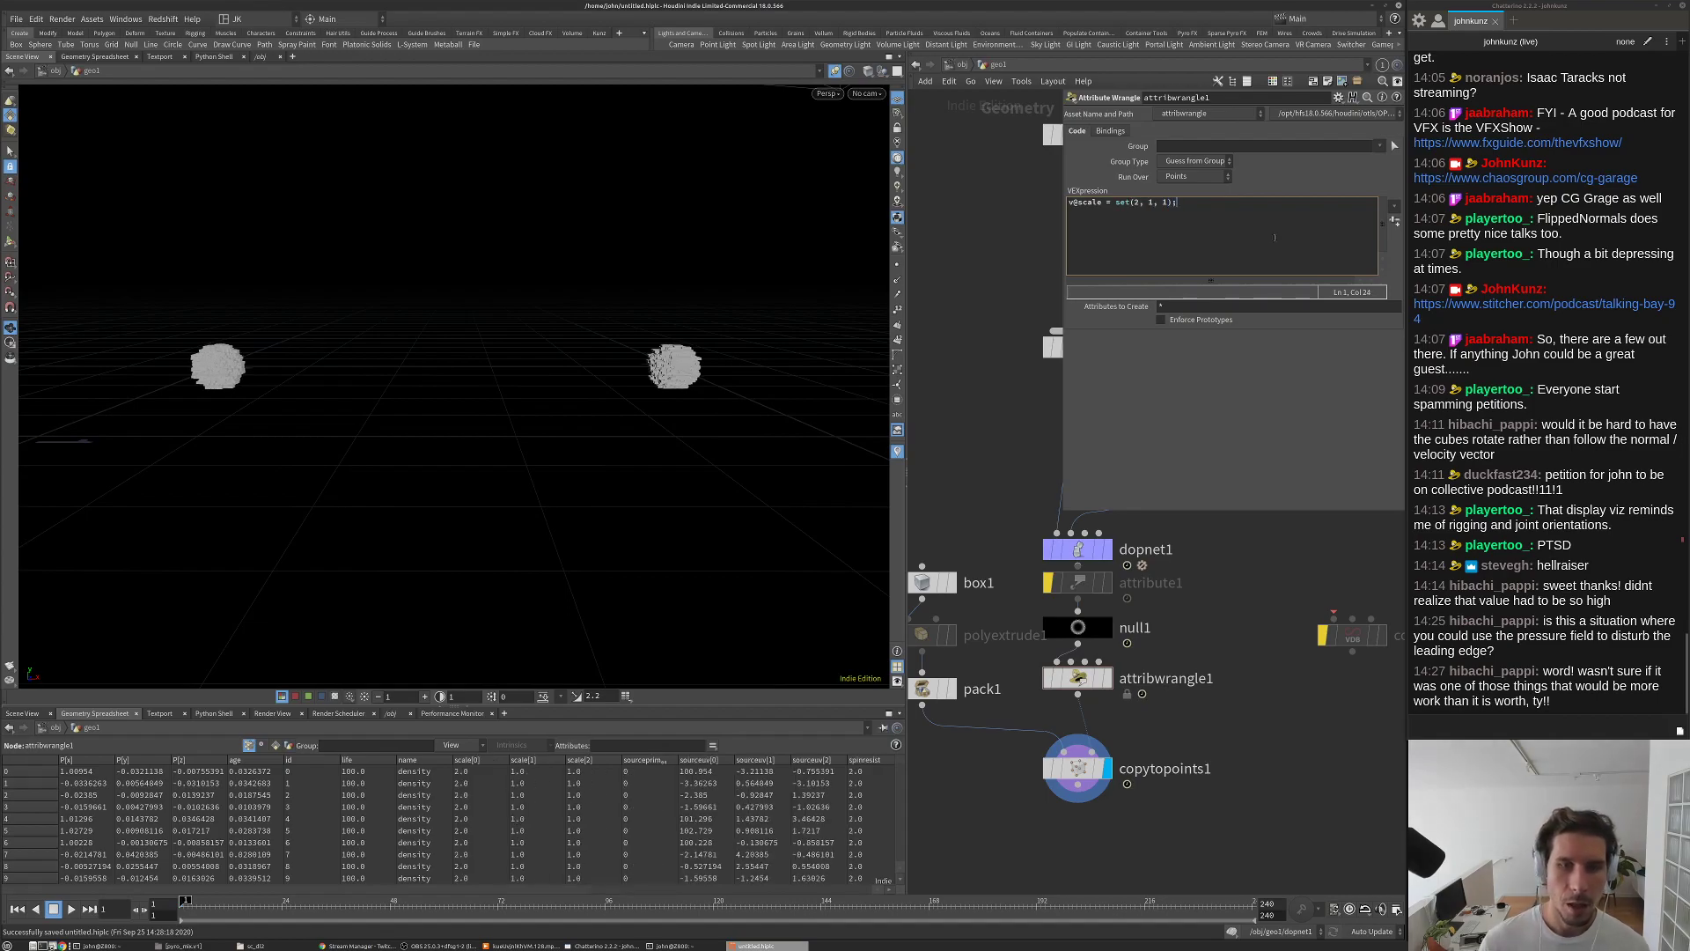
# Step: Try an X scale of 25 in the wrangle's set() vector, play the simulation, and rewind
pyautogui.moveTo(674, 415); pyautogui.dragTo(700, 518)
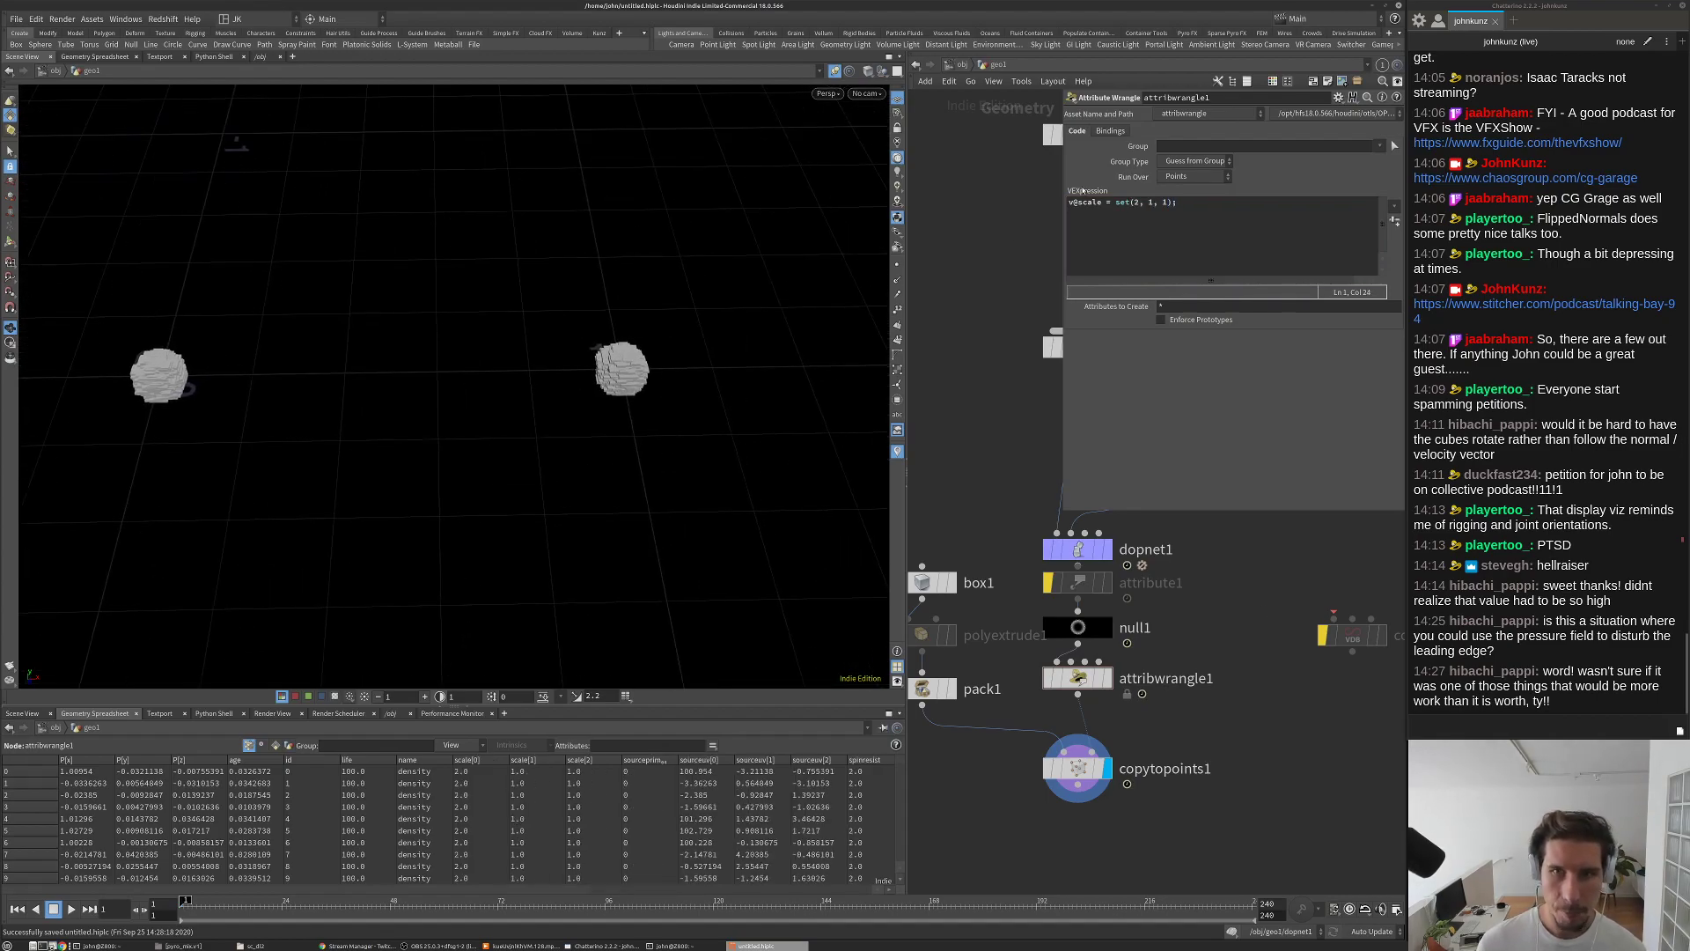
pyautogui.click(1136, 202)
pyautogui.write('5')
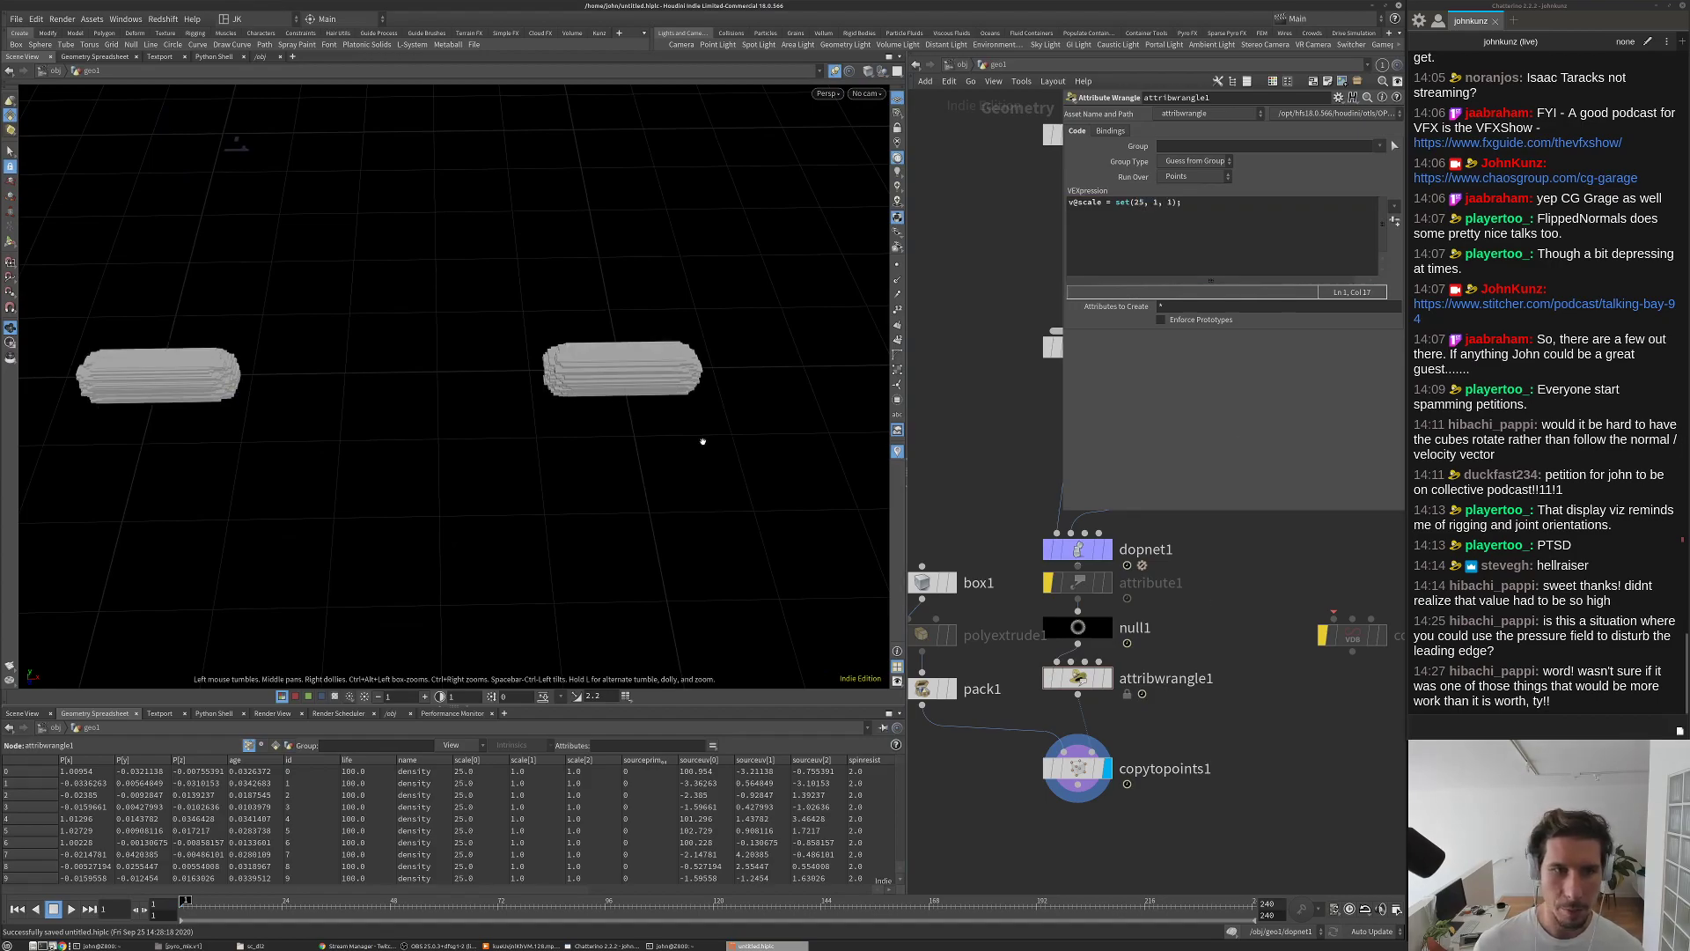
pyautogui.press('Up')
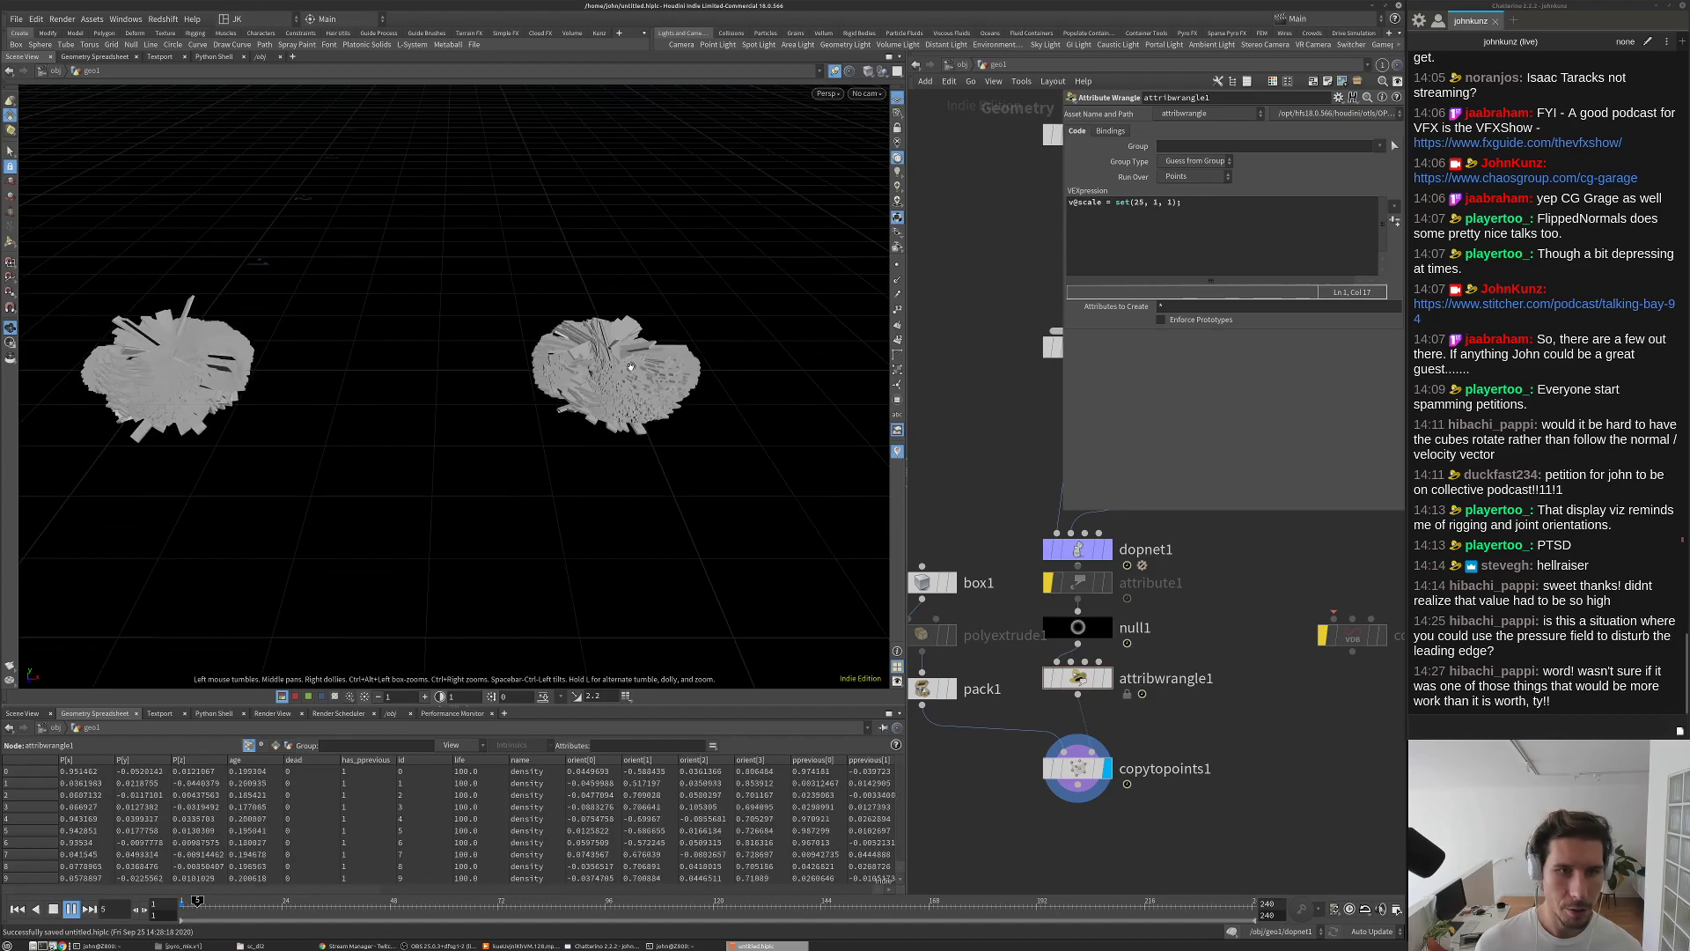
pyautogui.press('Up')
pyautogui.hotkey('ctrl', 'Up')
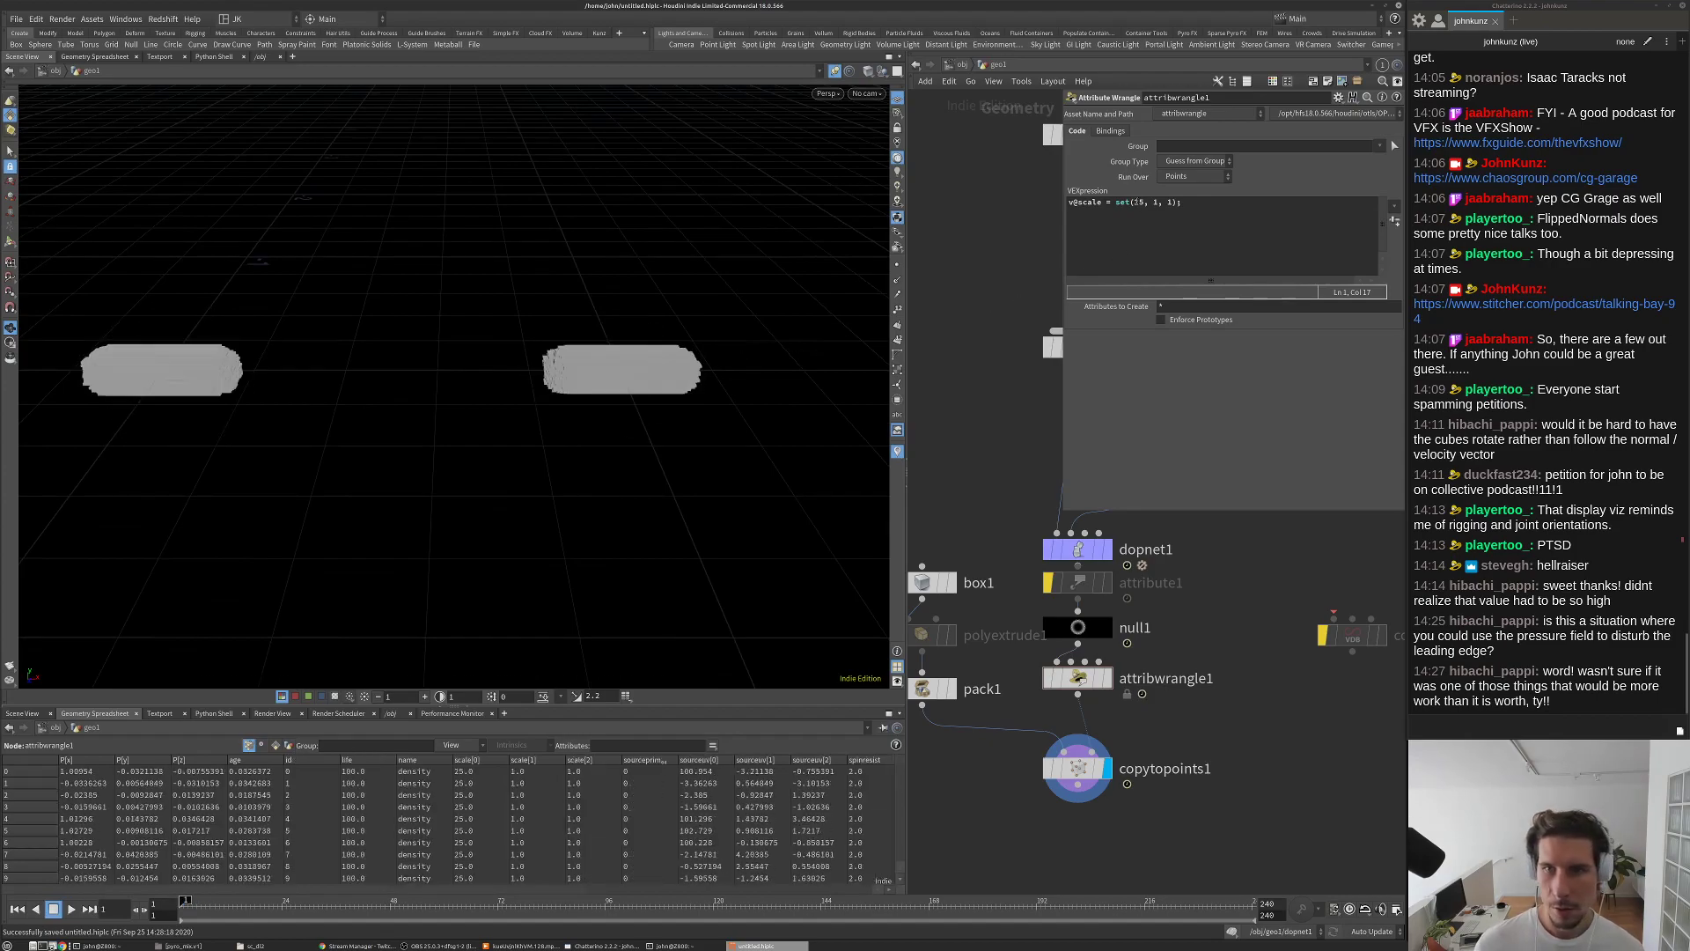
# Step: Change the wrangle's scale vector to set(1, 1, 6) and play the simulation
pyautogui.doubleClick(1137, 202)
pyautogui.write('1')
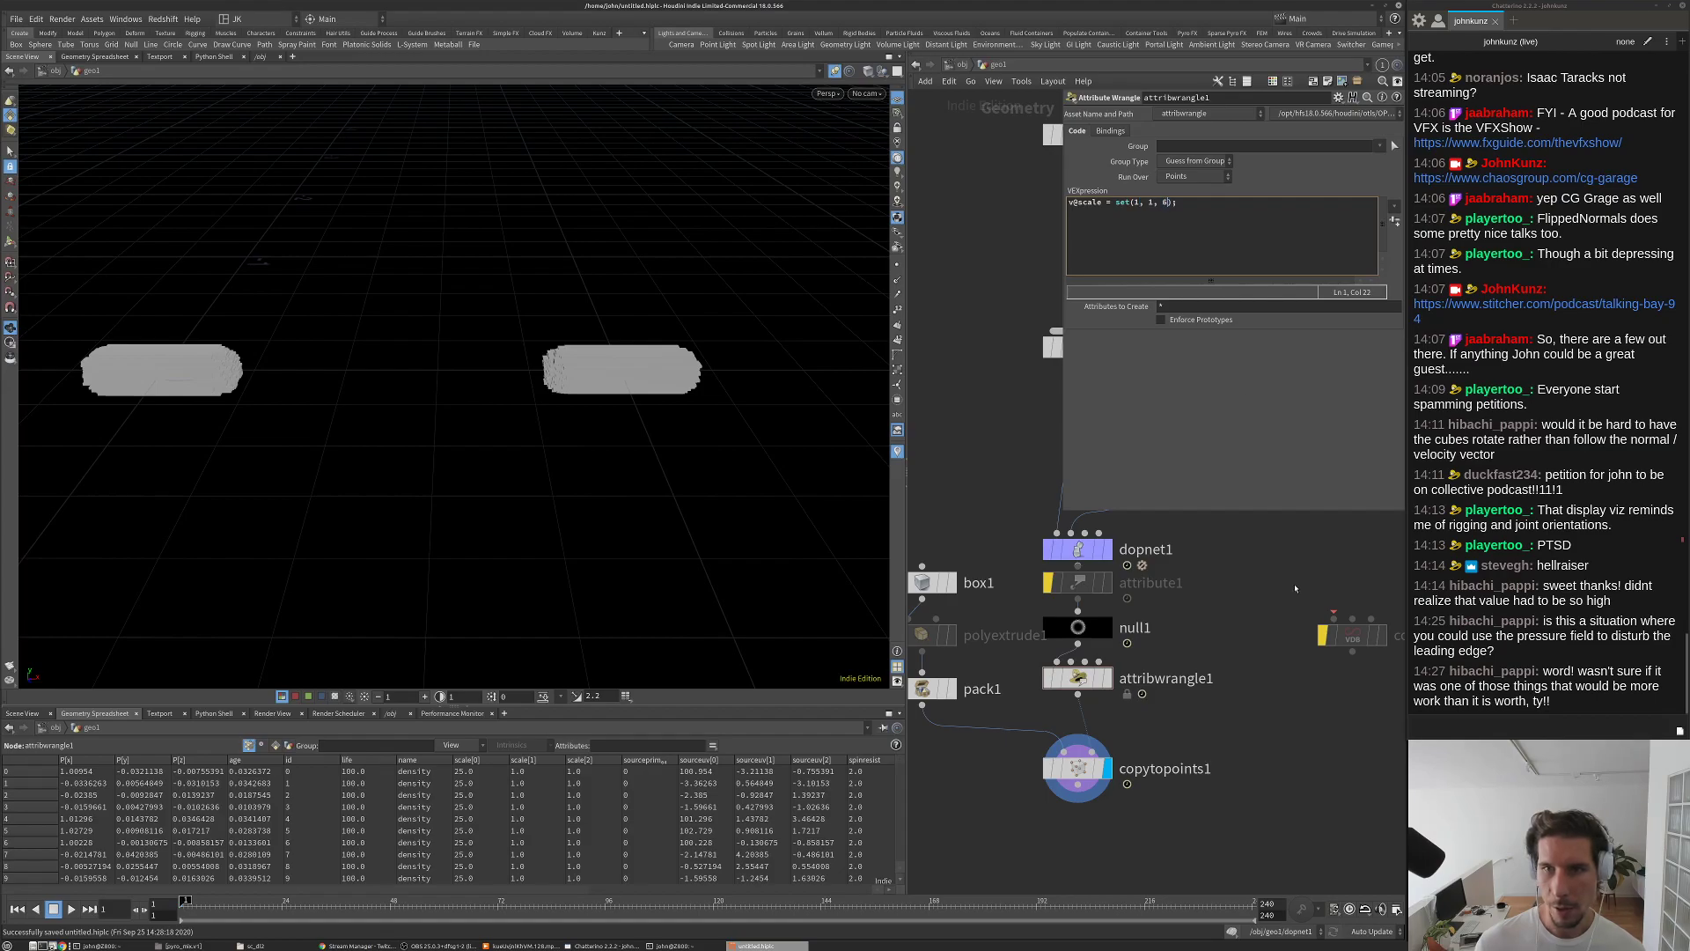
pyautogui.press('Up')
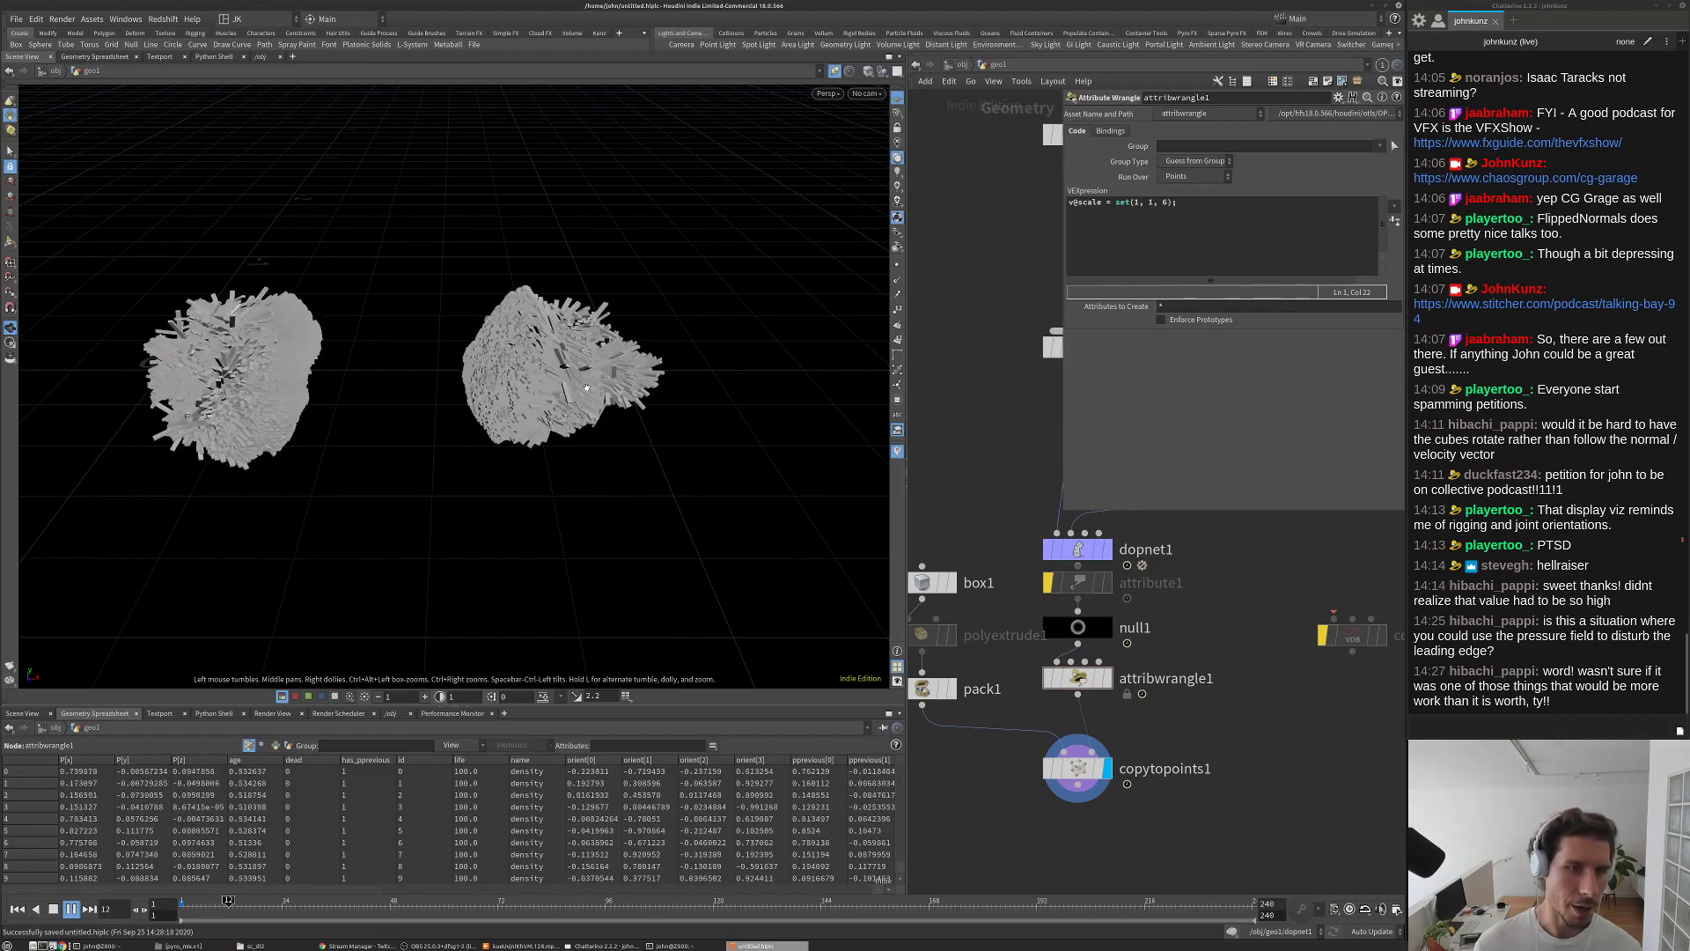
# Step: Examine the Z-stretched boxes from several angles as the simulation plays, and rewind to the first frame
pyautogui.press('Up')
pyautogui.moveTo(586, 388); pyautogui.dragTo(464, 431)
pyautogui.press('Up')
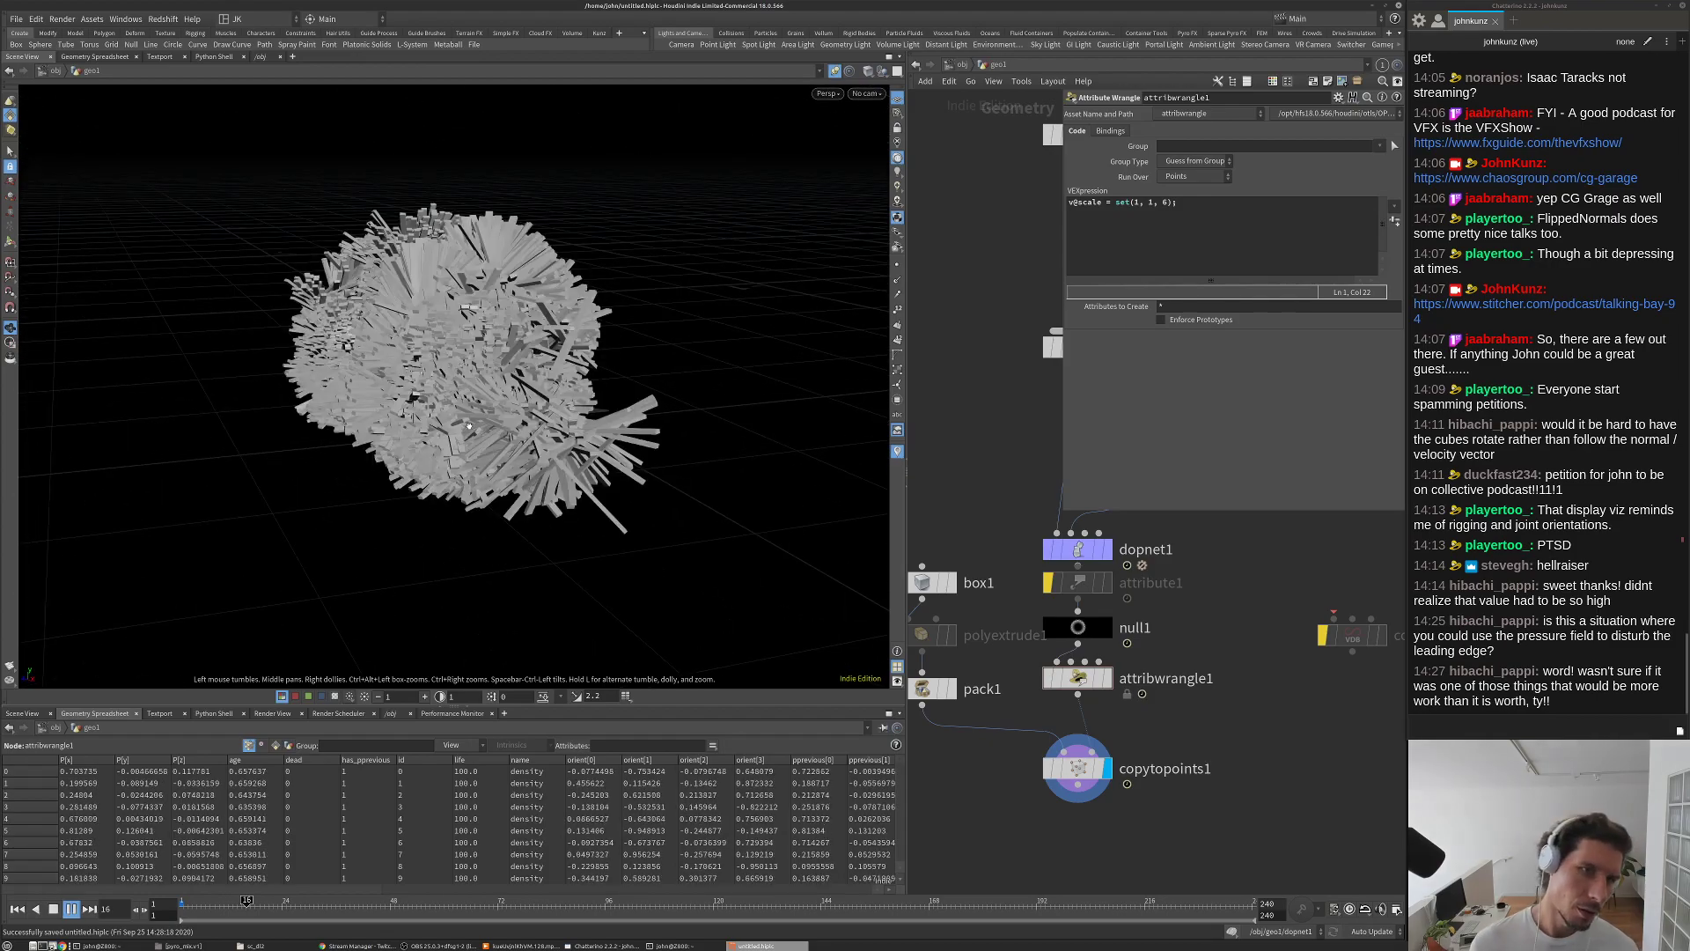
pyautogui.press('Up')
pyautogui.moveTo(470, 426); pyautogui.dragTo(632, 376)
pyautogui.press('Up')
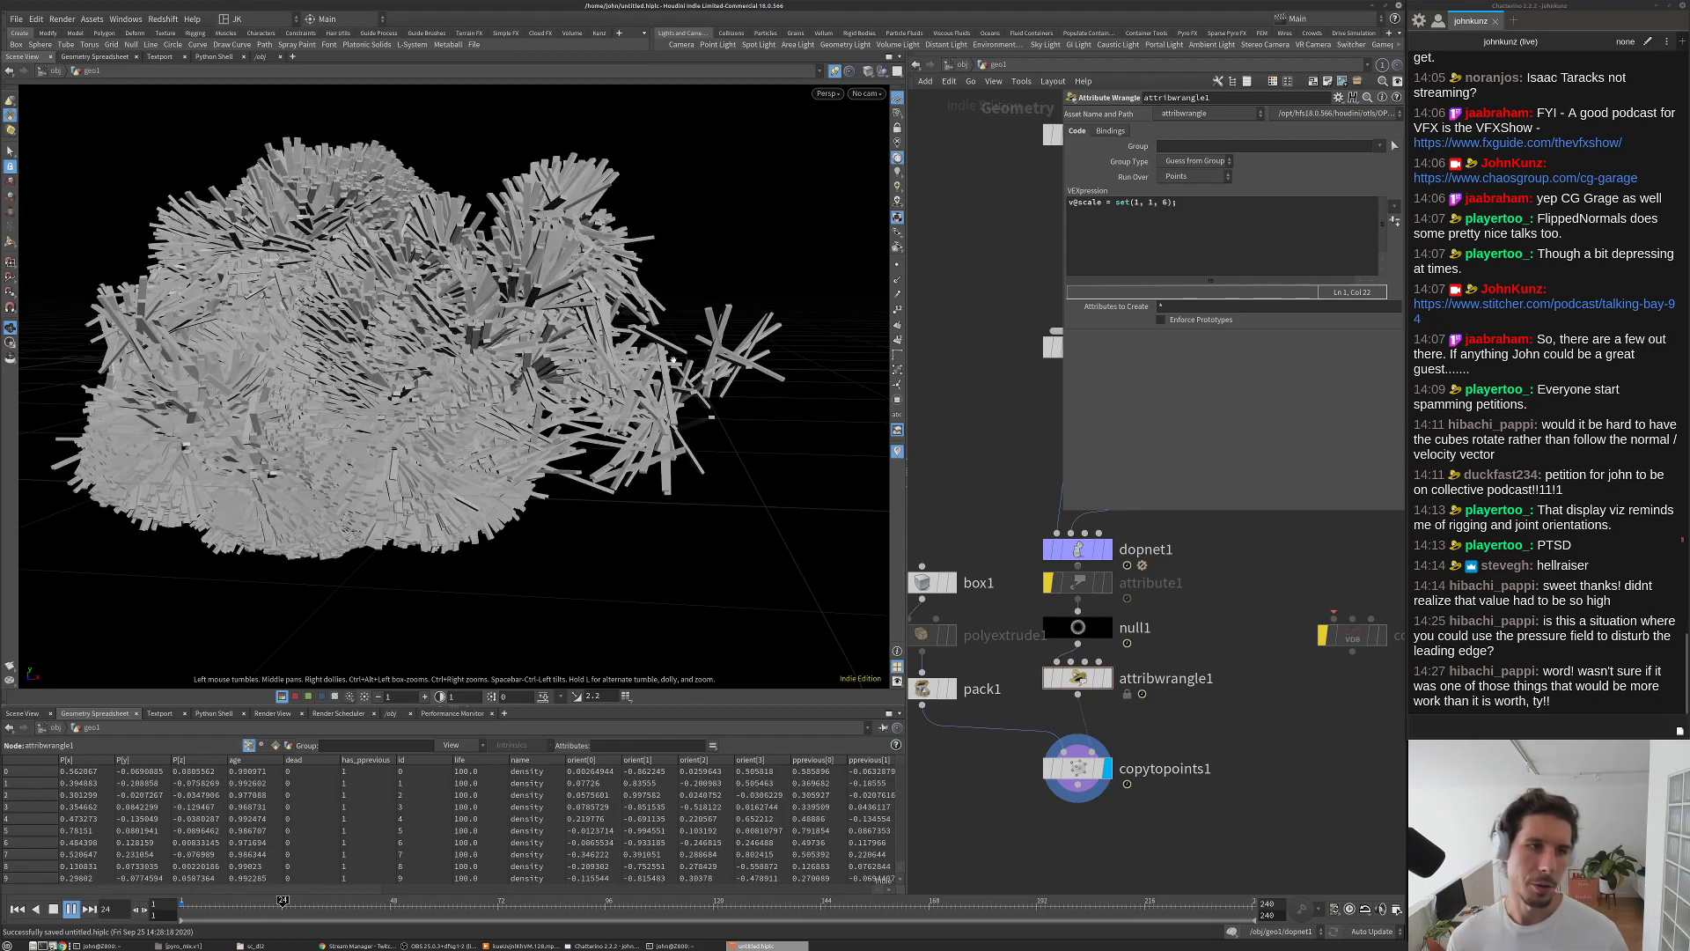
pyautogui.hotkey('ctrl', 'Up')
# Step: Bypass gasdisturb1 inside dopnet1, return to geo1, and replay the simulation
pyautogui.doubleClick(1078, 550)
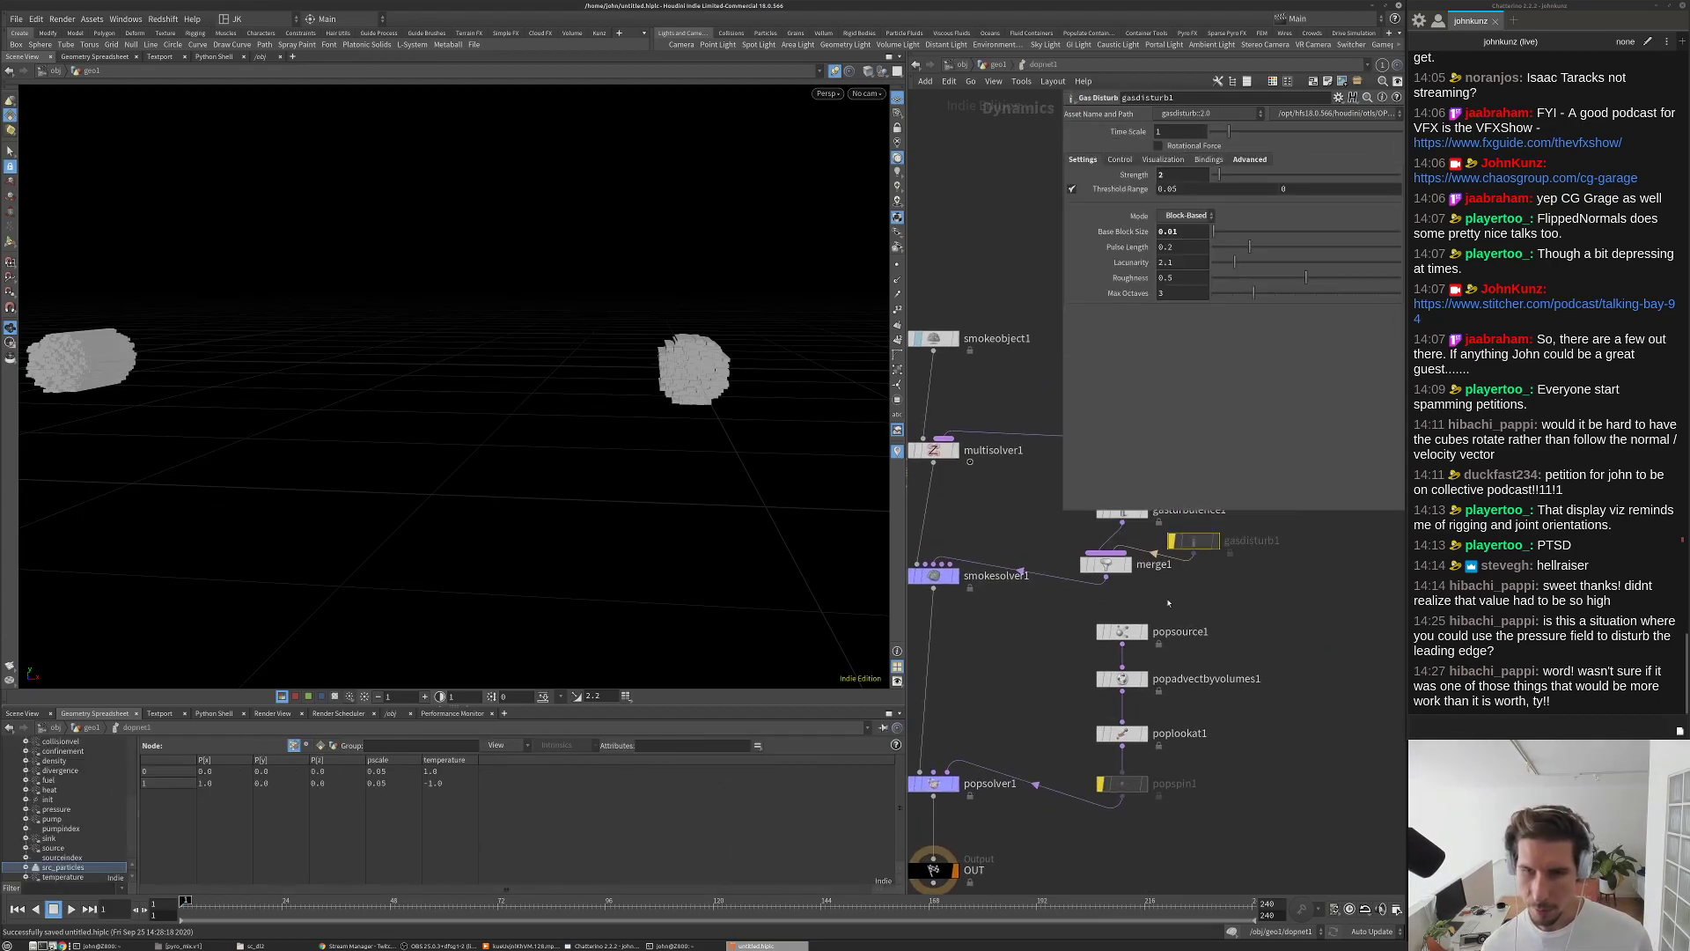
pyautogui.press('u')
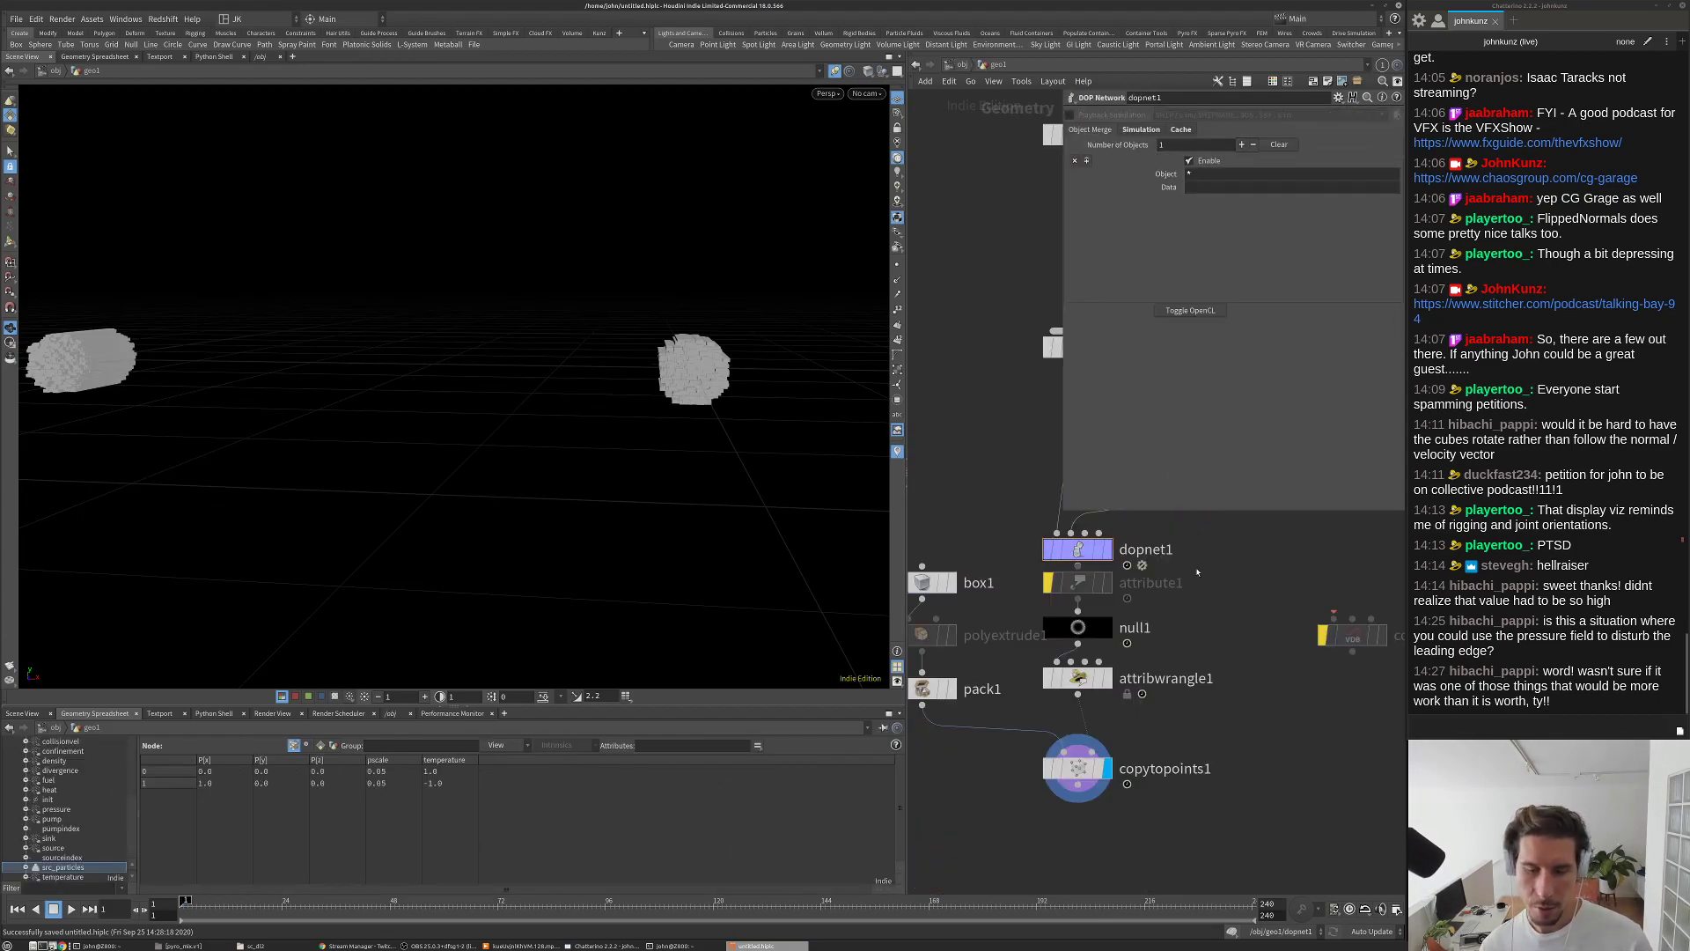
pyautogui.press('Up')
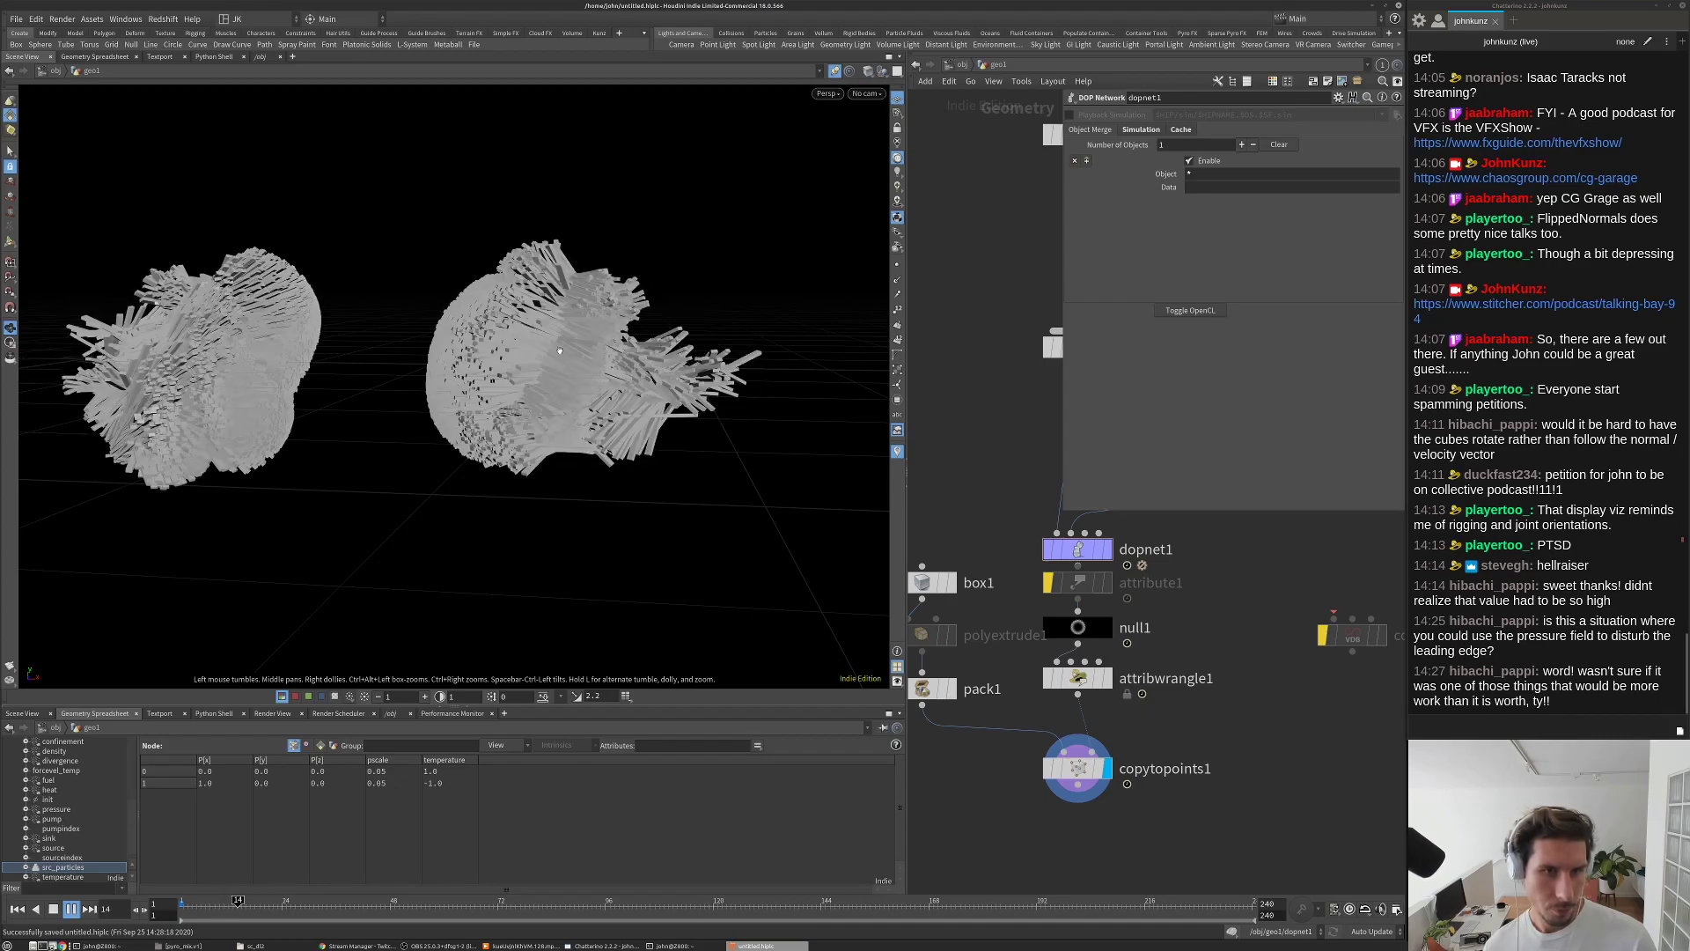
# Step: Examine the stretched boxes without gas disturbance from different angles during playback, and return to the first frame
pyautogui.press('Escape')
pyautogui.moveTo(362, 359); pyautogui.dragTo(356, 437)
pyautogui.press('Up')
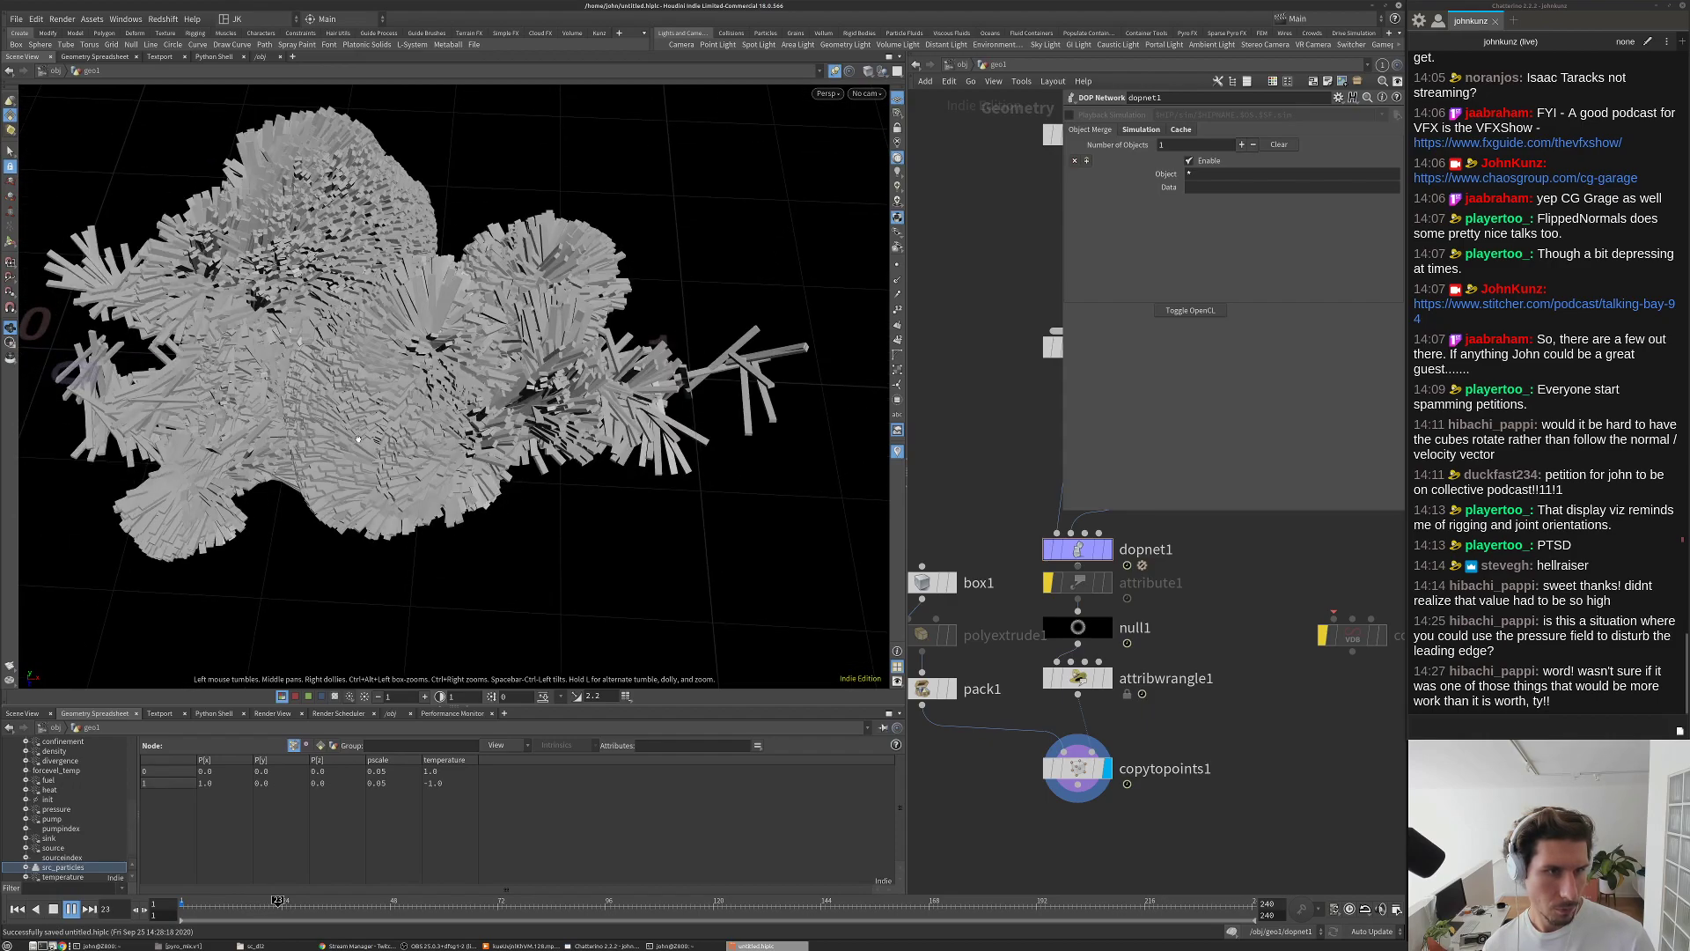
pyautogui.press('Escape')
pyautogui.moveTo(359, 437); pyautogui.dragTo(428, 337)
pyautogui.press('Up')
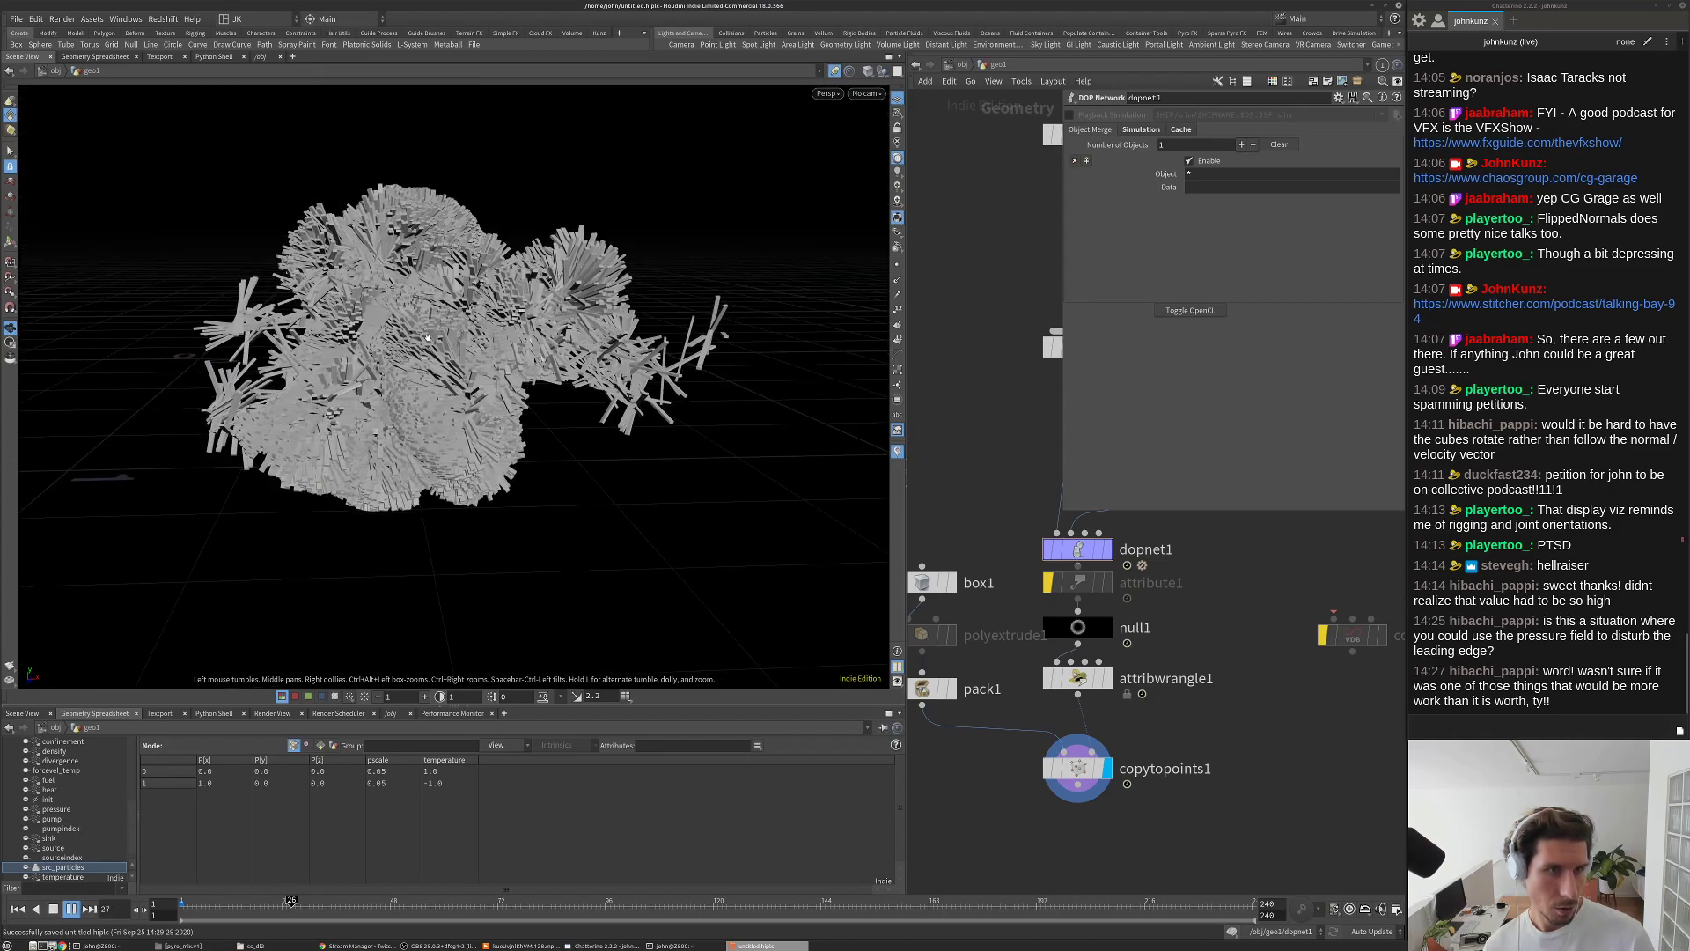
pyautogui.hotkey('ctrl', 'Up')
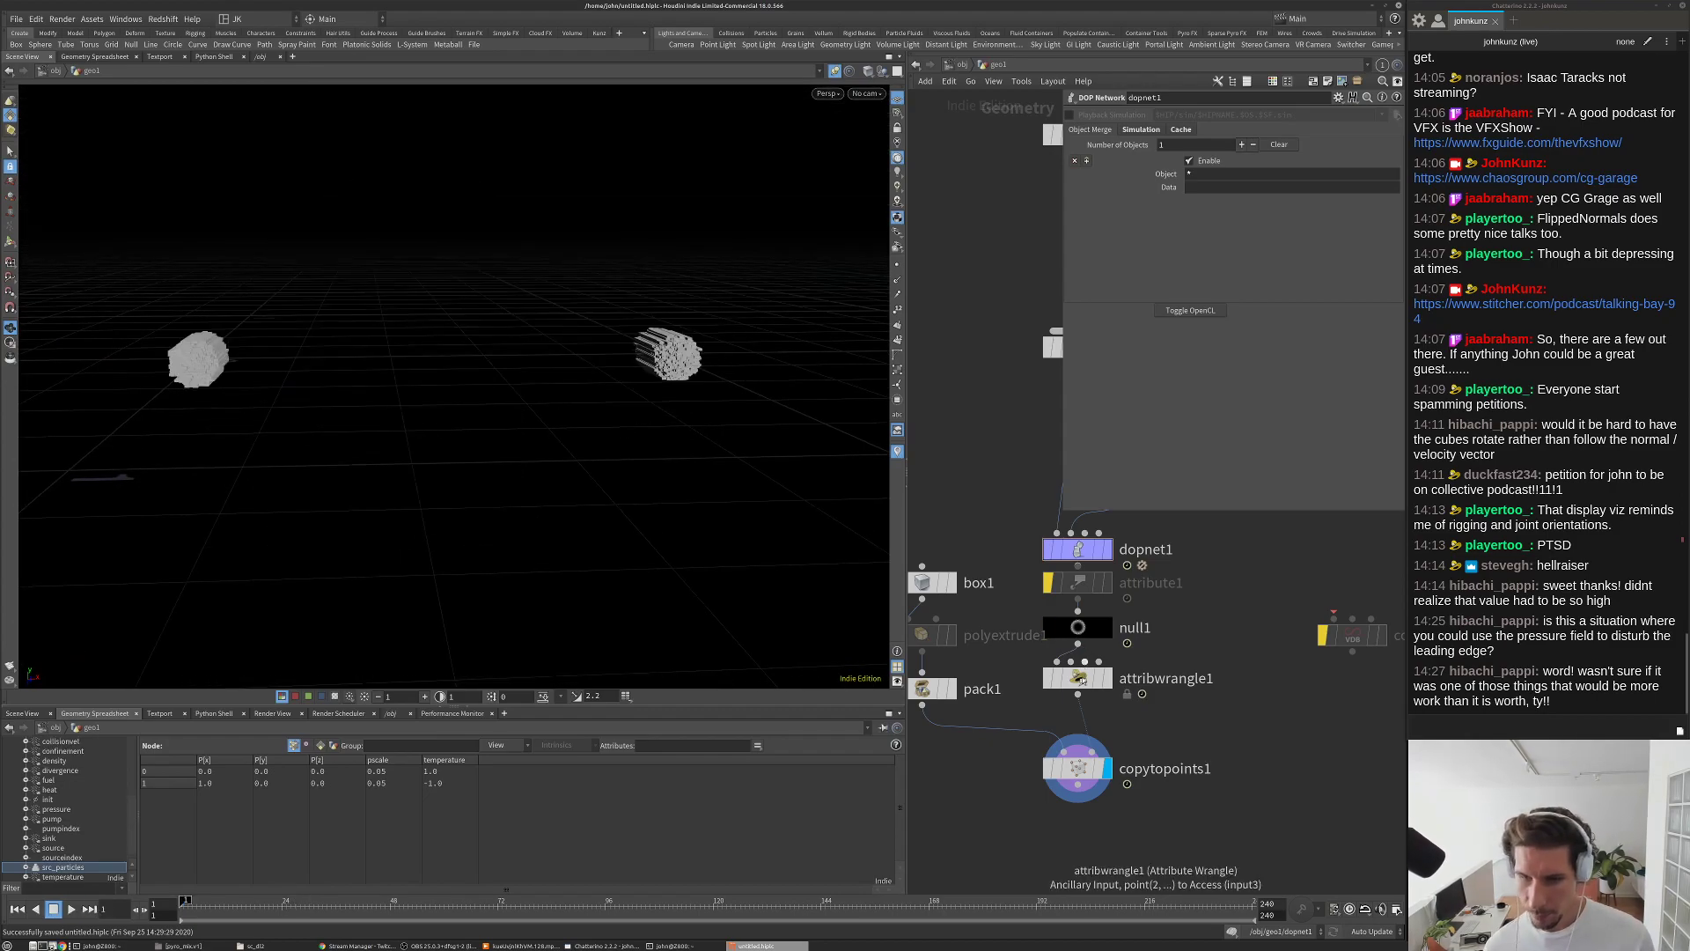
# Step: Multiply attribwrangle1's Z scale by velocity, giving set(1, 1, 6 * length(@v)), and play the simulation
pyautogui.click(1079, 677)
pyautogui.click(1169, 204)
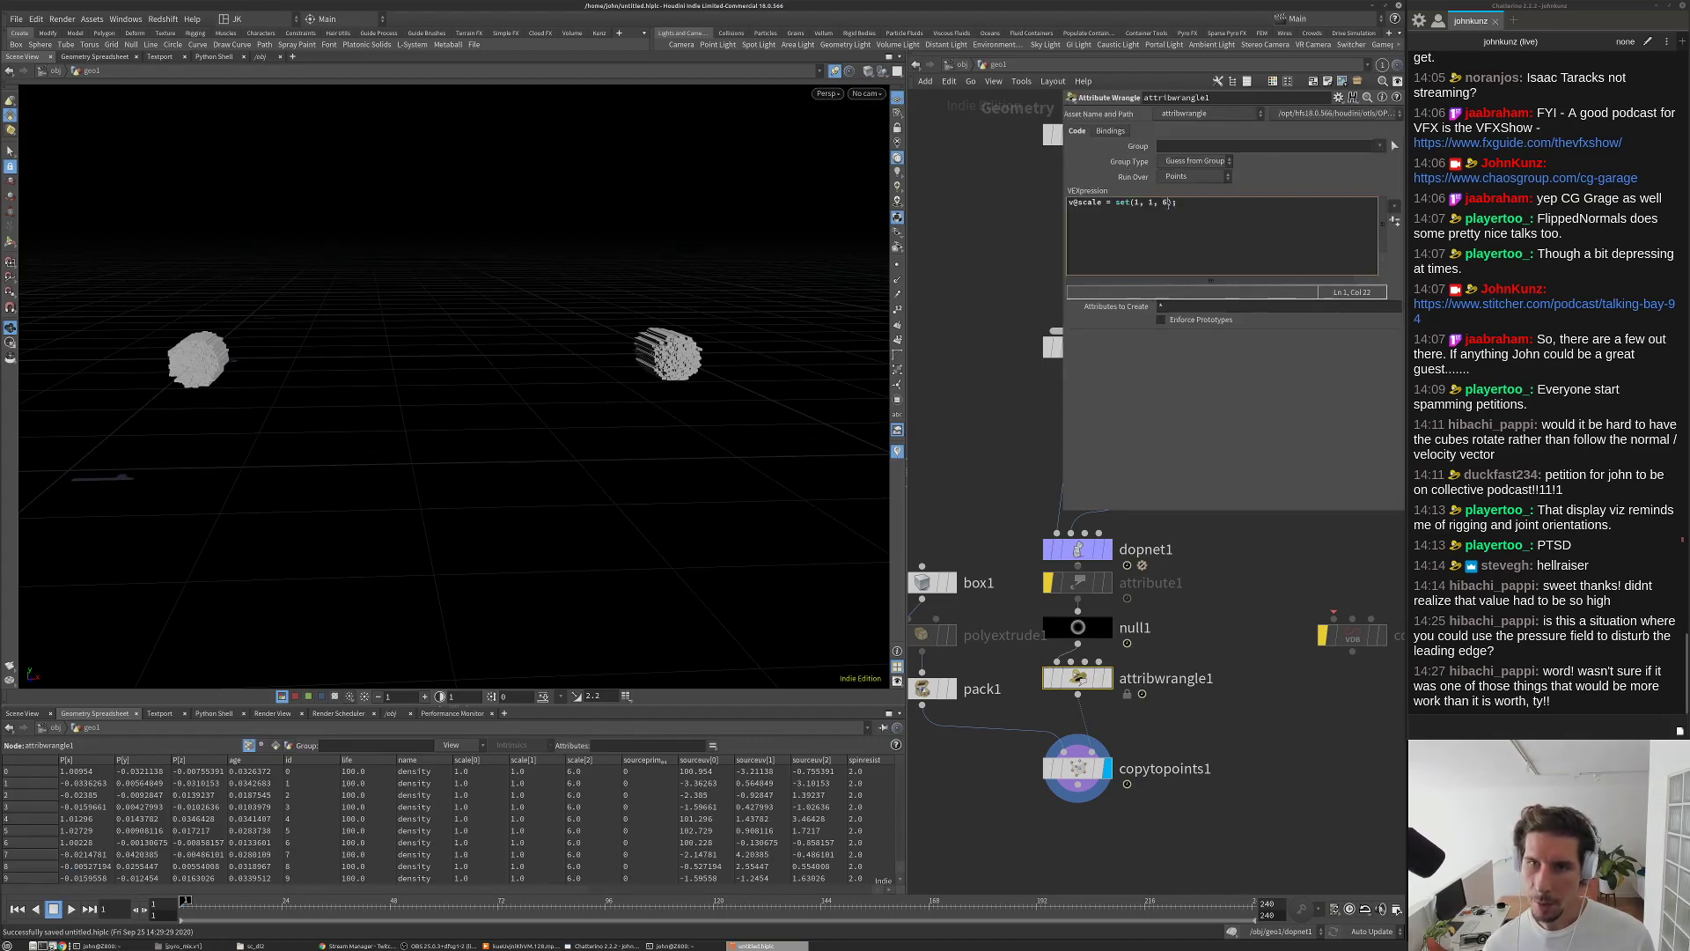
pyautogui.write('*')
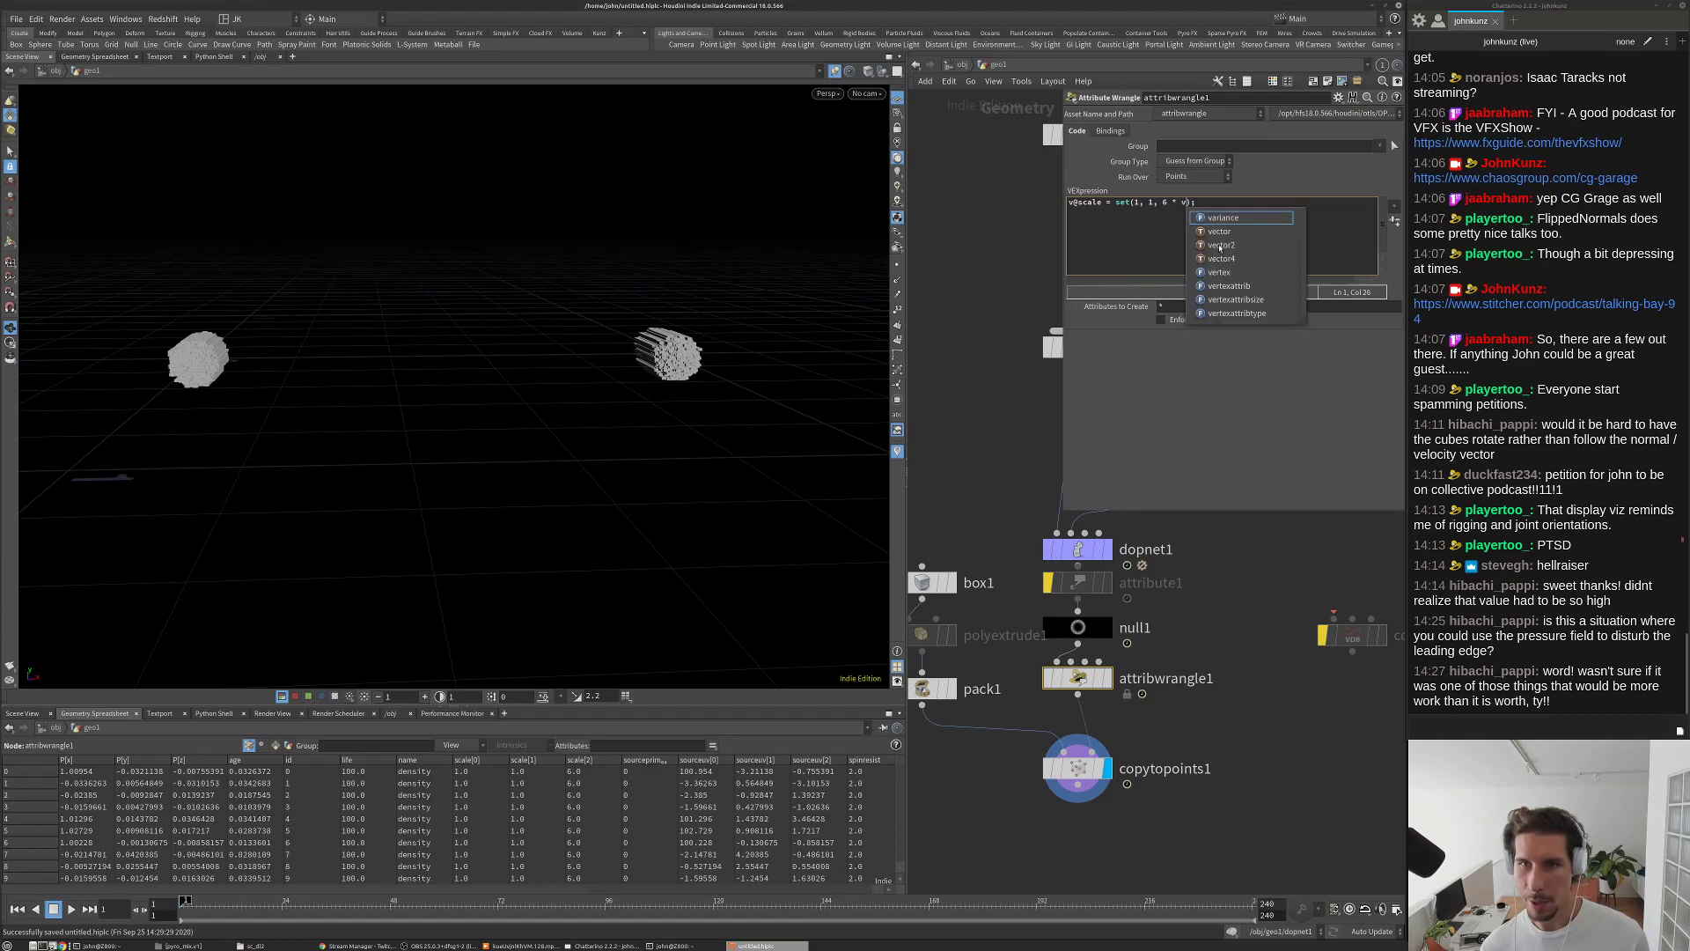
pyautogui.write(' length(@v')
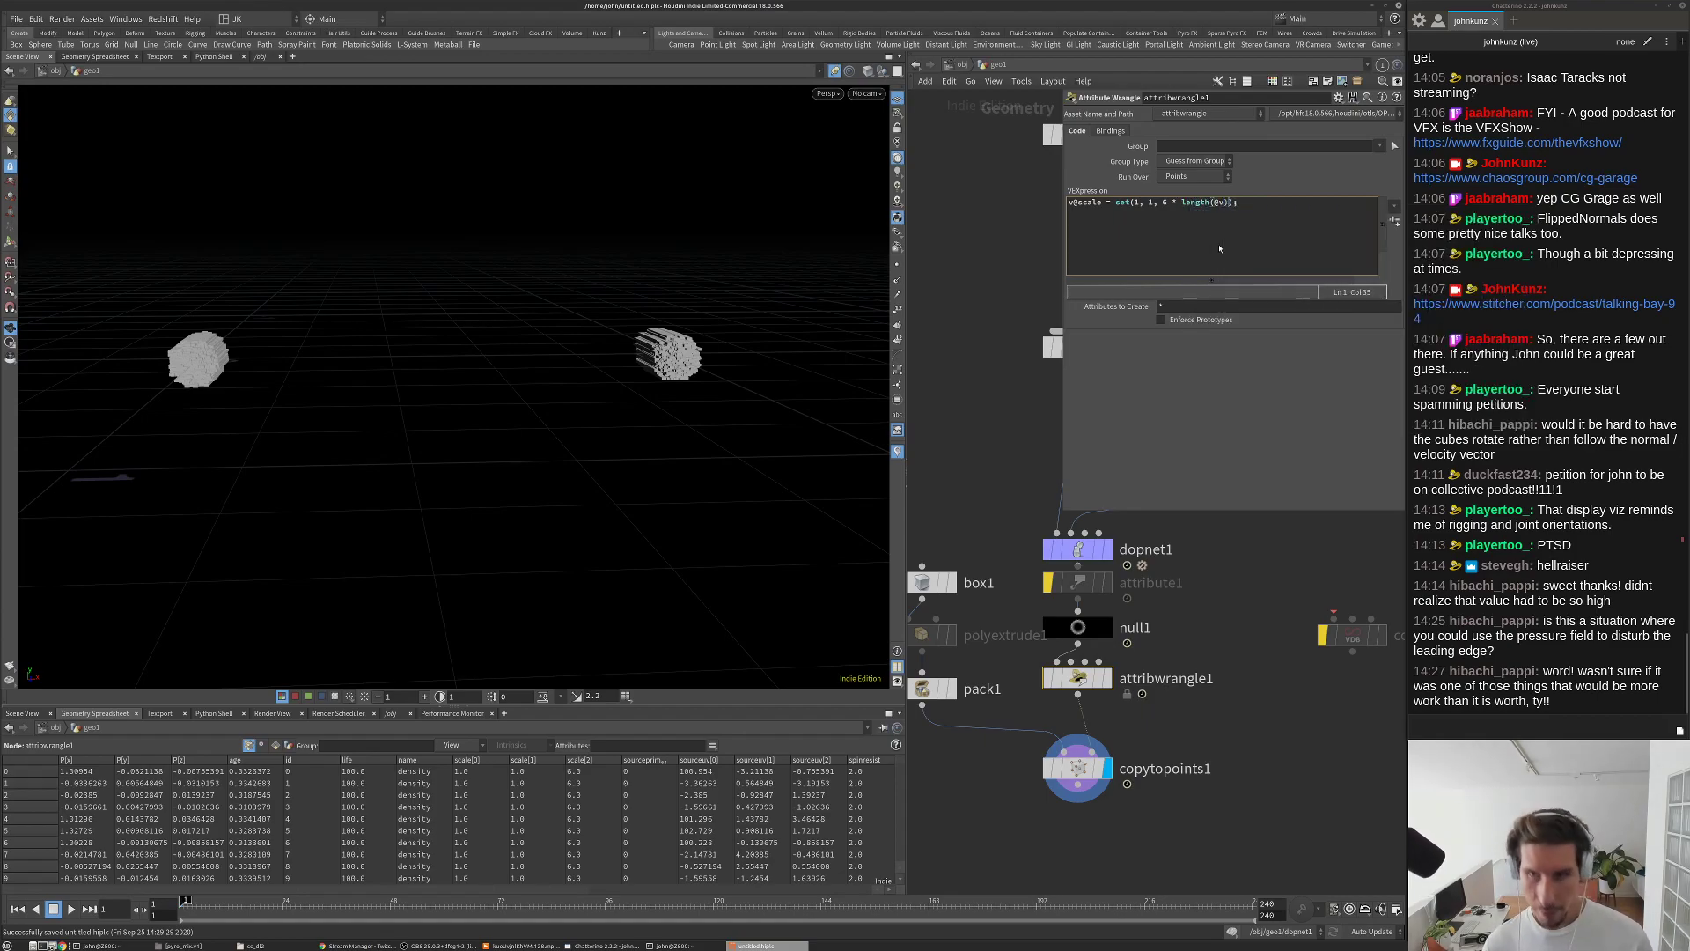
pyautogui.press('Up')
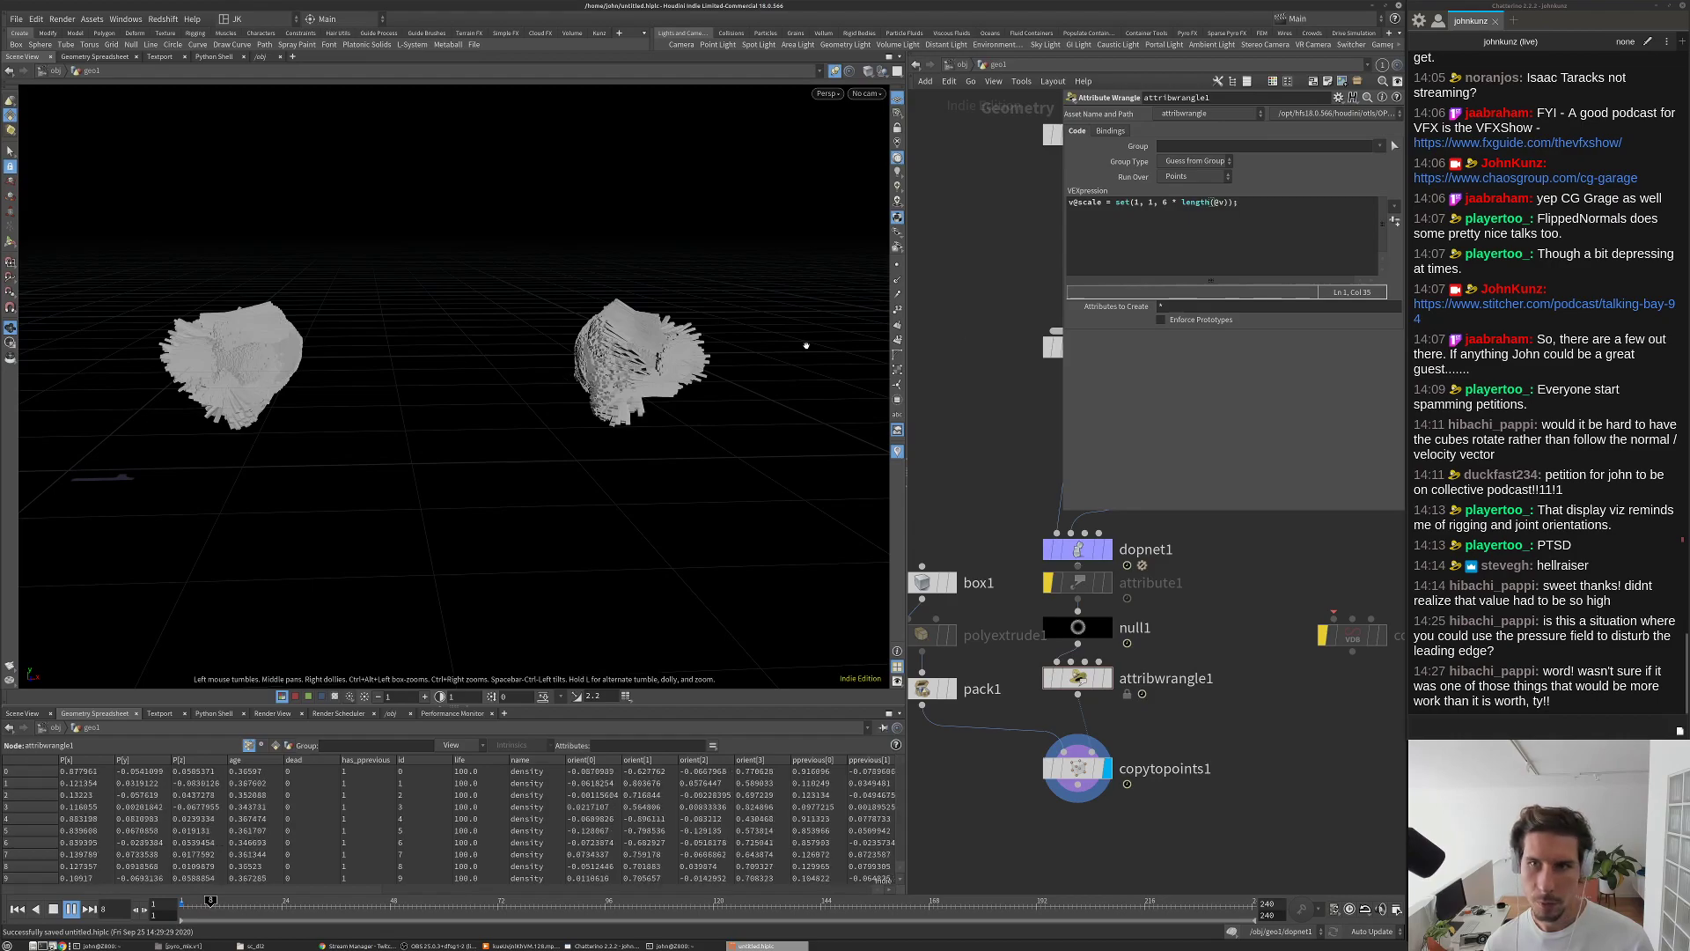
# Step: Rewrite the wrangle expression as v@scale = set(1, 1, 1) * length(@v); so velocity scales the boxes uniformly
pyautogui.hotkey('ctrl', 'shift', 'Left')
pyautogui.hotkey('ctrl', 'shift', 'Left')
pyautogui.hotkey('ctrl', 'shift', 'Left')
pyautogui.press('BackSpace')
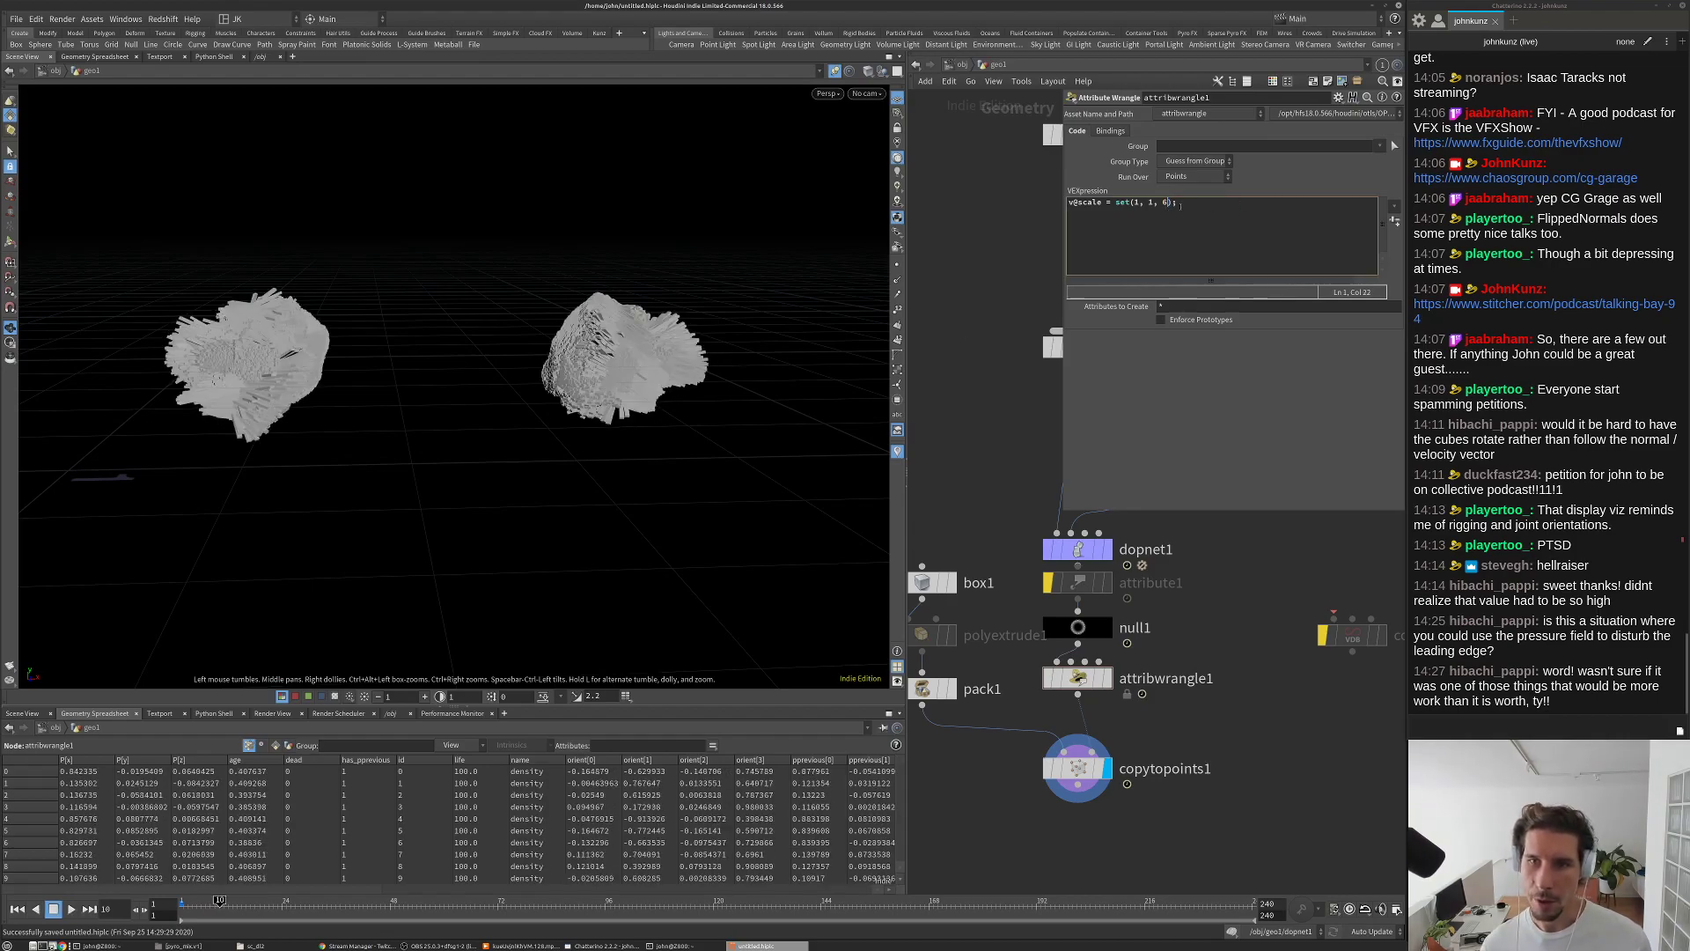
pyautogui.hotkey('ctrl', 'z')
pyautogui.doubleClick(1165, 203)
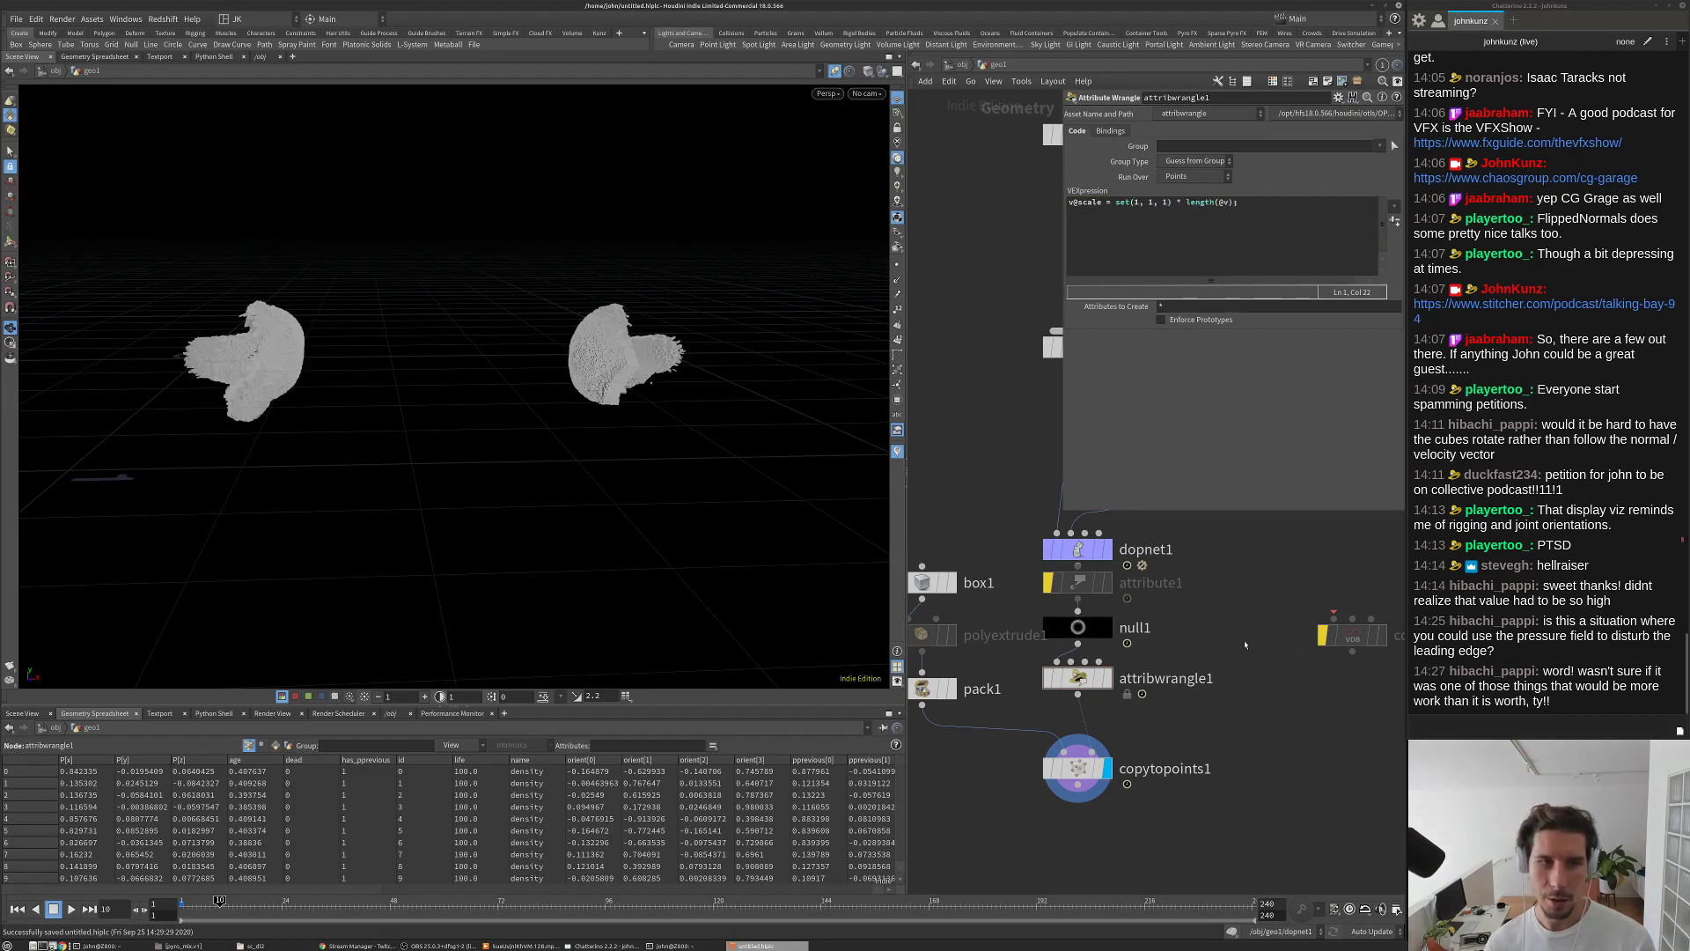
# Step: Play the simulation and examine the velocity-scaled boxes up close and from another angle
pyautogui.press('Up')
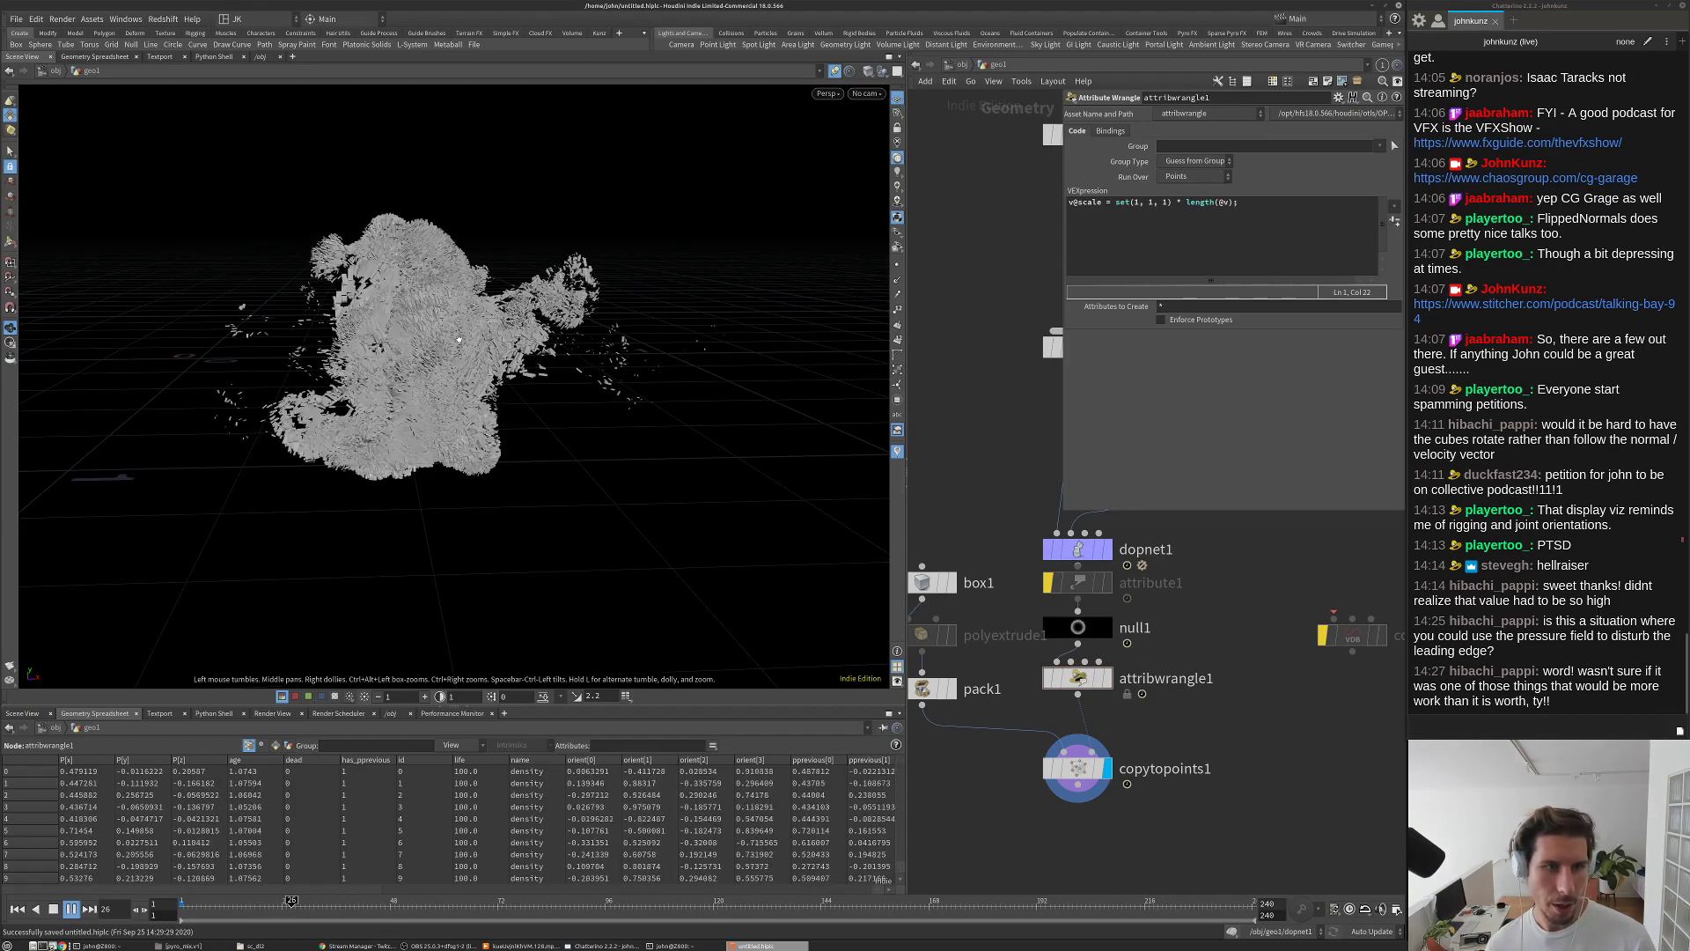
pyautogui.moveTo(521, 321); pyautogui.dragTo(426, 331)
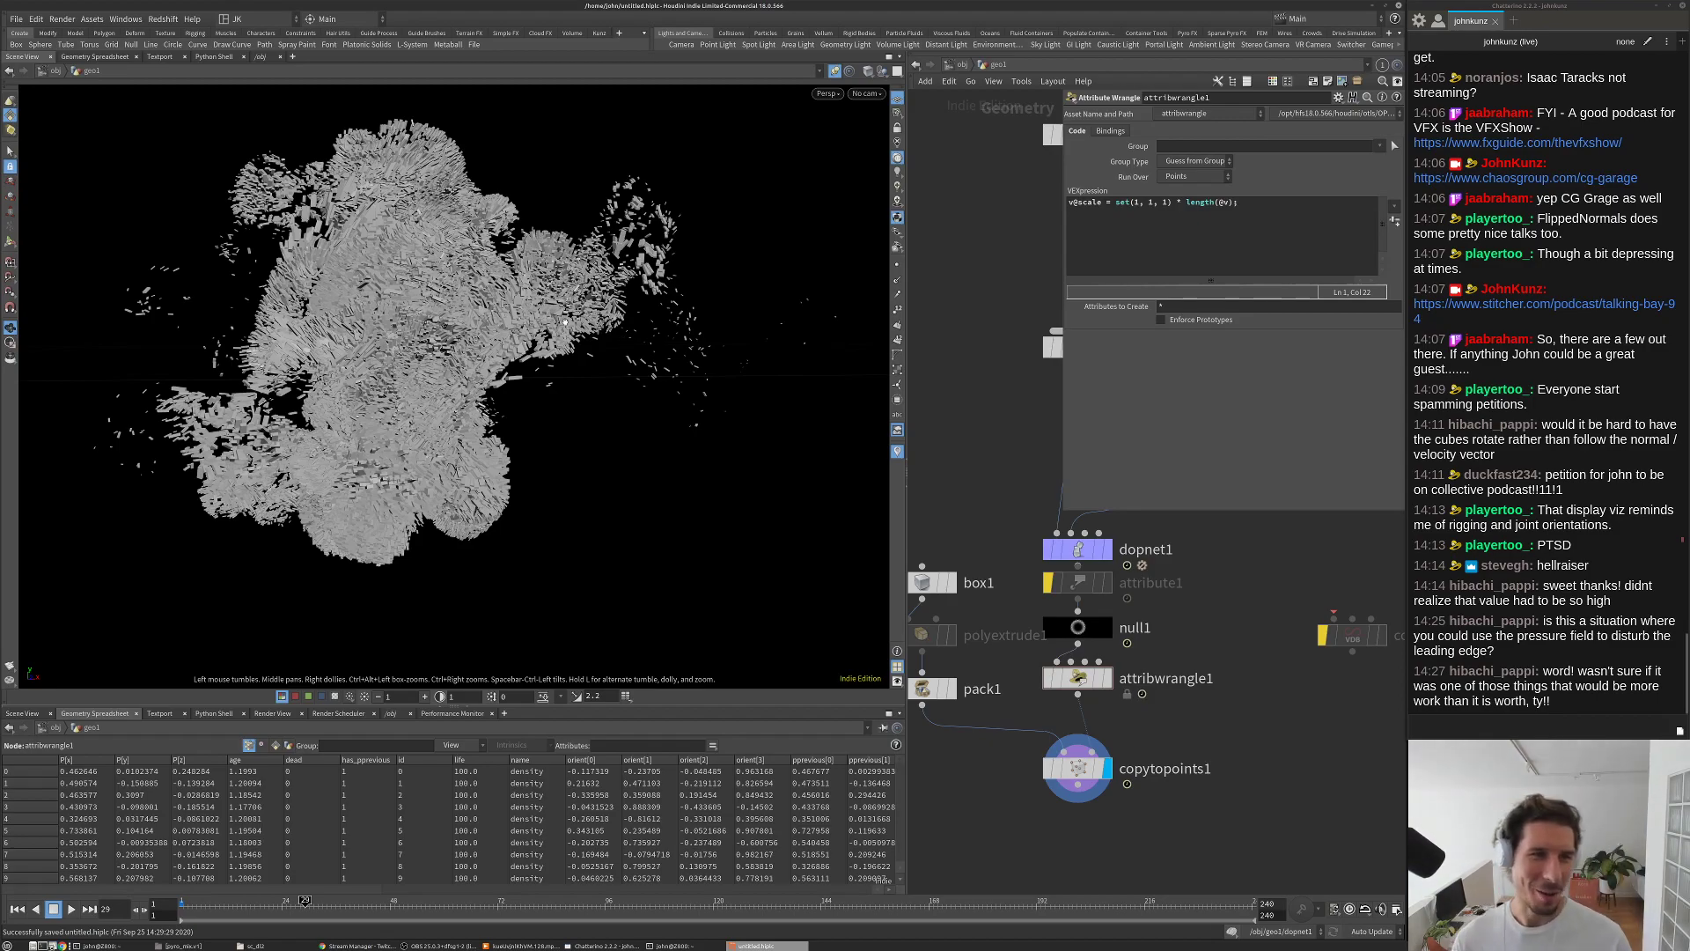
pyautogui.scroll(5, 481, 310)
pyautogui.press('Up')
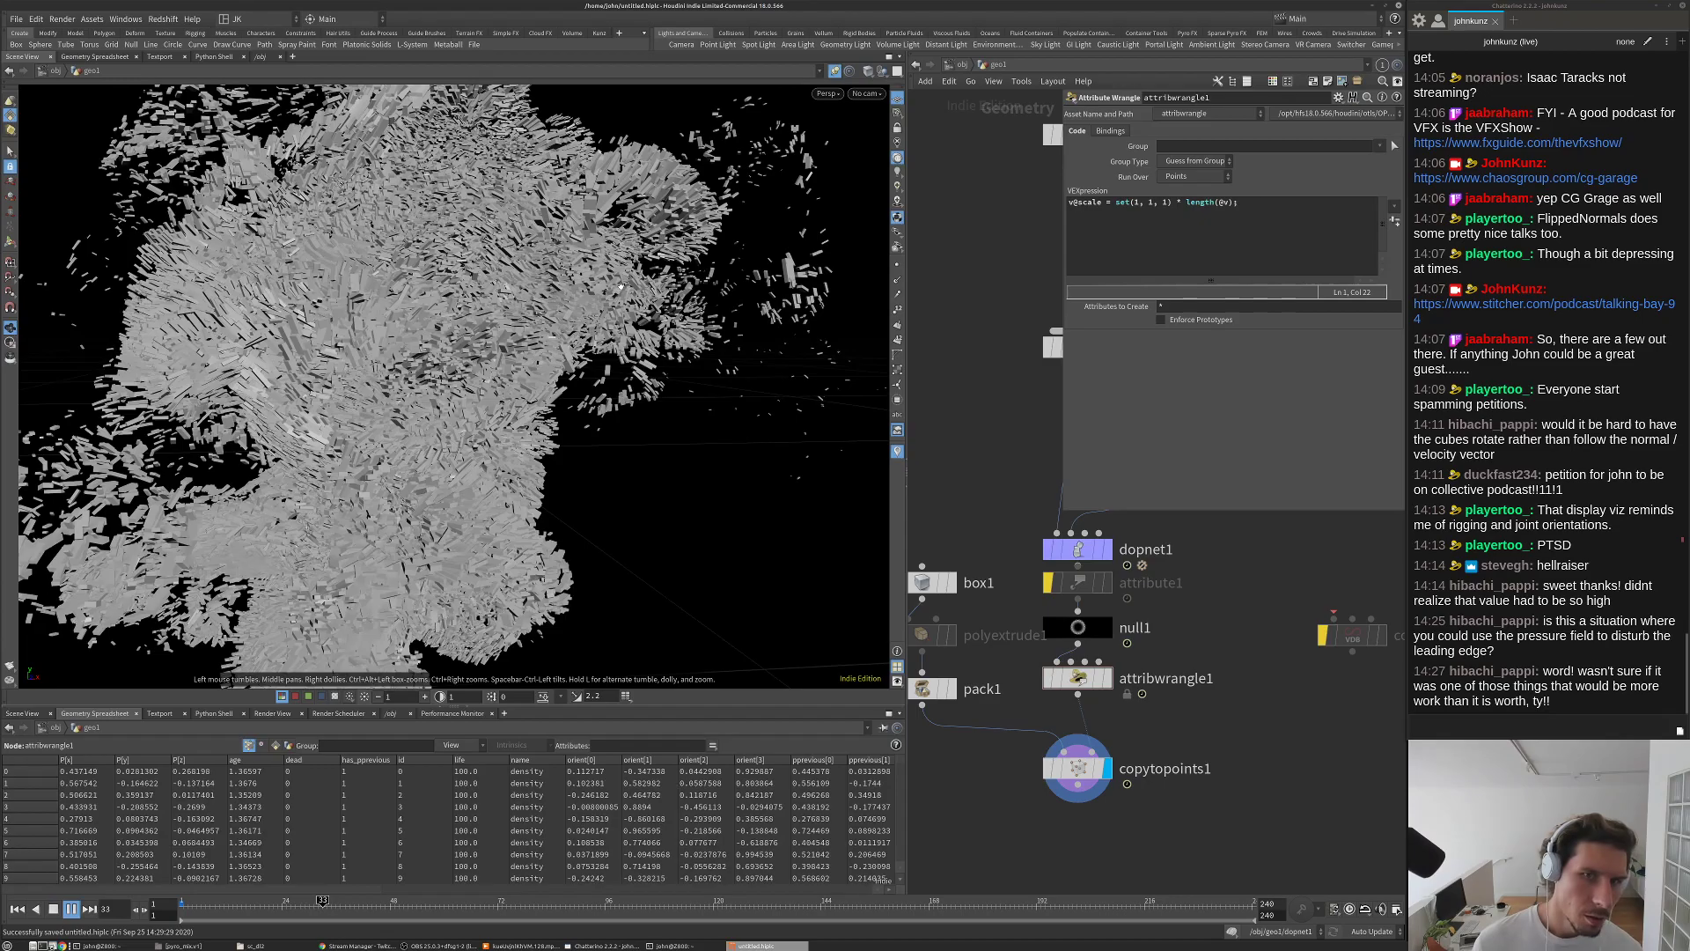
pyautogui.press('Up')
pyautogui.scroll(-6, 679, 268)
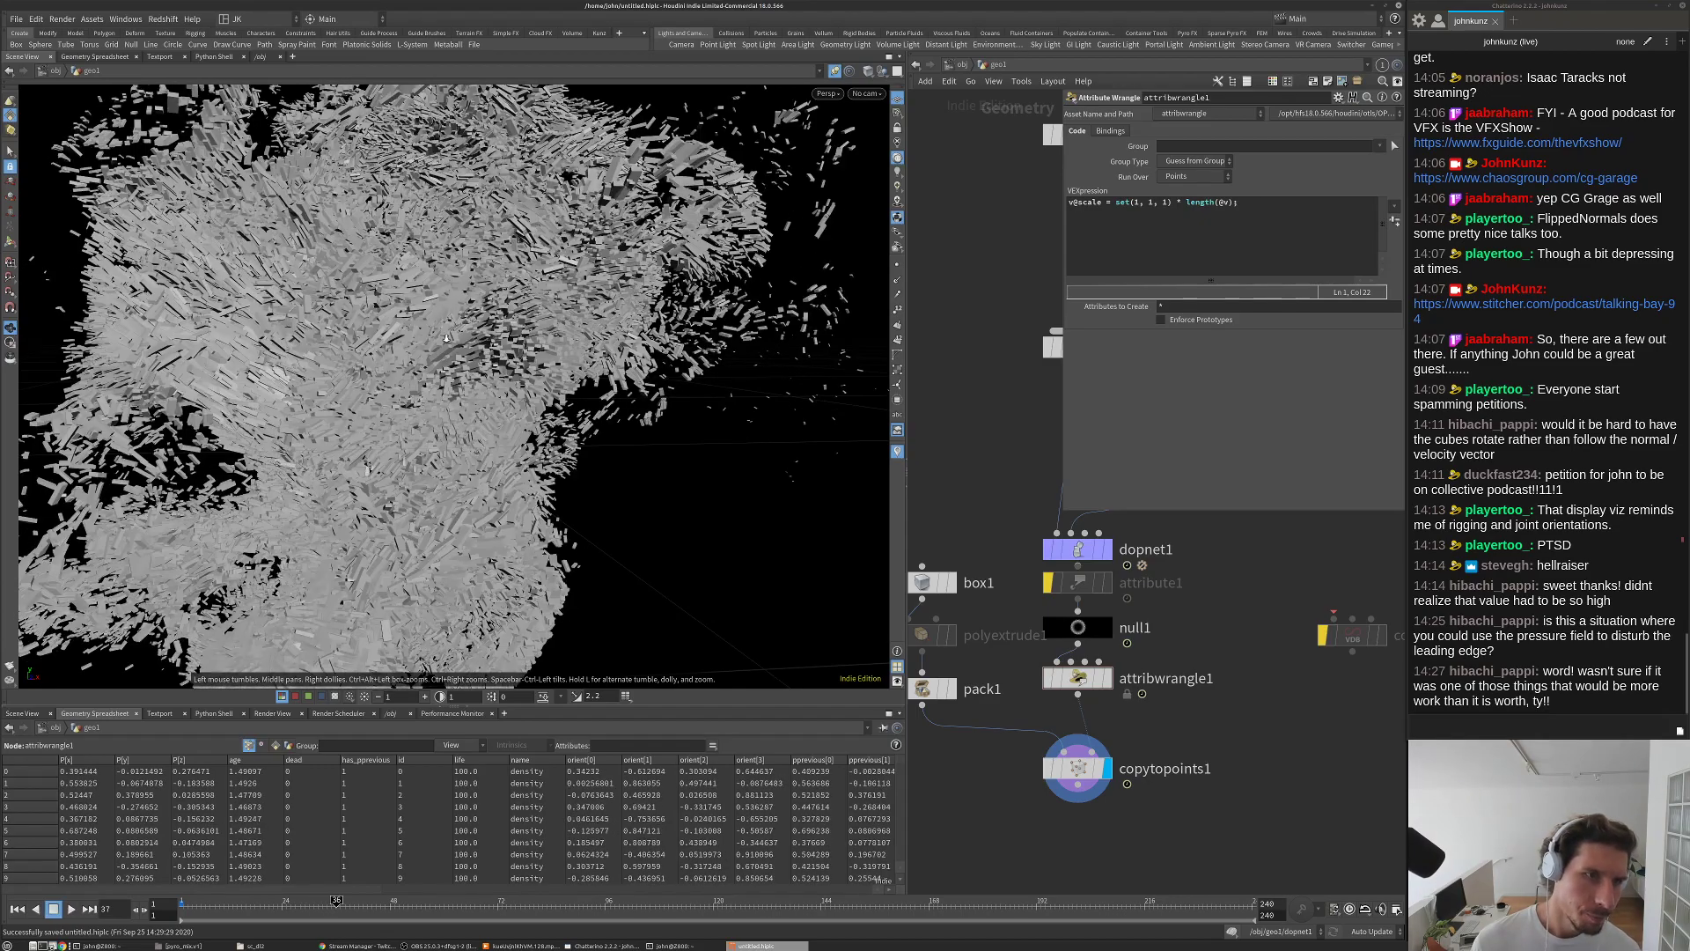
# Step: Save the scene and set gasturbulence1's Influence Threshold inside dopnet1 to 0.9, with the timeline back at the first frame
pyautogui.scroll(3, 701, 316)
pyautogui.moveTo(702, 316); pyautogui.dragTo(492, 312)
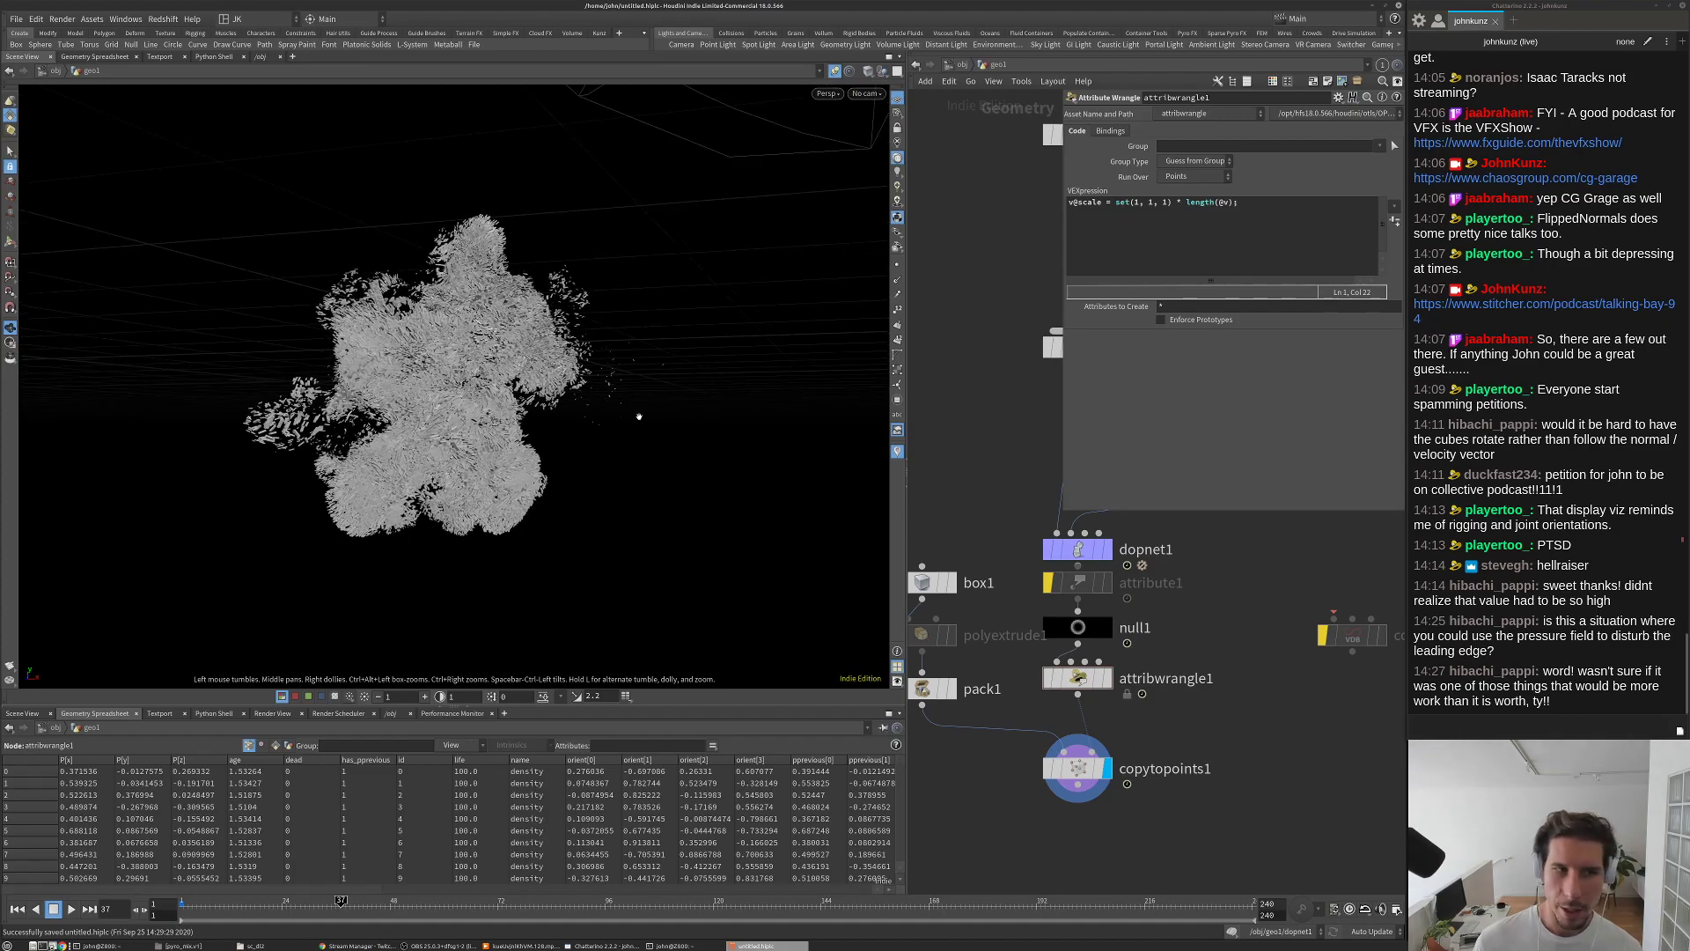
pyautogui.hotkey('ctrl', 'Up')
pyautogui.doubleClick(1107, 551)
pyautogui.moveTo(1125, 604); pyautogui.dragTo(1108, 577)
pyautogui.hotkey('ctrl', 's')
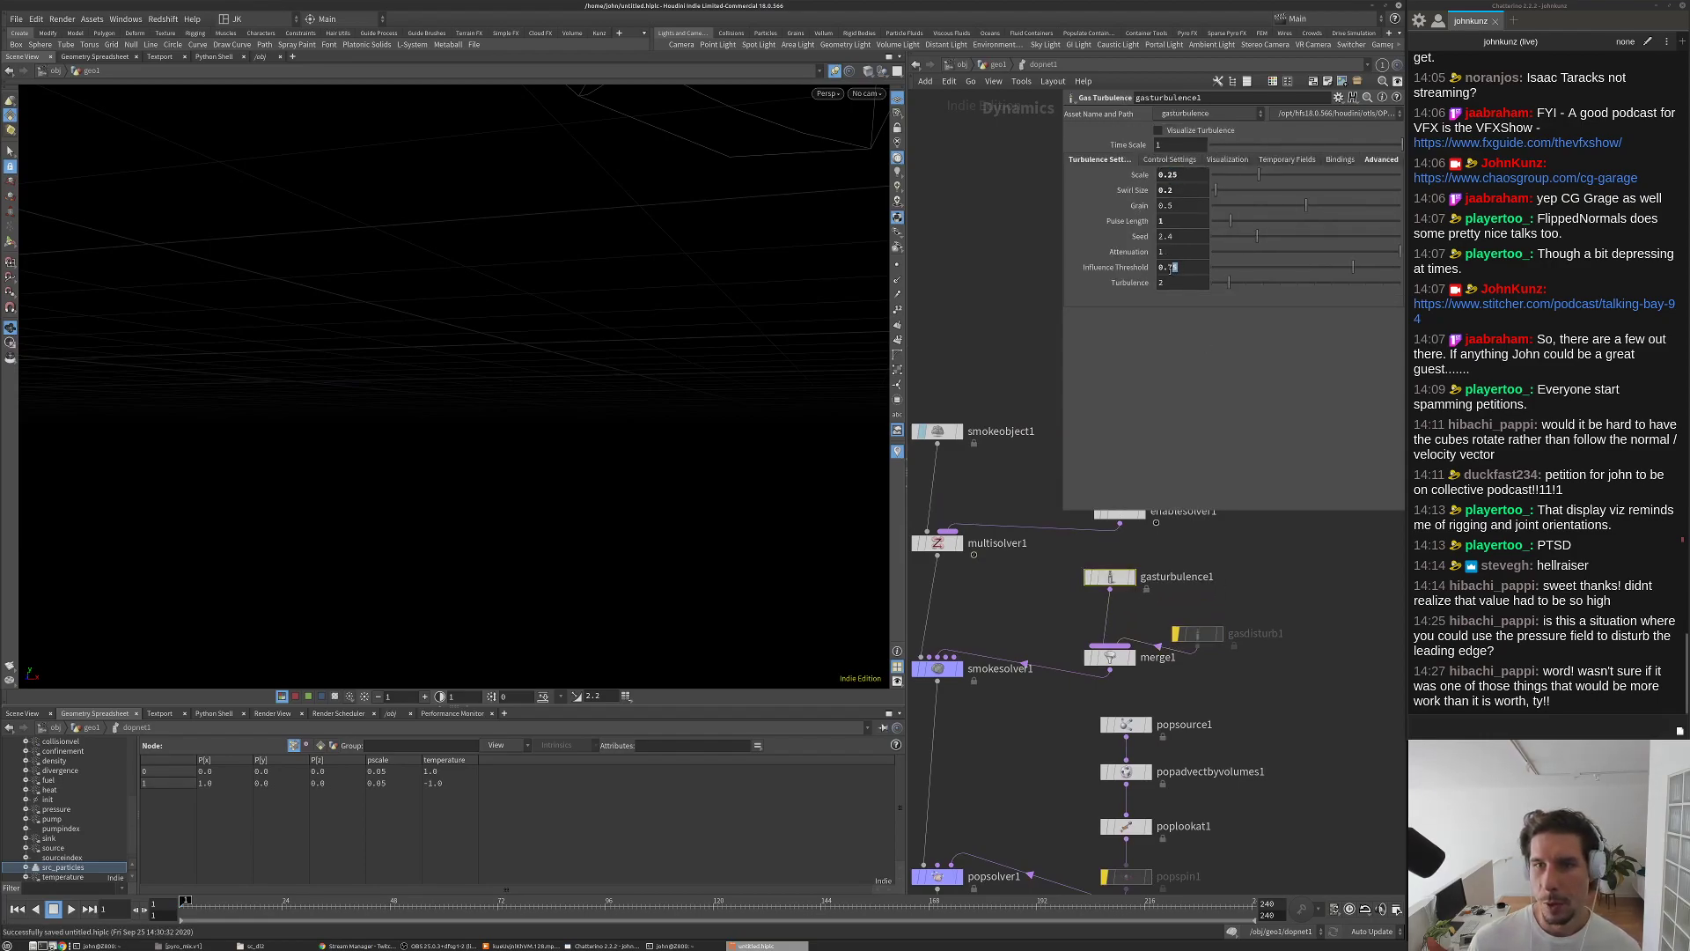
pyautogui.press('Return')
pyautogui.doubleClick(1179, 267)
pyautogui.write('0.9')
pyautogui.press('Return')
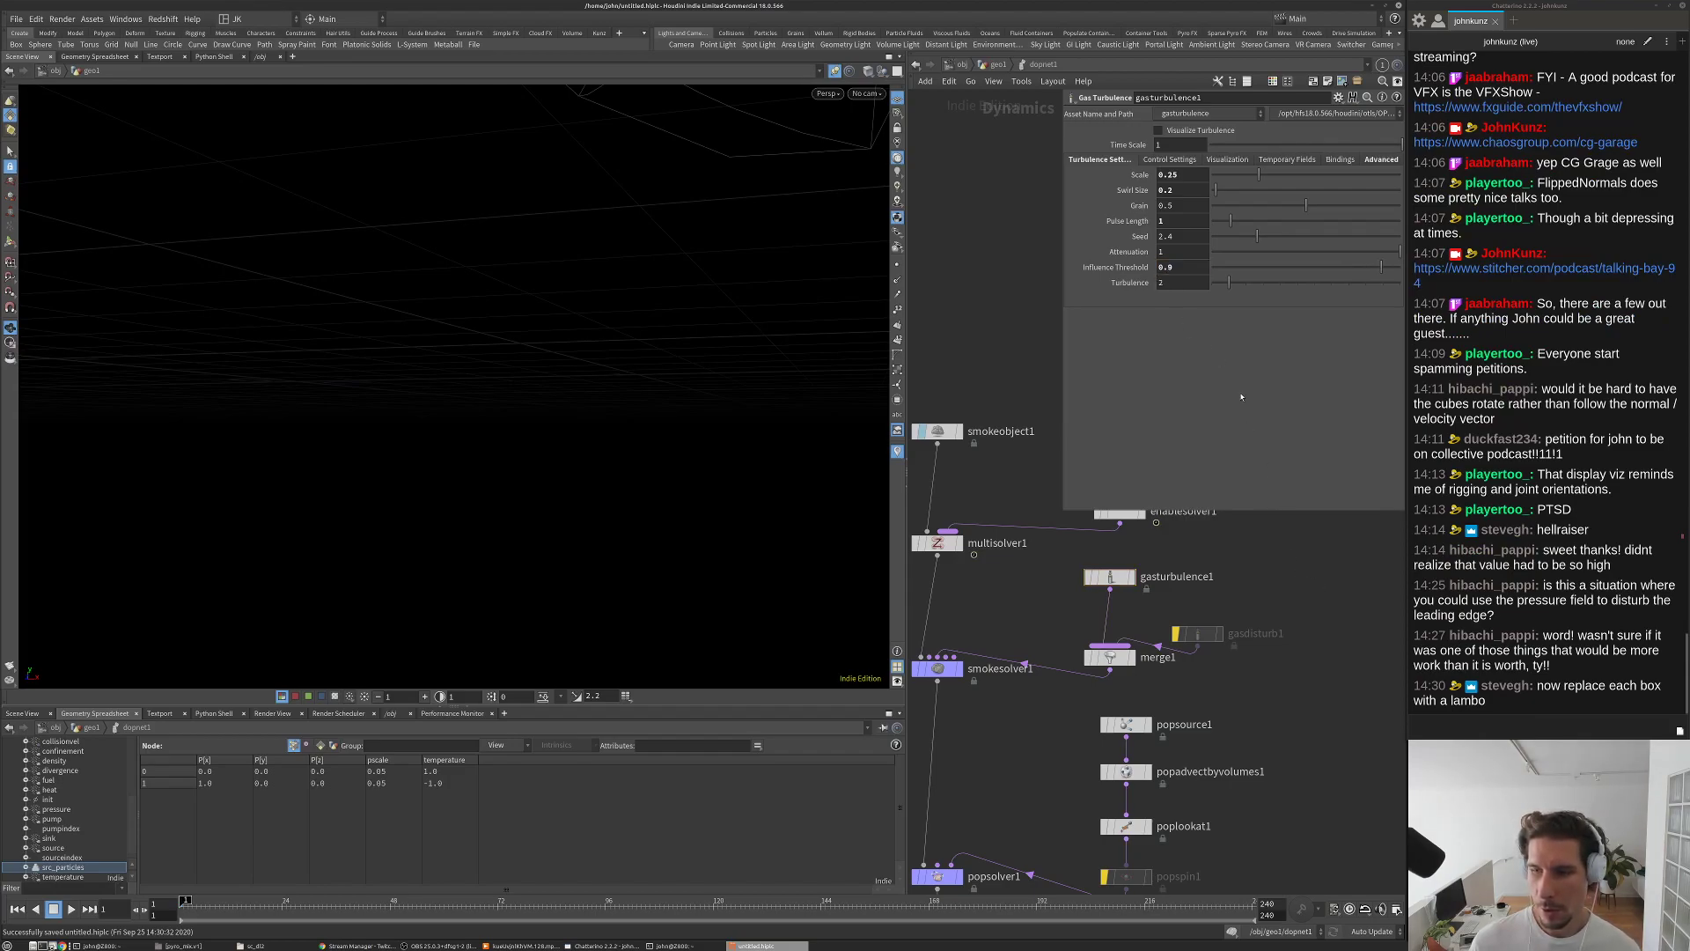
# Step: Set gasturbulence1's Scale to 0.1 and play the simulation
pyautogui.click(1176, 175)
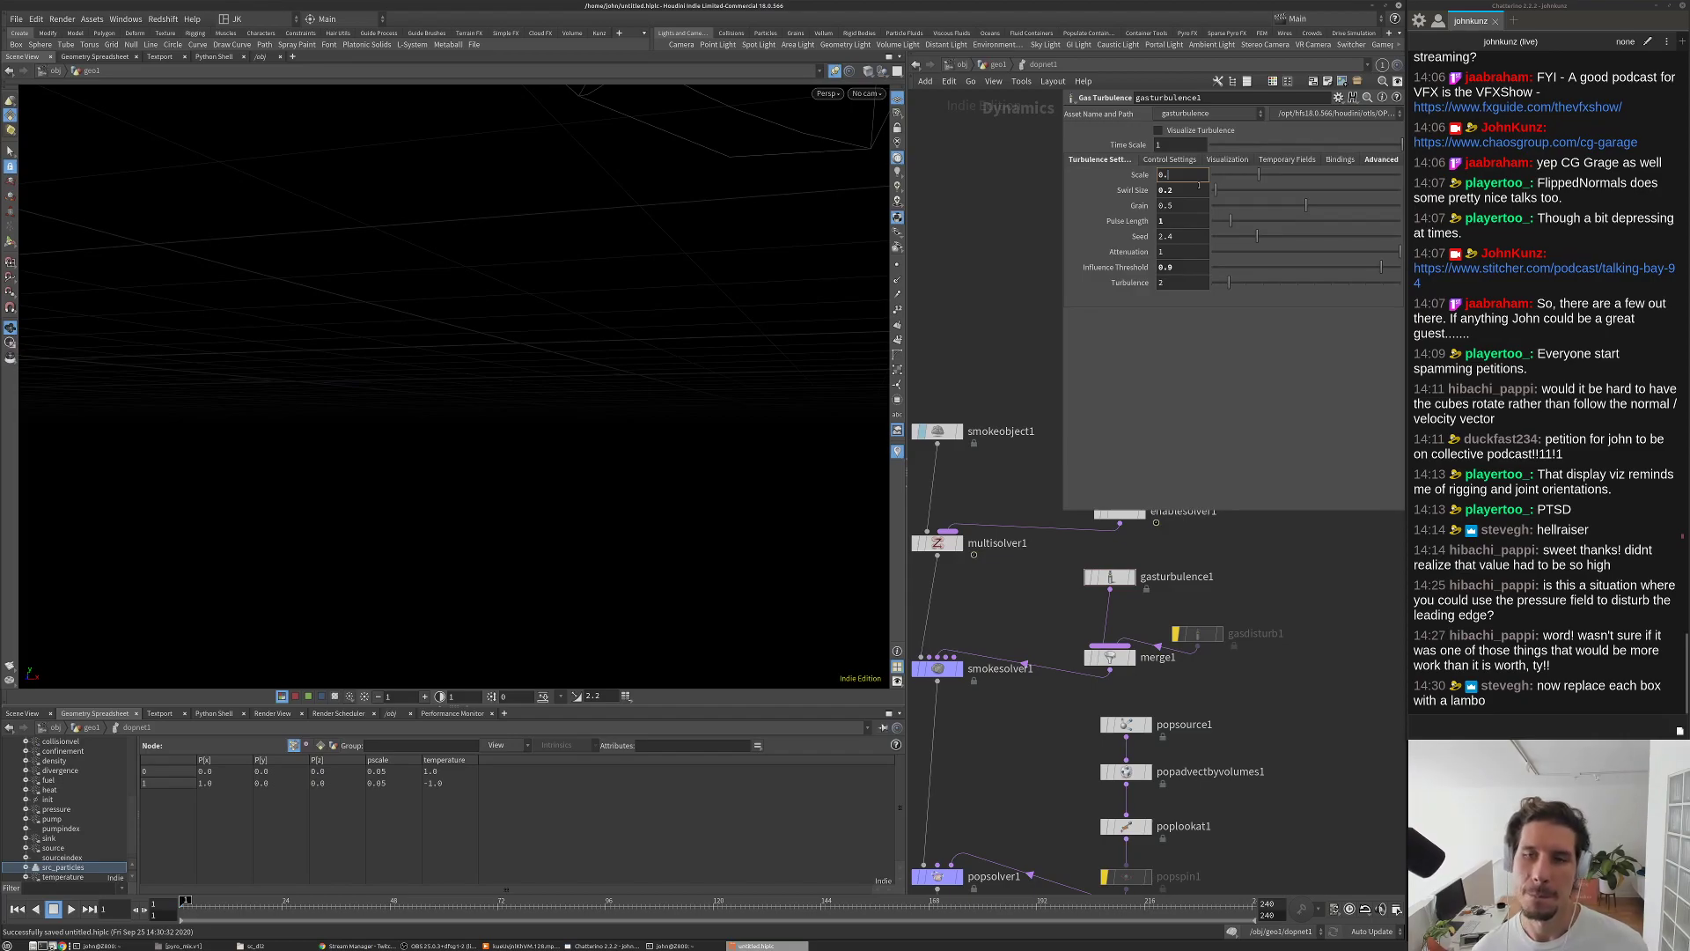
pyautogui.press('Return')
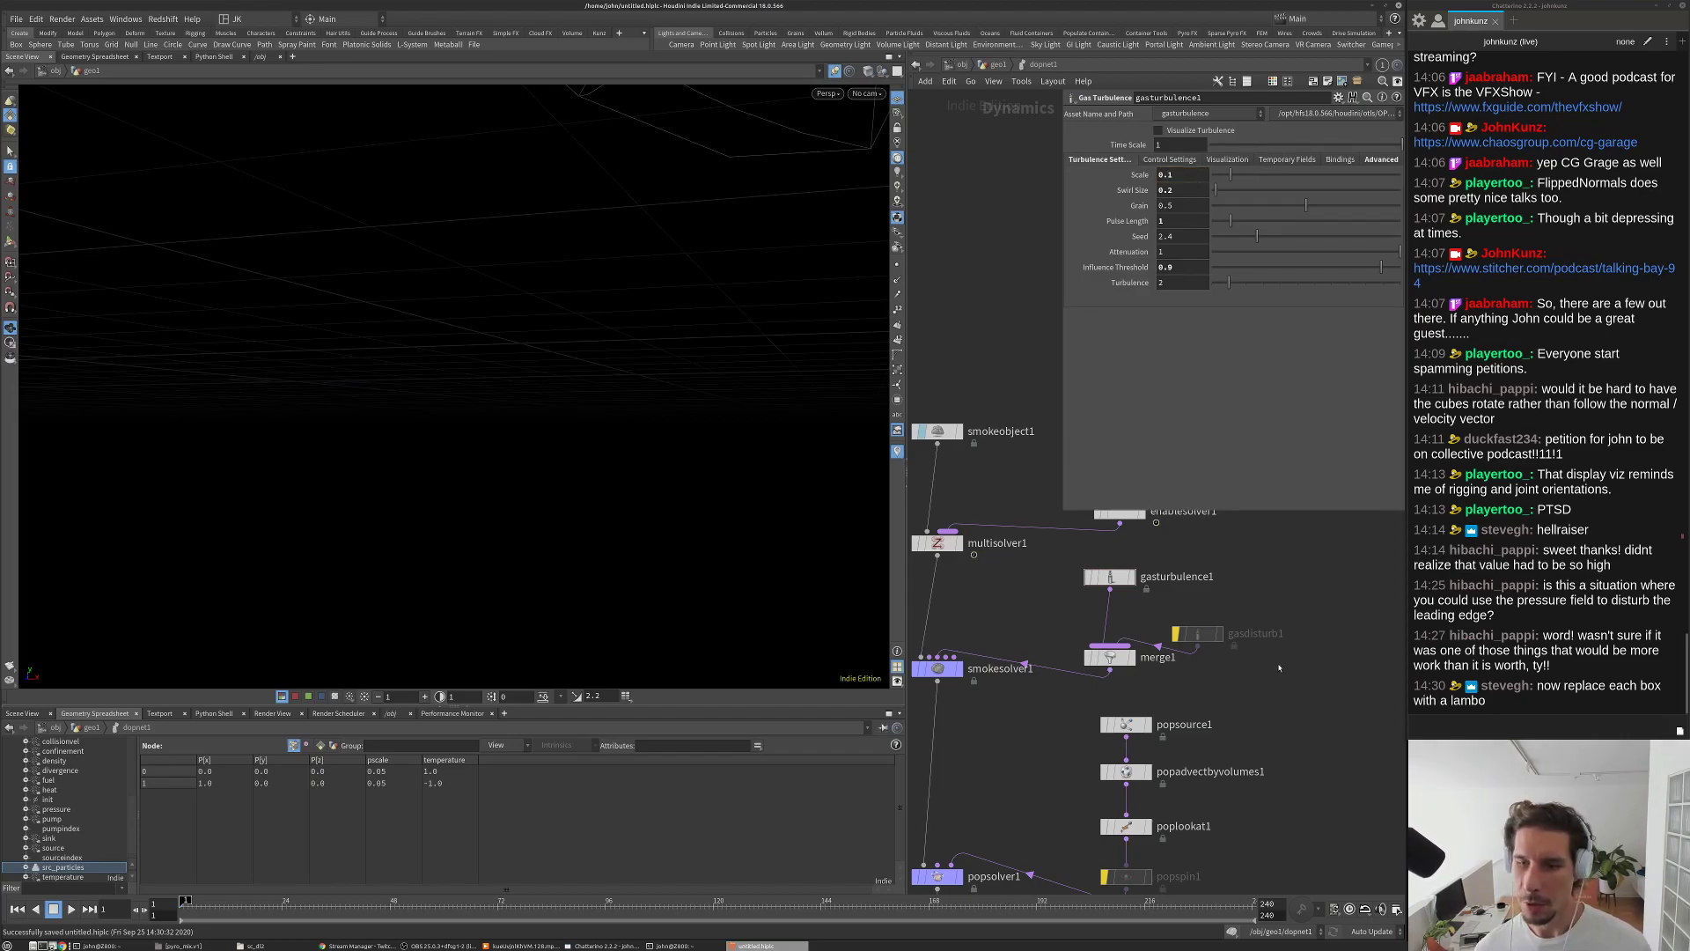
pyautogui.press('Up')
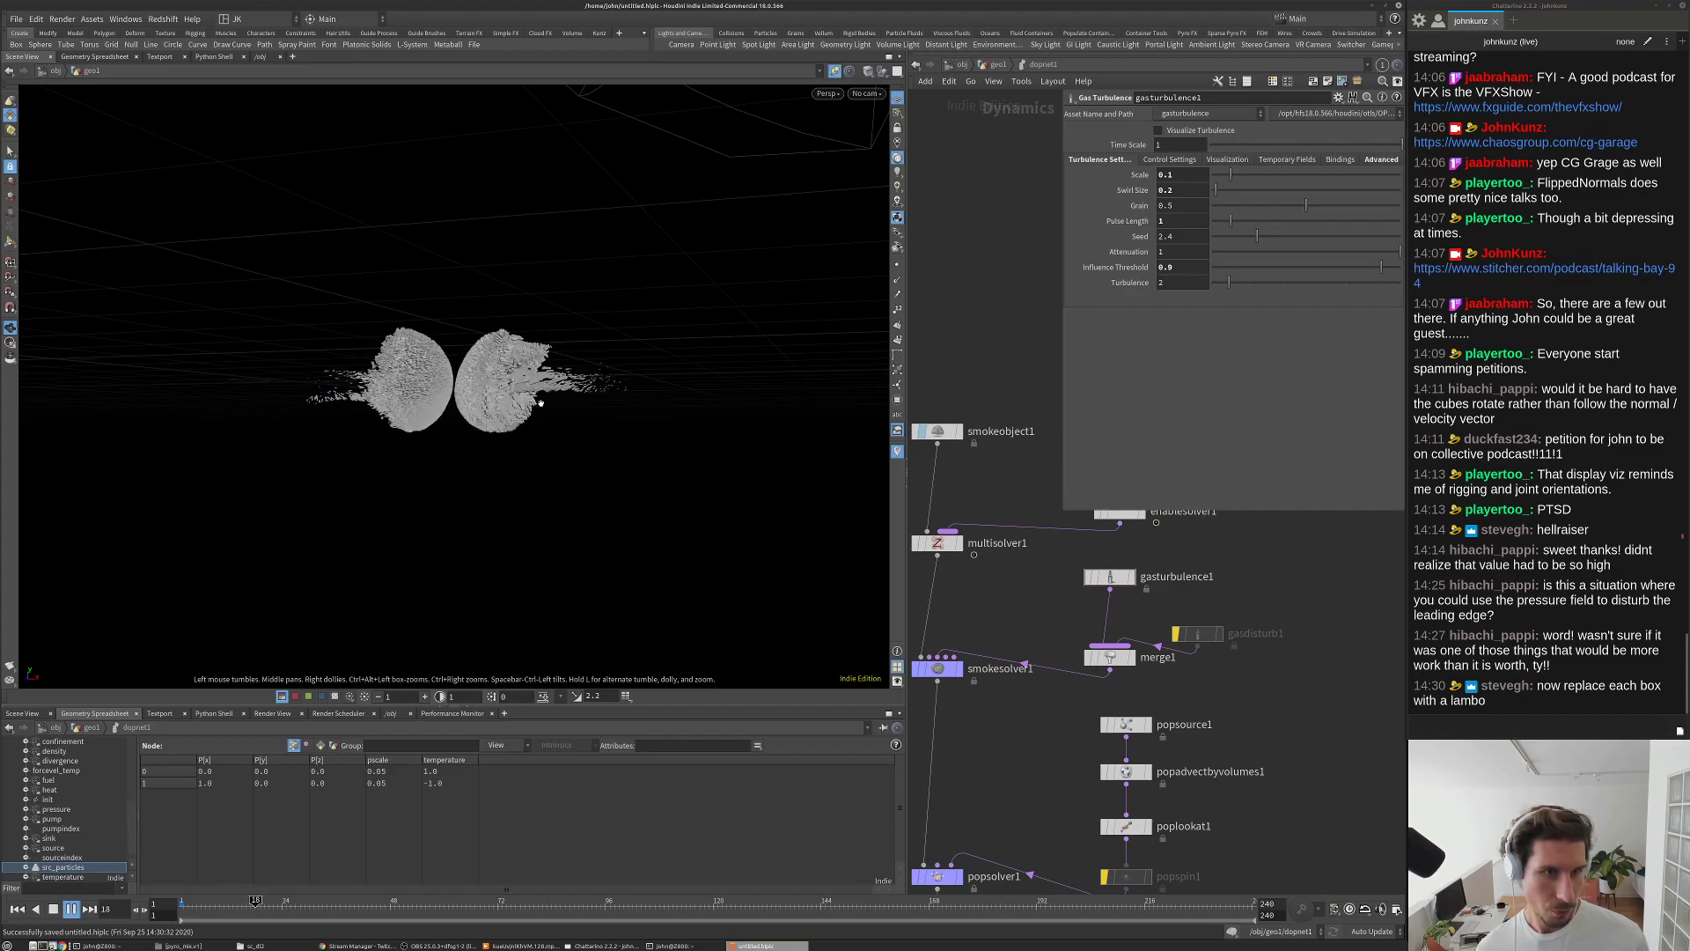
pyautogui.press('Up')
pyautogui.moveTo(541, 403)
pyautogui.mouseDown()
pyautogui.moveTo(612, 341)
pyautogui.moveTo(572, 405)
pyautogui.mouseUp()
pyautogui.press('Up')
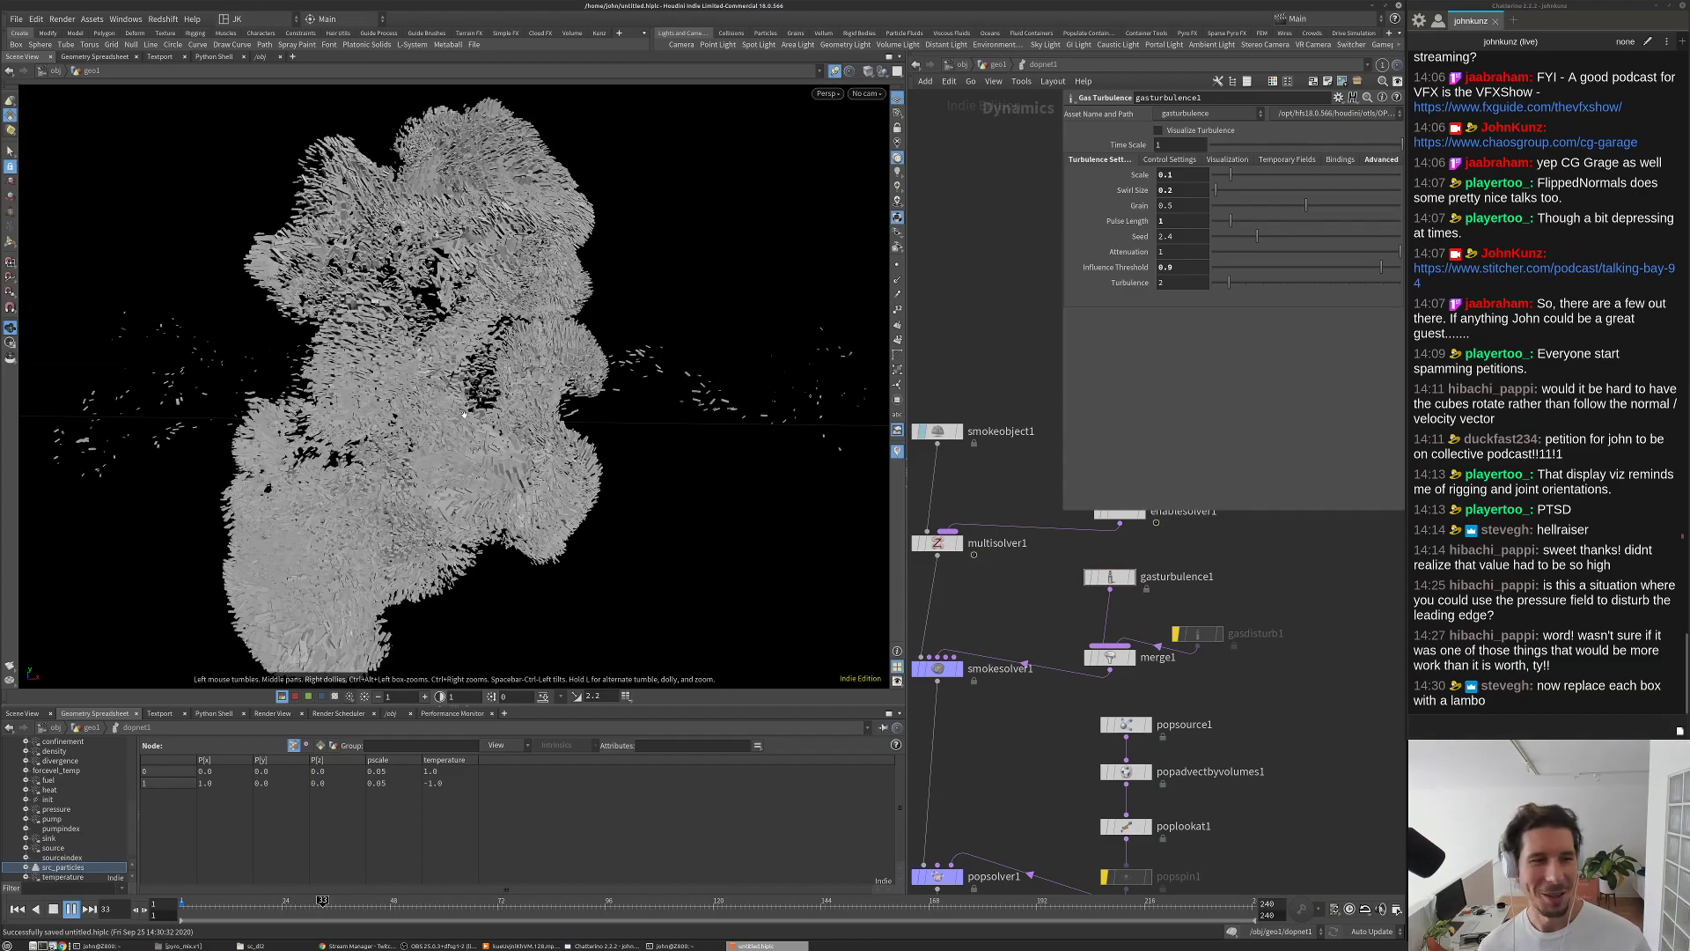
# Step: Stop playback and examine the shape and box detail of the reduced-turbulence simulation up close and from other angles
pyautogui.press('Escape')
pyautogui.moveTo(464, 413); pyautogui.dragTo(316, 462, button='right')
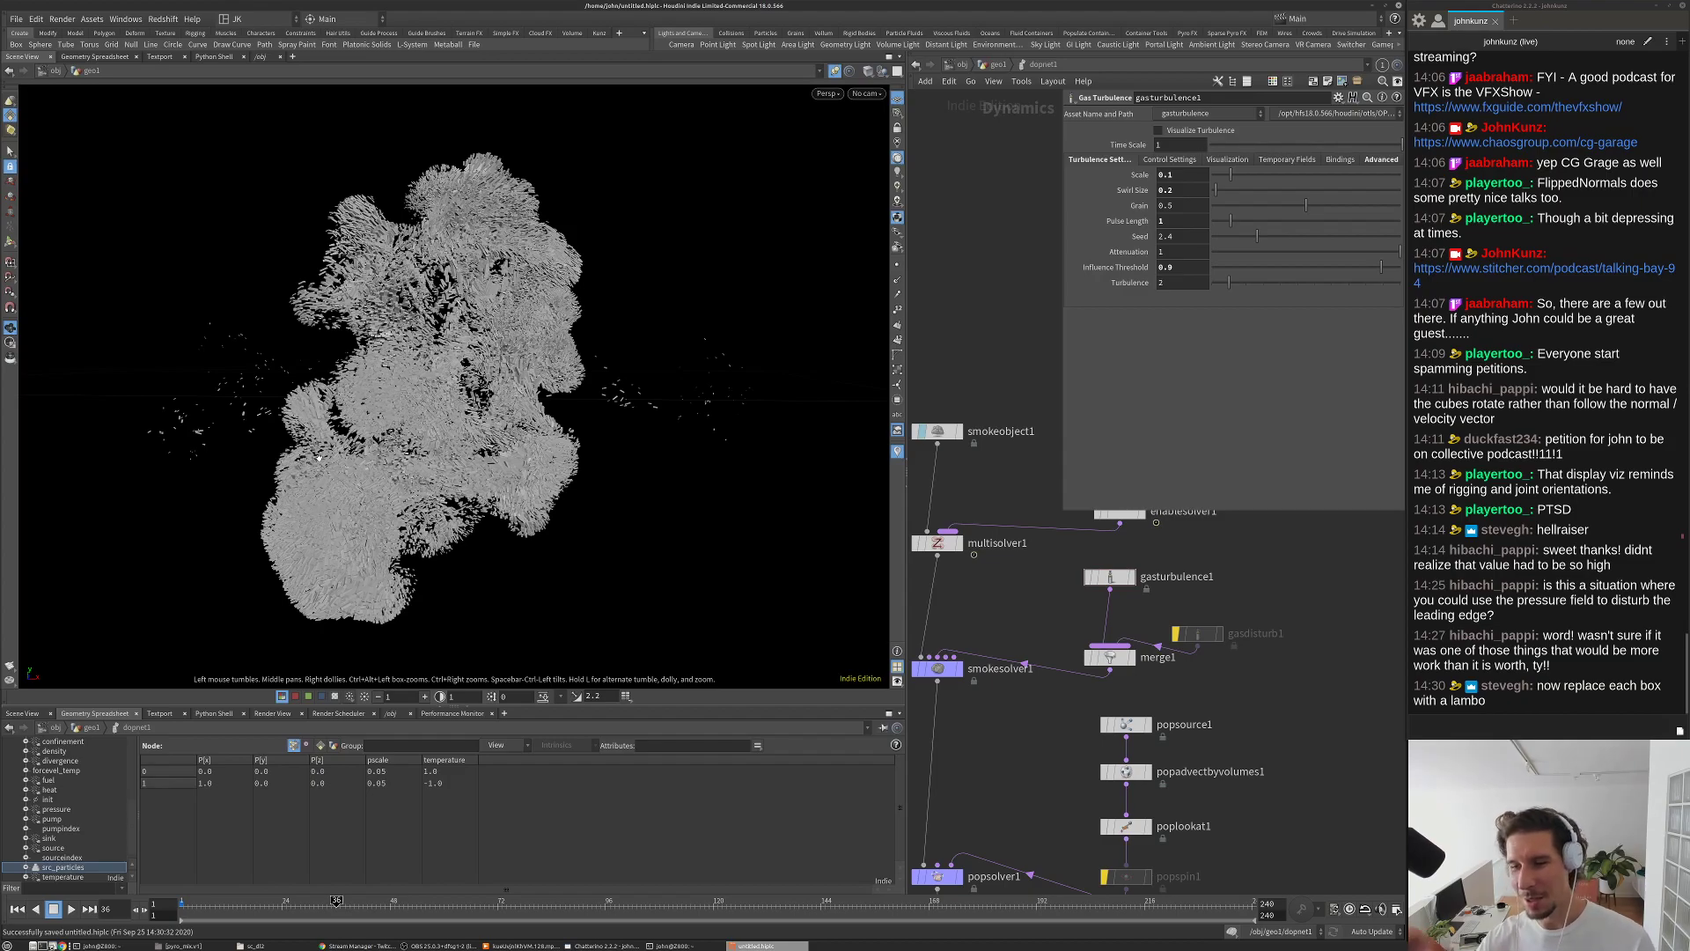
pyautogui.moveTo(336, 415); pyautogui.dragTo(497, 420)
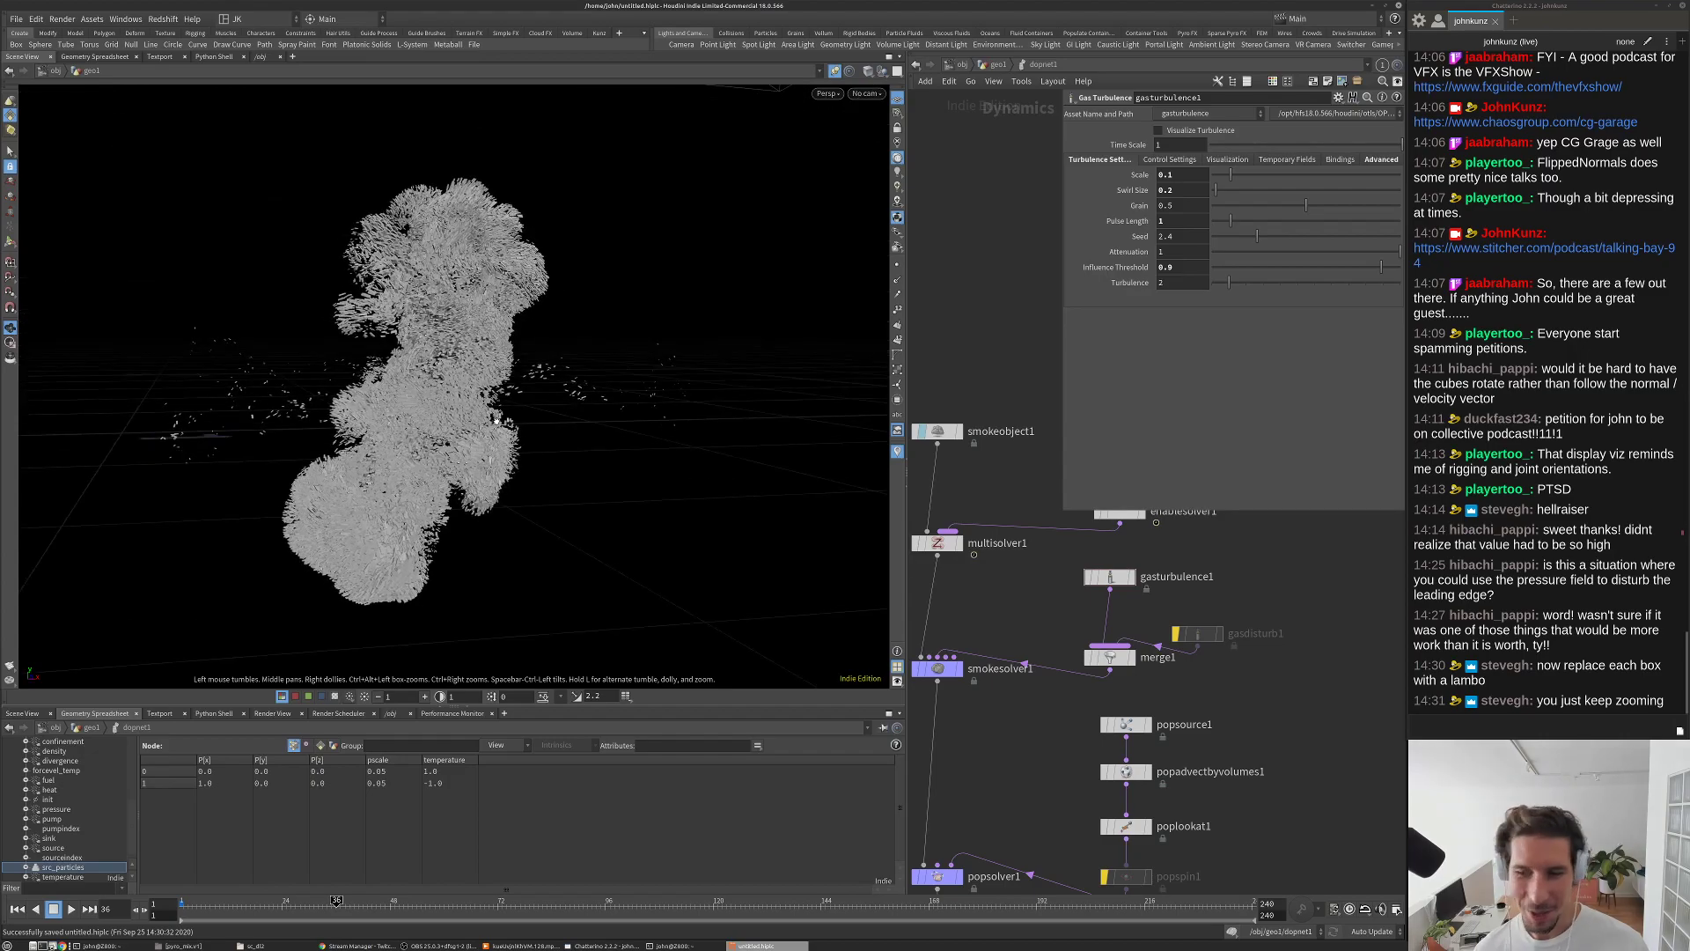
pyautogui.scroll(10, 513, 464)
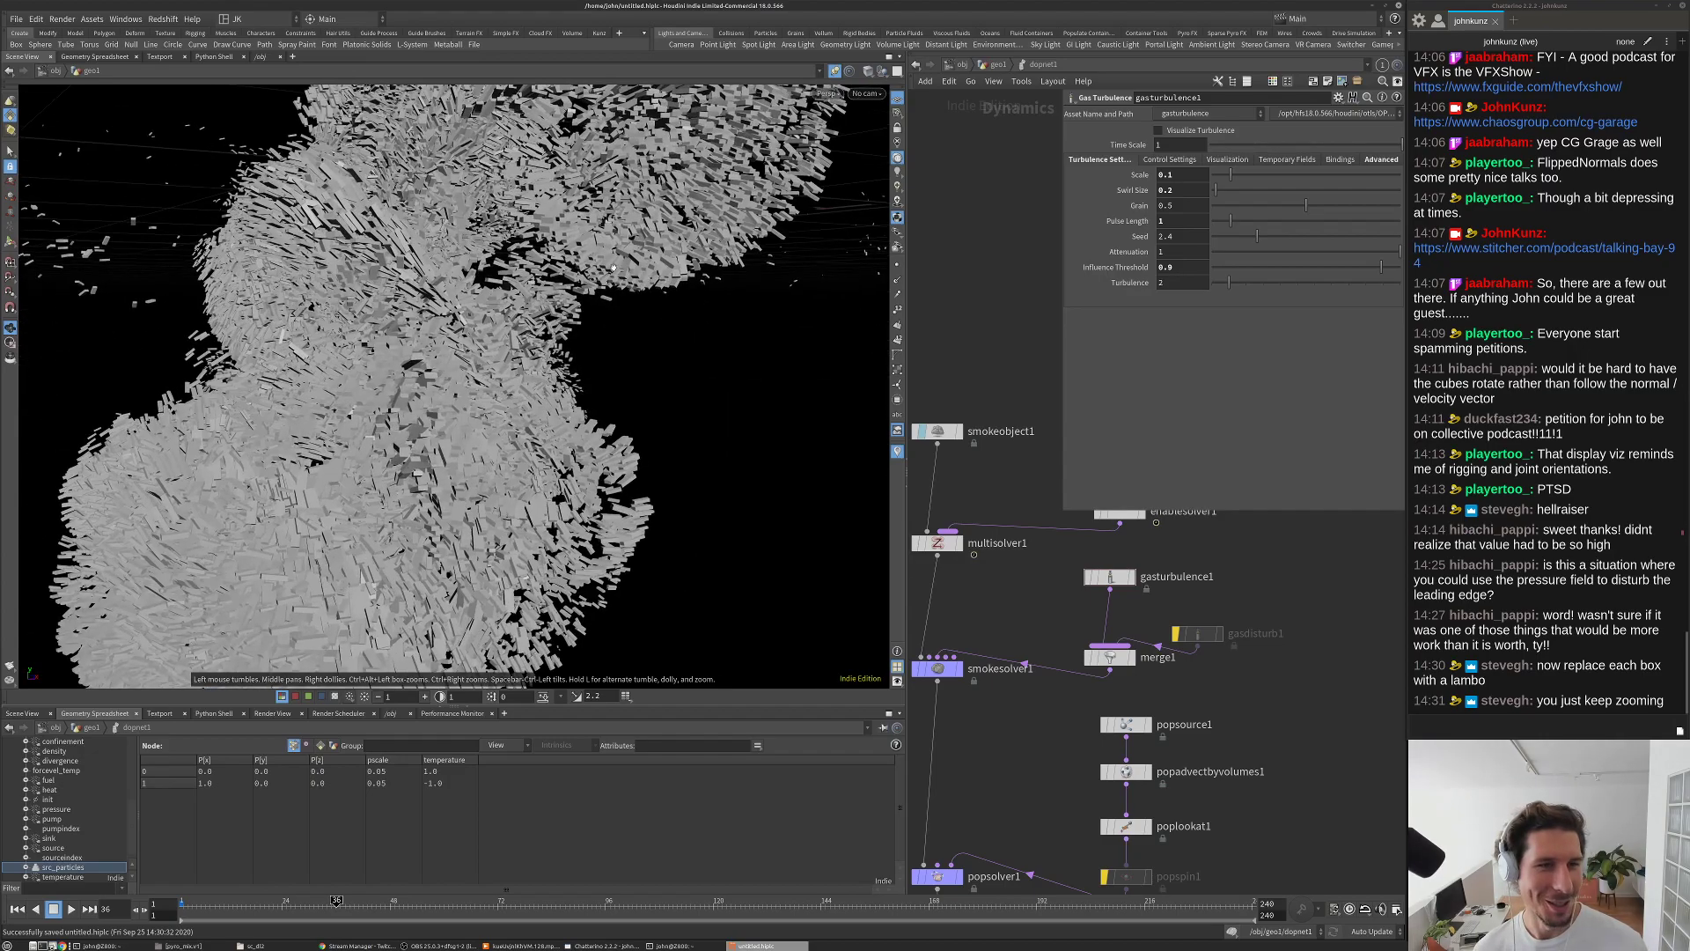
pyautogui.scroll(-10, 445, 437)
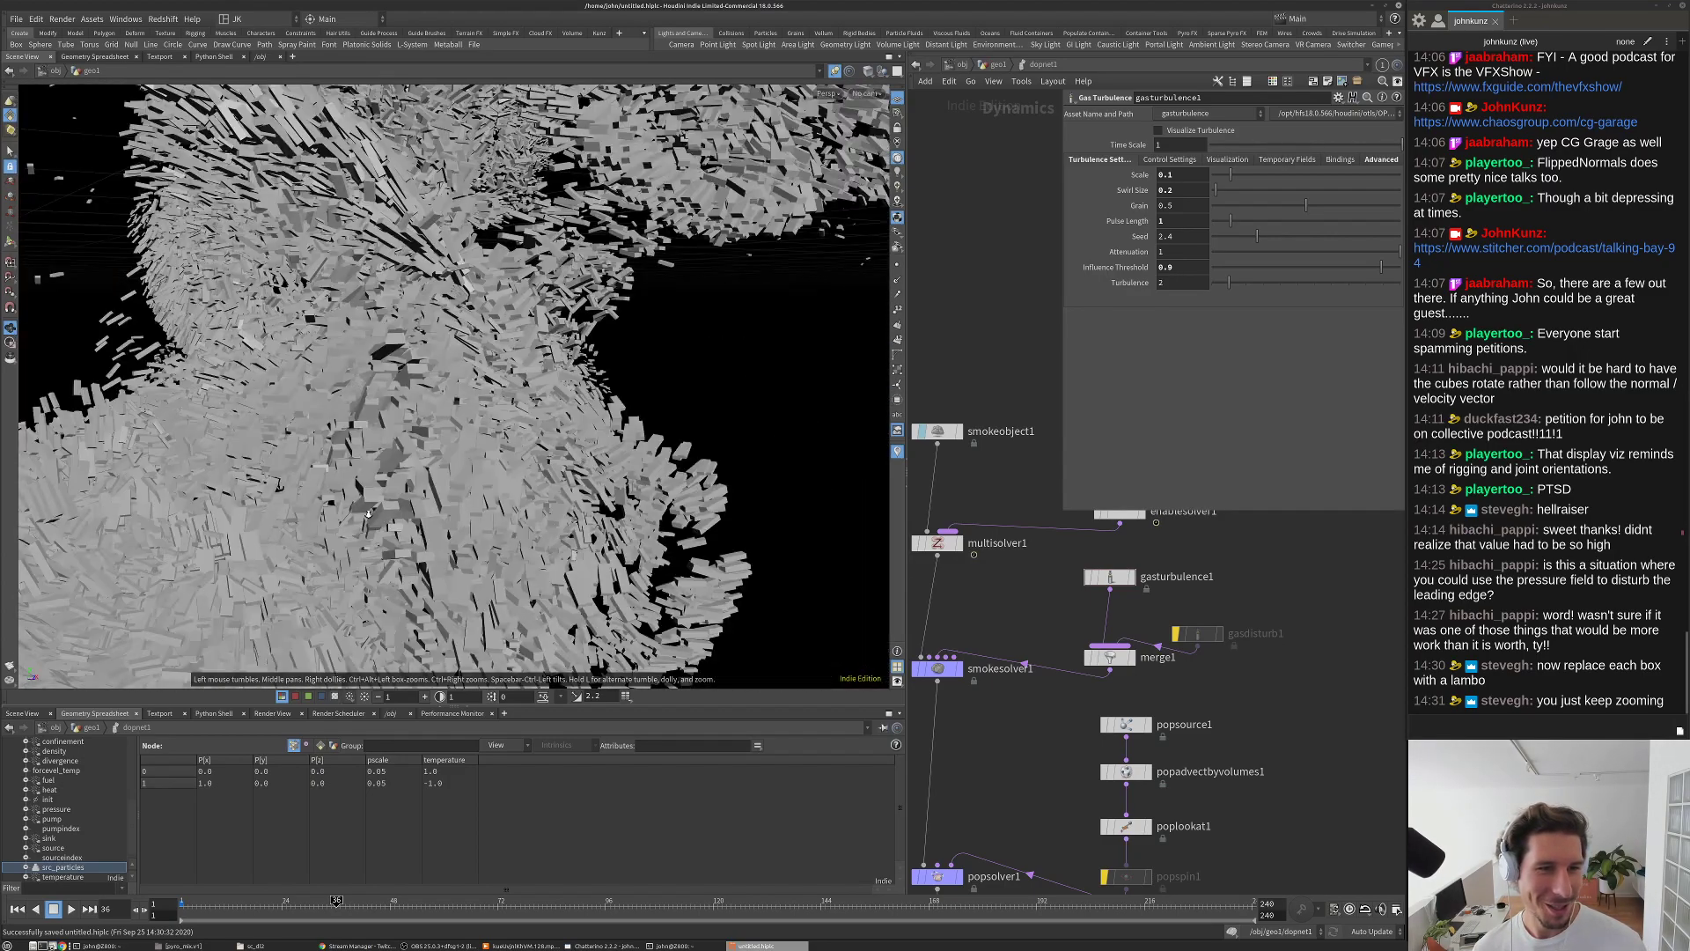
pyautogui.moveTo(475, 369); pyautogui.dragTo(498, 414)
pyautogui.moveTo(669, 334); pyautogui.dragTo(661, 309)
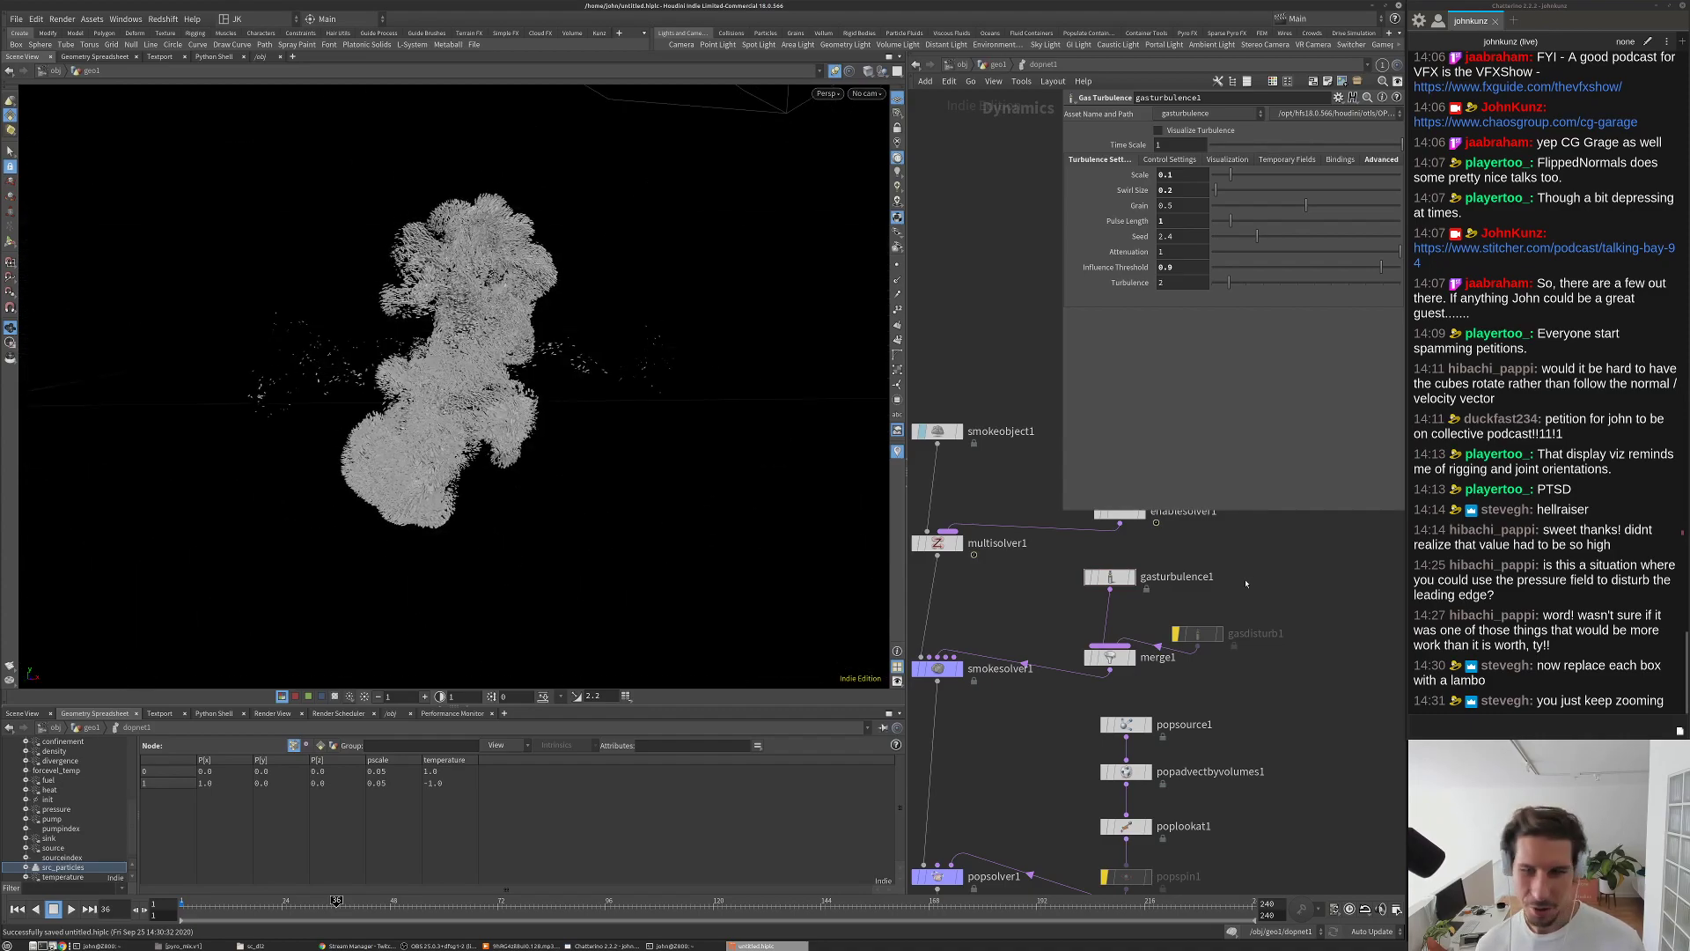
# Step: Set gasturbulence1's Scale to 0.01 and replay the simulation from the first frame
pyautogui.hotkey('ctrl', 'Up')
pyautogui.click(1182, 175)
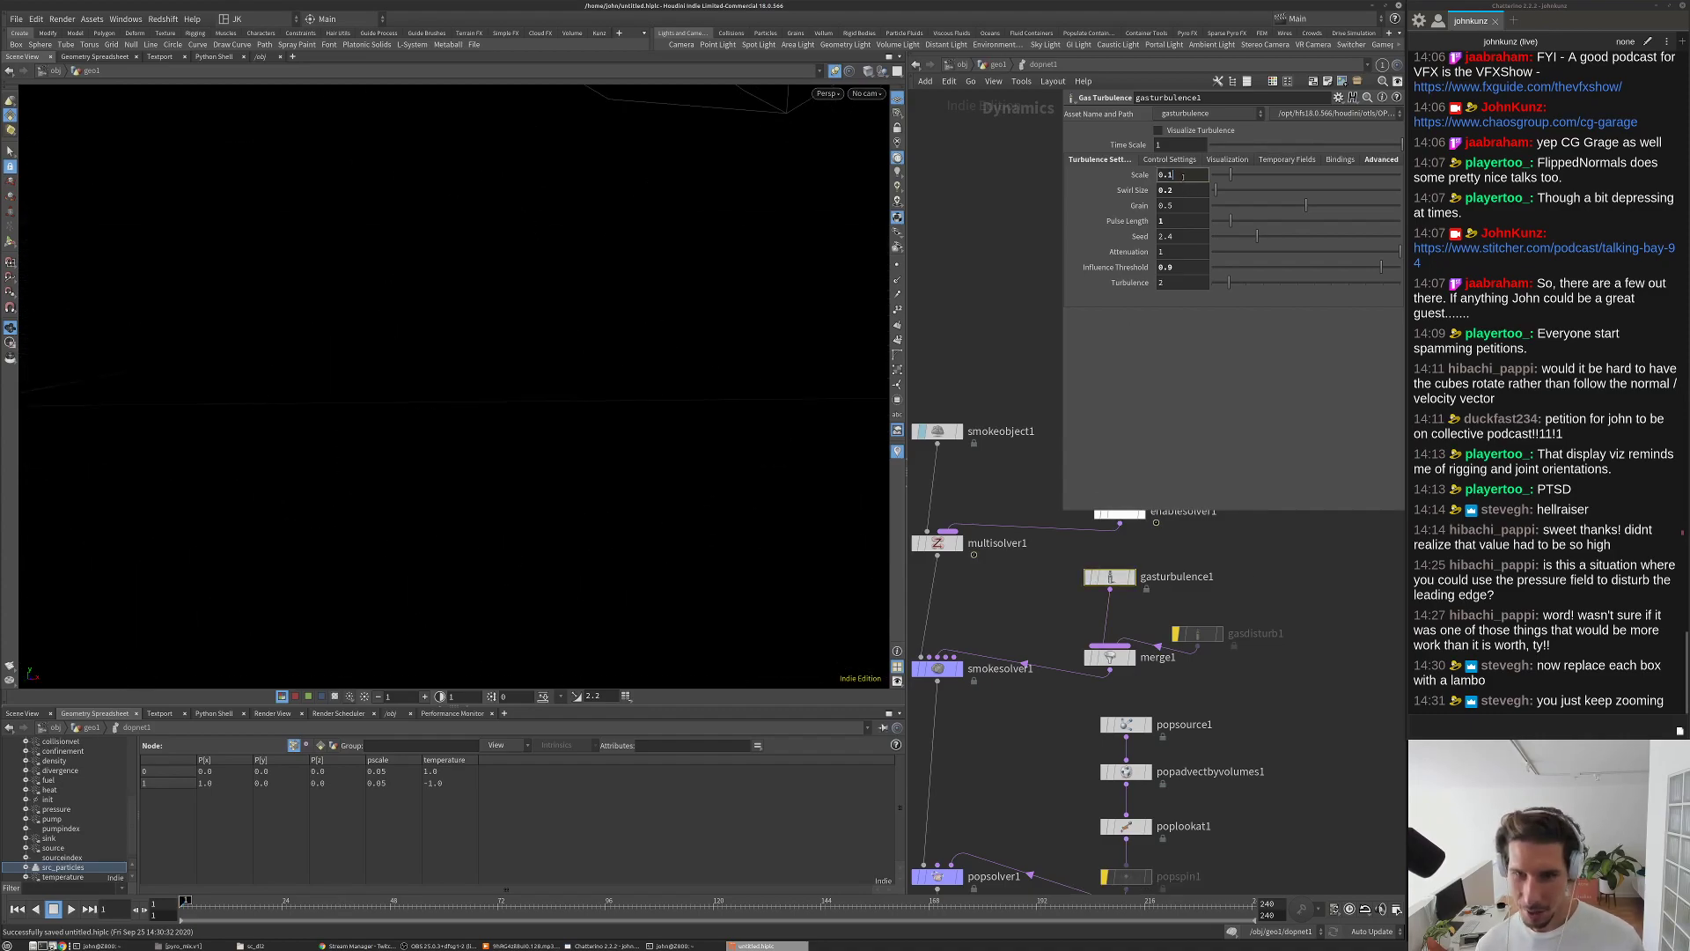
pyautogui.write('0.01')
pyautogui.press('Return')
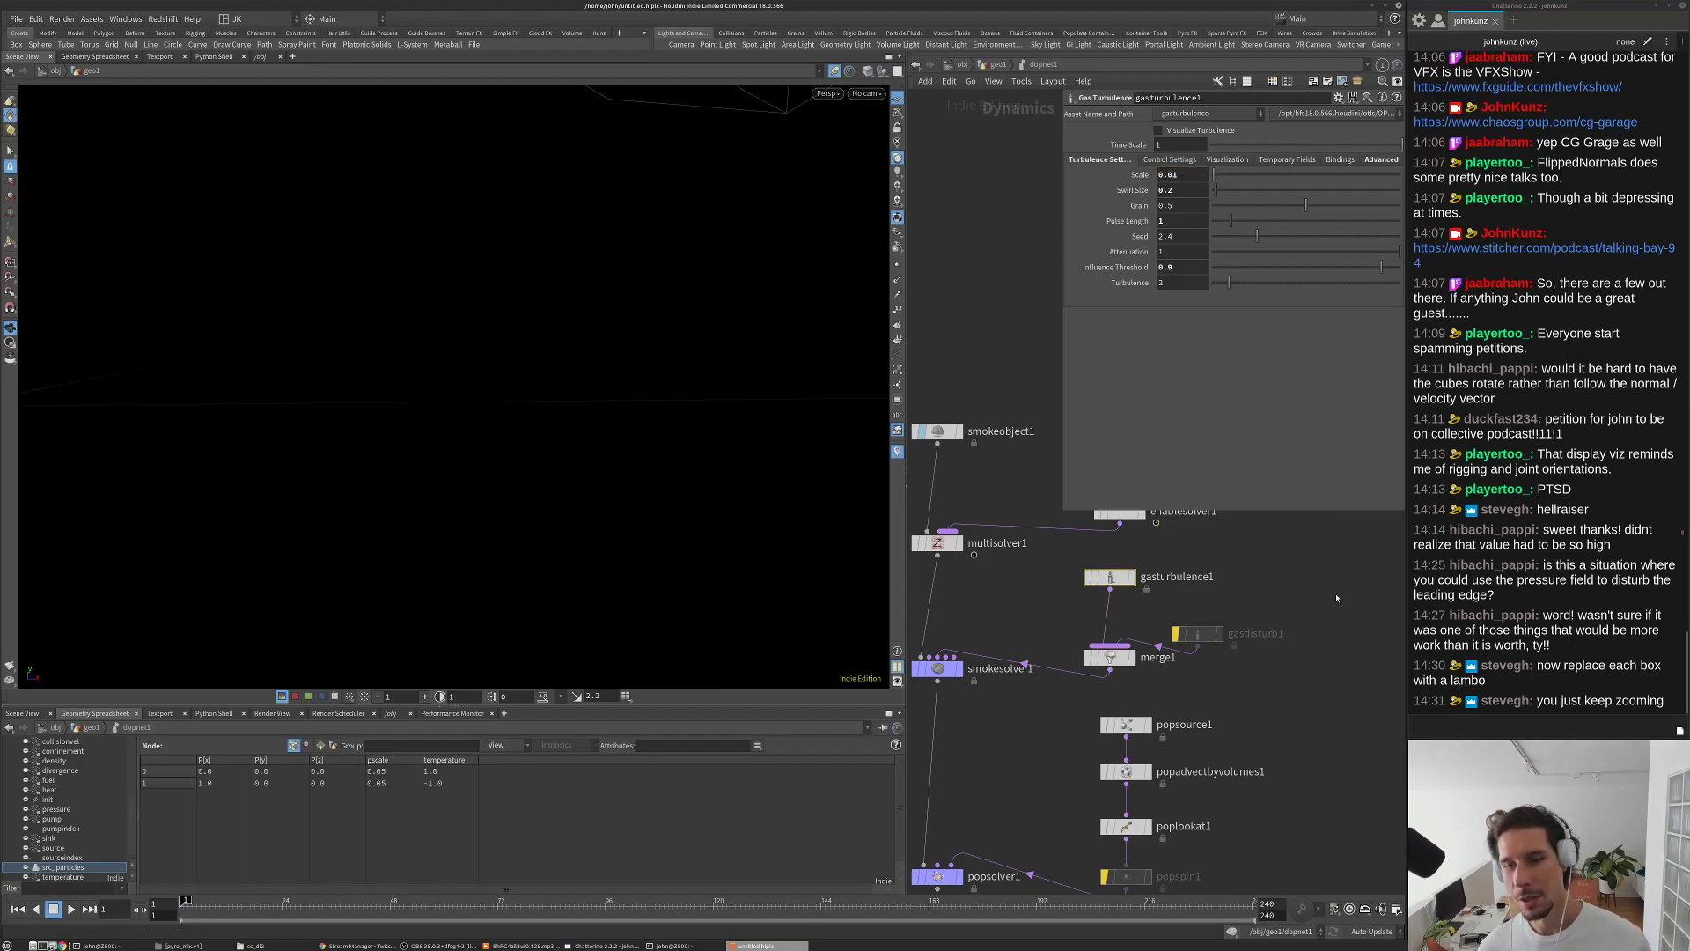
pyautogui.press('Up')
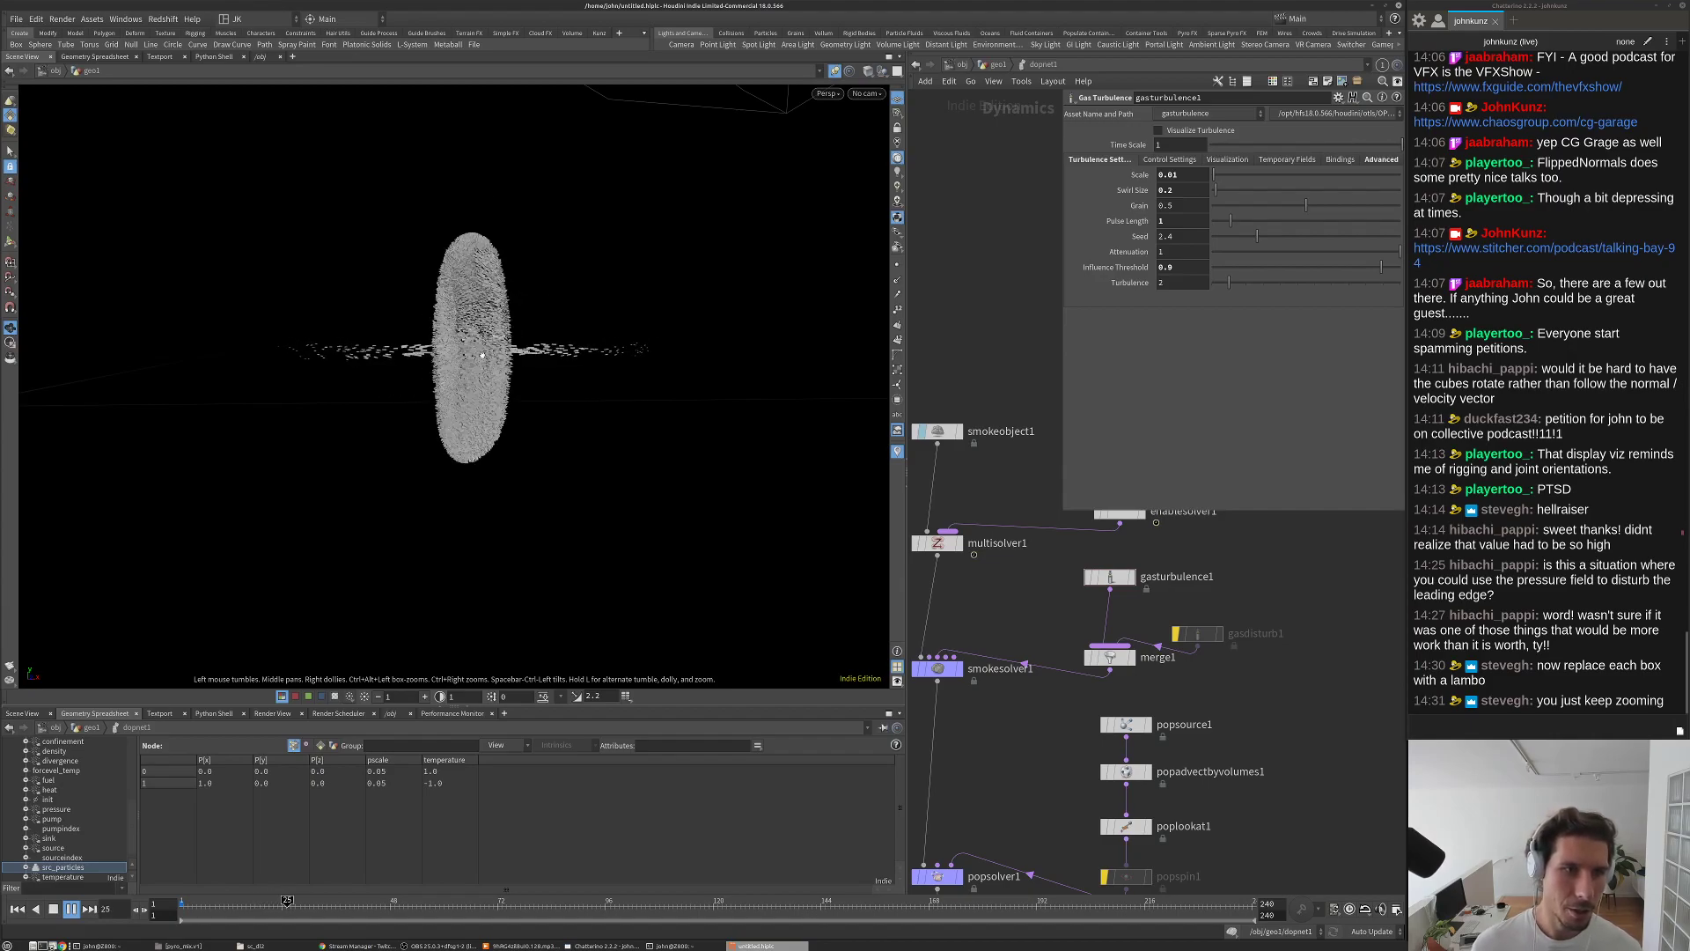
# Step: Examine the low-turbulence box simulation from the side and from above, pausing and resuming playback
pyautogui.press('Escape')
pyautogui.moveTo(482, 333); pyautogui.dragTo(514, 351)
pyautogui.press('Up')
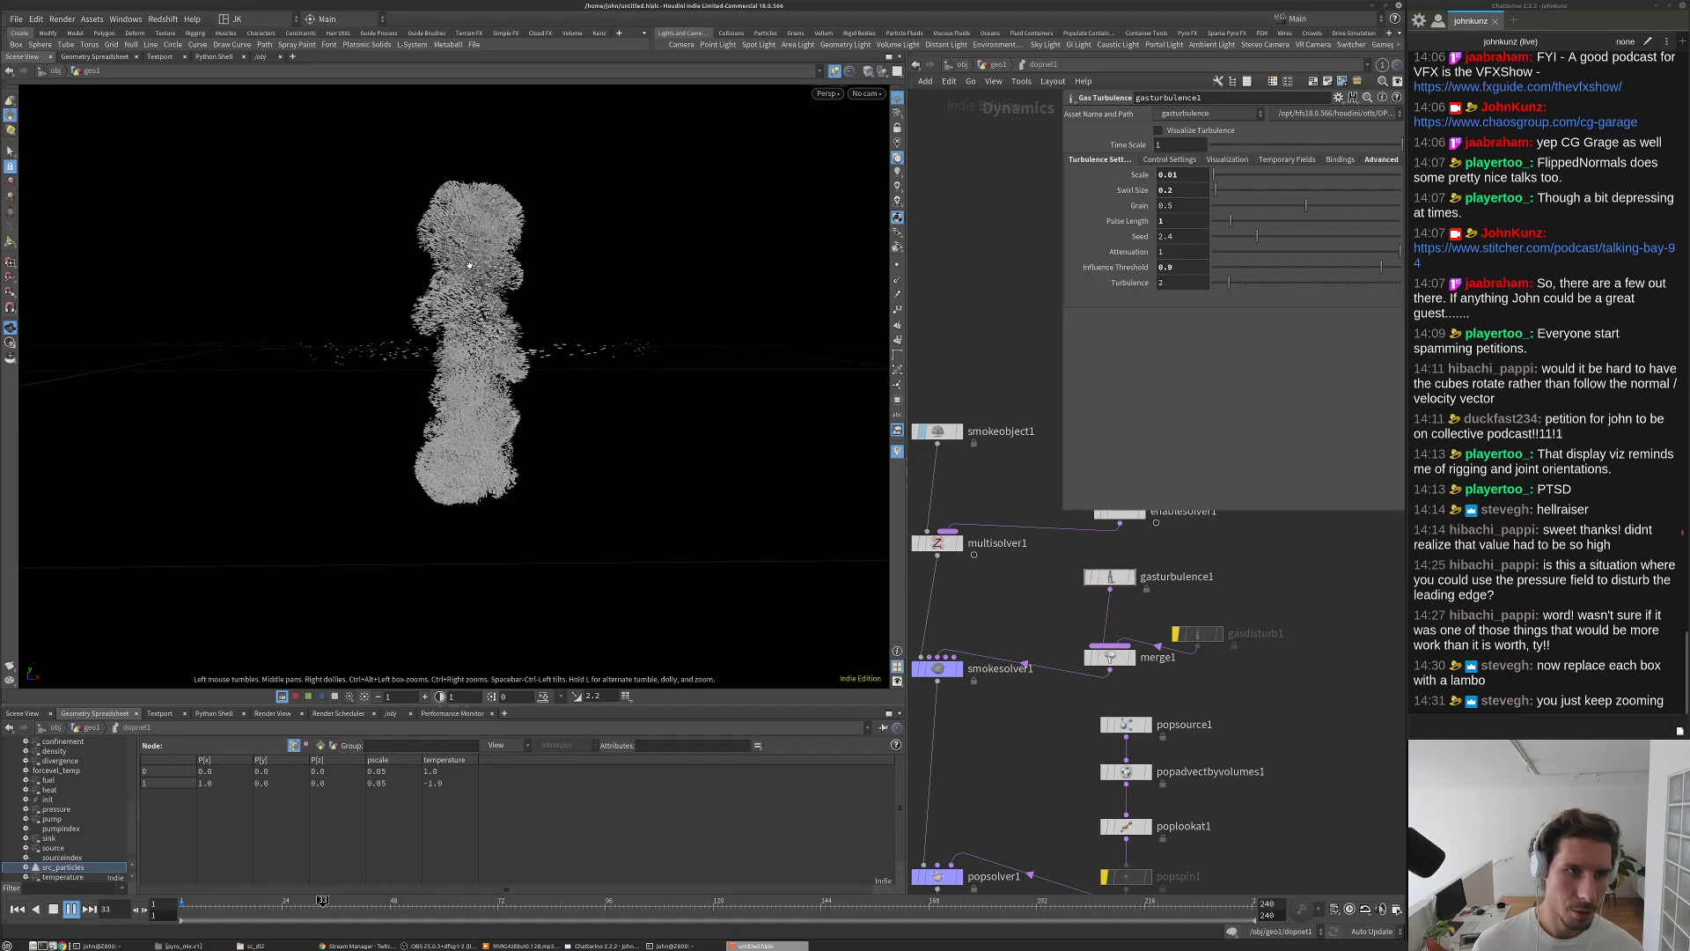
pyautogui.press('Escape')
pyautogui.moveTo(469, 264); pyautogui.dragTo(515, 380)
pyautogui.press('Up')
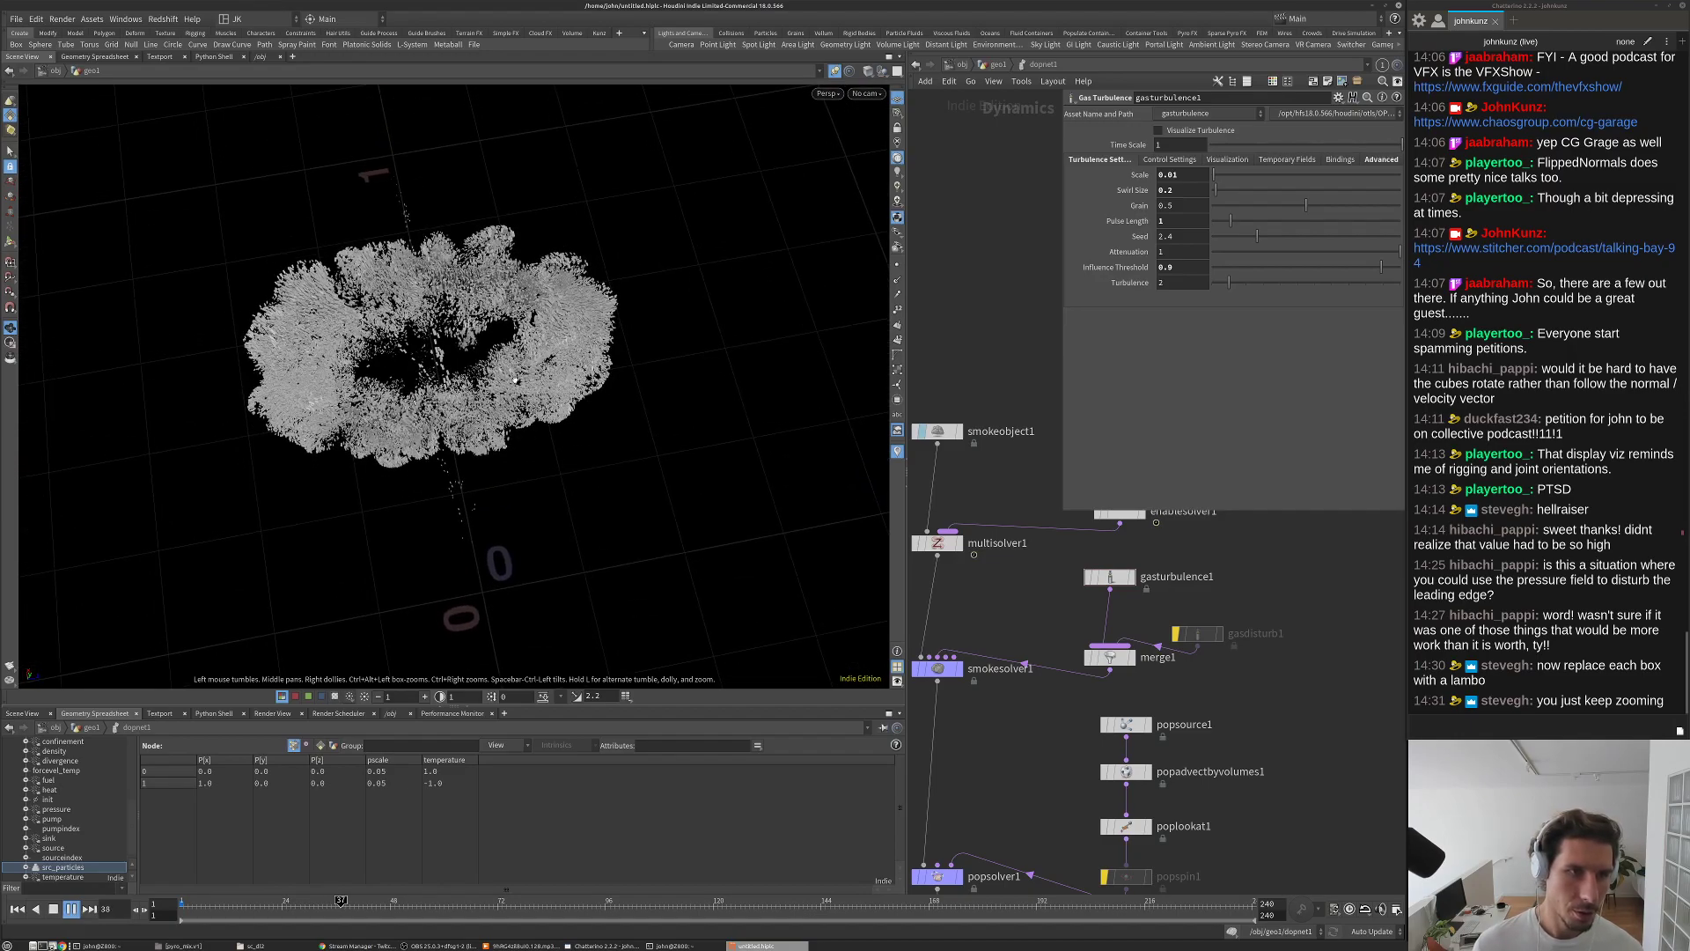
pyautogui.press('Escape')
pyautogui.moveTo(655, 426); pyautogui.dragTo(666, 333)
pyautogui.scroll(3, 557, 316)
# Step: Save the scene at the first frame and set enablesolver1's Enable Solvers expression to $SF<4
pyautogui.hotkey('ctrl', 'Up')
pyautogui.hotkey('ctrl', 's')
pyautogui.moveTo(982, 507); pyautogui.dragTo(977, 675, button='middle')
pyautogui.click(1112, 677)
pyautogui.doubleClick(1179, 115)
pyautogui.write('4')
pyautogui.press('Return')
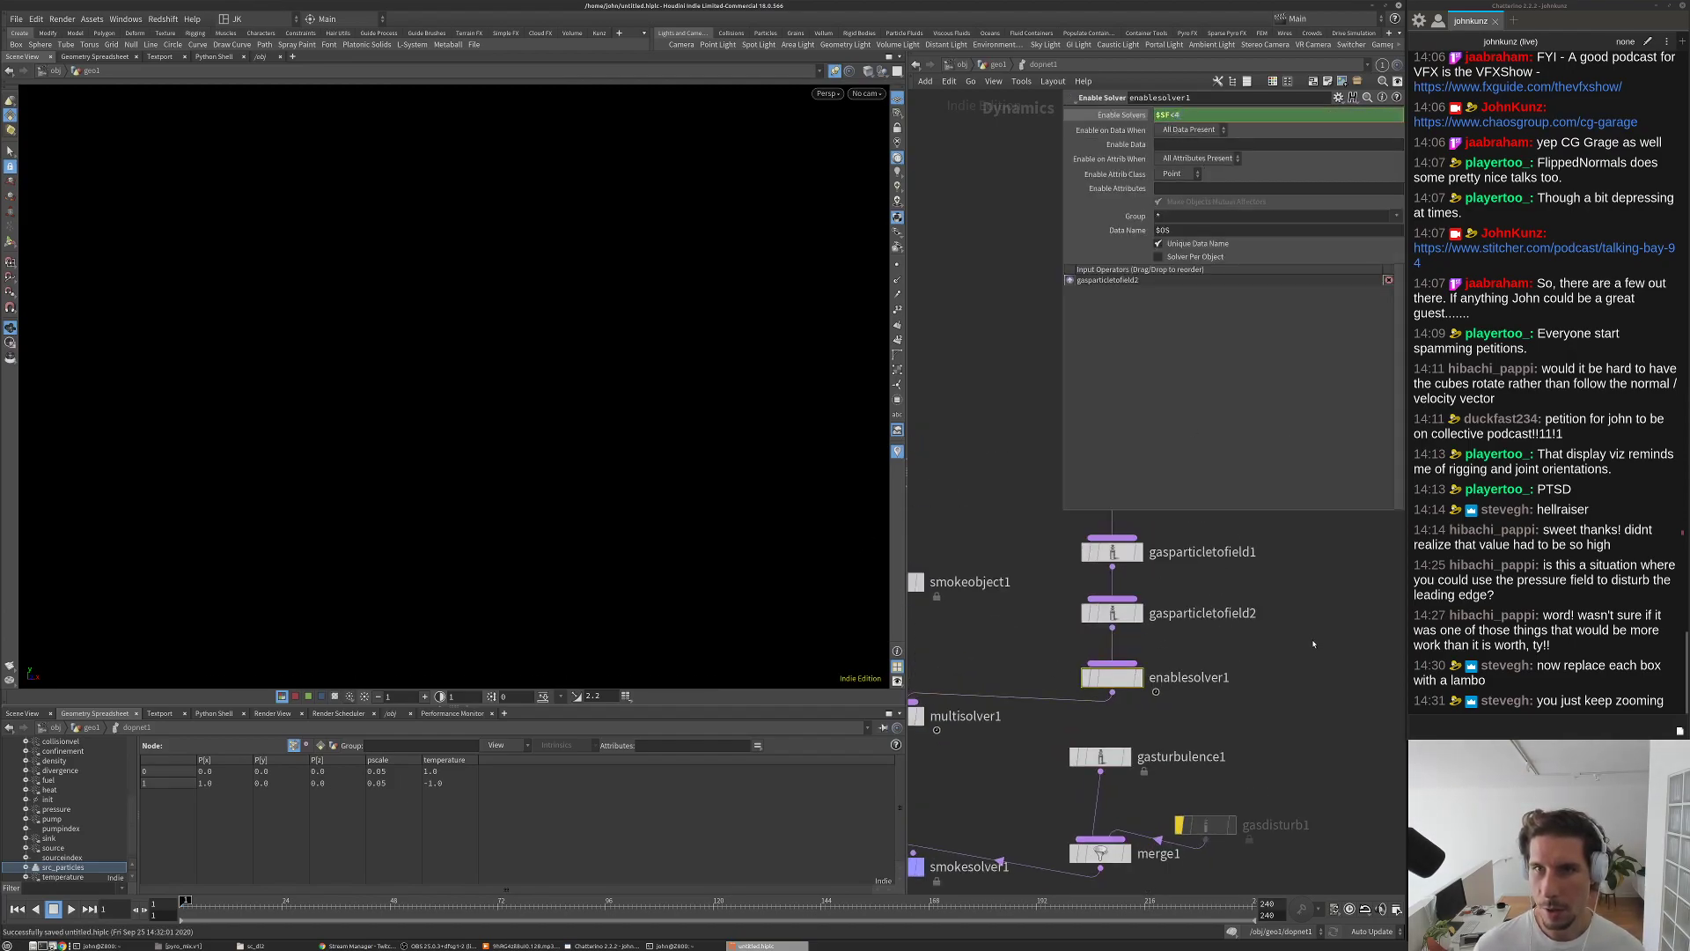
# Step: Set popsource1's Const. Activation expression to $SF<4 and play the simulation
pyautogui.scroll(-1, 1225, 643)
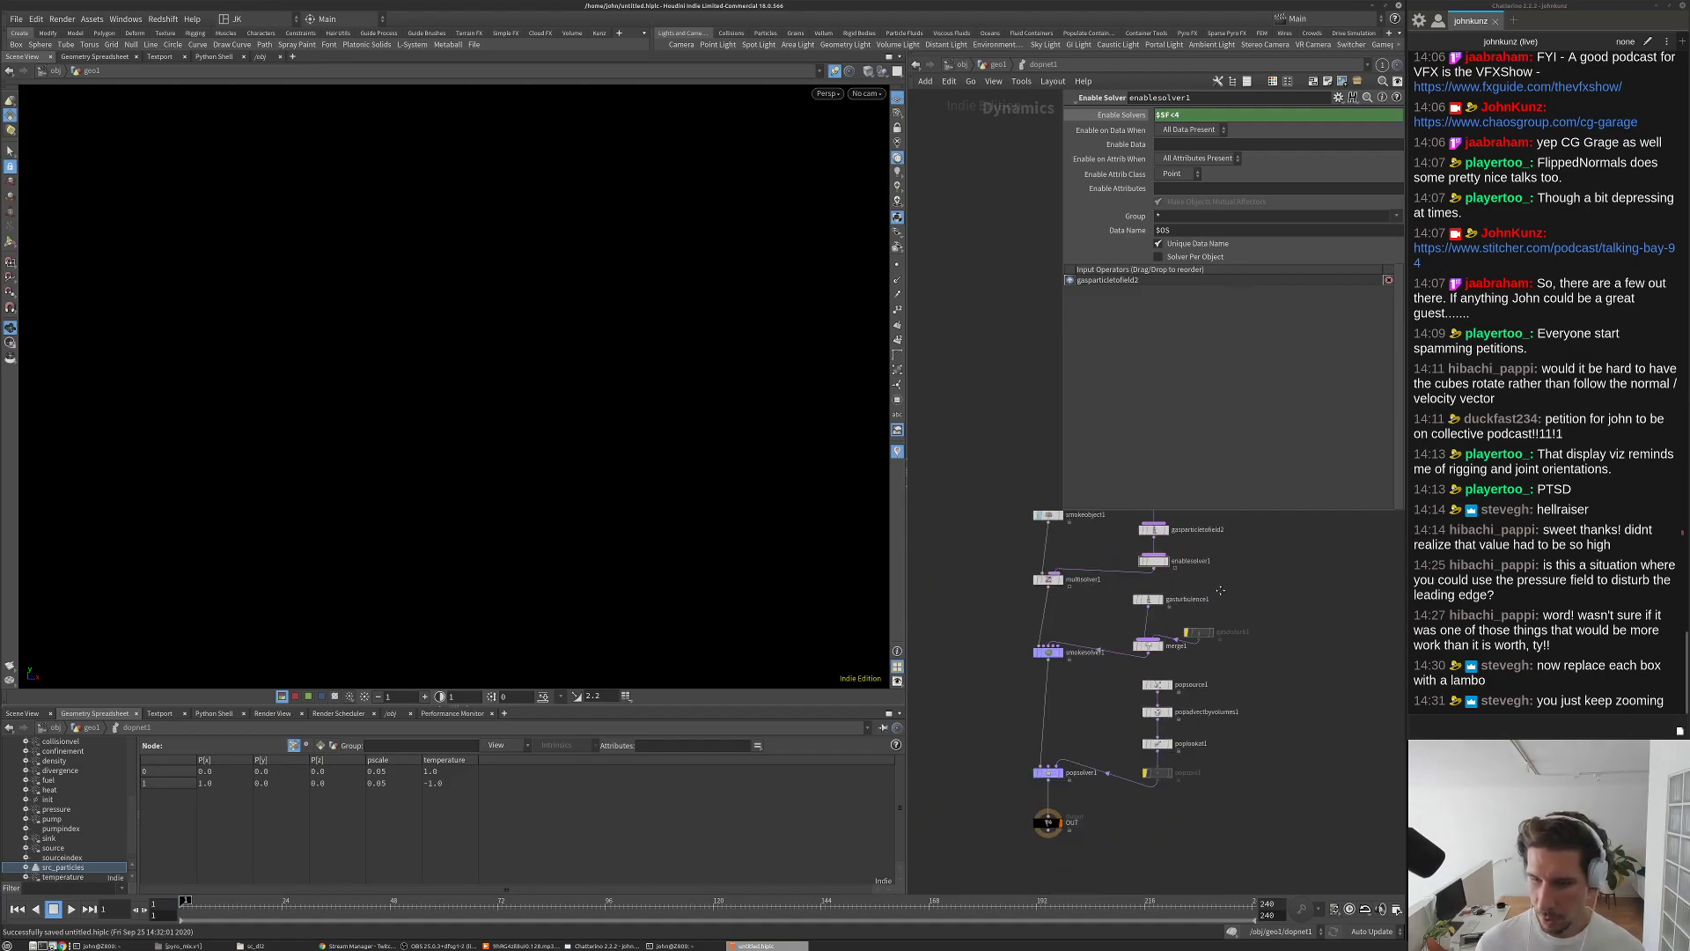
pyautogui.moveTo(1225, 643); pyautogui.dragTo(1219, 414, button='middle')
pyautogui.click(1133, 664)
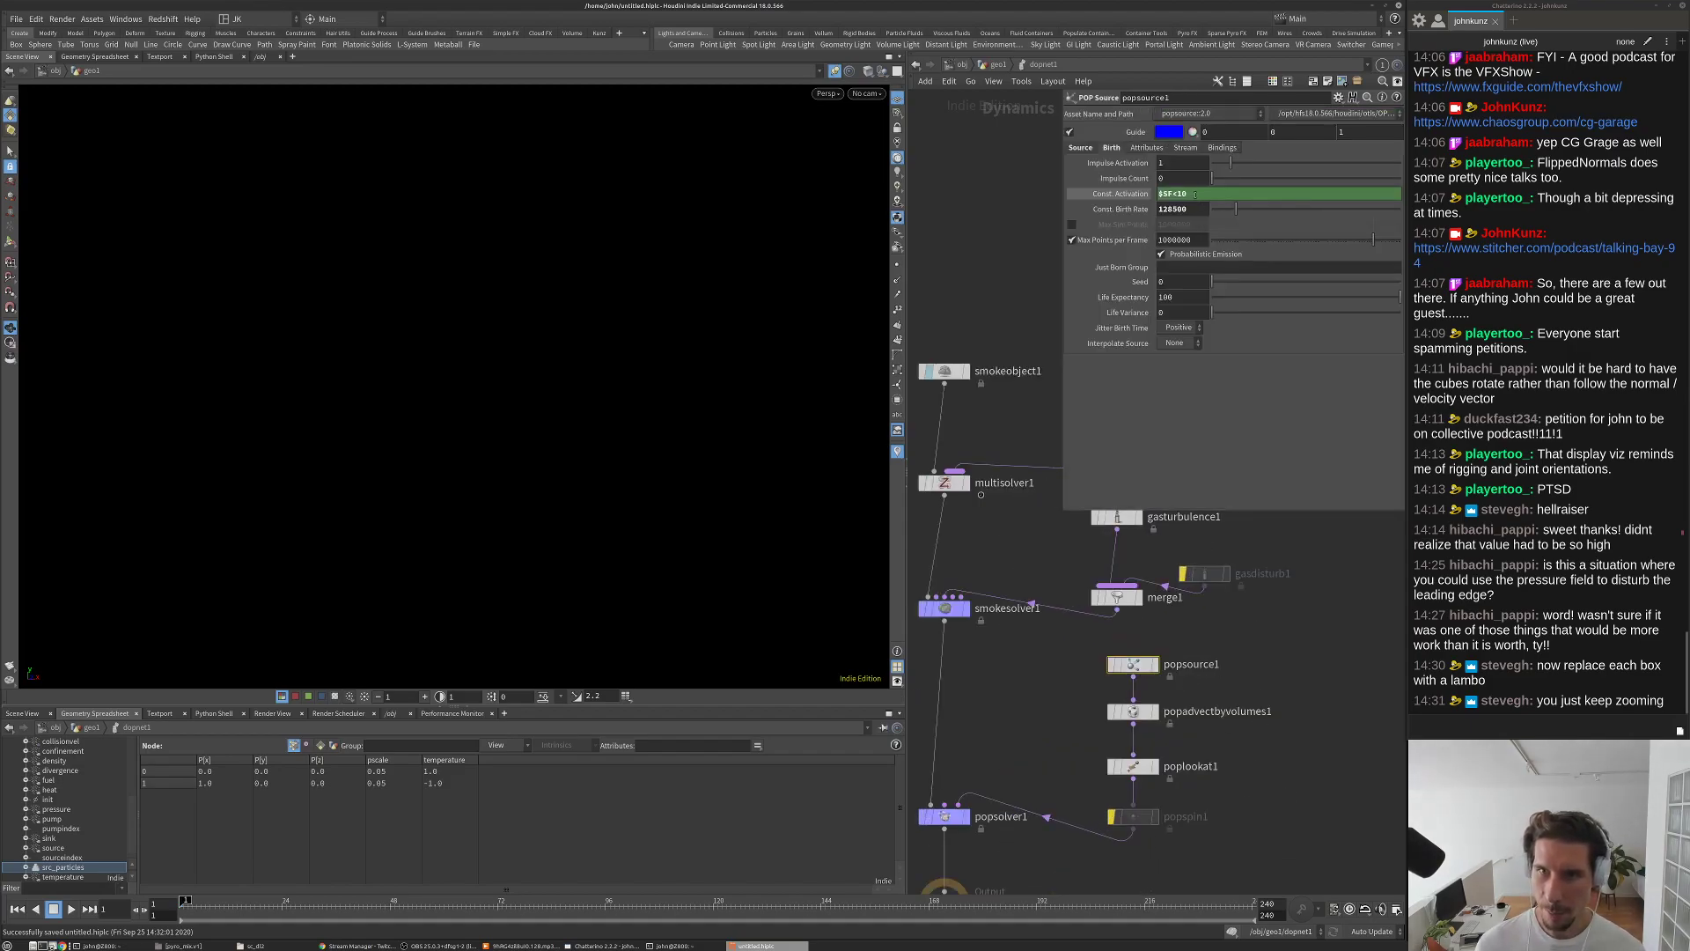
pyautogui.write('4')
pyautogui.press('Return')
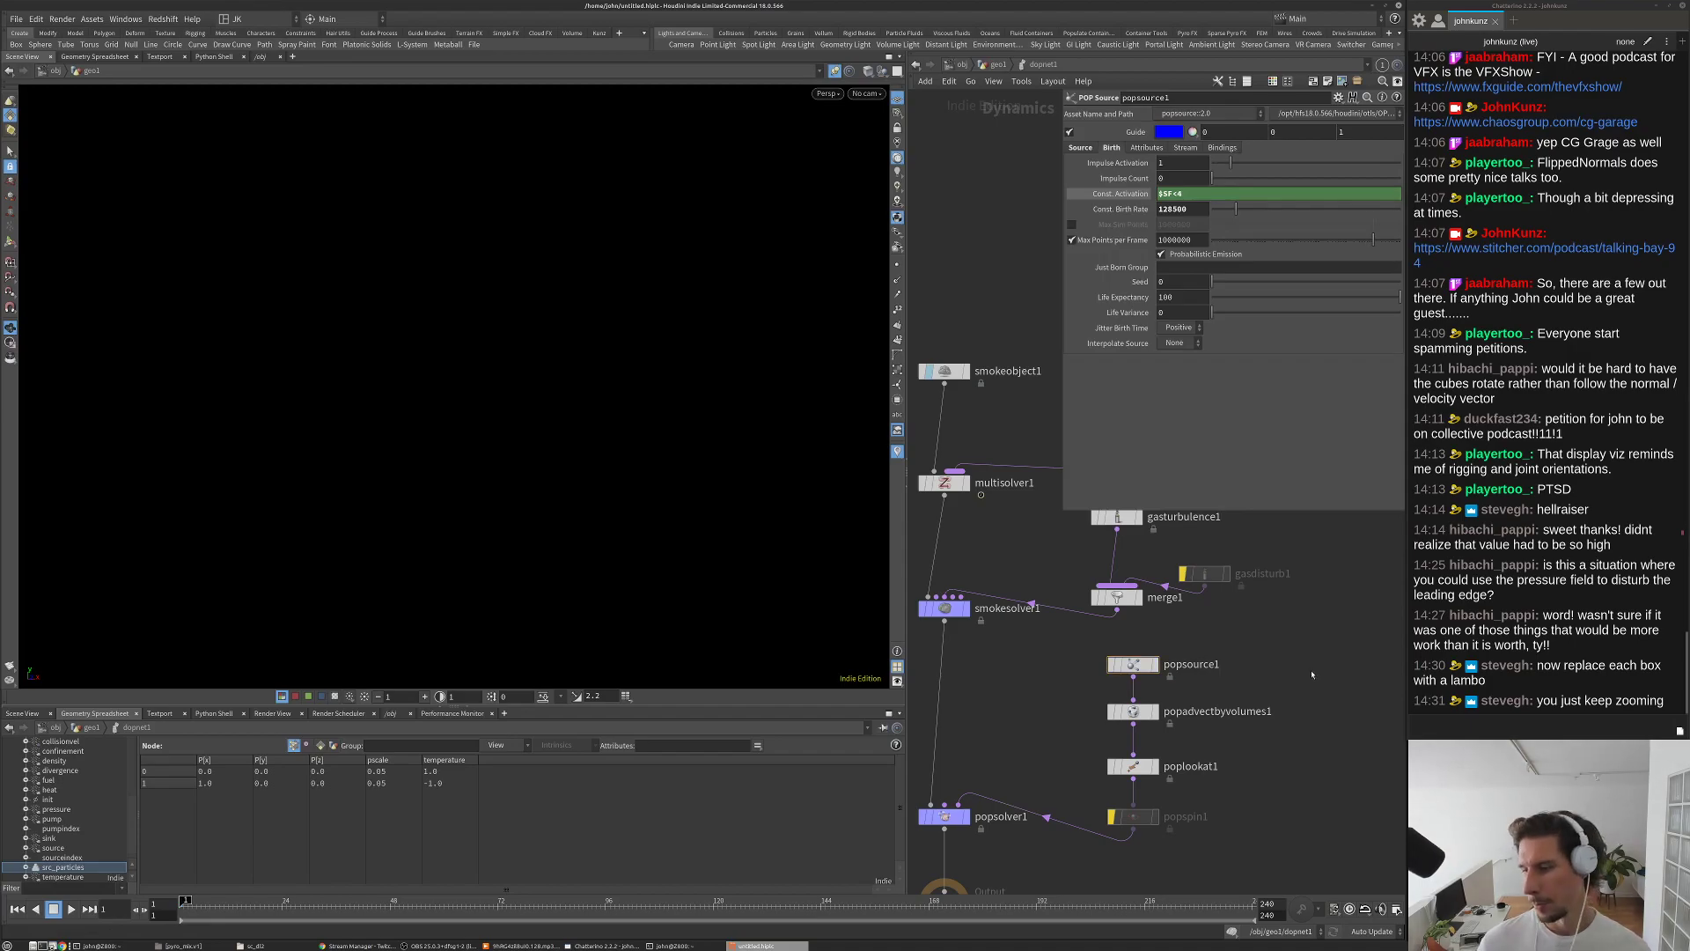
pyautogui.press('Up')
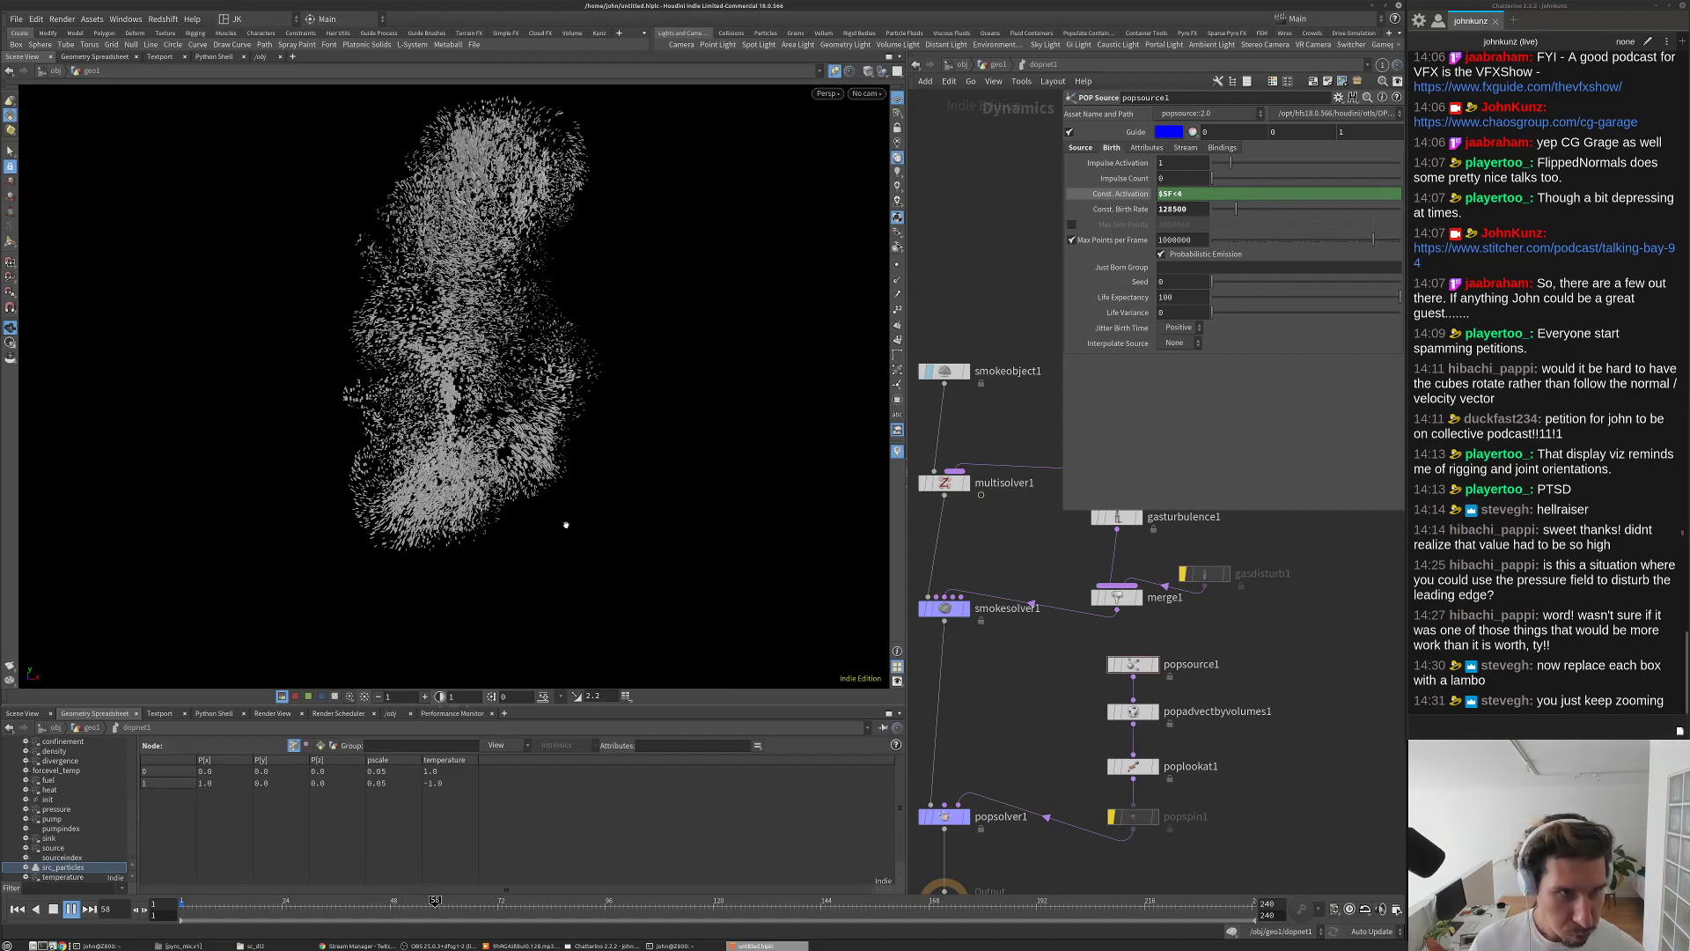
# Step: Try a Uniform Scale of 0.075 on box1 in the geometry network, settle on 0.1, and inspect the enlarged boxes
pyautogui.press('u')
pyautogui.click(926, 583)
pyautogui.doubleClick(1179, 200)
pyautogui.write('0.075')
pyautogui.press('Return')
pyautogui.doubleClick(1173, 199)
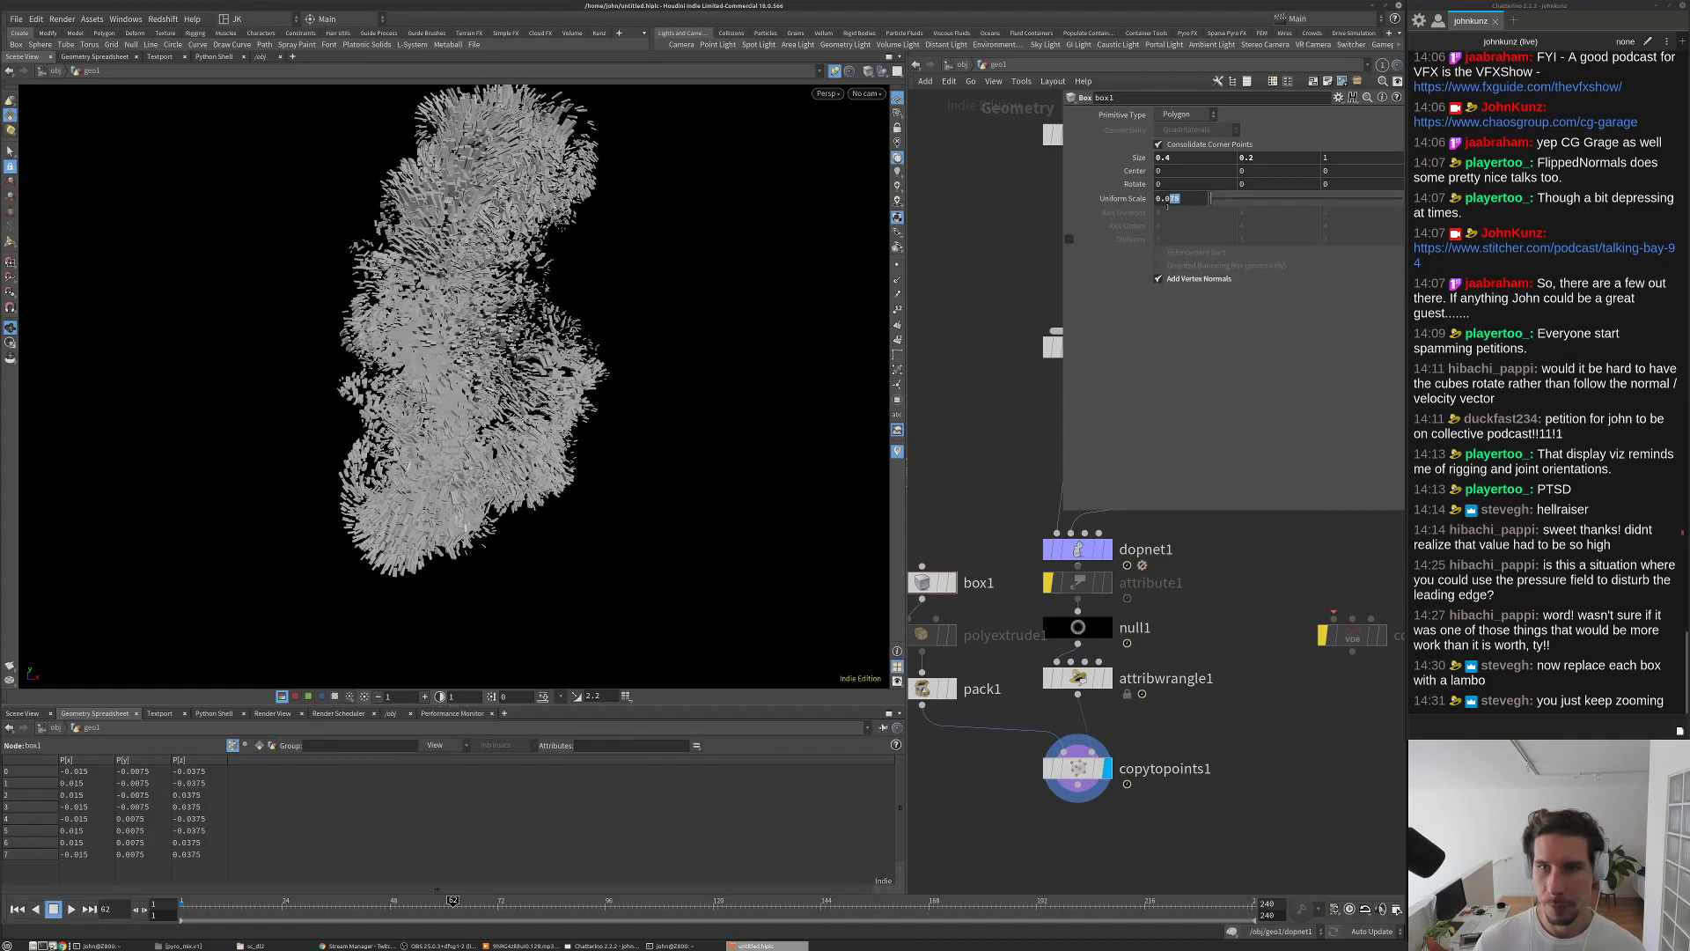
pyautogui.write('0.1')
pyautogui.press('Return')
pyautogui.moveTo(554, 300); pyautogui.dragTo(532, 328)
pyautogui.scroll(10, 532, 329)
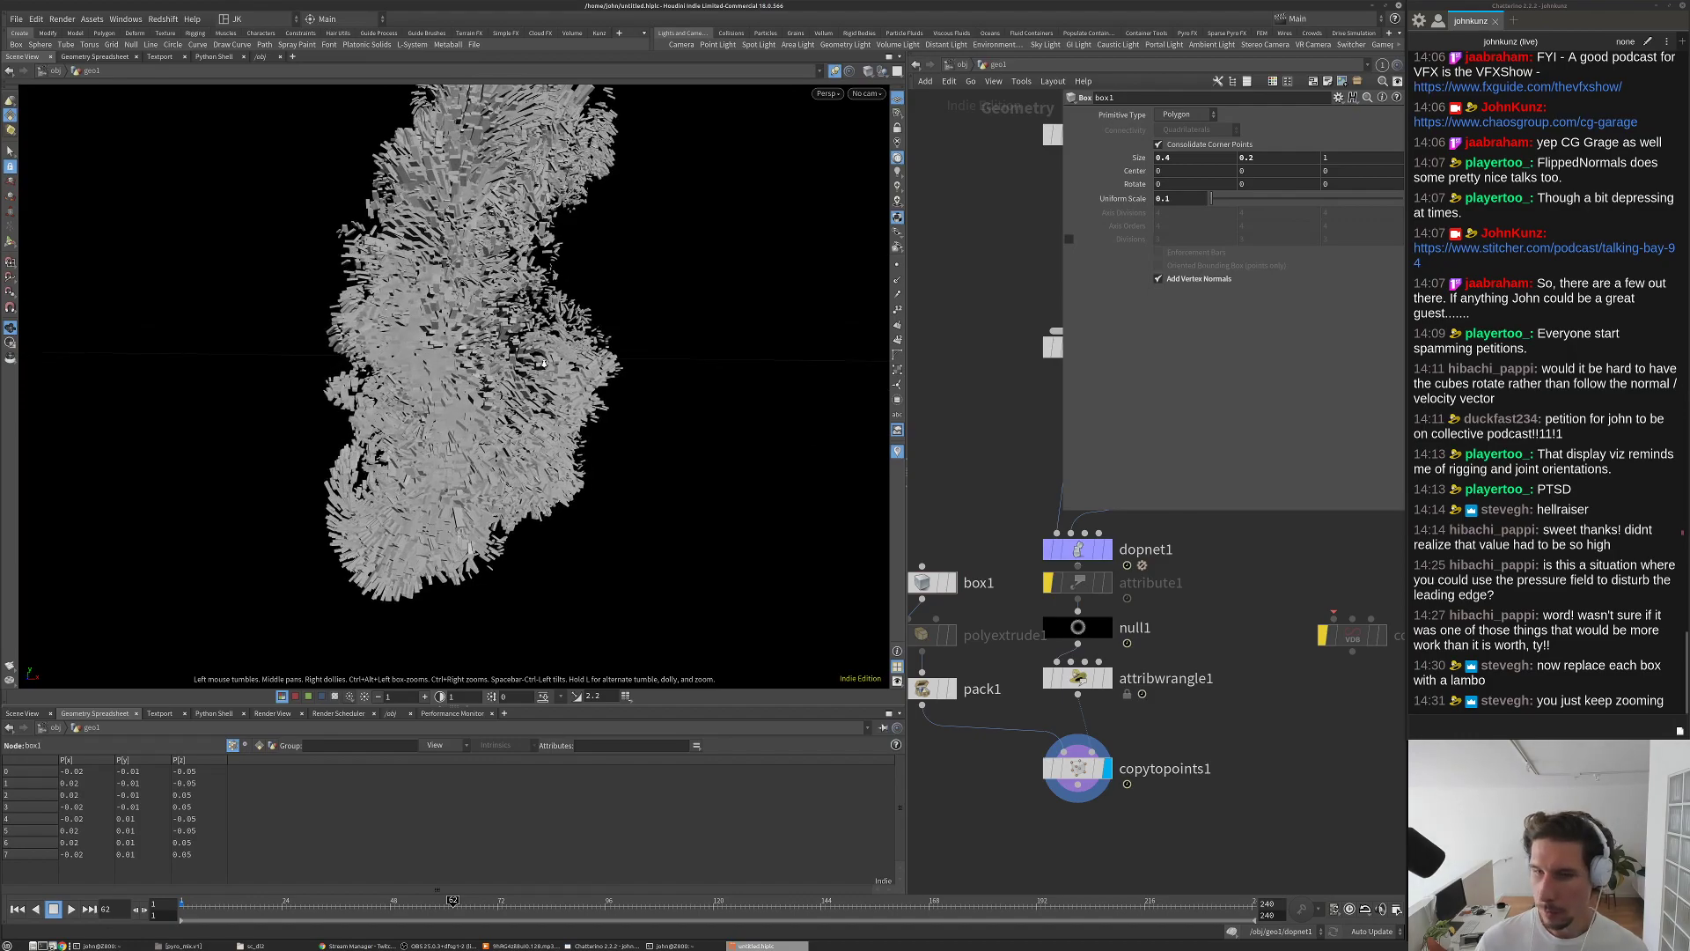
pyautogui.scroll(-10, 568, 330)
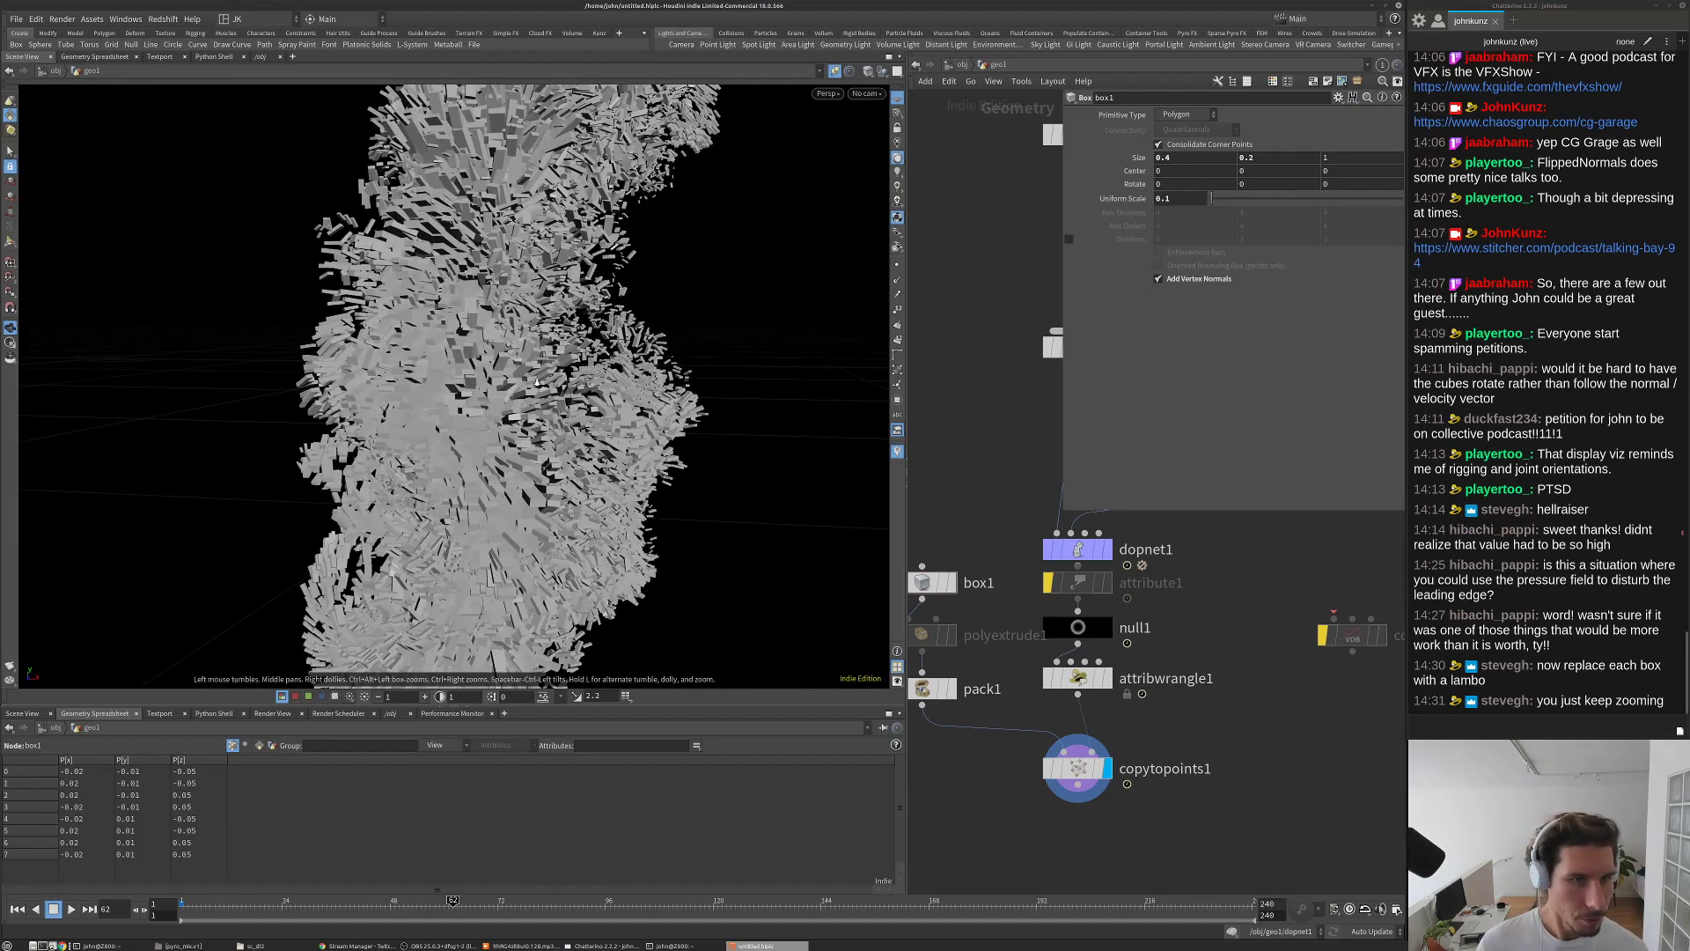
# Step: Replay the simulation from the first frame and examine the larger boxes up close and from a new angle
pyautogui.hotkey('ctrl', 'Up')
pyautogui.press('Up')
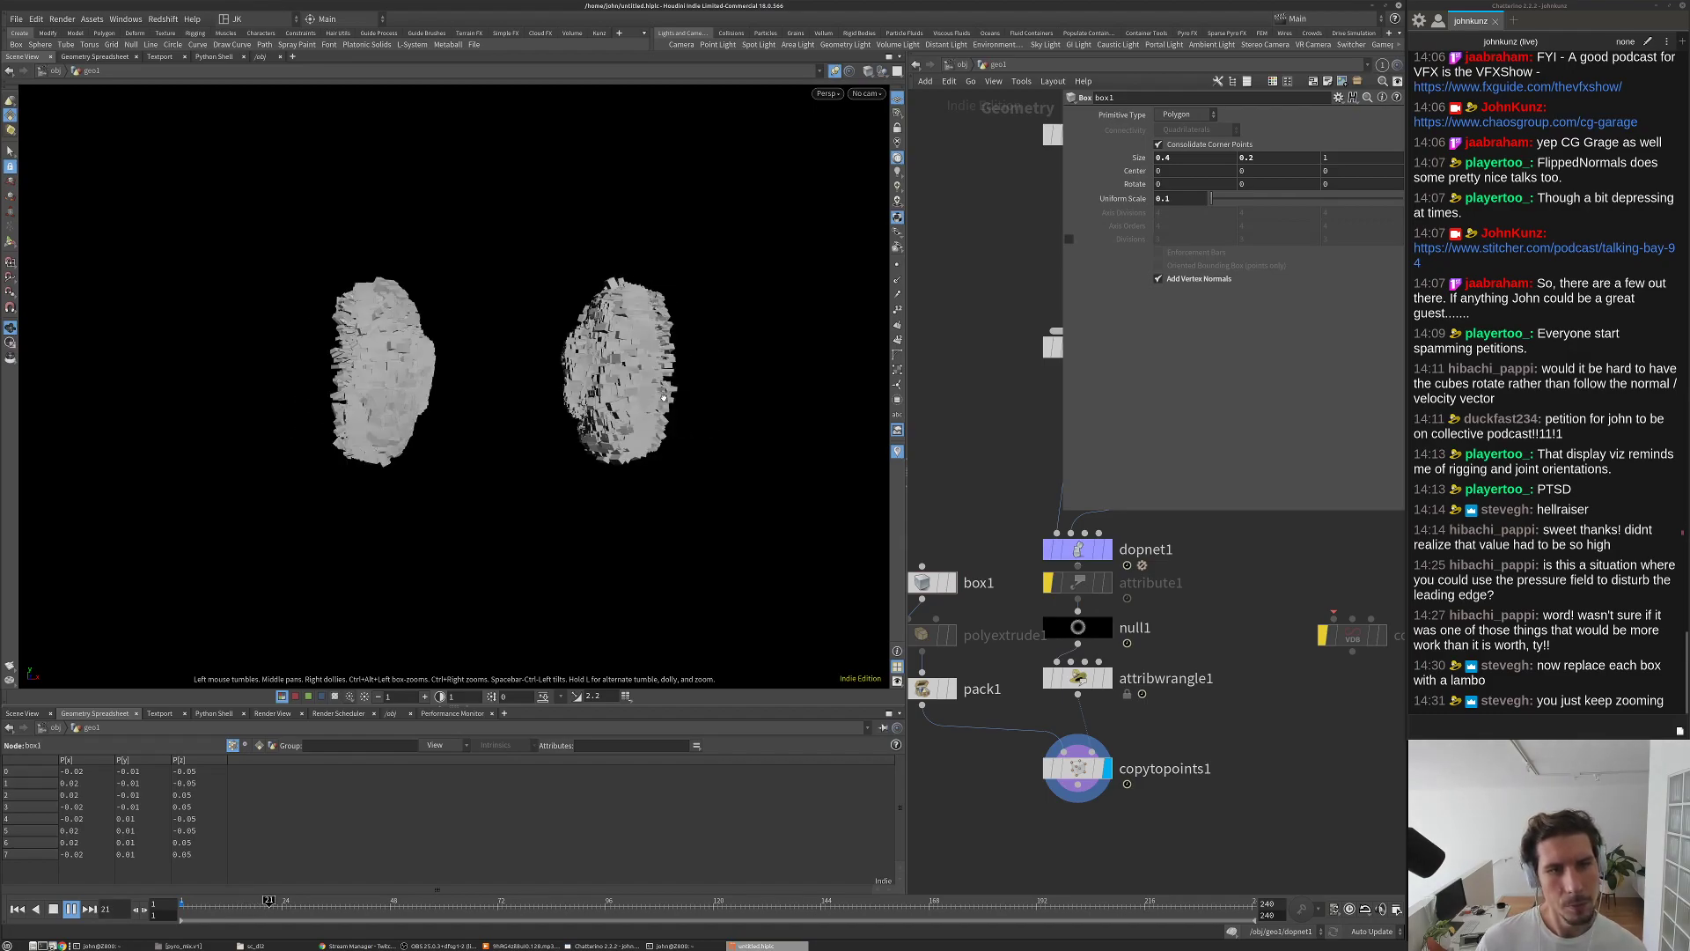
pyautogui.press('Up')
pyautogui.moveTo(545, 546); pyautogui.dragTo(730, 377, button='right')
pyautogui.moveTo(730, 377); pyautogui.dragTo(639, 358)
pyautogui.press('Up')
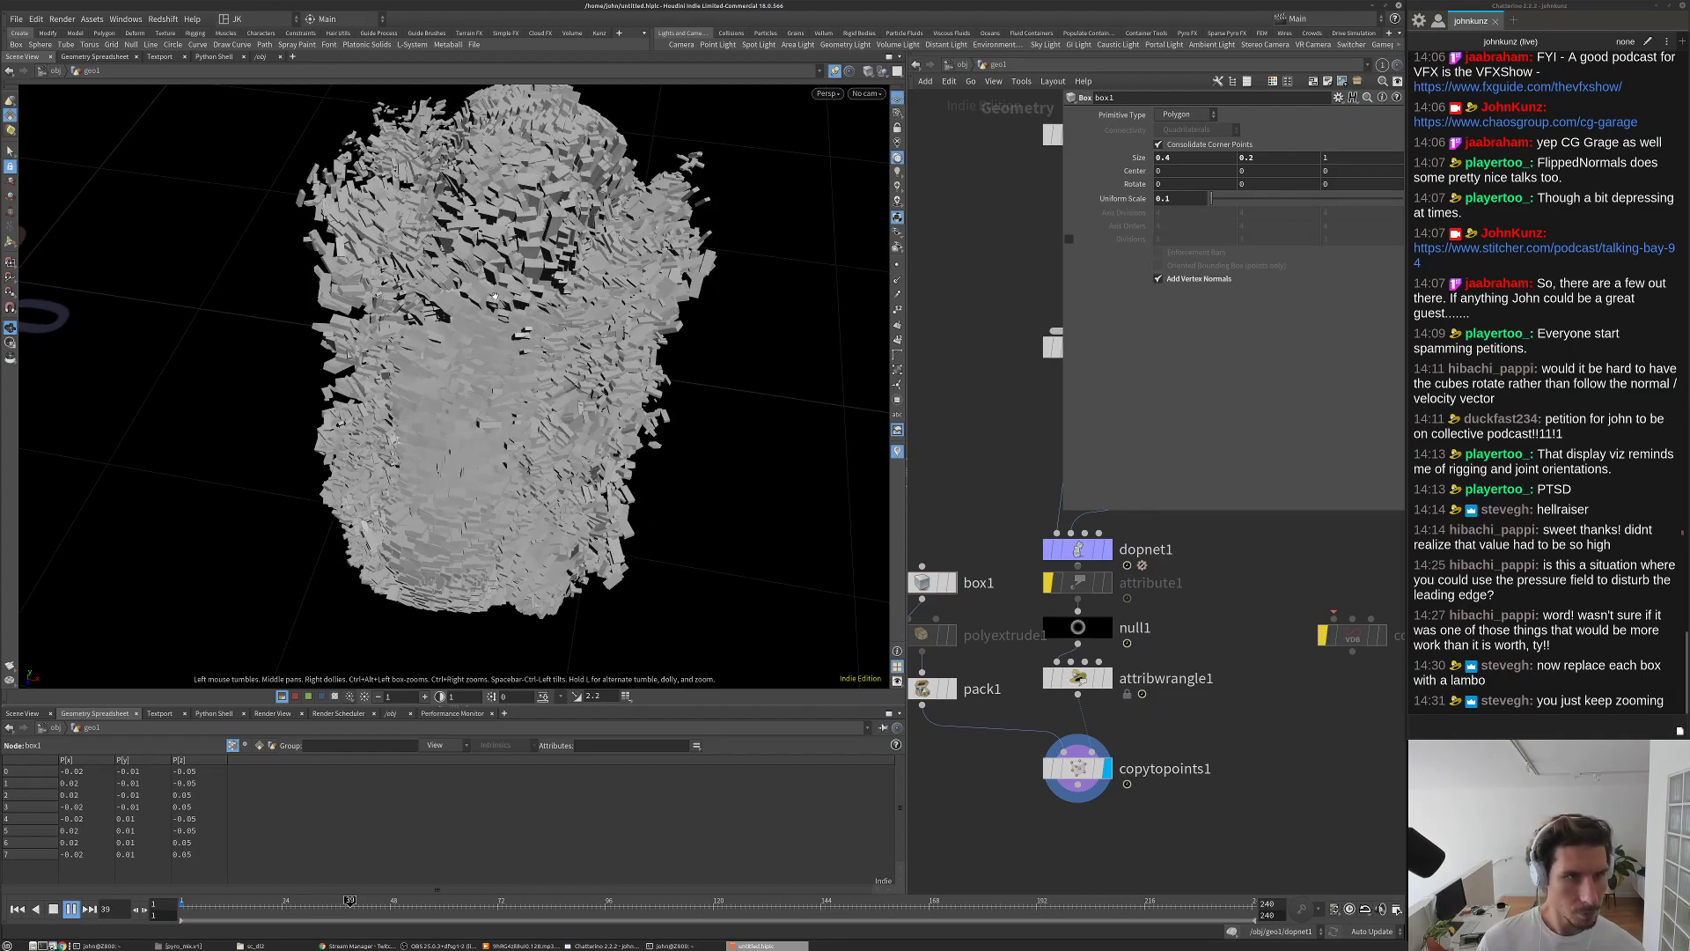
# Step: Save the scene, watch more of the playback from farther away, and return to the first frame
pyautogui.hotkey('ctrl', 's')
pyautogui.scroll(-3, 494, 326)
pyautogui.press('Up')
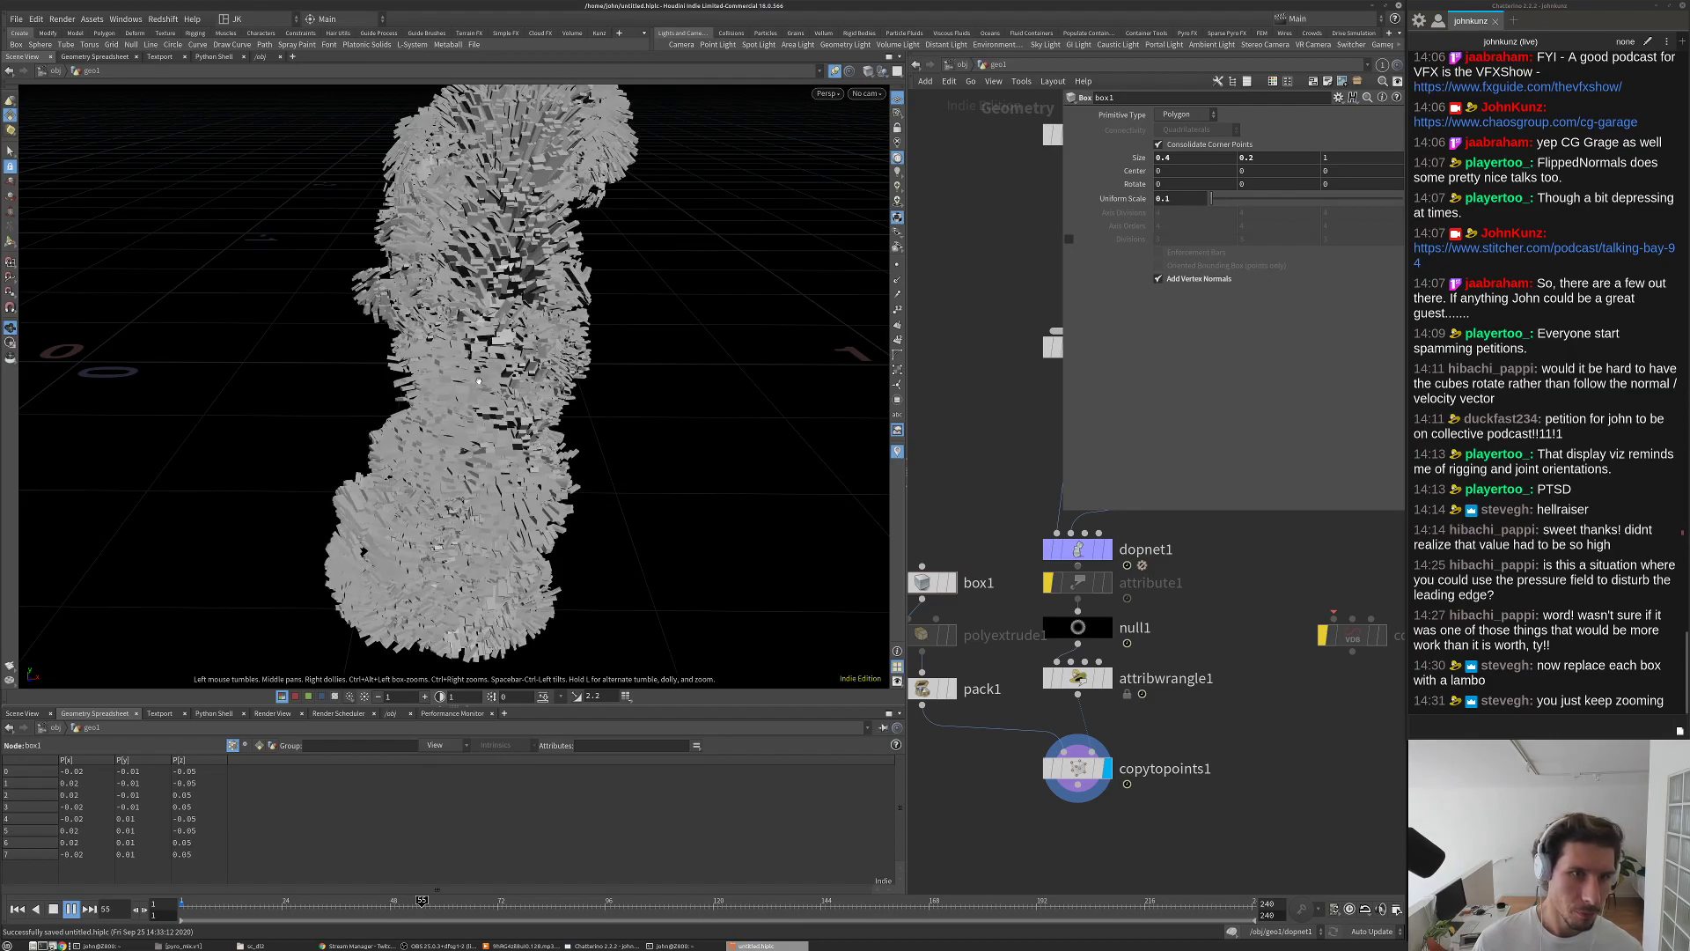
pyautogui.press('Up')
pyautogui.hotkey('ctrl', 'Up')
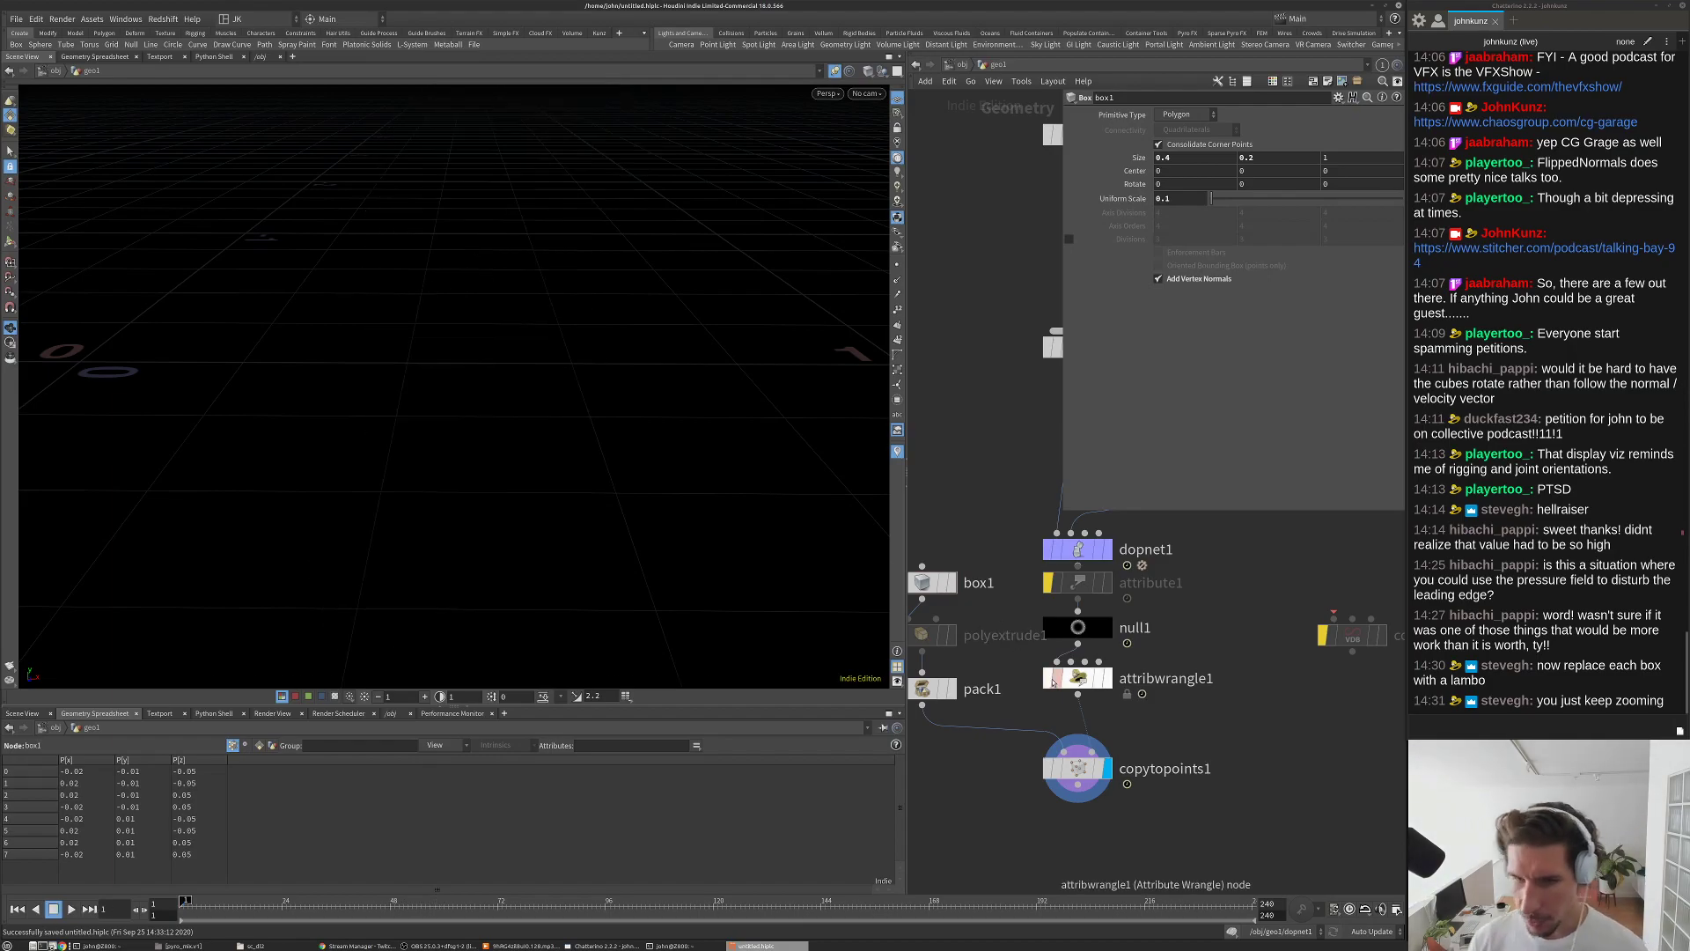
# Step: Add a POP Wrangle node just below popspin1 inside dopnet1
pyautogui.doubleClick(1077, 550)
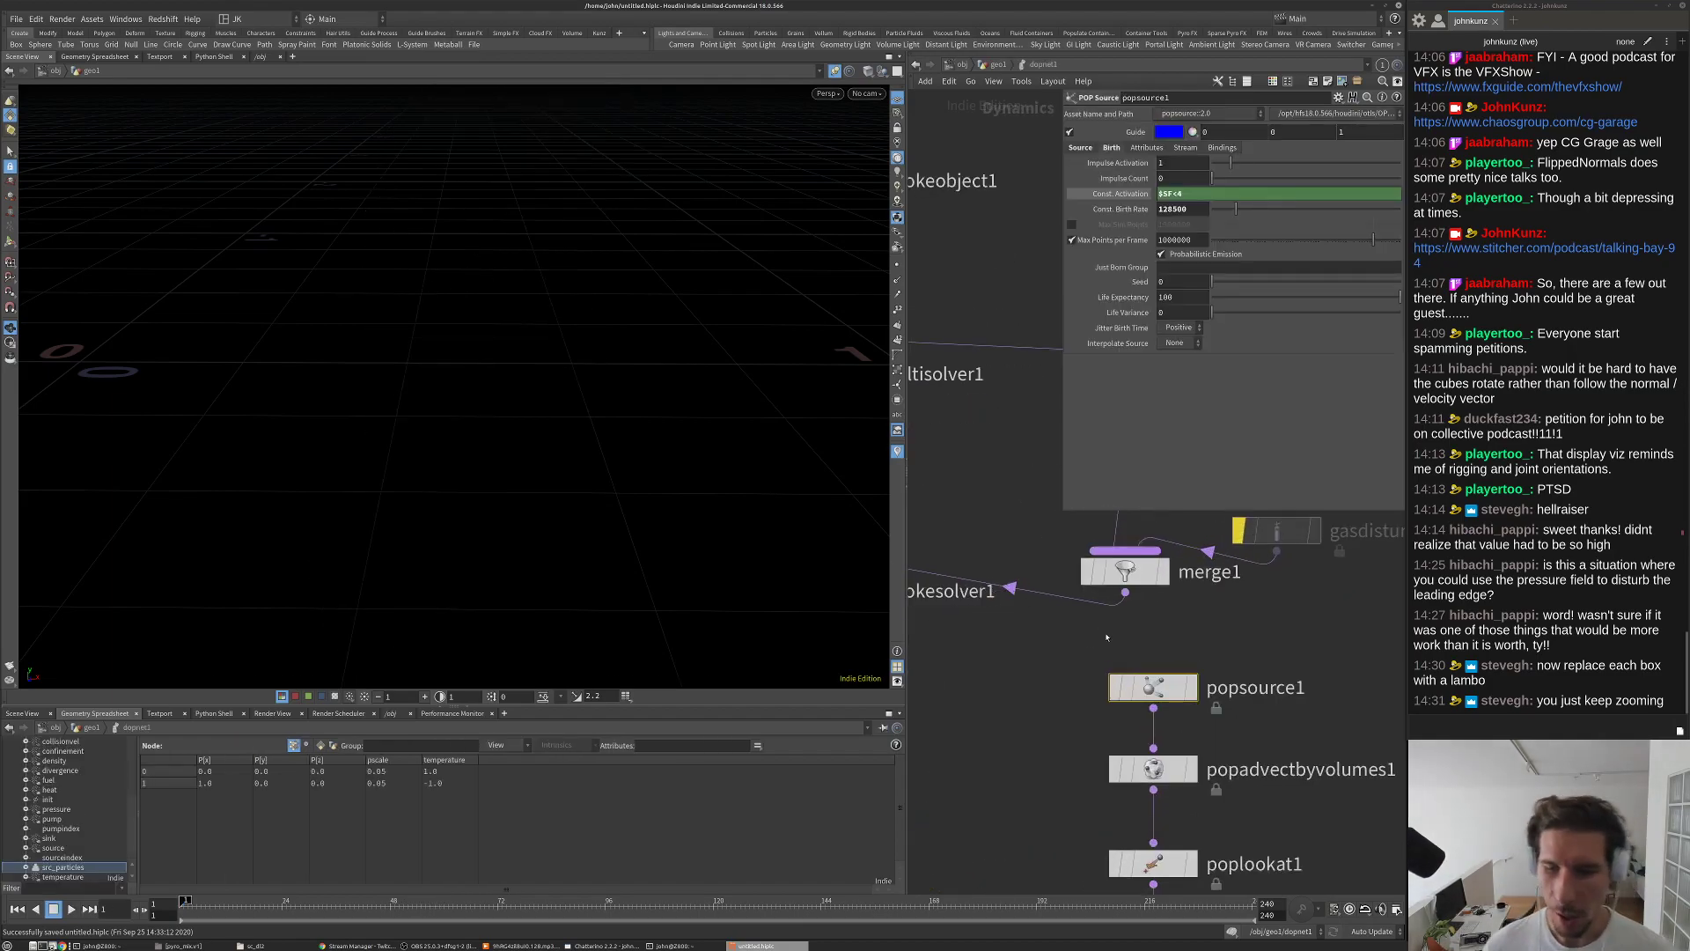
pyautogui.scroll(3, 1104, 629)
pyautogui.press('h')
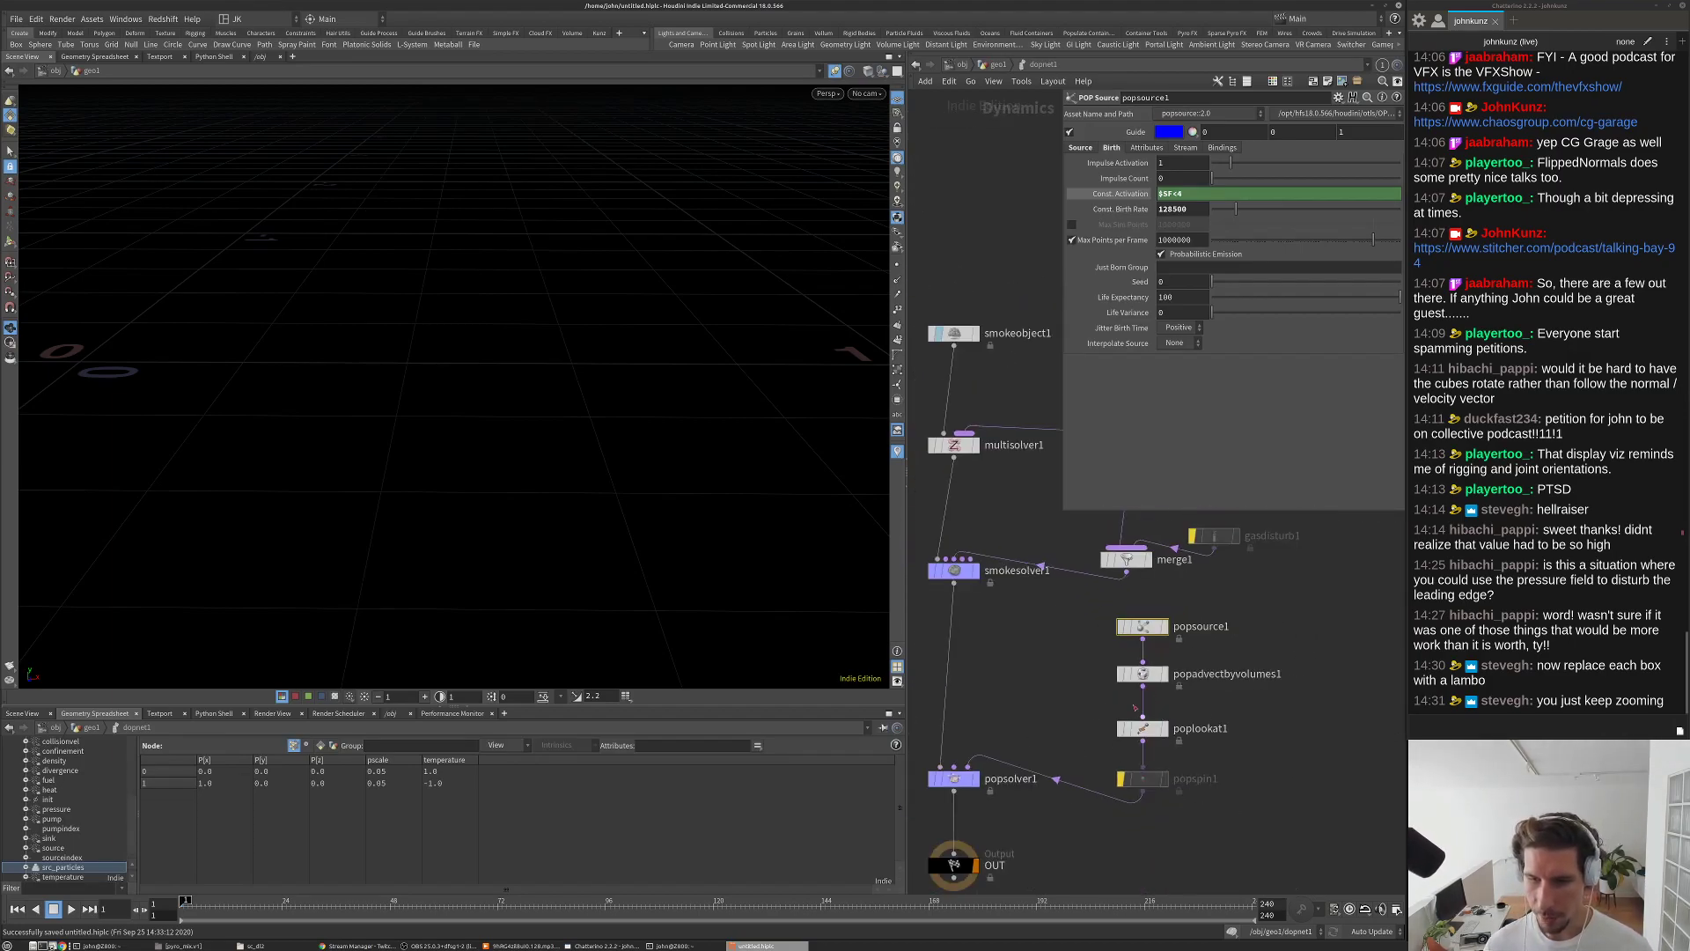
pyautogui.scroll(-3, 396, 483)
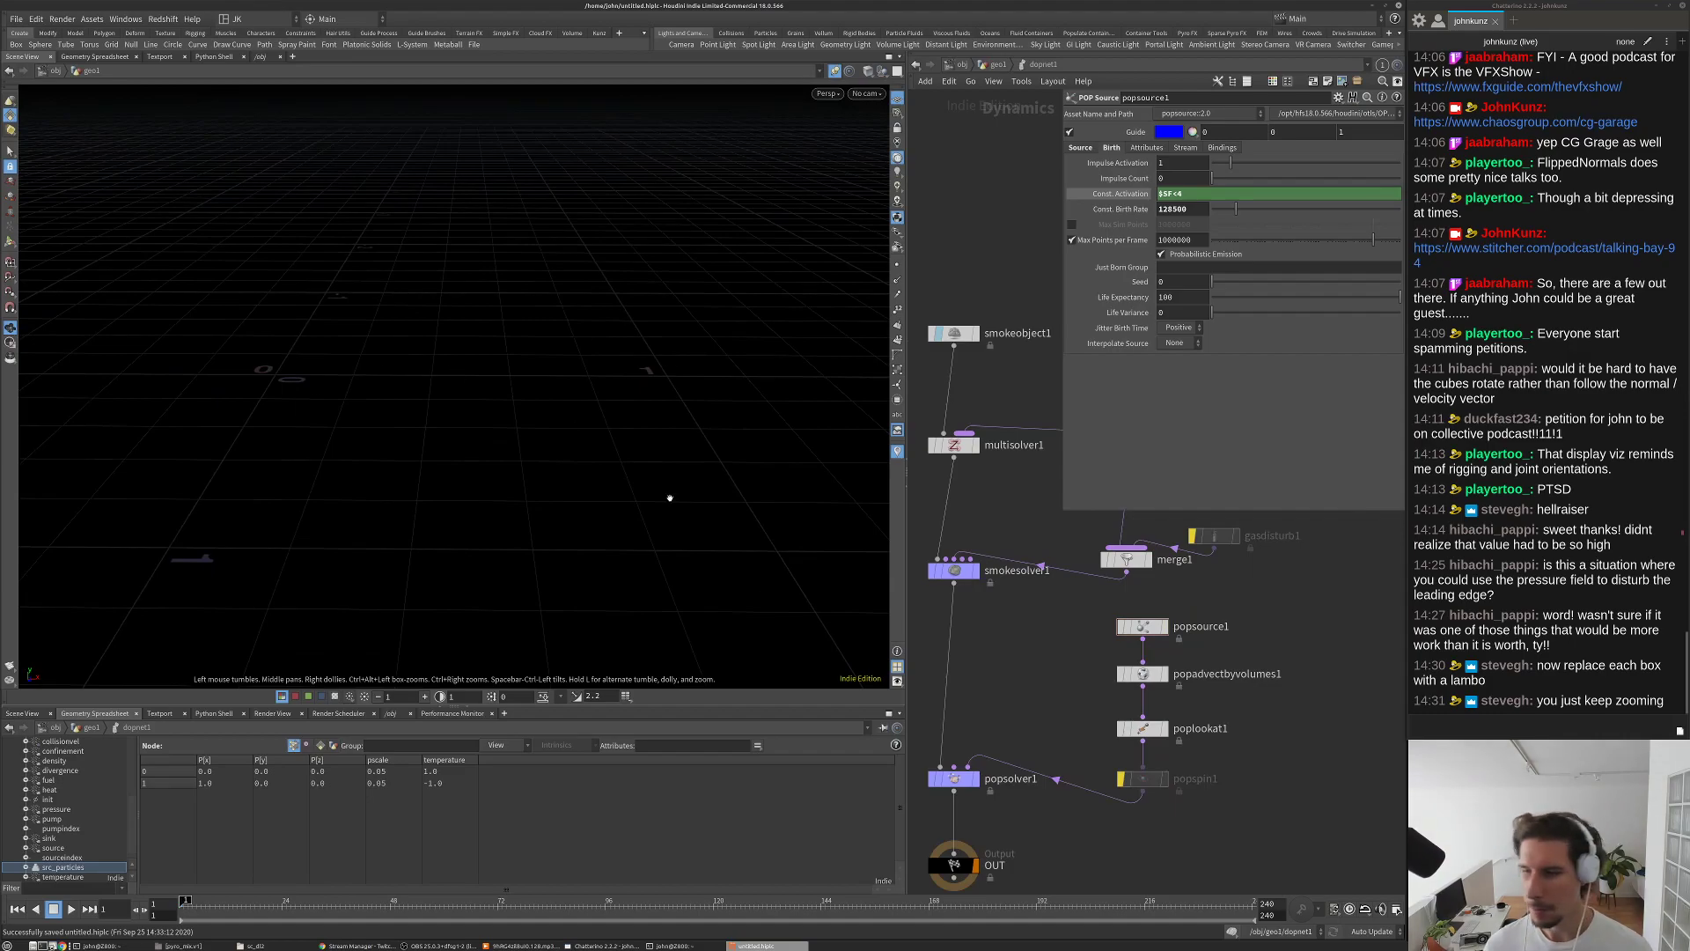
pyautogui.moveTo(1163, 834); pyautogui.dragTo(1160, 815, button='middle')
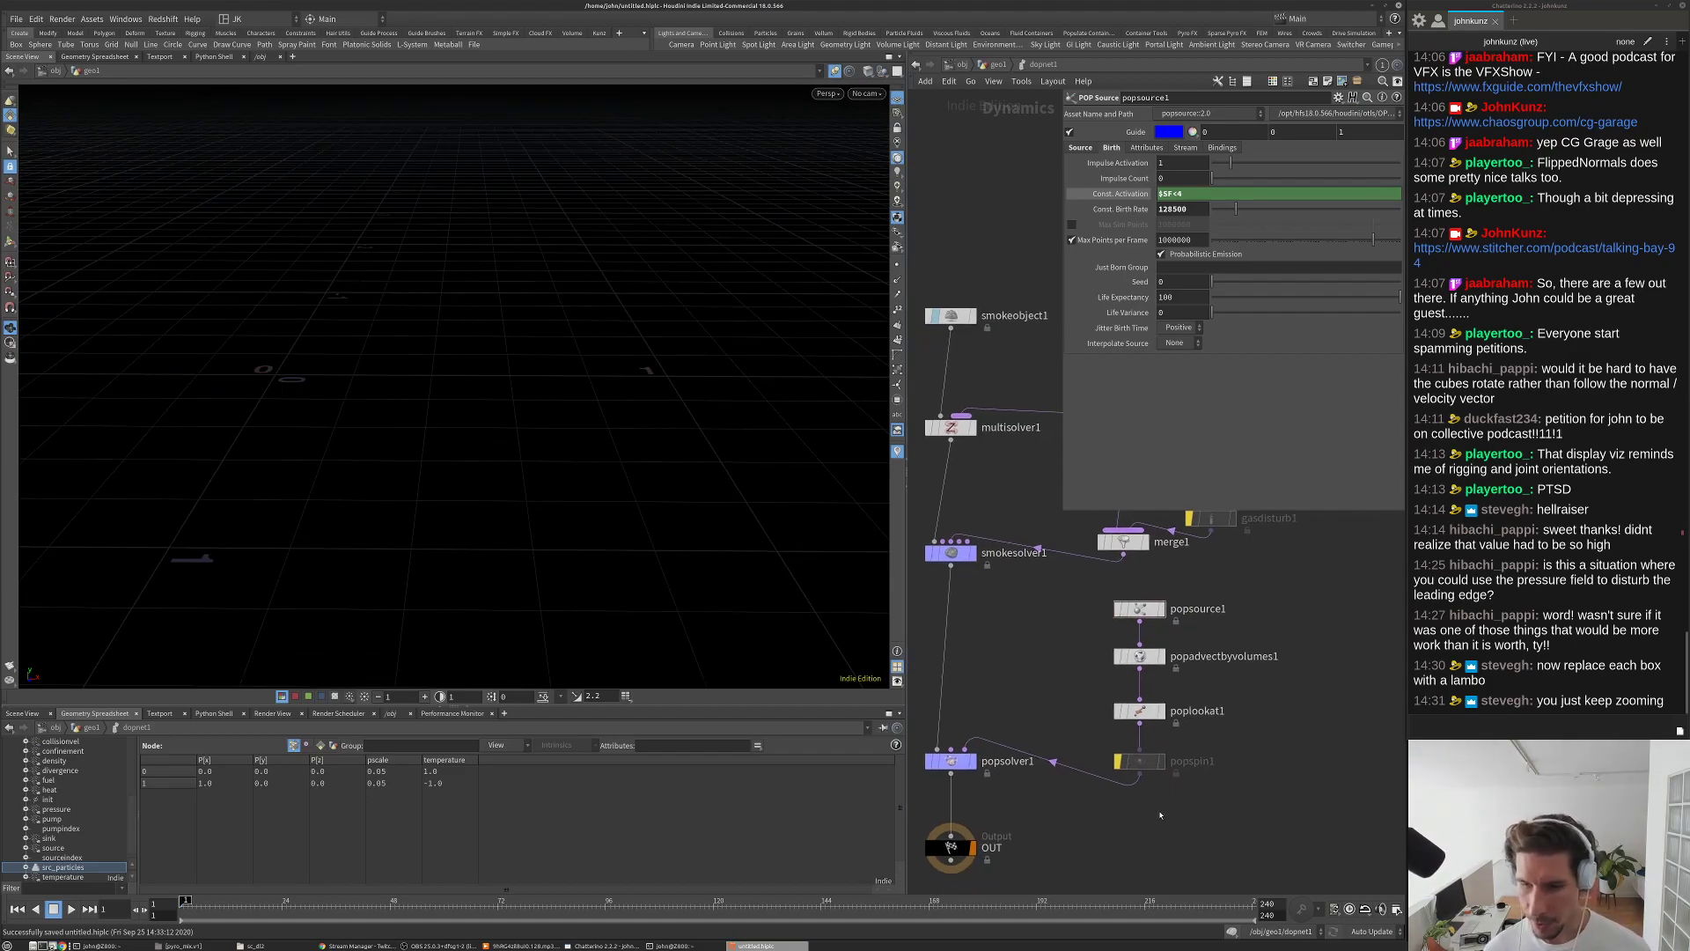
pyautogui.press('Tab')
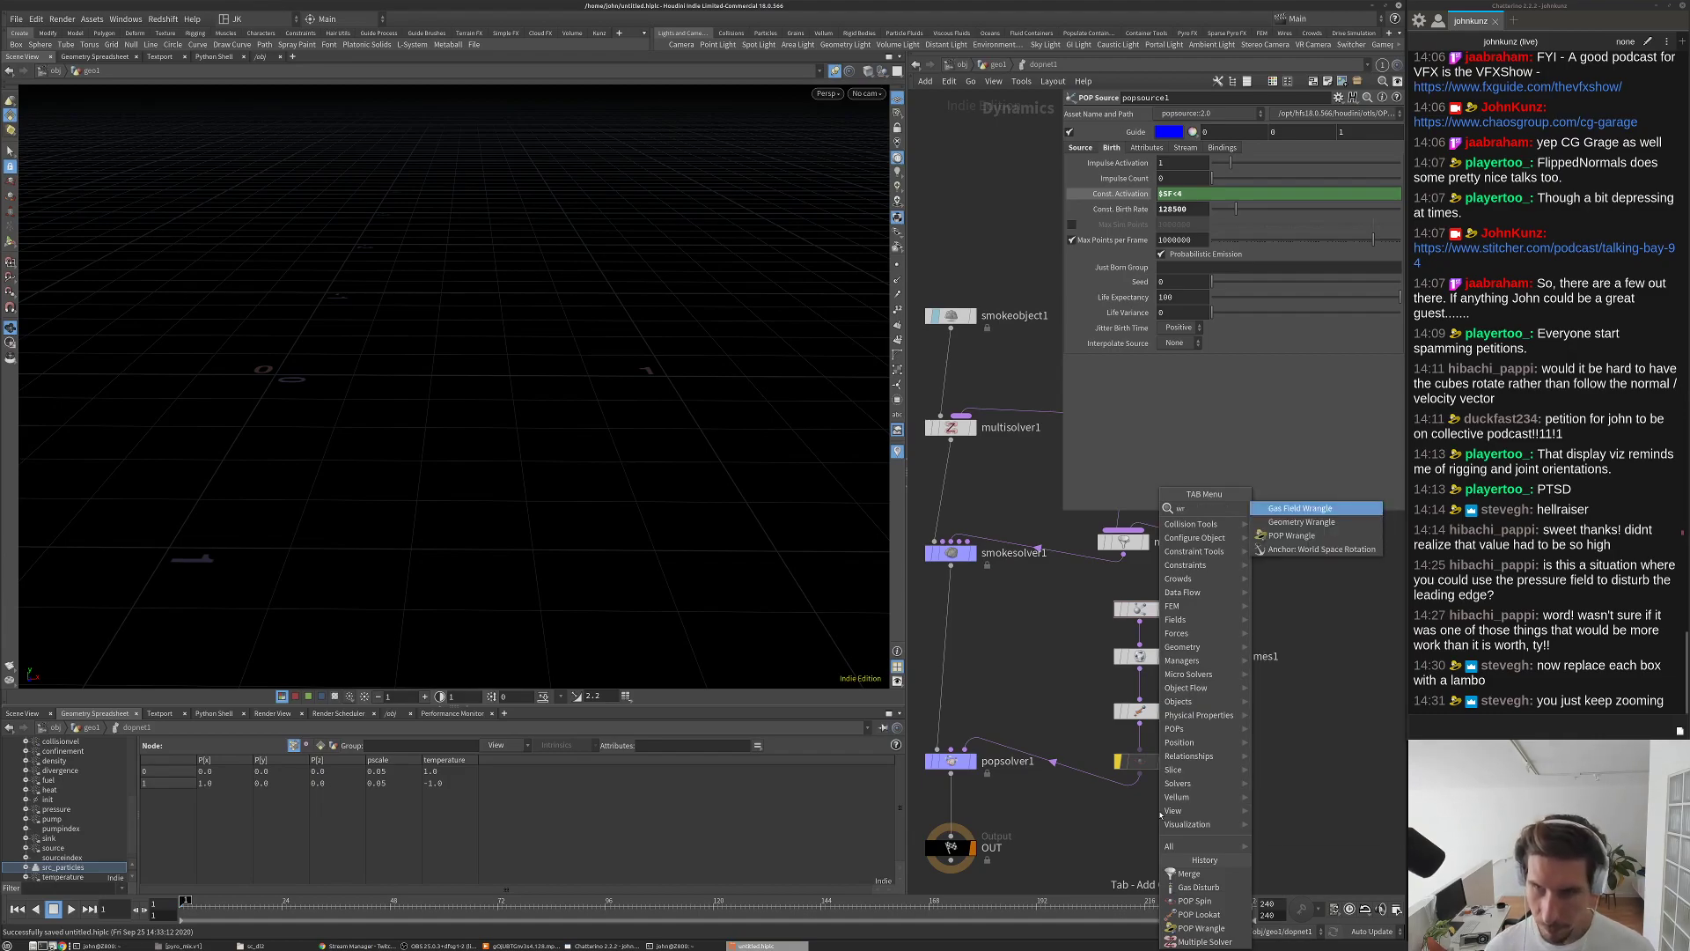
pyautogui.press('Escape')
pyautogui.click(1139, 799)
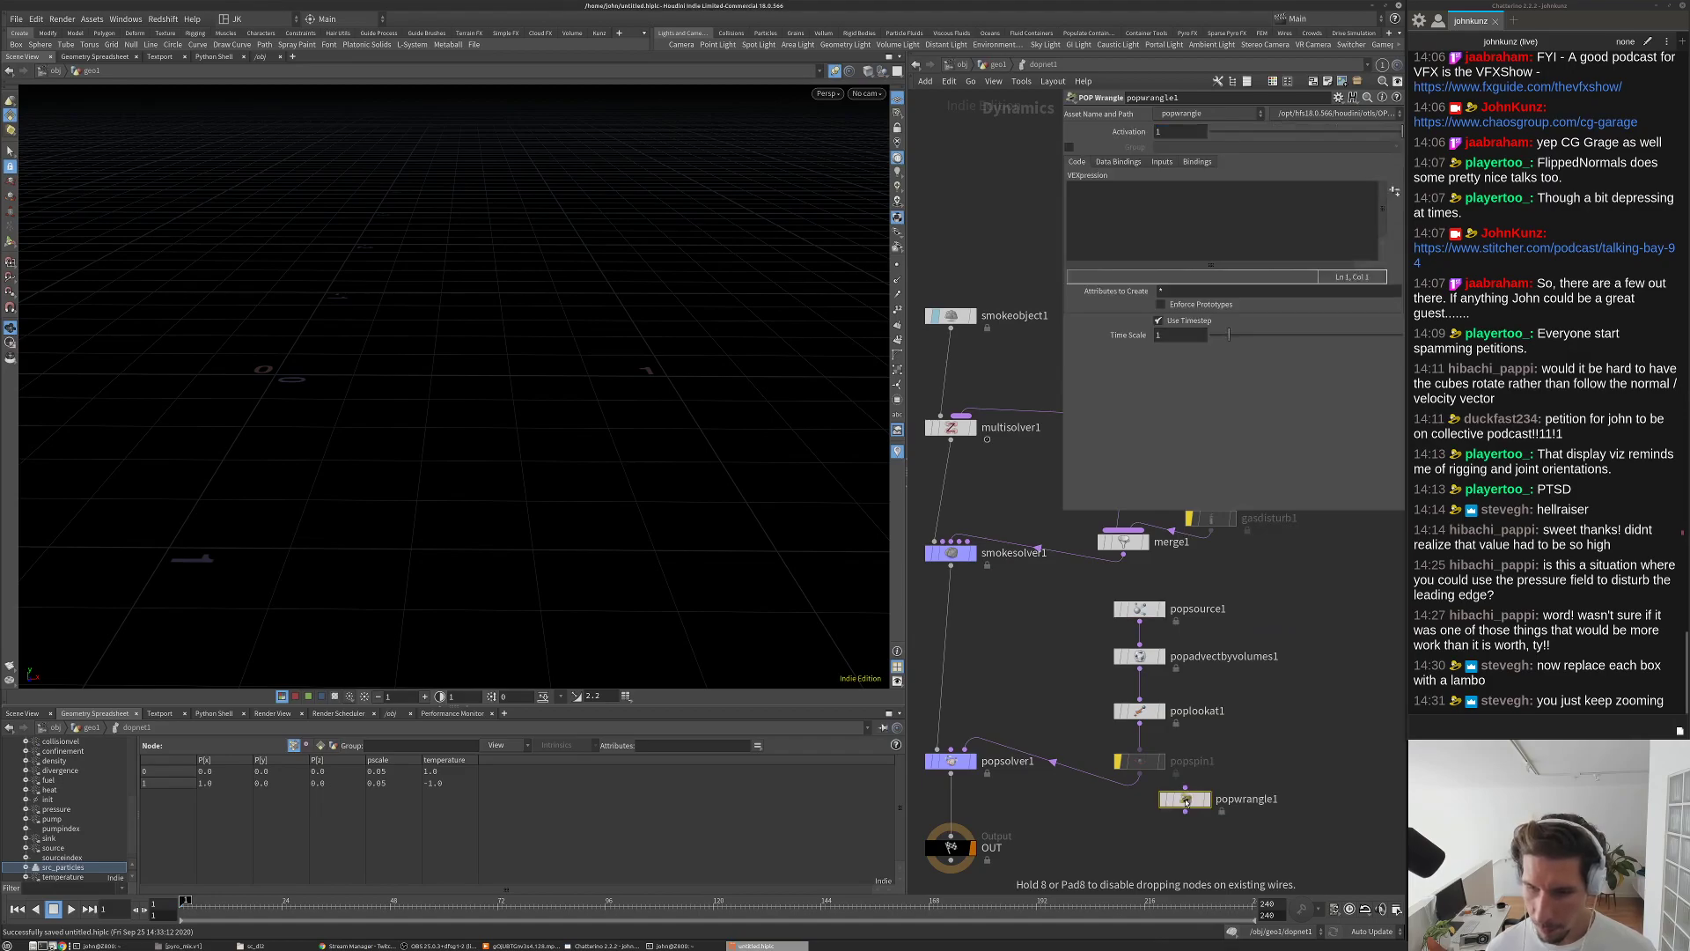
# Step: Enter v@Cd = (1,1,1); as the VEXpression of popwrangle1
pyautogui.click(1174, 232)
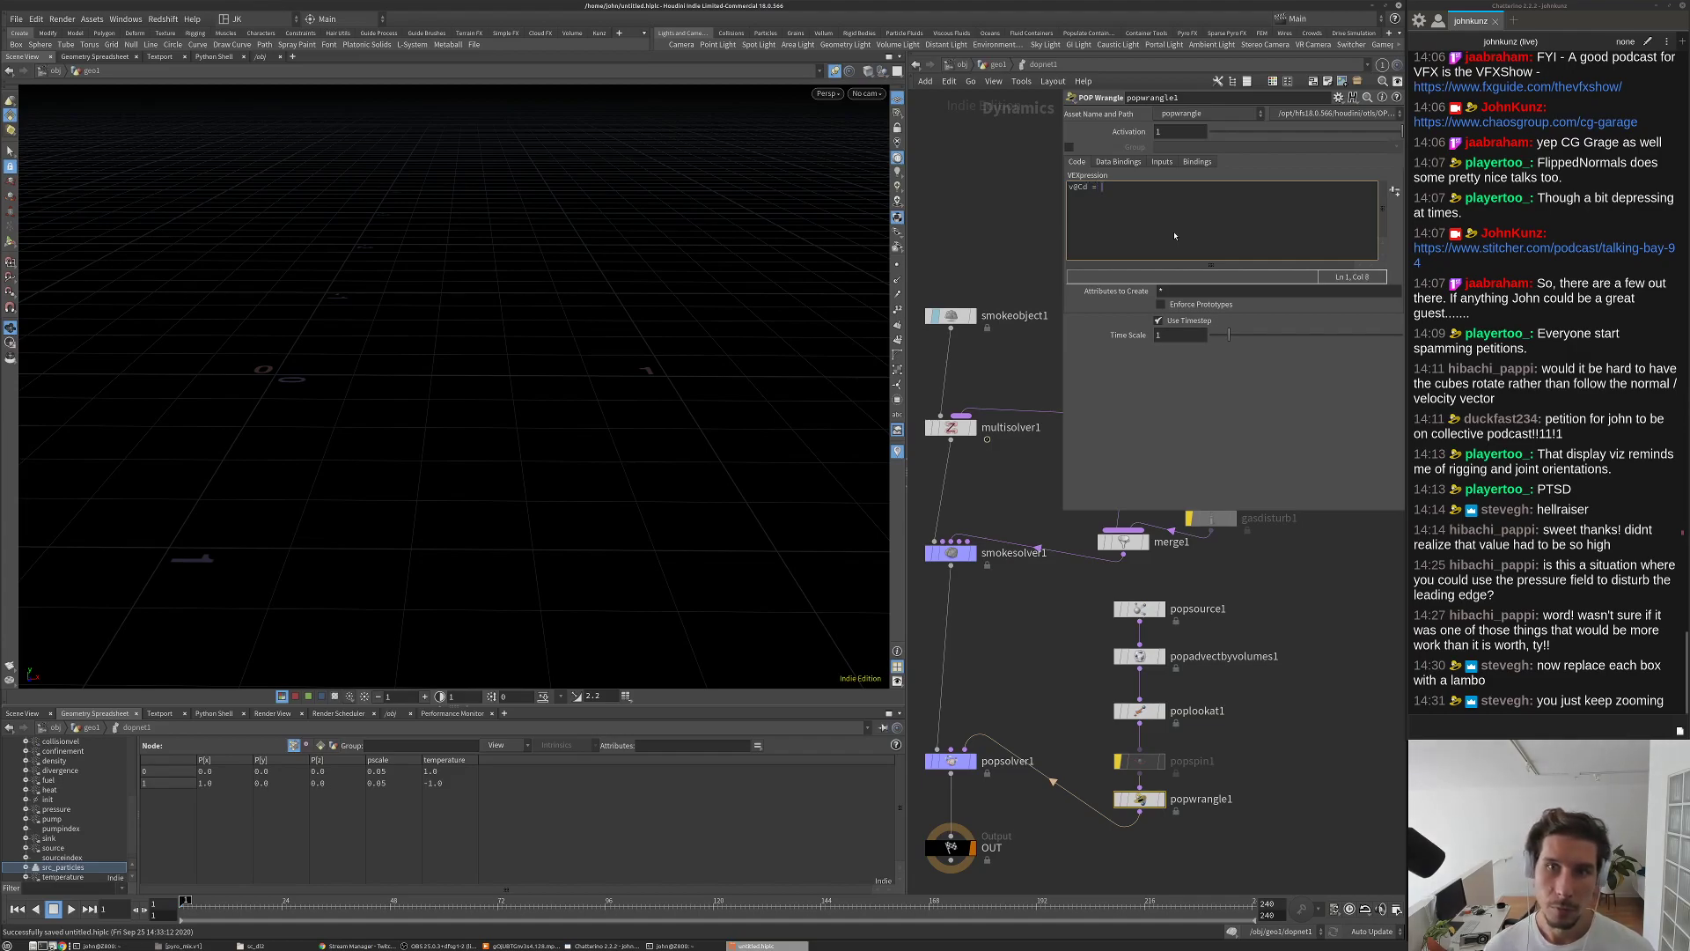
pyautogui.write('v@Cd = (1')
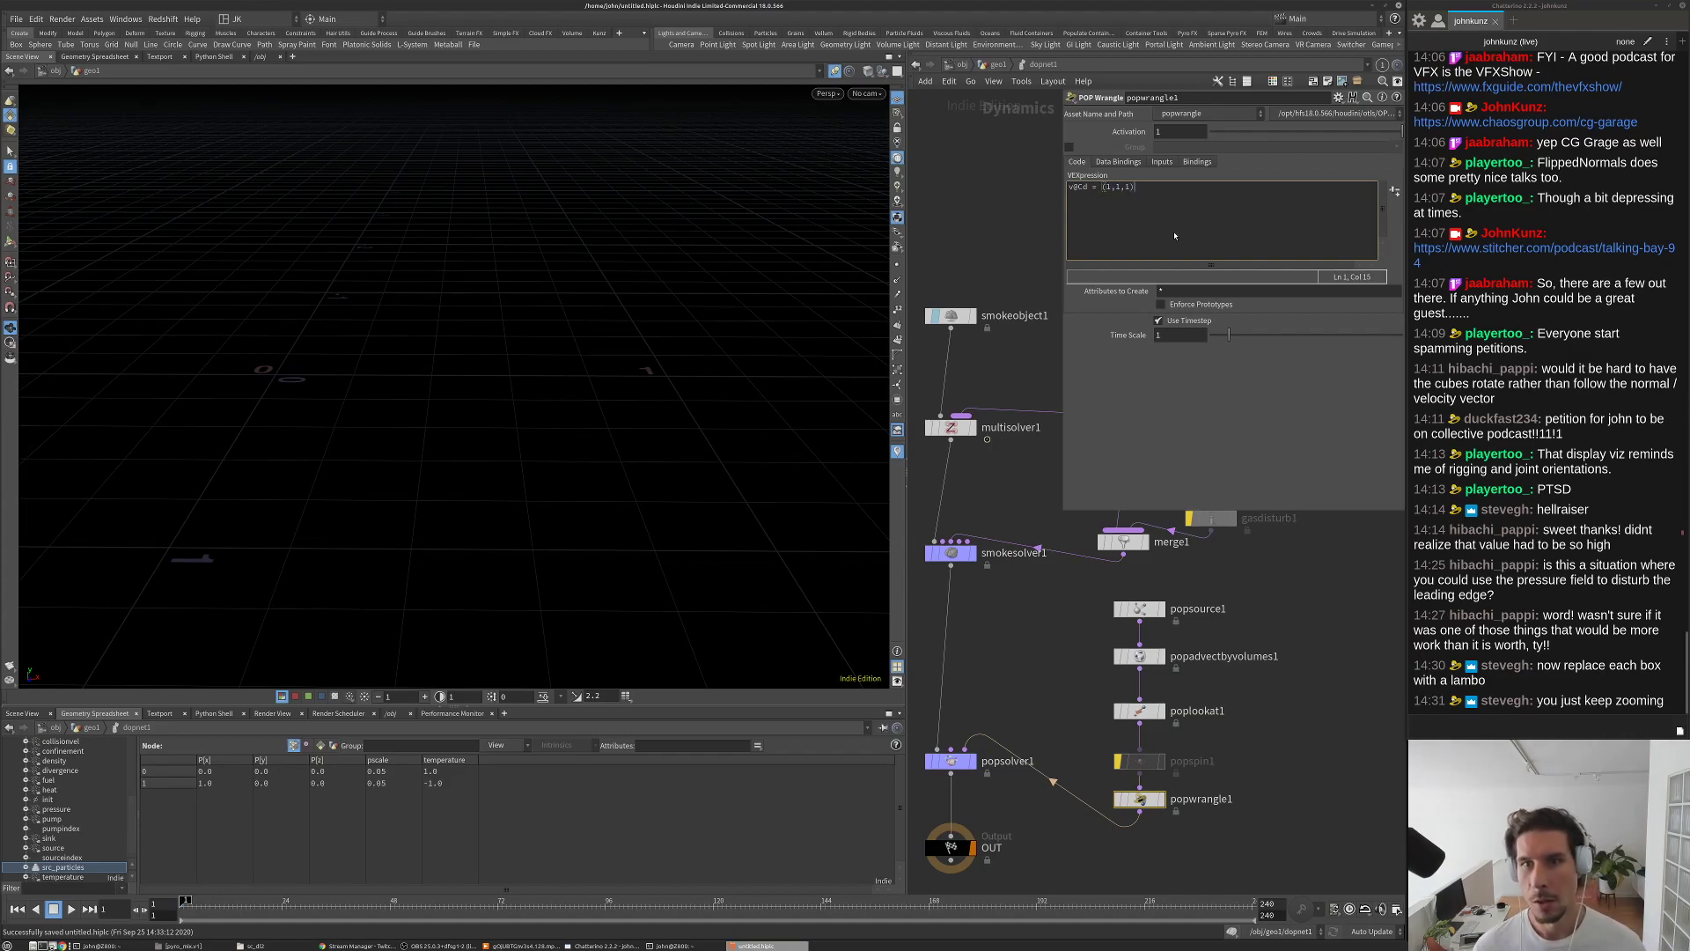
pyautogui.write(',1,1);')
# Step: Try sign(@P.x) as the second component of the Cd vector in popwrangle1's code
pyautogui.doubleClick(1118, 187)
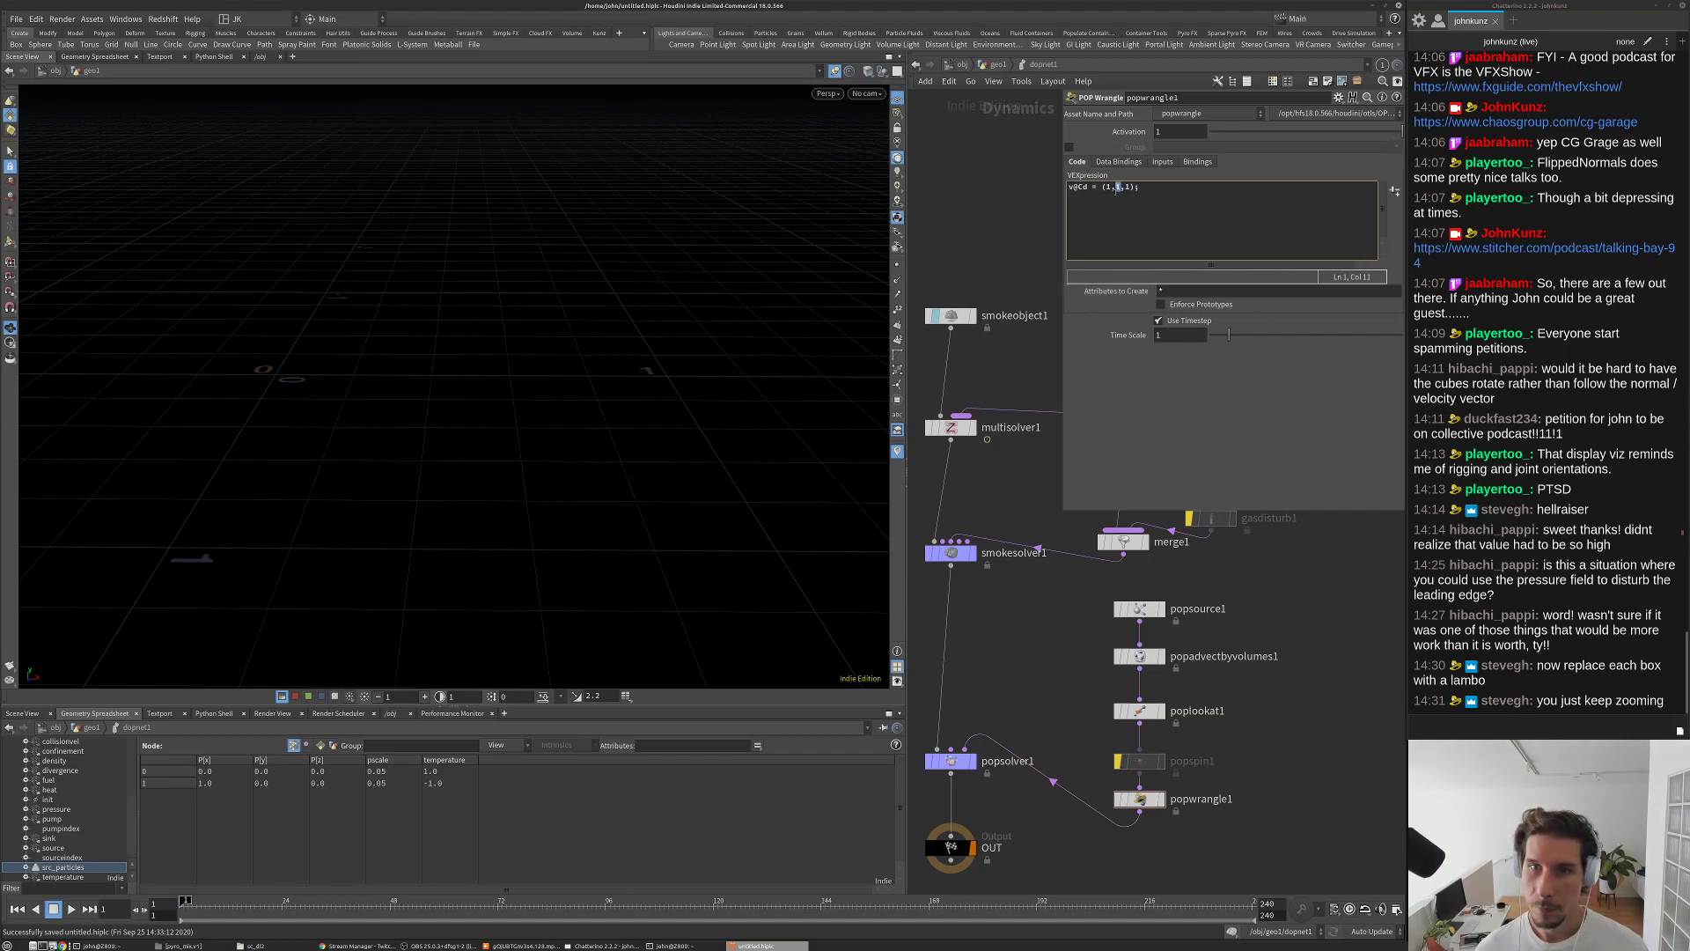
pyautogui.write('sin')
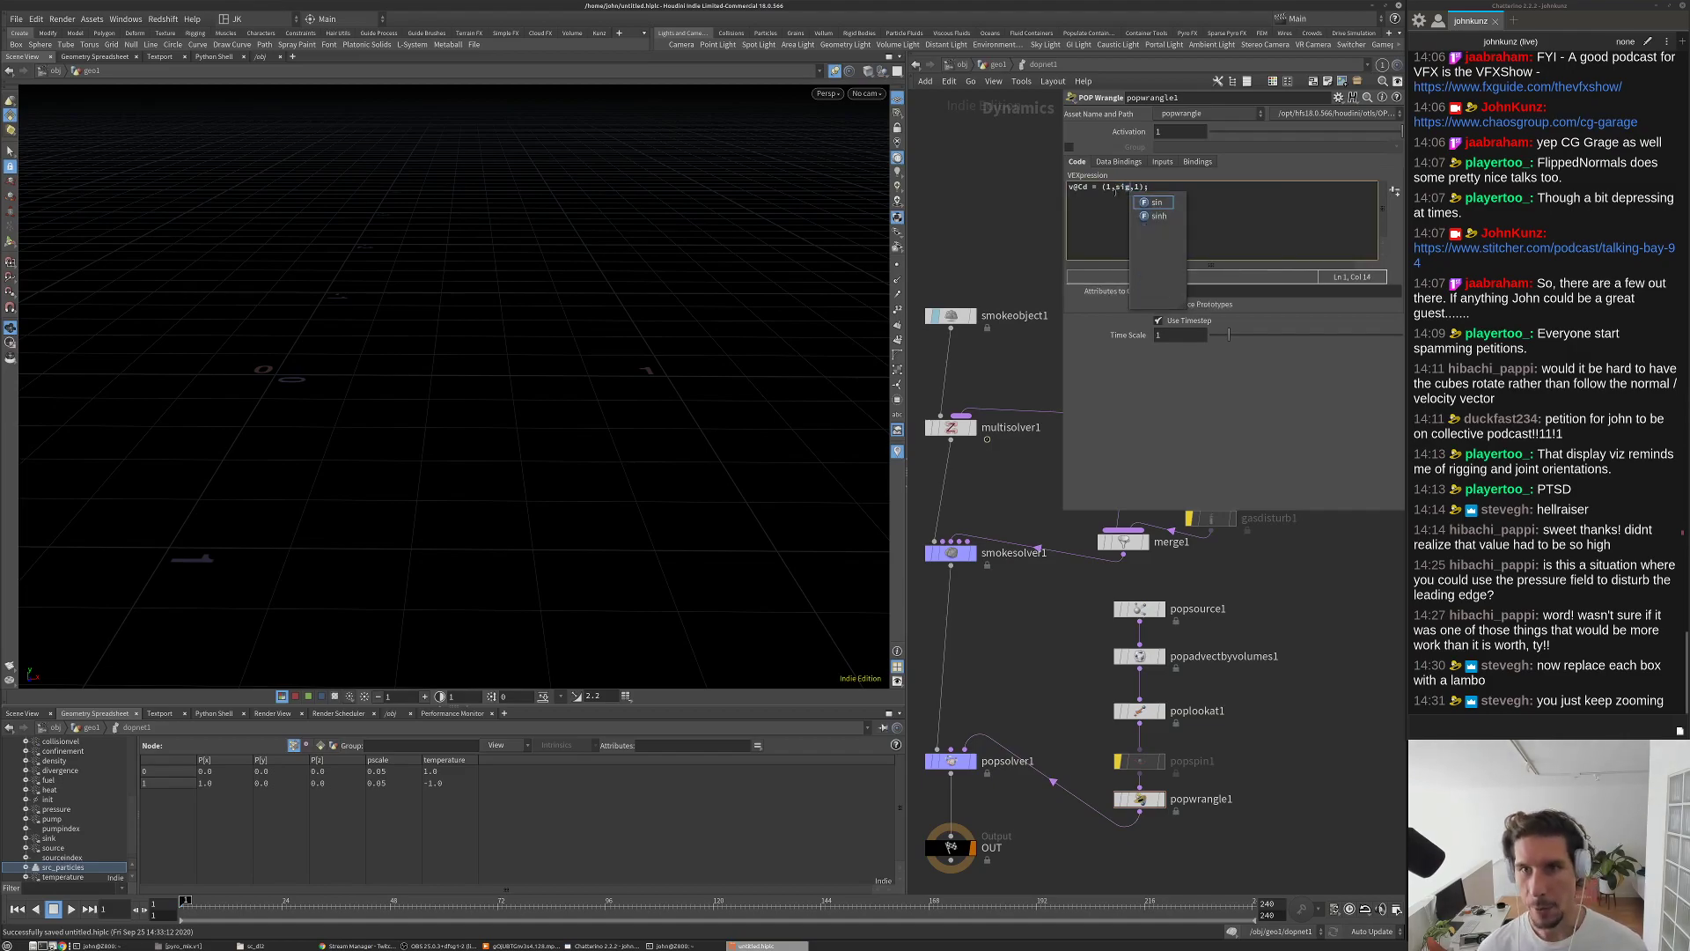
pyautogui.write('n(')
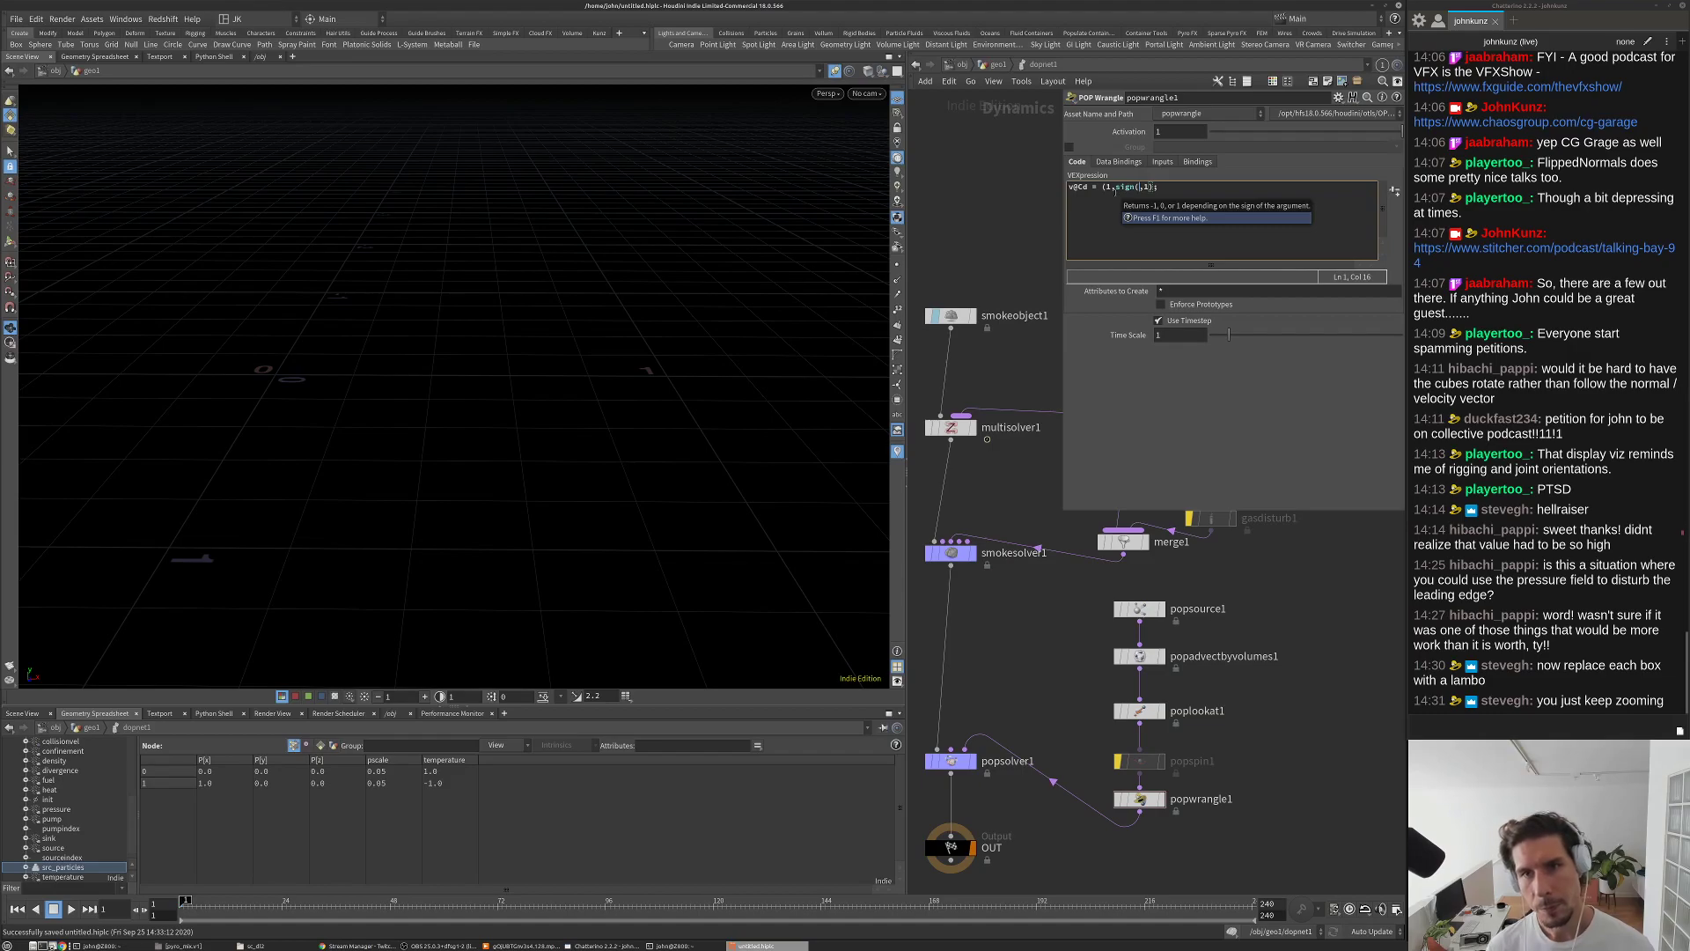
pyautogui.write('@P.x')
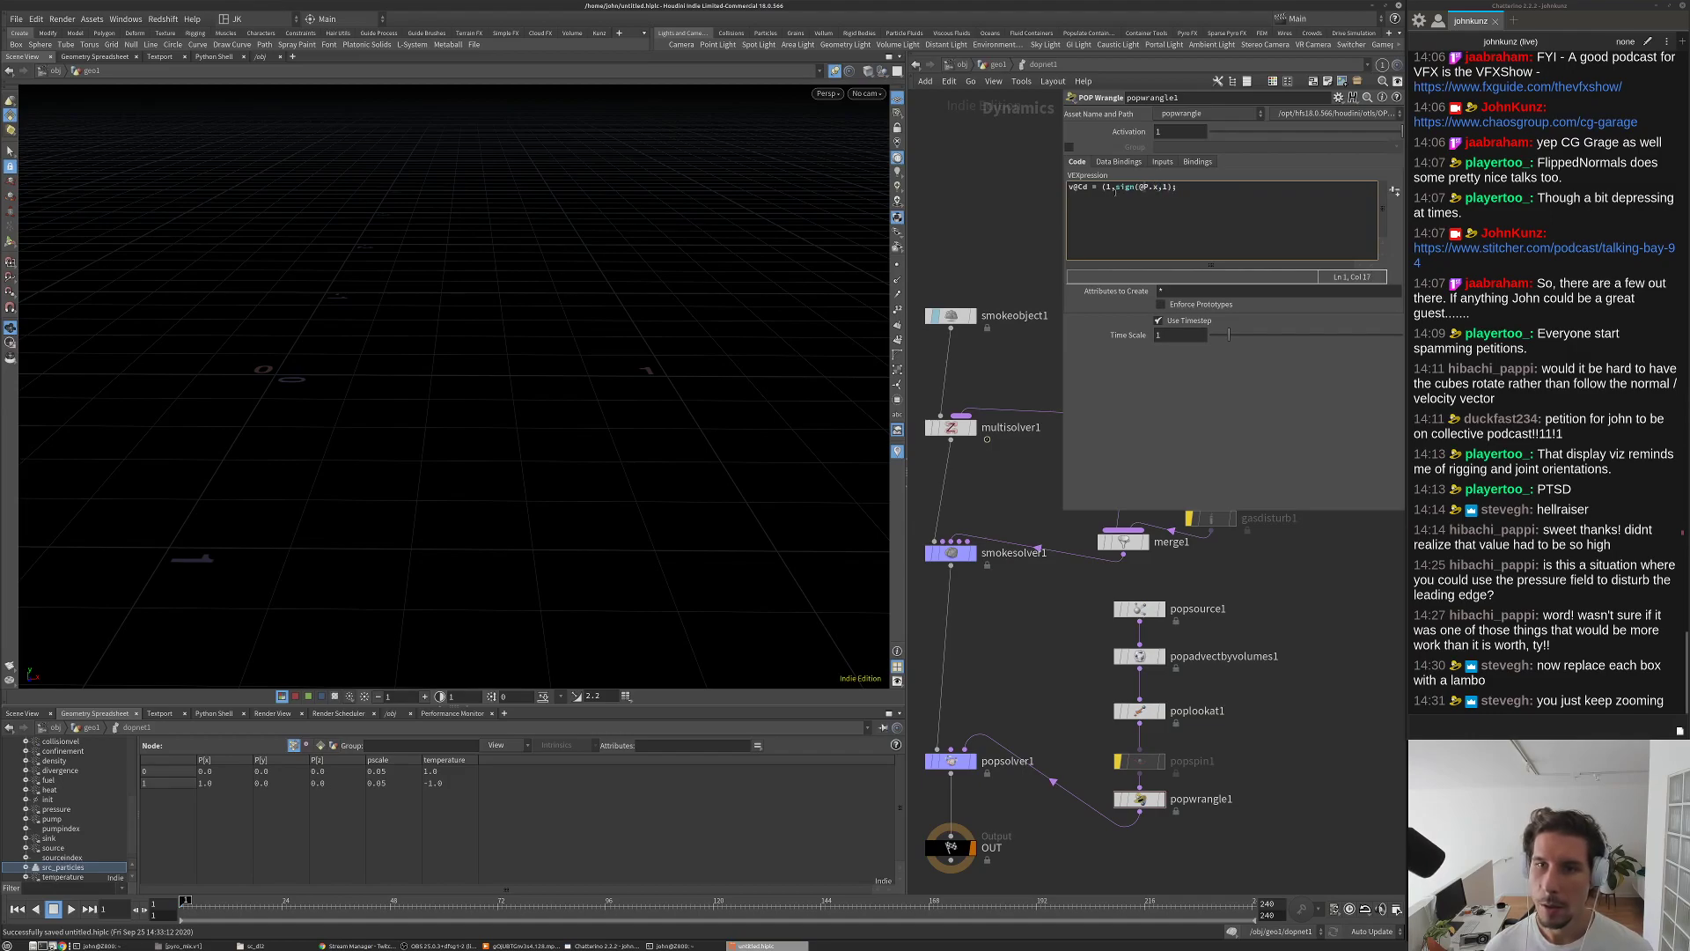
# Step: Remove the sign function from the second Cd component and make it the comparison @P.x>0.5
pyautogui.press('BackSpace')
pyautogui.press('BackSpace')
pyautogui.press('BackSpace')
pyautogui.press('BackSpace')
pyautogui.press('BackSpace')
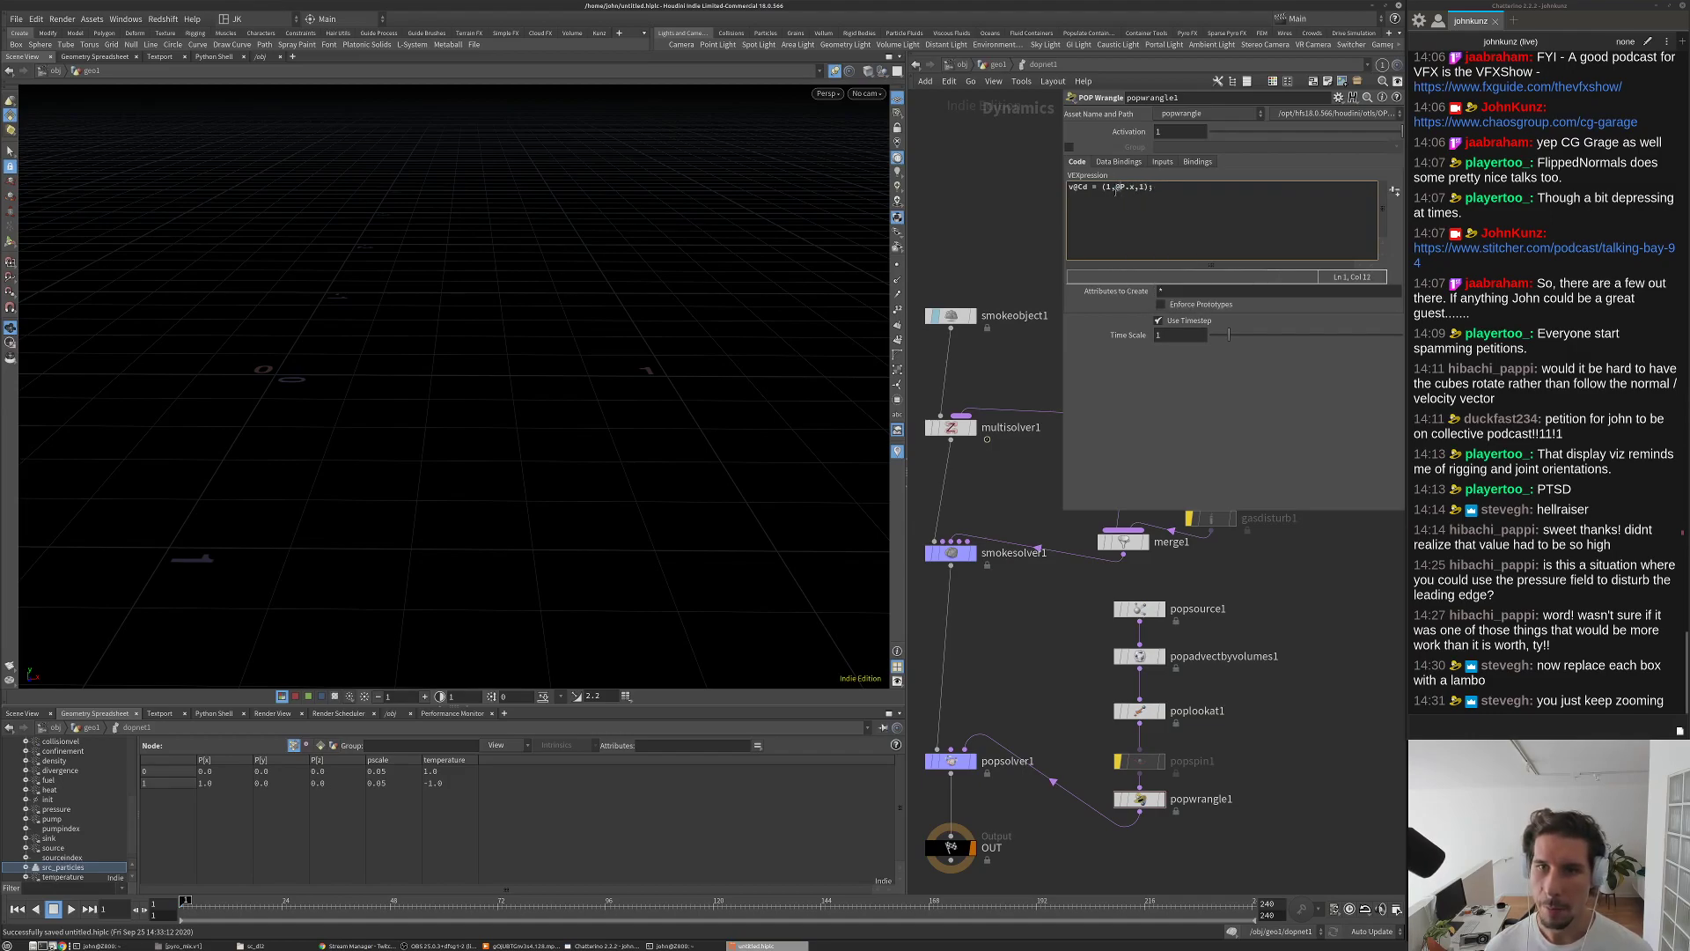
pyautogui.write('>')
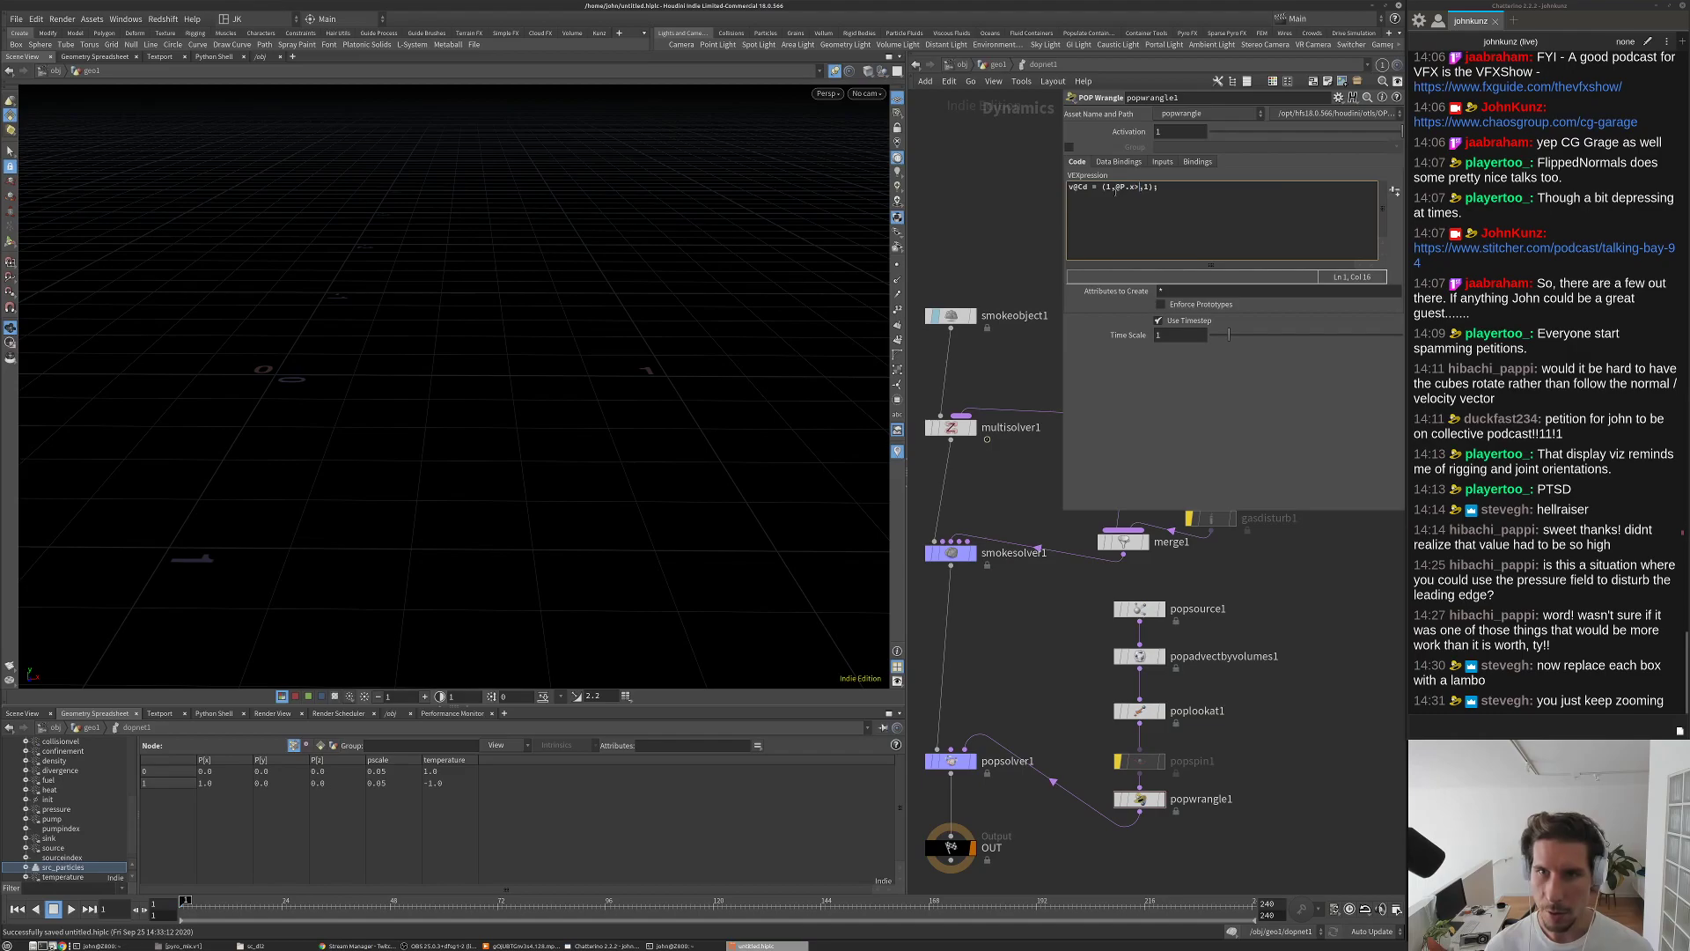
pyautogui.write('0.5')
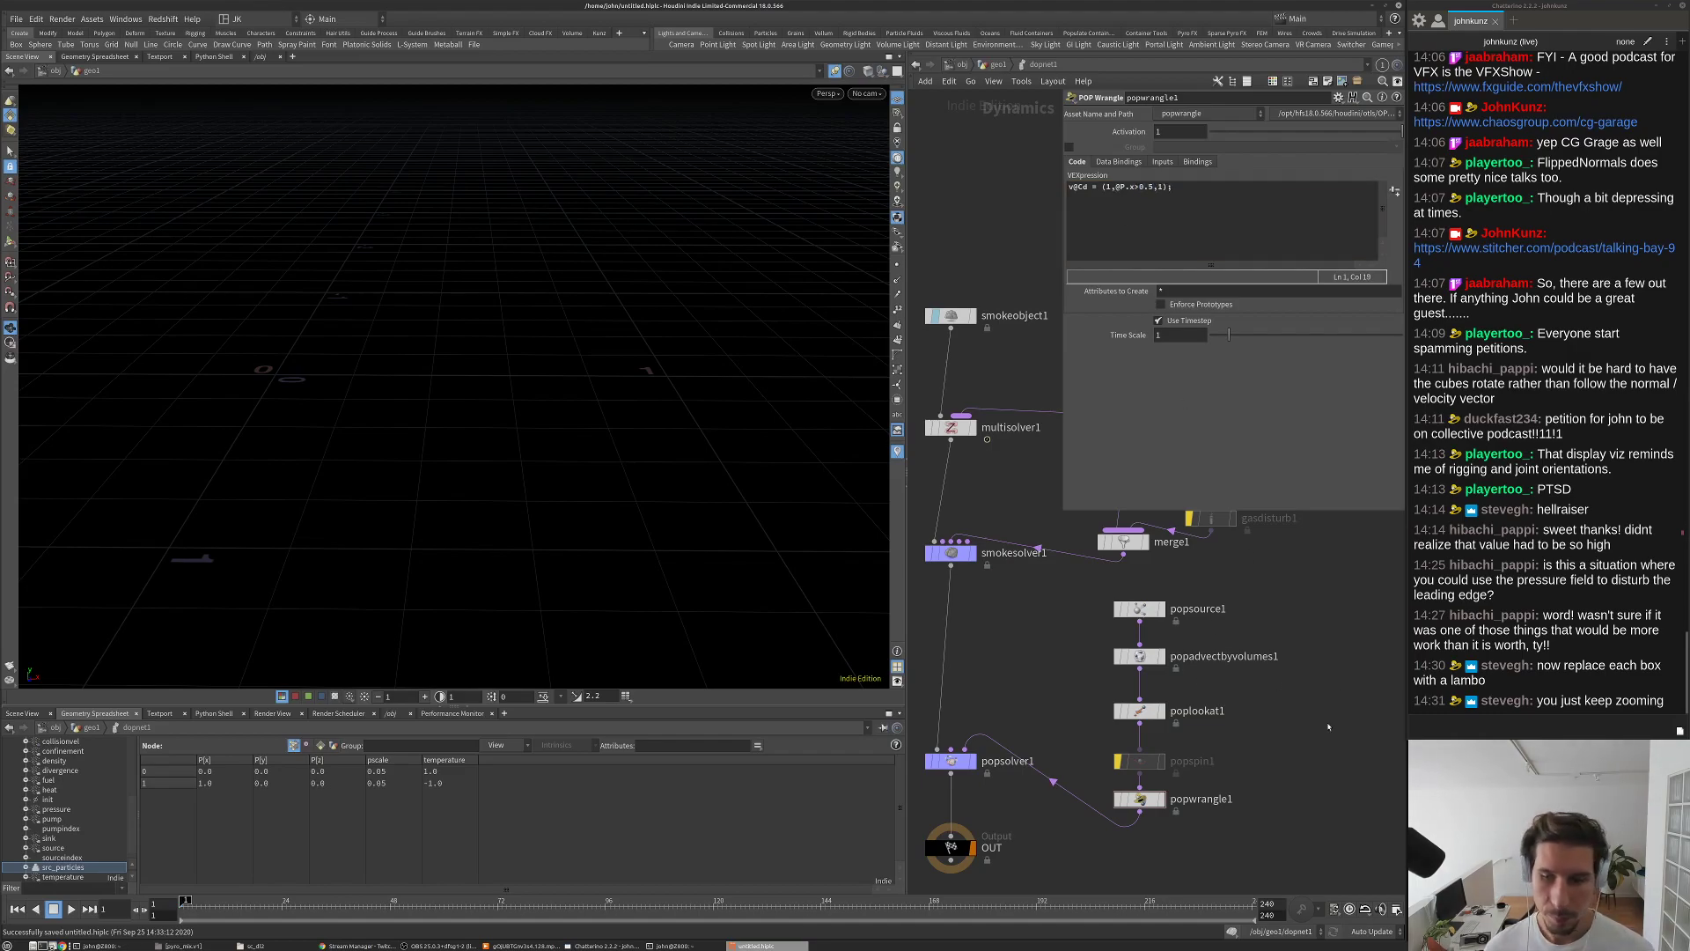
# Step: Play the first frames, save the scene, and check the boxes' color from the geometry network
pyautogui.press('Up')
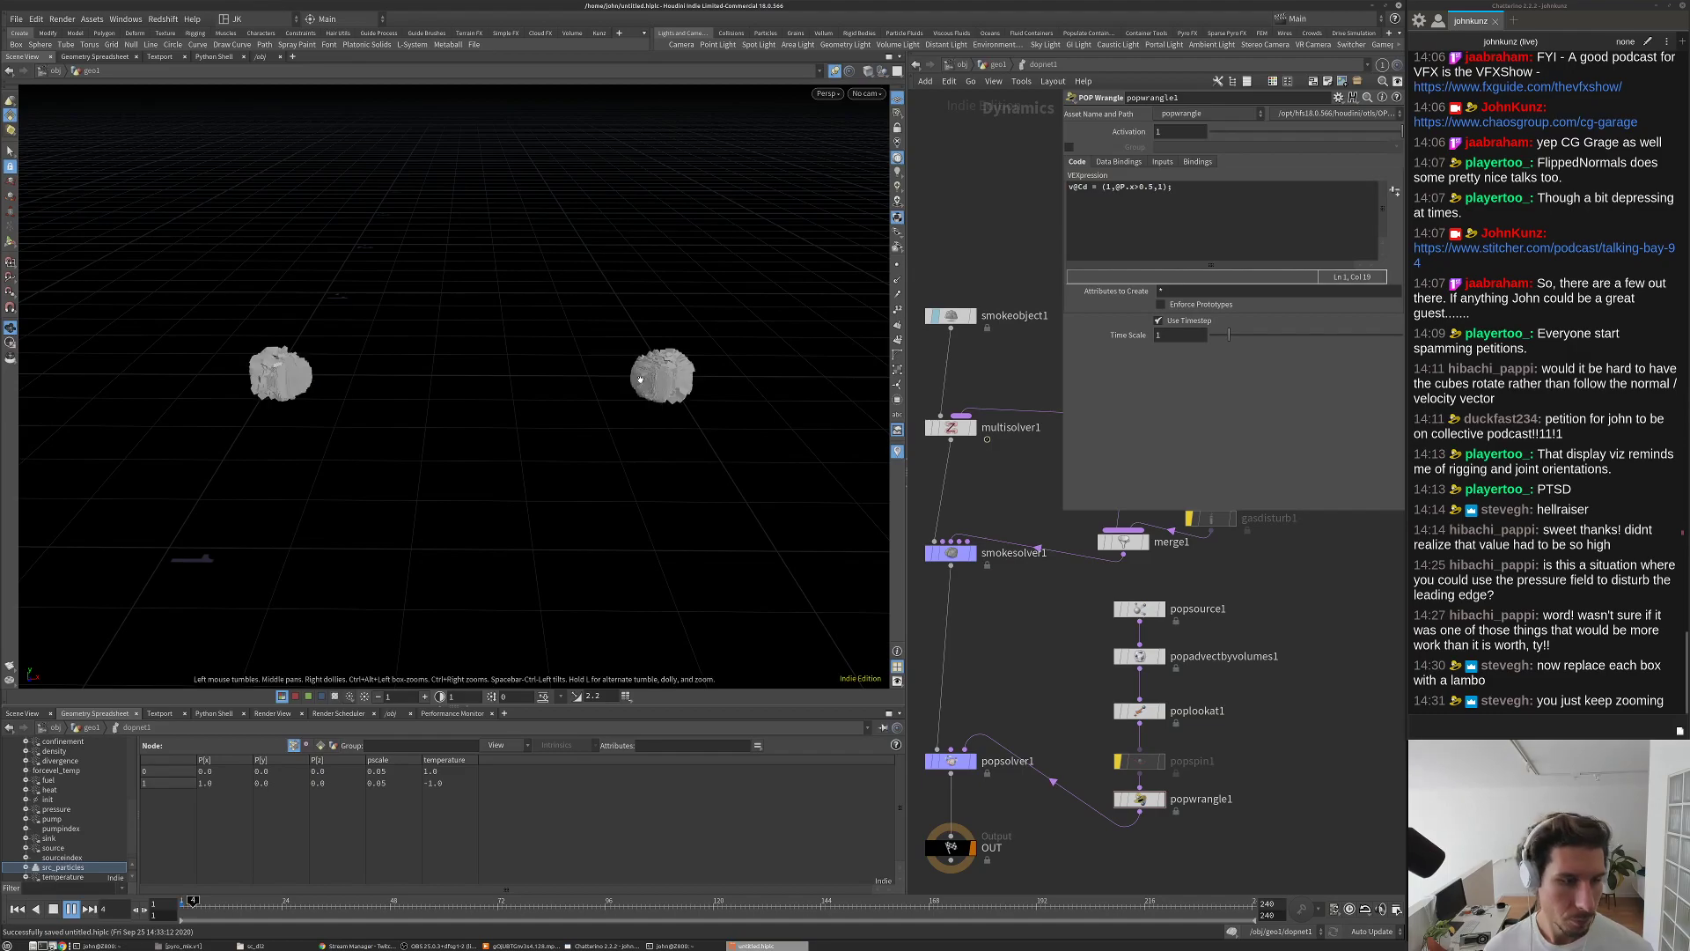
pyautogui.hotkey('ctrl', 's')
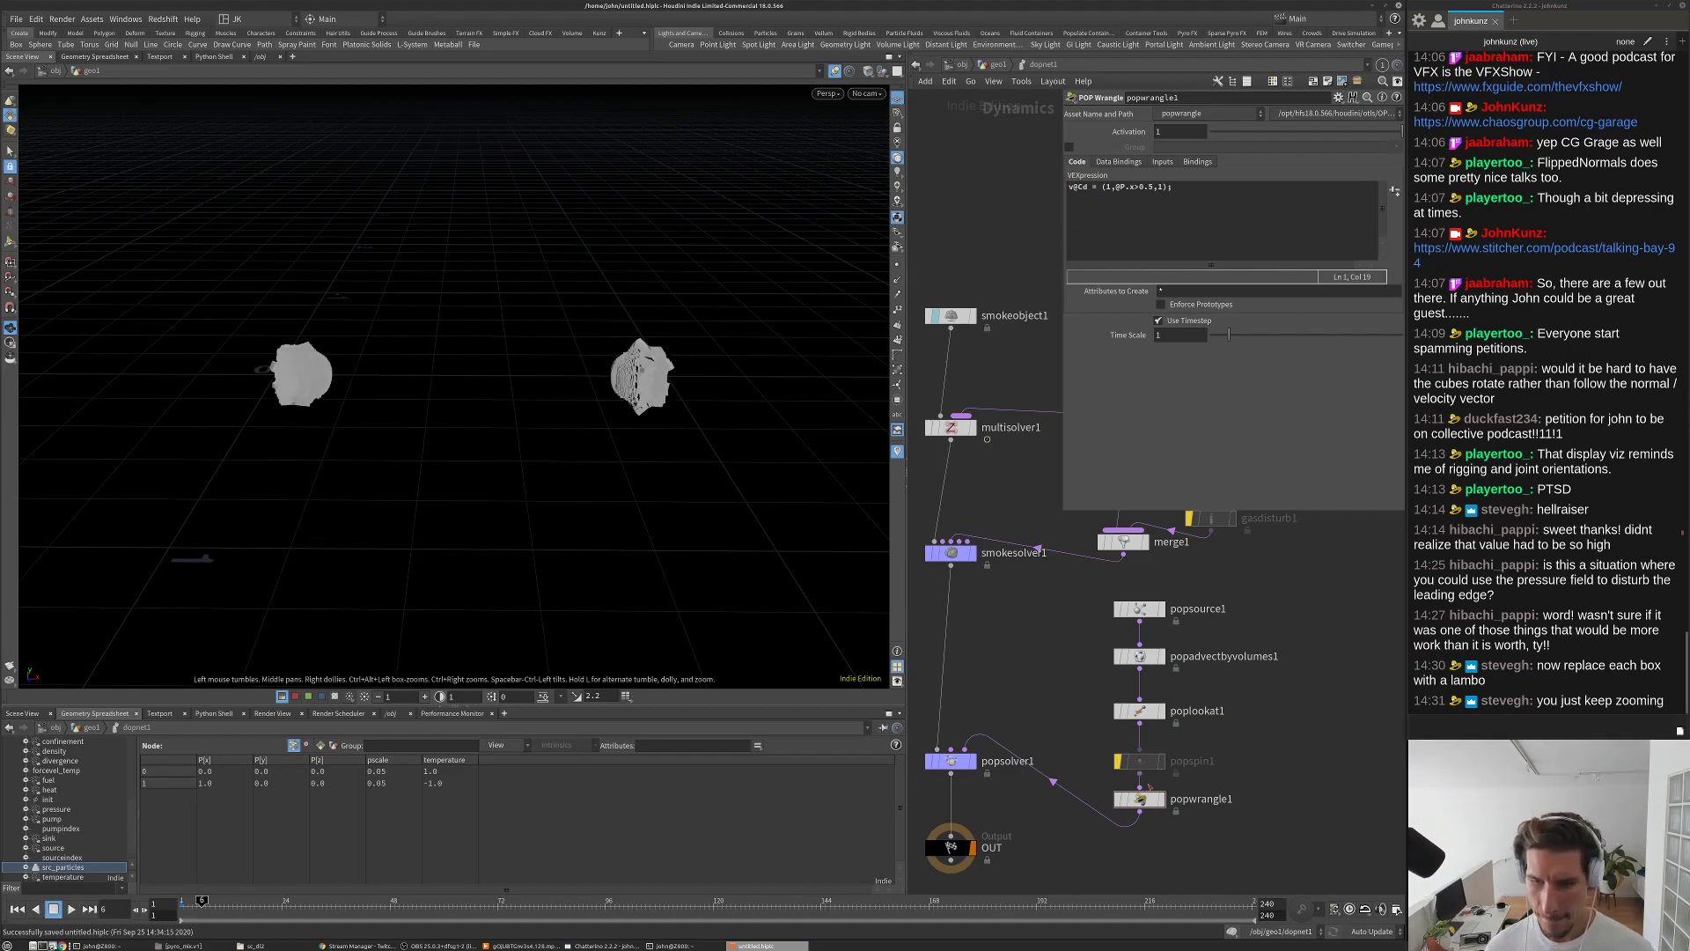
pyautogui.click(995, 65)
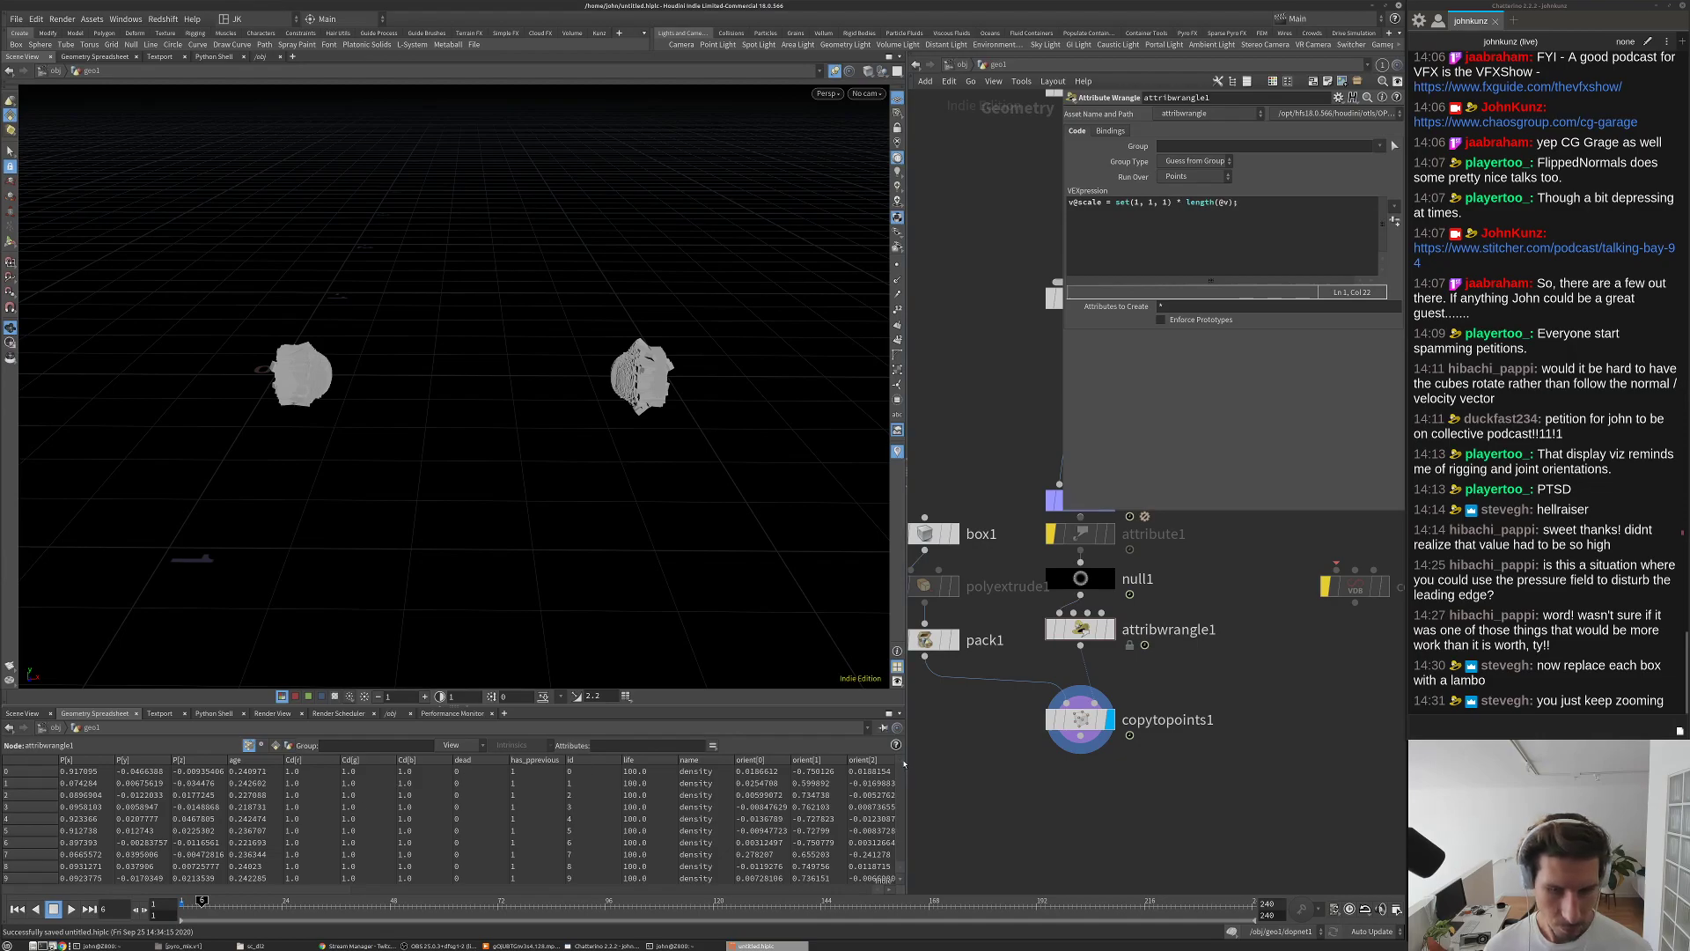
pyautogui.press('space')
pyautogui.moveTo(483, 291); pyautogui.dragTo(389, 335)
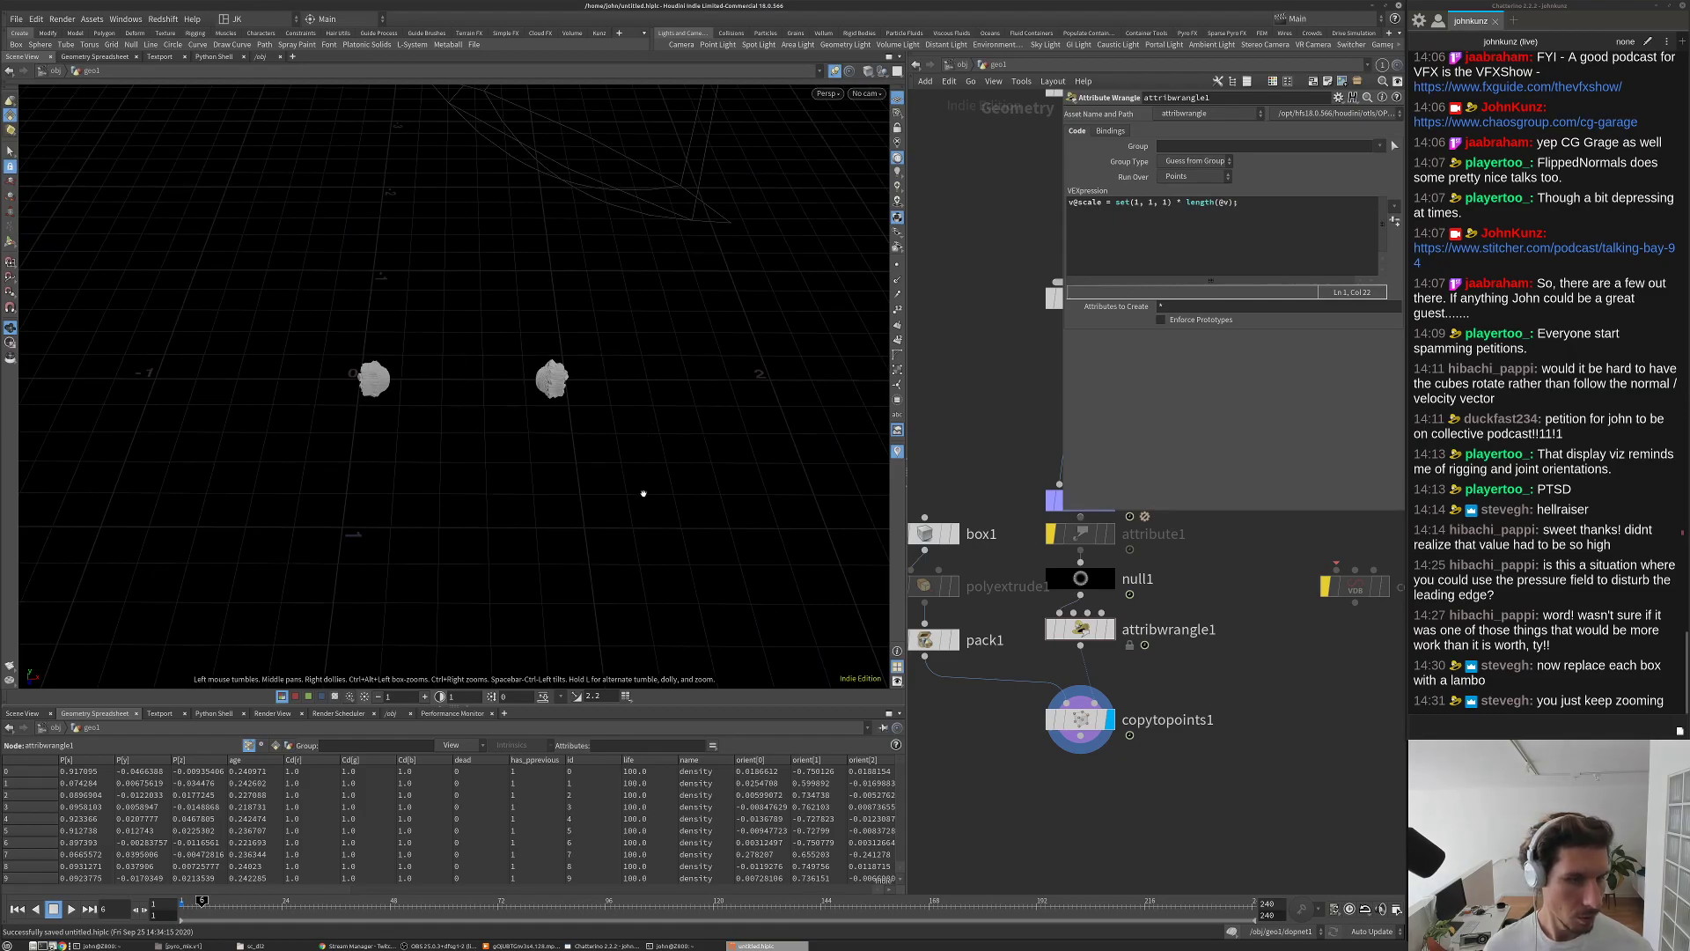
# Step: Reopen dopnet1 and change popwrangle1's code to v@Cd = (1, @P.x>0.15, 1);, with spaces between the components
pyautogui.click(1042, 550)
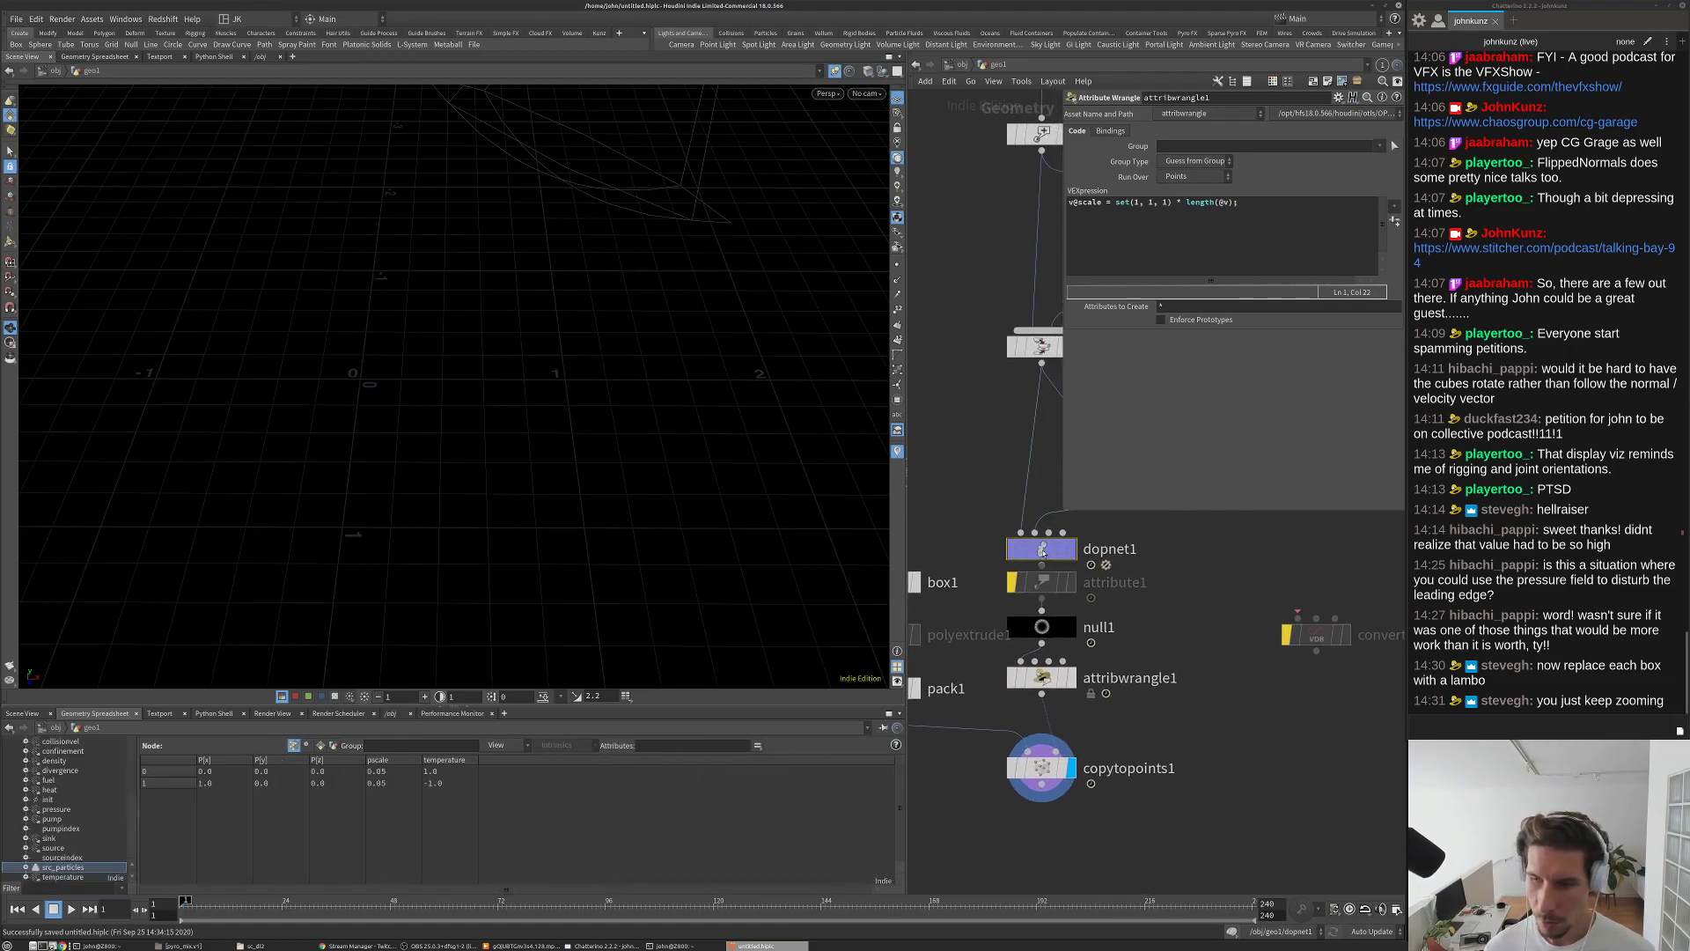
pyautogui.doubleClick(1042, 550)
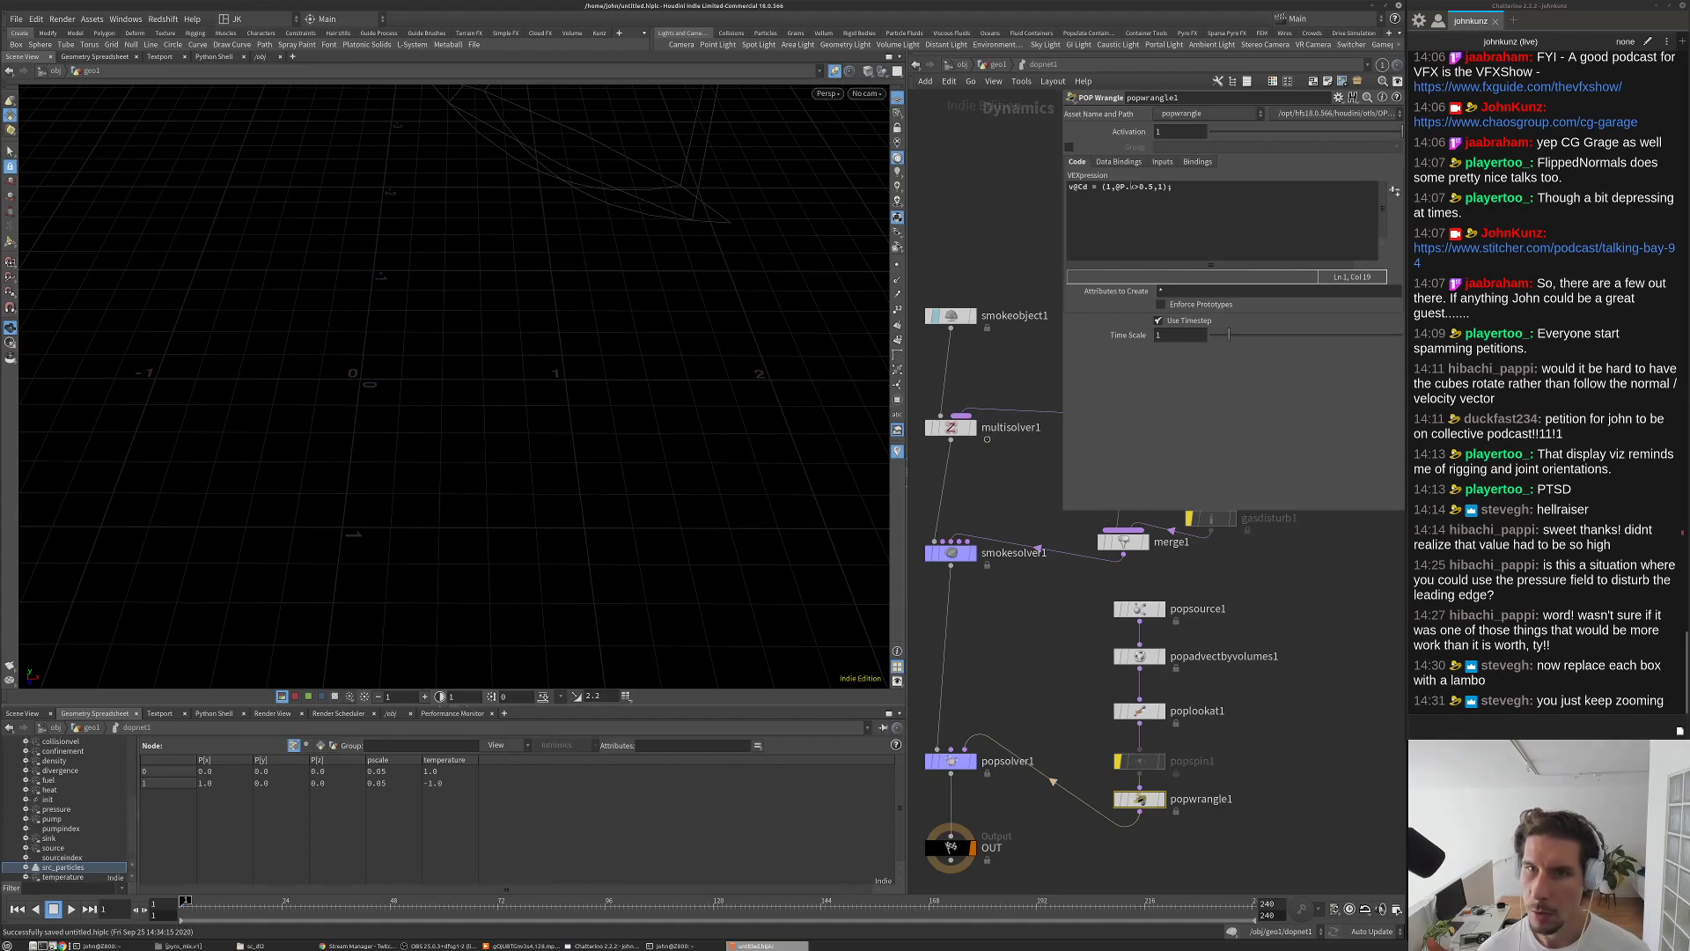
pyautogui.click(1115, 187)
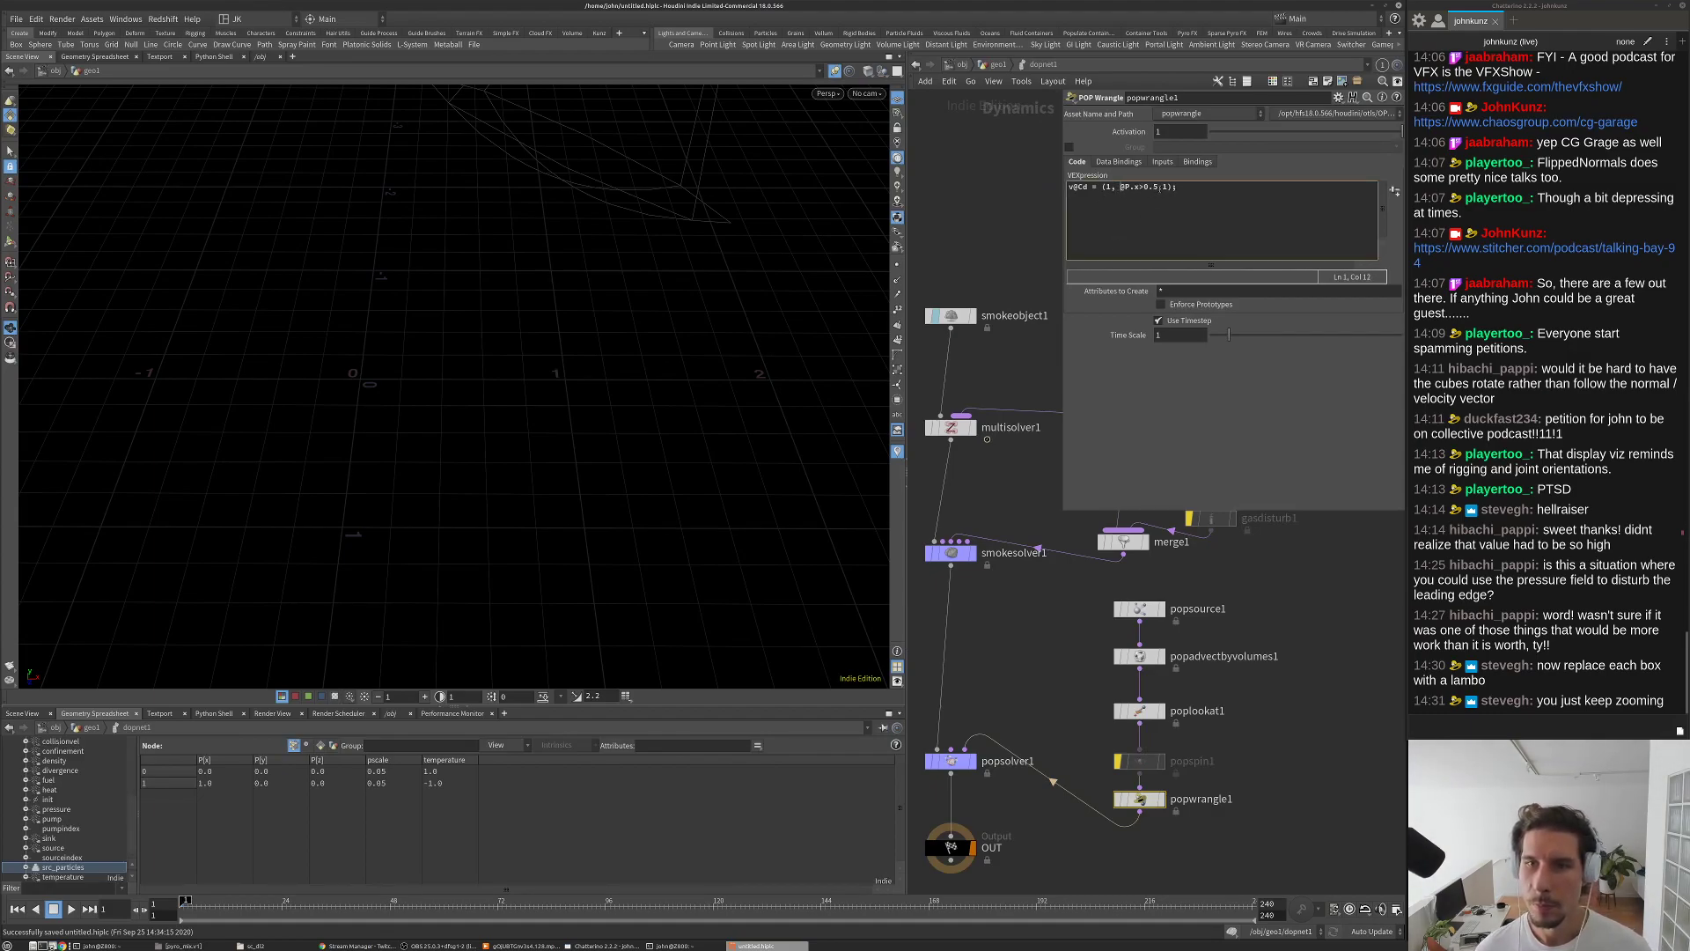
pyautogui.moveTo(1141, 798); pyautogui.dragTo(1148, 750, button='middle')
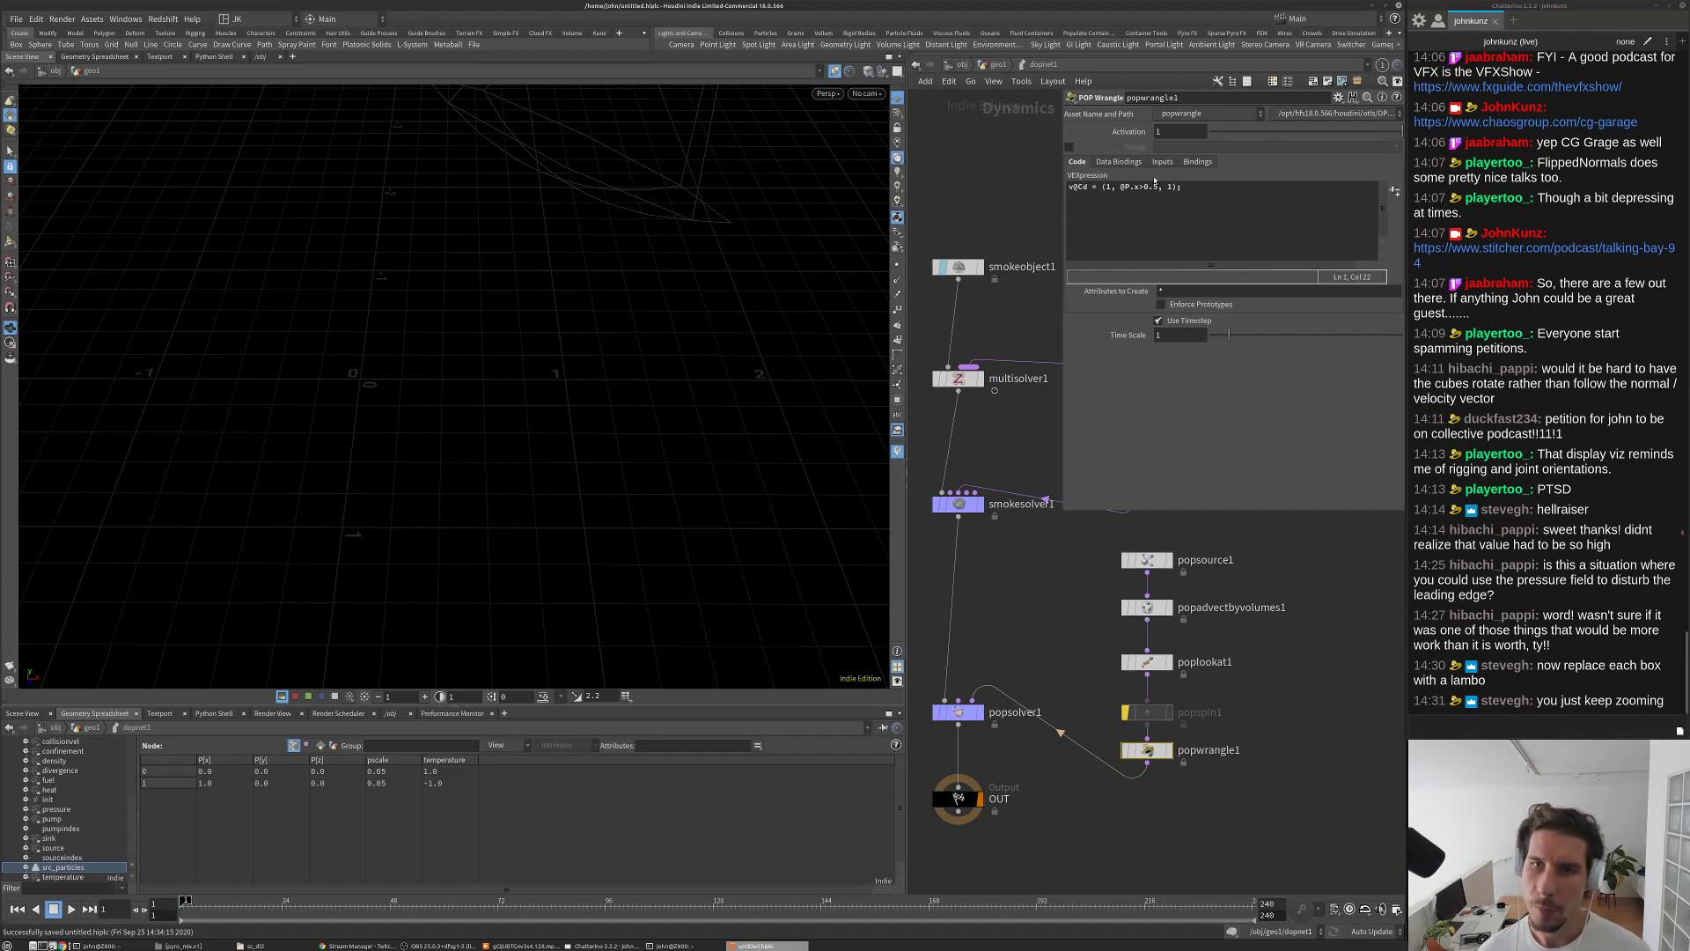
pyautogui.click(1147, 187)
pyautogui.press('Right')
pyautogui.write('1')
# Step: Play a few frames and sort attribwrangle1's points by P[x] in the spreadsheet to check their Cd values
pyautogui.click(997, 65)
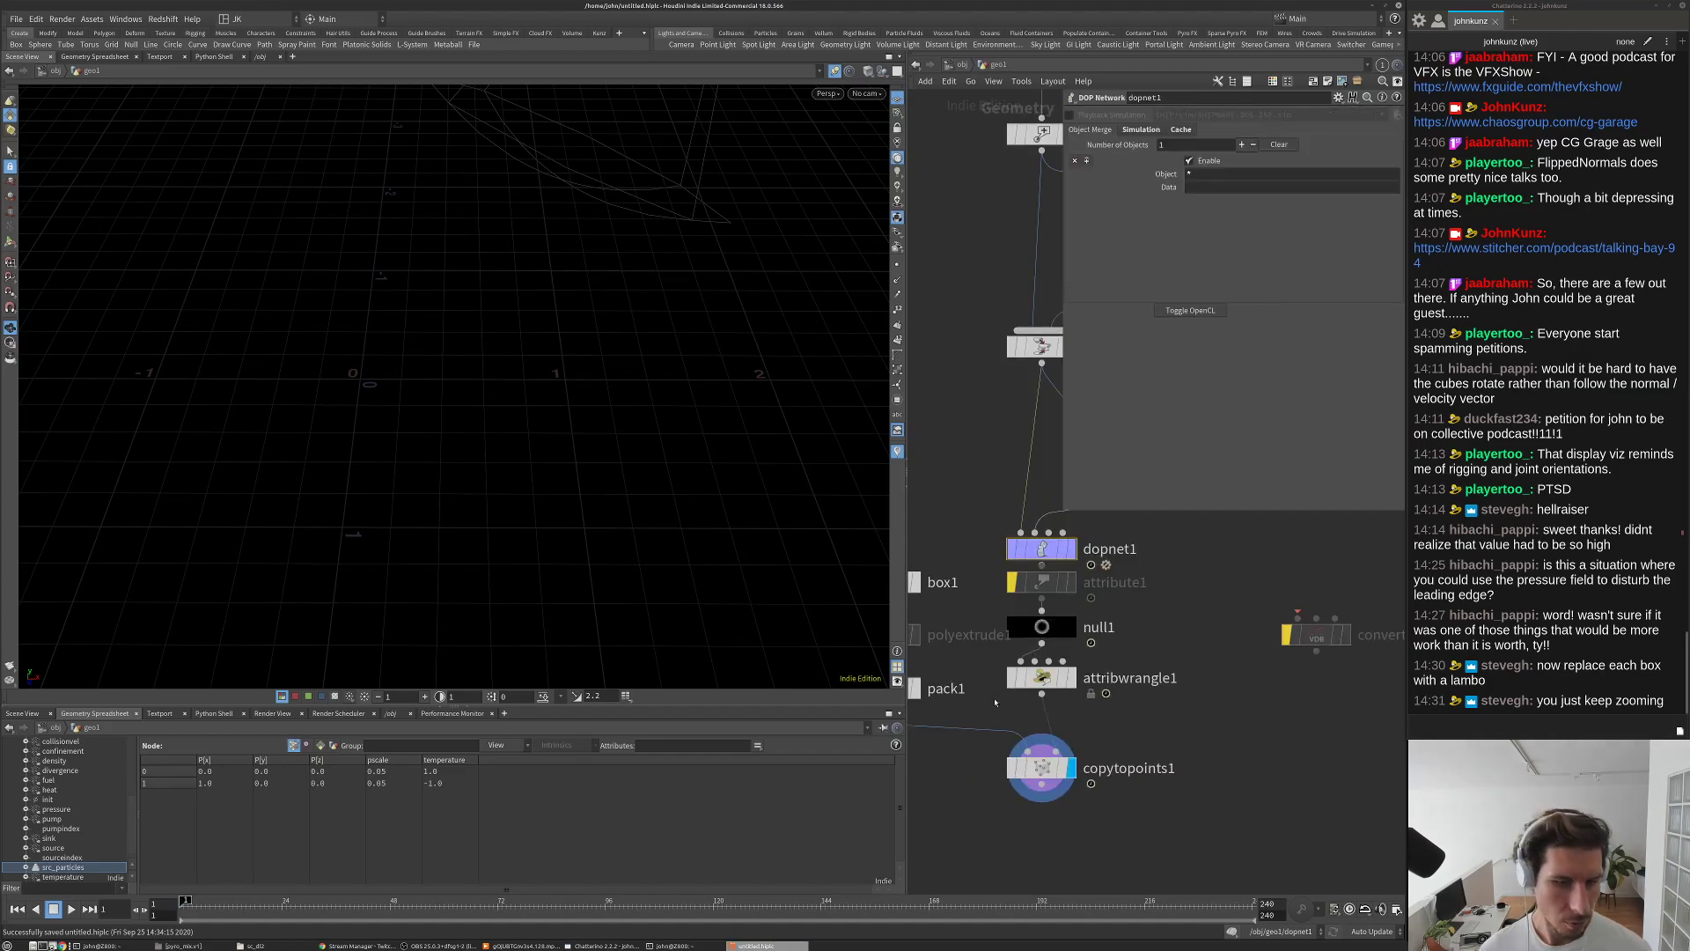
pyautogui.click(1041, 677)
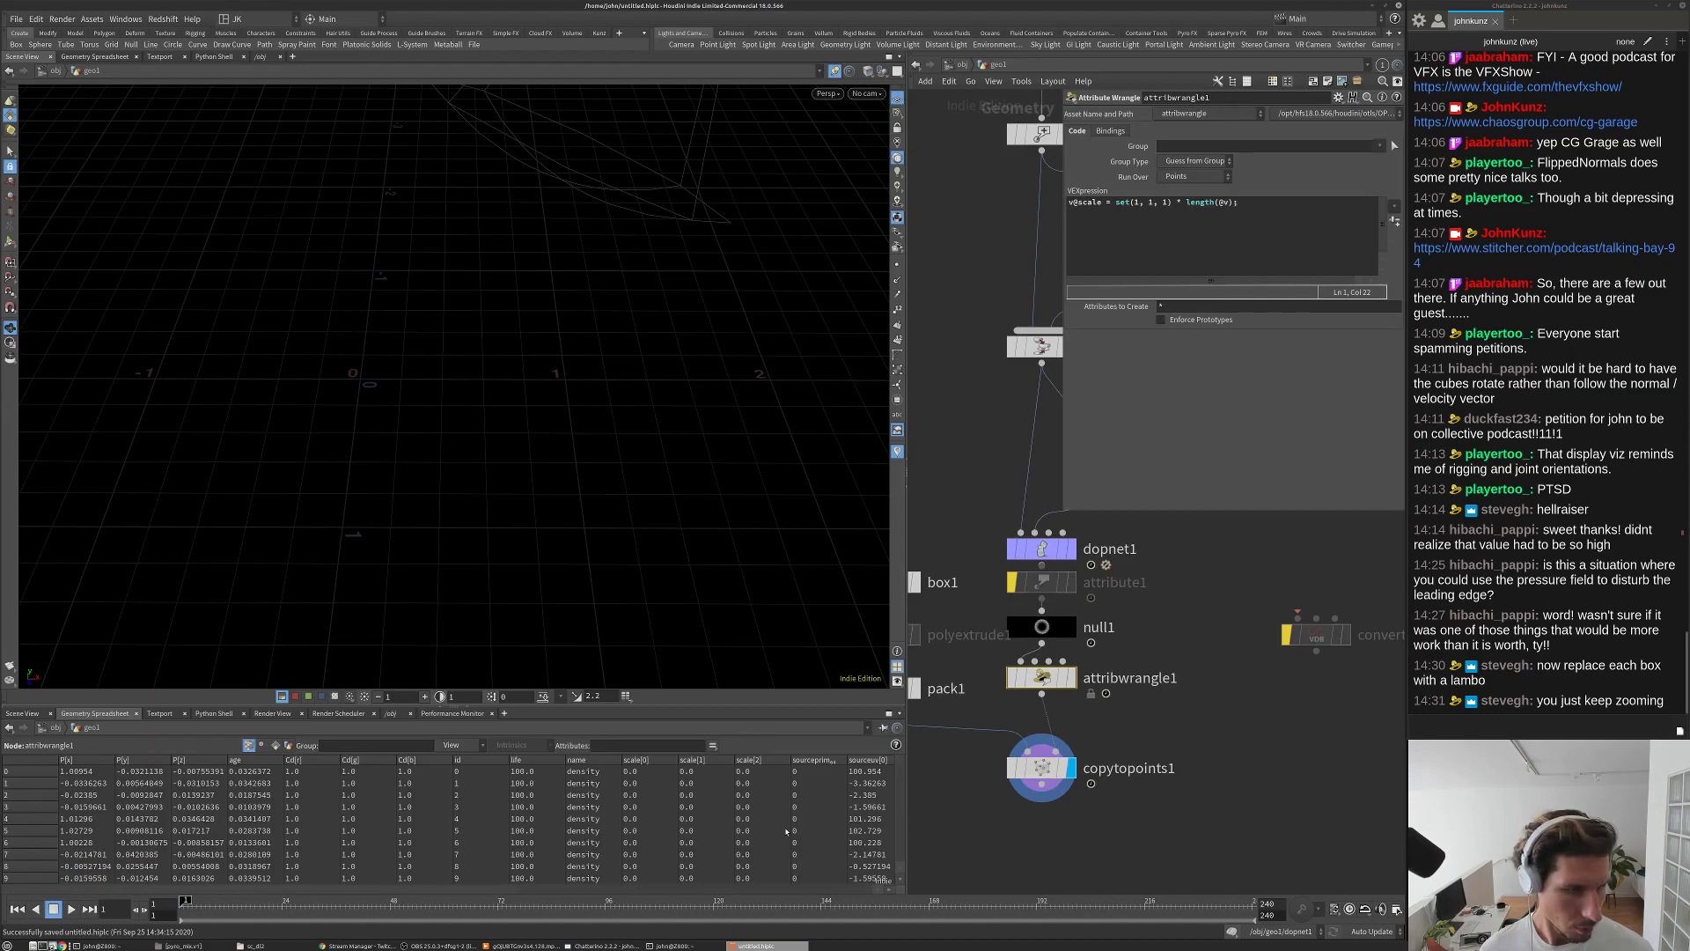
pyautogui.moveTo(325, 483); pyautogui.dragTo(544, 519)
pyautogui.press('Up')
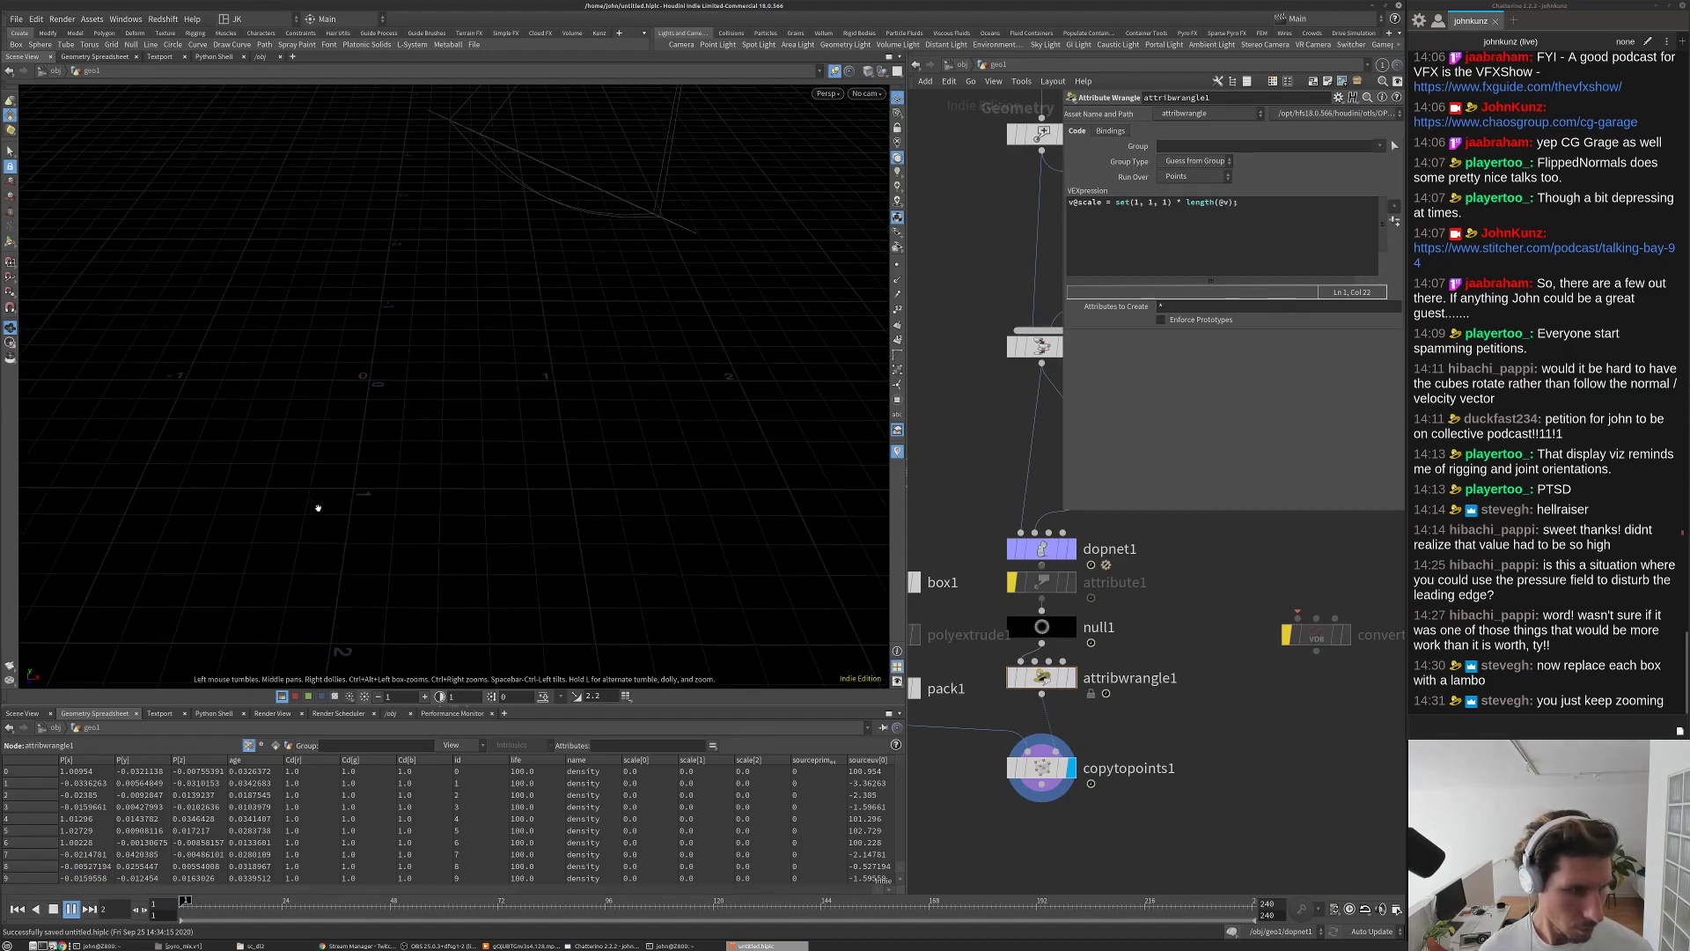
pyautogui.press('Up')
pyautogui.click(91, 760)
pyautogui.click(93, 760)
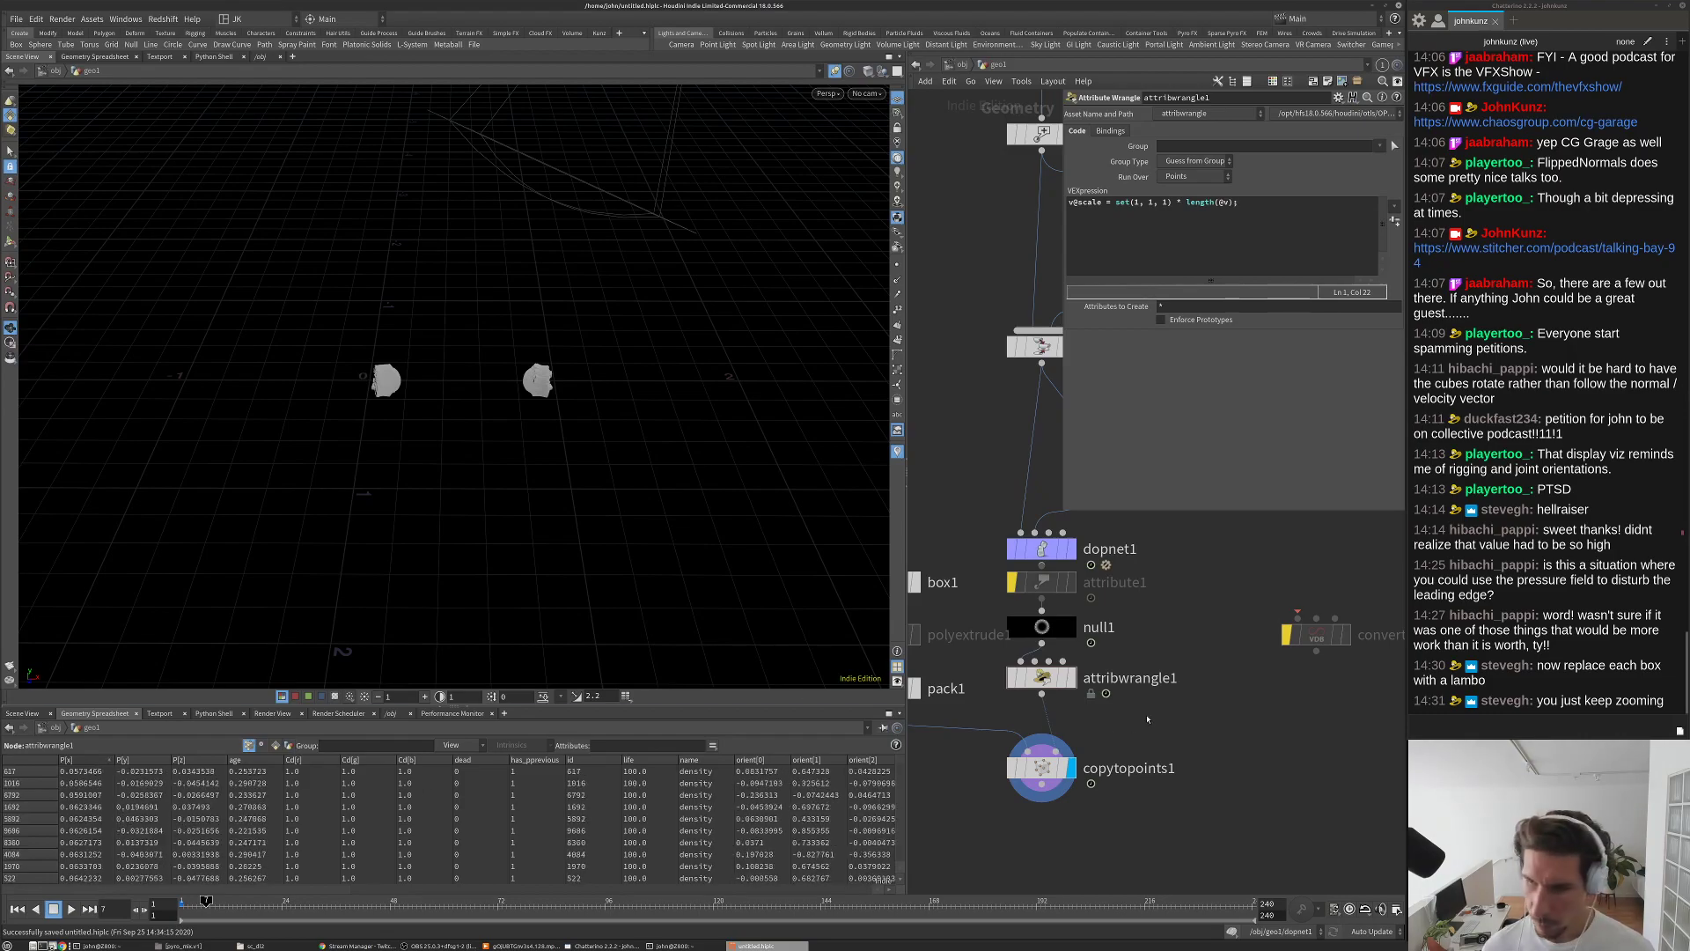
# Step: Wrap the Cd vector in popwrangle1 with the set function: v@Cd = set(1, @P.x>0.15, 1);
pyautogui.doubleClick(1042, 549)
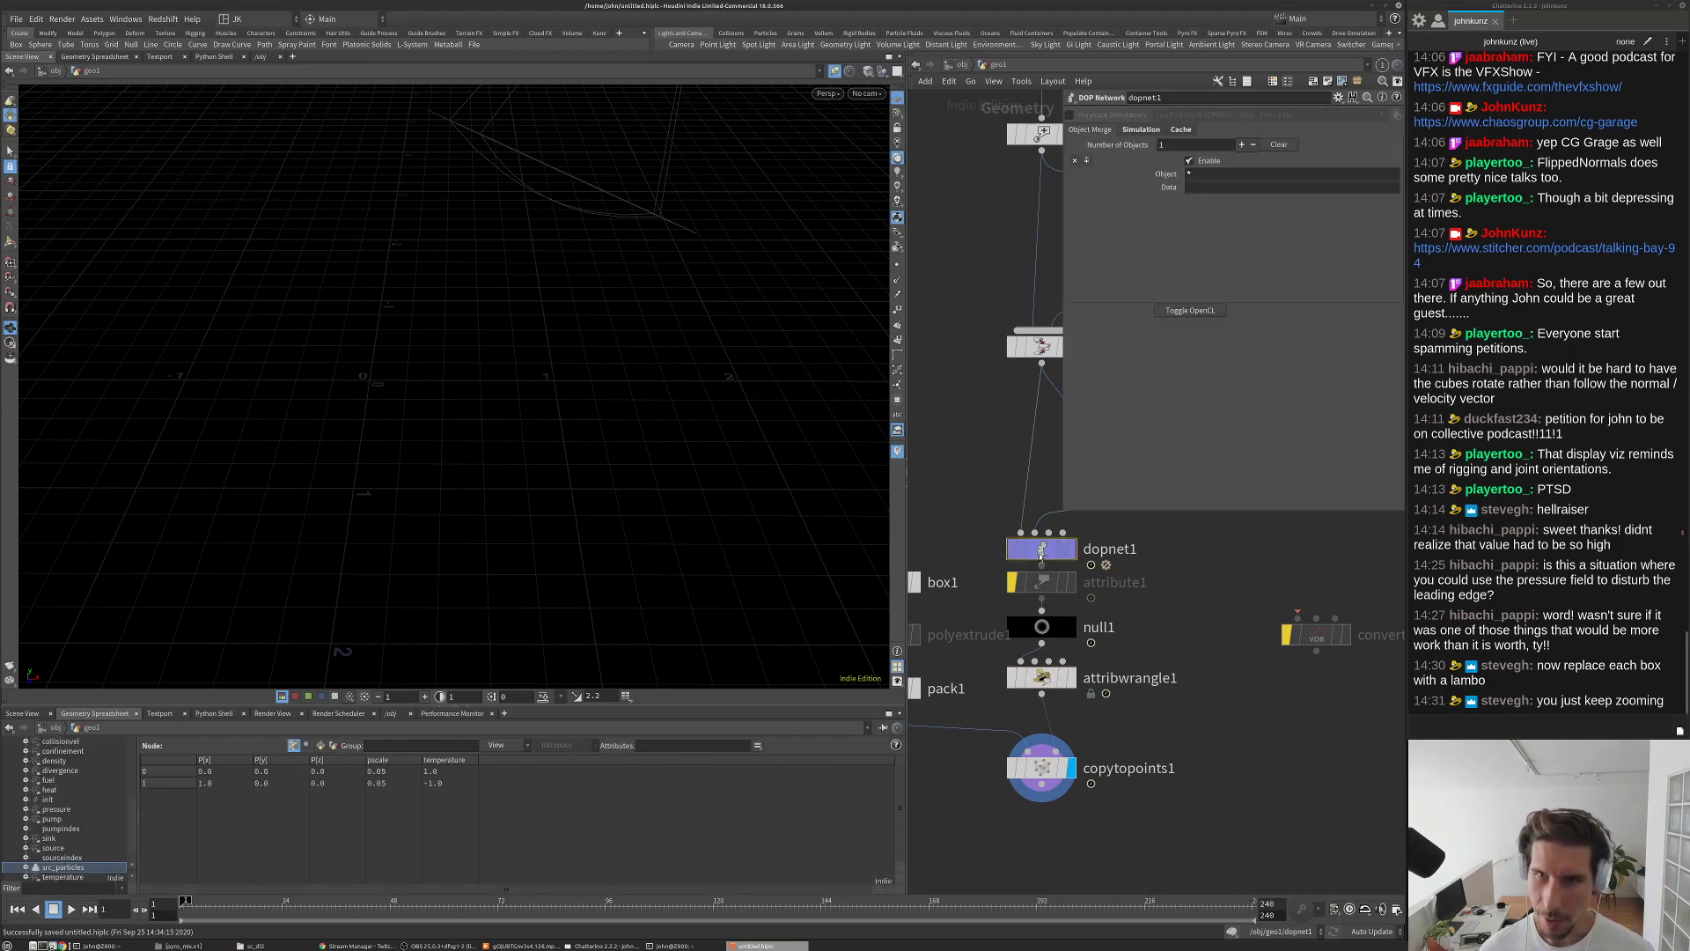
pyautogui.click(1102, 187)
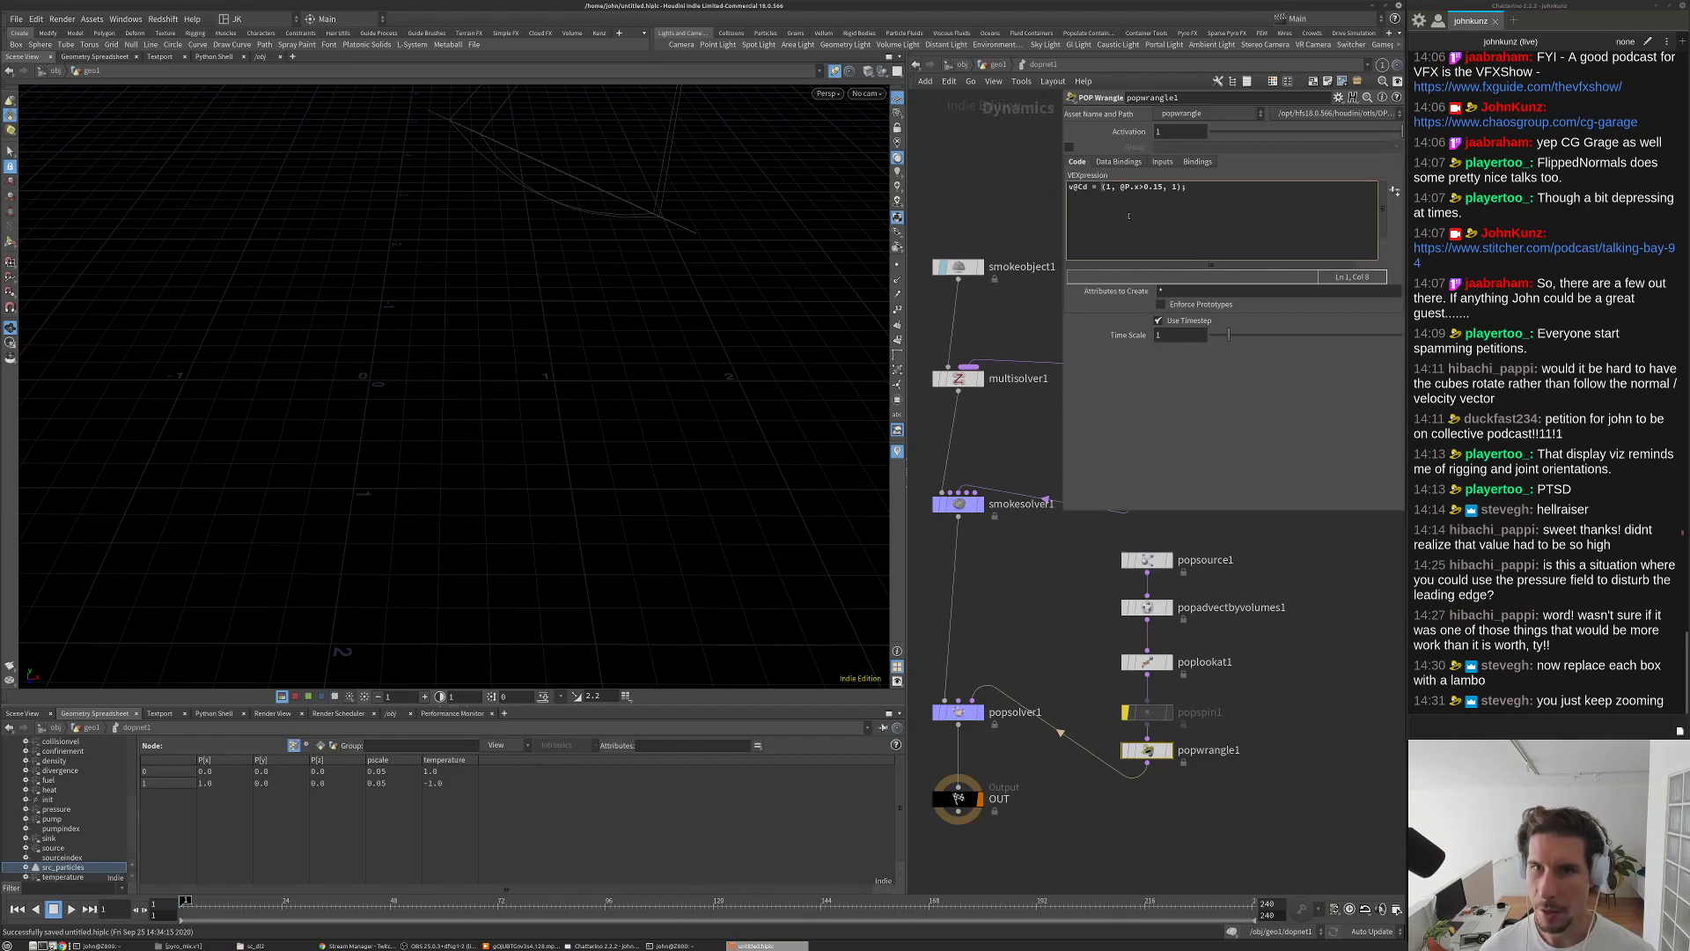
pyautogui.write('set')
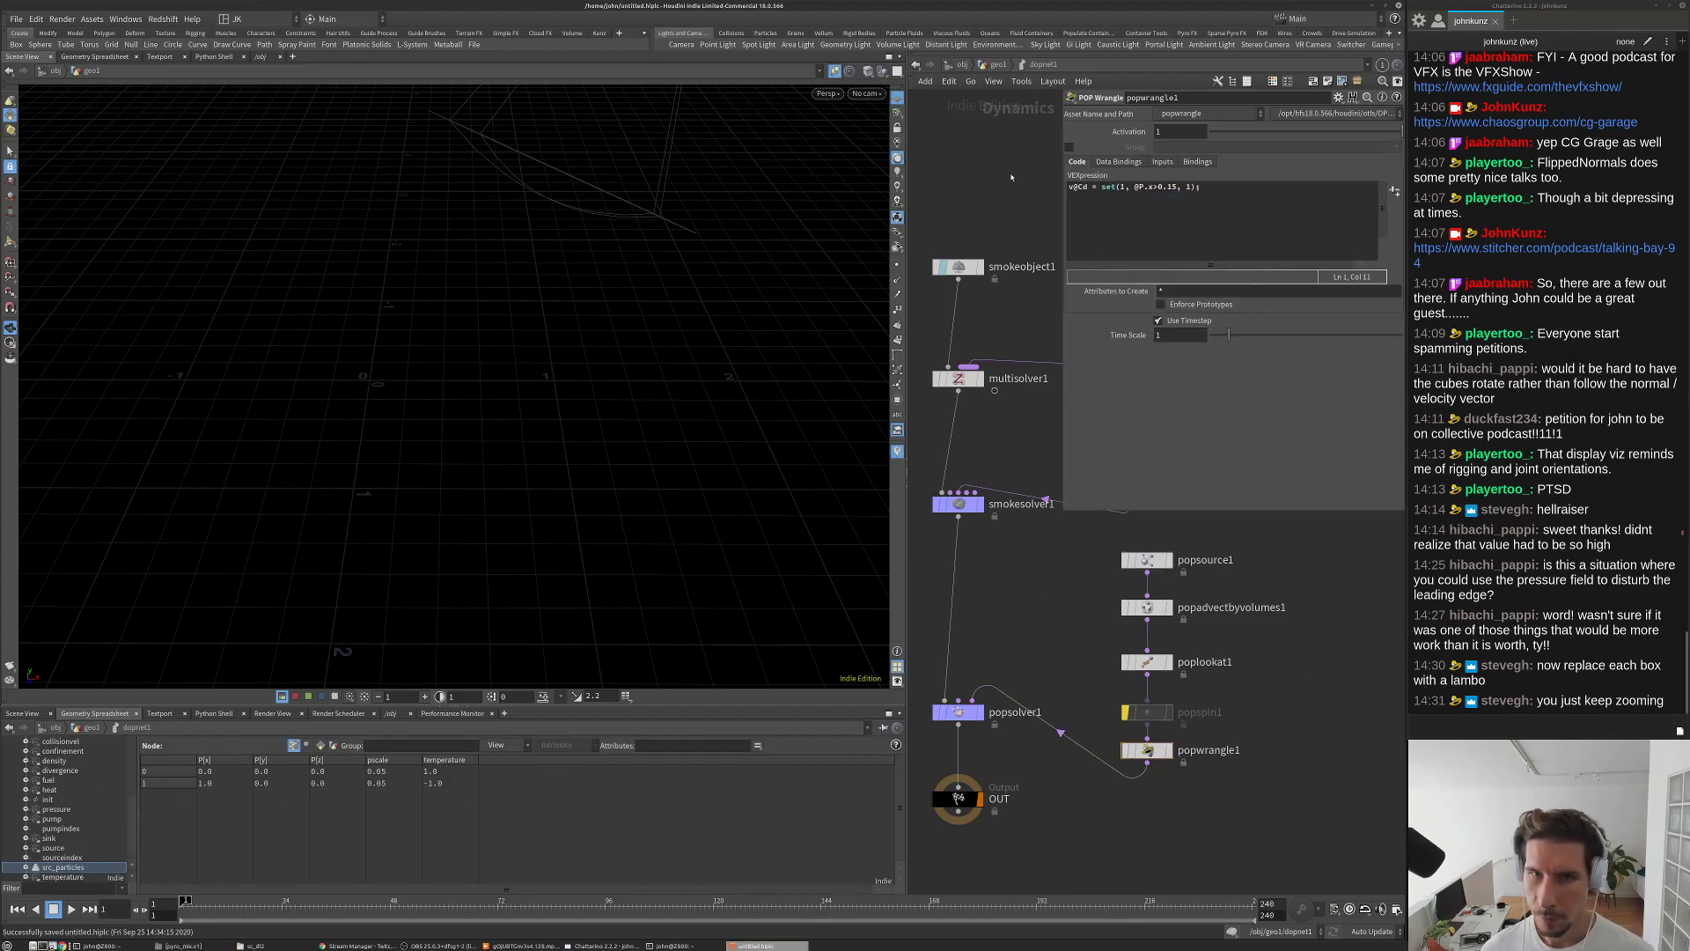
# Step: Replay the simulation from the geometry network, examine the boxes' coloring up close, and return to the first frame
pyautogui.click(996, 65)
pyautogui.press('Up')
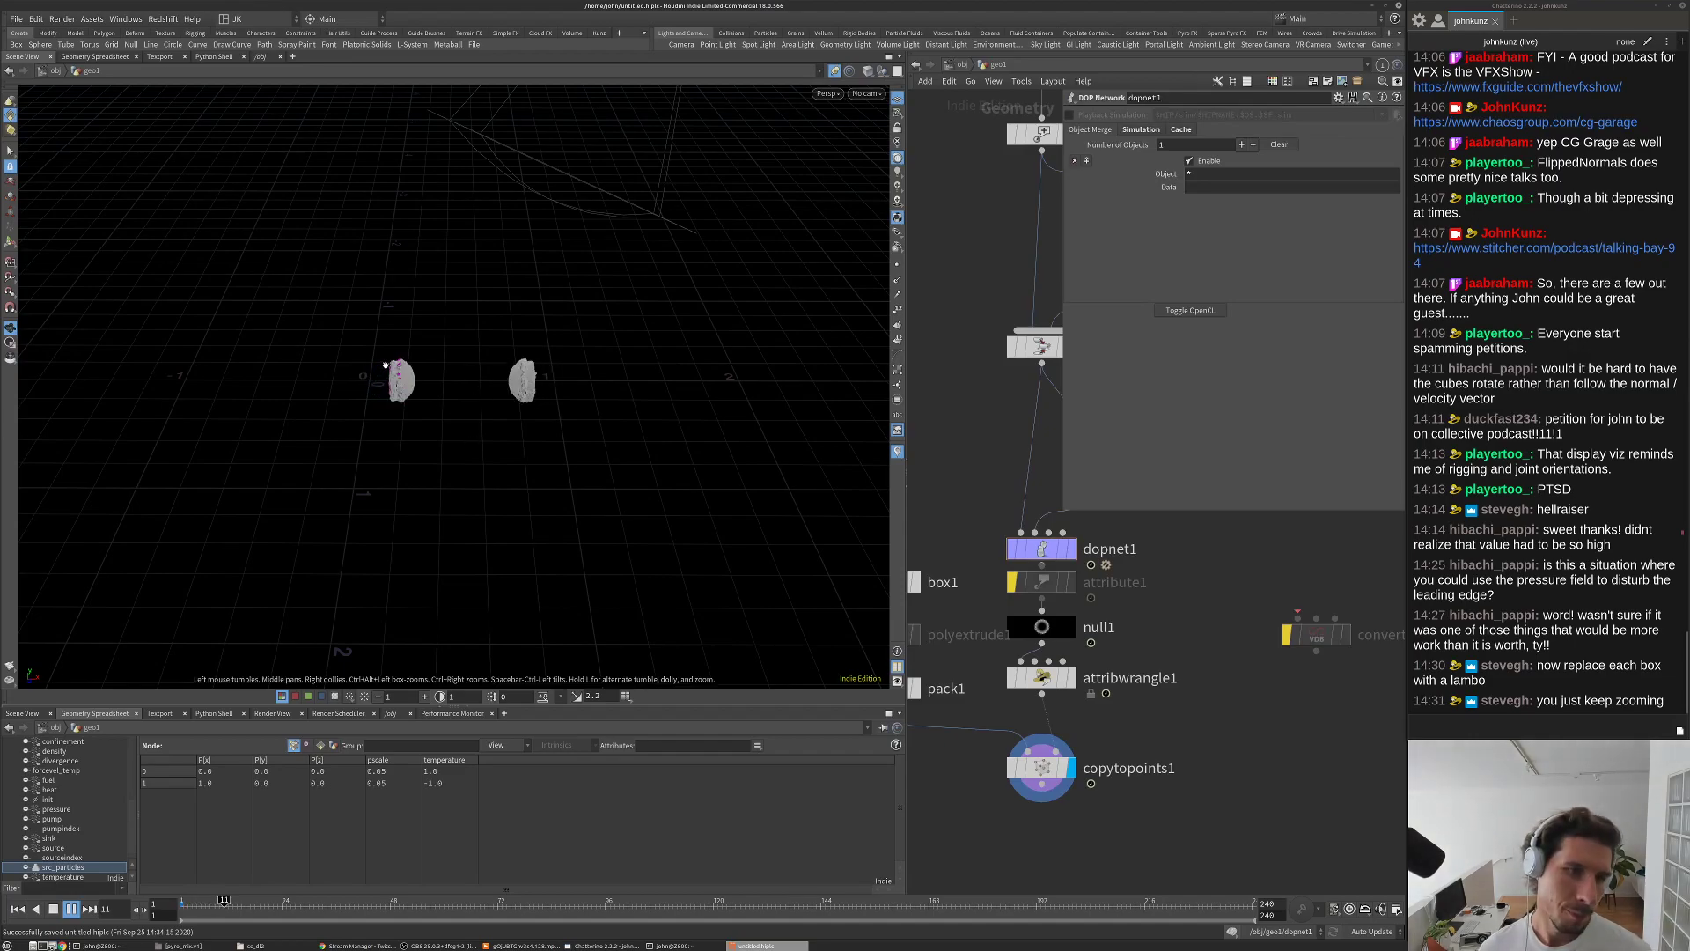
pyautogui.moveTo(627, 280); pyautogui.dragTo(489, 366, button='right')
pyautogui.hotkey('ctrl', 'Up')
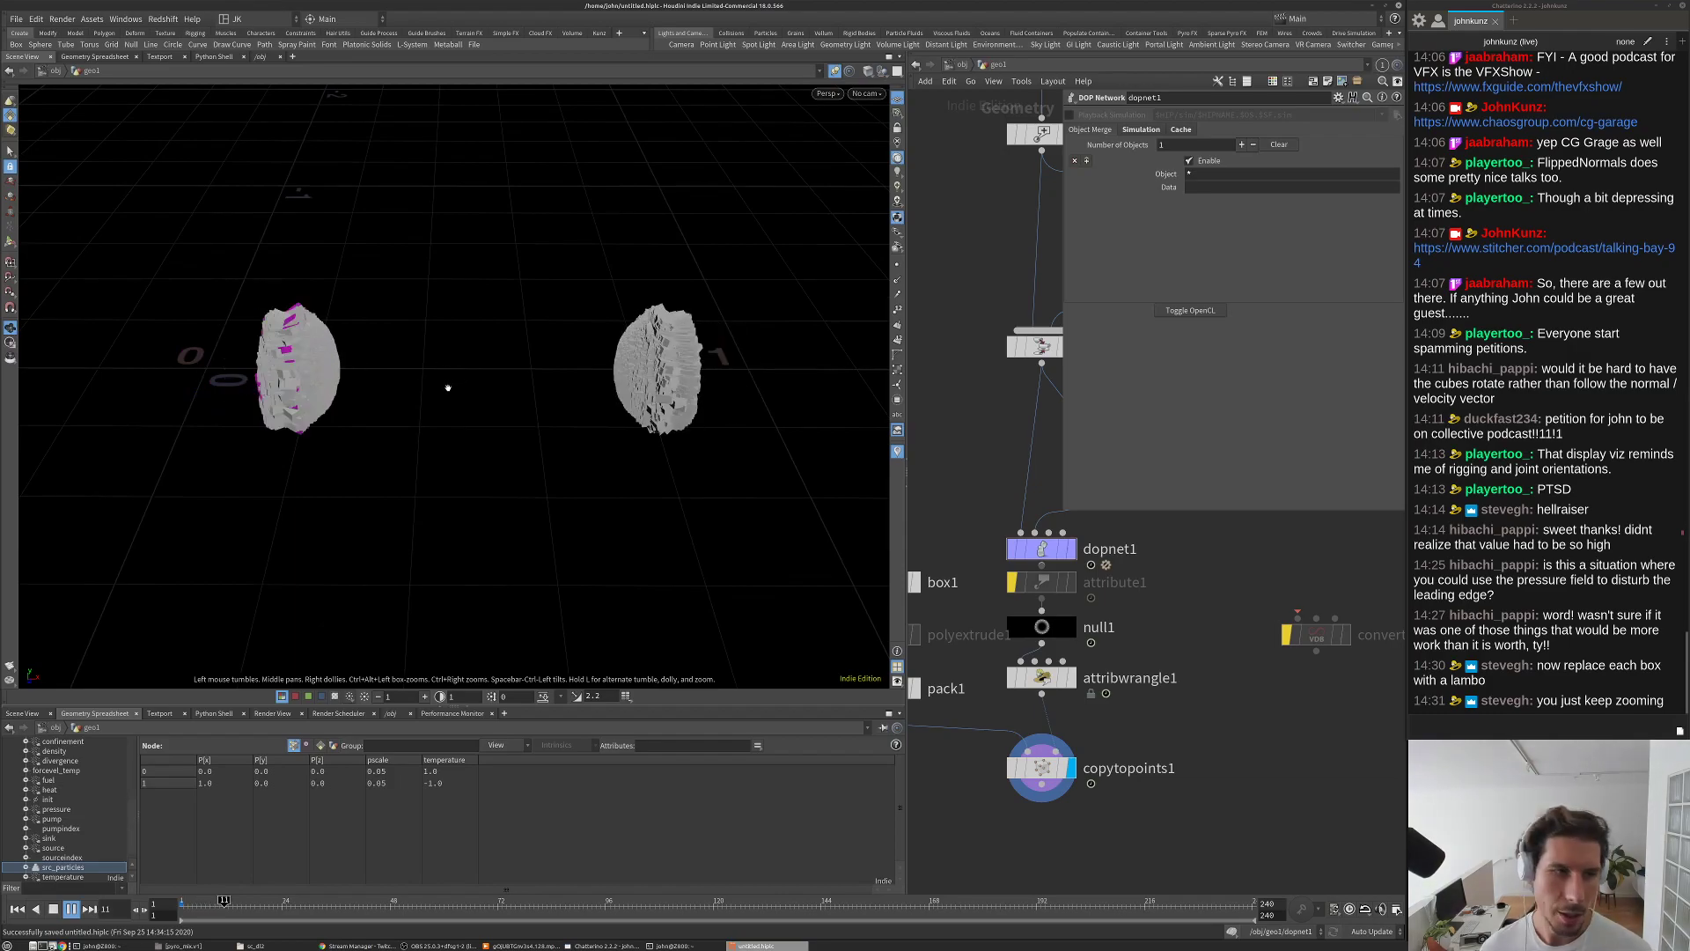
pyautogui.hotkey('ctrl', 'Up')
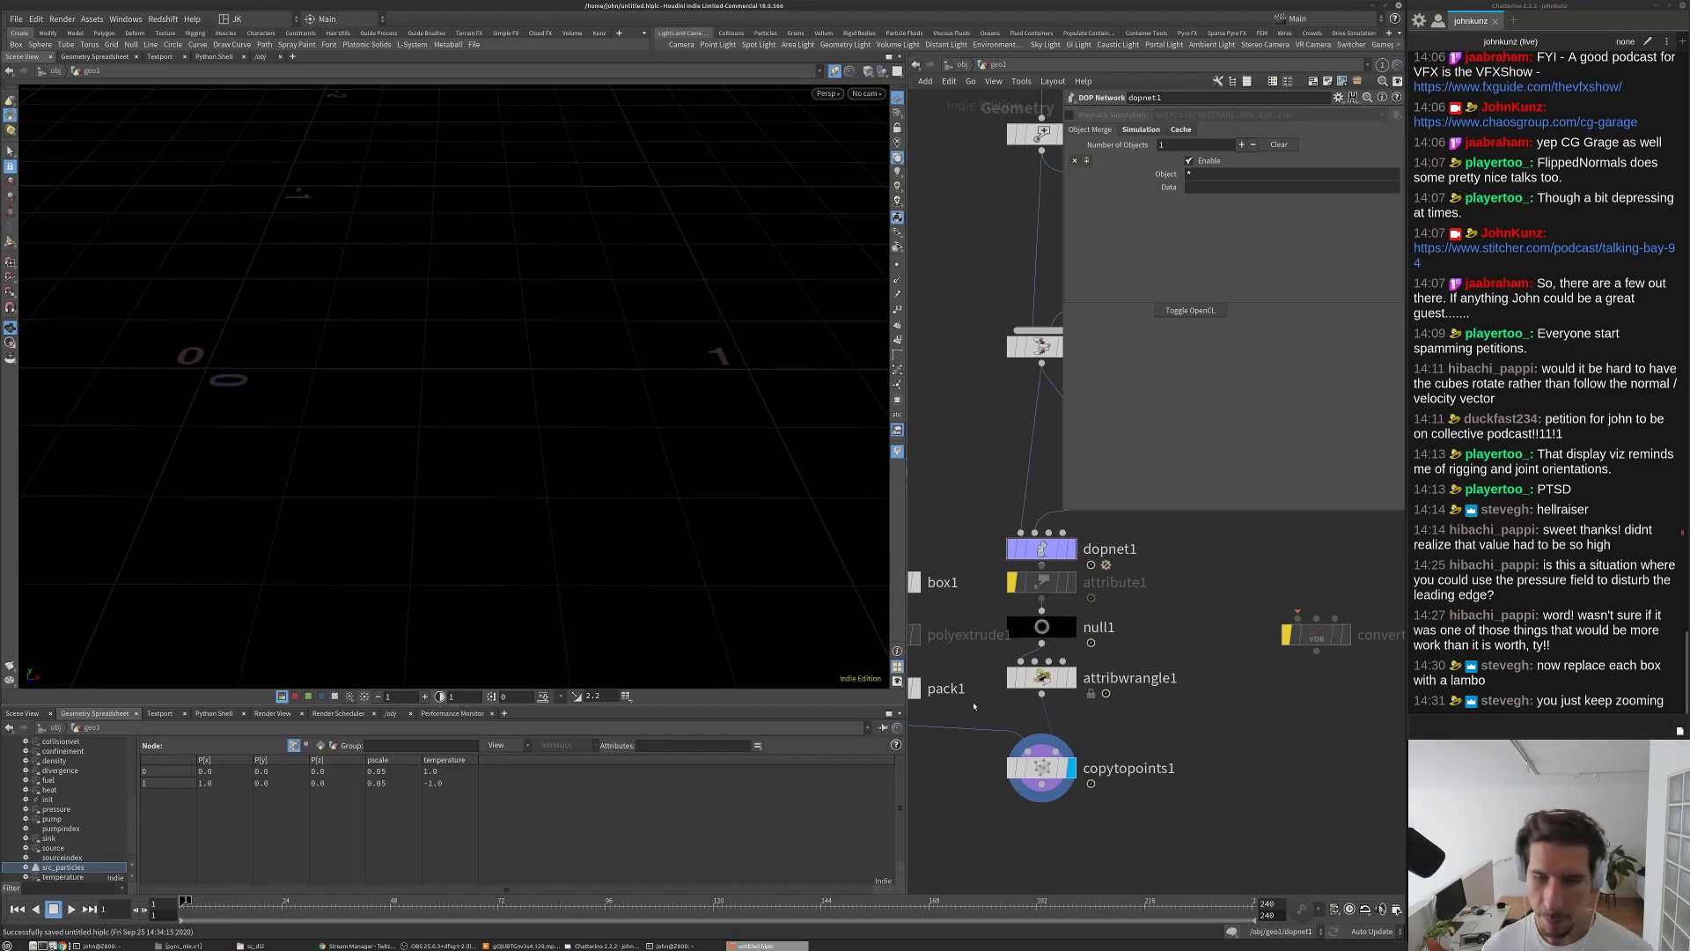
# Step: Enable the Group on popwrangle1 and set it to creation, popsource1's Just Born Group
pyautogui.doubleClick(1042, 549)
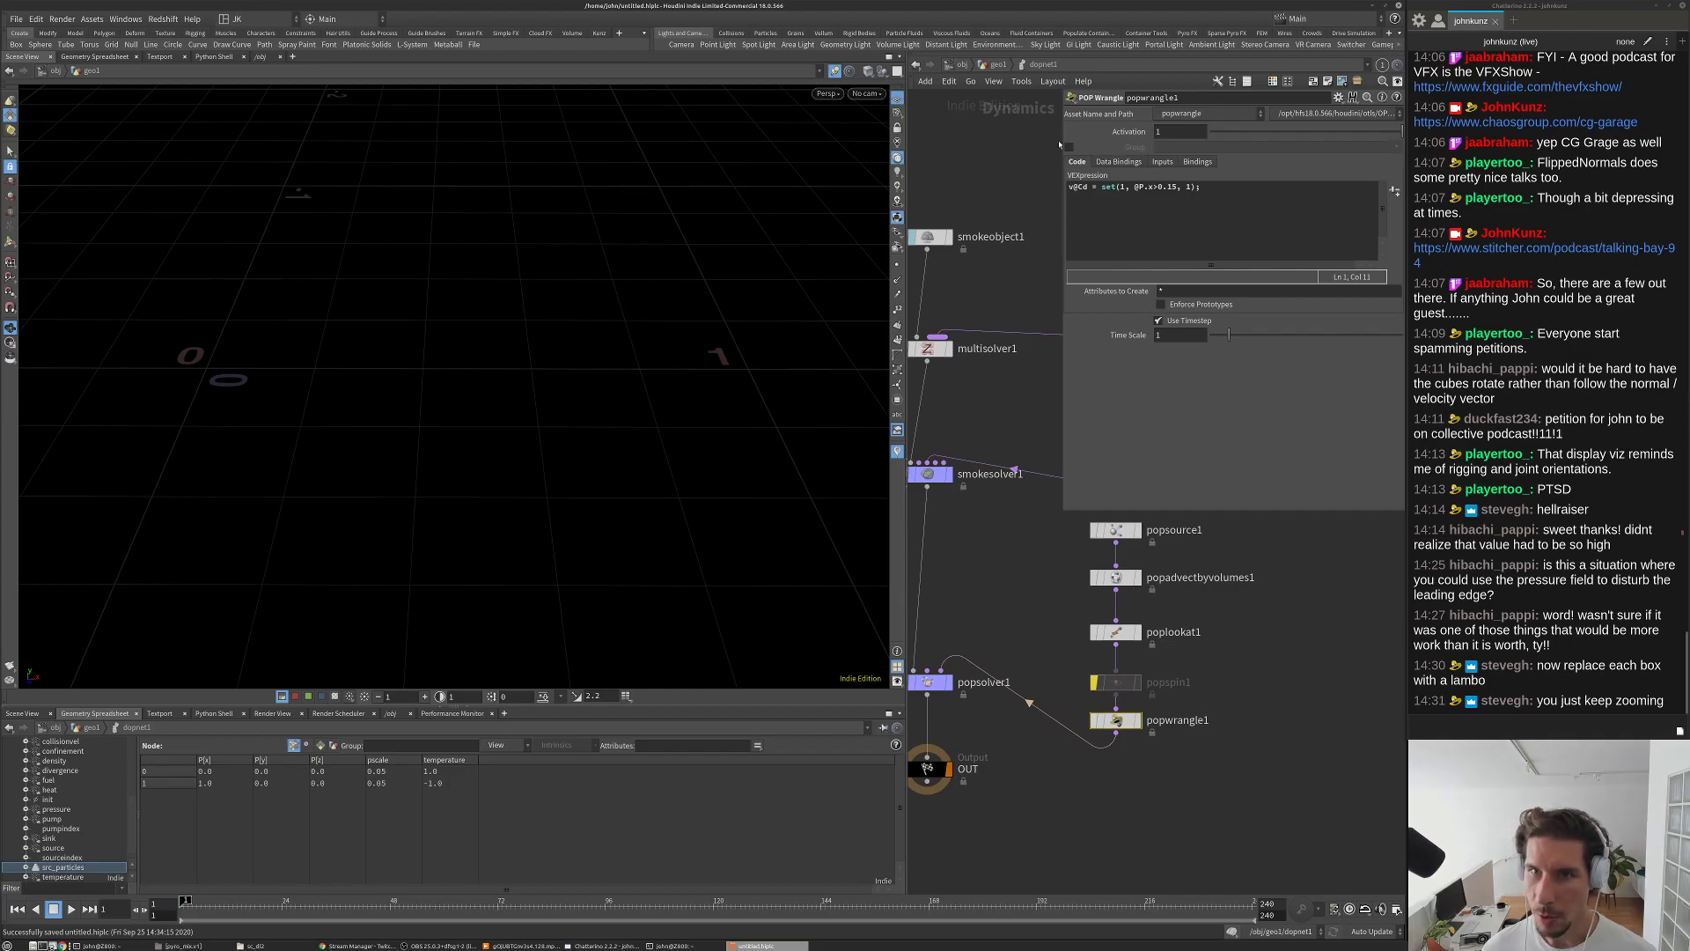
pyautogui.click(1115, 530)
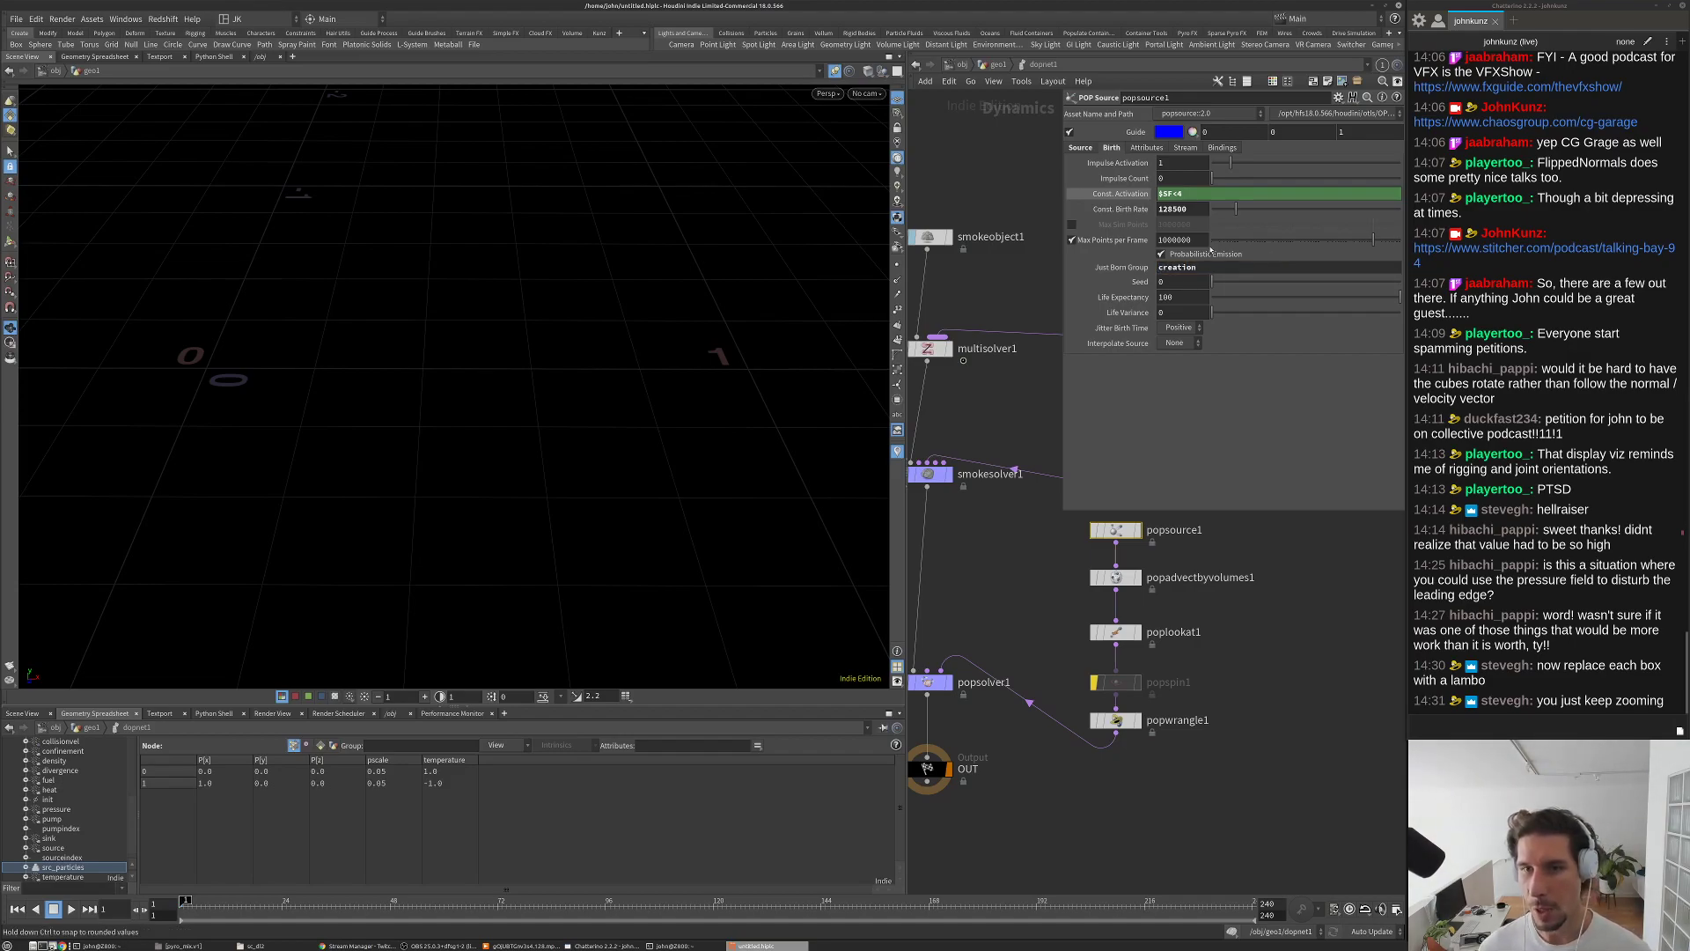
pyautogui.moveTo(1211, 267); pyautogui.dragTo(1133, 270)
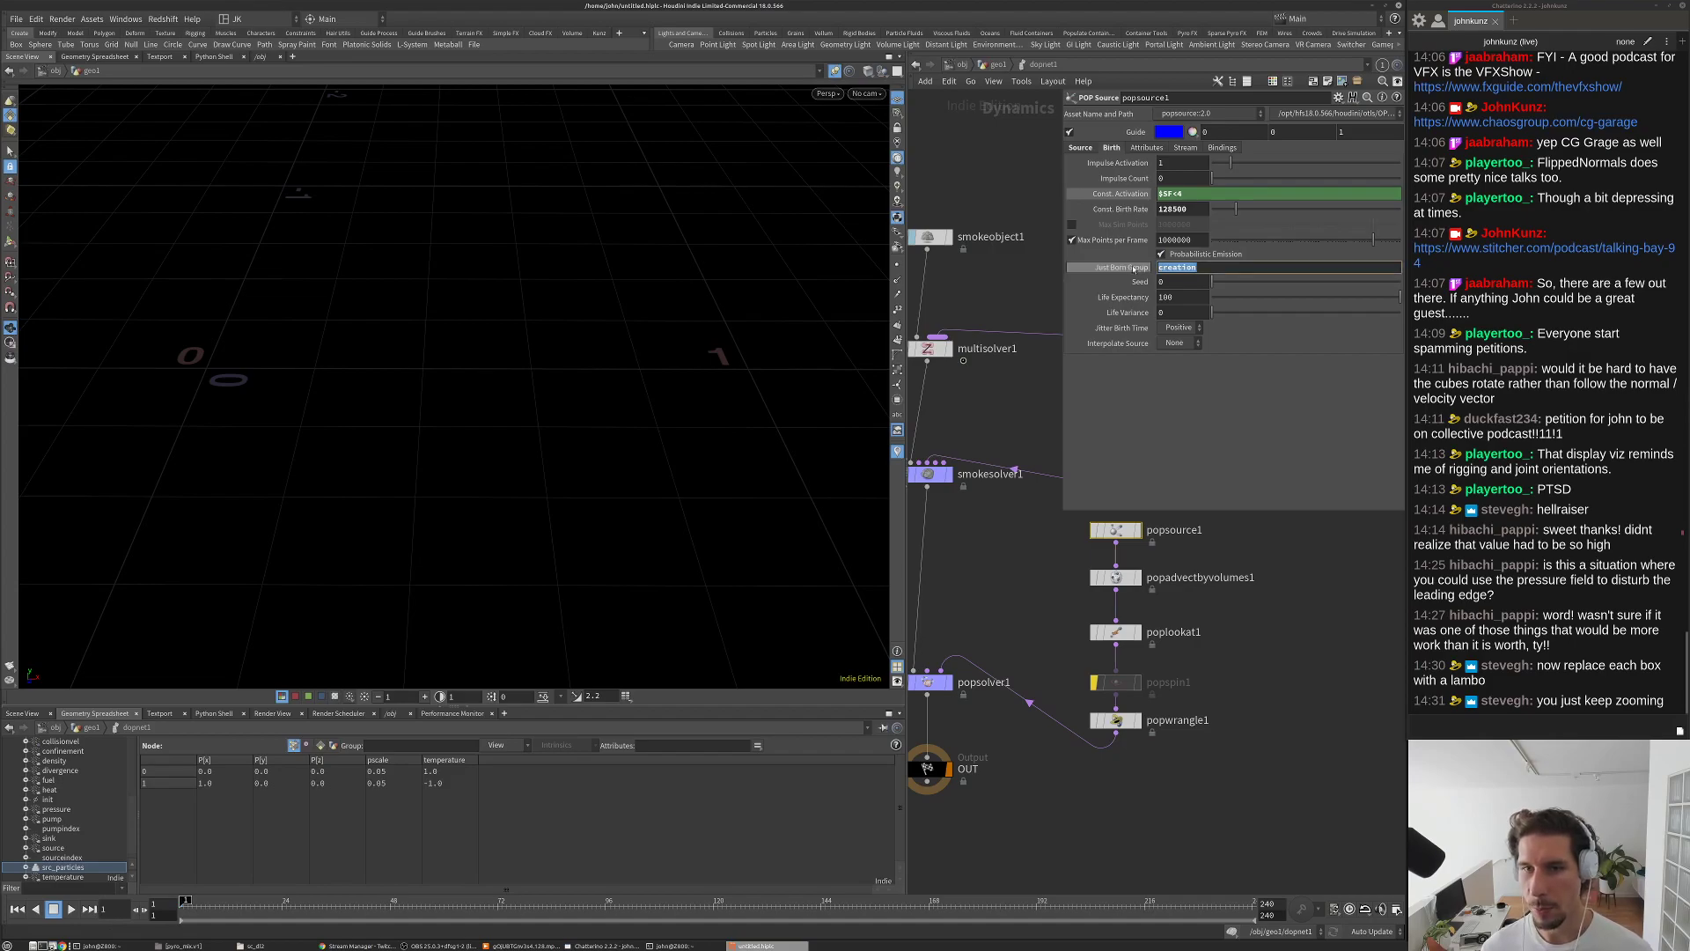
pyautogui.click(1115, 720)
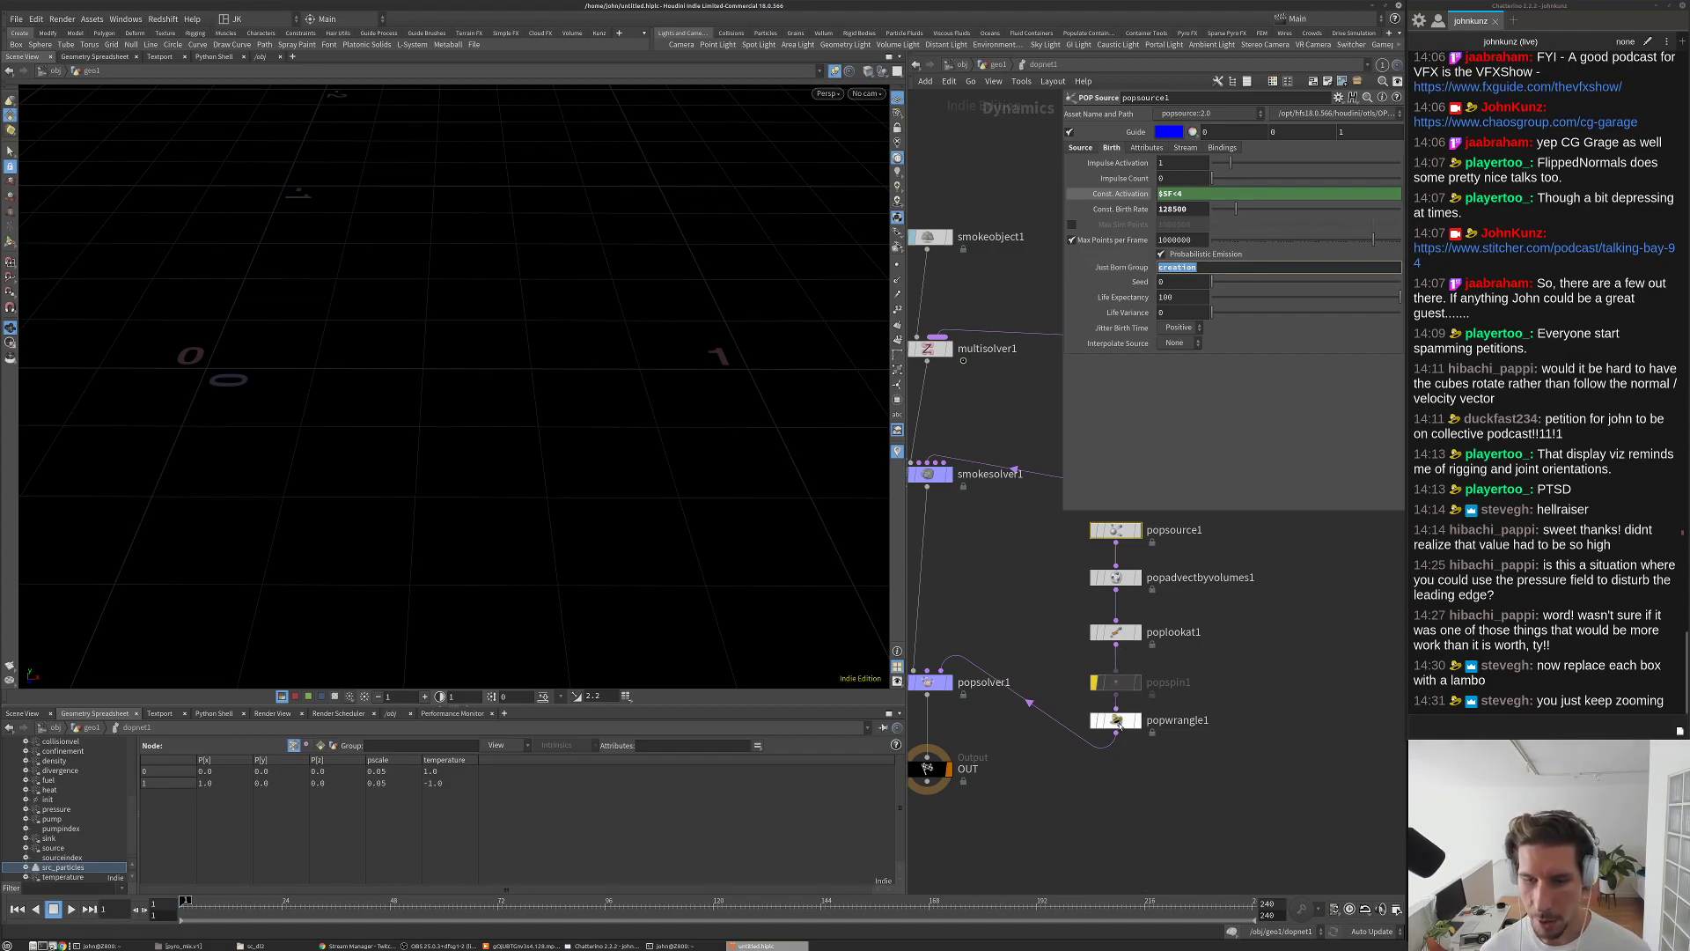
pyautogui.click(1397, 147)
pyautogui.click(1421, 161)
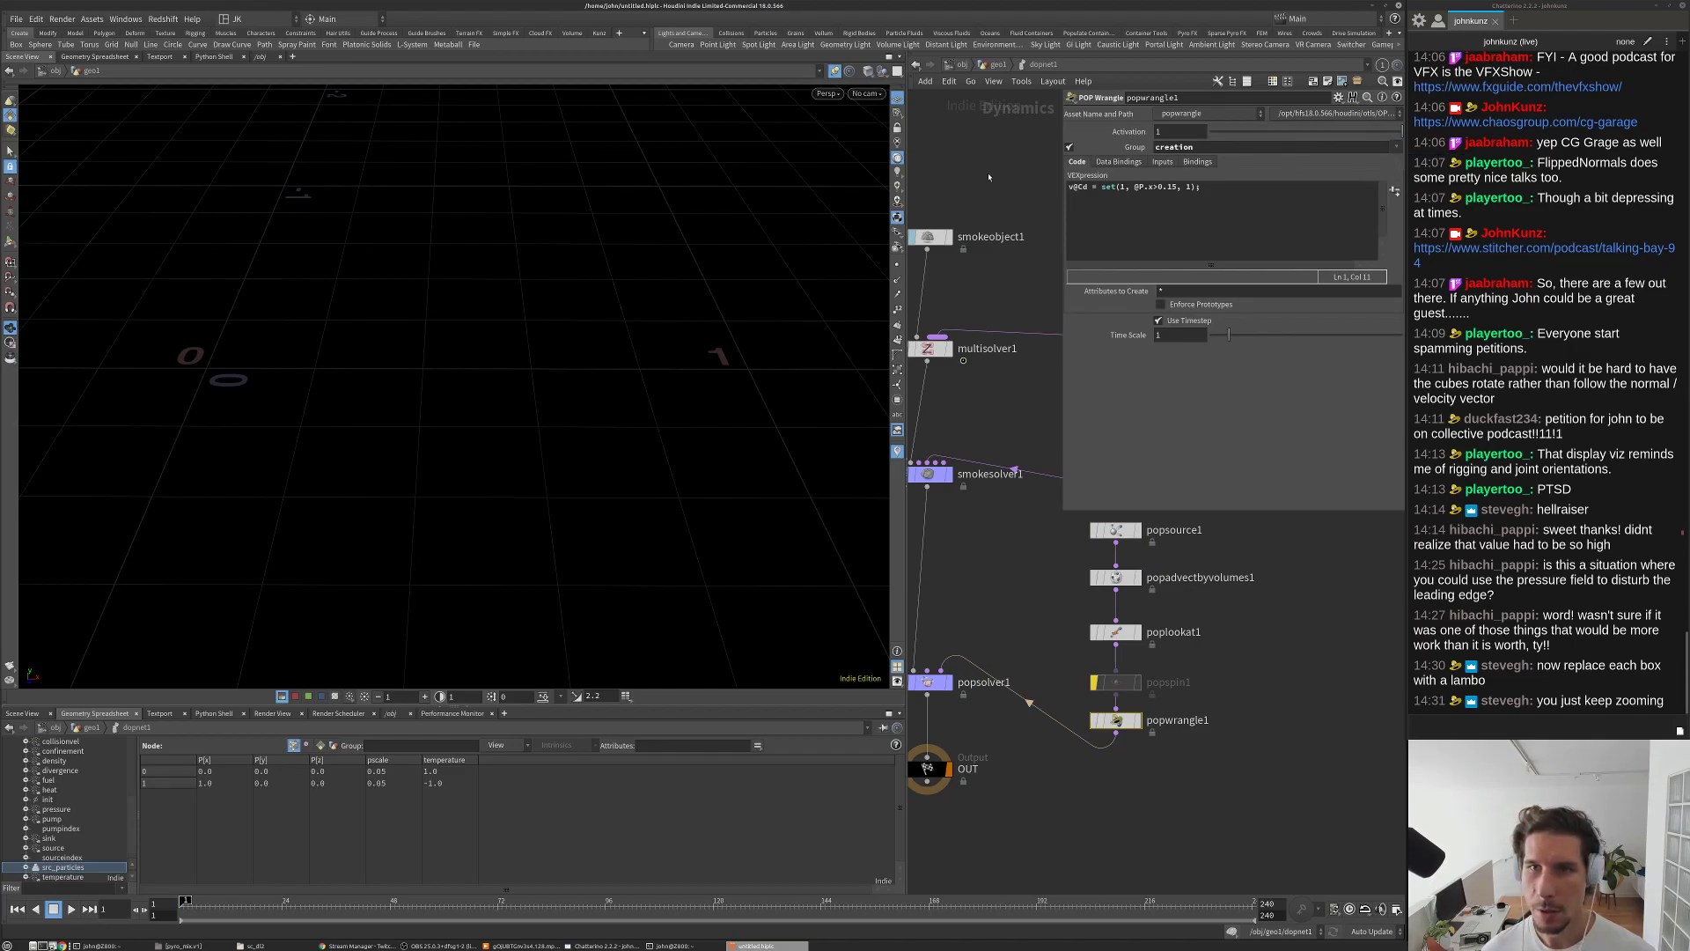
# Step: Play the simulation from the geometry network and examine the two-colored boxes from several angles
pyautogui.click(987, 67)
pyautogui.press('Up')
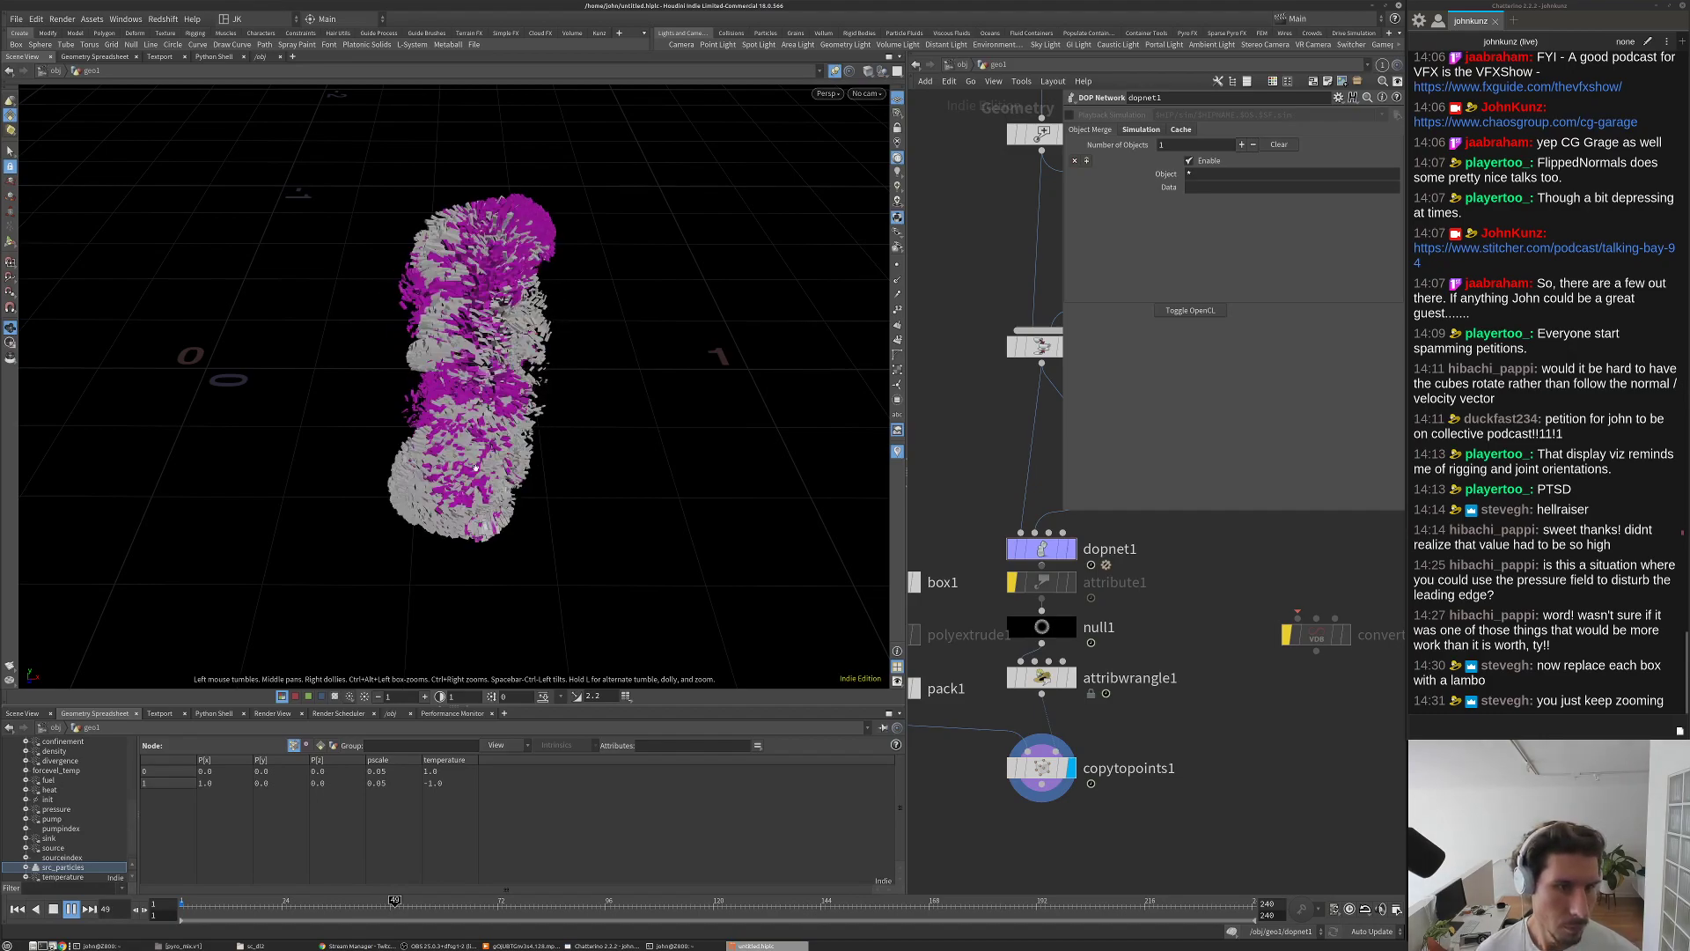
pyautogui.moveTo(425, 401); pyautogui.dragTo(353, 407)
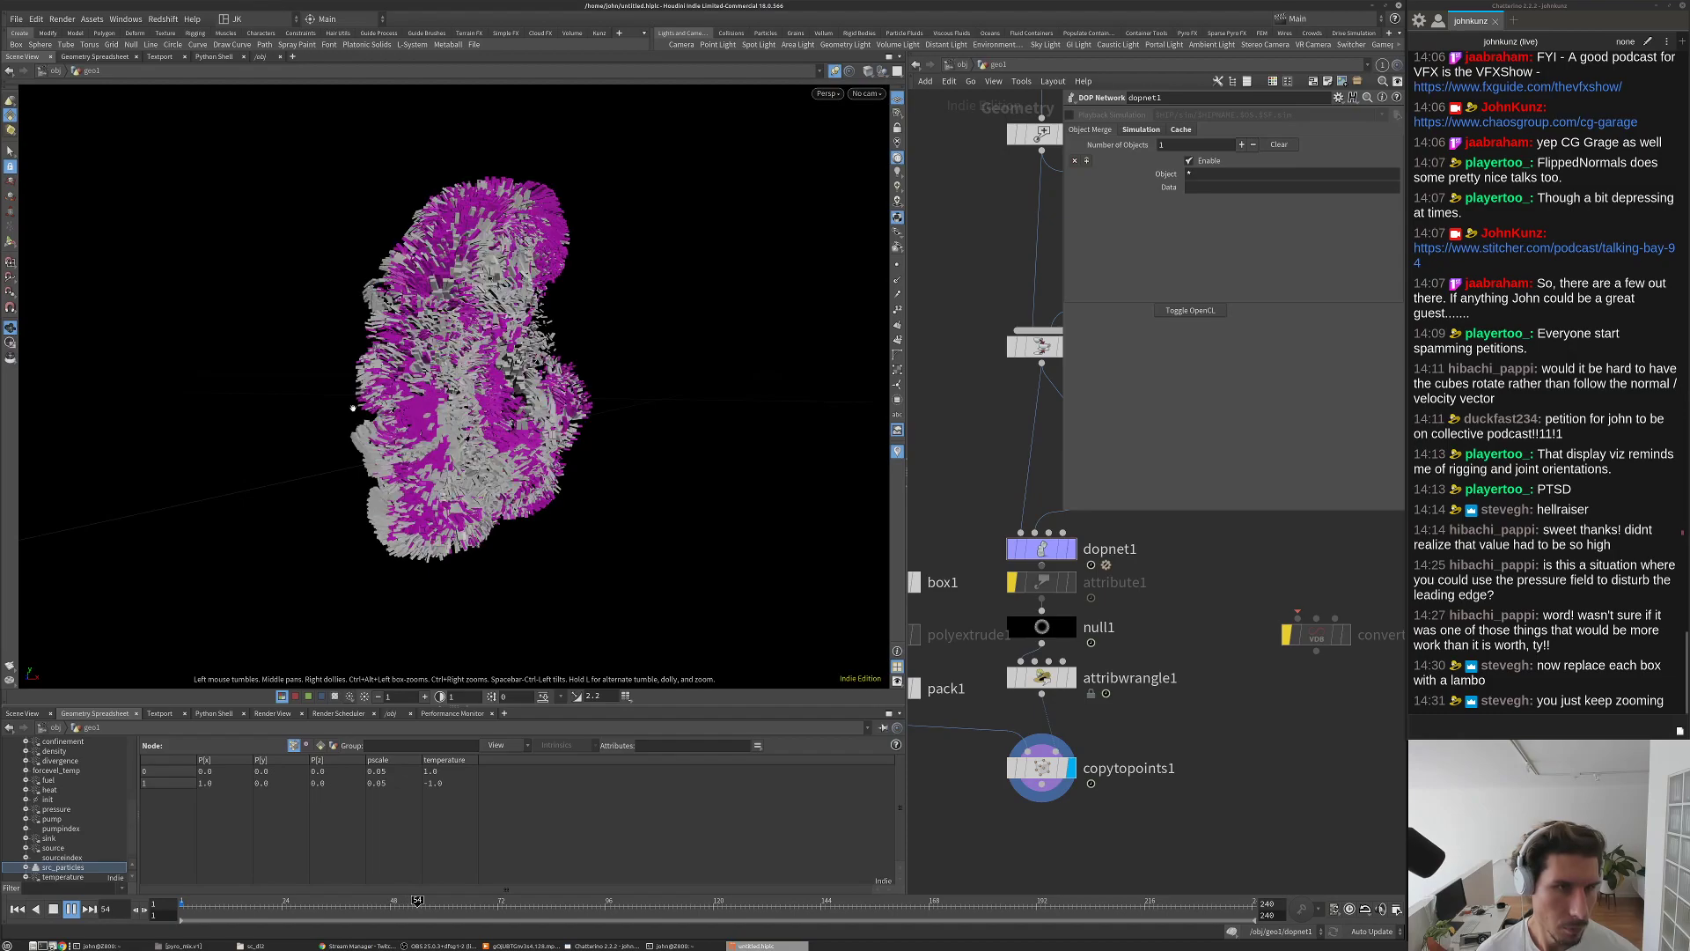
pyautogui.moveTo(353, 408); pyautogui.dragTo(220, 189)
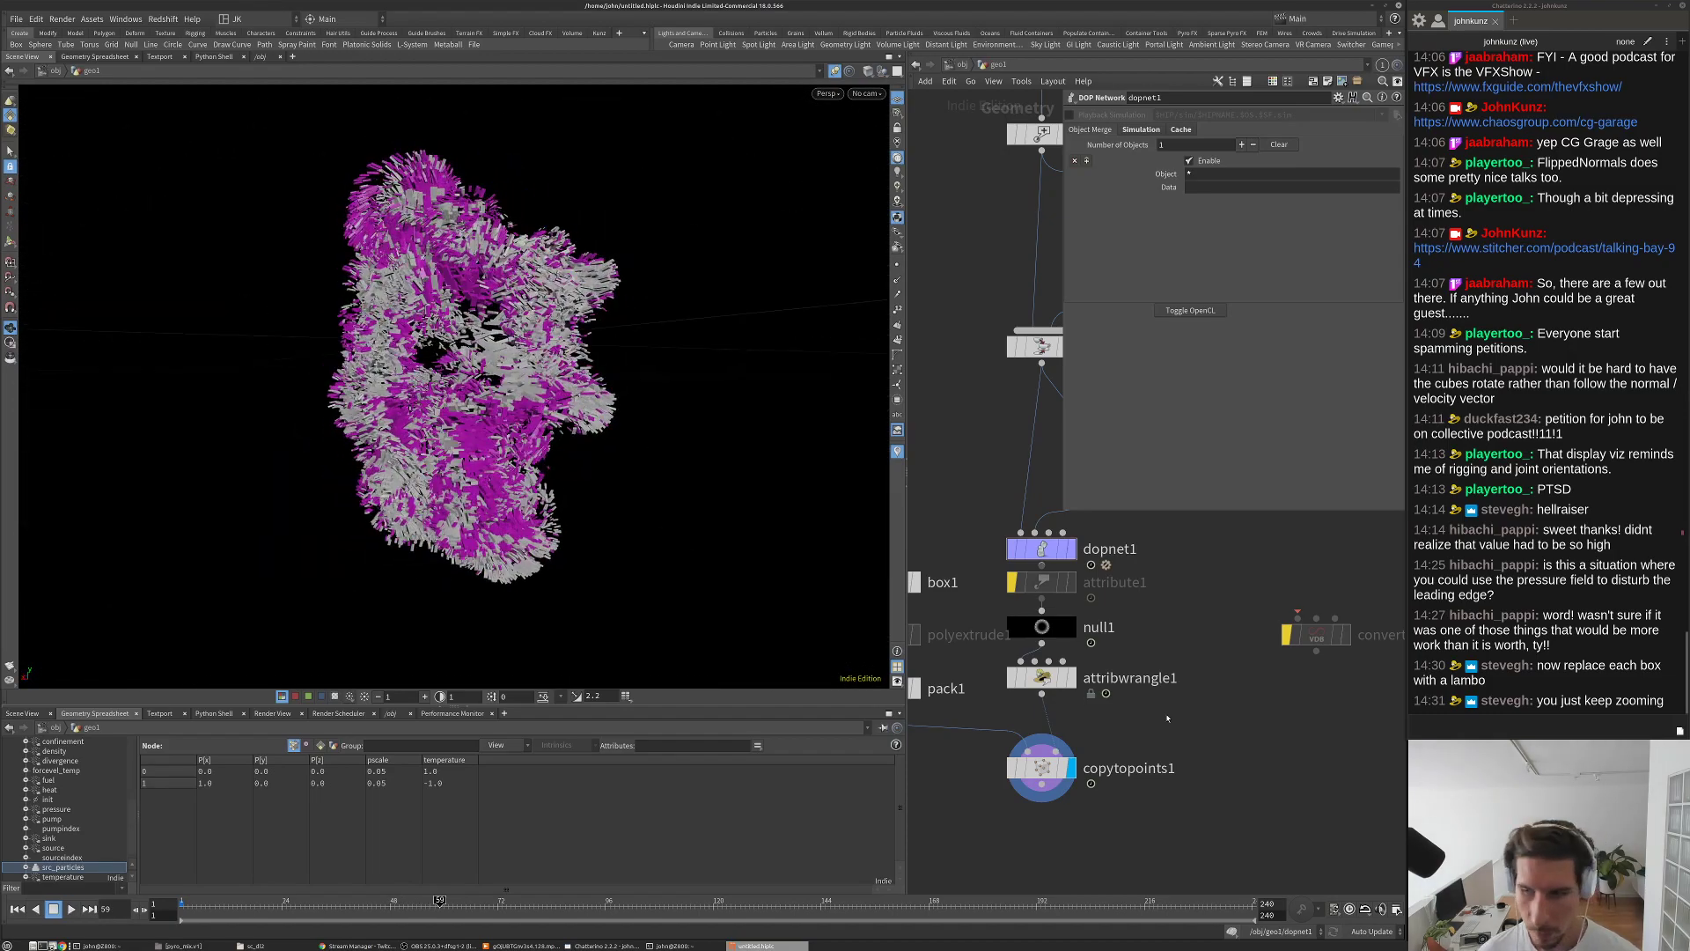
# Step: Set box1's size to 0.1 in Y and 2 in Z
pyautogui.moveTo(1012, 665); pyautogui.dragTo(1102, 662, button='middle')
pyautogui.click(977, 579)
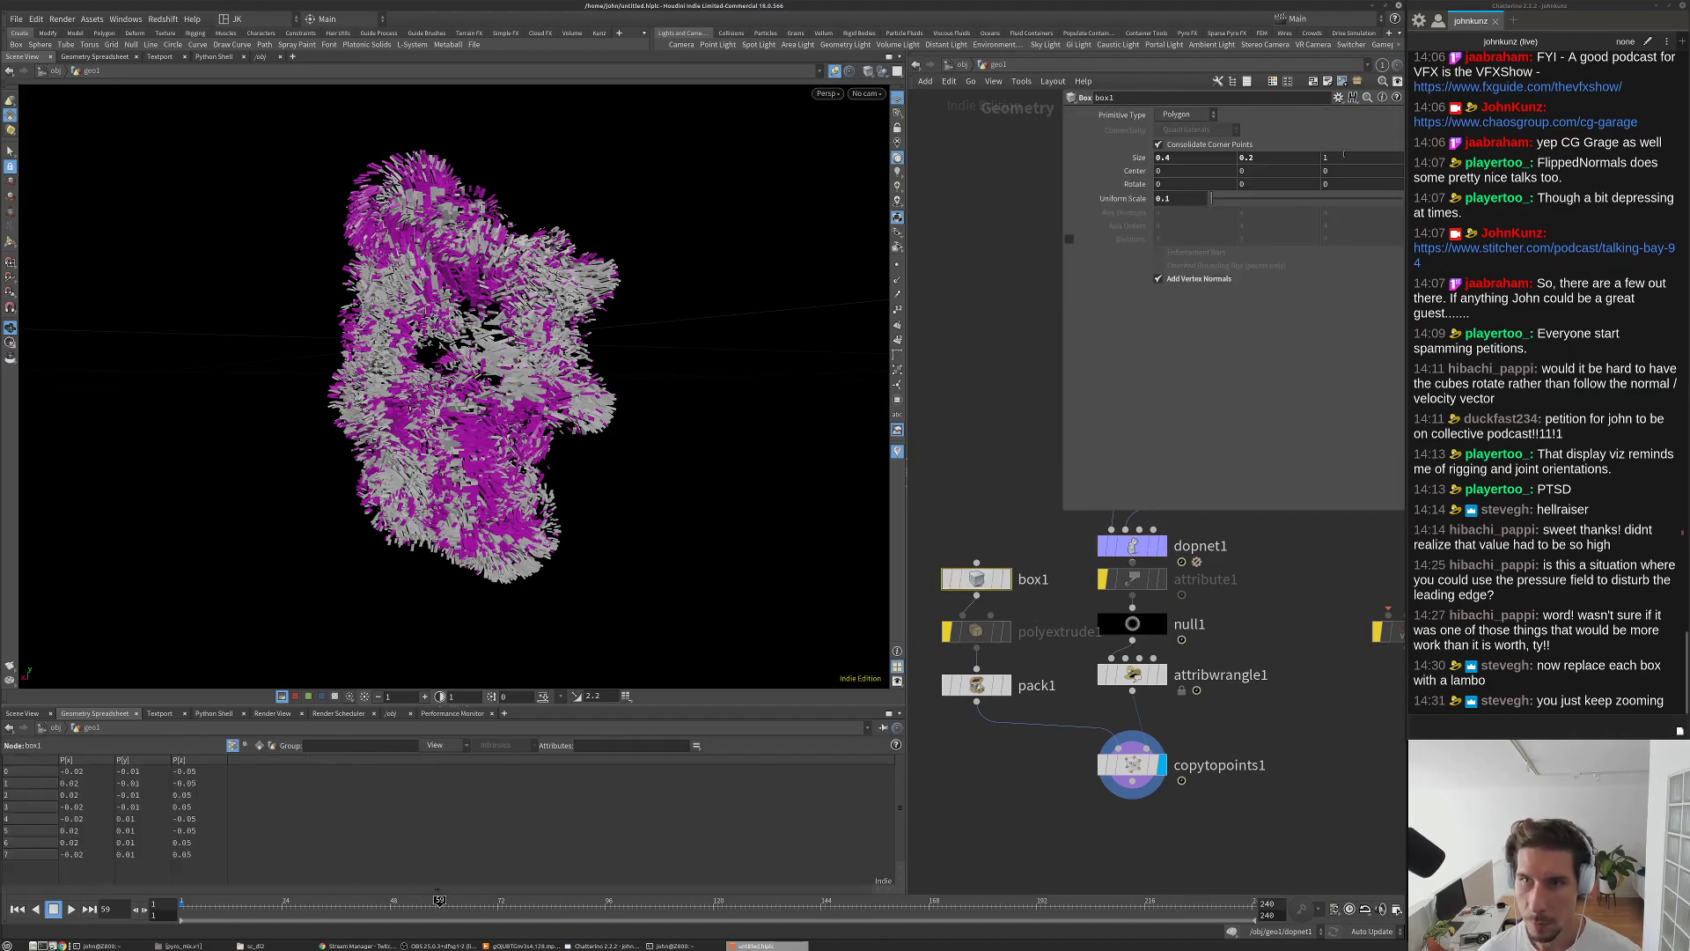
pyautogui.write('2')
pyautogui.press('Return')
pyautogui.moveTo(634, 572); pyautogui.dragTo(1173, 166)
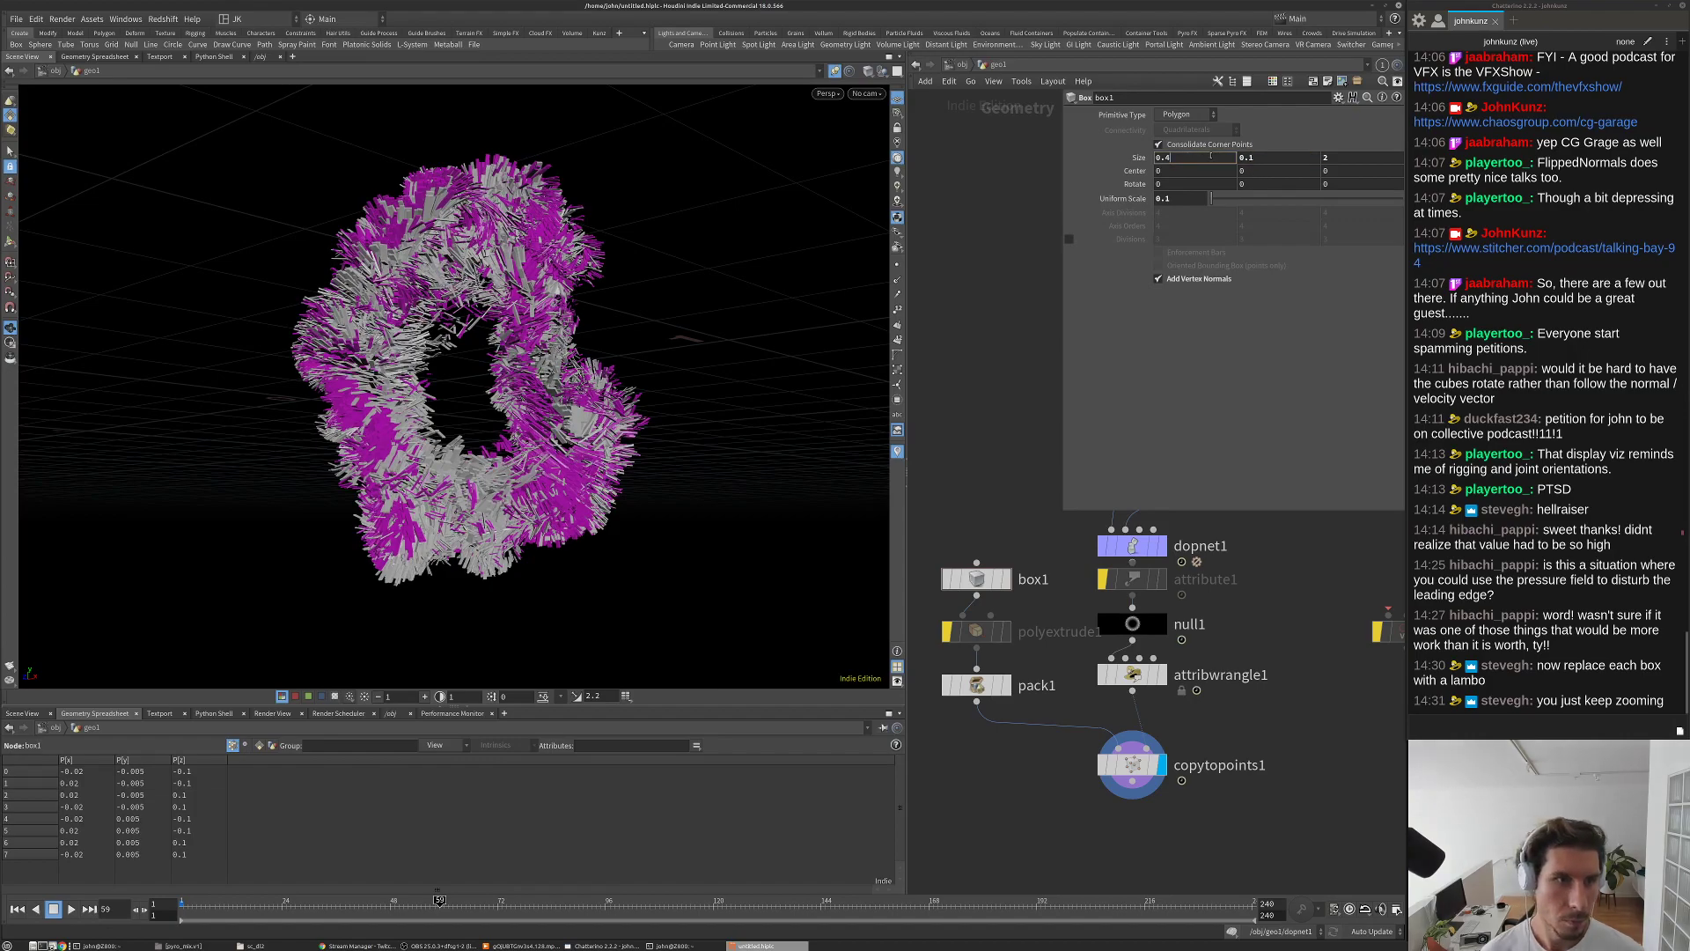
# Step: Play the simulation, examine the reshaped boxes from several angles and distances, and save the scene
pyautogui.moveTo(704, 352); pyautogui.dragTo(529, 157)
pyautogui.moveTo(488, 223); pyautogui.dragTo(573, 397)
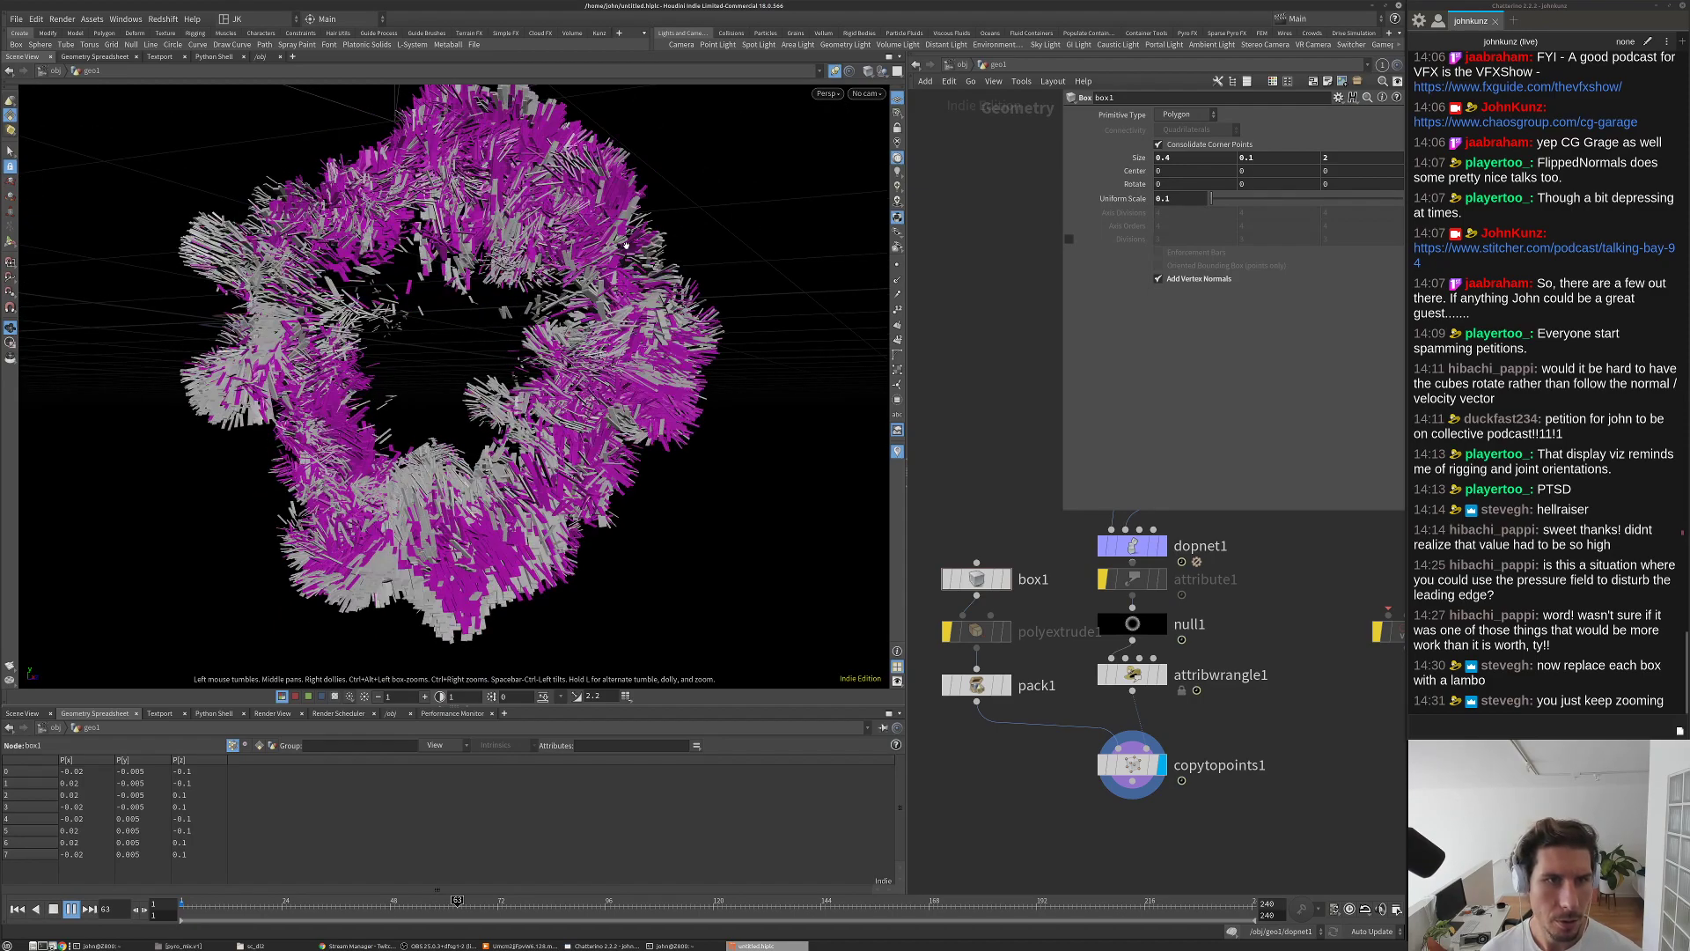
pyautogui.press('Escape')
pyautogui.moveTo(632, 216); pyautogui.dragTo(512, 453)
pyautogui.hotkey('ctrl', 's')
pyautogui.press('Up')
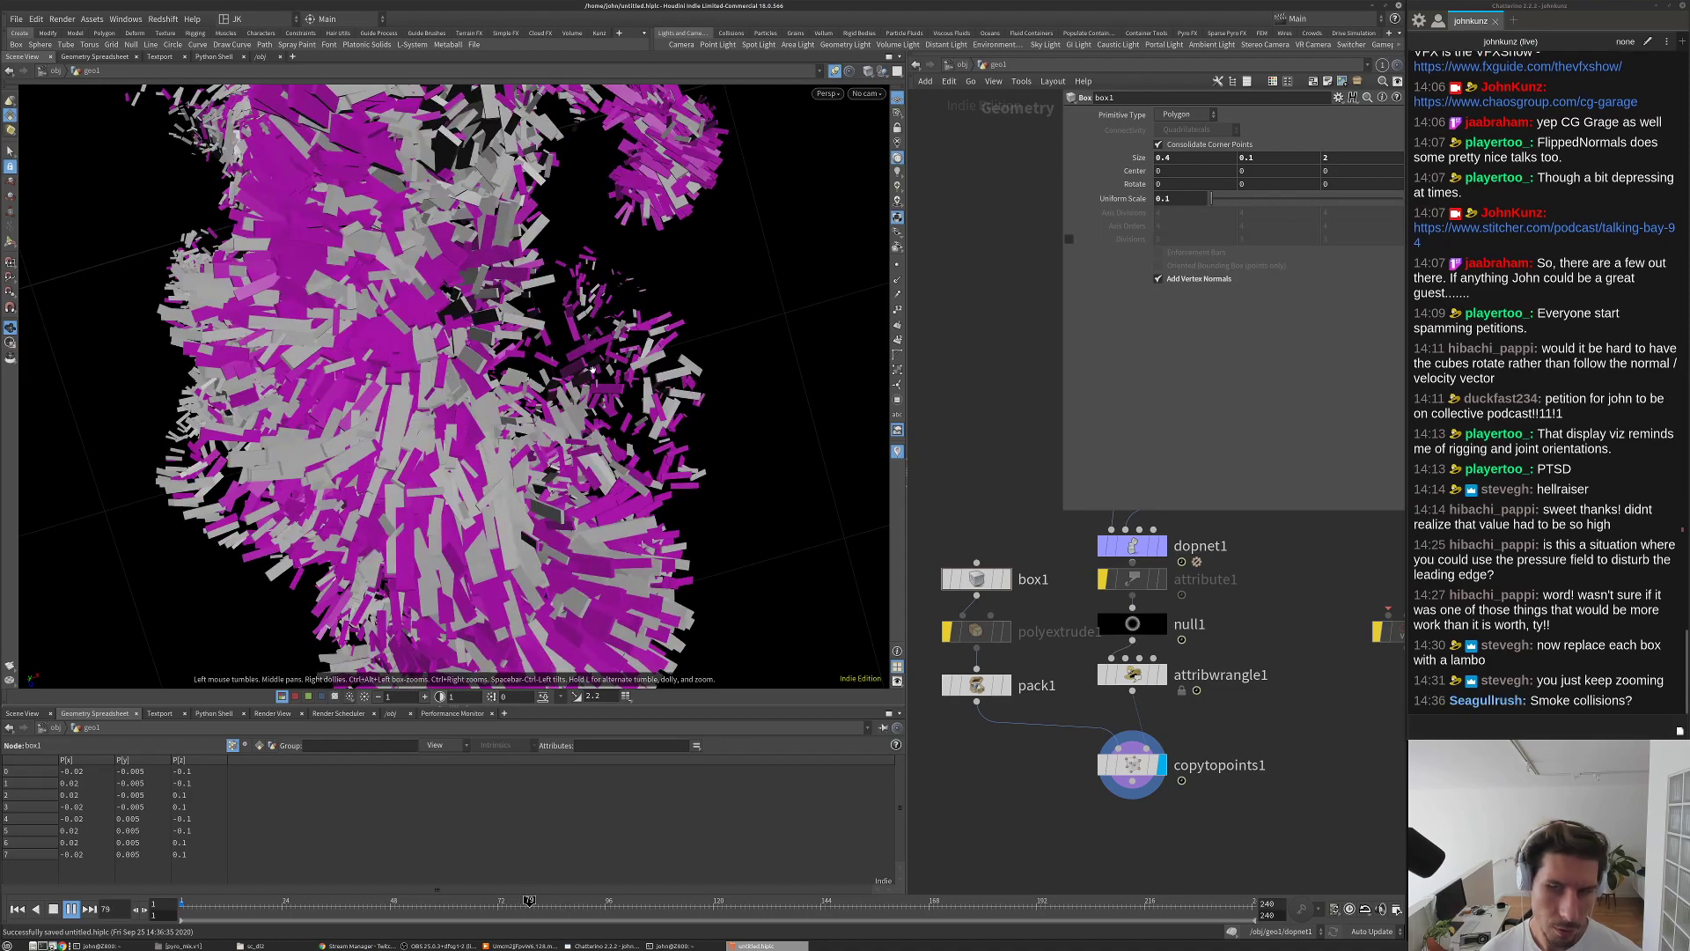
pyautogui.press('Escape')
pyautogui.moveTo(605, 464); pyautogui.dragTo(437, 314)
pyautogui.press('Up')
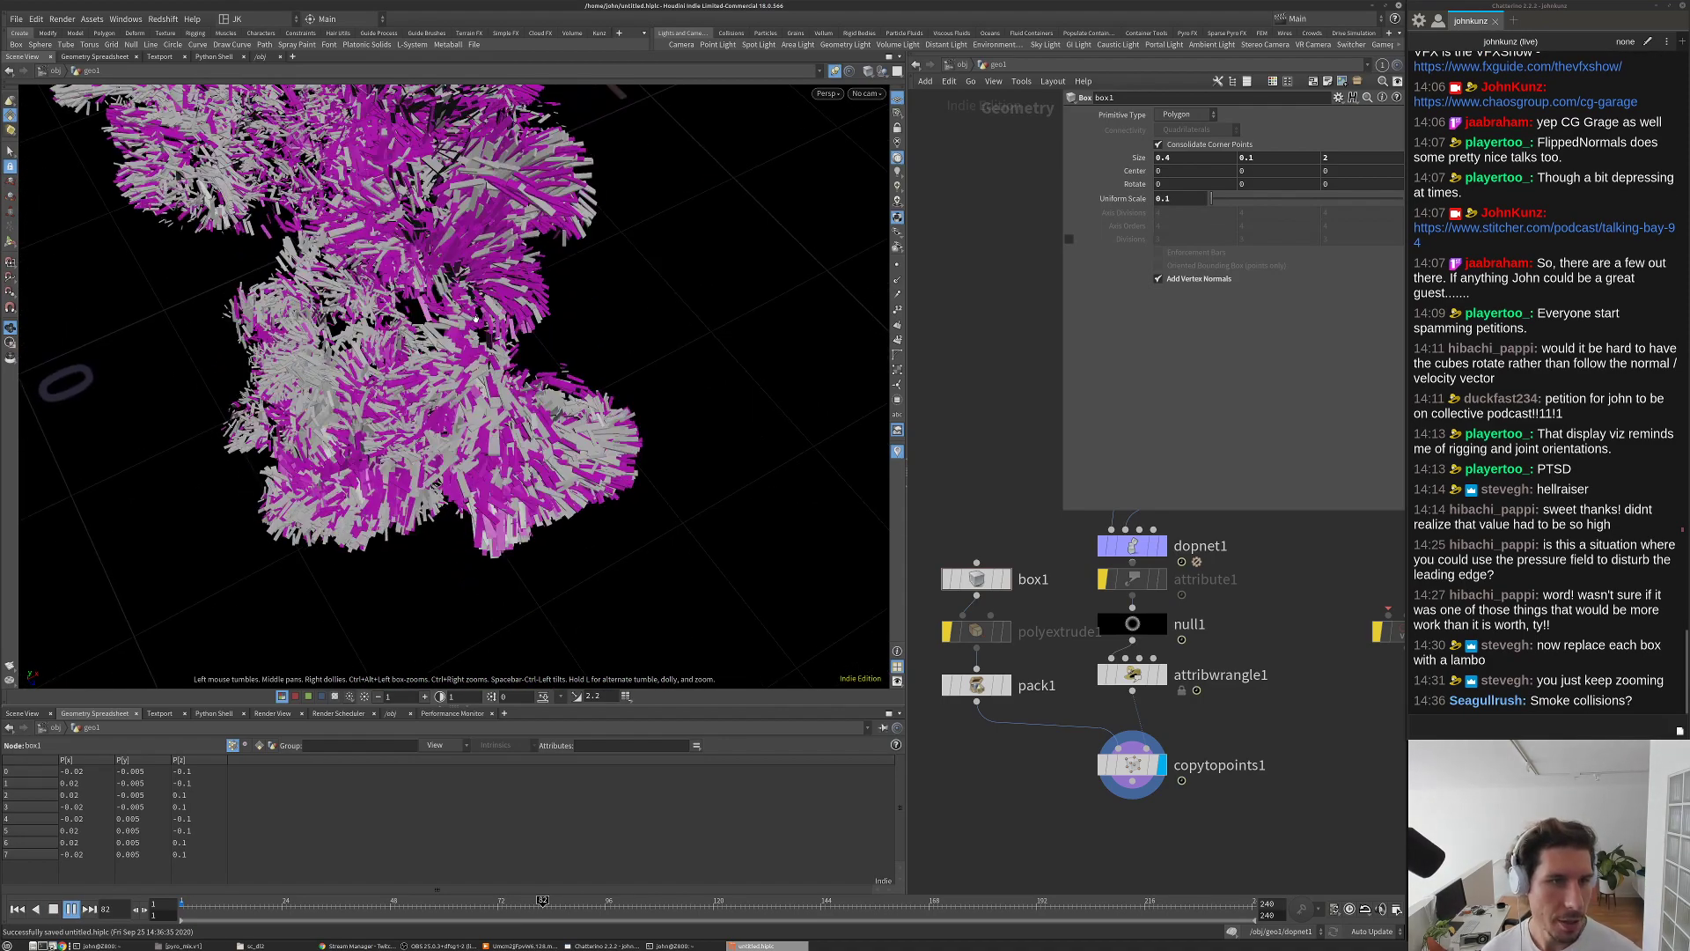
pyautogui.press('Escape')
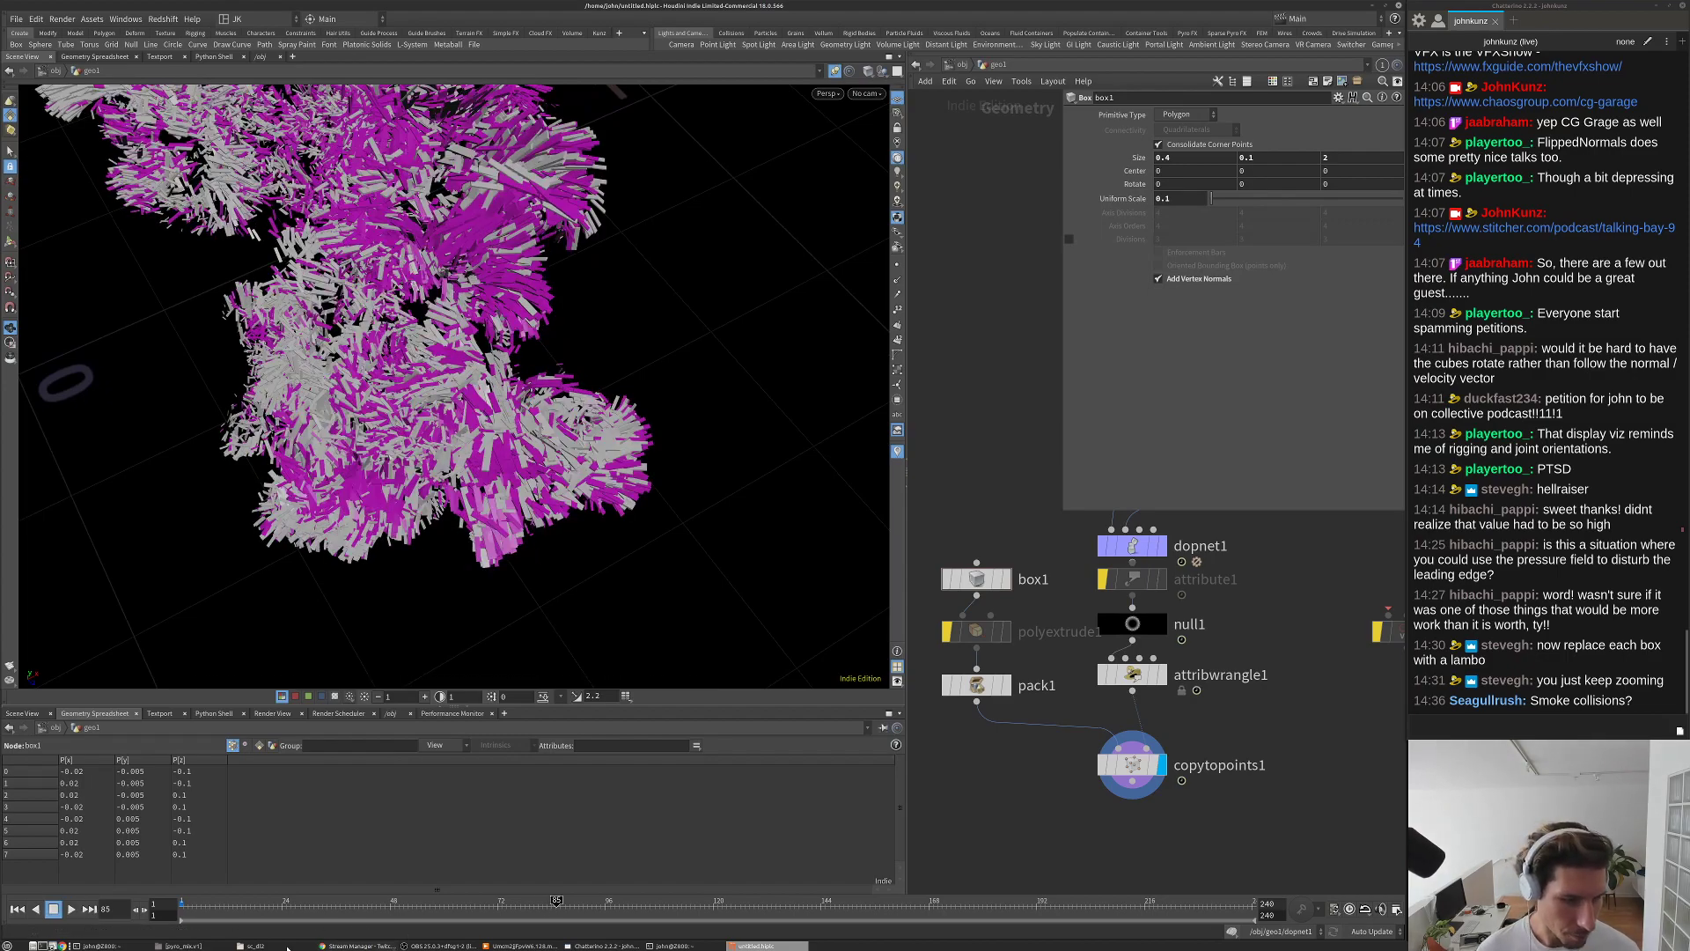
# Step: Play an earlier smoke render from the pyro_mix.v1 folder, pause it at frame 72, and close the player
pyautogui.click(240, 946)
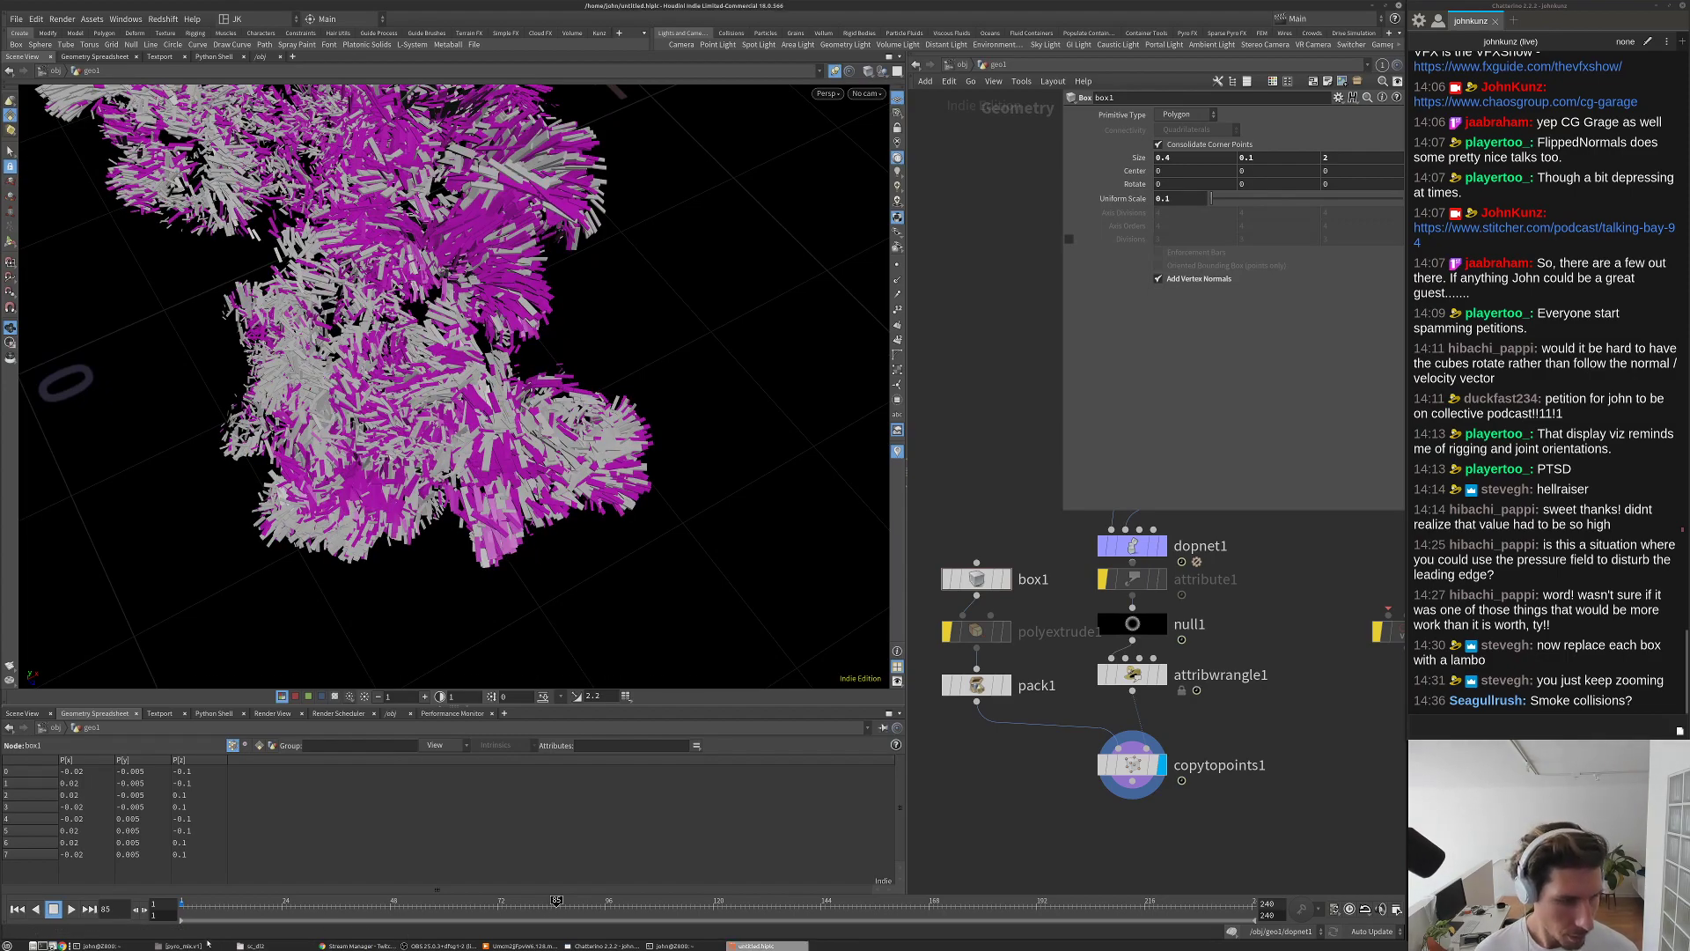
pyautogui.click(180, 947)
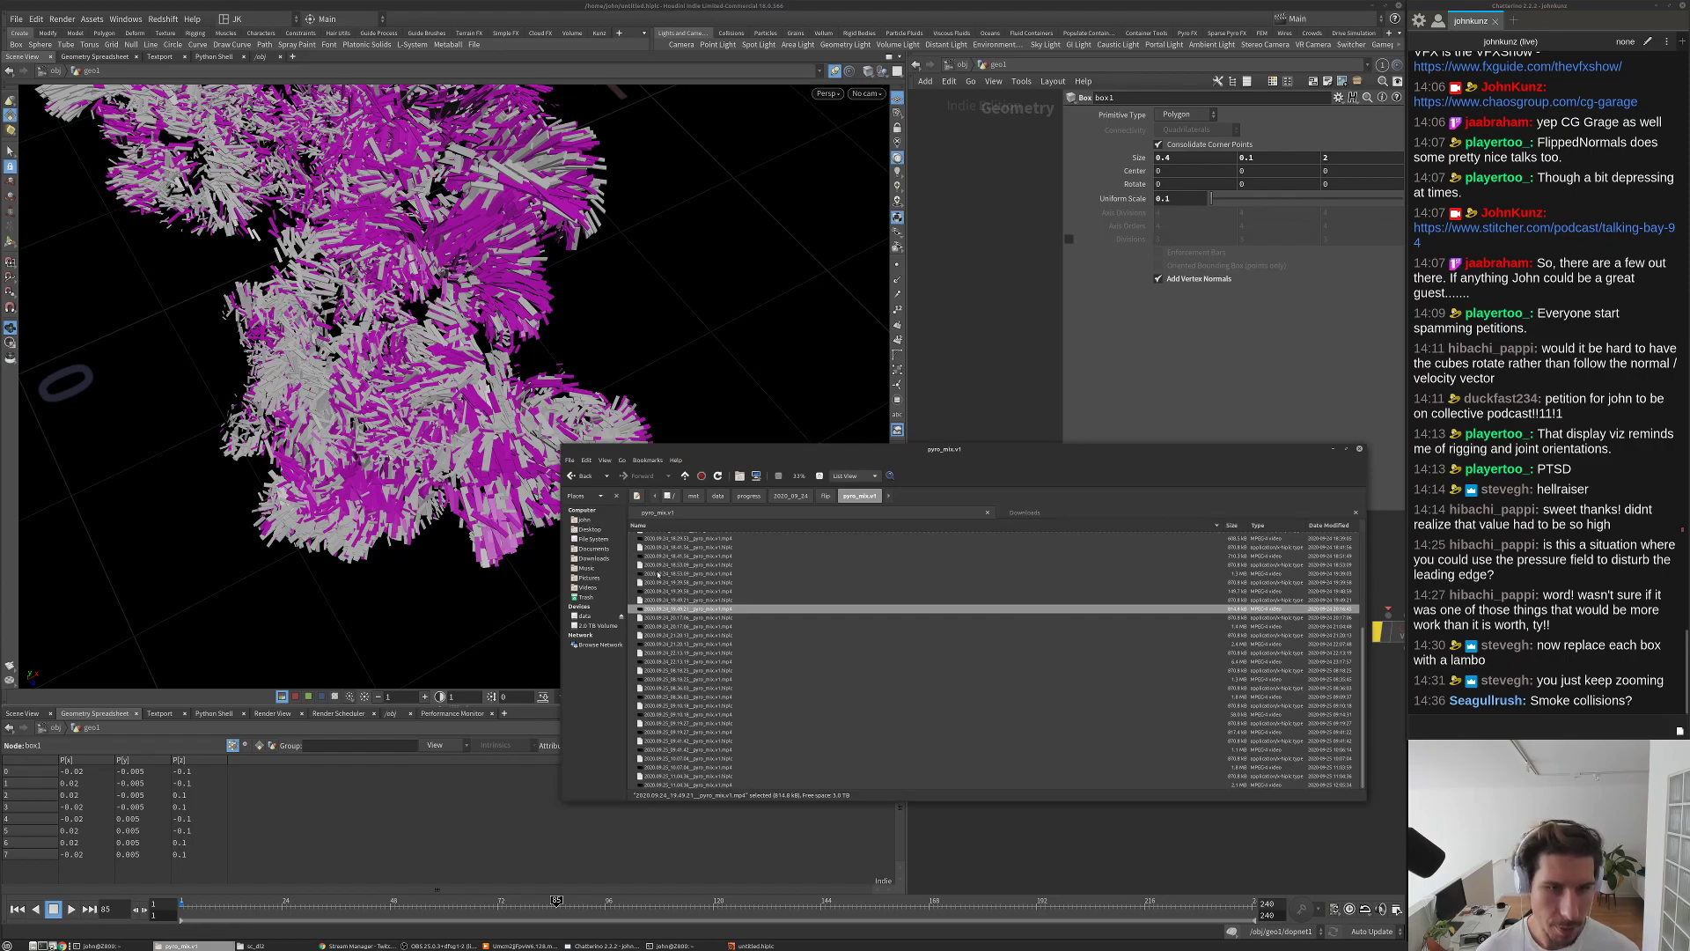
pyautogui.click(658, 574)
pyautogui.doubleClick(669, 573)
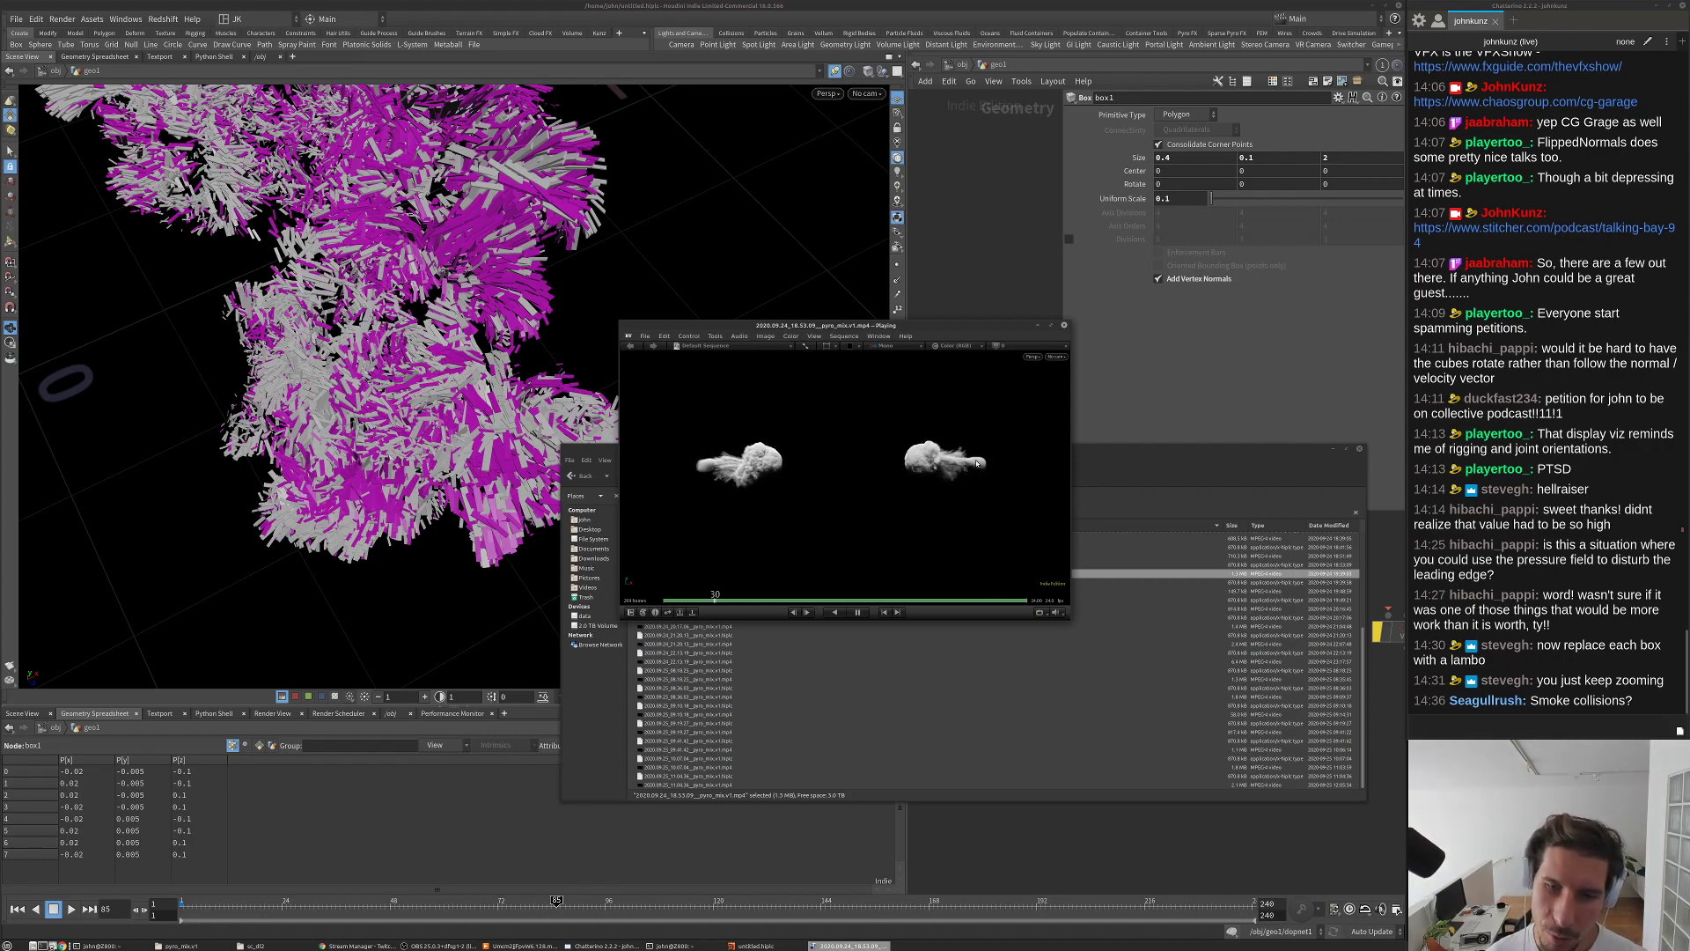
pyautogui.press('space')
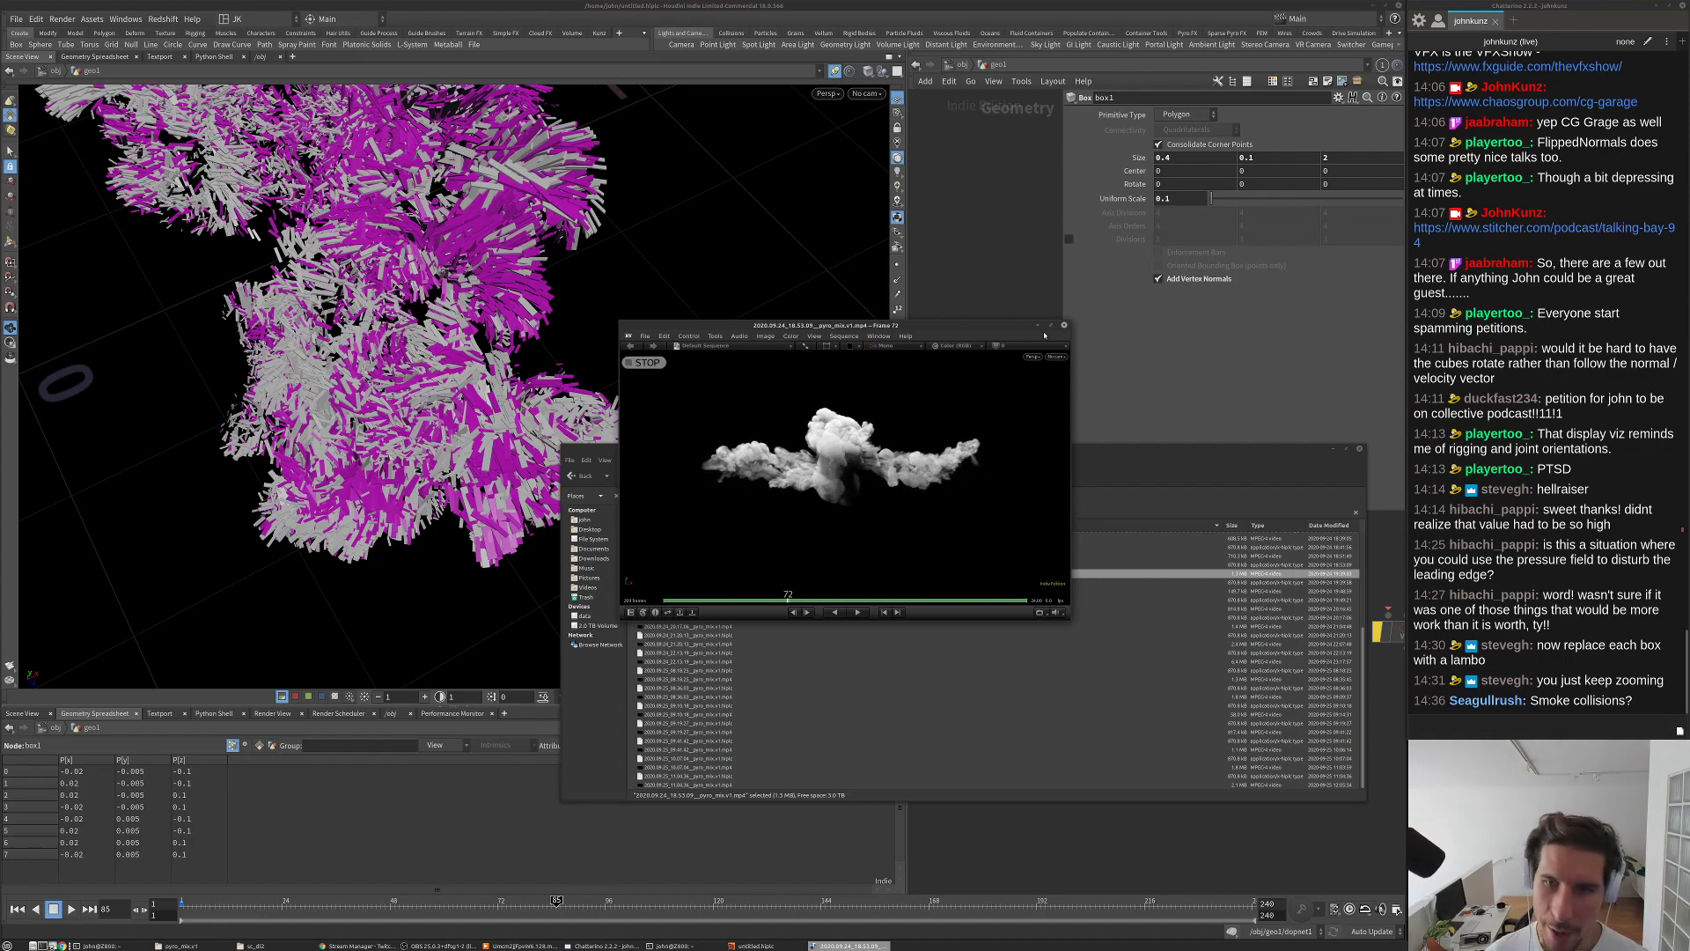
pyautogui.click(1064, 325)
# Step: Inside dopnet1, review the settings of popsource1, popadvectbyvolumes1 and poplookat1
pyautogui.doubleClick(1132, 547)
pyautogui.scroll(-4, 1028, 613)
pyautogui.moveTo(1015, 614); pyautogui.dragTo(973, 695, button='middle')
pyautogui.moveTo(921, 354); pyautogui.dragTo(1107, 629)
pyautogui.moveTo(953, 690); pyautogui.dragTo(982, 629, button='middle')
pyautogui.scroll(2, 981, 630)
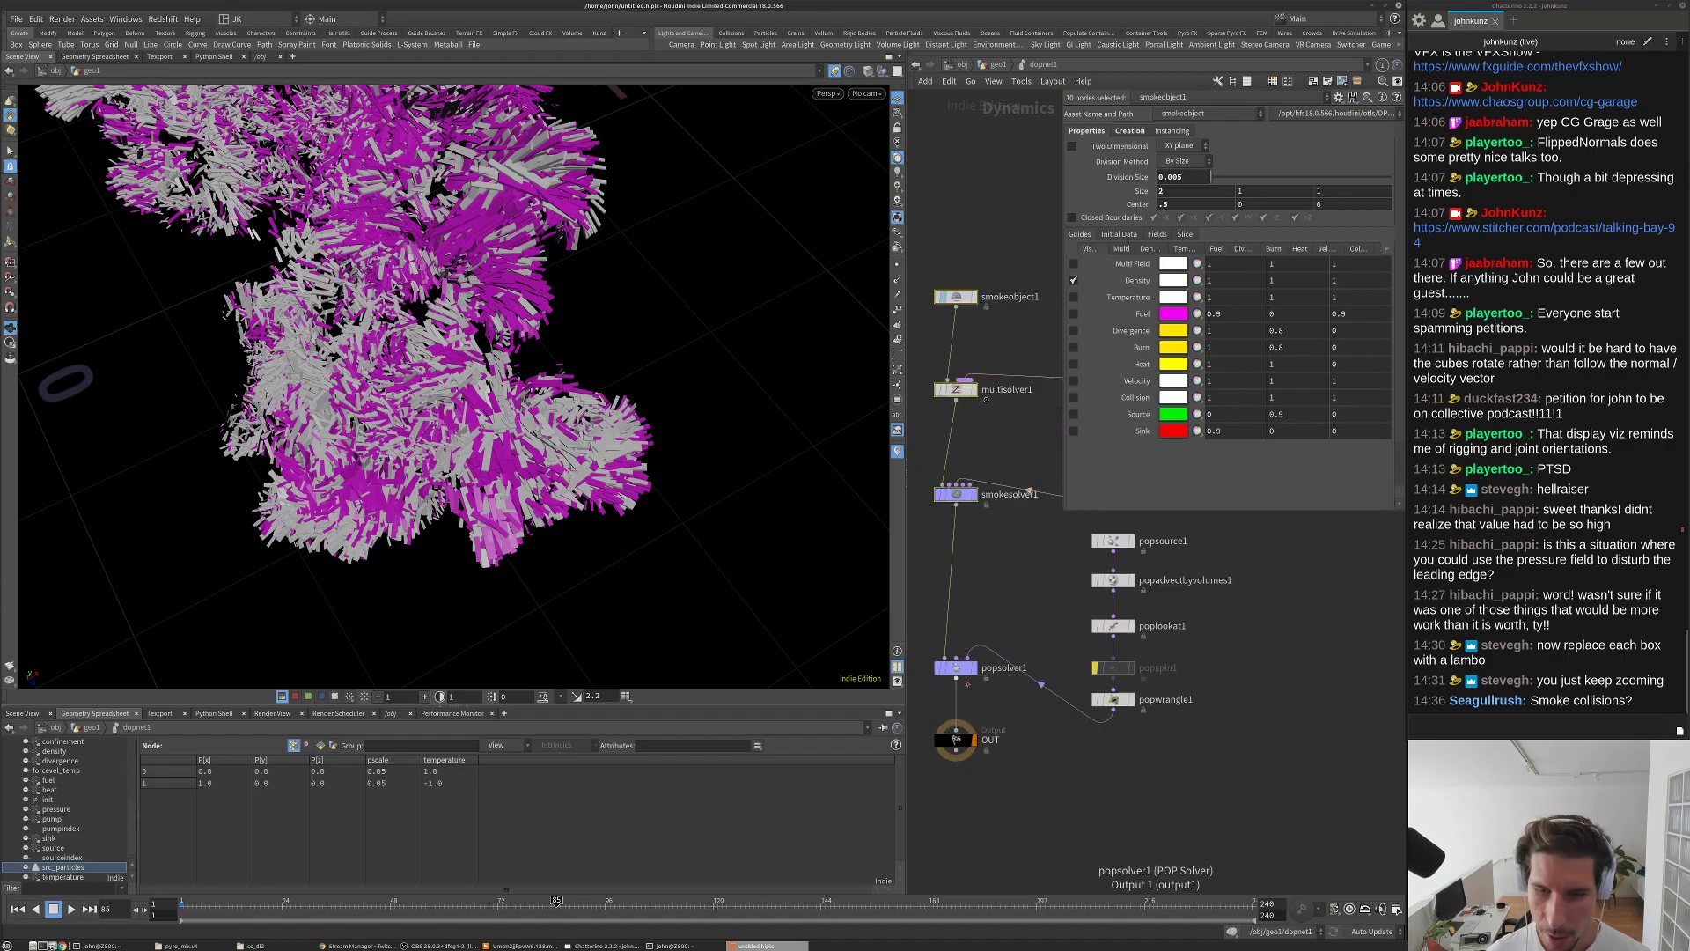
pyautogui.click(1092, 564)
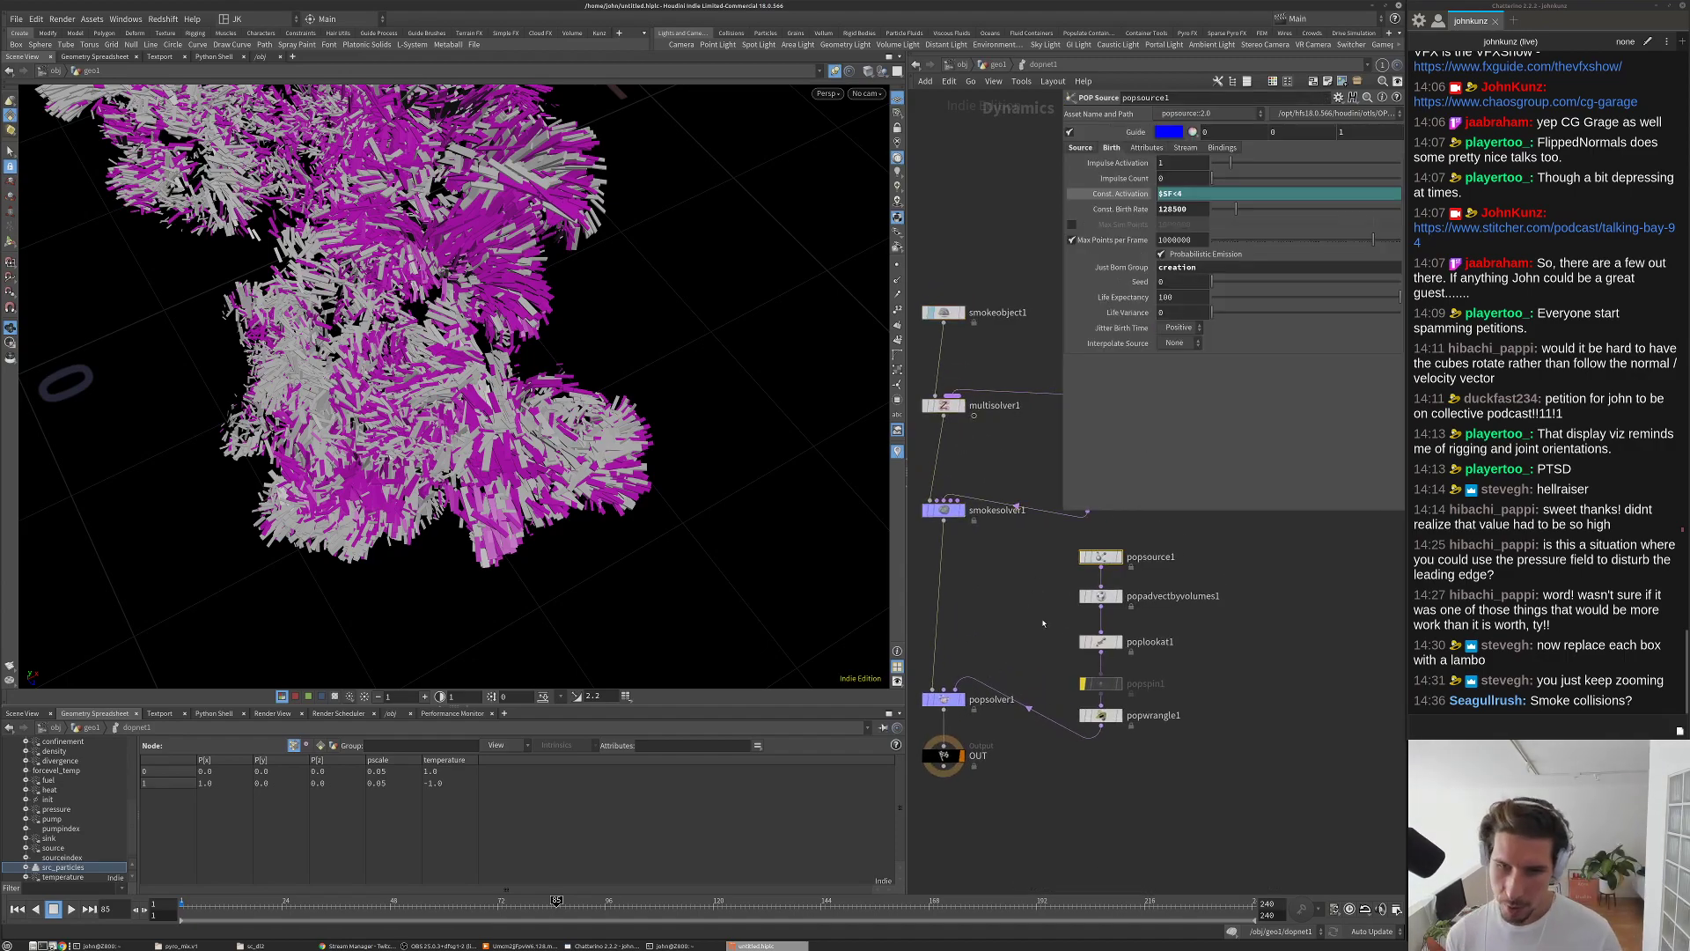
pyautogui.scroll(3, 1082, 598)
pyautogui.click(1092, 599)
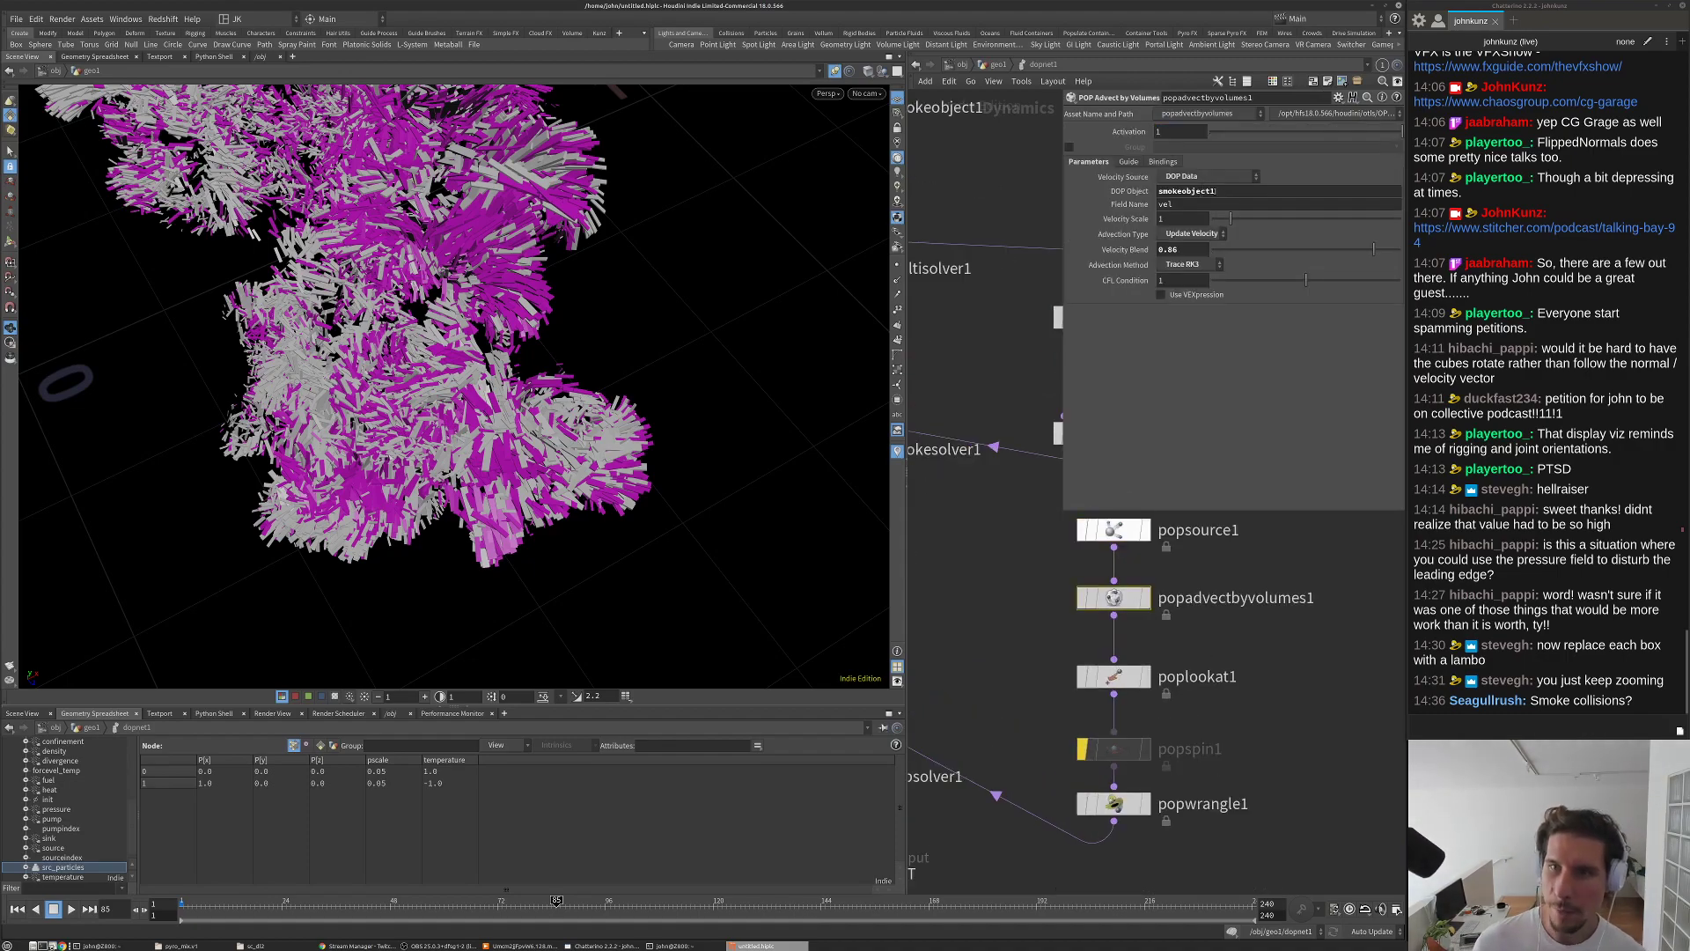
pyautogui.click(1114, 676)
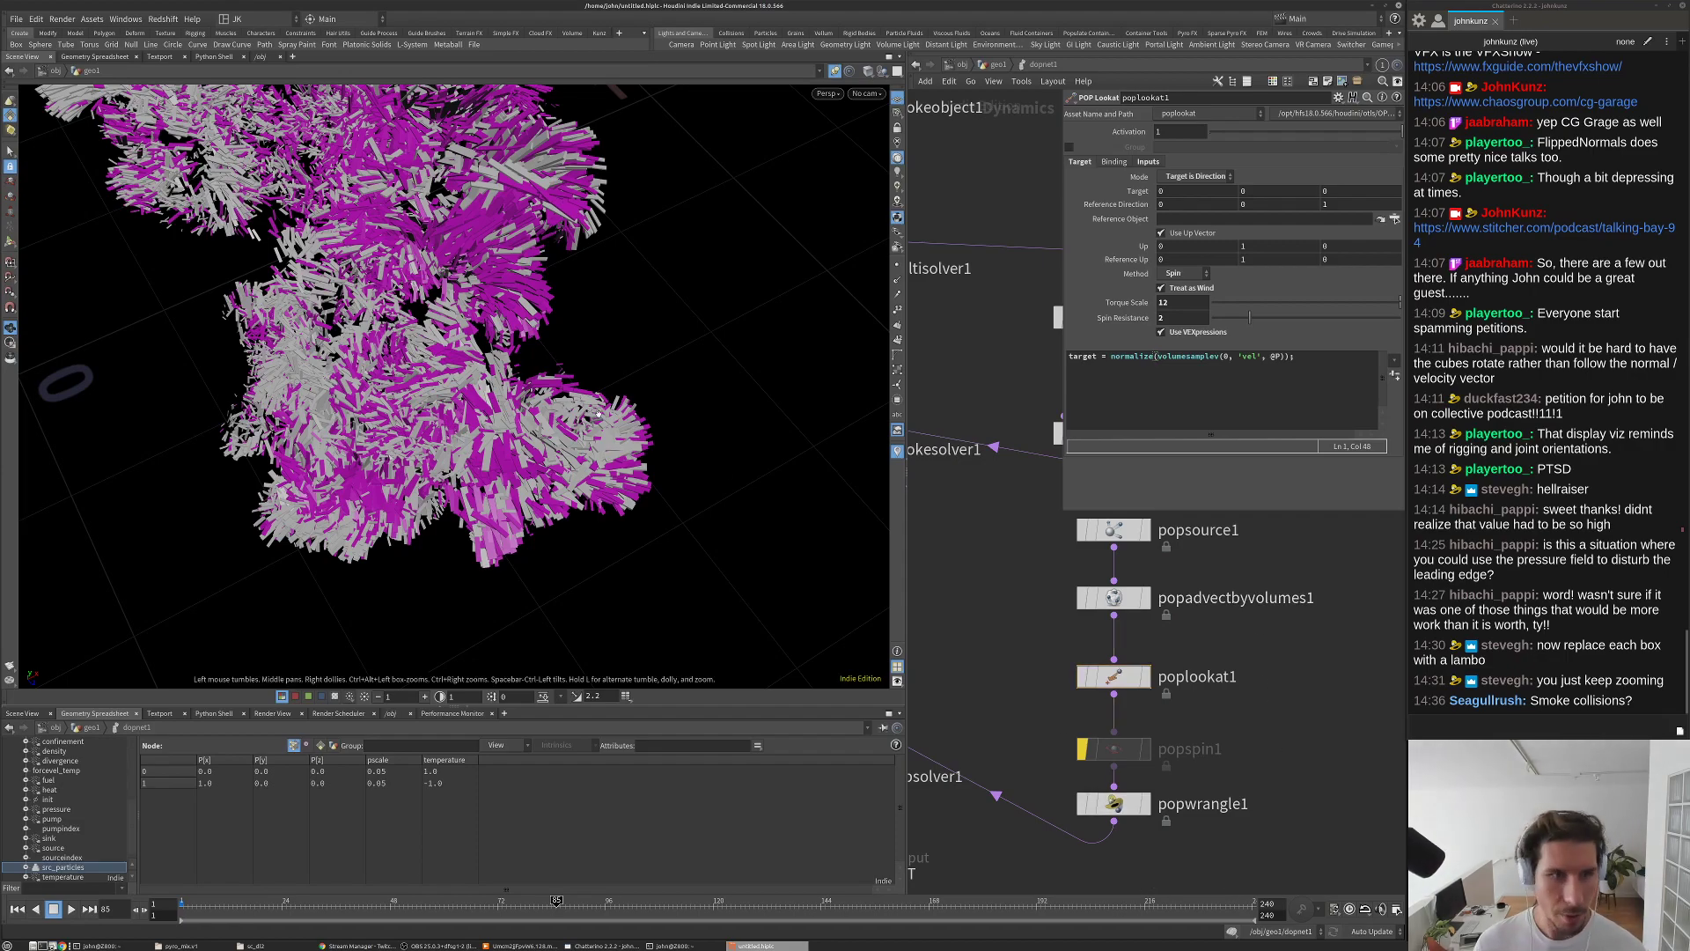
# Step: Examine the whole two-colored box cloud from near and far, and save the scene
pyautogui.scroll(5, 672, 293)
pyautogui.scroll(-5, 673, 292)
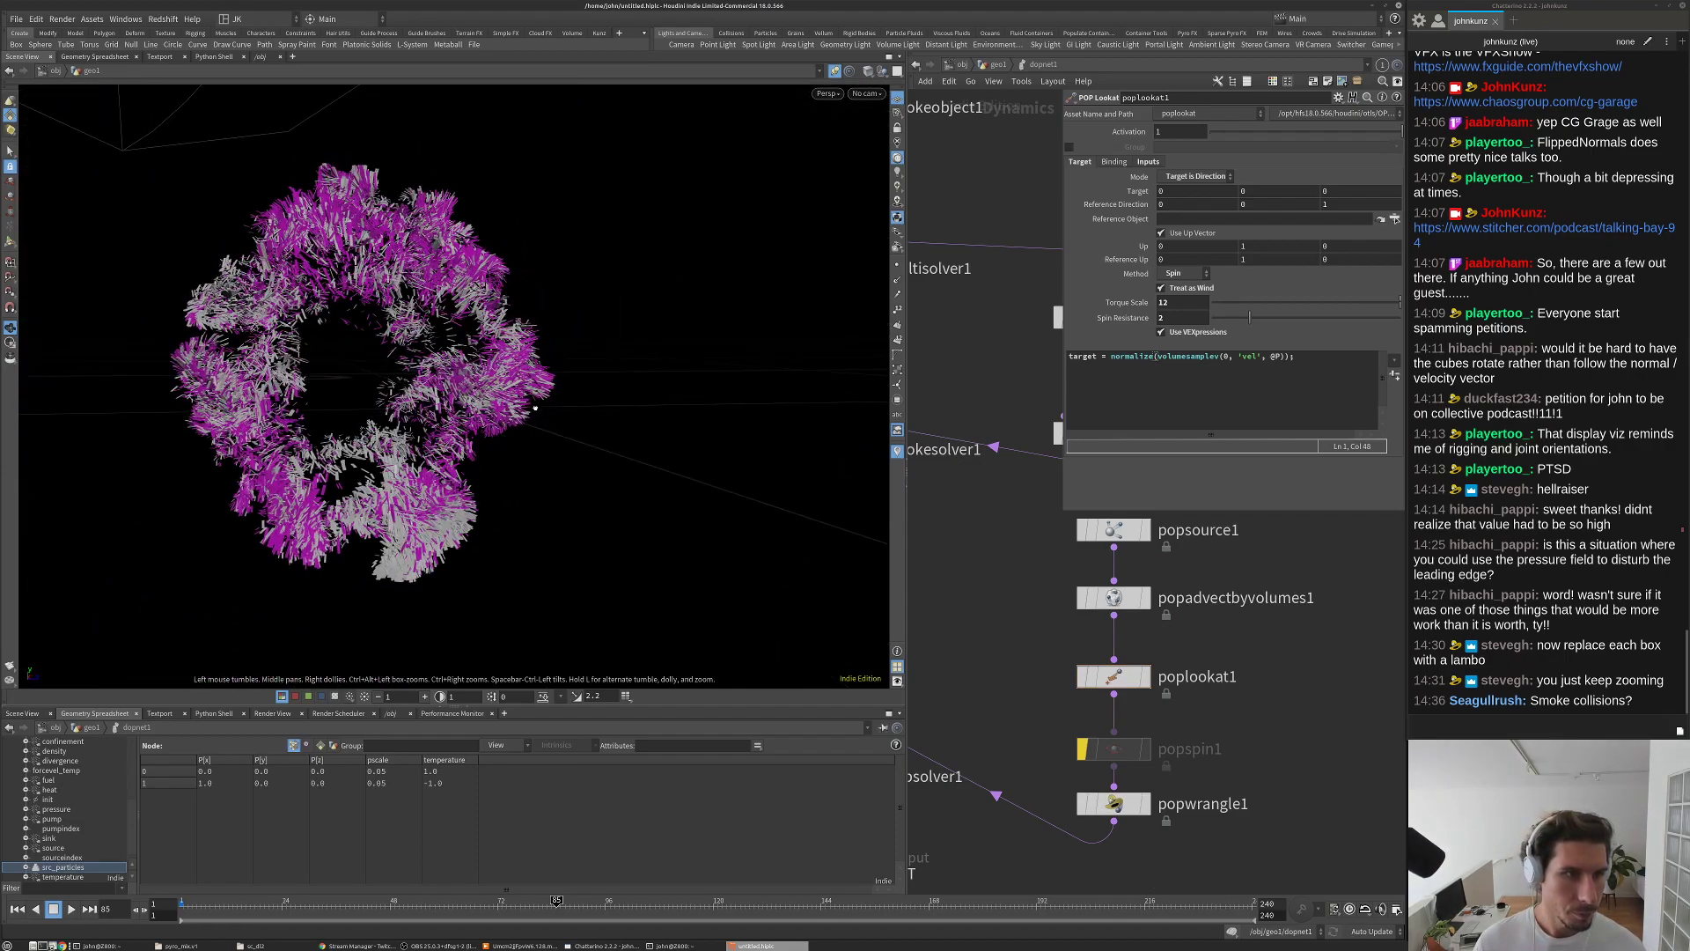
pyautogui.moveTo(503, 429); pyautogui.dragTo(653, 477)
pyautogui.scroll(-5, 1058, 681)
pyautogui.hotkey('ctrl', 's')
# Step: Return to the geometry network and add an Object Merge node beside the dopnet1 chain
pyautogui.click(997, 65)
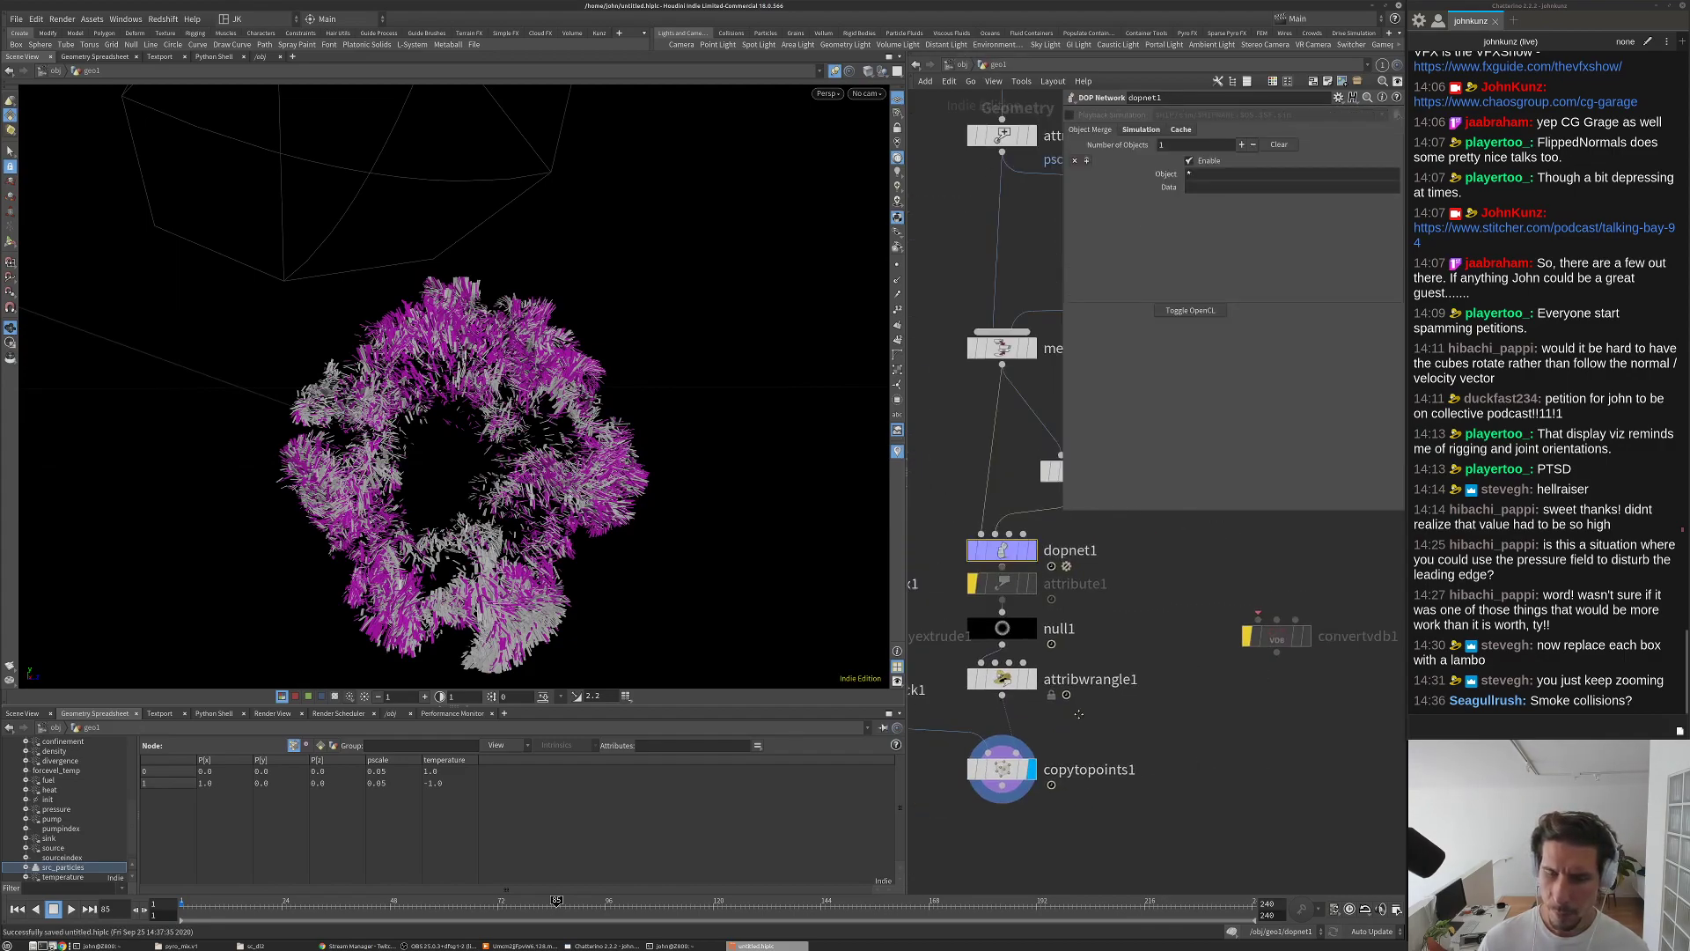
pyautogui.moveTo(1239, 661); pyautogui.dragTo(1287, 608)
pyautogui.press('Tab')
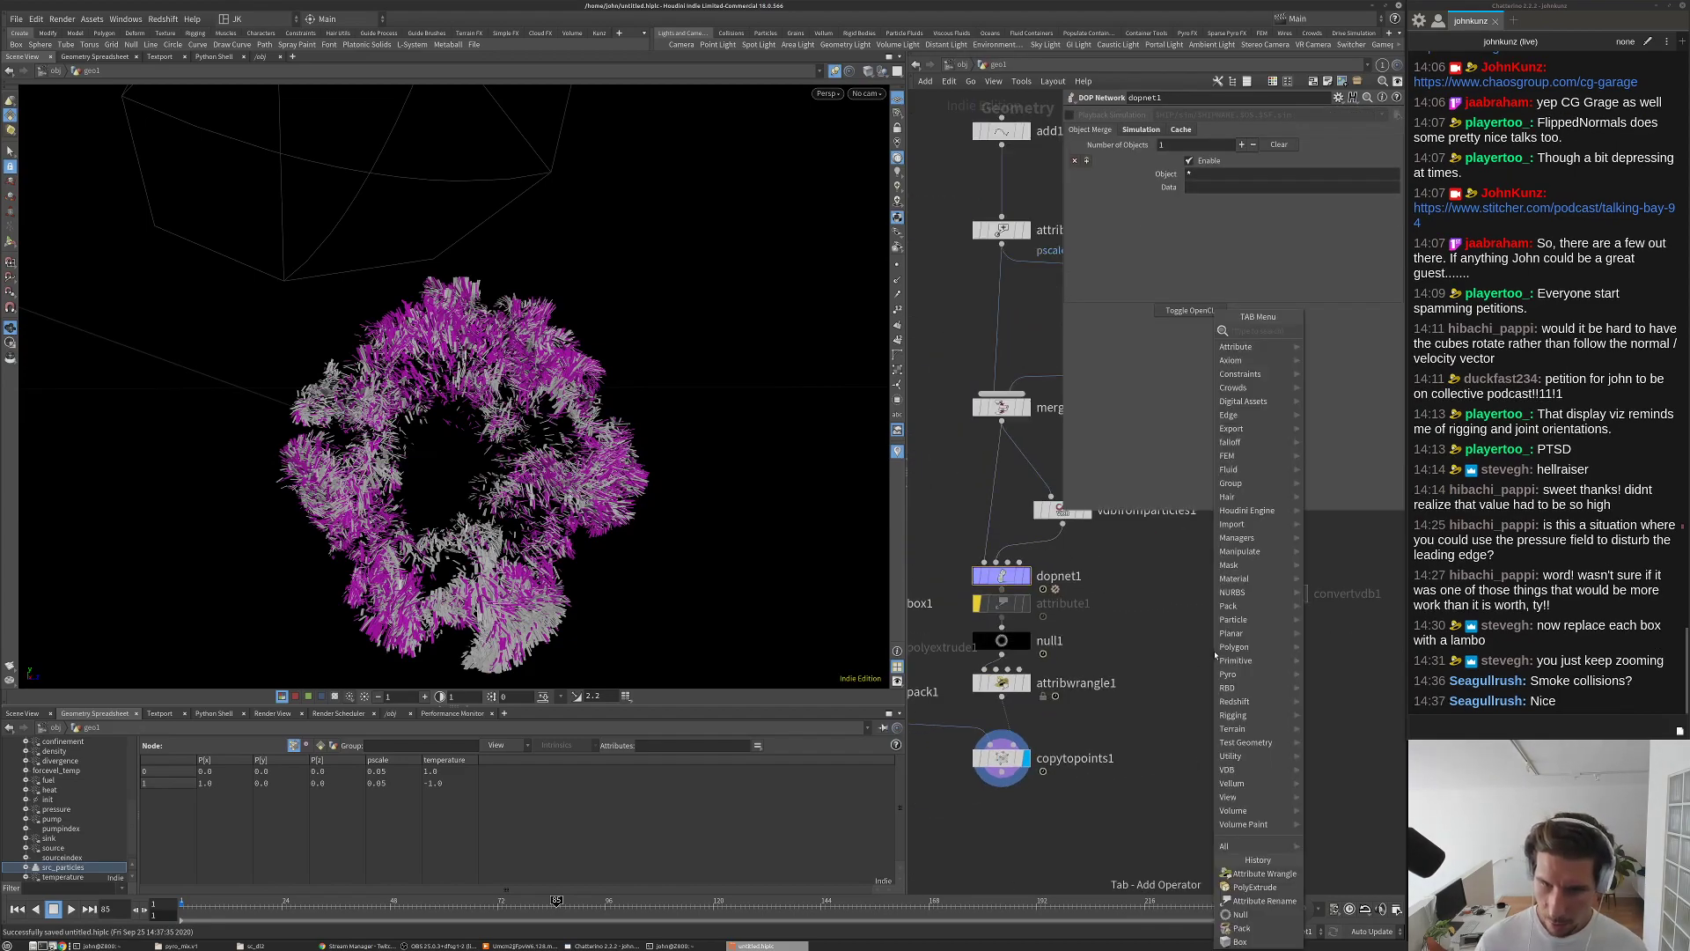
pyautogui.write('obj')
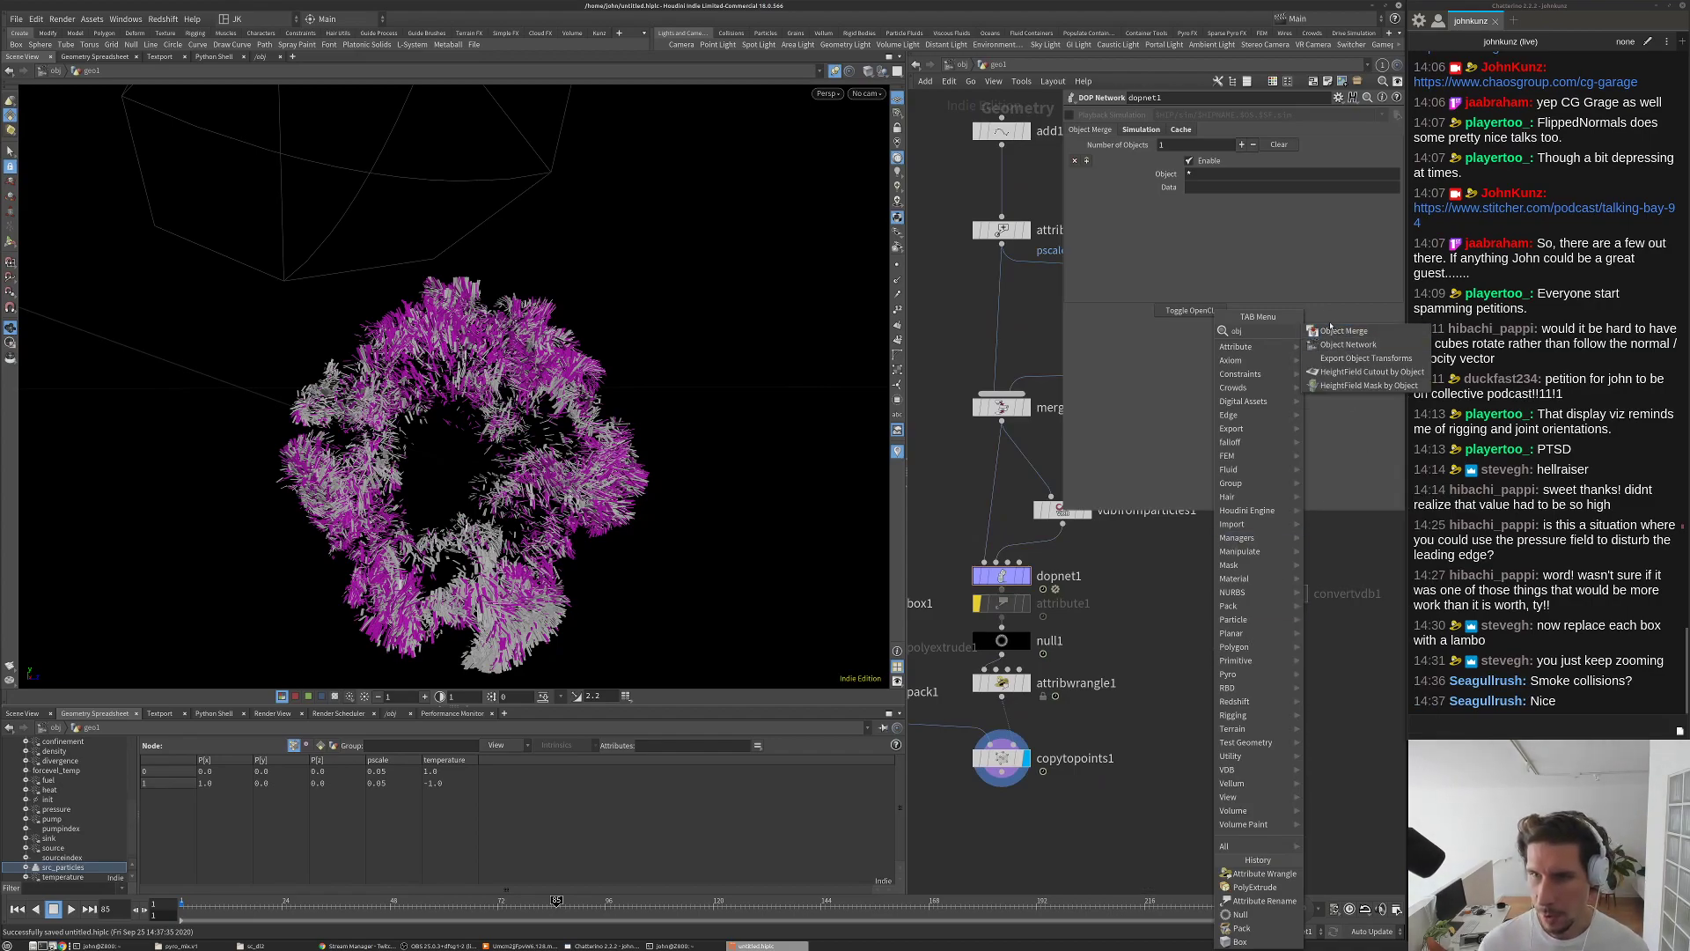
pyautogui.click(1344, 331)
pyautogui.click(1168, 641)
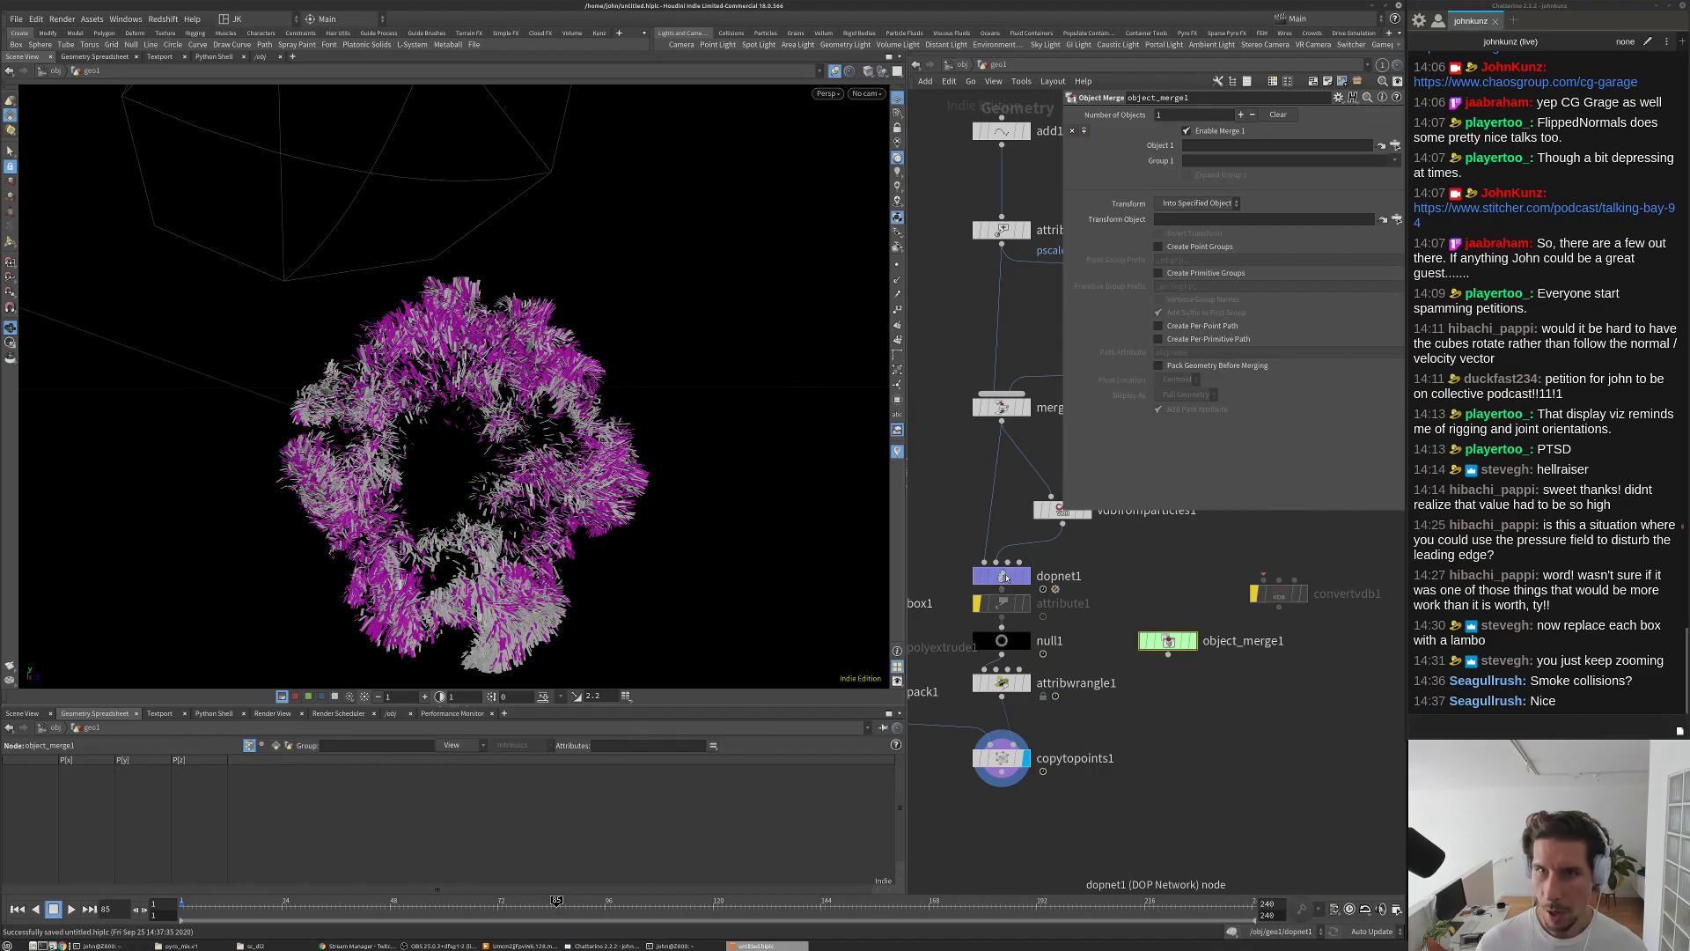
# Step: Point object_merge1's Object 1 at ../dopnet1:*/density and display the node in the viewport
pyautogui.moveTo(1006, 577); pyautogui.dragTo(1199, 148)
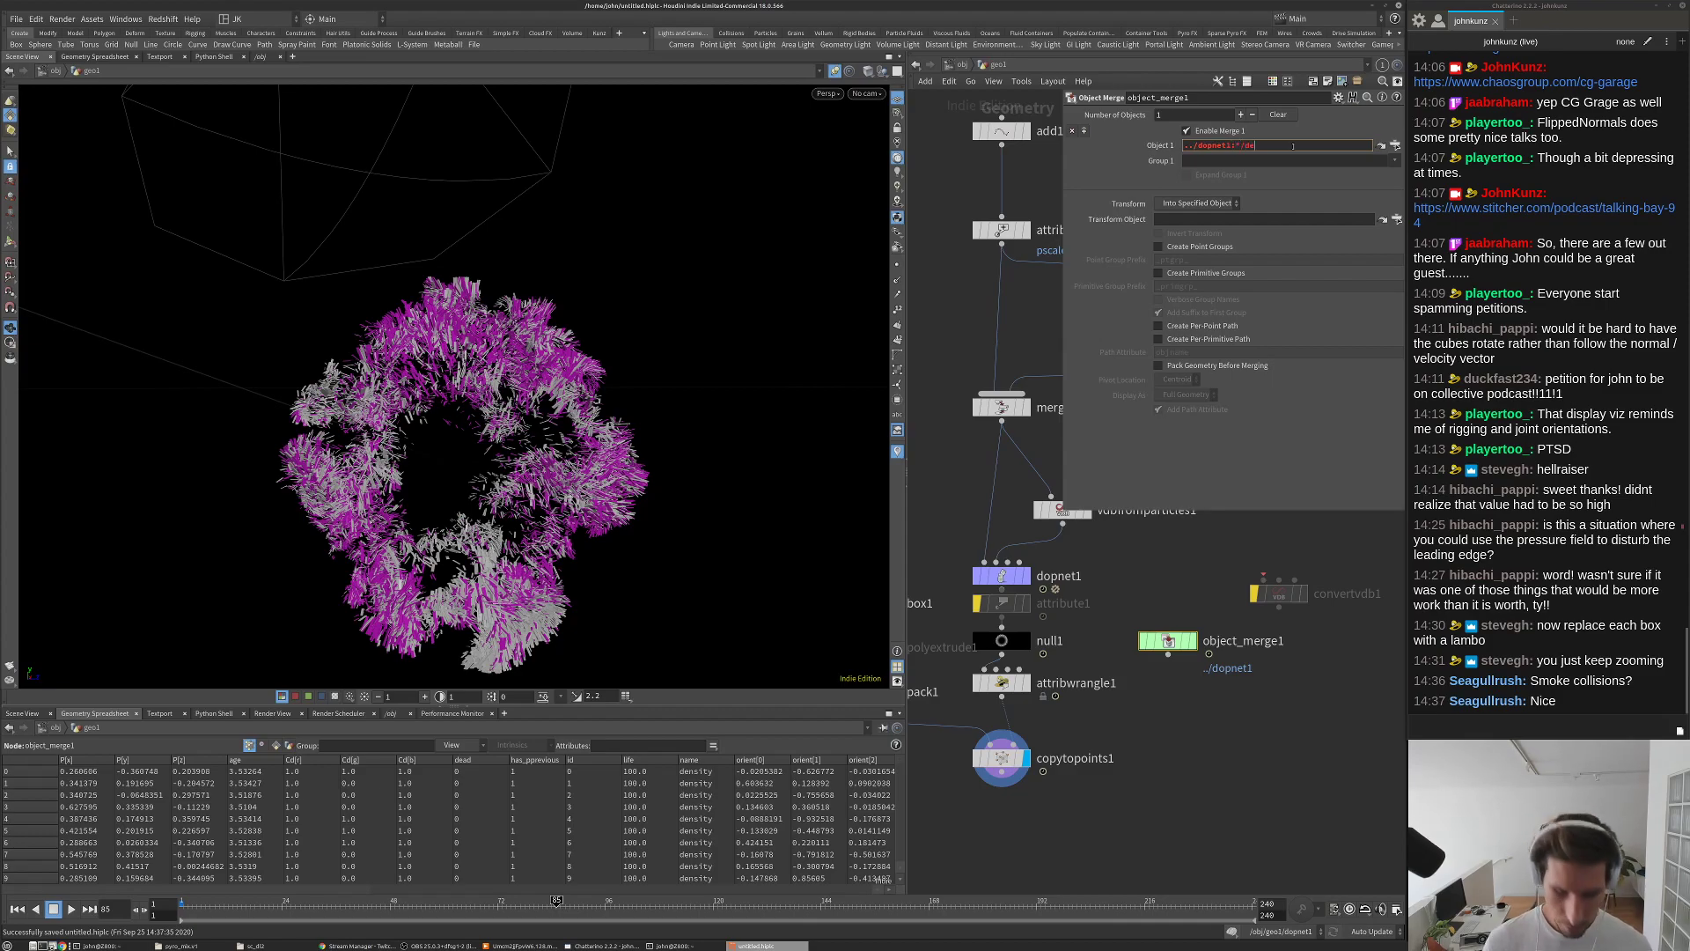
pyautogui.write(':*/densit')
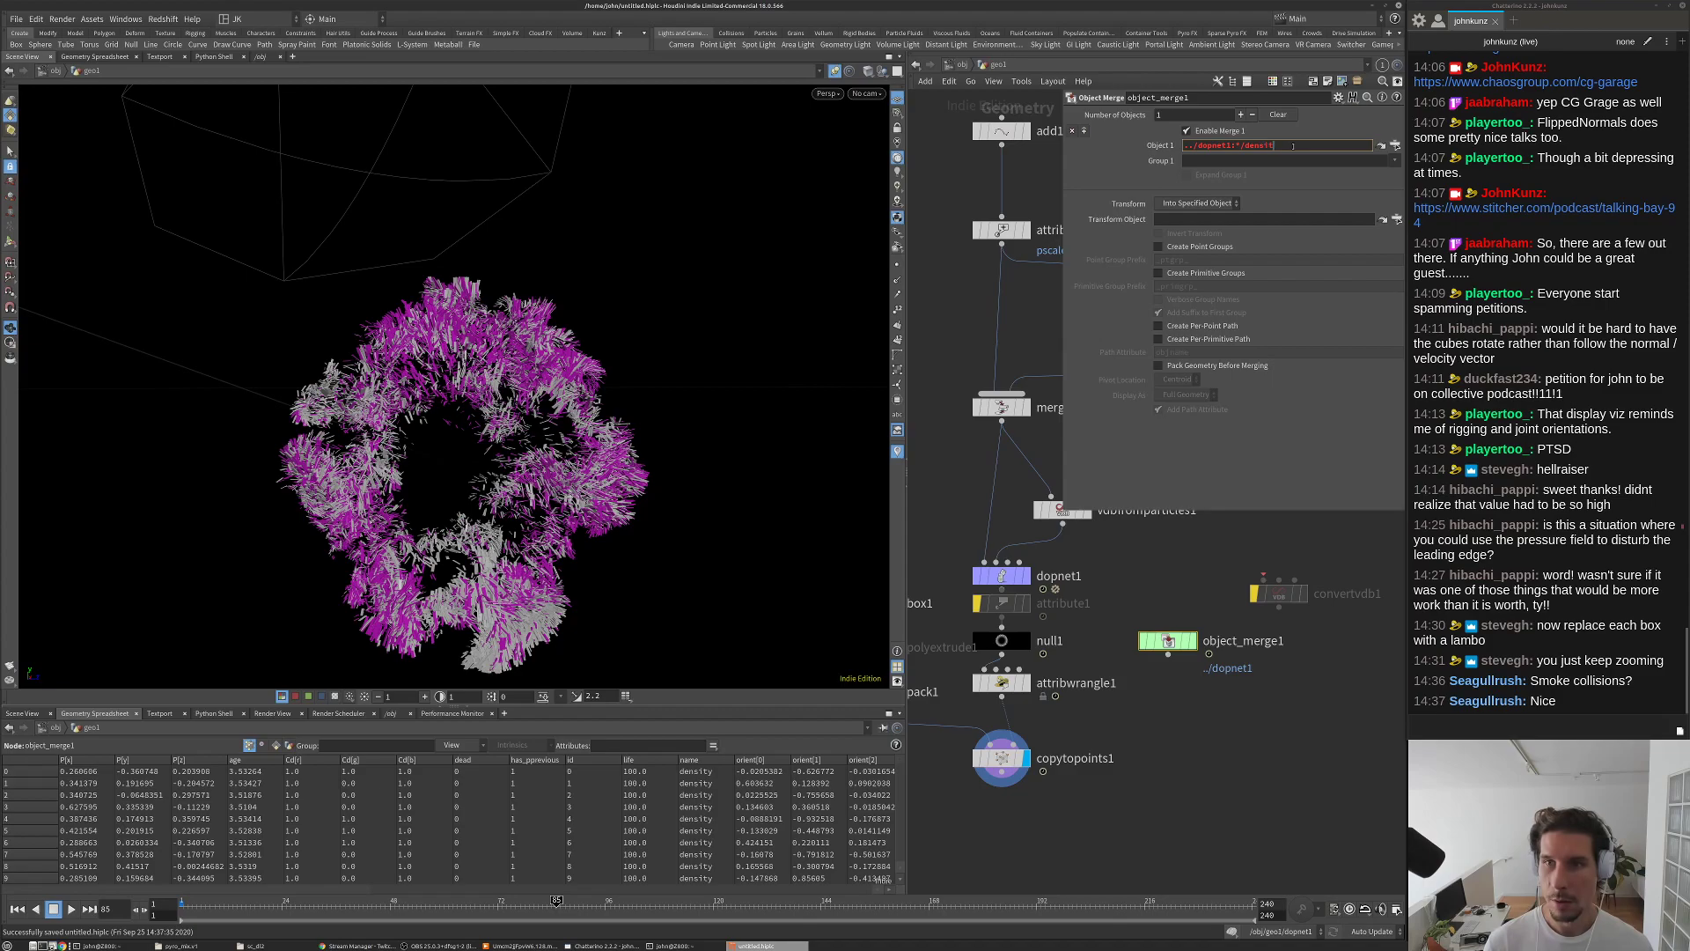
pyautogui.write('y')
pyautogui.press('Return')
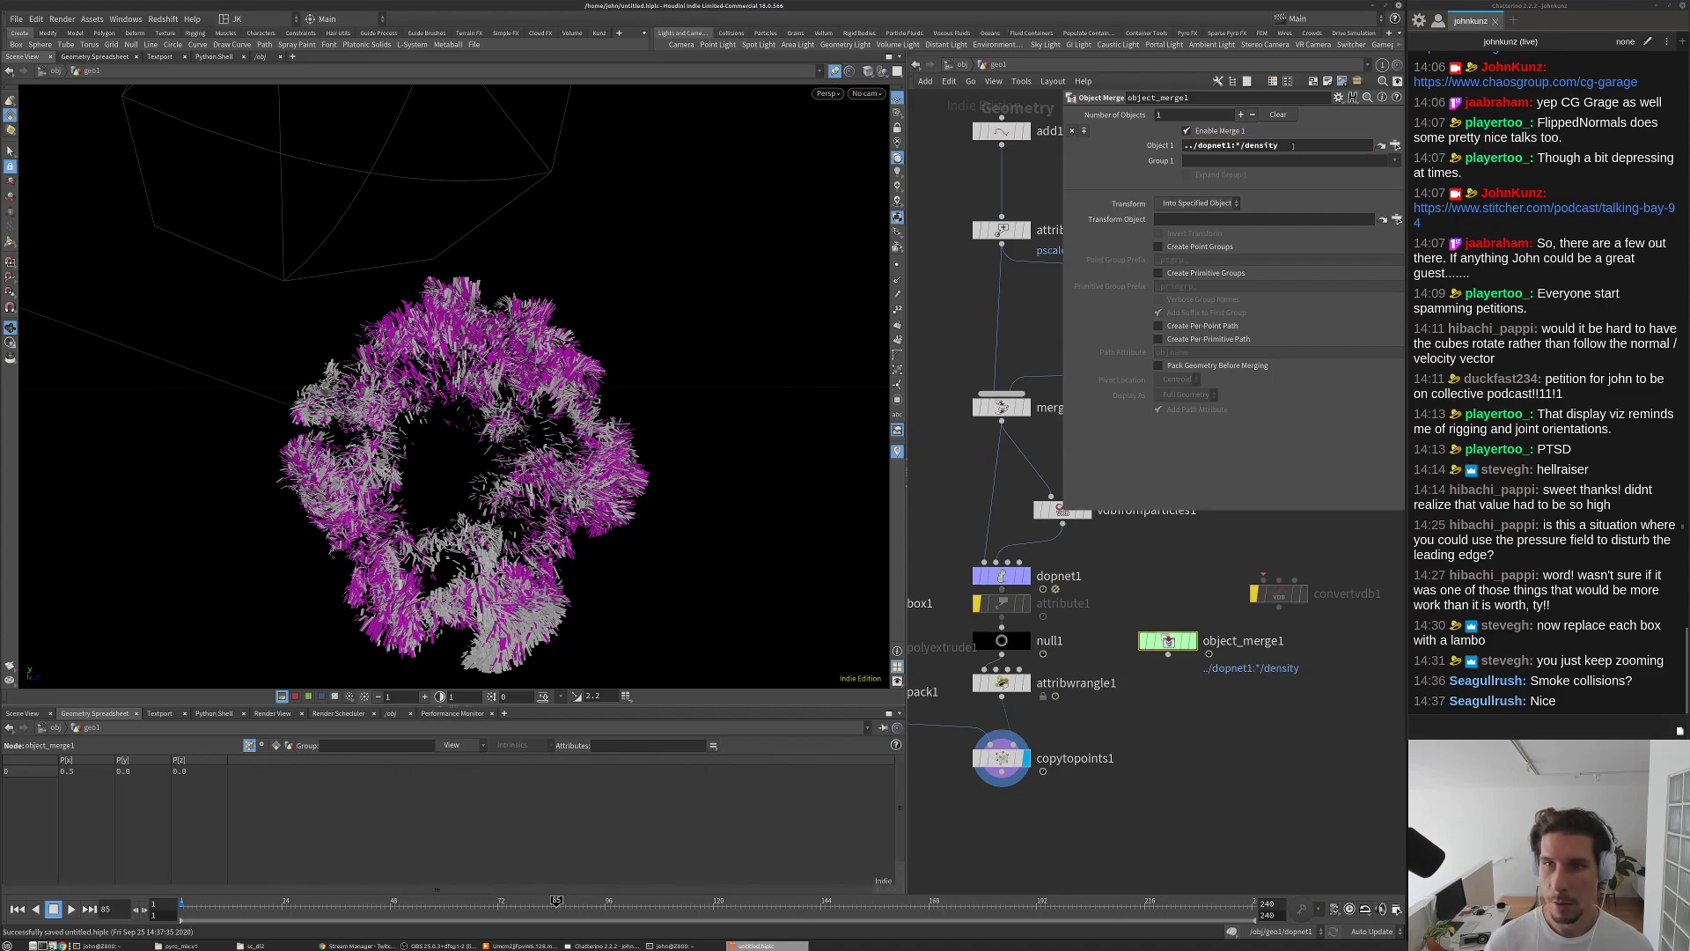
pyautogui.click(1193, 641)
pyautogui.moveTo(520, 426); pyautogui.dragTo(486, 440)
# Step: Add a Volume Bound node connected to object_merge1 and template it to show the container around the smoke
pyautogui.press('Tab')
pyautogui.write('vdb')
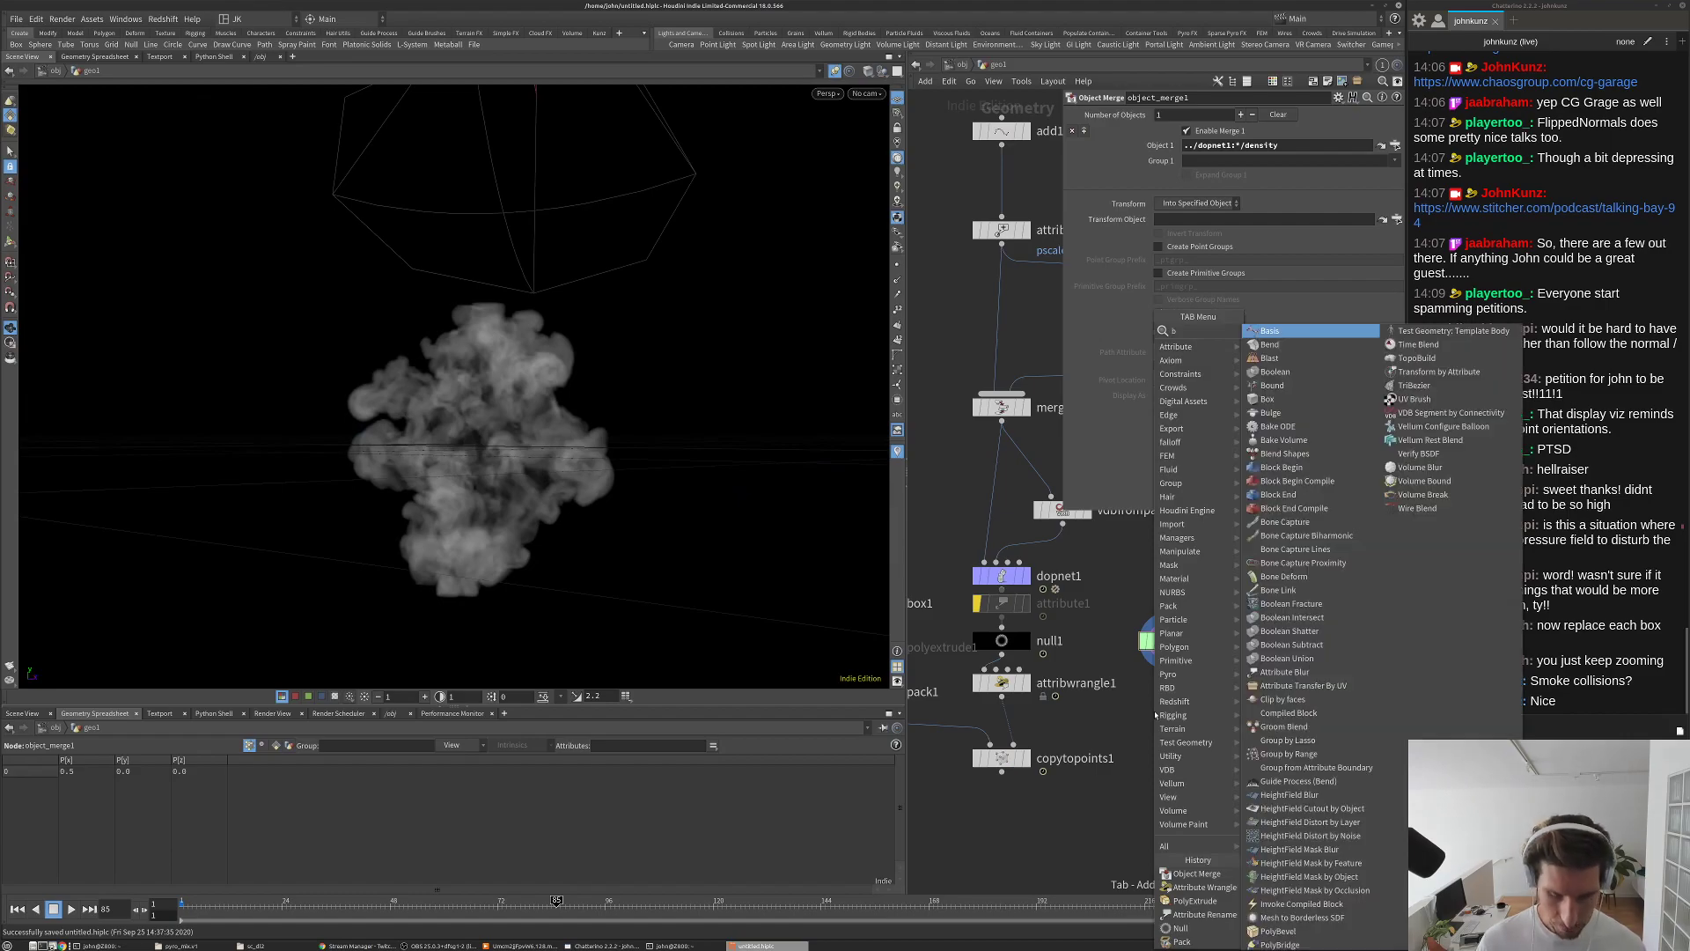
pyautogui.press('Down')
pyautogui.press('Return')
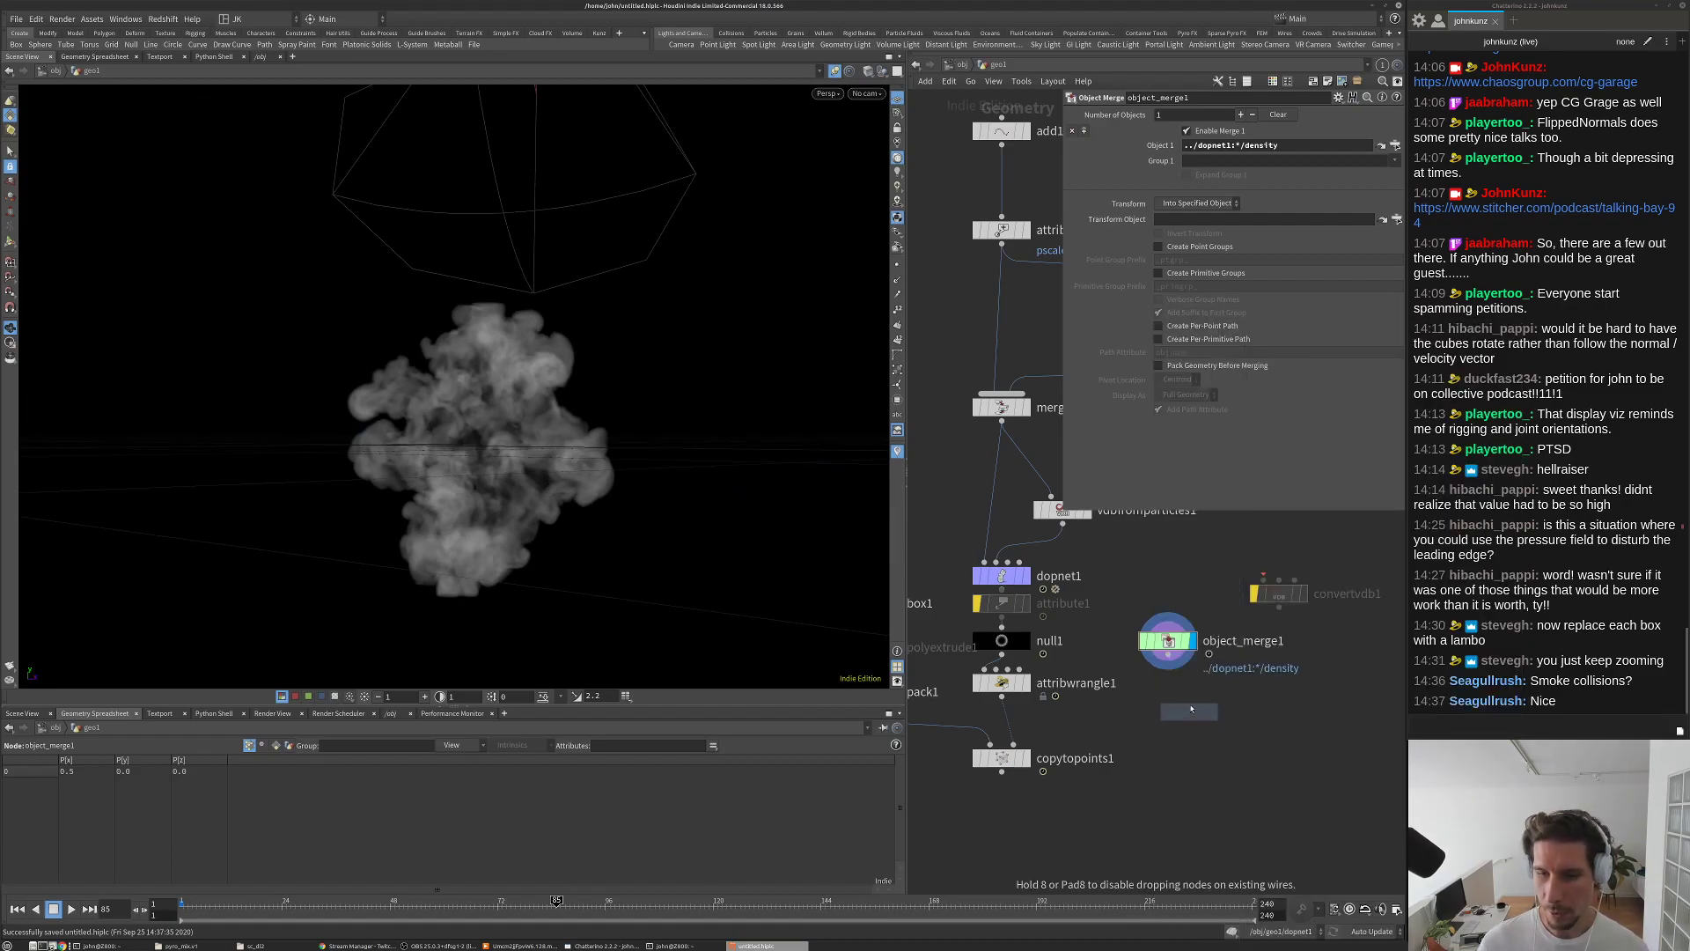
pyautogui.click(1190, 720)
pyautogui.click(1210, 713)
pyautogui.moveTo(524, 388); pyautogui.dragTo(562, 380)
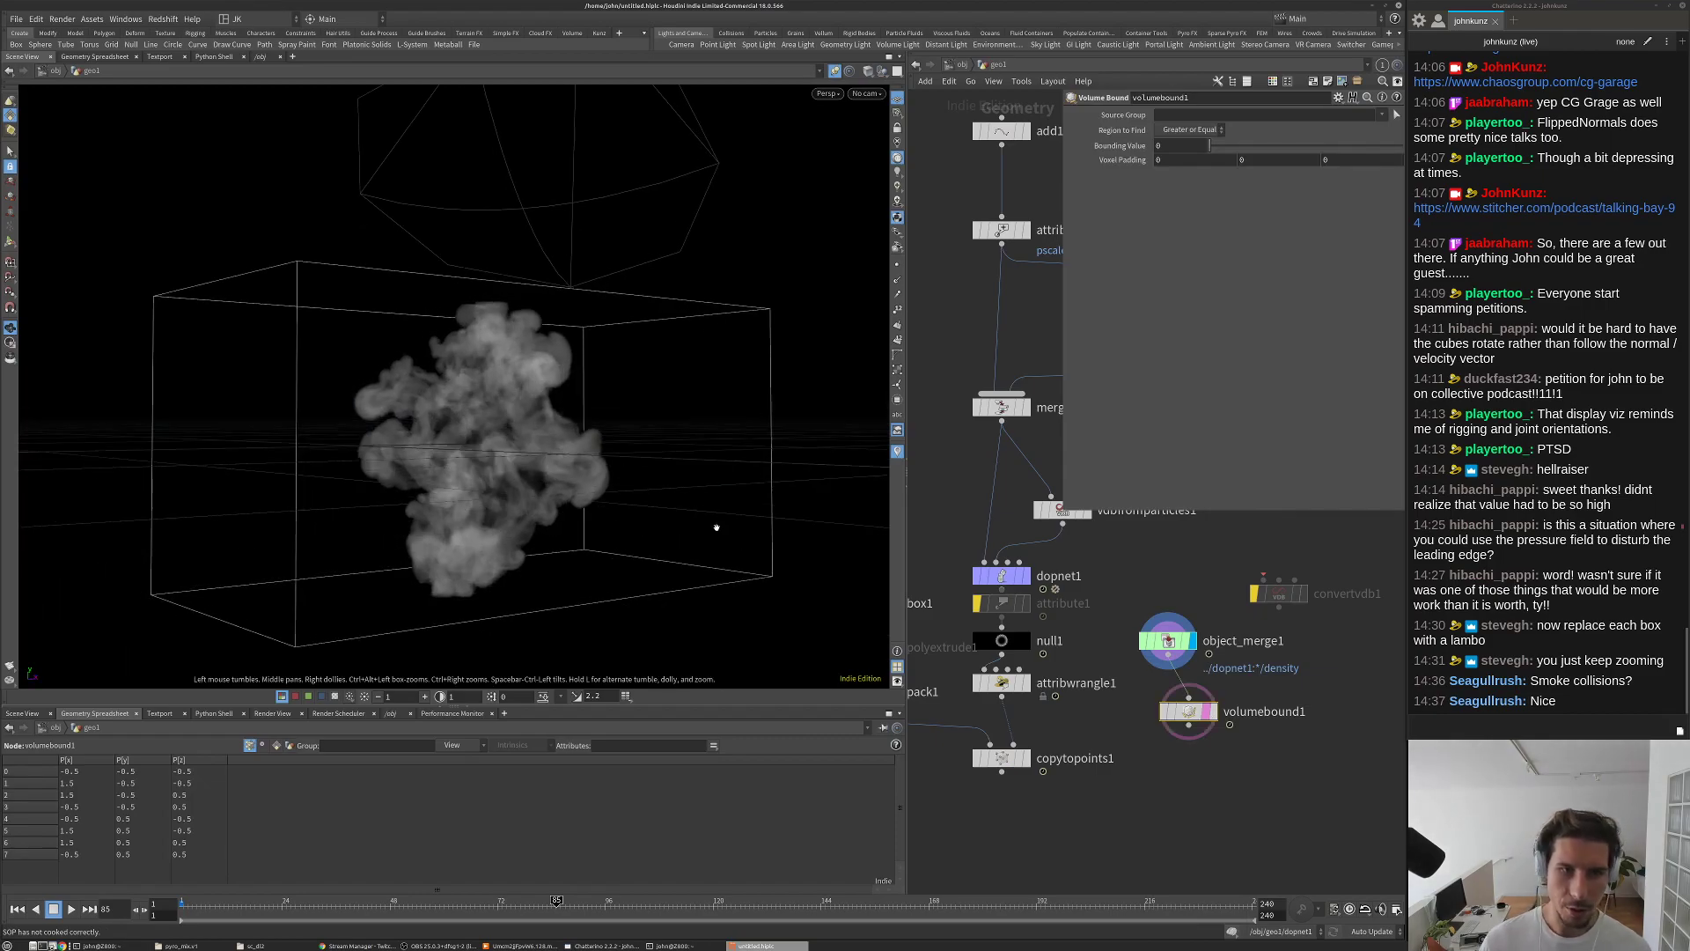
# Step: Return to the first frame and set smokeobject1's size inside dopnet1 to 1.5 in both Y and Z
pyautogui.moveTo(1100, 545); pyautogui.dragTo(1099, 522, button='middle')
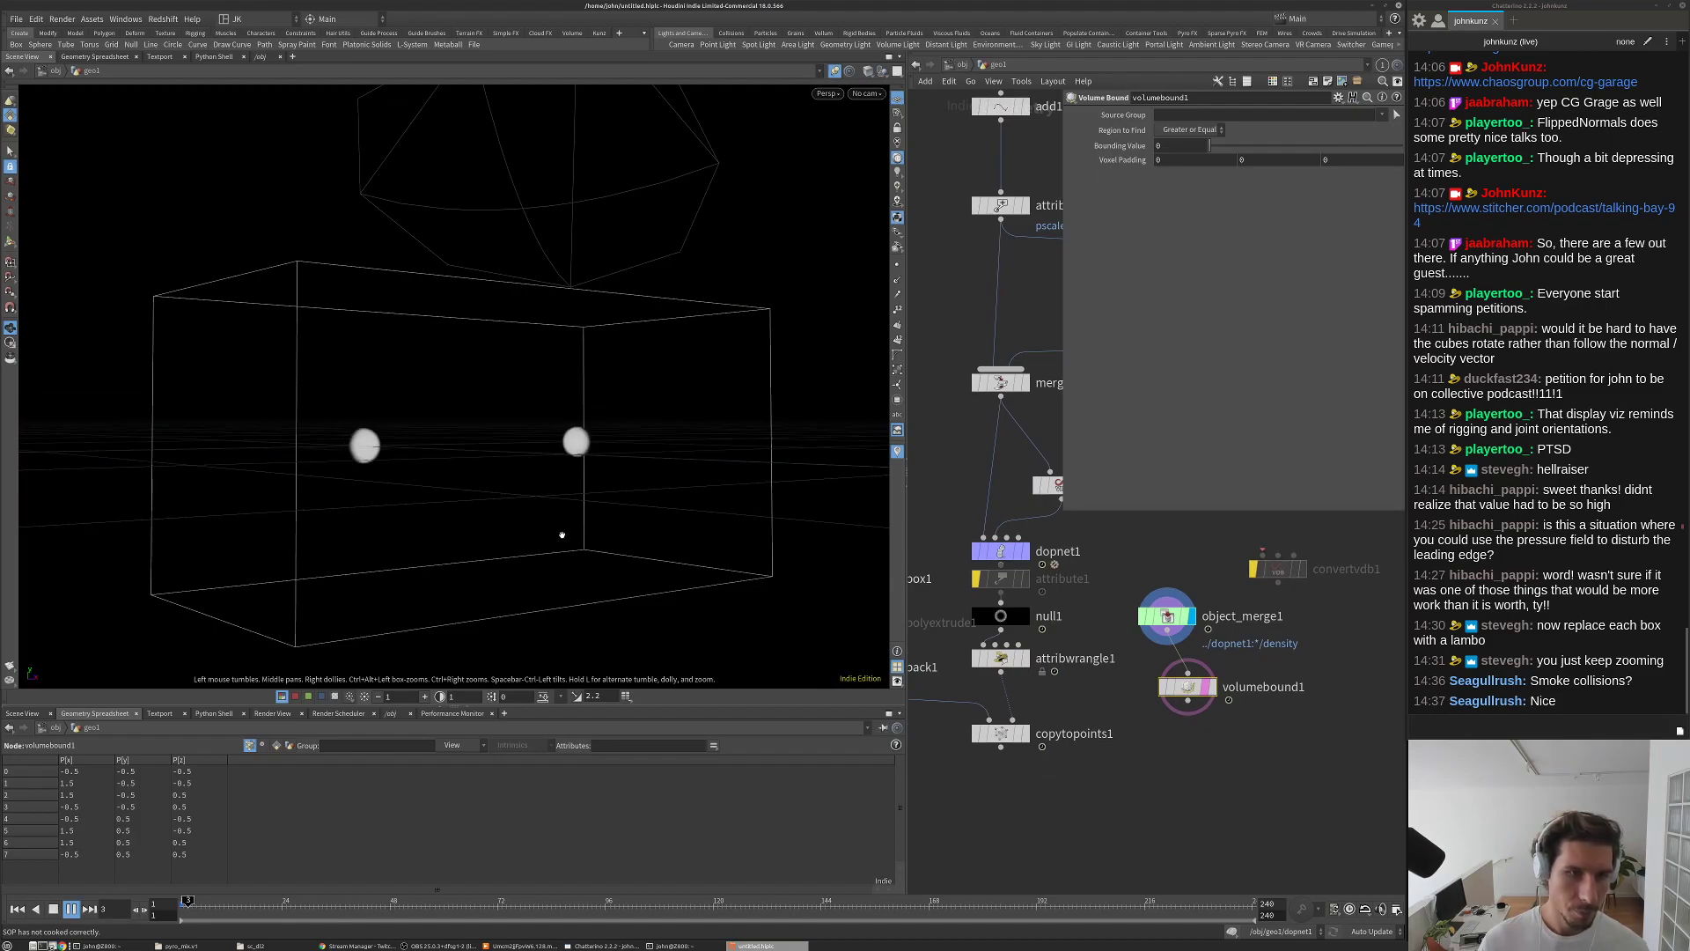
pyautogui.hotkey('ctrl', 'Up')
pyautogui.click(997, 550)
pyautogui.doubleClick(997, 550)
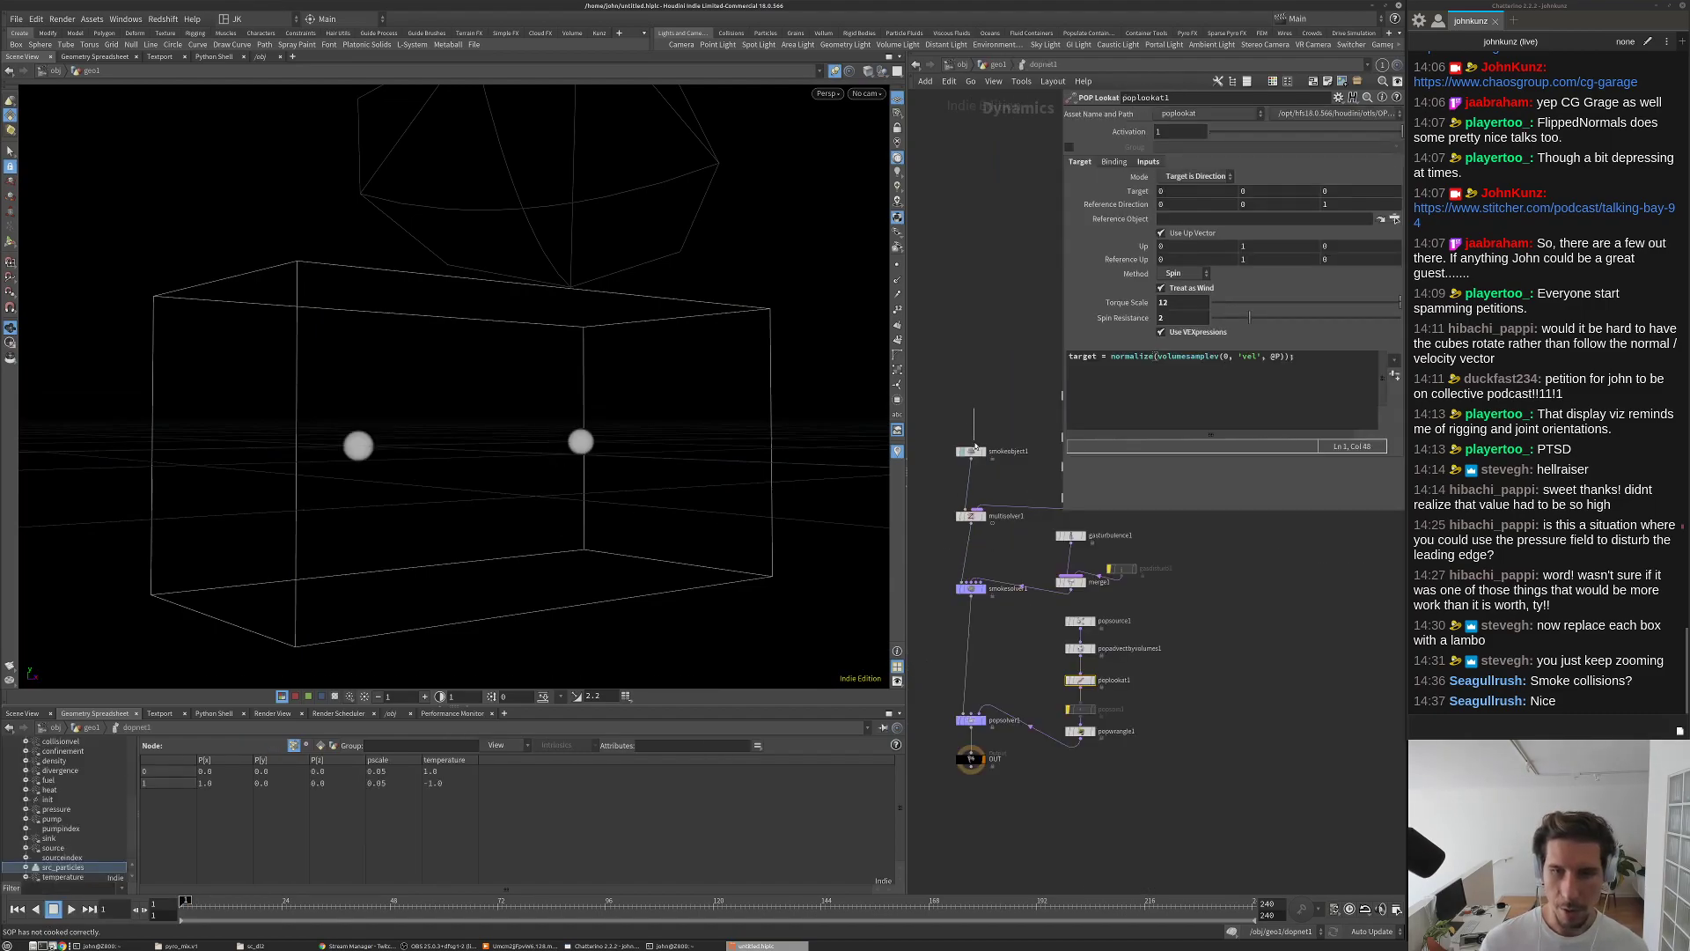
pyautogui.click(972, 449)
pyautogui.click(1259, 196)
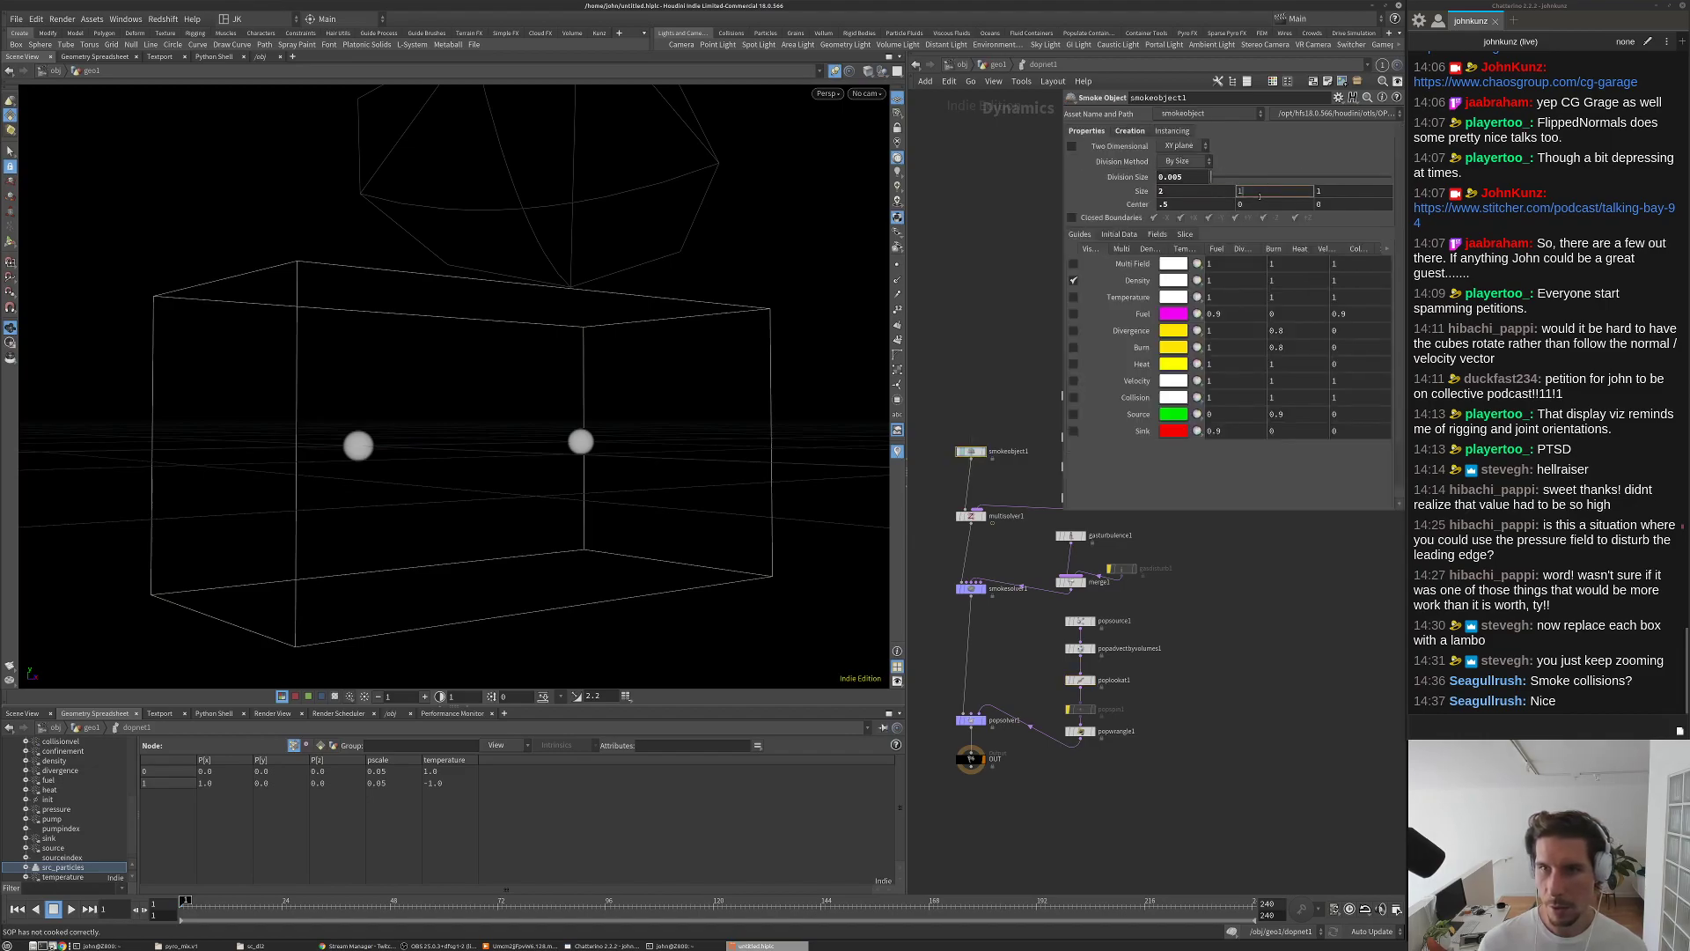
pyautogui.write('1.5')
pyautogui.press('Tab')
pyautogui.write('1.5')
pyautogui.press('Return')
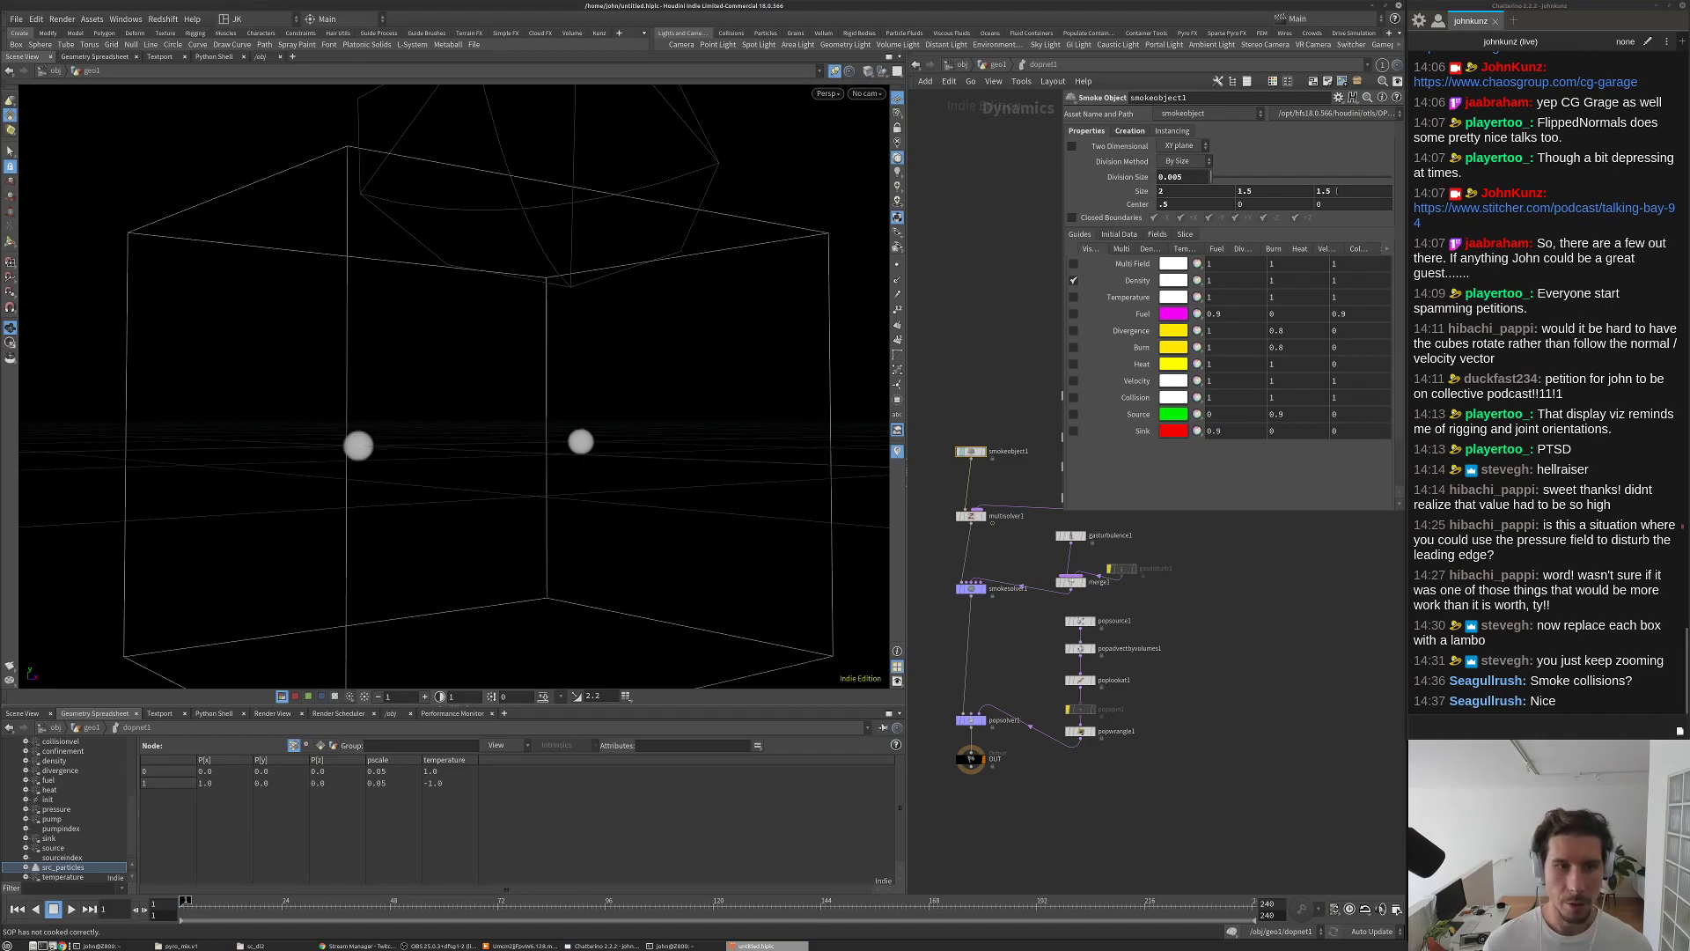
pyautogui.middleClick(979, 594)
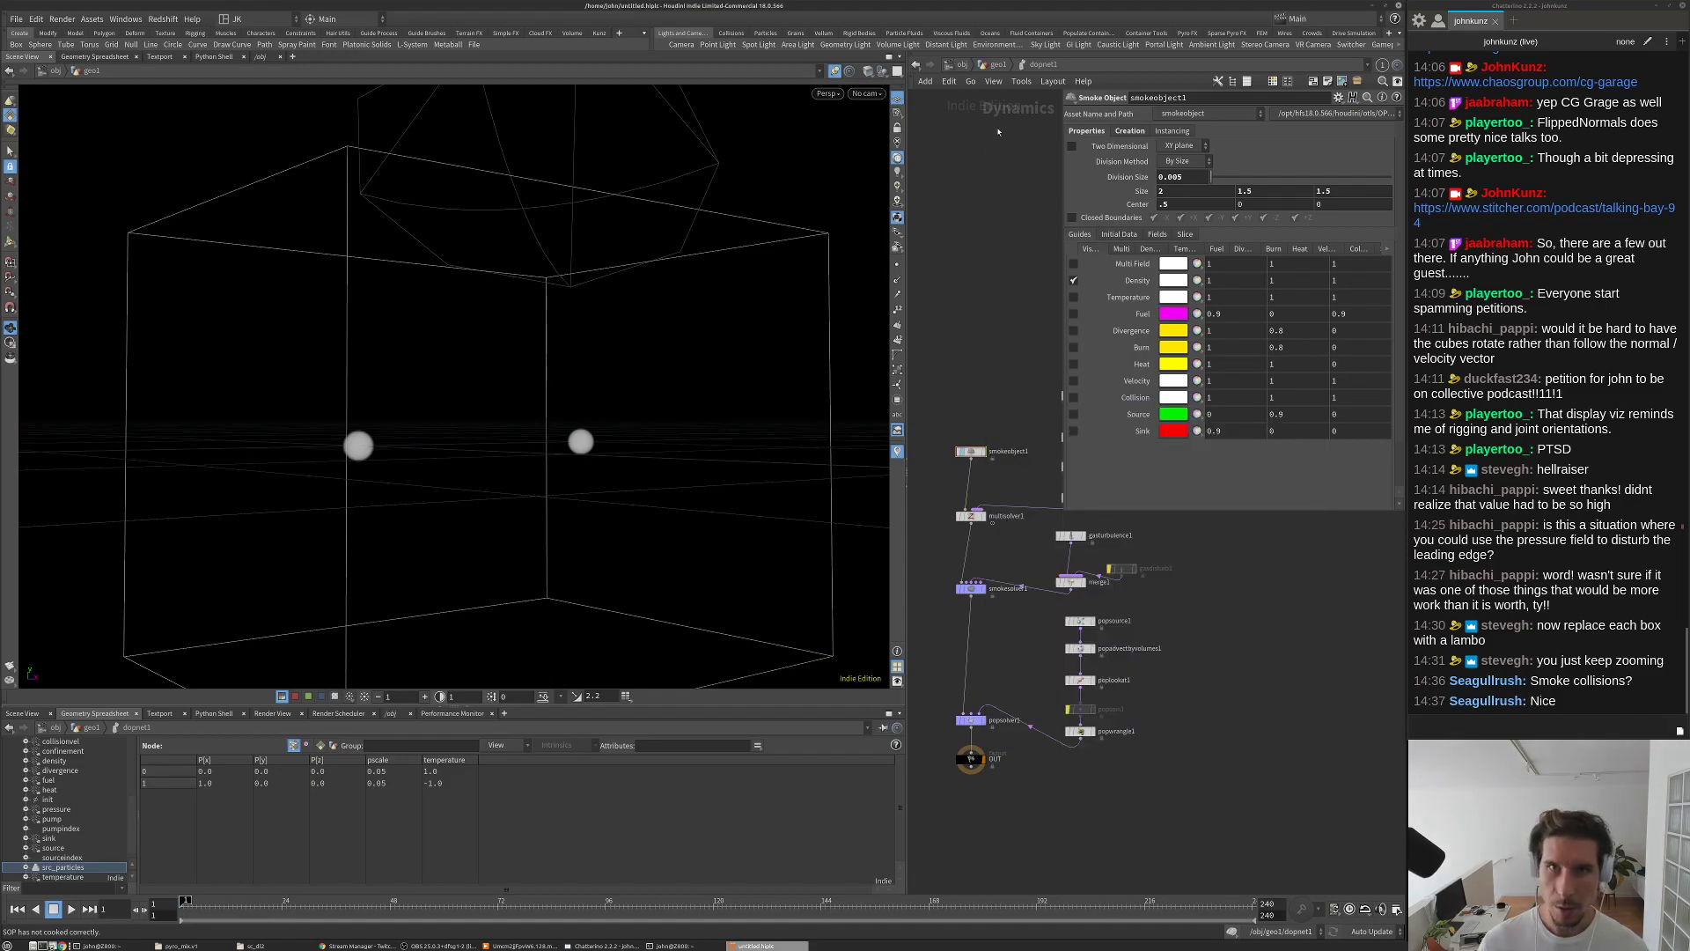
# Step: Back in the geometry network, turn off volumebound1's template display and display copytopoints1
pyautogui.click(998, 65)
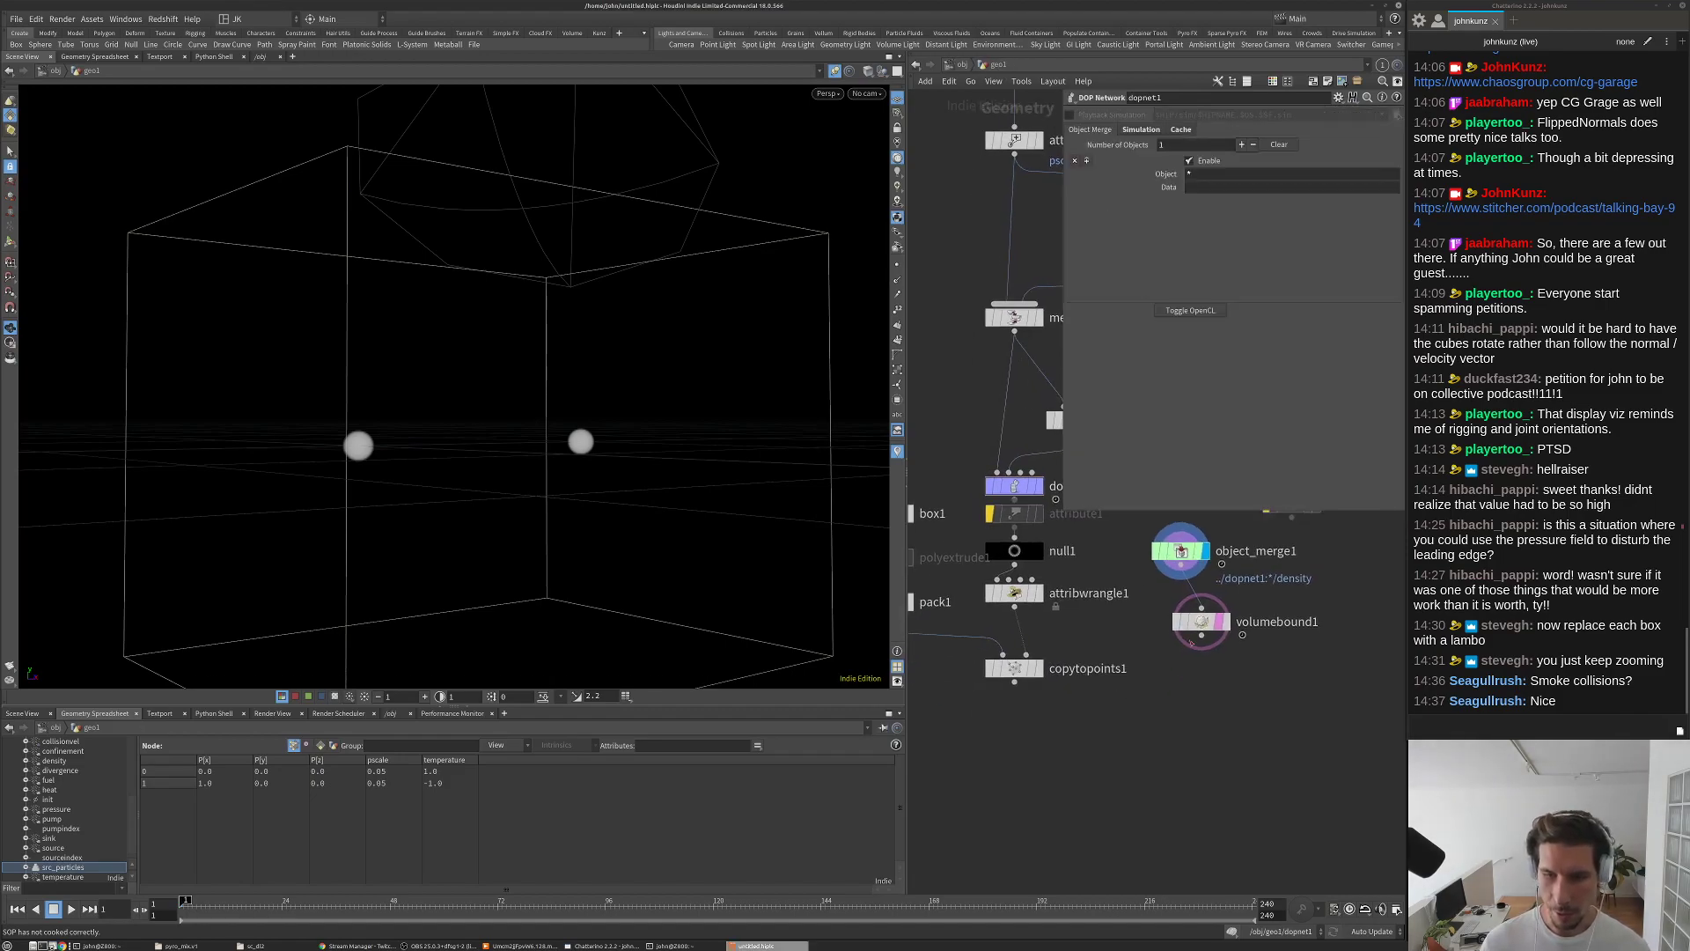
pyautogui.click(1220, 624)
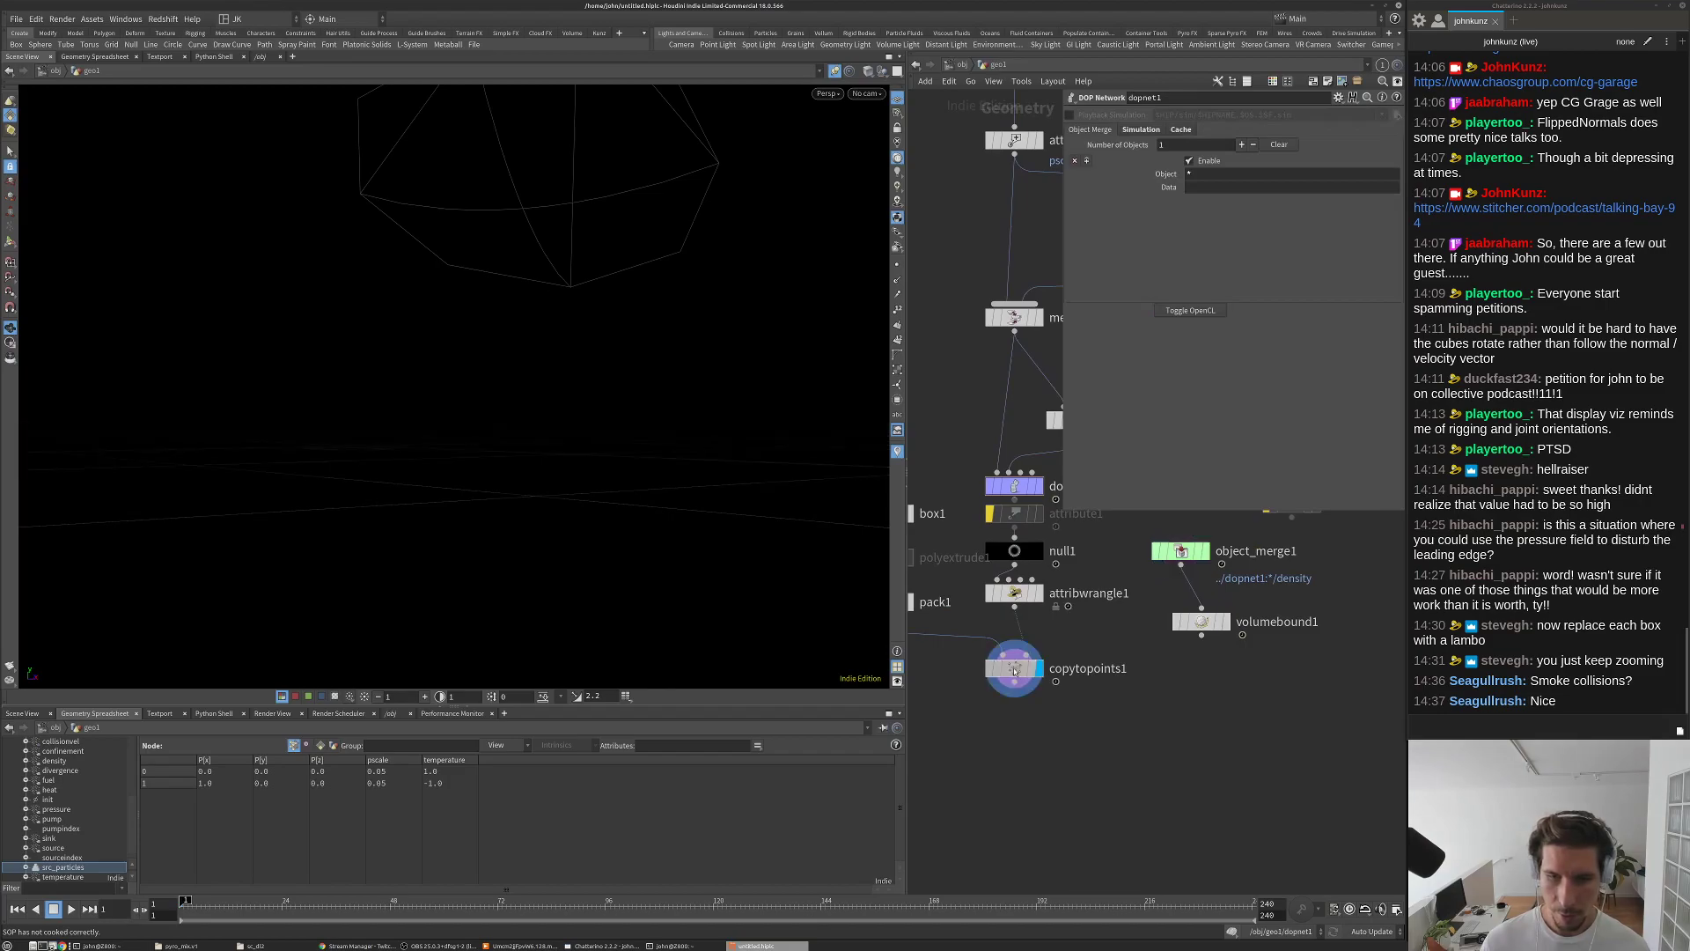
pyautogui.click(1014, 669)
# Step: Play the simulation, examine the colliding magenta and white boxes from a raised angle, and save the scene
pyautogui.press('Up')
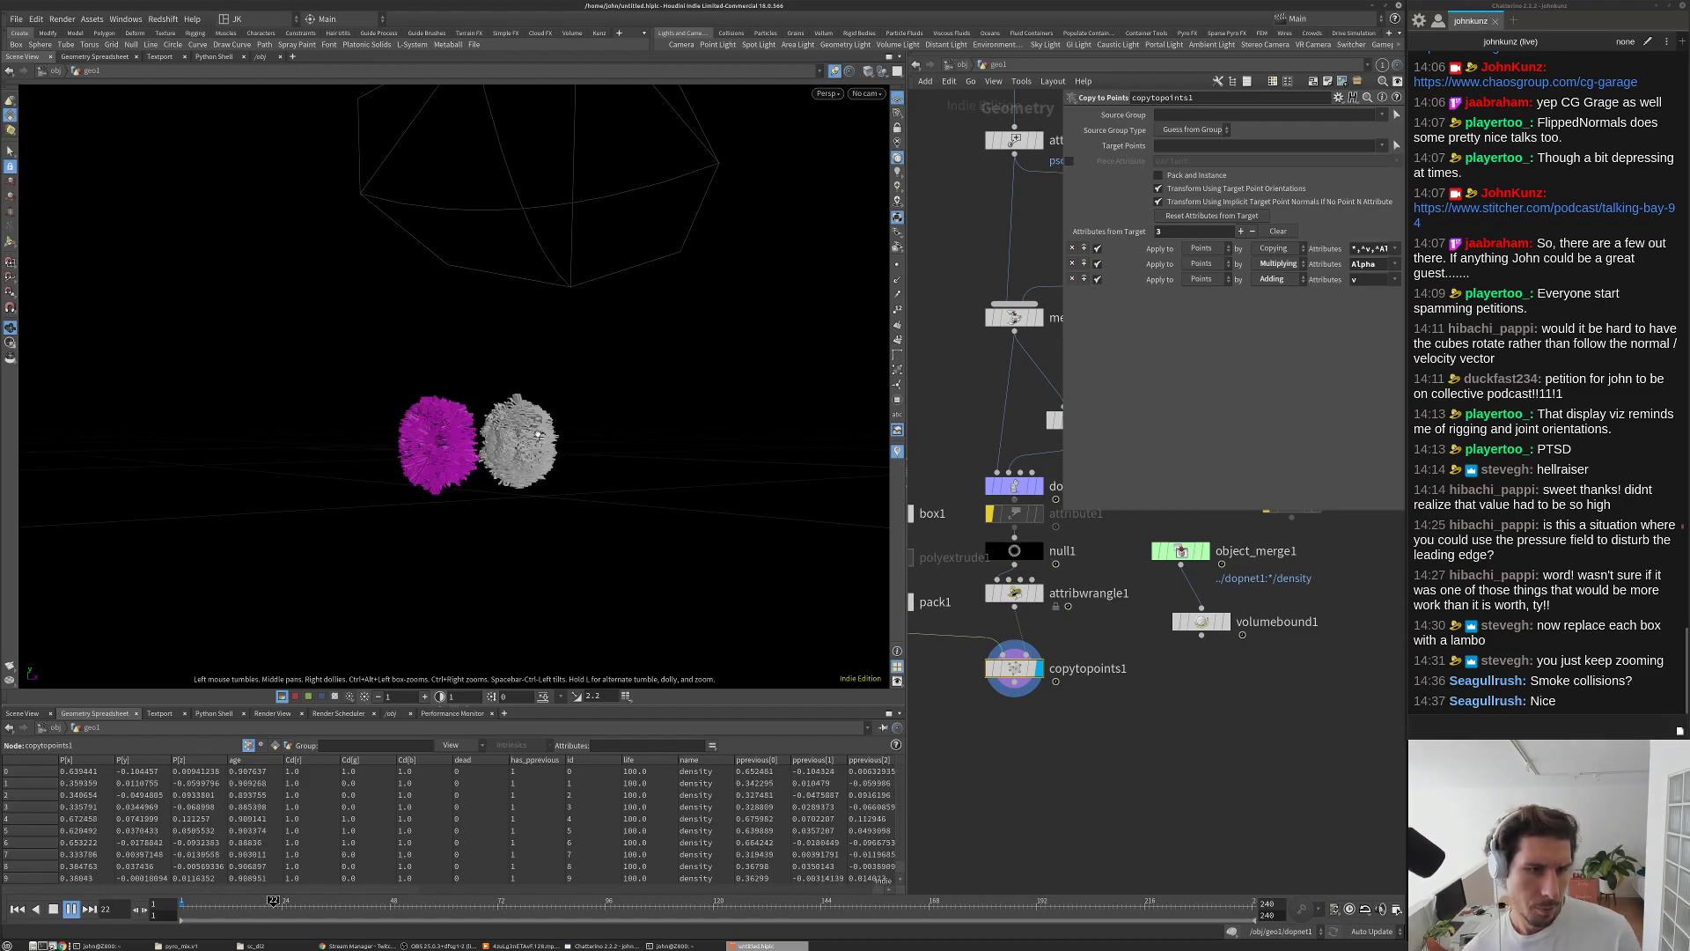
pyautogui.moveTo(525, 476); pyautogui.dragTo(572, 363)
pyautogui.hotkey('ctrl', 's')
pyautogui.press('Up')
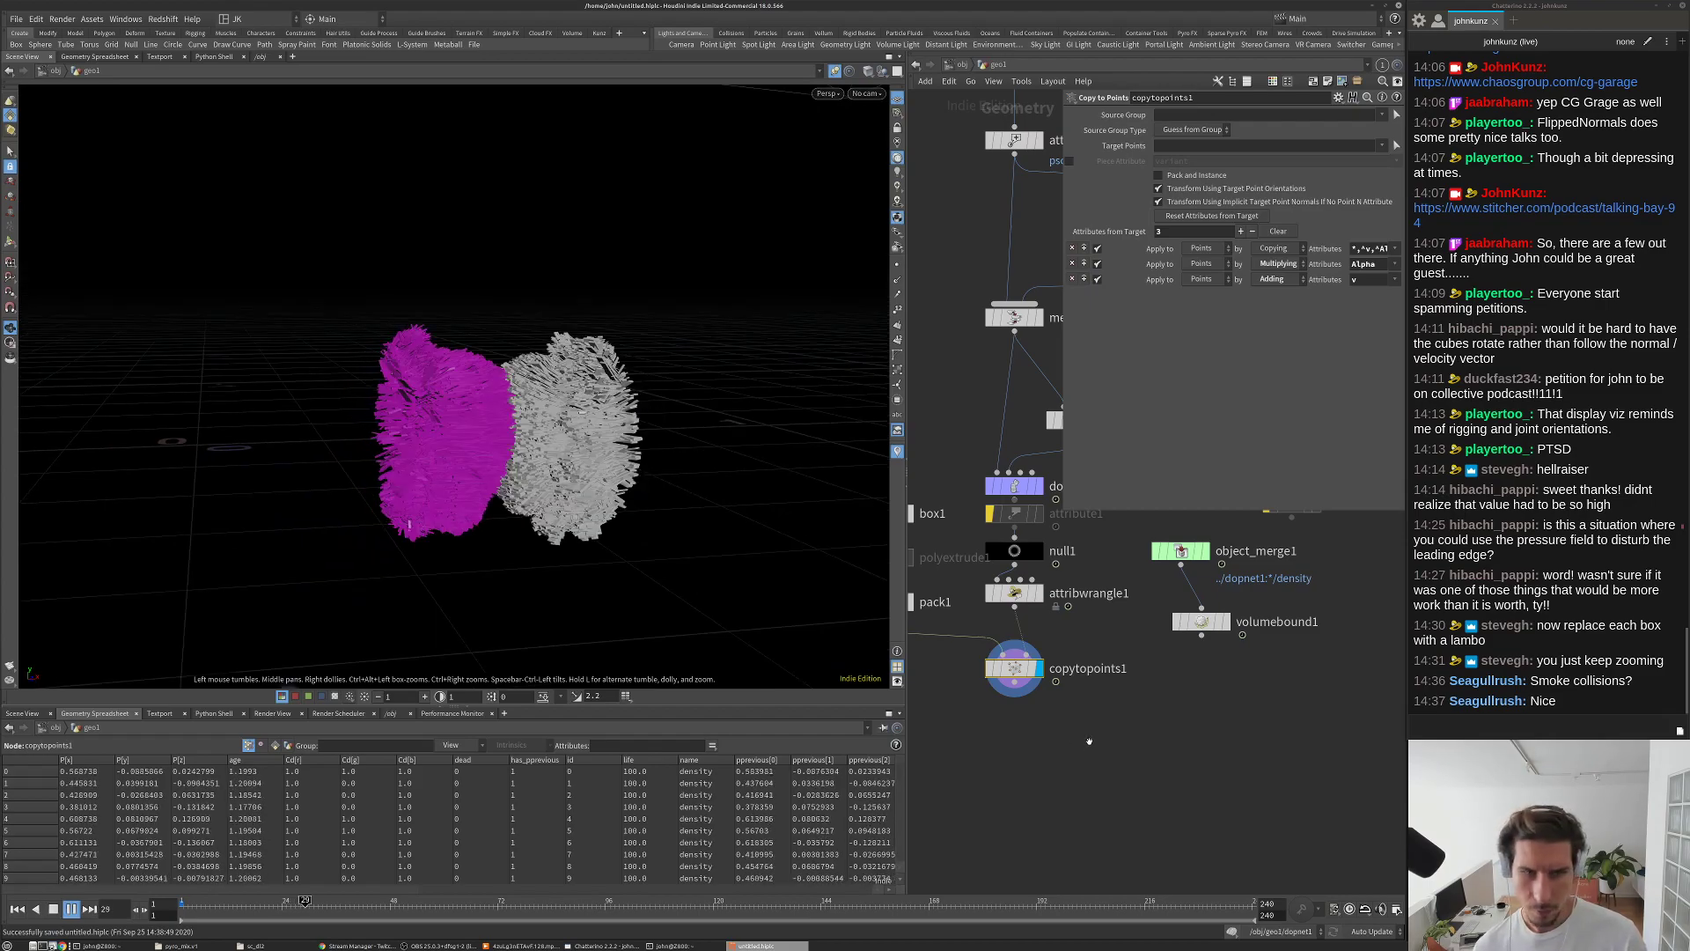
# Step: Enter dopnet1, replay the simulation and examine how the magenta and white boxes collide and mix from different angles
pyautogui.moveTo(1041, 581); pyautogui.dragTo(975, 649, button='middle')
pyautogui.press('Up')
pyautogui.hotkey('ctrl', 'Up')
pyautogui.doubleClick(948, 554)
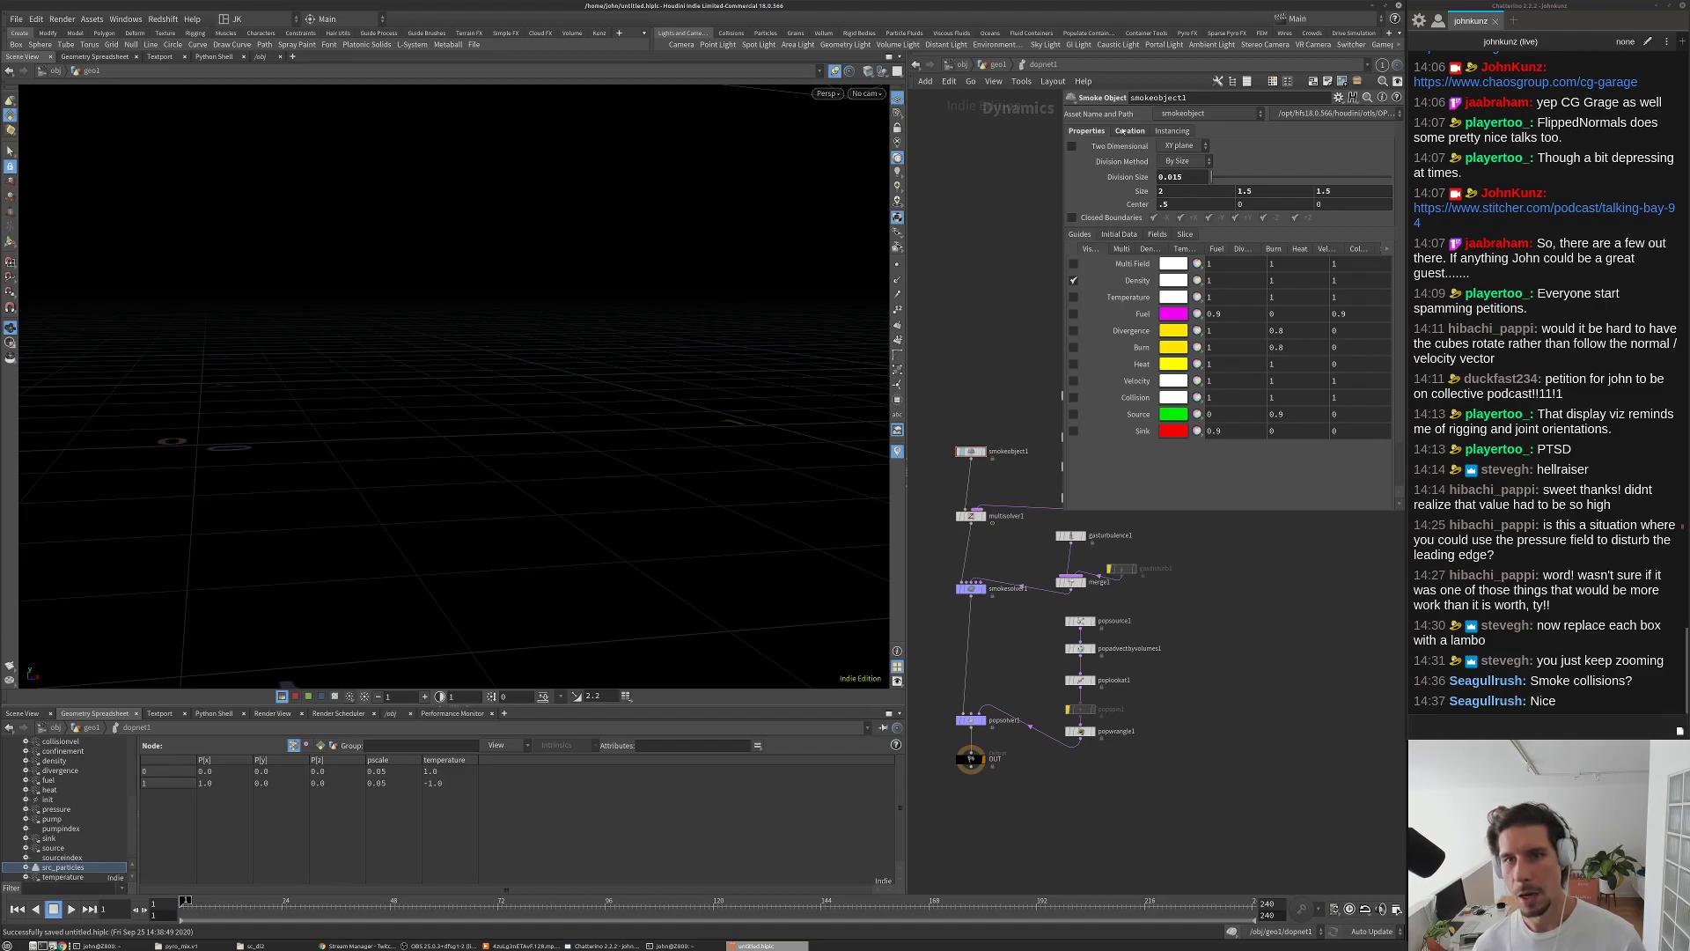
pyautogui.press('Up')
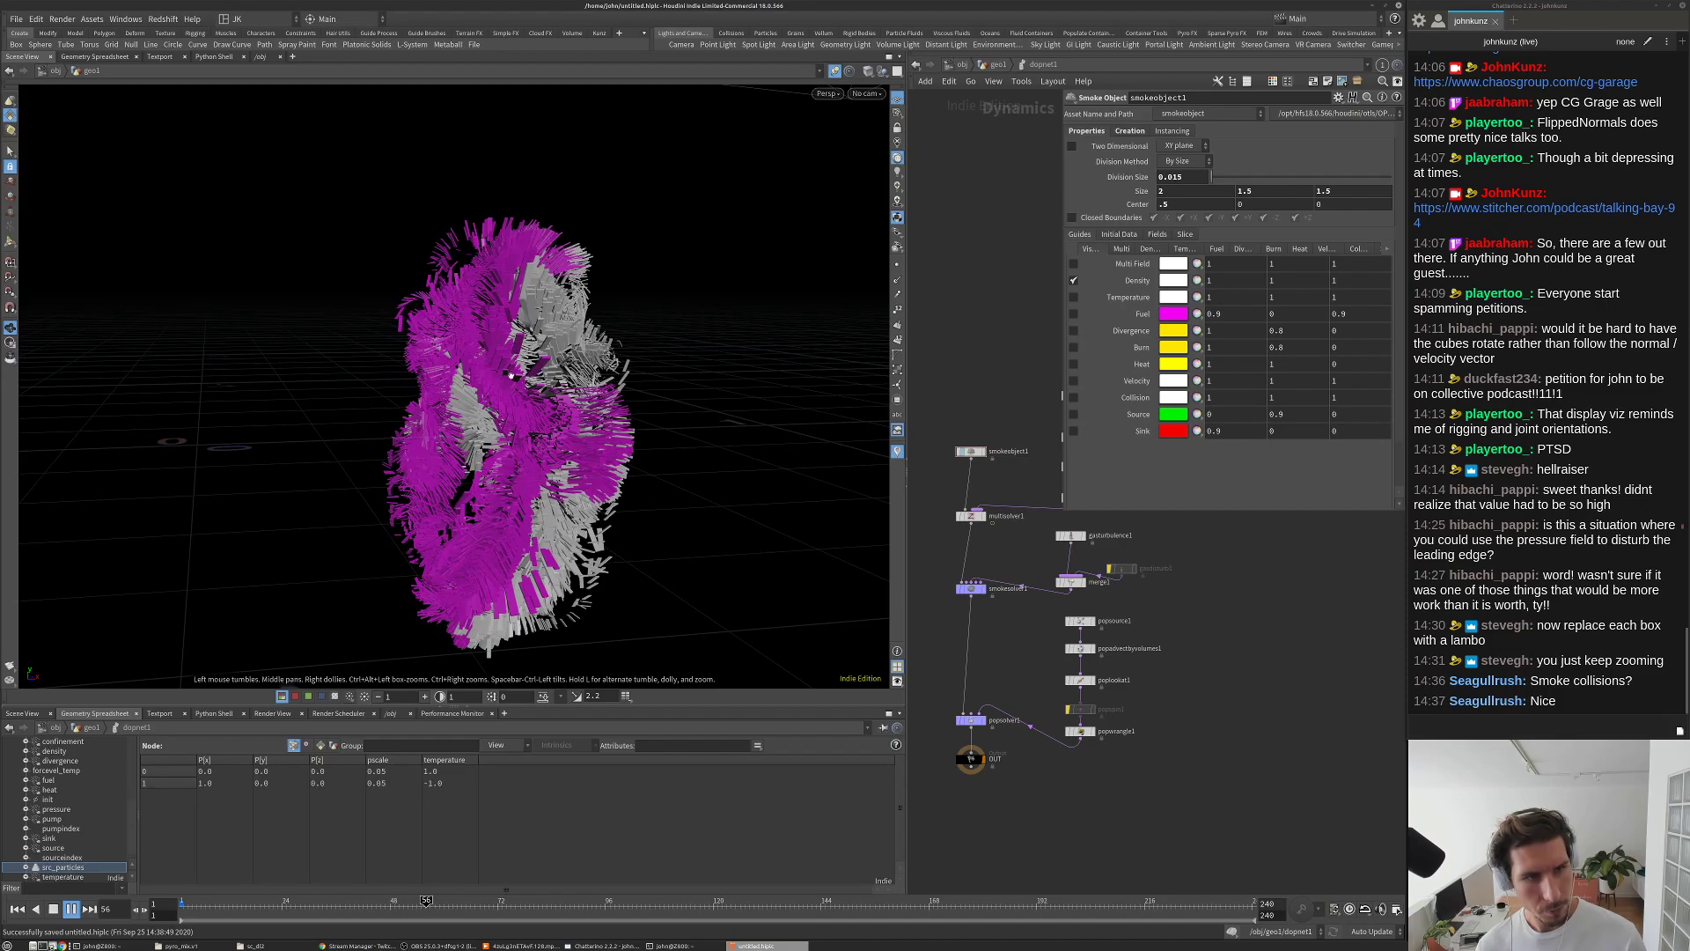
pyautogui.moveTo(510, 376); pyautogui.dragTo(628, 528)
pyautogui.hotkey('ctrl', 'Up')
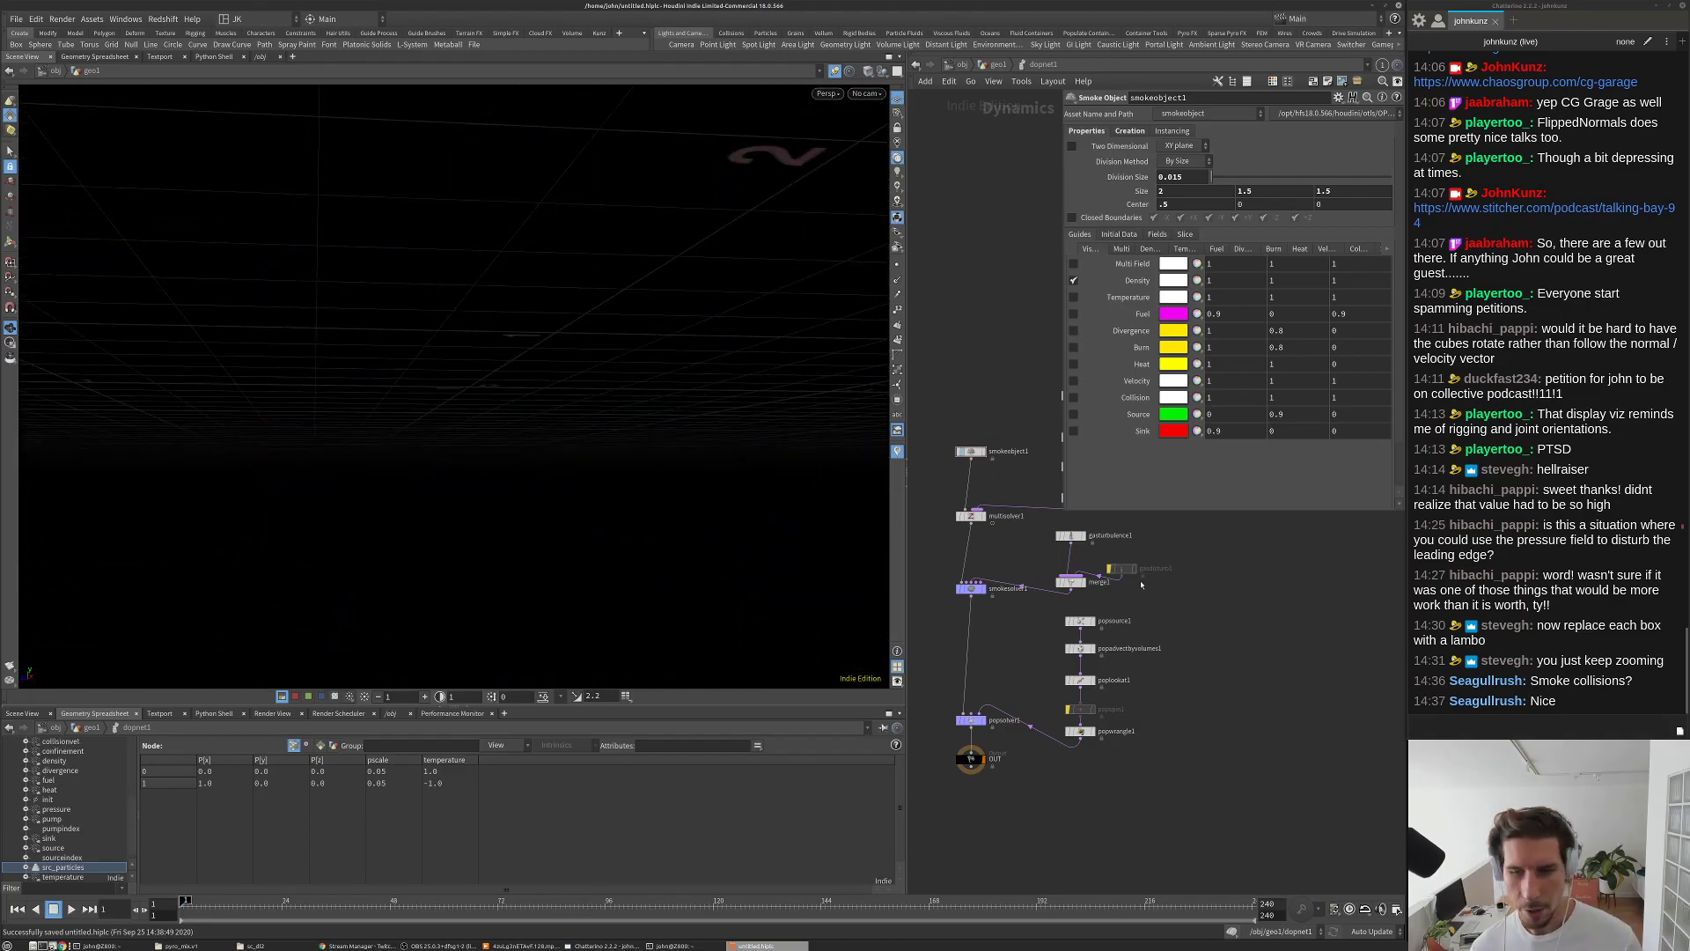
# Step: Enable the bypassed popspin1 node and replay the simulation to see its effect on the boxes
pyautogui.scroll(8, 1070, 704)
pyautogui.click(1055, 716)
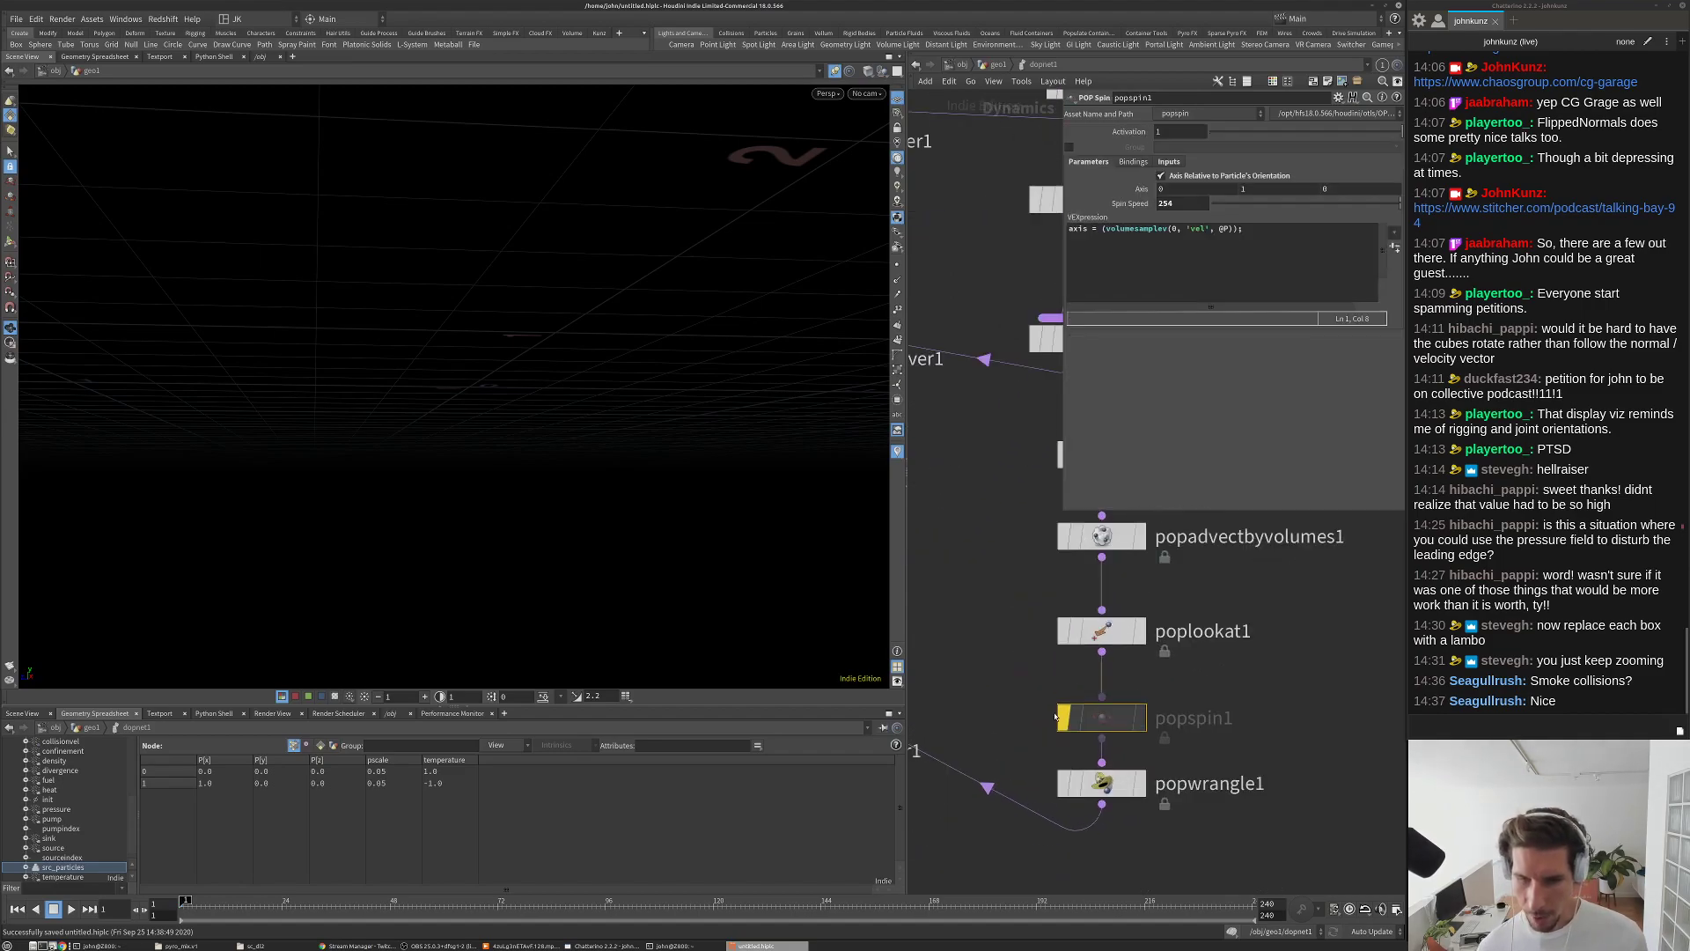
pyautogui.moveTo(805, 401); pyautogui.dragTo(692, 405)
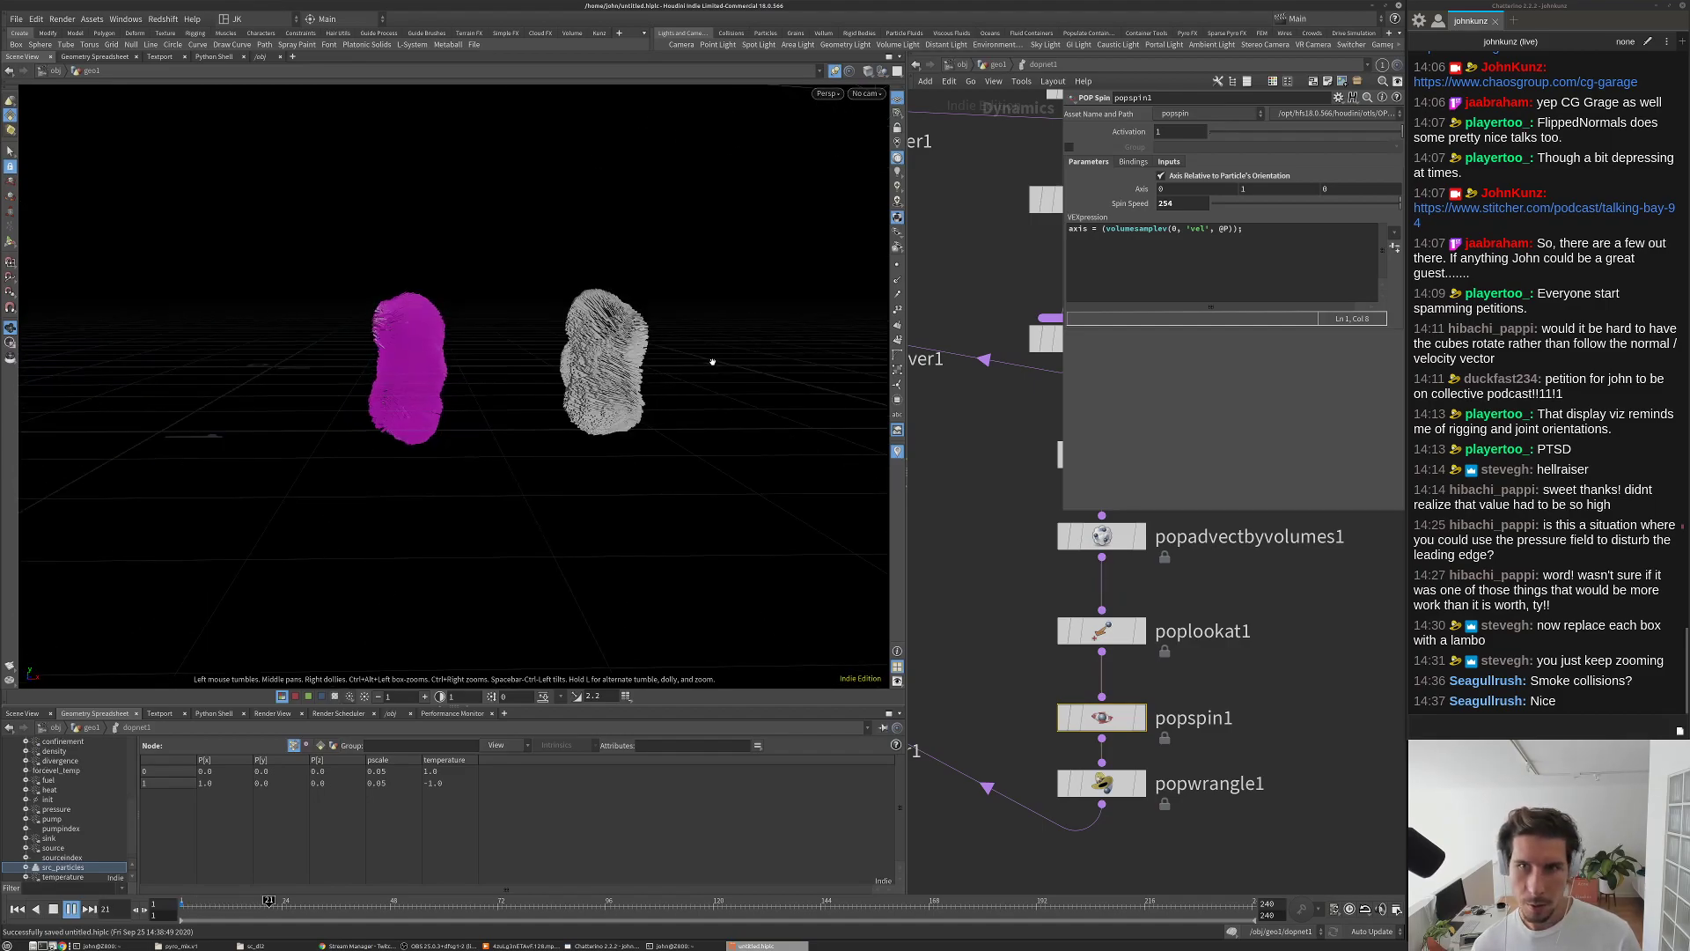
pyautogui.hotkey('ctrl', 'Up')
# Step: Set popspin1's spin speed to 2545, bypass poplookat1 and replay the simulation
pyautogui.click(1175, 203)
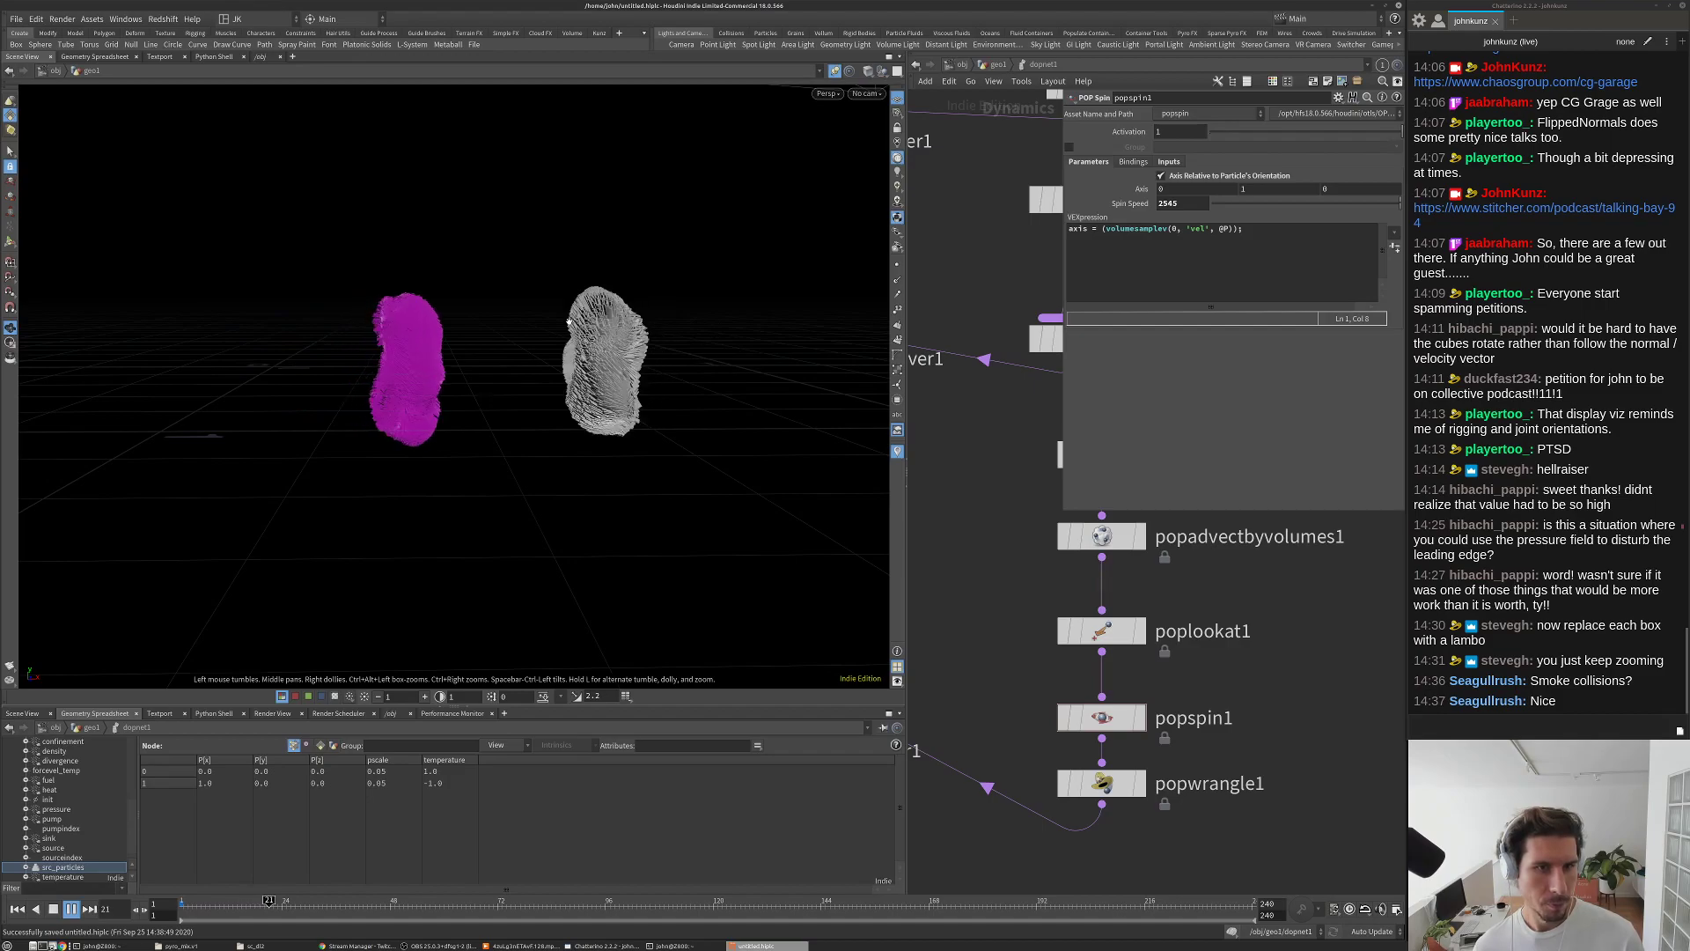
pyautogui.hotkey('ctrl', 'Up')
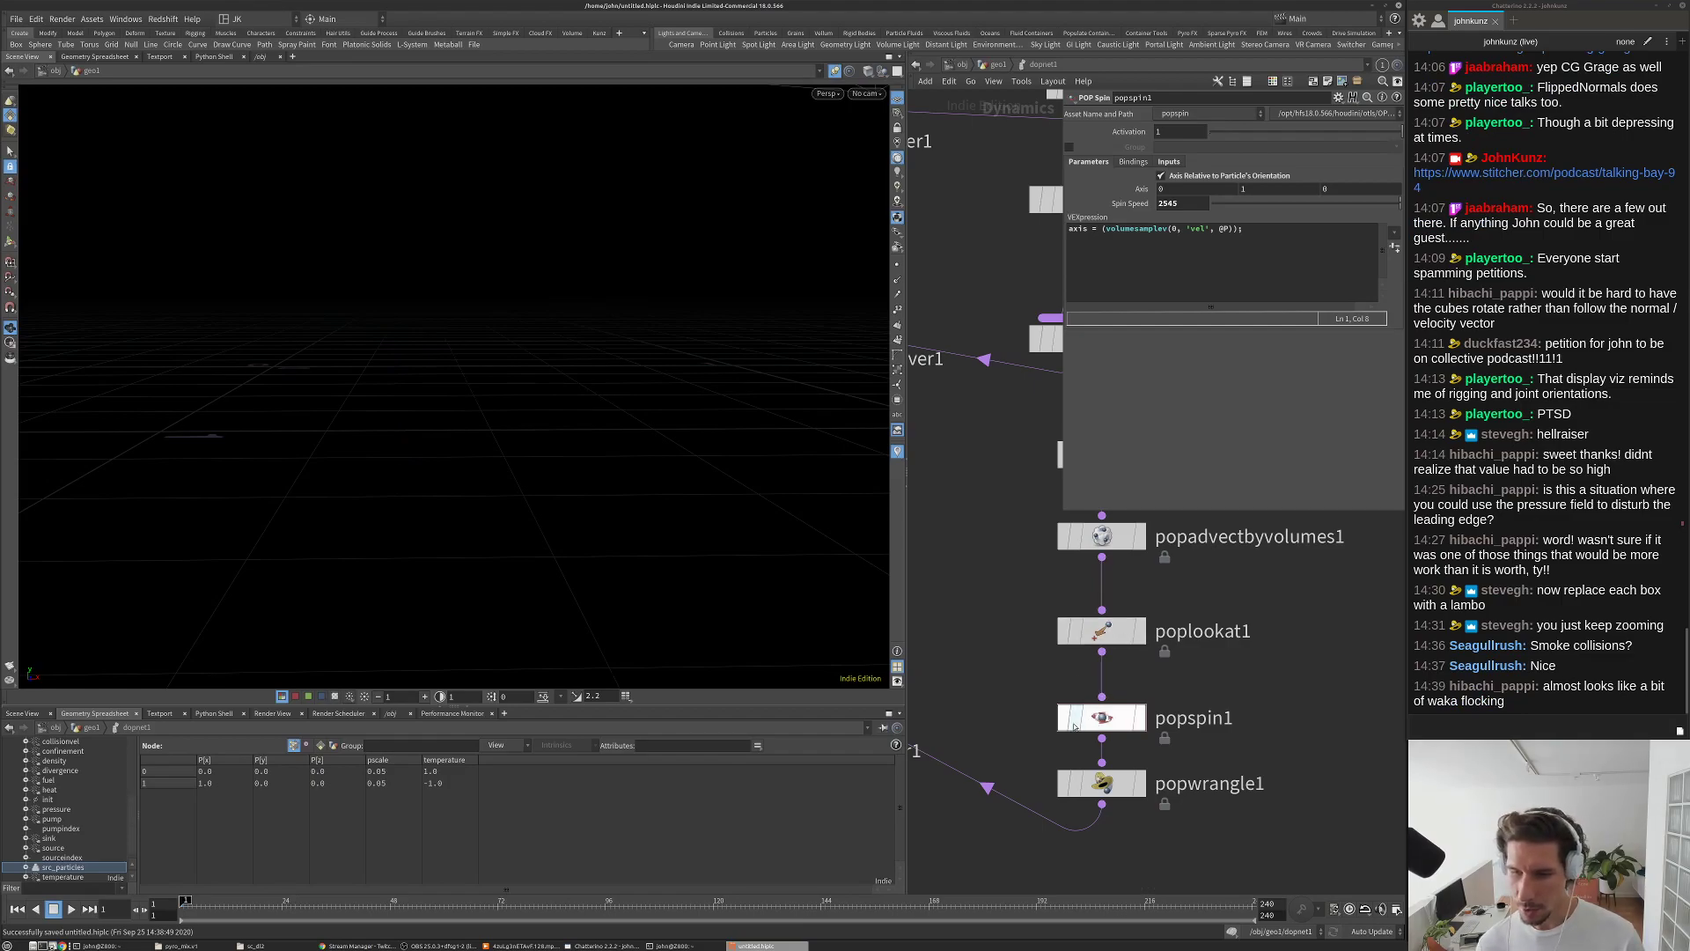
pyautogui.press('Up')
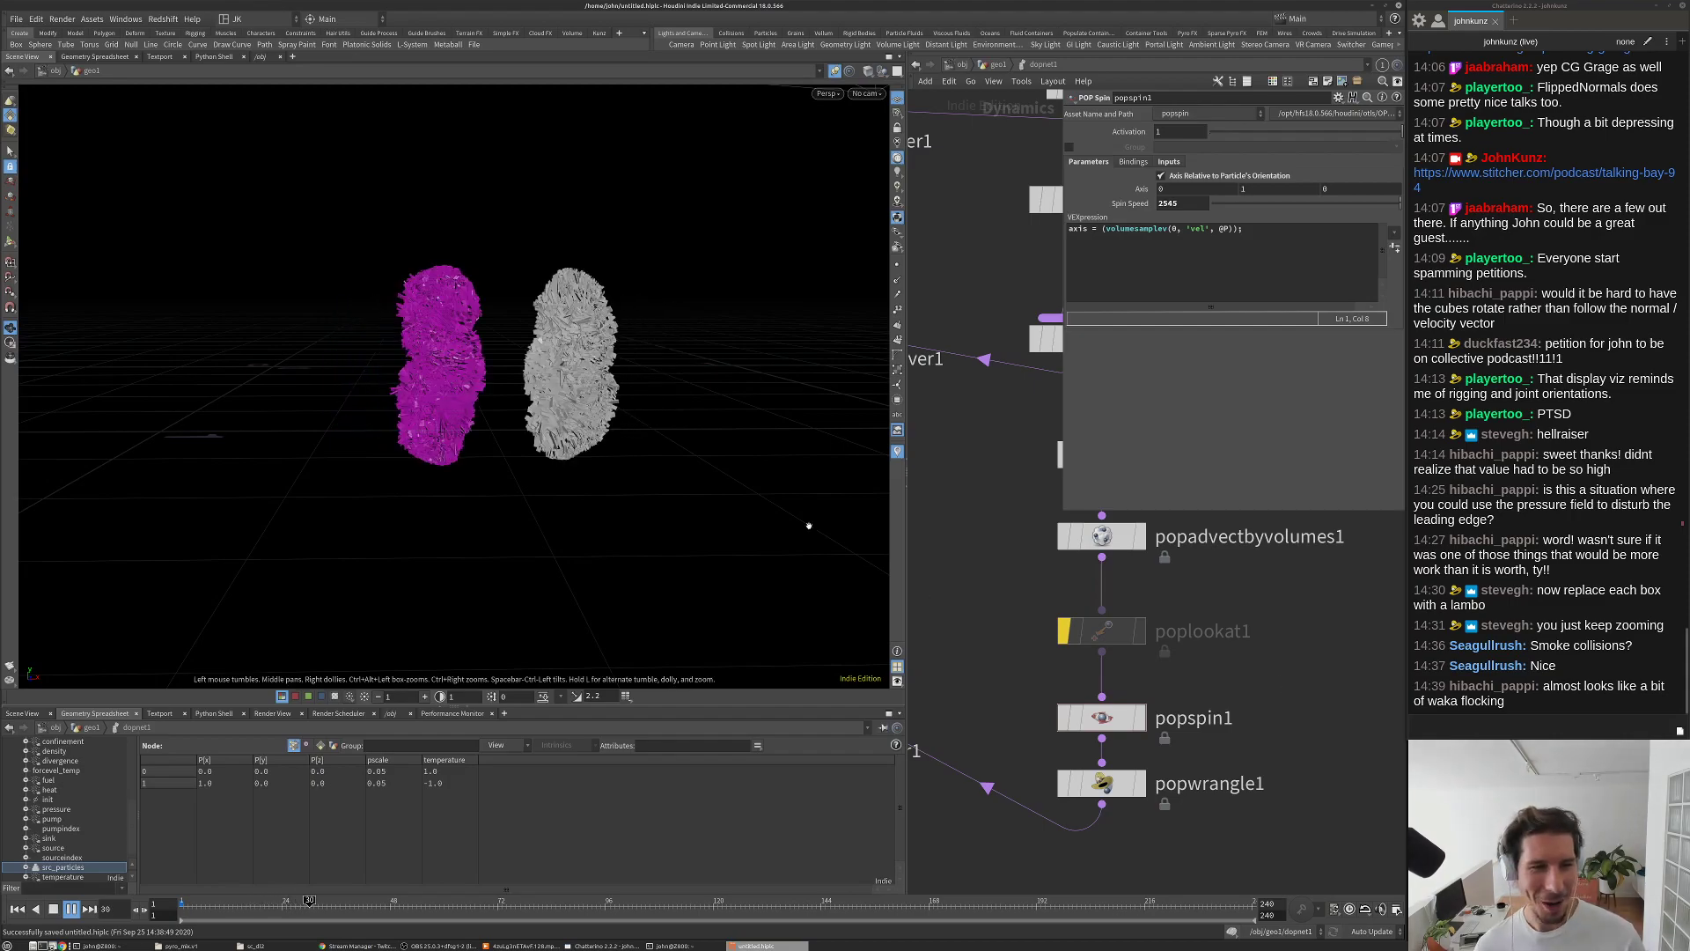
# Step: Try a popspin1 spin speed of 154, raise it to 355, and replay the simulation from the first frame each time
pyautogui.hotkey('ctrl', 'Up')
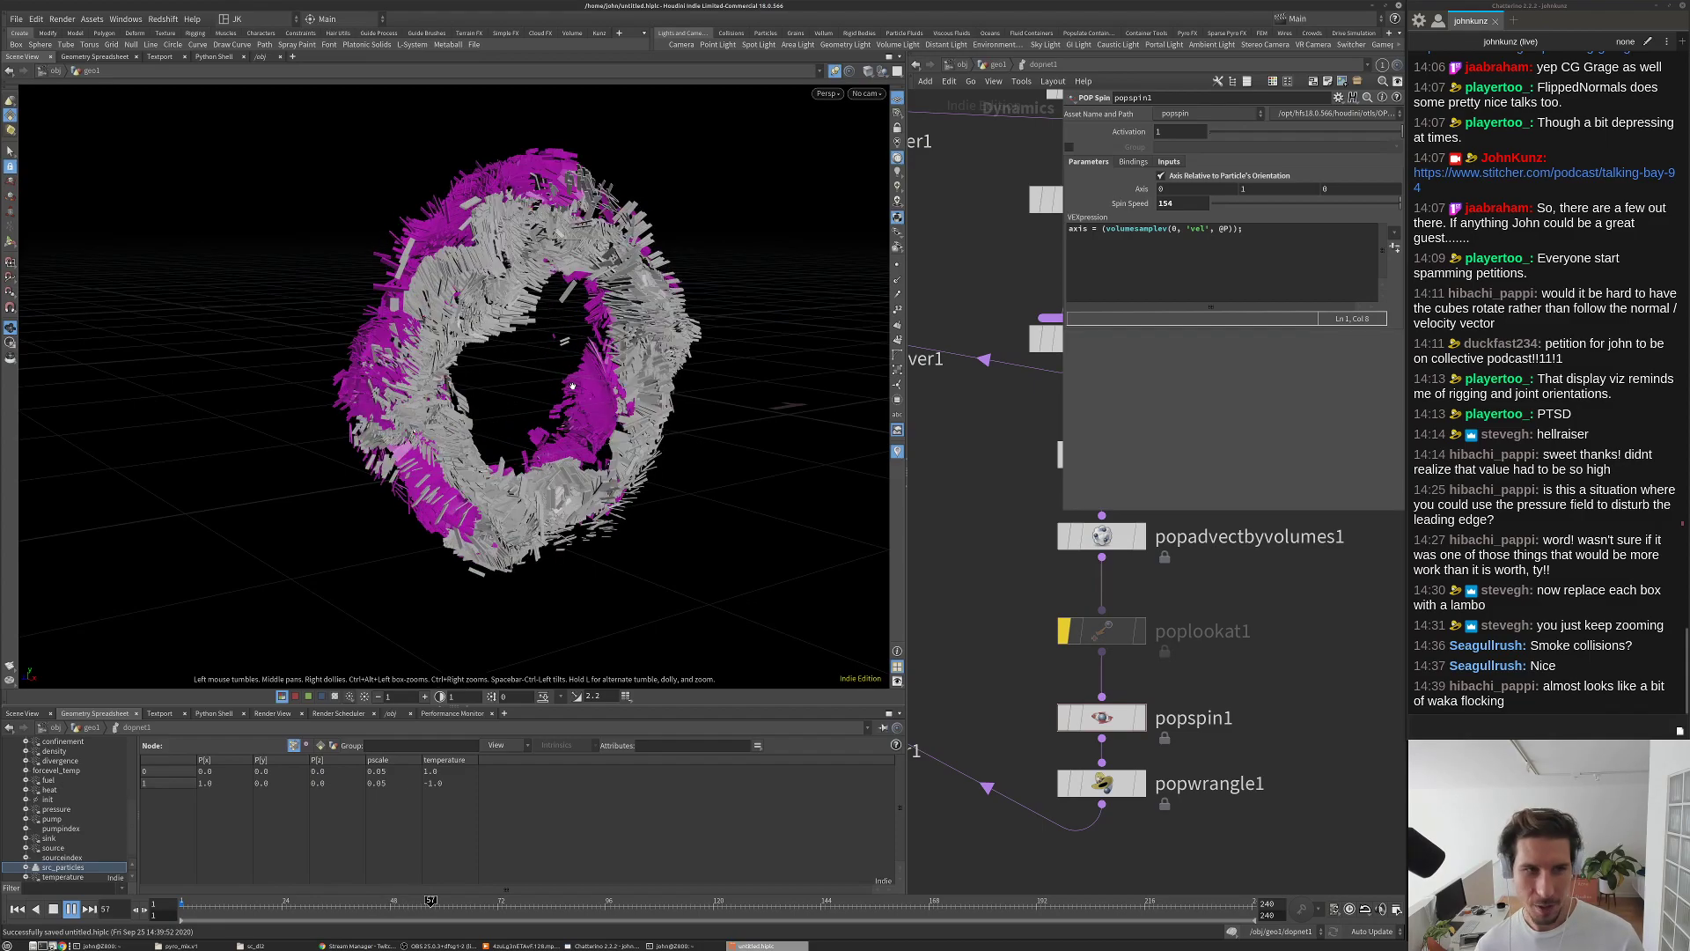
pyautogui.hotkey('ctrl', 'Up')
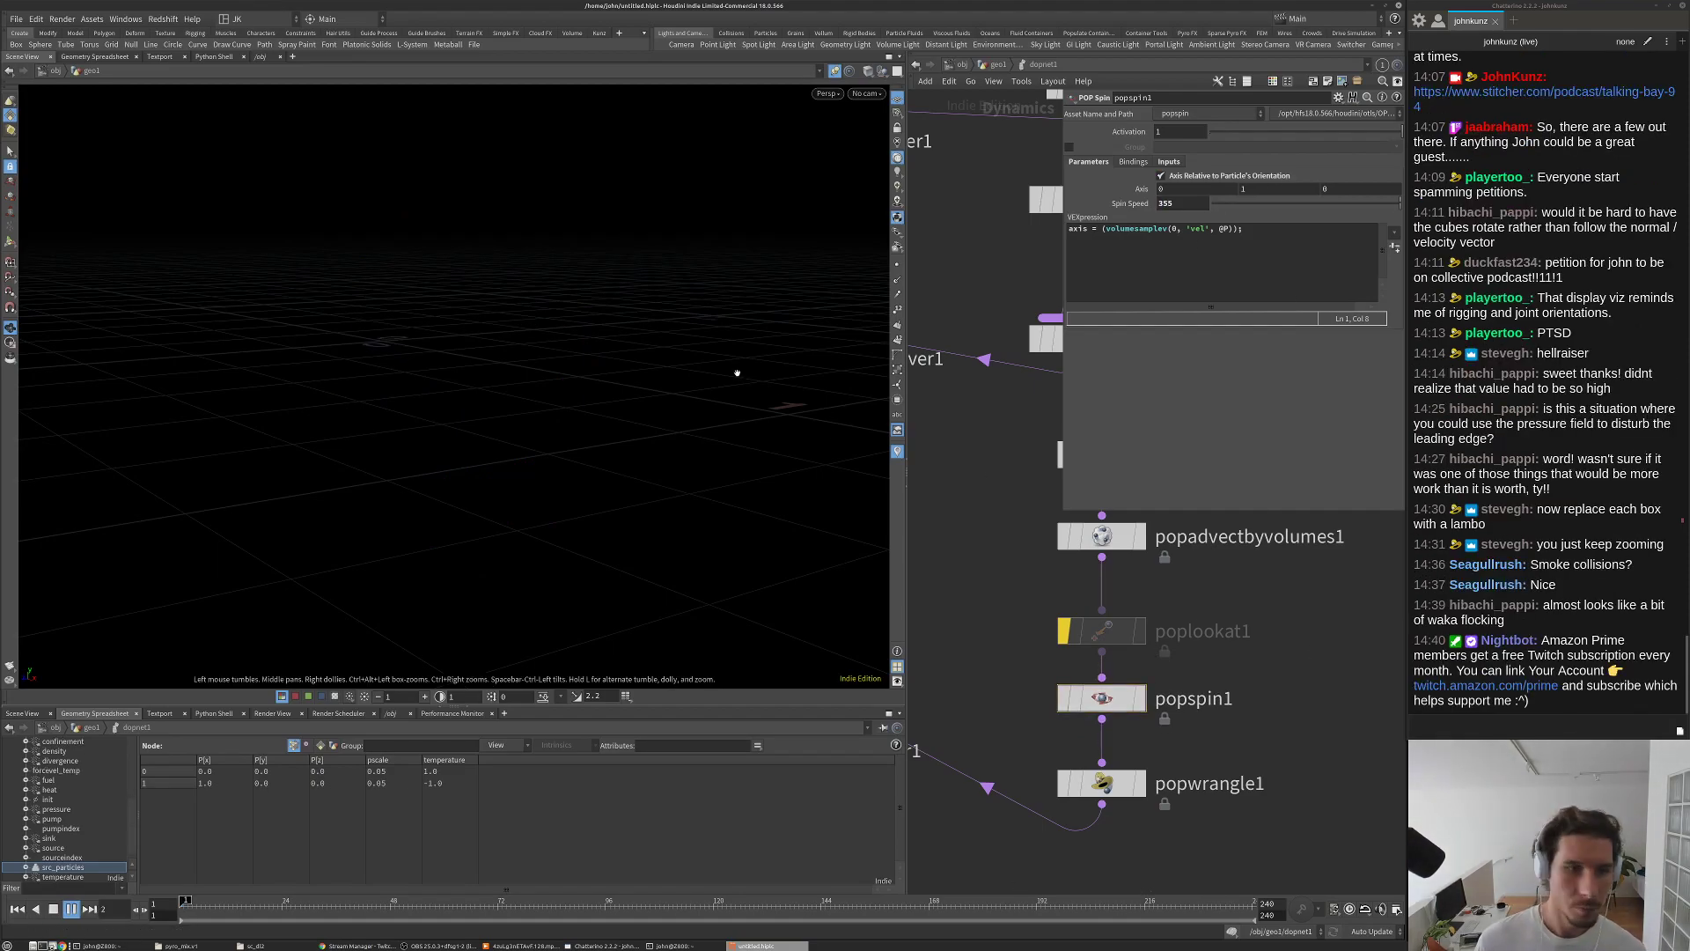
pyautogui.moveTo(722, 431); pyautogui.dragTo(748, 404)
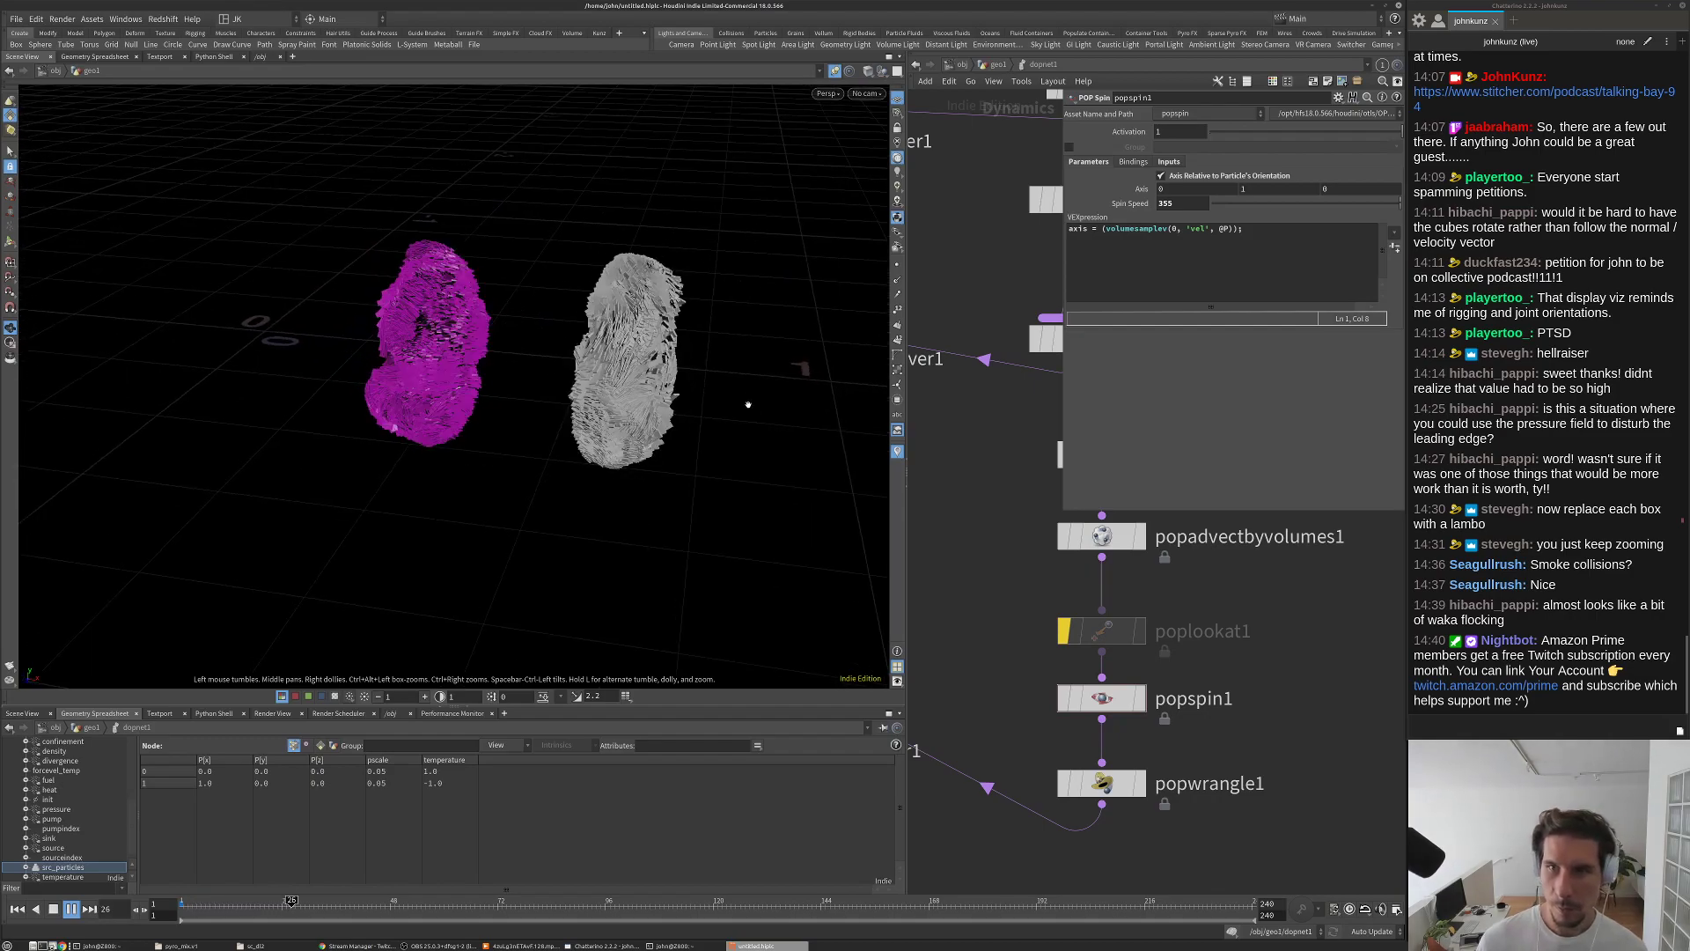
# Step: Set popspin1's axis to 0, 0, 1, replay, and turn off Axis Relative to Particle's Orientation for another run
pyautogui.hotkey('ctrl', 'Up')
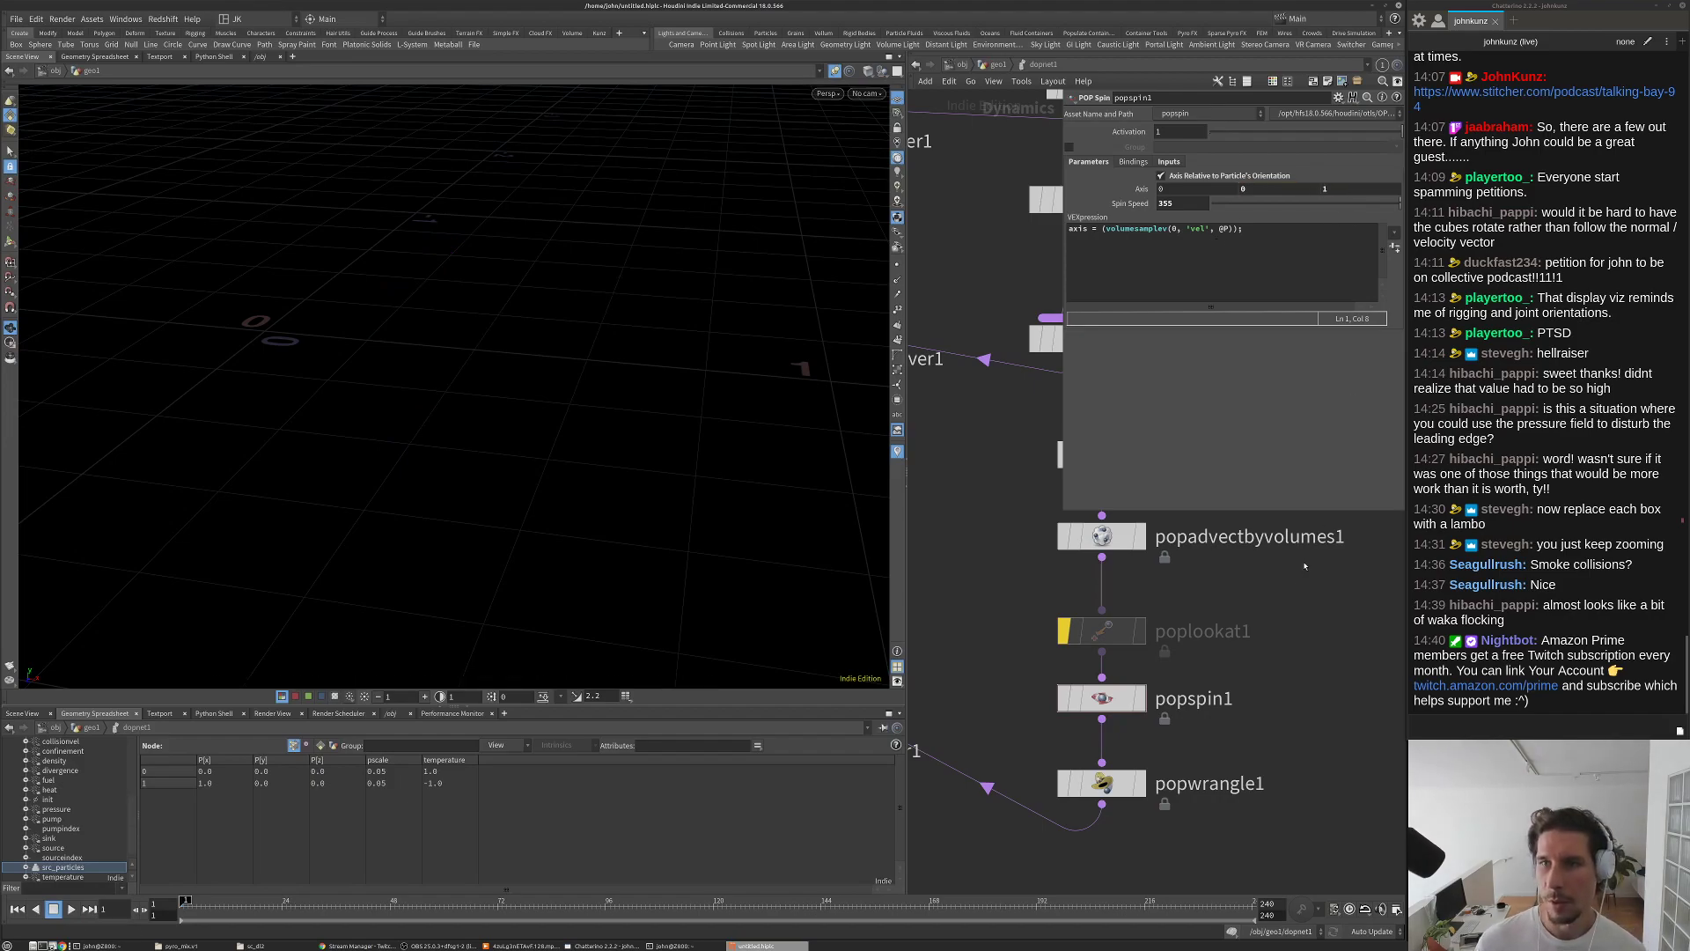
pyautogui.moveTo(577, 425); pyautogui.dragTo(606, 359)
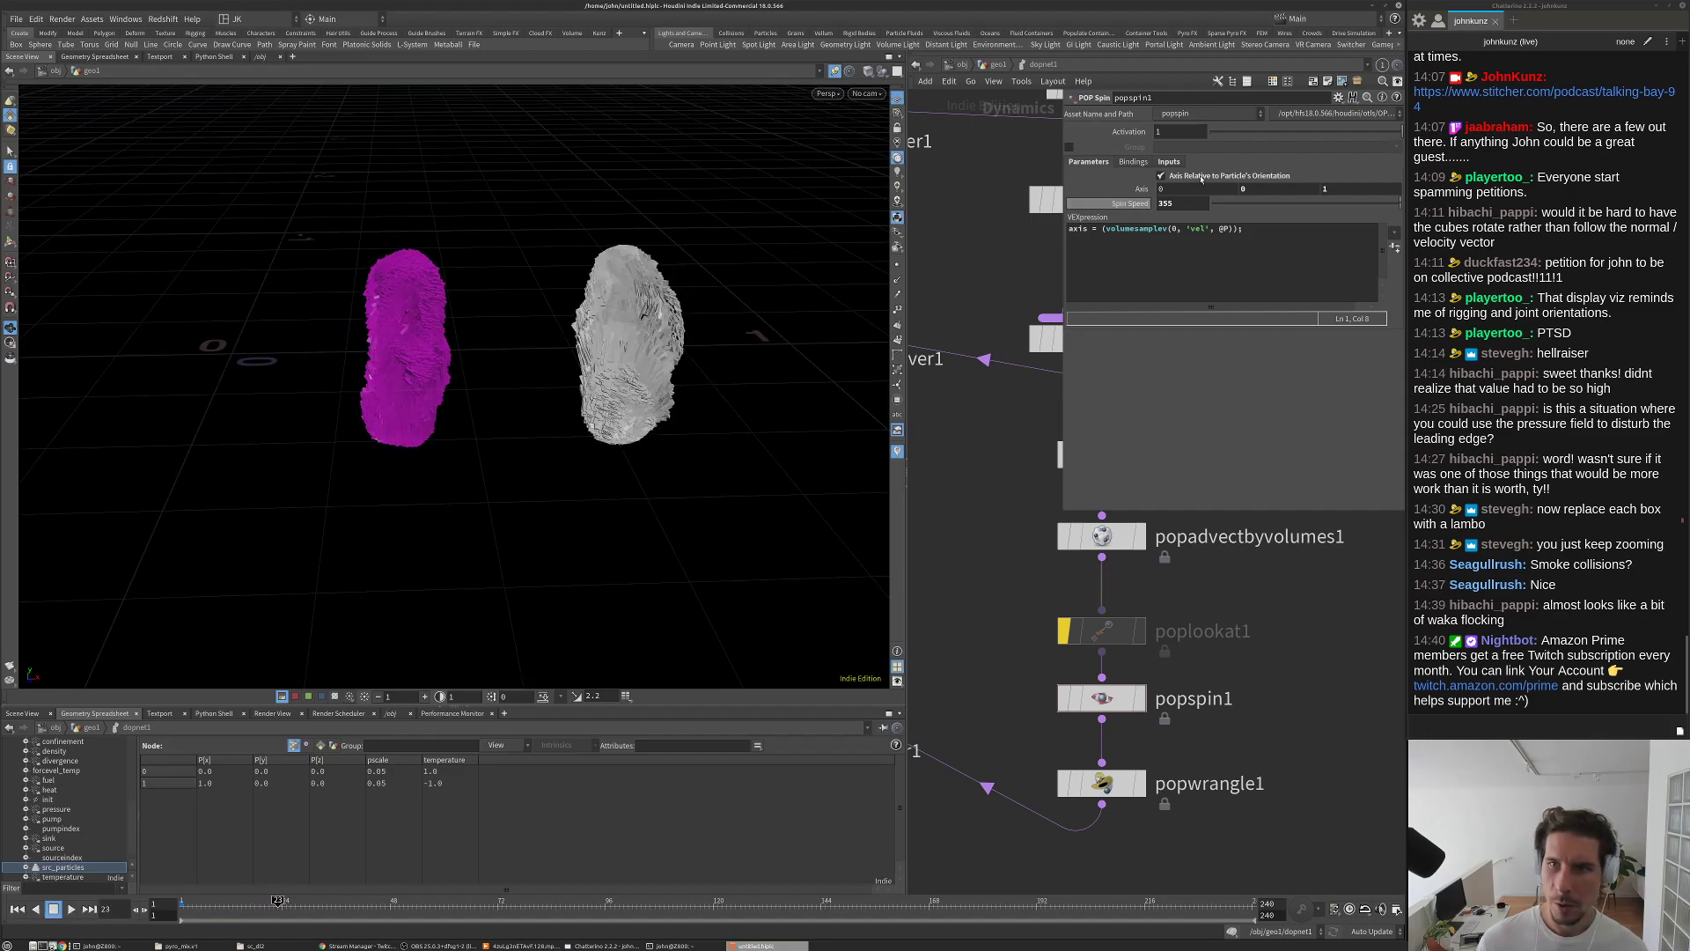
pyautogui.click(1162, 176)
pyautogui.hotkey('ctrl', 'Up')
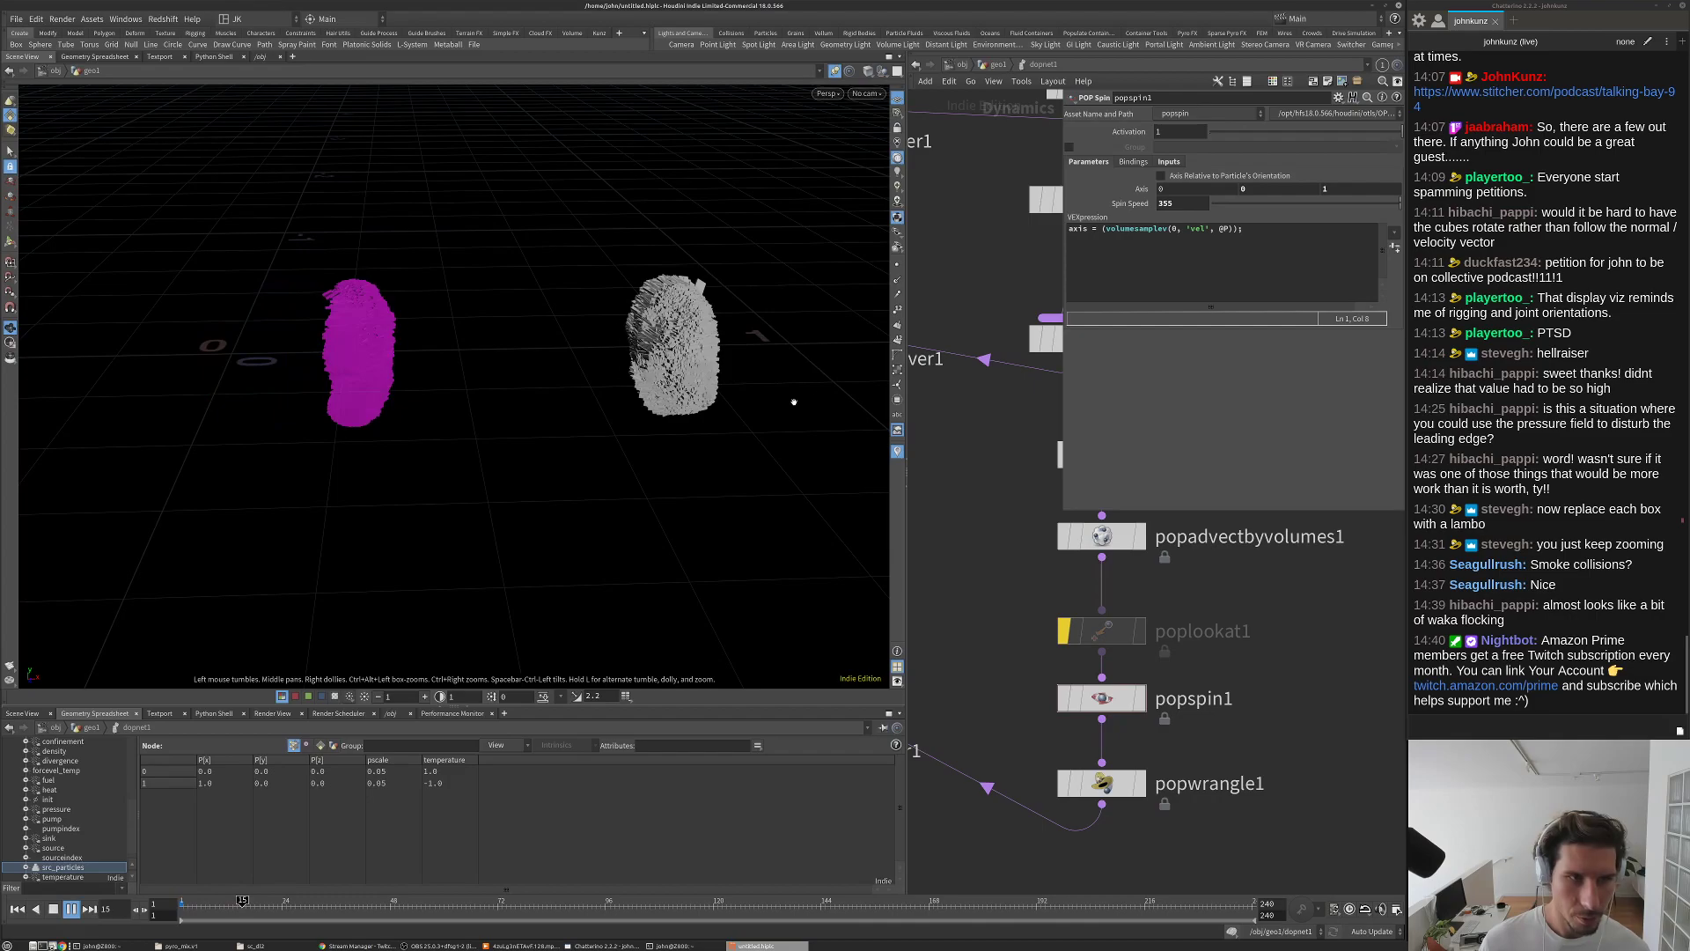
# Step: Set popspin1's axis to 1, 0, 0, replay, and turn Axis Relative to Particle's Orientation back on for another run
pyautogui.hotkey('ctrl', 'Up')
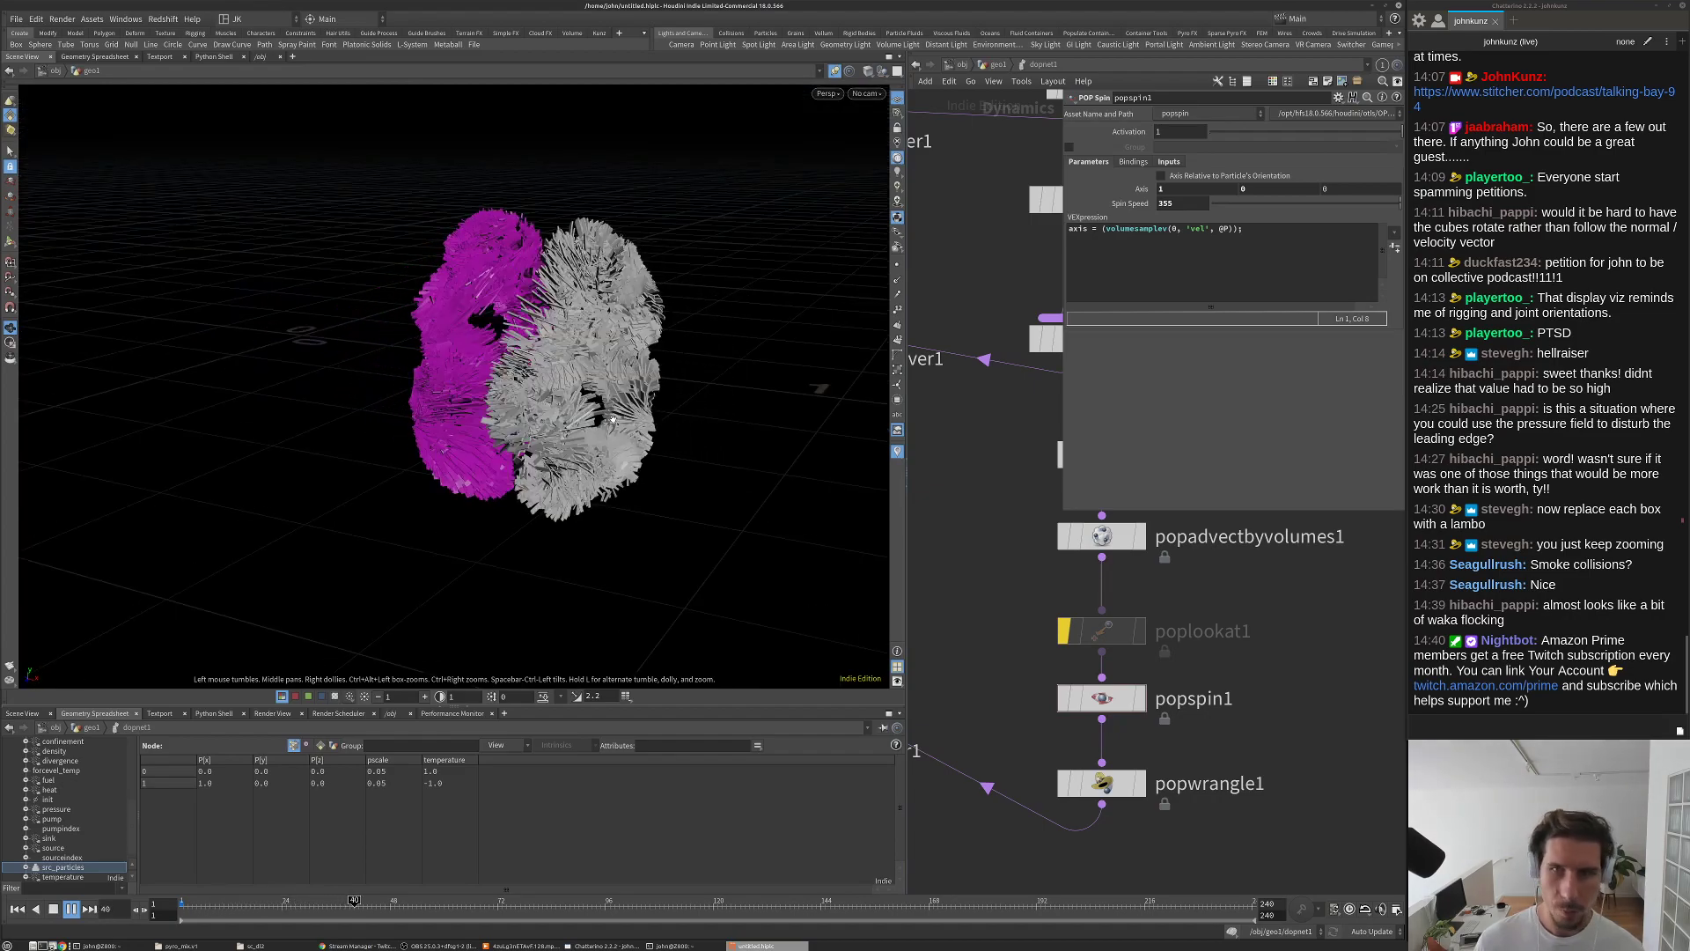
pyautogui.hotkey('ctrl', 'Left')
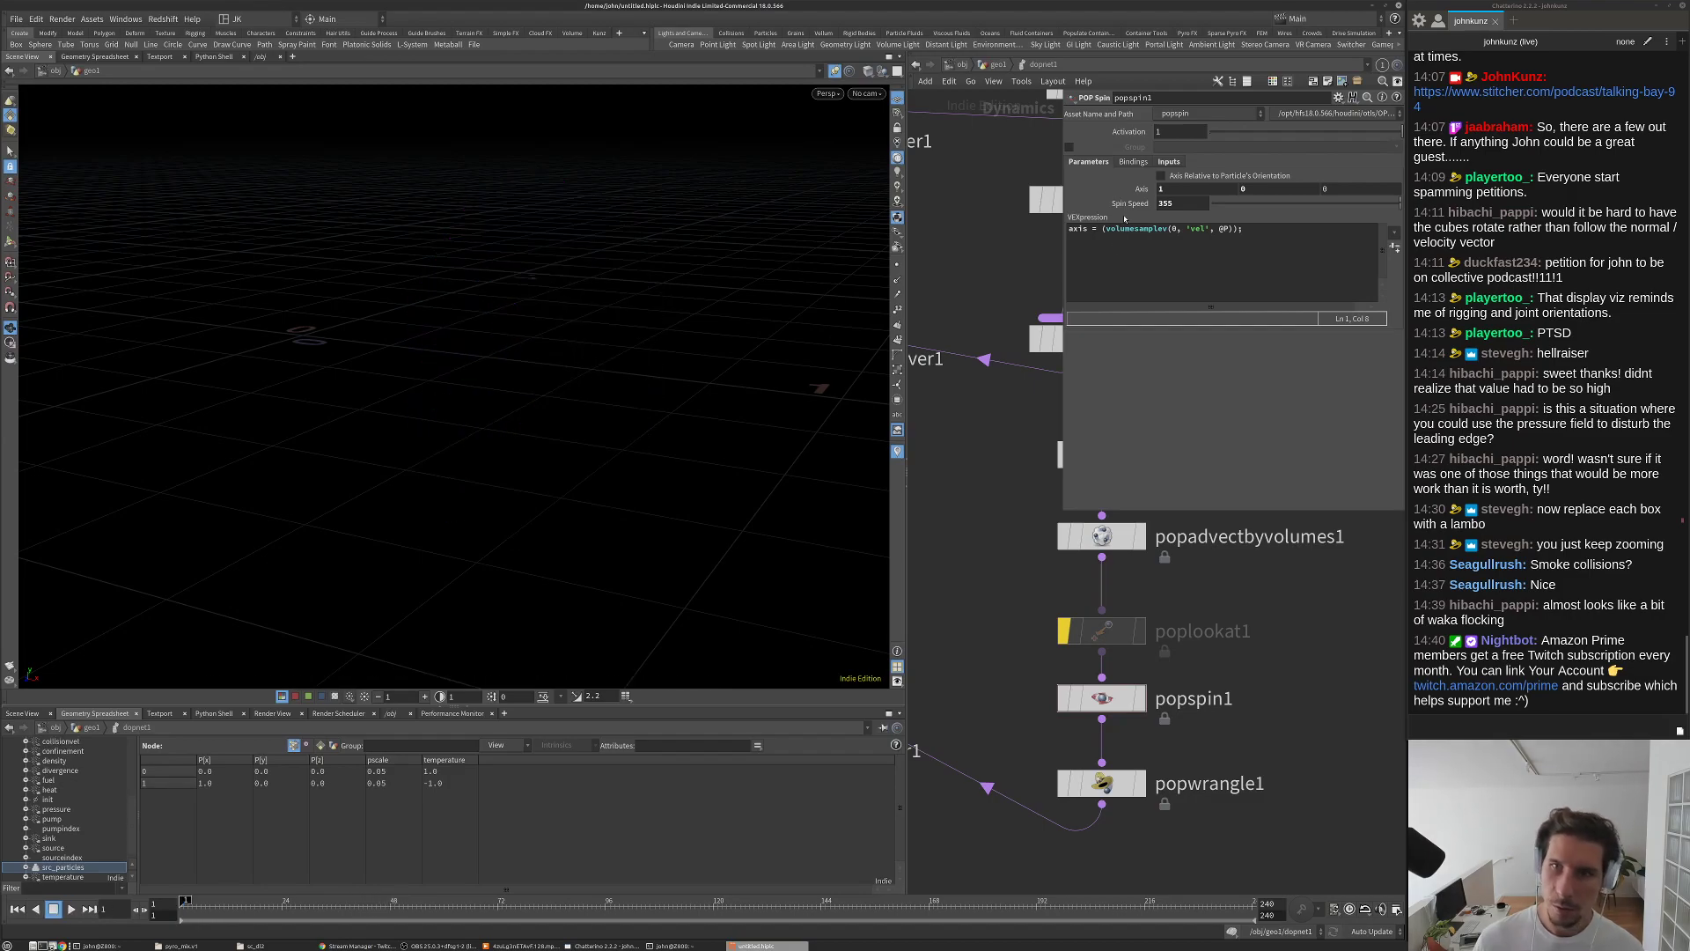
pyautogui.moveTo(1282, 660); pyautogui.dragTo(1252, 662, button='middle')
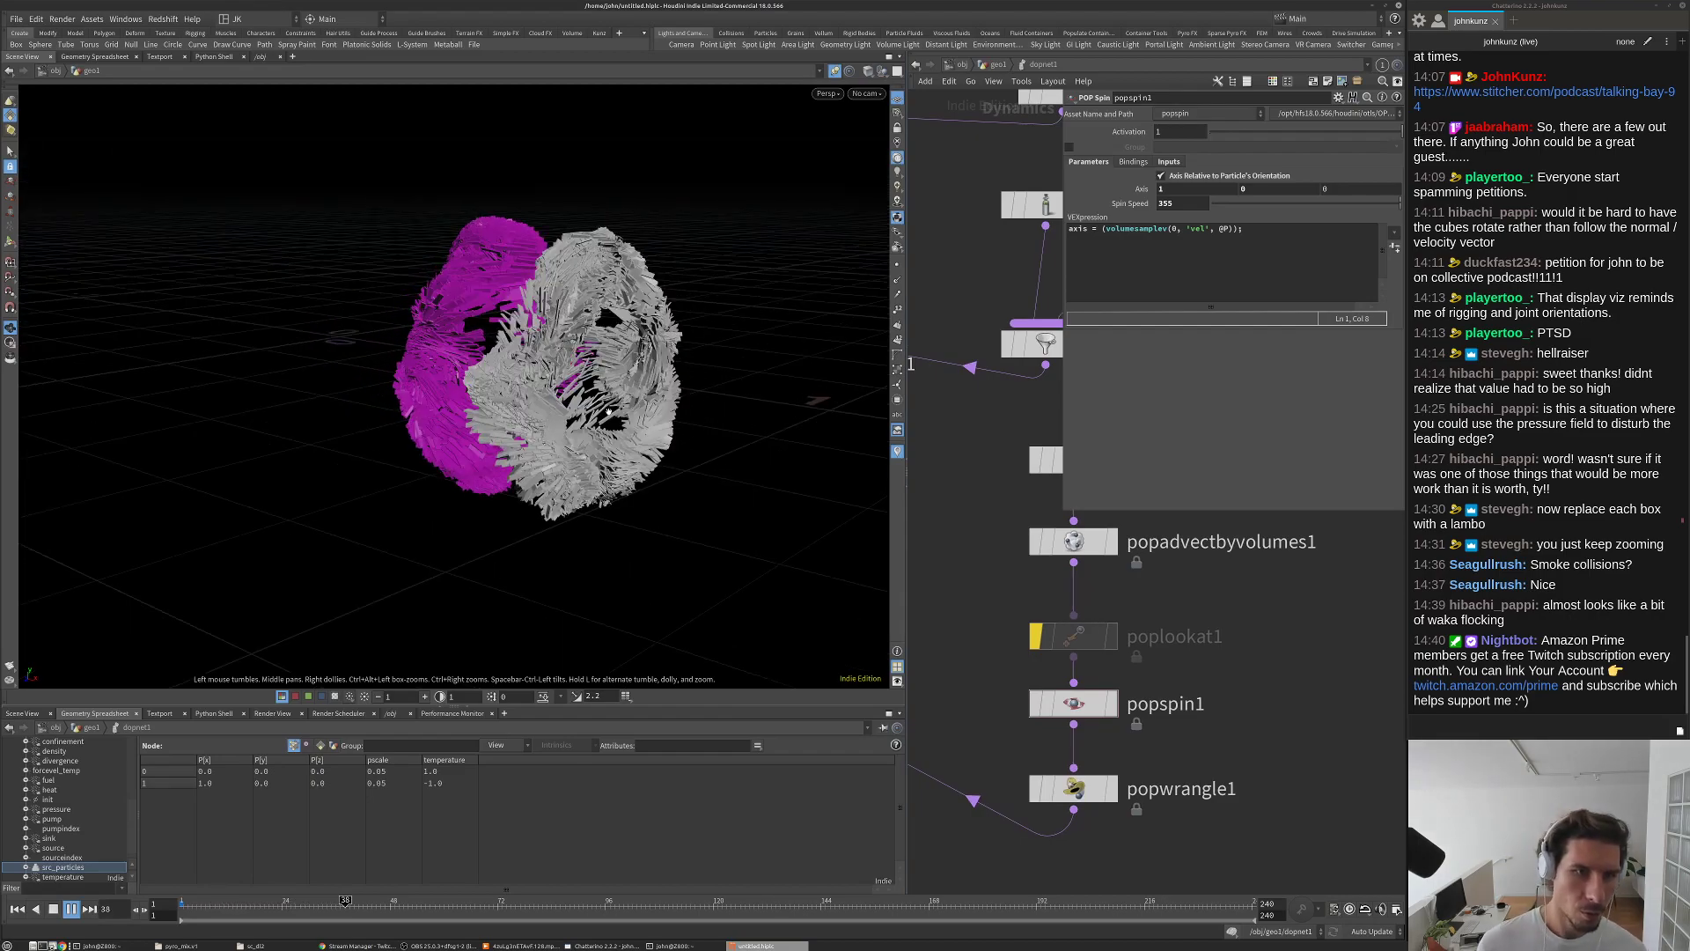
# Step: Return to the first frame, bypass popspin1 and re-enable poplookat1
pyautogui.hotkey('ctrl', 'Up')
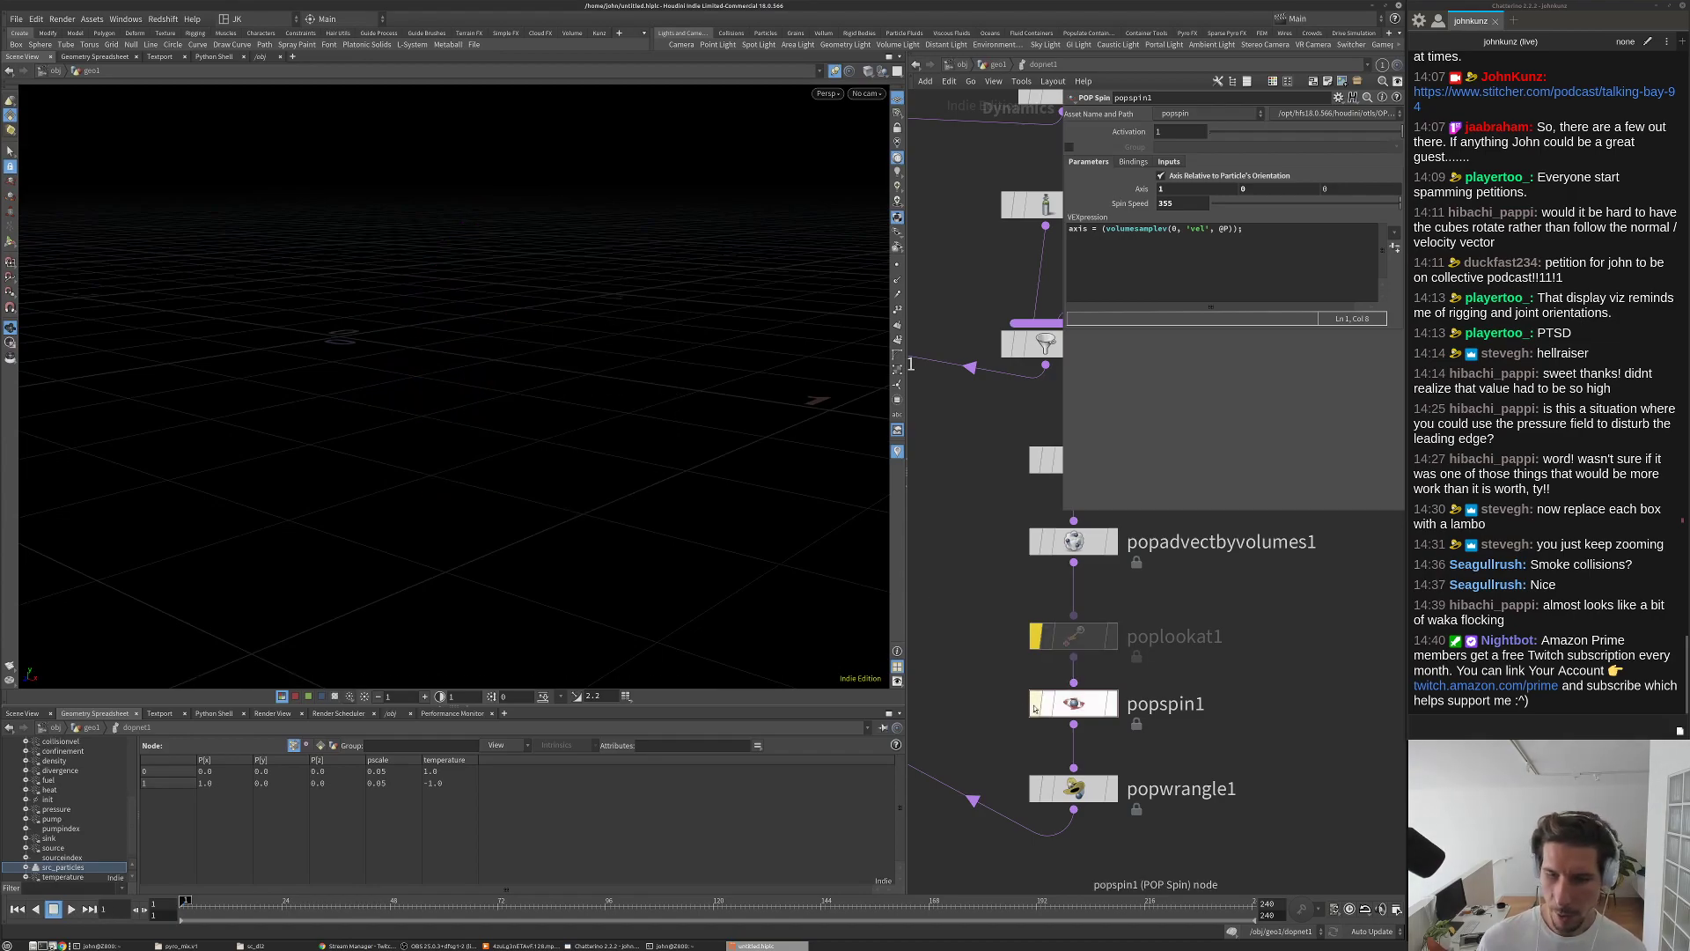
pyautogui.click(1071, 638)
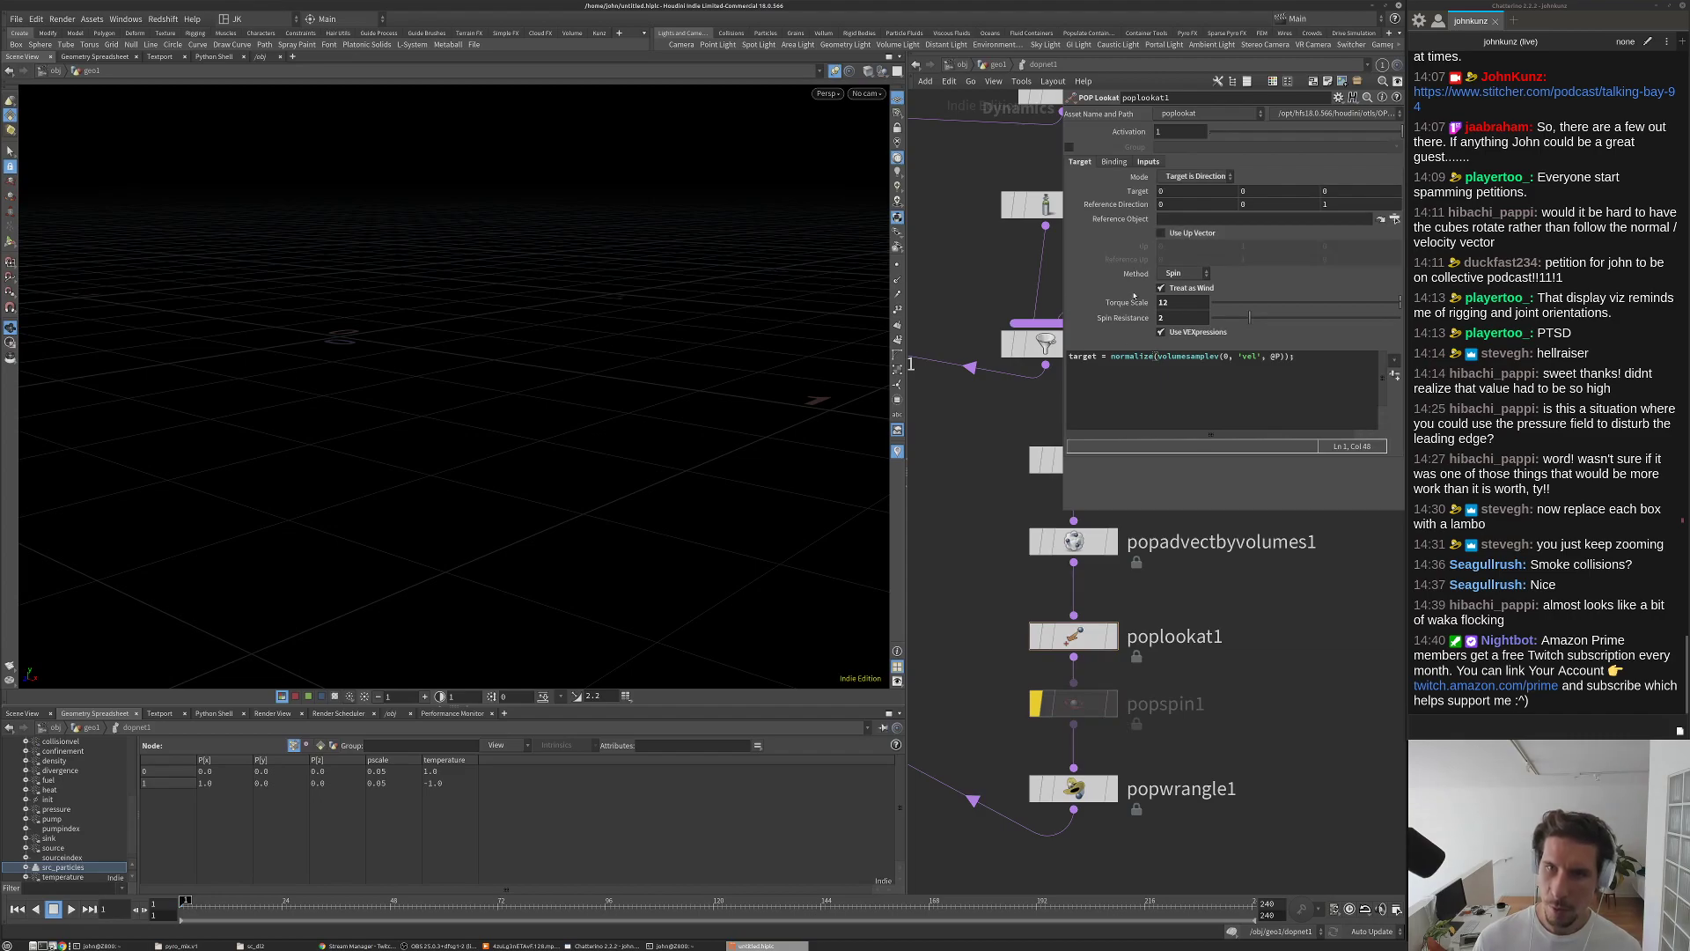
# Step: Replay poplookat1 with torque scale 2 and spin resistance 1, then set them to 6 and 1.5 and replay
pyautogui.press('Up')
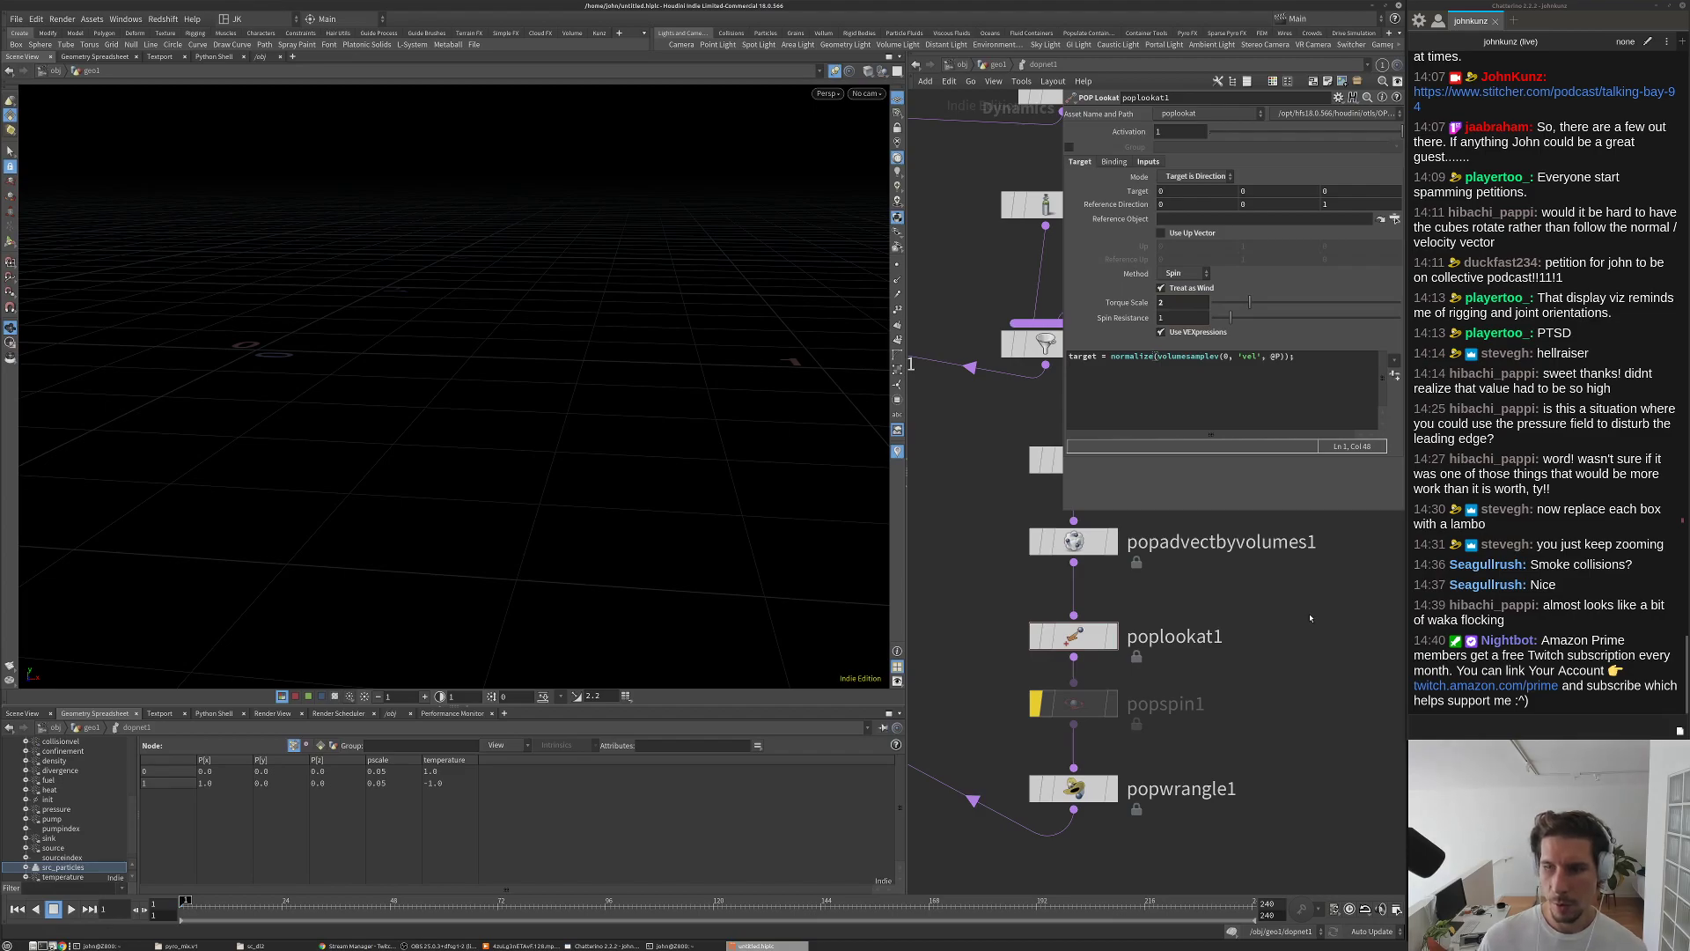
pyautogui.moveTo(850, 428); pyautogui.dragTo(650, 400)
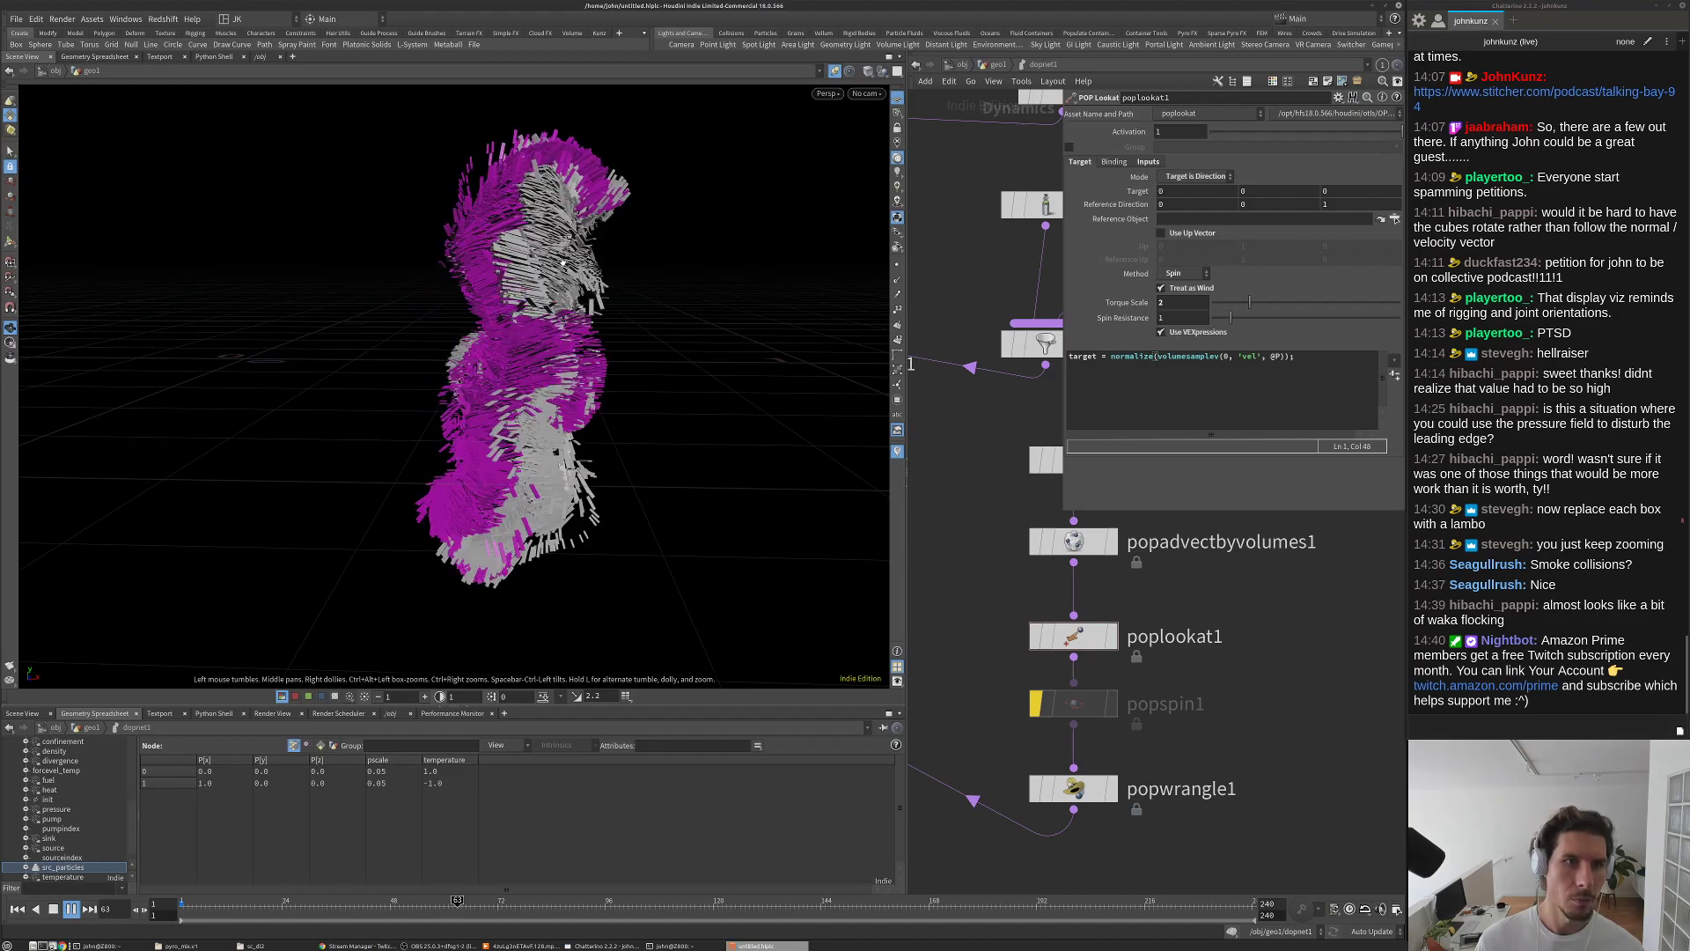
pyautogui.hotkey('ctrl', 'Up')
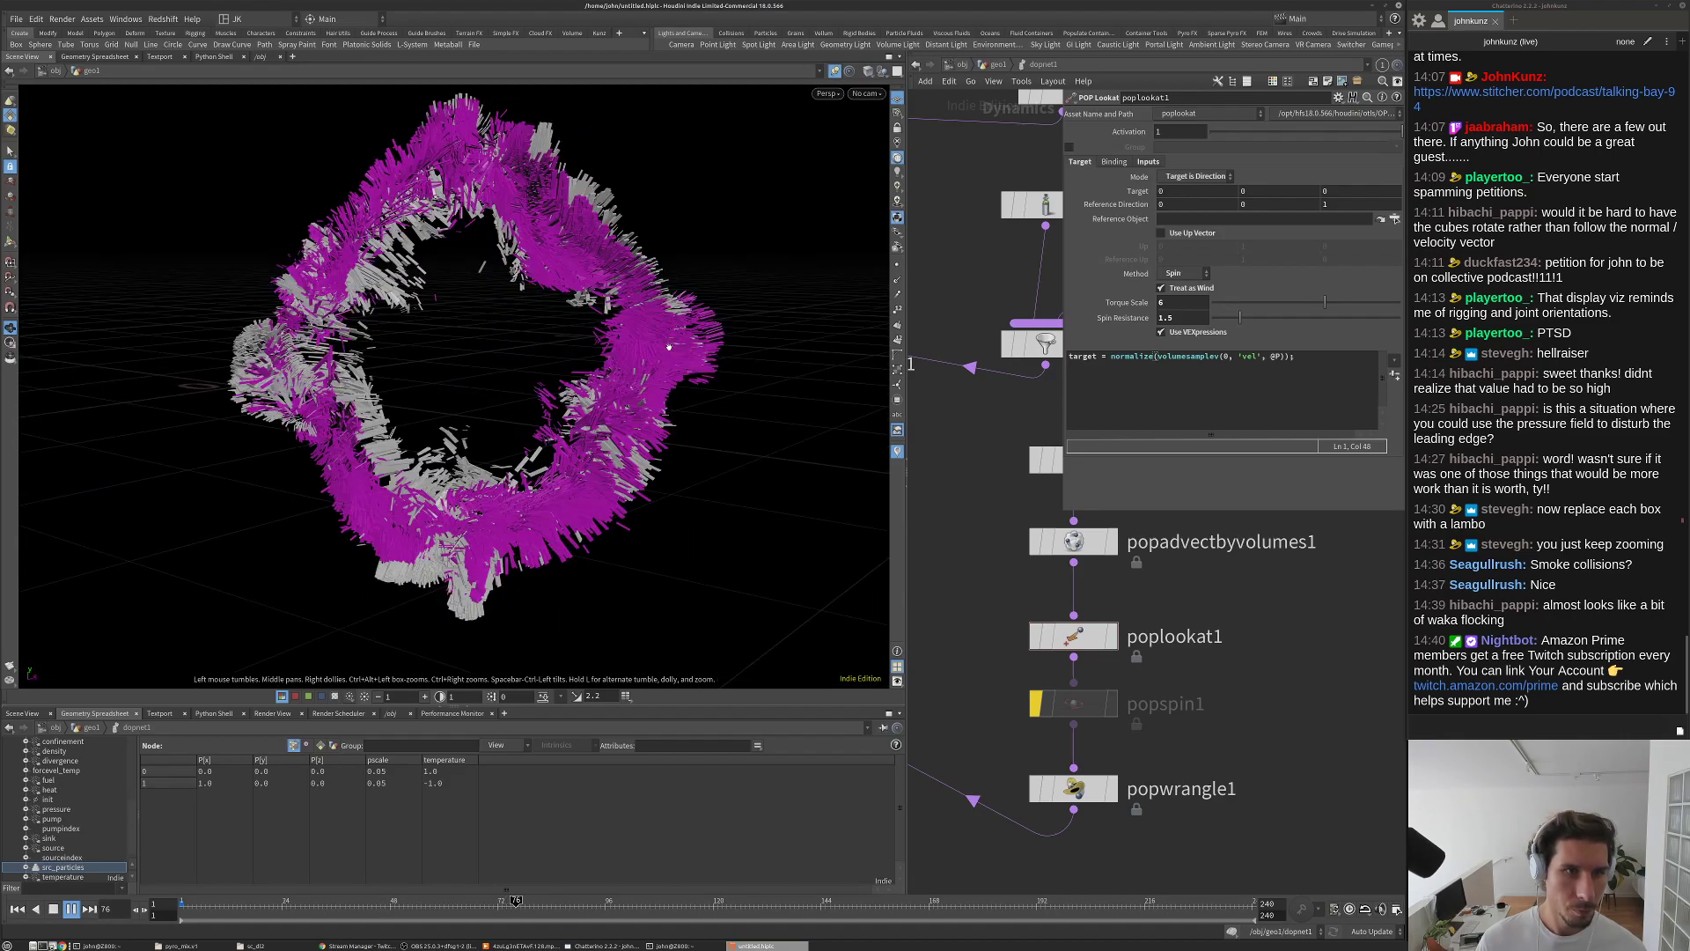
# Step: Set the Scale of the gasturbulence1 node to 0.075 and play the simulation
pyautogui.moveTo(380, 424); pyautogui.dragTo(591, 412)
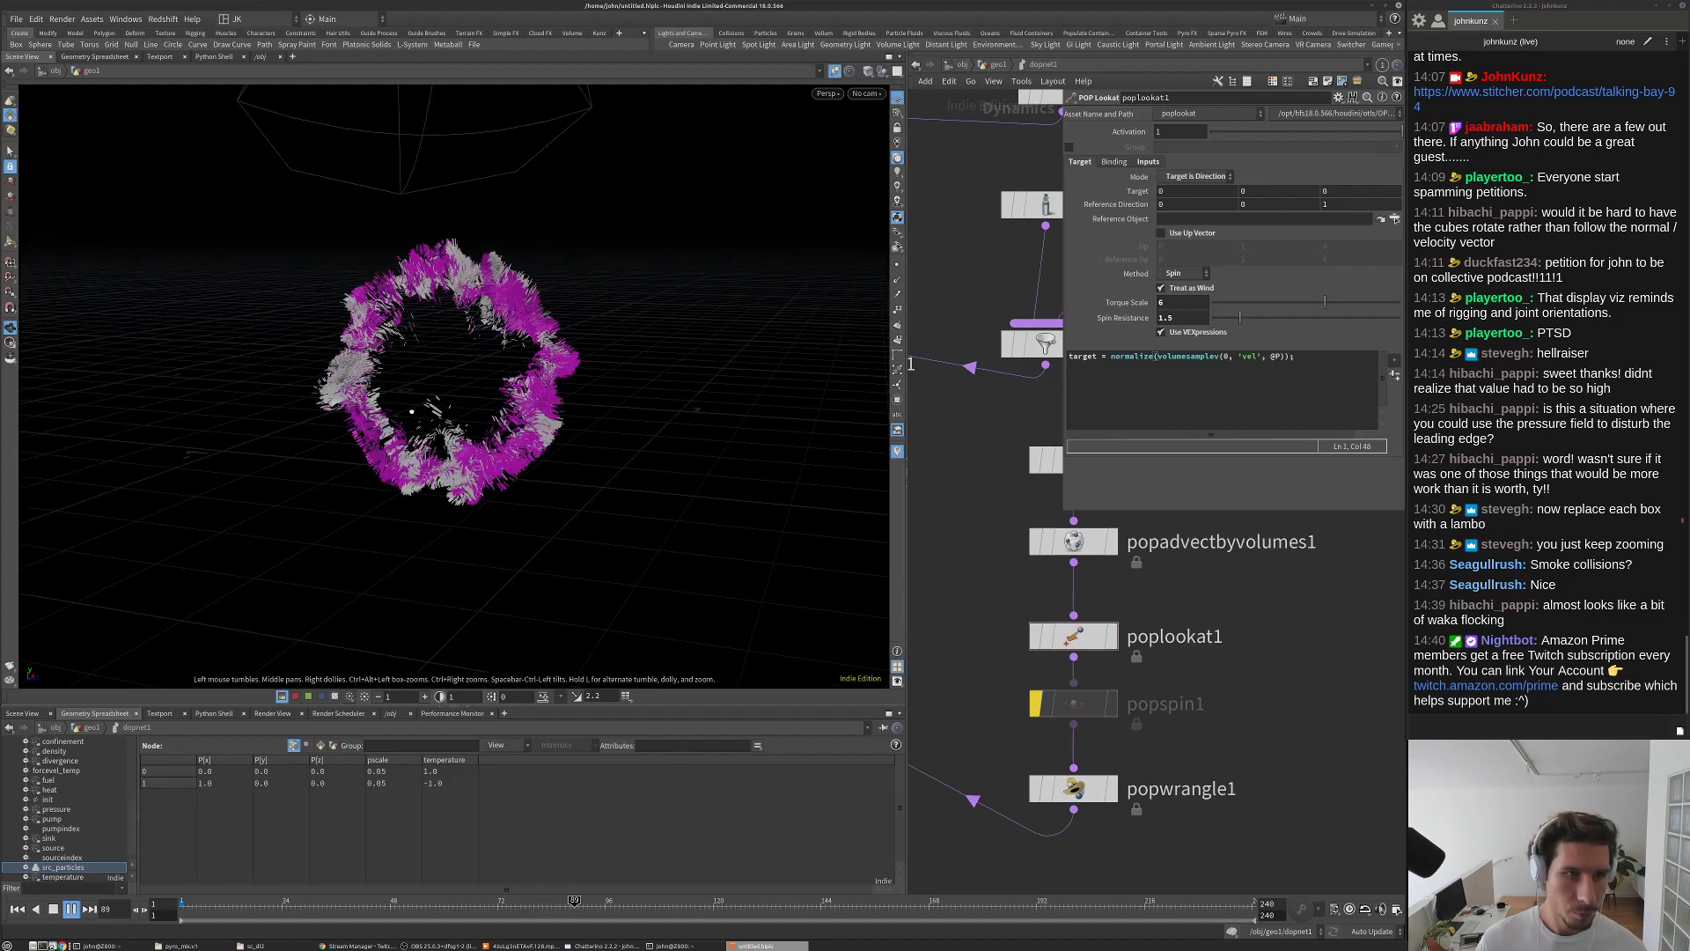
pyautogui.moveTo(412, 411); pyautogui.dragTo(504, 411)
pyautogui.scroll(3, 587, 373)
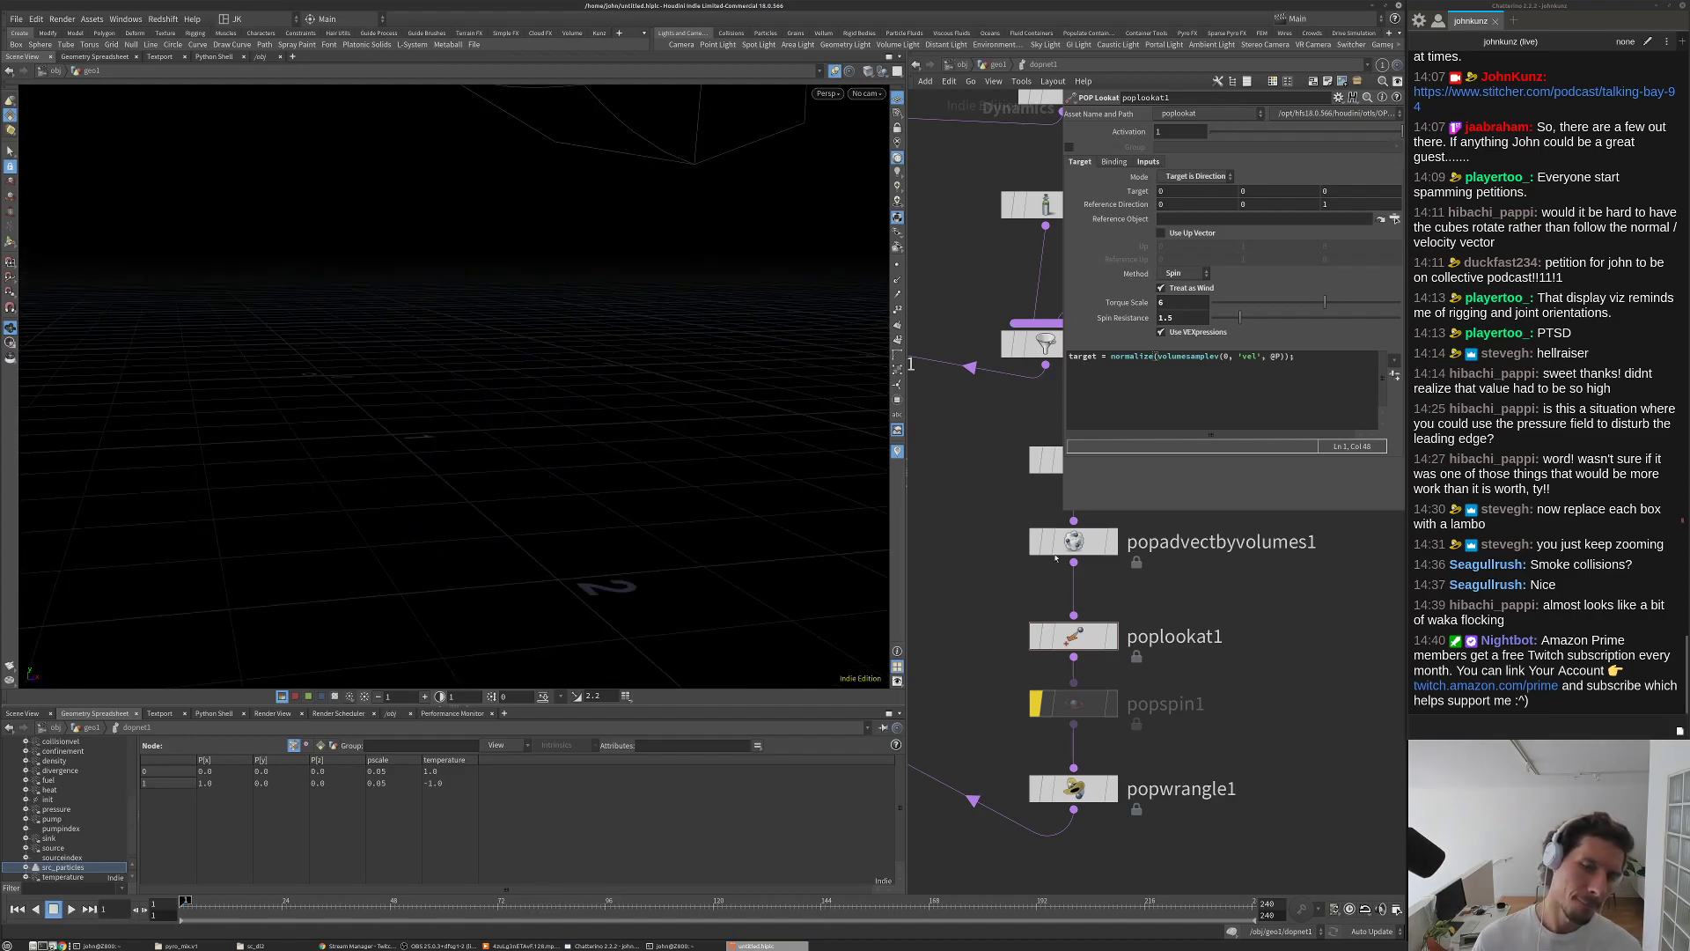
pyautogui.scroll(-5, 1091, 648)
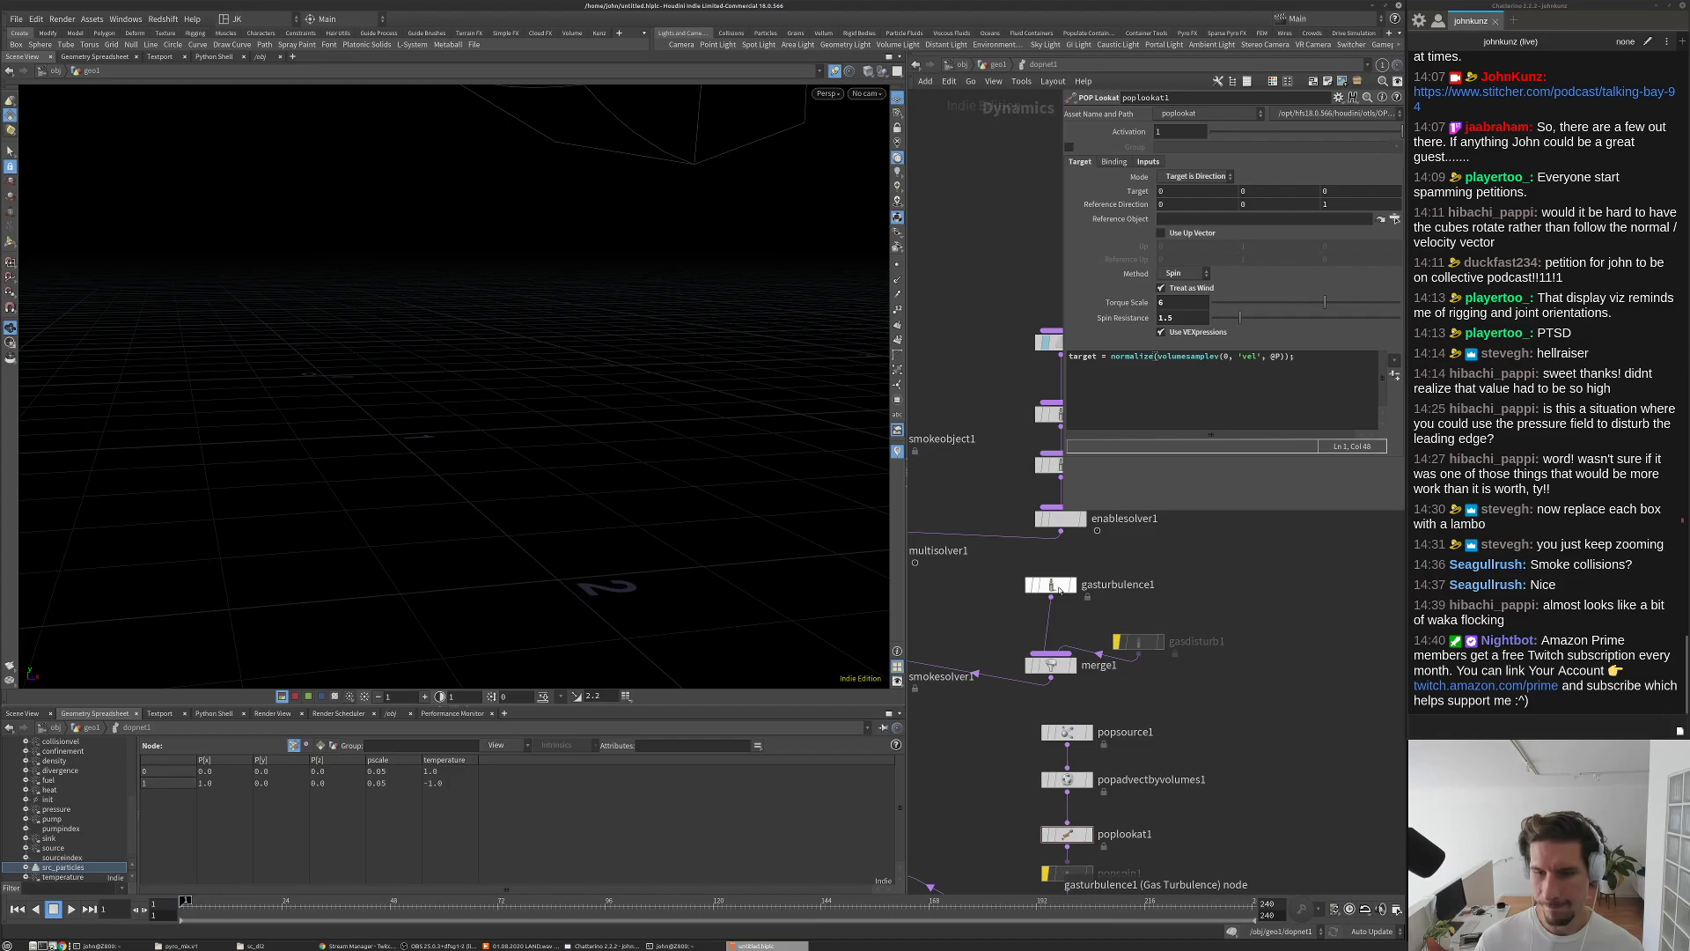
pyautogui.click(1053, 585)
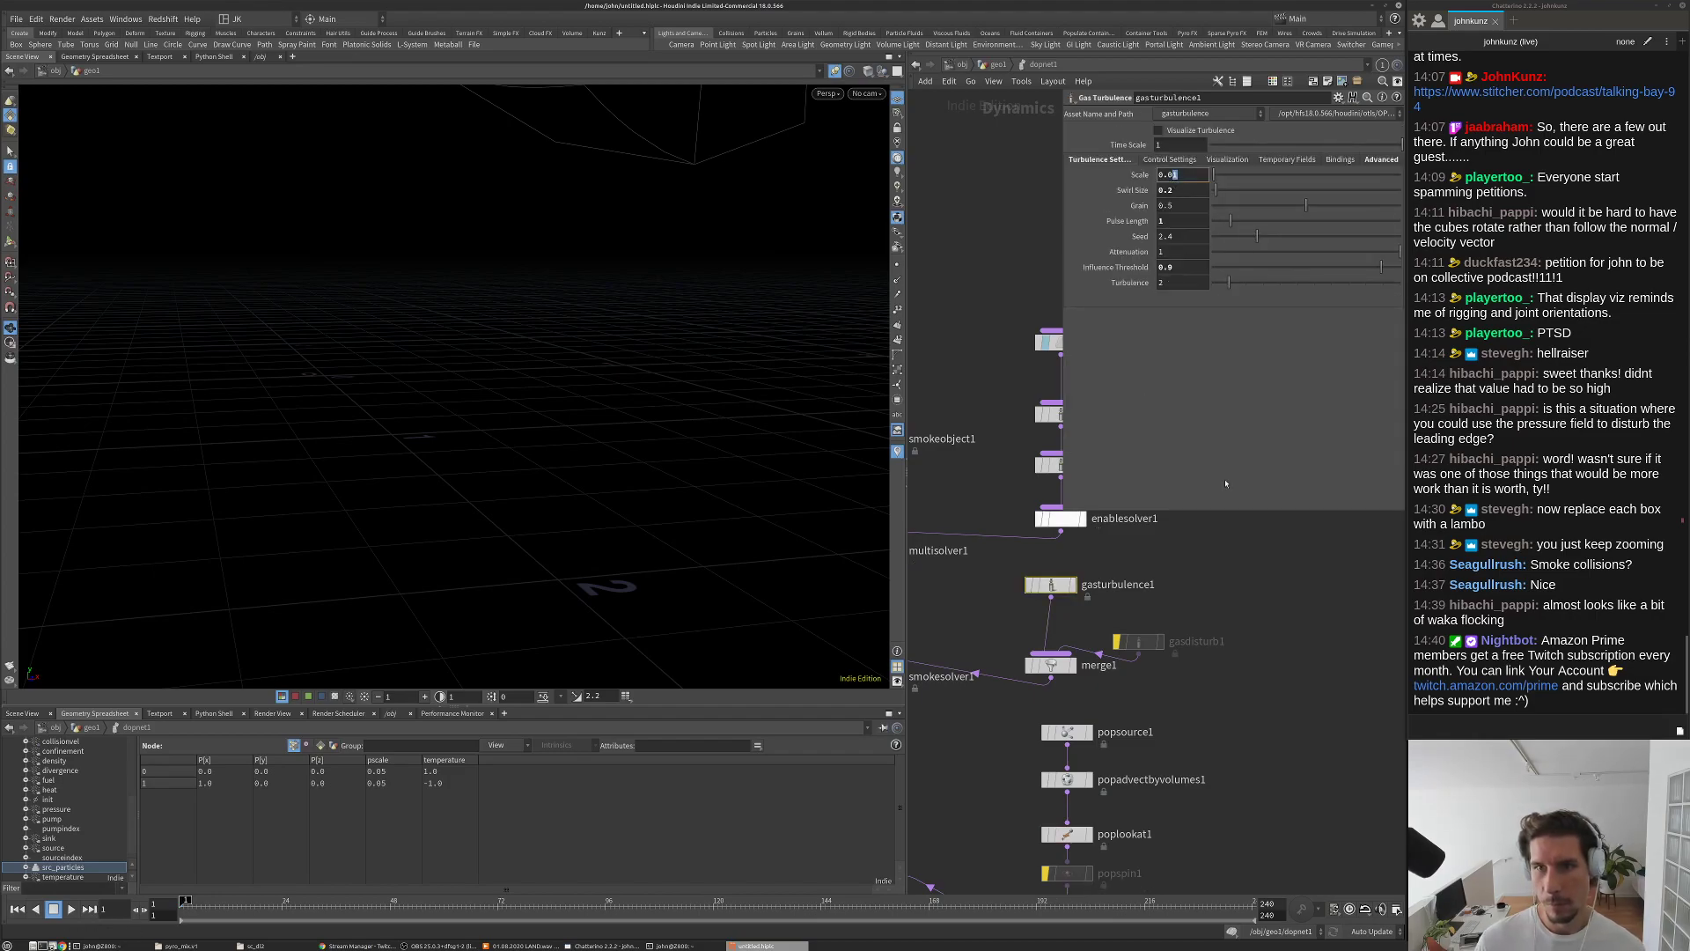
pyautogui.press('Up')
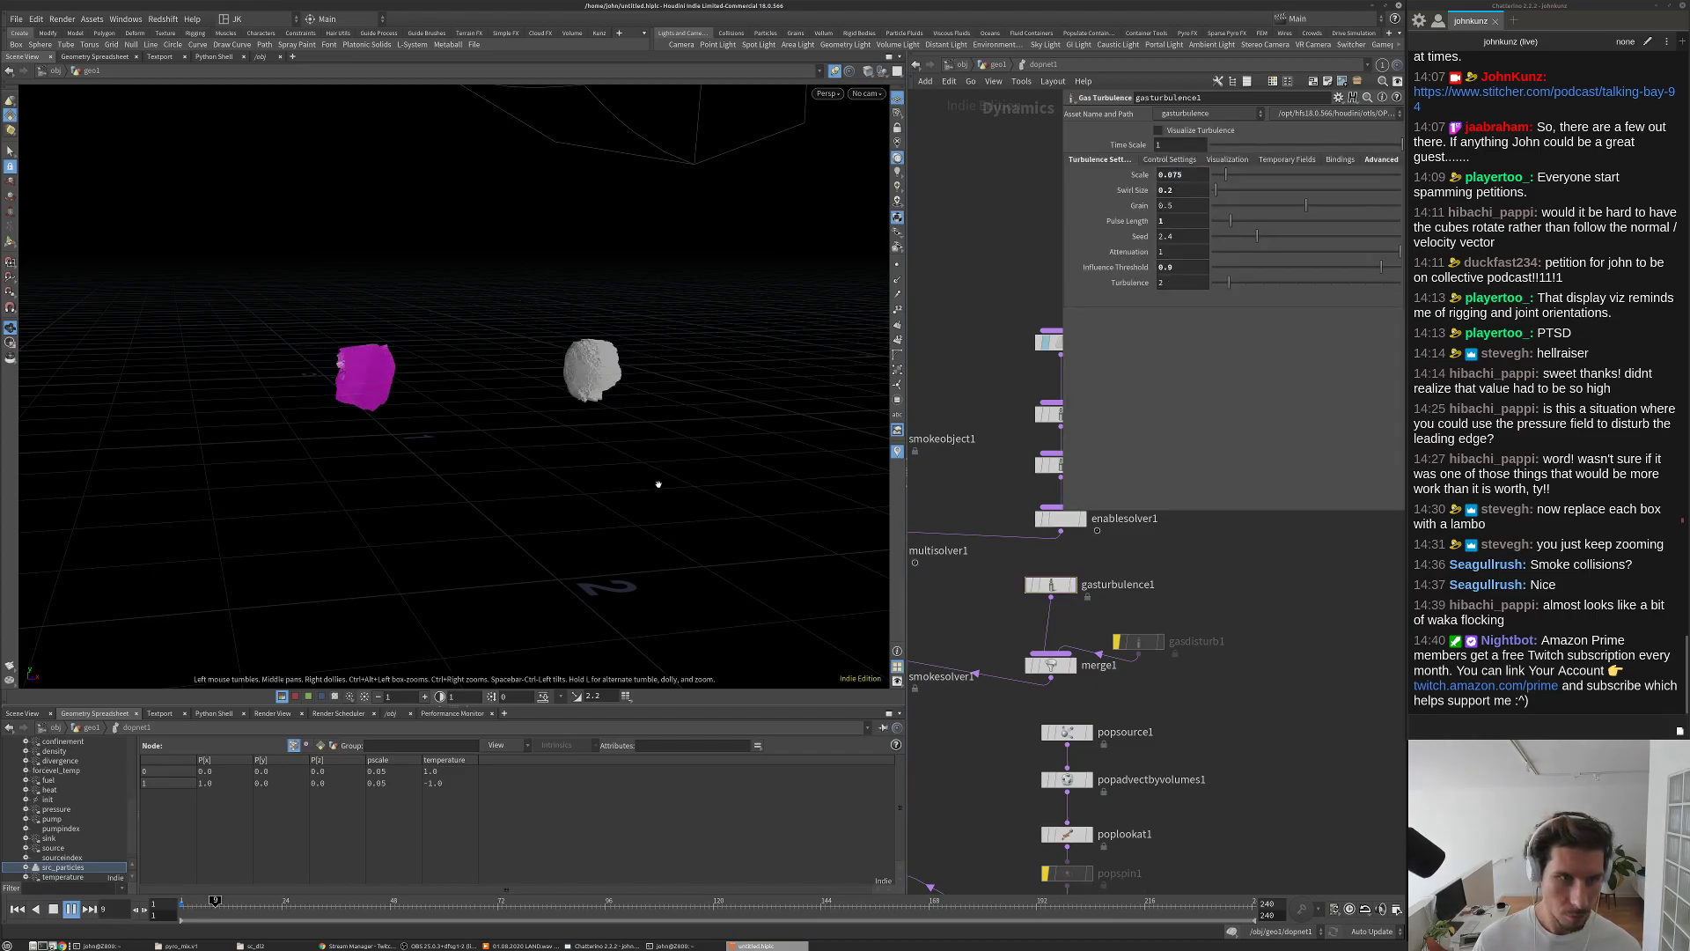
pyautogui.moveTo(540, 438); pyautogui.dragTo(635, 354)
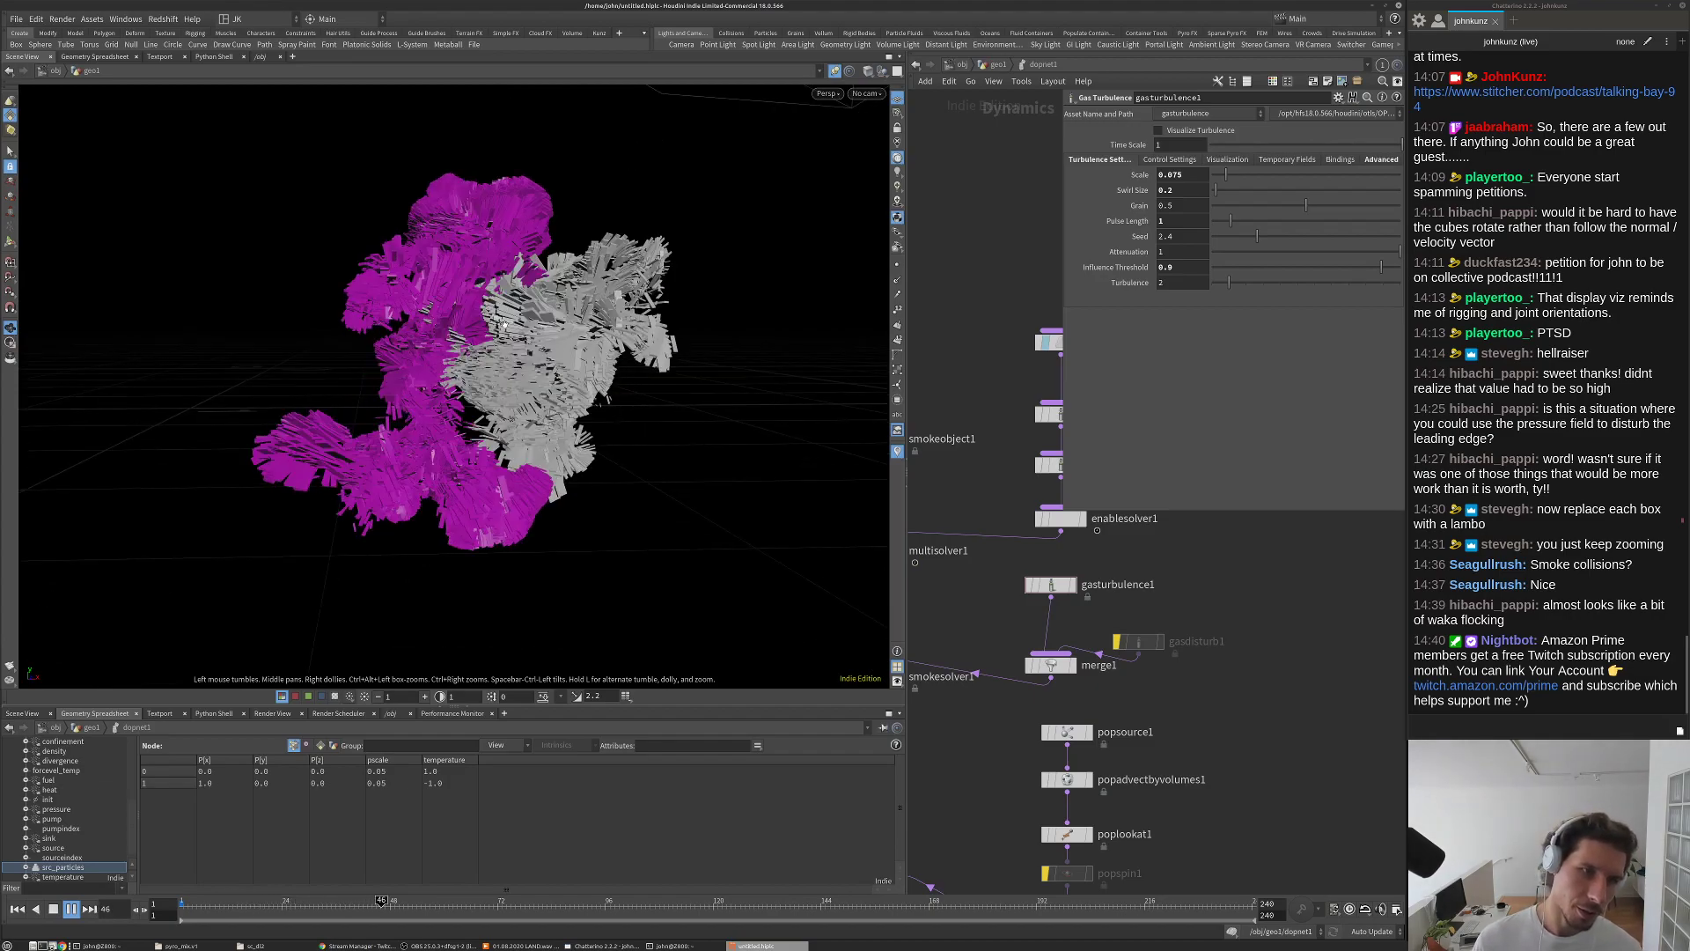
# Step: Rewind to frame 1, set the turbulence Swirl Size to 0.5 and Pulse Length to 0.2, and replay the simulation
pyautogui.hotkey('ctrl', 'Up')
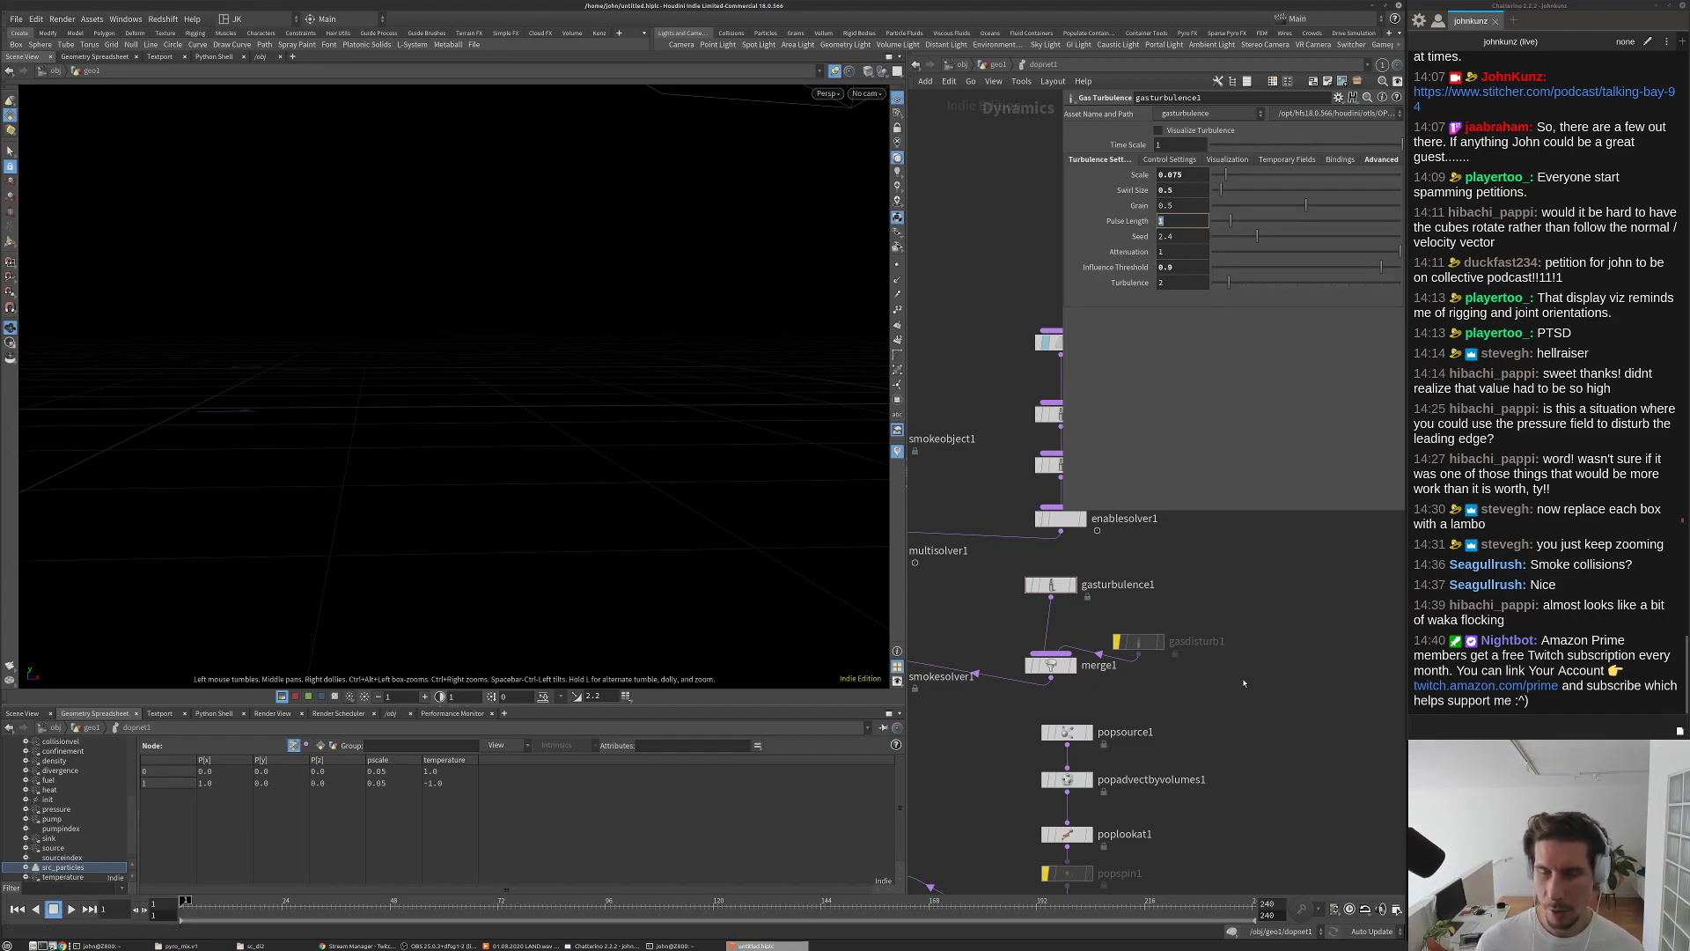
pyautogui.click(1184, 220)
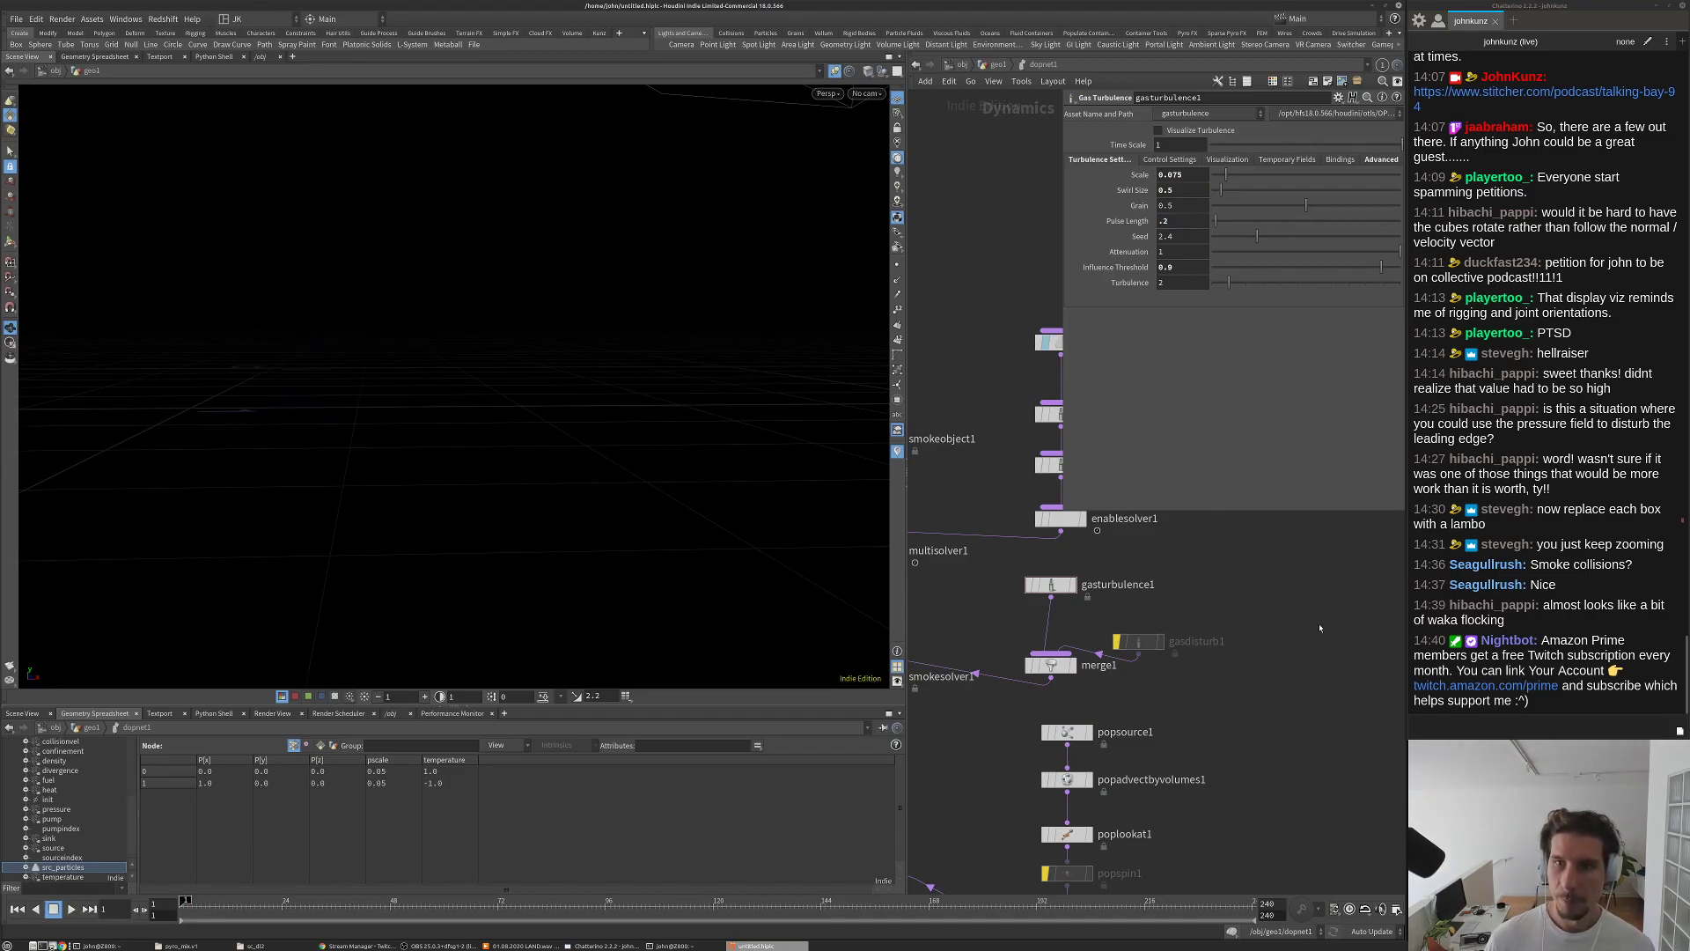
pyautogui.press('Up')
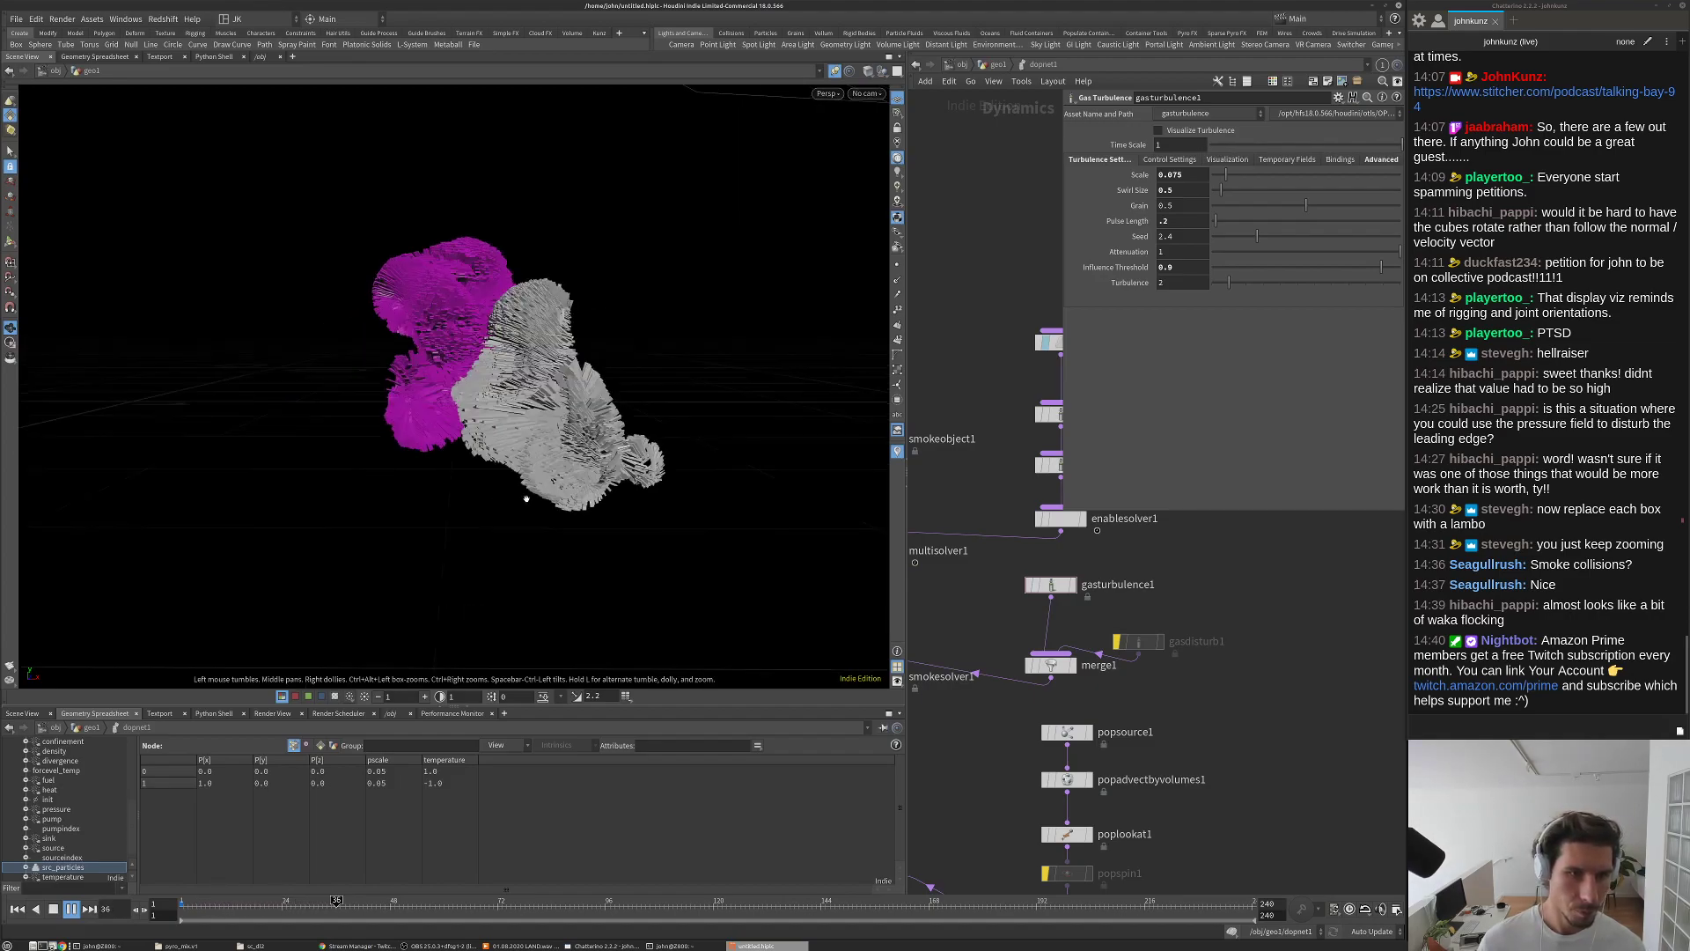
# Step: Rewind to the first frame, set the turbulence Scale to 0.035 and play the simulation again
pyautogui.hotkey('ctrl', 'Up')
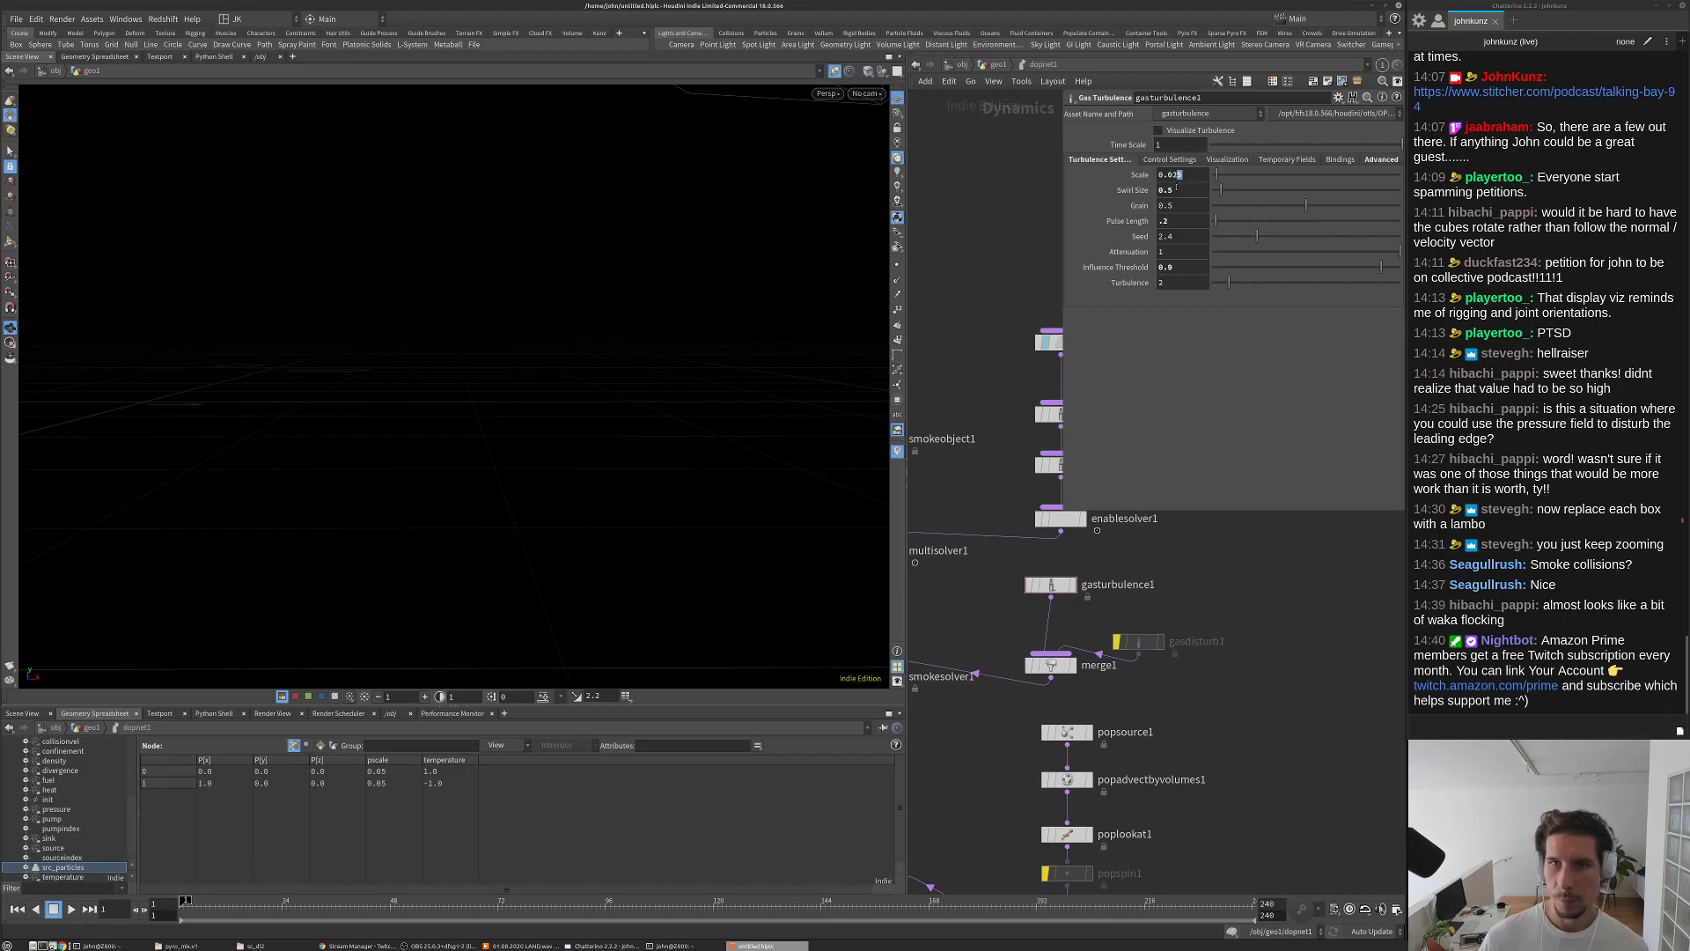
pyautogui.press('Up')
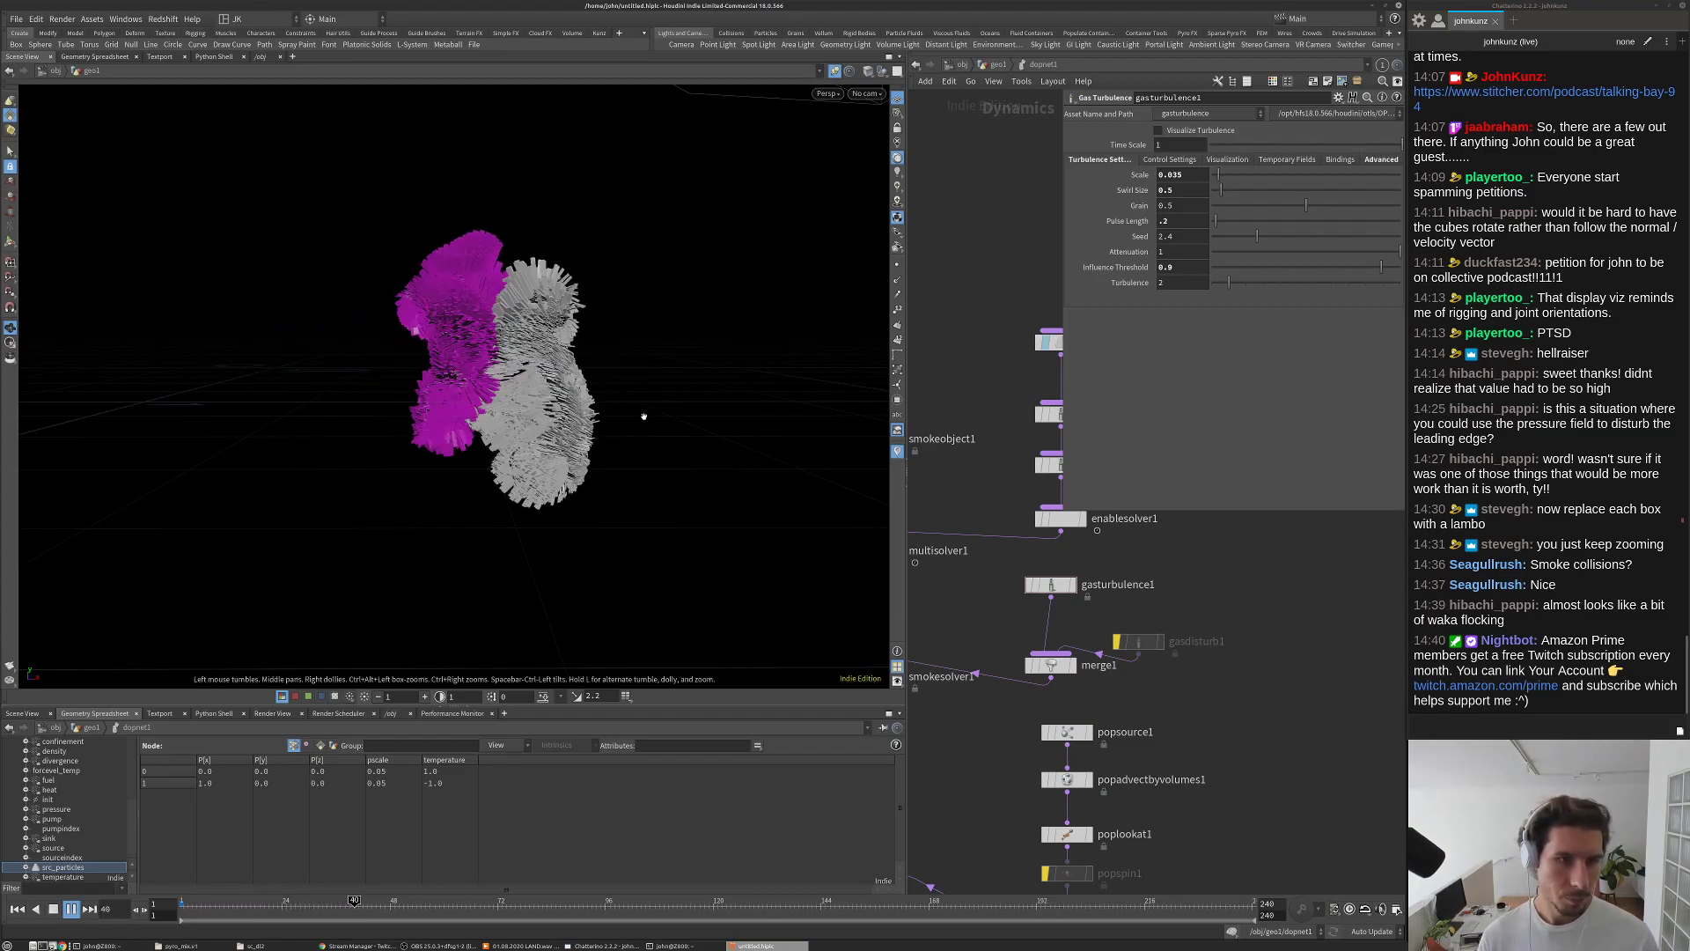
pyautogui.moveTo(514, 393)
pyautogui.mouseDown()
pyautogui.moveTo(665, 408)
pyautogui.moveTo(532, 398)
pyautogui.mouseUp()
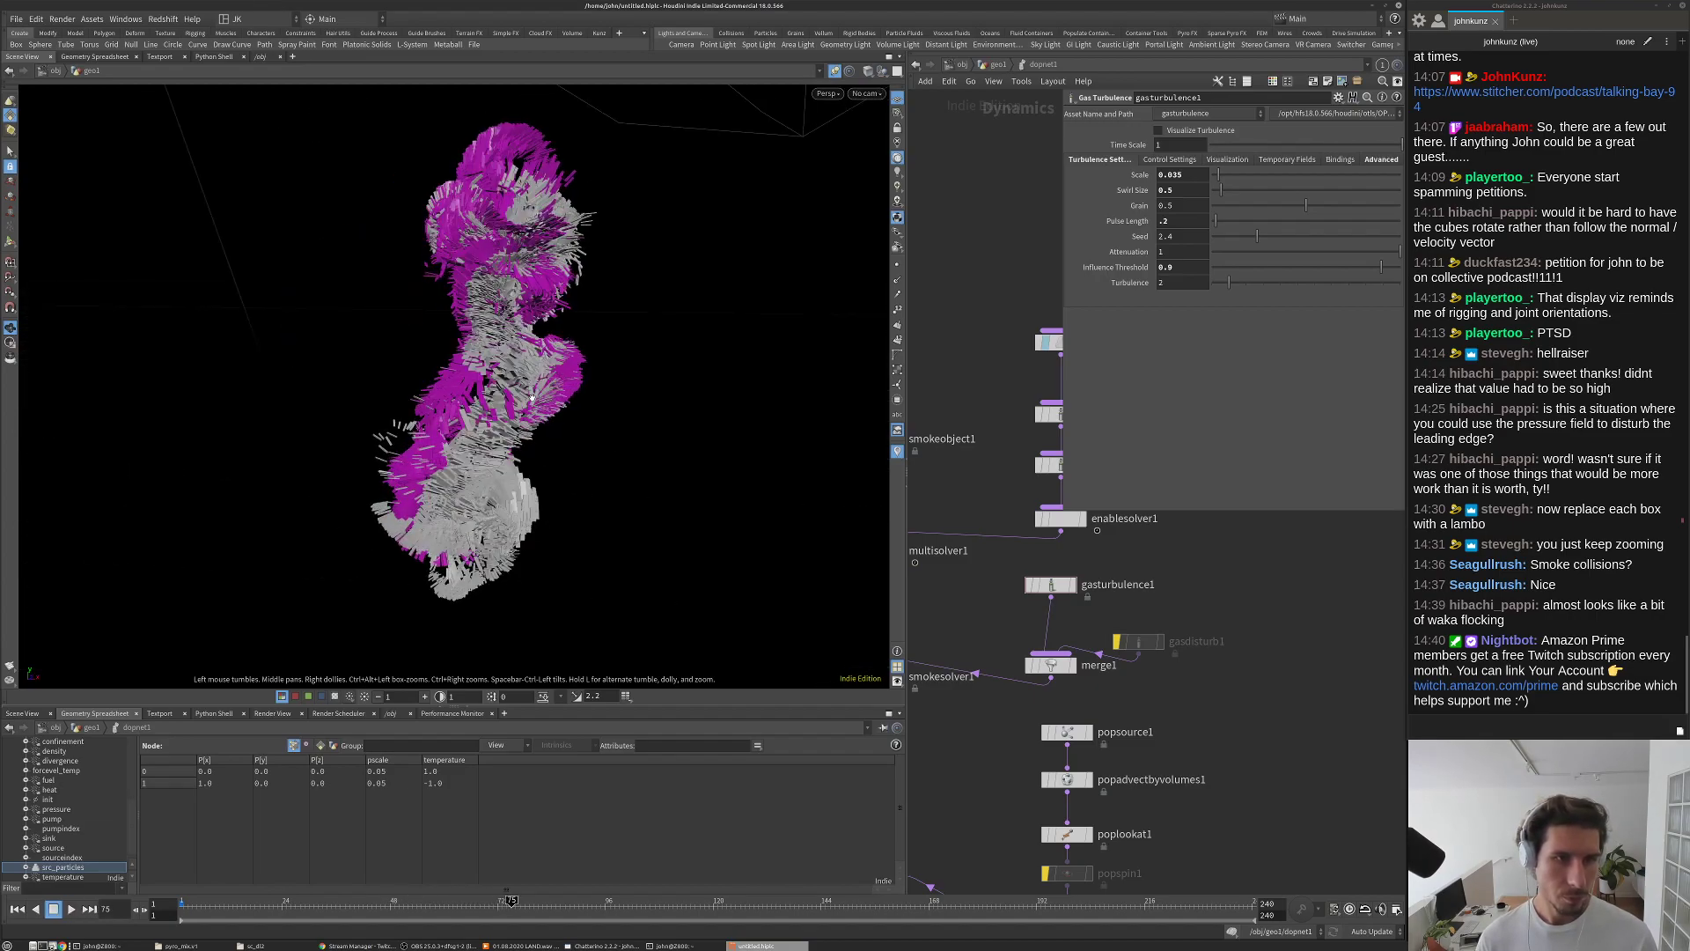
# Step: Try a turbulence Seed of 515 and play the simulation from the first frame
pyautogui.hotkey('ctrl', 'Up')
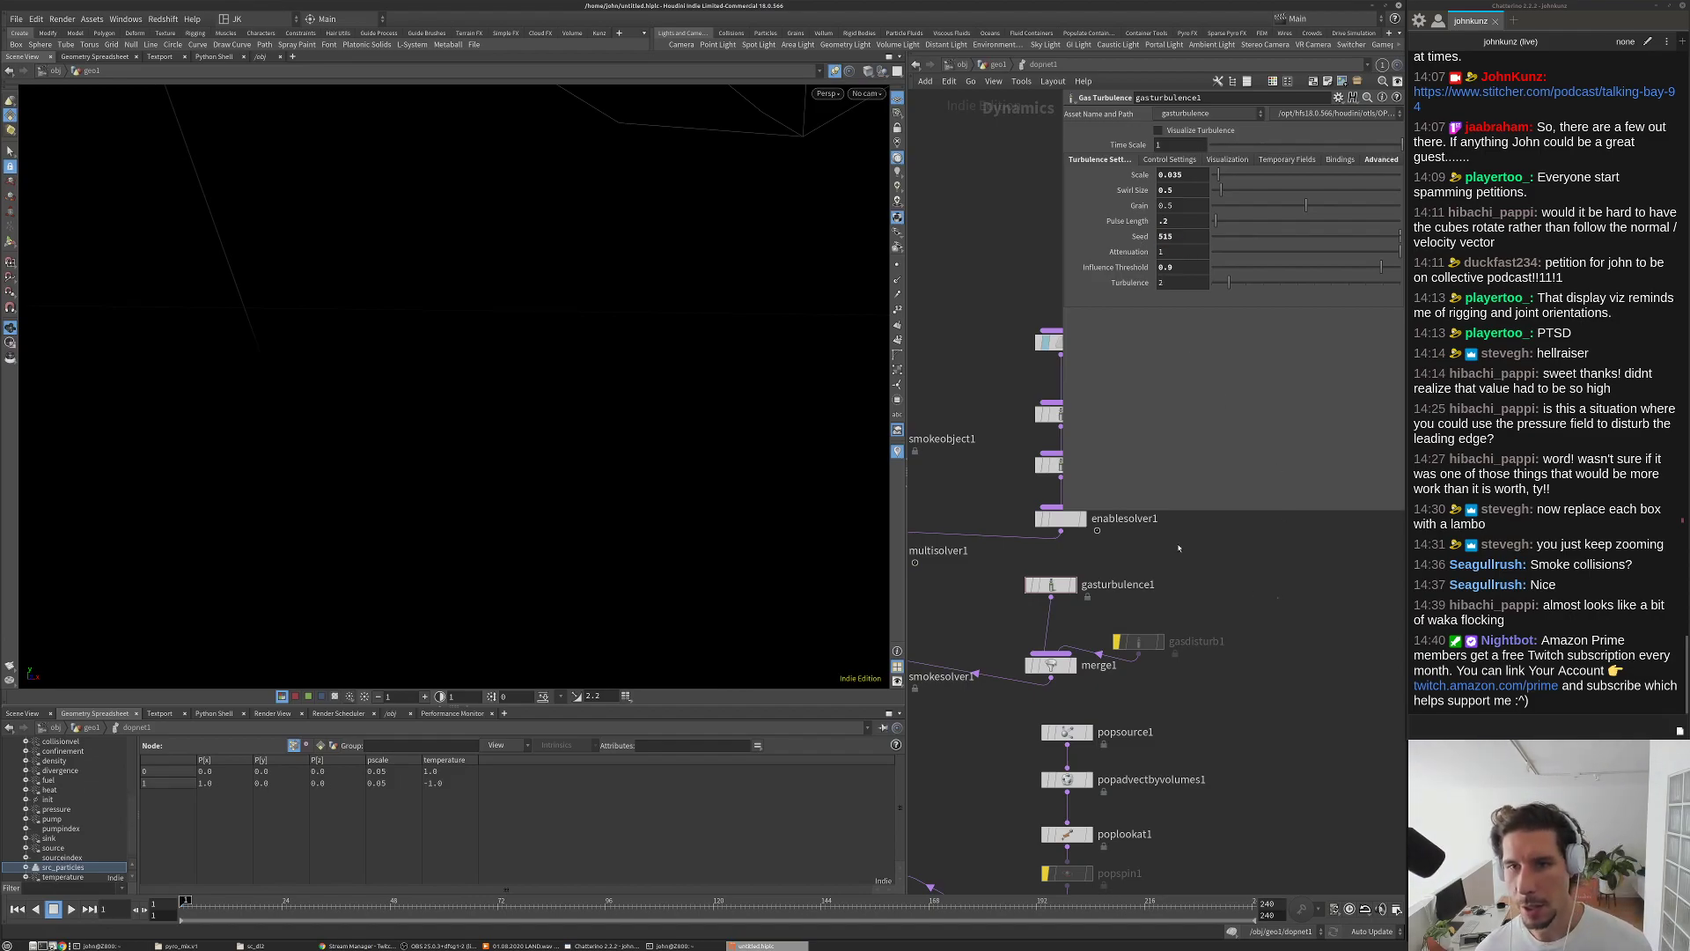
pyautogui.press('Up')
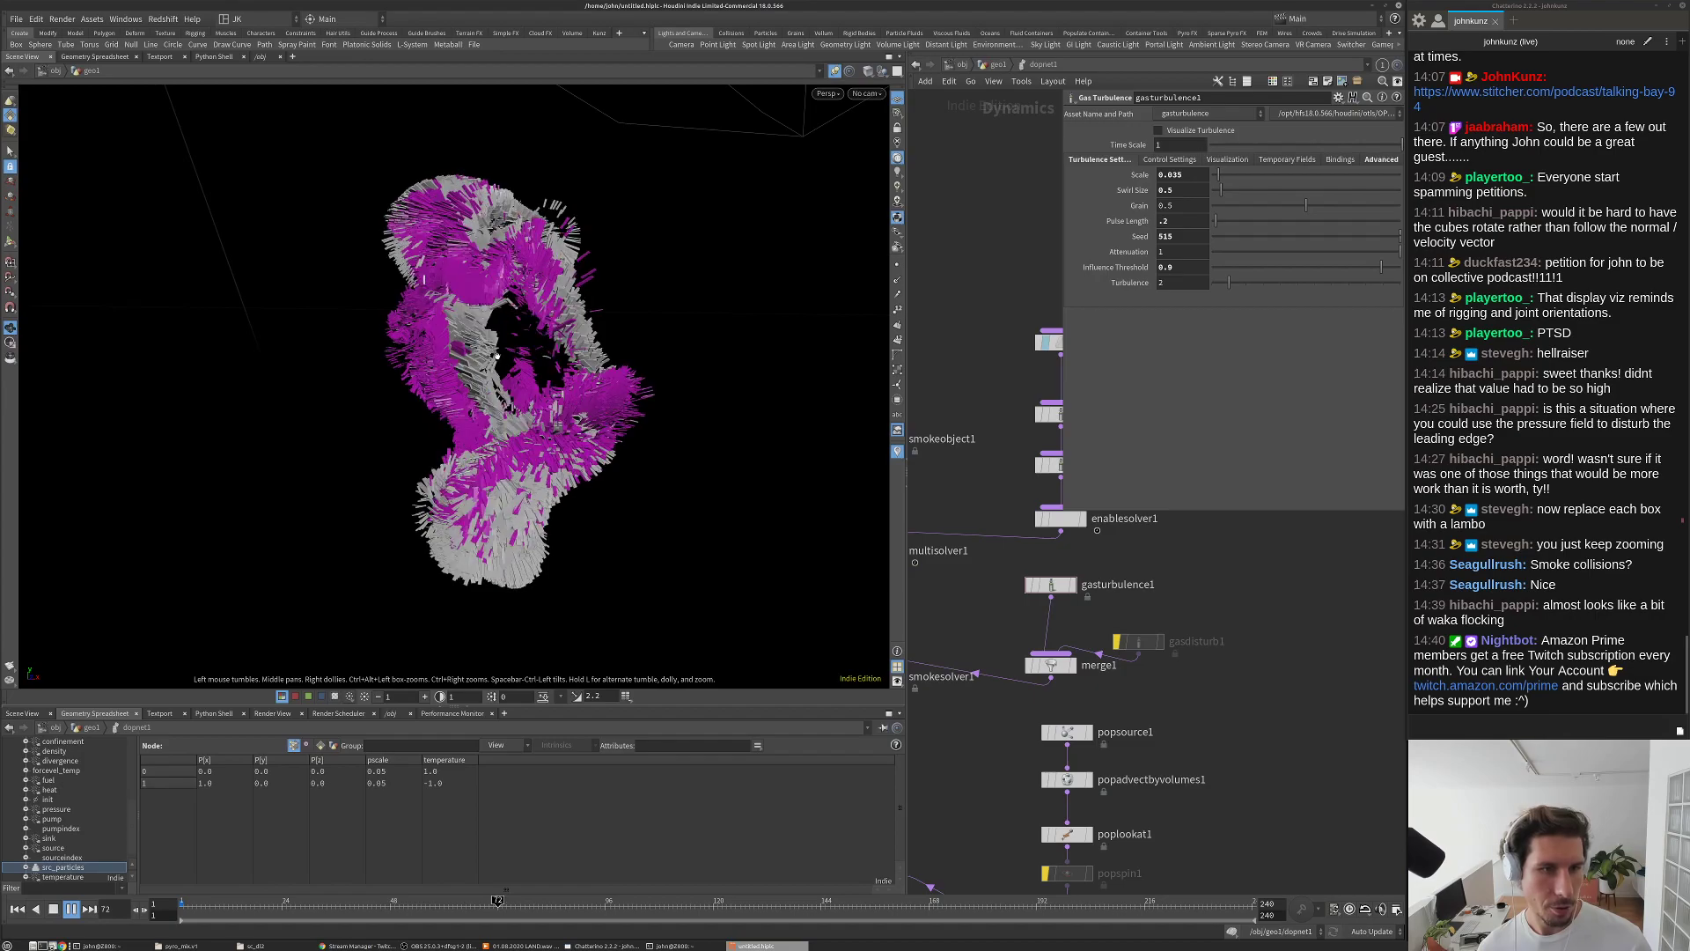
pyautogui.press('Escape')
pyautogui.moveTo(539, 301); pyautogui.dragTo(867, 230)
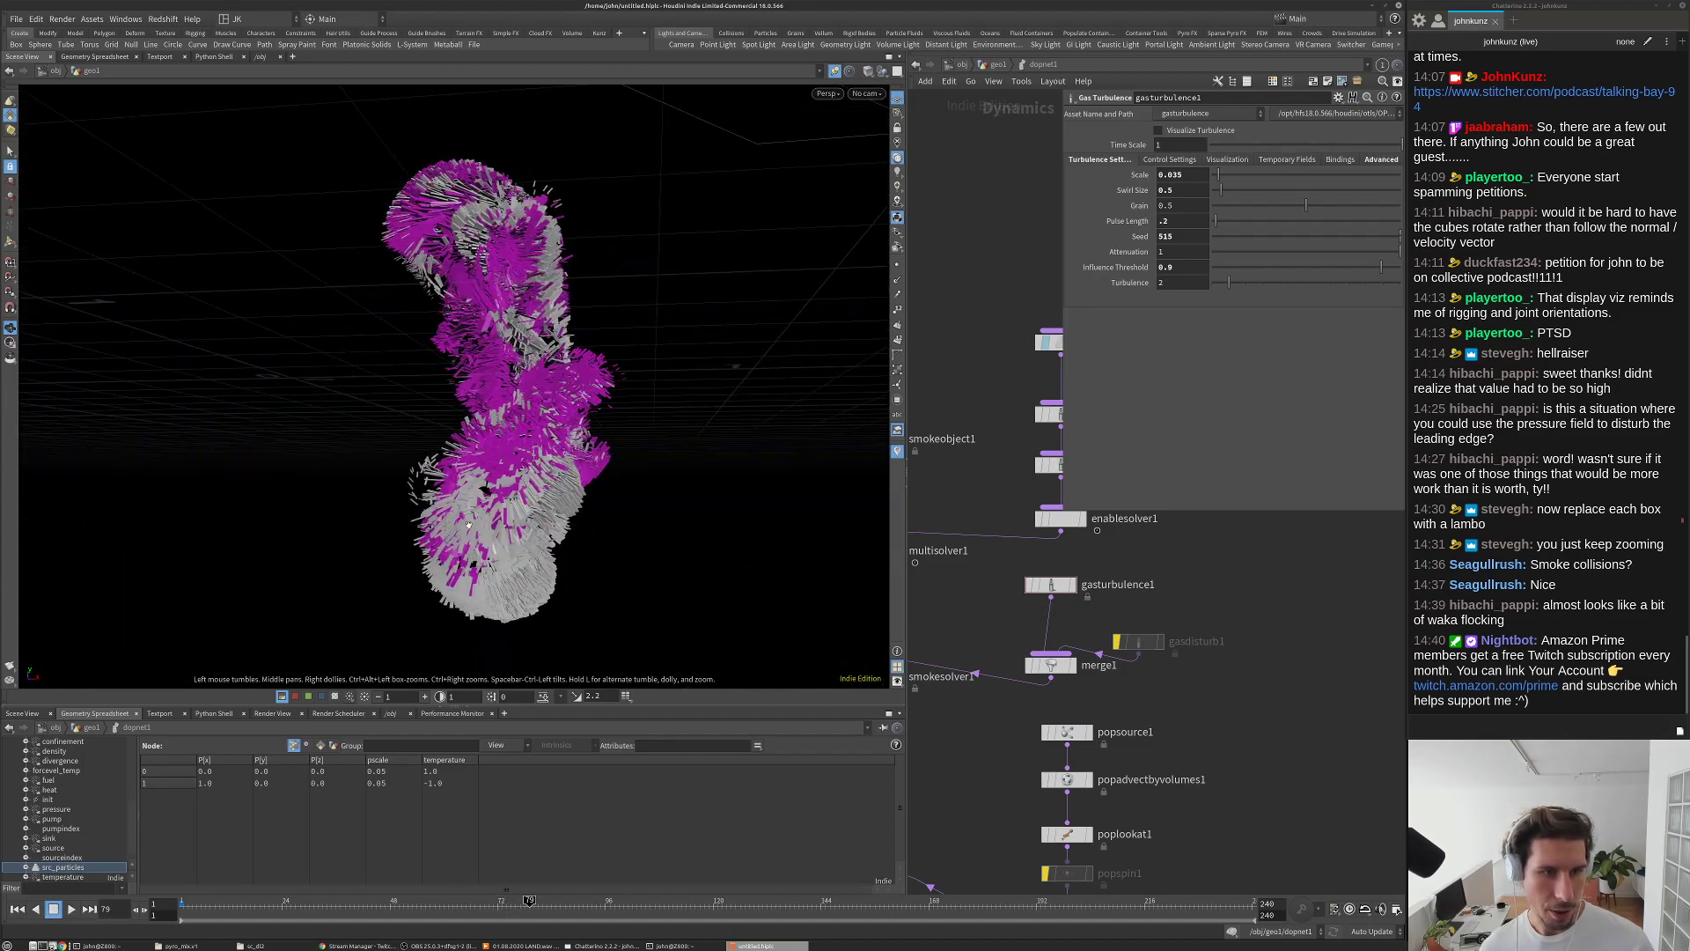
# Step: Try a turbulence Seed of 24, run the simulation from the first frame and stop playback
pyautogui.hotkey('ctrl', 'Up')
pyautogui.press('Up')
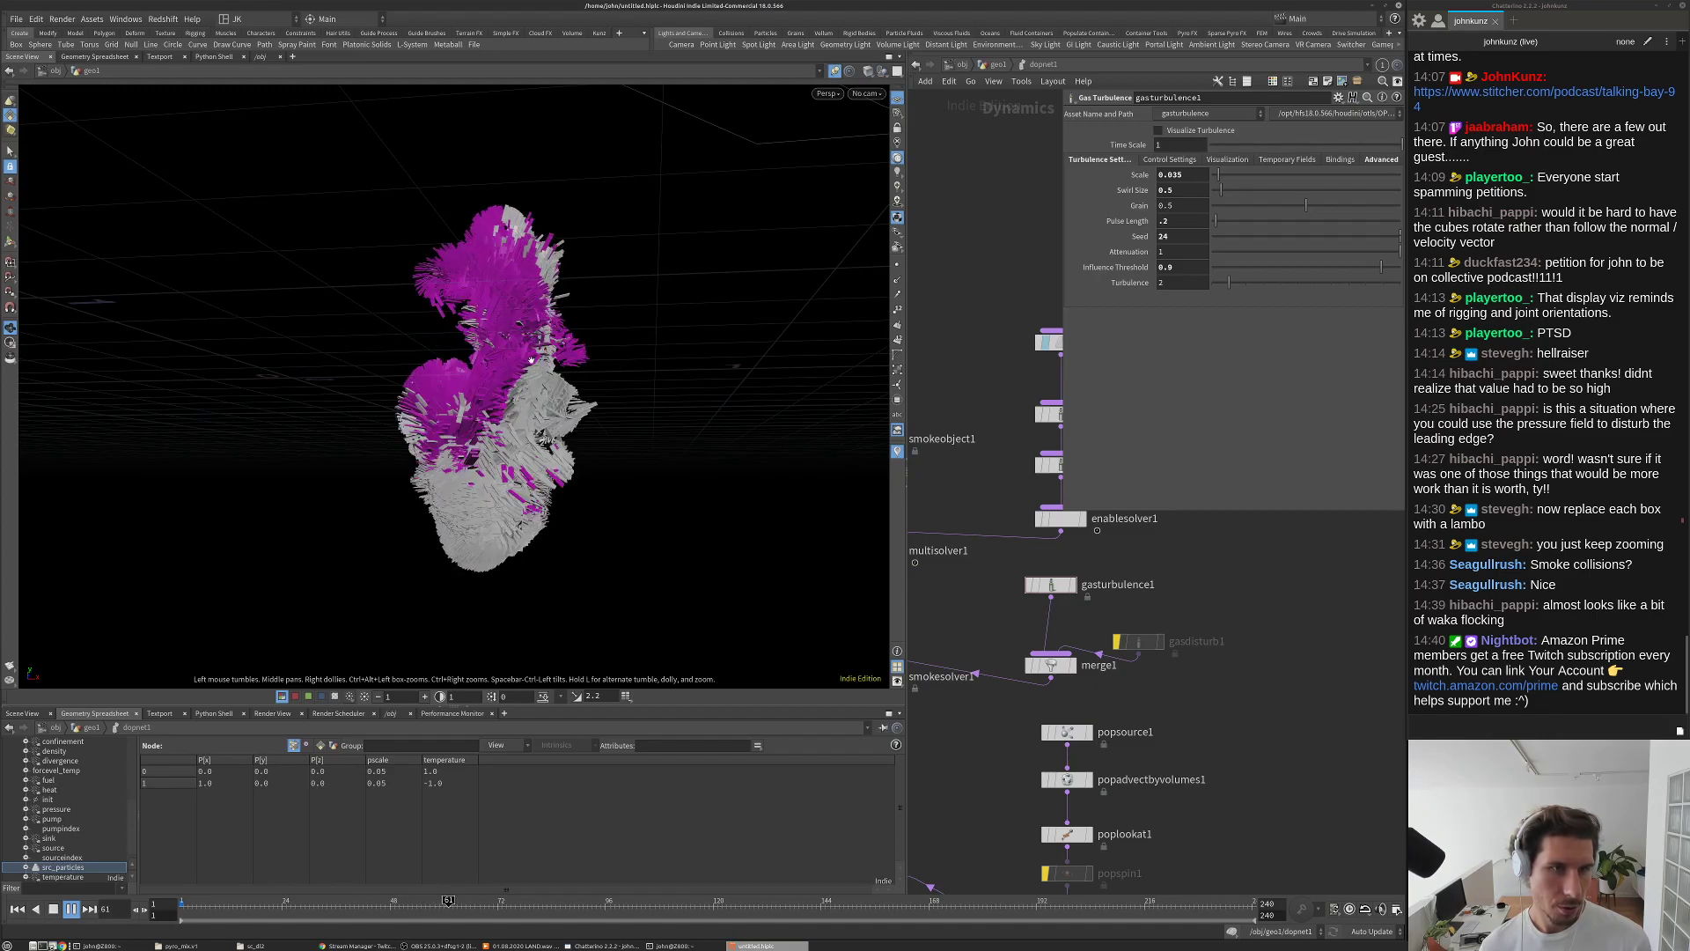
pyautogui.click(53, 909)
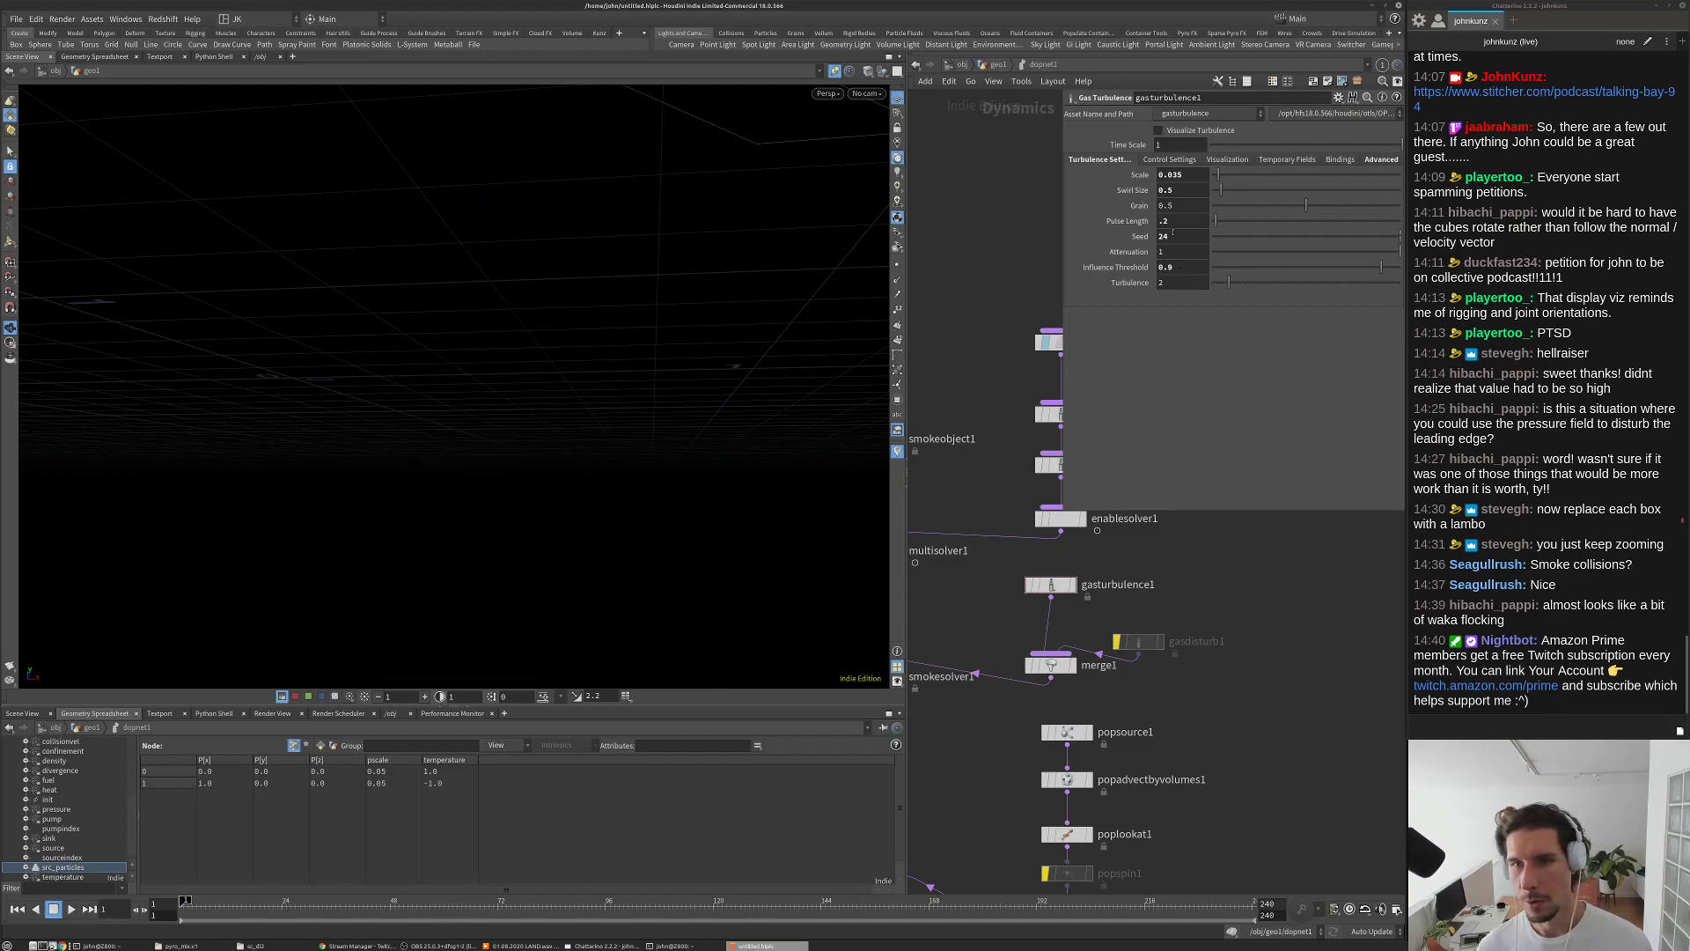
# Step: Set the turbulence Seed to 412, play the simulation from the first frame, stop it and save the scene
pyautogui.press('Up')
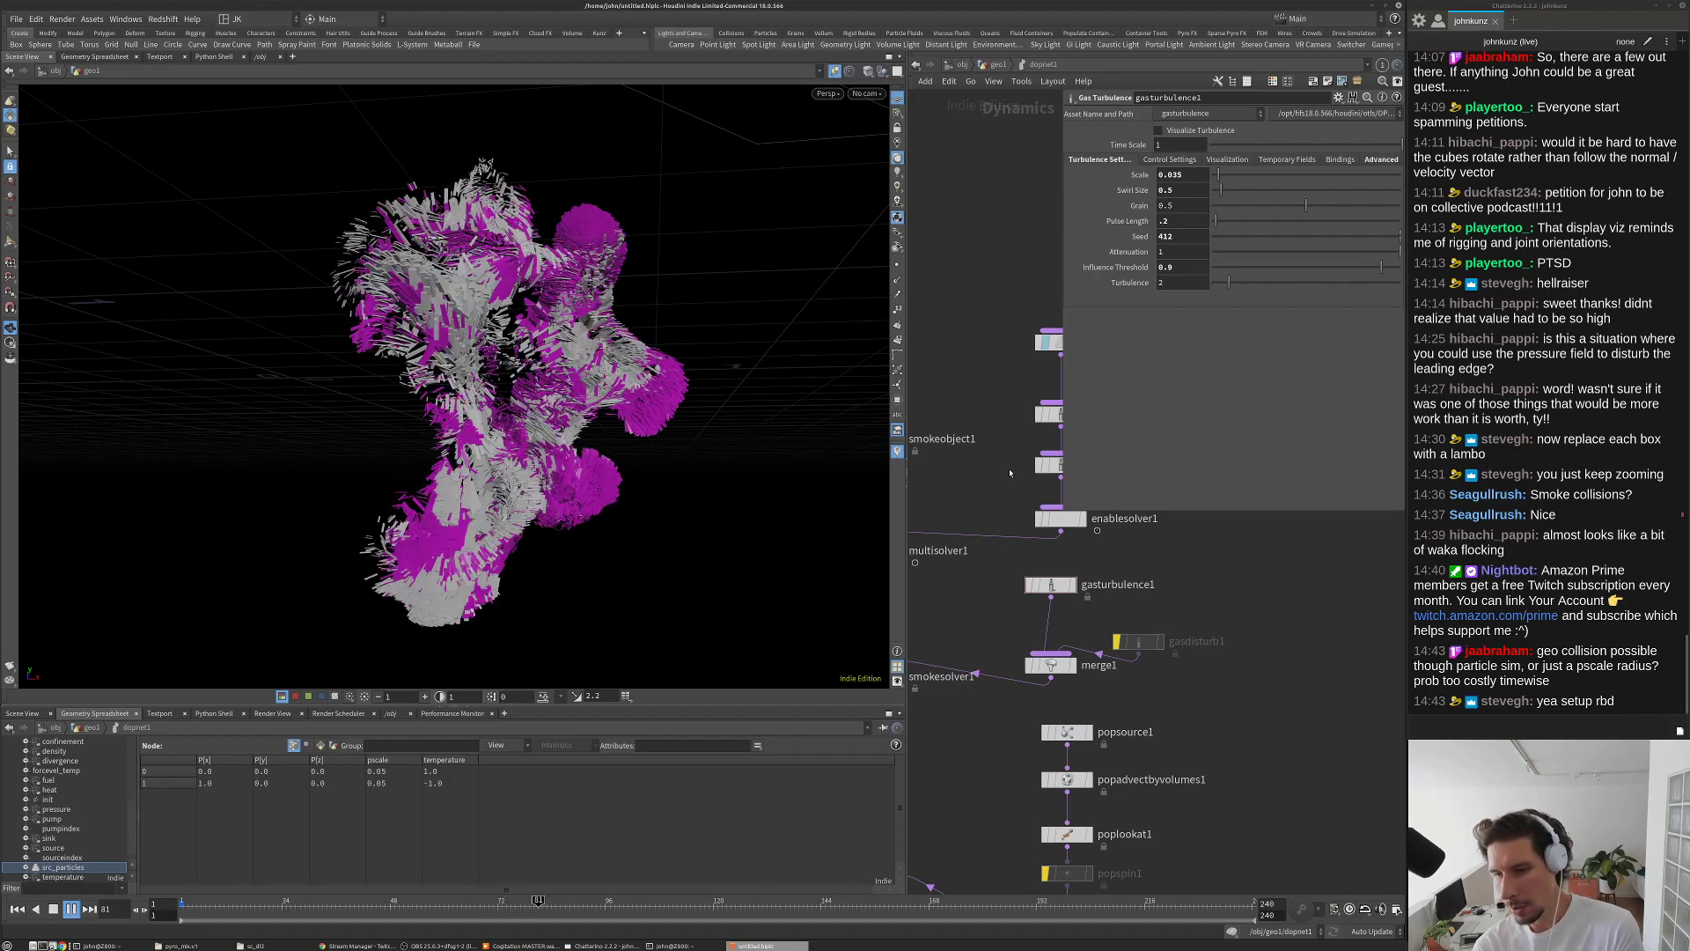
pyautogui.press('Up')
pyautogui.hotkey('ctrl', 's')
# Step: Examine the simulated magenta and grey boxes up close and from several angles, checking their orientation along the flow
pyautogui.moveTo(617, 422); pyautogui.dragTo(653, 435)
pyautogui.moveTo(653, 435); pyautogui.dragTo(579, 251, button='right')
pyautogui.moveTo(579, 251); pyautogui.dragTo(484, 451)
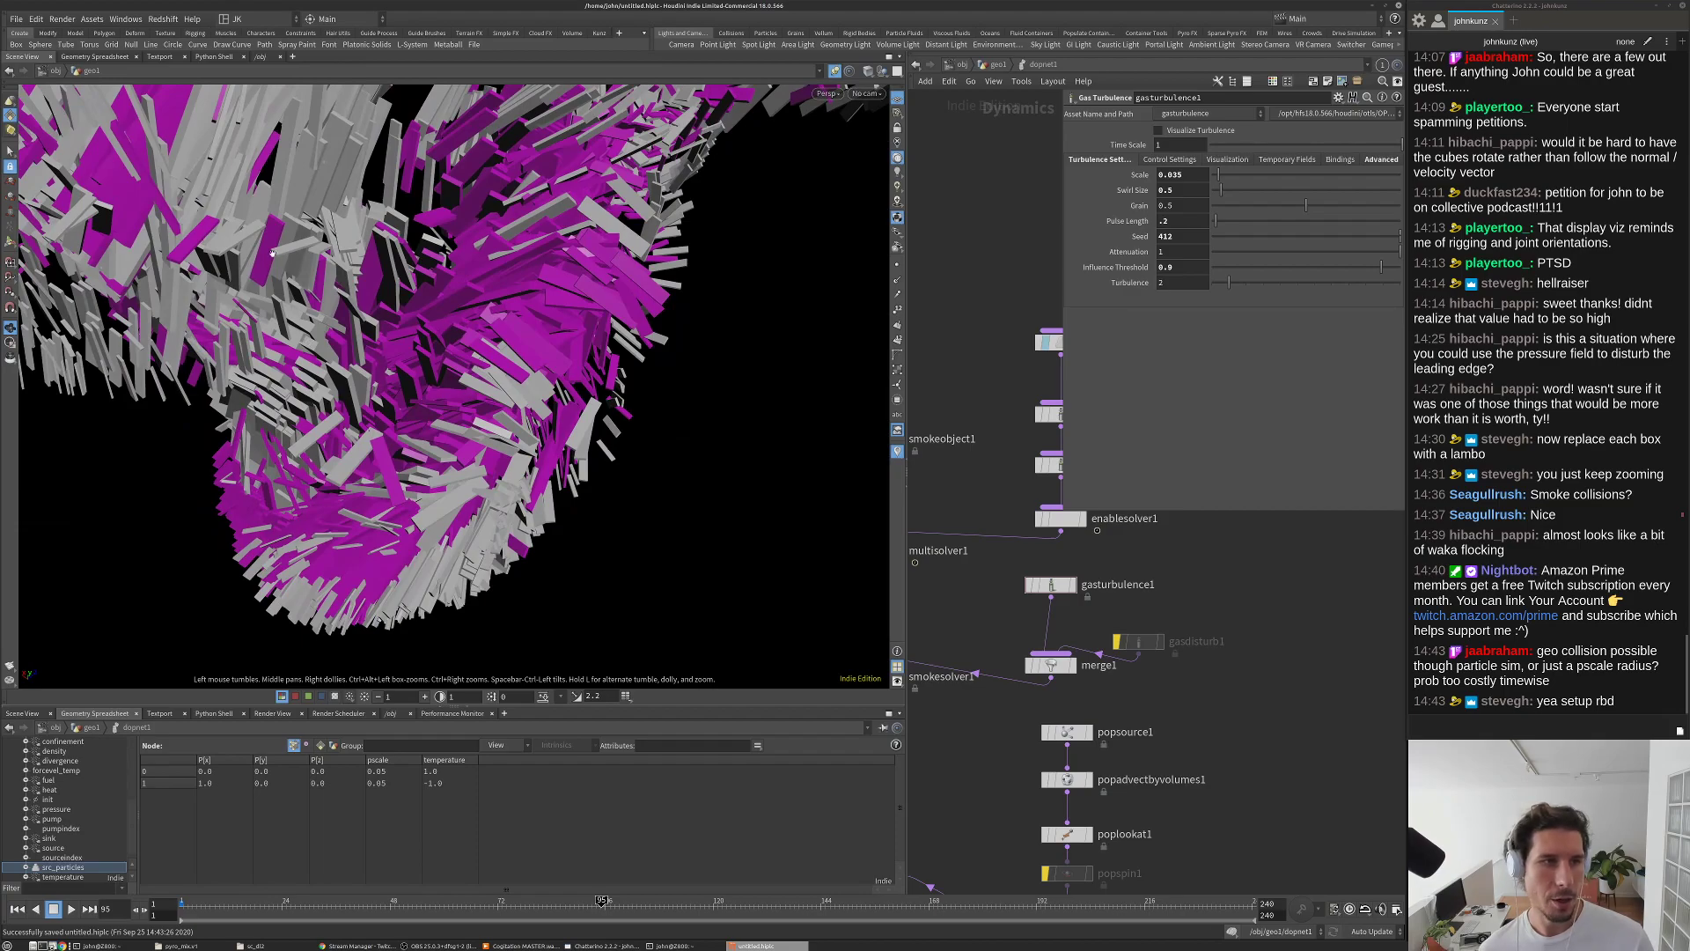
pyautogui.moveTo(291, 238); pyautogui.dragTo(315, 234)
pyautogui.moveTo(368, 437); pyautogui.dragTo(261, 175)
pyautogui.moveTo(419, 358); pyautogui.dragTo(349, 301)
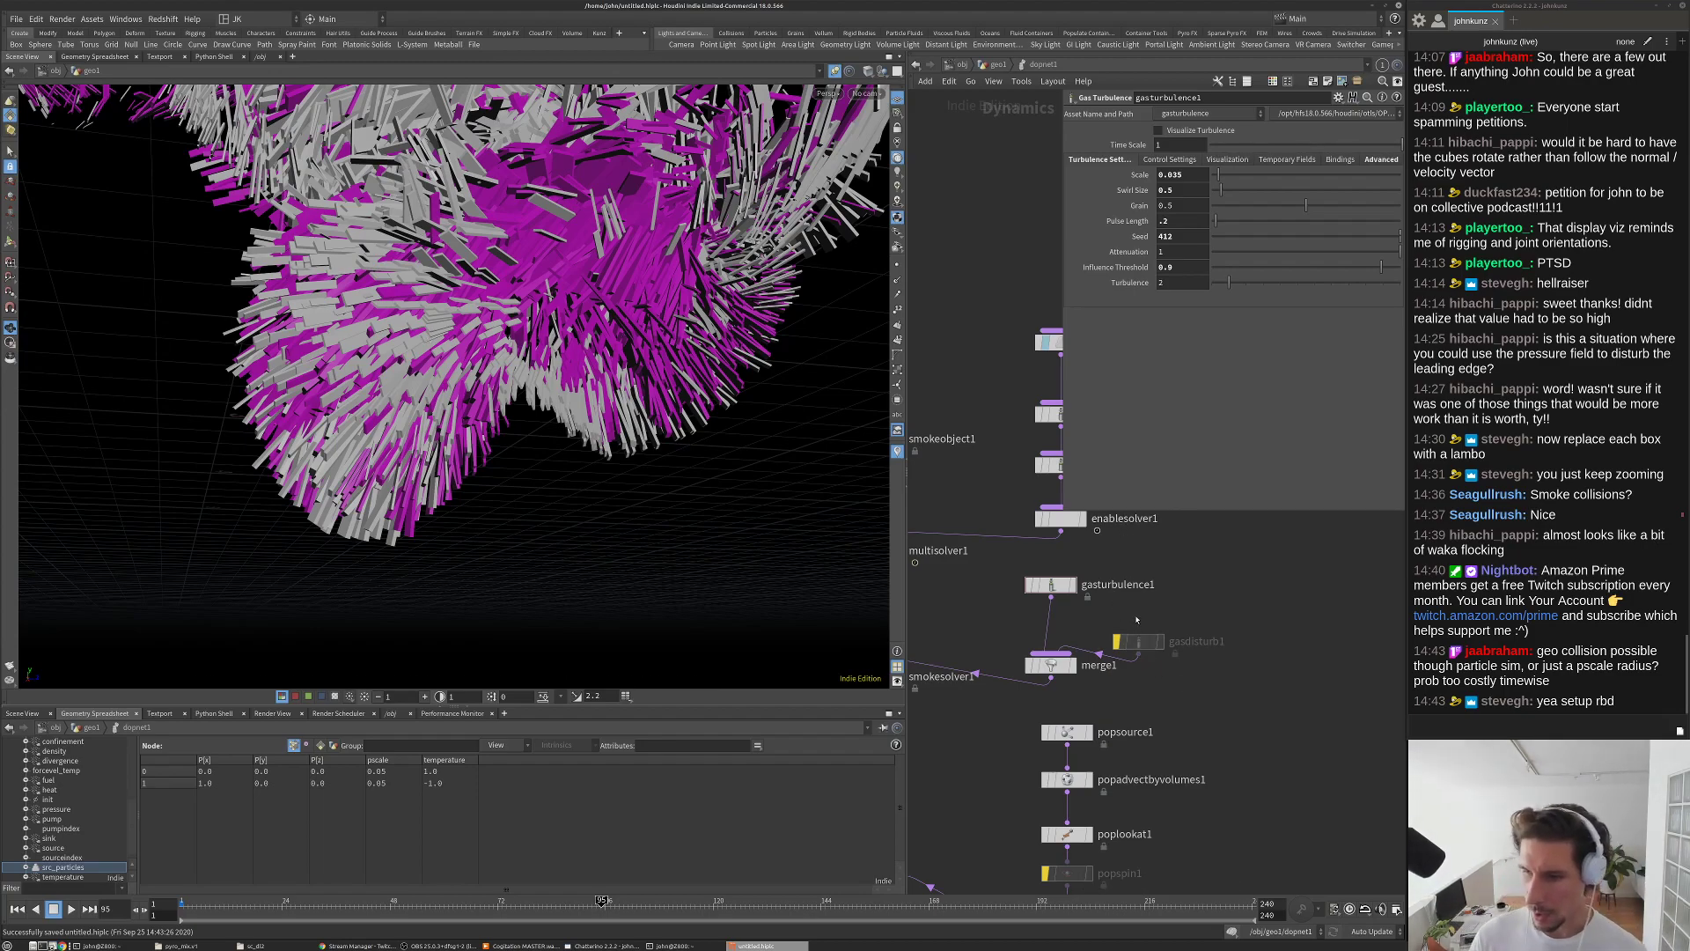
pyautogui.press('h')
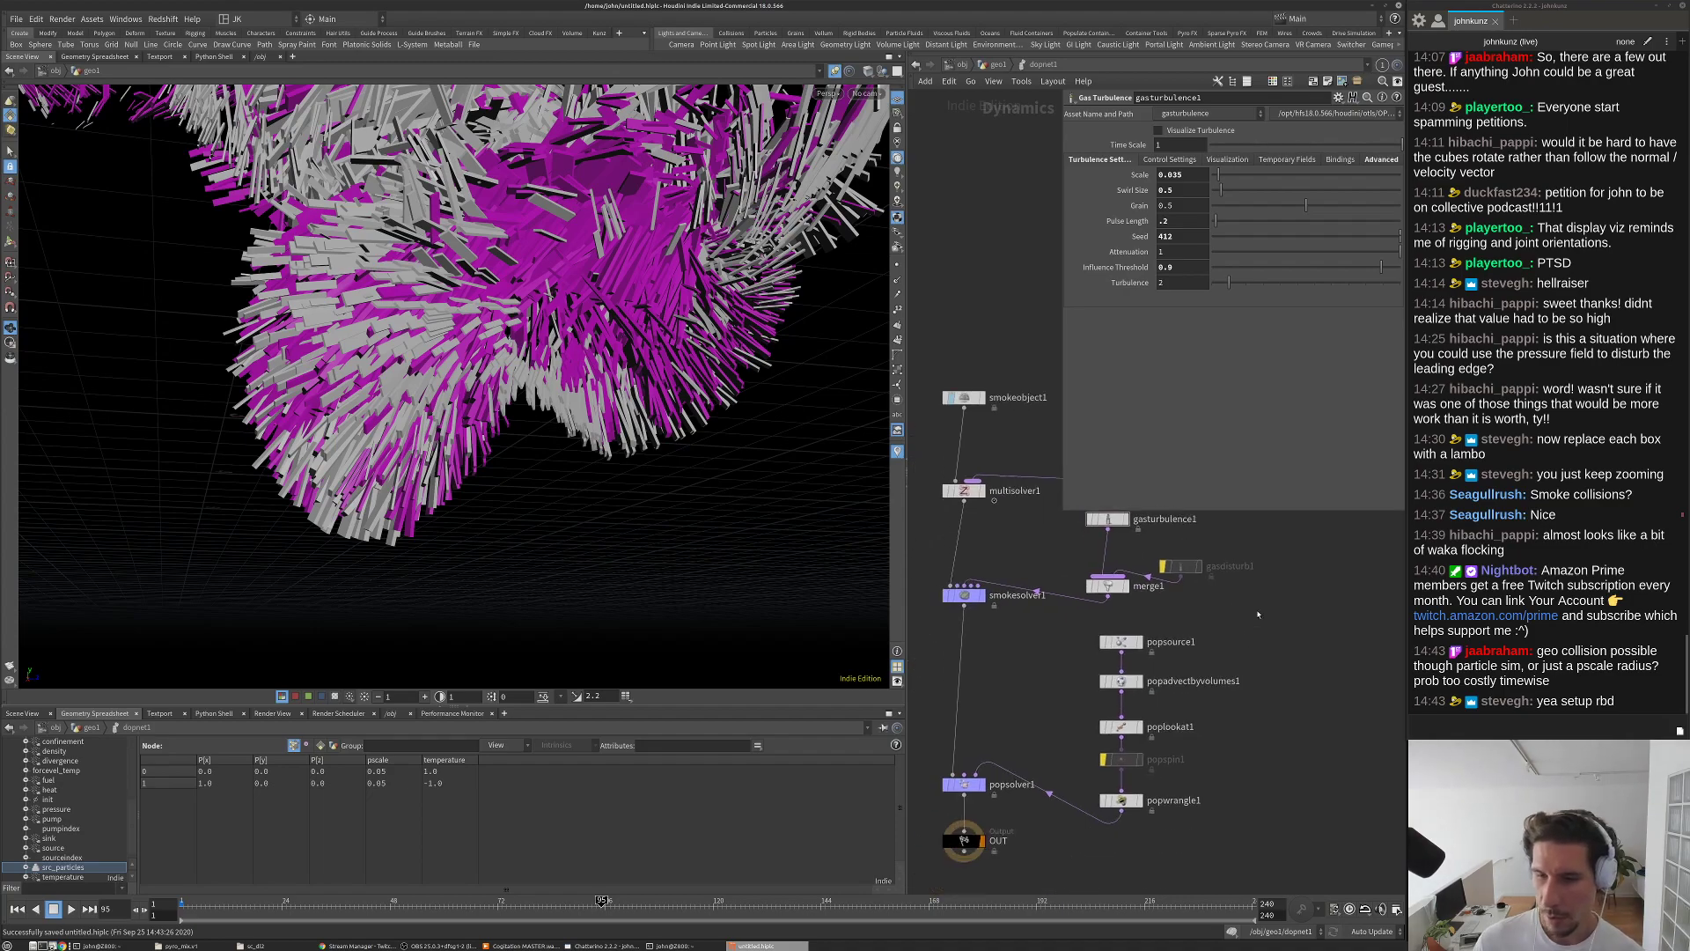
pyautogui.moveTo(528, 440); pyautogui.dragTo(139, 287)
pyautogui.moveTo(401, 199); pyautogui.dragTo(458, 440)
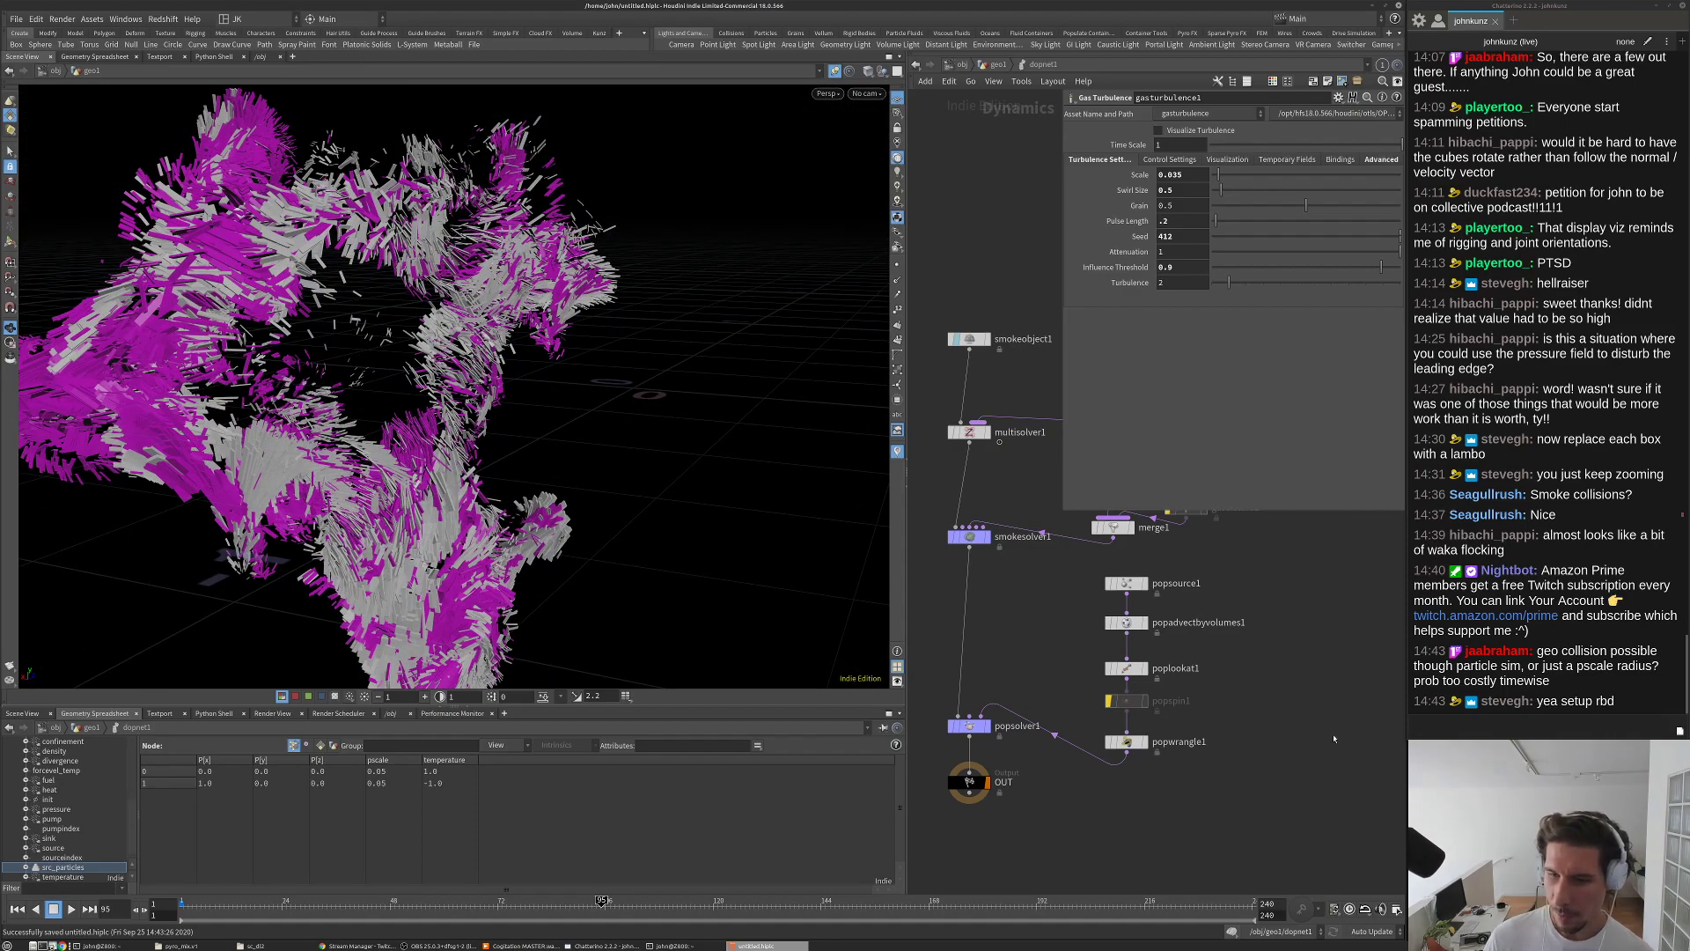
# Step: Rewind to the first frame and add a POP Grains node beside the POP chain in the DOP network
pyautogui.hotkey('ctrl', 'Left')
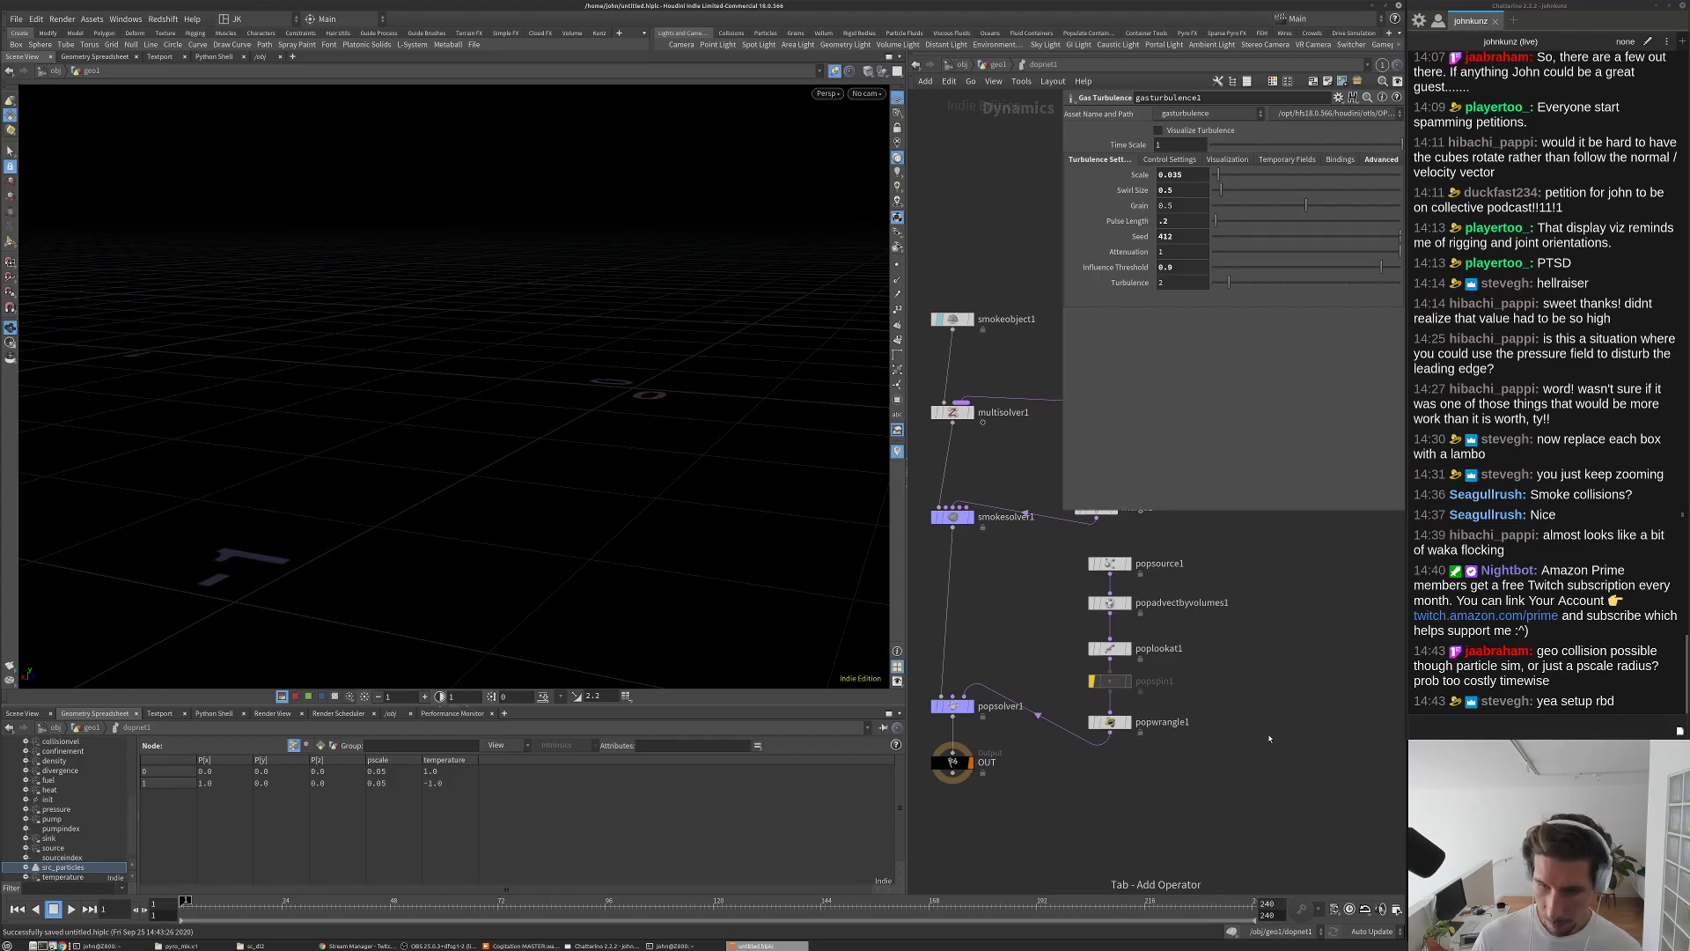
pyautogui.press('Tab')
pyautogui.write('g')
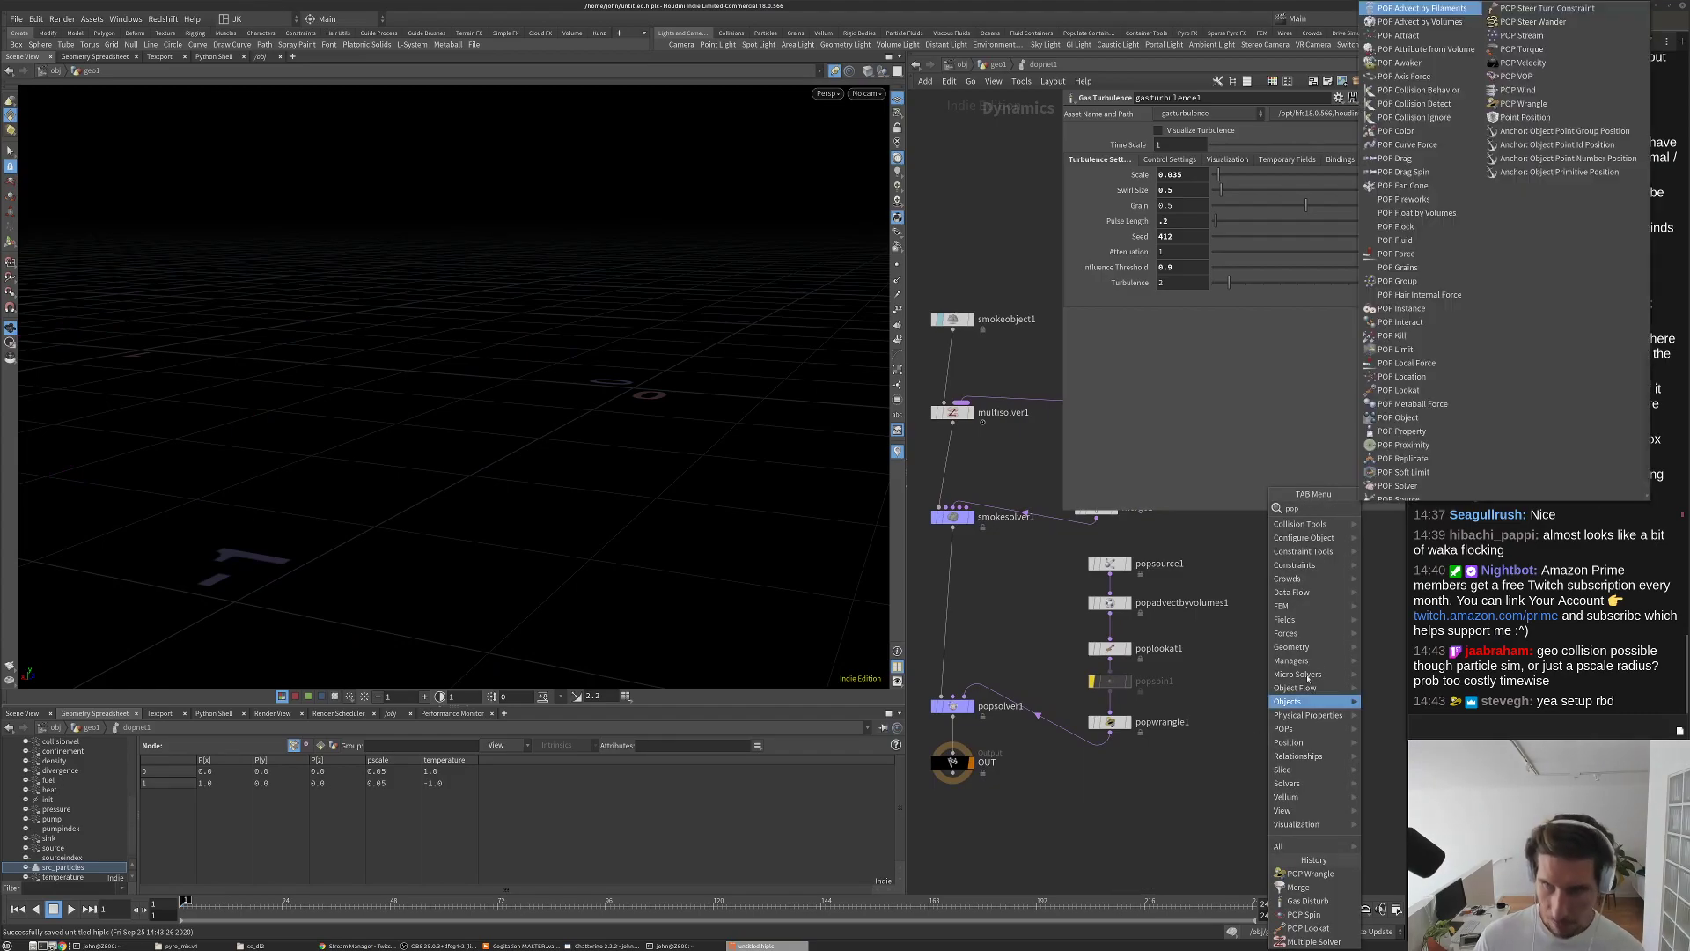
pyautogui.press('Escape')
pyautogui.press('Tab')
pyautogui.write('grain')
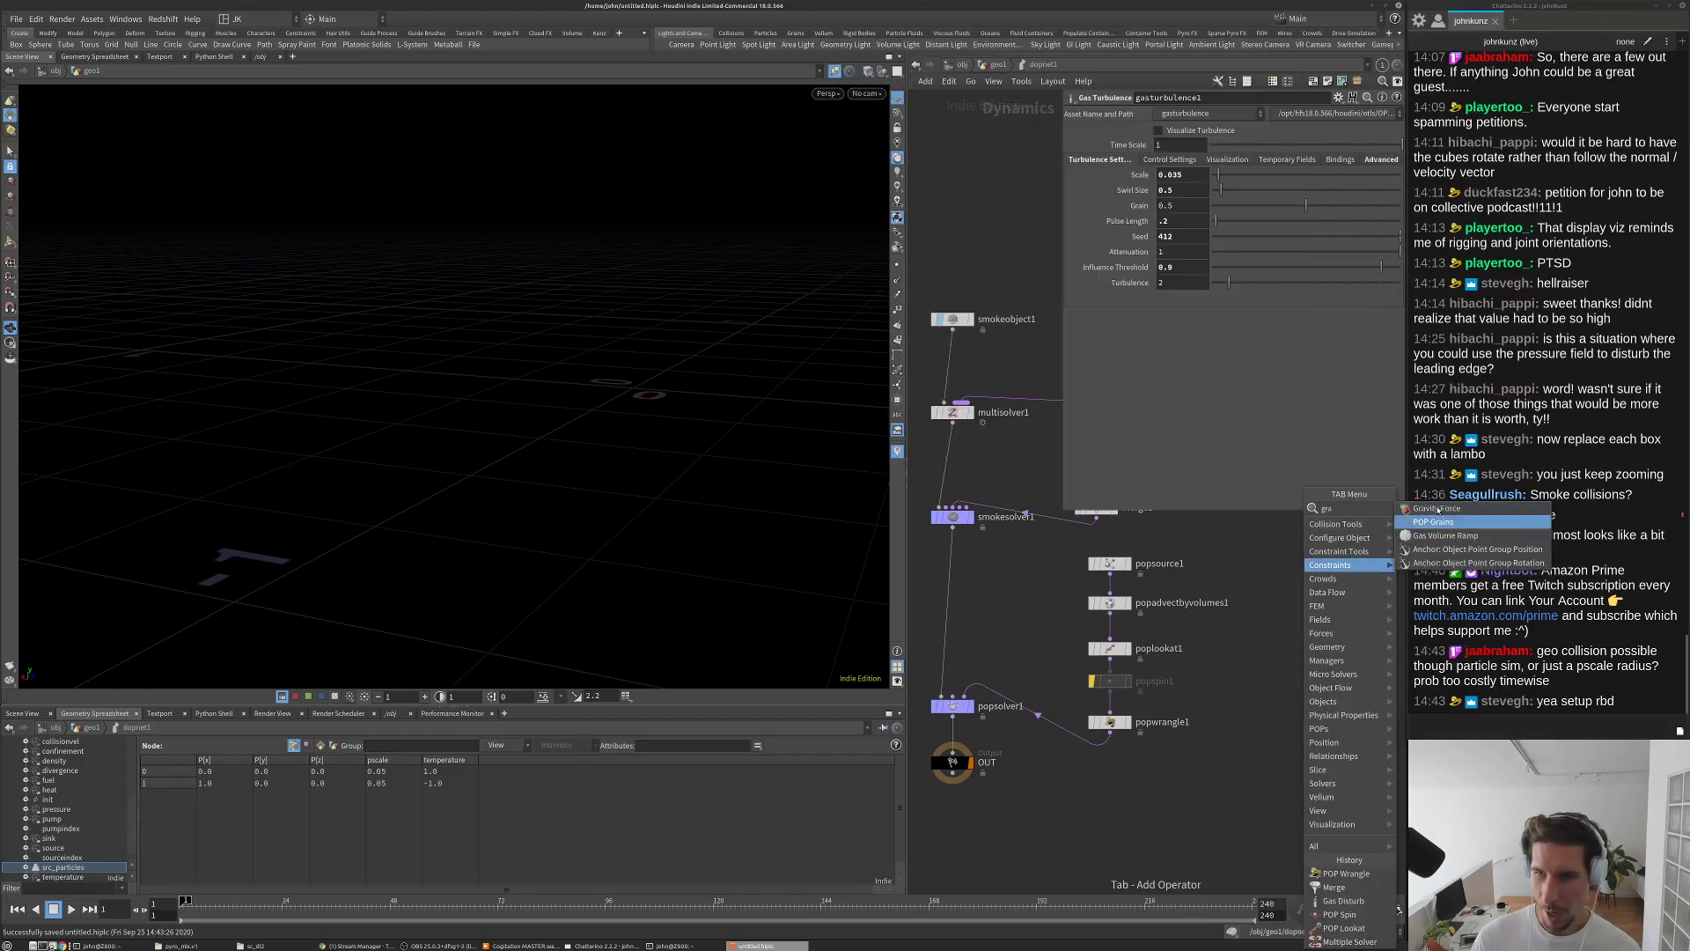
pyautogui.press('Return')
pyautogui.click(1276, 643)
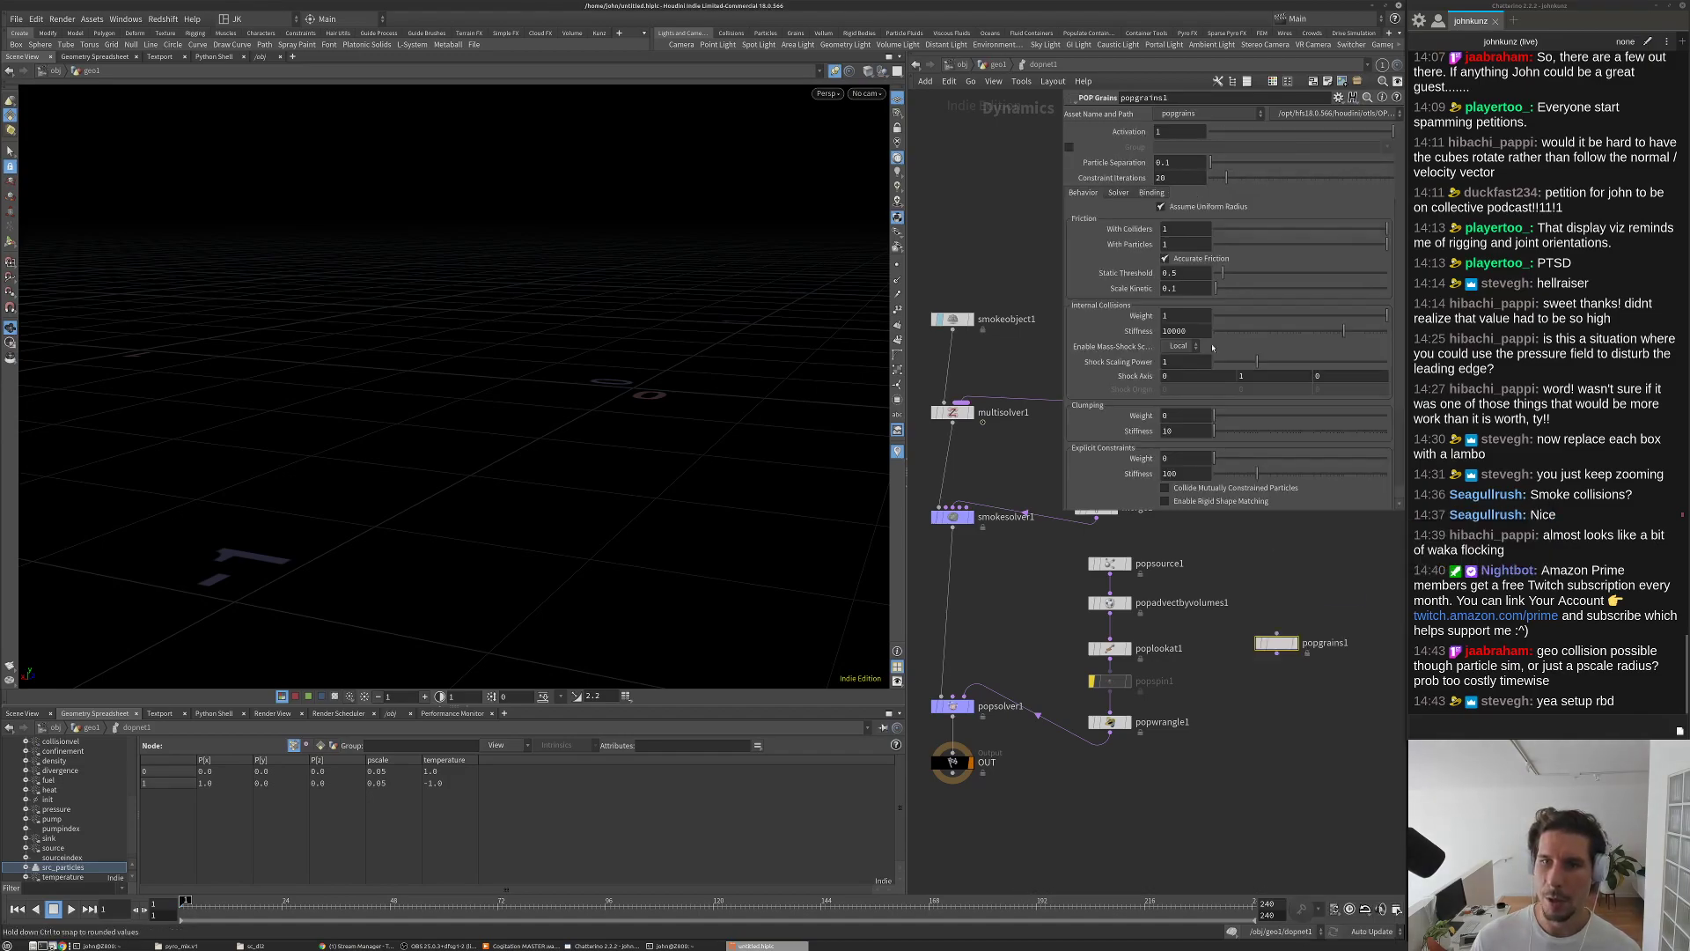
# Step: Add a Gas Particle Separate node to the DOP network, just below the popgrains1 node
pyautogui.press('Tab')
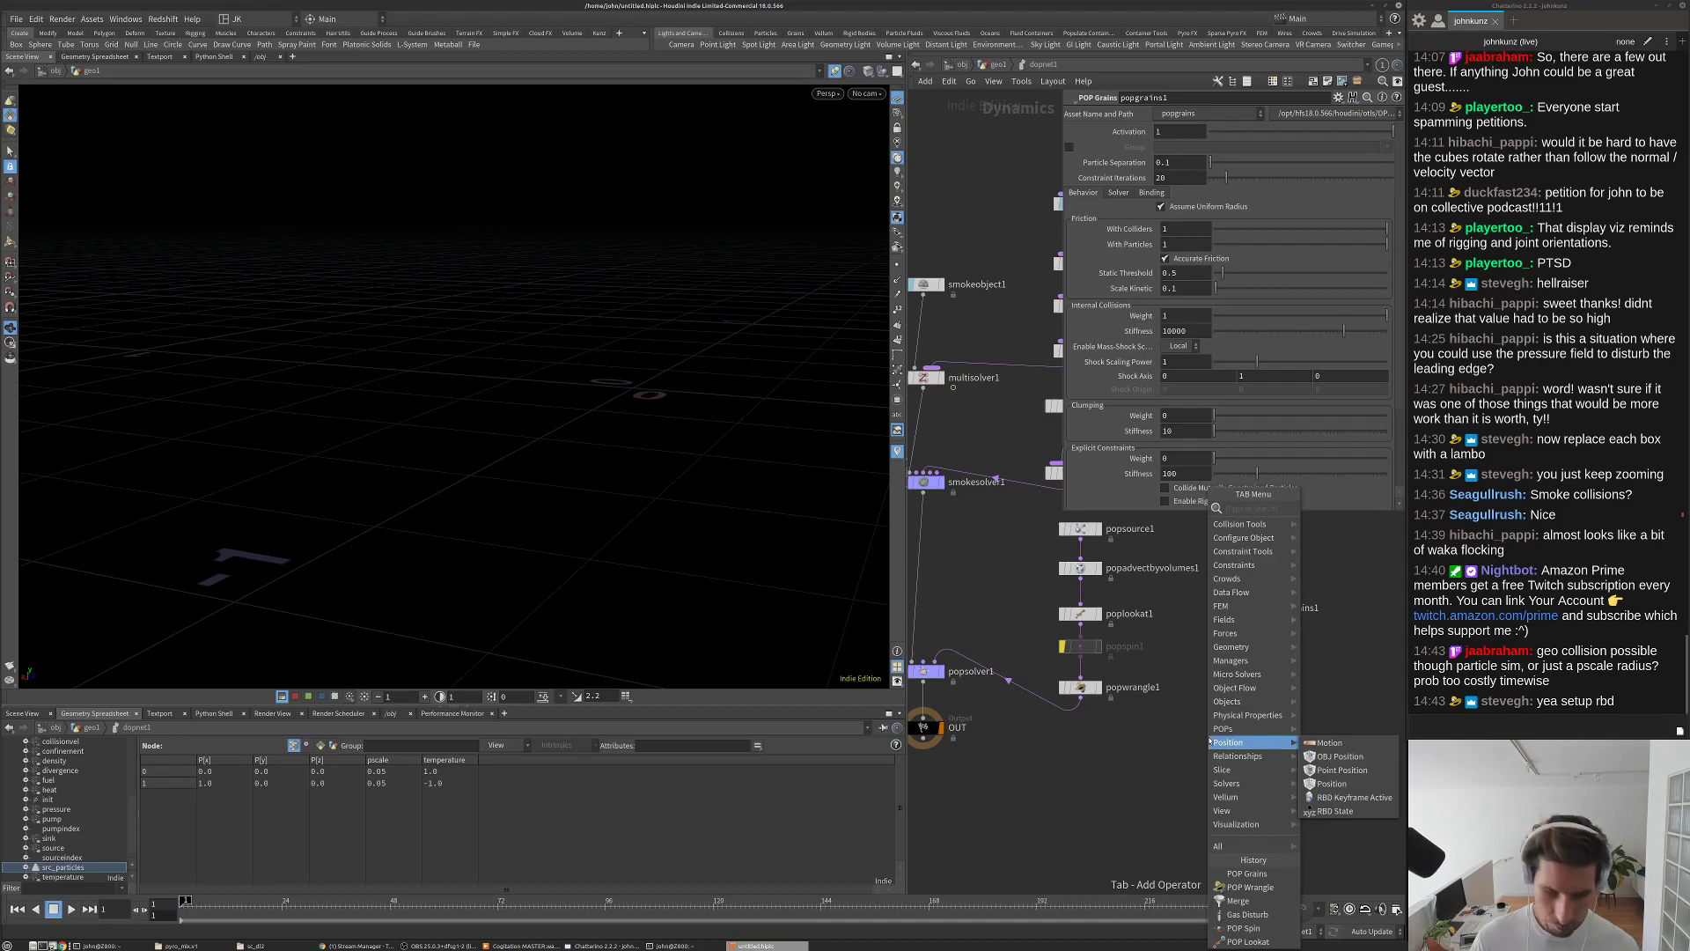
pyautogui.moveTo(1211, 748)
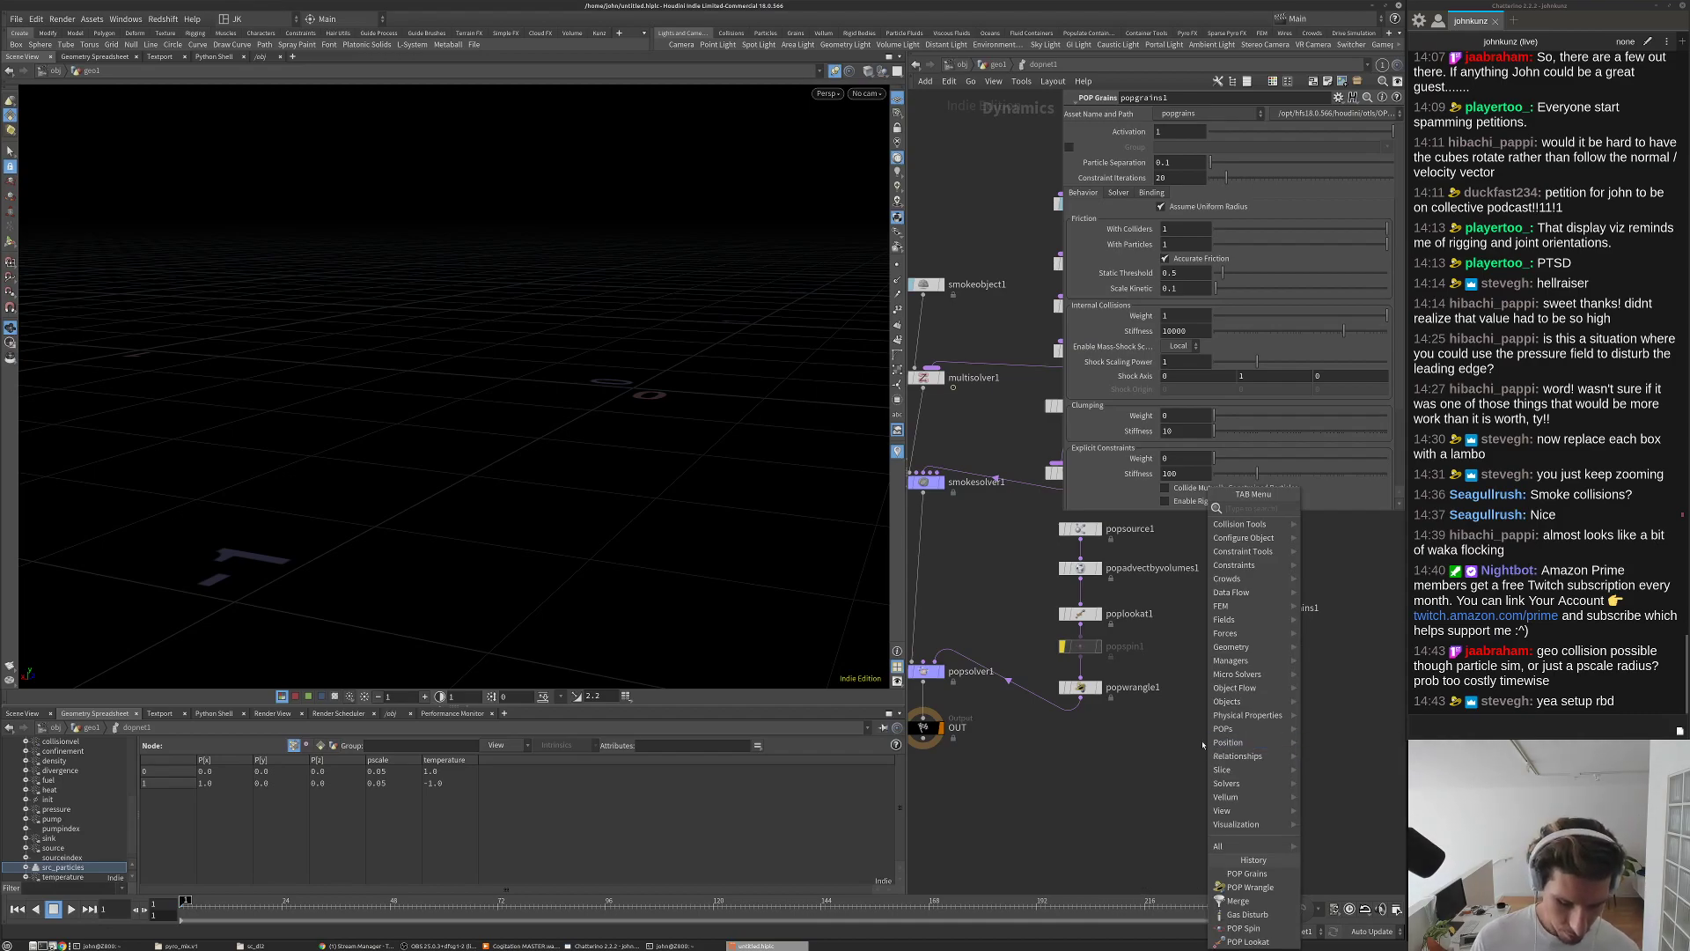
pyautogui.press('Escape')
pyautogui.press('Tab')
pyautogui.write('gas')
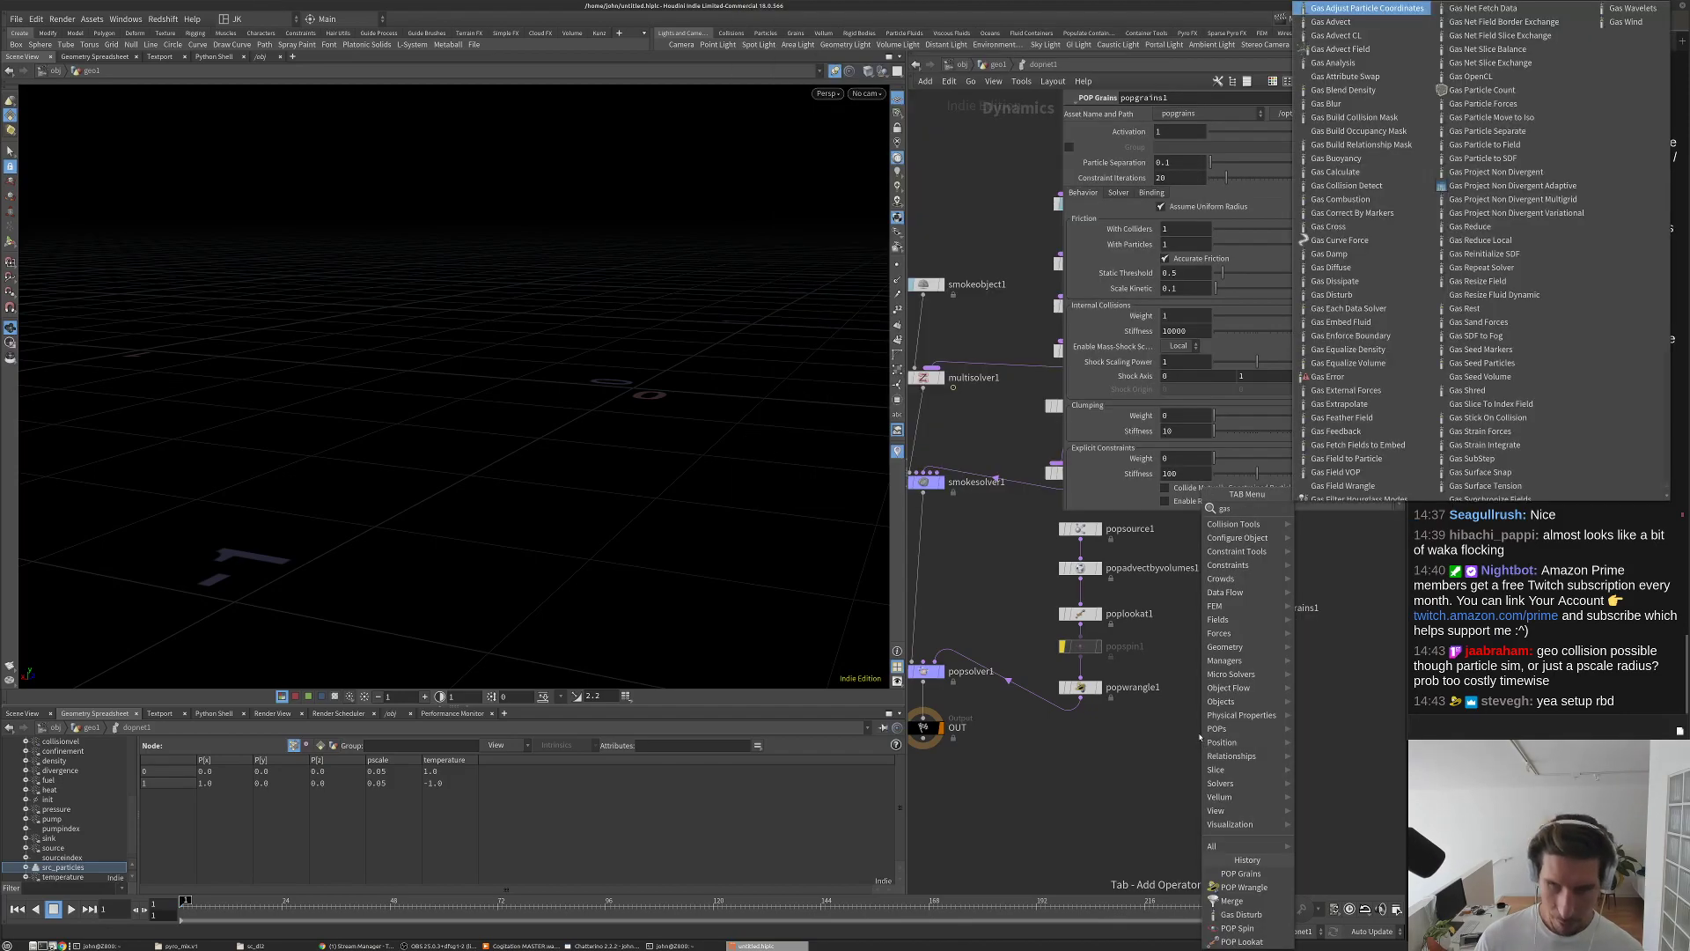
pyautogui.write(' ps')
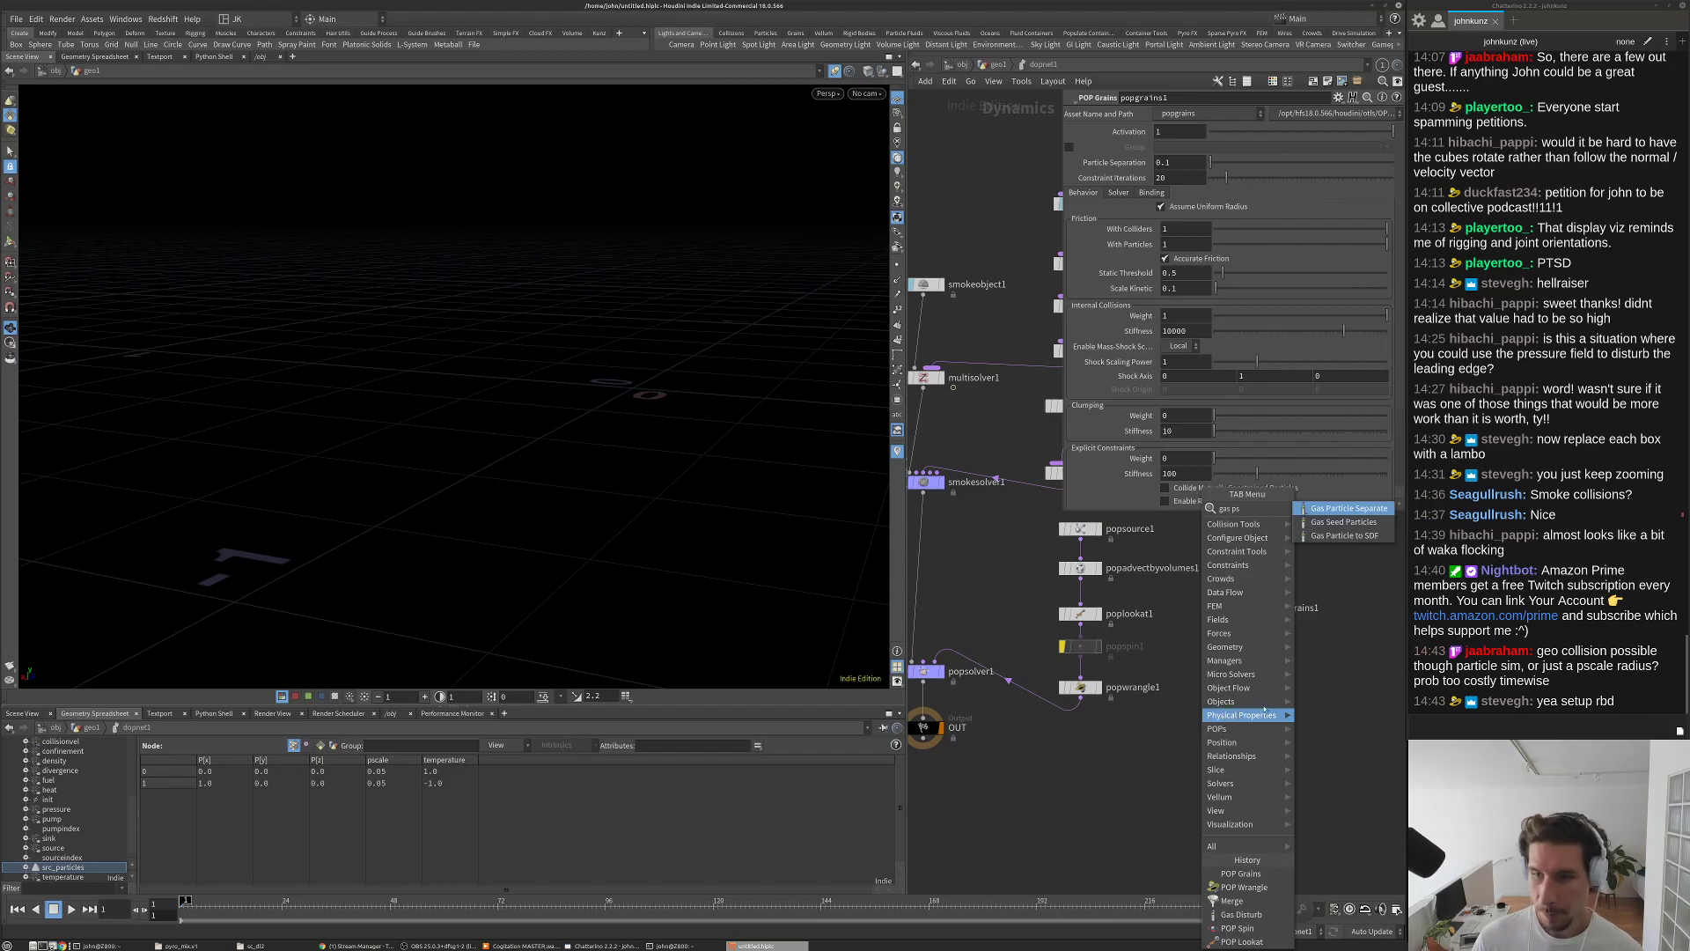
pyautogui.click(1348, 508)
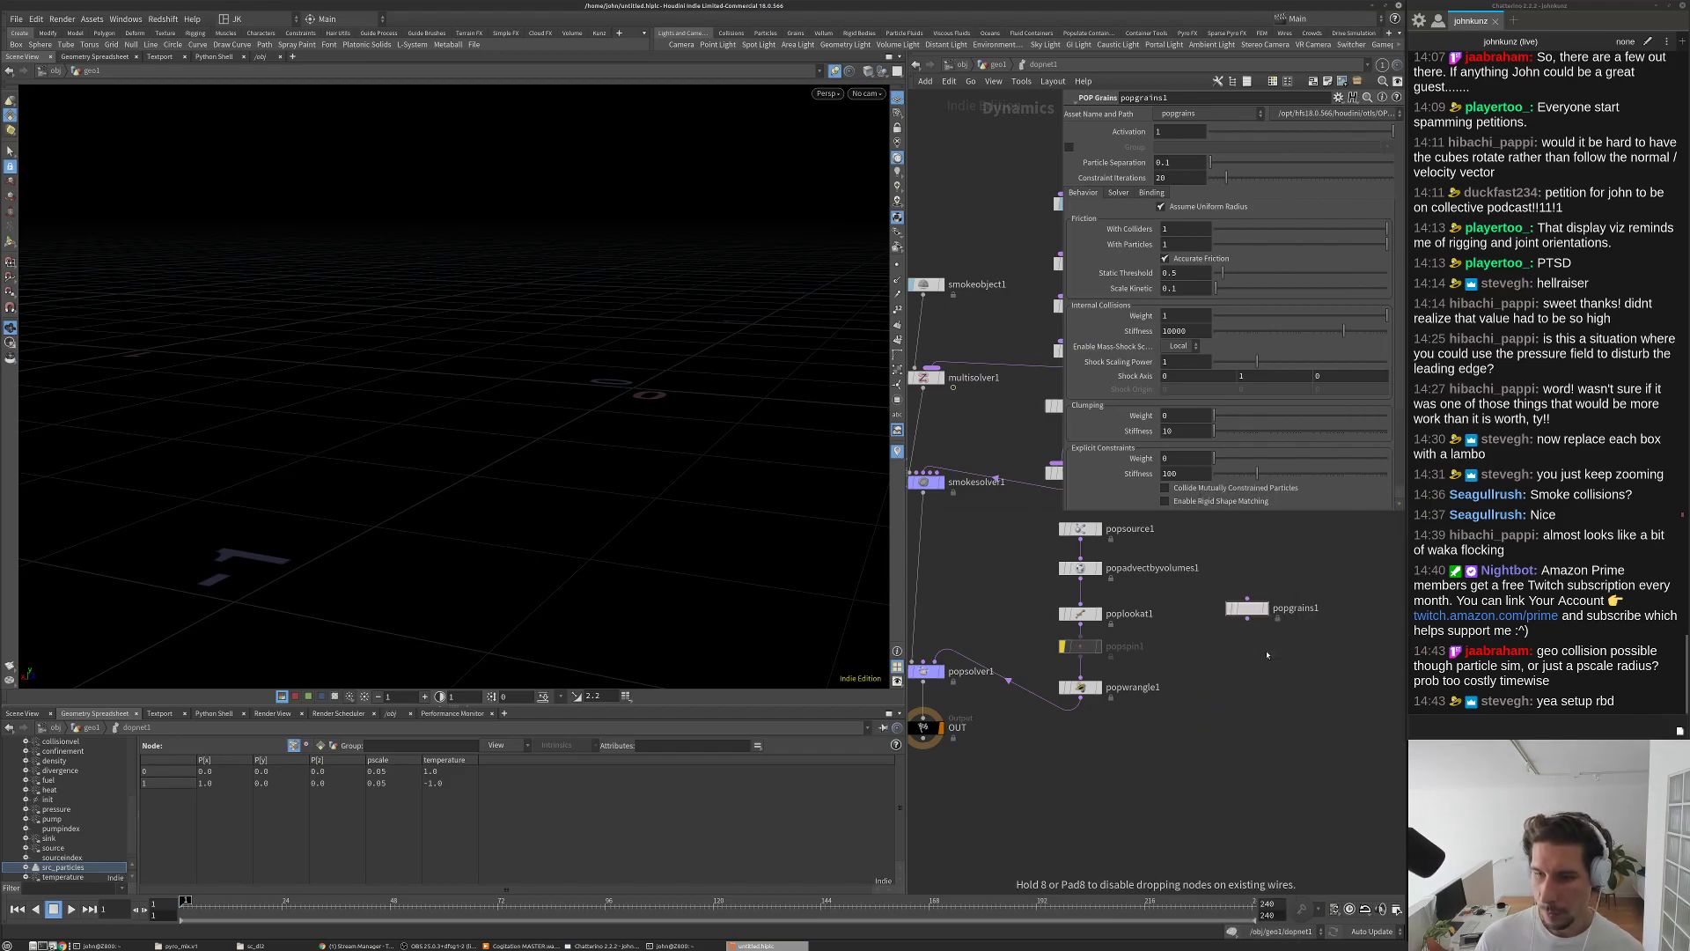
pyautogui.click(1266, 653)
pyautogui.scroll(1, 1266, 653)
pyautogui.moveTo(1265, 653); pyautogui.dragTo(1243, 646)
pyautogui.scroll(-2, 1248, 676)
pyautogui.moveTo(1243, 702); pyautogui.dragTo(1247, 651, button='middle')
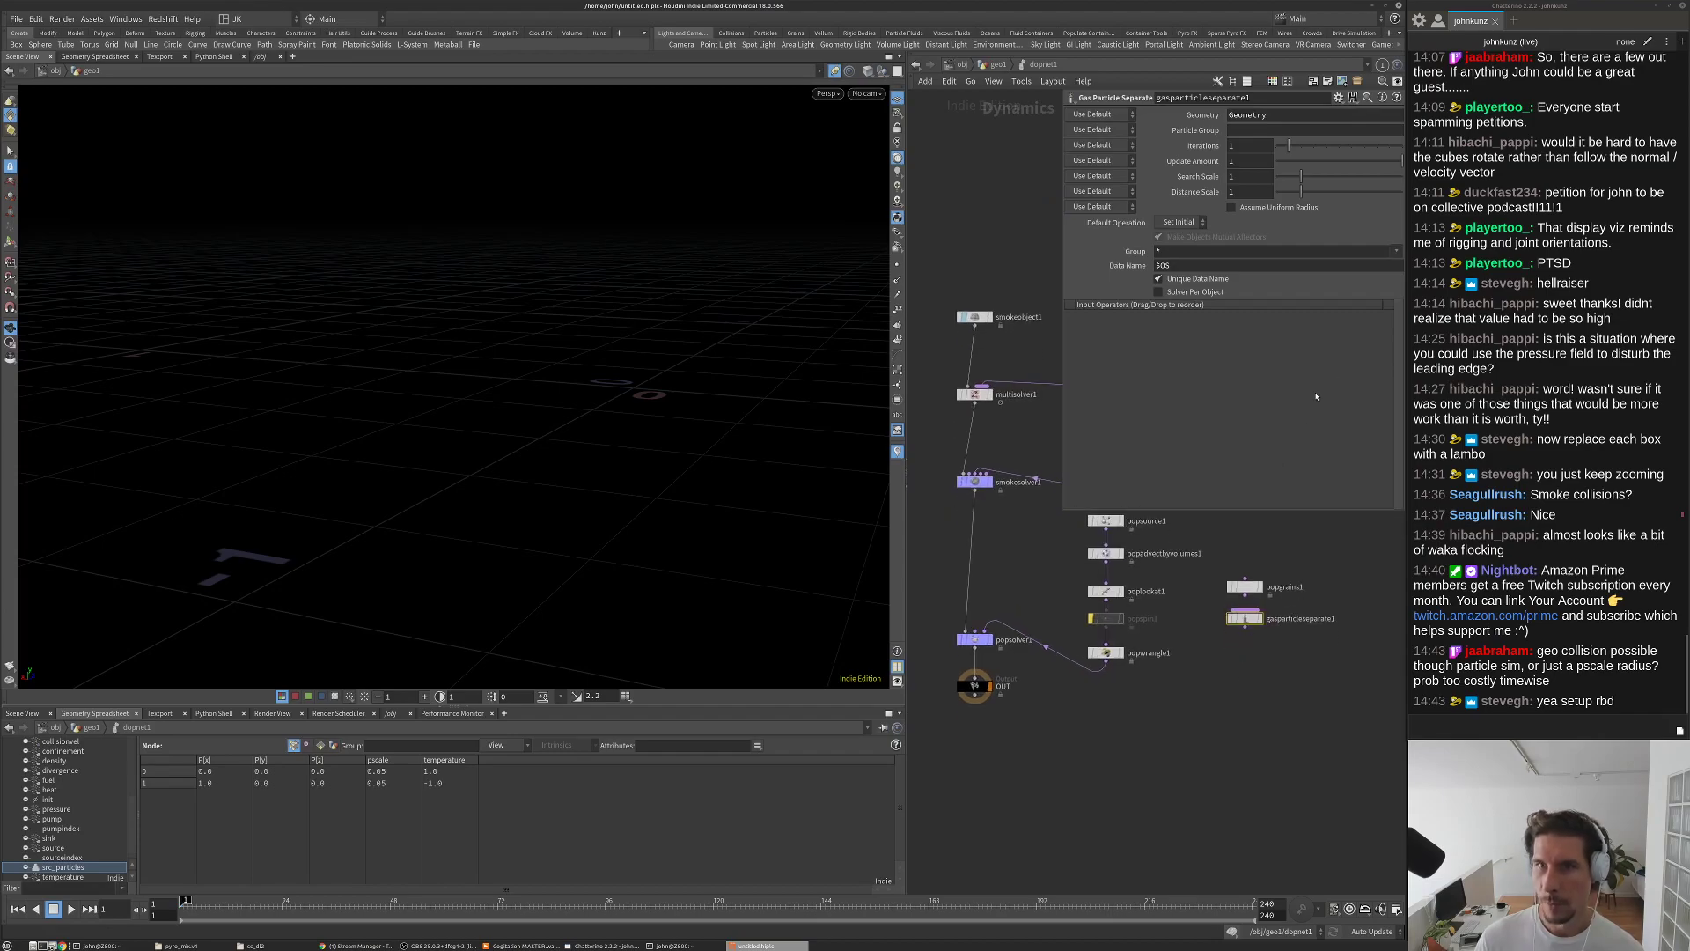
# Step: Save the scene and go up one level to the geo1 network
pyautogui.scroll(1, 1013, 550)
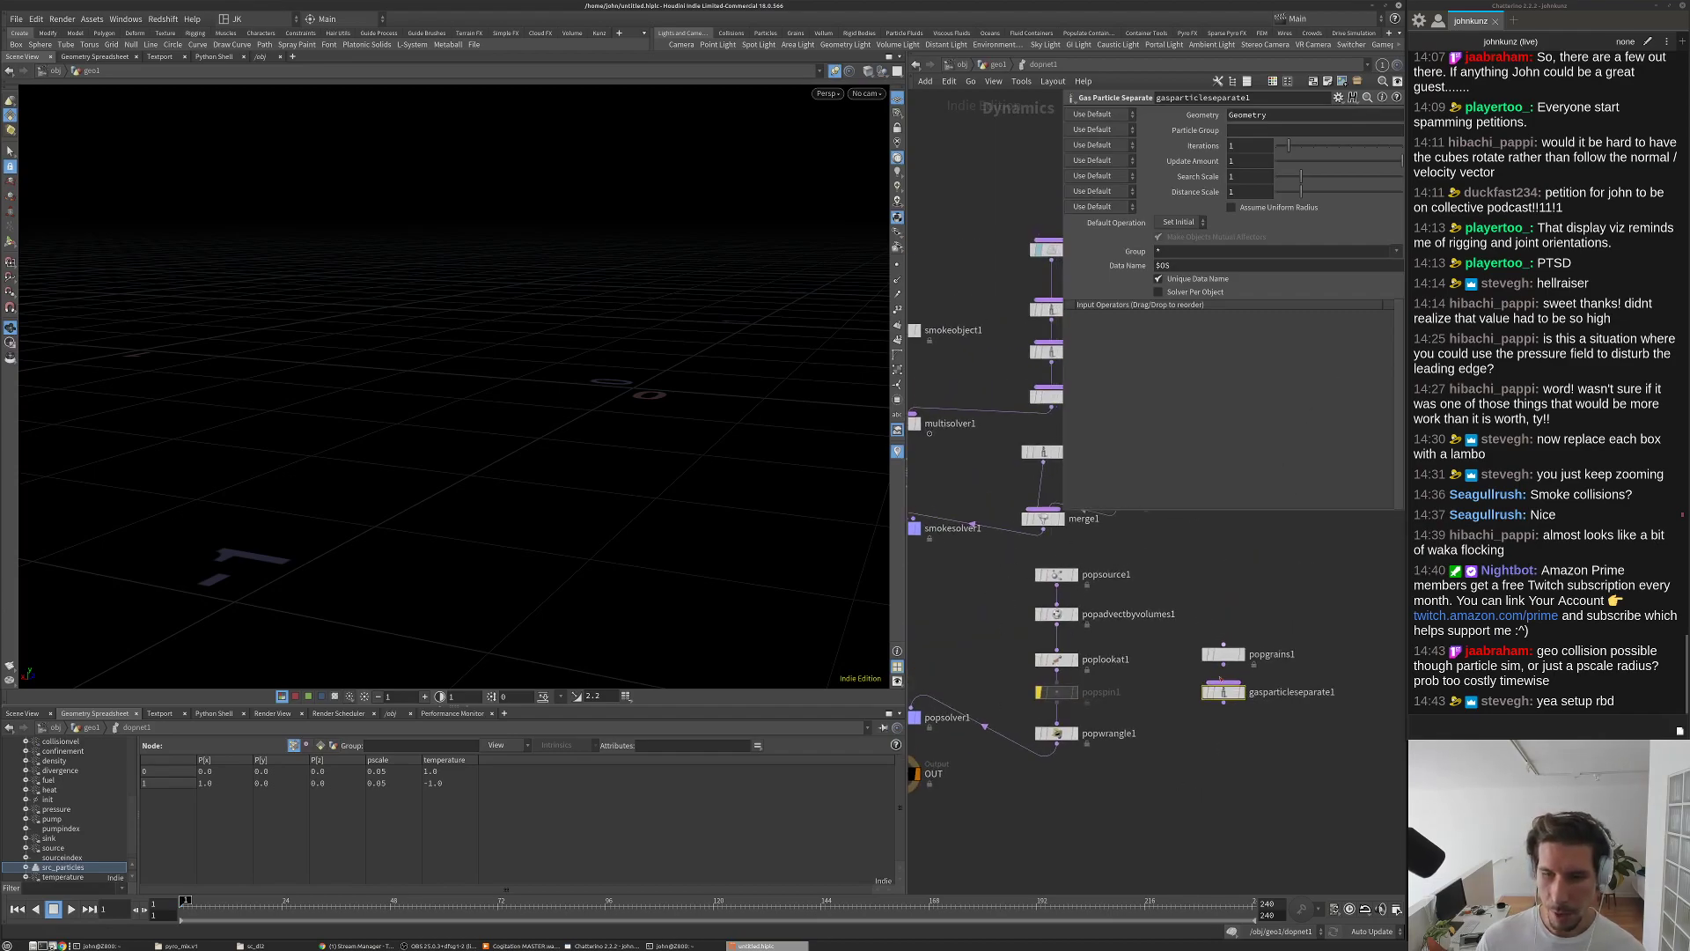
pyautogui.moveTo(1247, 764); pyautogui.dragTo(1279, 759, button='middle')
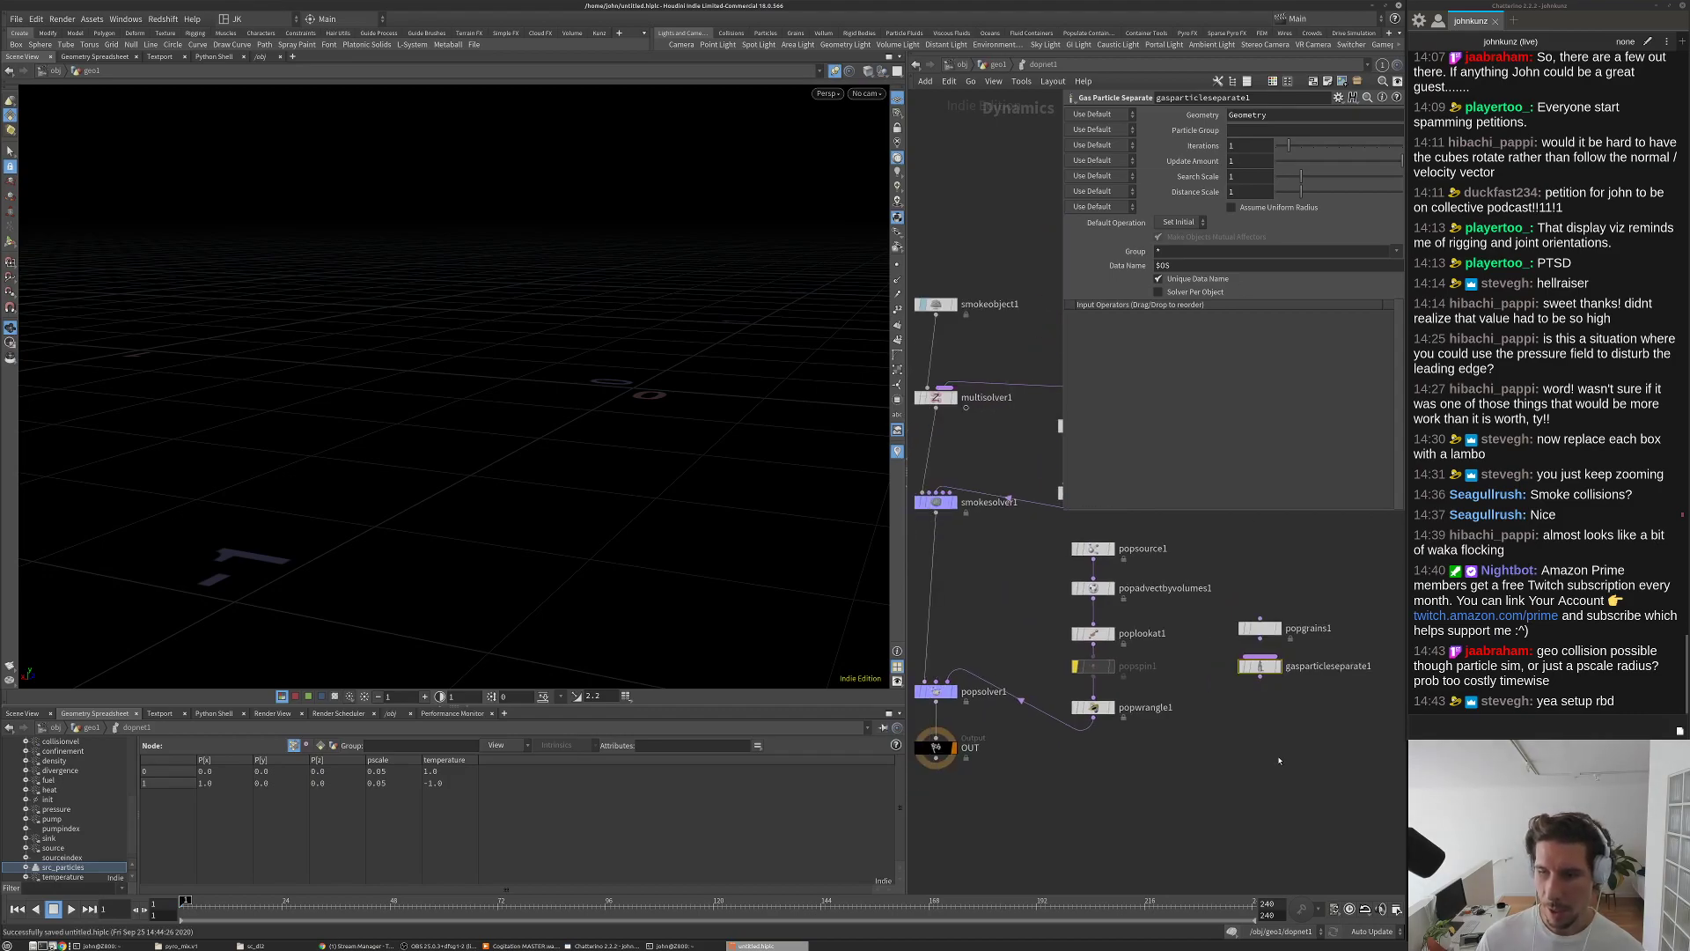
pyautogui.scroll(-3, 1232, 763)
pyautogui.click(995, 64)
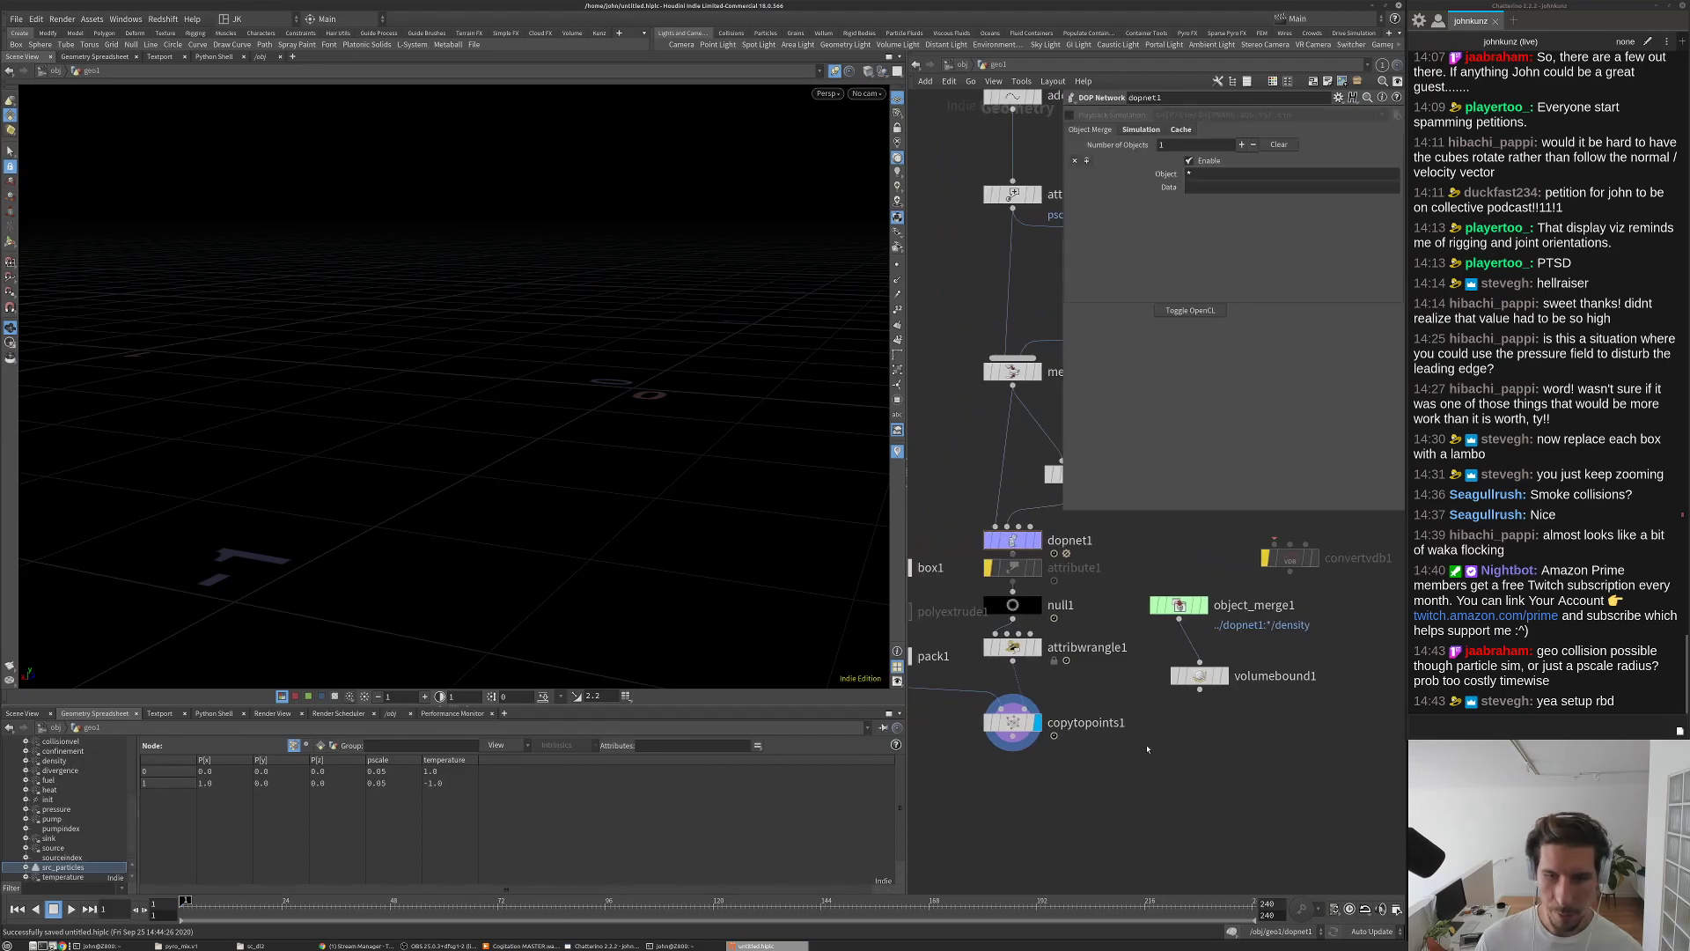
# Step: Play the simulation from the first frame to about frame 94, examining the magenta and grey boxes from several angles
pyautogui.press('Up')
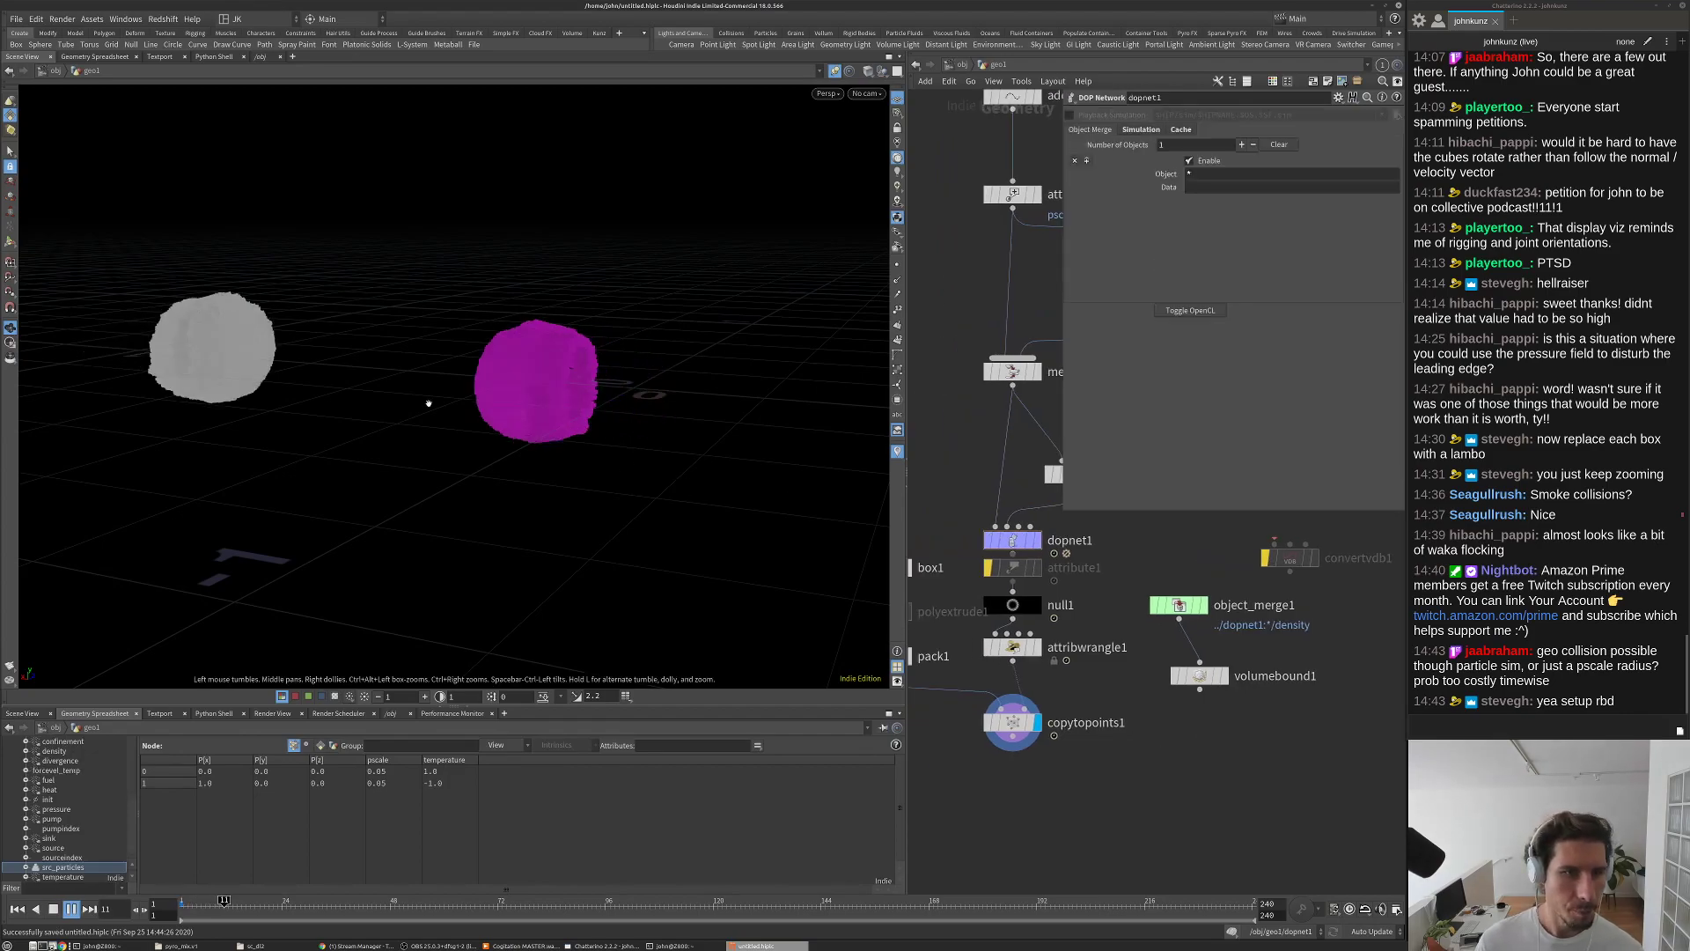
pyautogui.press('Up')
pyautogui.moveTo(294, 449); pyautogui.dragTo(319, 439)
pyautogui.moveTo(318, 439); pyautogui.dragTo(406, 430, button='right')
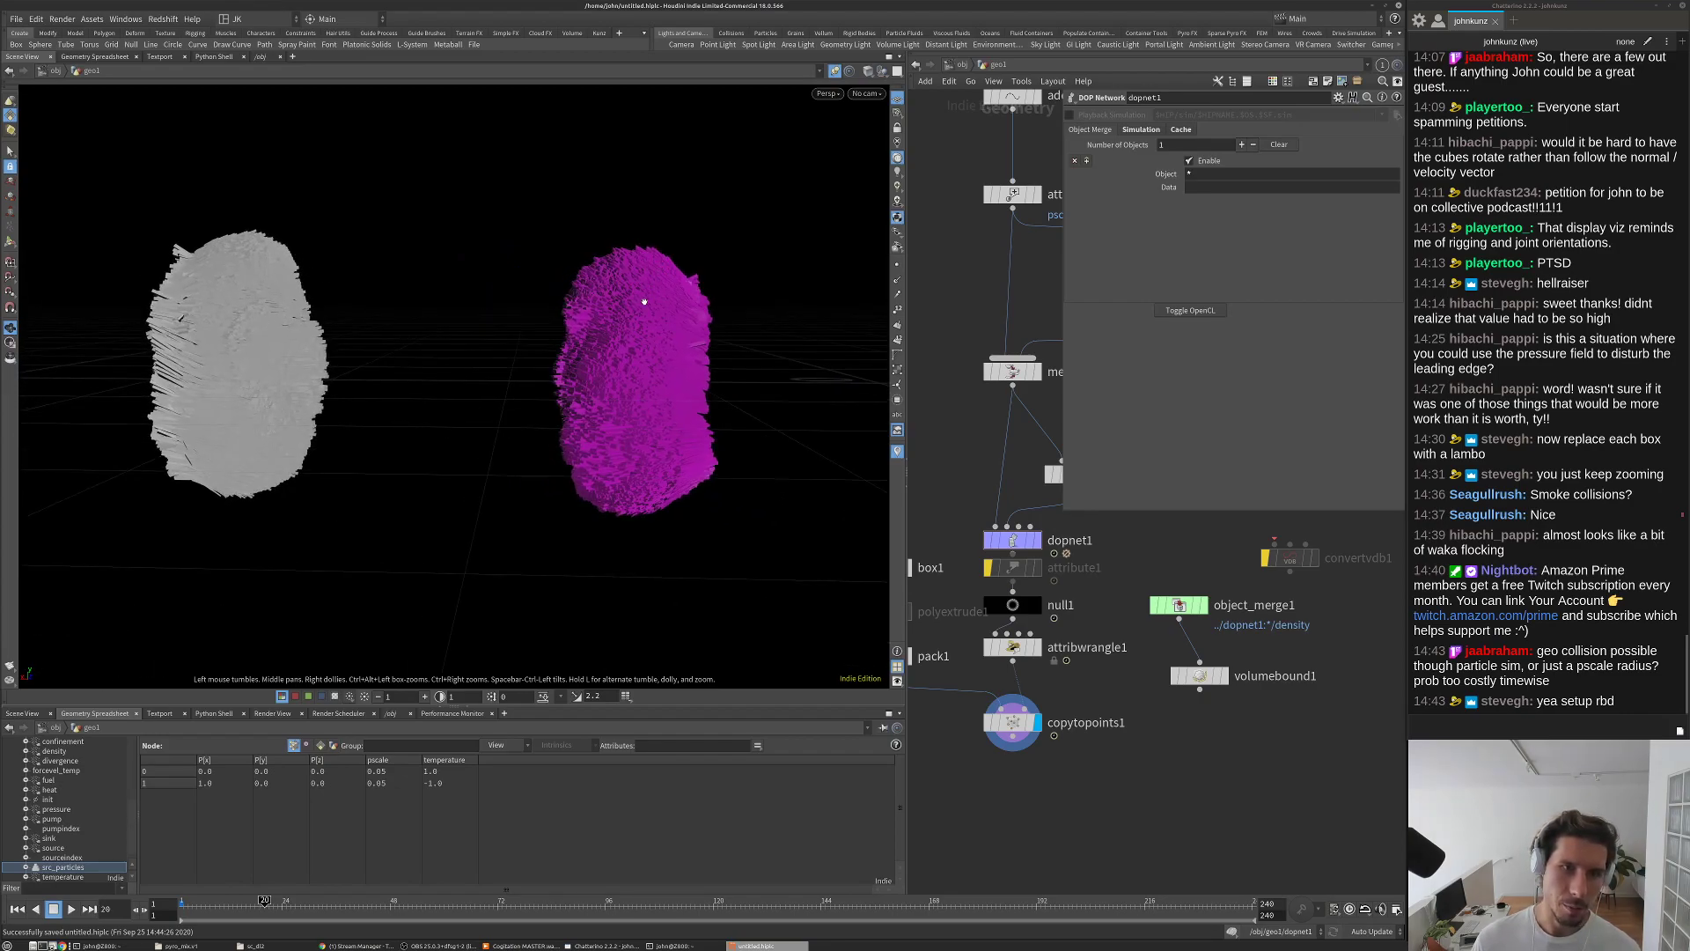
pyautogui.press('Up')
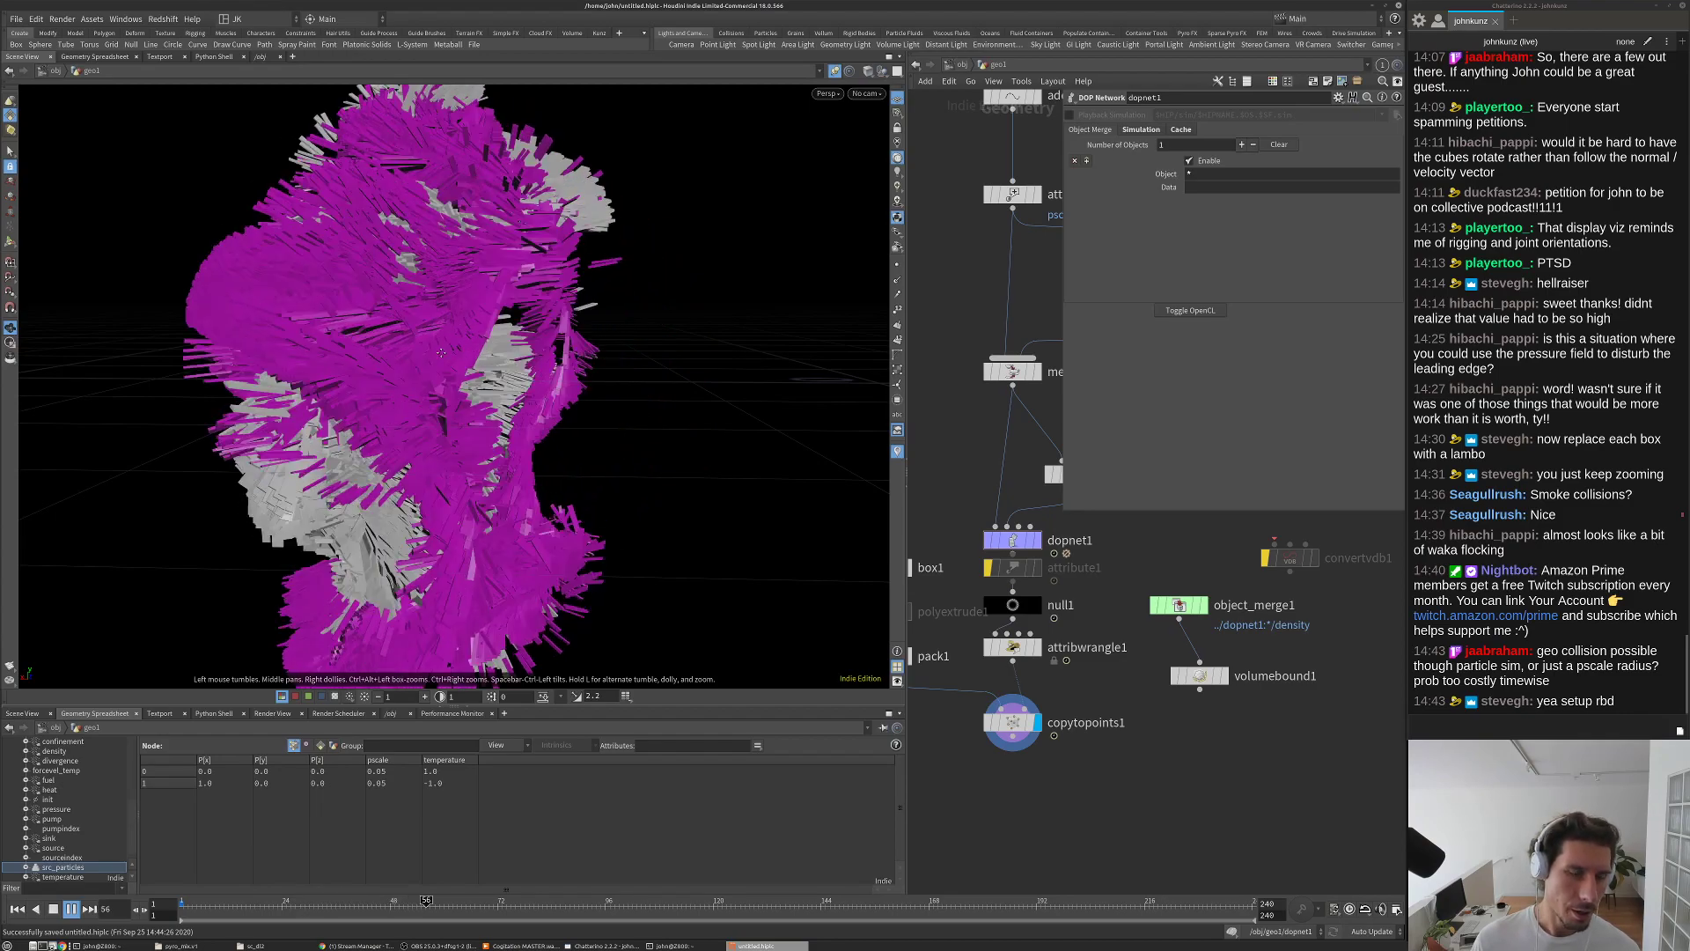
pyautogui.scroll(5, 504, 172)
pyautogui.moveTo(504, 171); pyautogui.dragTo(764, 322)
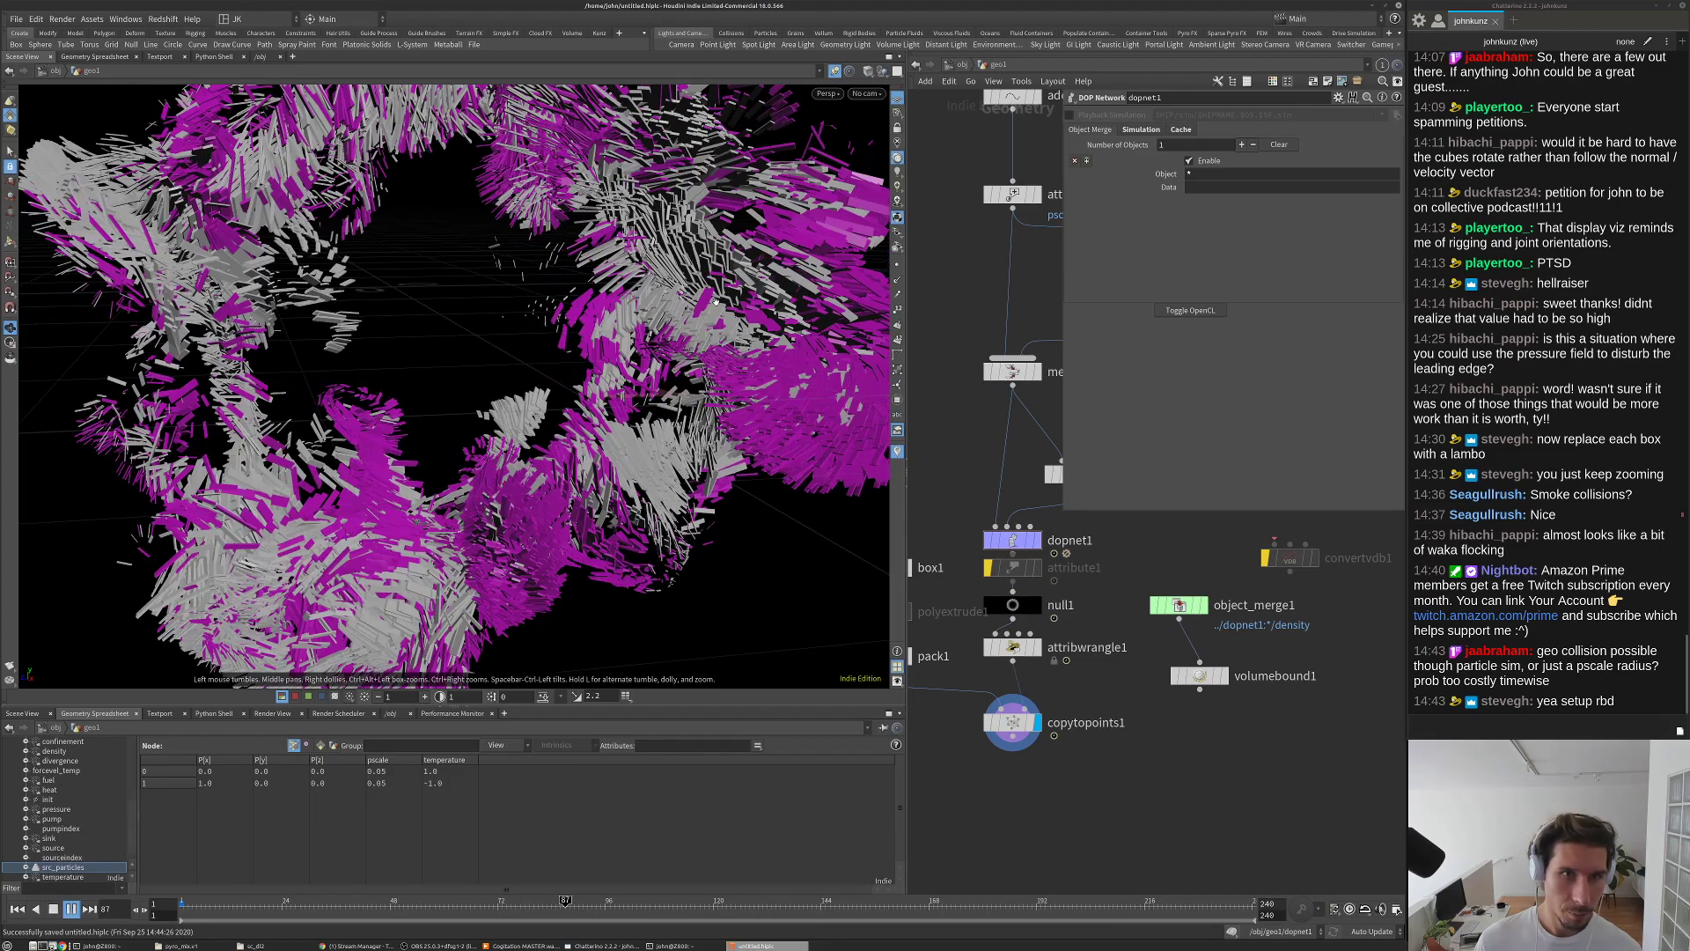
pyautogui.scroll(-5, 716, 302)
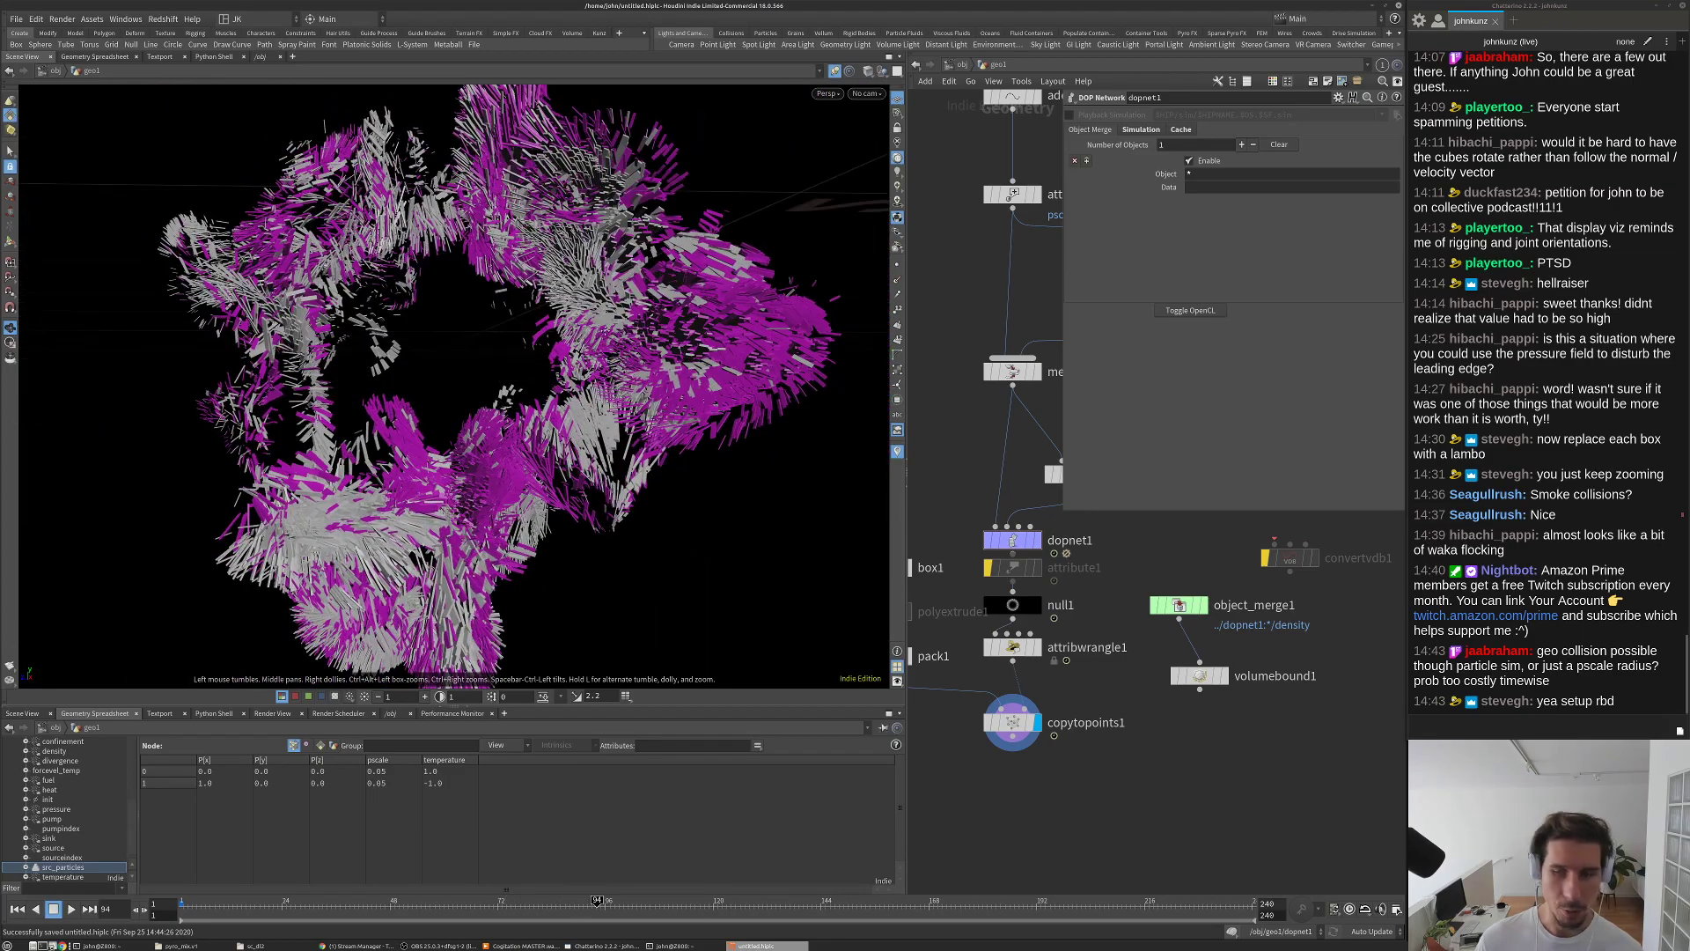
pyautogui.scroll(5, 508, 391)
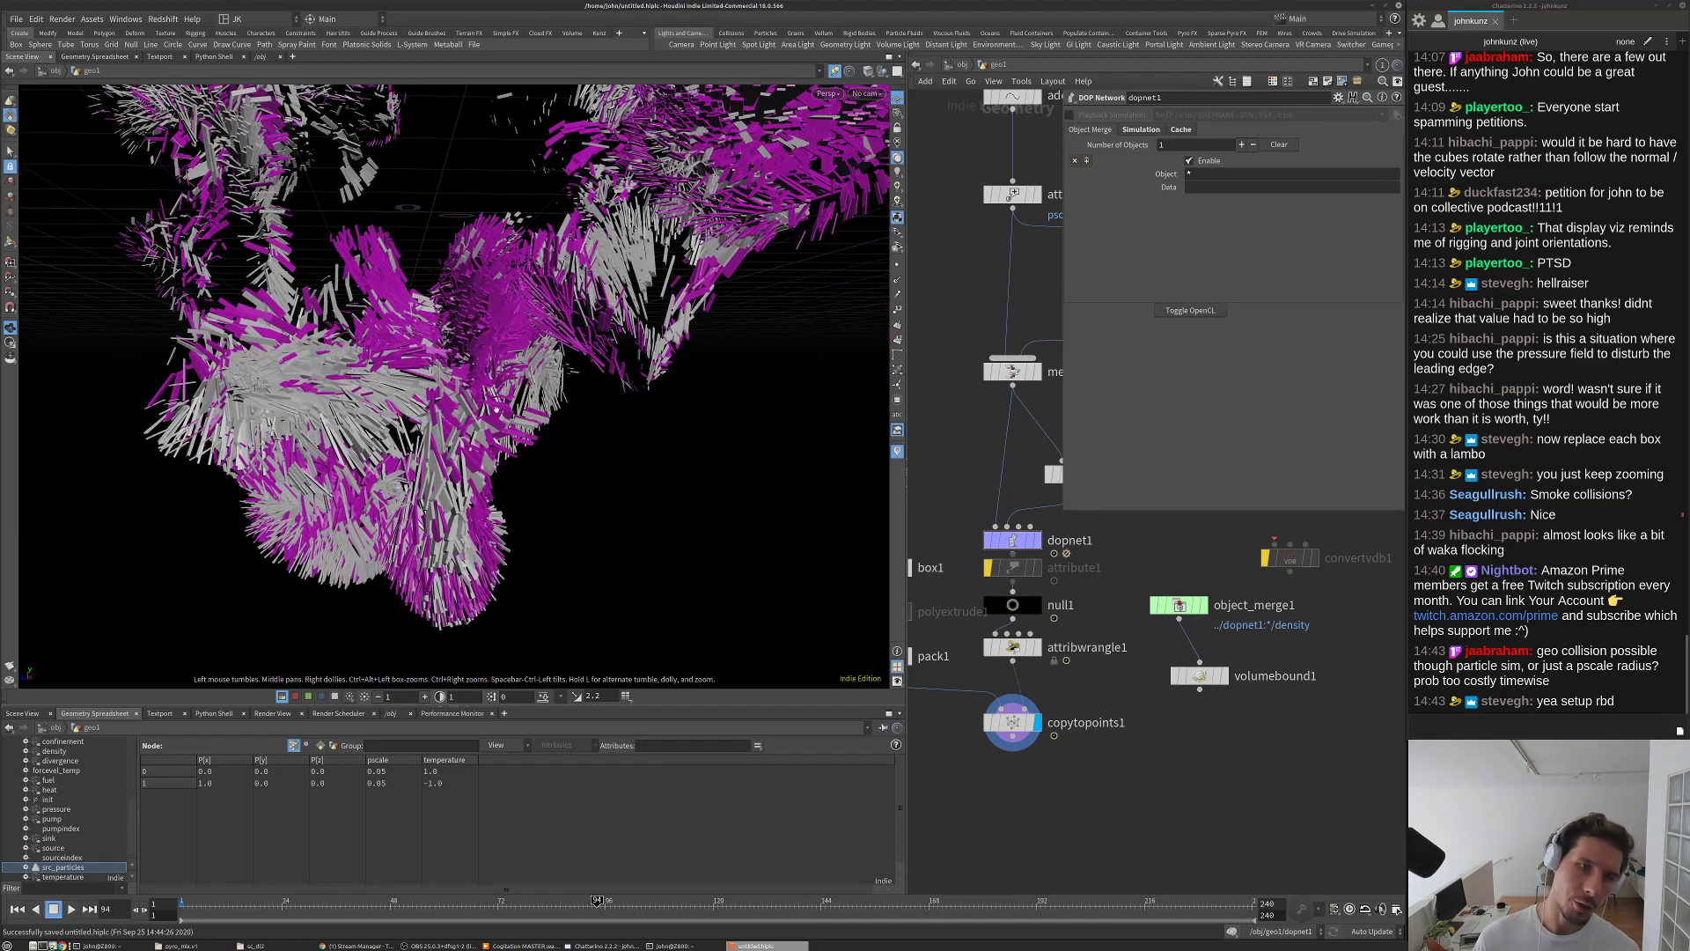
# Step: Continue the playback past frame 100 in short runs and examine the lower mass of boxes close up and from below
pyautogui.scroll(3, 511, 404)
pyautogui.press('Up')
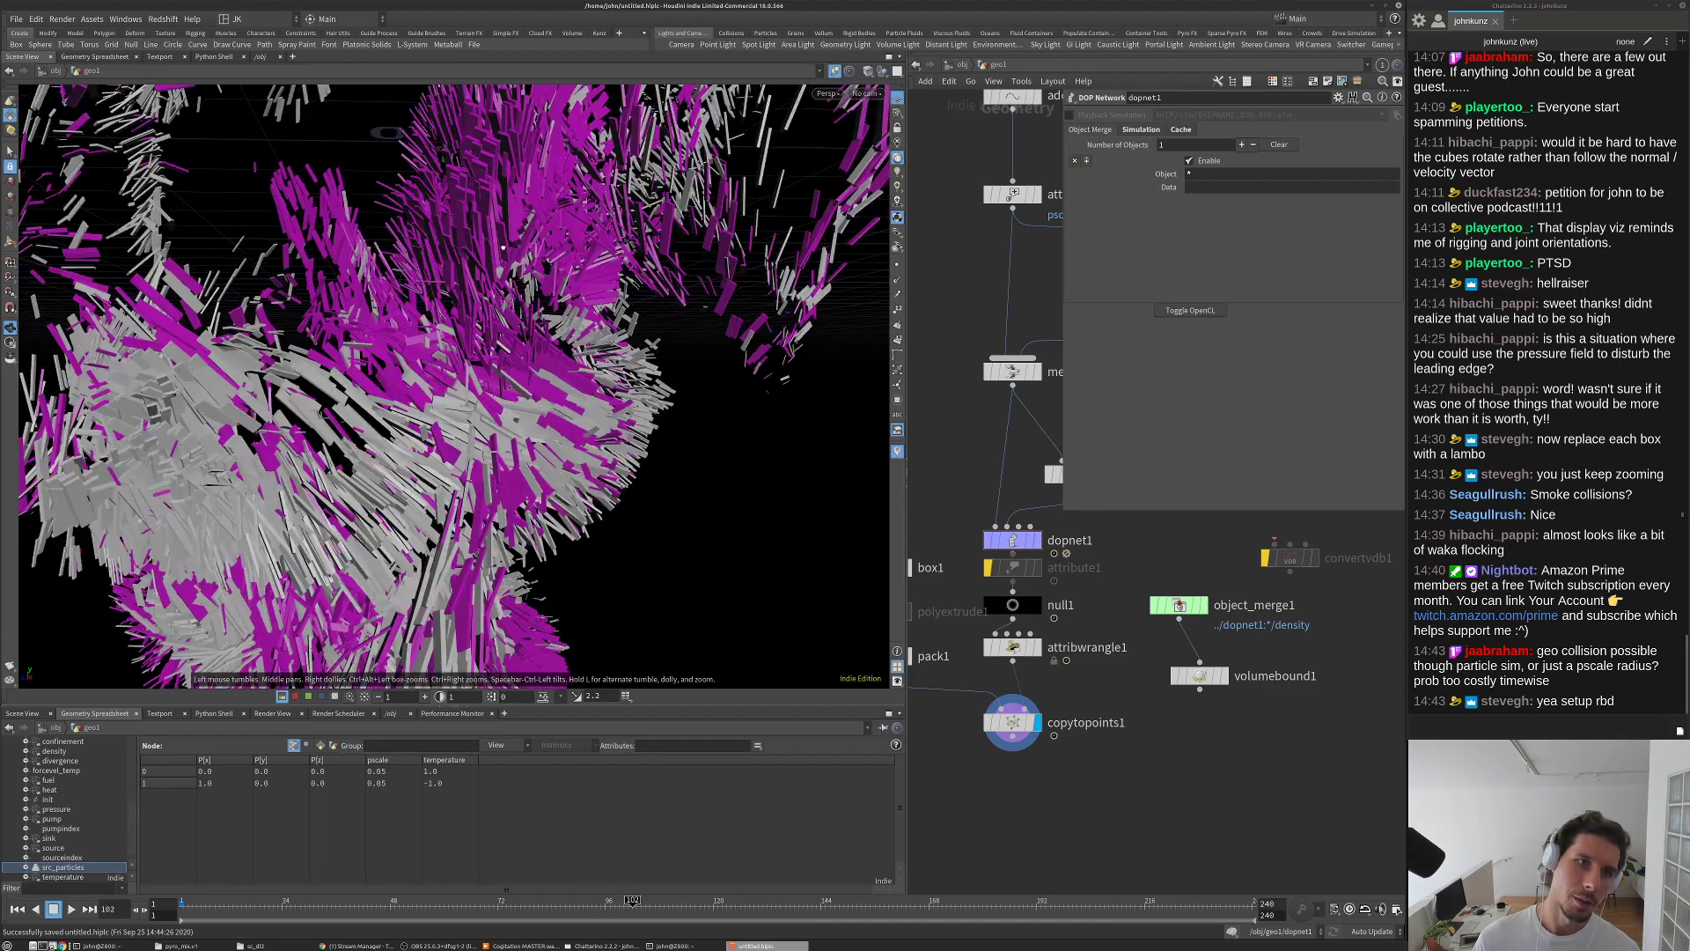
pyautogui.moveTo(504, 247); pyautogui.dragTo(469, 299)
pyautogui.moveTo(469, 449); pyautogui.dragTo(214, 302)
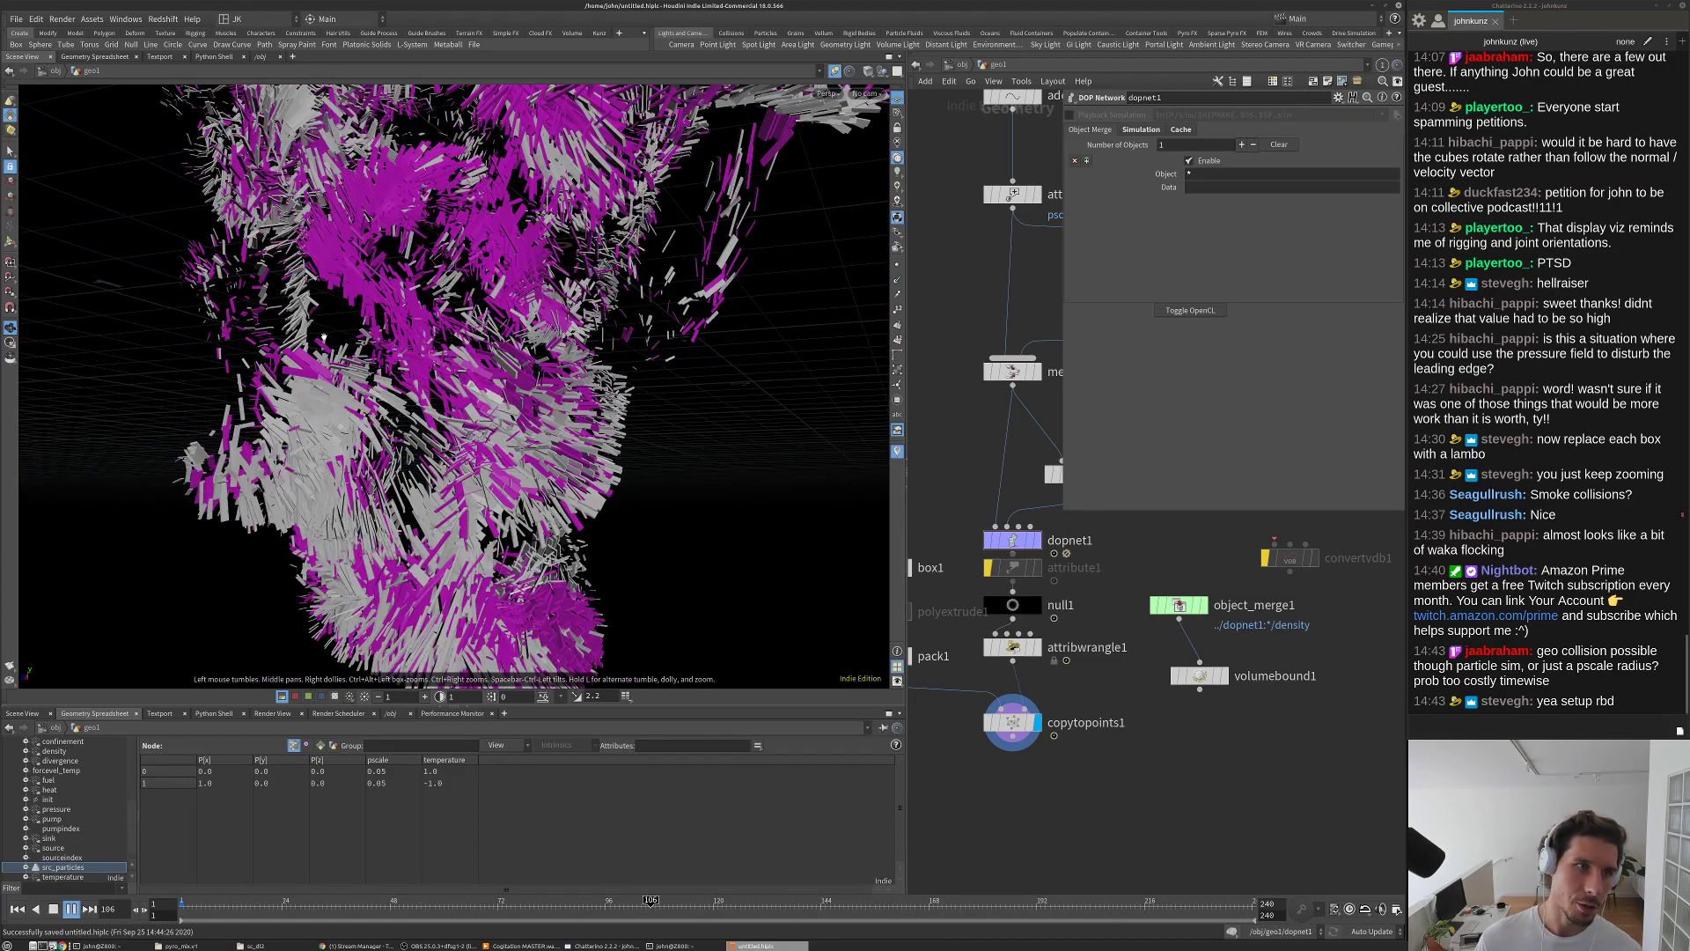
pyautogui.press('Up')
pyautogui.moveTo(568, 463); pyautogui.dragTo(620, 406, button='middle')
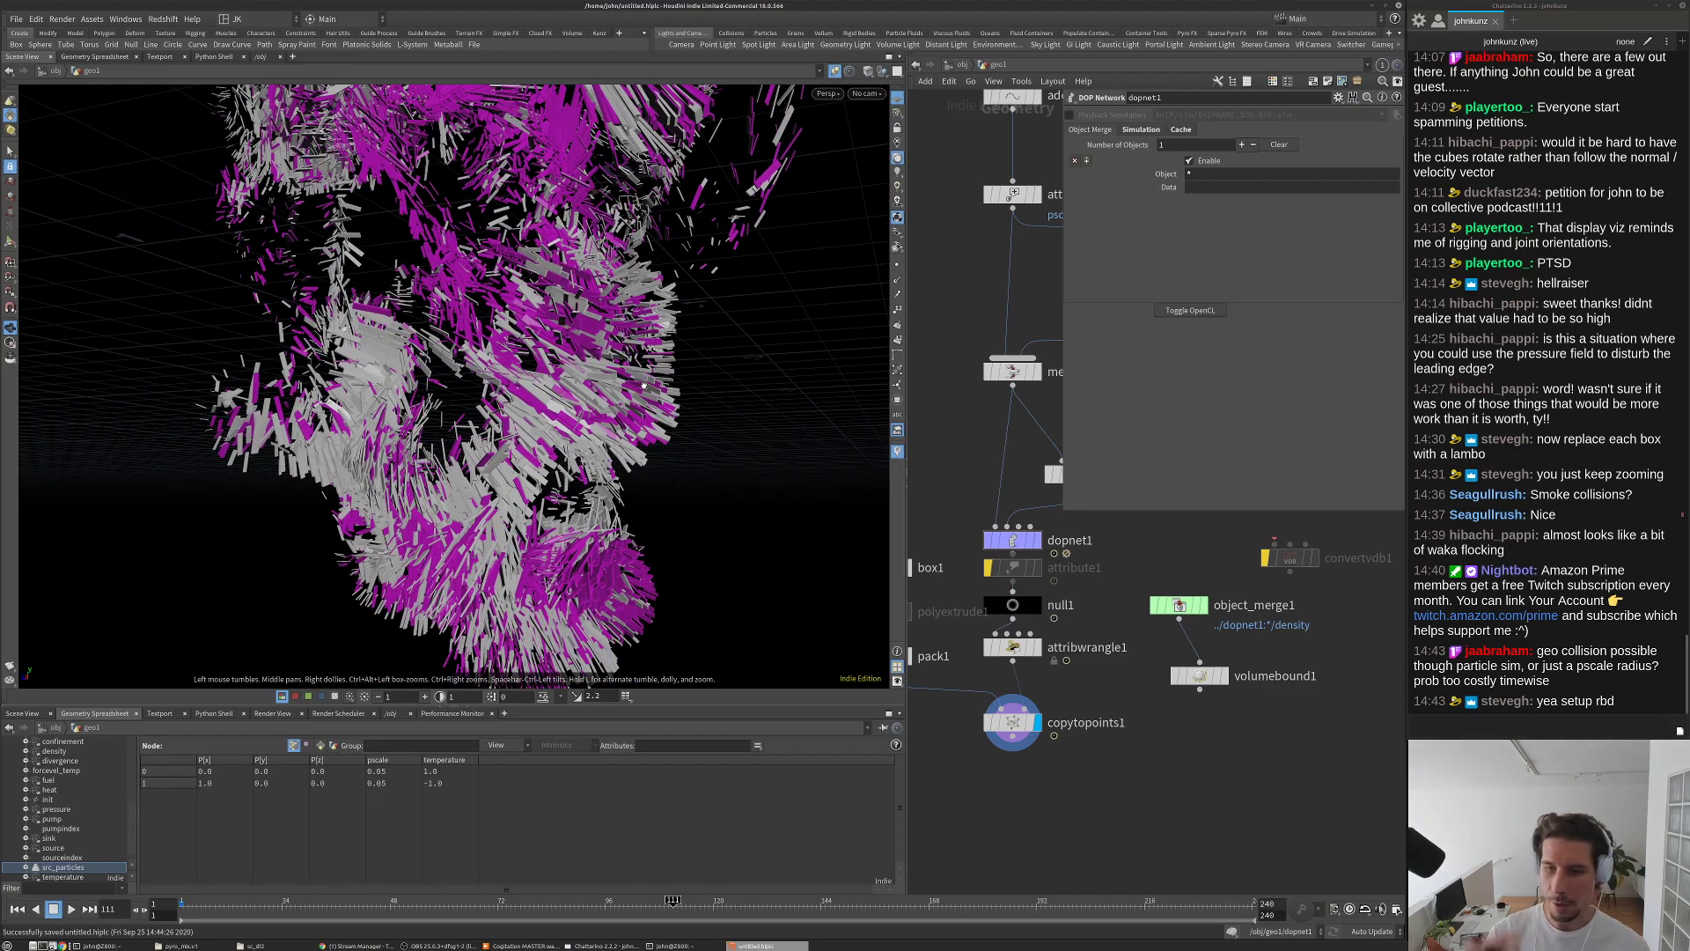
pyautogui.press('Up')
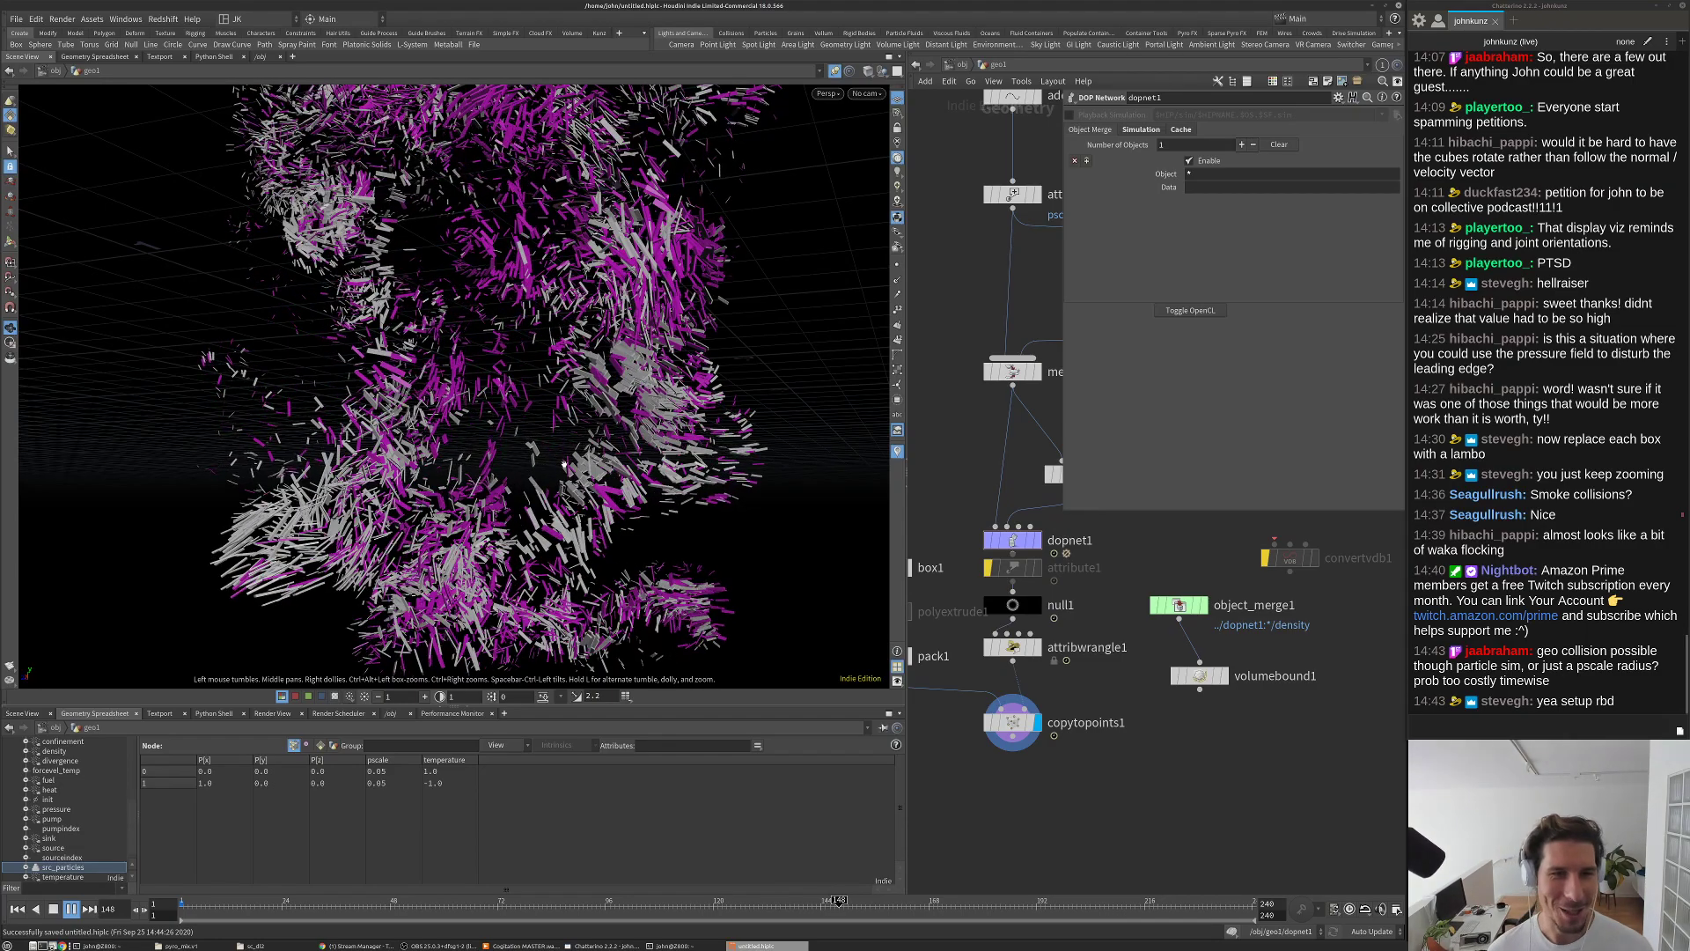
# Step: Rewind to the first frame, replay the simulation to about frame 75 and save the scene
pyautogui.press('Up')
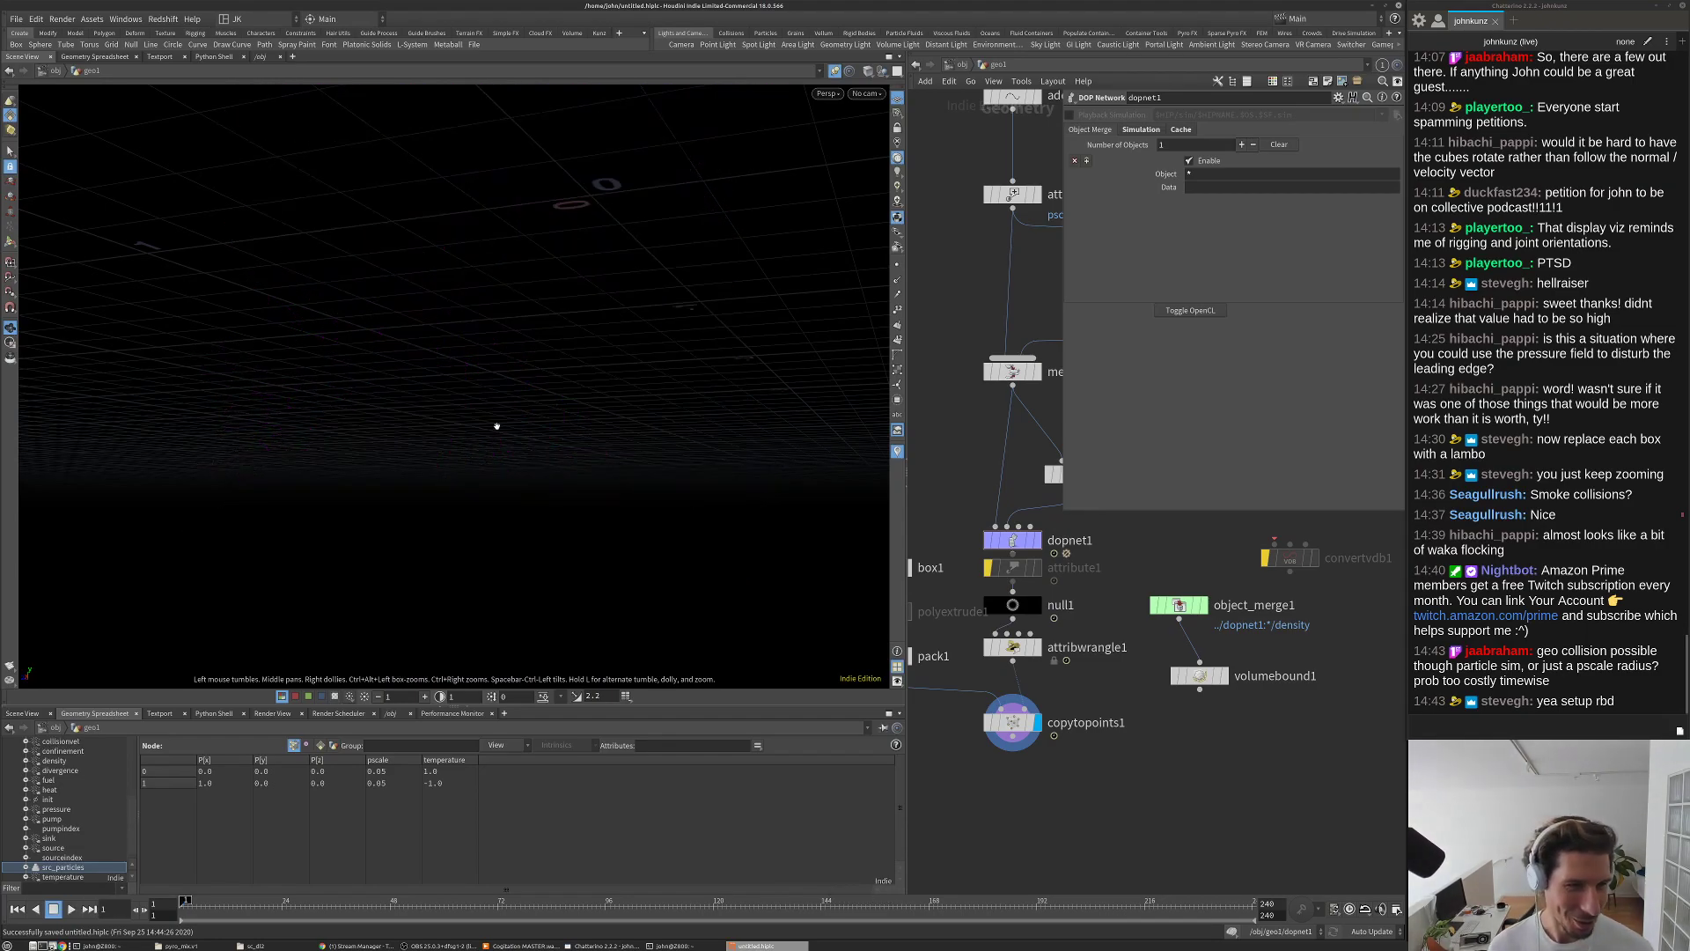
pyautogui.press('Up')
pyautogui.moveTo(561, 201); pyautogui.dragTo(498, 354)
pyautogui.moveTo(498, 355); pyautogui.dragTo(492, 365, button='middle')
pyautogui.moveTo(492, 365); pyautogui.dragTo(537, 331)
pyautogui.press('Up')
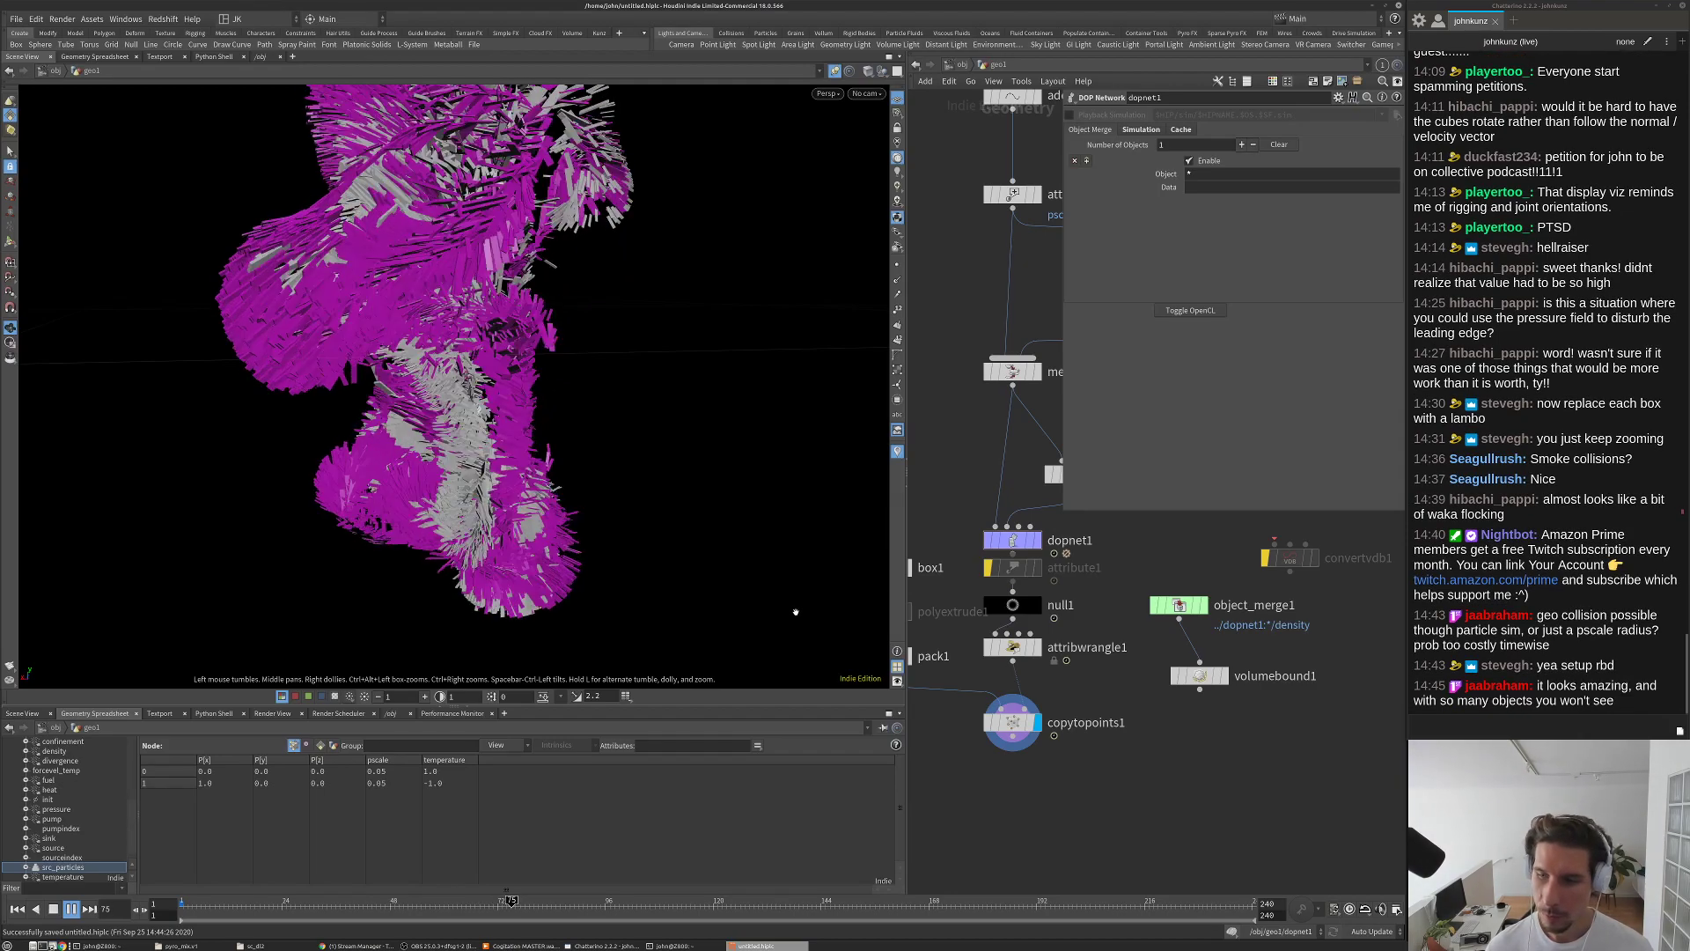
pyautogui.hotkey('ctrl', 's')
# Step: Examine the boxes between frames 82 and 91 from above, close up and at a distance, checking for overlaps
pyautogui.moveTo(510, 475); pyautogui.dragTo(347, 444)
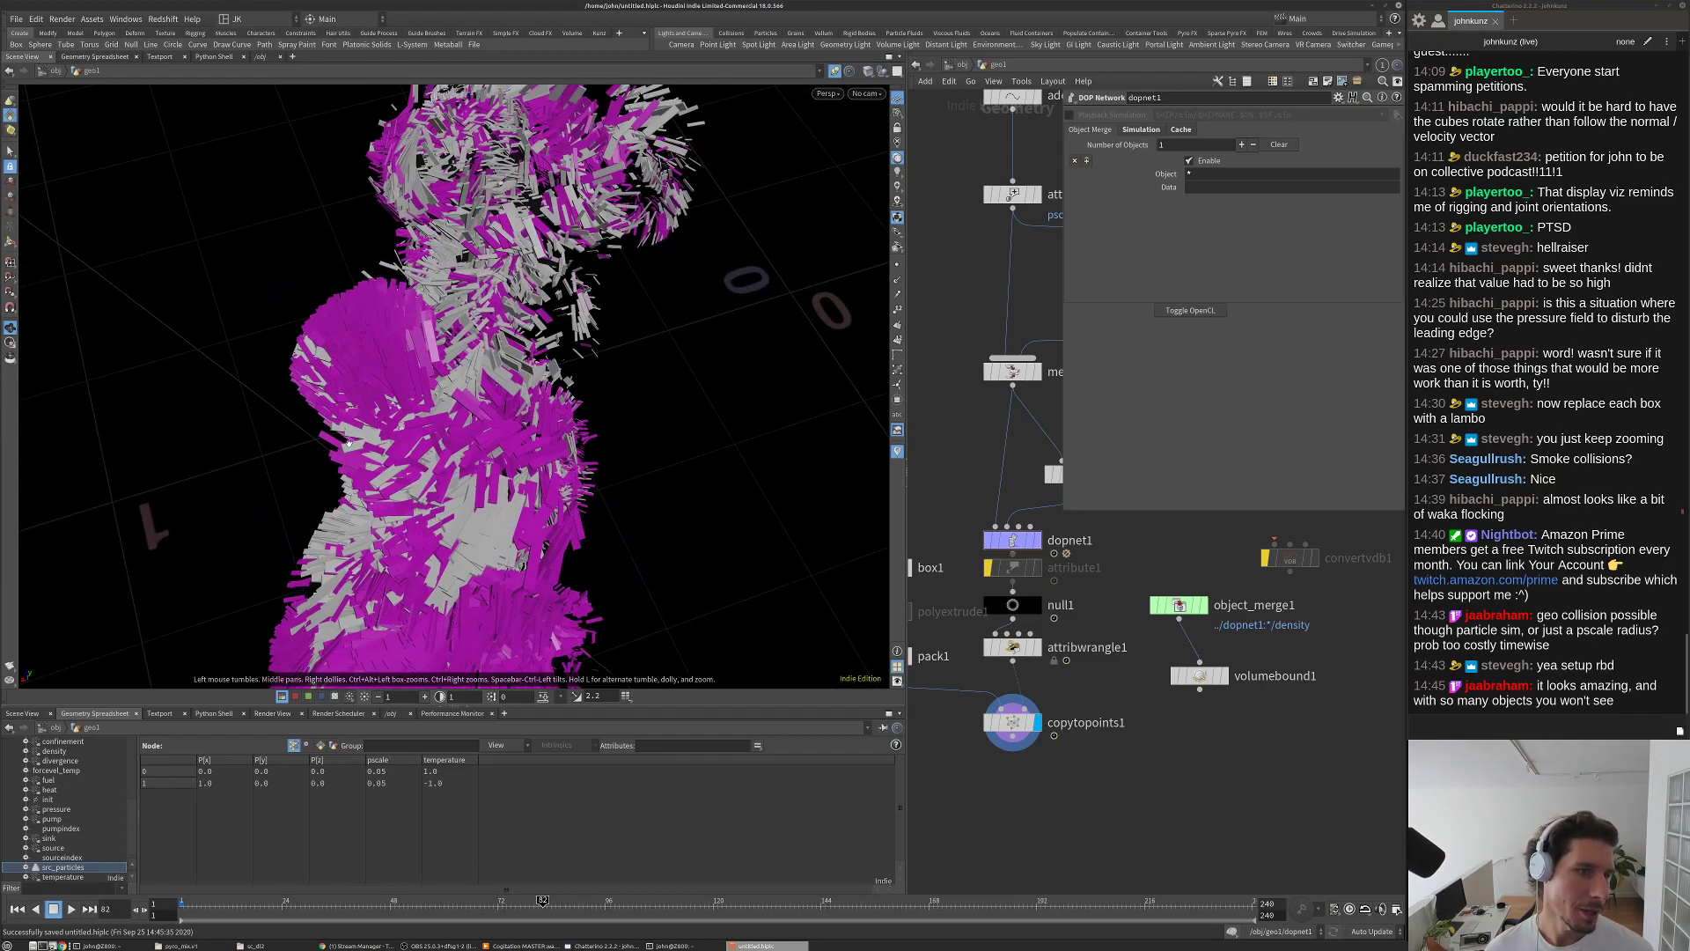
pyautogui.moveTo(348, 442); pyautogui.dragTo(387, 423, button='right')
pyautogui.moveTo(387, 422); pyautogui.dragTo(585, 433)
pyautogui.scroll(5, 586, 433)
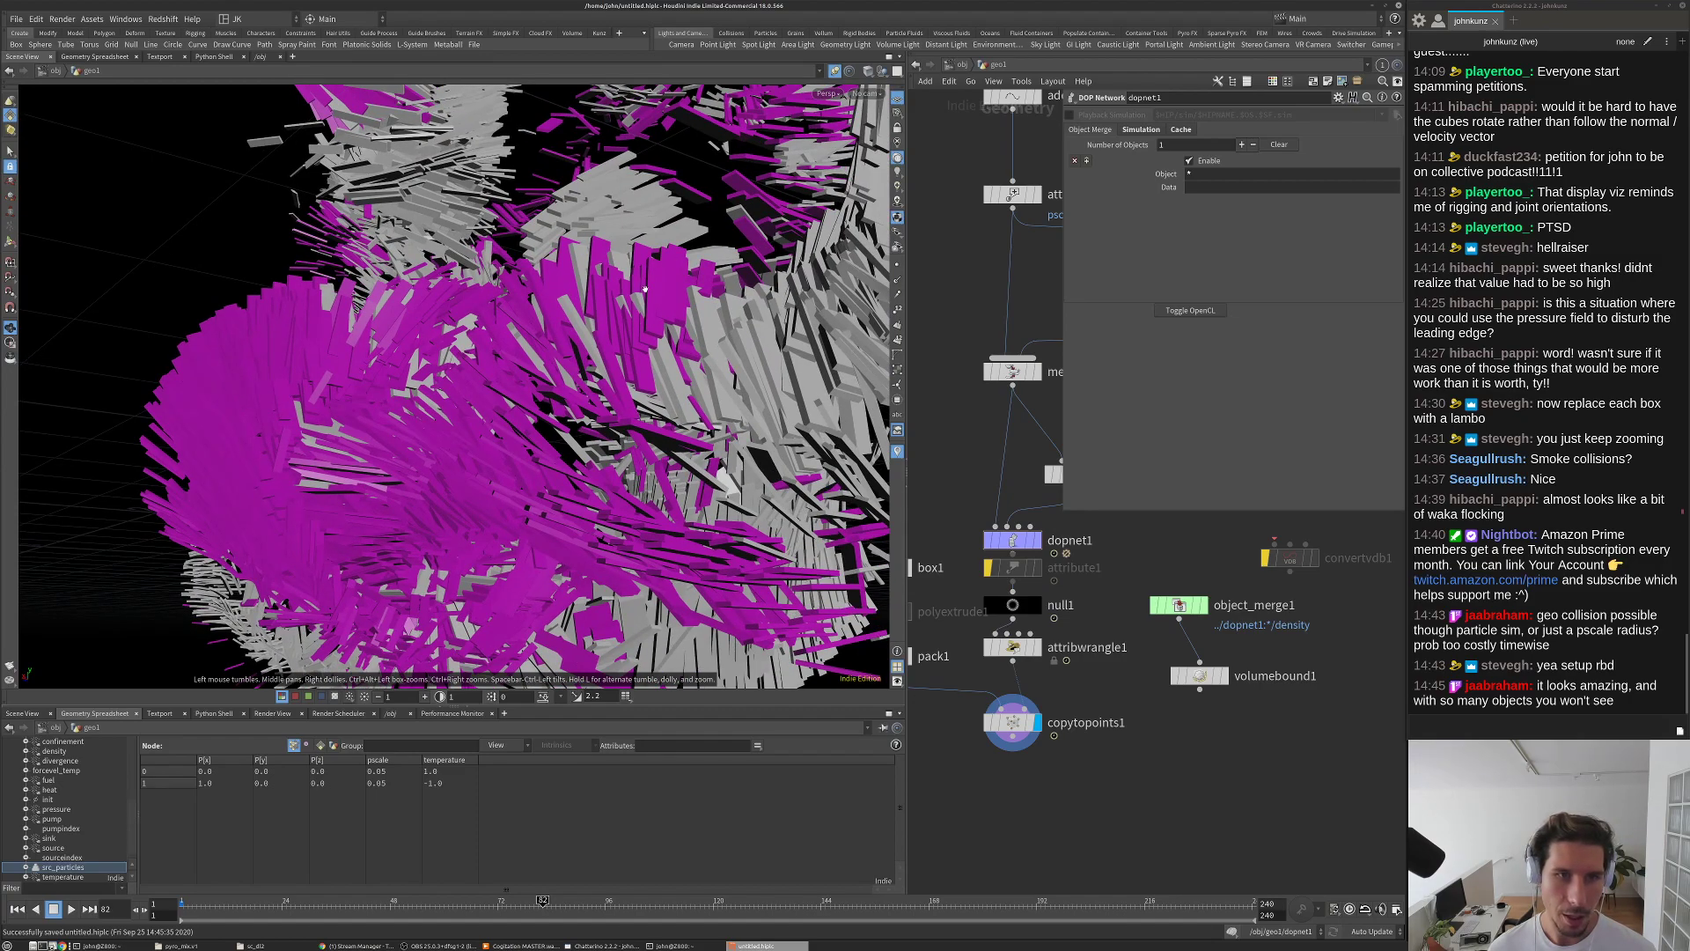
pyautogui.scroll(-10, 599, 394)
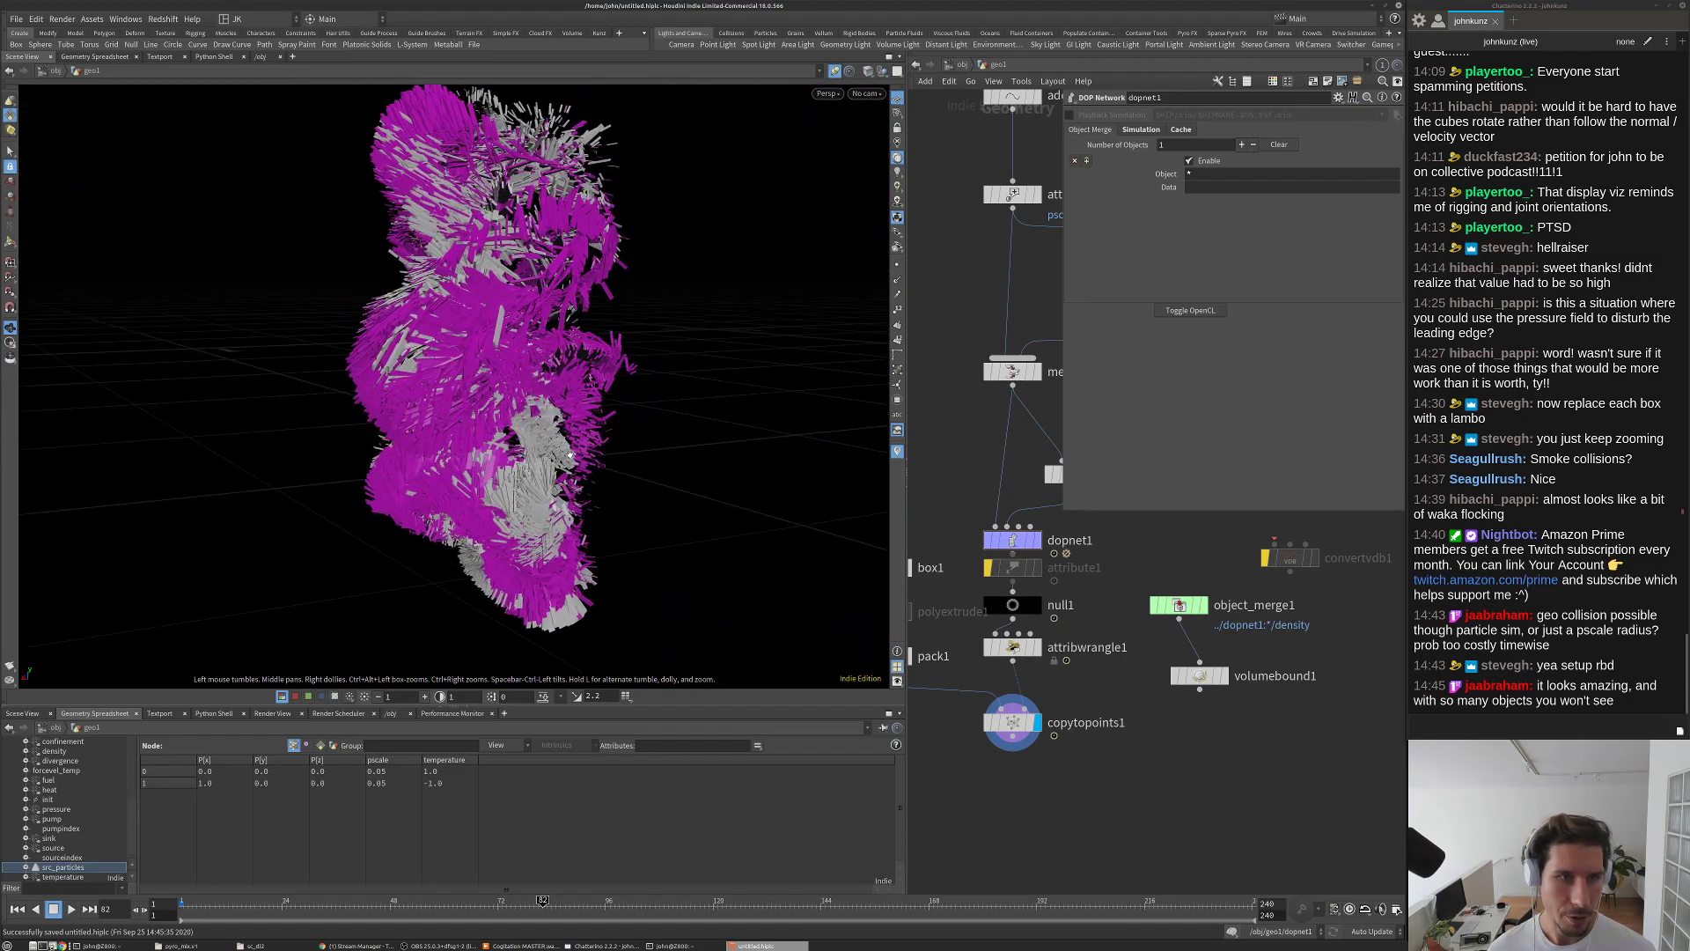
pyautogui.scroll(6, 536, 426)
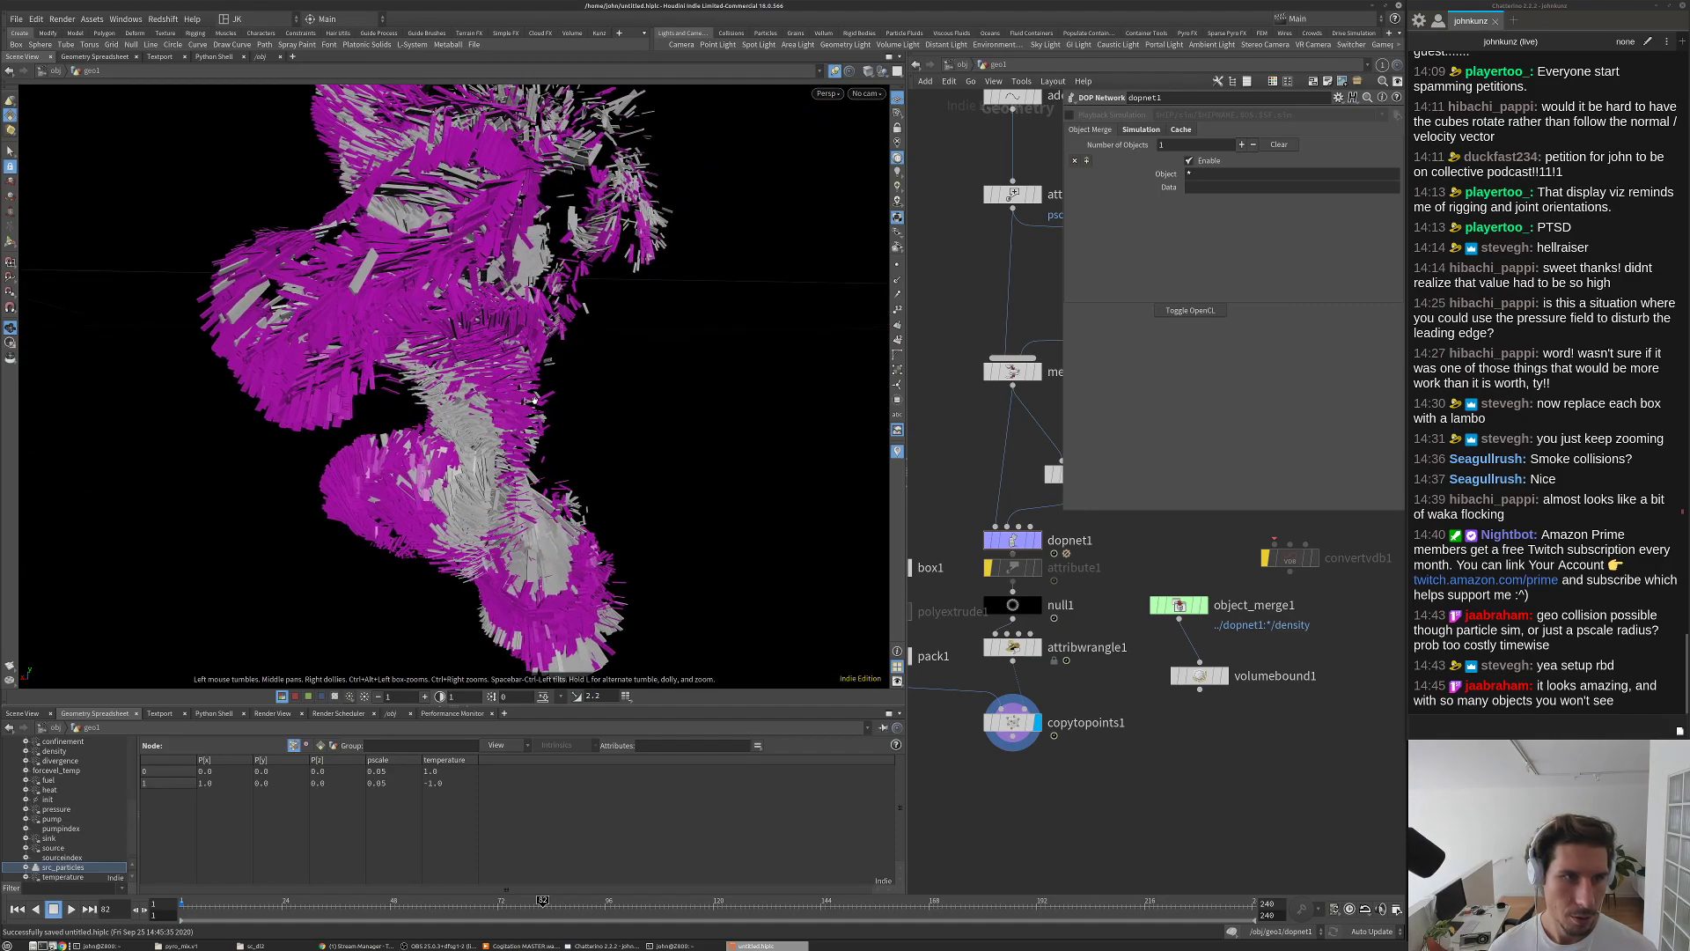
pyautogui.scroll(-6, 508, 400)
pyautogui.press('Up')
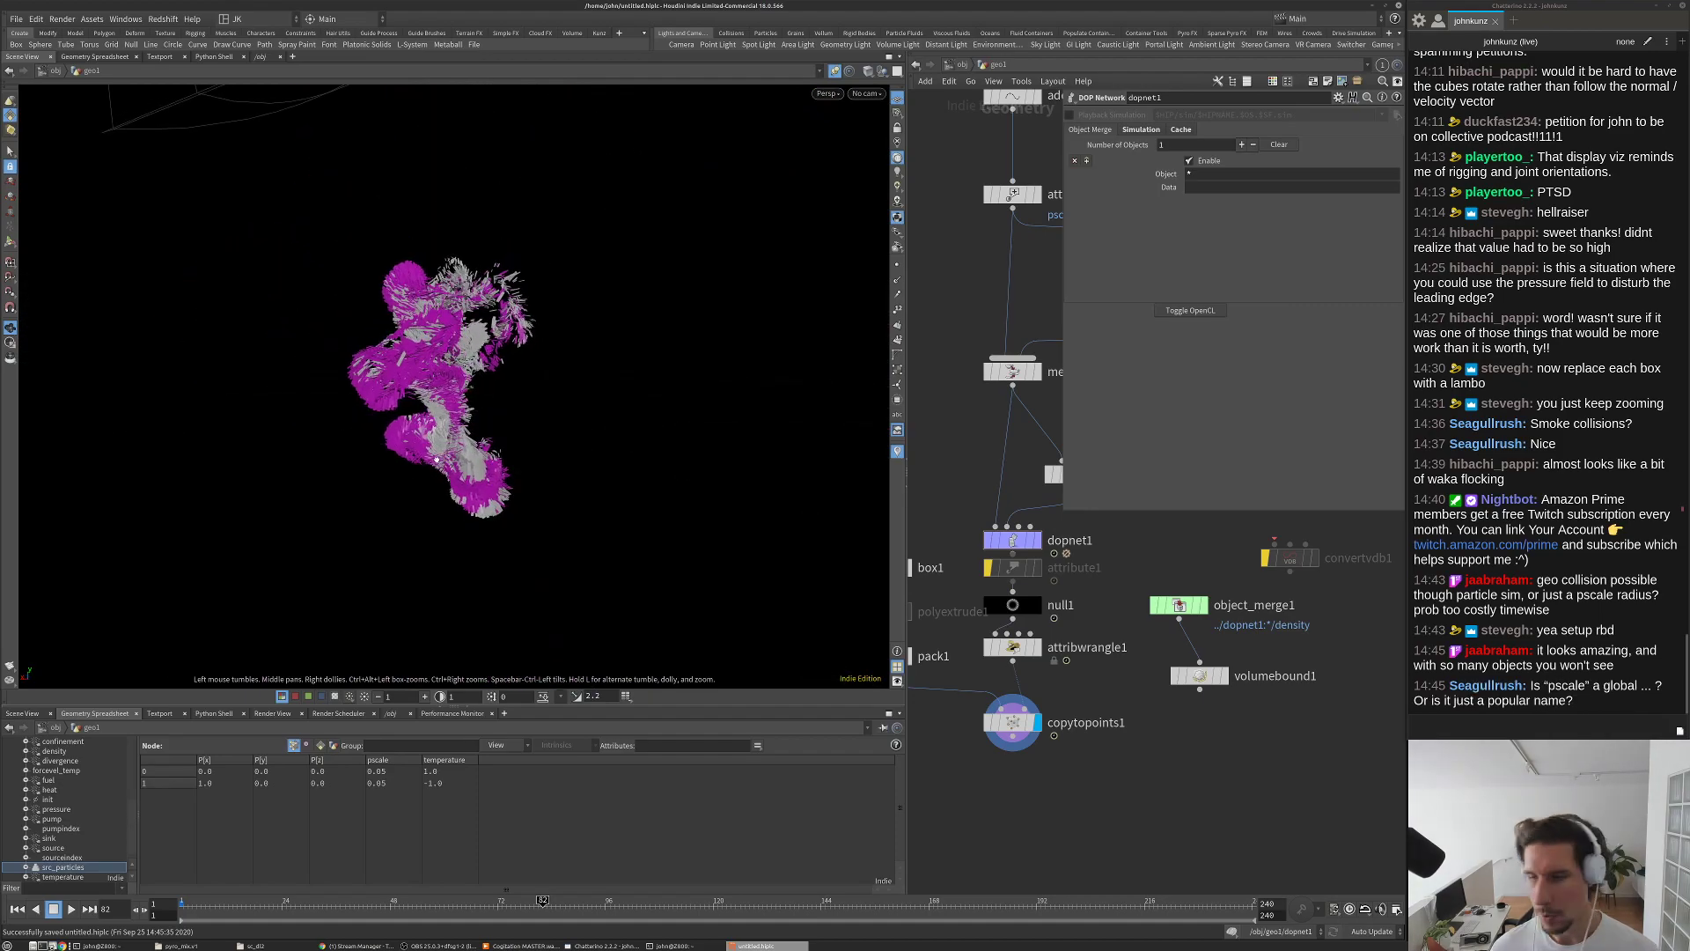
pyautogui.press('Up')
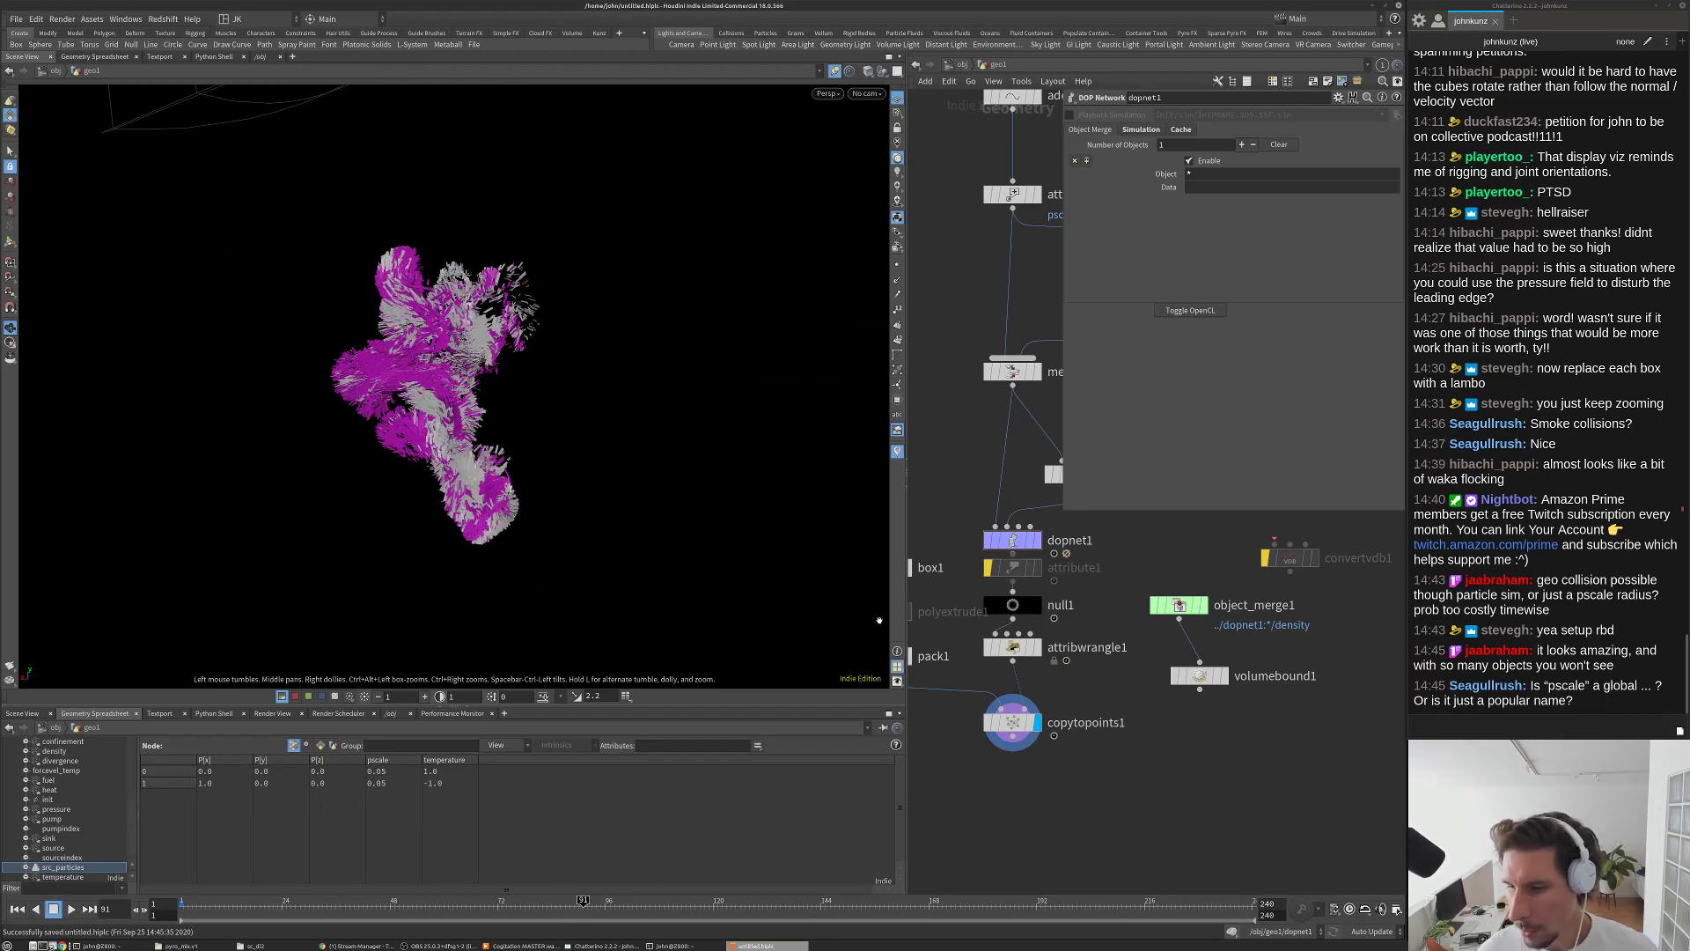
# Step: Rewind to the first frame and go inside dopnet1 to the POP node chain
pyautogui.scroll(3, 968, 660)
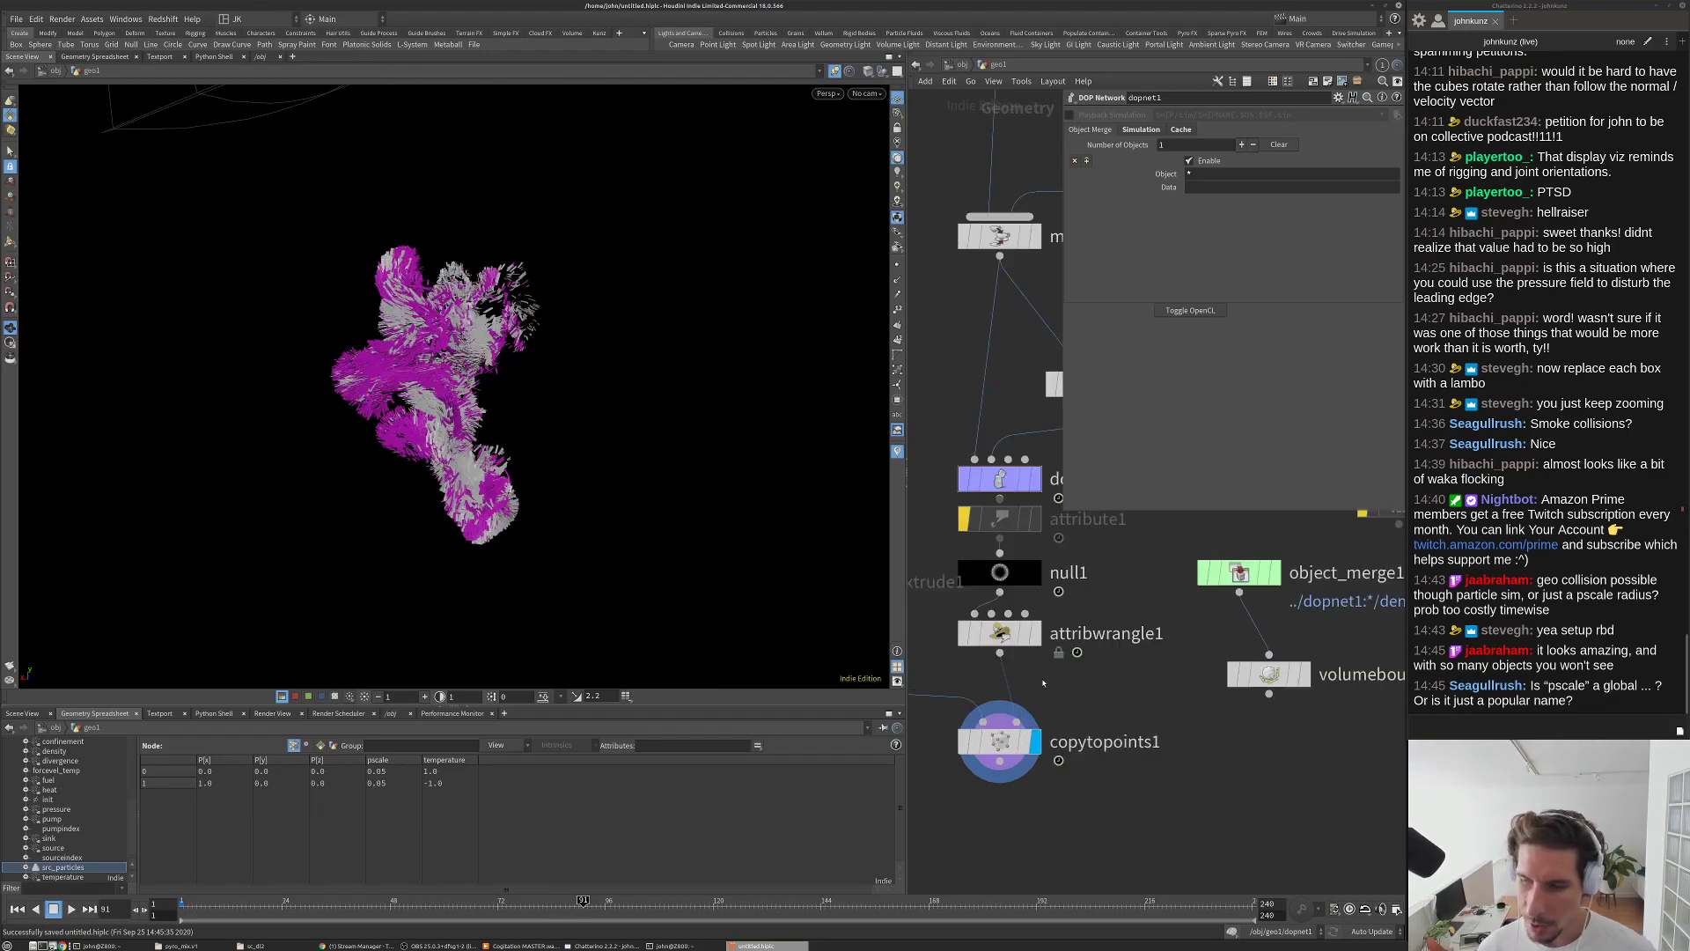
pyautogui.moveTo(1320, 790); pyautogui.dragTo(1382, 838, button='middle')
pyautogui.doubleClick(1216, 573)
pyautogui.click(1261, 547)
pyautogui.hotkey('ctrl', 'Up')
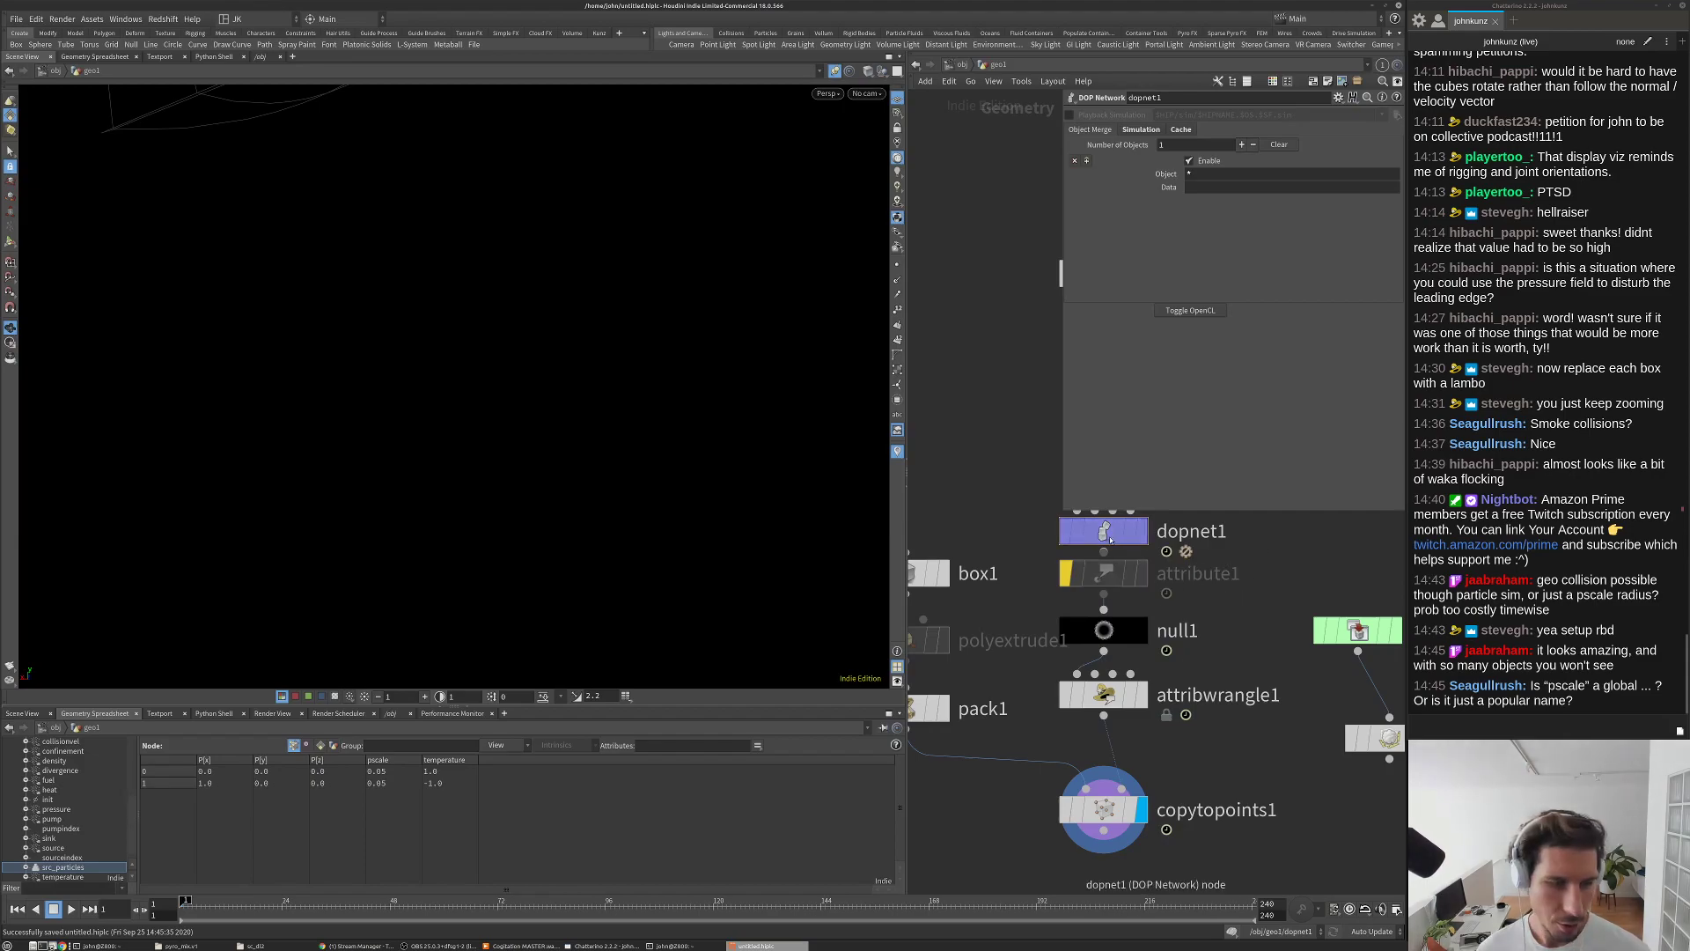
pyautogui.doubleClick(1111, 538)
pyautogui.scroll(4, 1098, 673)
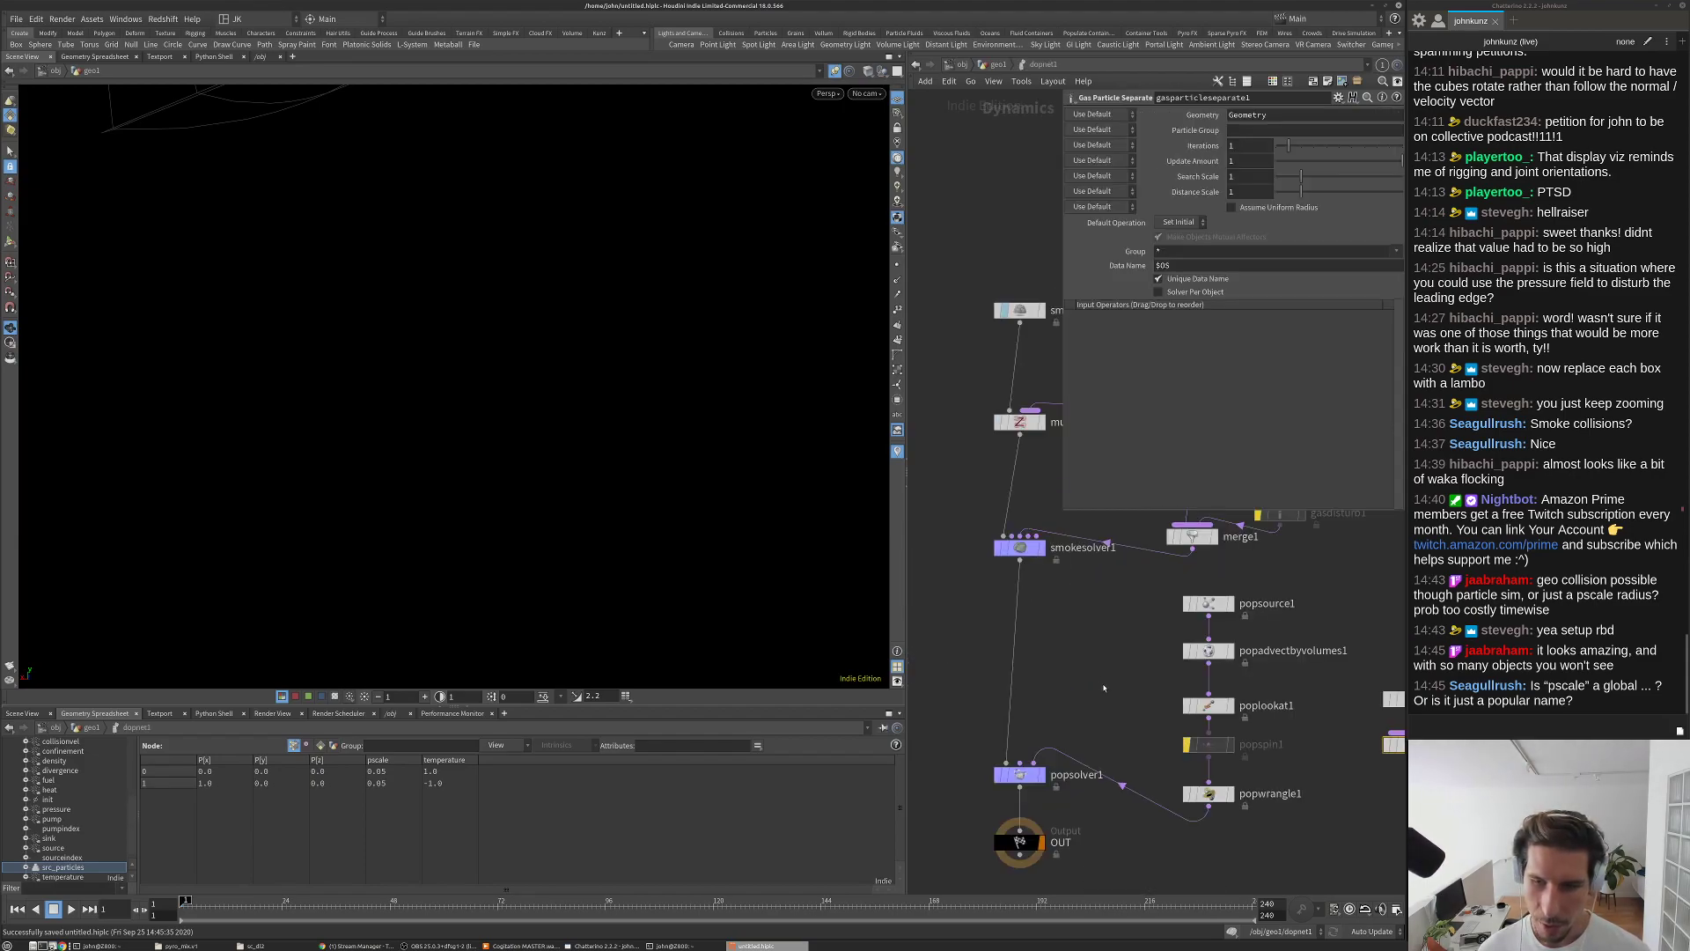
pyautogui.moveTo(1328, 854); pyautogui.dragTo(1267, 780, button='middle')
# Step: Add a POP Property node to the DOP network, below the gasparticleseparate1 node
pyautogui.press('Tab')
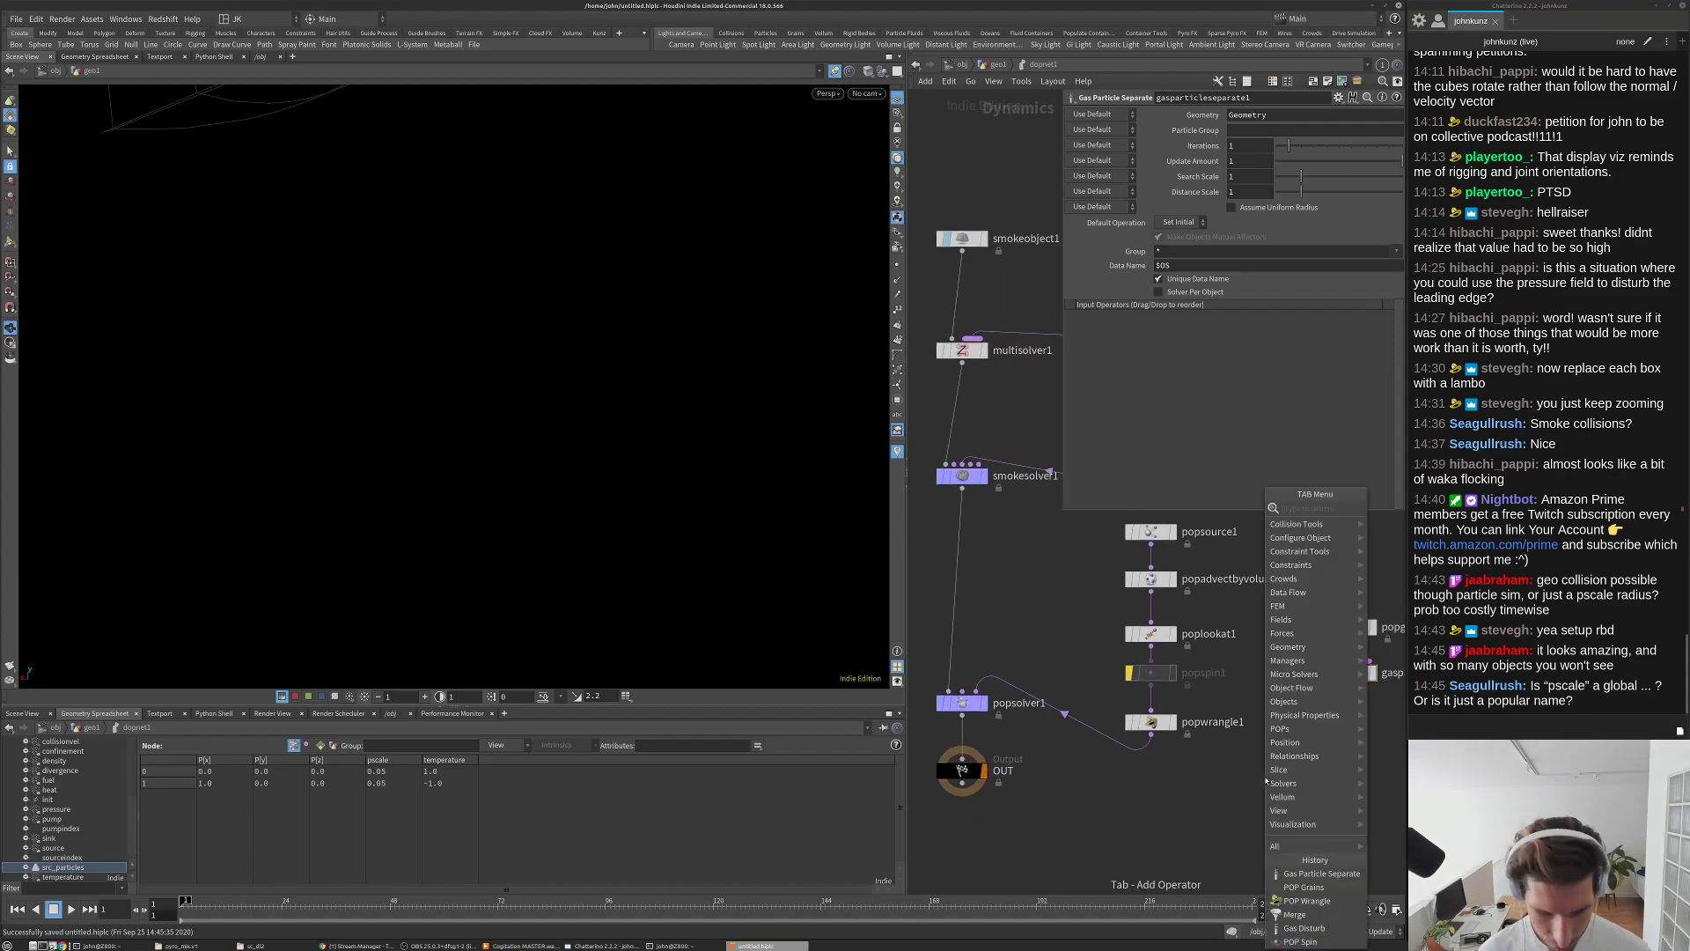
pyautogui.write('prop')
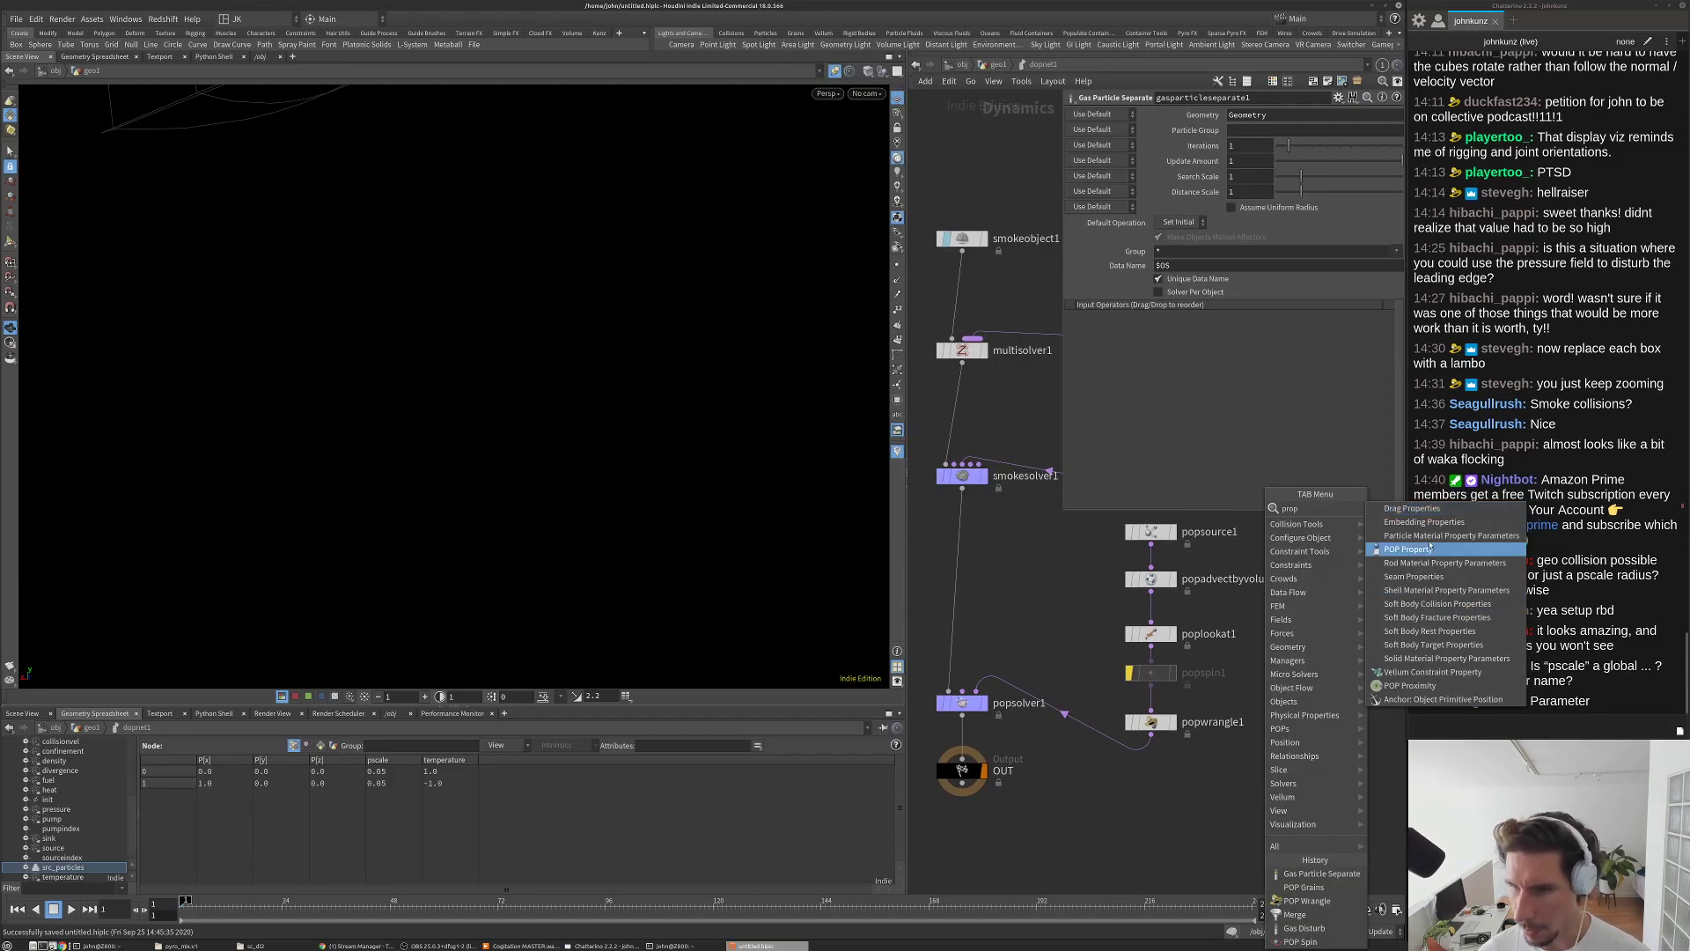
pyautogui.click(1417, 548)
pyautogui.click(1318, 762)
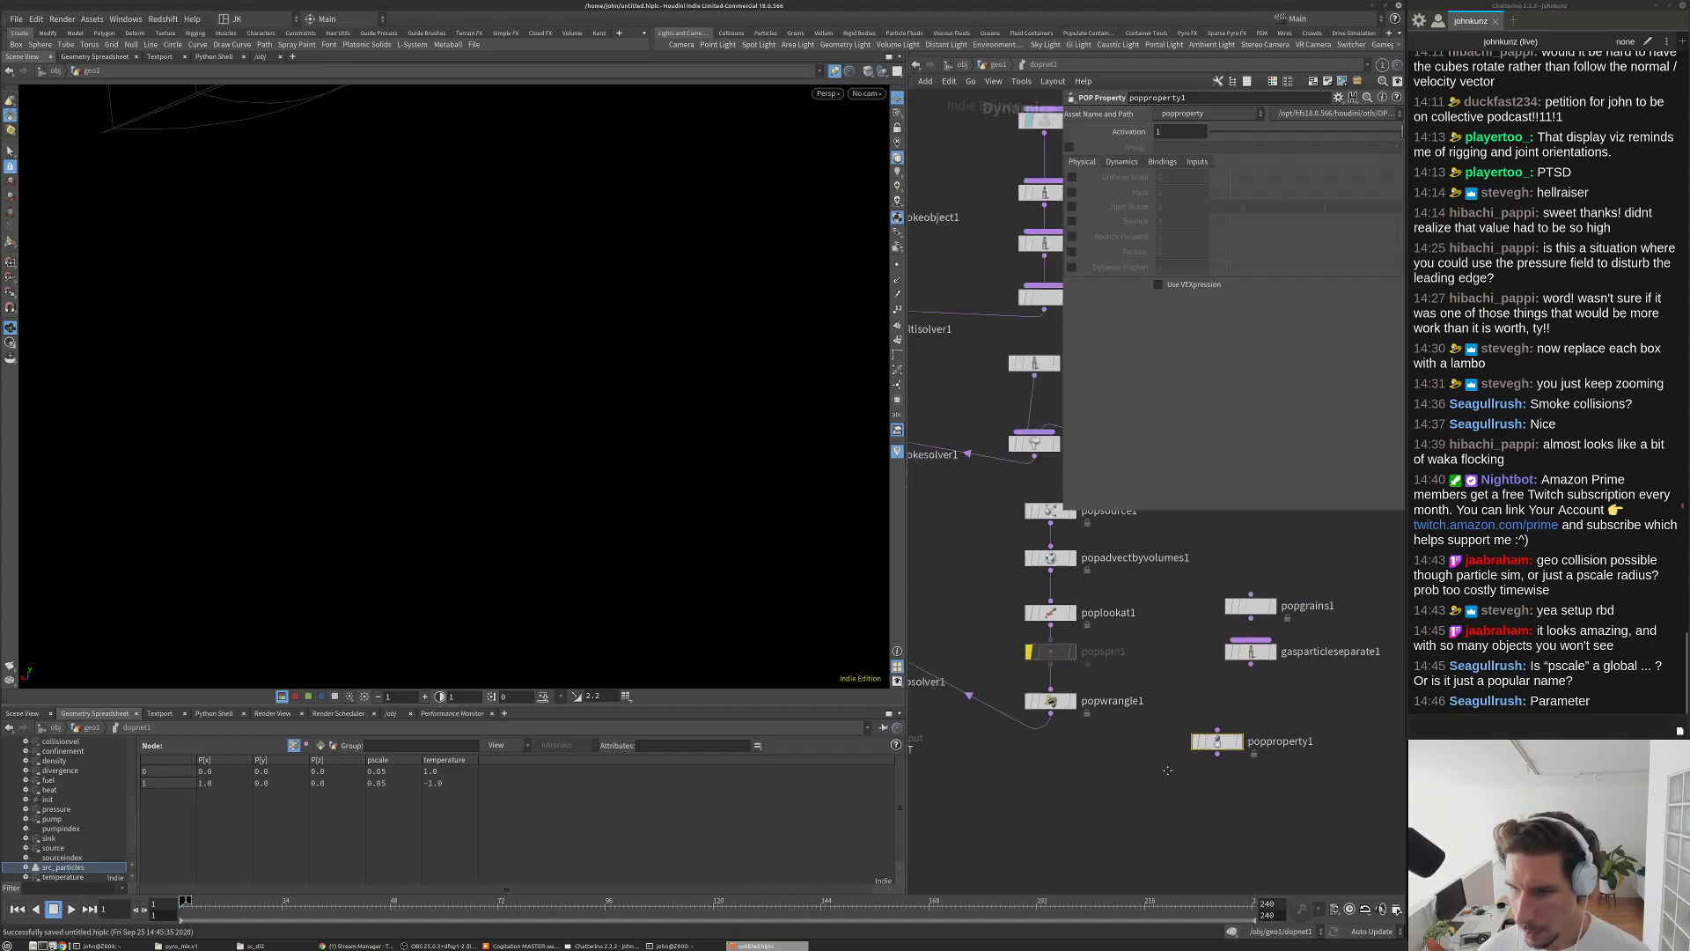
# Step: Enable Uniform Scale on popproperty1 and check which attribute the parameter controls
pyautogui.scroll(3, 1168, 770)
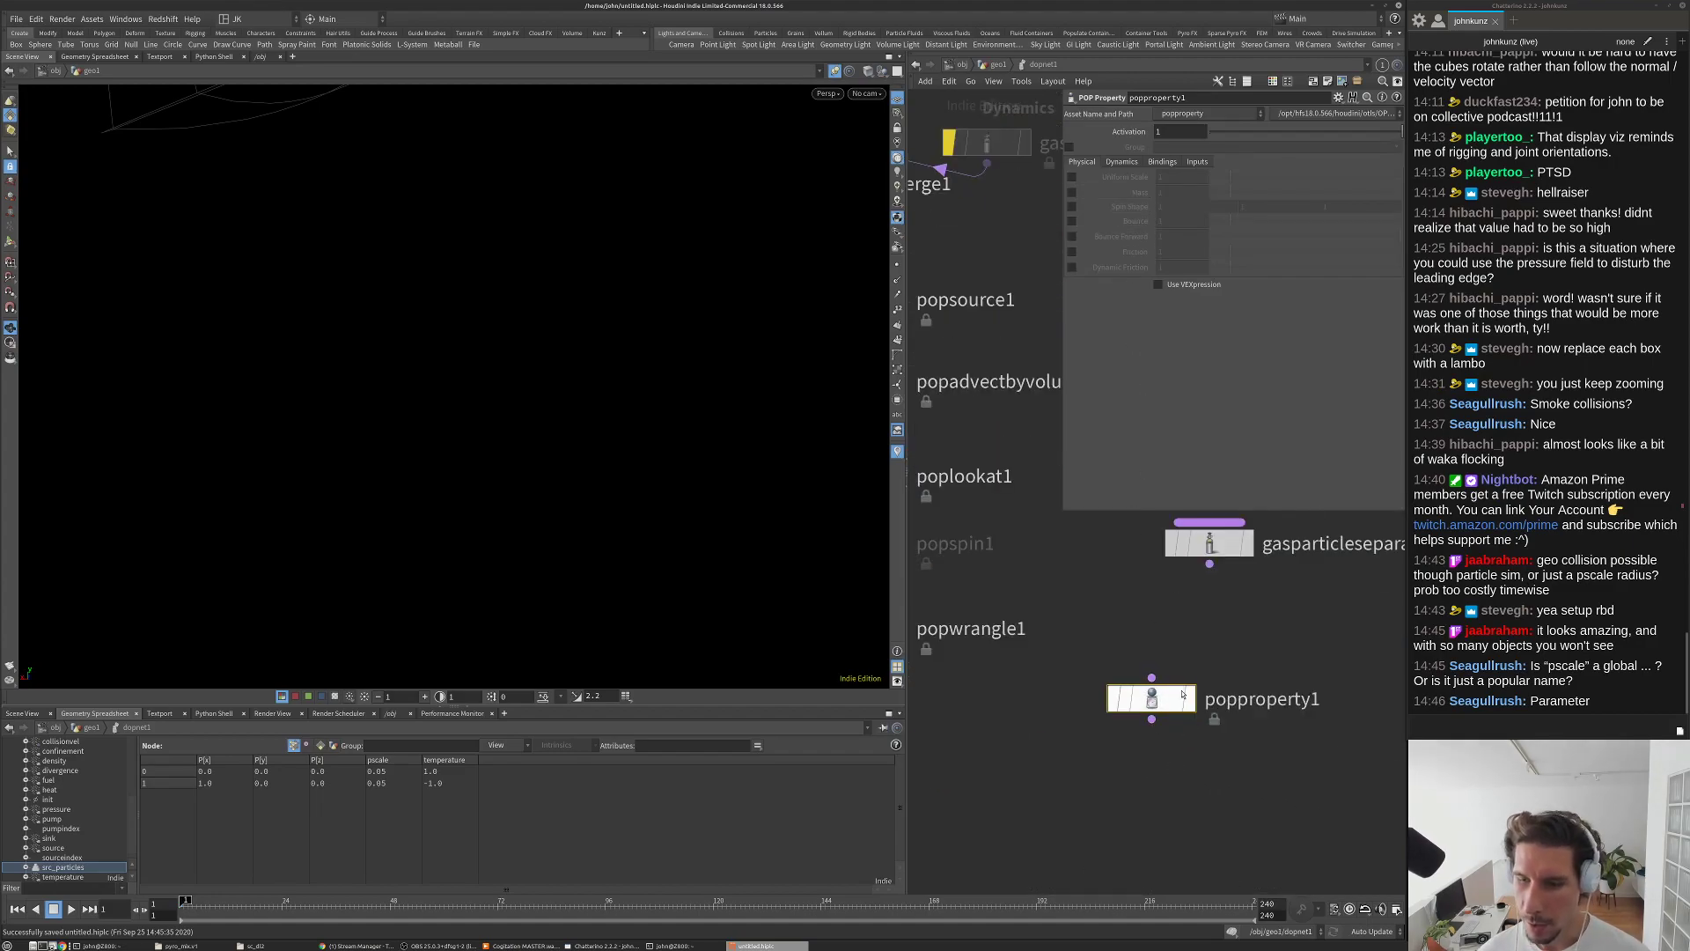
pyautogui.click(1071, 177)
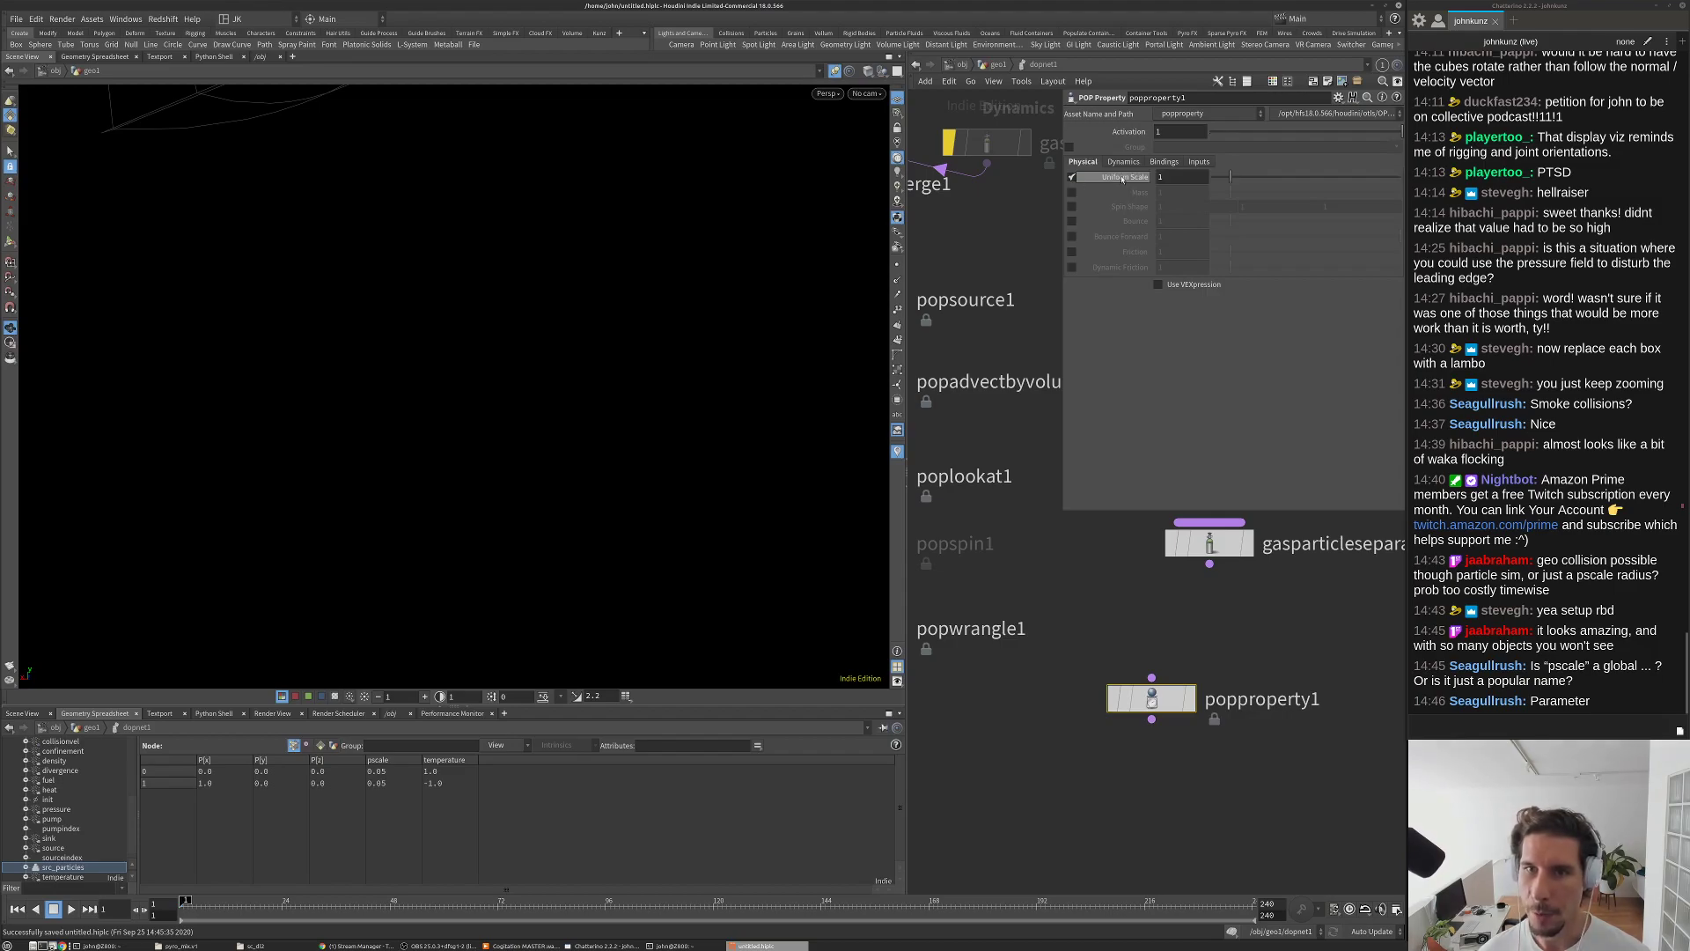
pyautogui.moveTo(1122, 180)
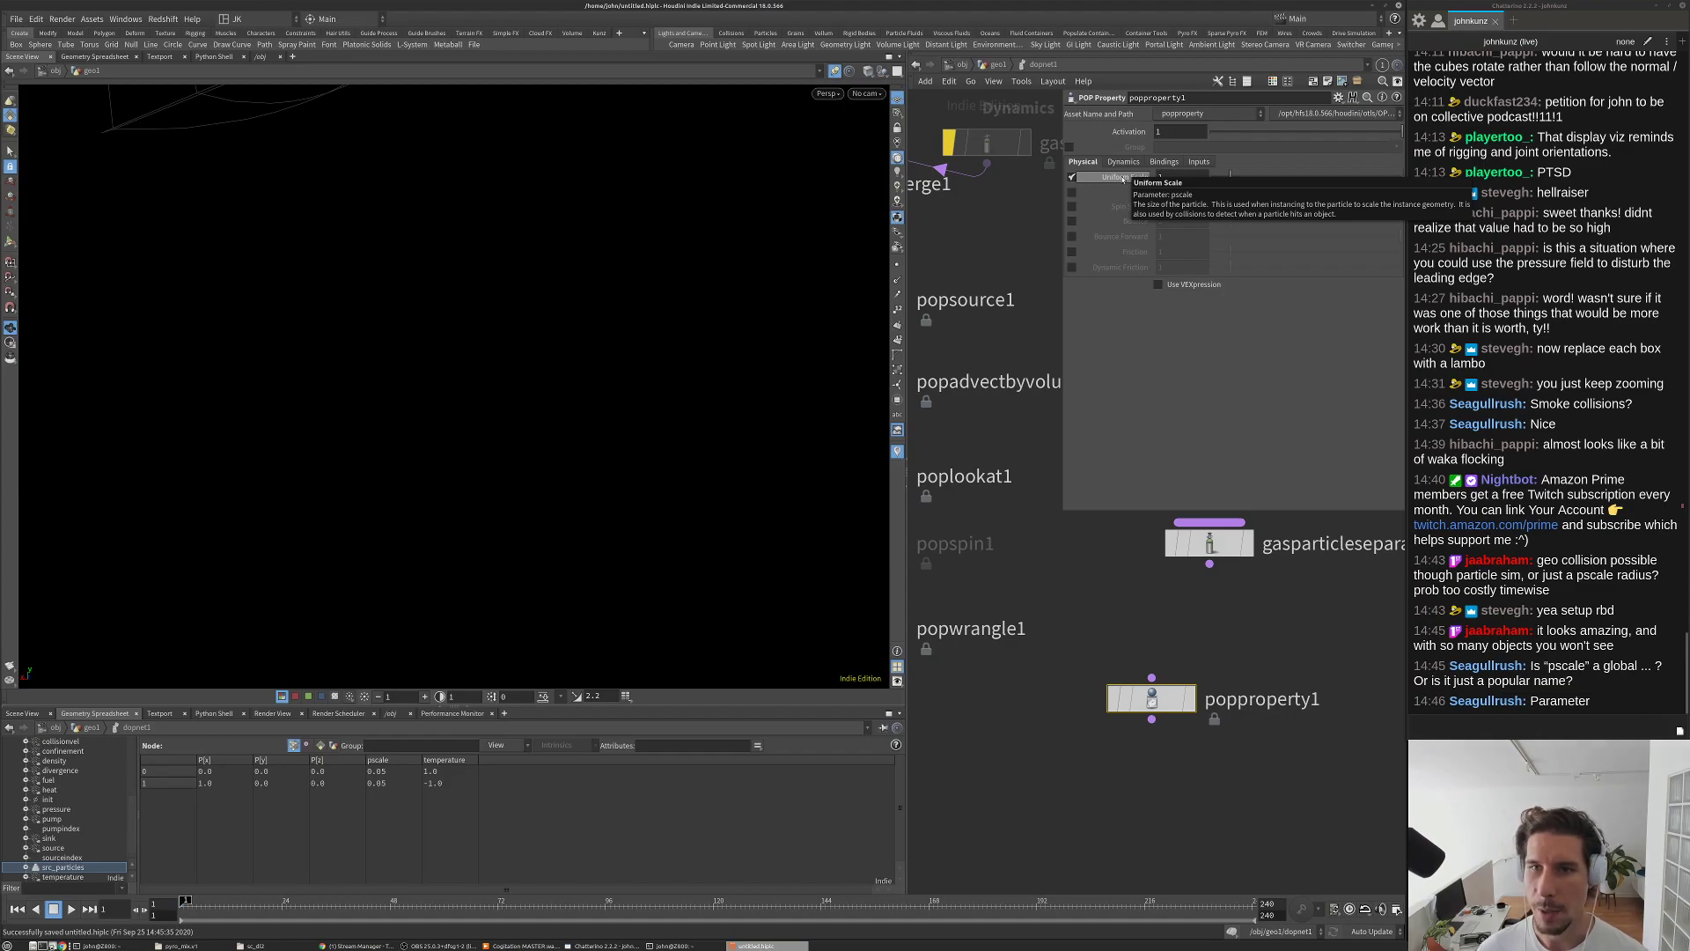
# Step: Go inside popproperty1 and its popvop1 node to view the underlying VEX network
pyautogui.doubleClick(1145, 698)
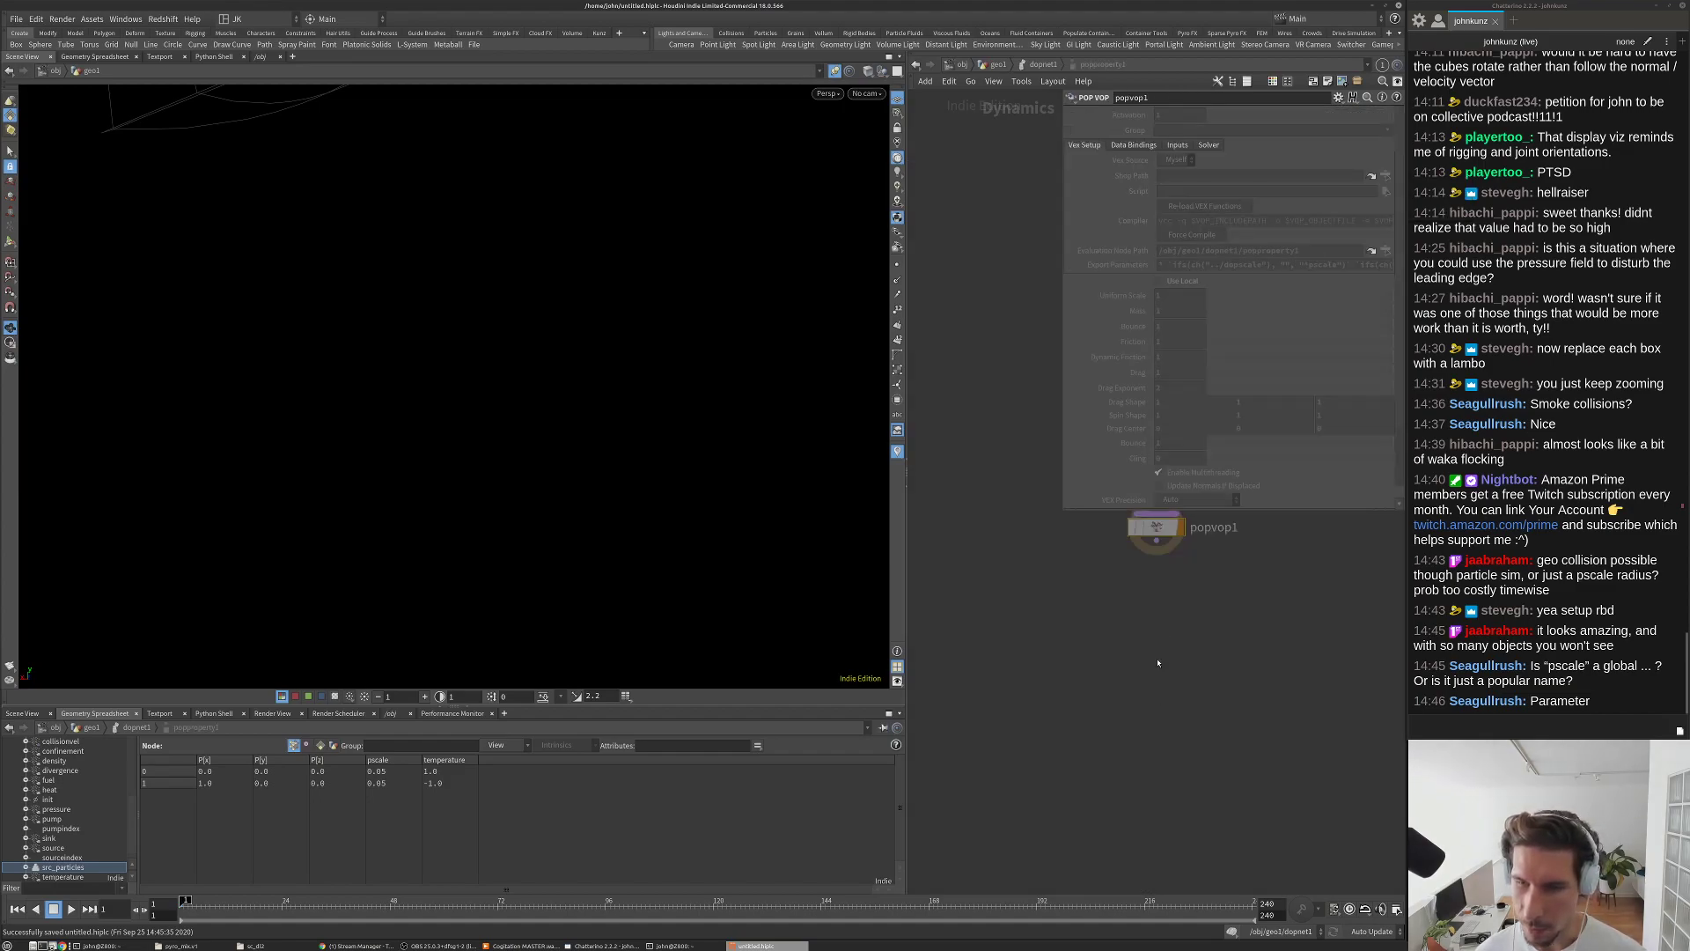
pyautogui.doubleClick(1126, 623)
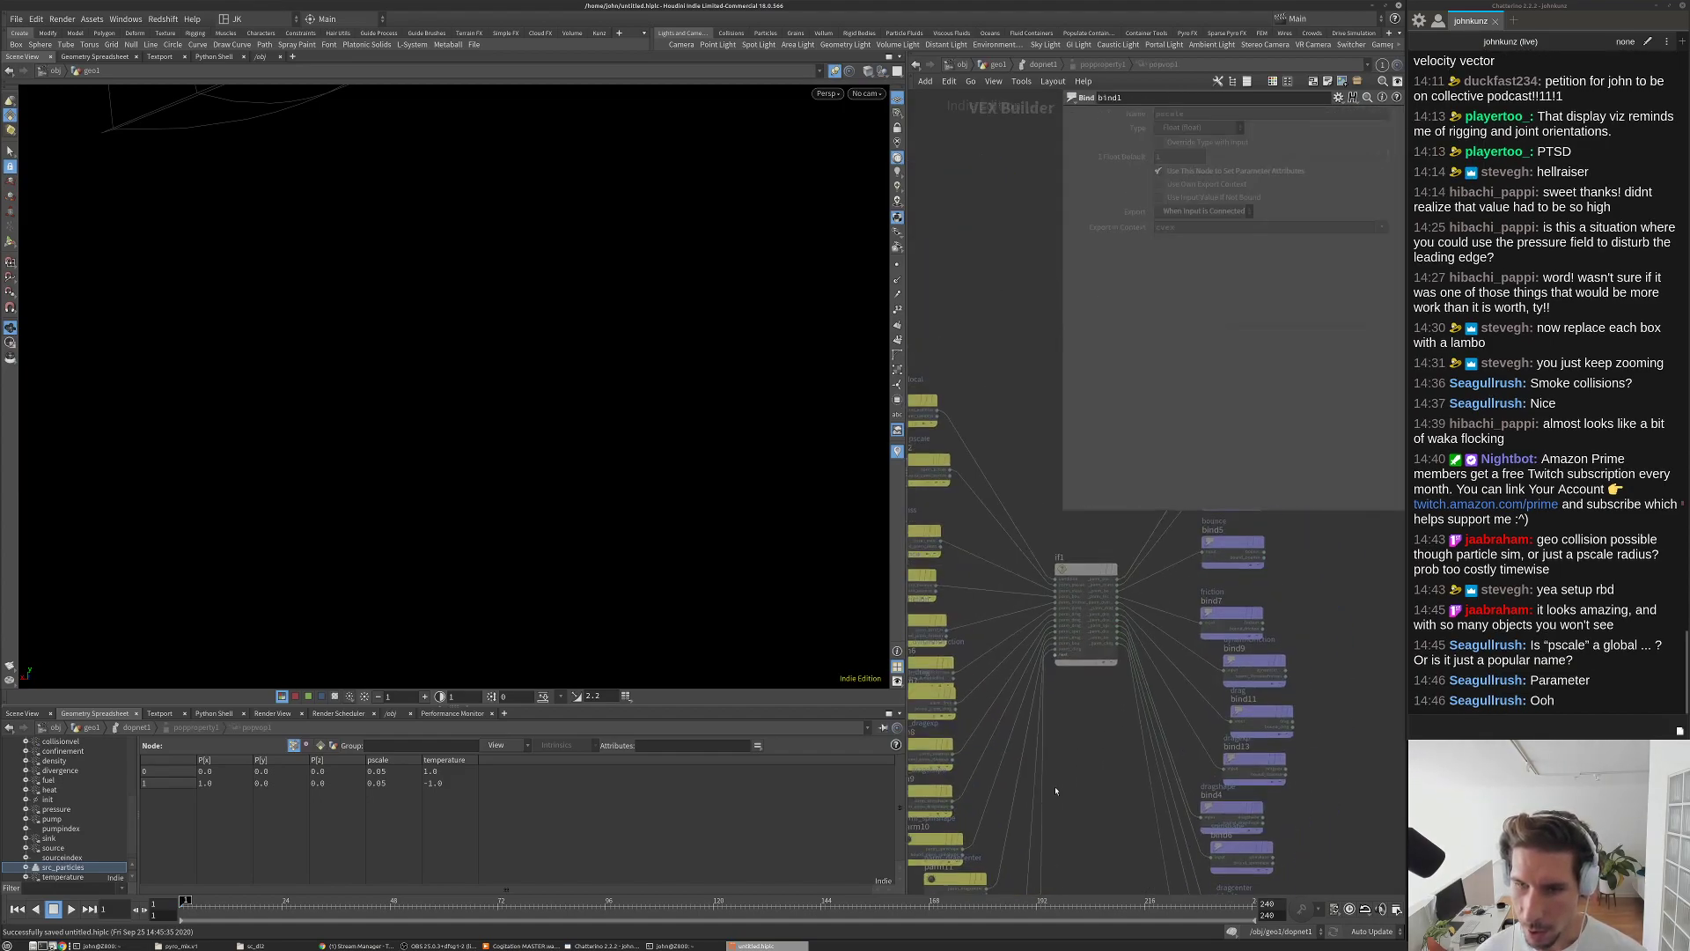
pyautogui.rightClick(1068, 676)
pyautogui.moveTo(1104, 771)
pyautogui.press('Escape')
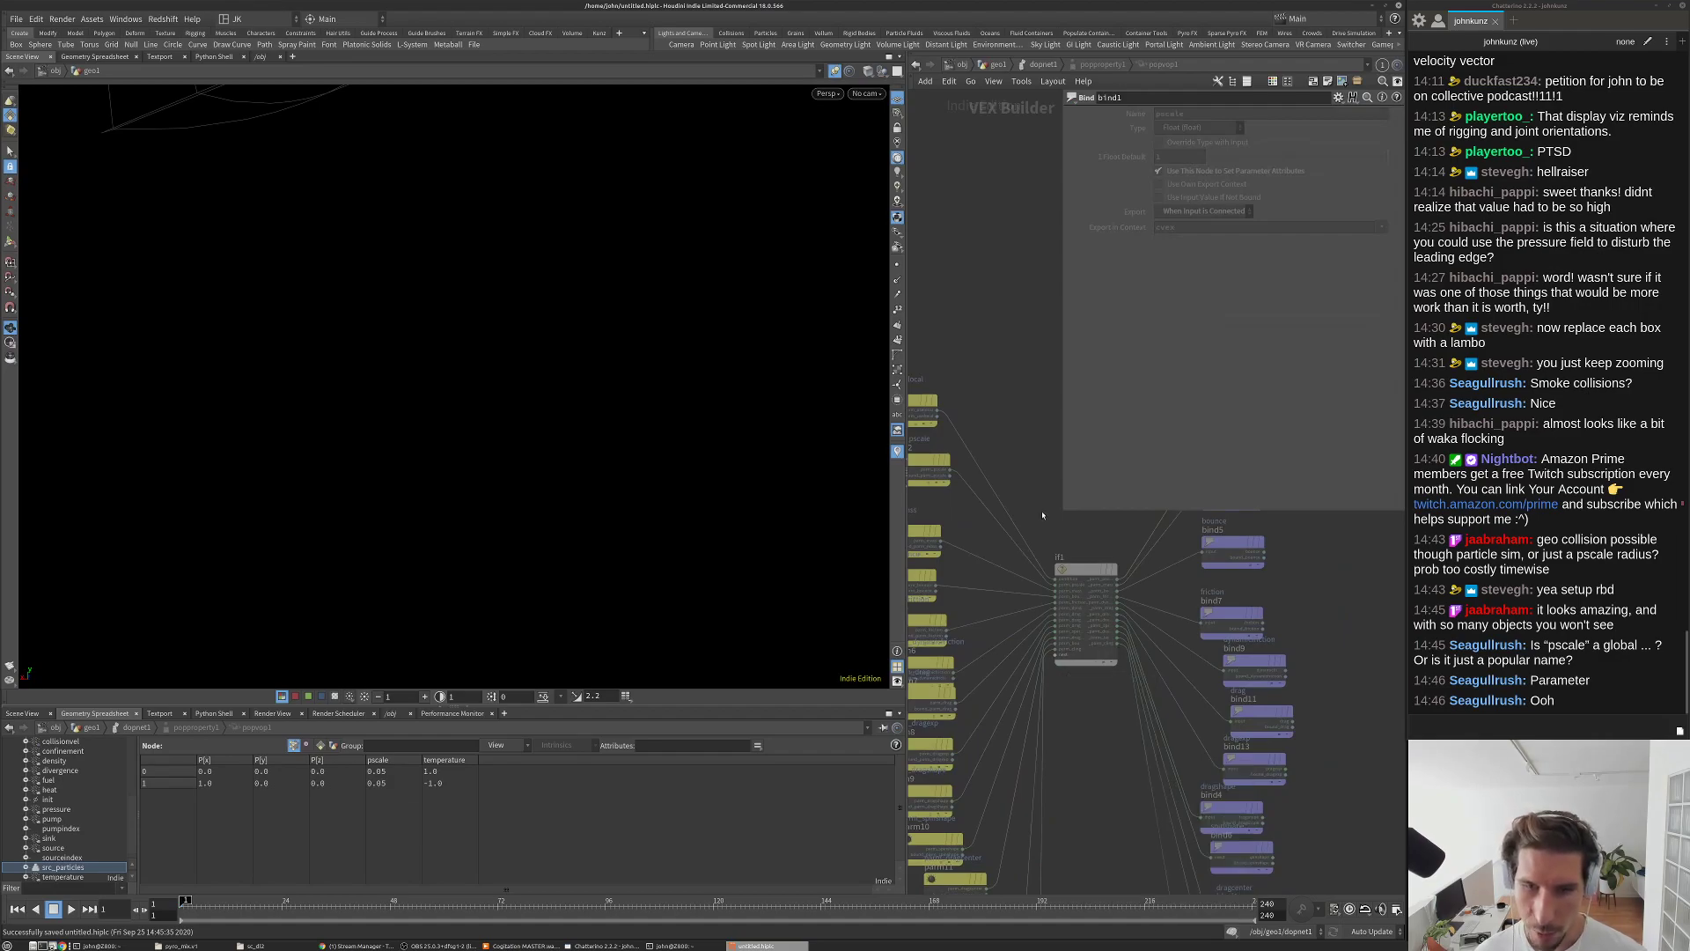
# Step: Examine the bind nodes in the VEX network, inspecting the pscale bind and its neighbouring mass and bounce binds
pyautogui.scroll(2, 1042, 516)
pyautogui.click(973, 524)
pyautogui.moveTo(1113, 541); pyautogui.dragTo(1003, 556, button='middle')
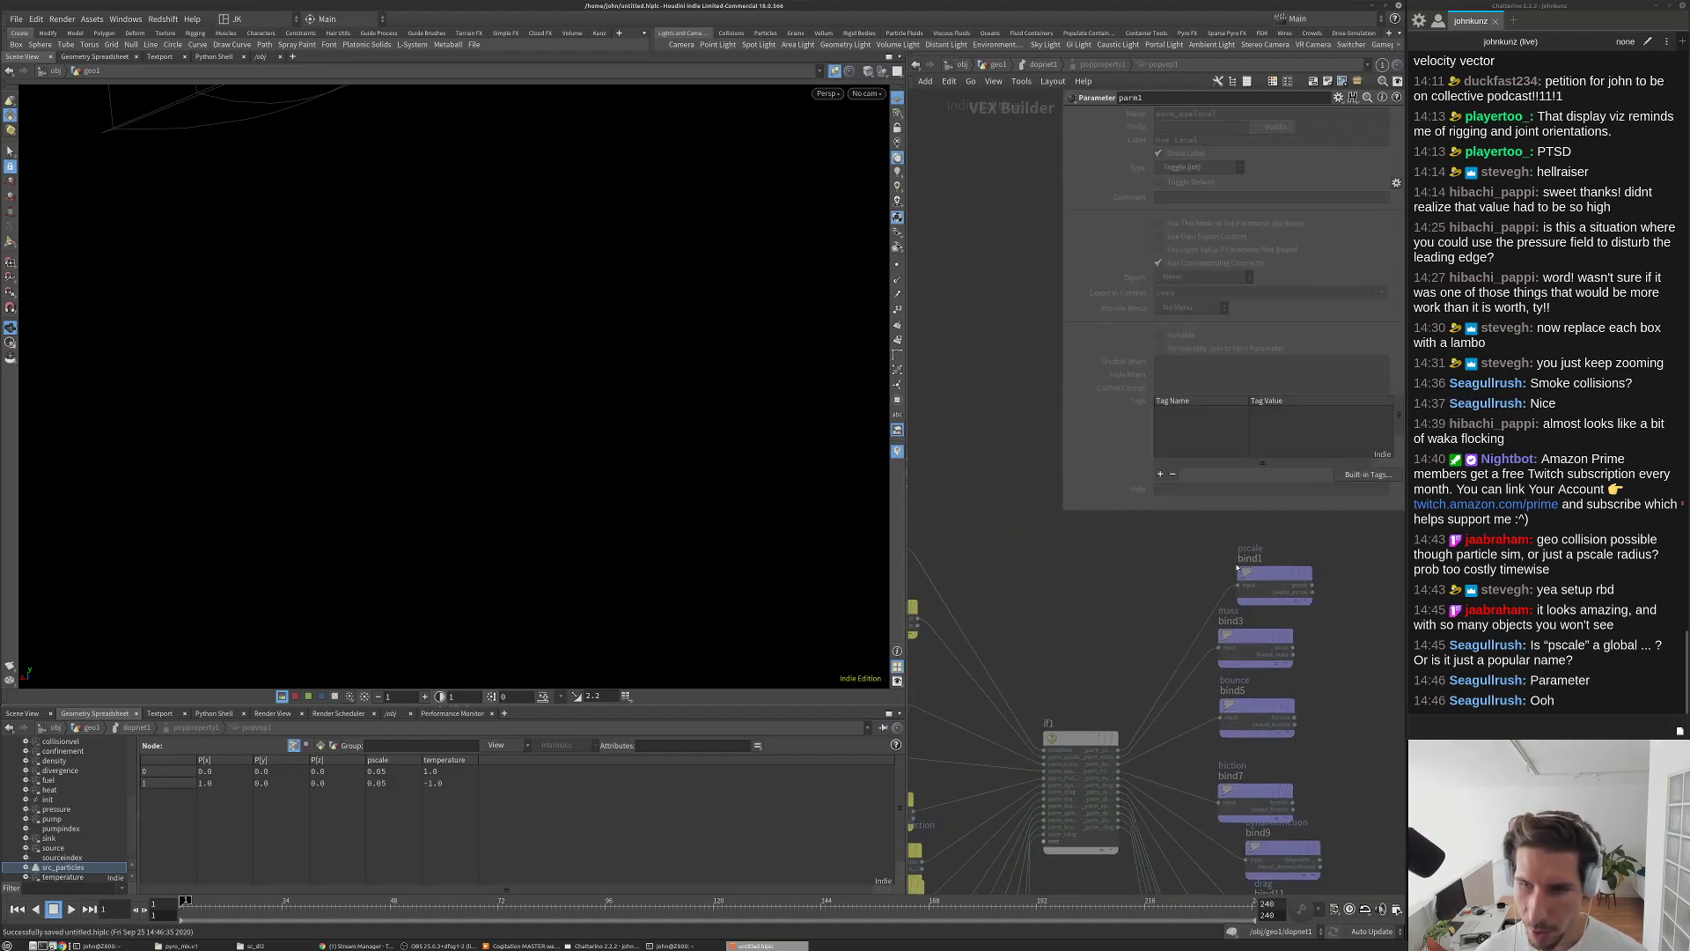
pyautogui.click(1293, 570)
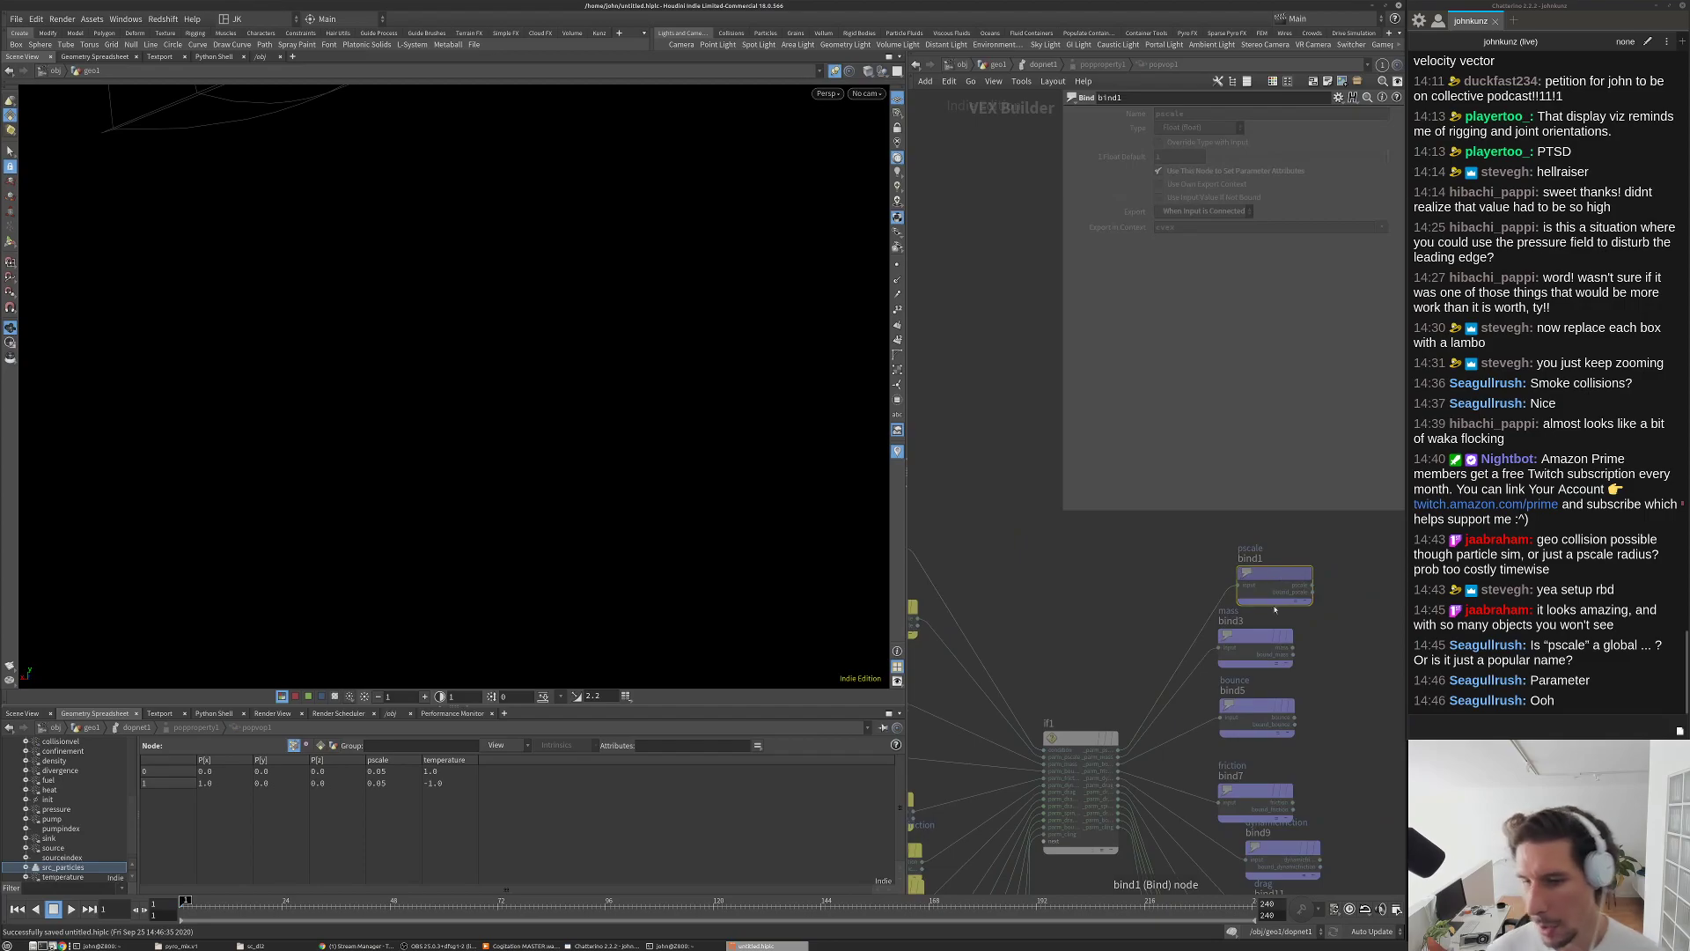
pyautogui.scroll(-1, 1287, 607)
pyautogui.scroll(2, 1280, 636)
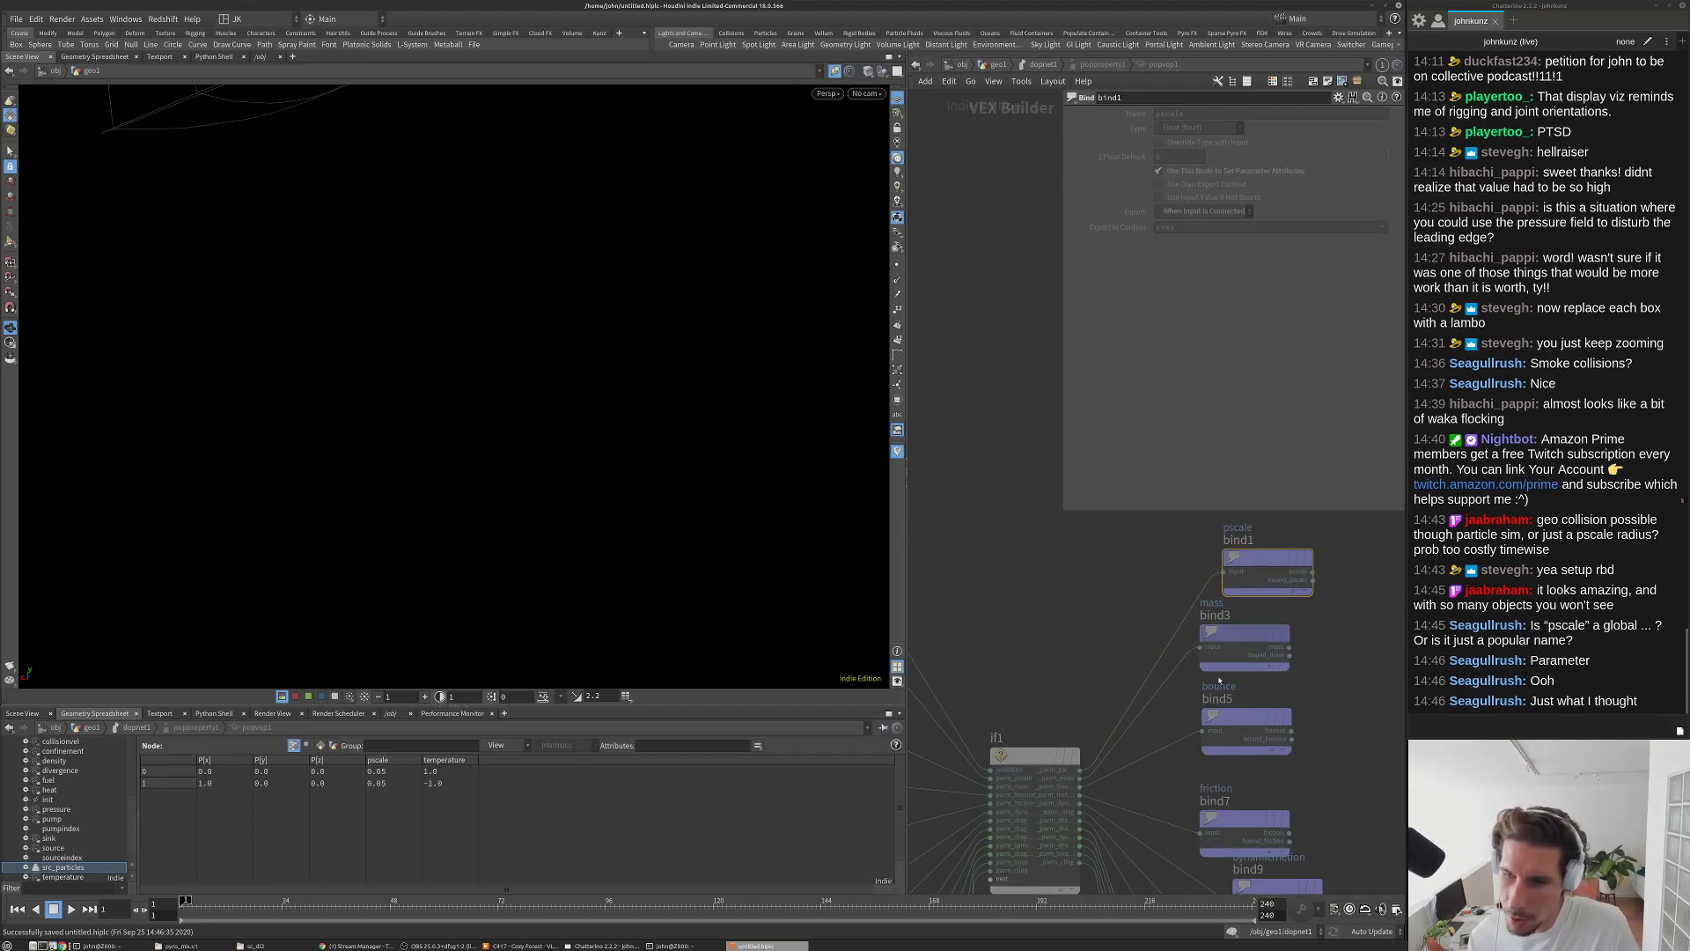
pyautogui.scroll(-2, 1254, 604)
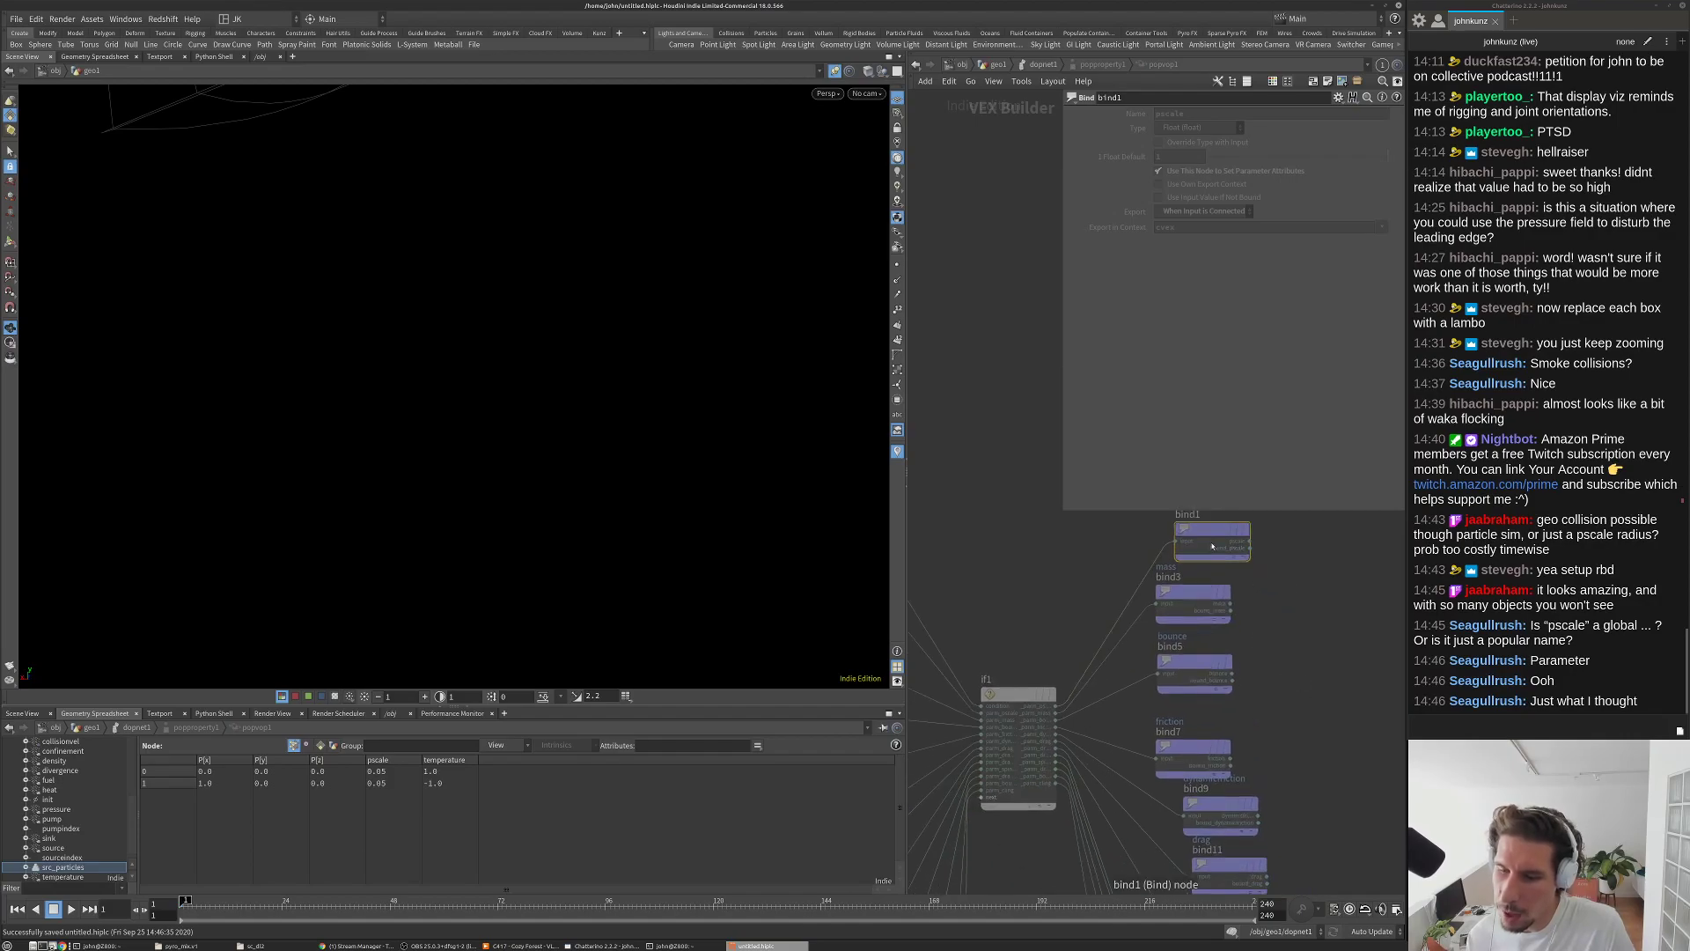
pyautogui.scroll(2, 1254, 604)
pyautogui.scroll(1, 1256, 633)
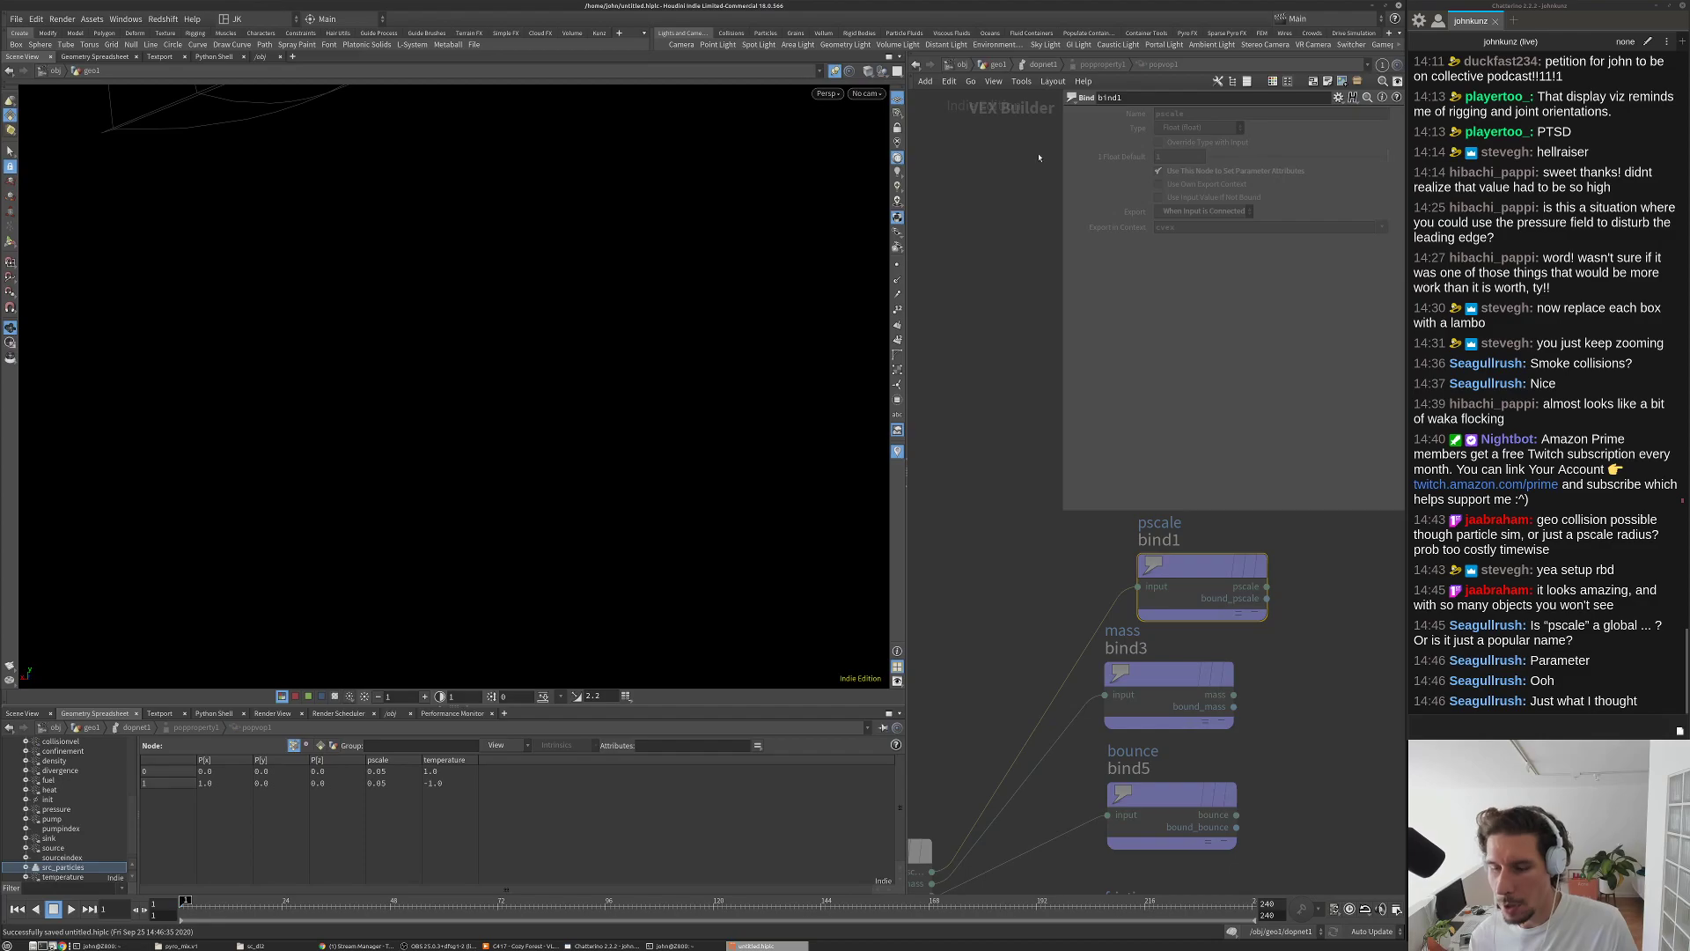
# Step: Leave the VEX network for dopnet1 and look over how popproperty1 sits beside the POP chain and solvers
pyautogui.scroll(-4, 1196, 639)
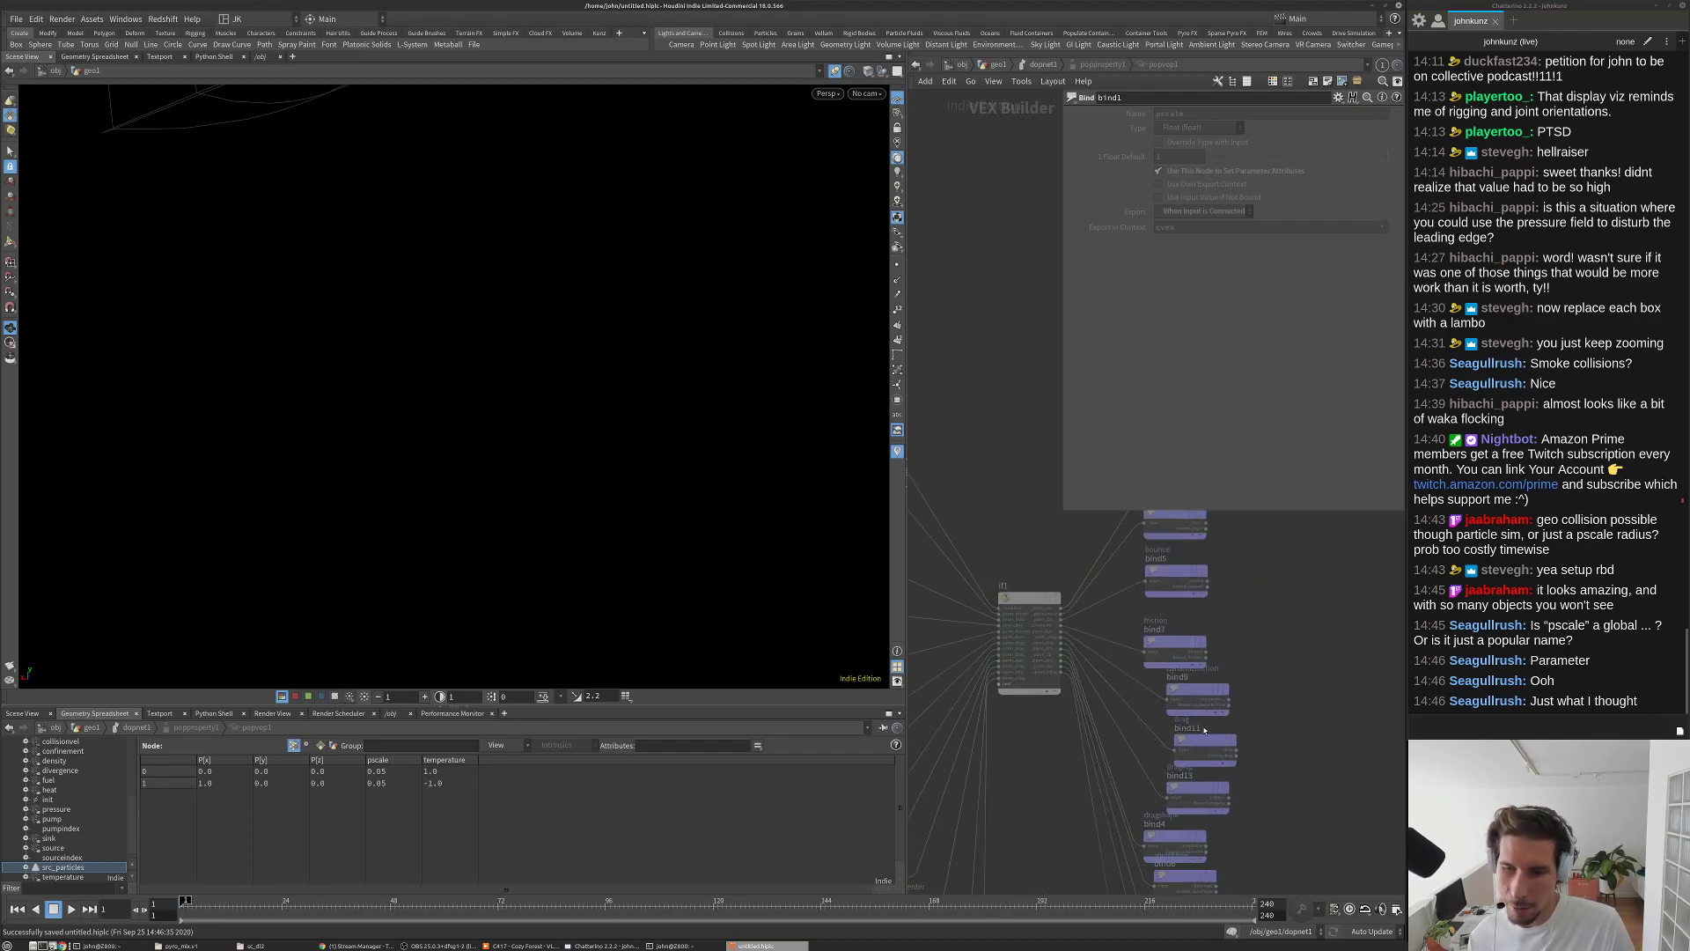
pyautogui.scroll(-3, 1220, 685)
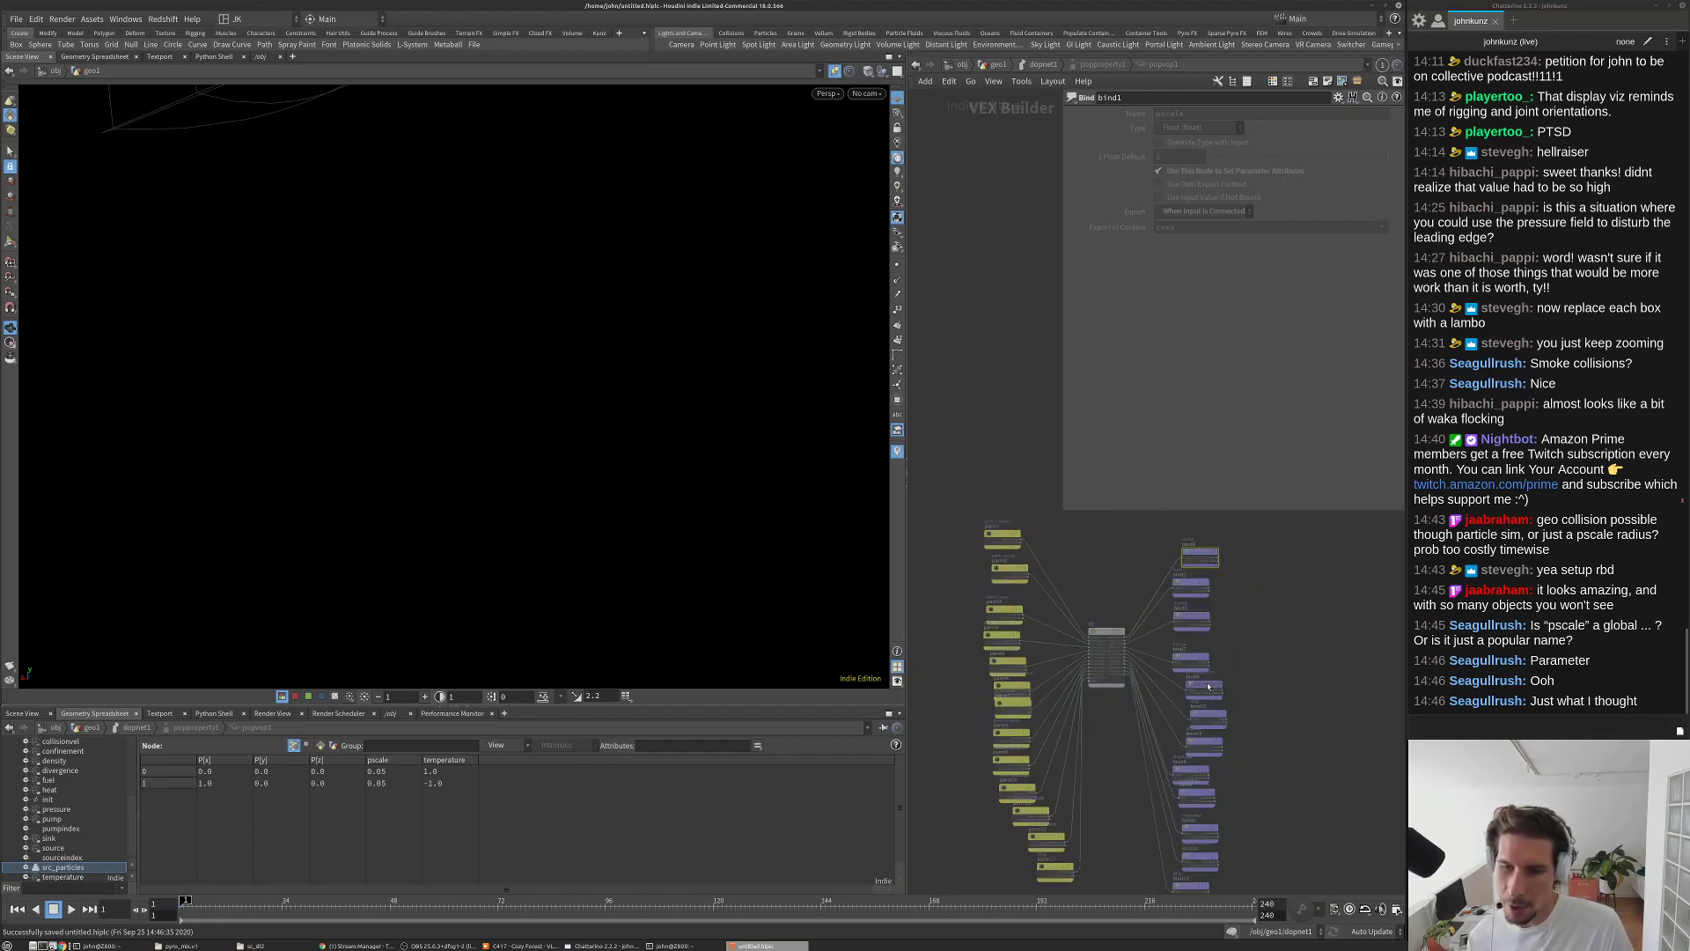
pyautogui.click(1041, 65)
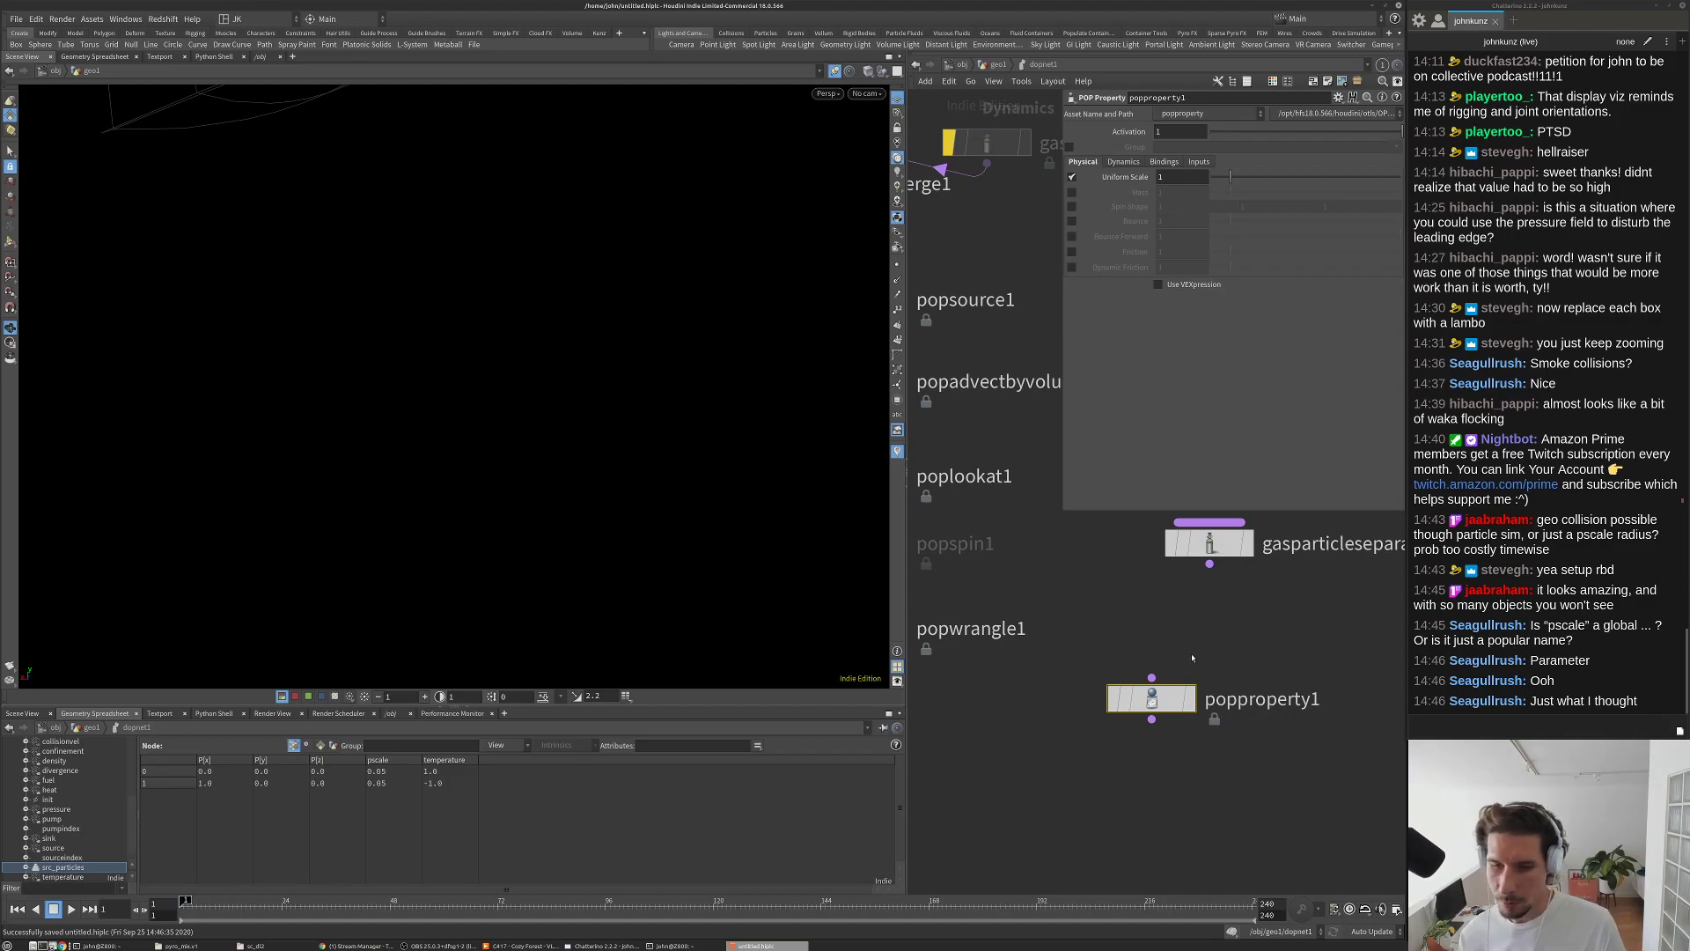
pyautogui.scroll(-2, 1229, 648)
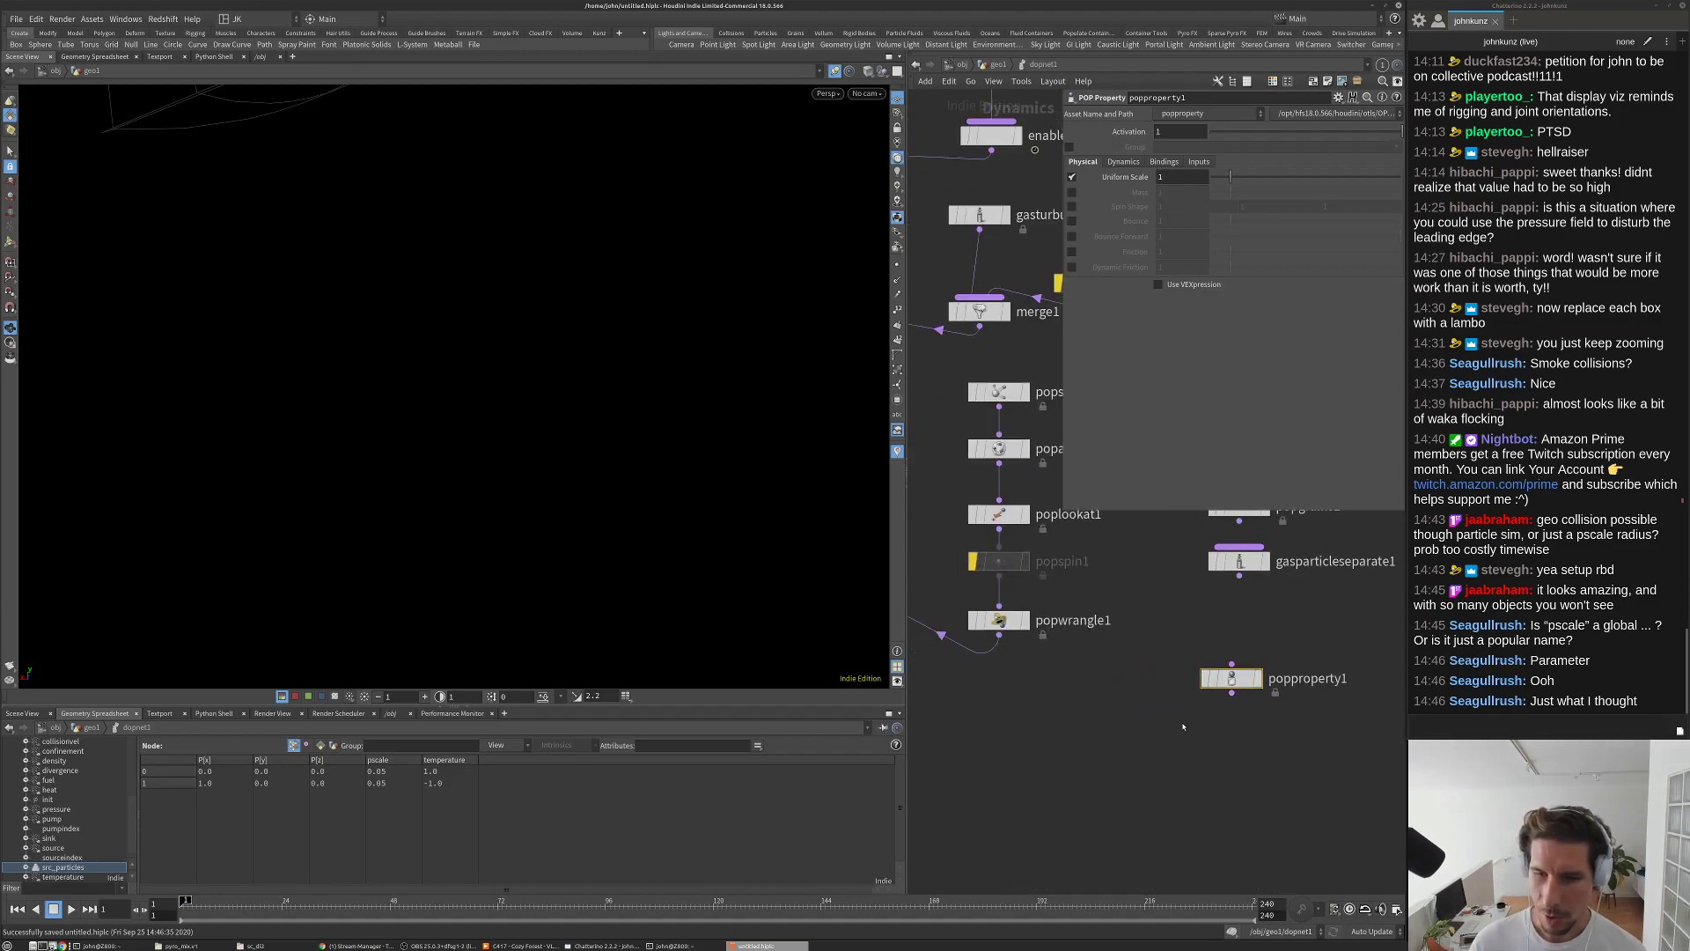
pyautogui.scroll(1, 1223, 673)
pyautogui.scroll(-3, 1188, 700)
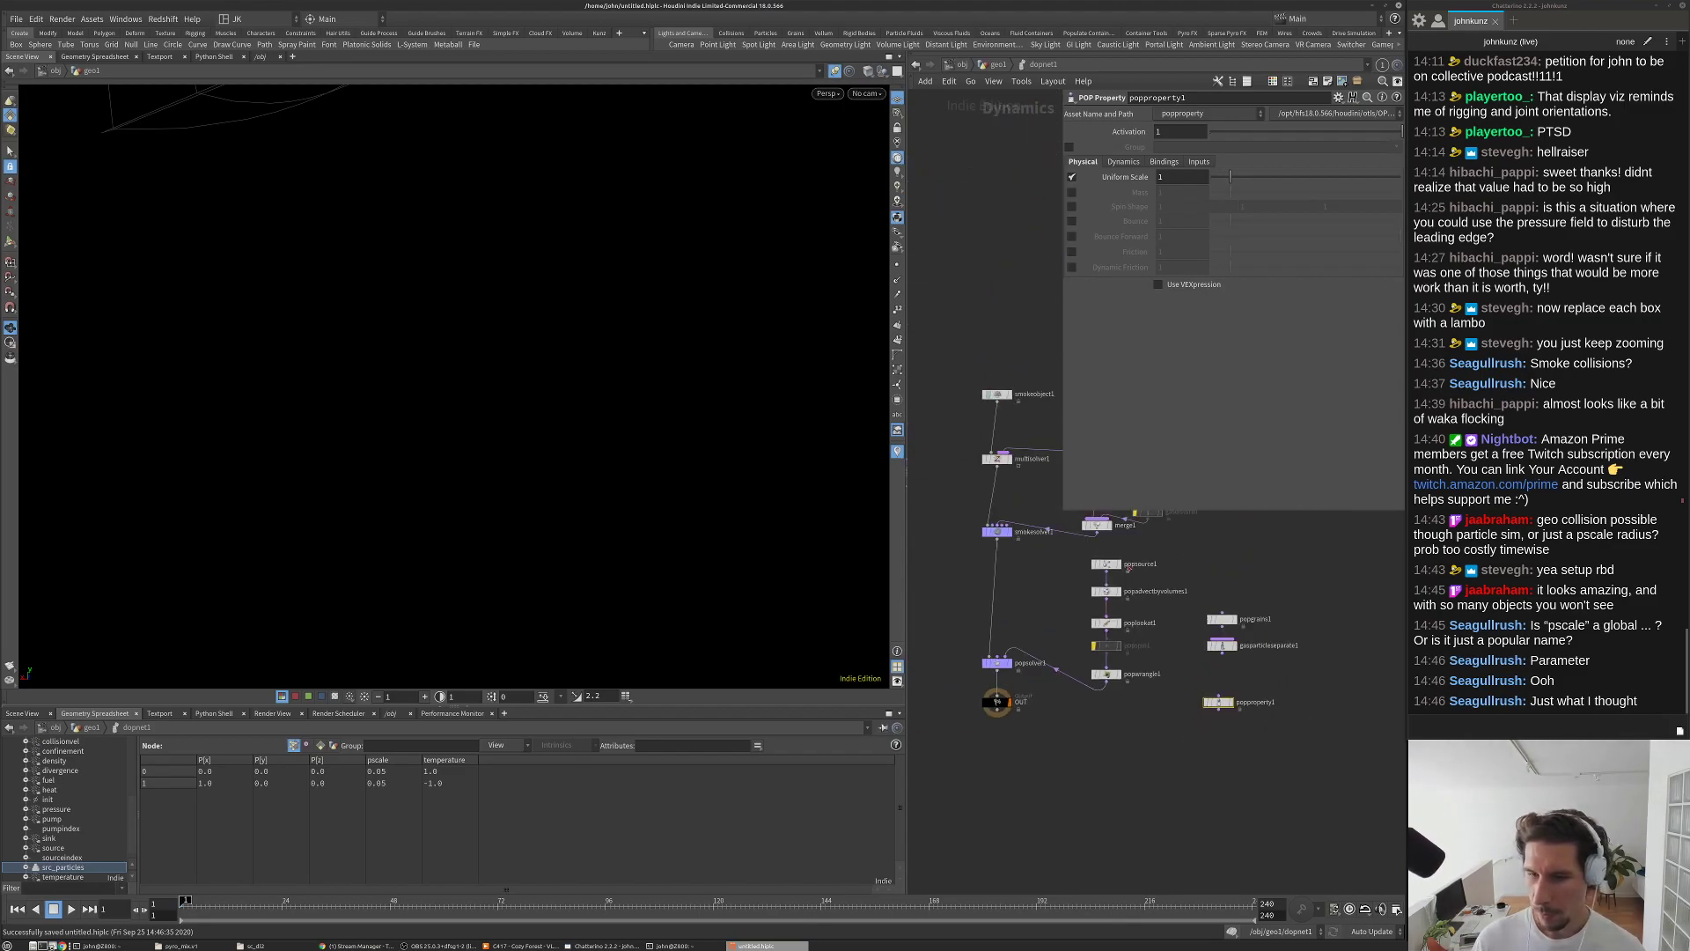
pyautogui.scroll(3, 1020, 584)
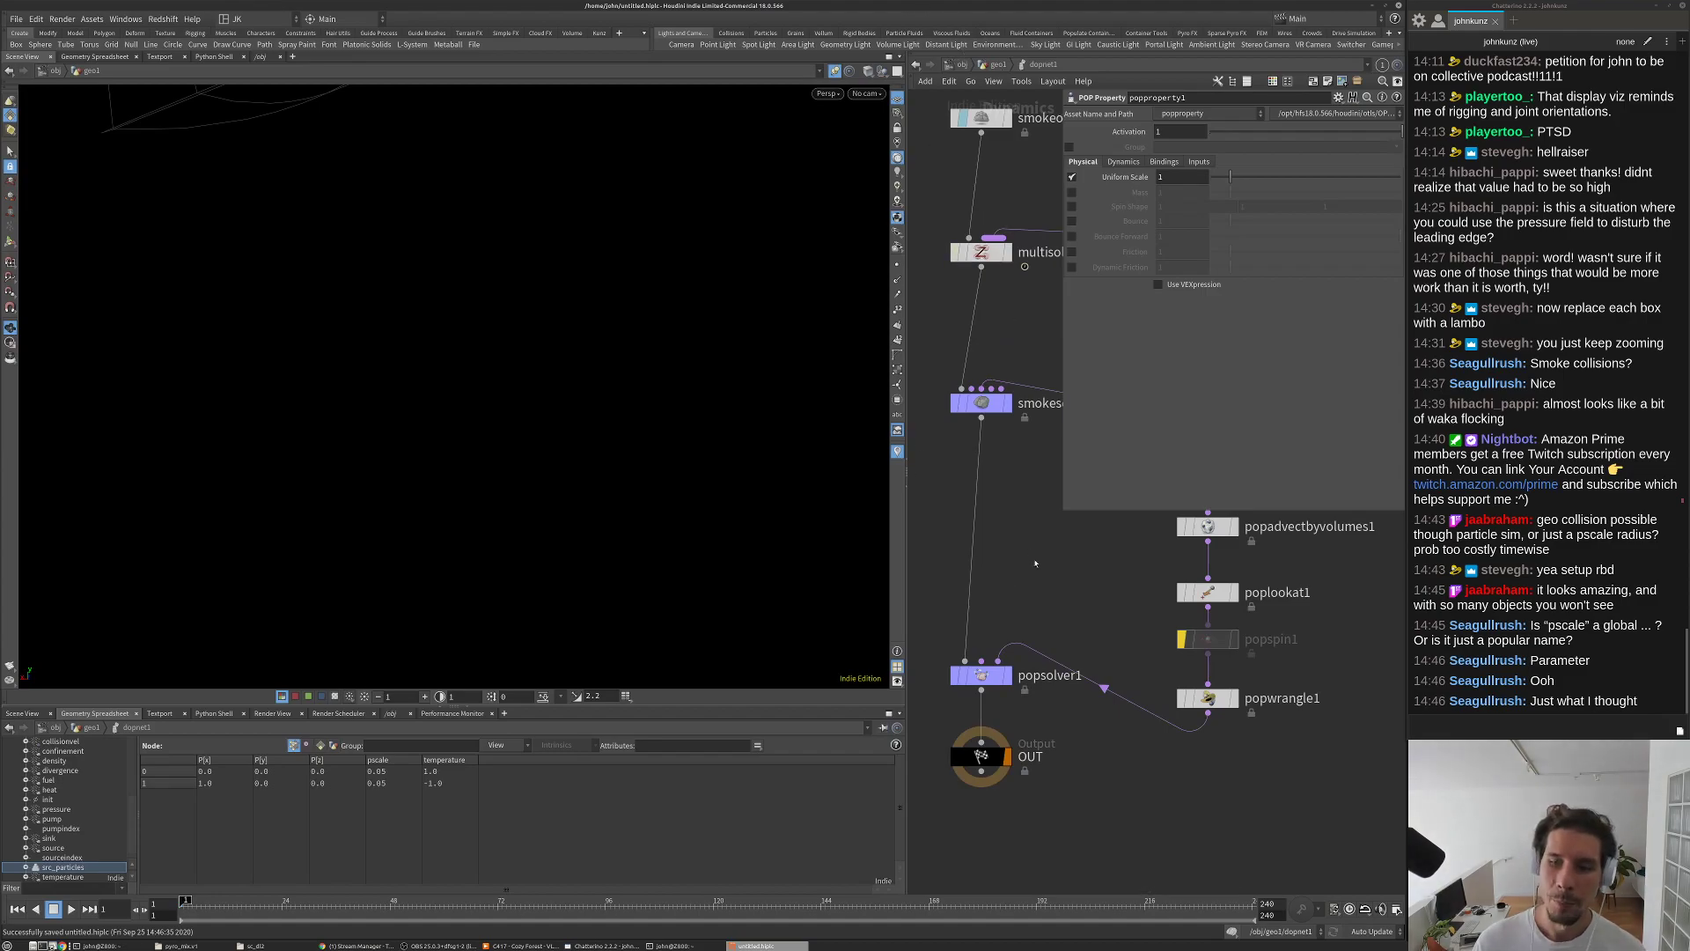
pyautogui.scroll(-3, 1070, 601)
pyautogui.scroll(3, 1110, 667)
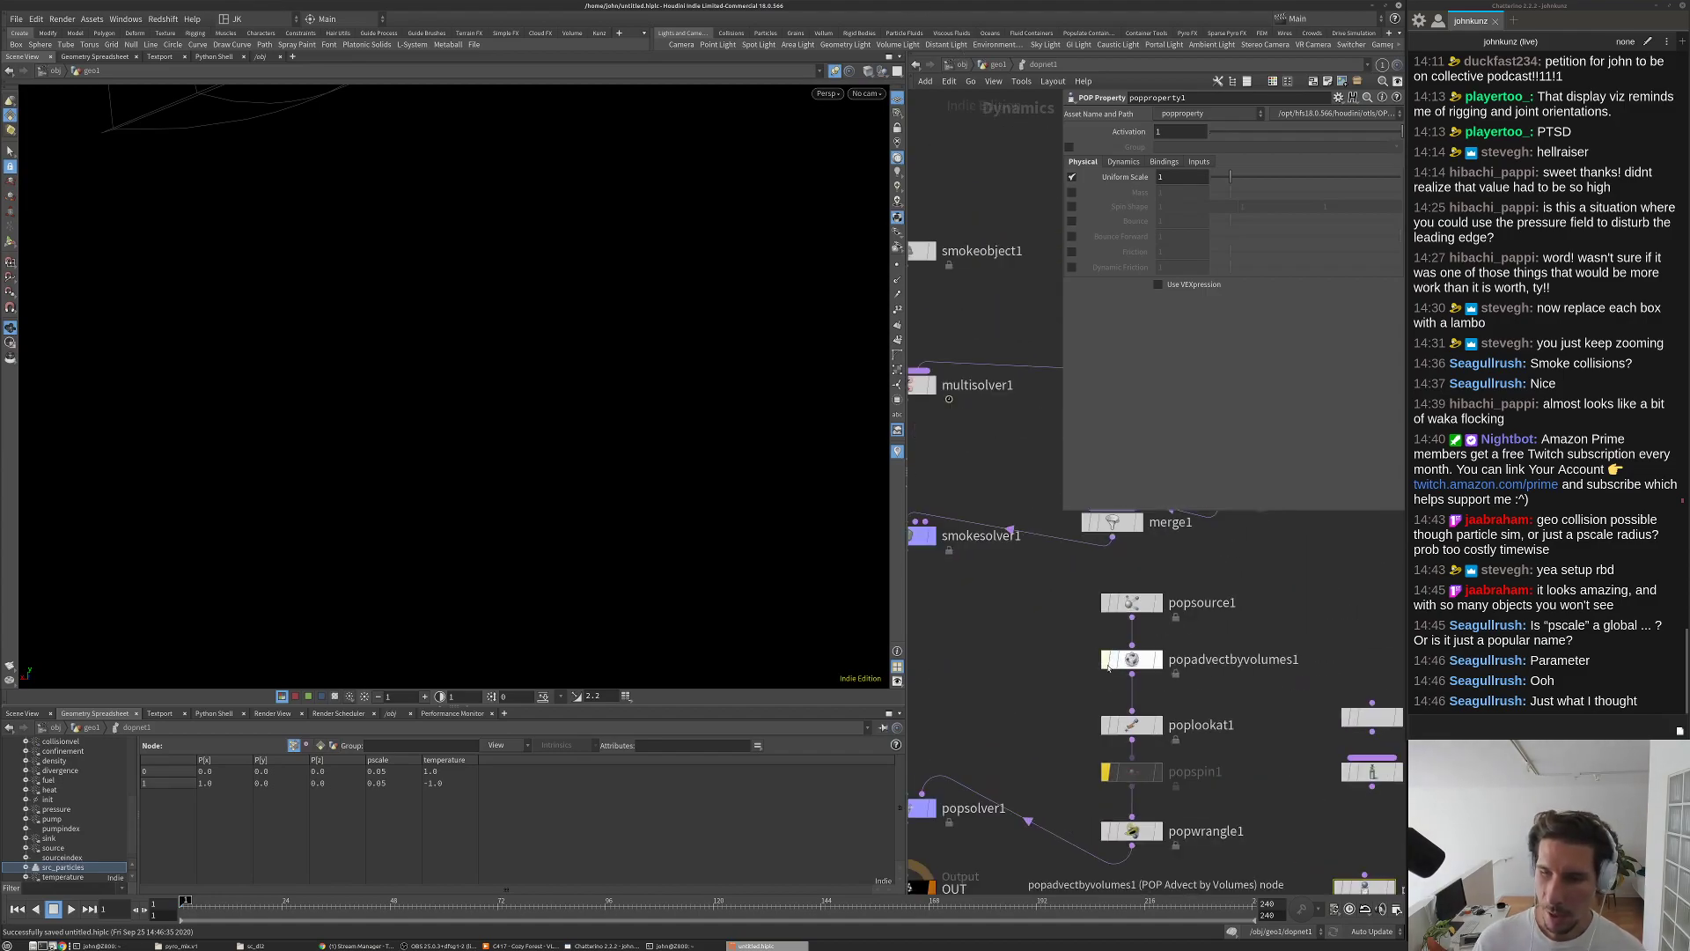
# Step: Go up to geo1, display the attribcreate1 pscale node and show its parameters
pyautogui.press('u')
pyautogui.moveTo(1009, 555); pyautogui.dragTo(1098, 610, button='middle')
pyautogui.click(1106, 601)
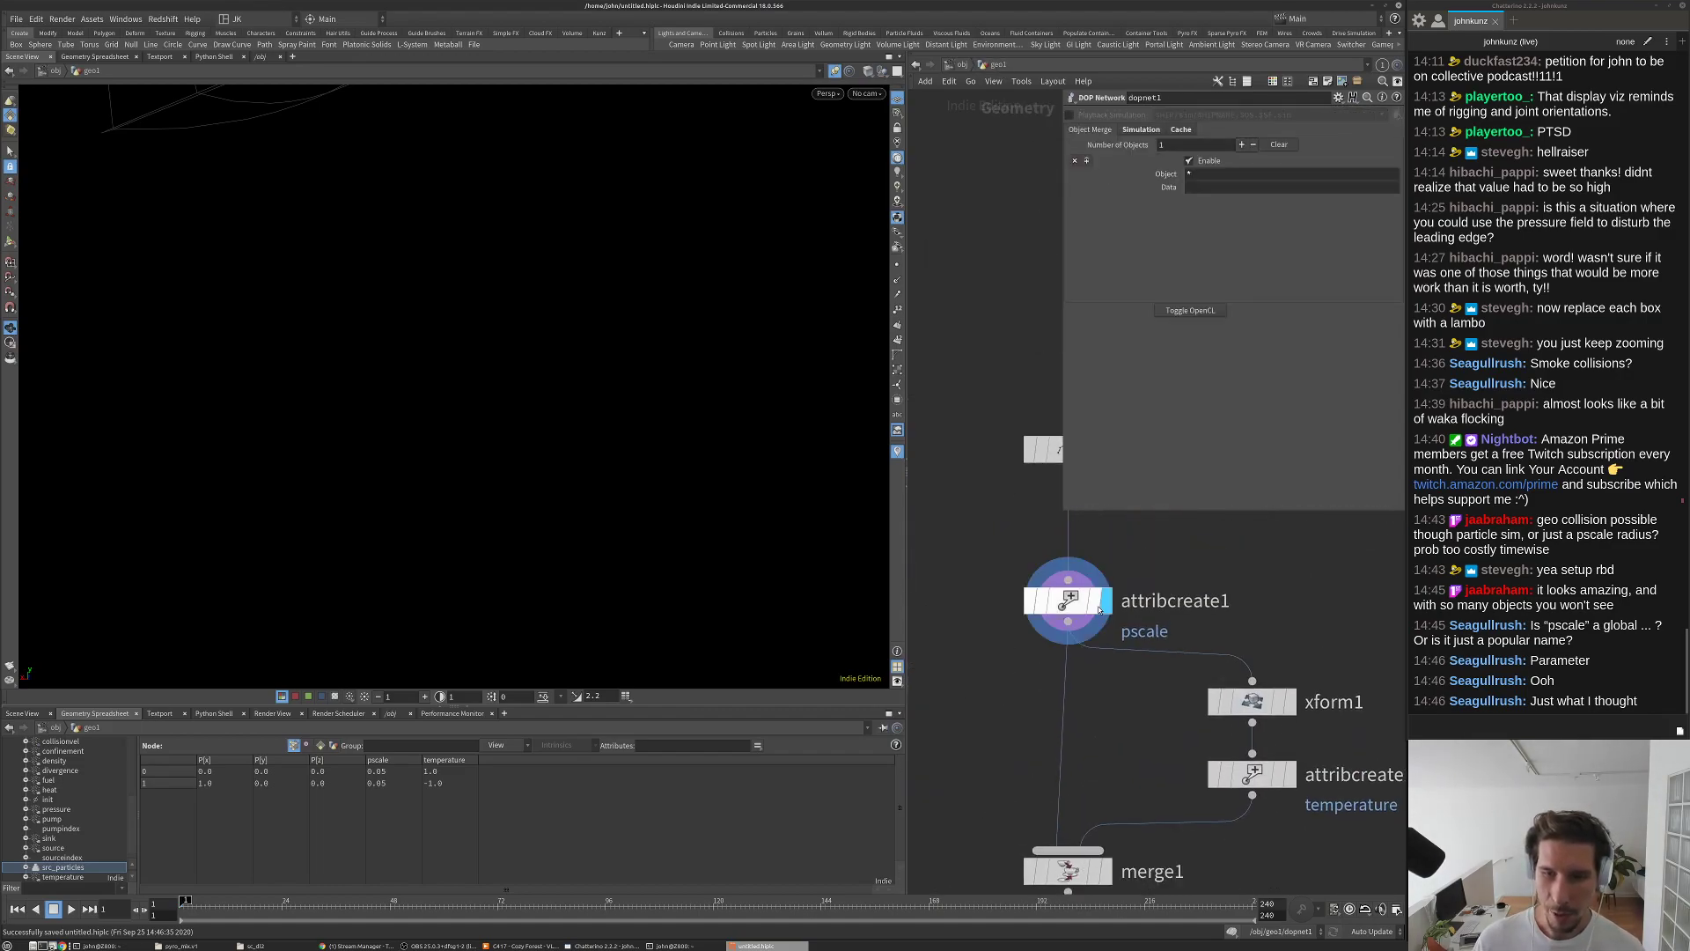
pyautogui.click(1097, 608)
# Step: Set the viewport's geometry display options to show particles as Discs, keeping the dialog clear of the point
pyautogui.press('d')
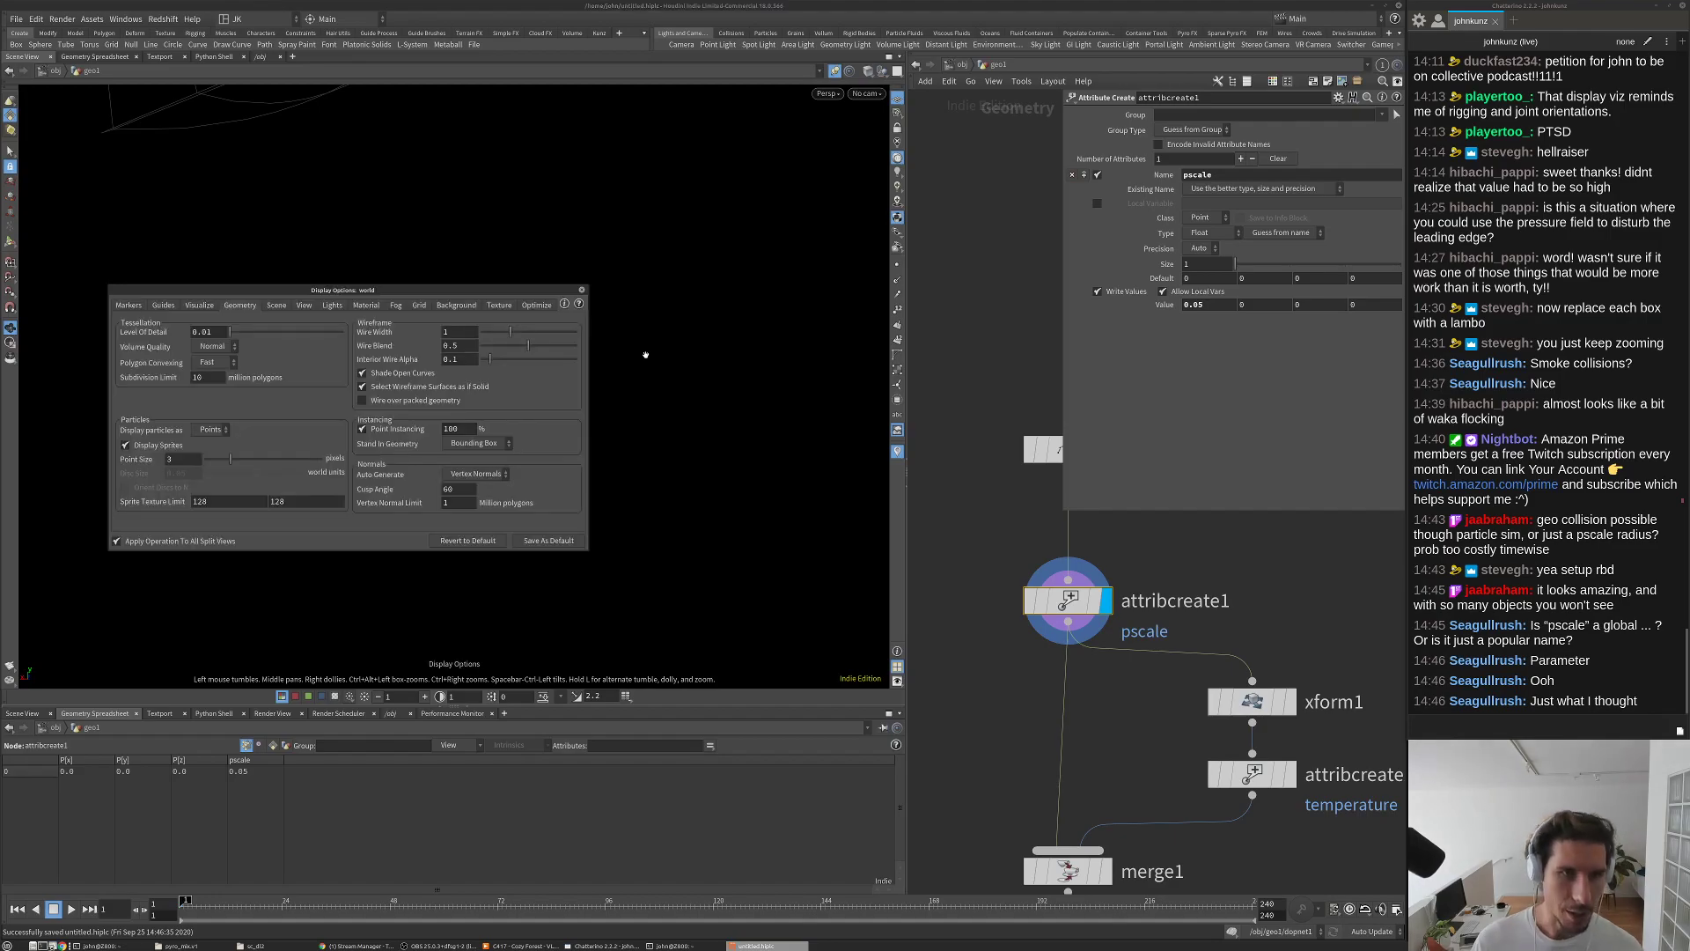
pyautogui.click(210, 429)
pyautogui.click(206, 484)
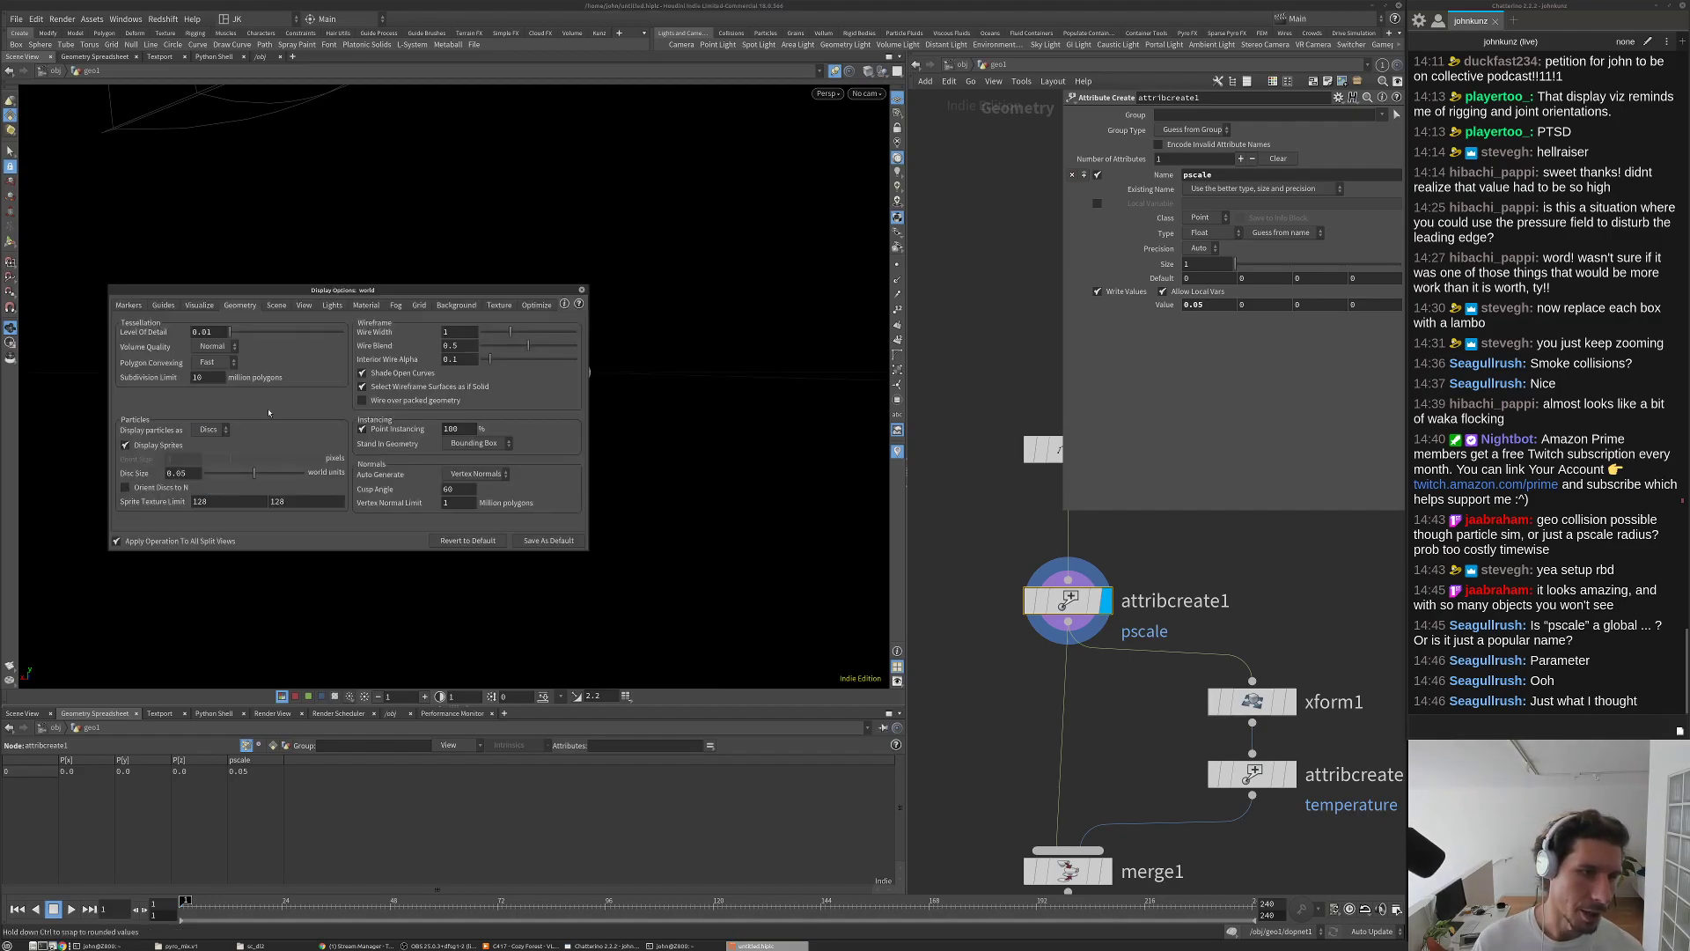
pyautogui.moveTo(378, 297); pyautogui.dragTo(371, 499)
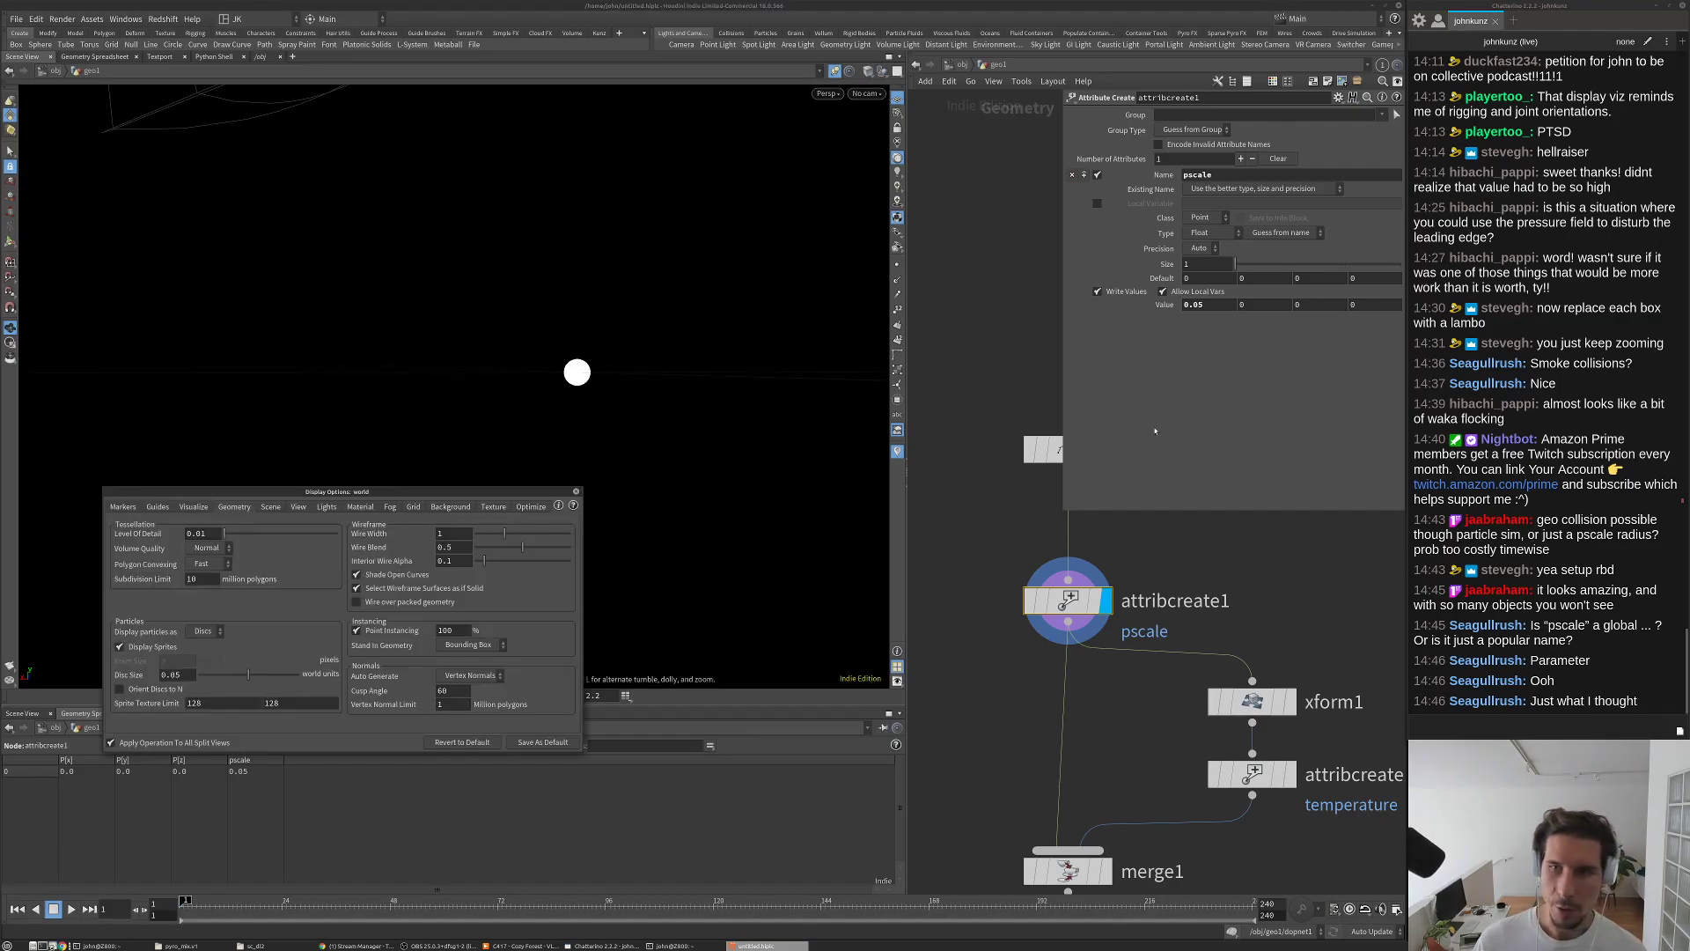
# Step: Try a pscale value of 0.25 on attribcreate1 to compare the disc size, and undo the change
pyautogui.moveTo(1218, 304)
pyautogui.mouseDown(button='middle')
pyautogui.moveTo(1250, 303)
pyautogui.moveTo(1231, 306)
pyautogui.mouseUp(button='middle')
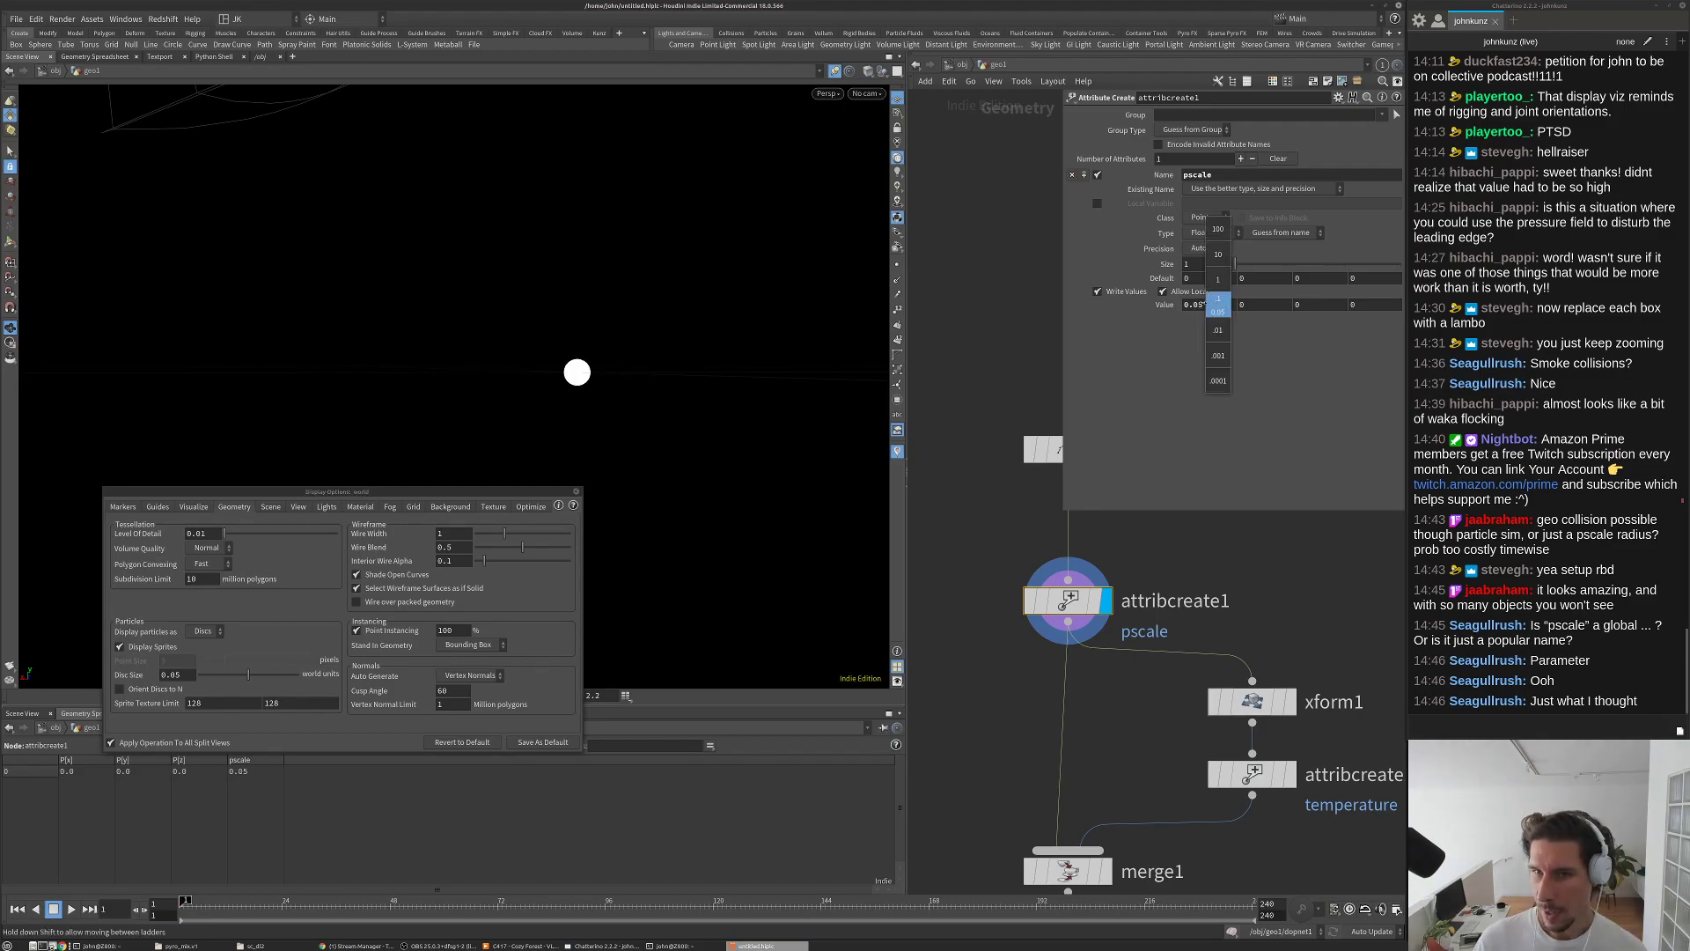
pyautogui.moveTo(1218, 306)
pyautogui.mouseDown(button='middle')
pyautogui.moveTo(1241, 308)
pyautogui.moveTo(1226, 327)
pyautogui.mouseUp(button='middle')
pyautogui.hotkey('ctrl', 'x')
pyautogui.hotkey('ctrl', 'z')
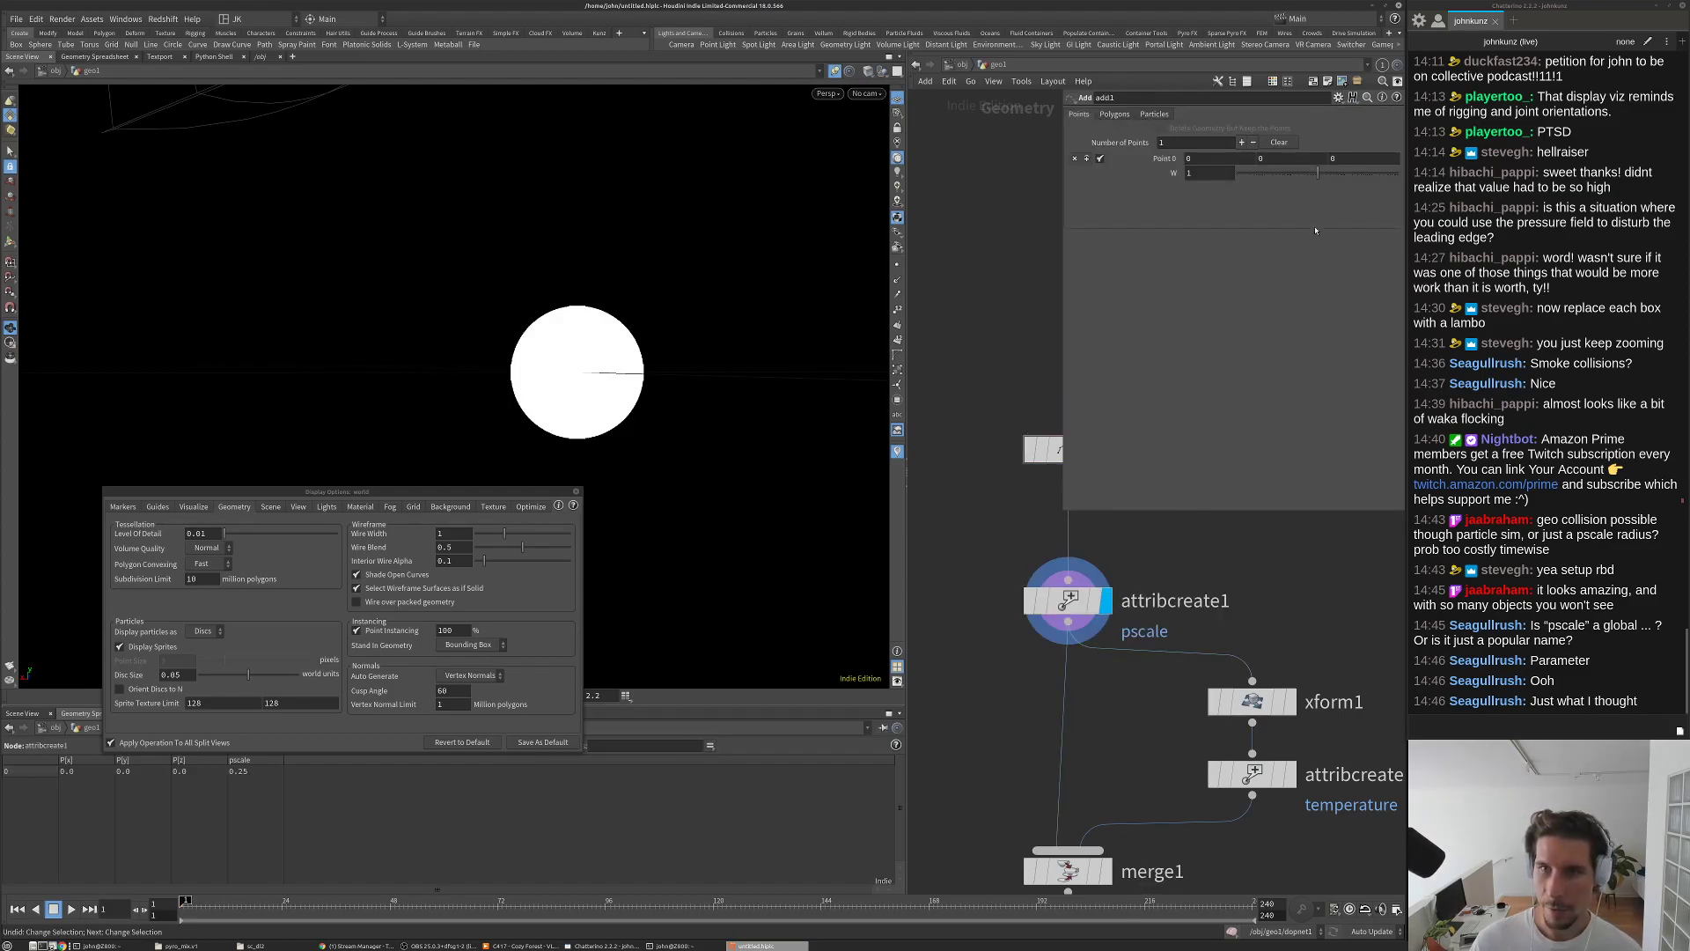
pyautogui.hotkey('ctrl', 'z')
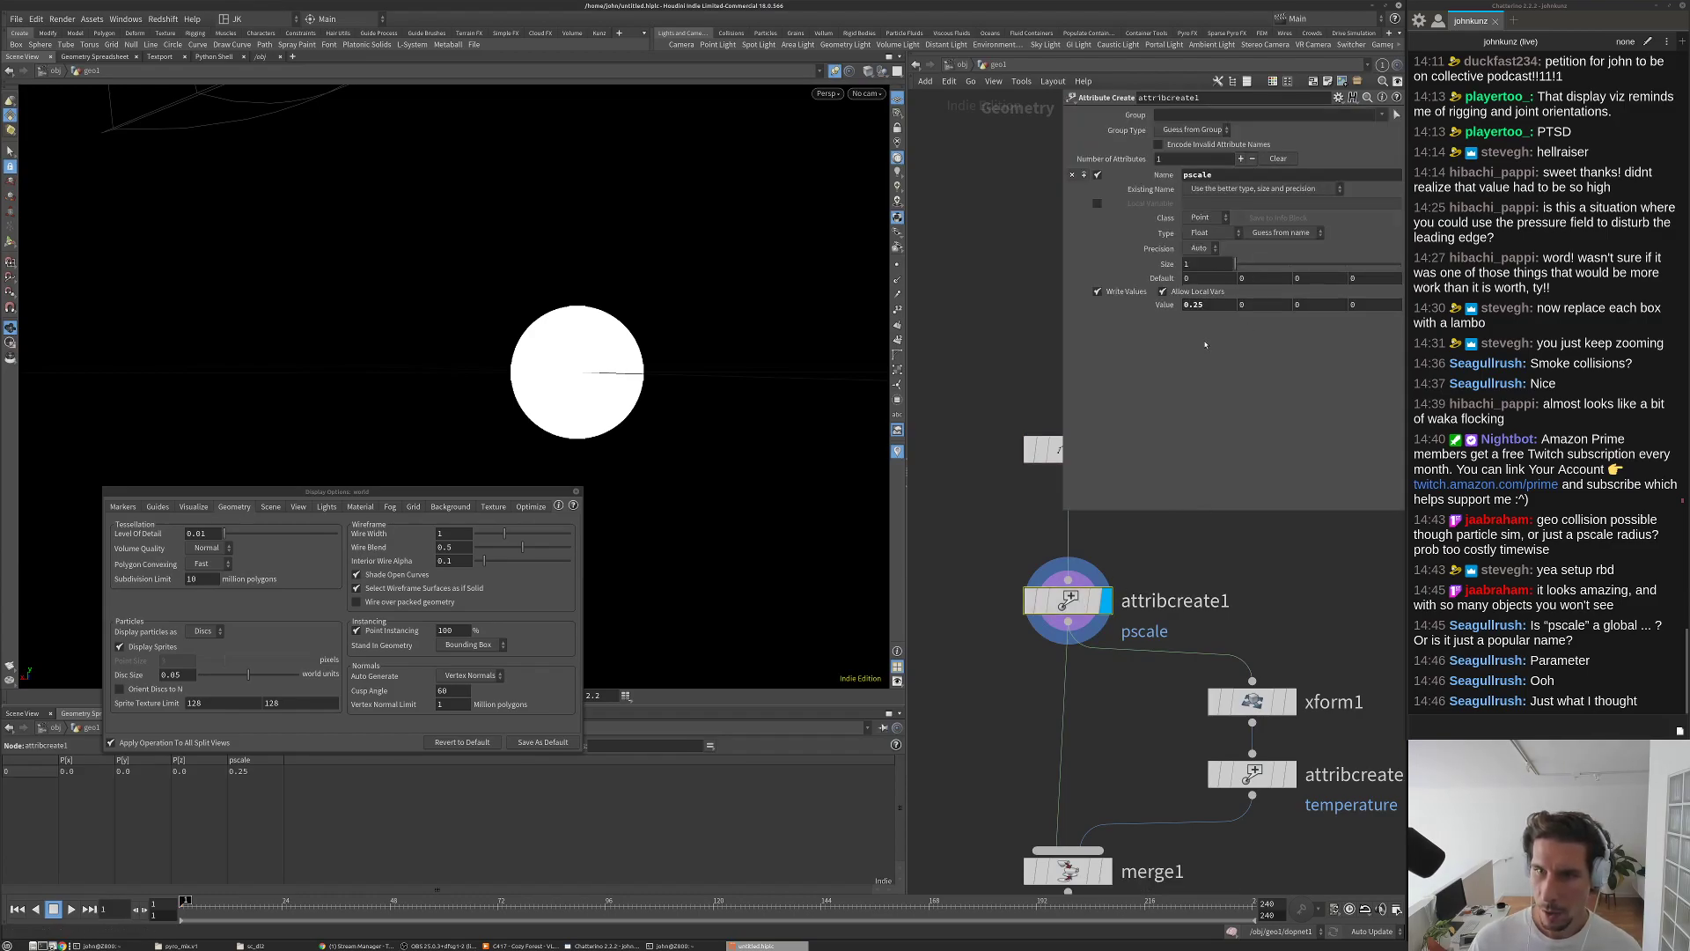
pyautogui.hotkey('ctrl', 'z')
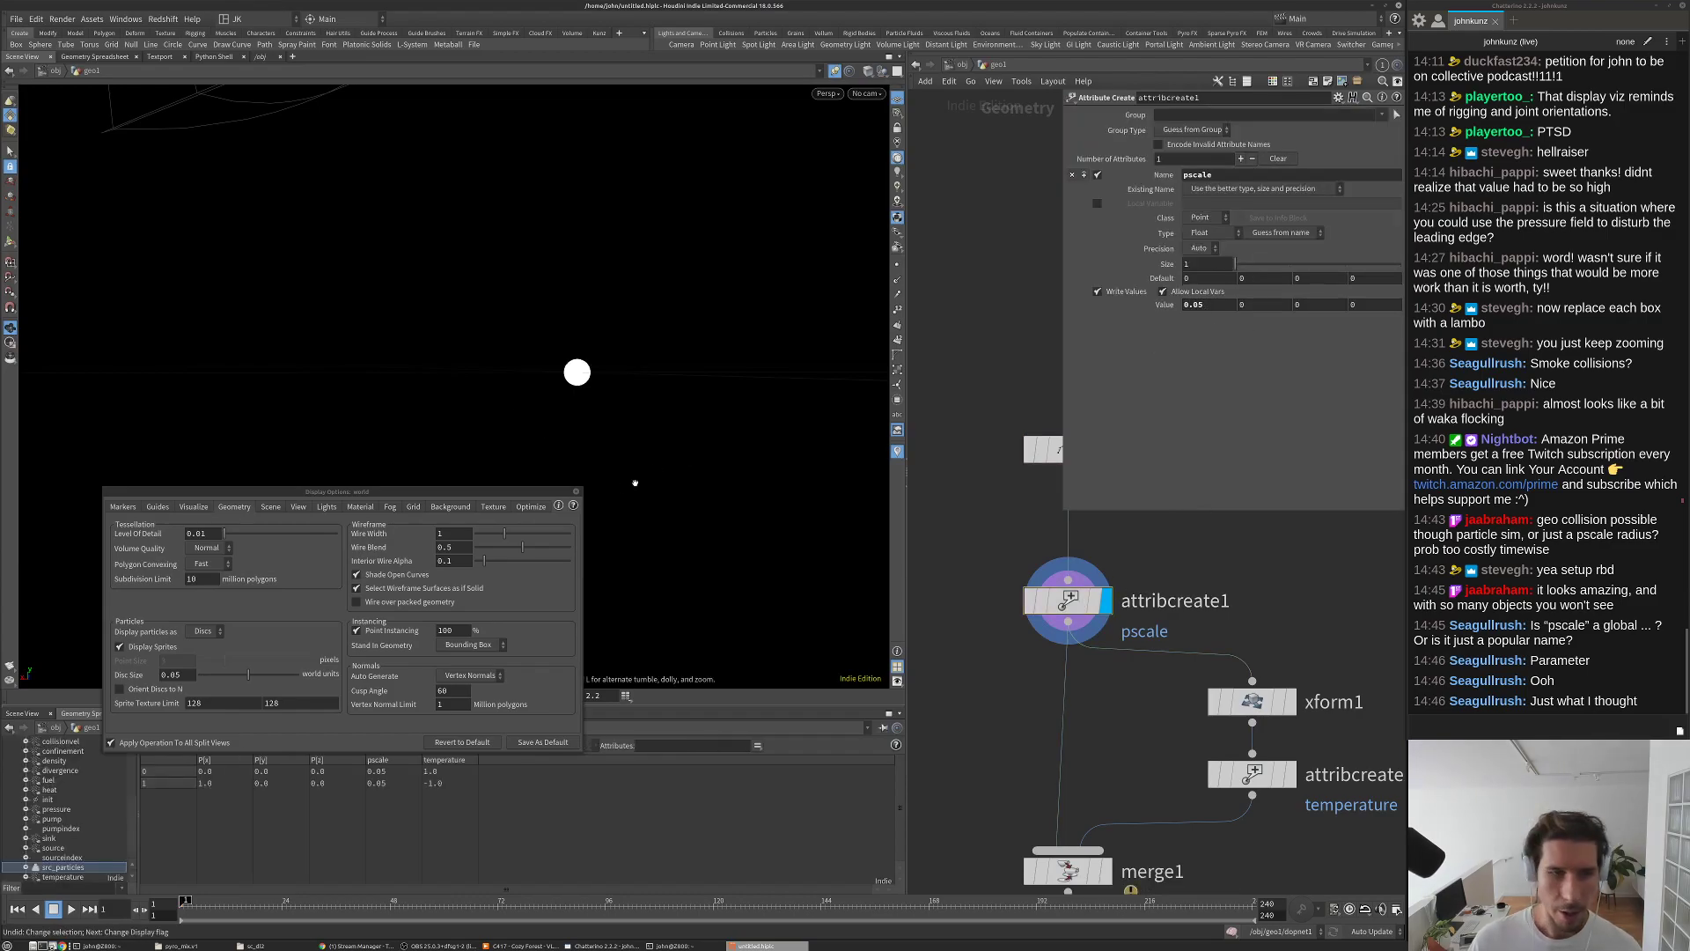
# Step: Set the particle display to Points, close the display options and save the scene
pyautogui.click(203, 632)
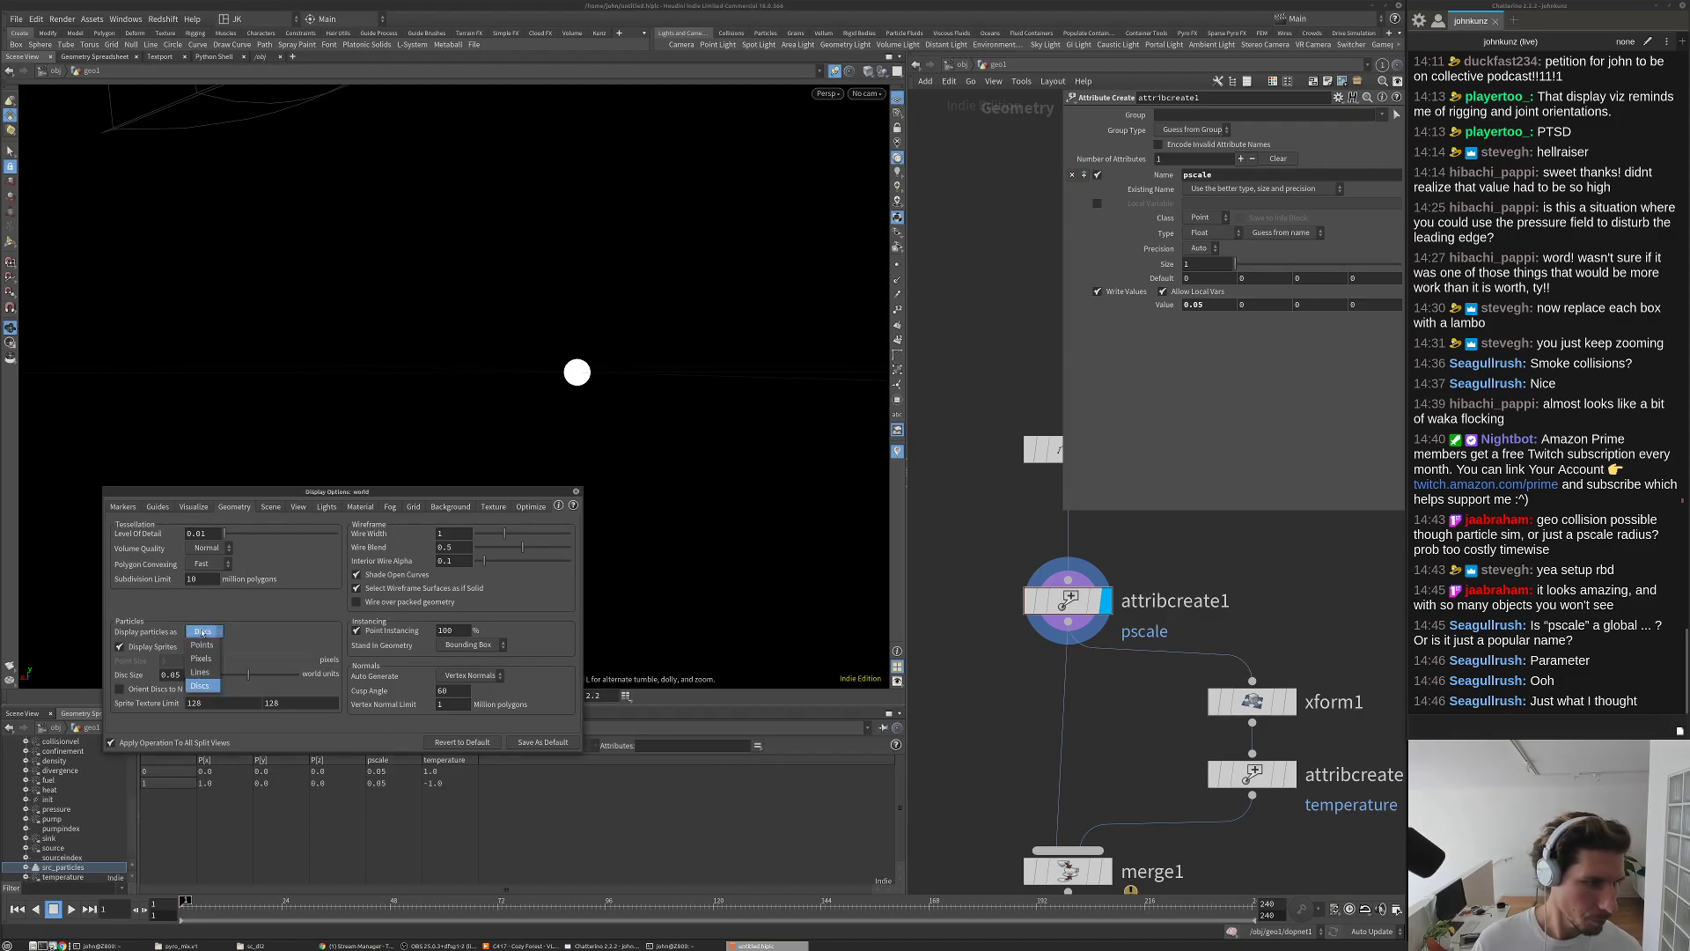
pyautogui.click(203, 645)
pyautogui.click(575, 491)
pyautogui.hotkey('ctrl', 's')
# Step: Display the copytopoints1 node at the end of the geo1 network
pyautogui.moveTo(546, 490); pyautogui.dragTo(785, 542)
pyautogui.scroll(-5, 1013, 669)
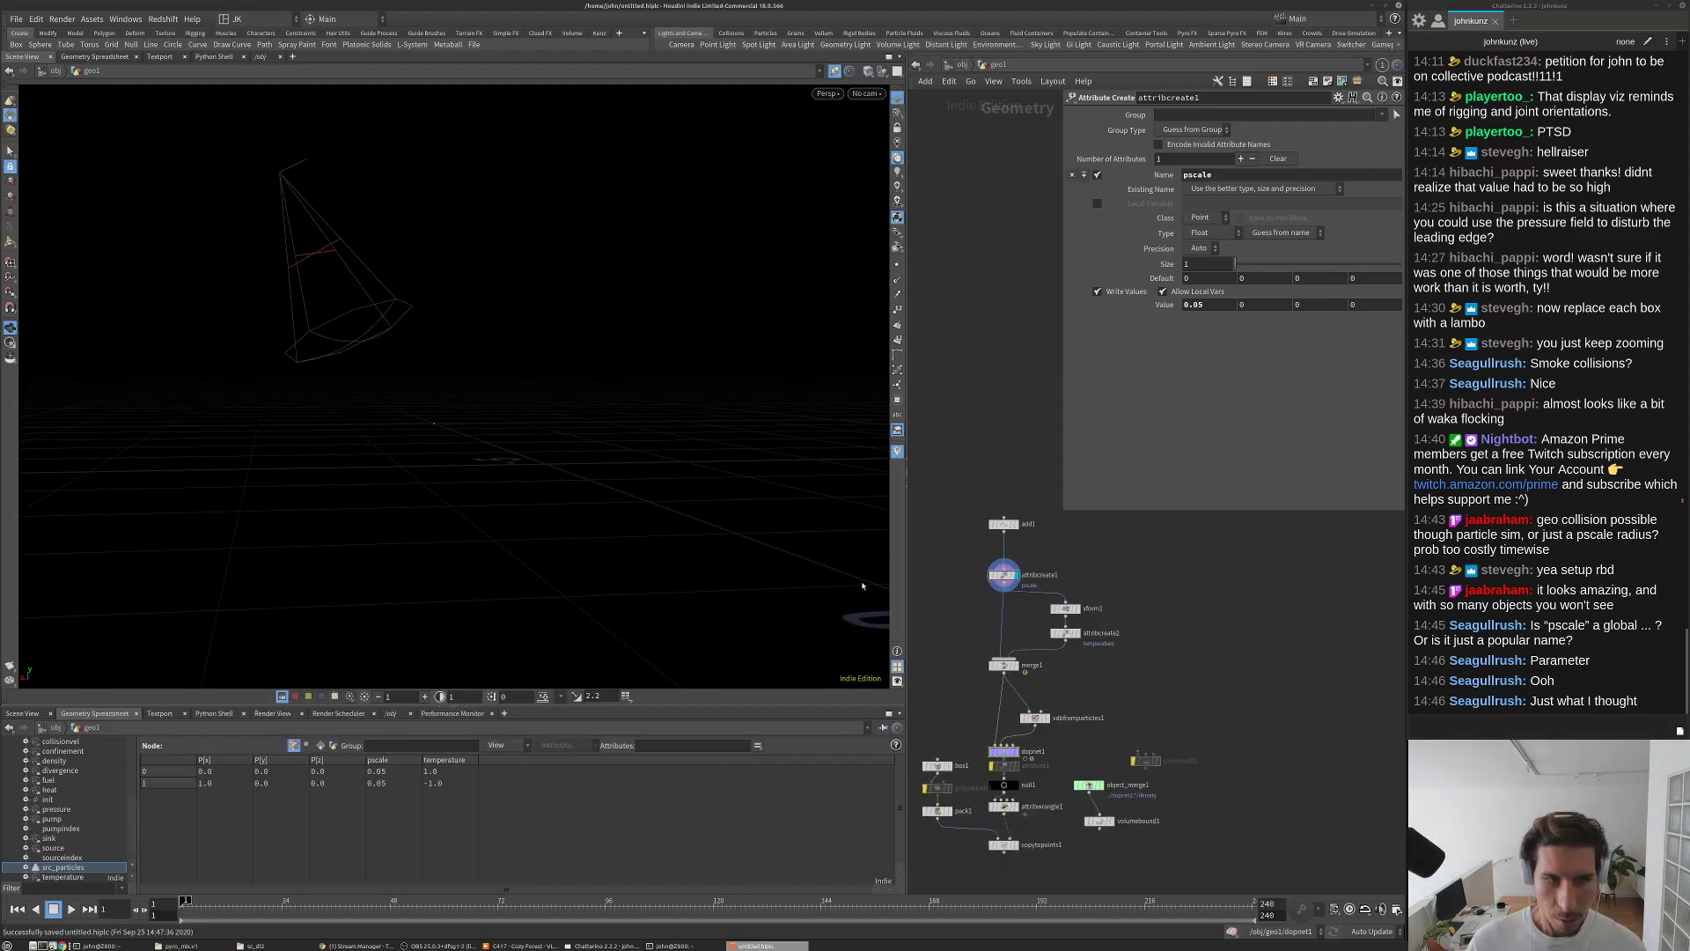
pyautogui.moveTo(1030, 880); pyautogui.dragTo(1049, 676, button='middle')
pyautogui.click(1042, 655)
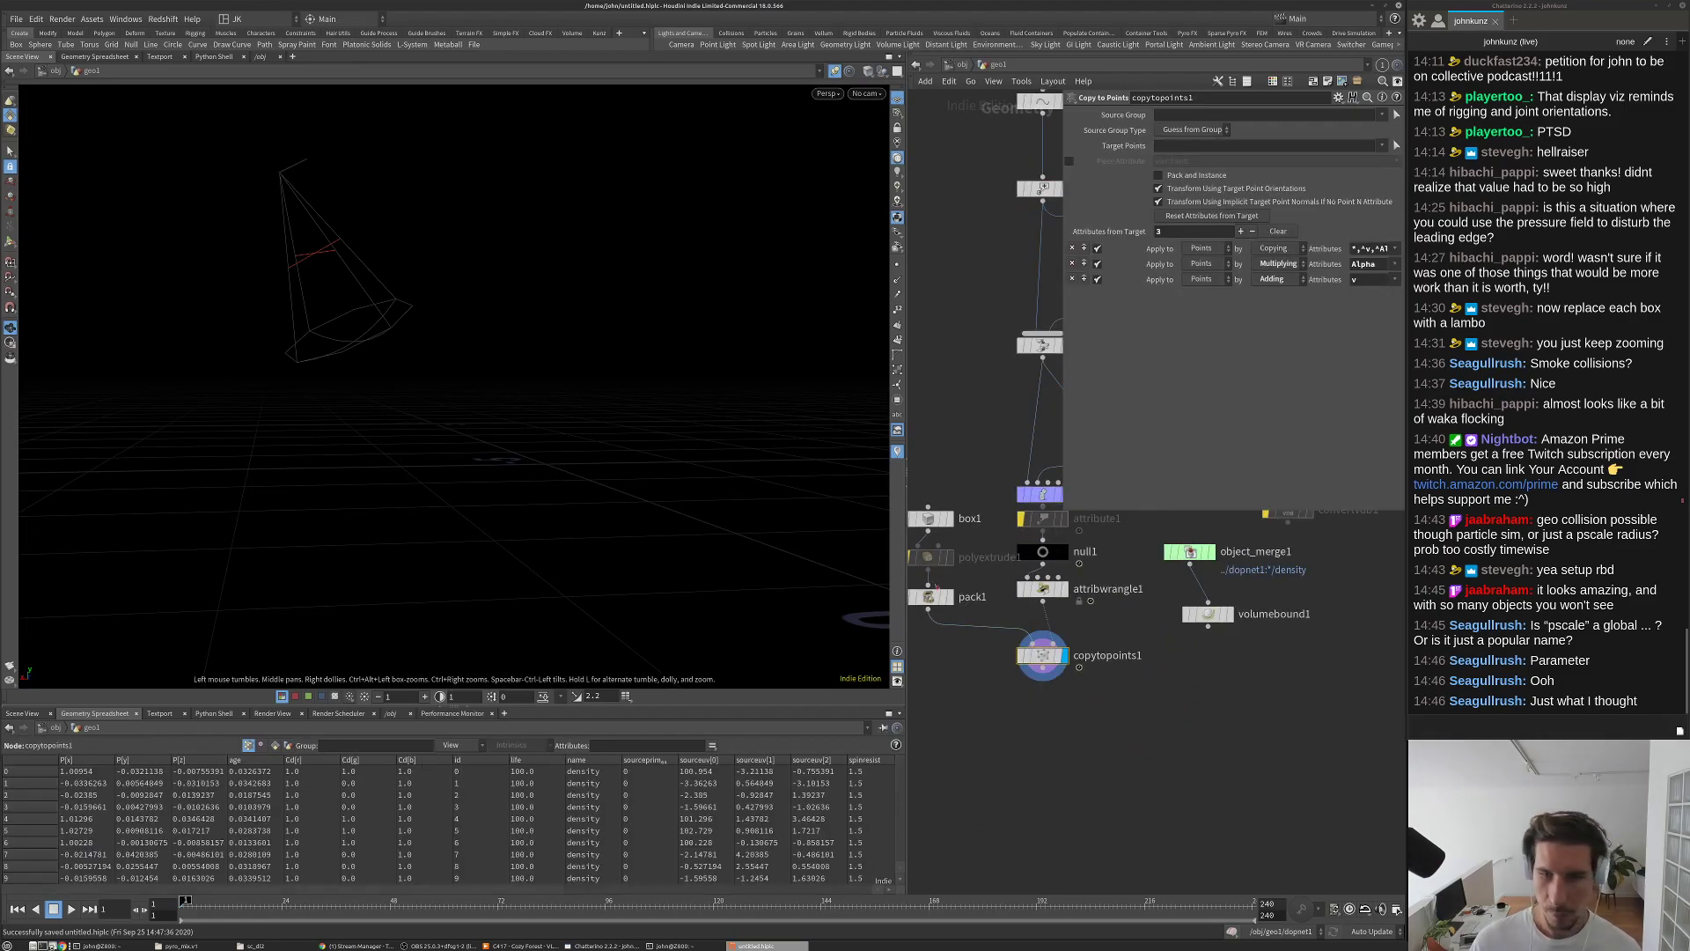
# Step: Raise popsource1's constant birth rate to over 800,000 in dopnet1 and play the first ten frames to inspect both particle clusters
pyautogui.doubleClick(1039, 494)
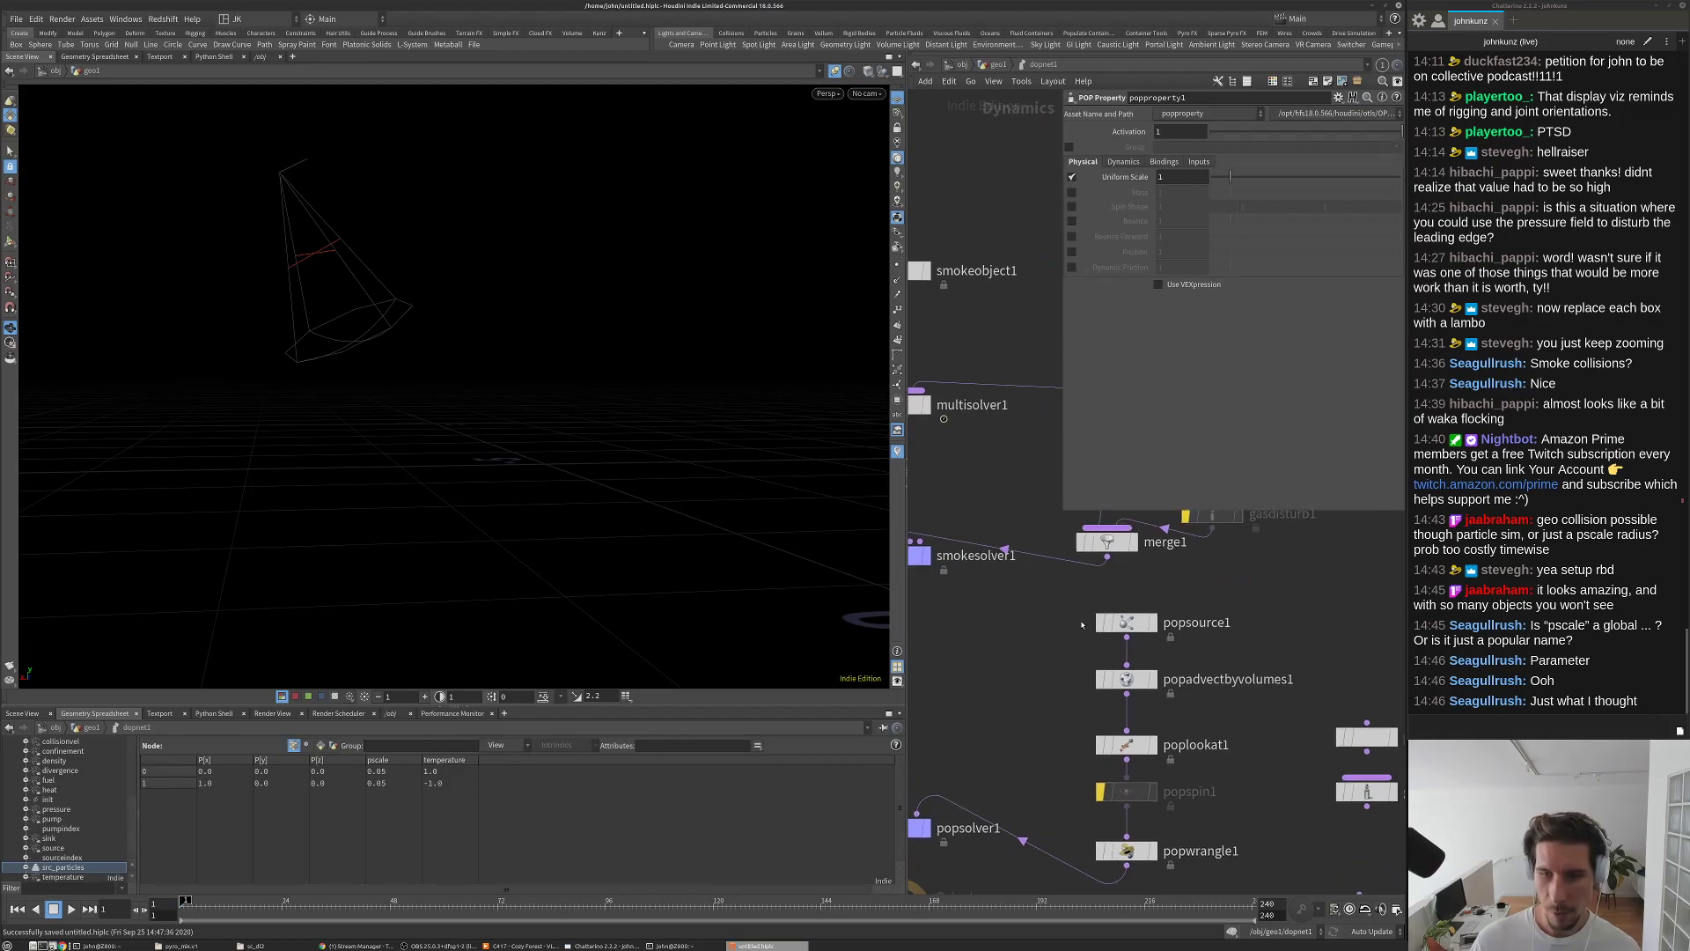
pyautogui.click(1133, 624)
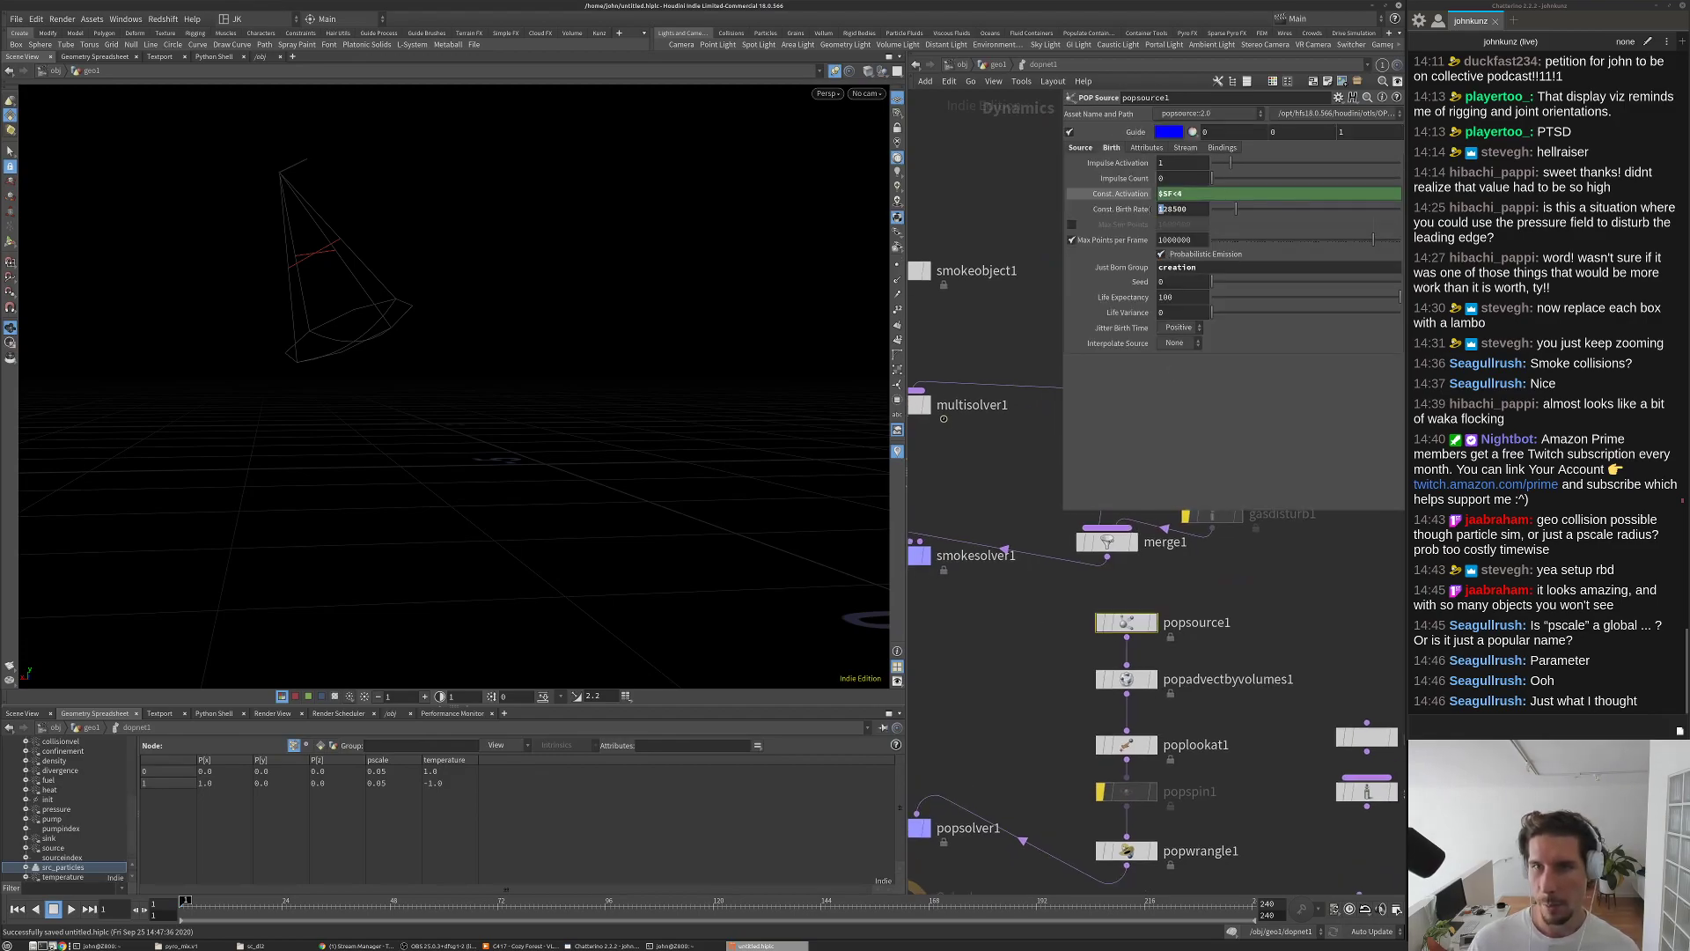
pyautogui.press('Up')
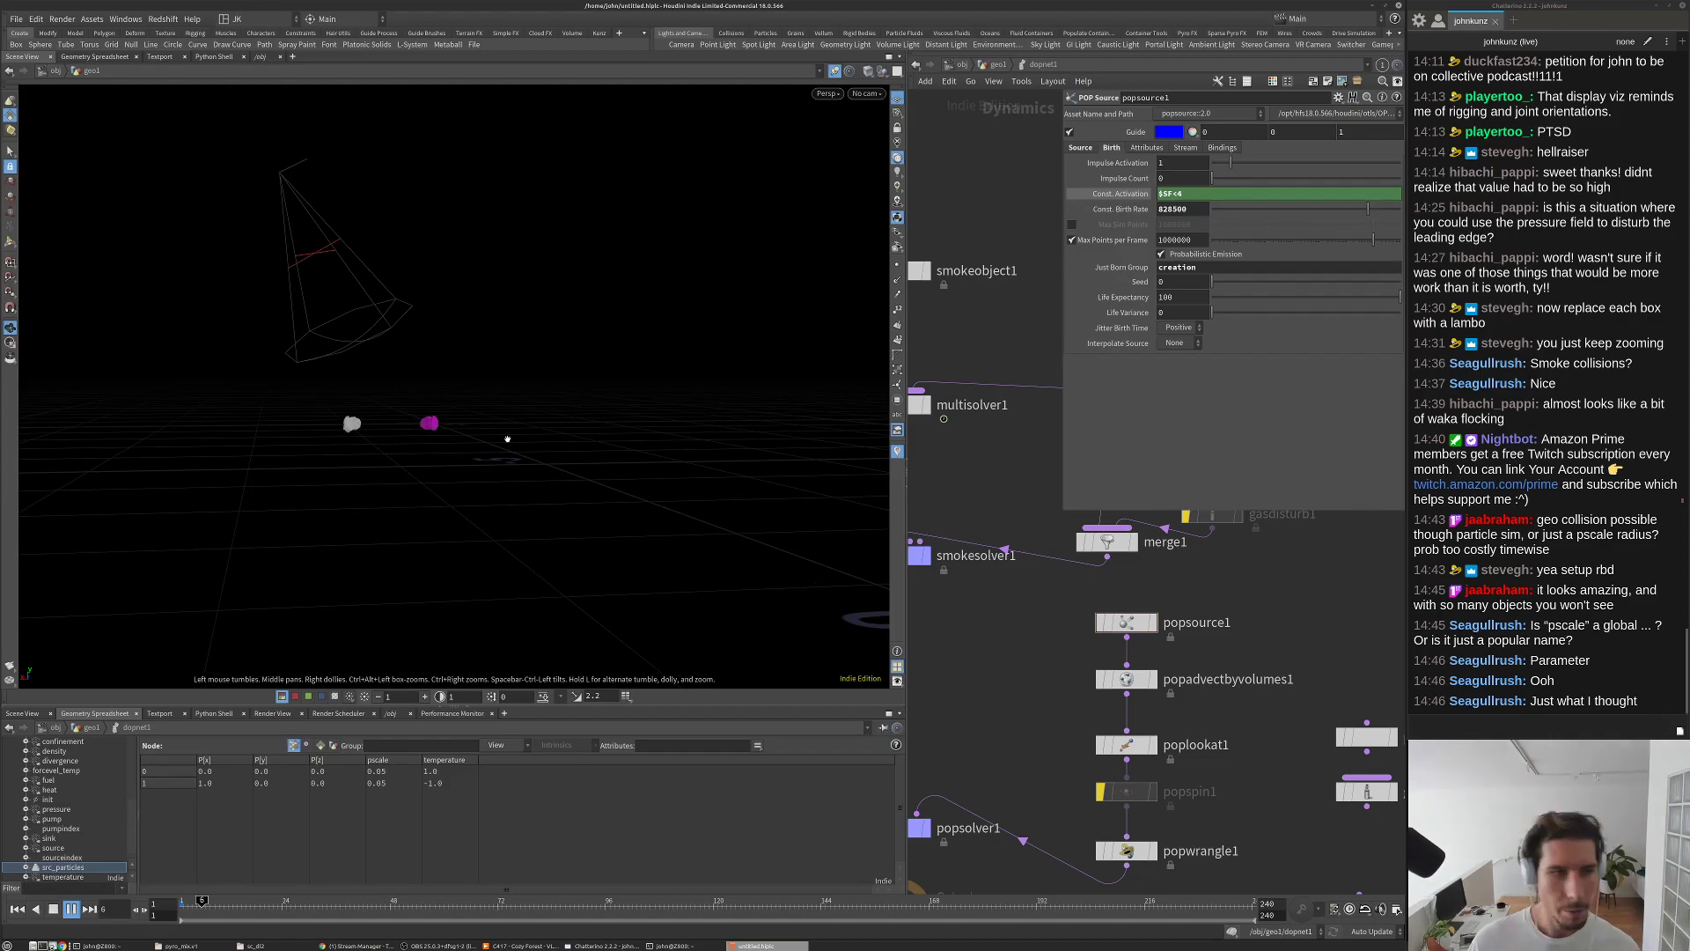
pyautogui.press('Up')
pyautogui.moveTo(427, 380); pyautogui.dragTo(636, 398, button='right')
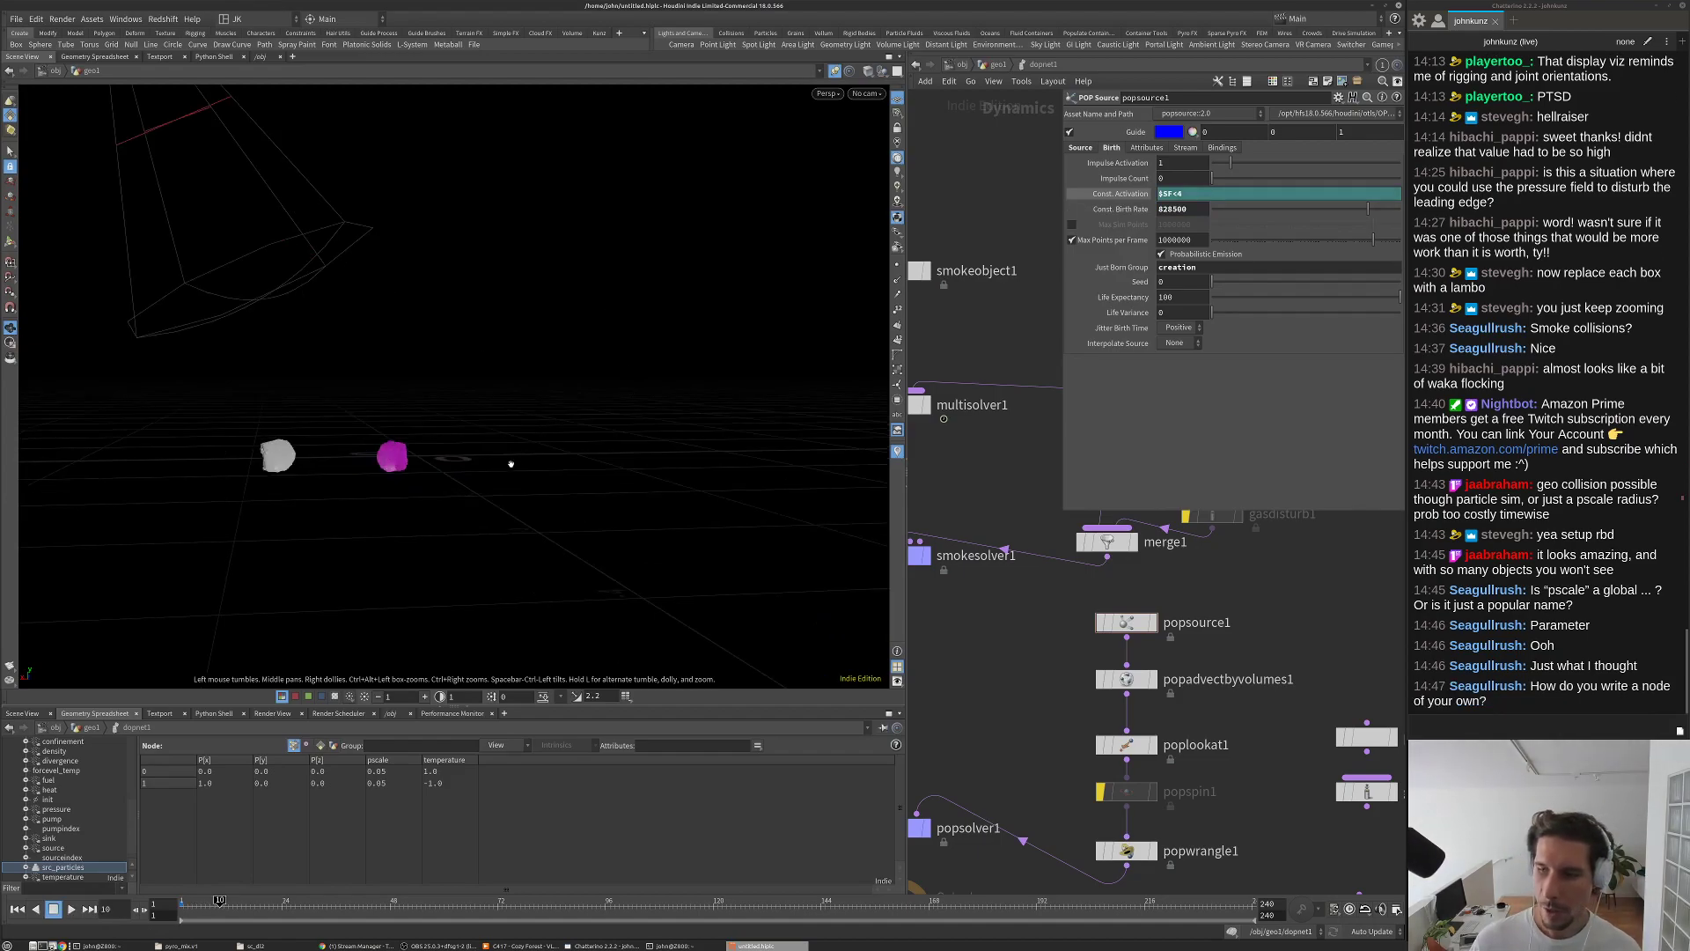
pyautogui.moveTo(511, 464); pyautogui.dragTo(540, 441, button='right')
pyautogui.moveTo(540, 441); pyautogui.dragTo(694, 323)
pyautogui.moveTo(624, 406); pyautogui.dragTo(604, 408)
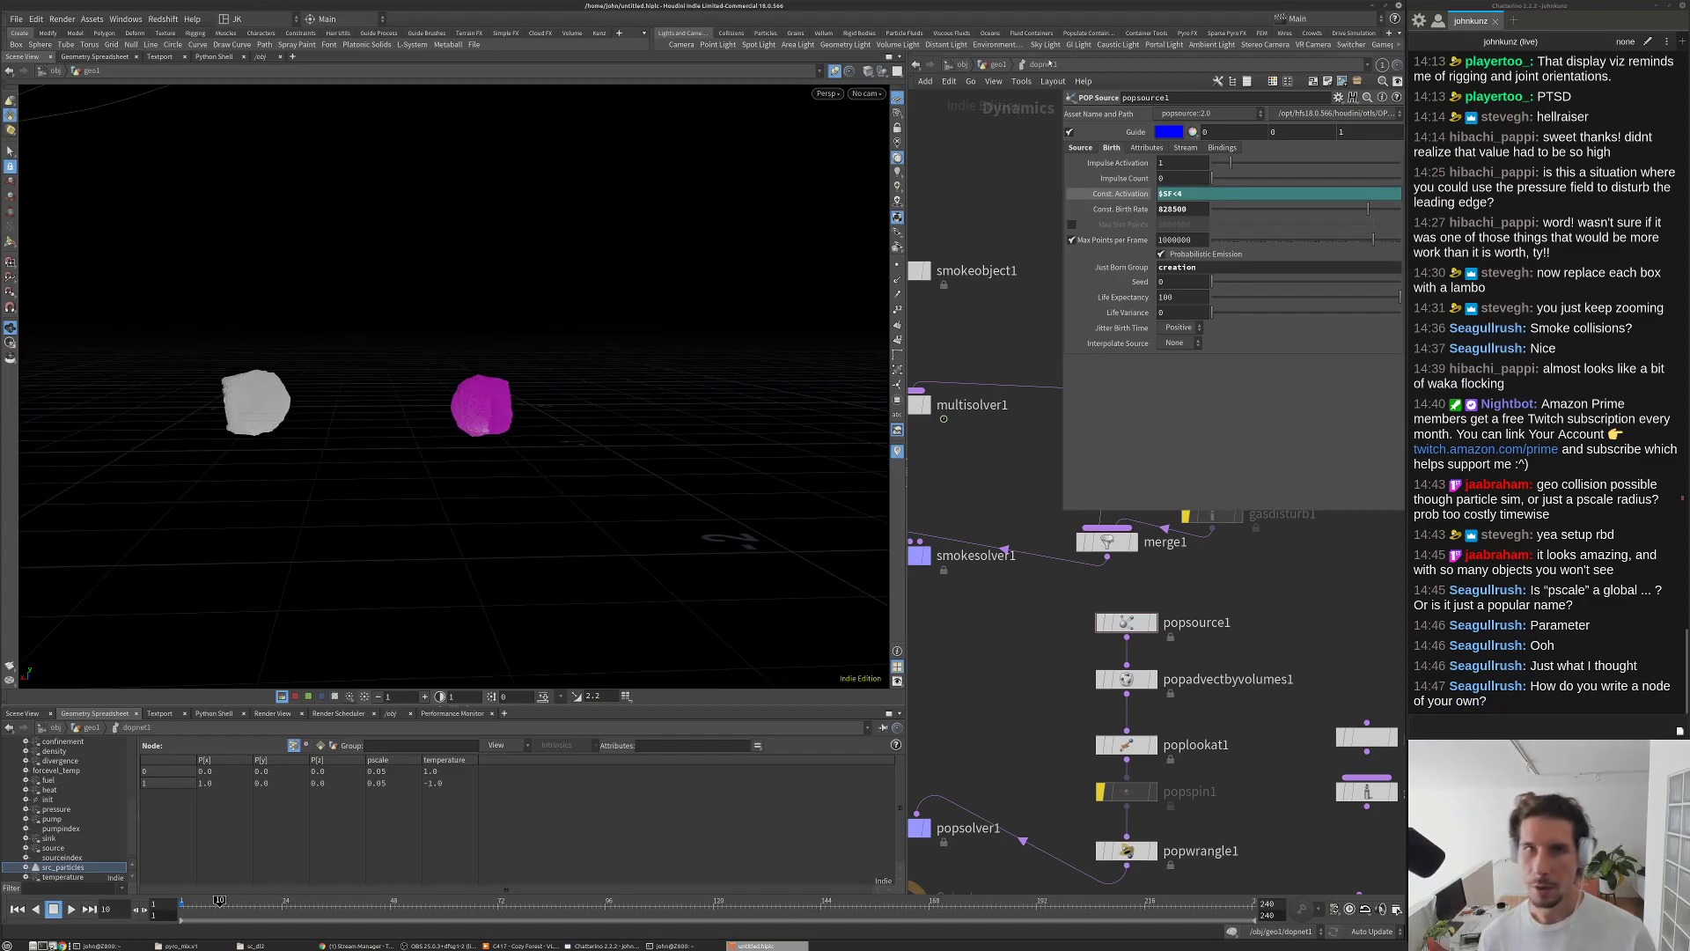
# Step: Go up to geo1 and add an unconnected Attribute Wrangle node below attribcreate2
pyautogui.press('u')
pyautogui.scroll(6, 1049, 528)
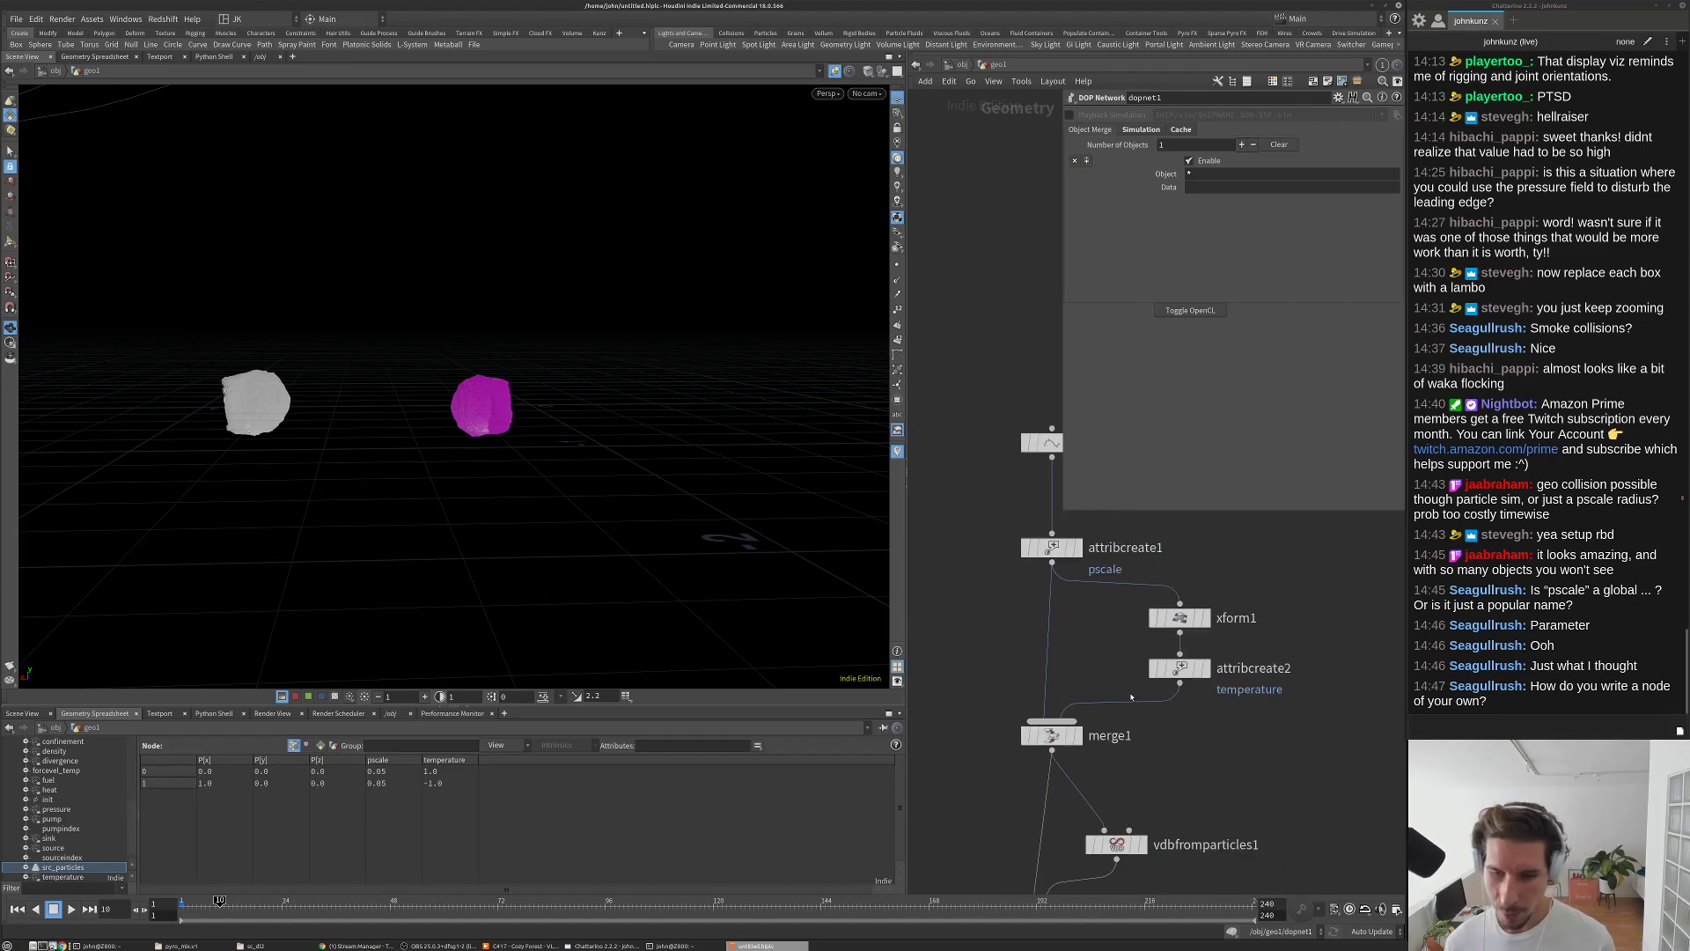
pyautogui.press('Tab')
pyautogui.moveTo(1277, 330)
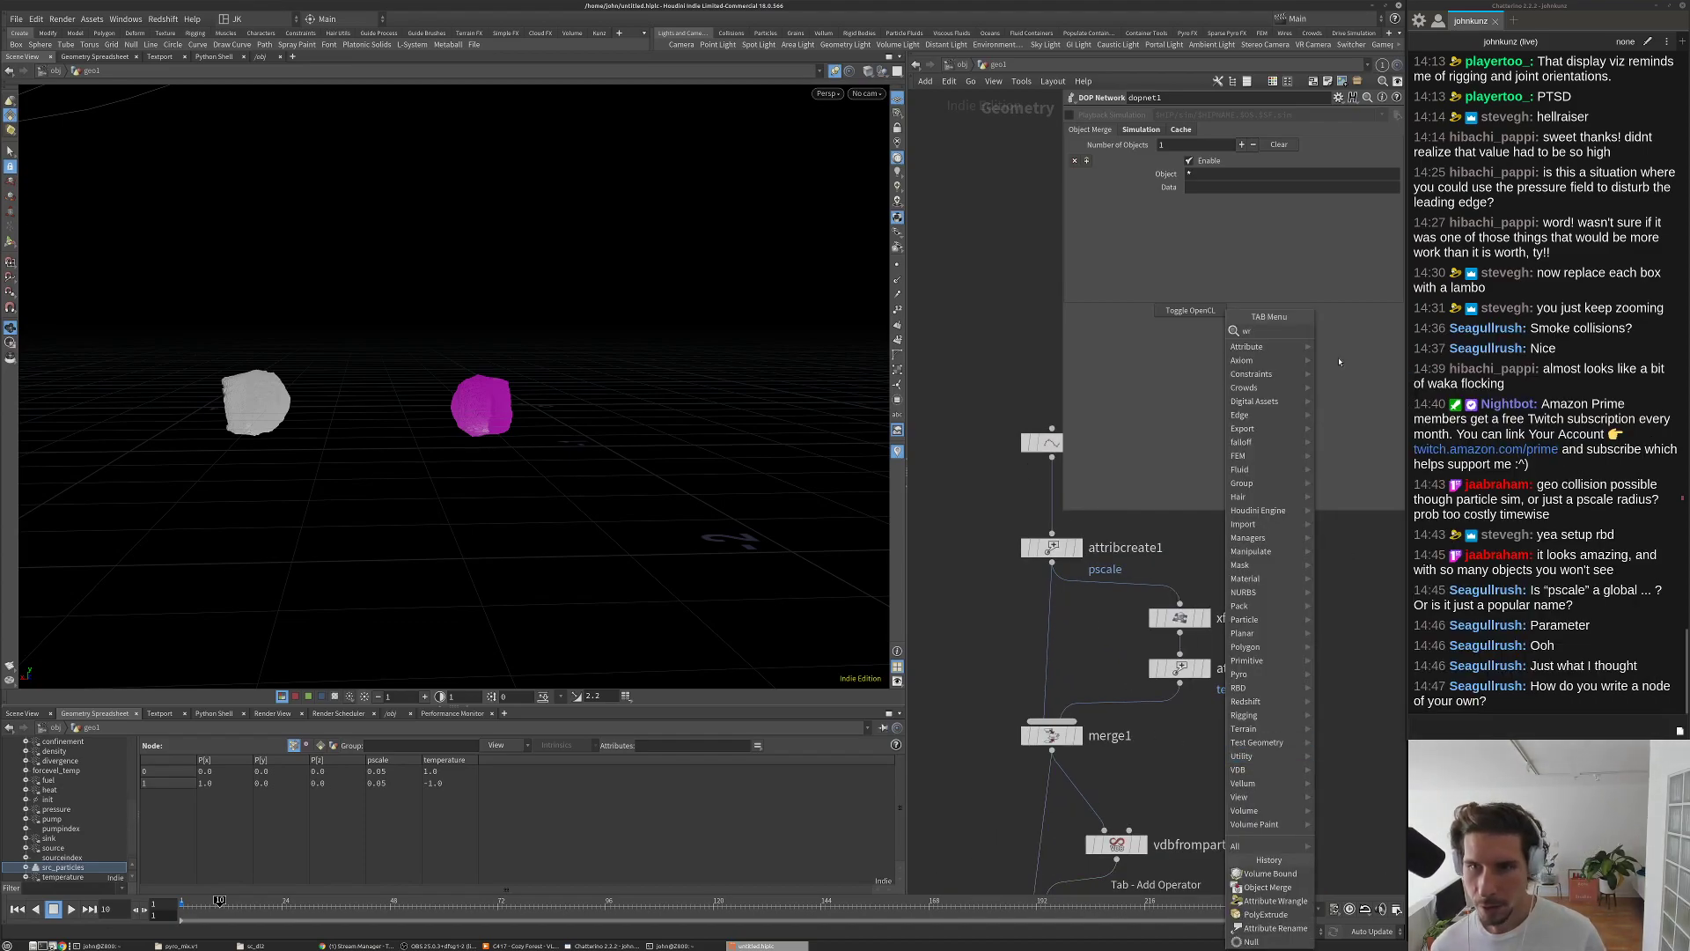
pyautogui.click(1364, 330)
pyautogui.click(1219, 721)
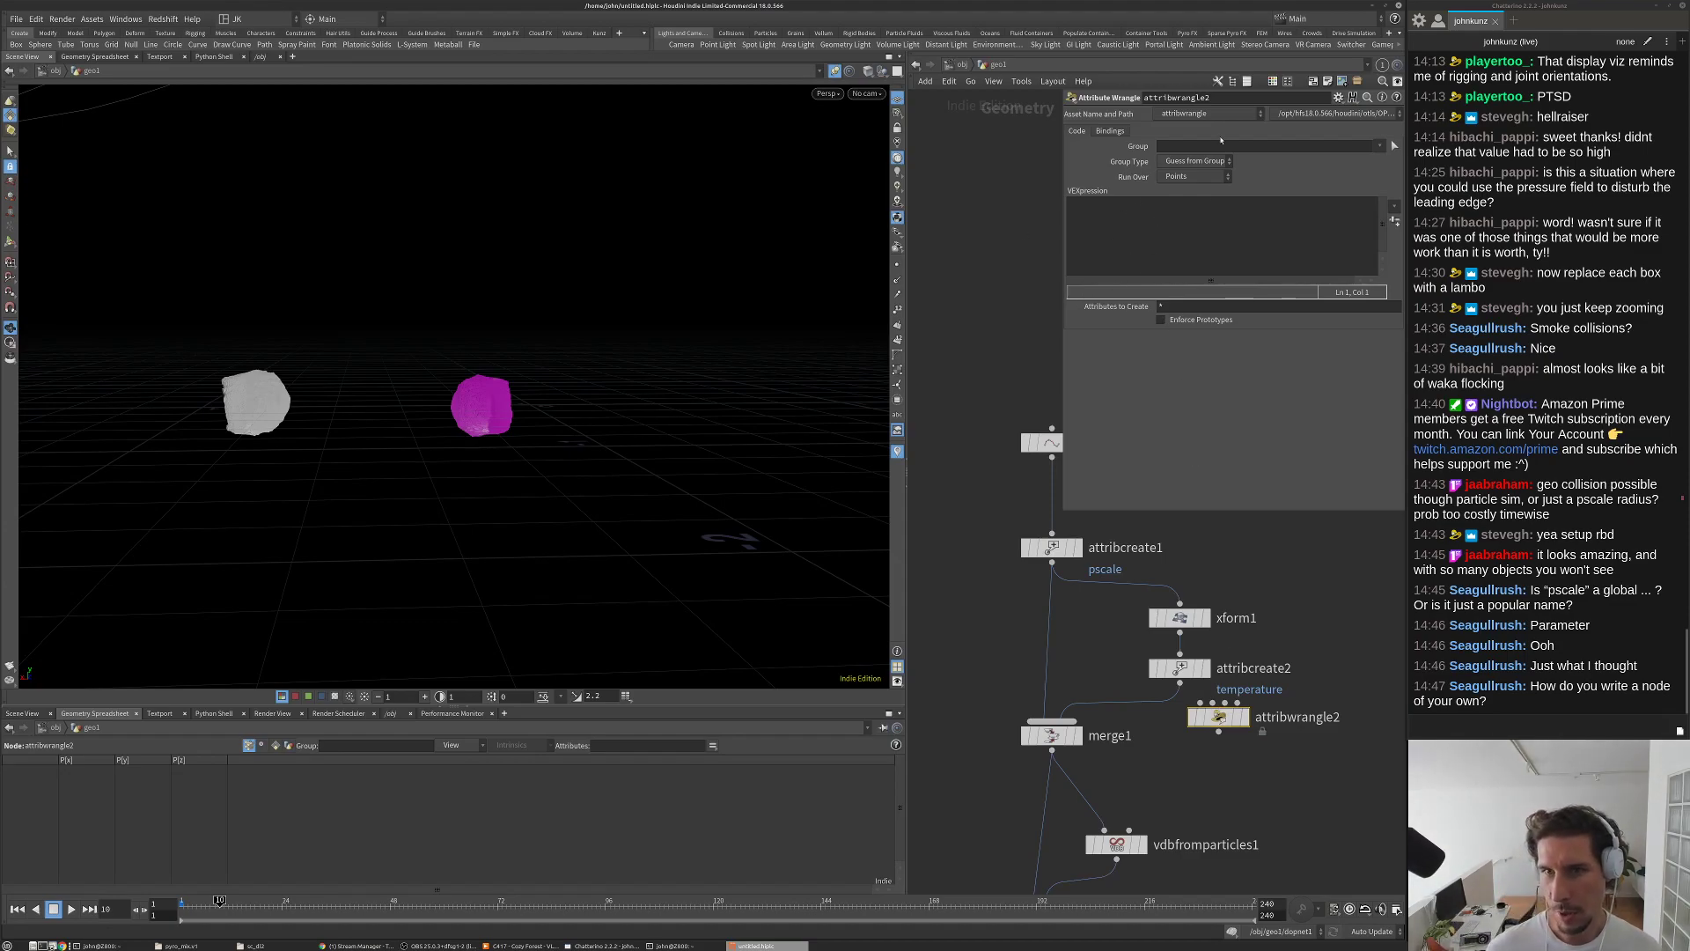
pyautogui.moveTo(1218, 717); pyautogui.dragTo(1247, 727)
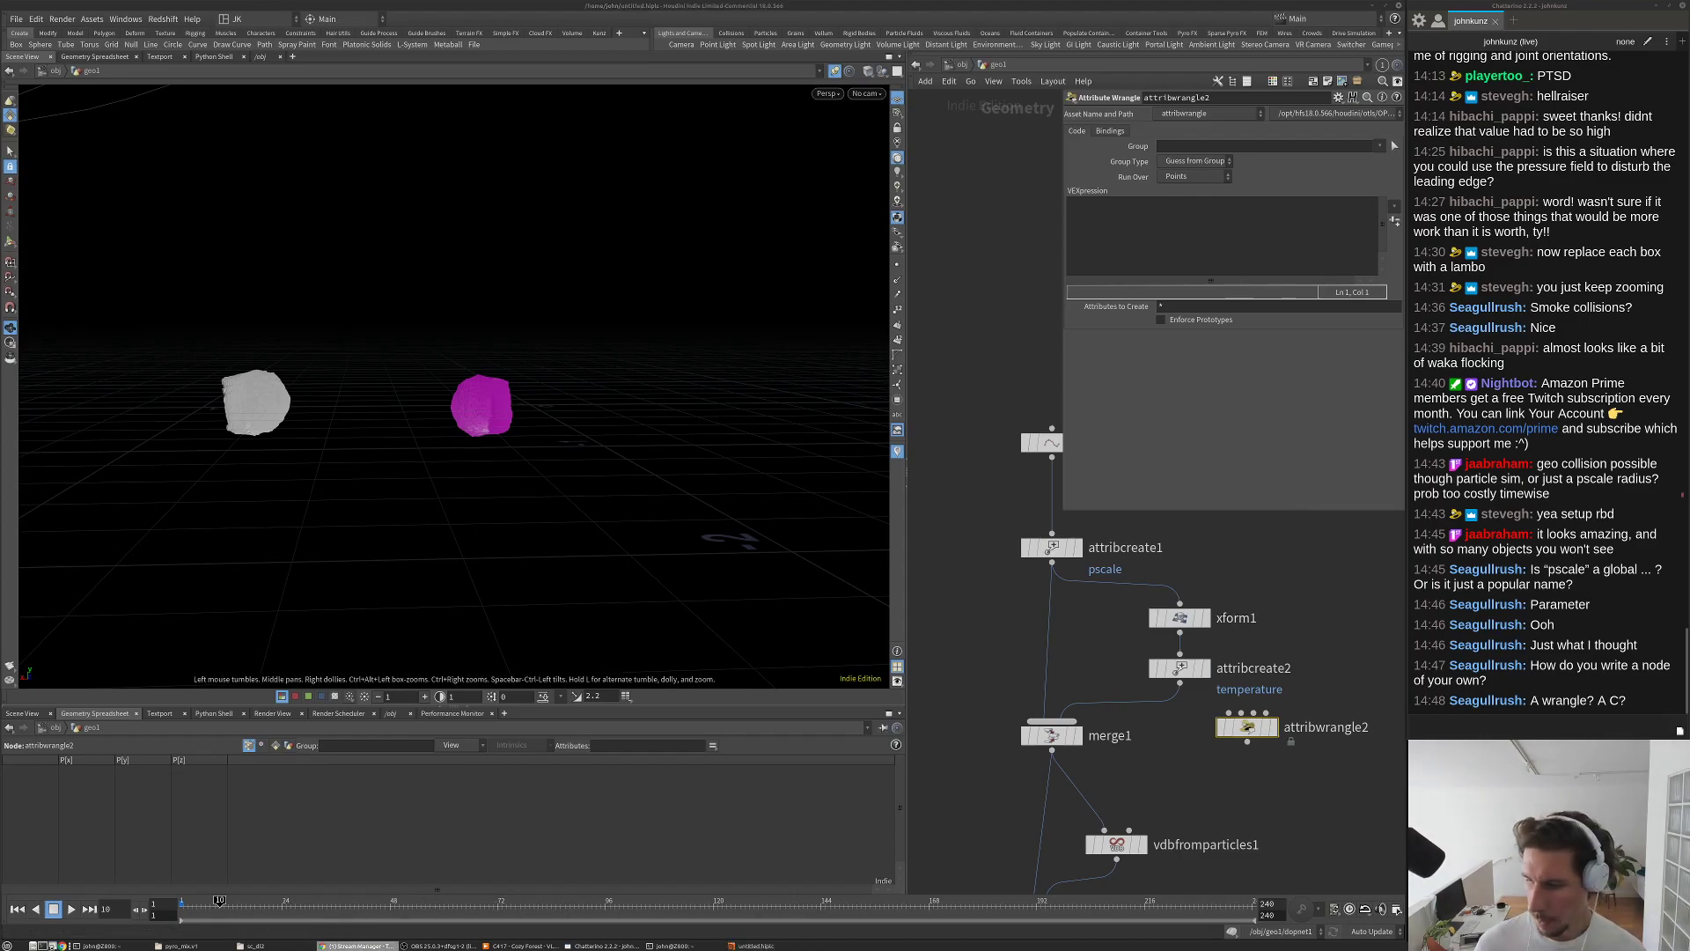
# Step: Switch to a new browser window, search for the HDK documentation and open the Houdini Development Kit page
pyautogui.hotkey('ctrl', 'n')
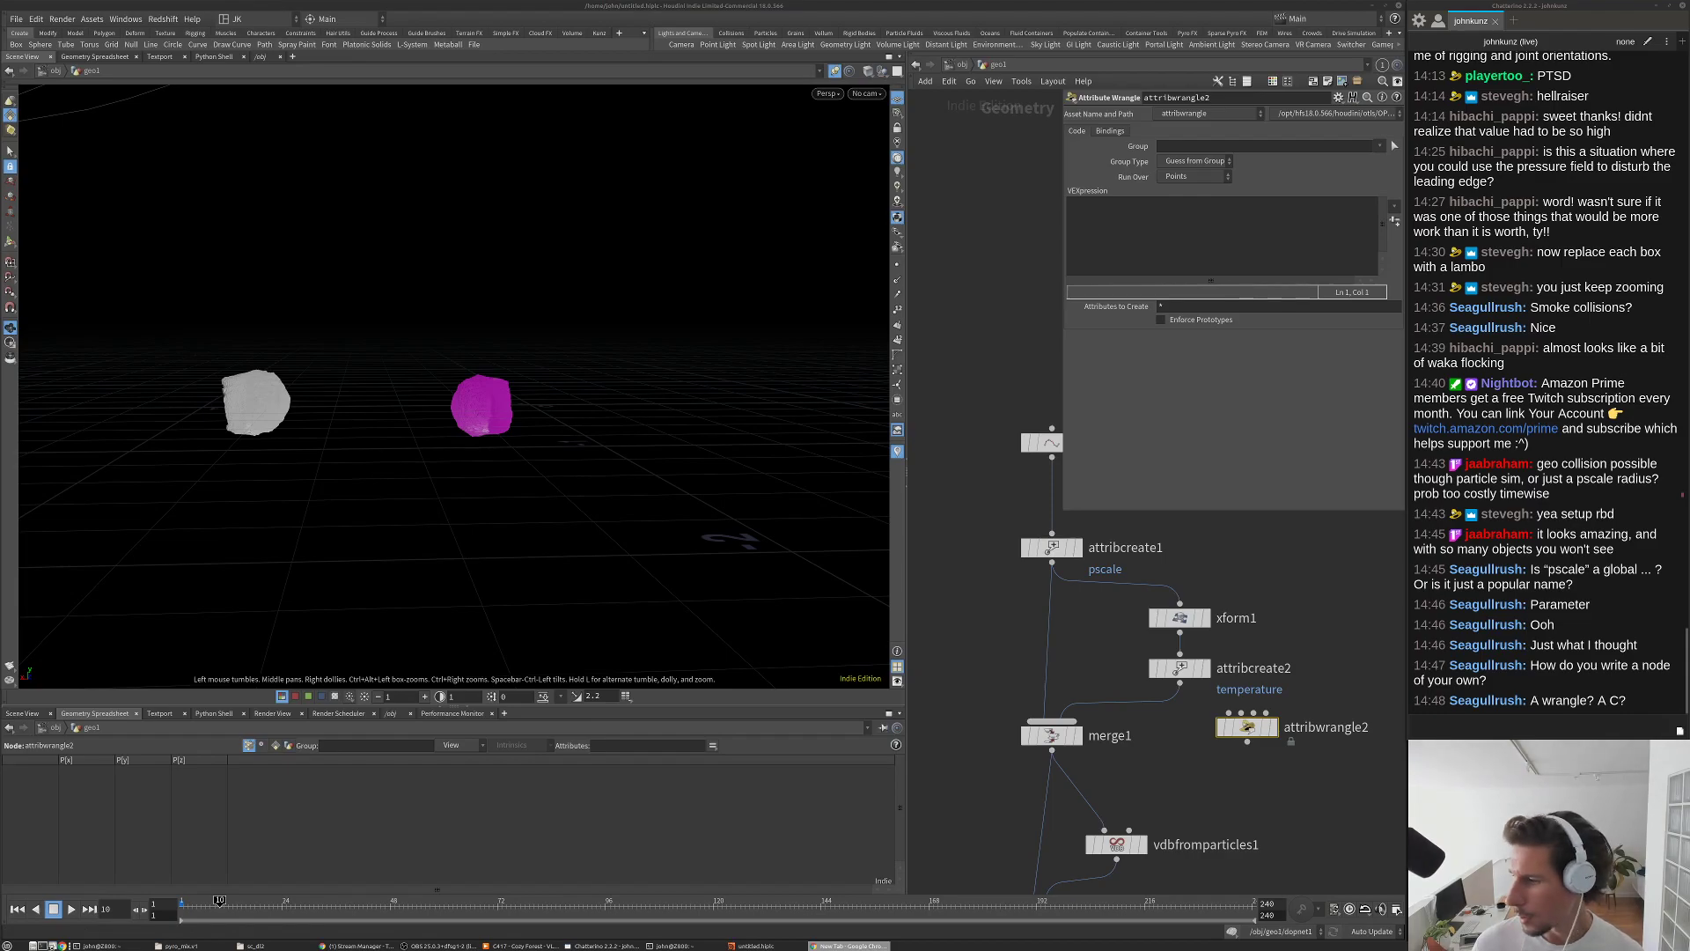
pyautogui.write('d')
pyautogui.press('BackSpace')
pyautogui.press('BackSpace')
pyautogui.write('hdk doc')
pyautogui.press('Down')
pyautogui.press('Return')
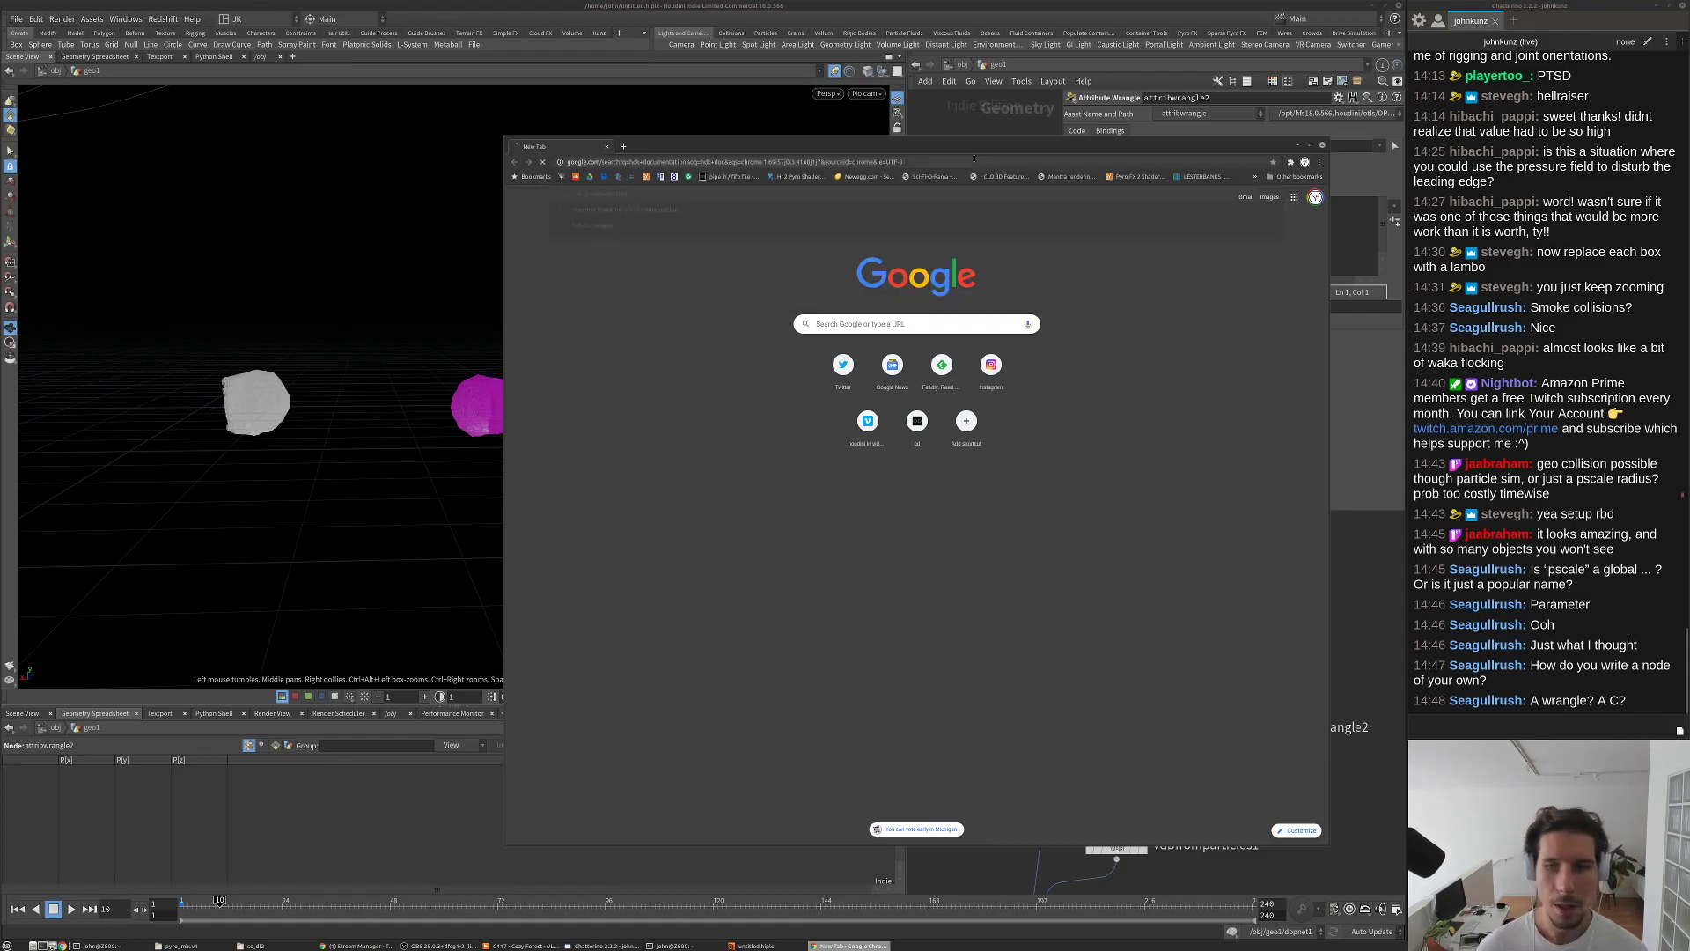
pyautogui.click(654, 262)
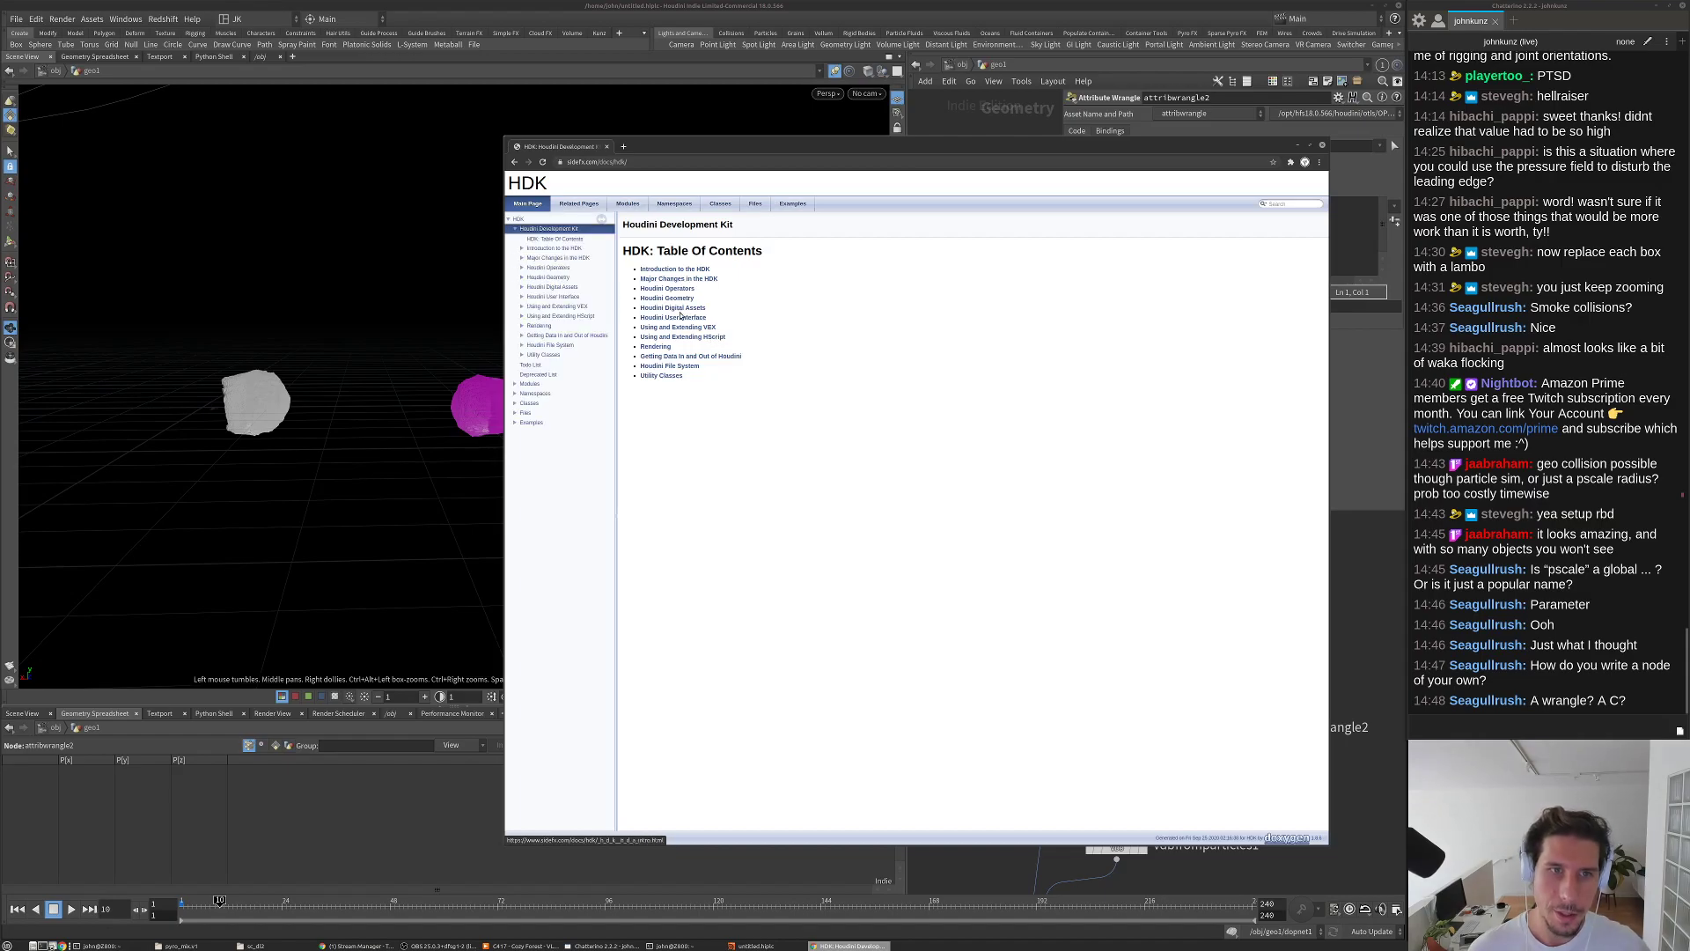
# Step: Read the Introduction to the HDK, highlight its C++ mention and look through the Compiling HDK Plugins page
pyautogui.click(674, 270)
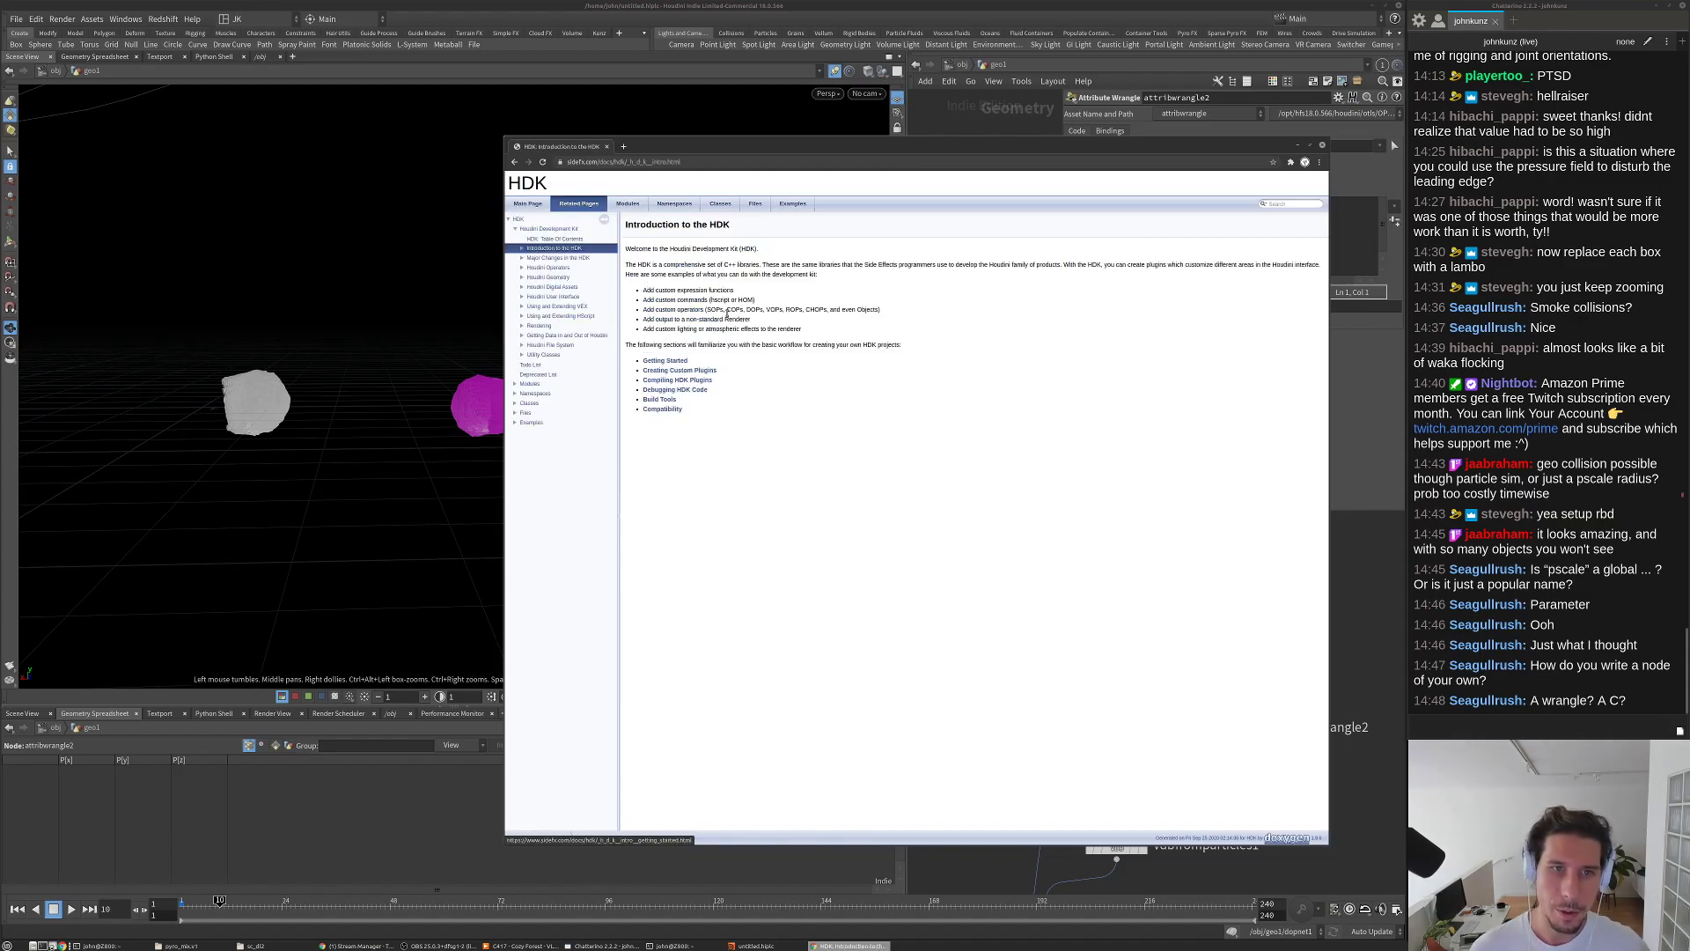
pyautogui.moveTo(723, 266); pyautogui.dragTo(742, 266)
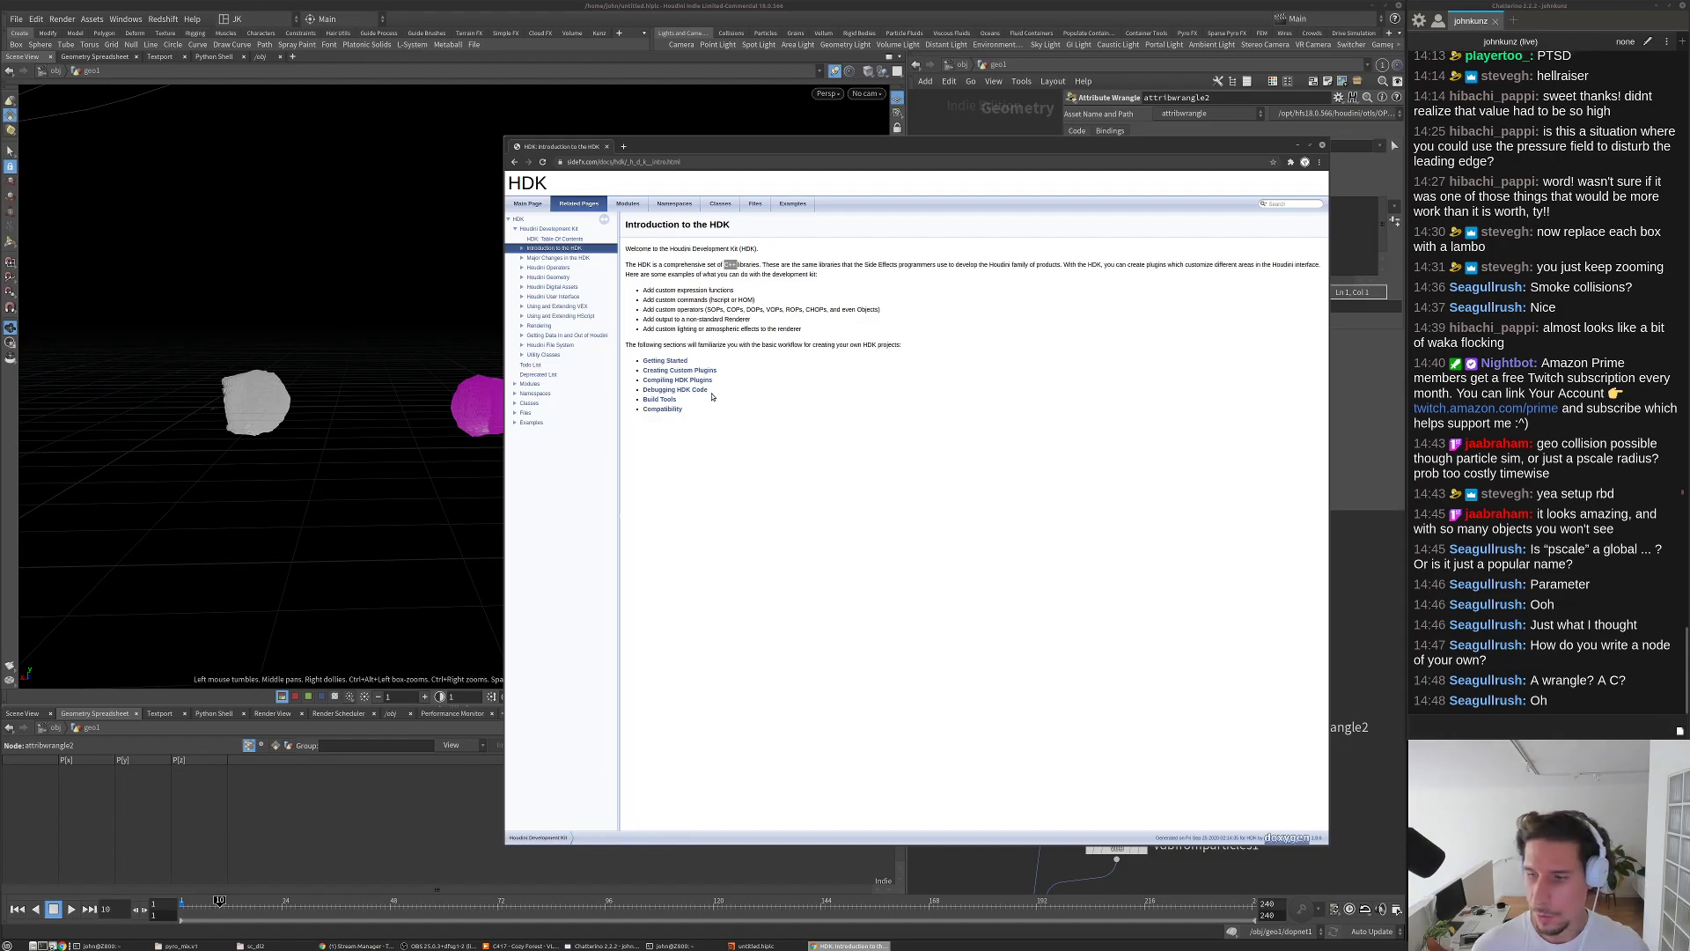
pyautogui.click(666, 381)
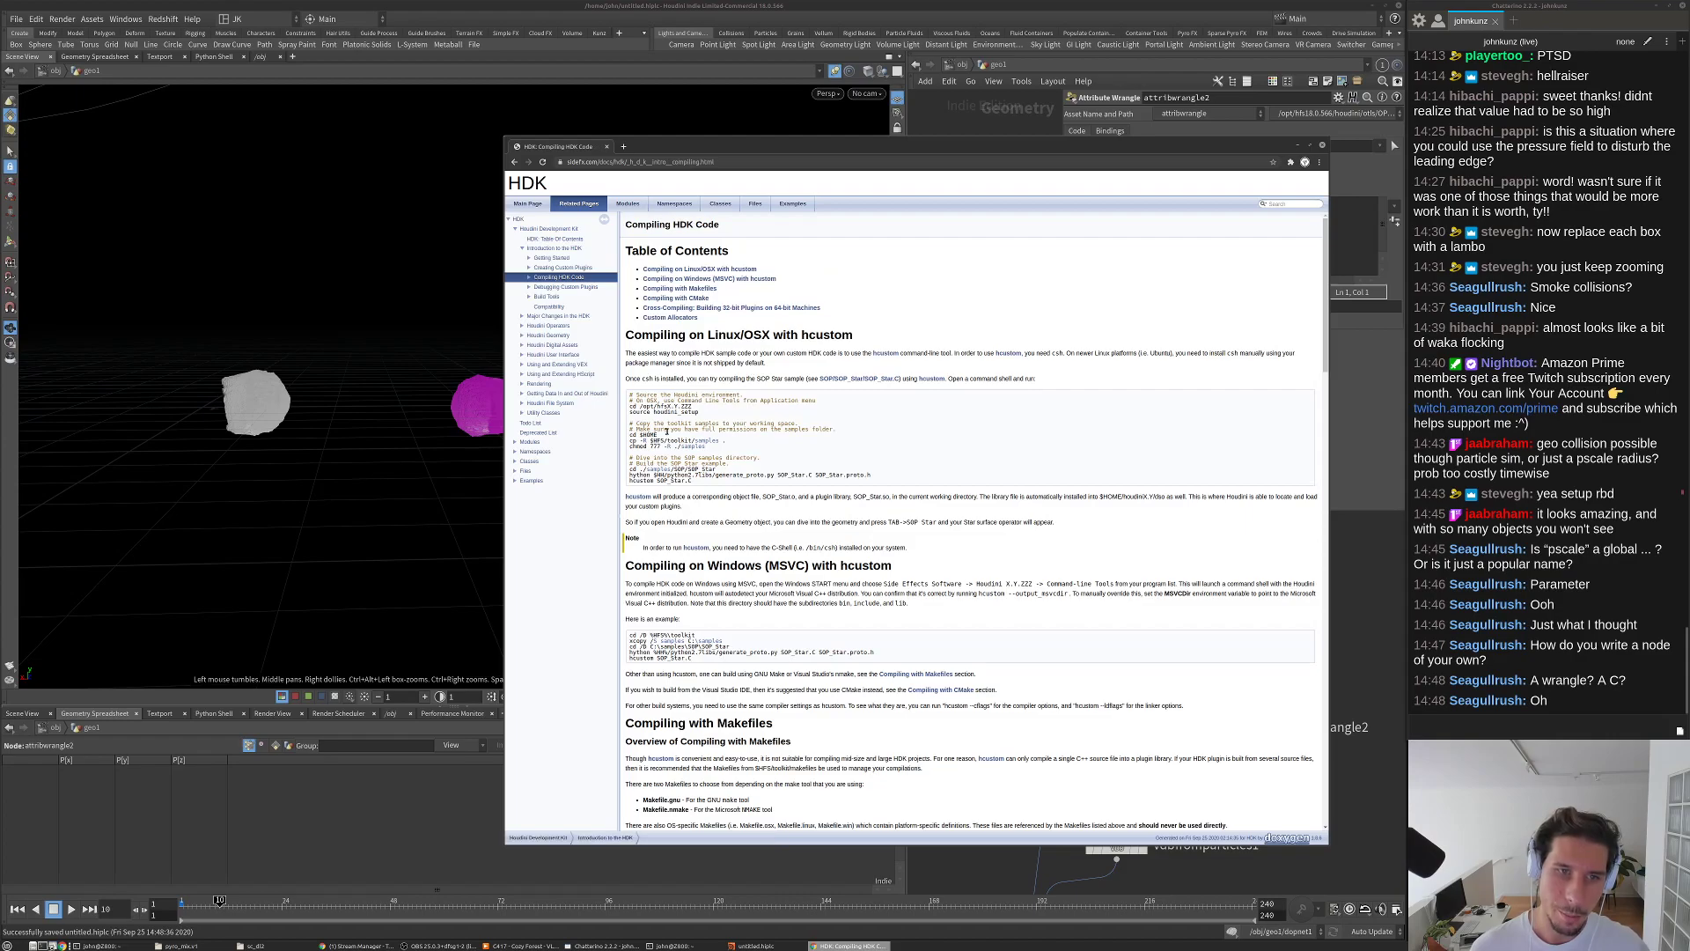
pyautogui.scroll(-3, 667, 379)
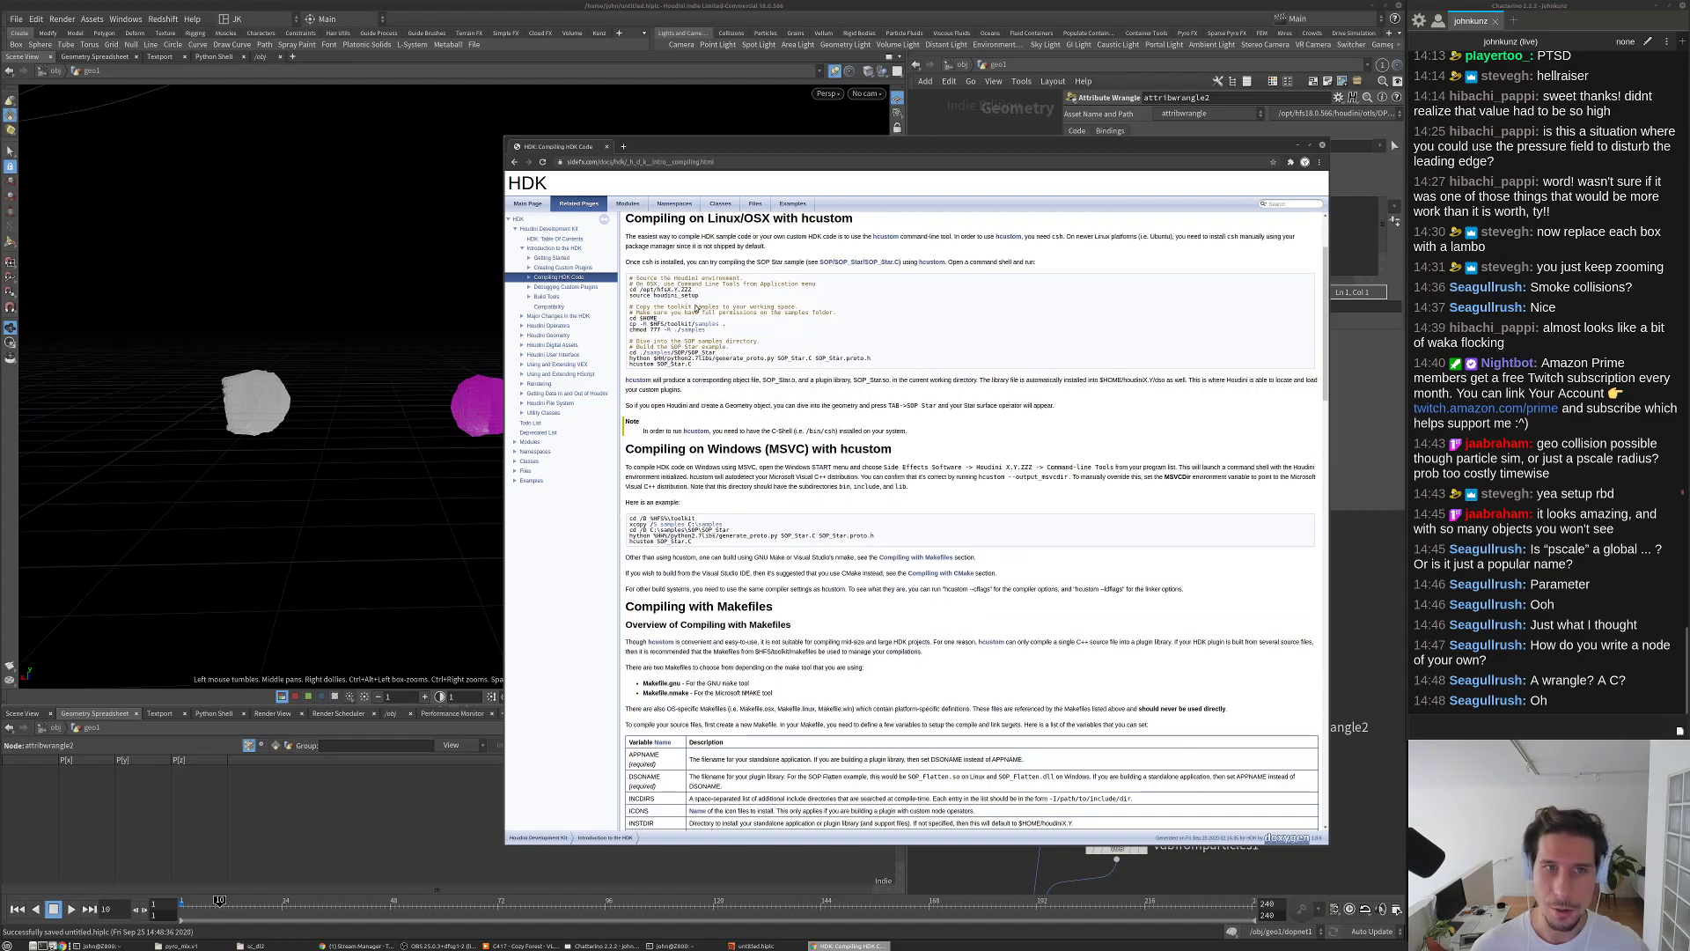
# Step: Switch back to Houdini, select copytopoints1 in the geo1 network and open the dopnet1 network
pyautogui.click(1338, 591)
pyautogui.click(1232, 242)
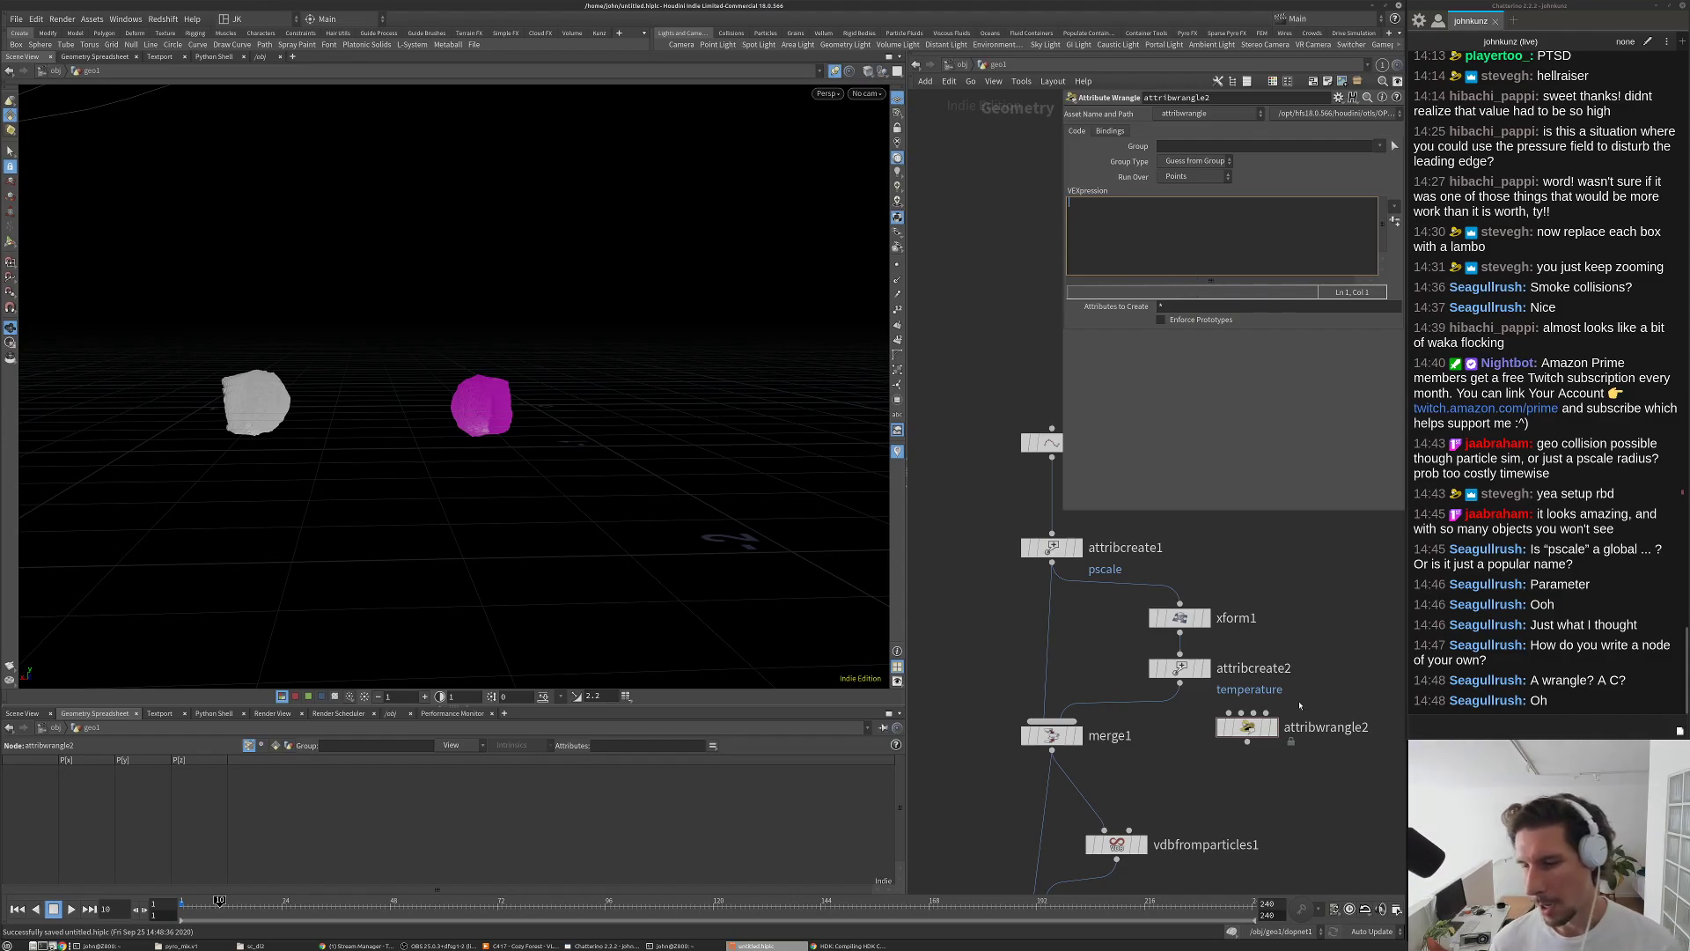
pyautogui.scroll(3, 1304, 702)
pyautogui.moveTo(1256, 760); pyautogui.dragTo(1230, 654, button='middle')
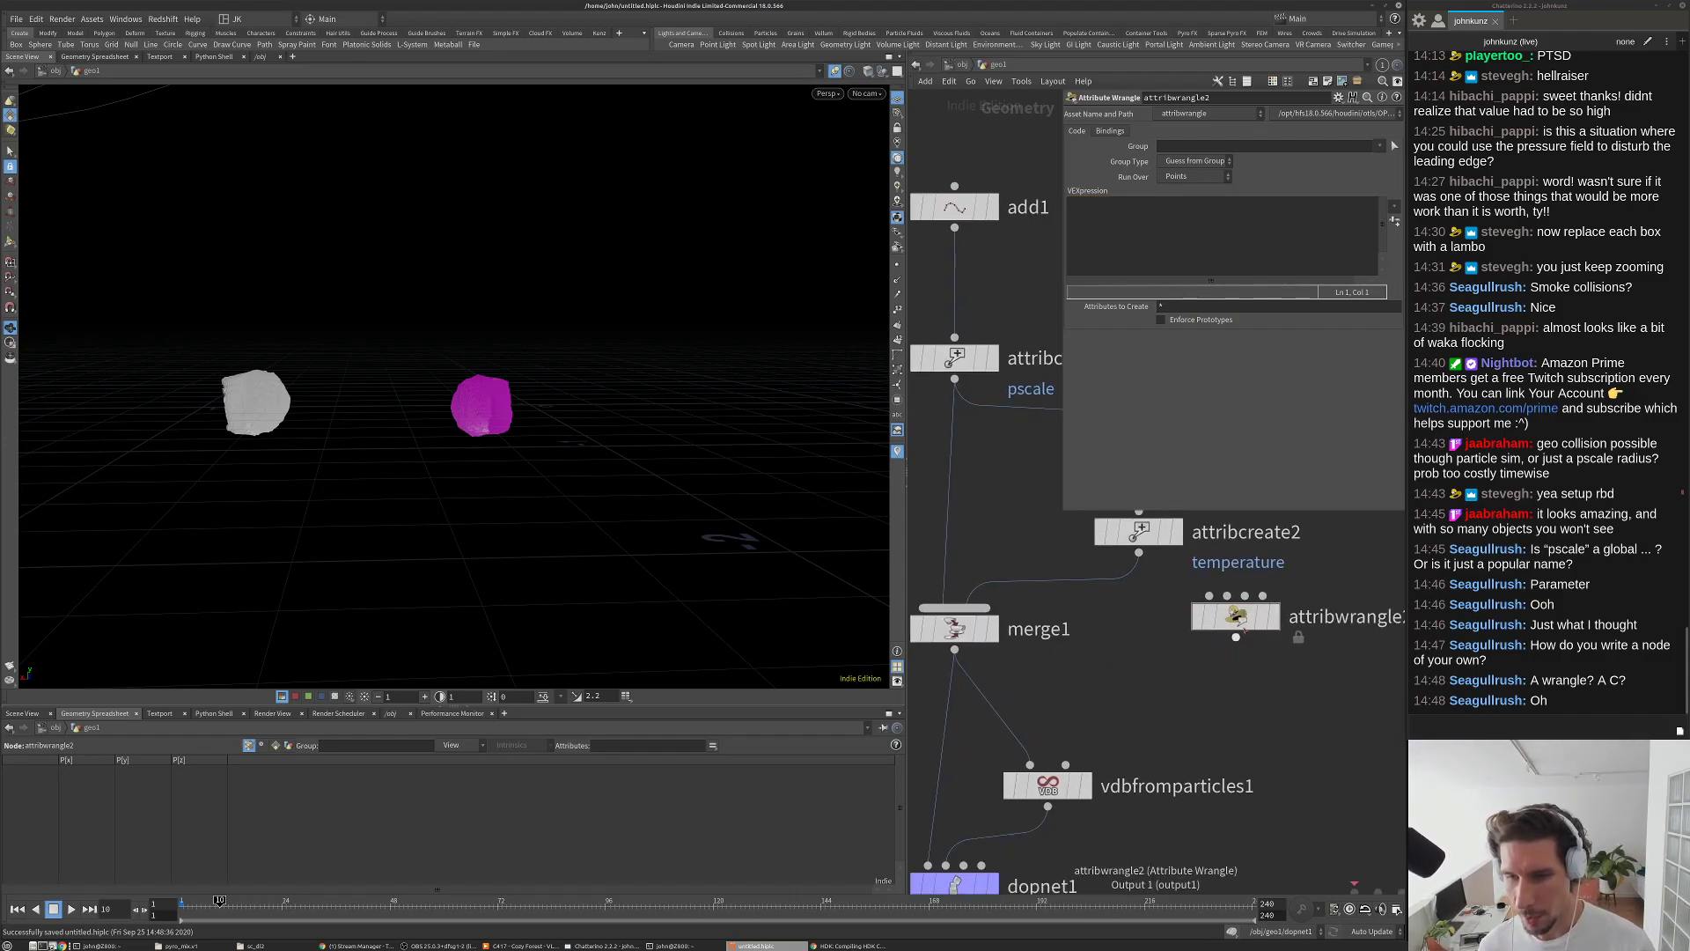
pyautogui.scroll(-3, 1237, 640)
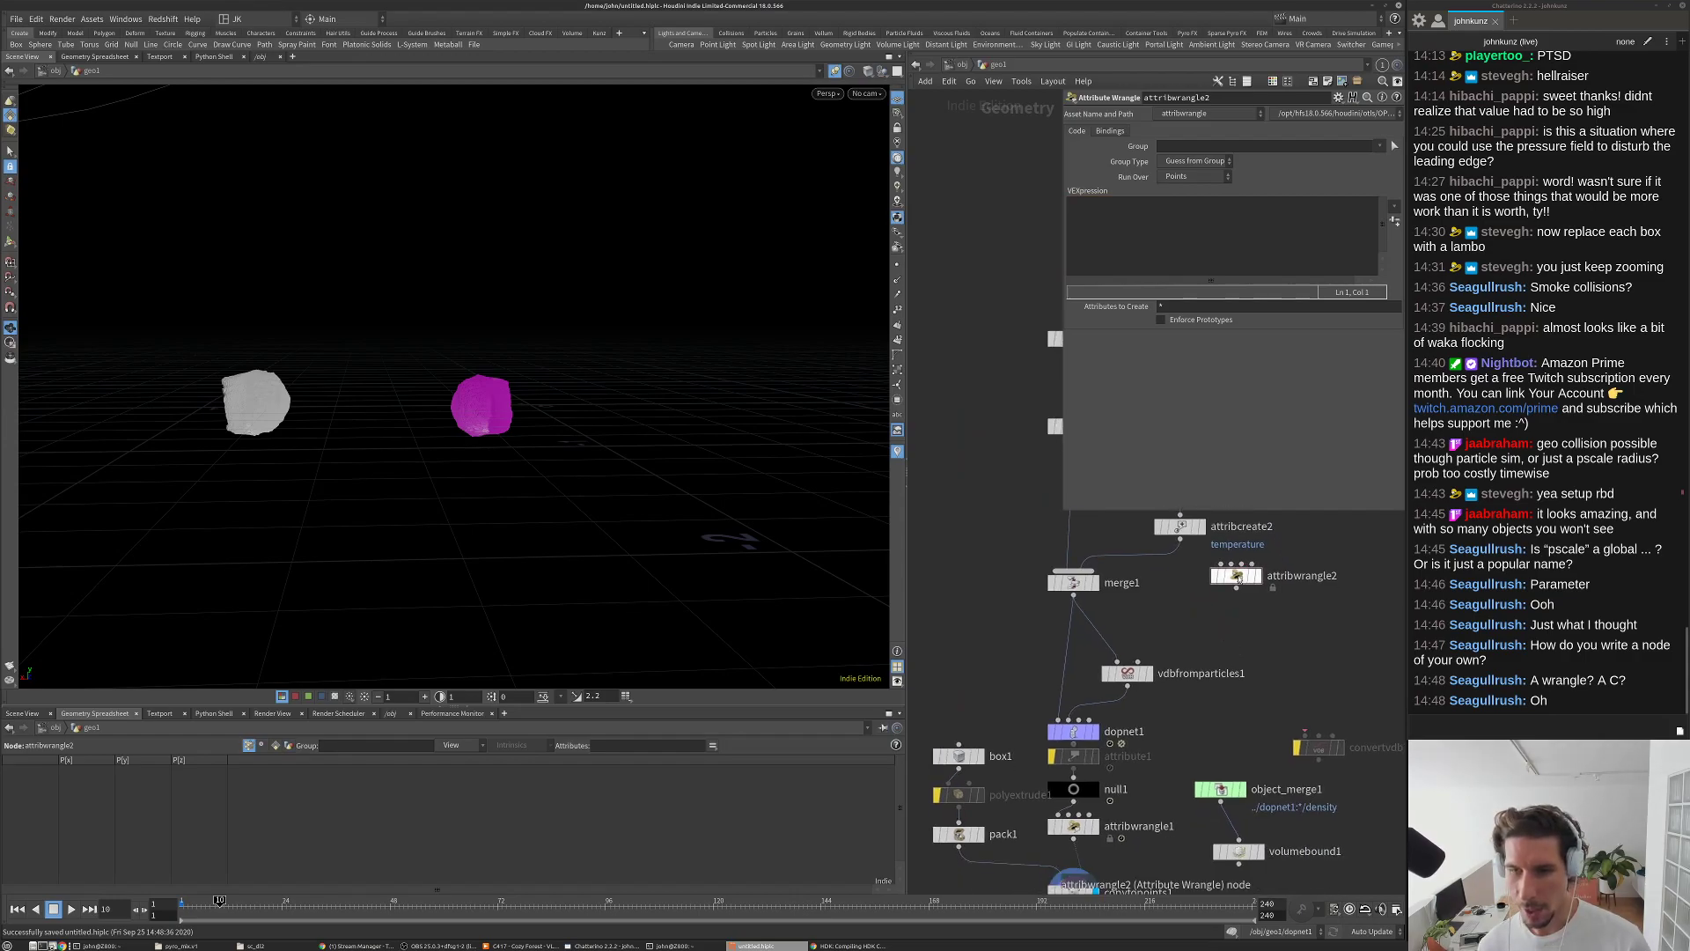
pyautogui.click(1073, 885)
pyautogui.scroll(-2, 1033, 777)
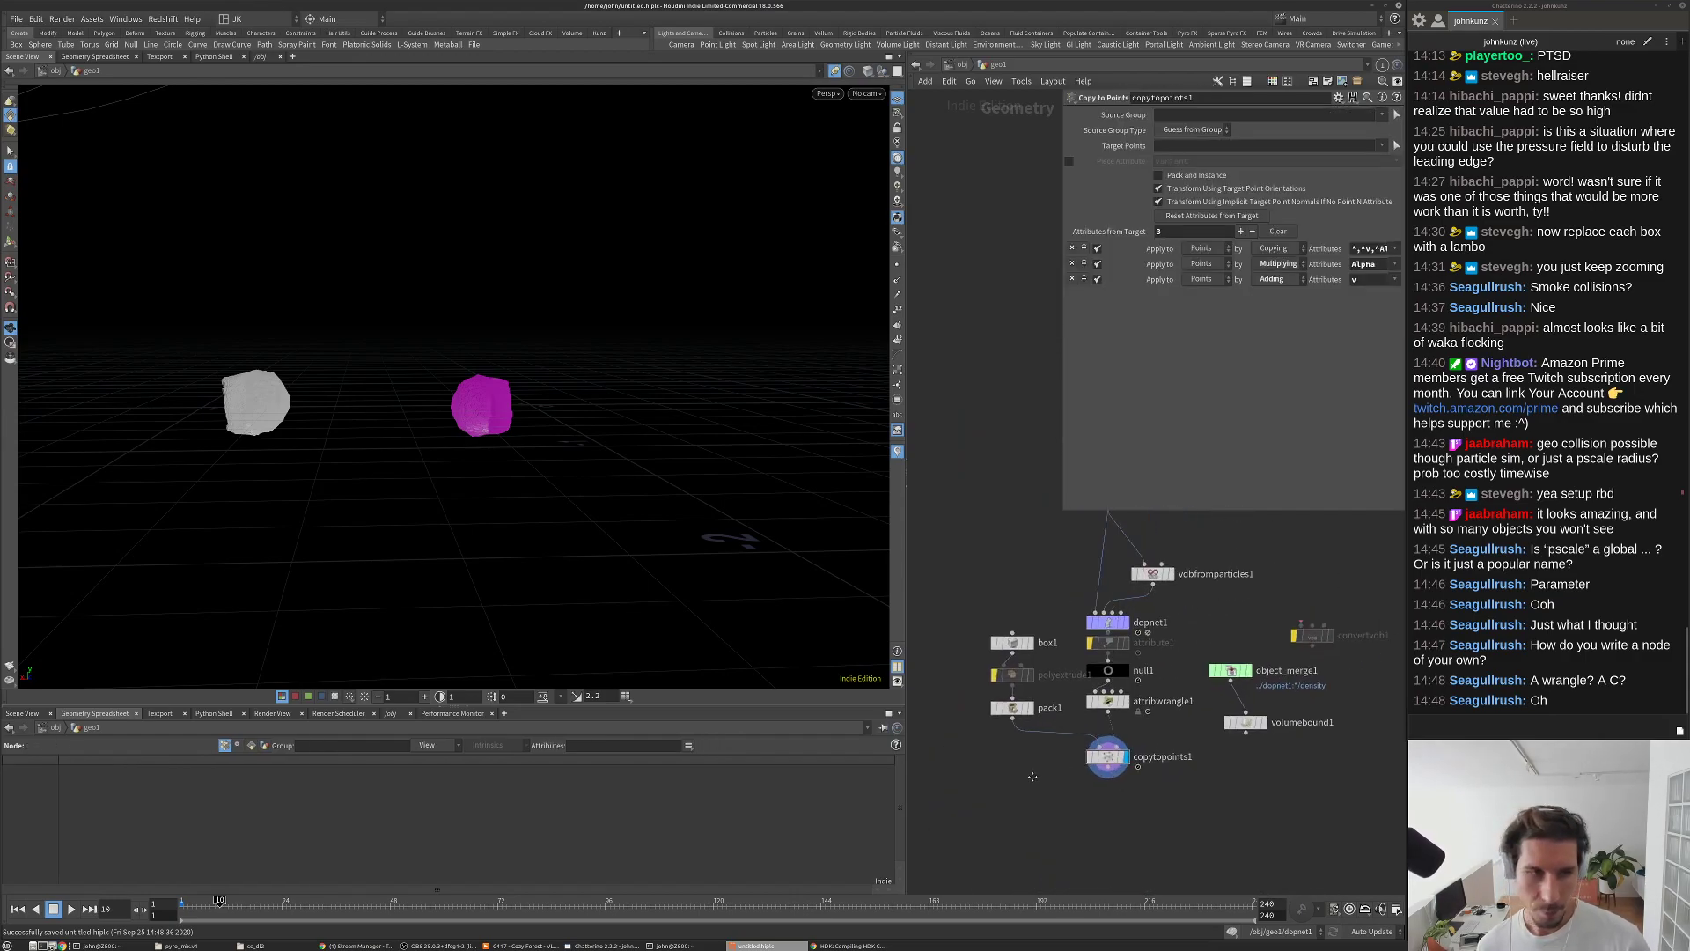
pyautogui.doubleClick(1108, 623)
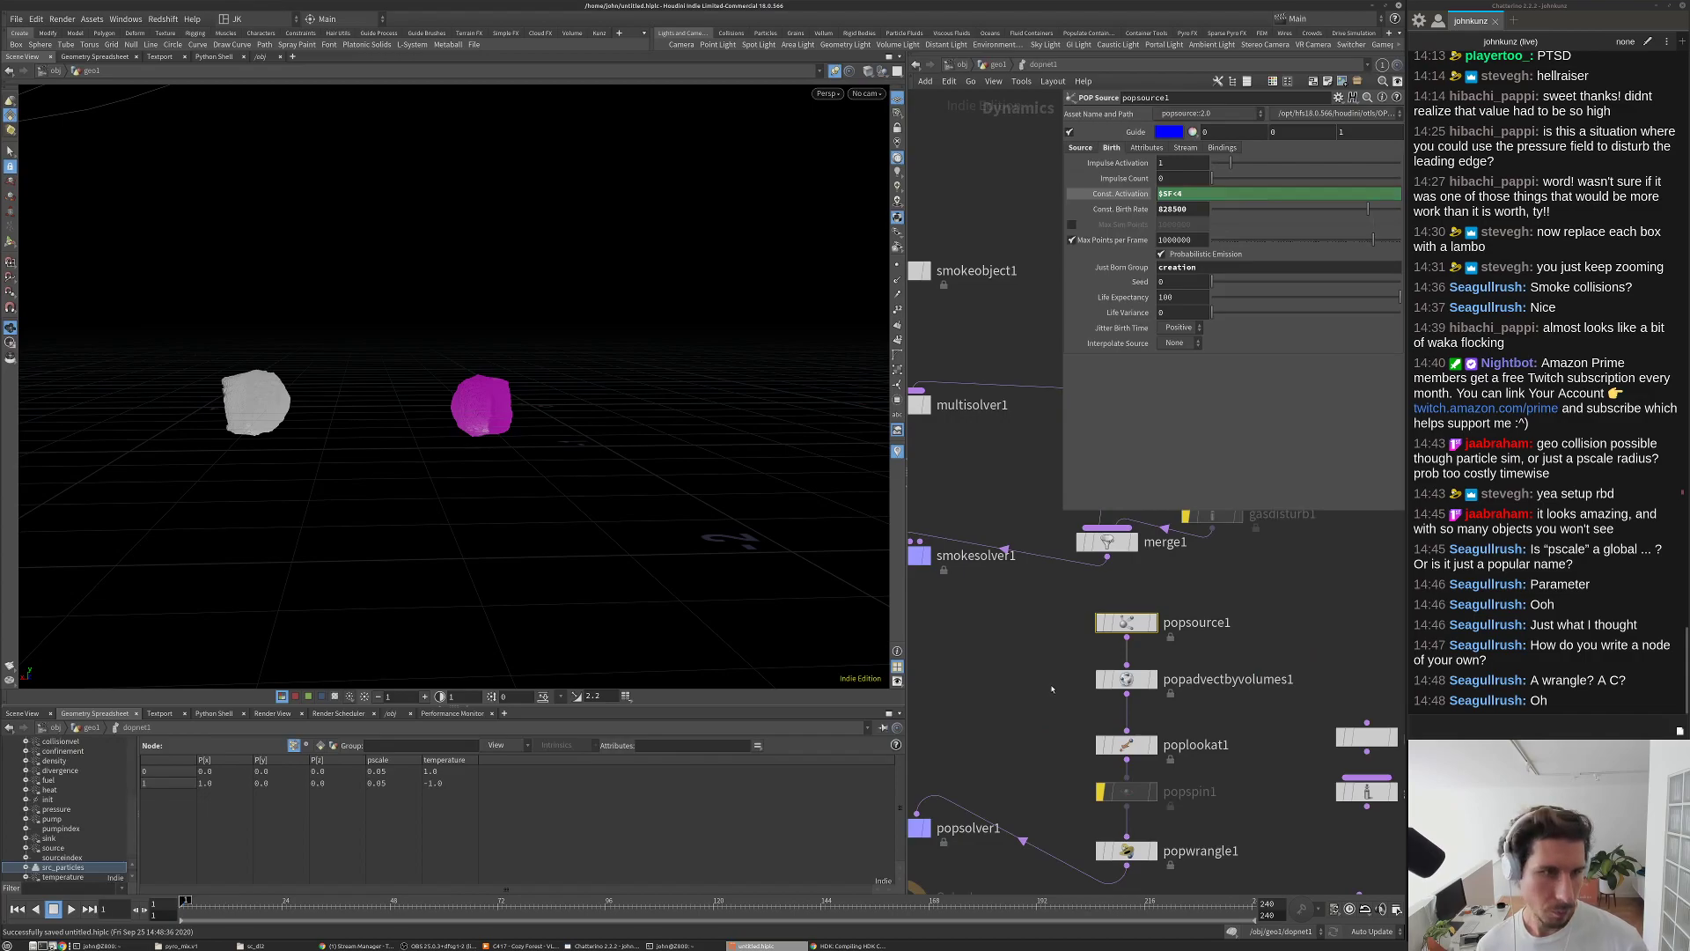
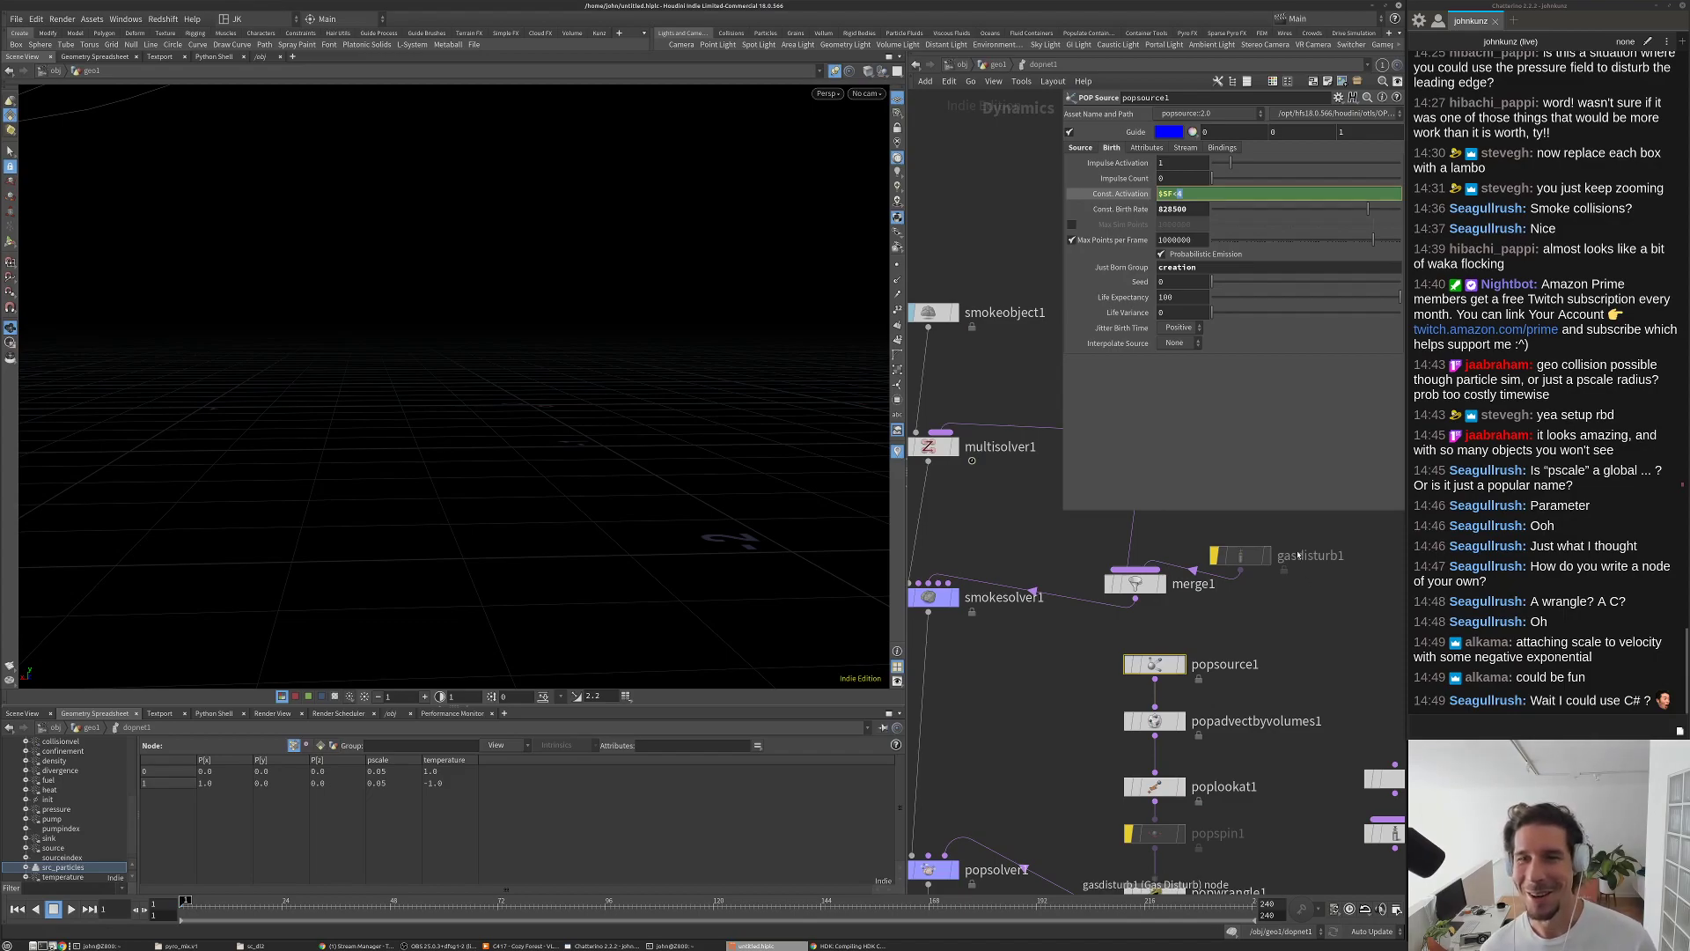
pyautogui.write('5')
pyautogui.press('BackSpace')
pyautogui.press('BackSpace')
pyautogui.write('4')
pyautogui.hotkey('ctrl', 'z')
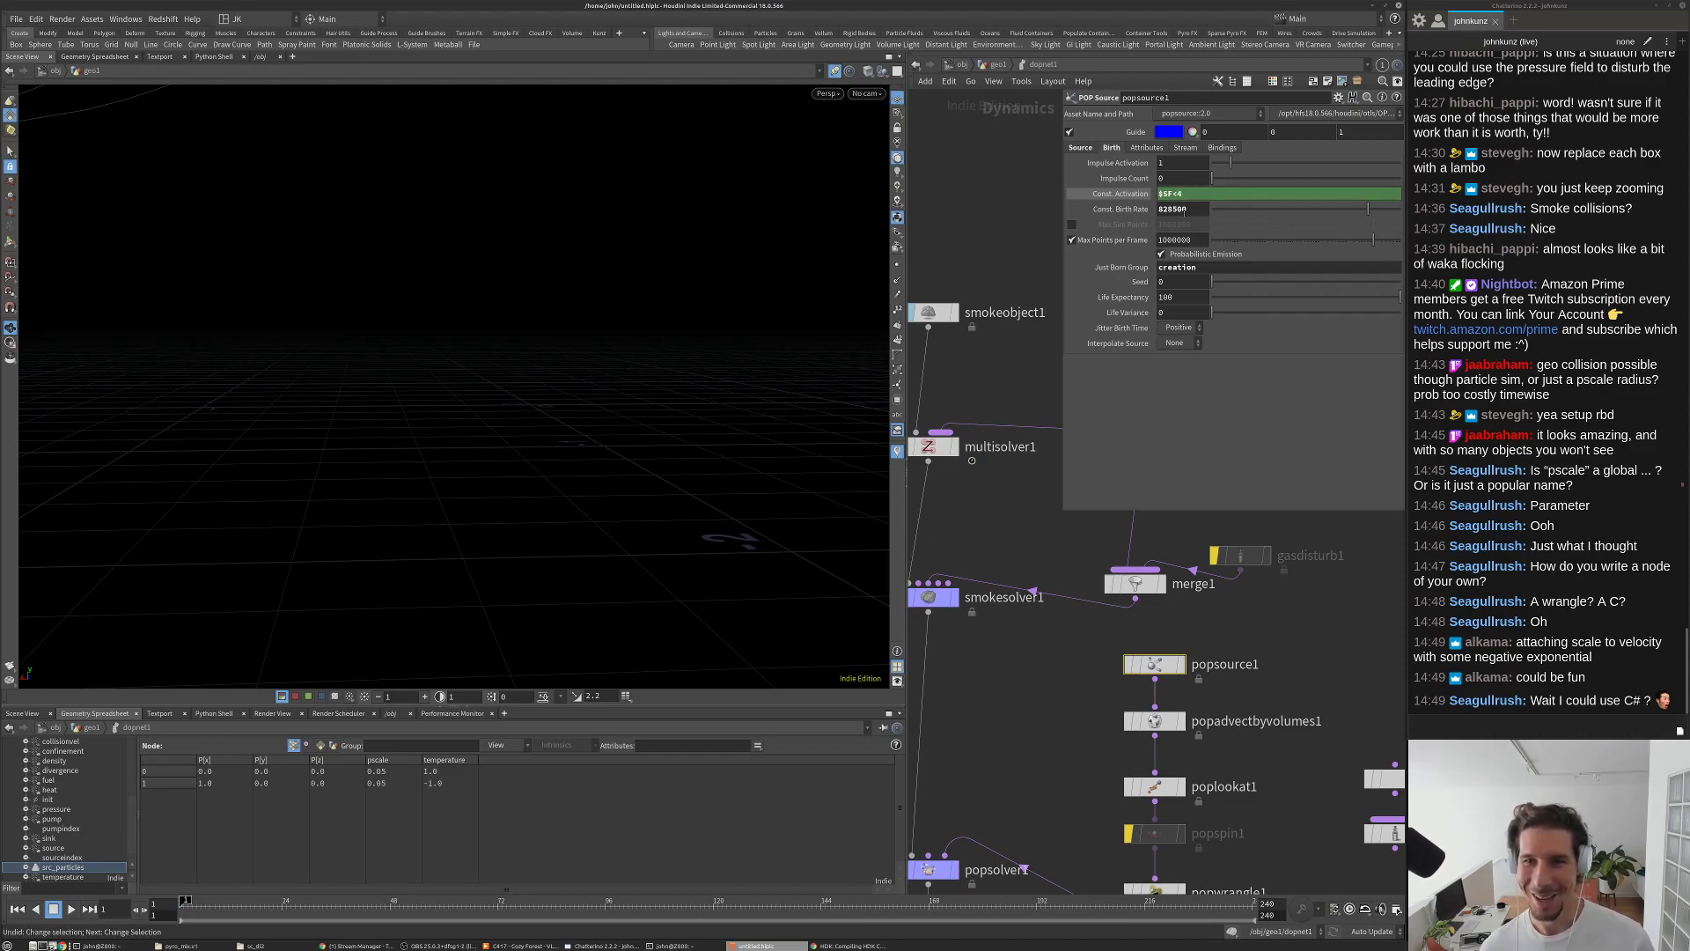
# Step: Set popsource1's constant birth rate to 1428500 and save the scene
pyautogui.click(1160, 210)
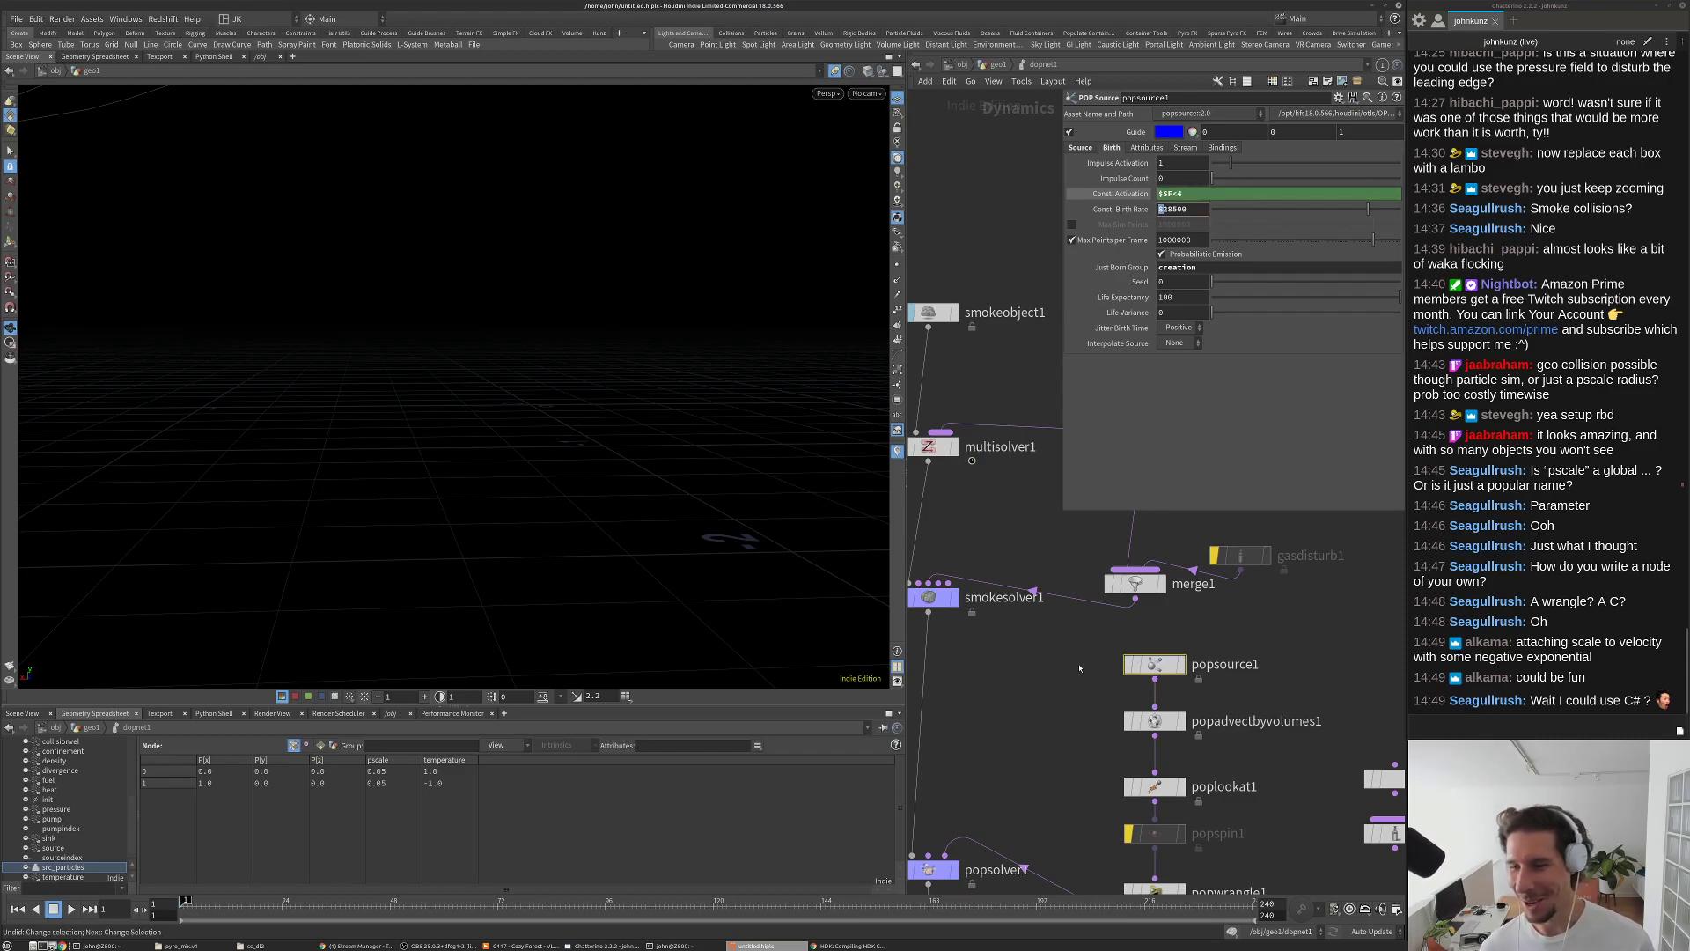
pyautogui.write('14')
pyautogui.press('Return')
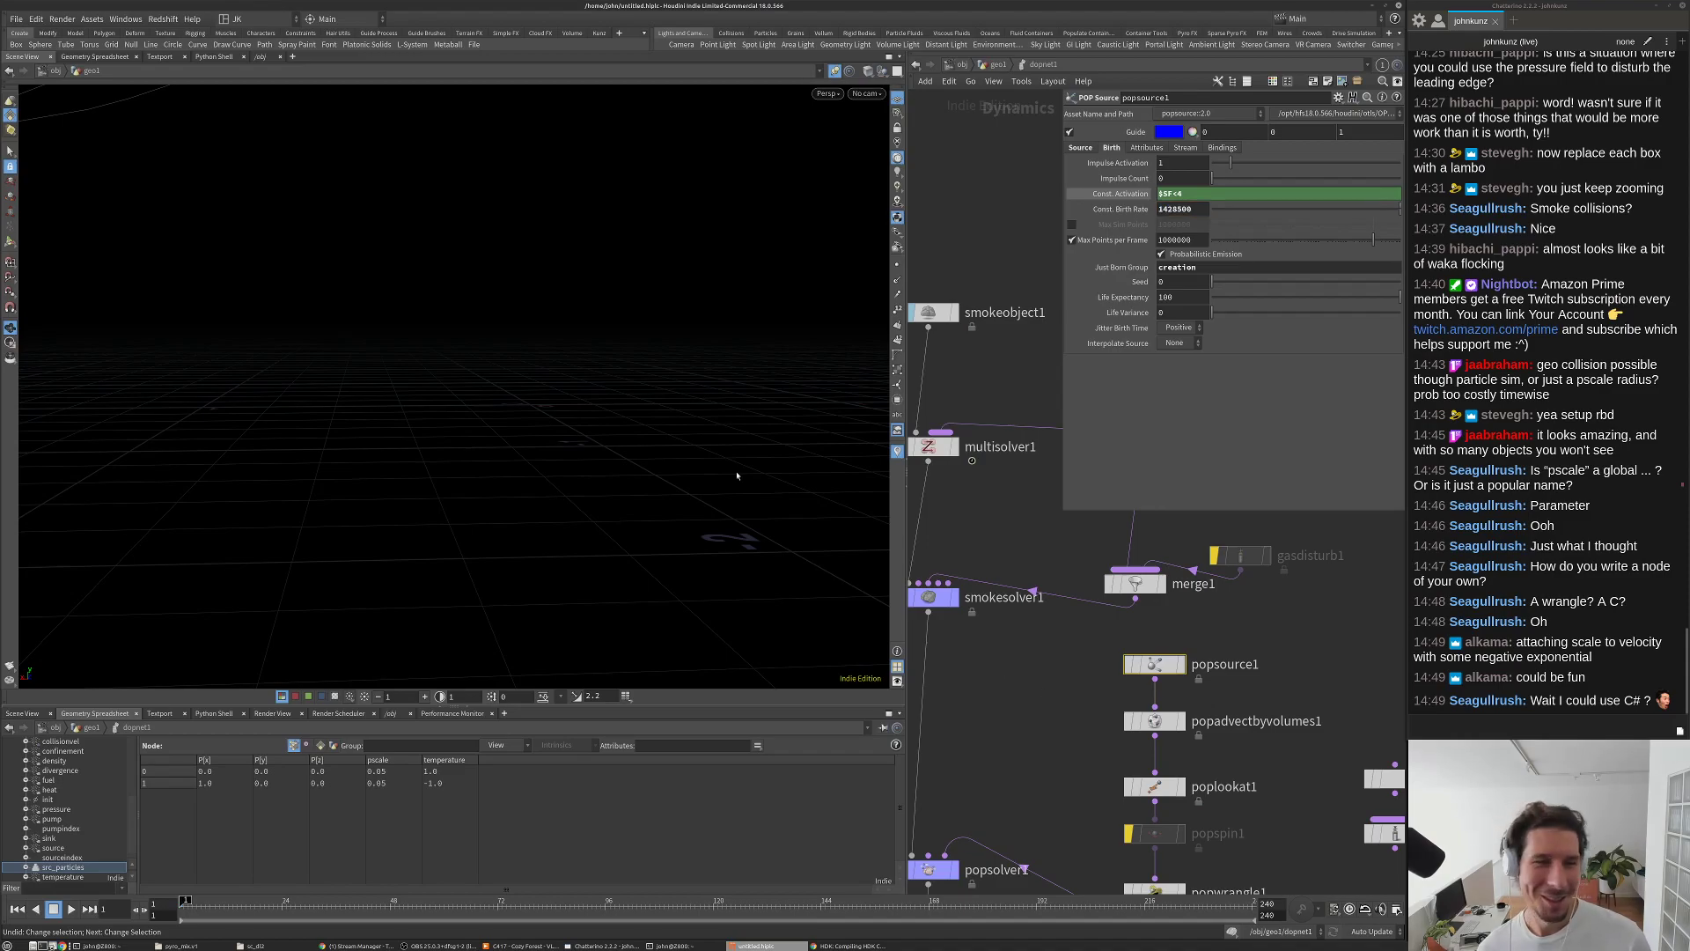
pyautogui.hotkey('ctrl', 's')
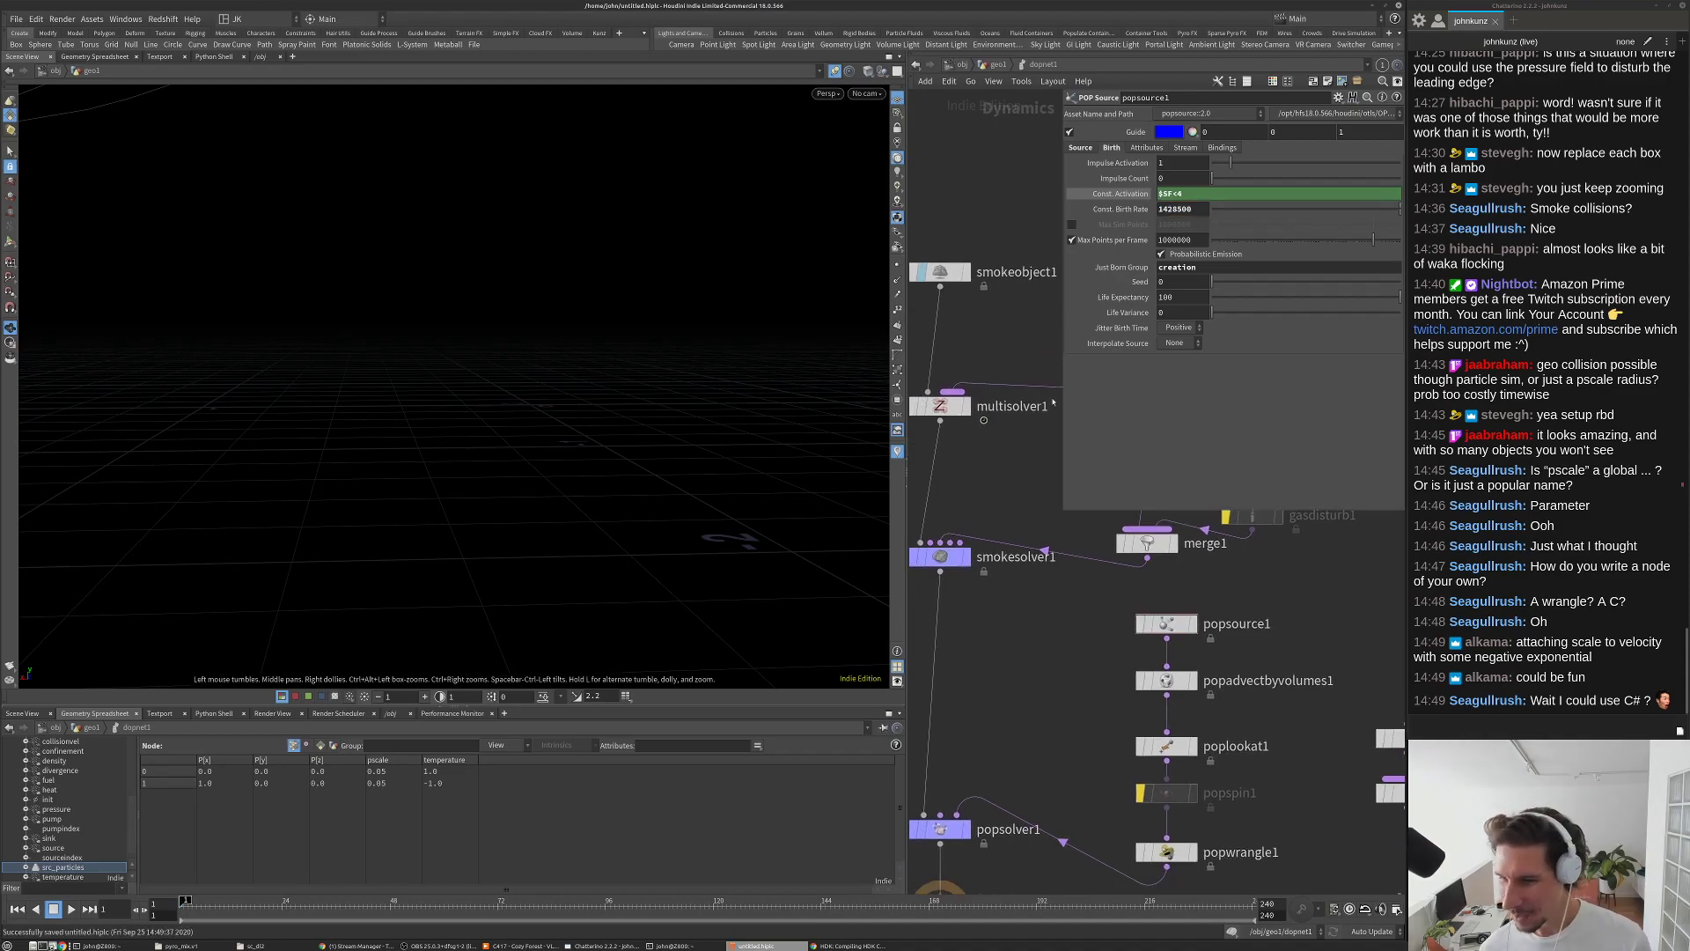
# Step: In geo1, insert attribwrangle2 between attribwrangle1 and copytopoints1 with v@scale = set(1, 1, 1) * pow(length(@v),-1); and play a few frames
pyautogui.click(986, 69)
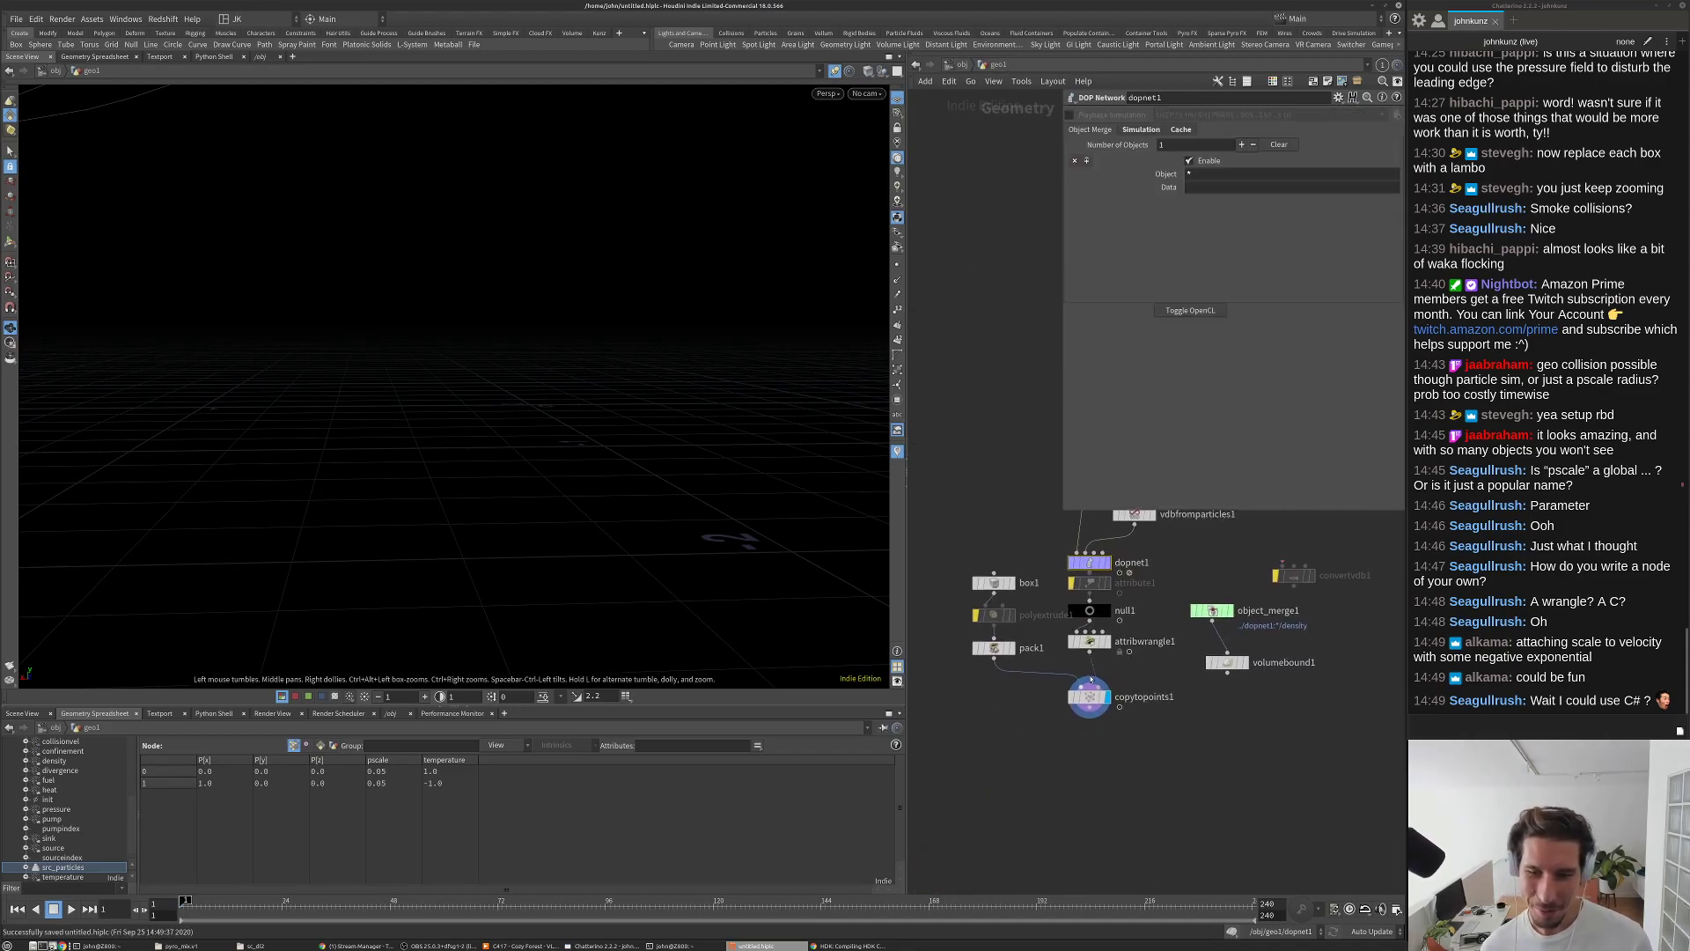
pyautogui.click(1135, 666)
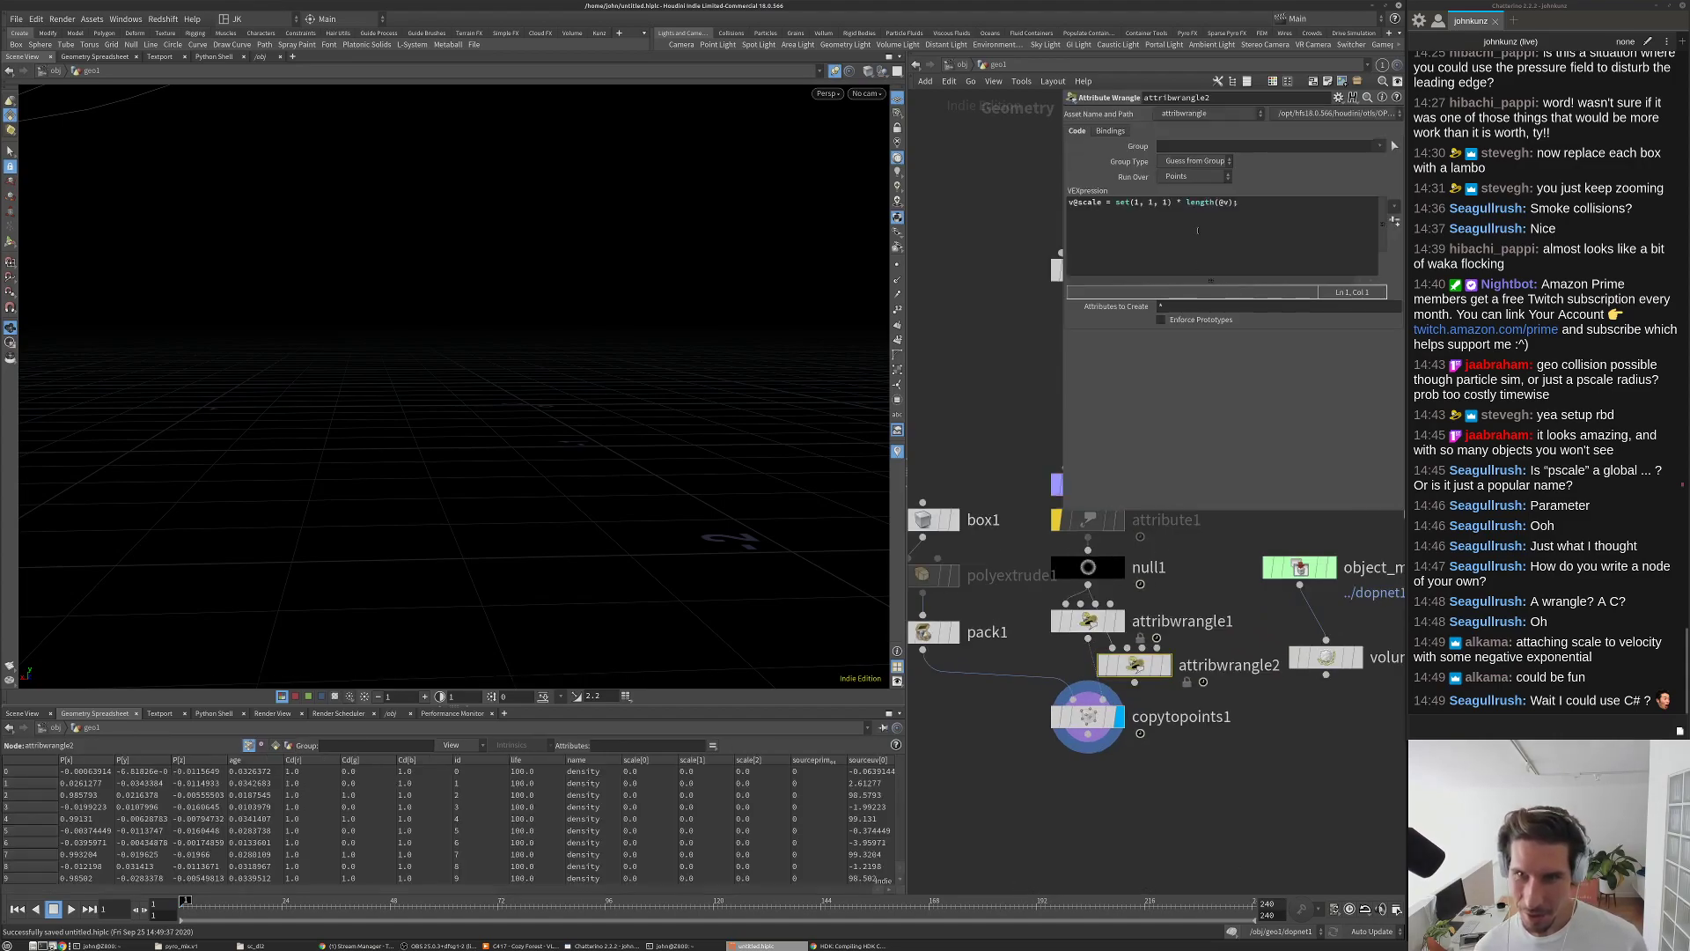
pyautogui.click(1185, 202)
pyautogui.write('pow(')
pyautogui.press('End')
pyautogui.write(',-1')
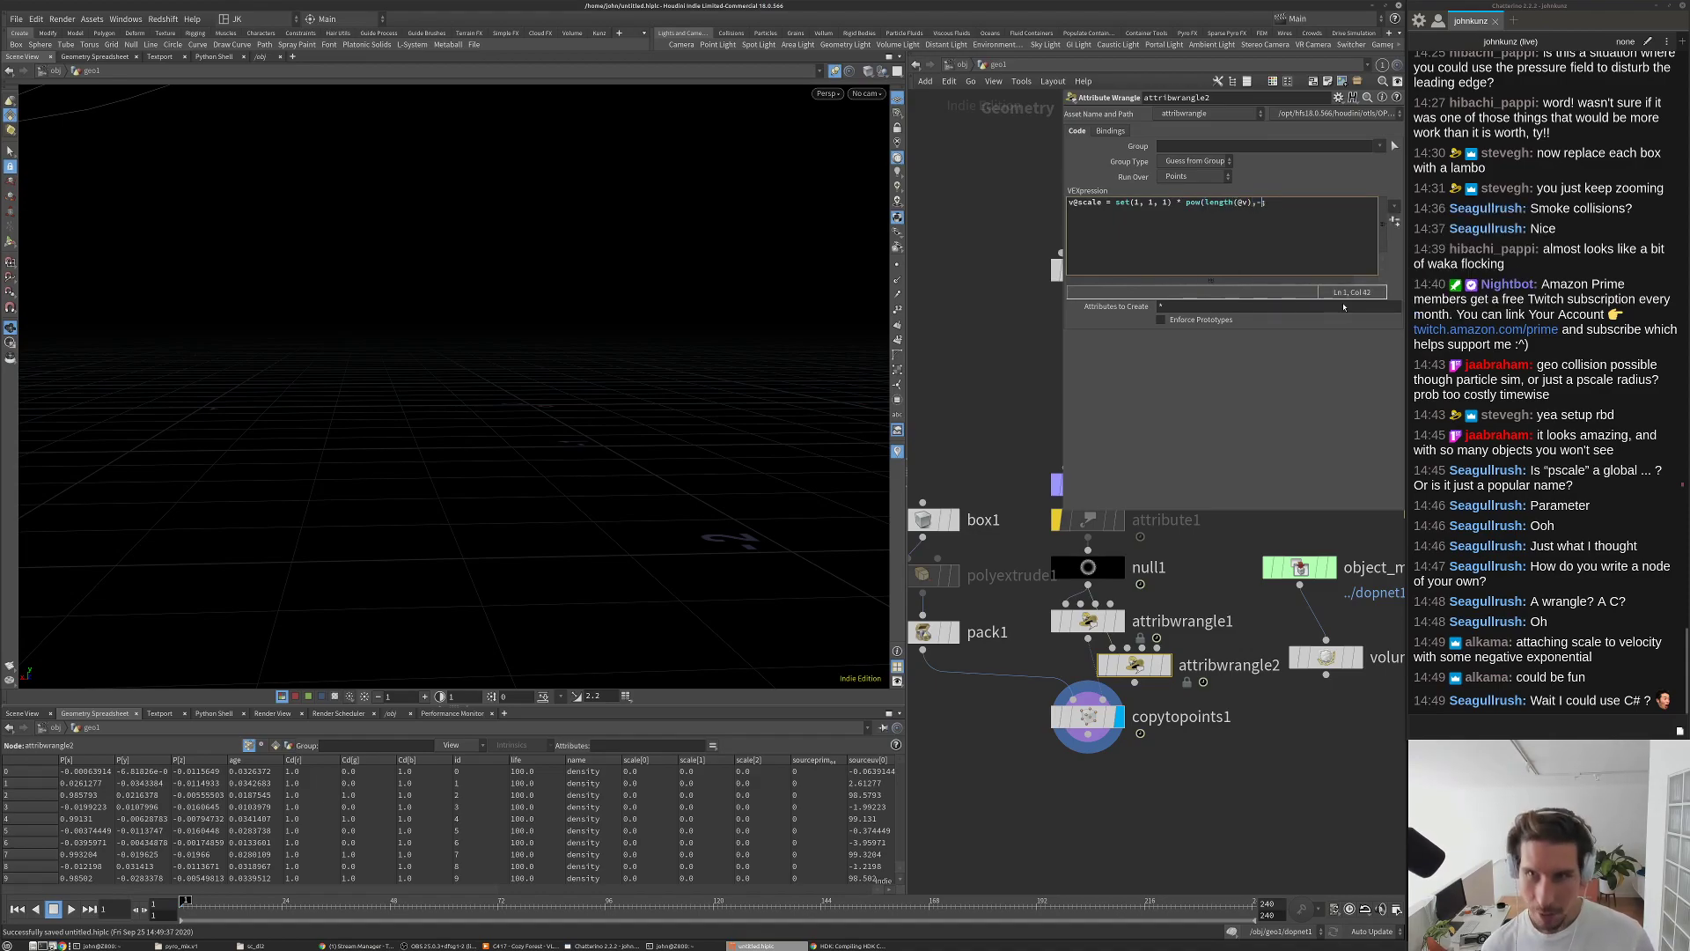
pyautogui.write(');')
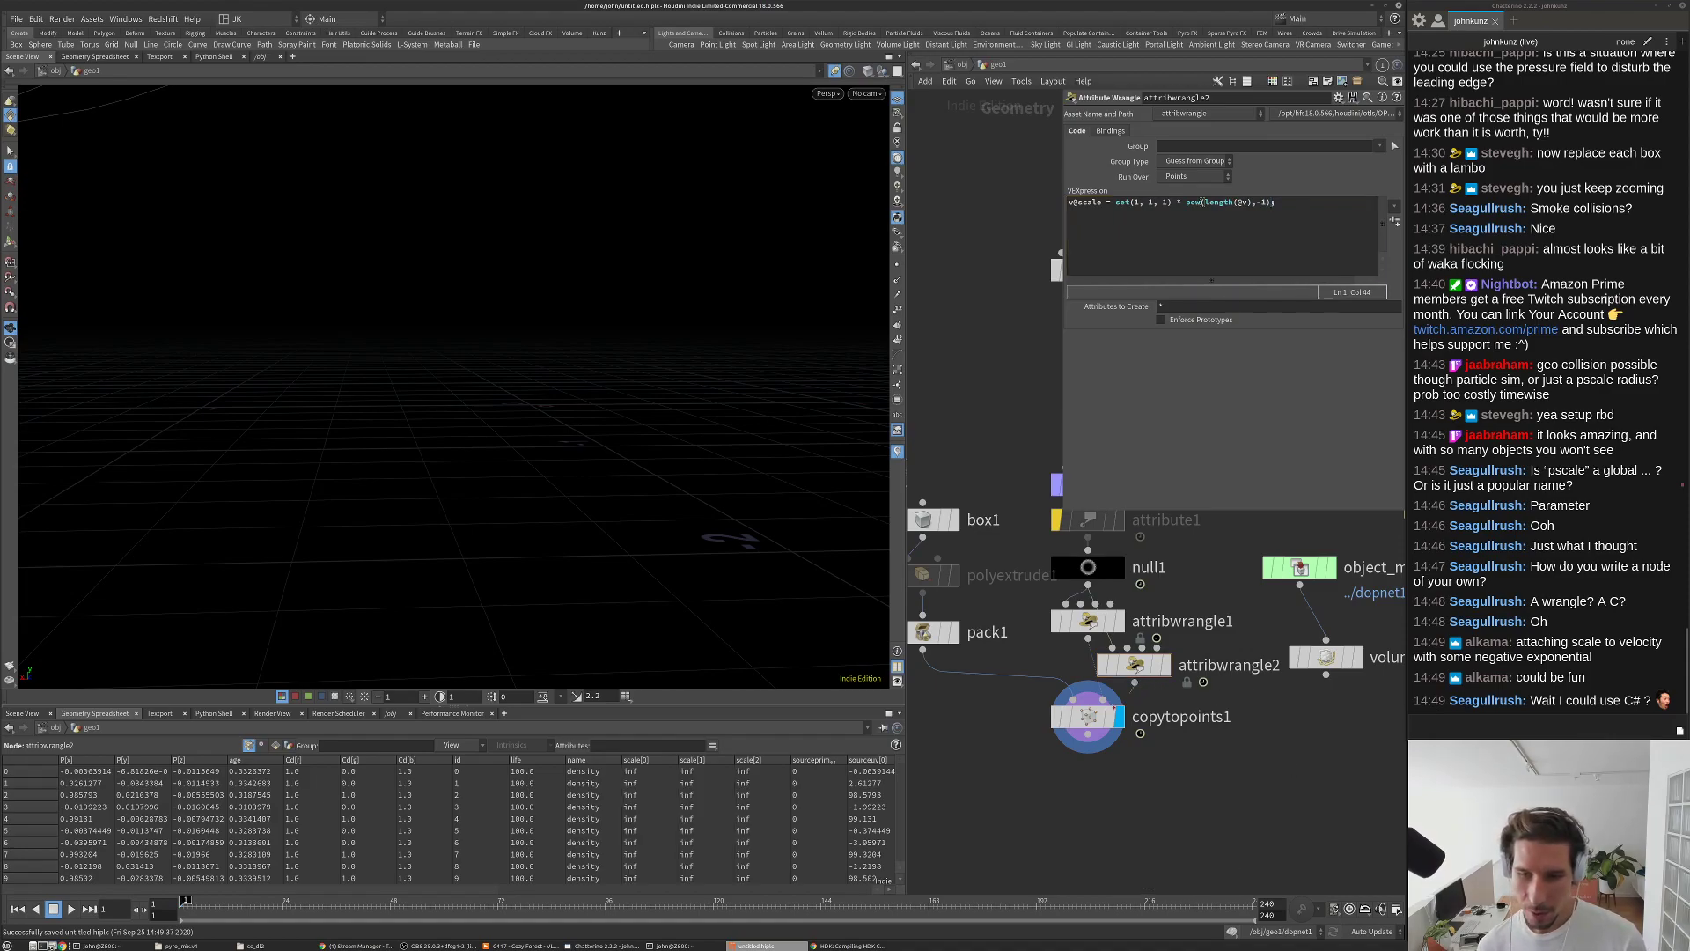
pyautogui.press('Up')
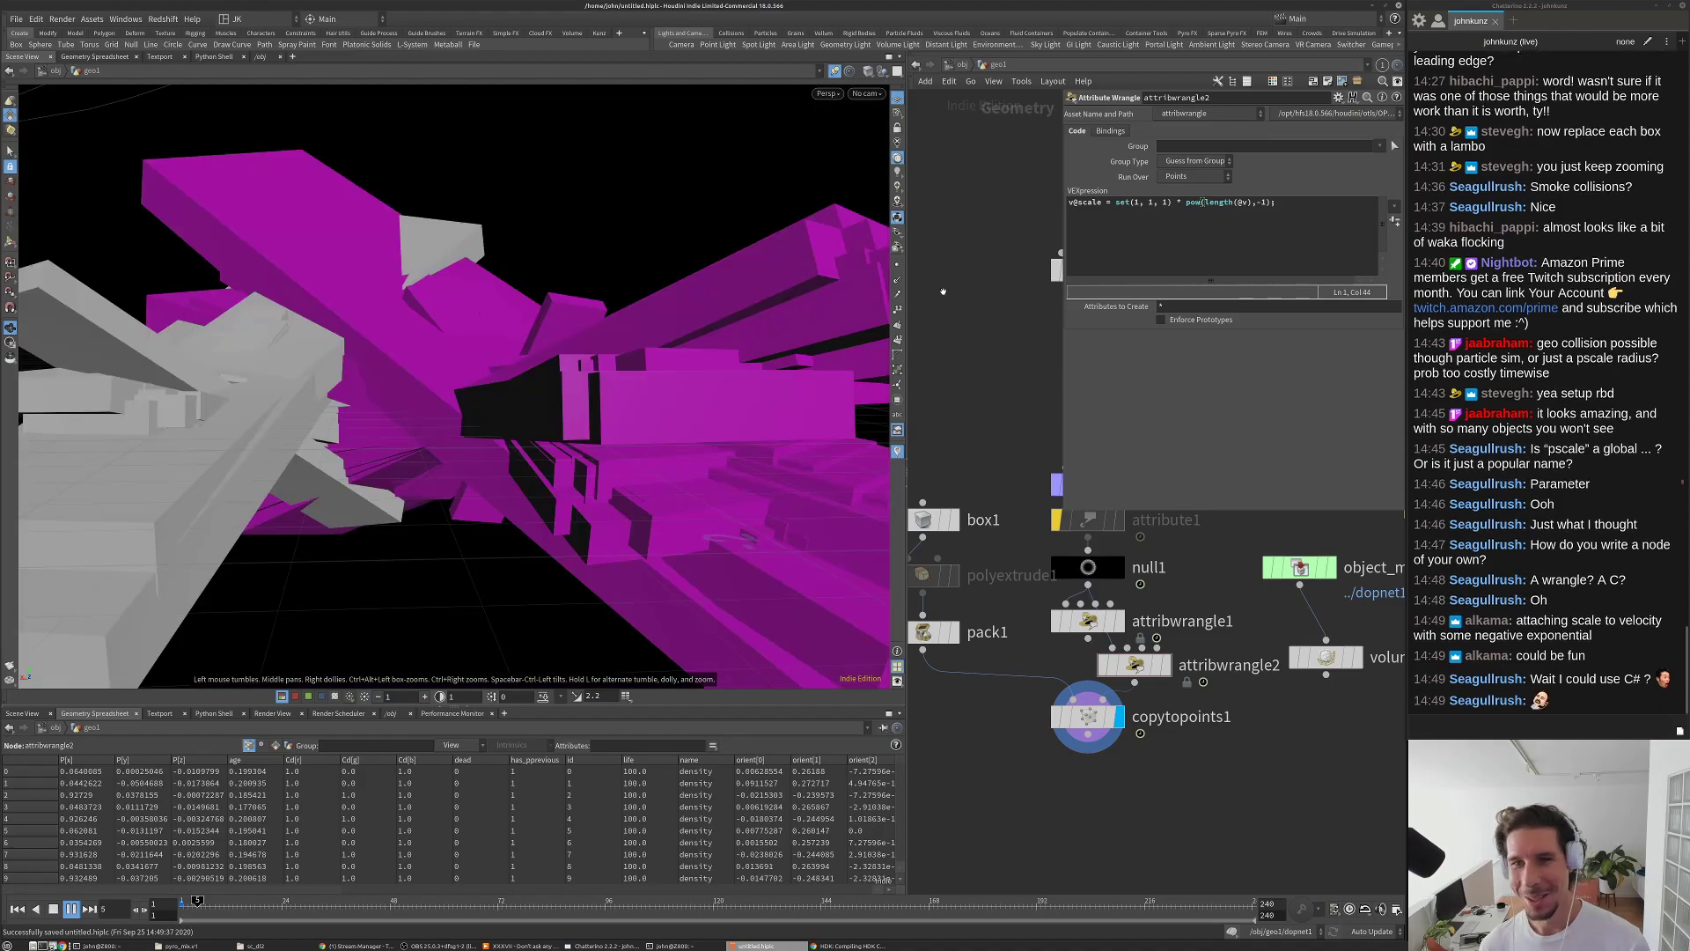
pyautogui.press('Up')
# Step: Divide length(@v) by 100 inside the pow function of attribwrangle2
pyautogui.click(1251, 202)
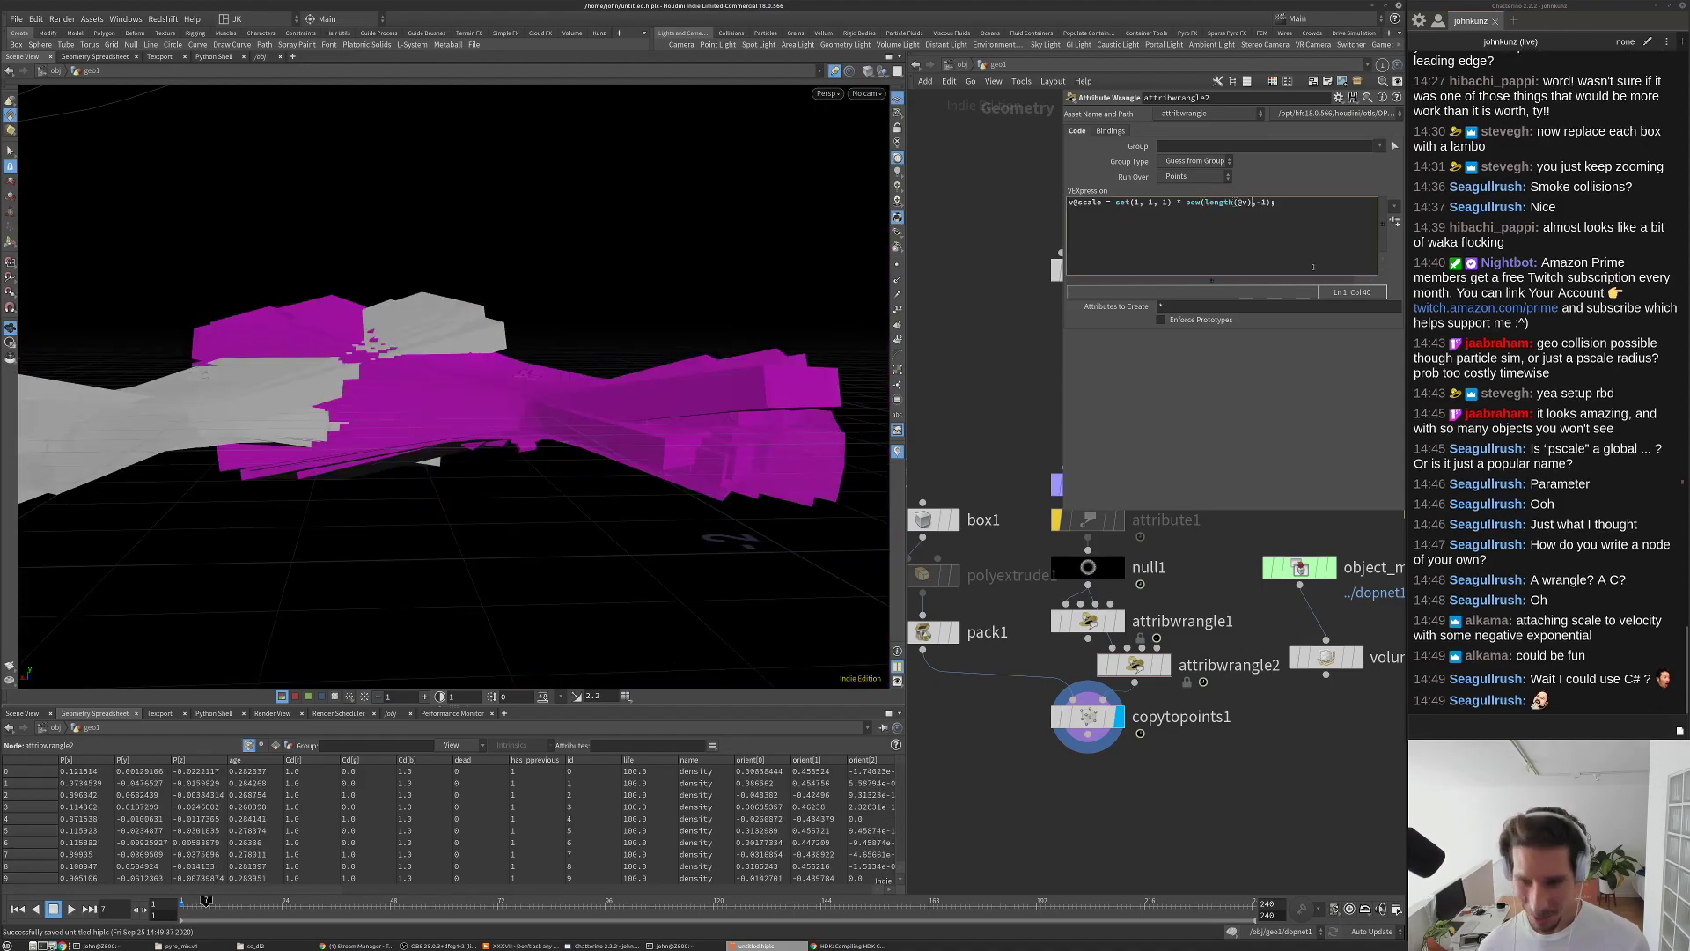
pyautogui.write('/100')
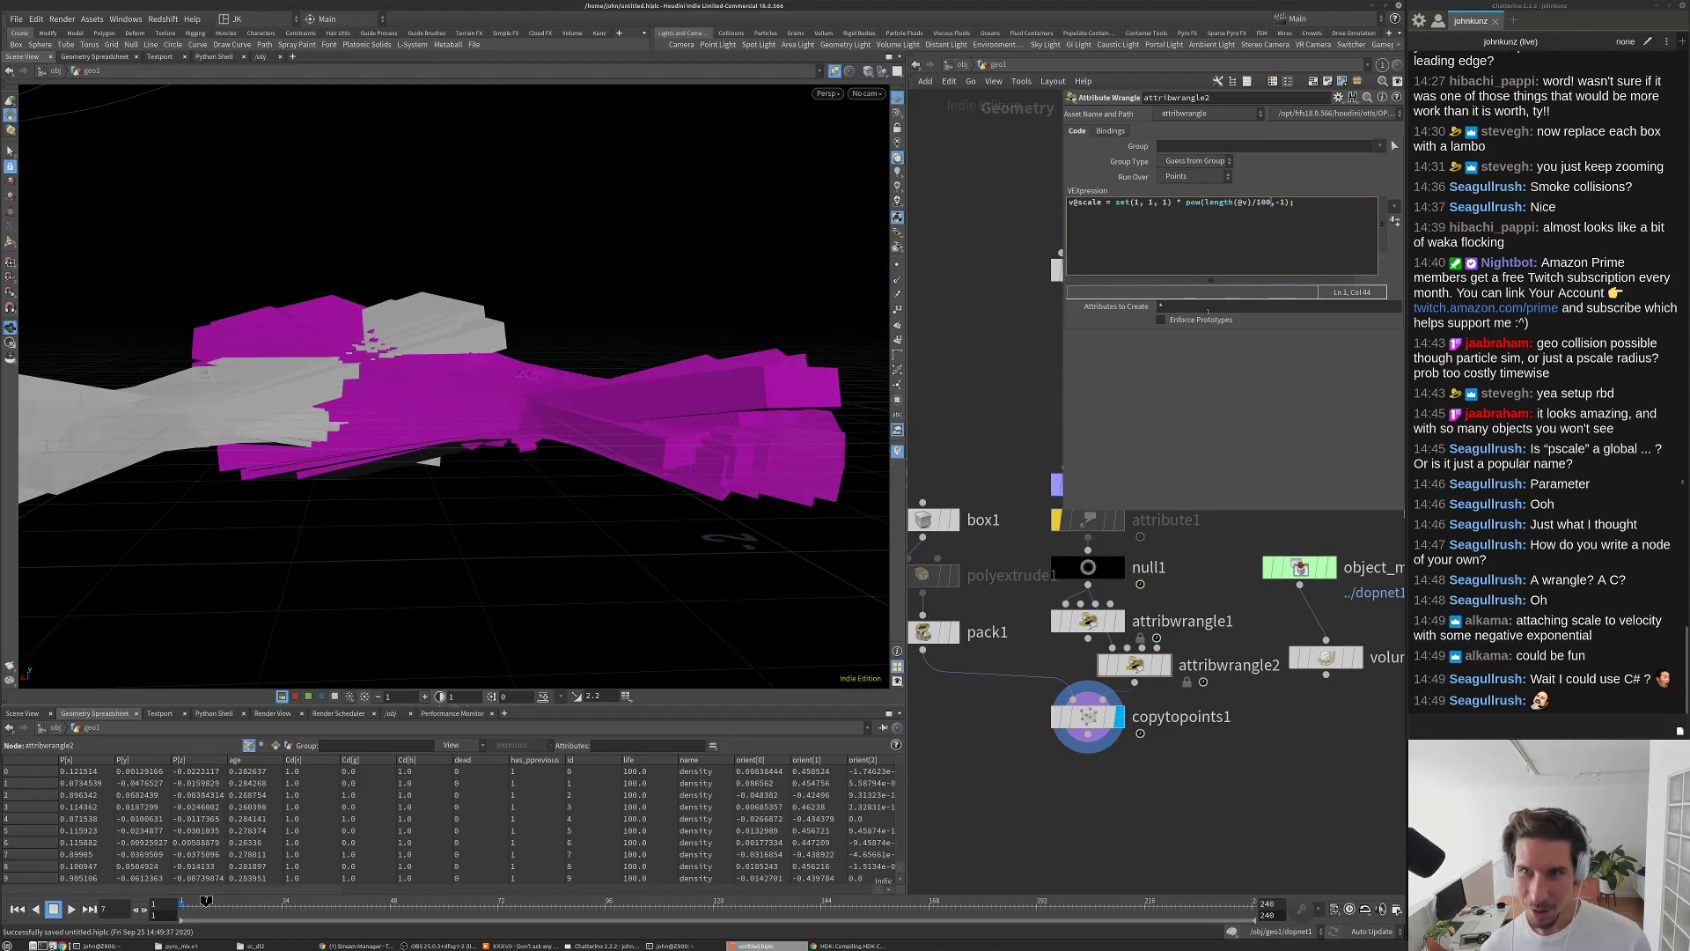
pyautogui.click(1010, 335)
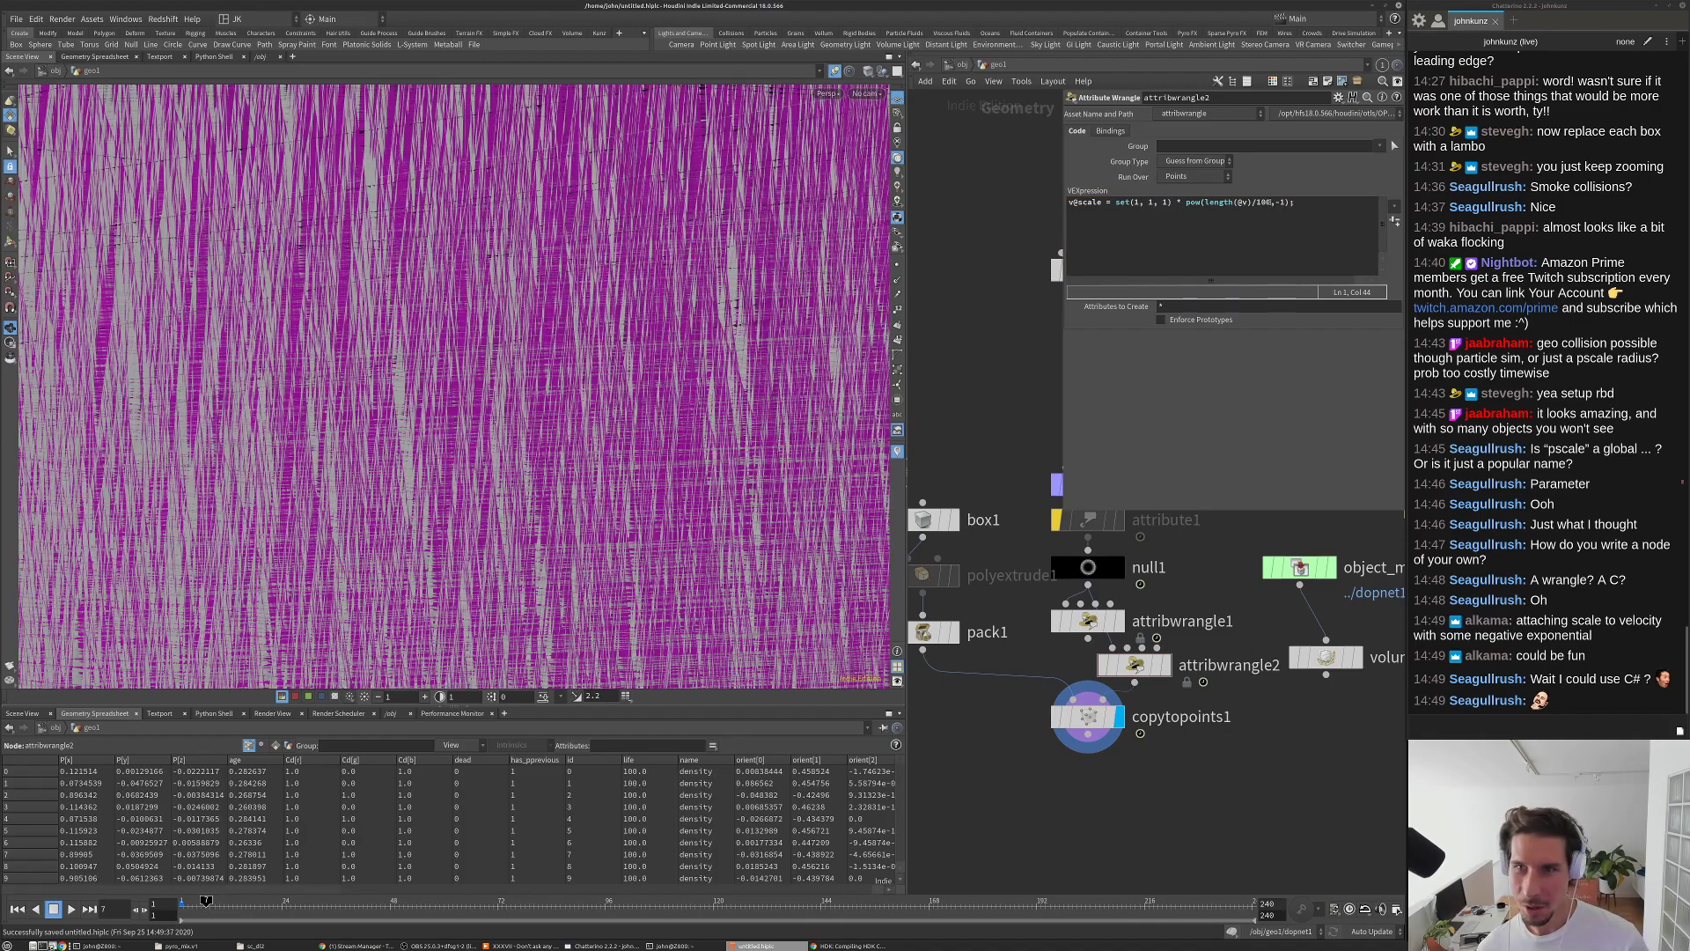
# Step: Replace the division with a multiplication, making it pow(length(@v)*100,-1) in attribwrangle2, and play the simulation
pyautogui.click(1265, 203)
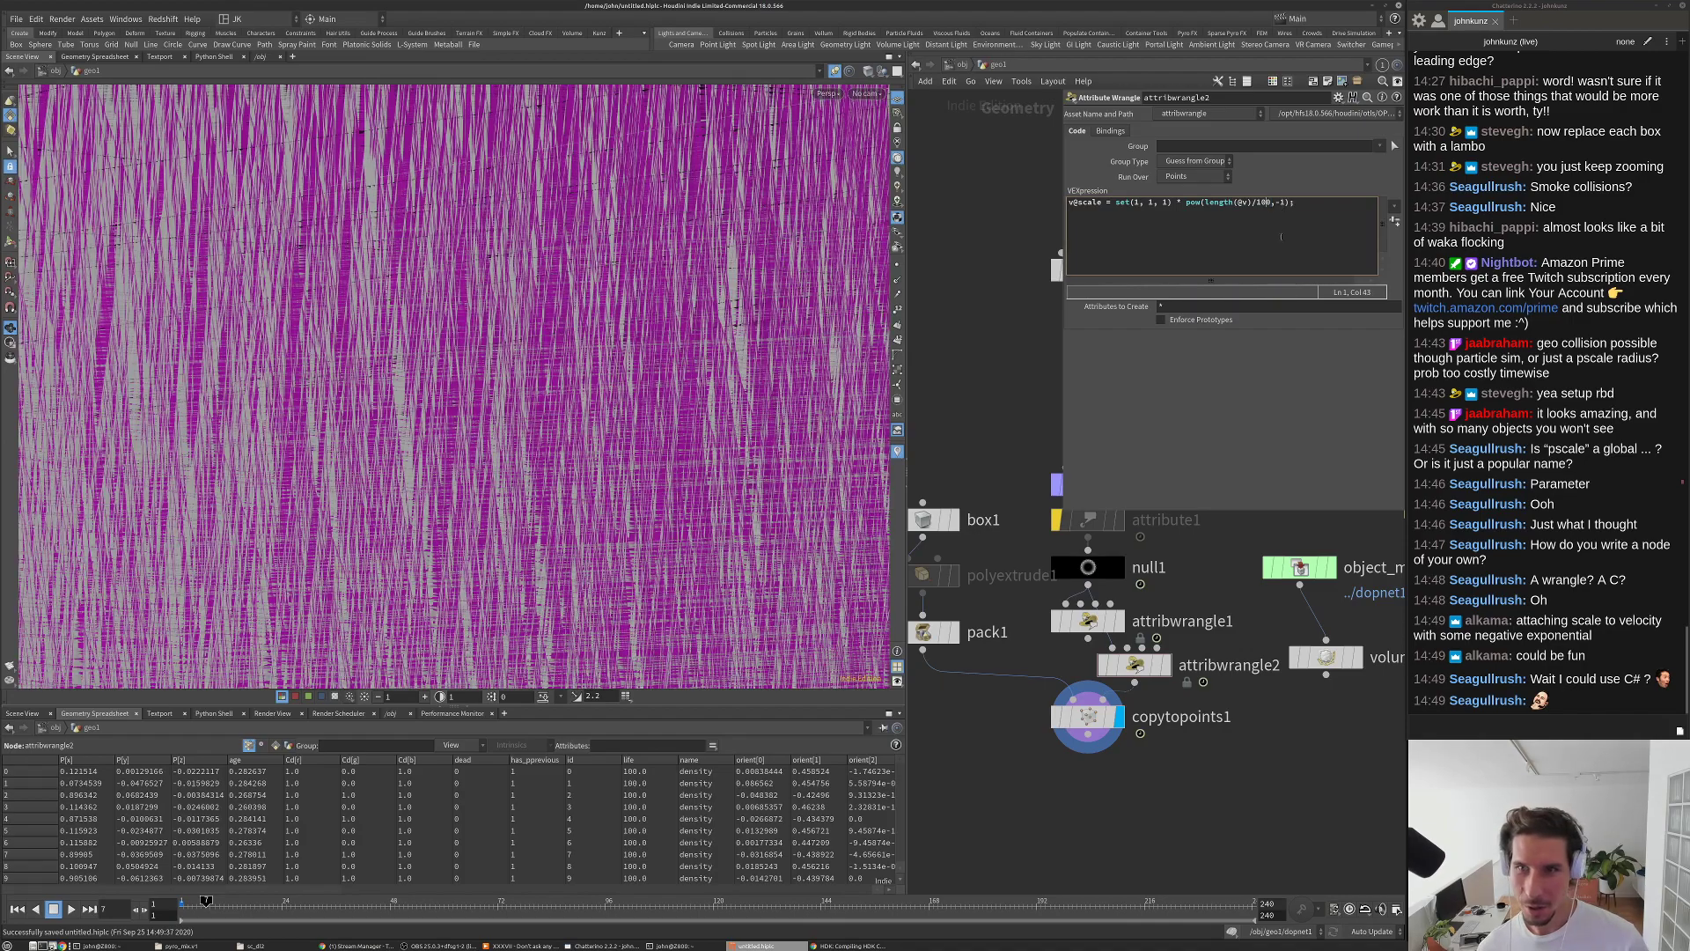
pyautogui.press('BackSpace')
pyautogui.write('*')
pyautogui.click(1322, 335)
pyautogui.press('Up')
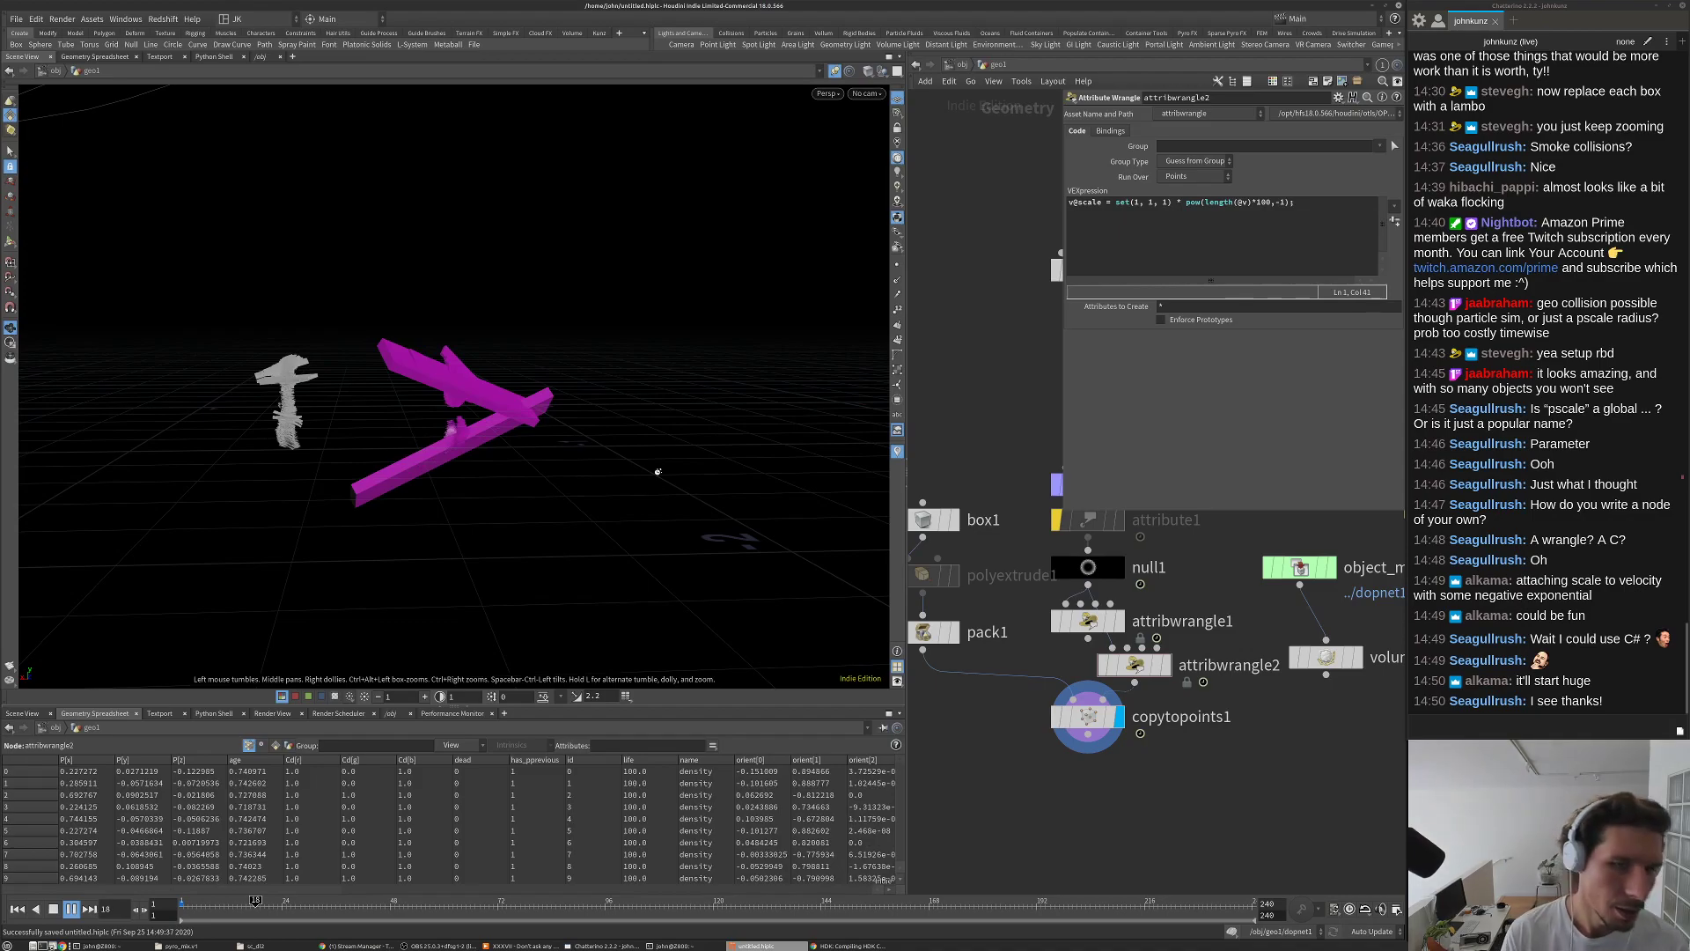
# Step: Rewrite the attribwrangle2 expression as v@scale = set(1, 1, 1) * pow(-1,length(v@v));
pyautogui.moveTo(1272, 202); pyautogui.dragTo(1205, 212)
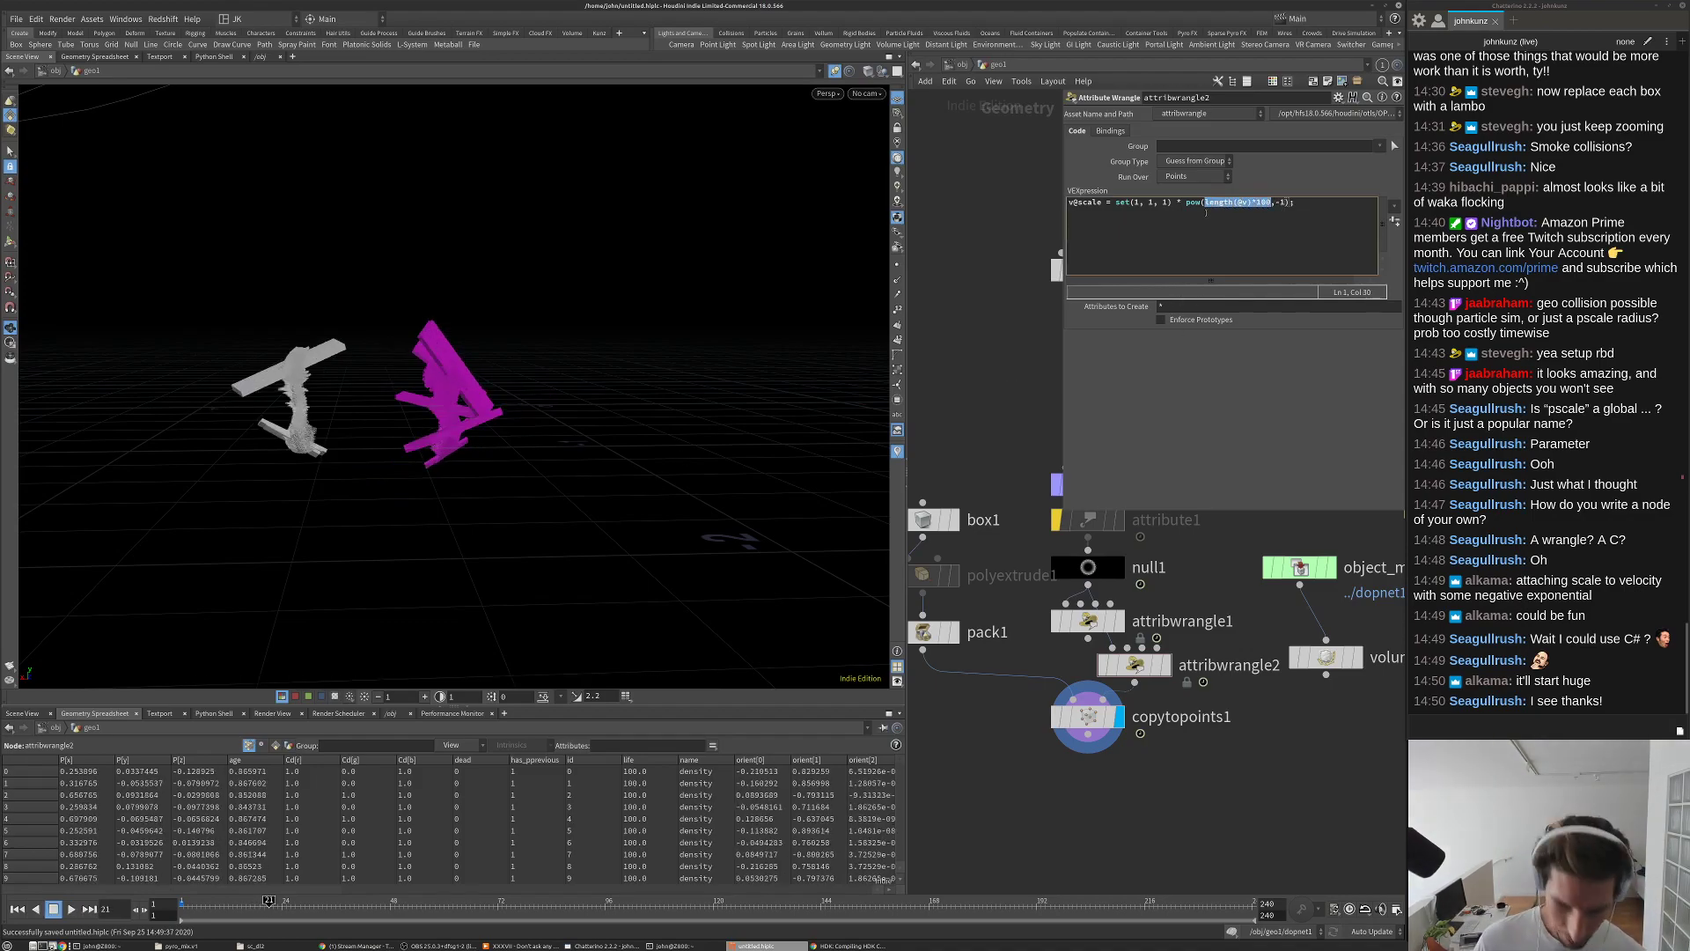
pyautogui.press('Delete')
pyautogui.press('Delete')
pyautogui.press('Delete')
pyautogui.press('Right')
pyautogui.press('Right')
pyautogui.write(',')
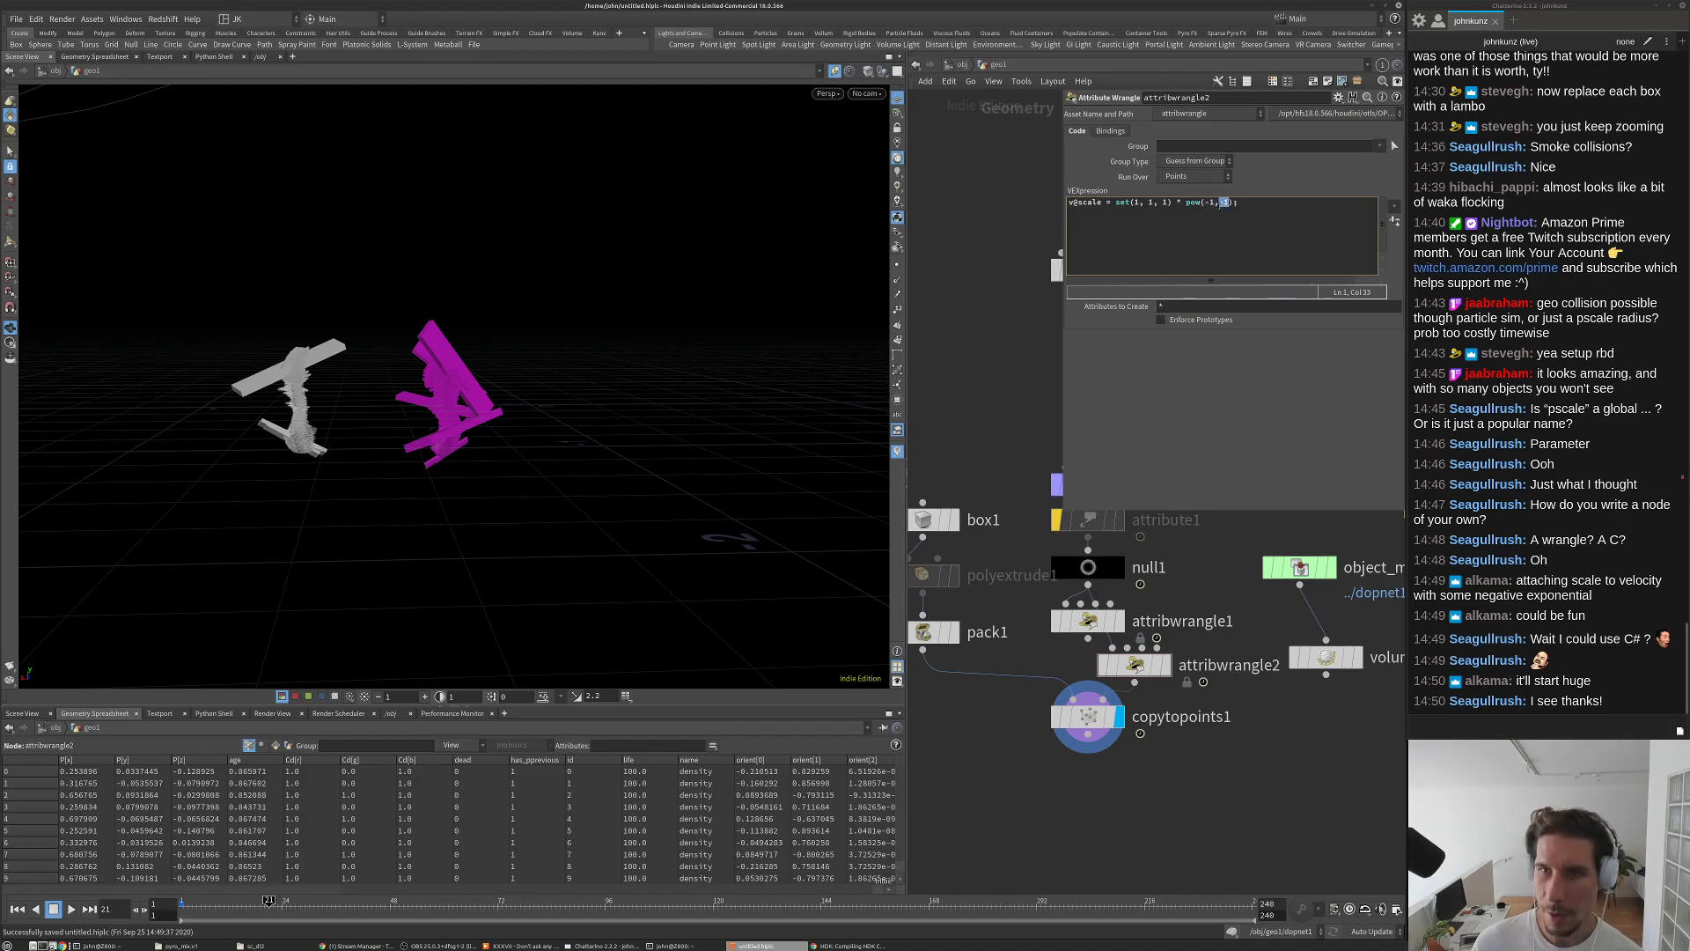
pyautogui.write('length(v')
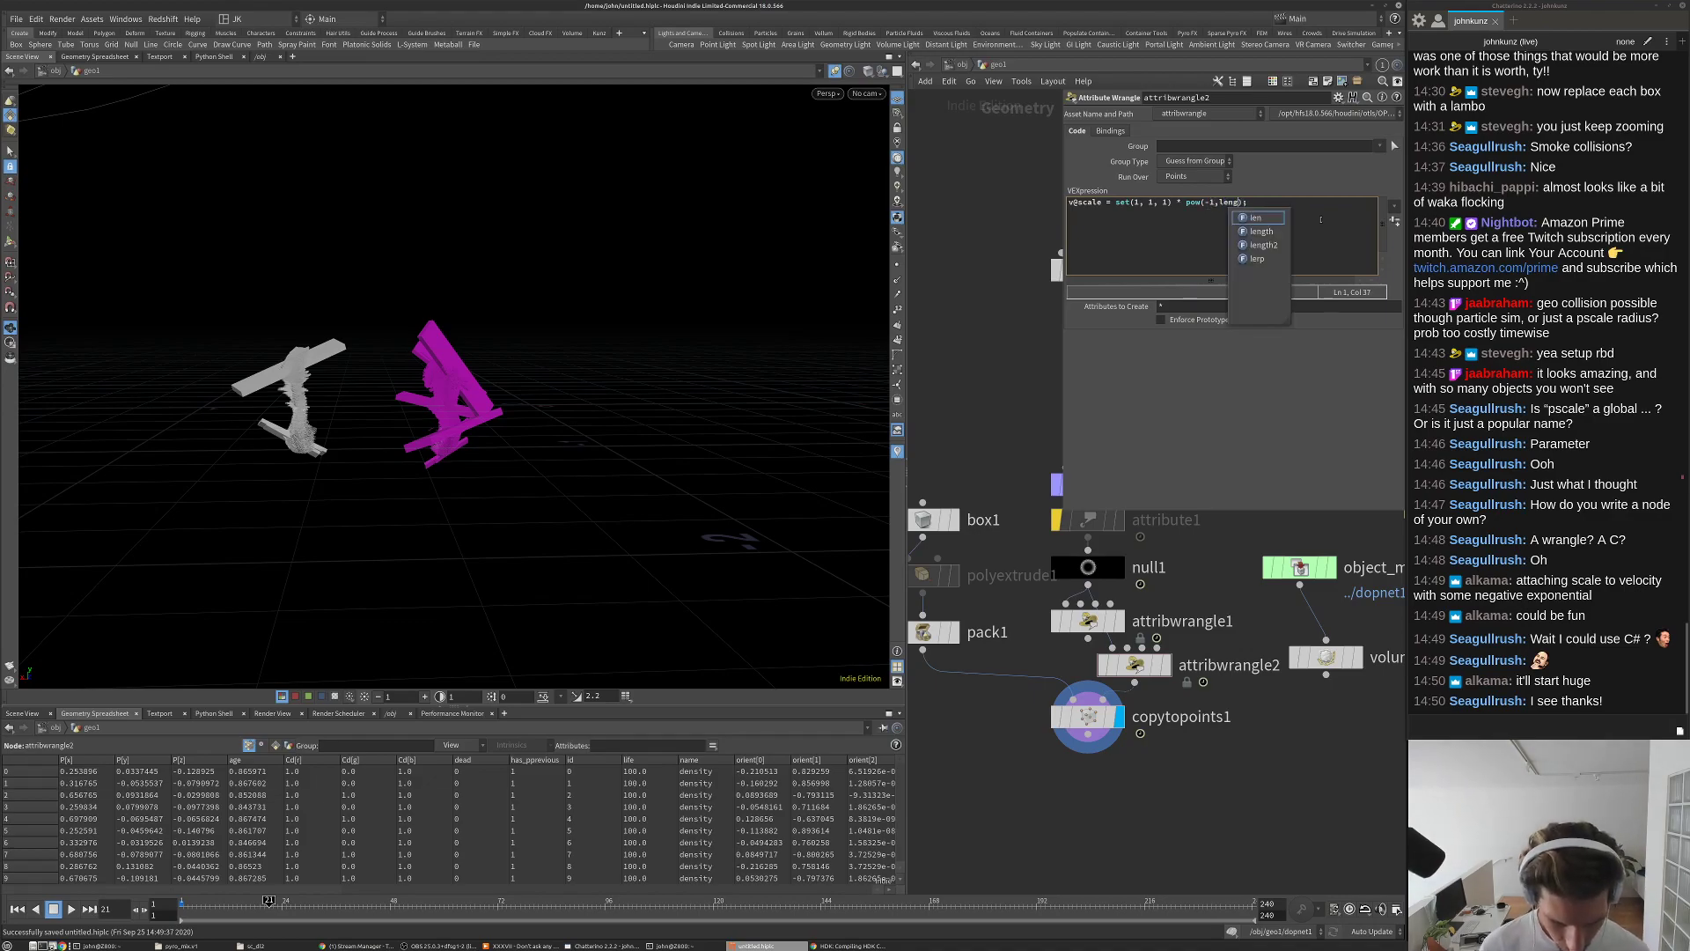
pyautogui.write('@v)')
pyautogui.click(1076, 305)
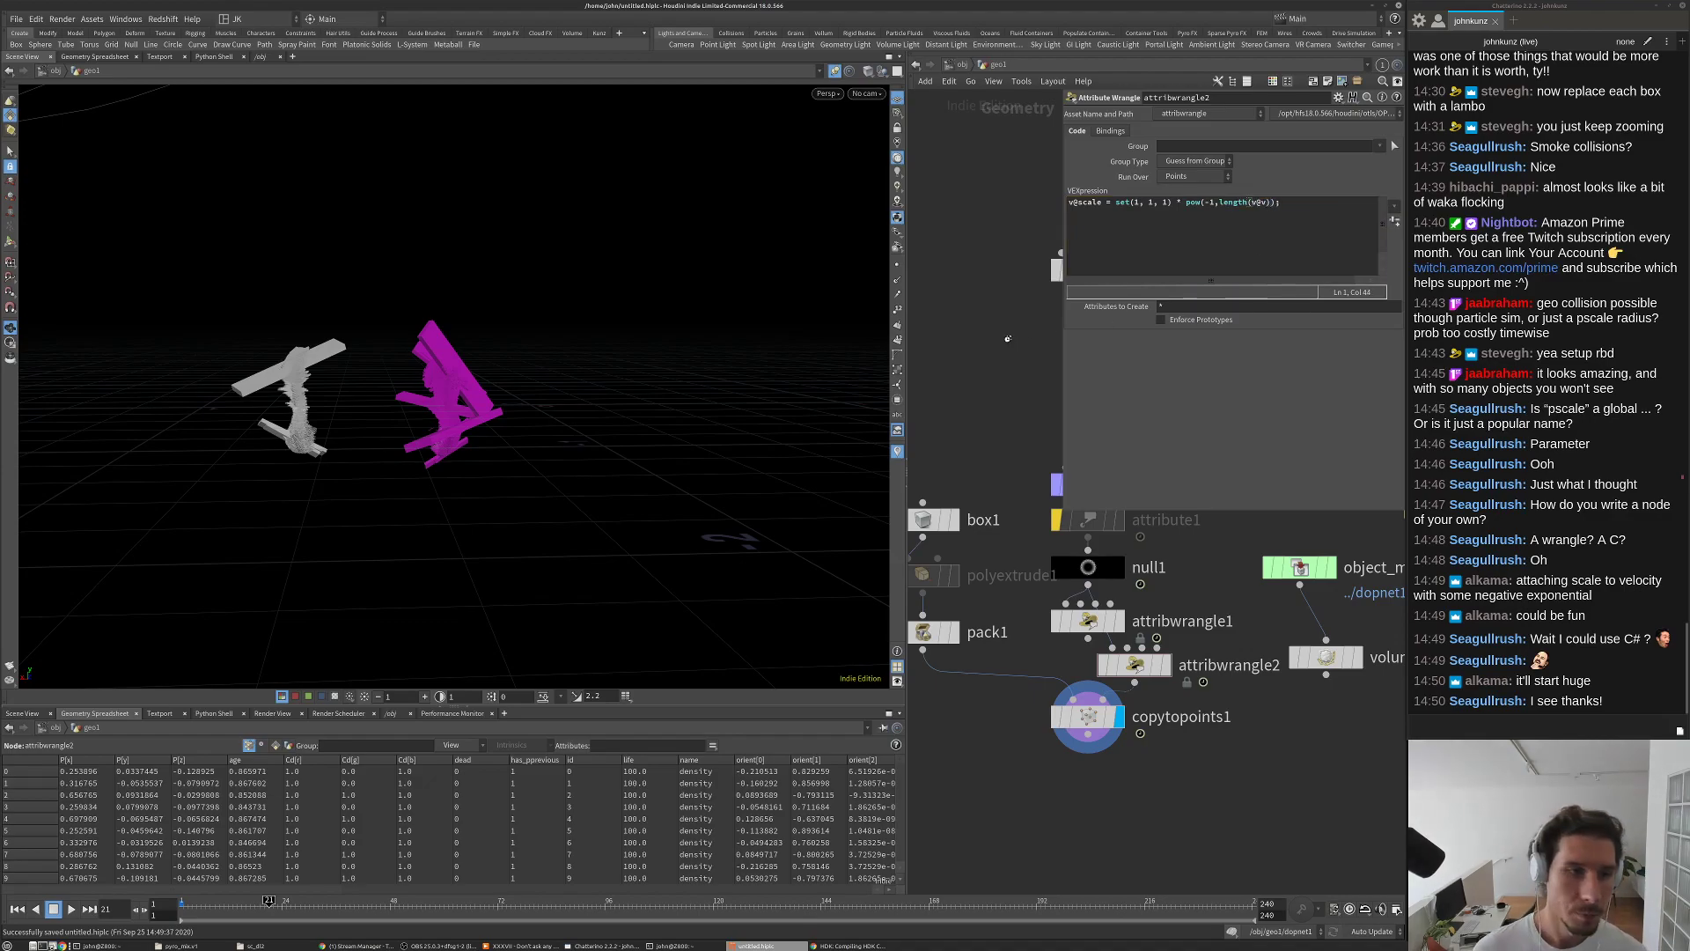
# Step: Divide length(v@v) by 25.0 inside the pow function of attribwrangle2 and play several frames to inspect the boxes
pyautogui.click(1264, 202)
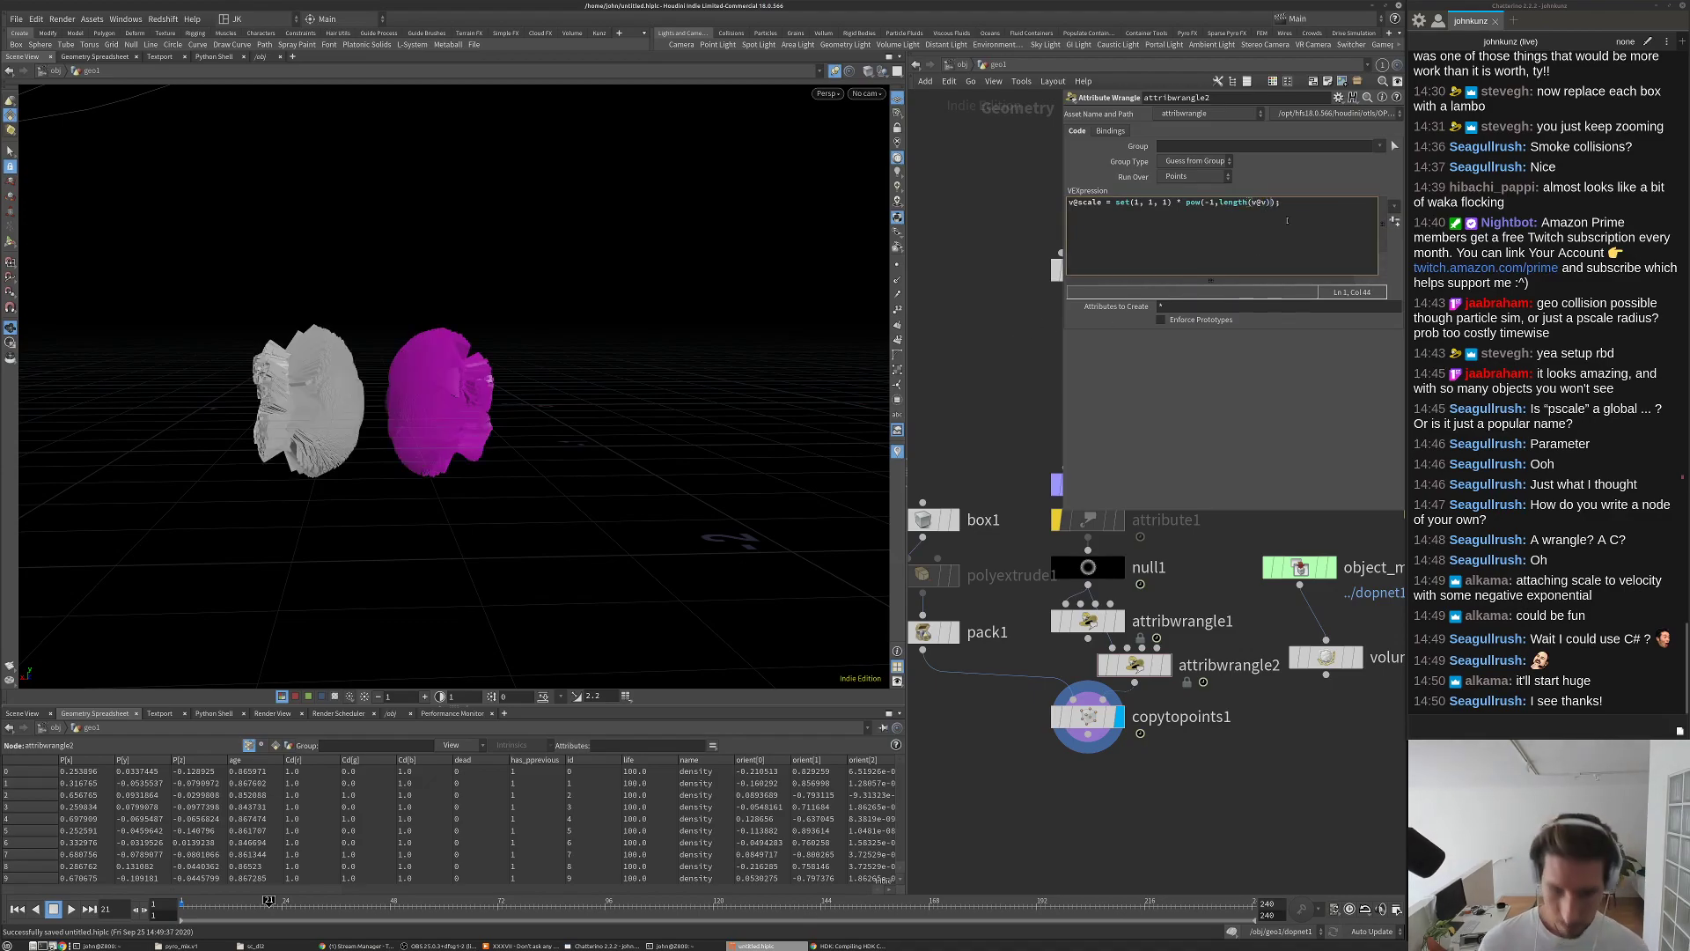
pyautogui.write('/')
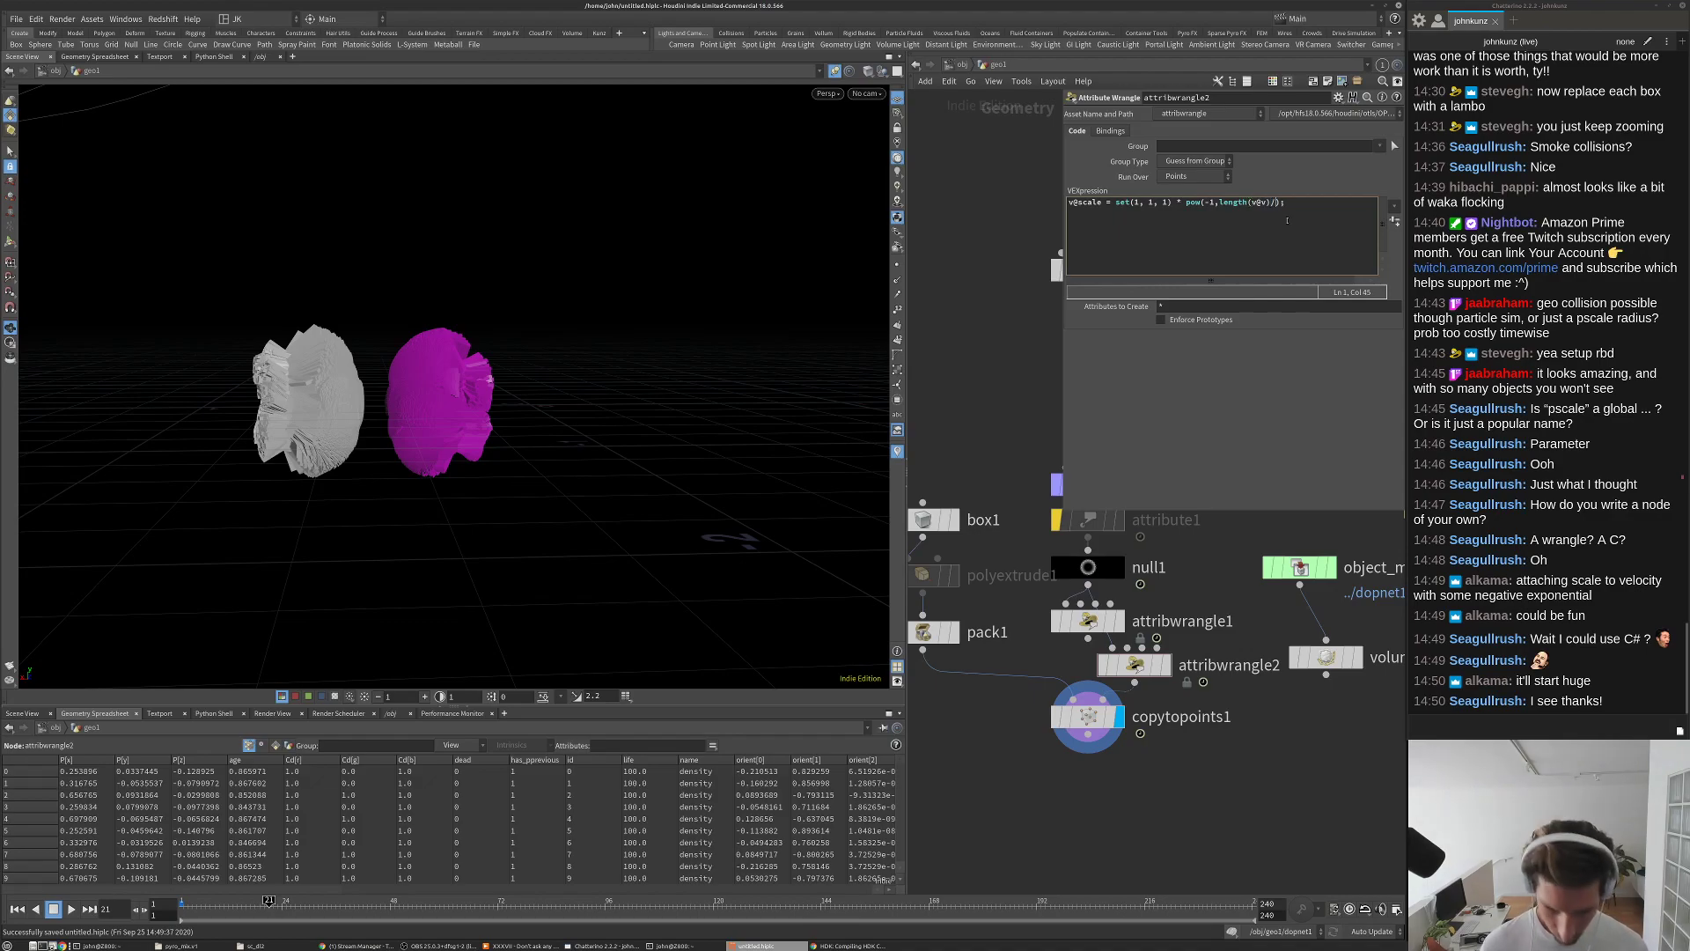
pyautogui.write('.25')
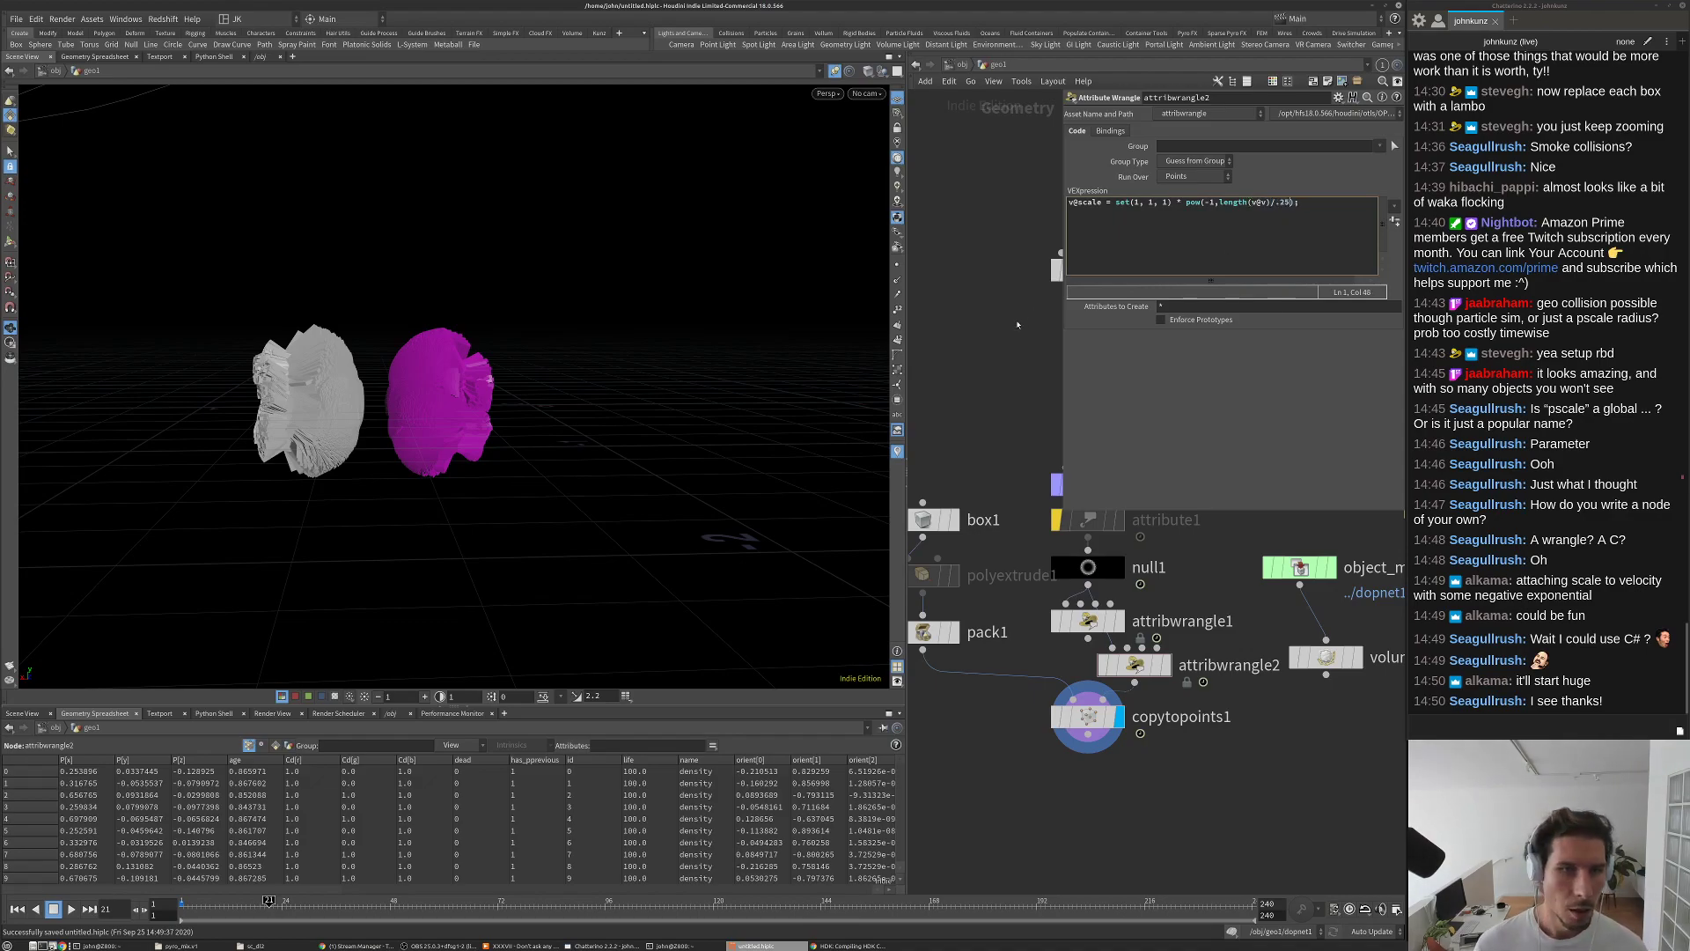
pyautogui.press('BackSpace')
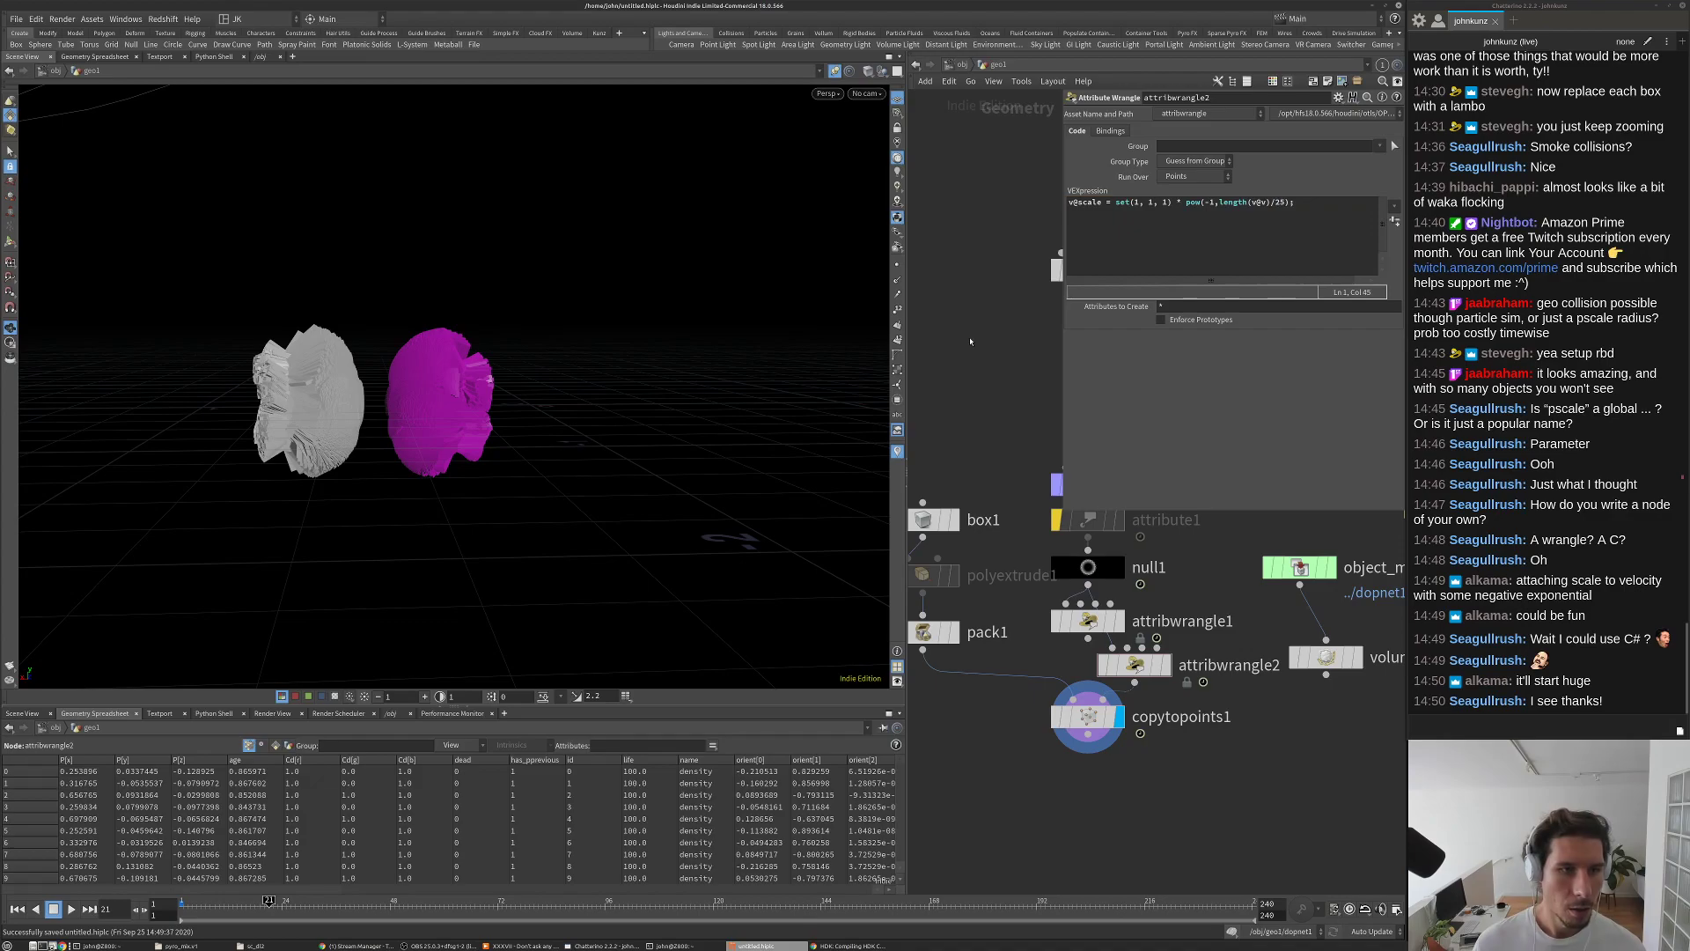
pyautogui.moveTo(970, 342); pyautogui.dragTo(972, 312, button='middle')
pyautogui.click(1283, 202)
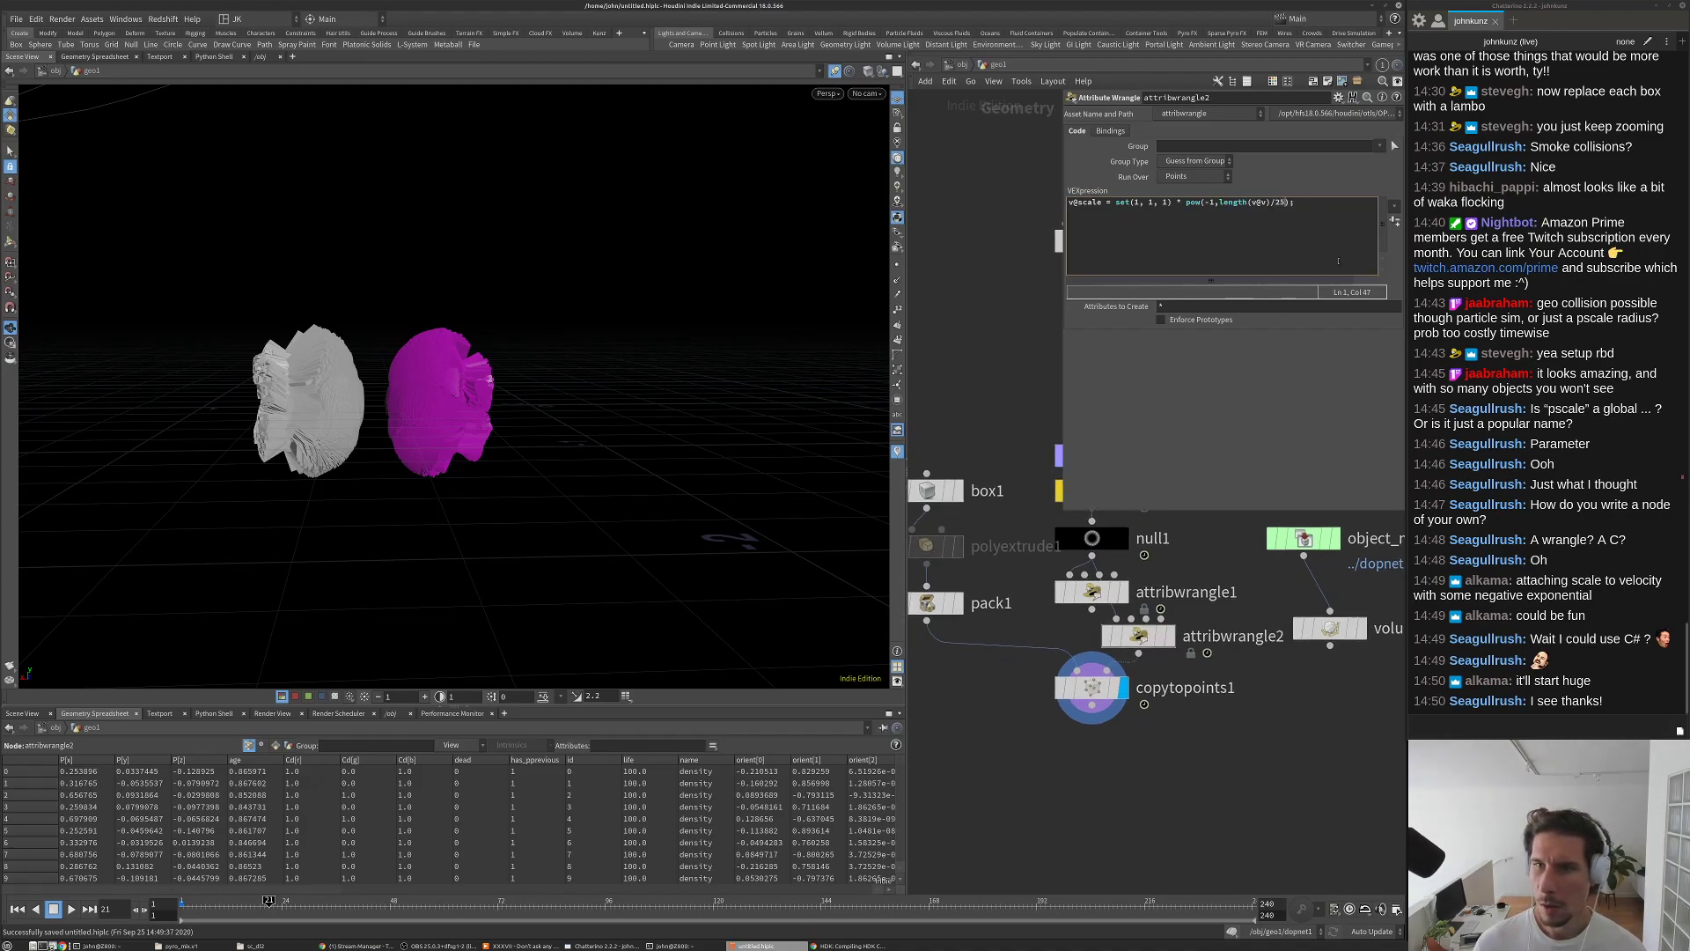
pyautogui.write('.0')
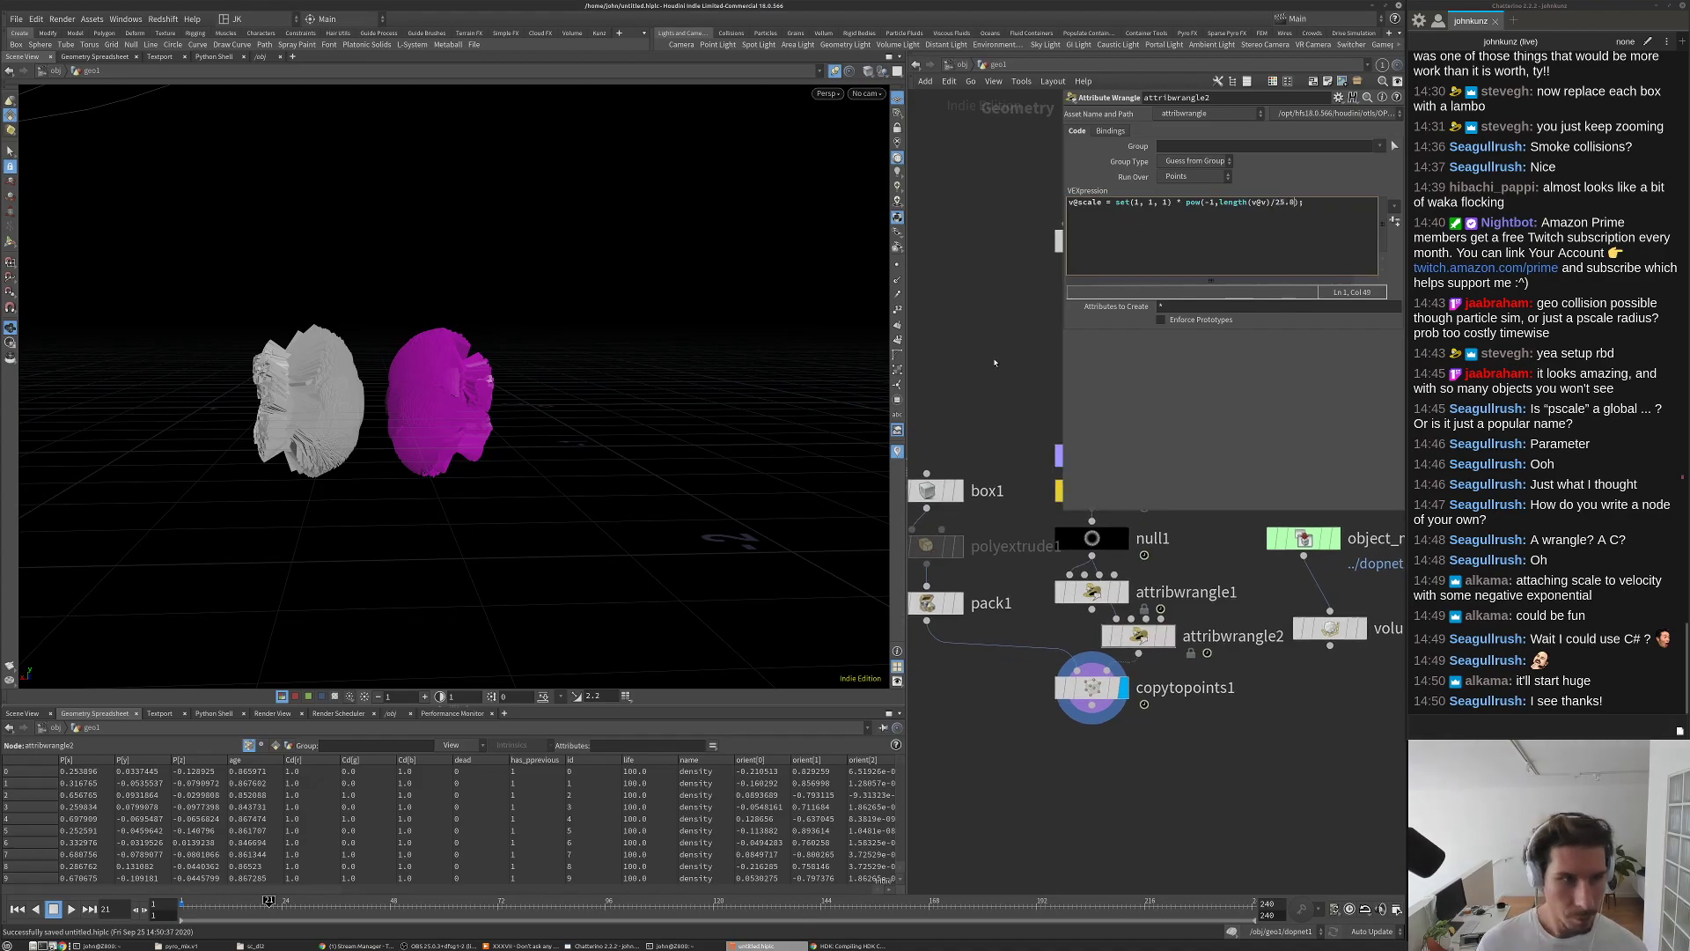
pyautogui.press('Up')
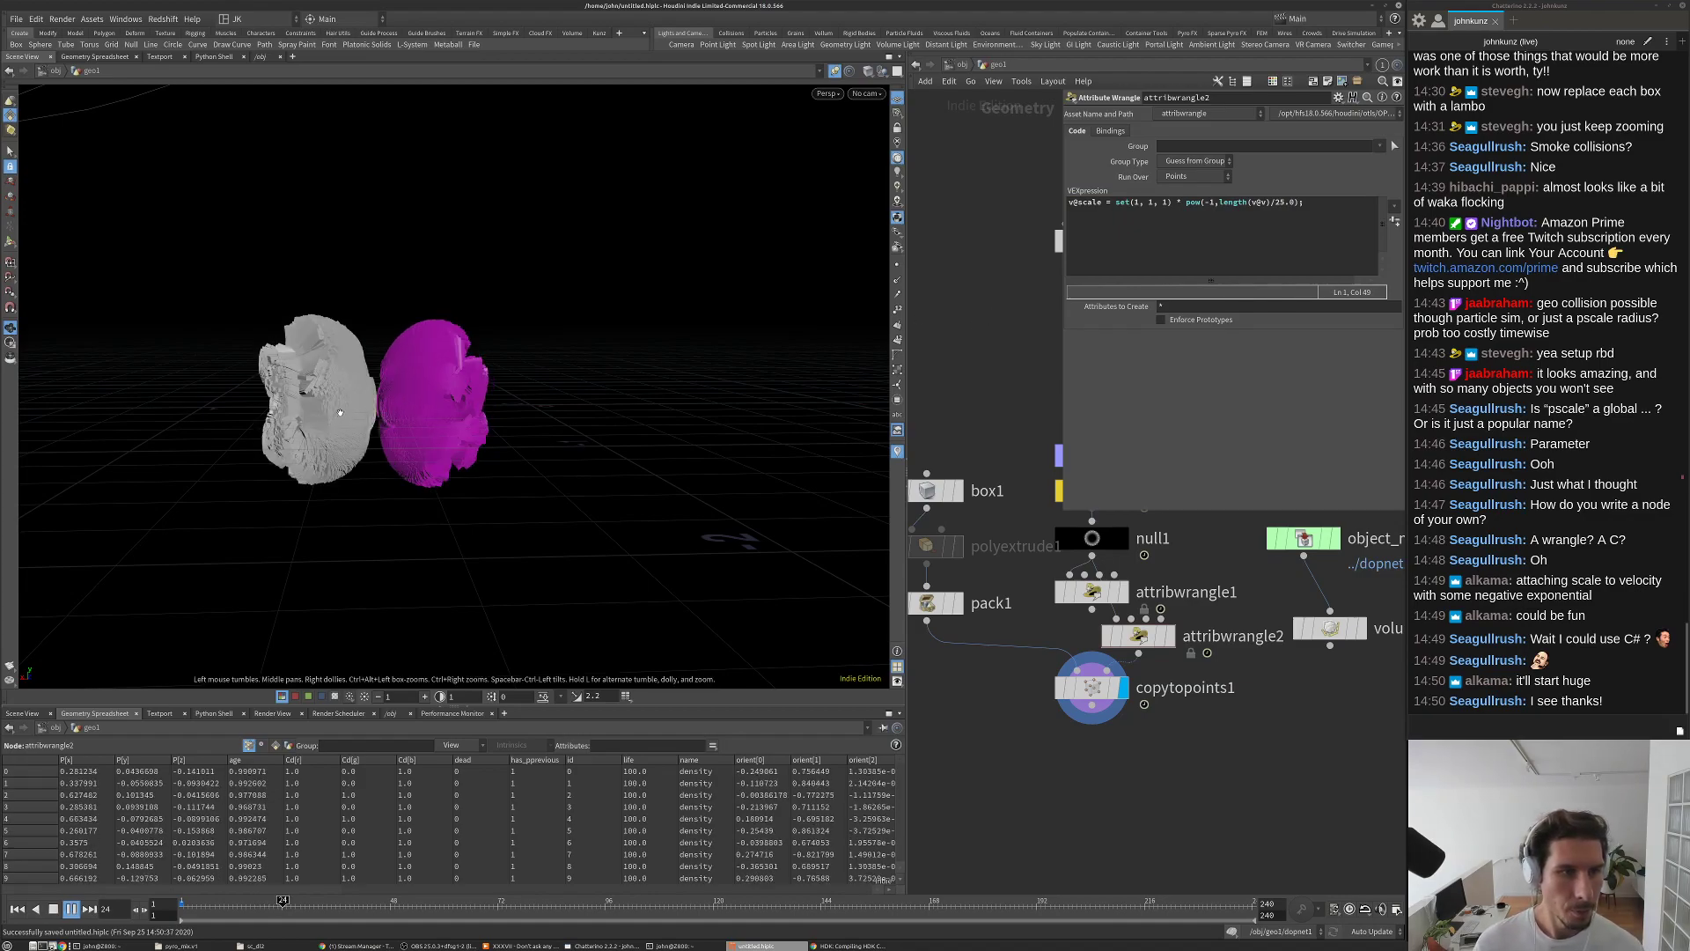
pyautogui.press('Up')
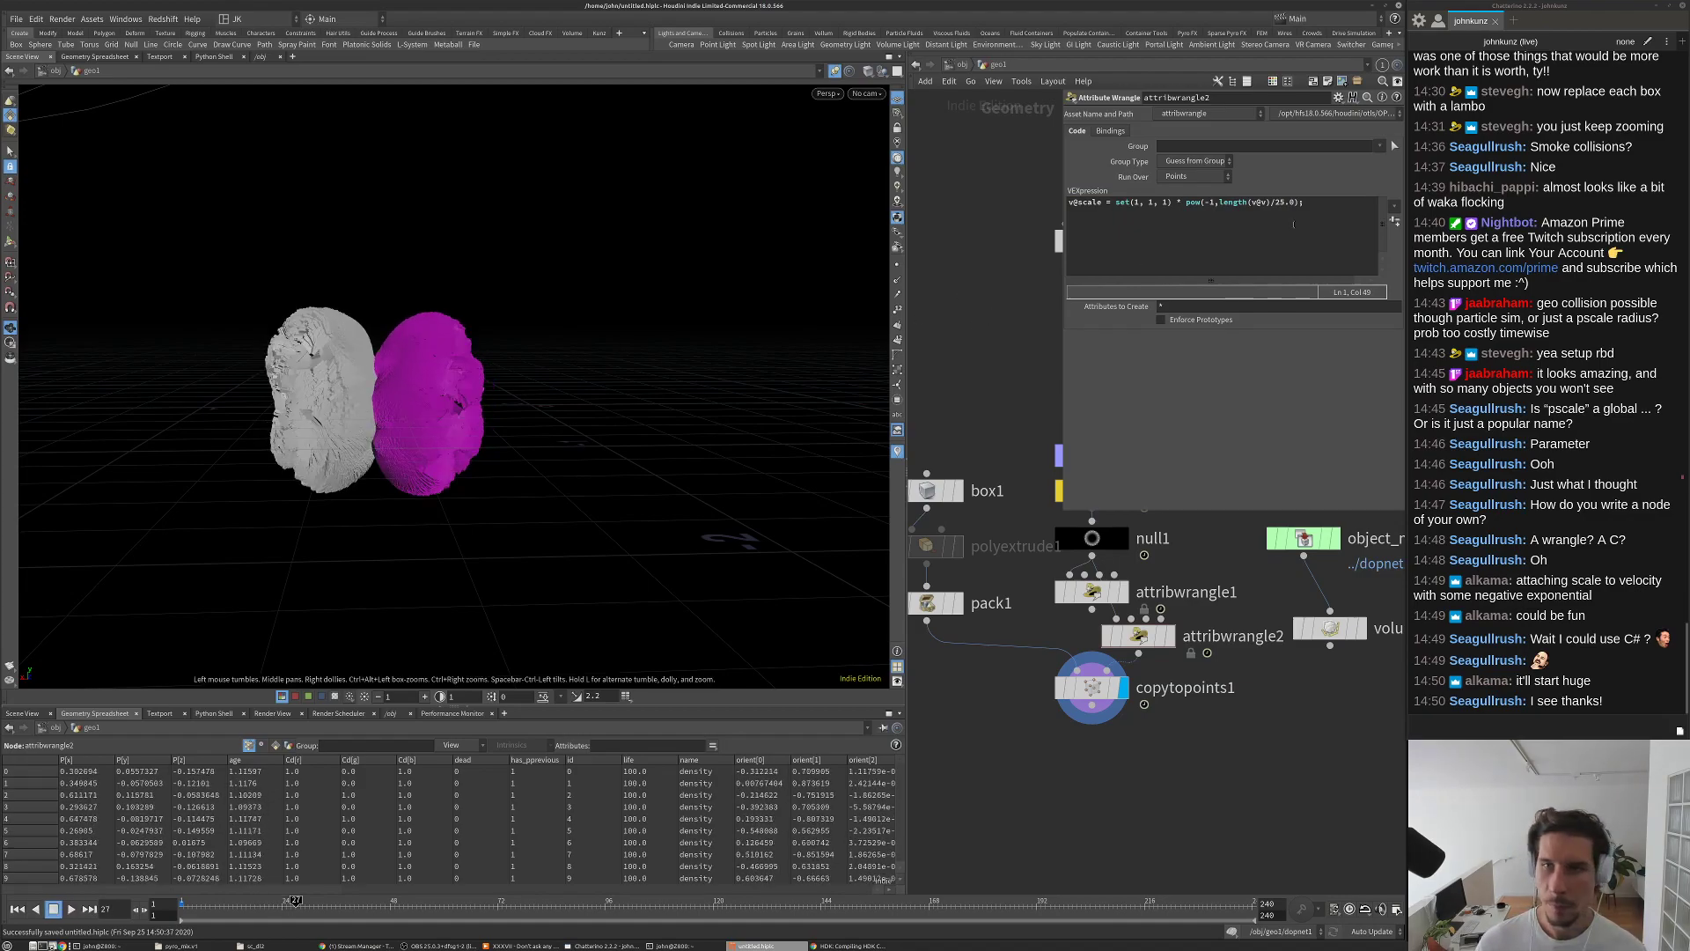
# Step: Change the divisor in attribwrangle2's pow expression to .250 and play the simulation
pyautogui.click(1273, 202)
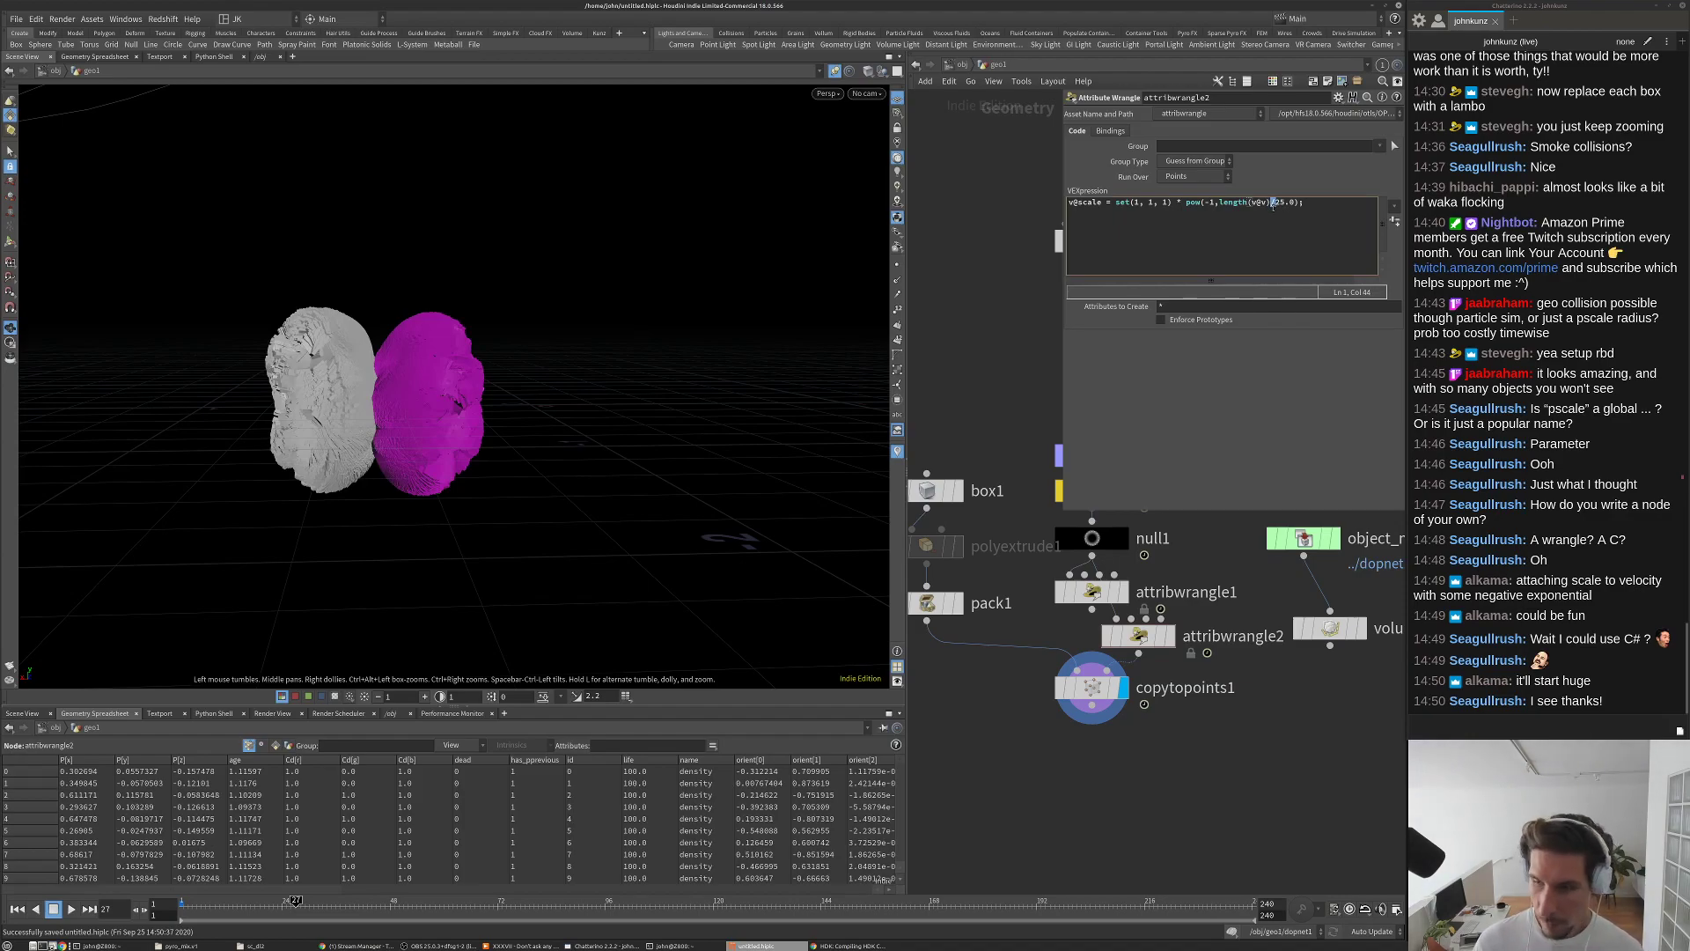
pyautogui.click(1289, 203)
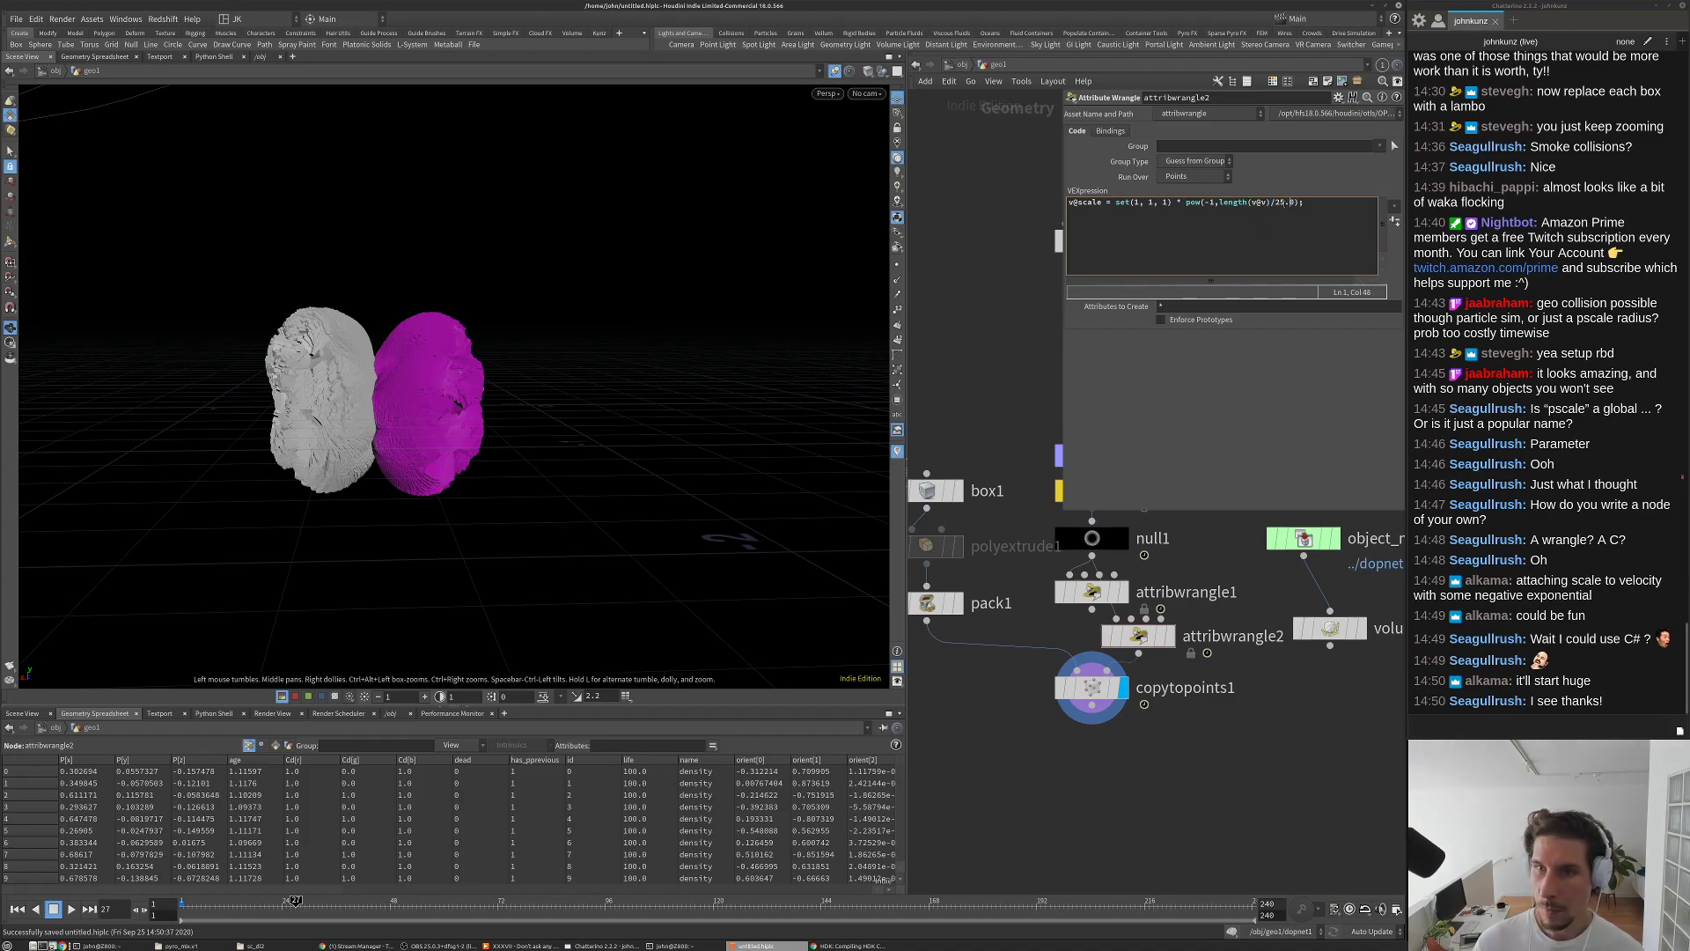
pyautogui.write('.')
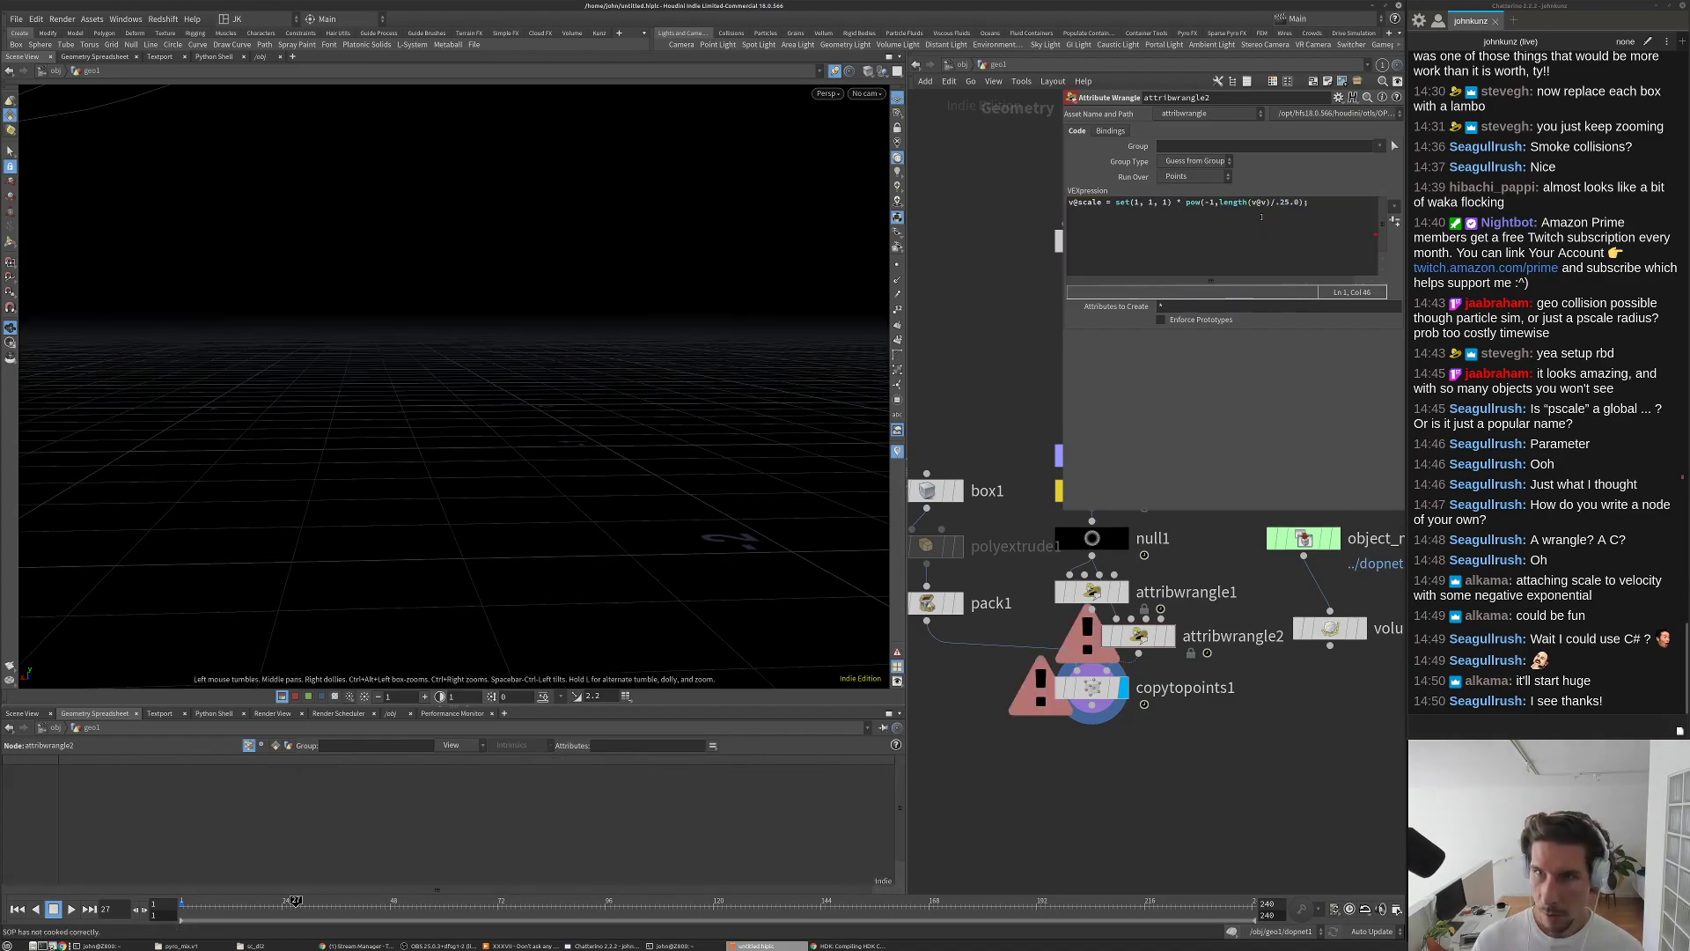
pyautogui.click(1288, 202)
pyautogui.press('Delete')
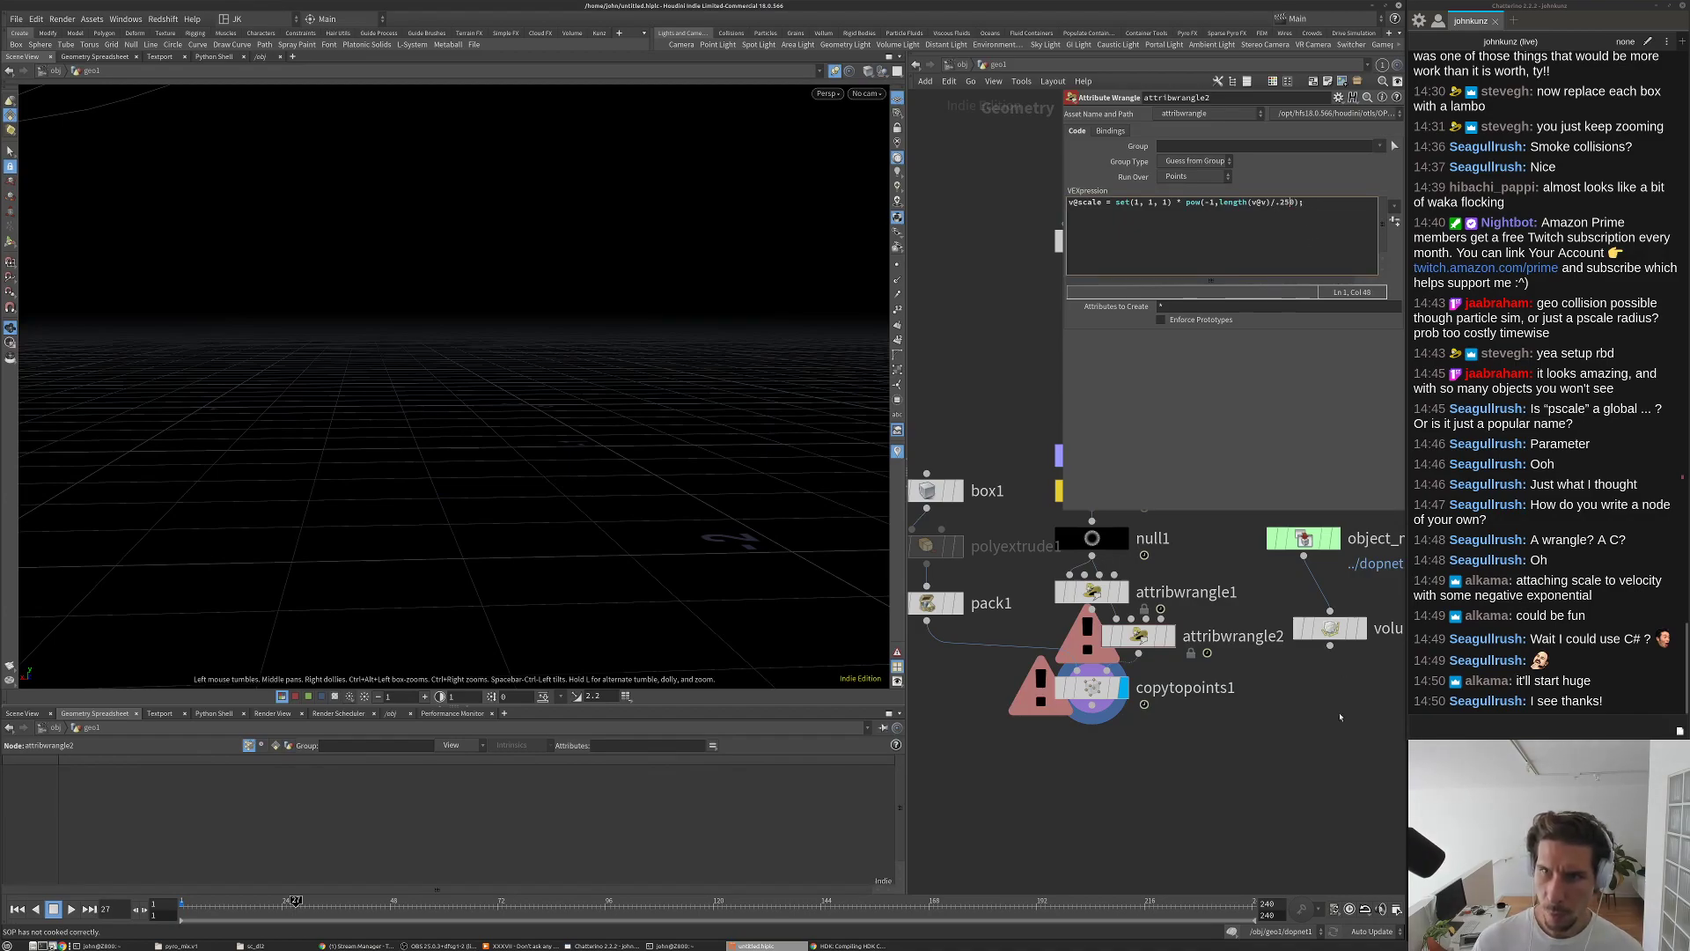
pyautogui.click(1339, 717)
pyautogui.press('Up')
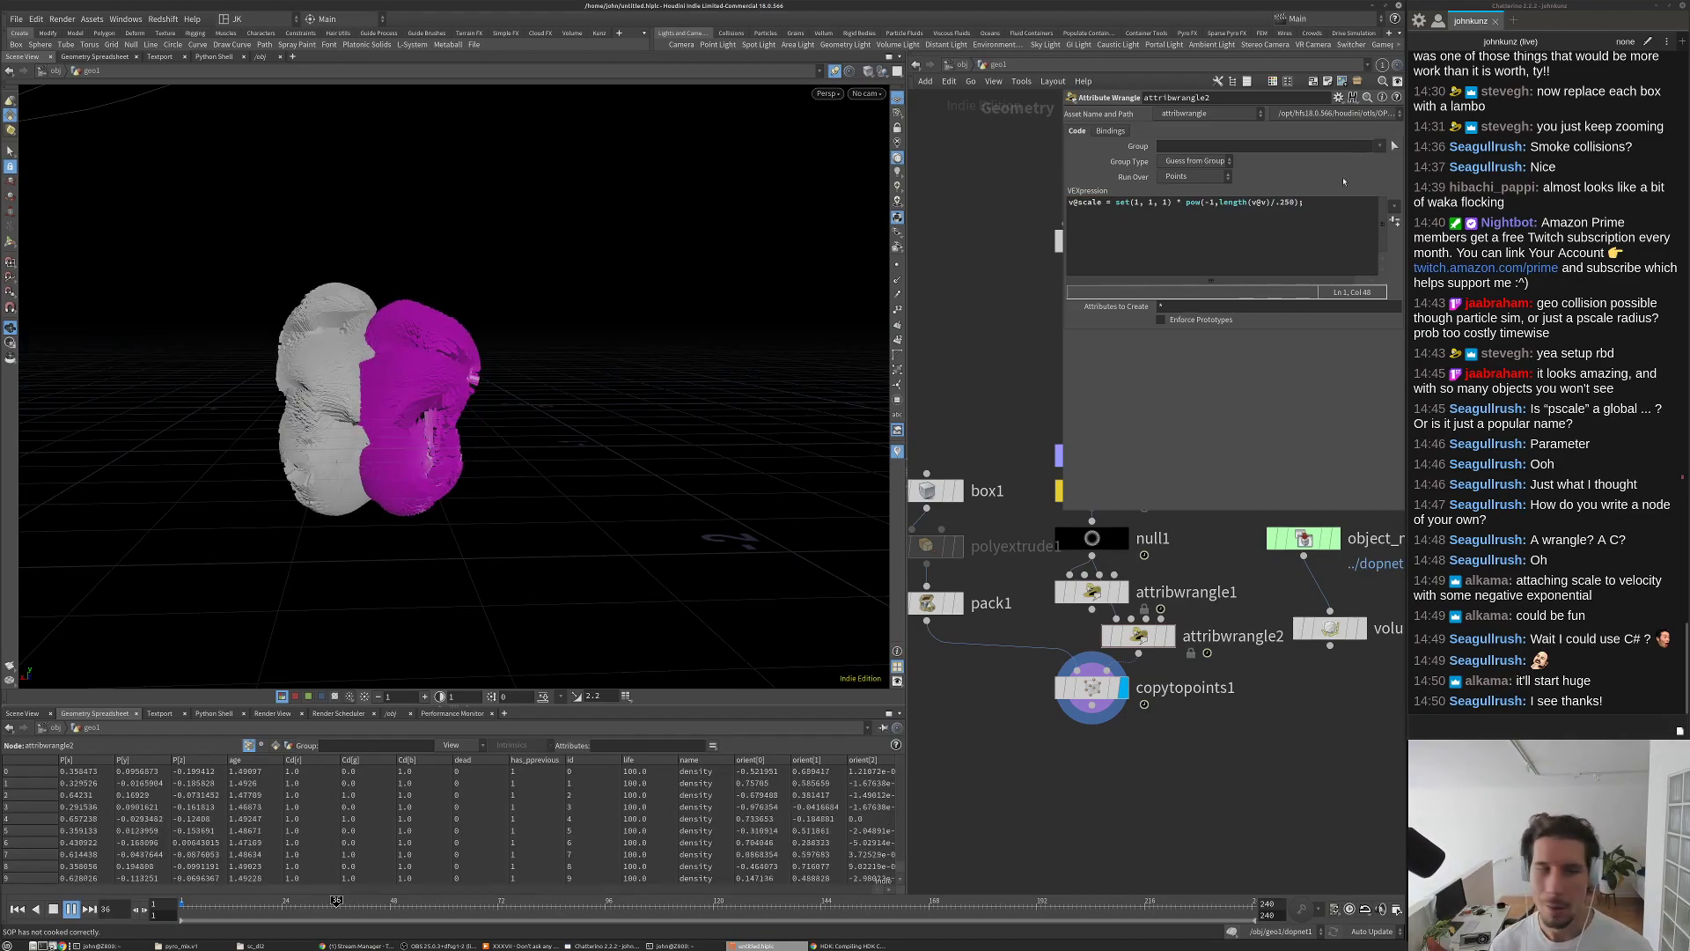
# Step: Examine the scaled boxes up close and from outside over further frames, and return to the first frame
pyautogui.rightClick(352, 396)
pyautogui.click(672, 268)
pyautogui.moveTo(1005, 330); pyautogui.dragTo(1024, 284, button='middle')
pyautogui.press('Escape')
pyautogui.moveTo(546, 387); pyautogui.dragTo(606, 354)
pyautogui.scroll(10, 657, 388)
pyautogui.press('Up')
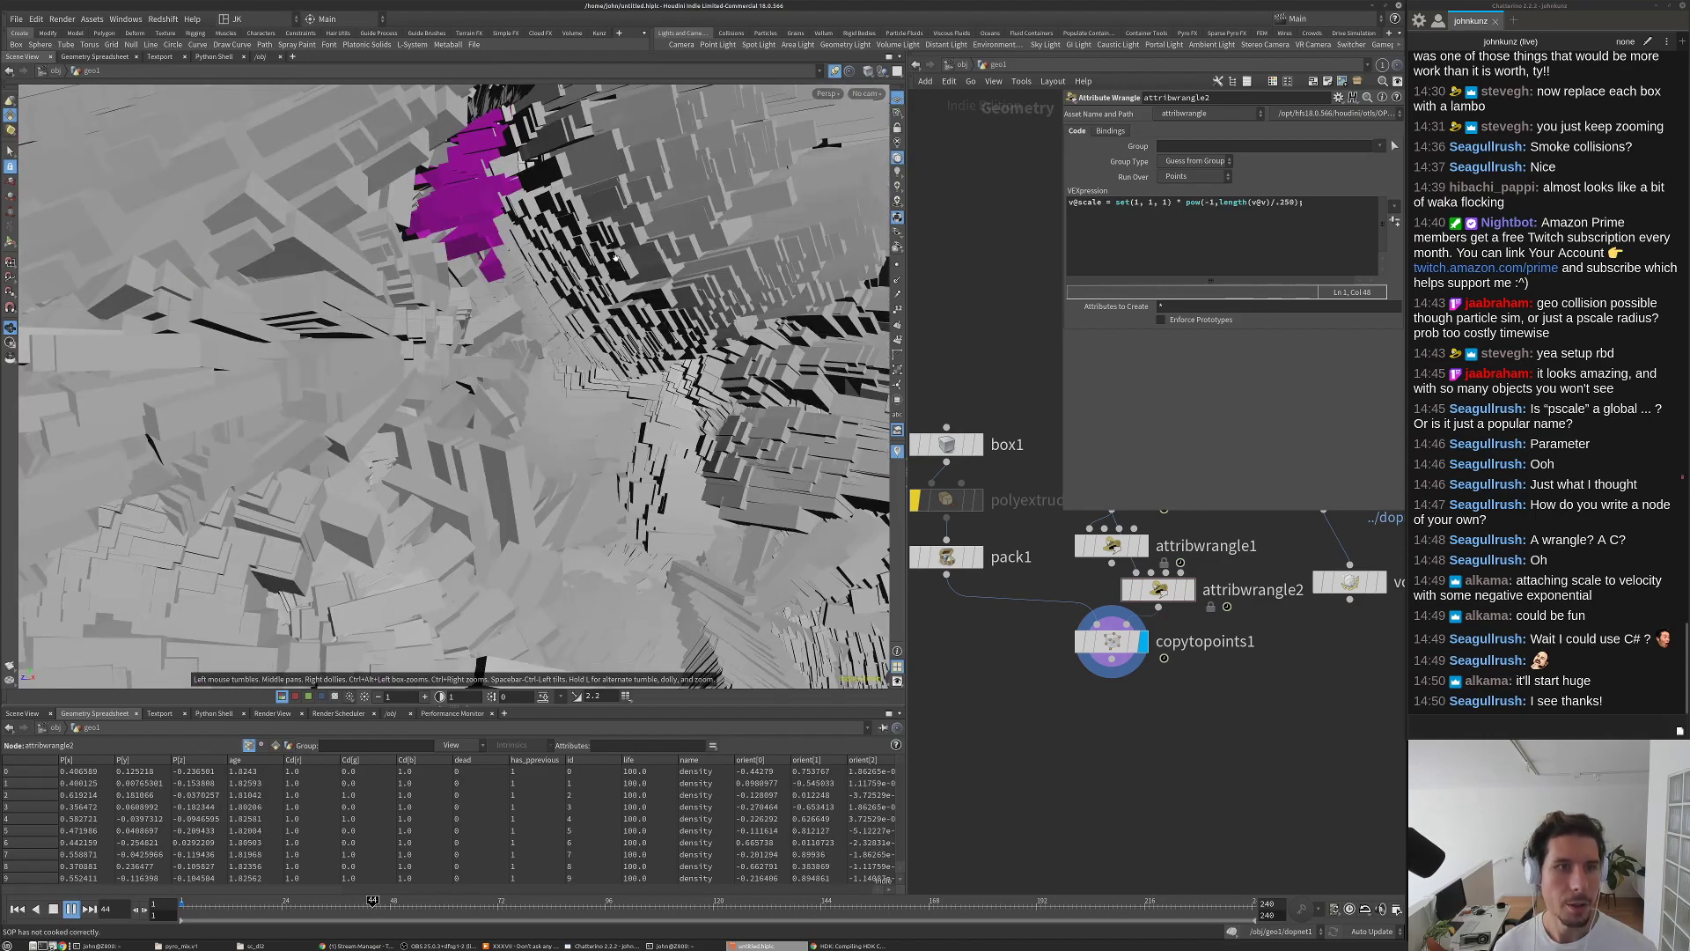
pyautogui.press('Up')
pyautogui.moveTo(587, 291); pyautogui.dragTo(362, 434)
pyautogui.scroll(-10, 797, 457)
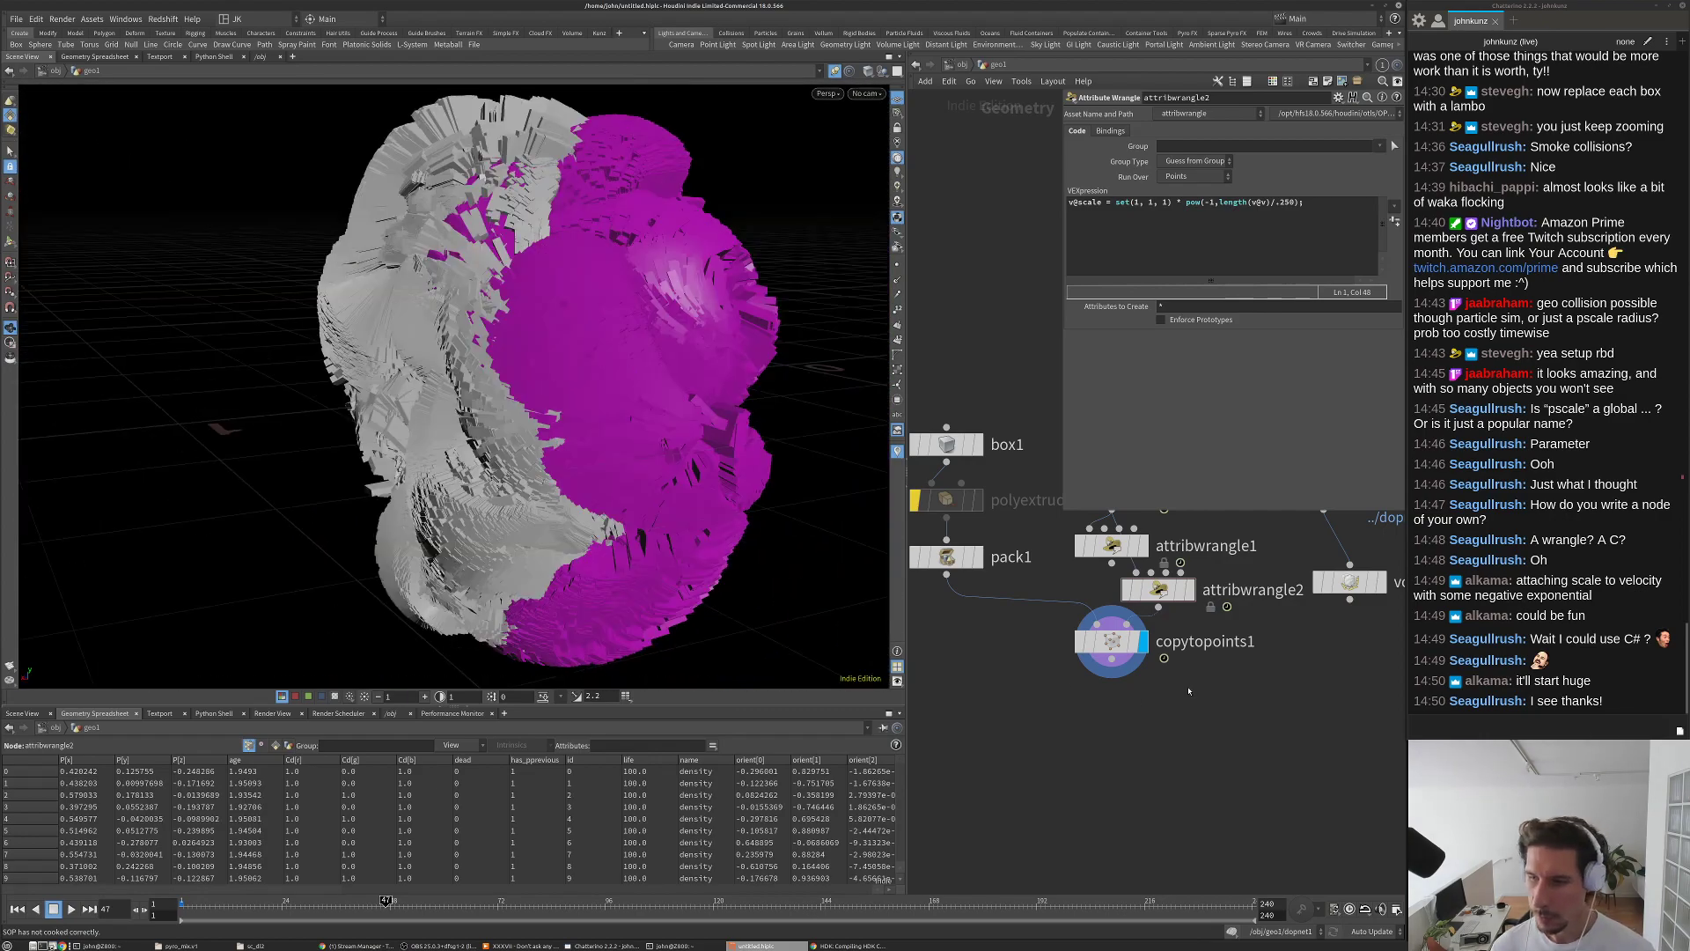
pyautogui.hotkey('ctrl', 'Up')
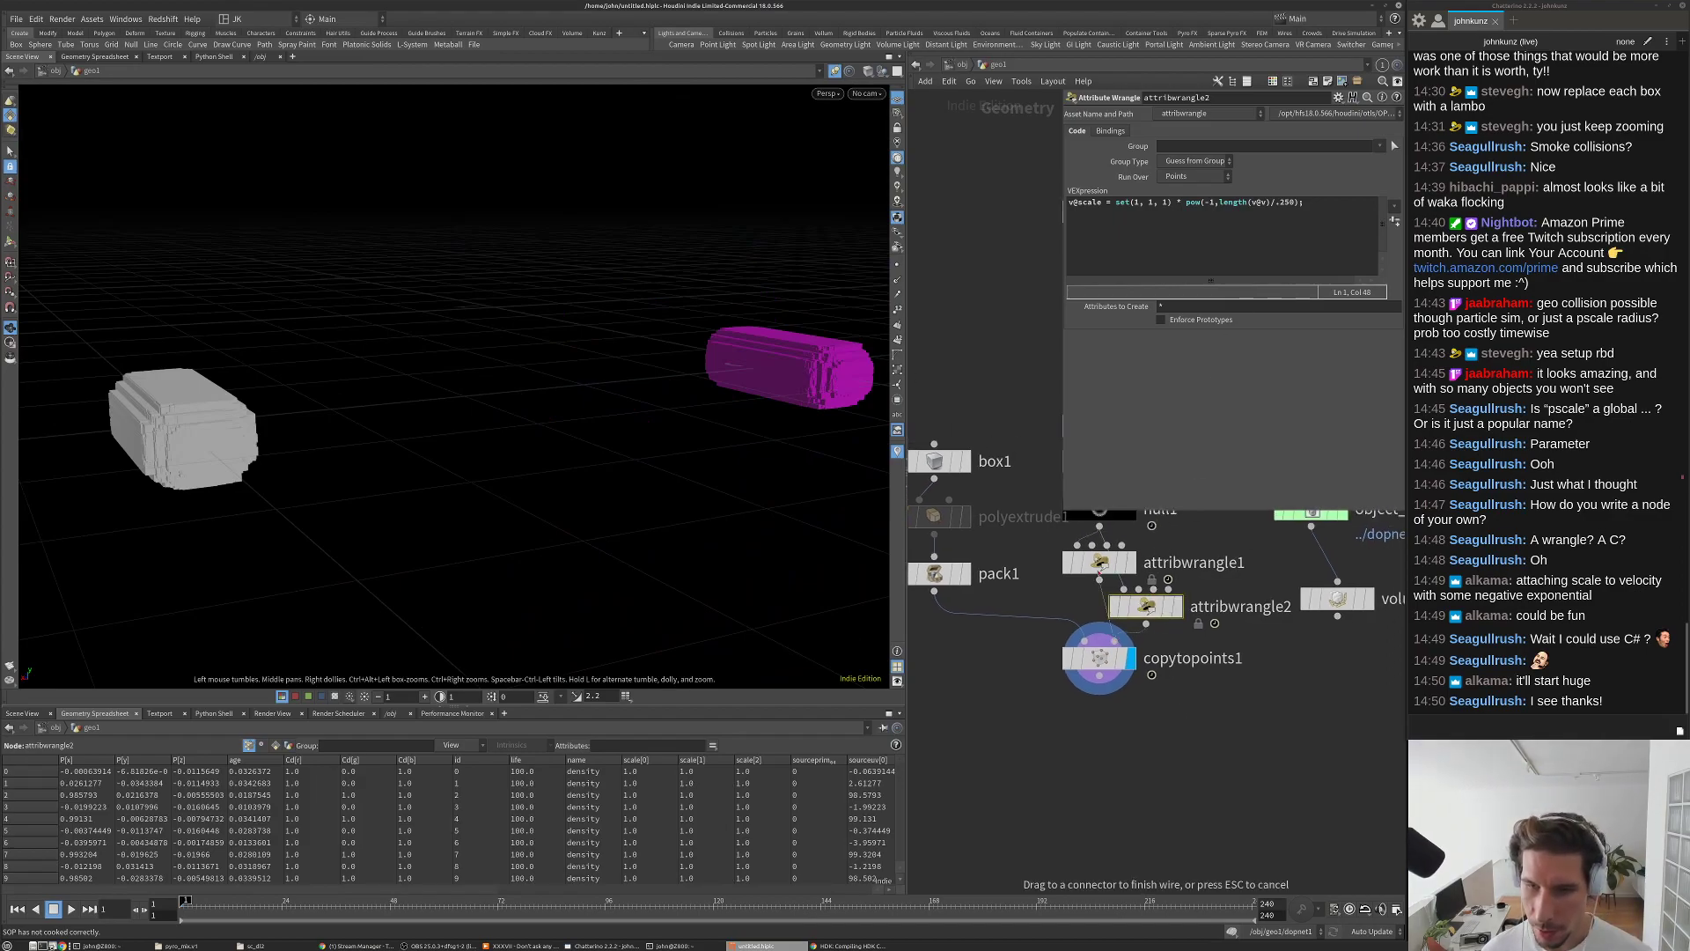
# Step: Wire attribwrangle1 directly into copytopoints1, set its expression to v@scale = set(1, 1, 1) * pow(length(@v),4); and play the simulation
pyautogui.click(1100, 562)
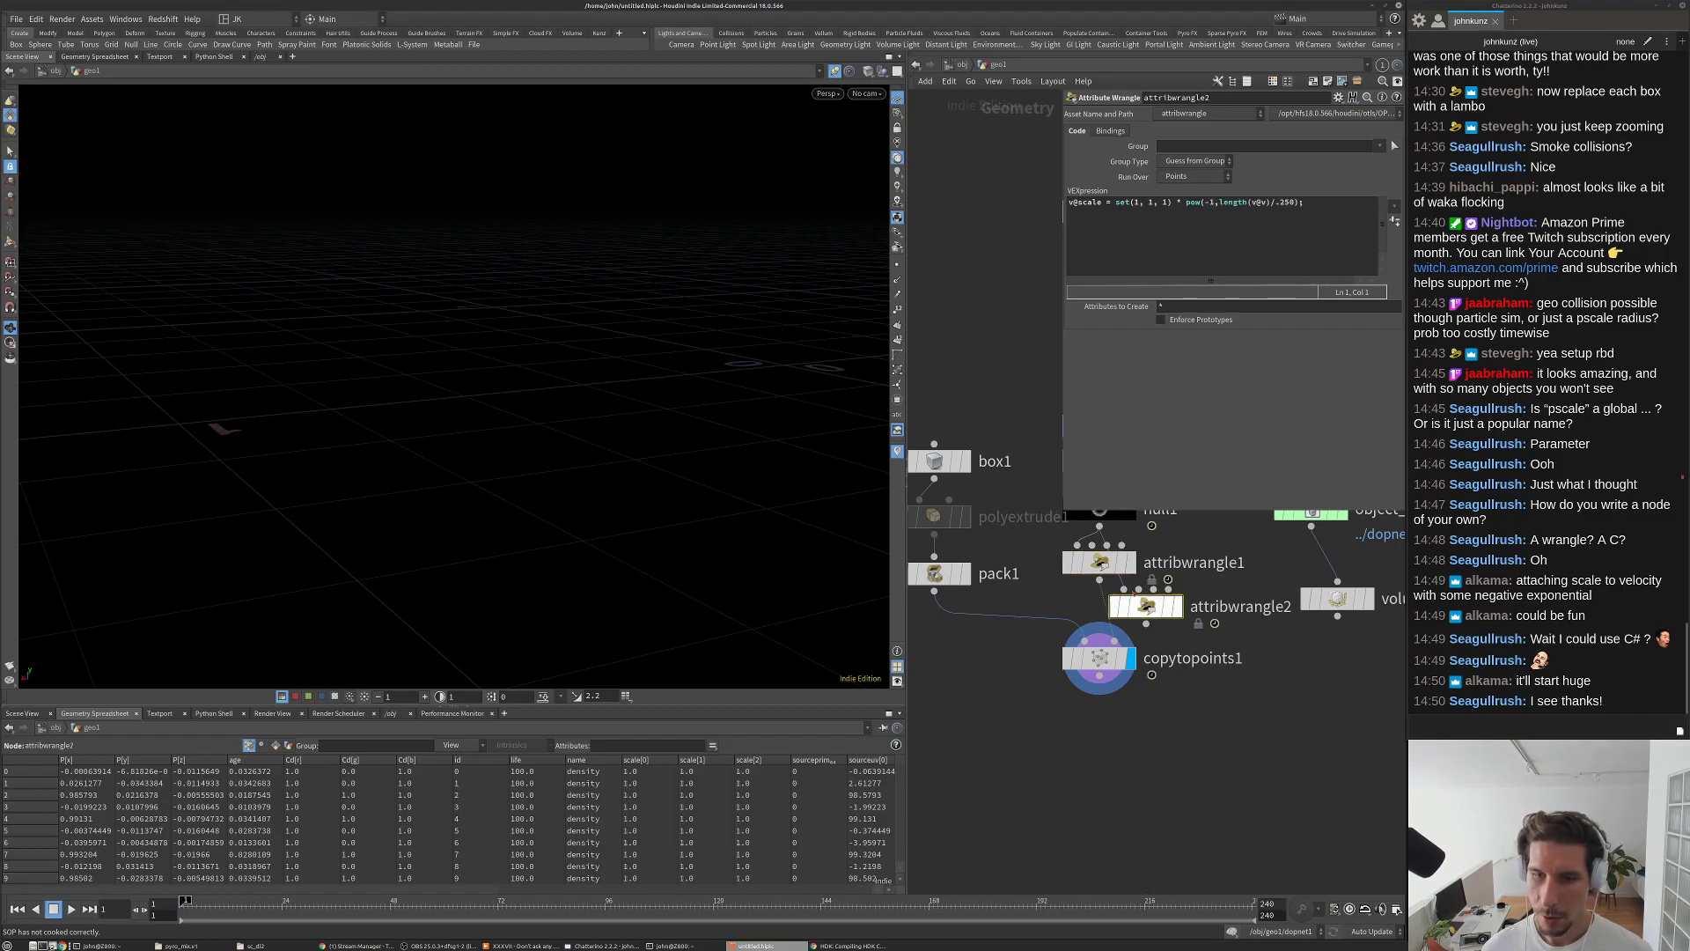
pyautogui.click(1186, 203)
pyautogui.write('pow(length(@v);')
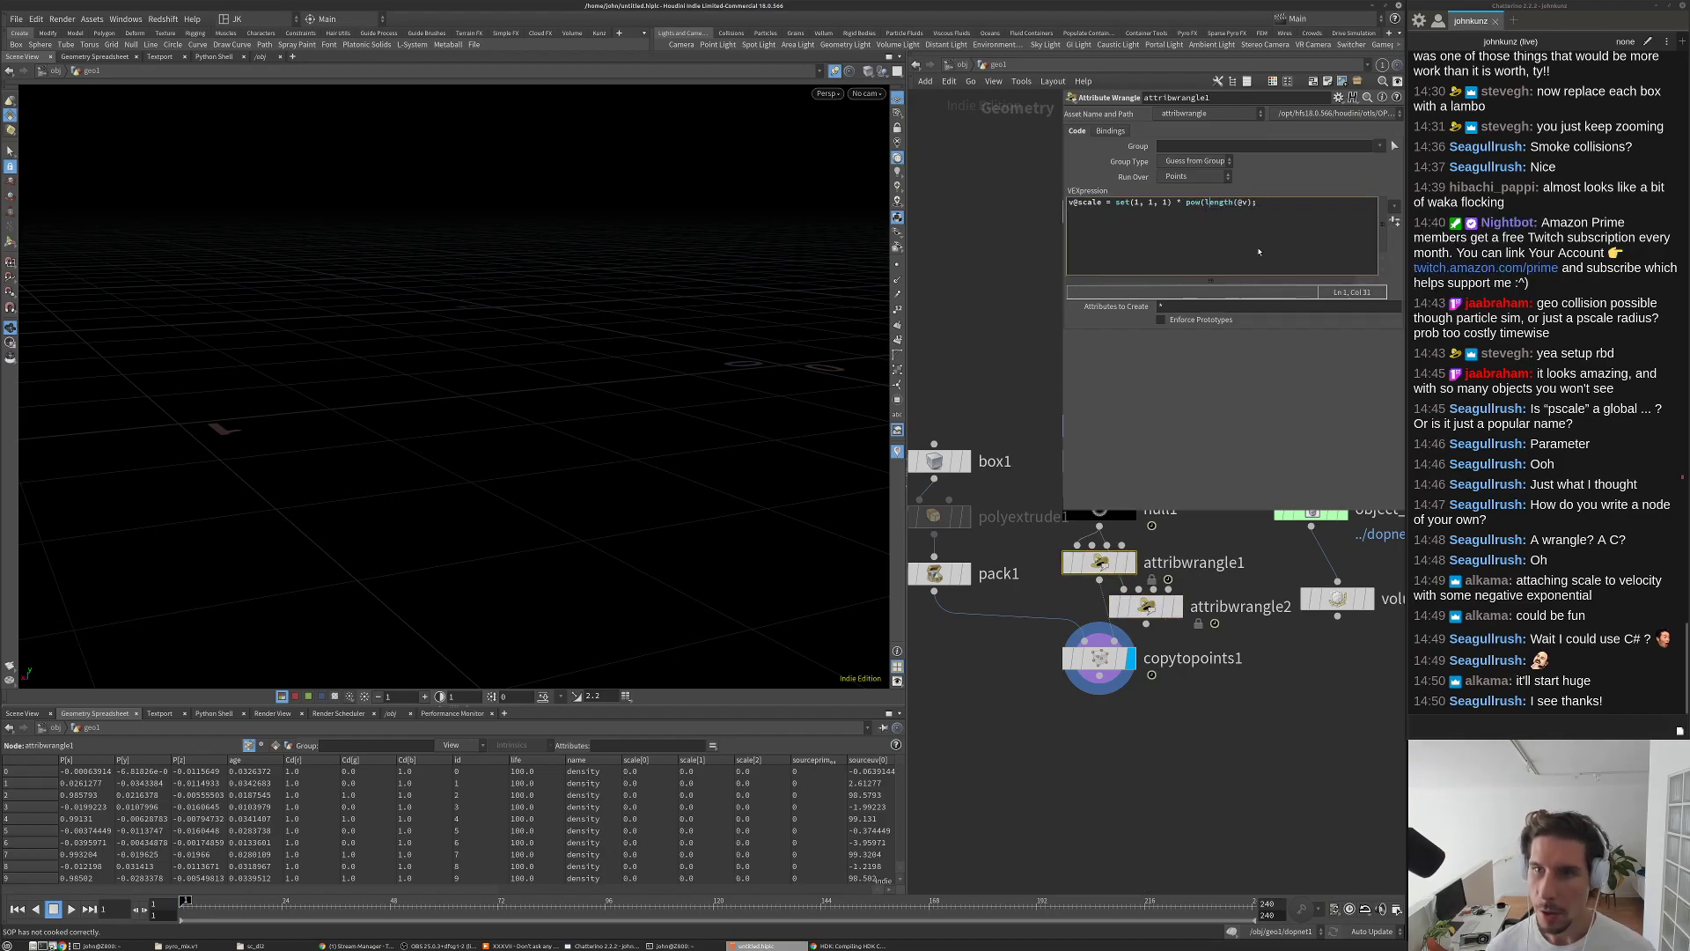
pyautogui.press('Right')
pyautogui.press('Right')
pyautogui.press('Right')
pyautogui.press('Right')
pyautogui.press('Right')
pyautogui.write(',4')
pyautogui.hotkey('ctrl', 's')
pyautogui.write(')')
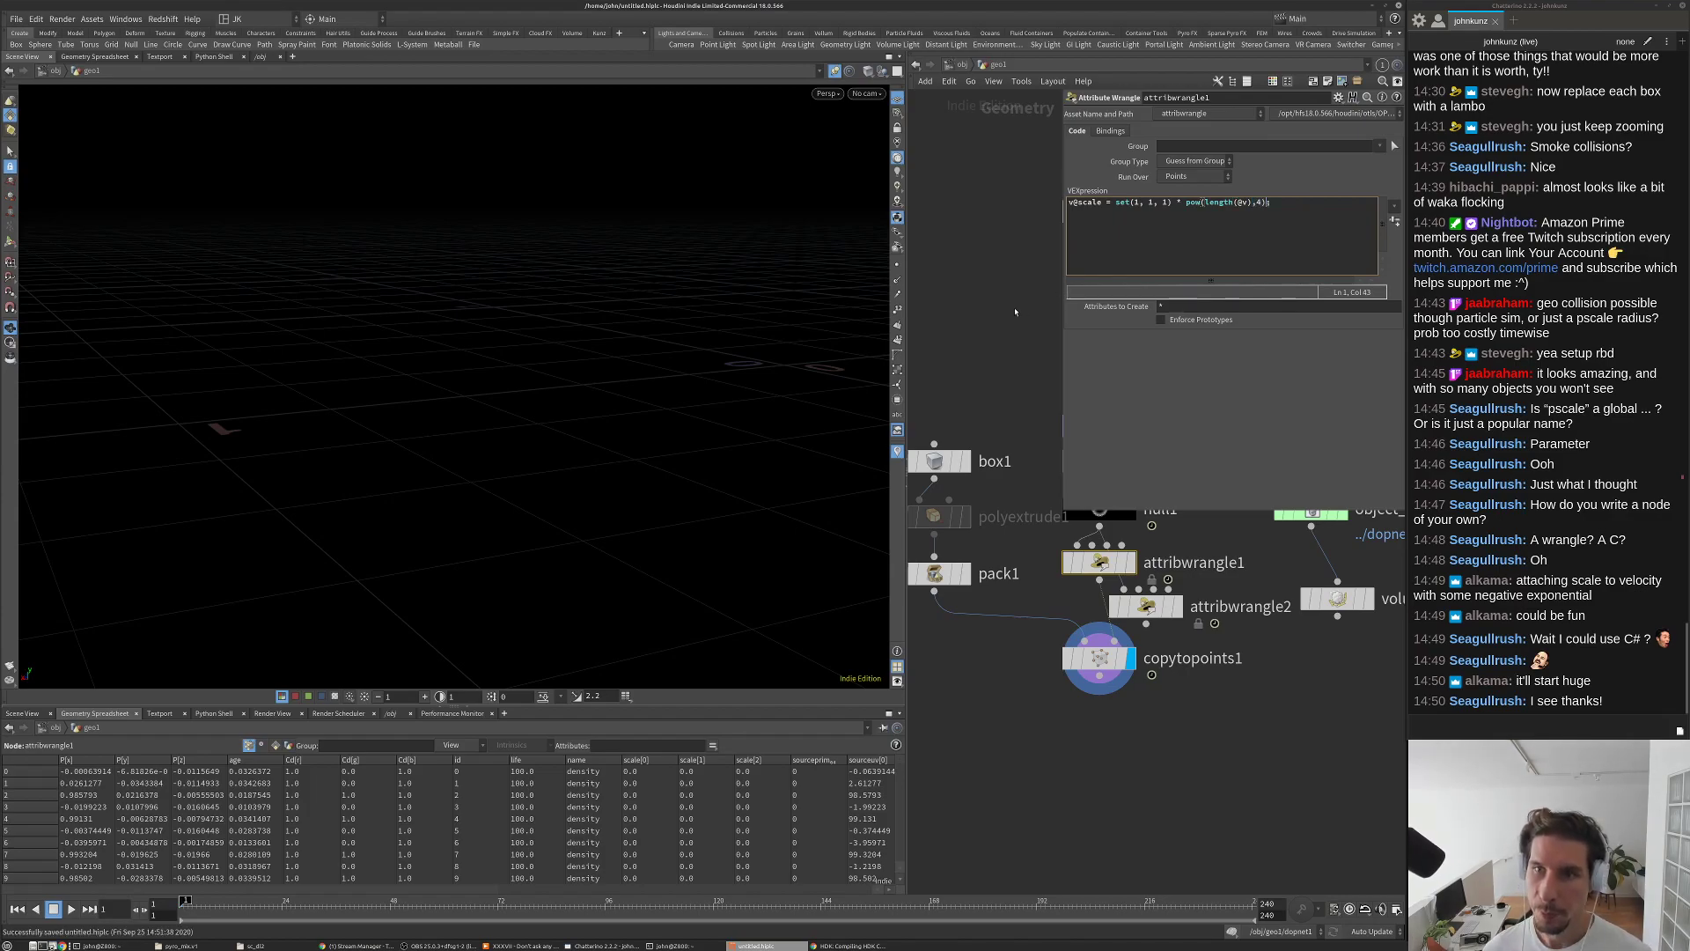
pyautogui.press('Up')
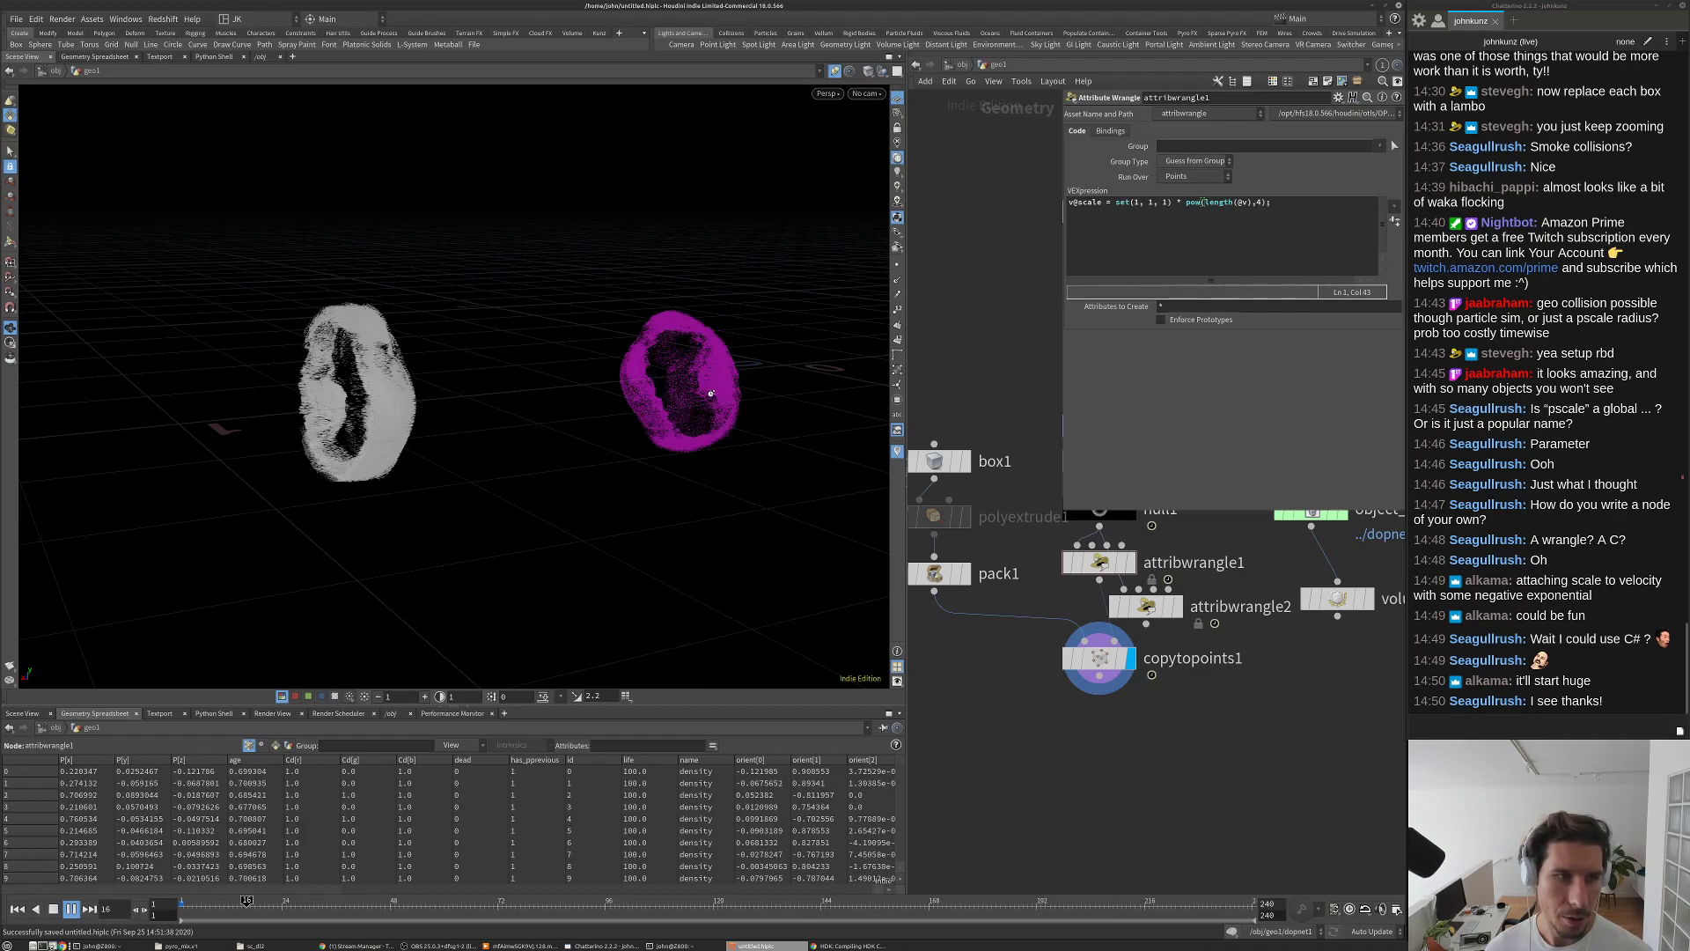
pyautogui.moveTo(641, 343); pyautogui.dragTo(679, 376)
# Step: Set the pow exponent to 2 and multiply length(@v) by 2 in attribwrangle1, and play the simulation
pyautogui.doubleClick(1259, 202)
pyautogui.write('2')
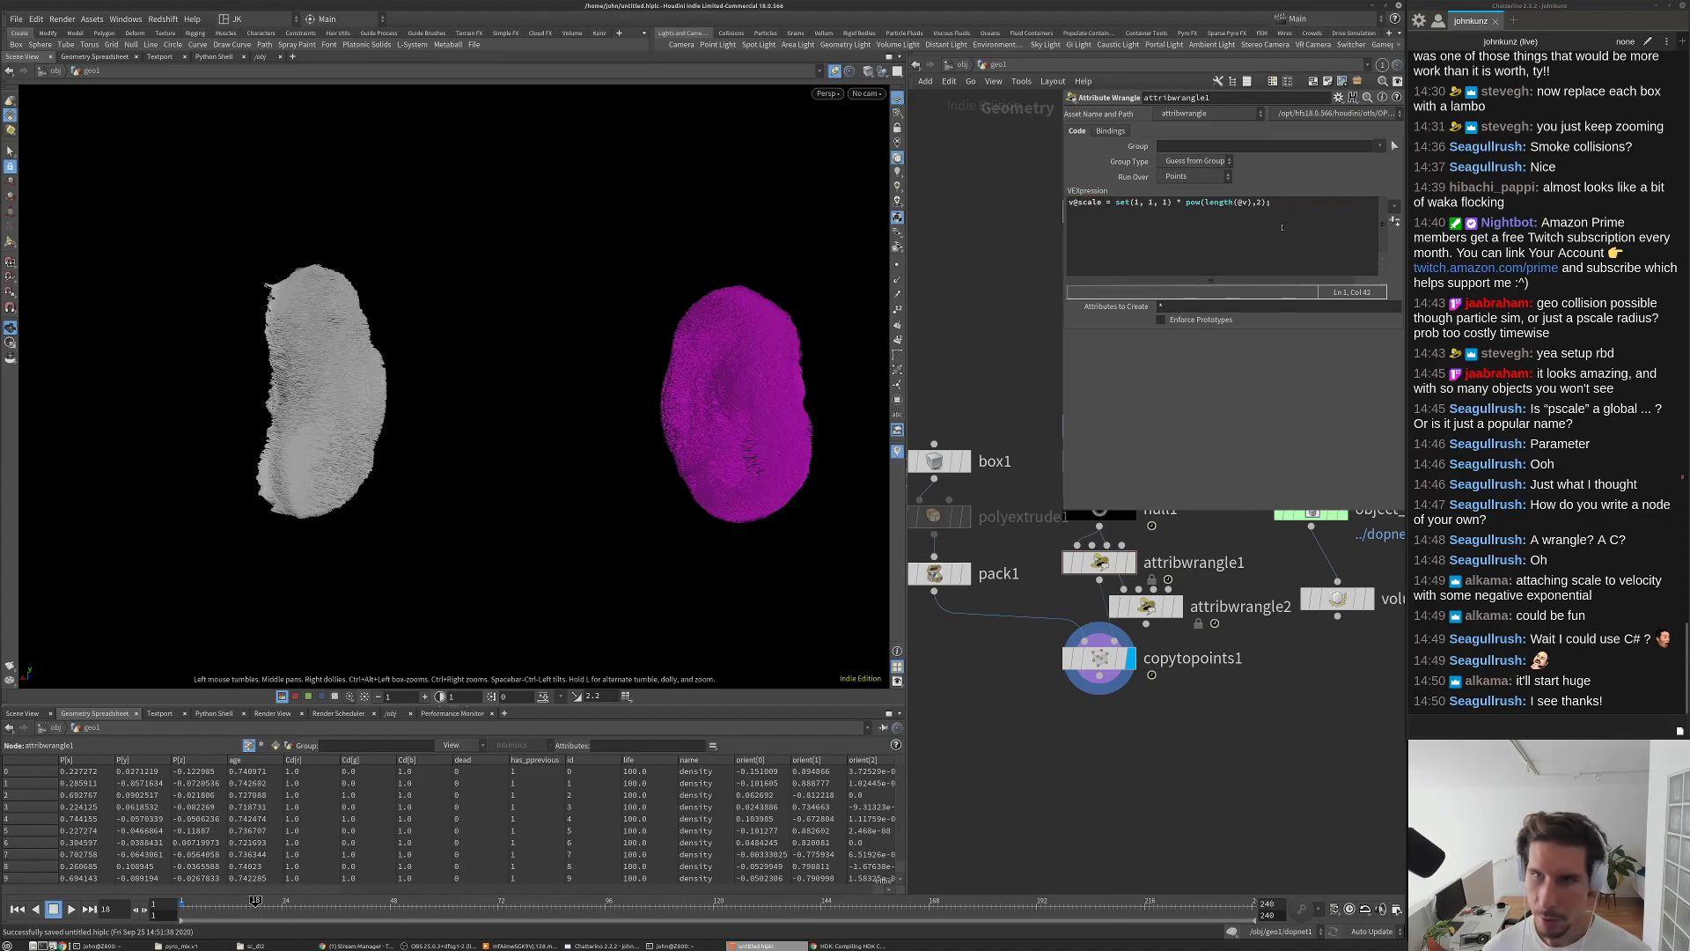
pyautogui.write('*8')
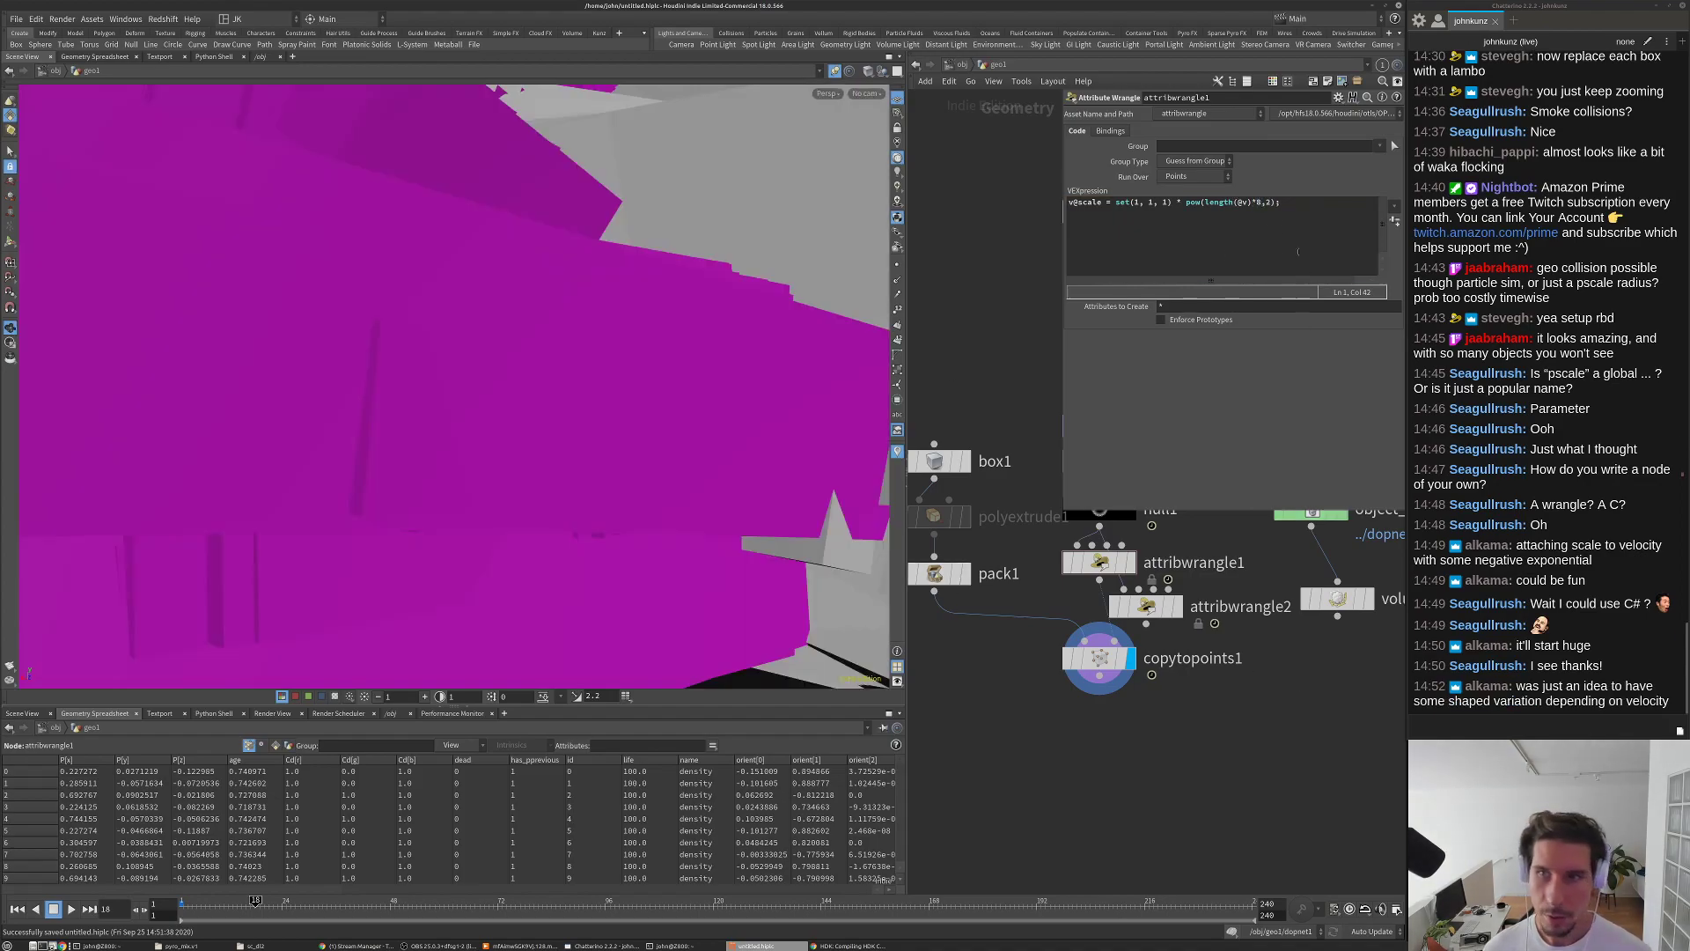
pyautogui.press('BackSpace')
pyautogui.write('2')
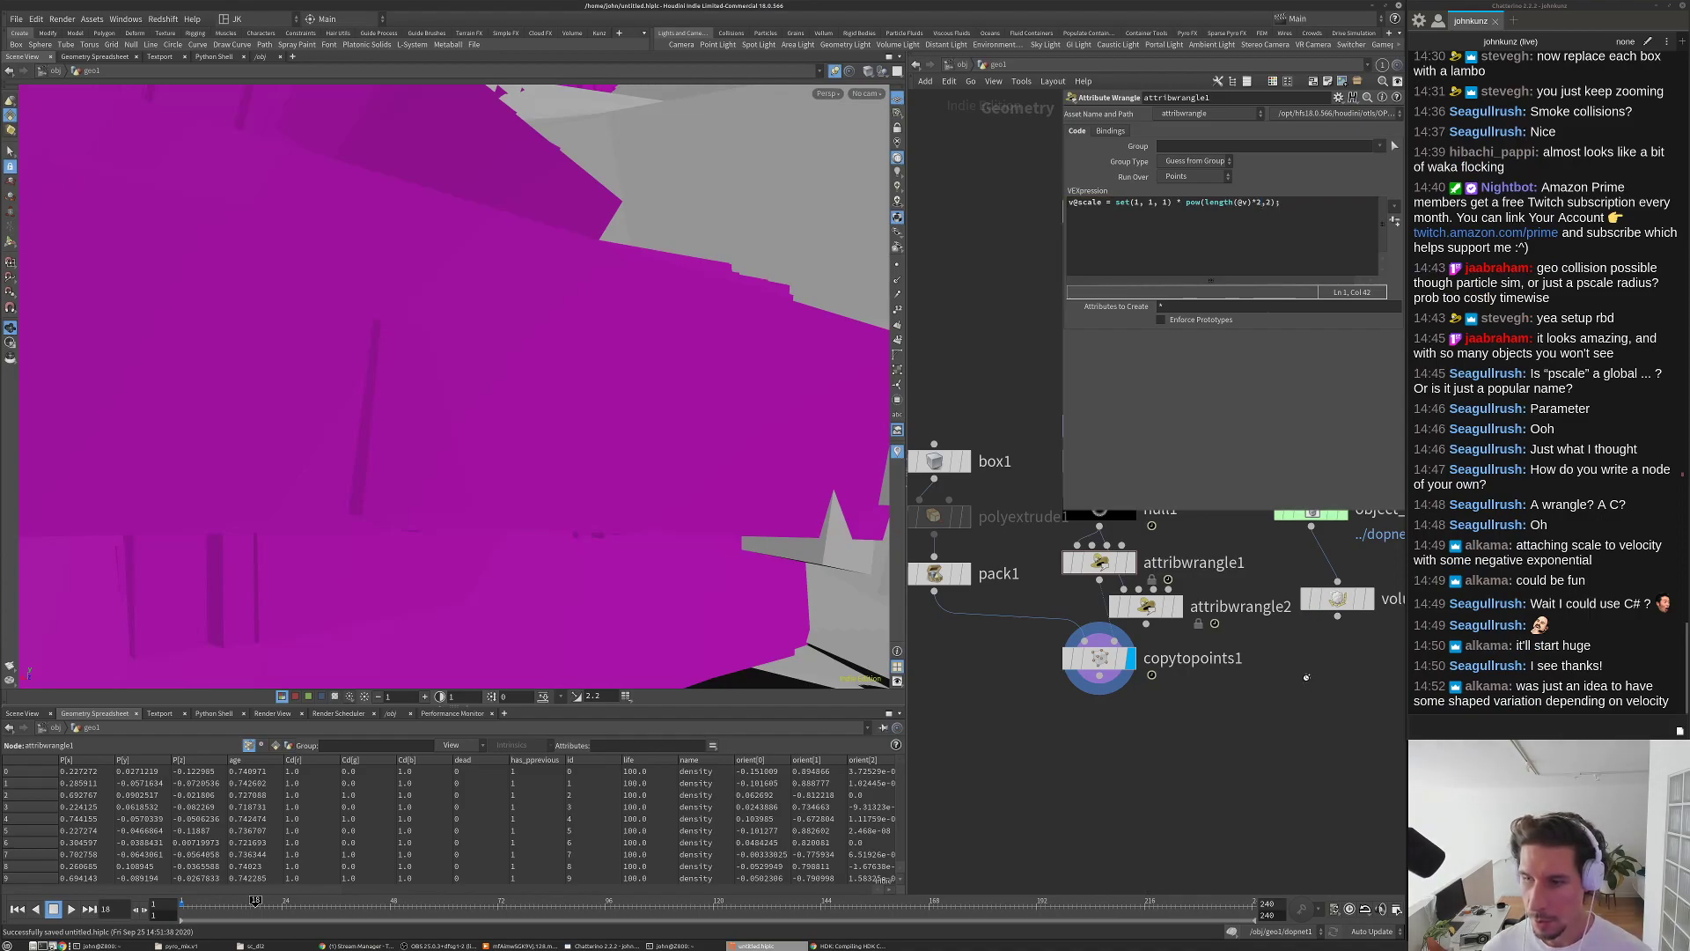
pyautogui.press('Up')
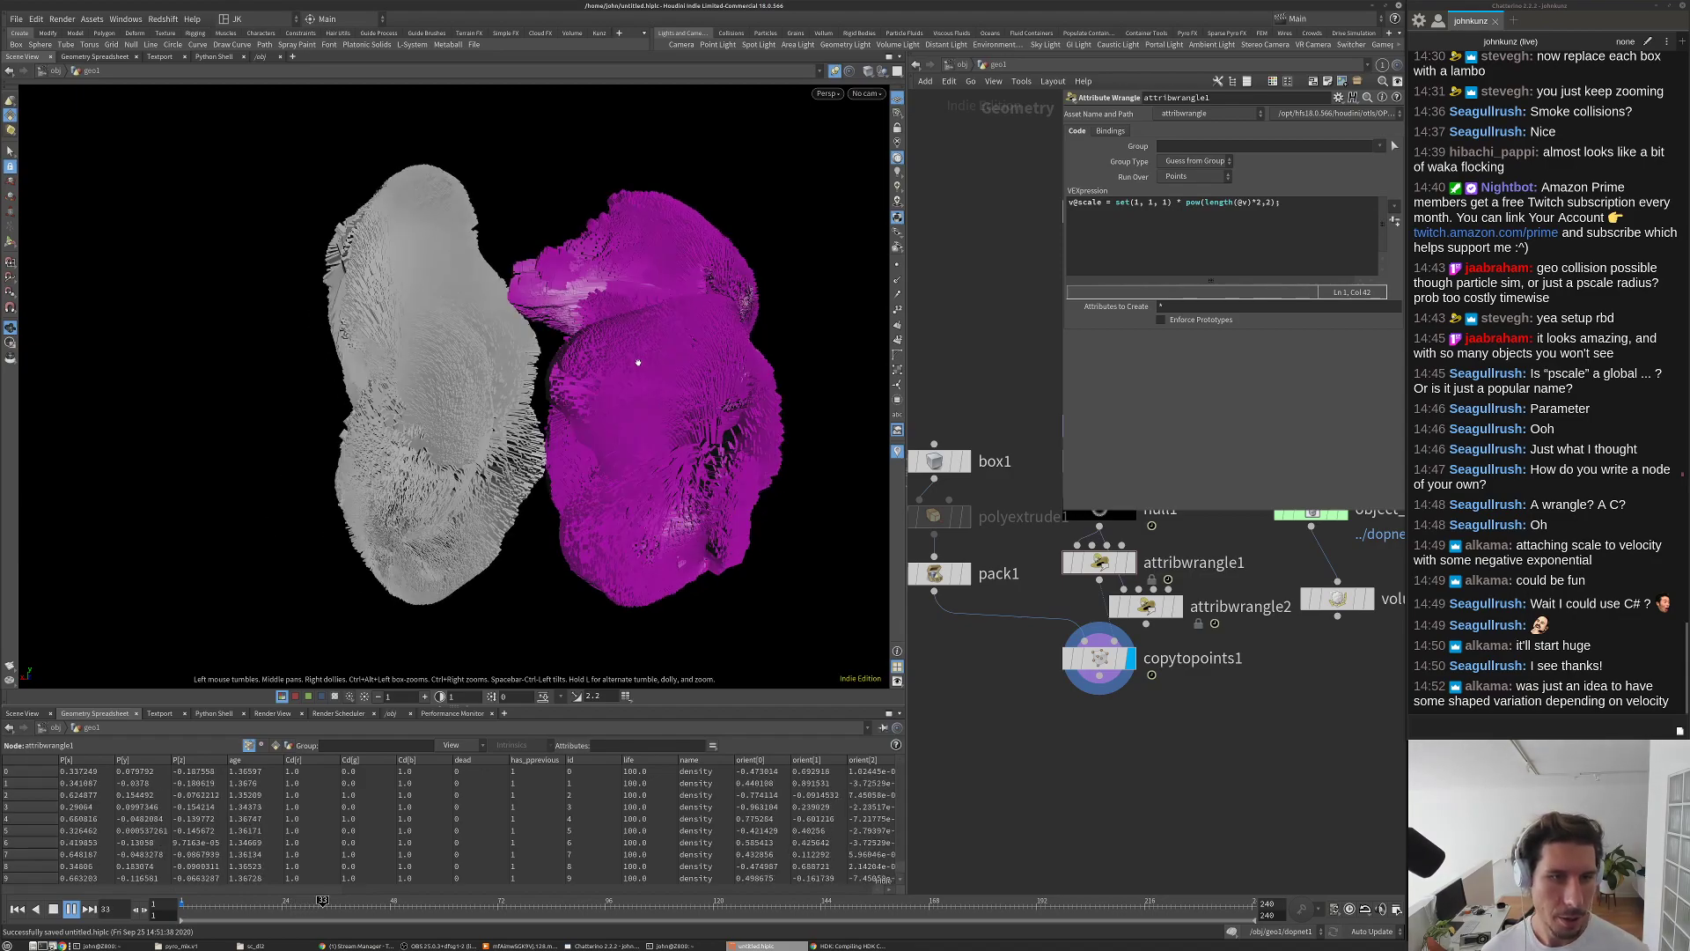
# Step: Examine the velocity-scaled boxes from several angles over more frames, and return to the first frame
pyautogui.press('Up')
pyautogui.moveTo(623, 430); pyautogui.dragTo(607, 455)
pyautogui.moveTo(608, 455); pyautogui.dragTo(627, 399, button='right')
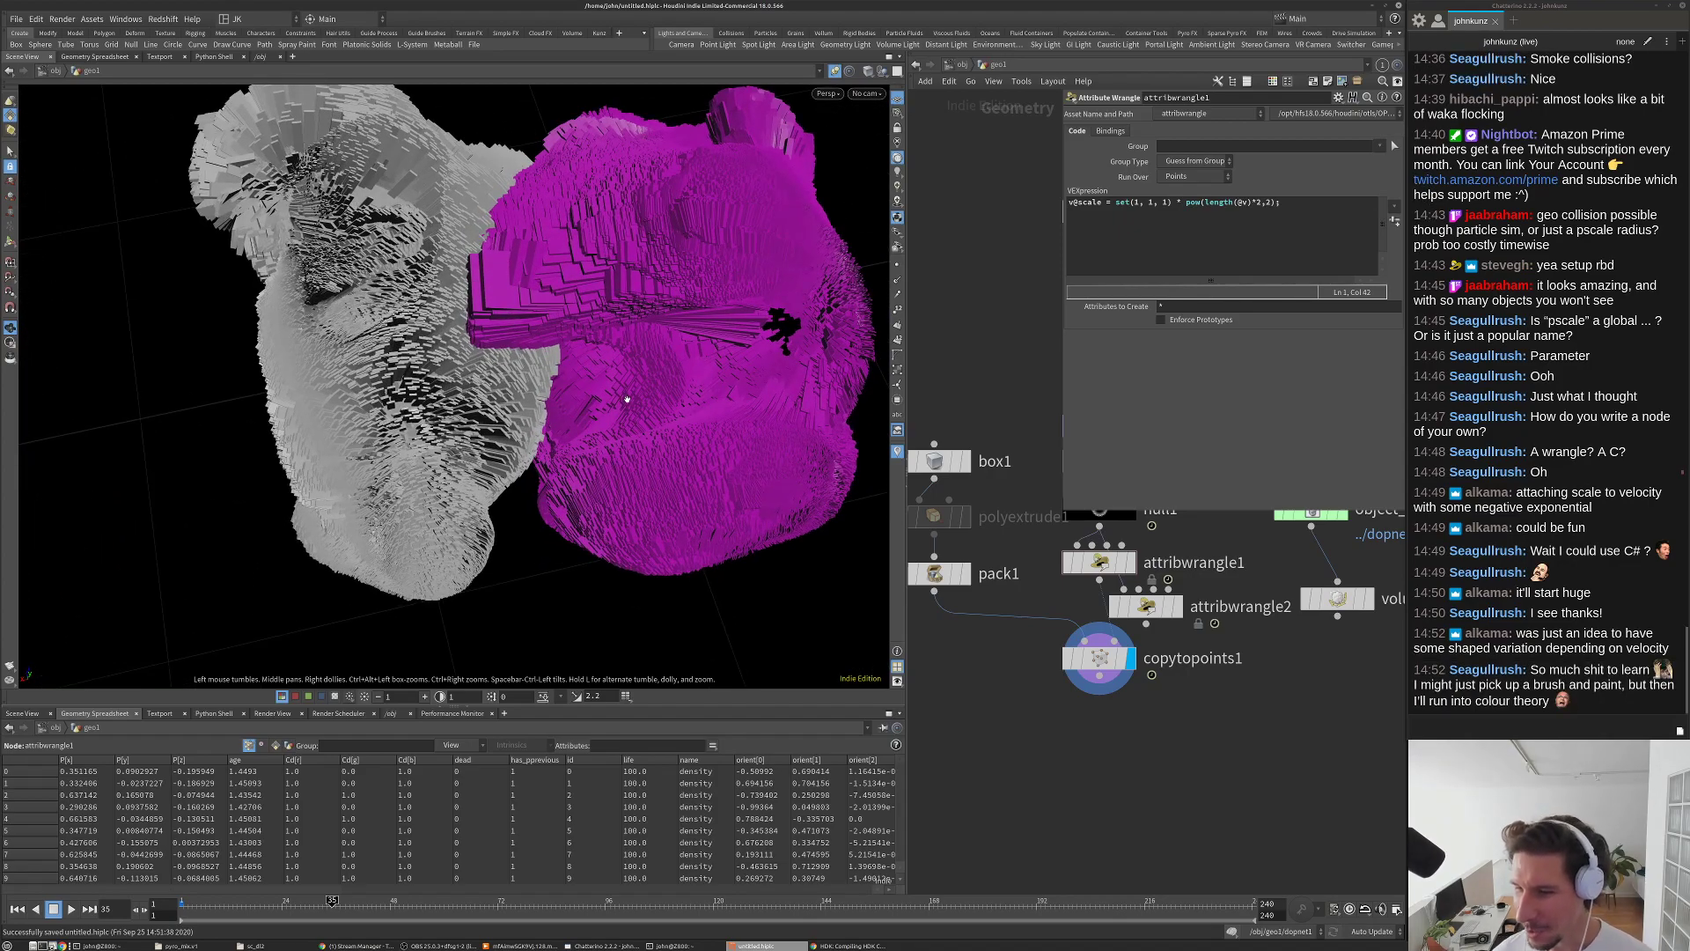
pyautogui.press('Up')
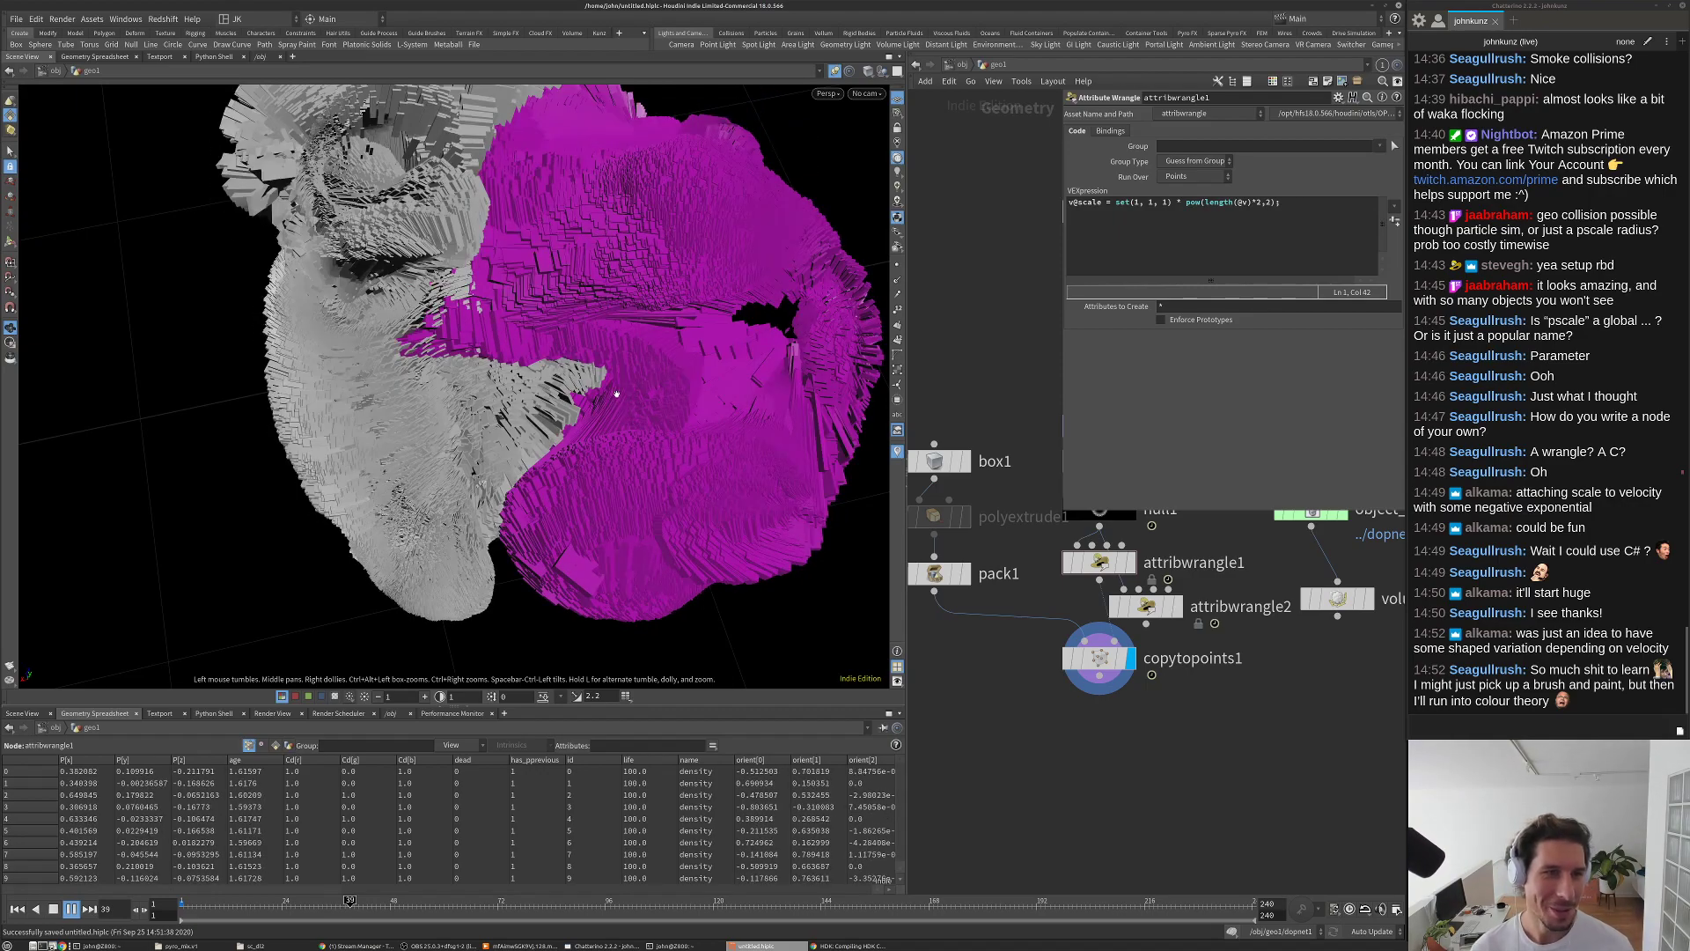
pyautogui.press('Up')
pyautogui.moveTo(520, 393); pyautogui.dragTo(515, 297)
pyautogui.press('Left')
pyautogui.press('Up')
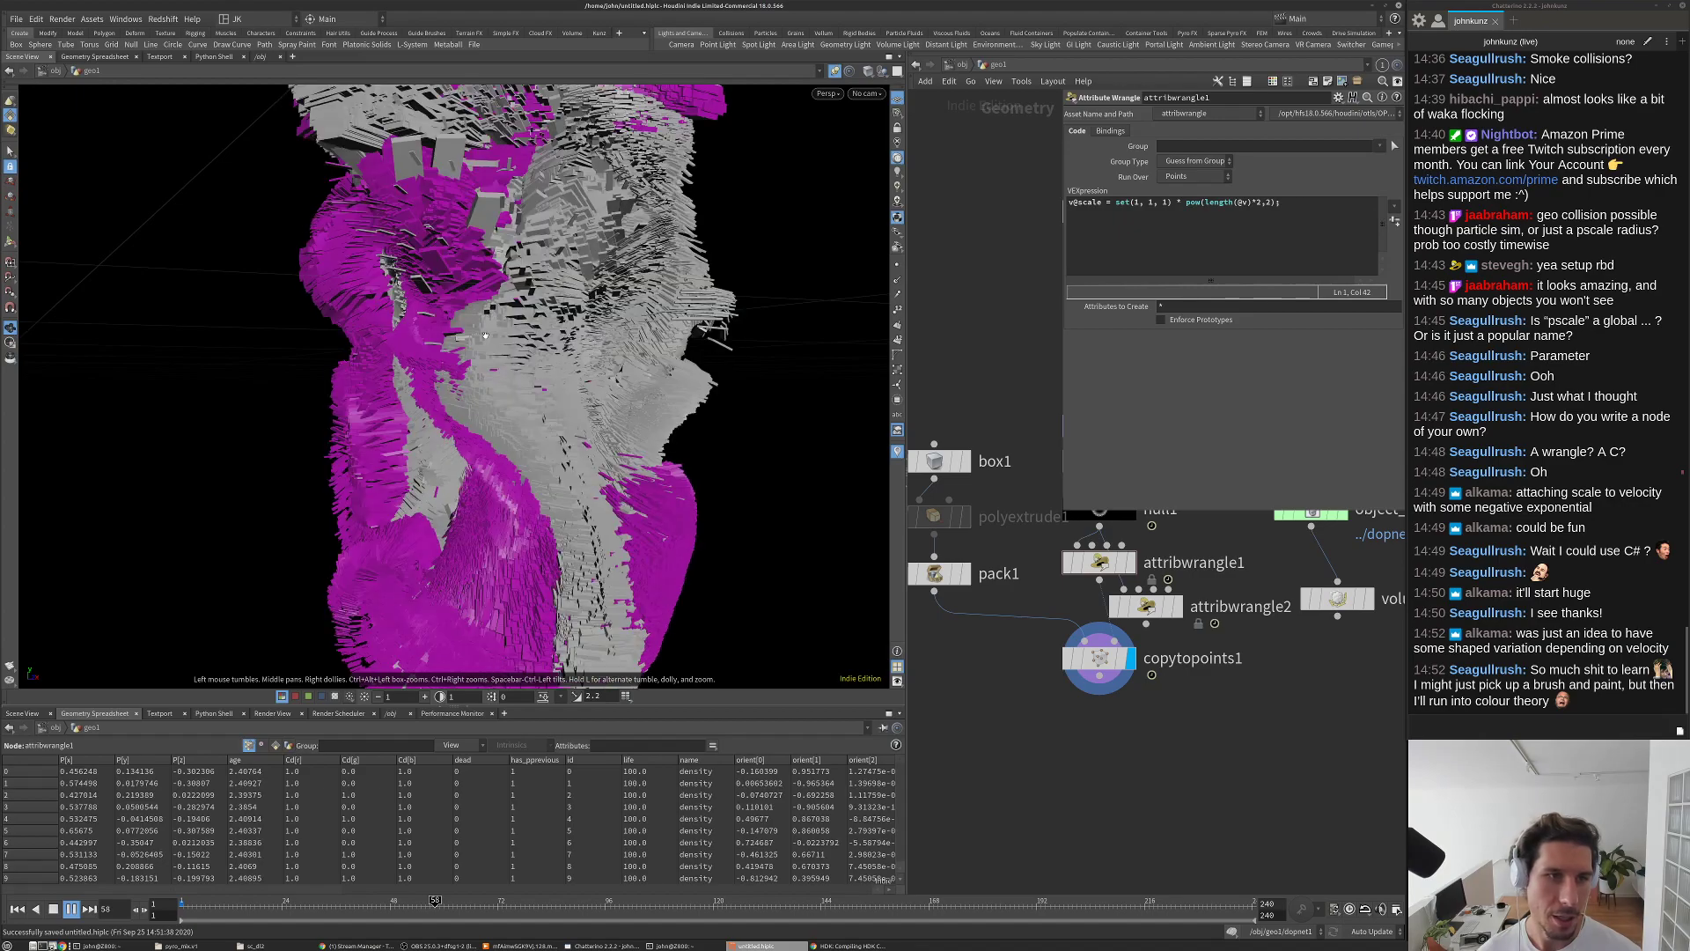
pyautogui.hotkey('ctrl', 'Up')
pyautogui.press('Up')
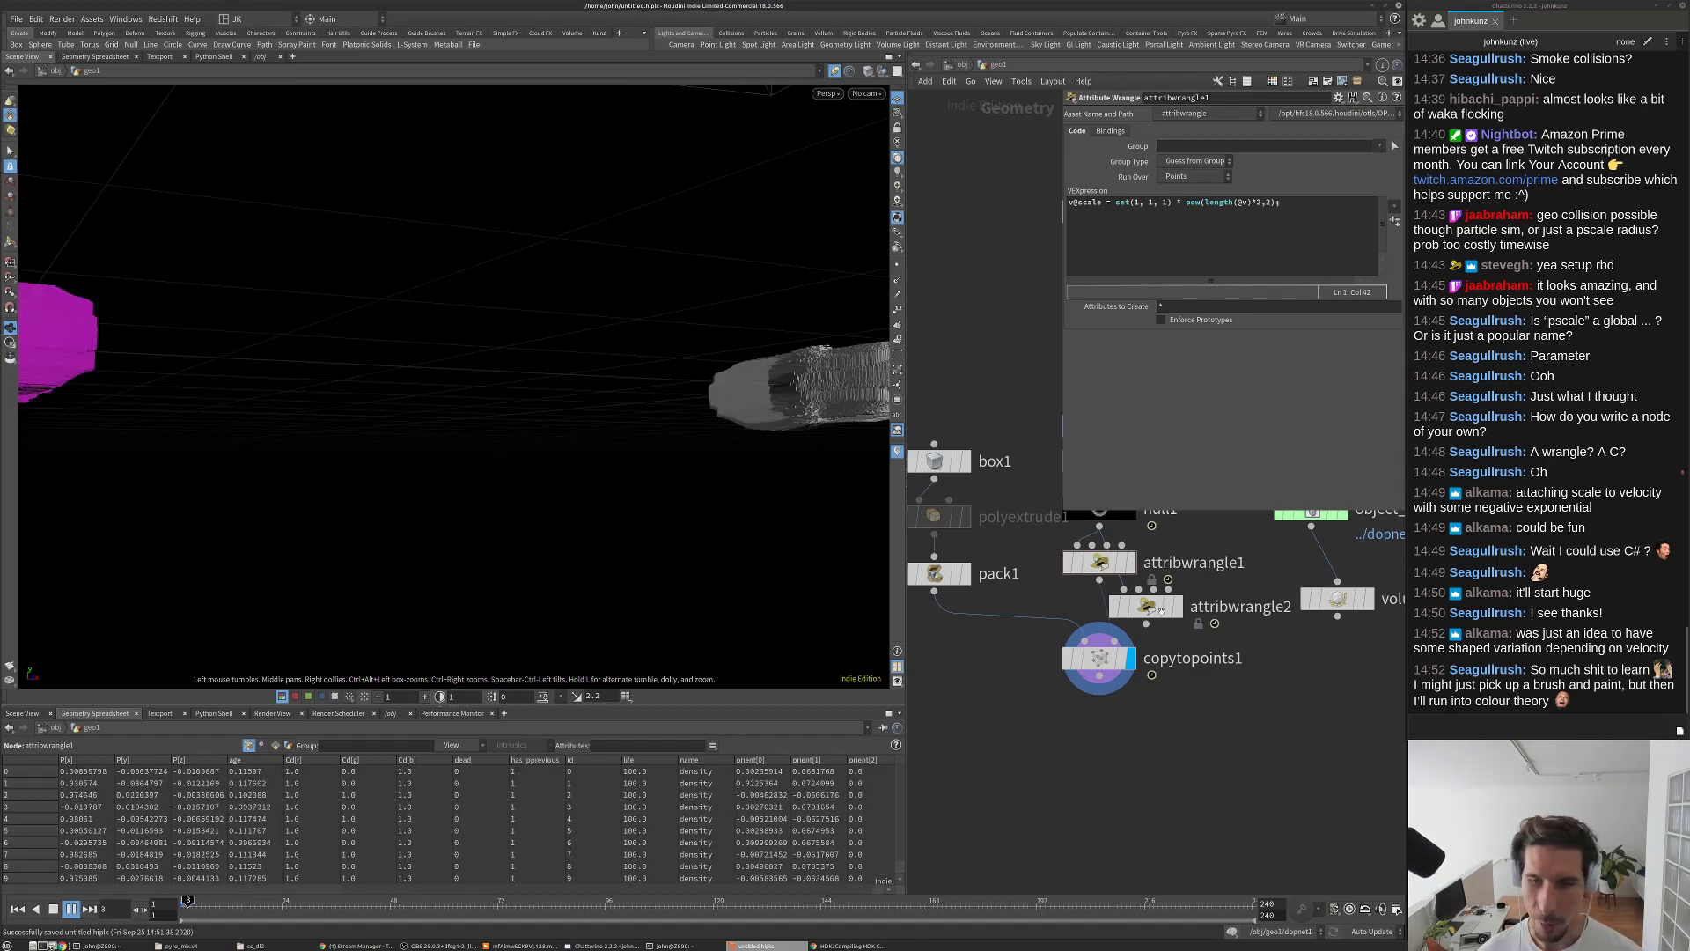
pyautogui.moveTo(816, 370); pyautogui.dragTo(528, 353)
pyautogui.hotkey('ctrl', 'Up')
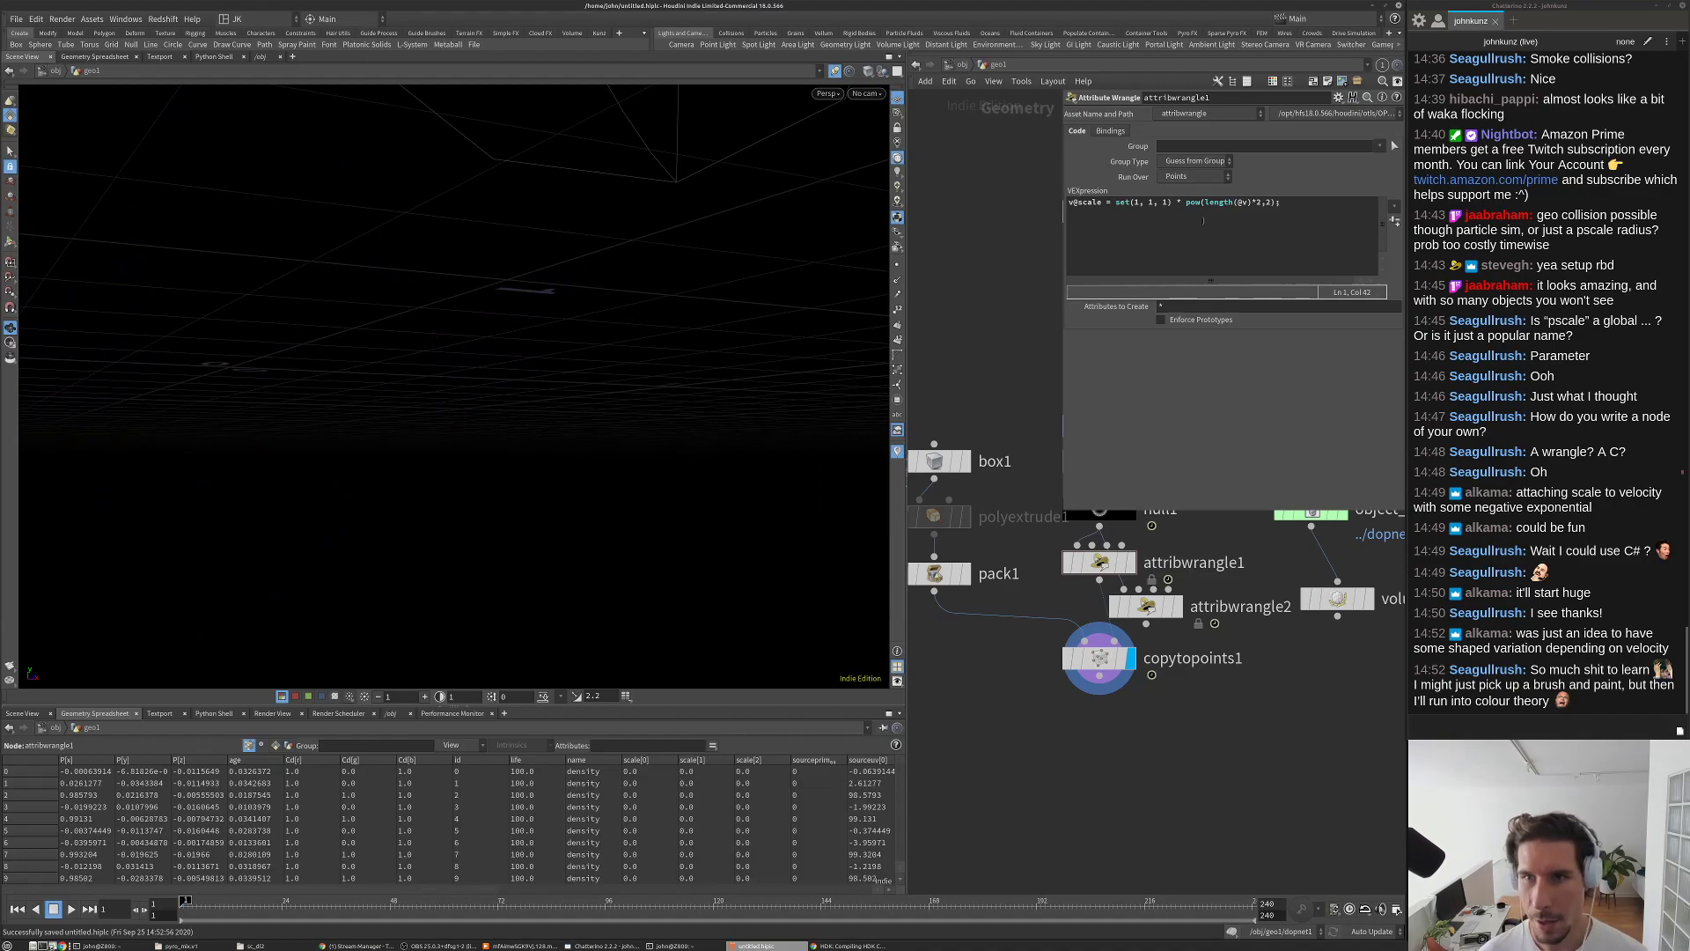
# Step: Remove the pow function from attribwrangle1, leaving v@scale = set(1, 1, 1) * length(@v)*2; and play the simulation
pyautogui.press('BackSpace')
pyautogui.write('2')
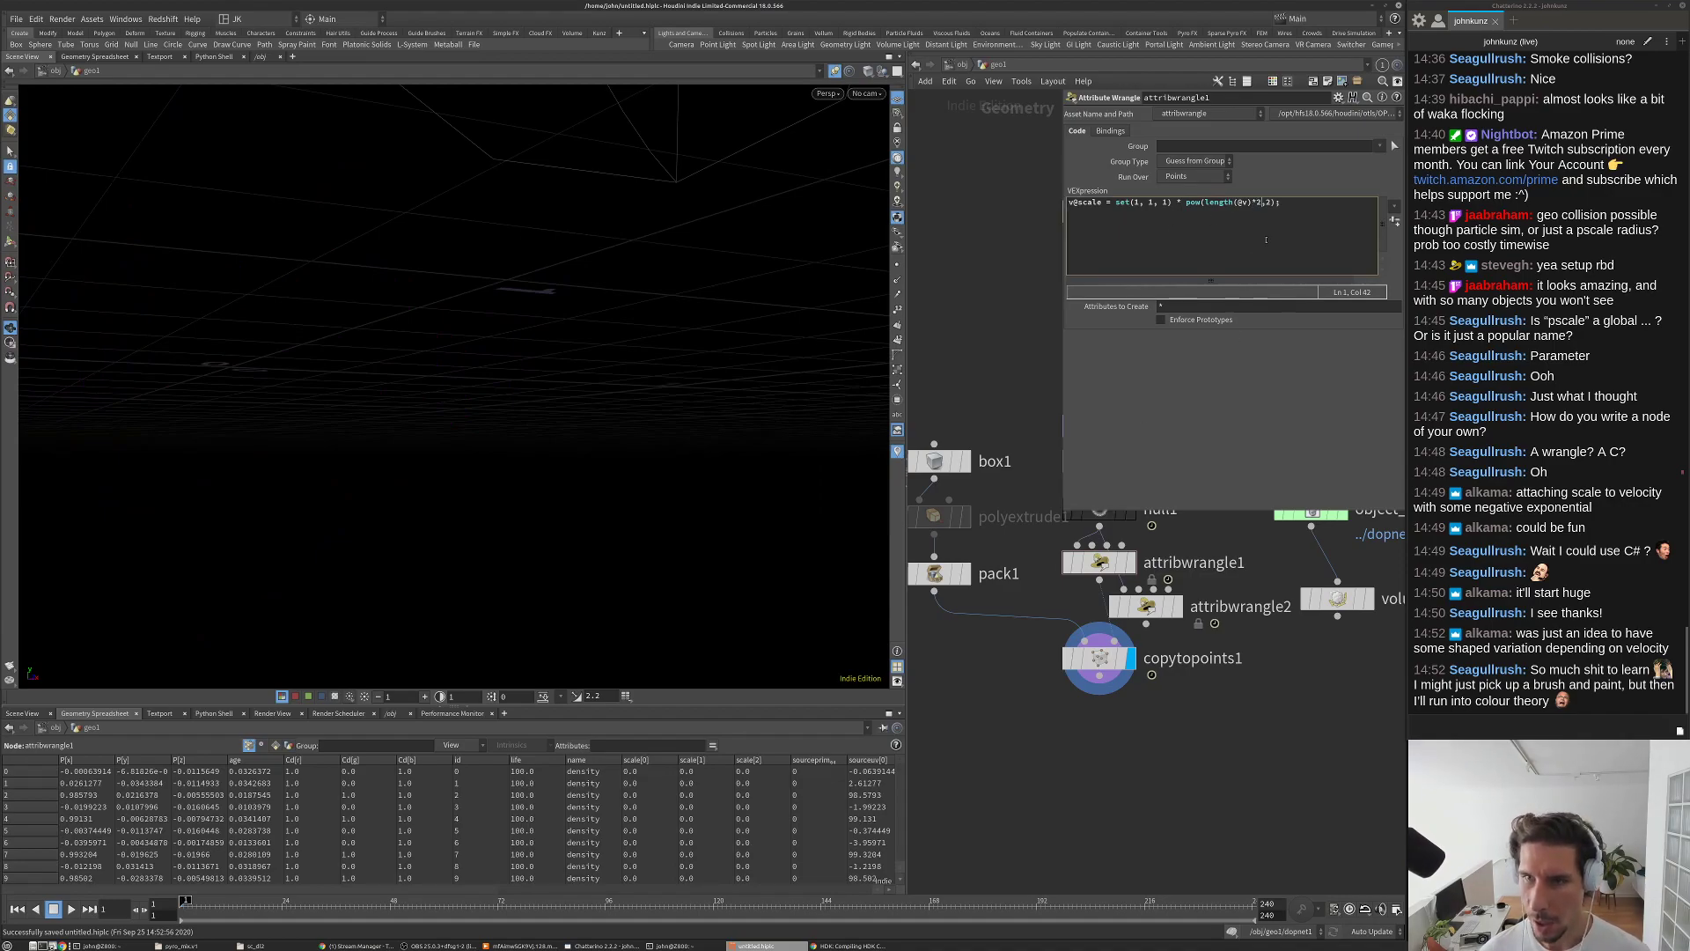
pyautogui.press('BackSpace')
pyautogui.press('BackSpace')
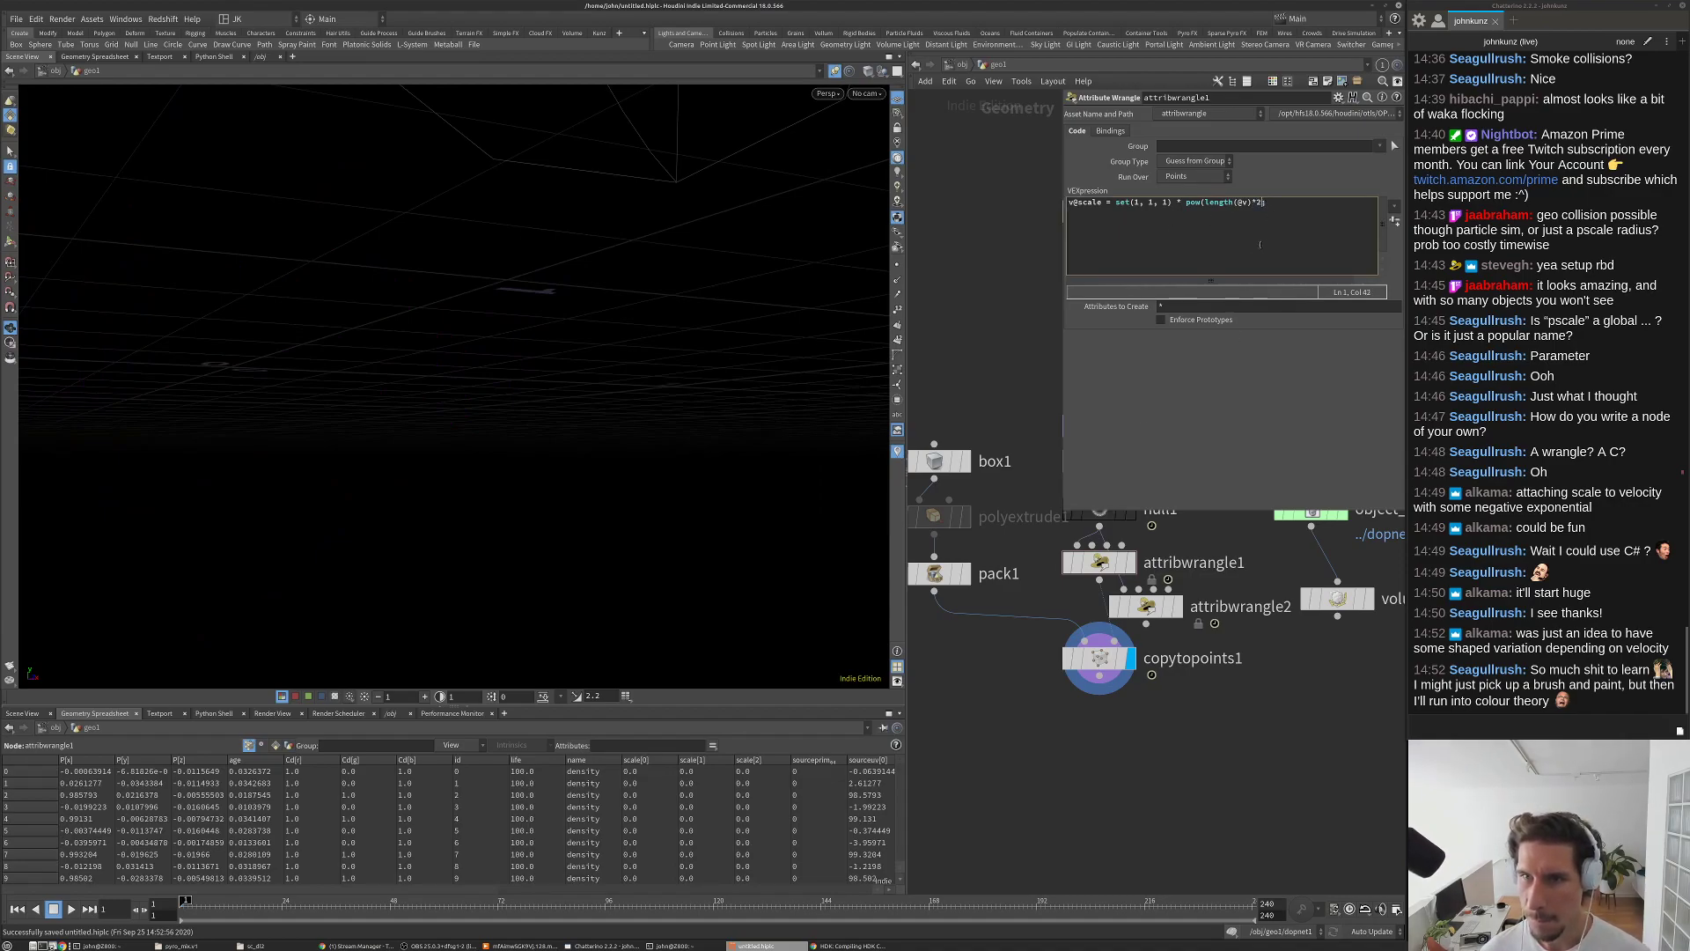
pyautogui.click(1202, 202)
pyautogui.press('BackSpace')
pyautogui.press('BackSpace')
pyautogui.press('BackSpace')
pyautogui.press('BackSpace')
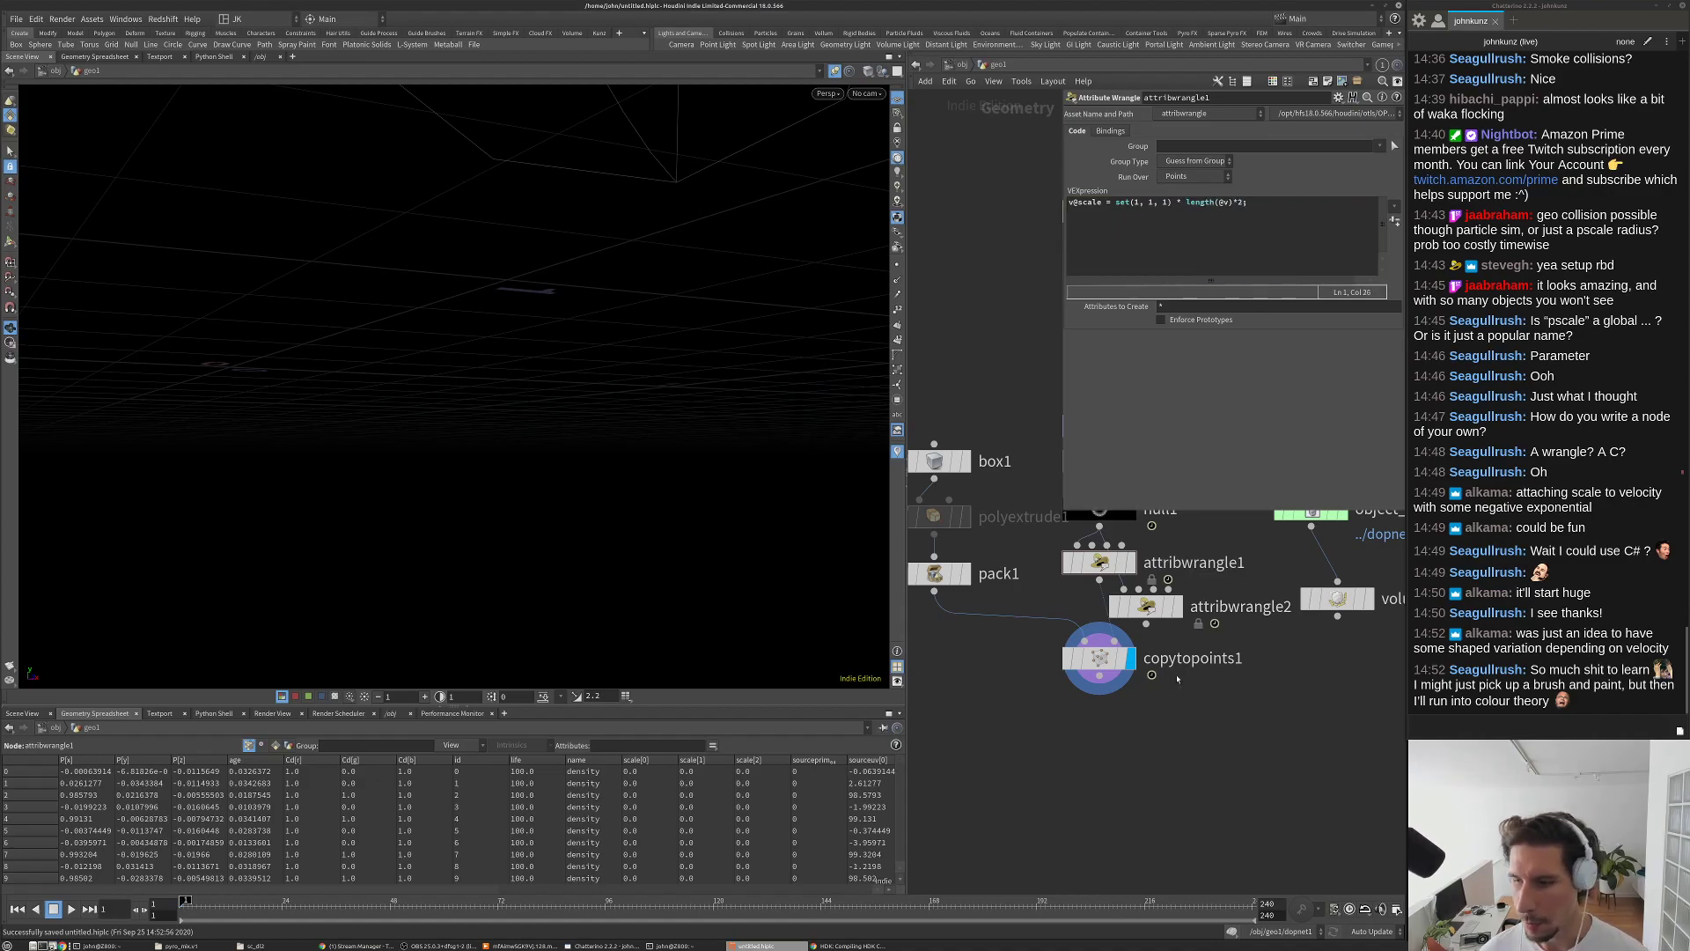
pyautogui.press('Up')
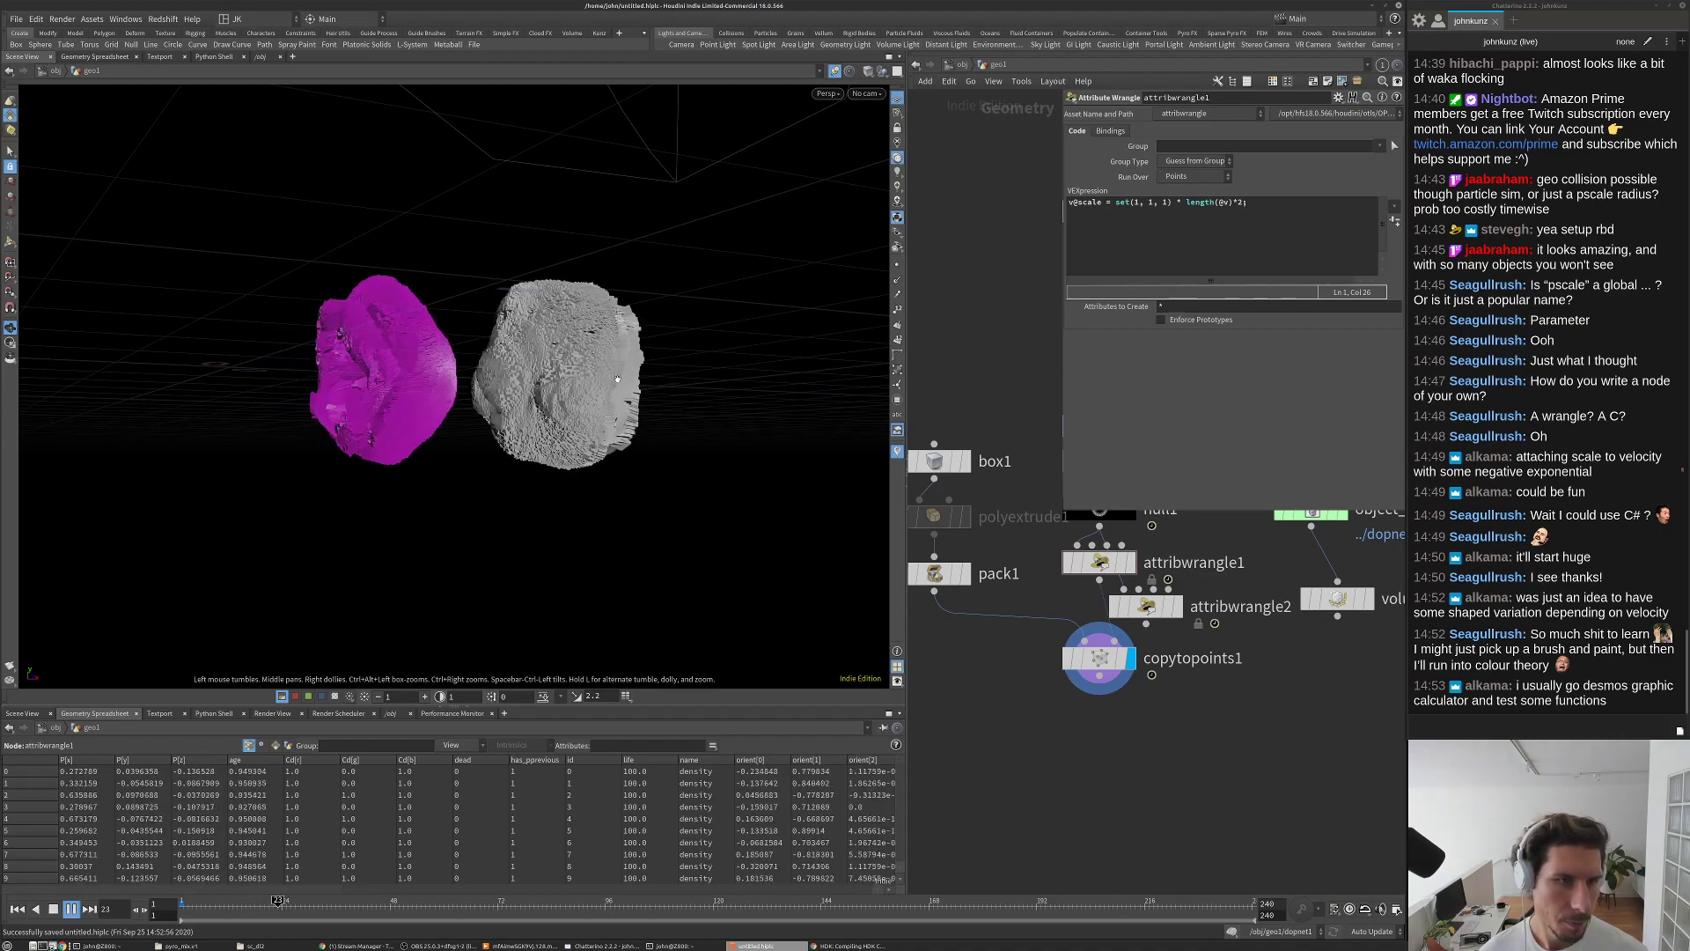
pyautogui.click(1211, 221)
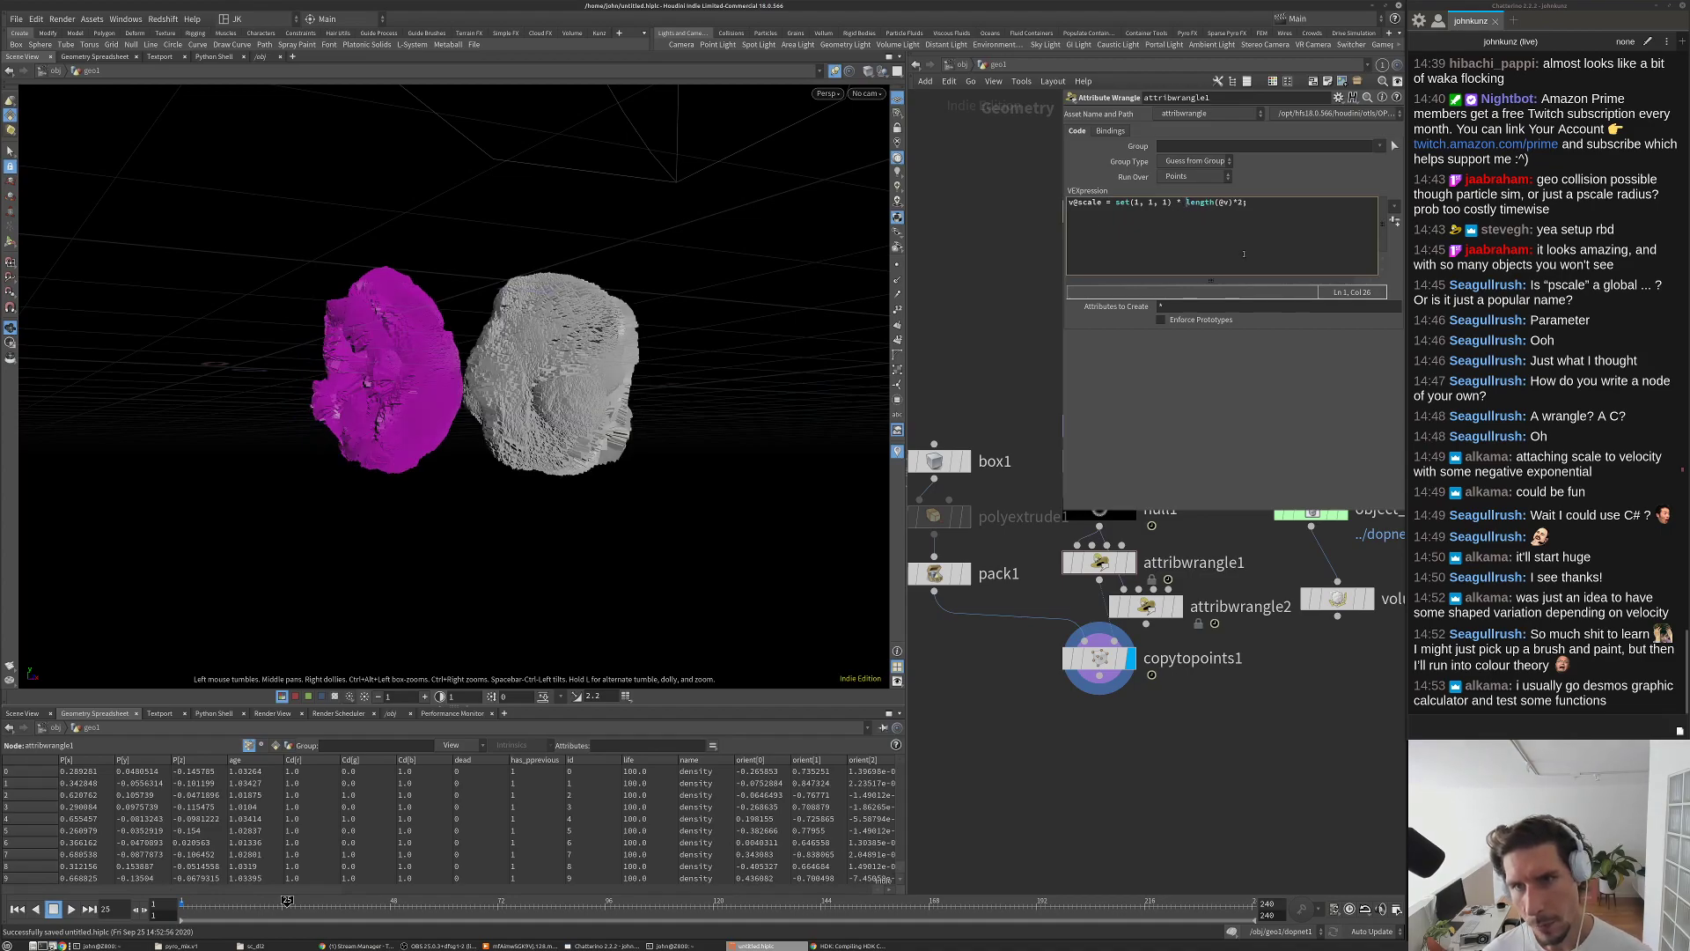
pyautogui.write('fit')
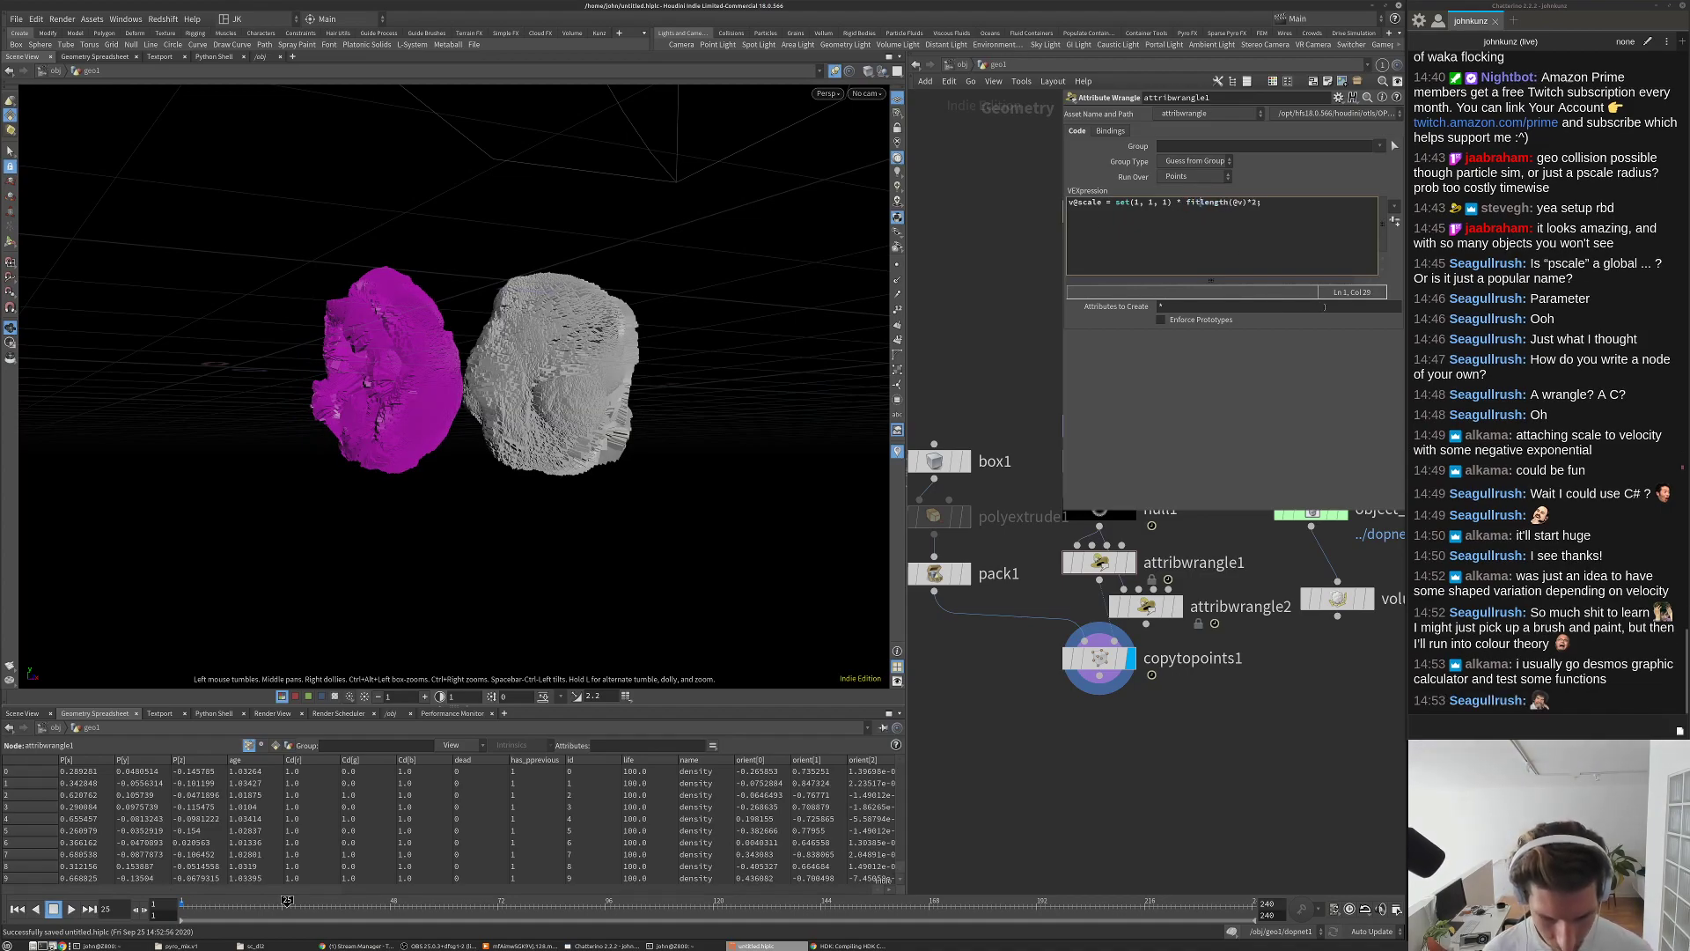
pyautogui.press('BackSpace')
pyautogui.press('BackSpace')
pyautogui.press('BackSpace')
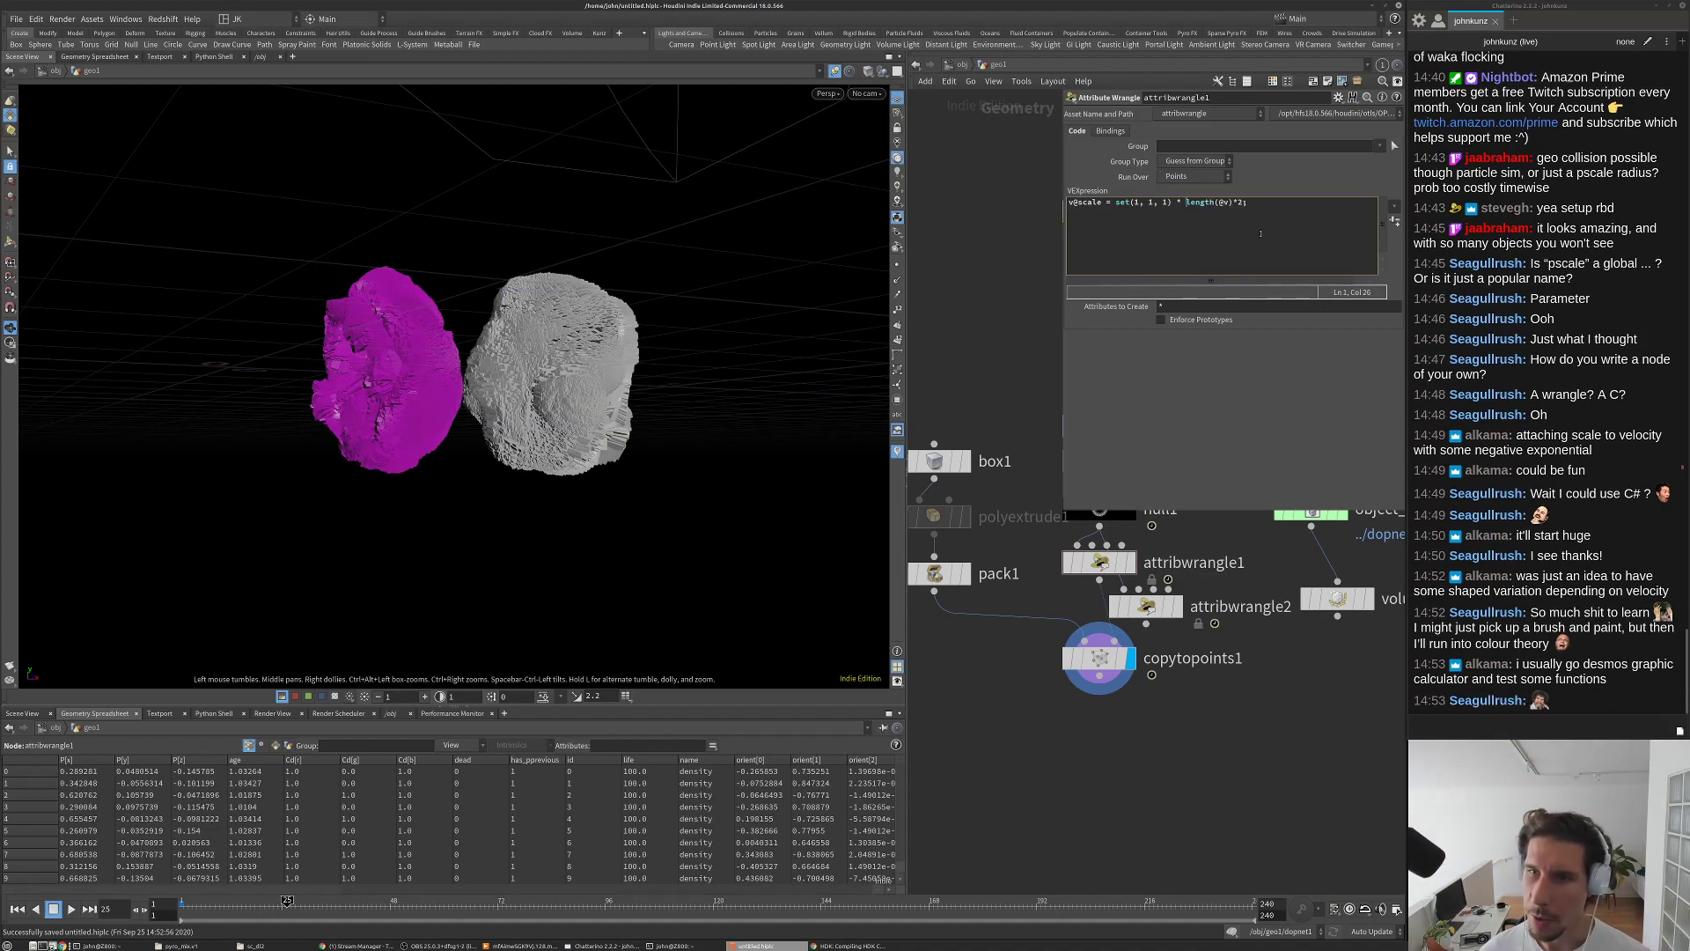
# Step: Set the length(@v) multiplier to 1 in attribwrangle1 and return to the first frame
pyautogui.doubleClick(1240, 203)
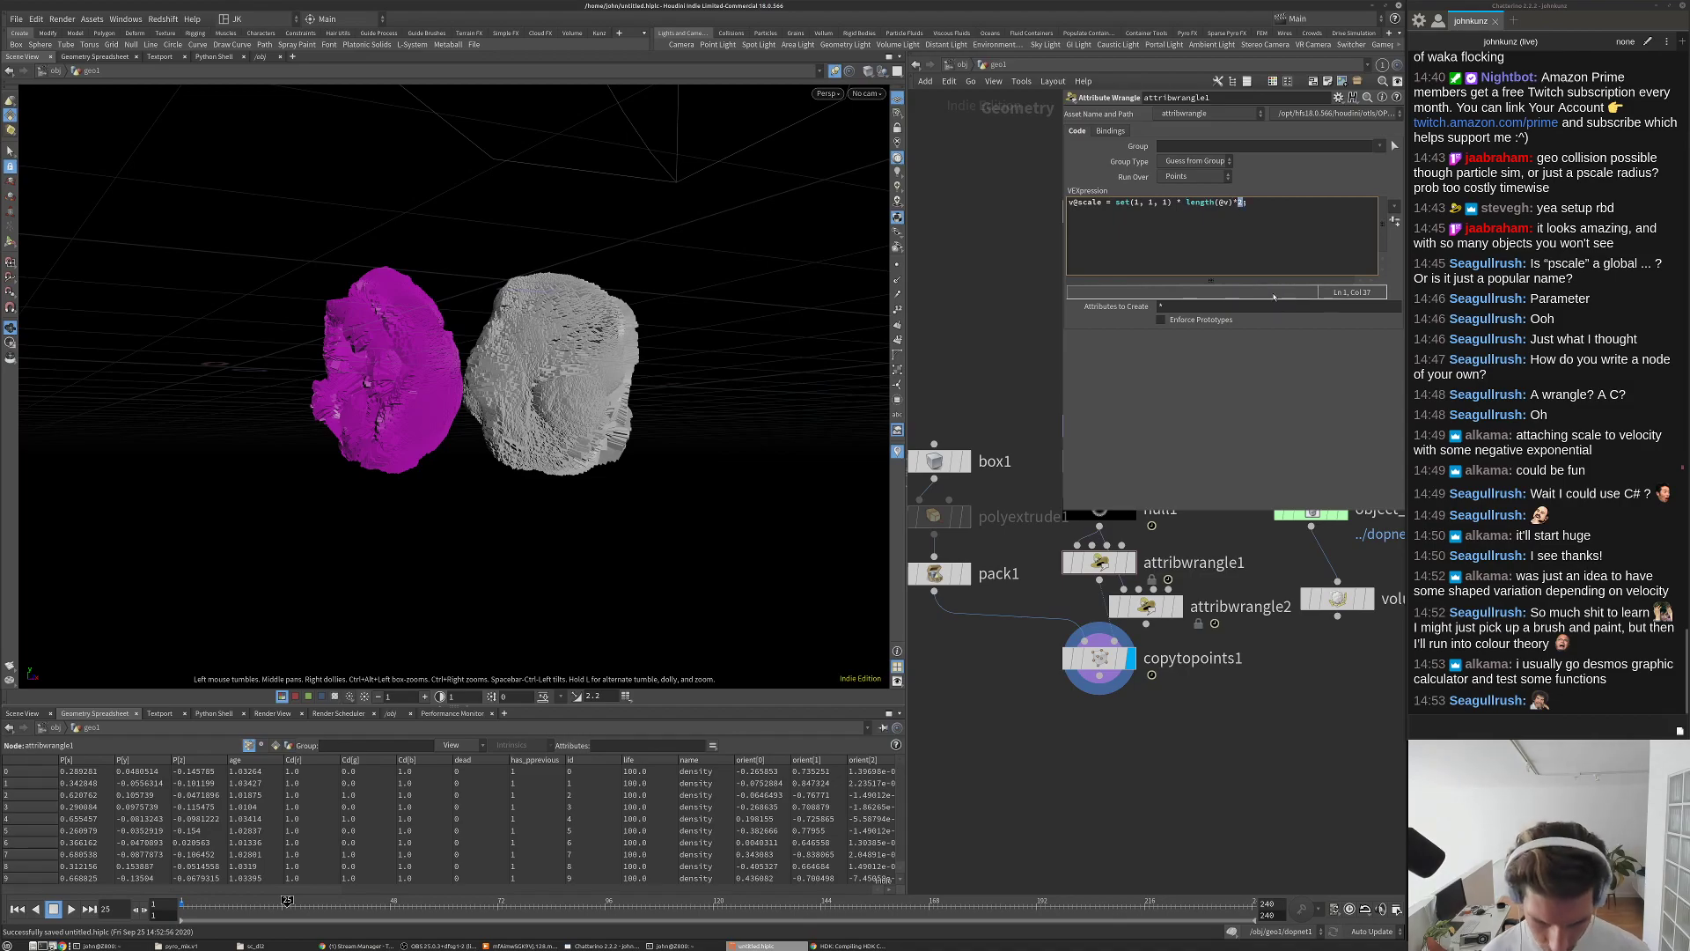
pyautogui.write('1')
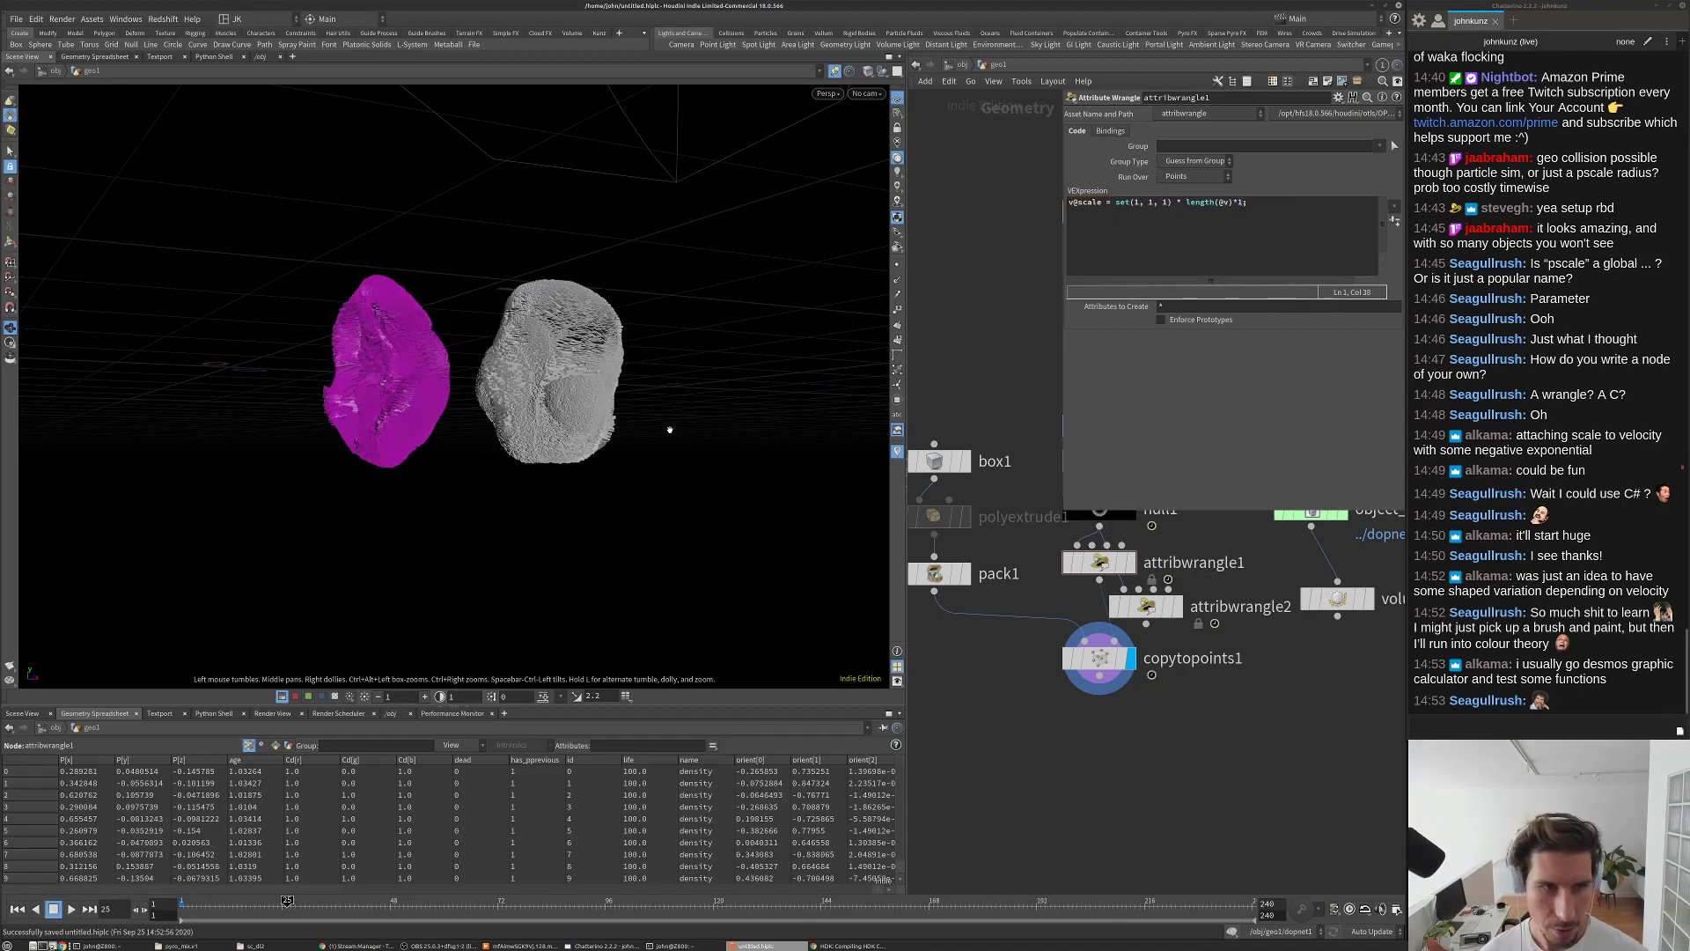
pyautogui.hotkey('ctrl', 'Up')
# Step: Move the attribwrangle2 node away from the chain between attribwrangle1 and copytopoints1
pyautogui.moveTo(1137, 600); pyautogui.dragTo(1087, 651, button='middle')
pyautogui.moveTo(1089, 652); pyautogui.dragTo(1121, 672)
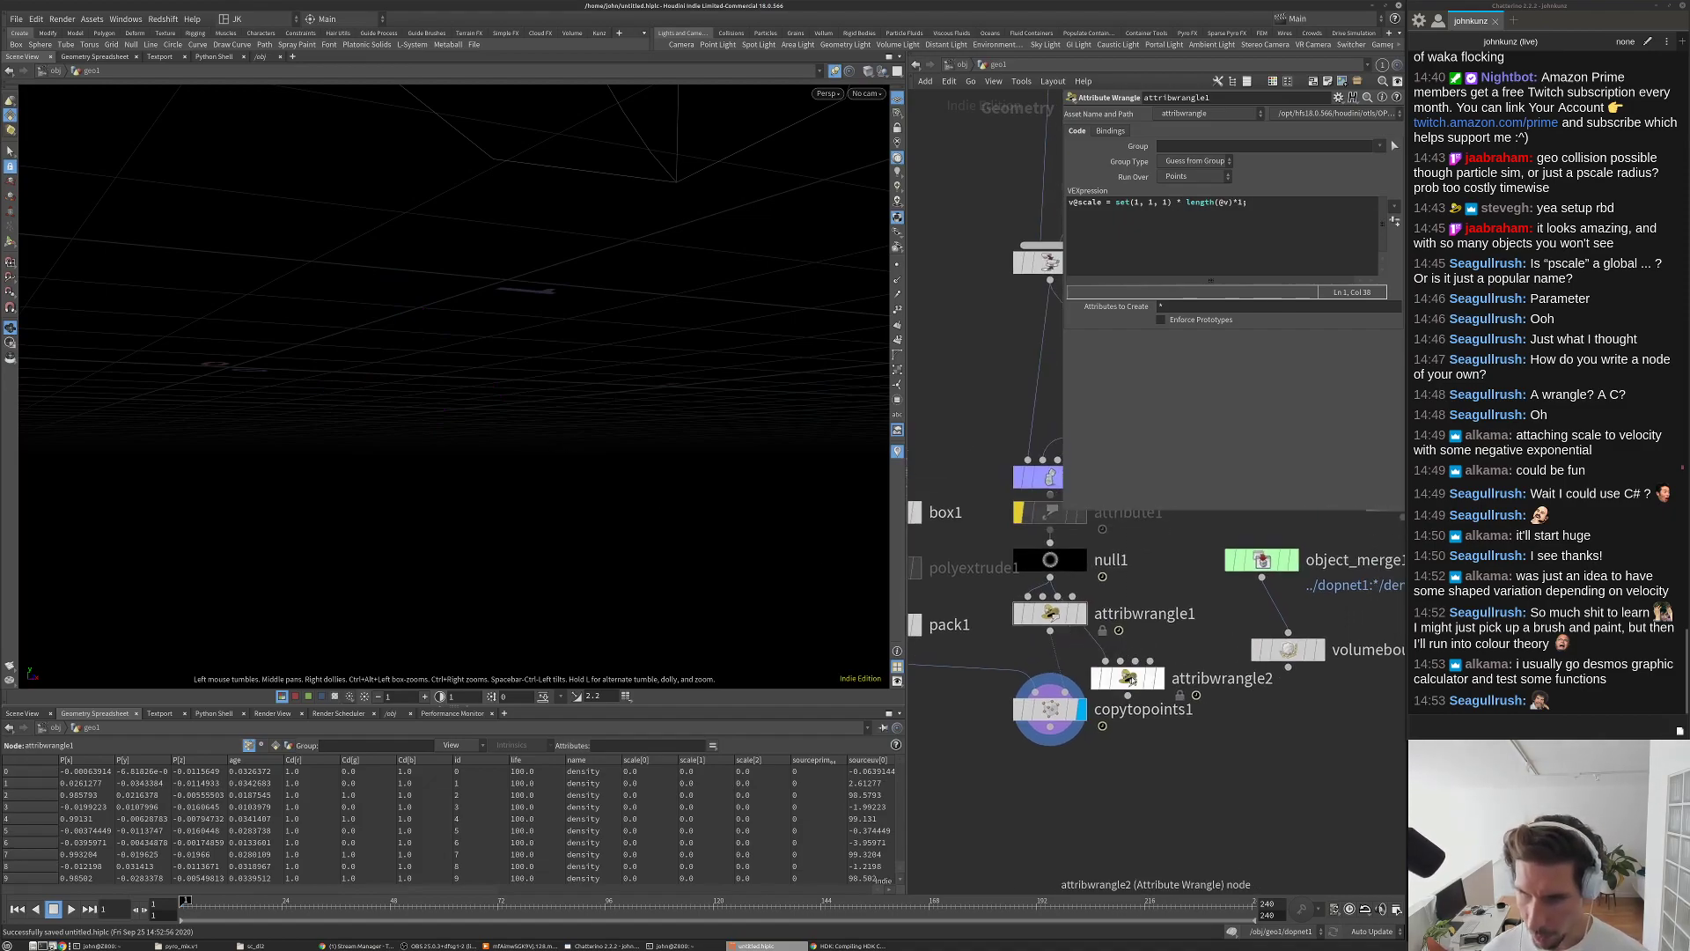
pyautogui.scroll(-2, 1184, 759)
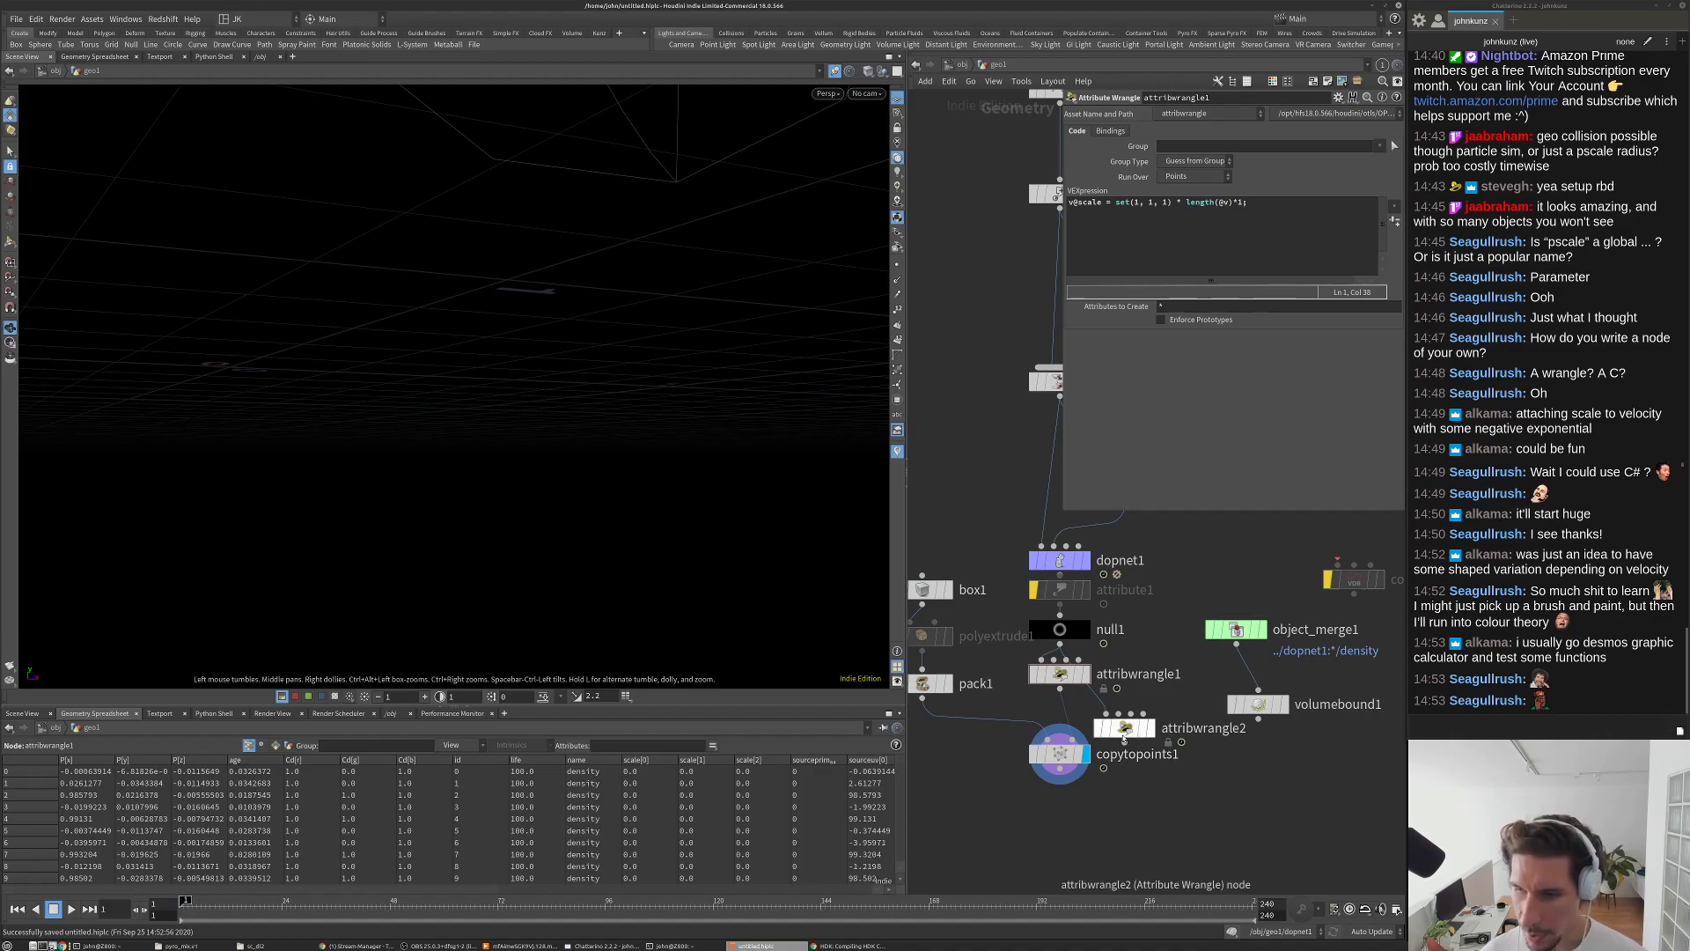
# Step: Switch to a new browser window and search the web for "iq graphytop"
pyautogui.click(357, 946)
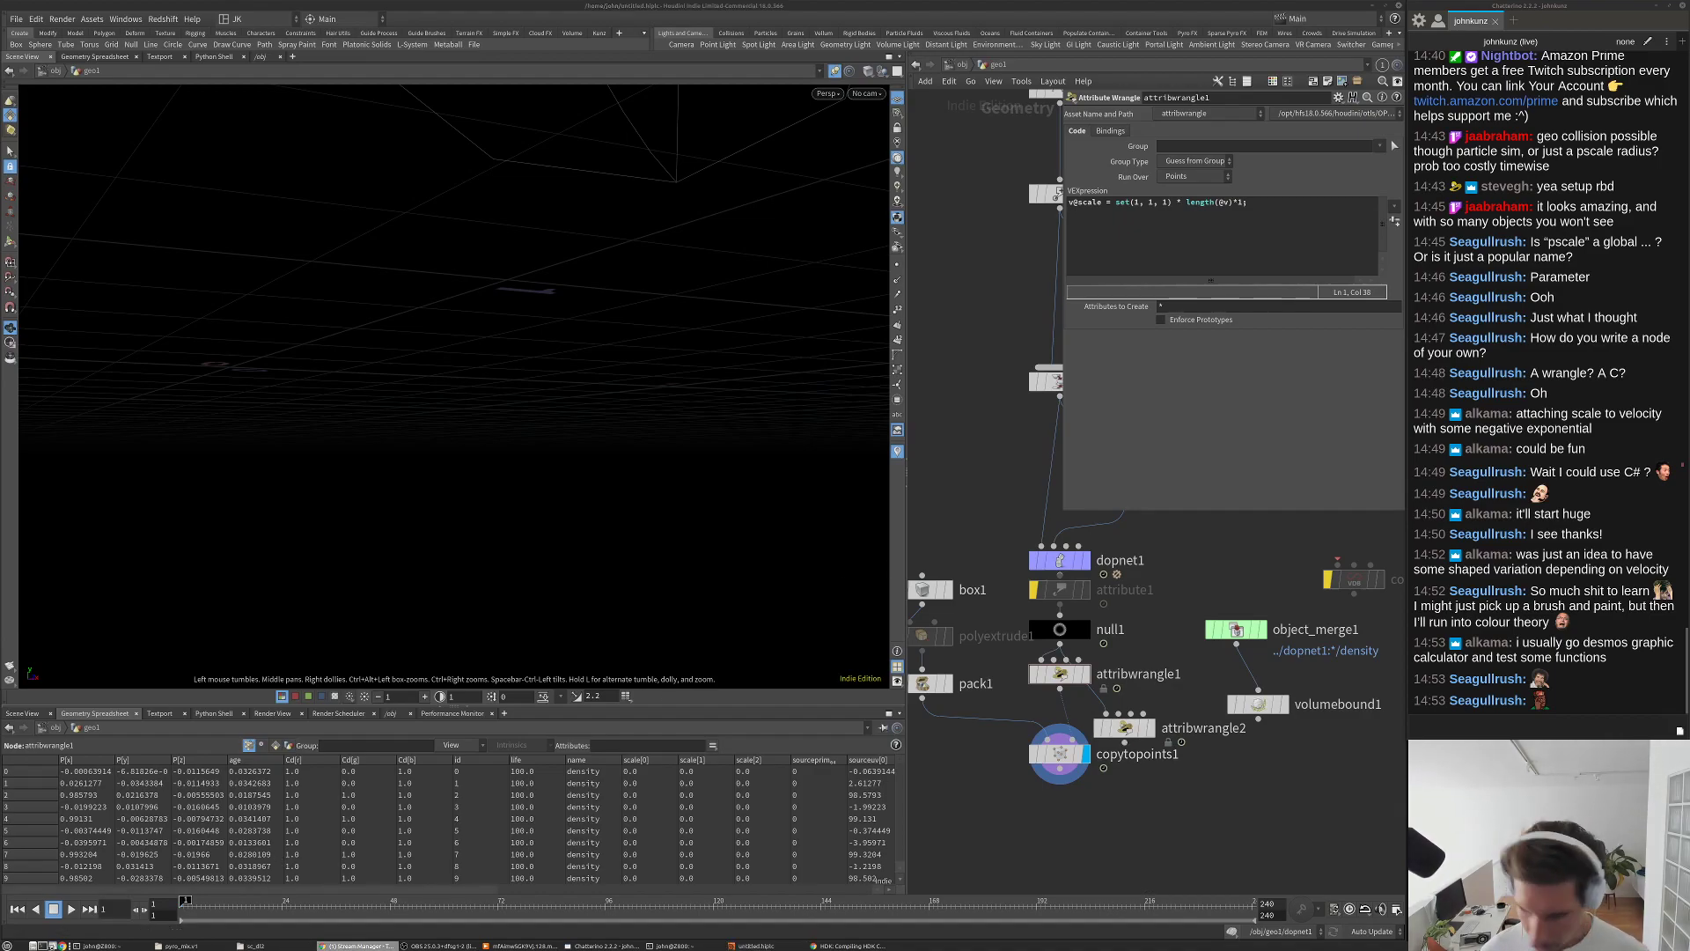
pyautogui.hotkey('ctrl', 'n')
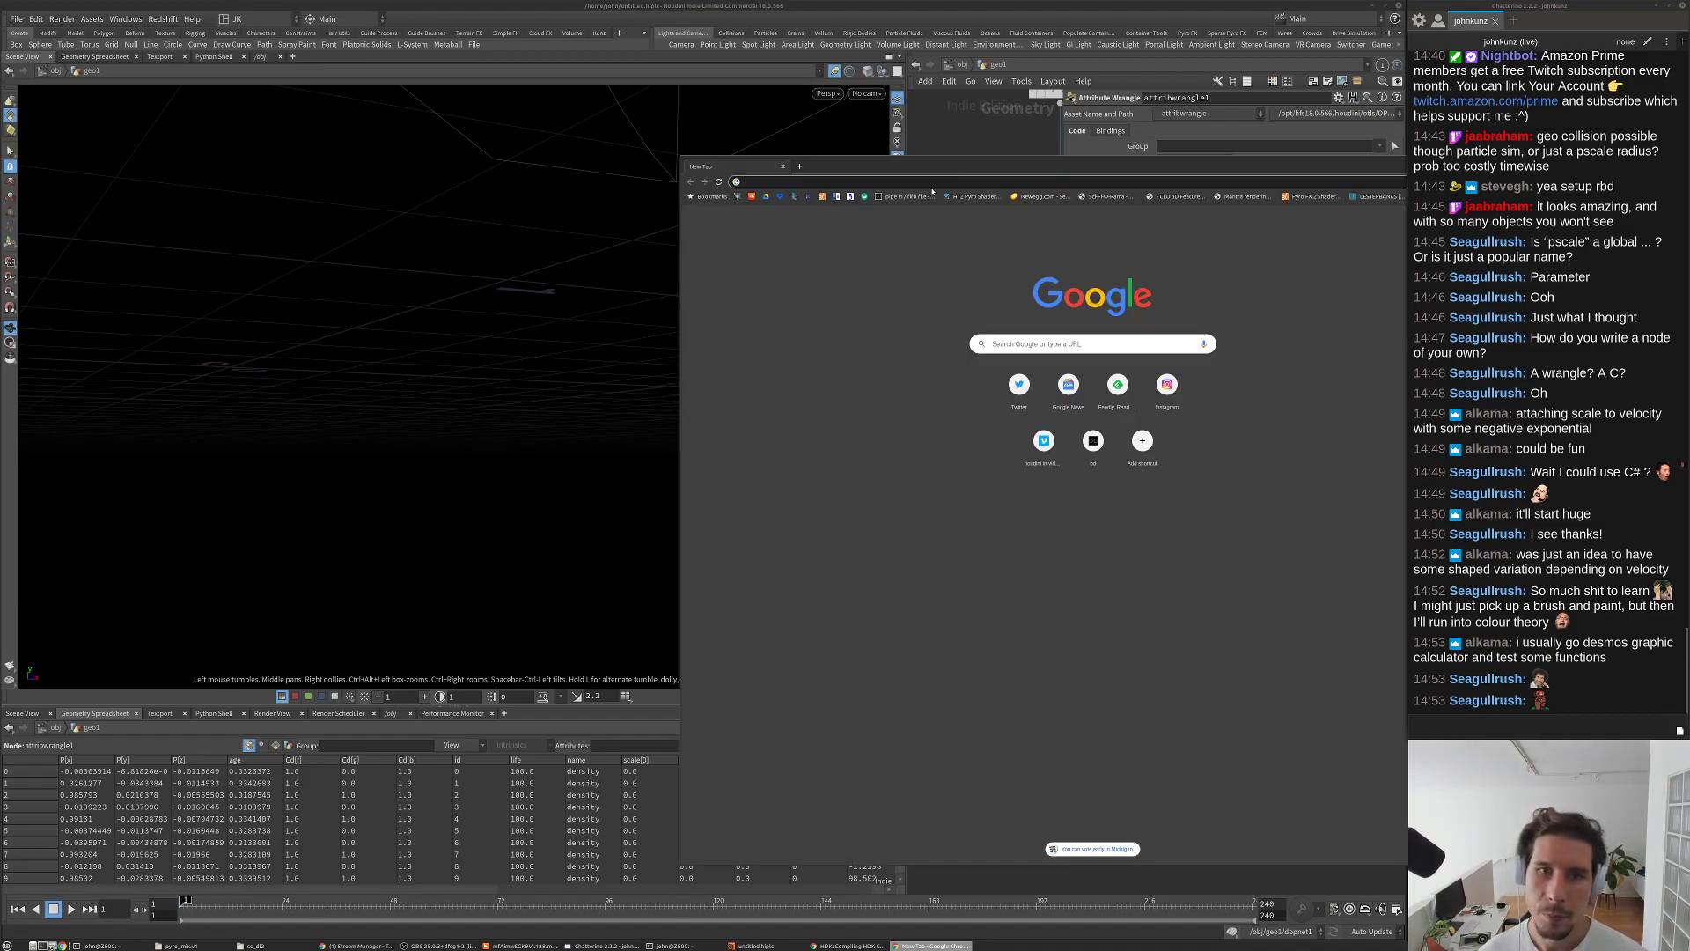
pyautogui.click(929, 183)
pyautogui.write('iq')
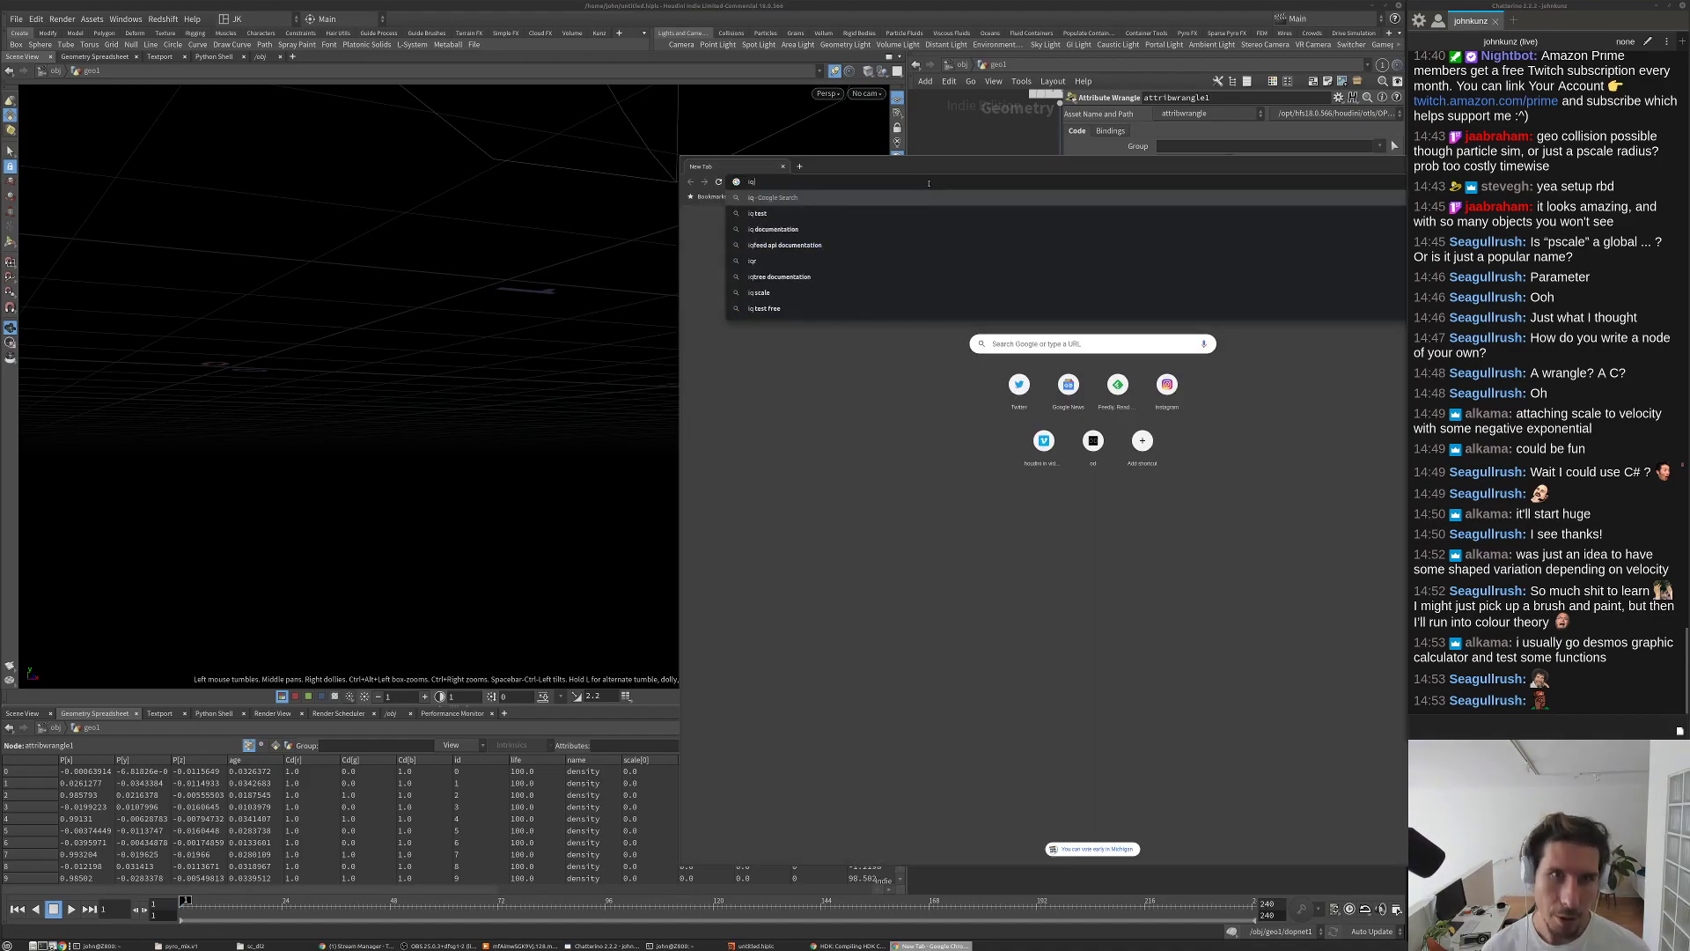
pyautogui.write(' graphytop')
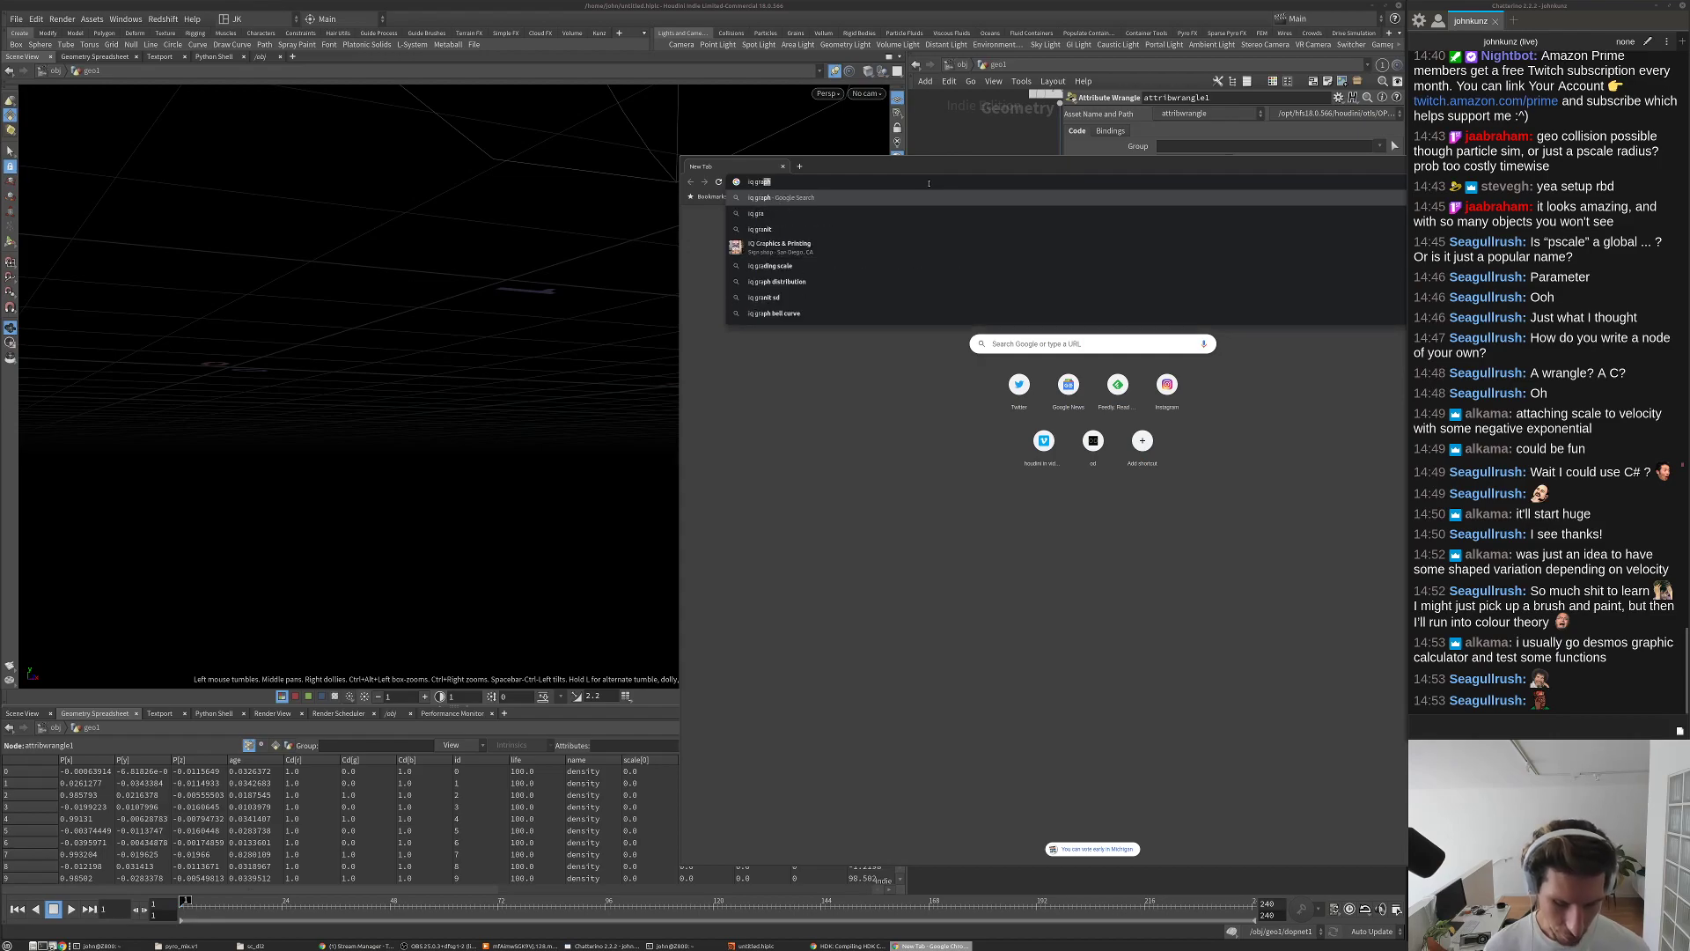
pyautogui.press('Return')
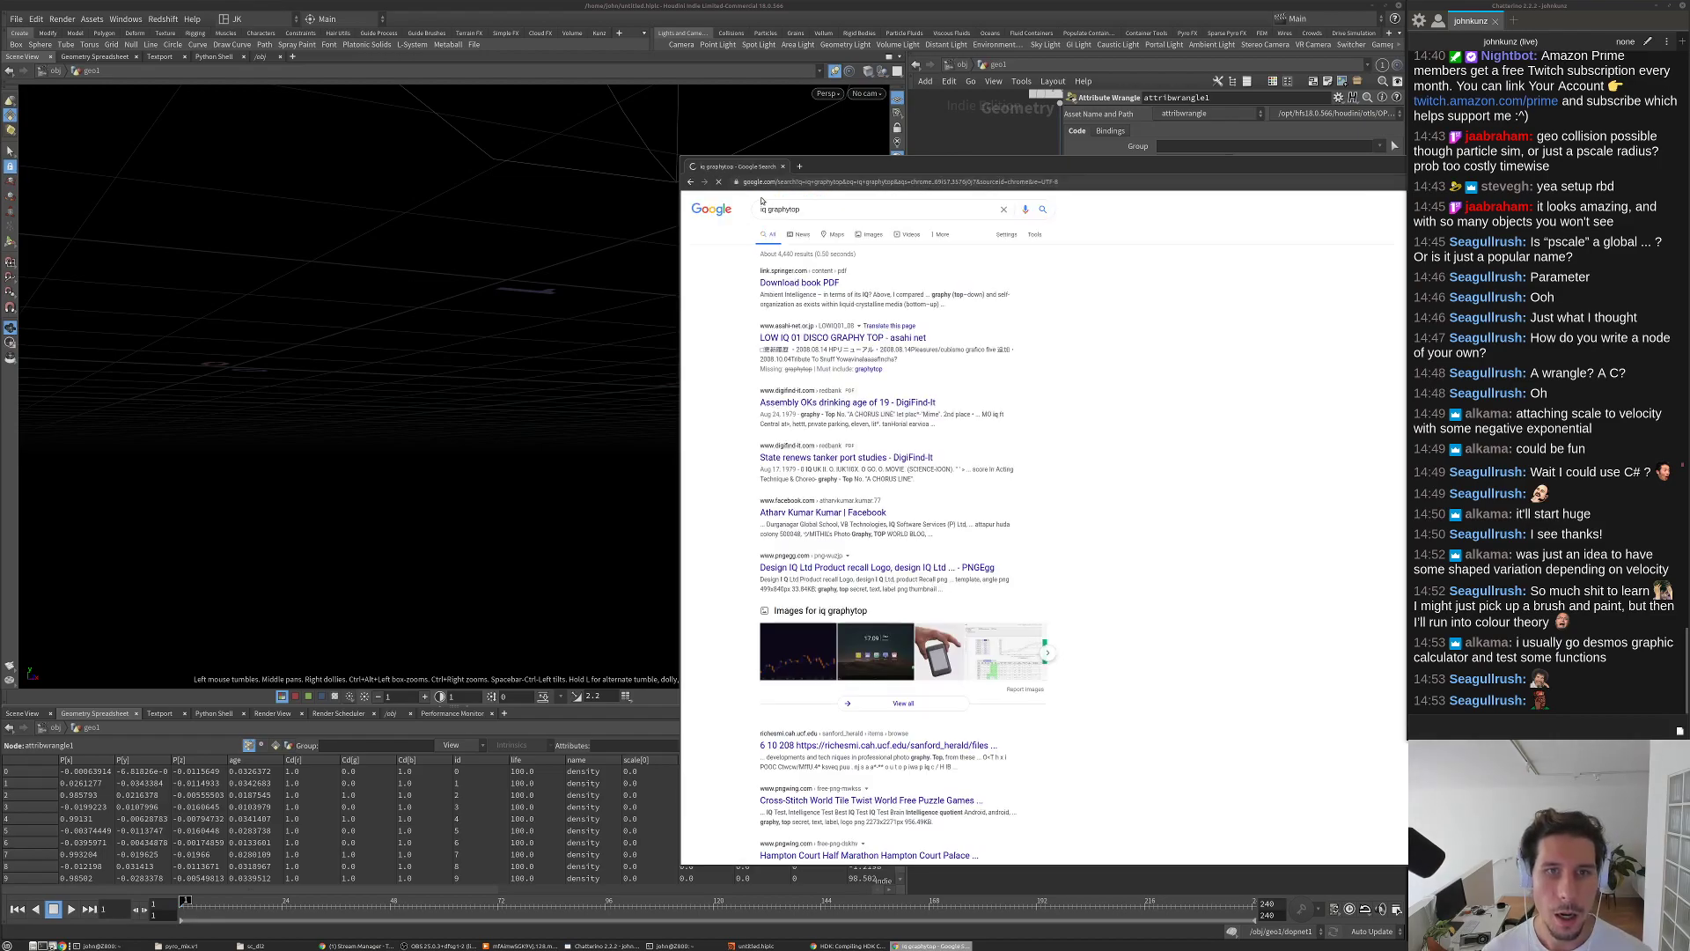
# Step: Correct the web search to "iq graphtoy" and open the Graphtoy page
pyautogui.click(875, 211)
pyautogui.press('BackSpace')
pyautogui.write('y')
pyautogui.press('Return')
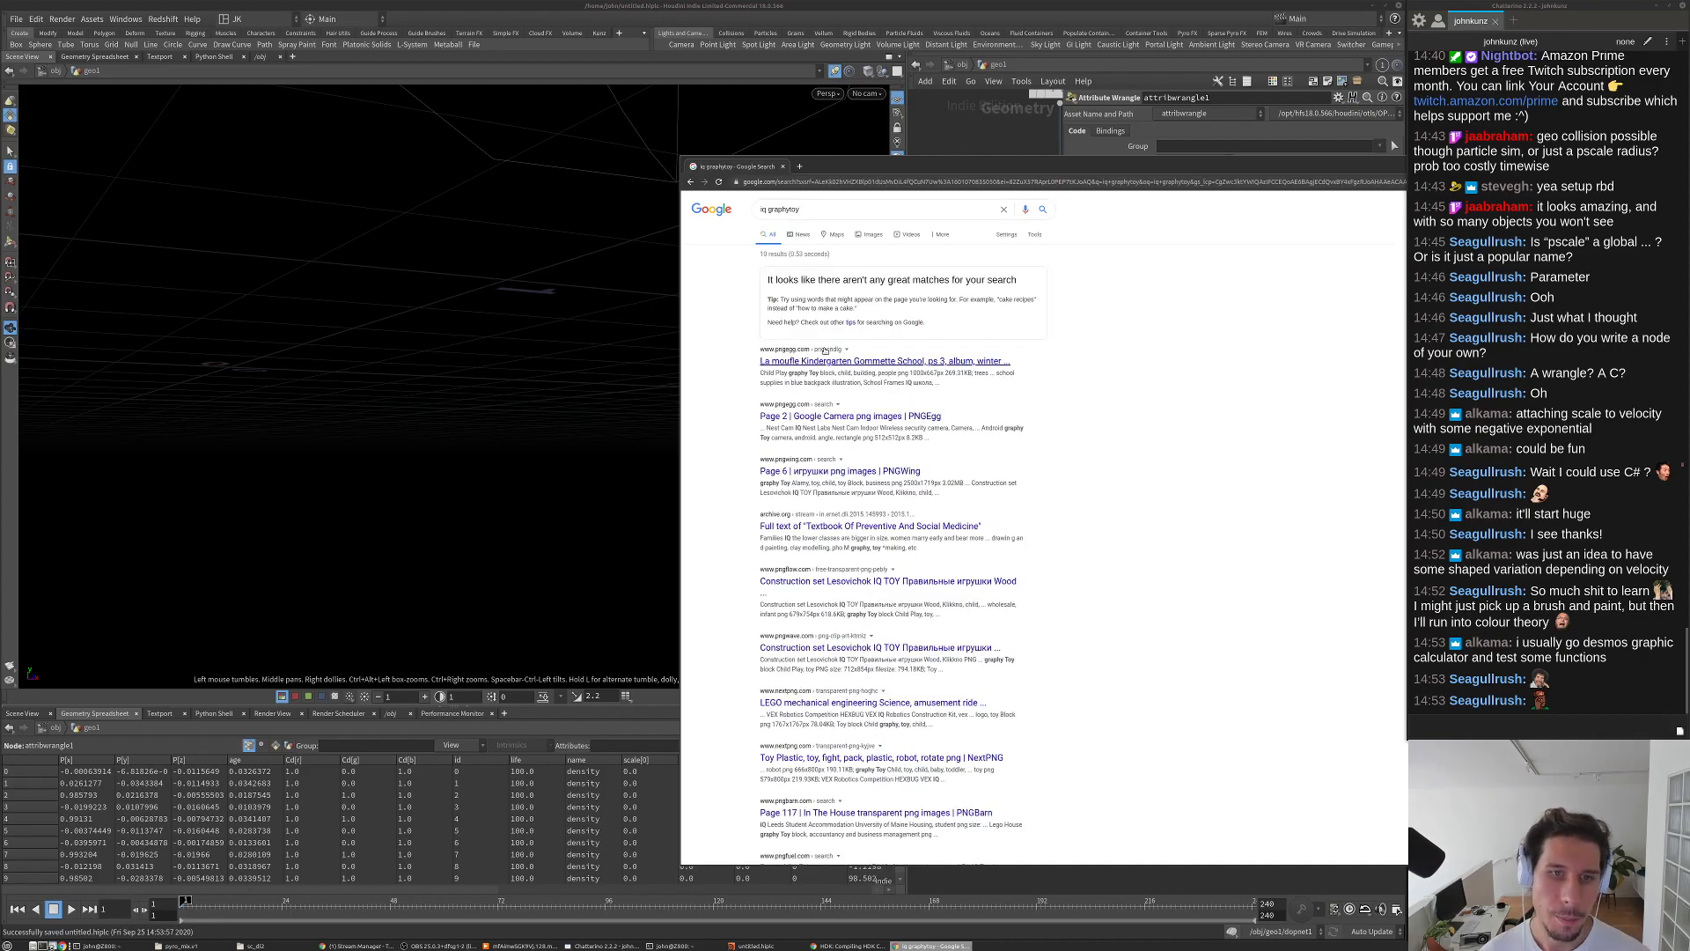
pyautogui.click(790, 210)
pyautogui.press('BackSpace')
pyautogui.press('Return')
pyautogui.click(832, 282)
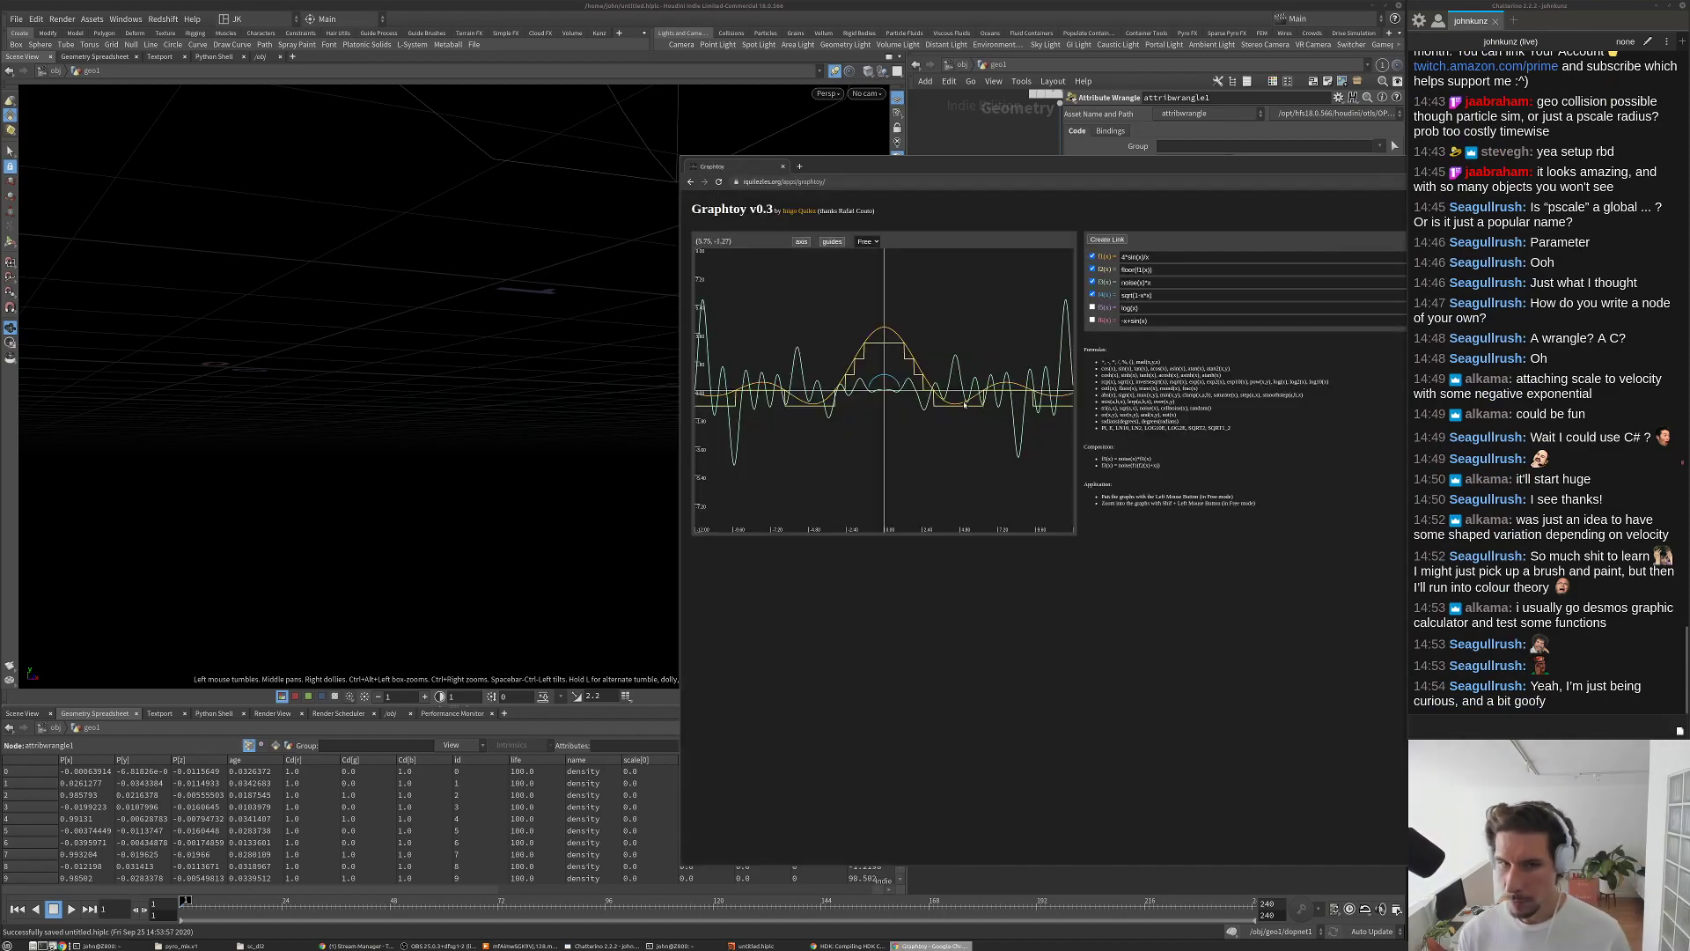
# Step: Hide the second, third and fourth Graphtoy functions and create a link containing only the first function
pyautogui.click(1092, 270)
pyautogui.click(1092, 282)
pyautogui.click(1092, 295)
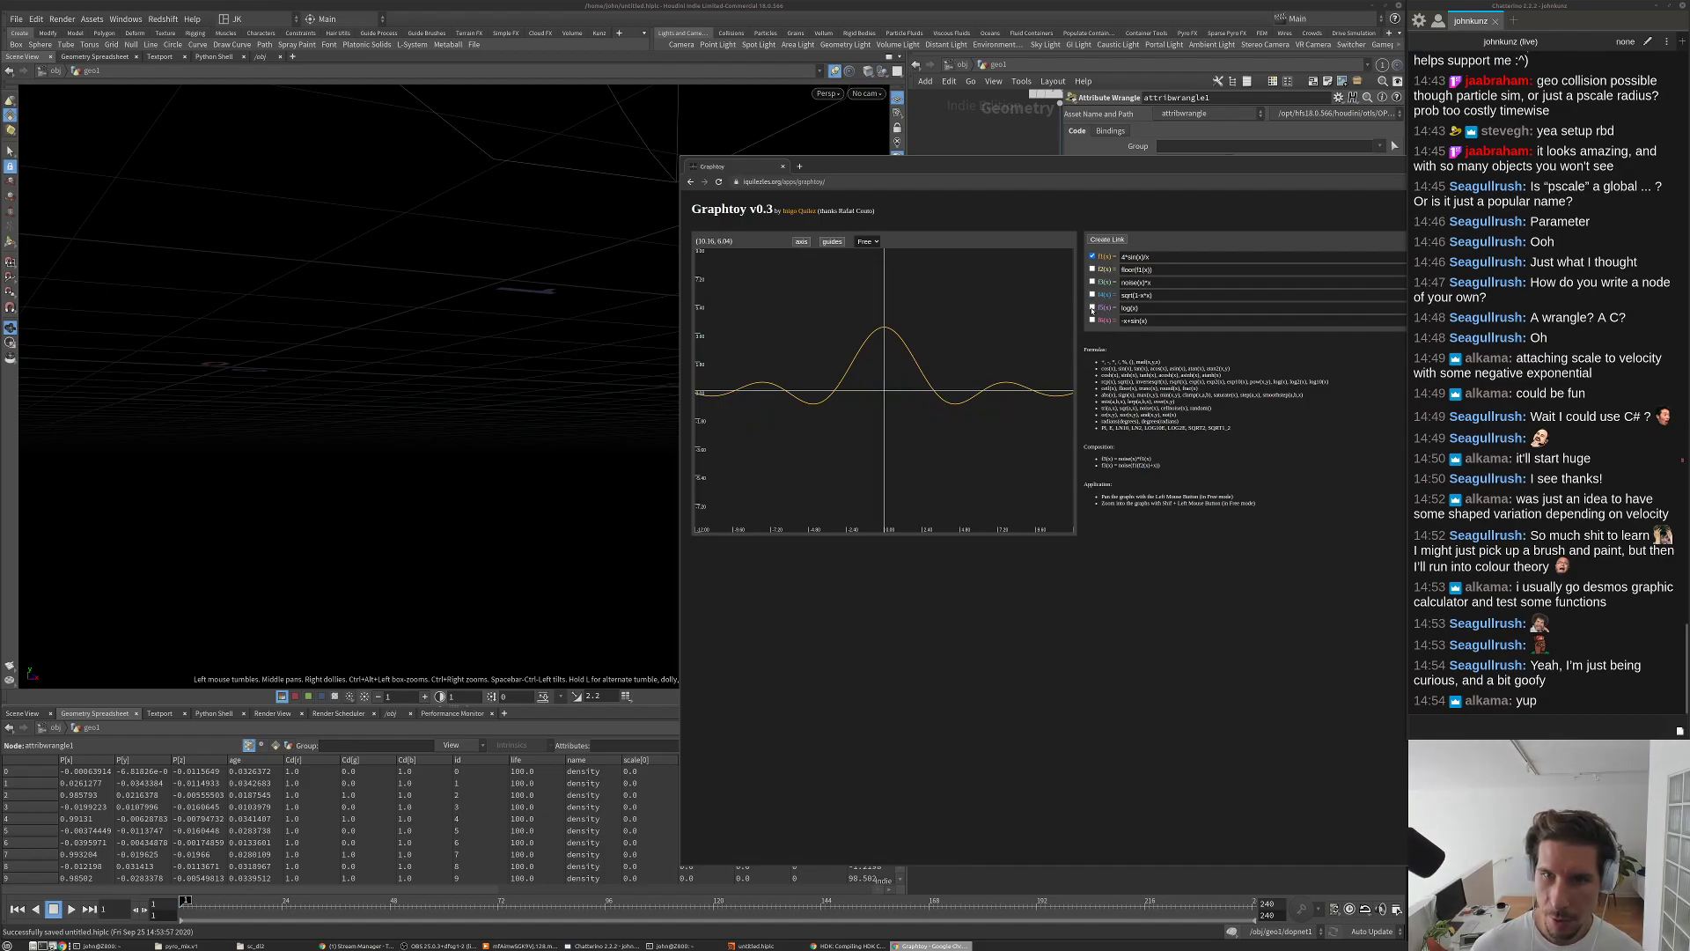
pyautogui.click(1105, 238)
pyautogui.moveTo(844, 180); pyautogui.dragTo(781, 178)
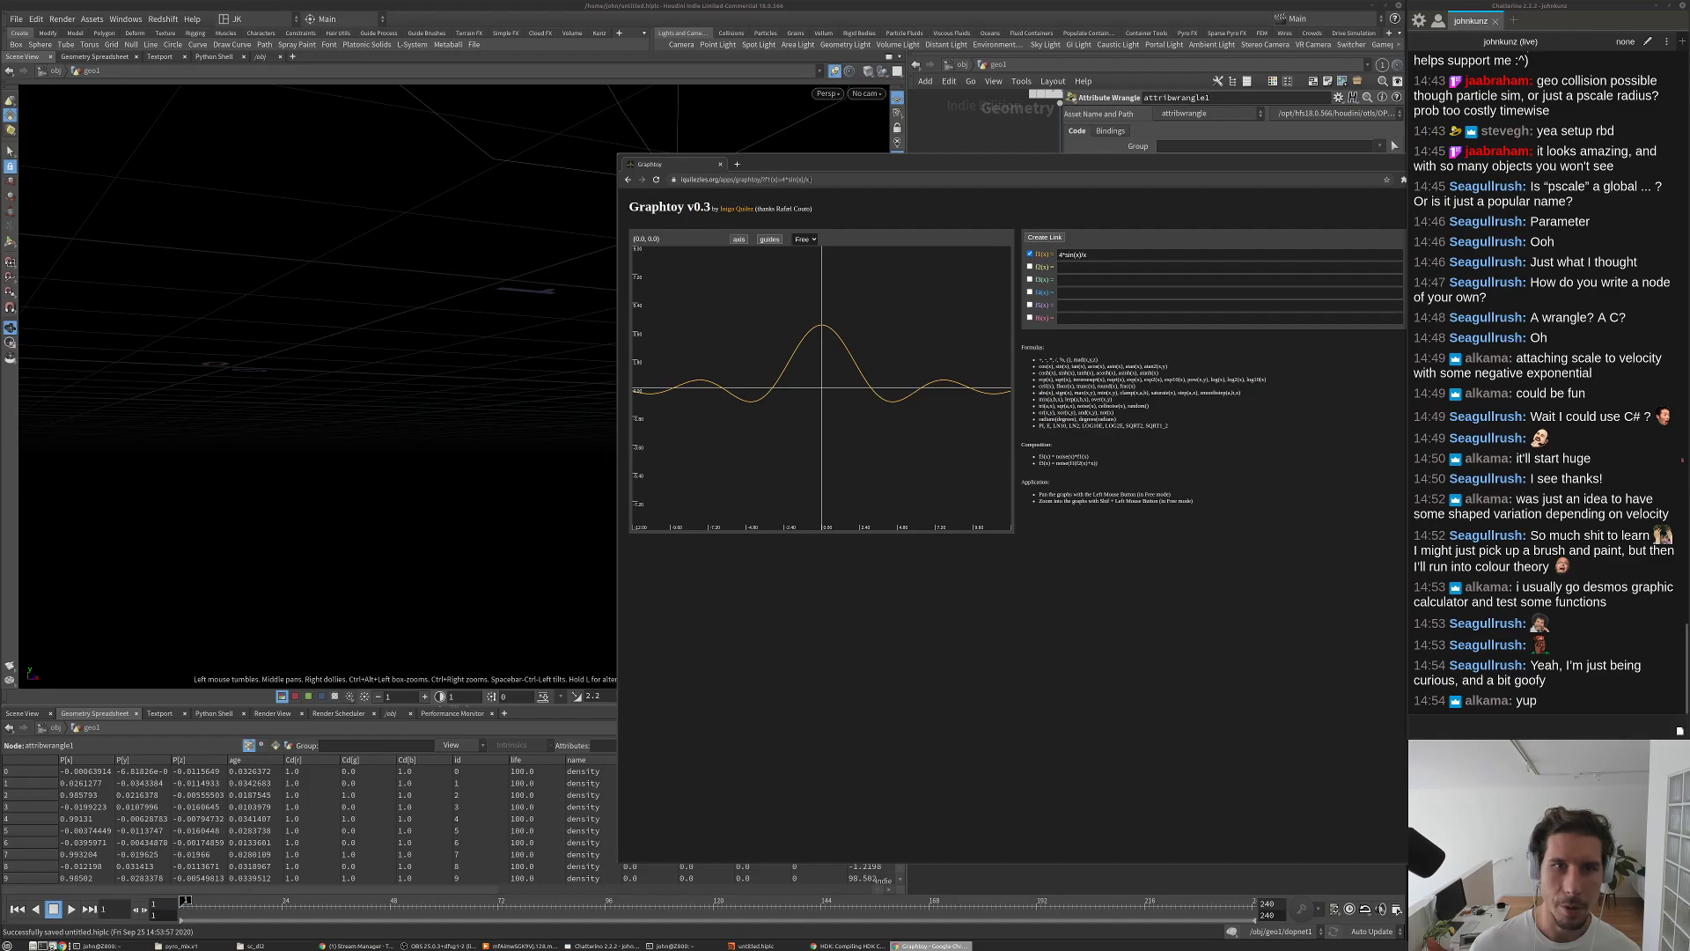
# Step: Replace the first Graphtoy formula with a negative number followed by ^x
pyautogui.click(1105, 257)
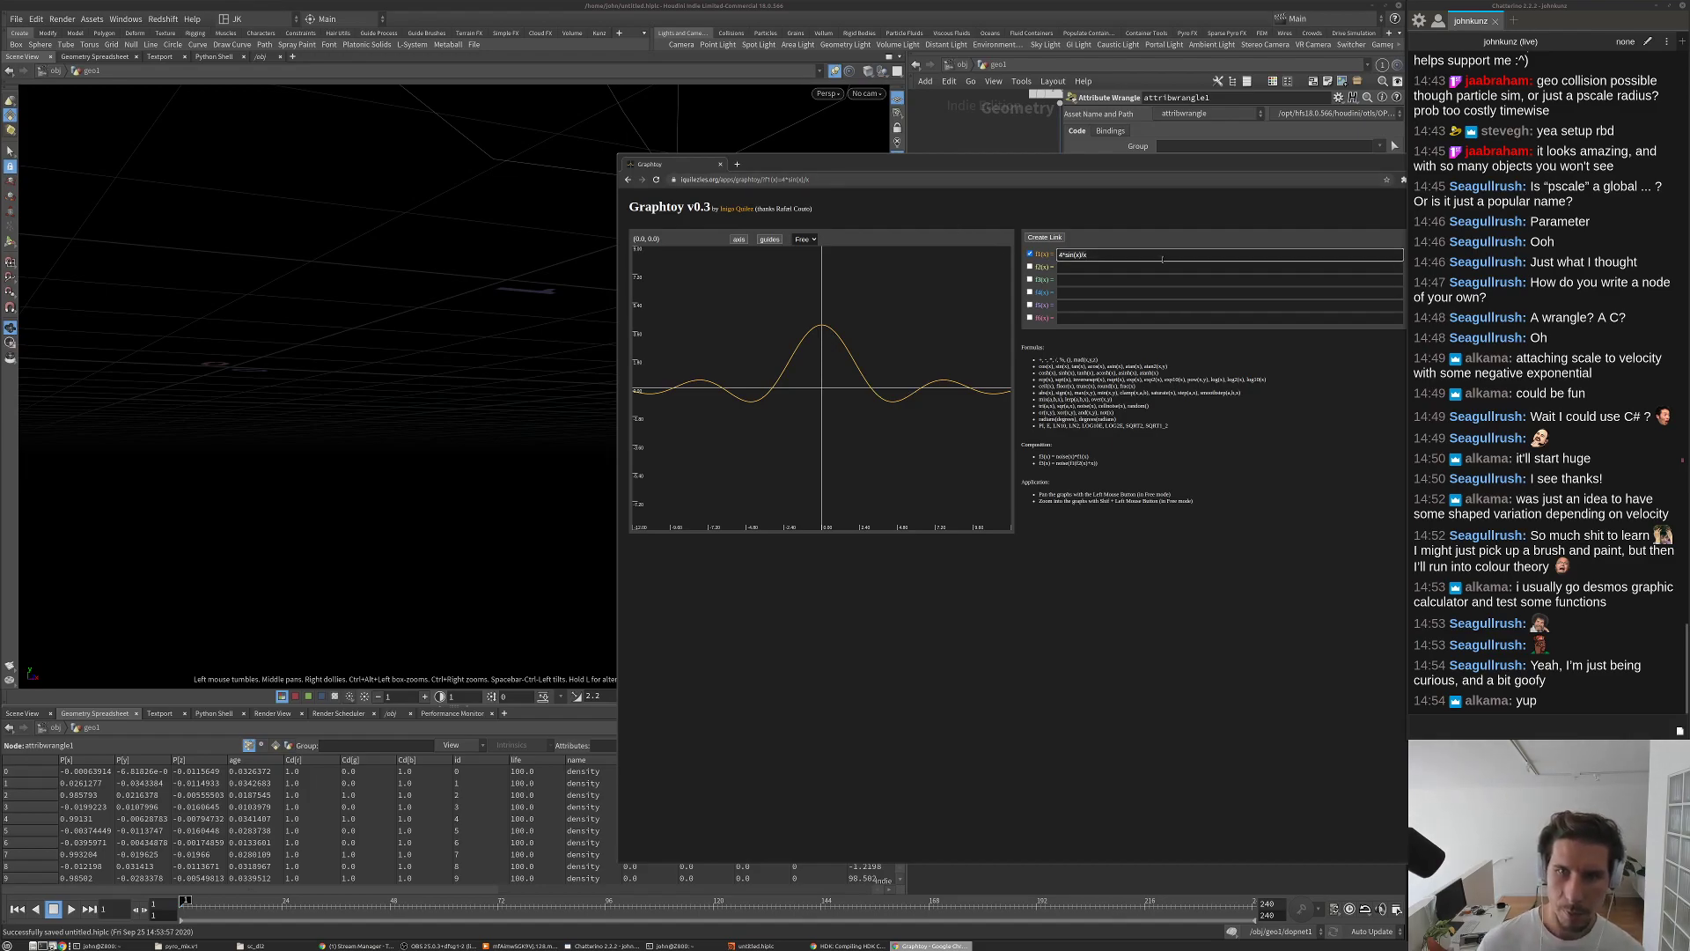
pyautogui.hotkey('ctrl', 'a')
pyautogui.press('BackSpace')
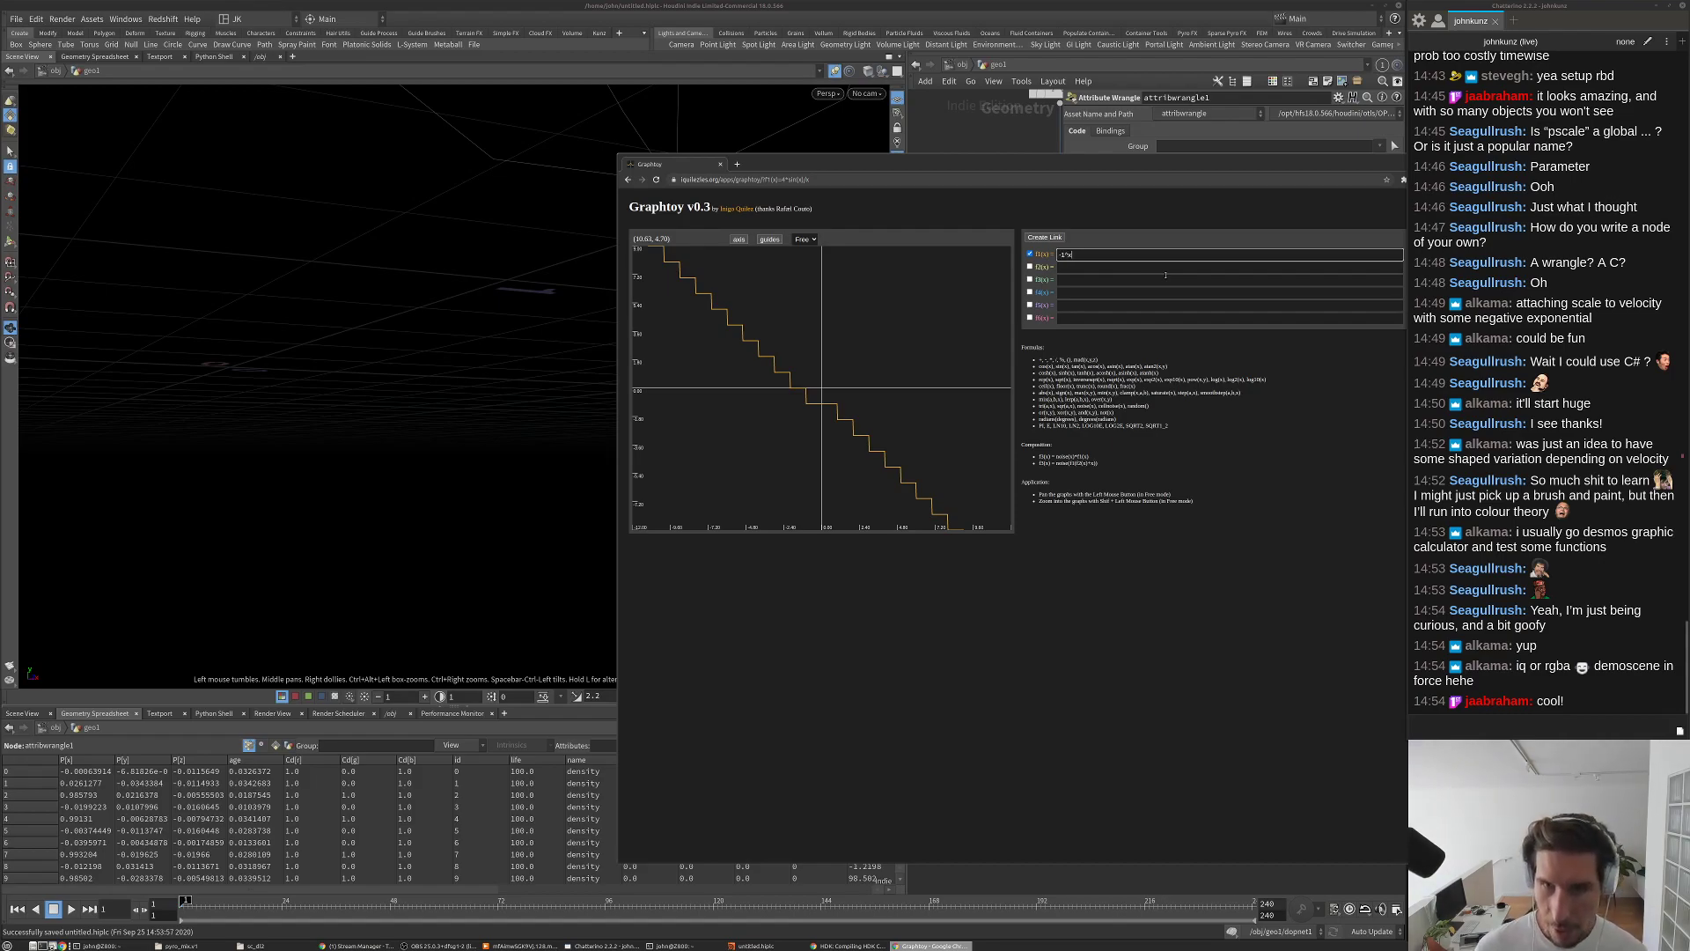
pyautogui.click(1164, 424)
pyautogui.click(1116, 257)
pyautogui.click(855, 179)
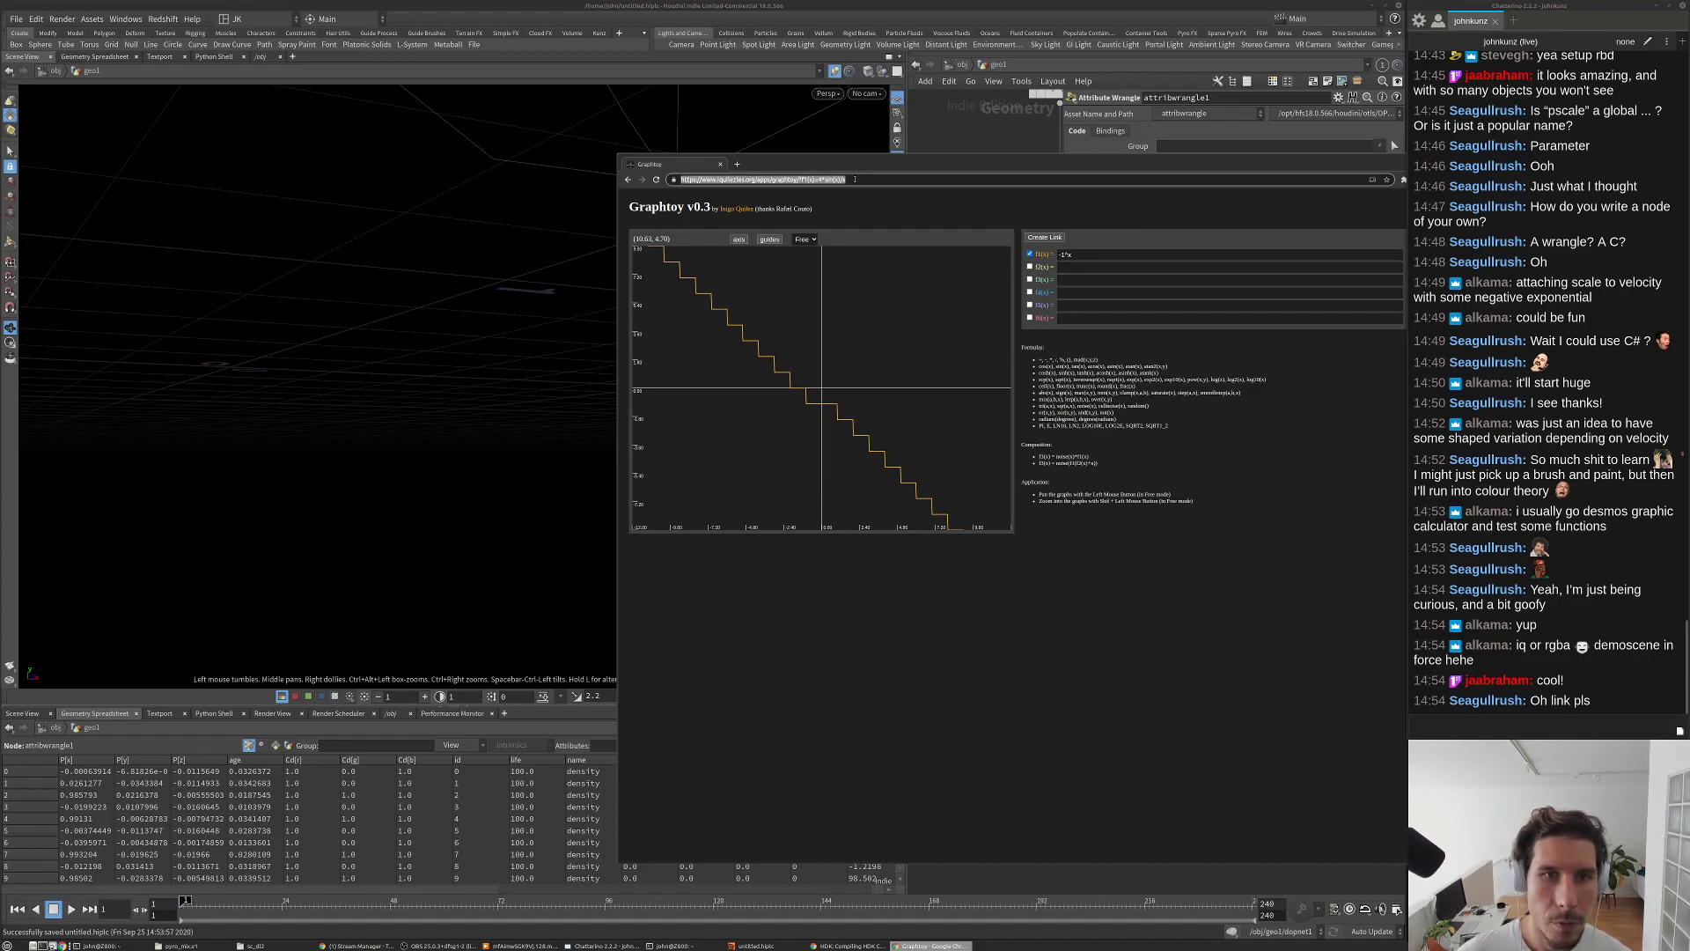
pyautogui.click(835, 204)
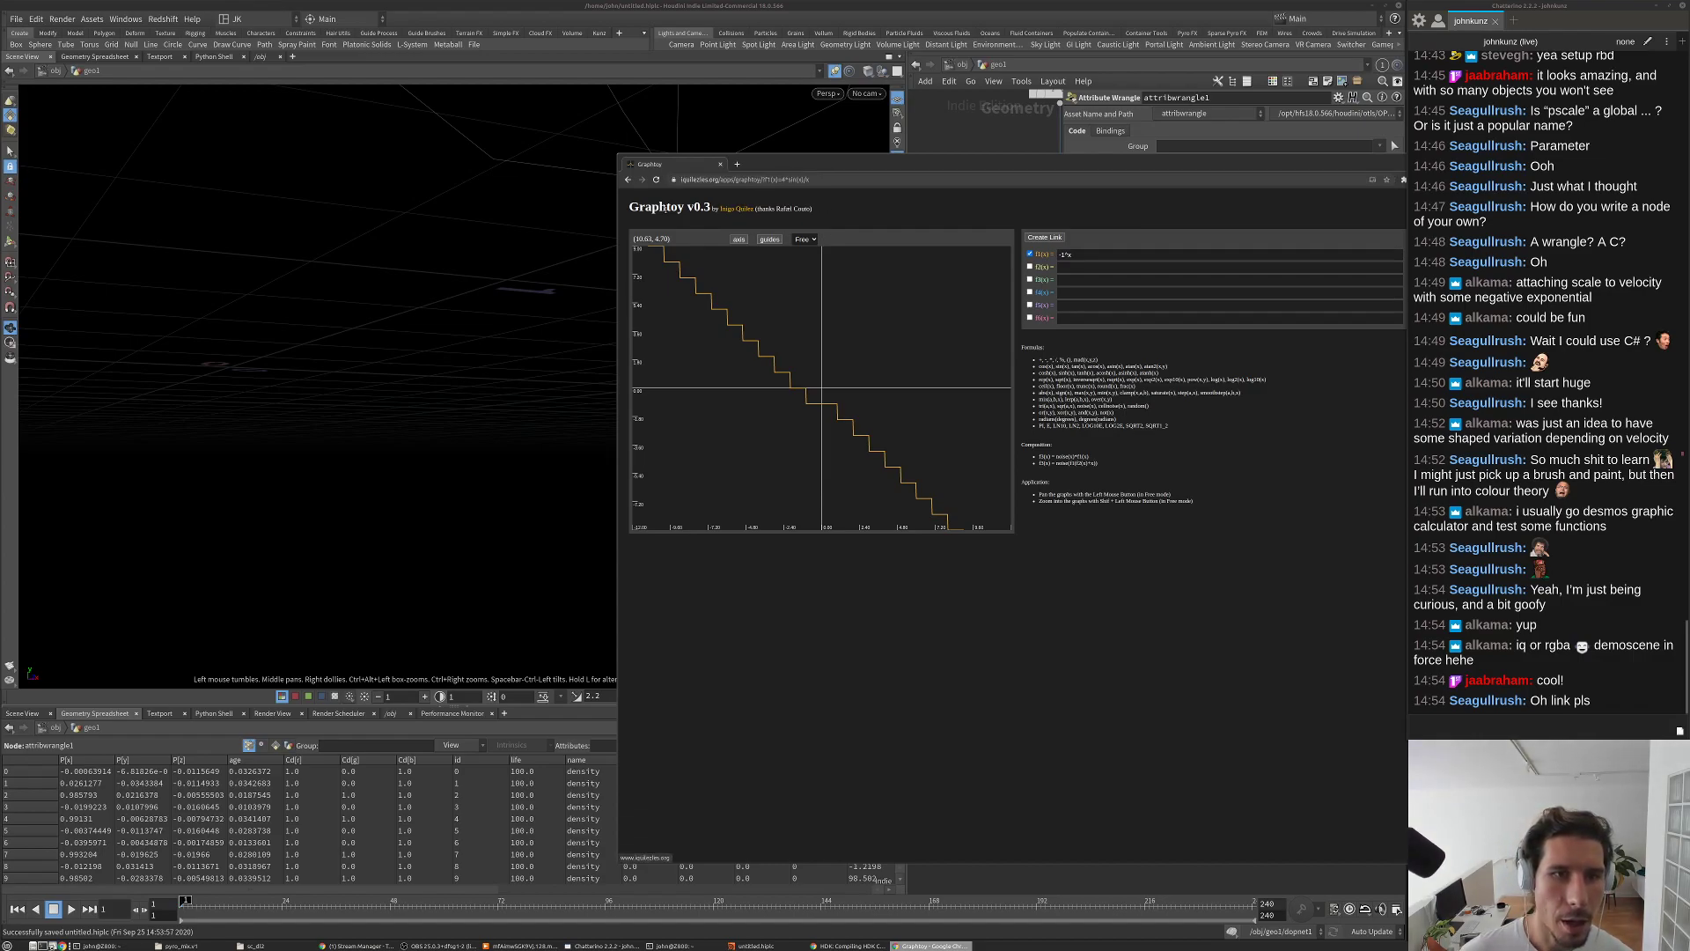
pyautogui.moveTo(762, 180); pyautogui.dragTo(677, 188)
pyautogui.hotkey('ctrl', 'c')
pyautogui.hotkey('alt', 'Tab')
pyautogui.hotkey('ctrl', 'v')
pyautogui.press('Return')
pyautogui.click(1056, 352)
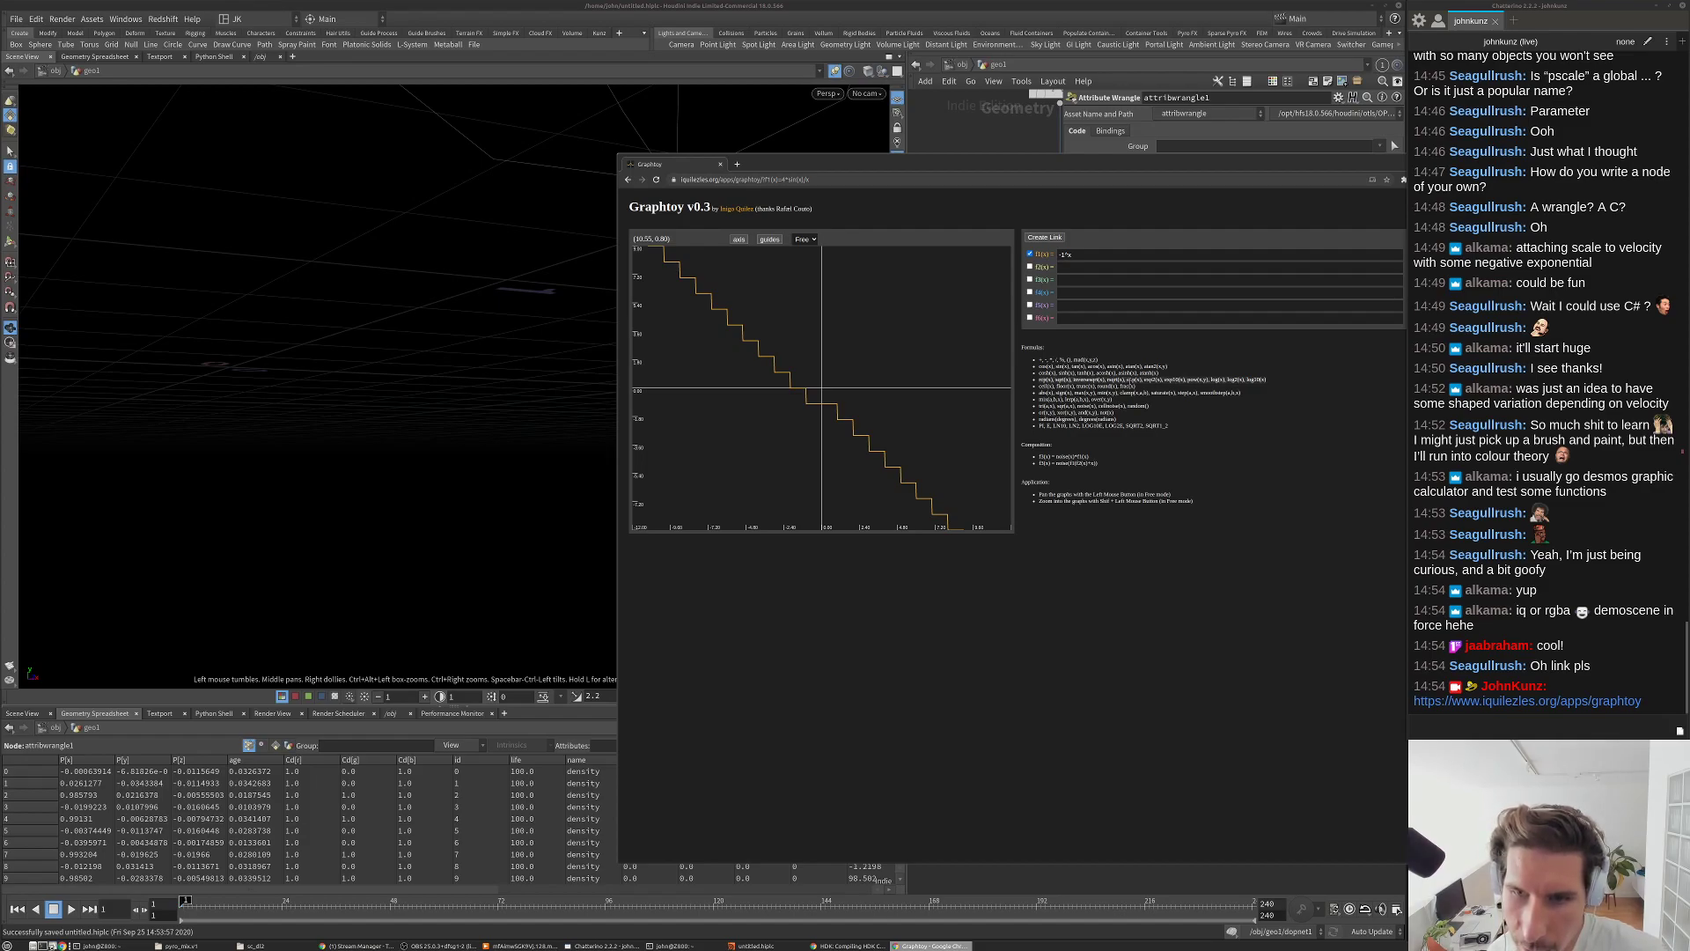
# Step: Replace the first Graphtoy formula with pow(x,-1)
pyautogui.click(1080, 254)
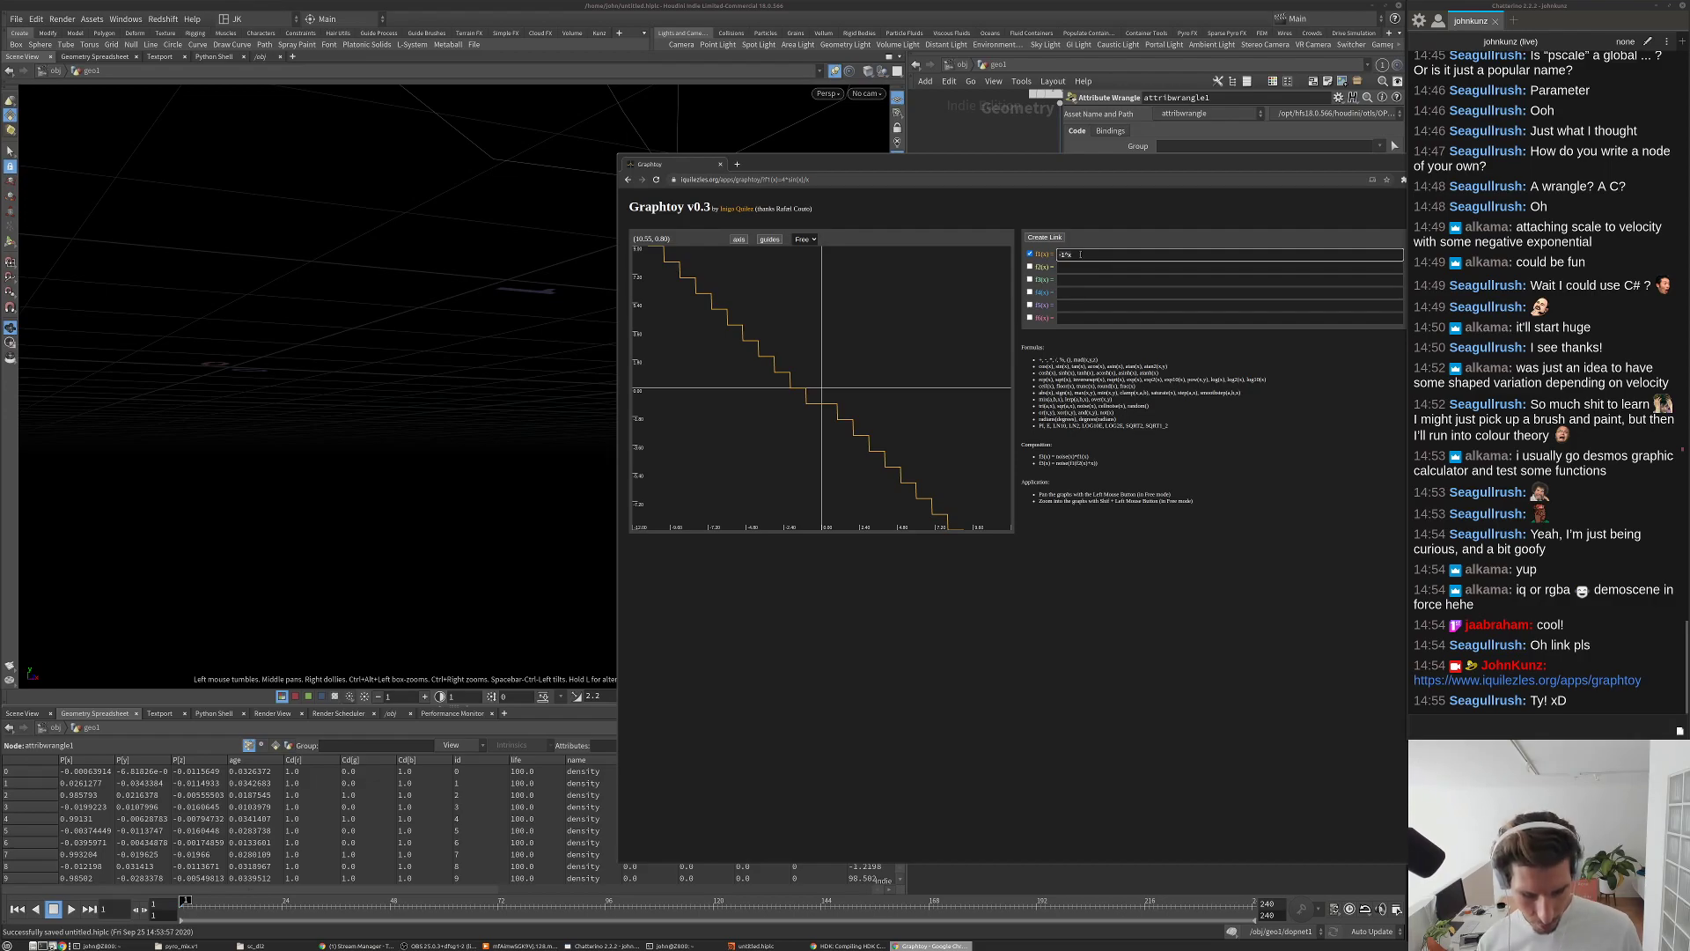
pyautogui.press('BackSpace')
pyautogui.press('BackSpace')
pyautogui.press('BackSpace')
pyautogui.press('BackSpace')
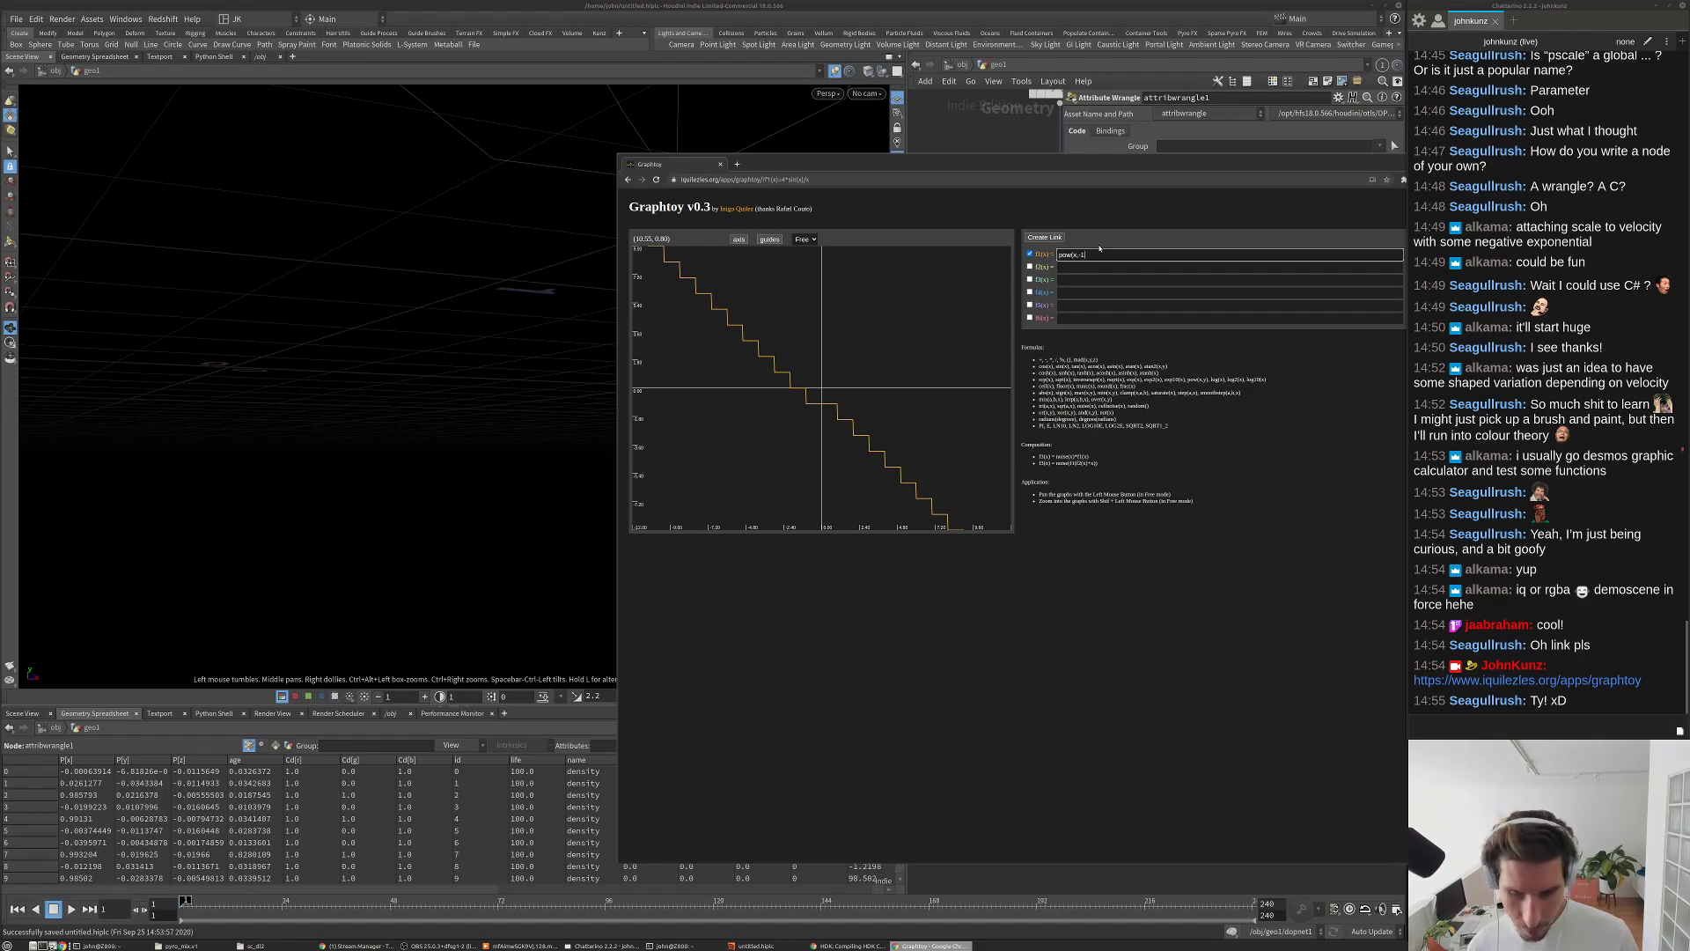
pyautogui.write(')')
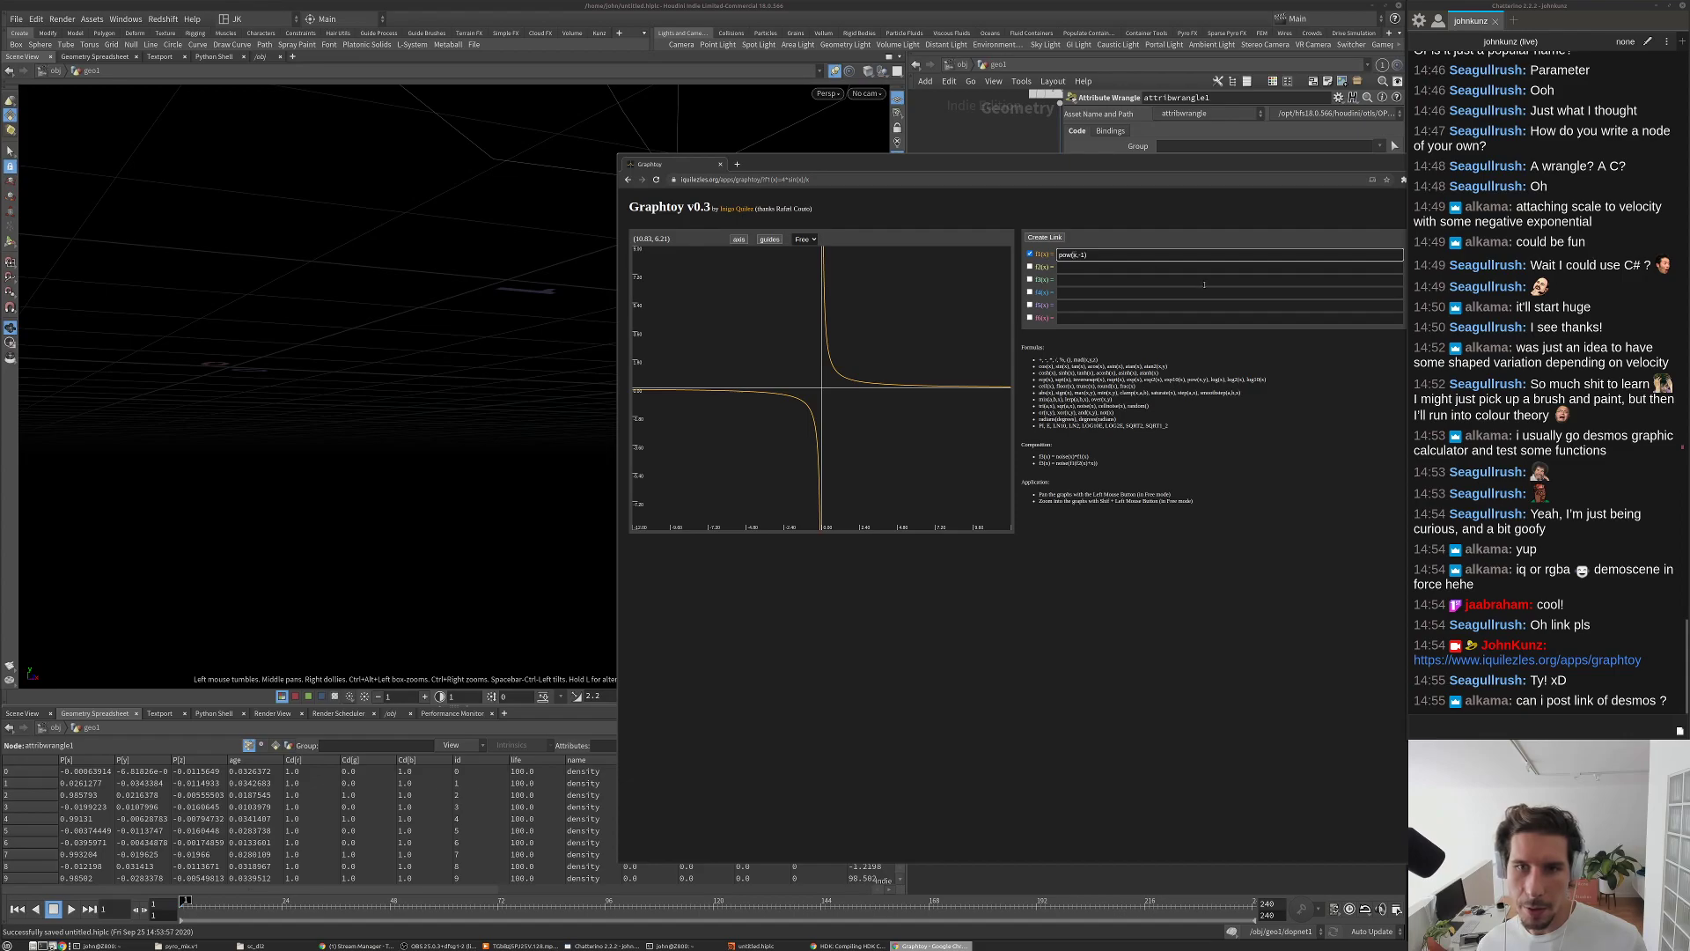
# Step: Try plotting the first function as pow(-1,x), and as pow(-1.0,x)
pyautogui.write('-1')
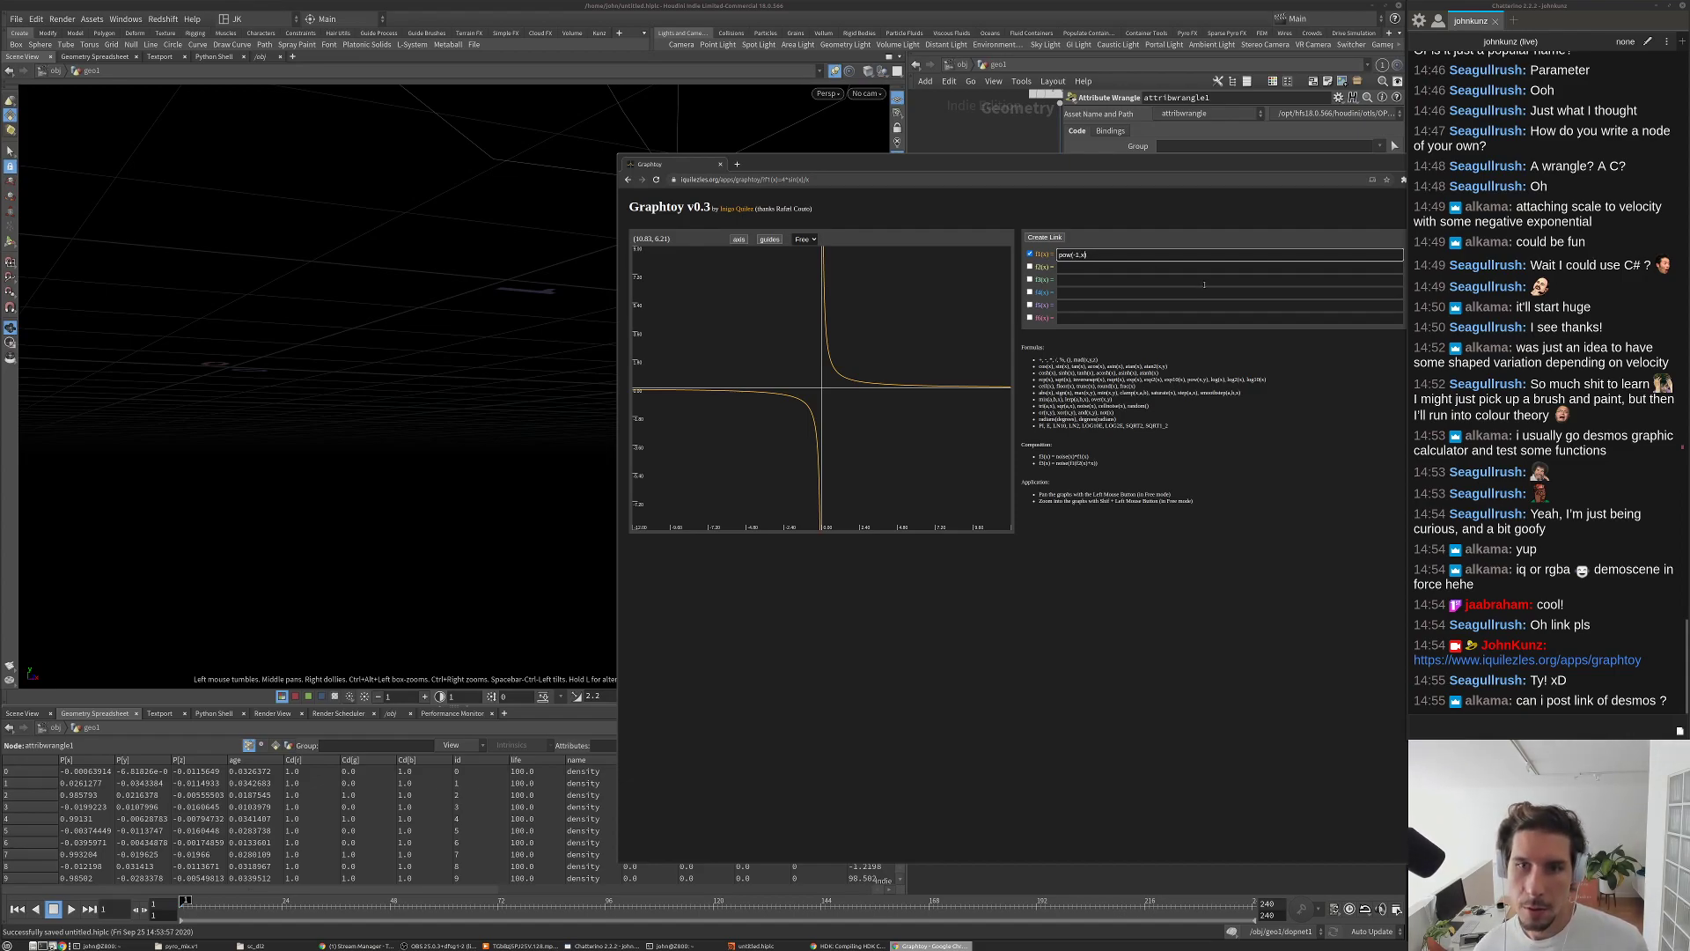
pyautogui.click(1170, 355)
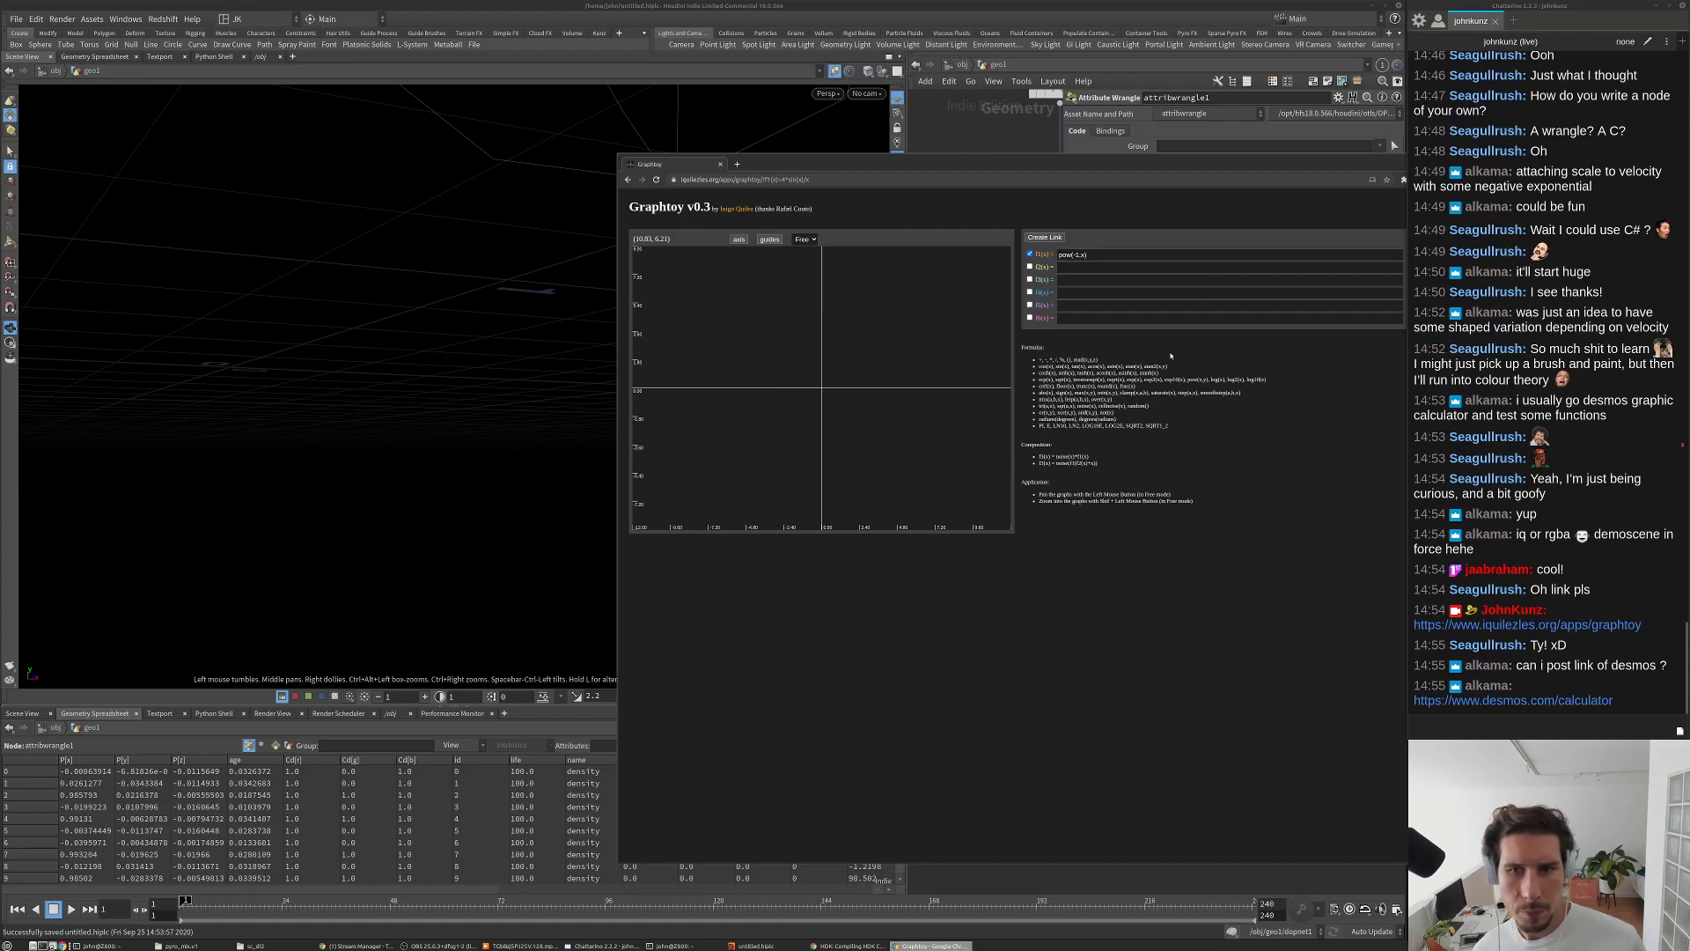
pyautogui.click(1079, 255)
pyautogui.moveTo(796, 397); pyautogui.dragTo(828, 379)
pyautogui.click(1162, 254)
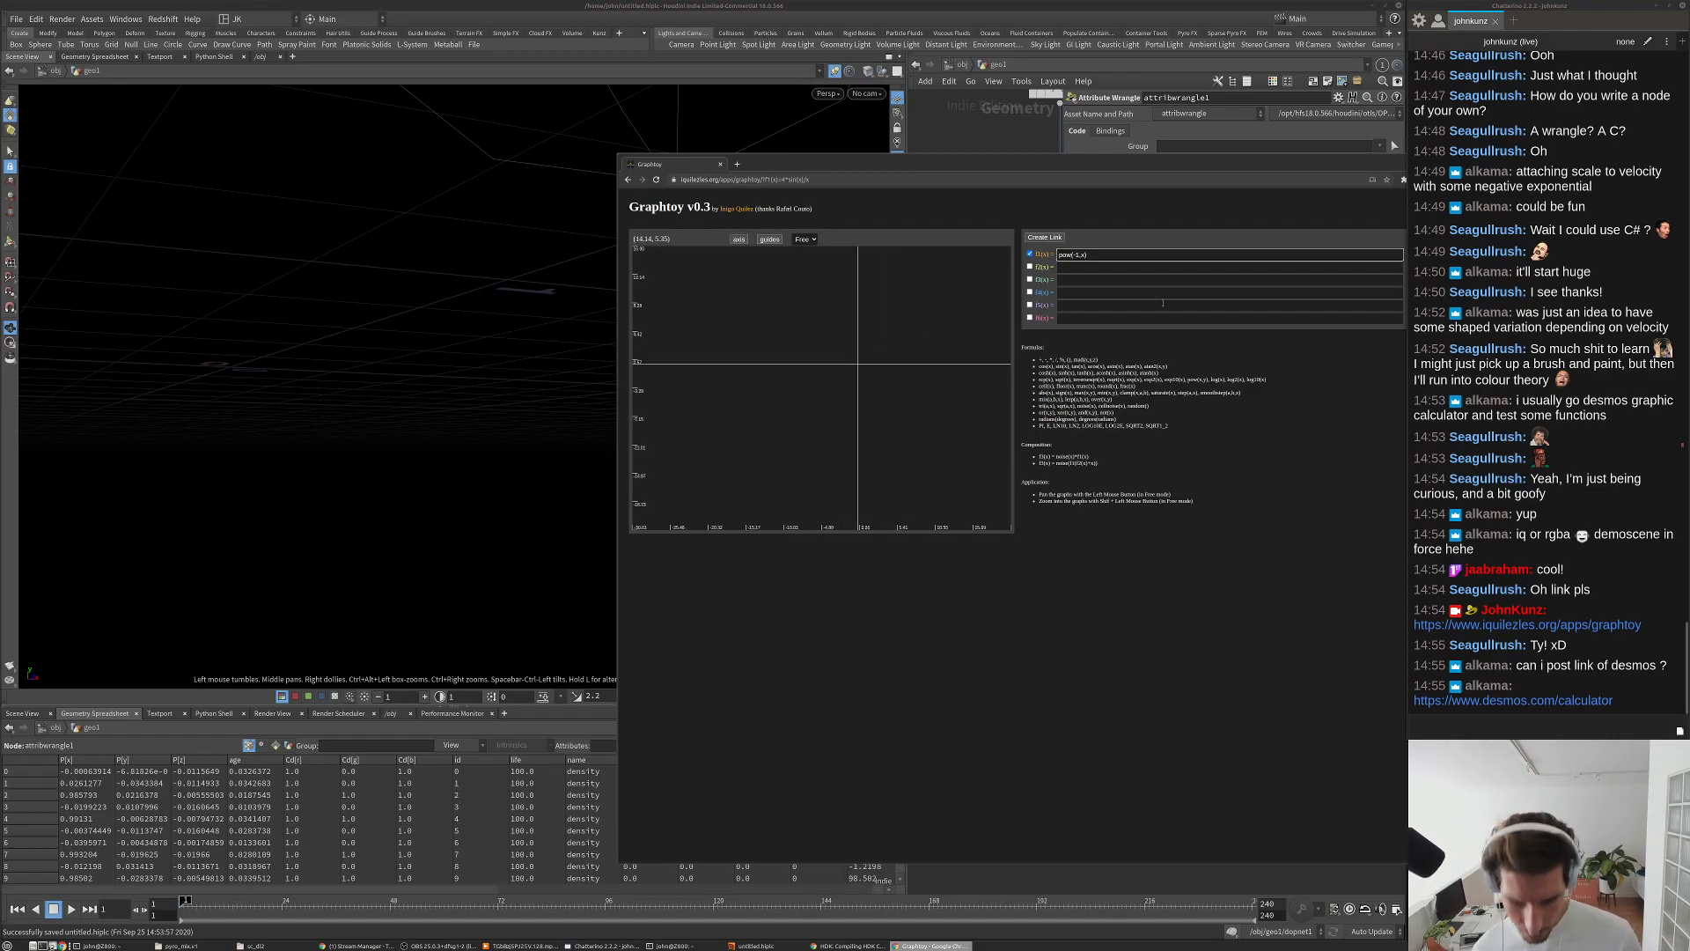
pyautogui.write('.0')
pyautogui.click(908, 362)
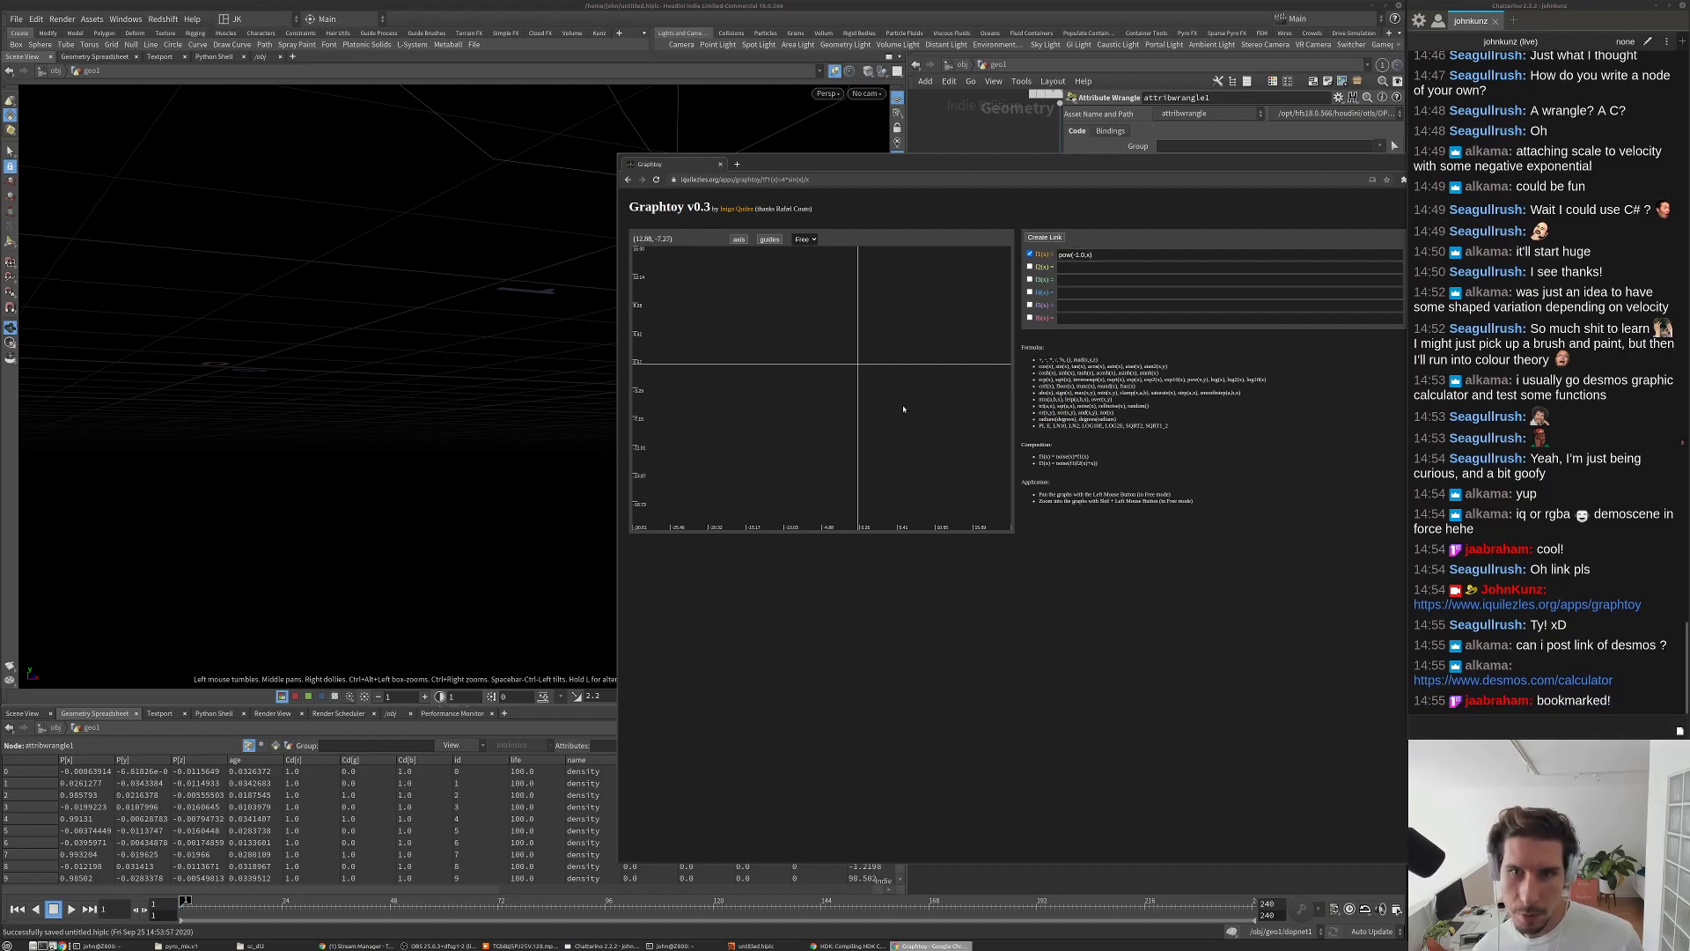
pyautogui.moveTo(884, 314); pyautogui.dragTo(842, 370)
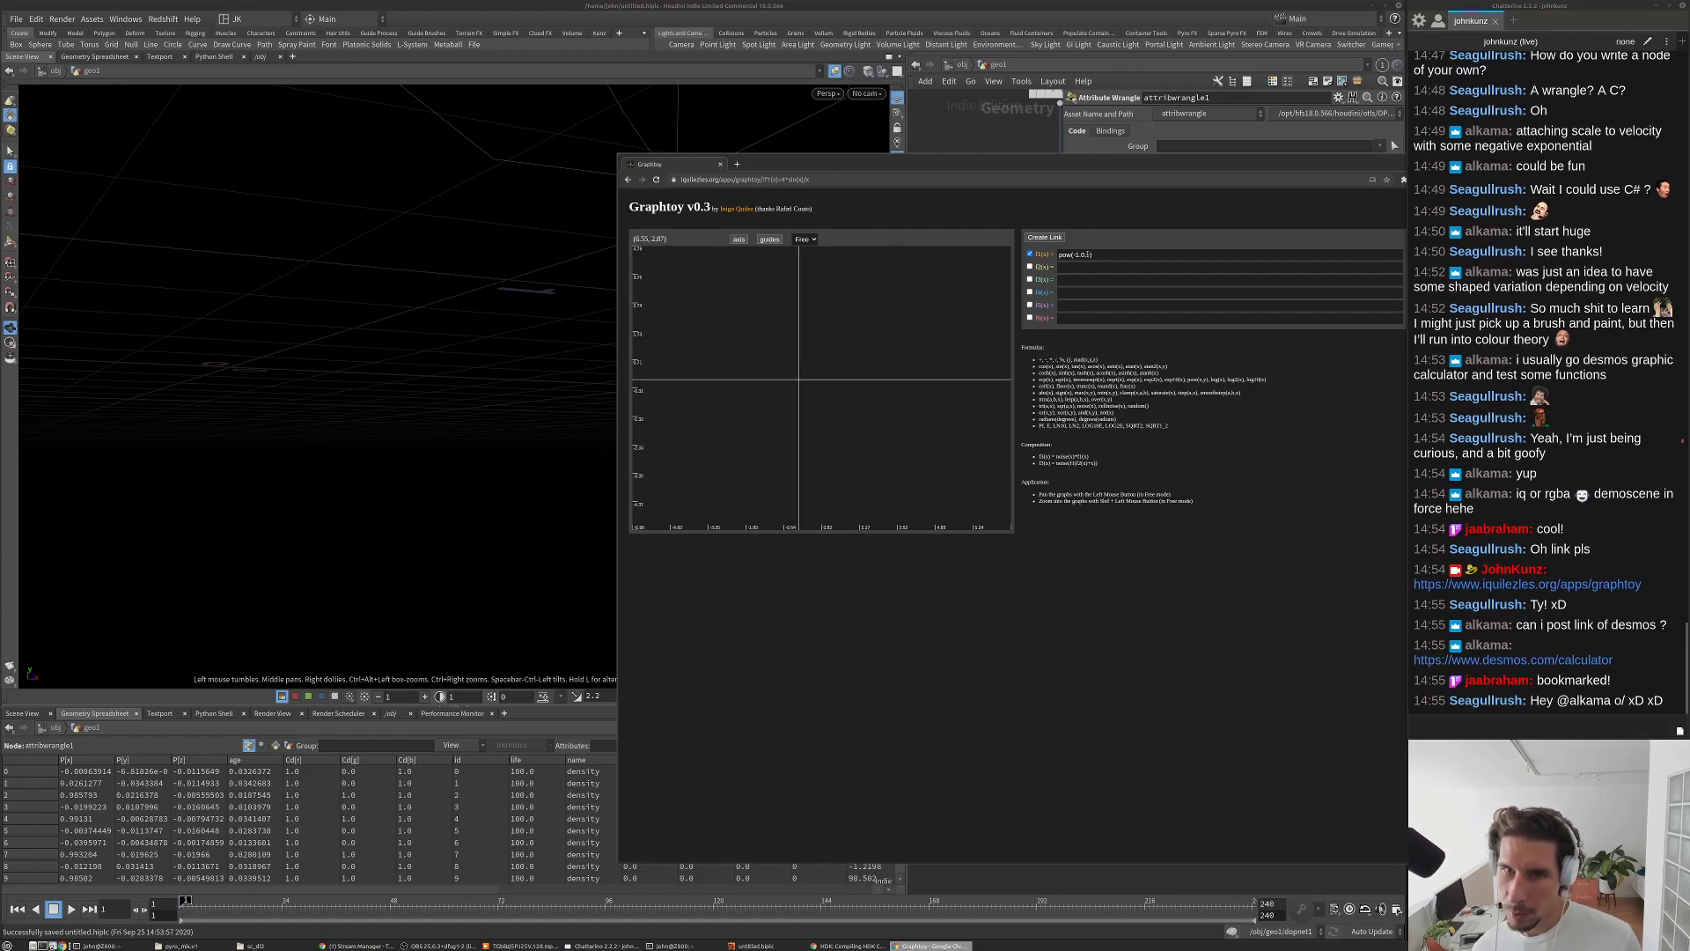
# Step: Set the first Graphtoy formula to pow(x, -1) and examine the curve around the origin
pyautogui.click(1136, 265)
pyautogui.click(1121, 254)
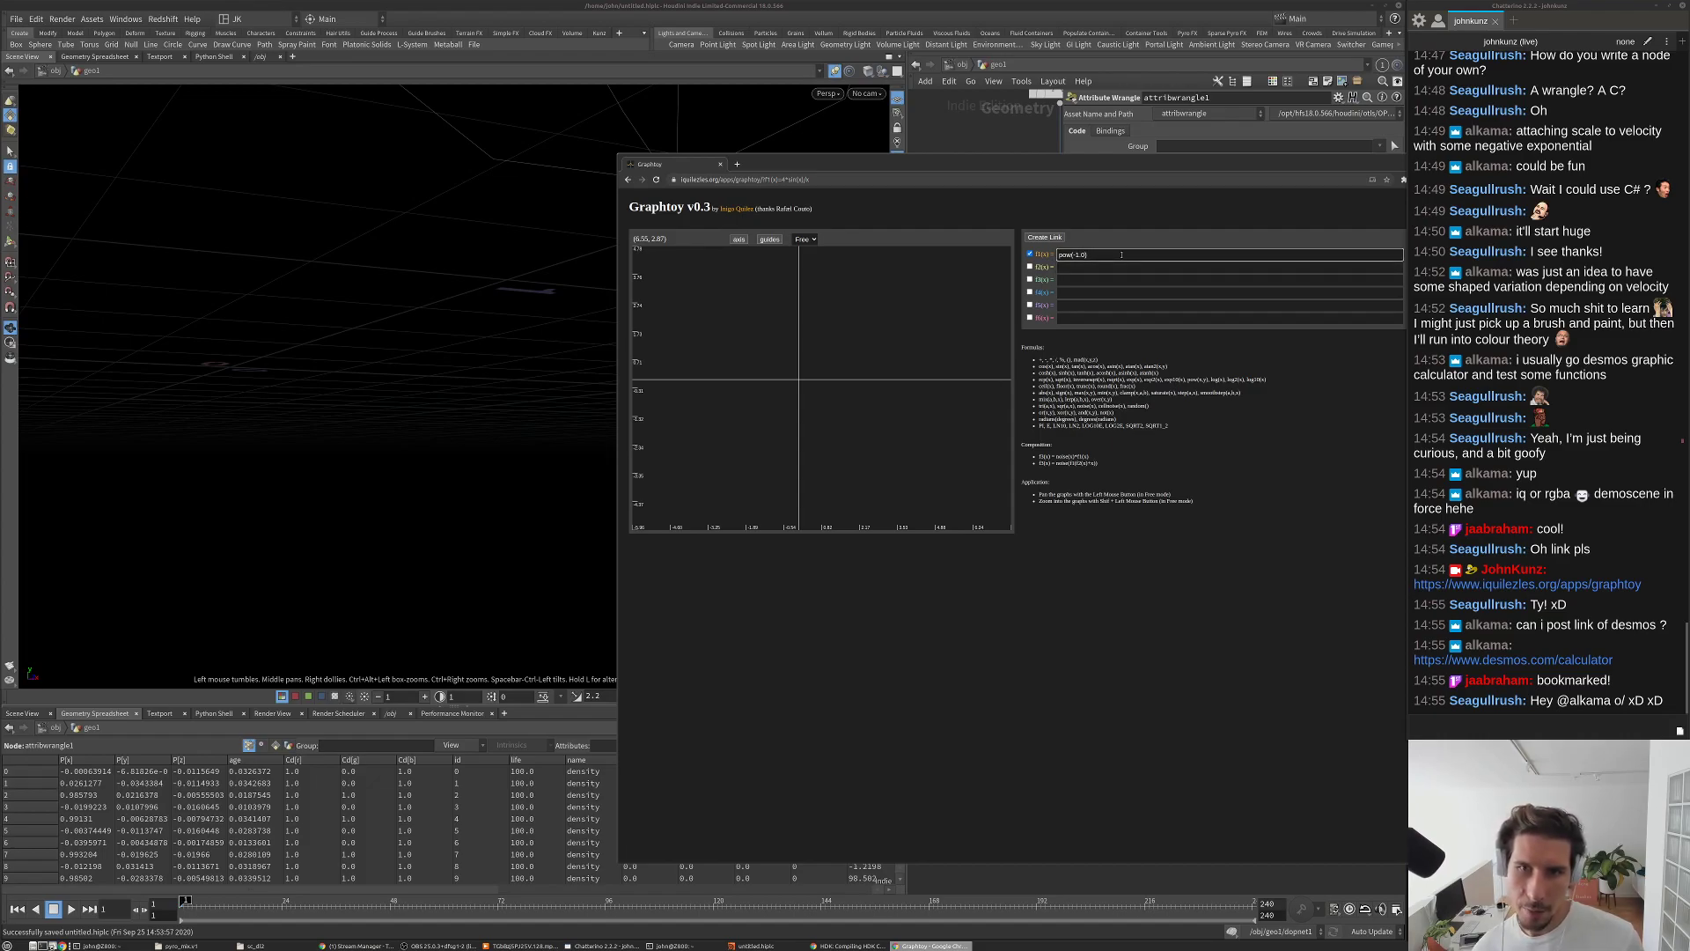
pyautogui.write('x,')
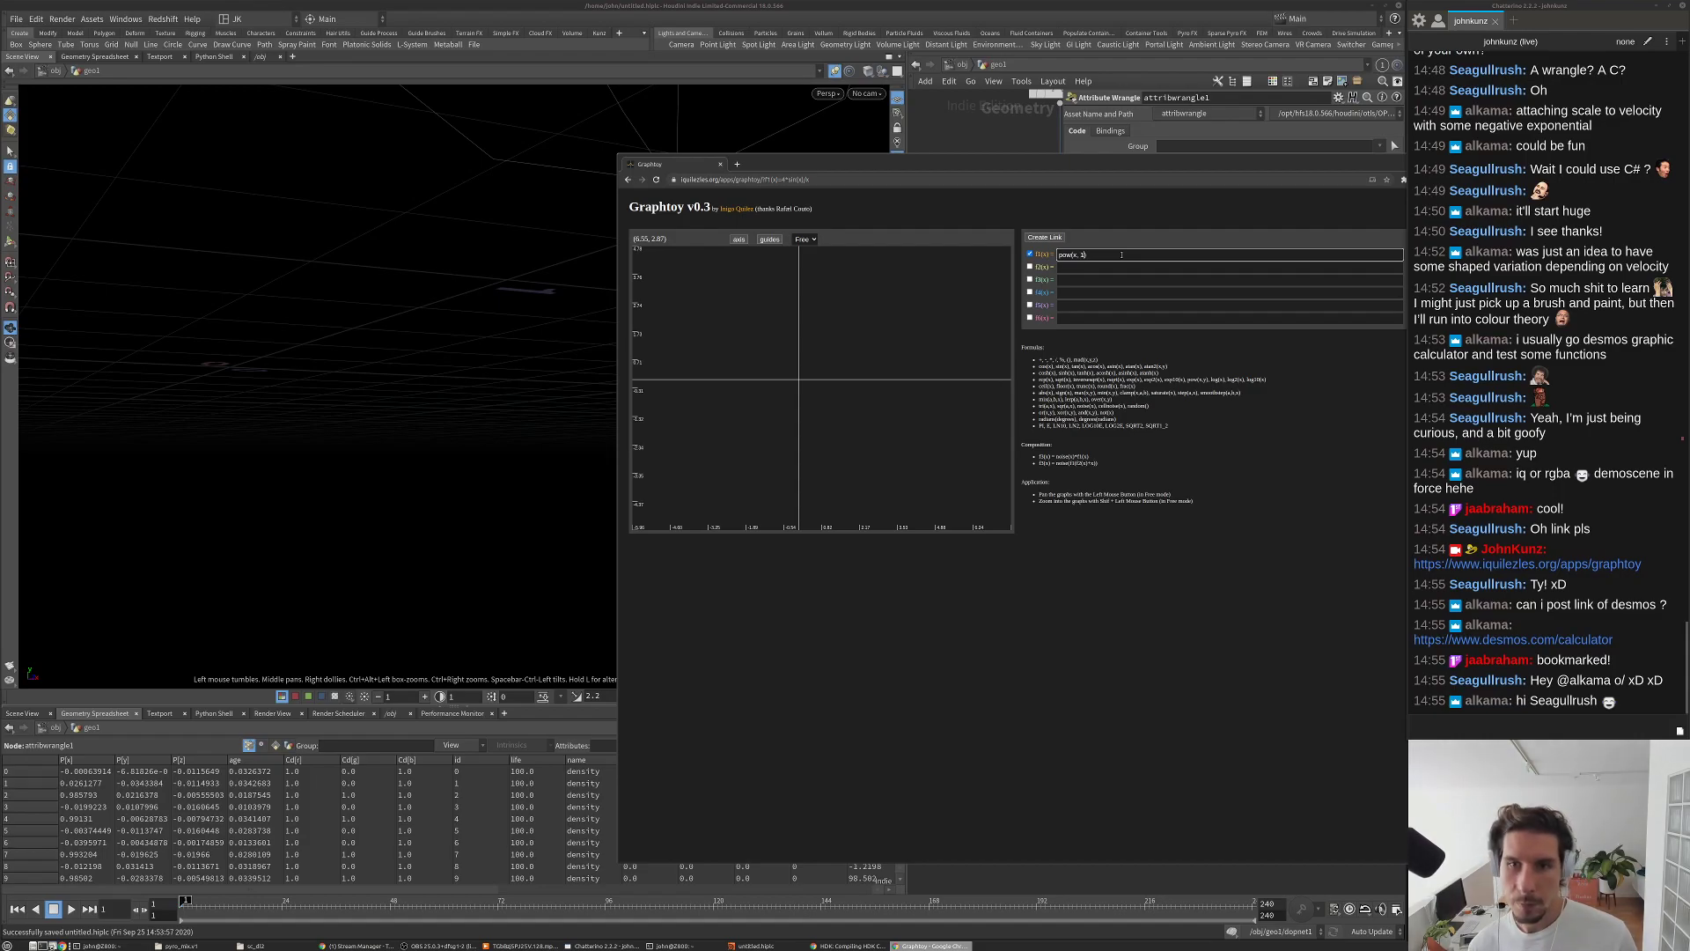
pyautogui.click(1130, 580)
pyautogui.moveTo(798, 409); pyautogui.dragTo(792, 488)
pyautogui.moveTo(815, 357); pyautogui.dragTo(755, 346)
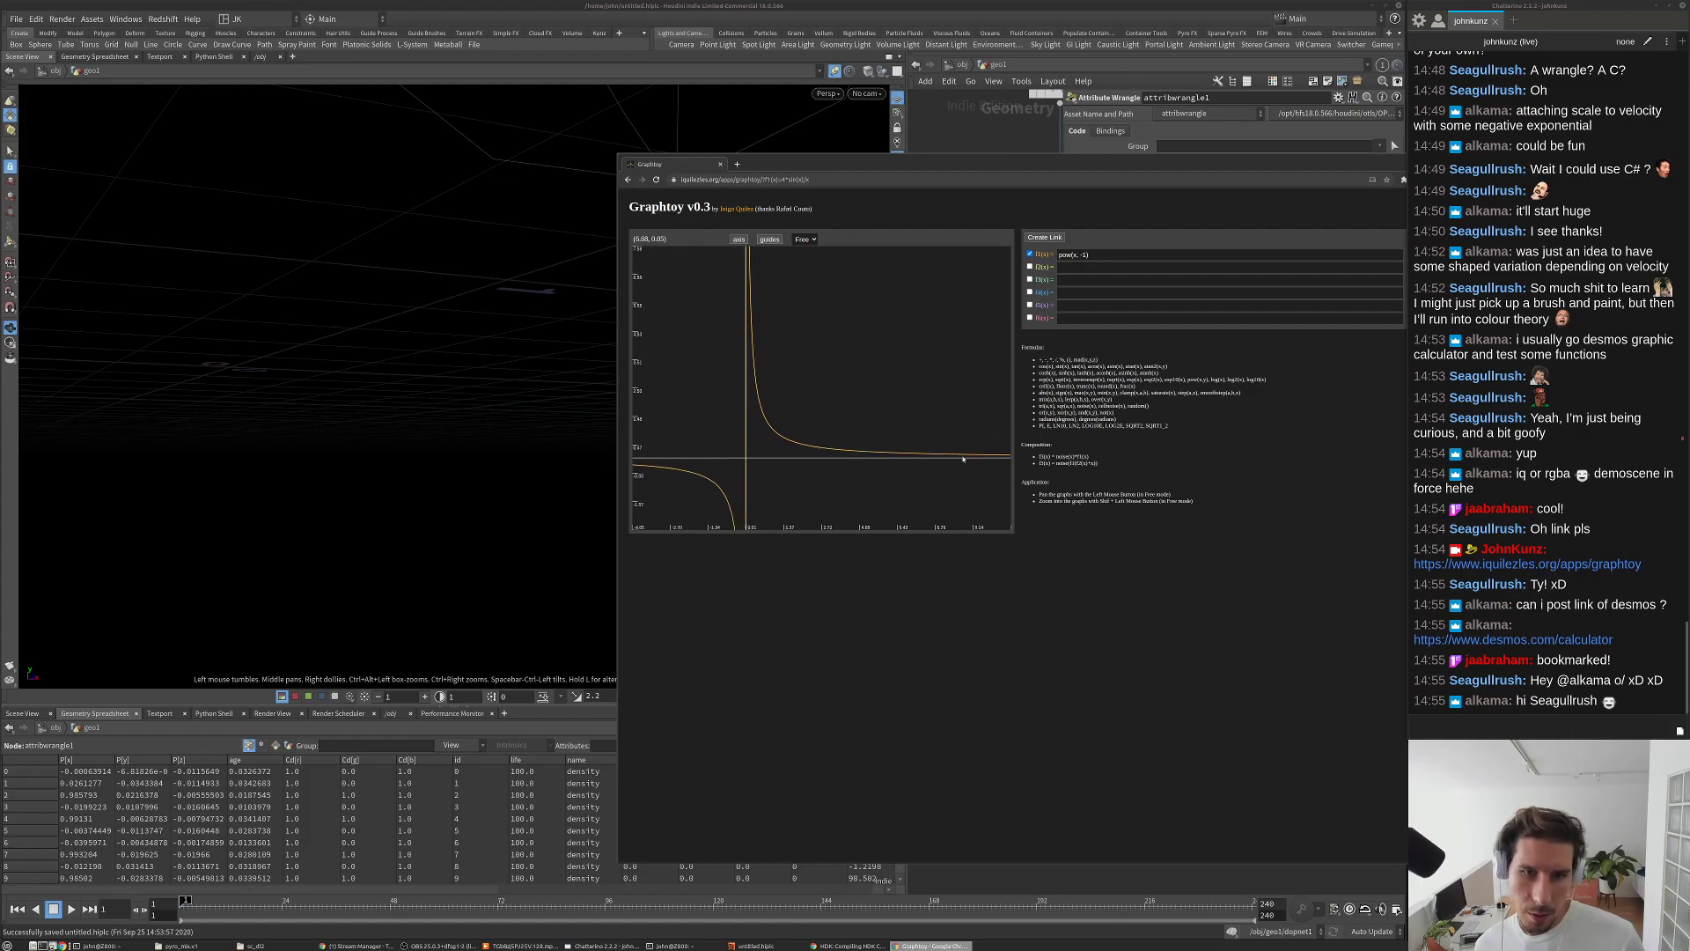
pyautogui.moveTo(880, 453); pyautogui.dragTo(942, 398)
# Step: Negate x inside the power function and negate the whole expression, making the formula -pow(-x, -1)
pyautogui.click(1079, 255)
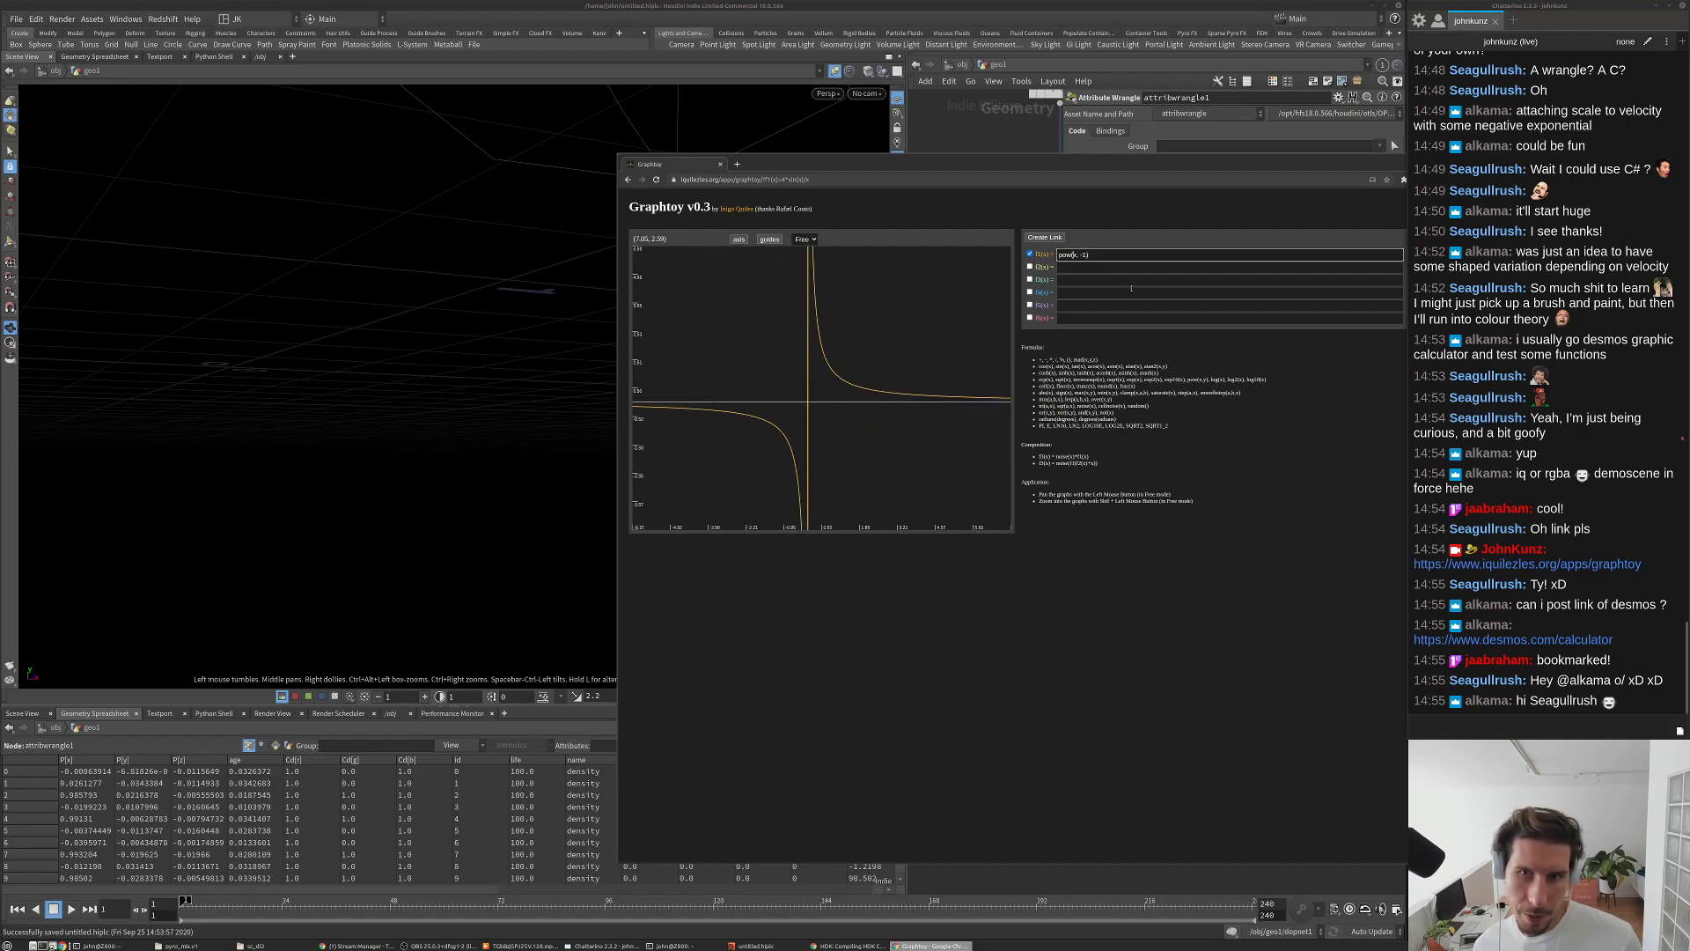
pyautogui.write('-')
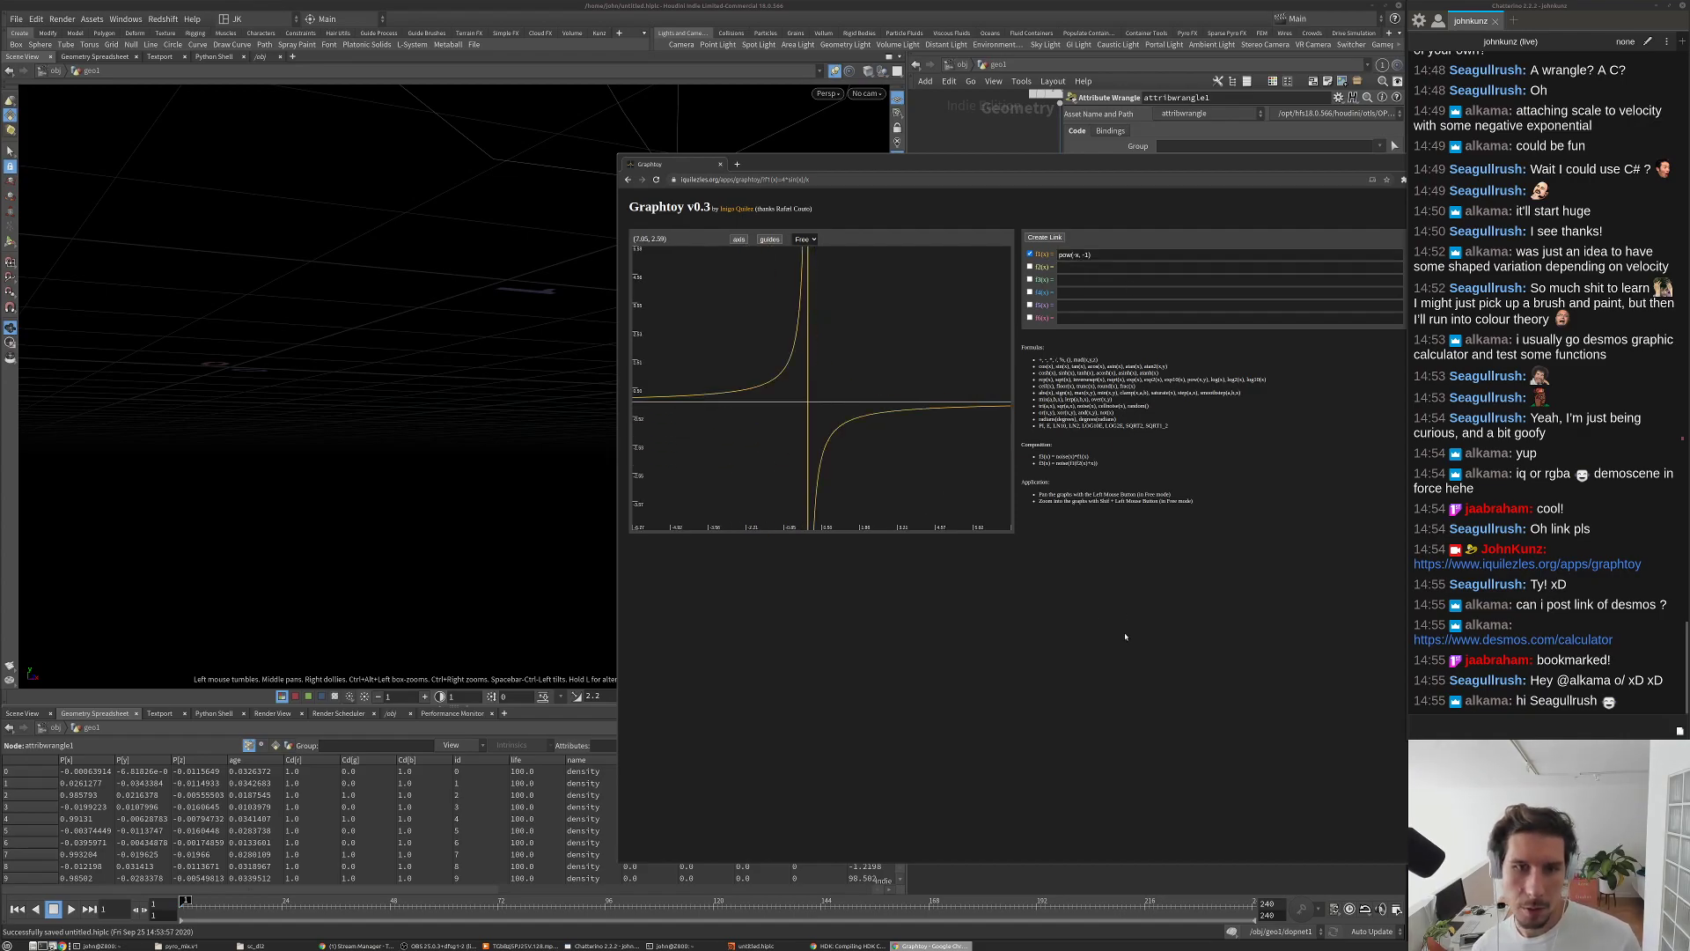
pyautogui.moveTo(810, 436); pyautogui.dragTo(751, 397)
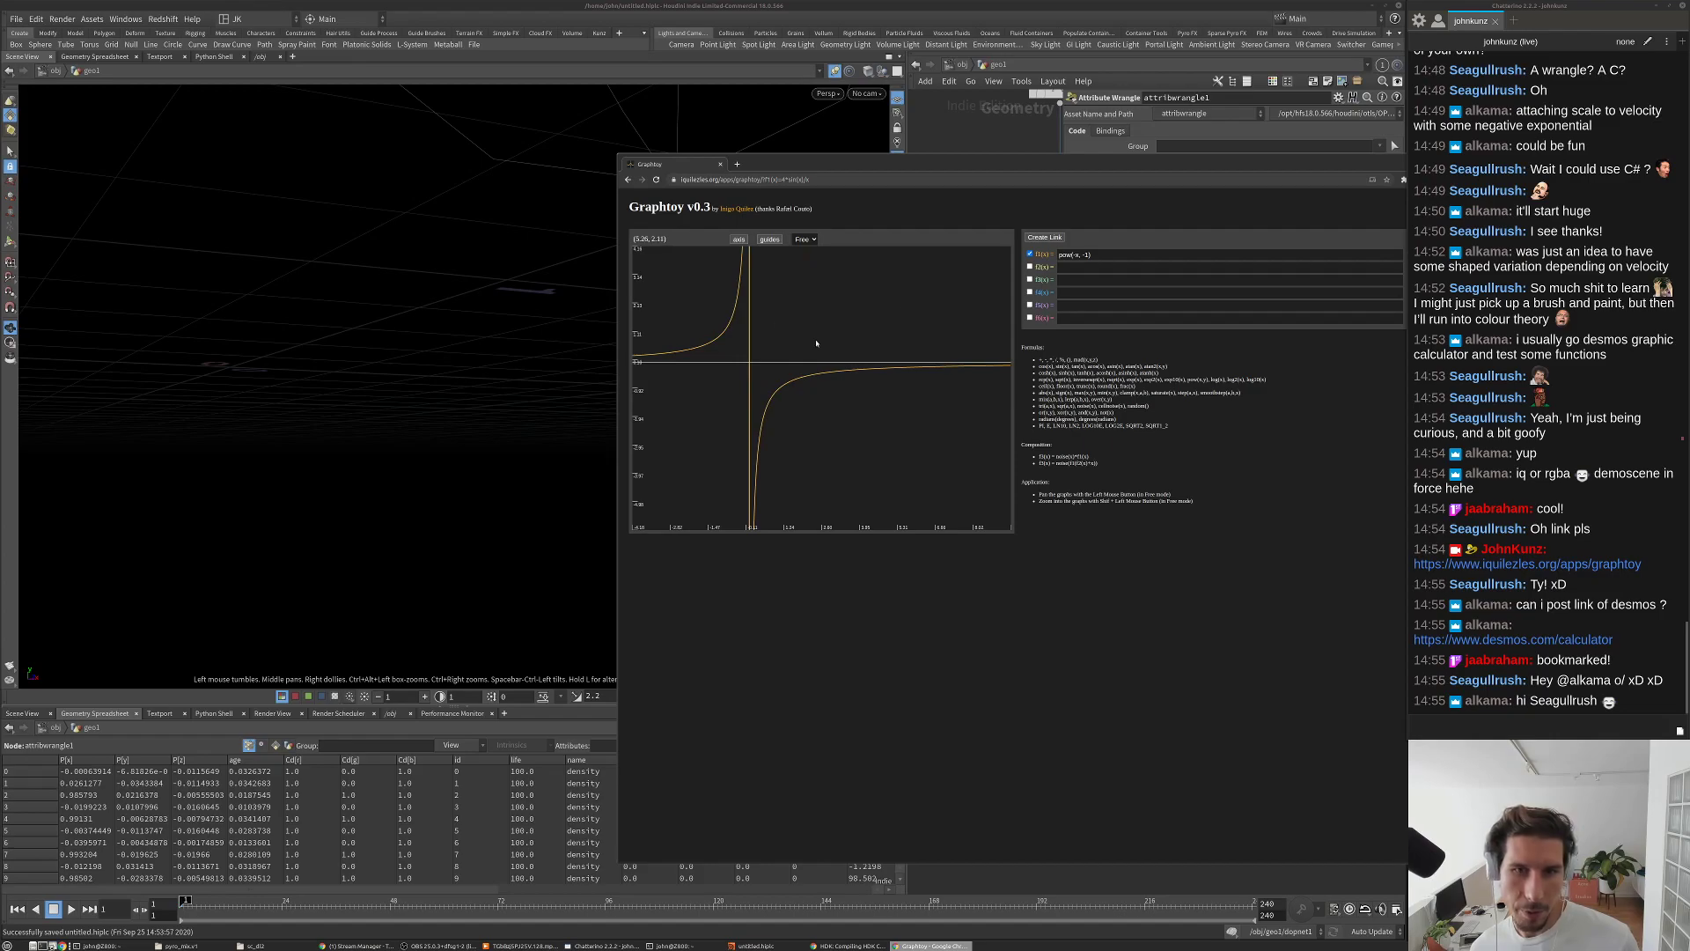
pyautogui.click(1059, 255)
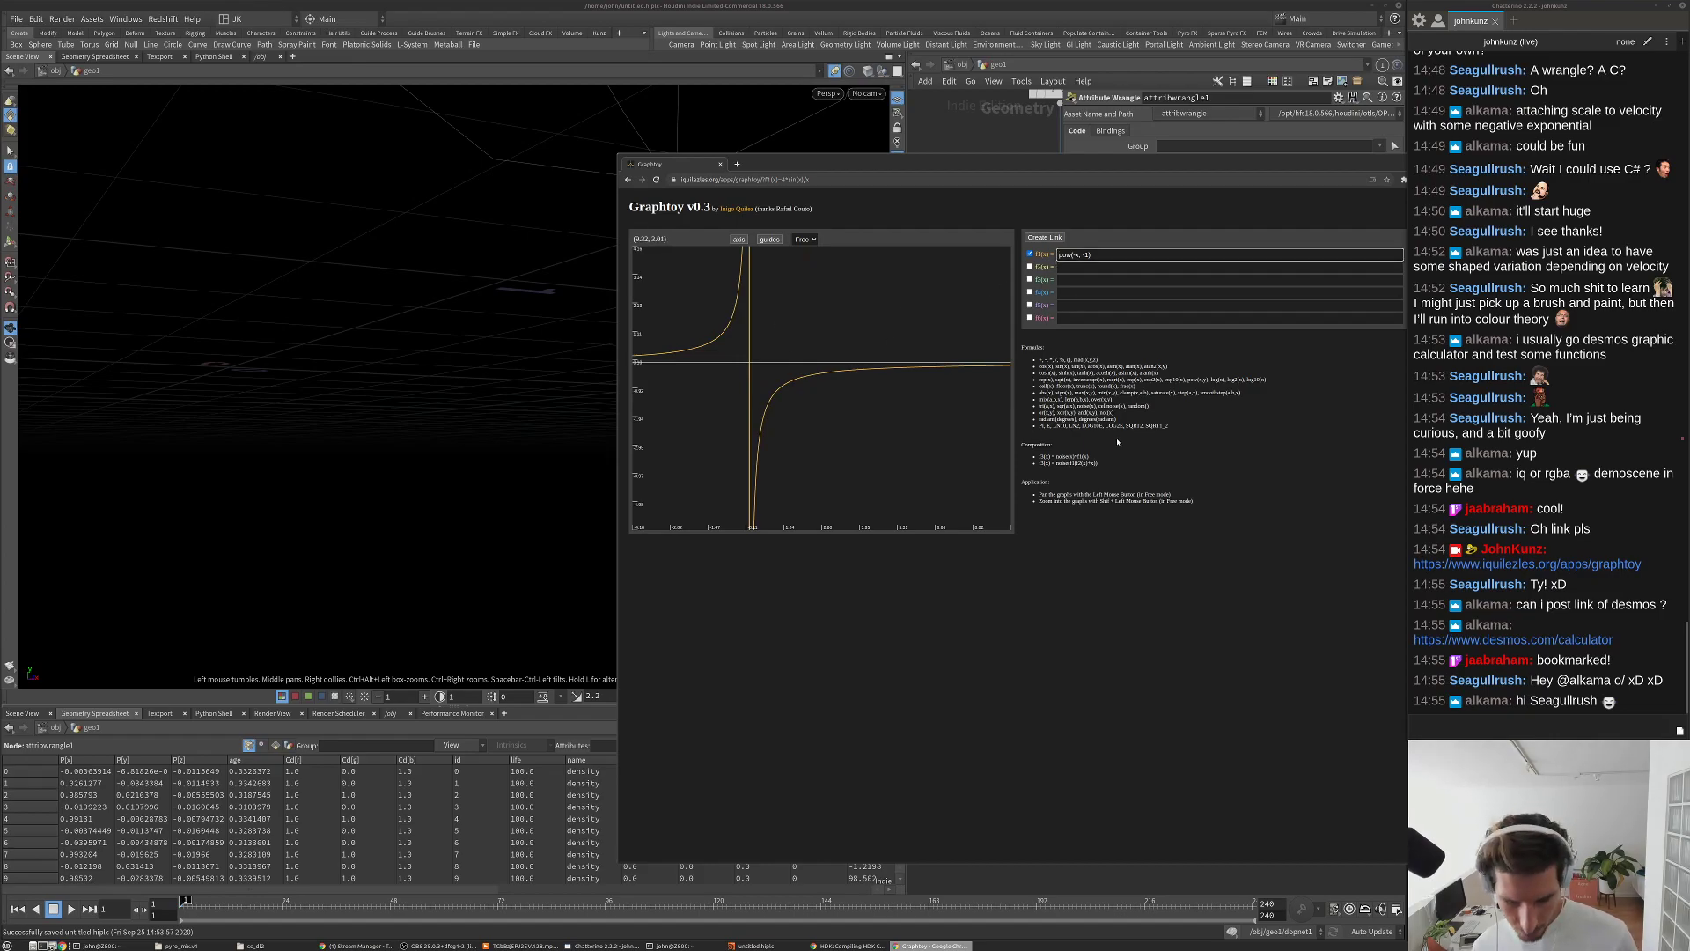
pyautogui.write('-')
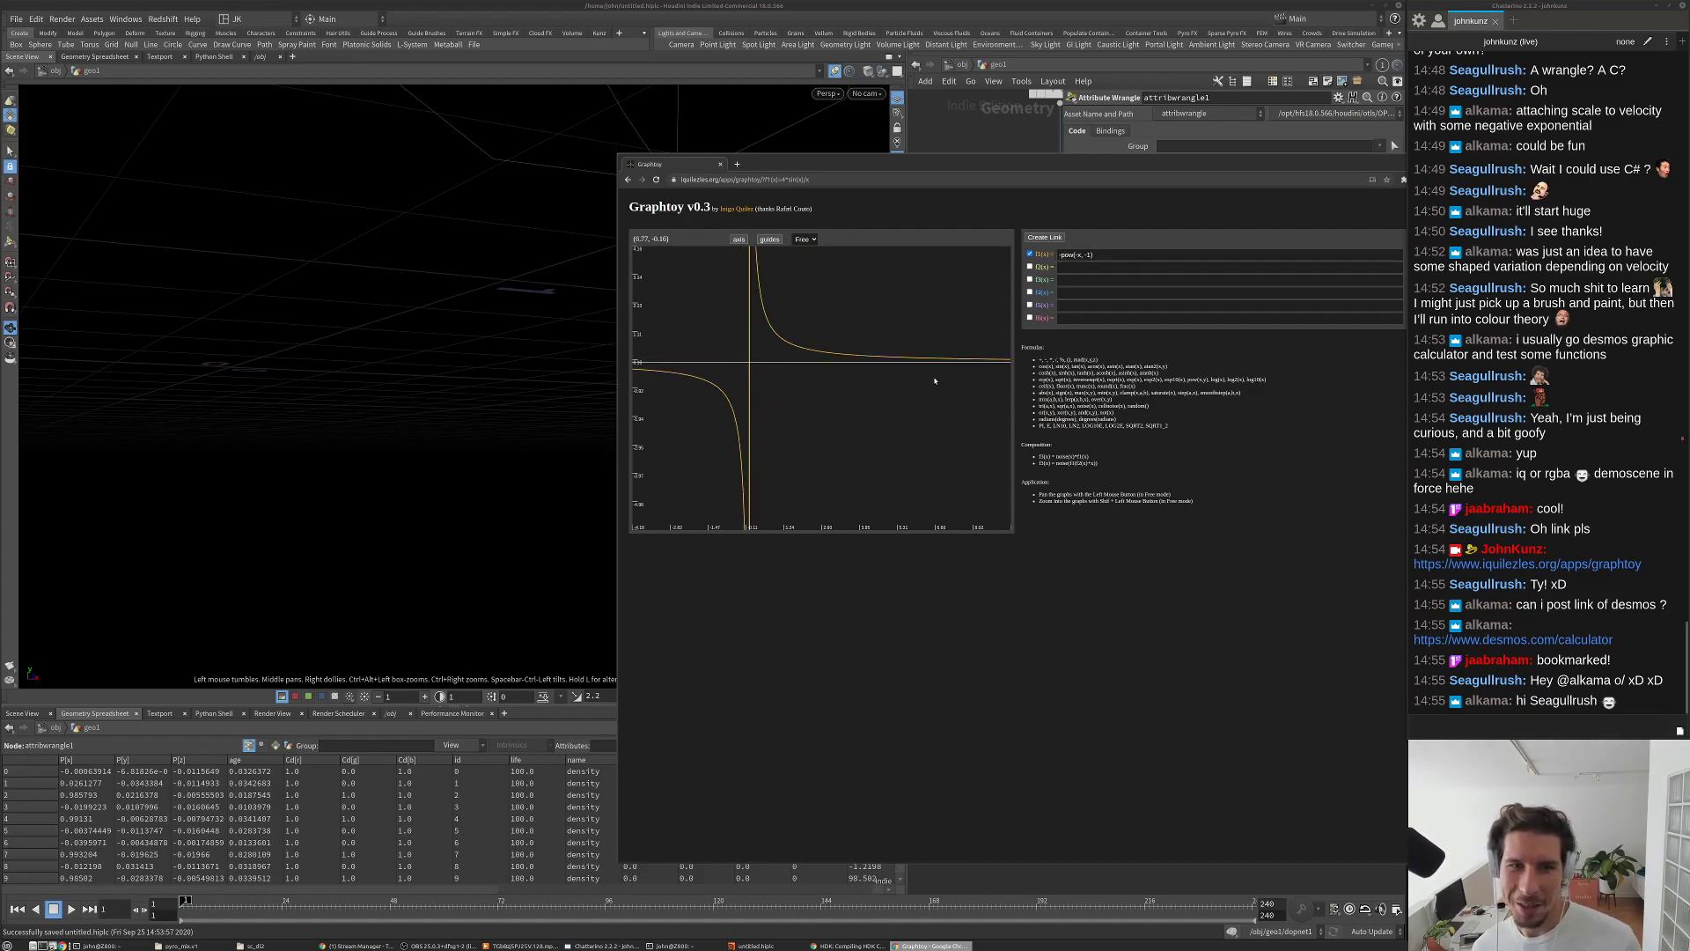
# Step: Remove the minus sign before x, leaving the formula -pow(x, -1), and view a wider range of the curve
pyautogui.click(1079, 254)
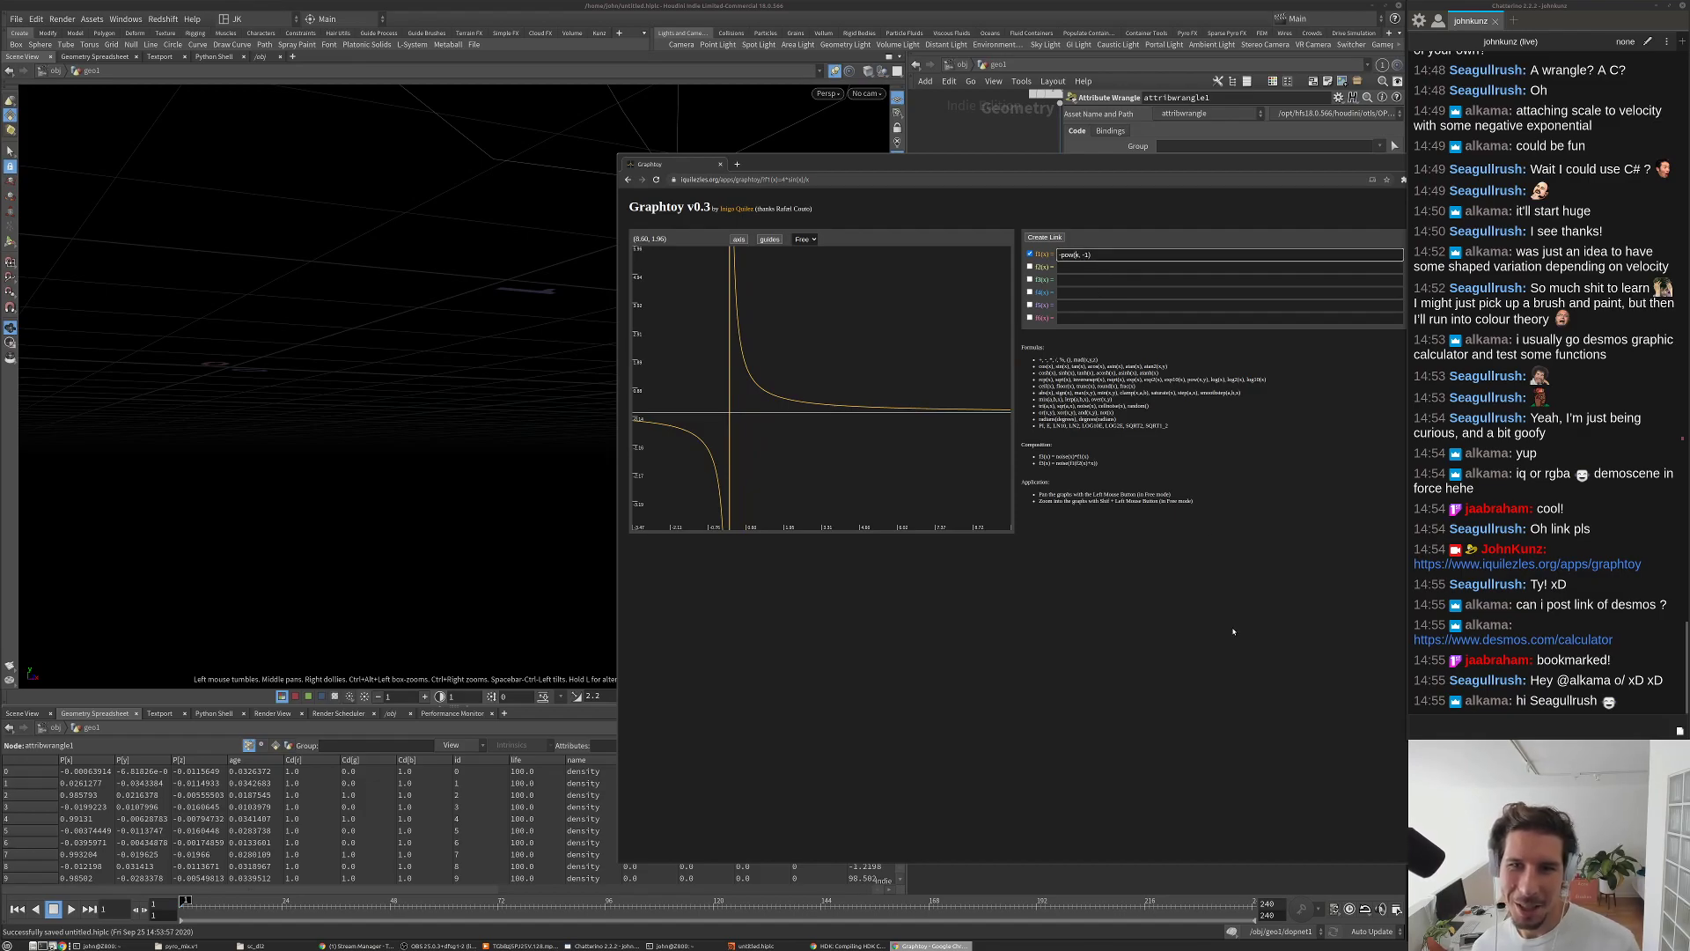
pyautogui.press('BackSpace')
pyautogui.scroll(-5, 836, 423)
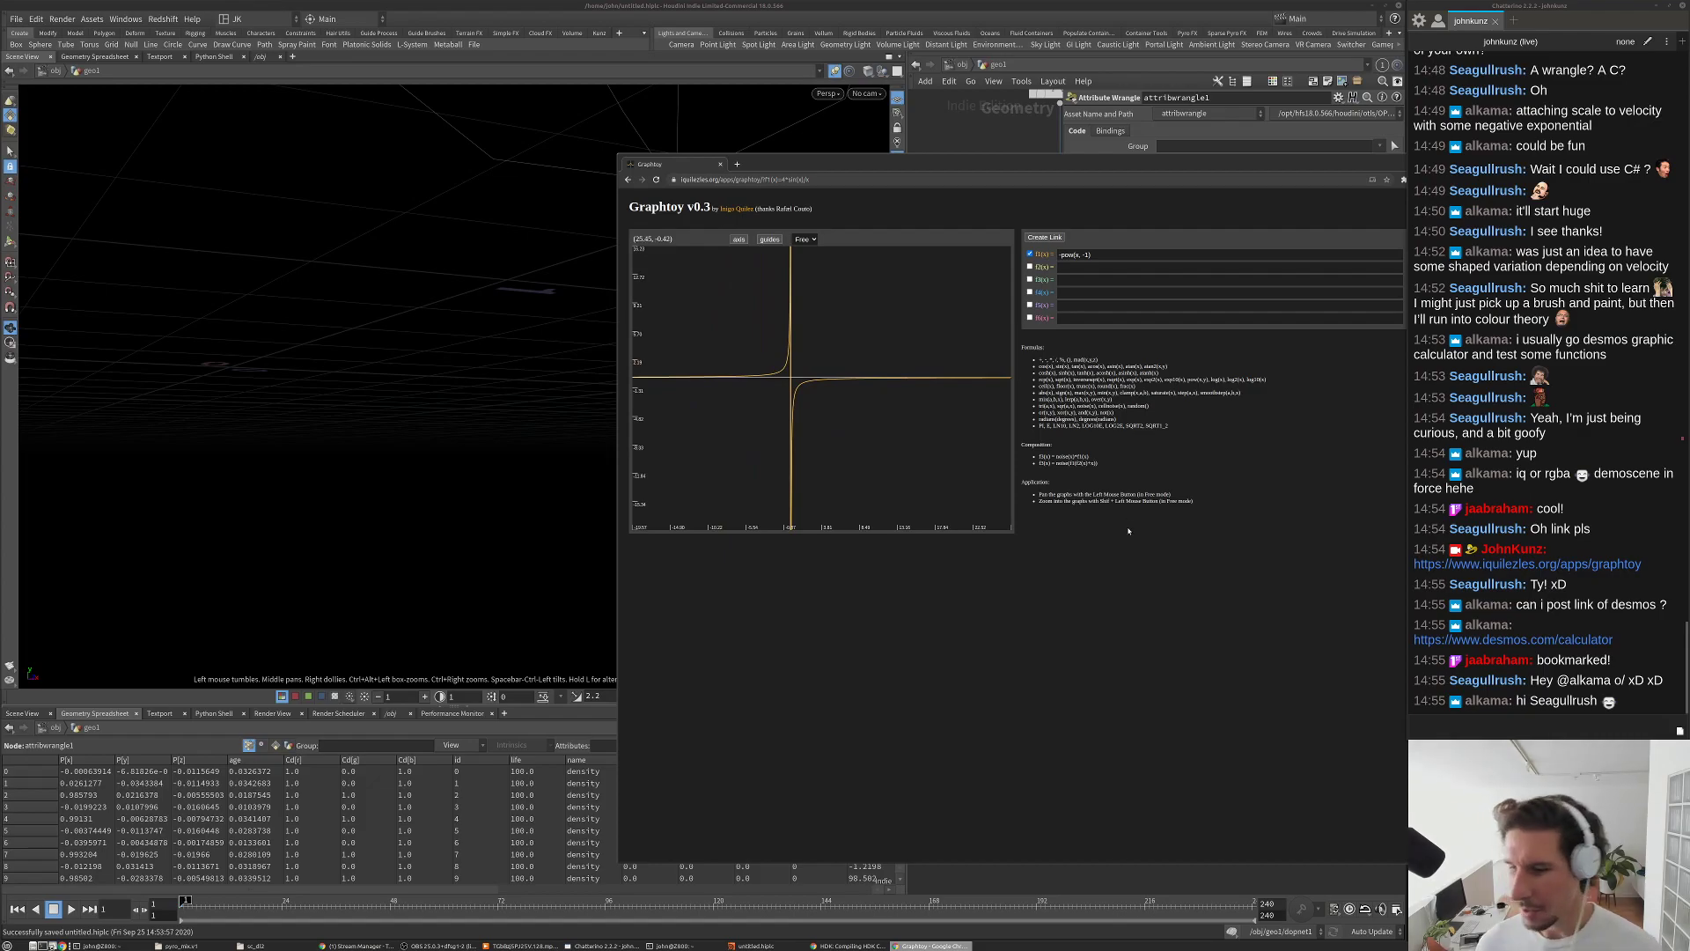
# Step: Switch back to Houdini and move the attribwrangle2 node slightly farther from the attribwrangle1–copytopoints1 connection
pyautogui.hotkey('alt', 'Tab')
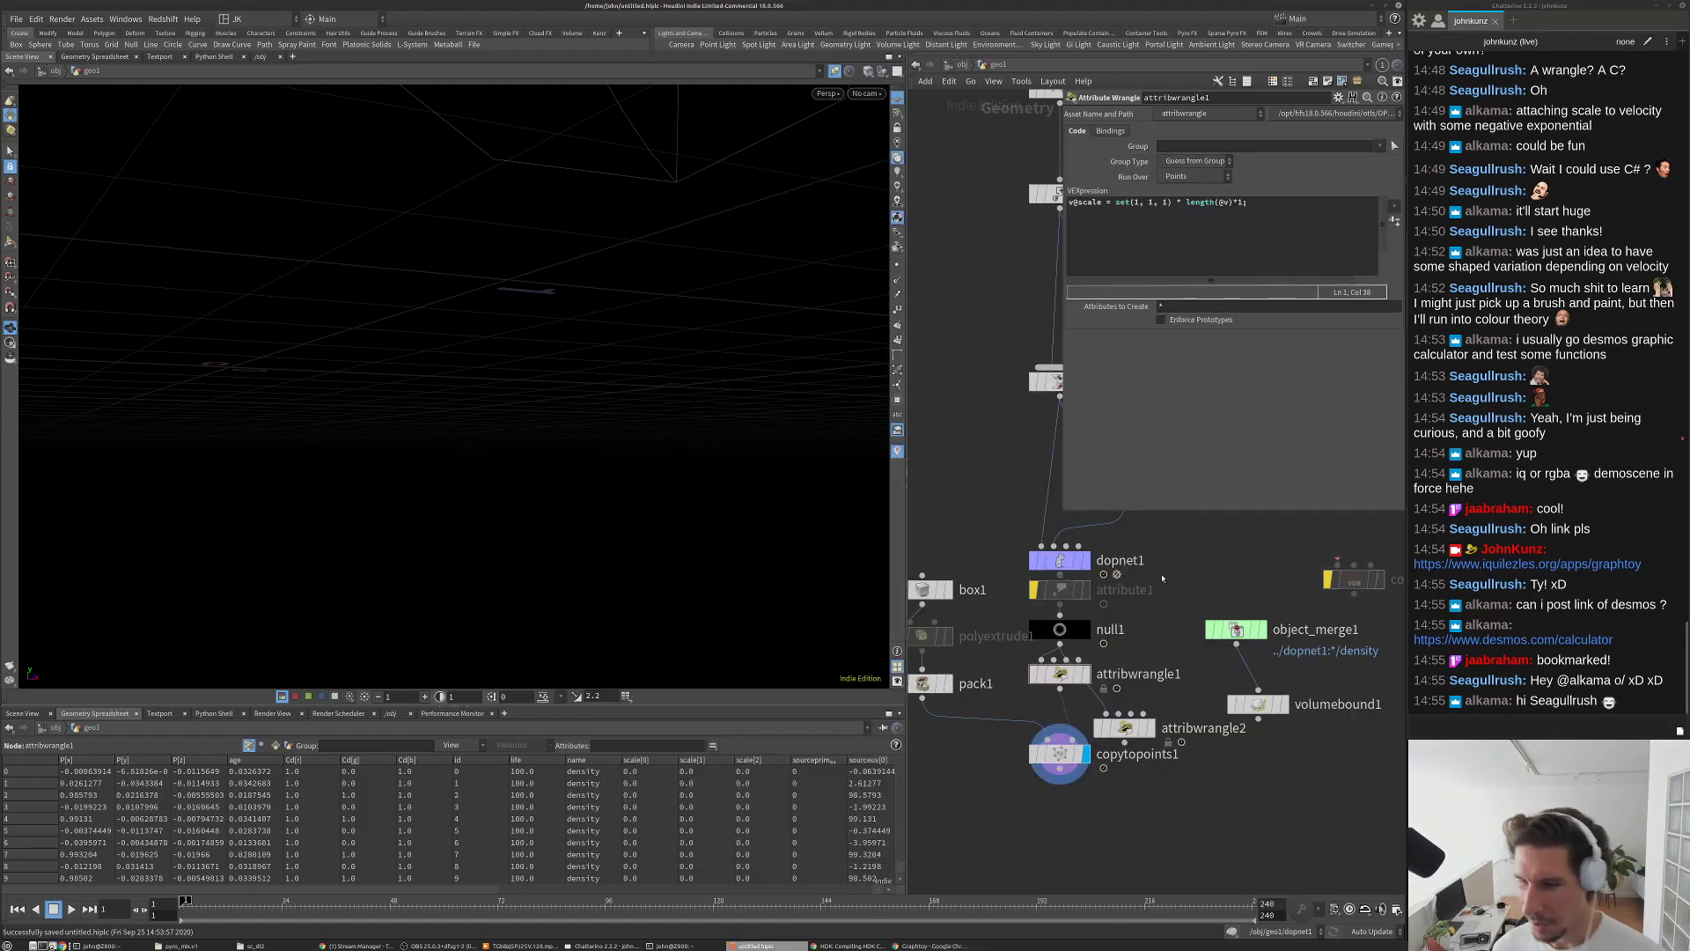
pyautogui.moveTo(1162, 578); pyautogui.dragTo(1108, 537, button='middle')
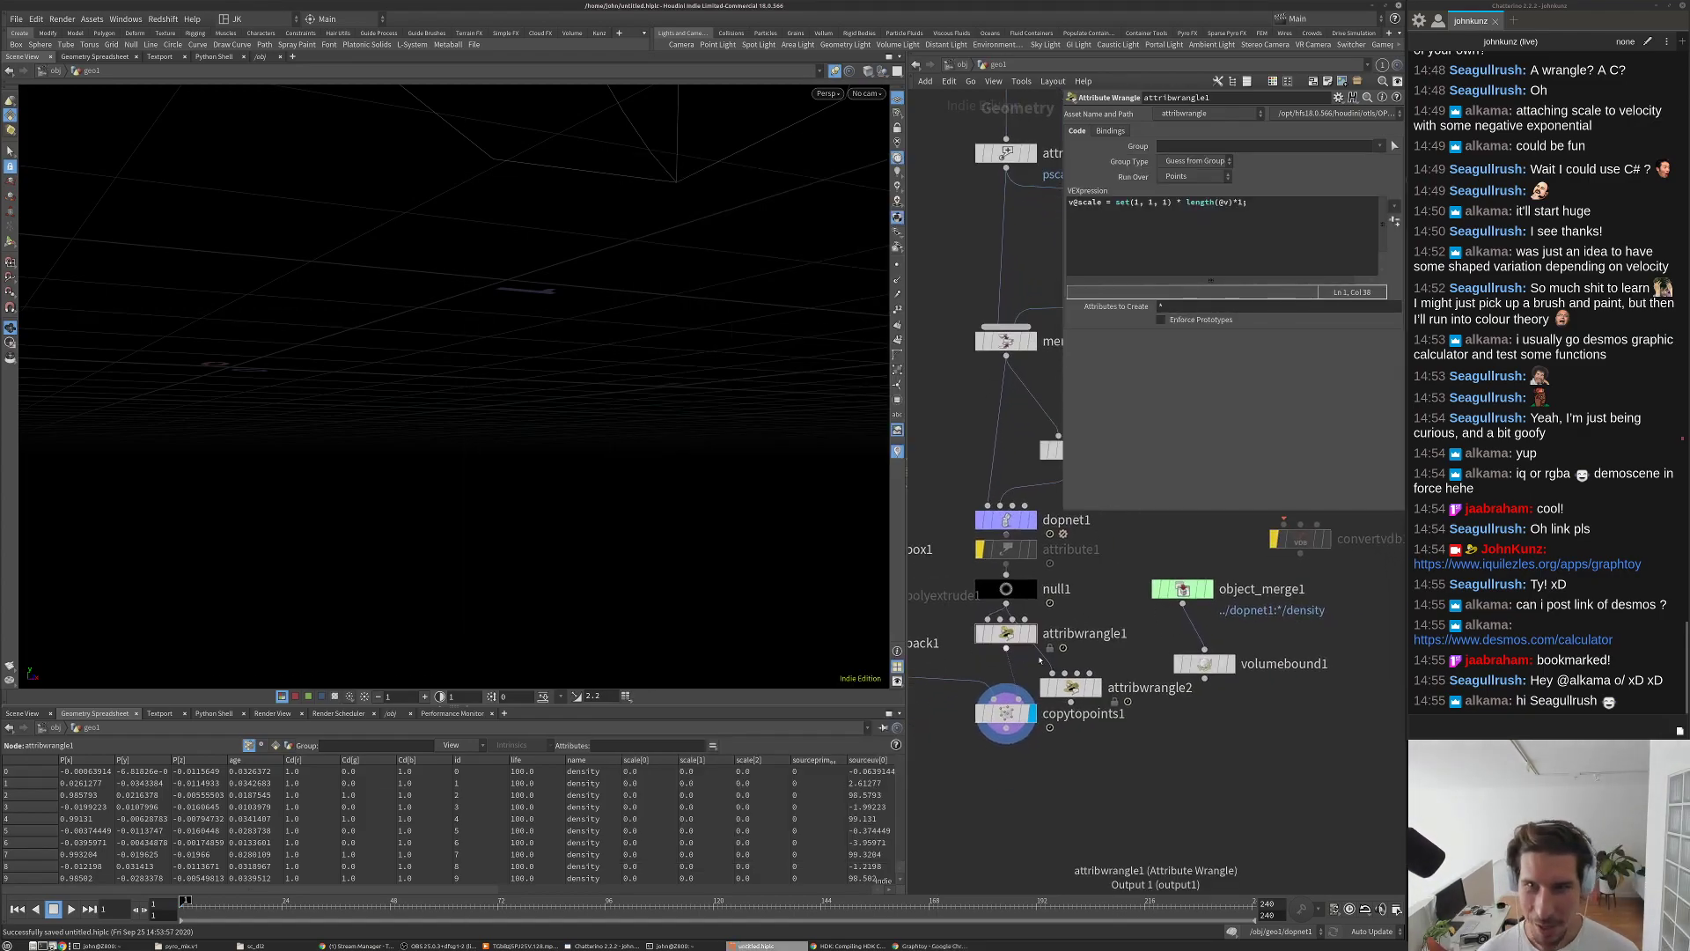
pyautogui.moveTo(1070, 685); pyautogui.dragTo(1095, 678)
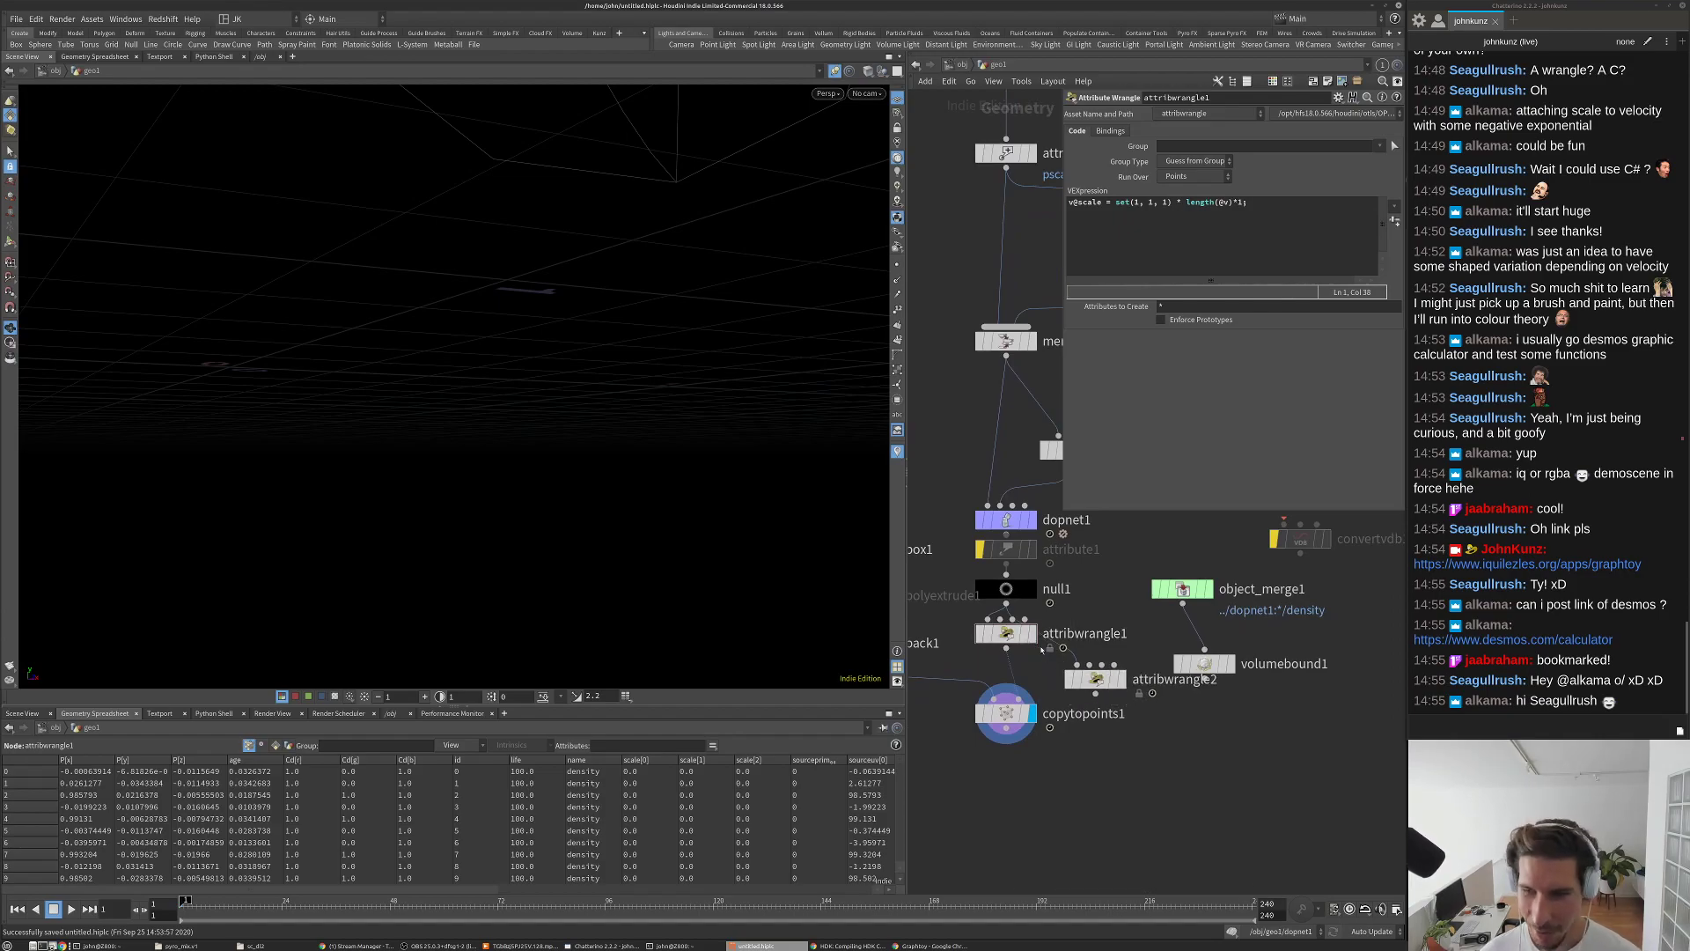
# Step: Switch to Graphtoy and wrap both the power function and its x in abs, making the formula abs(pow(abs(x), -1))
pyautogui.scroll(-3, 1025, 647)
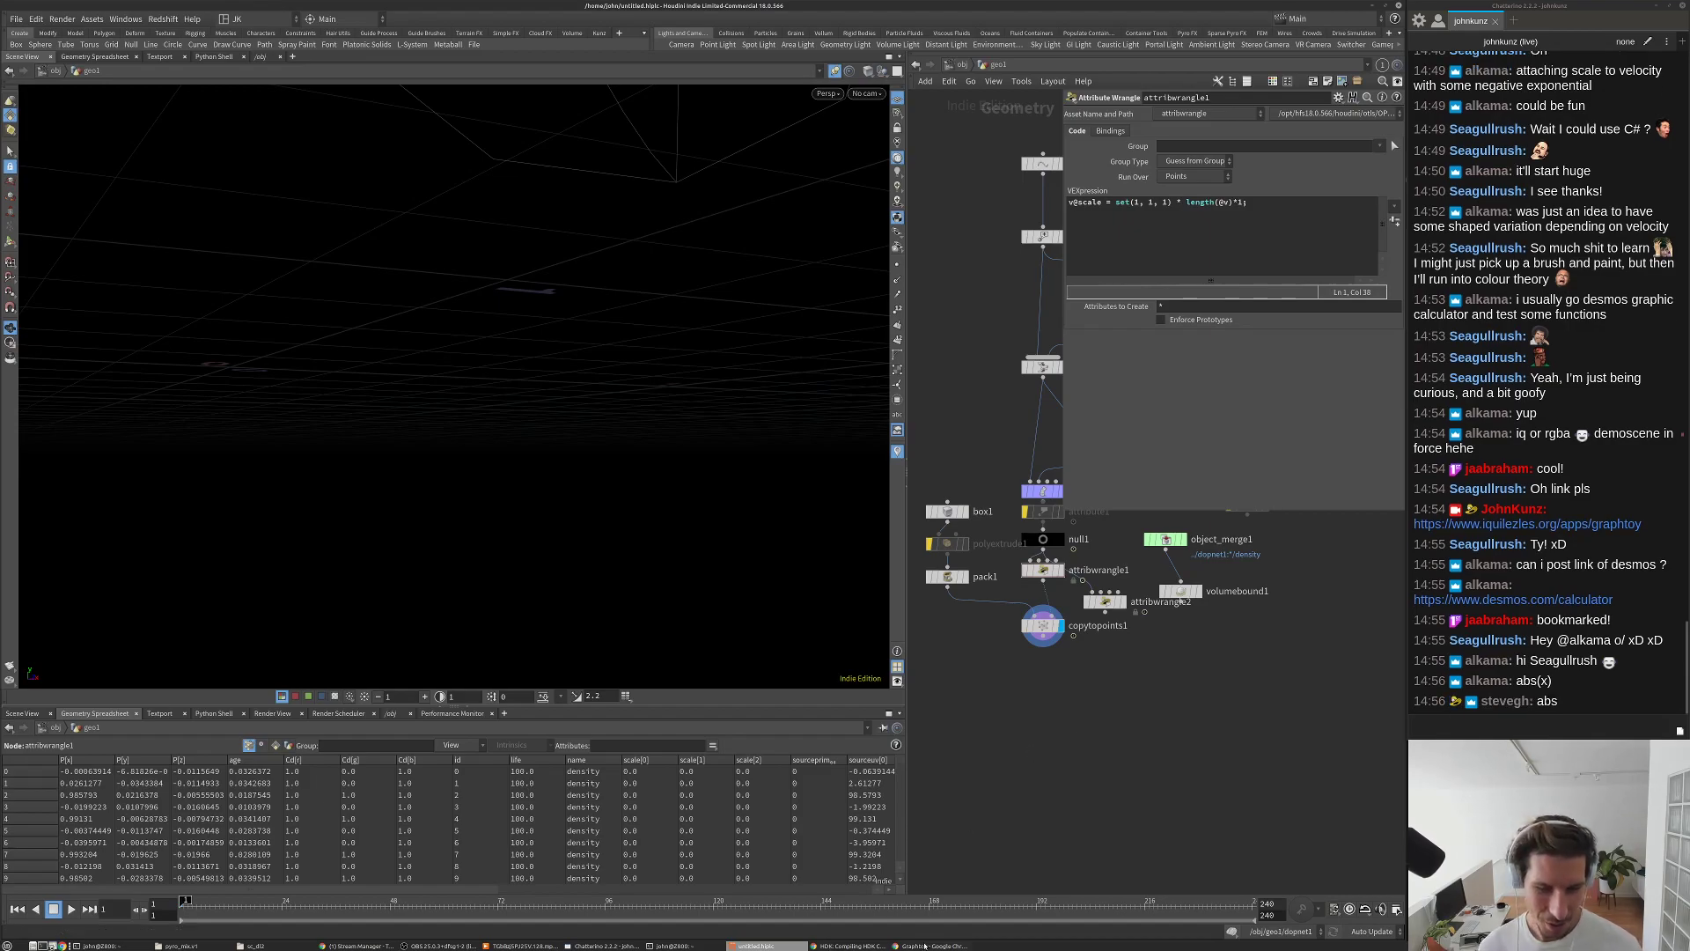
pyautogui.click(926, 946)
pyautogui.click(1060, 254)
pyautogui.write('abs(pow(')
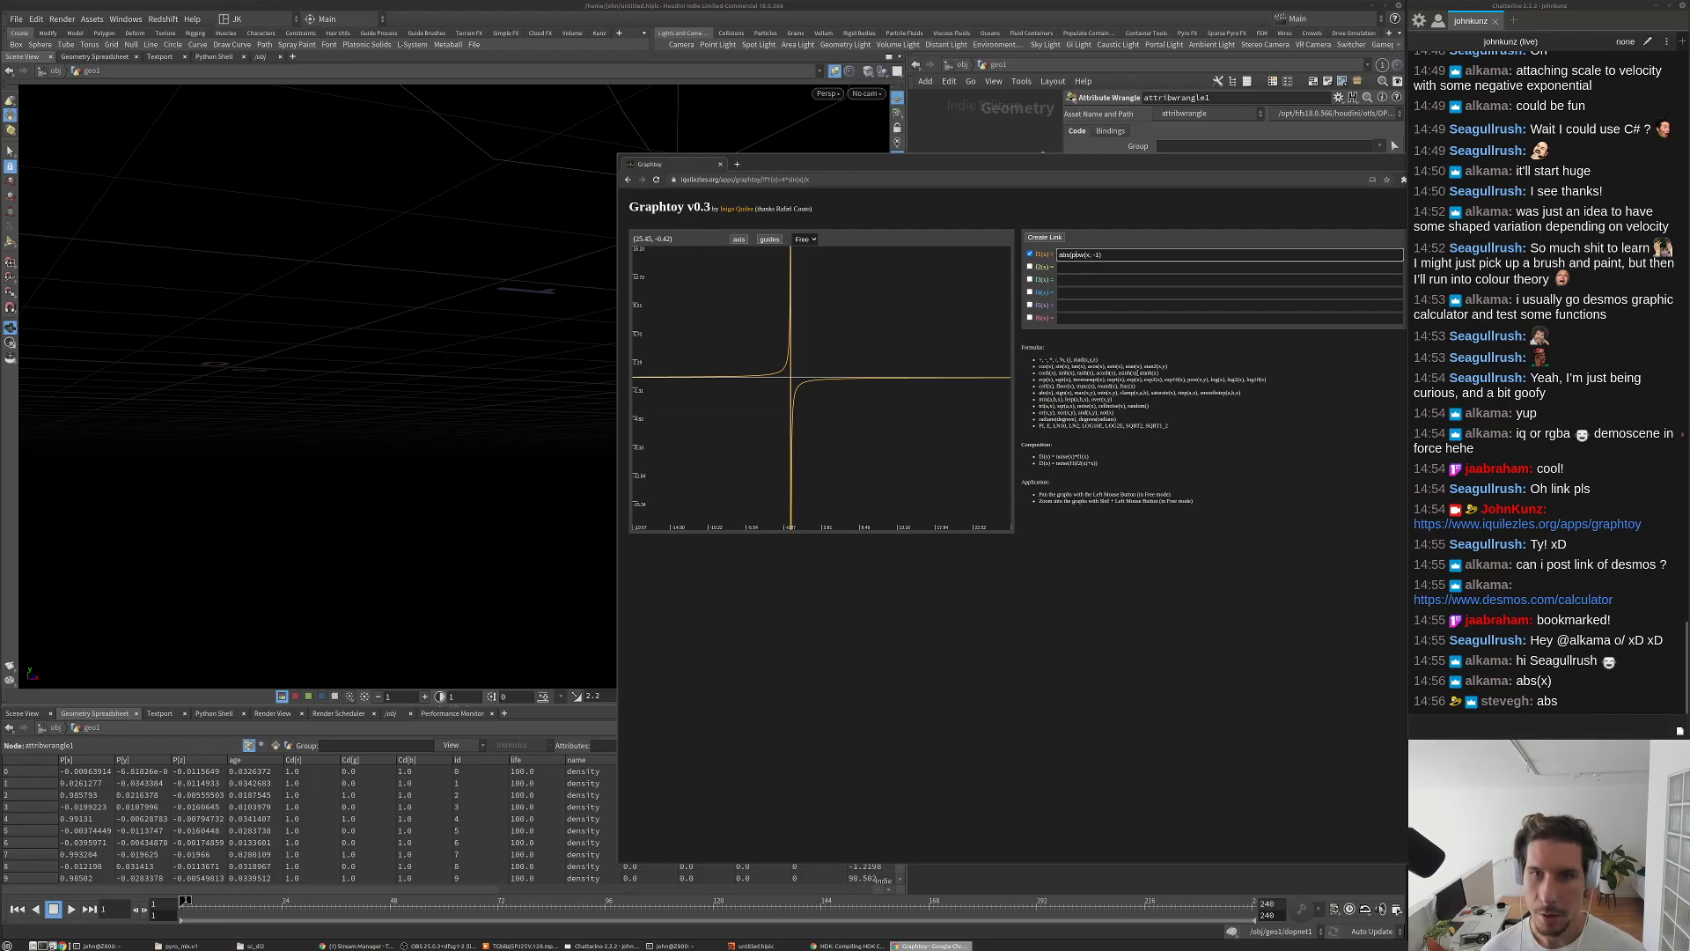
pyautogui.write('a')
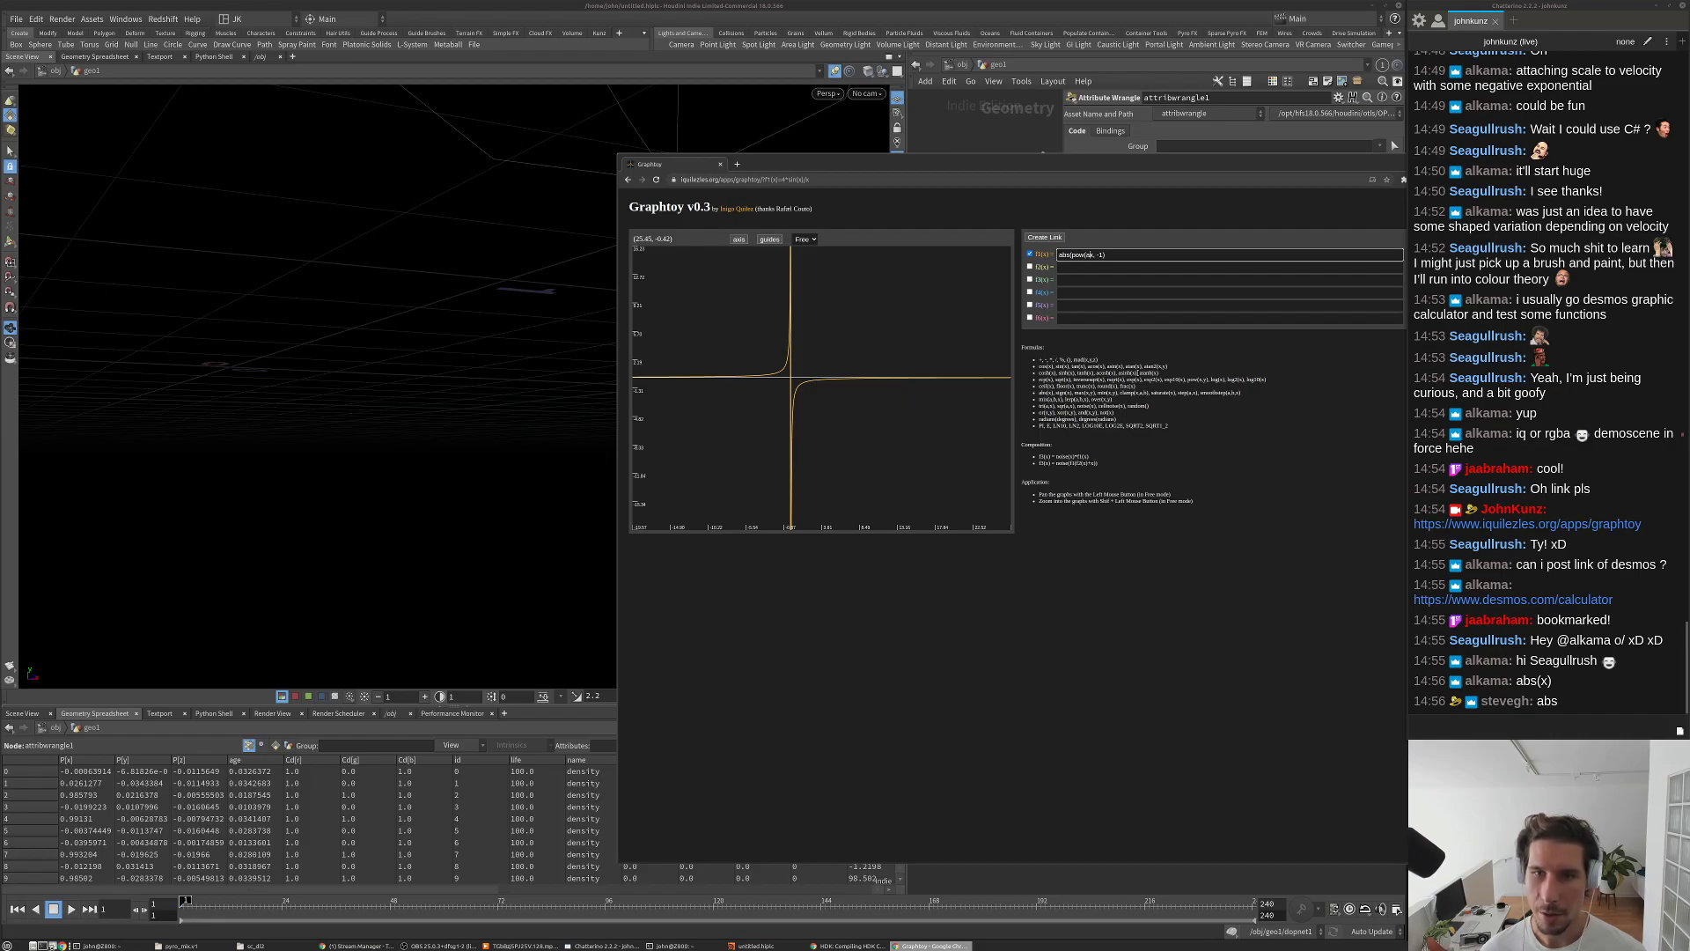
pyautogui.write('bs(x')
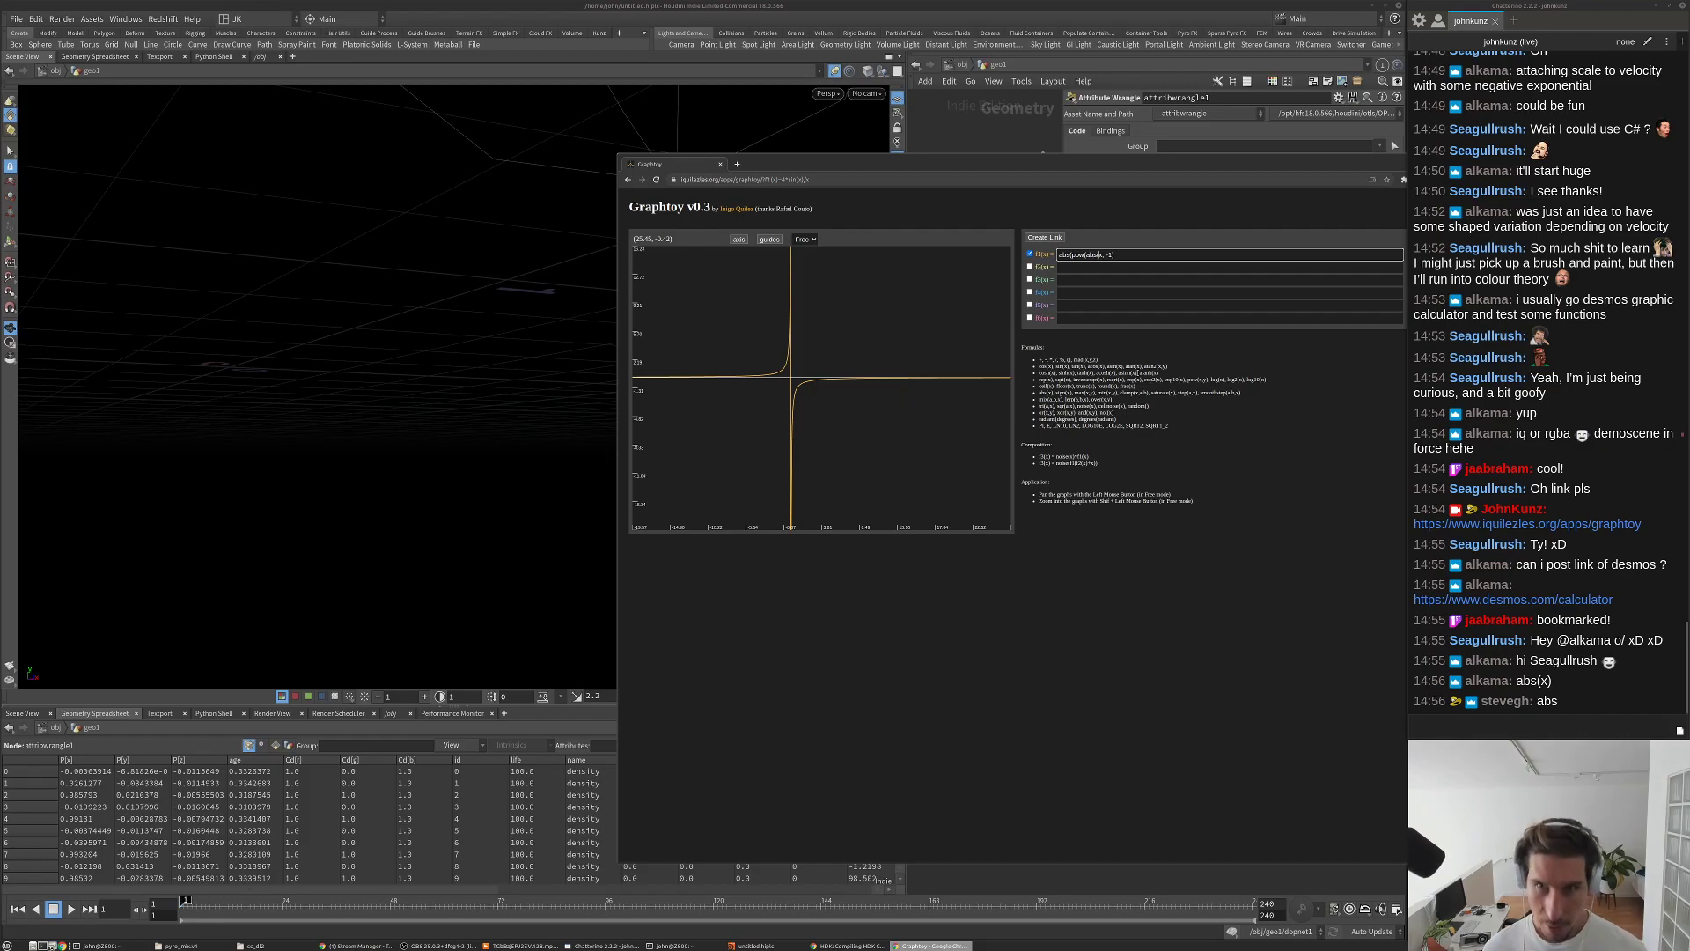
pyautogui.write(')')
pyautogui.click(790, 403)
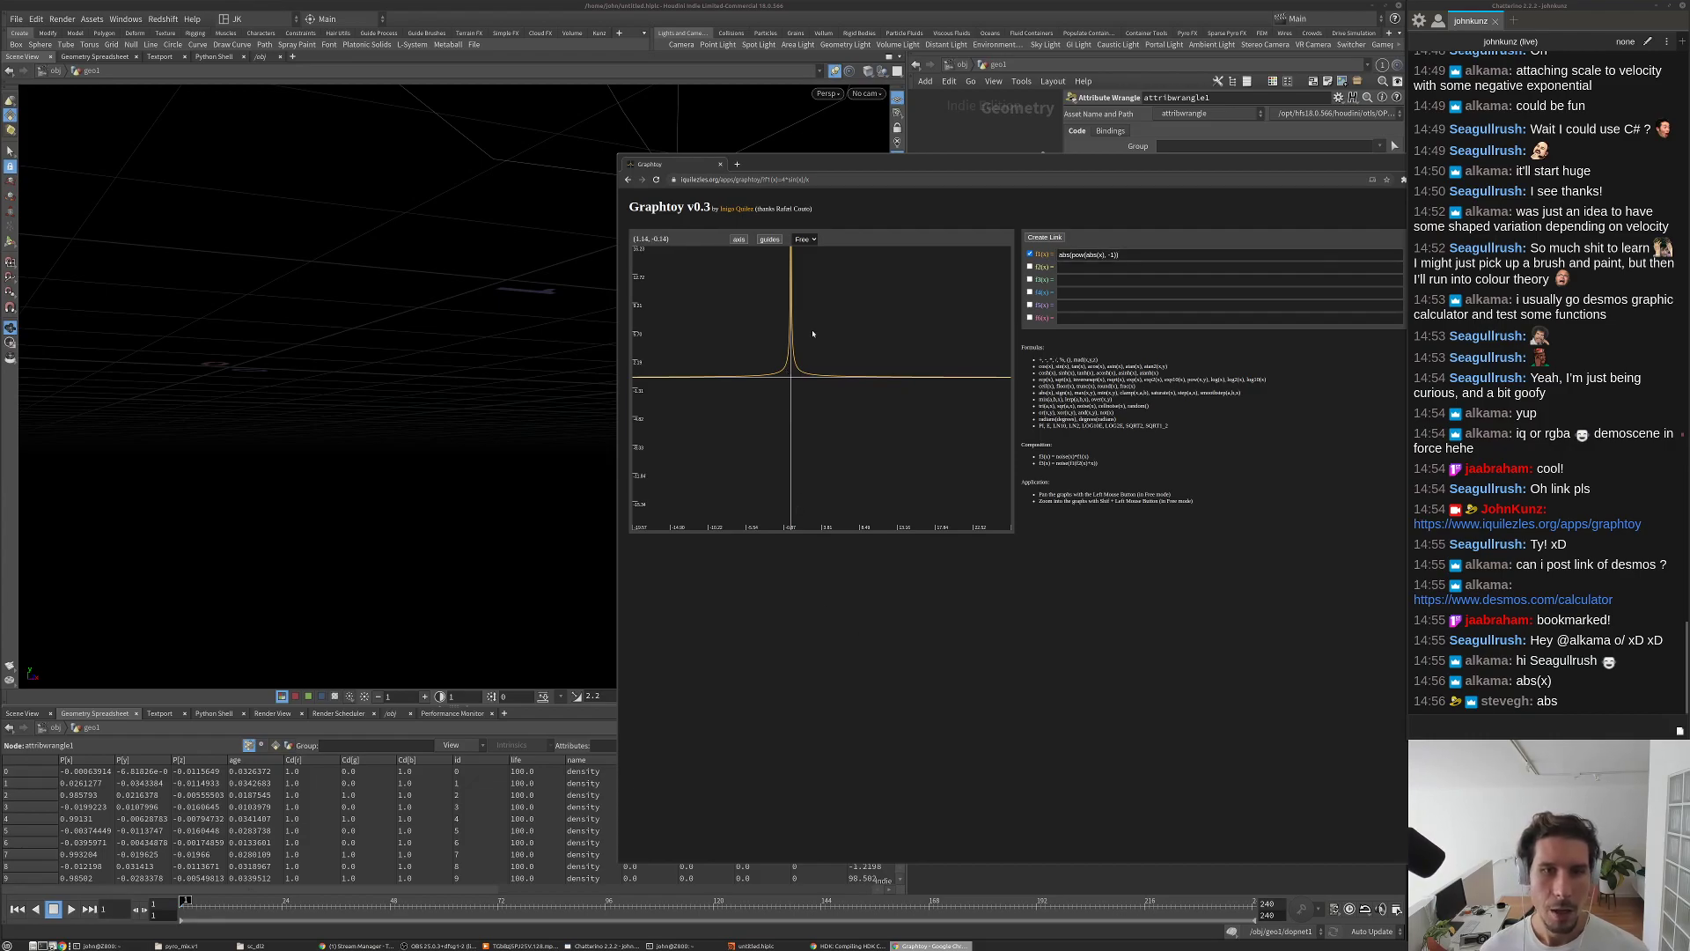
# Step: Examine the symmetric curve, and replace x with 1-x inside the inner abs, making the formula abs(pow(abs(1-x), -1))
pyautogui.scroll(4, 814, 340)
pyautogui.scroll(2, 789, 406)
pyautogui.scroll(-5, 790, 406)
pyautogui.moveTo(820, 324); pyautogui.dragTo(772, 454)
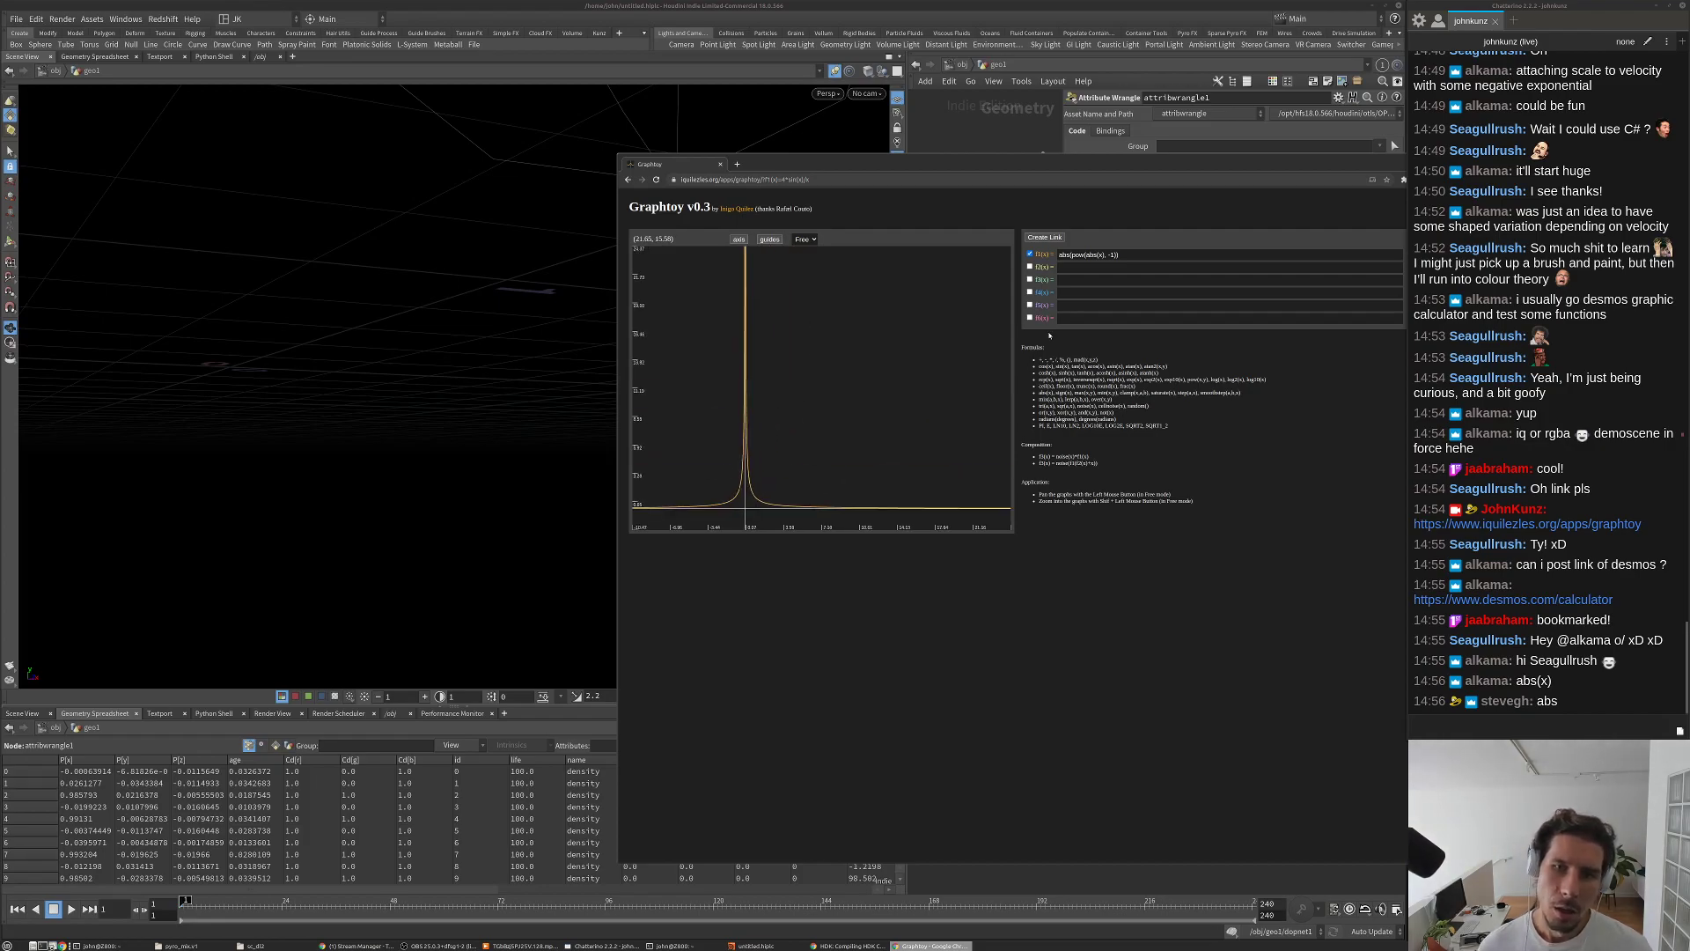
pyautogui.click(1096, 256)
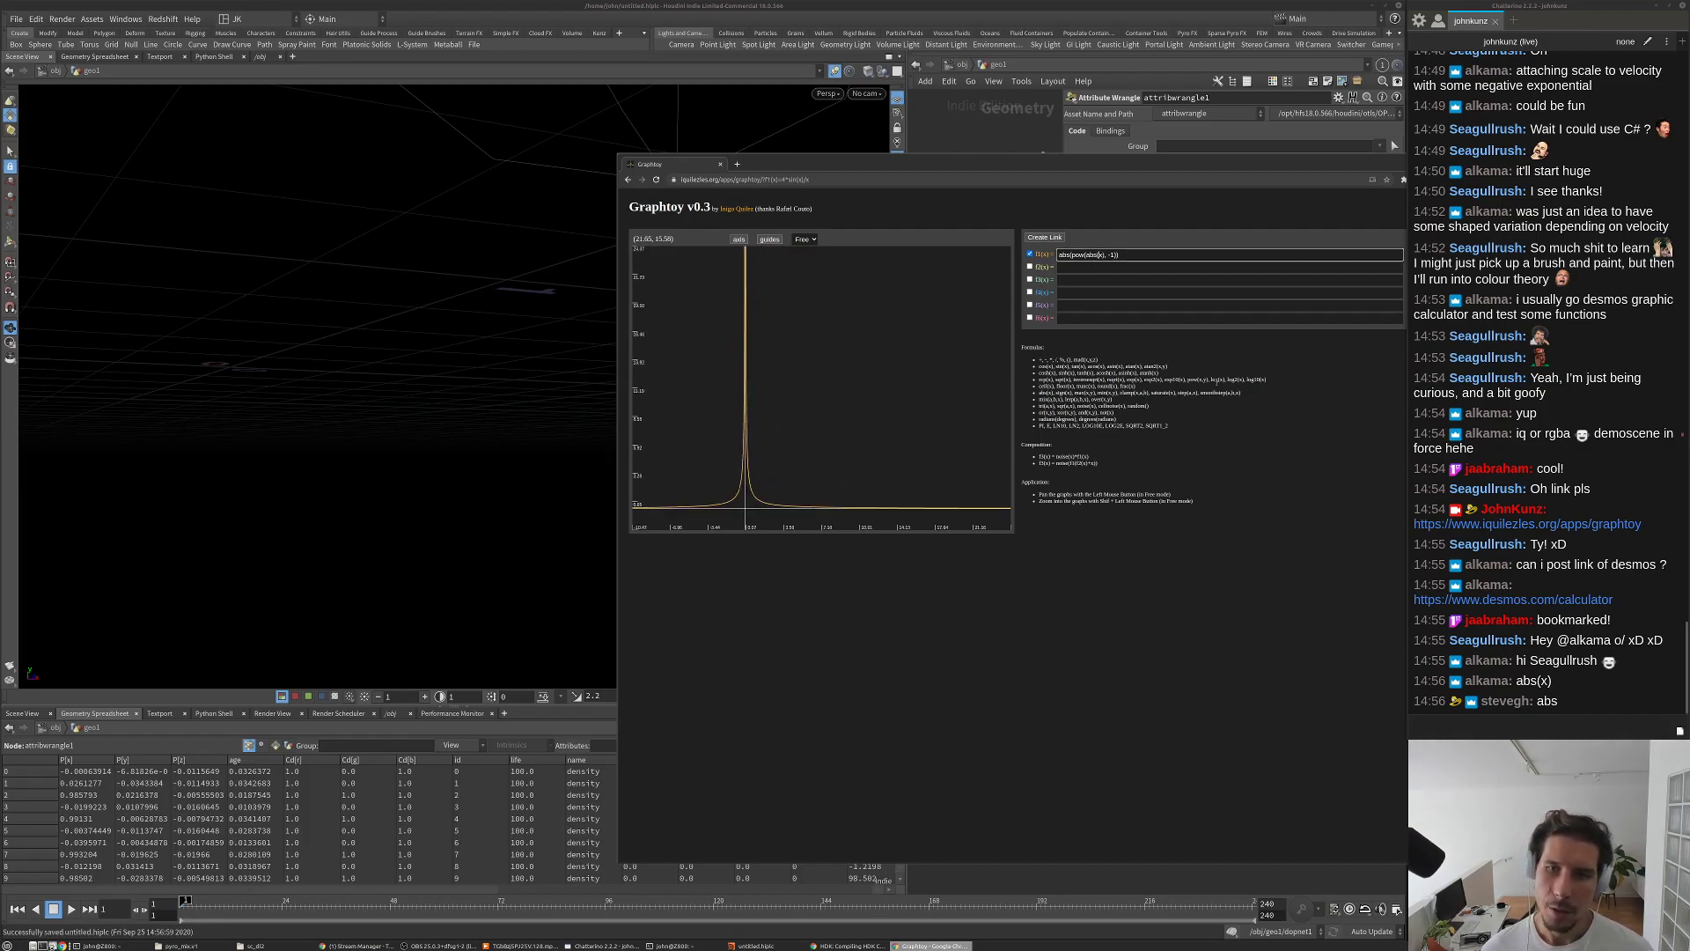
pyautogui.write('1-')
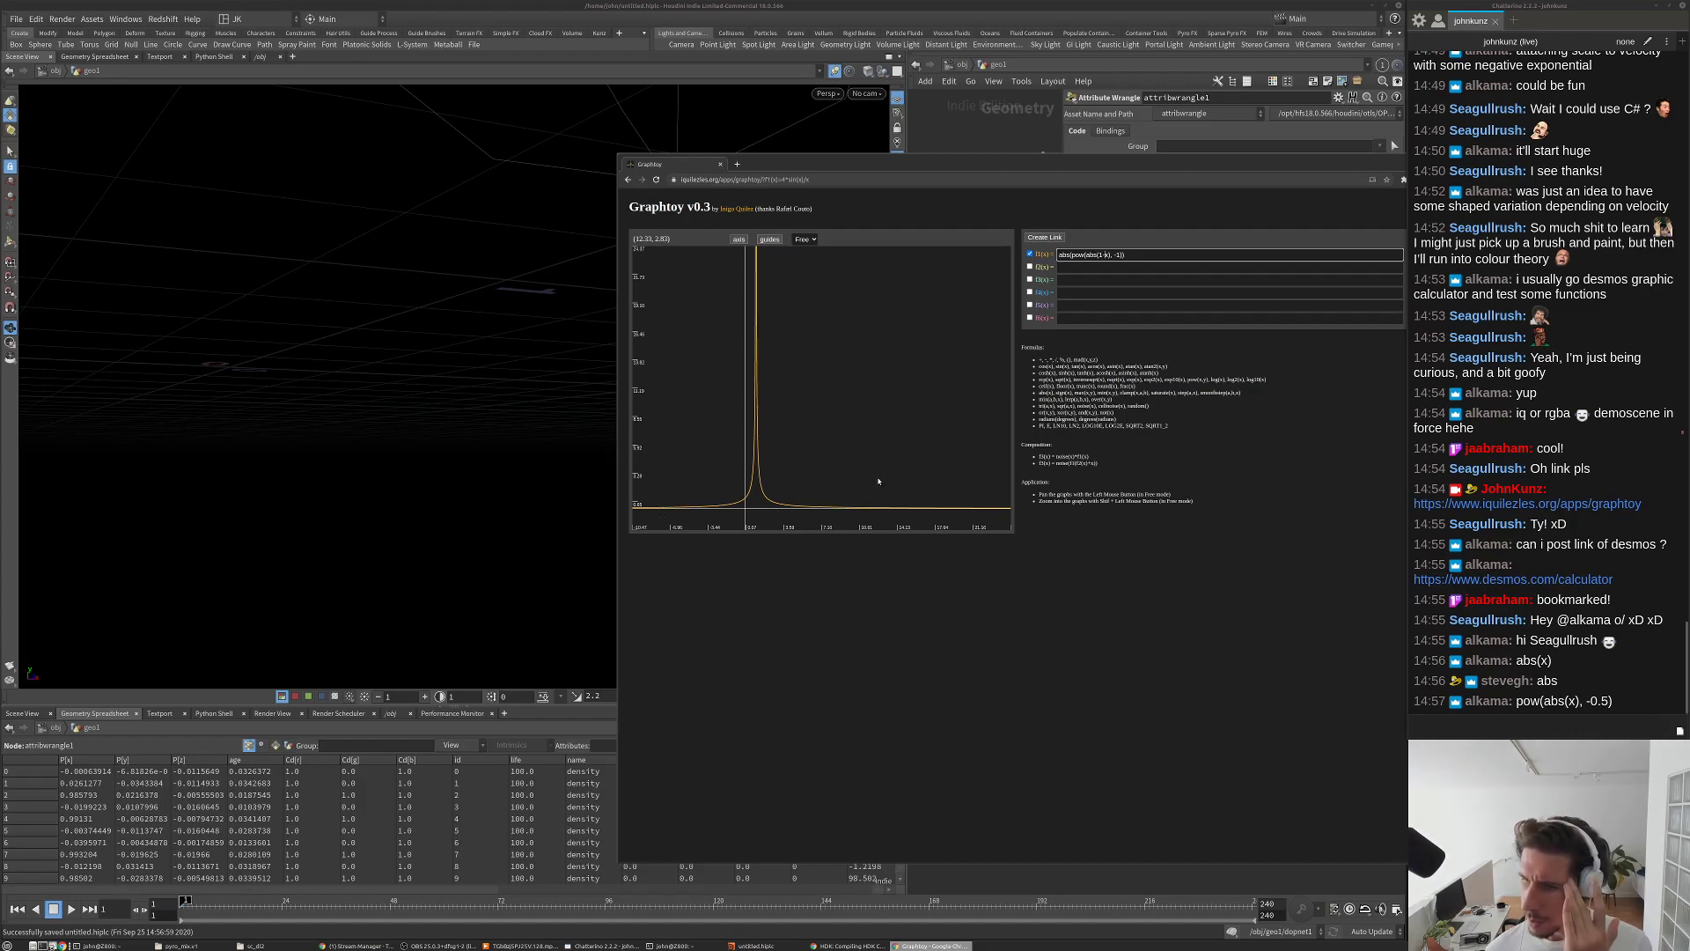
# Step: Replace the whole first formula with pow(abs(x), -0.5) and examine the curve near its peak
pyautogui.click(1133, 255)
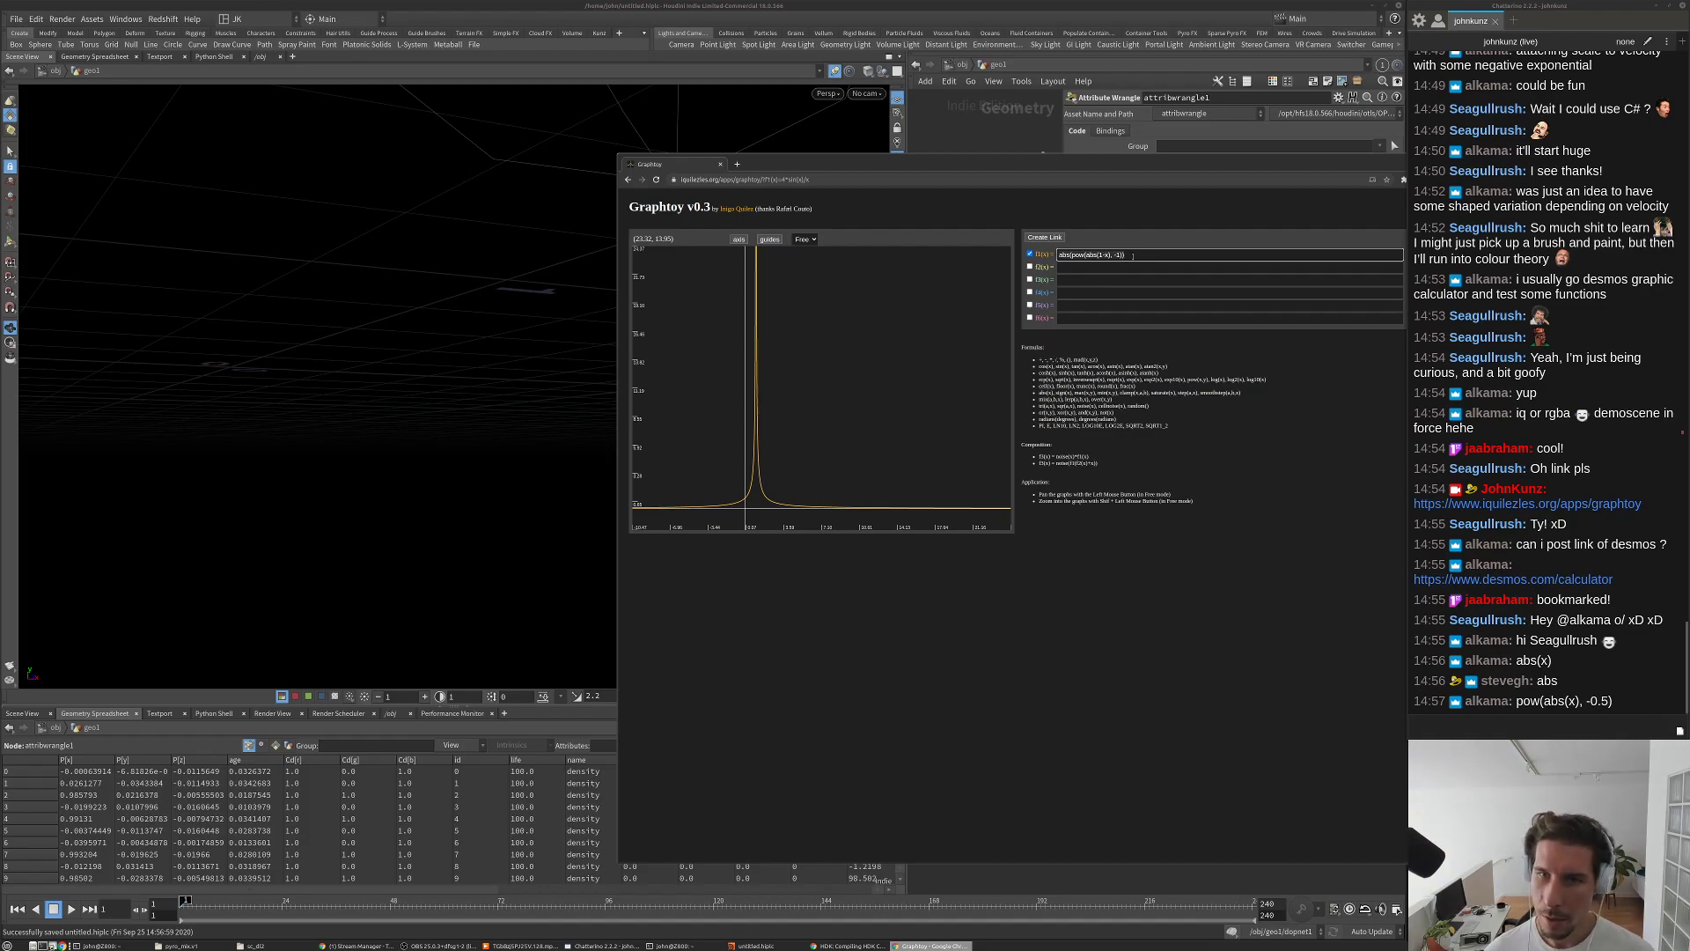
pyautogui.hotkey('ctrl', 'a')
pyautogui.write('p')
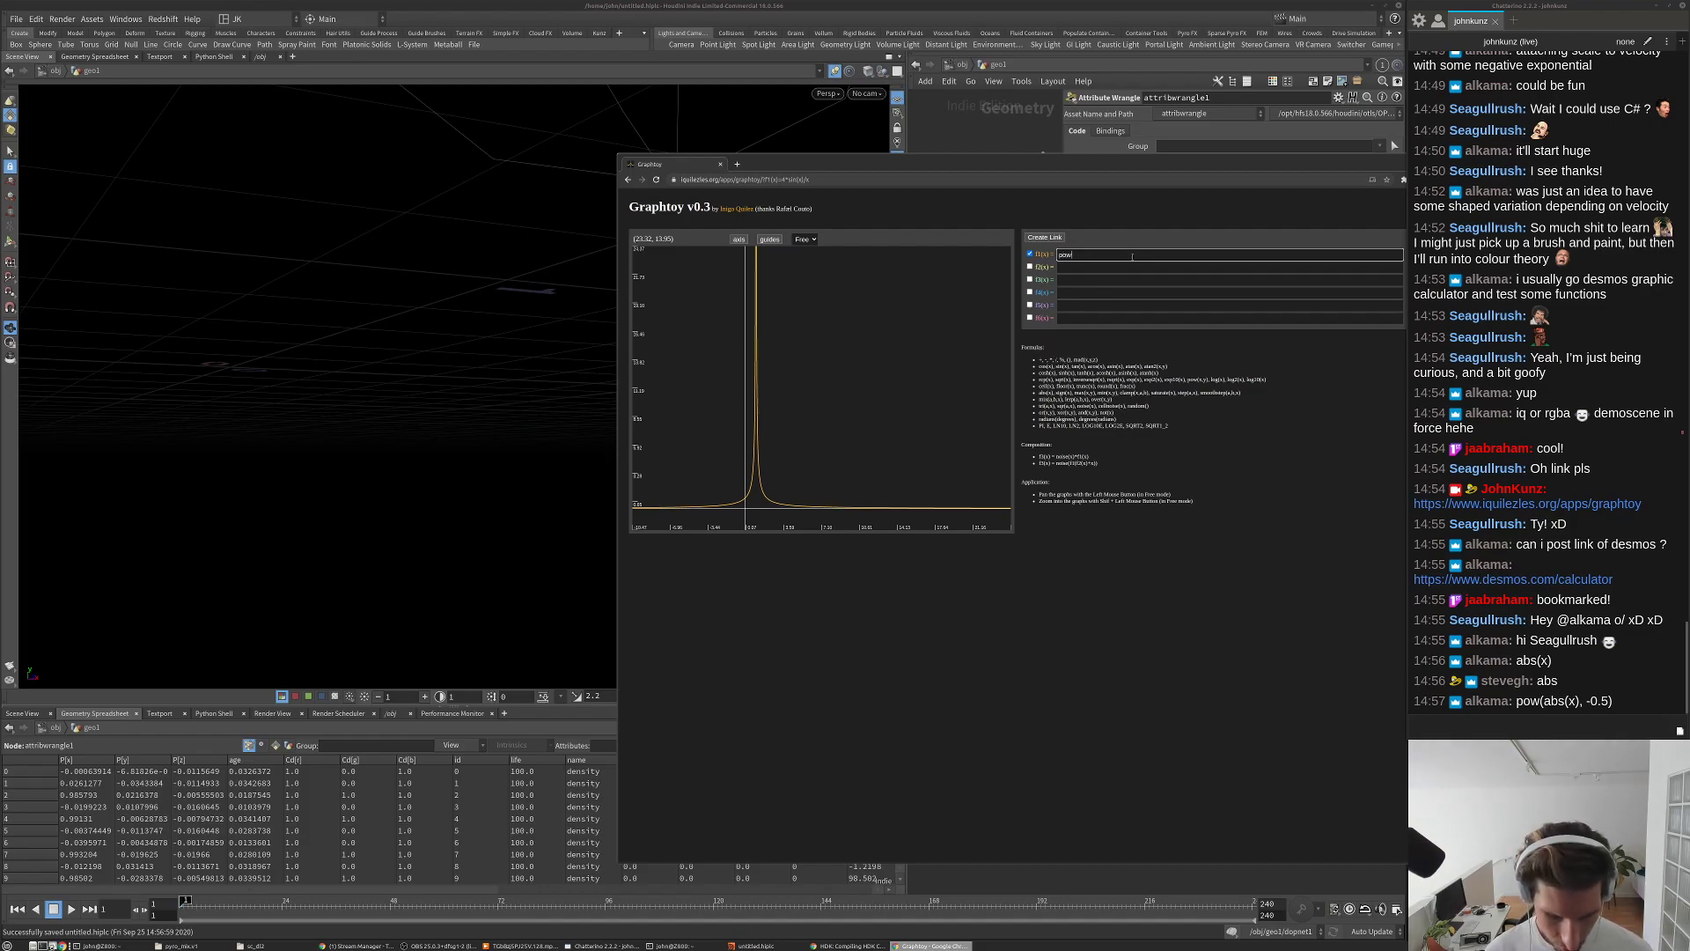
pyautogui.write('ow(abs')
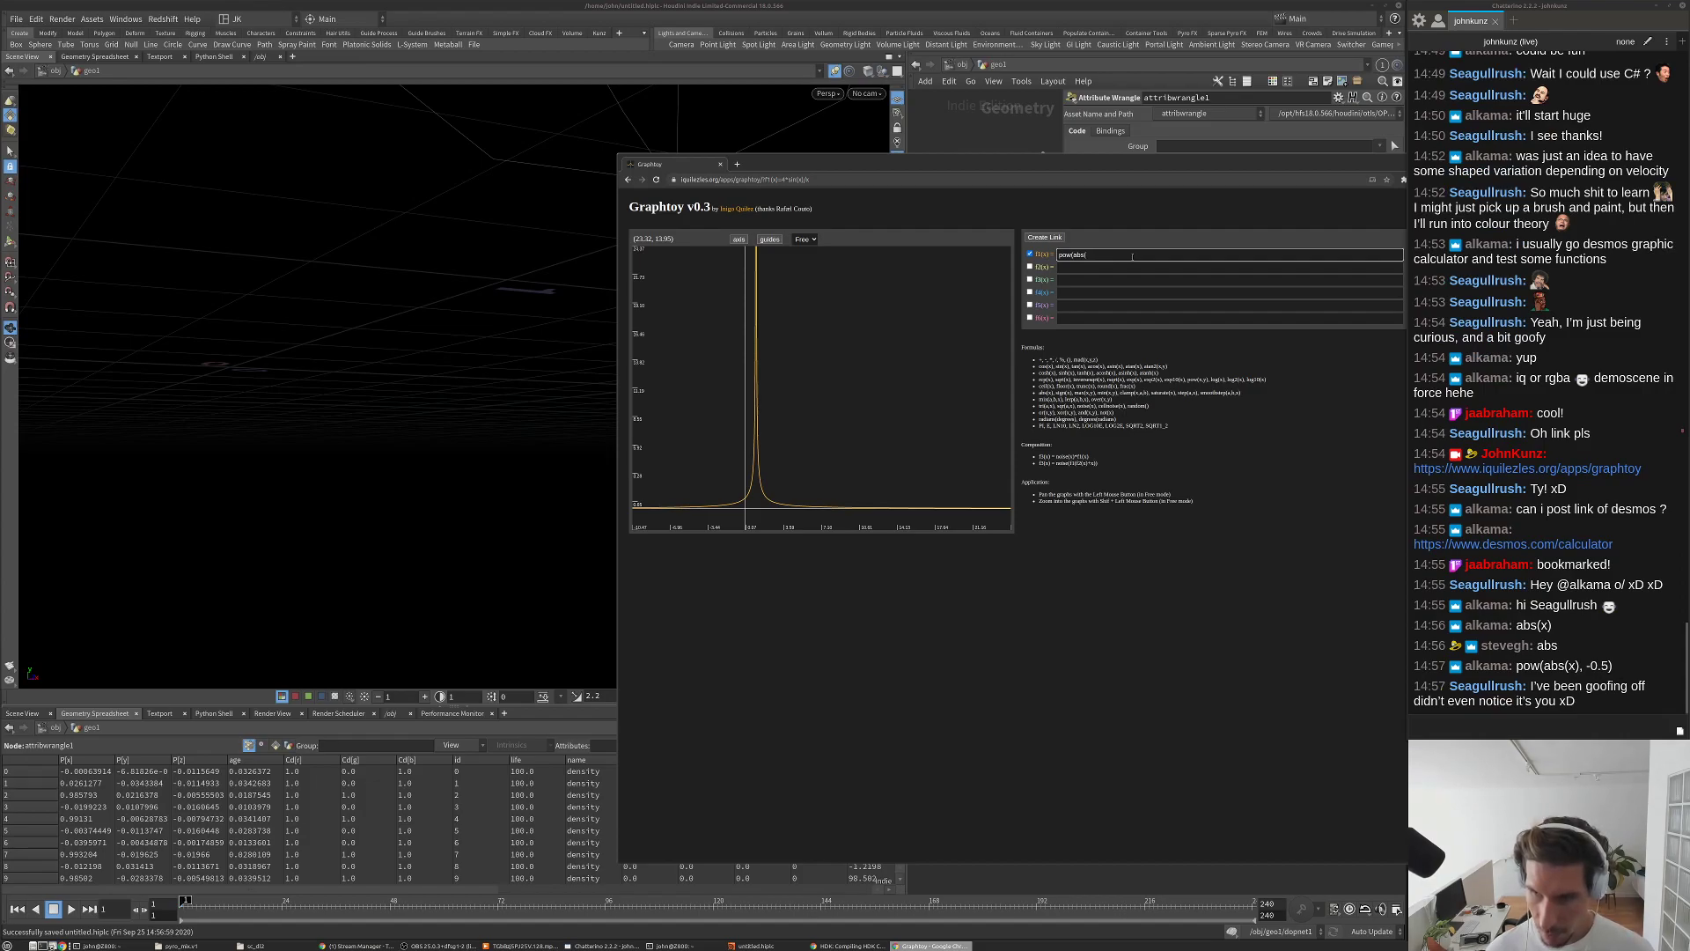
pyautogui.write('(')
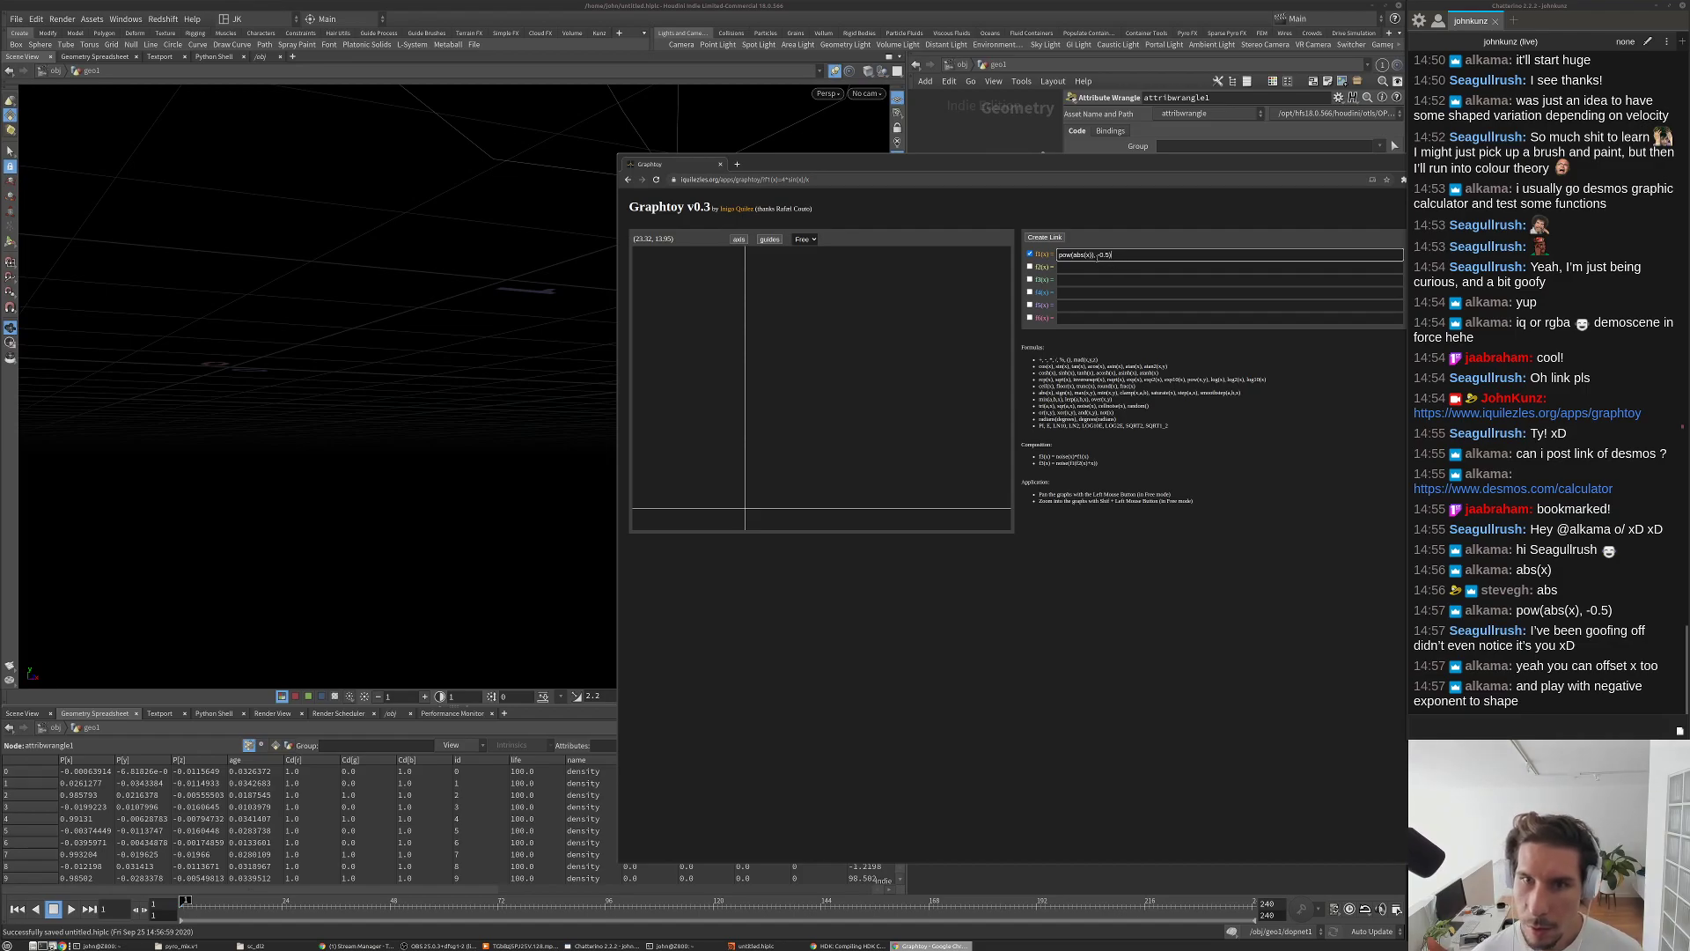
pyautogui.write(',')
pyautogui.click(697, 485)
pyautogui.moveTo(698, 485); pyautogui.dragTo(732, 528)
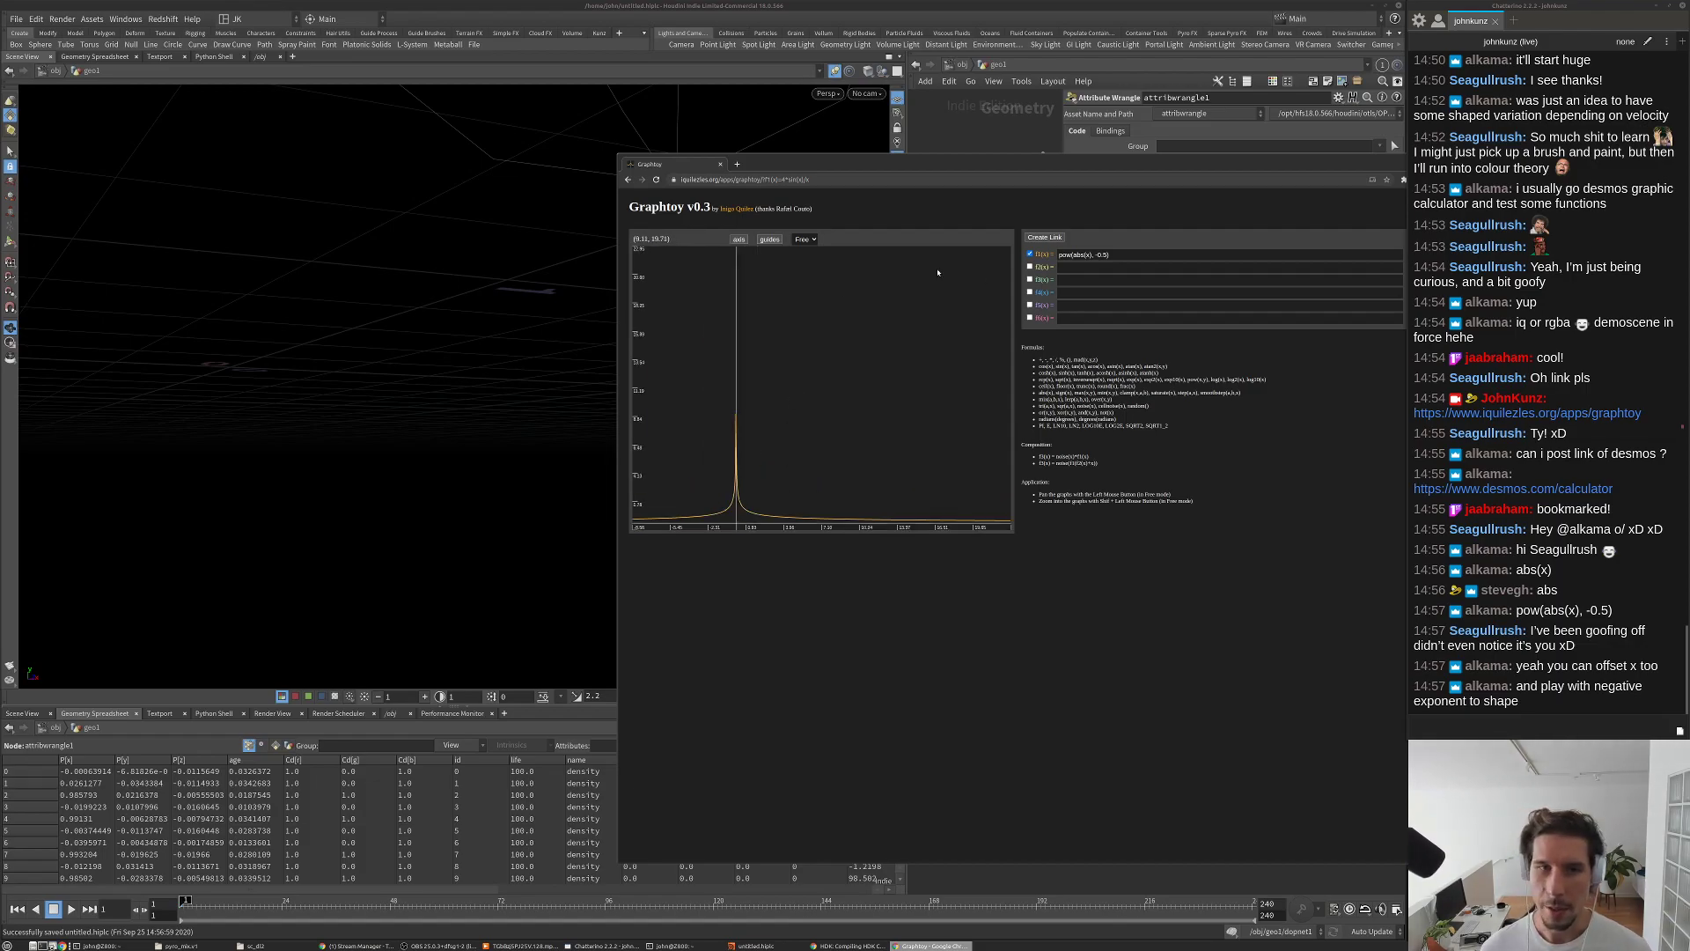
# Step: Change the exponent of the power function to -2.5 and examine the curve around the origin
pyautogui.click(1100, 257)
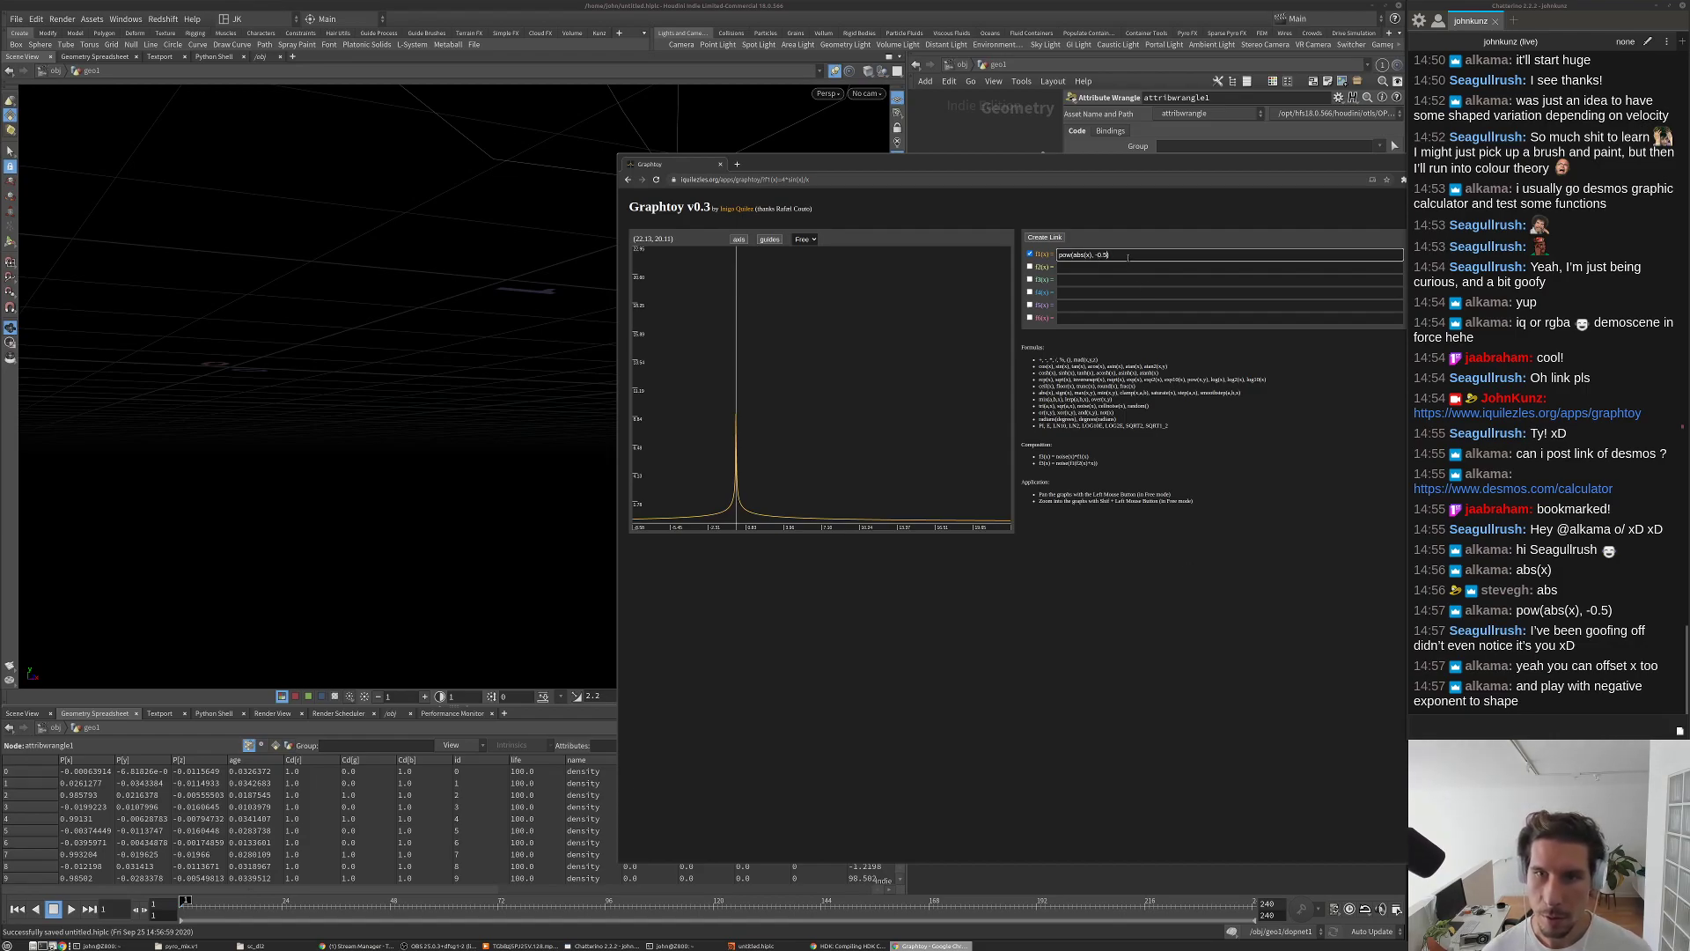
pyautogui.click(914, 511)
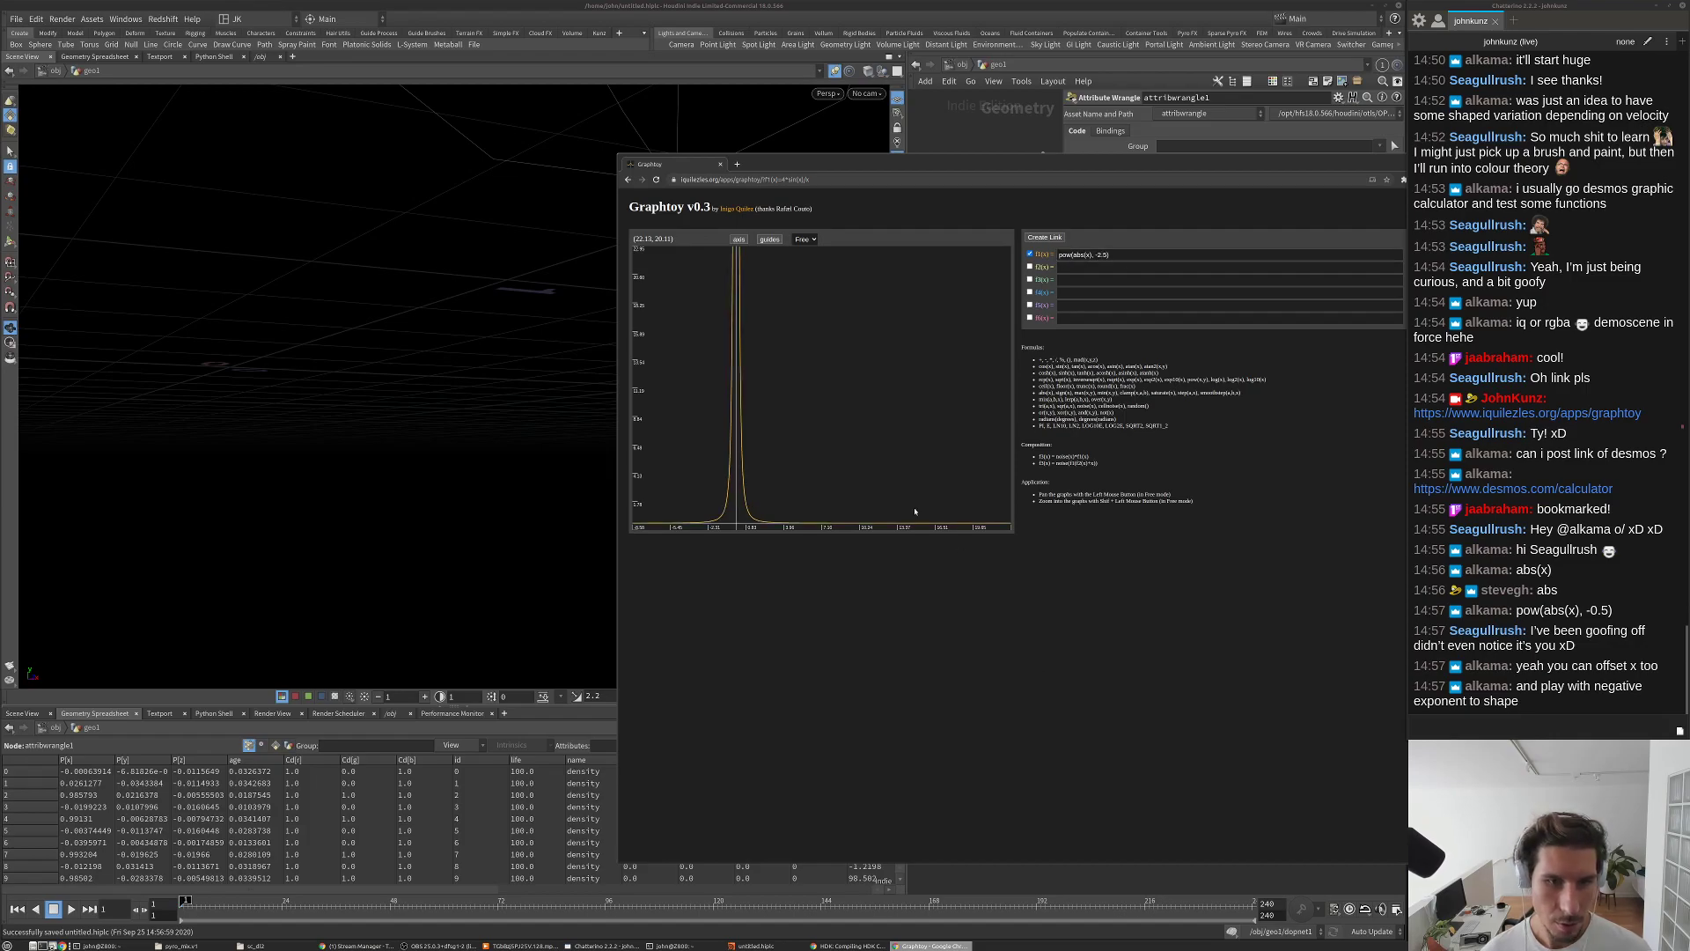
pyautogui.moveTo(843, 523); pyautogui.dragTo(819, 414)
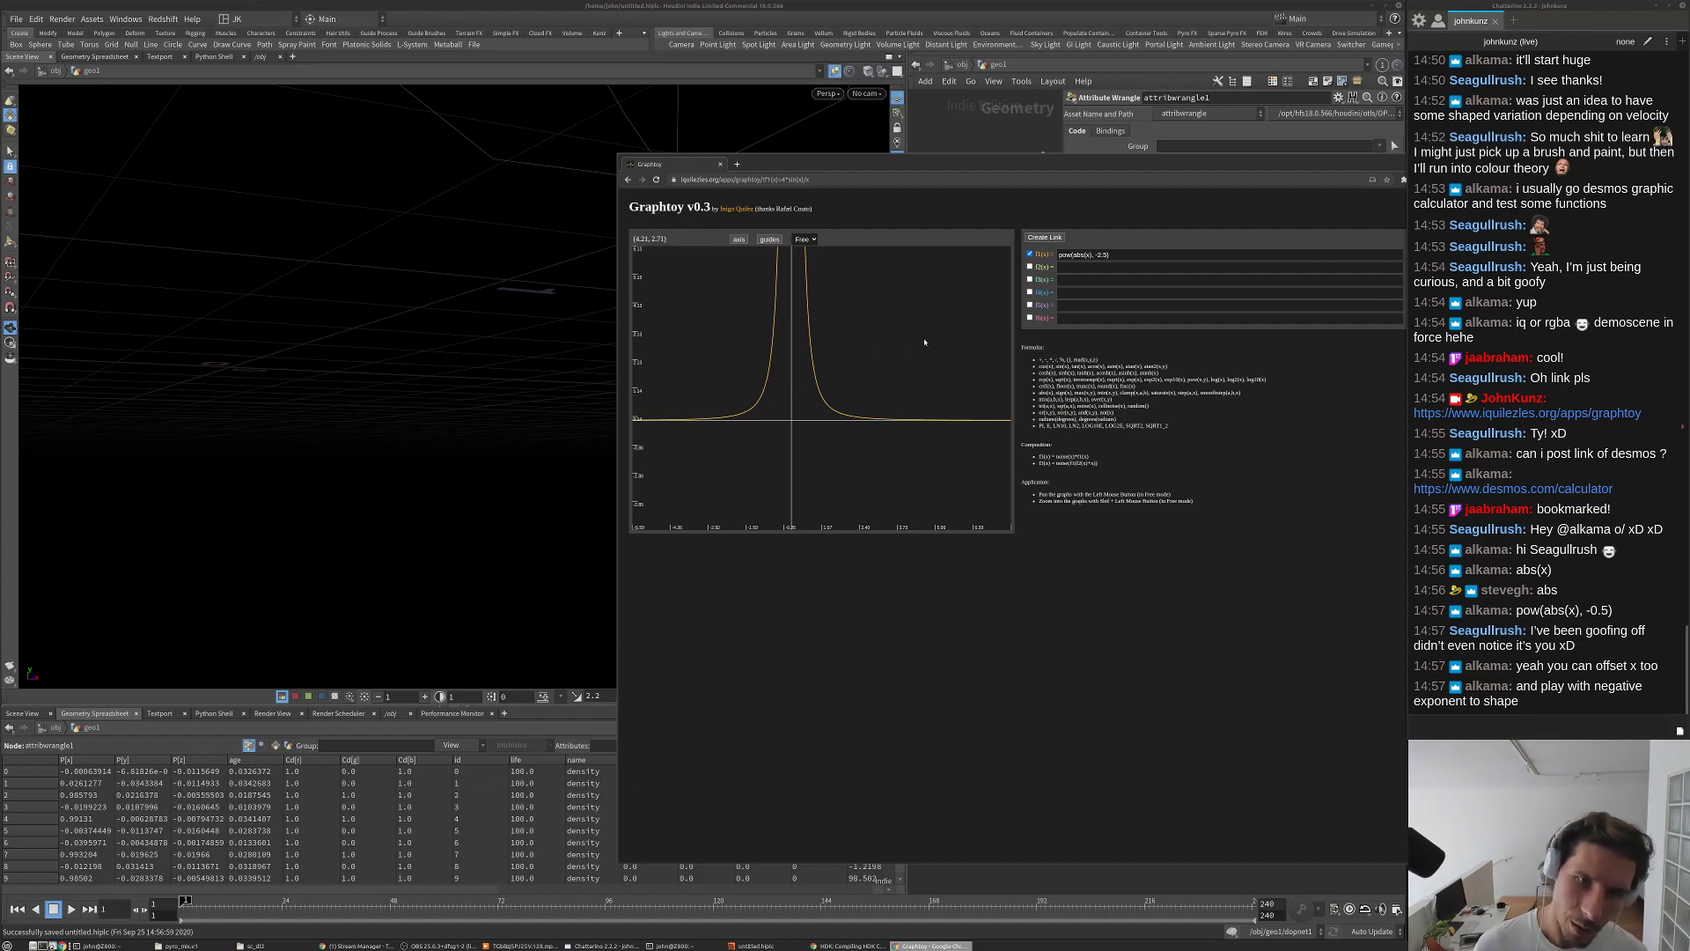
# Step: Replace the whole first formula with 1.0 / pow(x, -1) and view its graph
pyautogui.click(1124, 253)
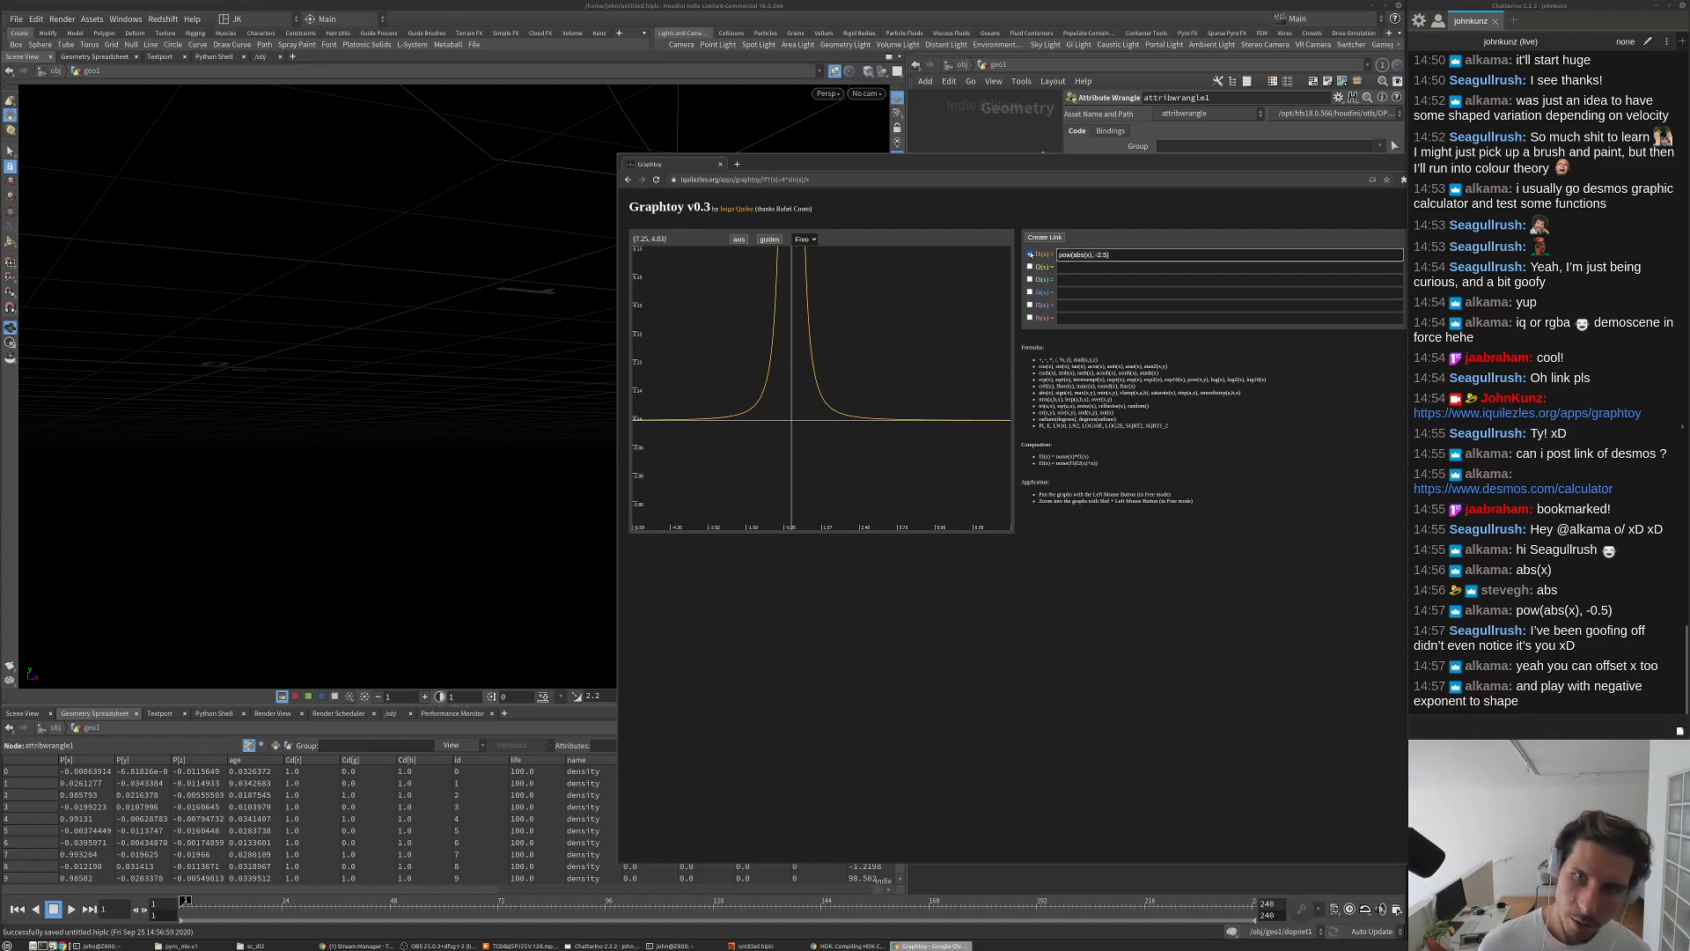
pyautogui.hotkey('ctrl', 'a')
pyautogui.write('1')
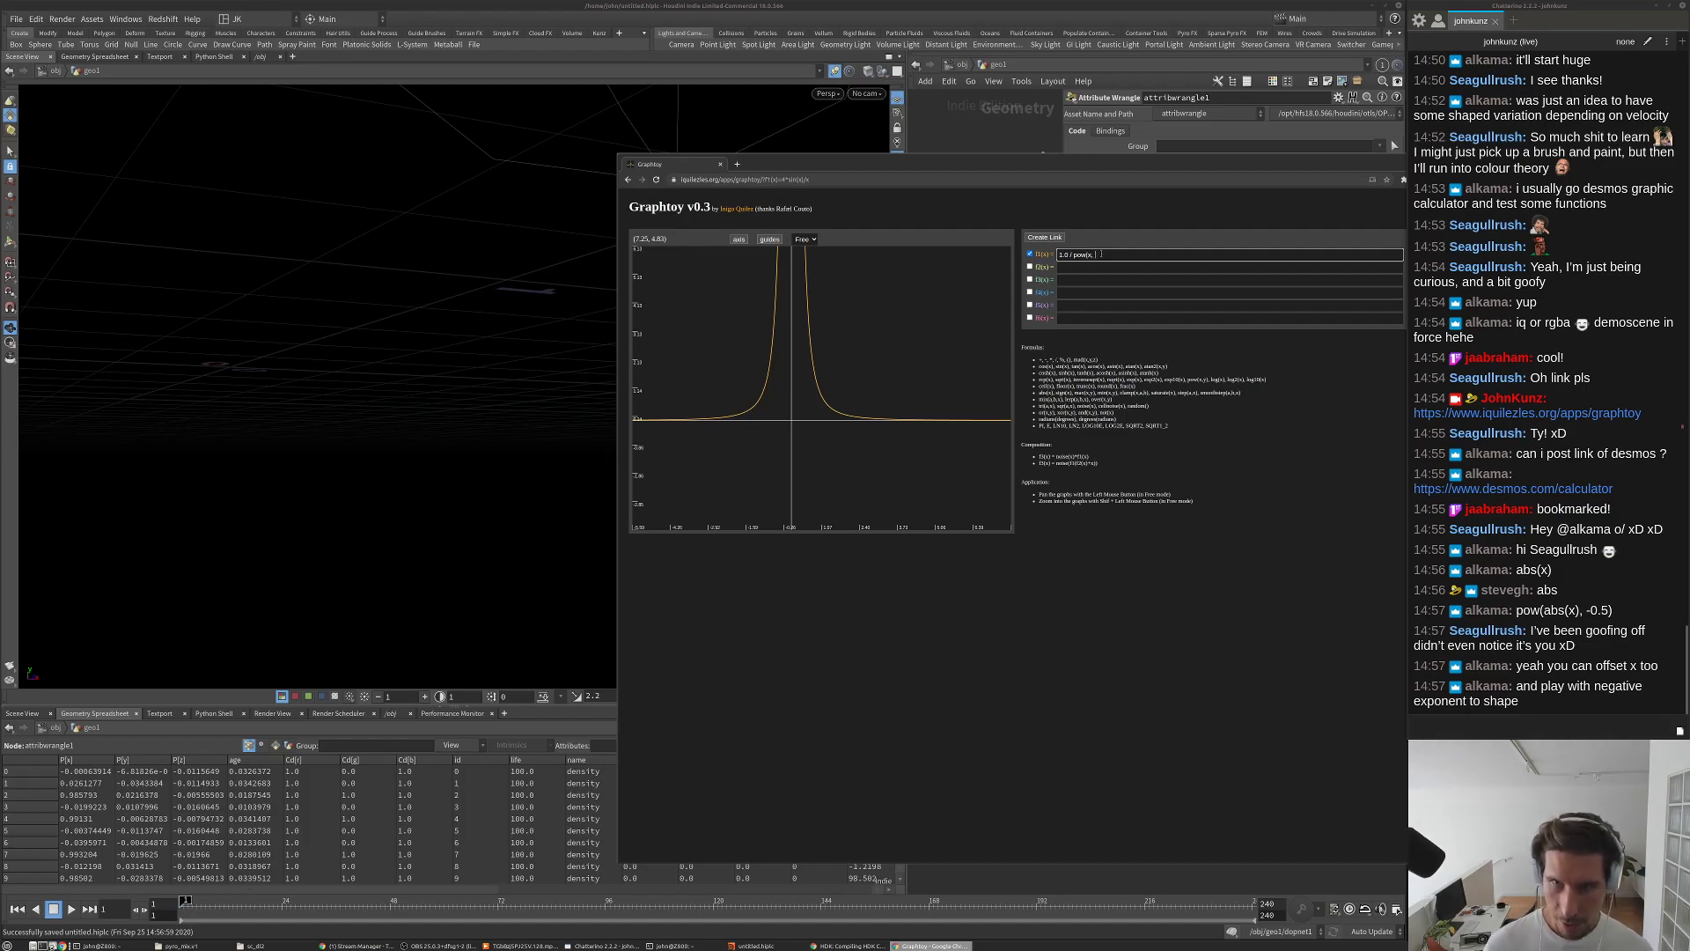
pyautogui.write(')')
pyautogui.keyDown('shift'); pyautogui.moveTo(993, 285); pyautogui.dragTo(1012, 320); pyautogui.keyUp('shift')
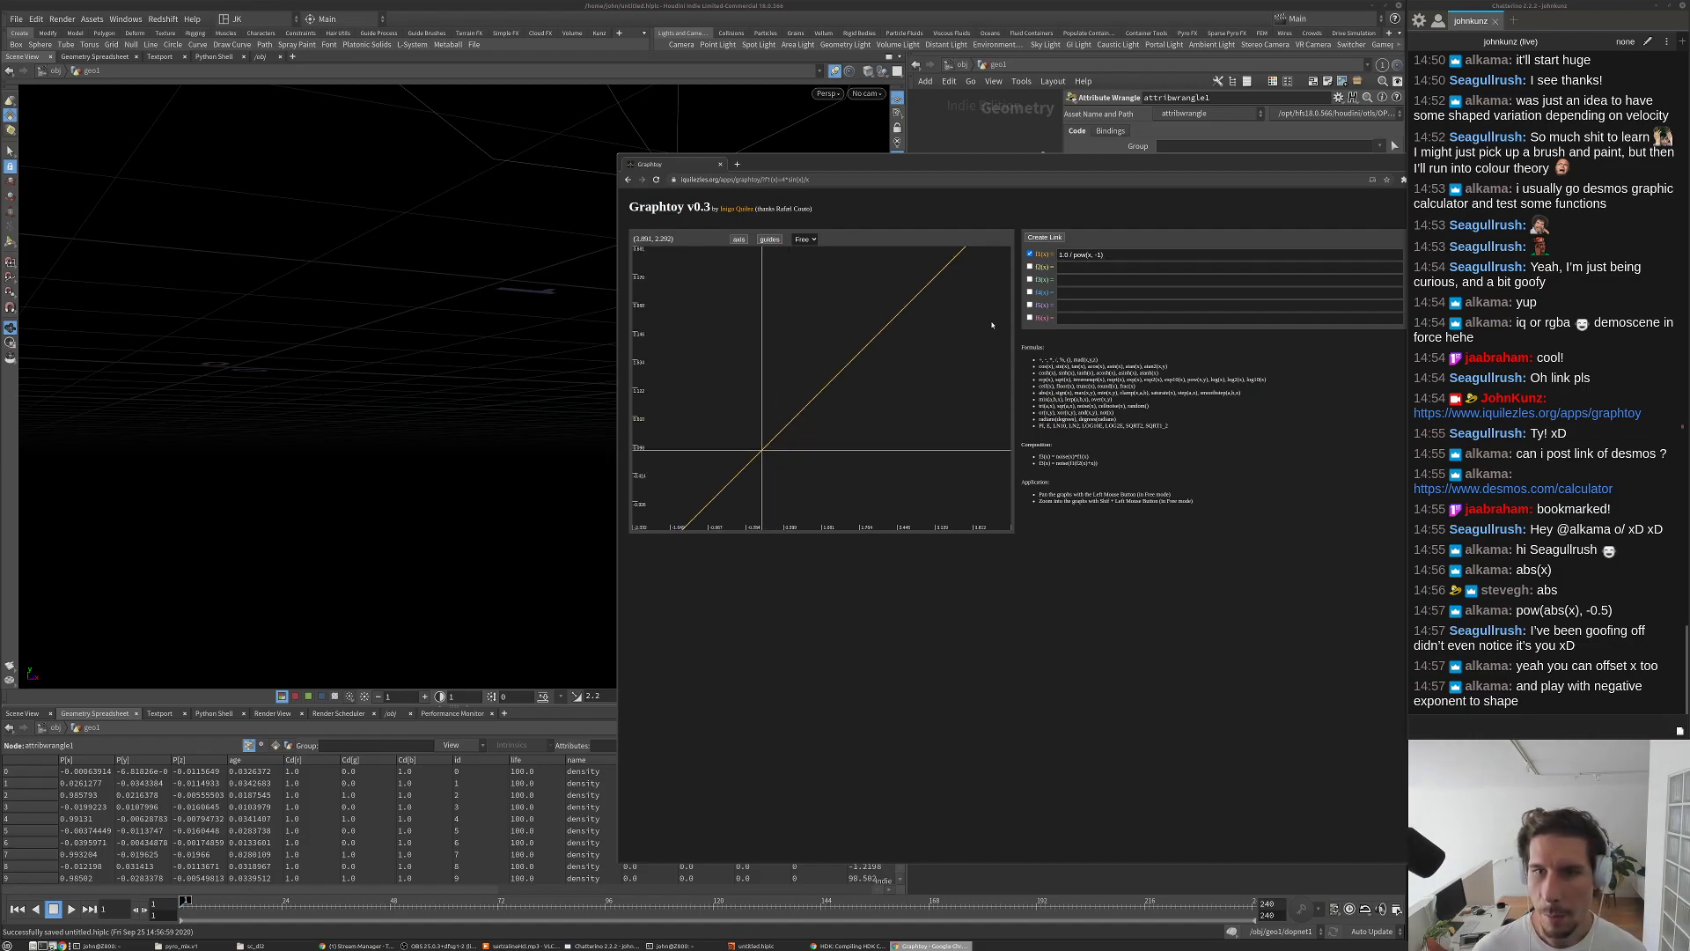
# Step: Change the exponent in the denominator to 2, making the formula 1.0 / pow(x, 2)
pyautogui.click(1098, 255)
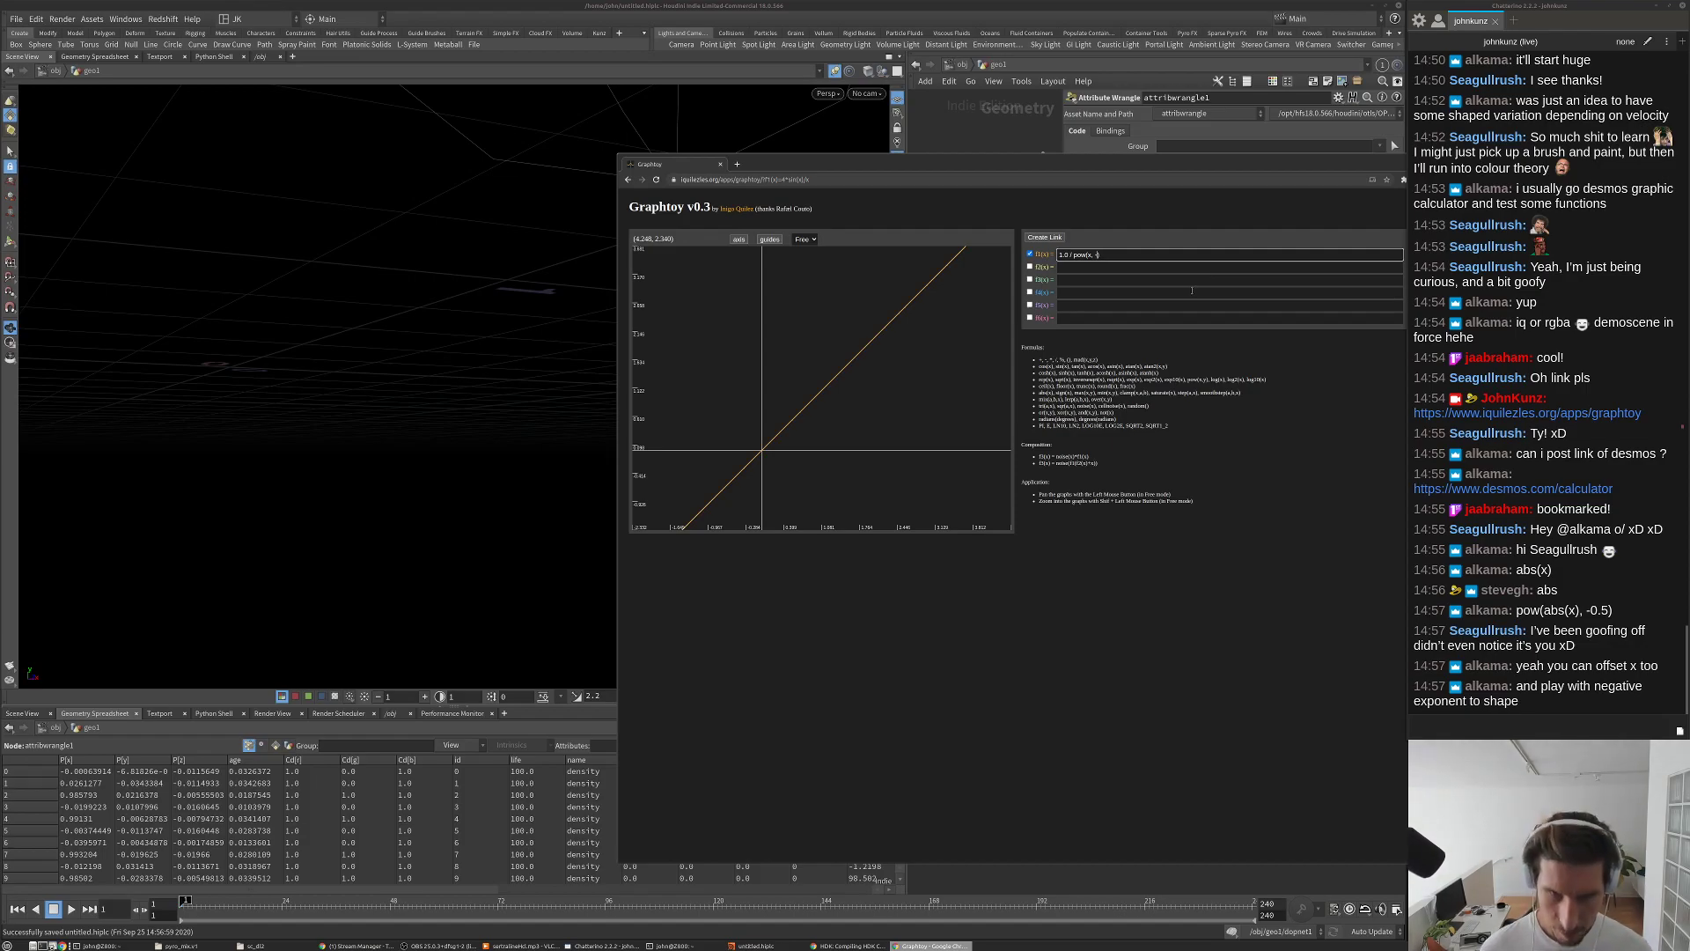
pyautogui.click(967, 496)
pyautogui.scroll(-2, 732, 473)
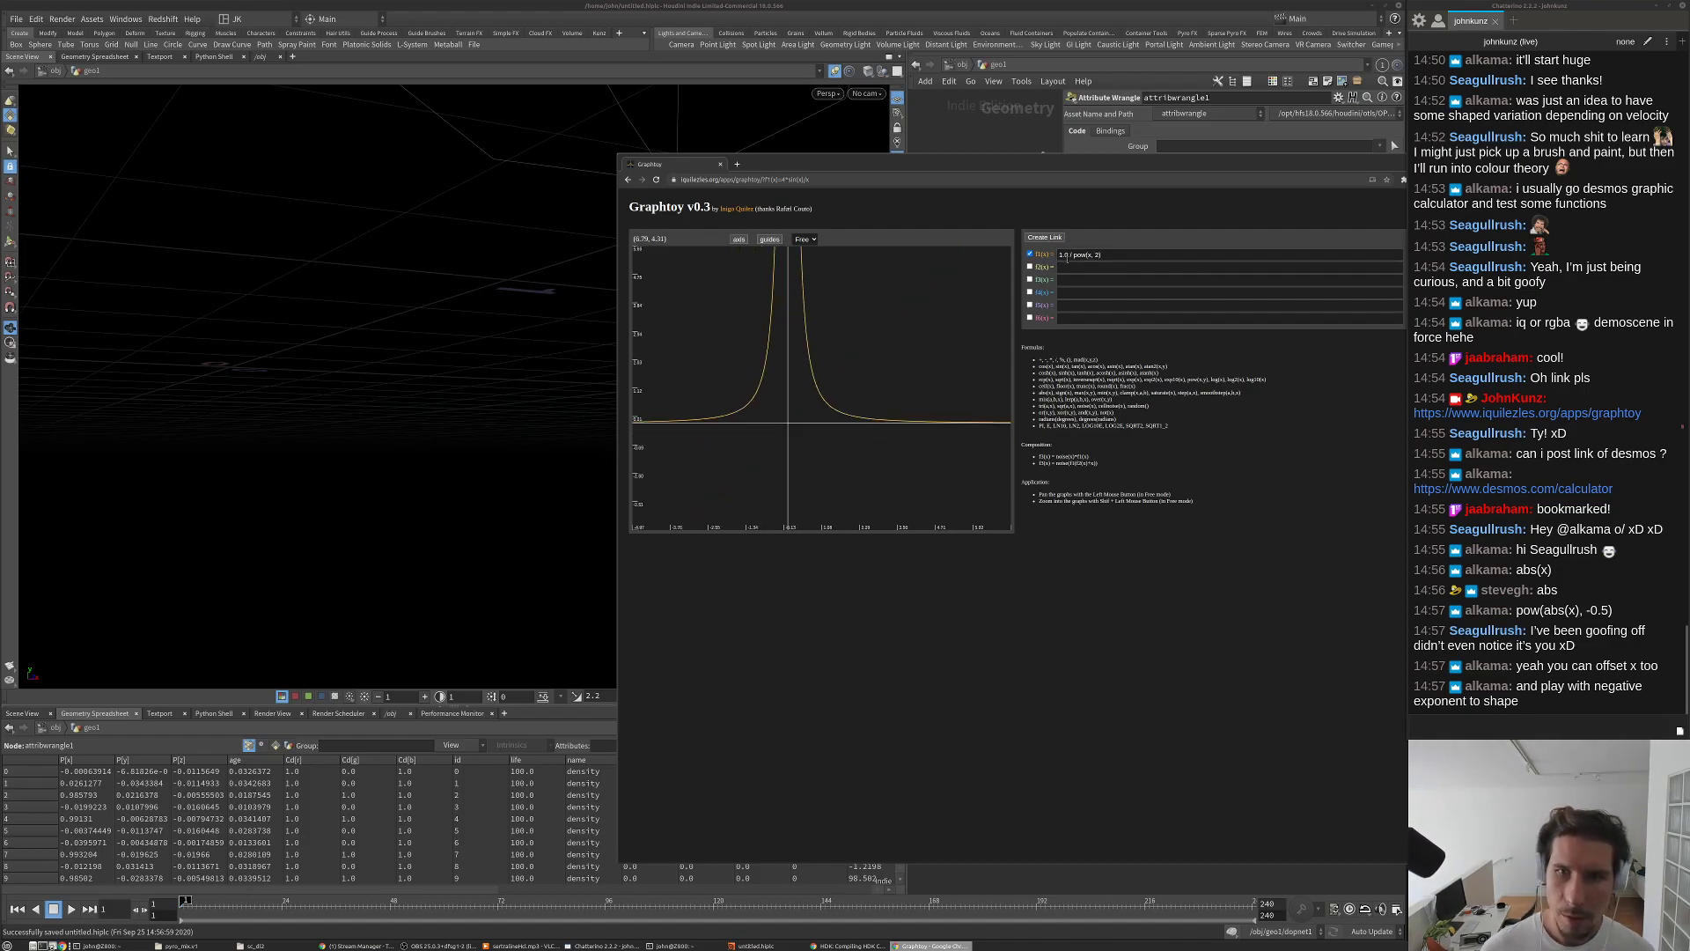
# Step: Replace the power function in the denominator with (x) and negate it, making the formula 1.0/(-x)
pyautogui.click(1100, 255)
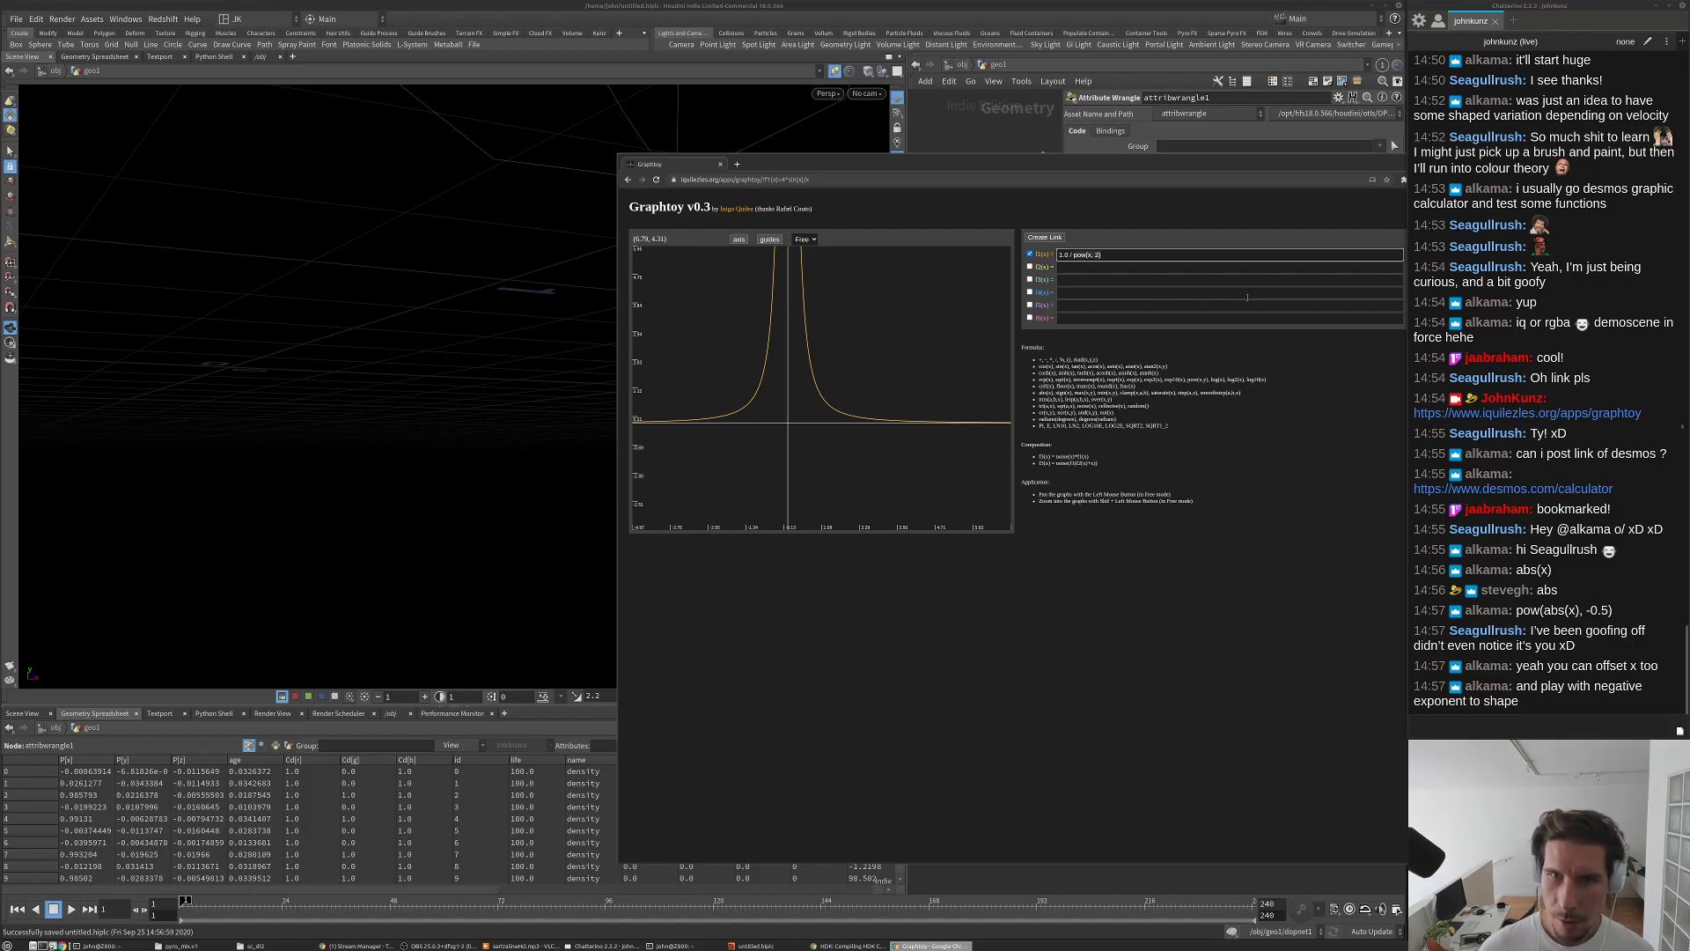
pyautogui.hotkey('ctrl', 'BackSpace')
pyautogui.hotkey('ctrl', 'BackSpace')
pyautogui.hotkey('ctrl', 'BackSpace')
pyautogui.write('(')
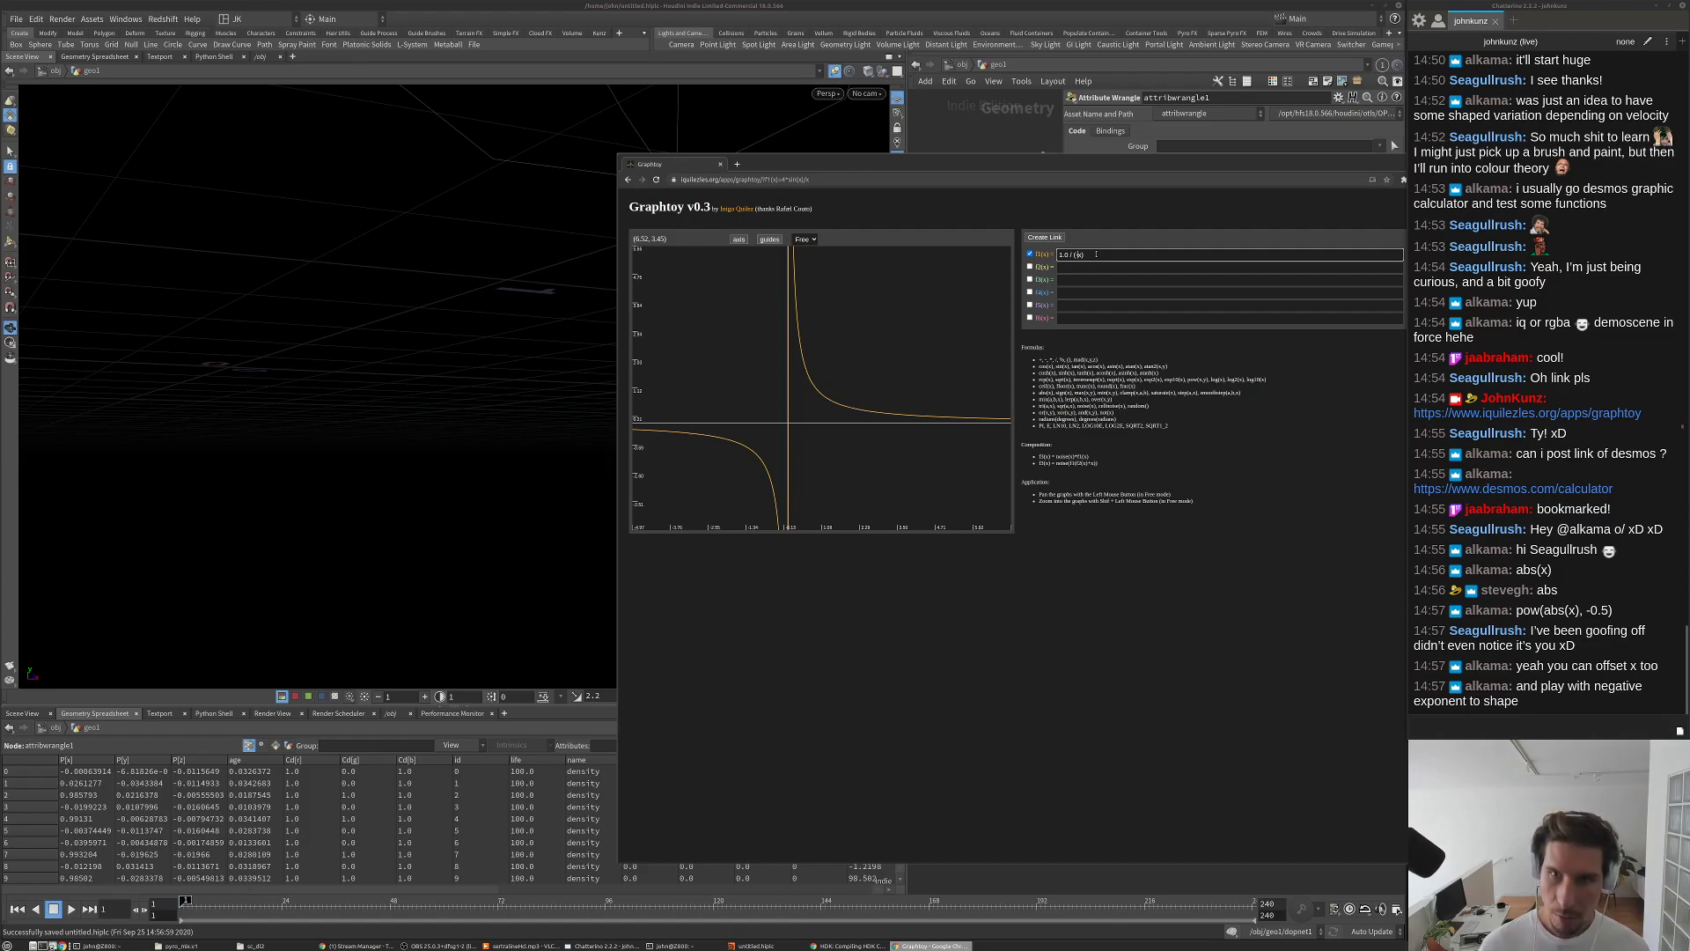
pyautogui.write('-')
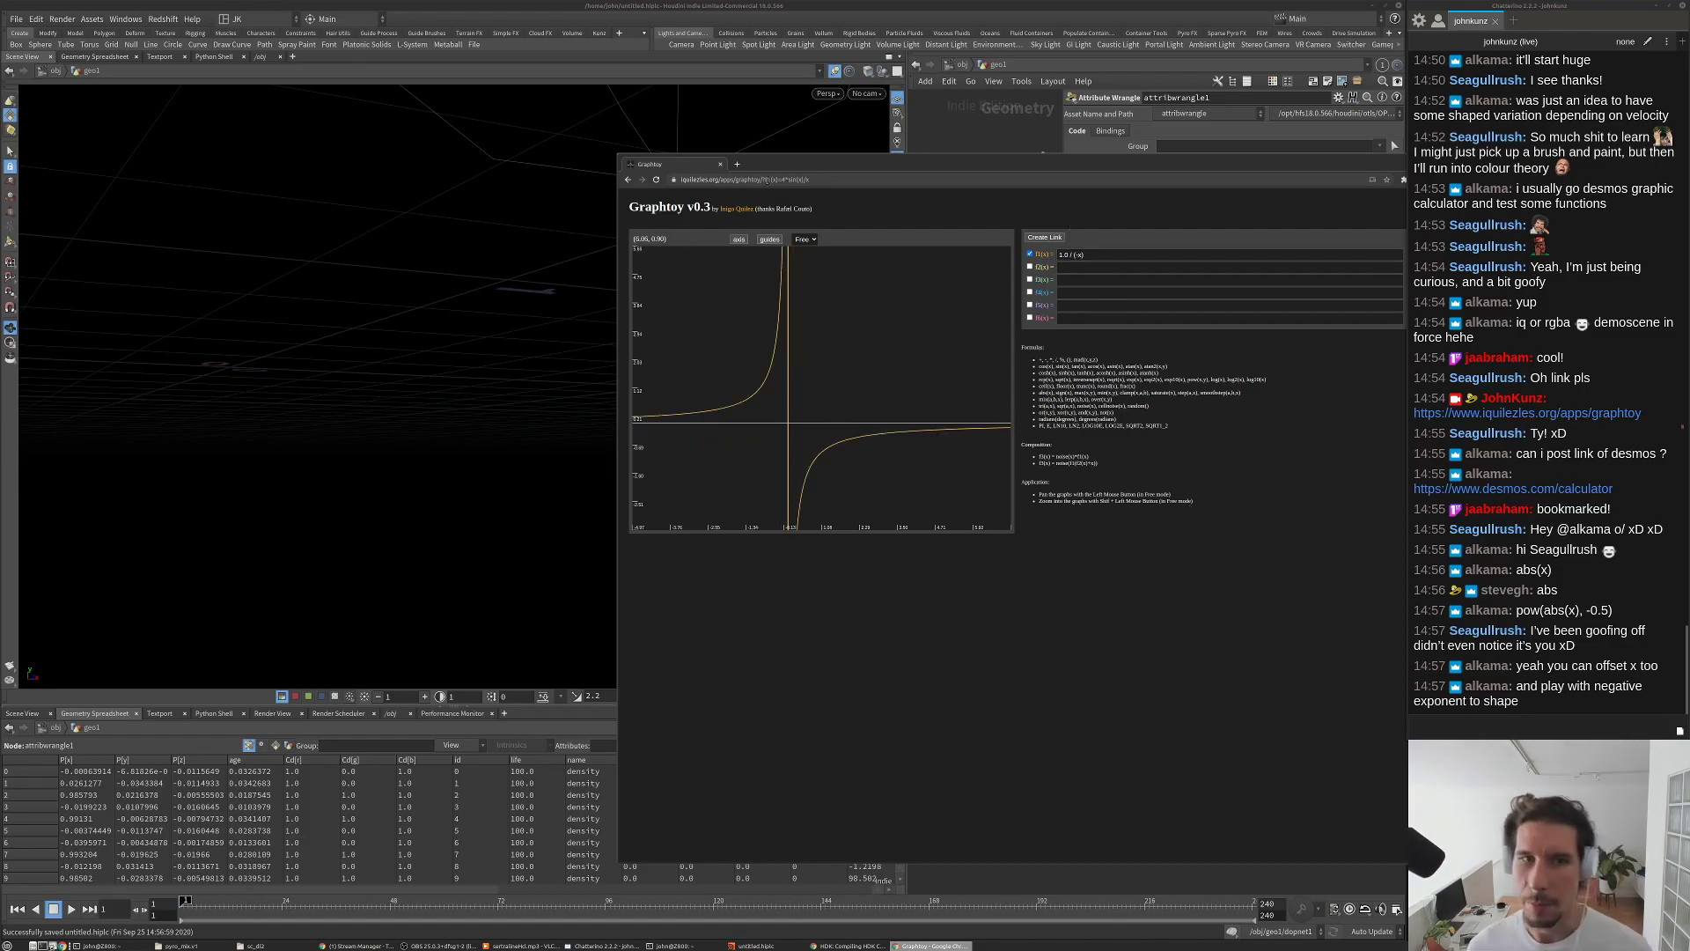
# Step: Move the Graphtoy window out of the way and return to the Houdini node network around copytopoints1
pyautogui.moveTo(841, 171); pyautogui.dragTo(519, 172)
pyautogui.click(1118, 703)
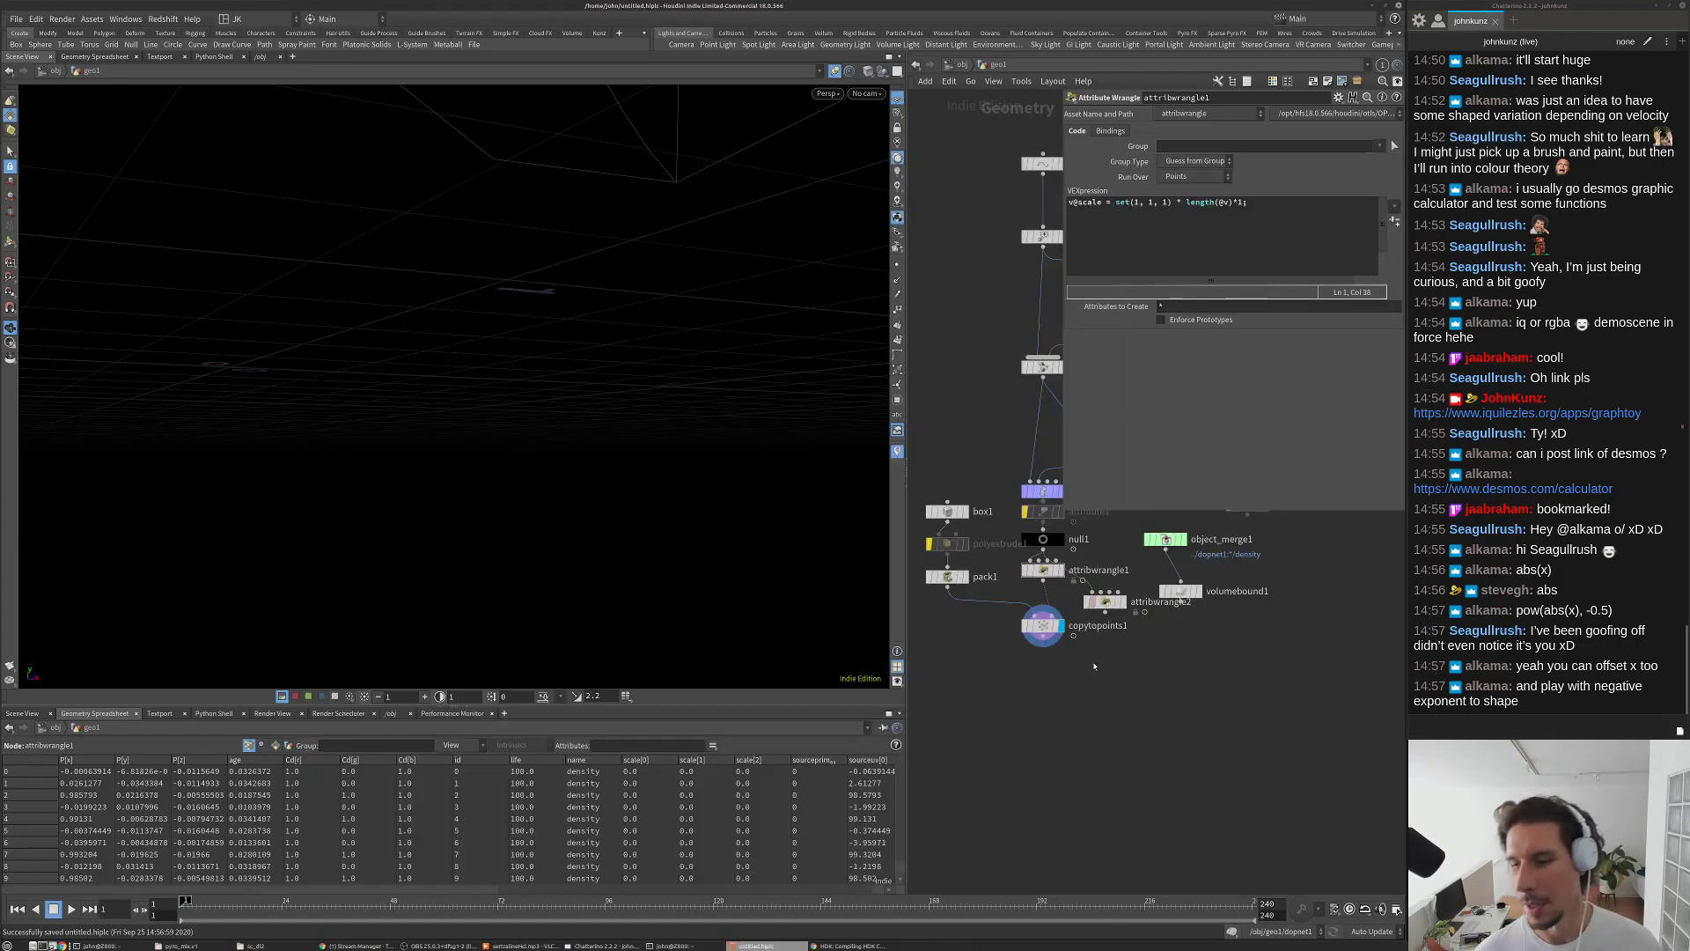
pyautogui.scroll(3, 1023, 645)
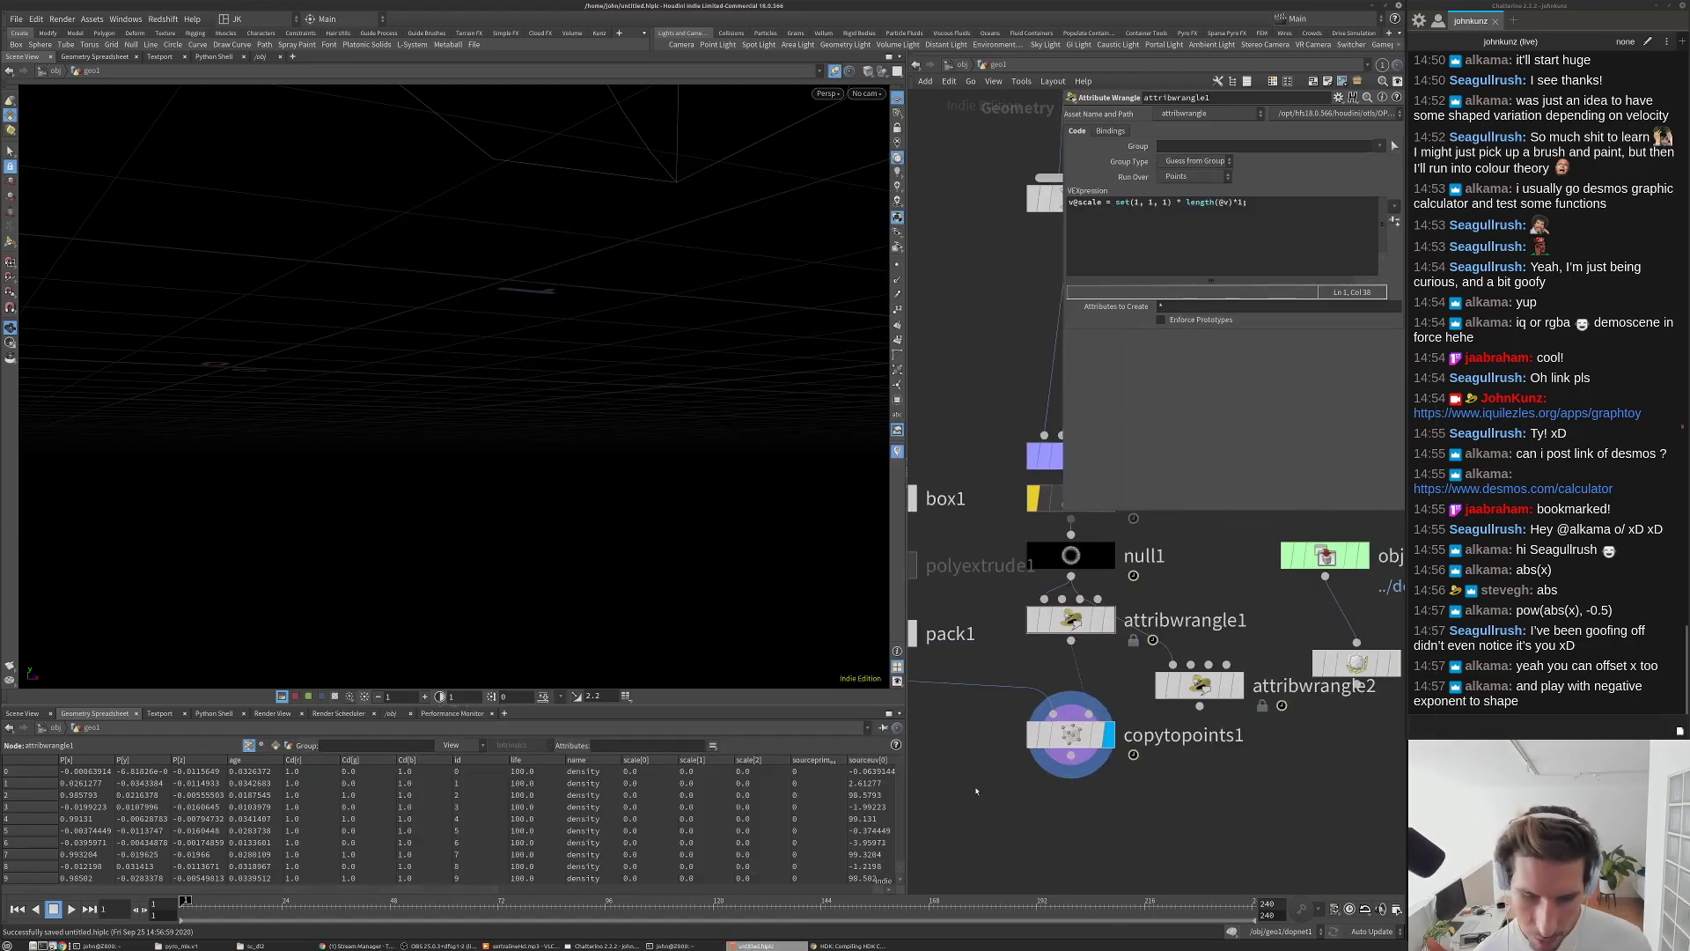
# Step: Open a new browser window and search Google for "quadratic light decay"
pyautogui.click(382, 944)
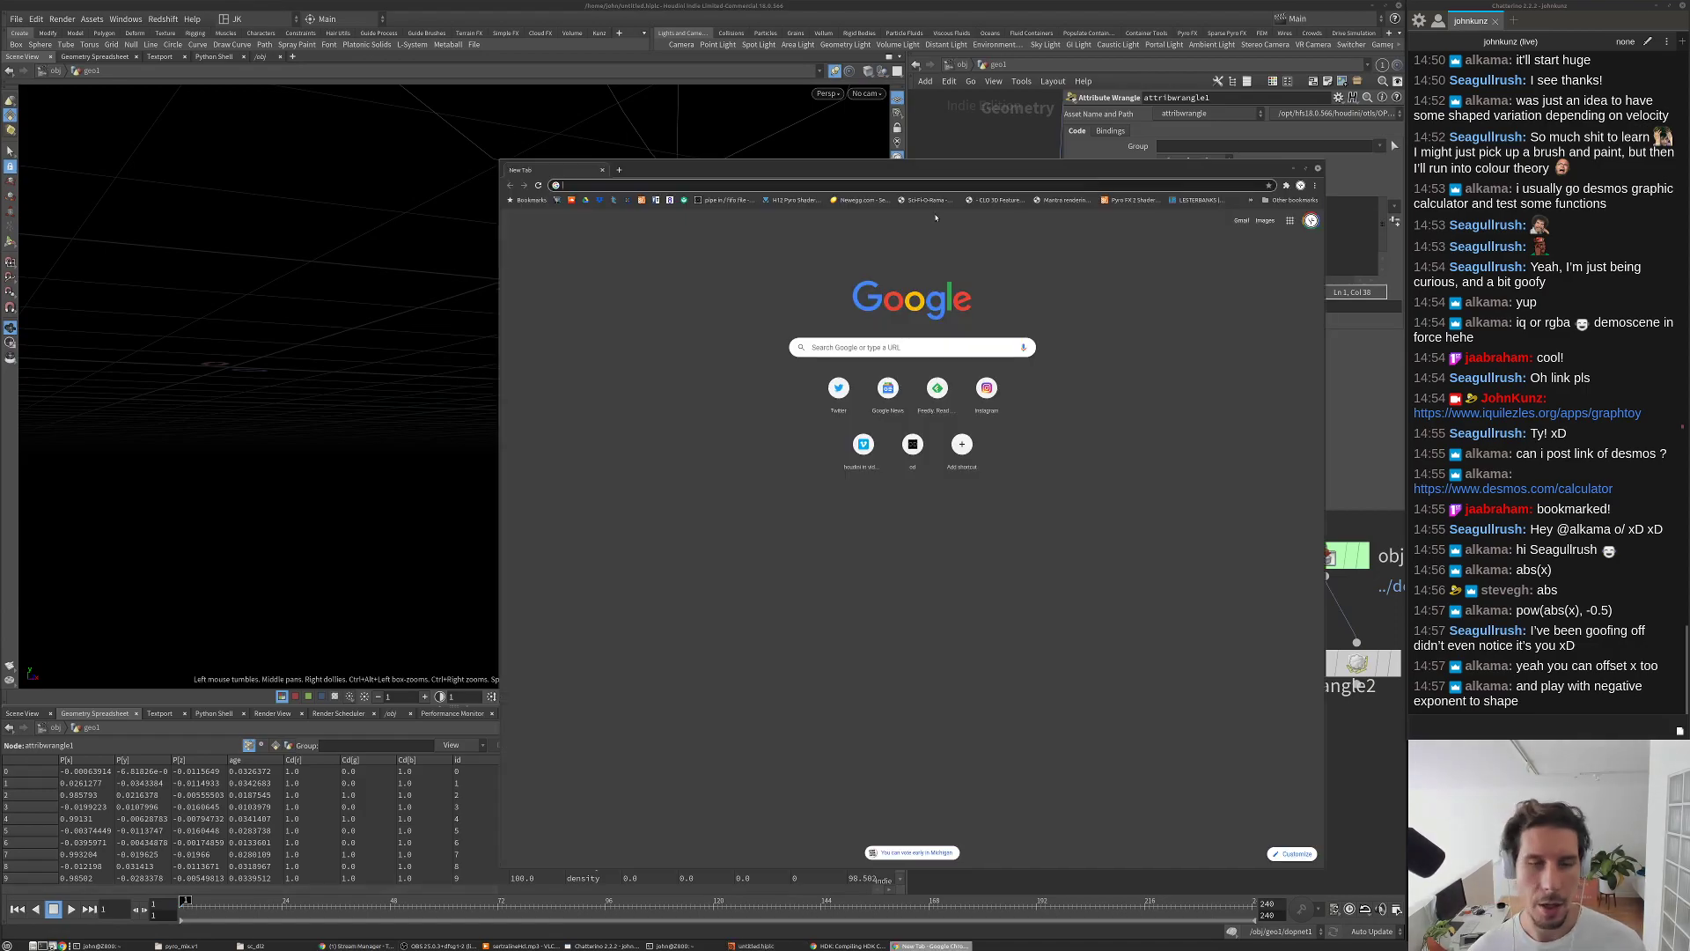
pyautogui.click(907, 186)
pyautogui.write('qu')
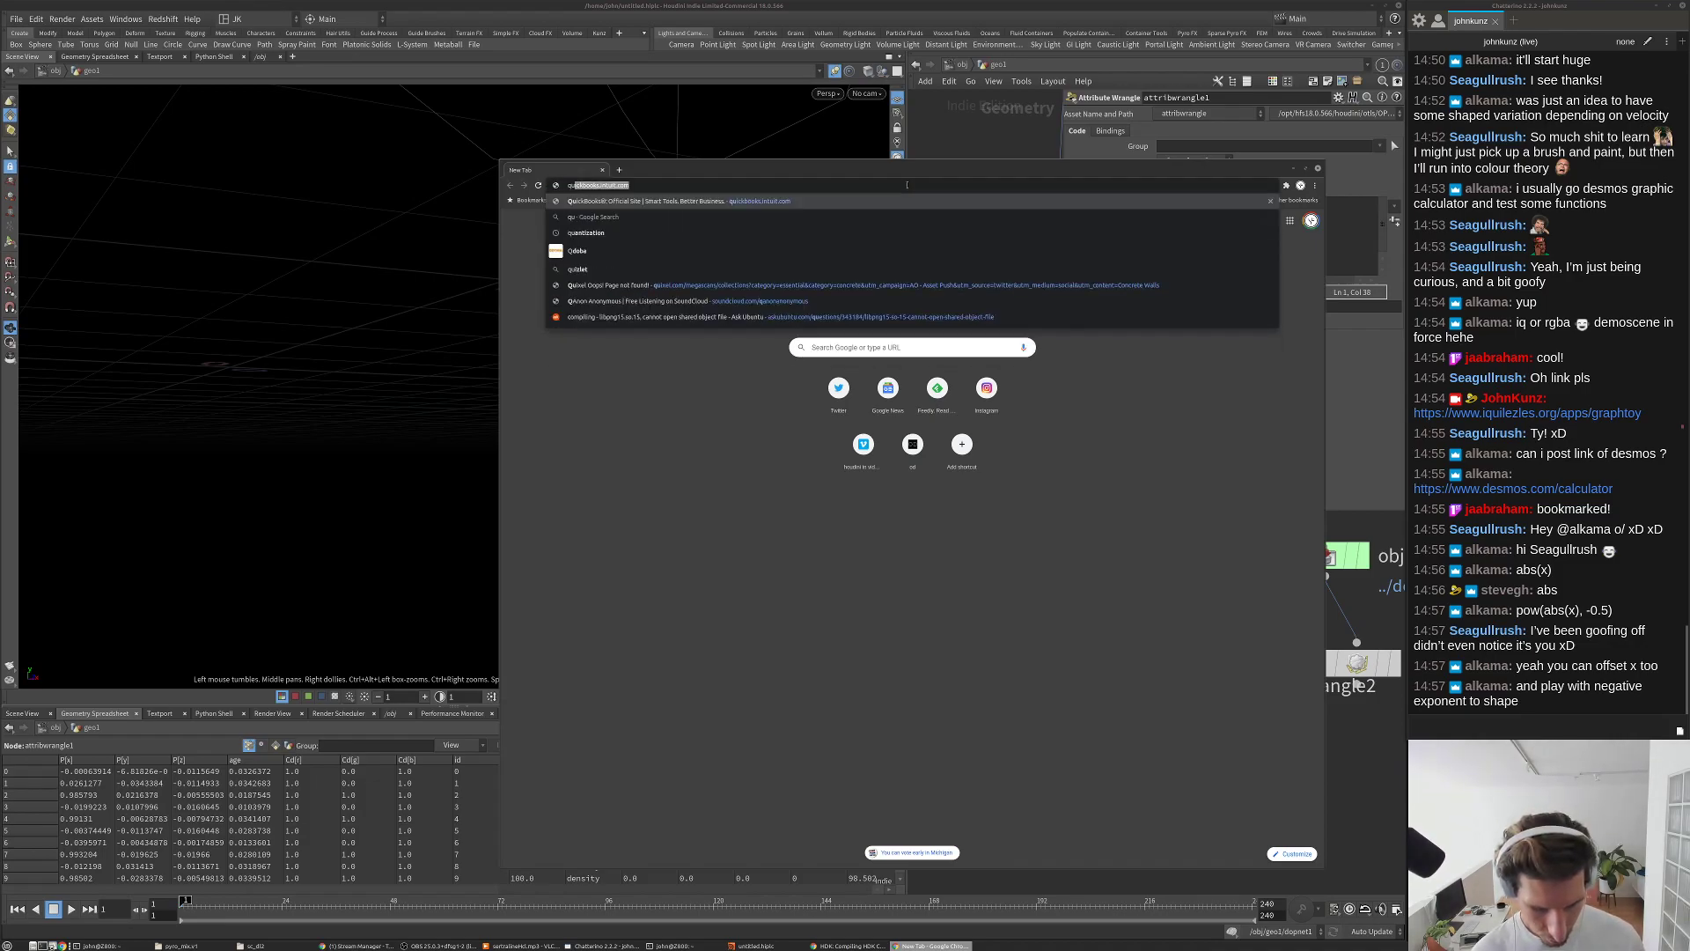
pyautogui.write('adratic')
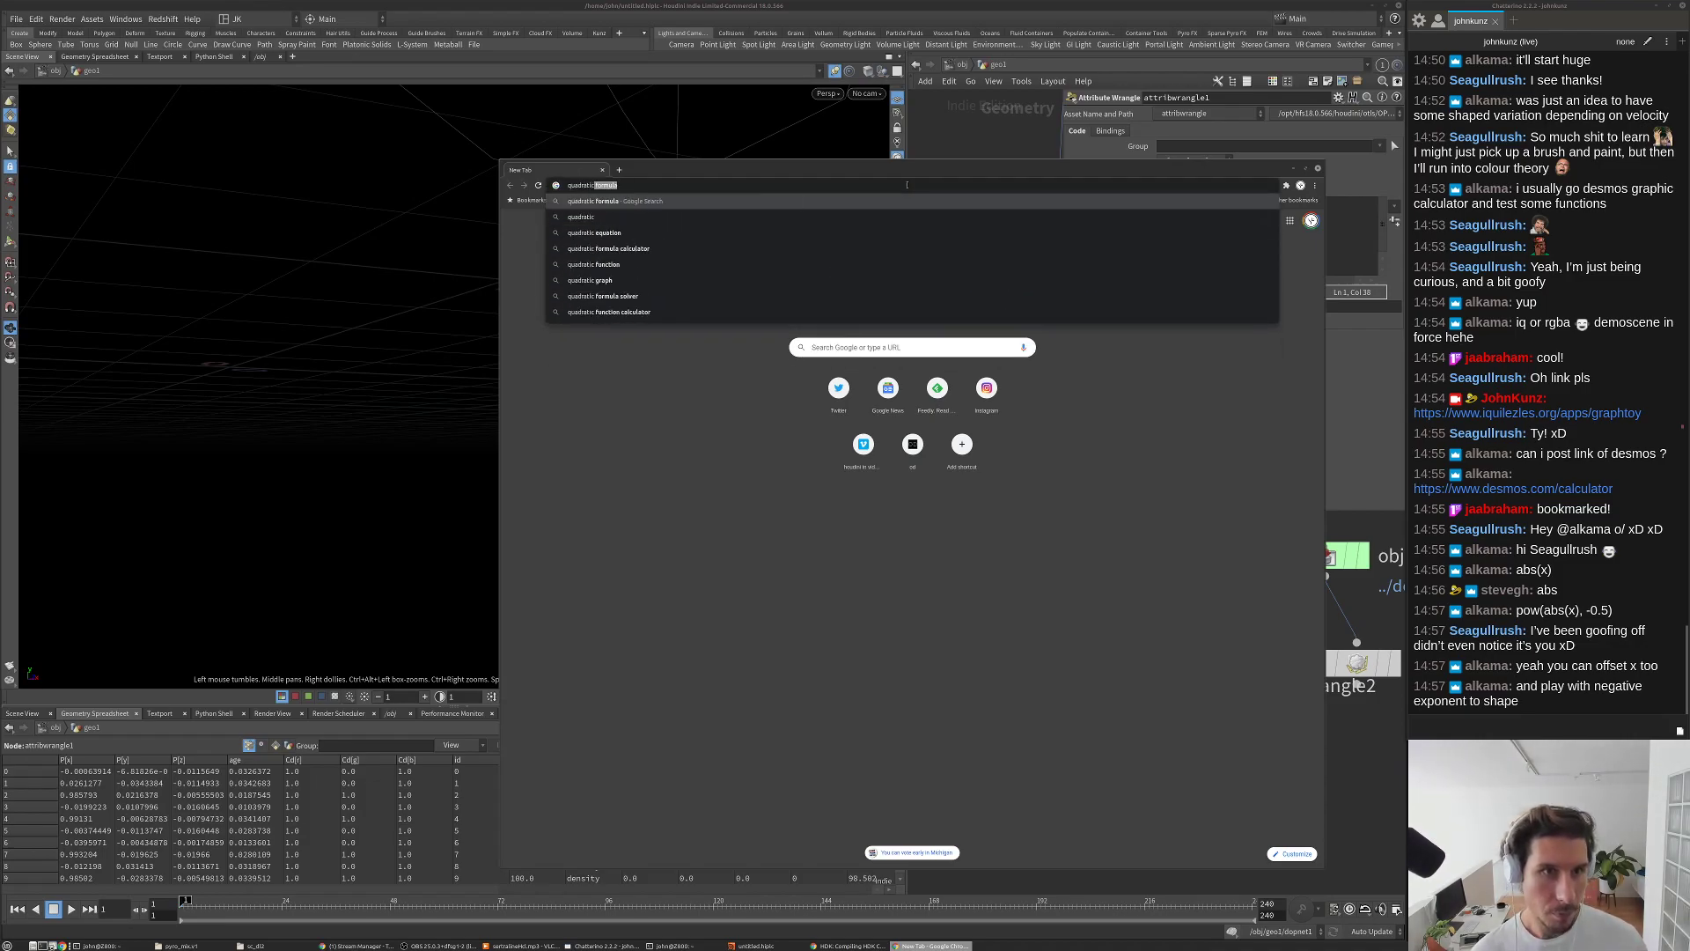
pyautogui.press('Down')
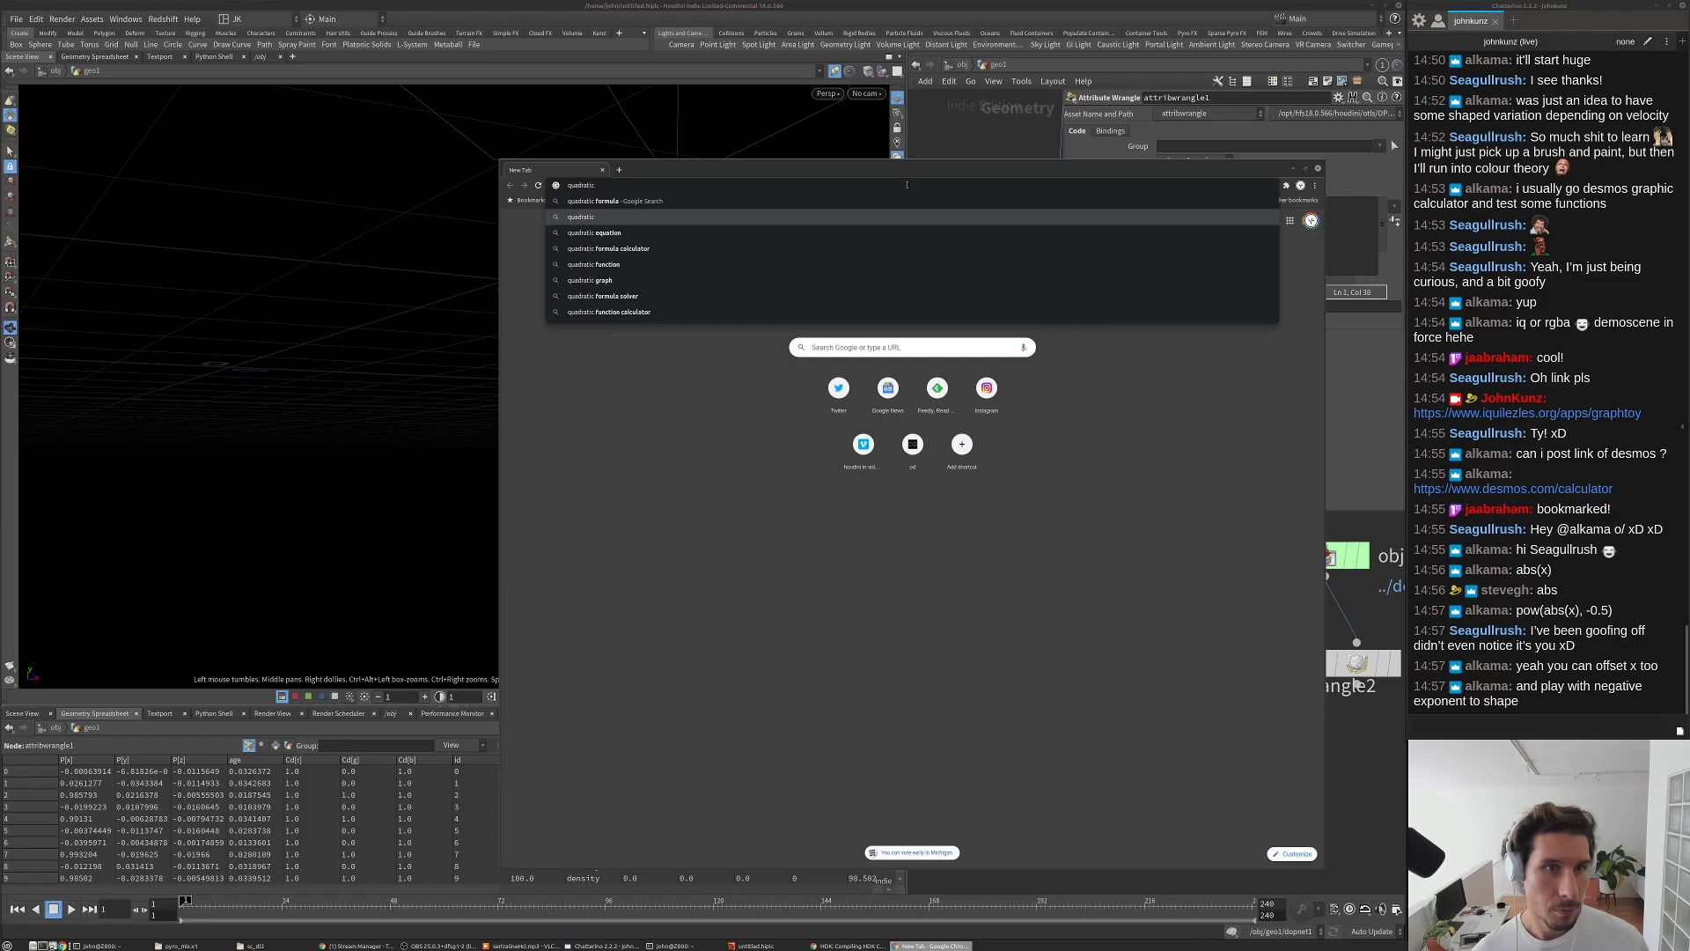
pyautogui.write('dec')
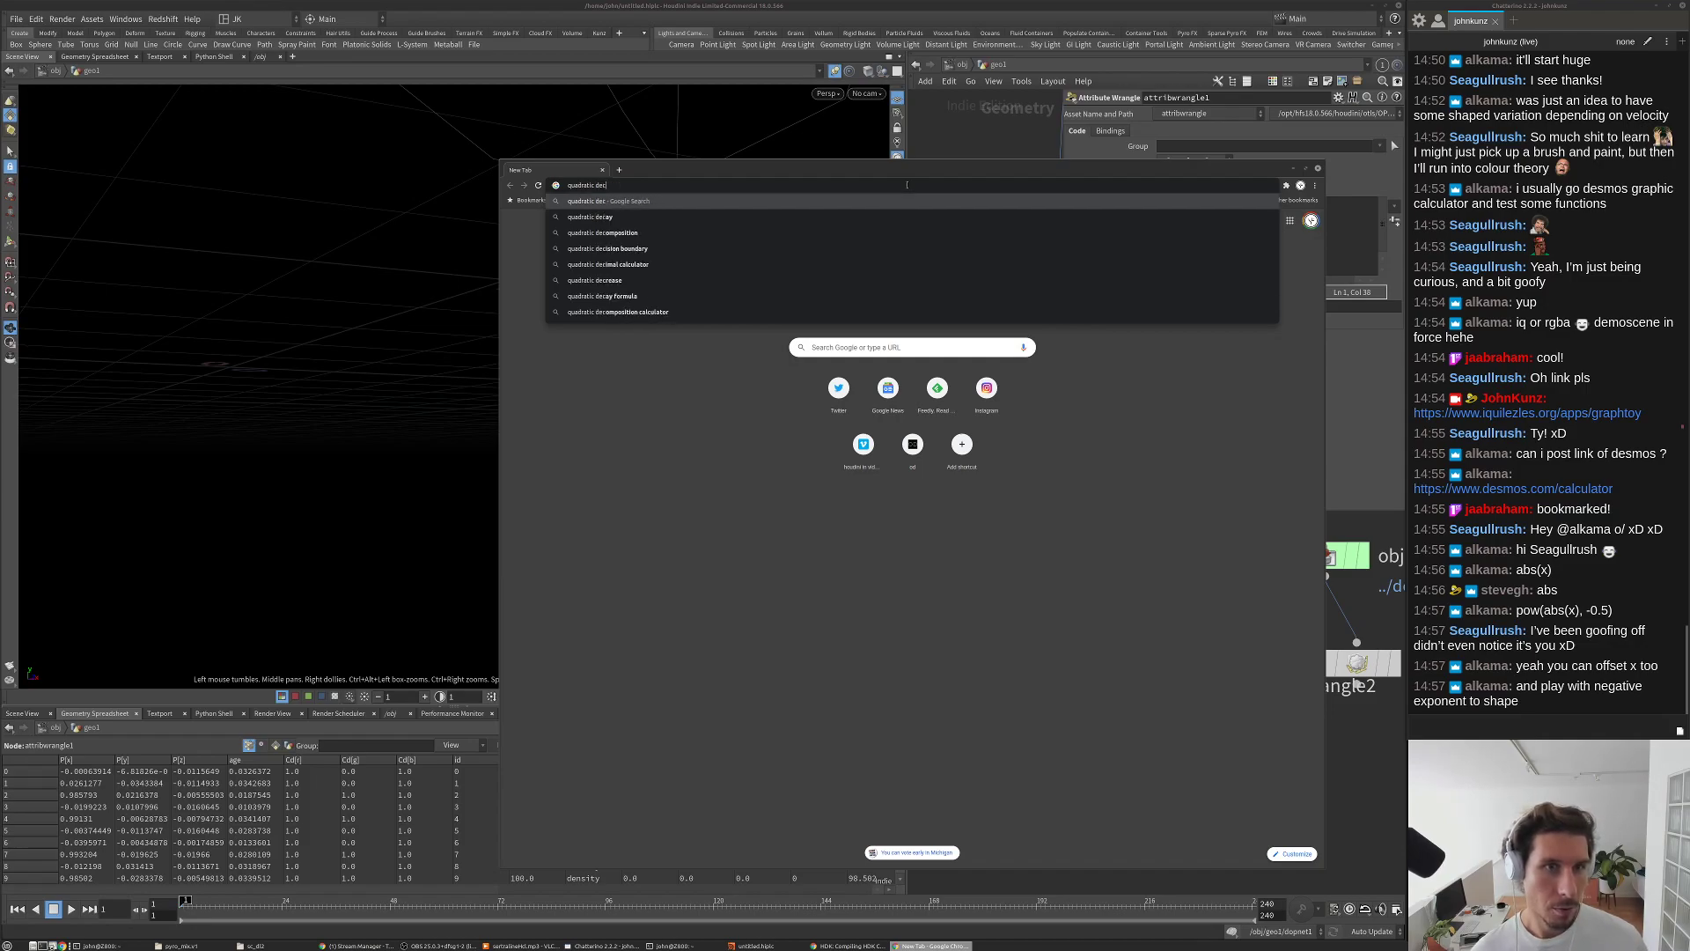
pyautogui.write('ay')
pyautogui.press('Down')
pyautogui.press('Down')
pyautogui.press('Return')
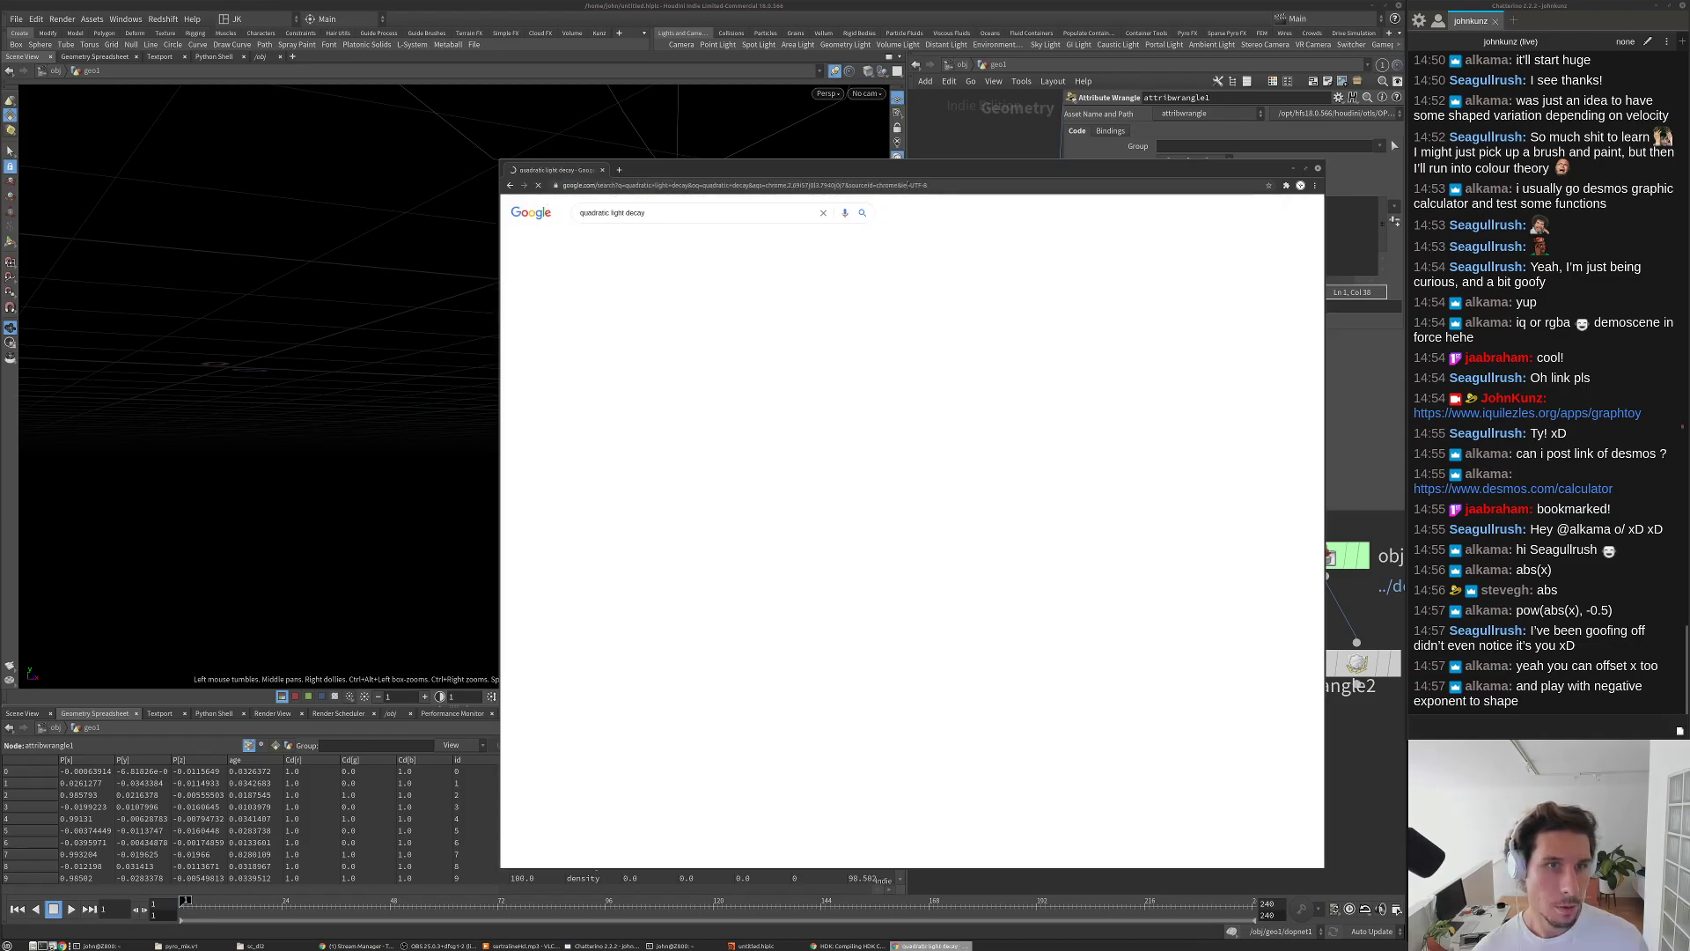
# Step: Look through the Valve Developer Community article on Constant-Linear-Quadratic Falloff, and return to the search to view its image results
pyautogui.click(669, 287)
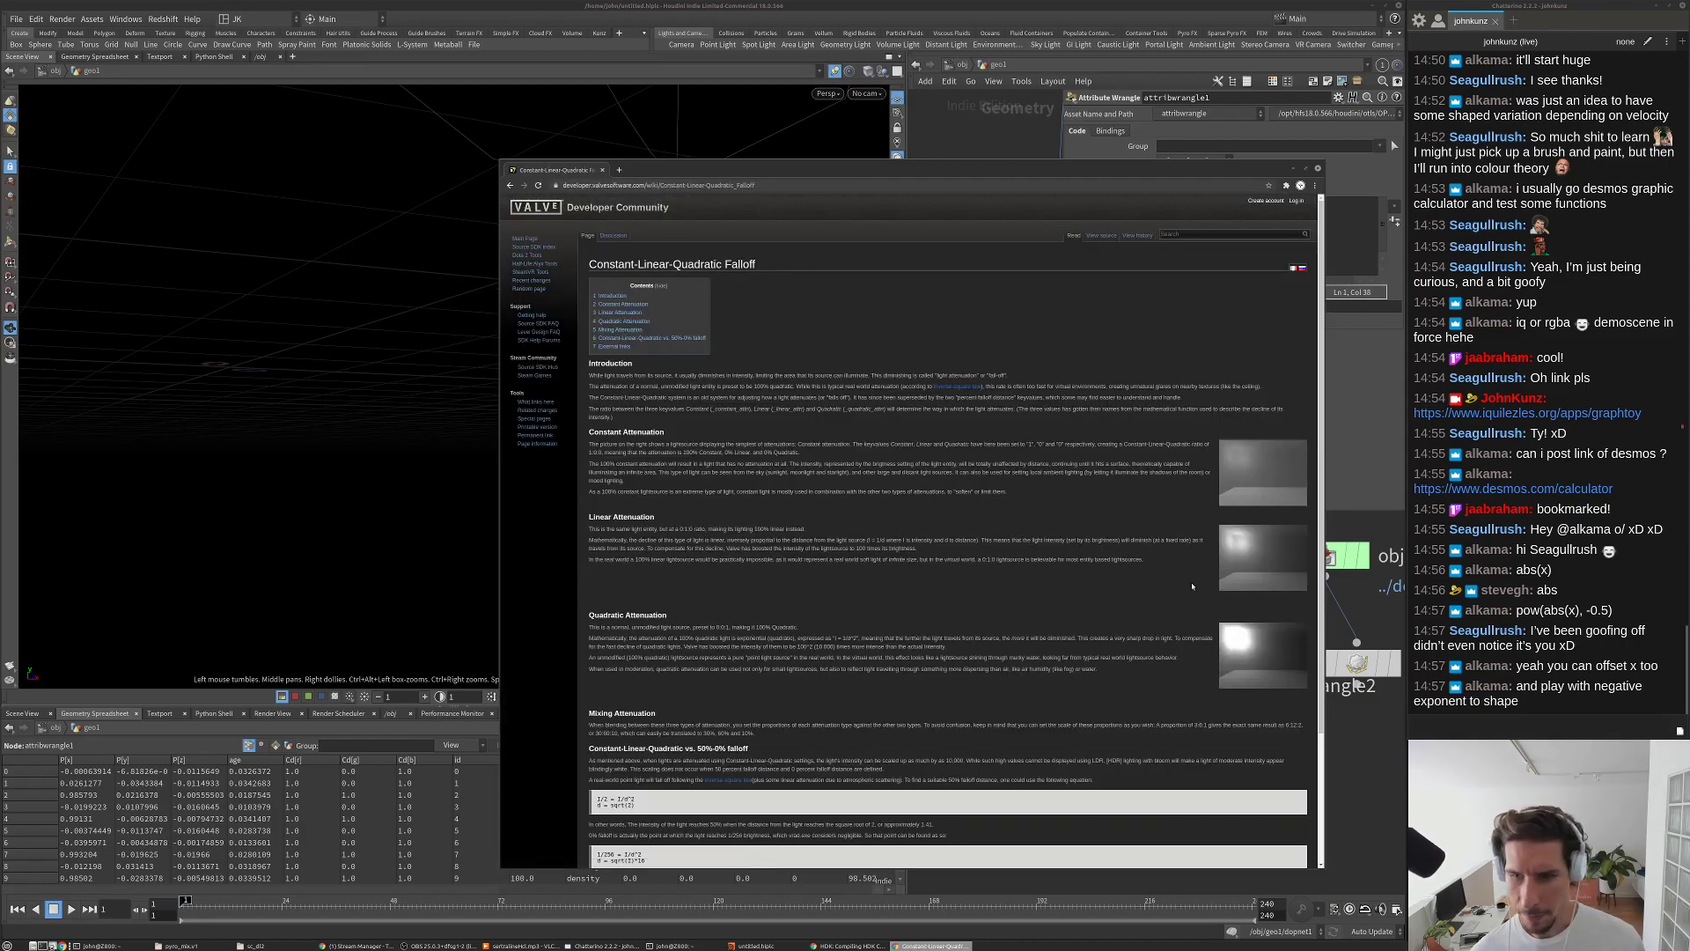
pyautogui.scroll(-3, 1214, 532)
pyautogui.scroll(3, 916, 531)
pyautogui.click(508, 185)
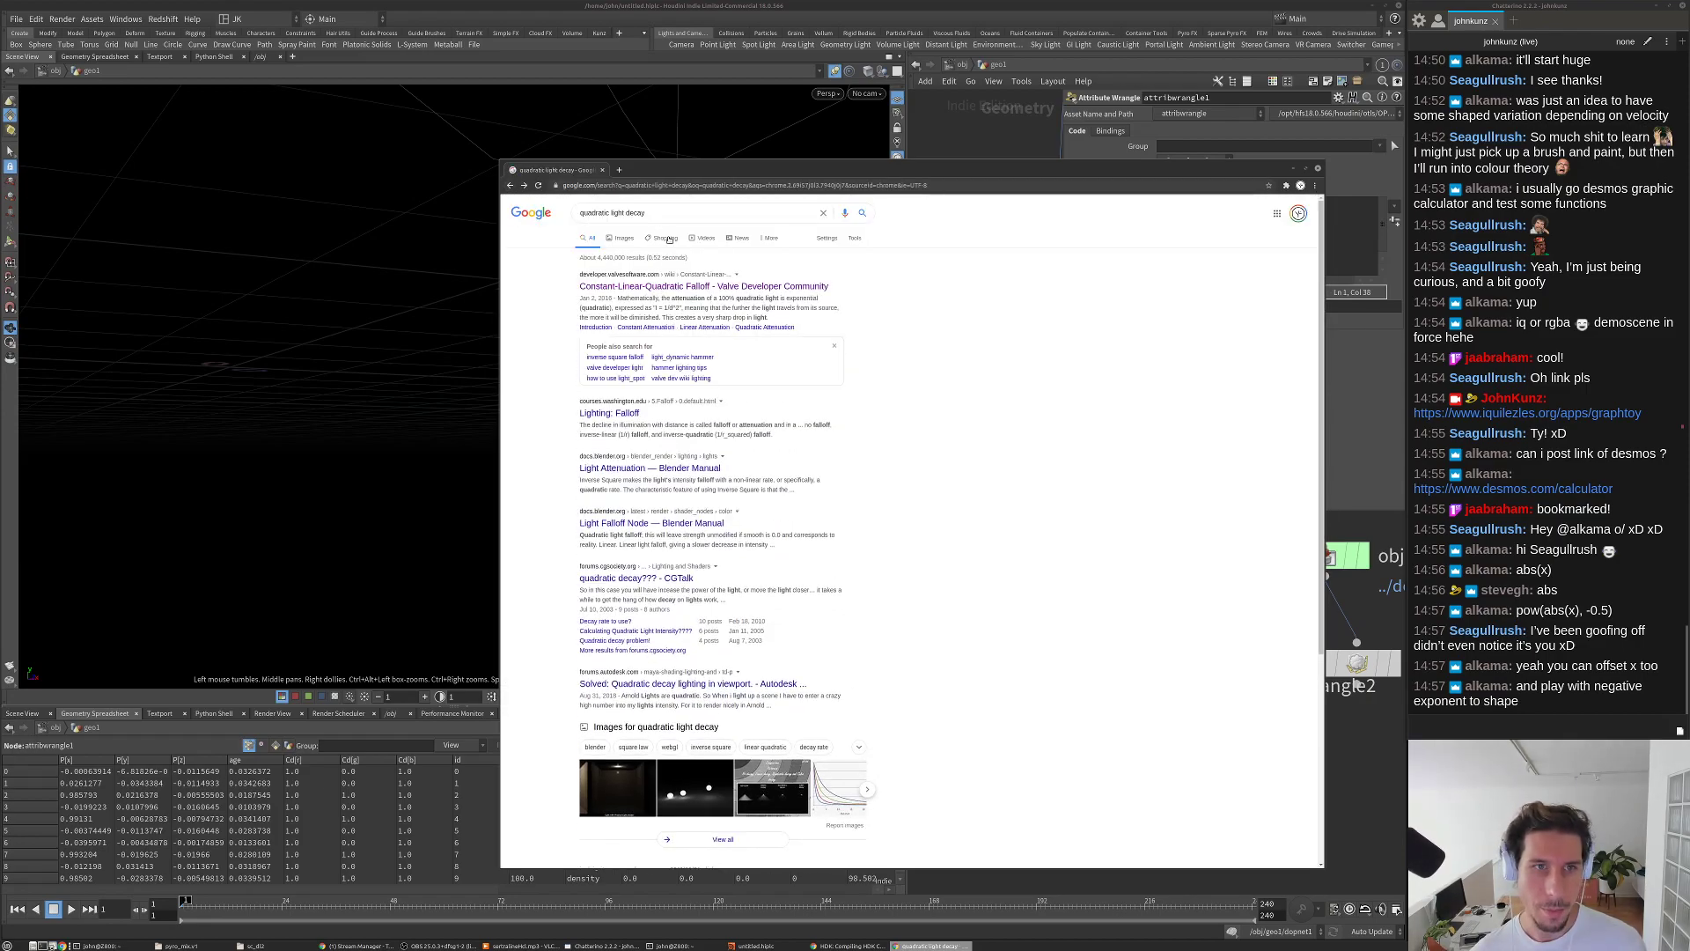
pyautogui.click(622, 238)
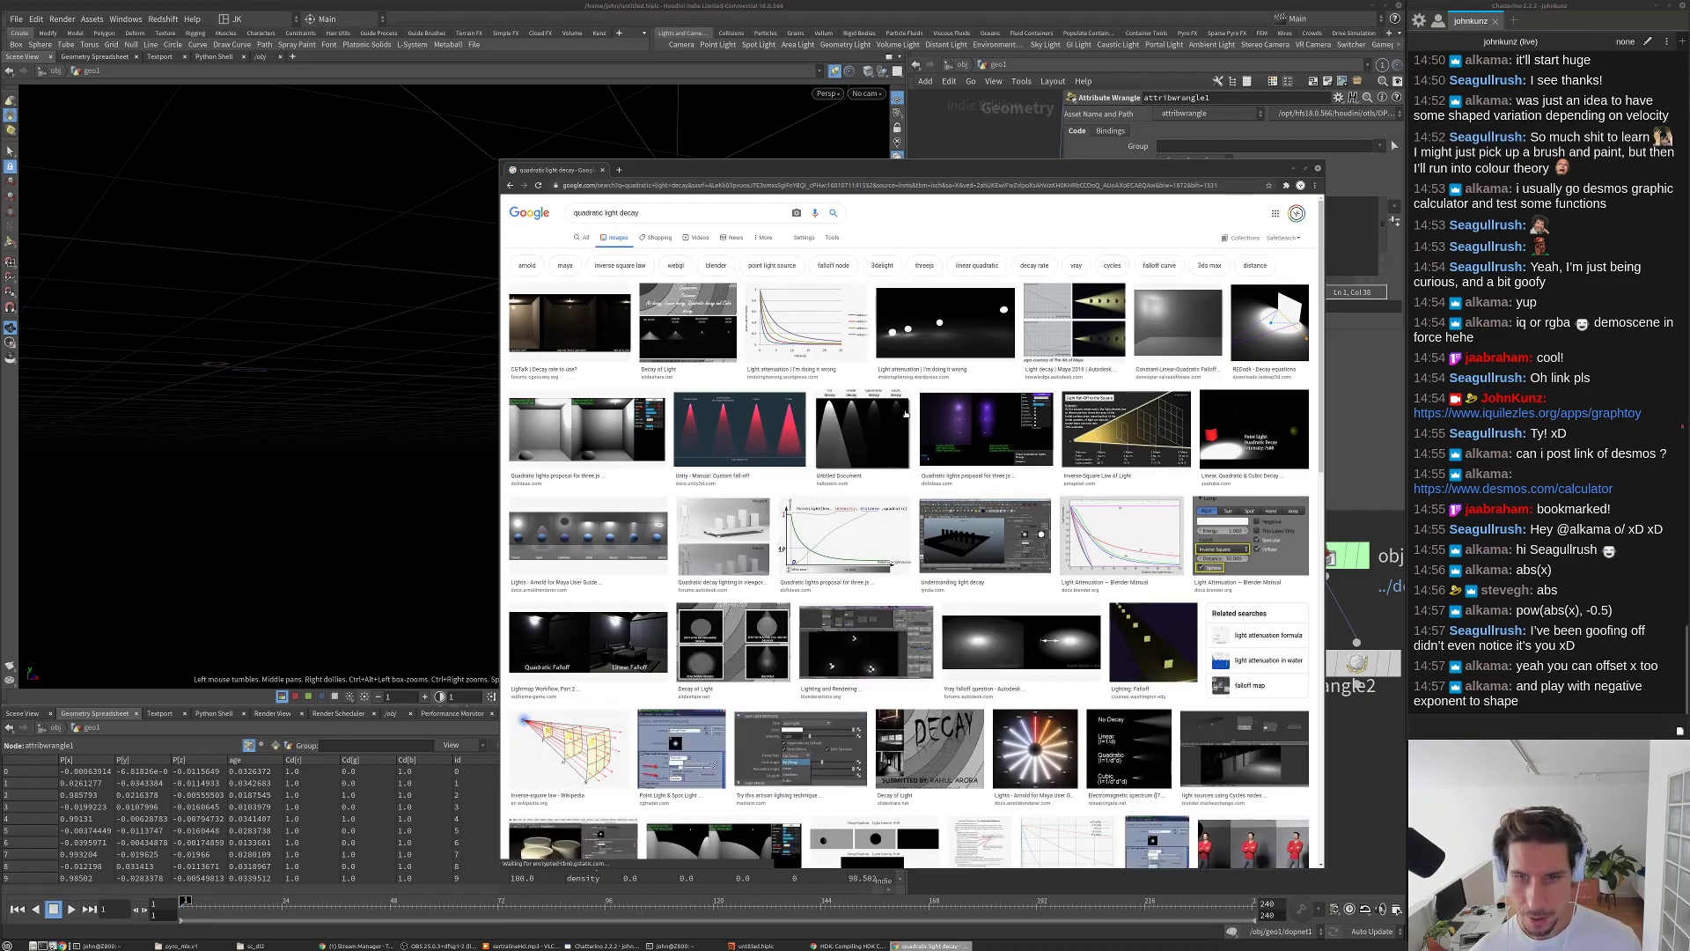
# Step: Look through the image results for quadratic light decay and return to the Houdini window
pyautogui.scroll(-6, 1088, 509)
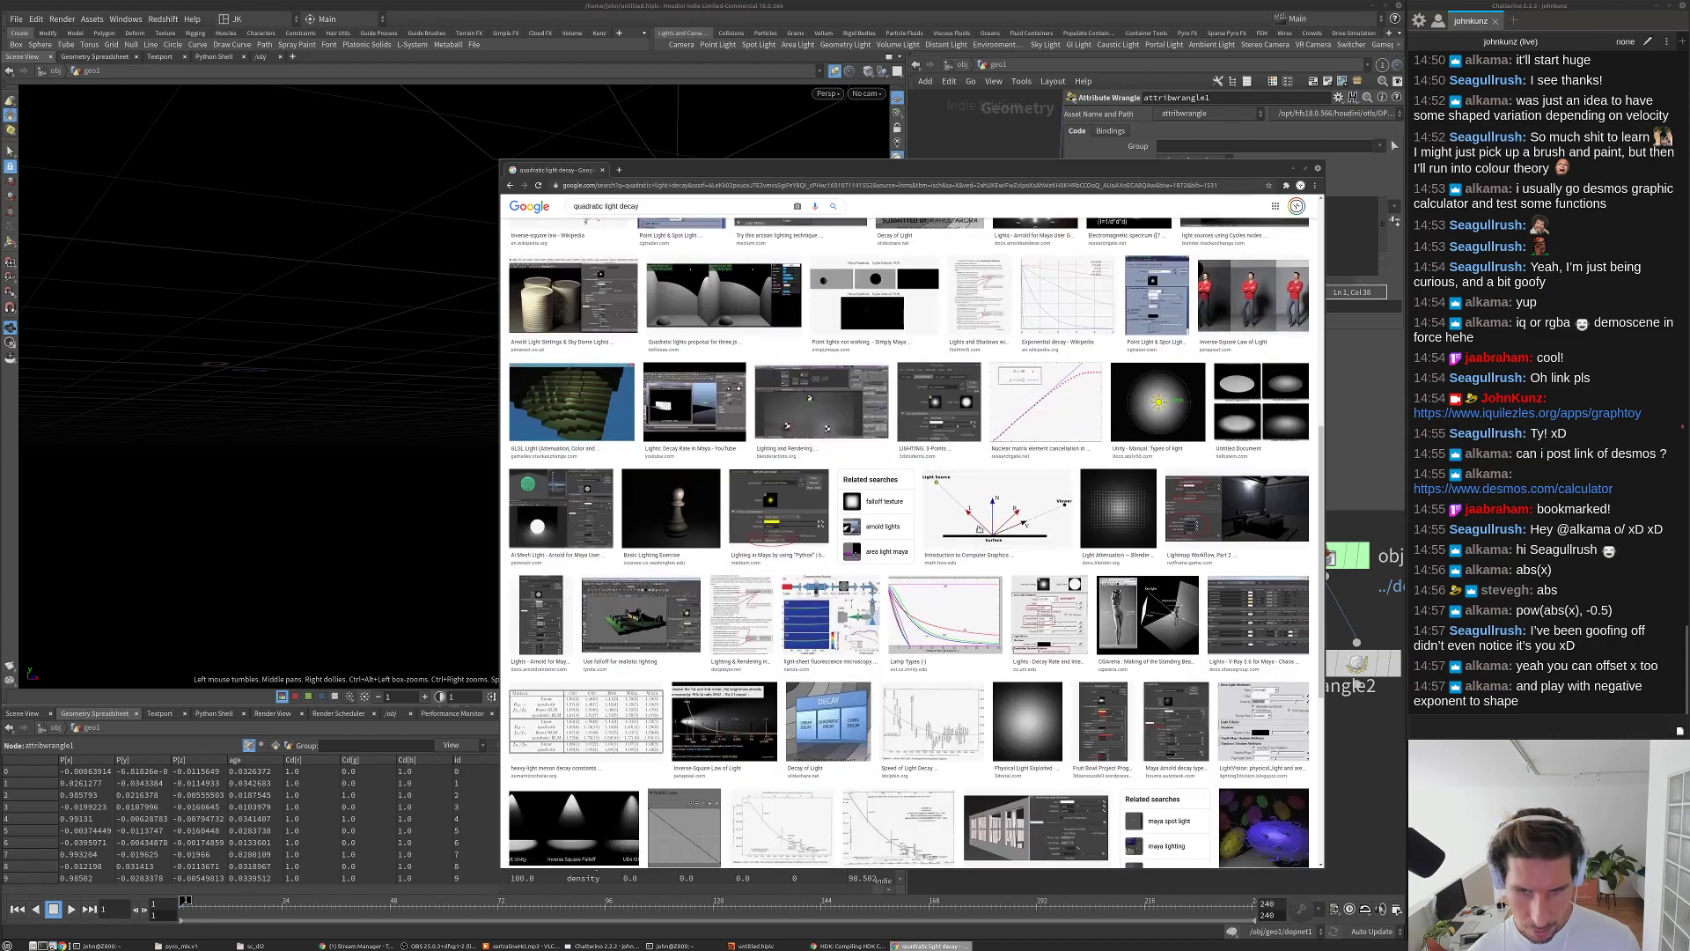
pyautogui.scroll(-1, 1088, 509)
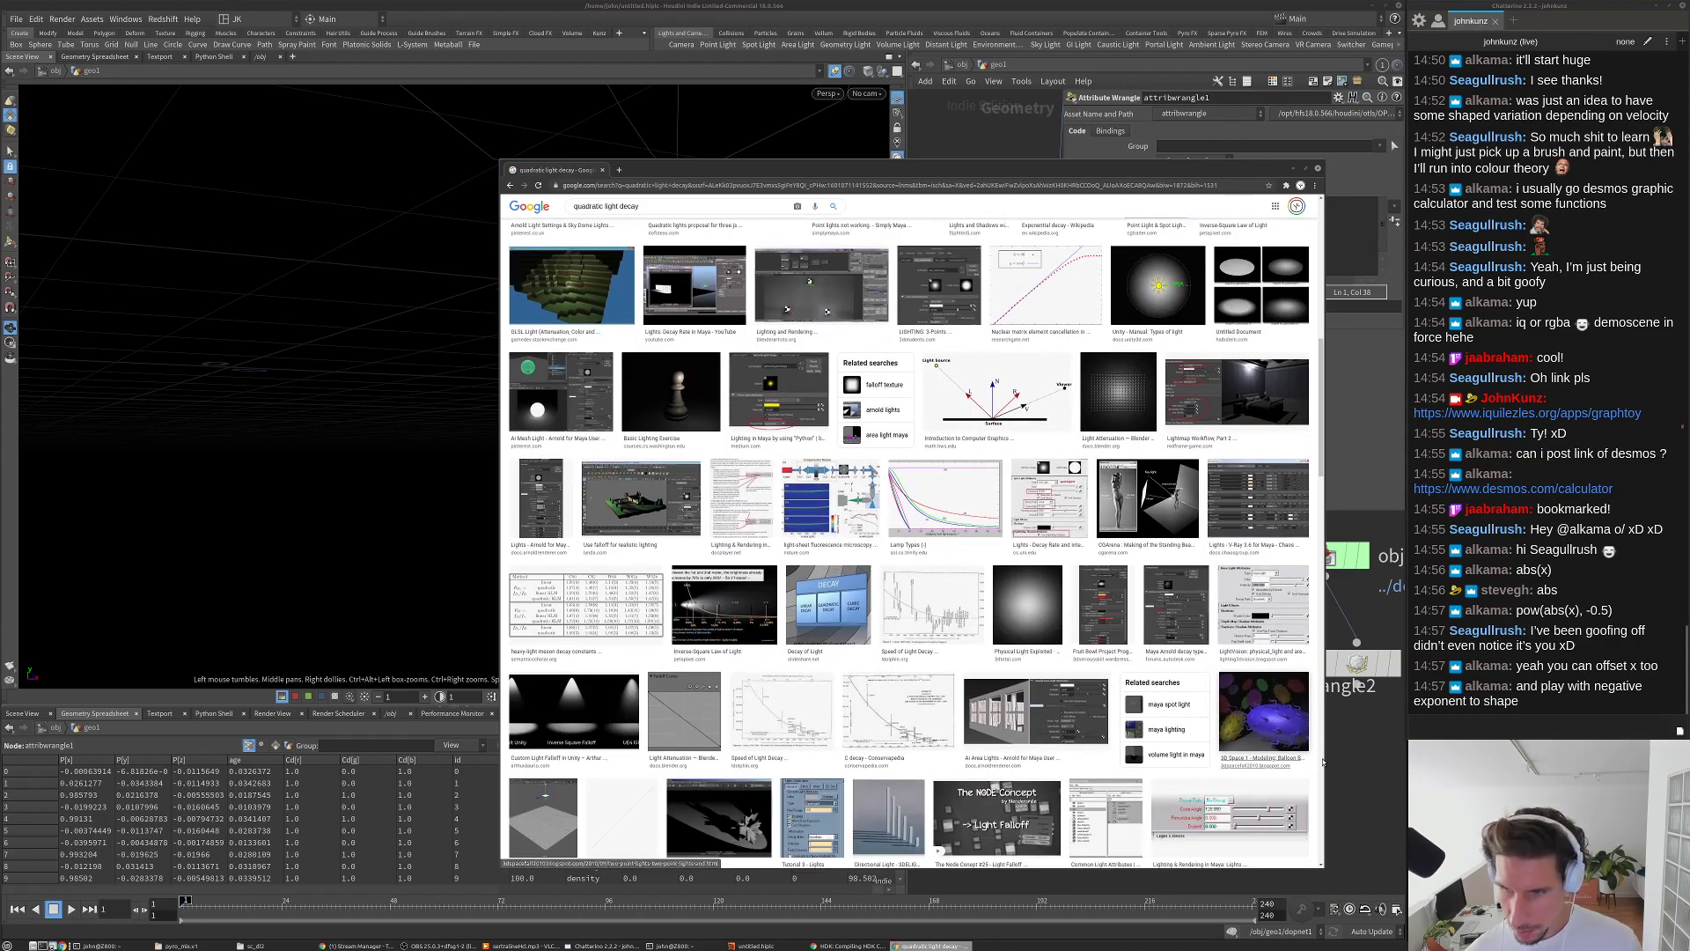
pyautogui.click(1375, 786)
# Step: Play the simulation for a few frames, stop it, and examine the box particles from a higher angle
pyautogui.press('Up')
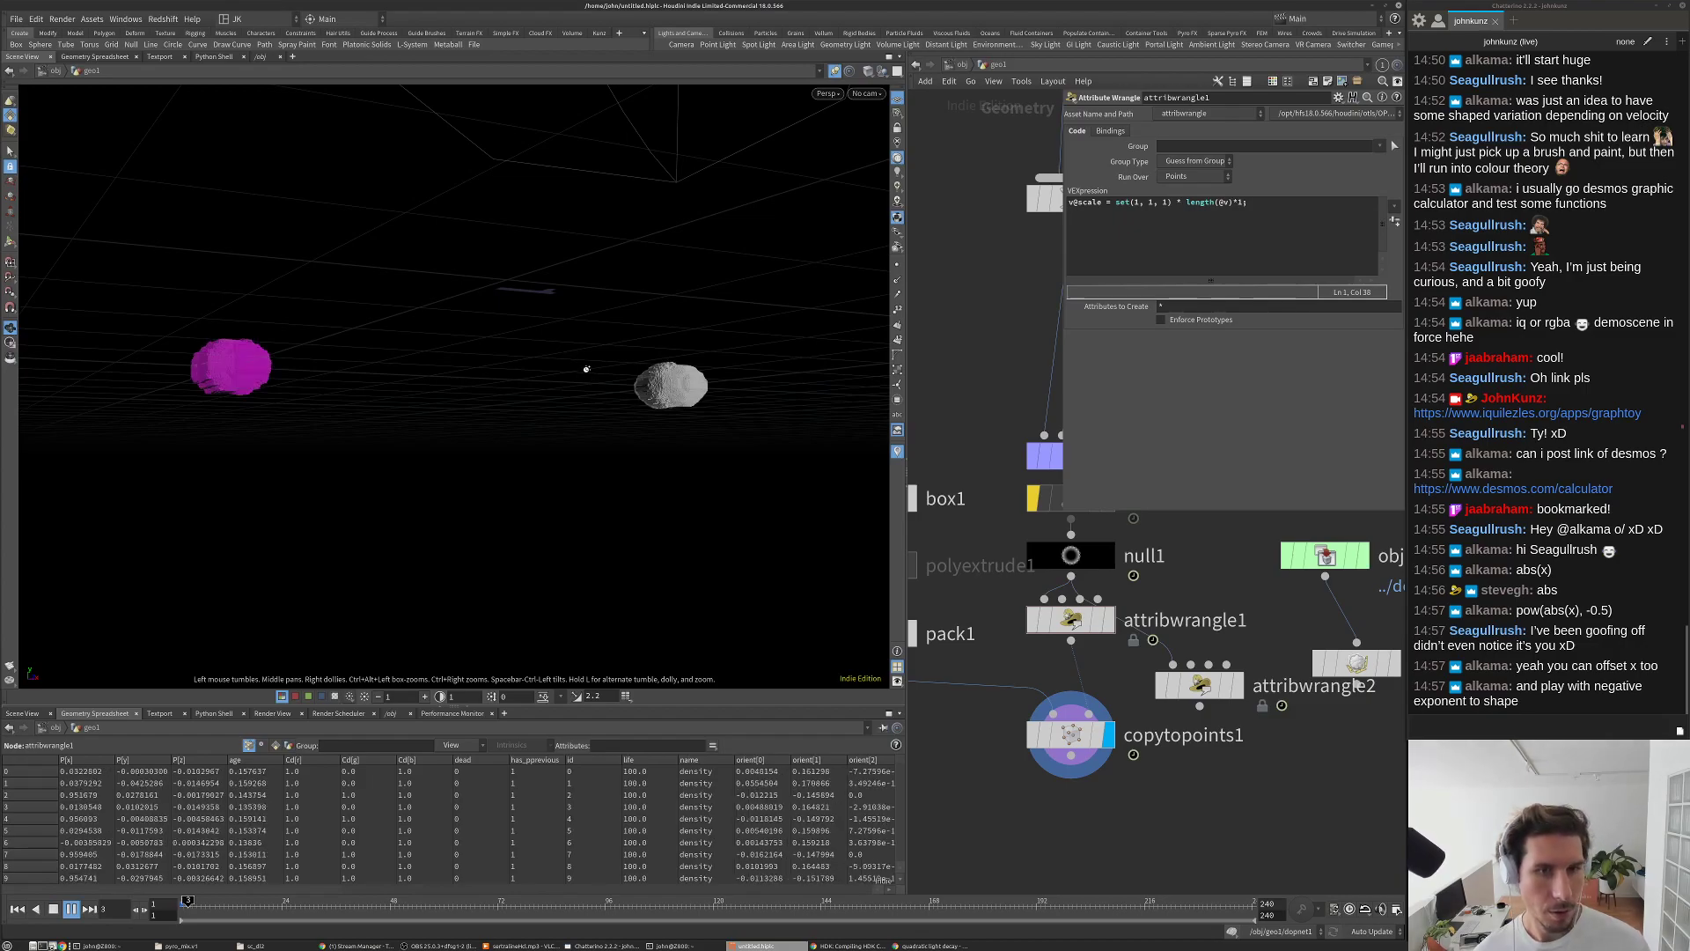
pyautogui.press('Up')
pyautogui.moveTo(513, 363); pyautogui.dragTo(540, 378)
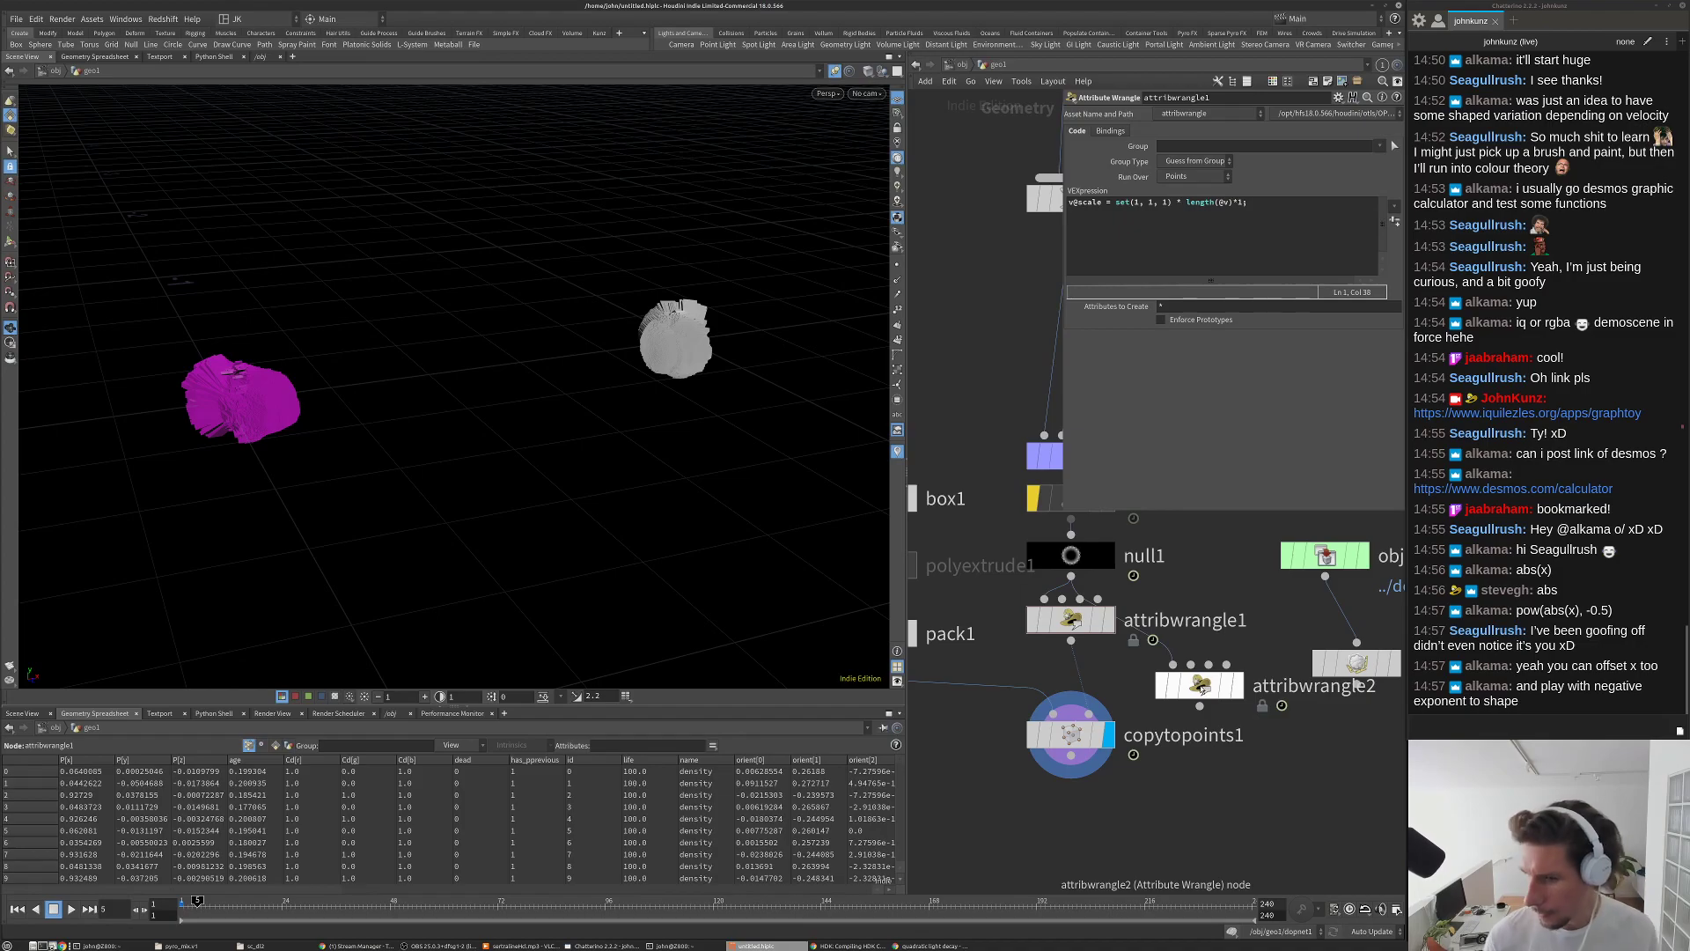
# Step: Move copytopoints1 and null1 lower in the network to make room for a node beneath attribute1
pyautogui.scroll(-2, 1201, 688)
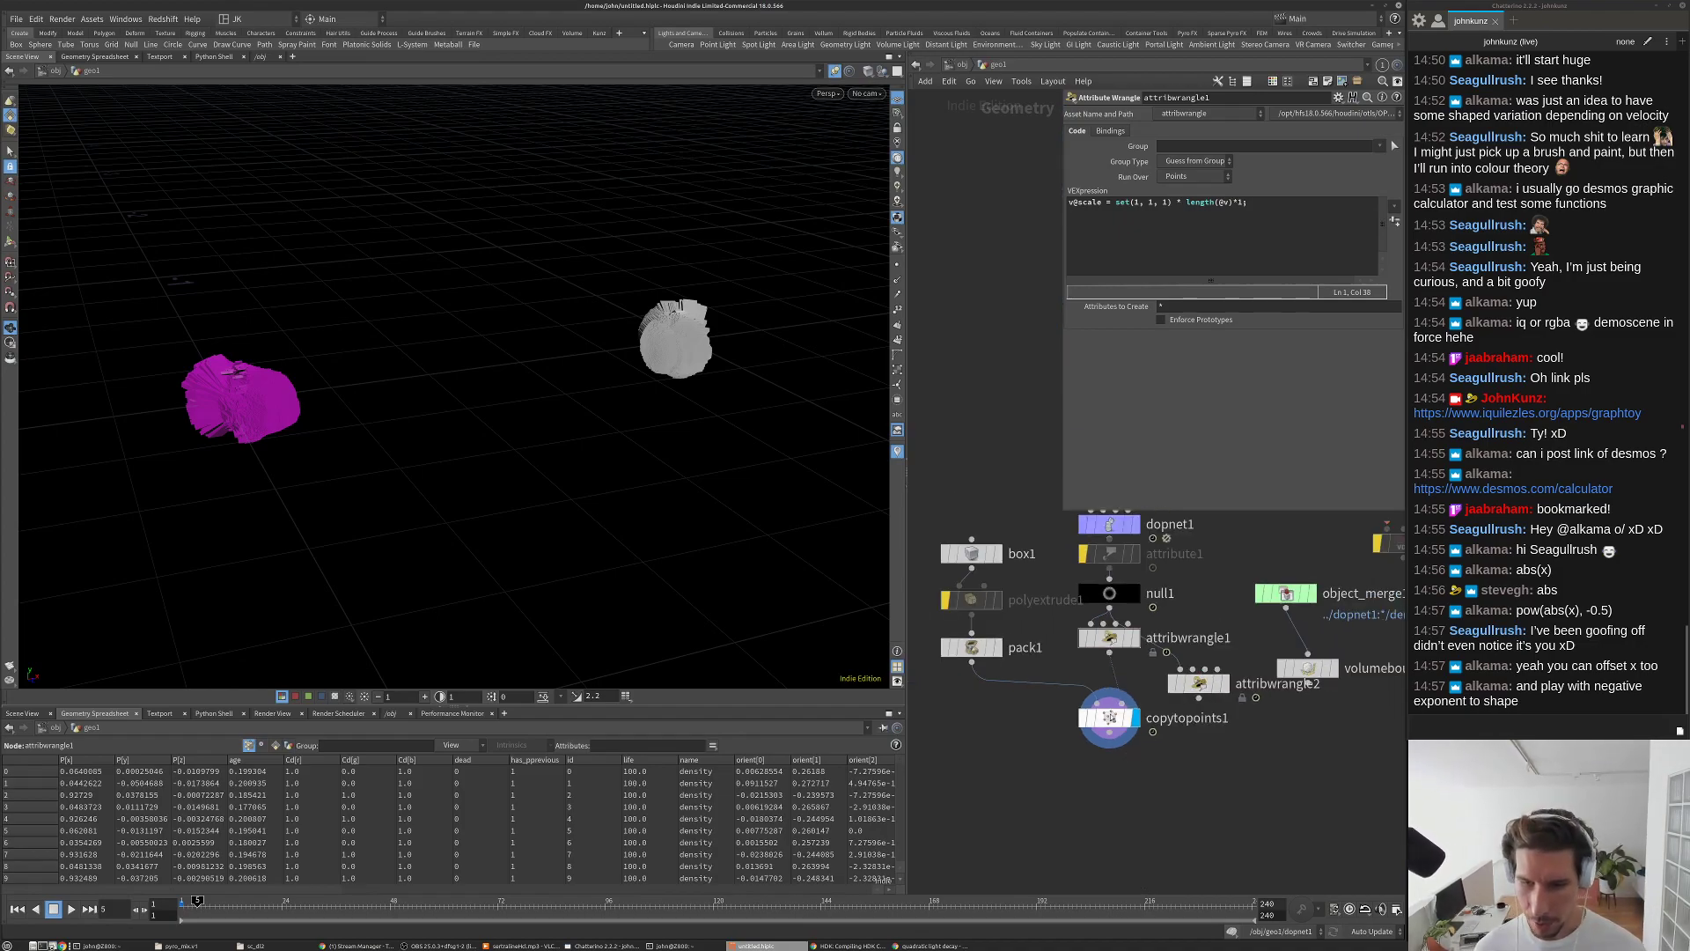
pyautogui.moveTo(1111, 717); pyautogui.dragTo(1111, 781)
pyautogui.moveTo(1111, 781); pyautogui.dragTo(1099, 708, button='middle')
pyautogui.moveTo(1098, 565); pyautogui.dragTo(1099, 614)
pyautogui.moveTo(1035, 589); pyautogui.dragTo(991, 728, button='middle')
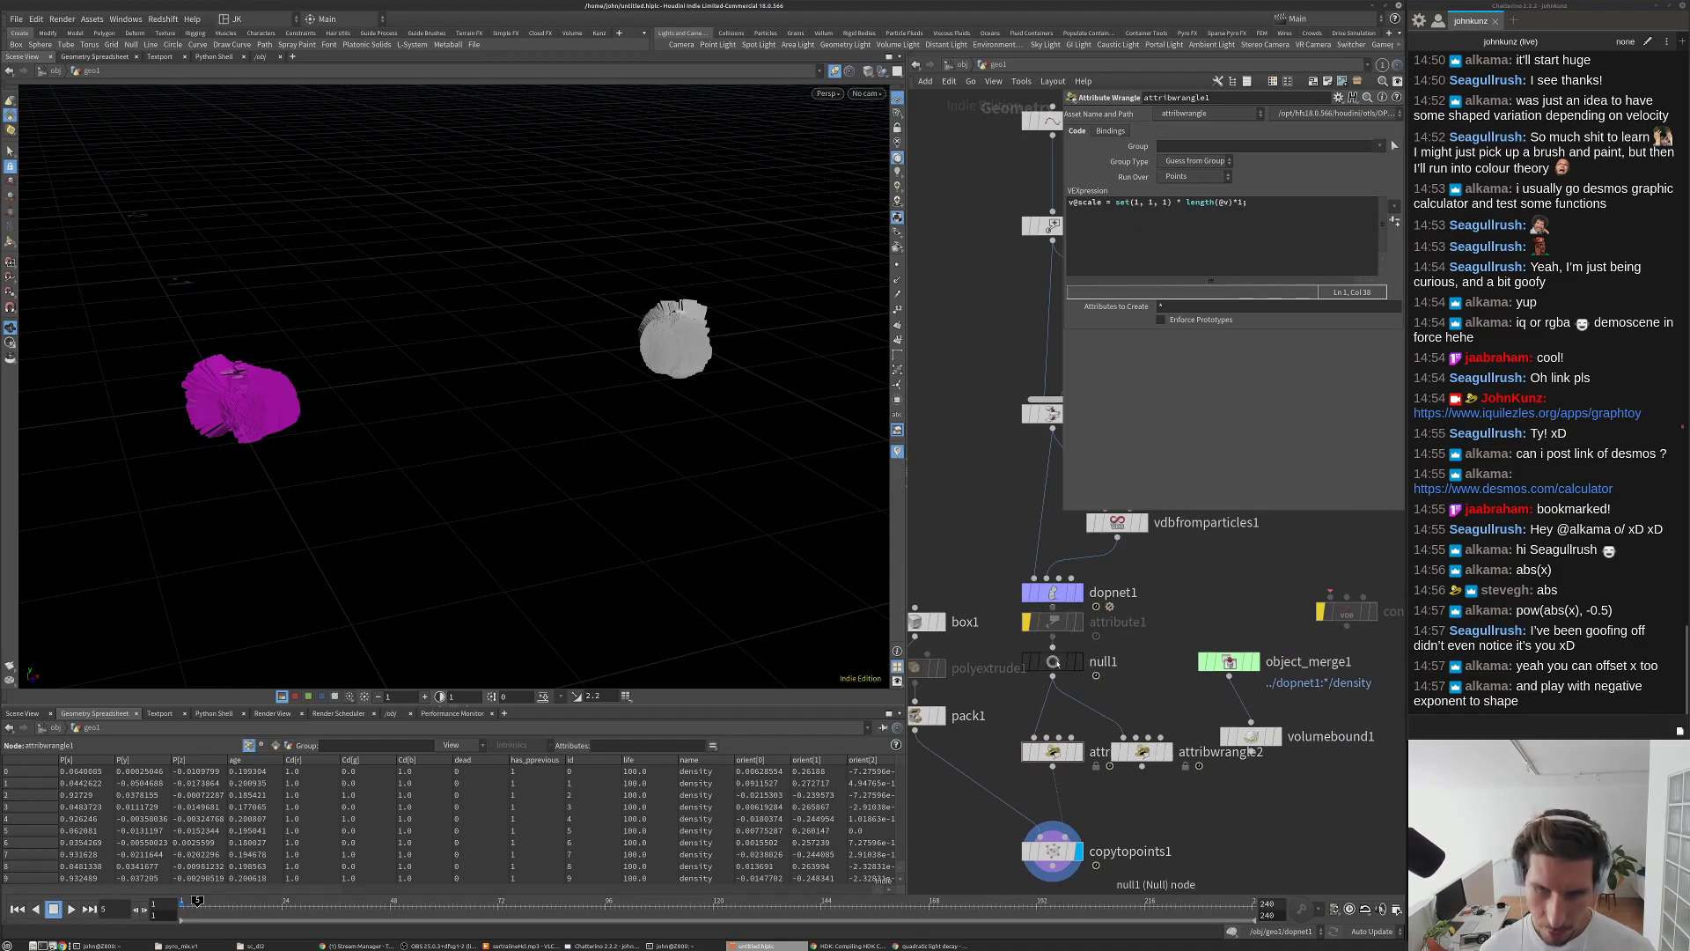
pyautogui.moveTo(1090, 653); pyautogui.dragTo(1099, 605, button='middle')
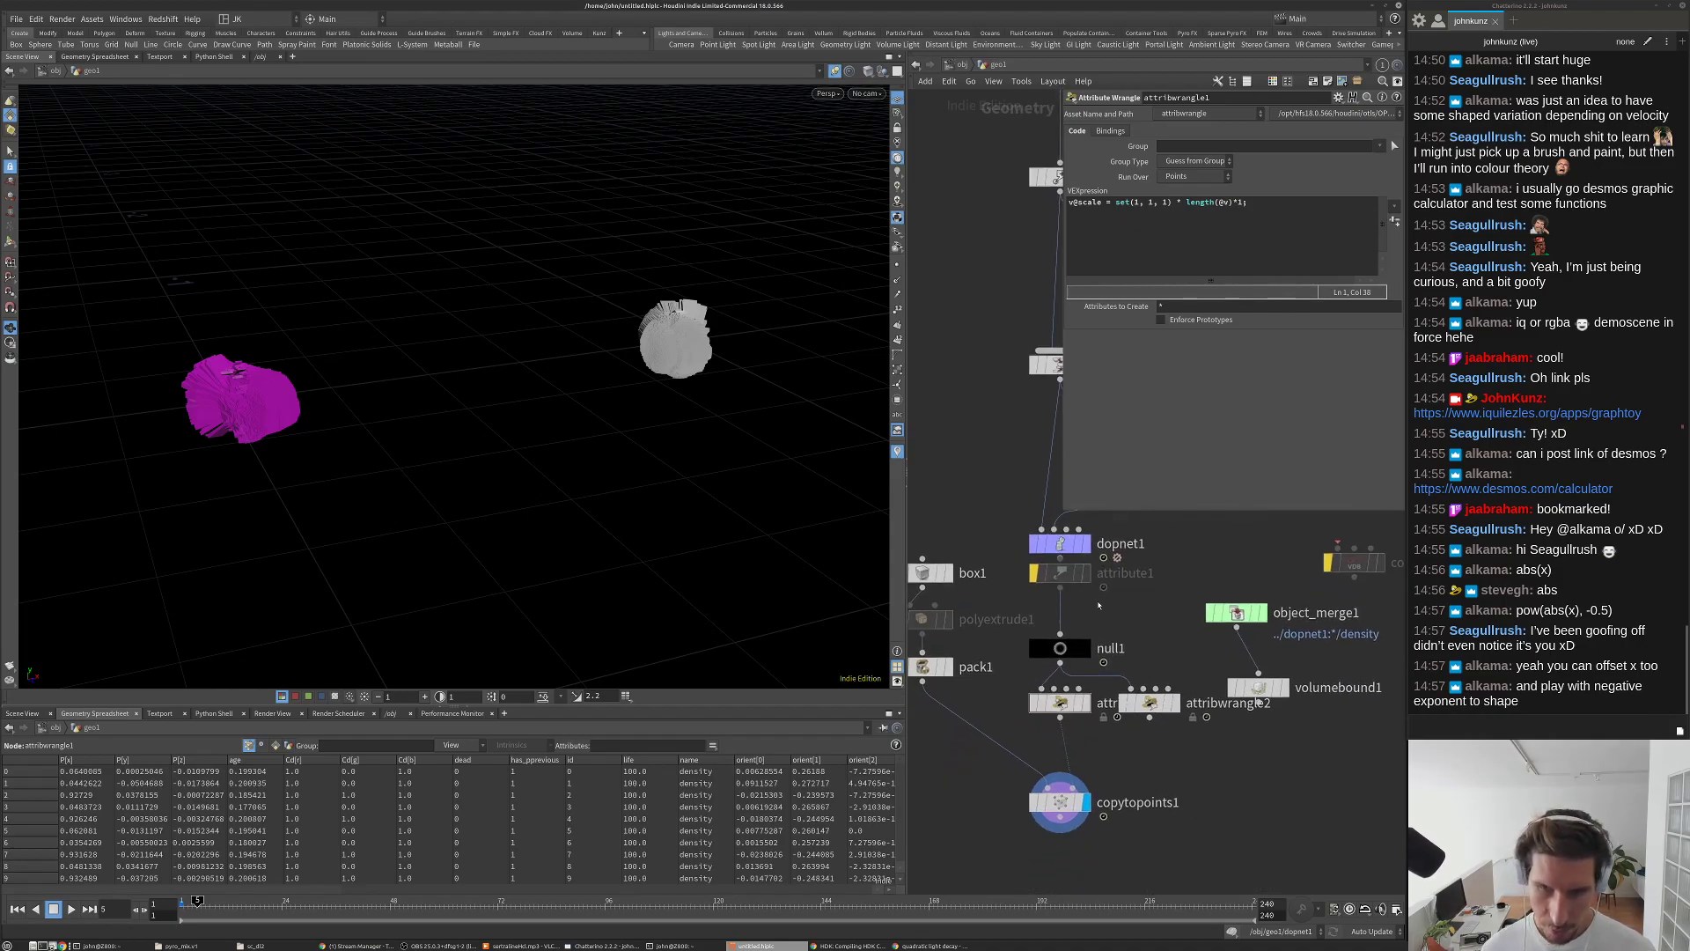
# Step: Start saving the scene under a new name and create the folders 2020_09_25/scenes inside /mnt/data/stream/
pyautogui.click(16, 18)
pyautogui.click(40, 98)
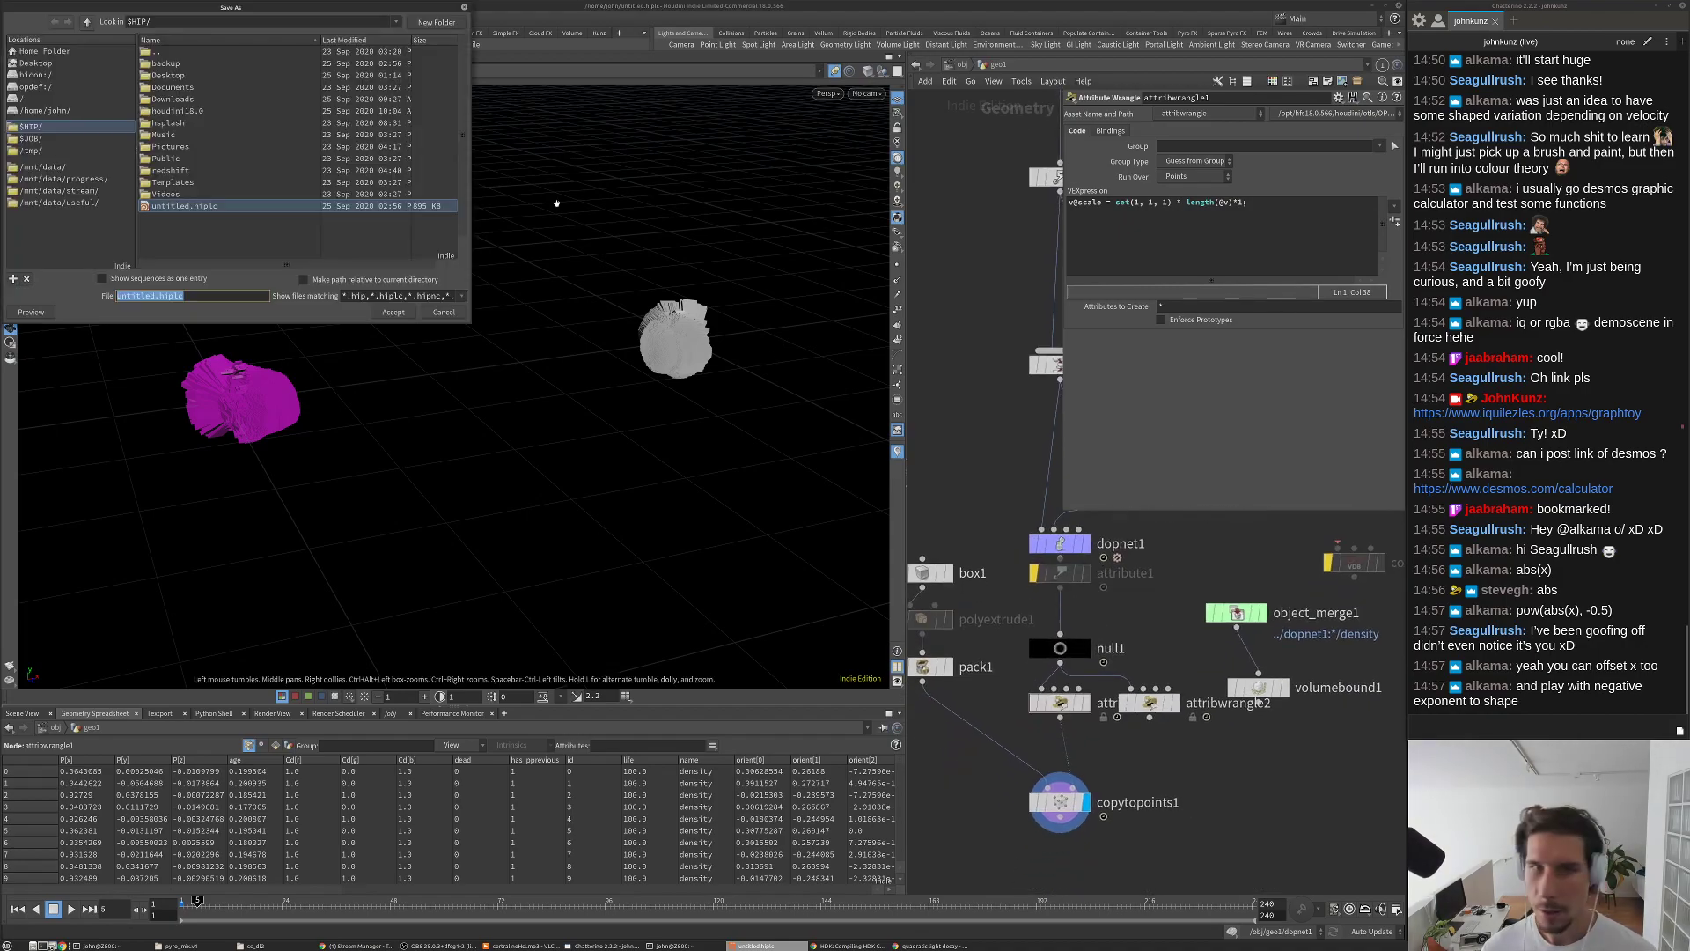
pyautogui.keyDown('alt'); pyautogui.moveTo(108, 194); pyautogui.dragTo(801, 308); pyautogui.keyUp('alt')
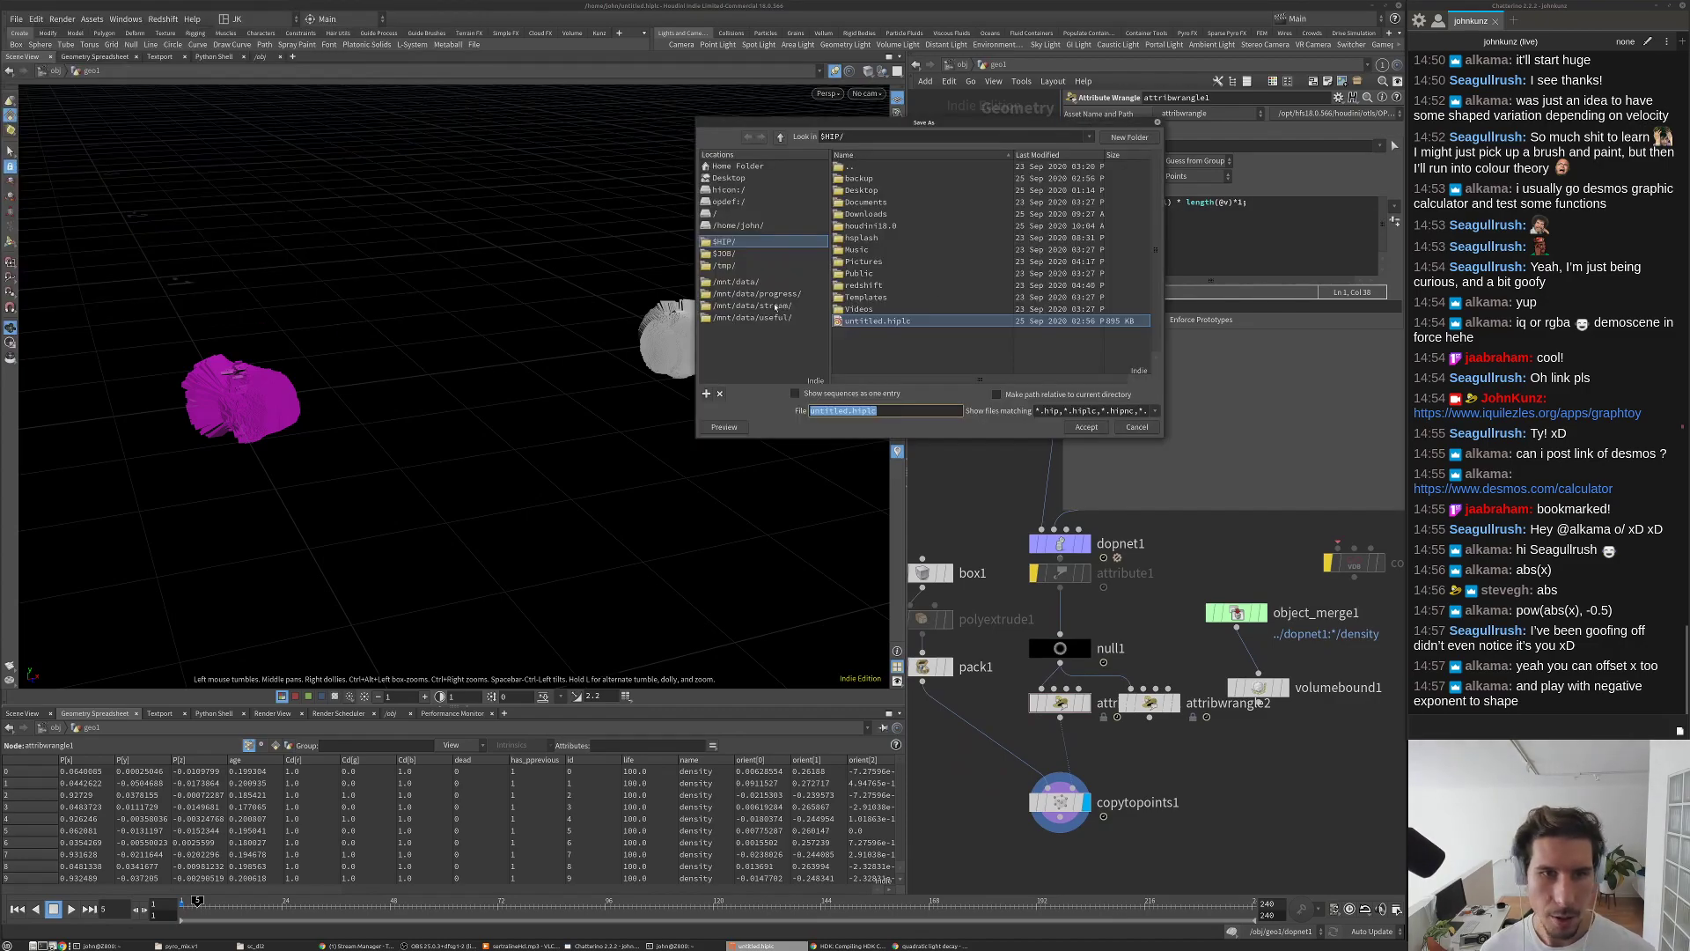
pyautogui.click(768, 305)
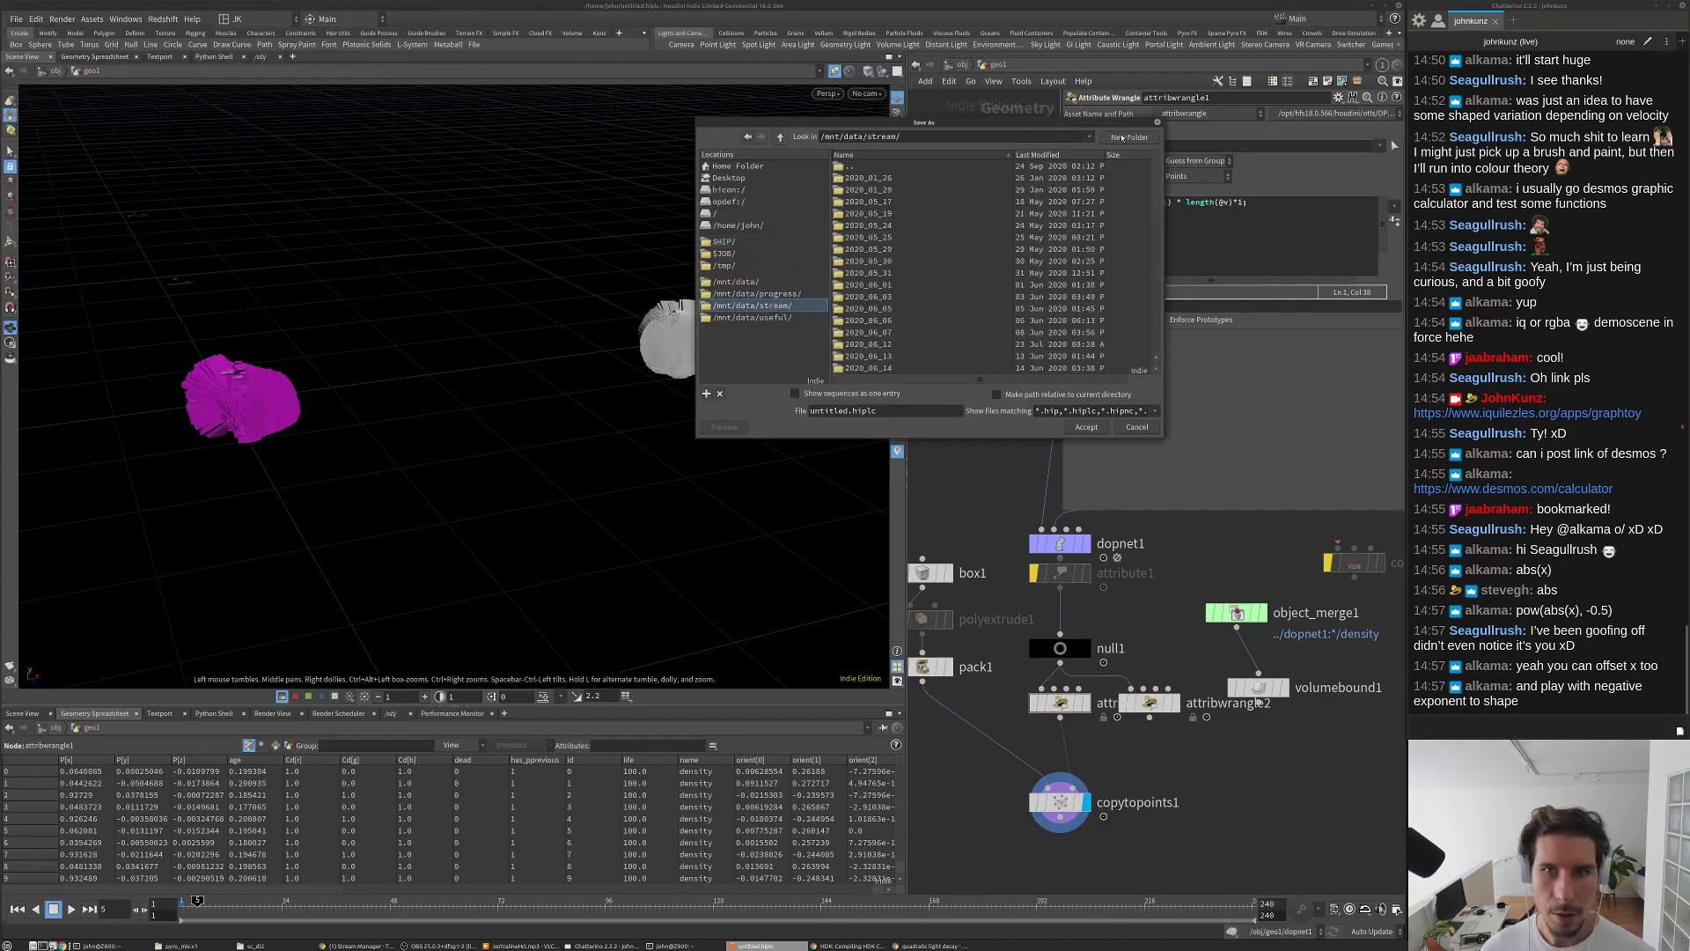
pyautogui.click(1123, 138)
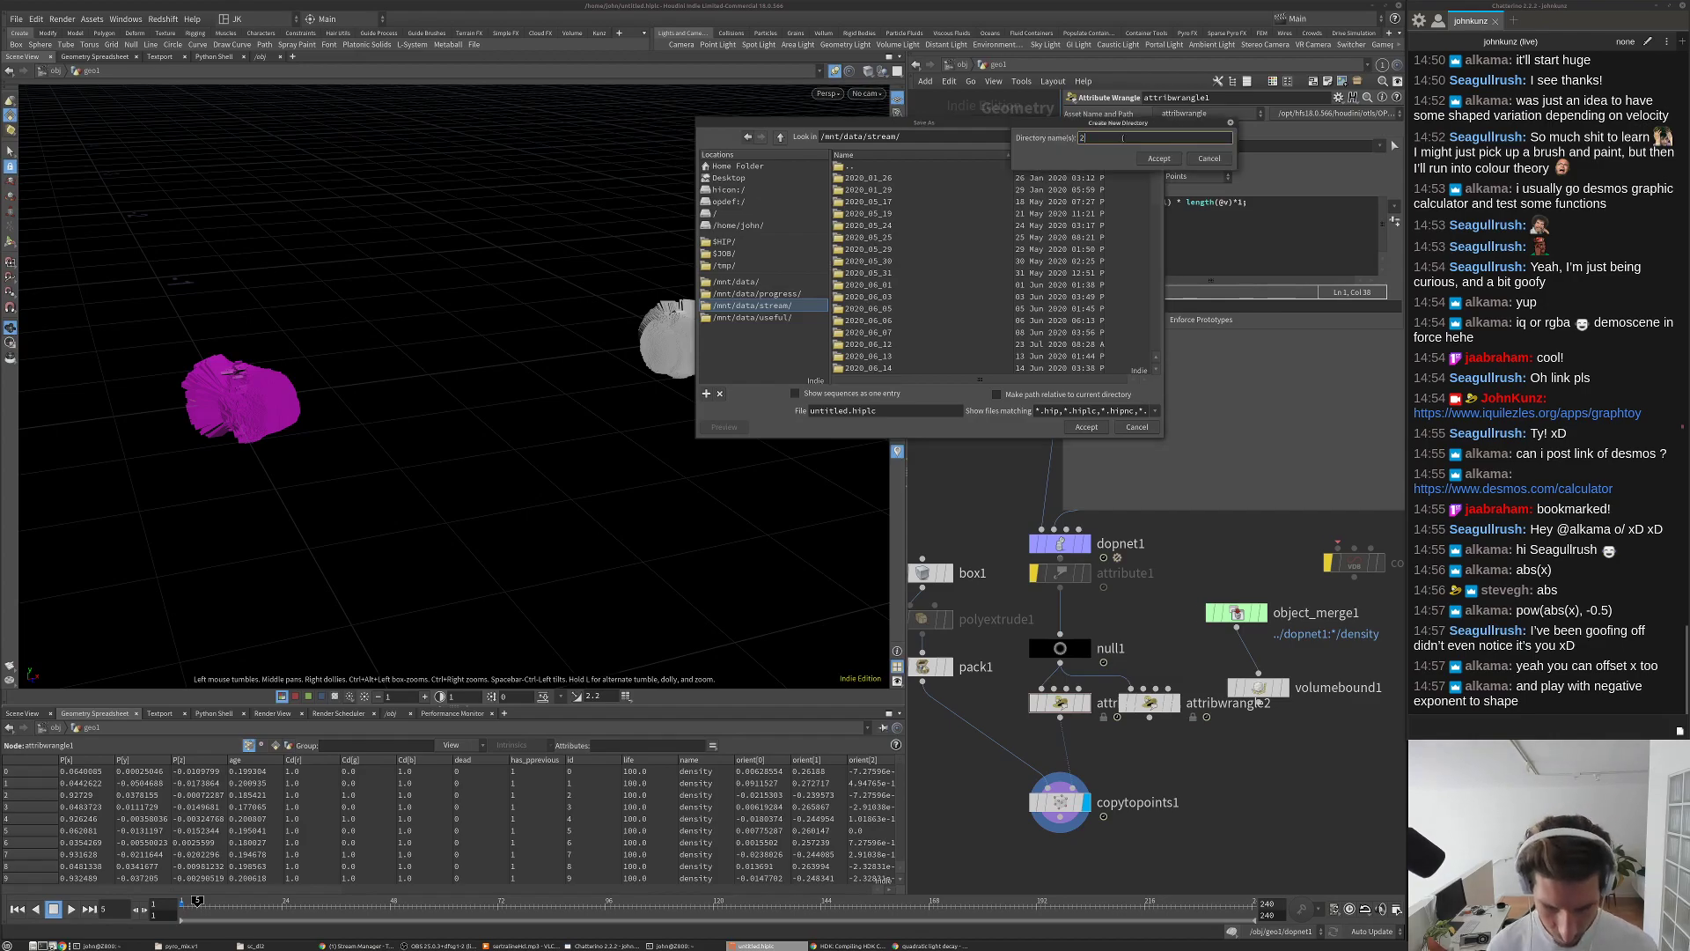
pyautogui.write('2020_')
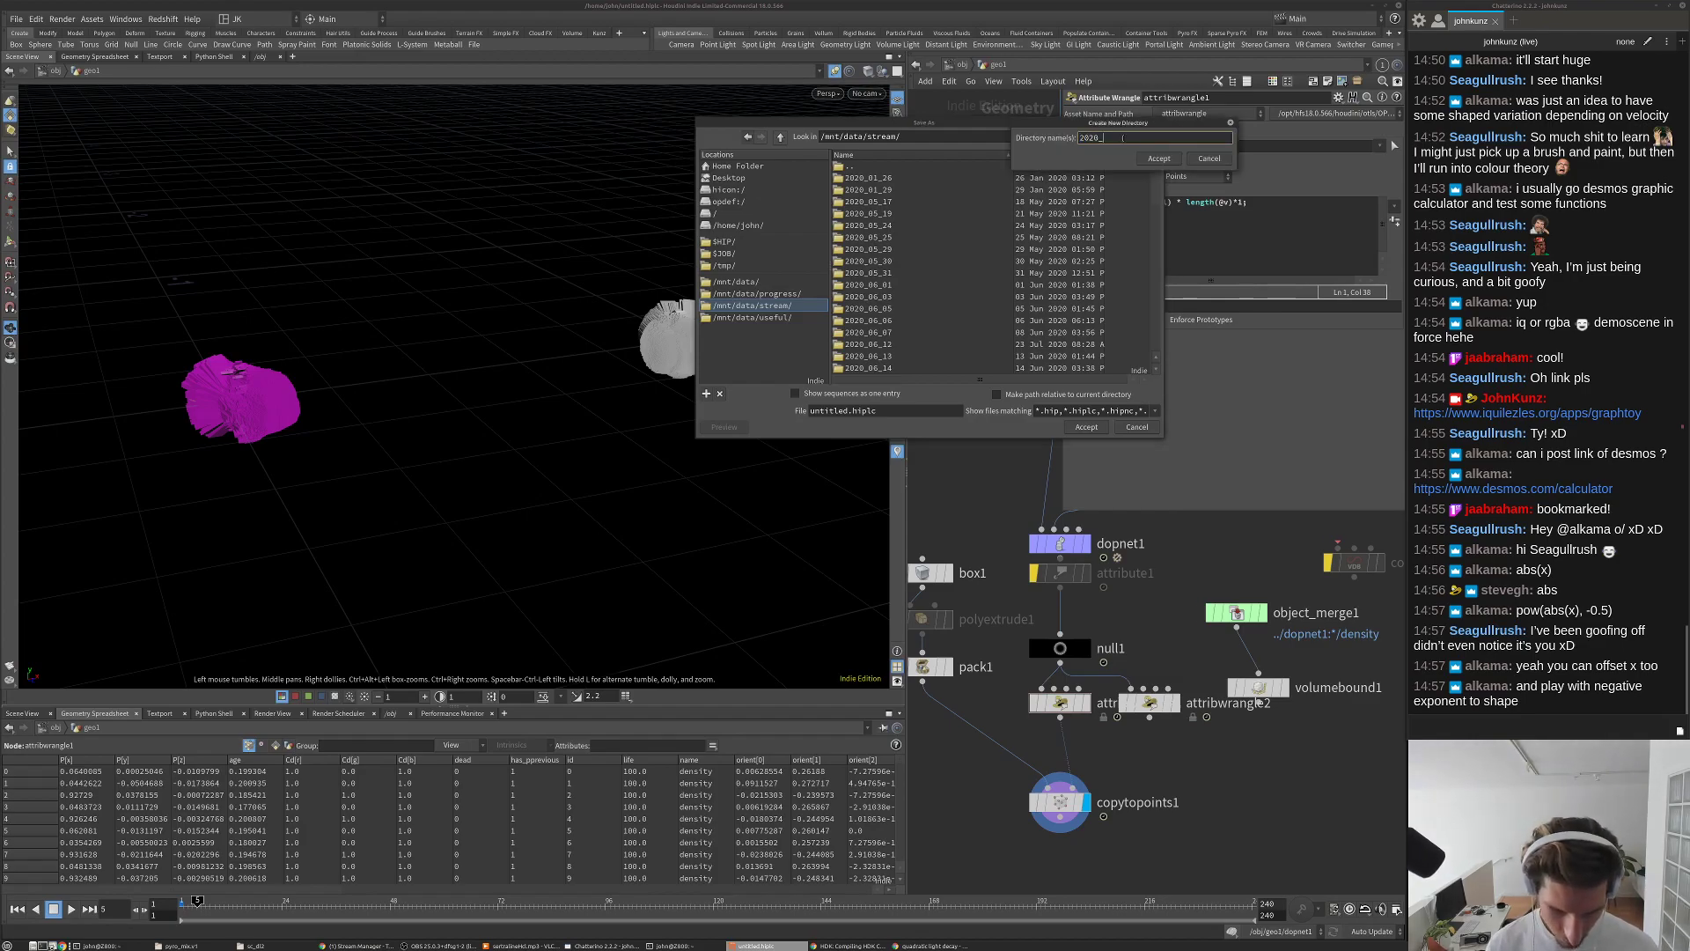
pyautogui.write('09')
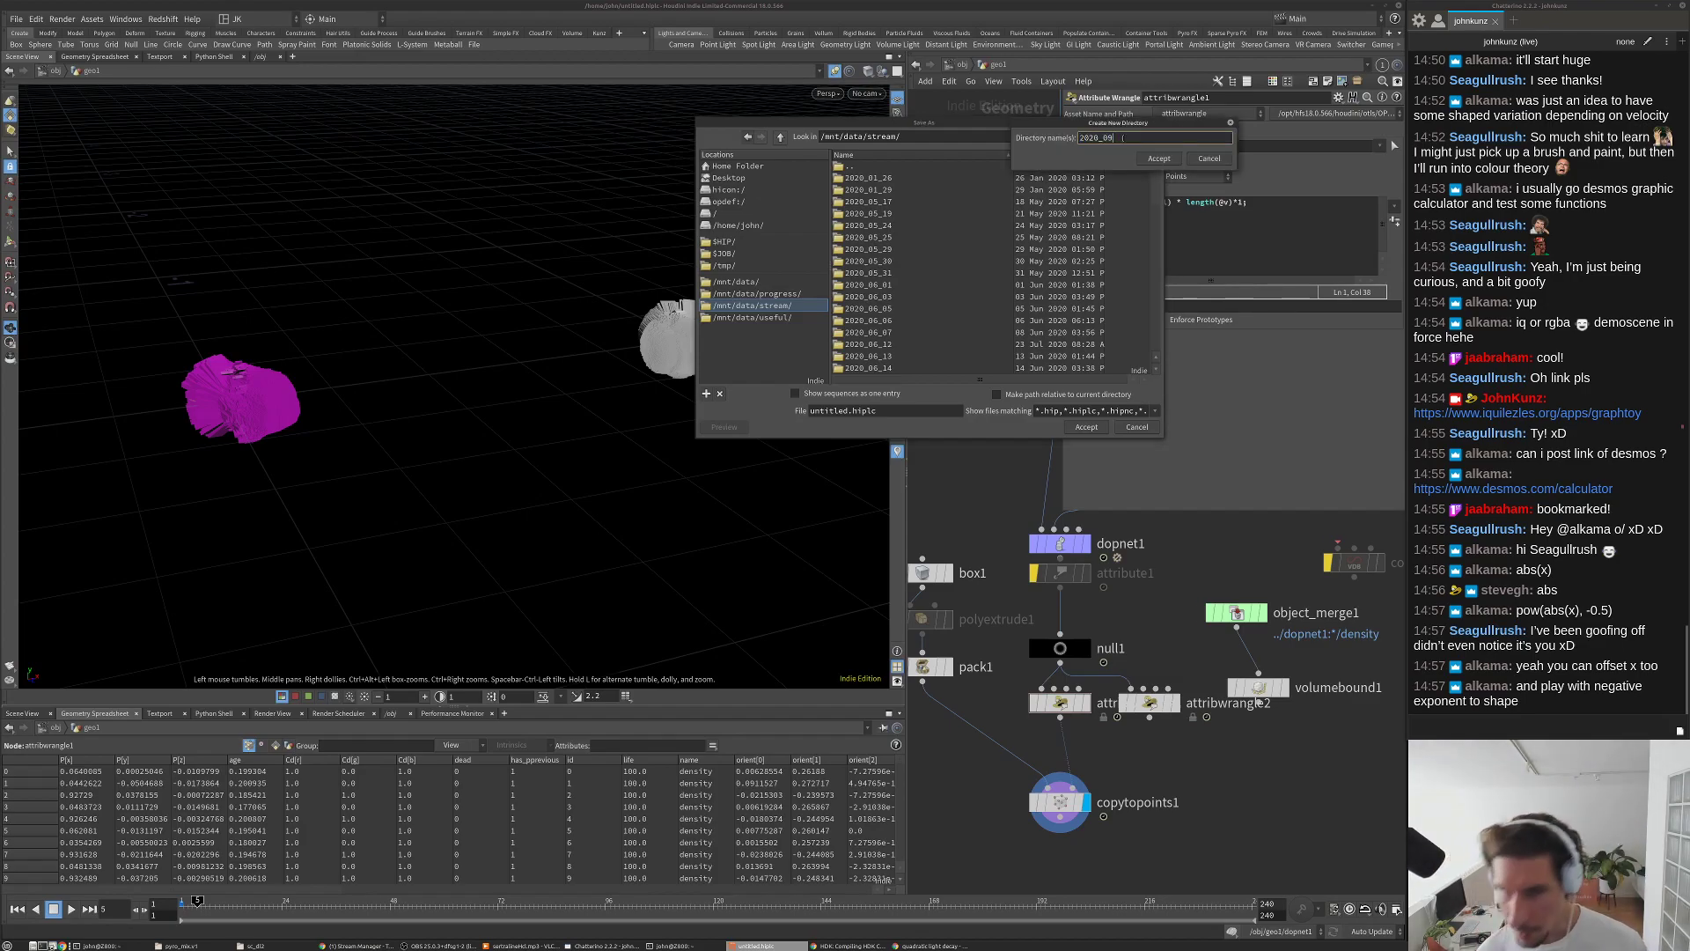
pyautogui.write('_20')
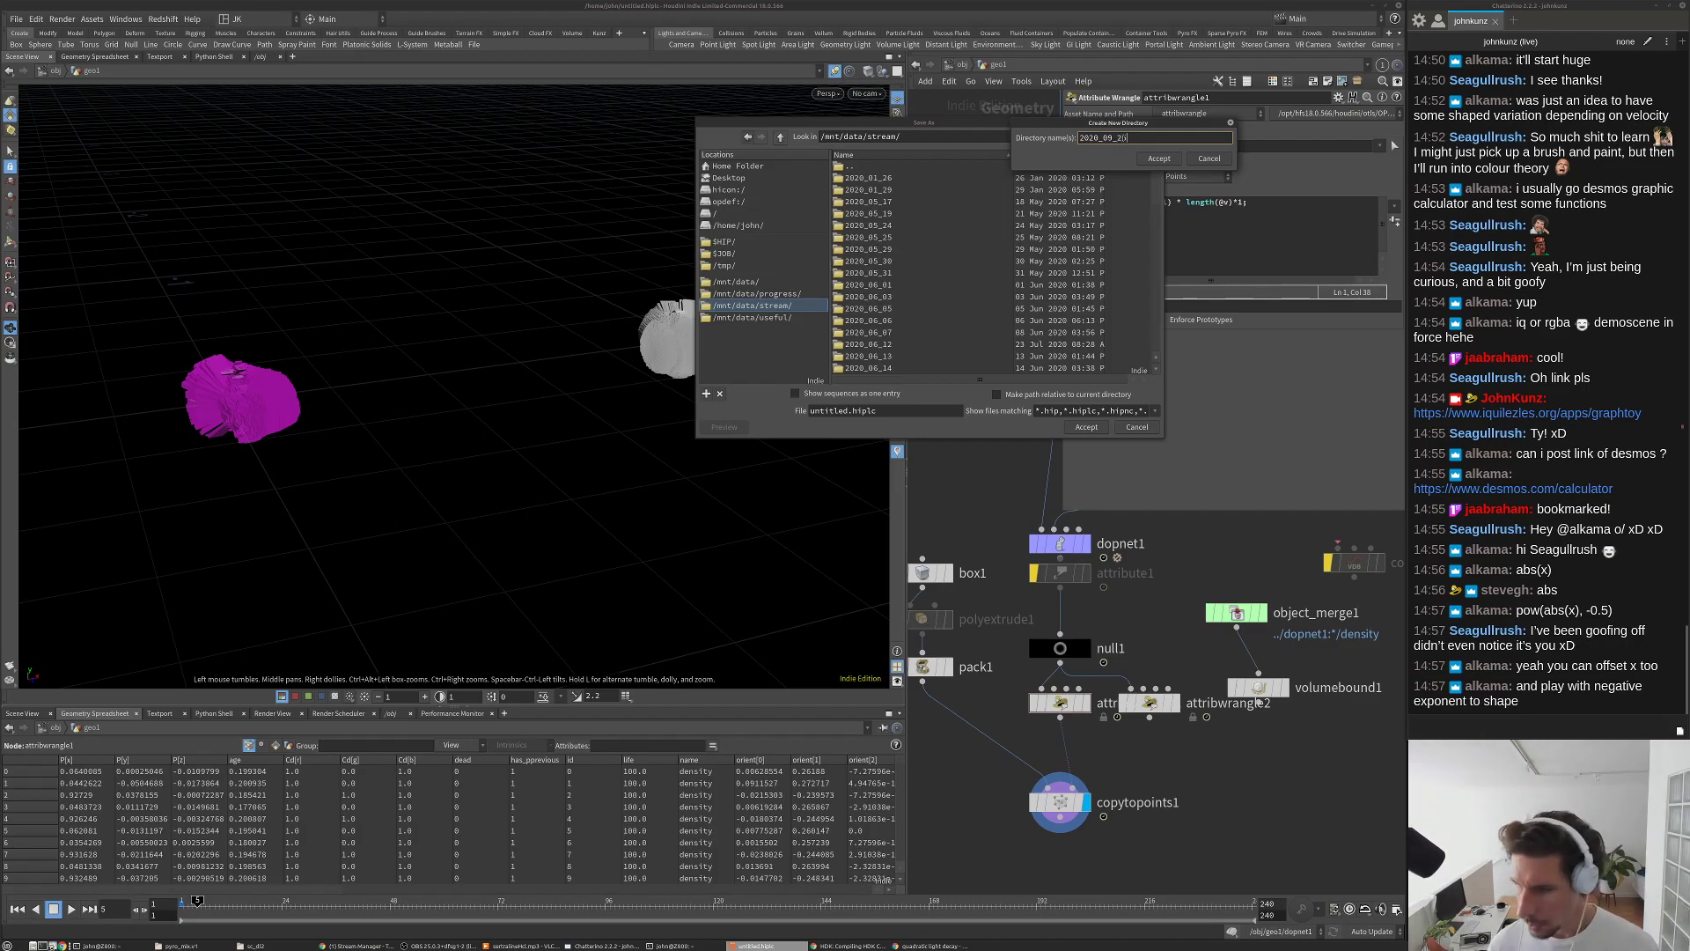
pyautogui.press('Return')
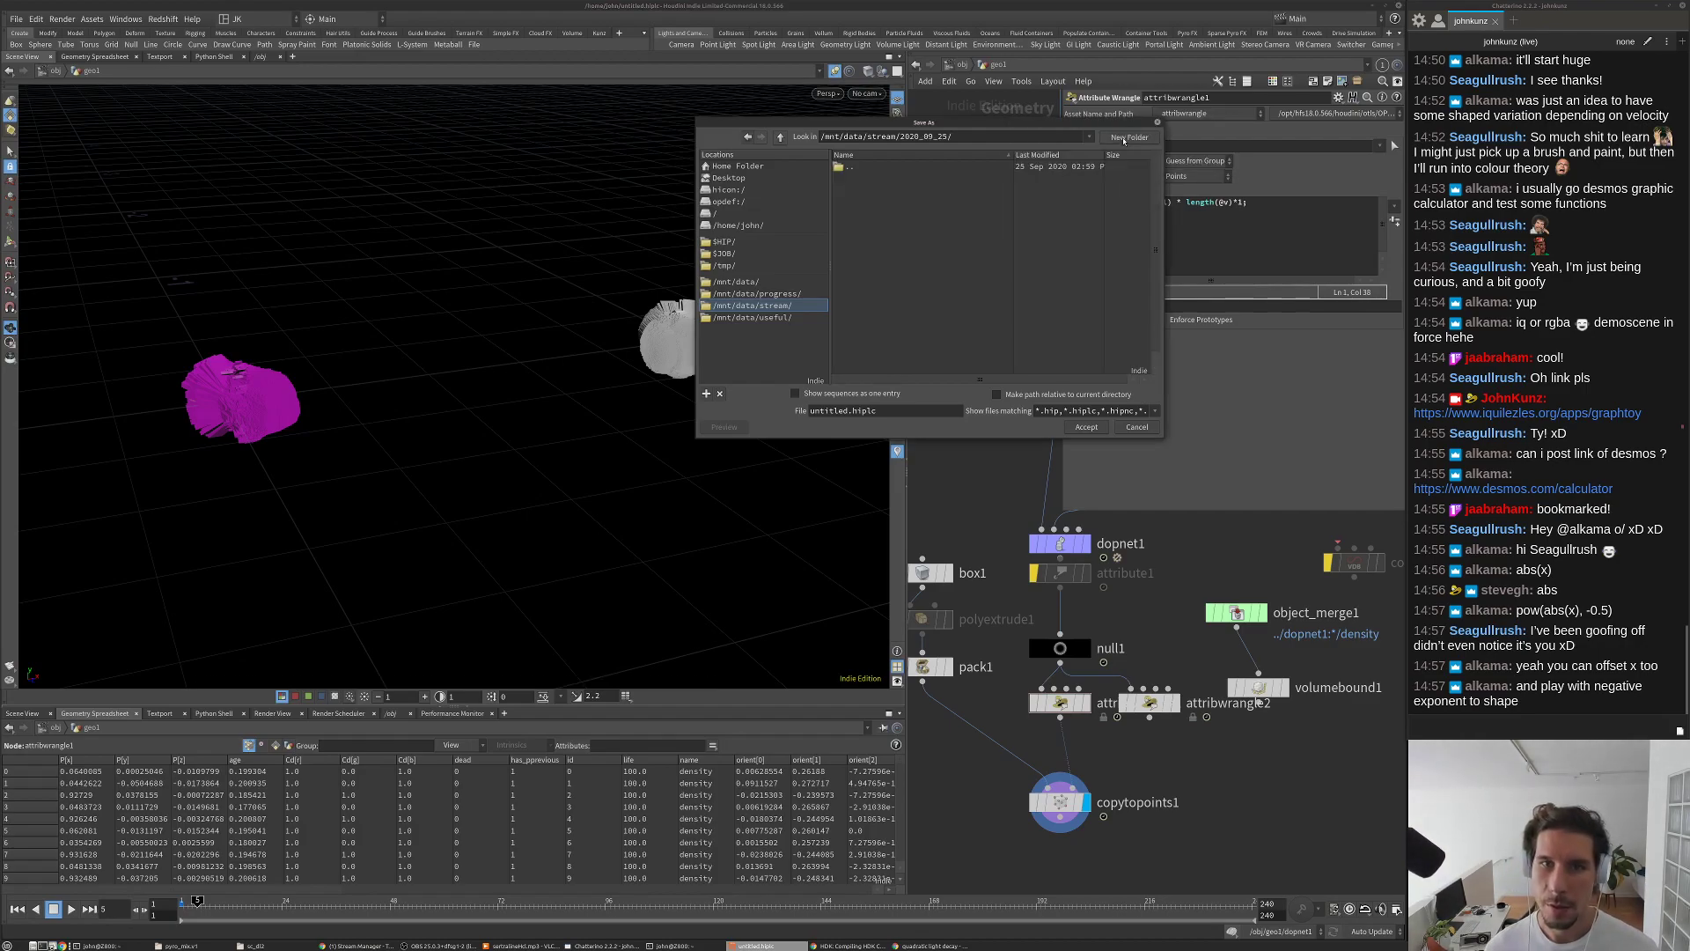
pyautogui.write('scenes')
pyautogui.press('Return')
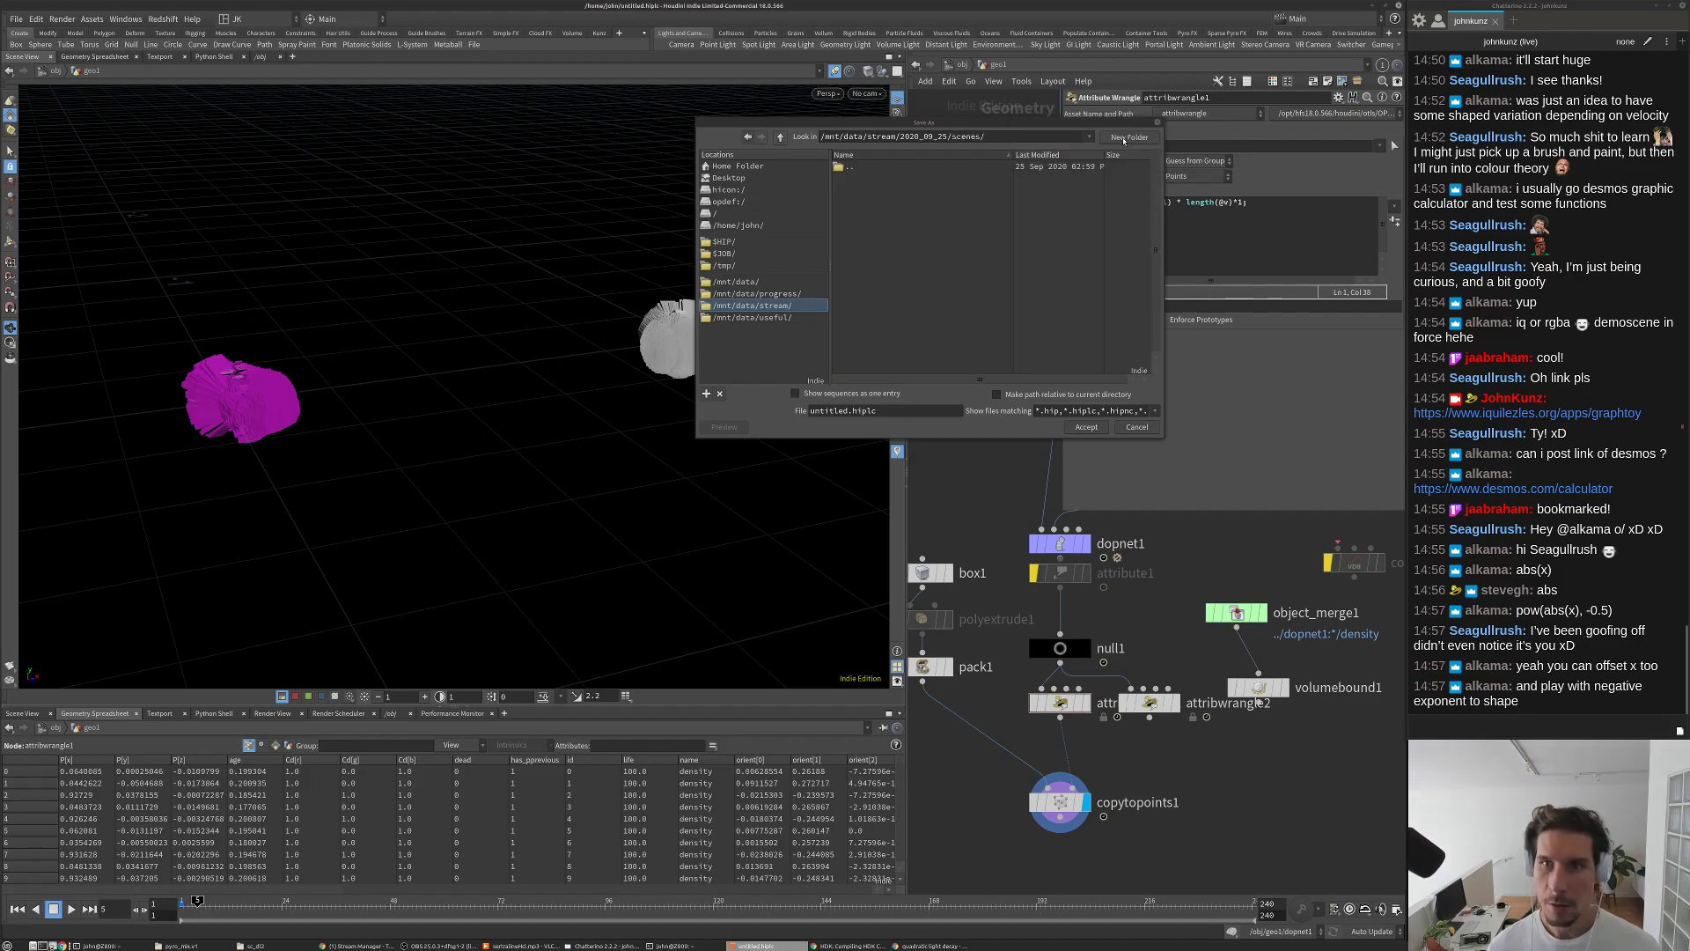
# Step: Name the scene file box_smoke_collide.v1.hiplc and save it in the scenes folder
pyautogui.doubleClick(842, 411)
pyautogui.write('box')
pyautogui.write('_smoke_co')
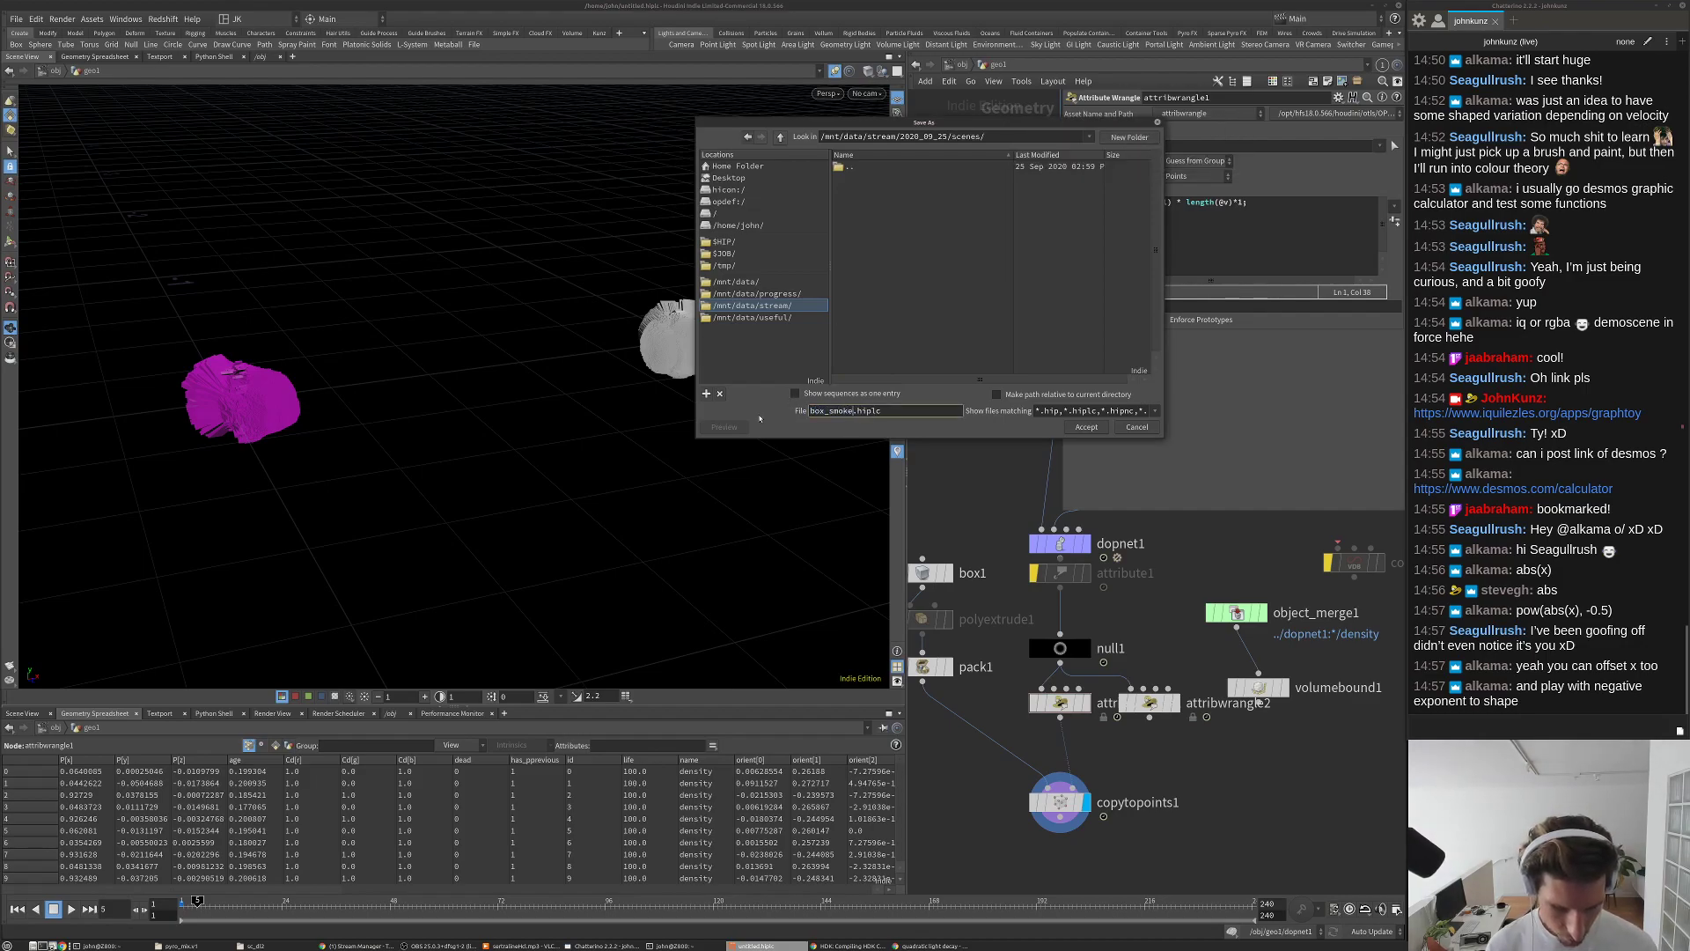
pyautogui.write('llide.v1')
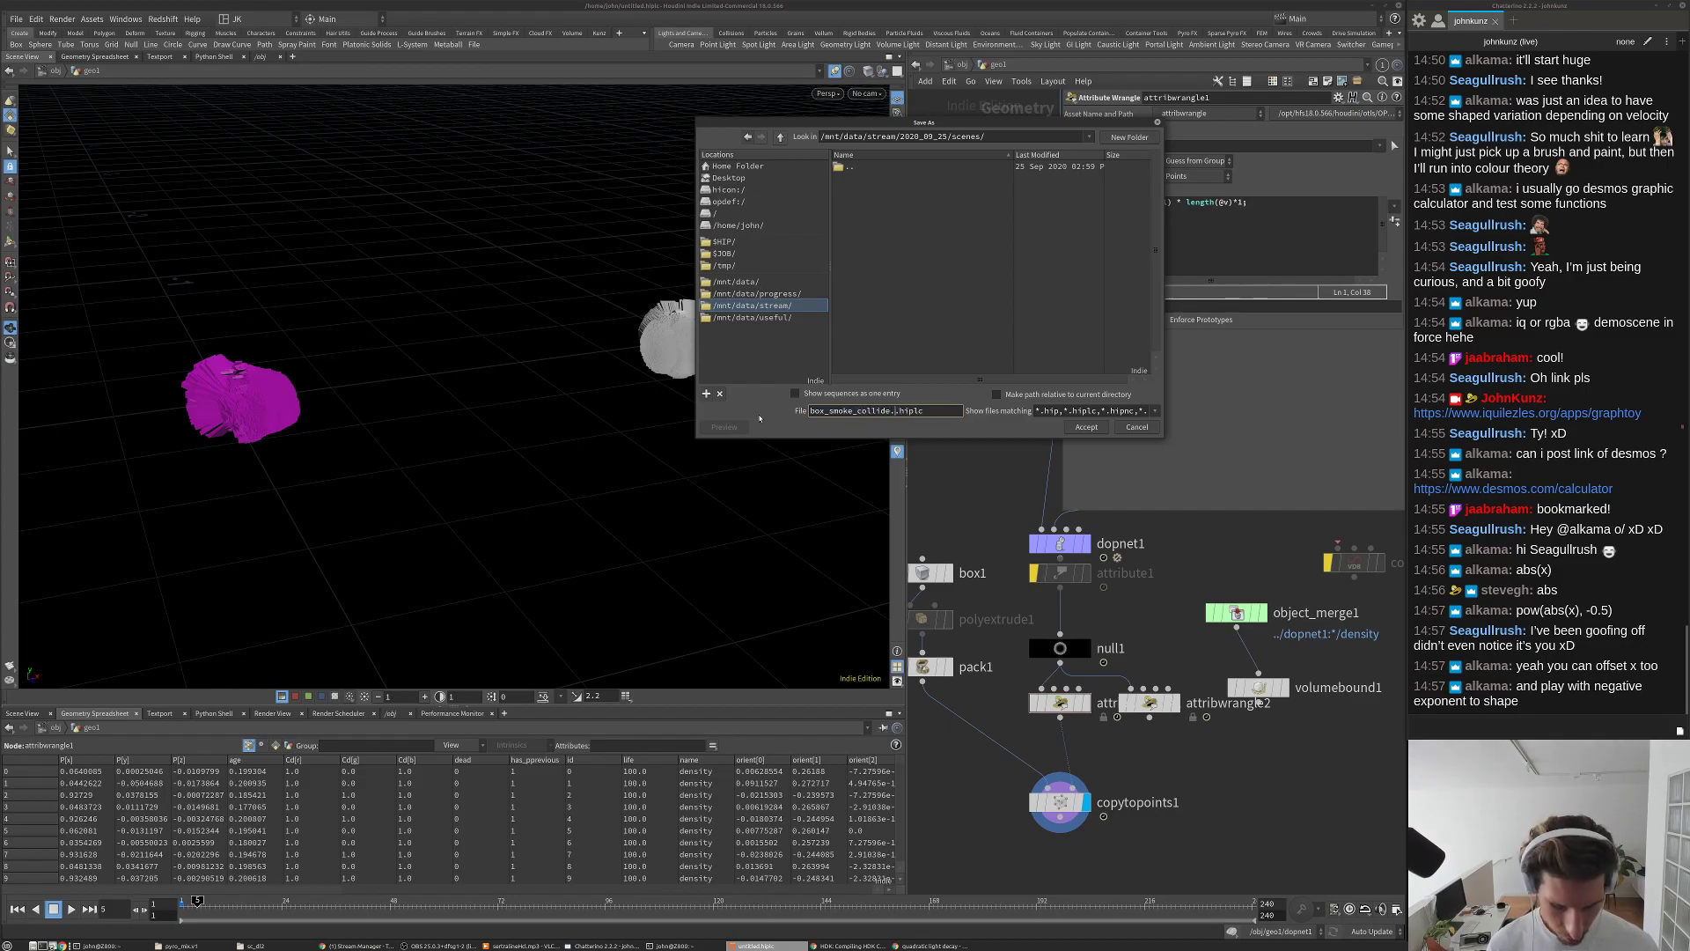
pyautogui.press('Return')
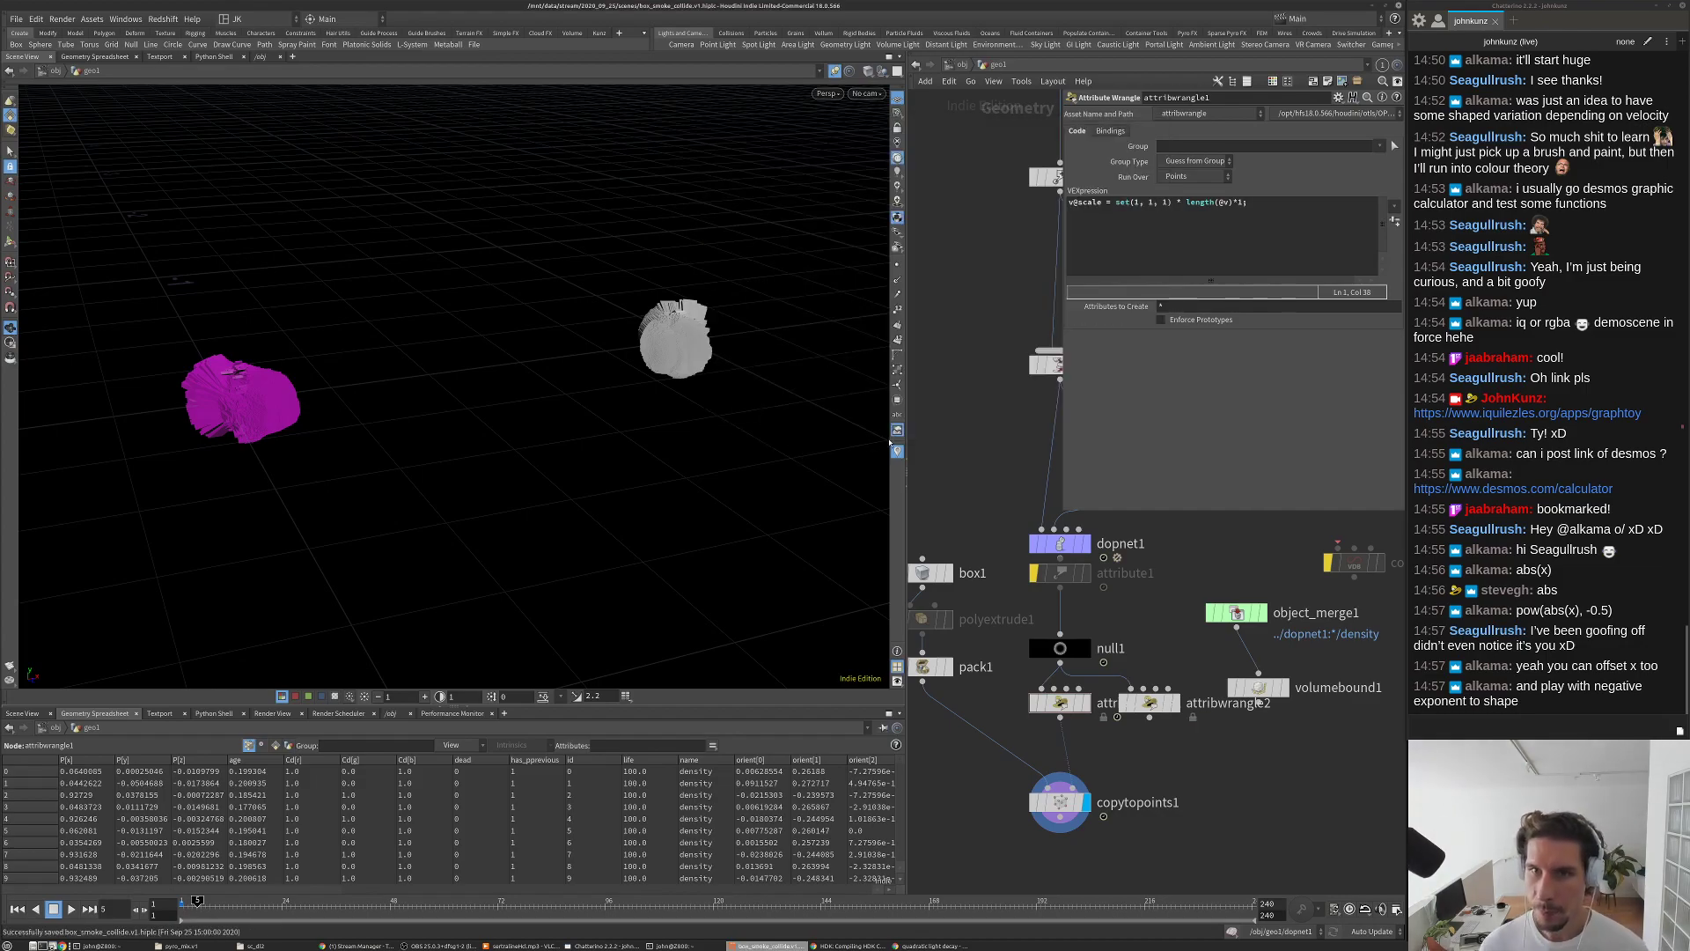
# Step: Insert a File Cache node between attribute1 and null1, and inspect its node information
pyautogui.press('Tab')
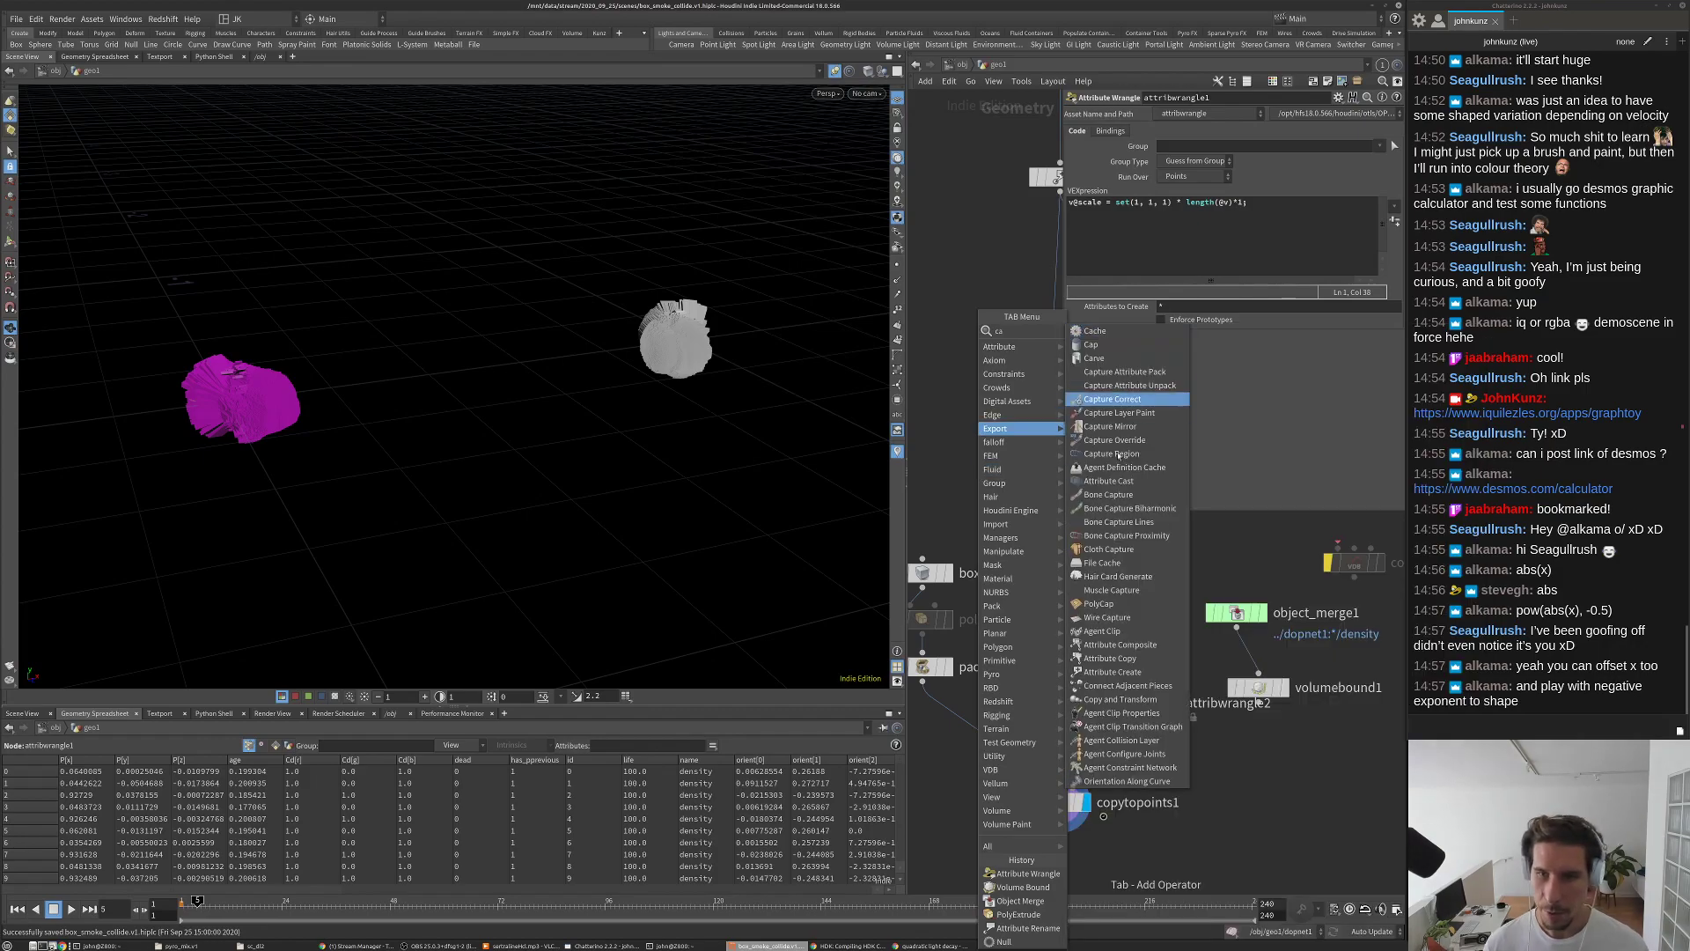
pyautogui.press('Escape')
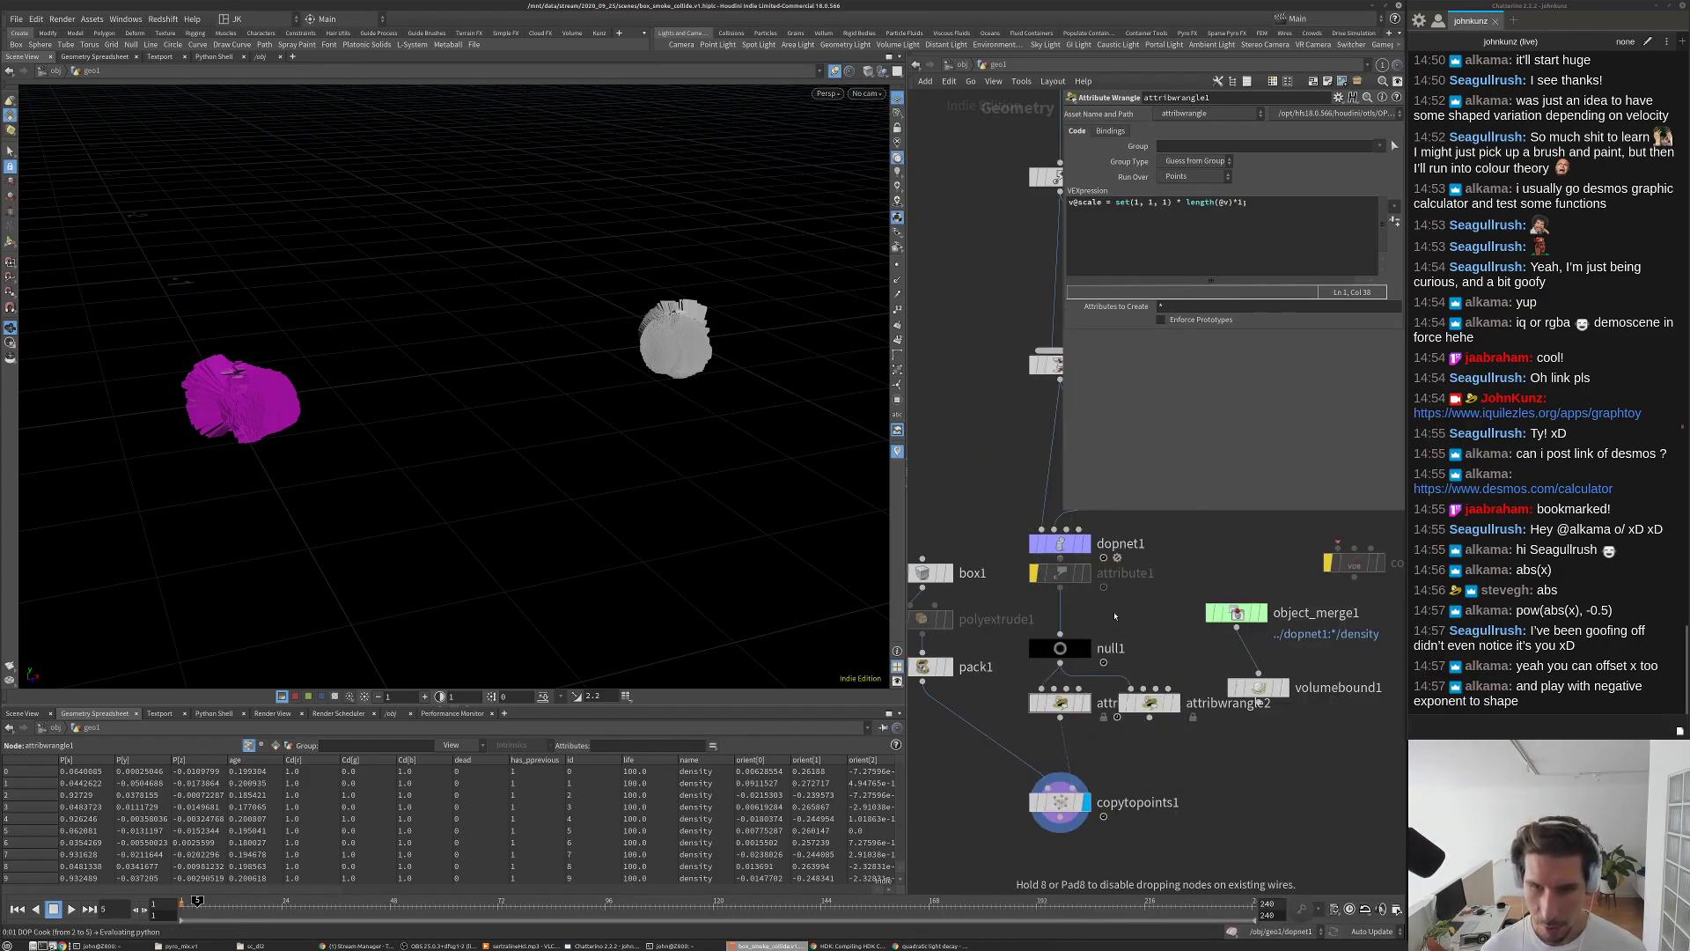
pyautogui.click(1142, 619)
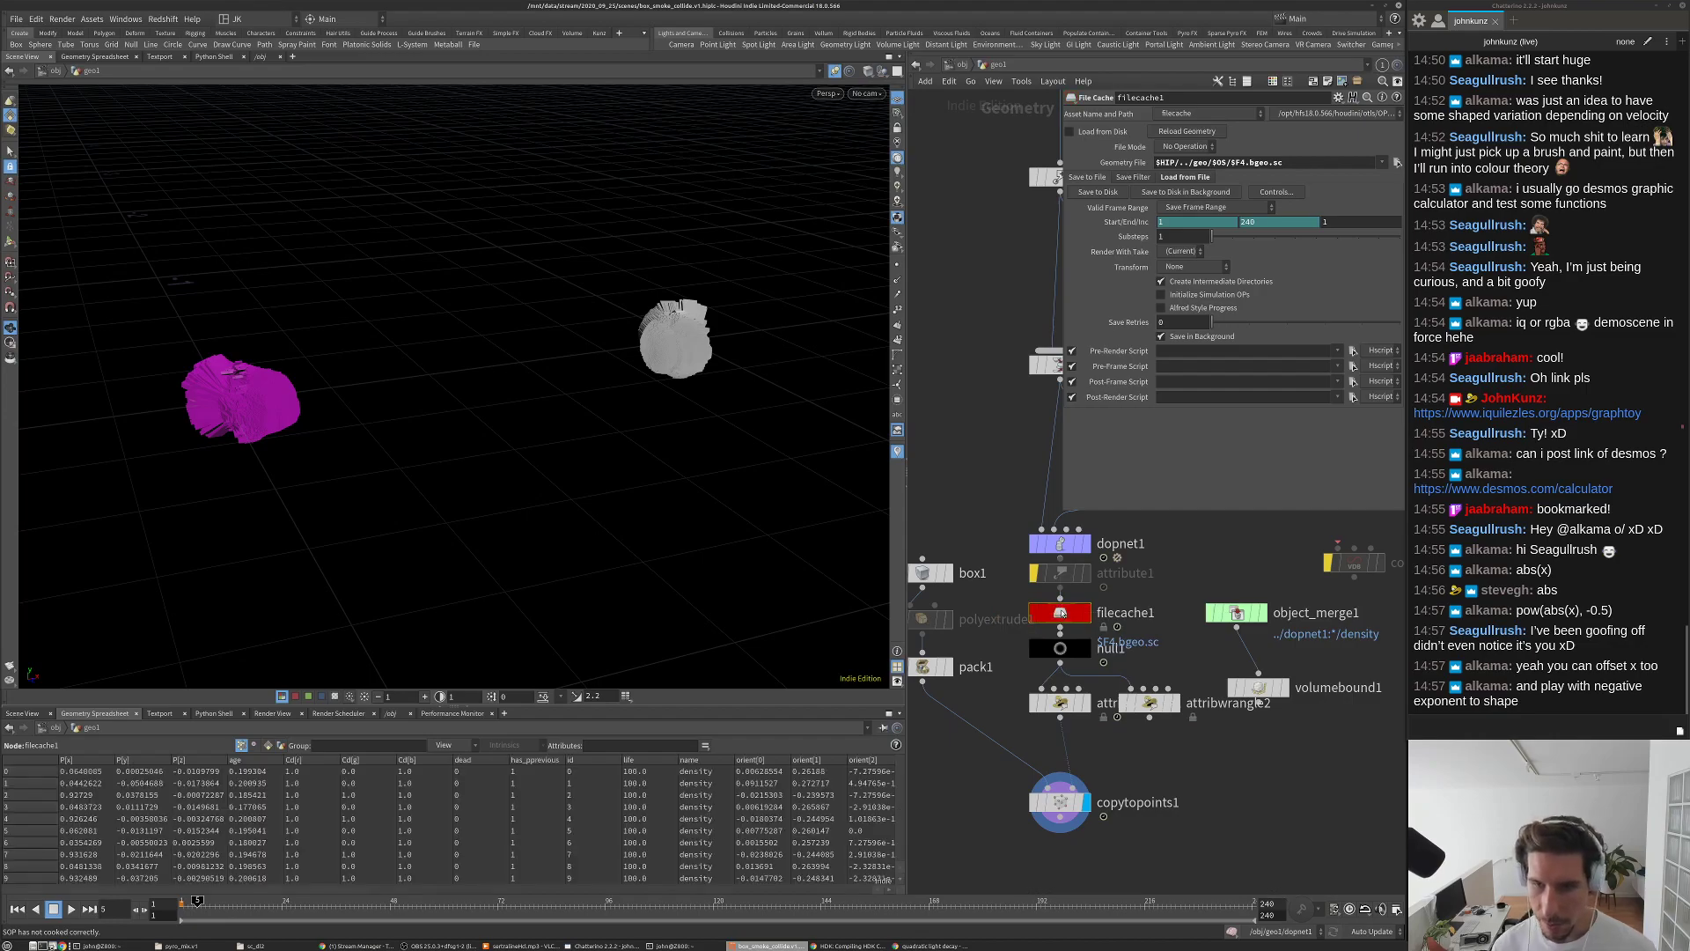
pyautogui.middleClick(1063, 613)
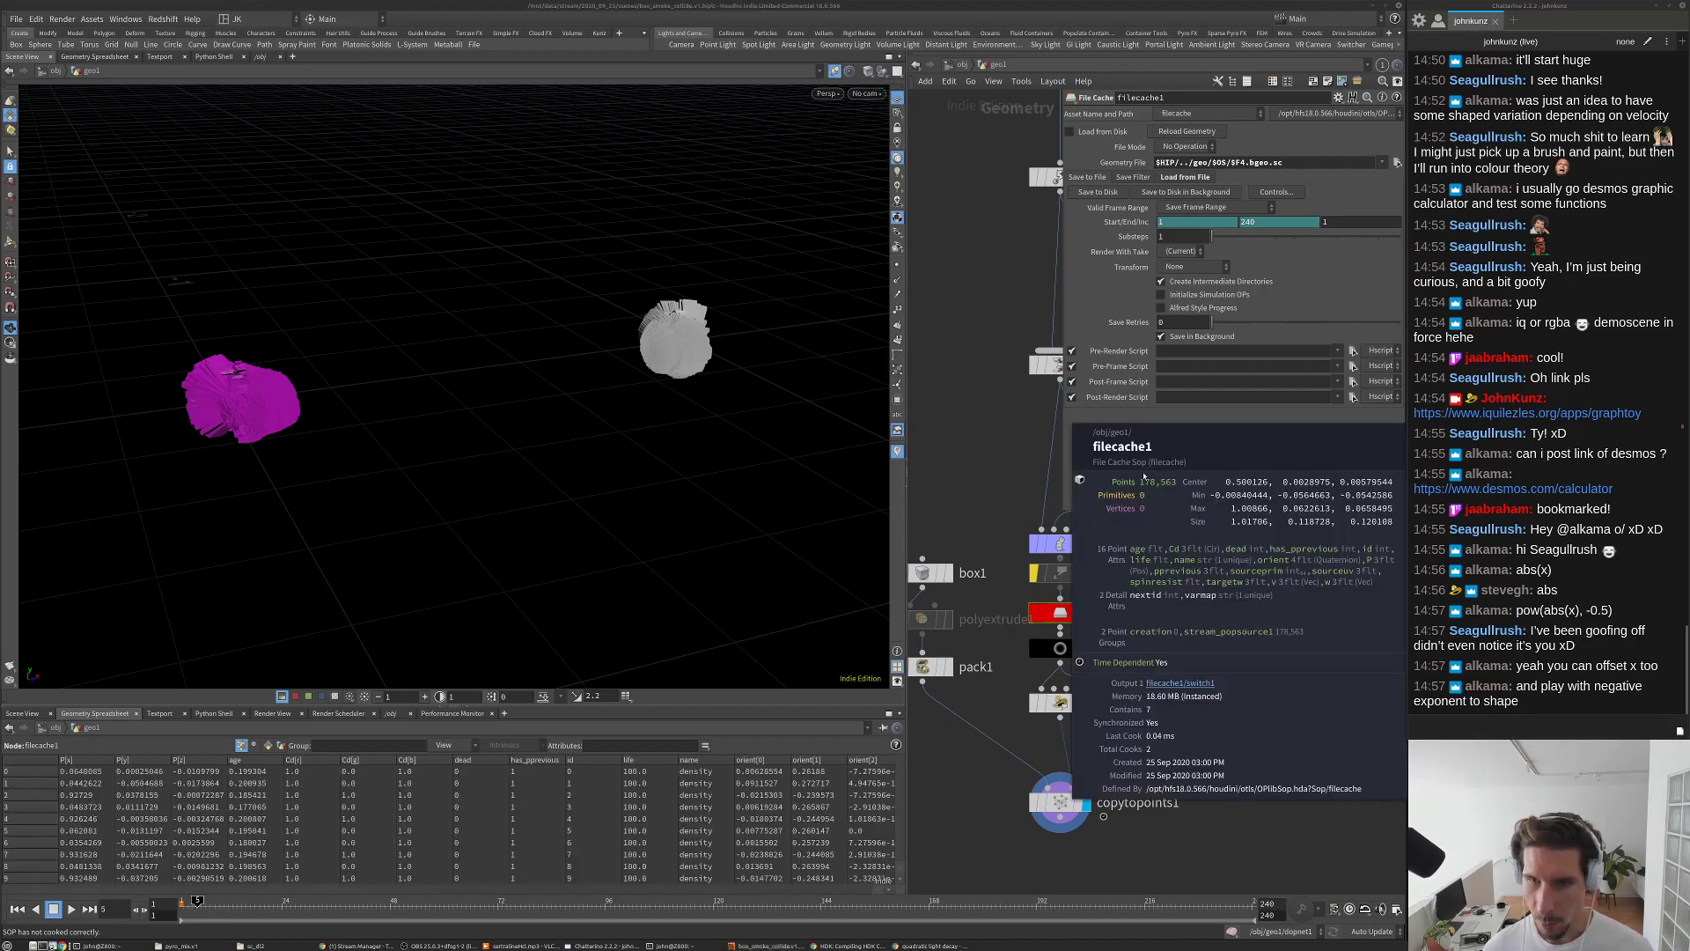
# Step: Spread out copytopoints1, attribwrangle2, attribwrangle1 and filecache1 so the nodes around null1 no longer overlap
pyautogui.scroll(-3, 1083, 695)
pyautogui.moveTo(1088, 690); pyautogui.dragTo(1010, 770)
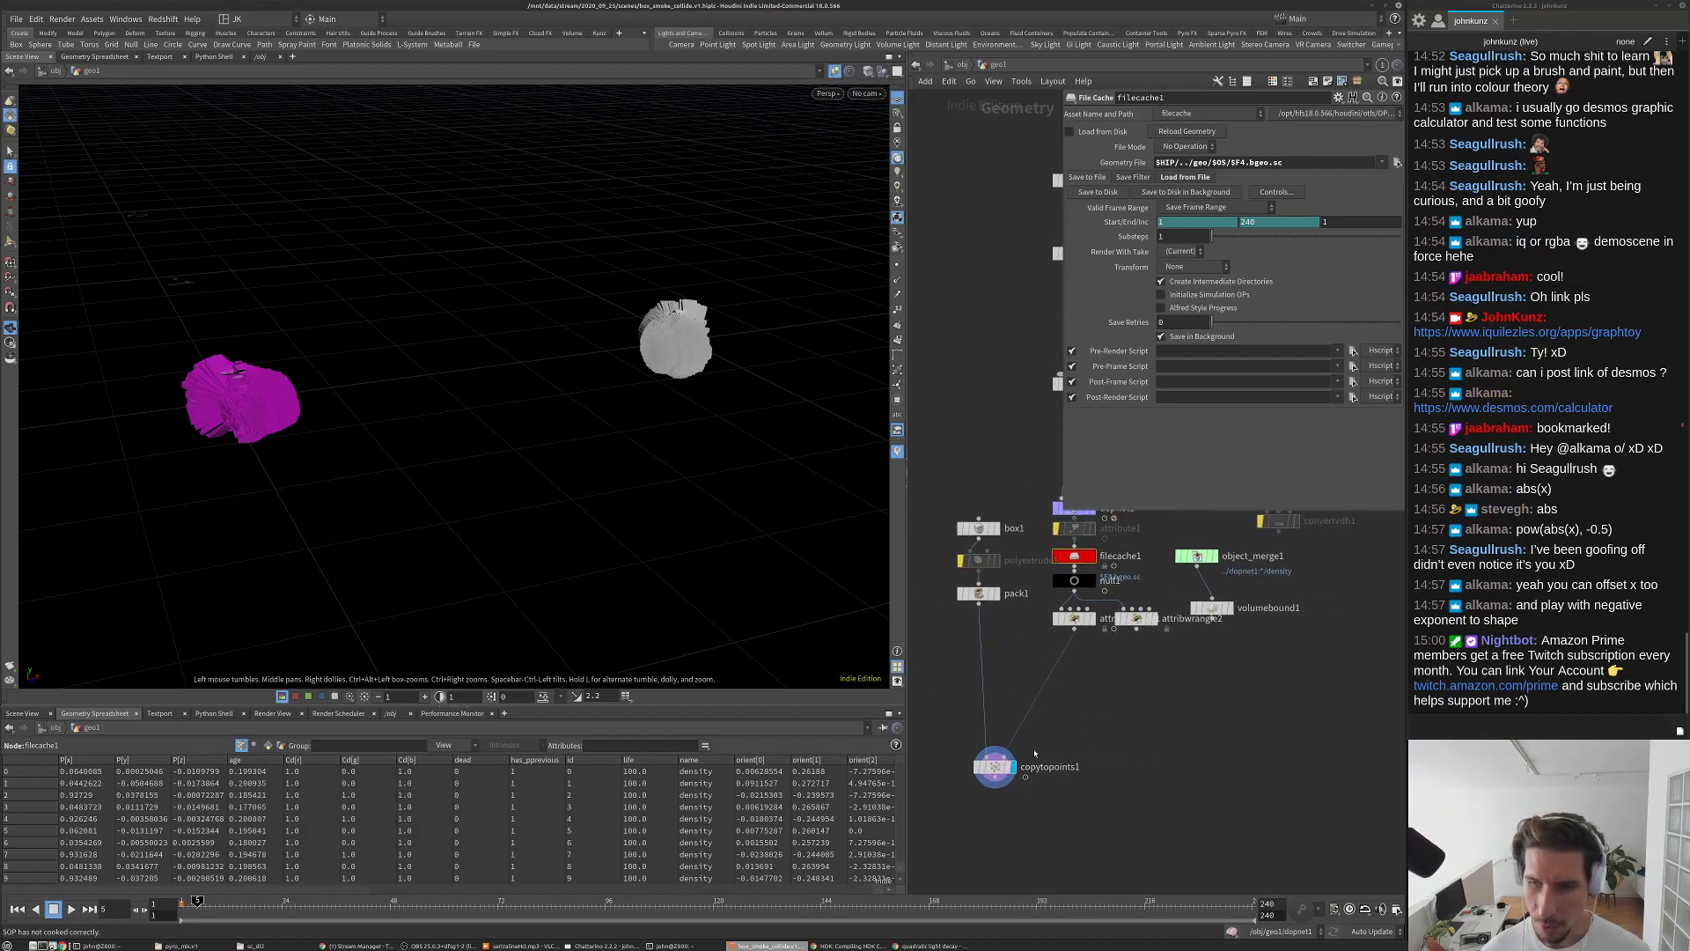
pyautogui.moveTo(1145, 619); pyautogui.dragTo(1282, 619)
pyautogui.moveTo(1074, 618); pyautogui.dragTo(1074, 662)
pyautogui.moveTo(1075, 591); pyautogui.dragTo(1077, 567)
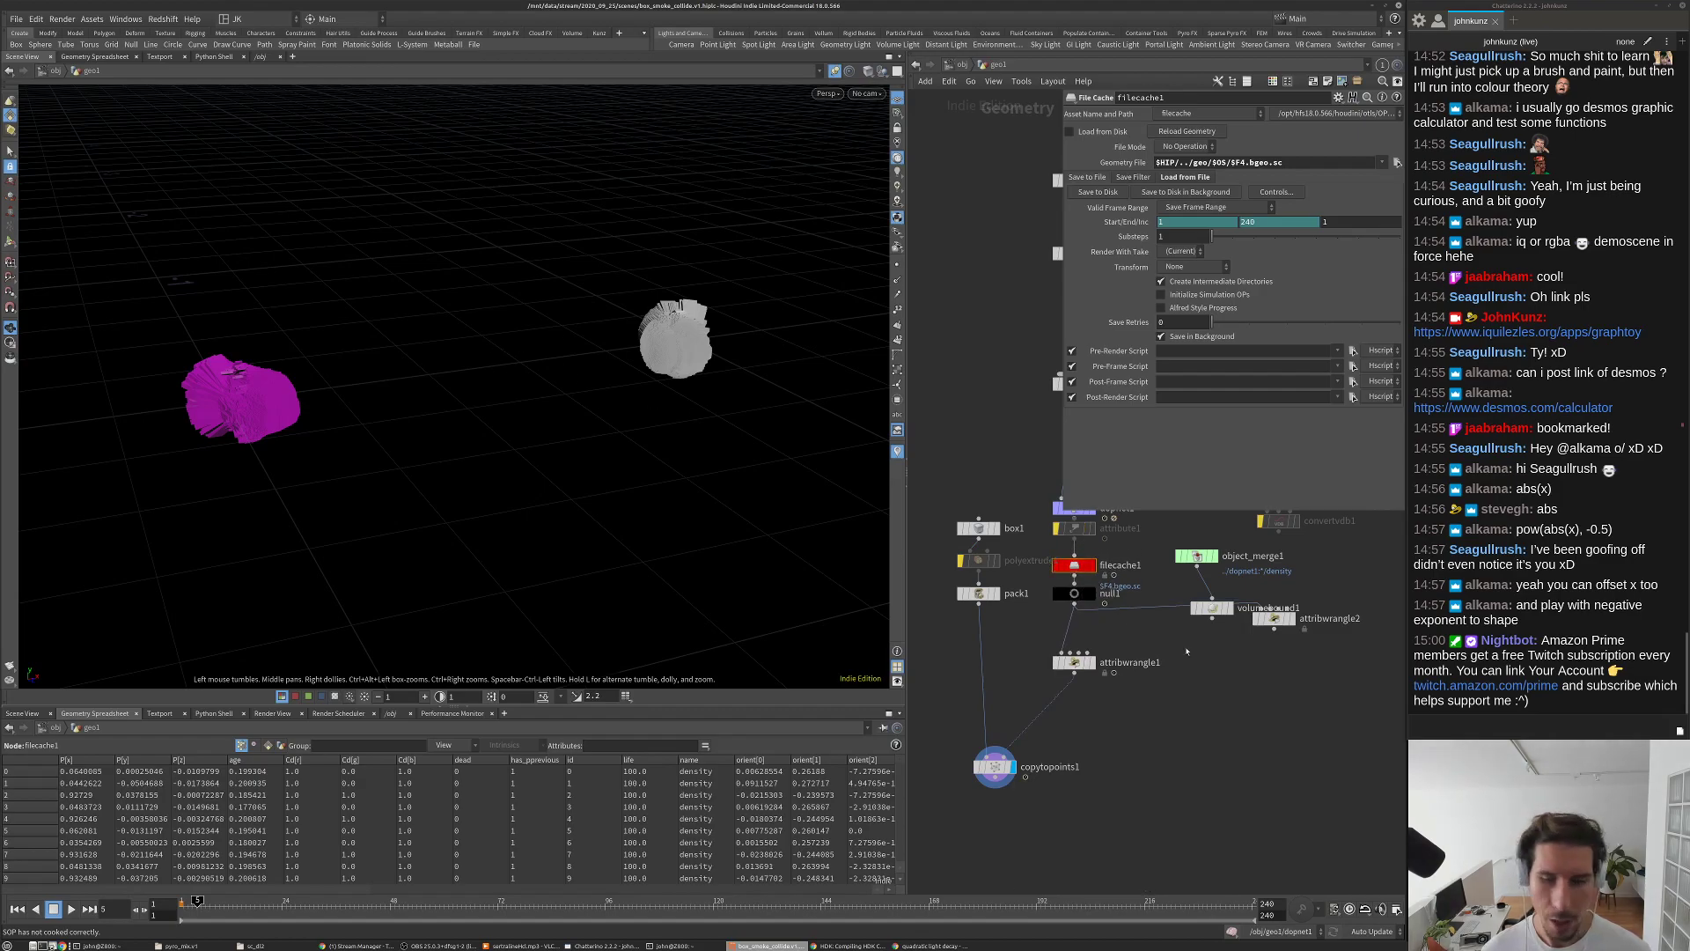
# Step: Insert an Attribute Rename node between attribute1 and filecache1
pyautogui.scroll(3, 1136, 571)
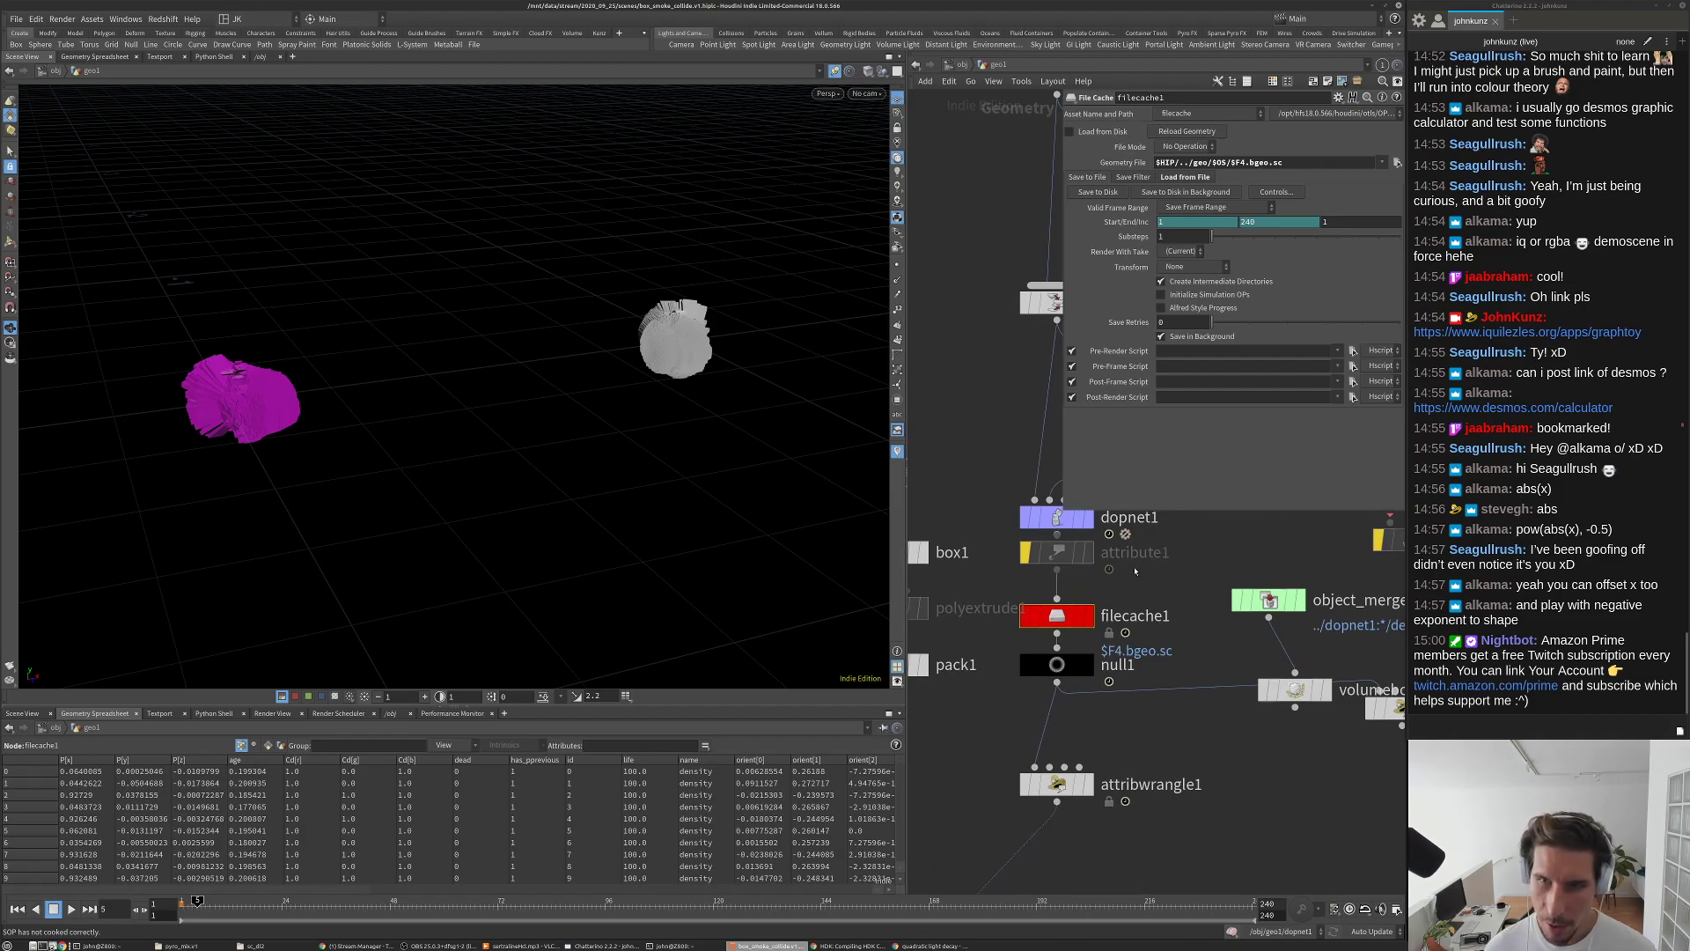
pyautogui.press('Tab')
pyautogui.write('re')
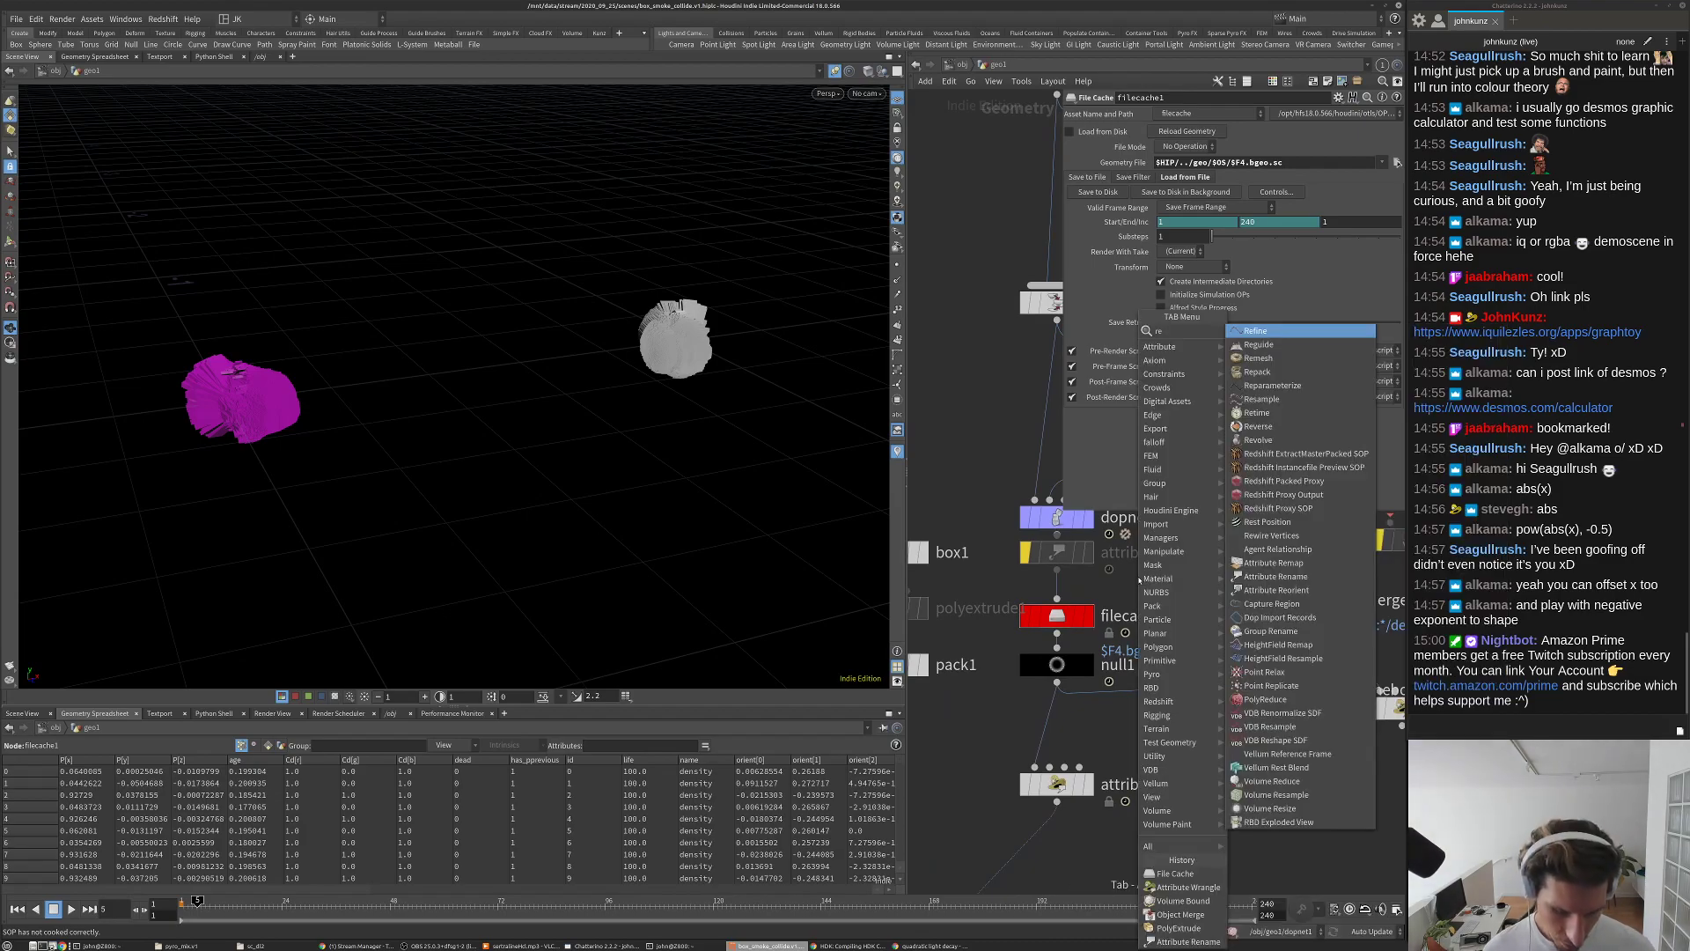
pyautogui.write('n')
pyautogui.press('Return')
pyautogui.click(1135, 581)
pyautogui.moveTo(1120, 584); pyautogui.dragTo(1086, 591)
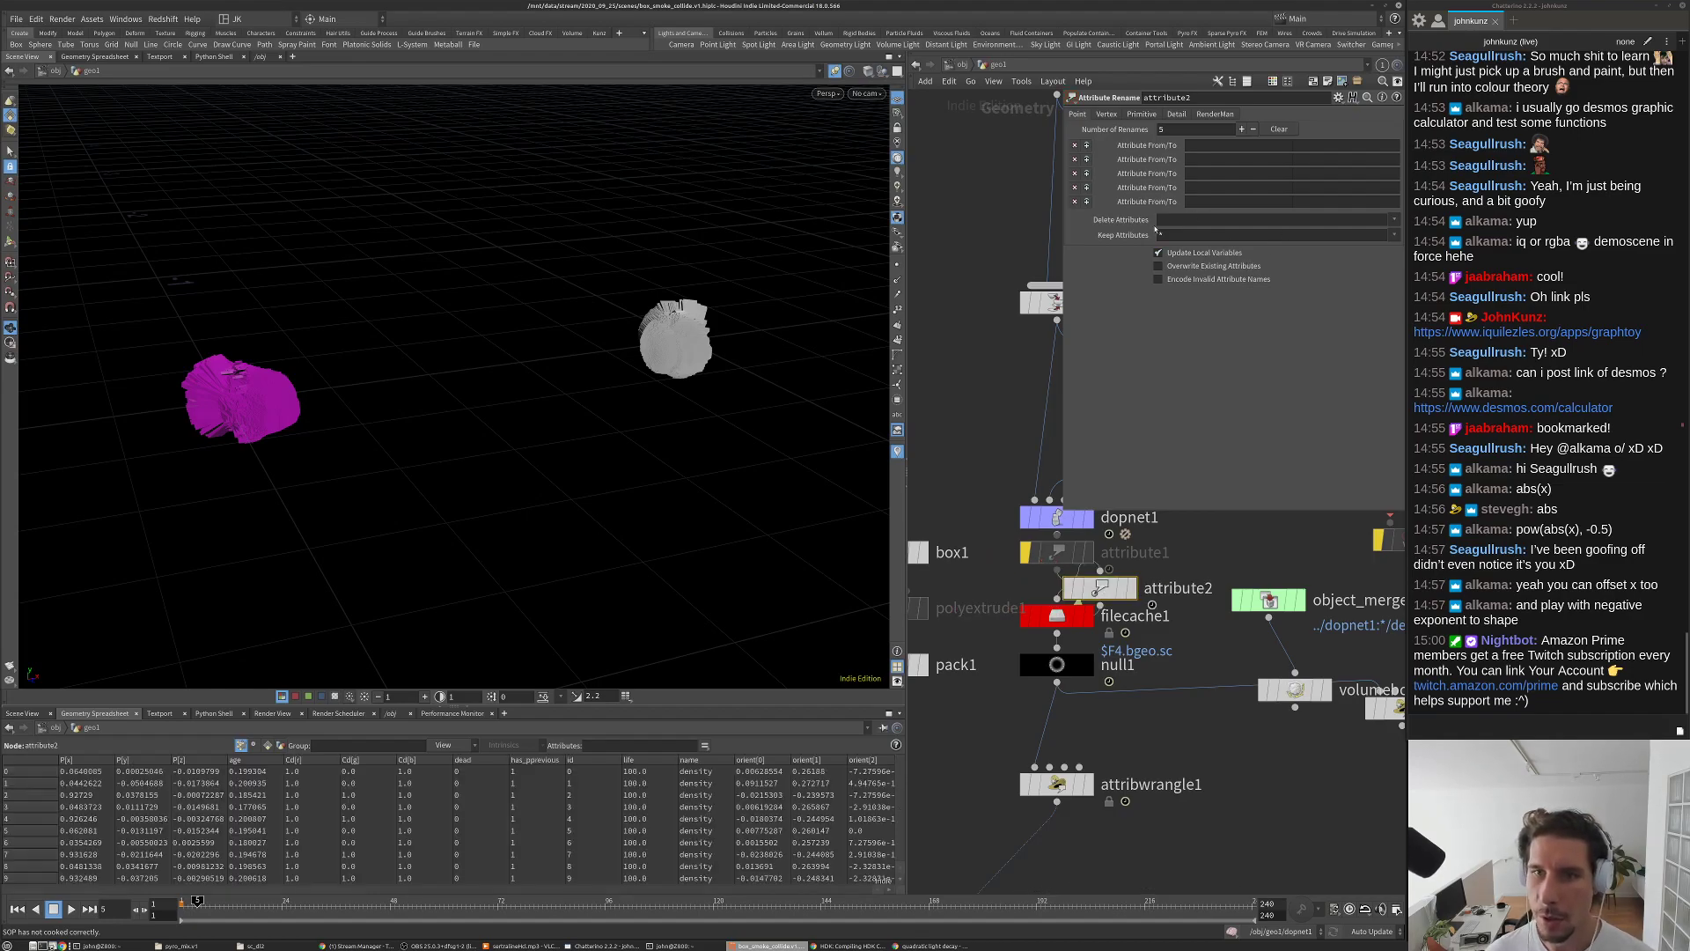
# Step: Set the new Attribute Rename node to delete the point attributes age, dead and has_pprevious
pyautogui.click(1395, 221)
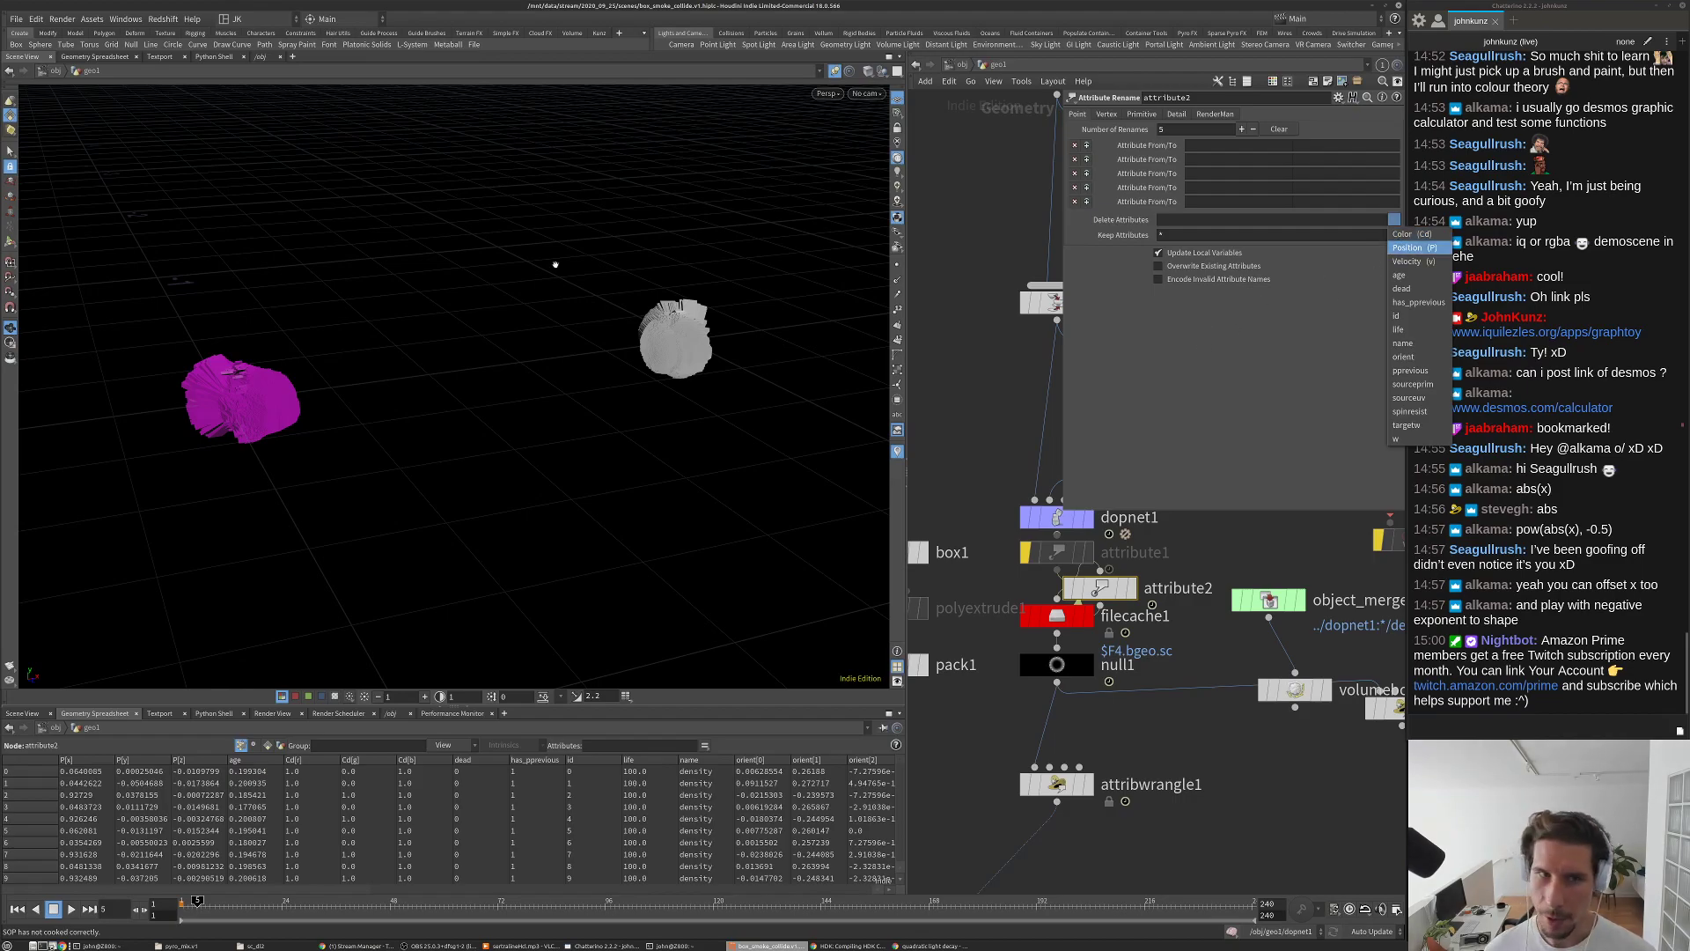
pyautogui.click(1435, 276)
pyautogui.click(1394, 219)
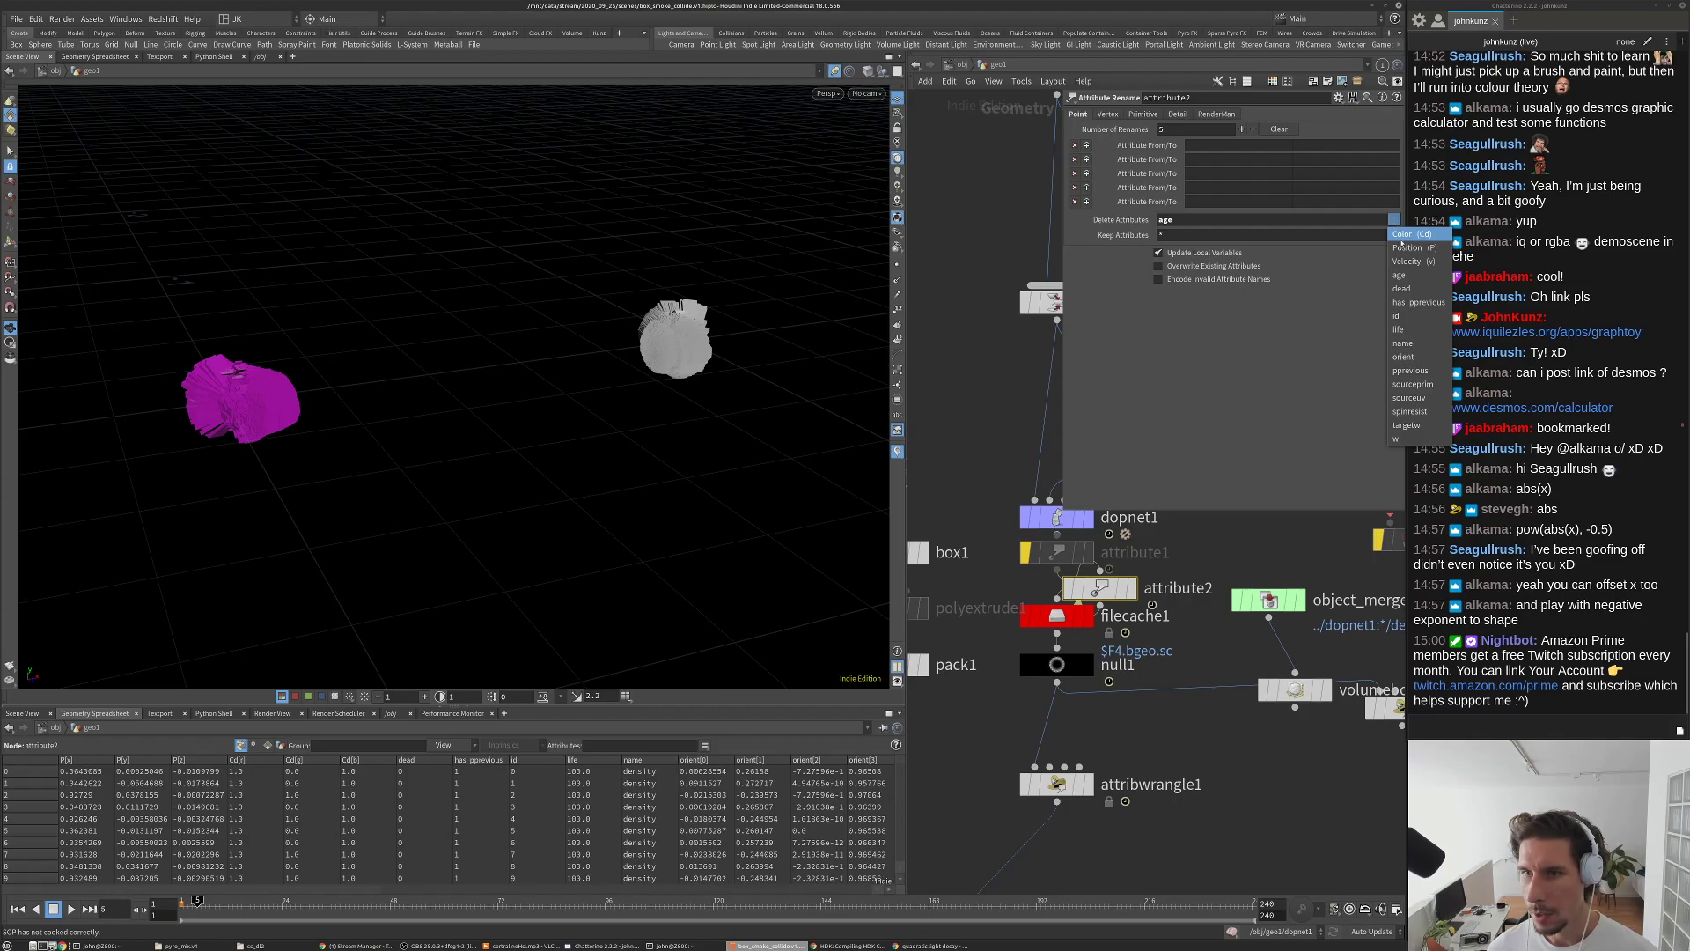
pyautogui.click(1404, 288)
pyautogui.click(1394, 219)
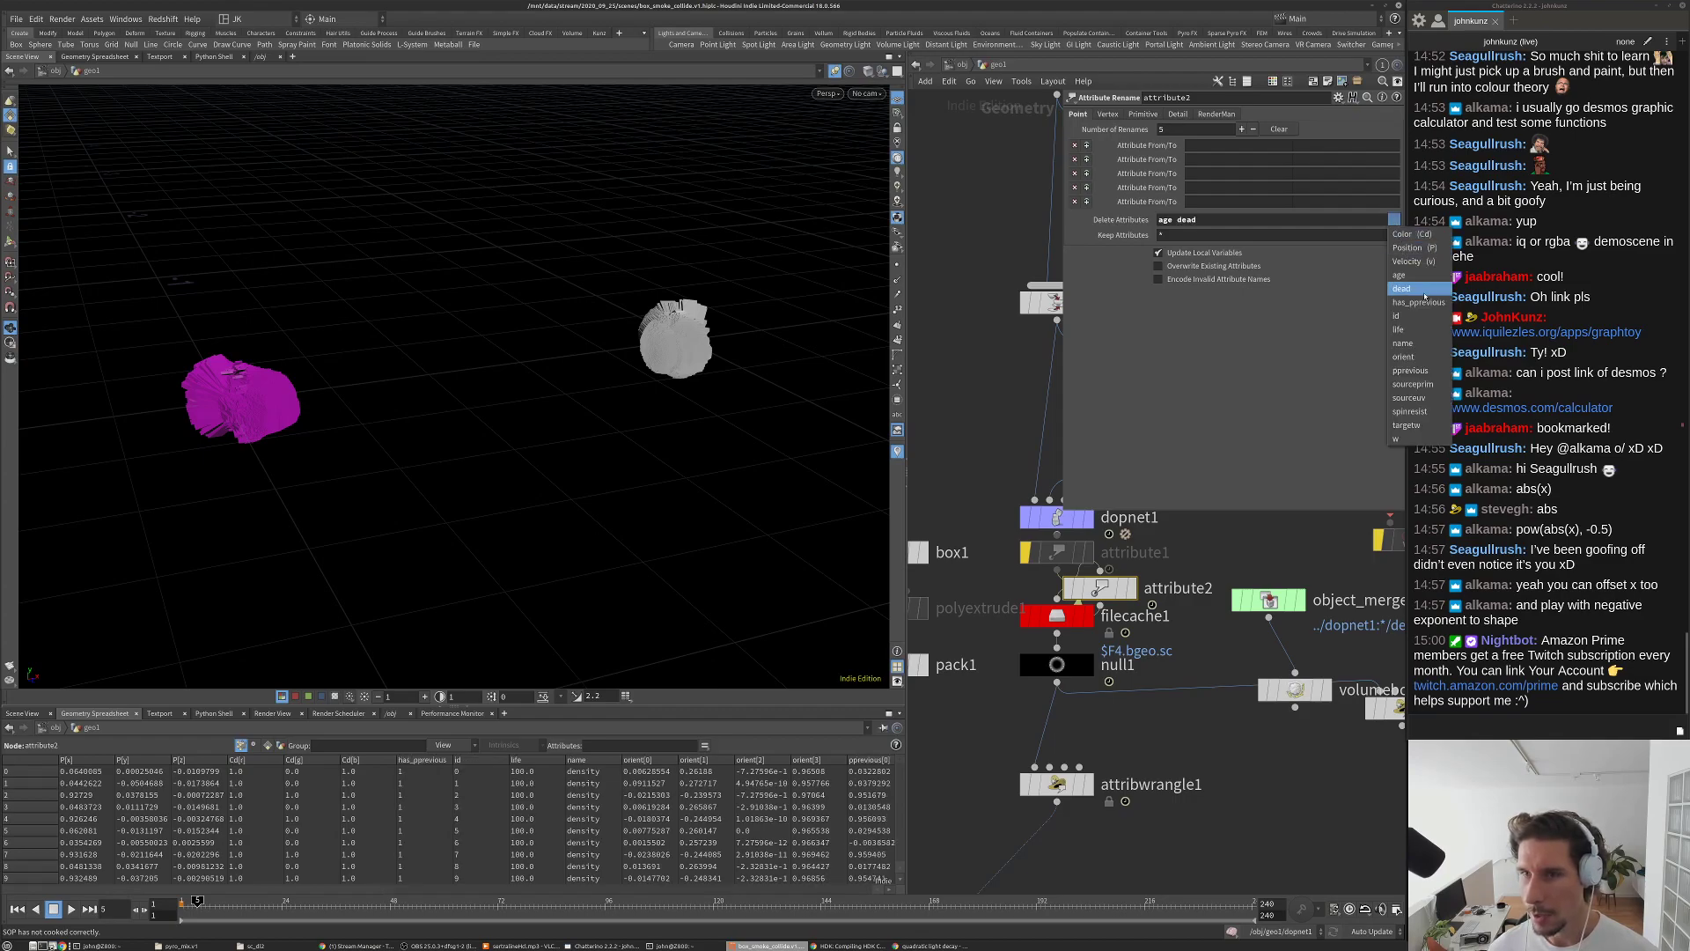
pyautogui.click(1417, 302)
# Step: Add life, name, pprevious and spinresist to the point attributes that attribute2 deletes
pyautogui.click(1394, 220)
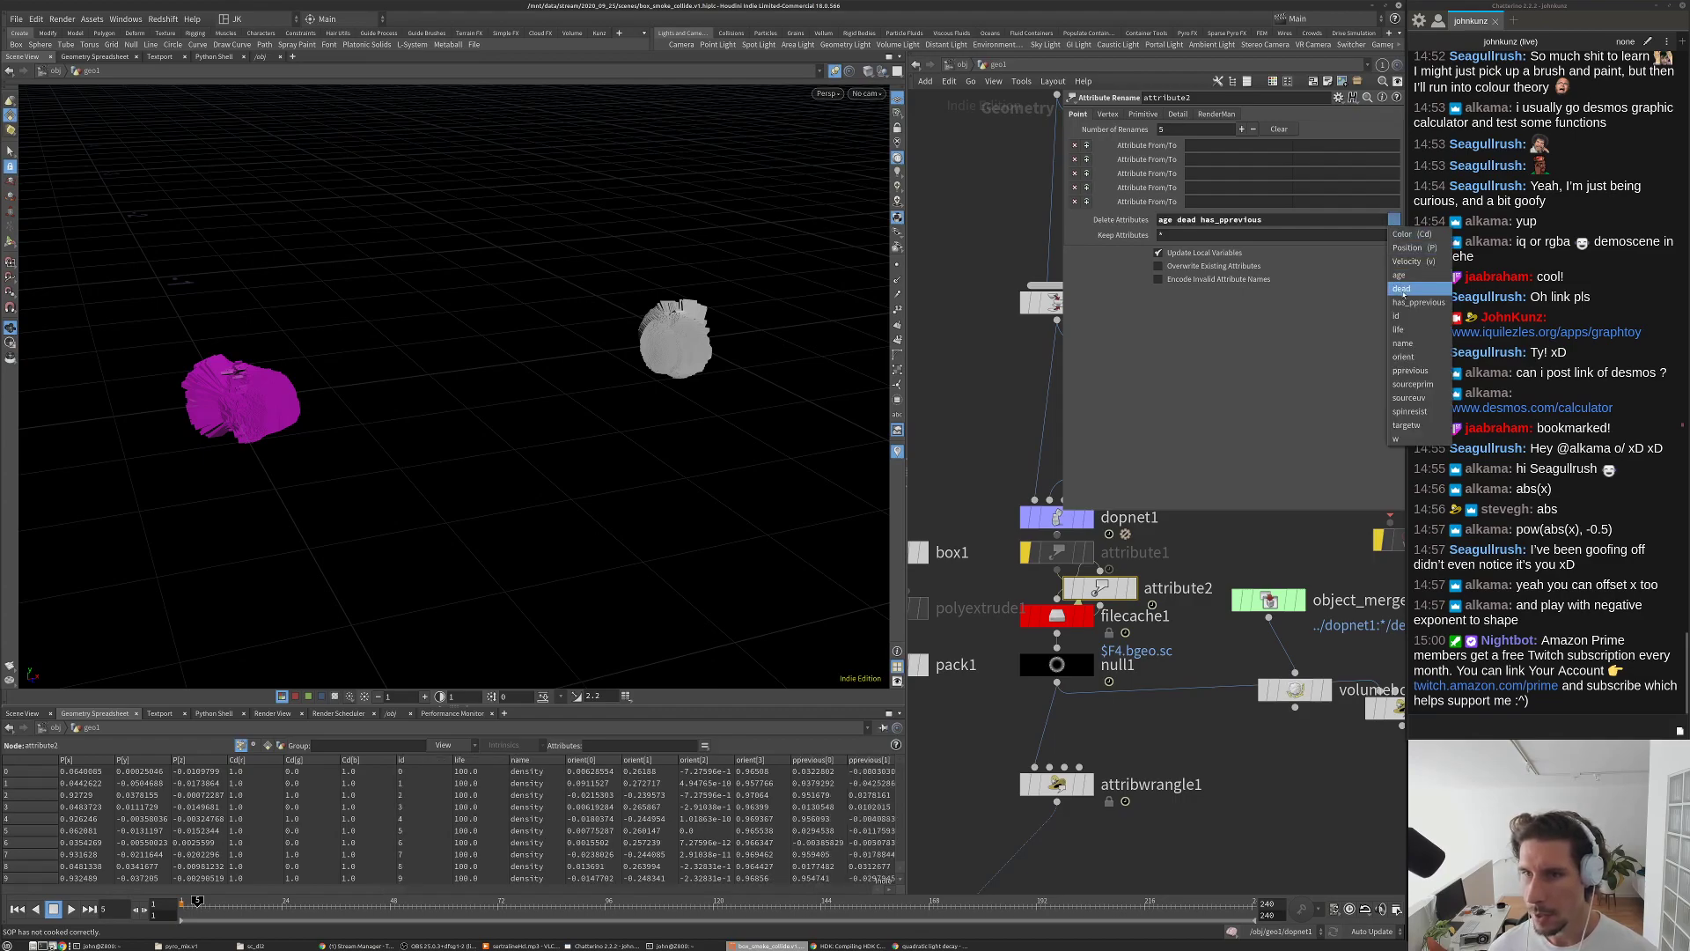
pyautogui.click(1399, 330)
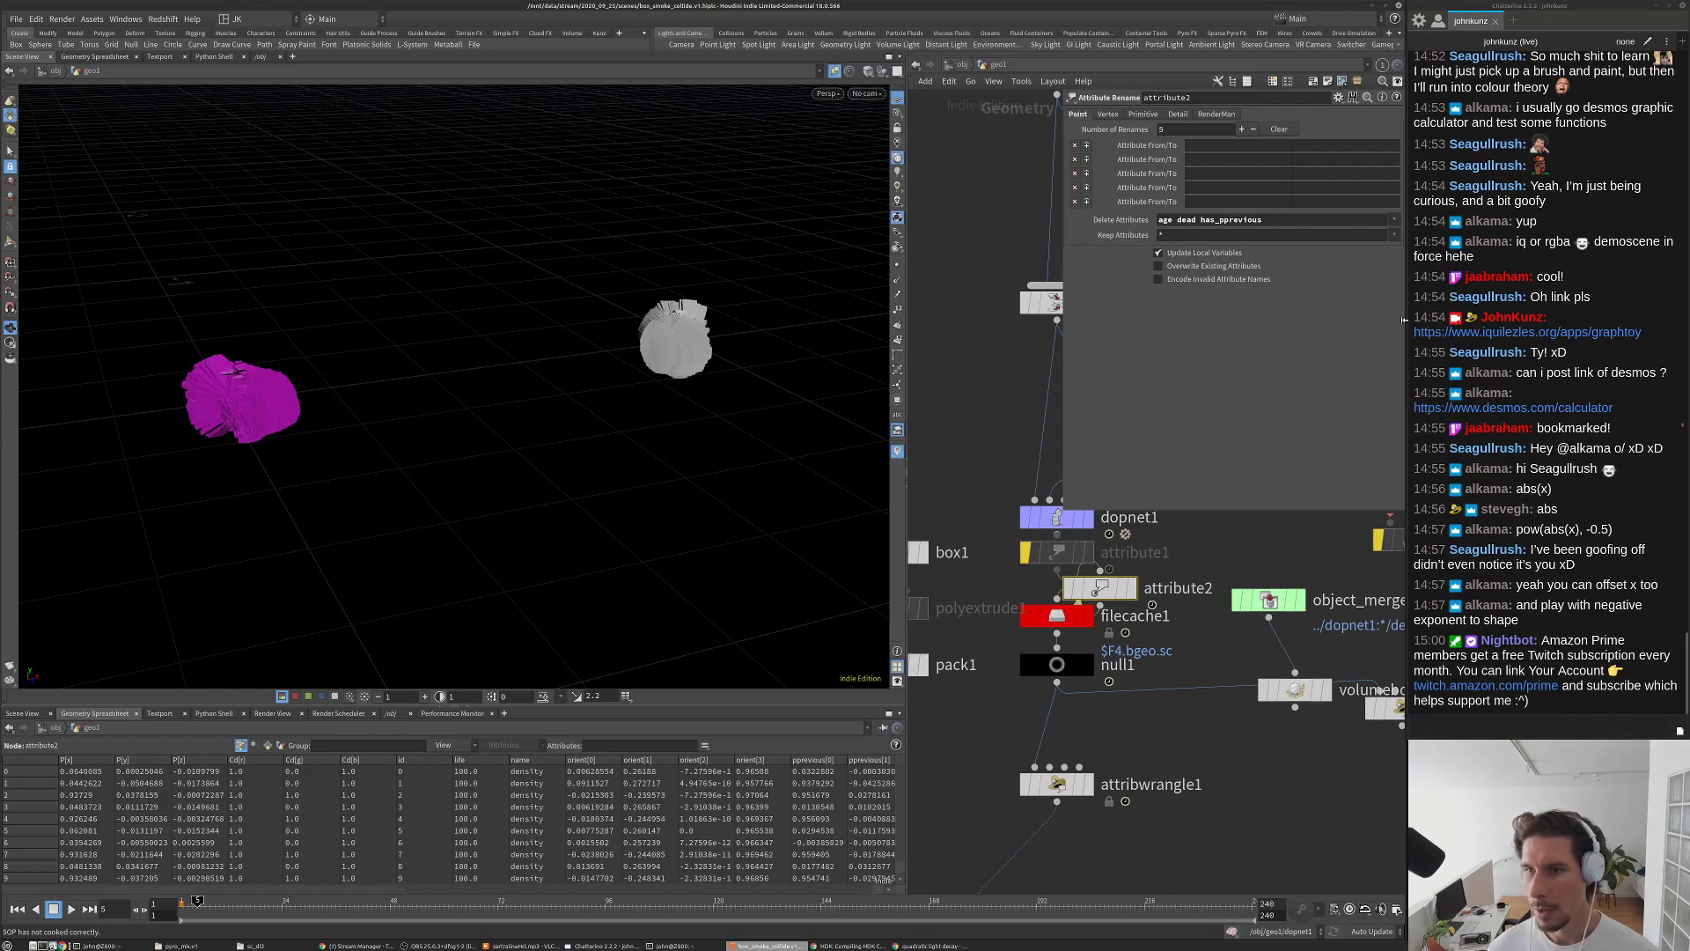
pyautogui.click(1393, 219)
pyautogui.click(1405, 344)
pyautogui.click(1393, 219)
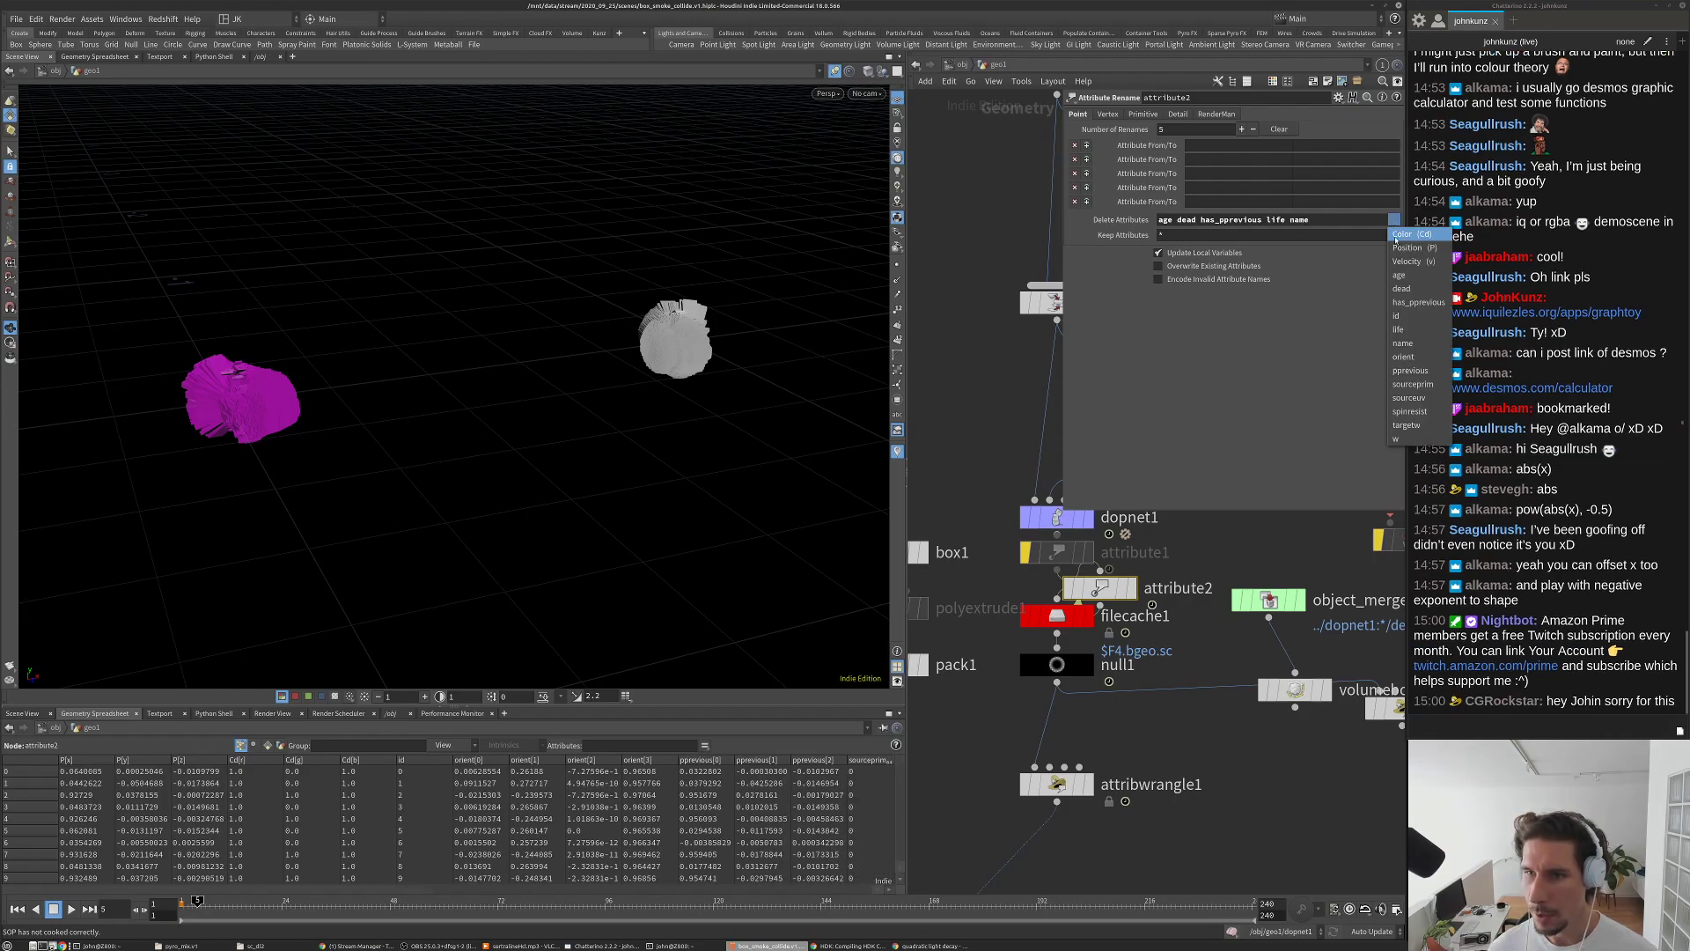
pyautogui.click(1409, 371)
pyautogui.click(1394, 219)
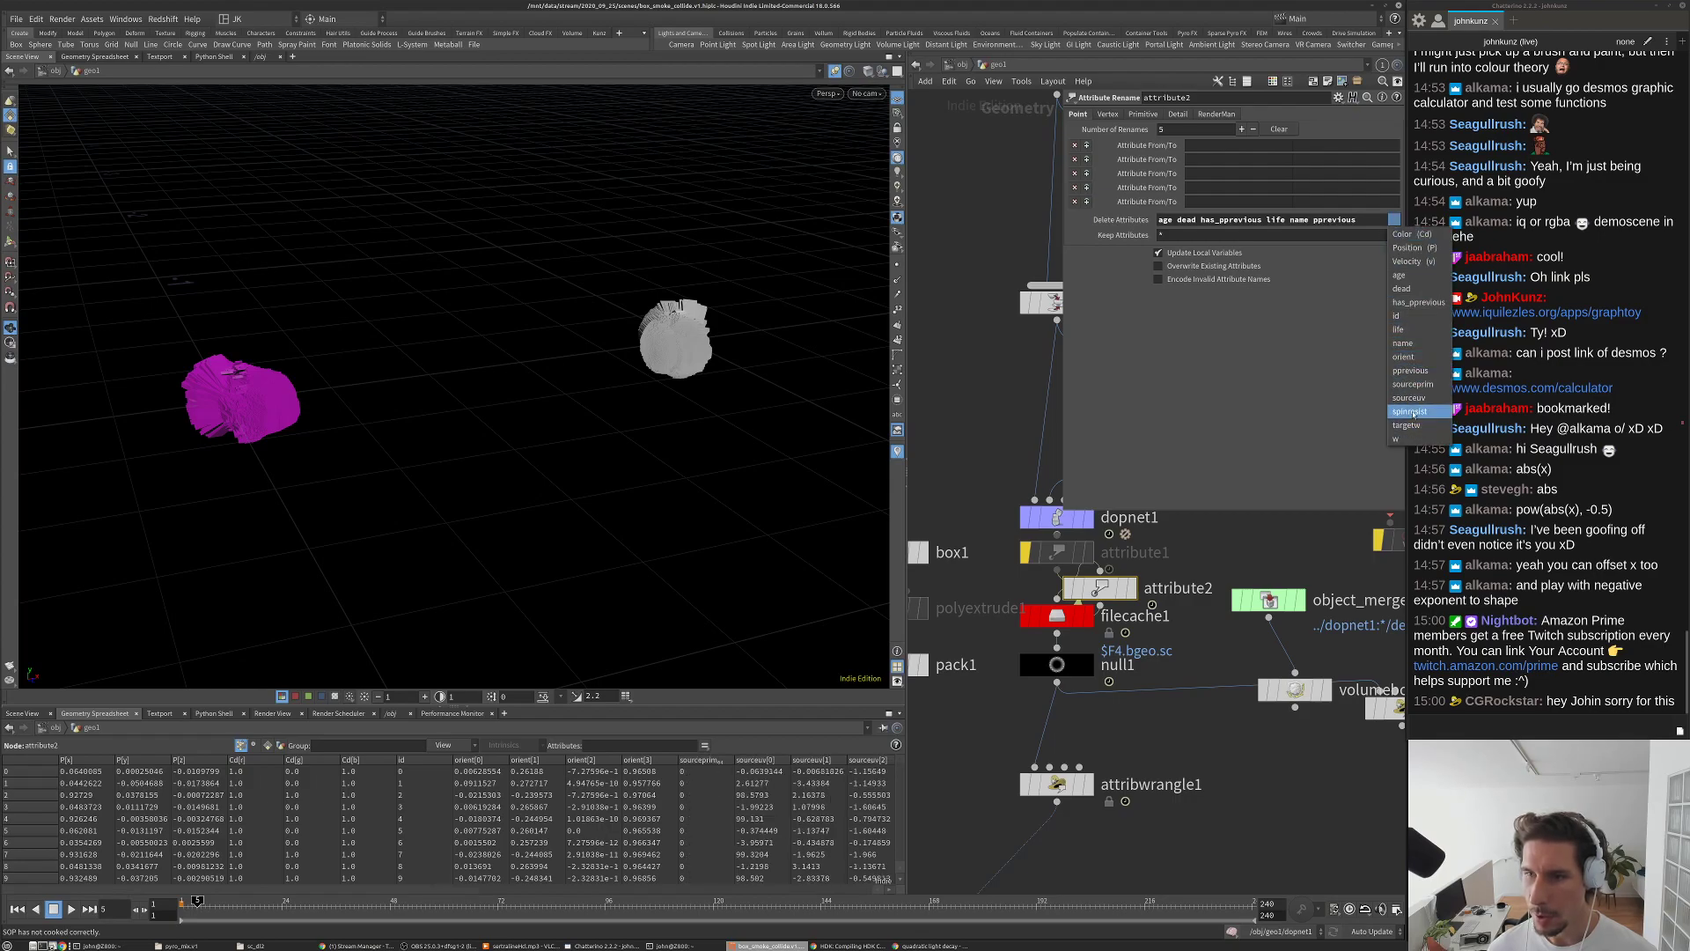
pyautogui.click(1411, 413)
pyautogui.click(1394, 219)
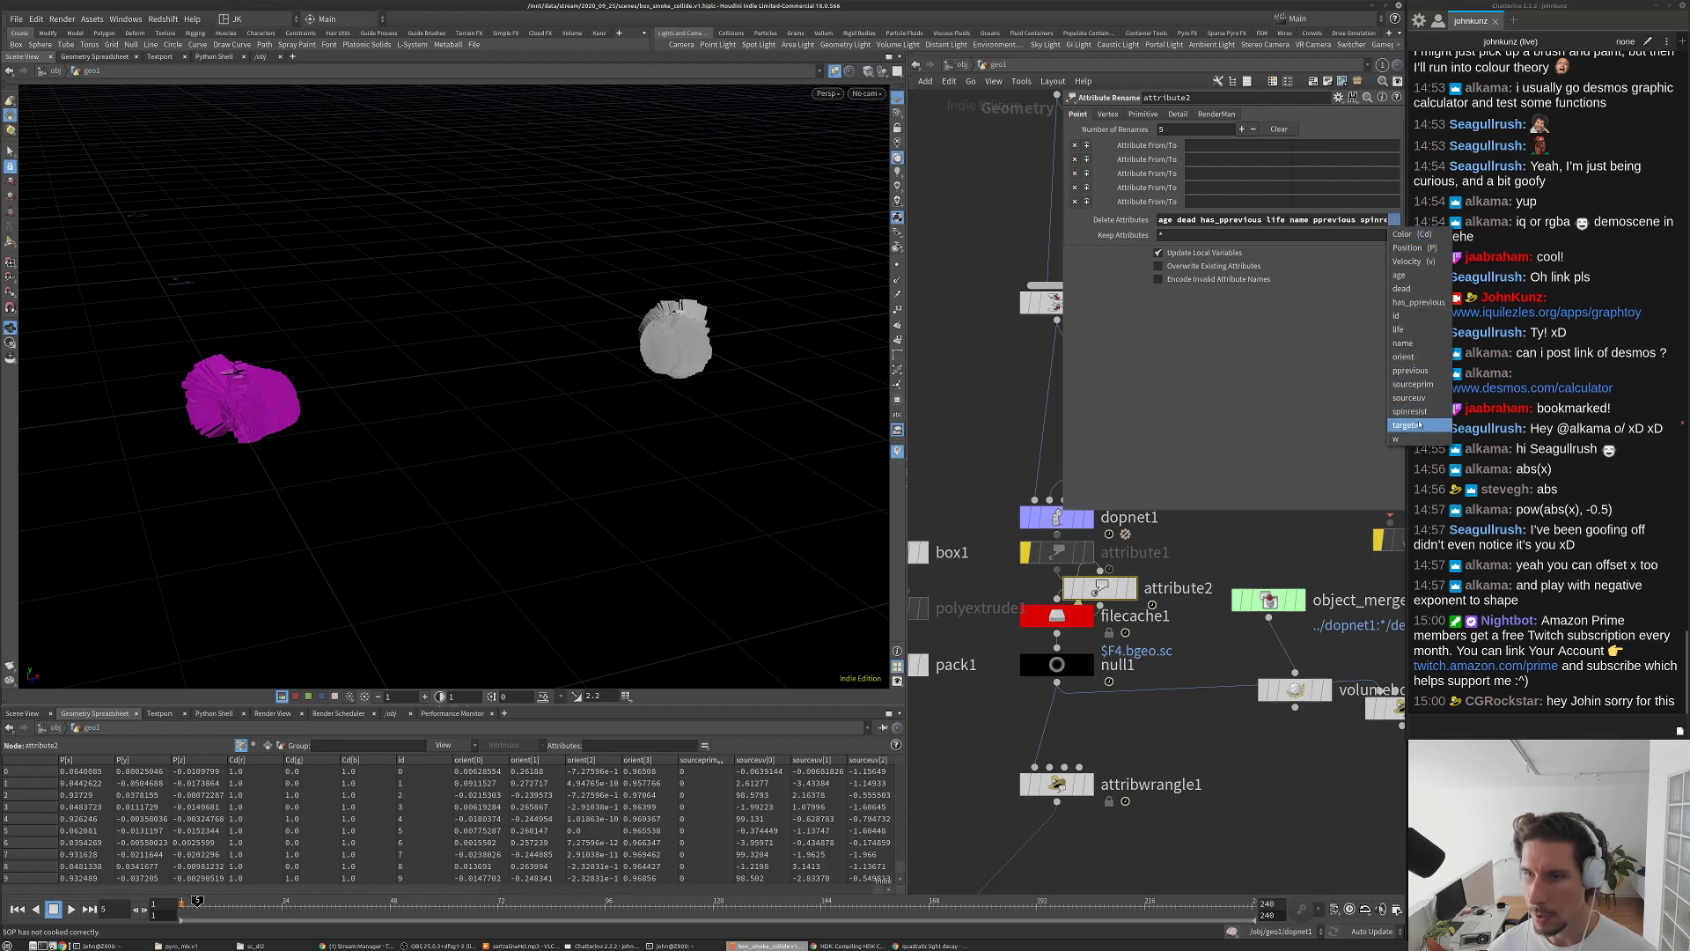
pyautogui.click(1279, 395)
# Step: Clear the delete list on attribute2, set the kept point attributes to P Cd orient id, and save the scene
pyautogui.tripleClick(1184, 219)
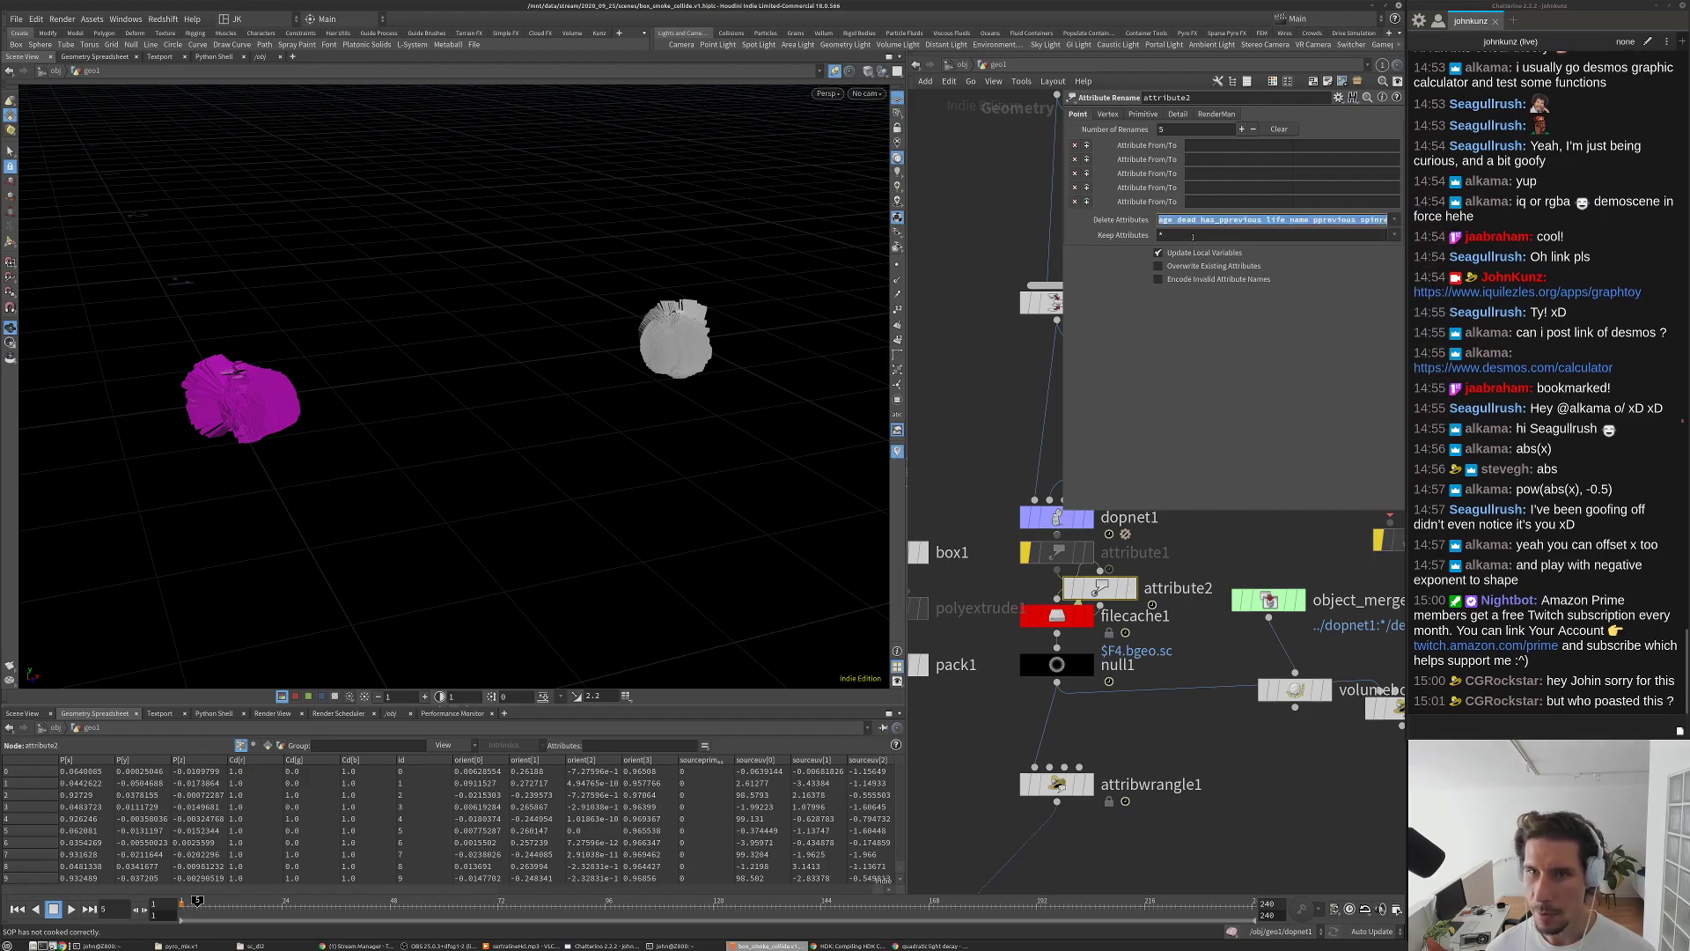
pyautogui.press('Delete')
pyautogui.tripleClick(1184, 235)
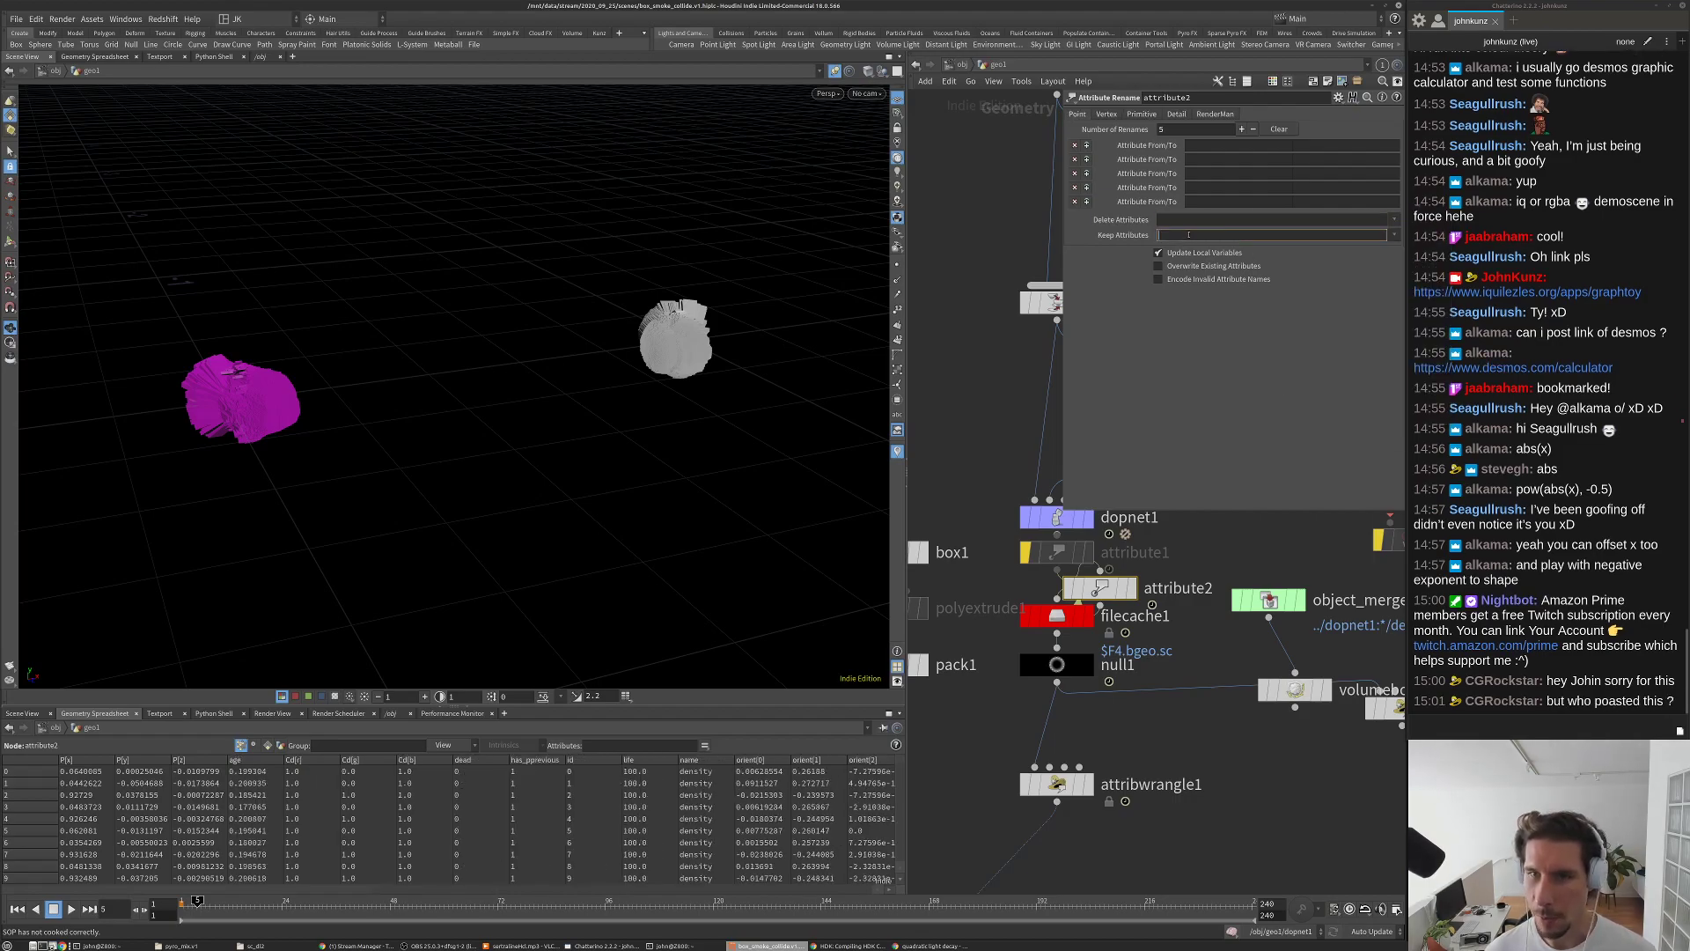
pyautogui.hotkey('ctrl', 's')
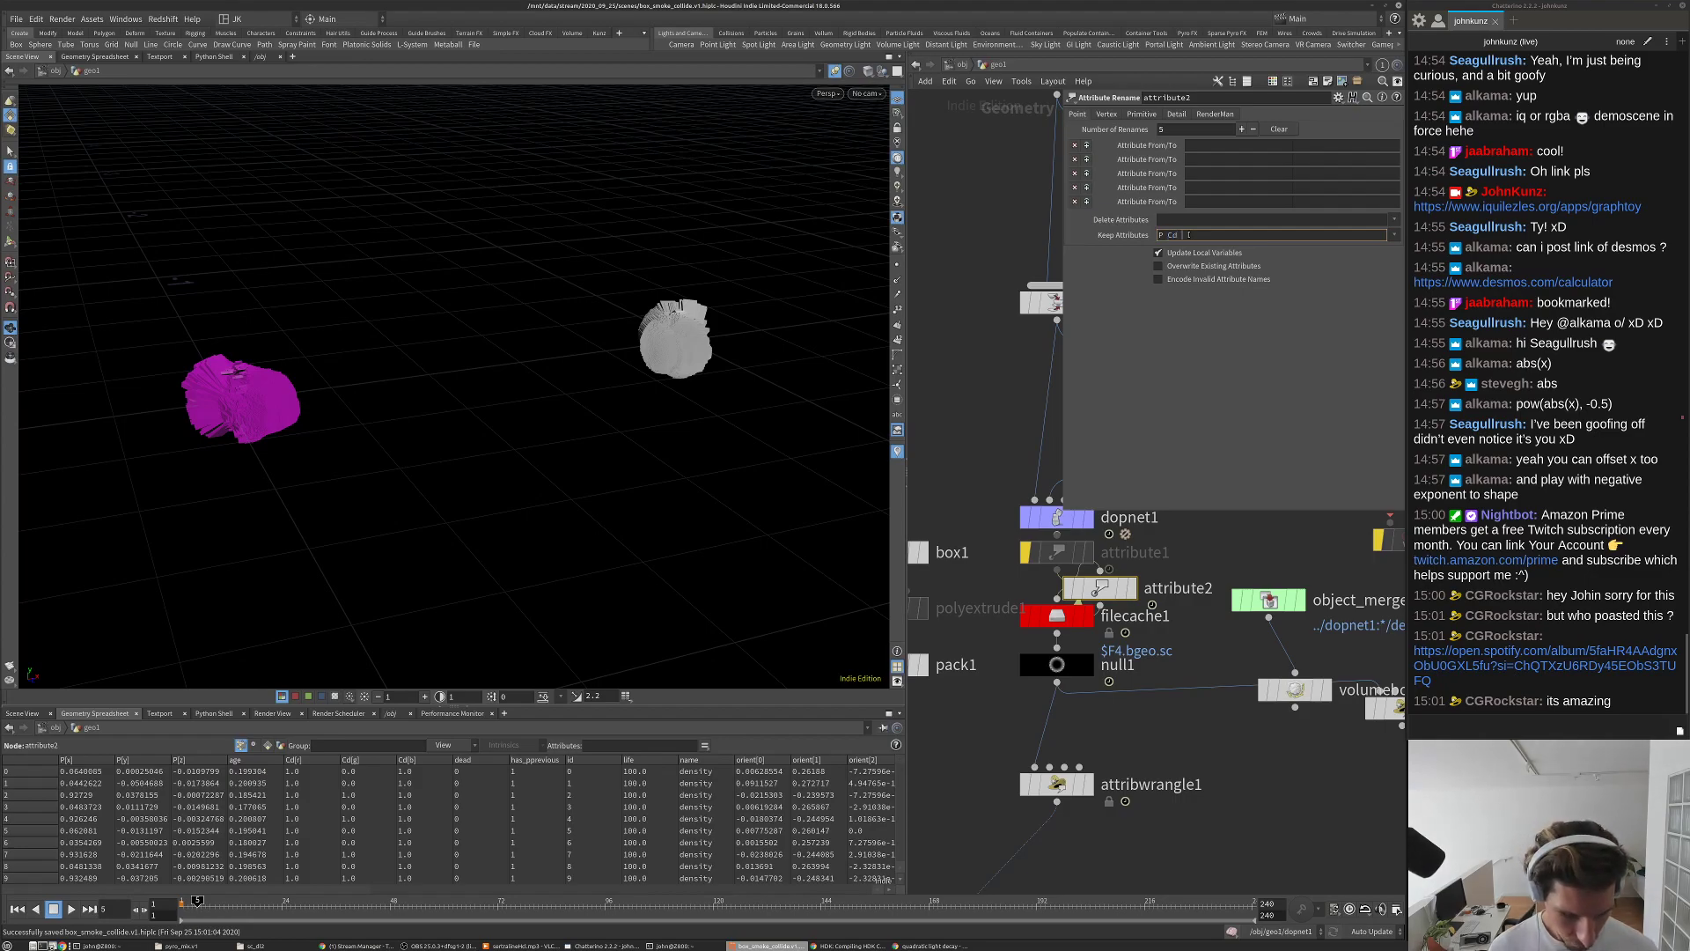
pyautogui.write('nt id')
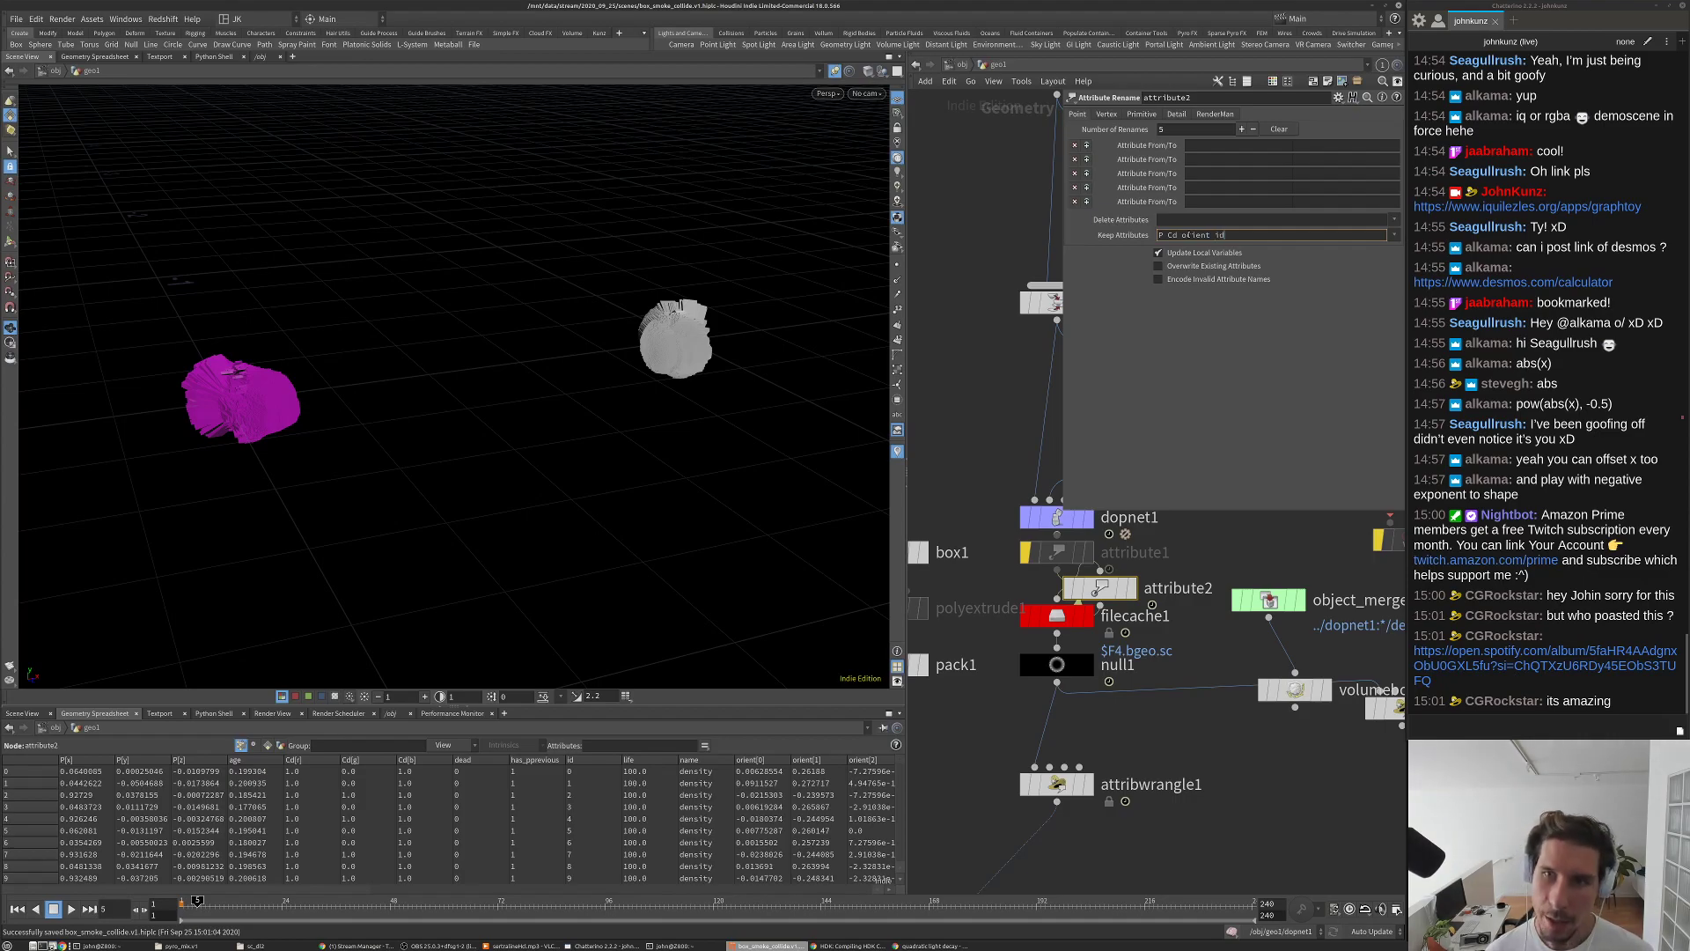
pyautogui.press('Return')
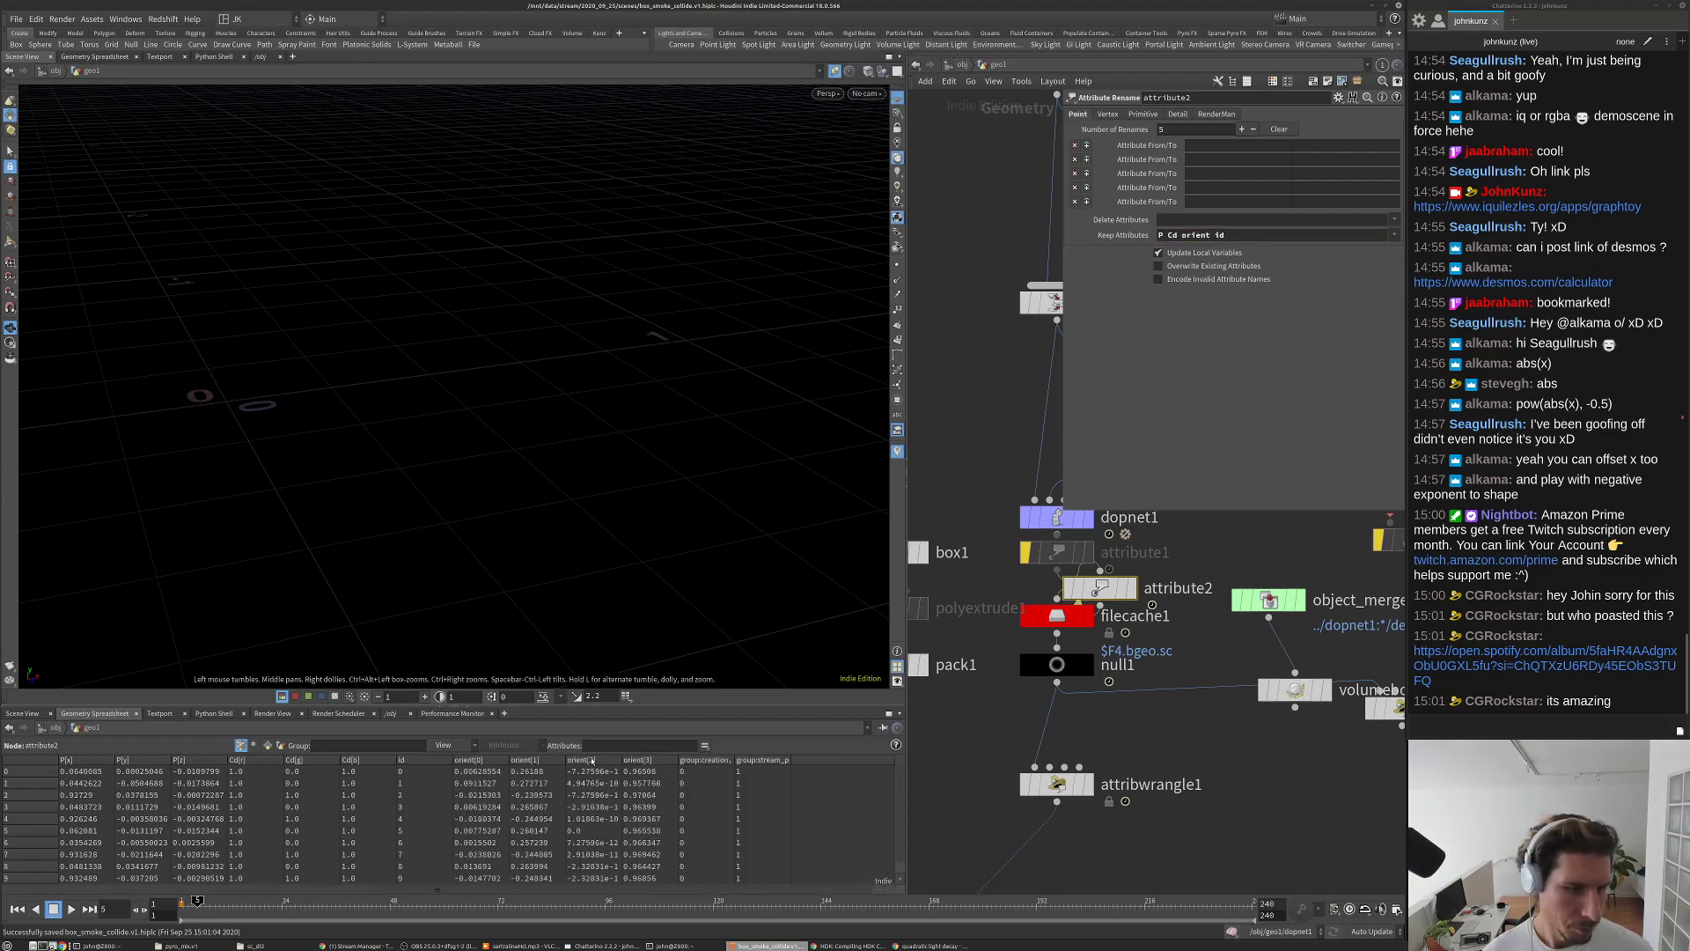
# Step: Add v to the kept point attributes of attribute2 and play the simulation
pyautogui.click(1227, 234)
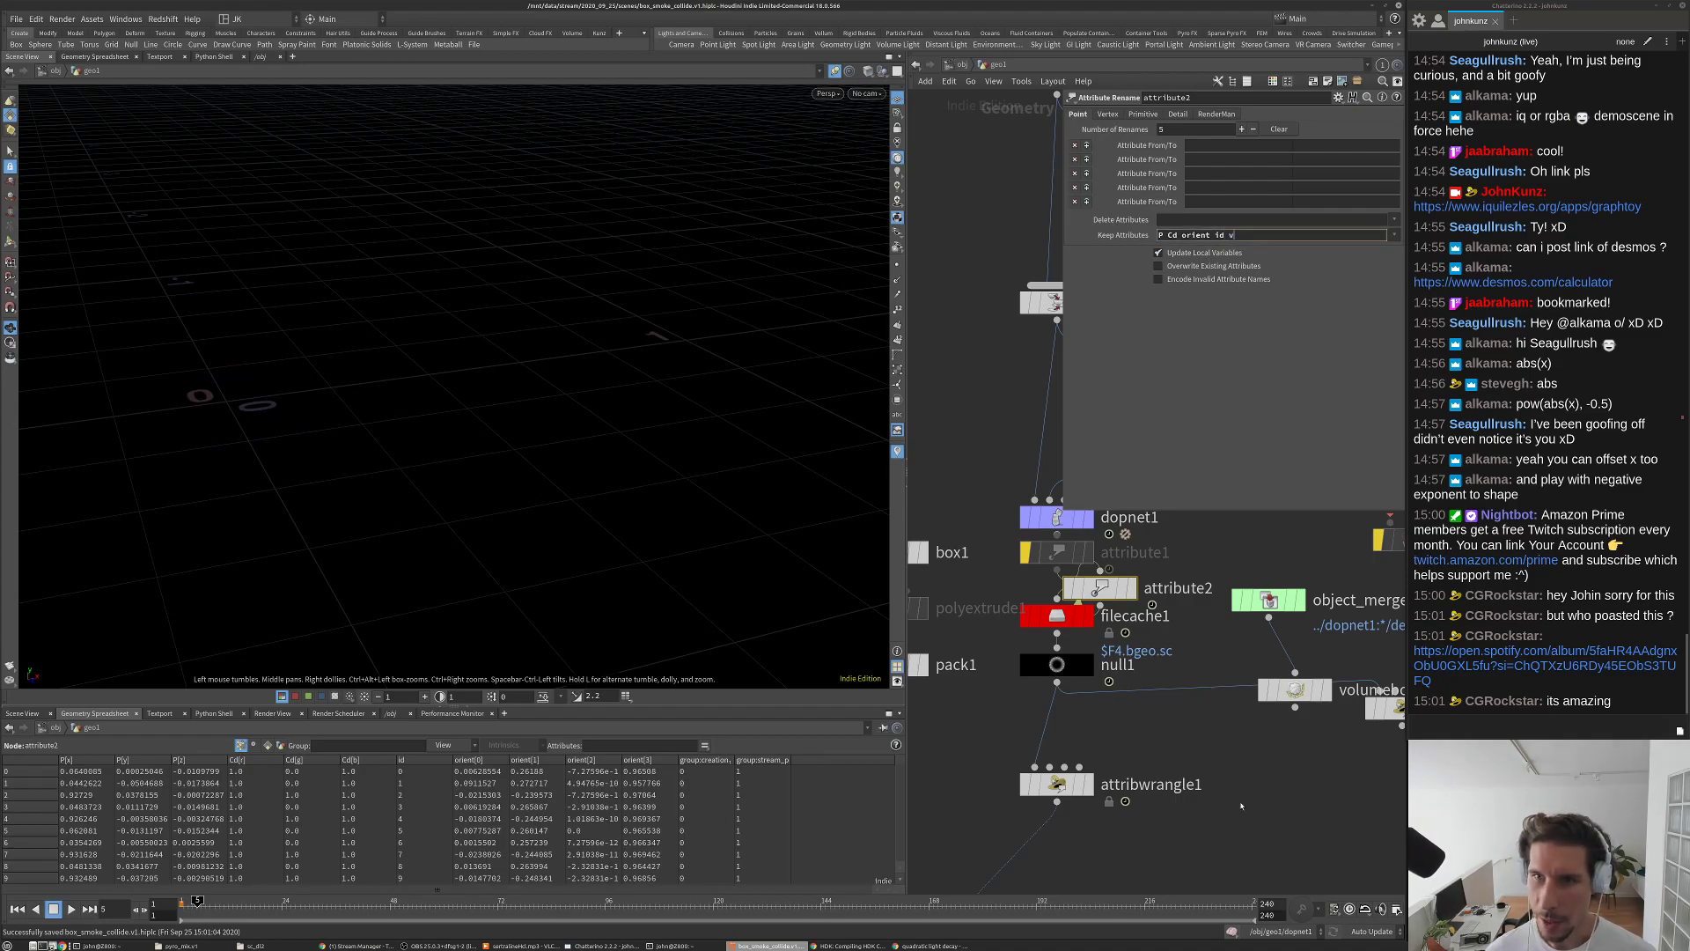
pyautogui.write('v')
pyautogui.press('Return')
pyautogui.press('Up')
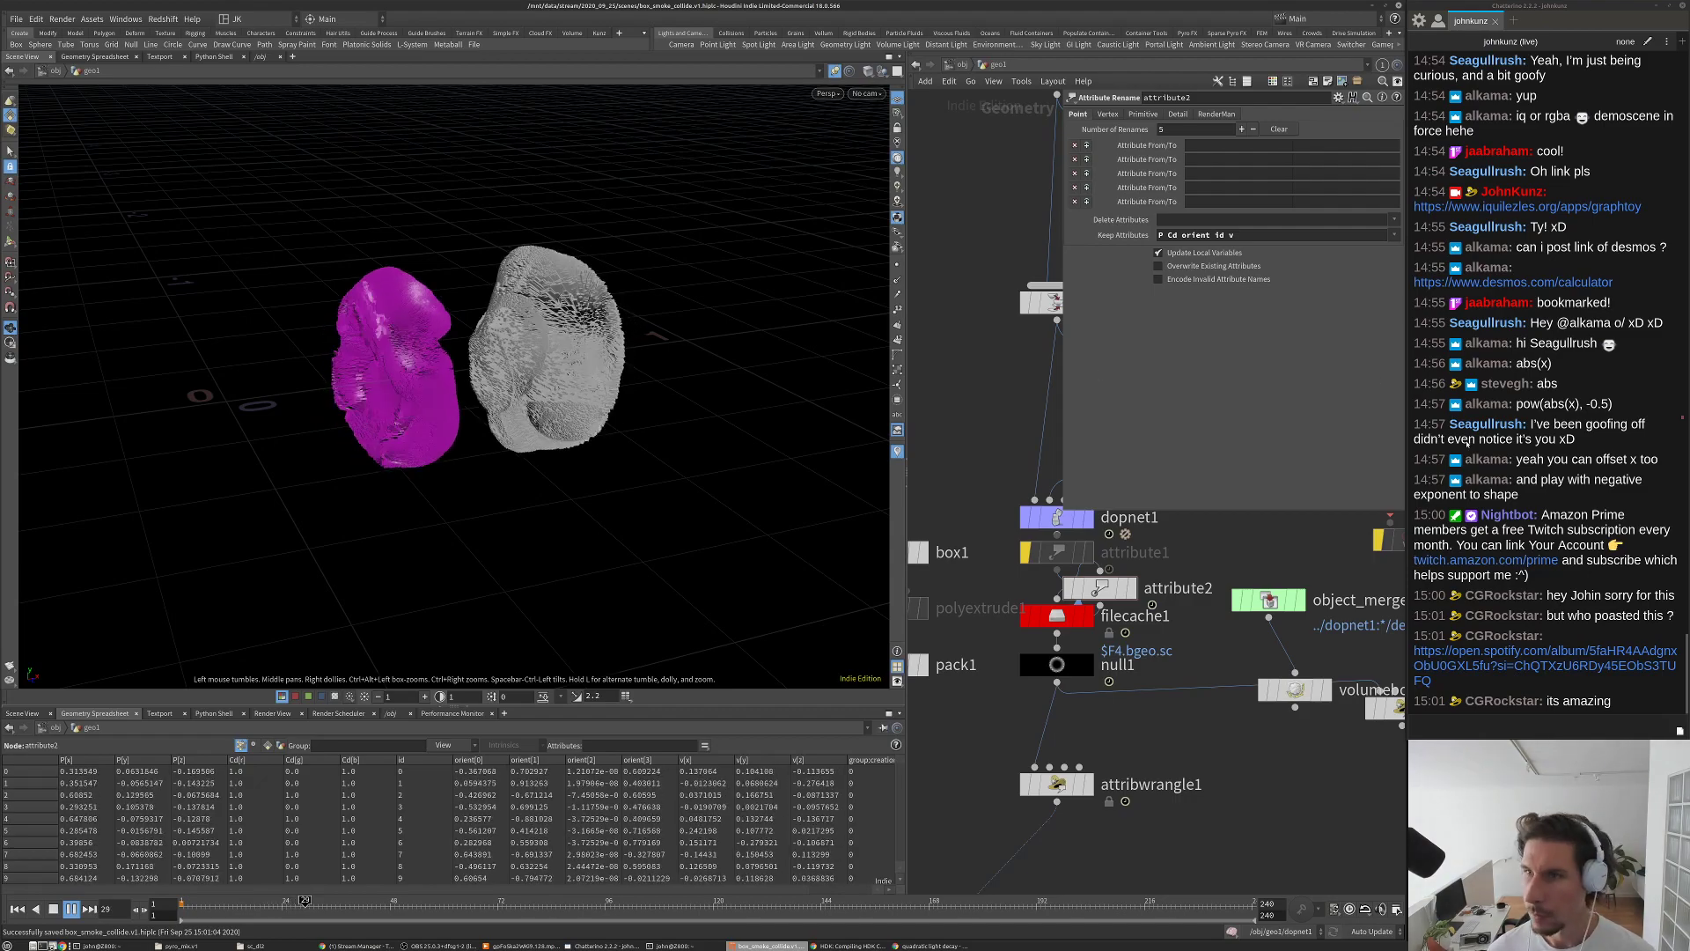
pyautogui.scroll(5, 1474, 470)
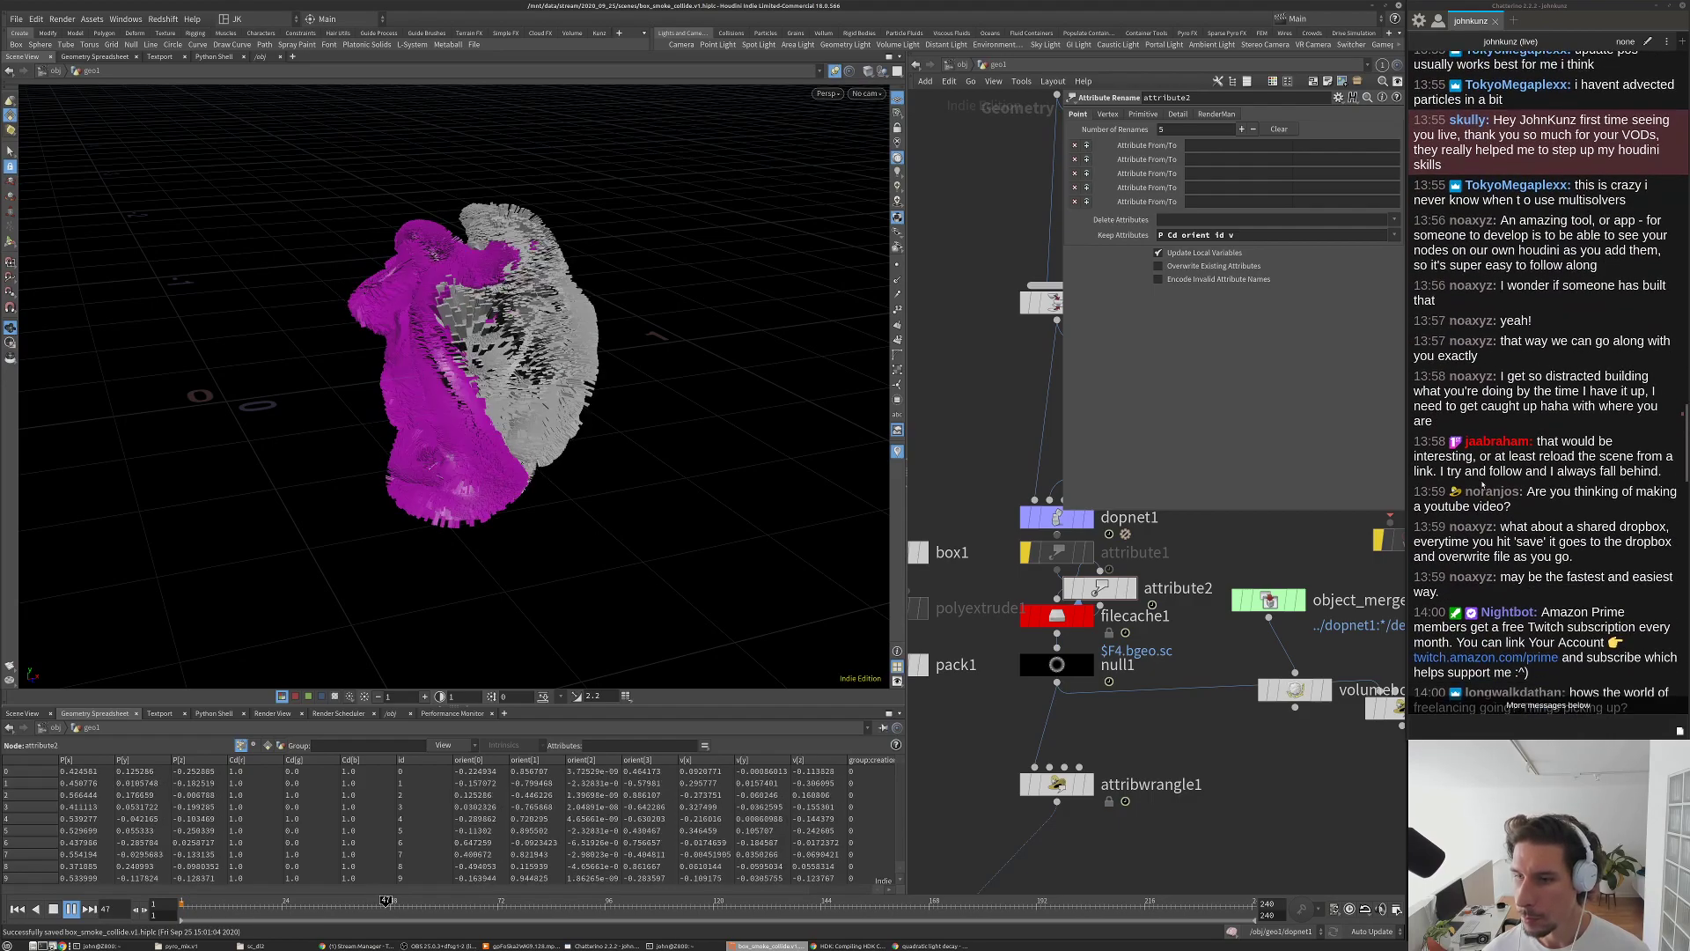
pyautogui.scroll(-15, 1483, 482)
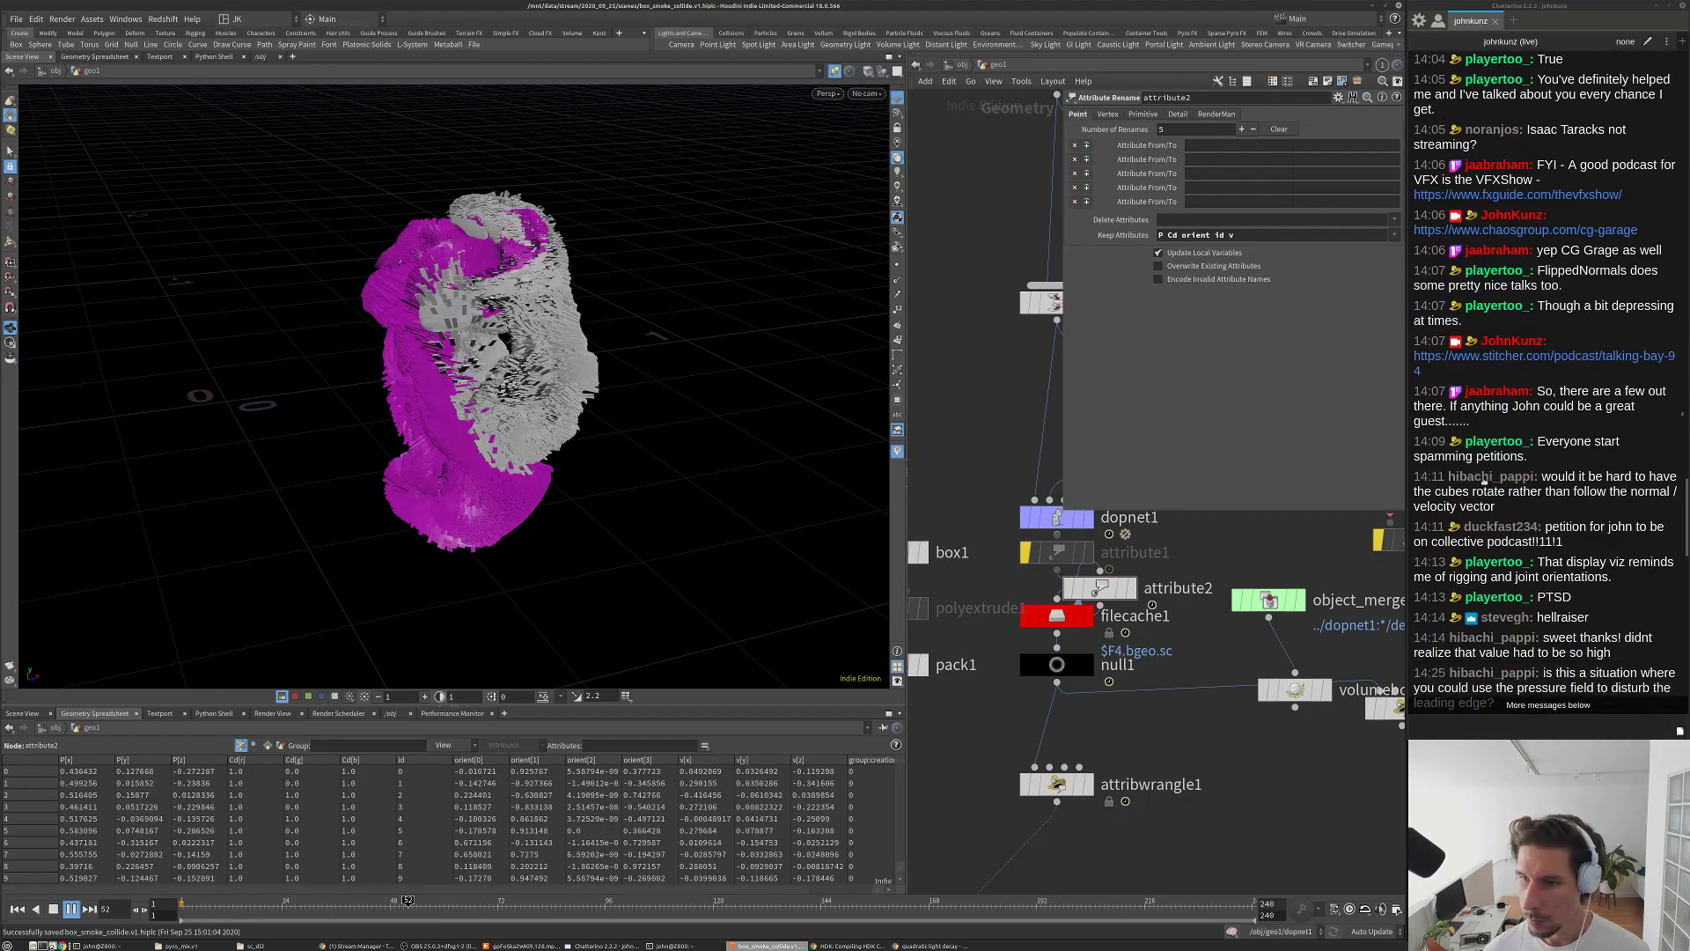
pyautogui.scroll(10, 1483, 482)
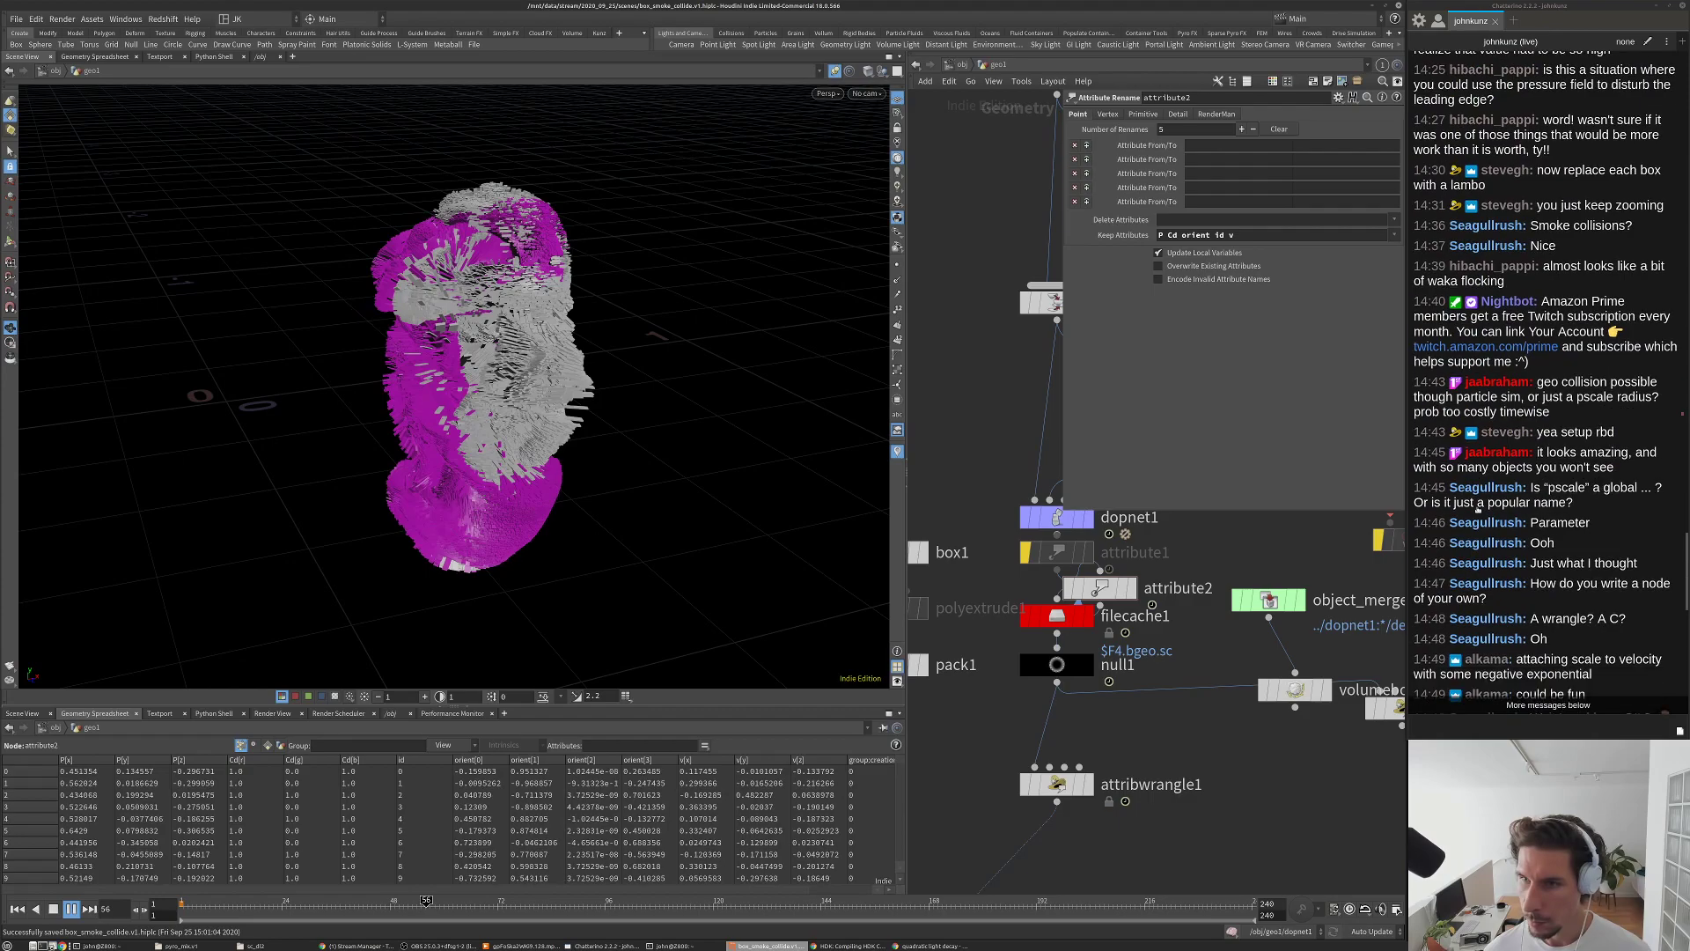
pyautogui.scroll(20, 1485, 501)
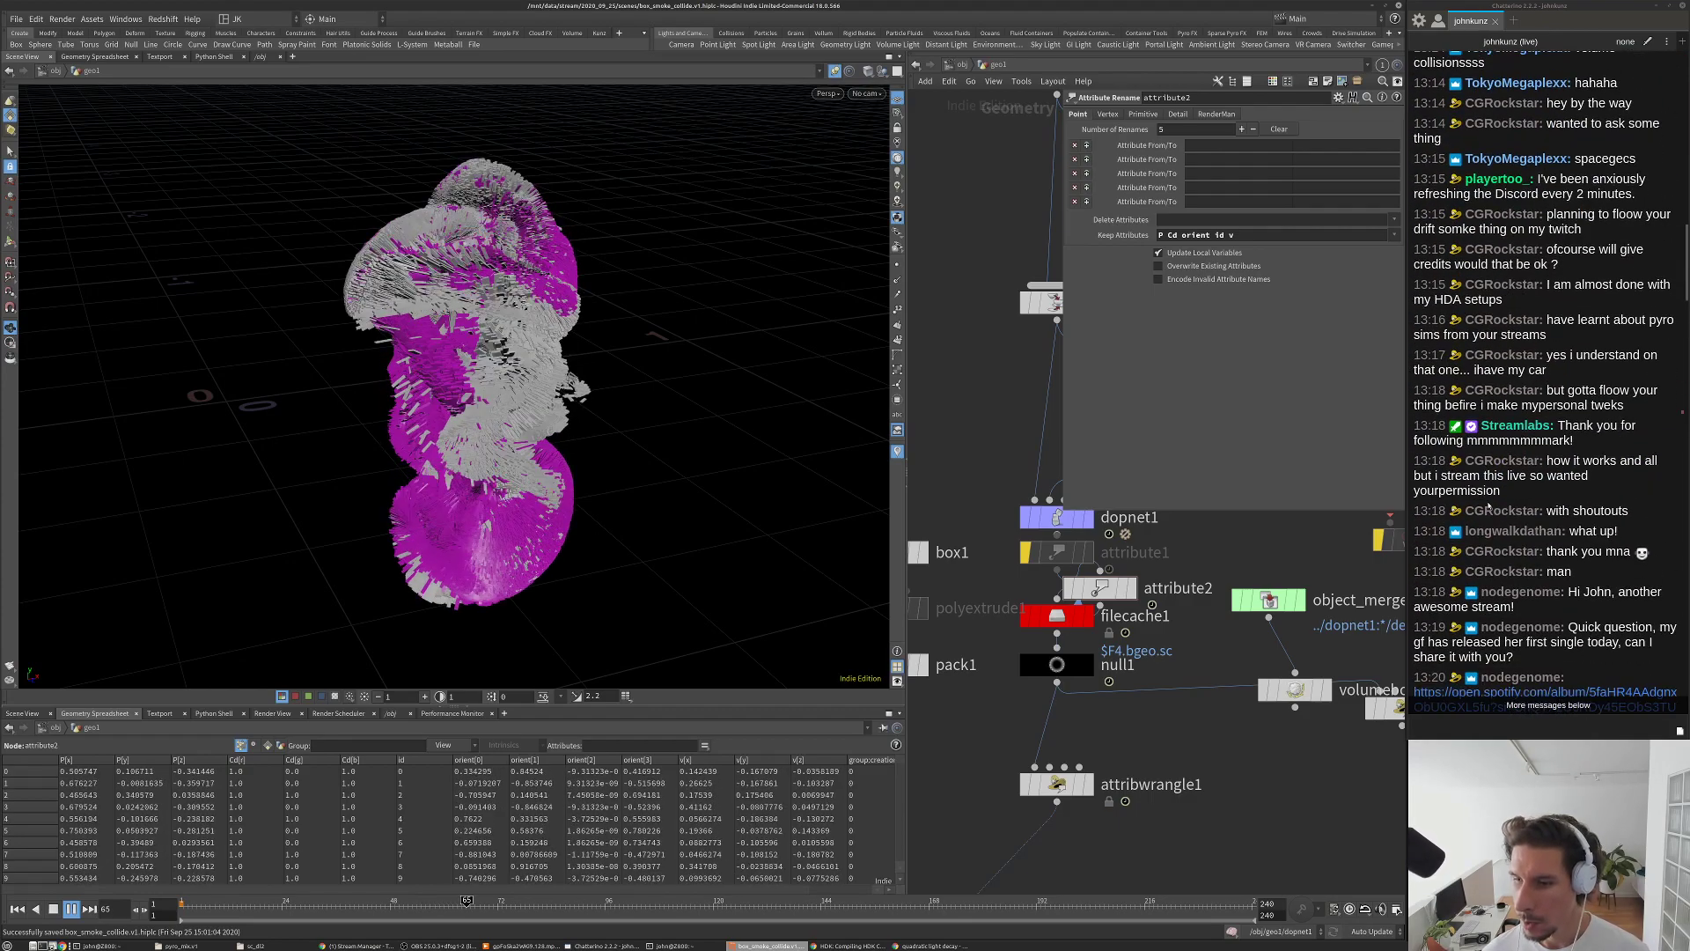
pyautogui.scroll(-10, 1487, 506)
pyautogui.scroll(-20, 1497, 510)
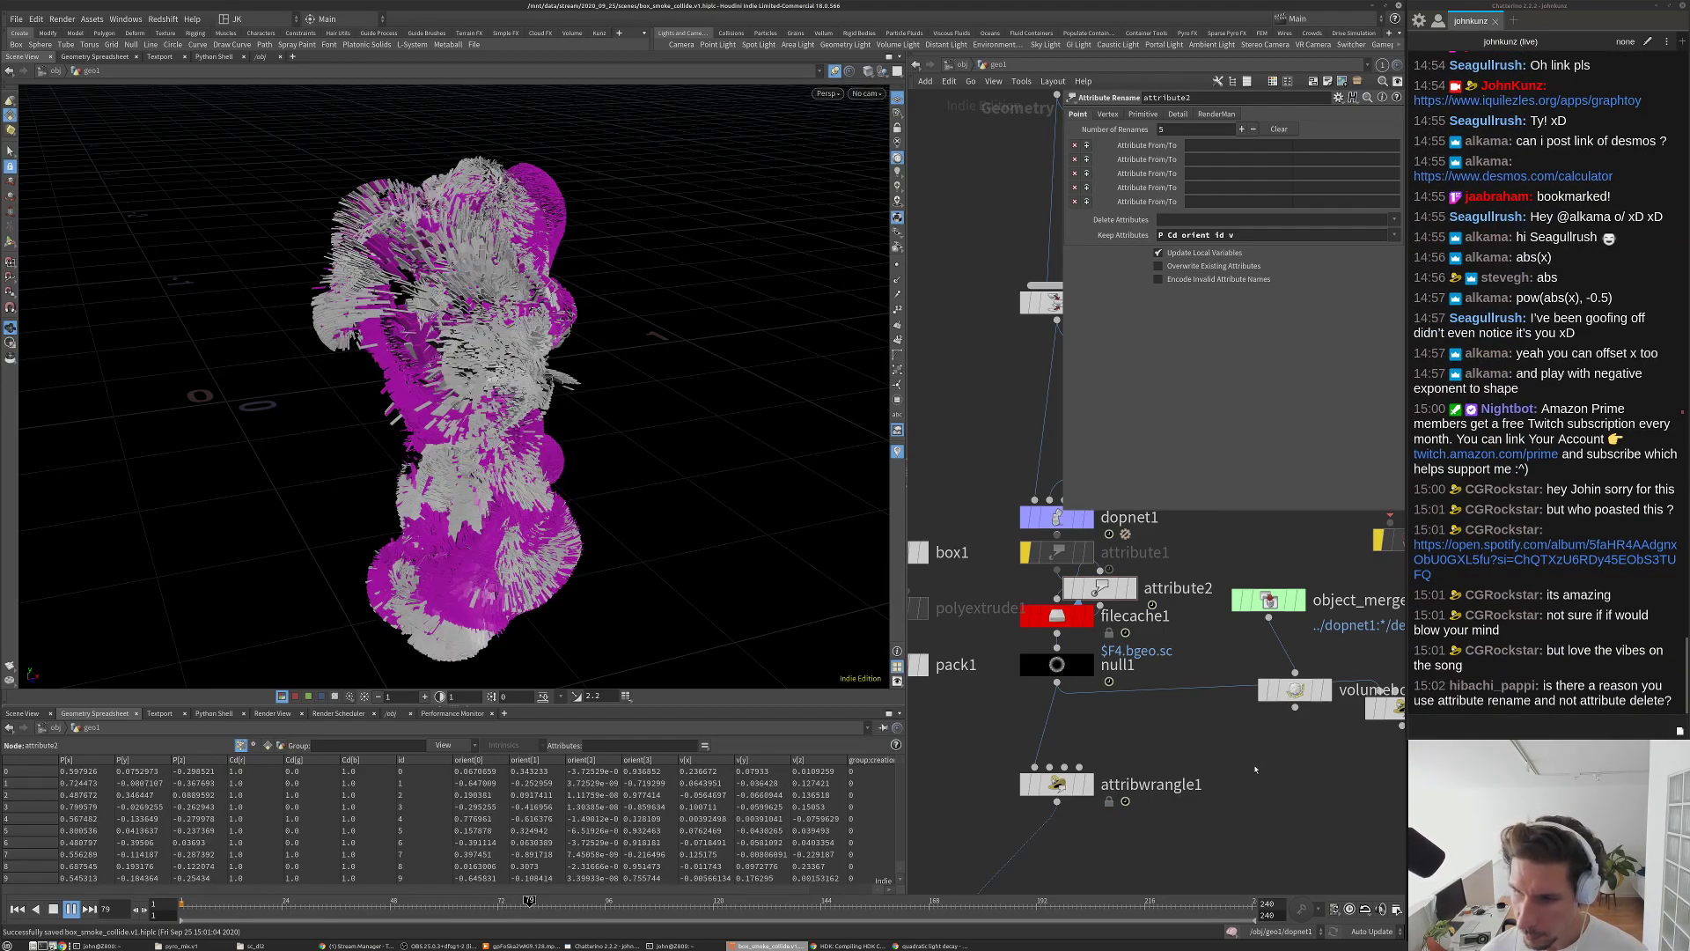
# Step: Return to the first frame, move the box and file cache nodes down, and align attribute2 between attribute1 and filecache1
pyautogui.moveTo(1250, 764)
pyautogui.mouseDown(button='middle')
pyautogui.moveTo(1224, 743)
pyautogui.moveTo(1245, 764)
pyautogui.mouseUp(button='middle')
pyautogui.hotkey('ctrl', 'Up')
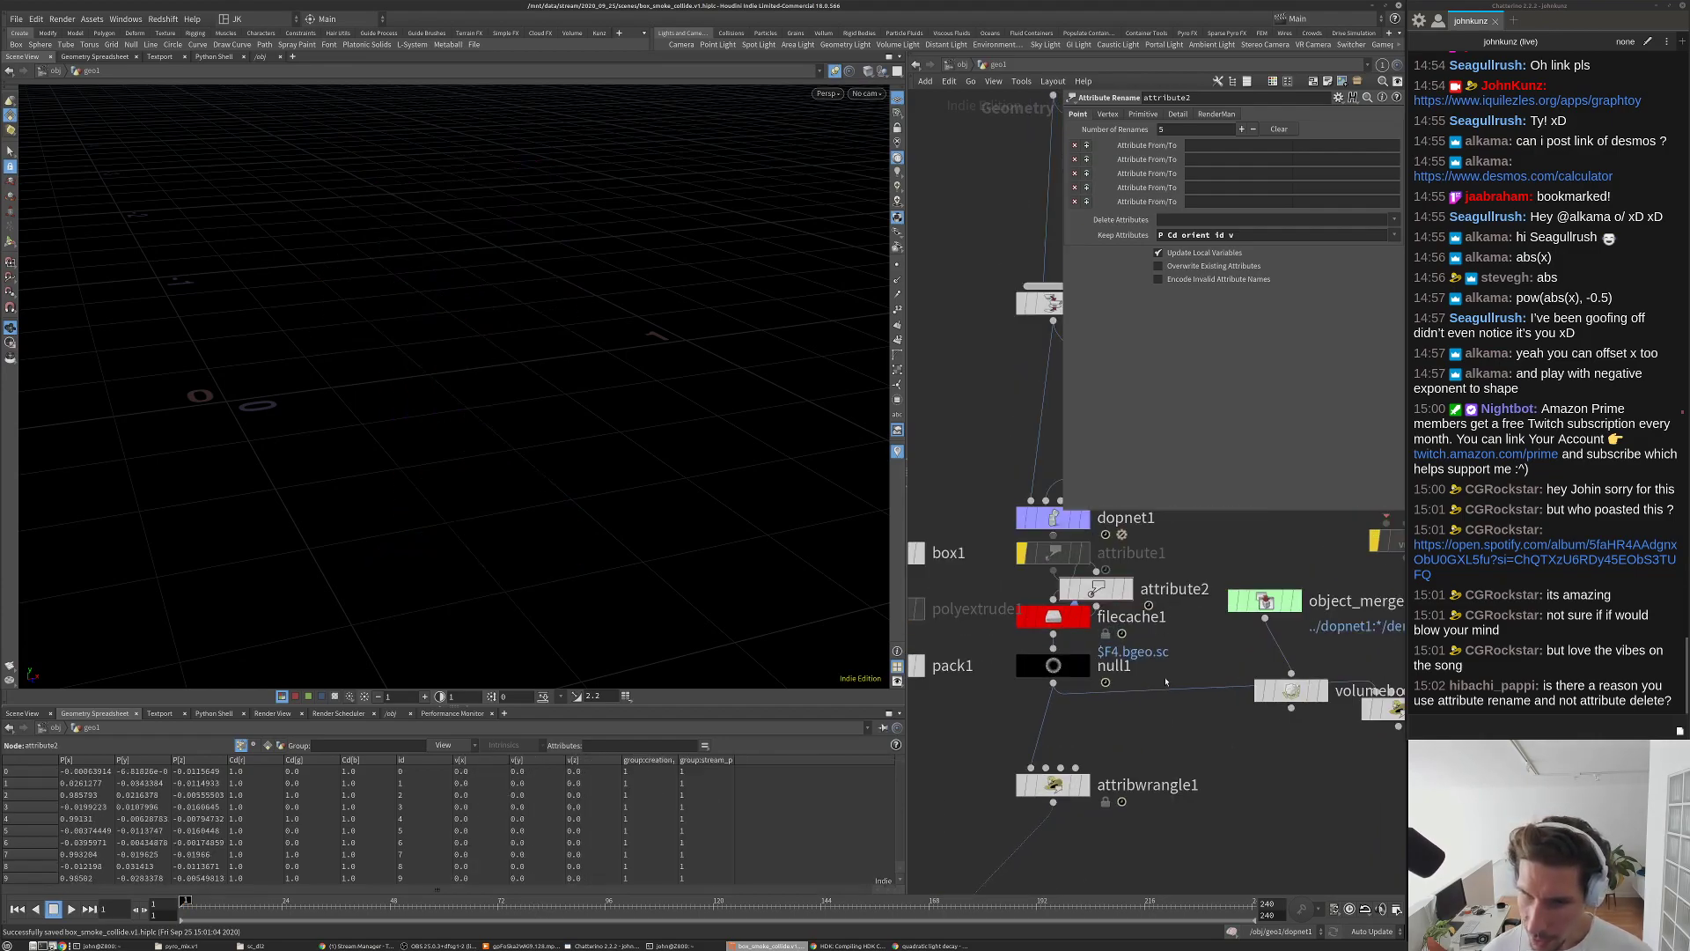
pyautogui.scroll(-5, 1152, 754)
pyautogui.moveTo(1112, 827); pyautogui.dragTo(1030, 603)
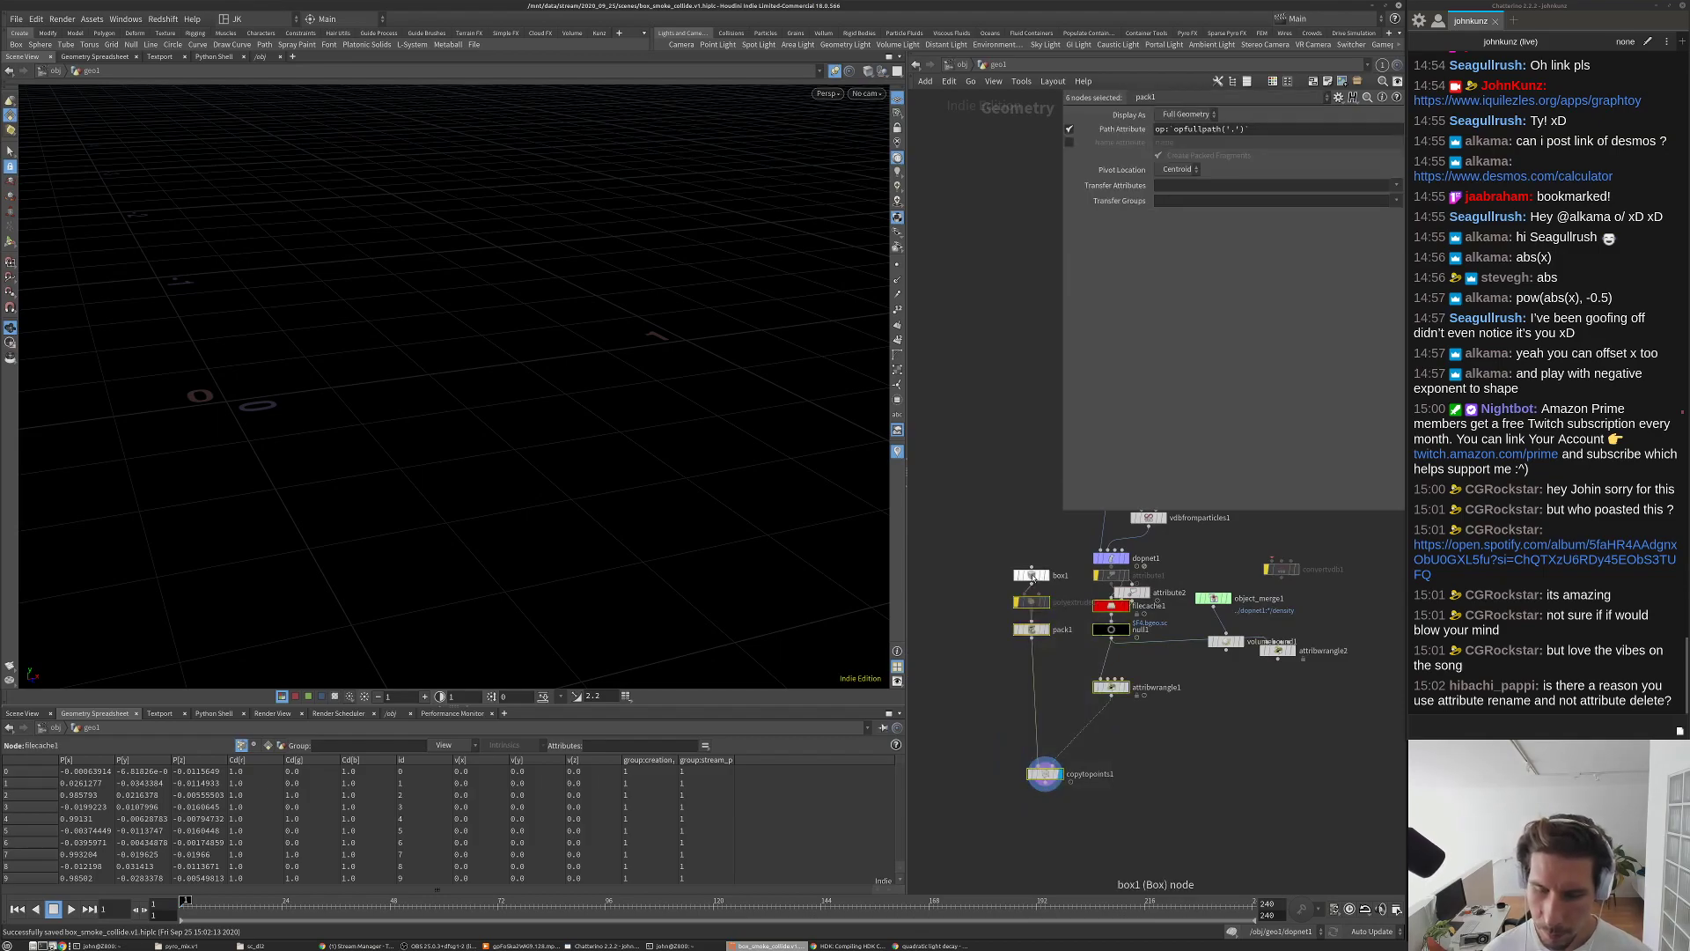
pyautogui.moveTo(1105, 643); pyautogui.dragTo(1105, 724)
pyautogui.moveTo(1130, 598); pyautogui.dragTo(1114, 616)
pyautogui.scroll(4, 1070, 614)
pyautogui.press('Tab')
pyautogui.press('Escape')
pyautogui.press('Tab')
pyautogui.write('a')
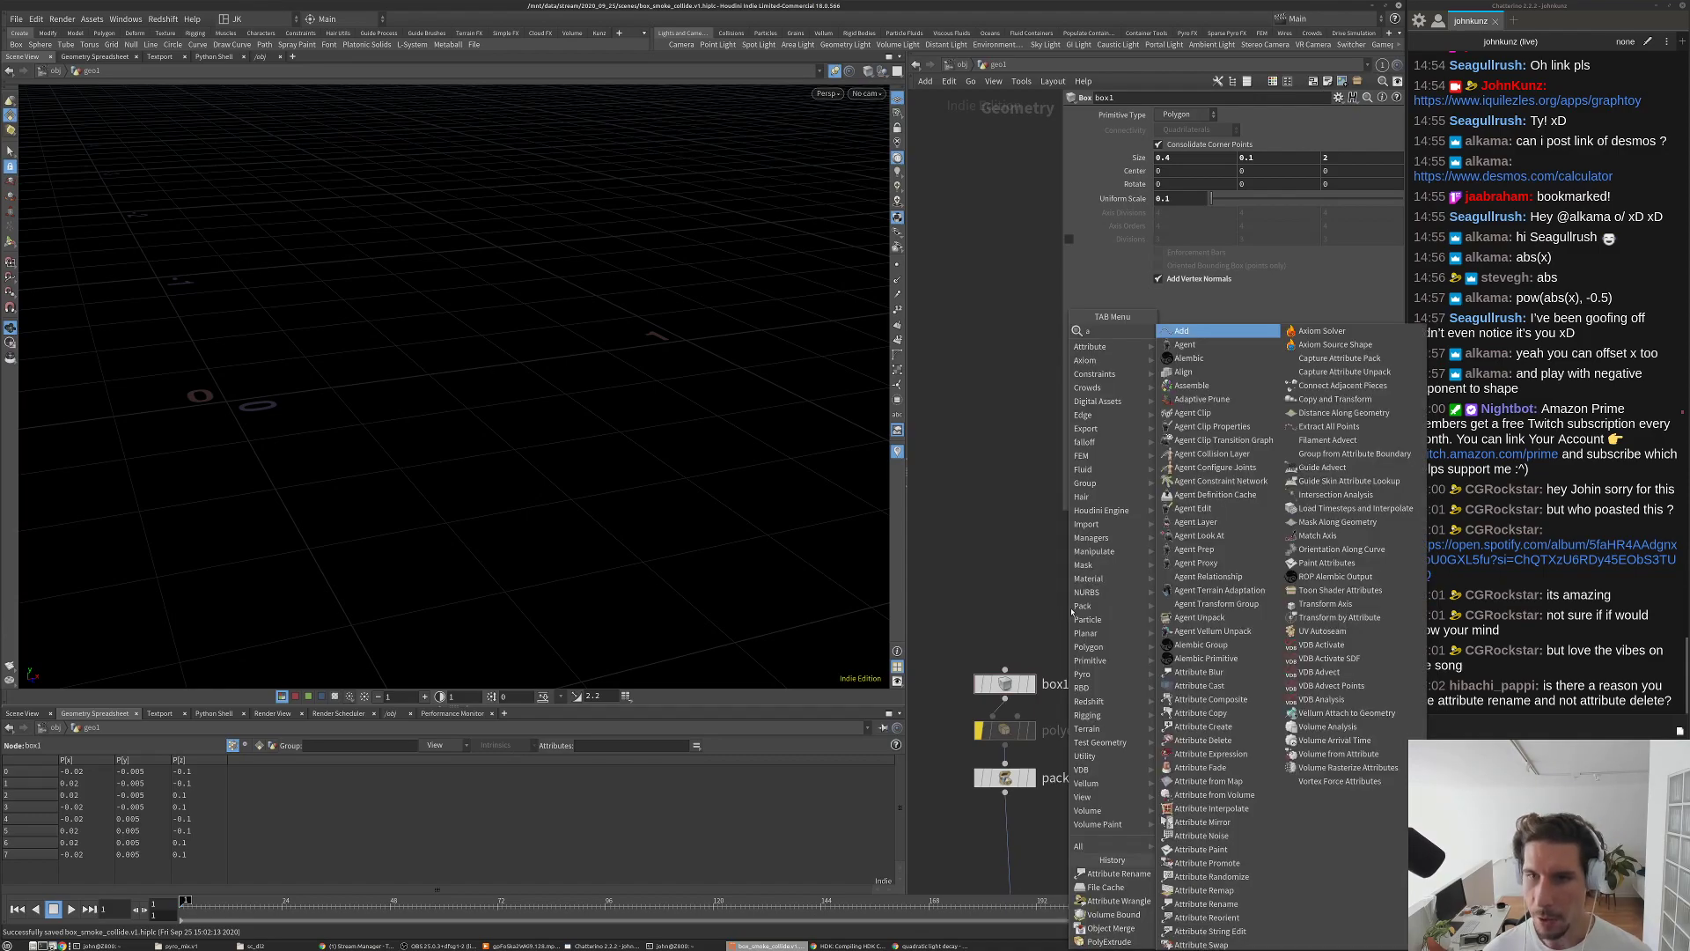
pyautogui.write('ttr')
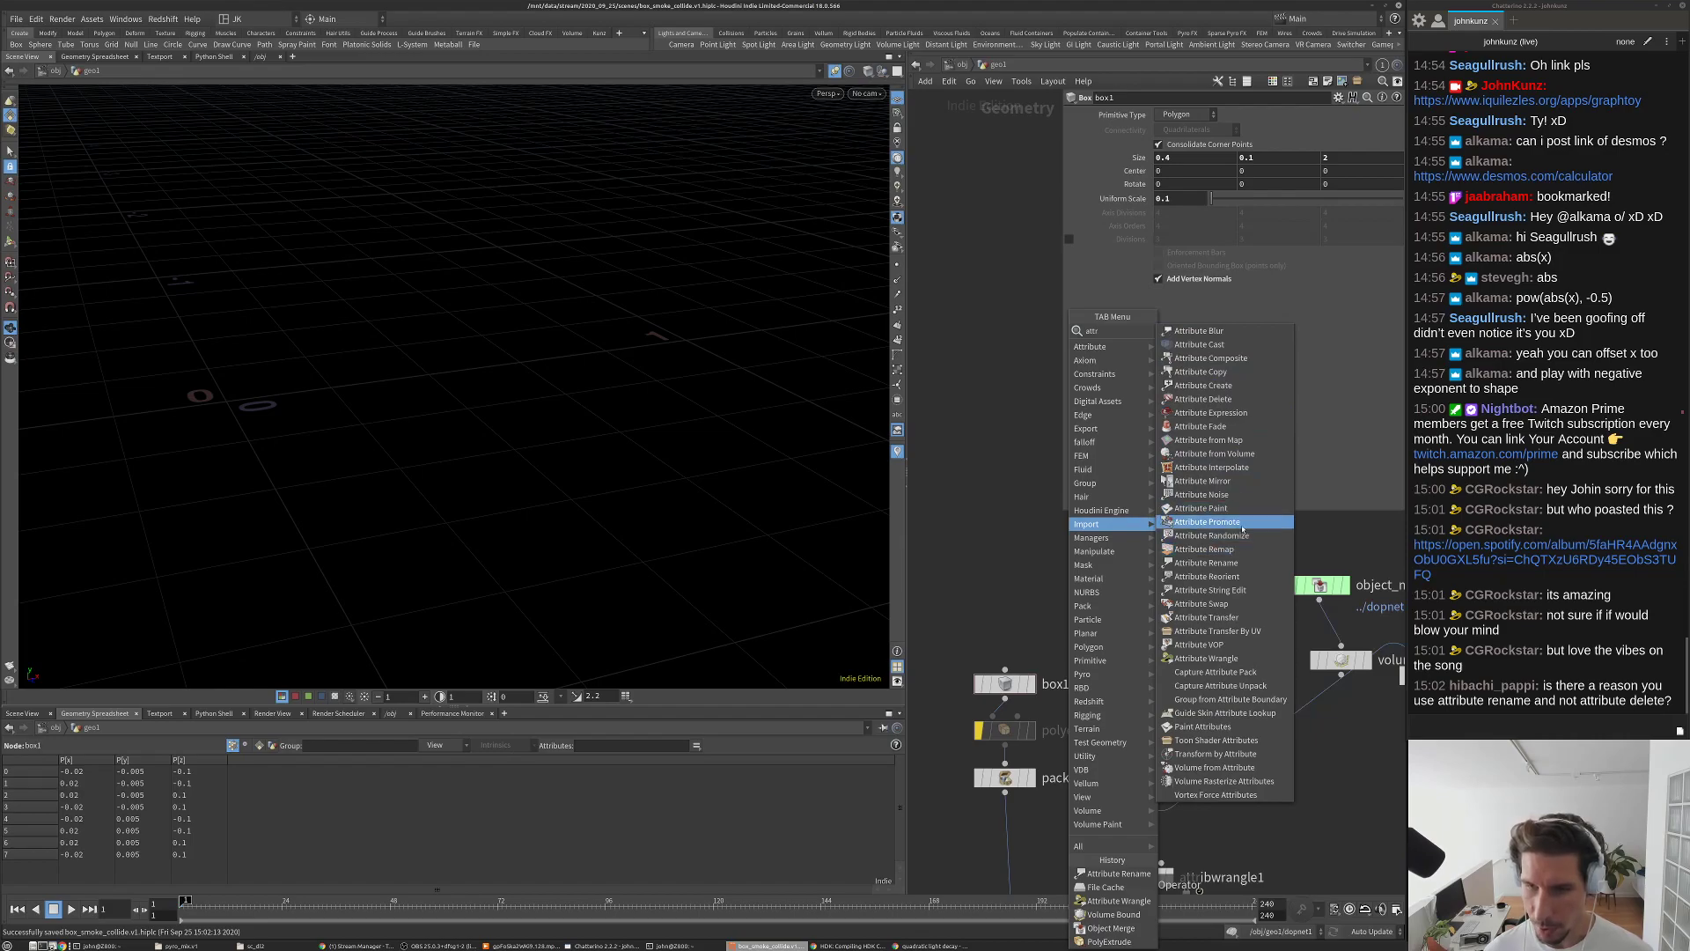
pyautogui.click(1228, 563)
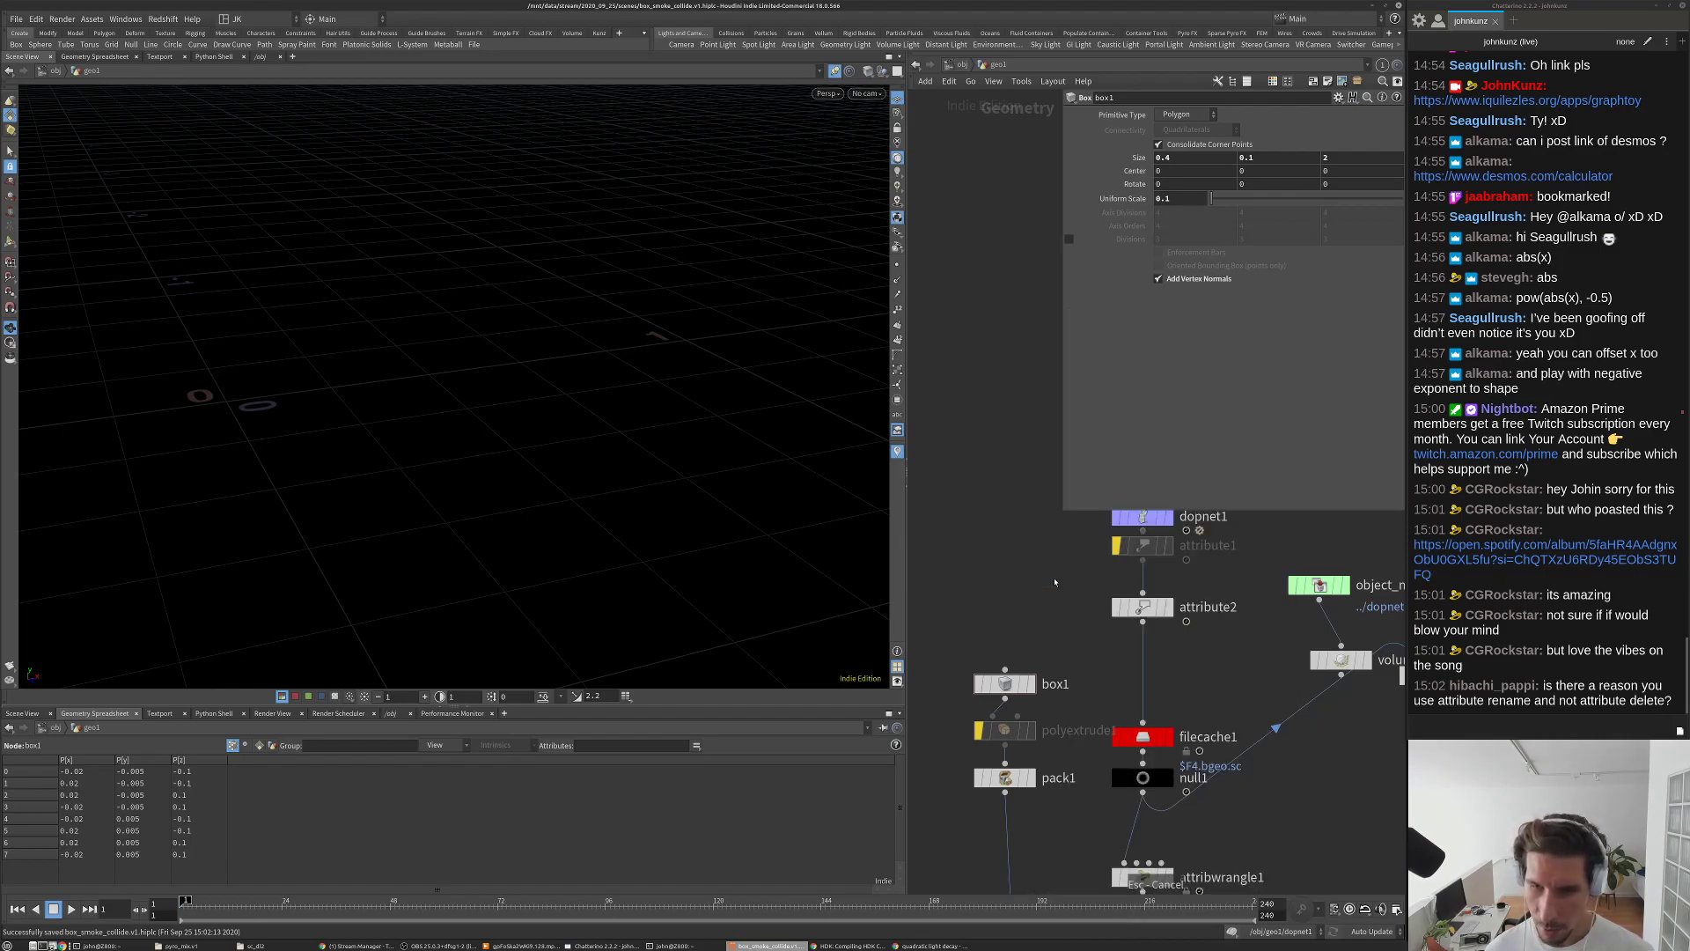
# Step: Add an Attribute Delete node beside attribute2, above box1
pyautogui.press('Tab')
pyautogui.write('d')
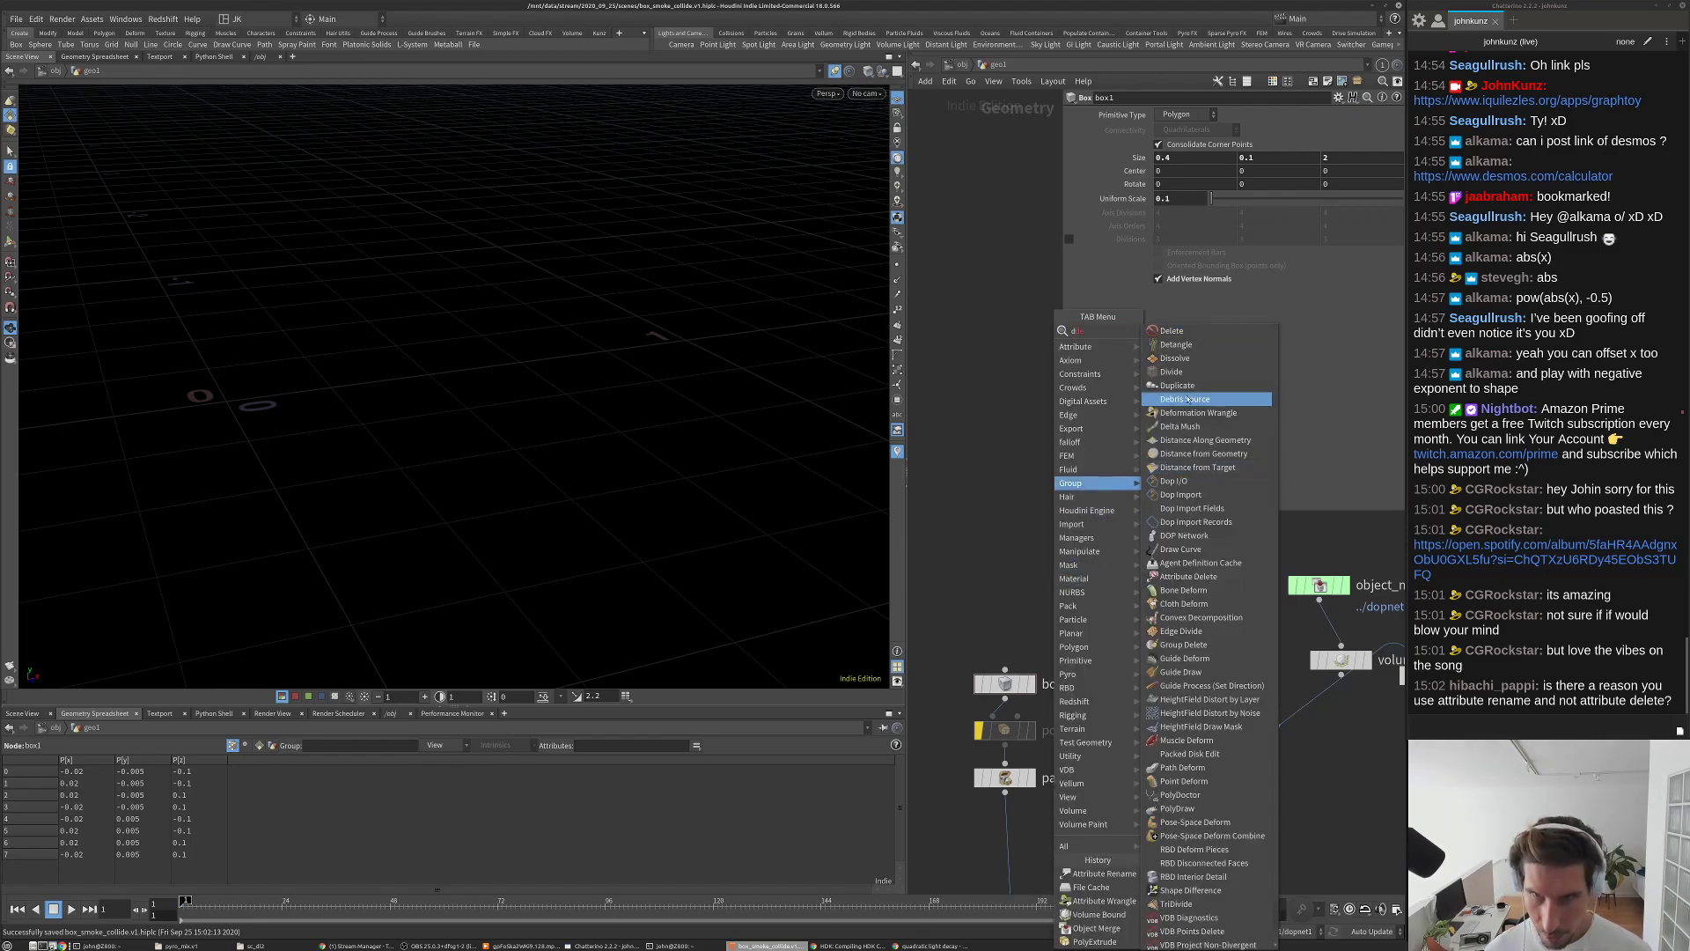
pyautogui.click(1196, 577)
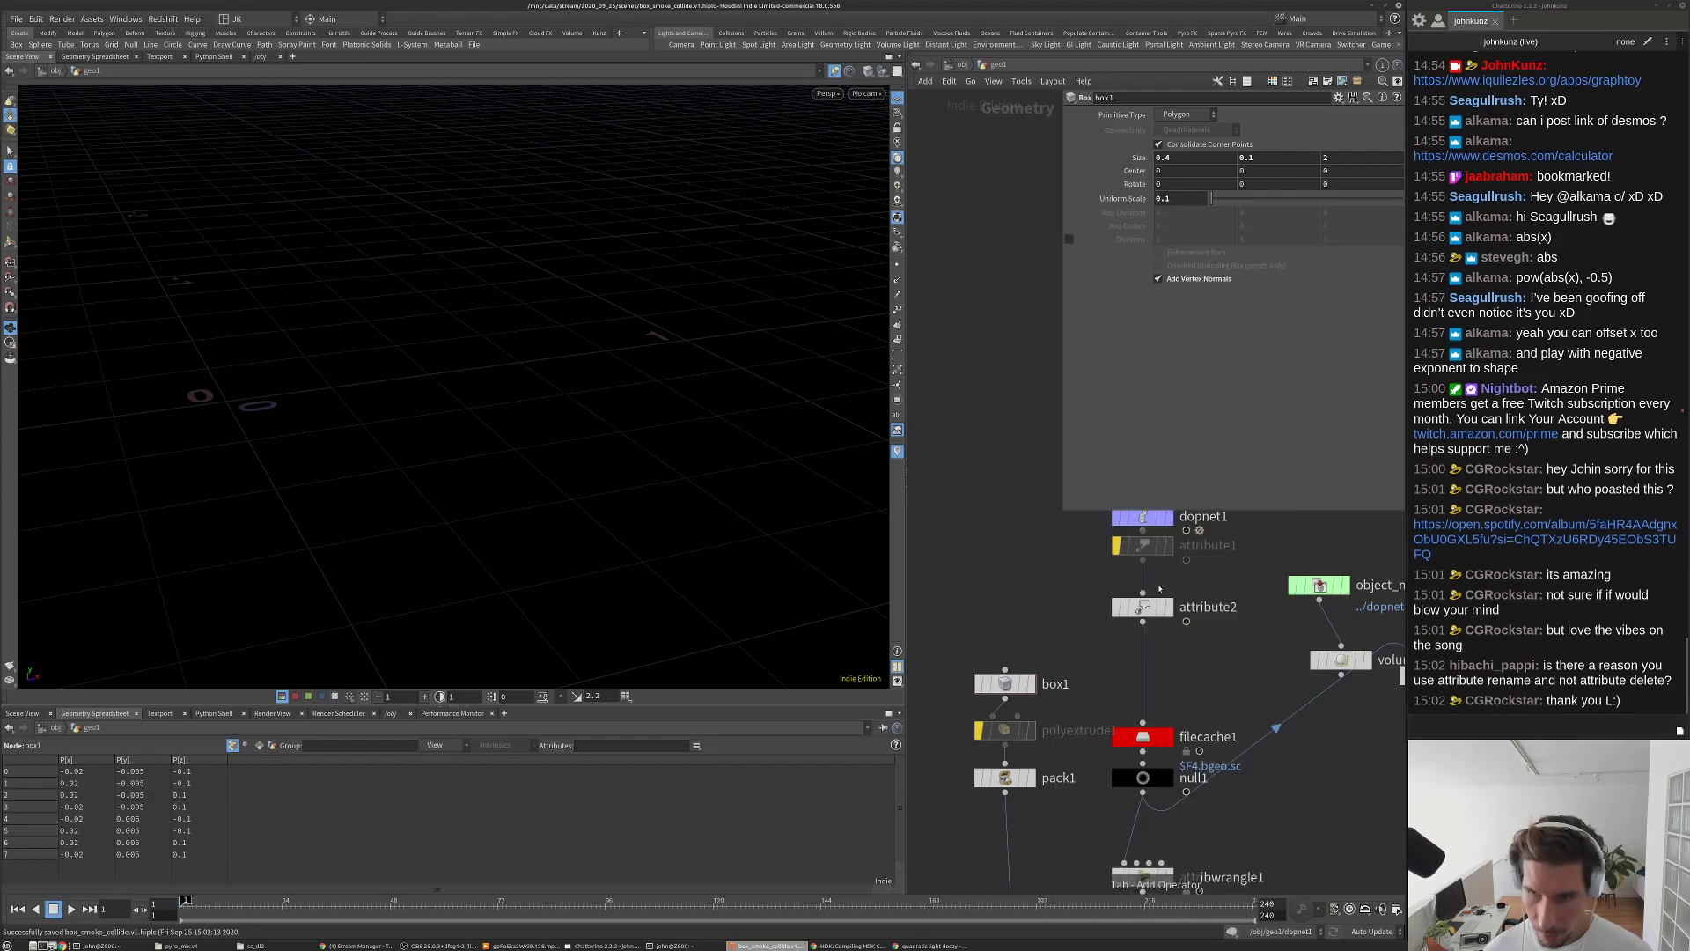
pyautogui.click(1008, 605)
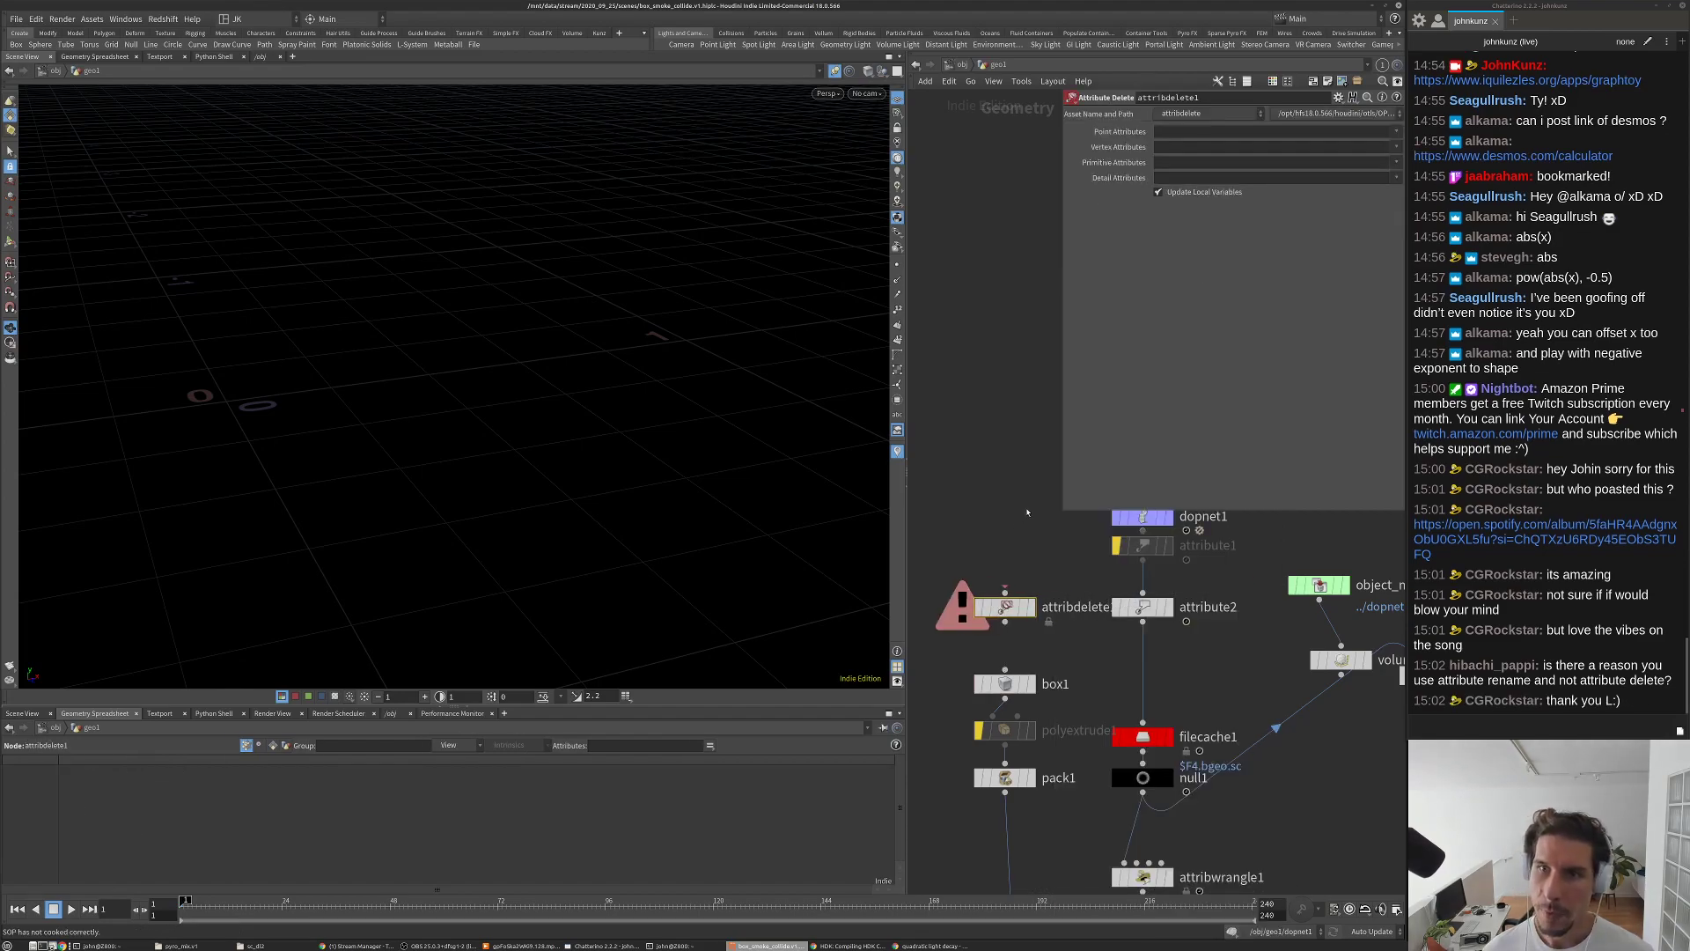
# Step: Look inside the Attribute Delete node, return to geo1, and connect attribute1's output to its input
pyautogui.hotkey('ctrl', 'z')
pyautogui.hotkey('ctrl', 'z')
pyautogui.press('h')
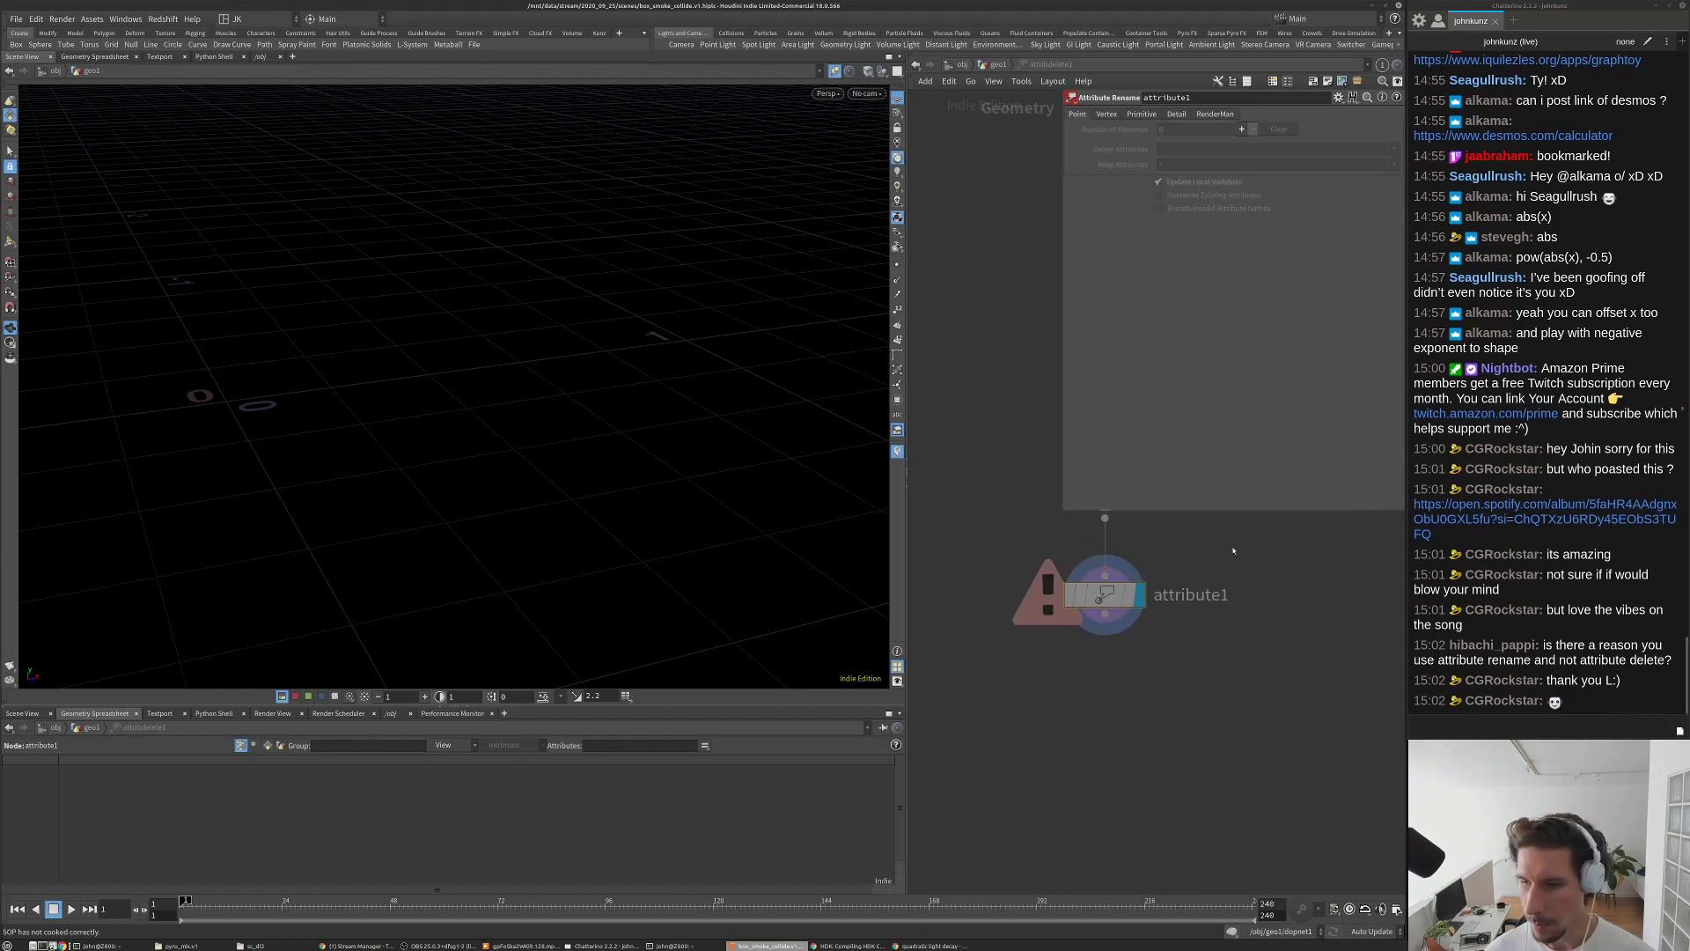
pyautogui.hotkey('ctrl', 'y')
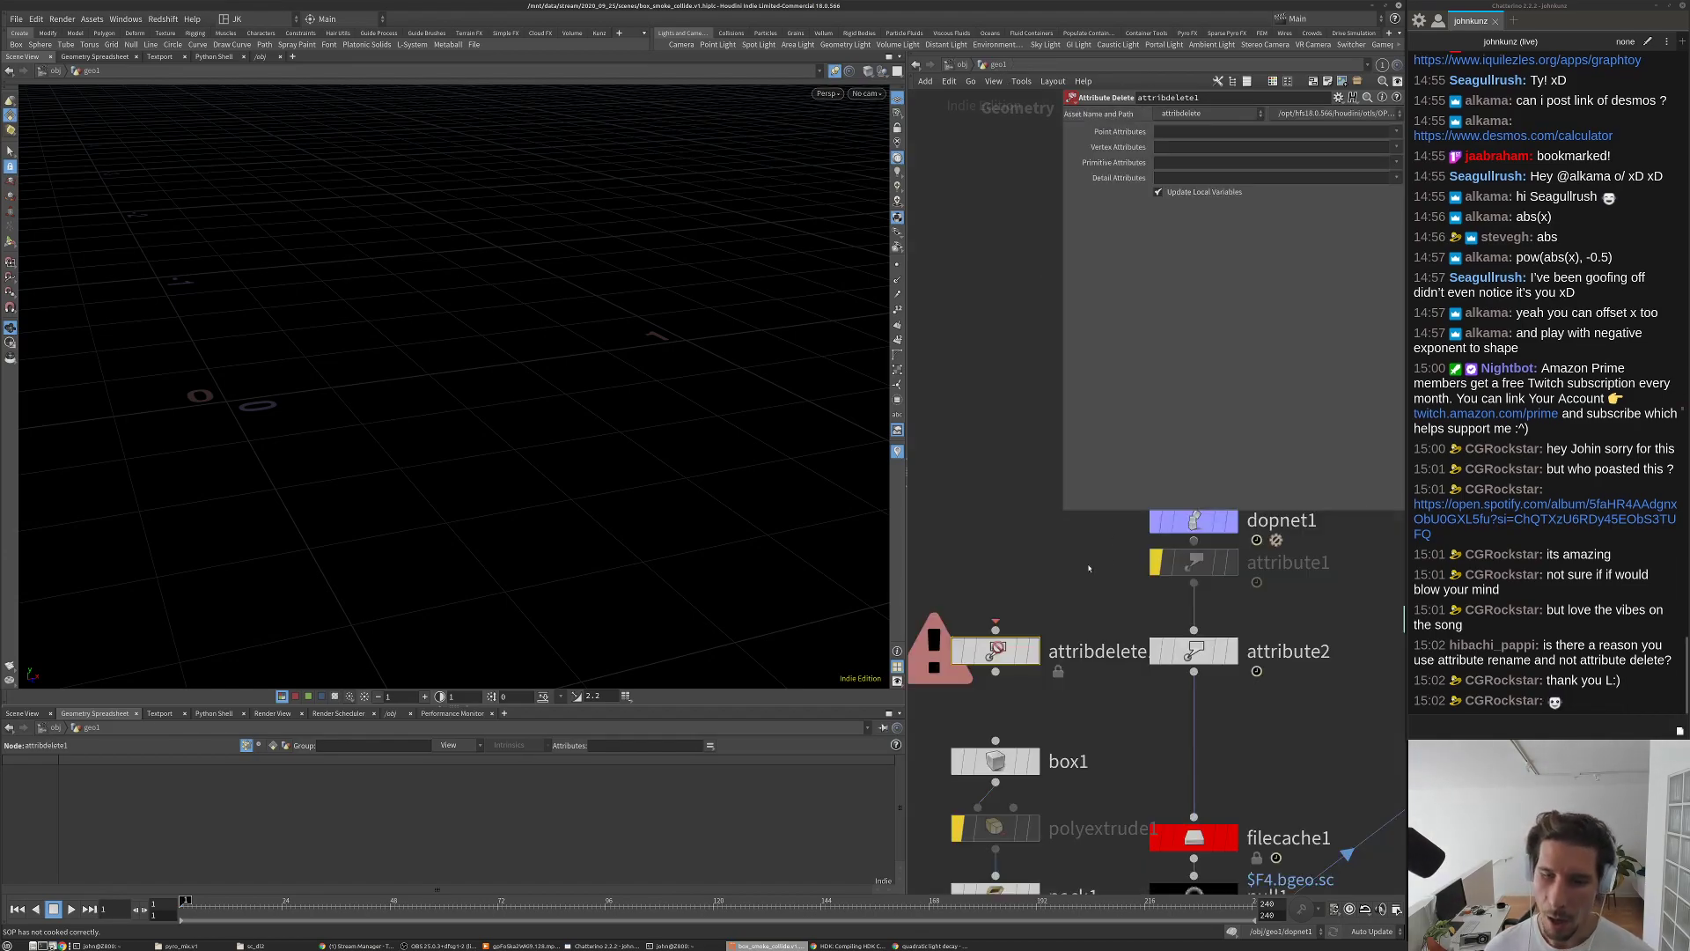
pyautogui.hotkey('ctrl', 'y')
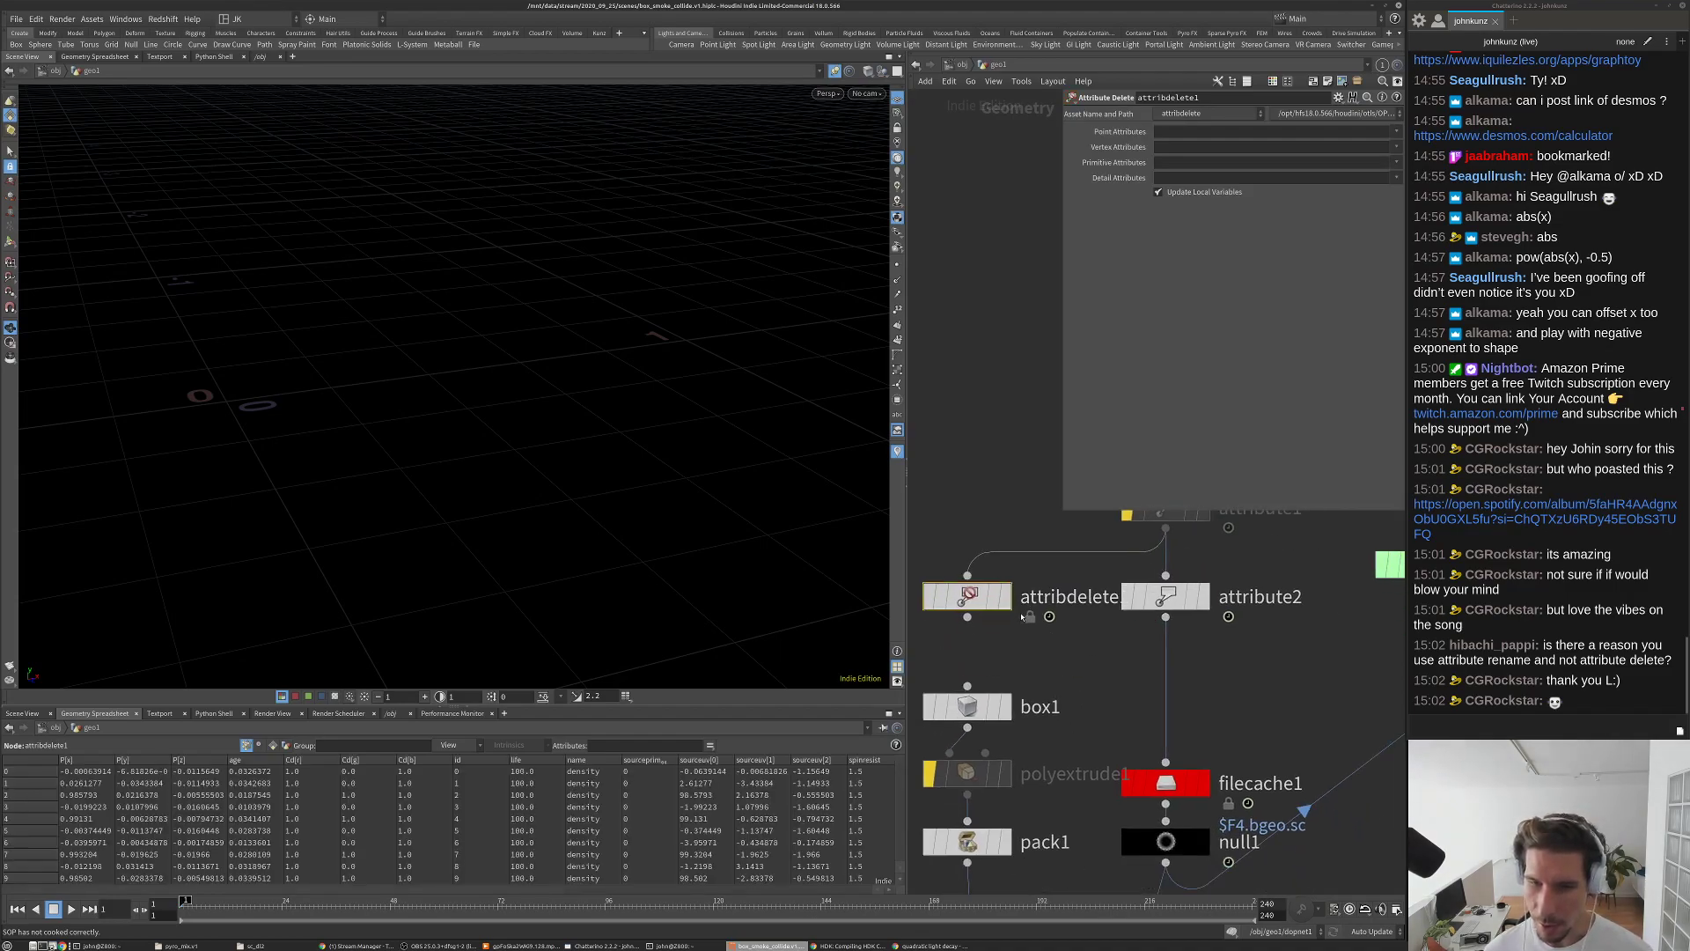
# Step: Inspect the node information of attribute2 and attribdelete1, and bring up attribute2's parameters for comparison
pyautogui.middleClick(1160, 601)
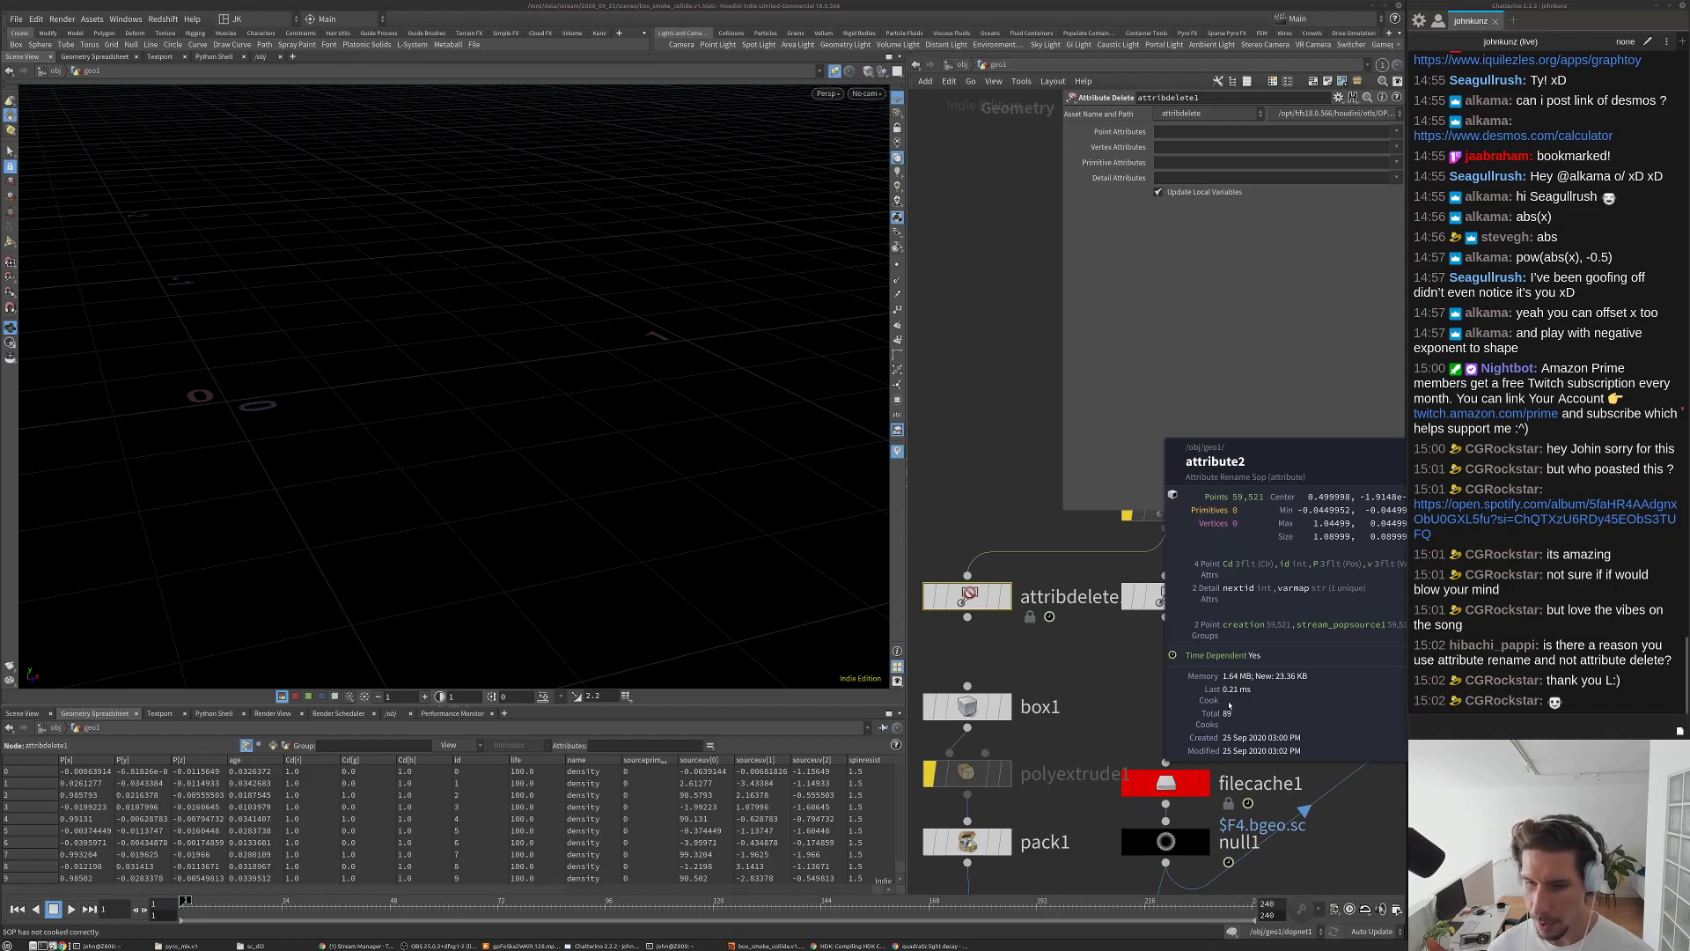
pyautogui.middleClick(981, 596)
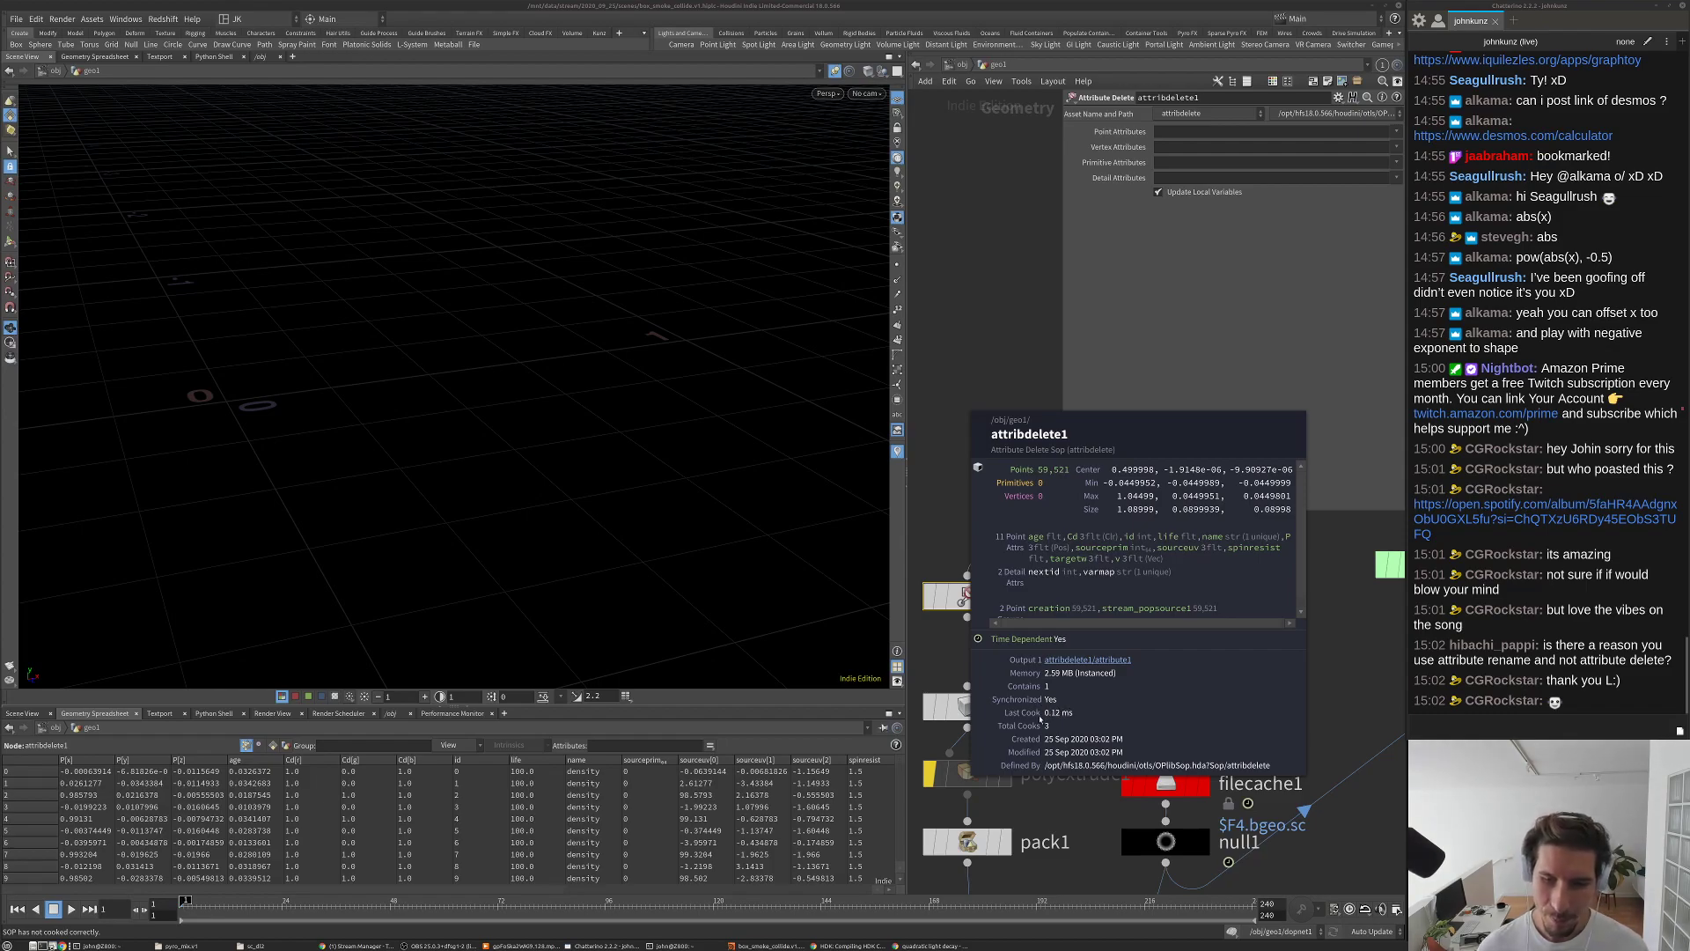
pyautogui.scroll(-3, 985, 621)
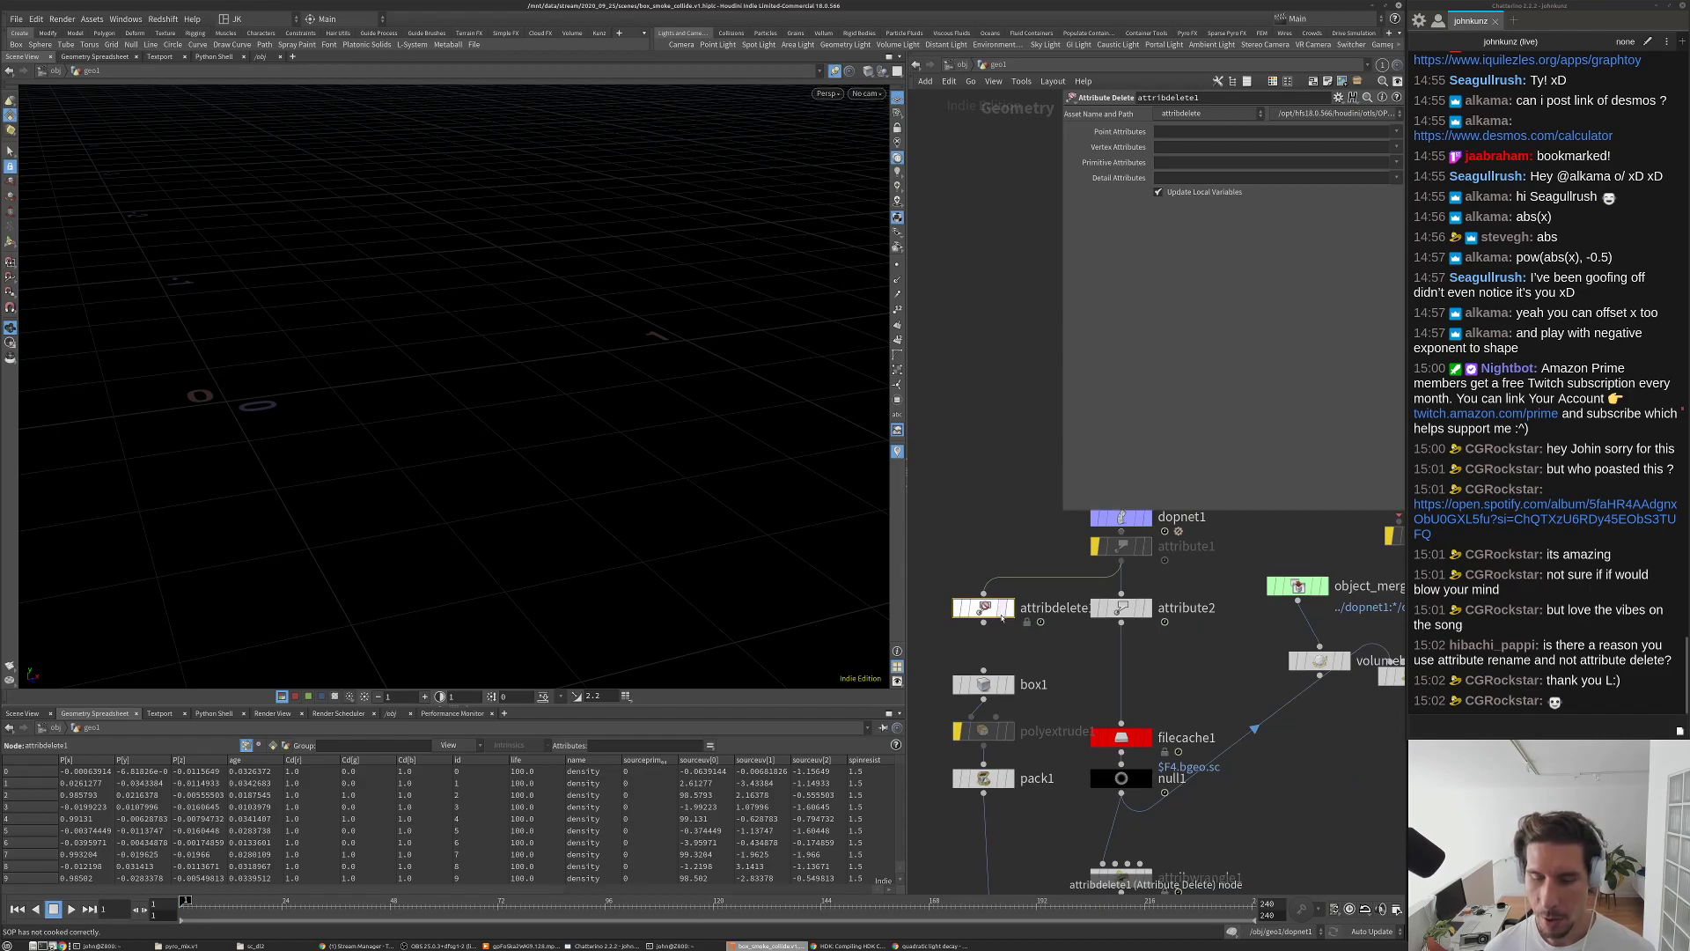
pyautogui.click(1120, 611)
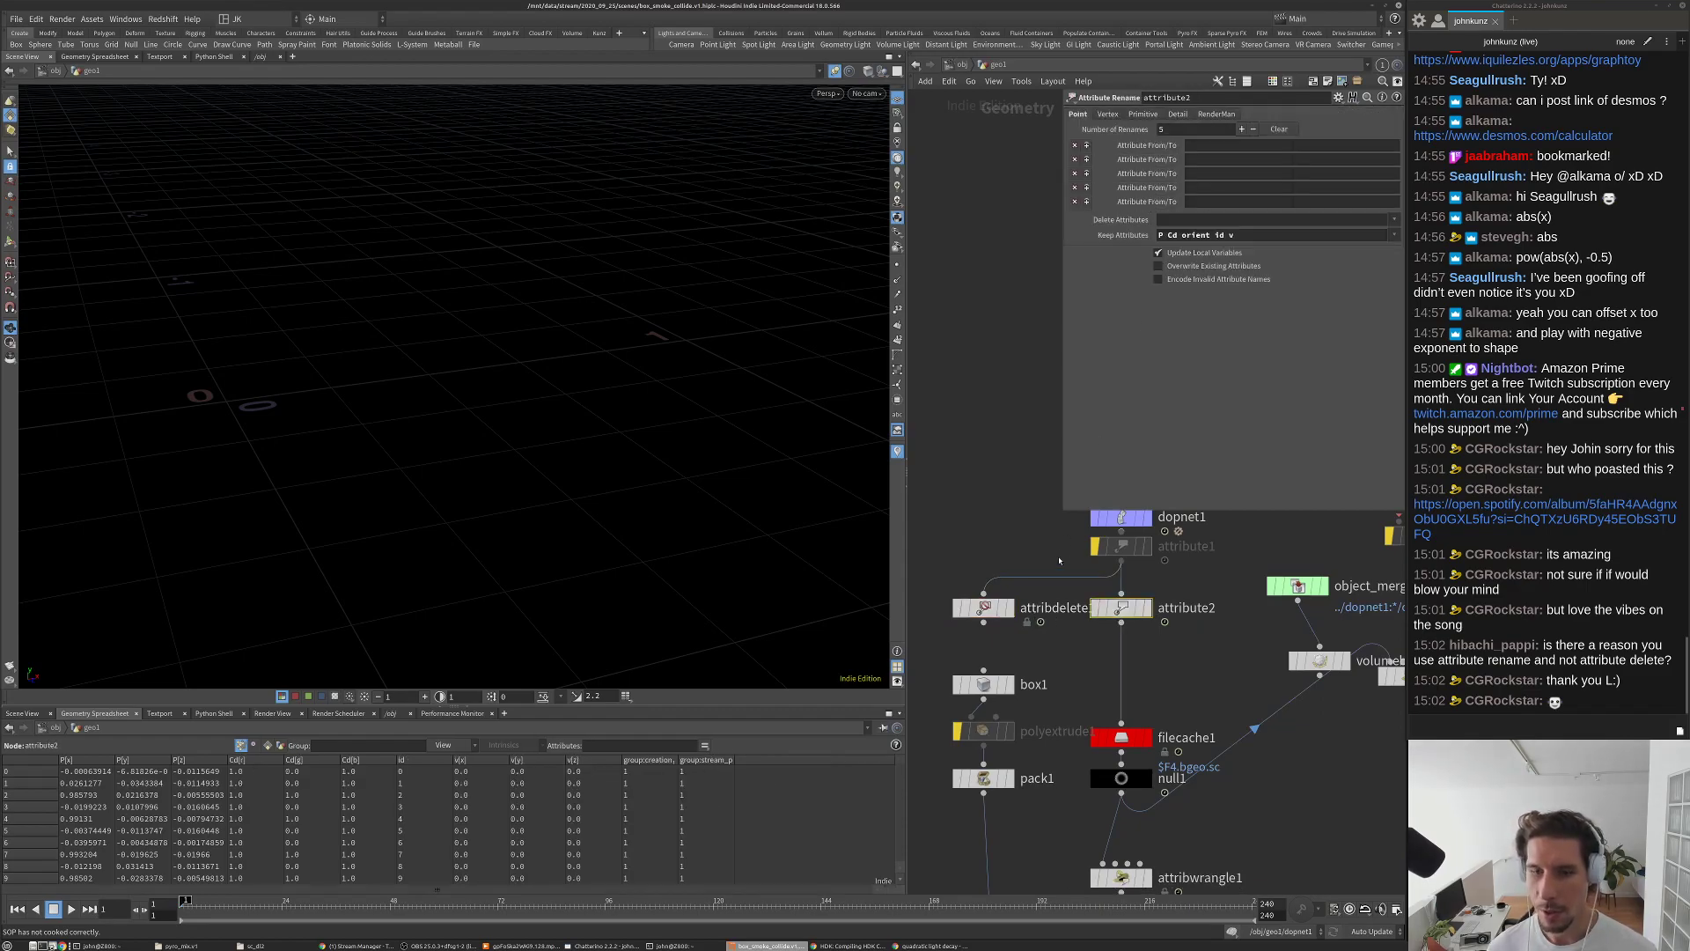
# Step: Enter attribdelete1 to examine the Attribute Rename node it contains, and save the scene
pyautogui.scroll(2, 1006, 614)
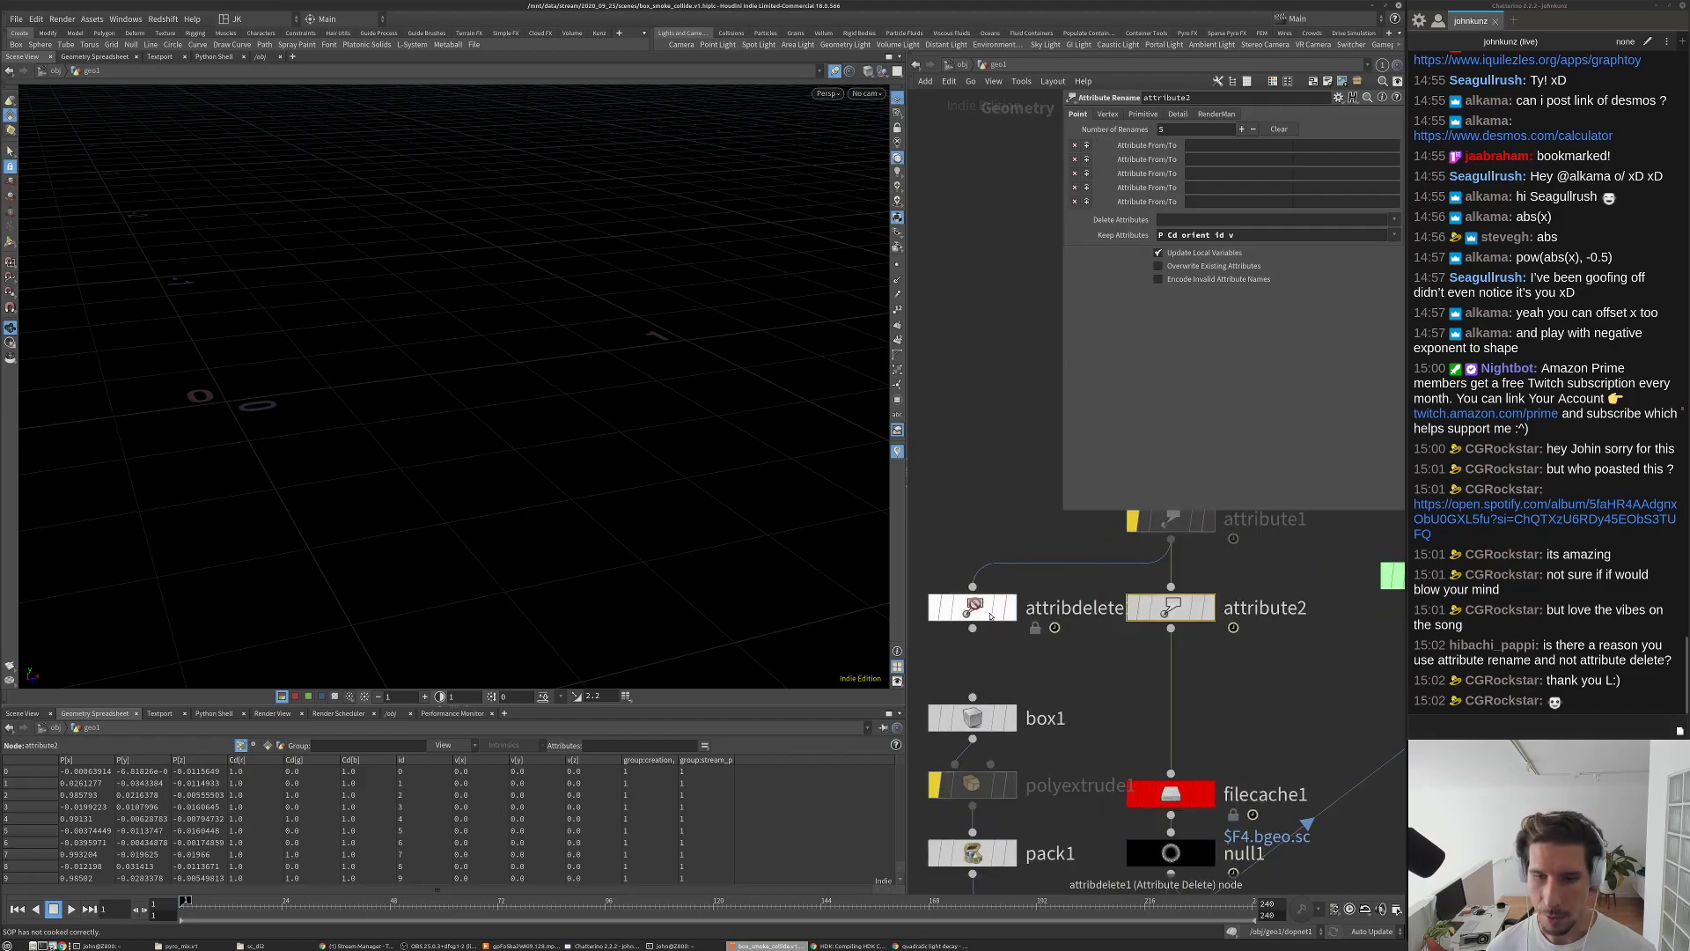
pyautogui.doubleClick(993, 612)
pyautogui.moveTo(1370, 595); pyautogui.dragTo(1331, 676, button='middle')
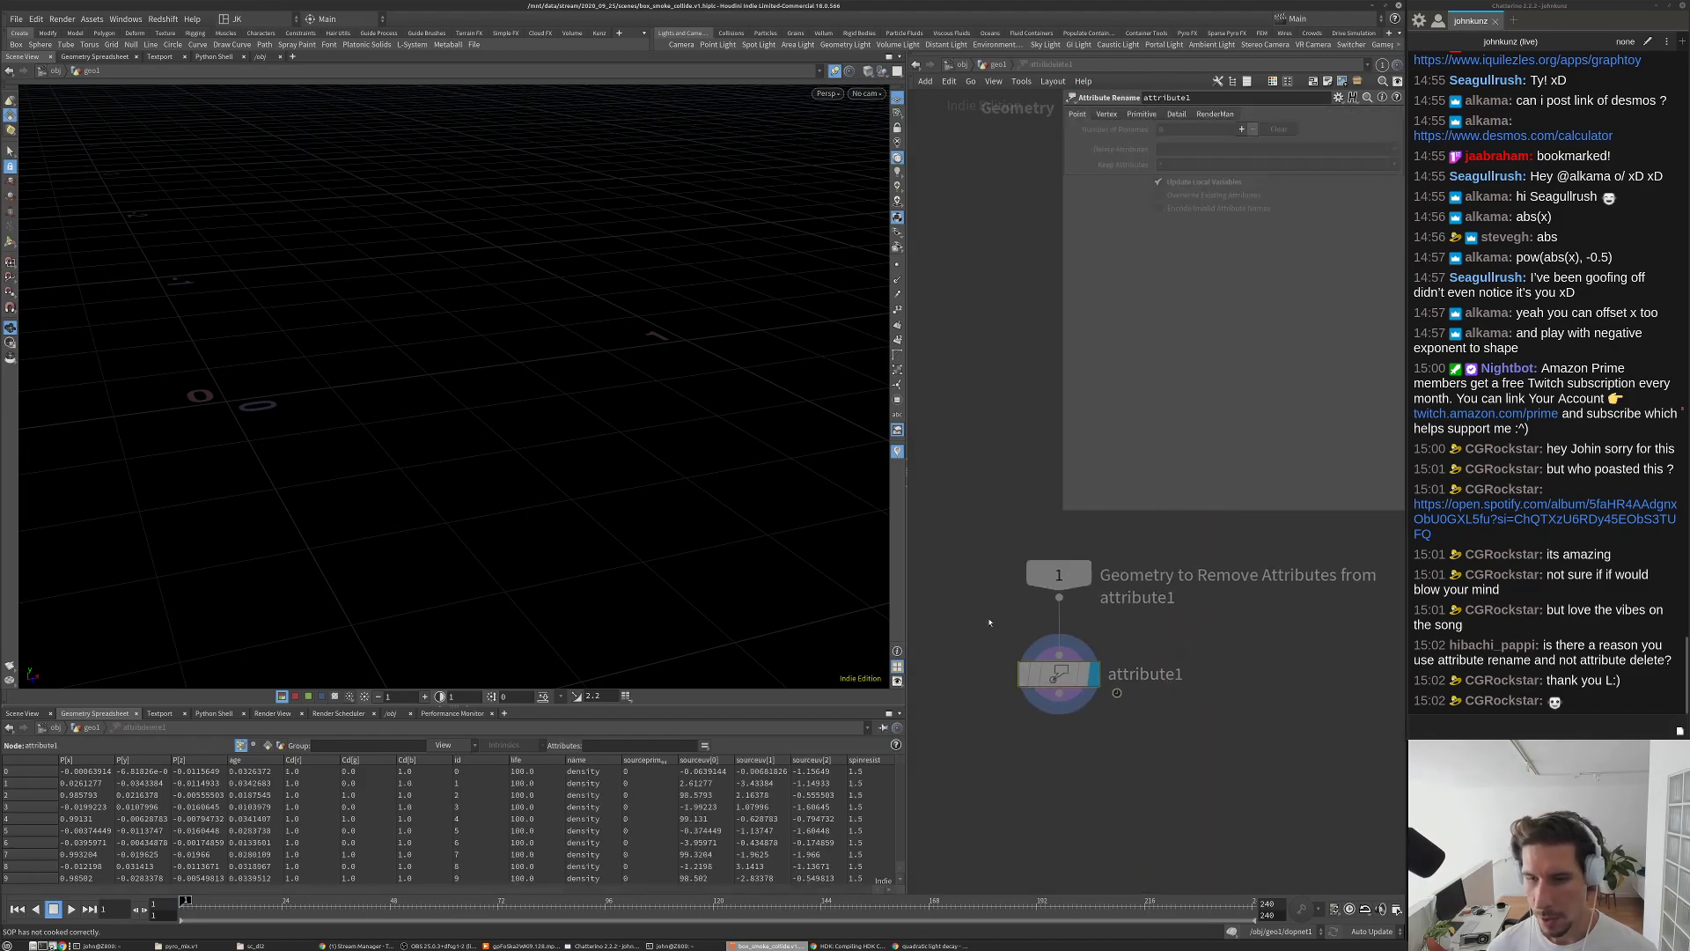
pyautogui.scroll(-1, 1085, 581)
pyautogui.hotkey('ctrl', 's')
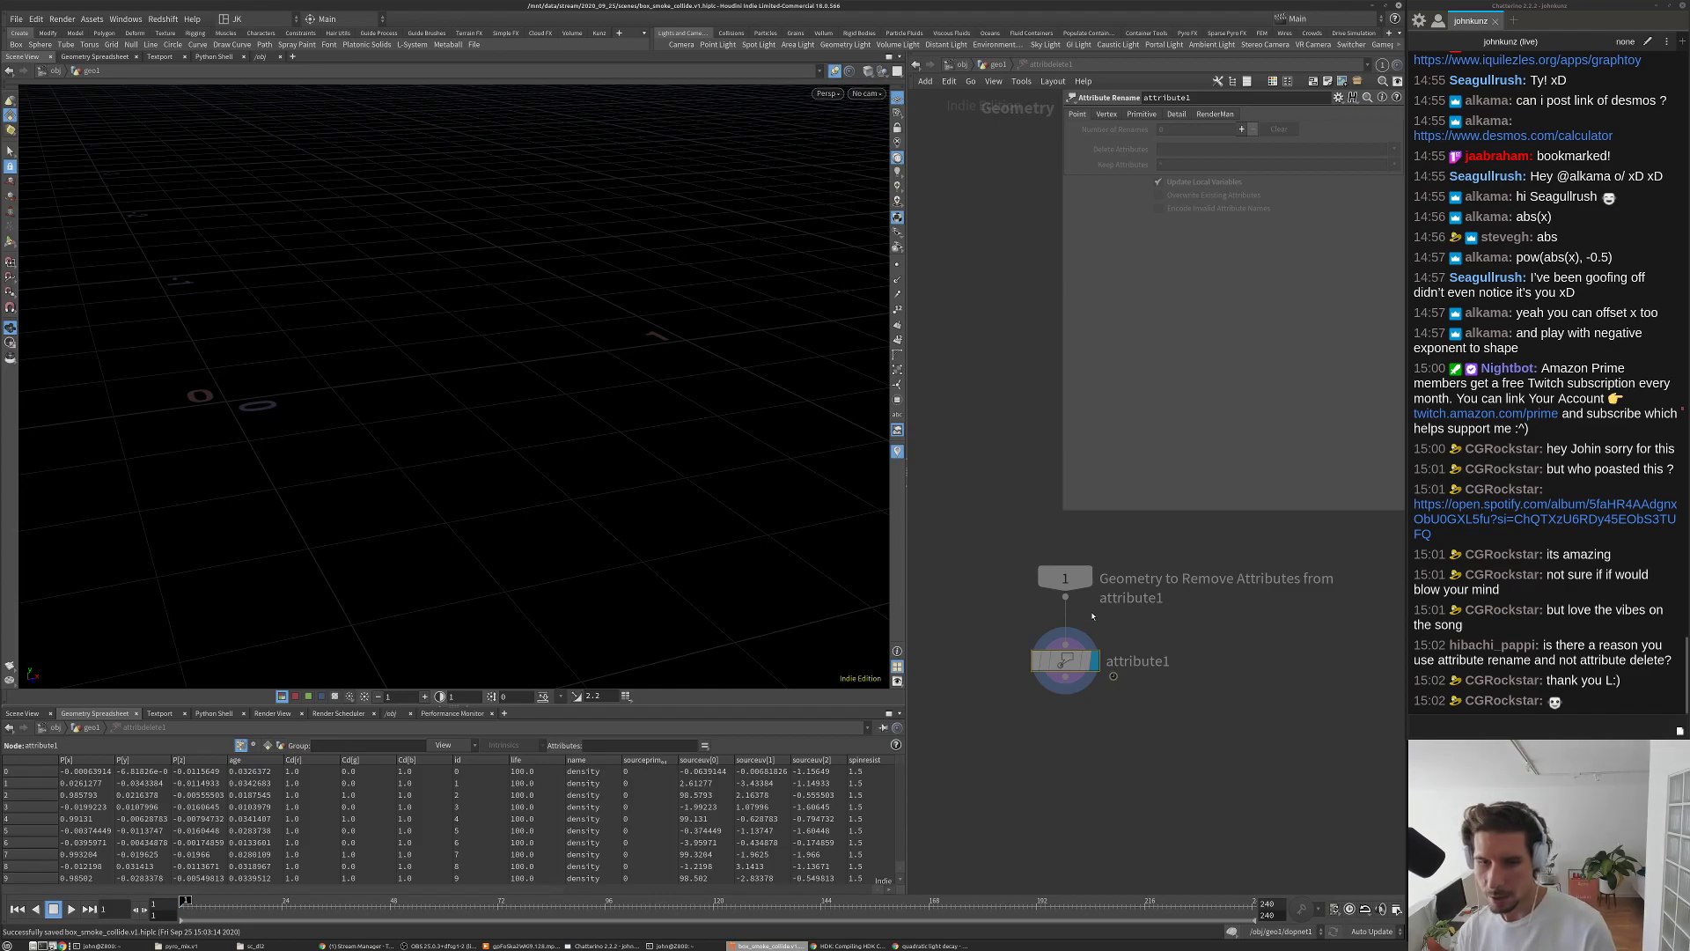
# Step: Return to geo1 and tidy the network by moving attribwrangle2 away from volumebound1 and filecache1 closer to attribute2
pyautogui.click(994, 65)
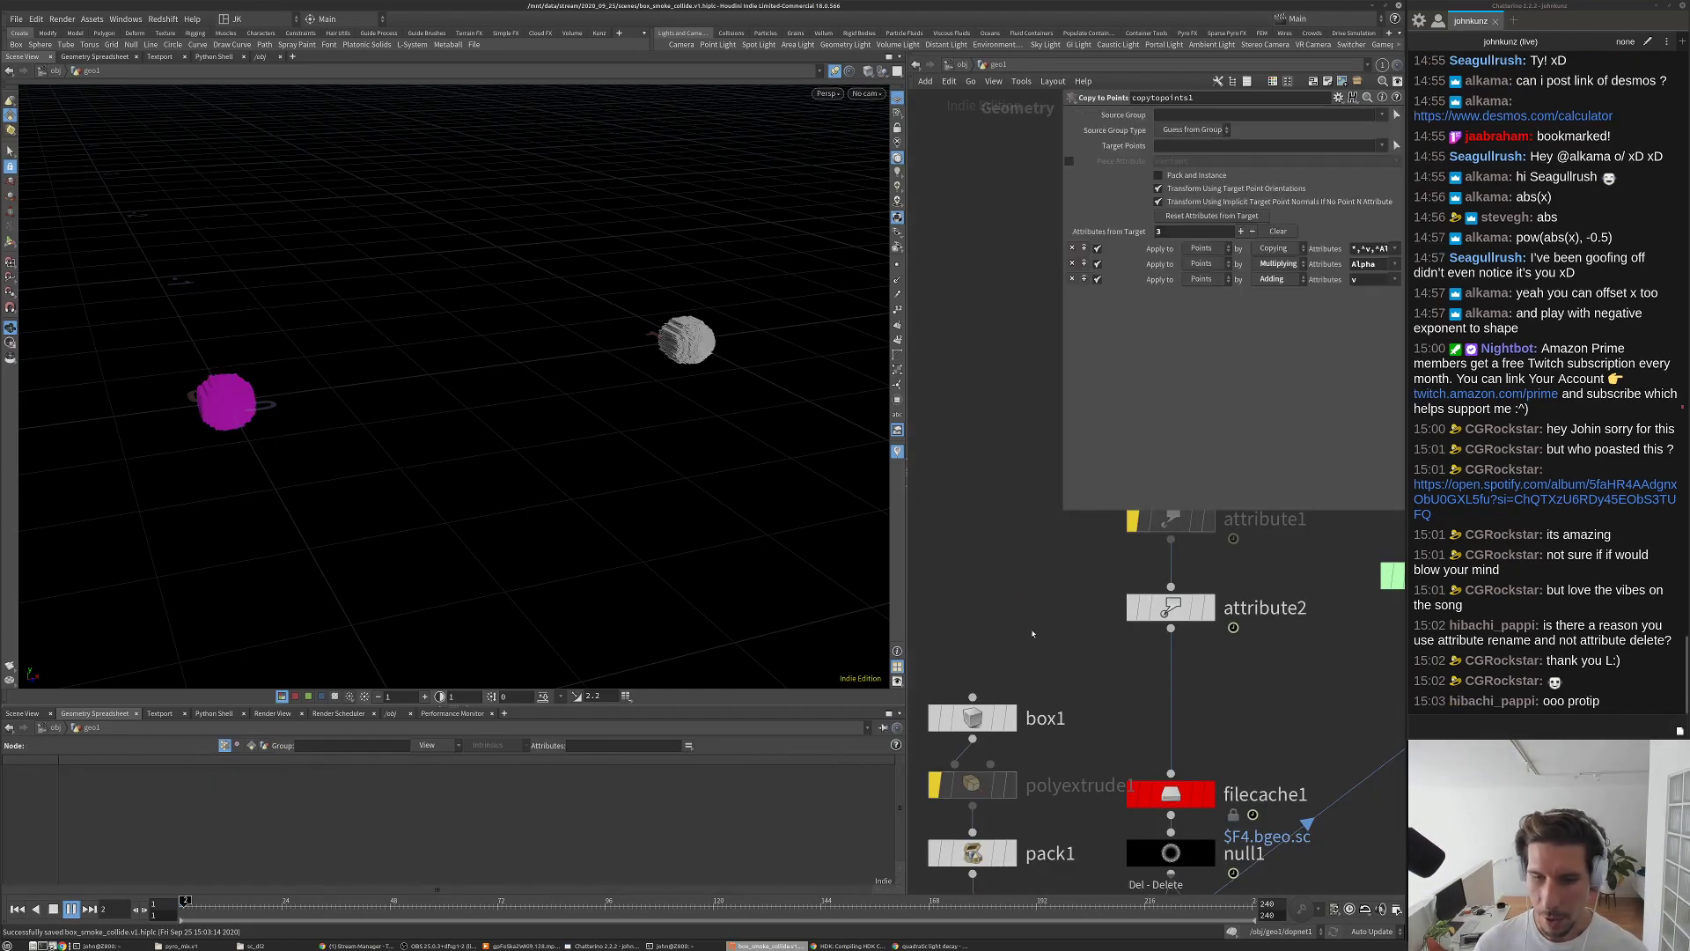
pyautogui.scroll(-6, 1047, 633)
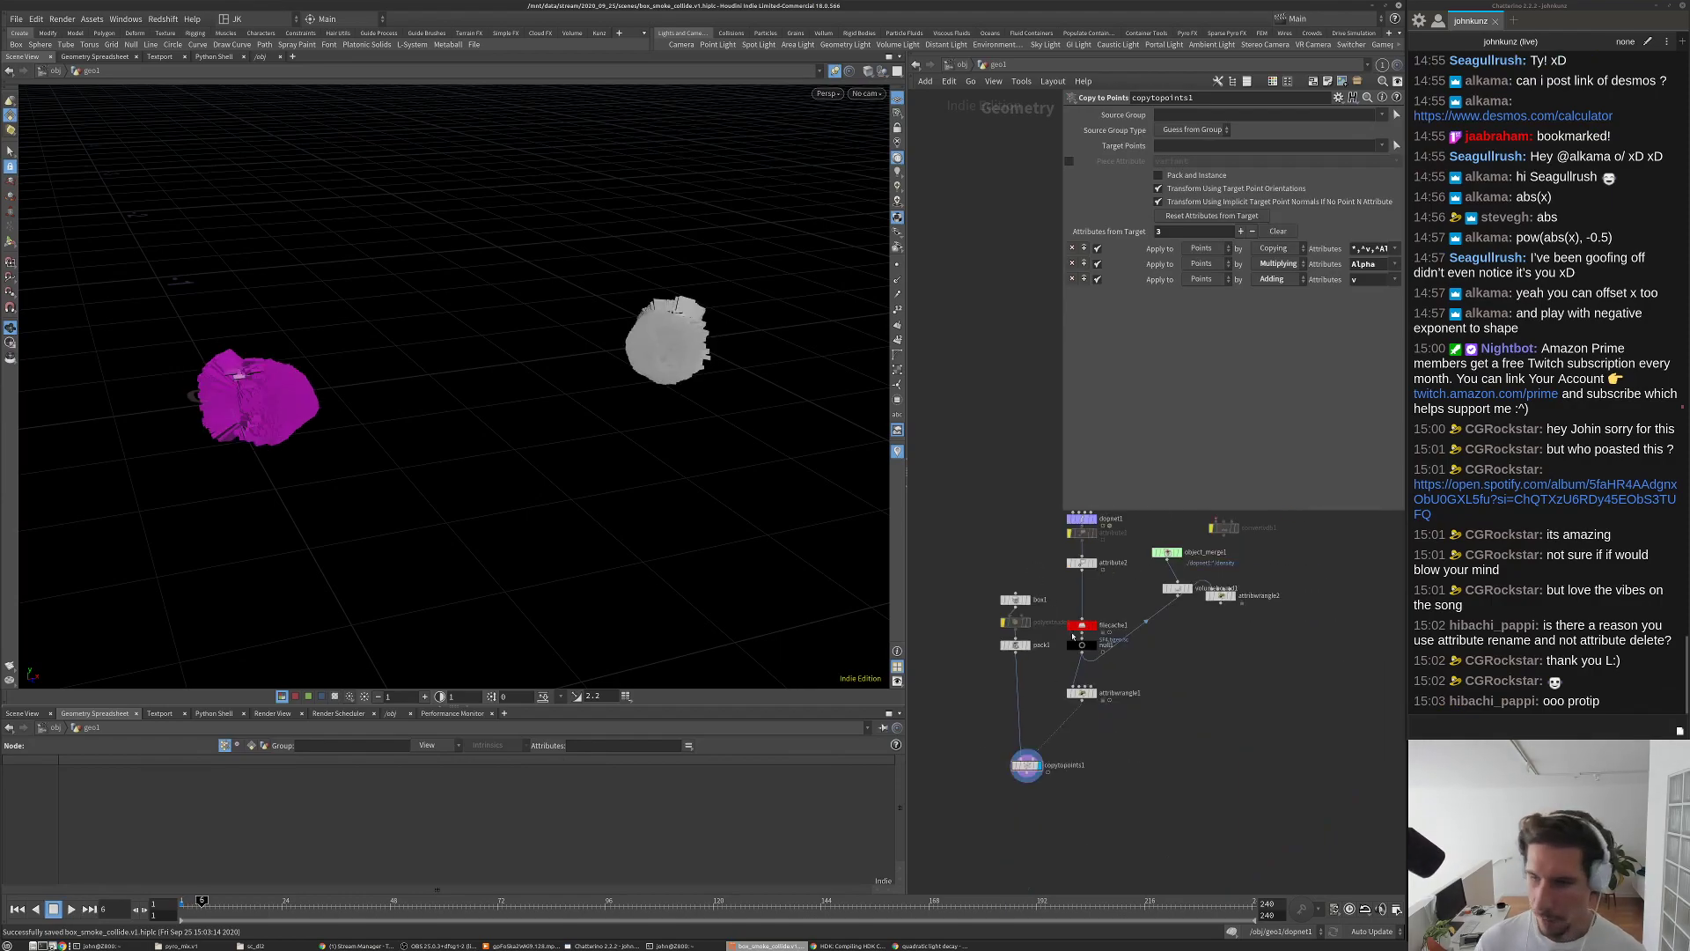
pyautogui.scroll(3, 1070, 632)
pyautogui.scroll(3, 1150, 735)
pyautogui.moveTo(1193, 666); pyautogui.dragTo(1268, 656)
pyautogui.moveTo(961, 718); pyautogui.dragTo(988, 671, button='middle')
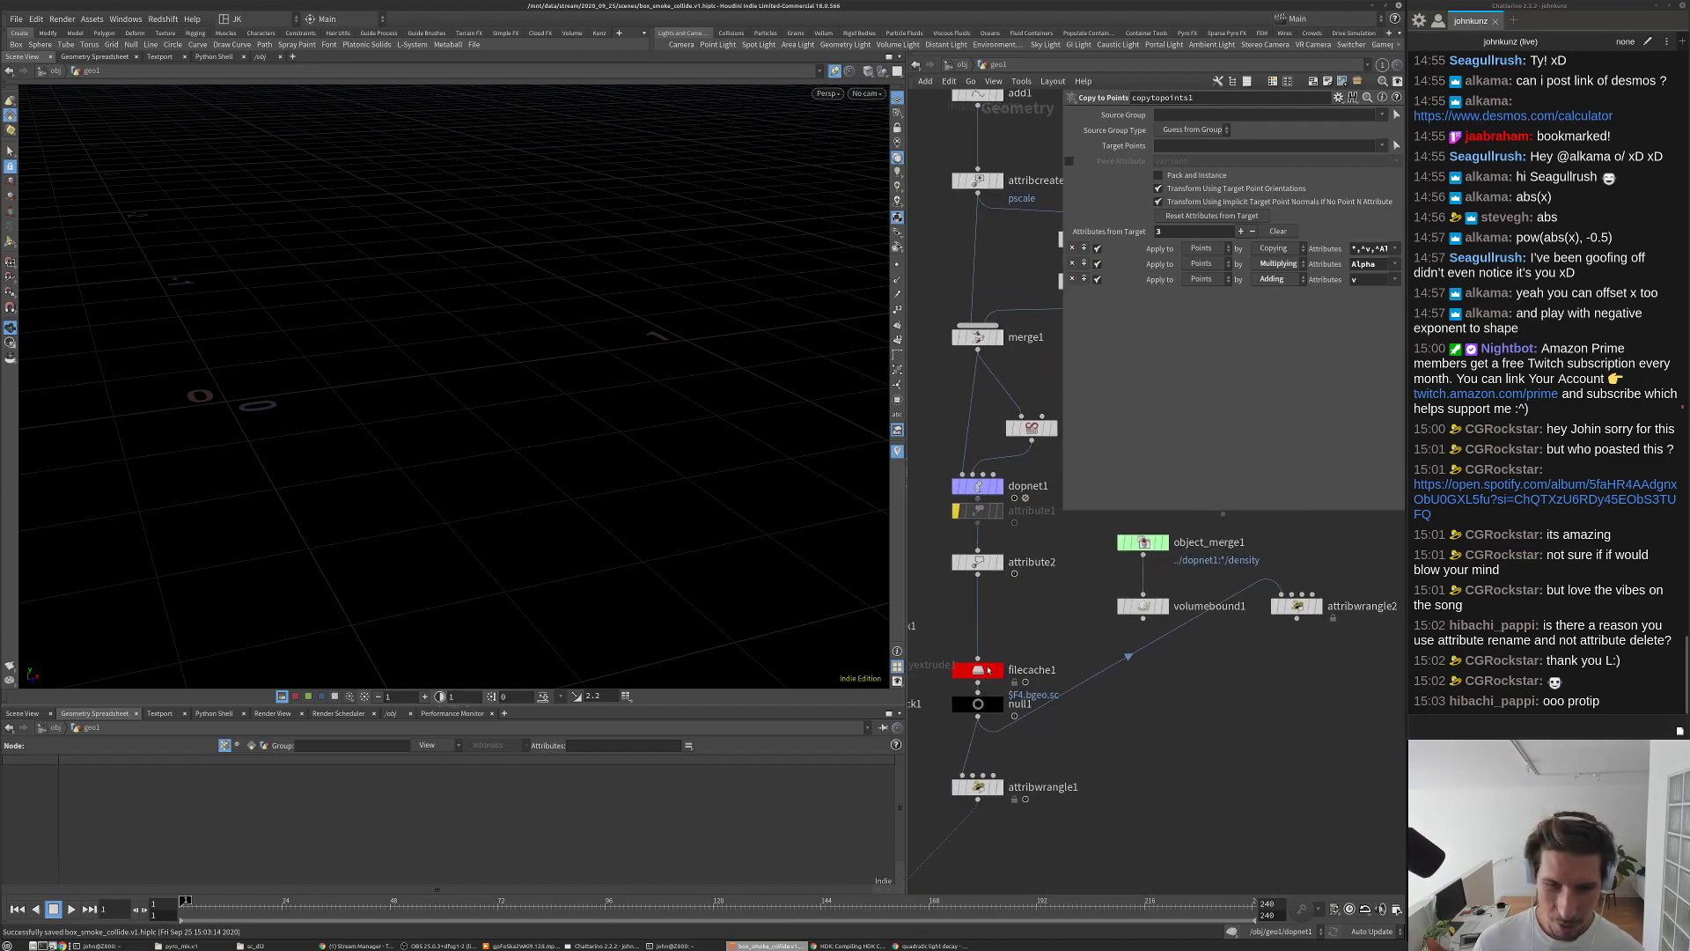
pyautogui.scroll(2, 988, 671)
pyautogui.moveTo(988, 670); pyautogui.dragTo(988, 618)
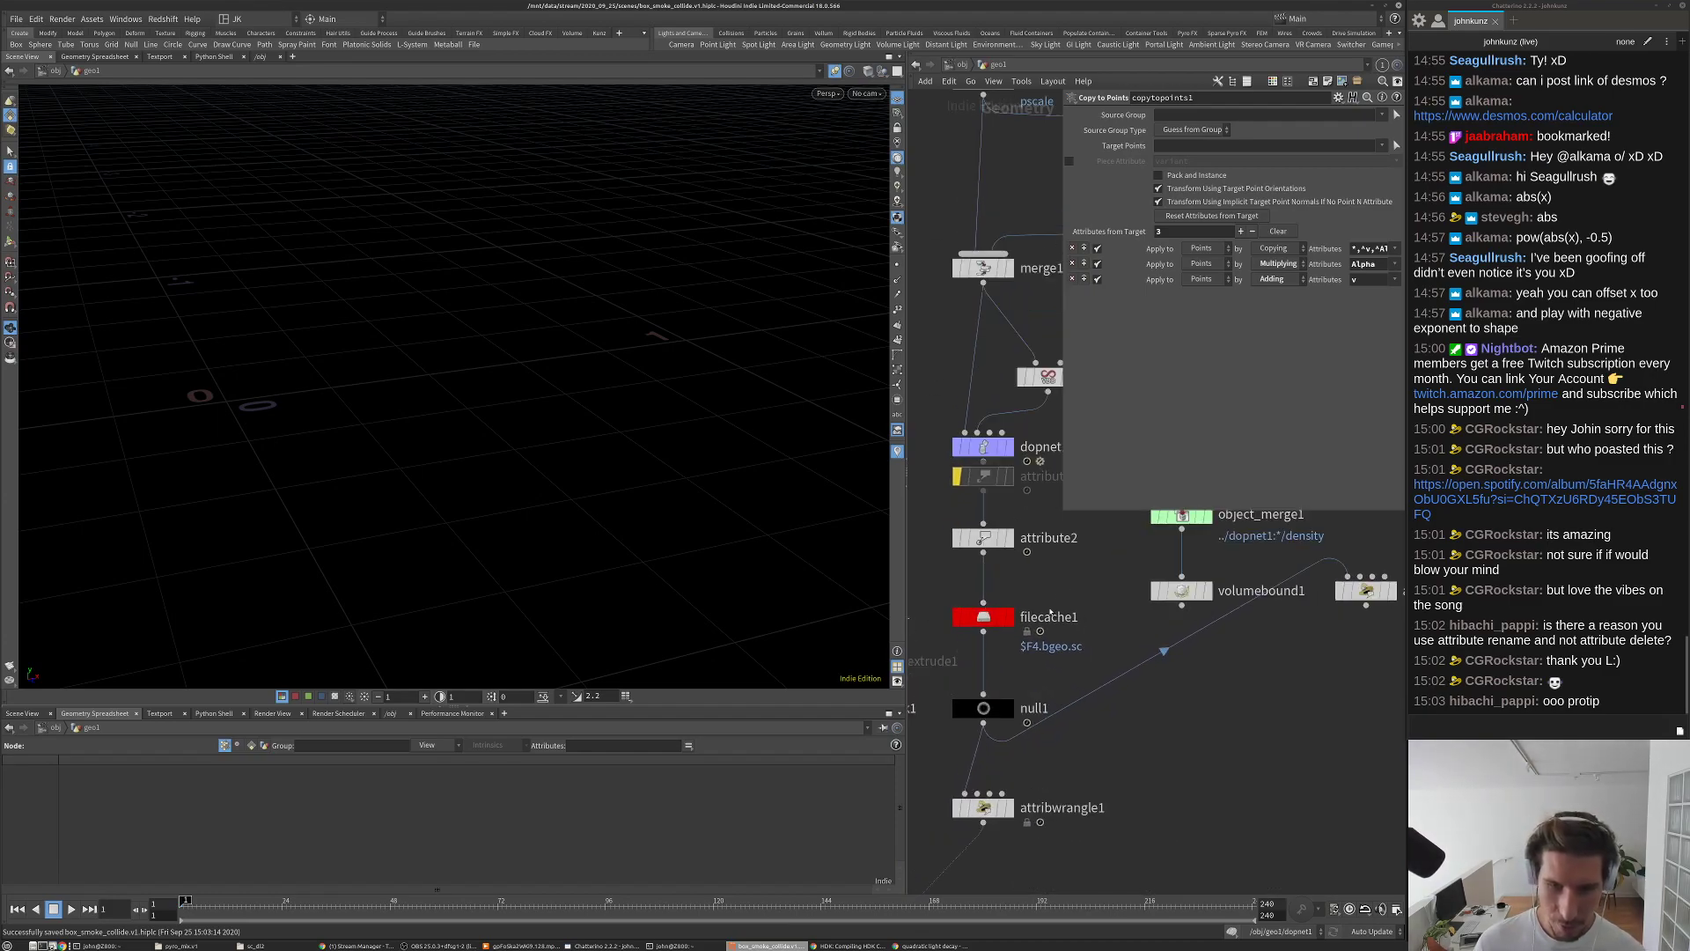
# Step: Examine filecache1's save filter settings and its internal delete_attributes node, and return to geo1
pyautogui.click(984, 618)
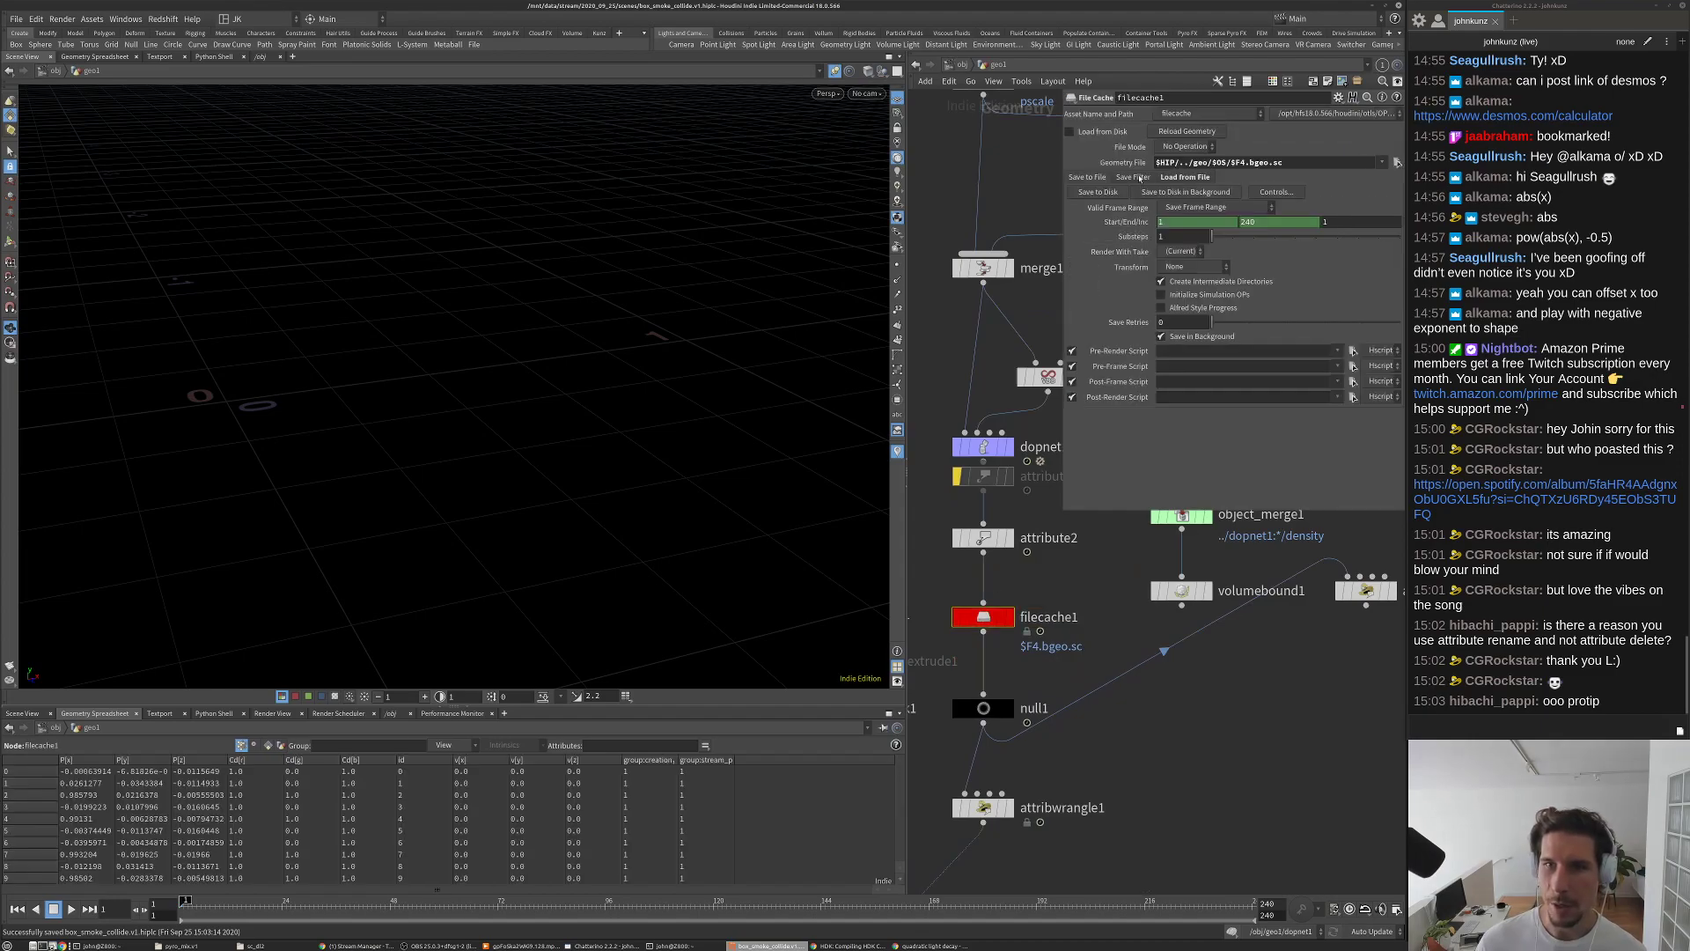
pyautogui.click(1135, 177)
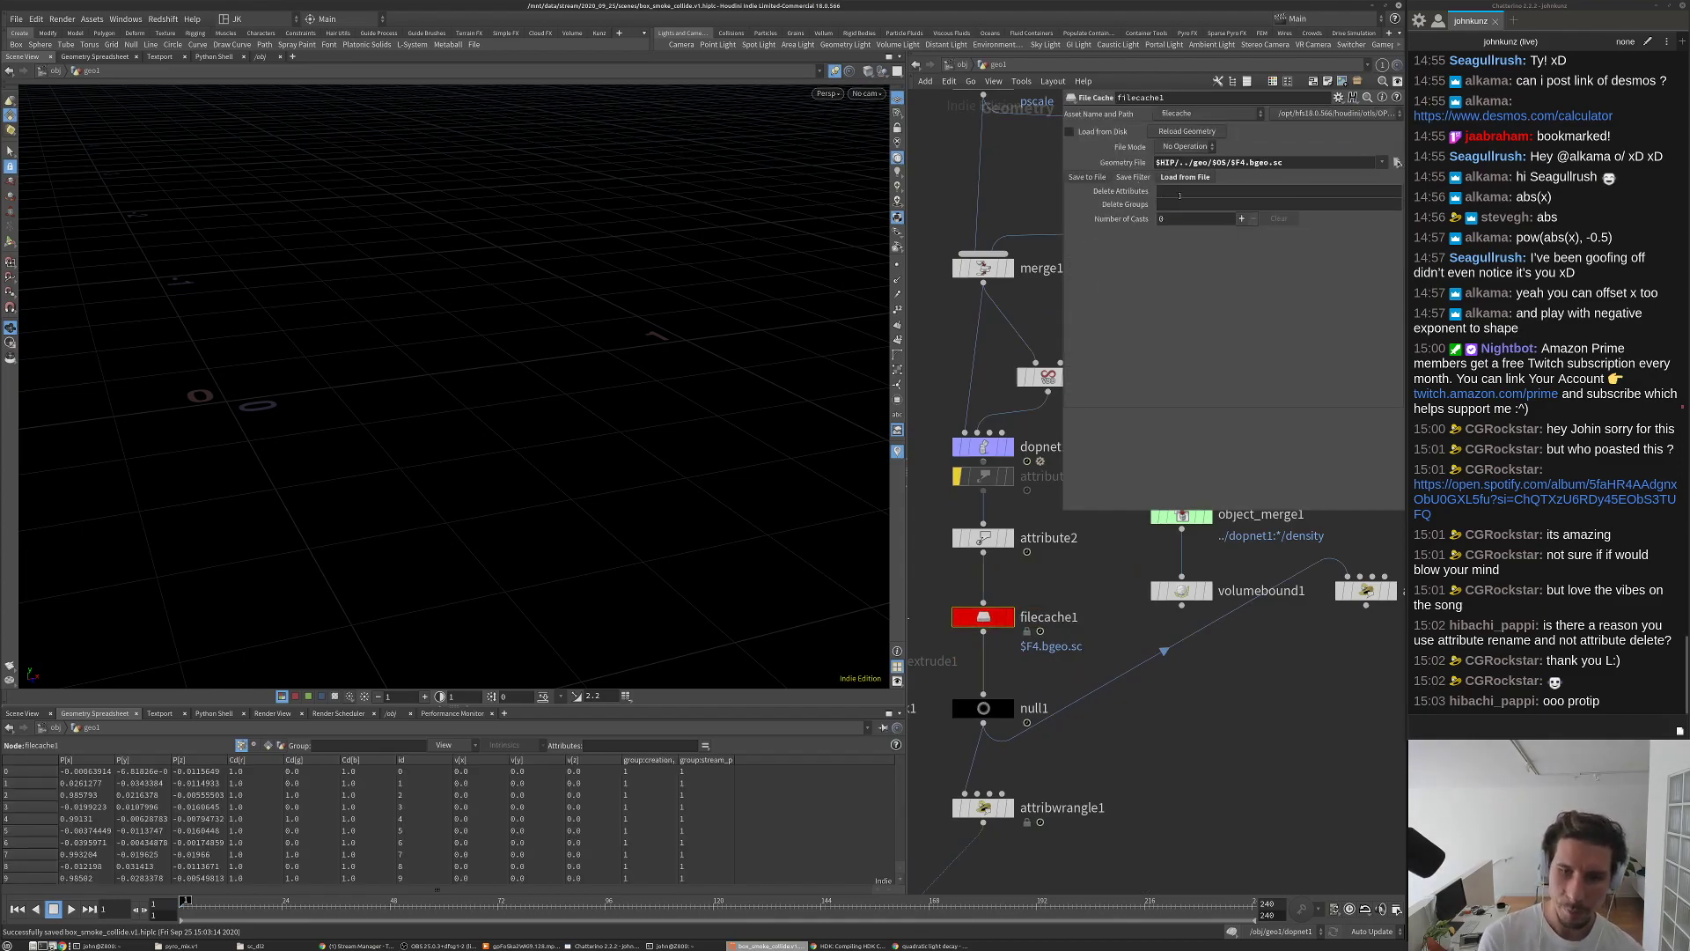
pyautogui.doubleClick(984, 617)
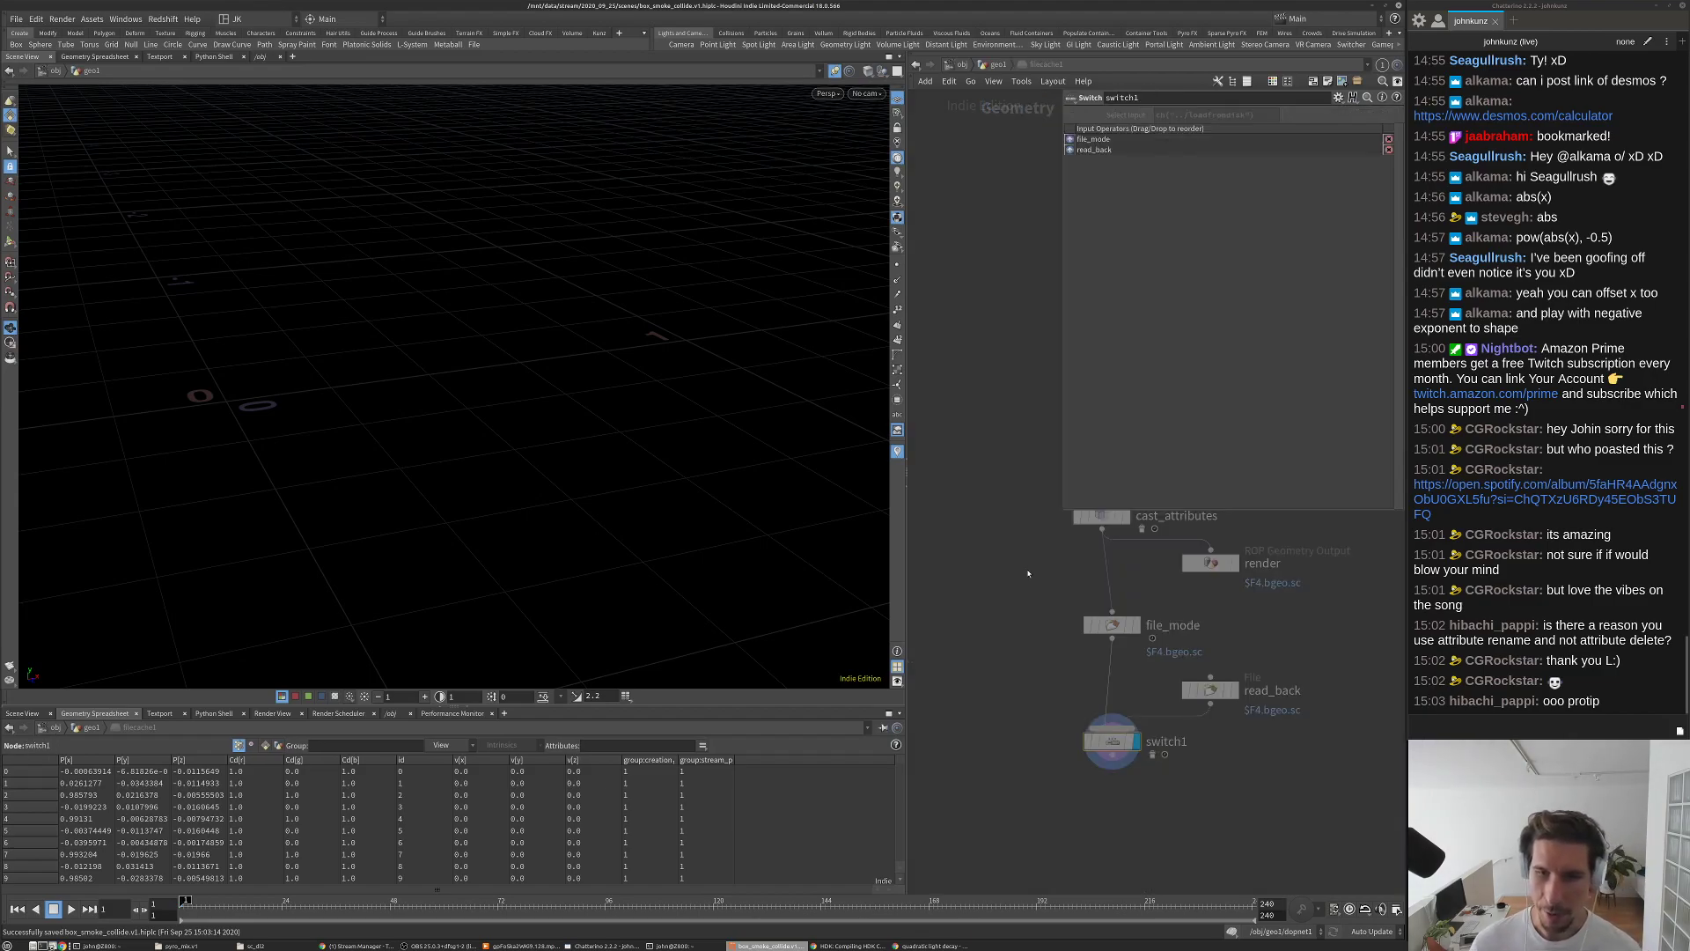
pyautogui.click(1017, 590)
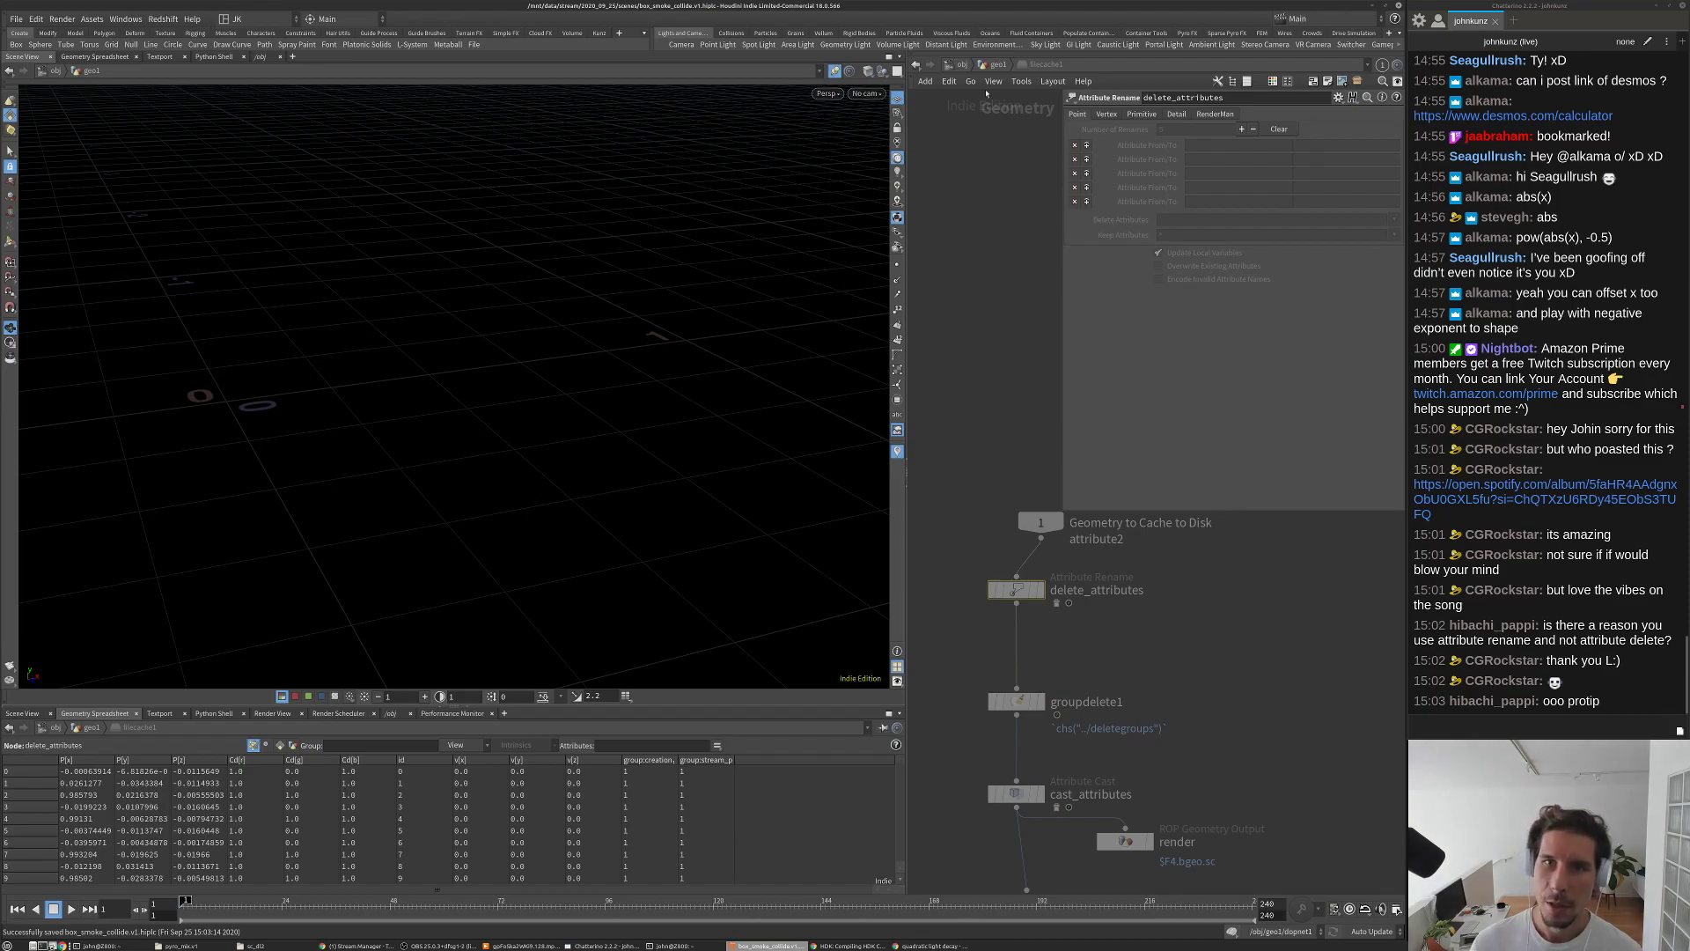
pyautogui.click(992, 67)
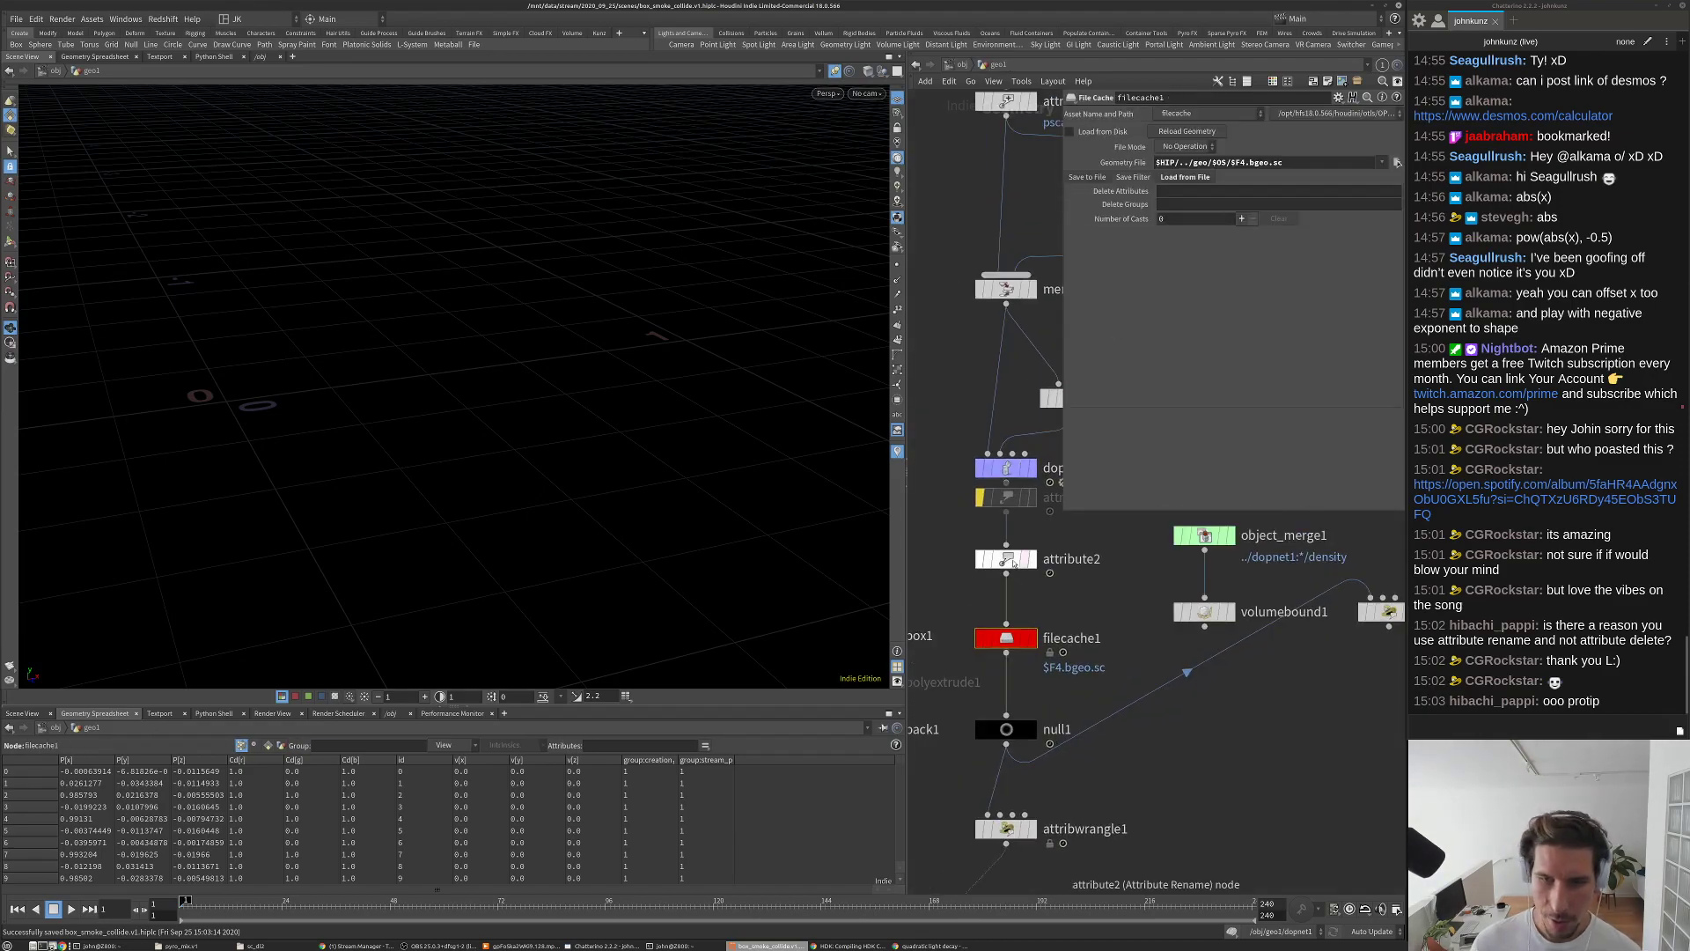
# Step: Rename the filecache1 node to particles.v1
pyautogui.doubleClick(1054, 639)
pyautogui.write('particles')
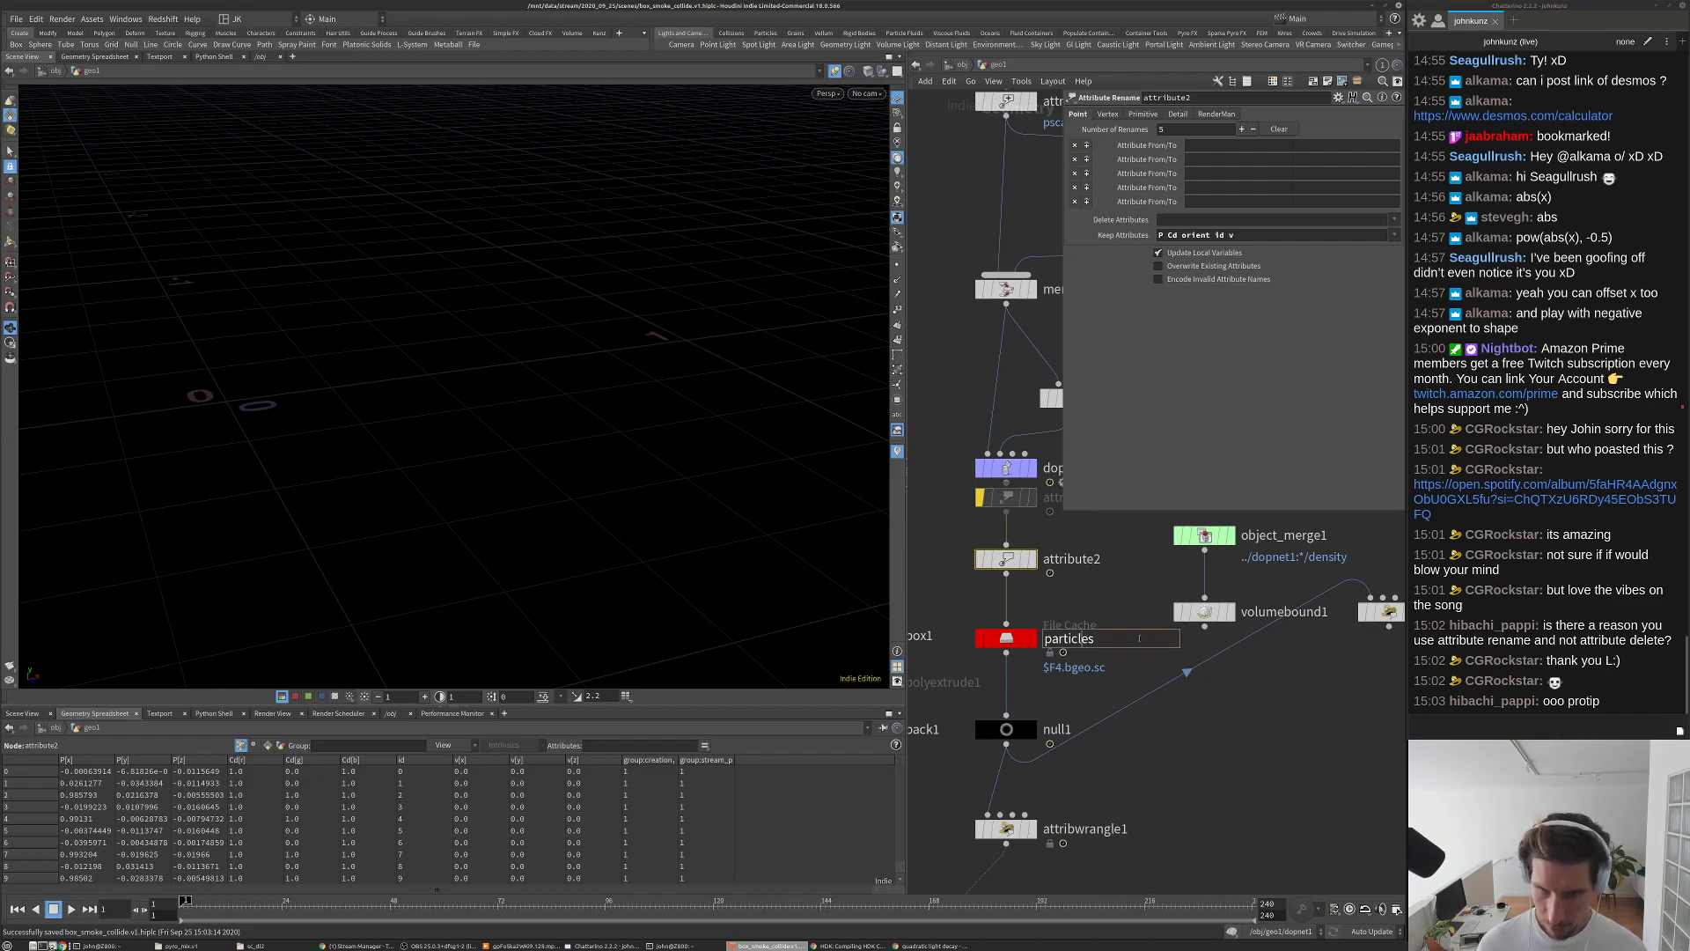
pyautogui.press('Return')
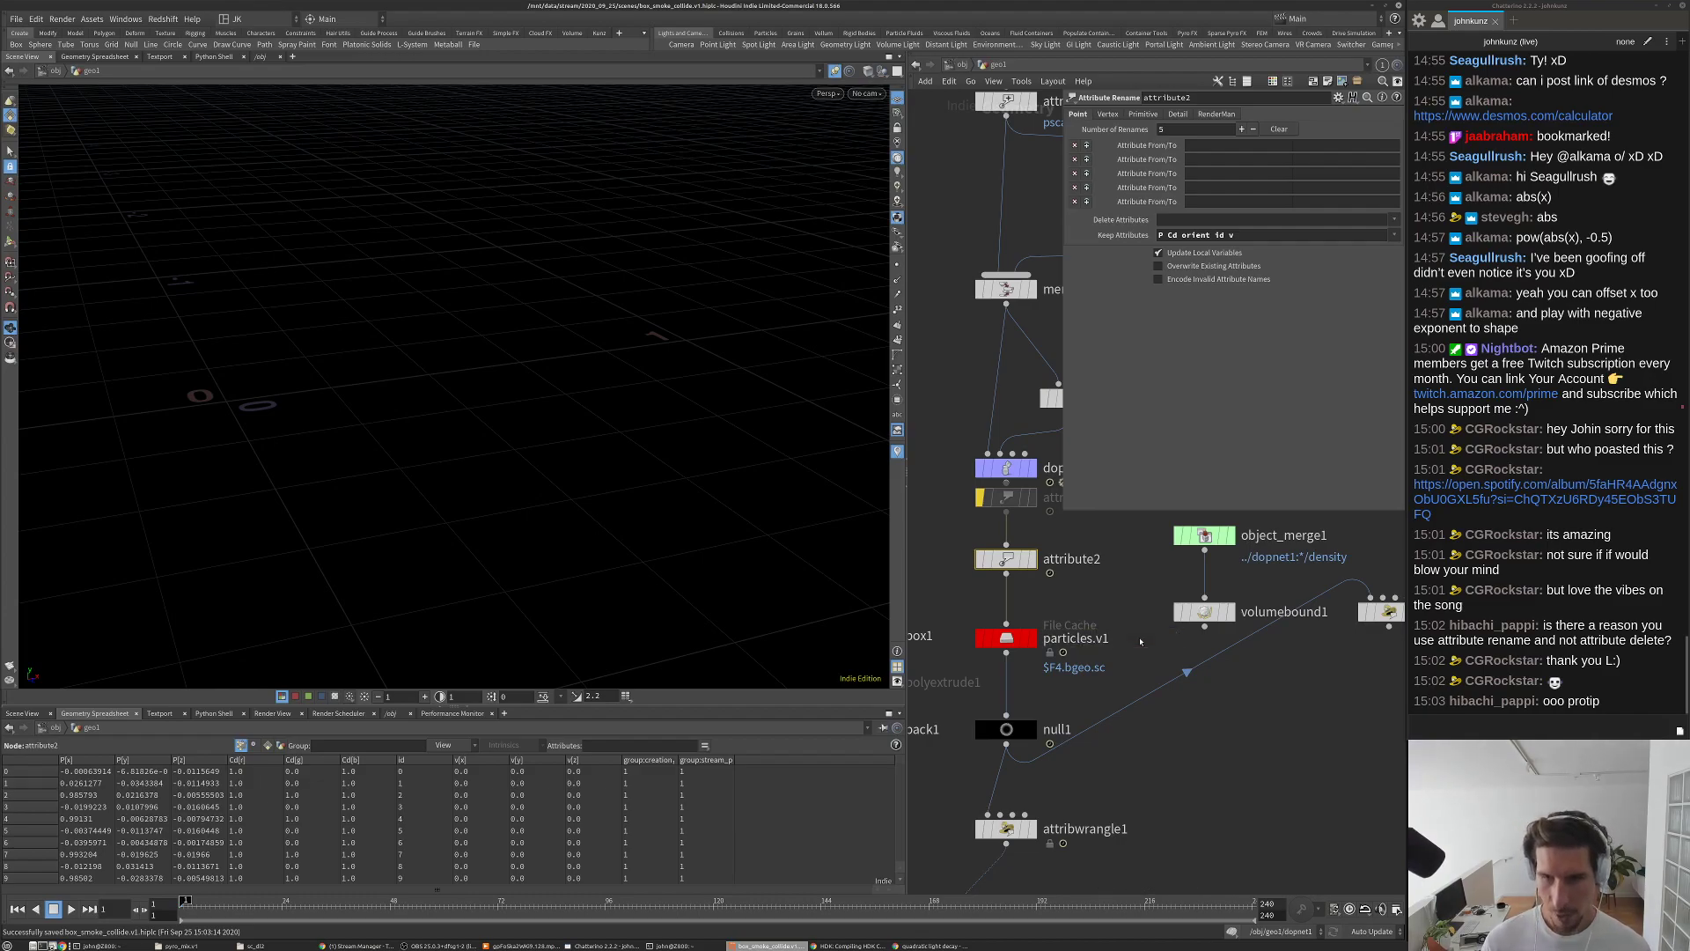
# Step: Examine the Geometry File path of particles.v1, including its $OS variable and expanded form, in a wider parameter view
pyautogui.click(1010, 634)
pyautogui.doubleClick(1218, 163)
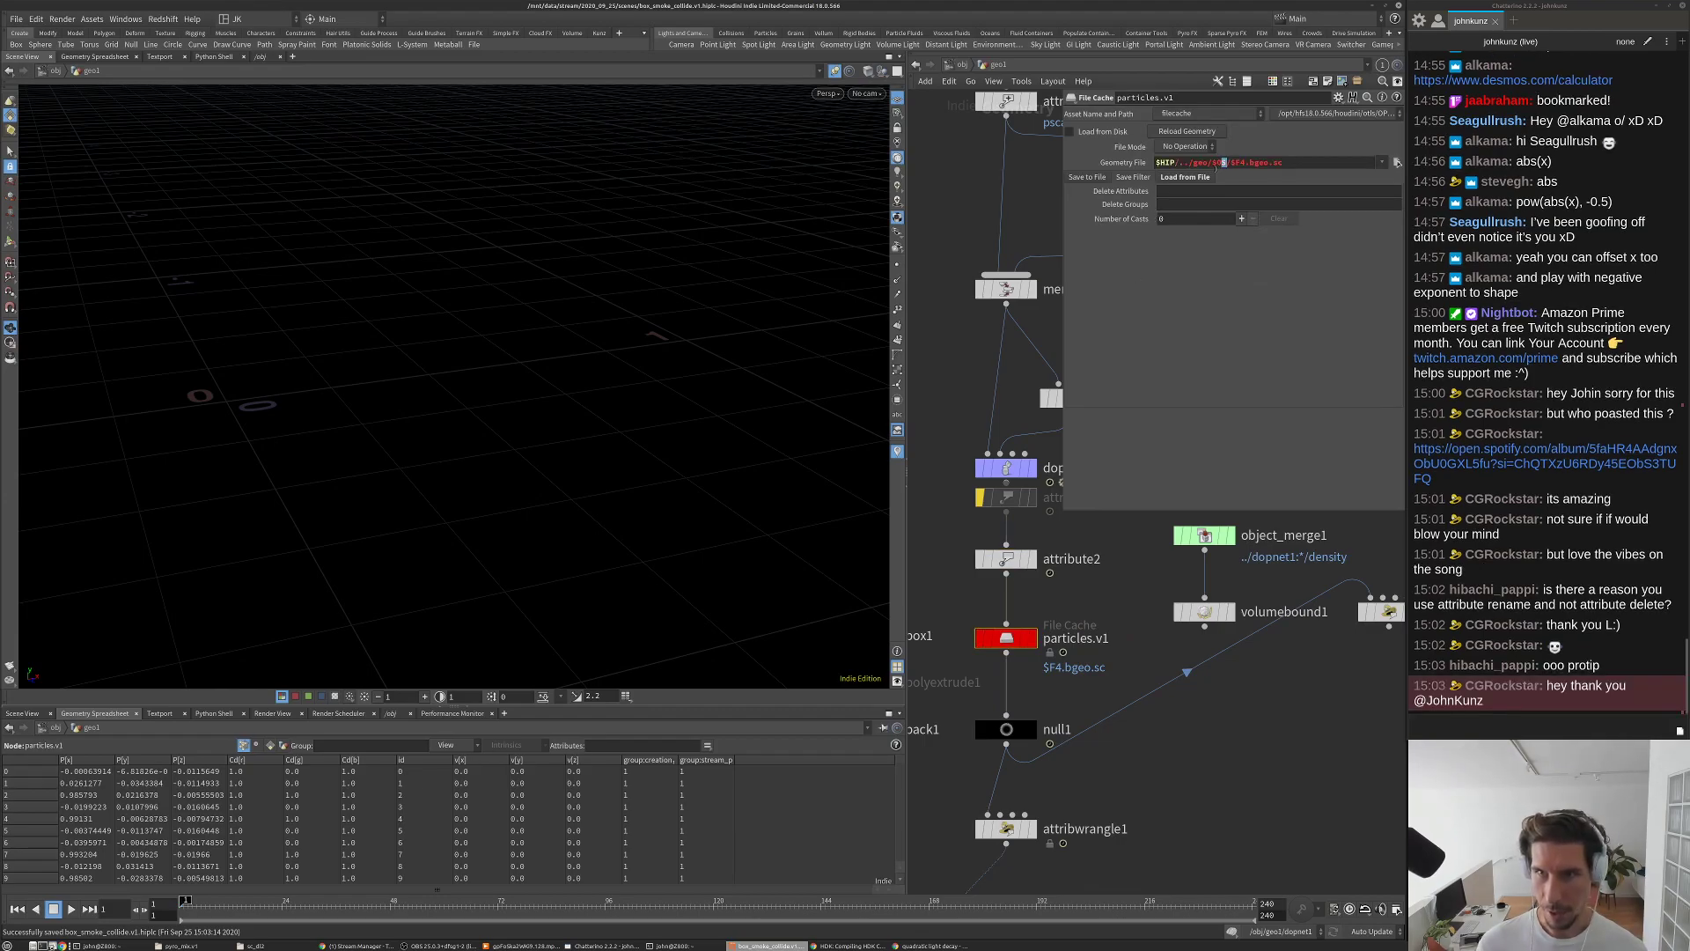
pyautogui.press('Escape')
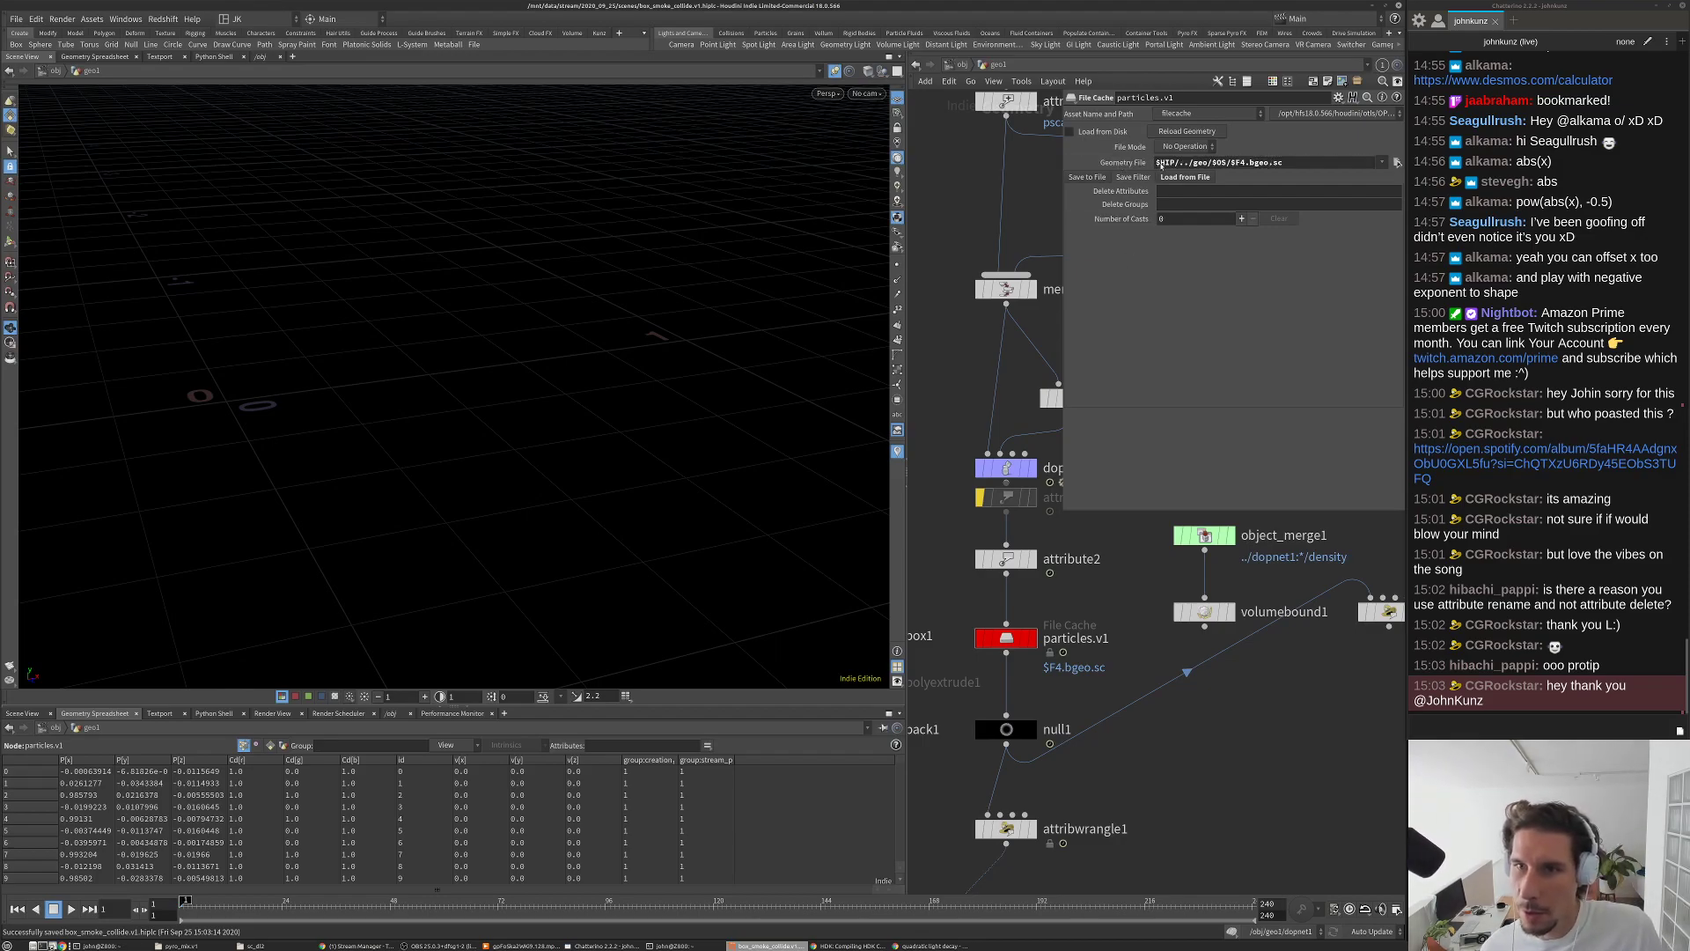
pyautogui.click(1225, 162)
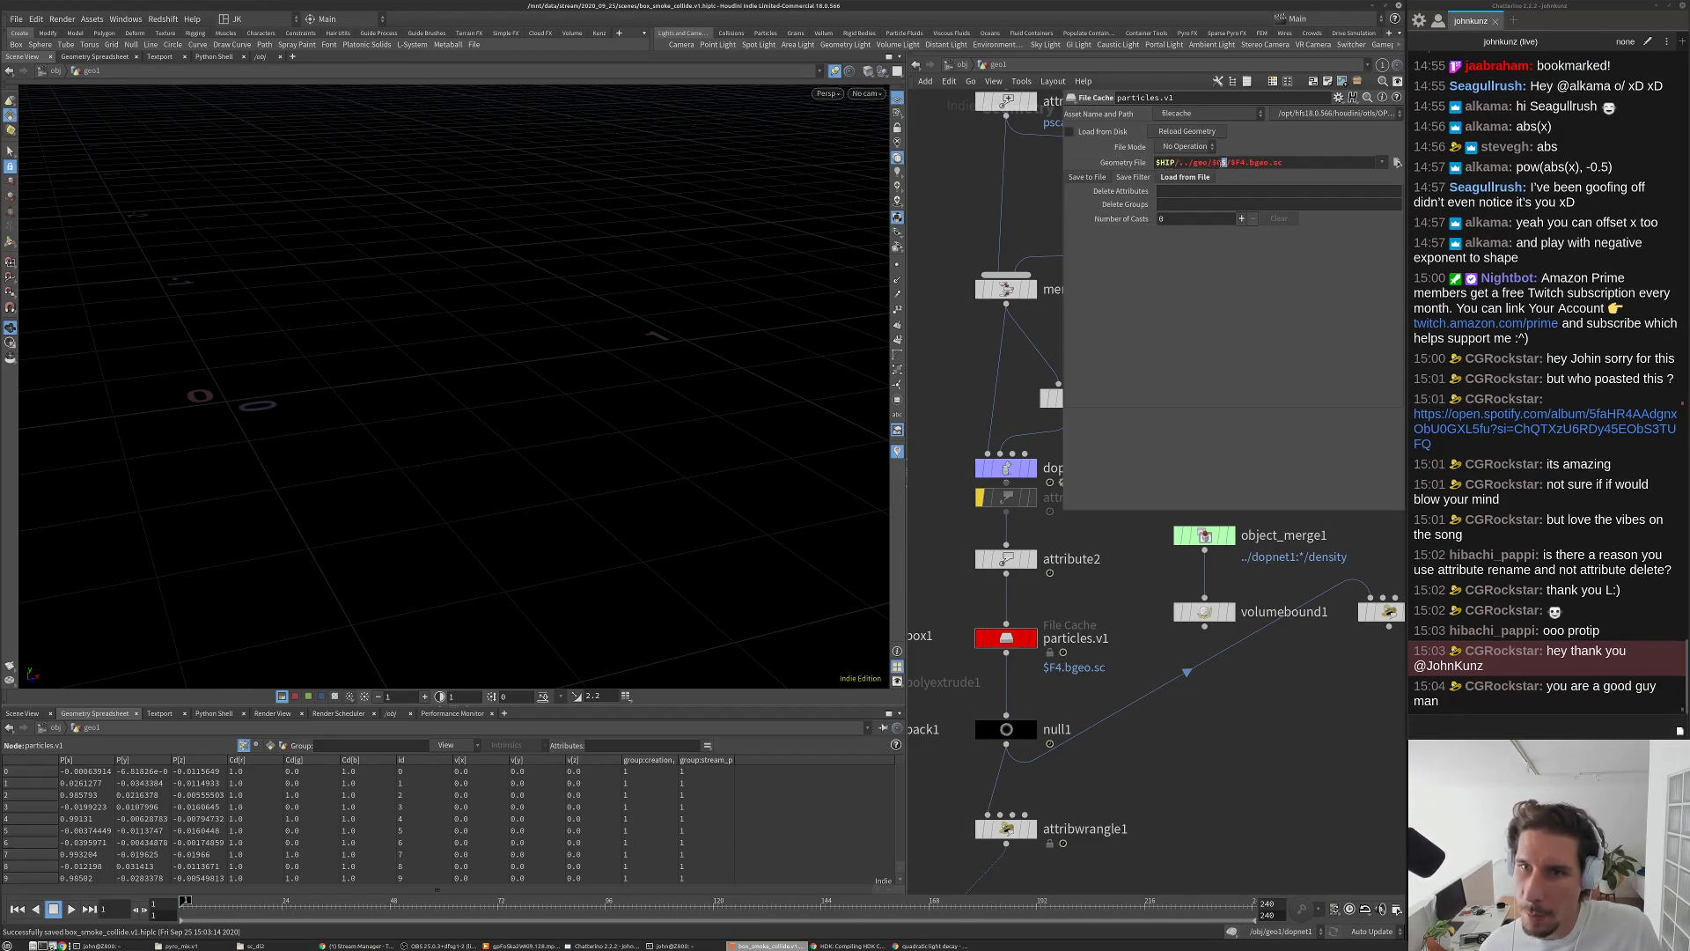
pyautogui.doubleClick(1218, 162)
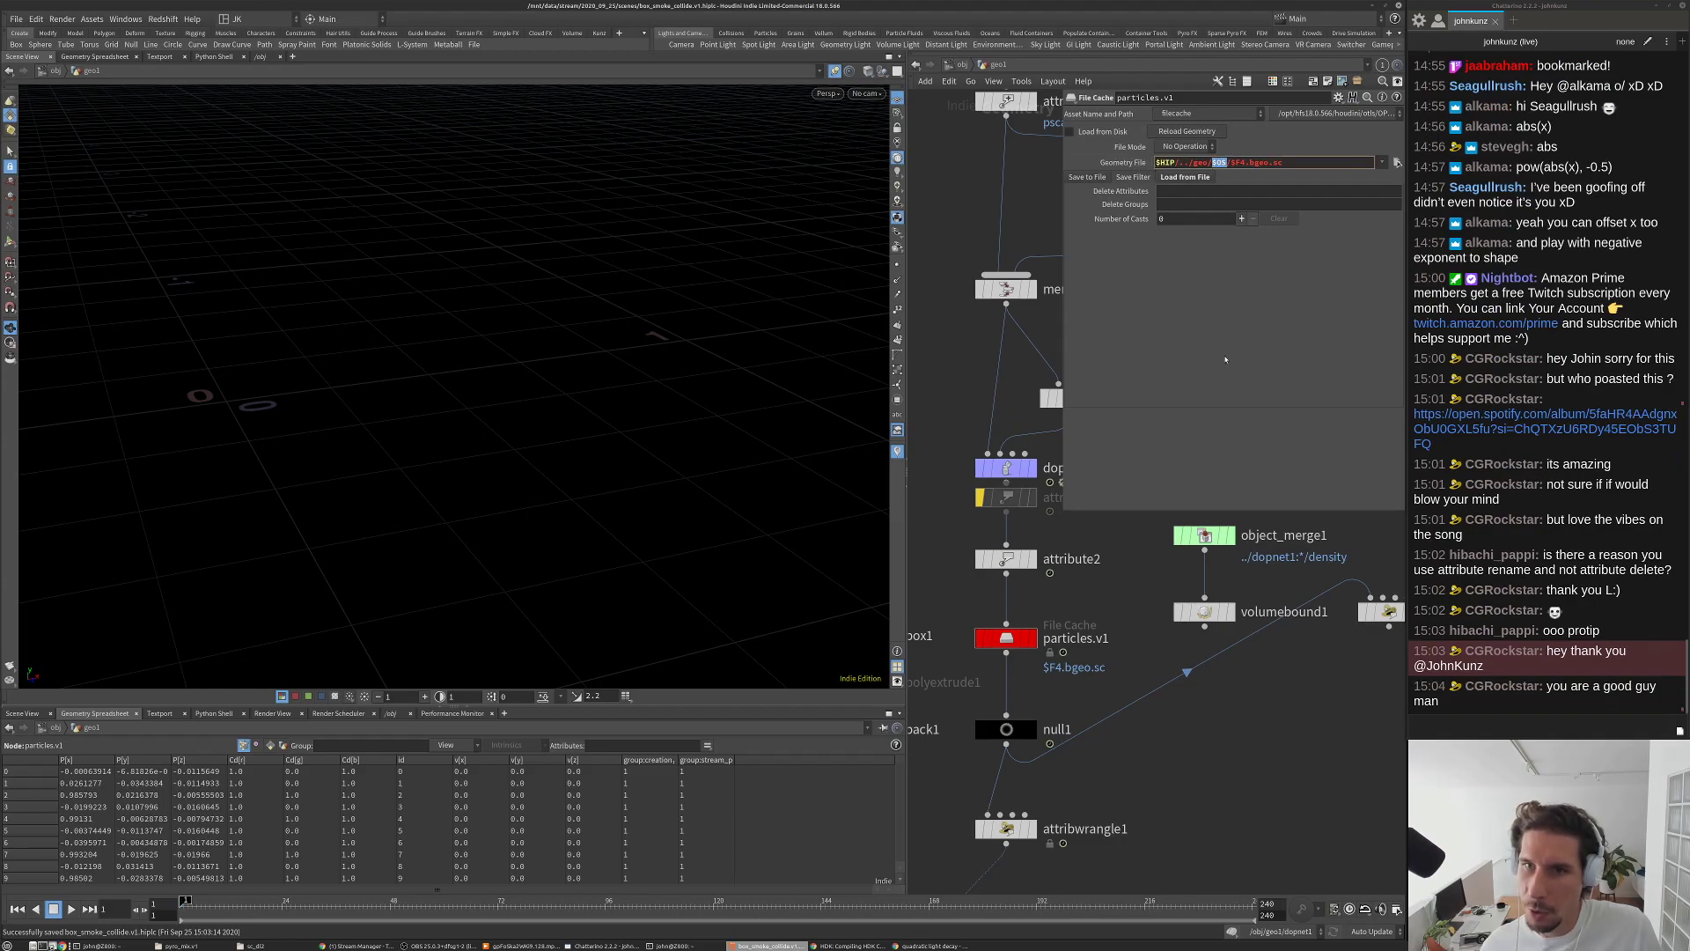
pyautogui.middleClick(1313, 167)
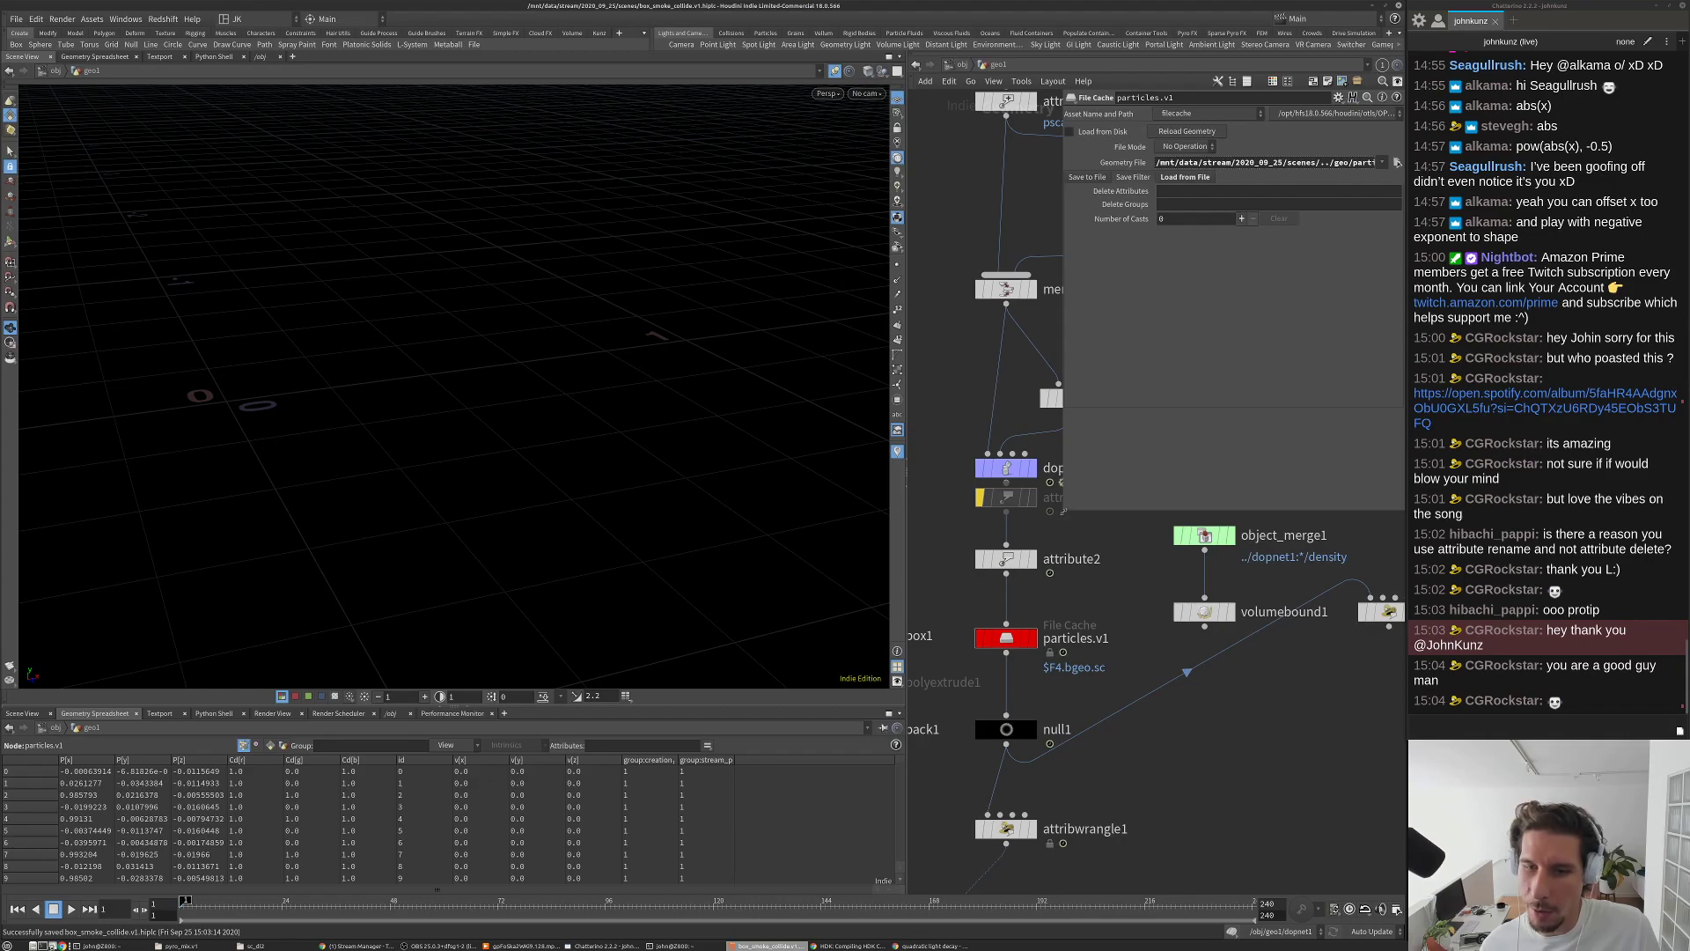
pyautogui.click(1261, 162)
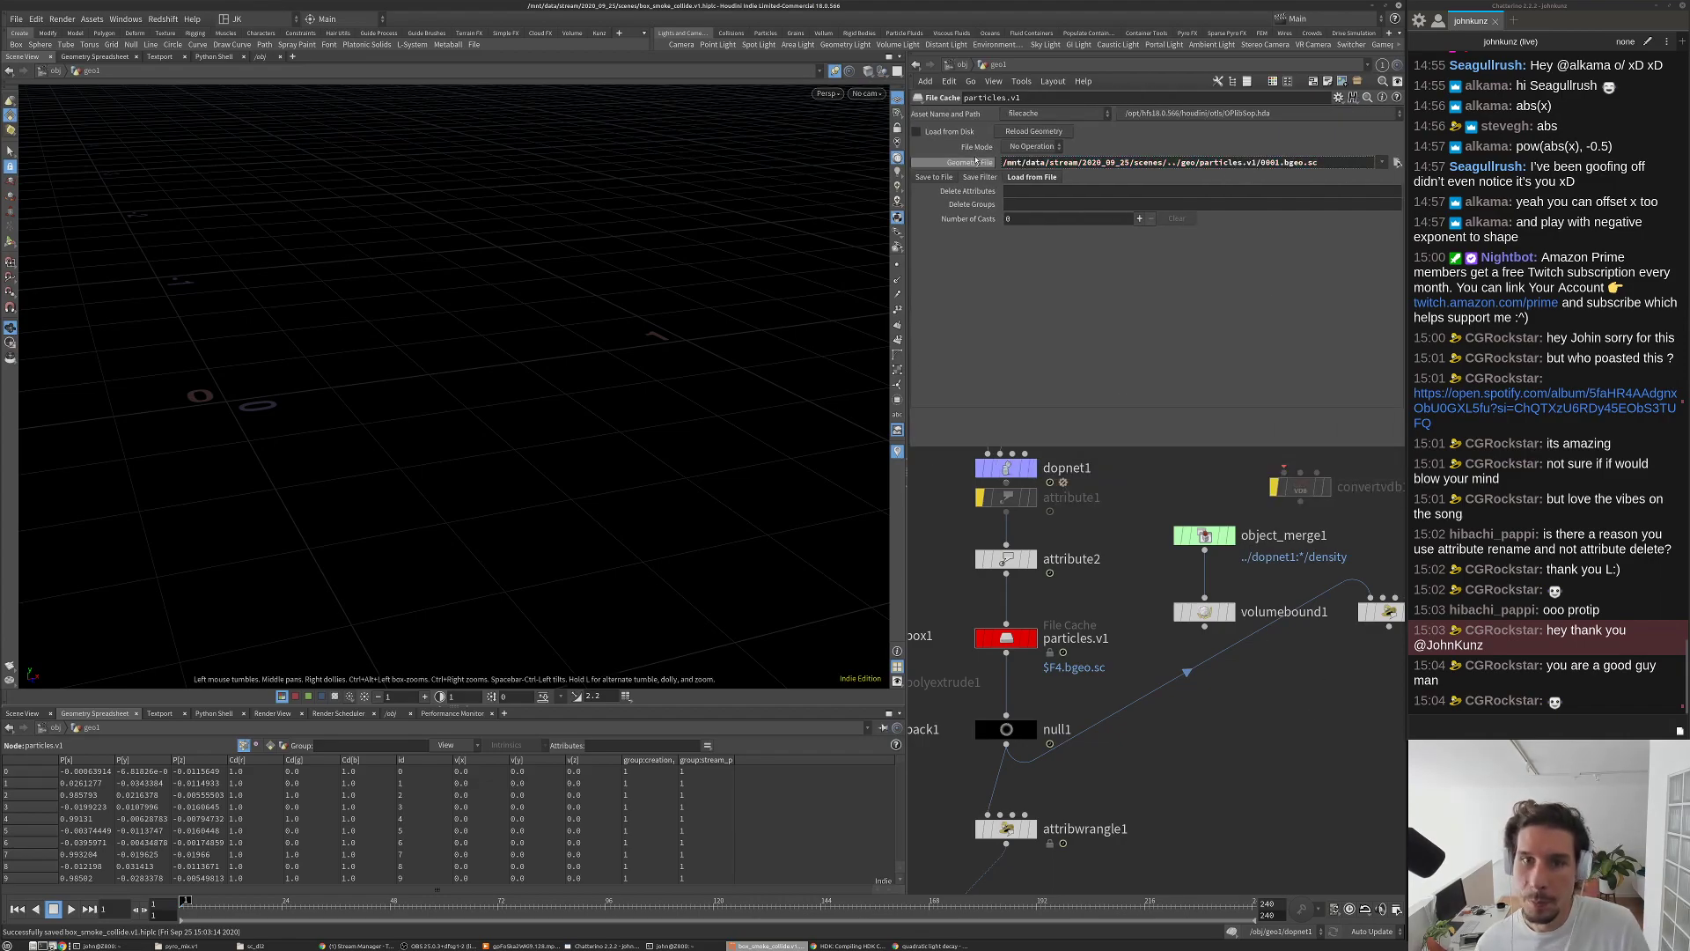
pyautogui.press('Escape')
# Step: Enable Load from Disk on particles.v1, cache frames 1 to 240 to disk, and save the scene
pyautogui.click(916, 132)
pyautogui.click(934, 177)
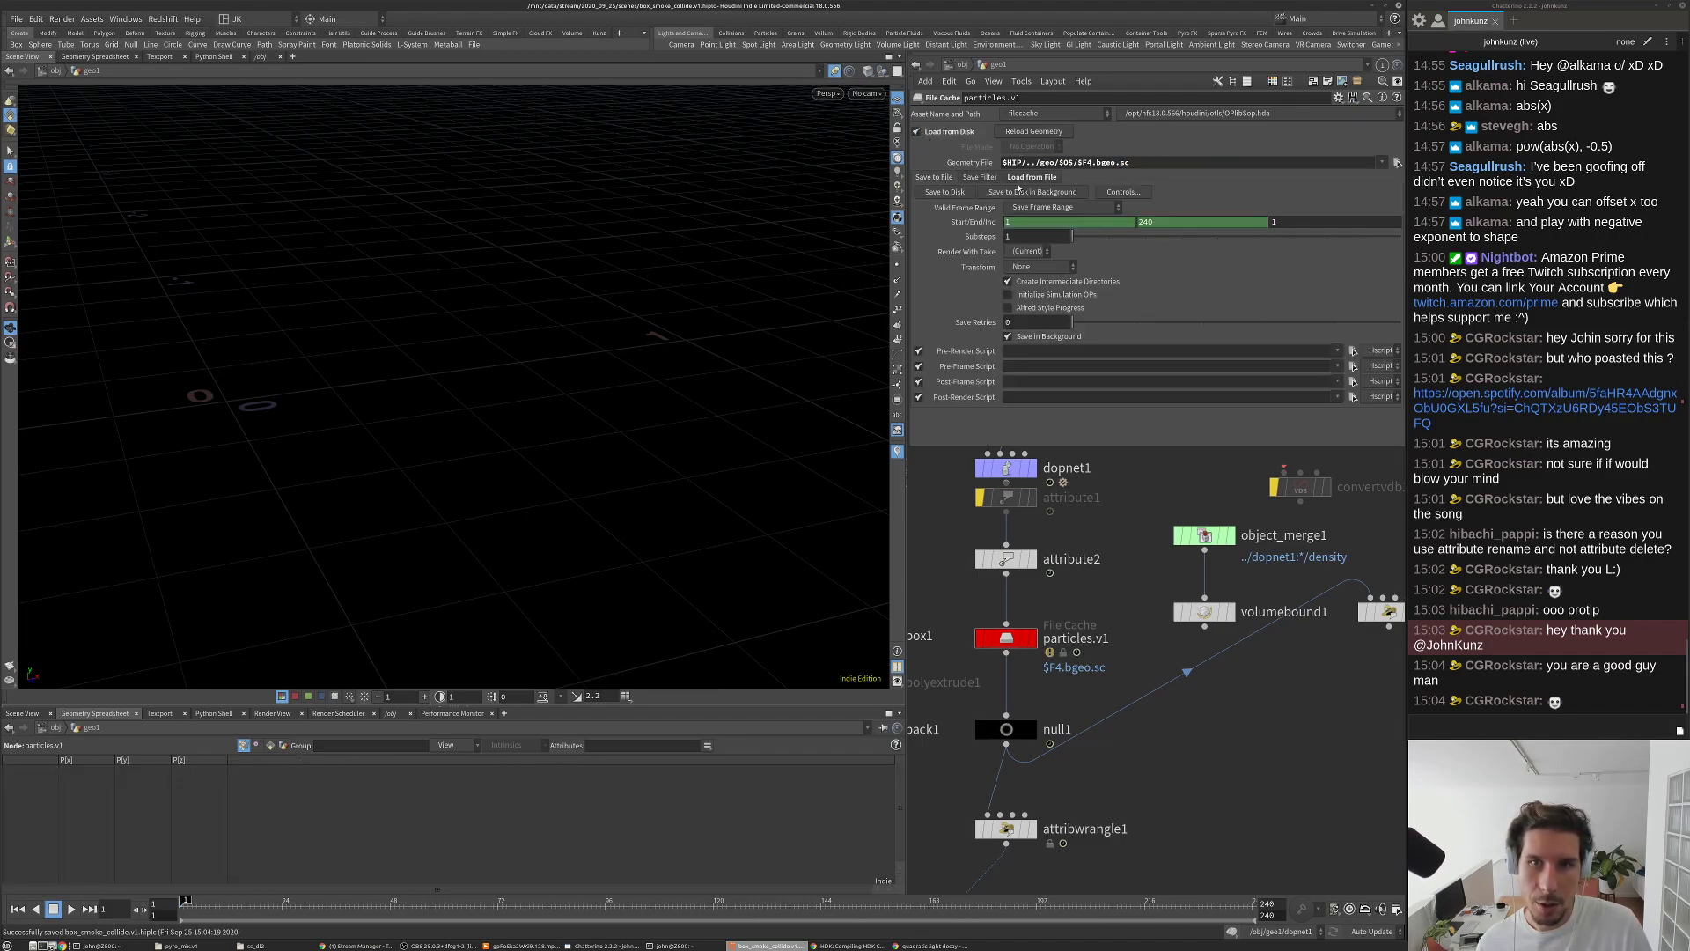
pyautogui.click(945, 193)
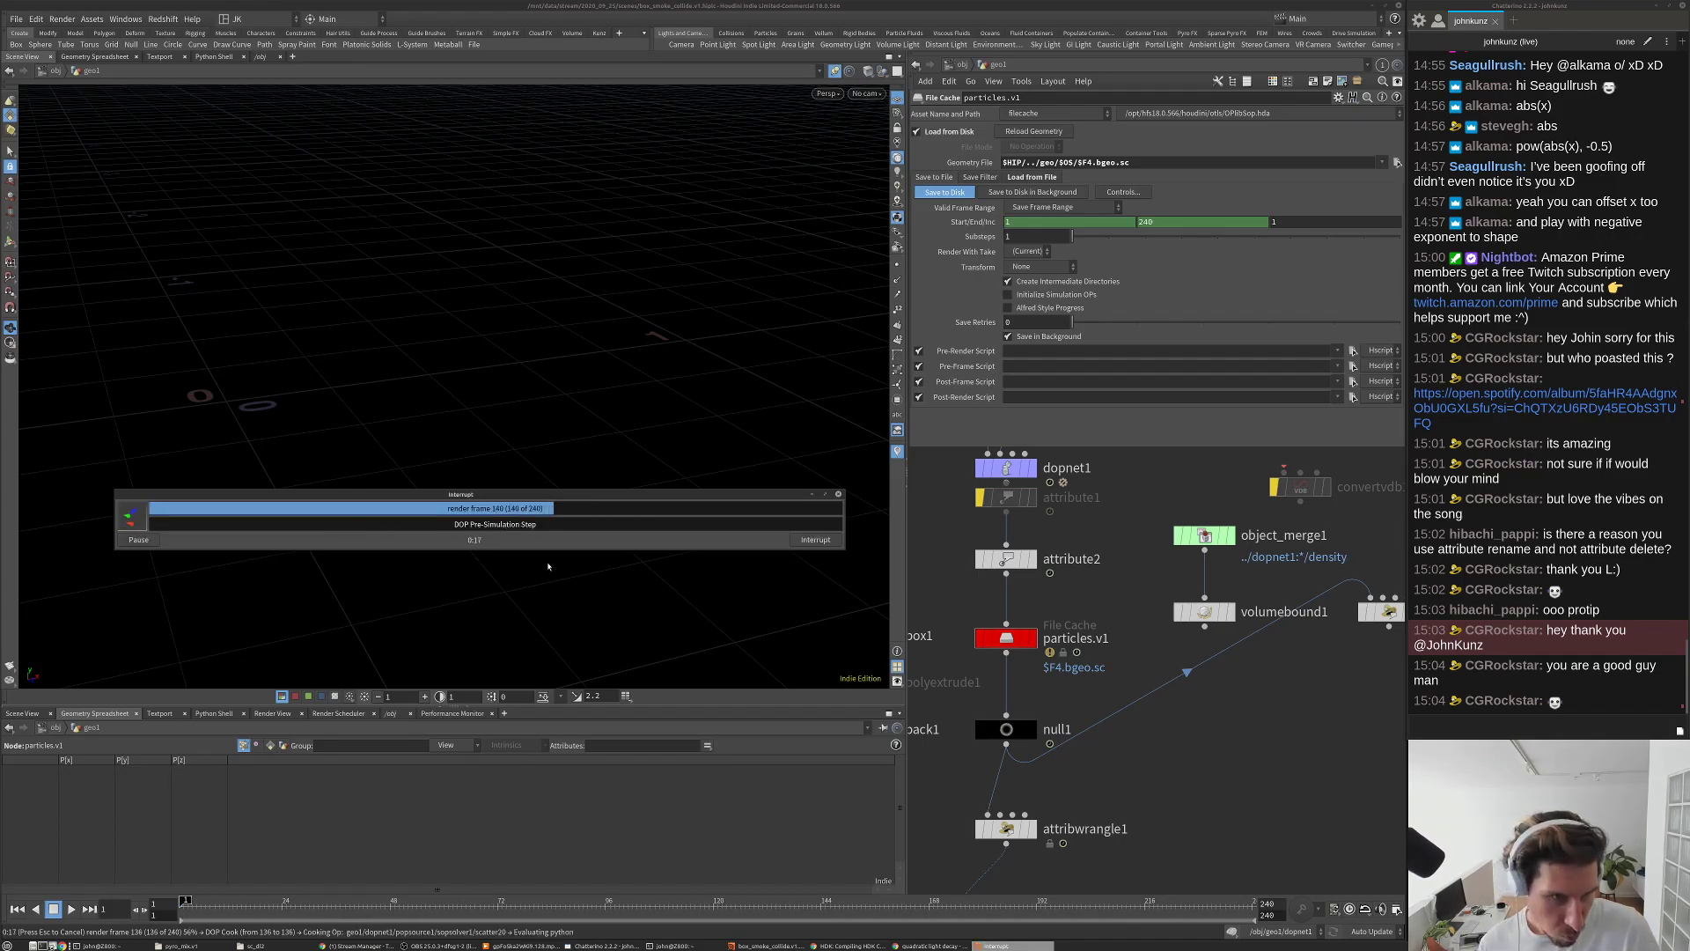
pyautogui.moveTo(841, 511); pyautogui.dragTo(1227, 502)
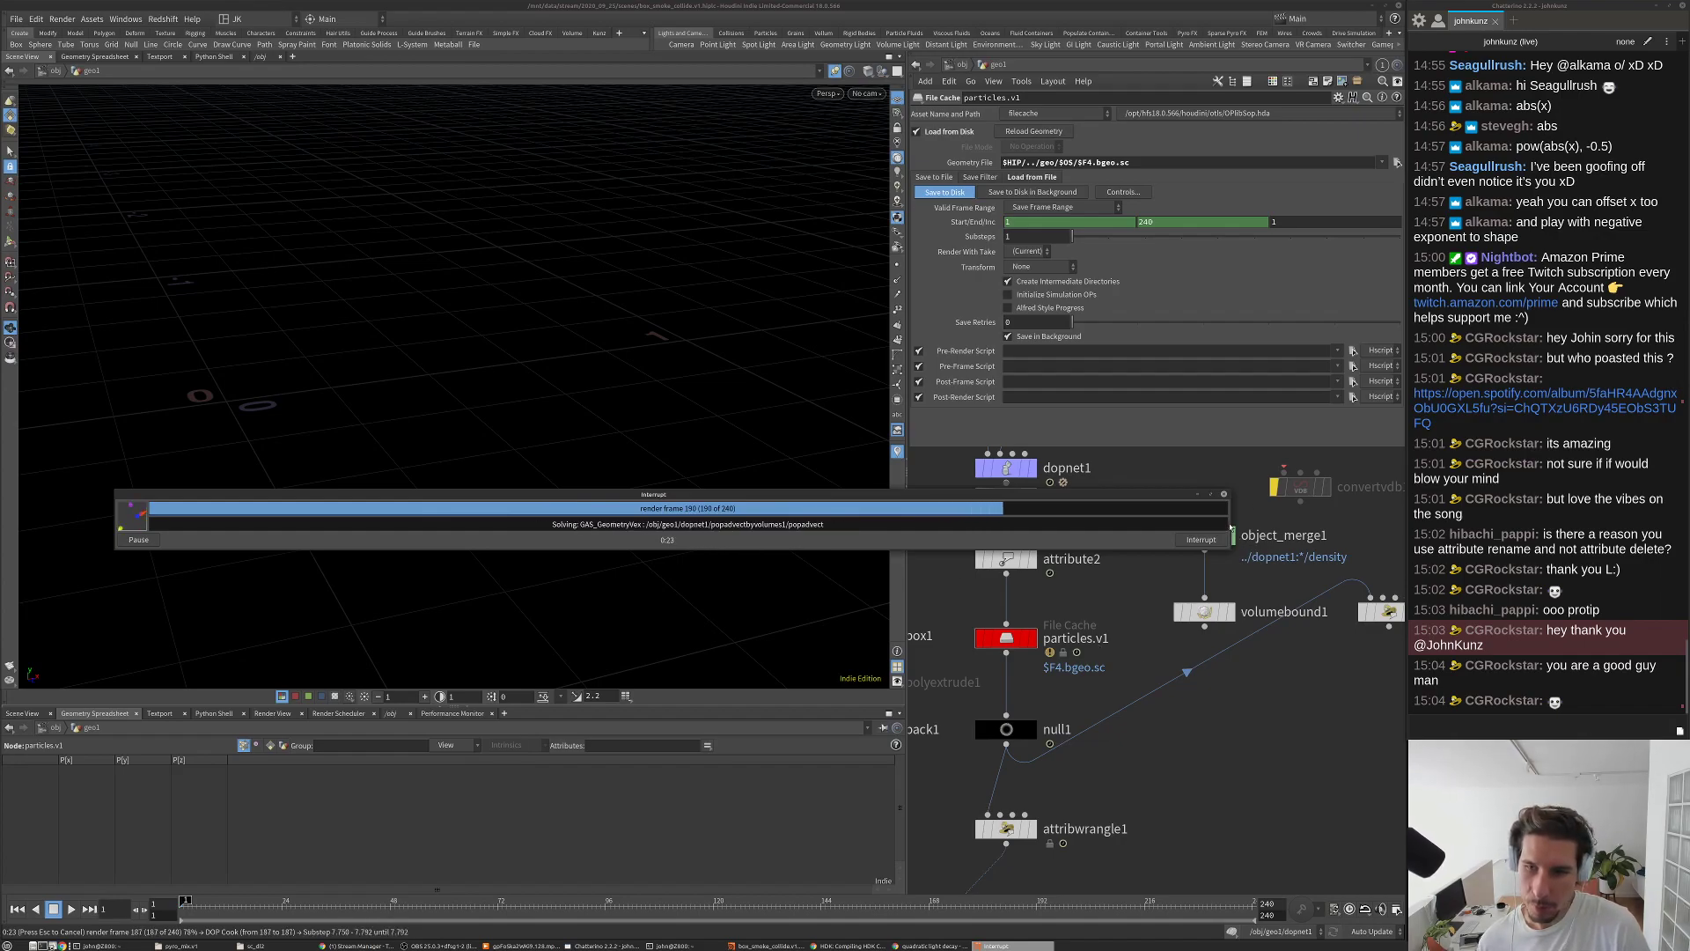
pyautogui.moveTo(1227, 522); pyautogui.dragTo(1655, 529)
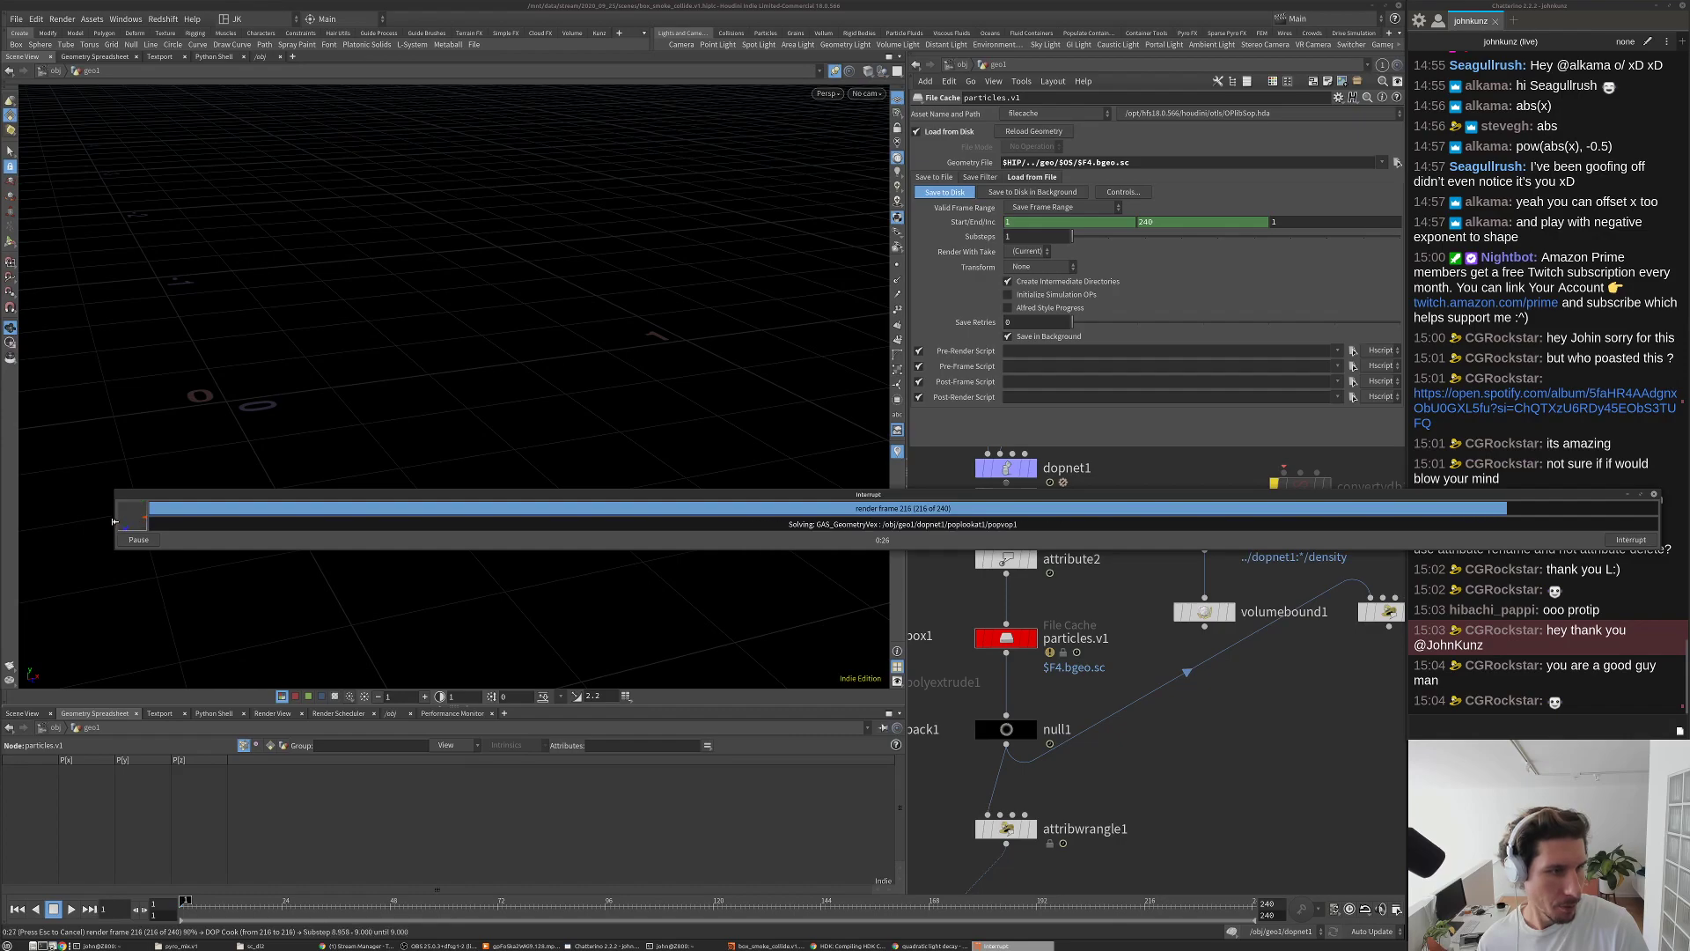
pyautogui.moveTo(114, 522); pyautogui.dragTo(13, 523)
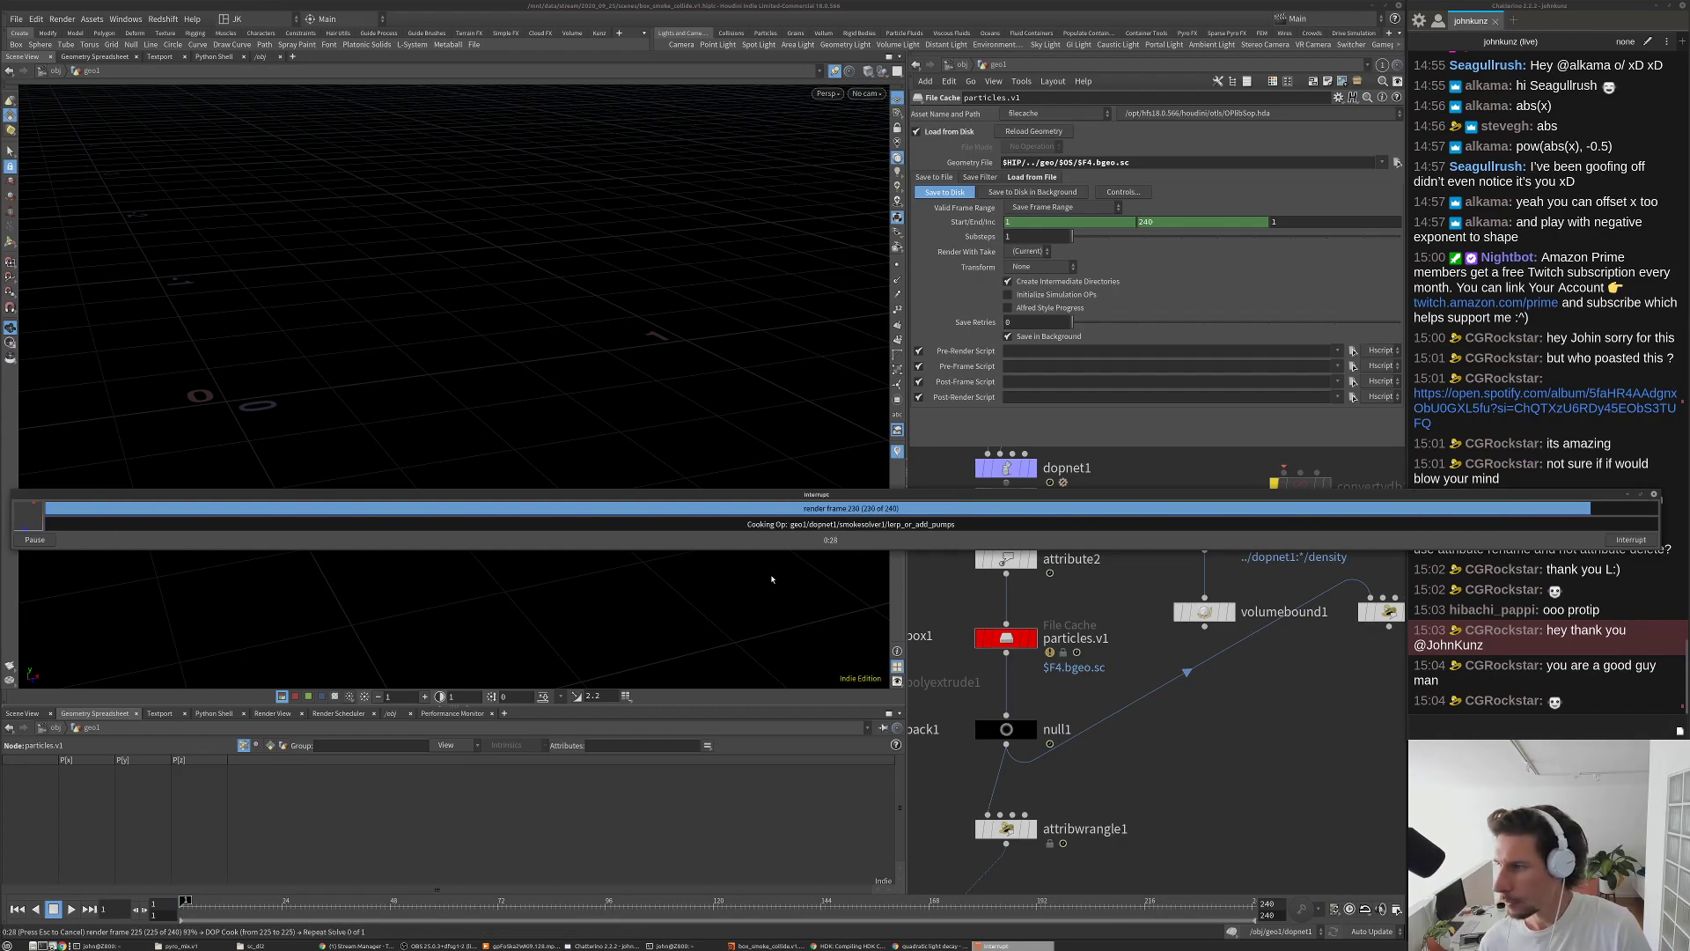
pyautogui.hotkey('ctrl', 's')
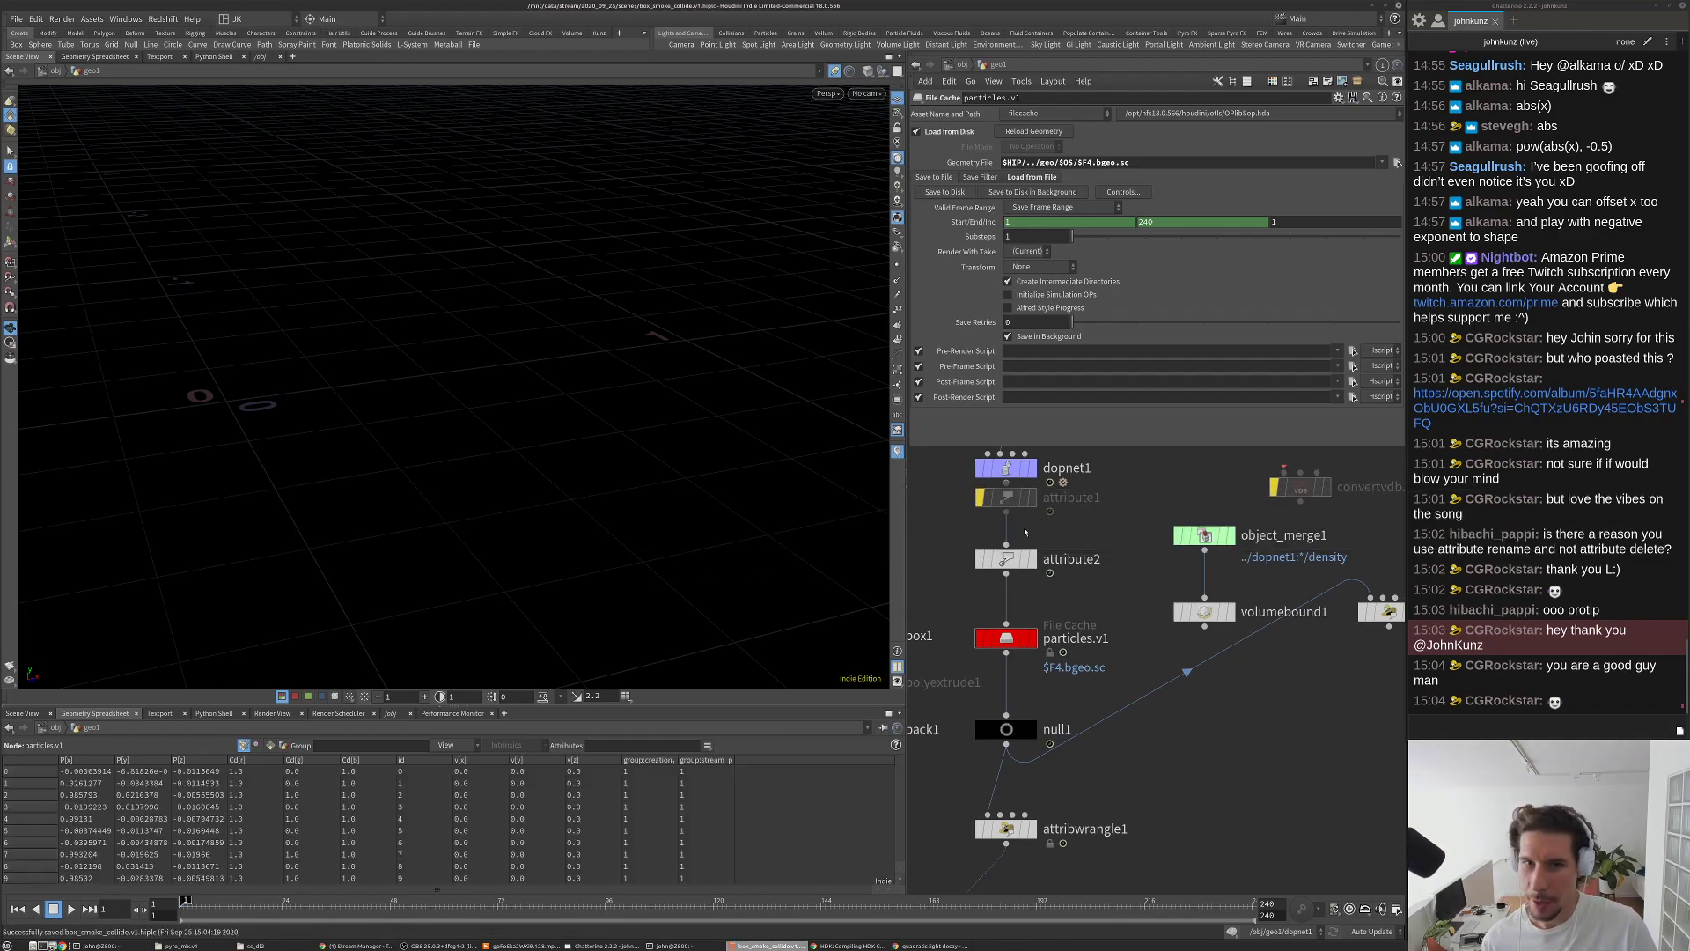
# Step: Play back the cached simulation and go to frame 153 to check the copied boxes
pyautogui.moveTo(1258, 744); pyautogui.dragTo(1291, 666, button='middle')
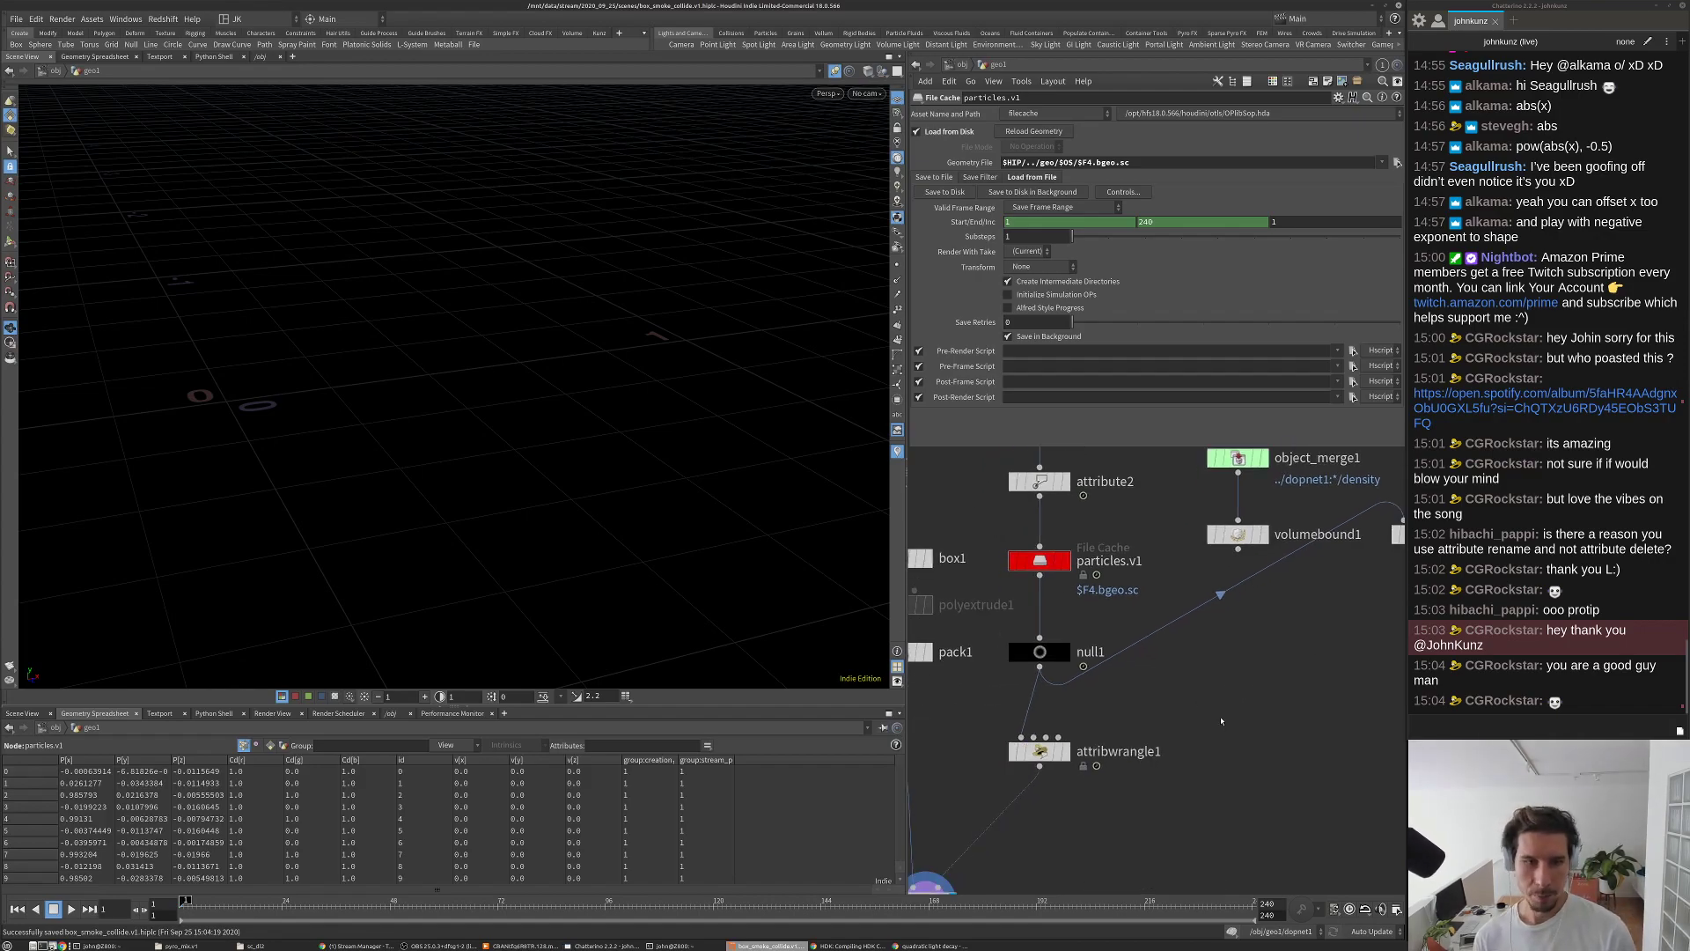
pyautogui.press('Up')
pyautogui.press('Up')
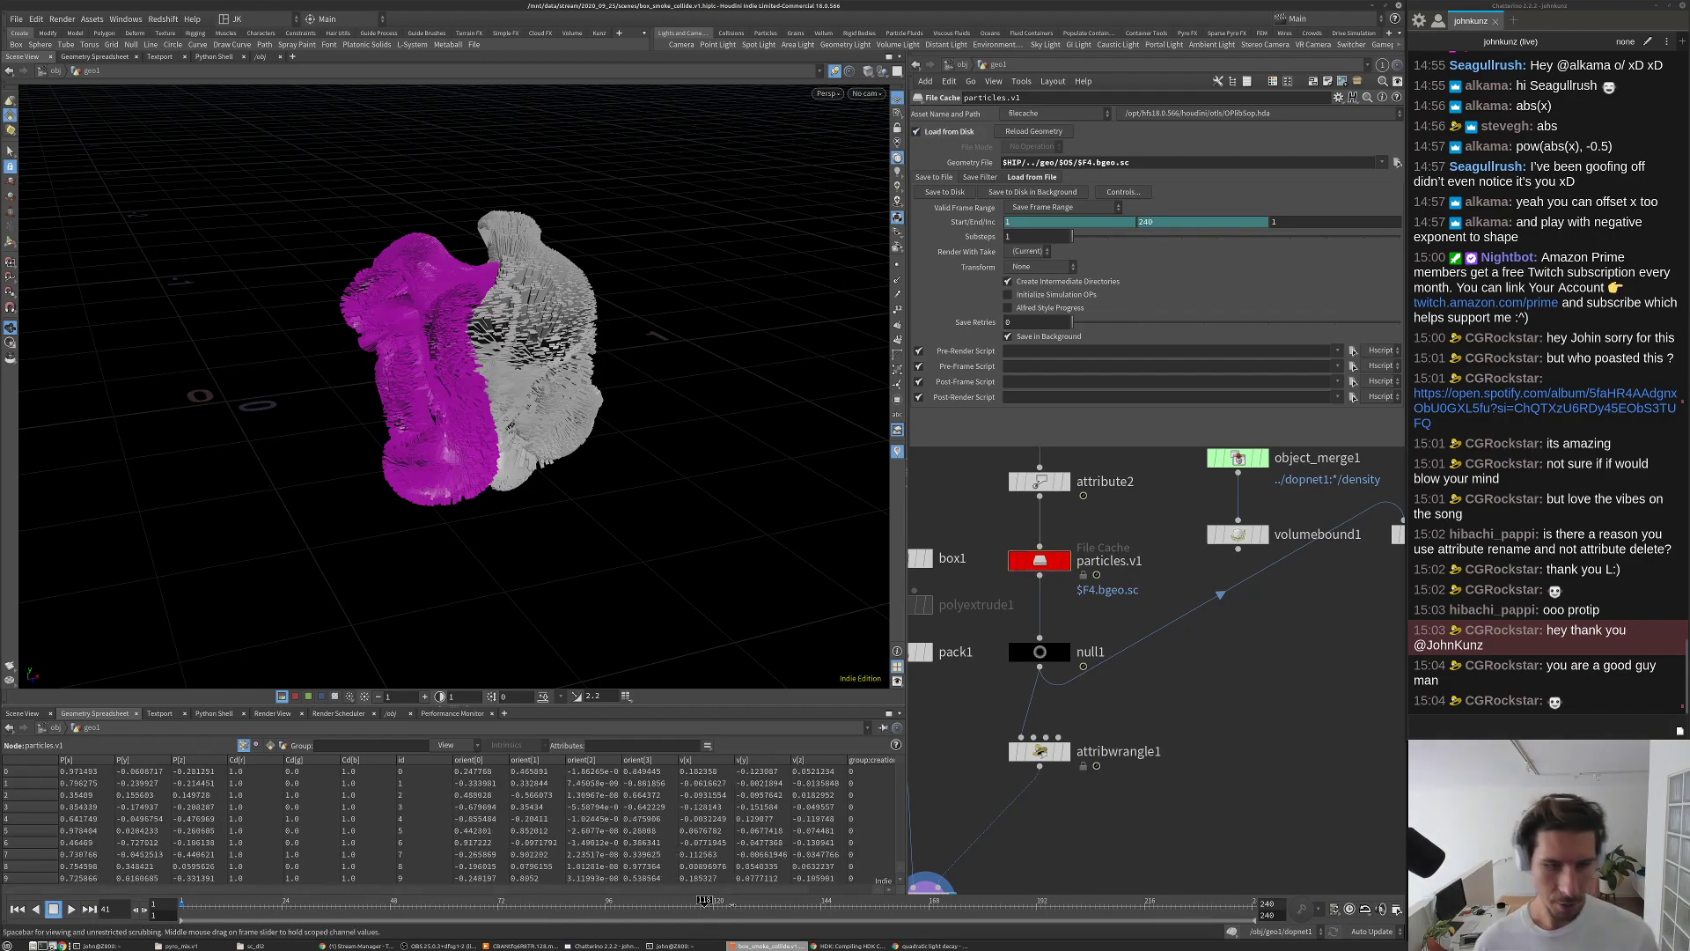
pyautogui.click(858, 903)
pyautogui.scroll(-5, 673, 610)
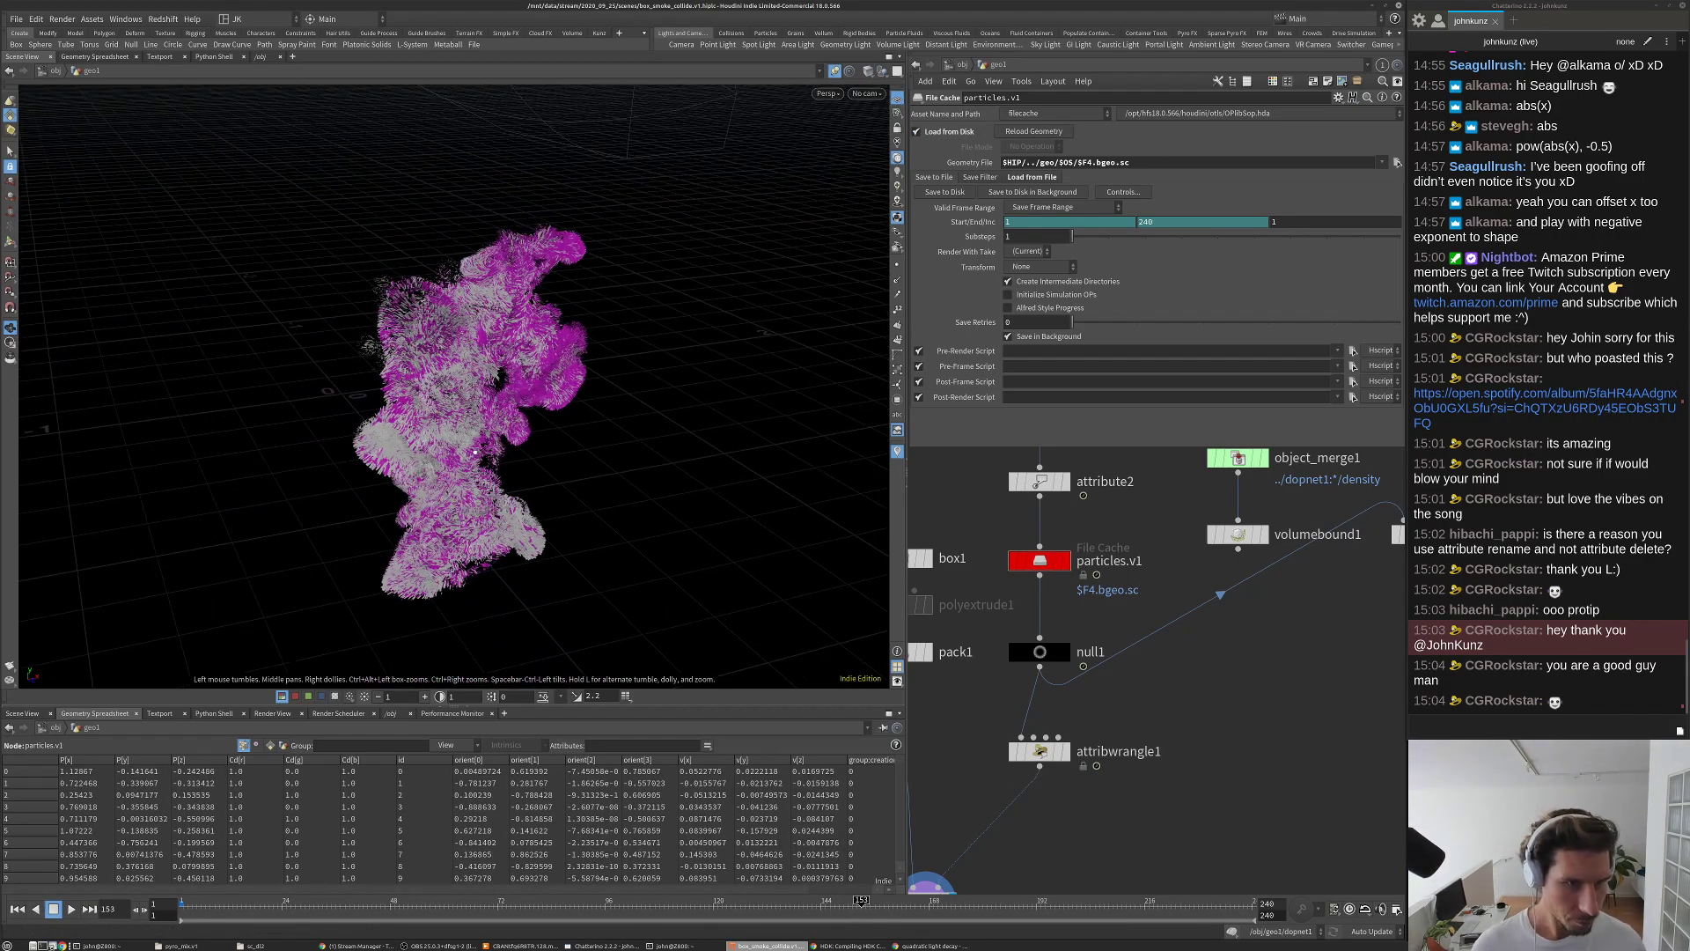
# Step: Display attribwrangle1 and review the playback of its particle points from a different view
pyautogui.moveTo(1045, 701); pyautogui.dragTo(1067, 616, button='middle')
pyautogui.click(1085, 666)
pyautogui.press('Up')
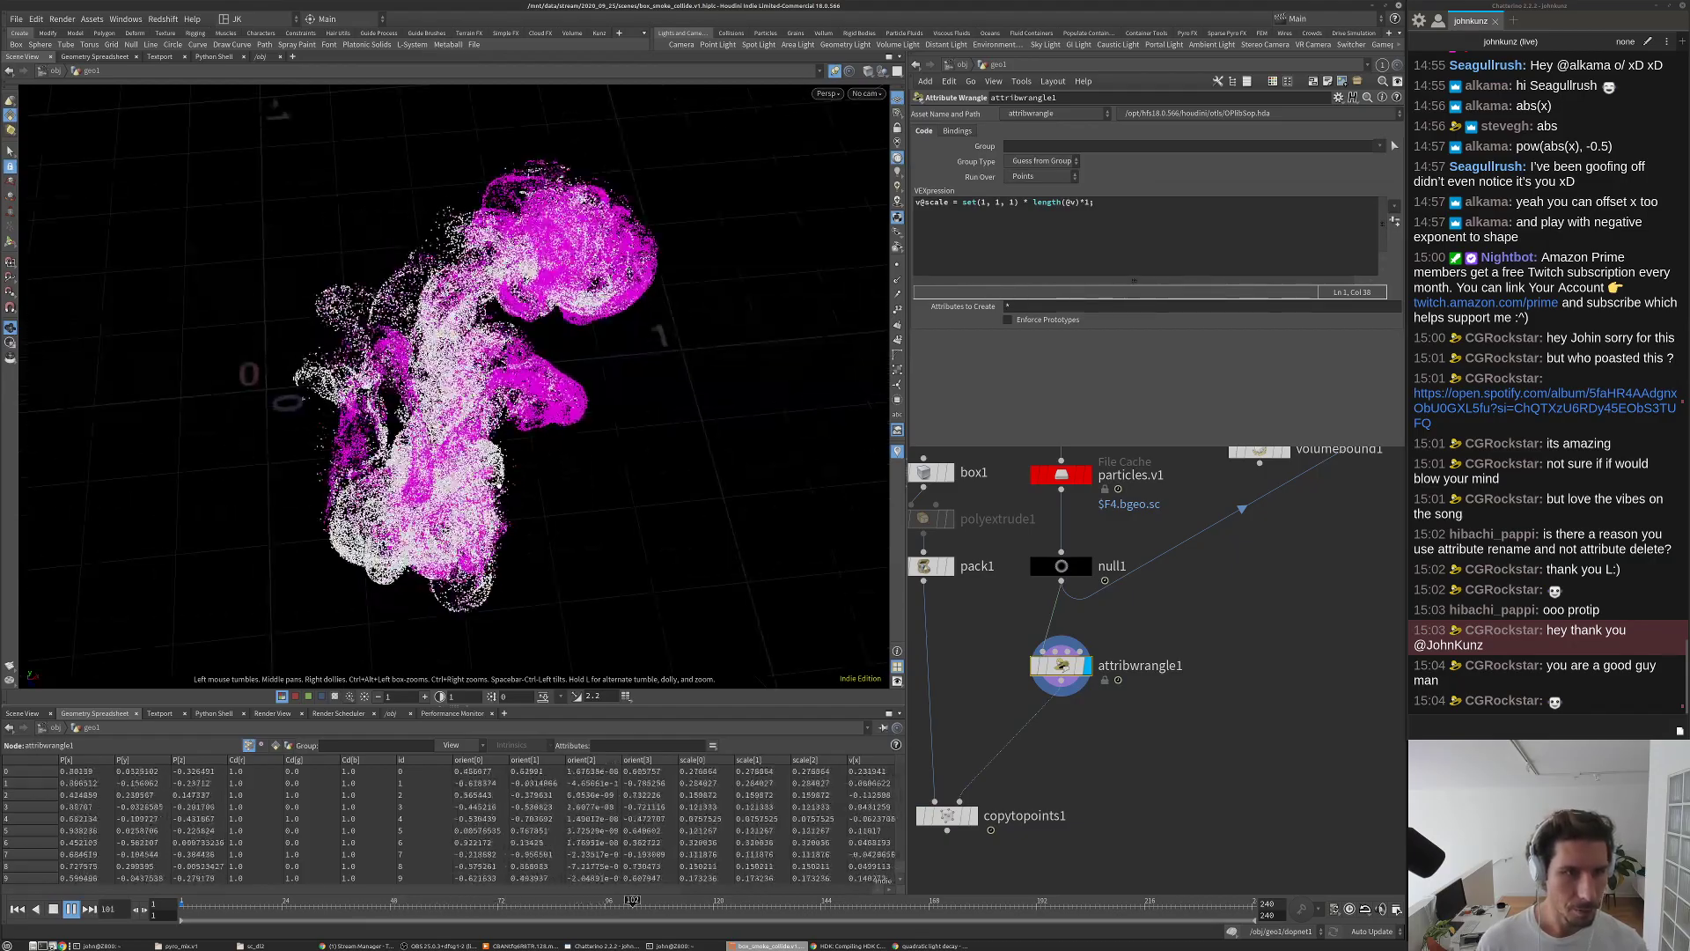
pyautogui.press('Up')
pyautogui.moveTo(546, 423); pyautogui.dragTo(453, 390, button='middle')
# Step: Display copytopoints1 again, inspect the velocity-scaled boxes up close, and save the scene
pyautogui.moveTo(1081, 777); pyautogui.dragTo(1115, 722, button='middle')
pyautogui.click(1009, 761)
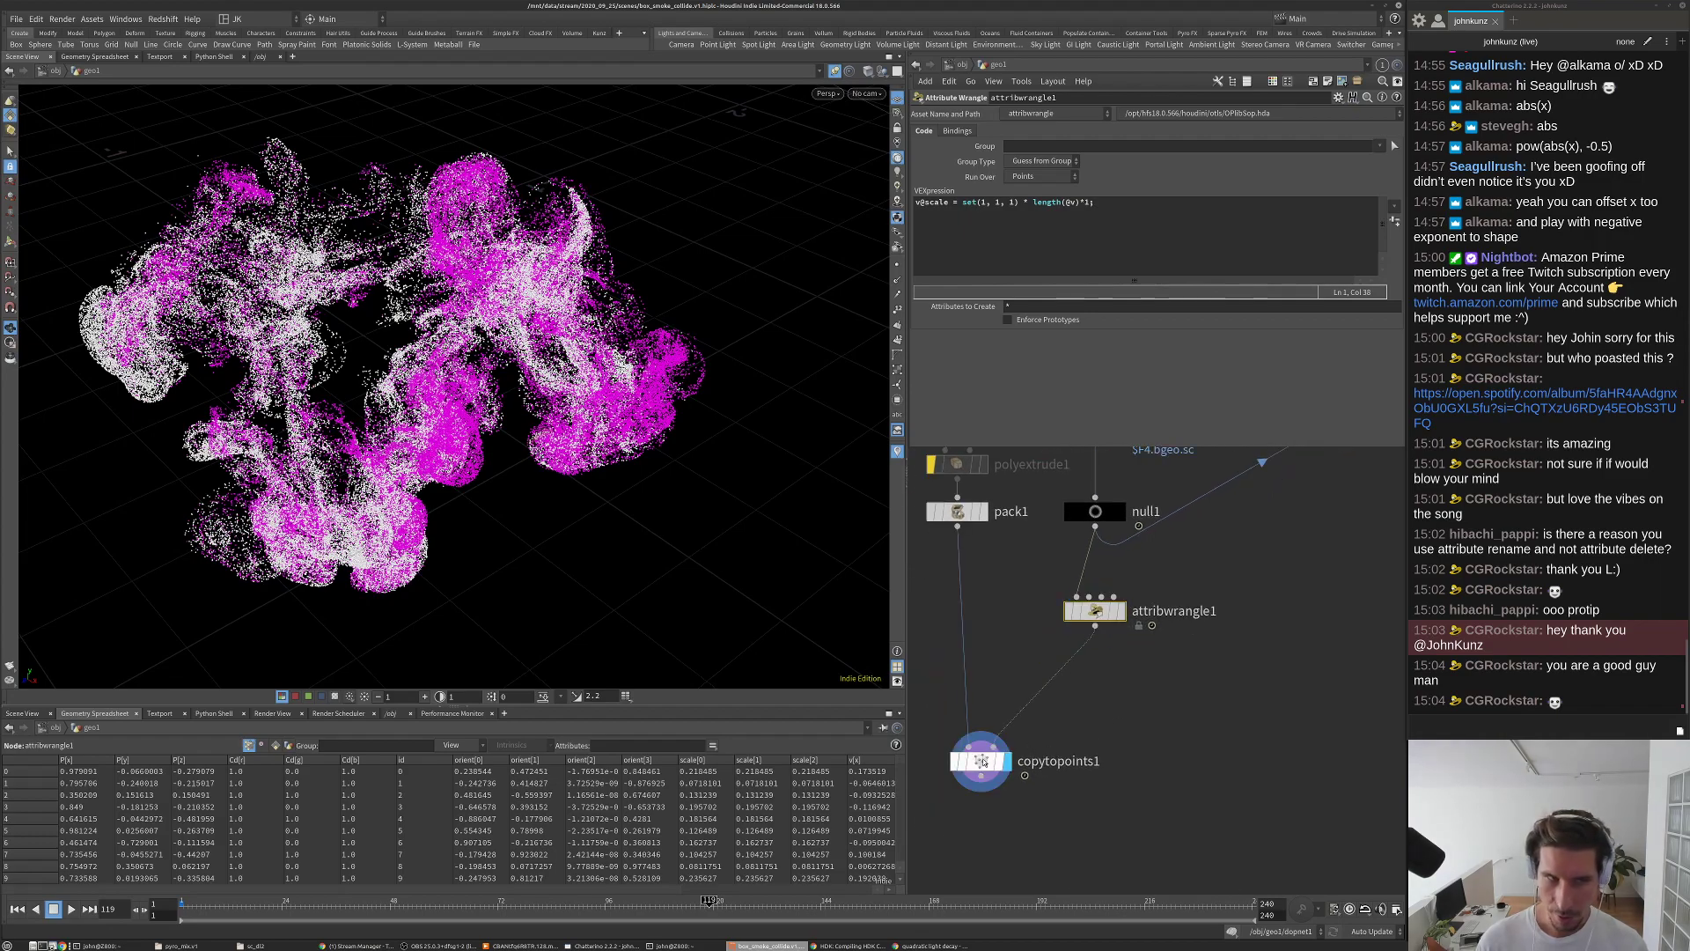
pyautogui.moveTo(694, 449); pyautogui.dragTo(497, 373)
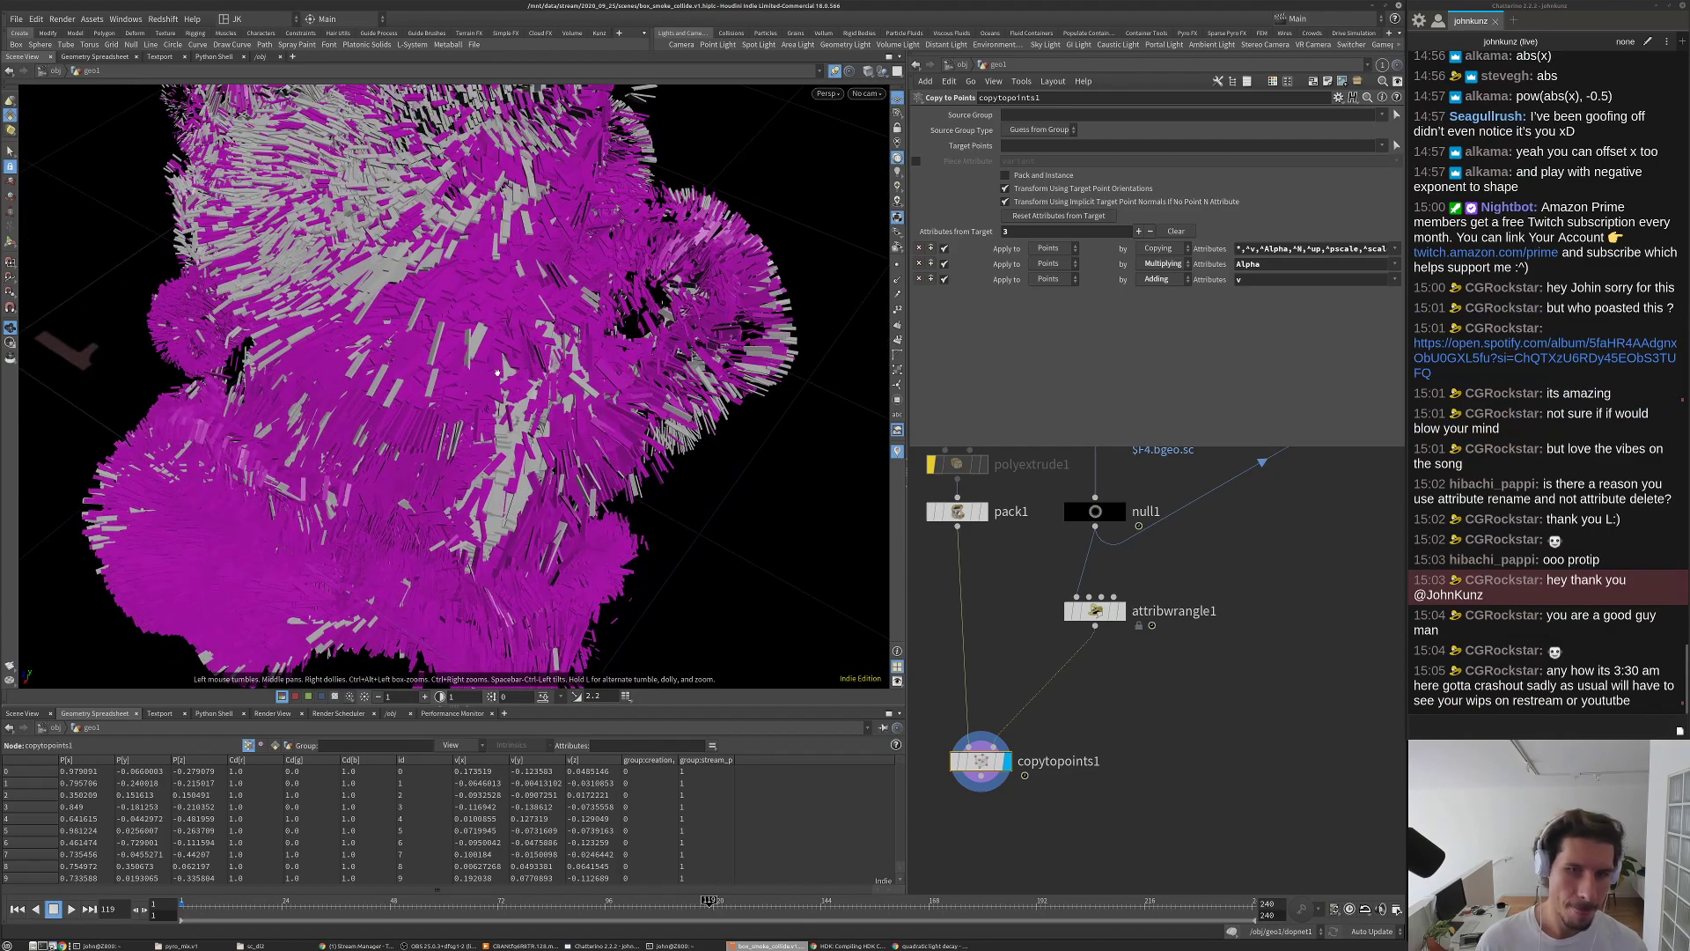
pyautogui.hotkey('ctrl', 's')
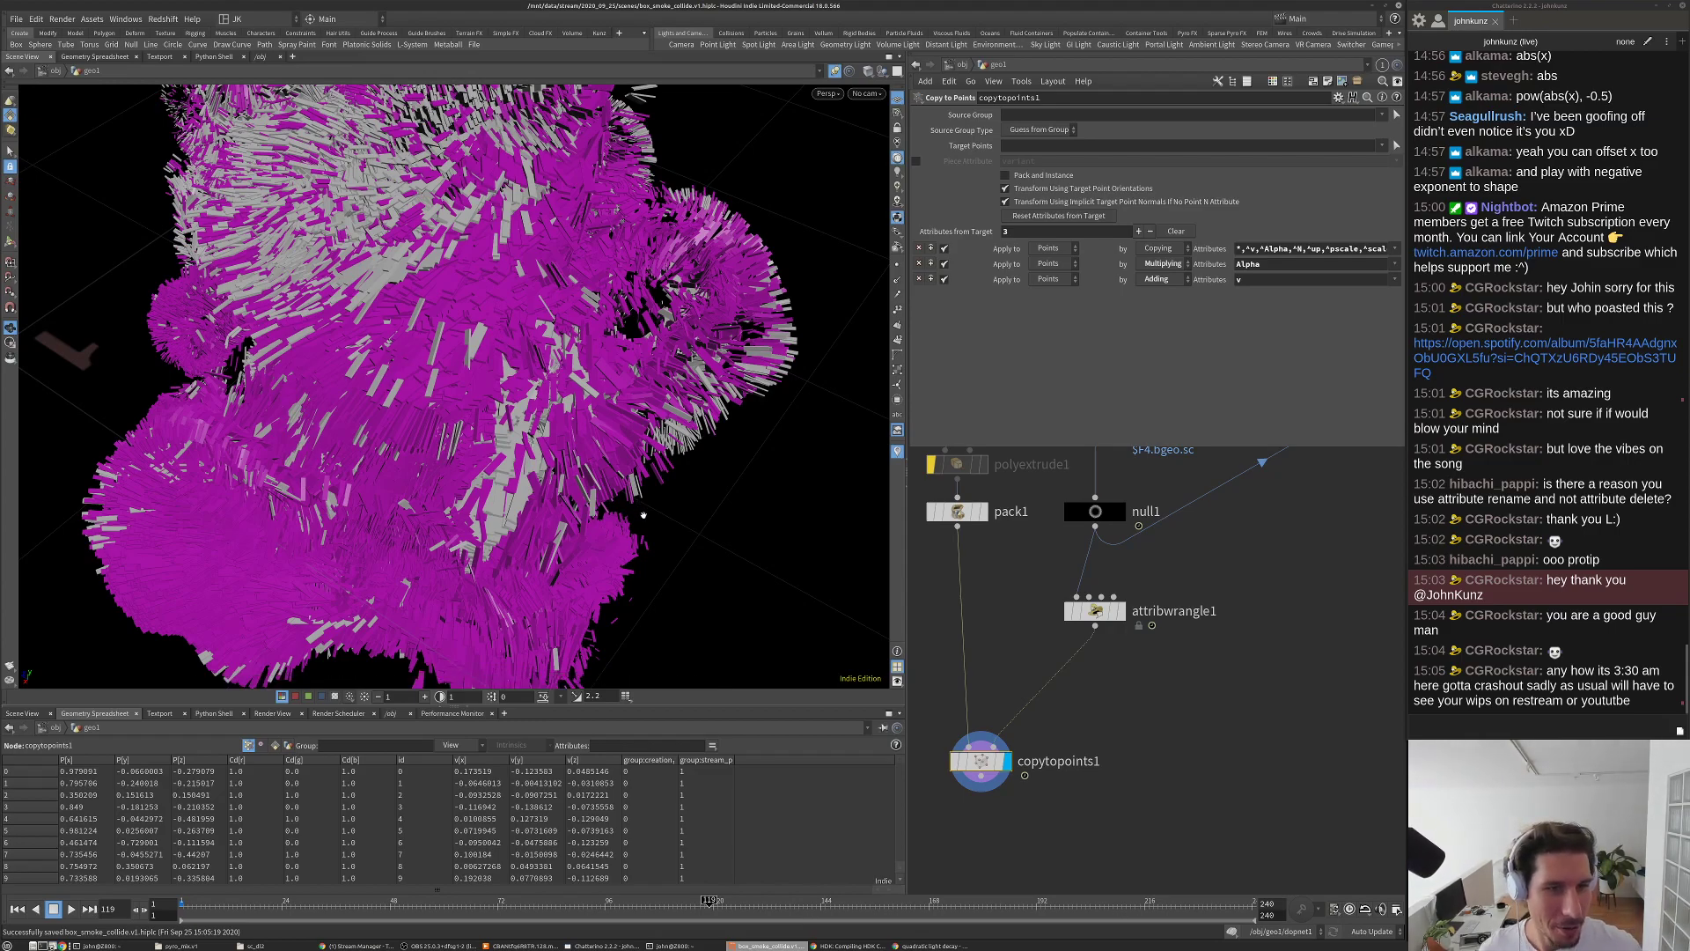
pyautogui.keyDown('alt'); pyautogui.moveTo(590, 331); pyautogui.dragTo(529, 263); pyautogui.keyUp('alt')
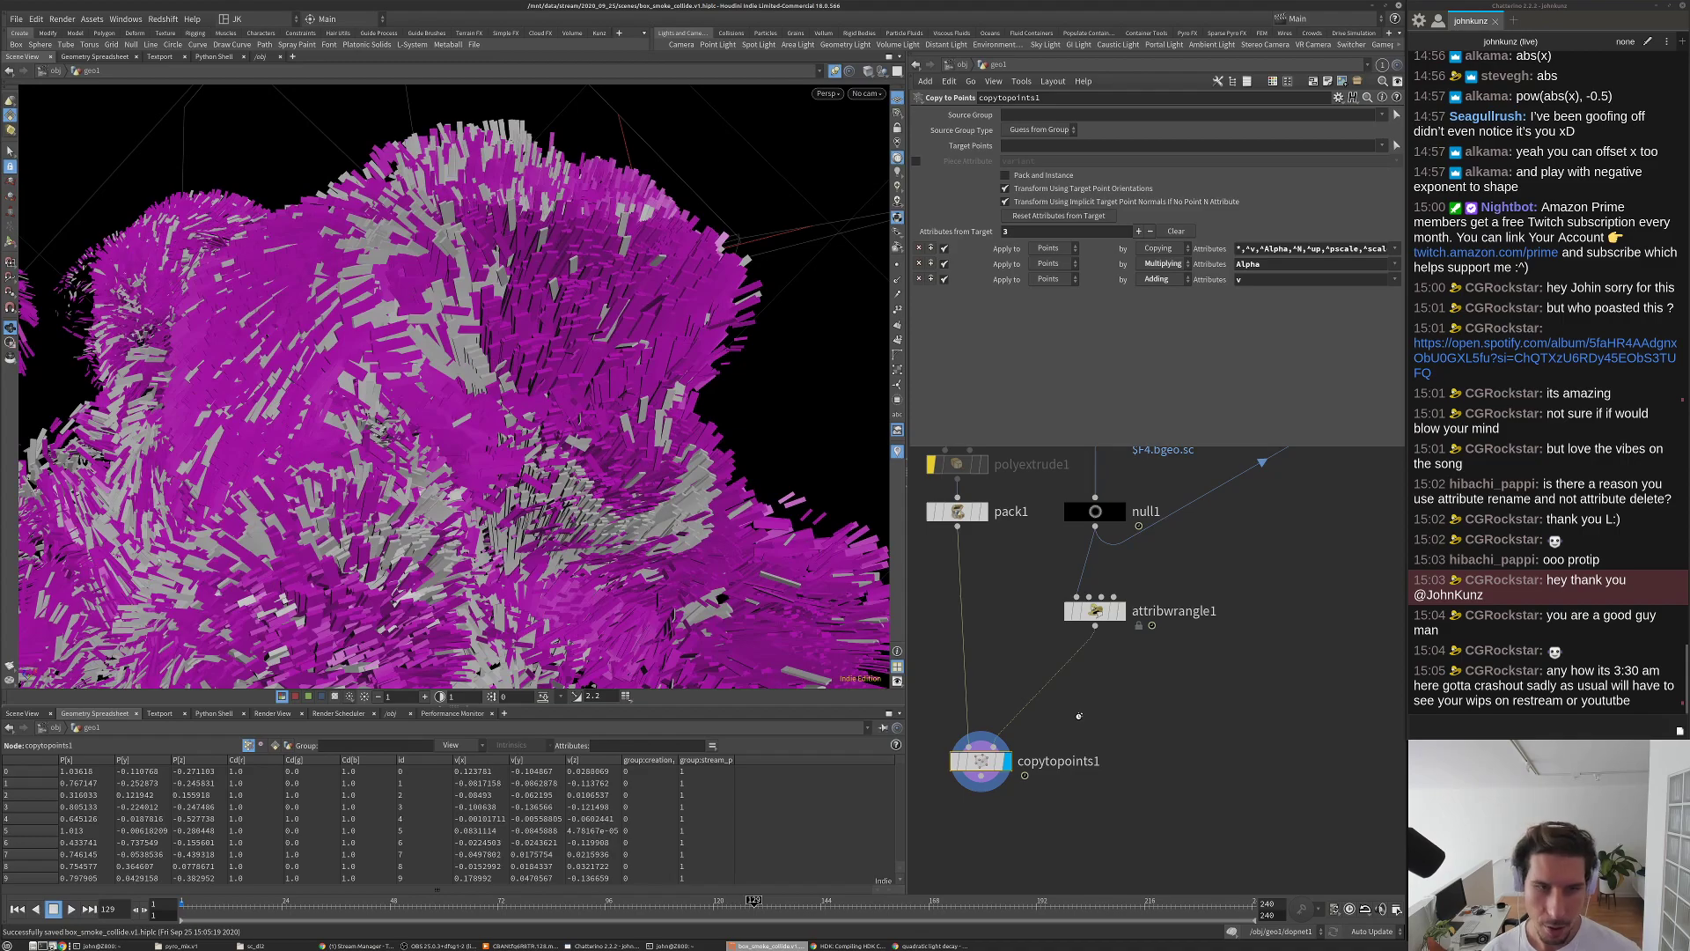
# Step: Insert a Time Blend node between attribwrangle1 and copytopoints1, with rotation interpolation enabled and Interpolation set to Subdivision
pyautogui.press('Tab')
pyautogui.write('tim')
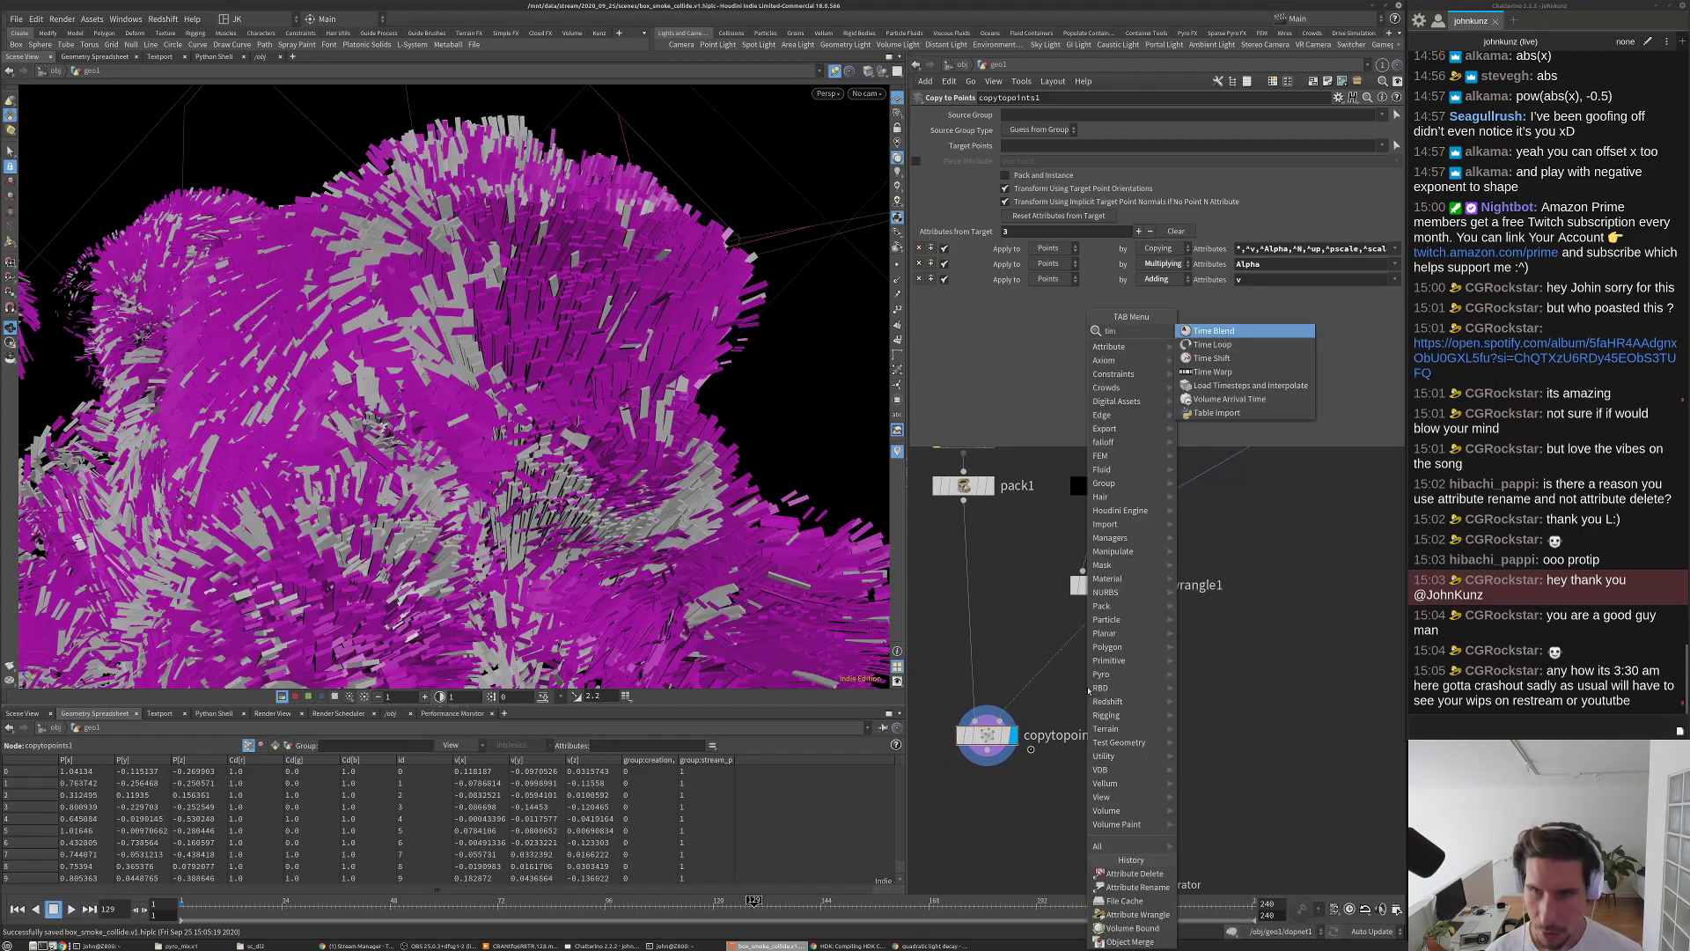
pyautogui.click(1215, 330)
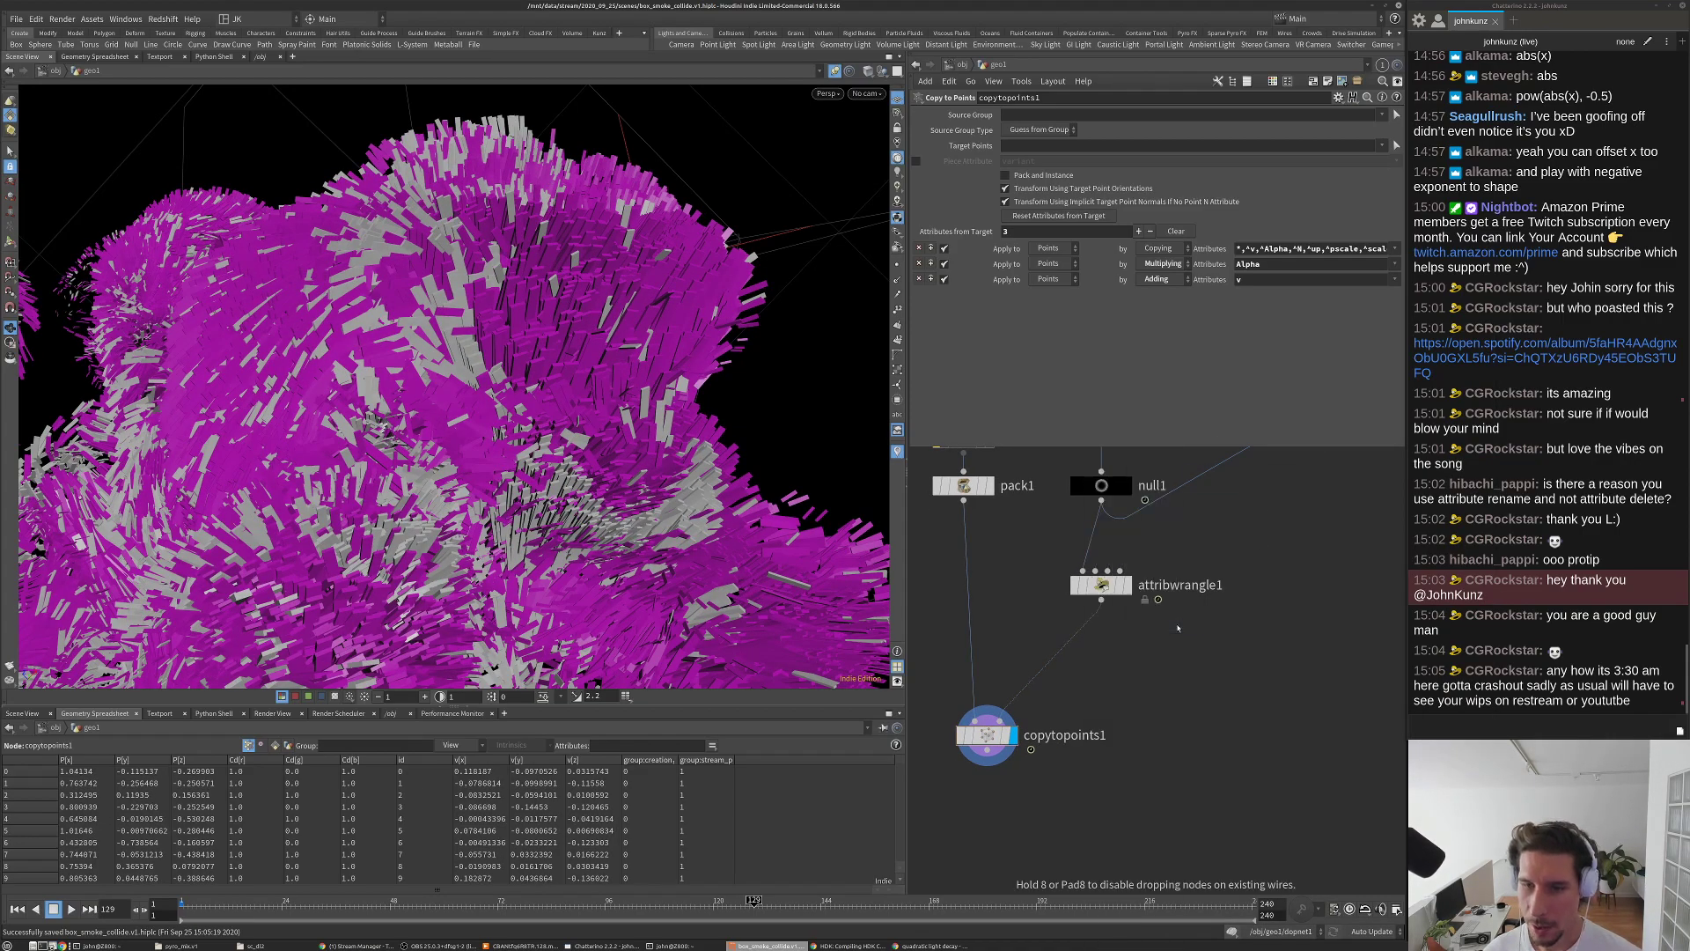
pyautogui.click(1094, 625)
pyautogui.moveTo(1094, 627); pyautogui.dragTo(1101, 651)
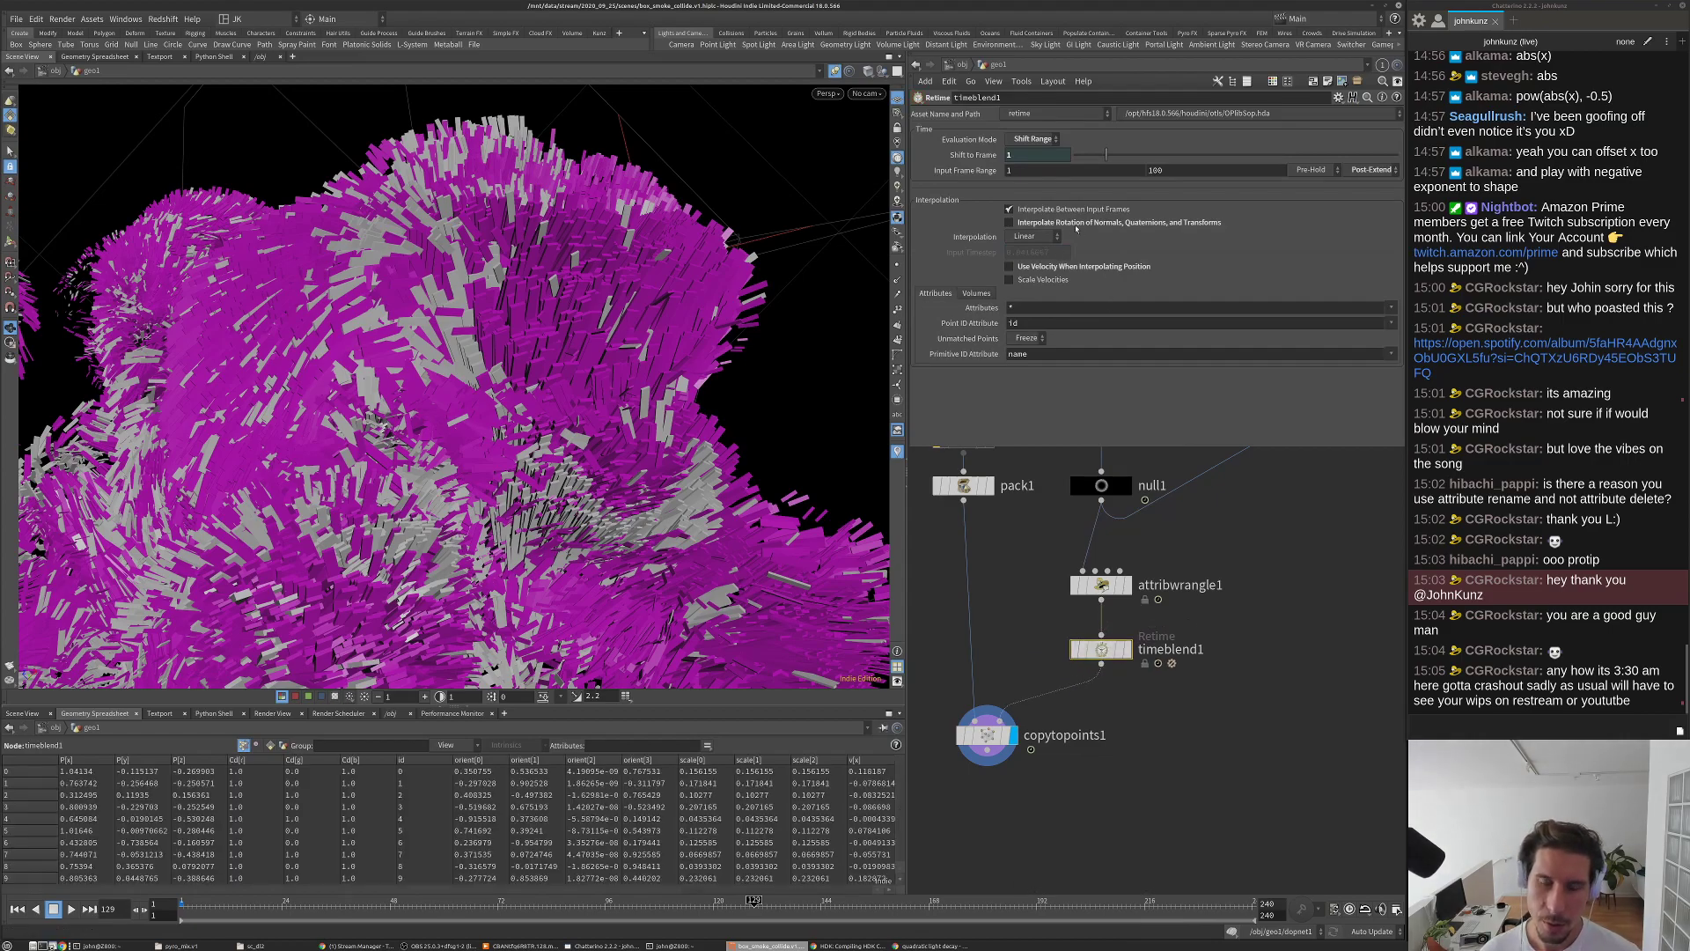
pyautogui.click(1045, 238)
pyautogui.click(1040, 231)
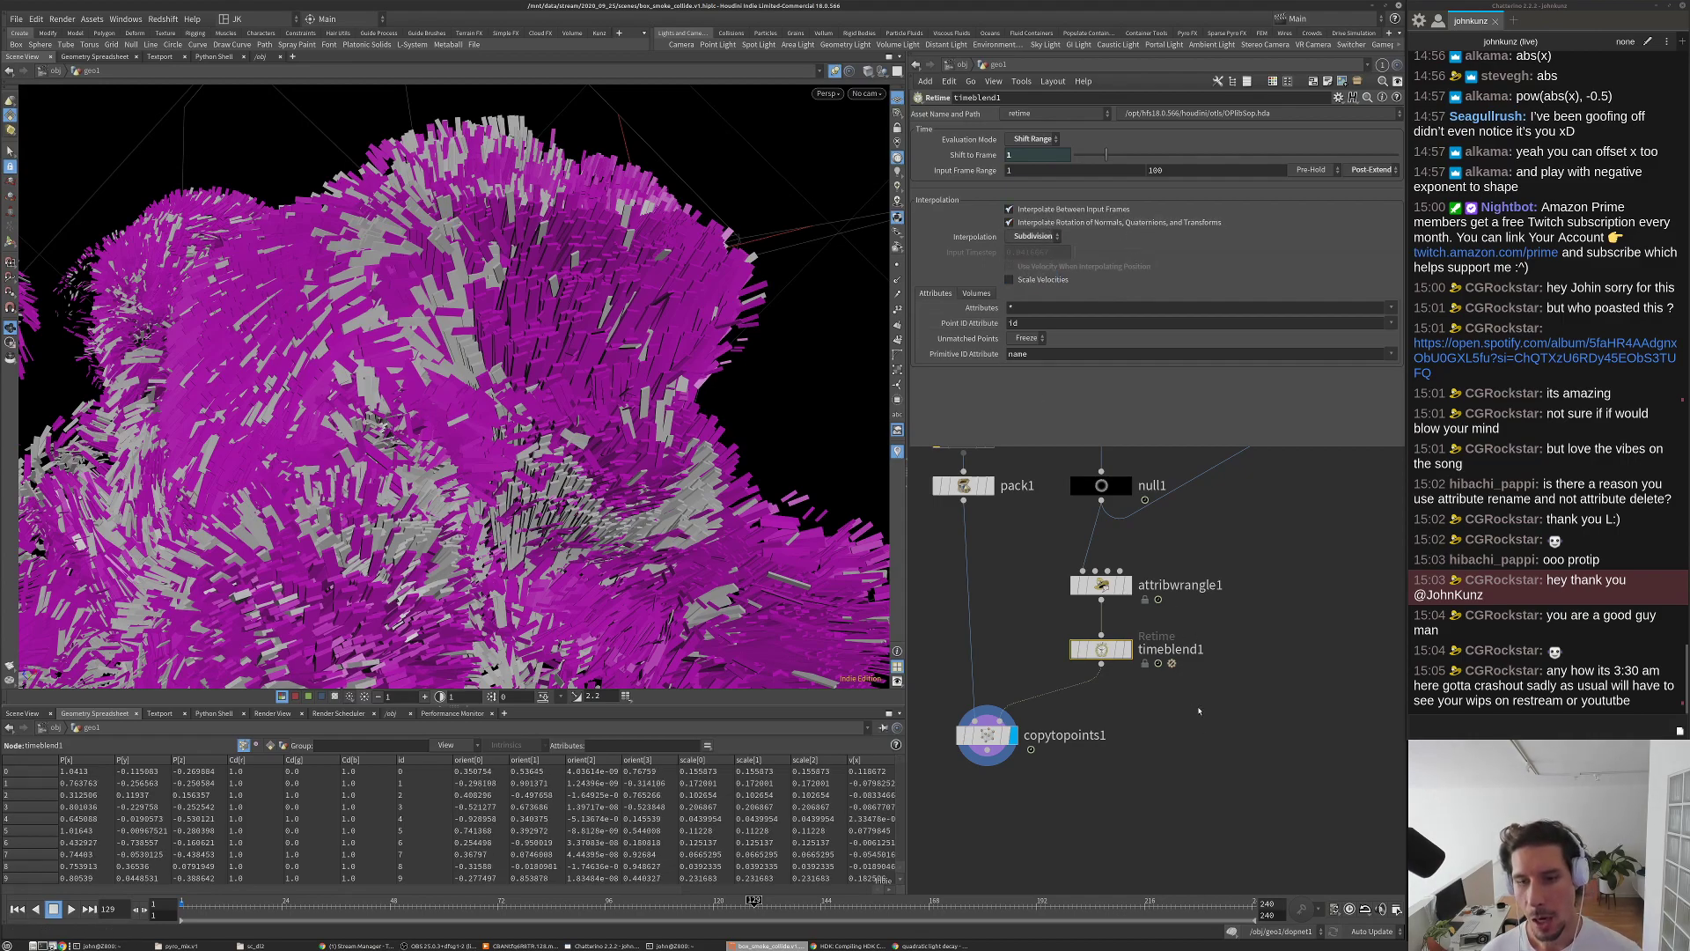
# Step: Move timeblend1 below copytopoints1 so it retimes the copied boxes, and display it
pyautogui.moveTo(1092, 623); pyautogui.dragTo(987, 792)
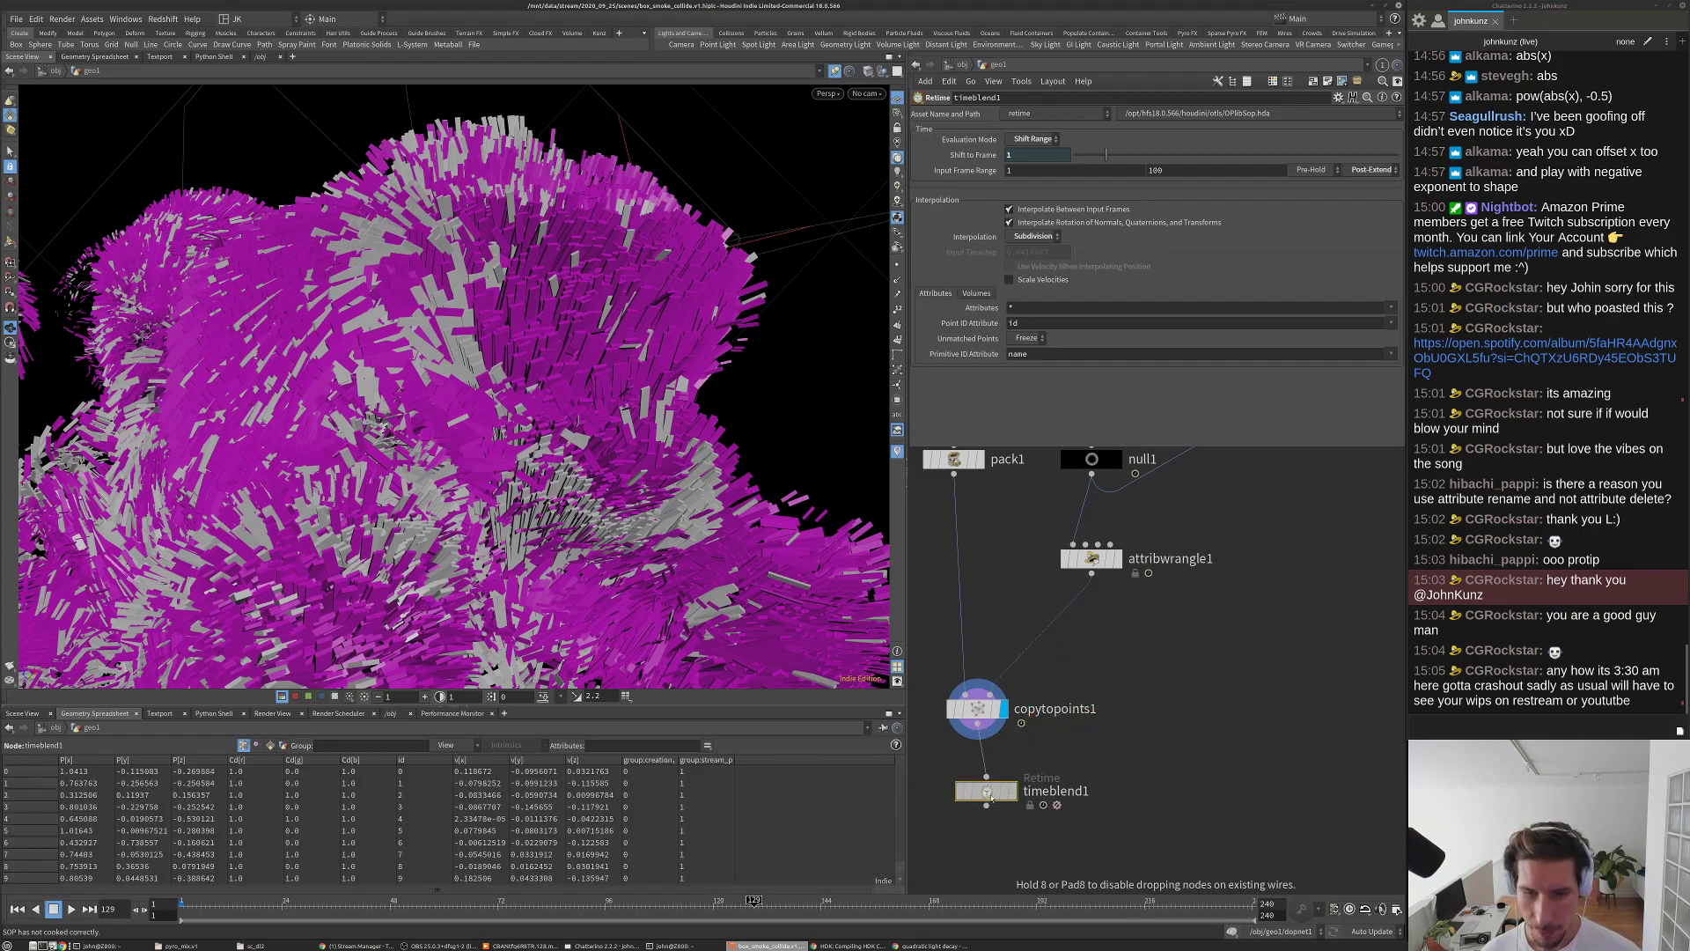
pyautogui.moveTo(1068, 753); pyautogui.dragTo(1116, 639, button='middle')
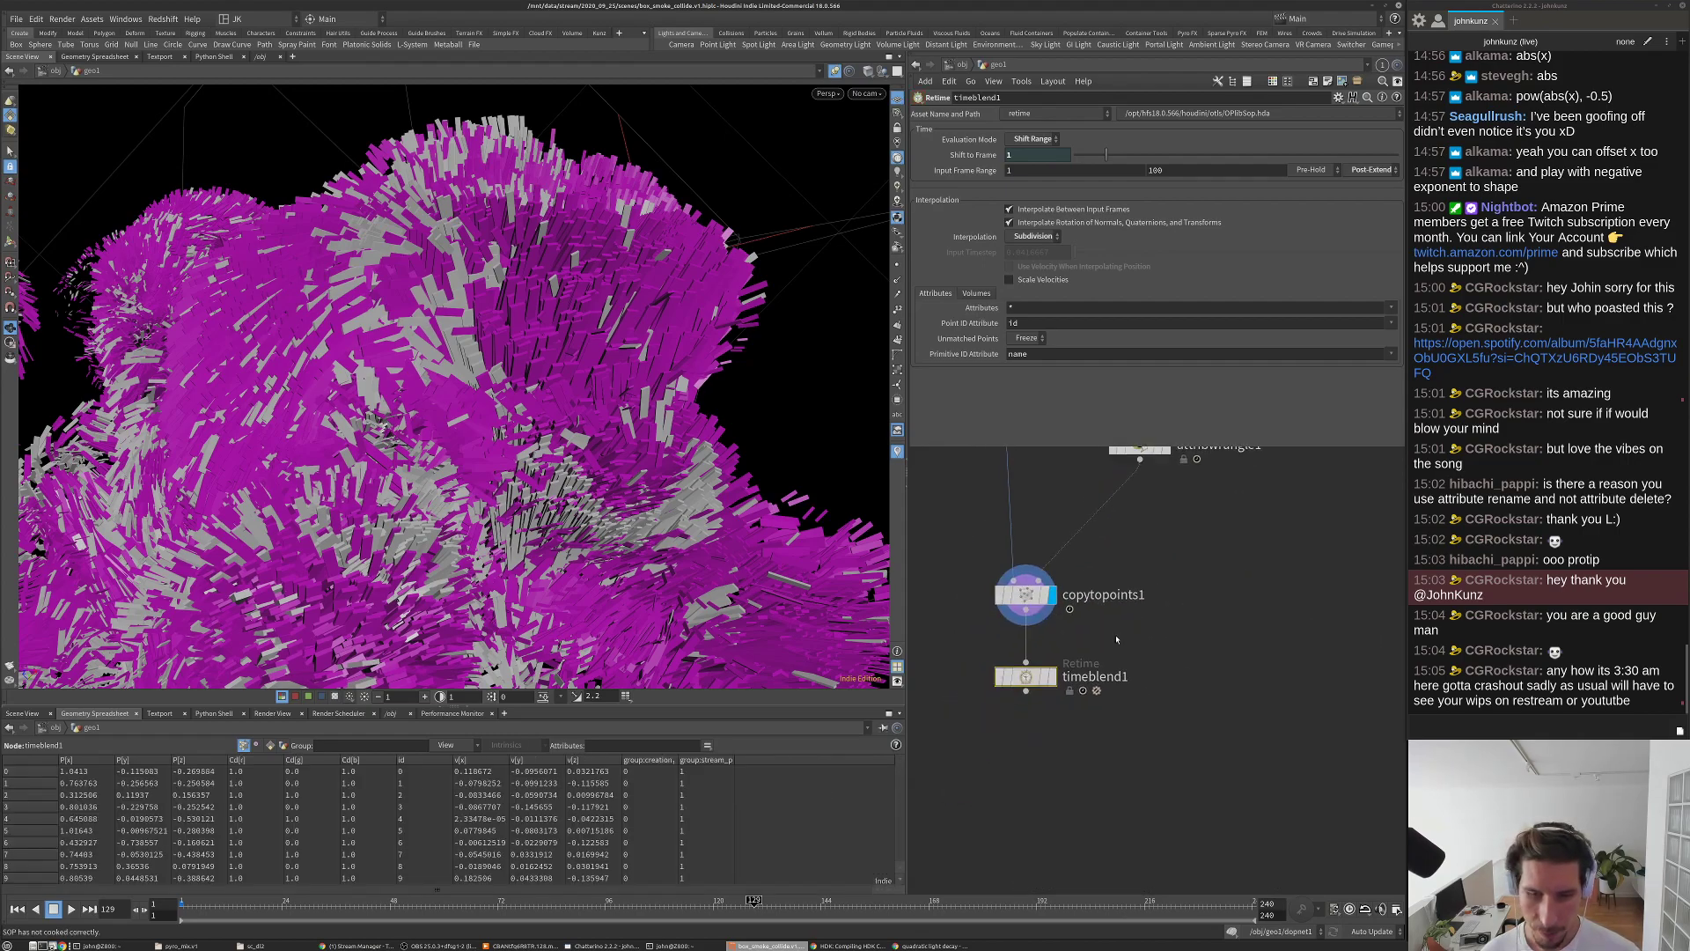
pyautogui.click(1051, 680)
pyautogui.moveTo(1248, 714); pyautogui.dragTo(1258, 656, button='middle')
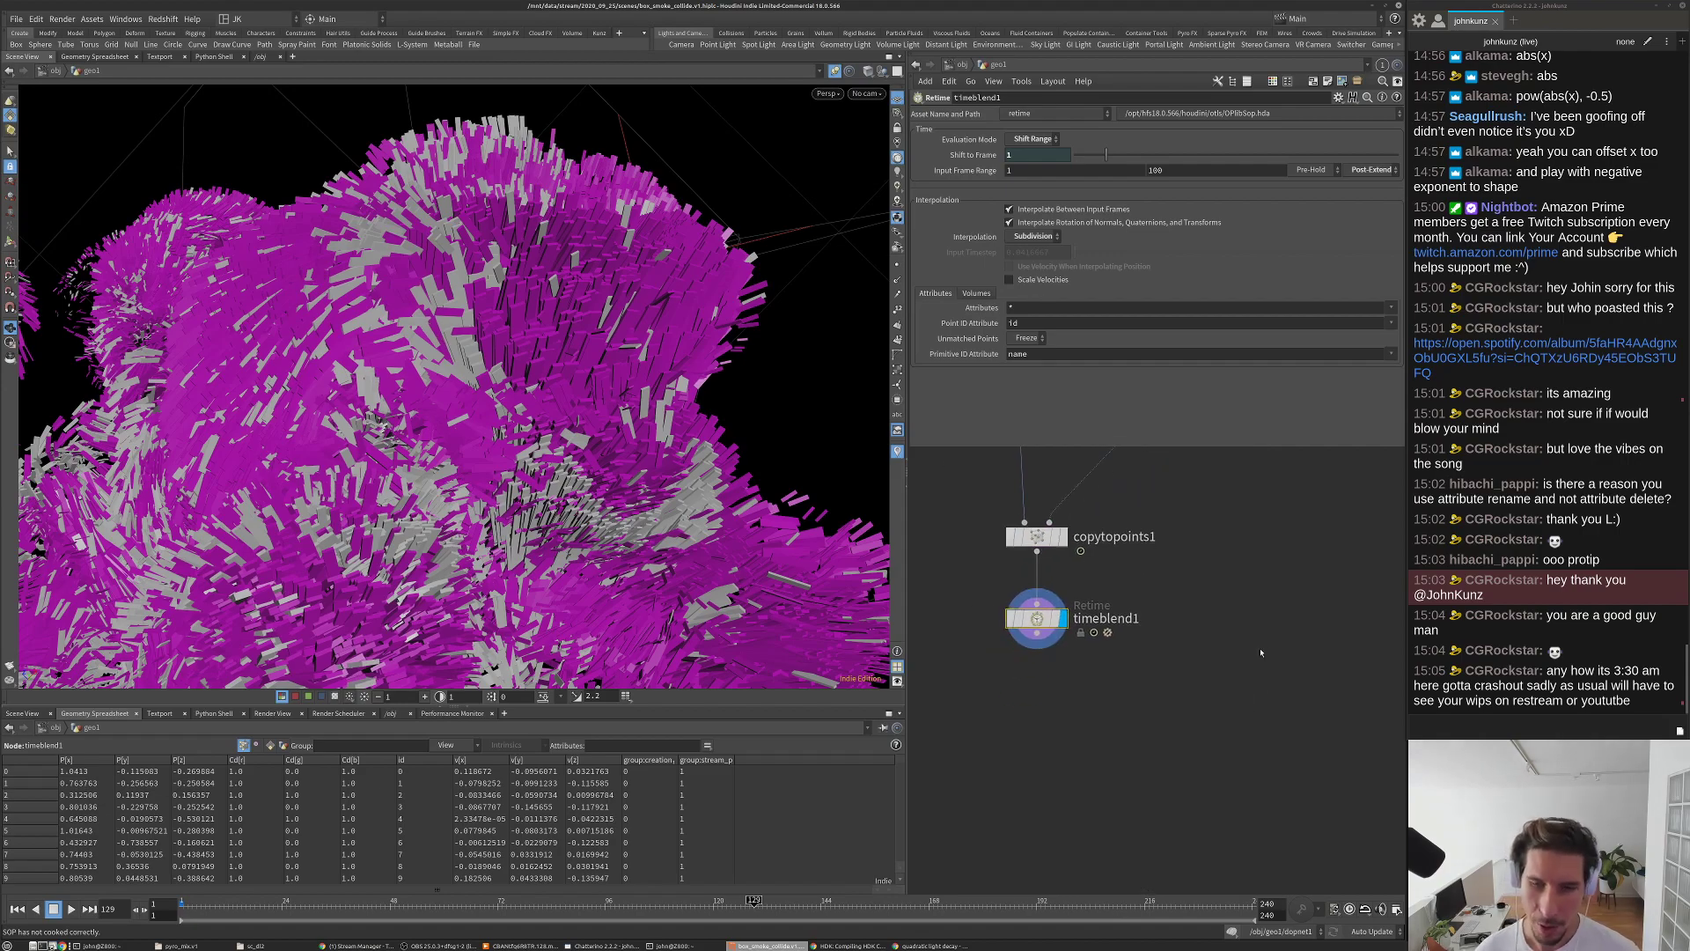
# Step: Add a Time Shift node after timeblend1, display it, and delete the expression on its Frame parameter
pyautogui.press('Tab')
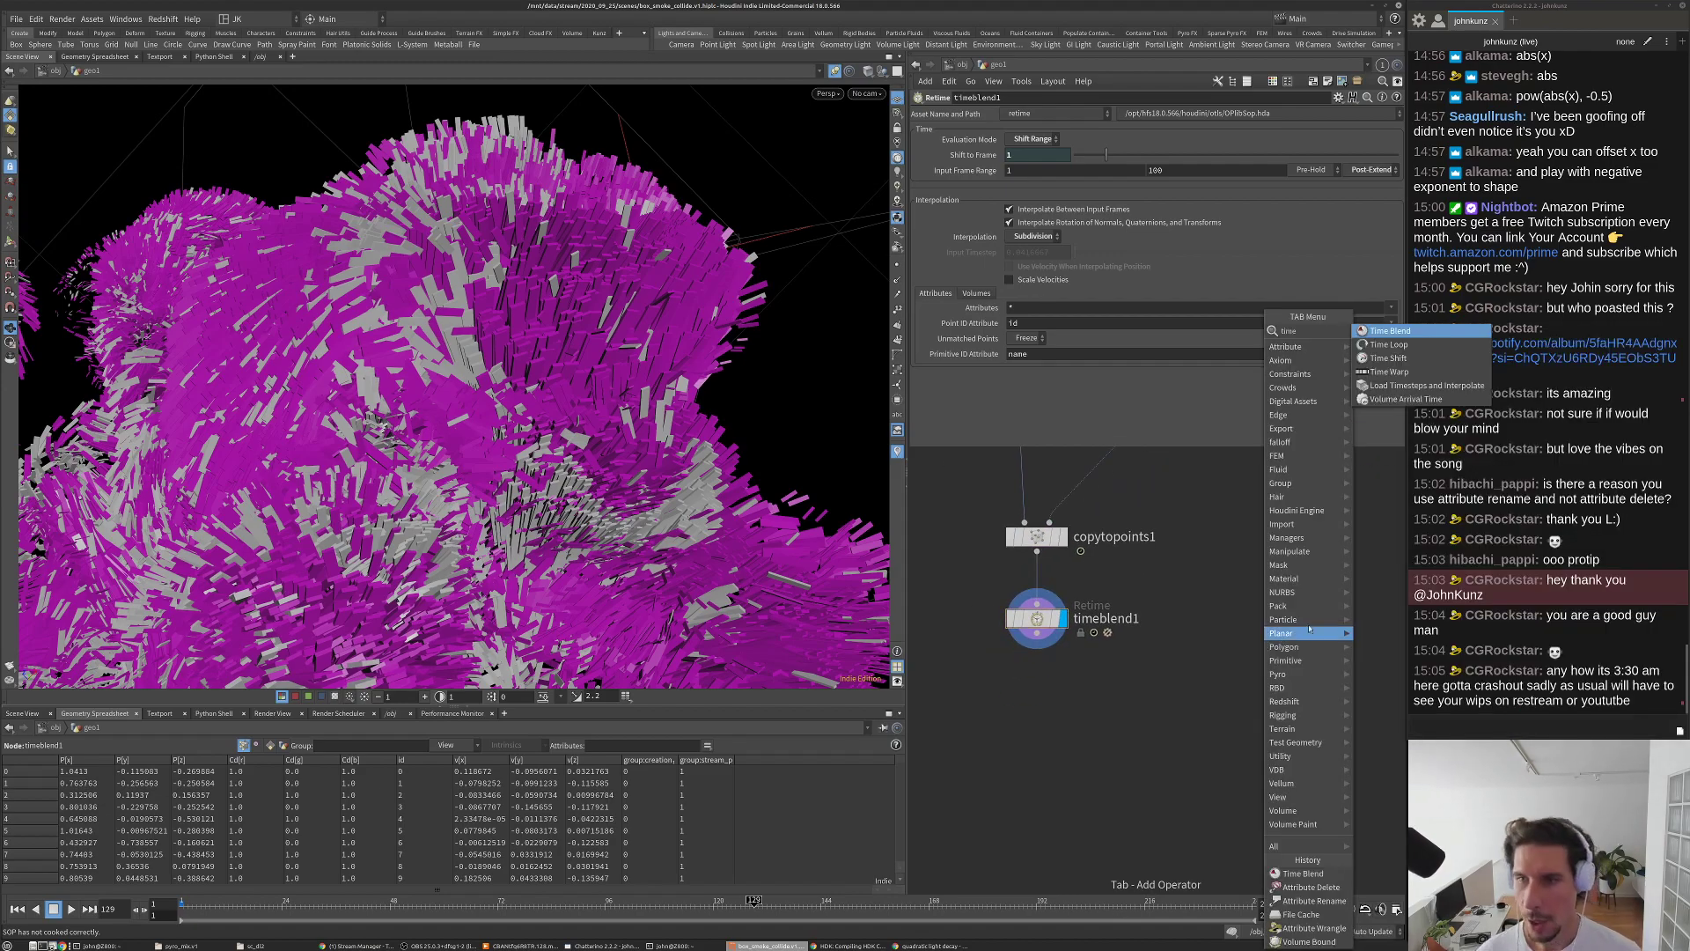
pyautogui.click(1418, 361)
pyautogui.click(1207, 742)
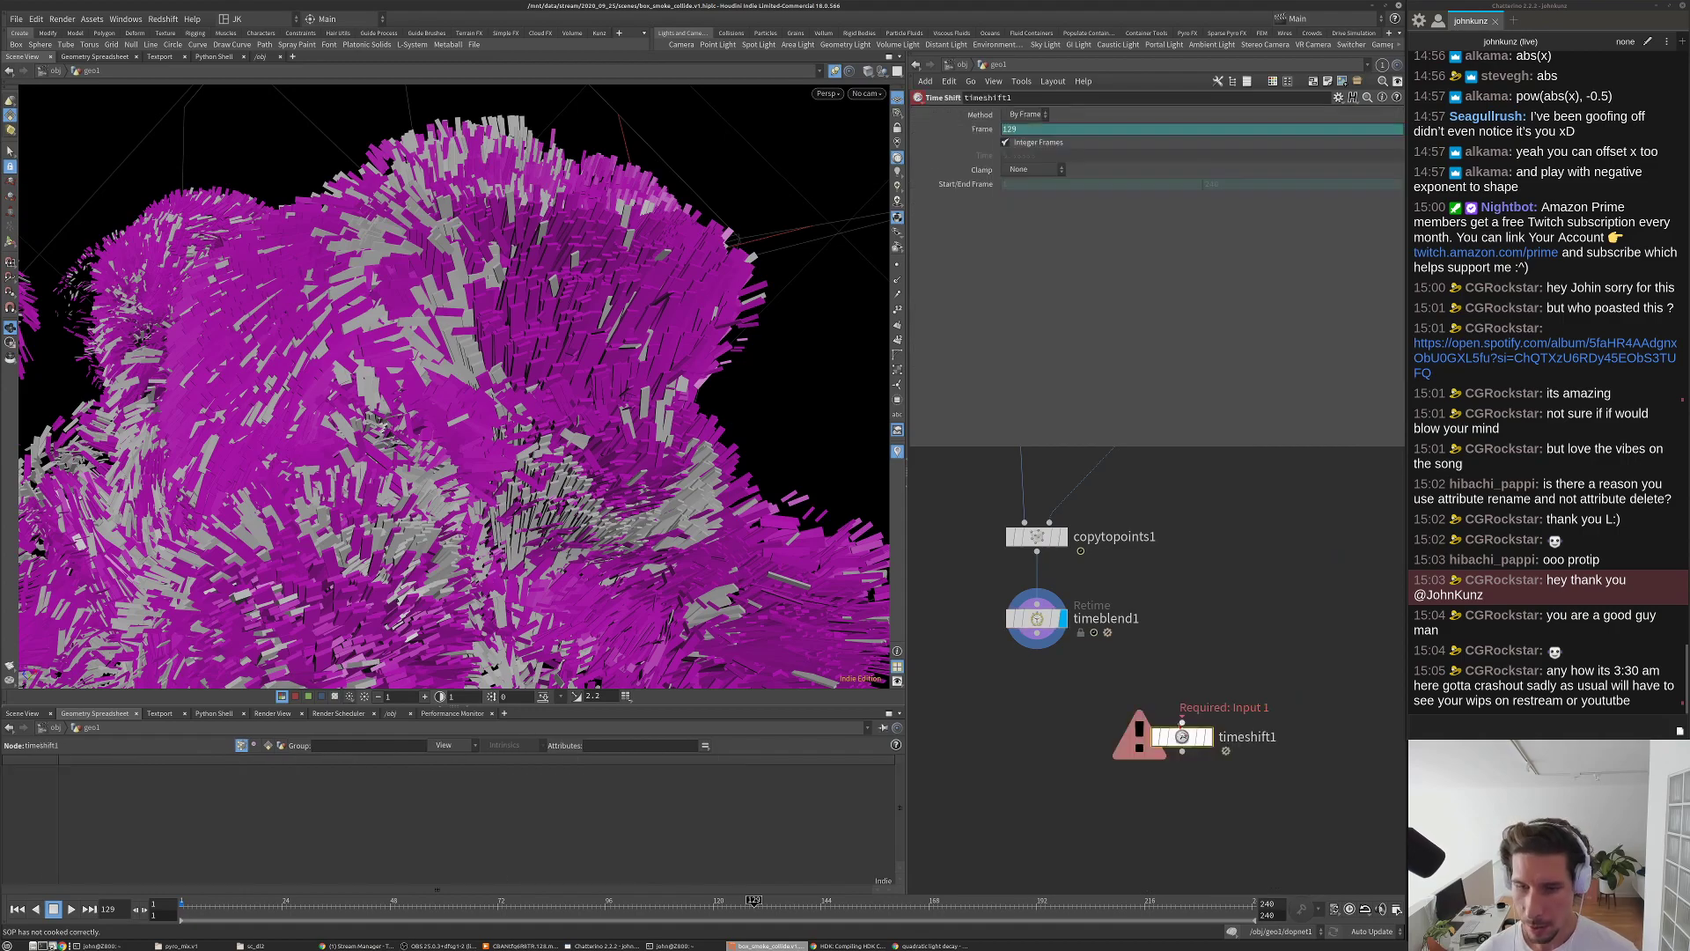
pyautogui.click(1210, 737)
pyautogui.moveTo(1182, 738); pyautogui.dragTo(1037, 676)
pyautogui.rightClick(1029, 129)
pyautogui.click(1051, 280)
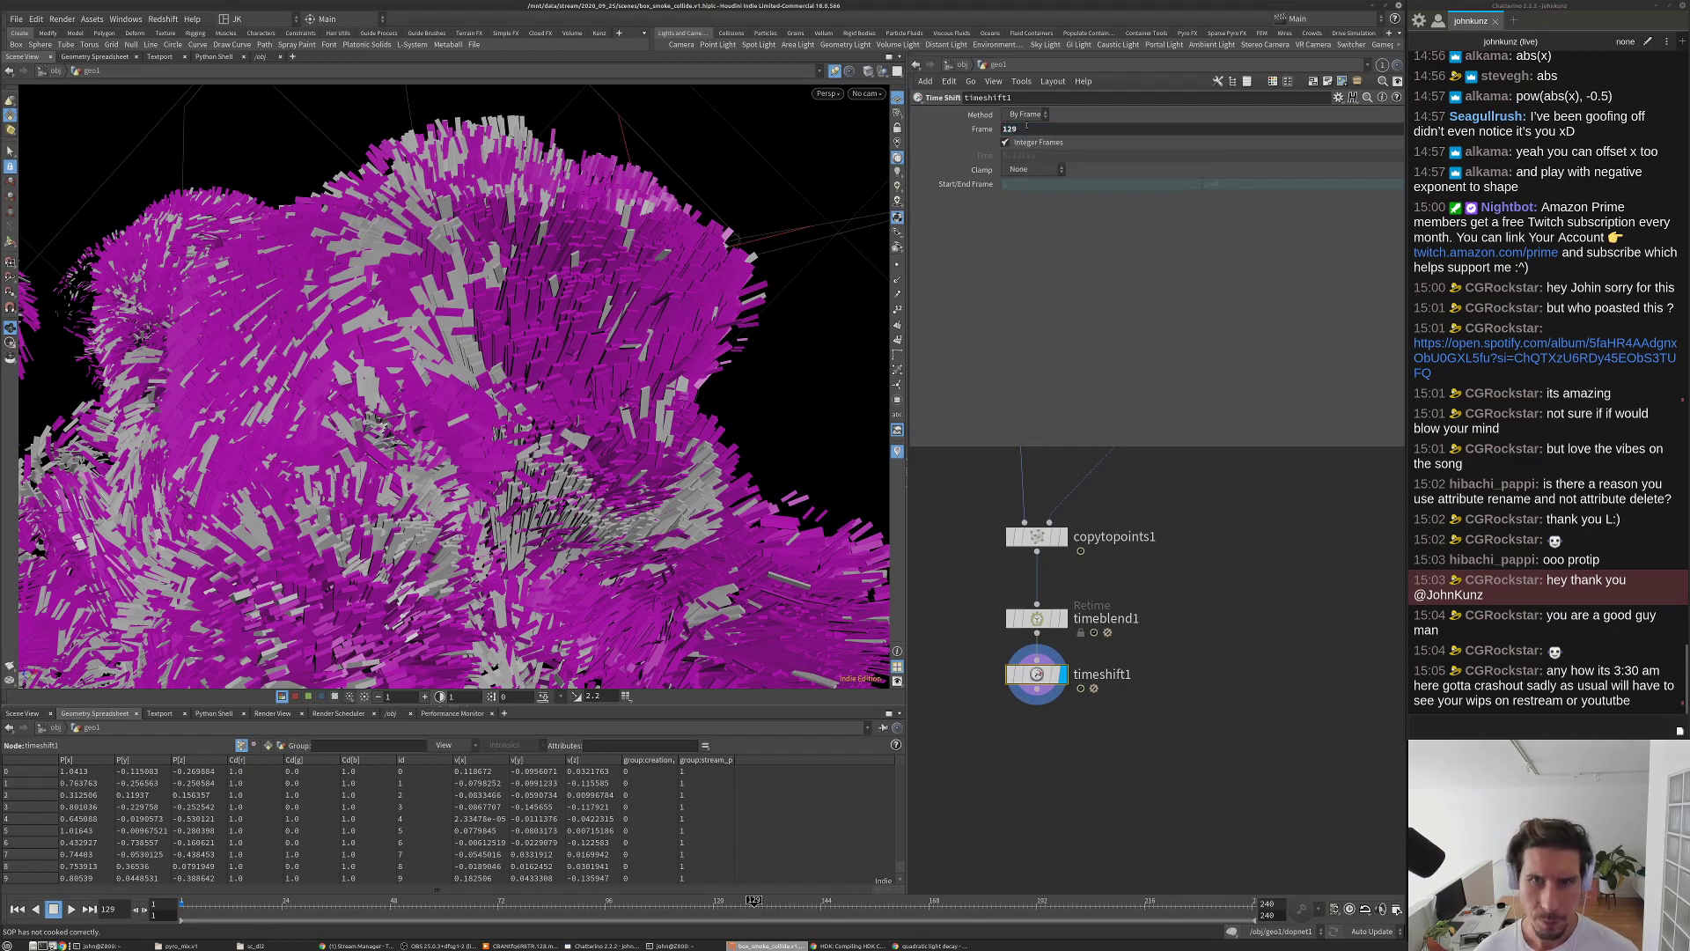
# Step: Disable Integer Frames on timeshift1 and keyframe its Frame parameter as 111 at frame 1, 129 at frame 120, and 155 at frame 240
pyautogui.moveTo(632, 912); pyautogui.dragTo(700, 916)
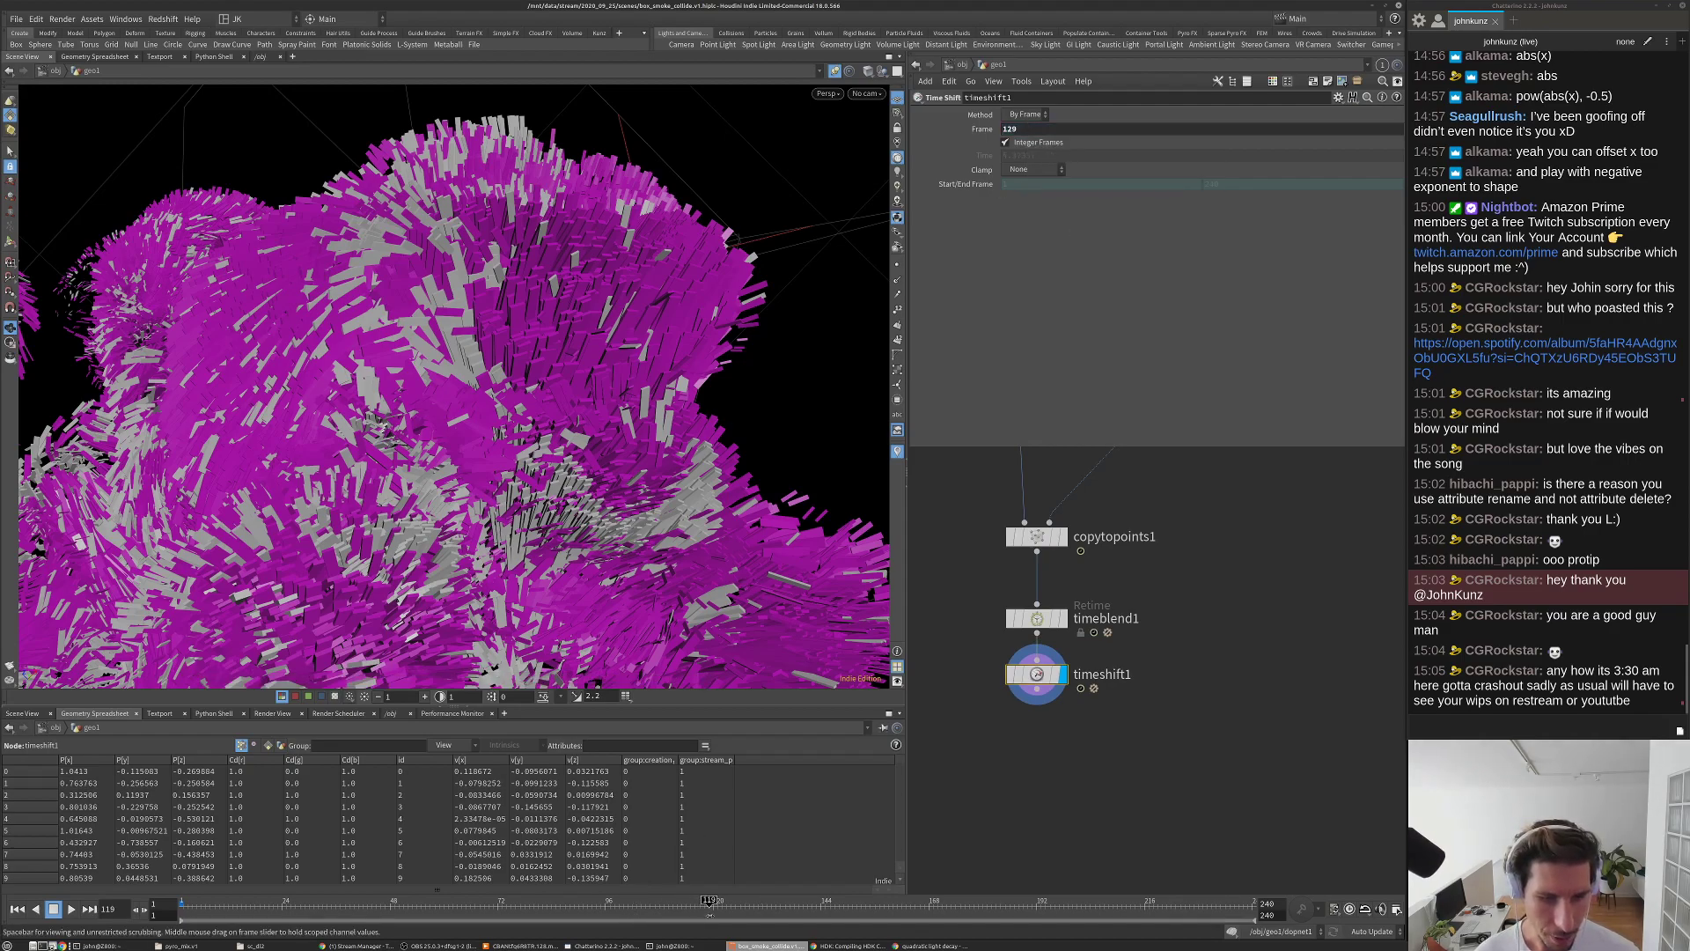
pyautogui.keyDown('alt'); pyautogui.click(1040, 130); pyautogui.keyUp('alt')
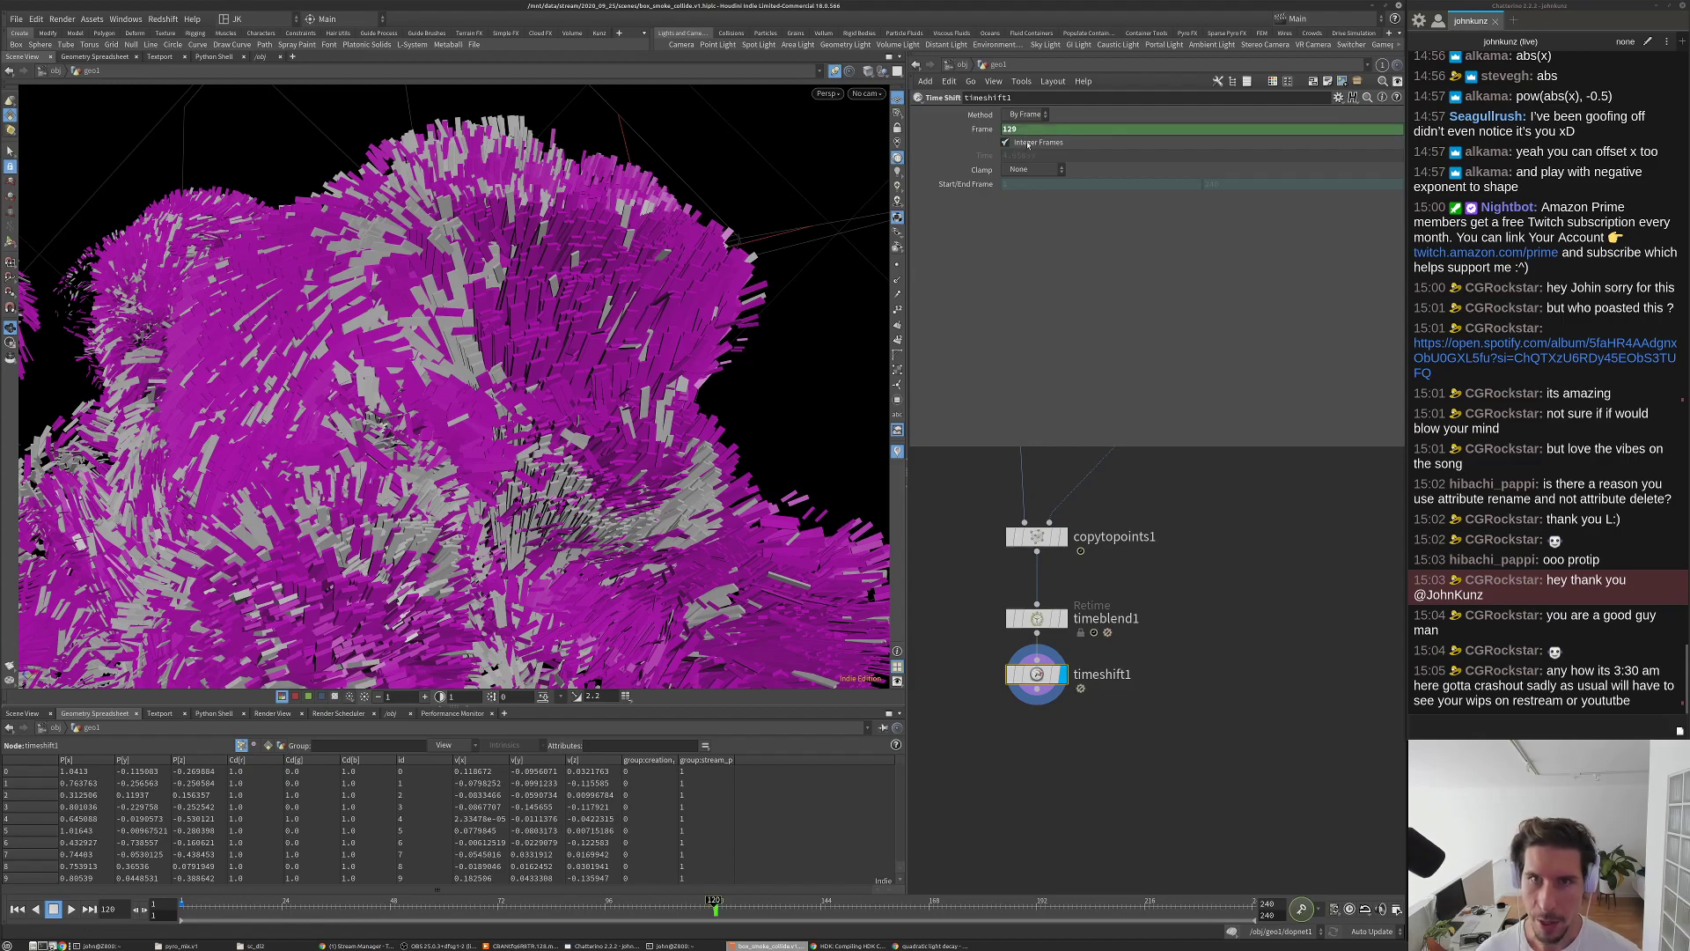
pyautogui.hotkey('ctrl', 'Up')
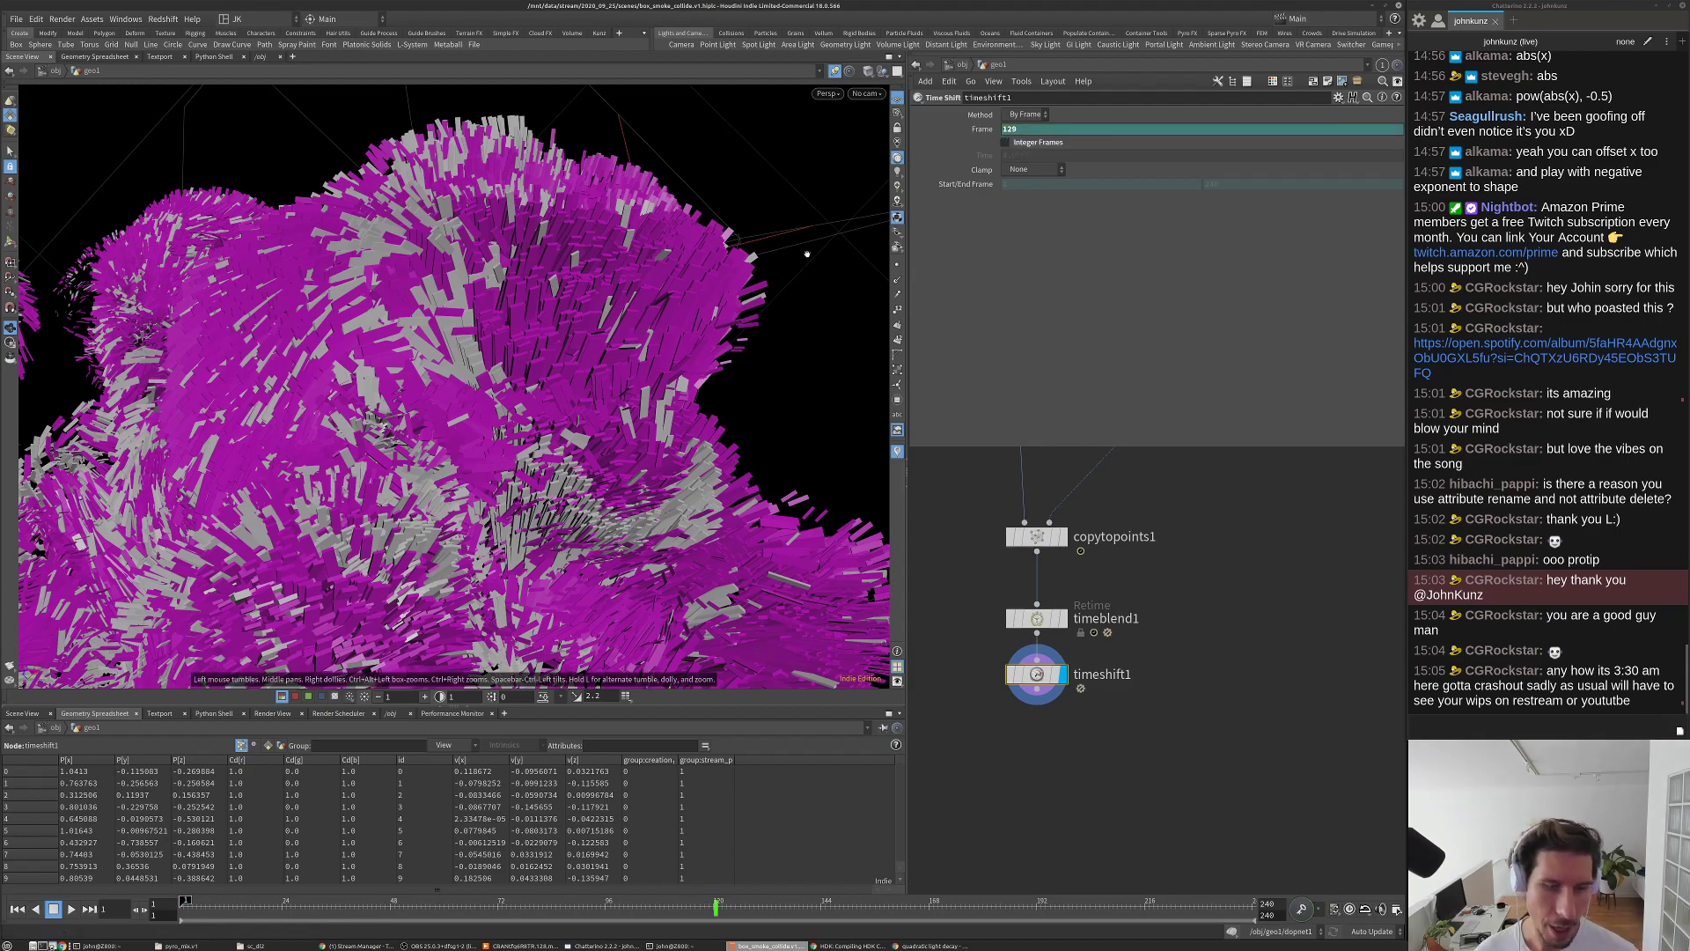
pyautogui.click(1028, 129)
pyautogui.write('111')
pyautogui.press('Return')
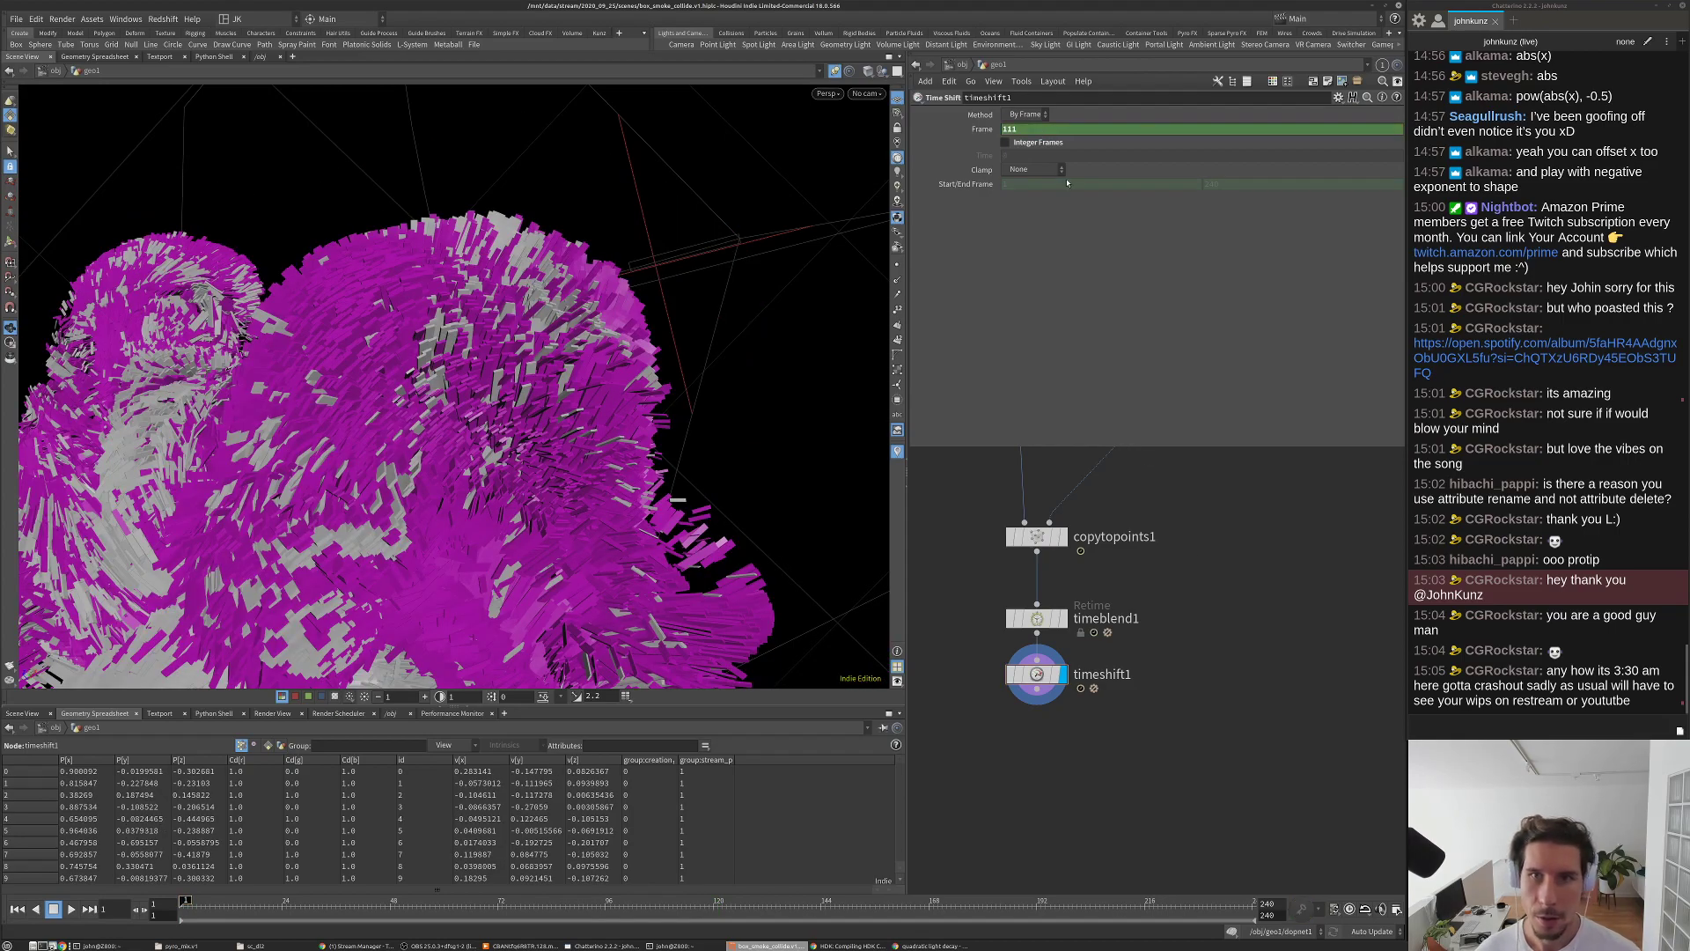
pyautogui.click(1248, 902)
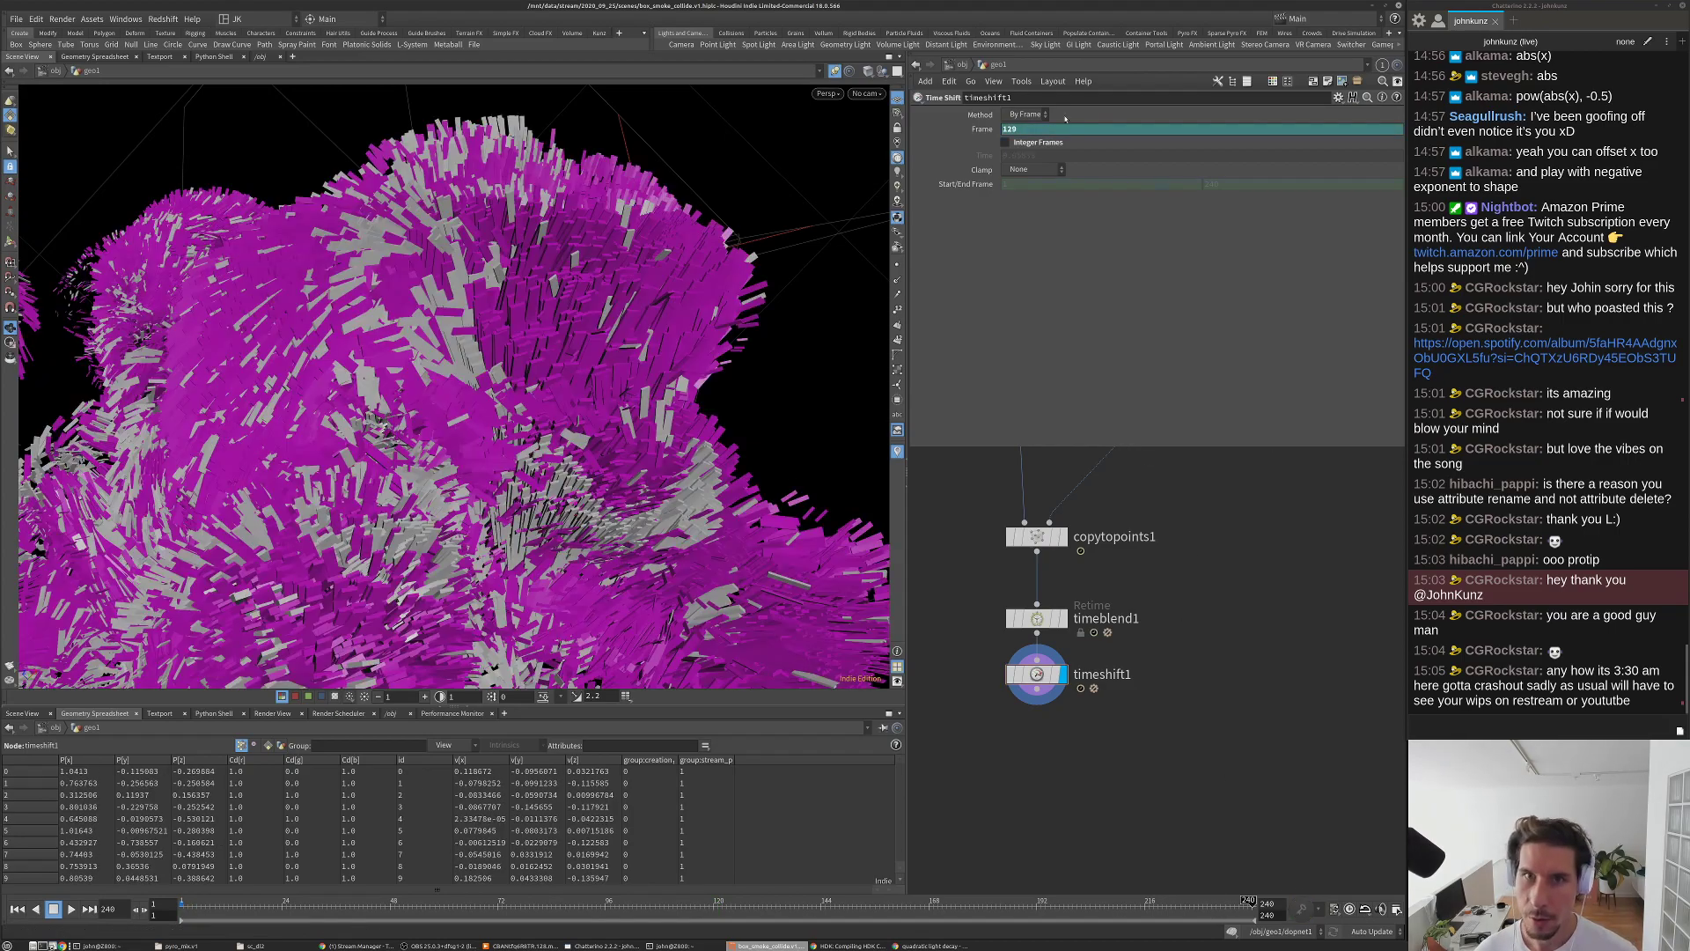
pyautogui.write('155')
pyautogui.press('Return')
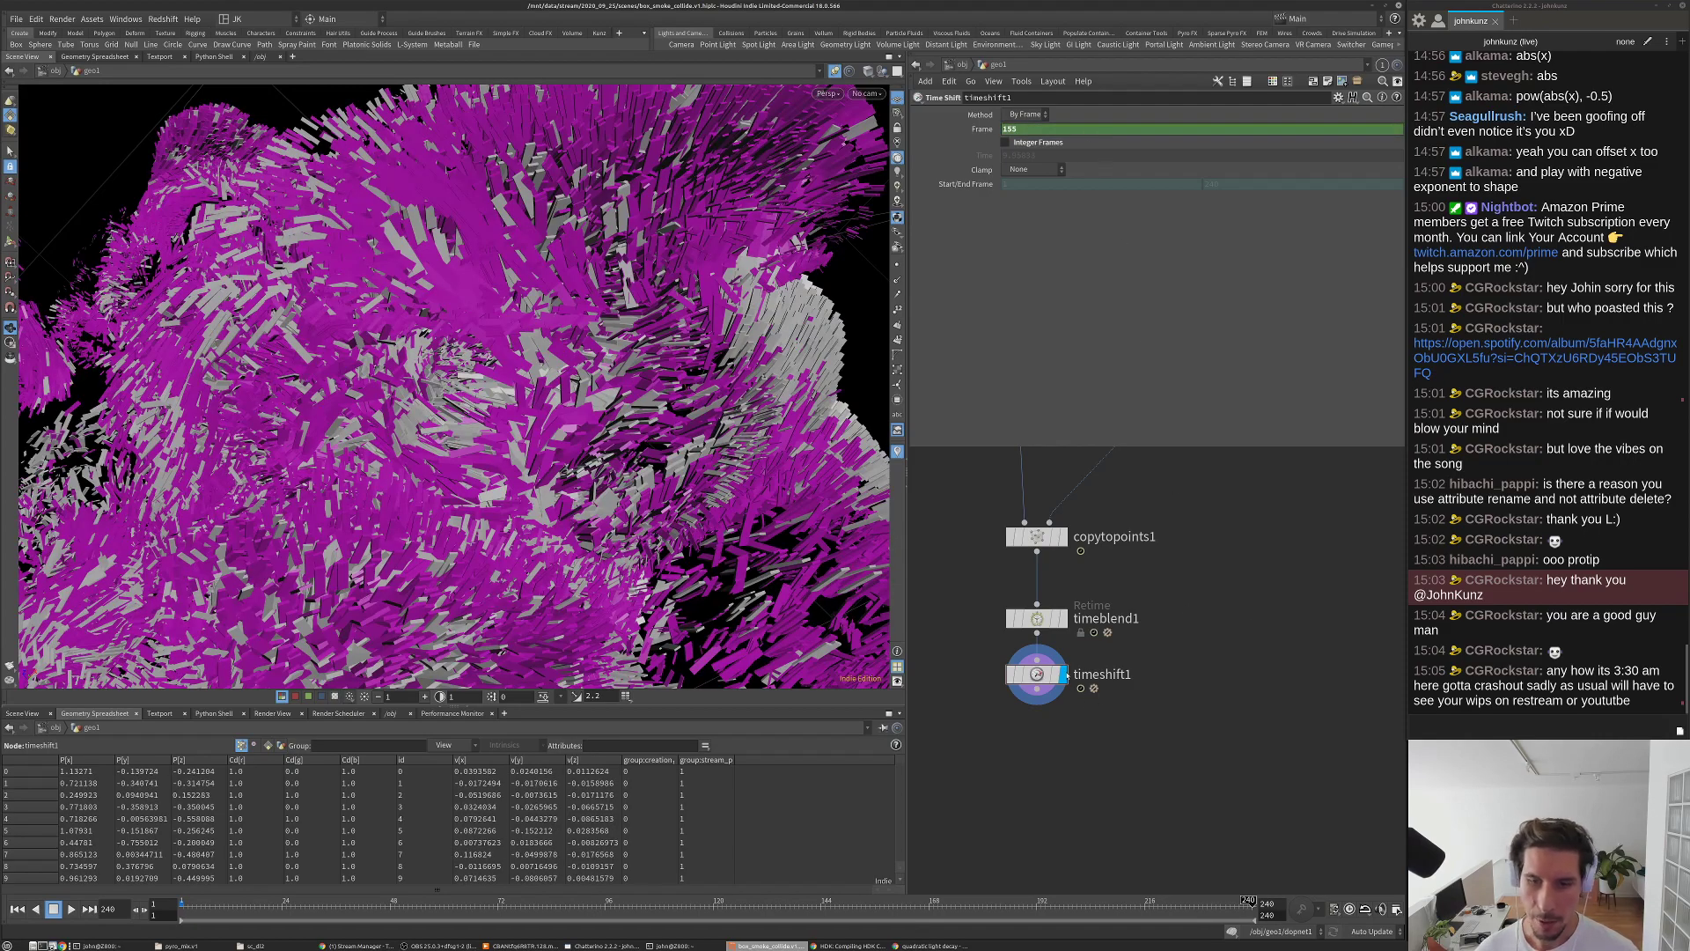
# Step: Move timeblend1 and timeshift1 between attribwrangle1 and copytopoints1, and play back the retimed points
pyautogui.moveTo(1195, 516); pyautogui.dragTo(1150, 591, button='middle')
pyautogui.moveTo(996, 693); pyautogui.dragTo(1111, 516)
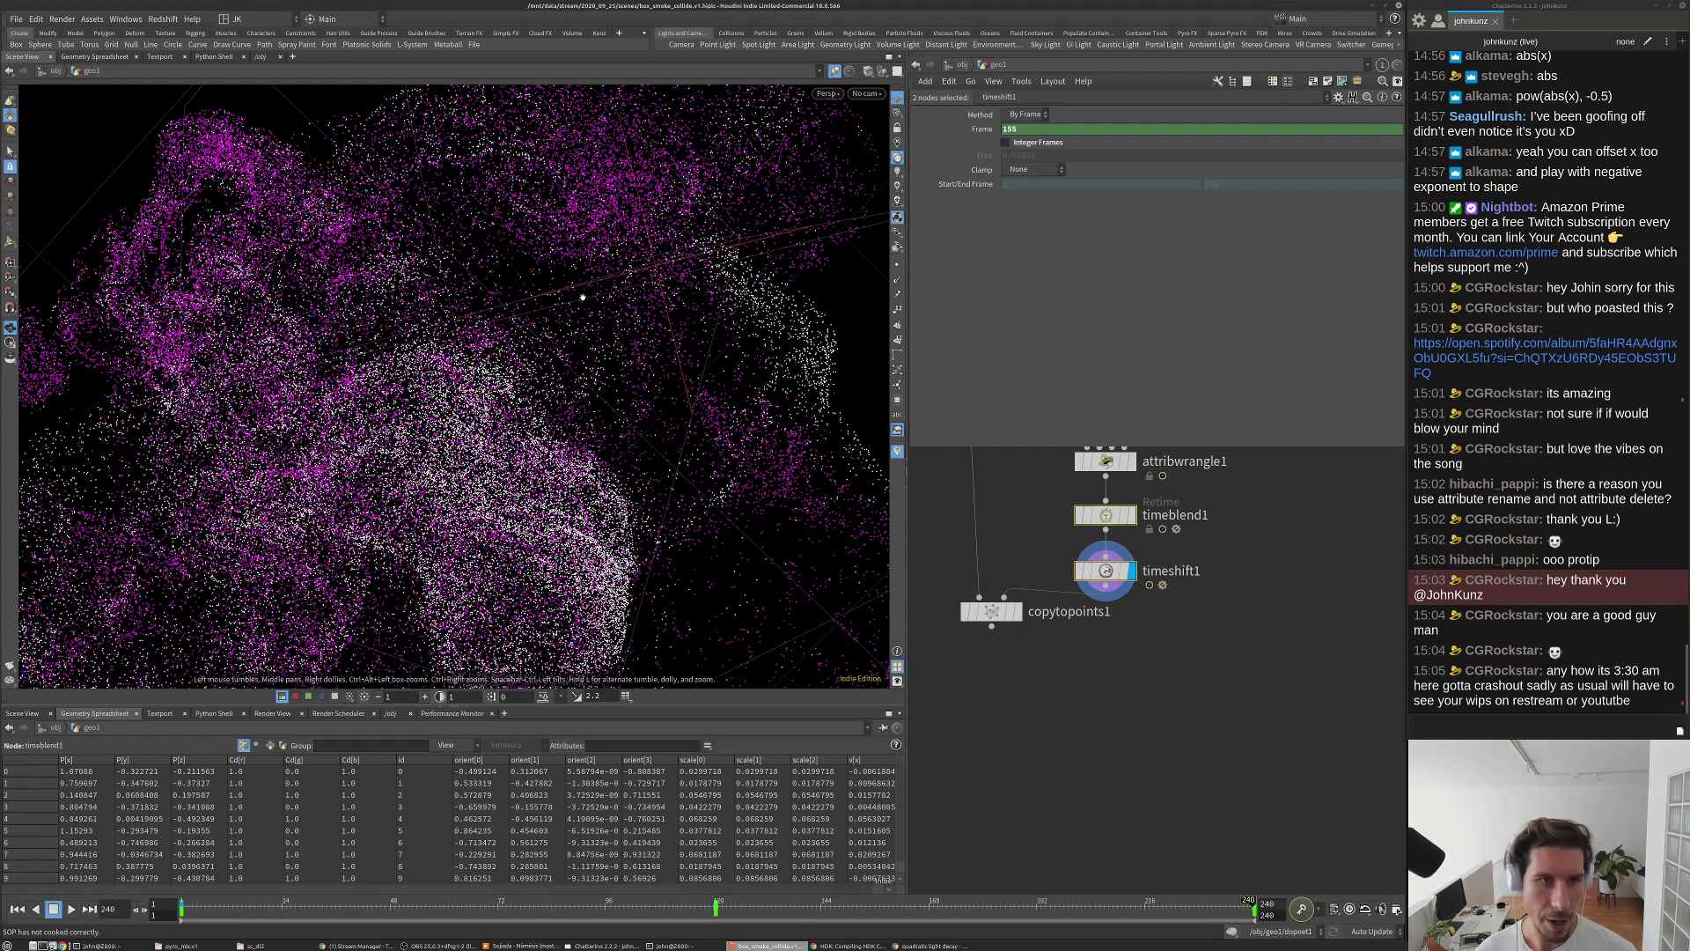
pyautogui.press('Up')
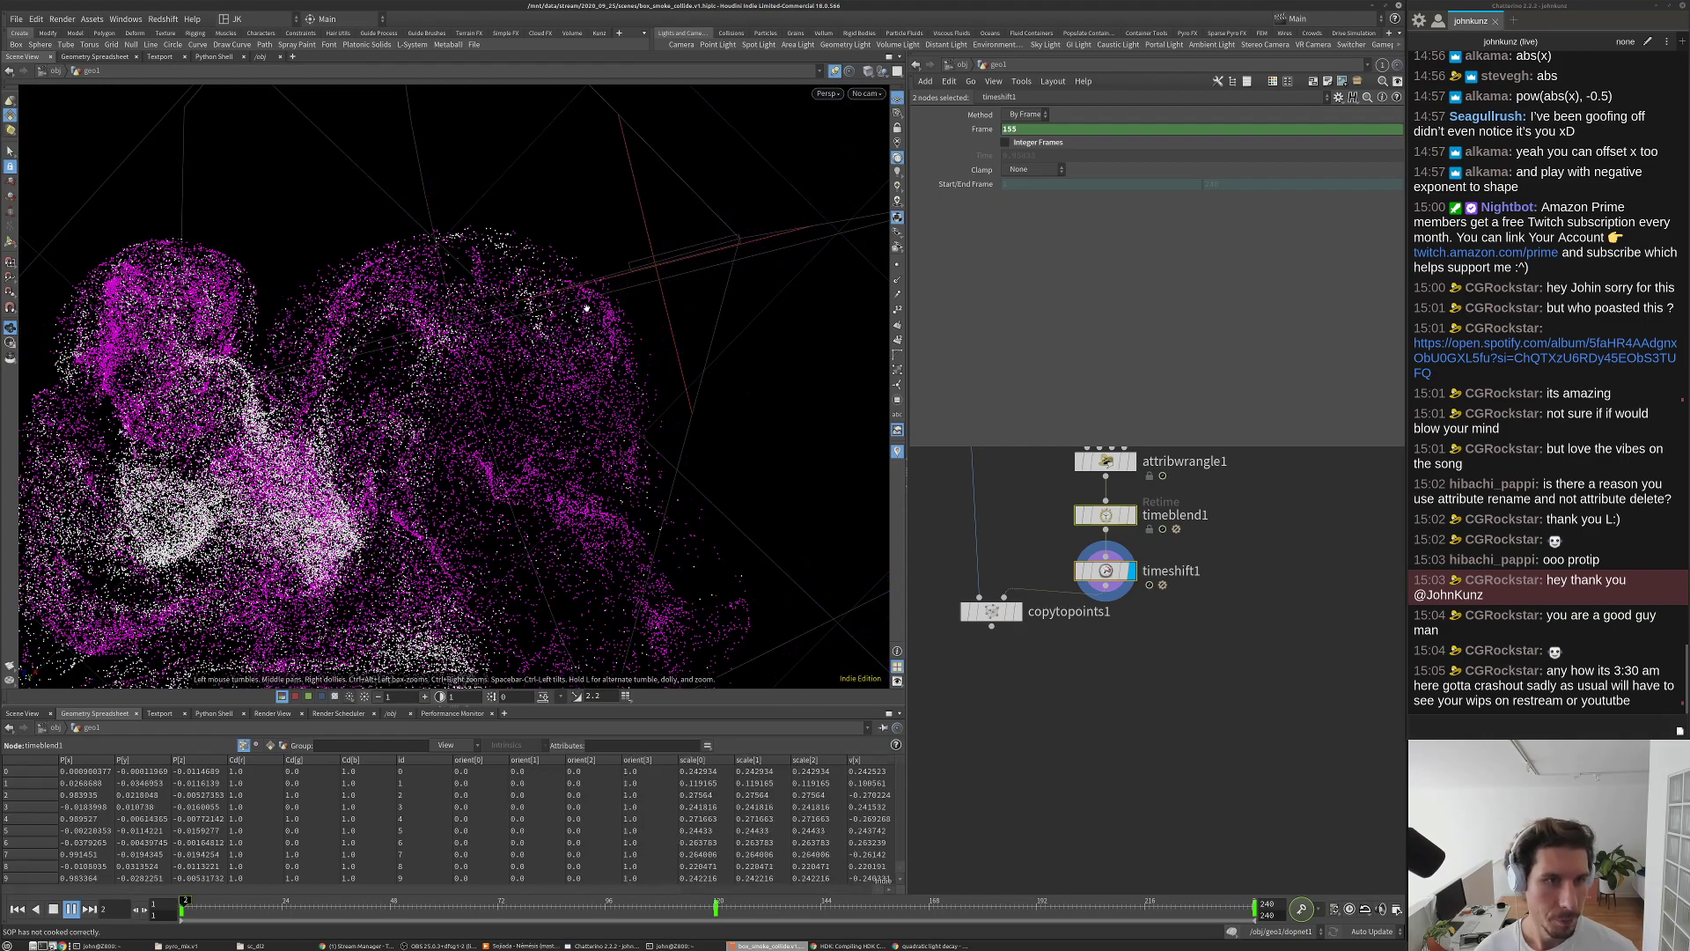
# Step: Open timeshift1's Frame curve in the Animation Editor, shape its tangents steep at both ends and flat in the middle, and play it back
pyautogui.click(1106, 570)
pyautogui.moveTo(1105, 571); pyautogui.dragTo(1096, 597, button='middle')
pyautogui.click(1040, 130)
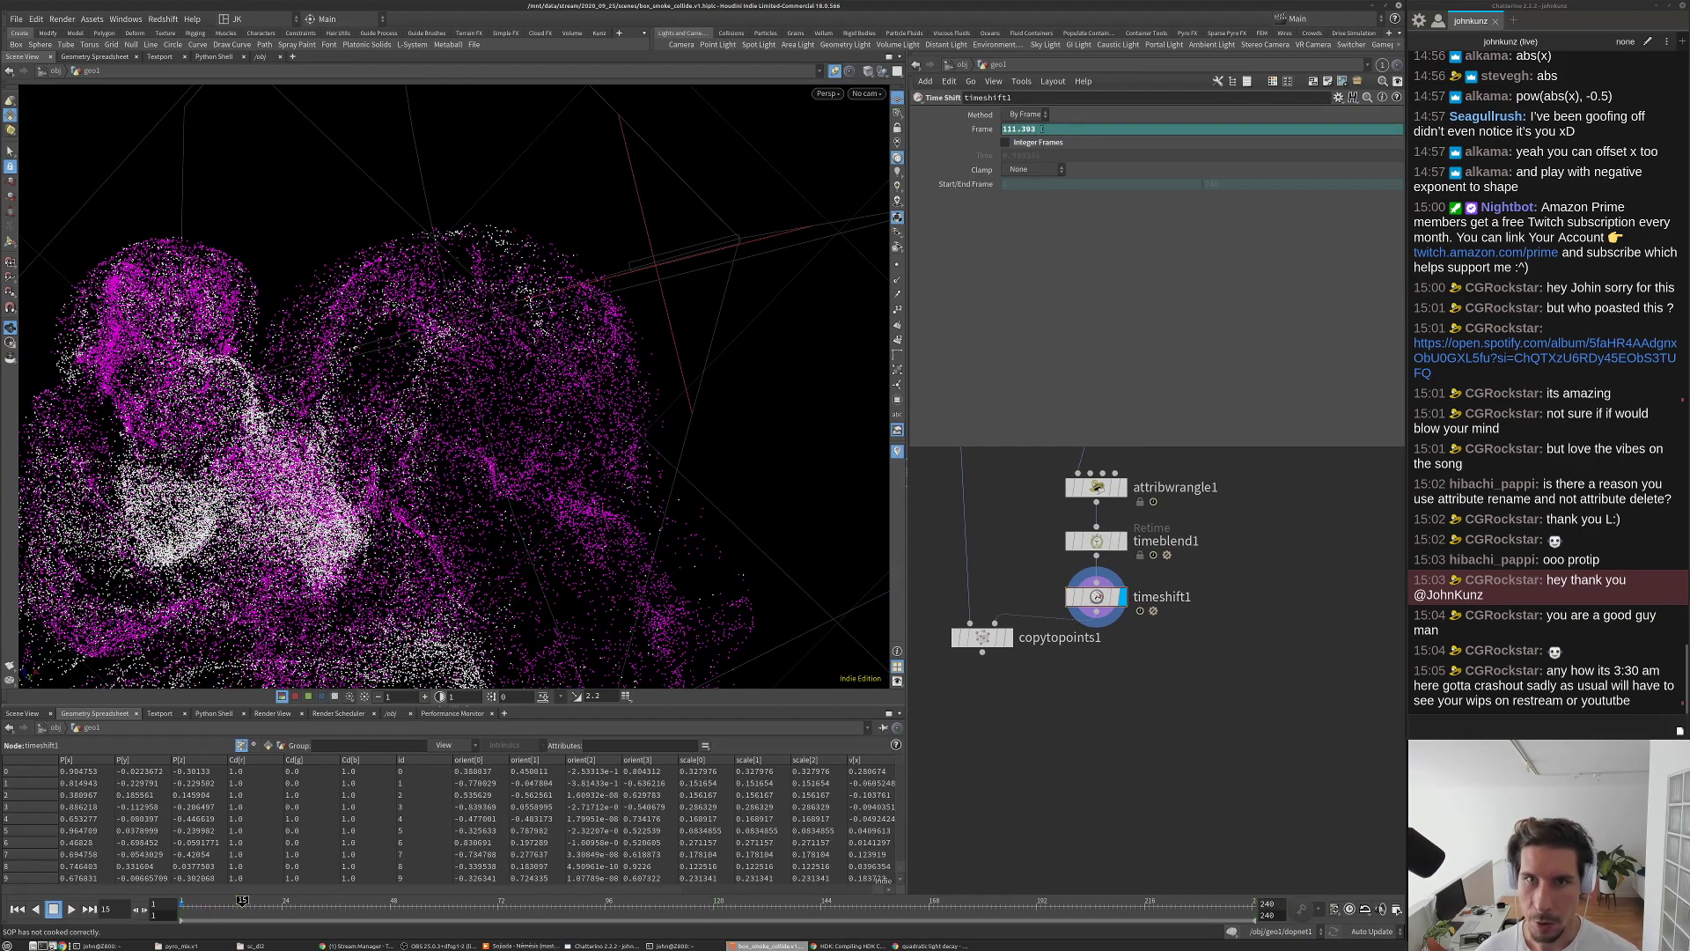
pyautogui.keyDown('shift'); pyautogui.click(1041, 129); pyautogui.keyUp('shift')
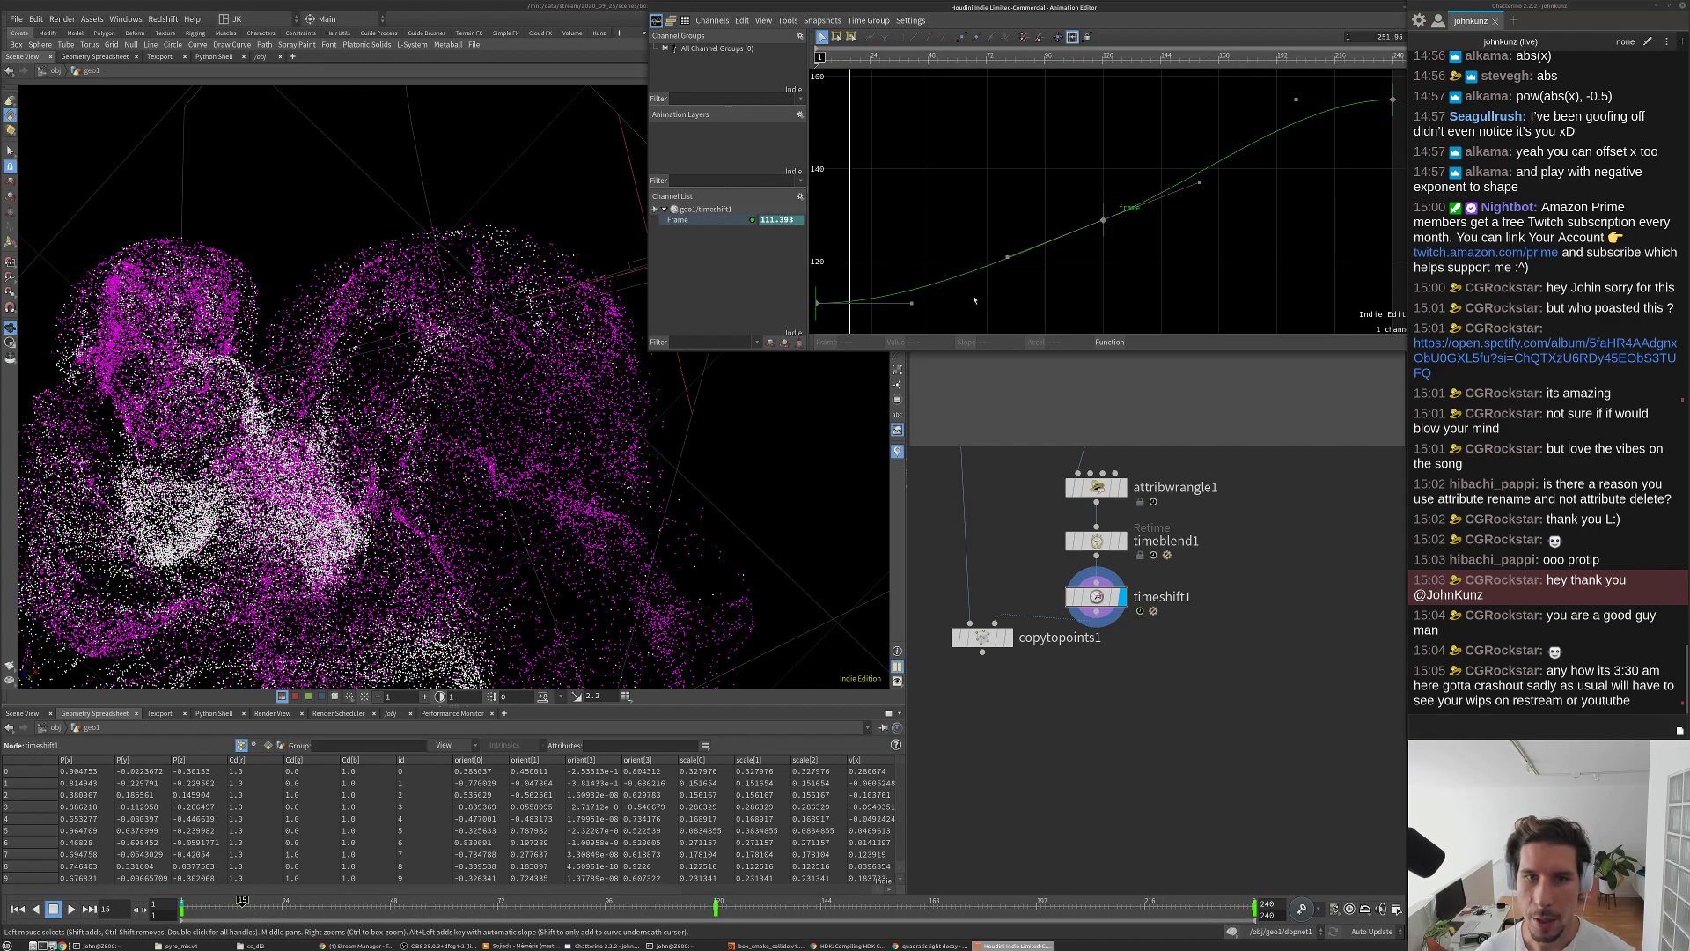
pyautogui.scroll(-2, 1056, 271)
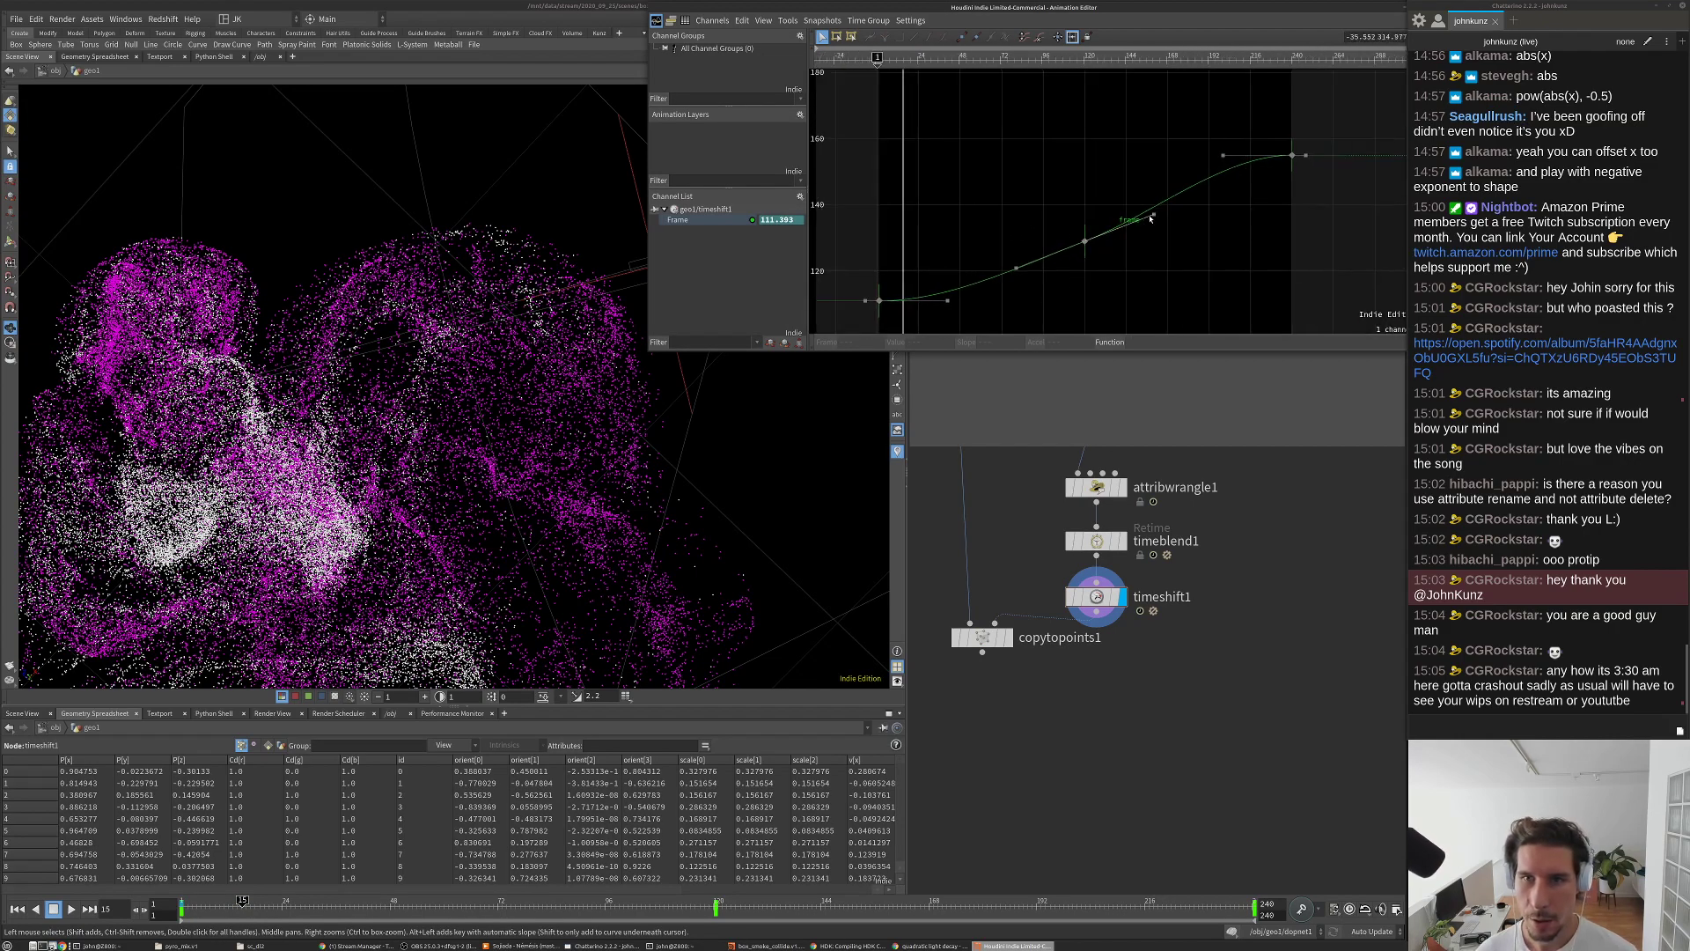
pyautogui.moveTo(949, 304); pyautogui.dragTo(935, 262)
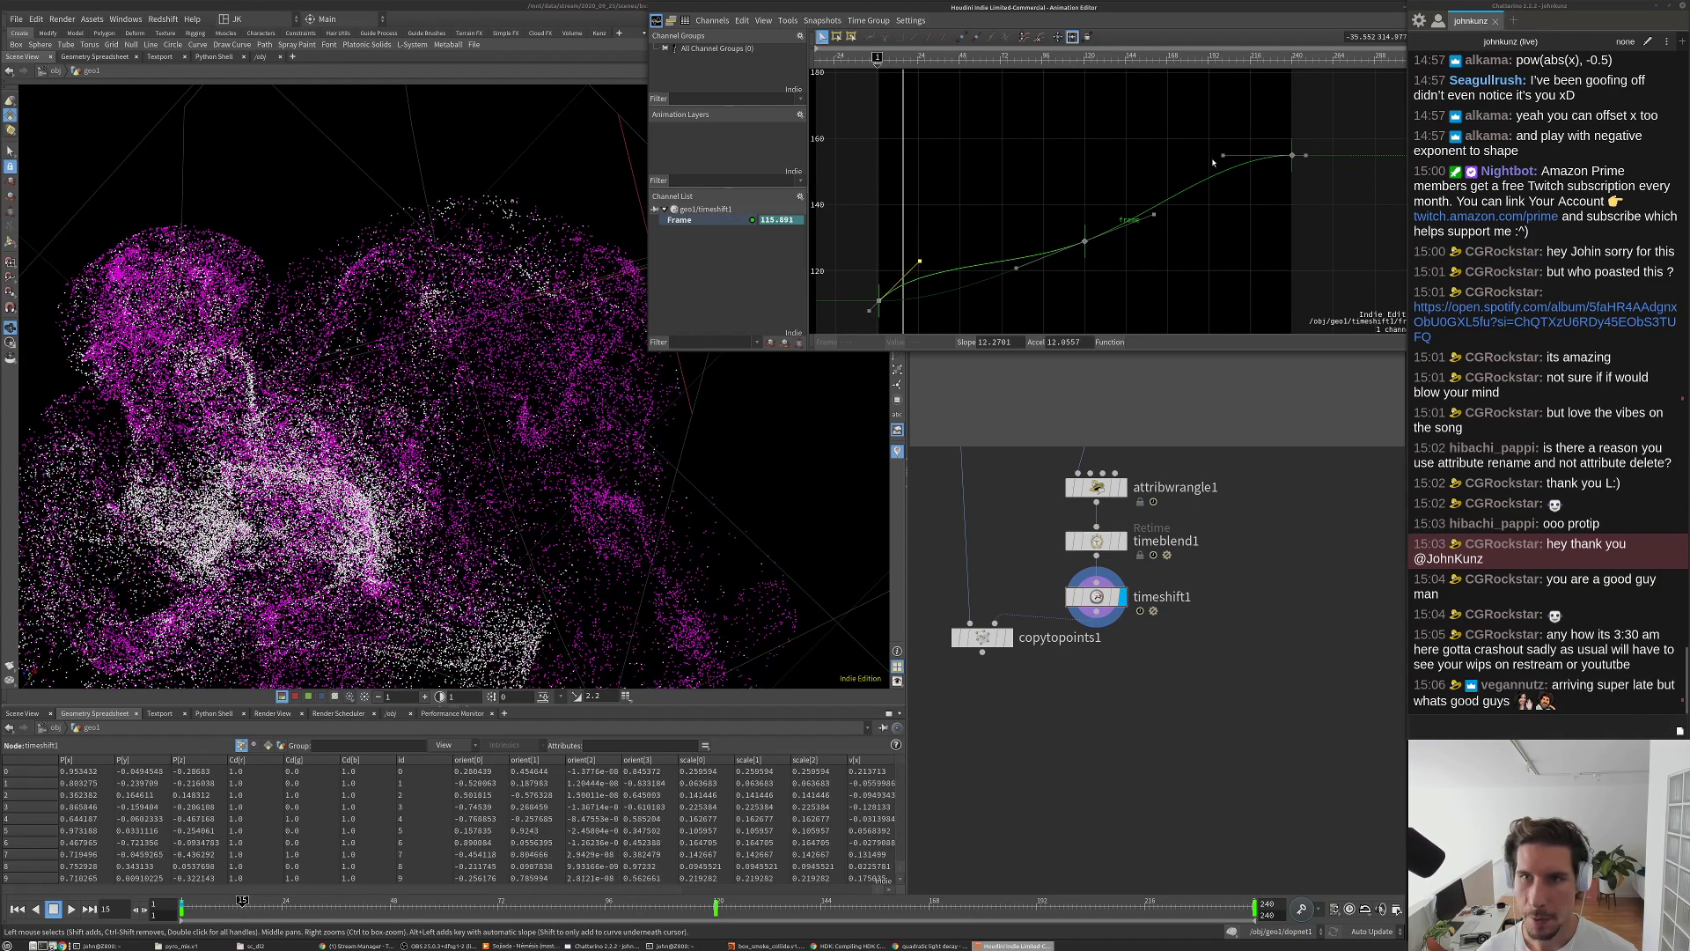
pyautogui.moveTo(1221, 157); pyautogui.dragTo(1224, 204)
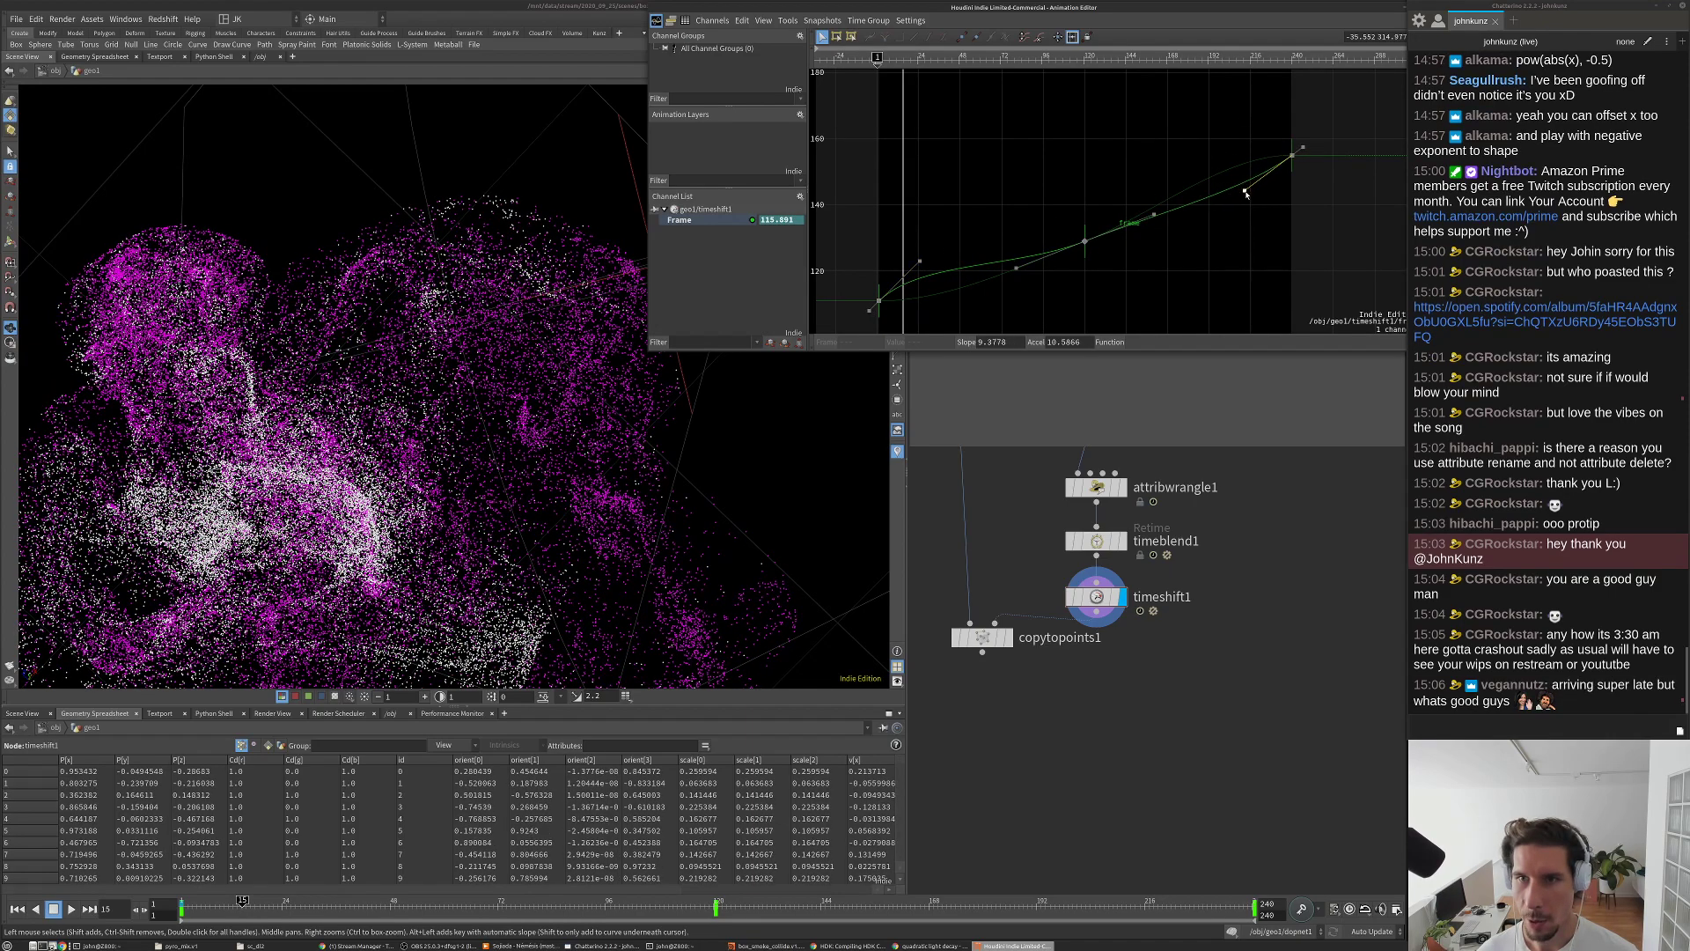
pyautogui.moveTo(1156, 217); pyautogui.dragTo(1155, 236)
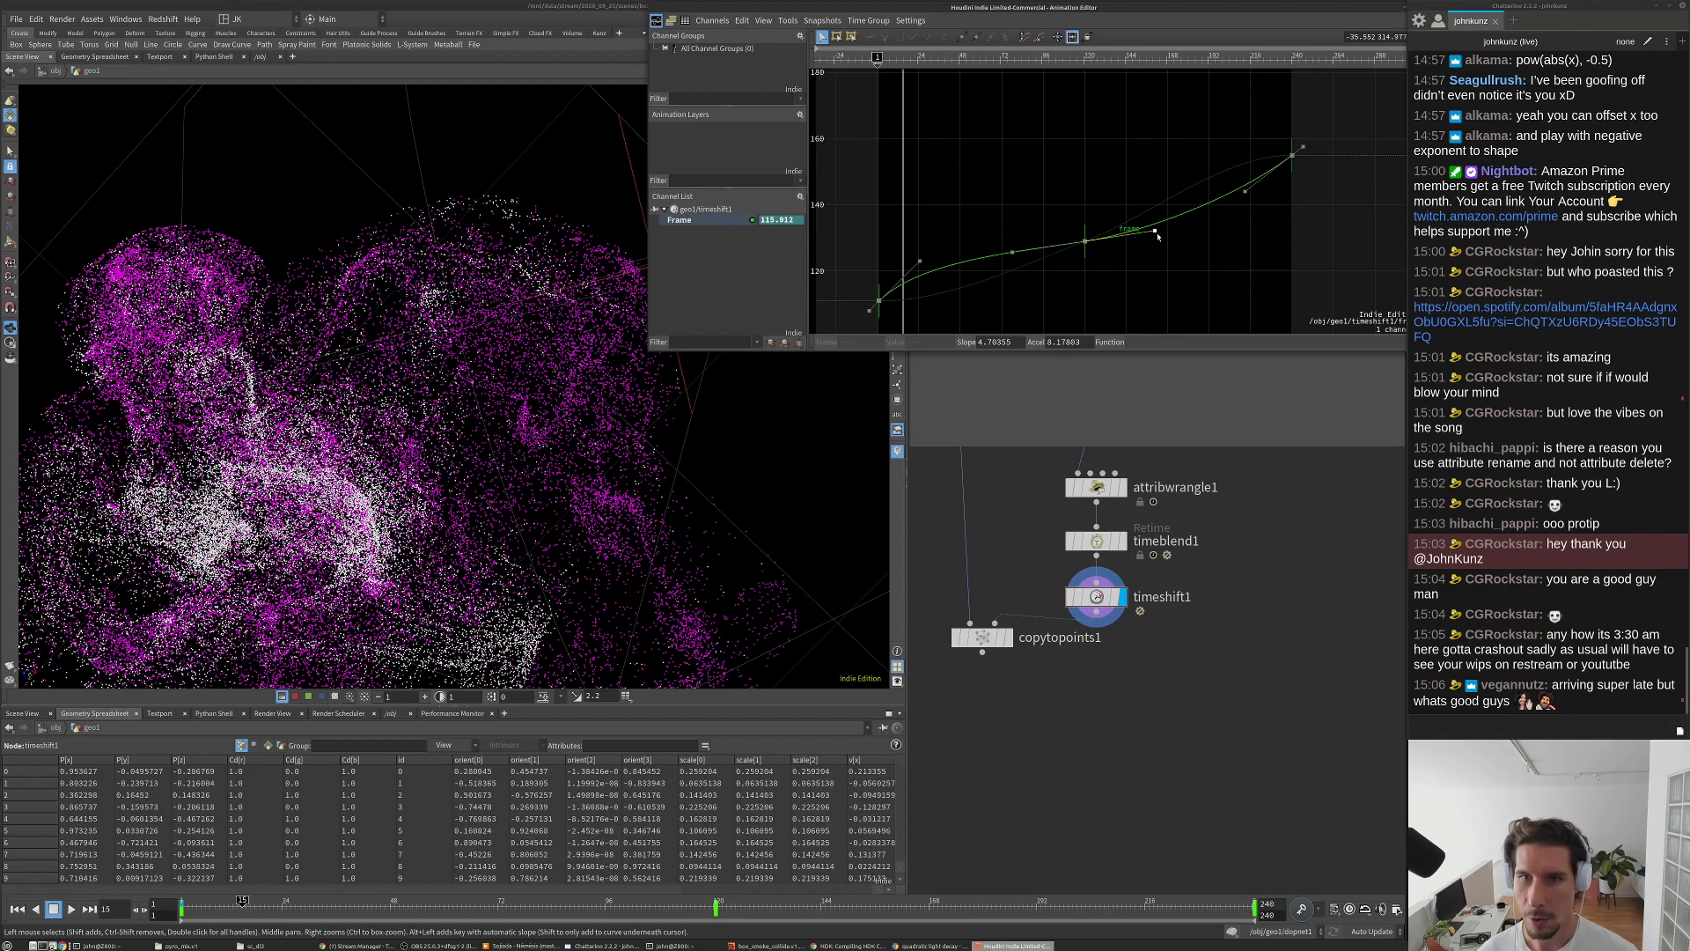
pyautogui.press('Up')
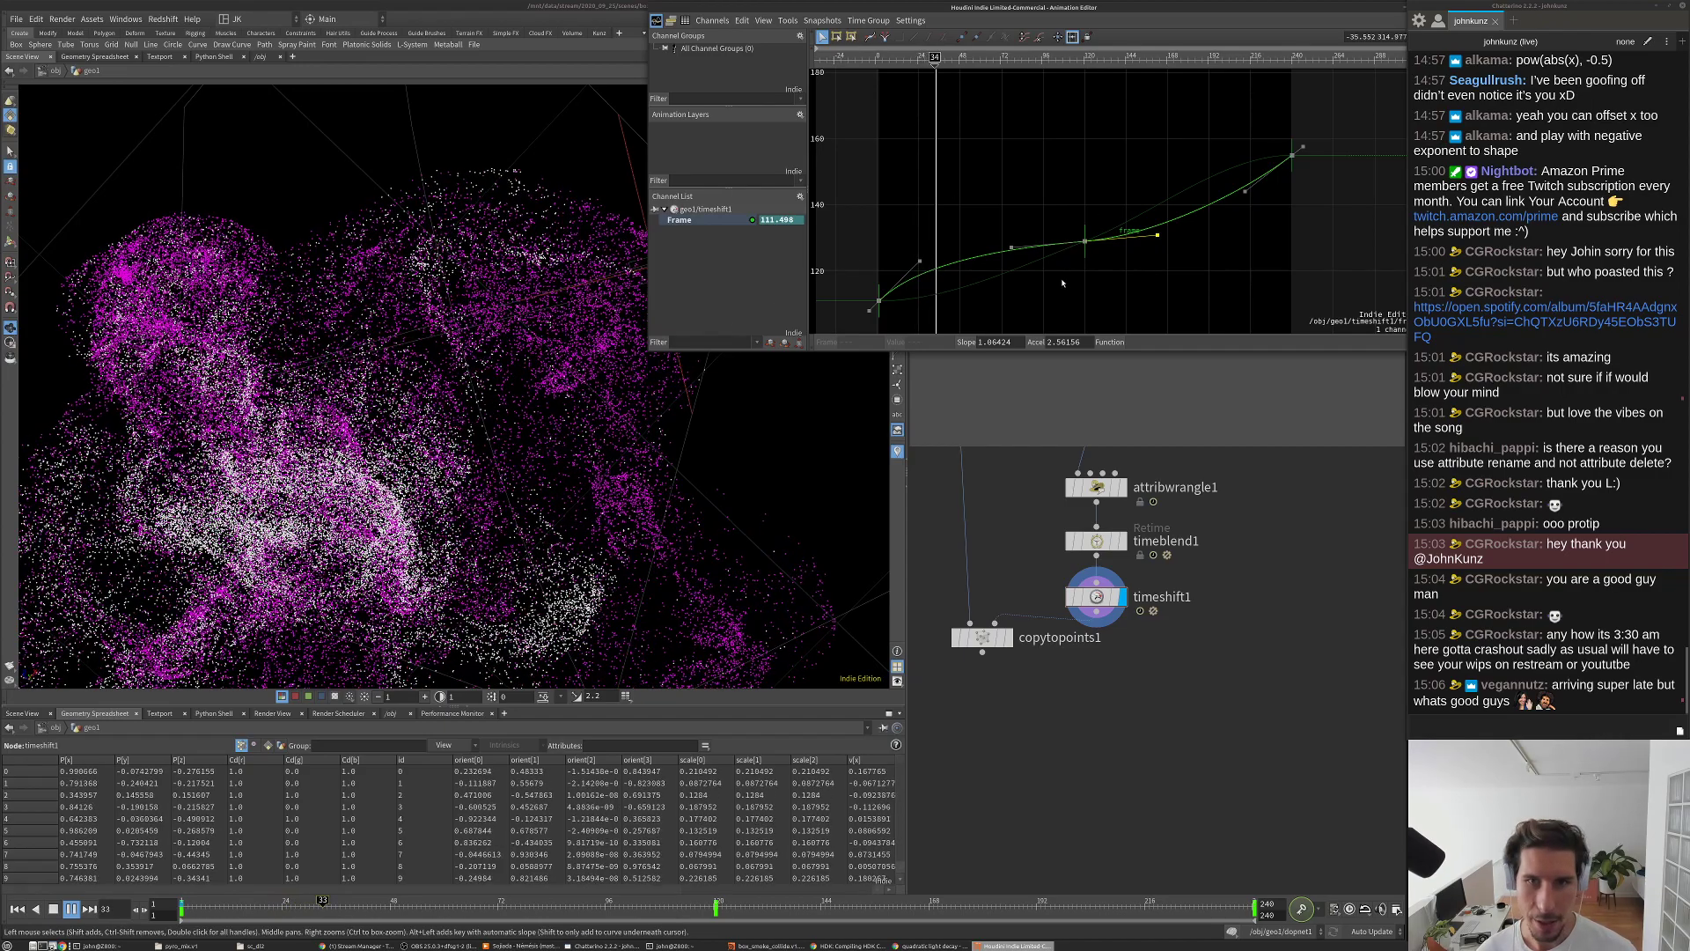
# Step: Lower the Frame curve's first key at frame 1 to about 84.8 and steepen its outgoing tangent
pyautogui.hotkey('ctrl', 'Left')
pyautogui.press('h')
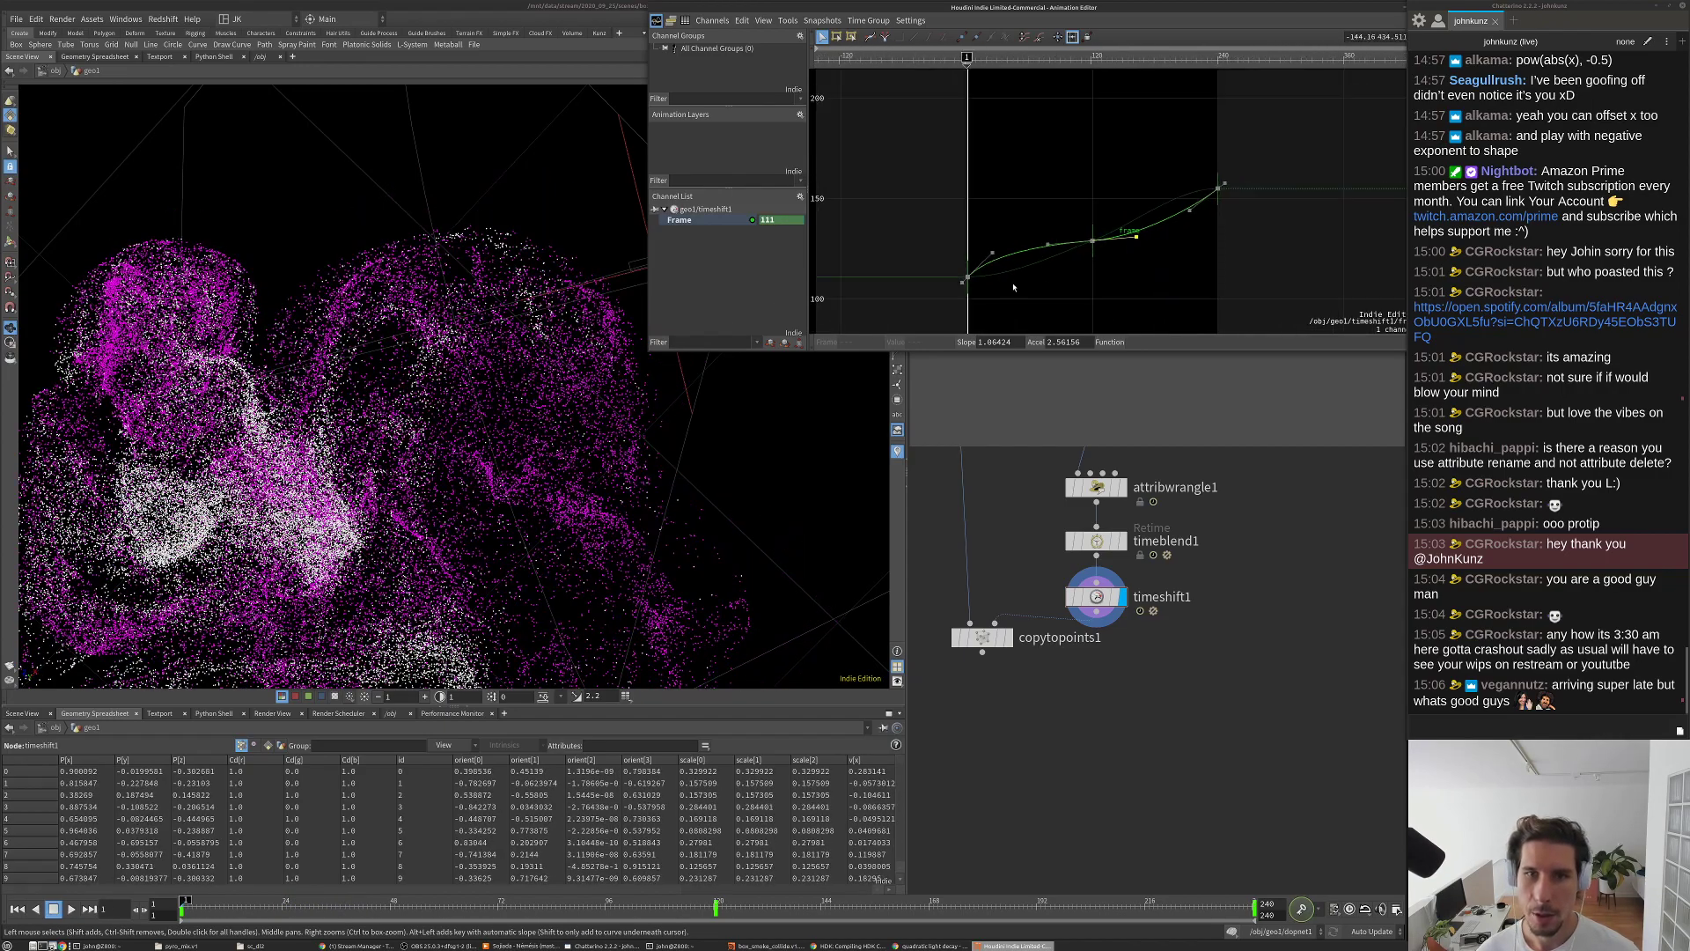
pyautogui.scroll(-3, 1017, 286)
pyautogui.click(982, 219)
pyautogui.moveTo(983, 238)
pyautogui.mouseDown()
pyautogui.moveTo(988, 251)
pyautogui.moveTo(997, 230)
pyautogui.mouseUp()
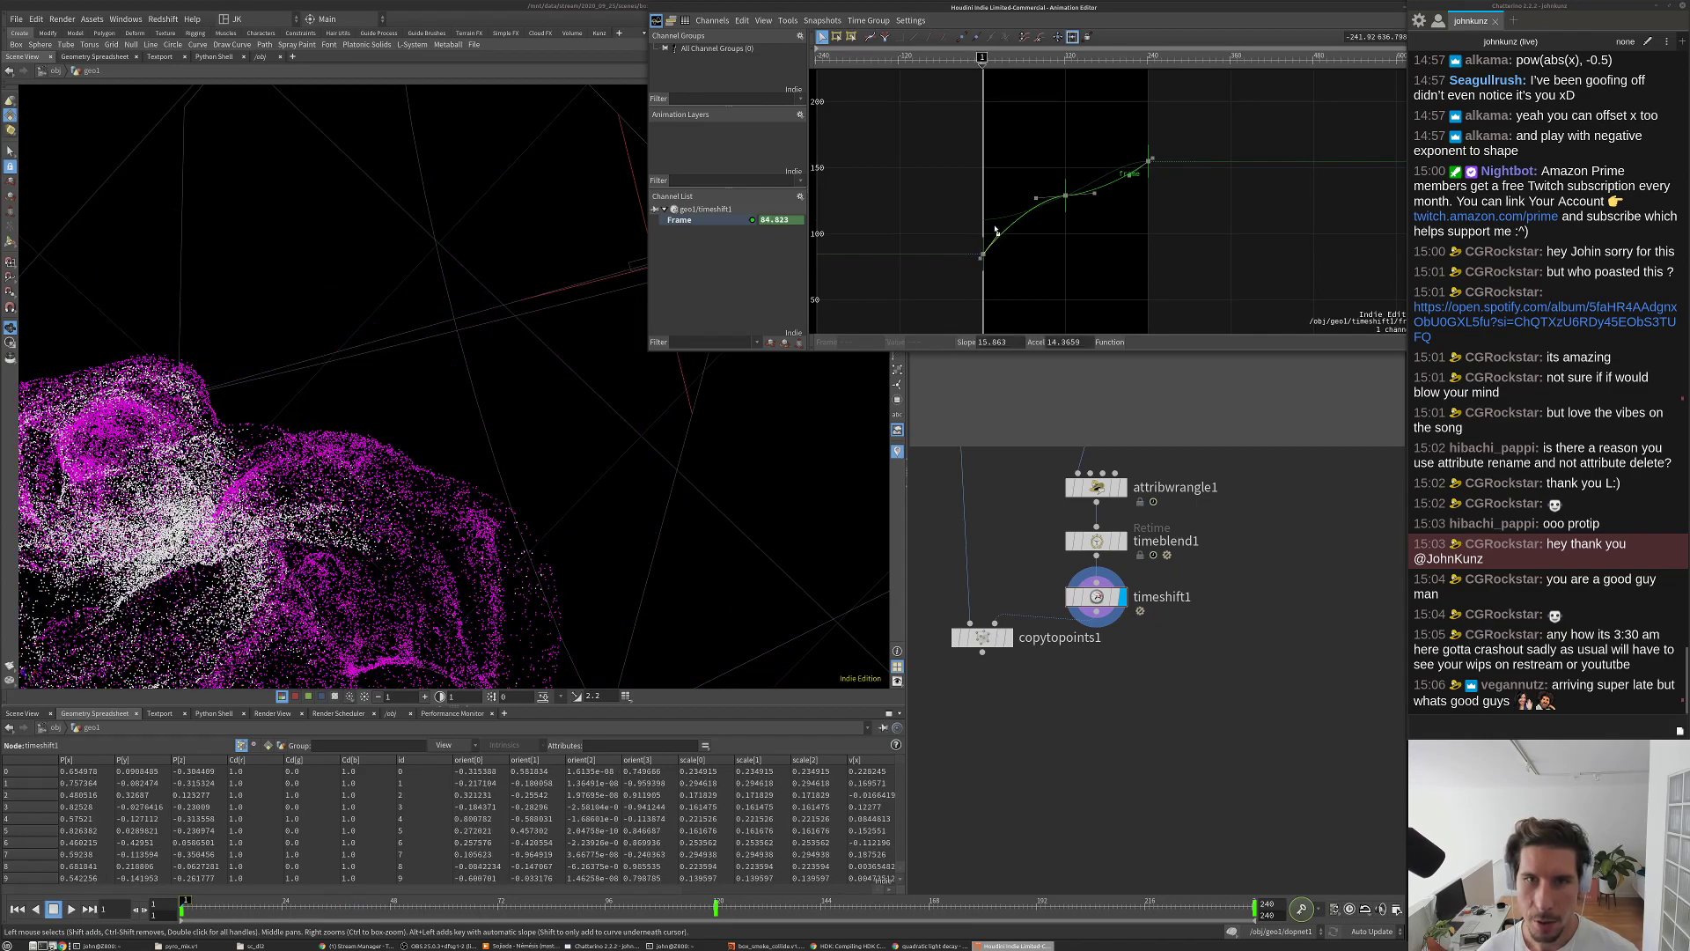
# Step: Raise the Frame curve's last key to about 176.5 during playback, adjust its incoming tangent, and leave the Animation Editor
pyautogui.press('Up')
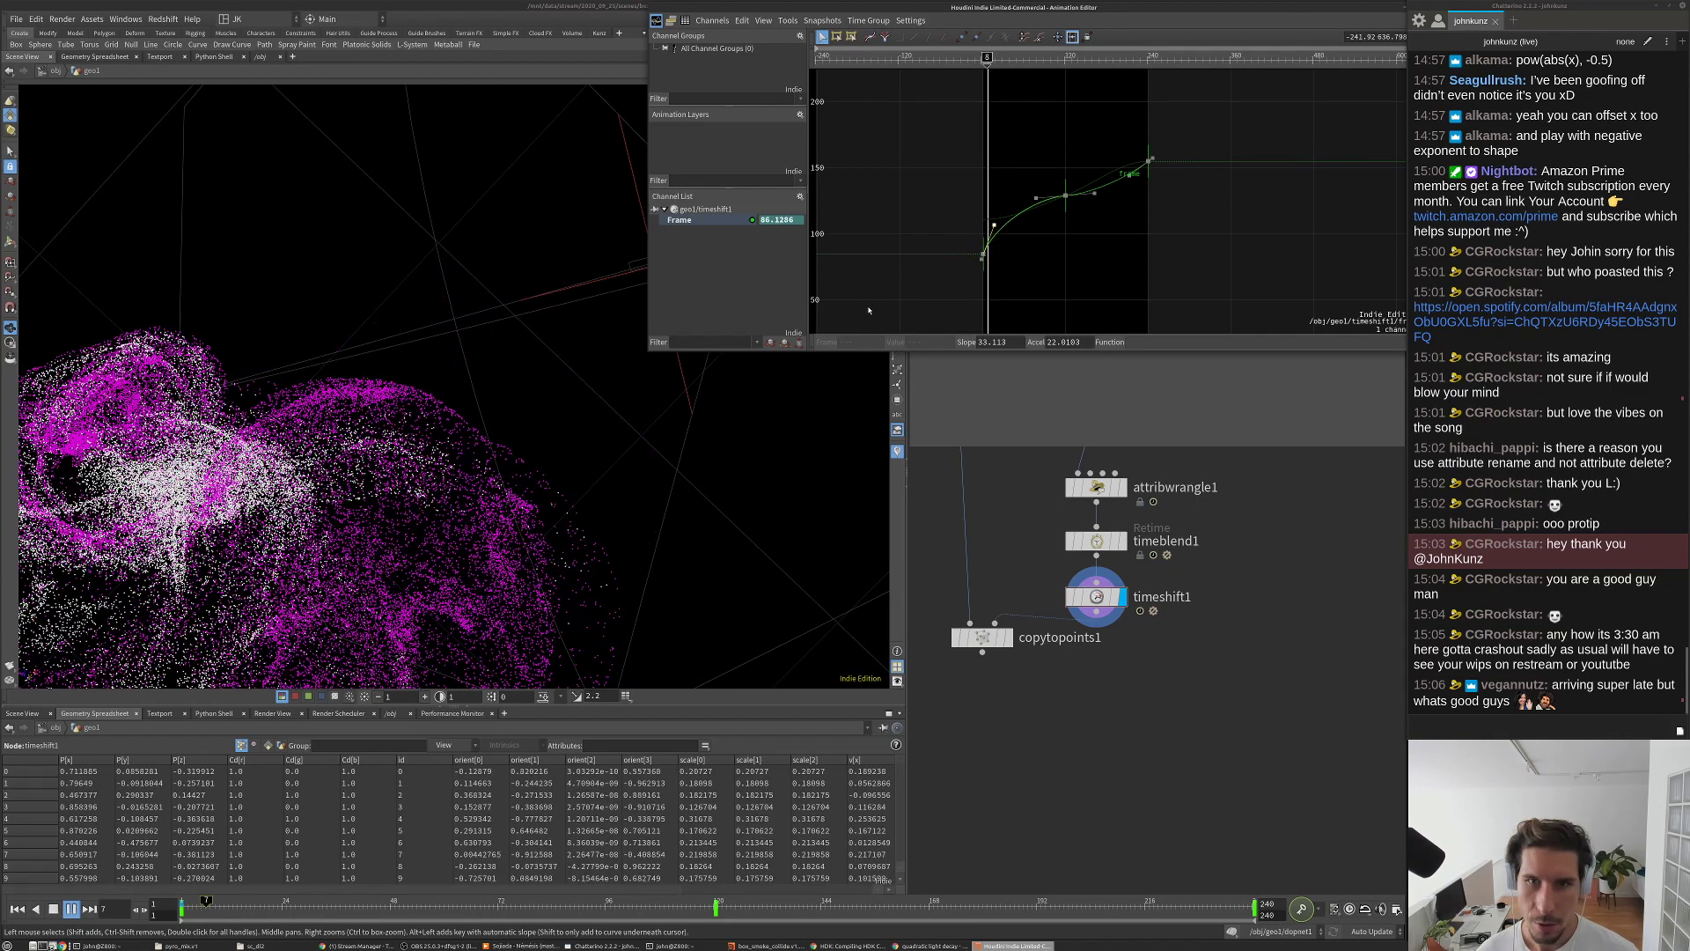
pyautogui.moveTo(1150, 160); pyautogui.dragTo(1149, 132)
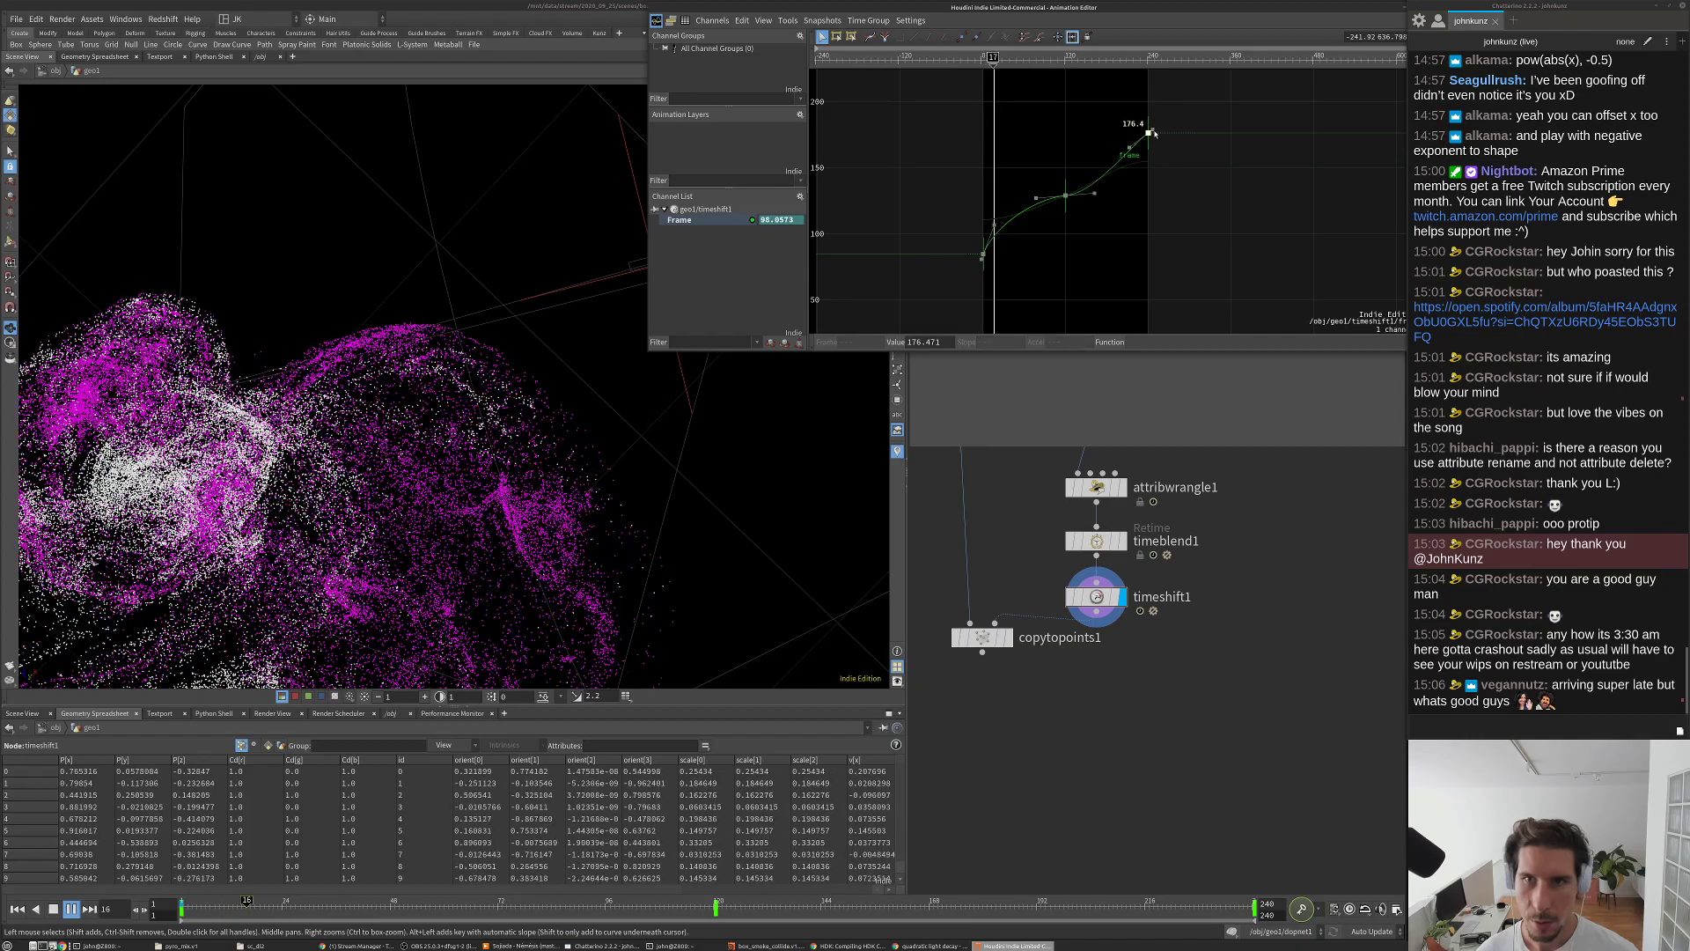
pyautogui.click(1129, 150)
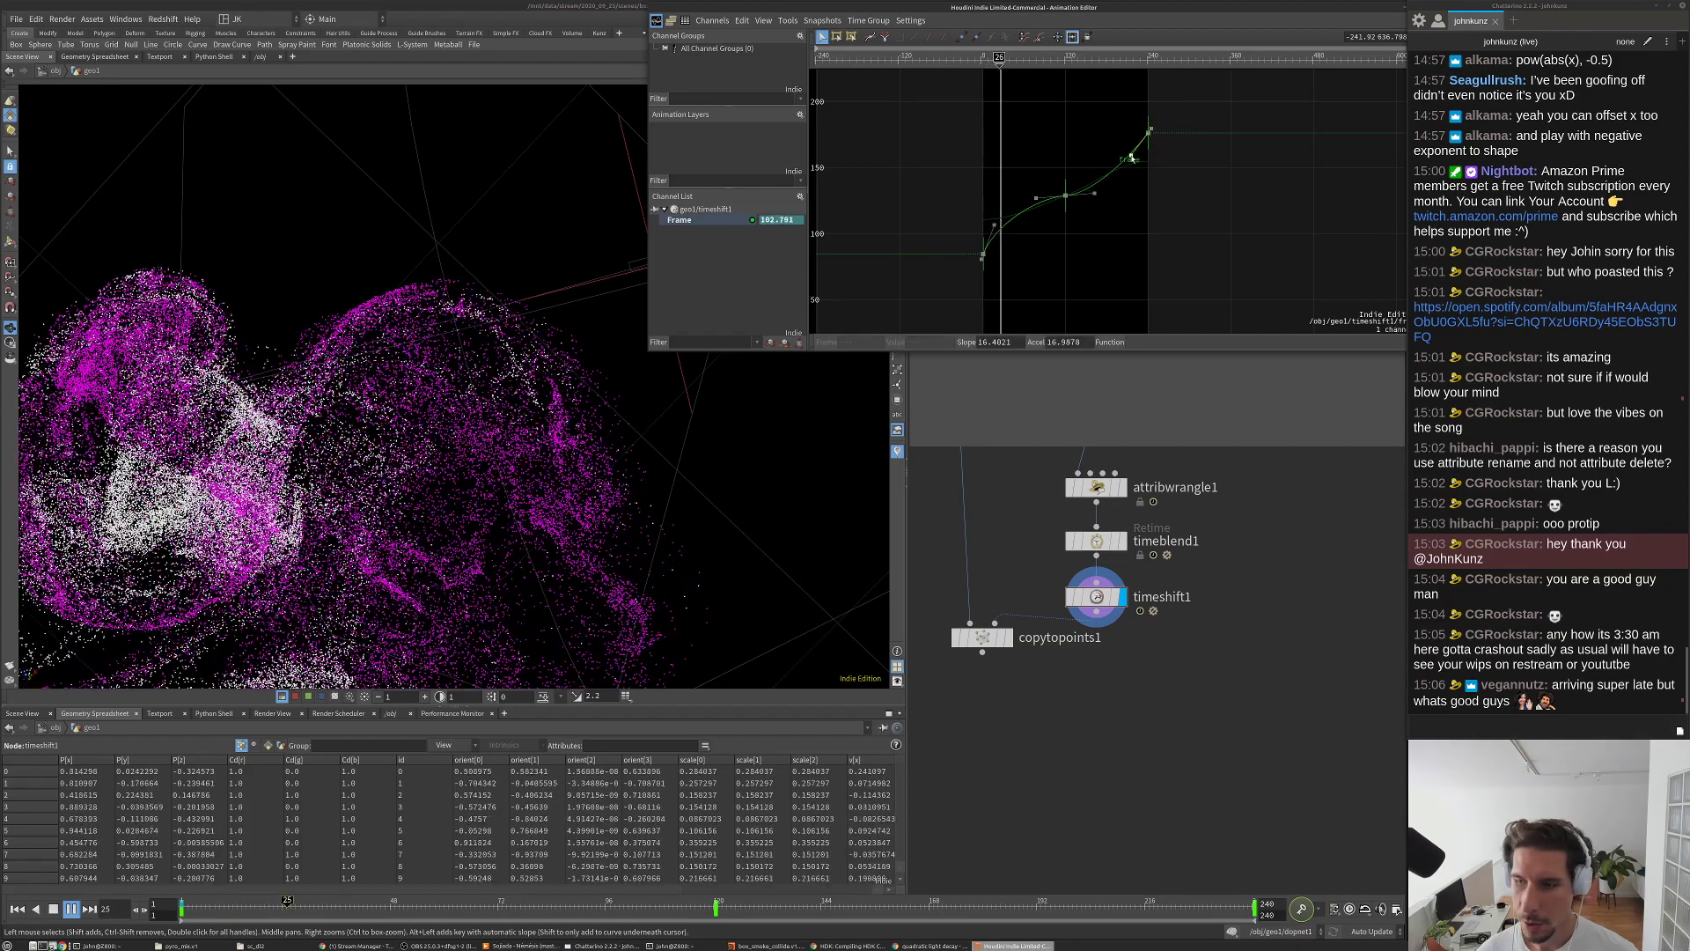
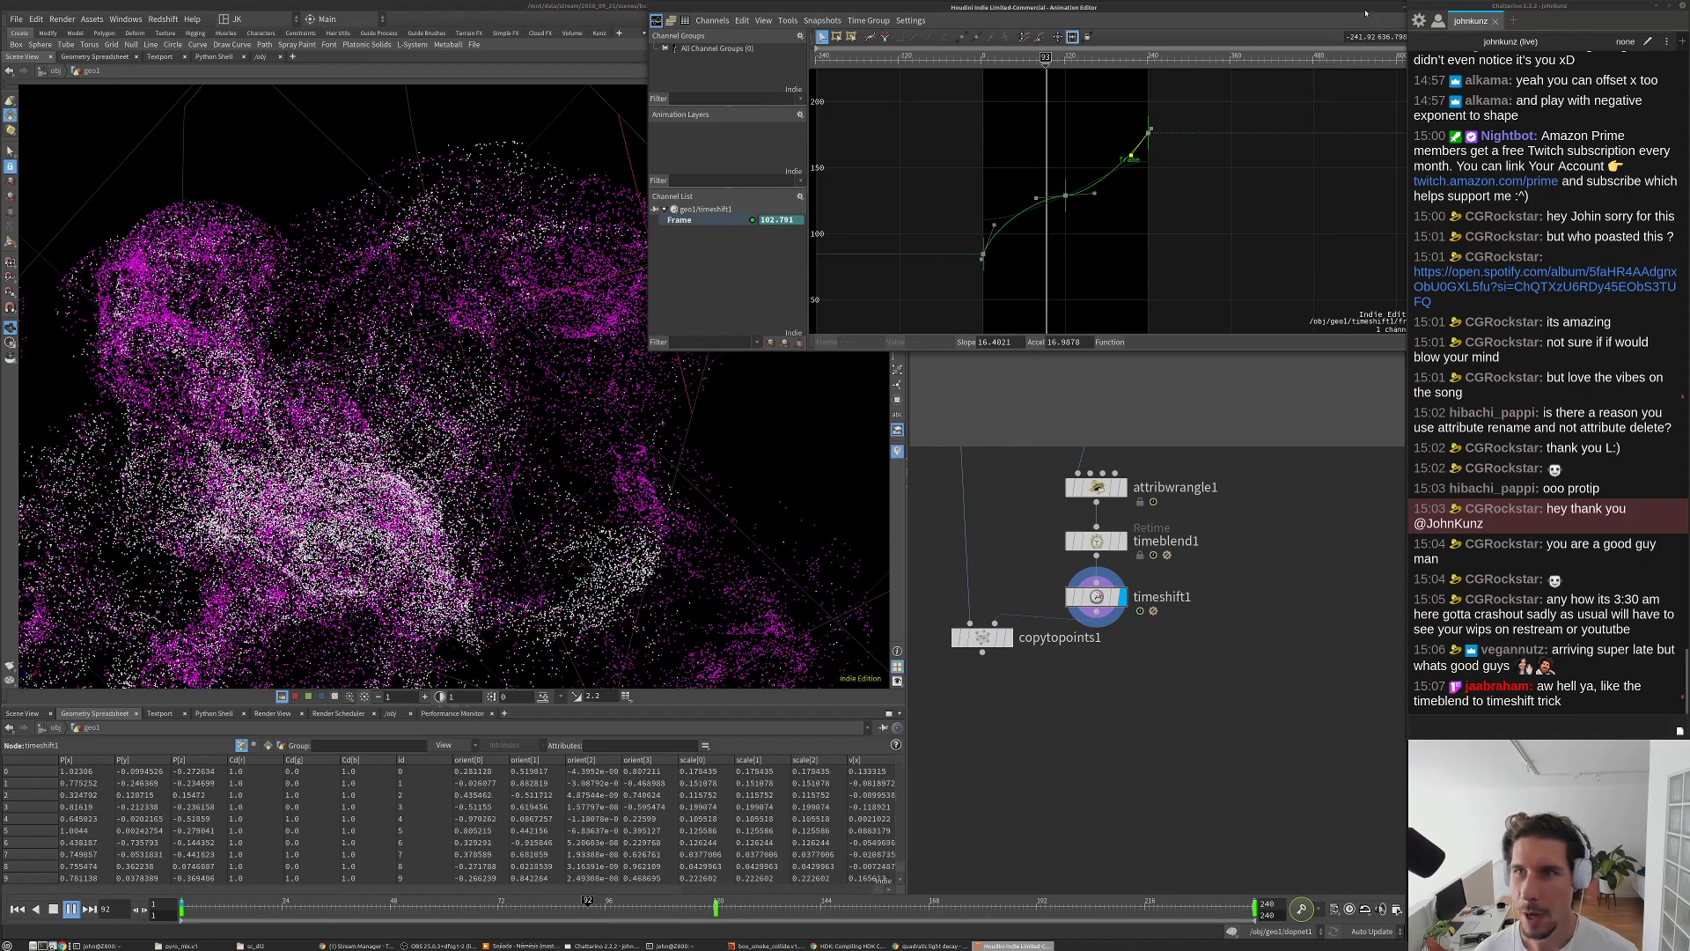
pyautogui.click(1218, 637)
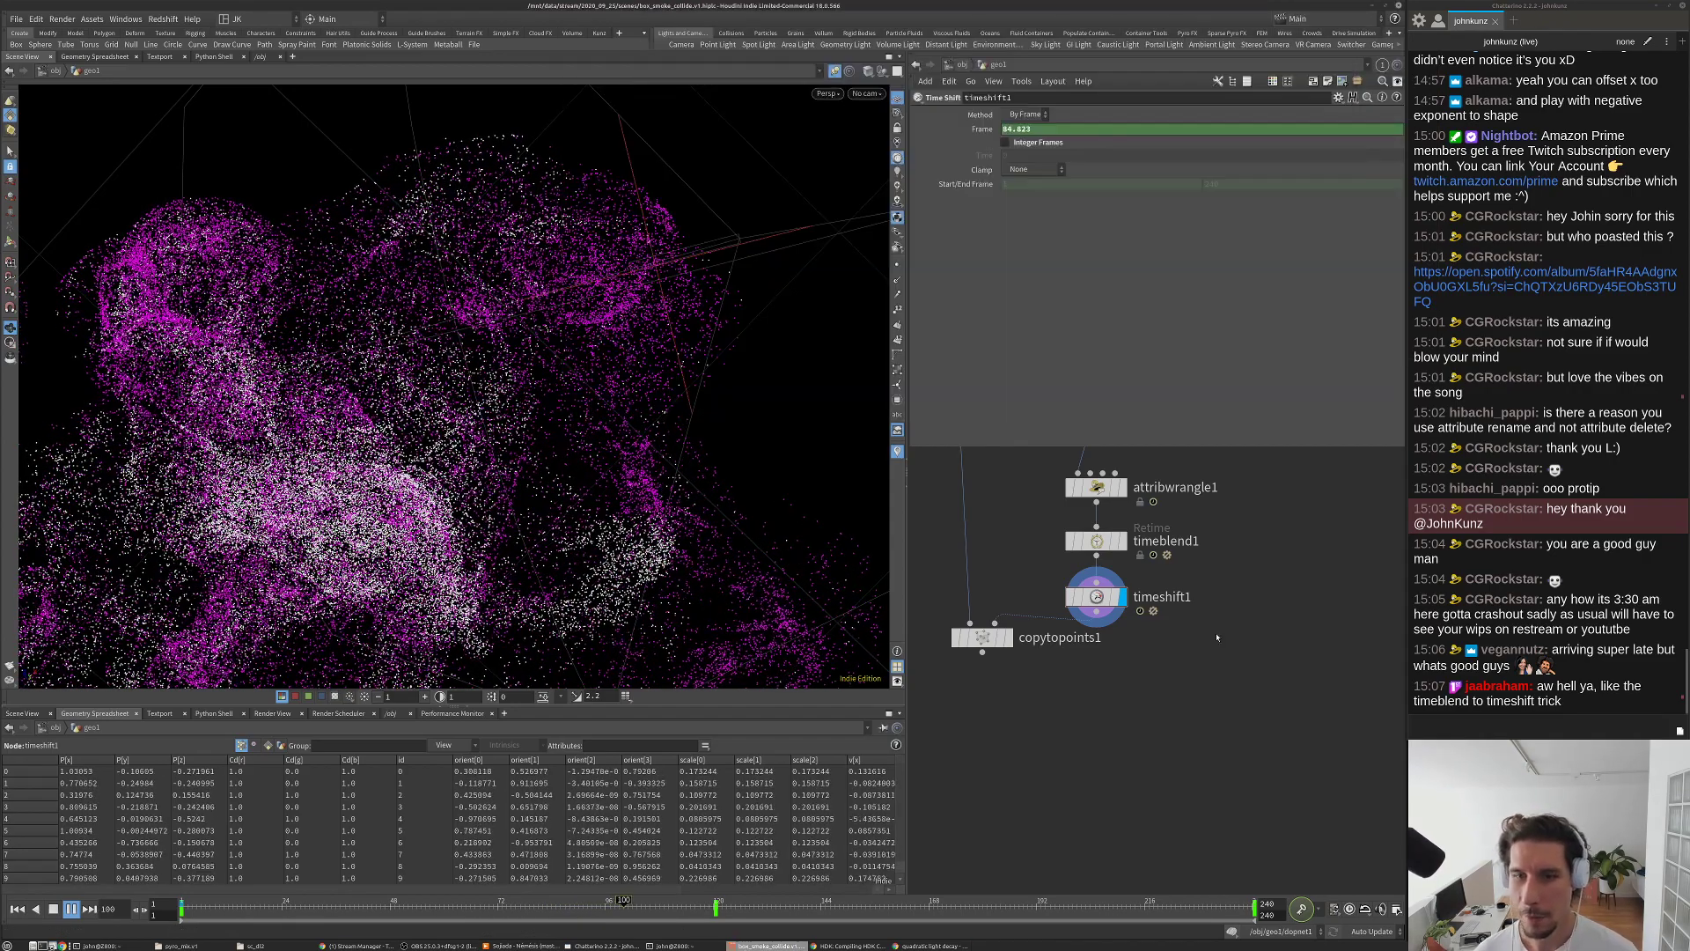
# Step: Save the scene, display copytopoints1, and inspect the retimed boxes from several angles
pyautogui.moveTo(498, 297); pyautogui.dragTo(607, 467)
pyautogui.hotkey('ctrl', 's')
pyautogui.click(1009, 637)
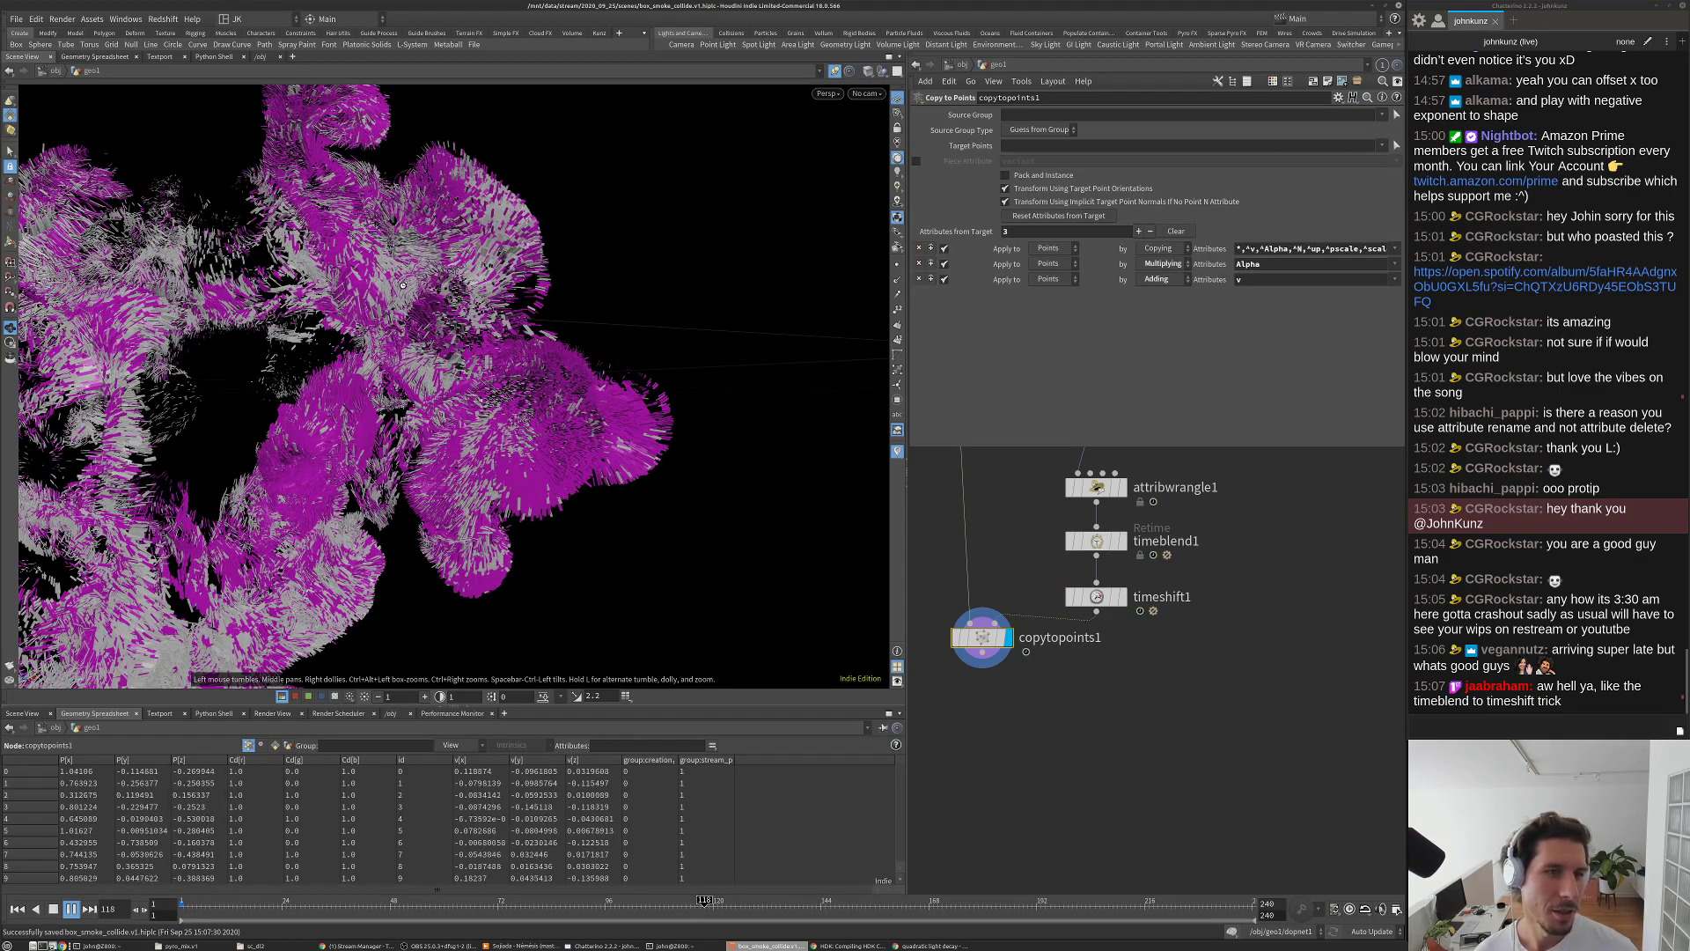
pyautogui.moveTo(569, 346)
pyautogui.mouseDown()
pyautogui.moveTo(553, 381)
pyautogui.moveTo(504, 353)
pyautogui.moveTo(627, 235)
pyautogui.moveTo(588, 312)
pyautogui.moveTo(535, 325)
pyautogui.moveTo(523, 299)
pyautogui.moveTo(550, 290)
pyautogui.moveTo(590, 319)
pyautogui.moveTo(574, 322)
pyautogui.moveTo(720, 285)
pyautogui.moveTo(594, 333)
pyautogui.mouseUp()
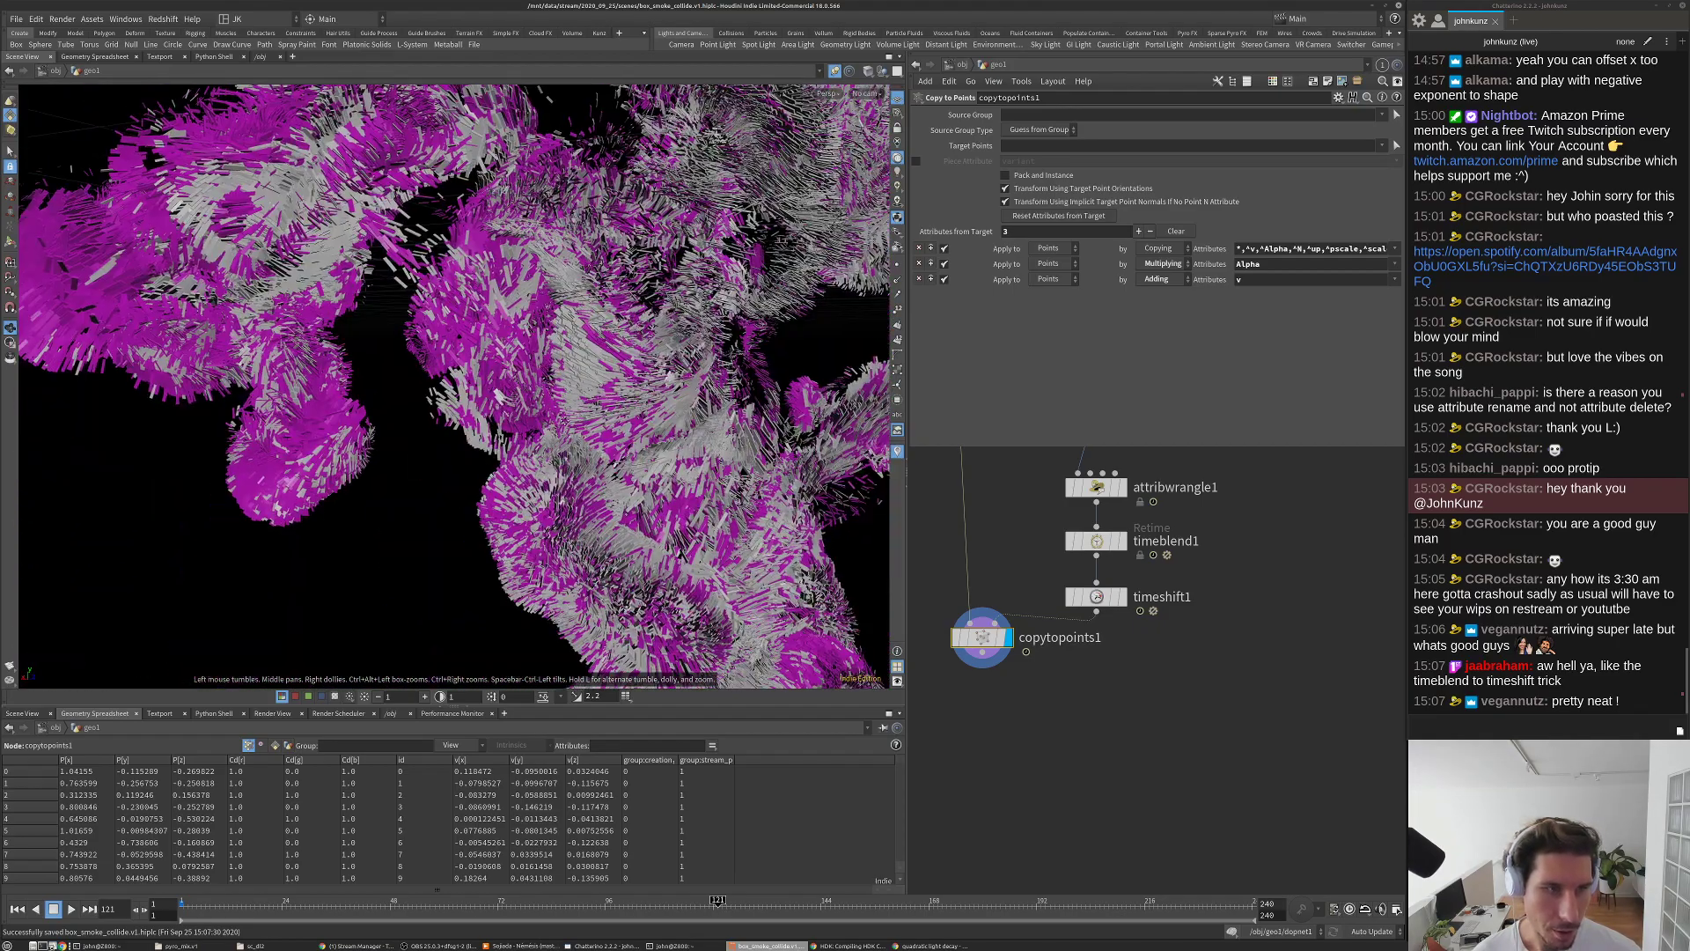
pyautogui.moveTo(594, 332); pyautogui.dragTo(563, 317)
pyautogui.moveTo(394, 344); pyautogui.dragTo(471, 370)
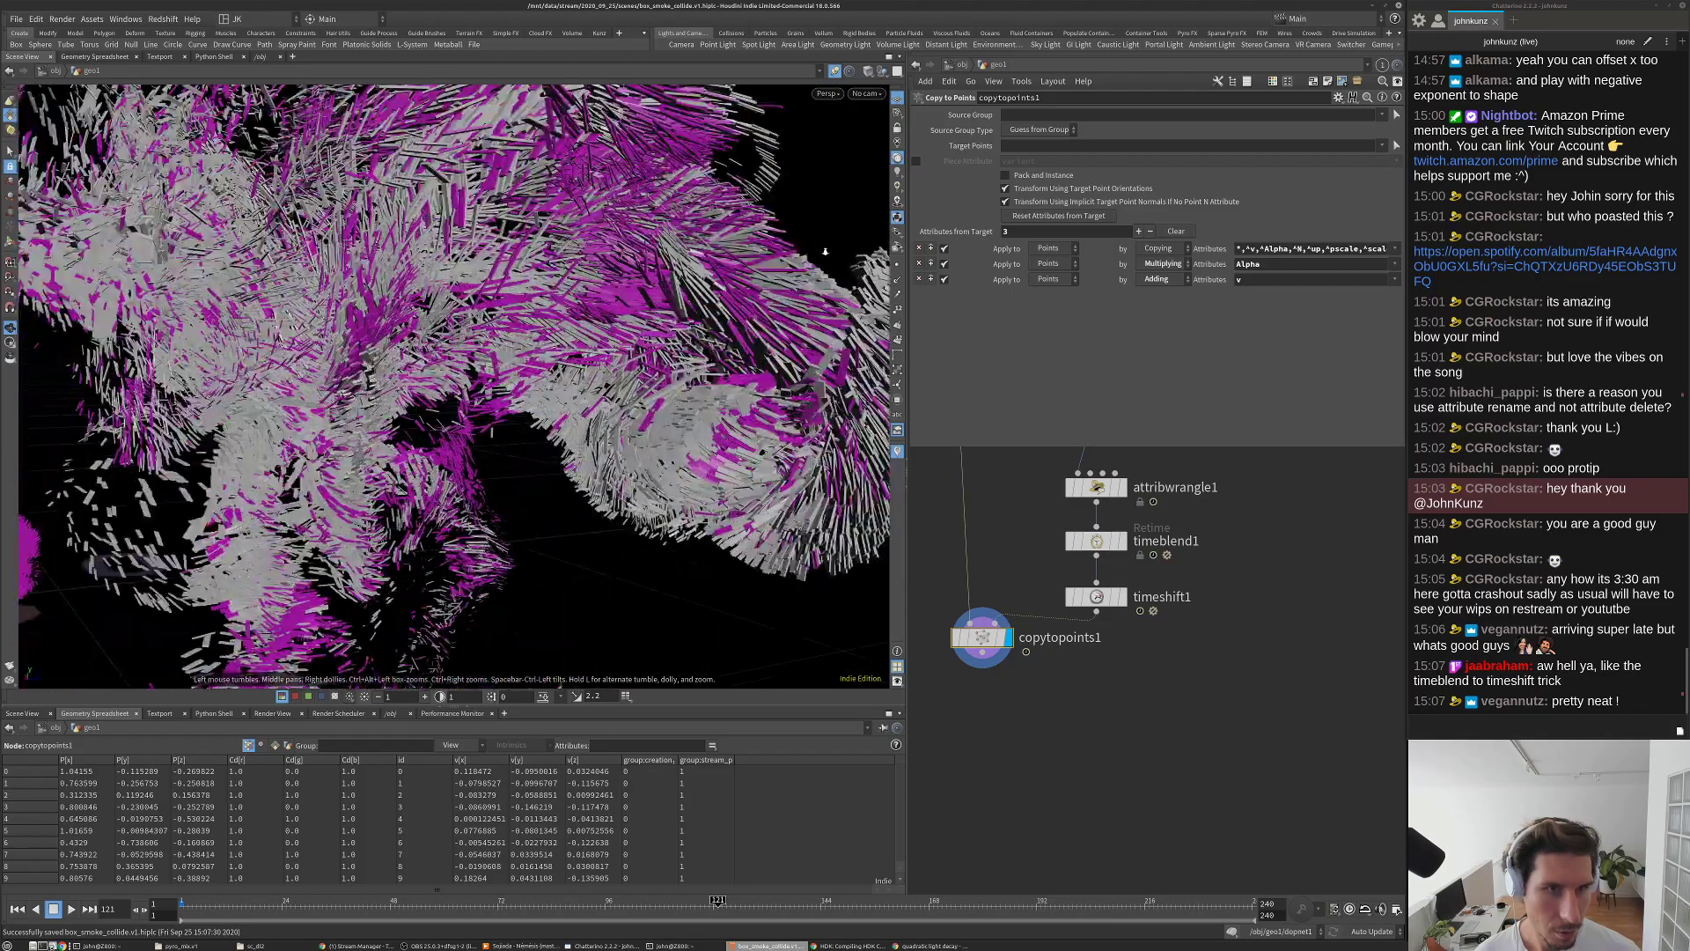
# Step: Frame a close-up of the copied boxes and create a camera from that view
pyautogui.scroll(5, 515, 330)
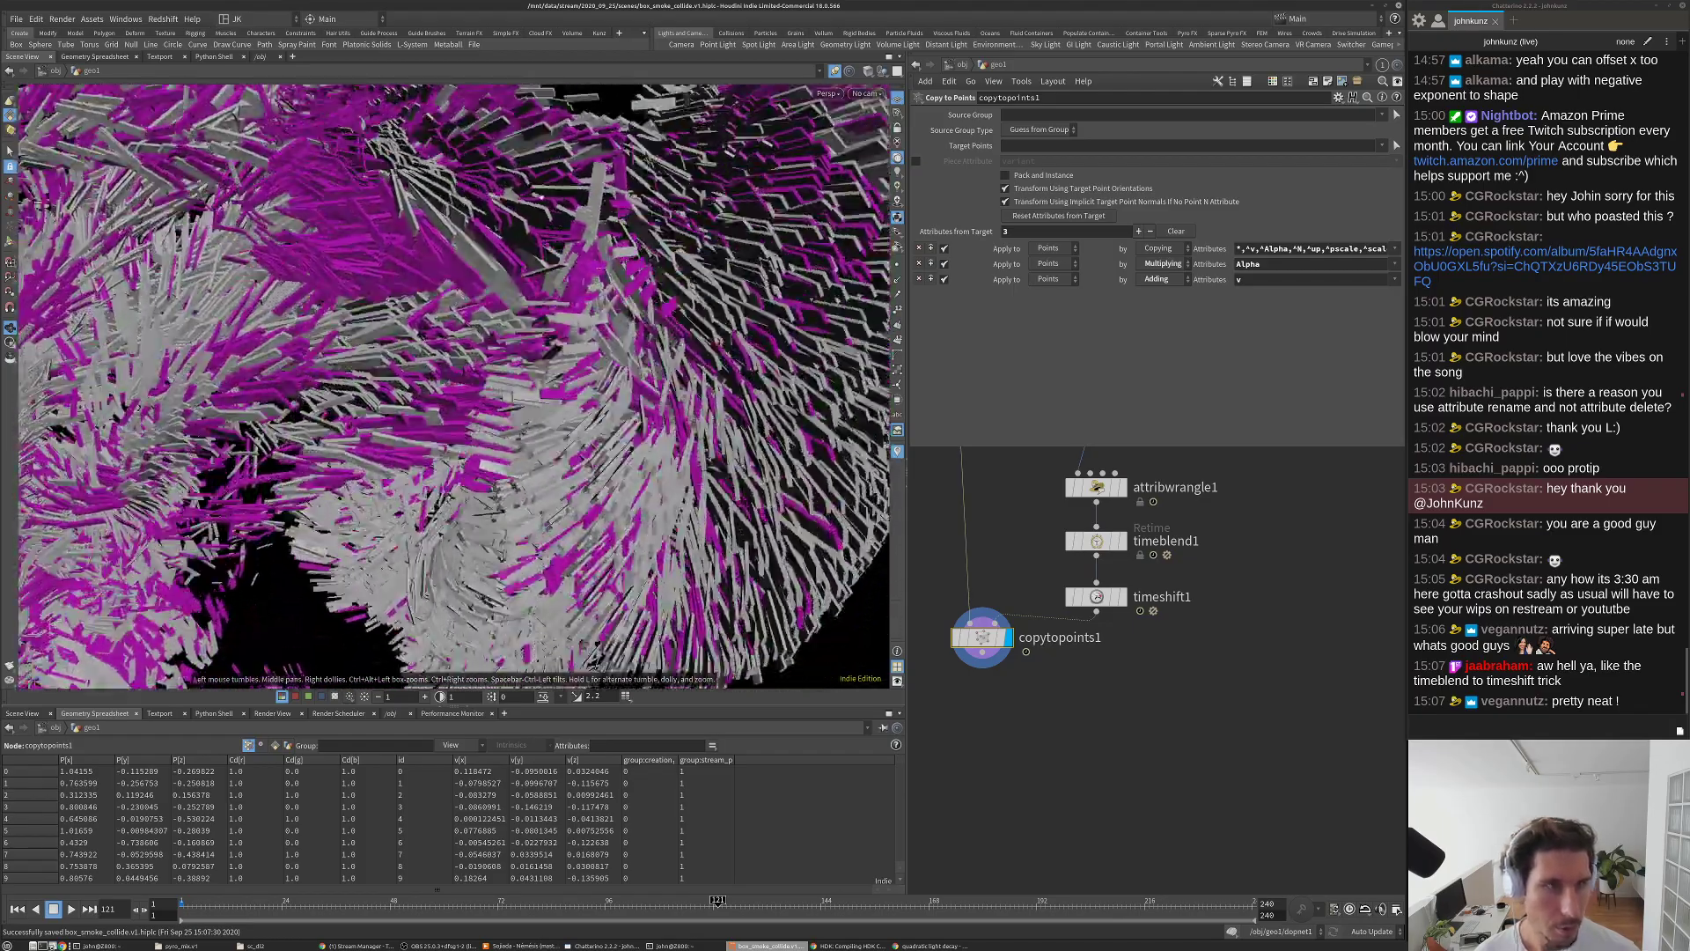
pyautogui.moveTo(824, 185)
pyautogui.mouseDown()
pyautogui.moveTo(783, 211)
pyautogui.moveTo(858, 169)
pyautogui.mouseUp()
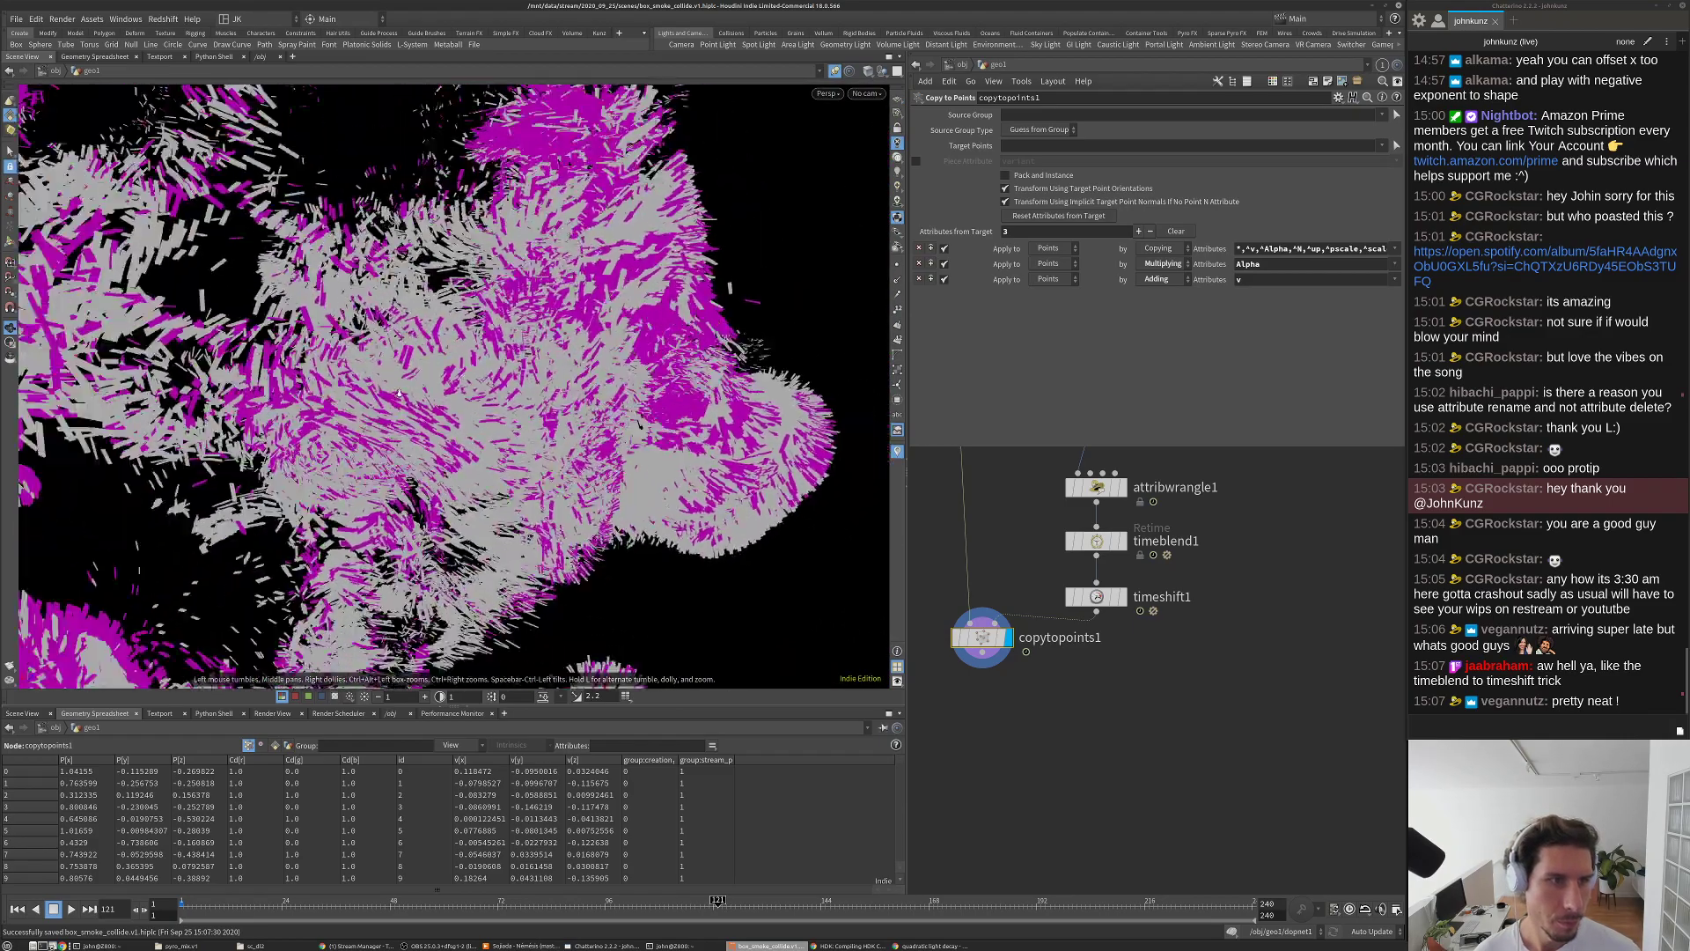
pyautogui.moveTo(412, 388); pyautogui.dragTo(509, 424)
pyautogui.moveTo(372, 319); pyautogui.dragTo(380, 490)
pyautogui.moveTo(380, 489); pyautogui.dragTo(441, 404, button='right')
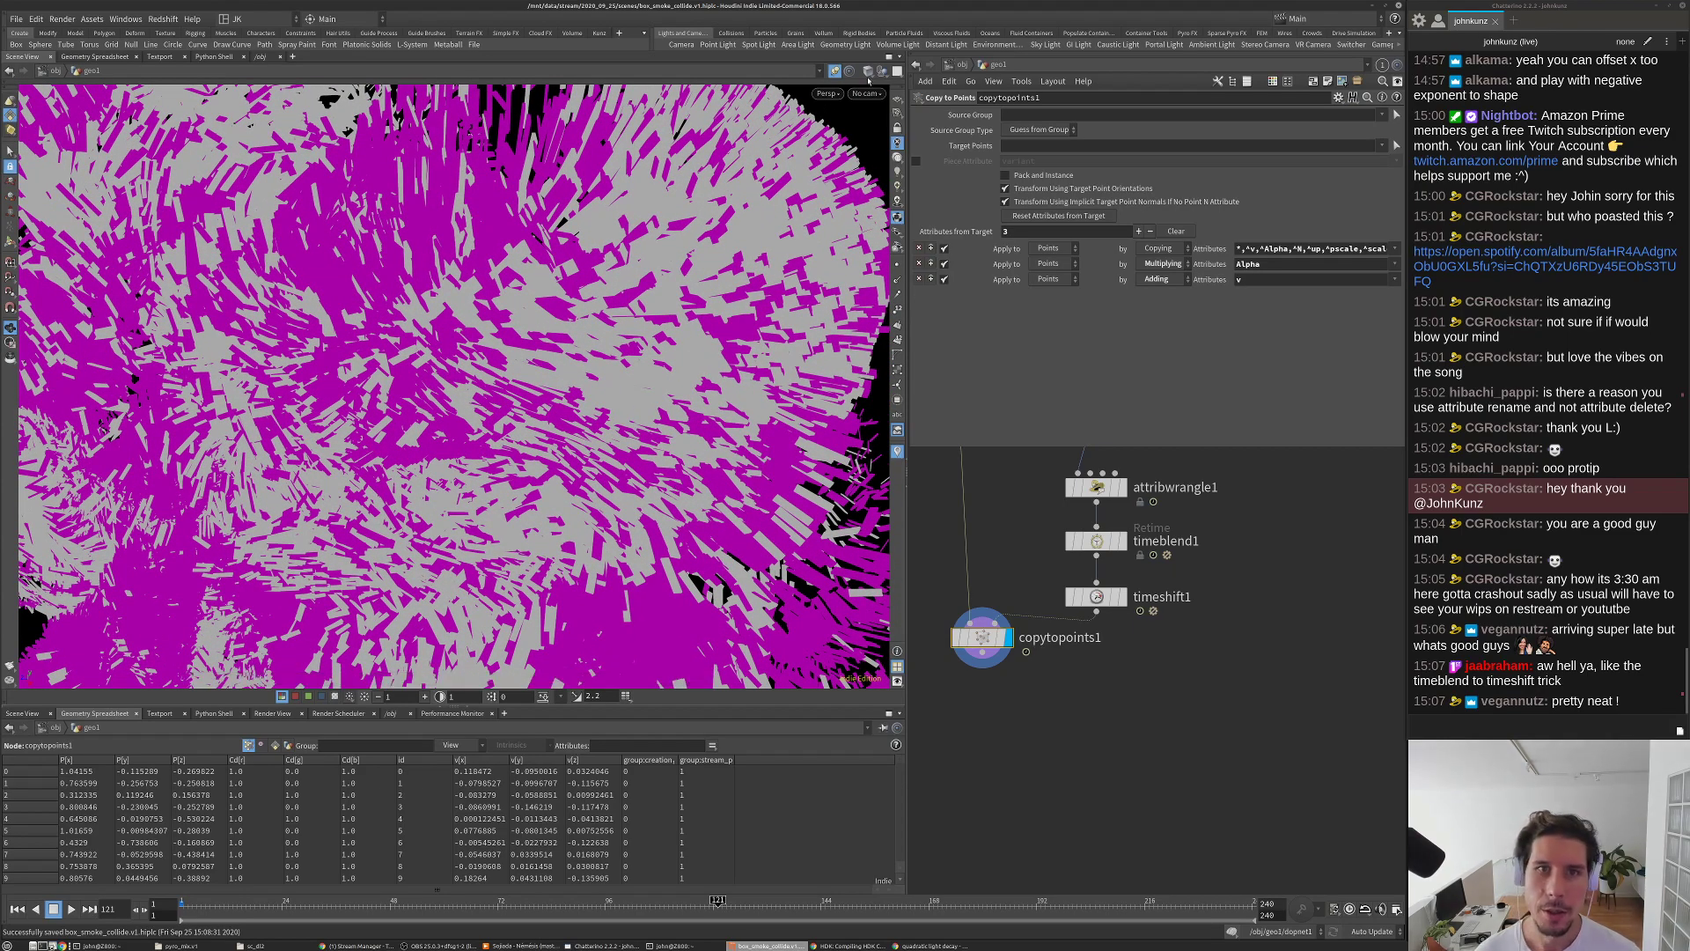
pyautogui.keyDown('ctrl'); pyautogui.click(682, 45); pyautogui.keyUp('ctrl')
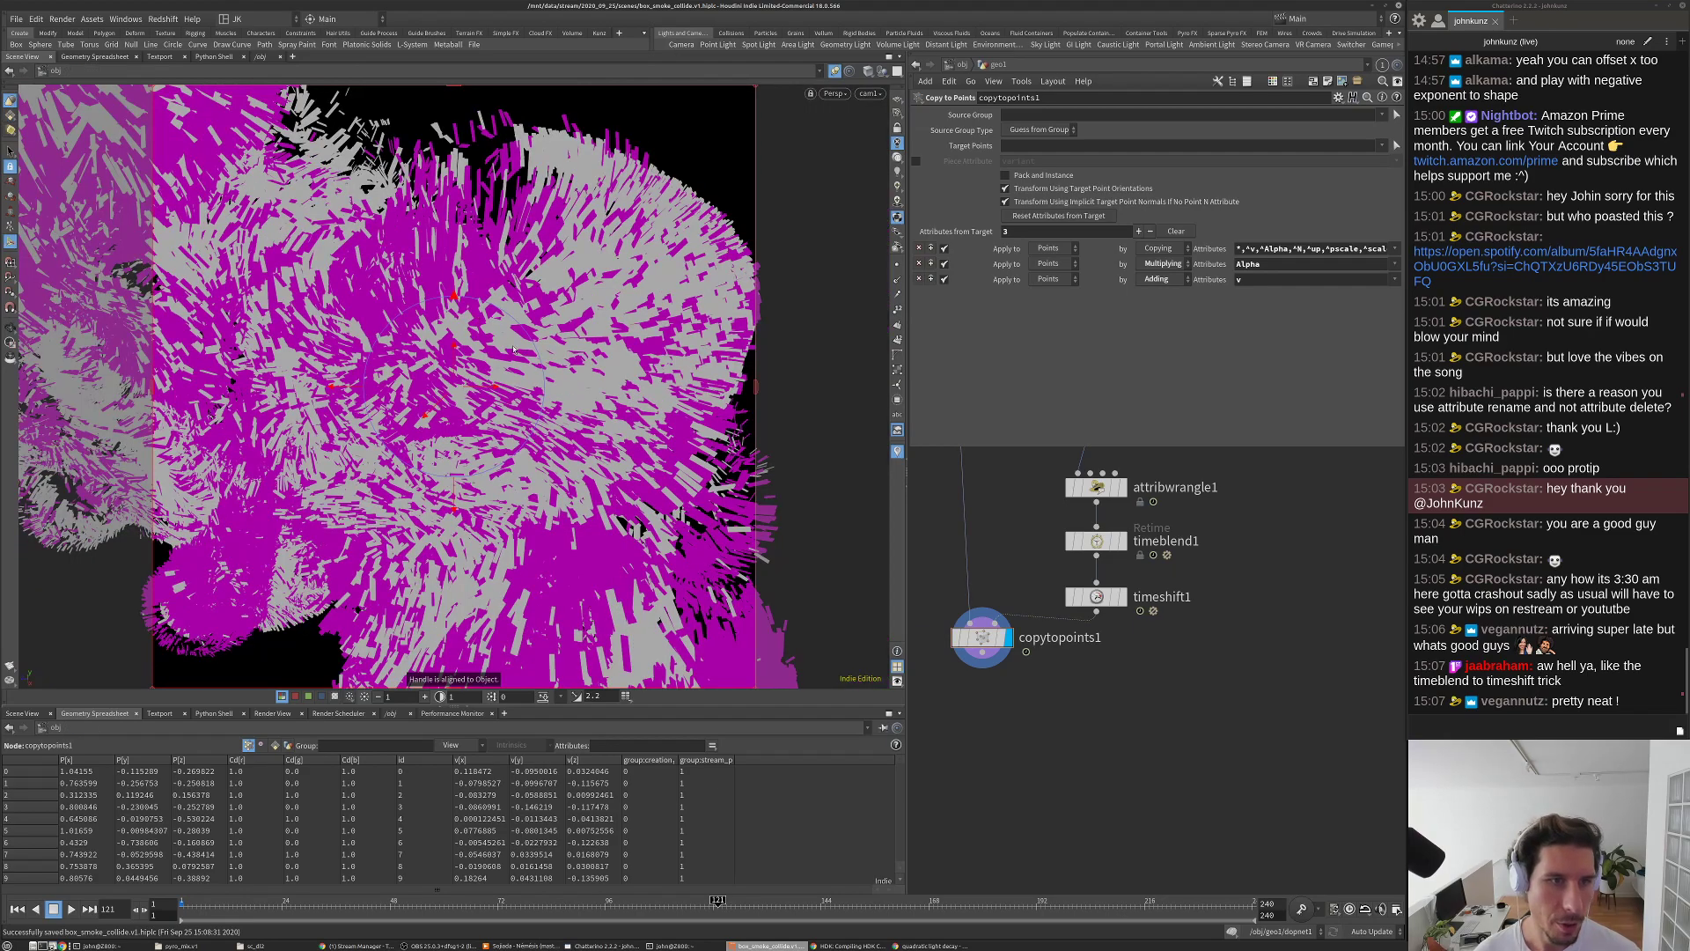
pyautogui.click(10, 152)
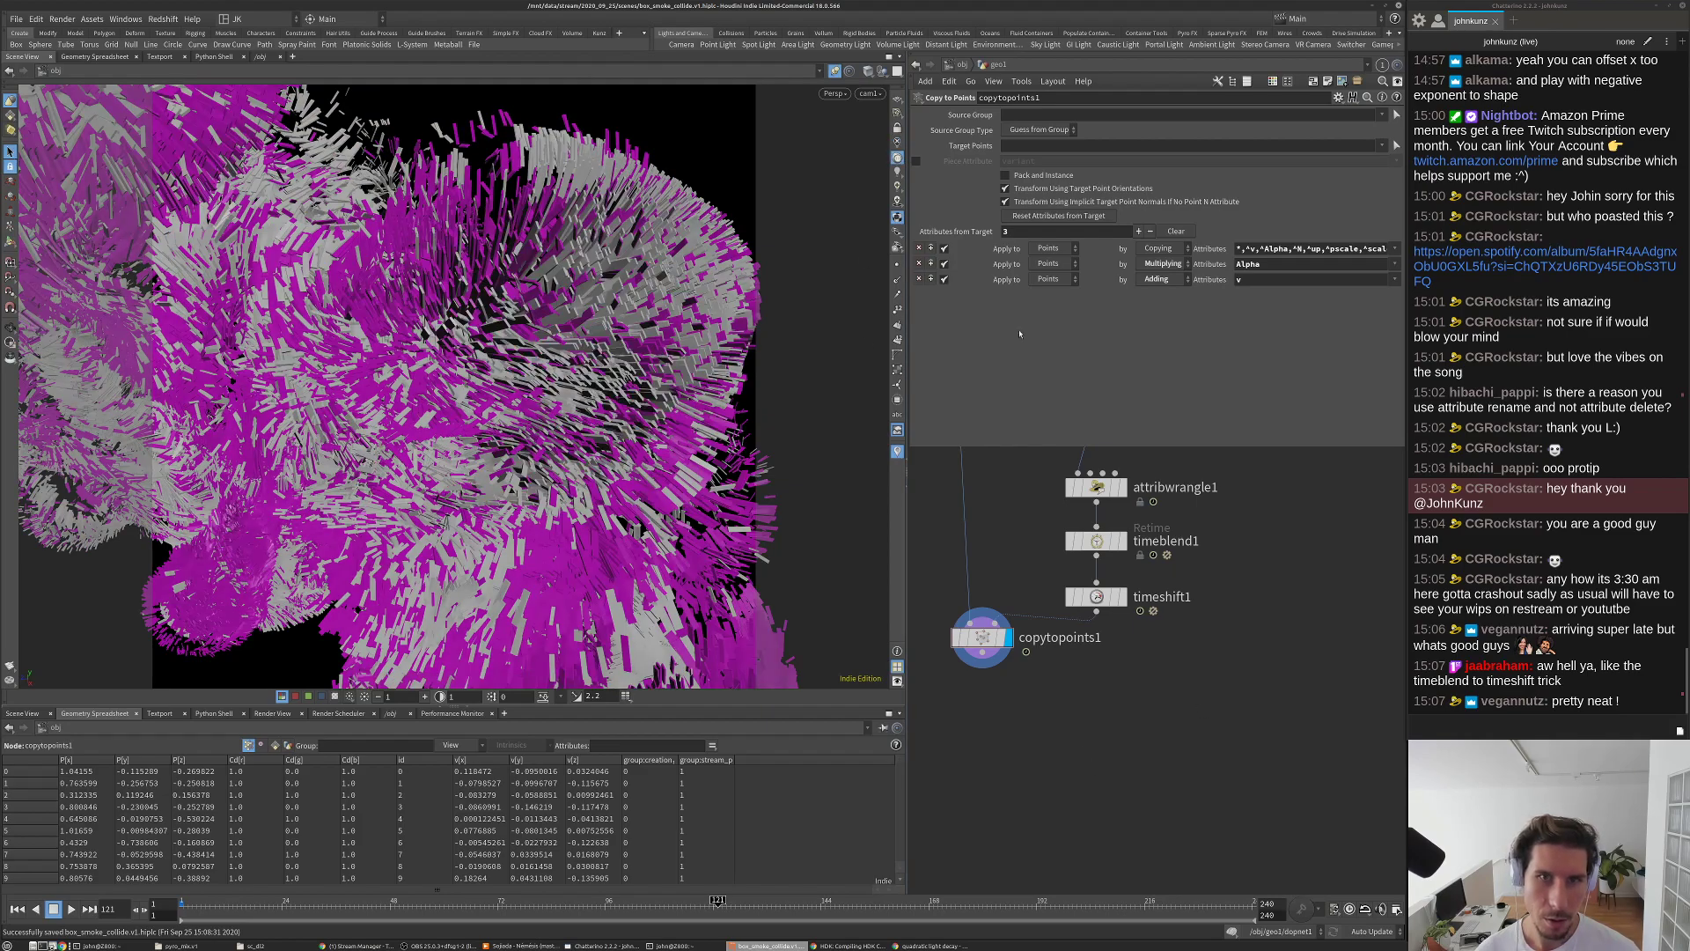
# Step: Change the viewport lighting mode and preview the box animation from the first frame, scrubbing ahead to frame 90
pyautogui.click(897, 173)
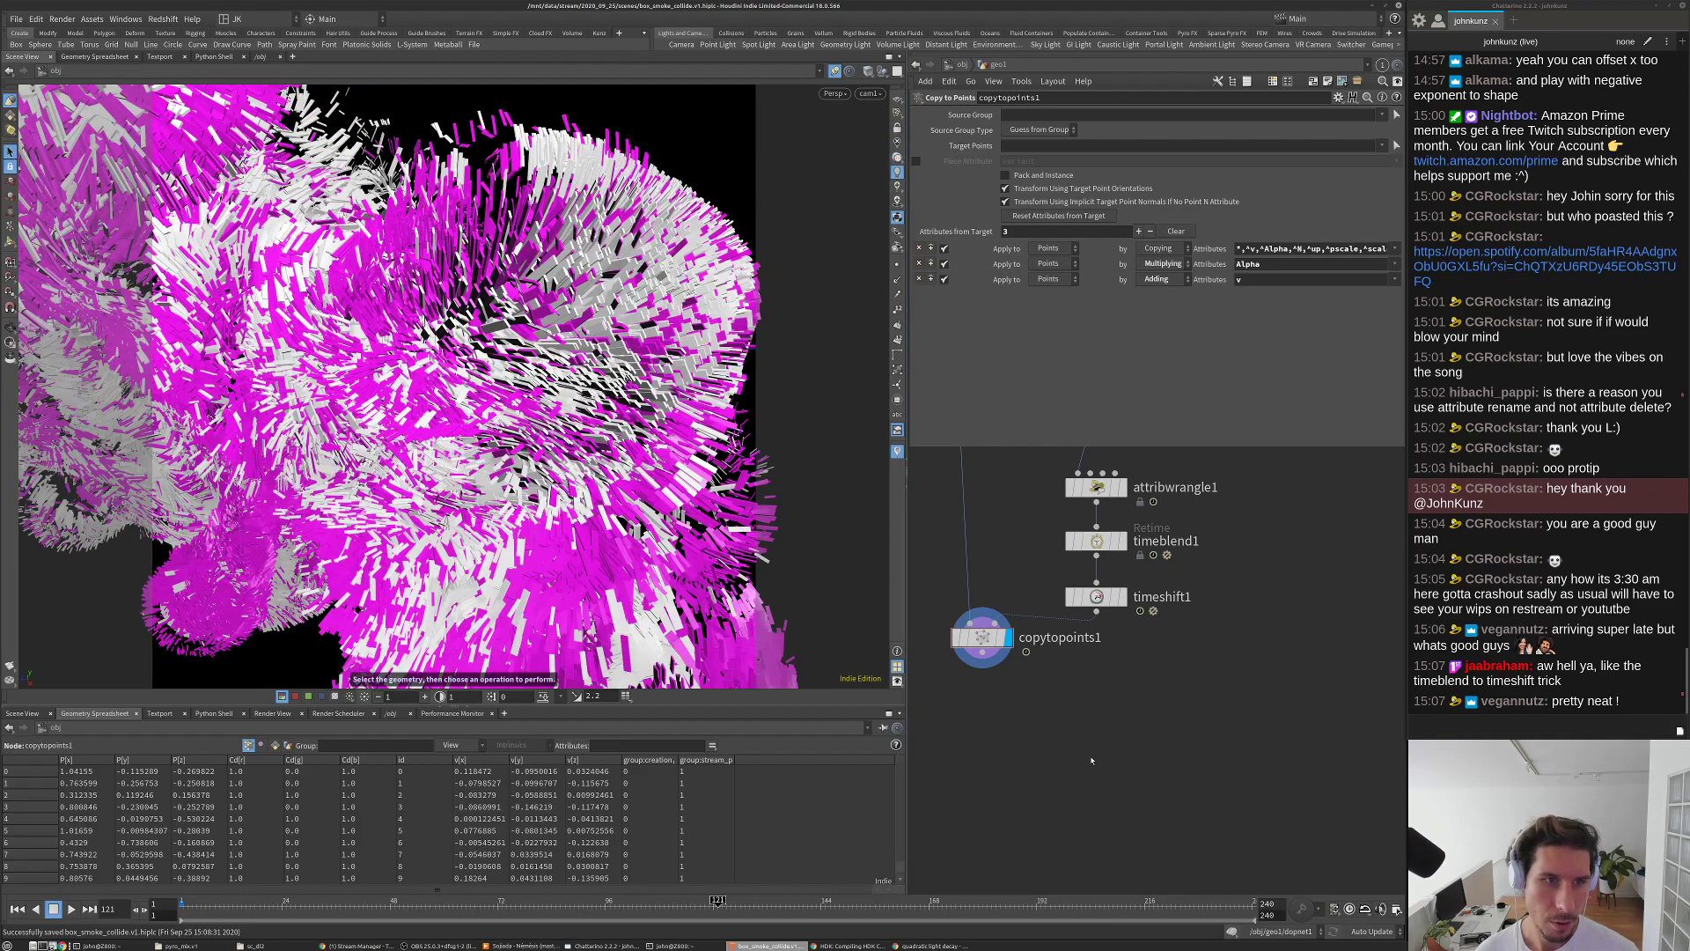
pyautogui.hotkey('ctrl', 'Up')
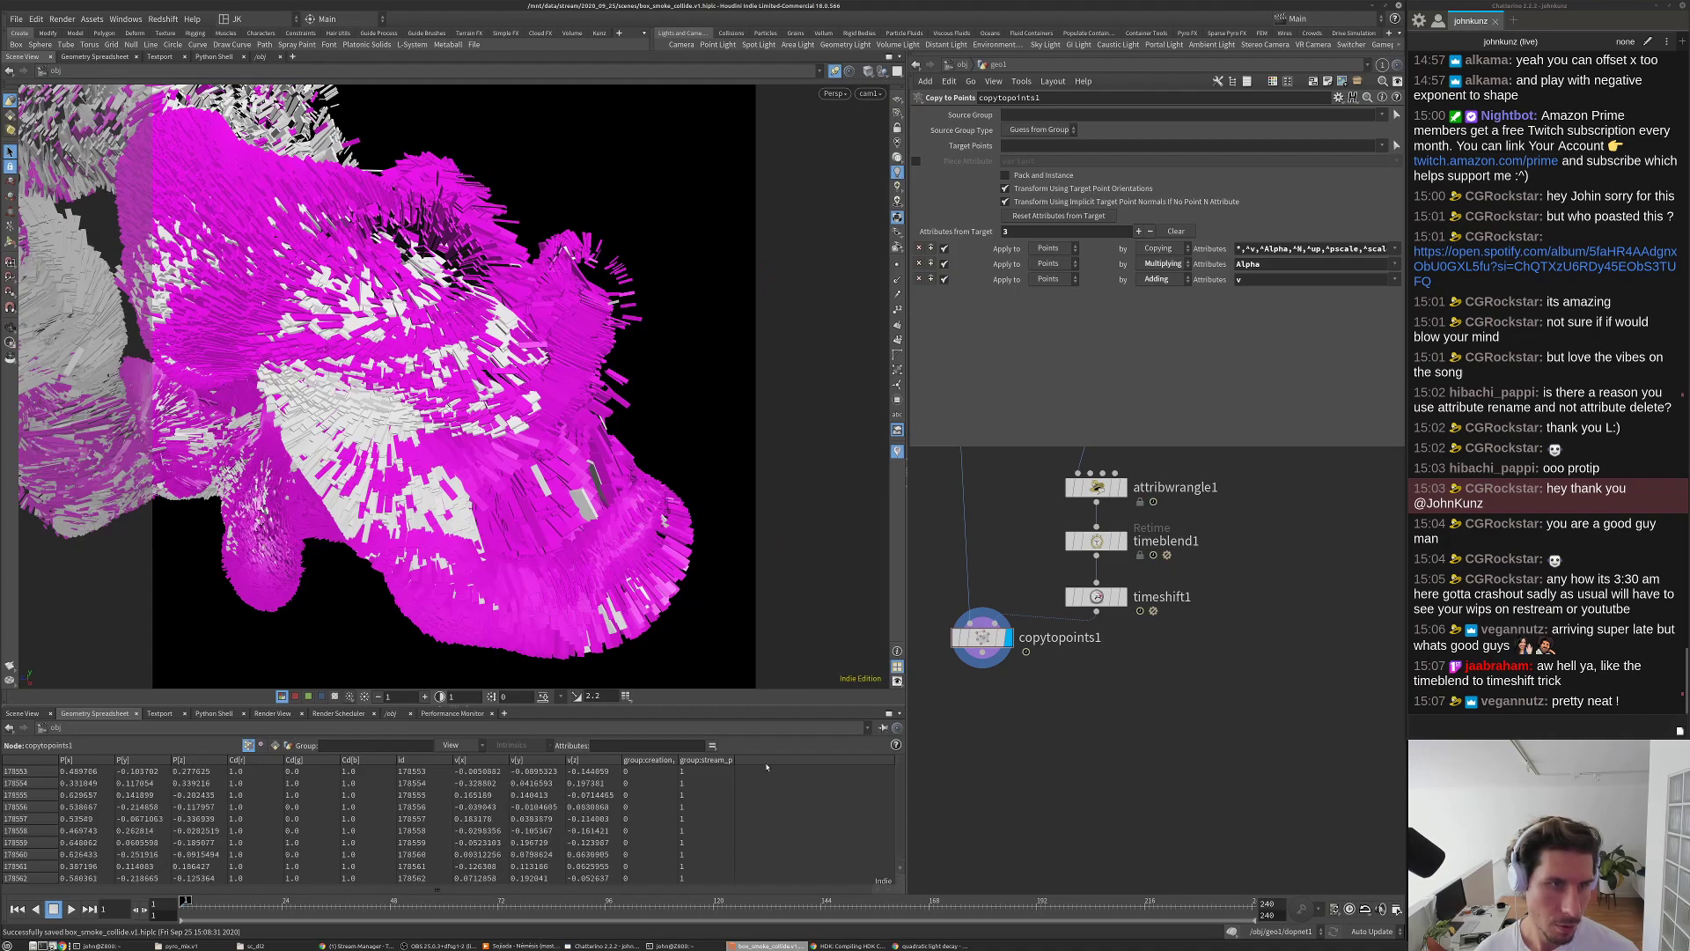
pyautogui.scroll(-3, 1168, 755)
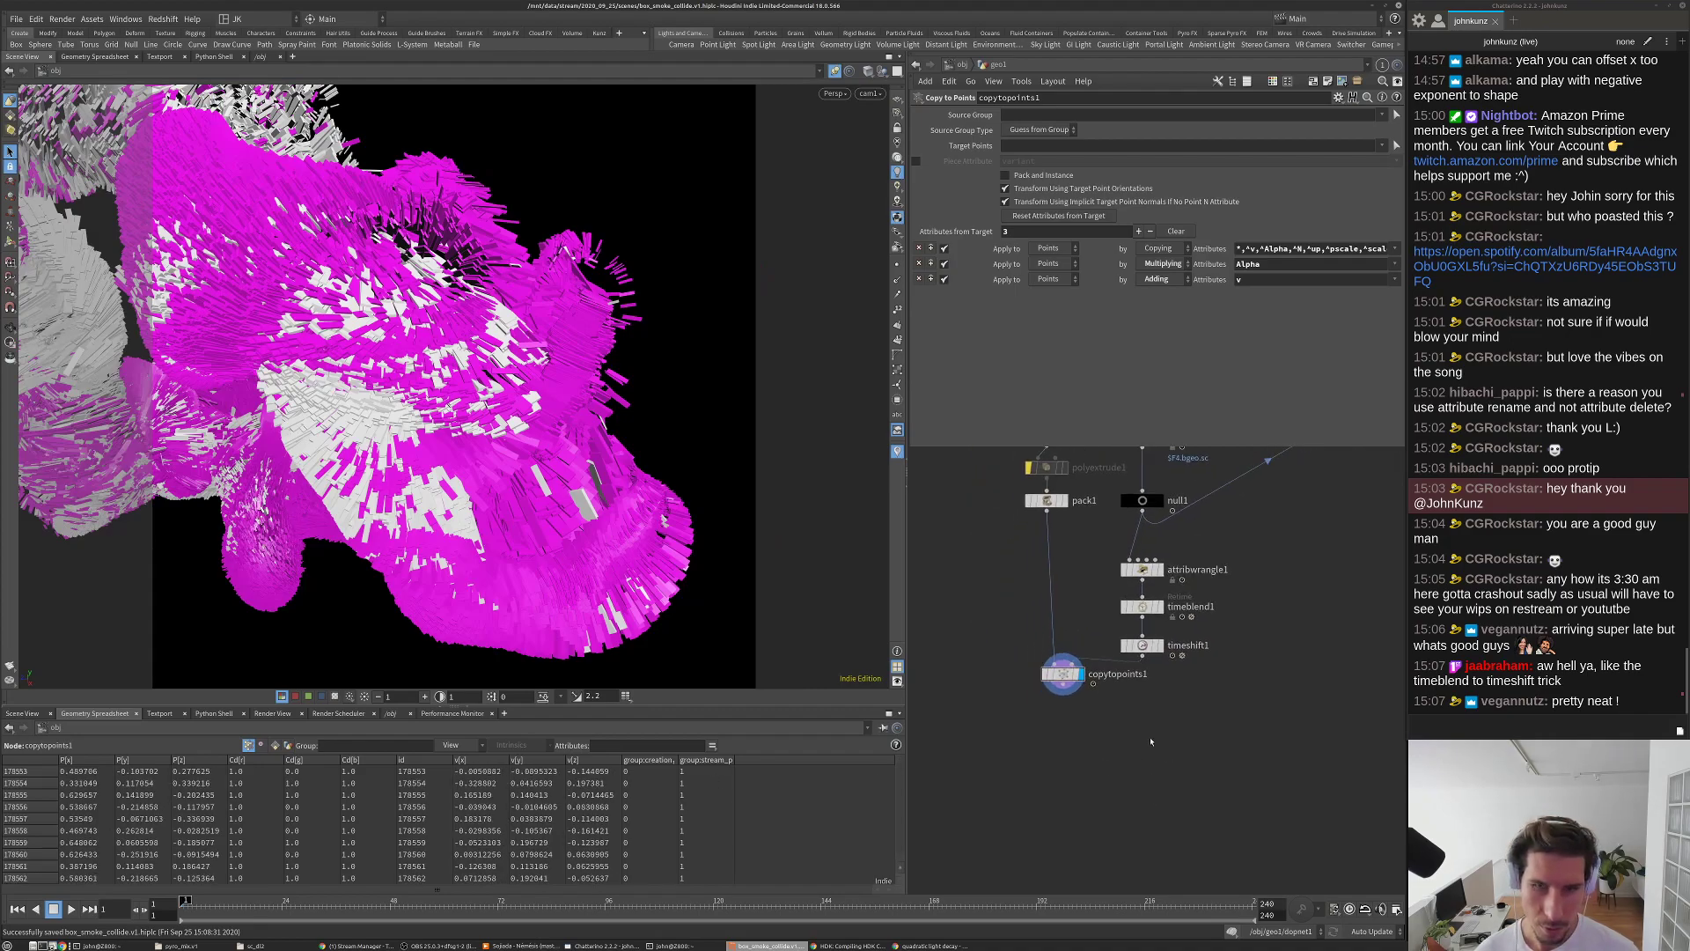
pyautogui.moveTo(1150, 742); pyautogui.dragTo(1129, 799, button='middle')
pyautogui.moveTo(1076, 674); pyautogui.dragTo(1075, 690, button='middle')
pyautogui.press('Up')
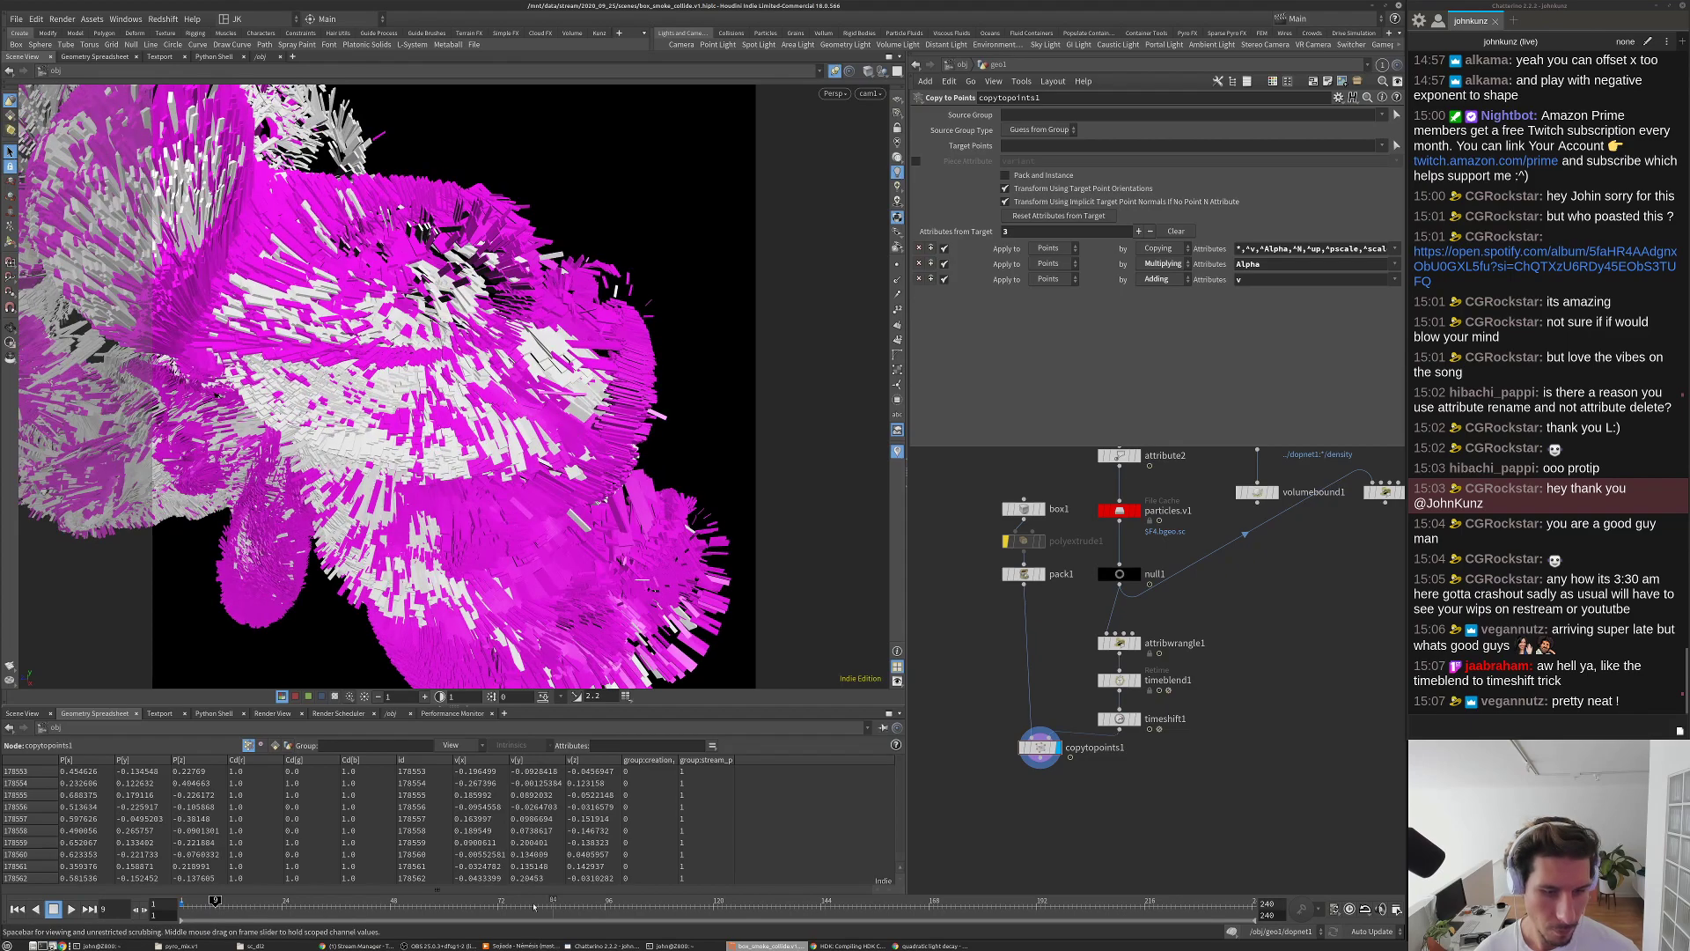
pyautogui.moveTo(545, 905); pyautogui.dragTo(578, 905)
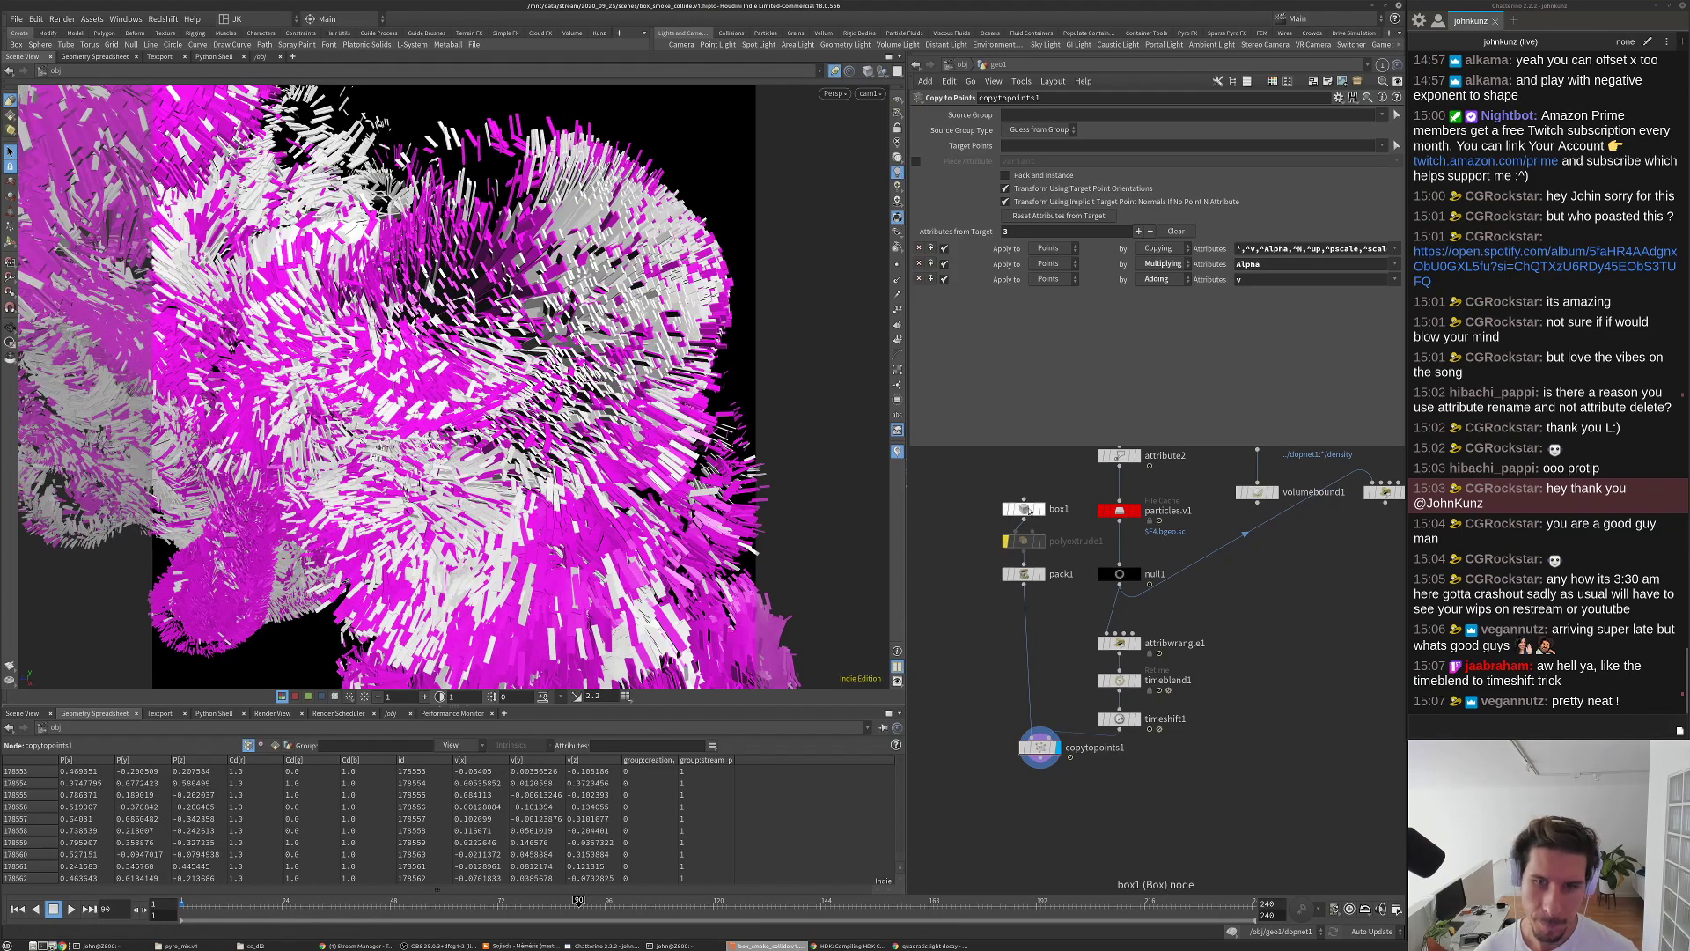
# Step: Try uniform scales of 0.025 and 0.2 on box1 and preview the animation
pyautogui.click(1030, 511)
pyautogui.click(1044, 199)
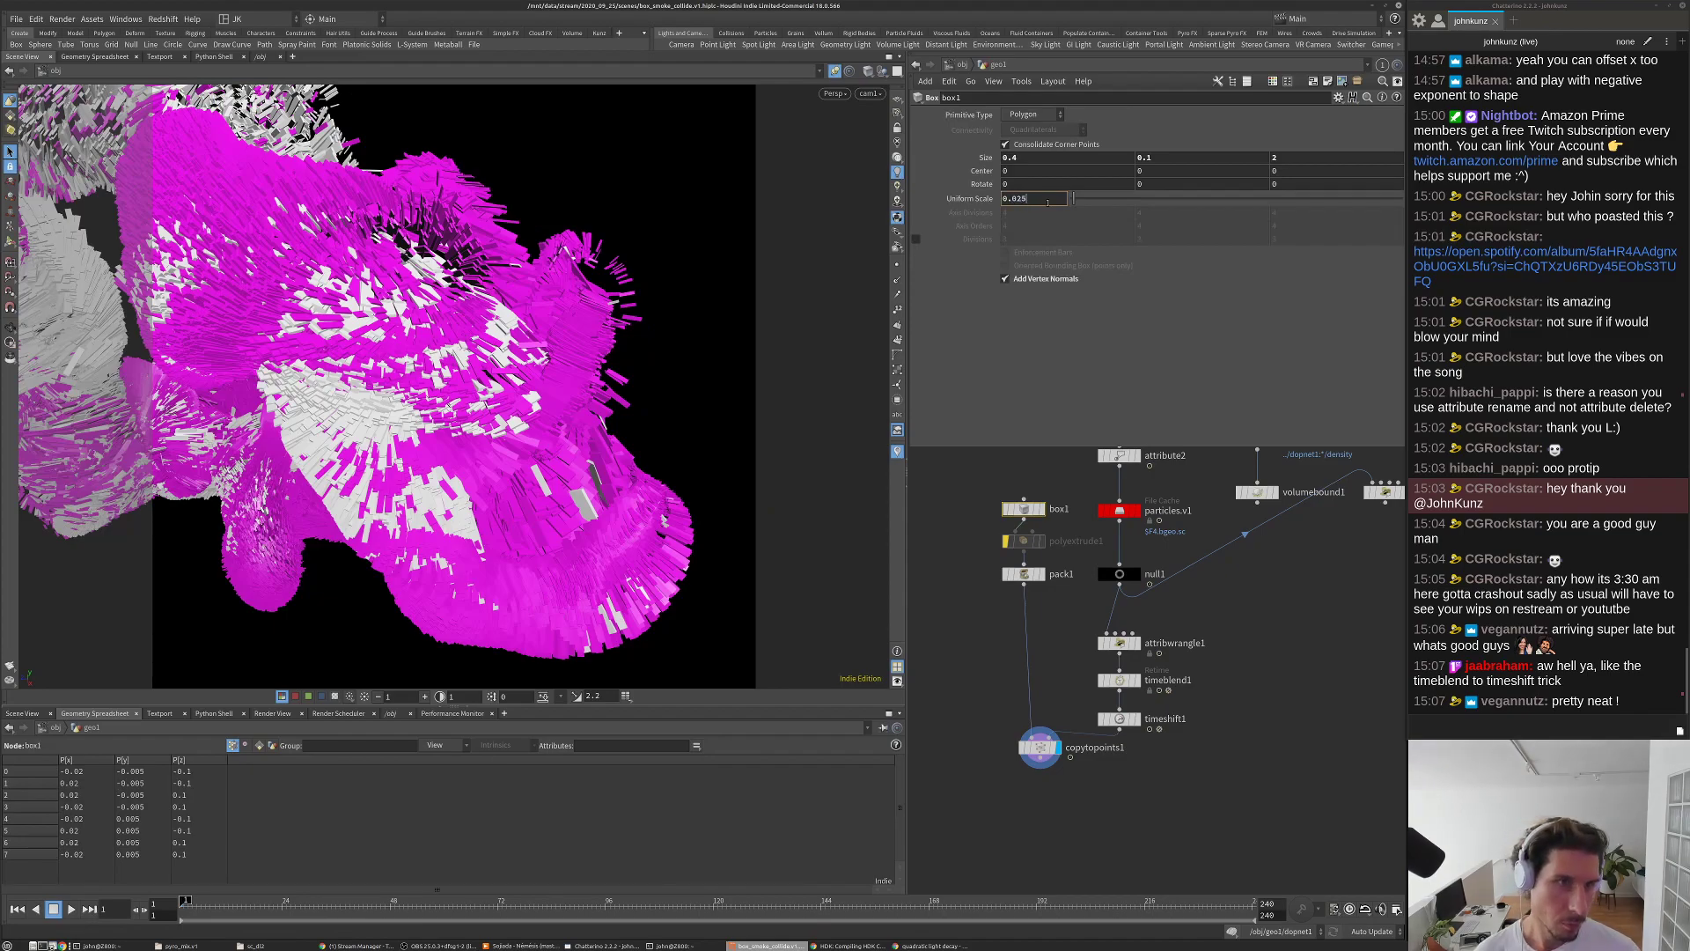
pyautogui.press('Return')
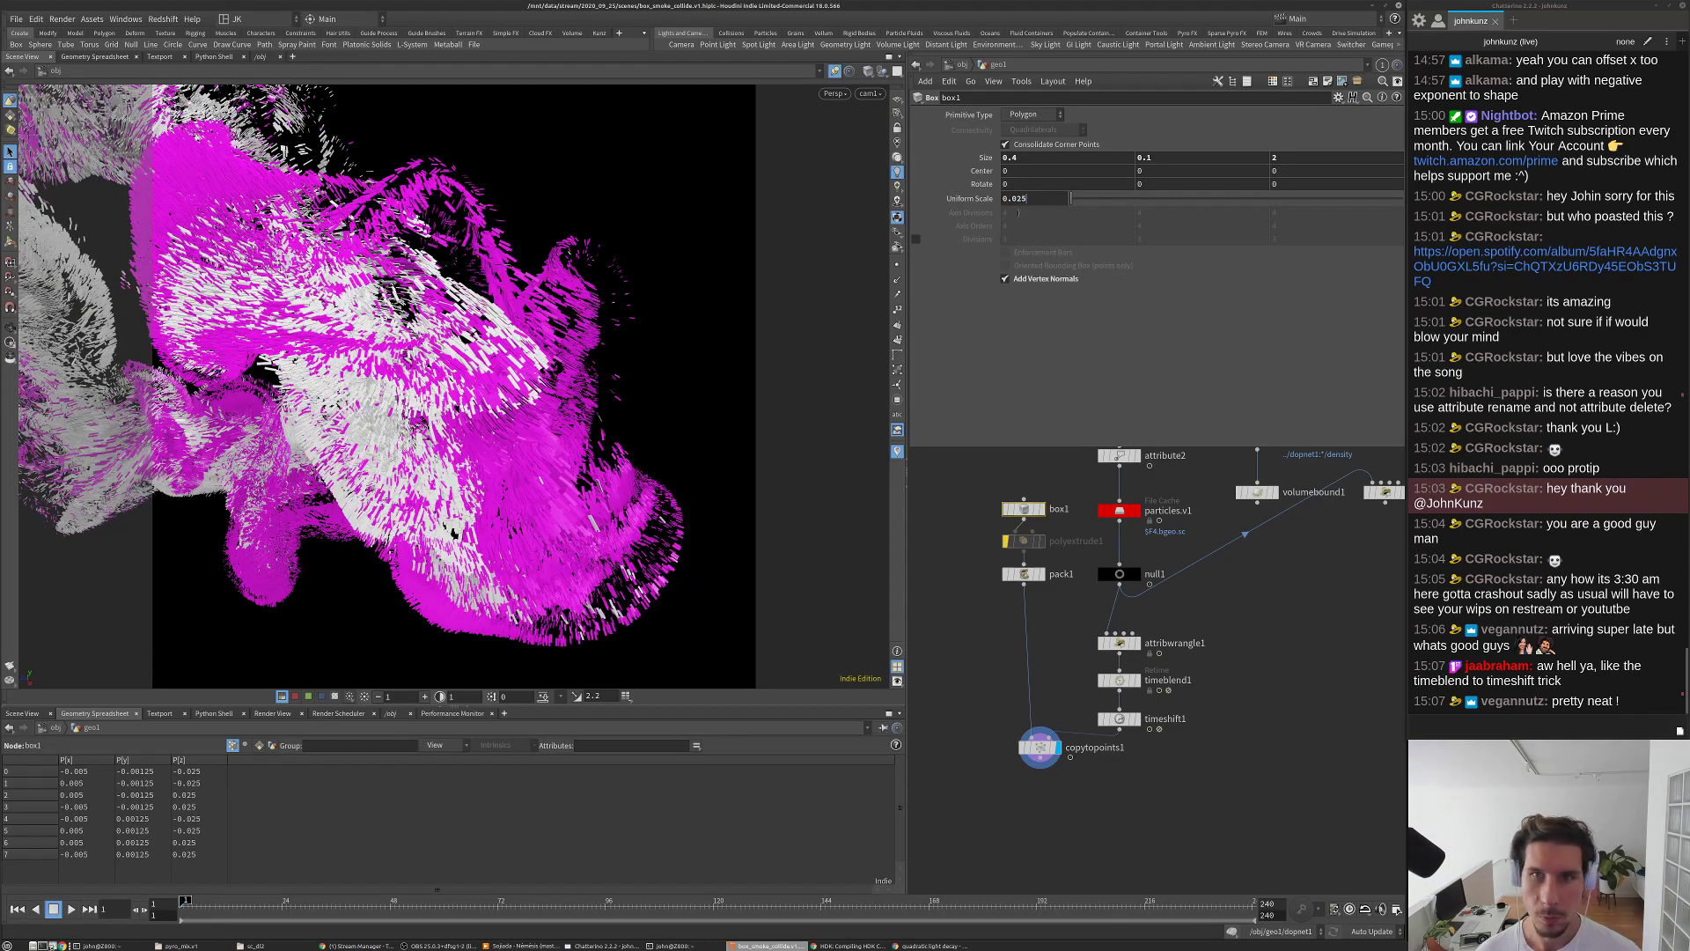
pyautogui.press('Return')
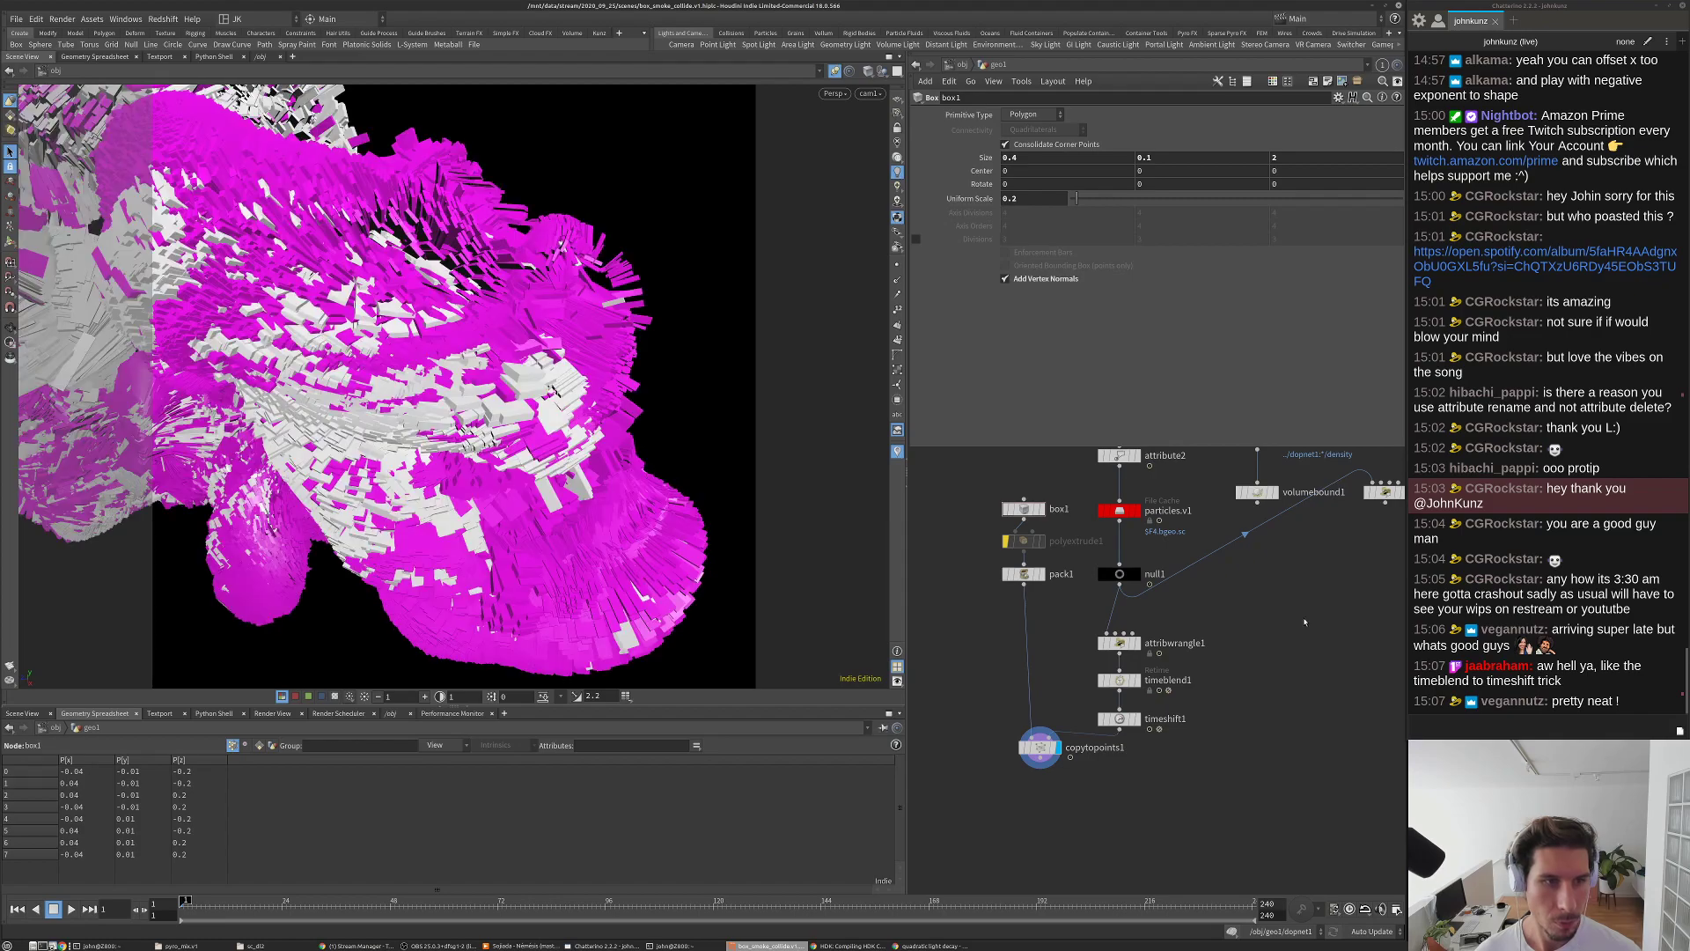
pyautogui.press('Up')
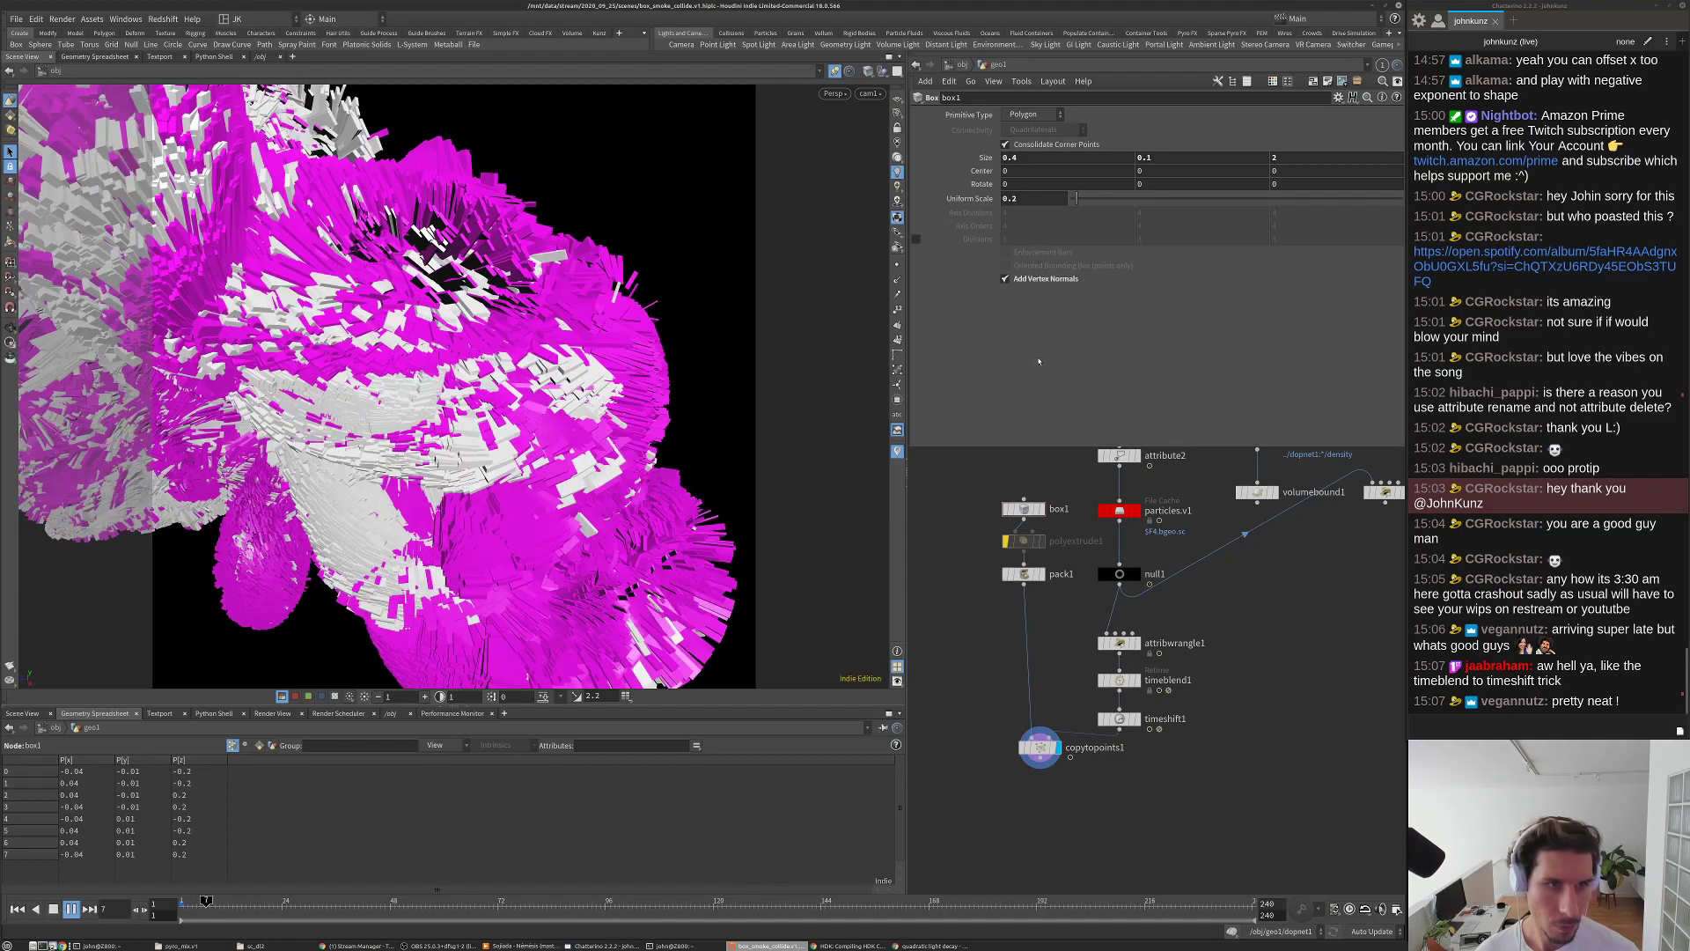
pyautogui.press('Up')
# Step: Set box1's uniform scale to 0.1
pyautogui.doubleClick(1010, 199)
pyautogui.write('0.1')
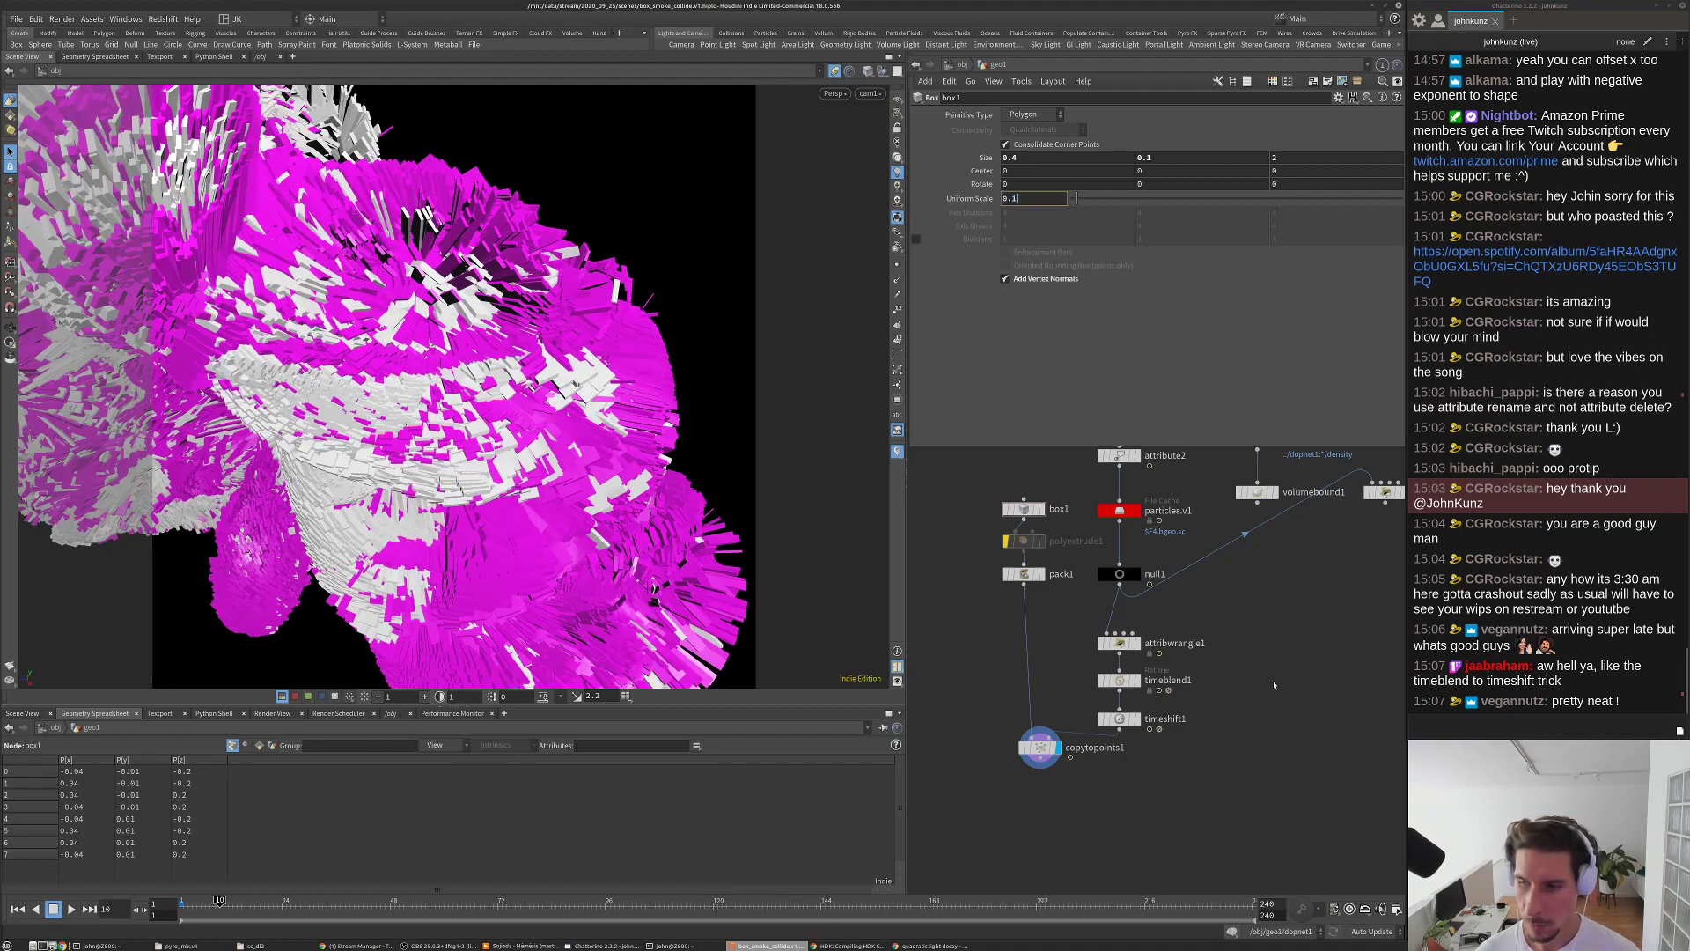
pyautogui.press('Return')
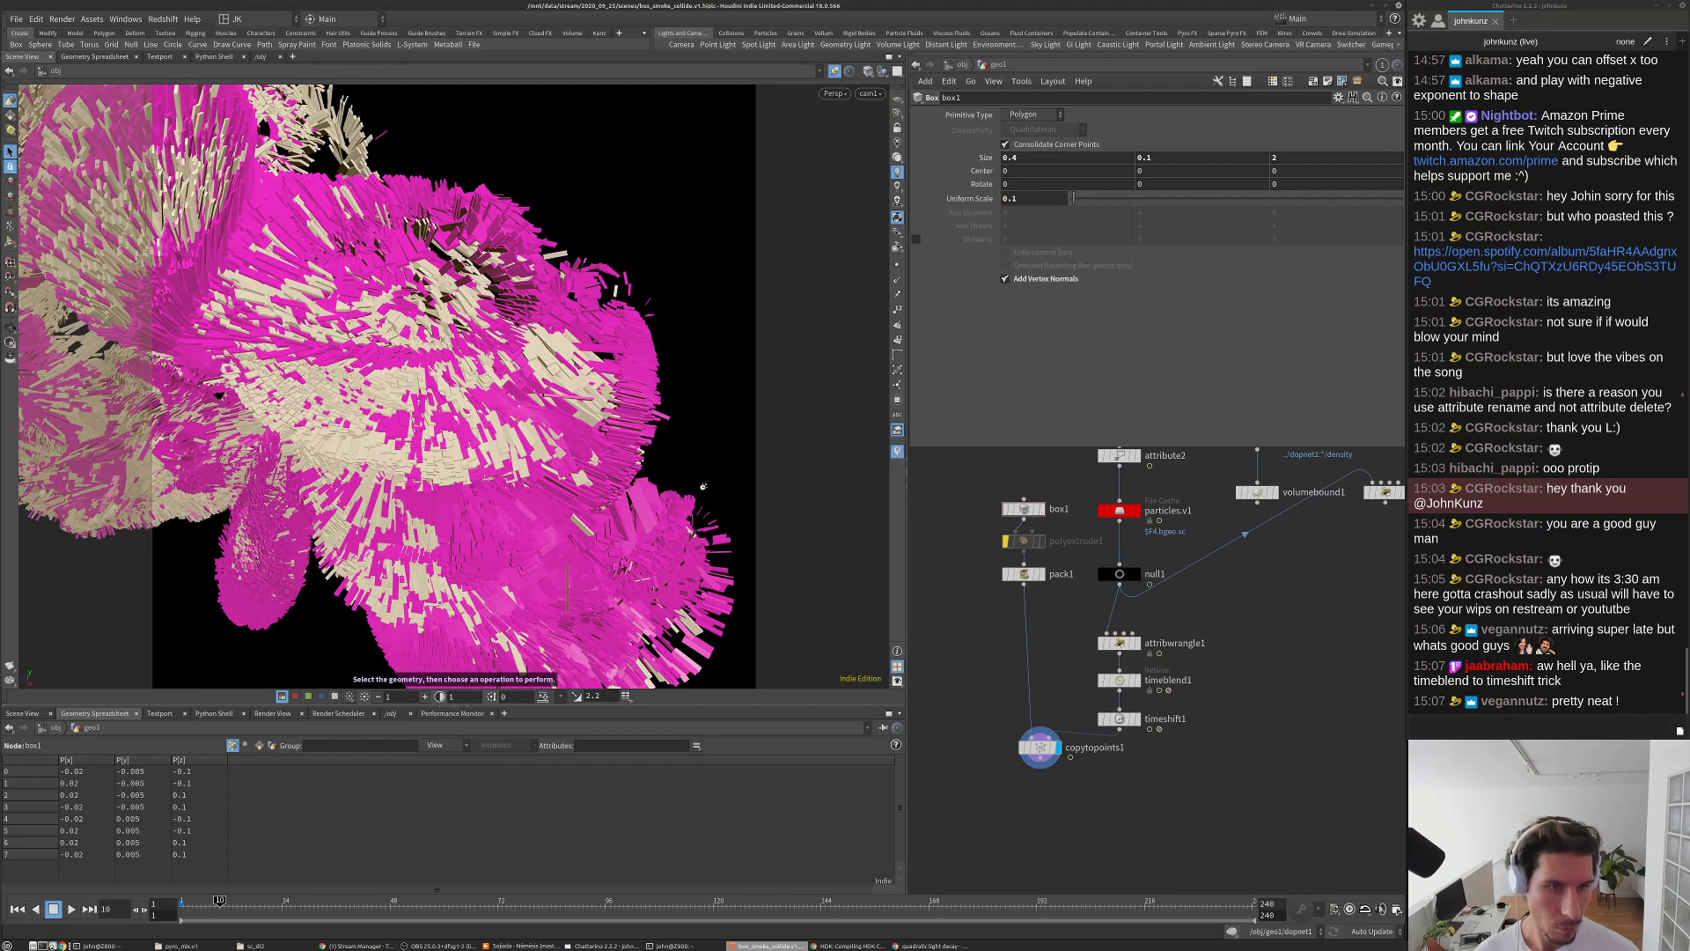
# Step: Select copytopoints1, play the animation to about frame 21, and save the scene
pyautogui.click(1040, 747)
pyautogui.press('Up')
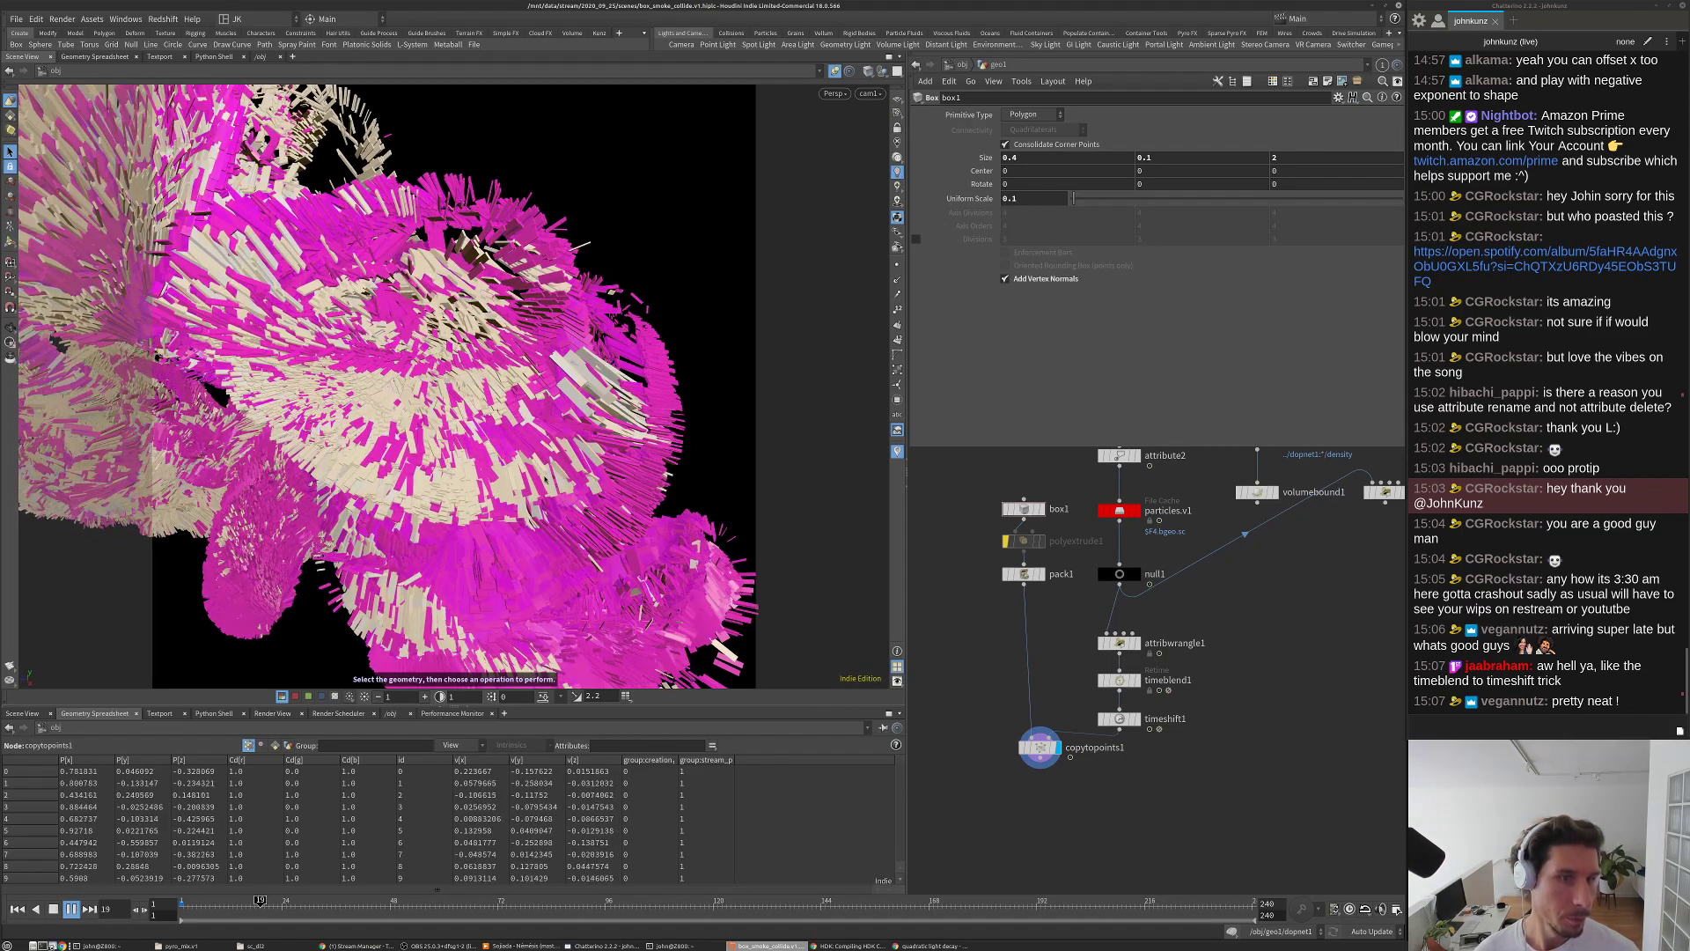
pyautogui.press('Up')
pyautogui.moveTo(414, 378); pyautogui.dragTo(580, 431)
pyautogui.hotkey('ctrl', 's')
# Step: Examine the copied boxes from several angles and distances to judge their shape, density and orientation
pyautogui.moveTo(556, 586); pyautogui.dragTo(559, 424)
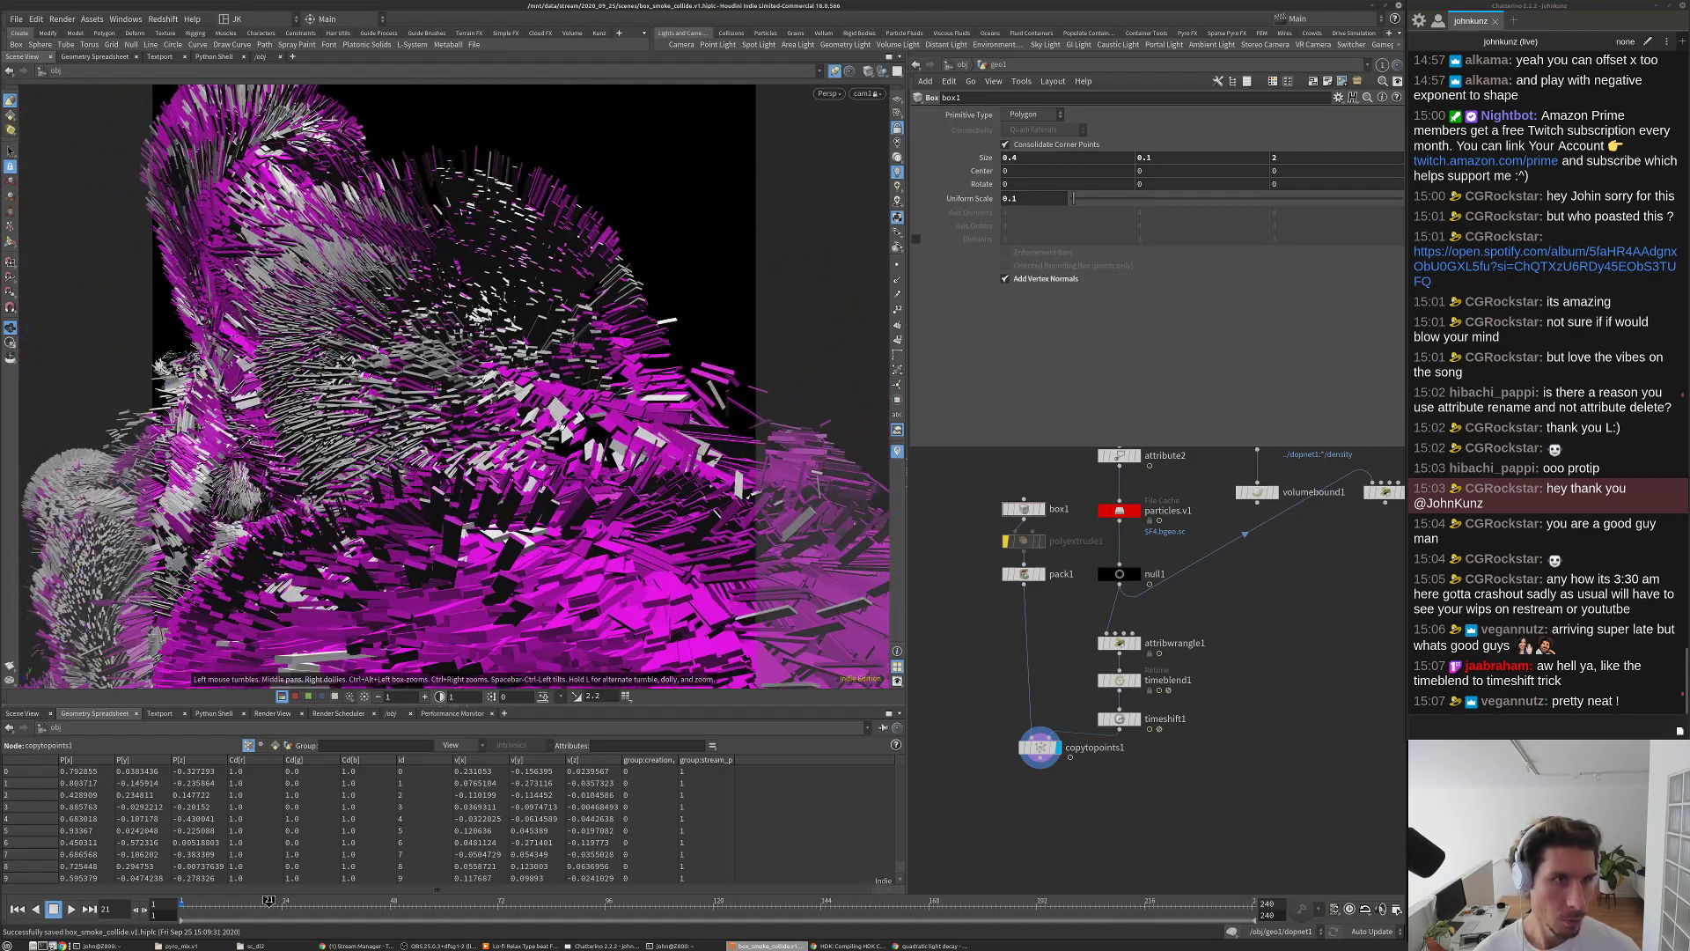
pyautogui.scroll(-10, 432, 520)
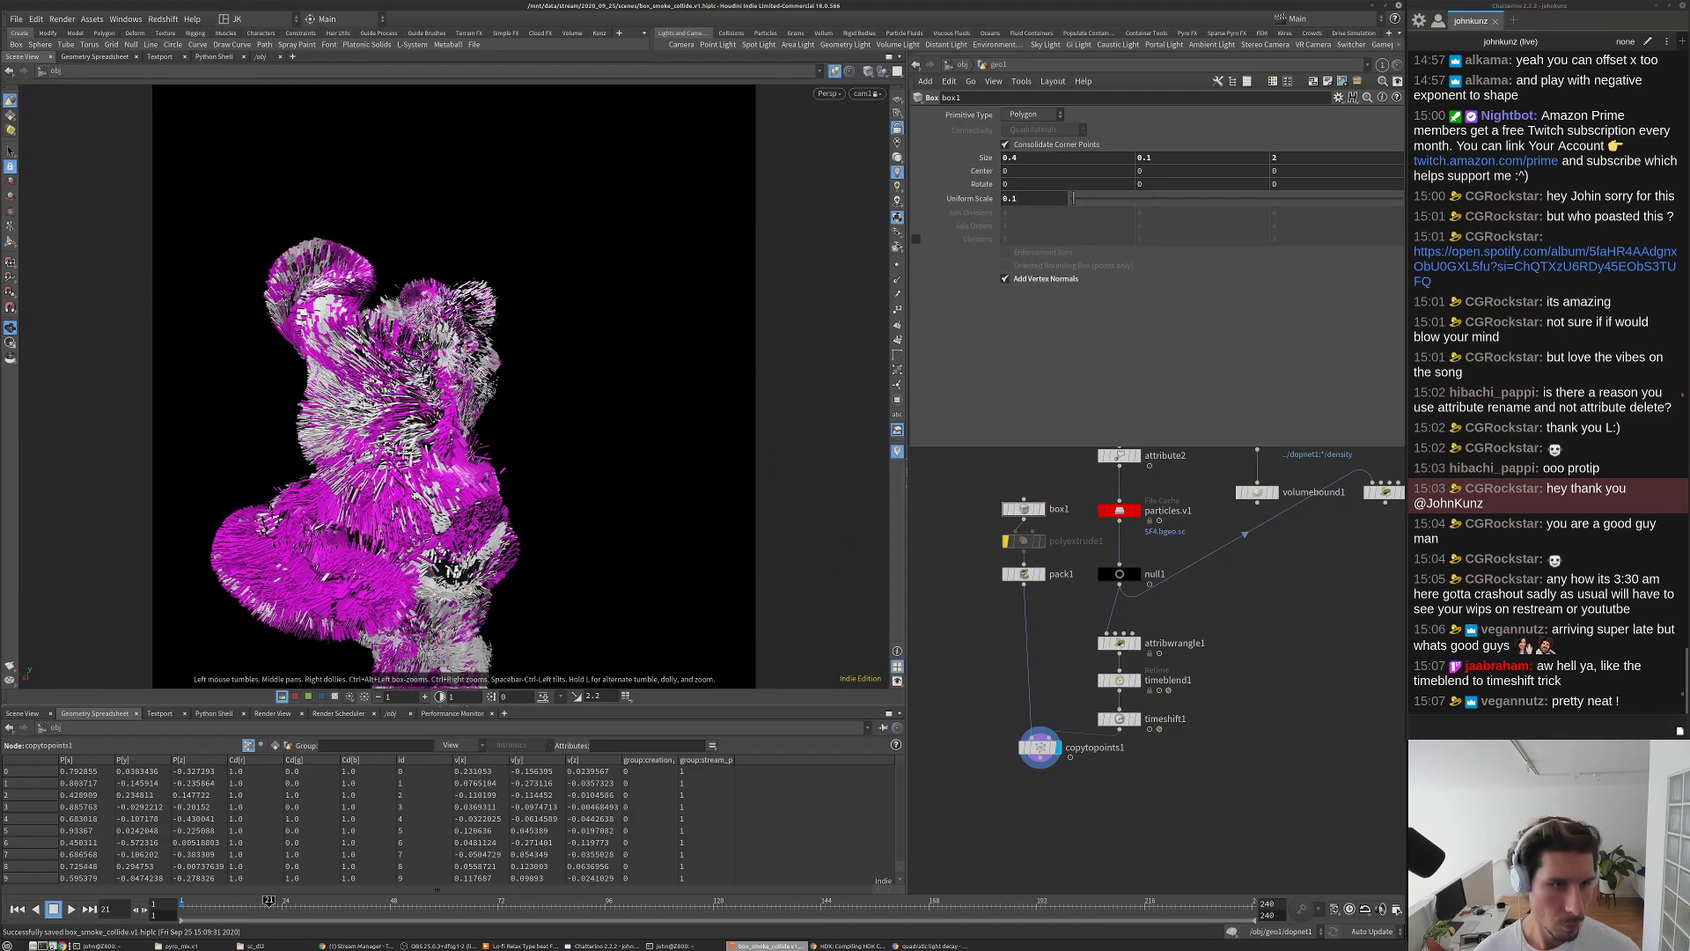
pyautogui.scroll(10, 453, 387)
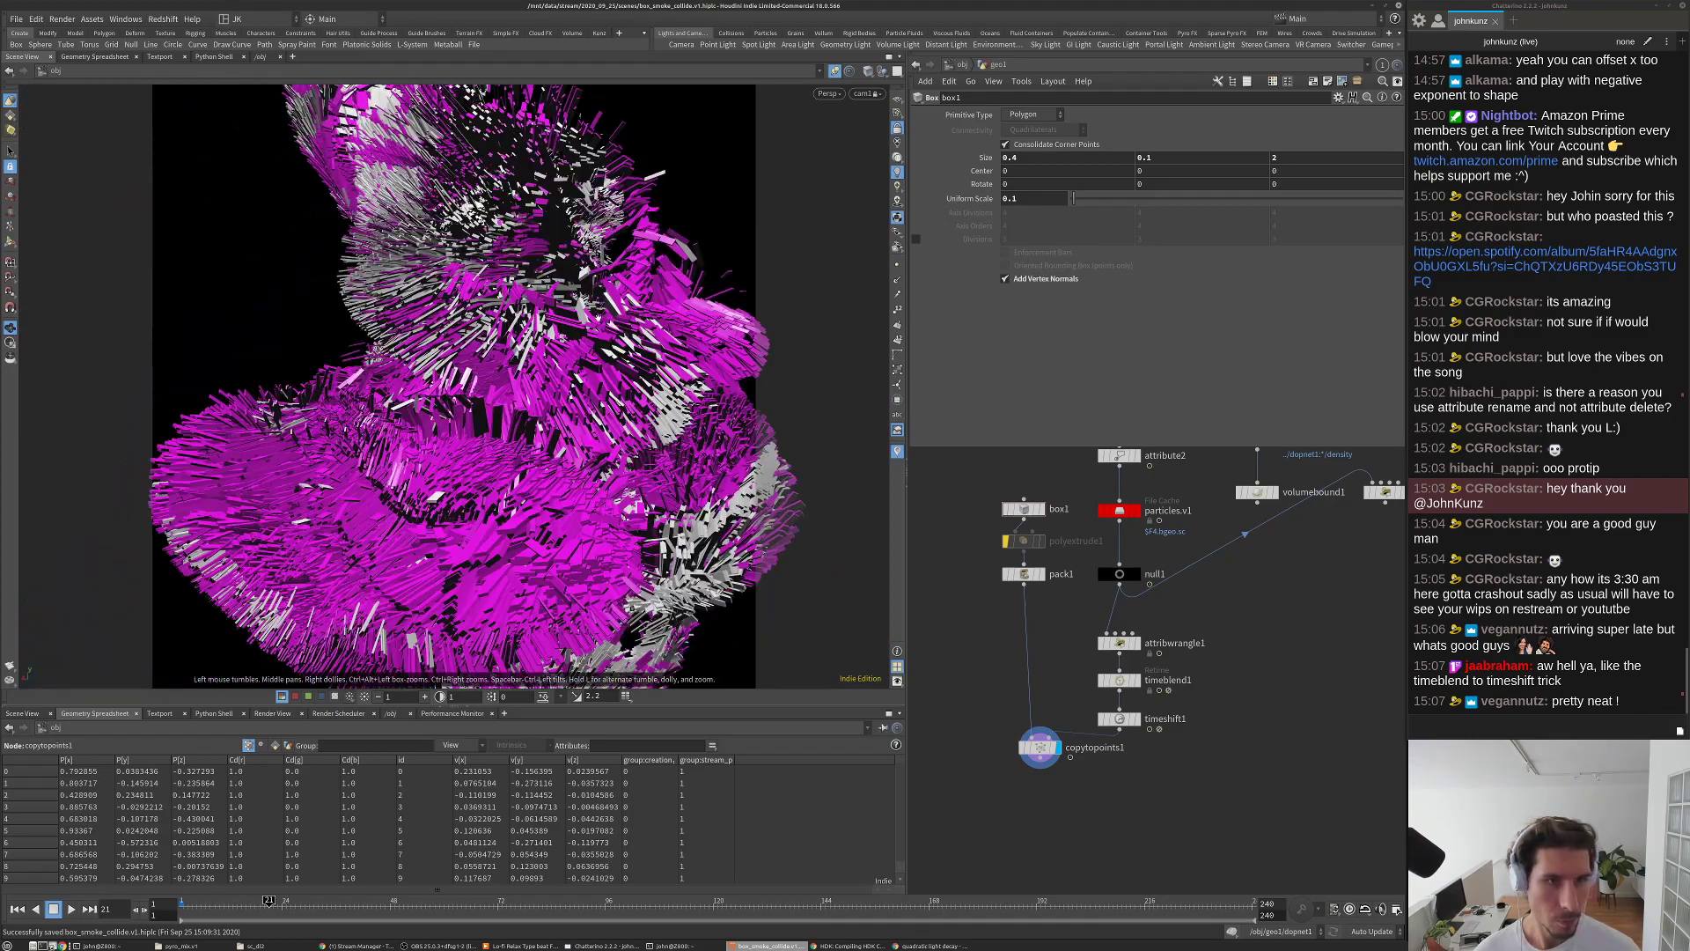
pyautogui.scroll(5, 453, 387)
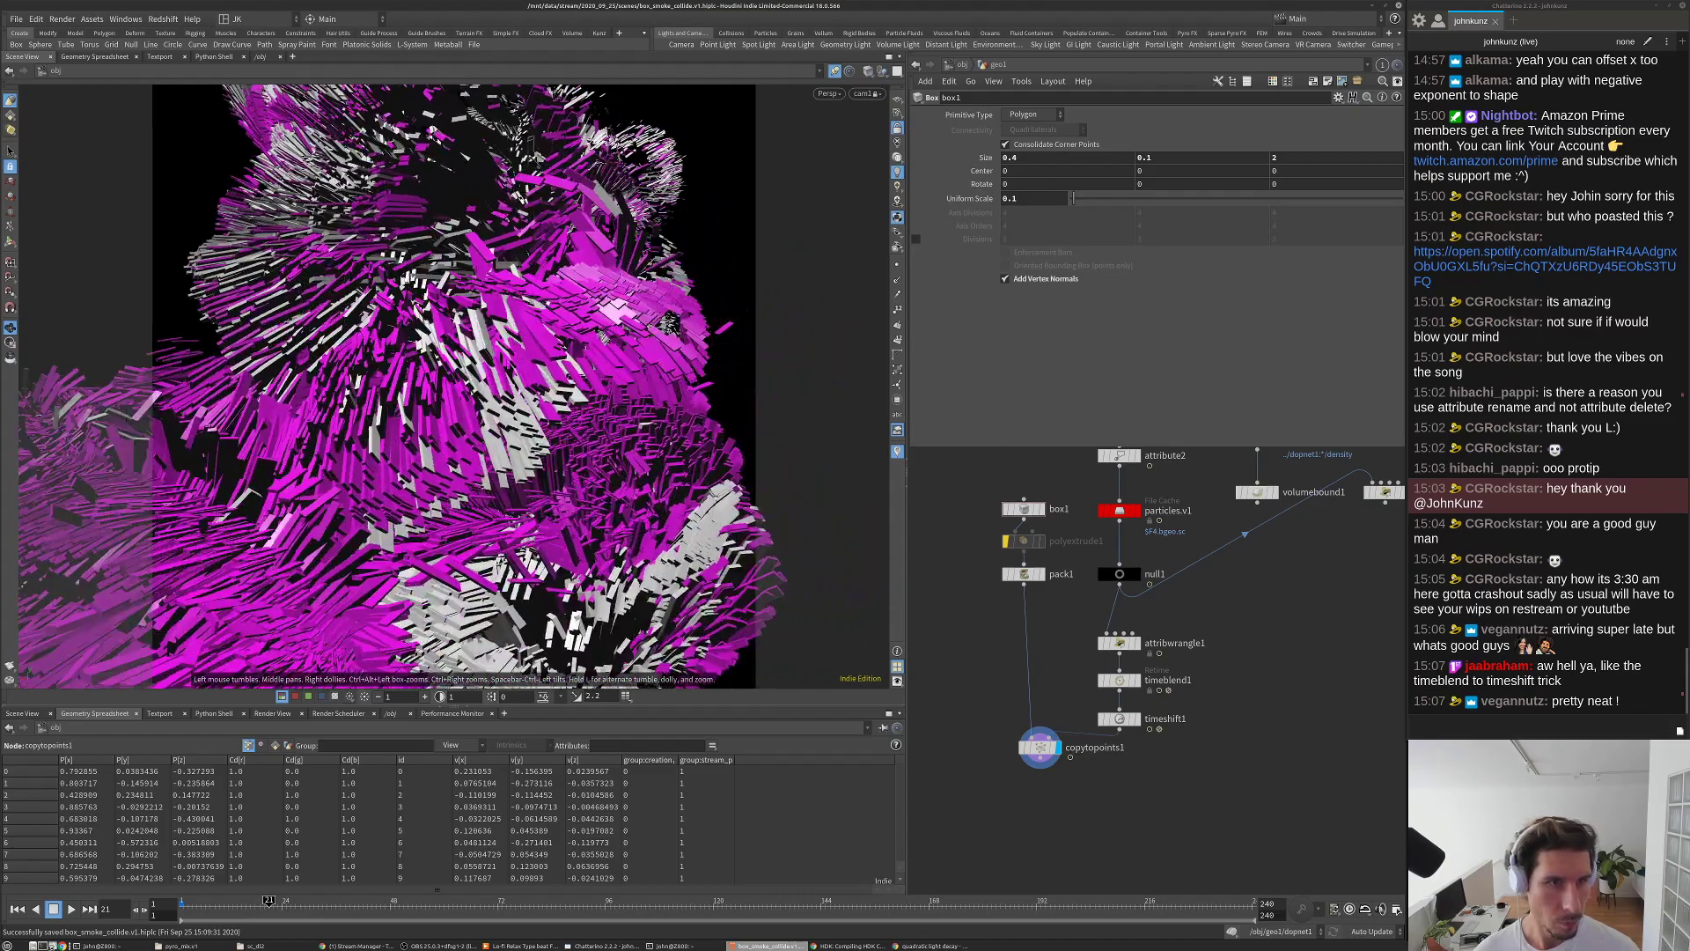
pyautogui.scroll(5, 453, 388)
pyautogui.scroll(5, 453, 388)
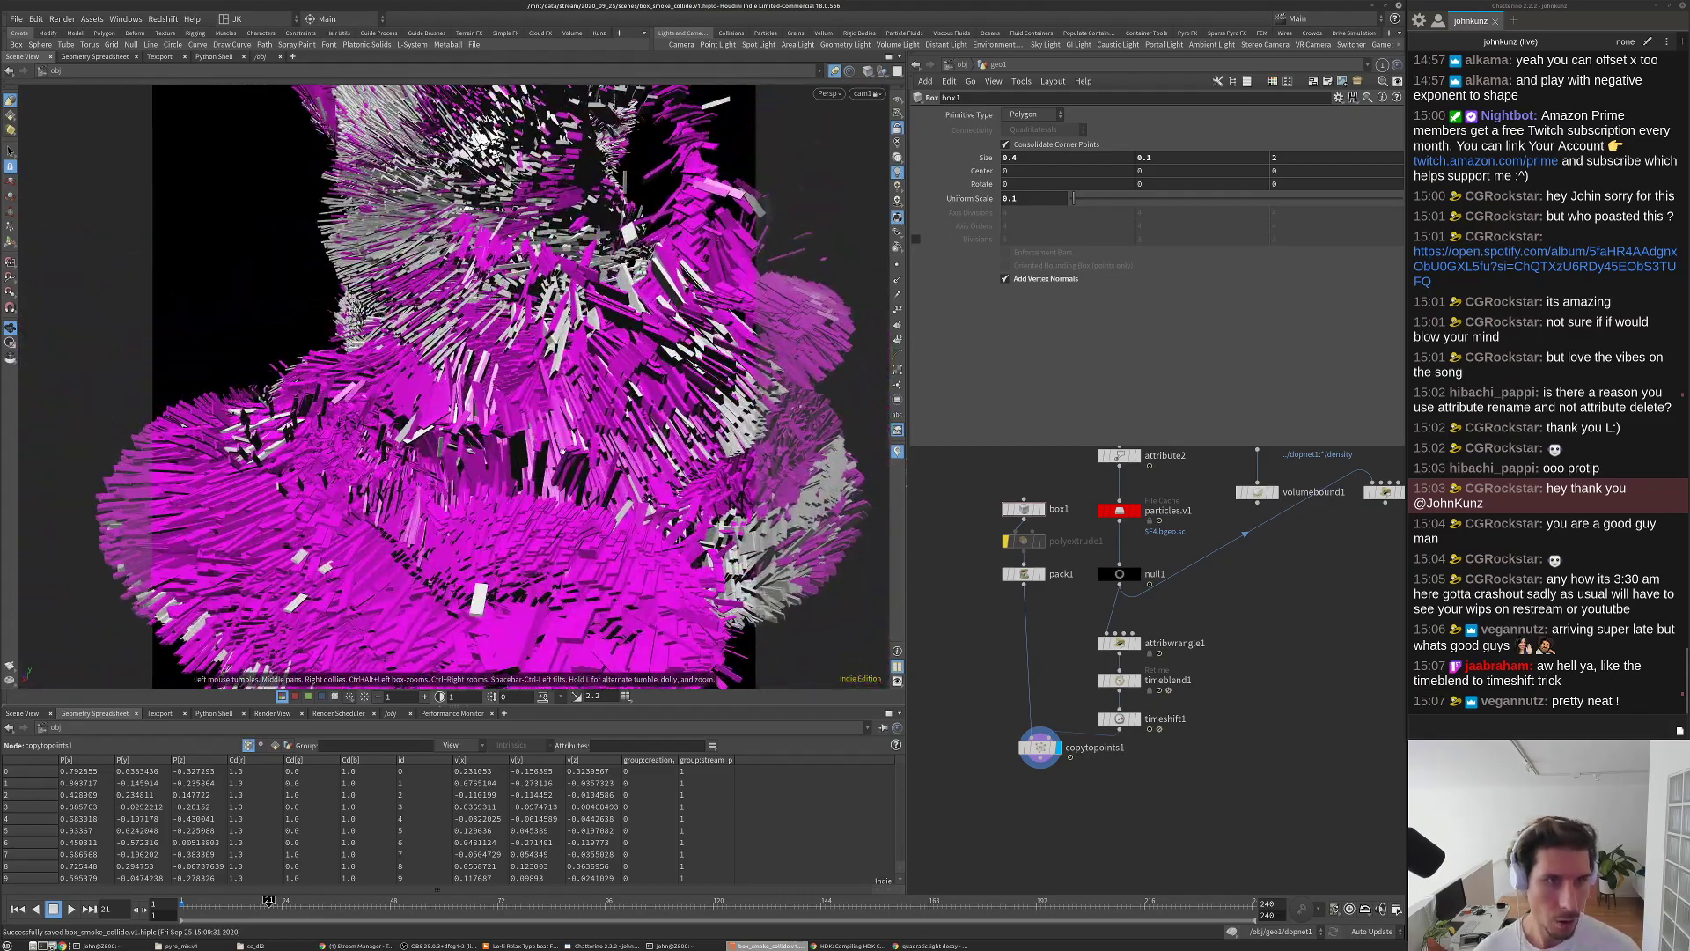
pyautogui.scroll(3, 544, 419)
pyautogui.press('s')
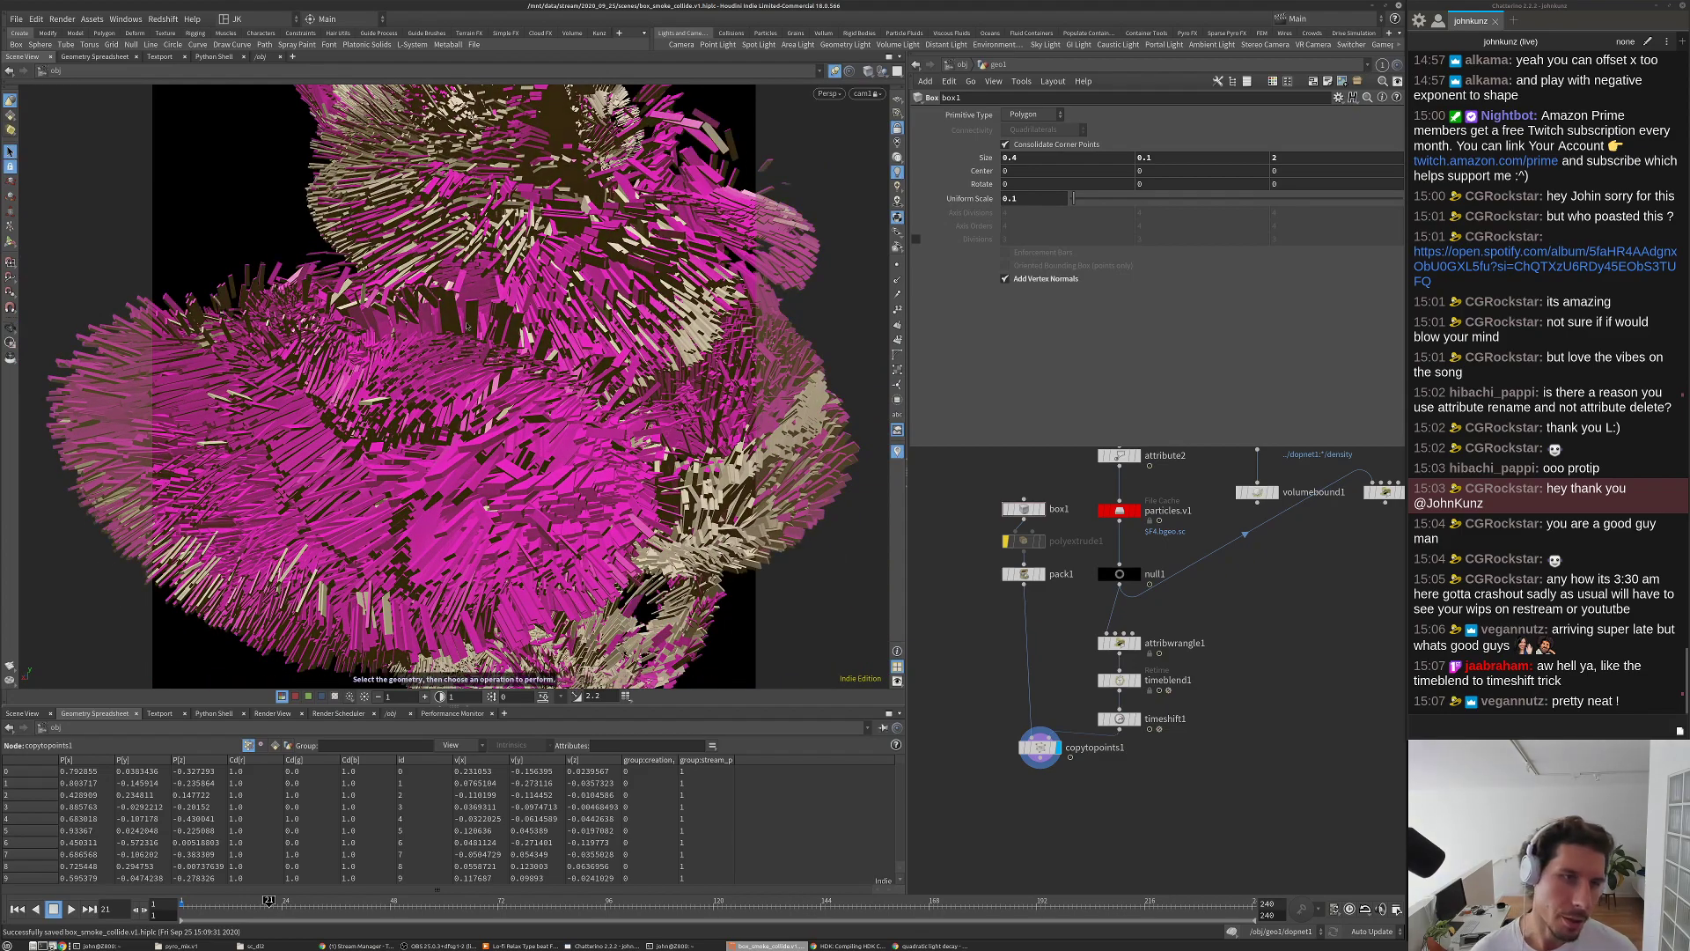
pyautogui.press('Escape')
pyautogui.scroll(5, 475, 360)
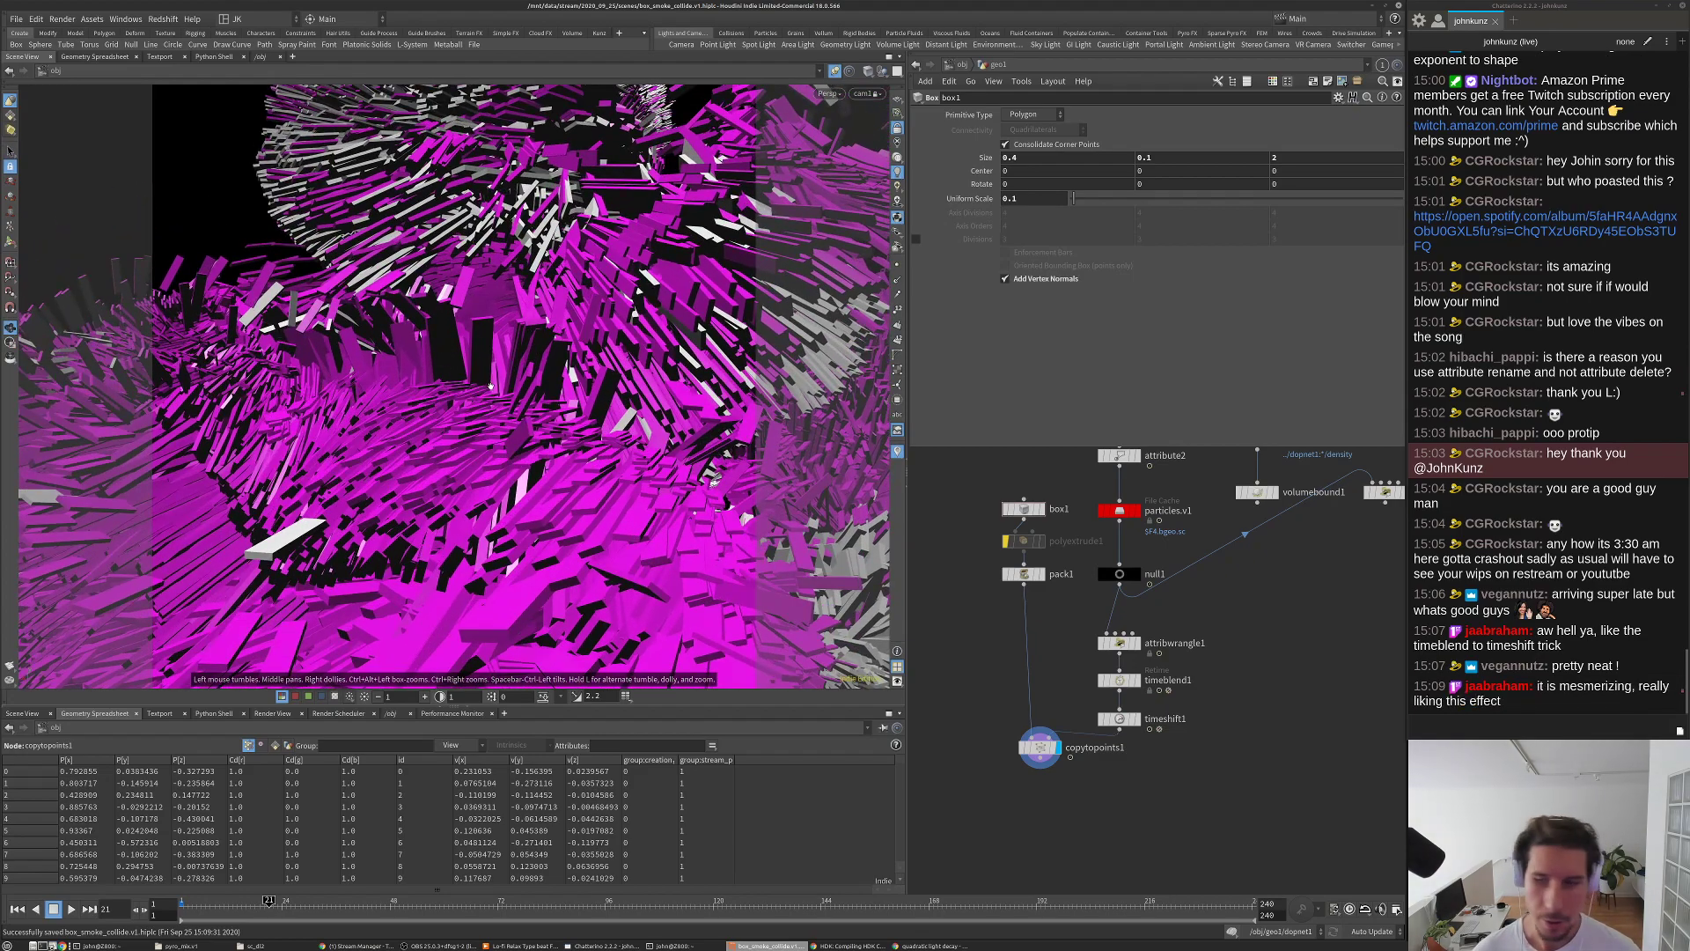
pyautogui.press('s')
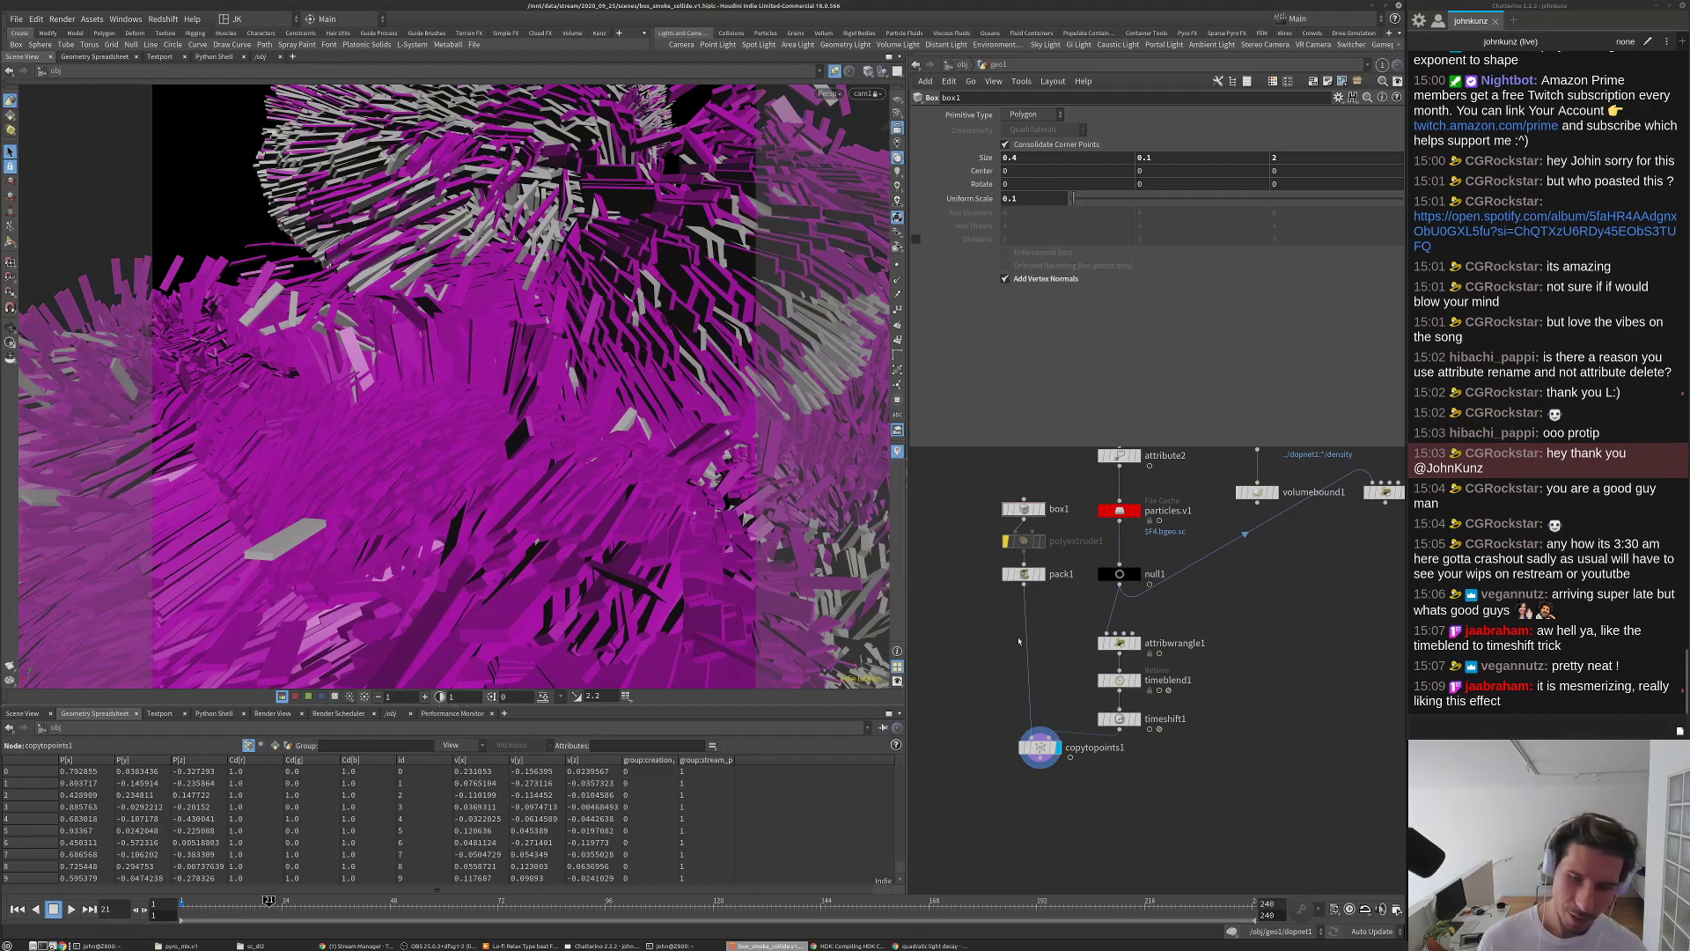
# Step: Review the pack1, box1 and copytopoints1 settings while previewing the animation, and save the scene
pyautogui.click(1023, 574)
pyautogui.click(1023, 566)
pyautogui.click(1028, 531)
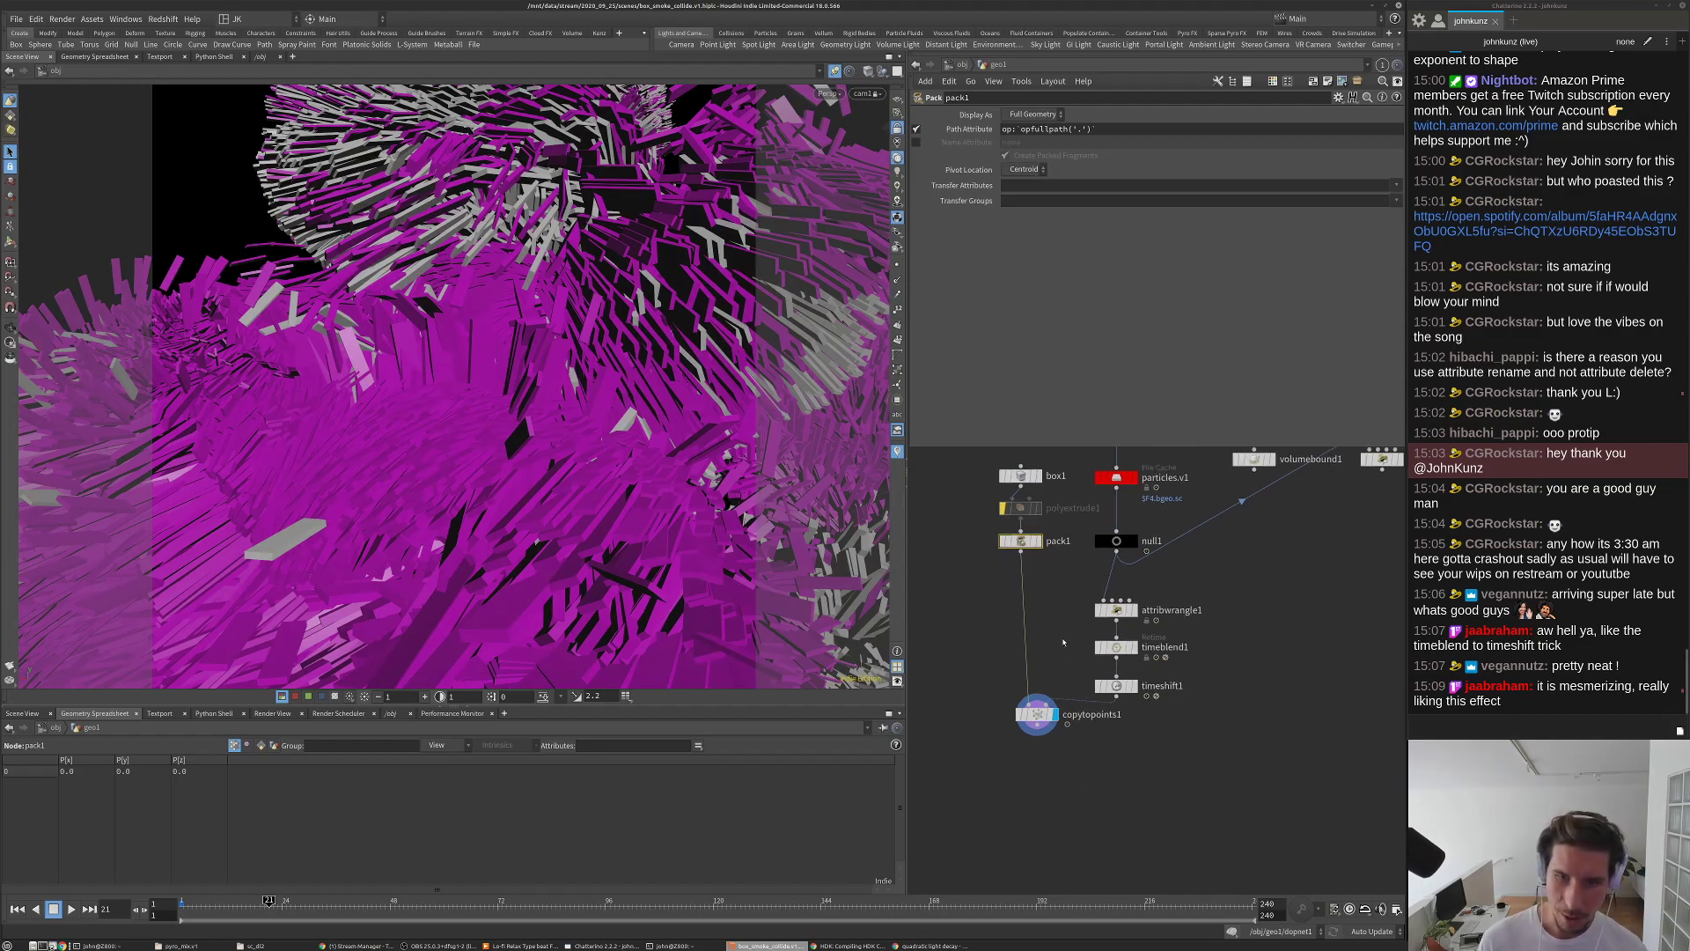
pyautogui.click(1039, 747)
pyautogui.click(1020, 475)
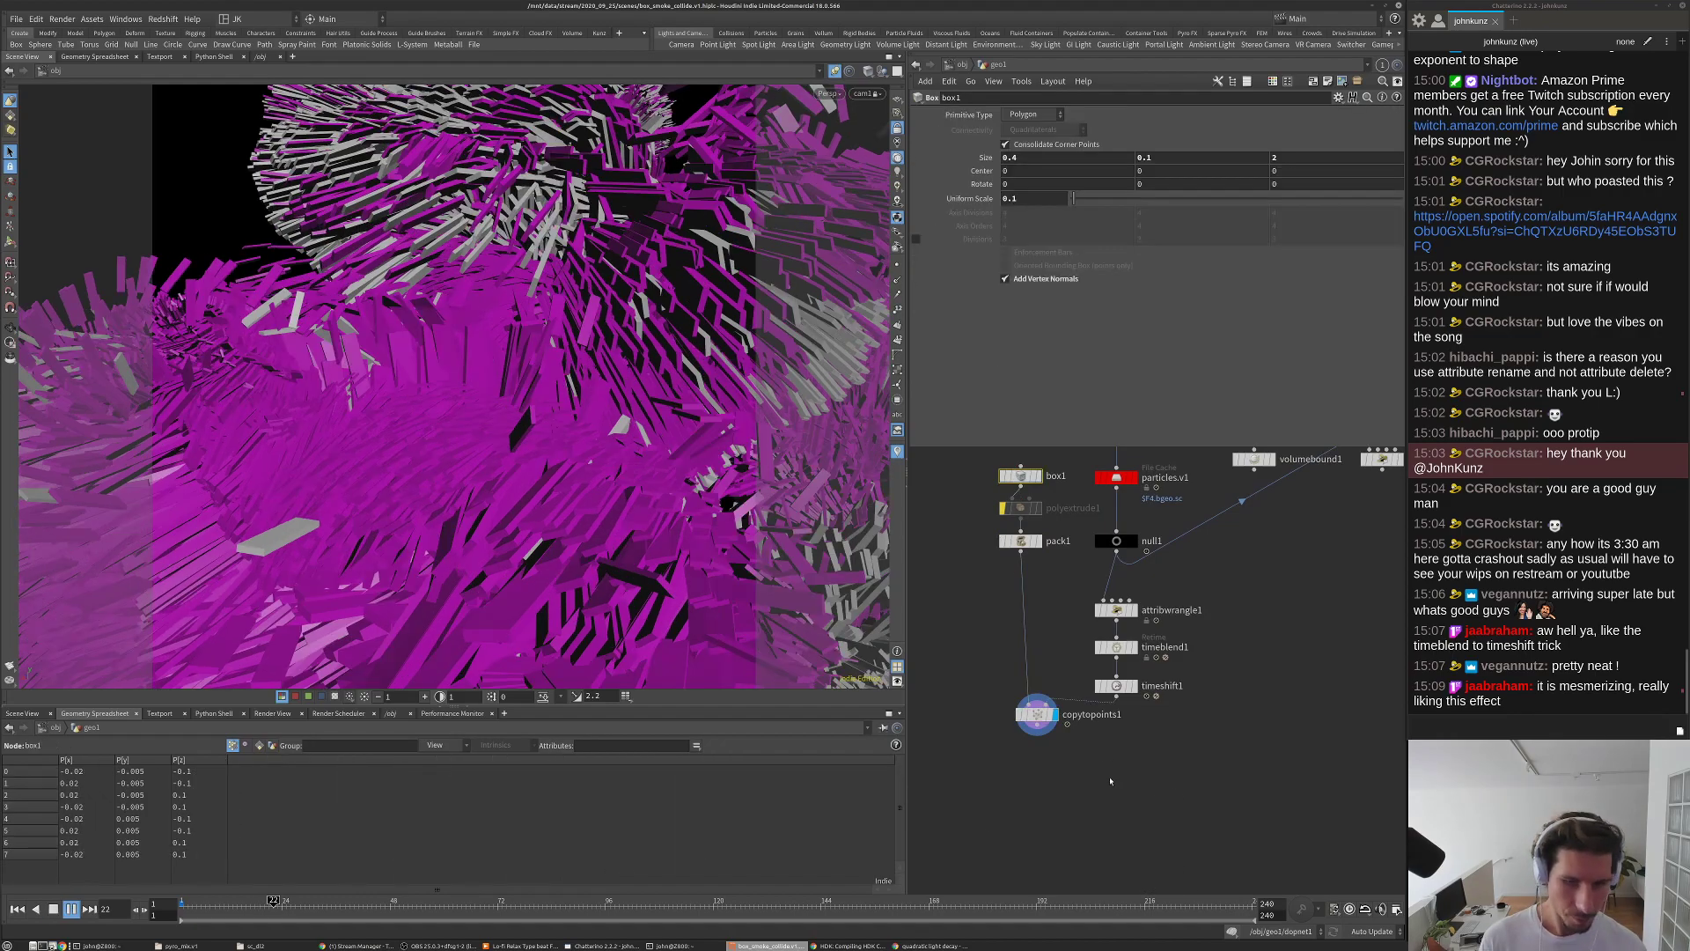
pyautogui.click(1037, 714)
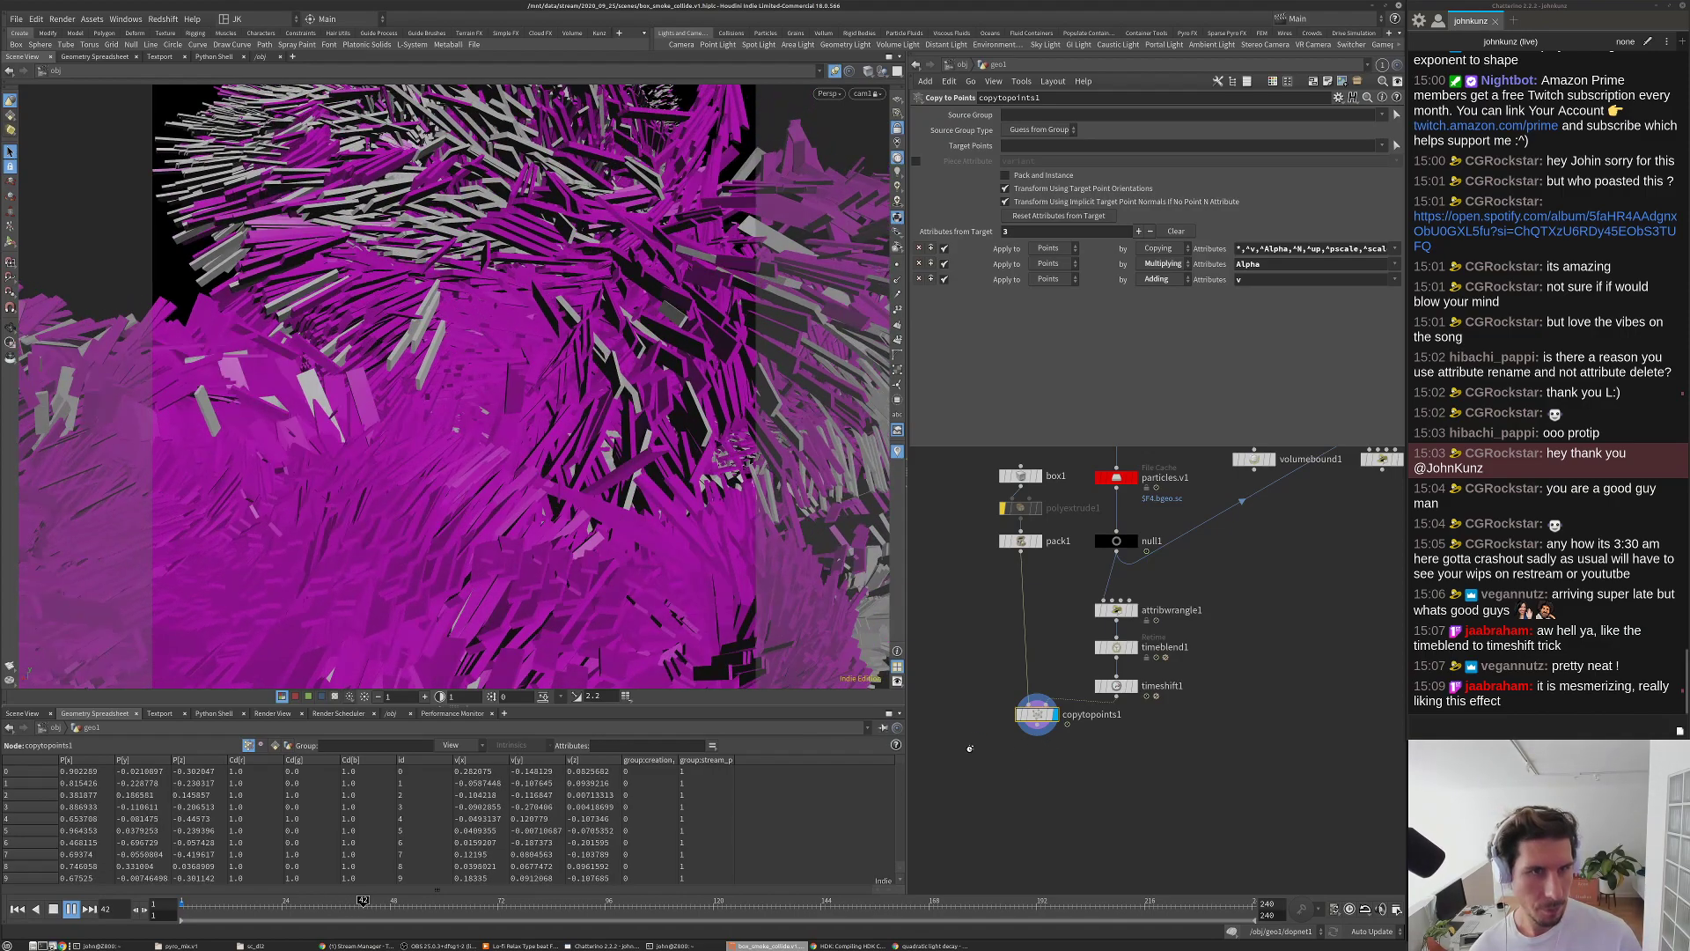
pyautogui.press('Up')
pyautogui.hotkey('ctrl', 's')
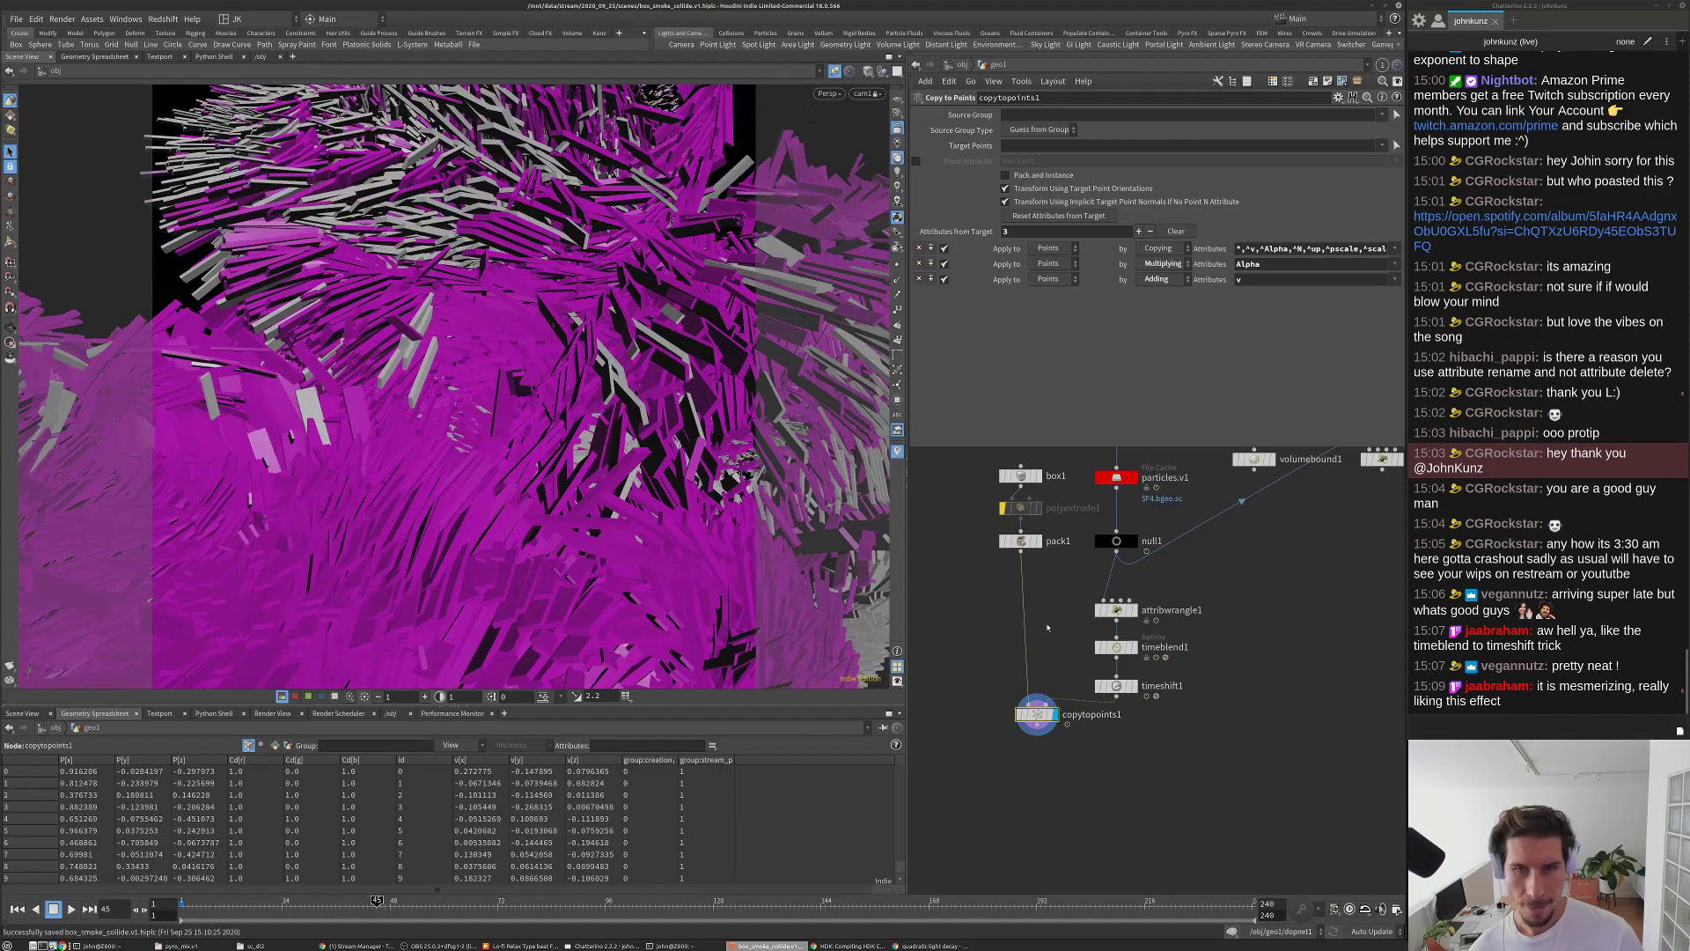
# Step: Add a Grid node just below pack1 in the network
pyautogui.moveTo(1035, 674); pyautogui.dragTo(1027, 647, button='middle')
pyautogui.press('Tab')
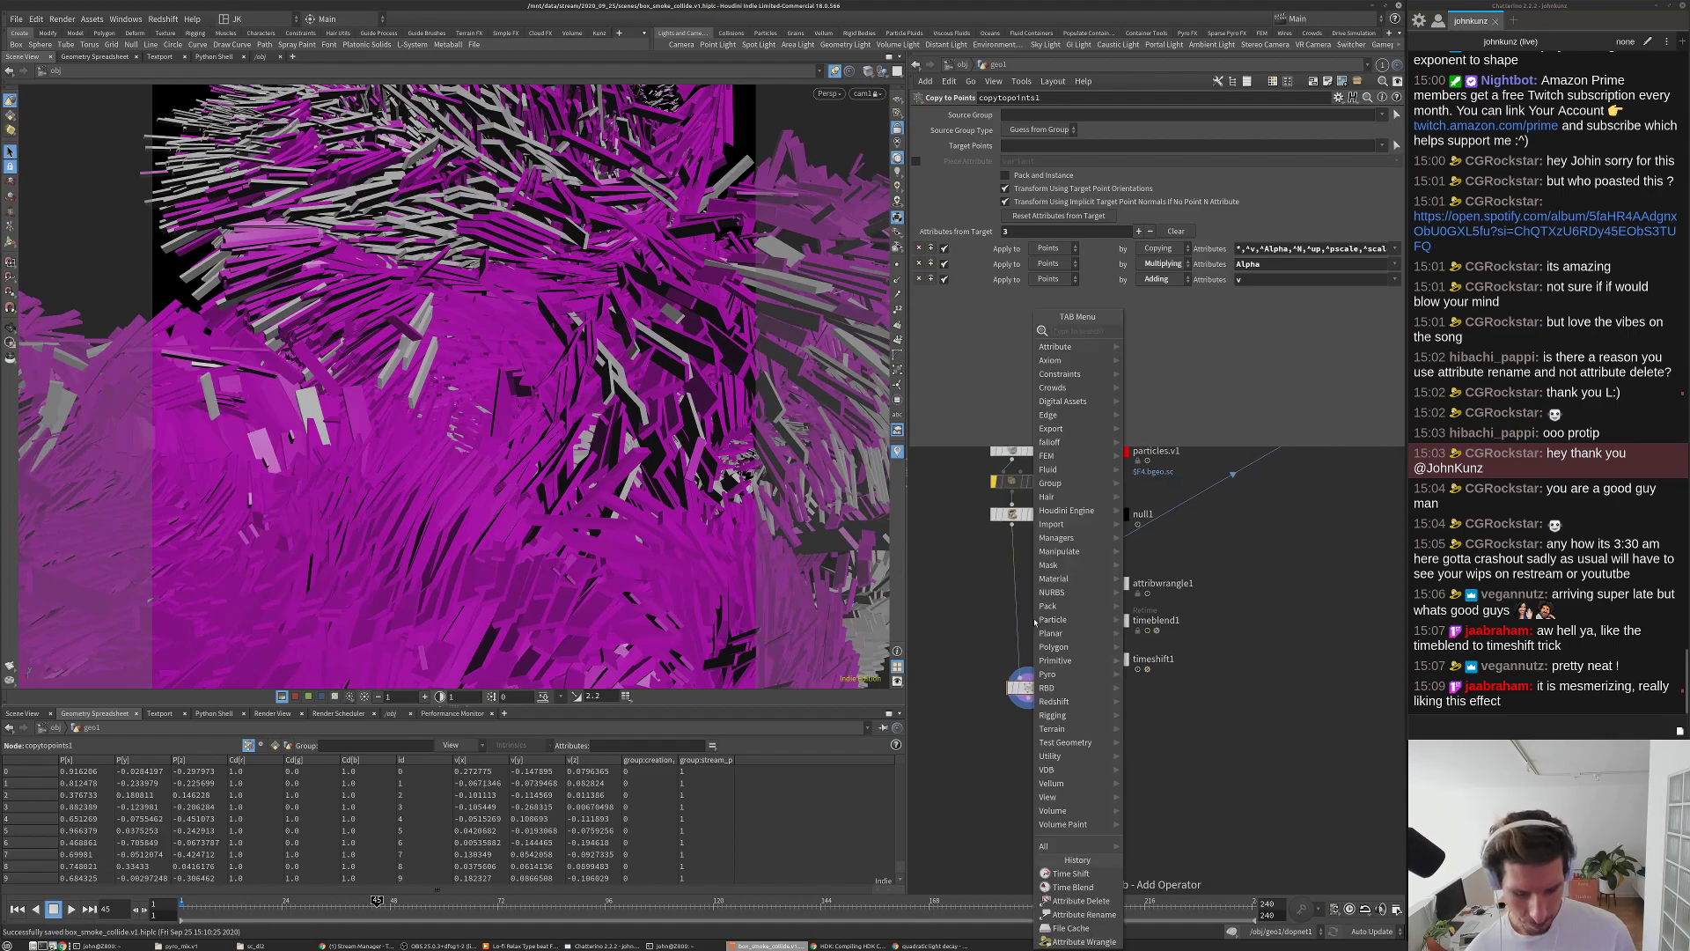
pyautogui.write('gri')
pyautogui.press('Return')
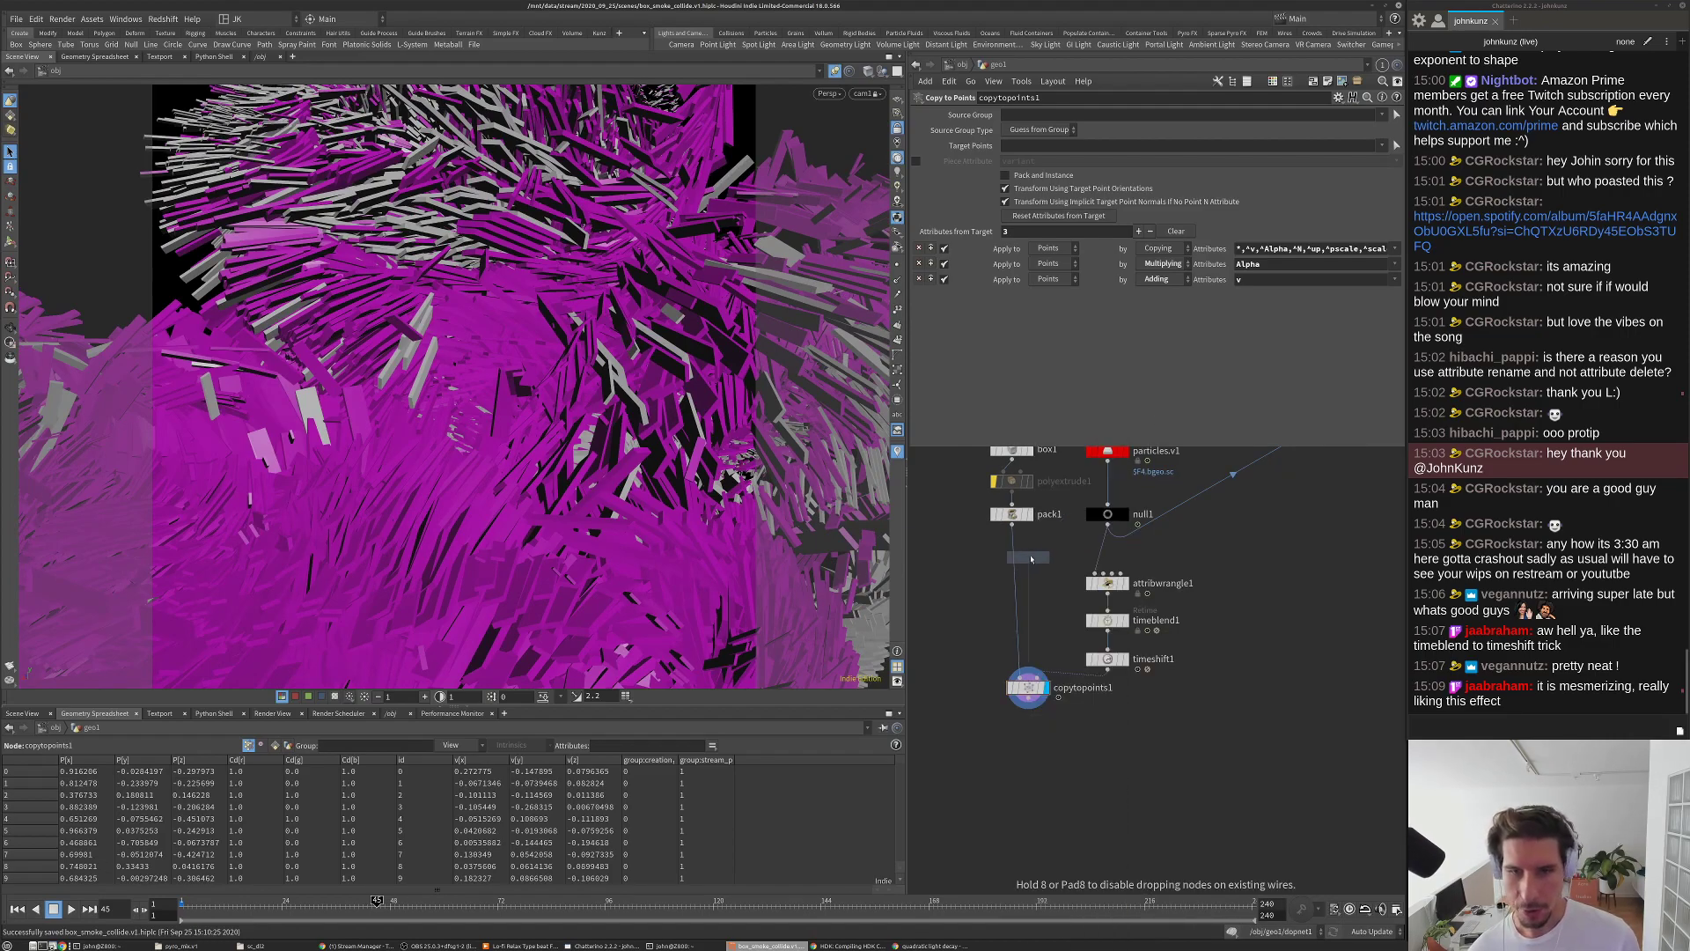
pyautogui.click(1028, 556)
# Step: Set the grid to 2 rows and 2 columns with a size of 1 by 1
pyautogui.click(1035, 146)
pyautogui.click(1022, 202)
pyautogui.click(1023, 201)
pyautogui.write('2')
pyautogui.press('Tab')
pyautogui.write('2')
pyautogui.press('Tab')
pyautogui.write('1')
pyautogui.press('Tab')
pyautogui.write('1')
pyautogui.press('Return')
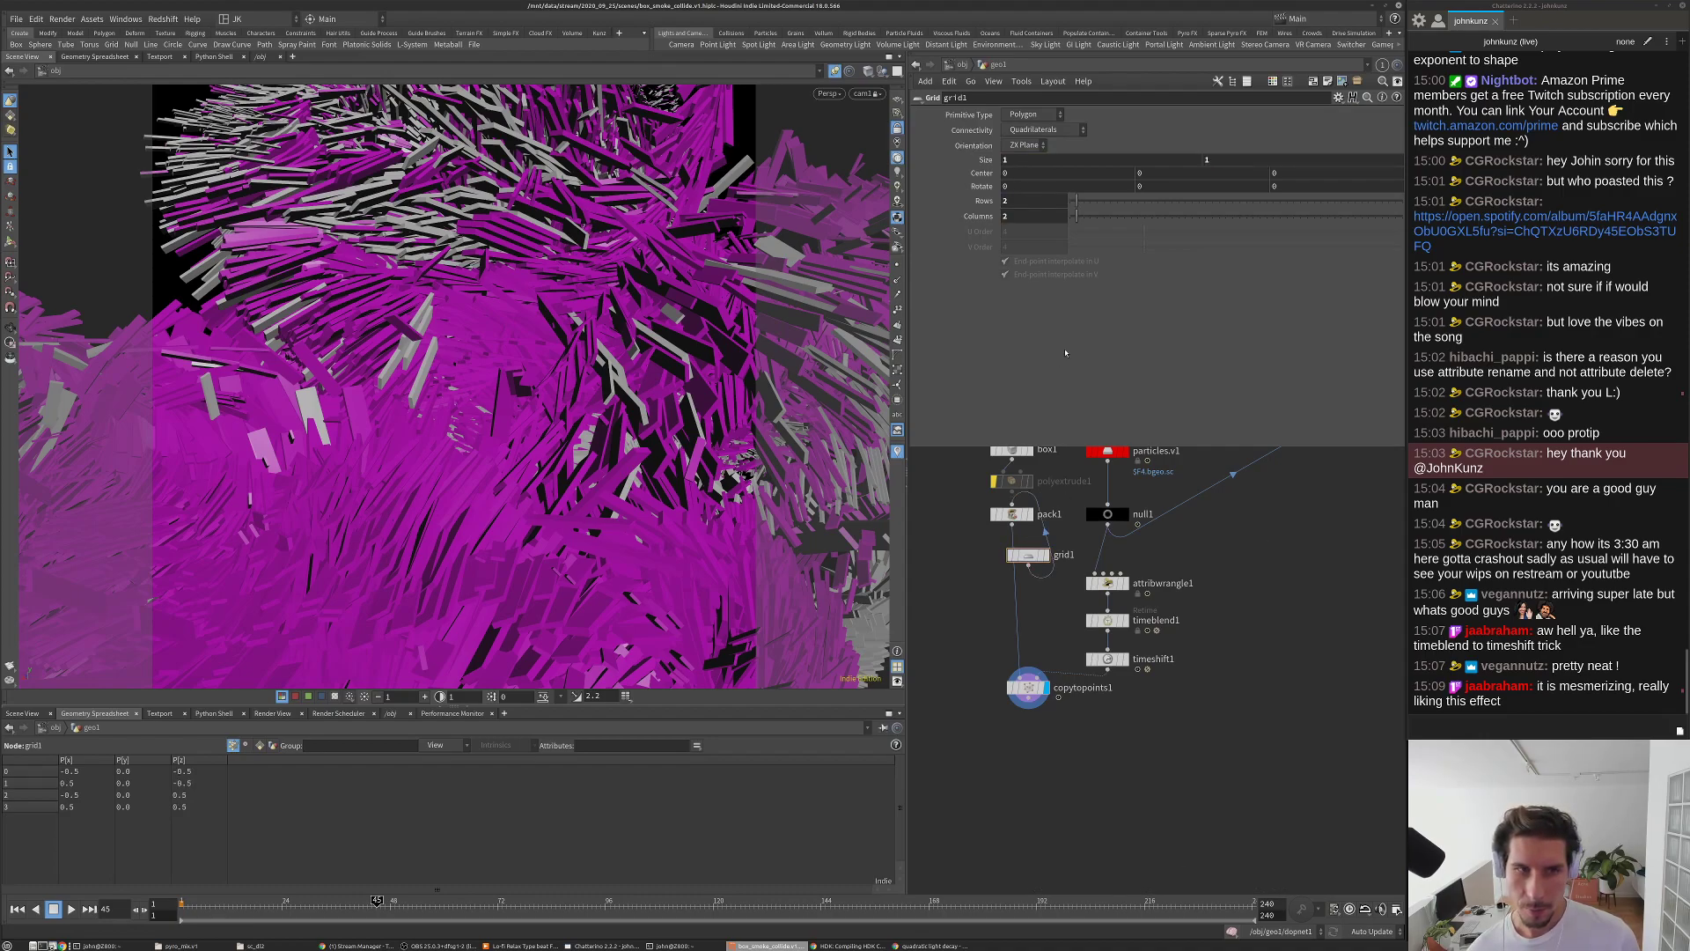
# Step: Feed grid1 into pack1 and set the grid to a 0.5 by 0.5 size with XY Plane orientation
pyautogui.moveTo(1028, 565); pyautogui.dragTo(1045, 531)
pyautogui.moveTo(985, 159); pyautogui.dragTo(944, 160, button='middle')
pyautogui.click(1026, 145)
pyautogui.click(1023, 178)
pyautogui.click(1024, 146)
pyautogui.click(1019, 151)
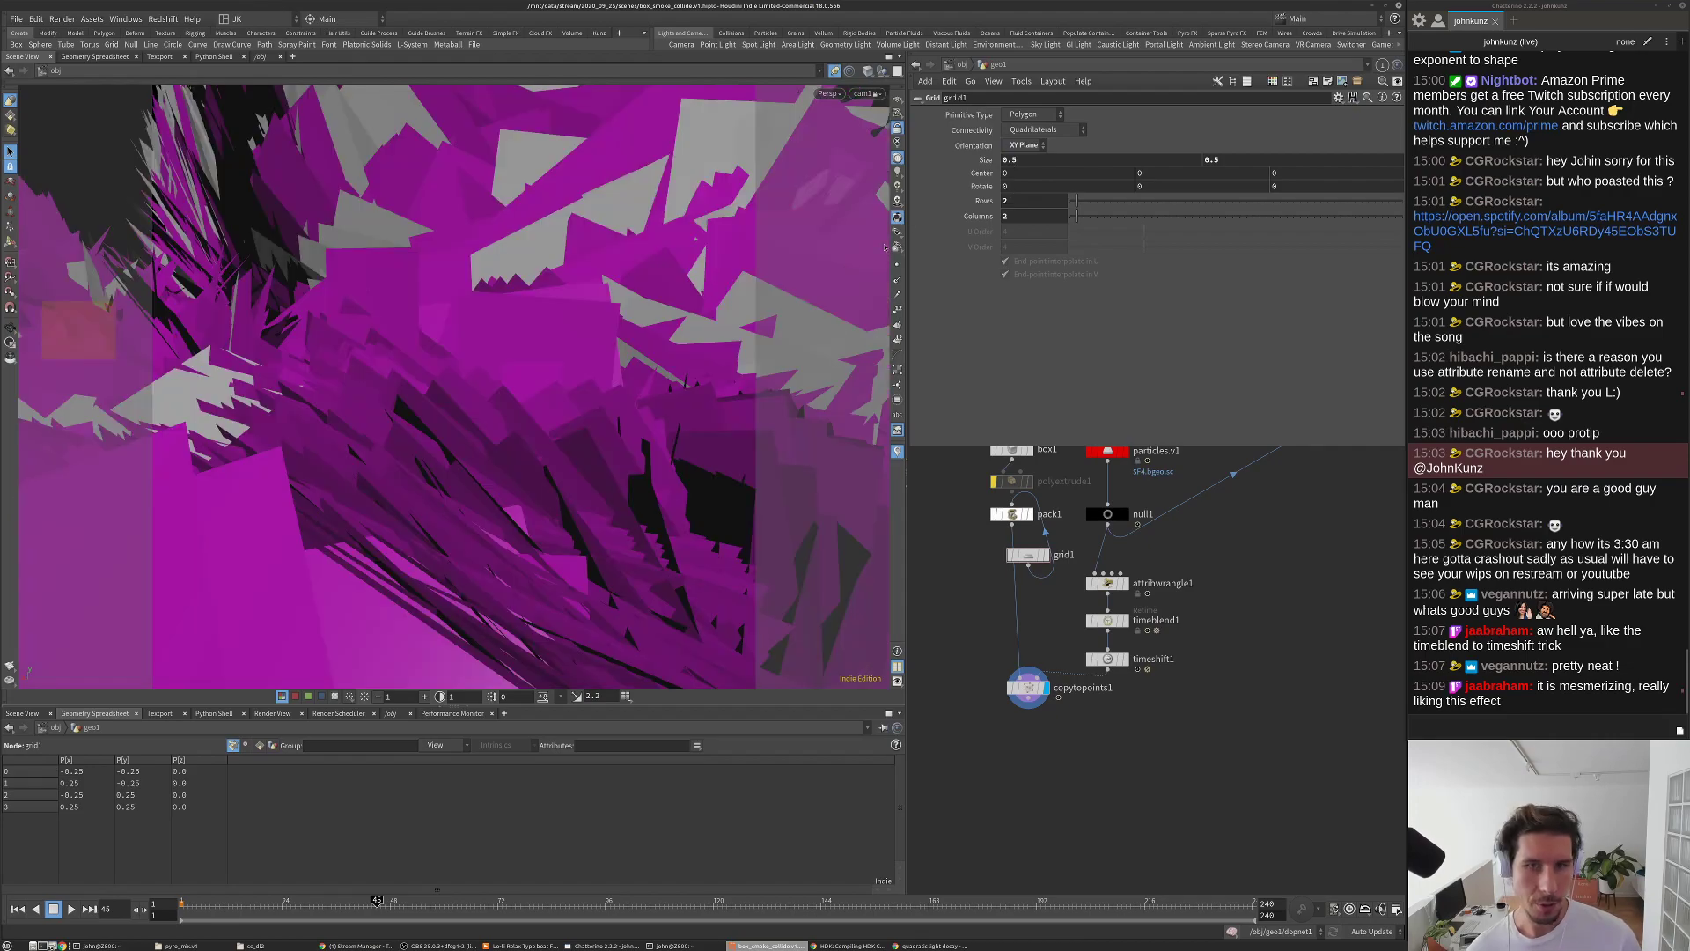
# Step: Reduce the grid's size to 0.01 by 0.01 while checking the copies in the viewport
pyautogui.moveTo(978, 156)
pyautogui.mouseDown(button='middle')
pyautogui.moveTo(979, 180)
pyautogui.moveTo(942, 180)
pyautogui.moveTo(968, 179)
pyautogui.mouseUp(button='middle')
pyautogui.moveTo(739, 179); pyautogui.dragTo(620, 310, button='middle')
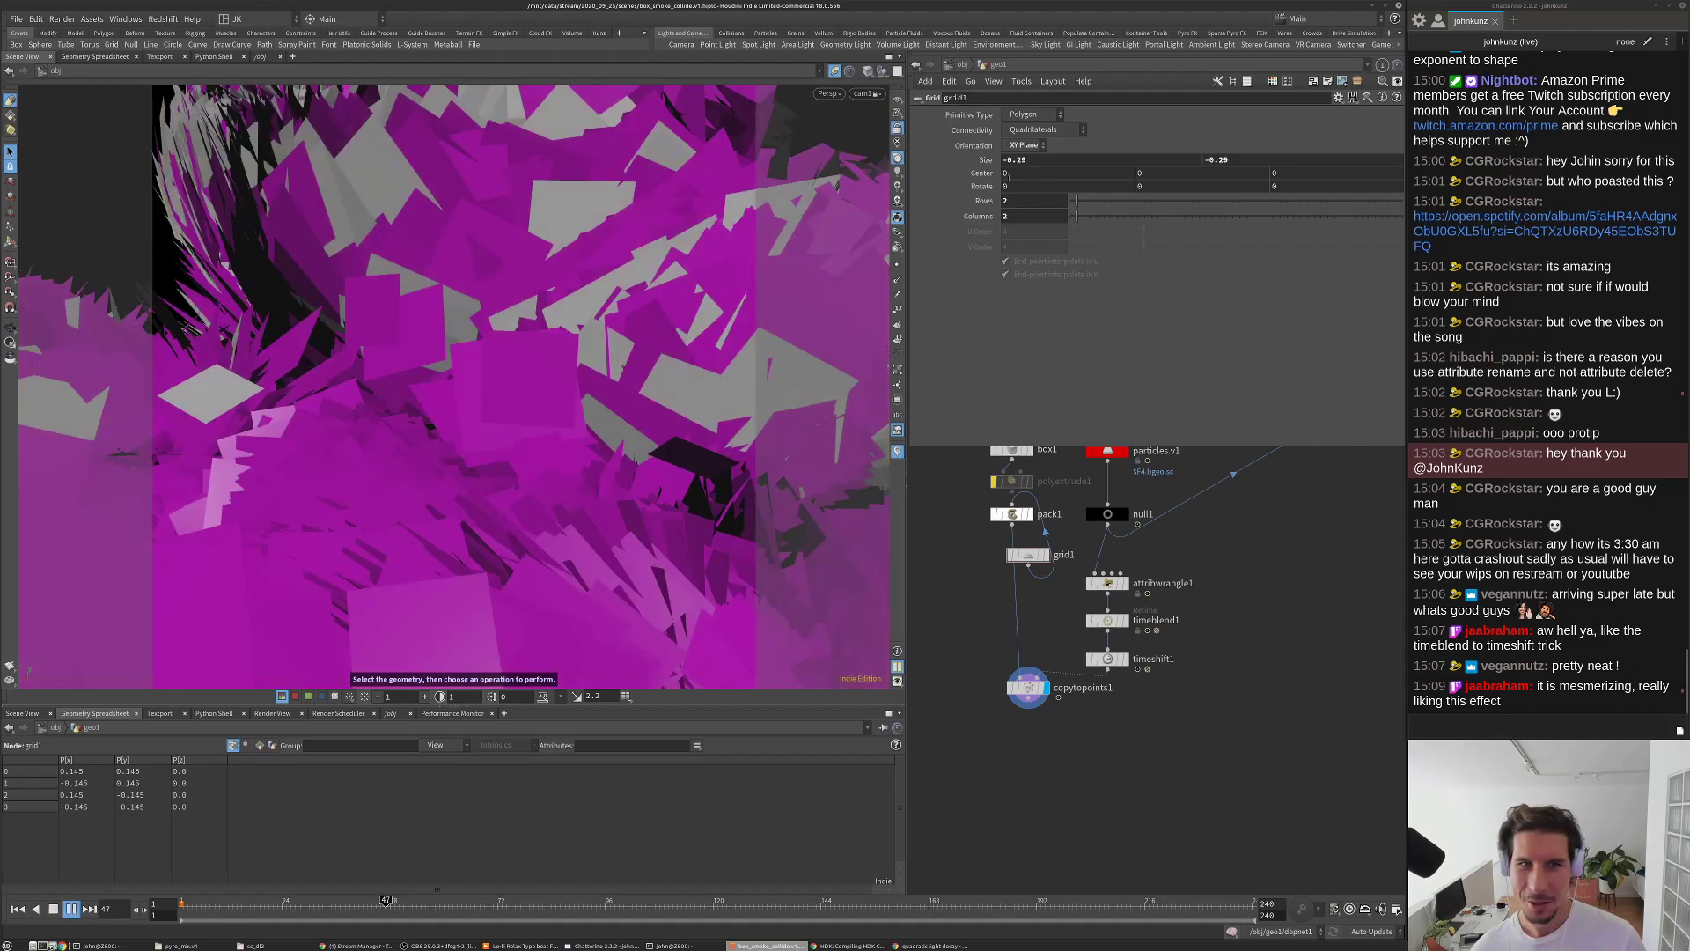
pyautogui.moveTo(987, 161); pyautogui.dragTo(1135, 205, button='middle')
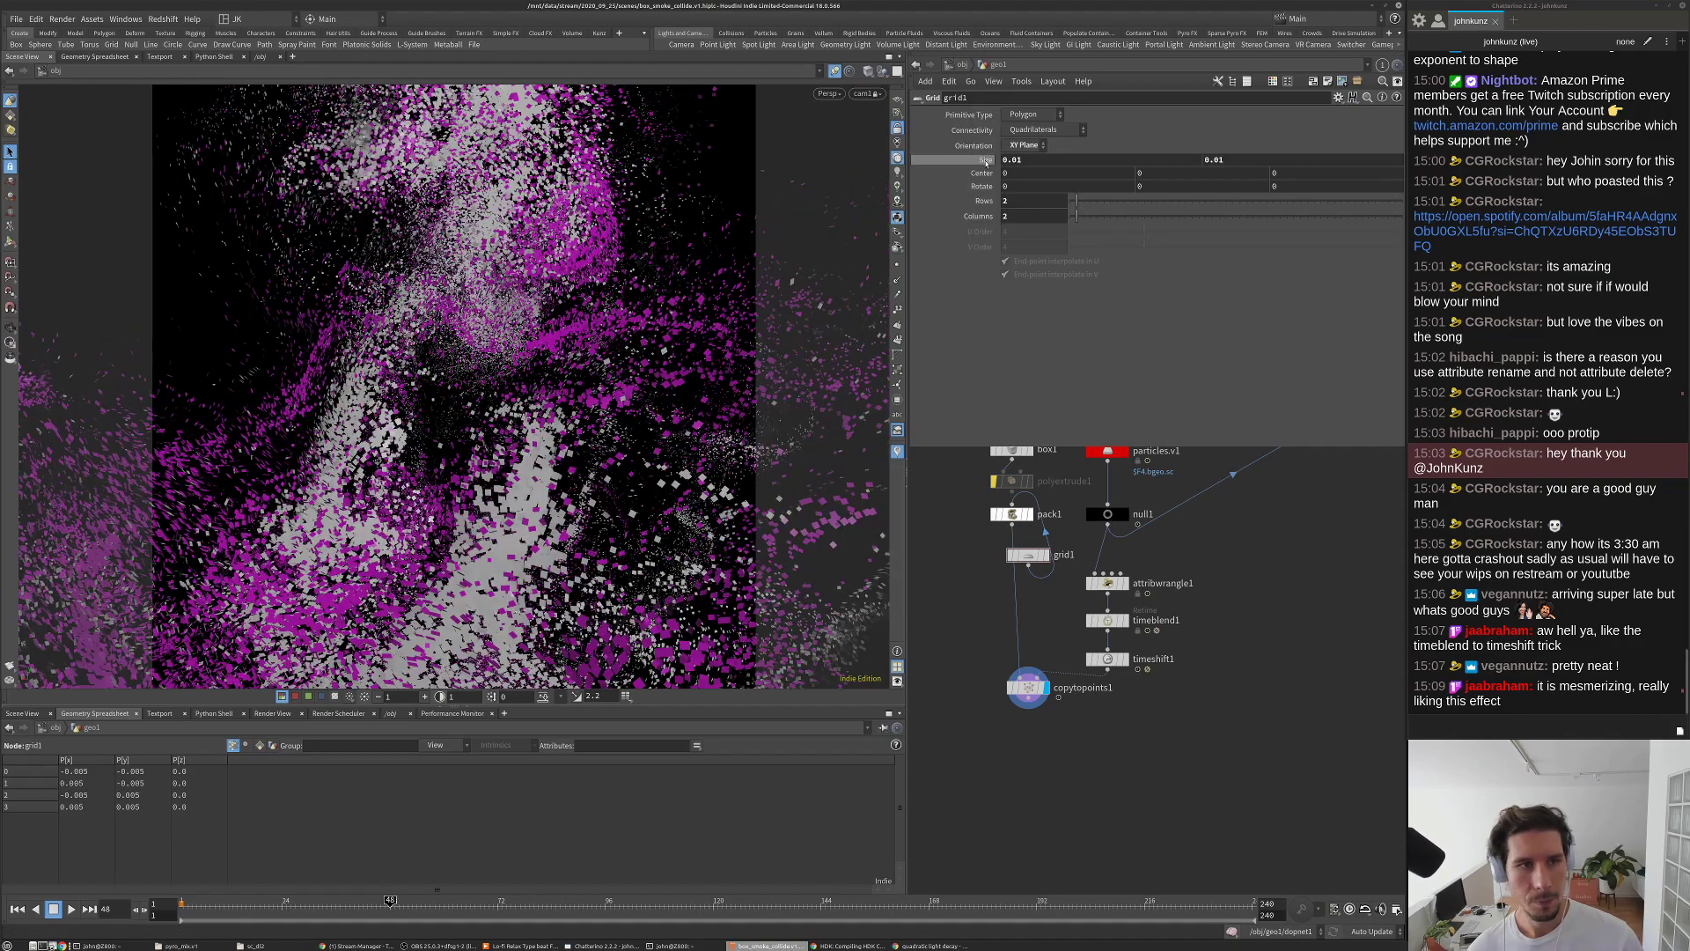
# Step: Enlarge the viewport by collapsing the geometry spreadsheet pane, and play the animation to review the grid copies
pyautogui.press('Up')
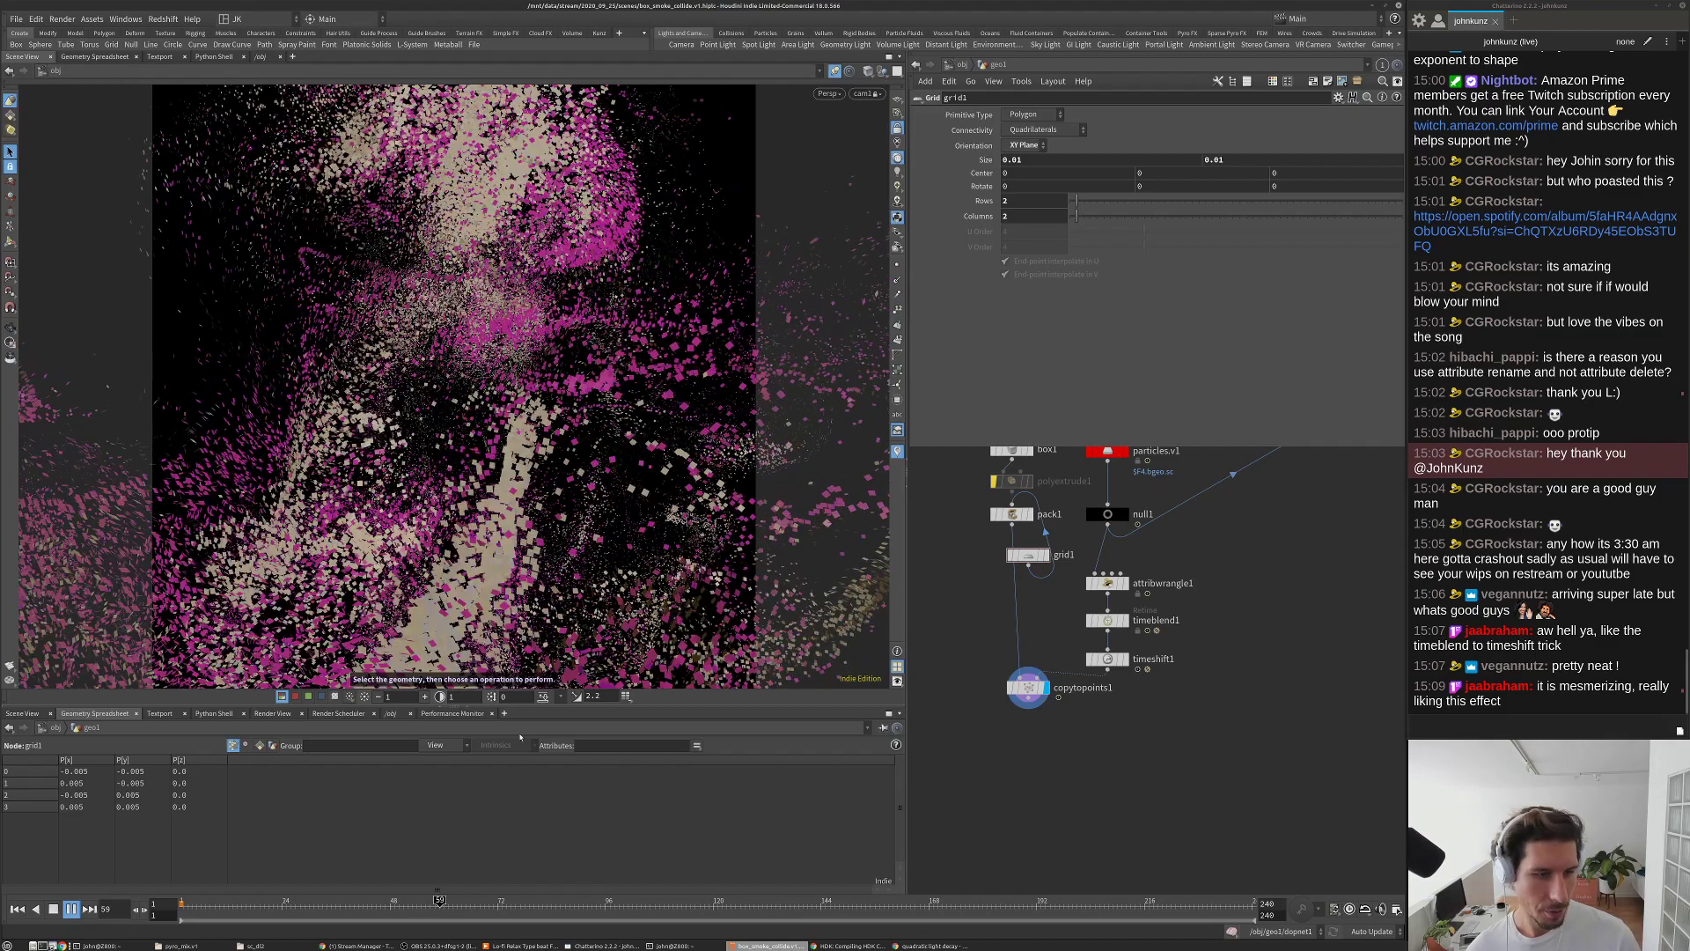
pyautogui.press('Escape')
pyautogui.moveTo(469, 707); pyautogui.dragTo(469, 884)
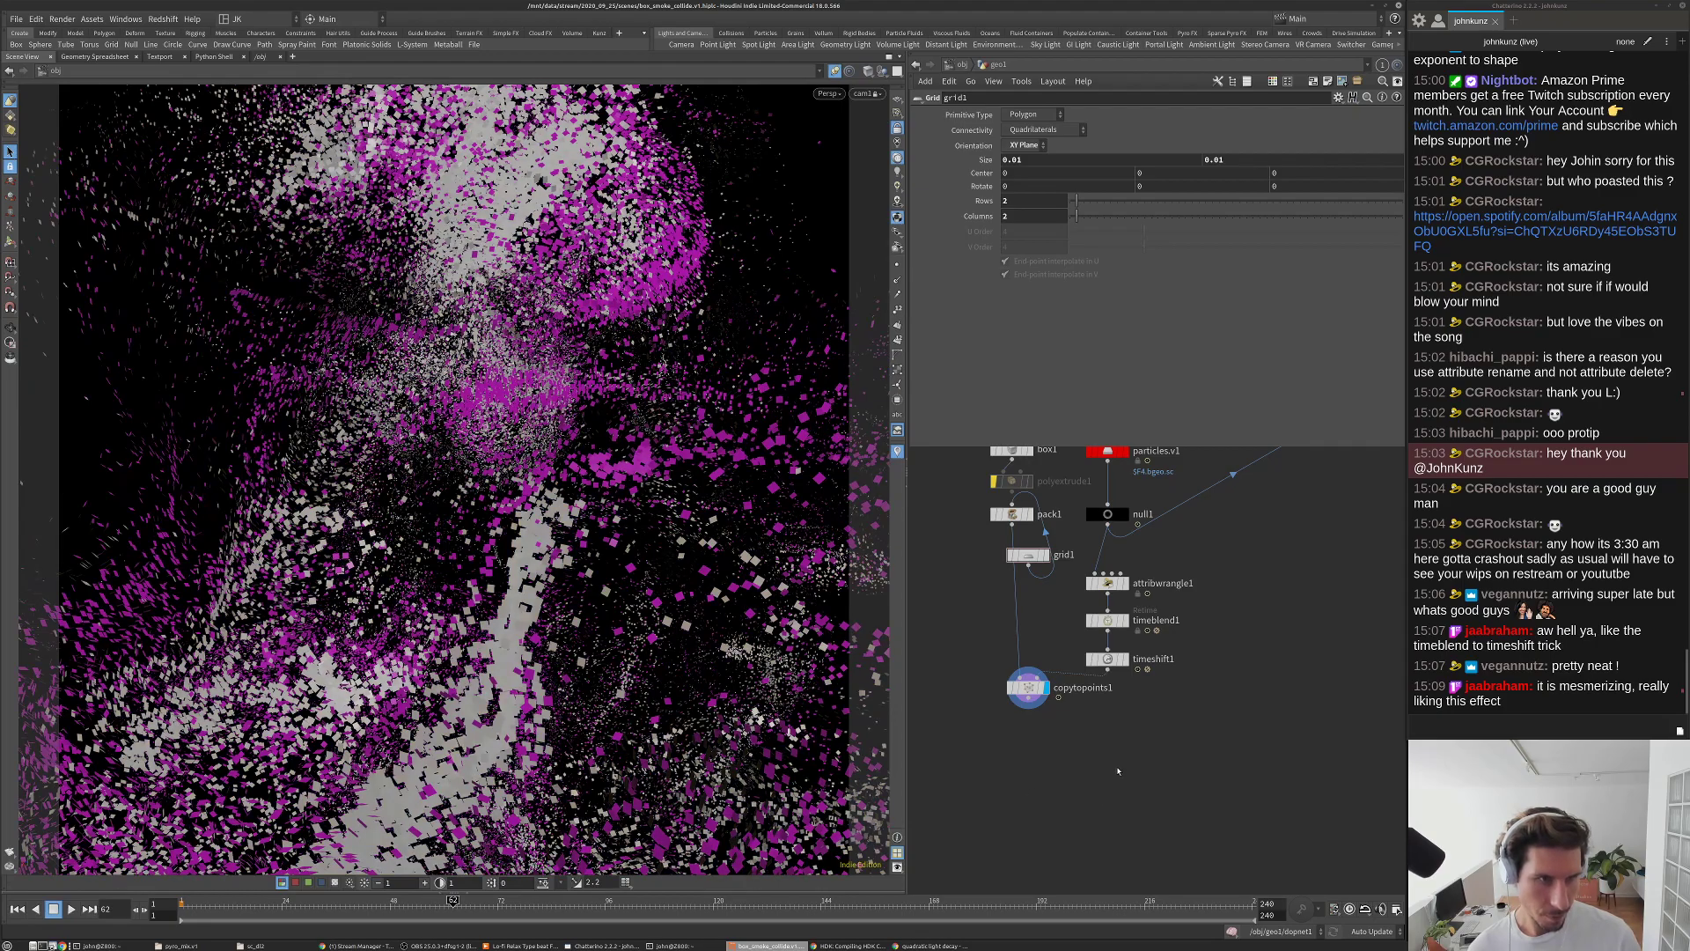
pyautogui.press('Up')
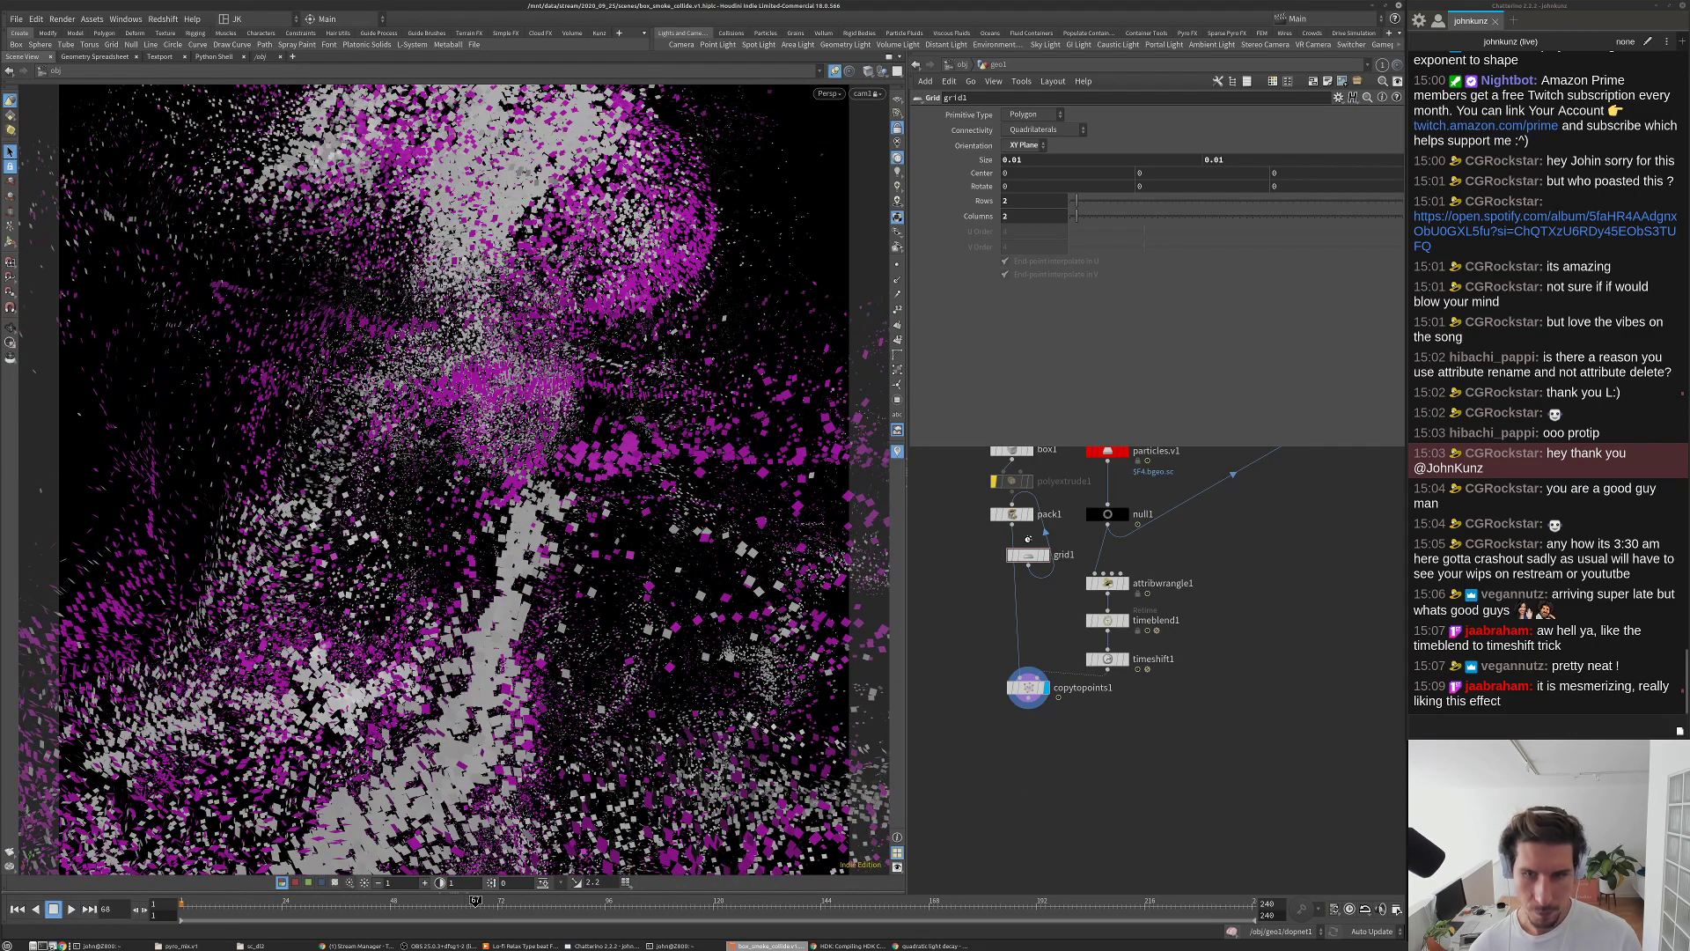
# Step: Detach grid1 from pack1 so the box is copied again, move it beside the box branch and save the scene
pyautogui.moveTo(978, 591); pyautogui.dragTo(1027, 657, button='middle')
pyautogui.moveTo(1078, 620); pyautogui.dragTo(999, 548)
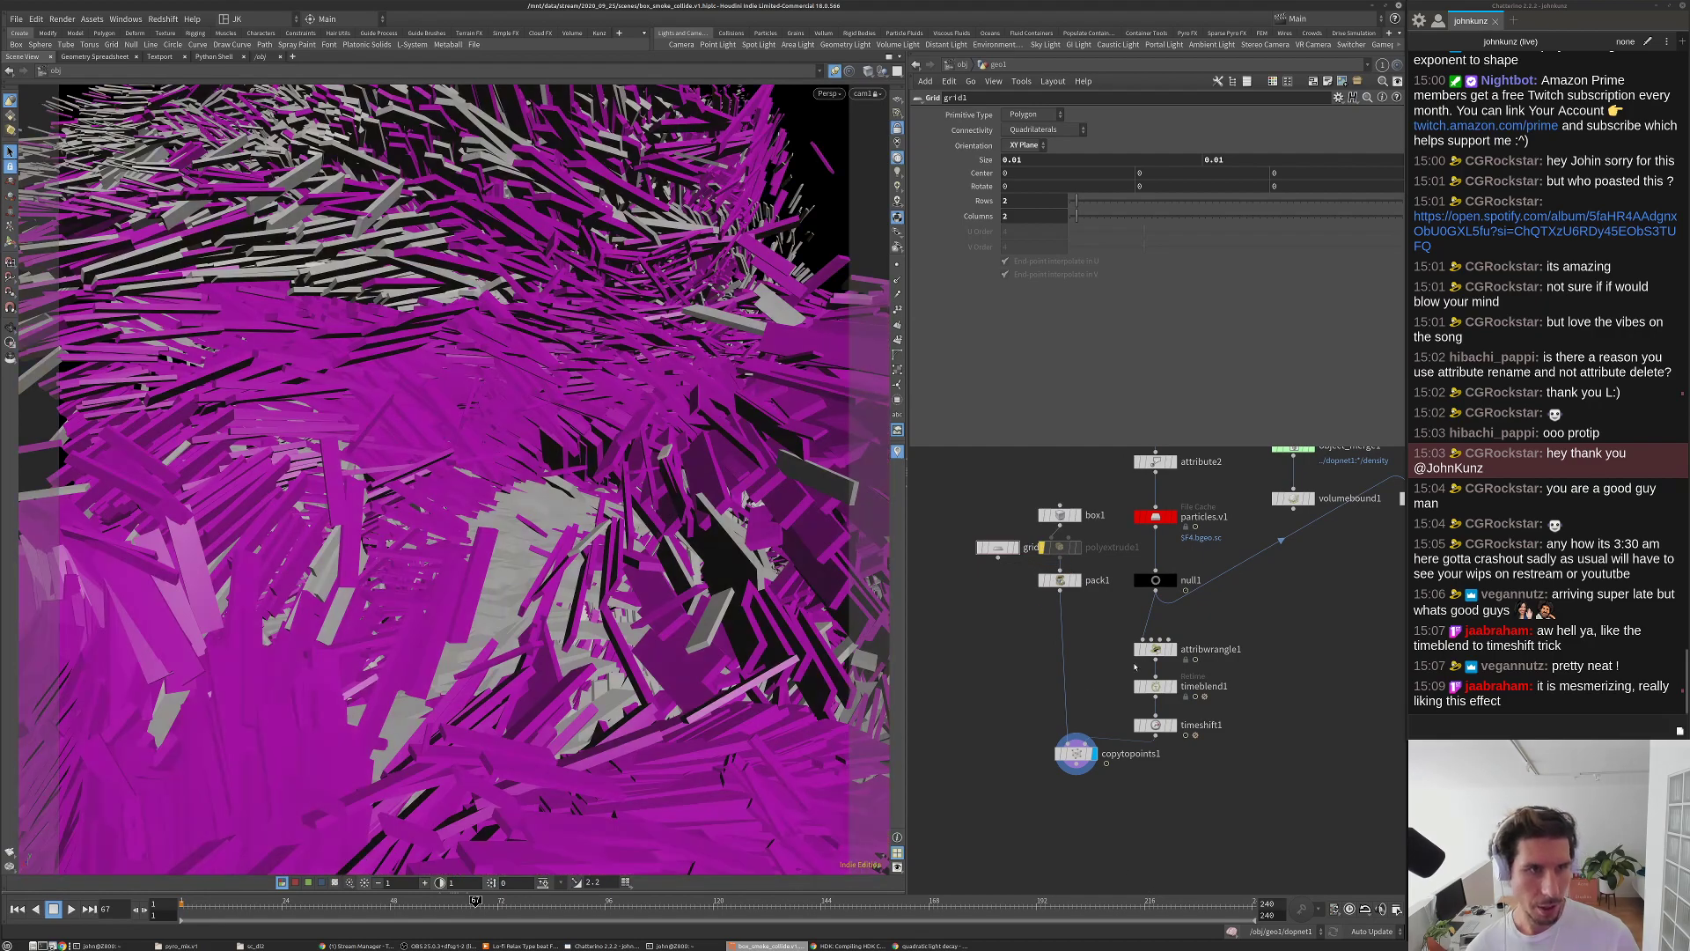
pyautogui.scroll(-3, 1309, 742)
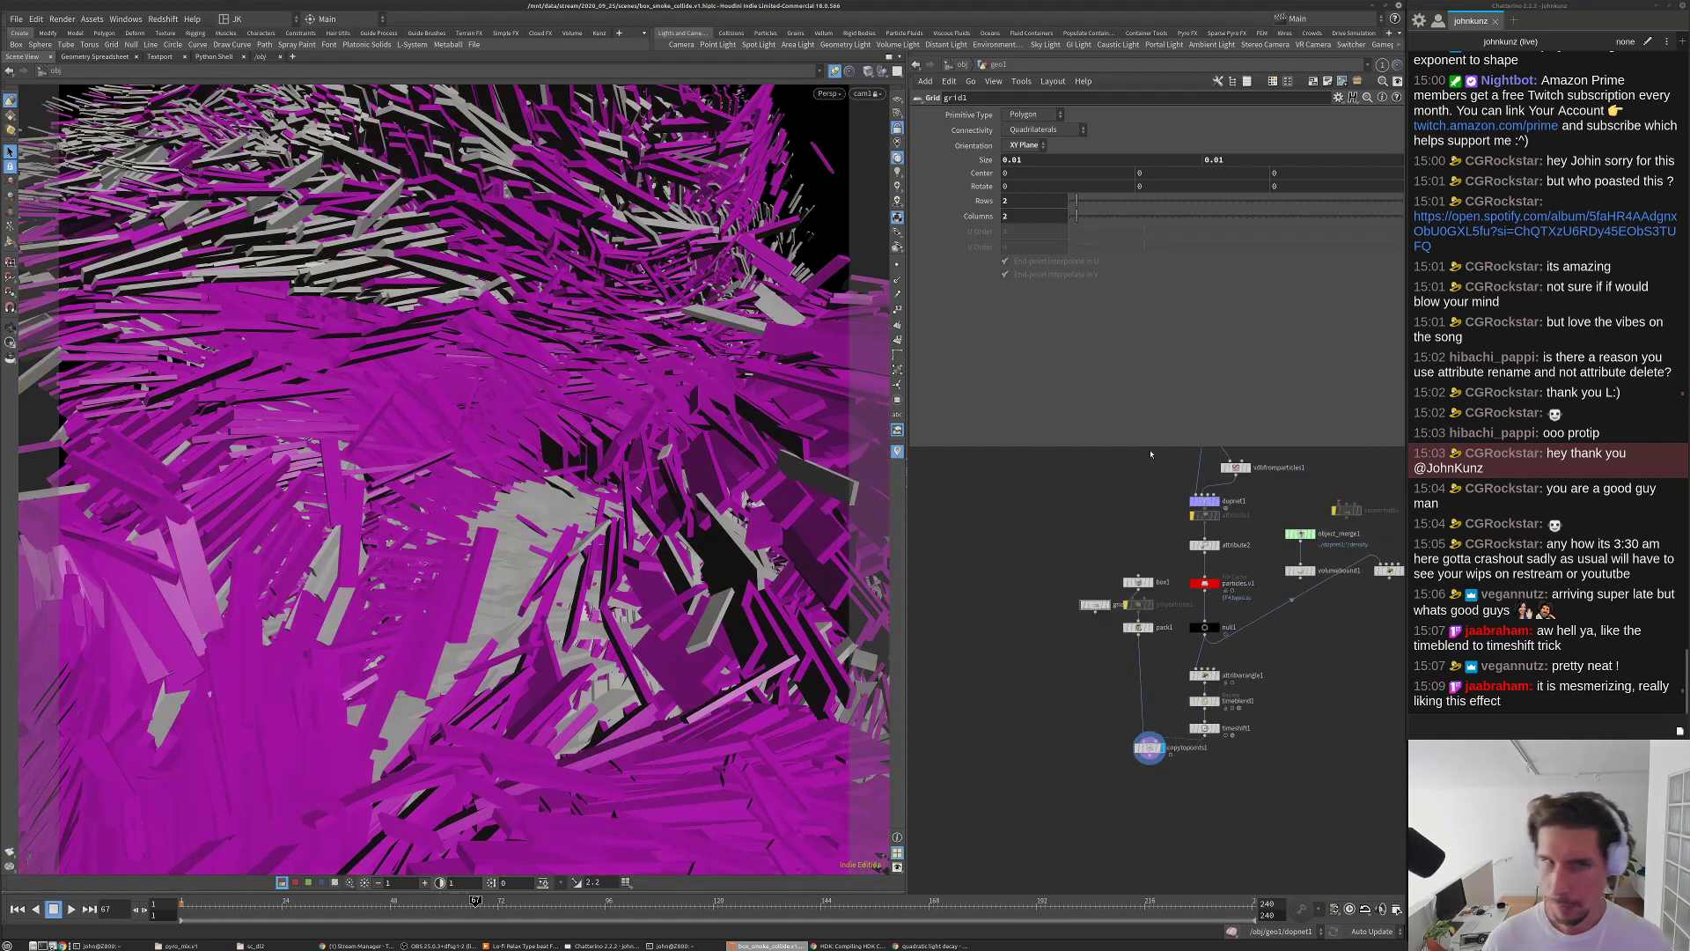
pyautogui.hotkey('ctrl', 's')
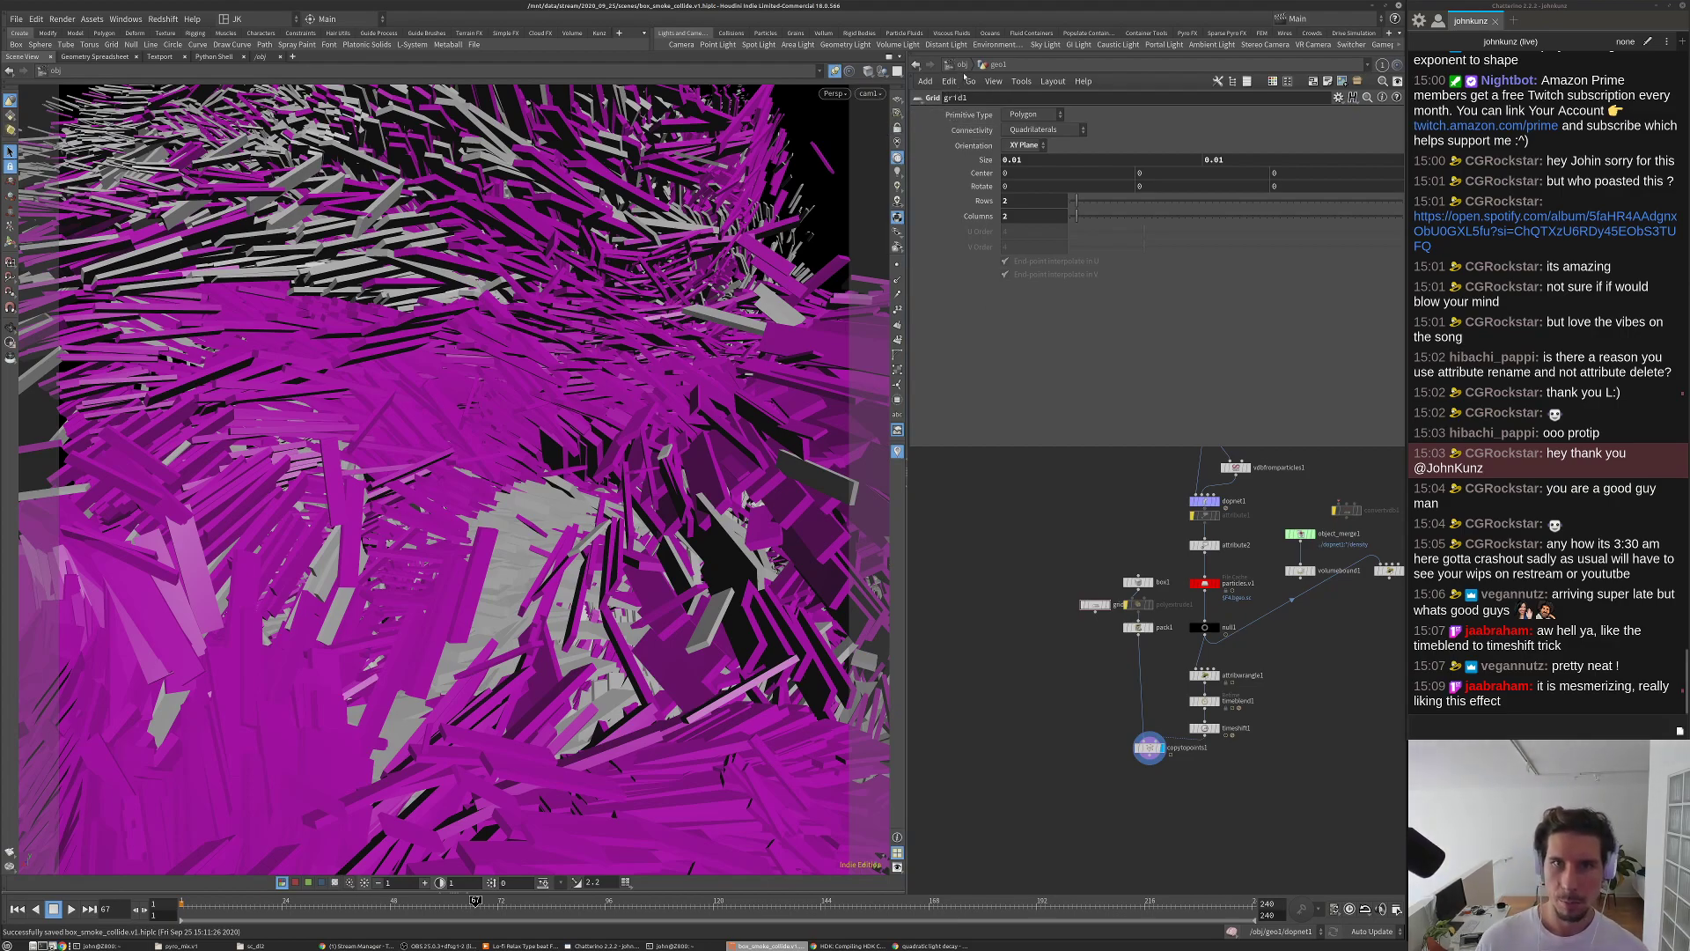
# Step: Go up to the object level and enable Instance SOP Level Packed Primitives in geo1's Redshift instancing settings
pyautogui.press('u')
pyautogui.press('h')
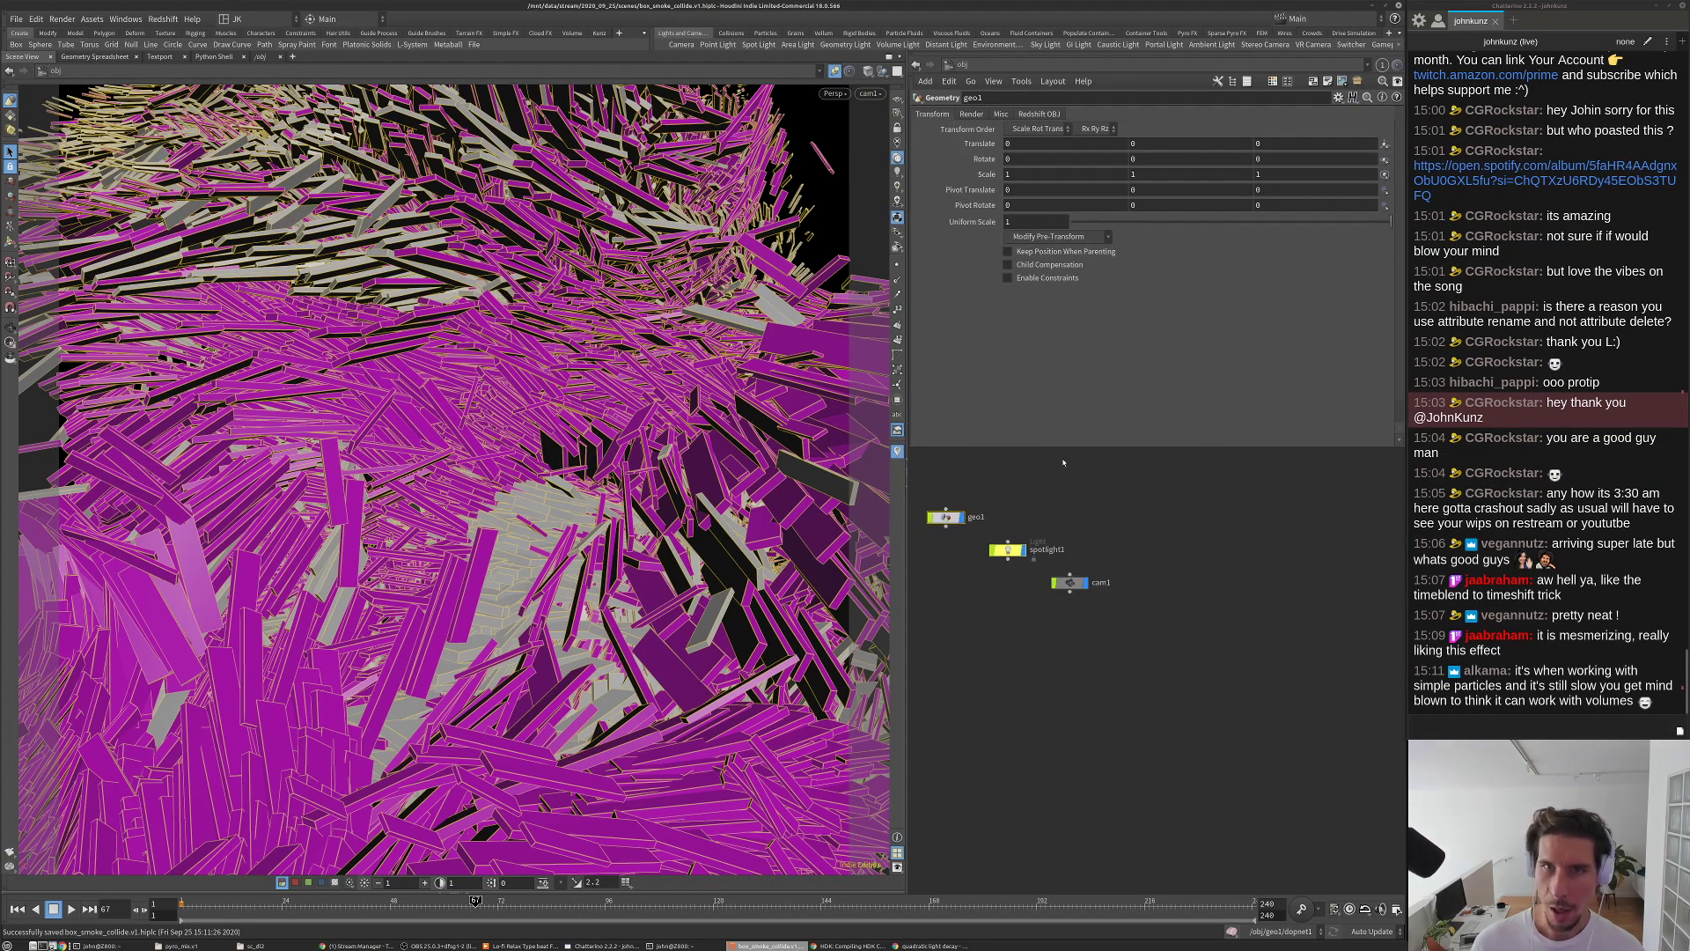
pyautogui.click(1055, 115)
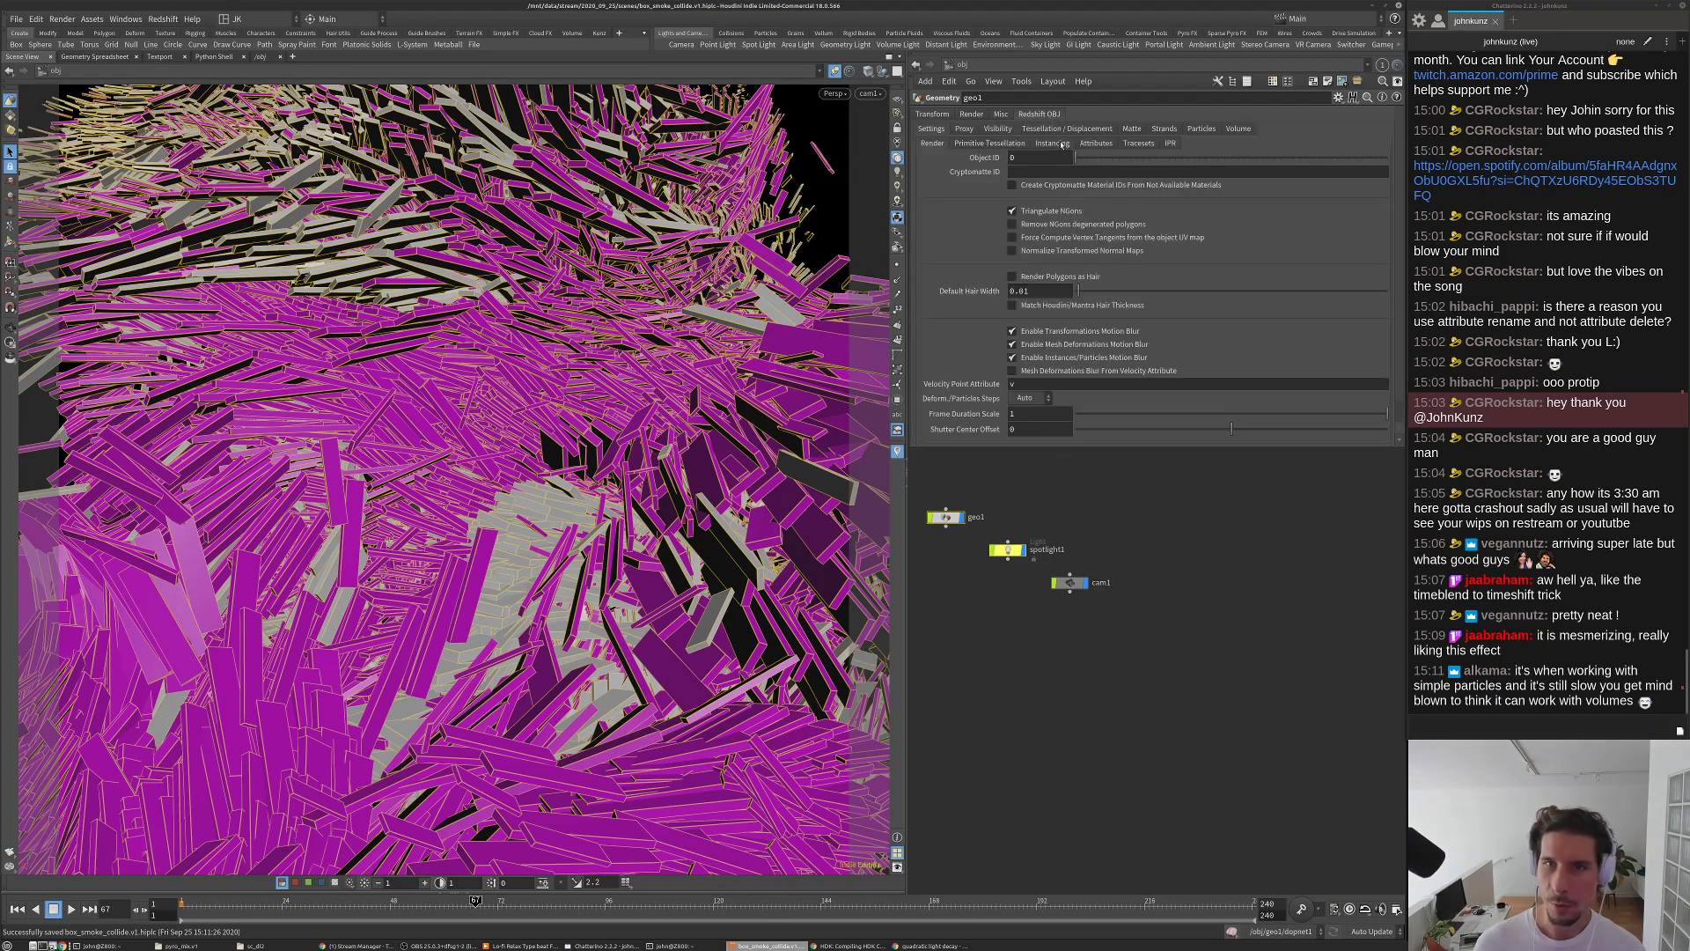
pyautogui.click(1053, 144)
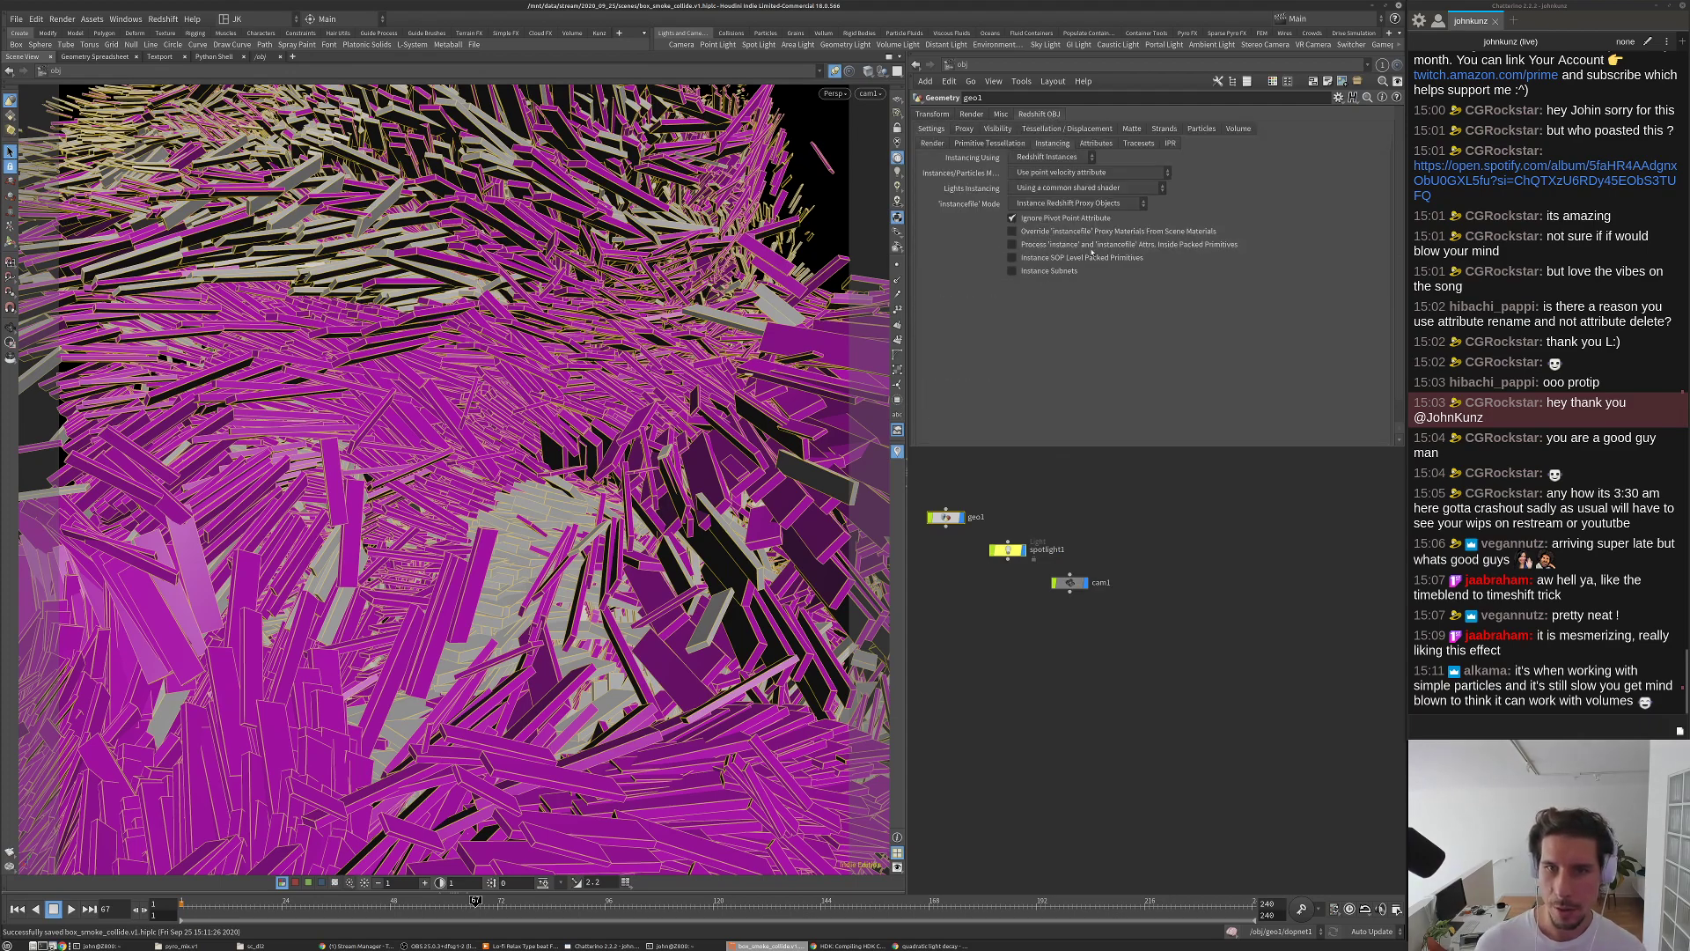
pyautogui.click(1078, 258)
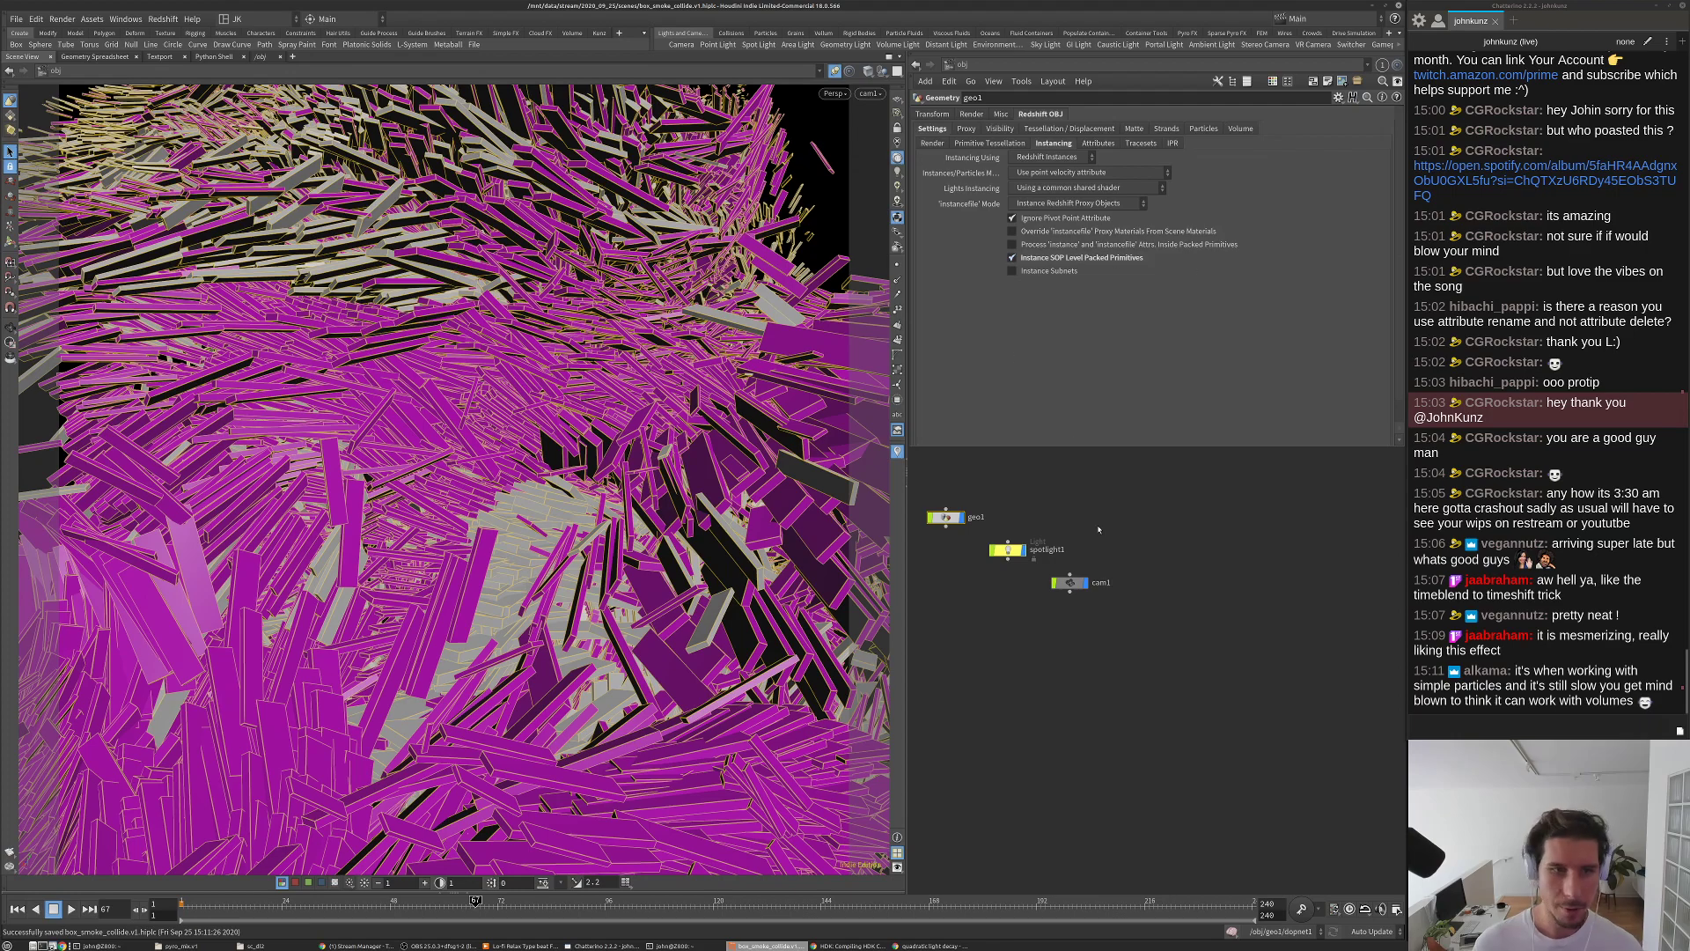
# Step: Delete the spotlight1 light from the object network
pyautogui.press('h')
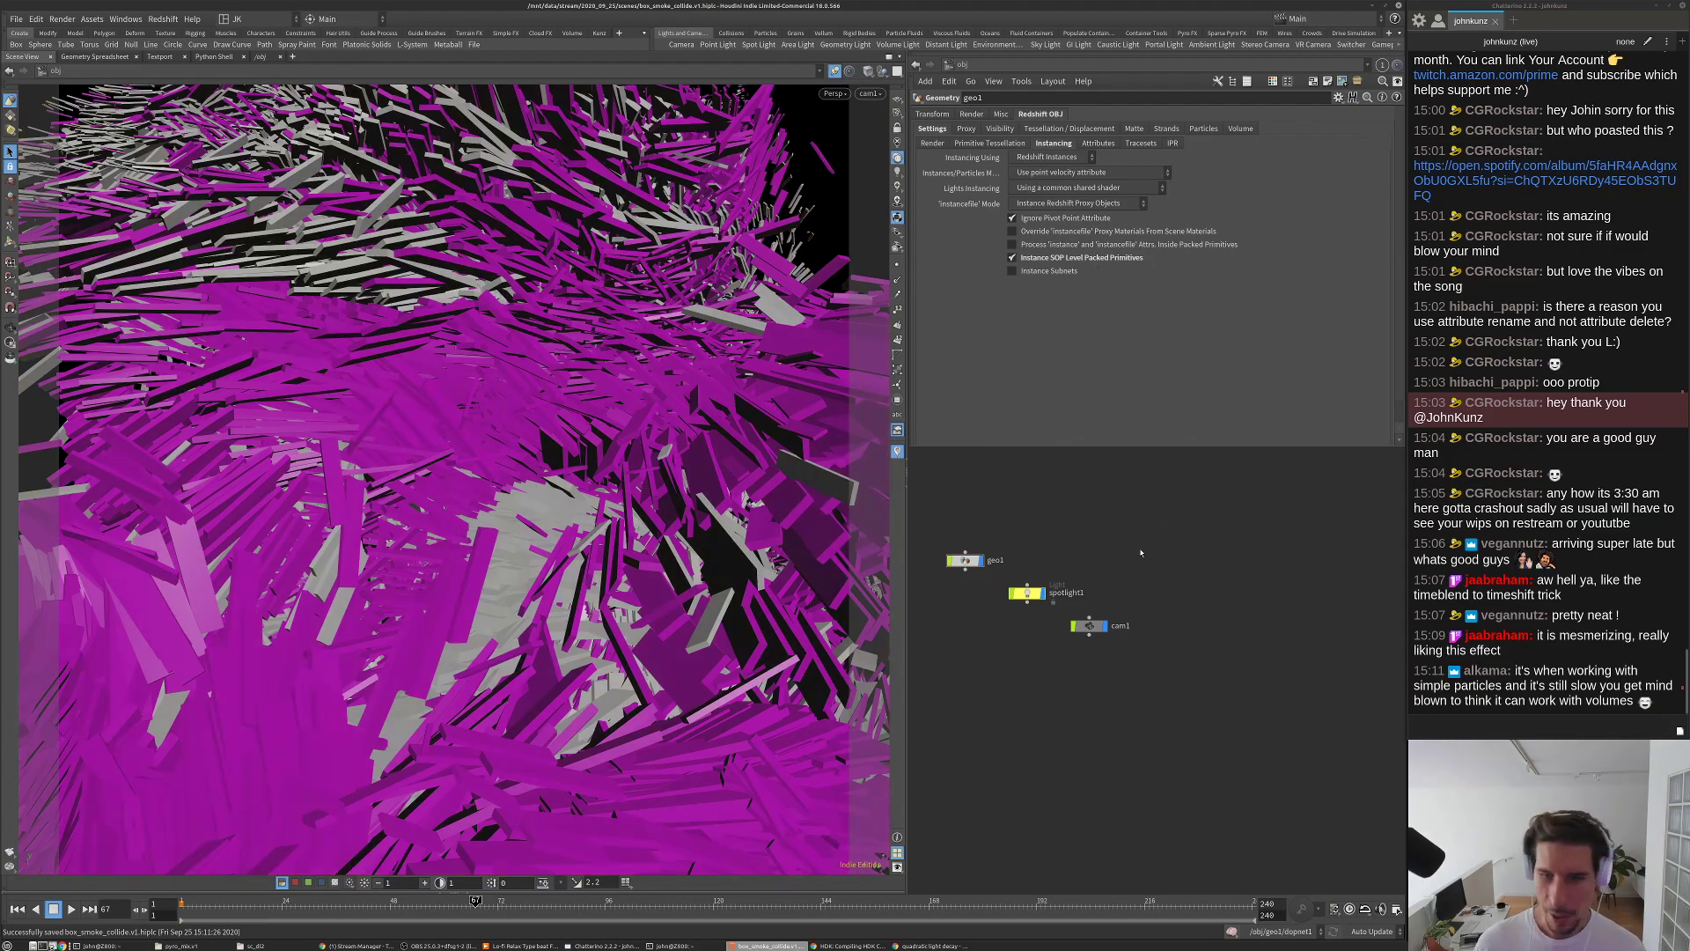
pyautogui.moveTo(1090, 519); pyautogui.dragTo(1215, 532, button='middle')
pyautogui.scroll(2, 1162, 536)
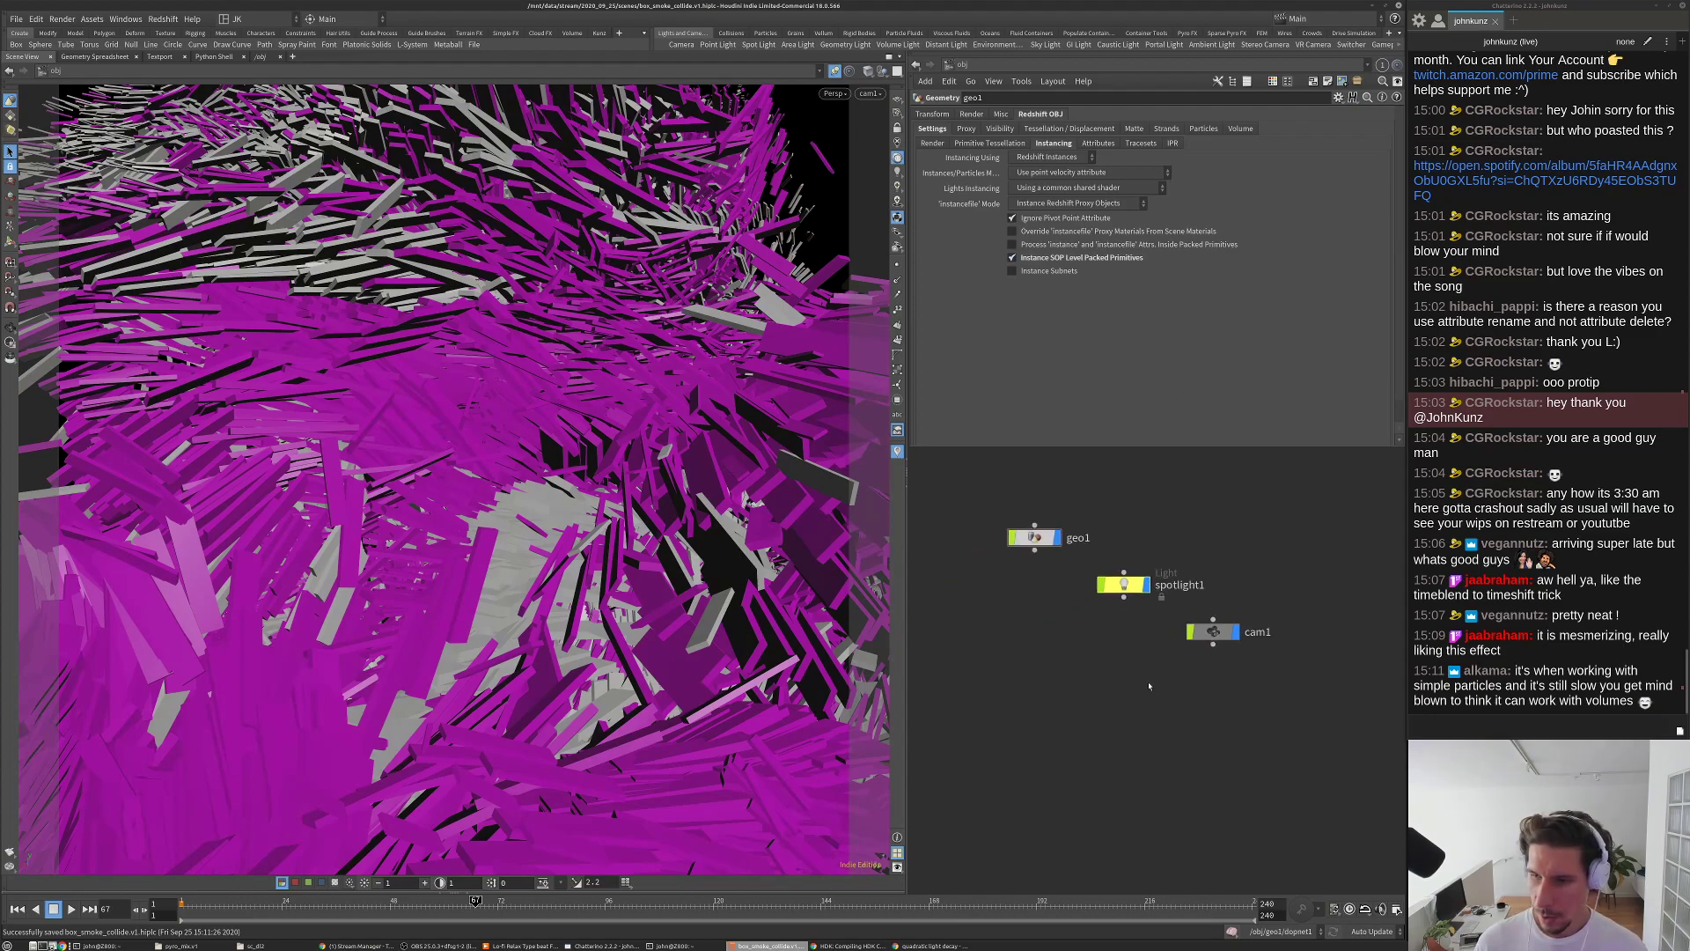
pyautogui.moveTo(1141, 676); pyautogui.dragTo(1153, 716, button='middle')
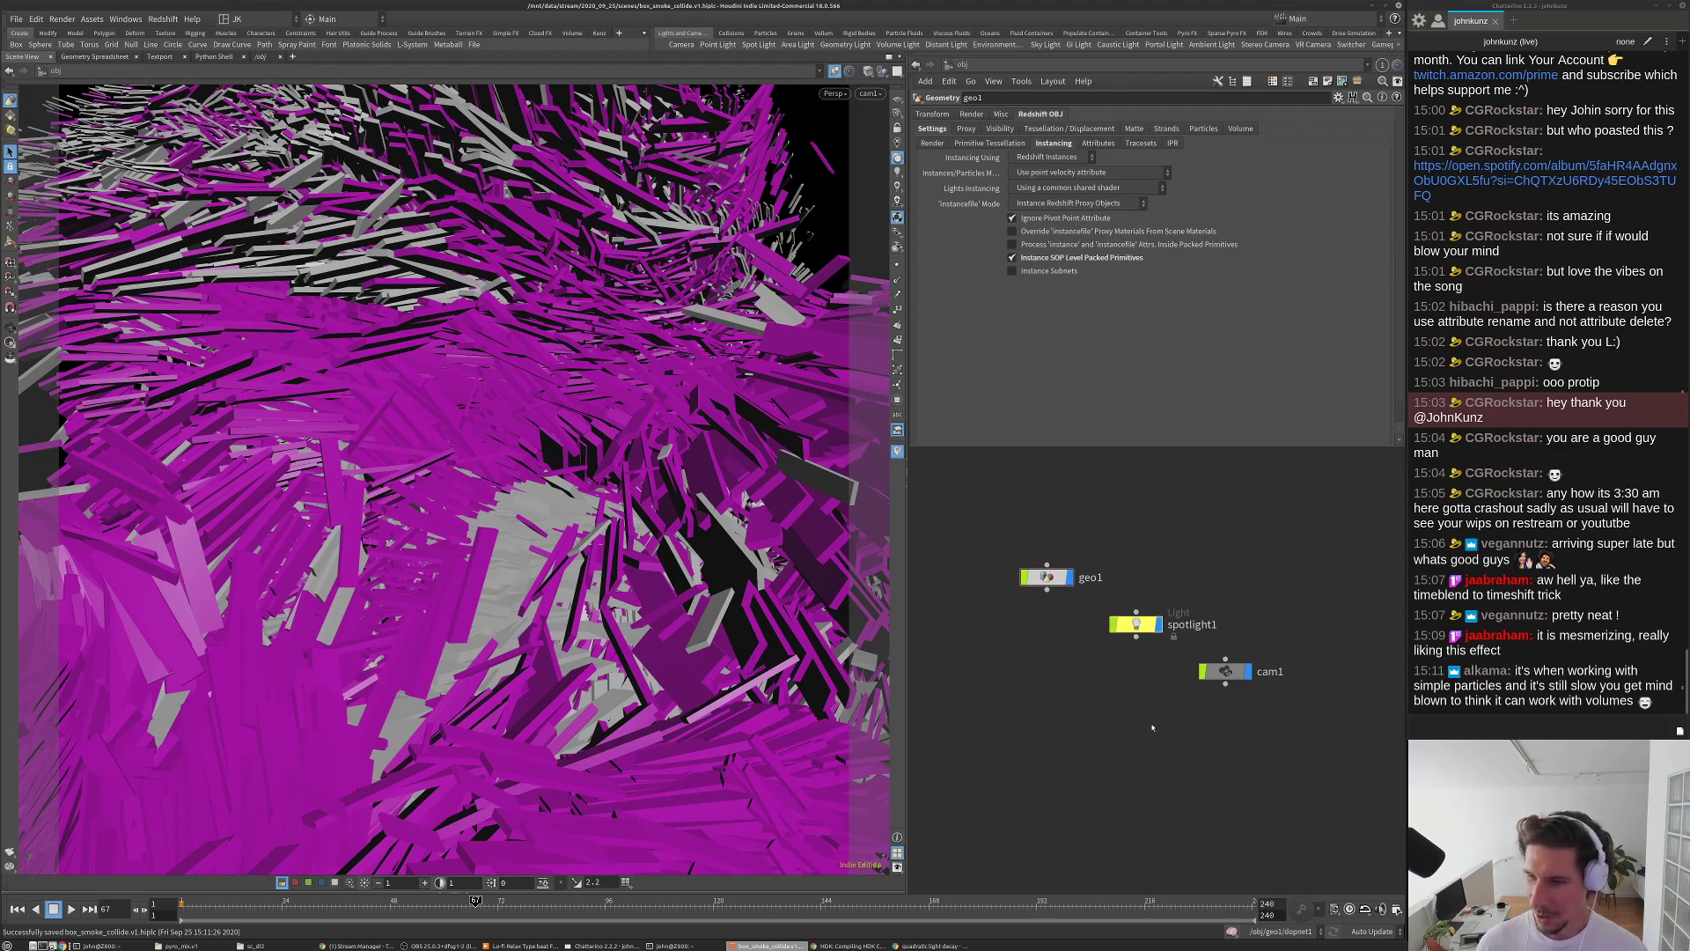
pyautogui.click(1127, 626)
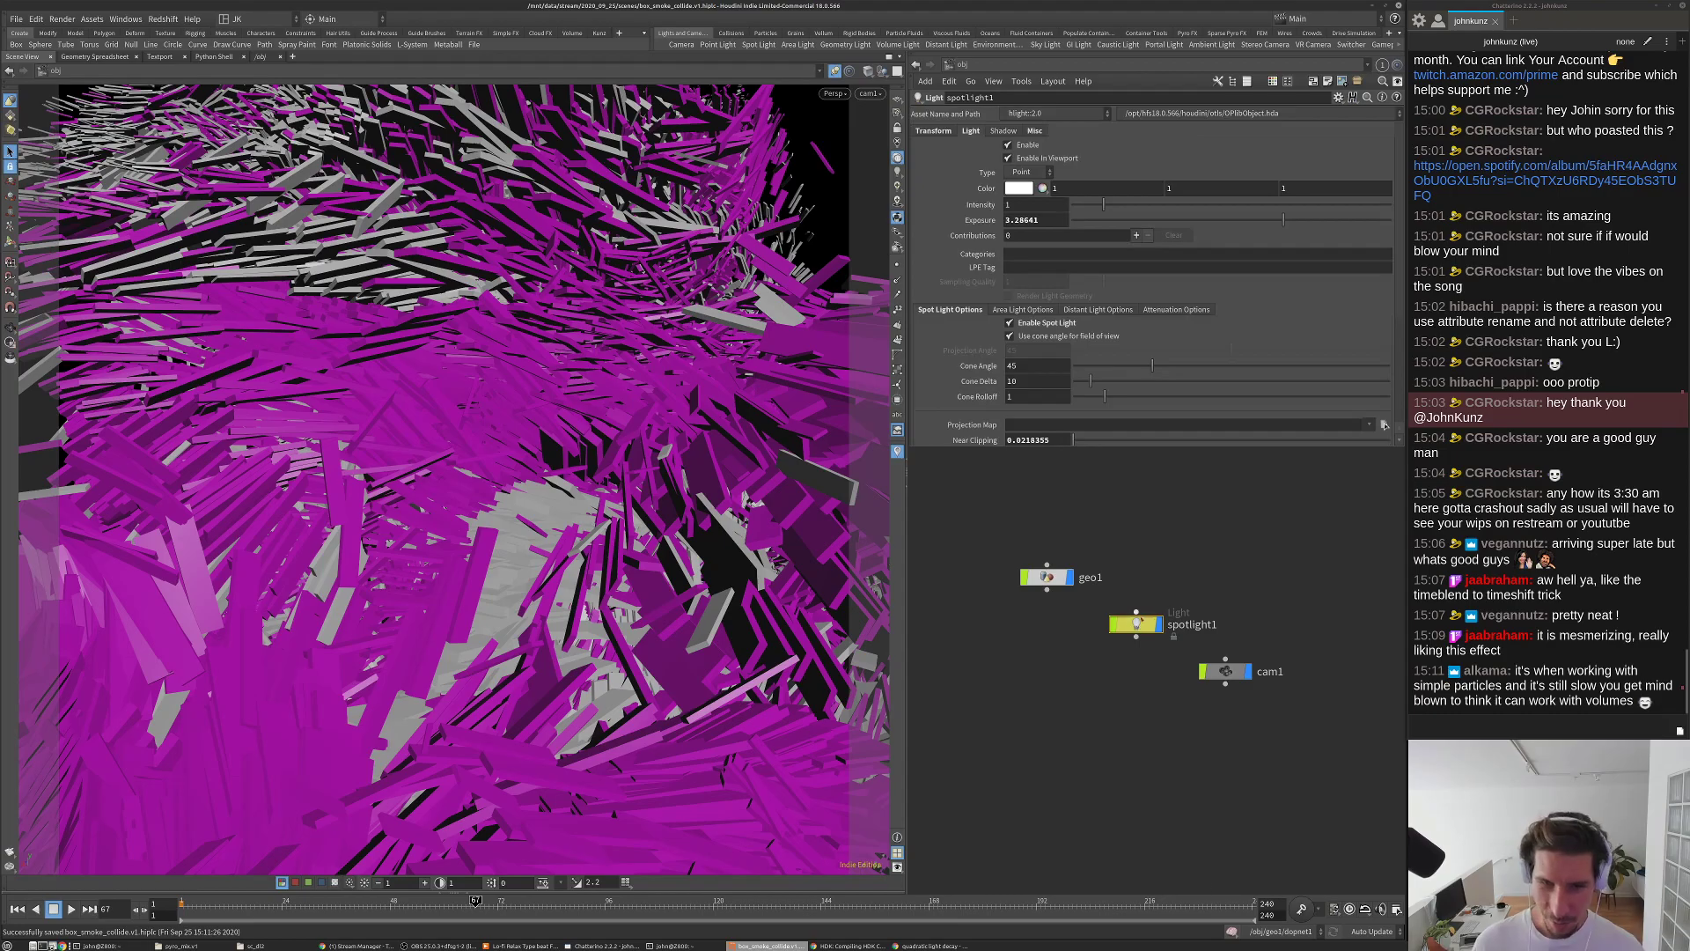
pyautogui.press('Delete')
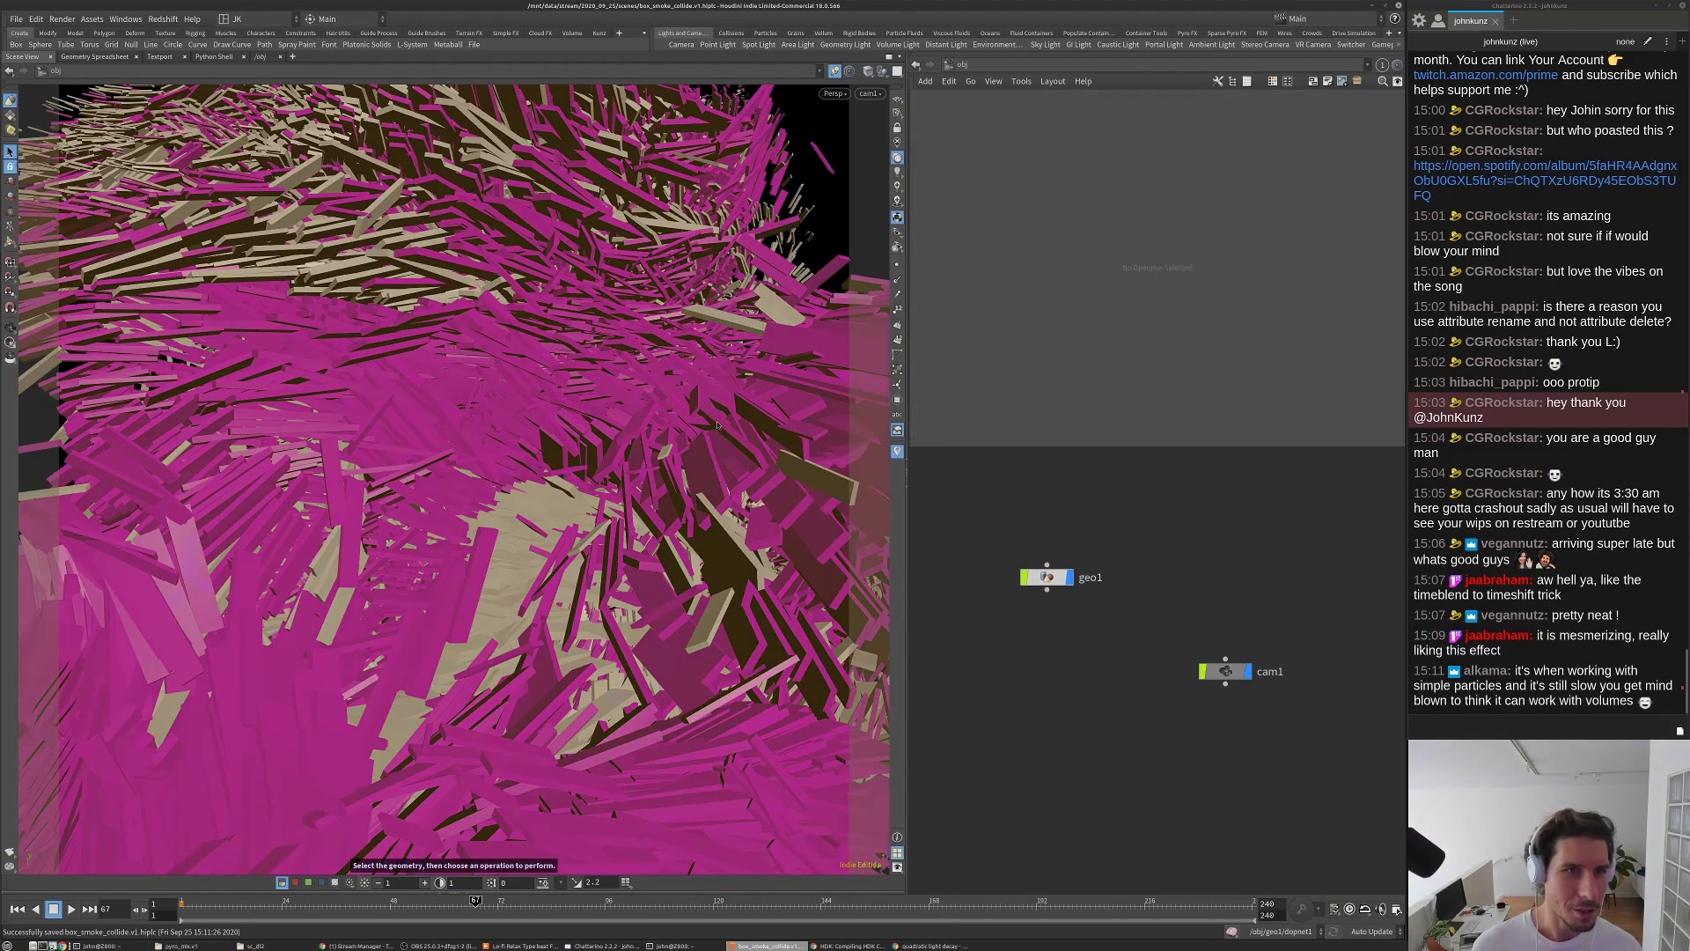
# Step: Leave the camera view to see the whole particle shape, and add the Redshift shelf to the shelf set
pyautogui.keyDown('alt'); pyautogui.moveTo(730, 502); pyautogui.dragTo(588, 485, button='right'); pyautogui.keyUp('alt')
pyautogui.moveTo(588, 486); pyautogui.dragTo(440, 508)
pyautogui.press('s')
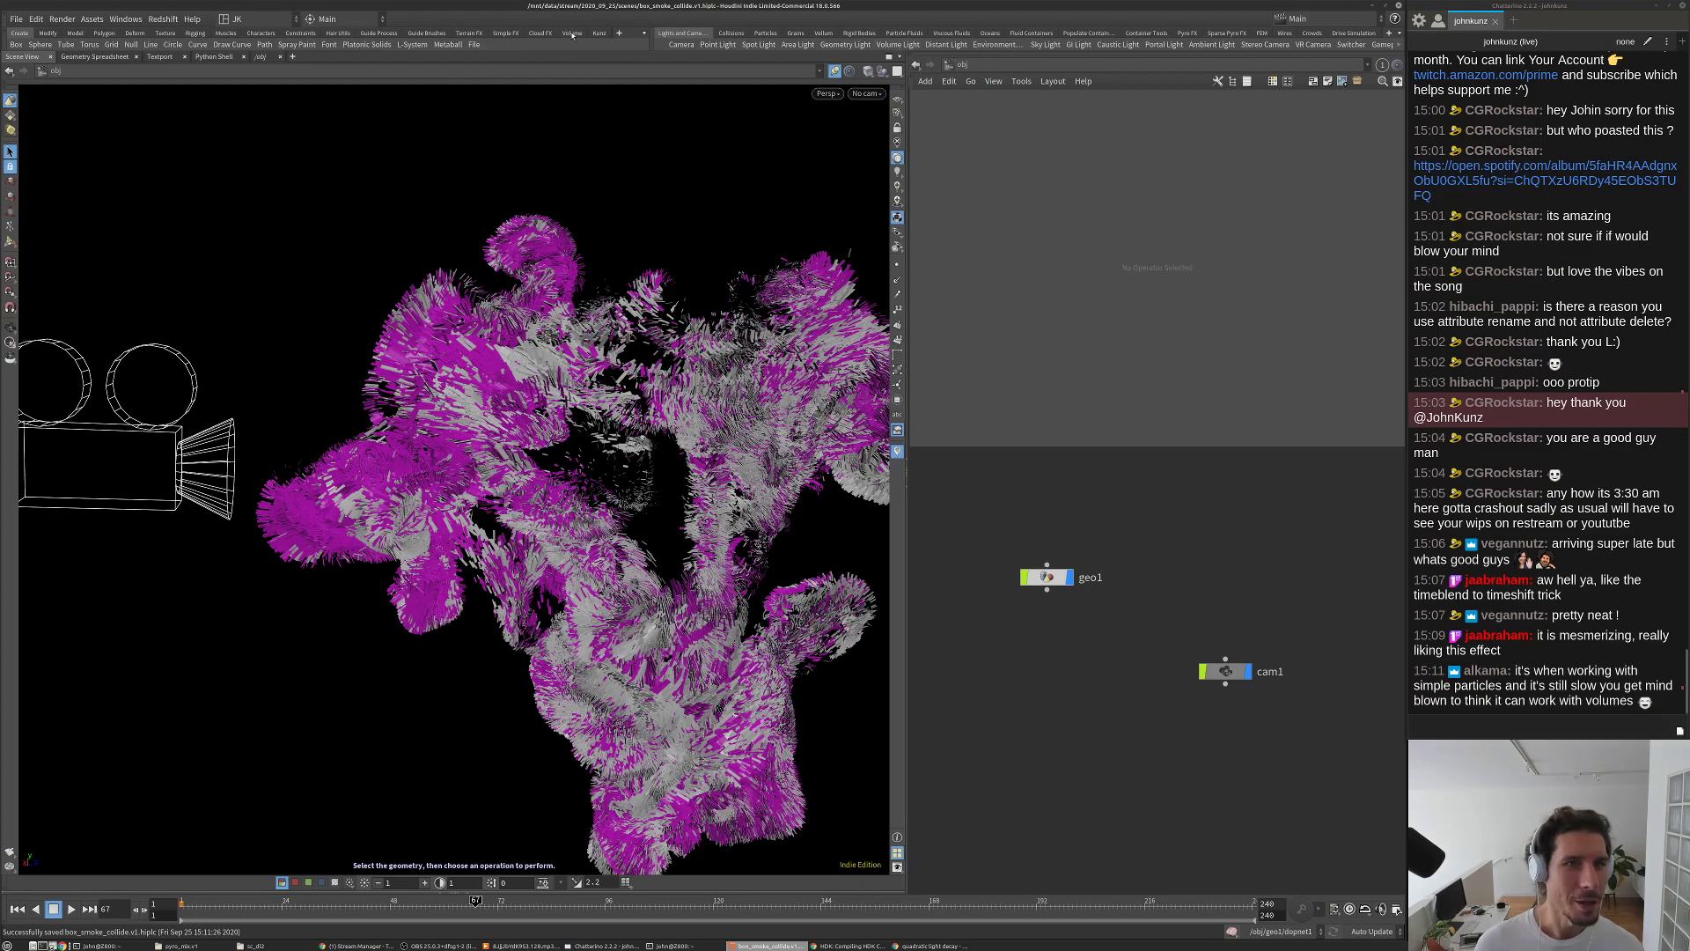
pyautogui.click(620, 32)
pyautogui.moveTo(651, 81)
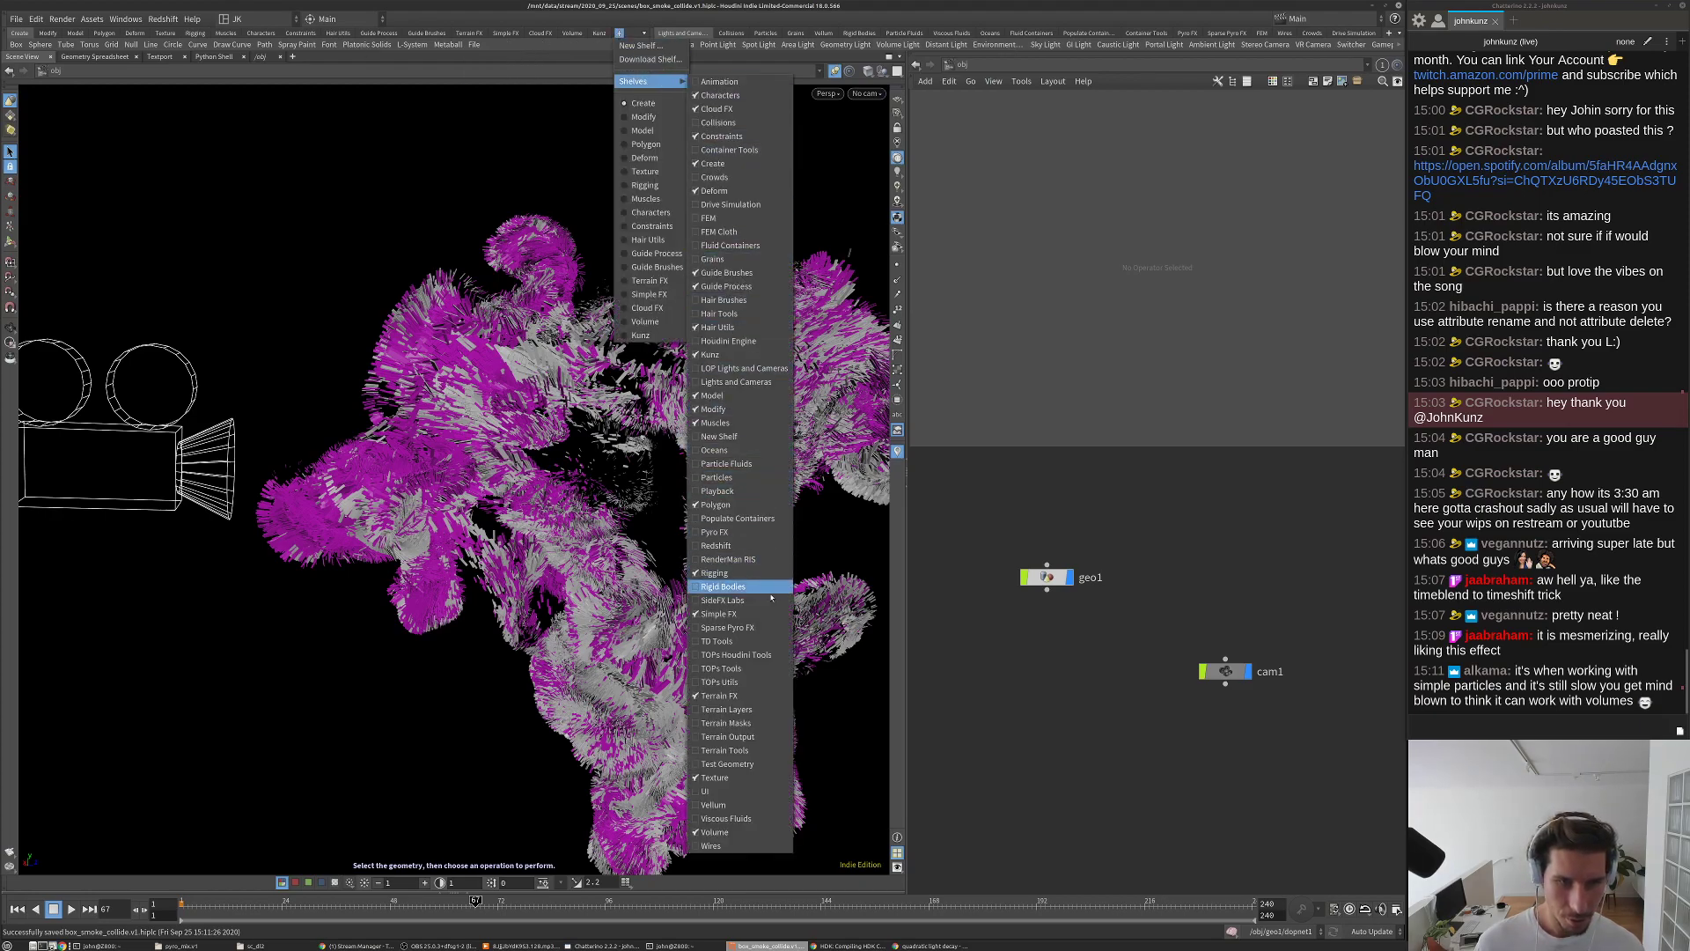
pyautogui.click(760, 549)
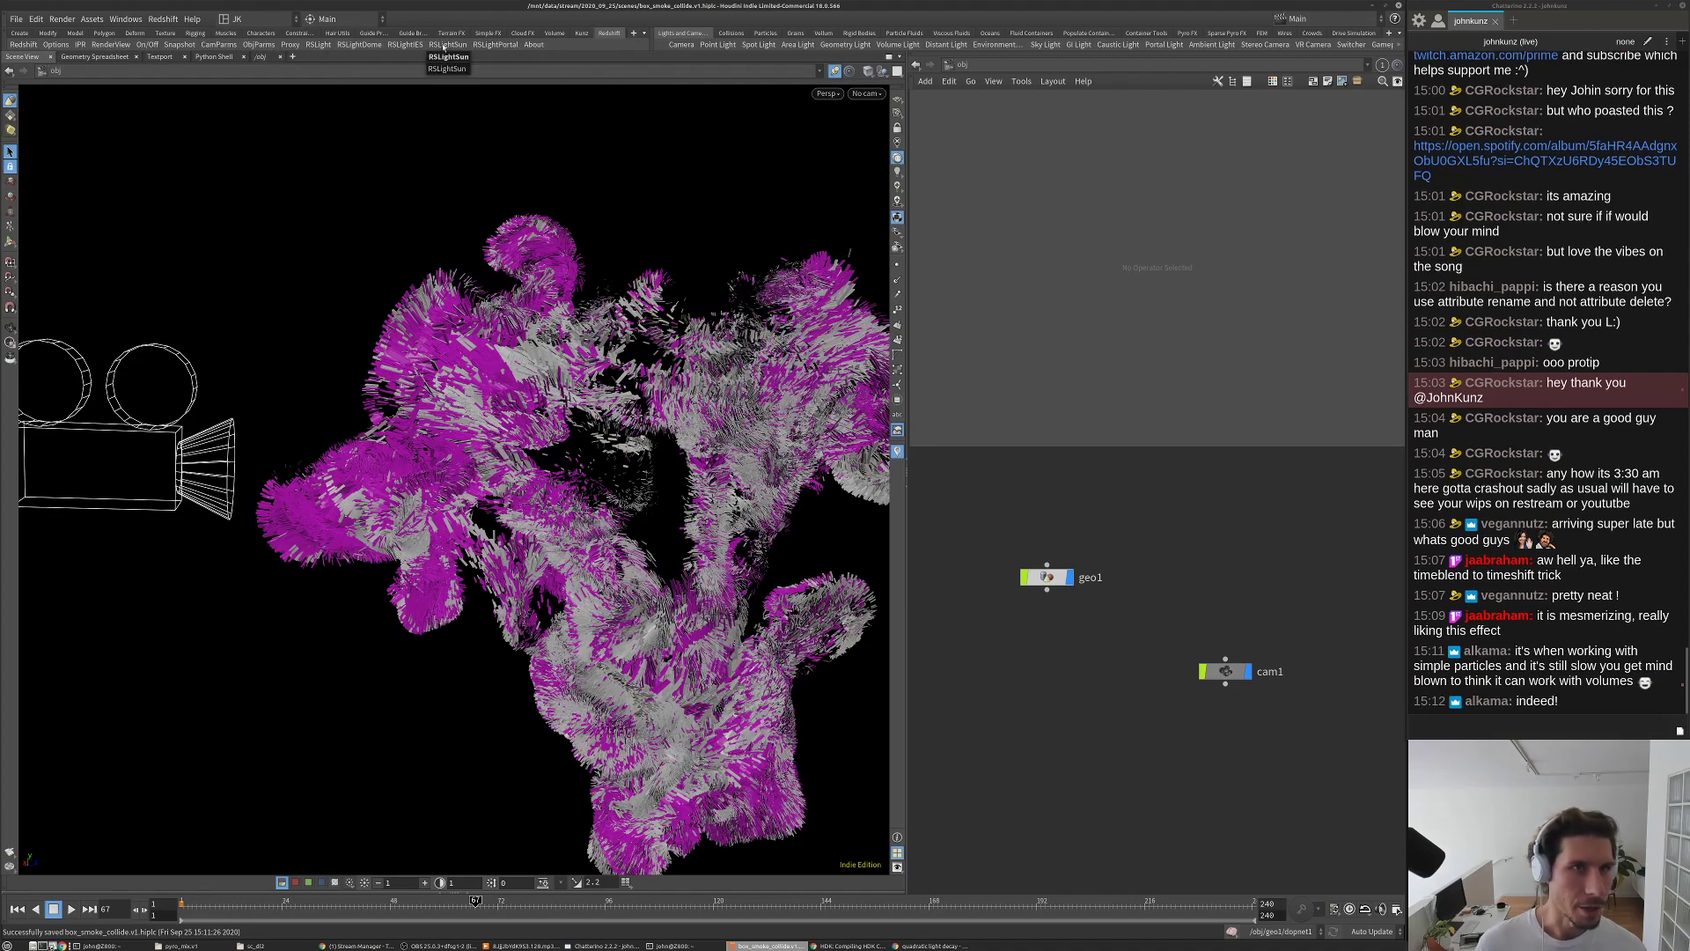
# Step: Create a Redshift light and set the viewport to look through cam1 again
pyautogui.click(345, 50)
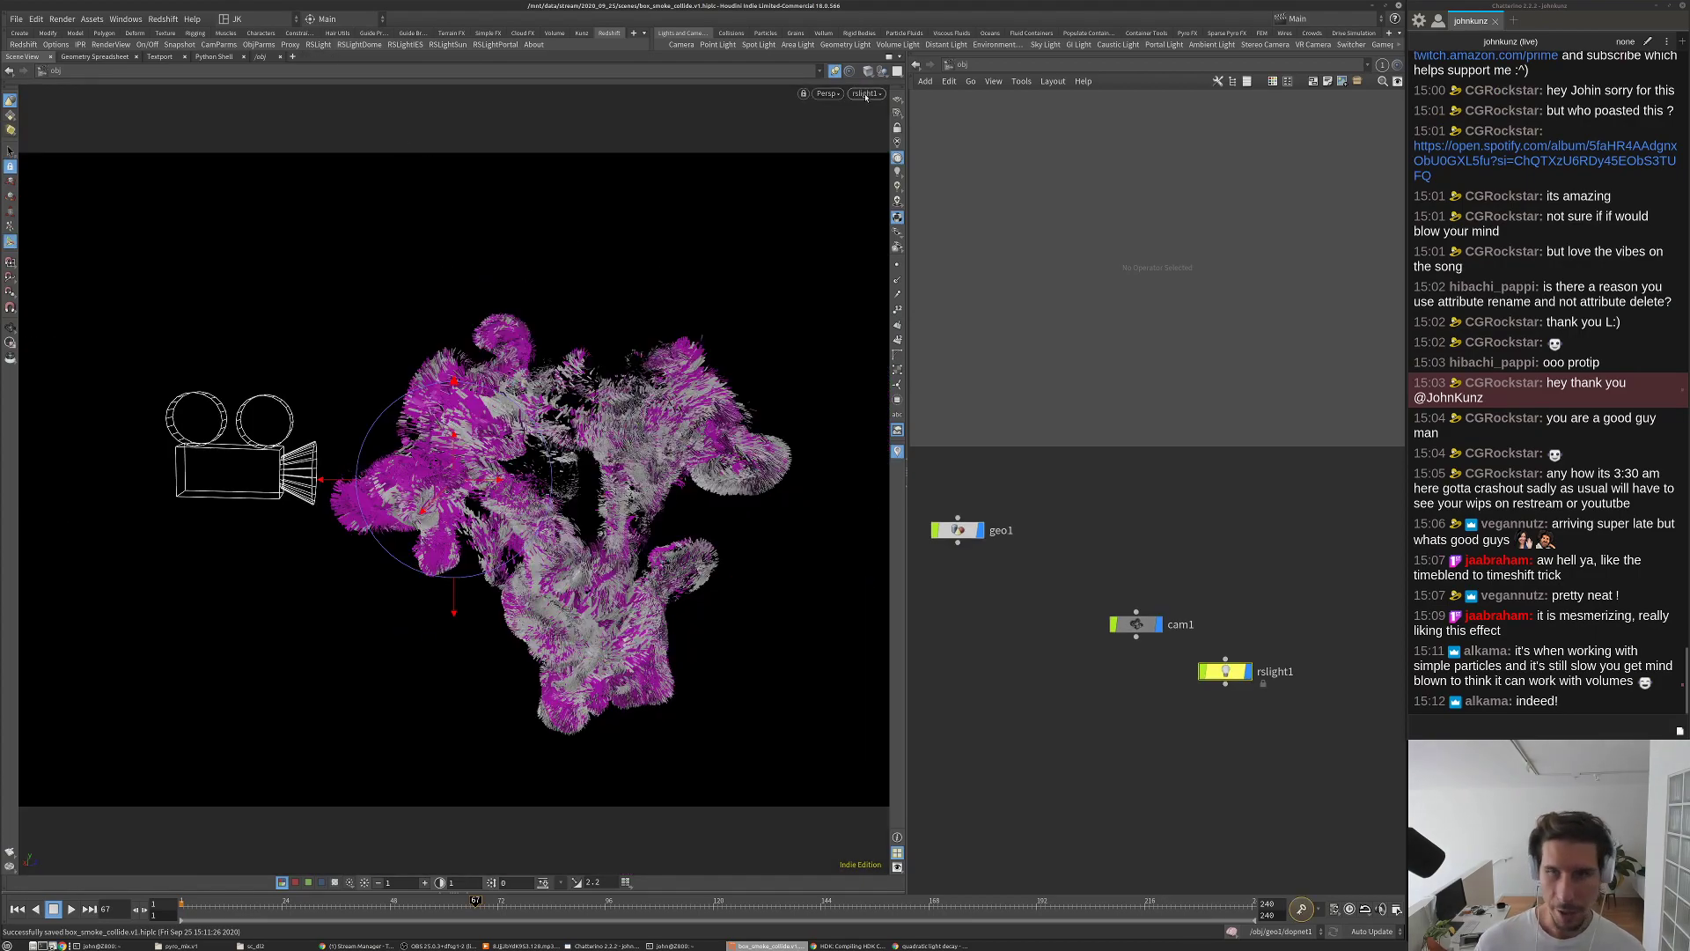
pyautogui.click(867, 94)
pyautogui.click(858, 164)
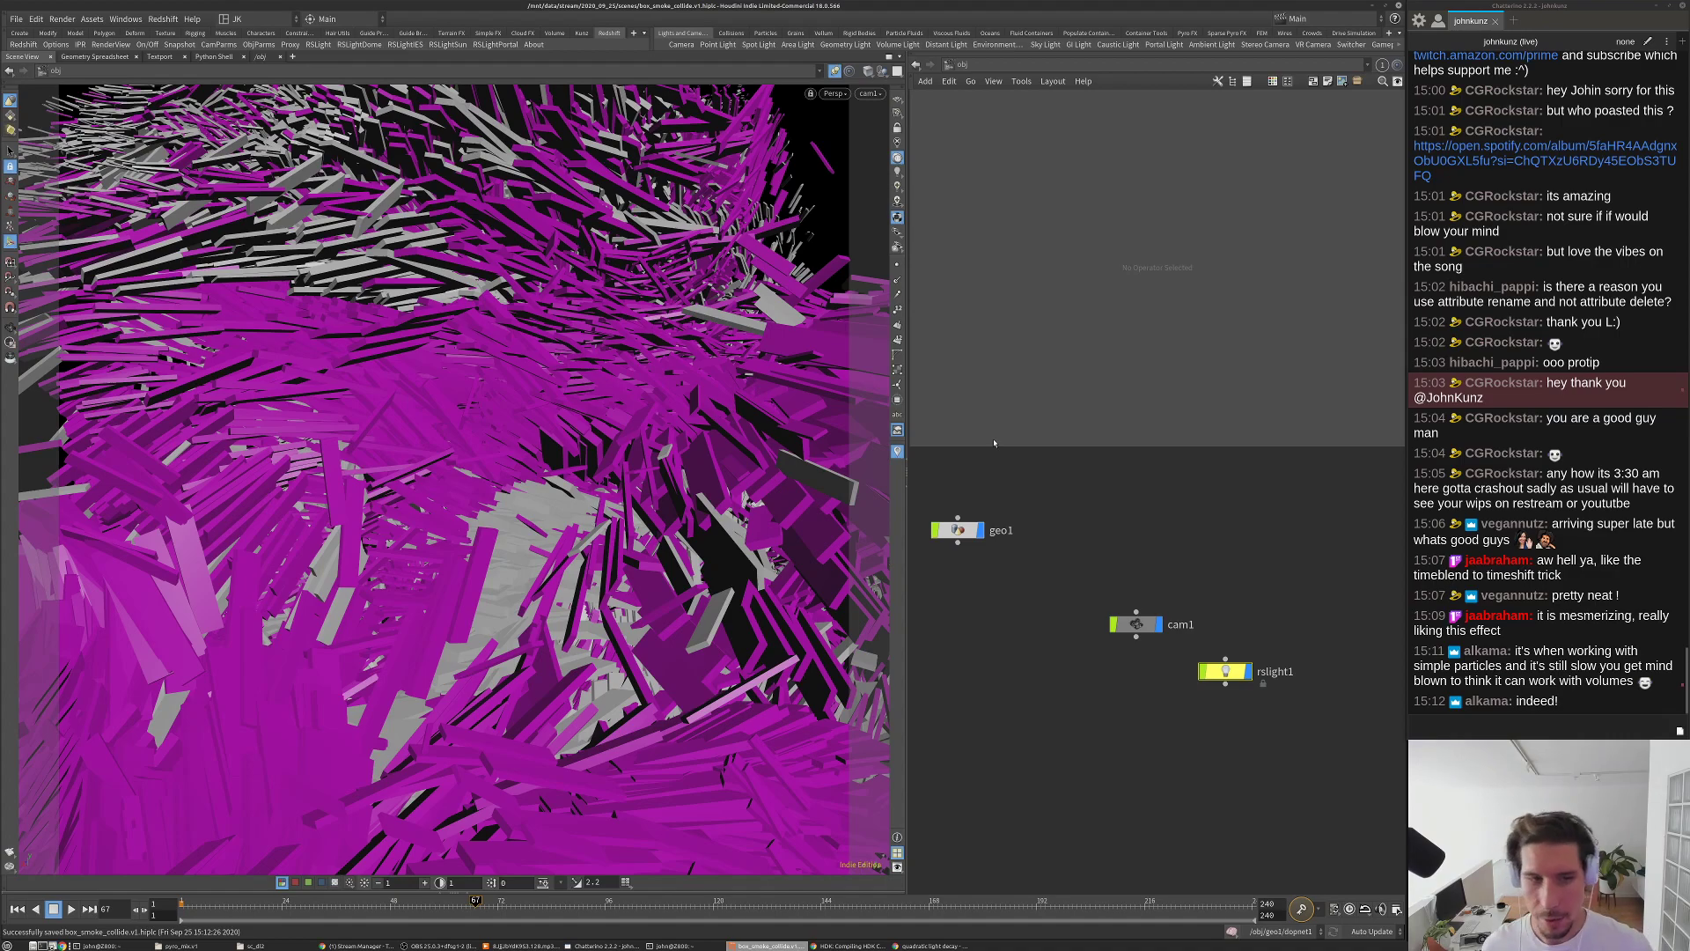
# Step: Move the geo1 node close to cam1 to tidy the object network
pyautogui.scroll(-2, 1001, 618)
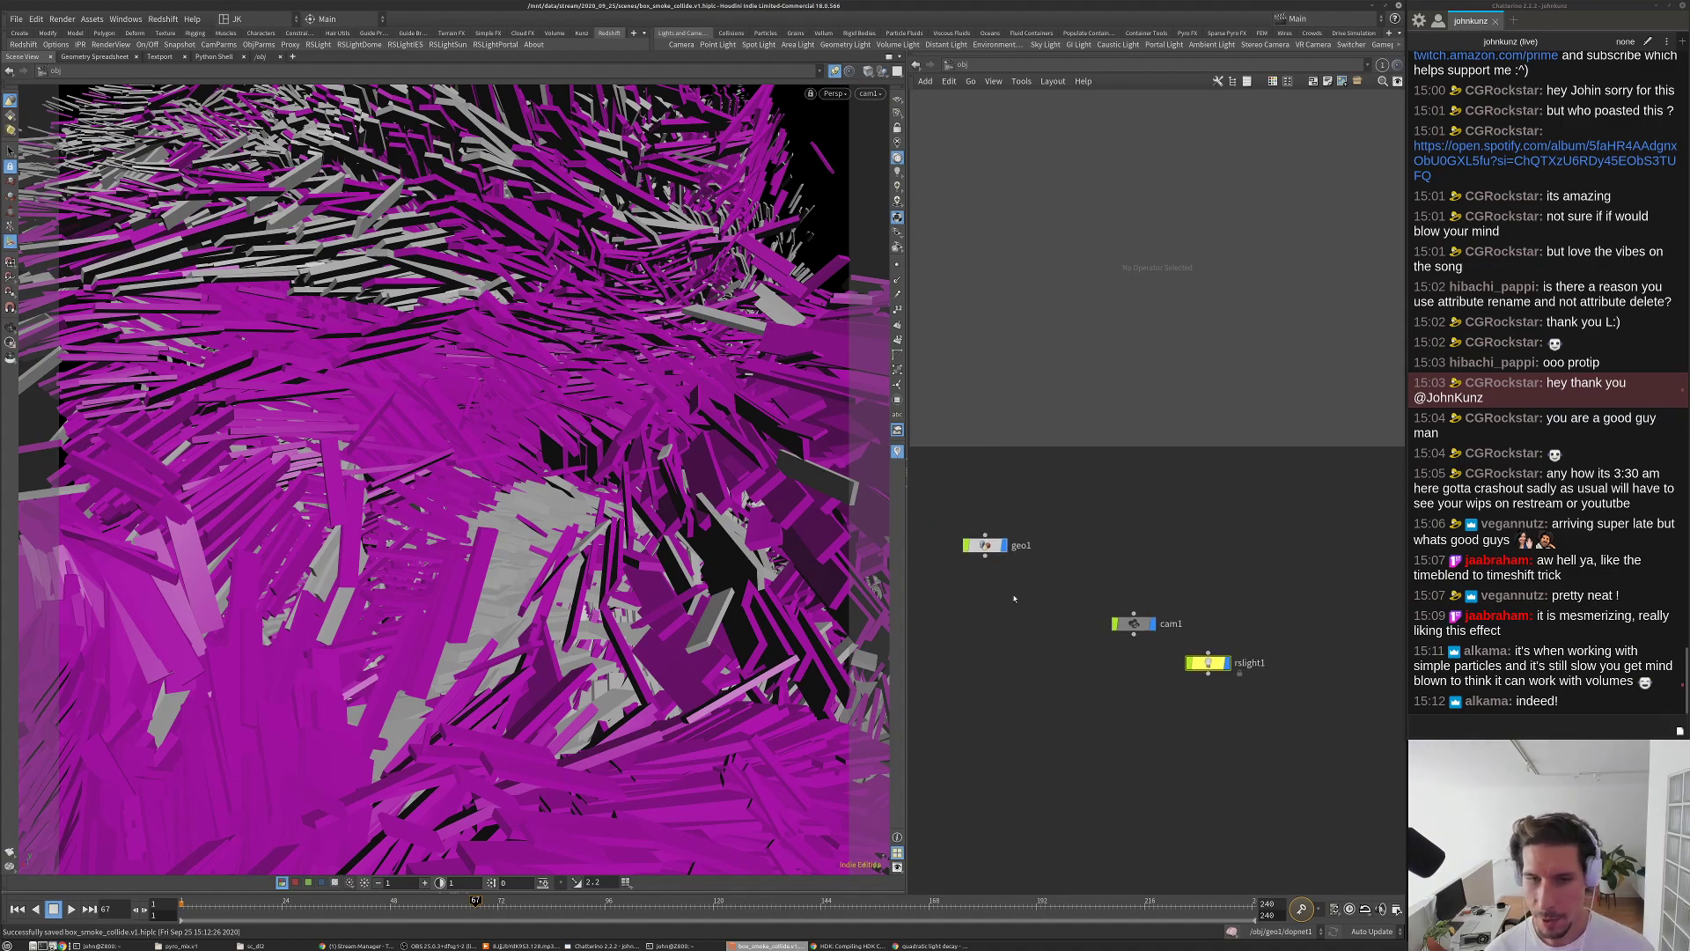
pyautogui.moveTo(977, 547); pyautogui.dragTo(1088, 600)
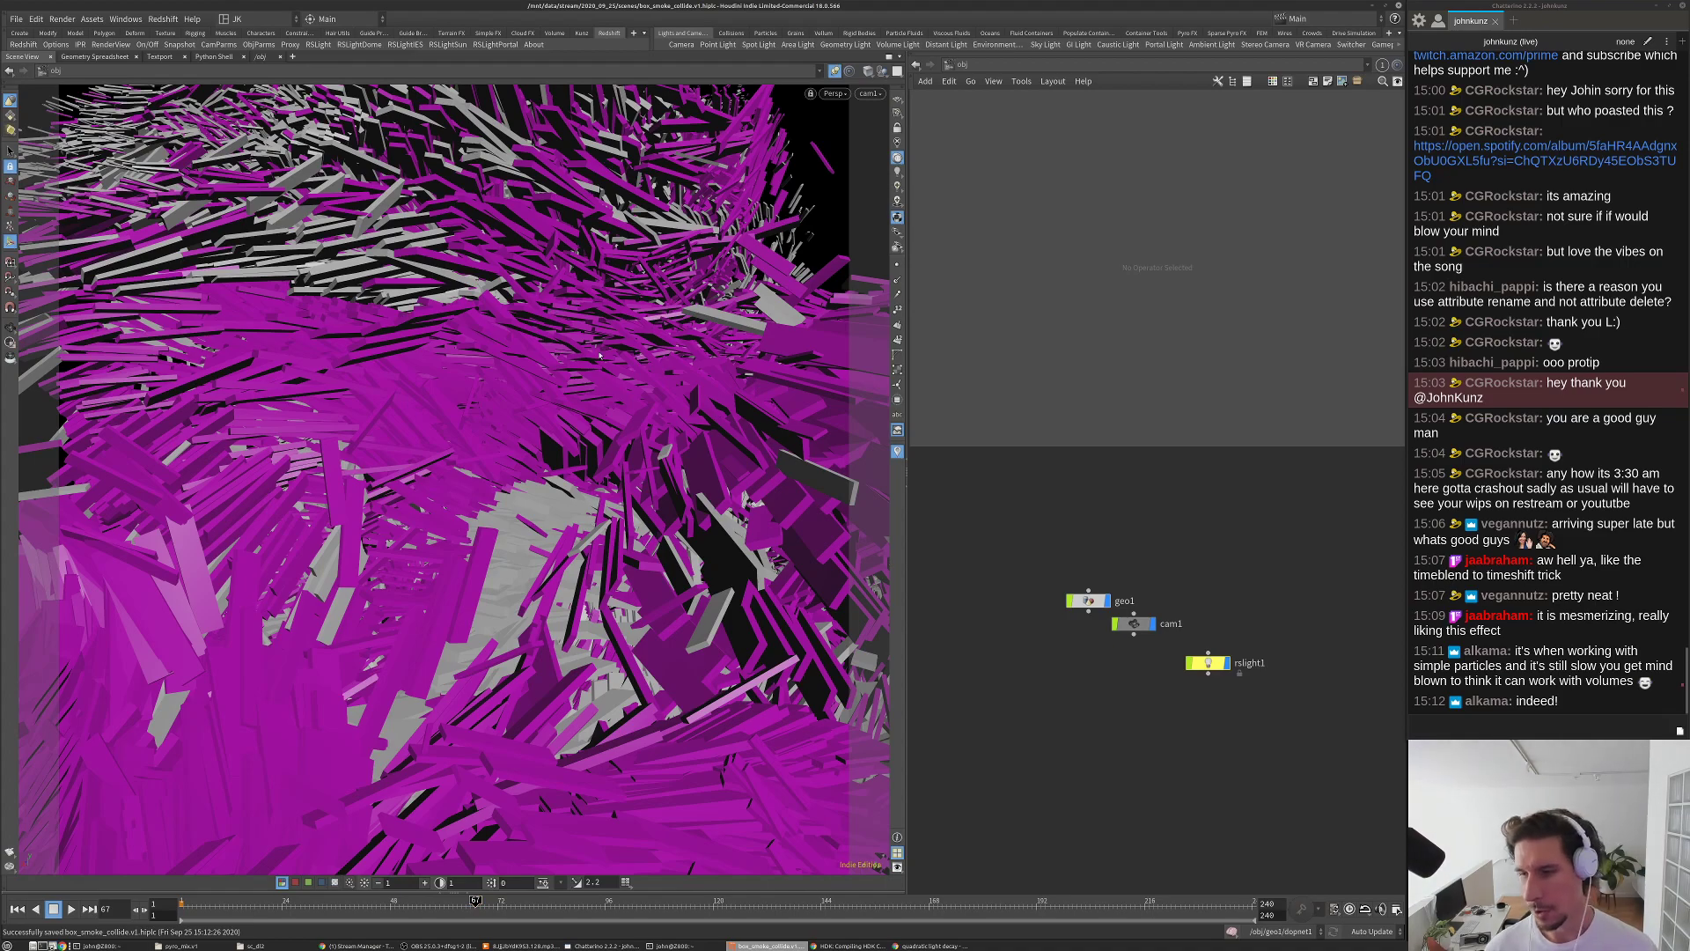
pyautogui.scroll(5, 1069, 707)
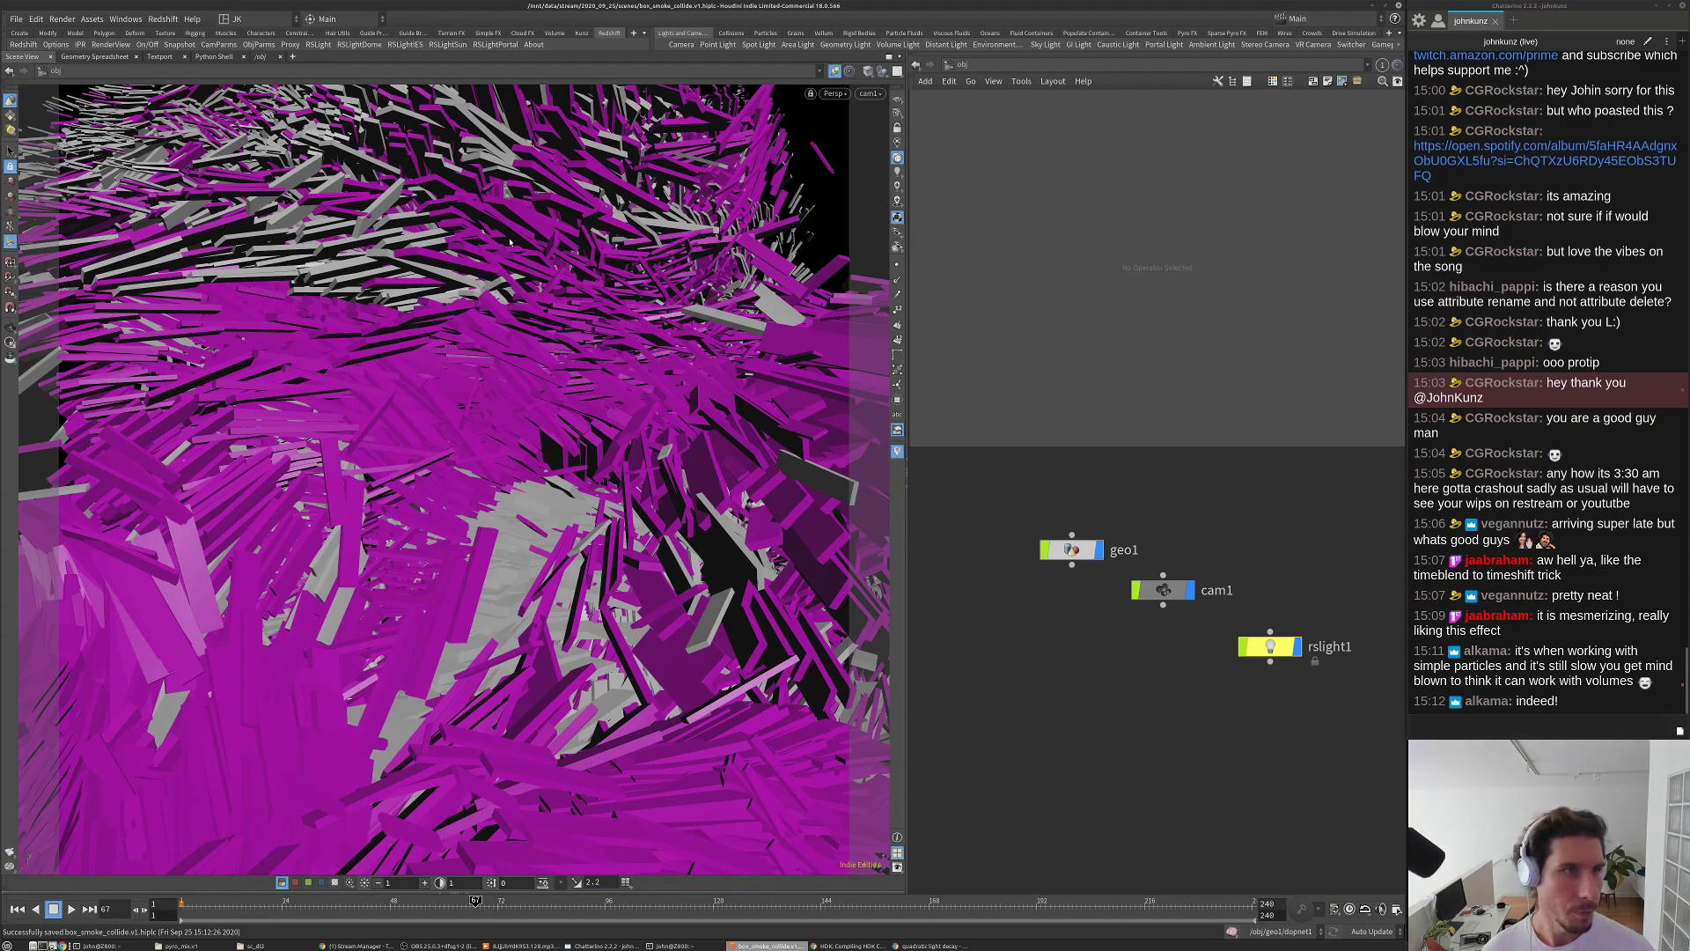
# Step: Start a render in the Redshift Render View, place its window over the viewport and zoom out to show the whole image
pyautogui.click(161, 19)
pyautogui.press('Escape')
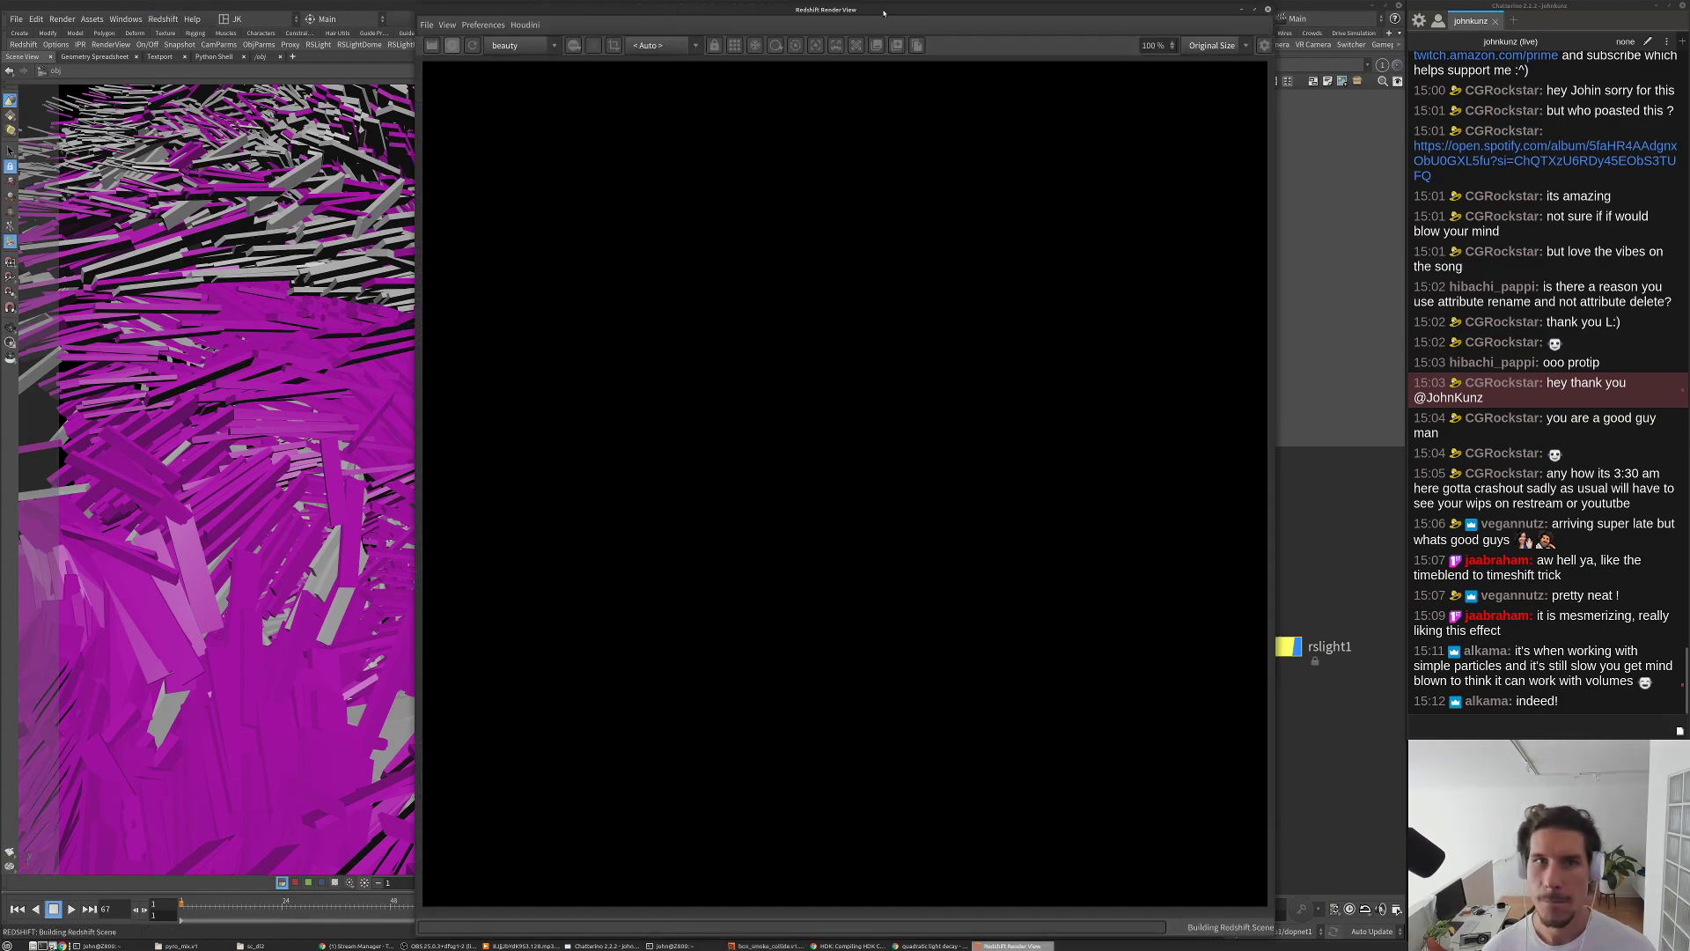
pyautogui.moveTo(884, 9); pyautogui.dragTo(497, 9)
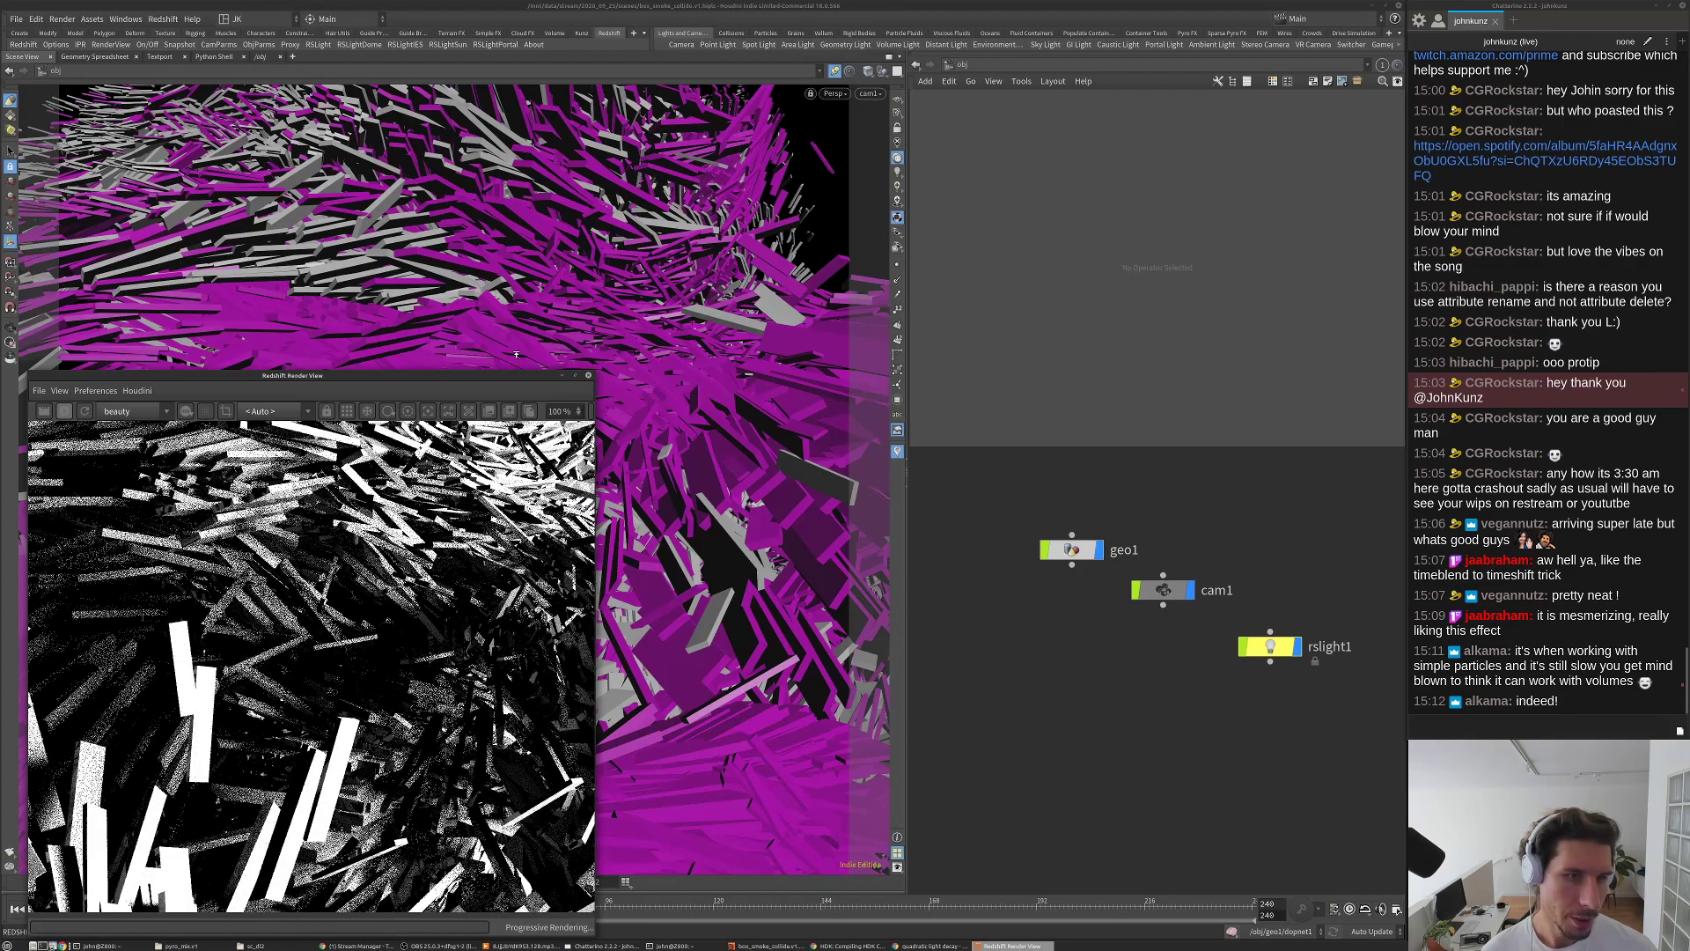
pyautogui.scroll(-5, 493, 482)
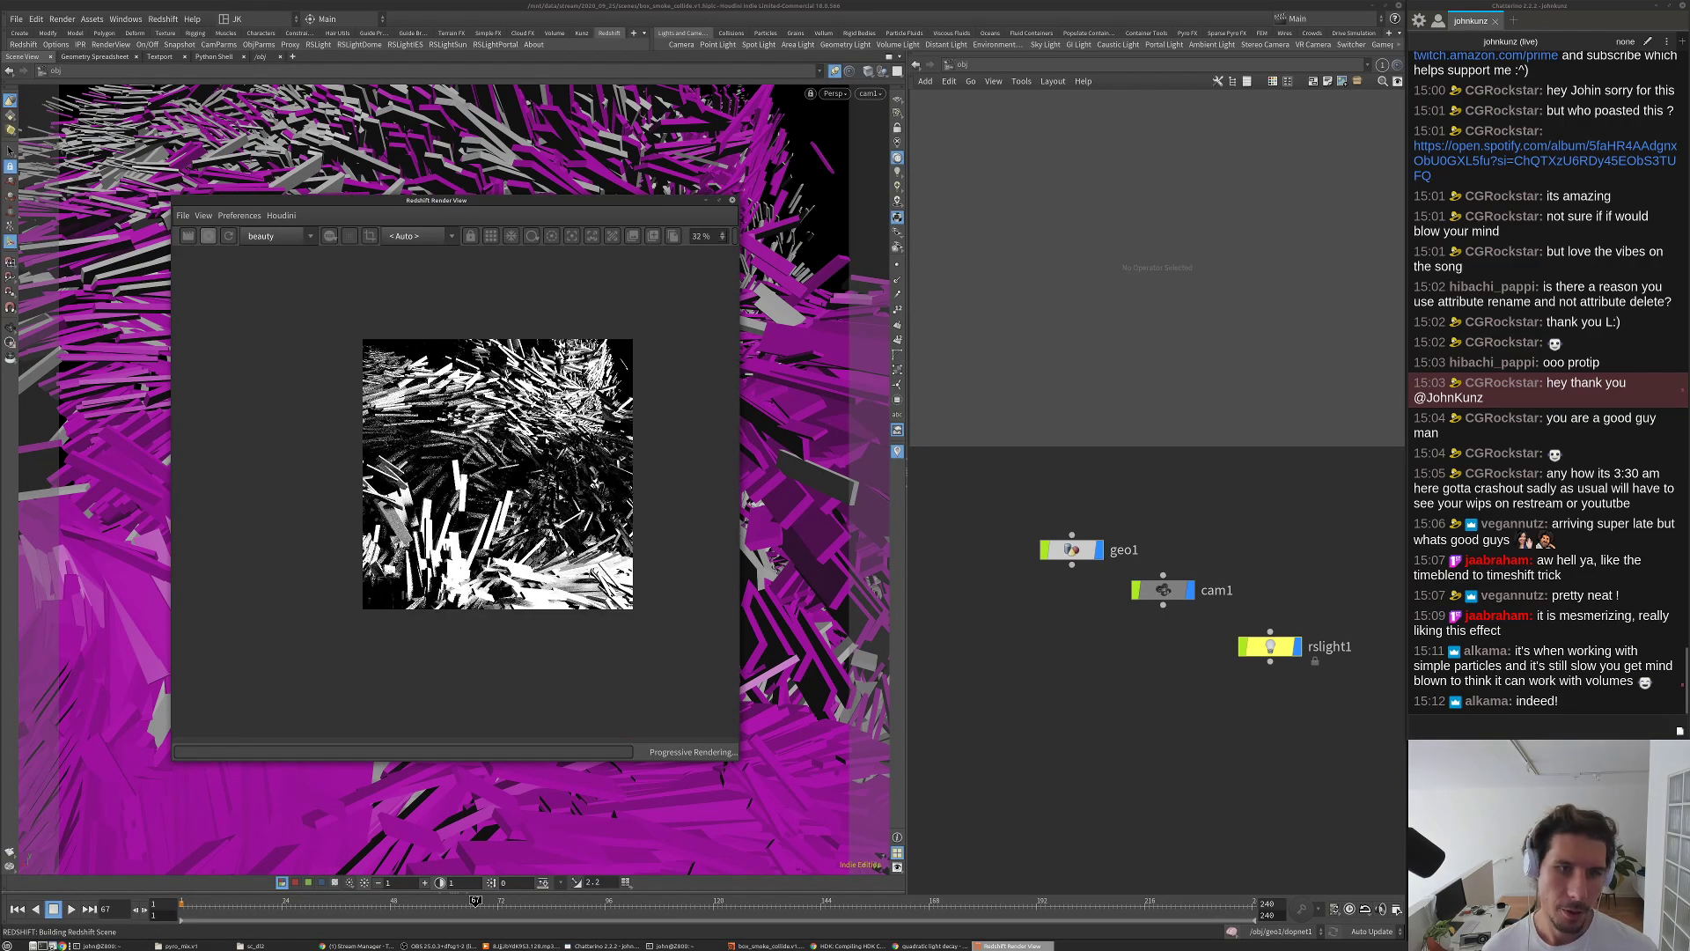
pyautogui.scroll(1, 486, 492)
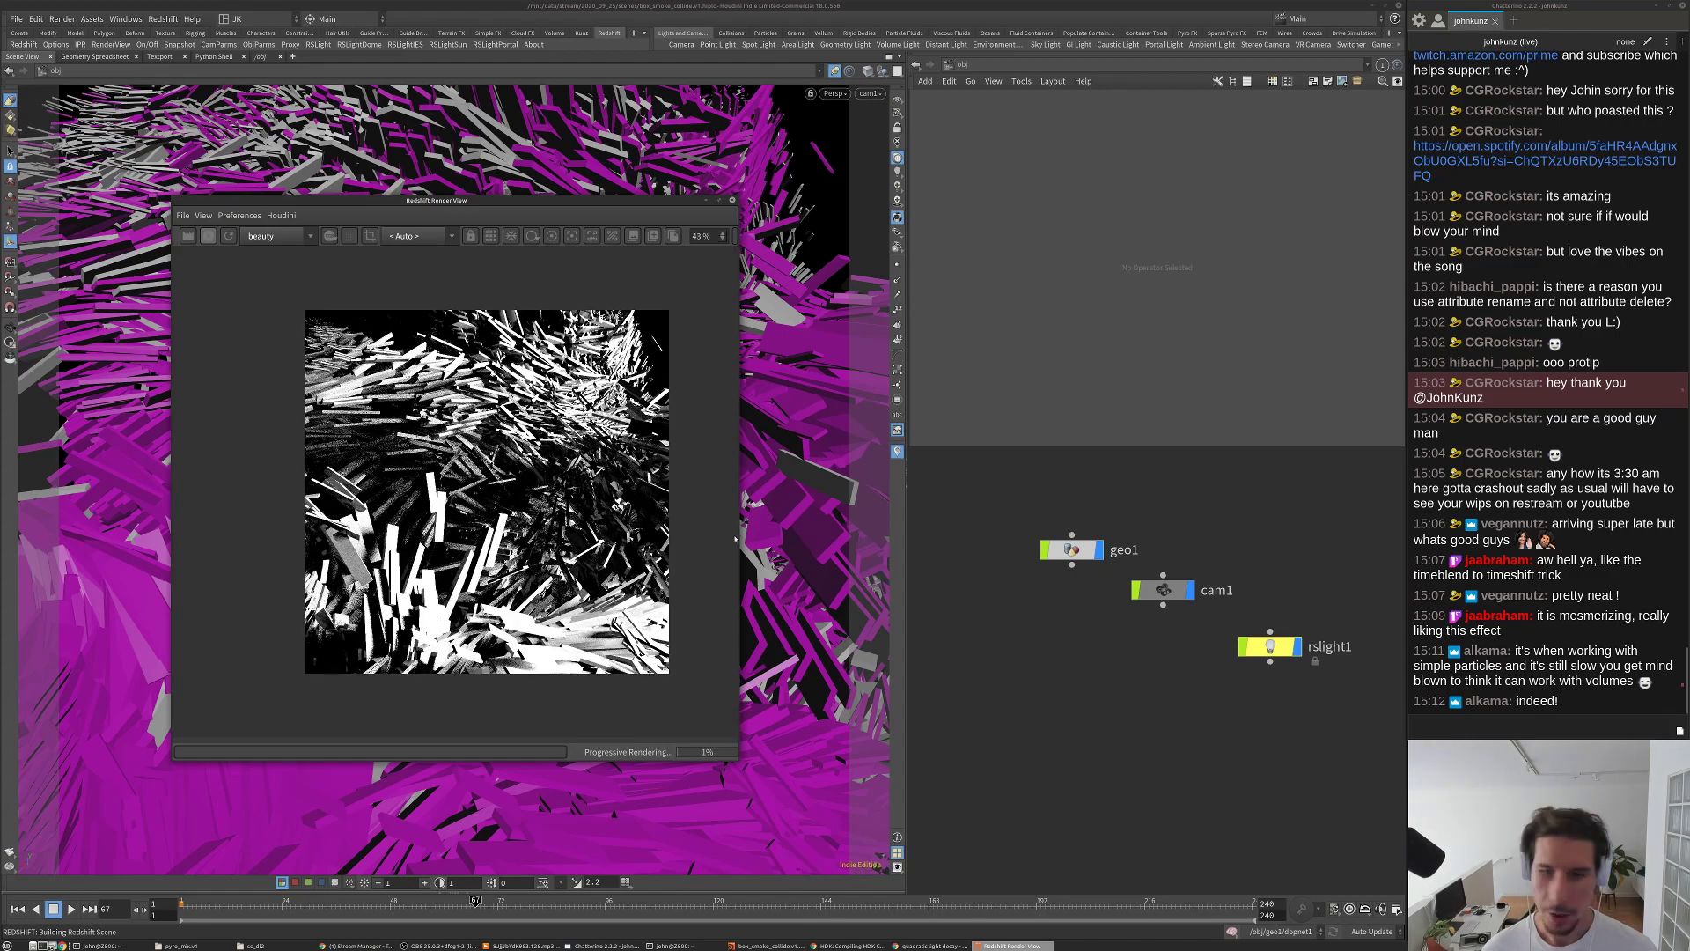
# Step: Select Redshift_ROP1 in the out network, save the scene and open the node's Redshift sampling settings
pyautogui.click(958, 65)
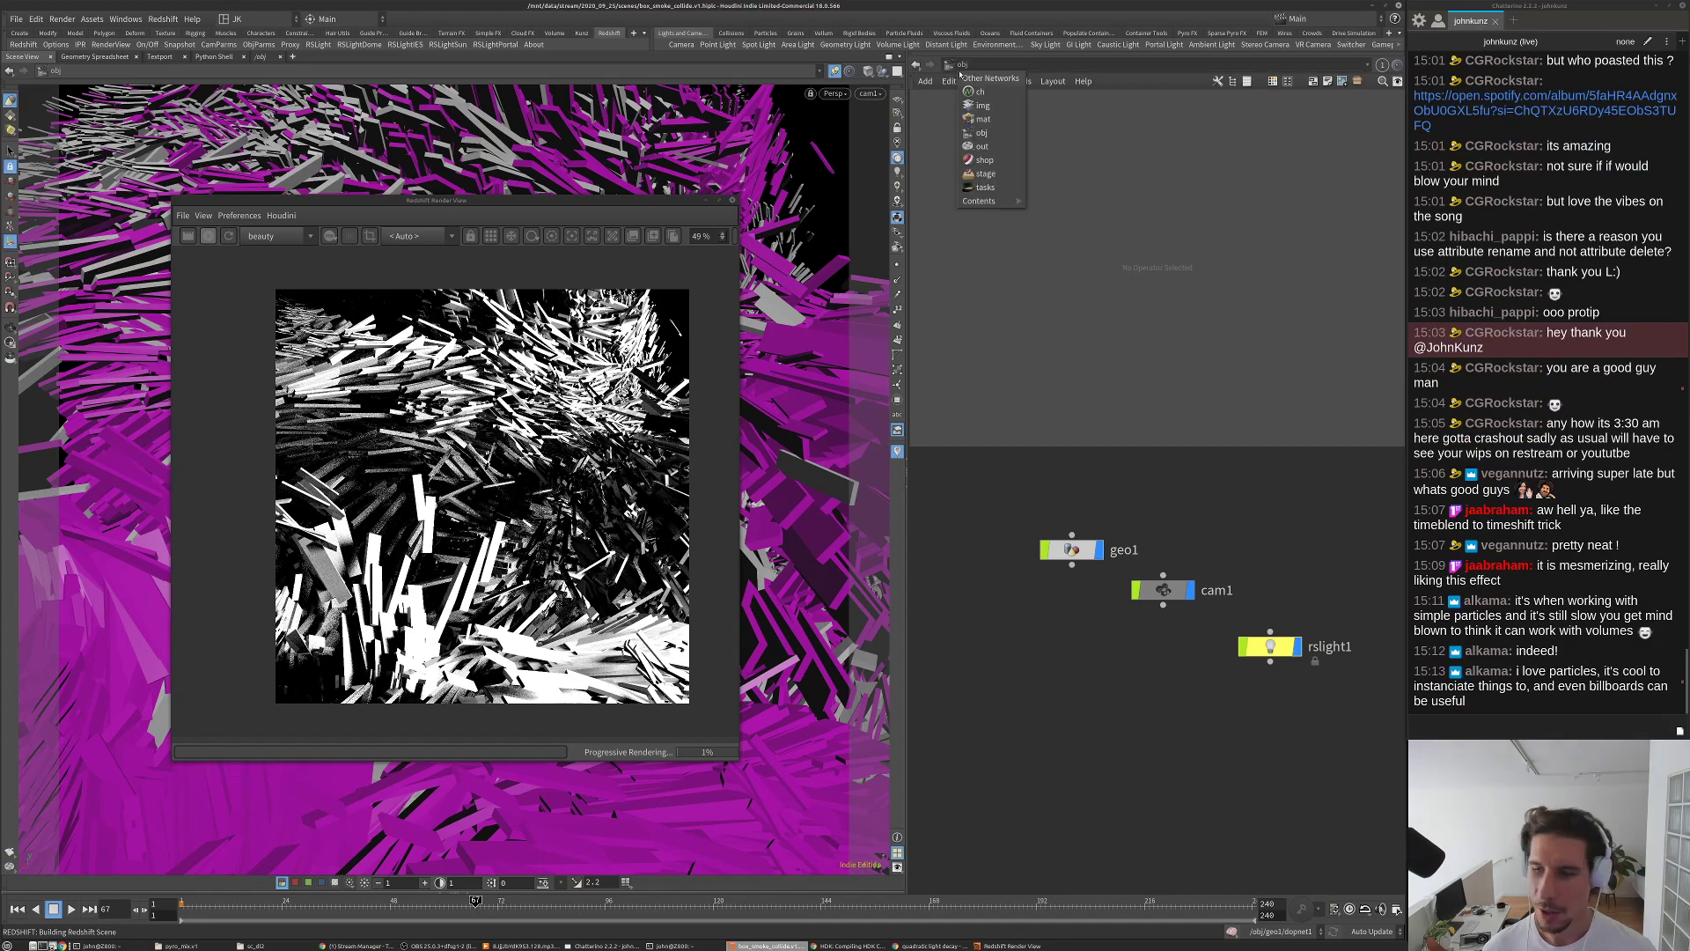
pyautogui.click(981, 147)
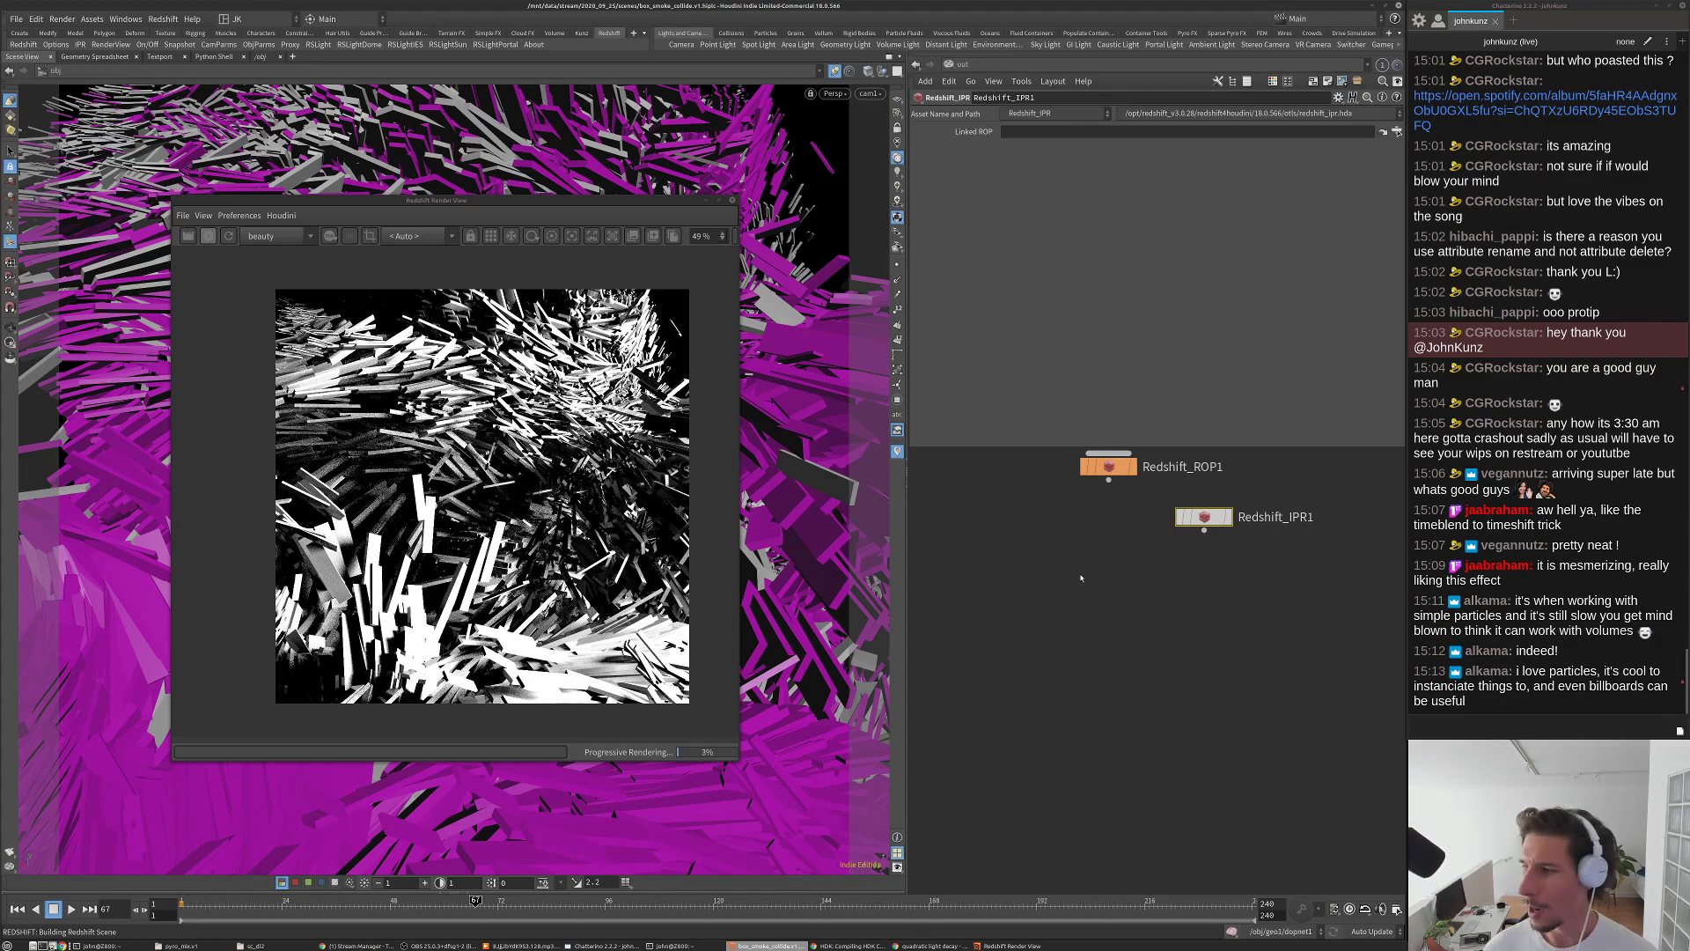
pyautogui.moveTo(1099, 528); pyautogui.dragTo(1090, 576, button='middle')
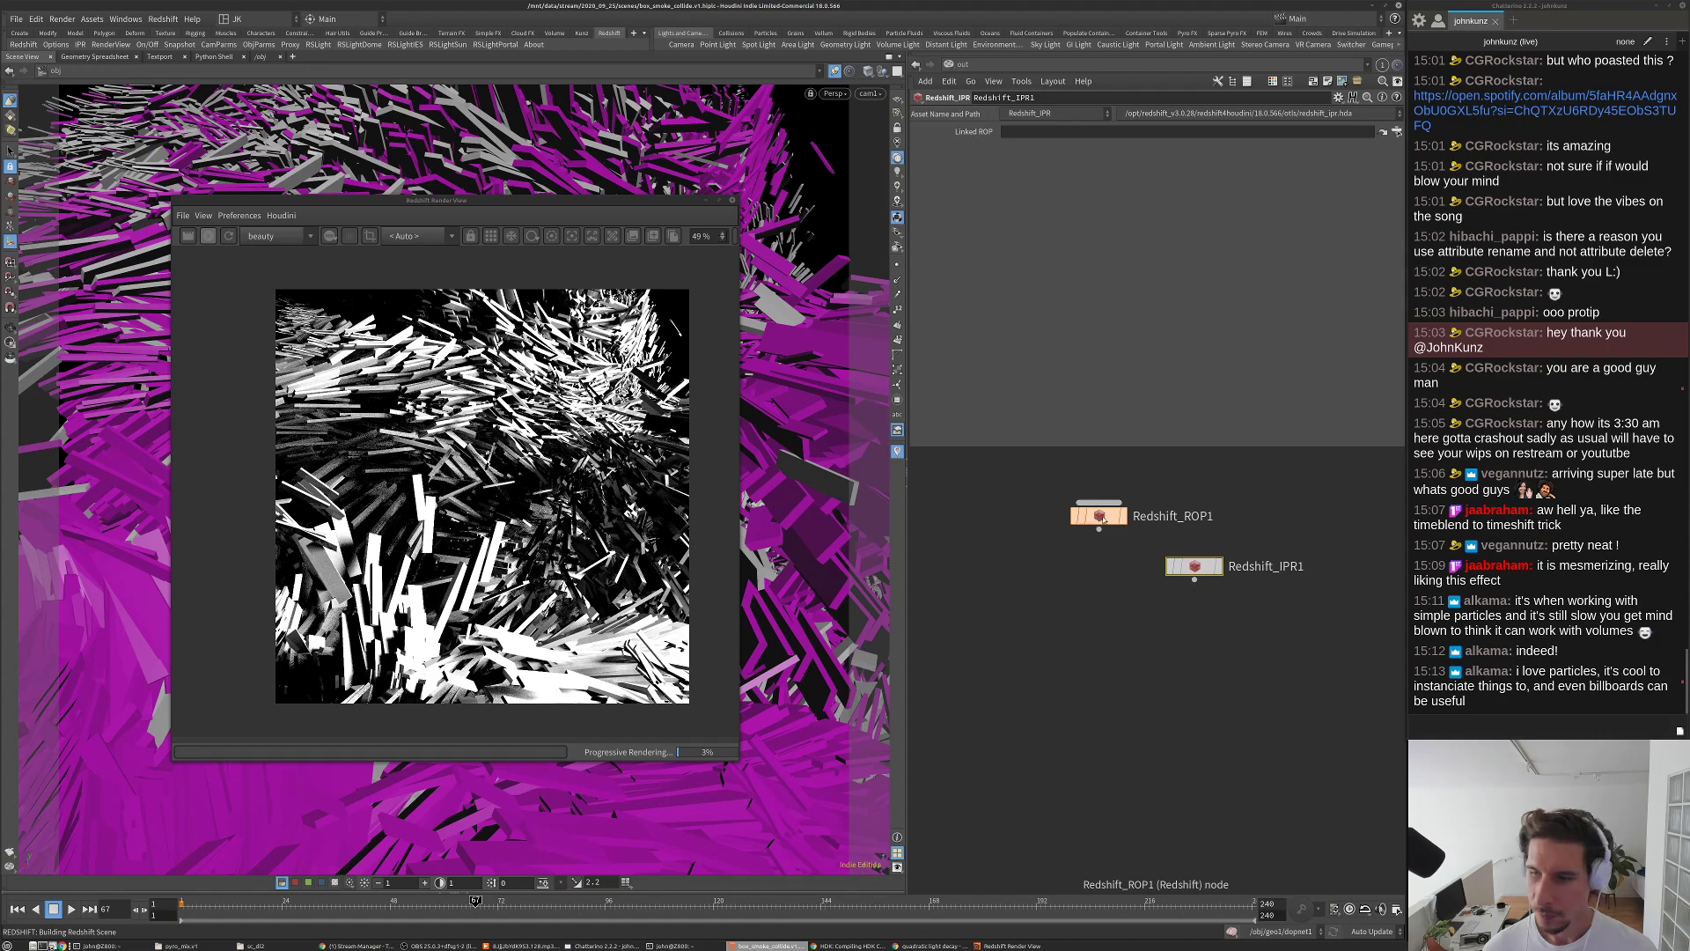
pyautogui.click(1098, 516)
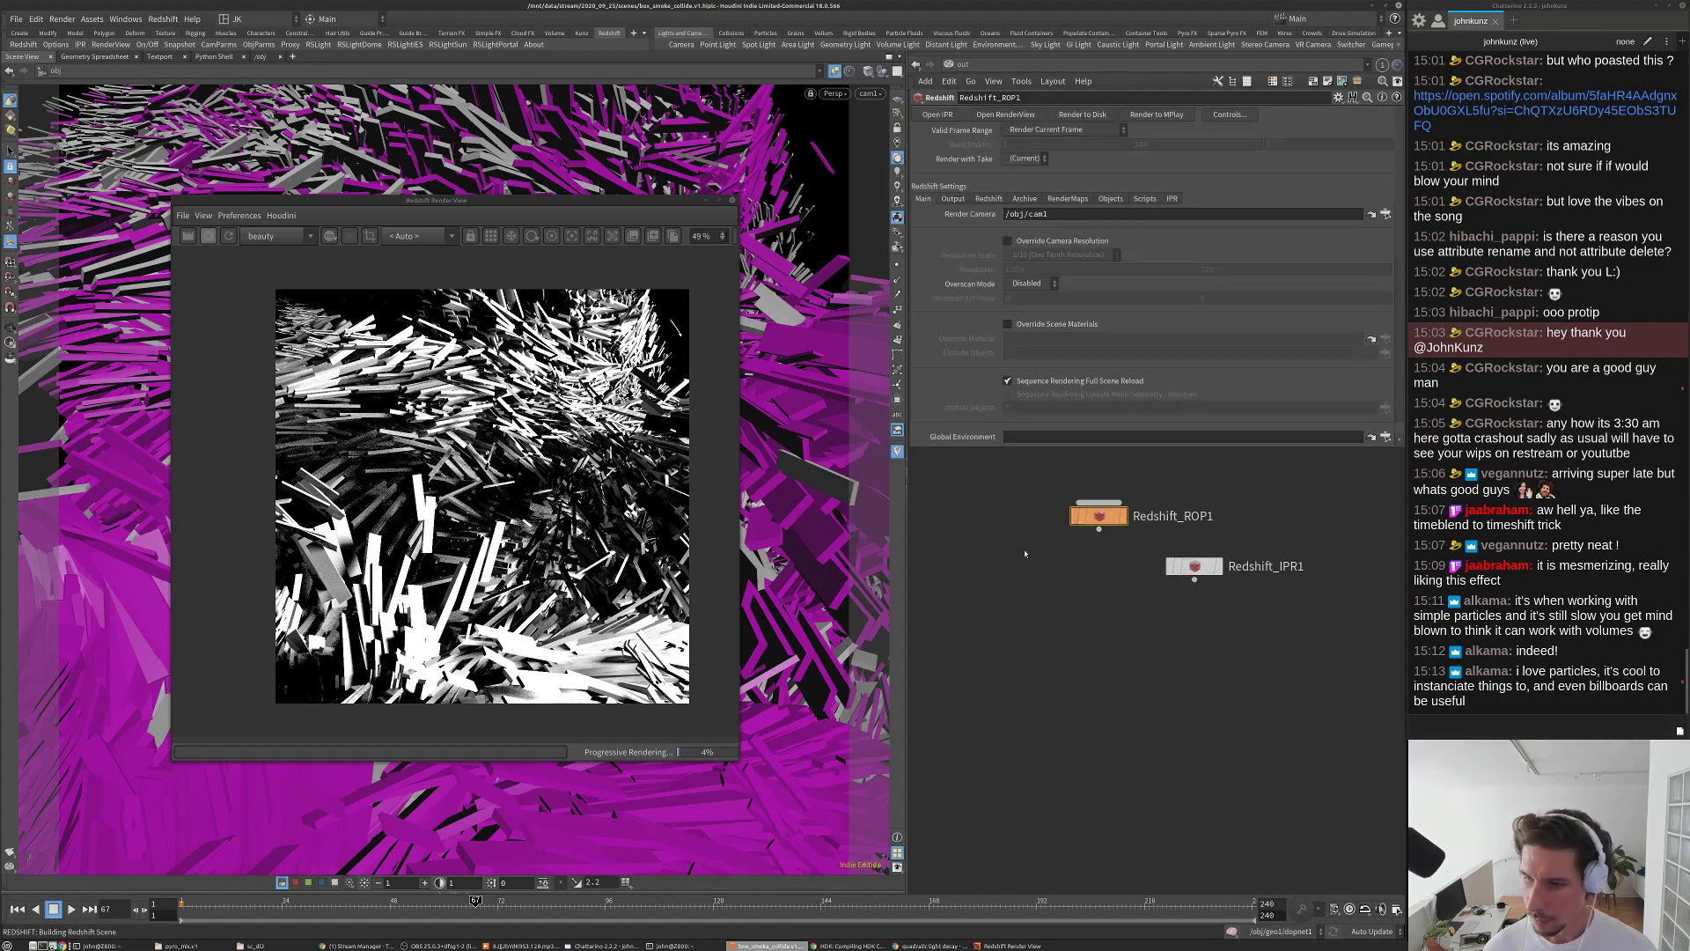
pyautogui.hotkey('ctrl', 's')
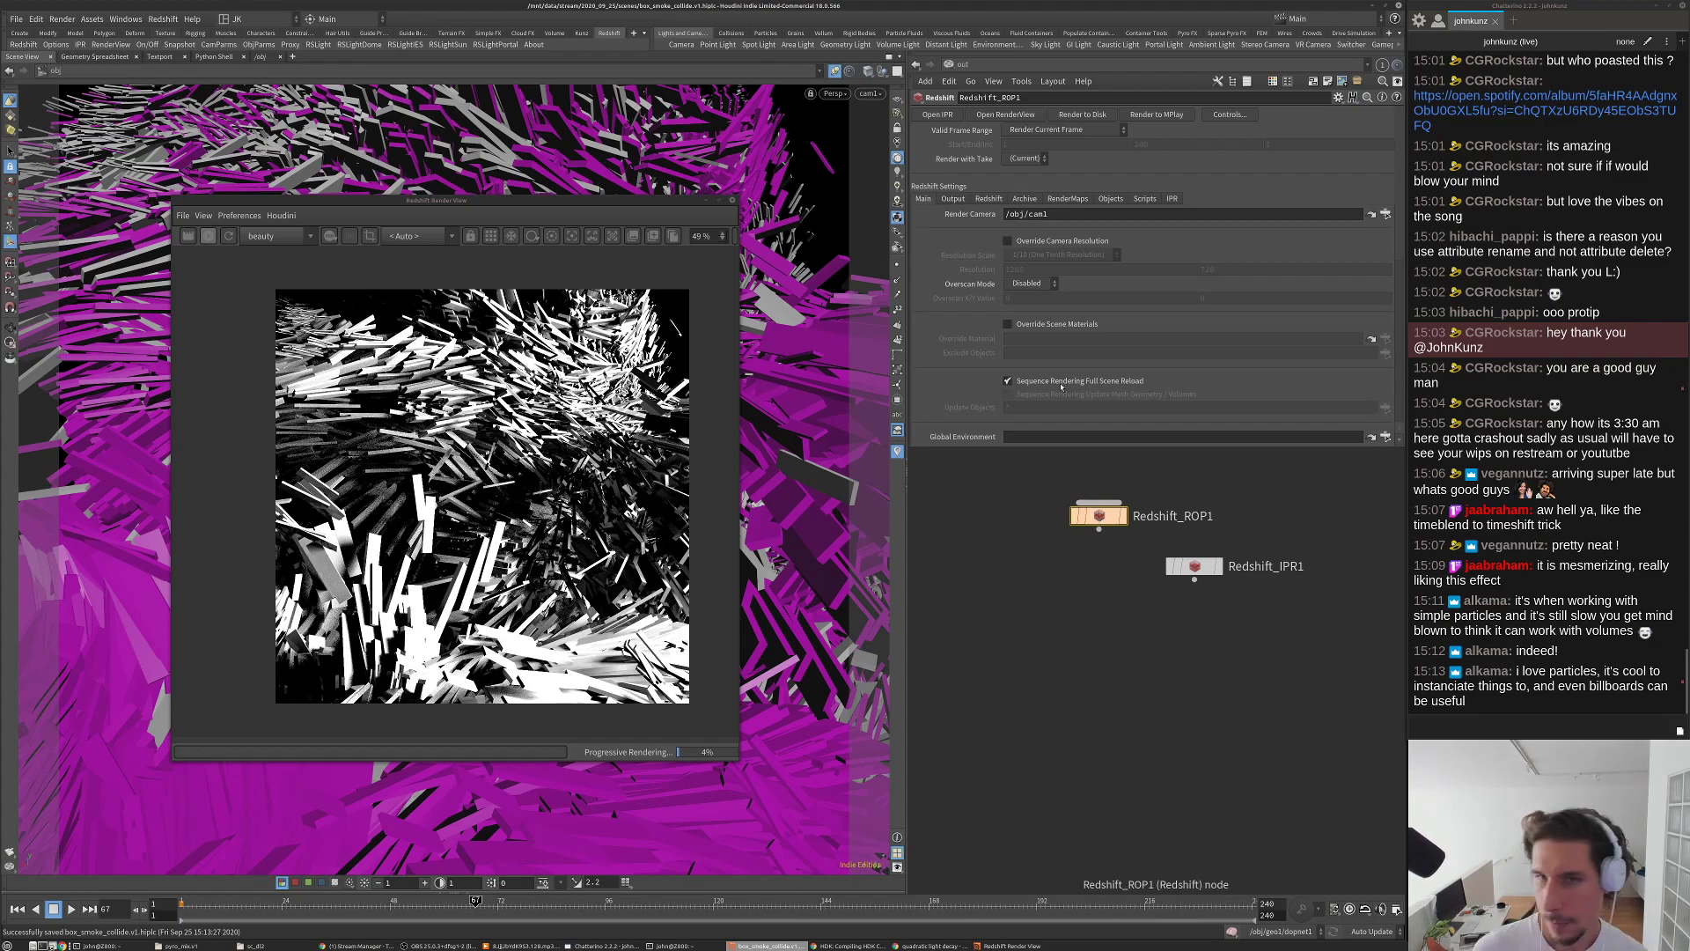
pyautogui.click(1085, 213)
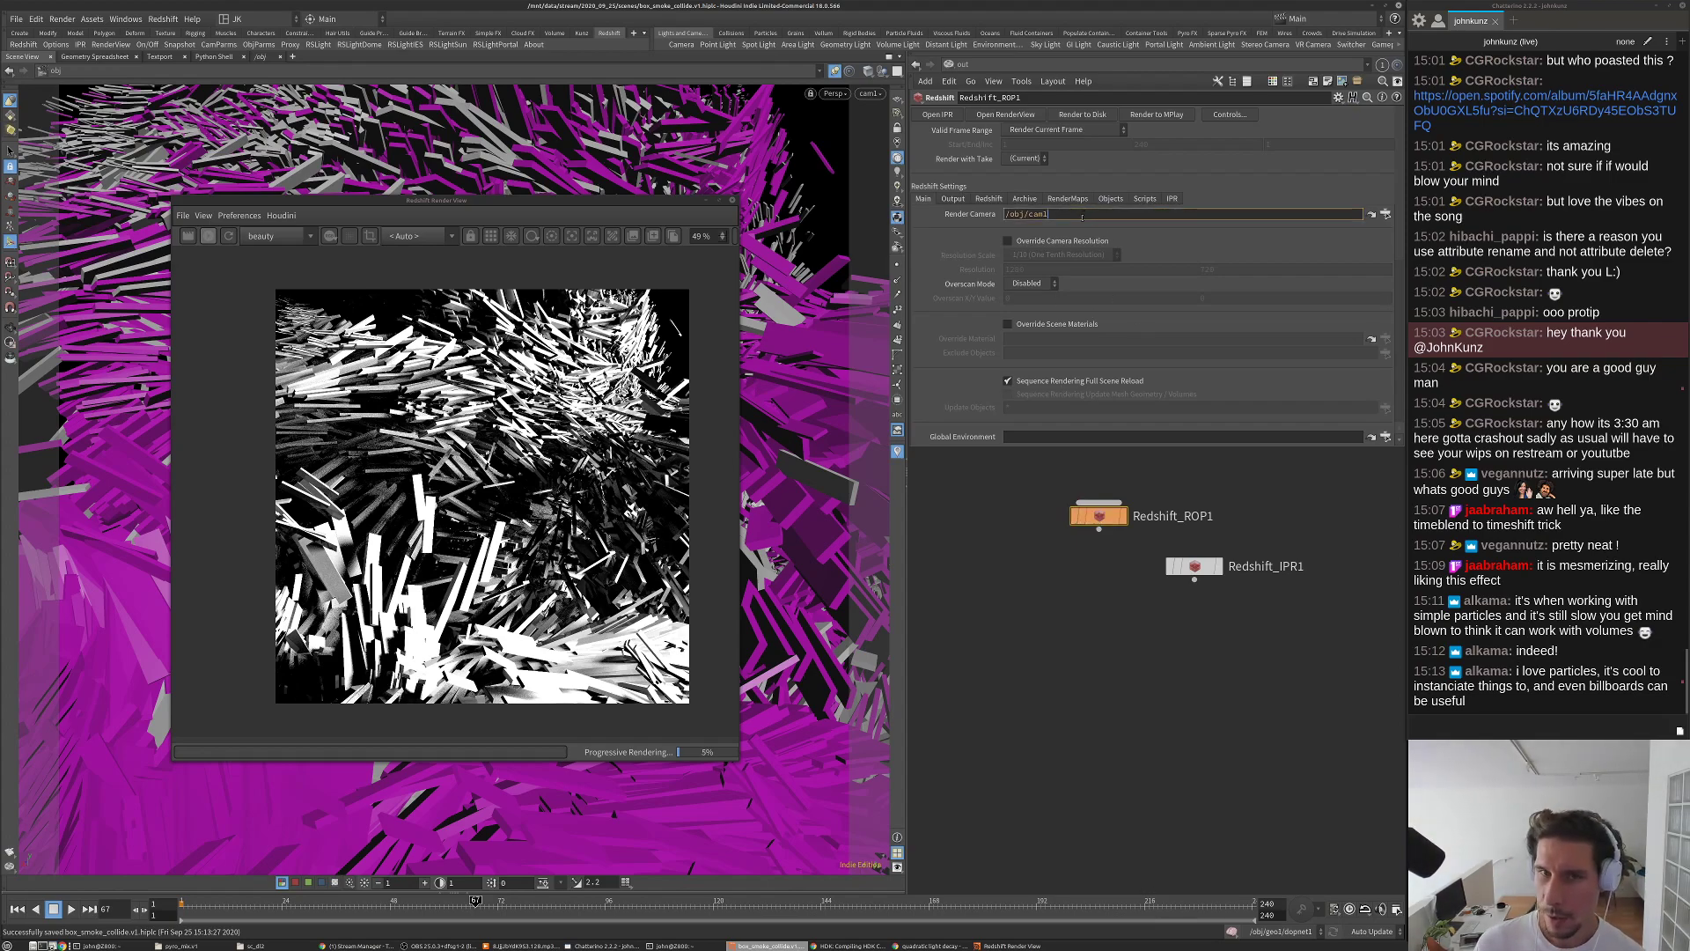
pyautogui.click(989, 199)
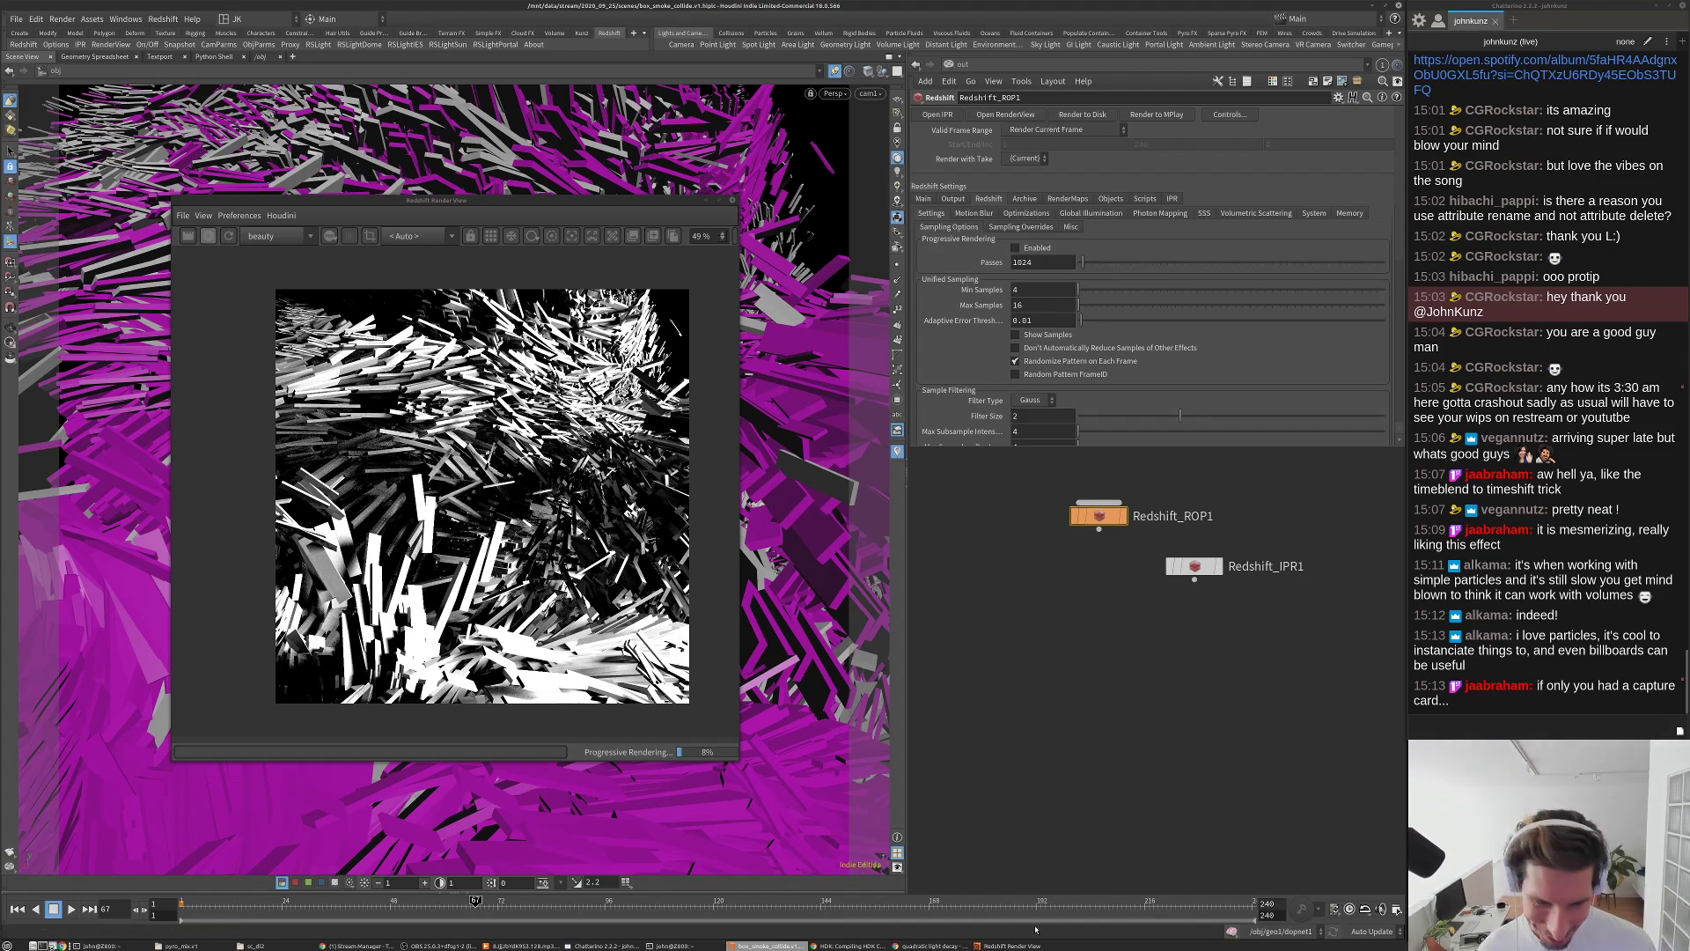
# Step: Close the two leftover browser windows showing the HDK documentation and the light decay image search
pyautogui.click(864, 946)
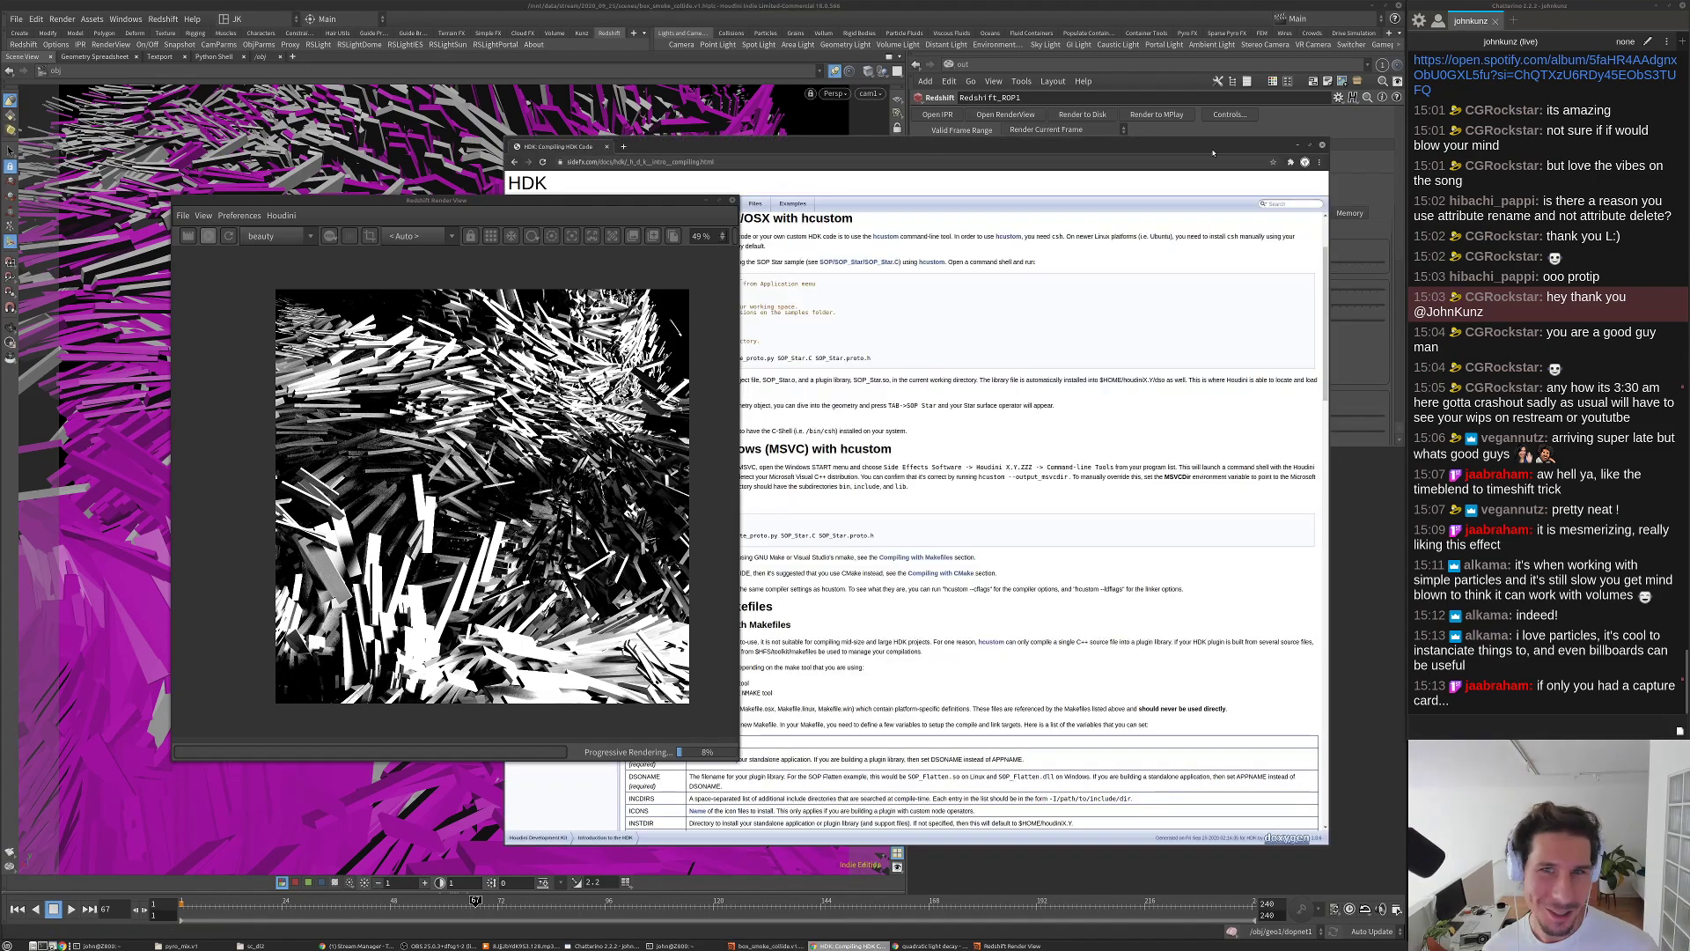
pyautogui.click(1322, 146)
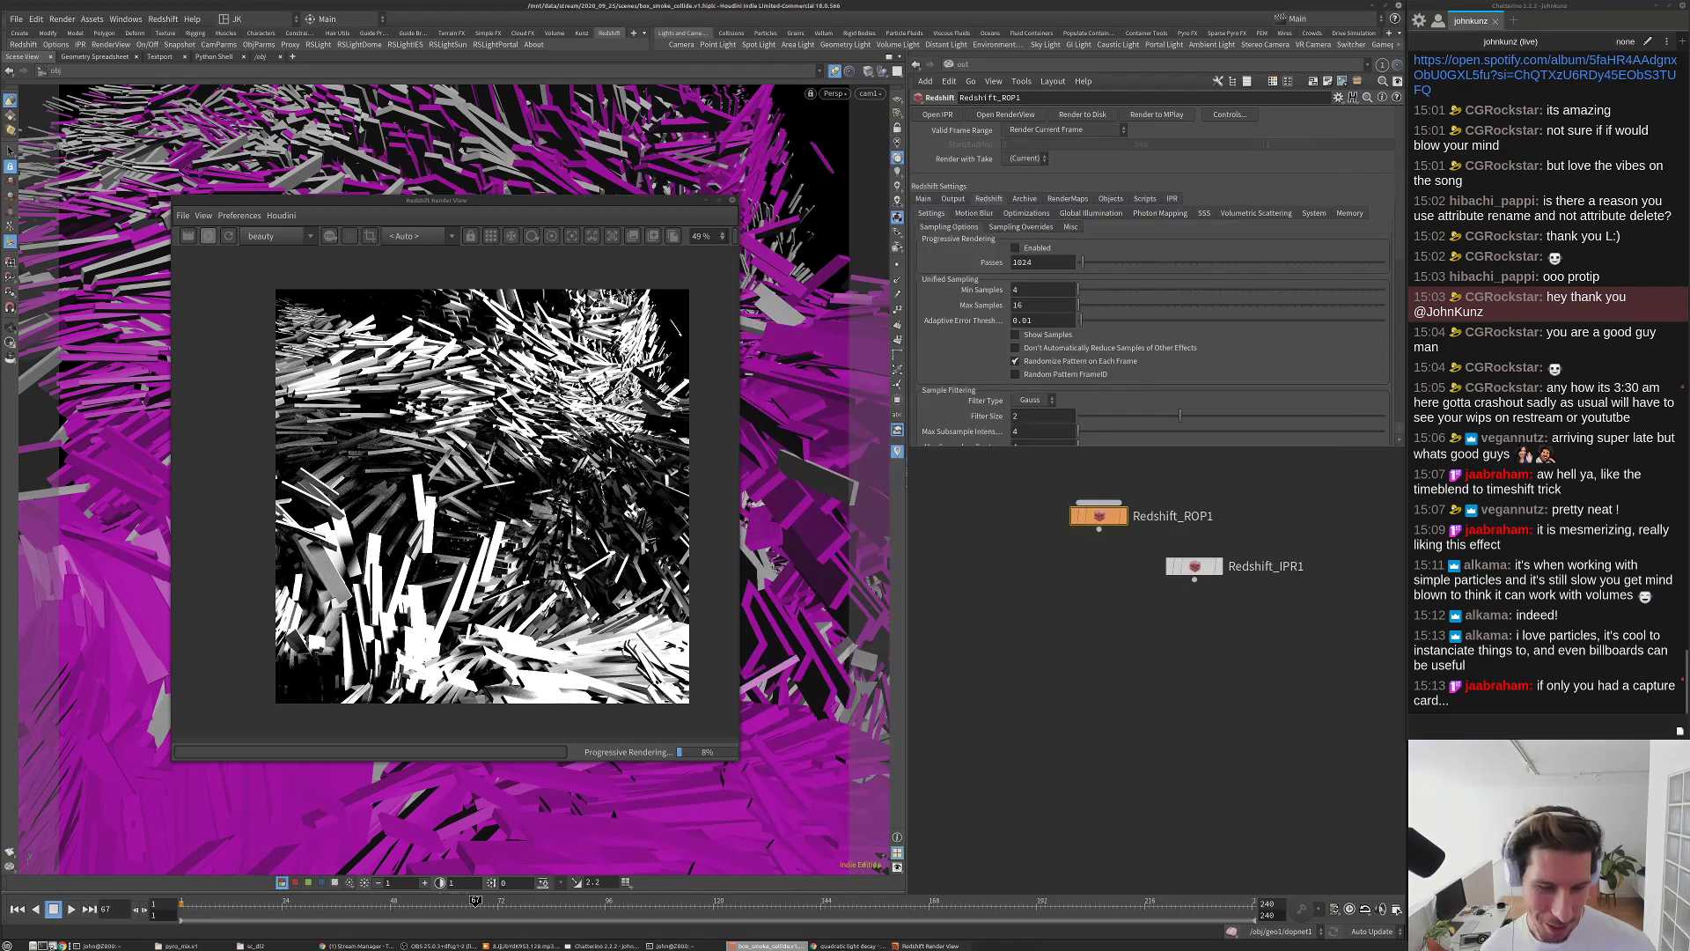
pyautogui.click(848, 946)
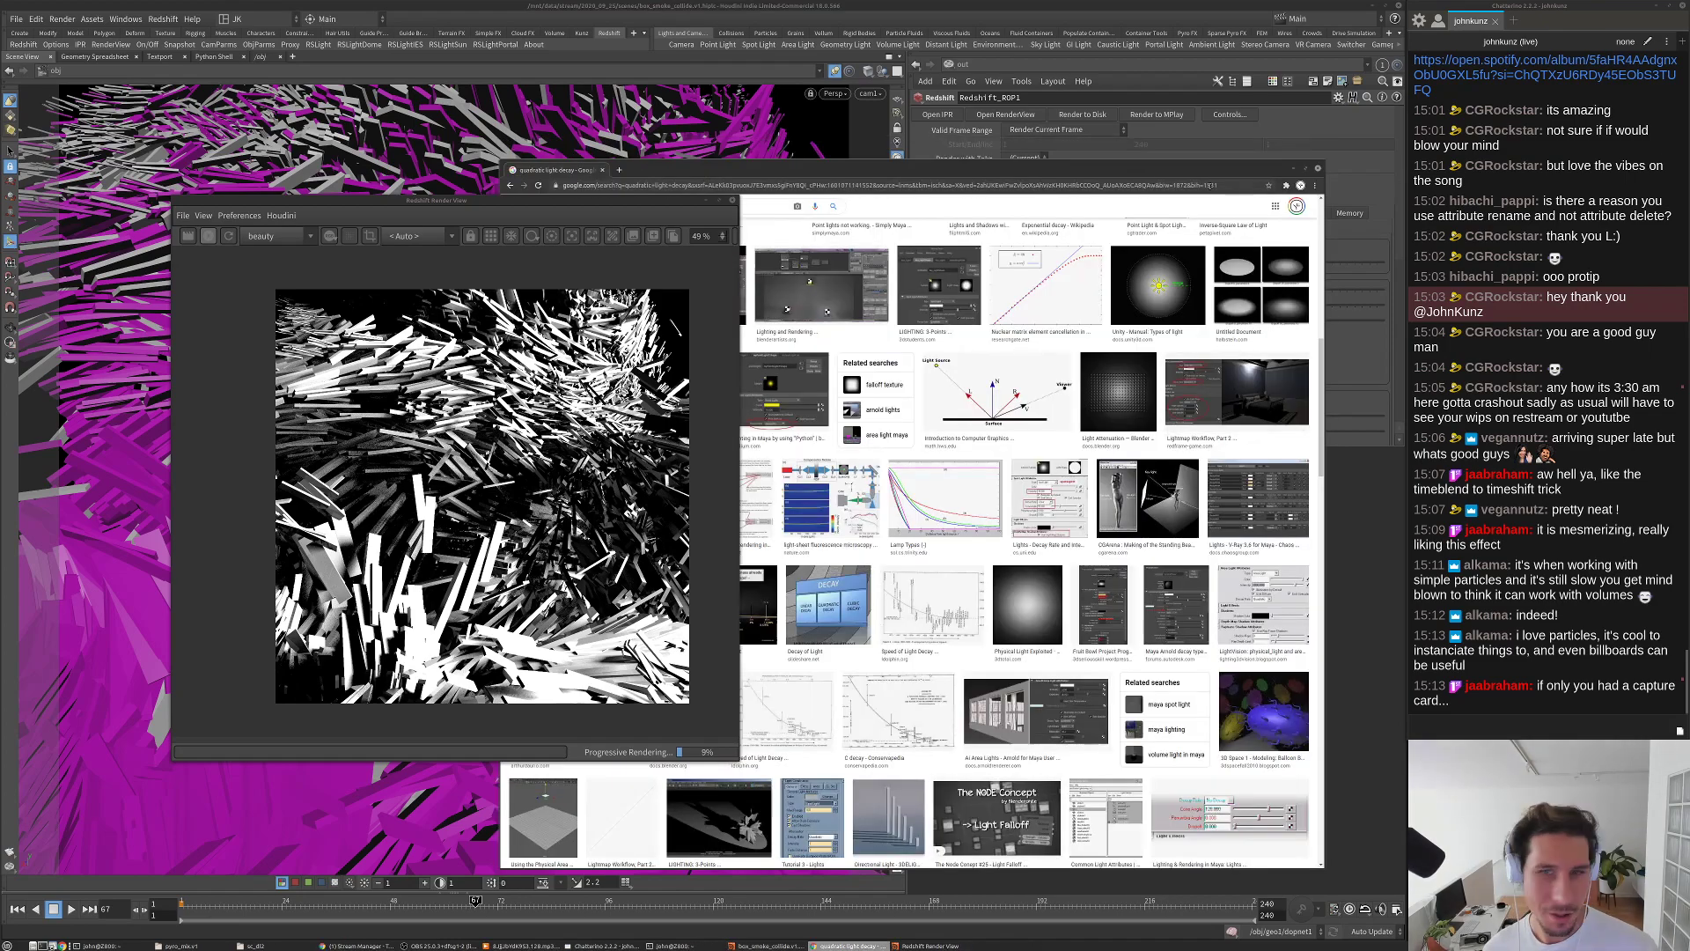
pyautogui.click(1318, 168)
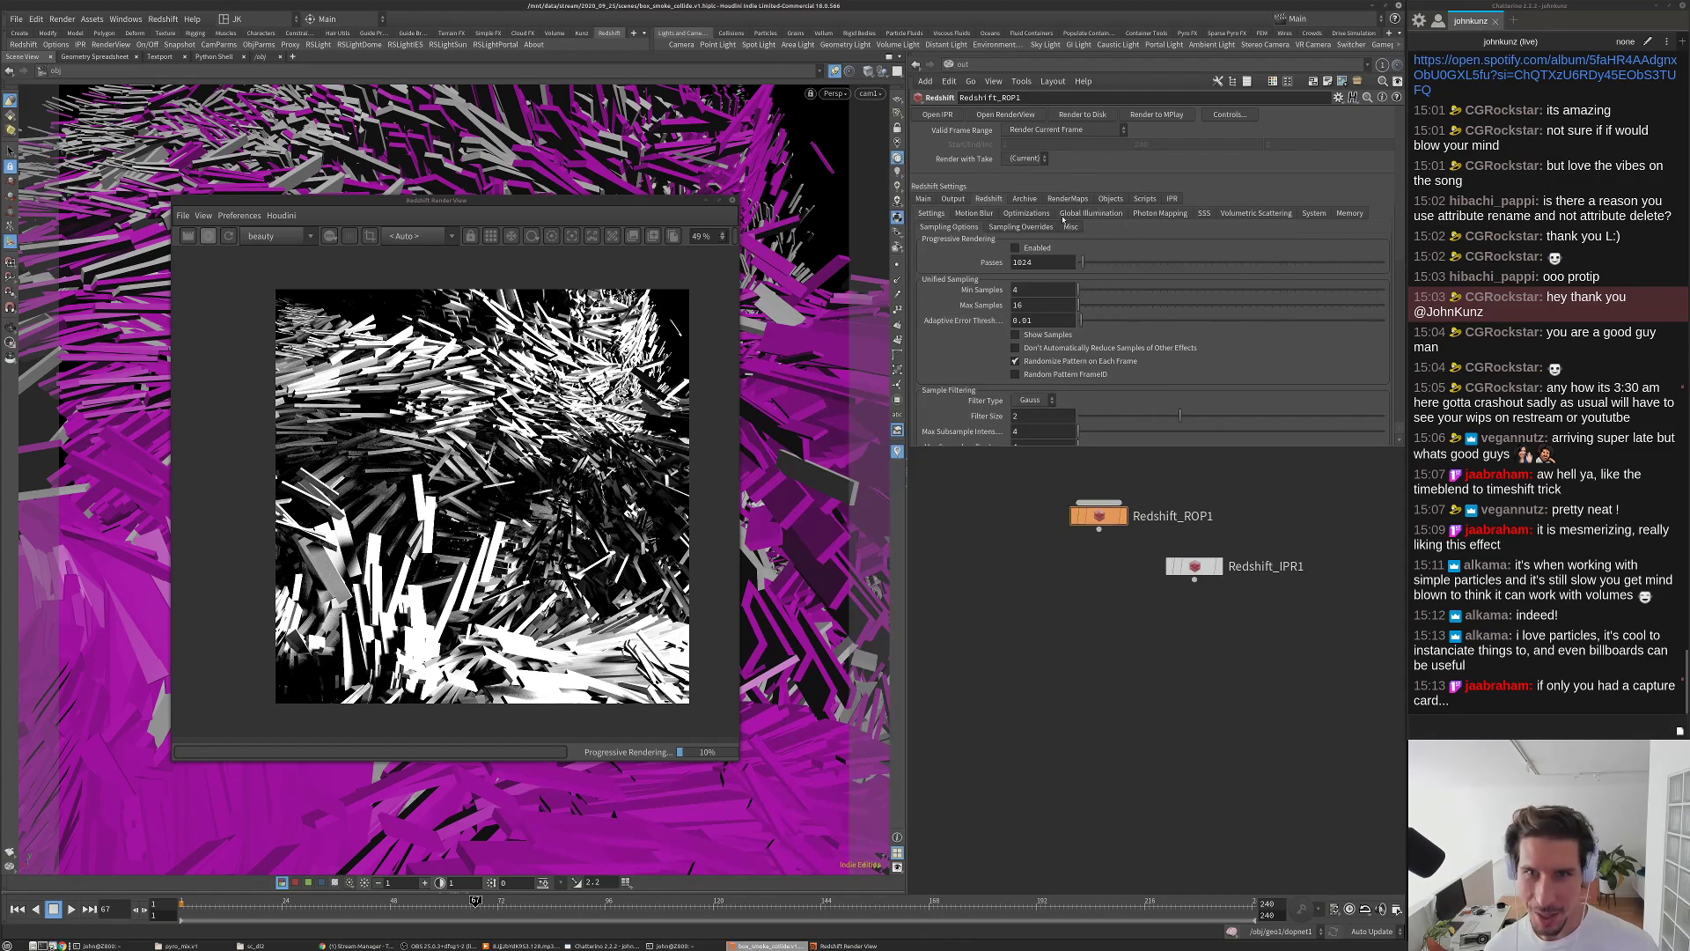
# Step: Set both the primary and secondary global illumination engines of Redshift_ROP1 to Brute Force
pyautogui.click(1095, 213)
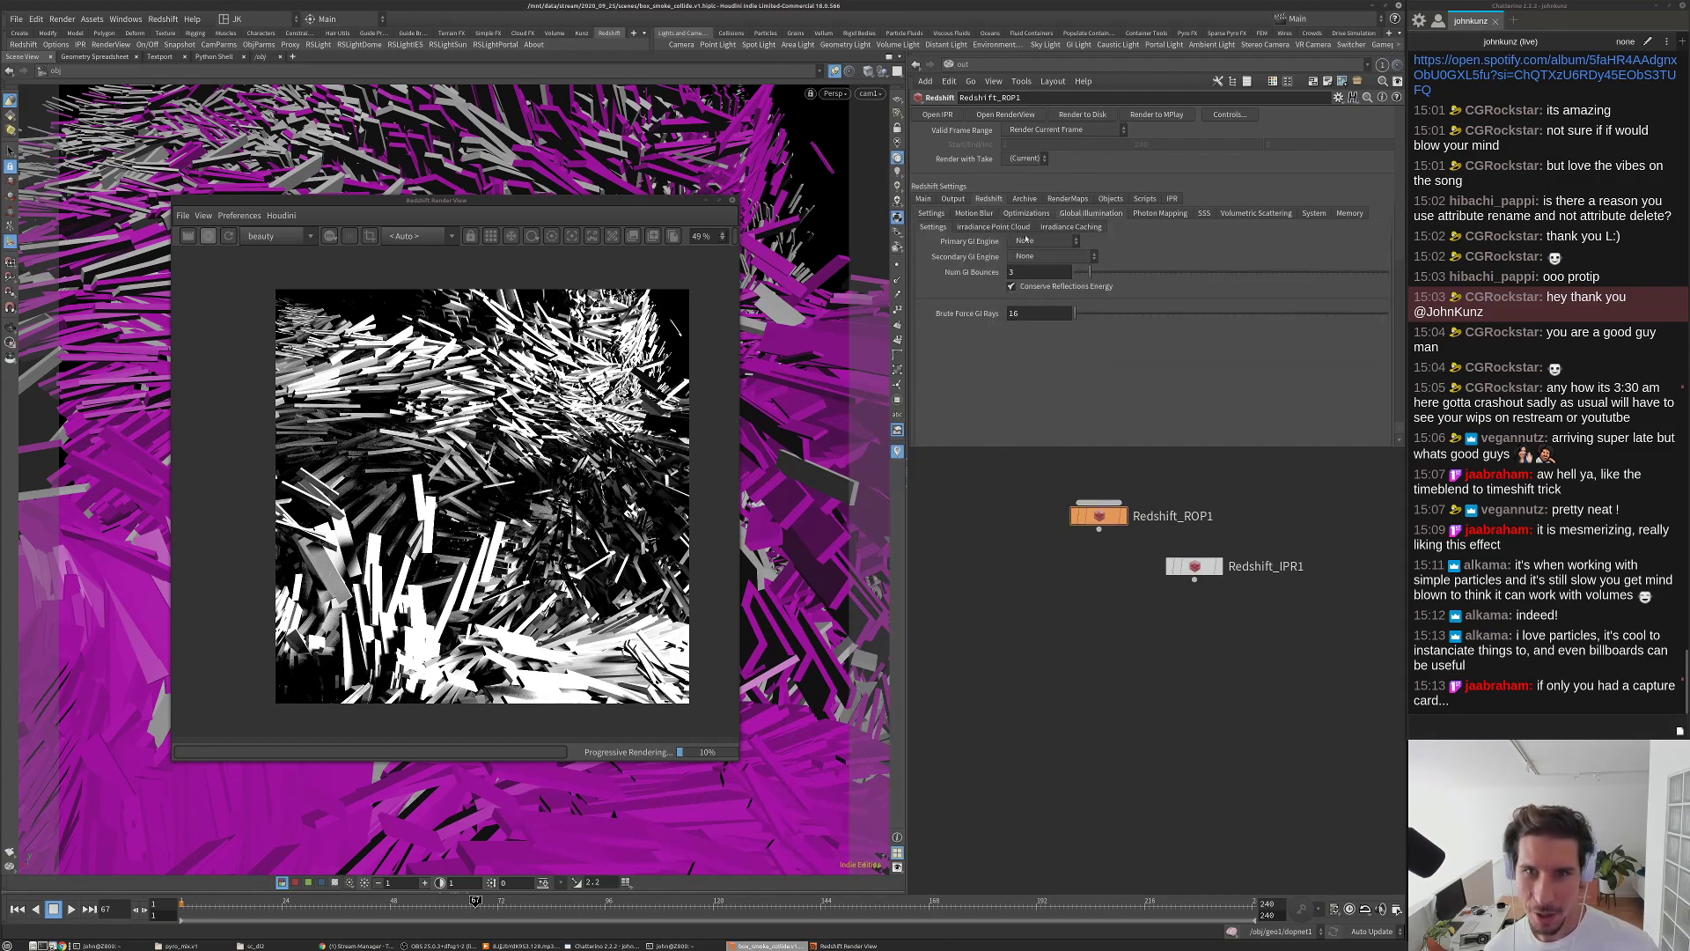
pyautogui.click(1038, 242)
pyautogui.click(1033, 261)
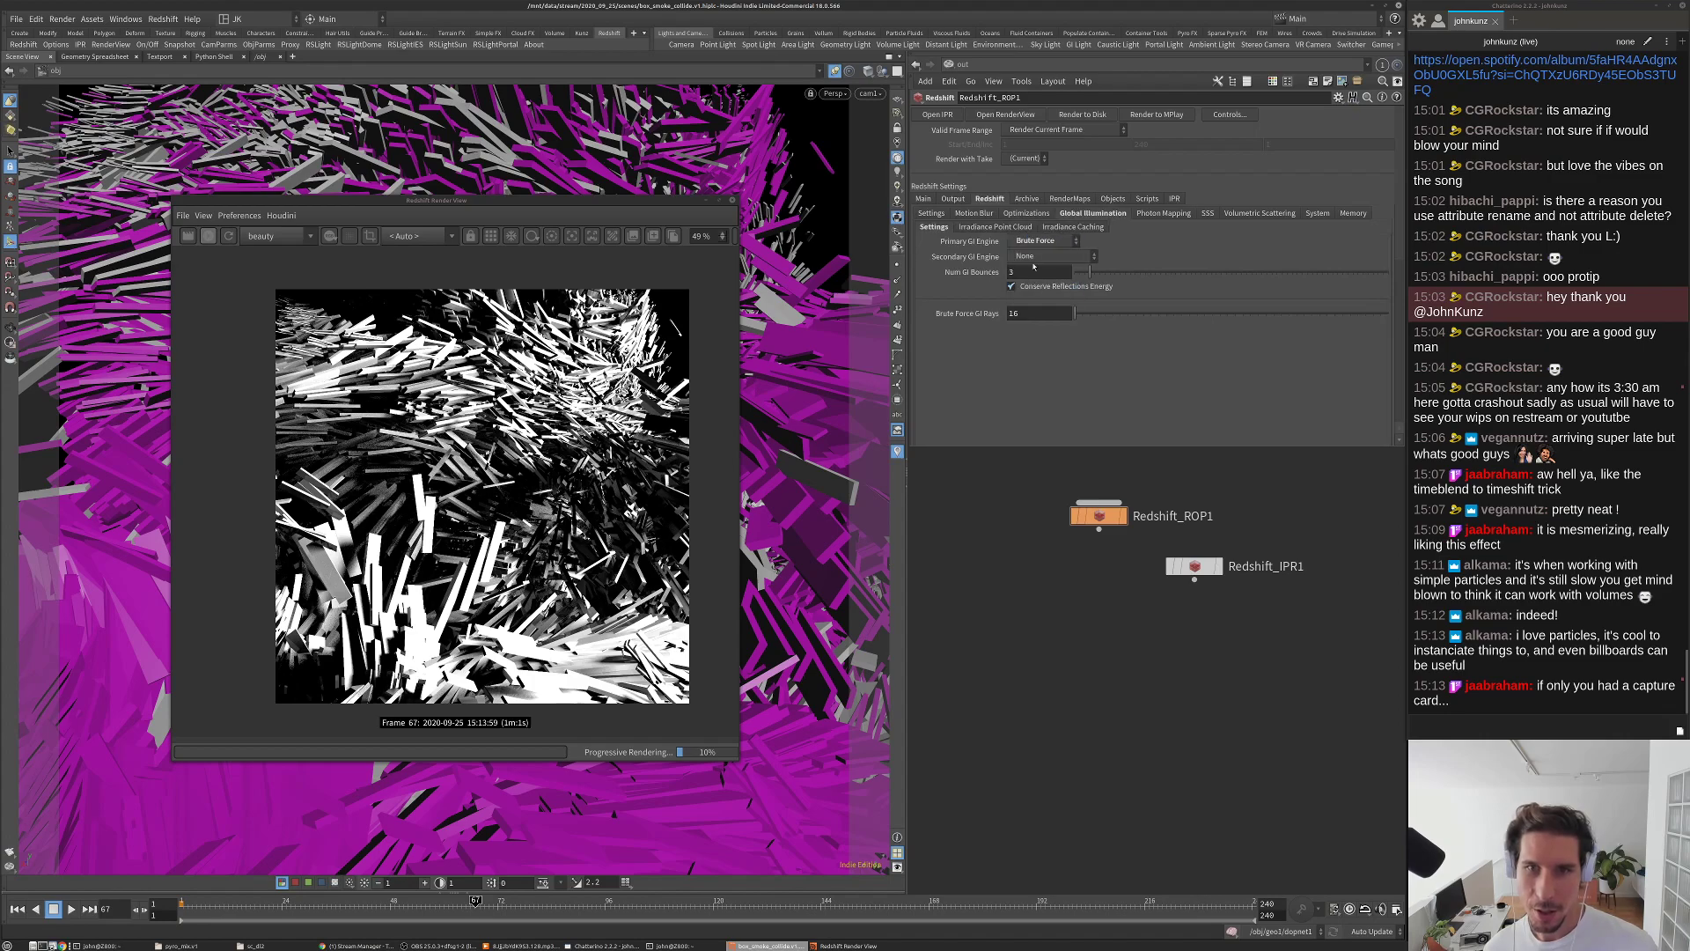
pyautogui.click(1034, 257)
pyautogui.click(1036, 276)
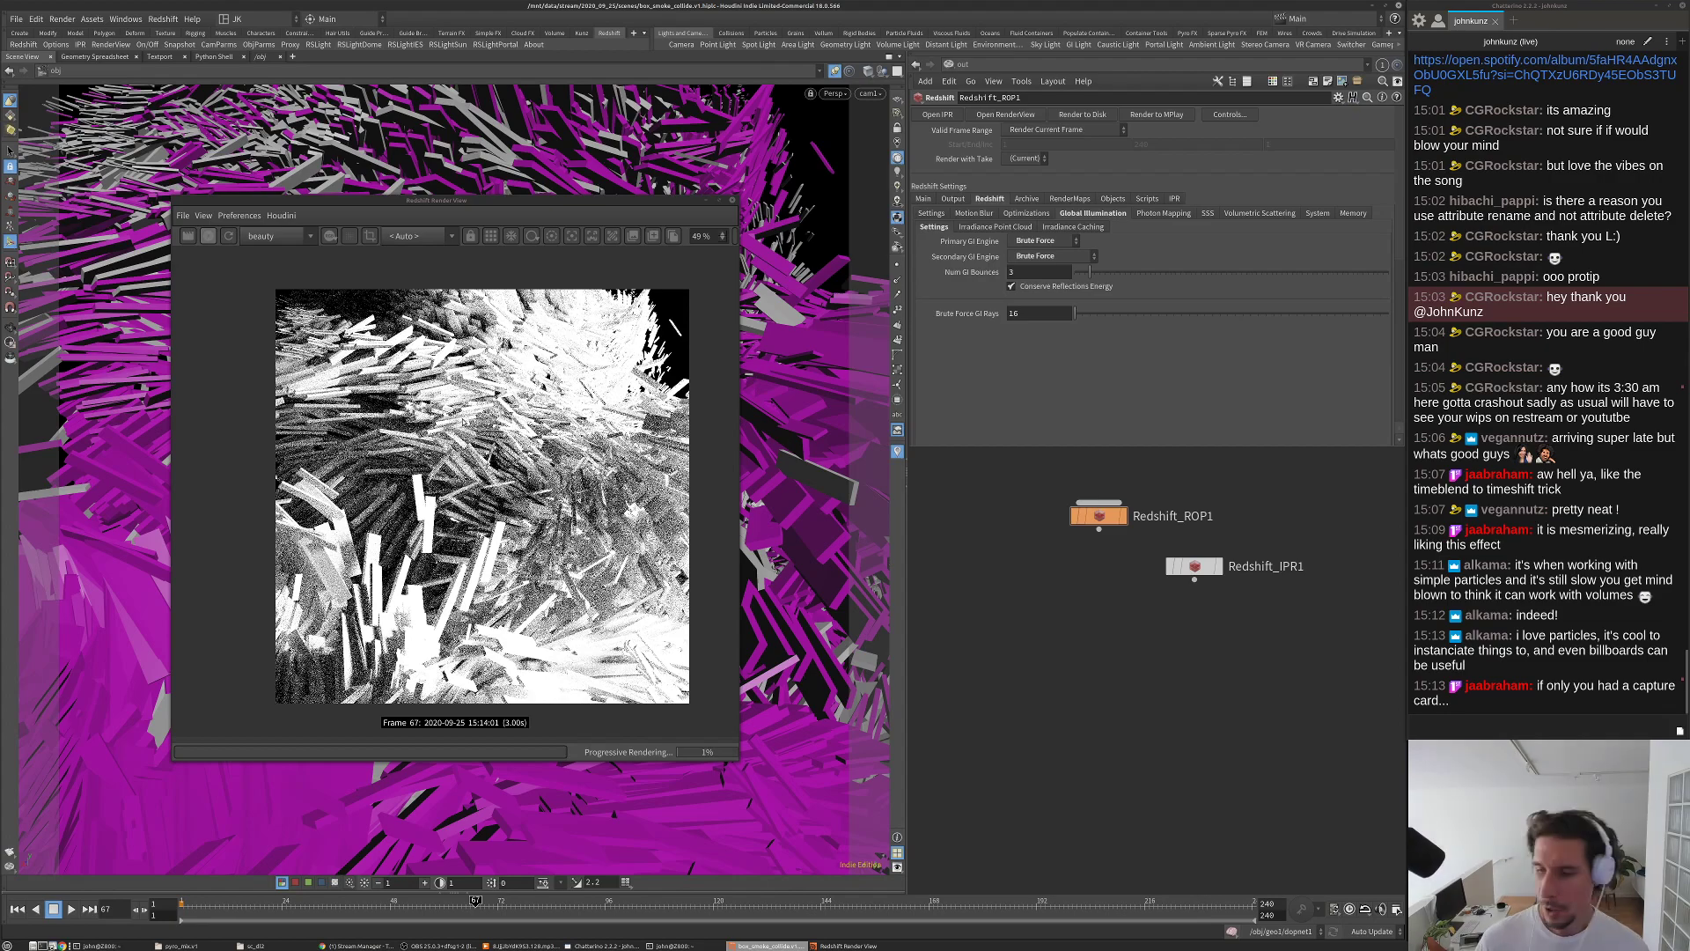
# Step: Inspect the brute-force render close up and as a whole image, and save the scene
pyautogui.scroll(1, 440, 434)
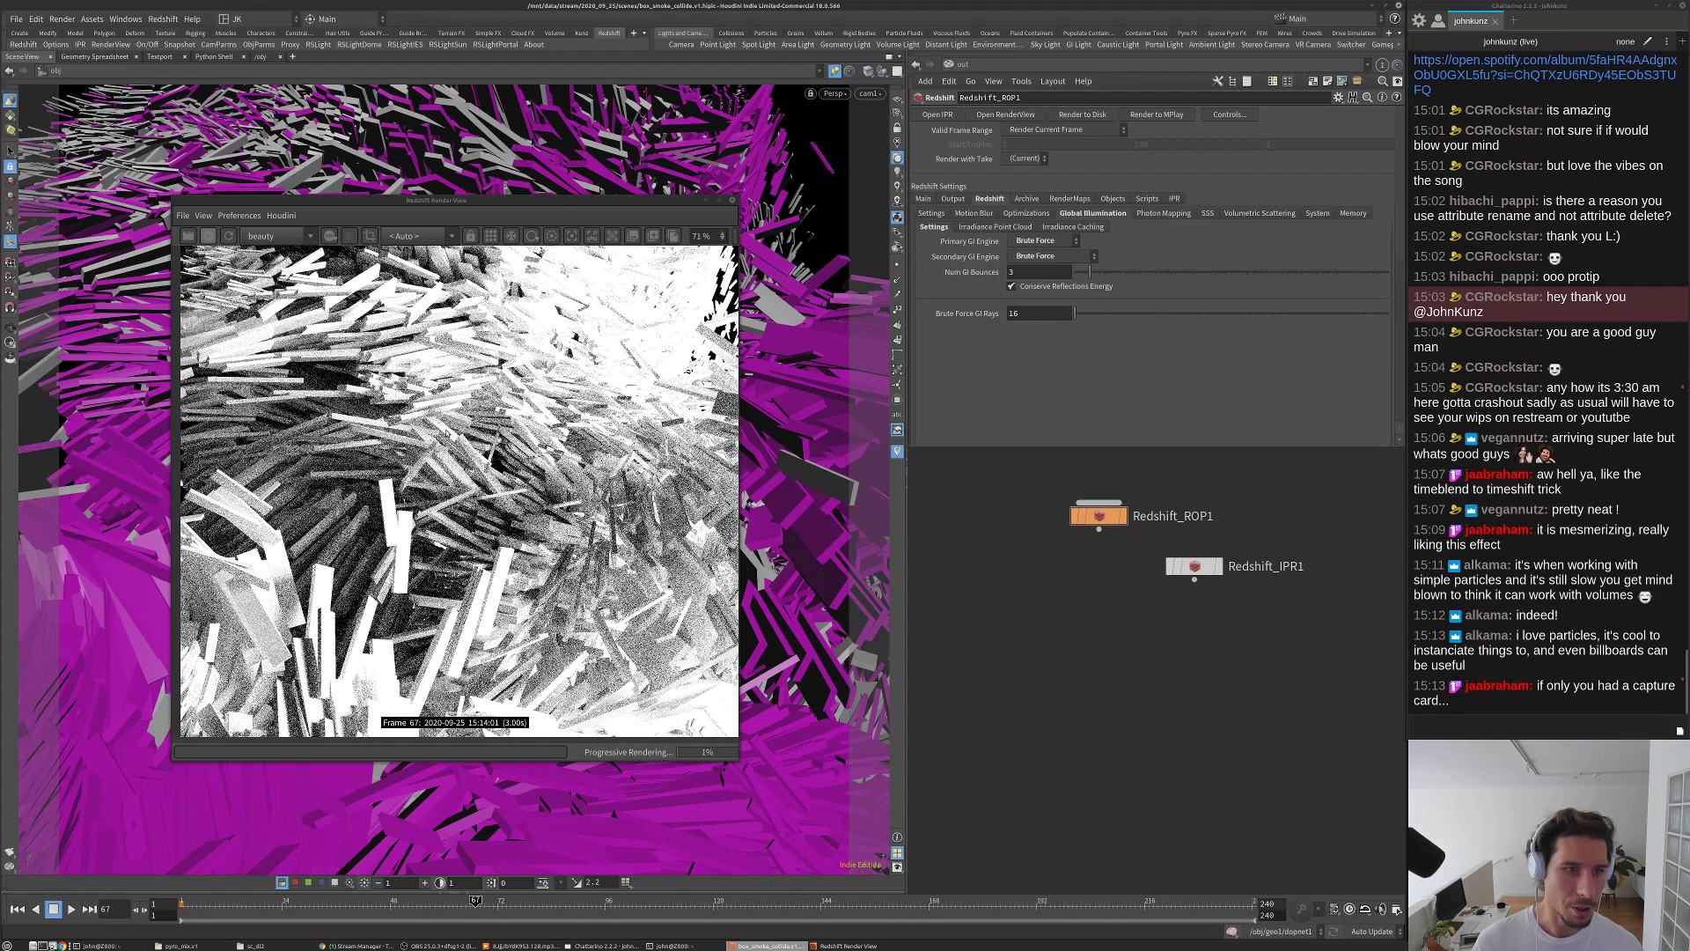
pyautogui.scroll(-2, 449, 432)
pyautogui.scroll(2, 467, 477)
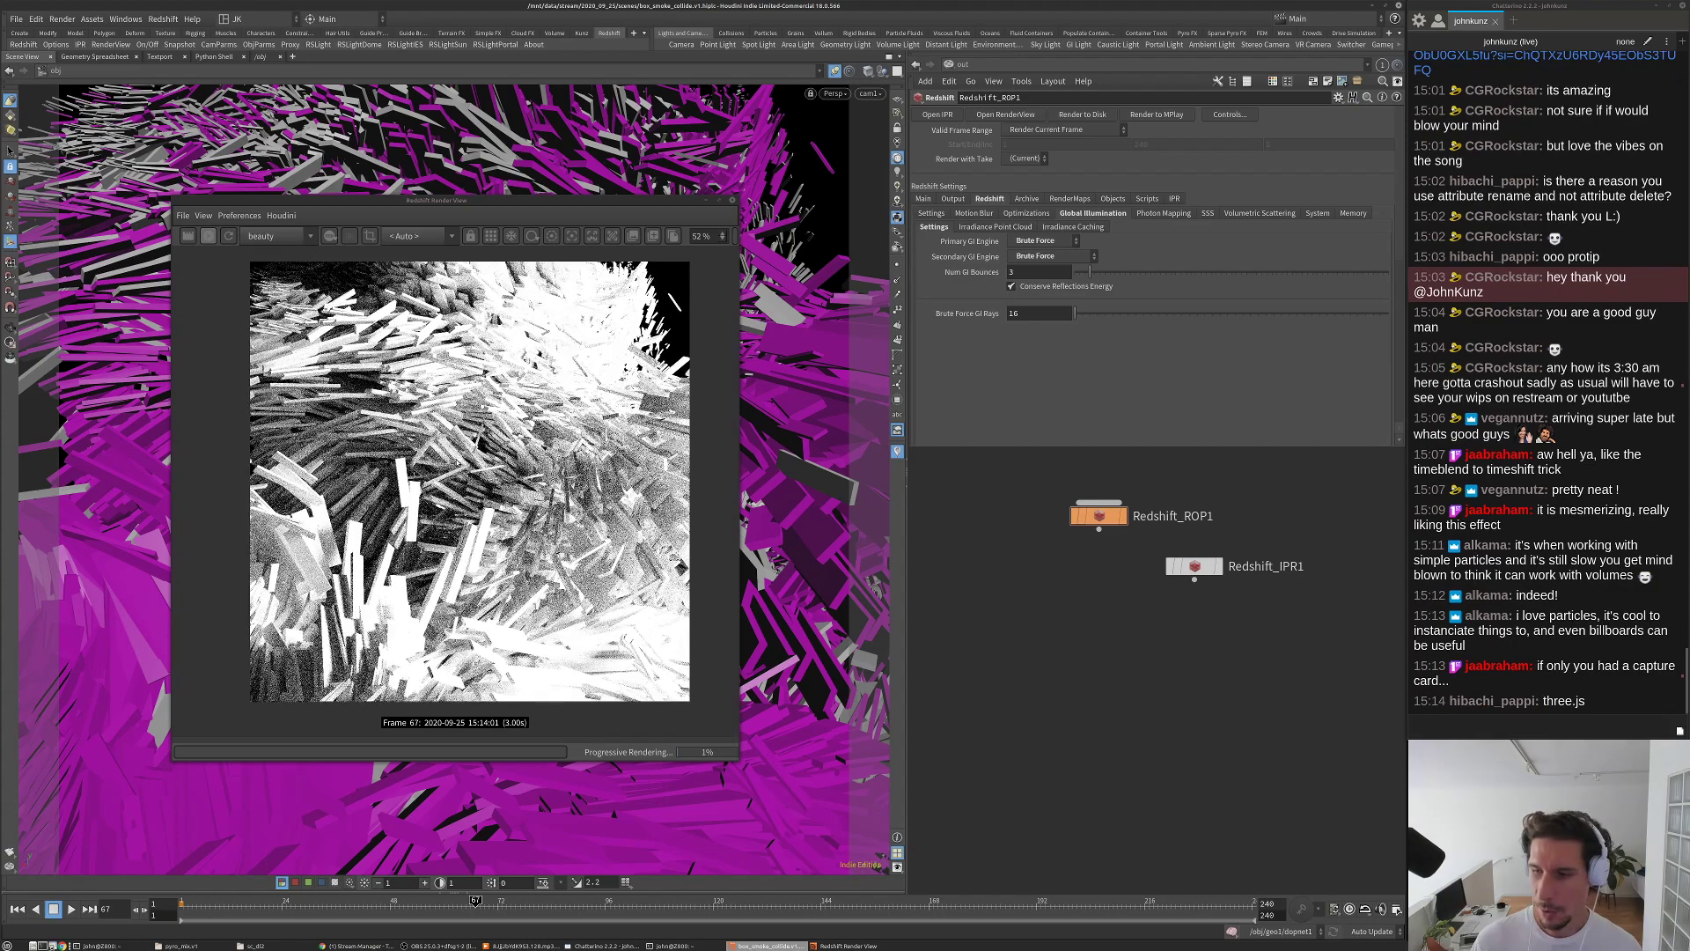
pyautogui.scroll(2, 462, 480)
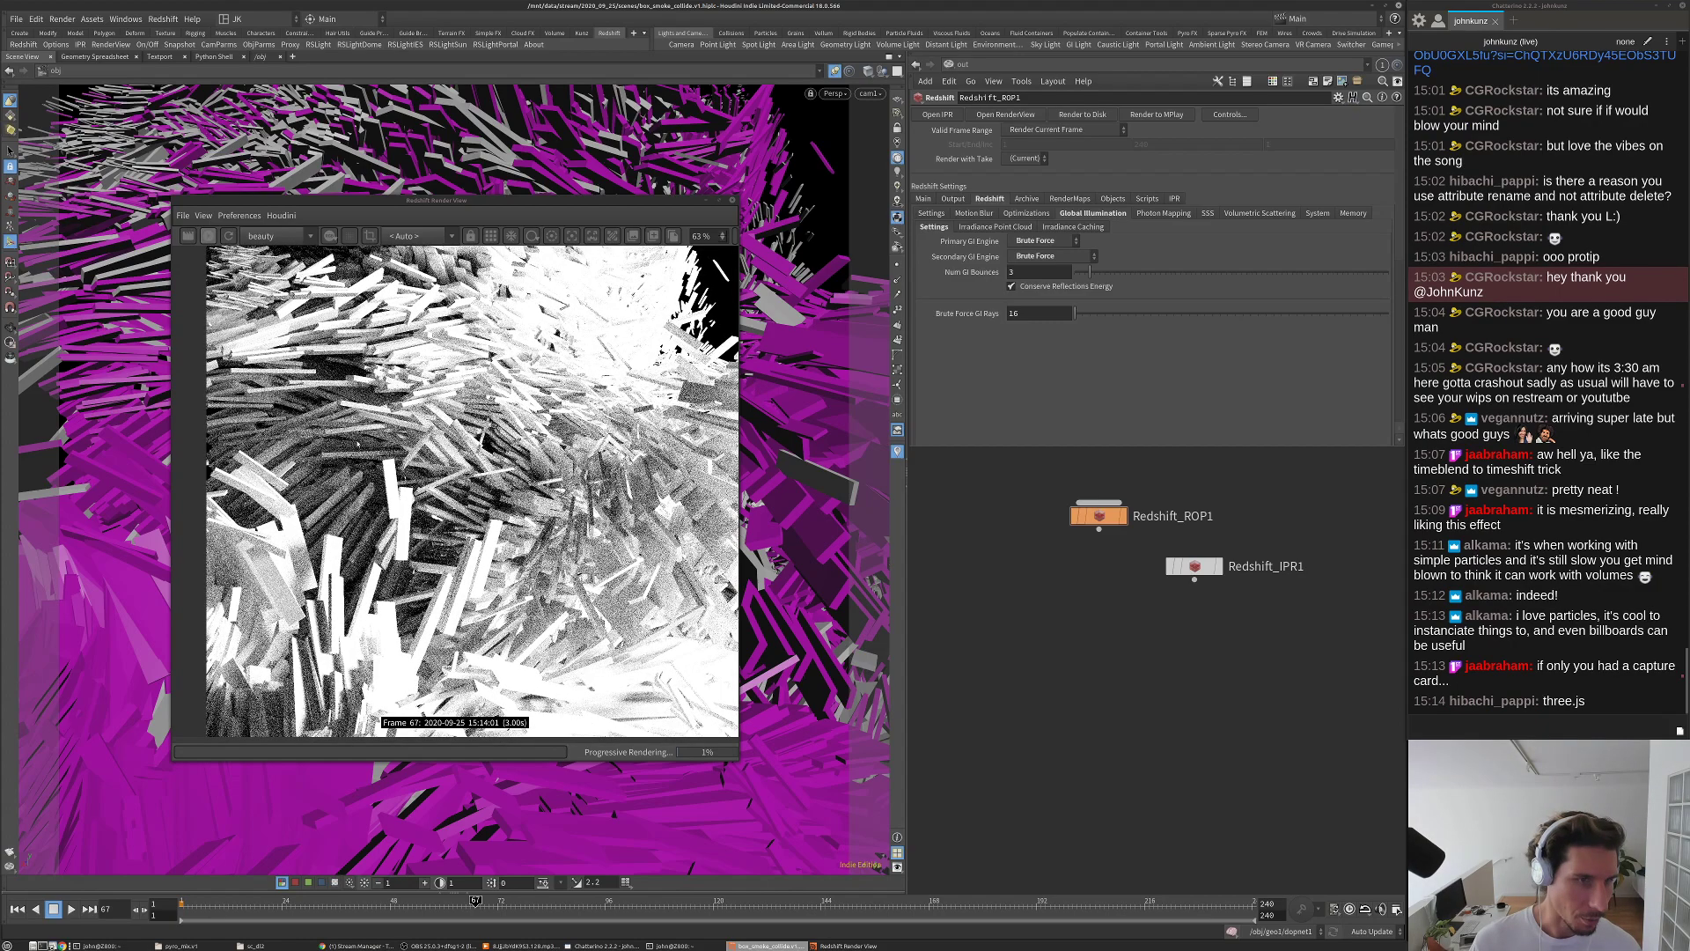
pyautogui.scroll(-2, 473, 491)
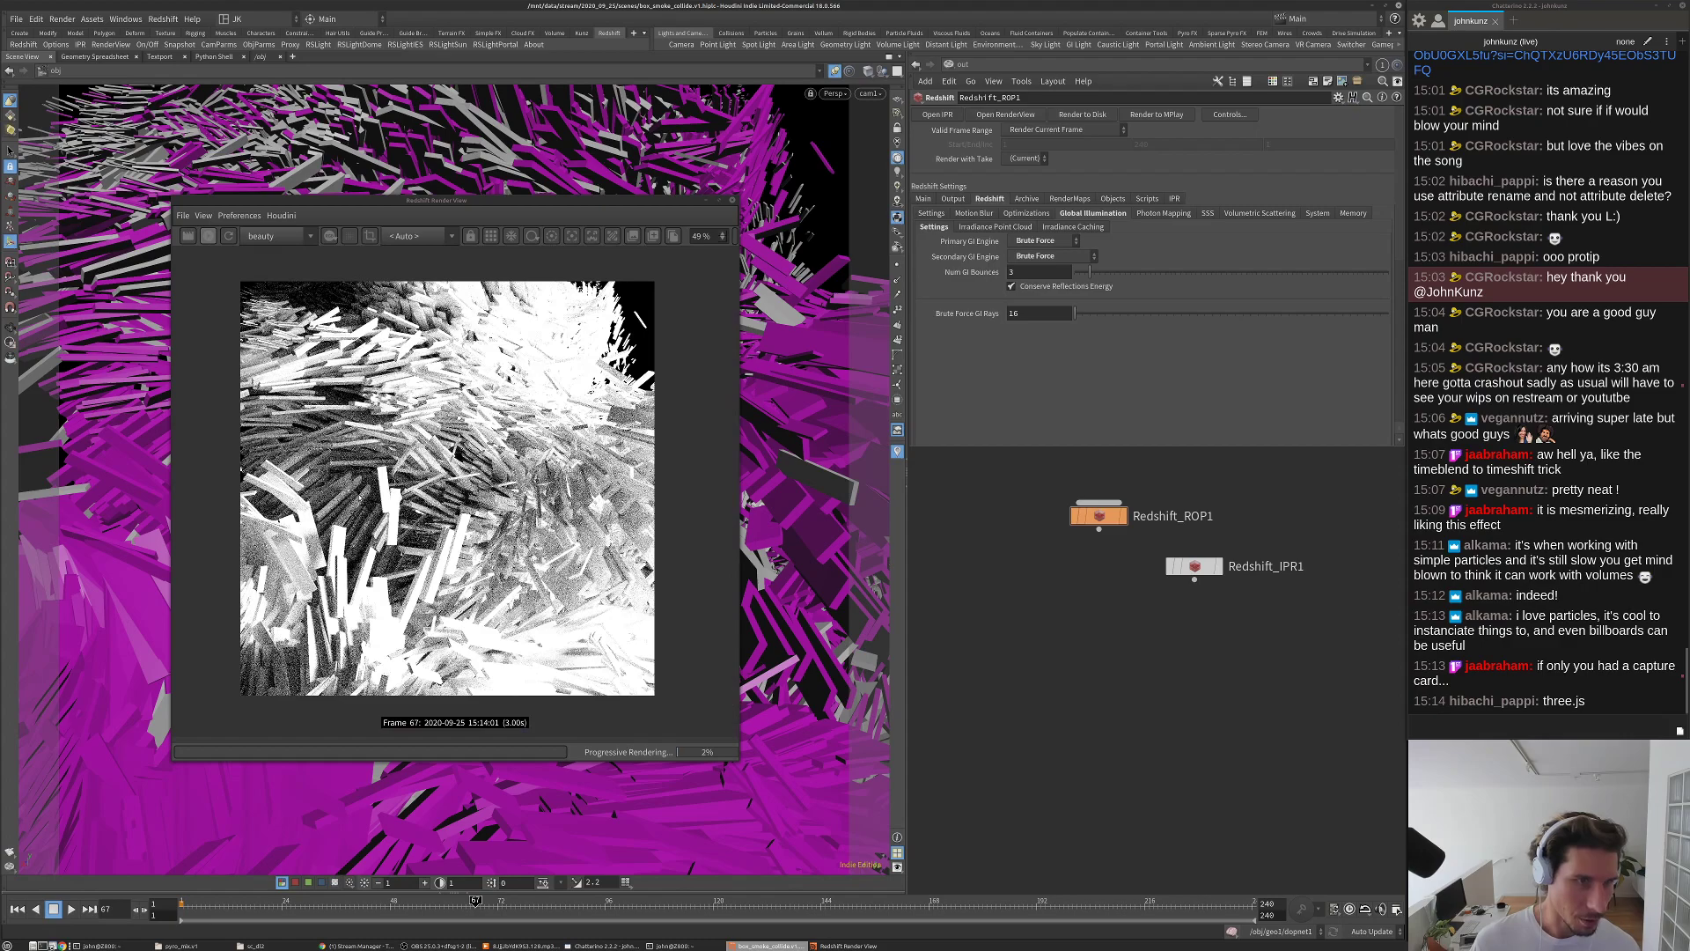
pyautogui.scroll(-1, 377, 428)
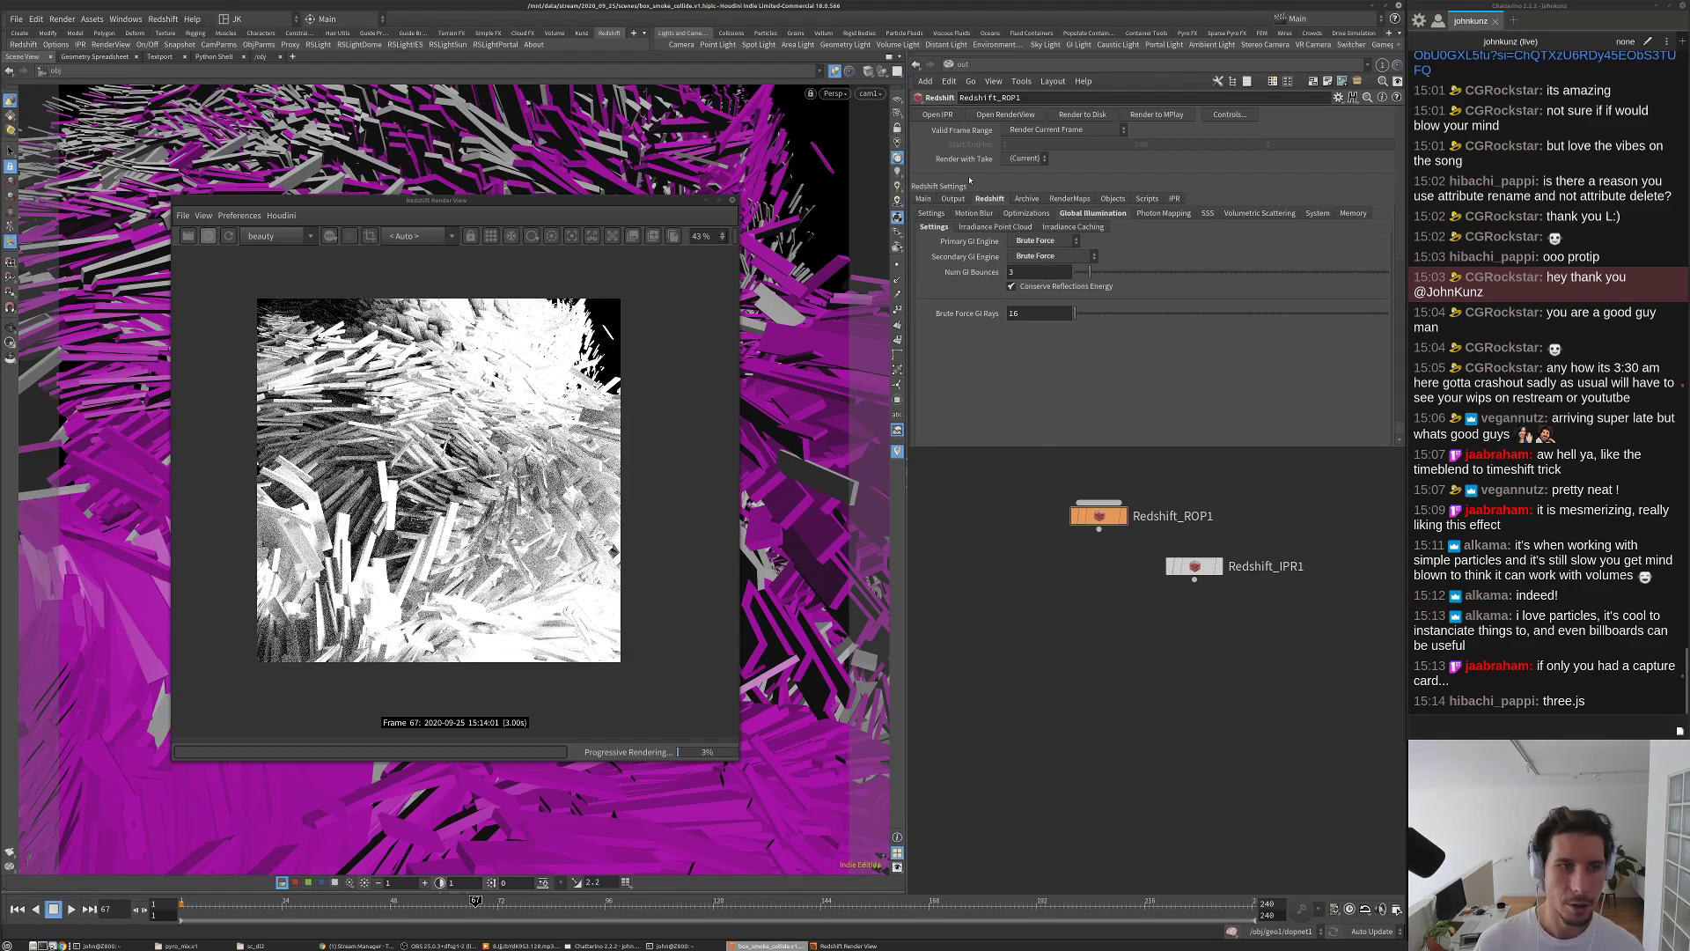
pyautogui.hotkey('ctrl', 's')
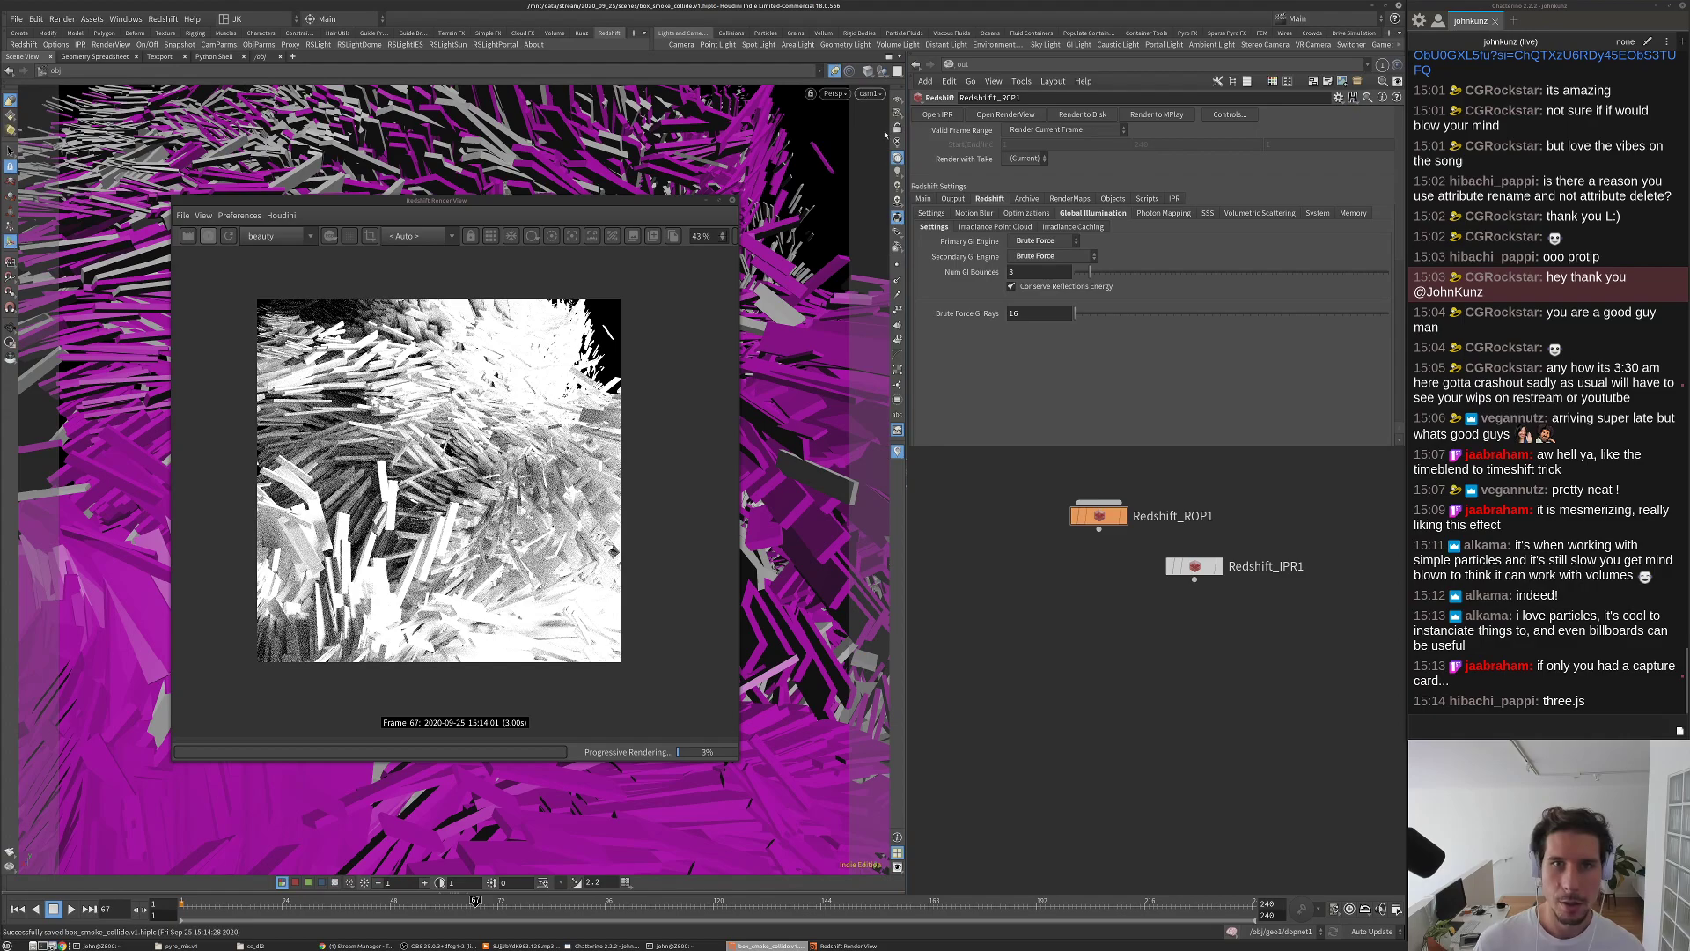
# Step: Switch the scene viewport from cam1 to looking through the Redshift light rslight1
pyautogui.click(869, 93)
pyautogui.click(885, 158)
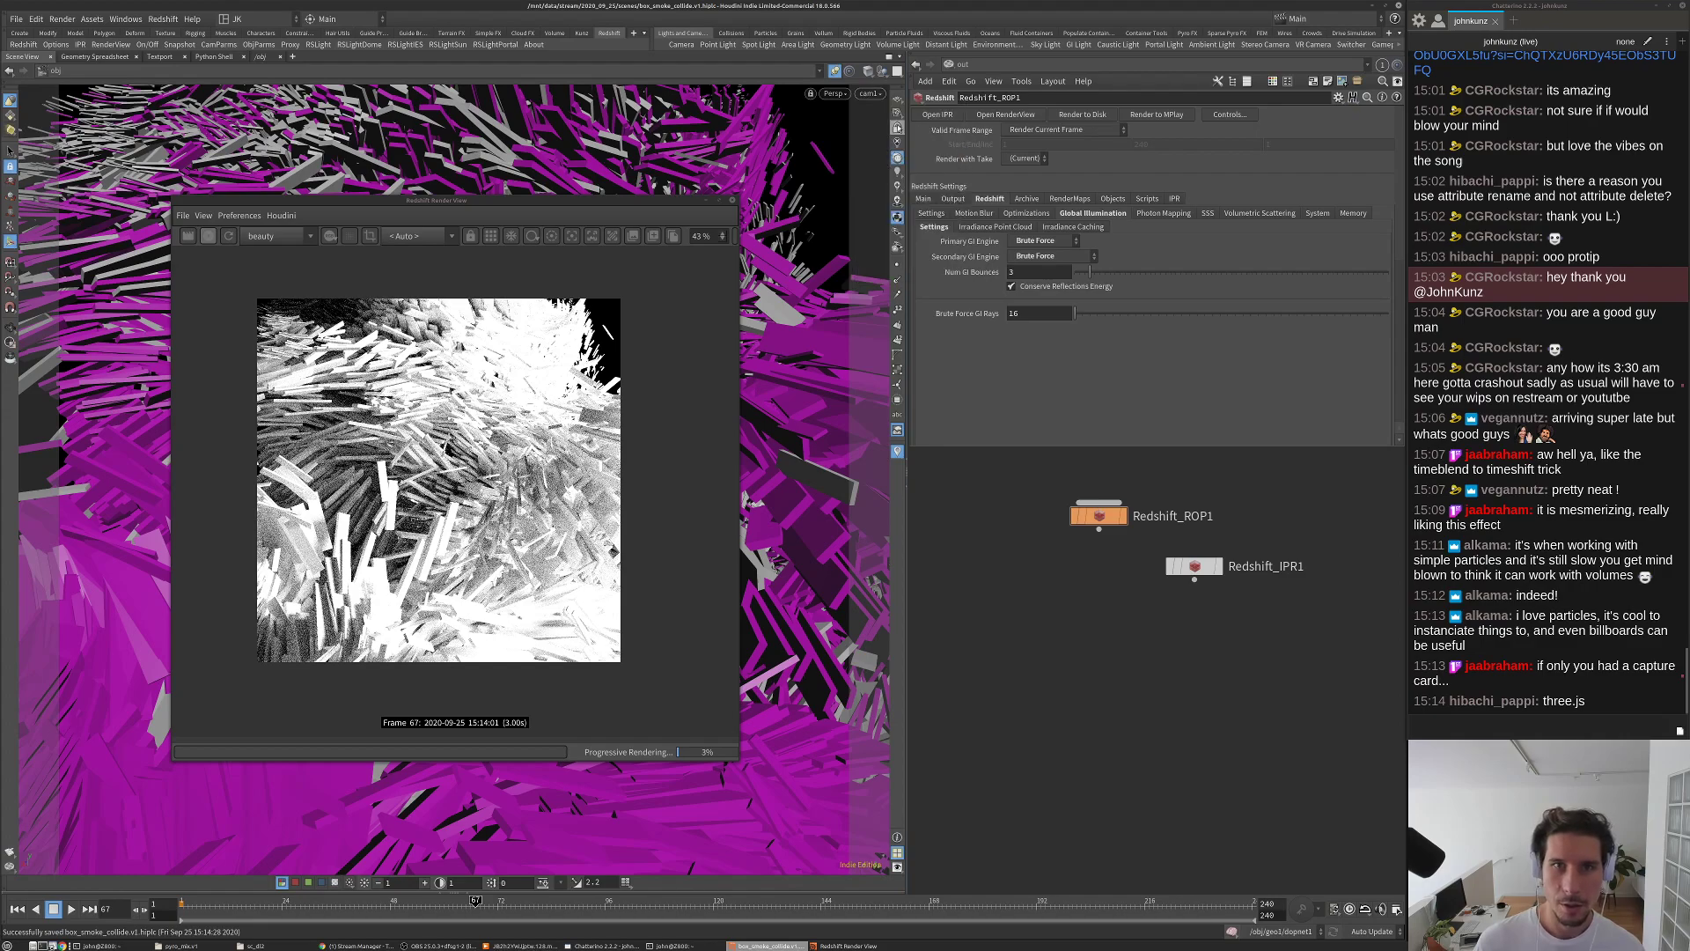
pyautogui.click(874, 95)
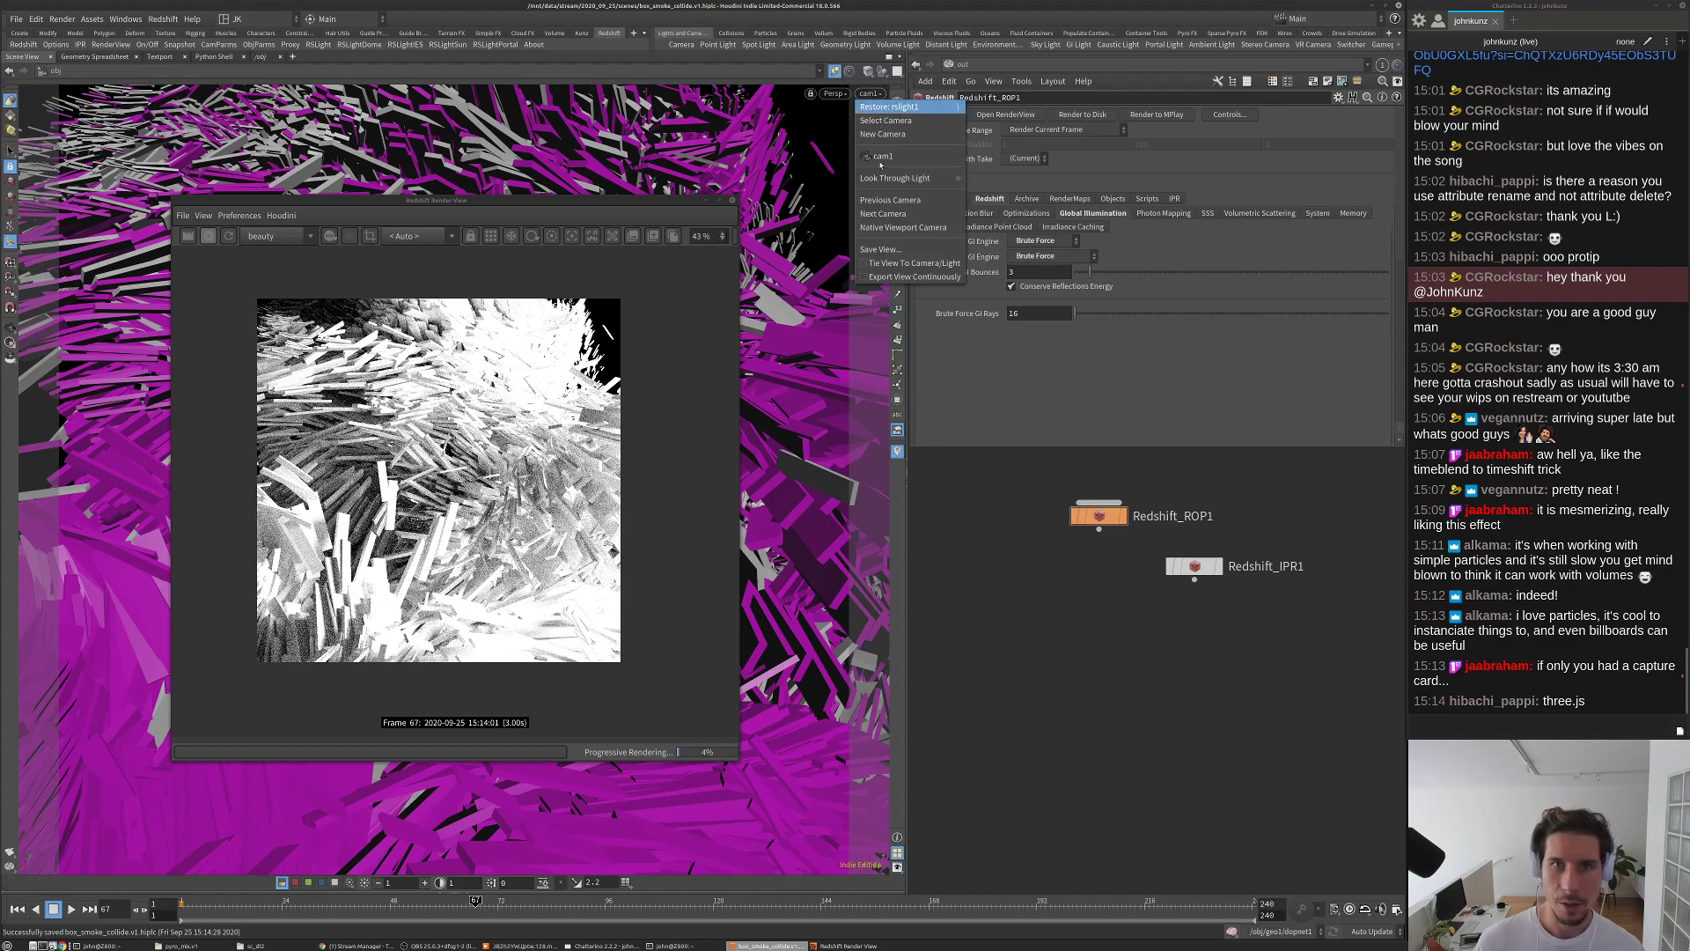
pyautogui.moveTo(907, 178)
pyautogui.click(996, 192)
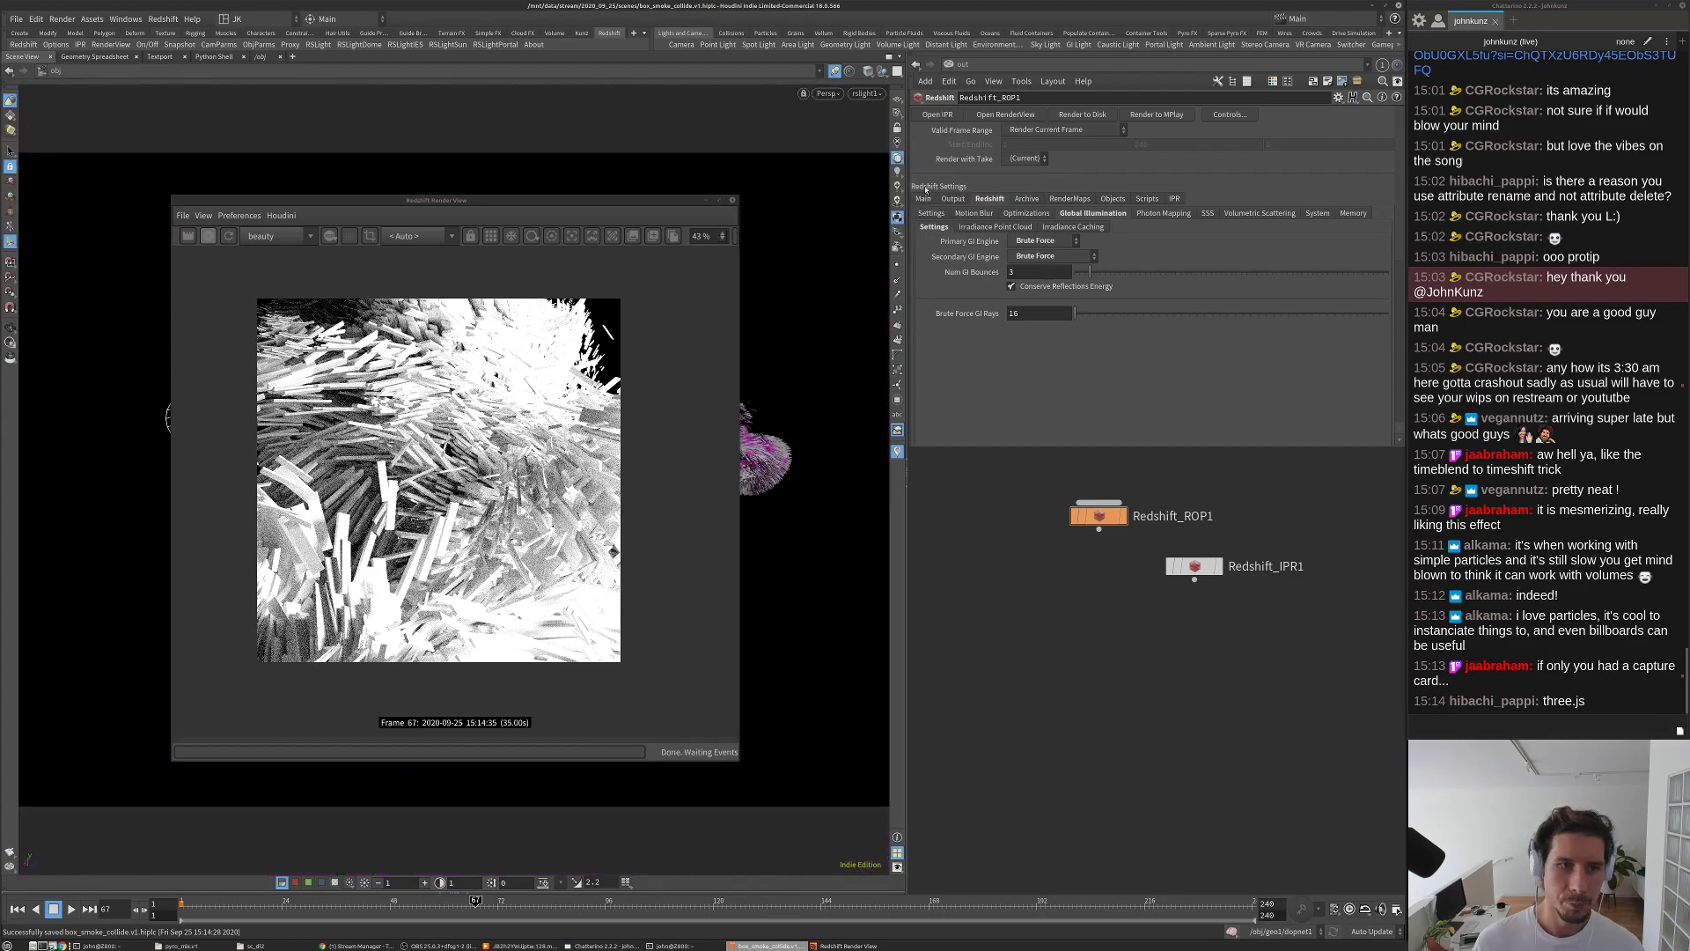
# Step: Fix the Redshift Render View camera to /obj/cam1 and move its window off the viewport, over the network area
pyautogui.click(429, 236)
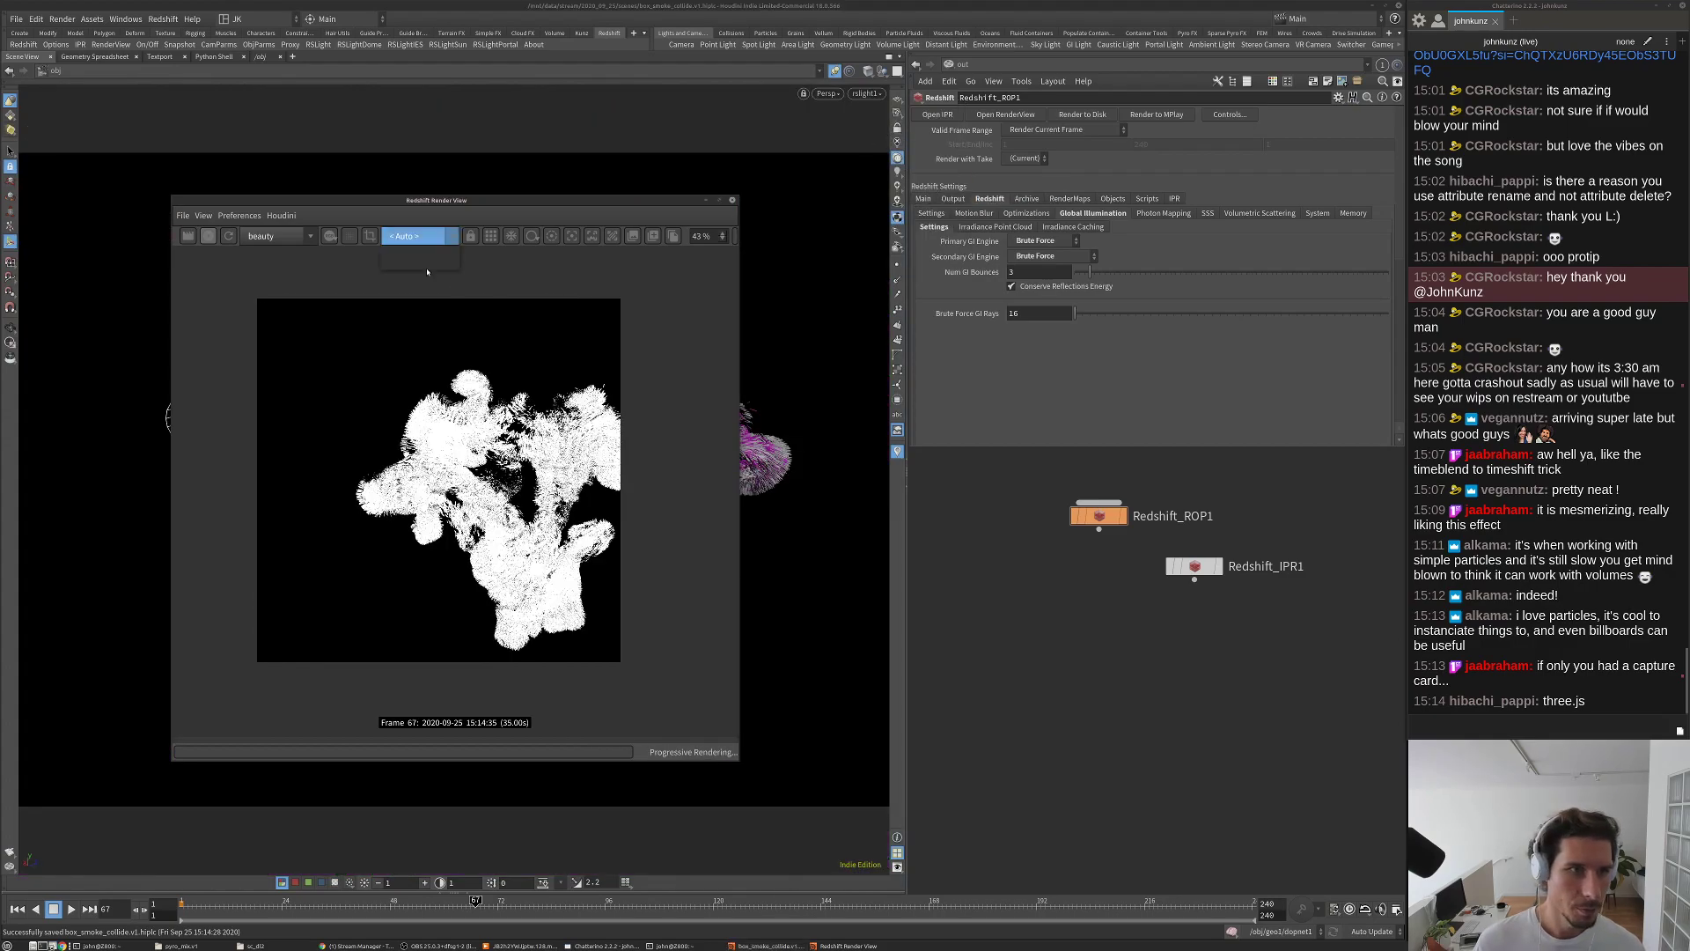
pyautogui.click(414, 265)
pyautogui.moveTo(636, 200); pyautogui.dragTo(1228, 403)
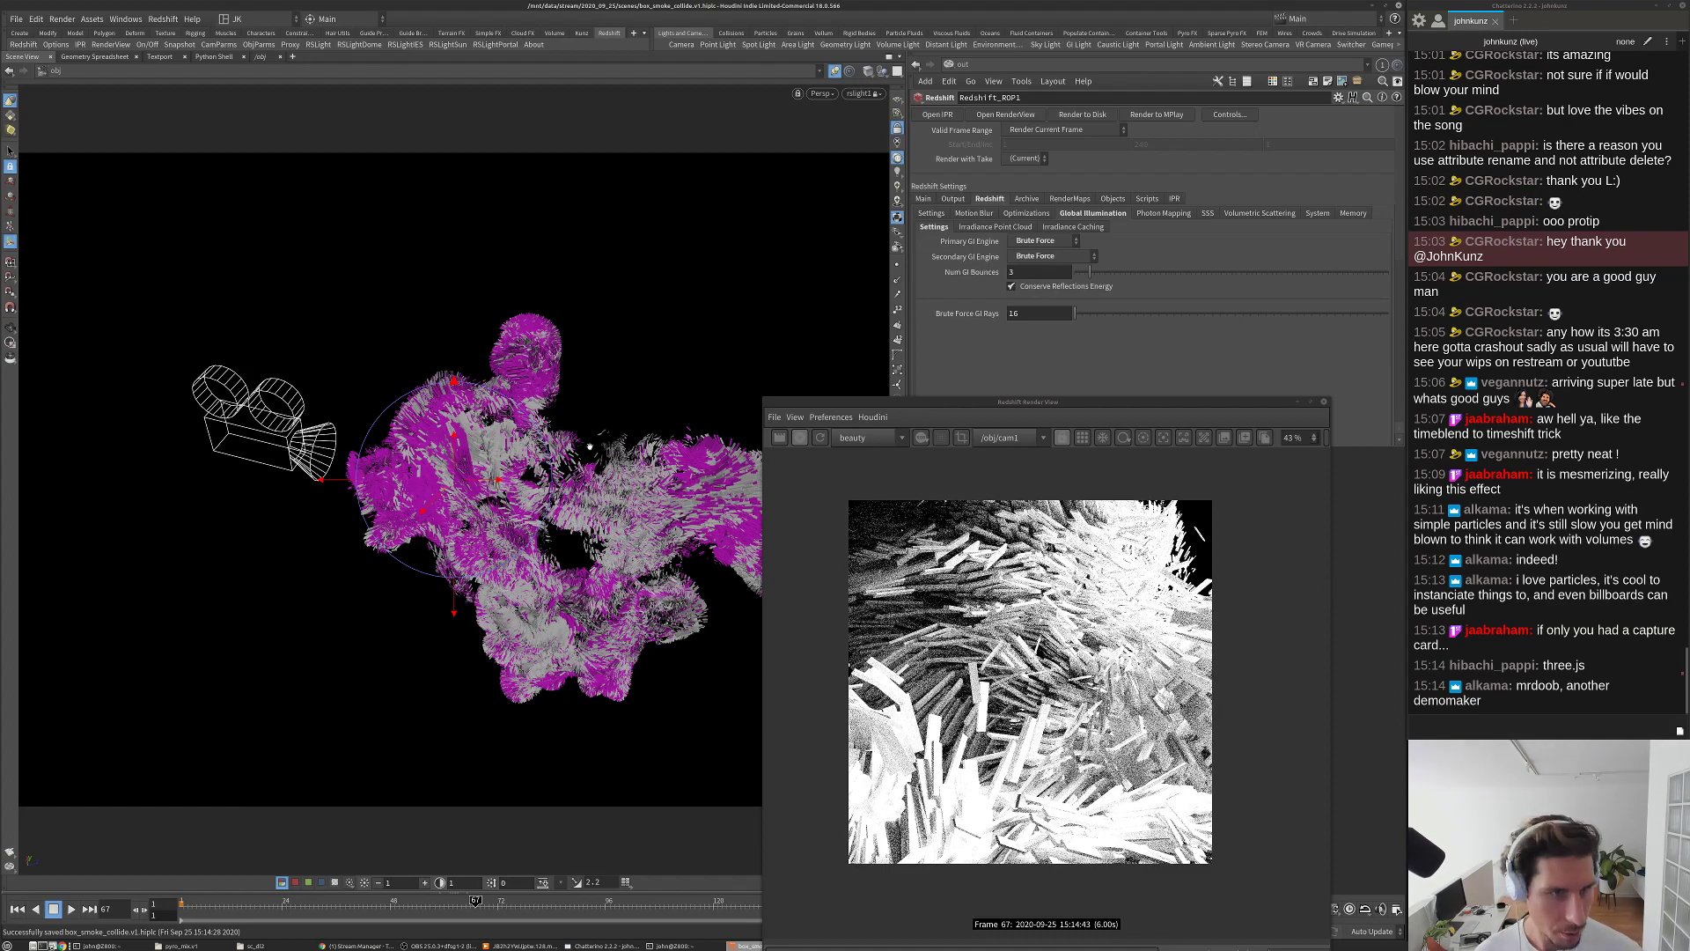
# Step: Orbit the light over the top of the box cloud to cam1's left side, judging the shading in the live render
pyautogui.keyDown('alt'); pyautogui.moveTo(565, 449); pyautogui.dragTo(575, 477); pyautogui.keyUp('alt')
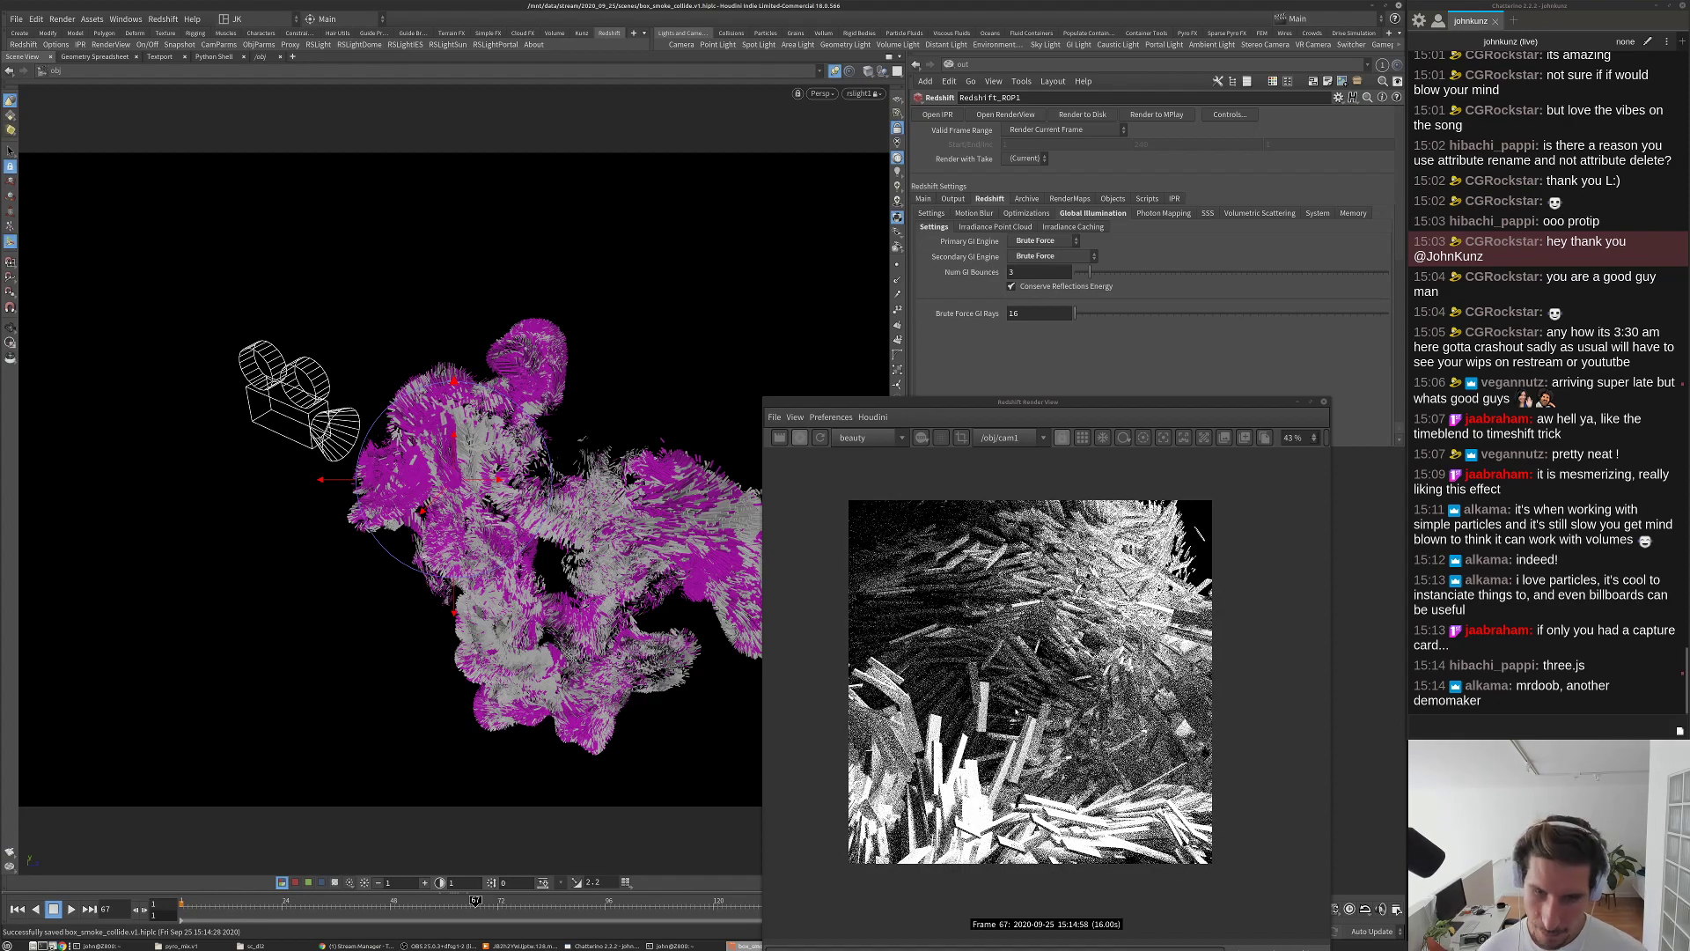
pyautogui.scroll(-1, 1028, 685)
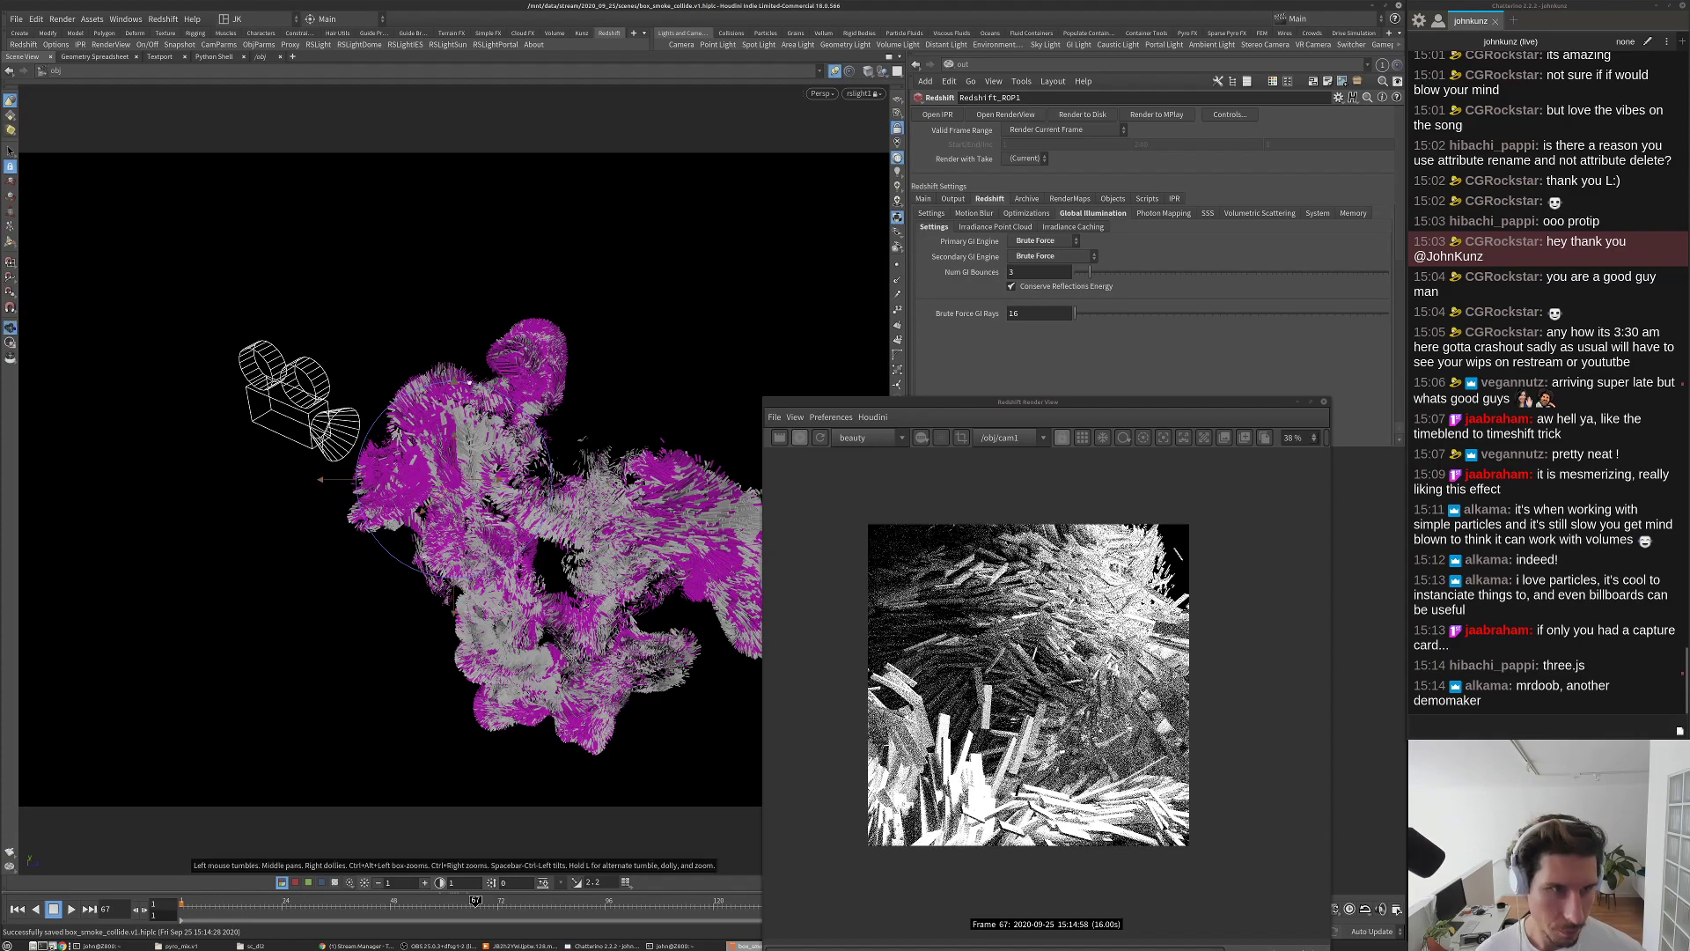
pyautogui.keyDown('alt'); pyautogui.moveTo(515, 338); pyautogui.dragTo(486, 379); pyautogui.keyUp('alt')
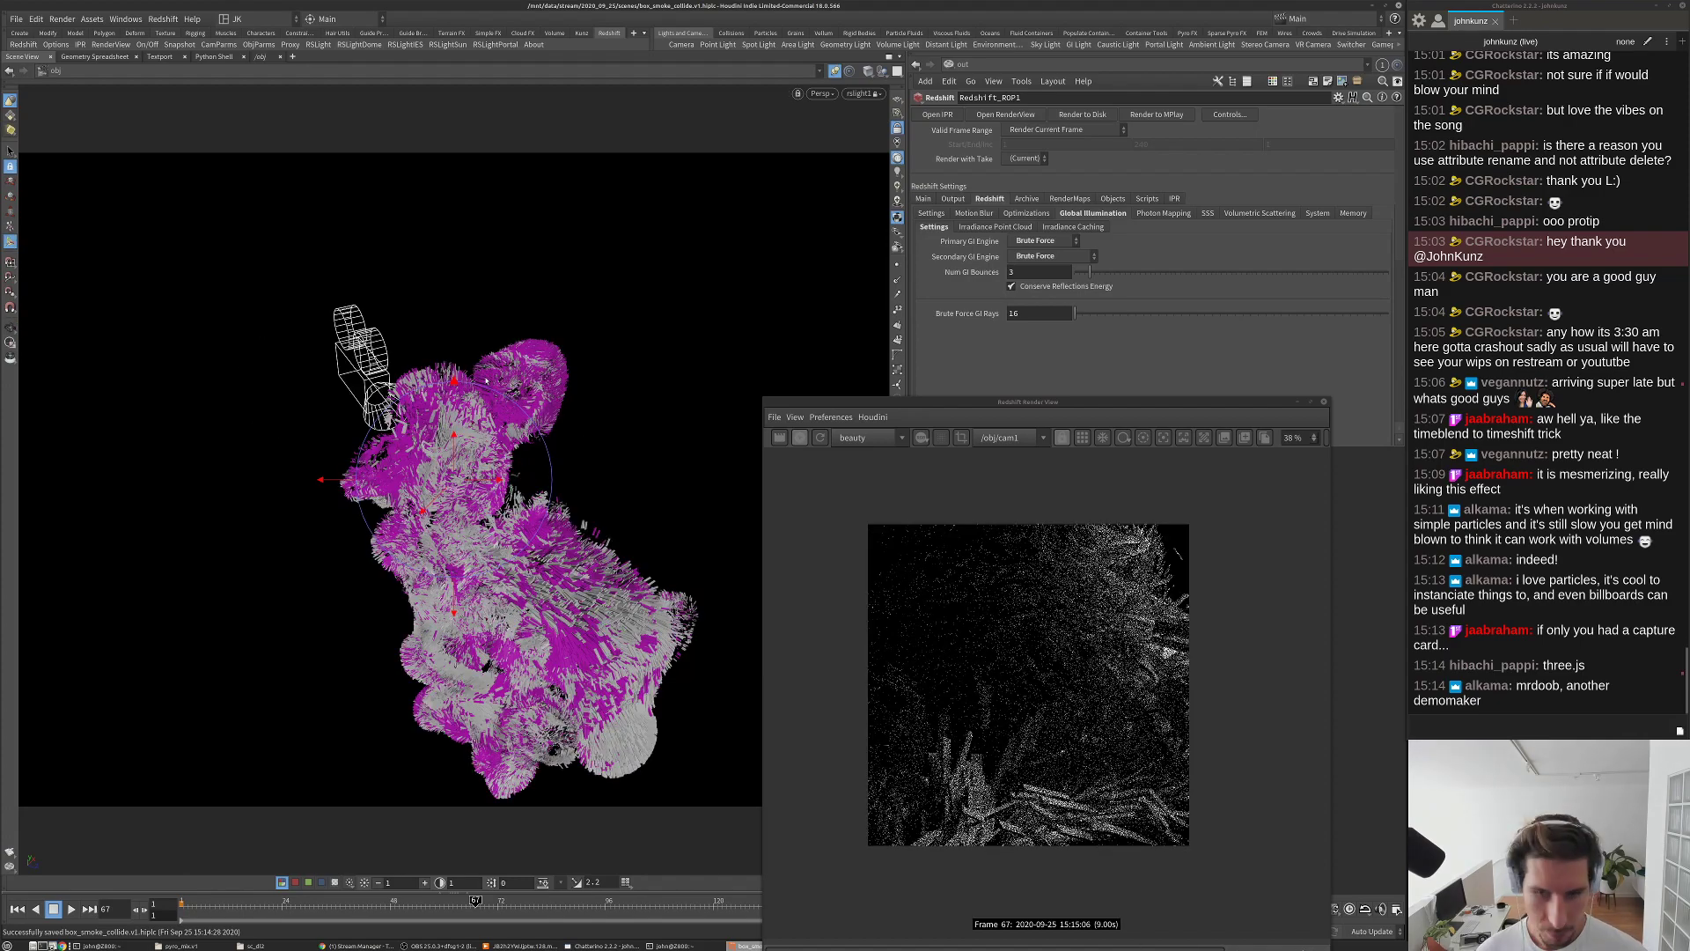
pyautogui.keyDown('alt'); pyautogui.moveTo(487, 382); pyautogui.dragTo(444, 355); pyautogui.keyUp('alt')
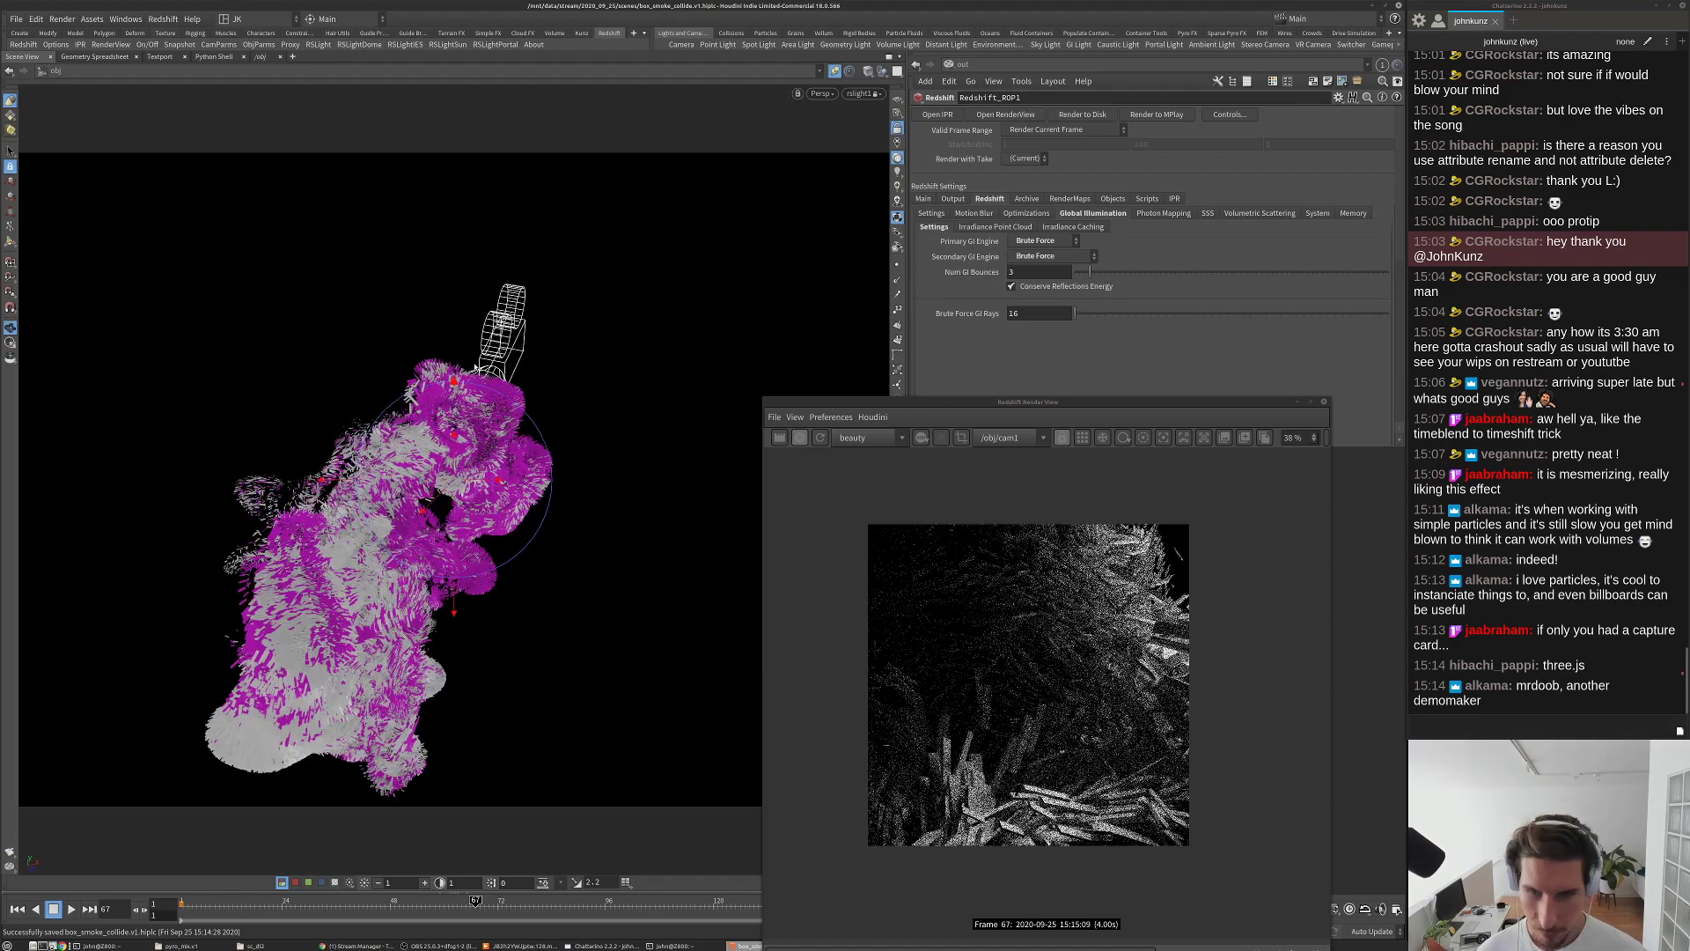
pyautogui.keyDown('alt'); pyautogui.moveTo(516, 405); pyautogui.dragTo(520, 406); pyautogui.keyUp('alt')
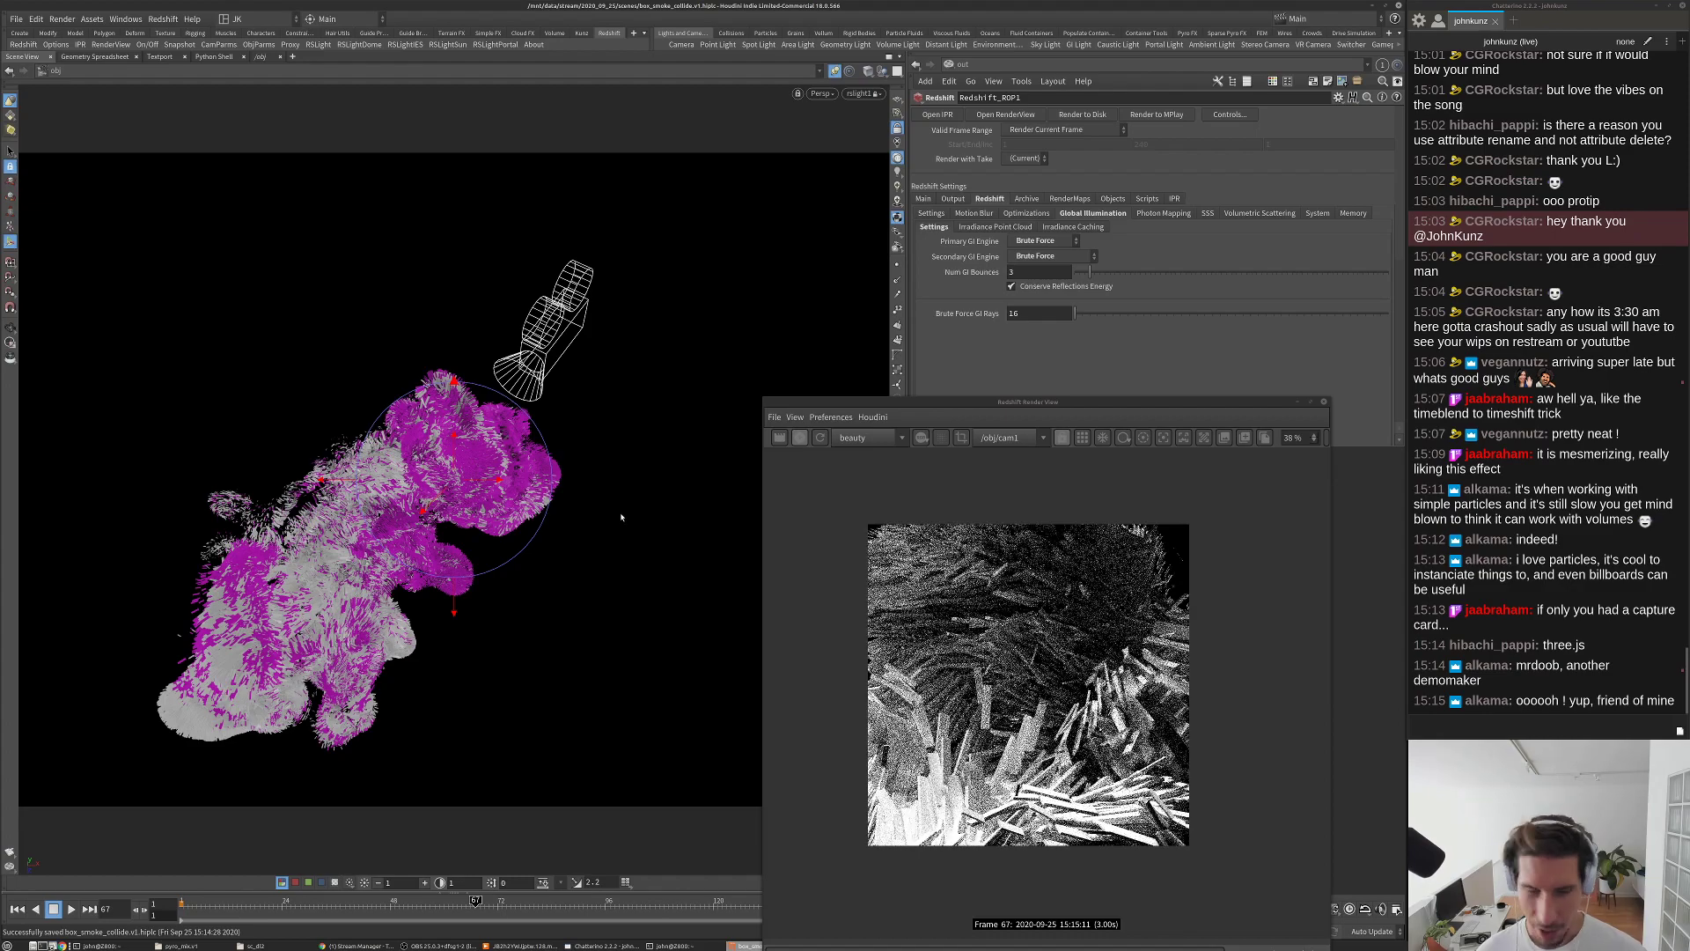
# Step: Lower the light on cam1's left side, bring it closer to the boxes and save the scene
pyautogui.moveTo(573, 440); pyautogui.dragTo(565, 430)
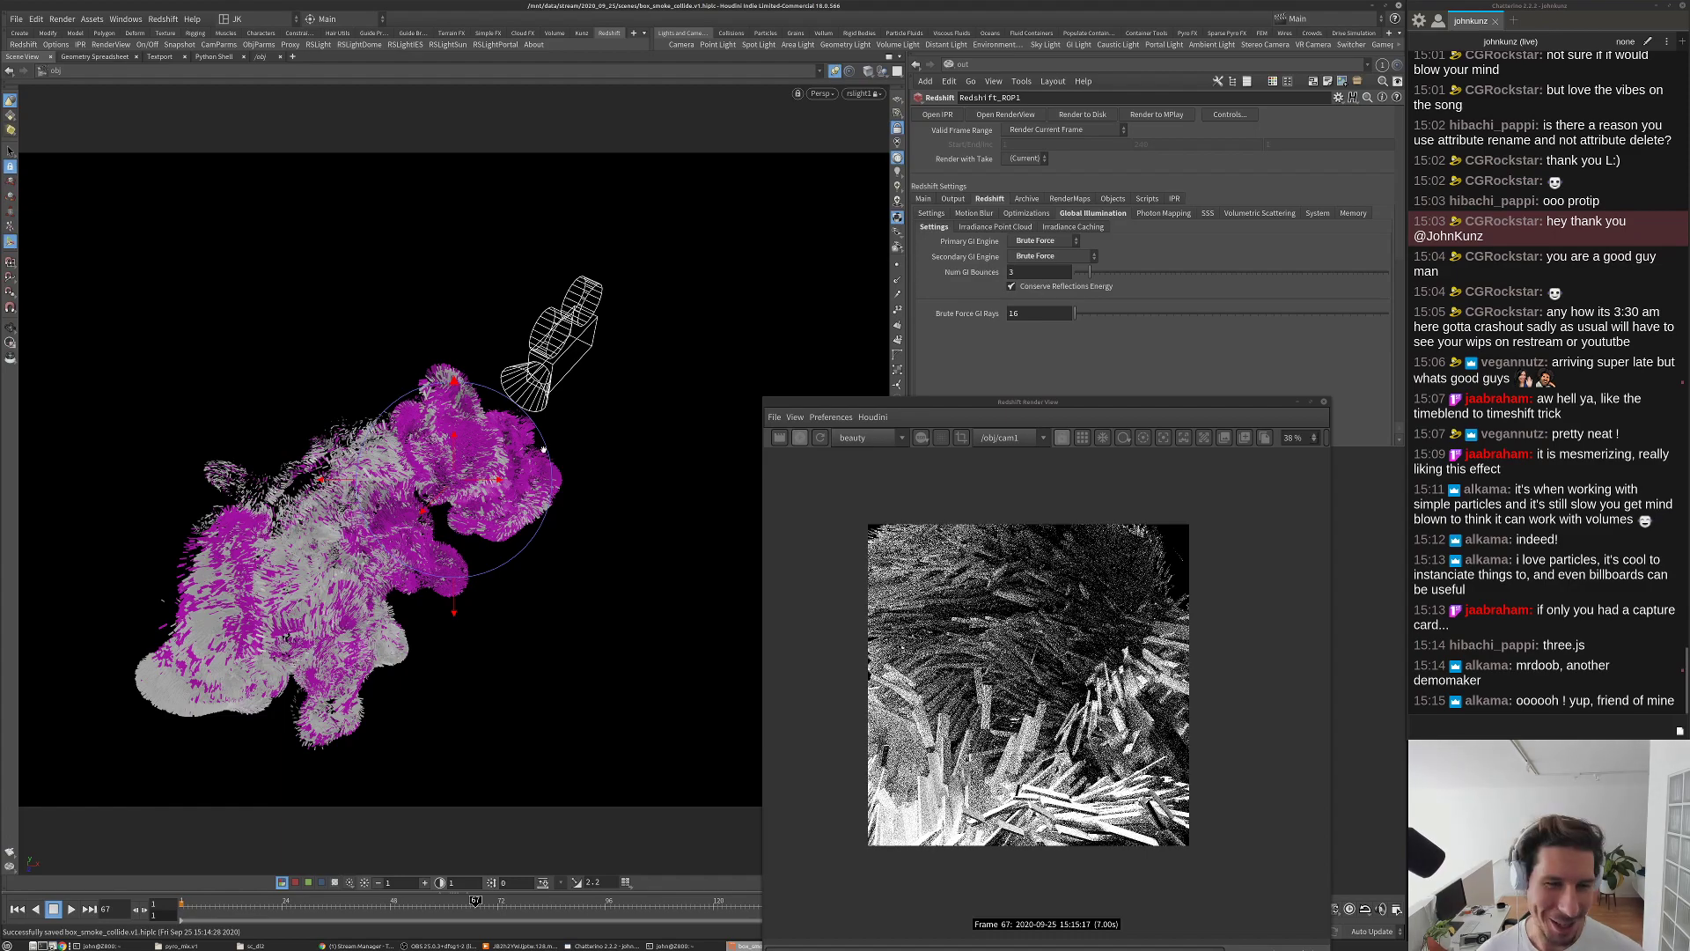
pyautogui.moveTo(546, 443); pyautogui.dragTo(572, 409)
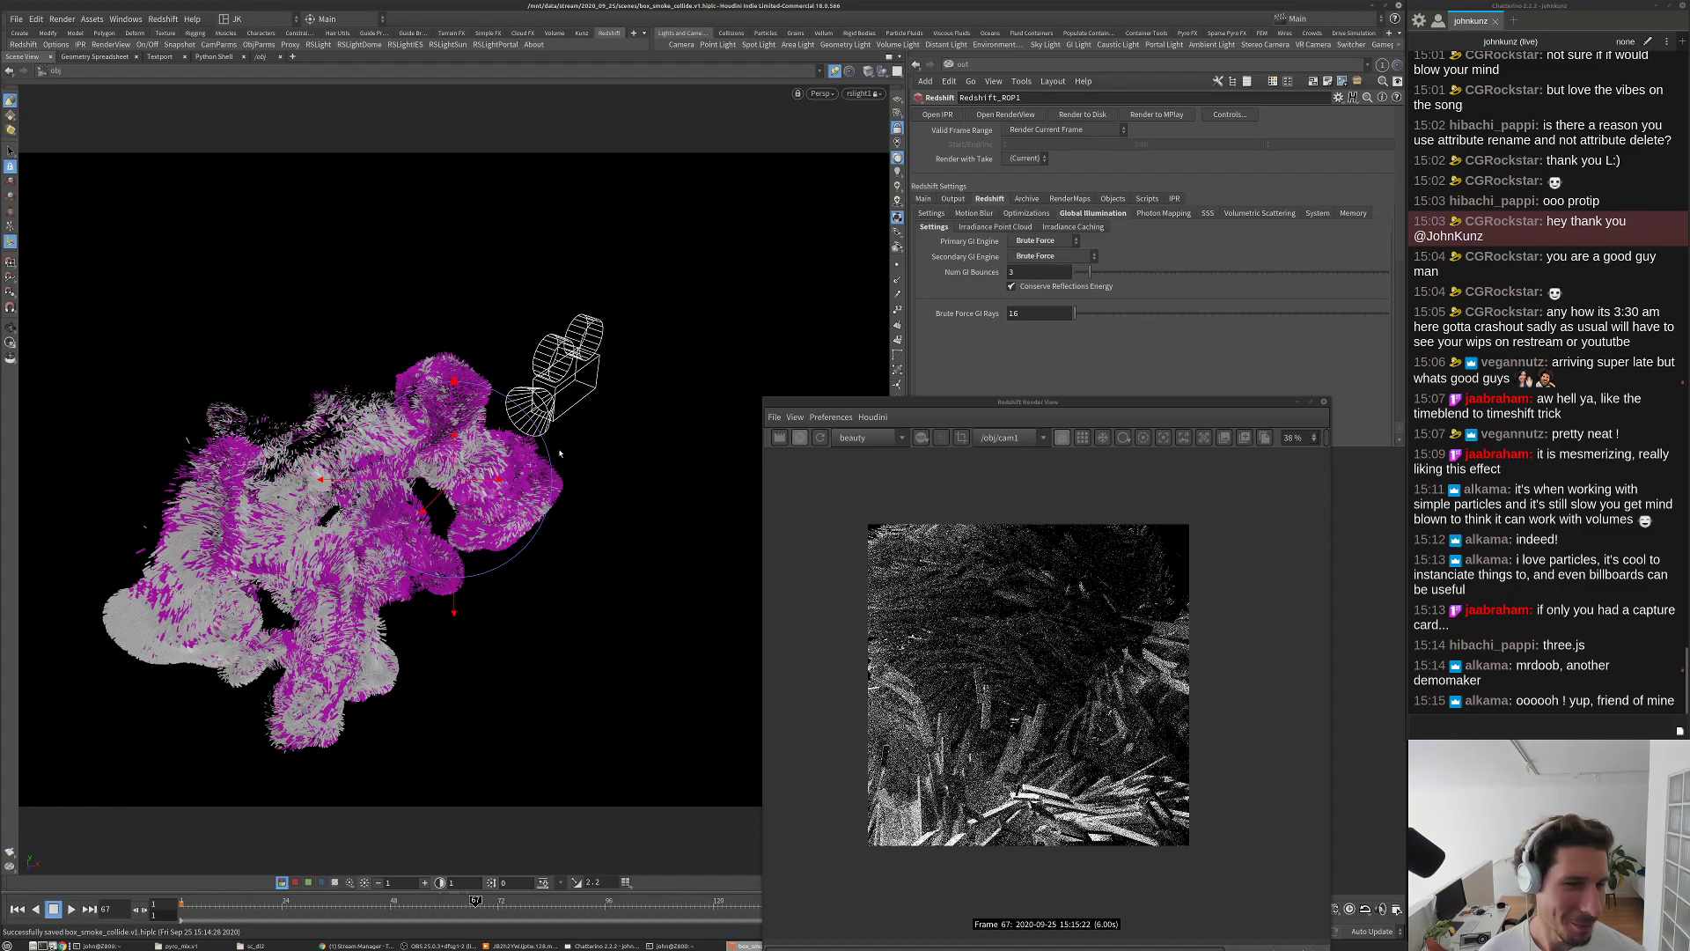
pyautogui.moveTo(574, 414); pyautogui.dragTo(592, 462)
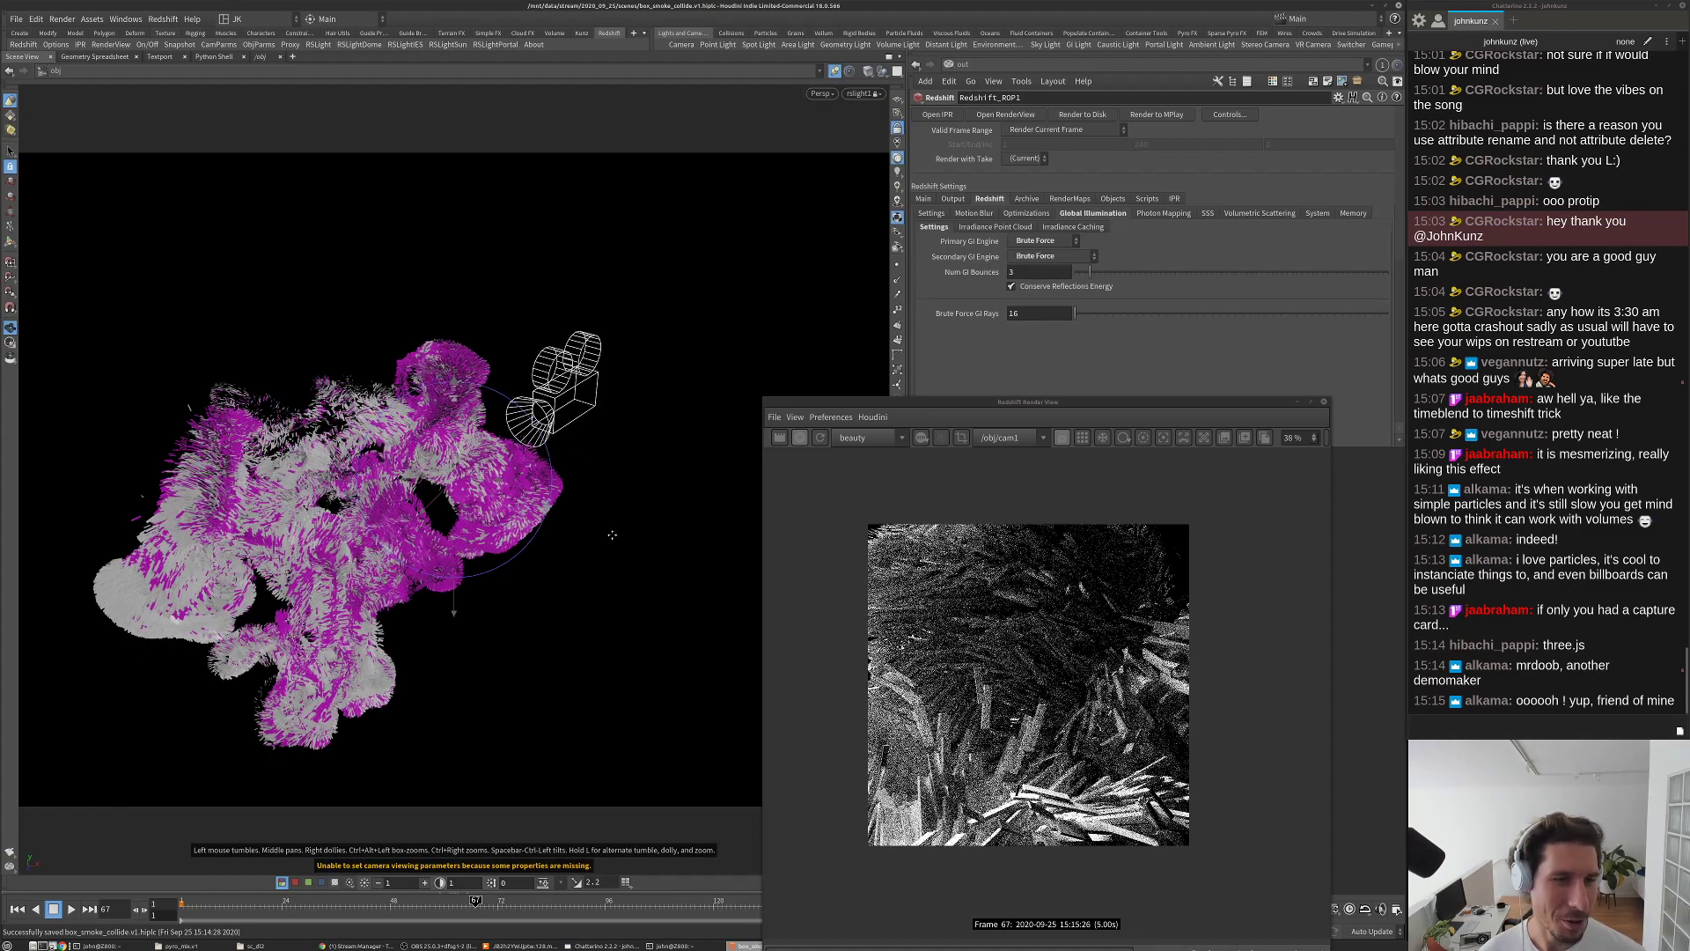
pyautogui.moveTo(612, 534); pyautogui.dragTo(620, 544)
pyautogui.moveTo(620, 544); pyautogui.dragTo(660, 427, button='right')
pyautogui.moveTo(660, 427); pyautogui.dragTo(639, 390)
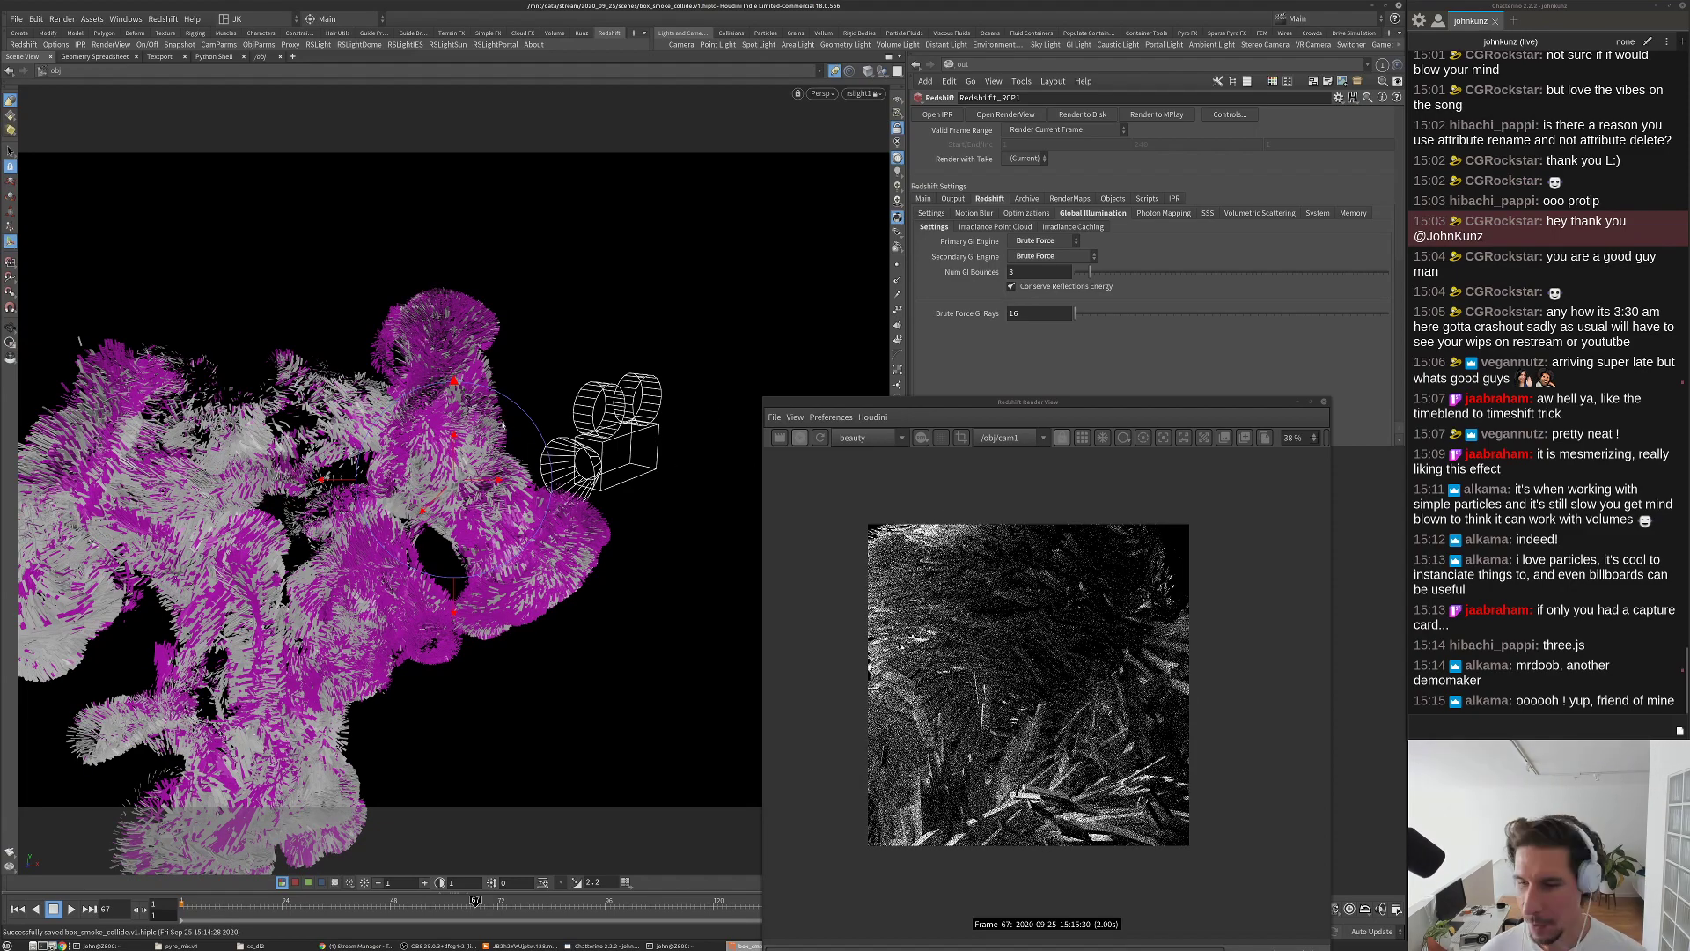
pyautogui.hotkey('ctrl', 's')
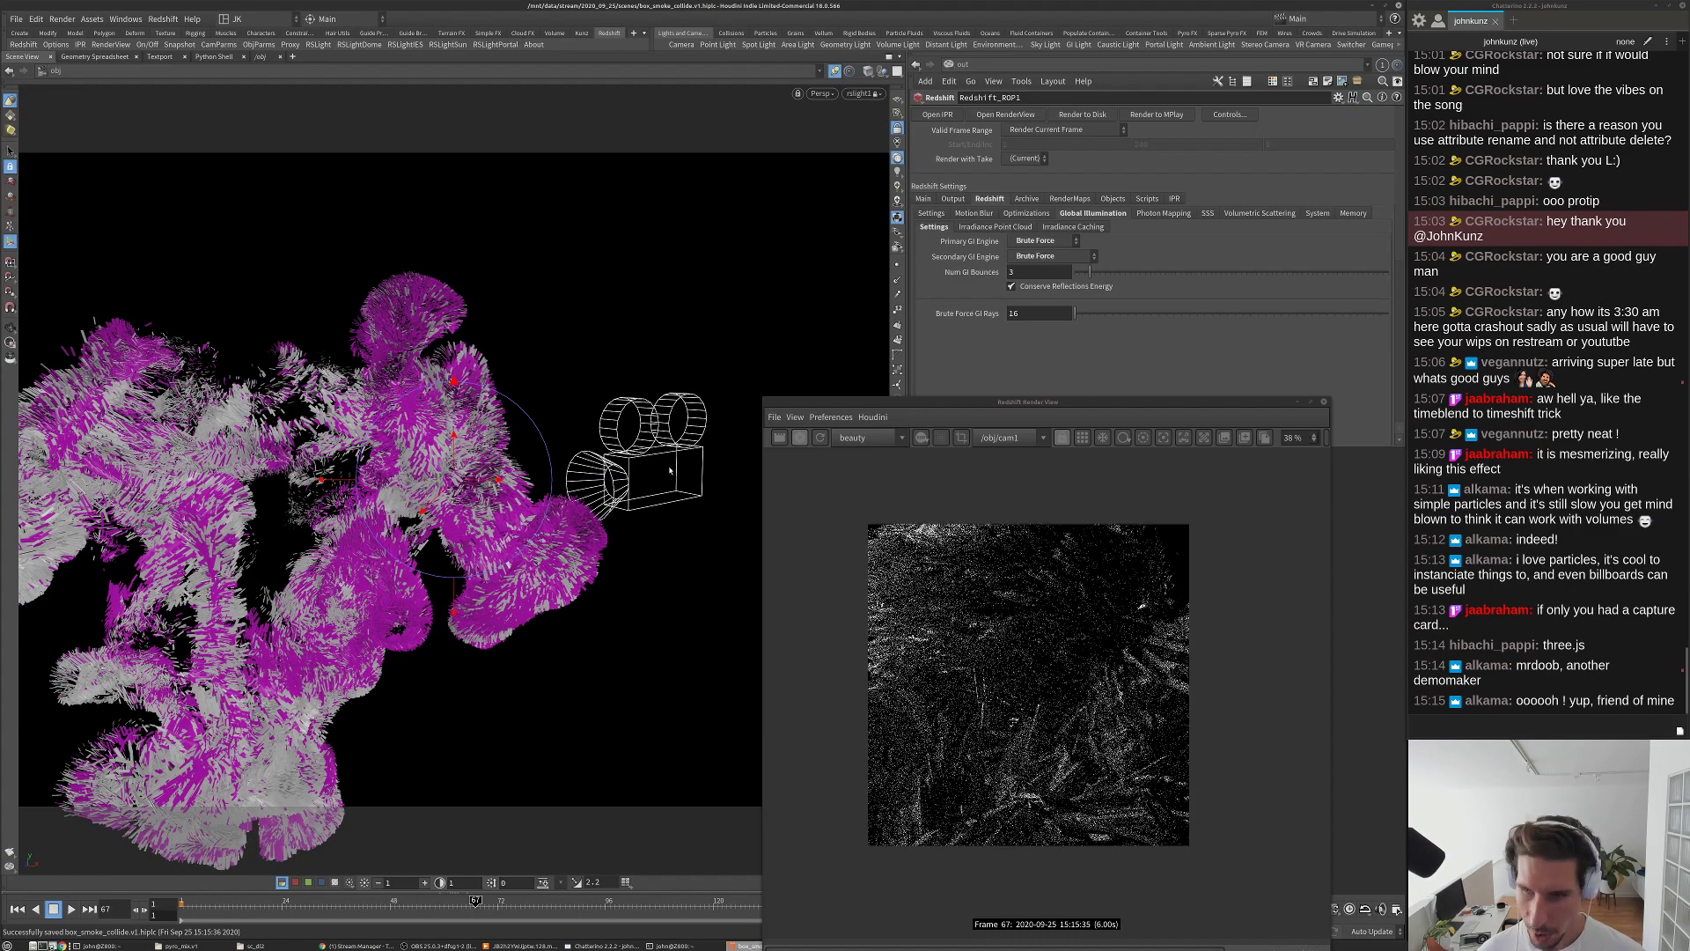
# Step: Try lighting the boxes from cam1's right side by orbiting the light around the cloud
pyautogui.press('Escape')
pyautogui.keyDown('alt'); pyautogui.moveTo(607, 562); pyautogui.dragTo(560, 560); pyautogui.keyUp('alt')
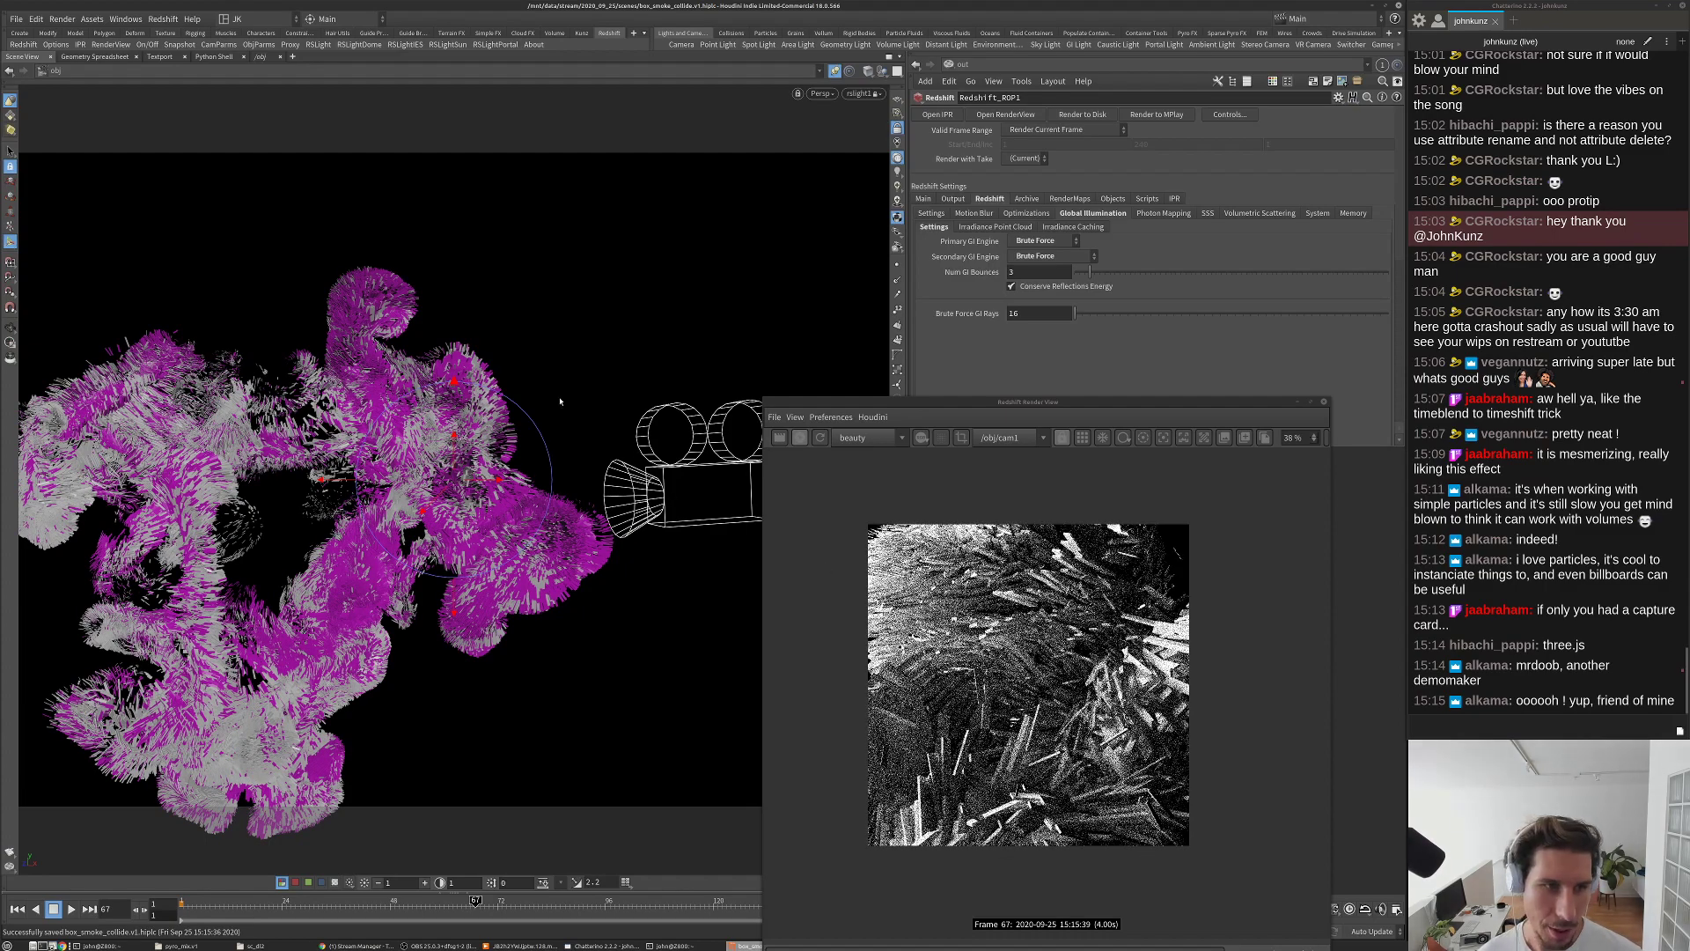
pyautogui.press('space')
pyautogui.moveTo(528, 380); pyautogui.dragTo(563, 458)
pyautogui.press('space')
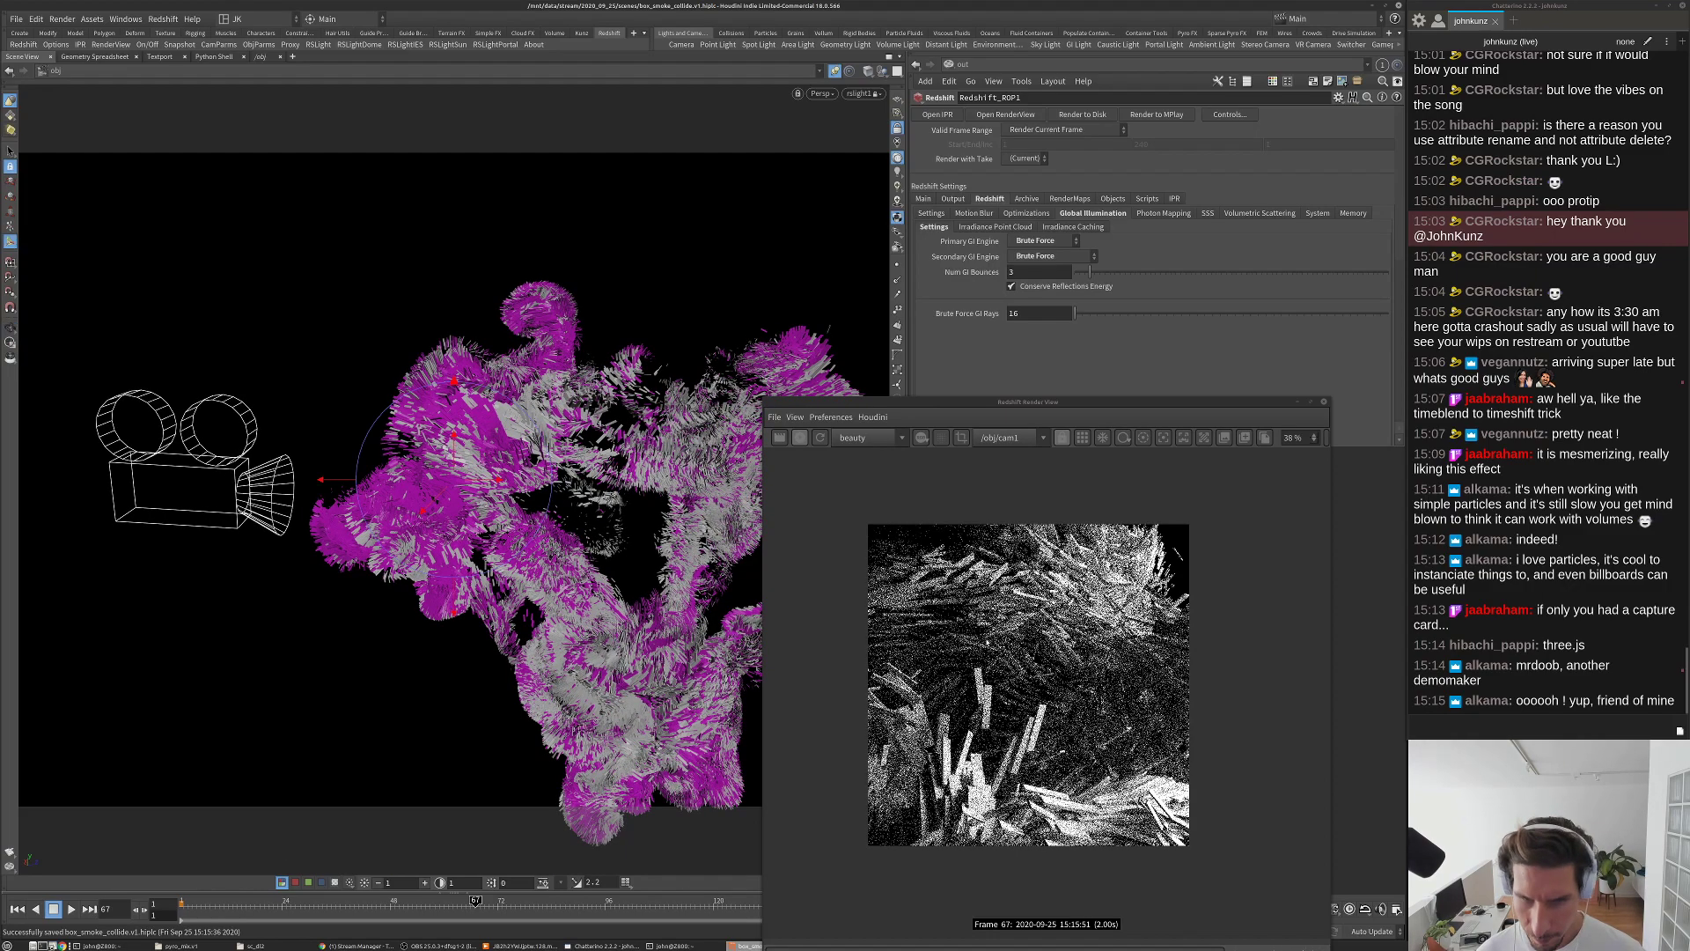
# Step: Return the light to cam1's left side, move it nearer and fine-tune its angle for grazing light across the boxes
pyautogui.moveTo(577, 302); pyautogui.dragTo(537, 364)
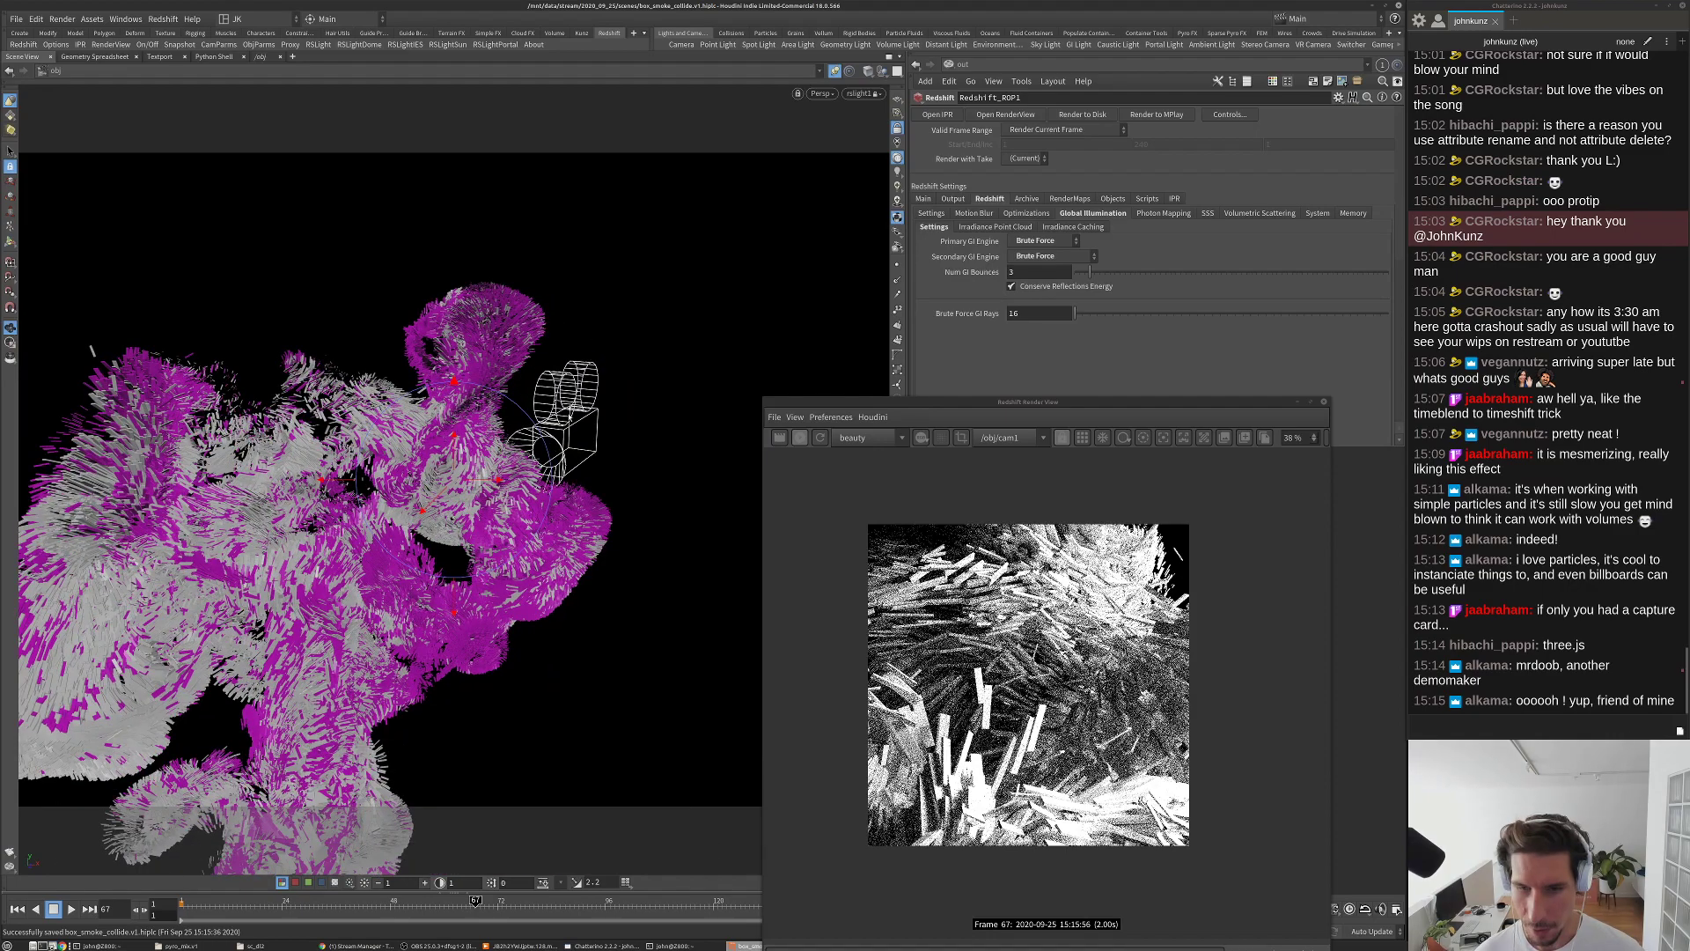
pyautogui.moveTo(553, 520); pyautogui.dragTo(558, 403)
pyautogui.press('Return')
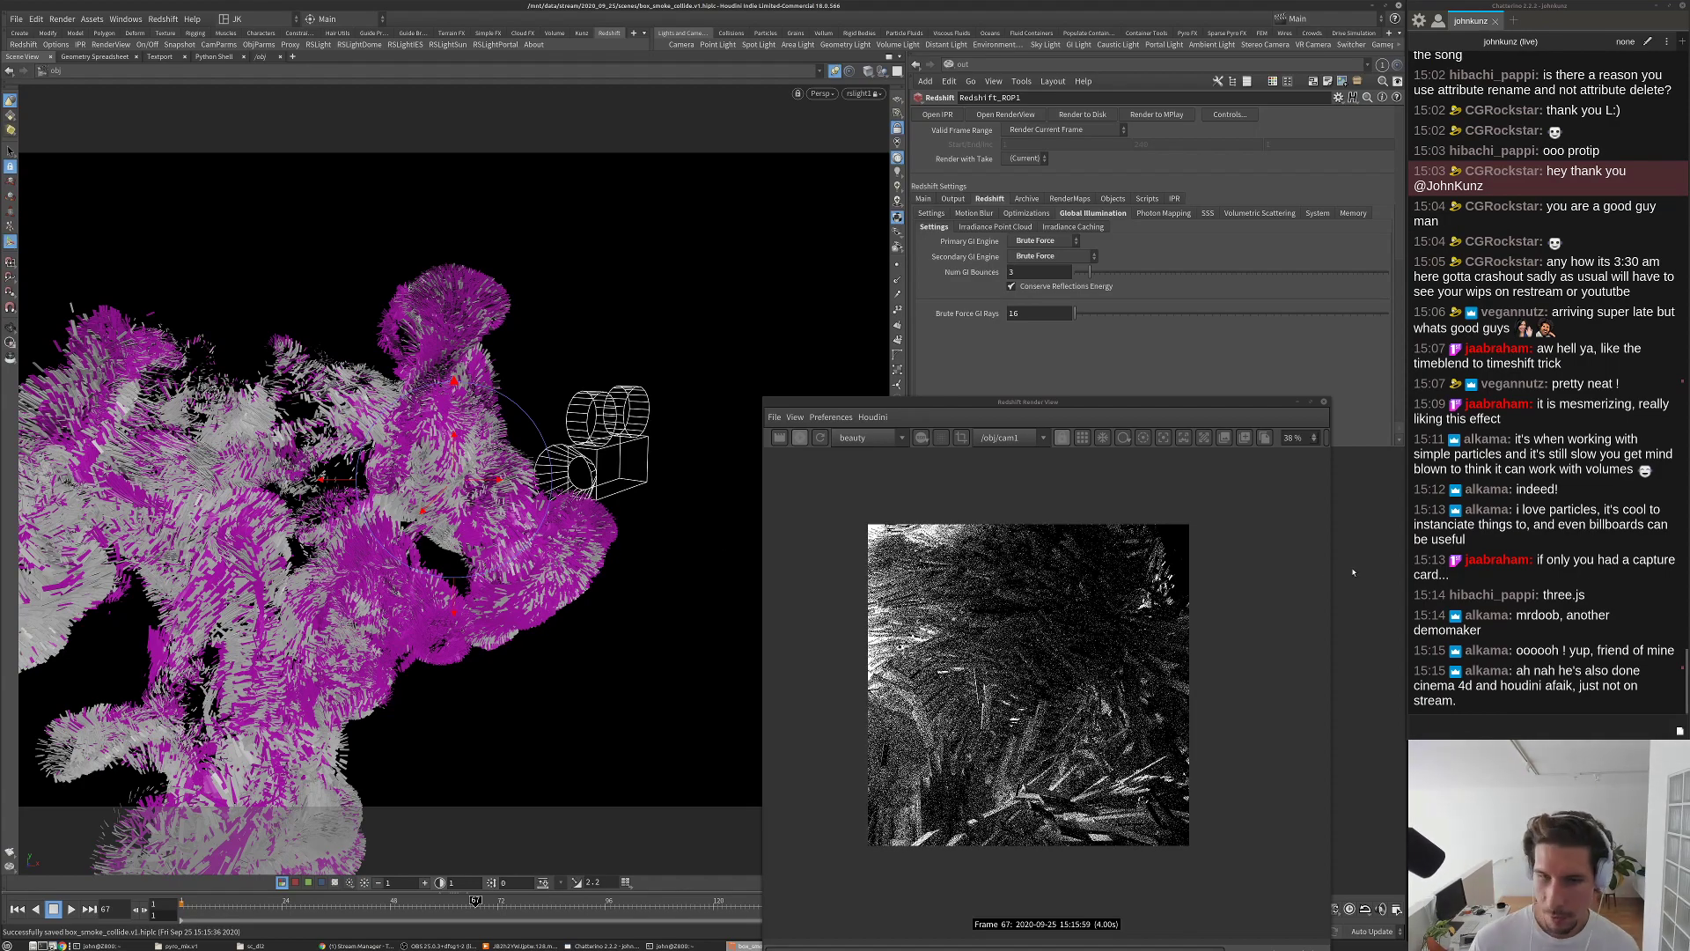
pyautogui.moveTo(616, 449); pyautogui.dragTo(583, 467)
pyautogui.scroll(3, 583, 466)
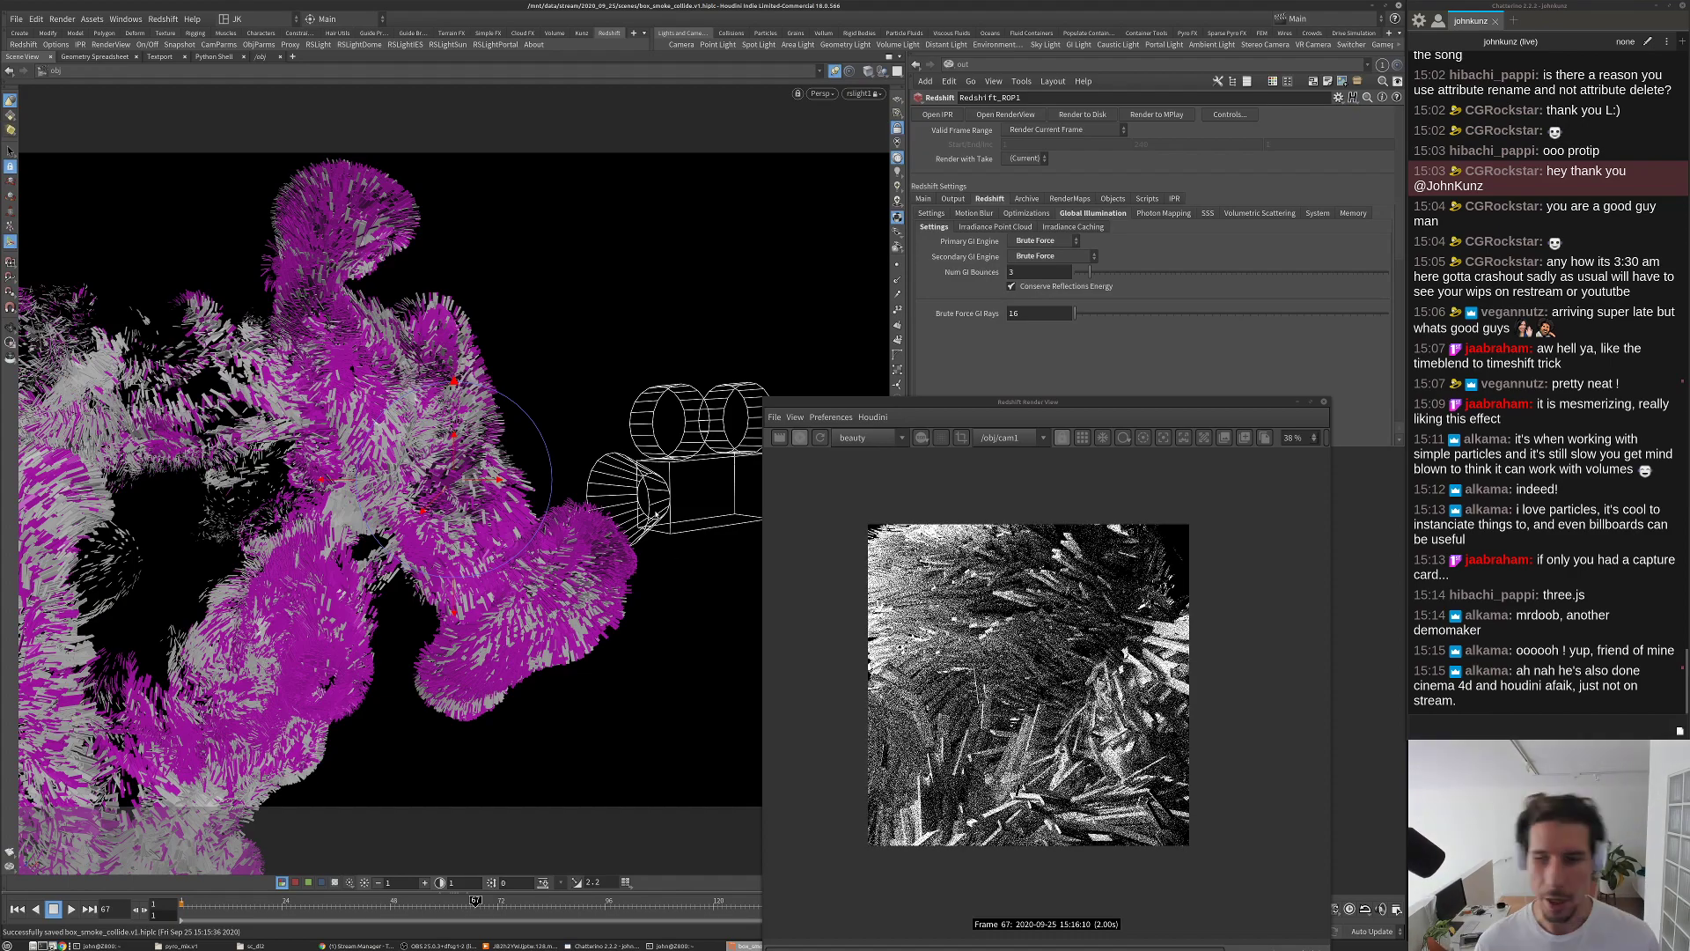
pyautogui.keyDown('alt'); pyautogui.moveTo(573, 422); pyautogui.dragTo(616, 503); pyautogui.keyUp('alt')
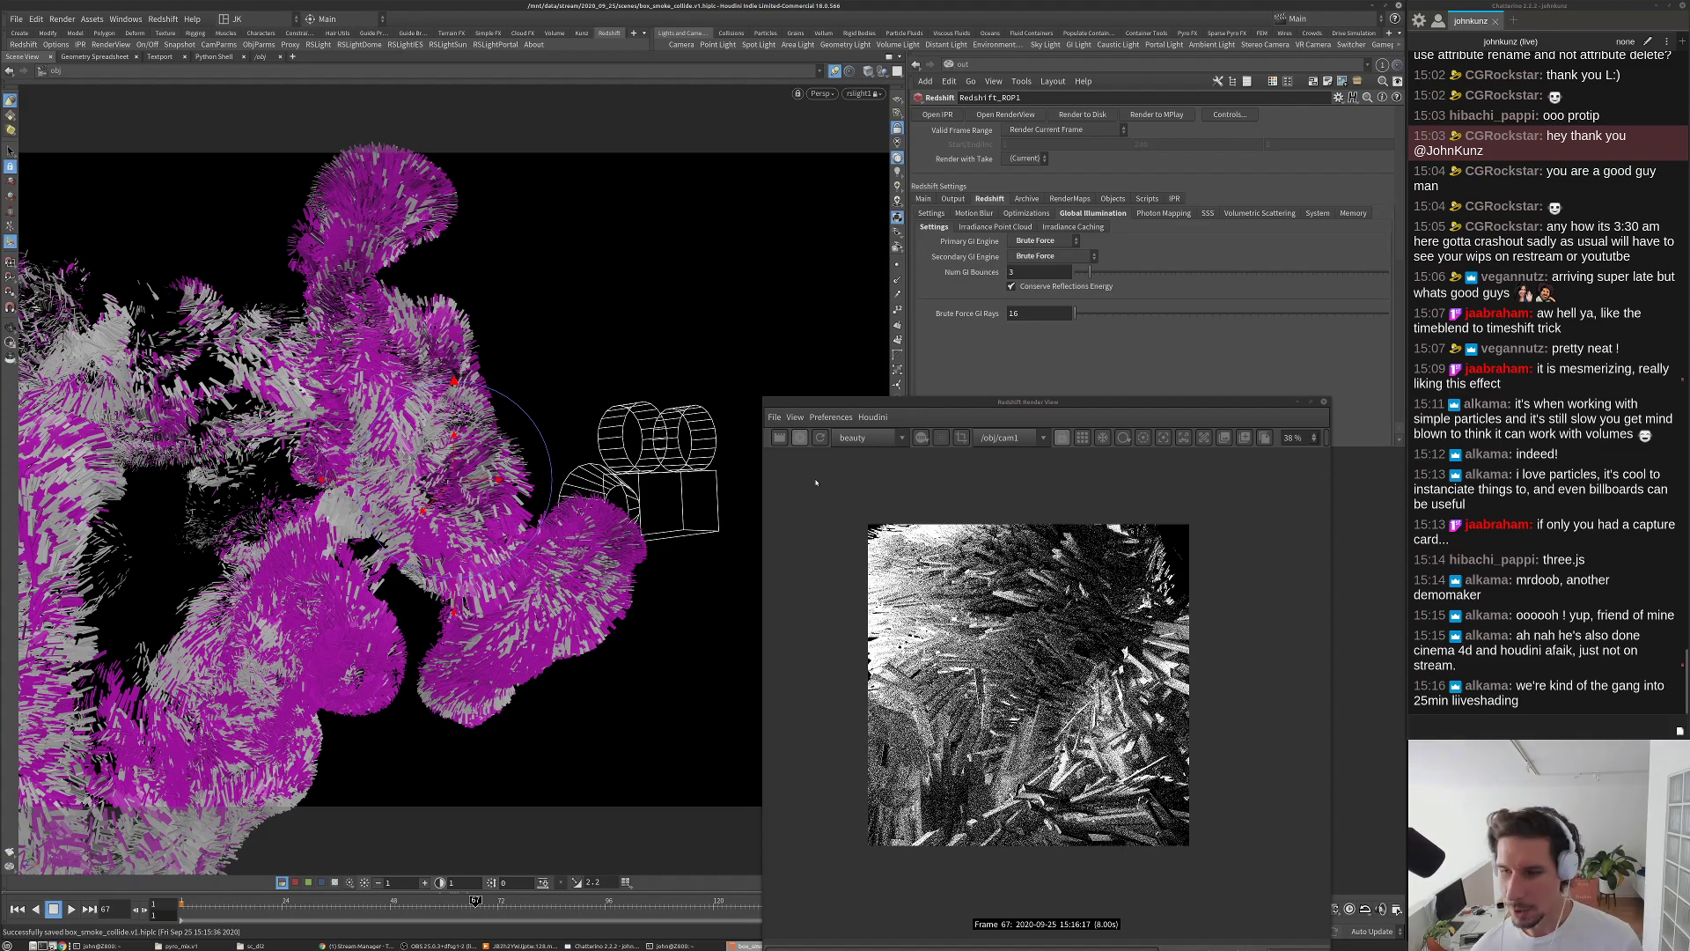
pyautogui.press('Escape')
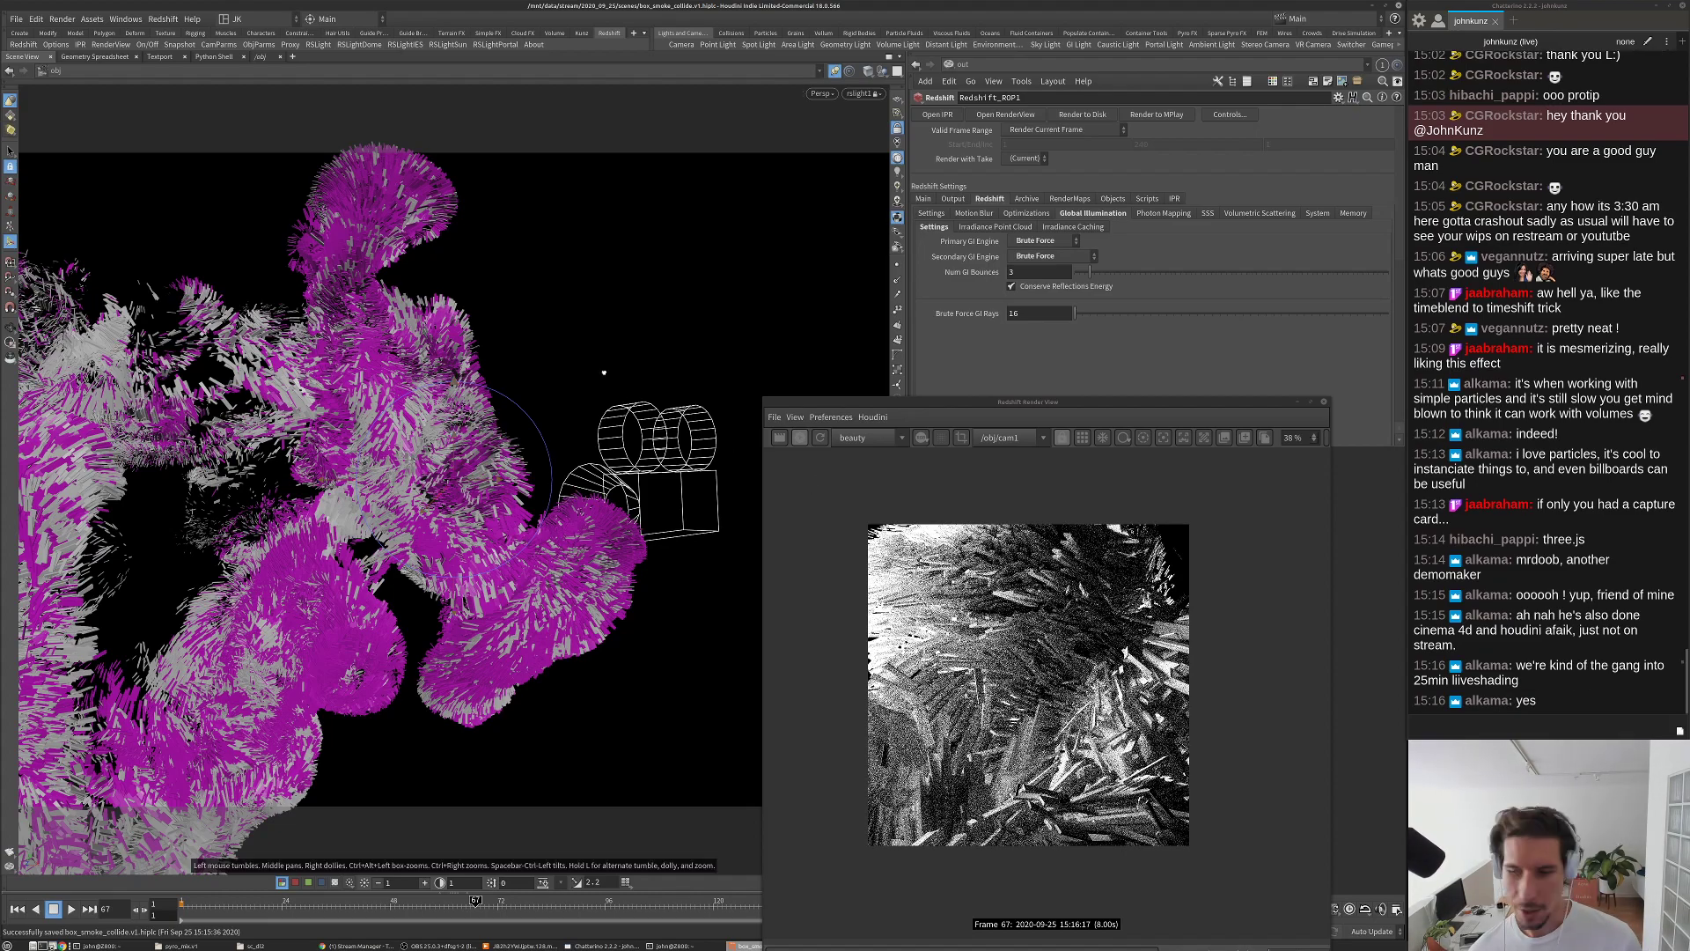
# Step: Move the light nearer to the boxes on cam1's left side and raise it to a steeper angle
pyautogui.moveTo(621, 378); pyautogui.dragTo(609, 375)
pyautogui.scroll(2, 606, 374)
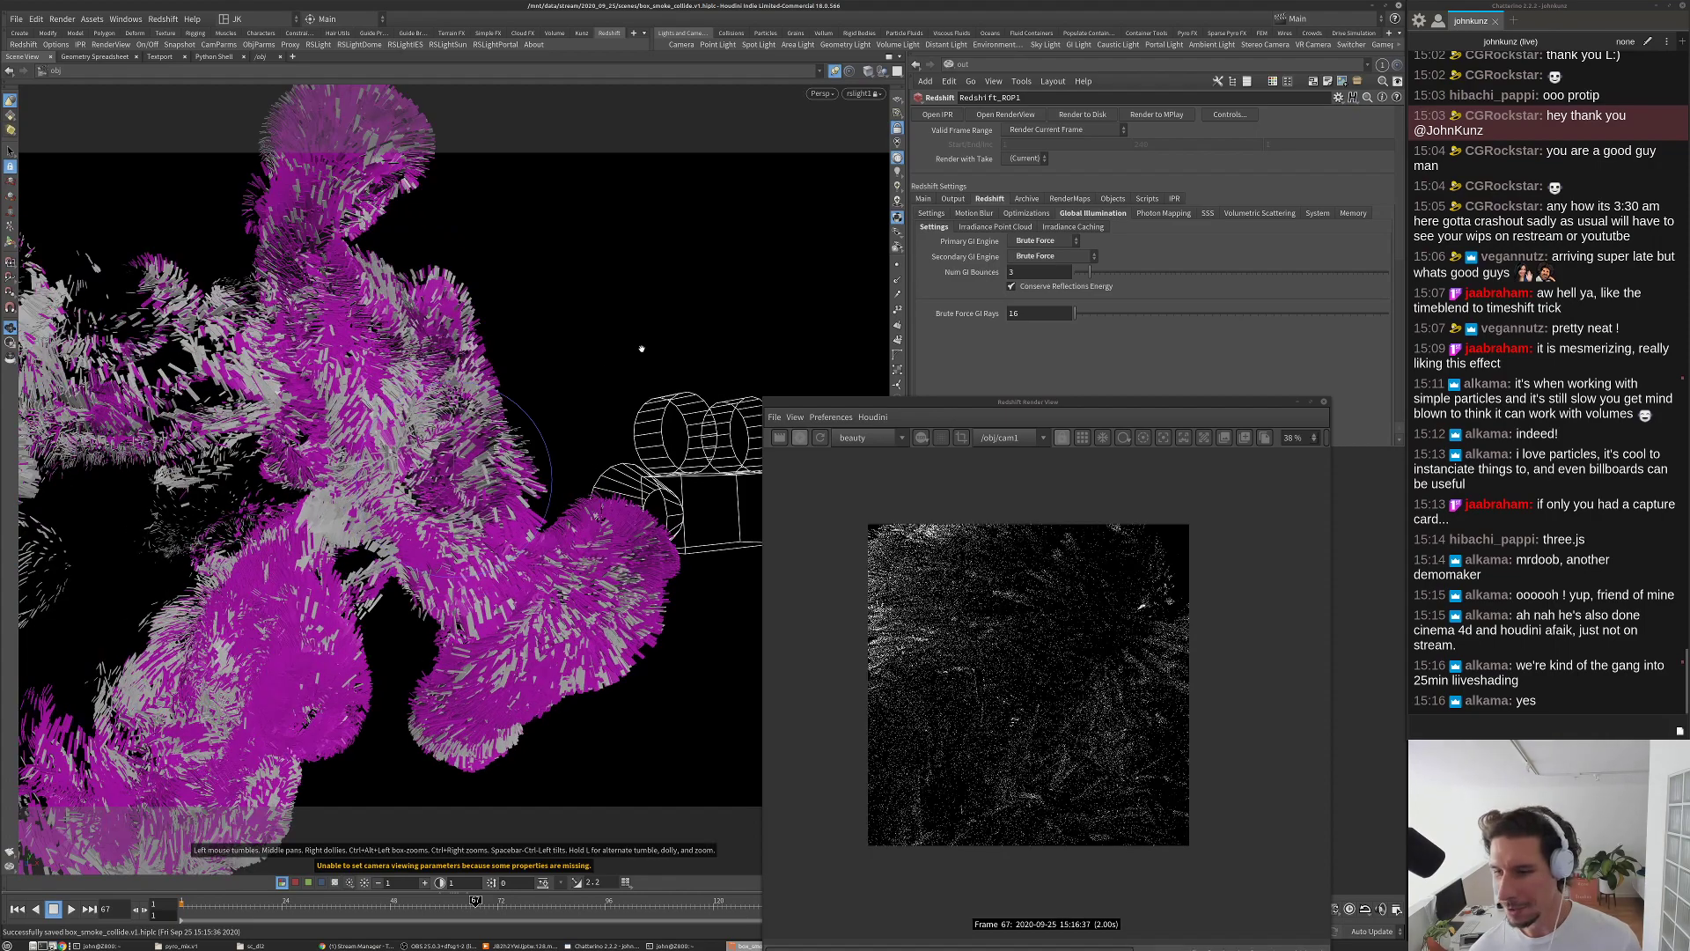
pyautogui.press('Return')
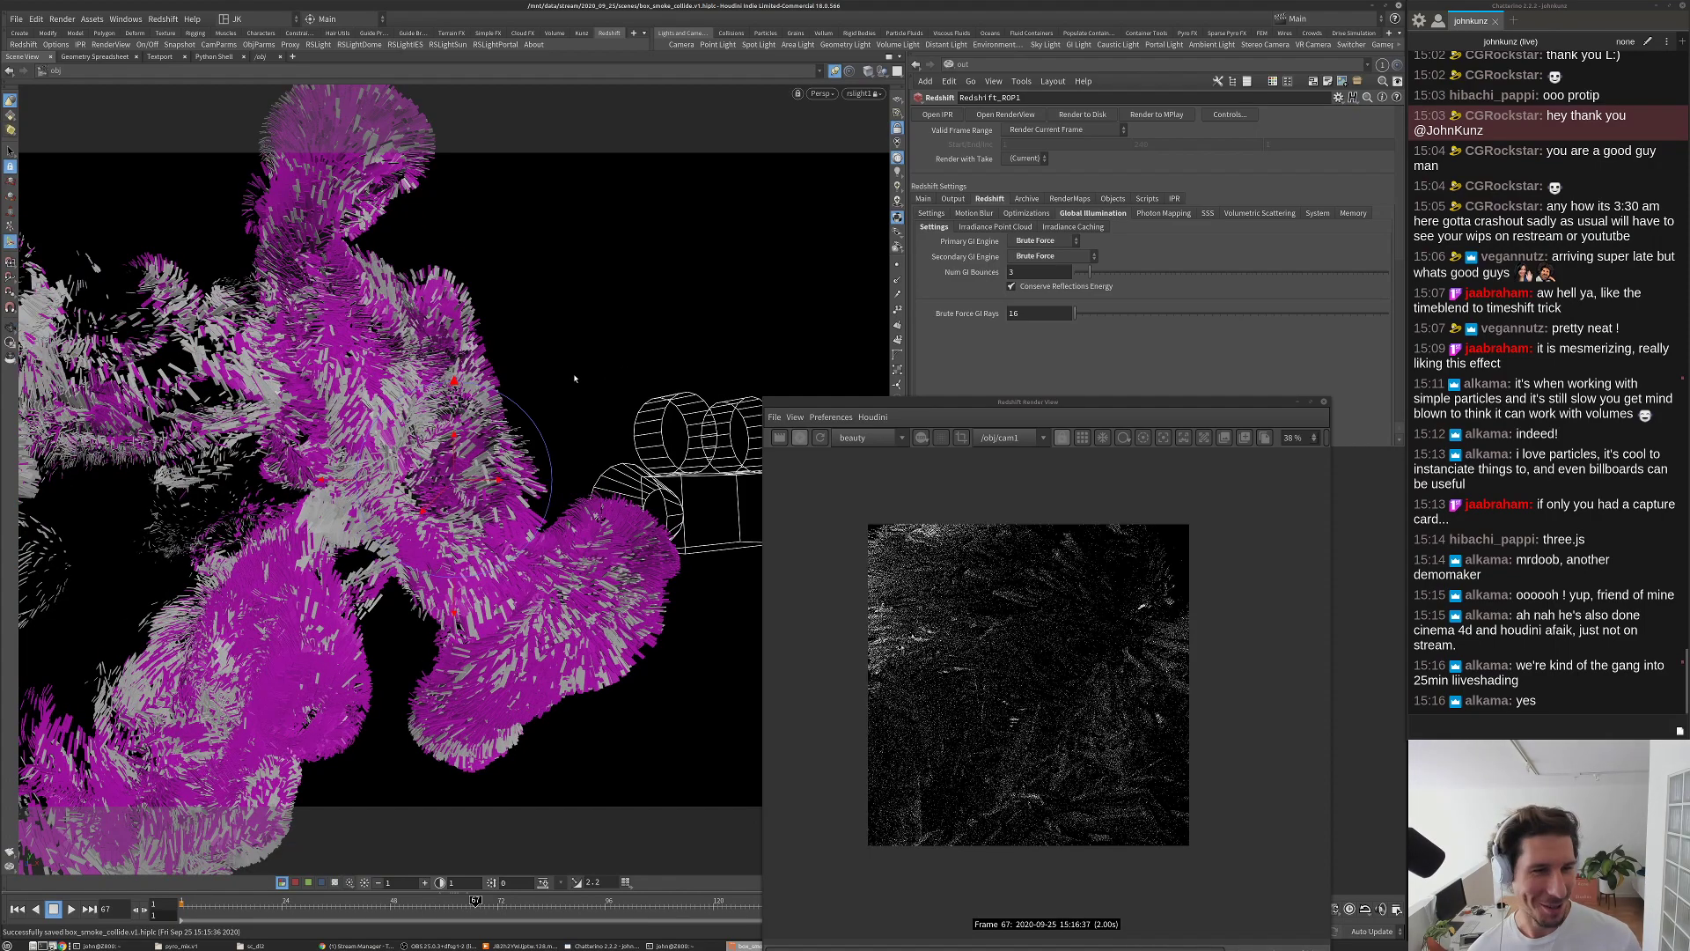
pyautogui.press('Escape')
pyautogui.moveTo(569, 393); pyautogui.dragTo(585, 445)
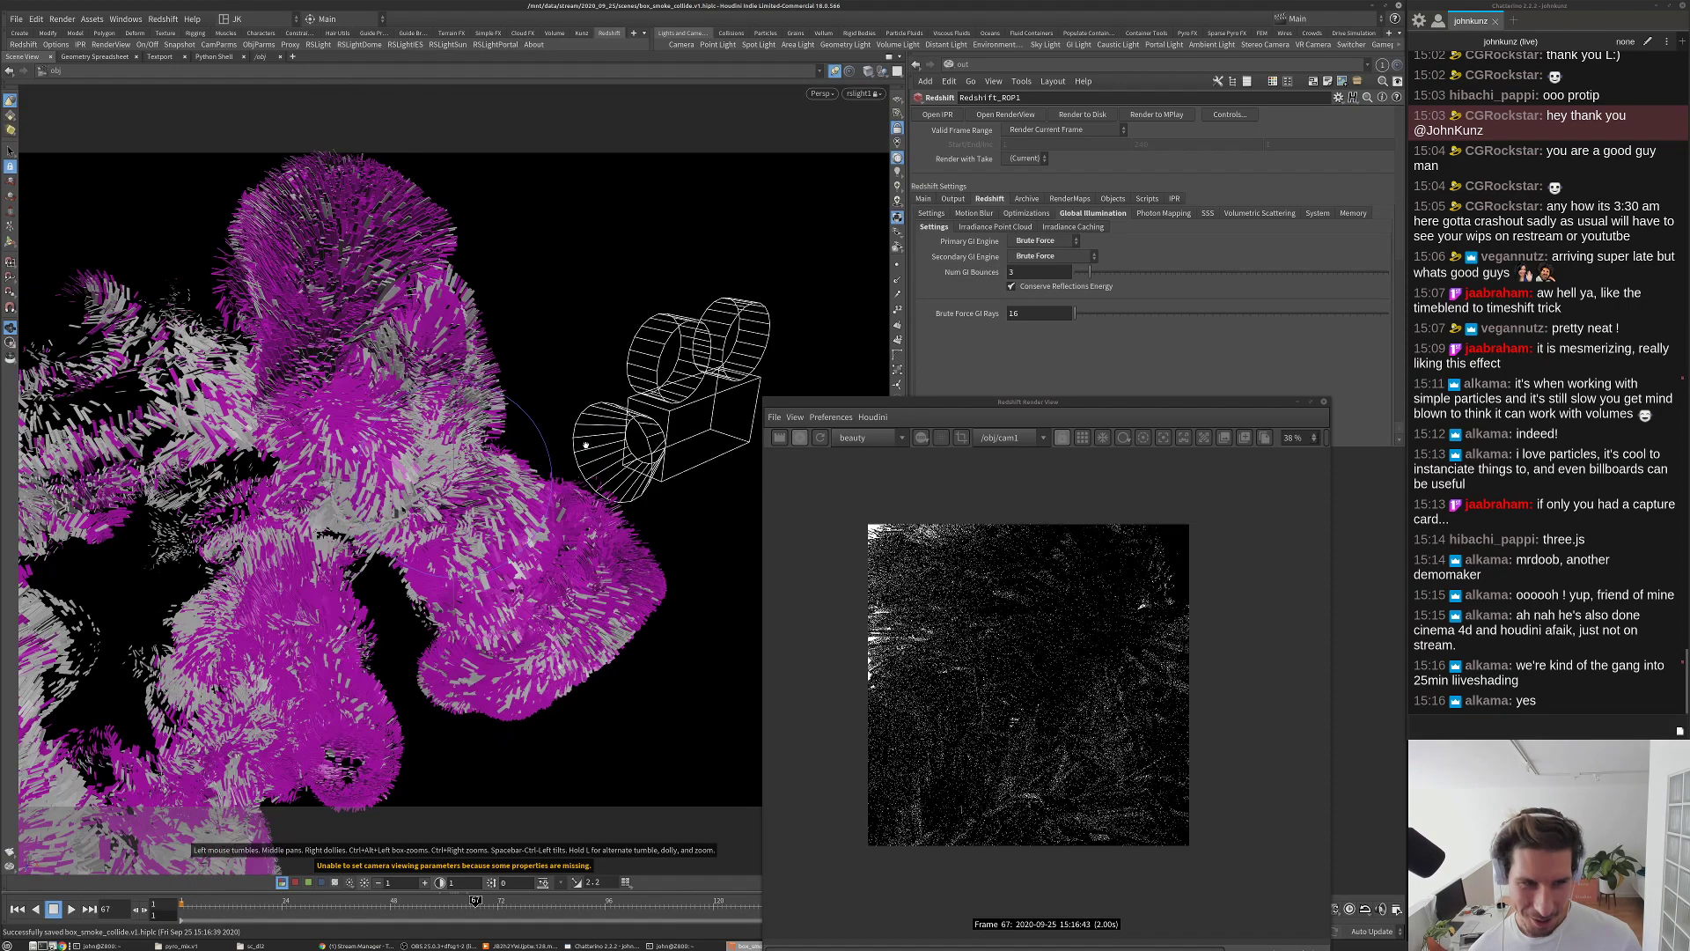
pyautogui.press('Return')
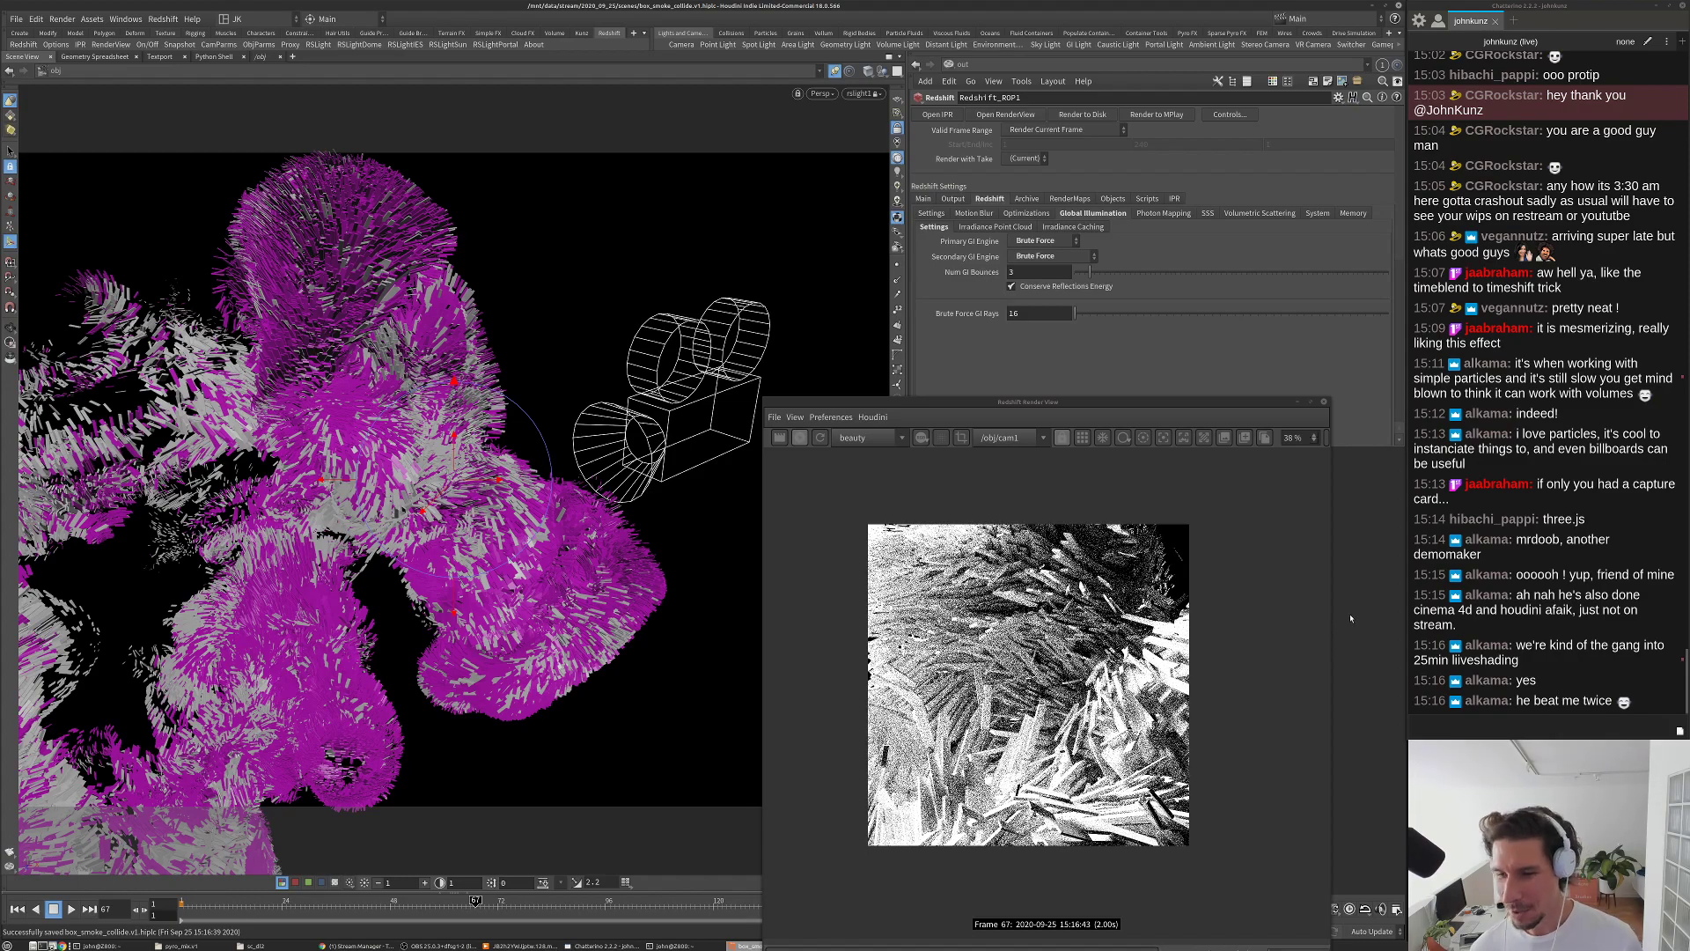
# Step: Swing the light around to cam1's opposite side, raise it slightly, and copy the Instagram link from the chat
pyautogui.keyDown('alt'); pyautogui.moveTo(545, 361); pyautogui.dragTo(661, 368); pyautogui.keyUp('alt')
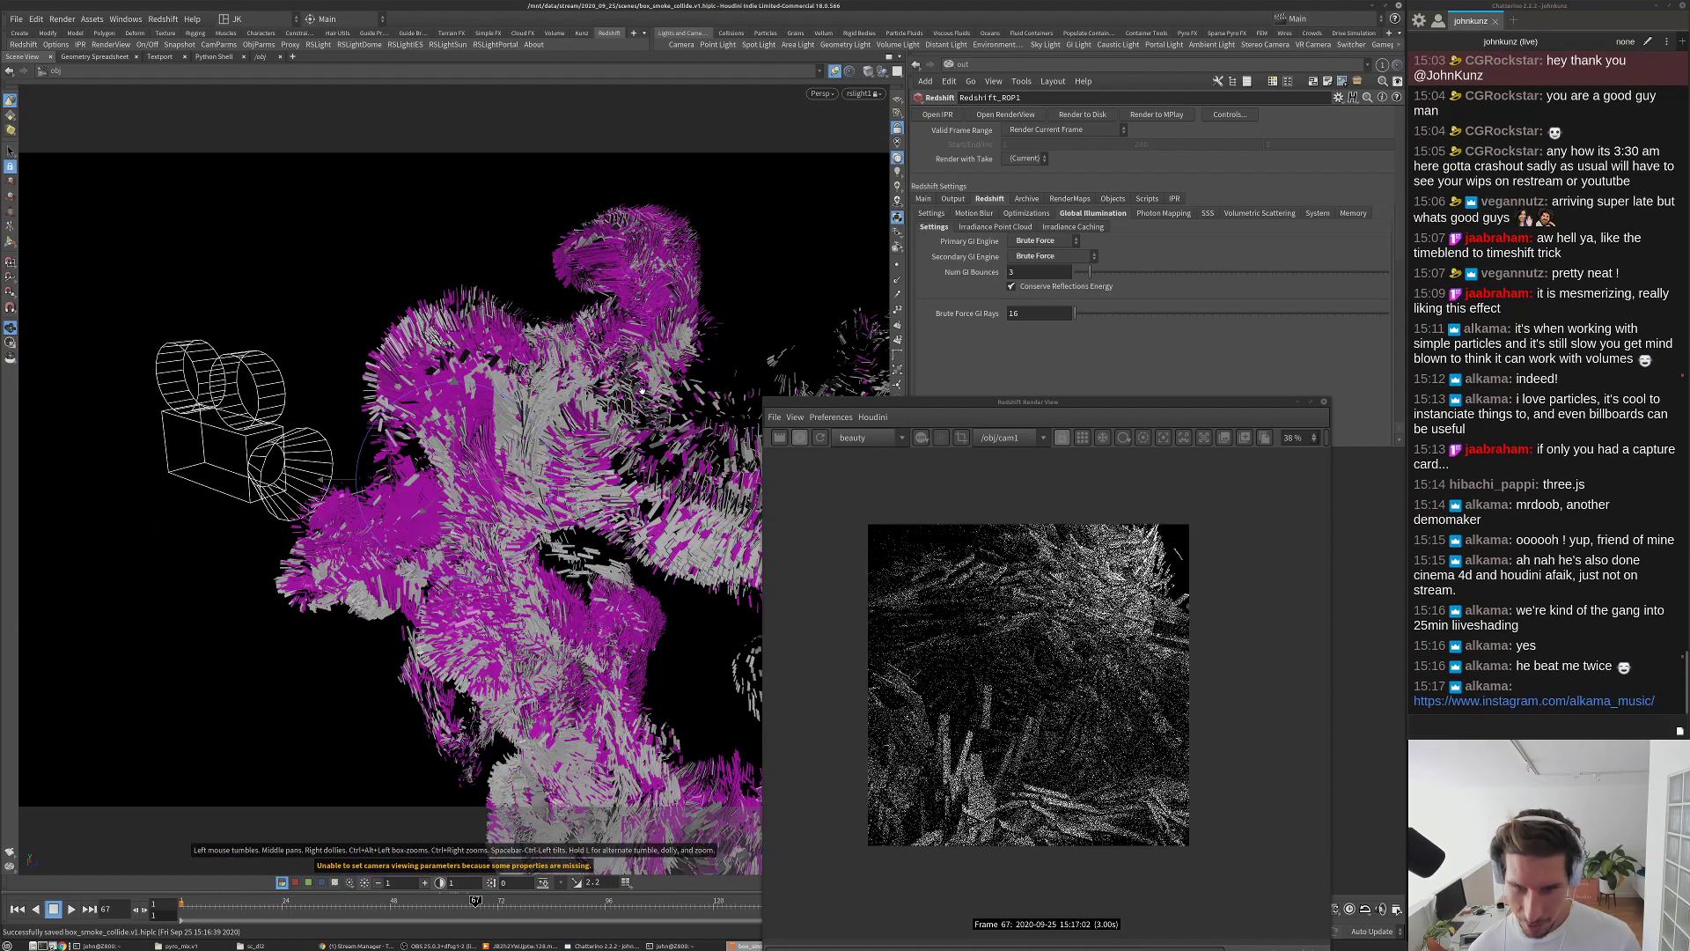
pyautogui.keyDown('alt'); pyautogui.moveTo(644, 393); pyautogui.dragTo(669, 387); pyautogui.keyUp('alt')
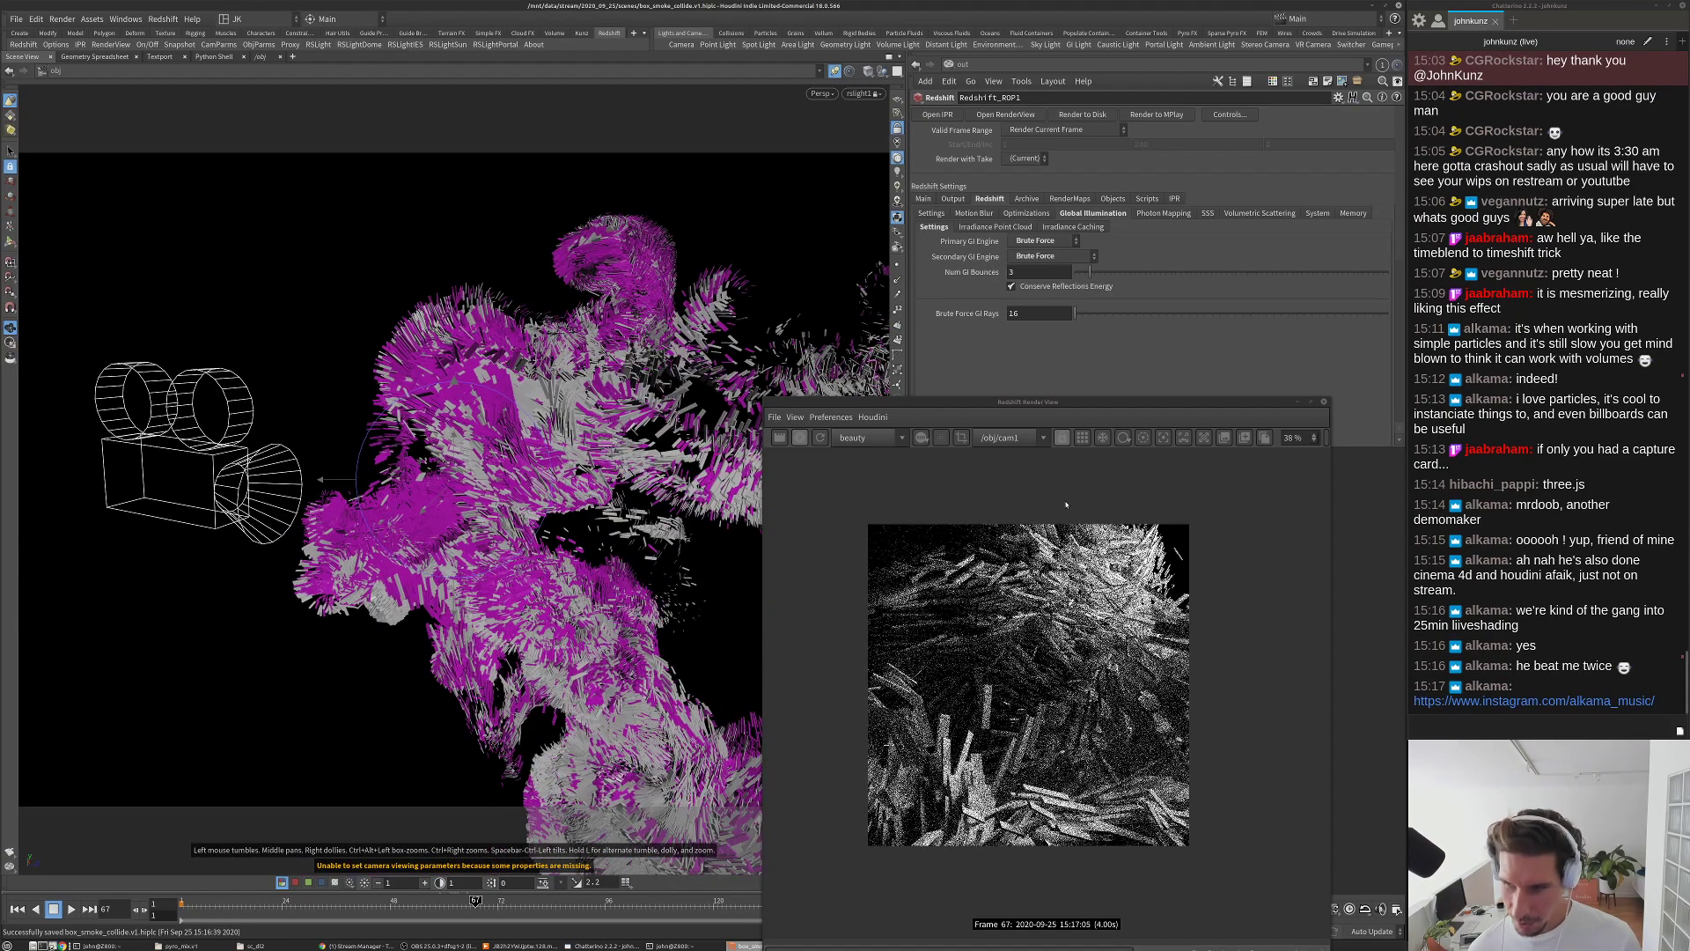
pyautogui.rightClick(1494, 709)
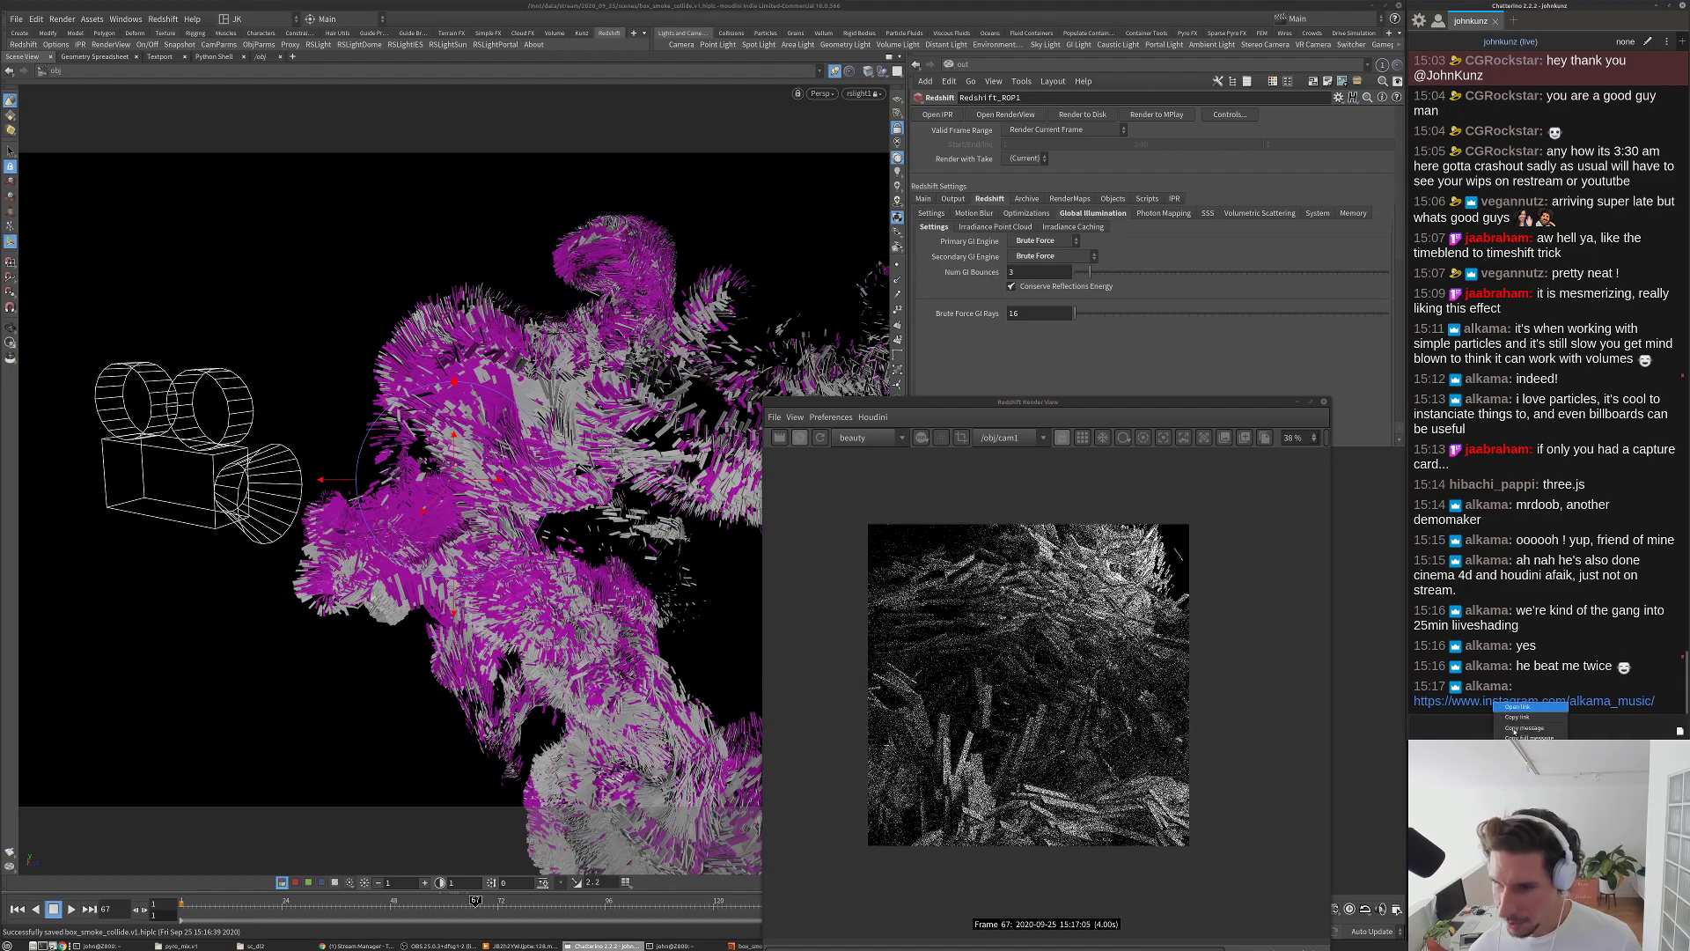
pyautogui.click(1519, 716)
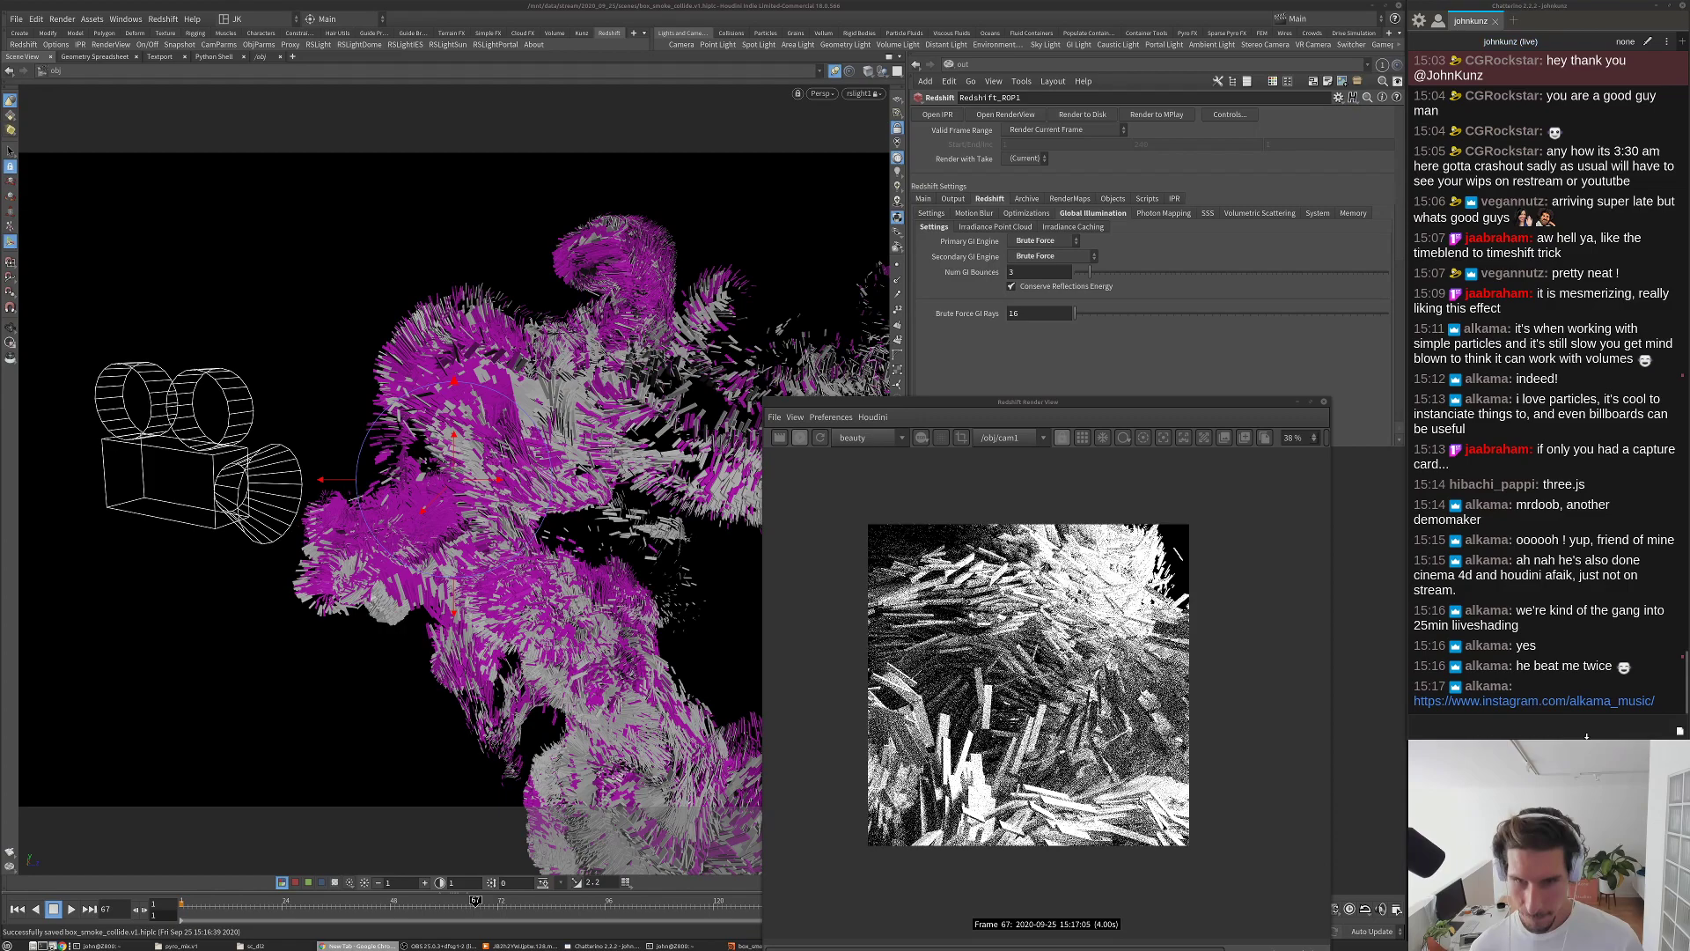
pyautogui.click(648, 497)
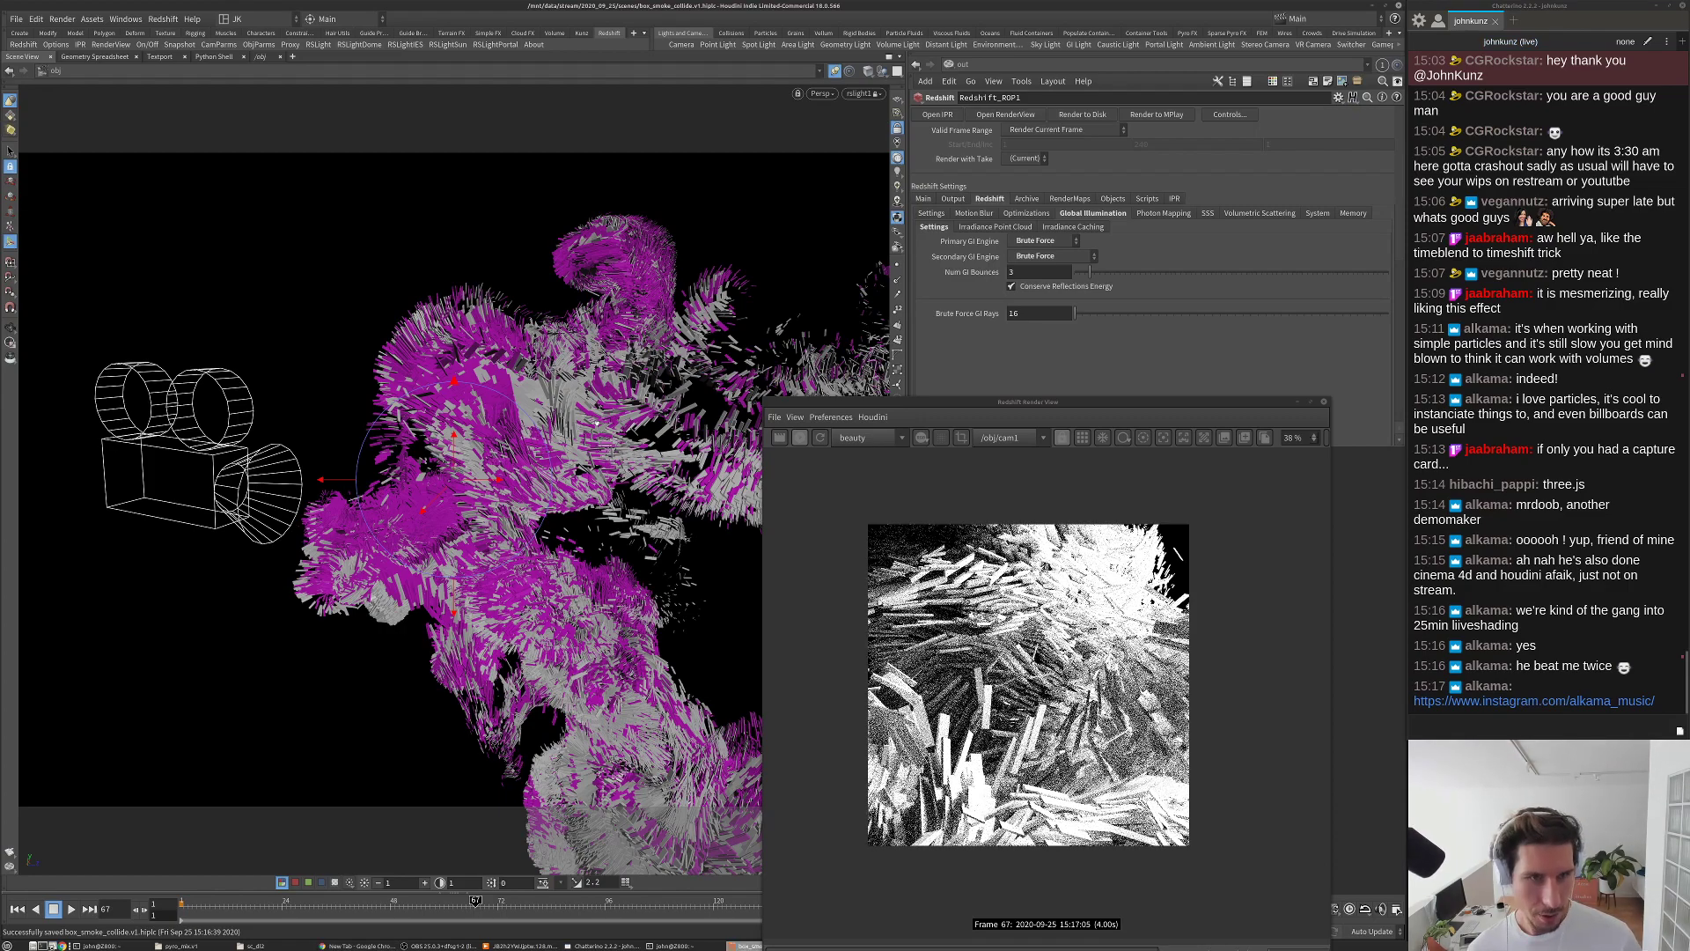
pyautogui.keyDown('alt'); pyautogui.moveTo(440, 396); pyautogui.dragTo(499, 387); pyautogui.keyUp('alt')
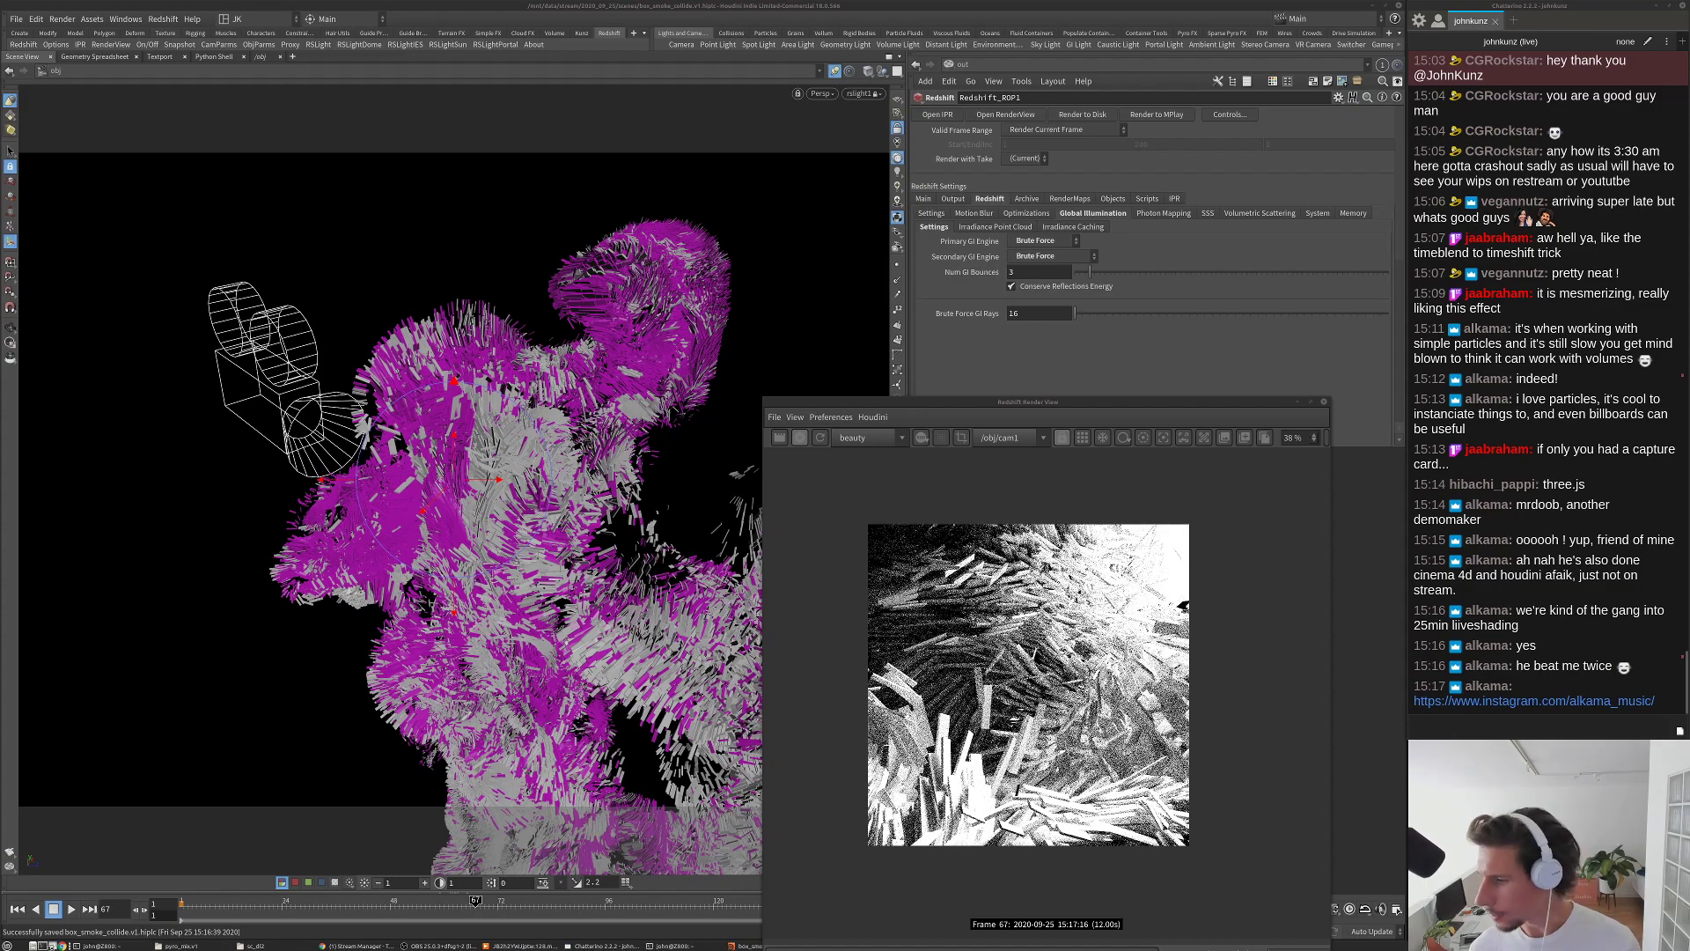
# Step: Switch to the browser, look through the chat member's Instagram posts and open the tunnel live-shading video
pyautogui.hotkey('alt', 'Tab')
pyautogui.doubleClick(1004, 404)
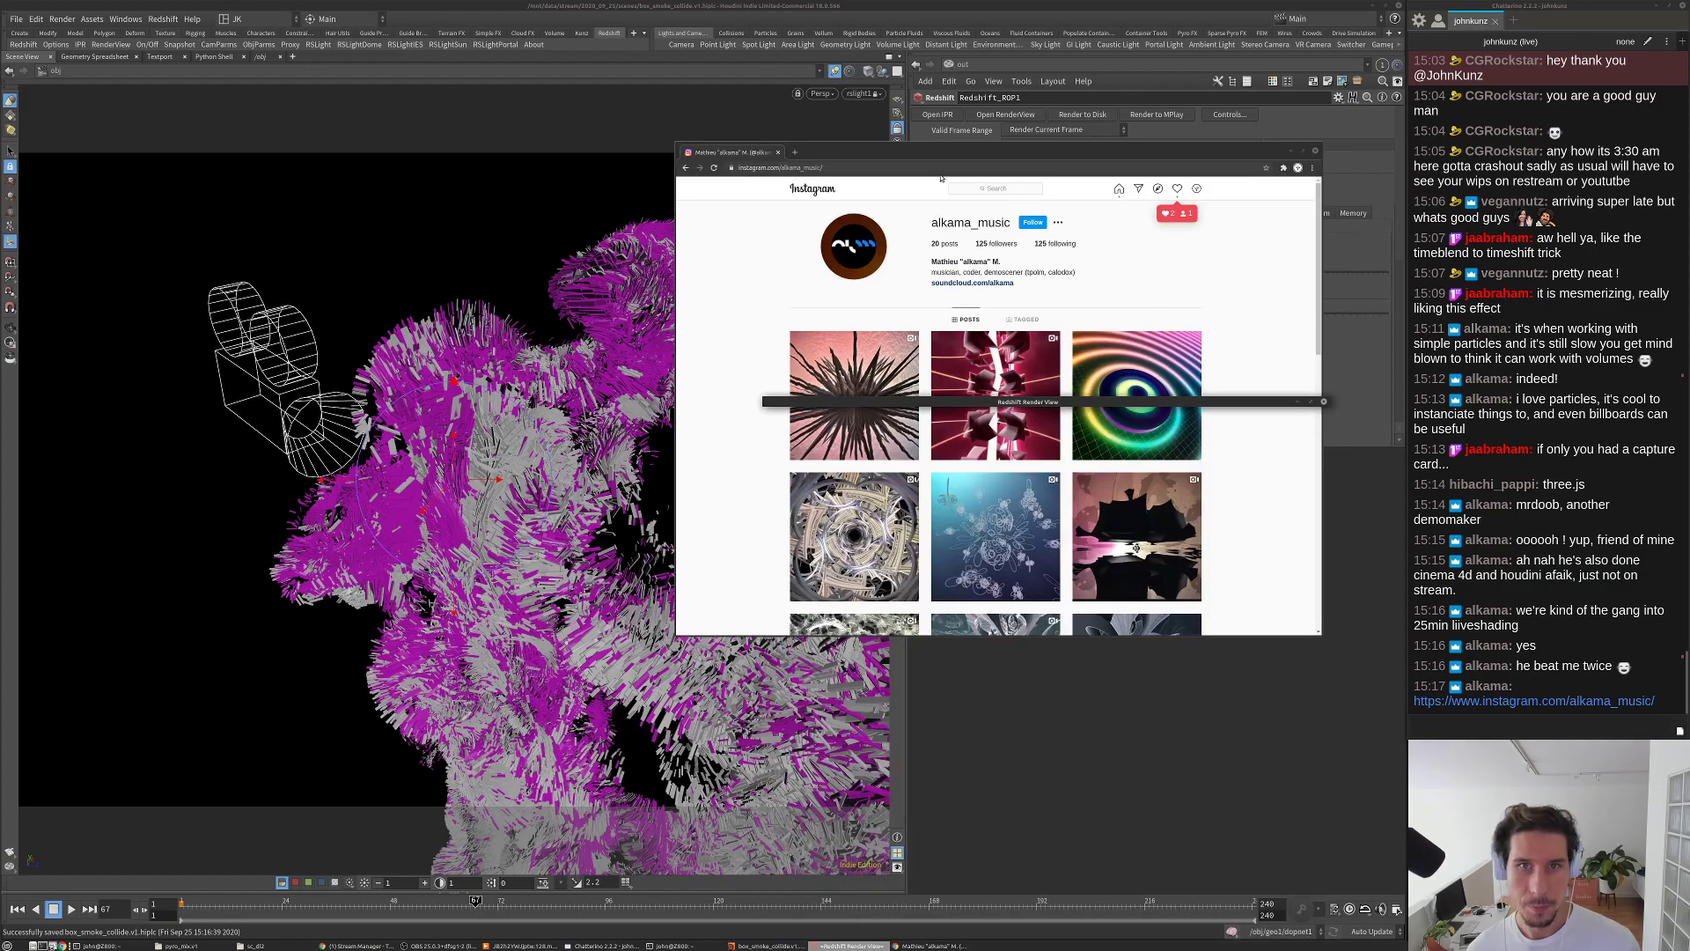
pyautogui.moveTo(955, 153); pyautogui.dragTo(593, 107)
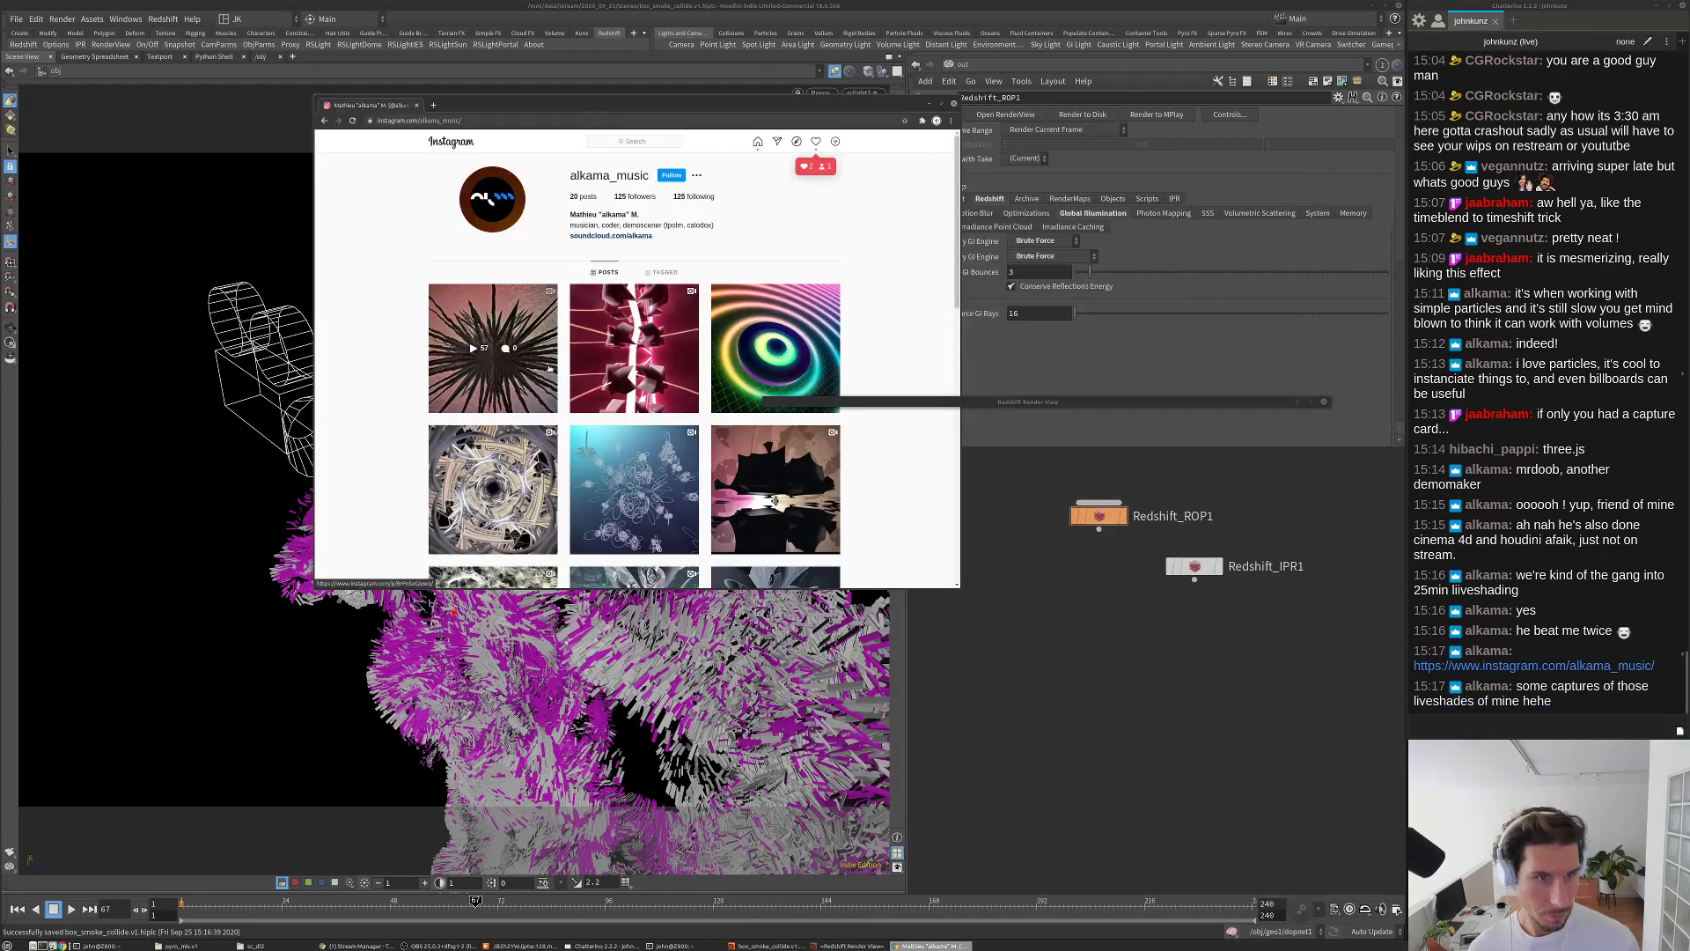
pyautogui.scroll(-3, 582, 350)
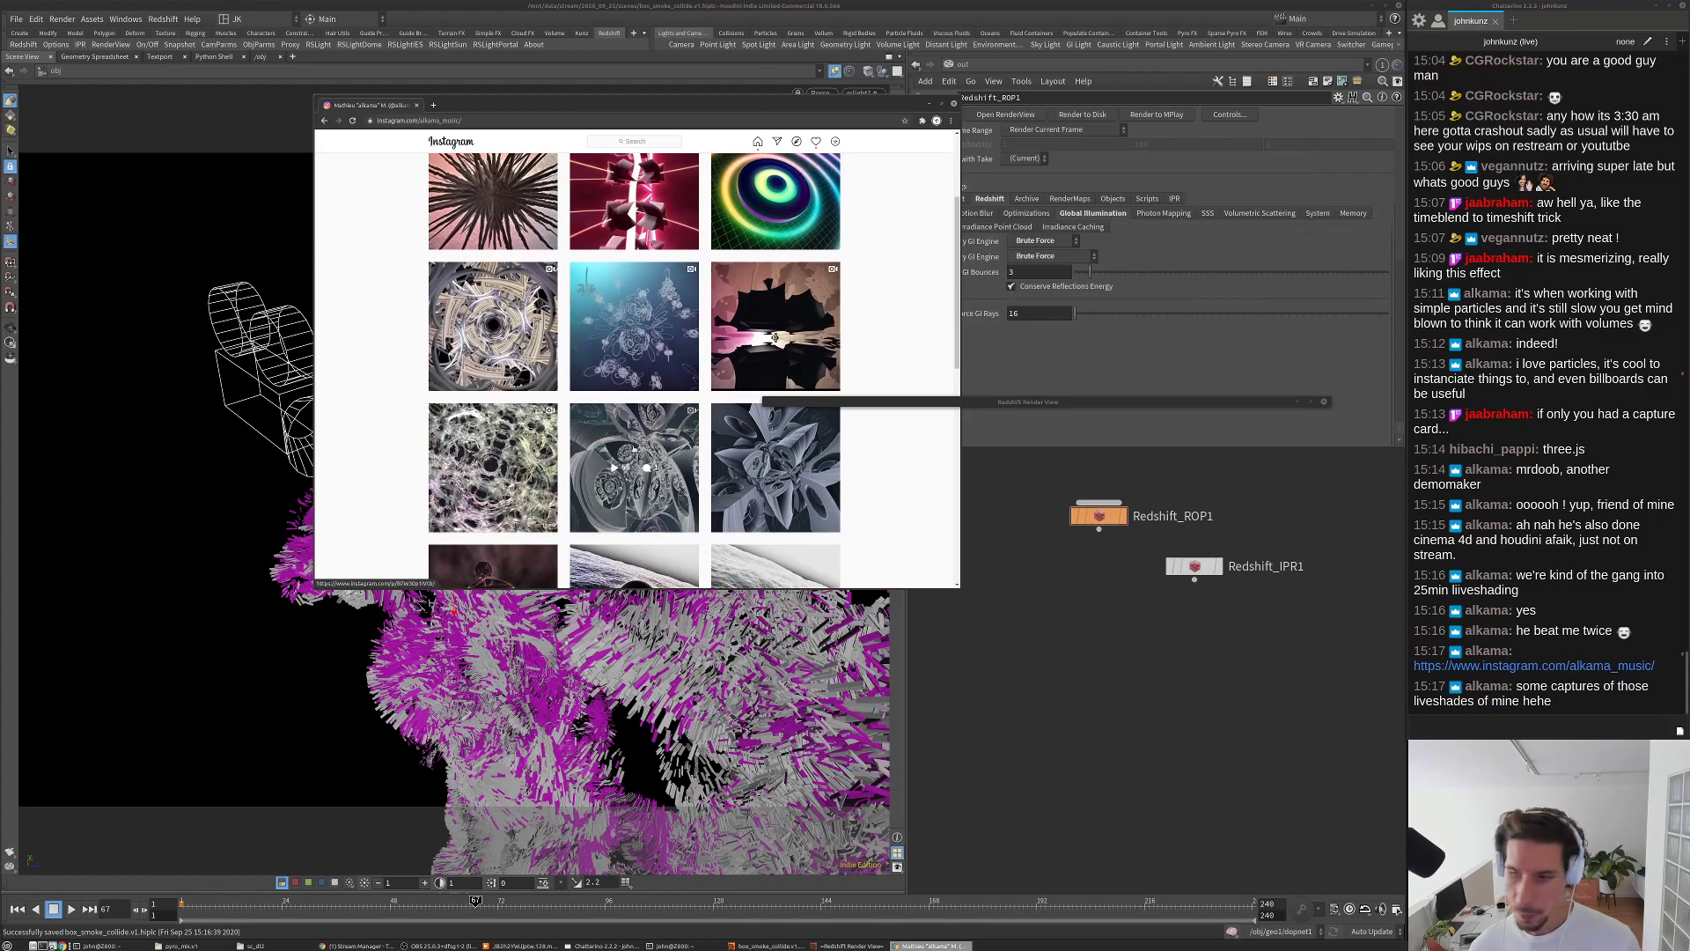
pyautogui.scroll(-2, 643, 462)
pyautogui.scroll(-3, 636, 447)
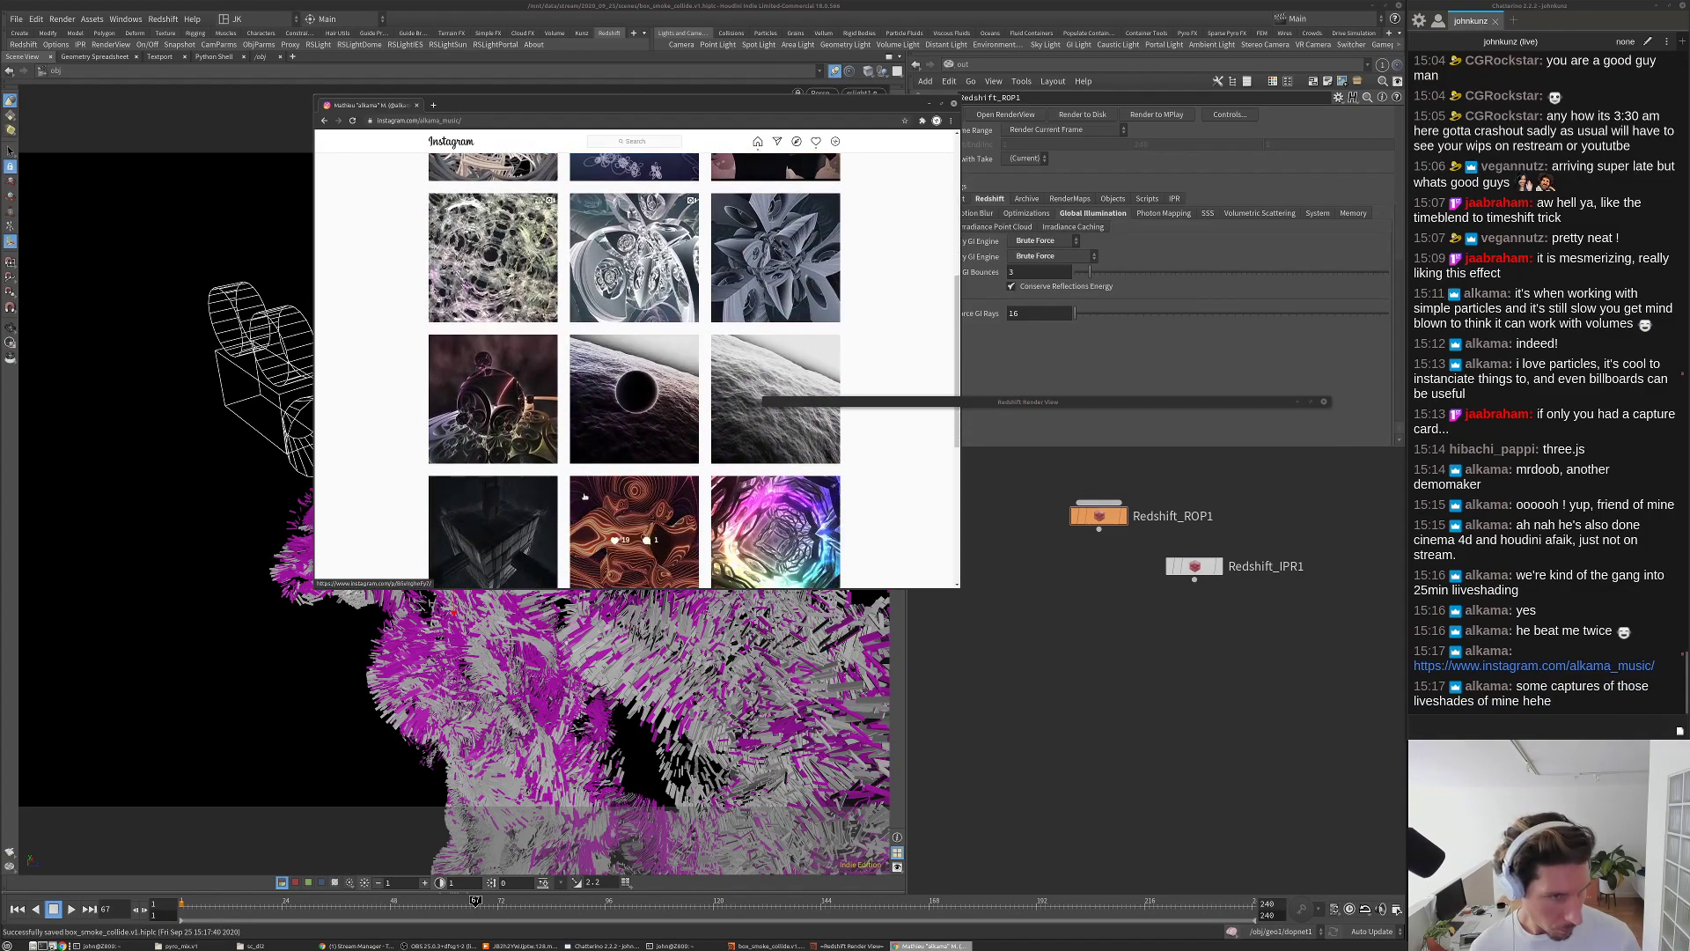
pyautogui.scroll(20, 604, 502)
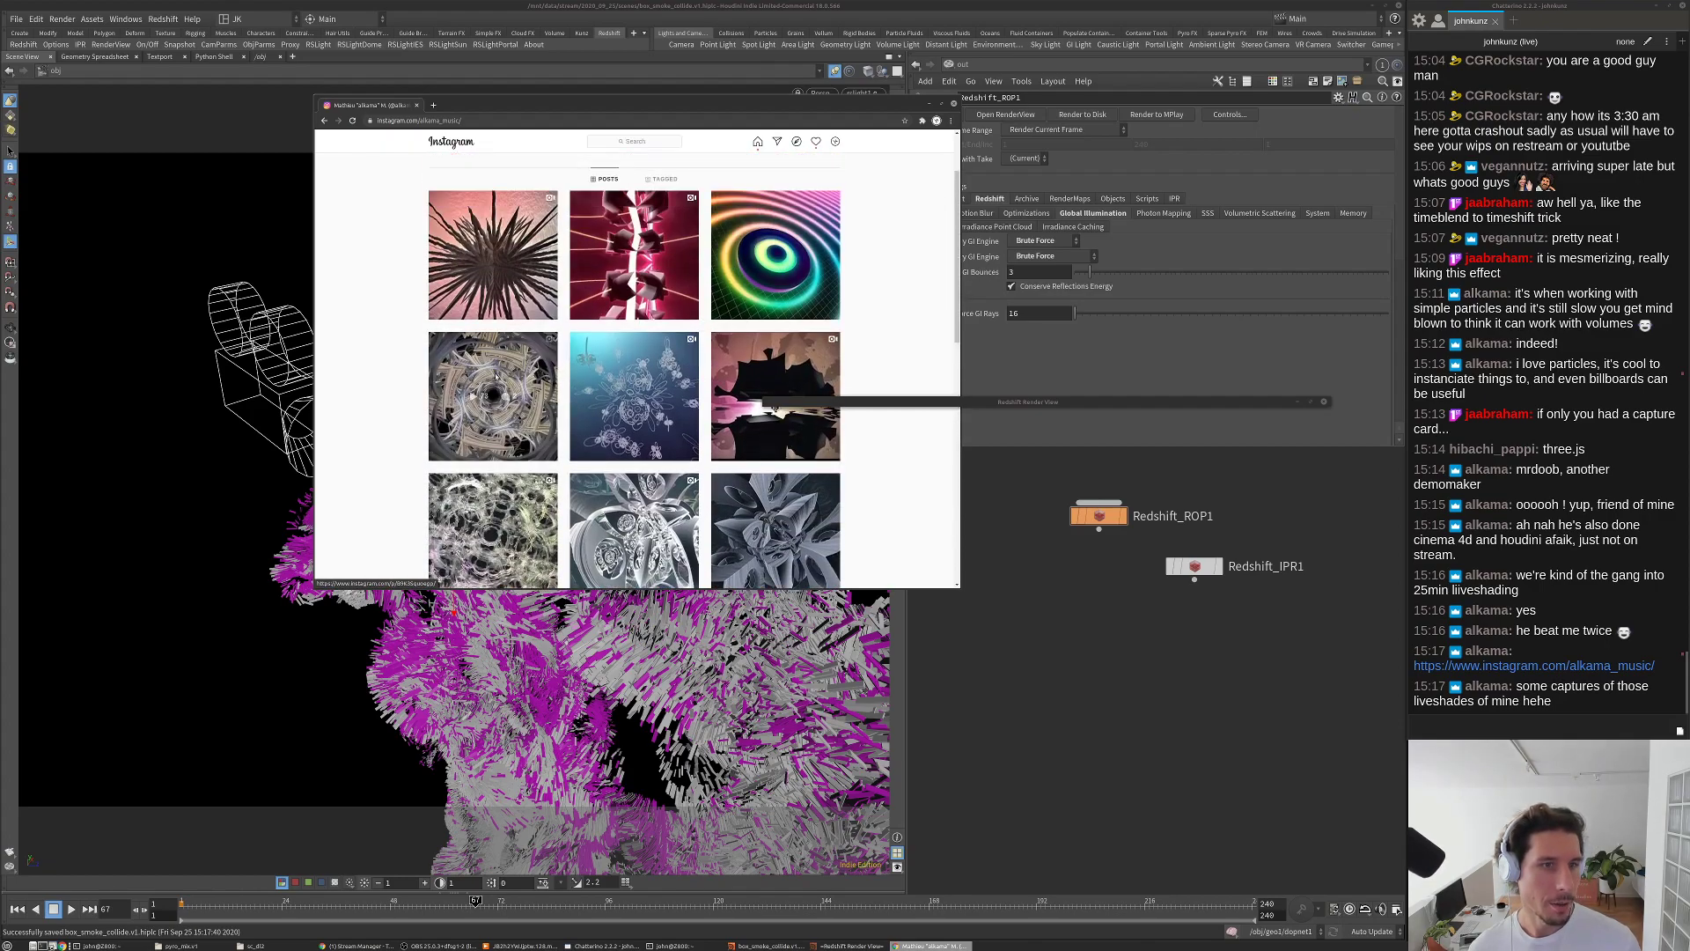
pyautogui.click(775, 407)
pyautogui.click(551, 357)
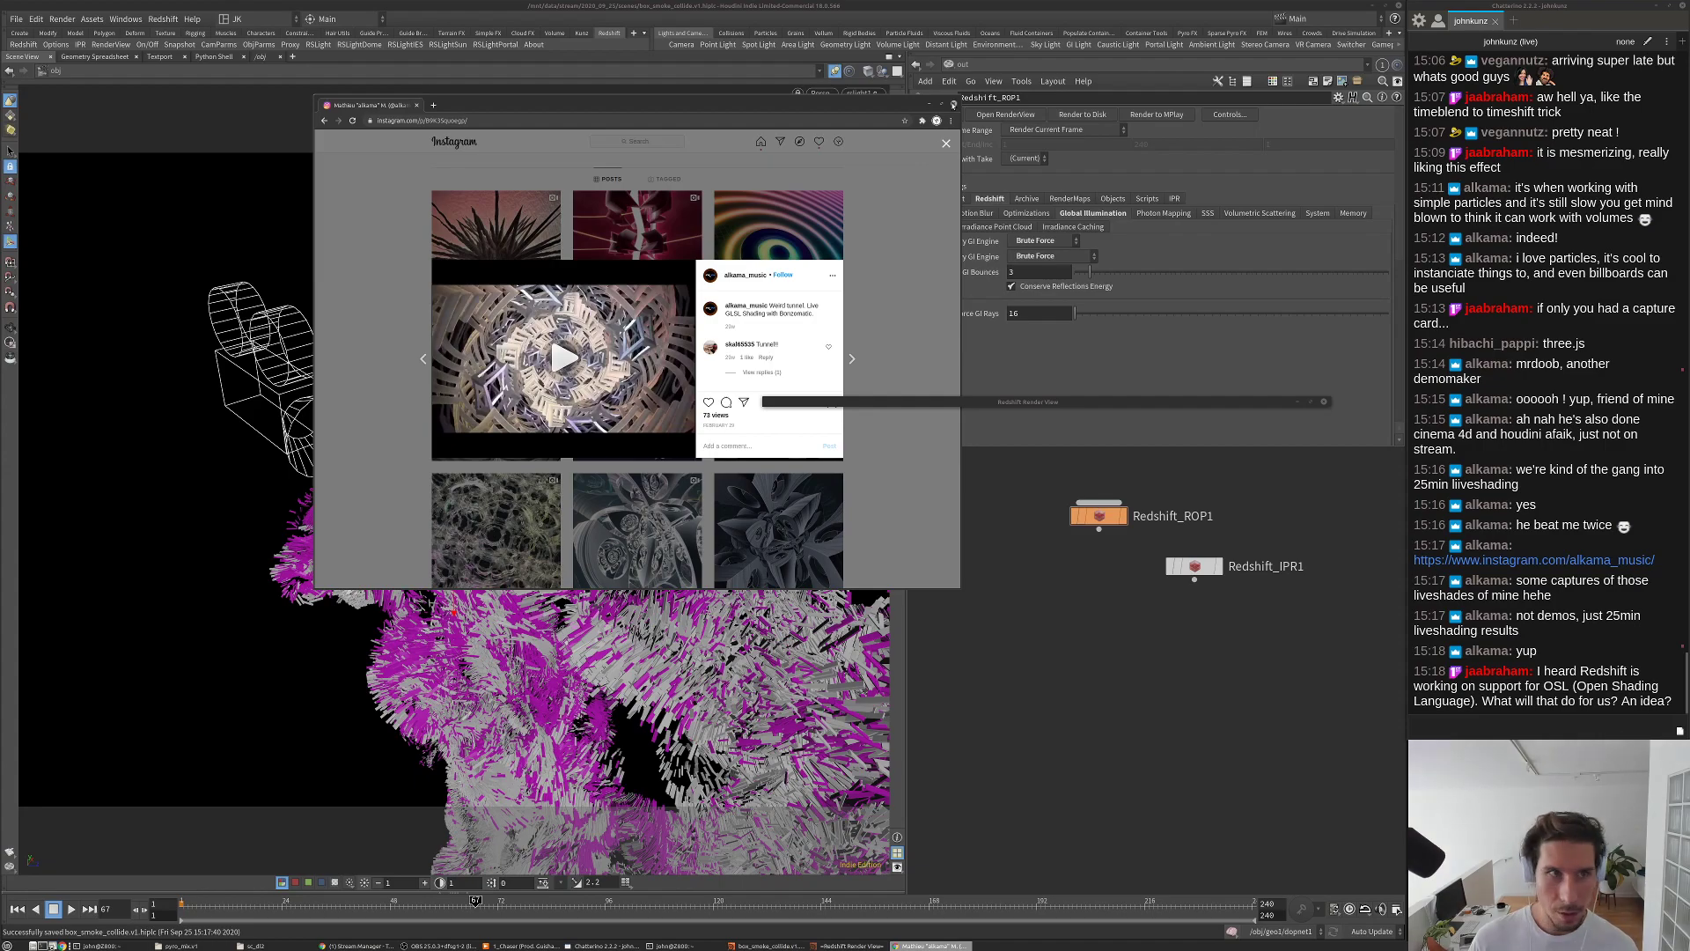
# Step: Close the browser, unroll the Redshift Render View and enlarge the render to 46% for inspection
pyautogui.click(953, 104)
pyautogui.doubleClick(1009, 403)
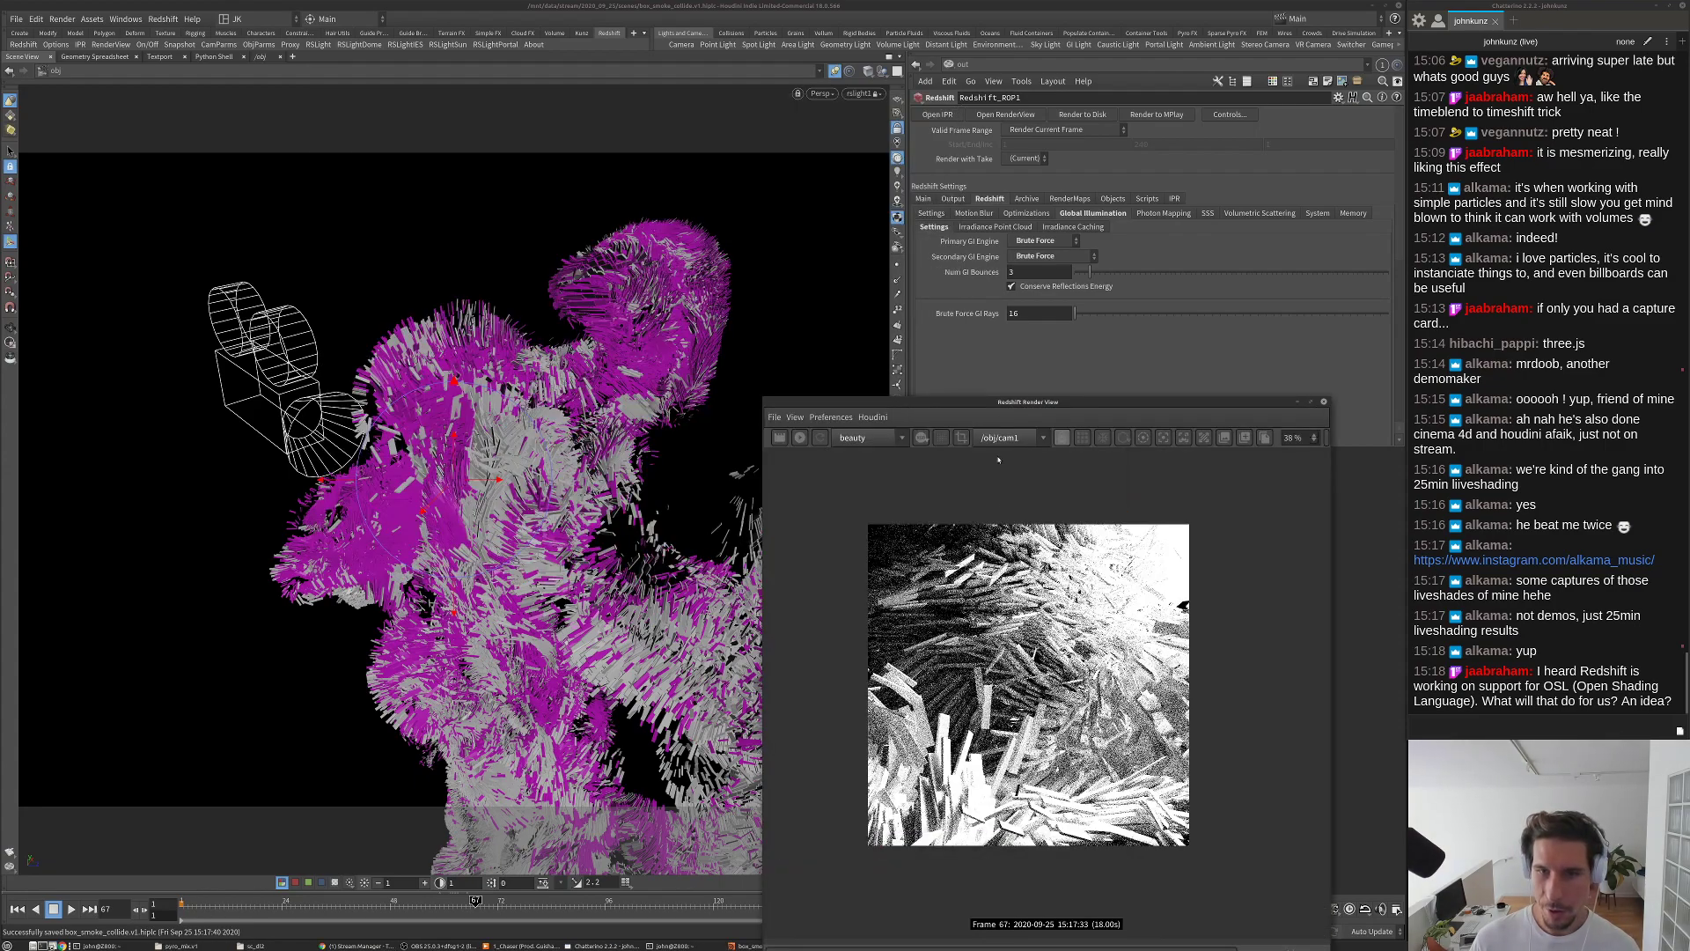
pyautogui.scroll(1, 1082, 661)
pyautogui.scroll(1, 1099, 609)
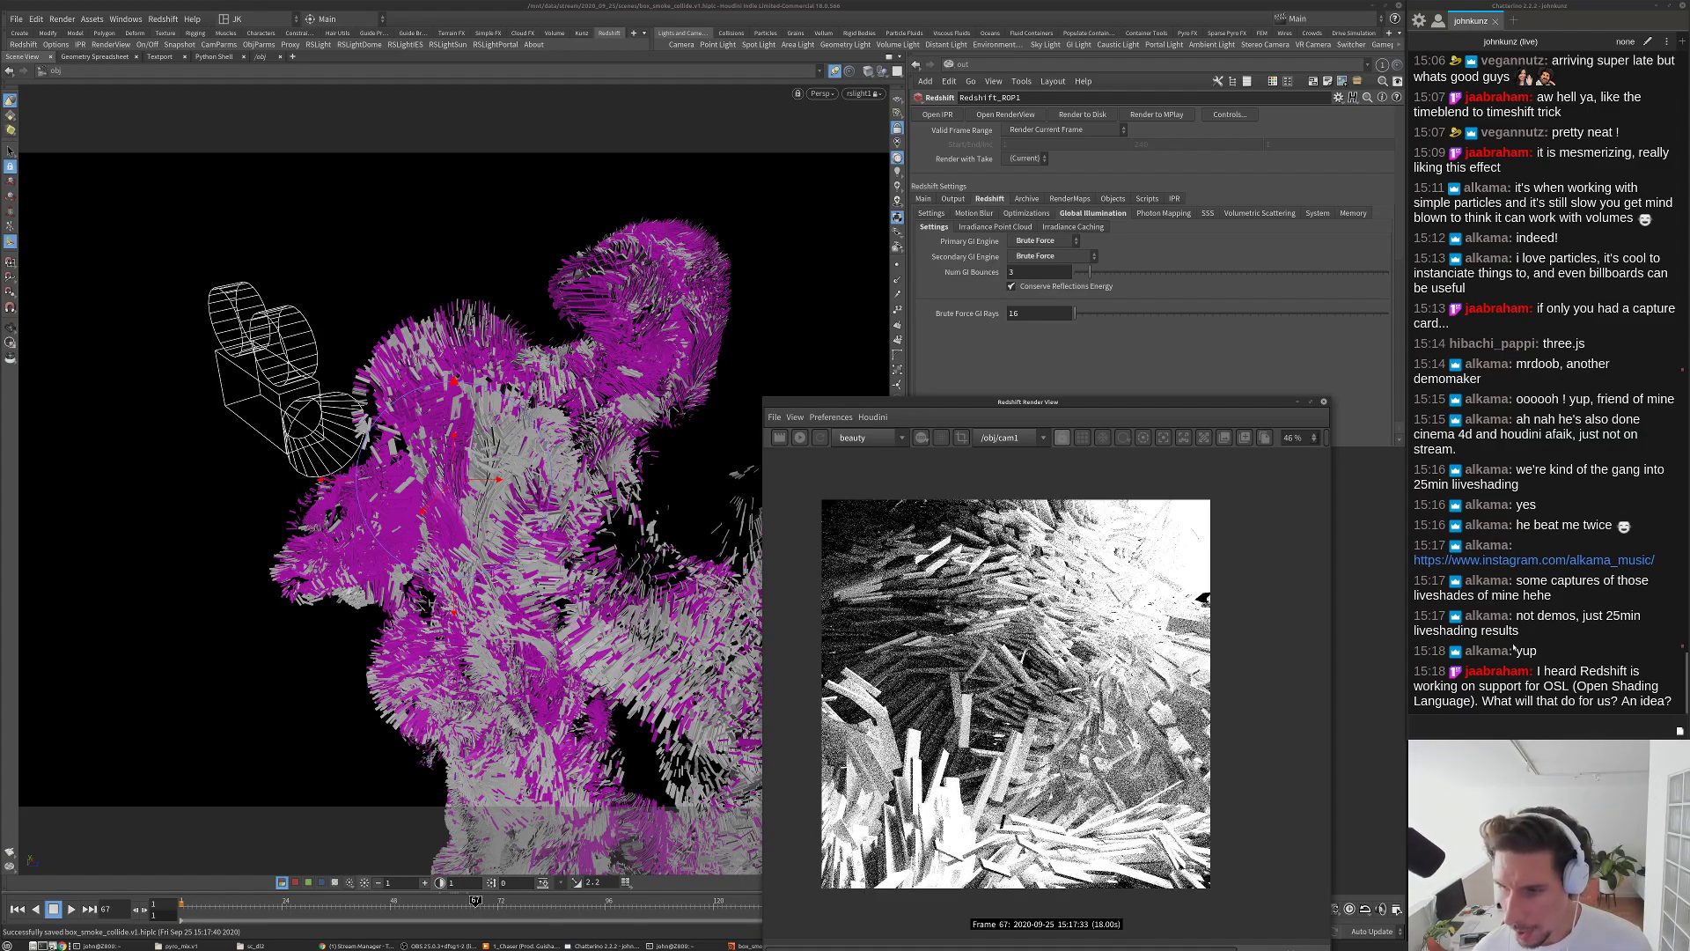
# Step: Orbit the light higher over the box cloud on cam1's side and shrink the Redshift Render View window
pyautogui.click(756, 394)
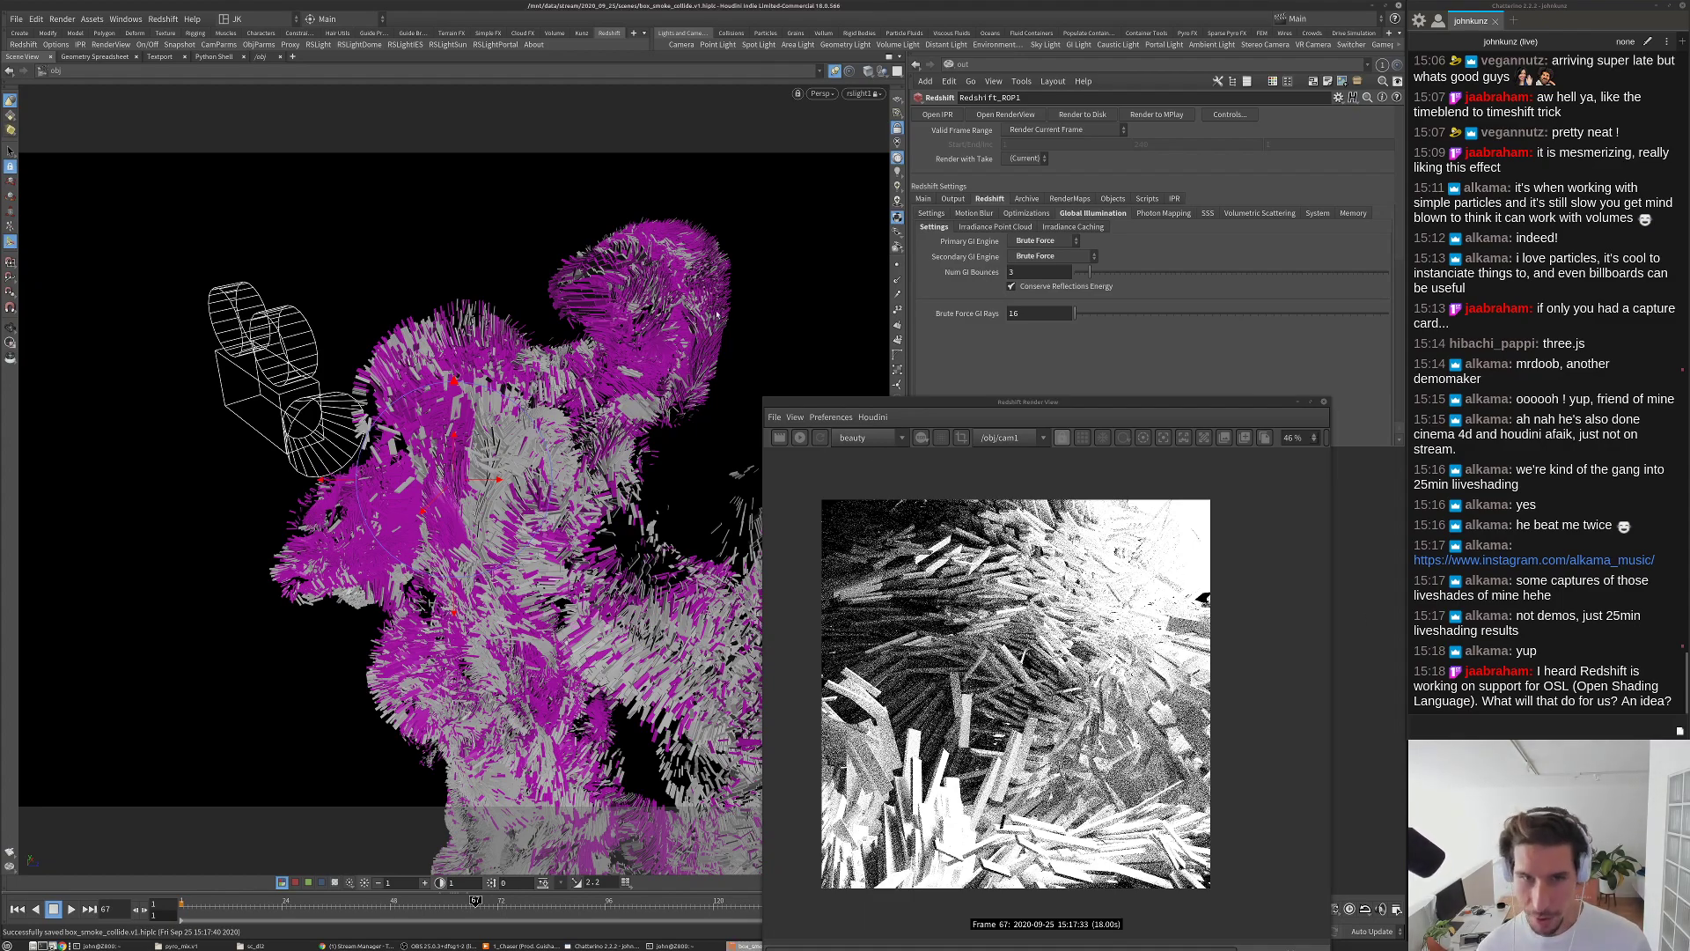
pyautogui.moveTo(773, 297); pyautogui.dragTo(729, 327)
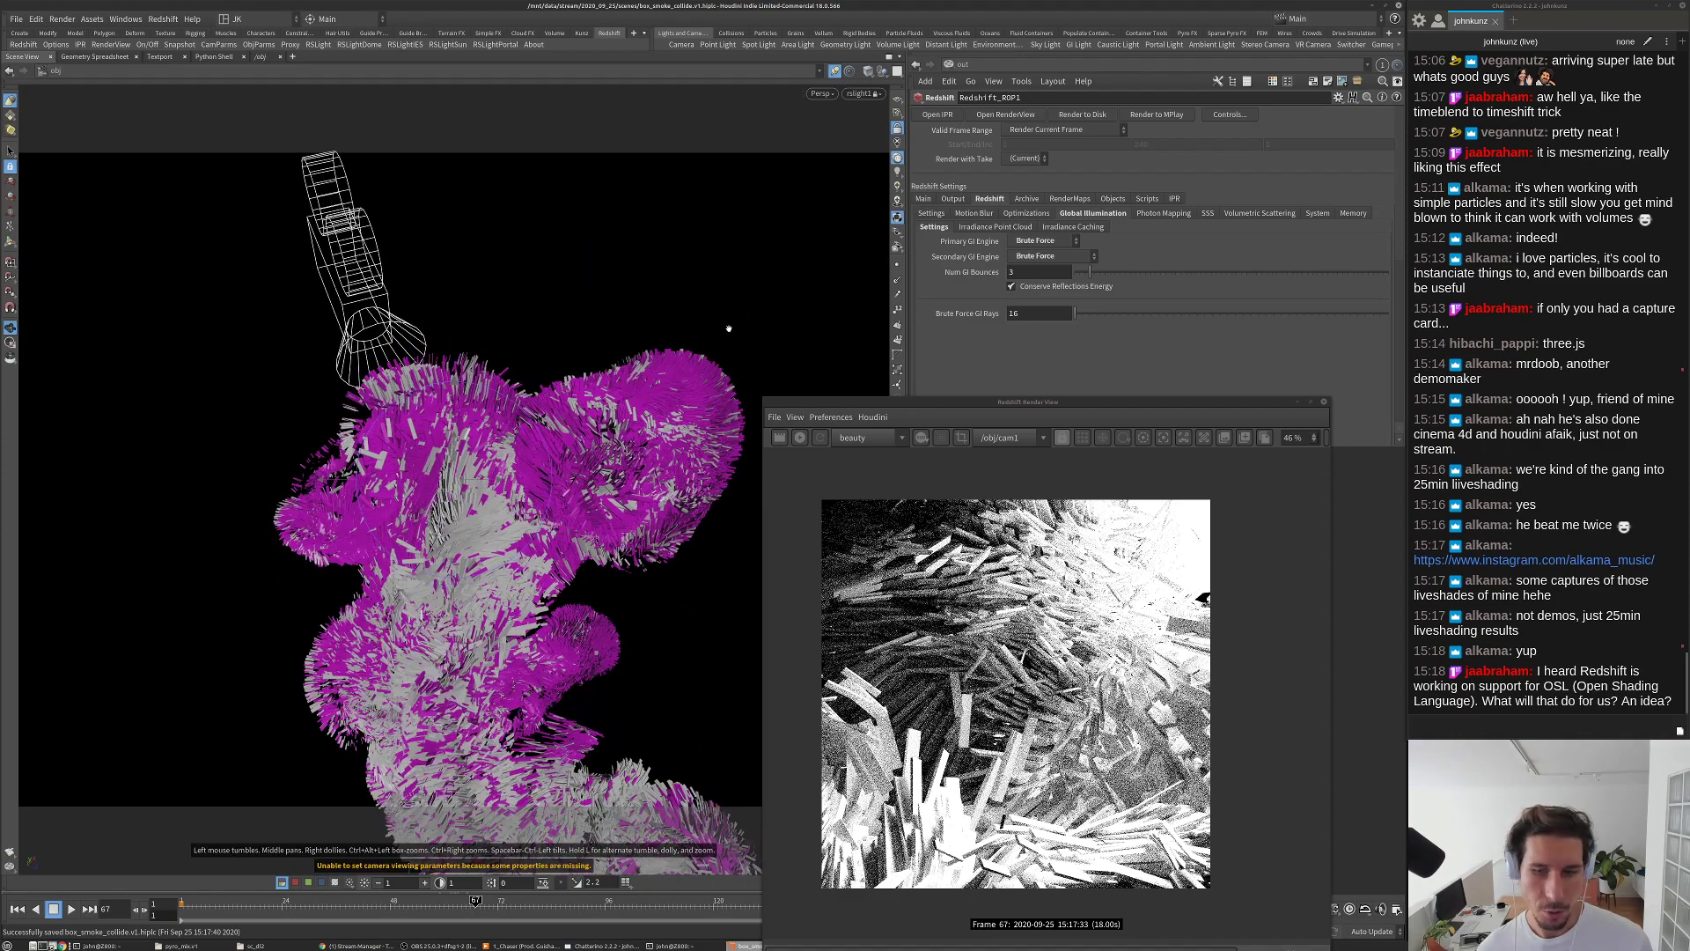
pyautogui.press('Return')
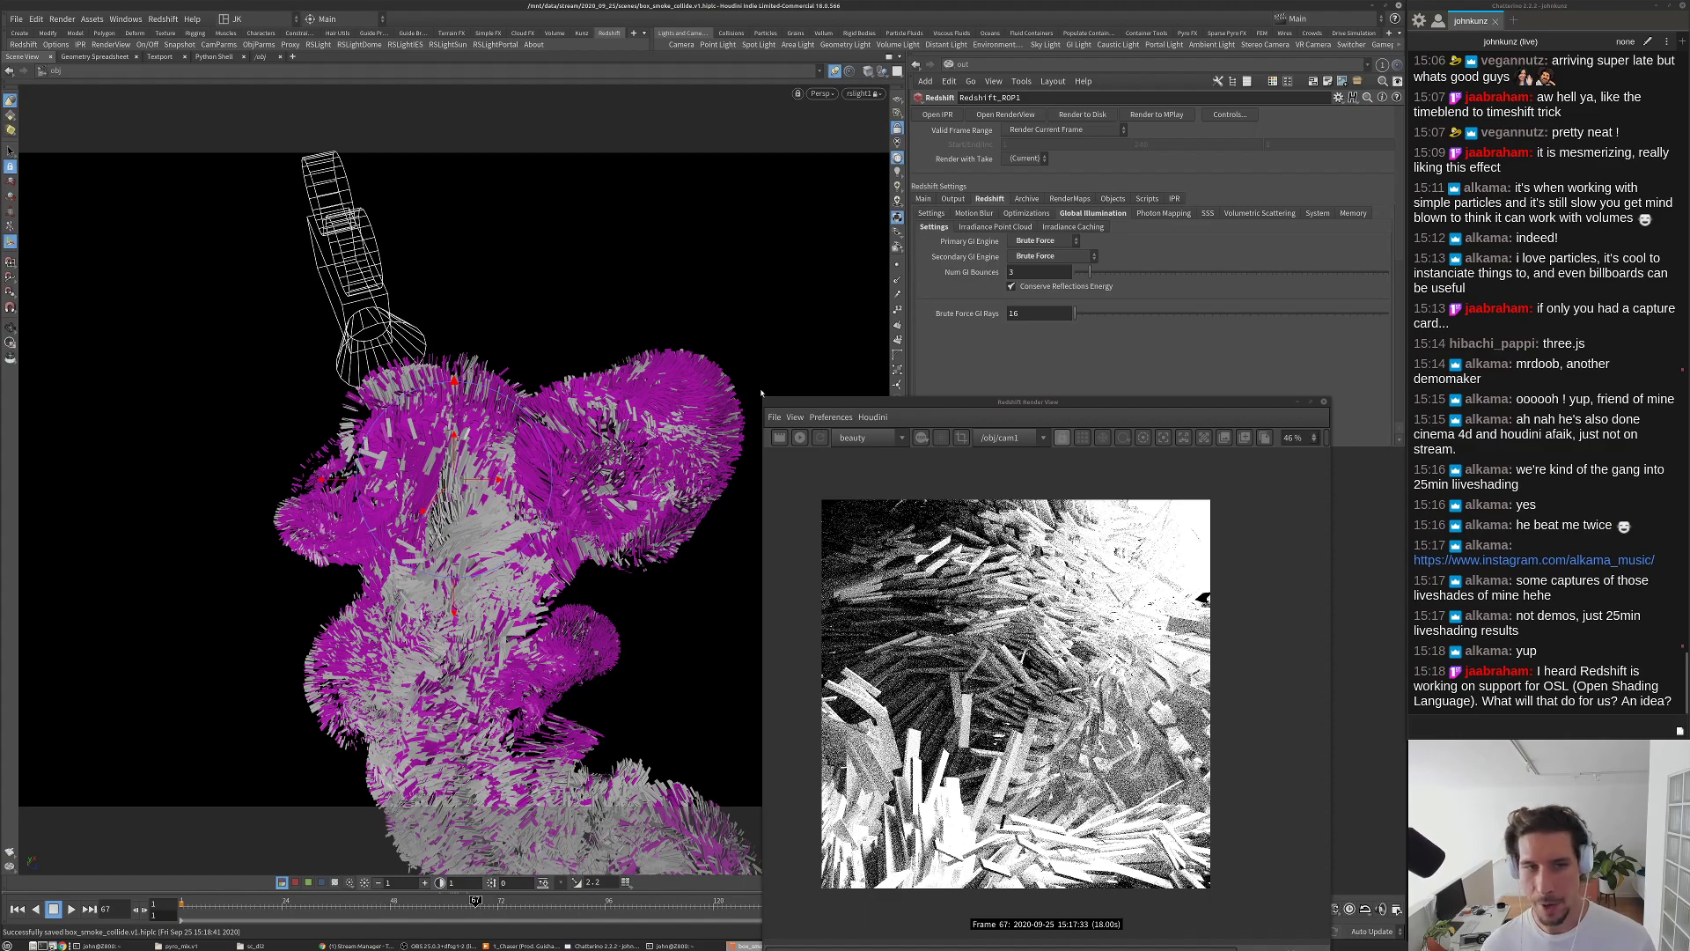
pyautogui.moveTo(764, 397); pyautogui.dragTo(892, 436)
pyautogui.click(875, 471)
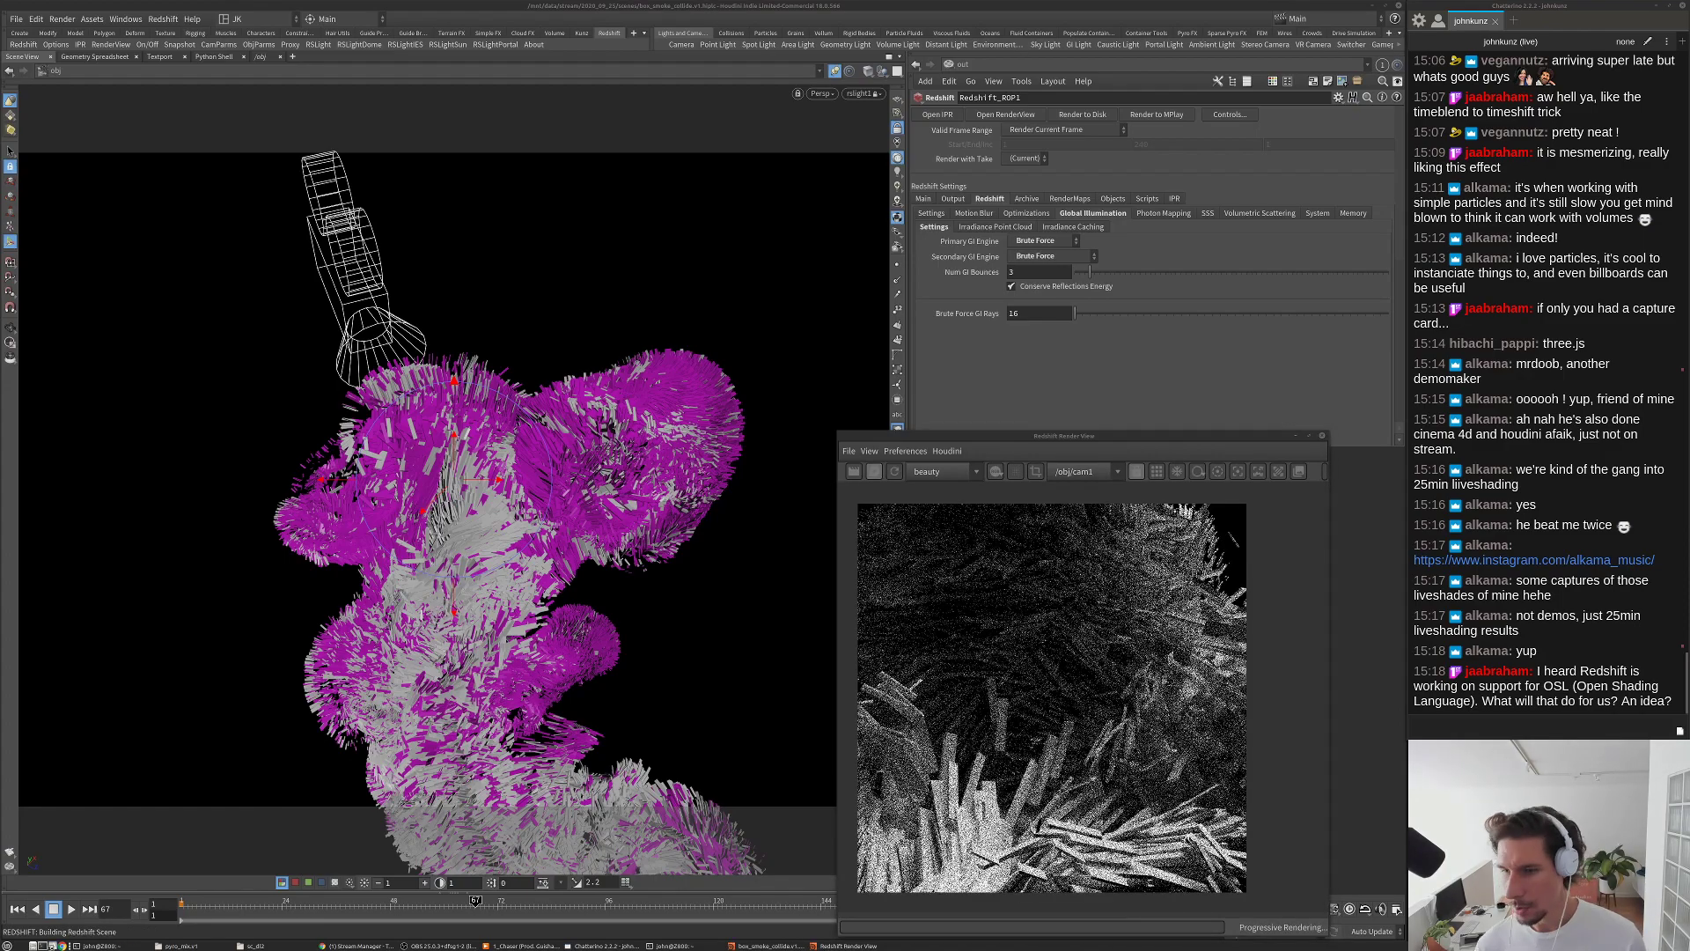
pyautogui.click(611, 484)
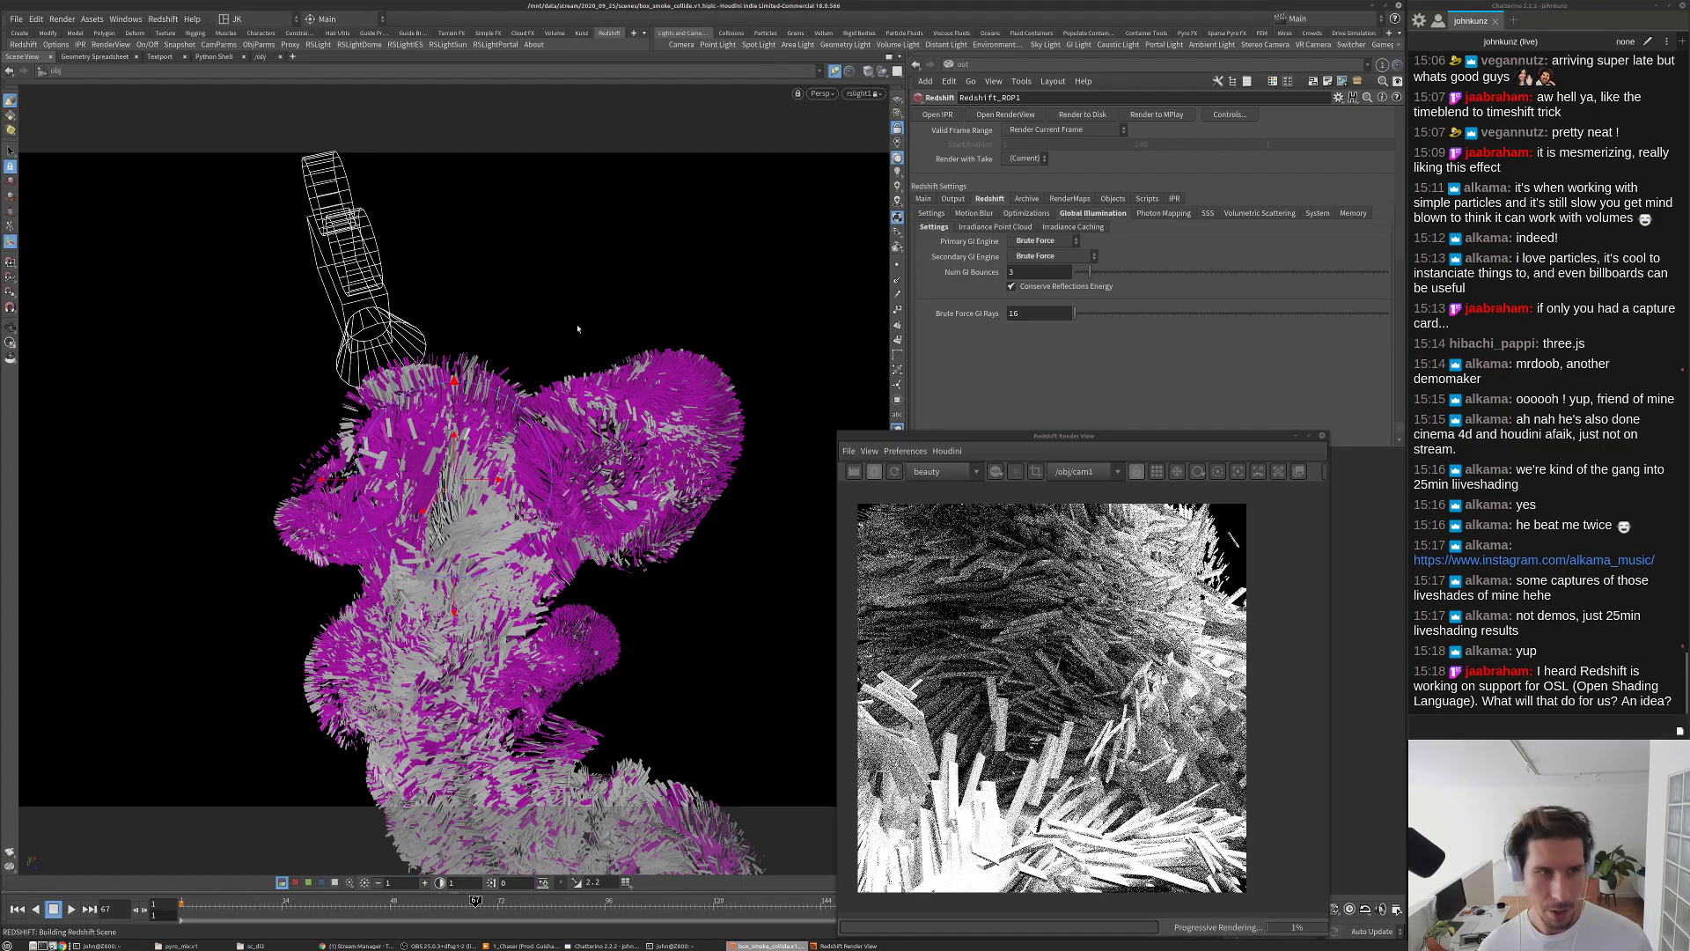
# Step: Bring the light closer to the boxes, adjust its tilt slightly and examine the refreshed shading at several render zooms
pyautogui.press('space')
pyautogui.moveTo(584, 329); pyautogui.dragTo(592, 378)
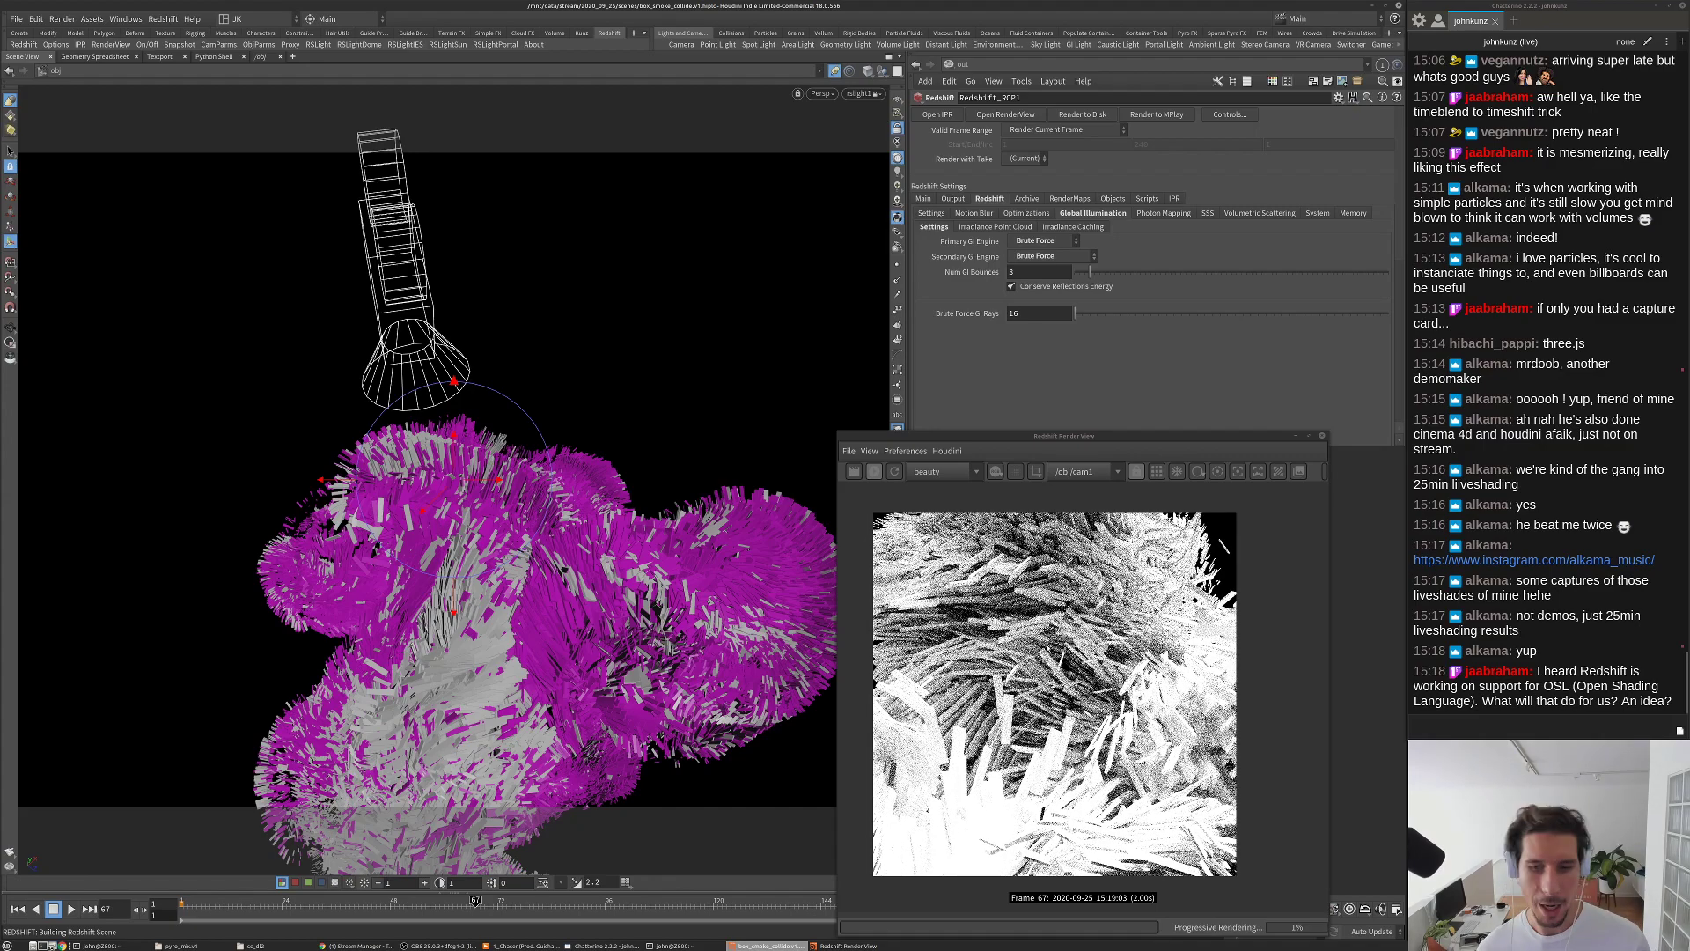
pyautogui.press('Escape')
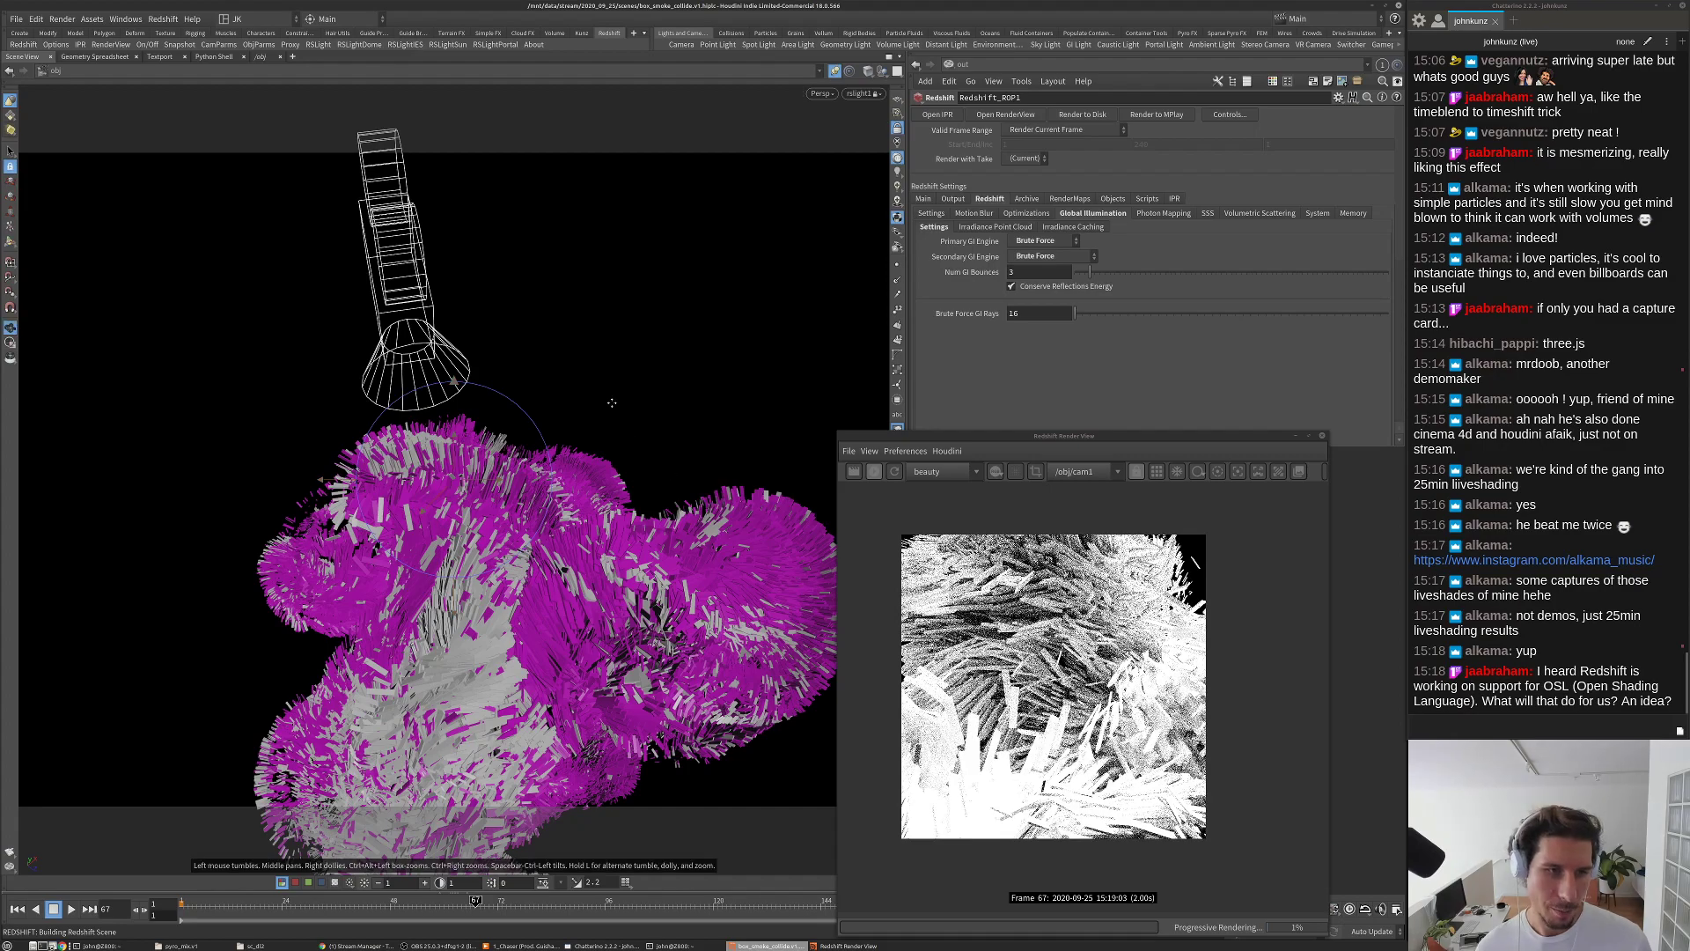
pyautogui.moveTo(611, 403); pyautogui.dragTo(604, 388)
pyautogui.press('Return')
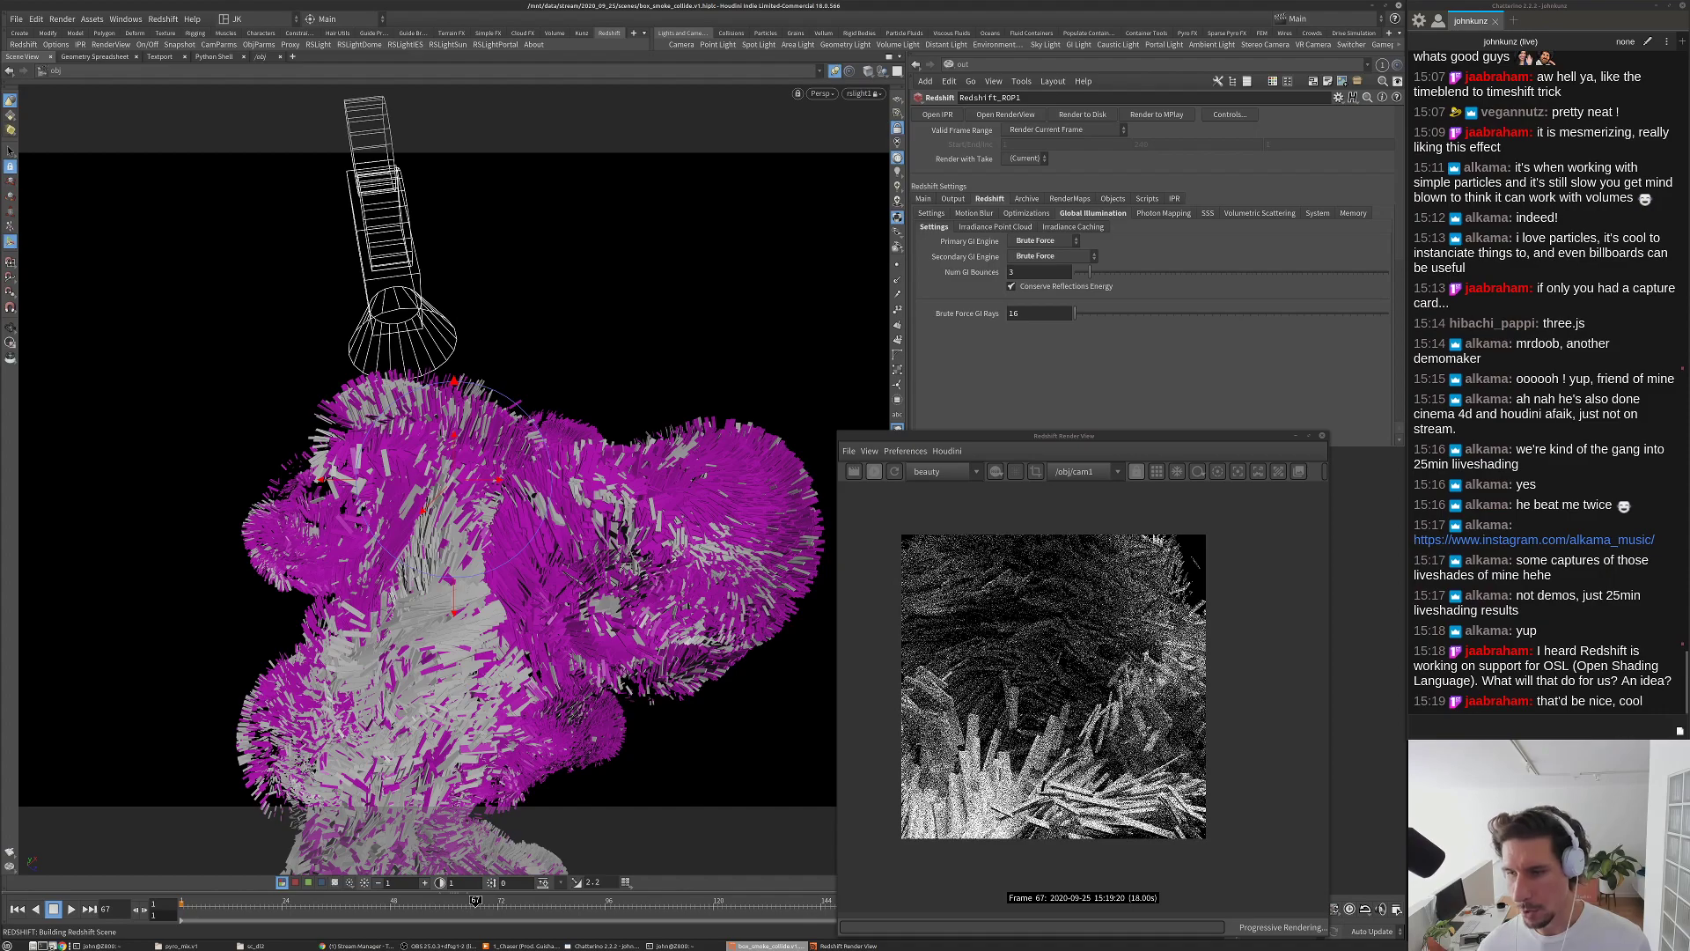
pyautogui.scroll(-1, 1142, 666)
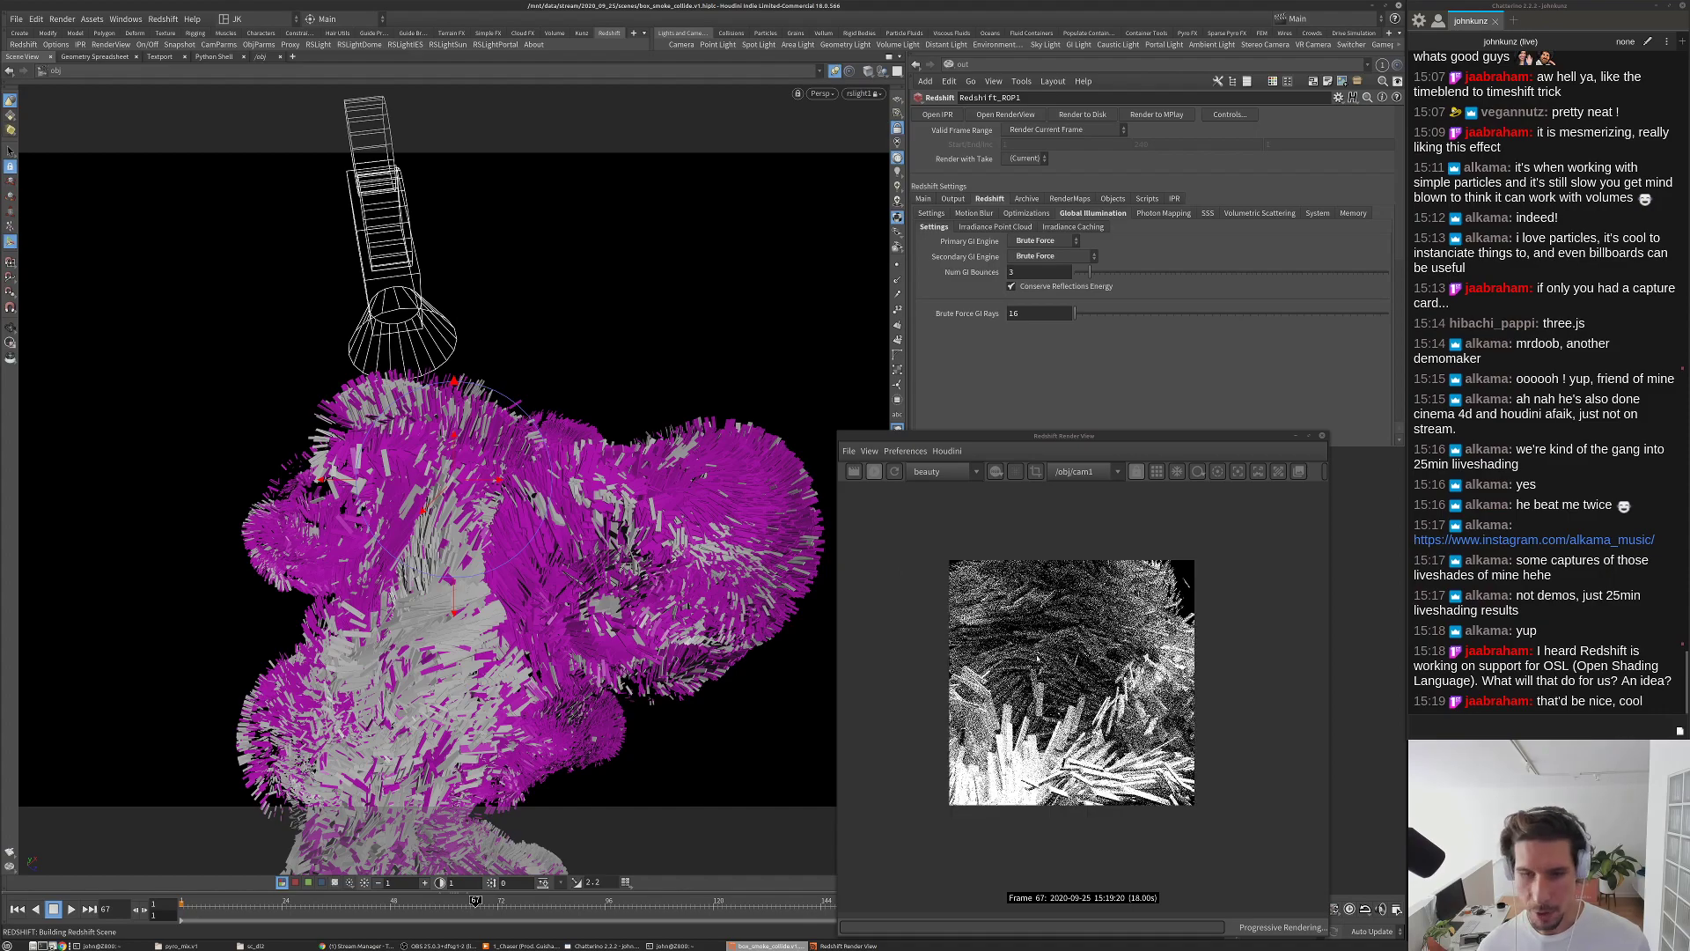
pyautogui.scroll(1, 1038, 658)
pyautogui.scroll(1, 1042, 648)
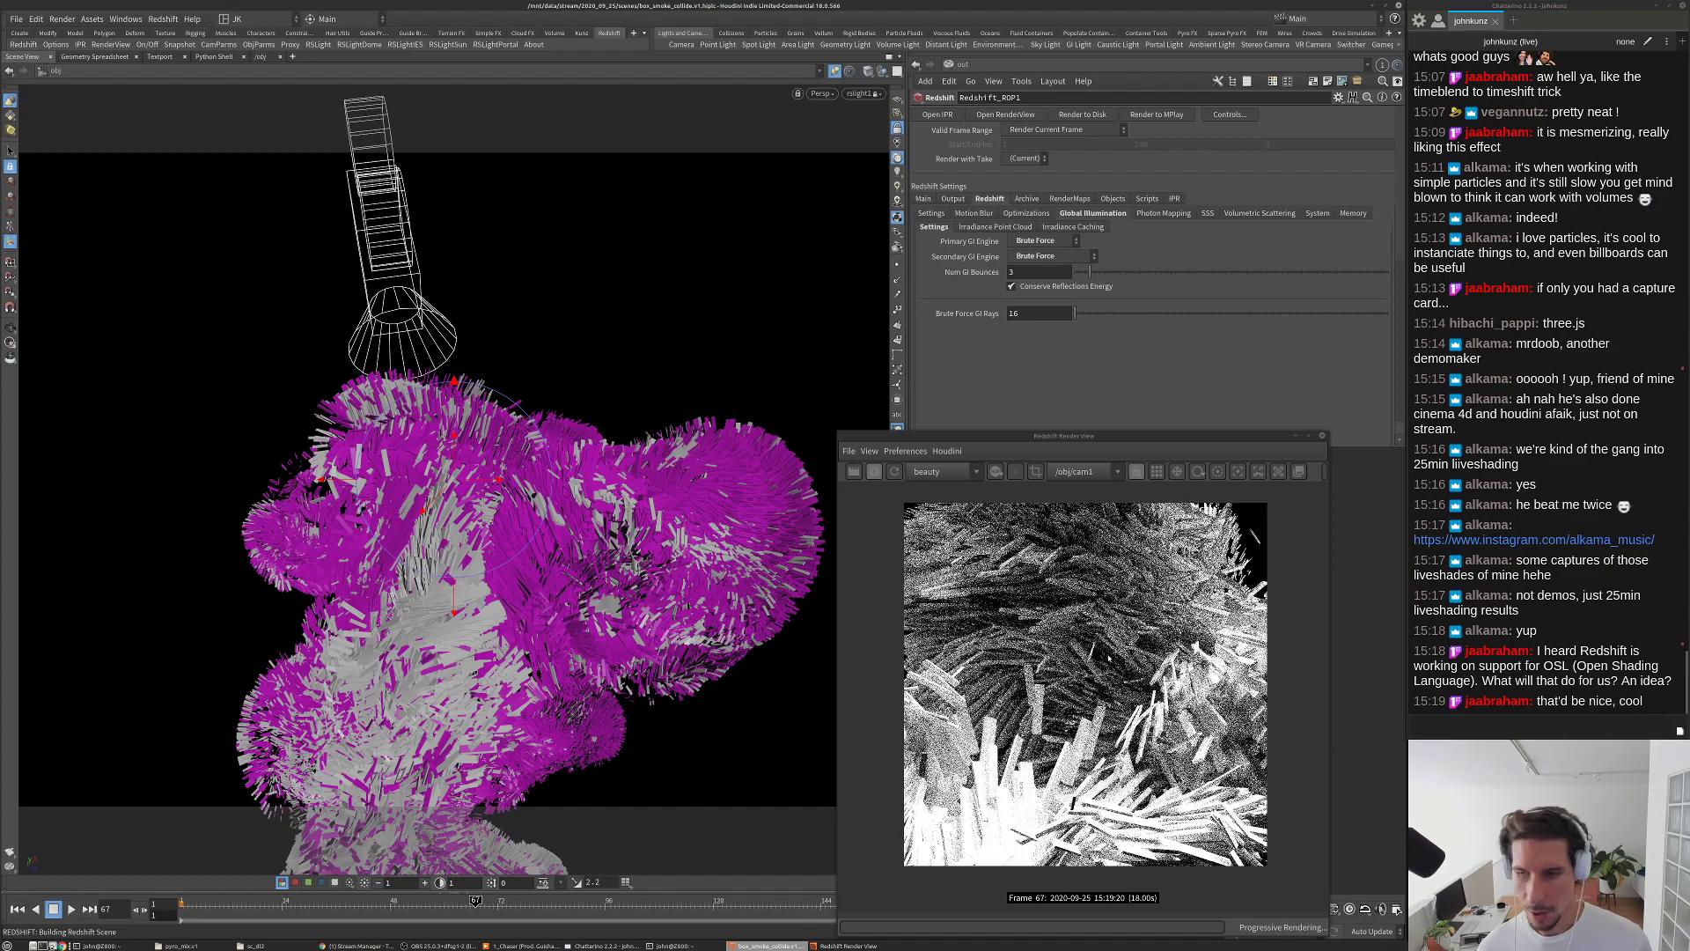
pyautogui.scroll(-1, 1104, 660)
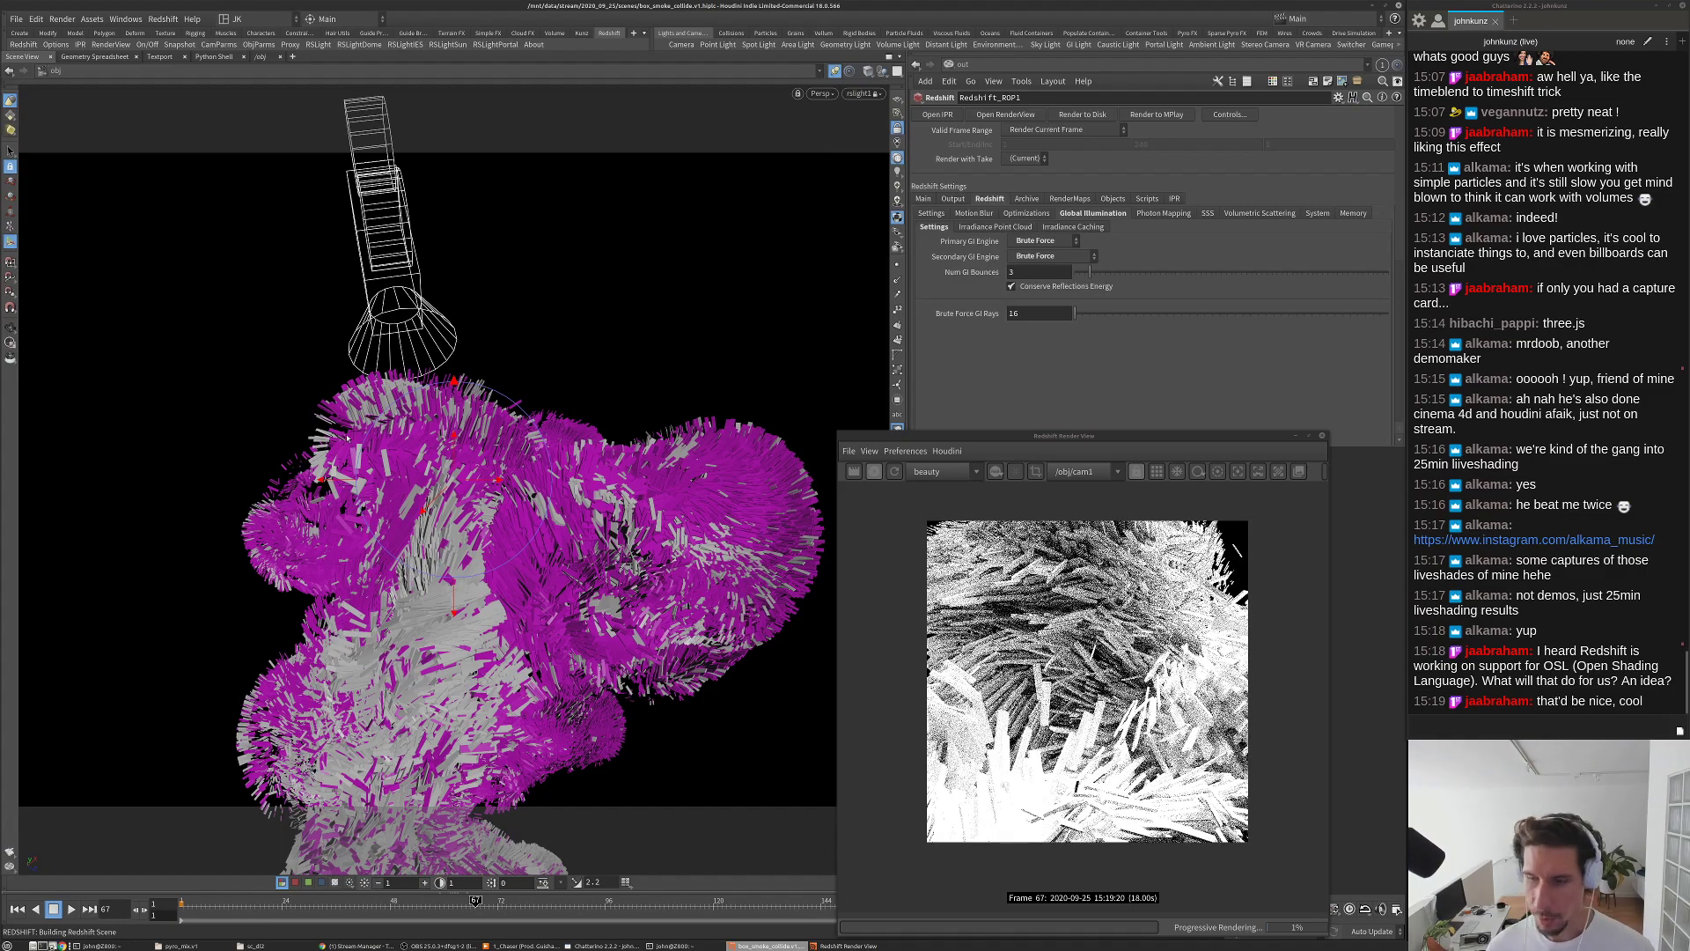
# Step: Orbit the light further around the top of the box cloud so it shines from behind cam1, and save the scene
pyautogui.press('Escape')
pyautogui.moveTo(528, 370); pyautogui.dragTo(586, 407)
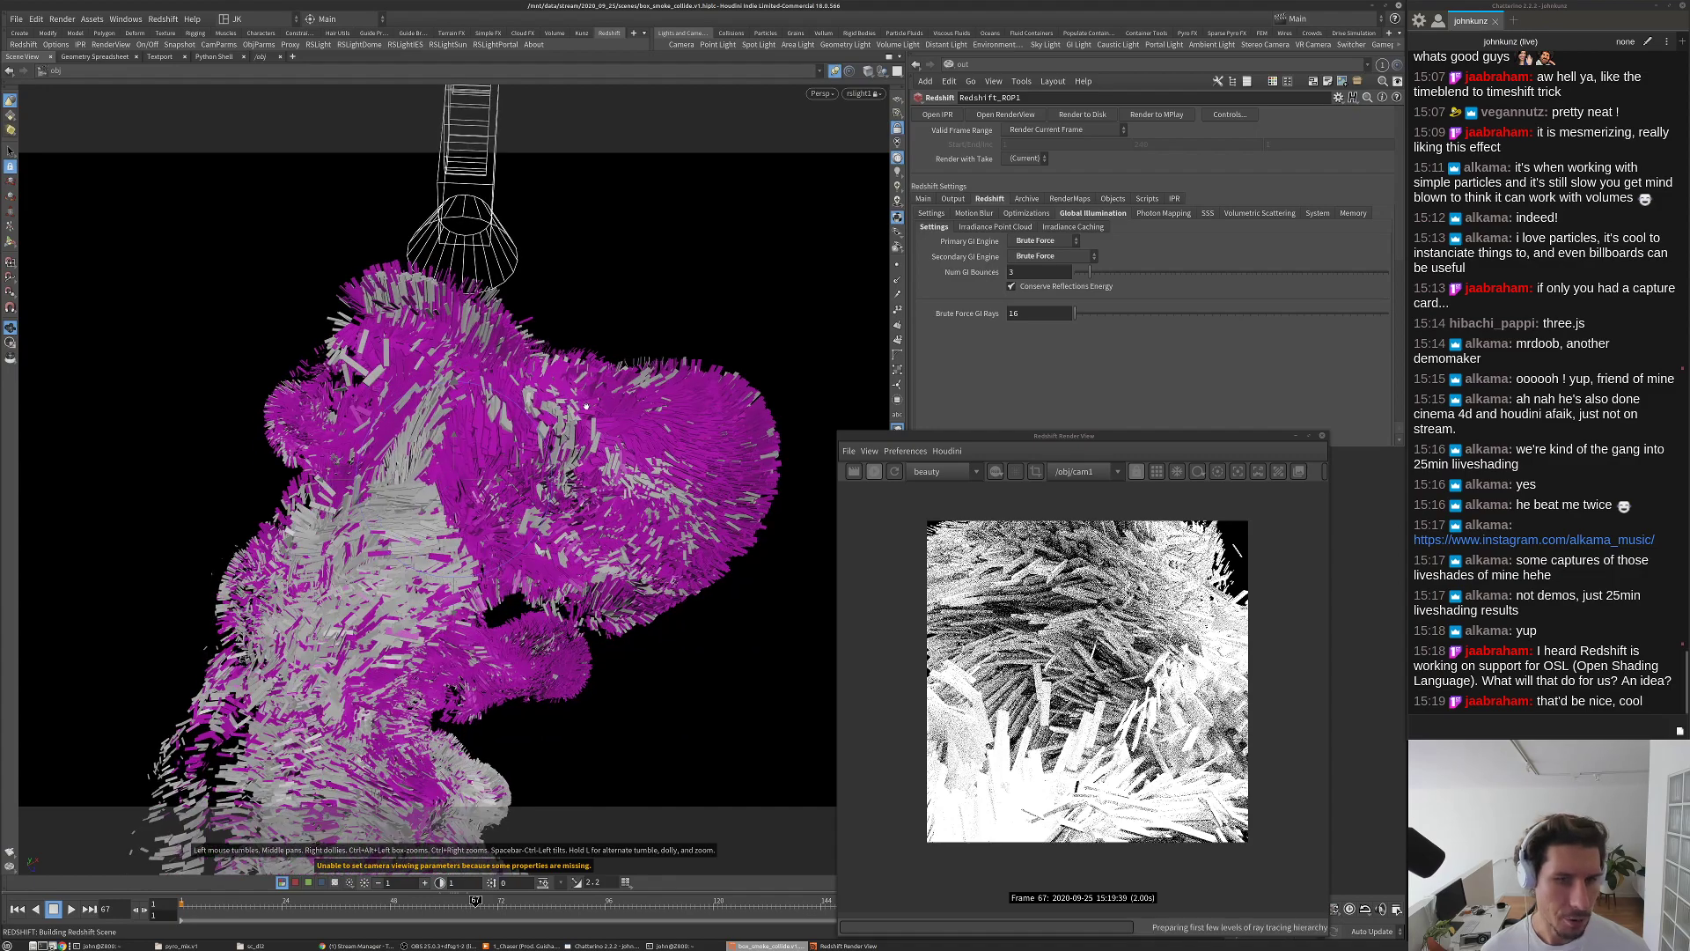
pyautogui.press('Return')
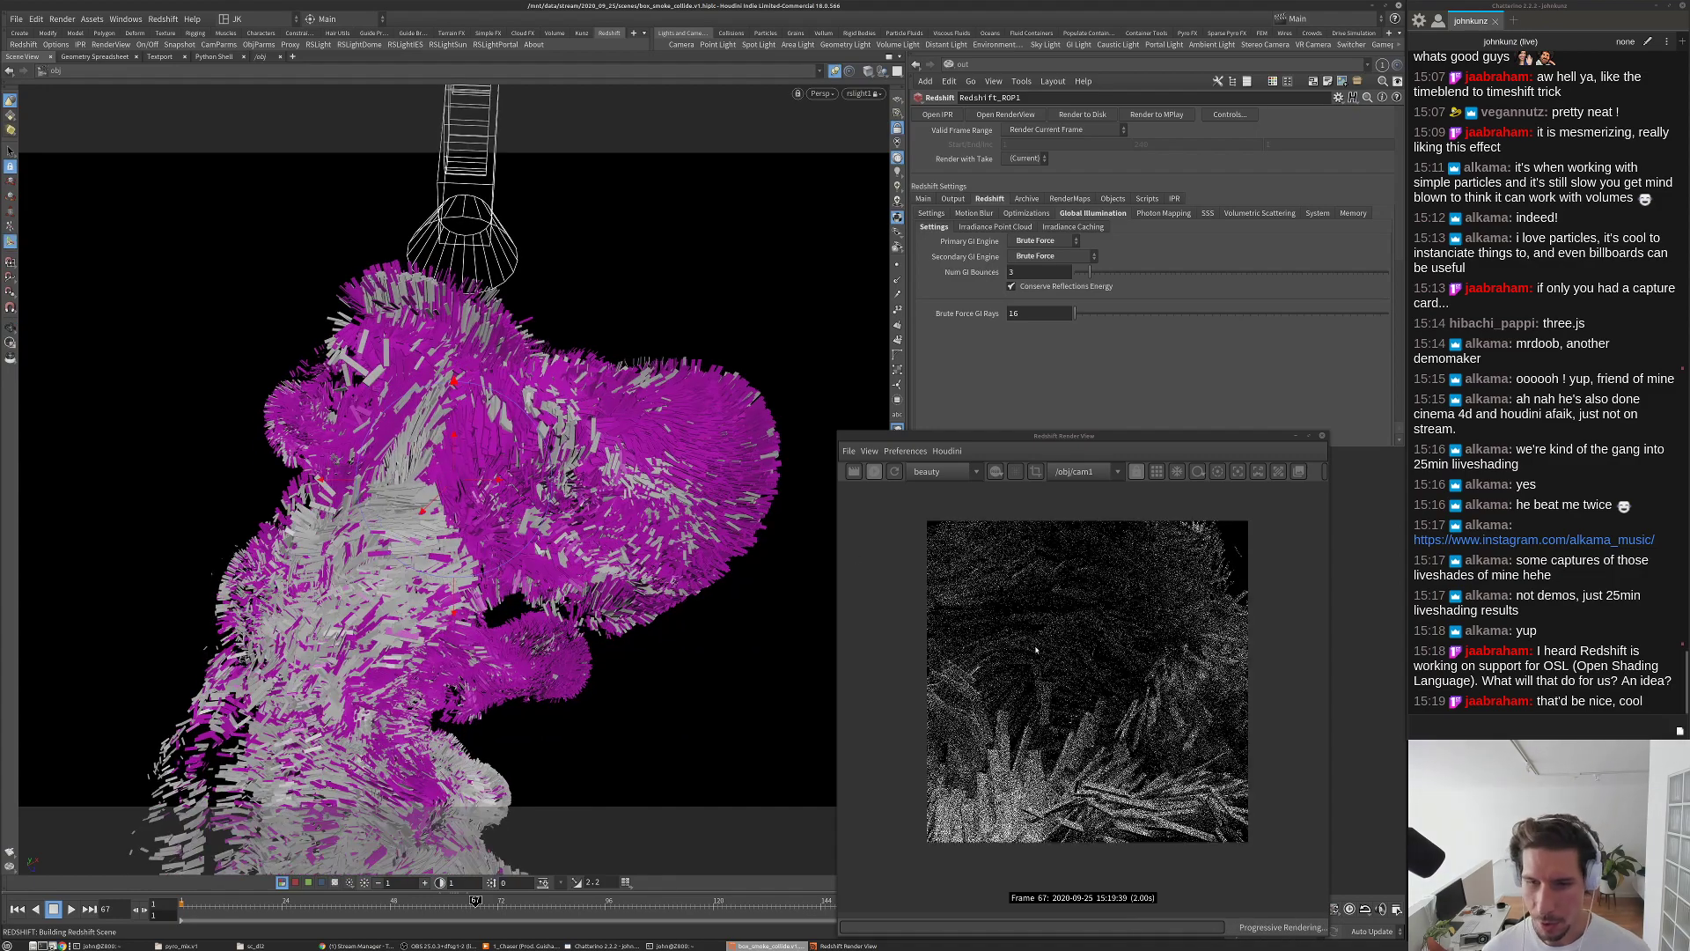
pyautogui.hotkey('ctrl', 's')
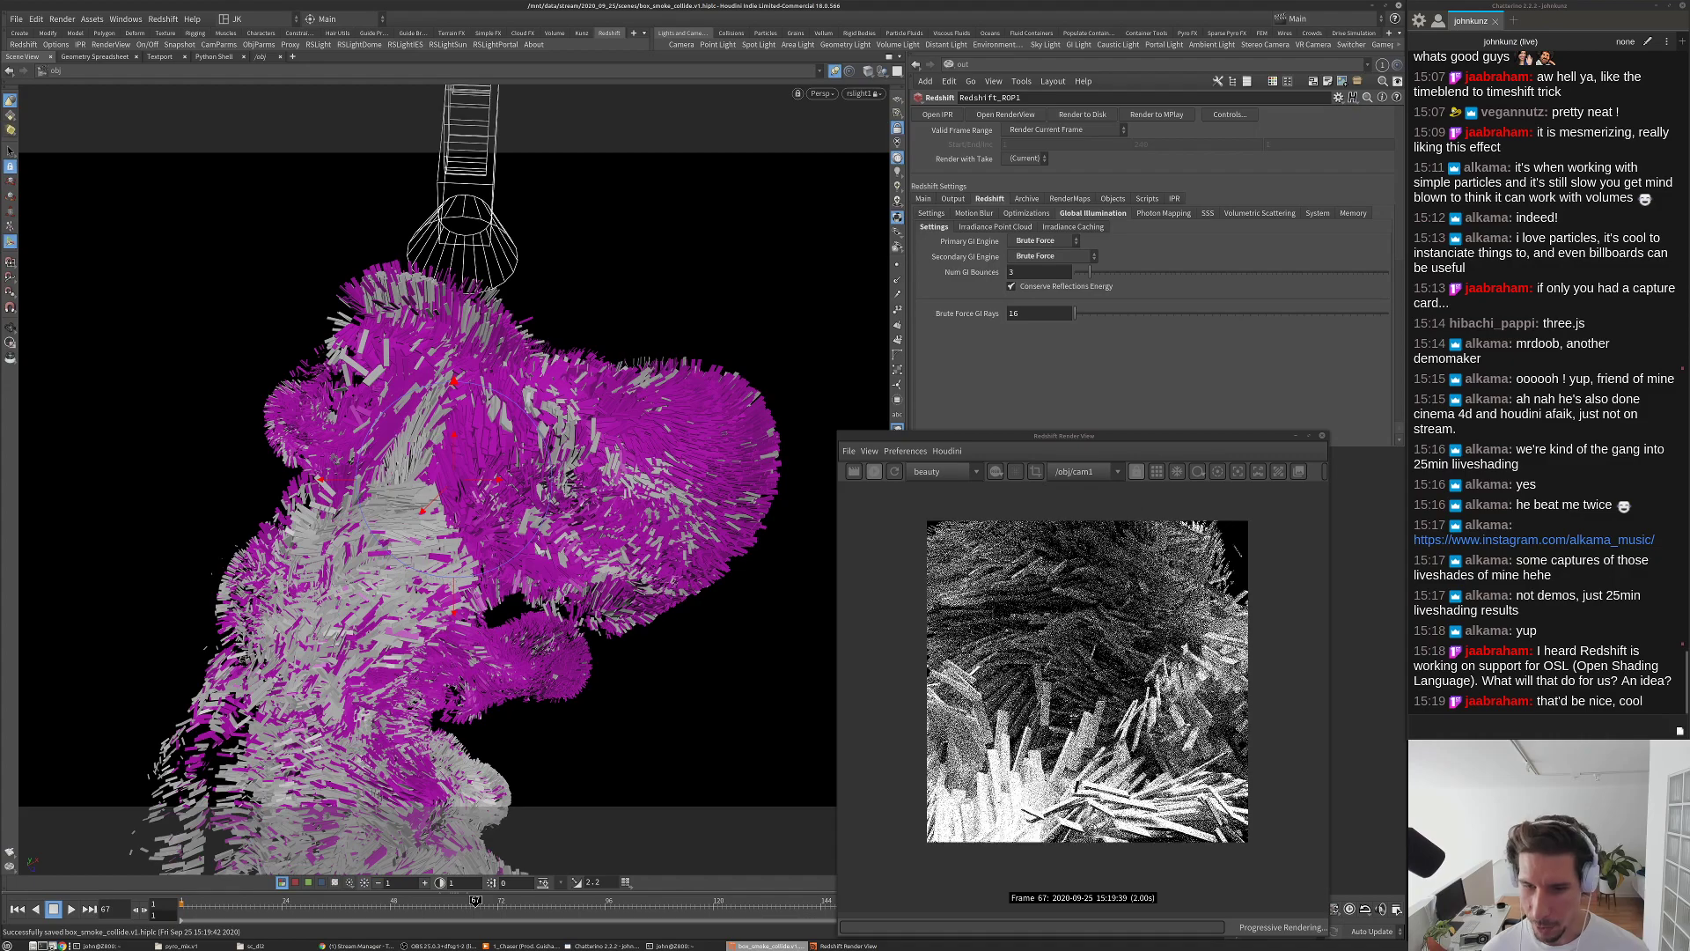
# Step: Scale down the render display, move the Redshift Render View over the viewport and preview frame 160
pyautogui.scroll(-1, 1086, 695)
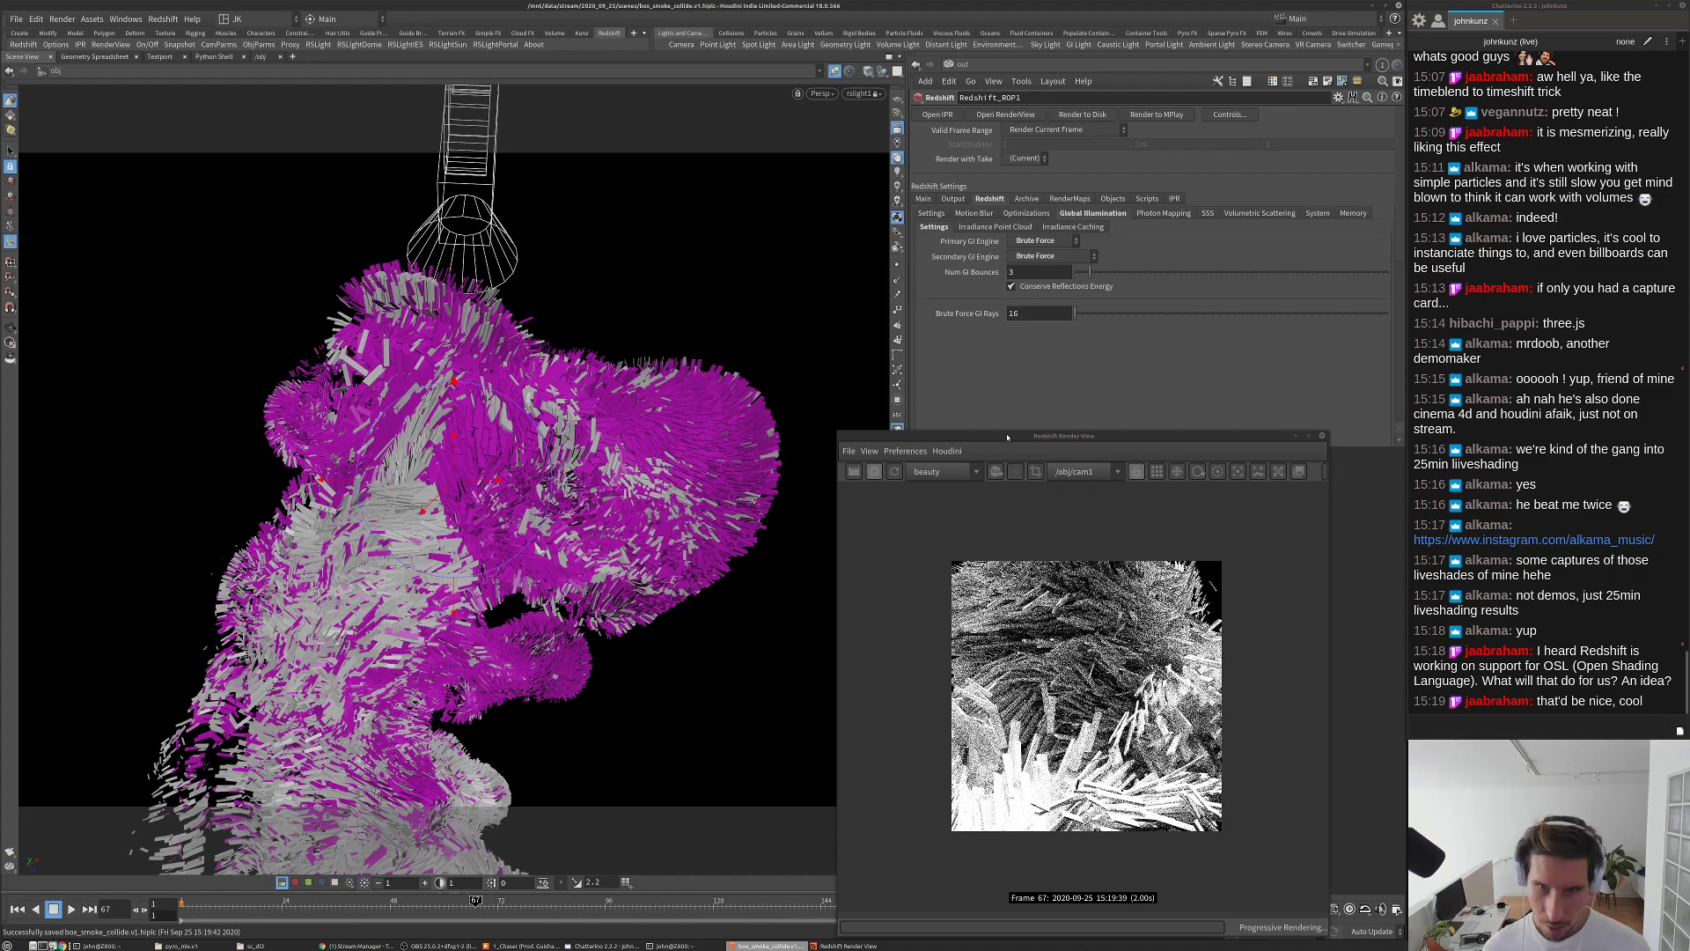
pyautogui.moveTo(1006, 438); pyautogui.dragTo(865, 275)
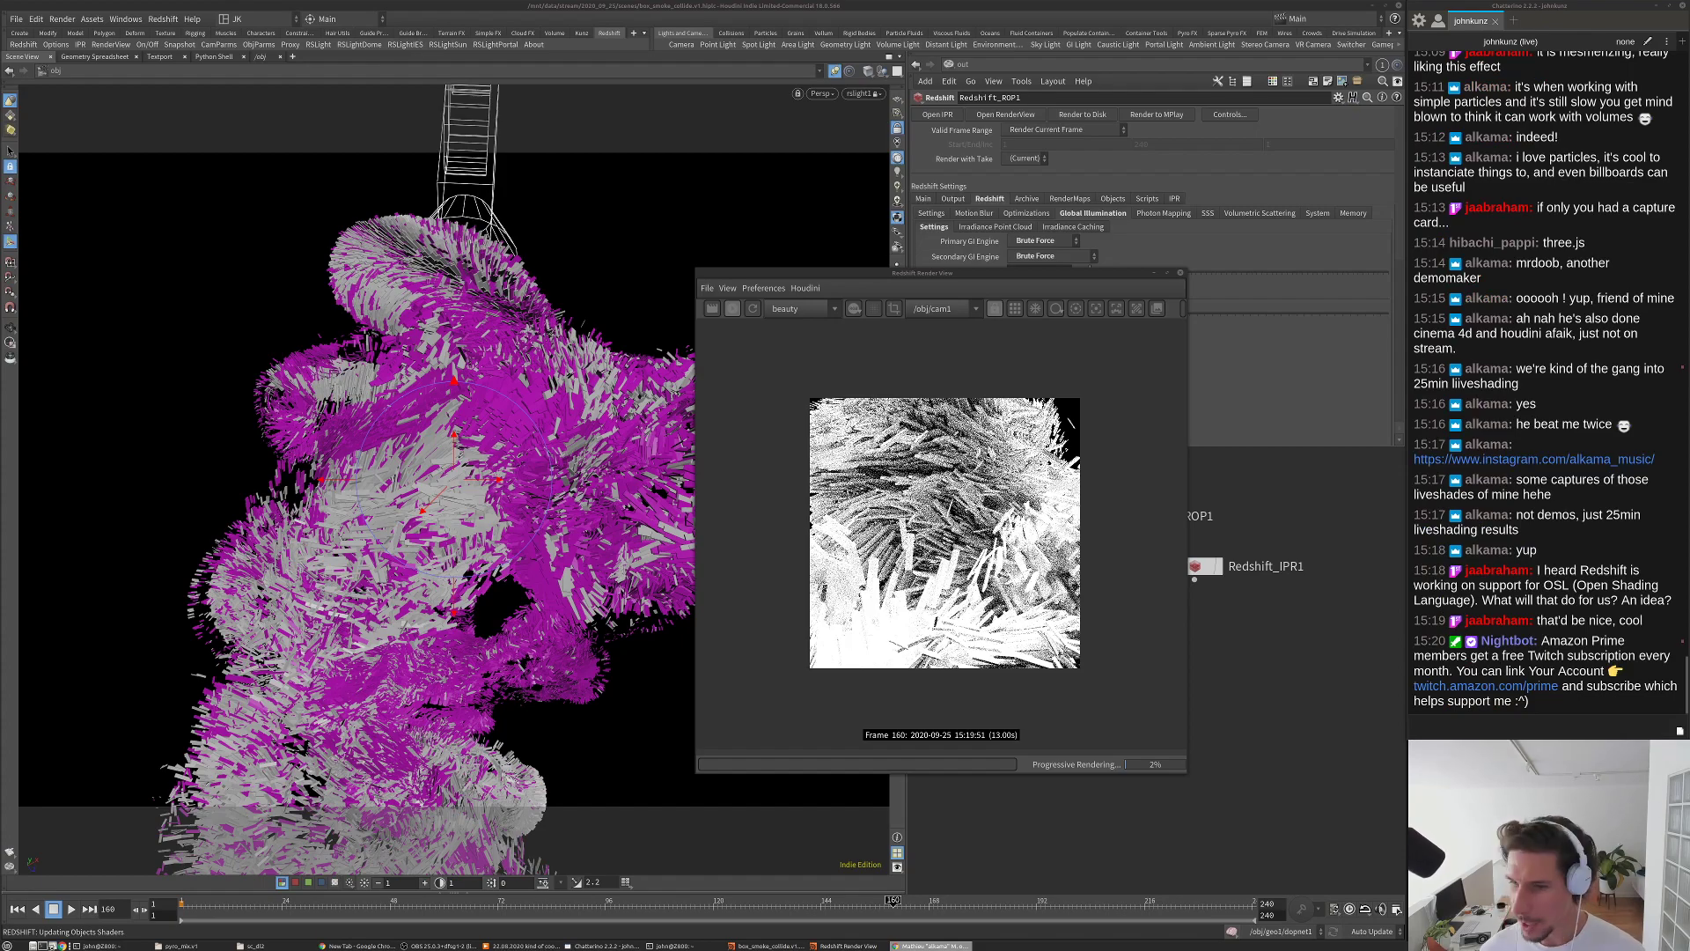
pyautogui.hotkey('alt', 'Tab')
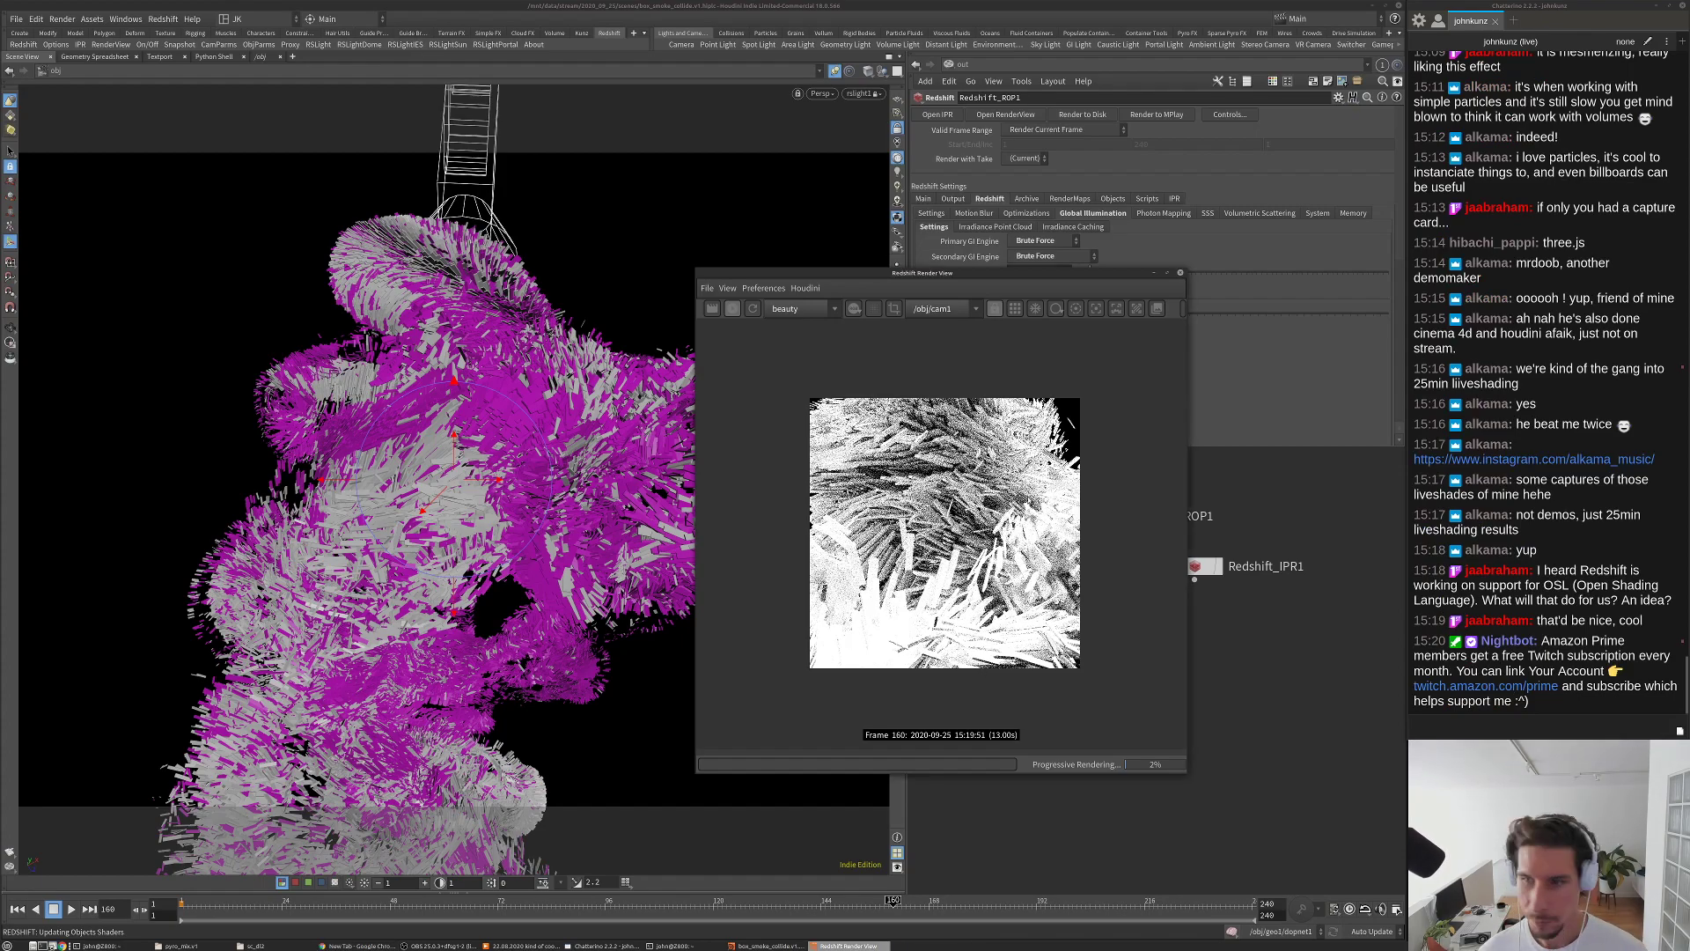
# Step: Move the Redshift Render View clear of the ROP's settings, enable IPR Live SOP Level Updates and save the scene
pyautogui.scroll(2, 922, 492)
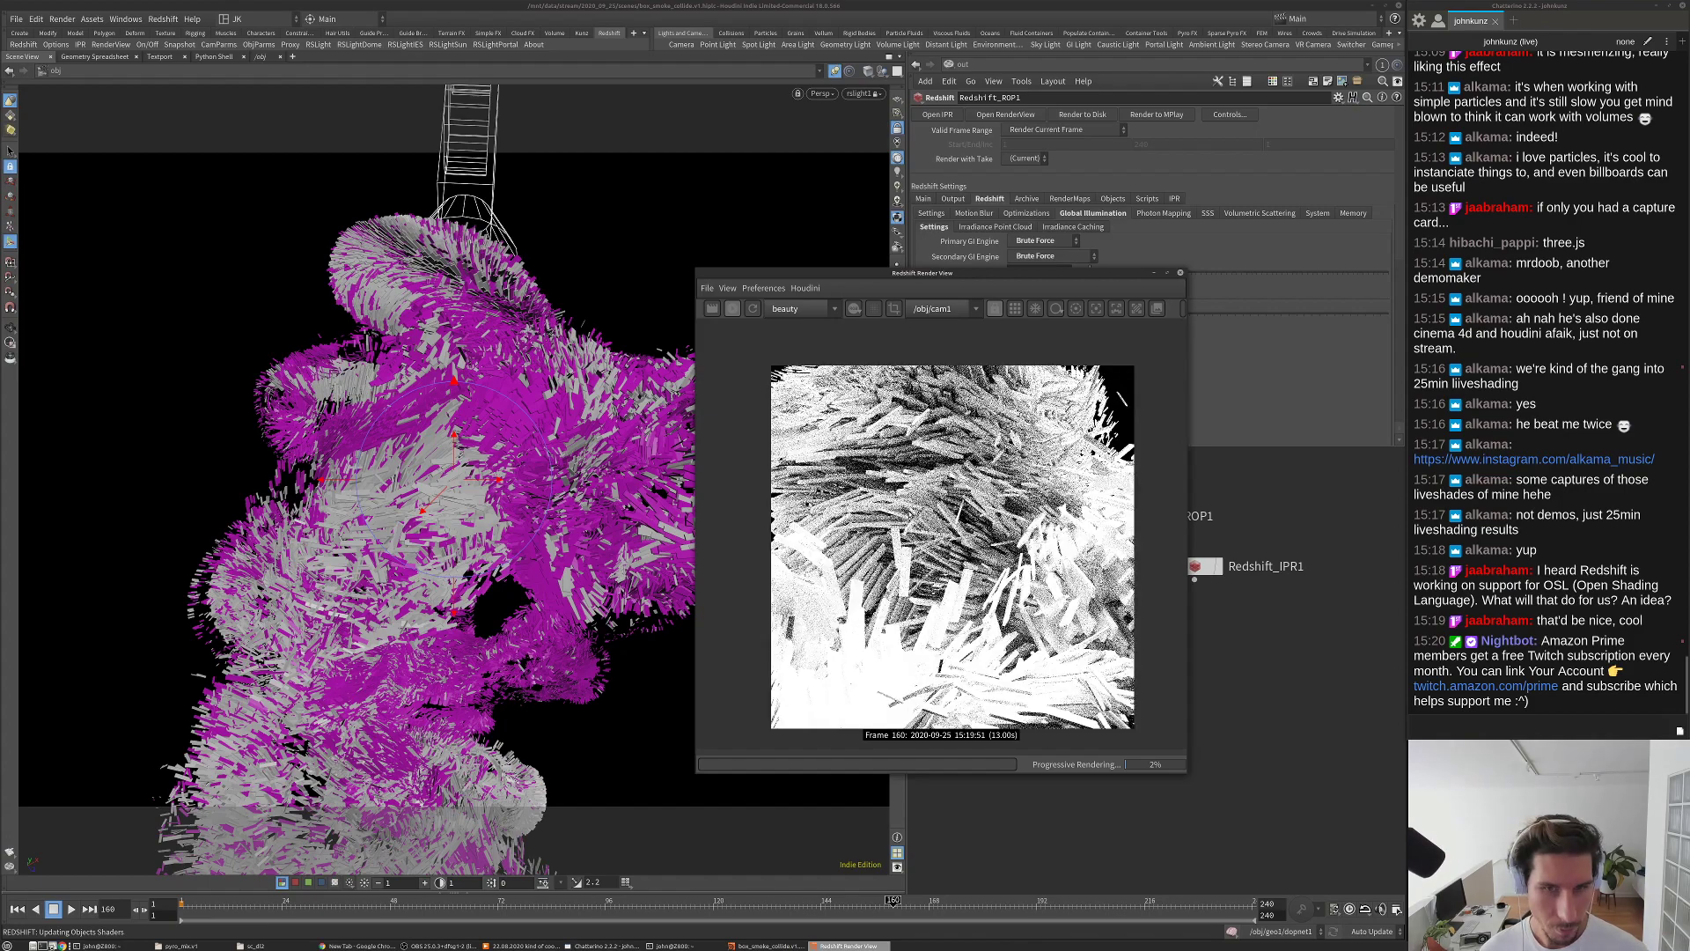
pyautogui.scroll(1, 917, 485)
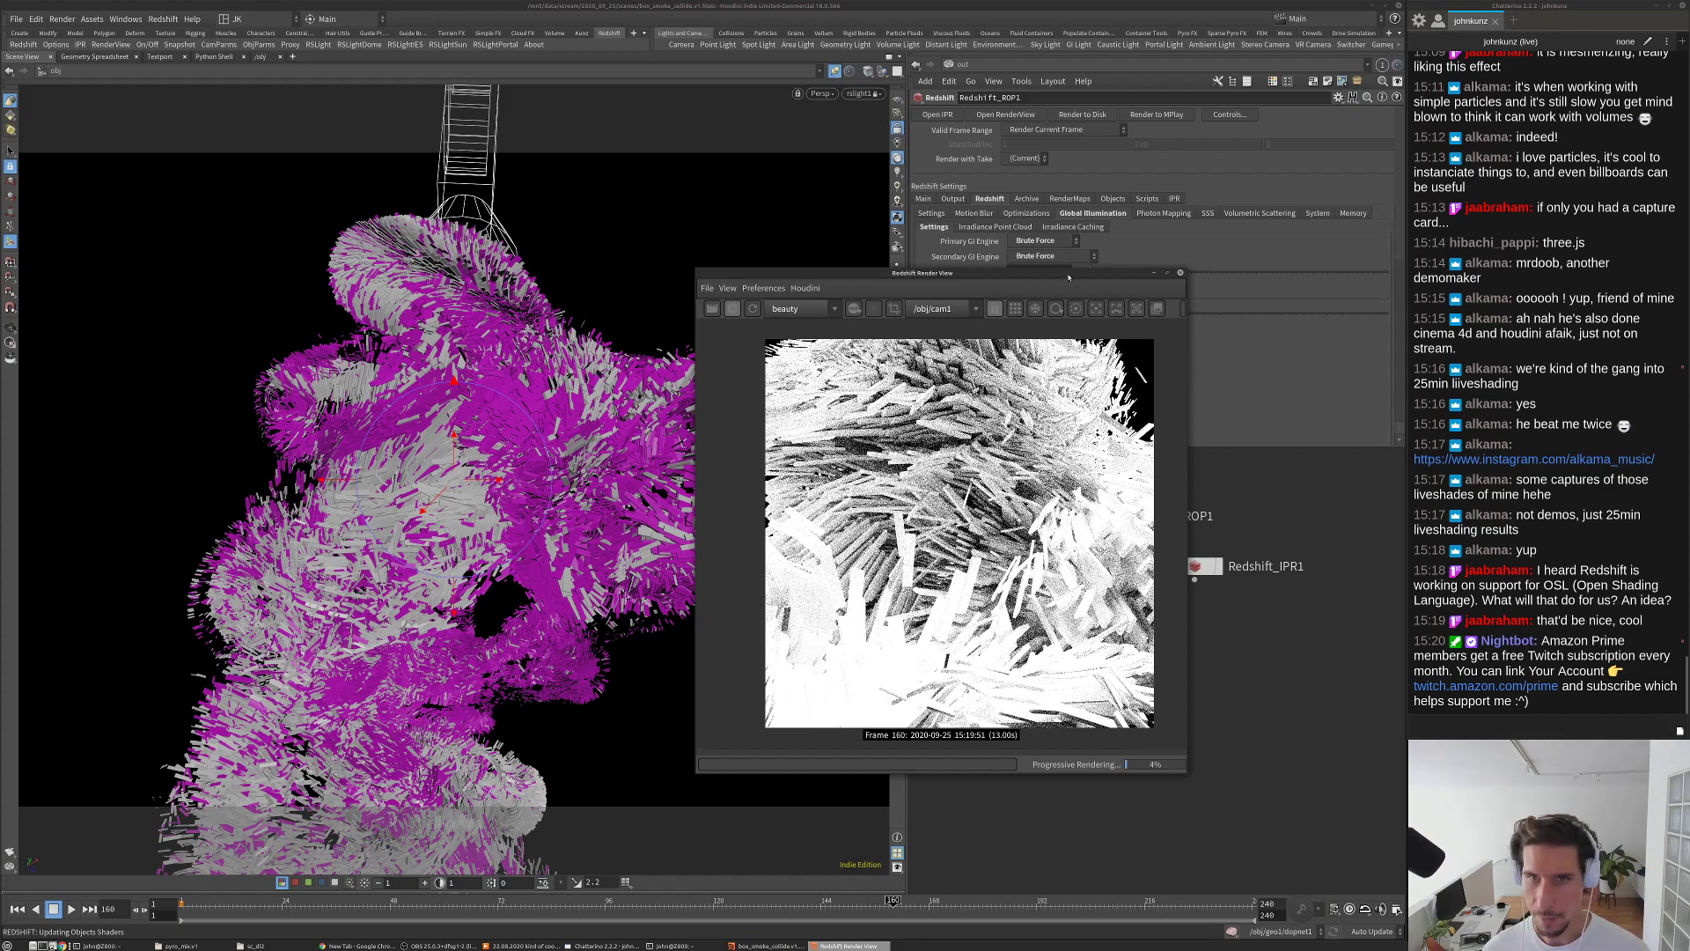
pyautogui.moveTo(934, 273); pyautogui.dragTo(749, 252)
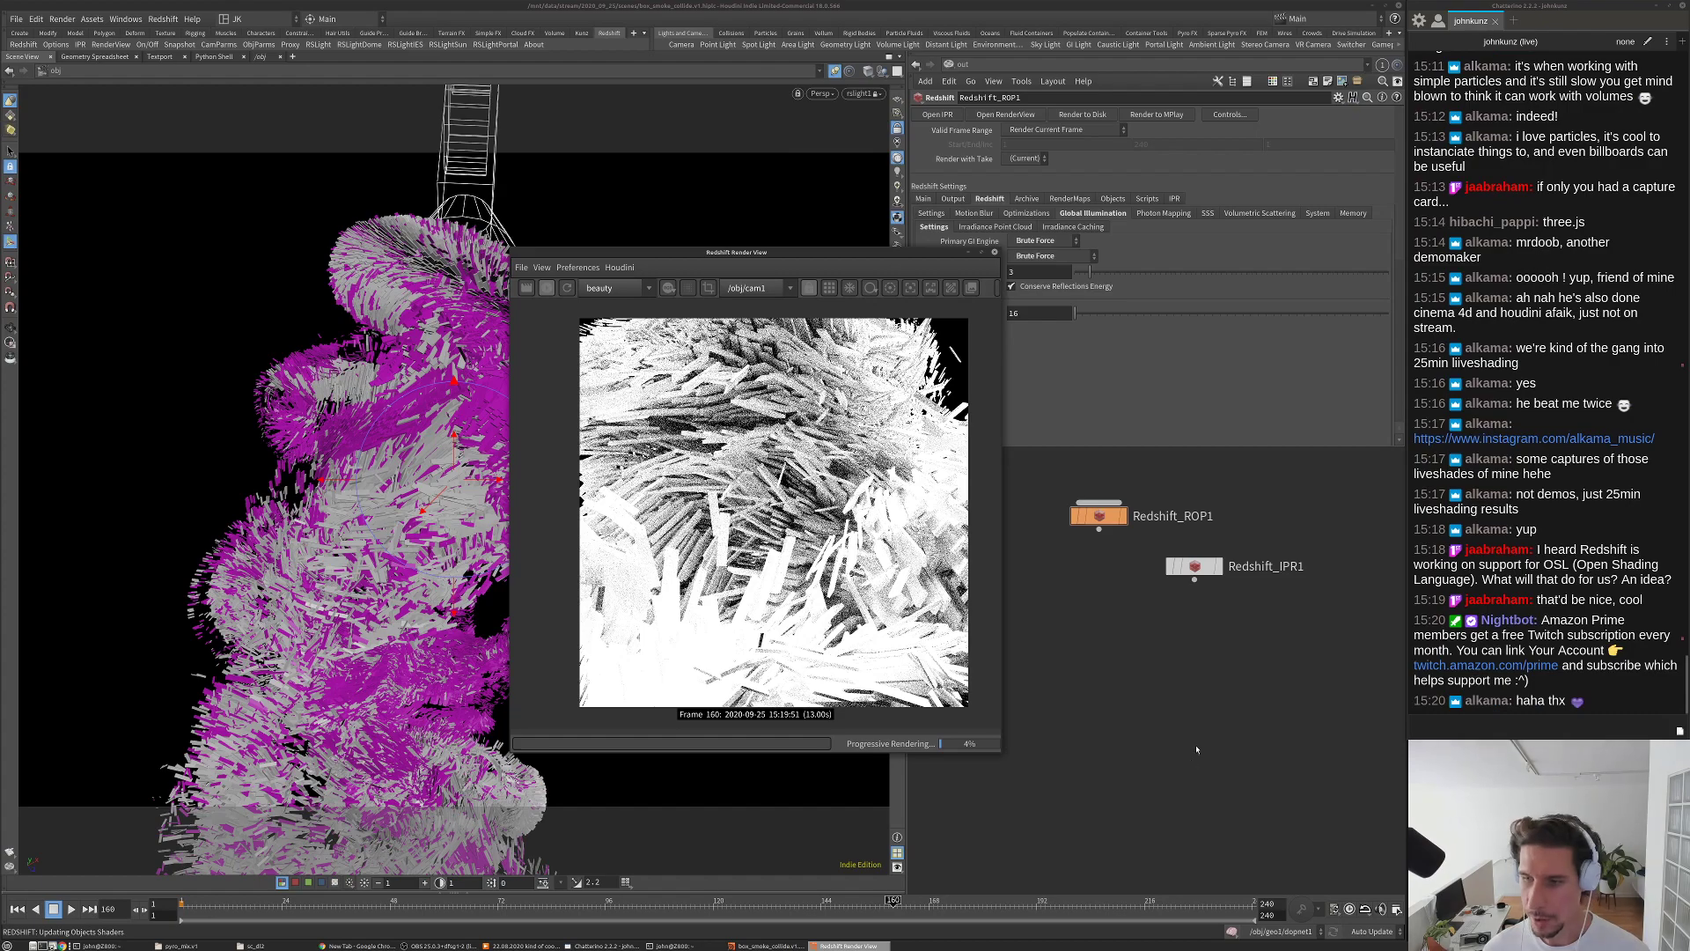
pyautogui.click(1174, 199)
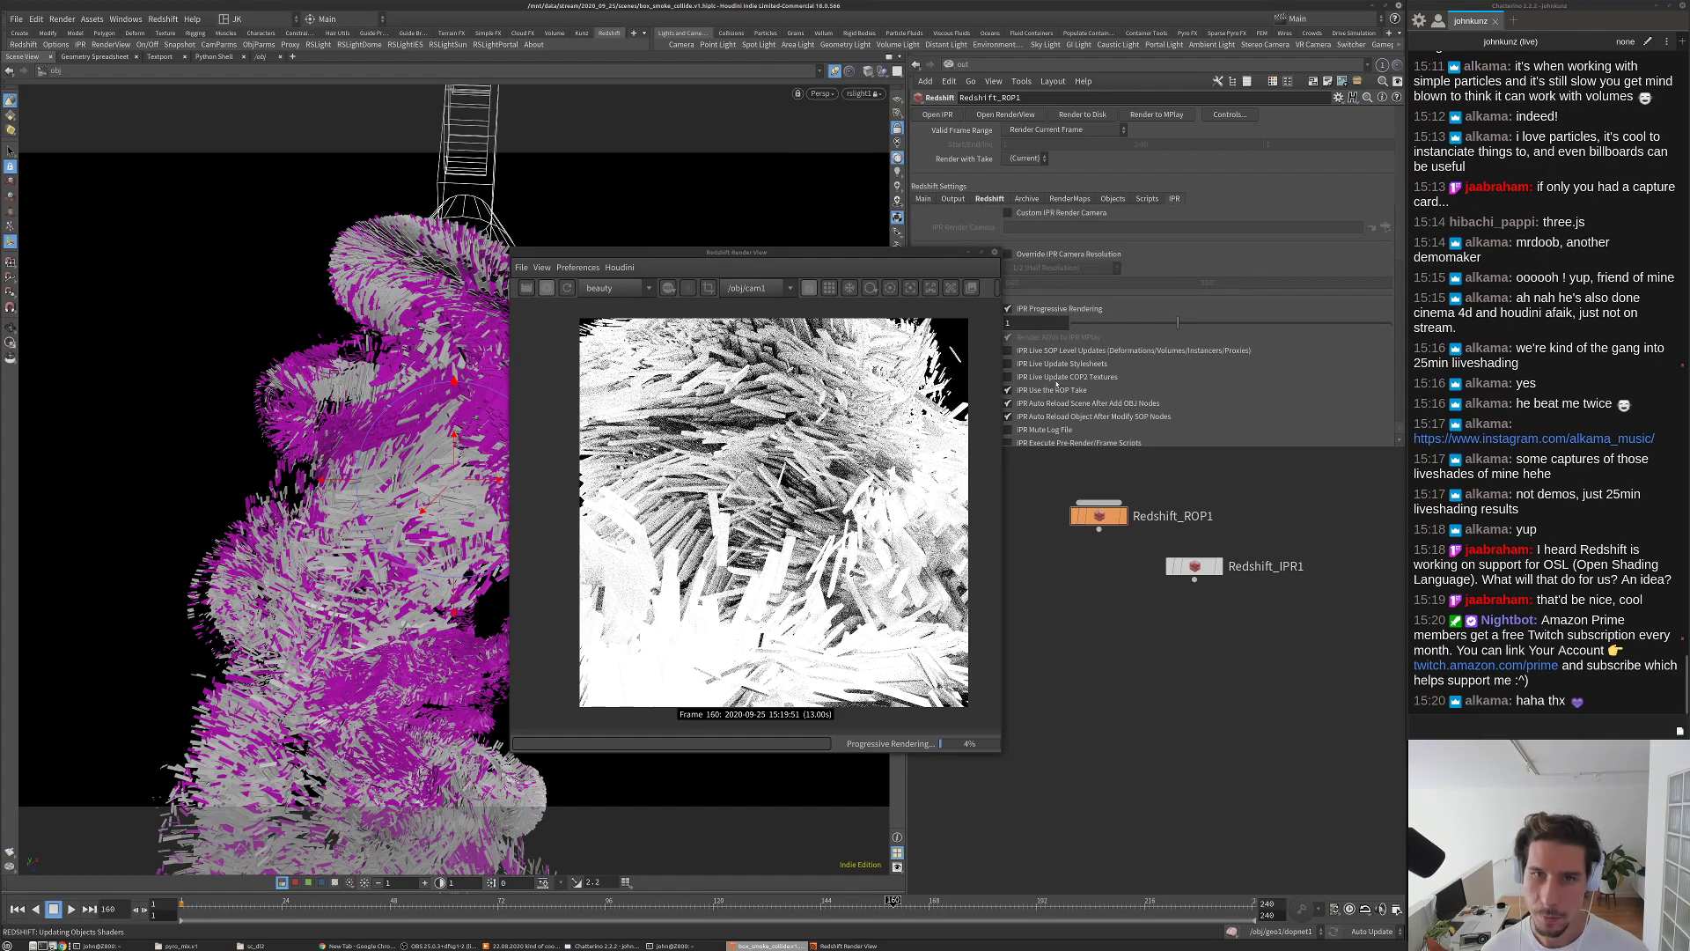
pyautogui.moveTo(946, 255); pyautogui.dragTo(841, 209)
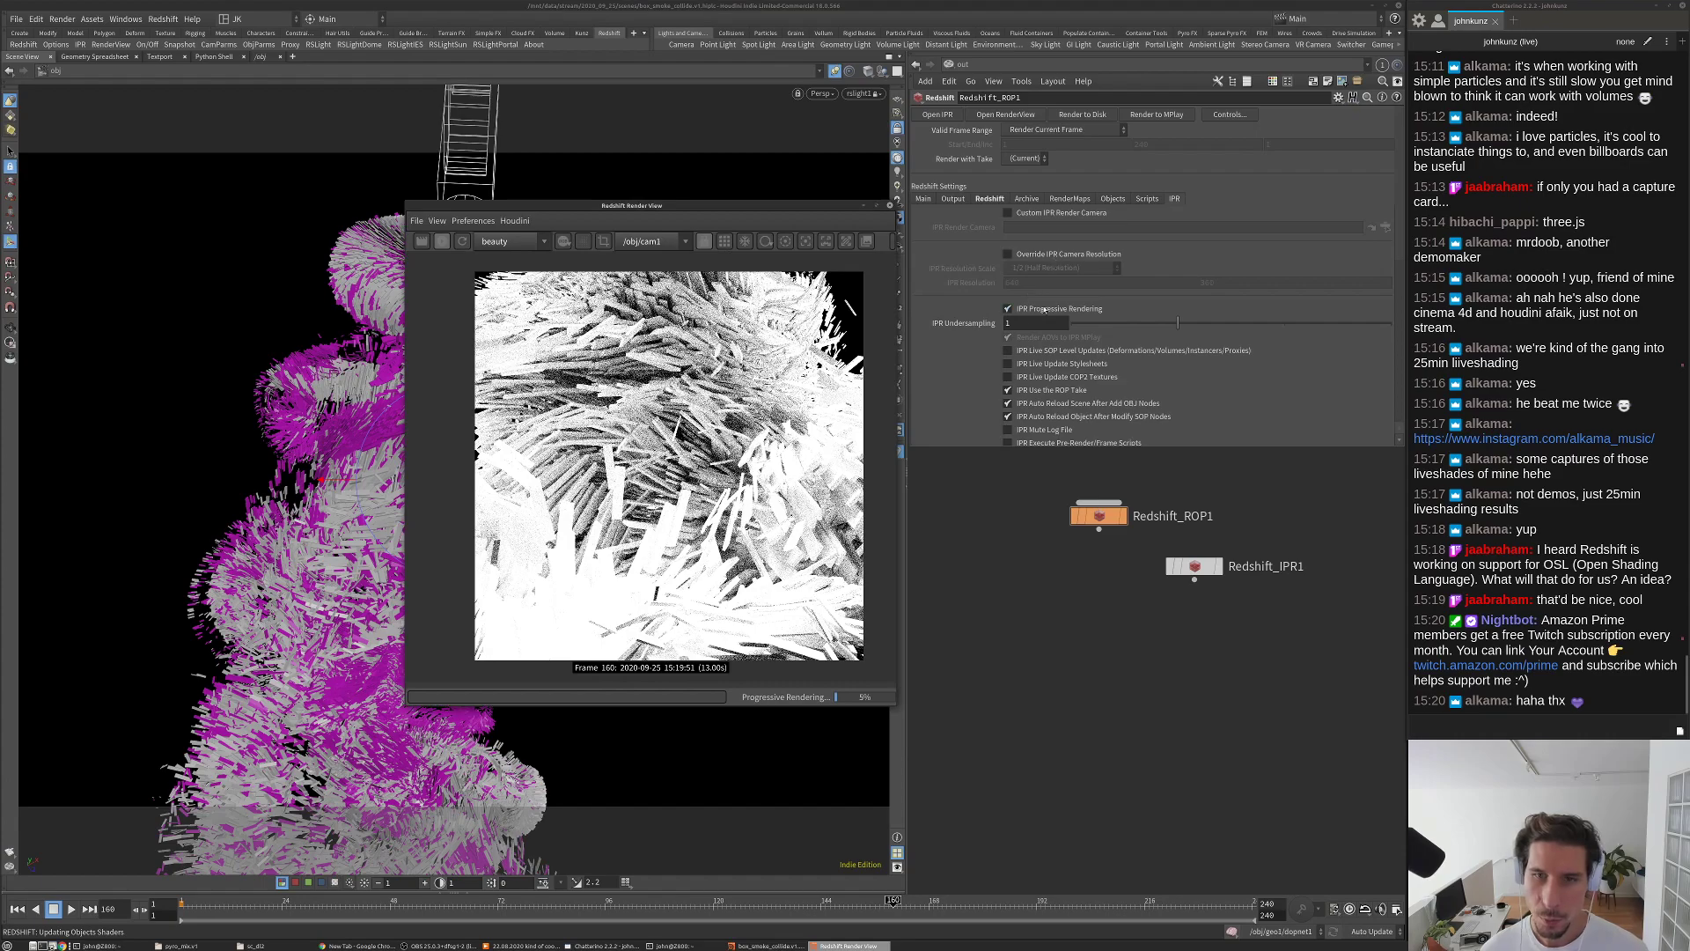
pyautogui.click(1116, 351)
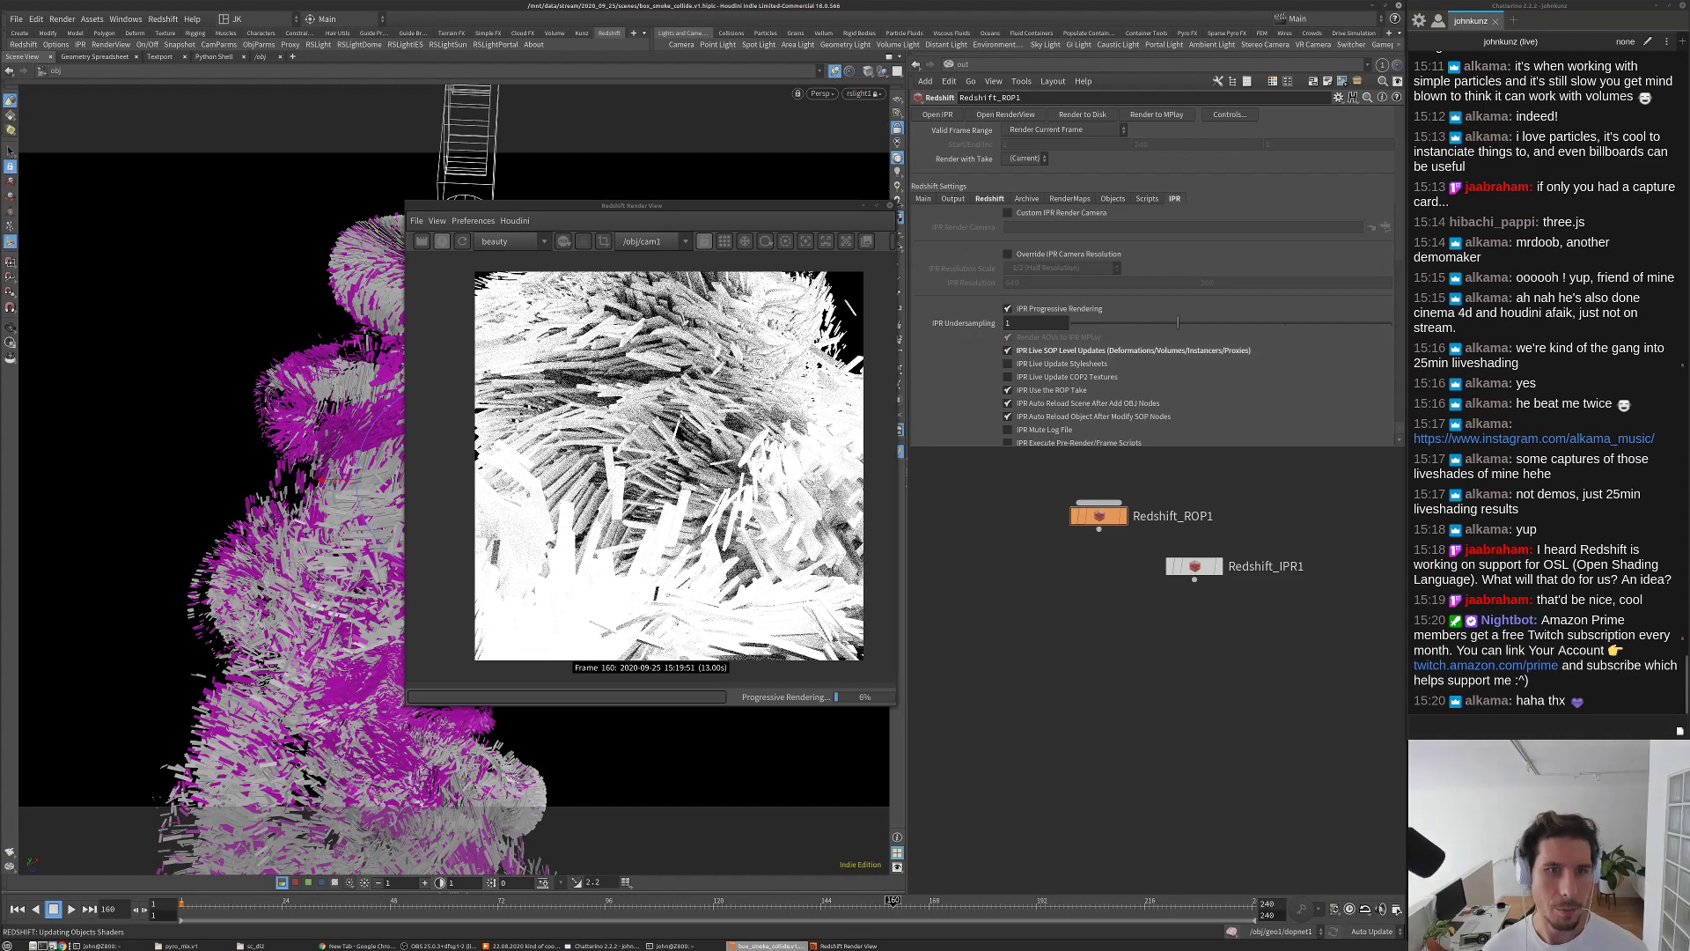
pyautogui.hotkey('ctrl', 's')
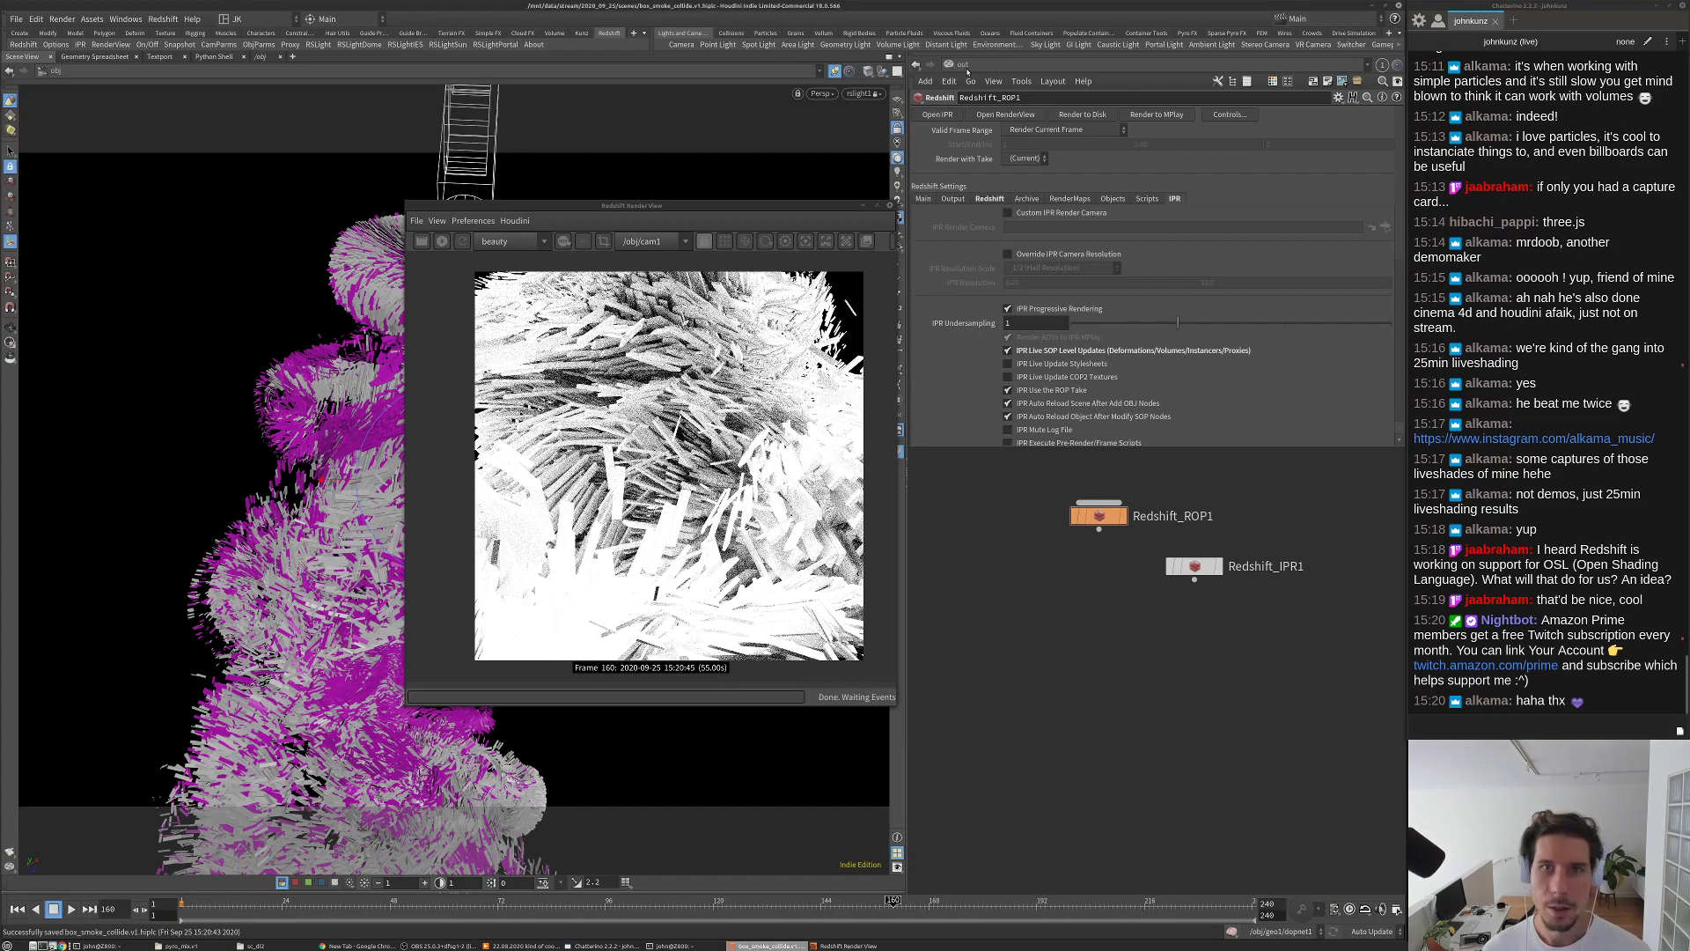
# Step: Return to the object level and add a Material Network node below geo1
pyautogui.hotkey('alt', 'Left')
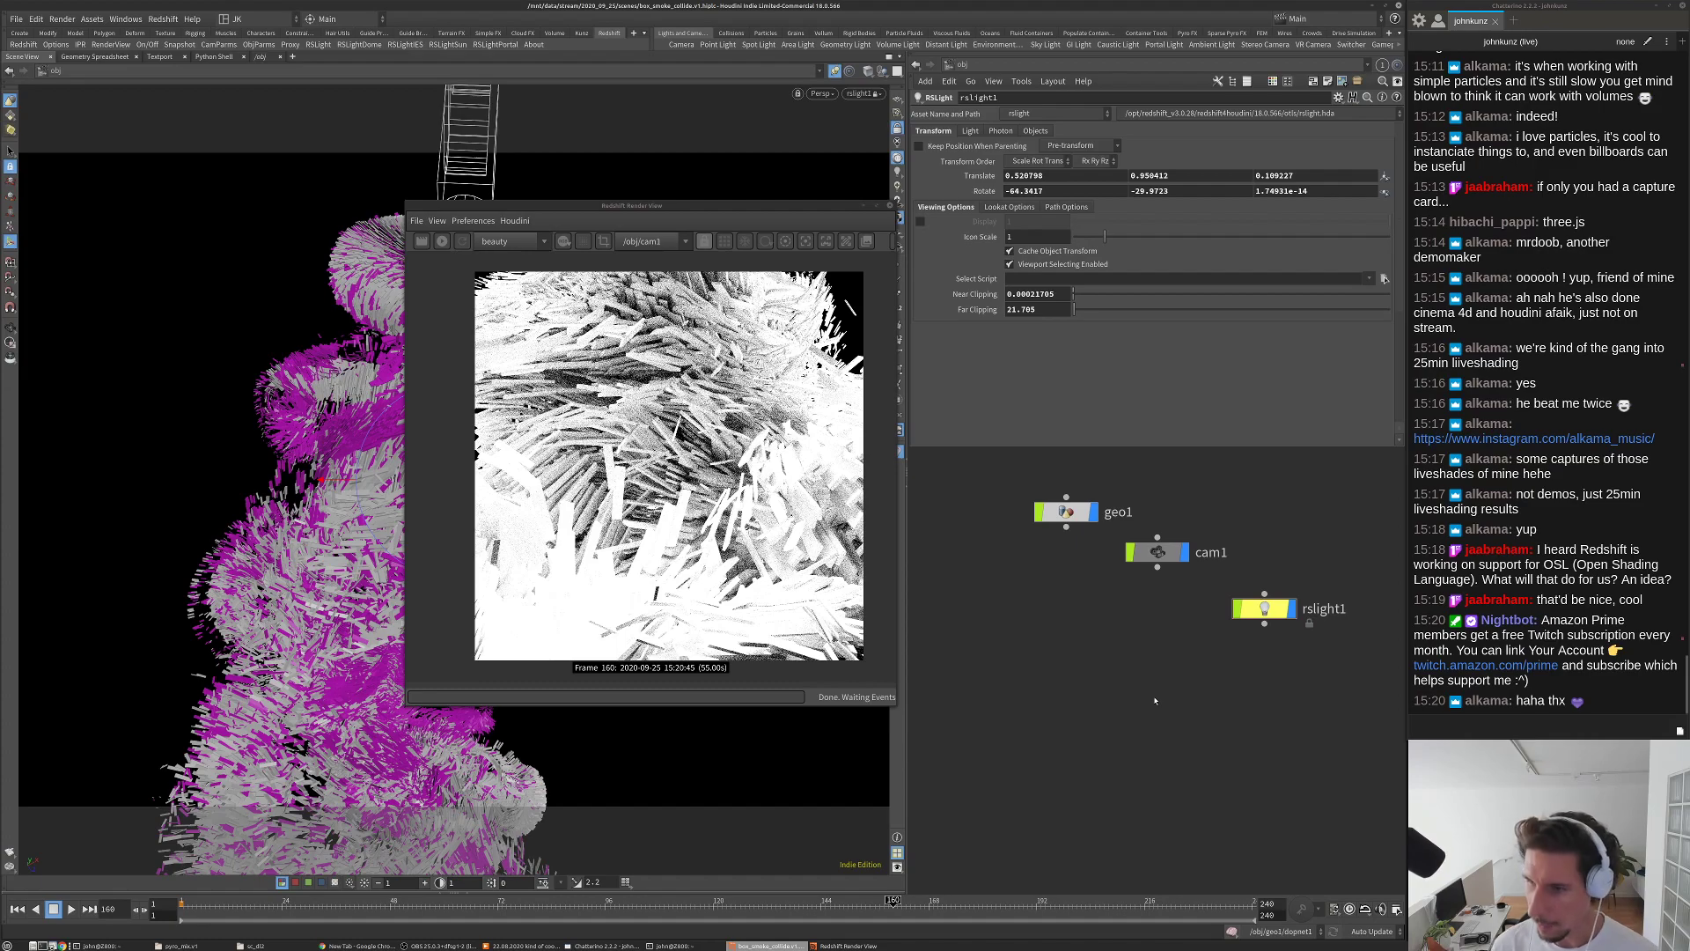
pyautogui.press('Tab')
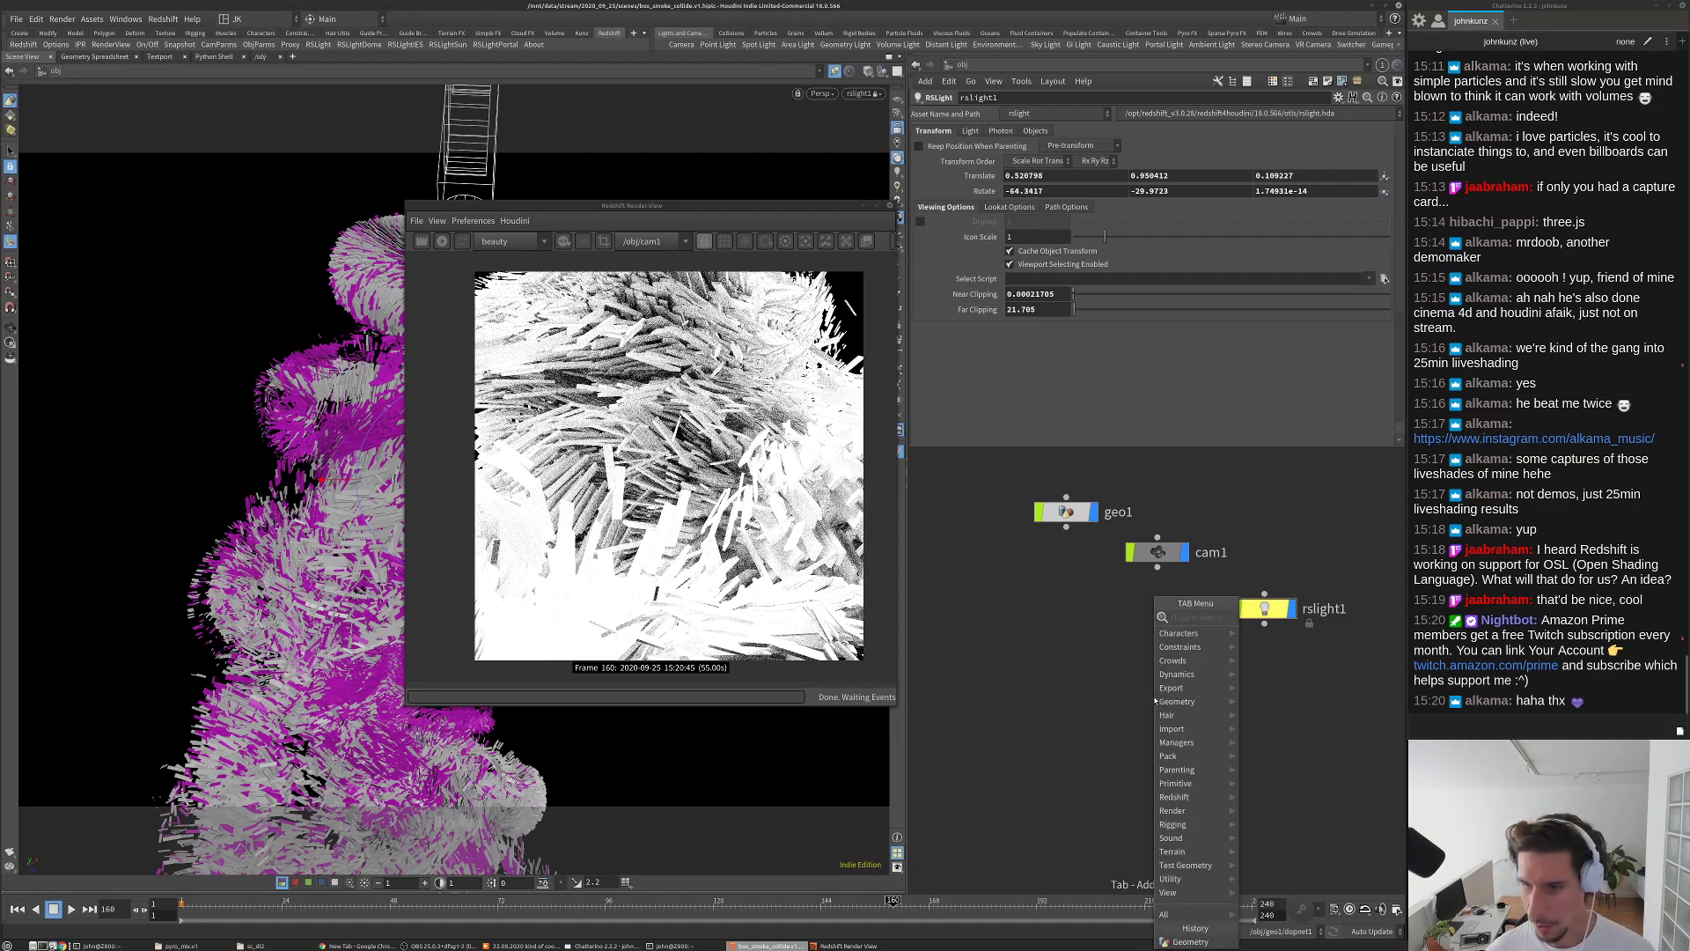
pyautogui.moveTo(1174, 694)
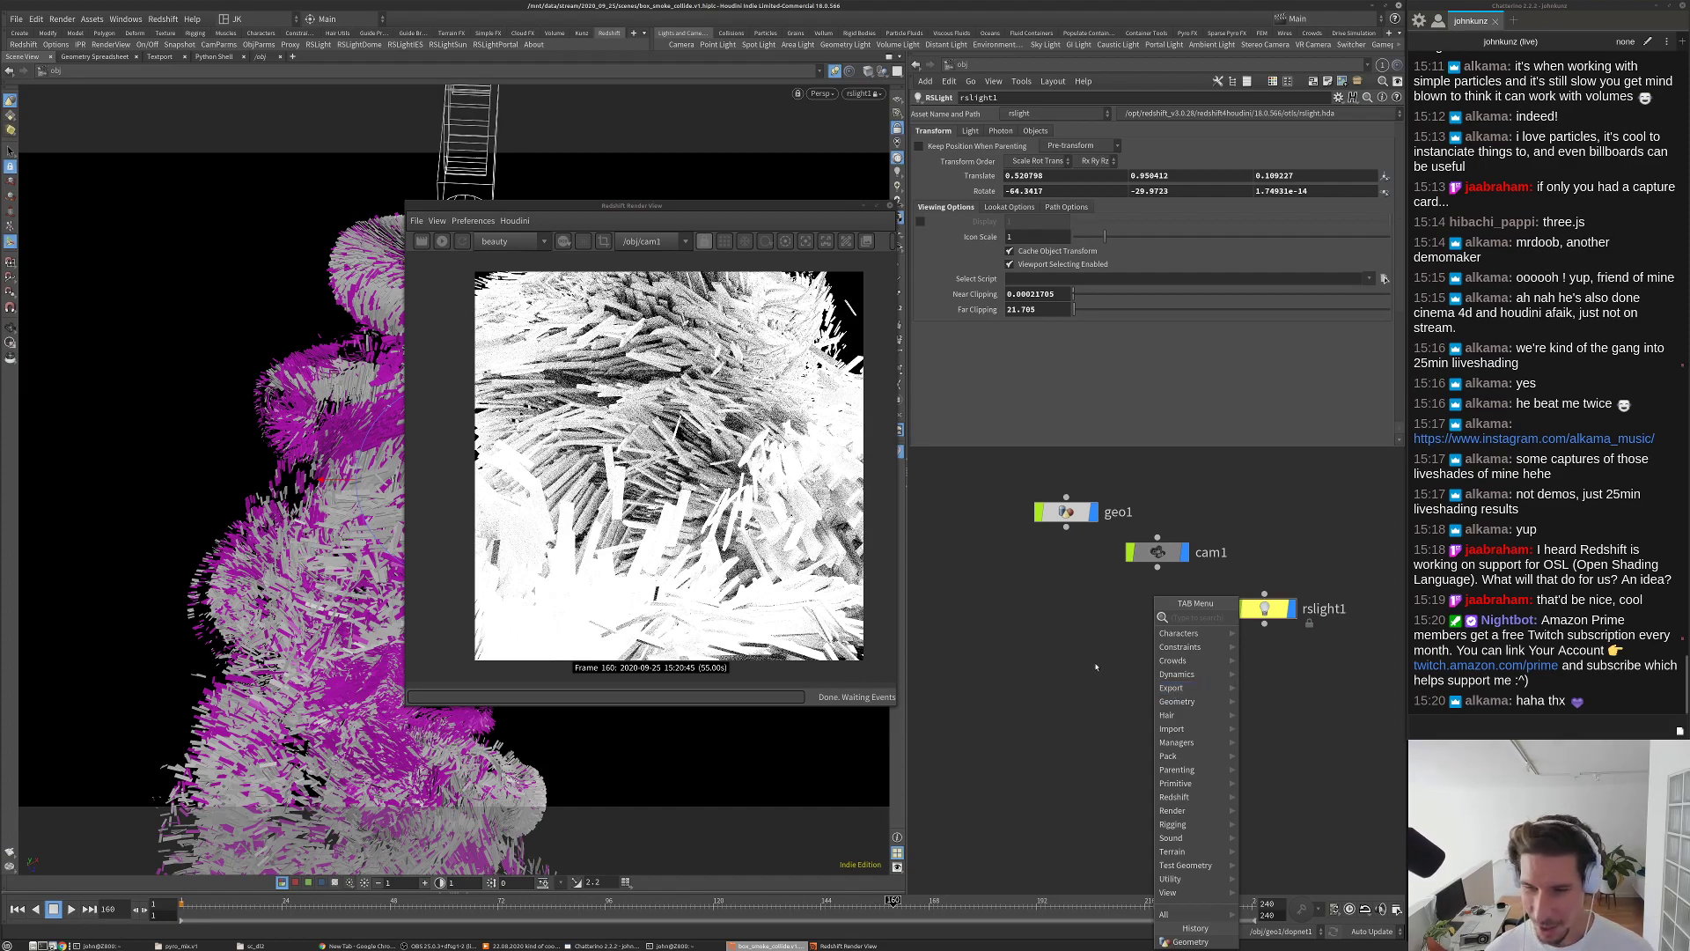
pyautogui.press('Tab')
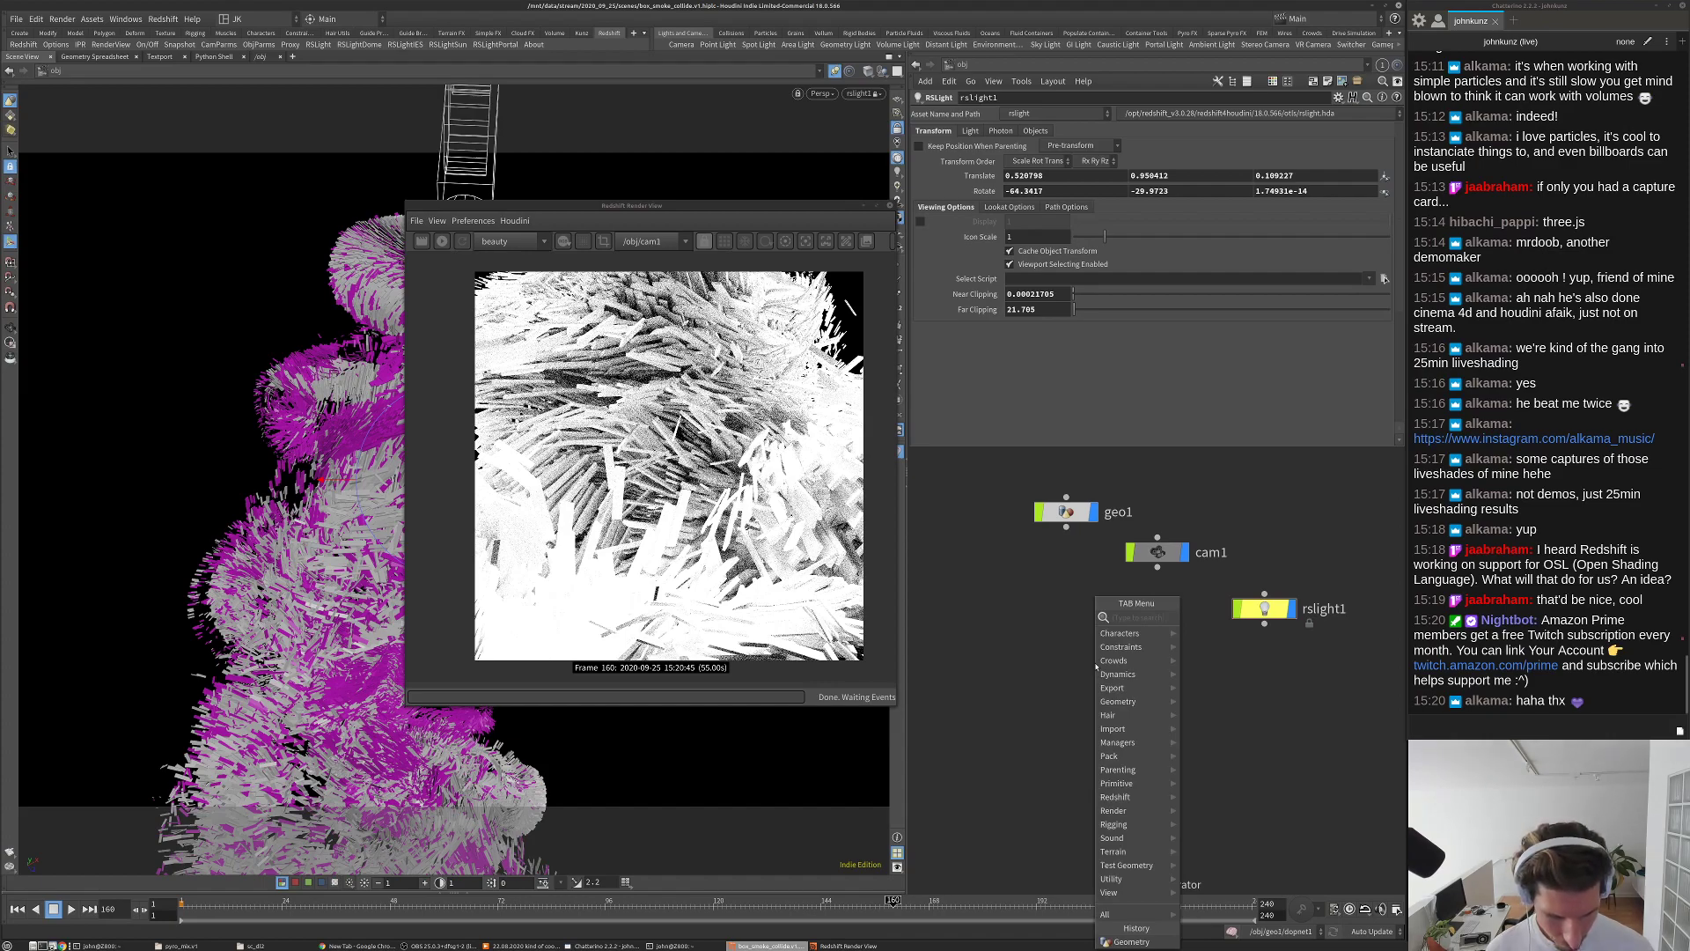
pyautogui.press('Escape')
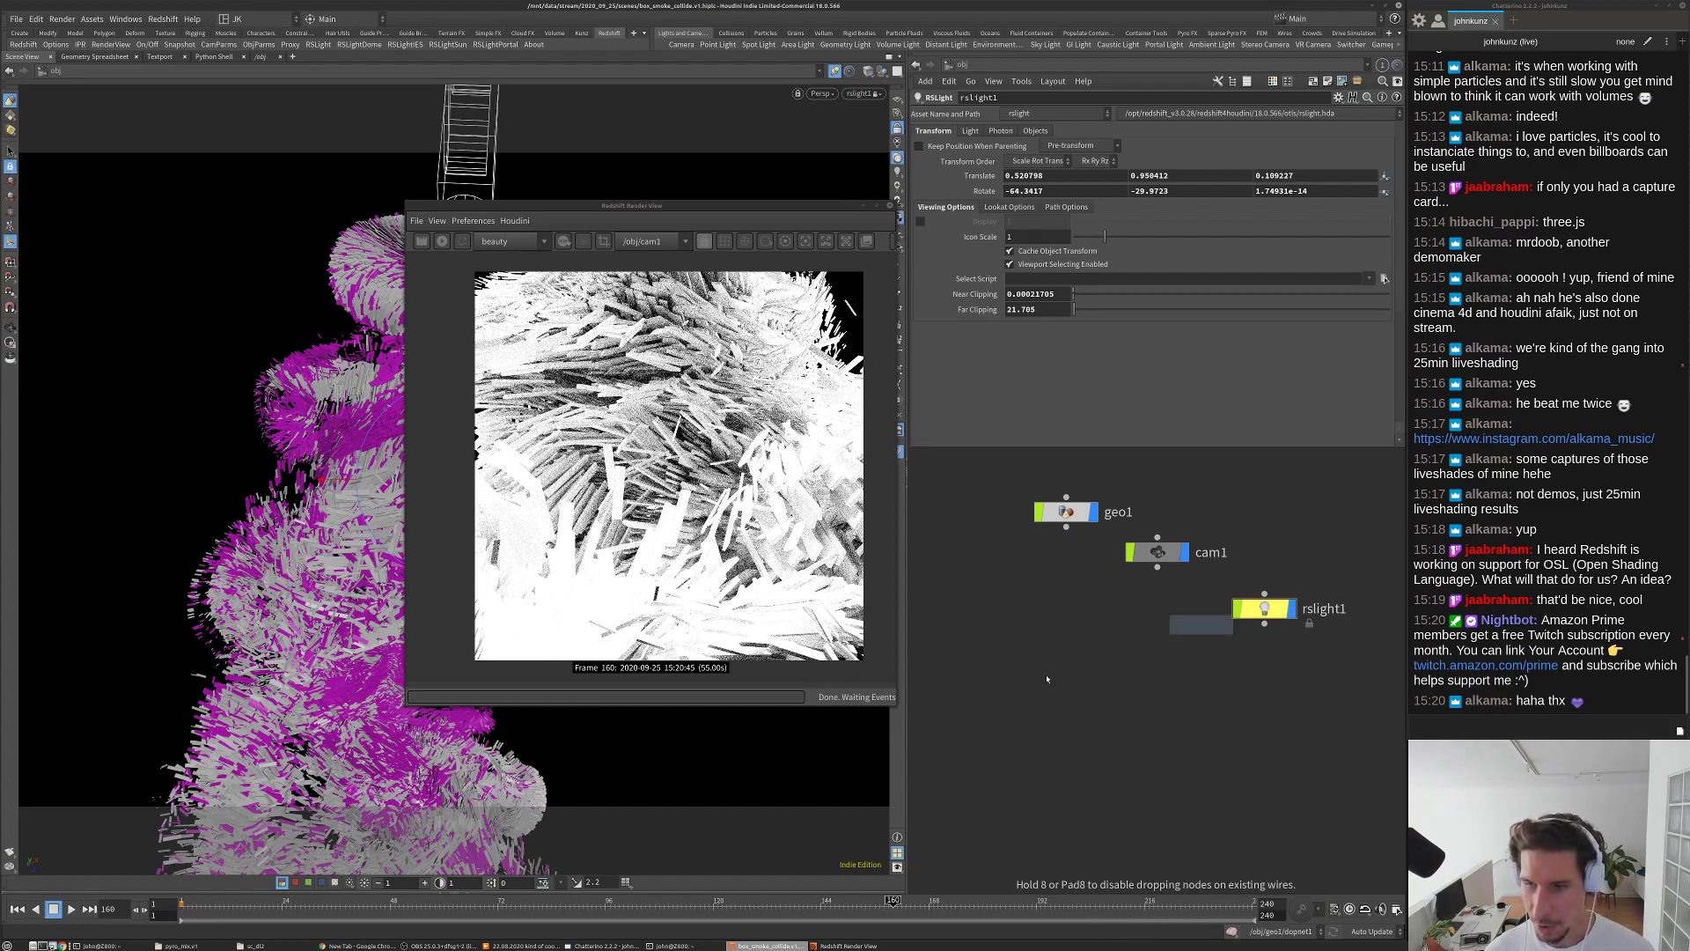
pyautogui.click(1029, 685)
pyautogui.moveTo(1029, 685); pyautogui.dragTo(1053, 663)
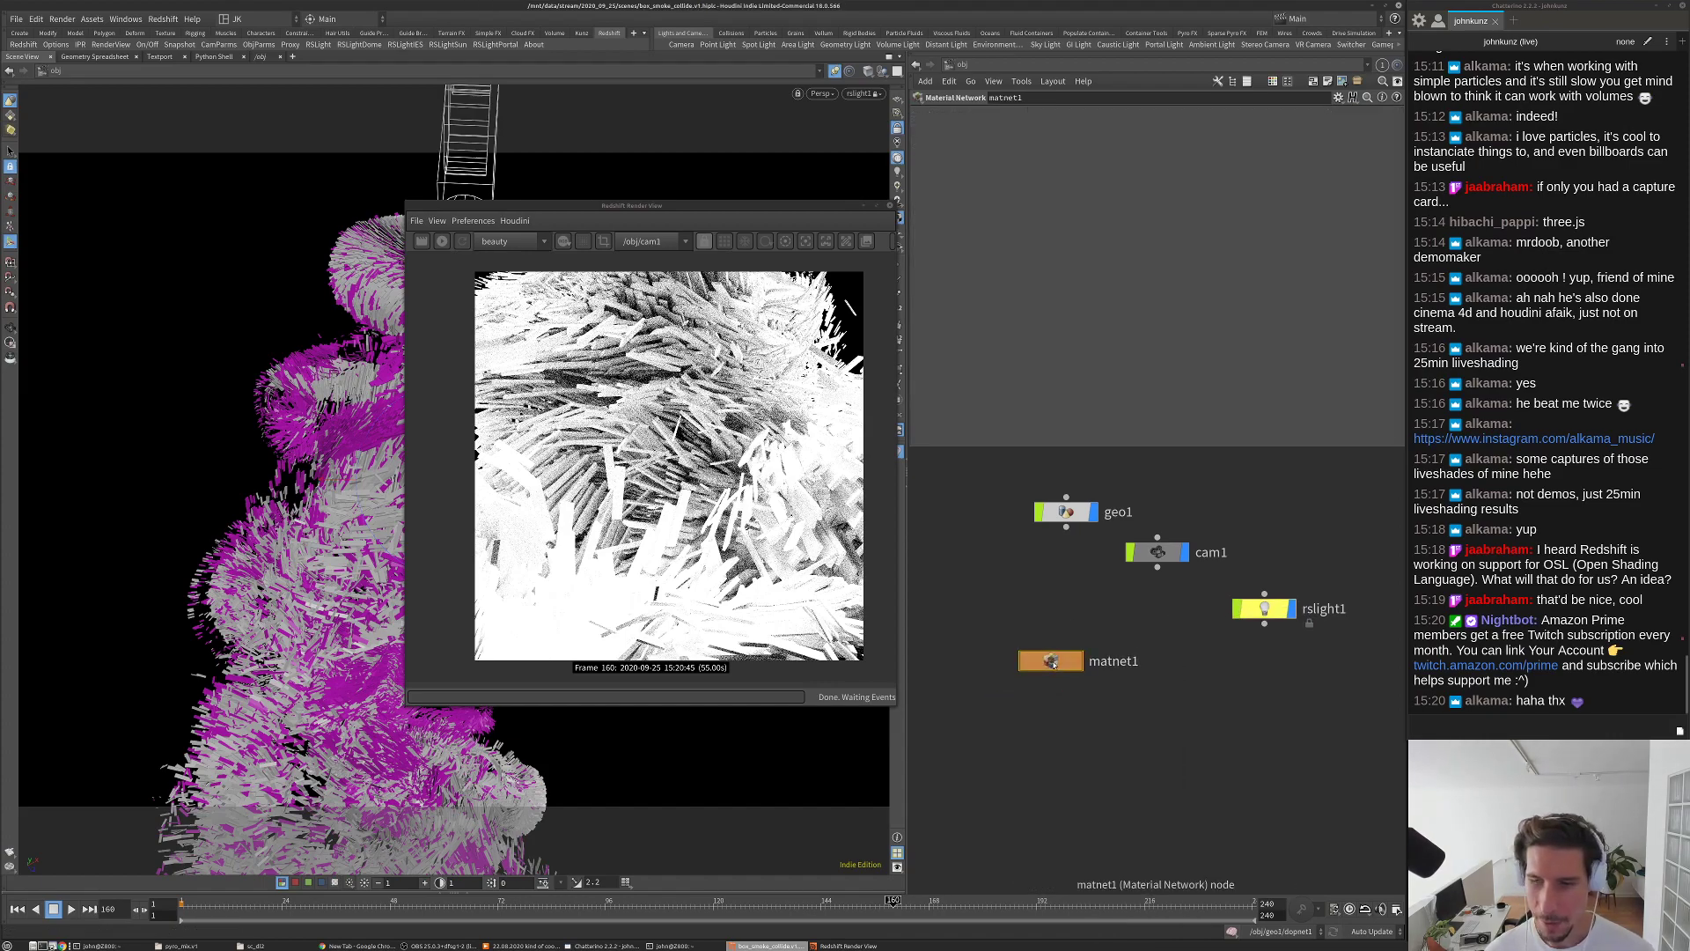
# Step: Enter the material network and add an RS Material Builder
pyautogui.doubleClick(1053, 663)
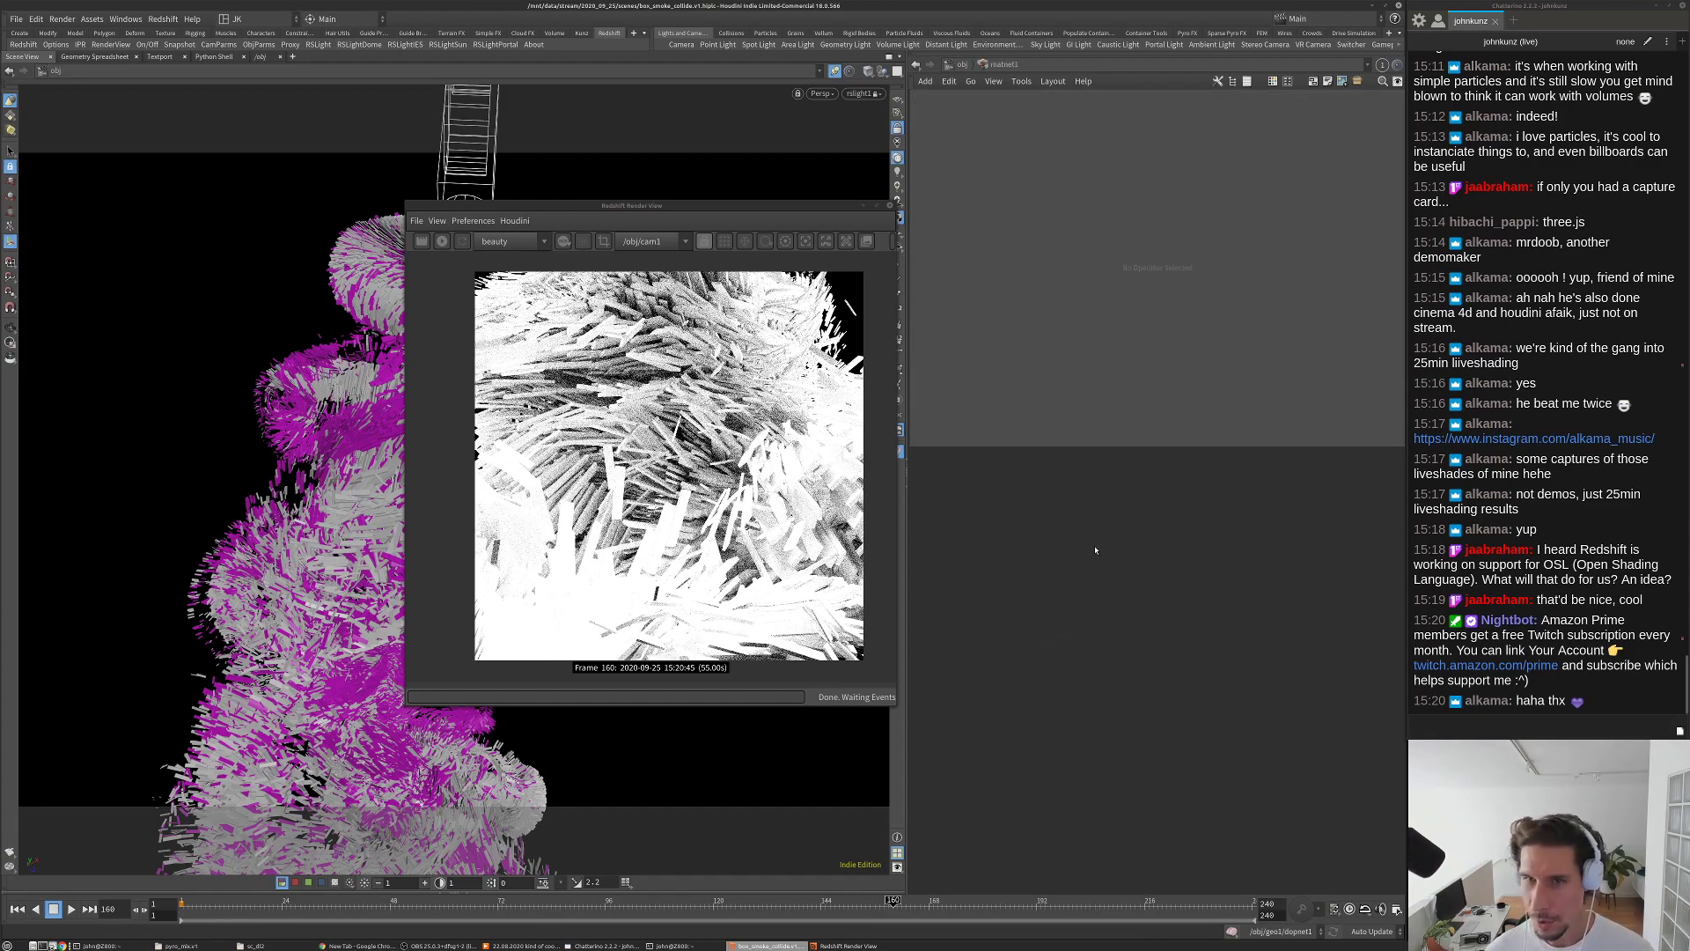
pyautogui.press('Tab')
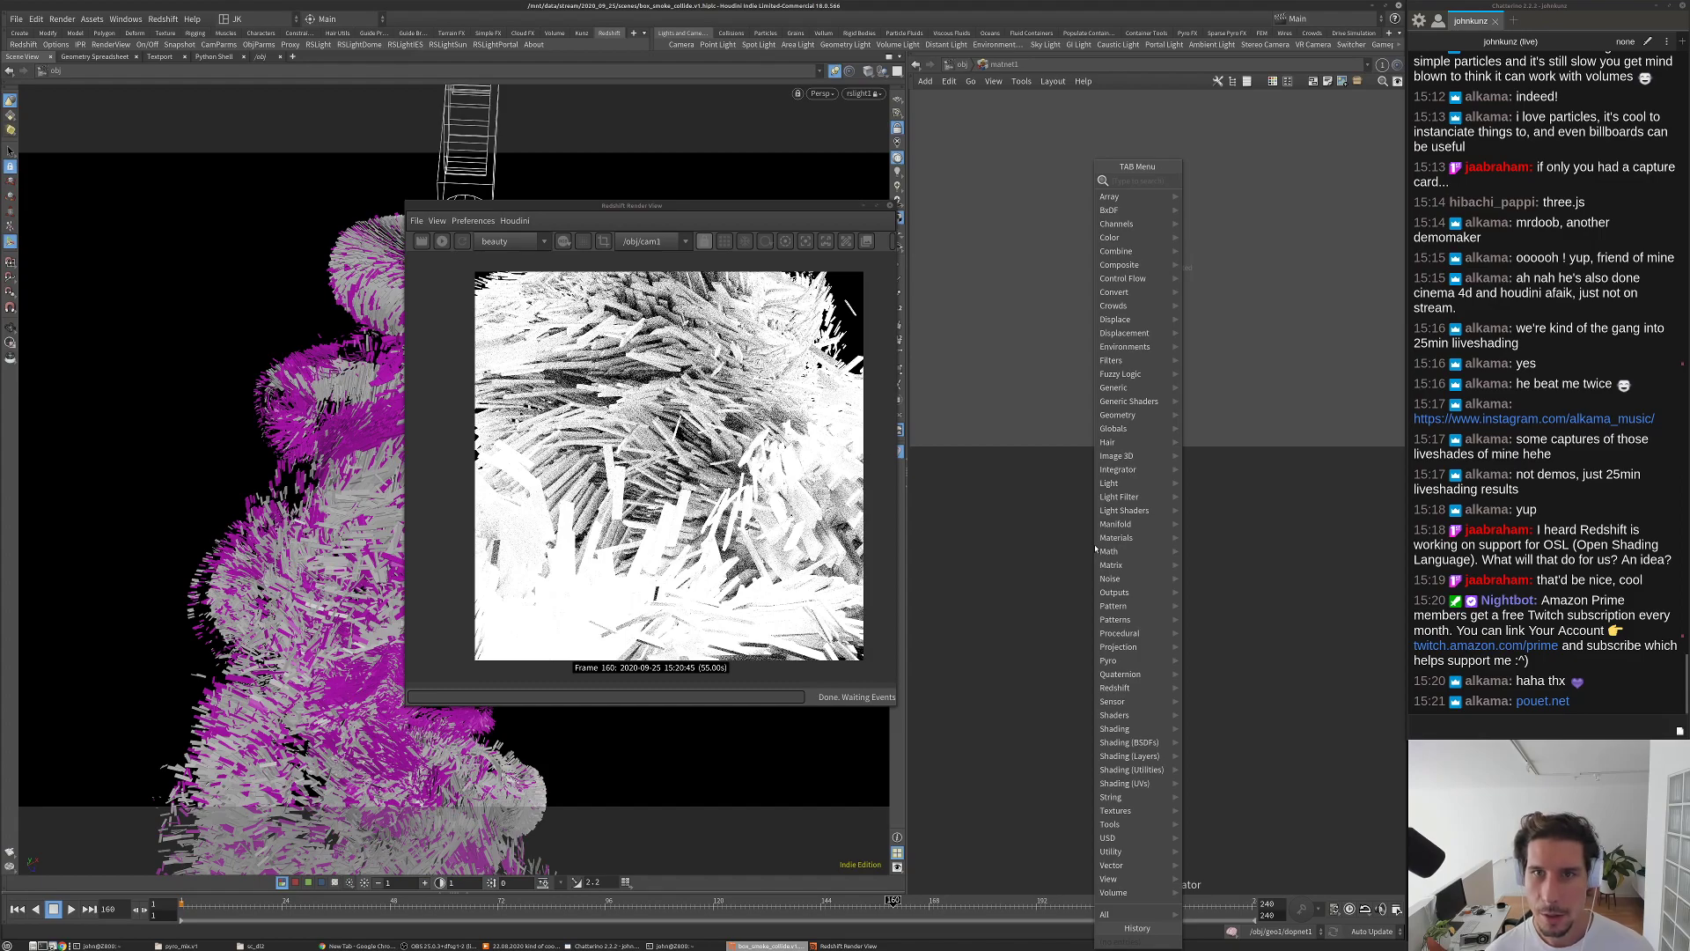
pyautogui.write('mat')
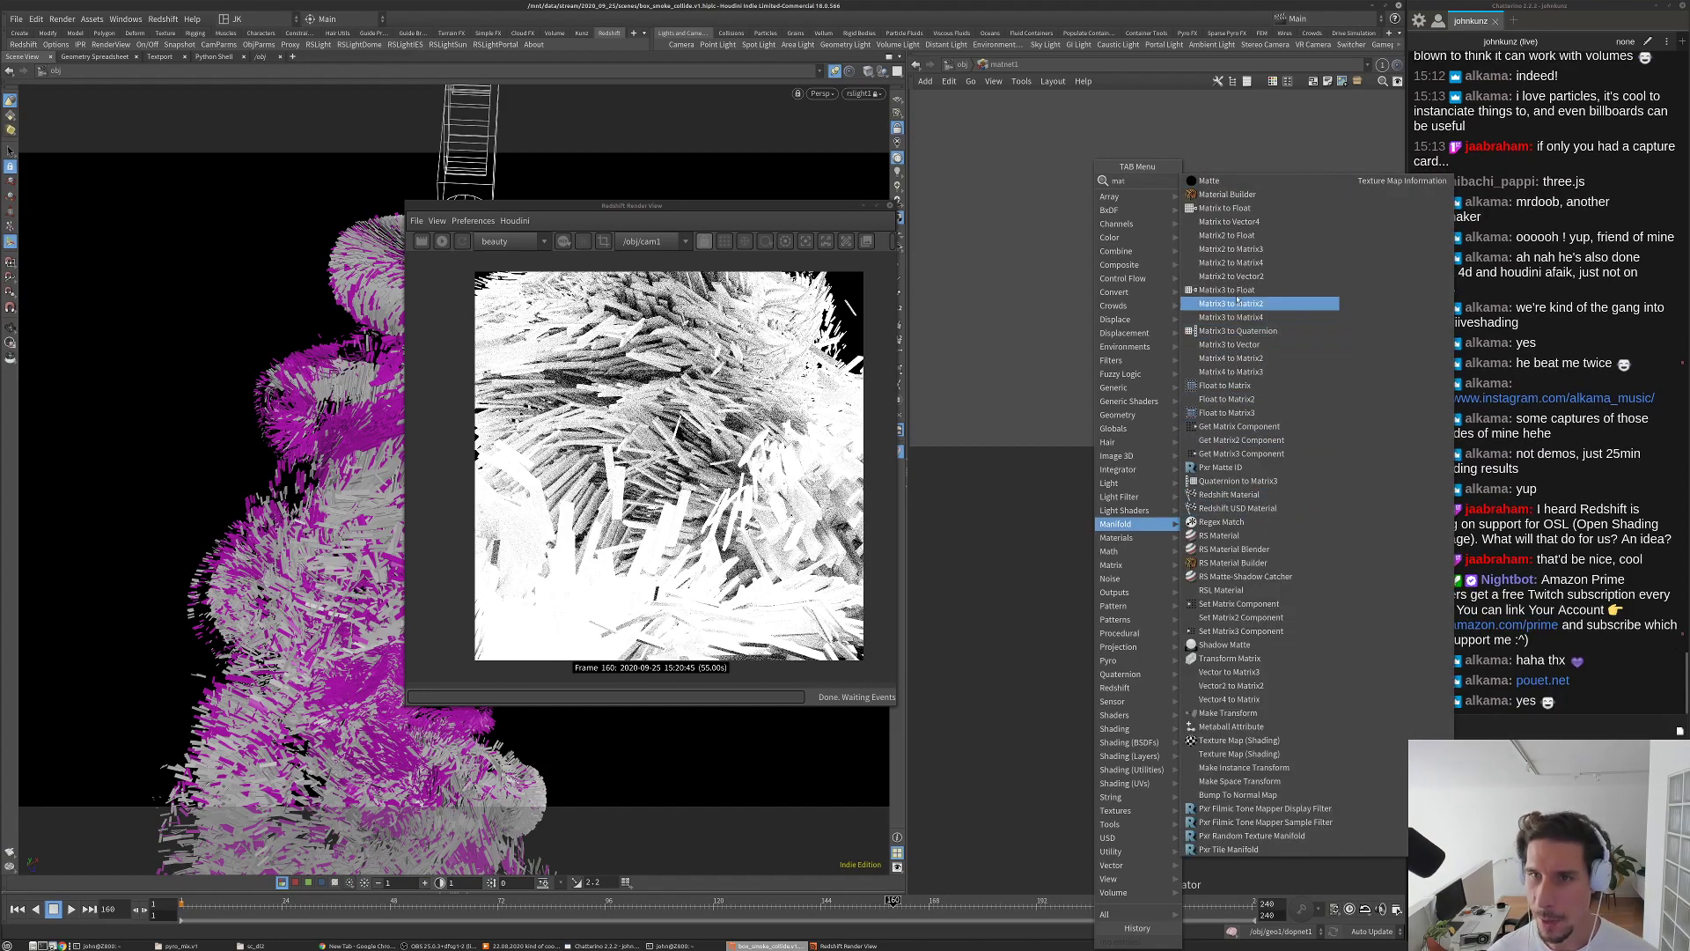
pyautogui.click(1232, 562)
pyautogui.click(1130, 576)
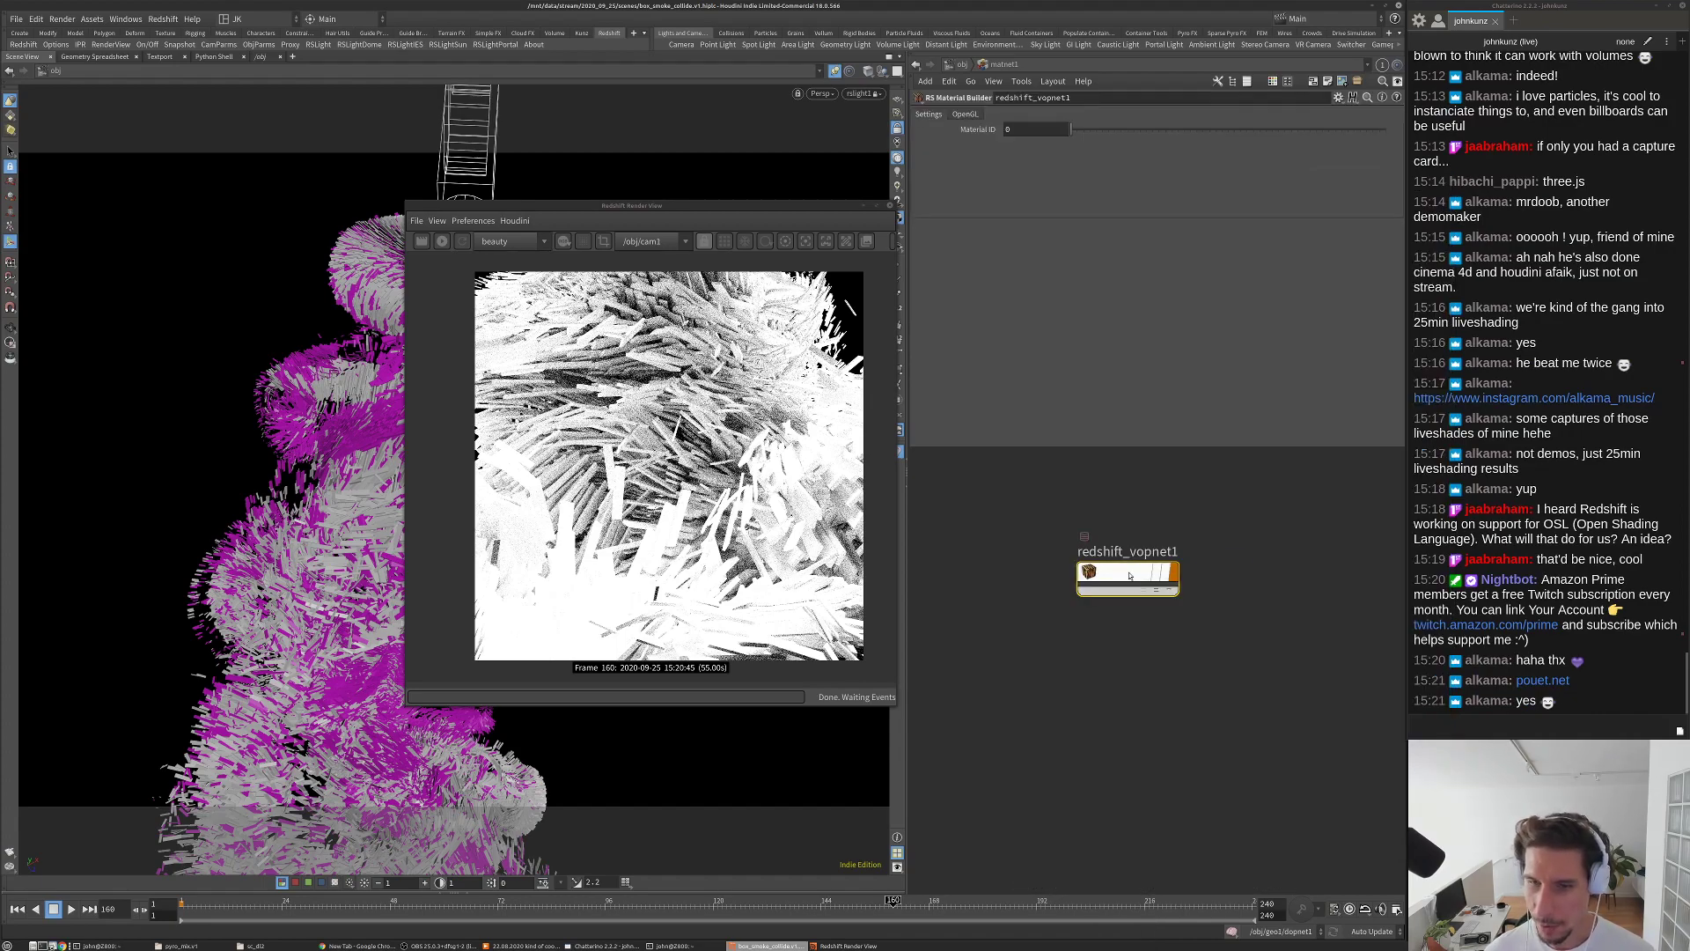
# Step: Inspect the base properties of the RS Material inside the material builder and return to the material network
pyautogui.doubleClick(1129, 575)
pyautogui.moveTo(1074, 574); pyautogui.dragTo(1070, 587)
pyautogui.click(1063, 583)
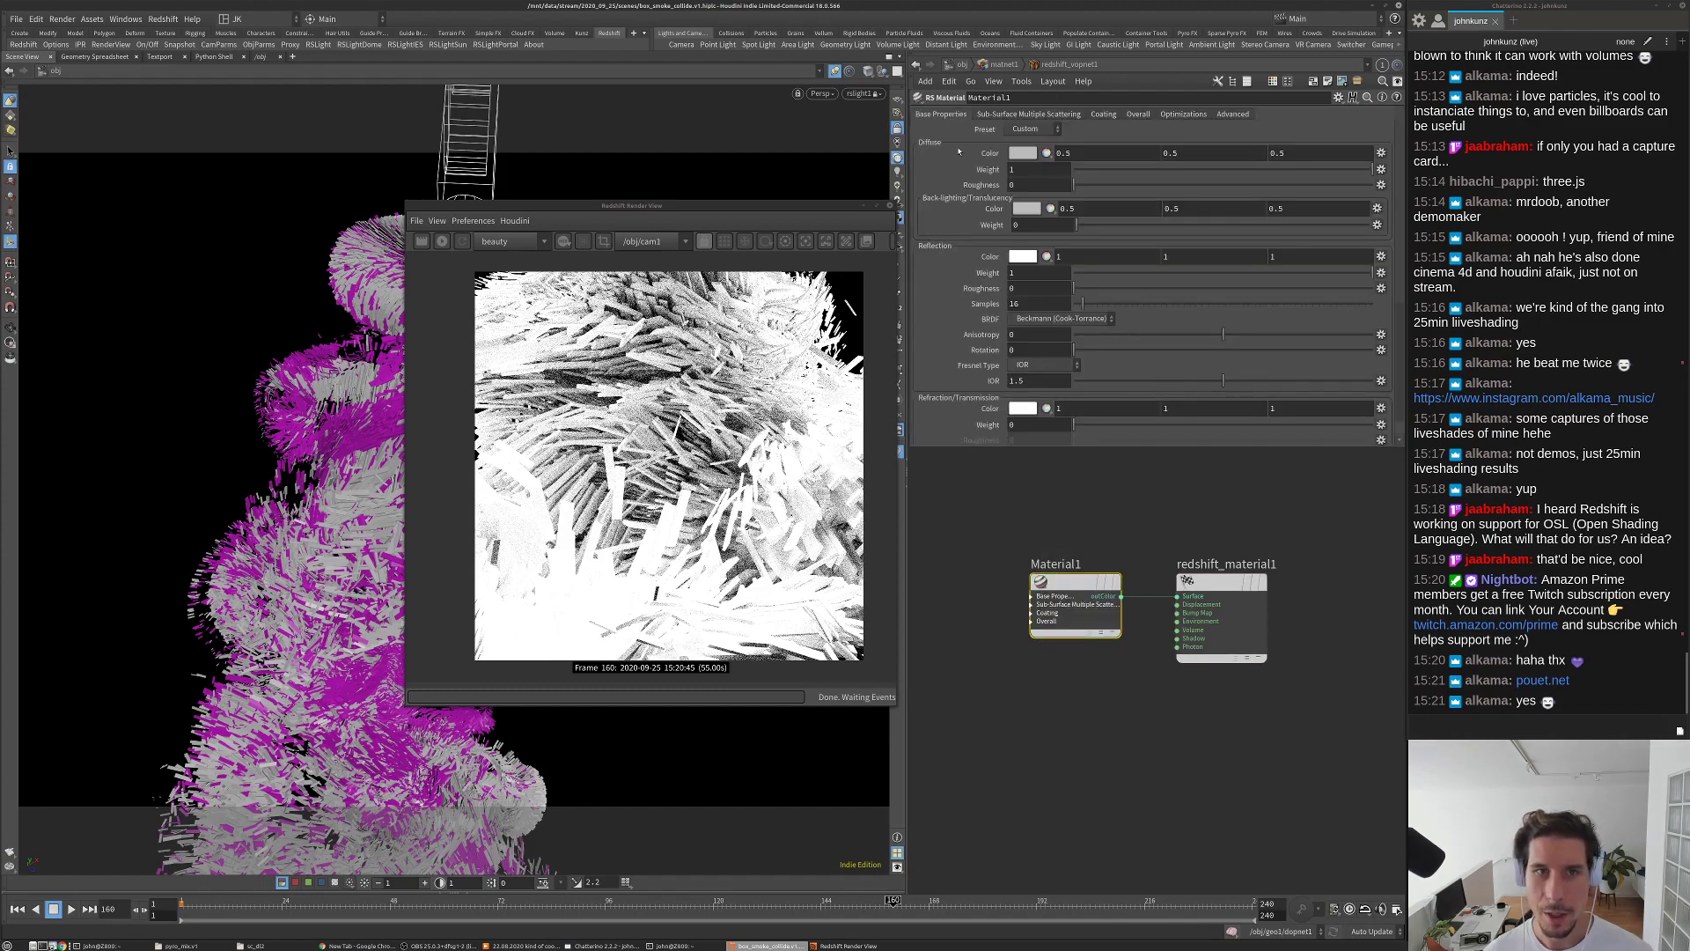
pyautogui.press('u')
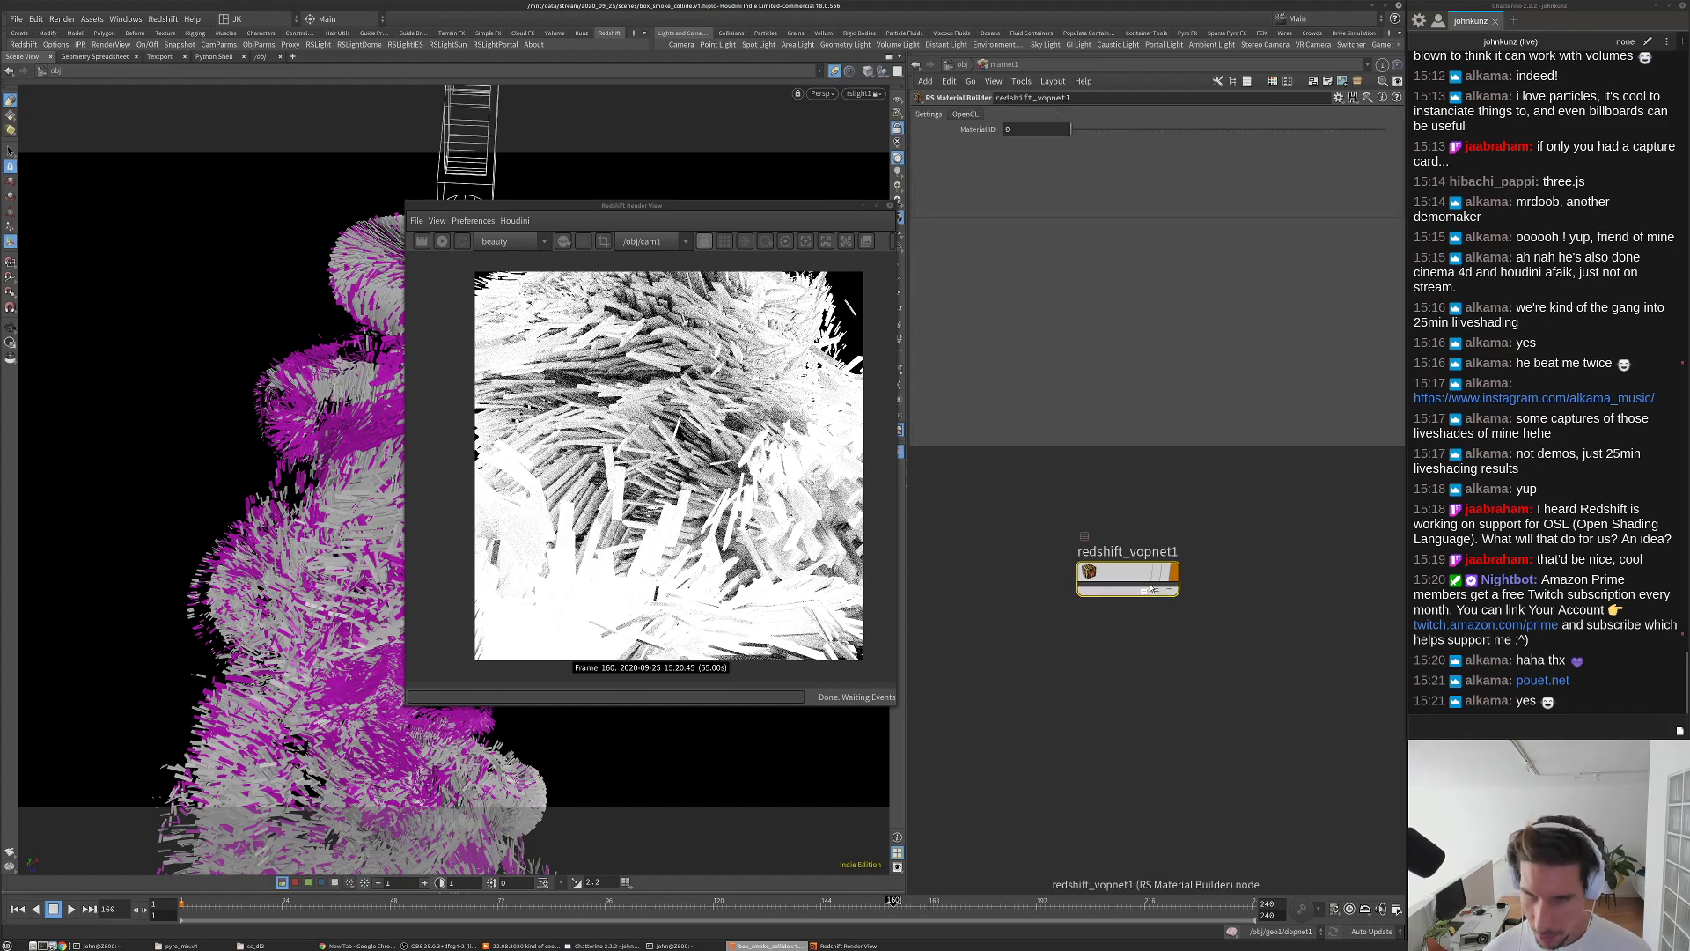
# Step: Enter the RS Material Builder, save the scene and add an RS Point Attribute node beside the RS Material
pyautogui.moveTo(1127, 572)
pyautogui.mouseDown()
pyautogui.moveTo(711, 818)
pyautogui.moveTo(1127, 572)
pyautogui.mouseUp()
pyautogui.doubleClick(1126, 574)
pyautogui.hotkey('ctrl', 's')
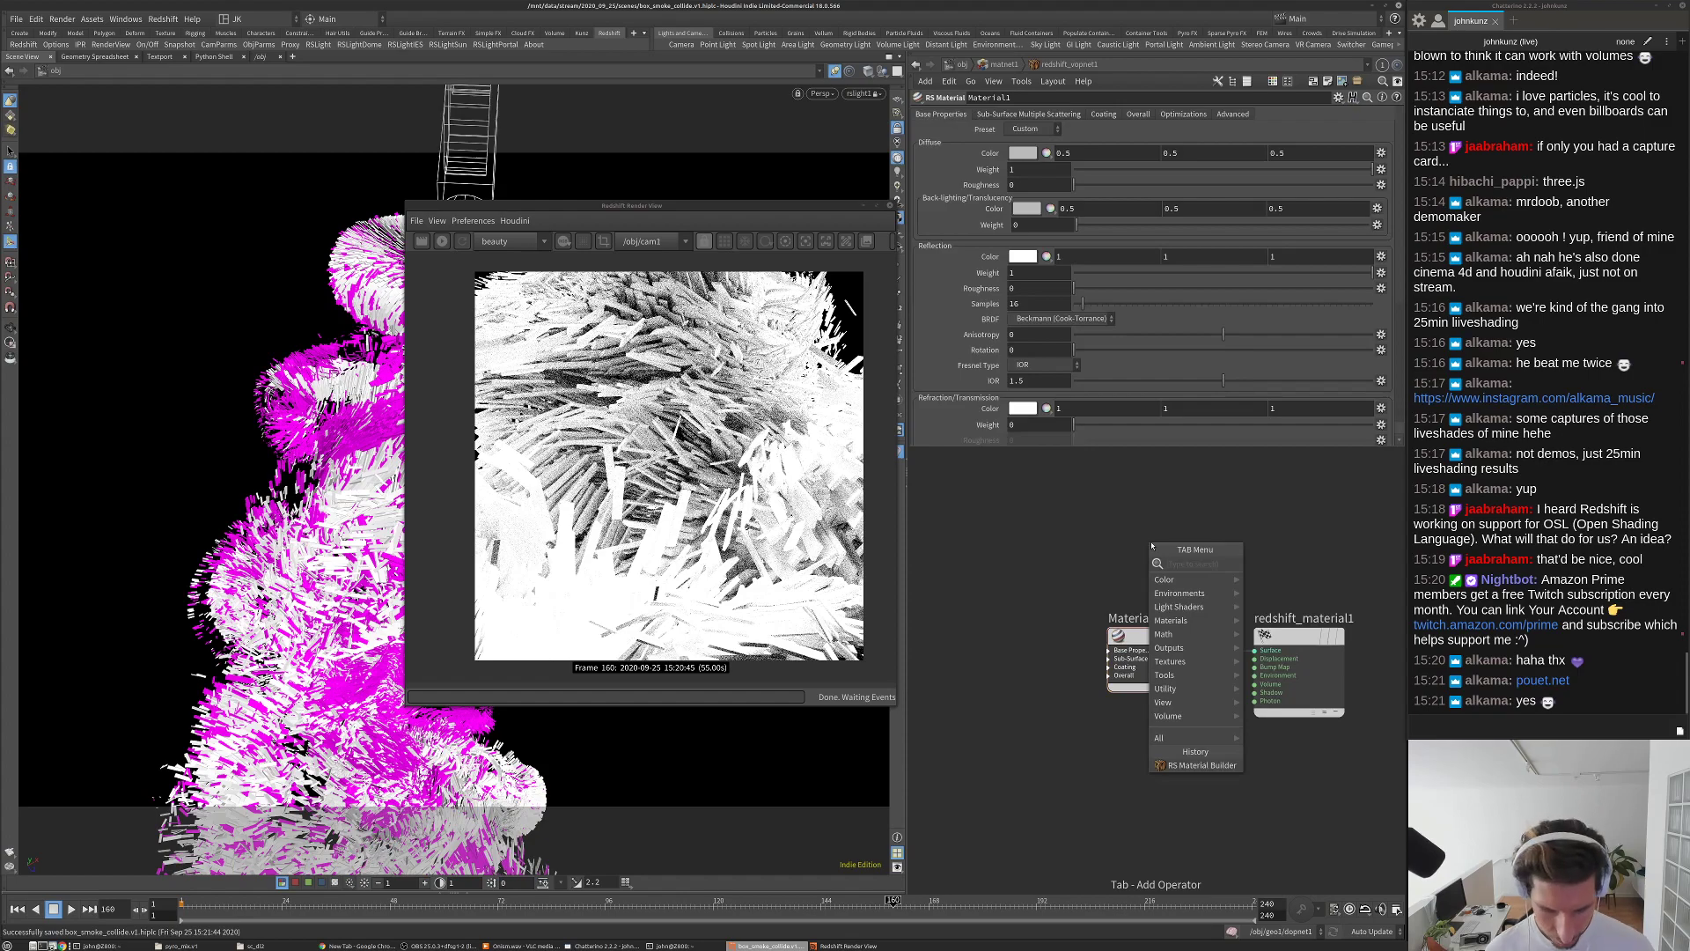
pyautogui.write('user')
pyautogui.click(1287, 593)
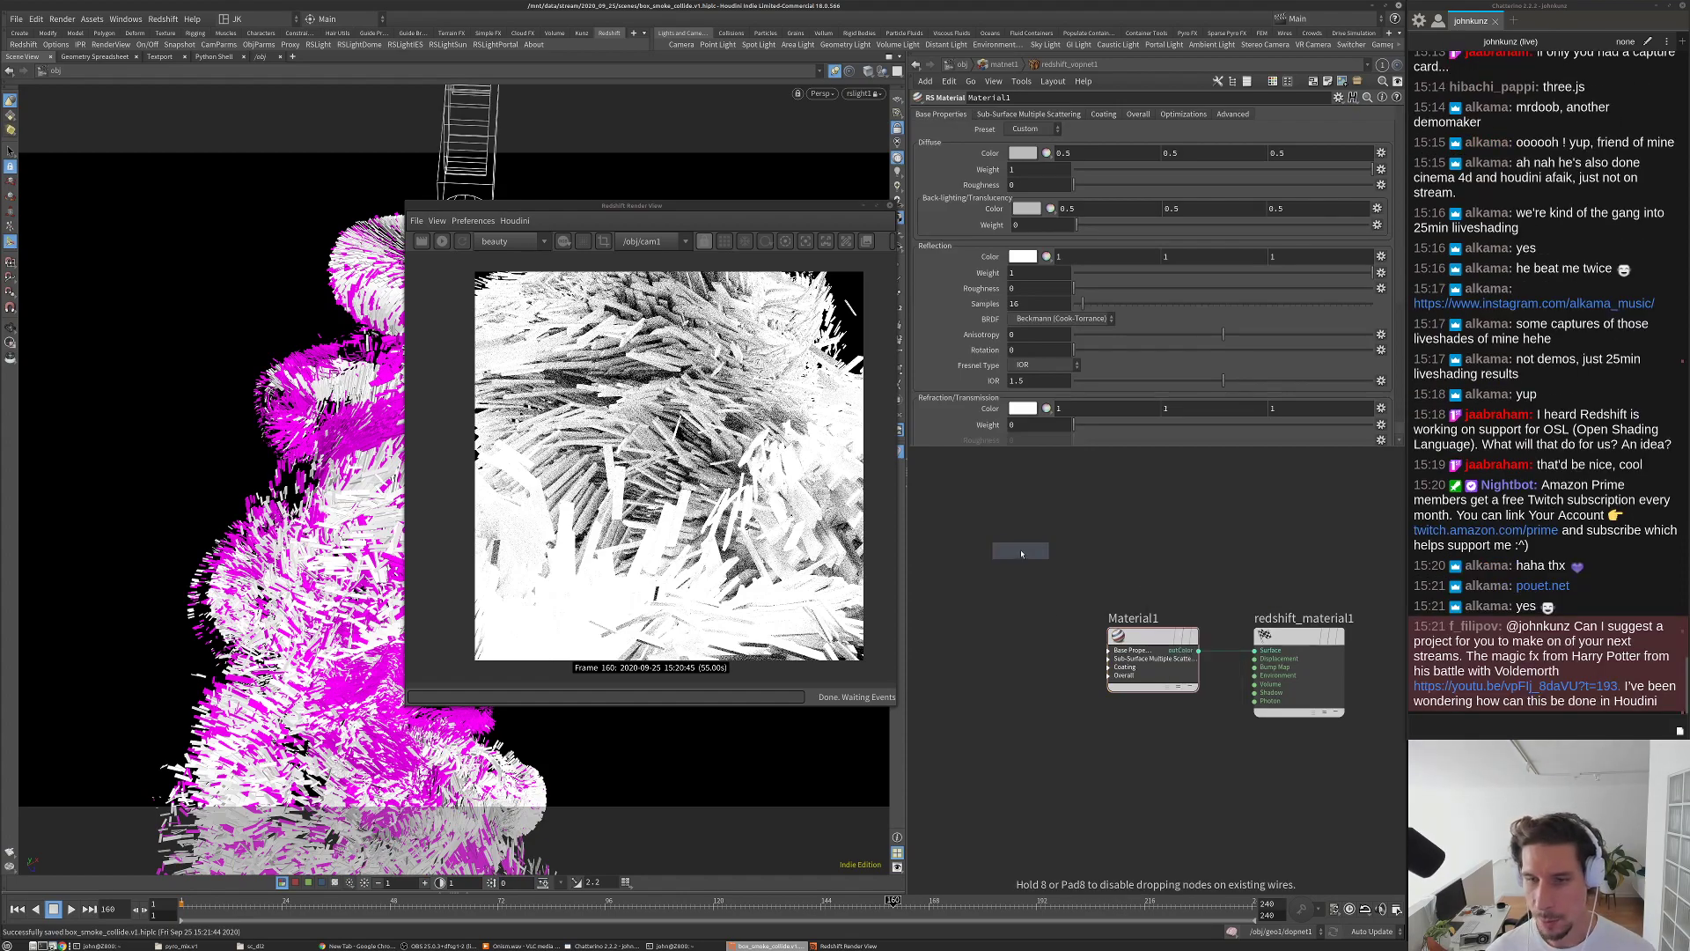
pyautogui.click(1021, 553)
# Step: Connect the RS Point Attribute's outColor to the RS Material's diffuse_color and start the live Redshift render
pyautogui.click(1065, 573)
pyautogui.click(1117, 651)
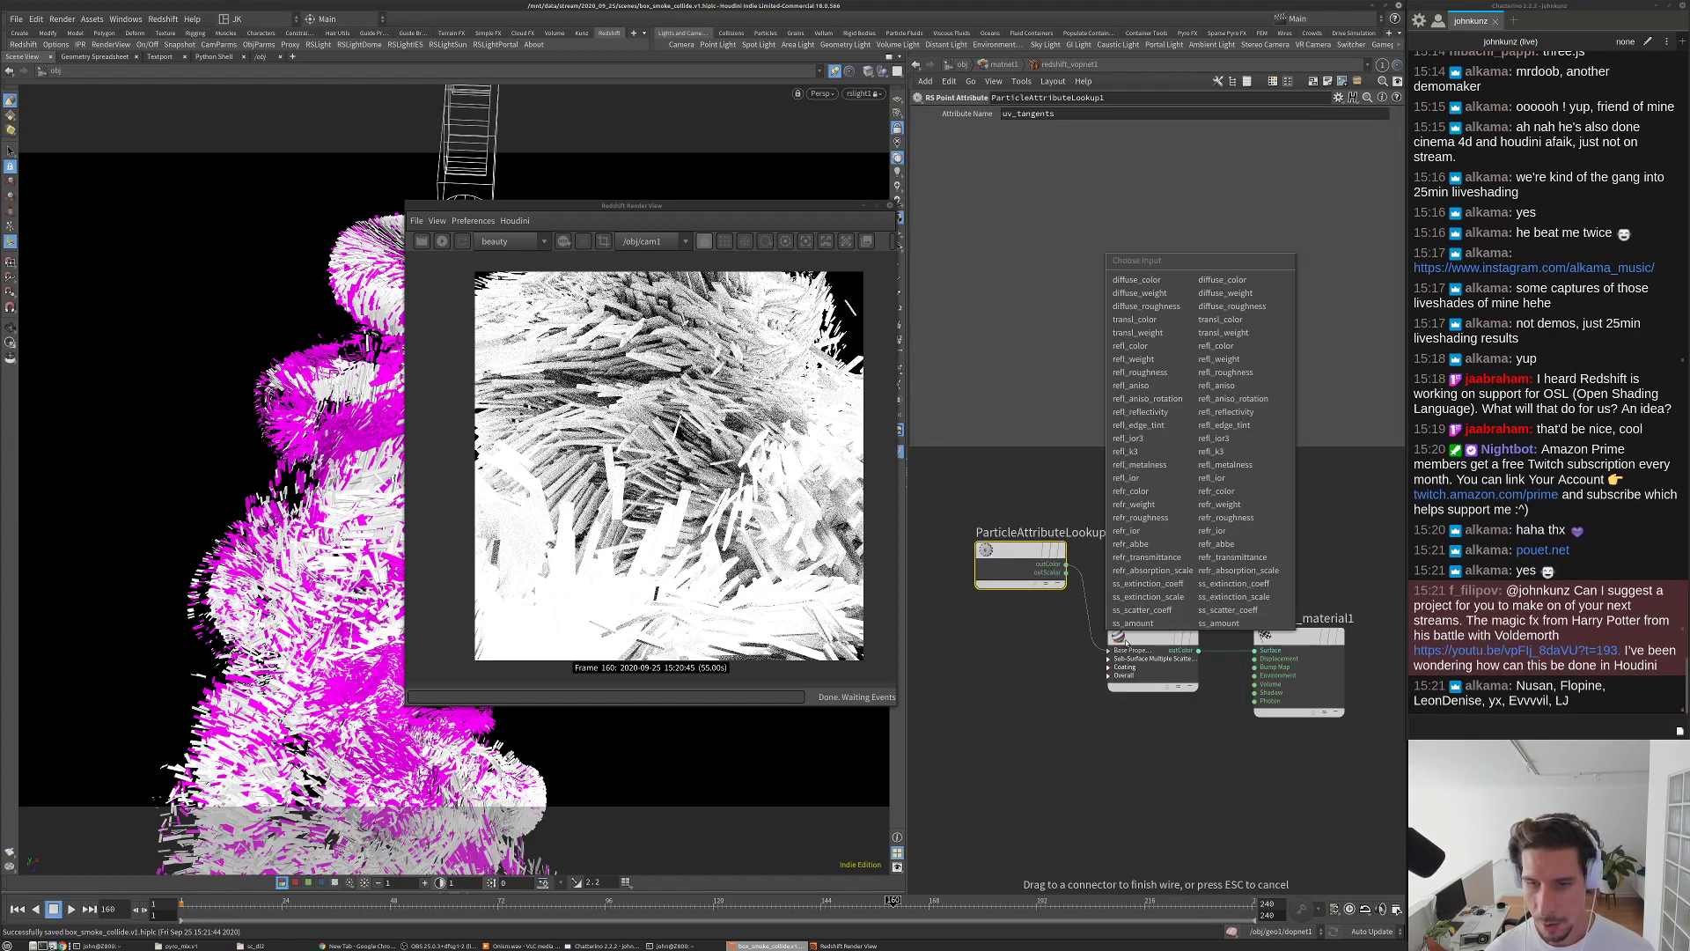
pyautogui.click(1135, 280)
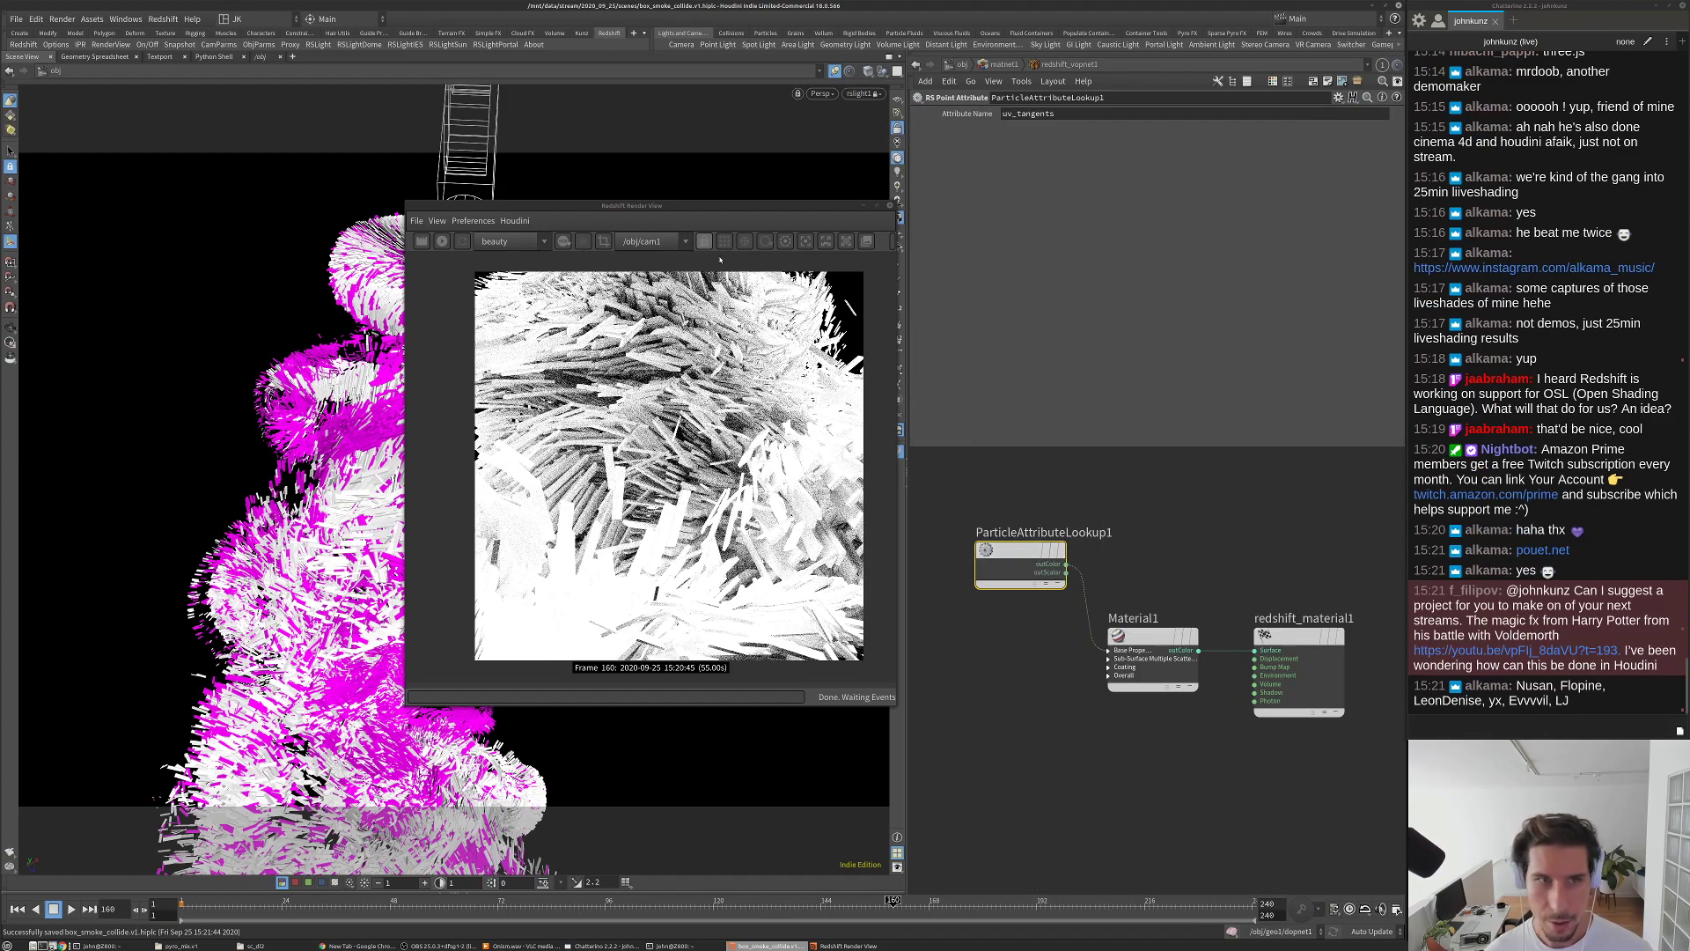
pyautogui.click(449, 242)
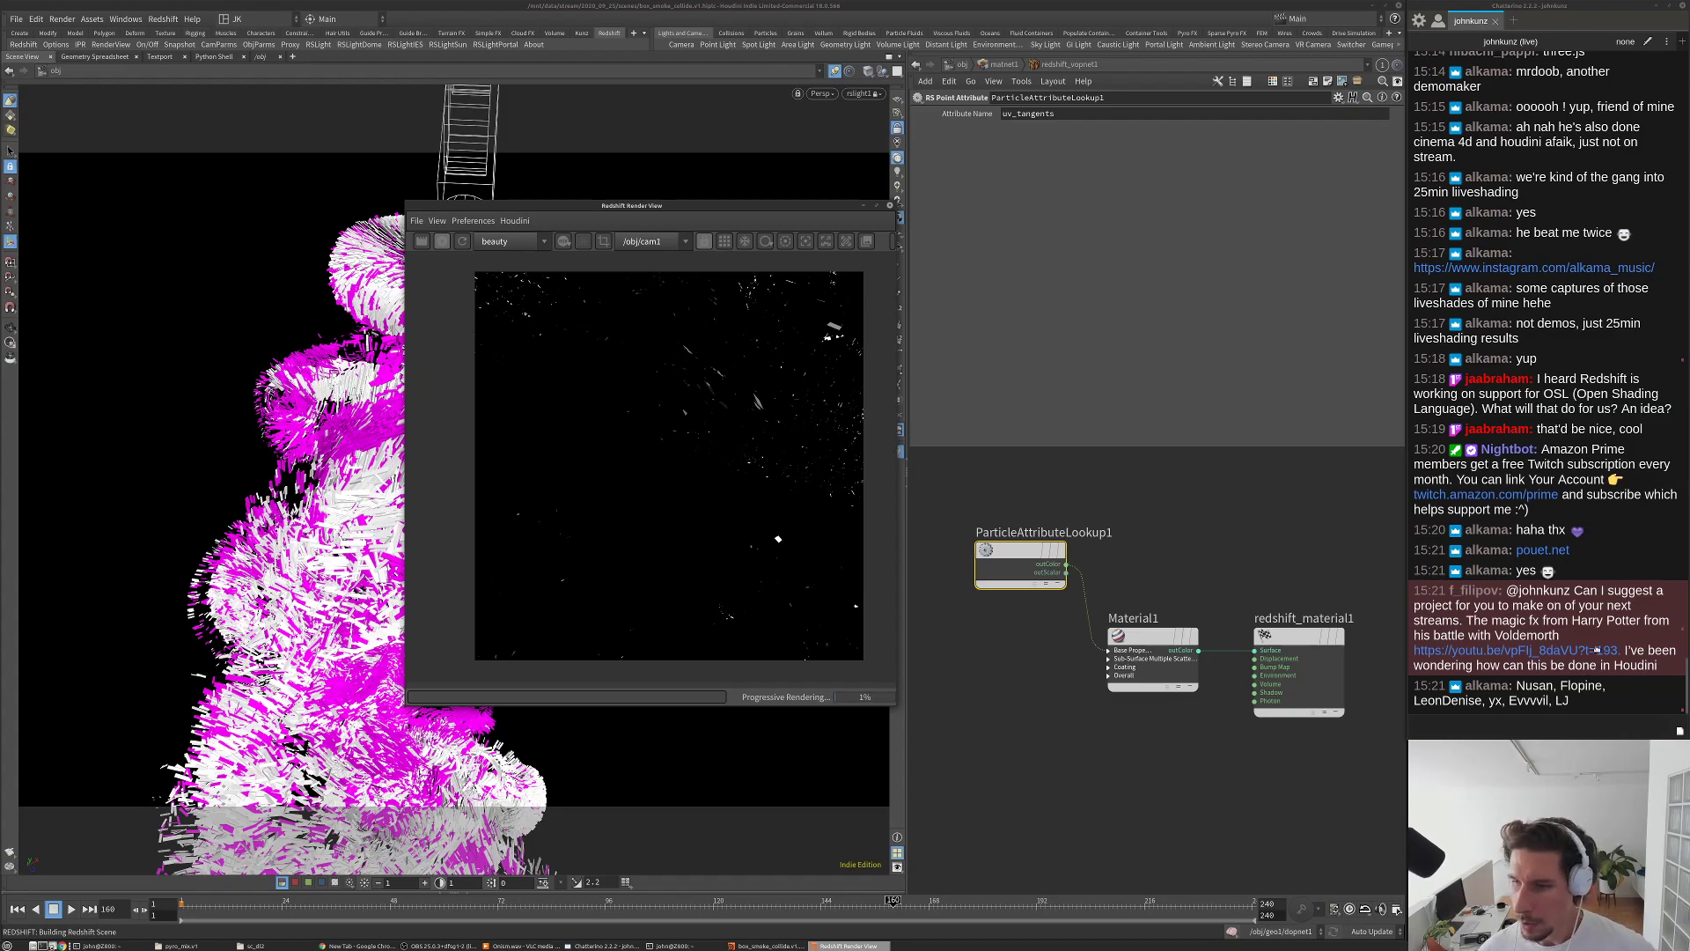
# Step: Copy the chat message containing the YouTube link and look it up in the web browser
pyautogui.rightClick(1546, 651)
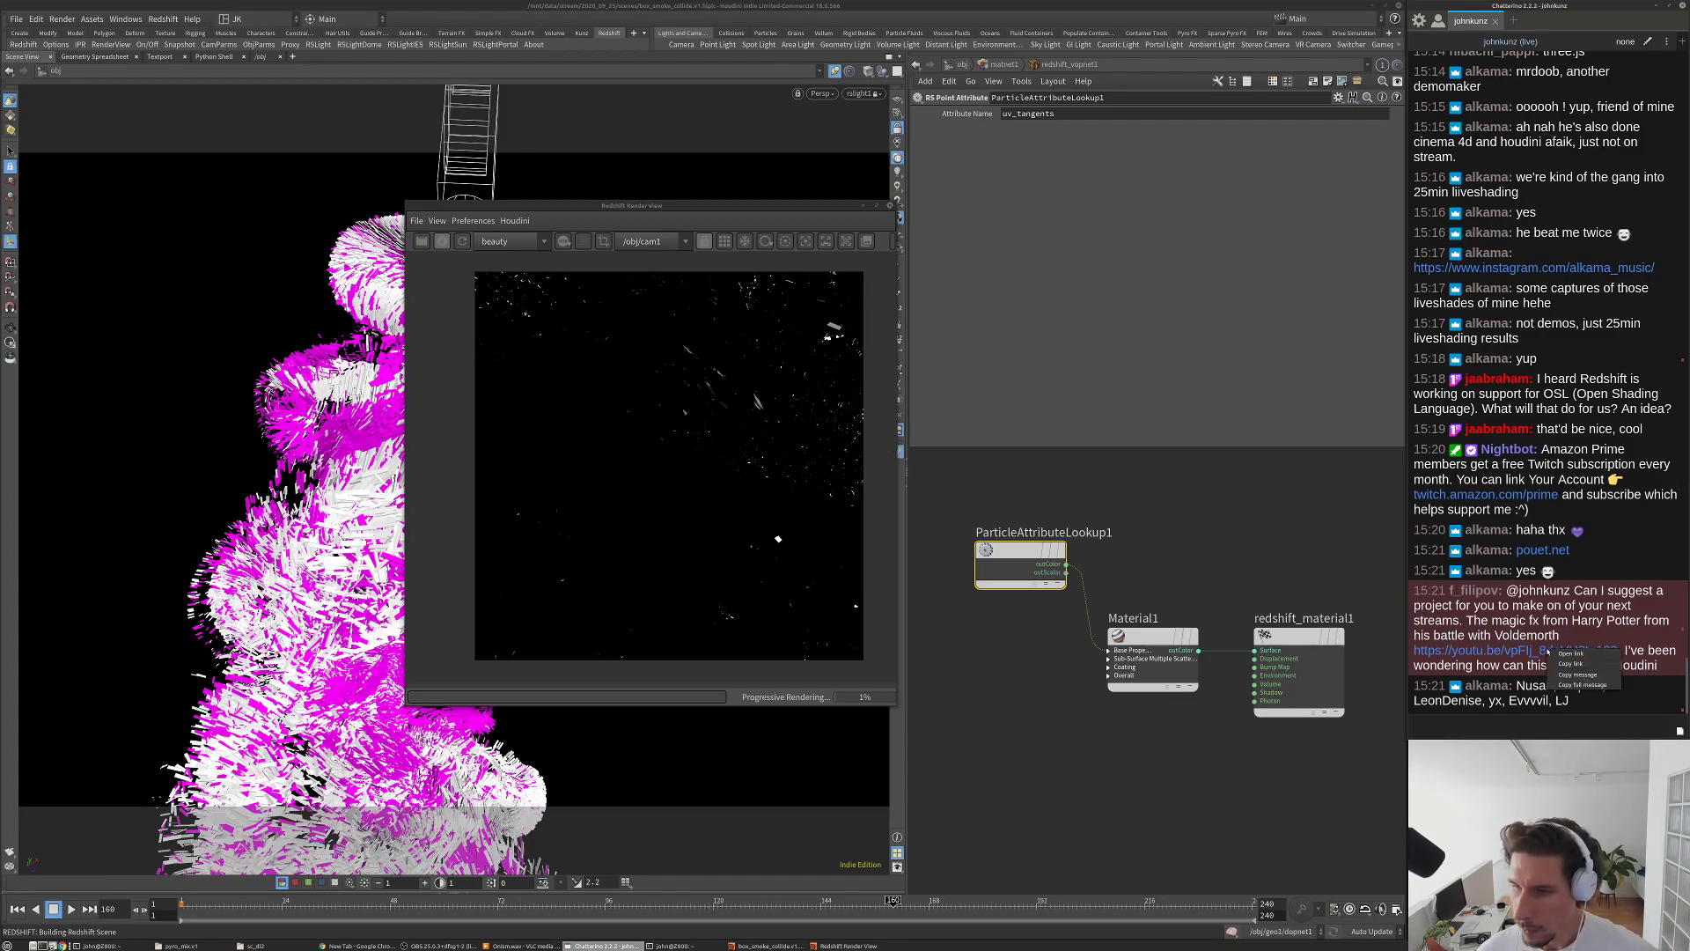
pyautogui.click(1595, 685)
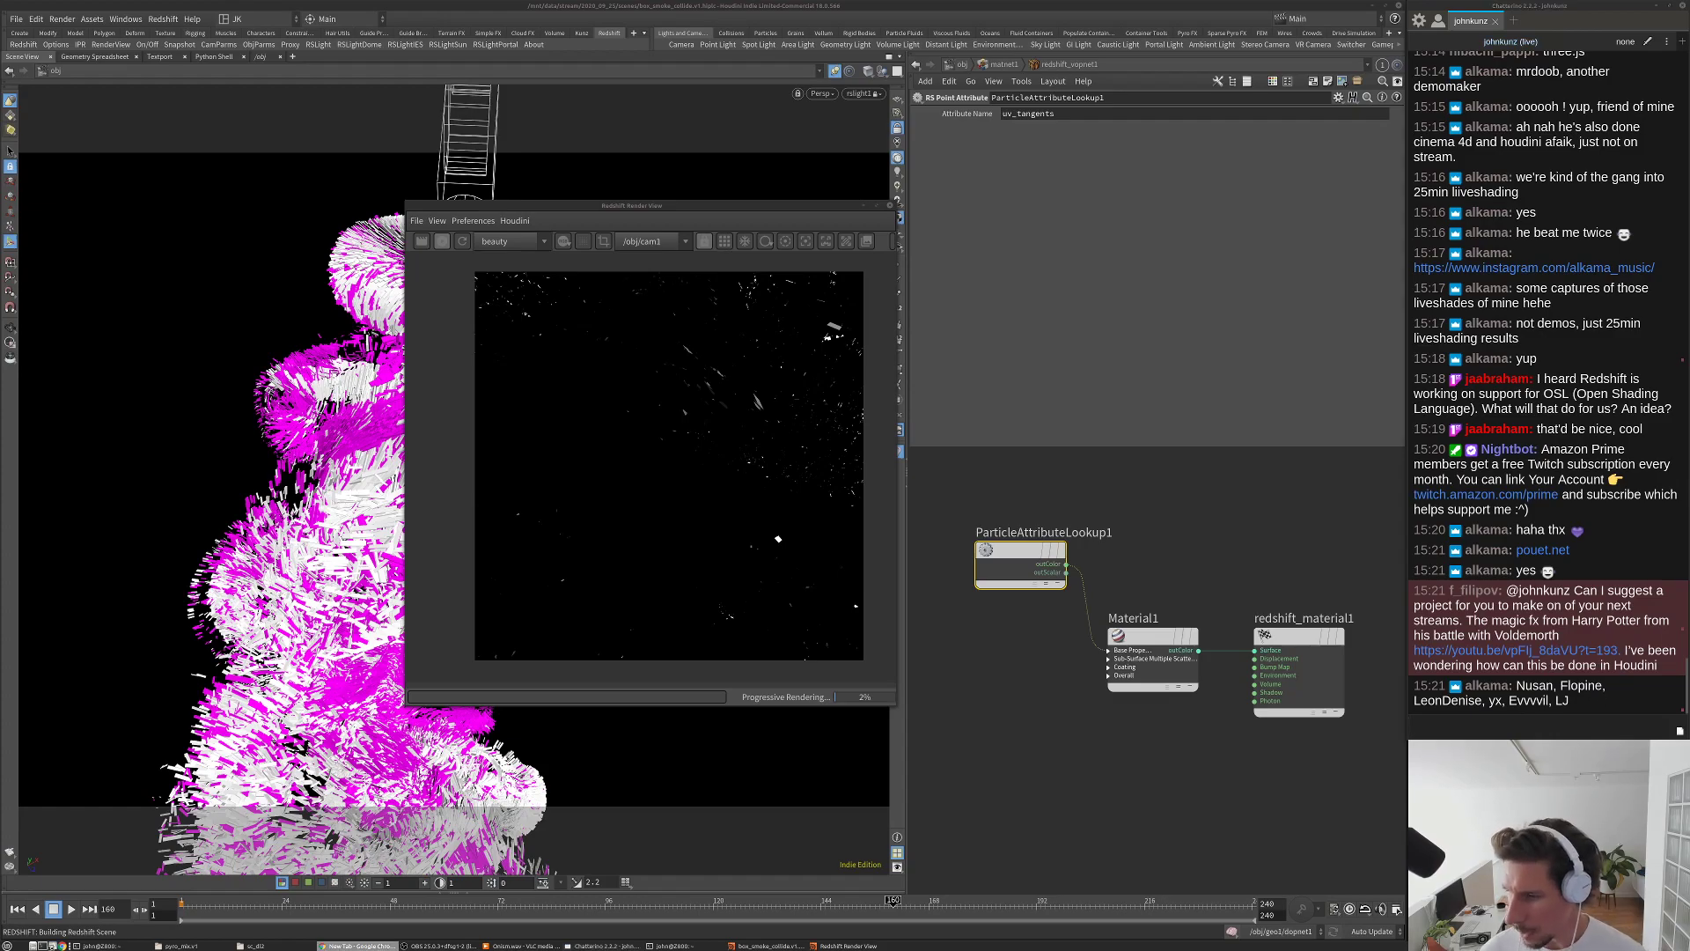
pyautogui.press('Return')
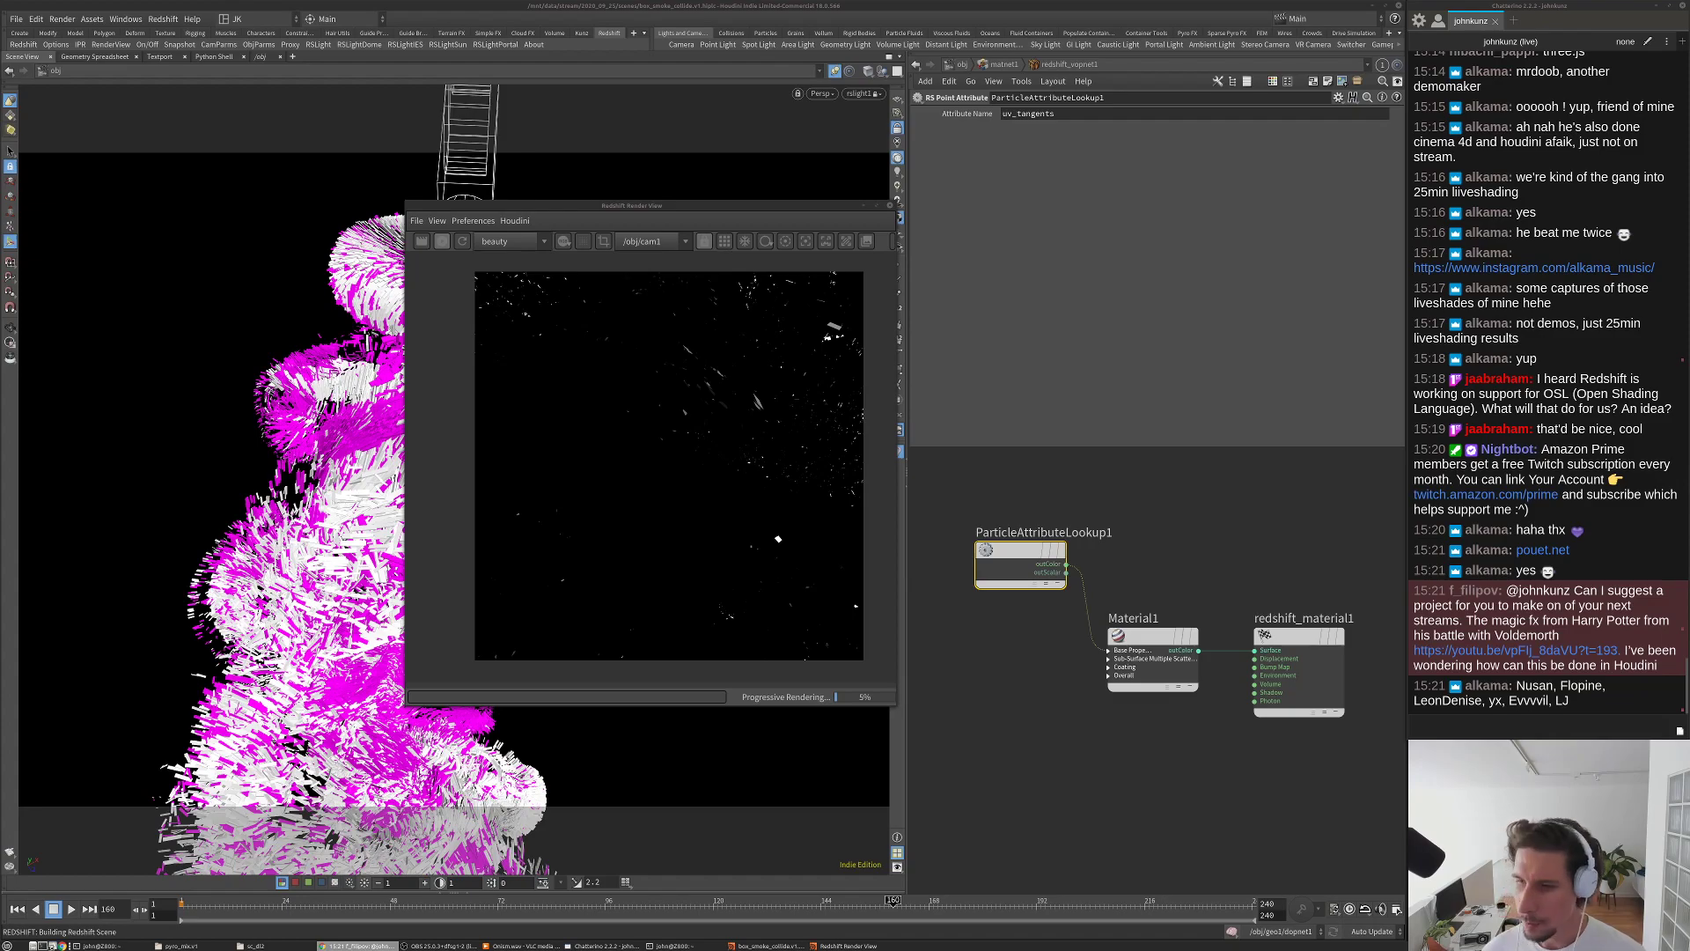
pyautogui.click(644, 536)
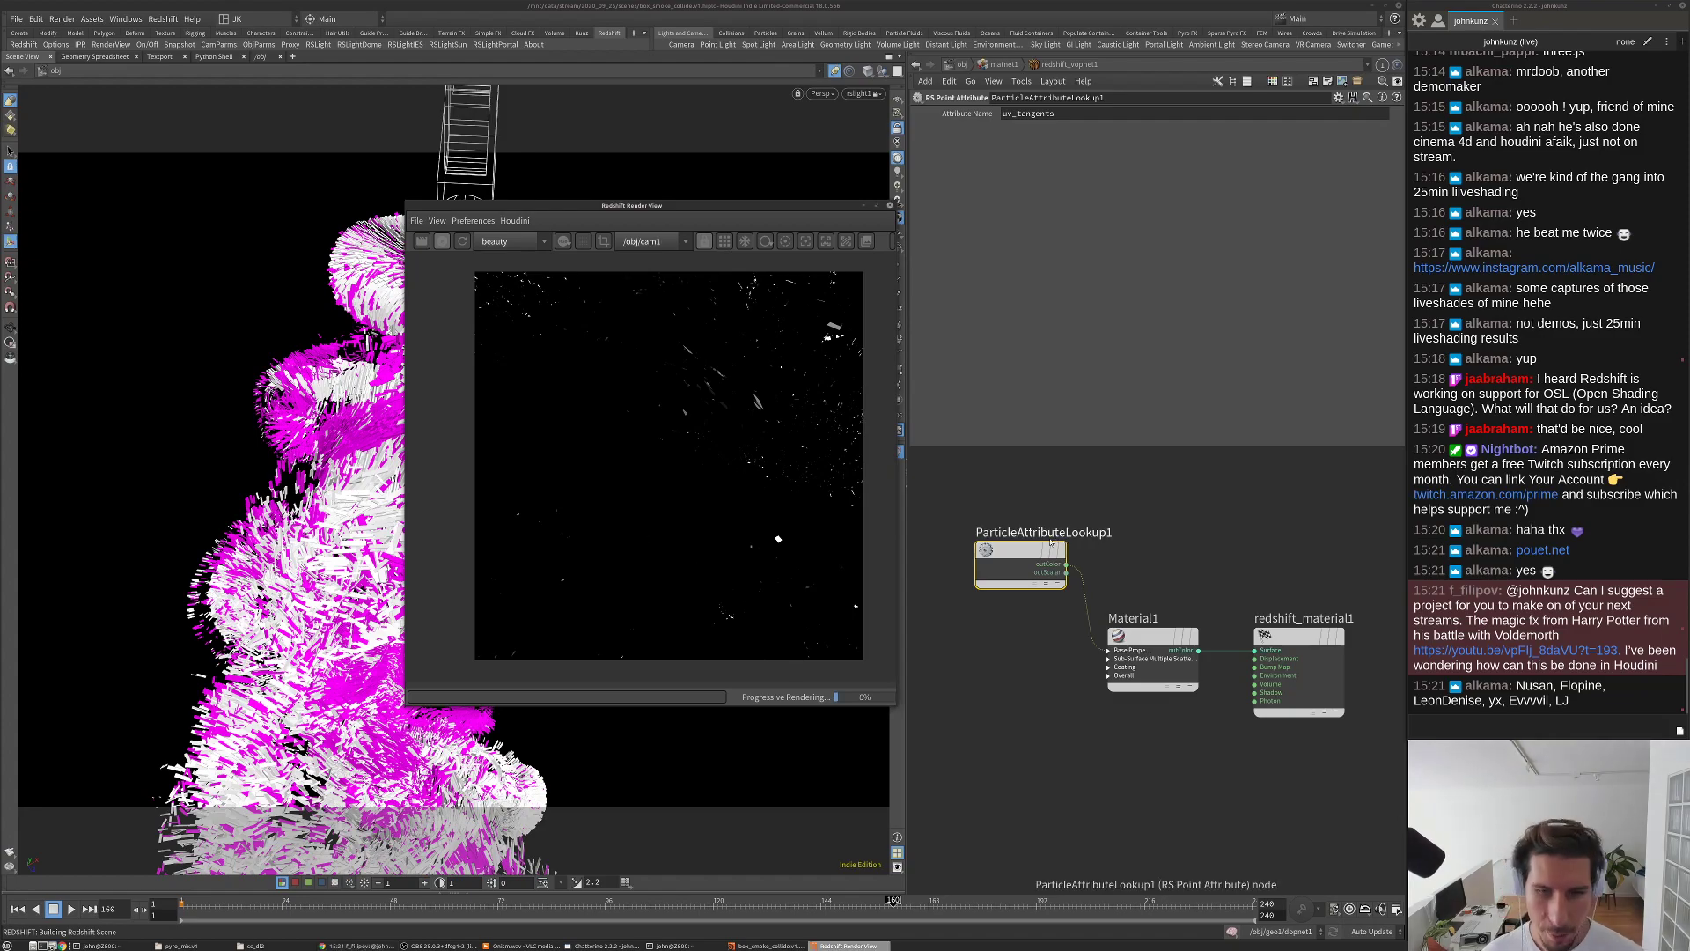
pyautogui.hotkey('ctrl', 't')
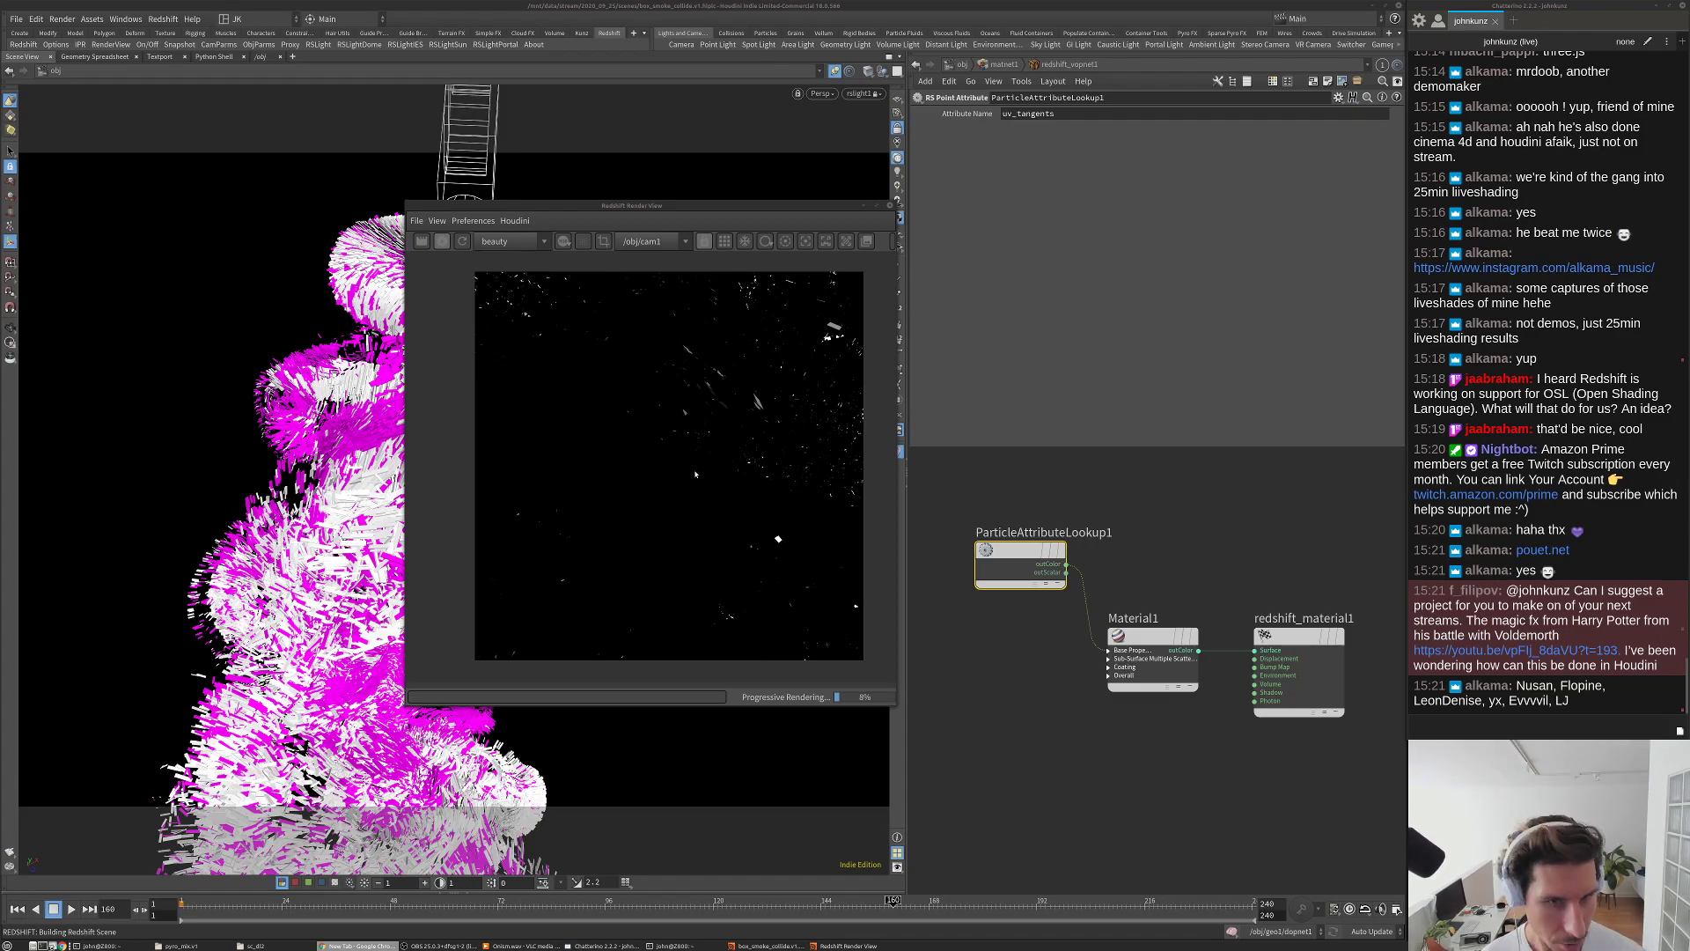
# Step: Set the RS Point Attribute's attribute name to Cd, save the scene and refresh the Redshift render
pyautogui.scroll(-3, 695, 474)
pyautogui.scroll(2, 748, 472)
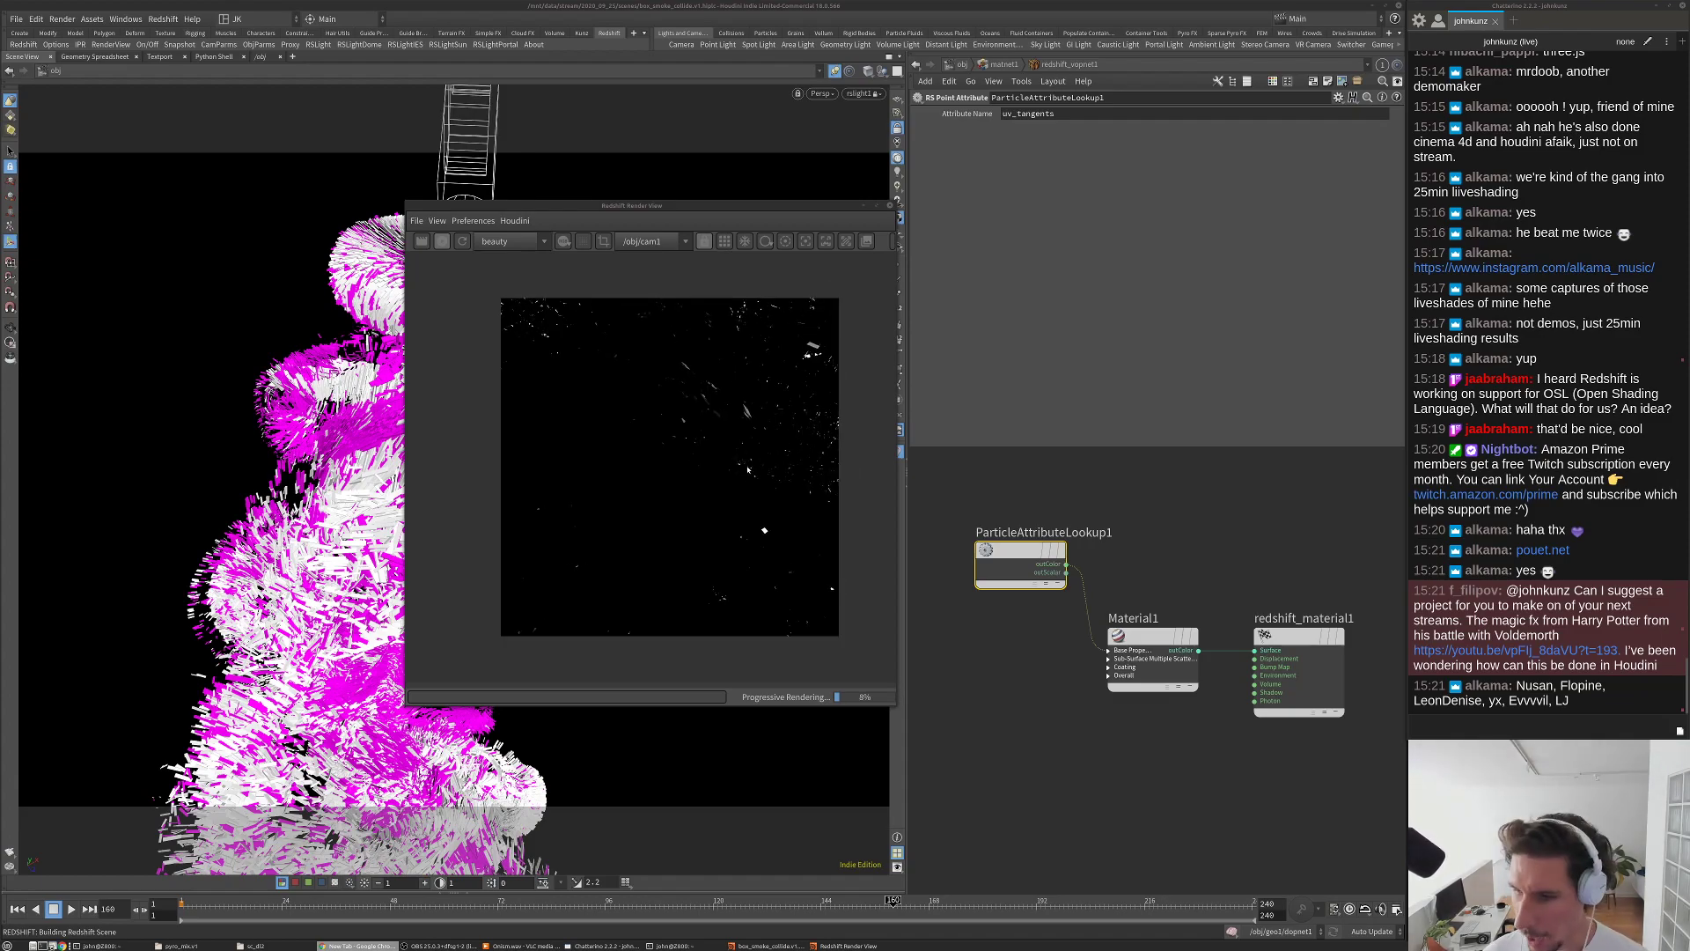
pyautogui.scroll(2, 740, 462)
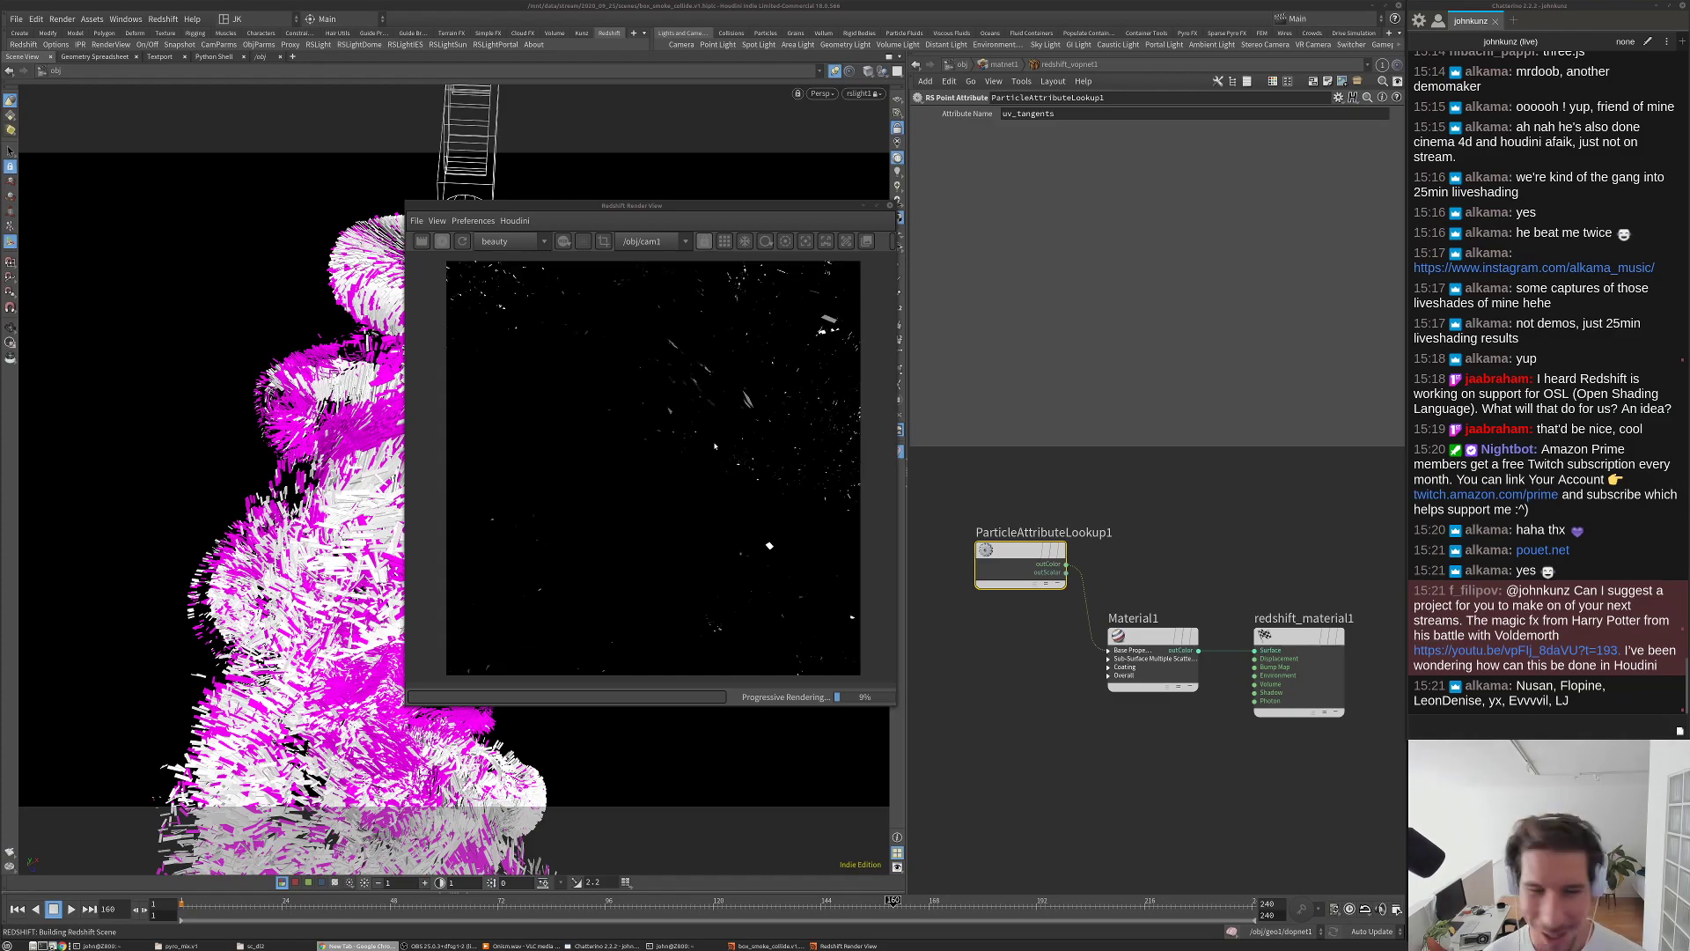
pyautogui.scroll(-2, 710, 445)
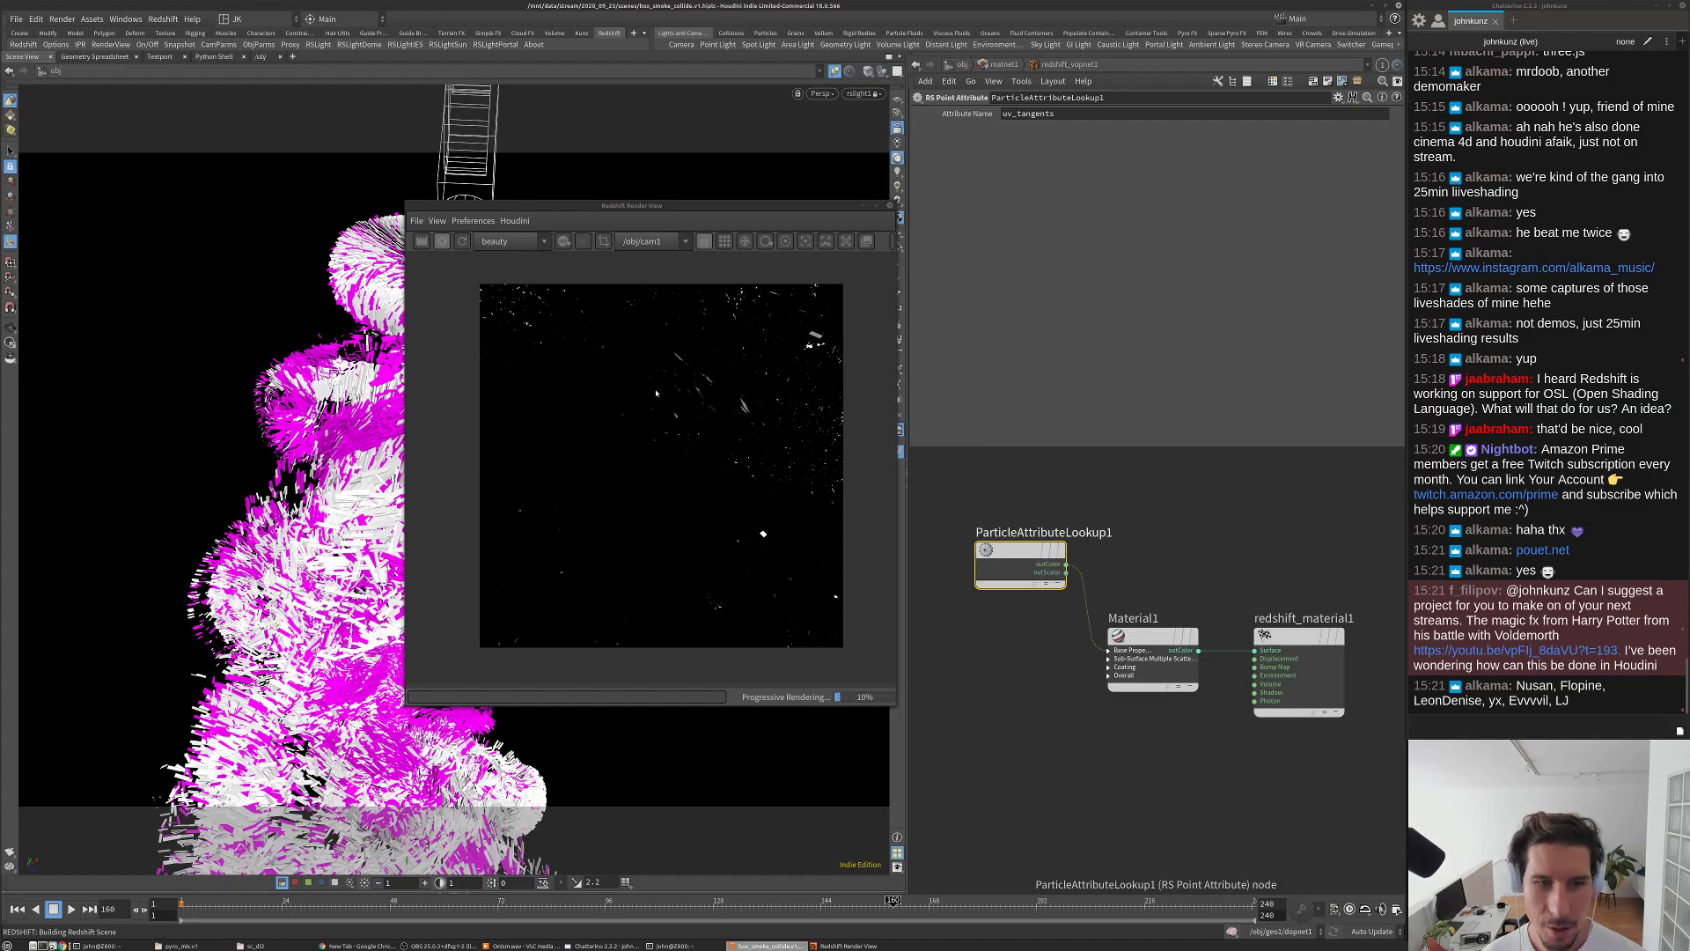
pyautogui.doubleClick(1068, 117)
pyautogui.write('Cd')
pyautogui.press('Return')
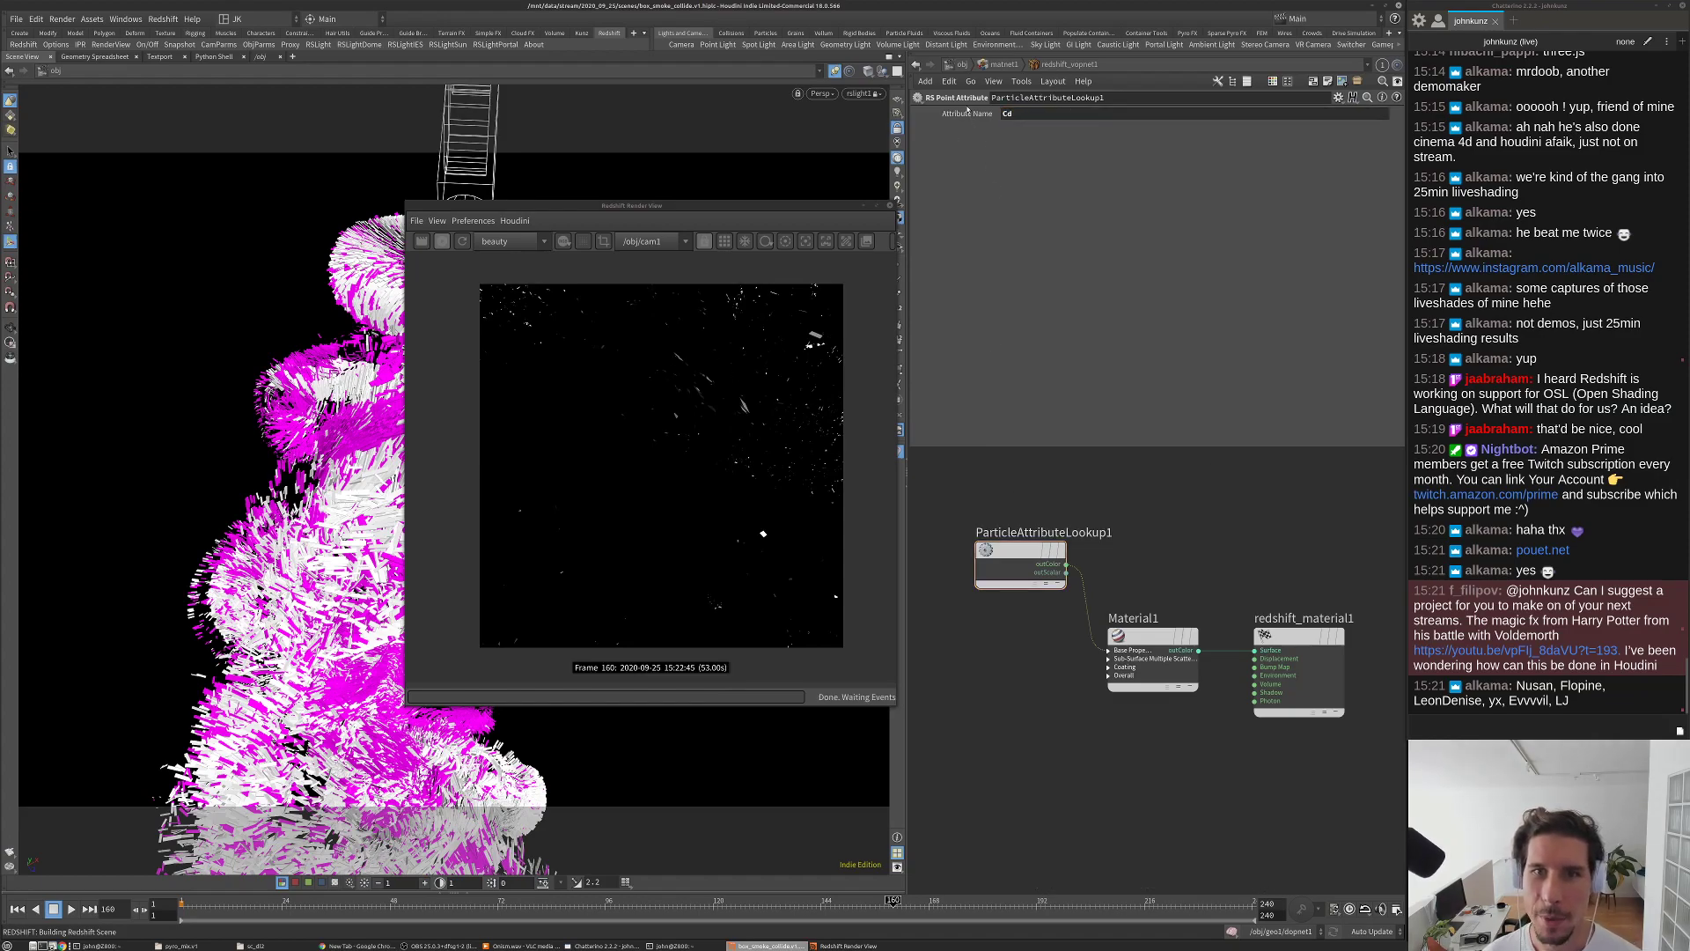
pyautogui.hotkey('ctrl', 's')
pyautogui.click(461, 241)
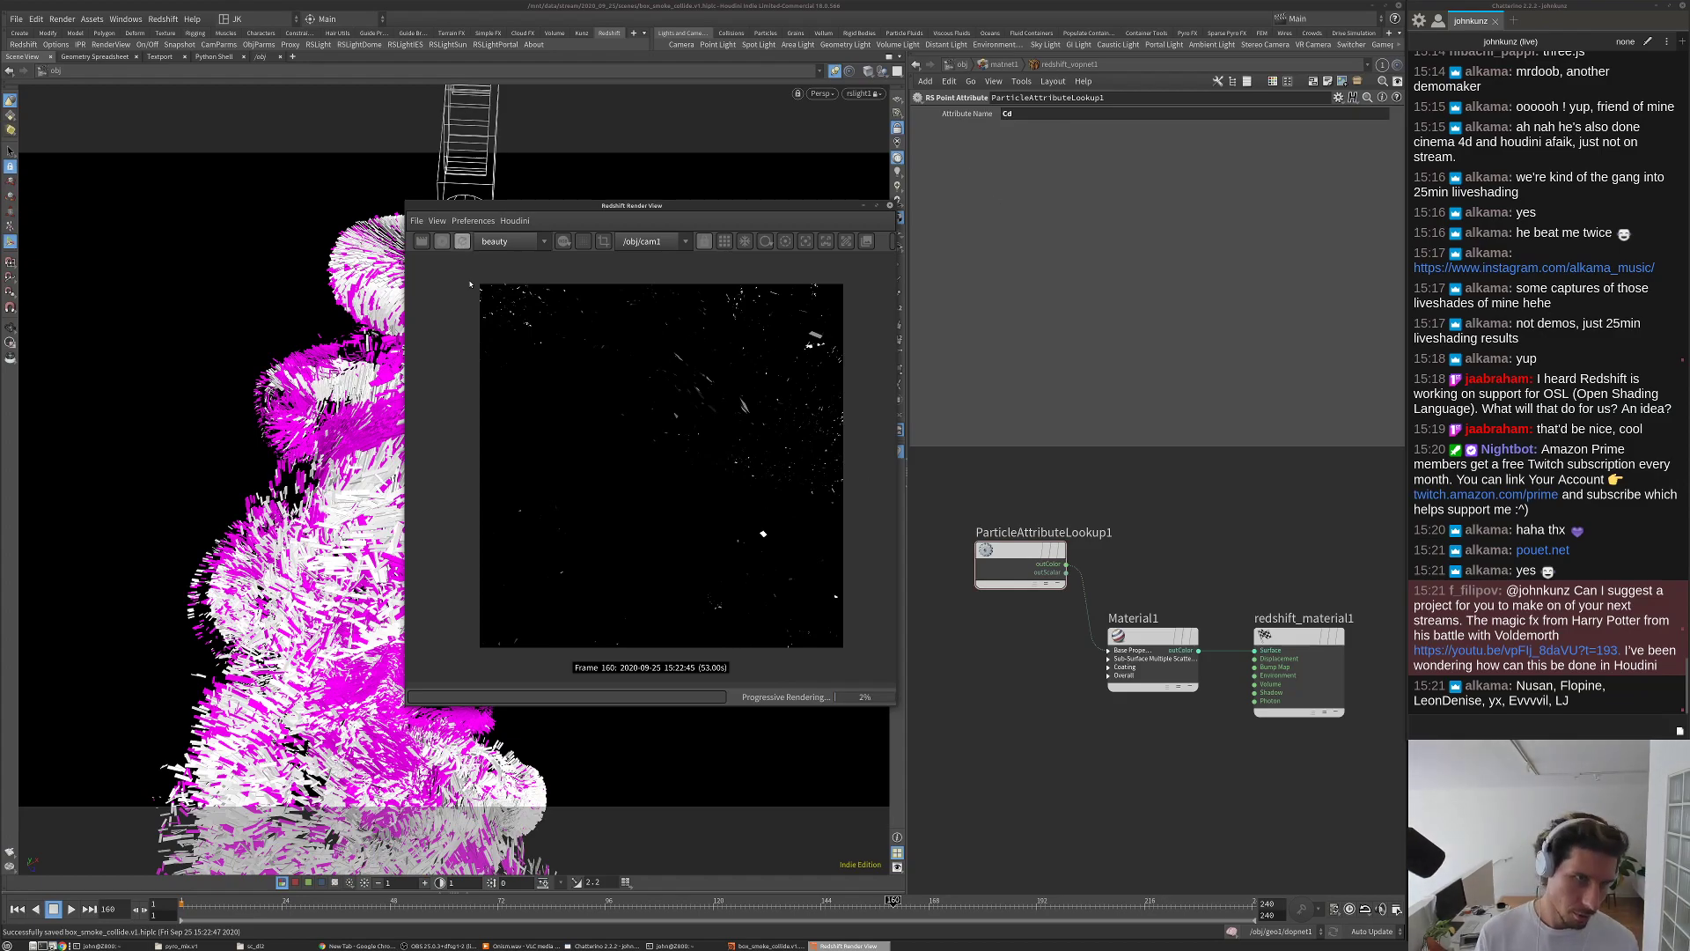
# Step: Set the reflection roughness of the RS Material to 0.367, moving the Redshift Render View off its parameters
pyautogui.click(1148, 679)
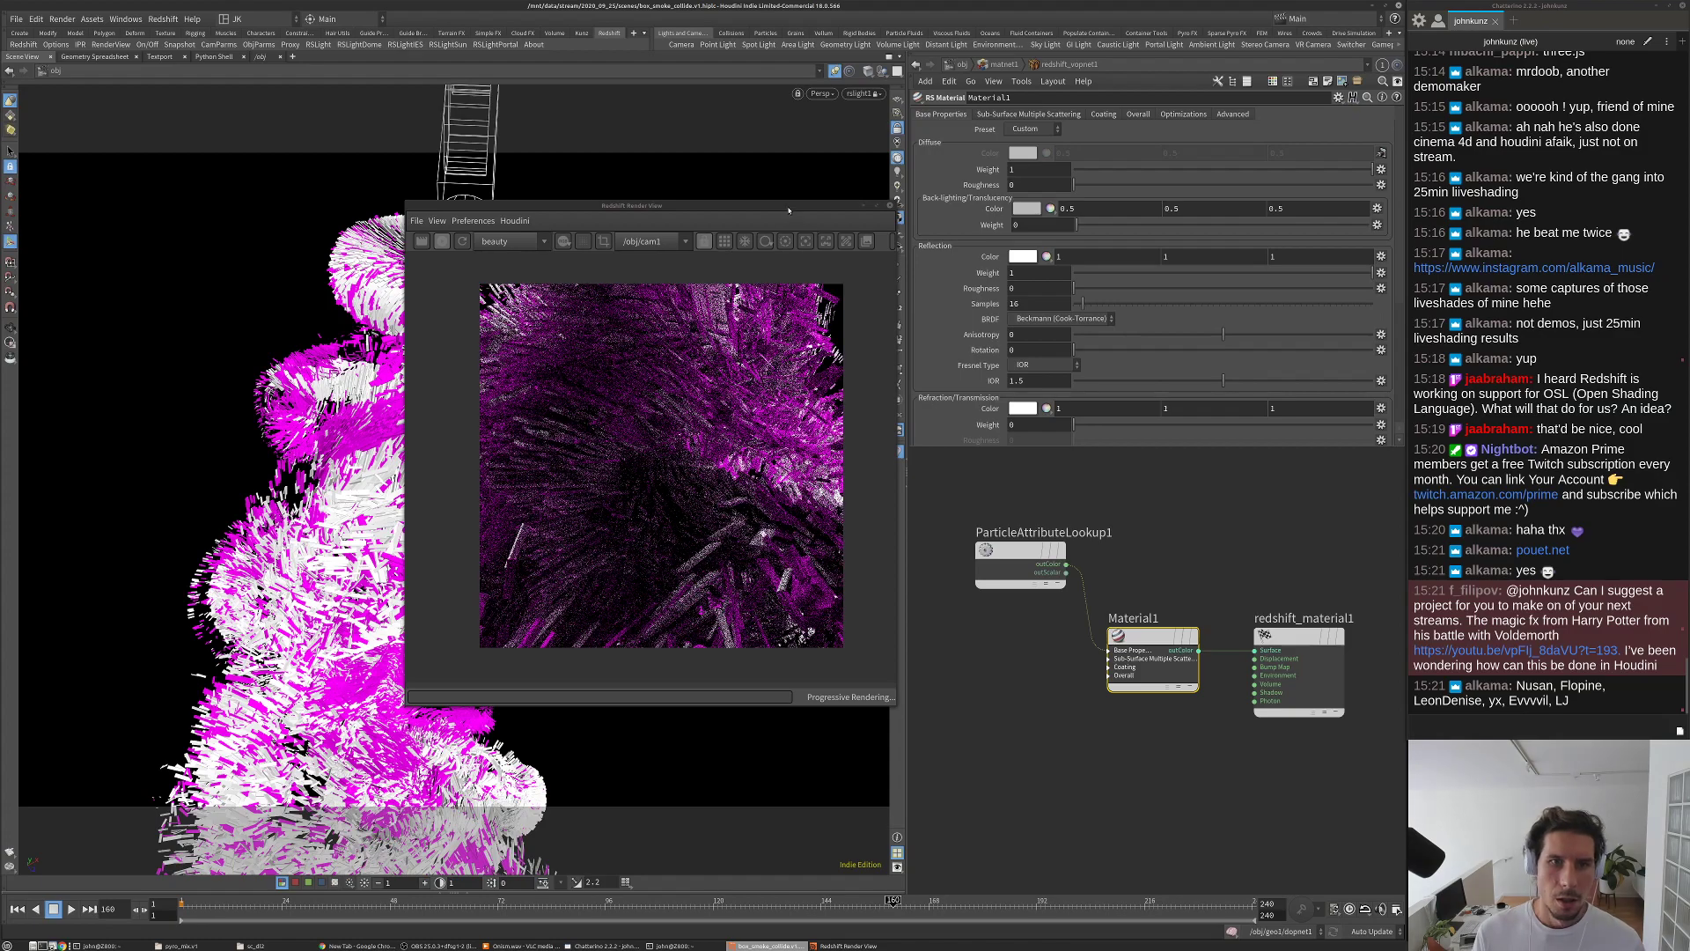
pyautogui.moveTo(789, 210); pyautogui.dragTo(1036, 309)
pyautogui.click(1031, 288)
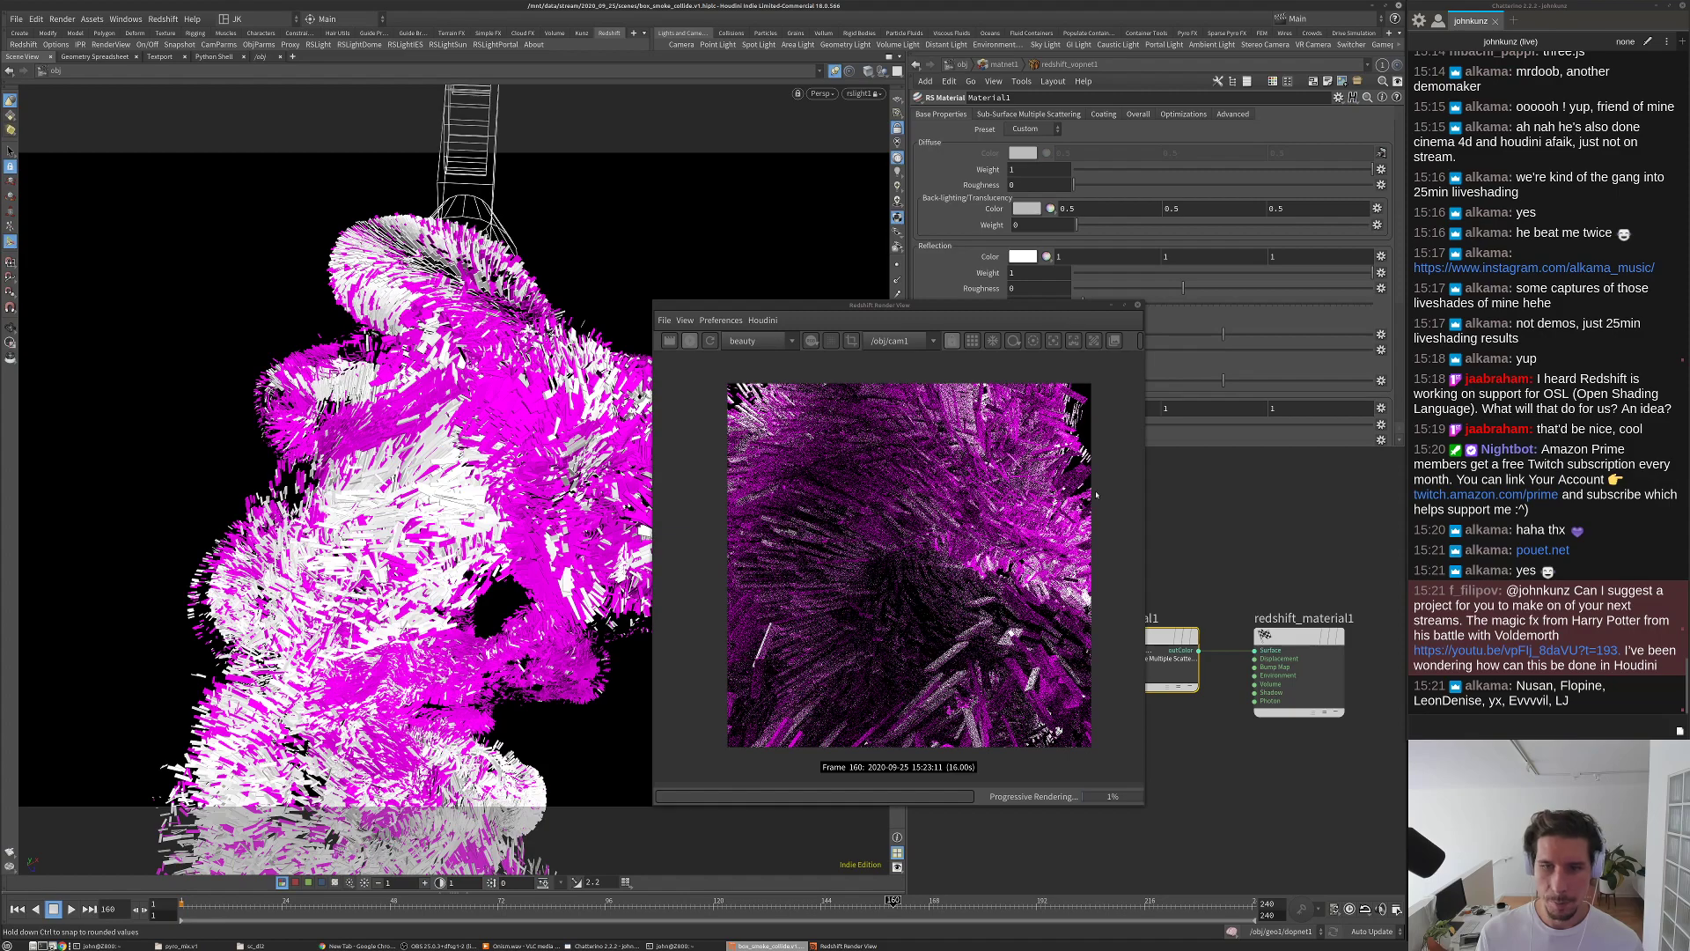
pyautogui.moveTo(1278, 516); pyautogui.dragTo(1284, 508)
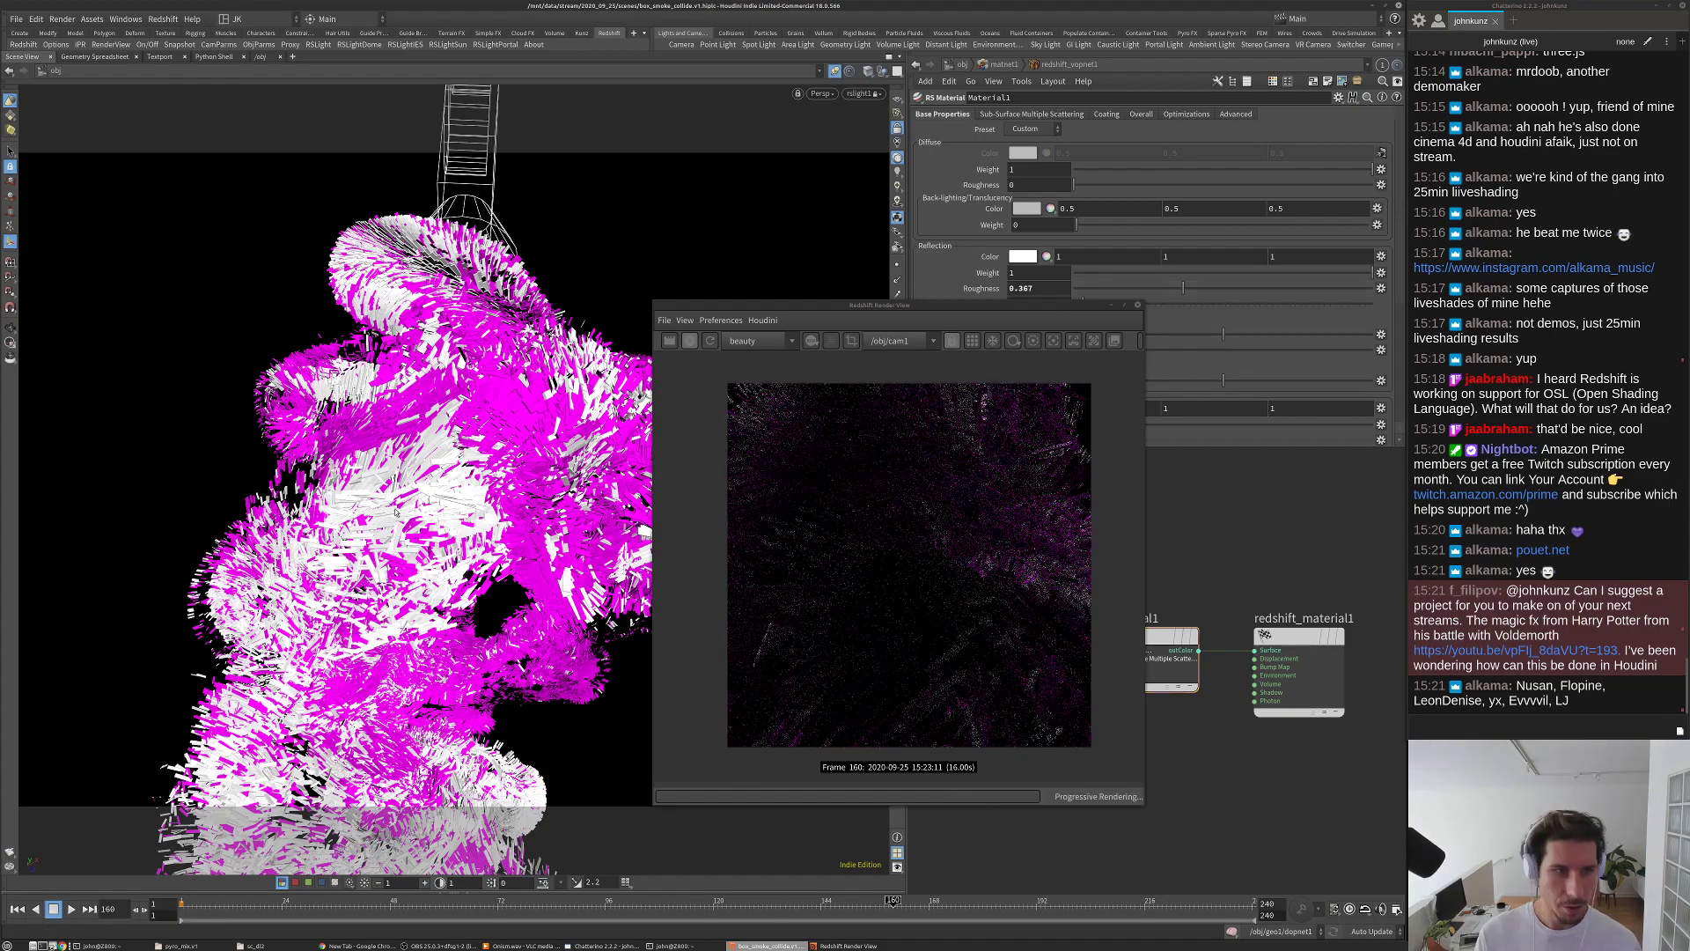
# Step: Reposition rslight1 by looking through it and orbiting around the instanced boxes, keeping the Render View clear of the material settings
pyautogui.moveTo(637, 234); pyautogui.dragTo(528, 255)
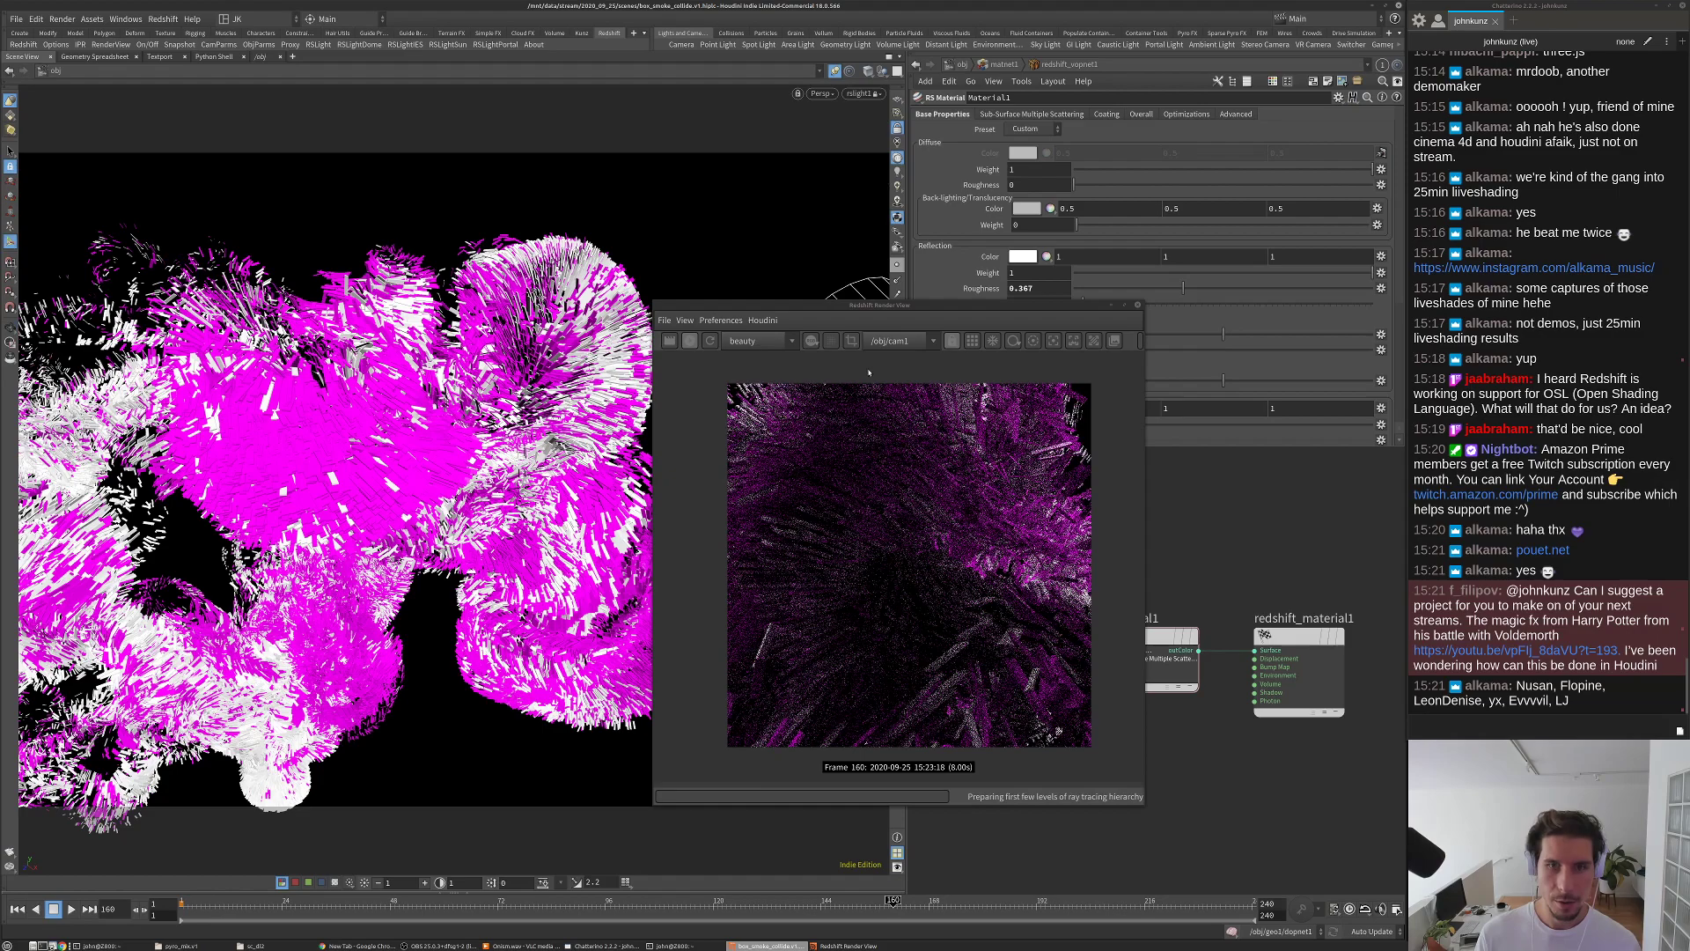
pyautogui.moveTo(872, 305); pyautogui.dragTo(911, 410)
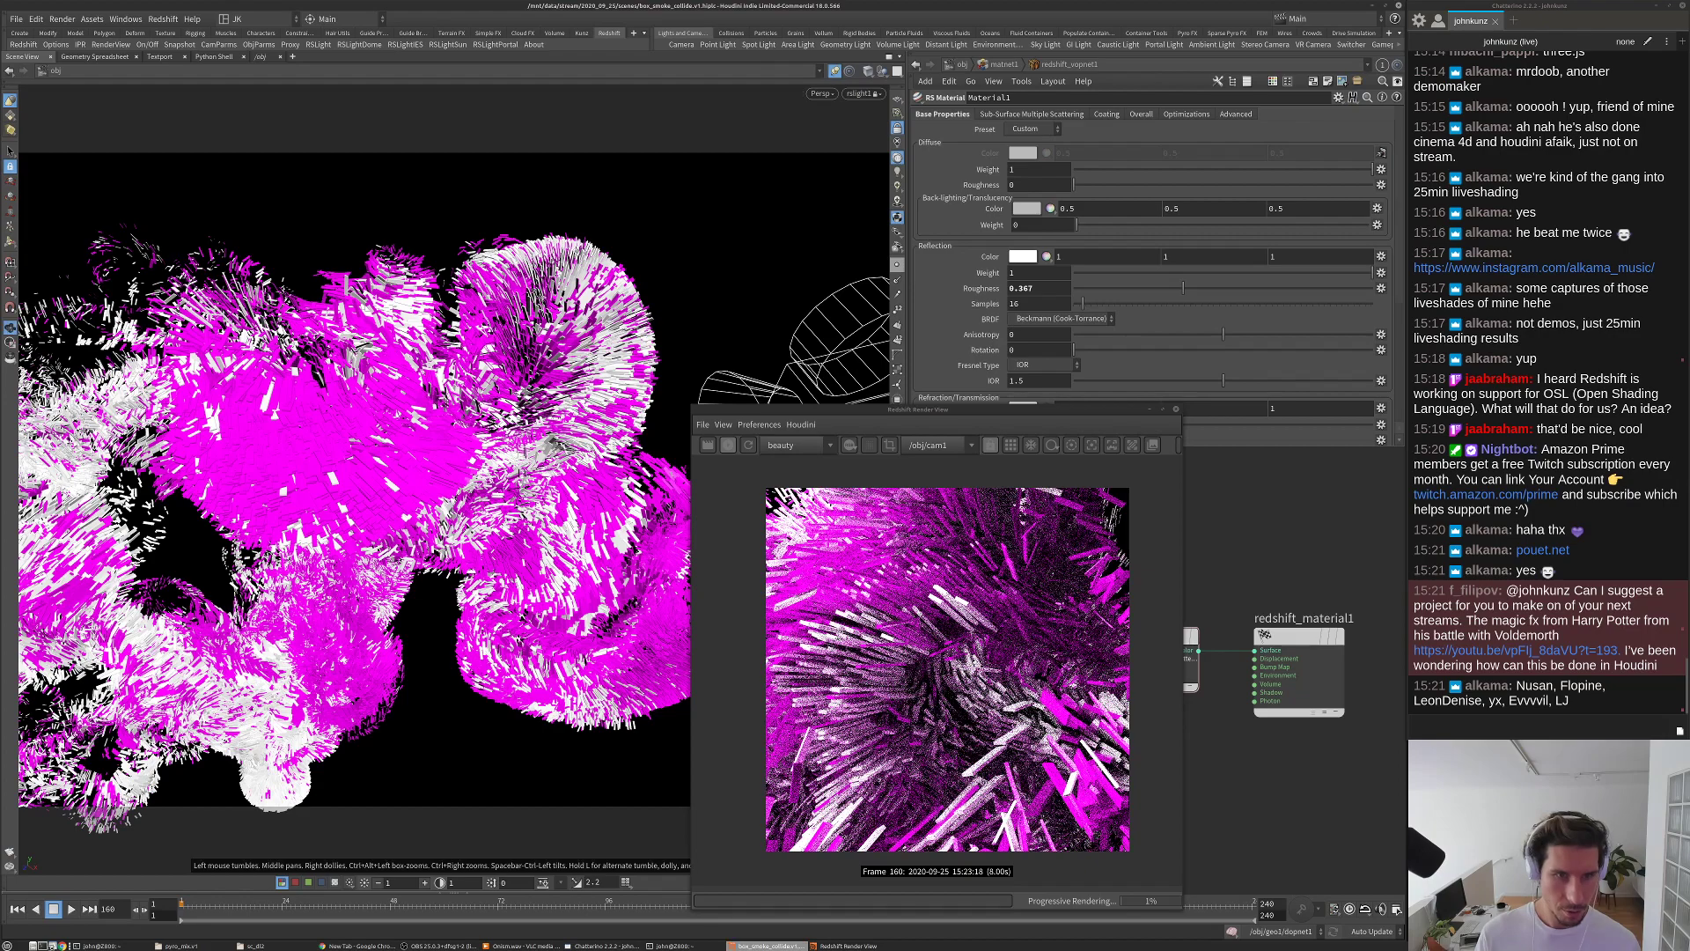
pyautogui.moveTo(528, 493); pyautogui.dragTo(475, 493)
pyautogui.moveTo(495, 417); pyautogui.dragTo(513, 423)
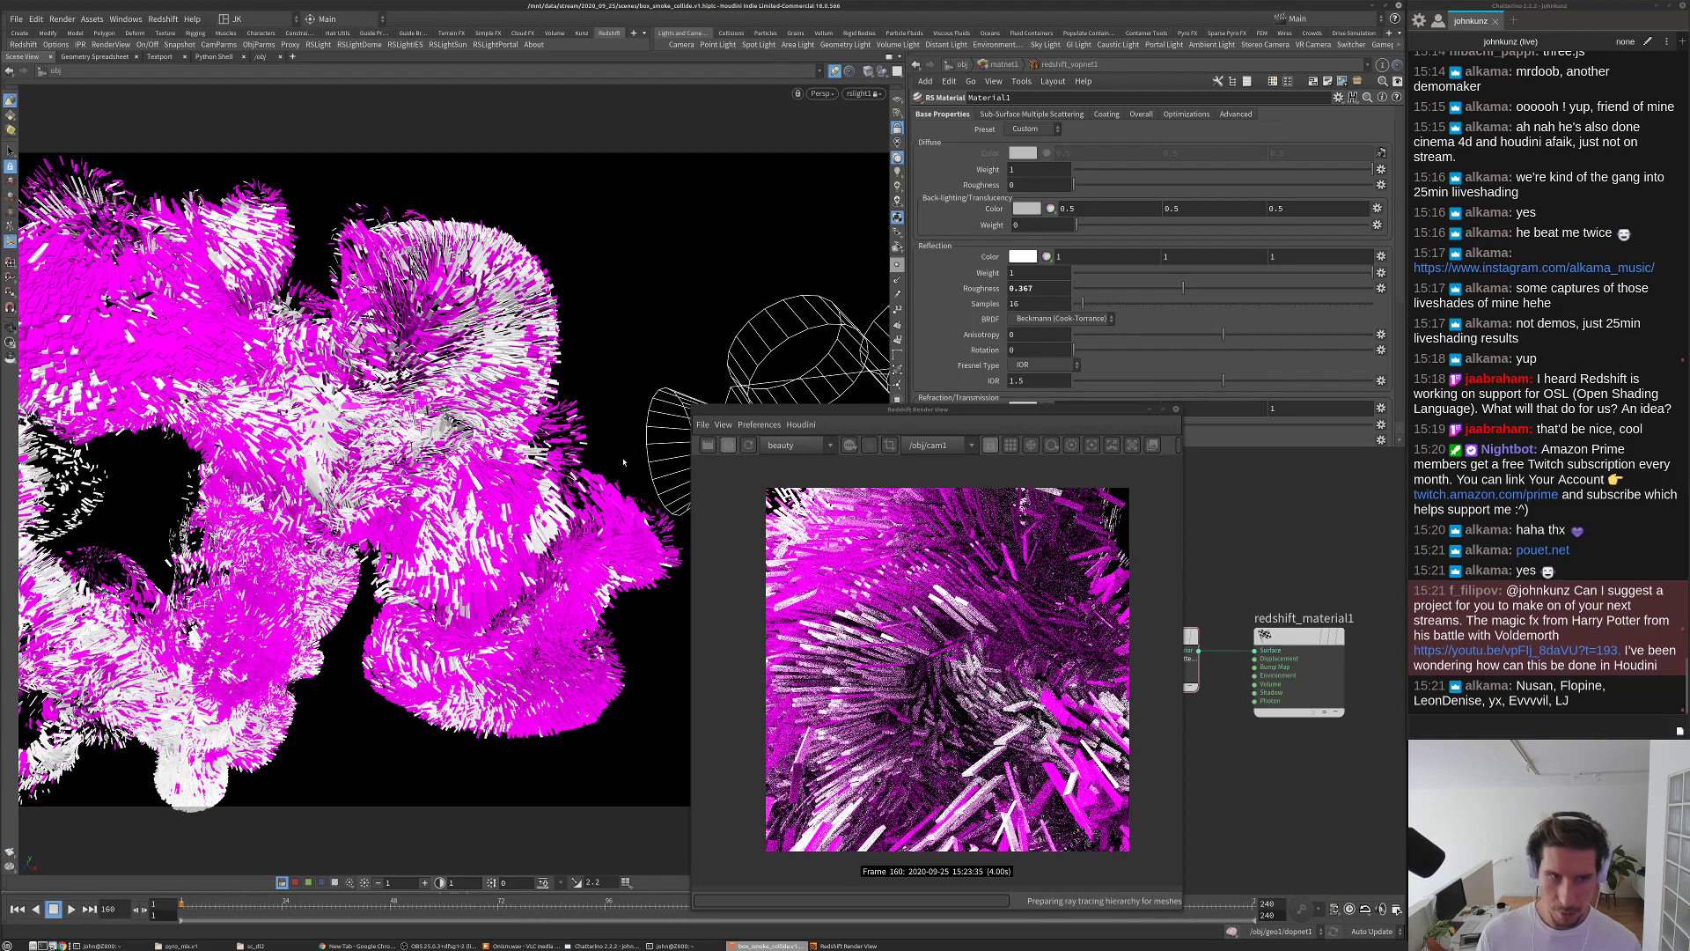
pyautogui.moveTo(622, 462); pyautogui.dragTo(577, 396)
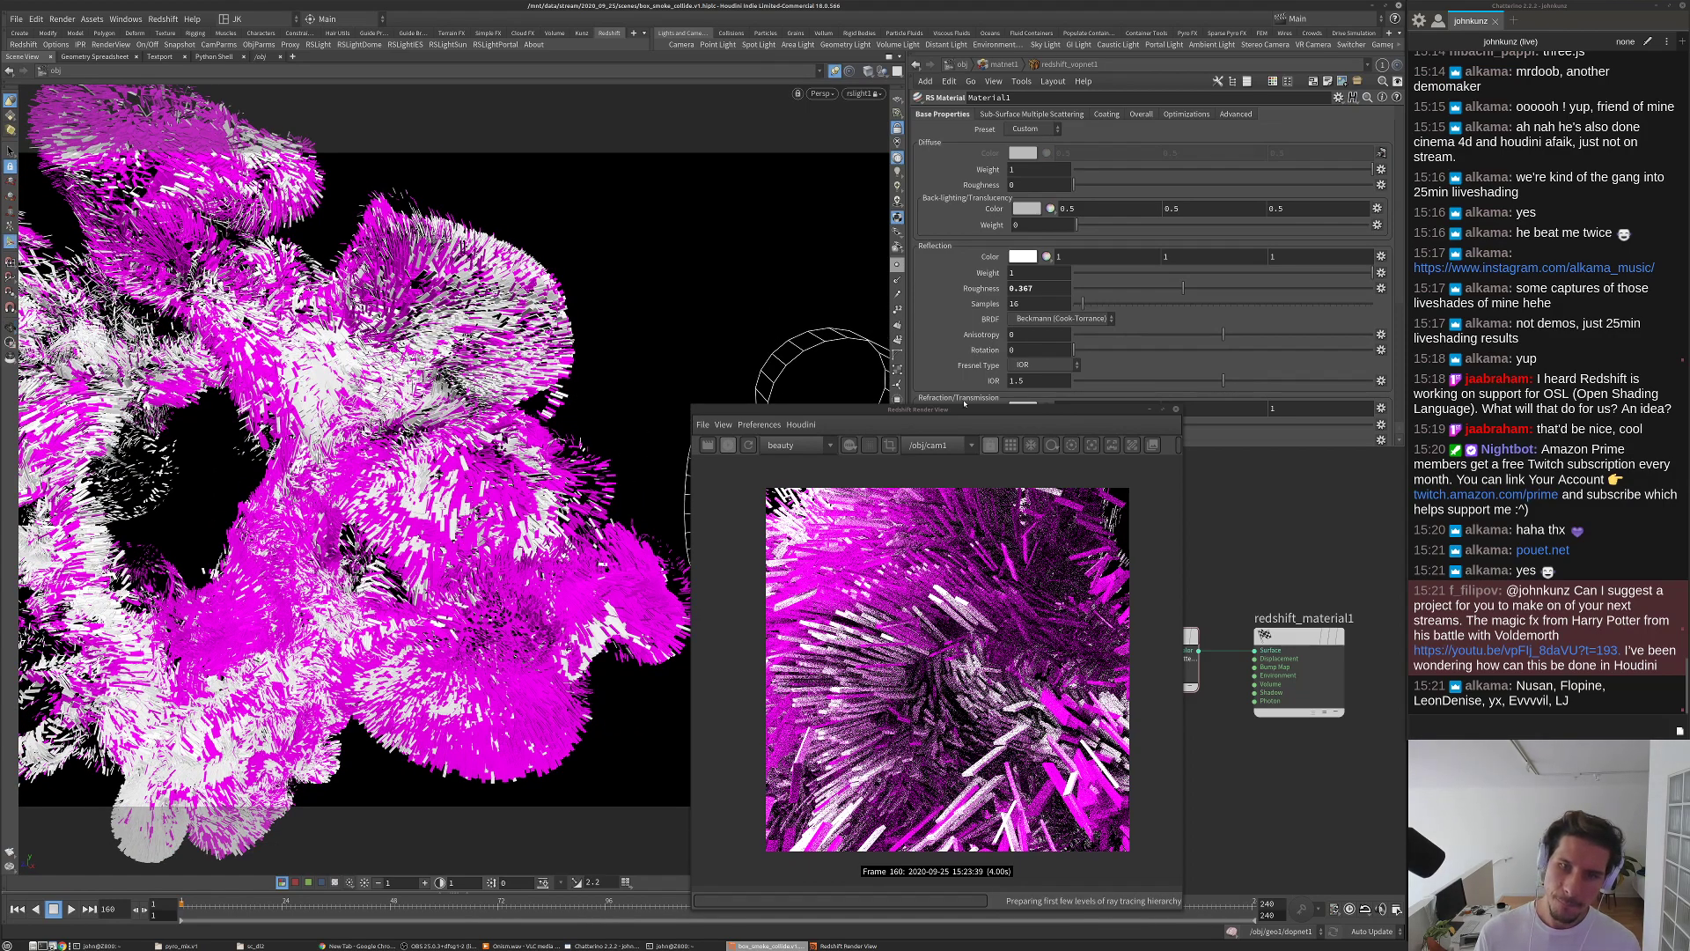
# Step: Return to the object level, save the scene and set rslight1's first two area size values to .2
pyautogui.press('u')
pyautogui.press('u')
pyautogui.click(1287, 614)
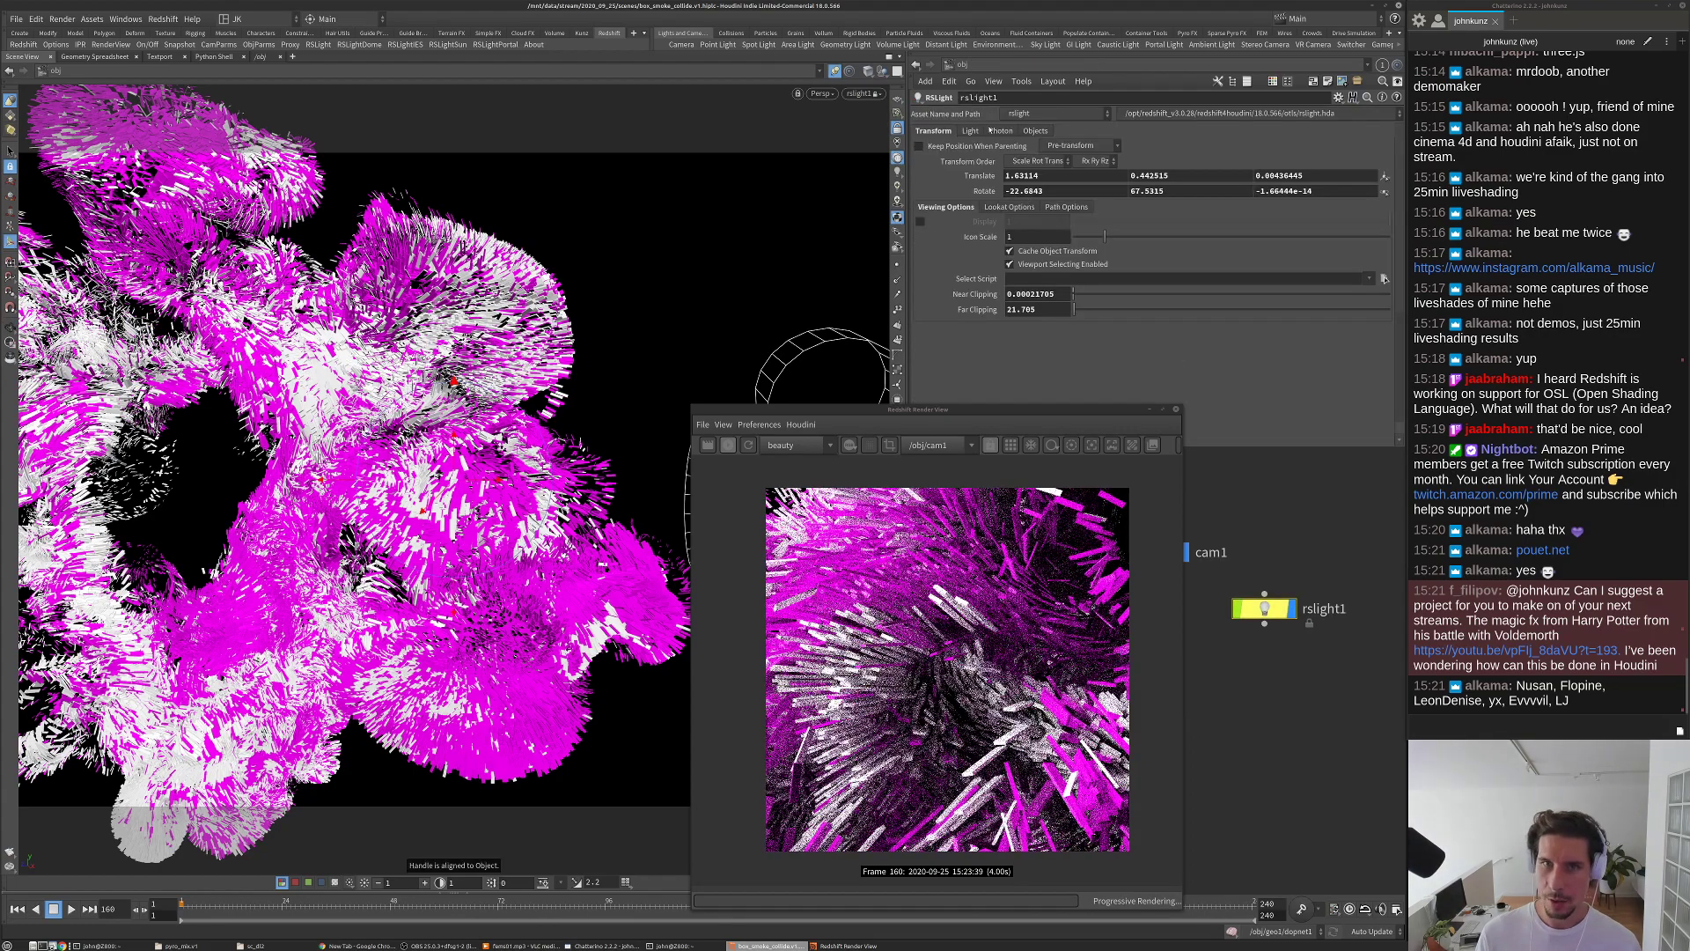
pyautogui.click(970, 131)
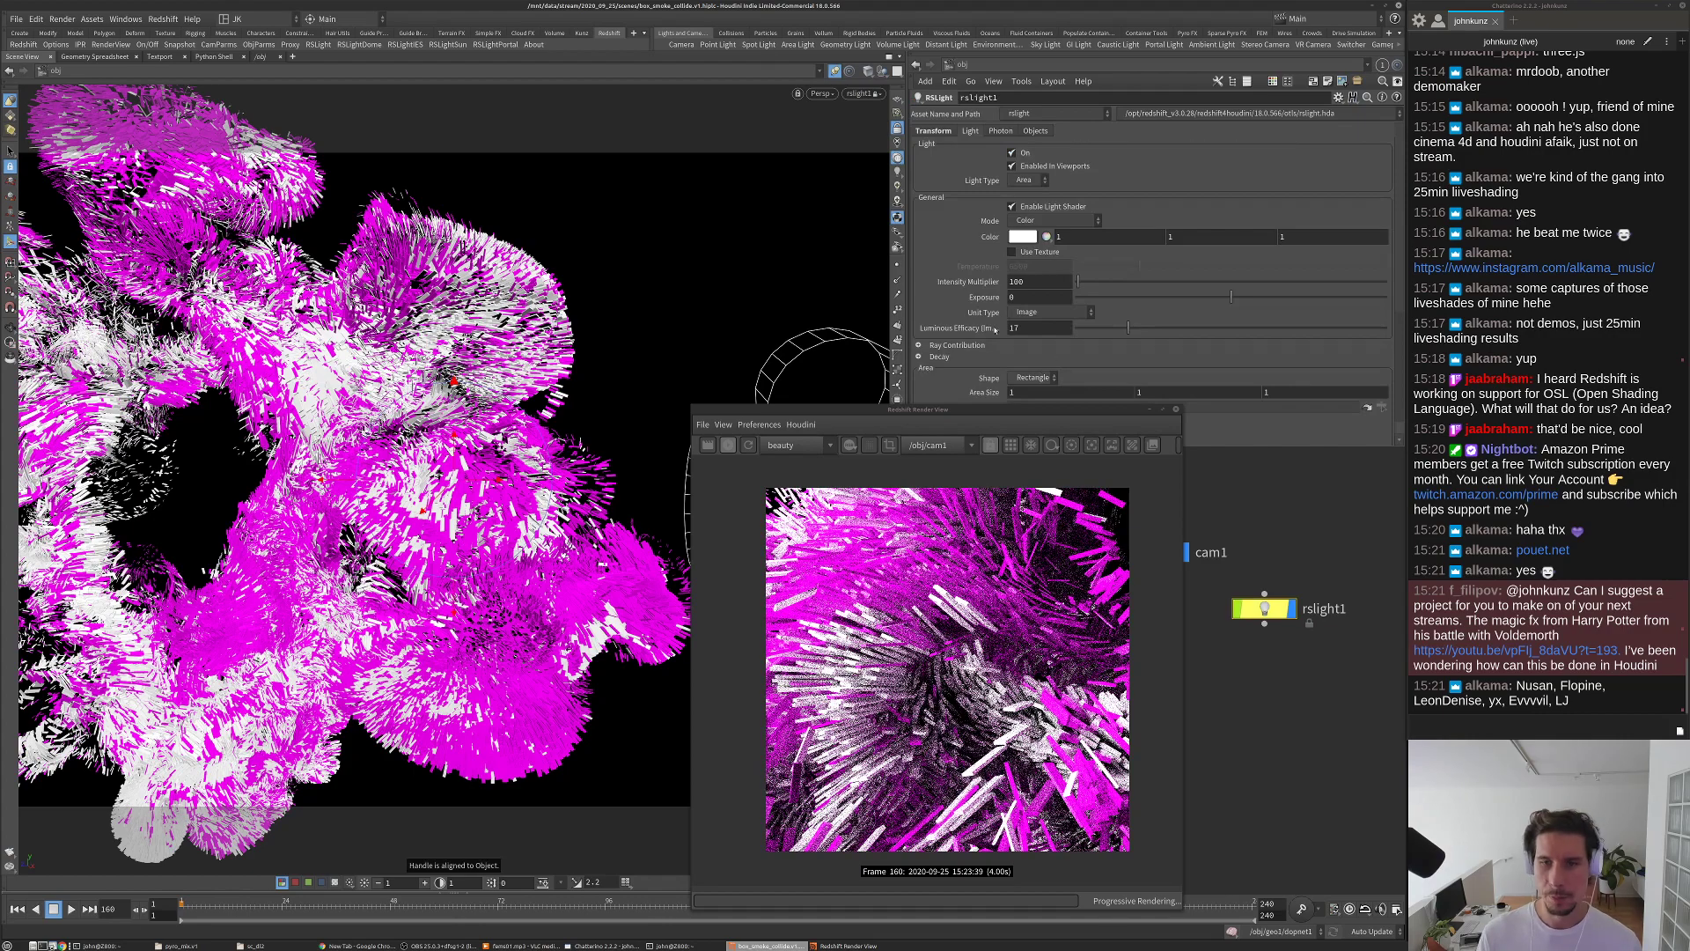
pyautogui.scroll(-4, 1051, 356)
pyautogui.click(1038, 314)
pyautogui.hotkey('ctrl', 's')
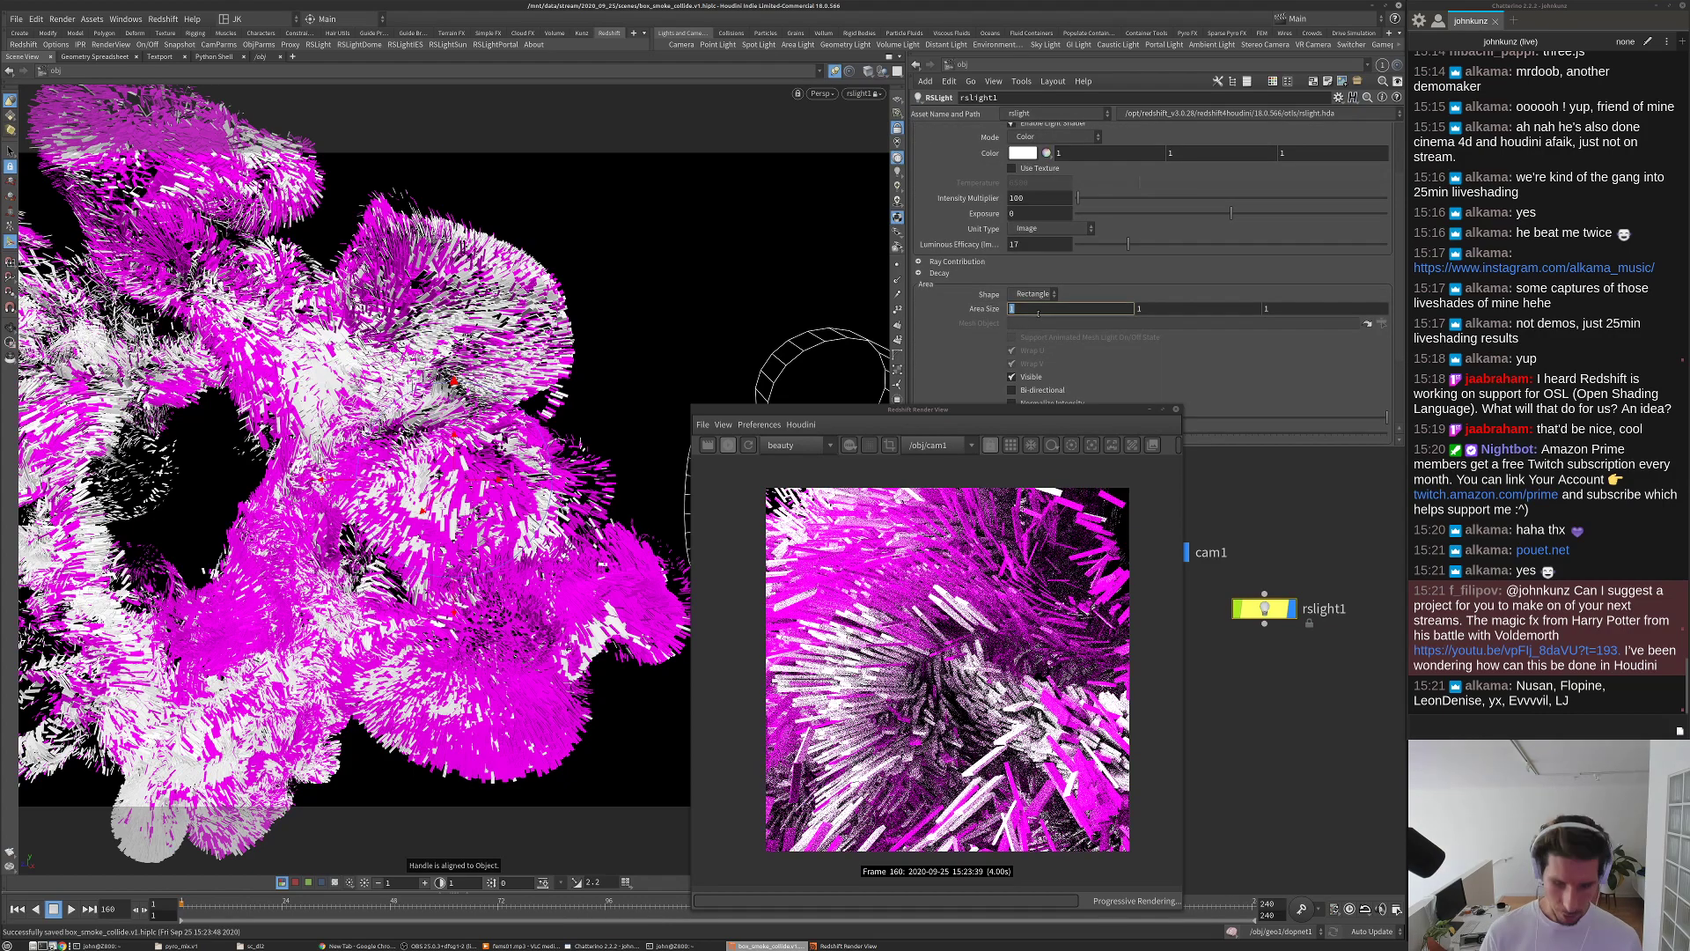
pyautogui.press('BackSpace')
pyautogui.write('.2')
pyautogui.press('Tab')
pyautogui.write('.2')
pyautogui.press('Return')
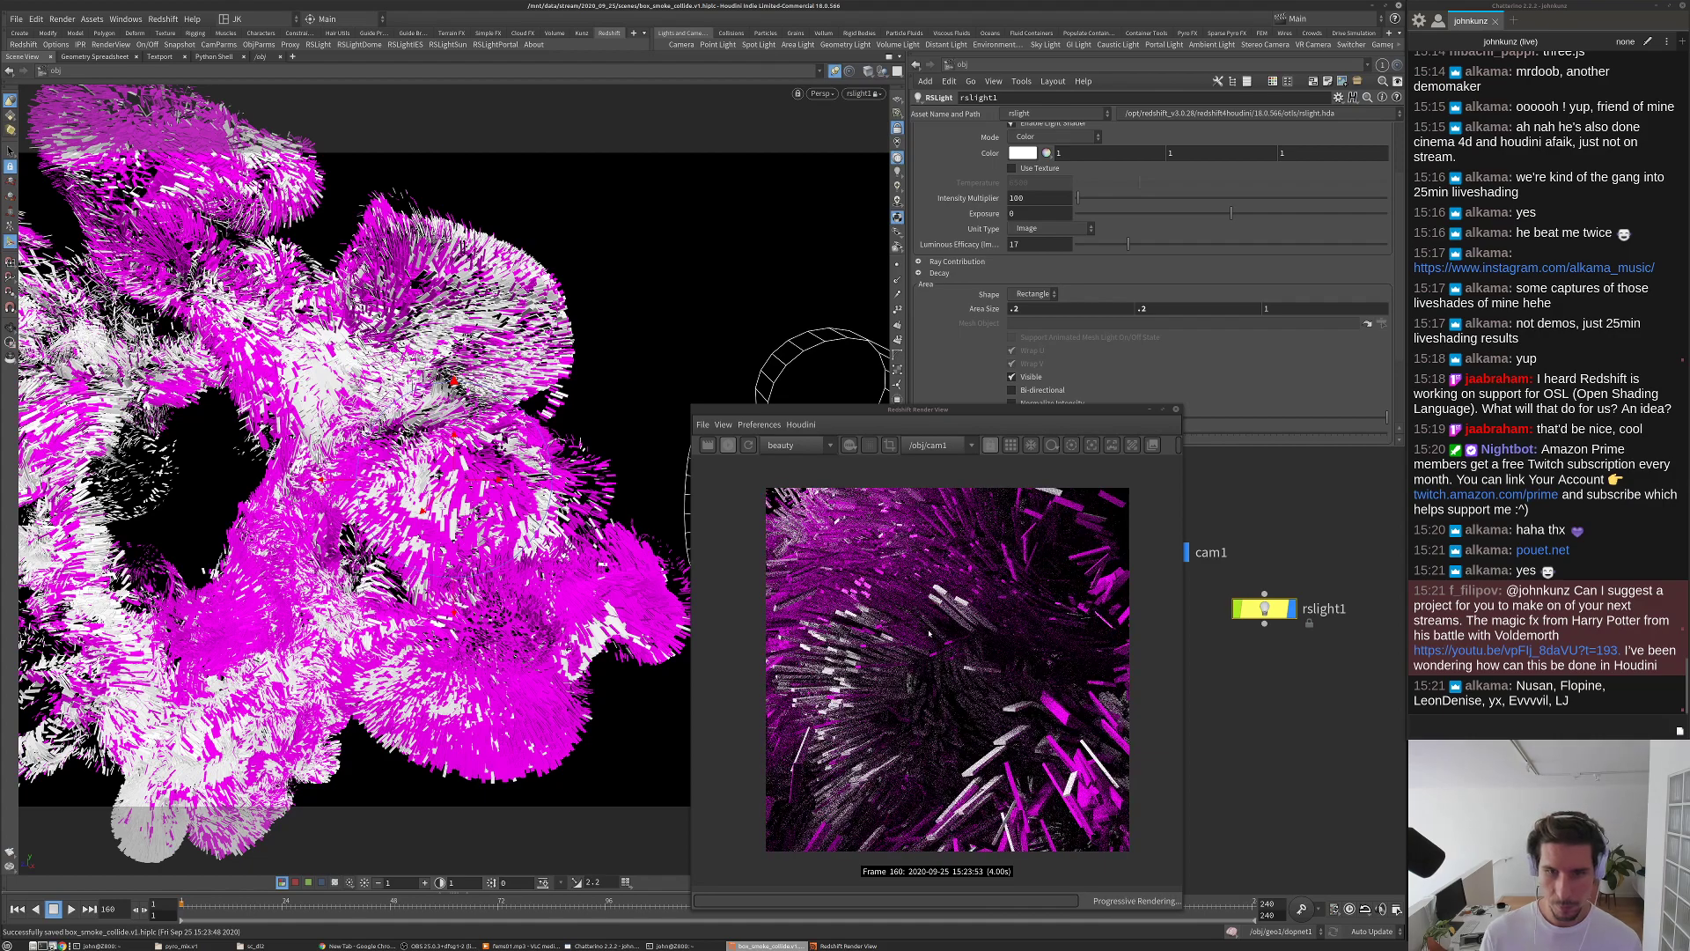
# Step: Examine the relit boxes in the Render View, stop the live render and move its window off the network
pyautogui.scroll(-1, 927, 624)
pyautogui.scroll(2, 943, 621)
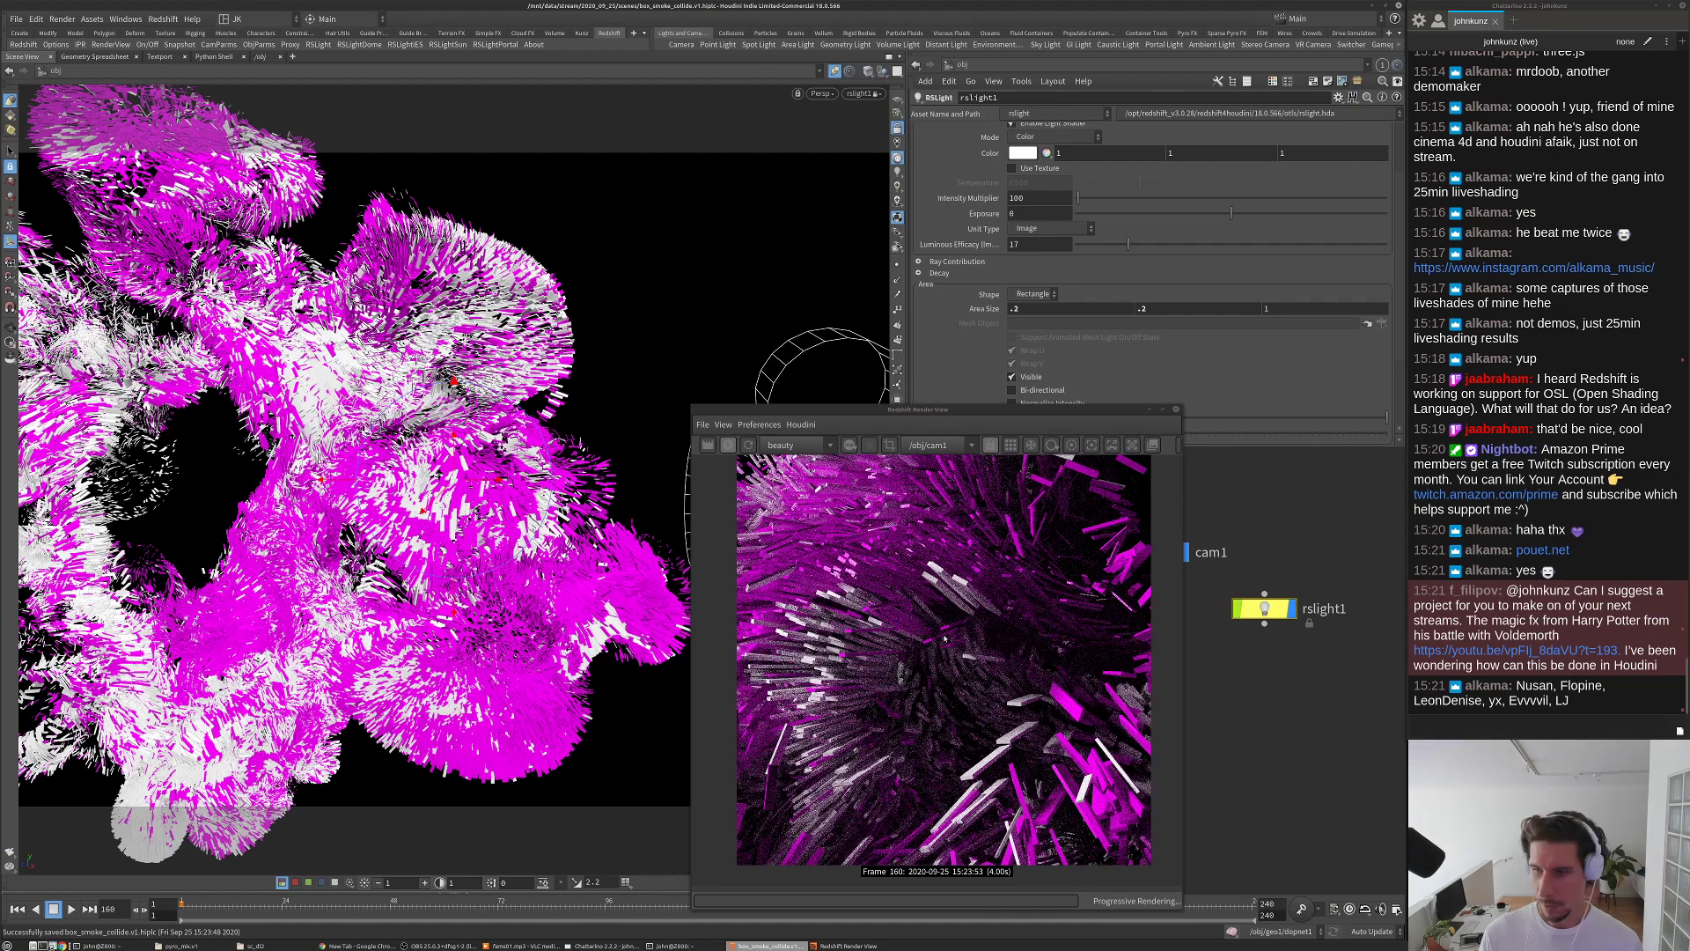
pyautogui.scroll(1, 893, 591)
pyautogui.scroll(-2, 893, 592)
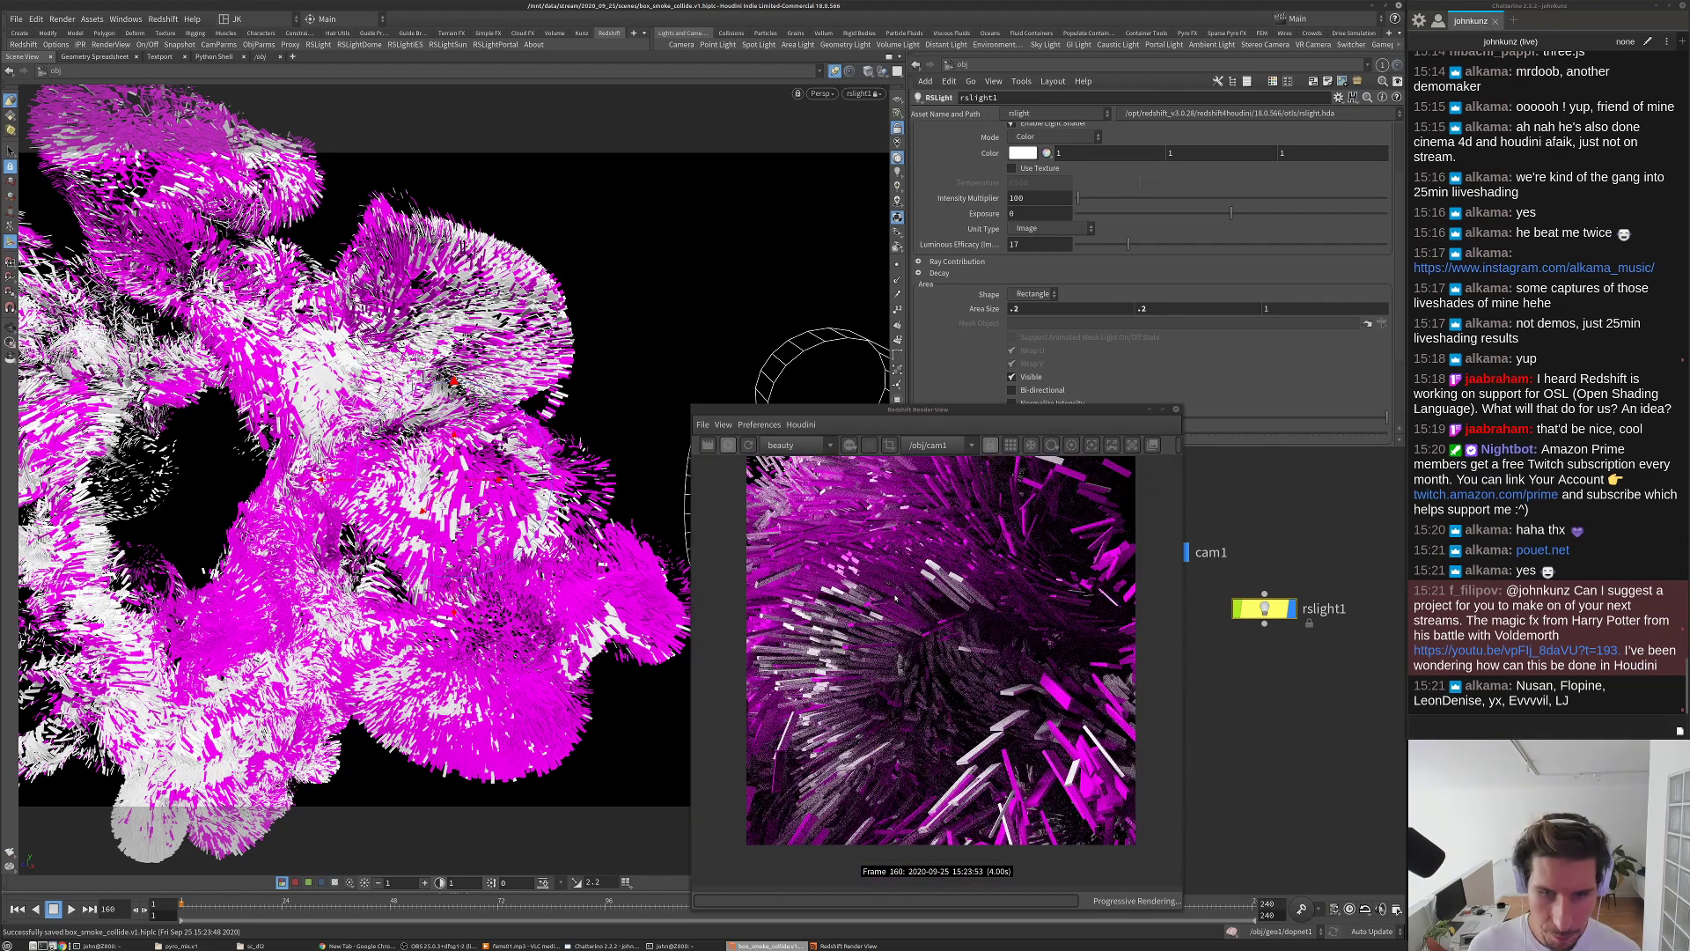
pyautogui.scroll(1, 883, 627)
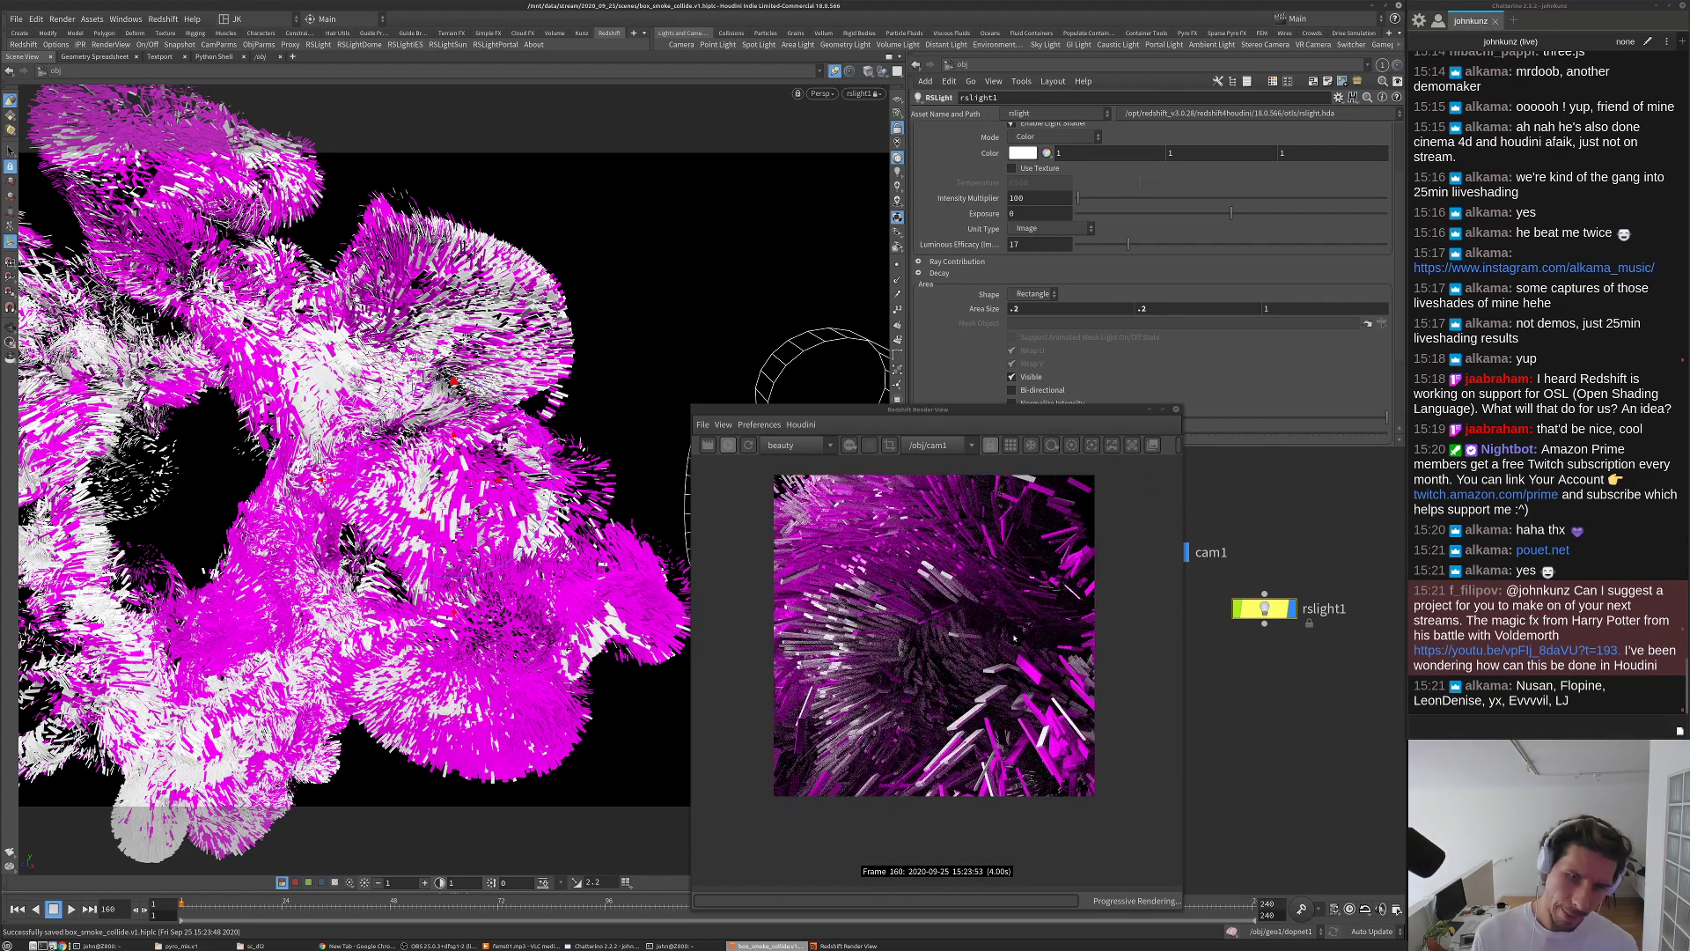
pyautogui.scroll(-1, 960, 653)
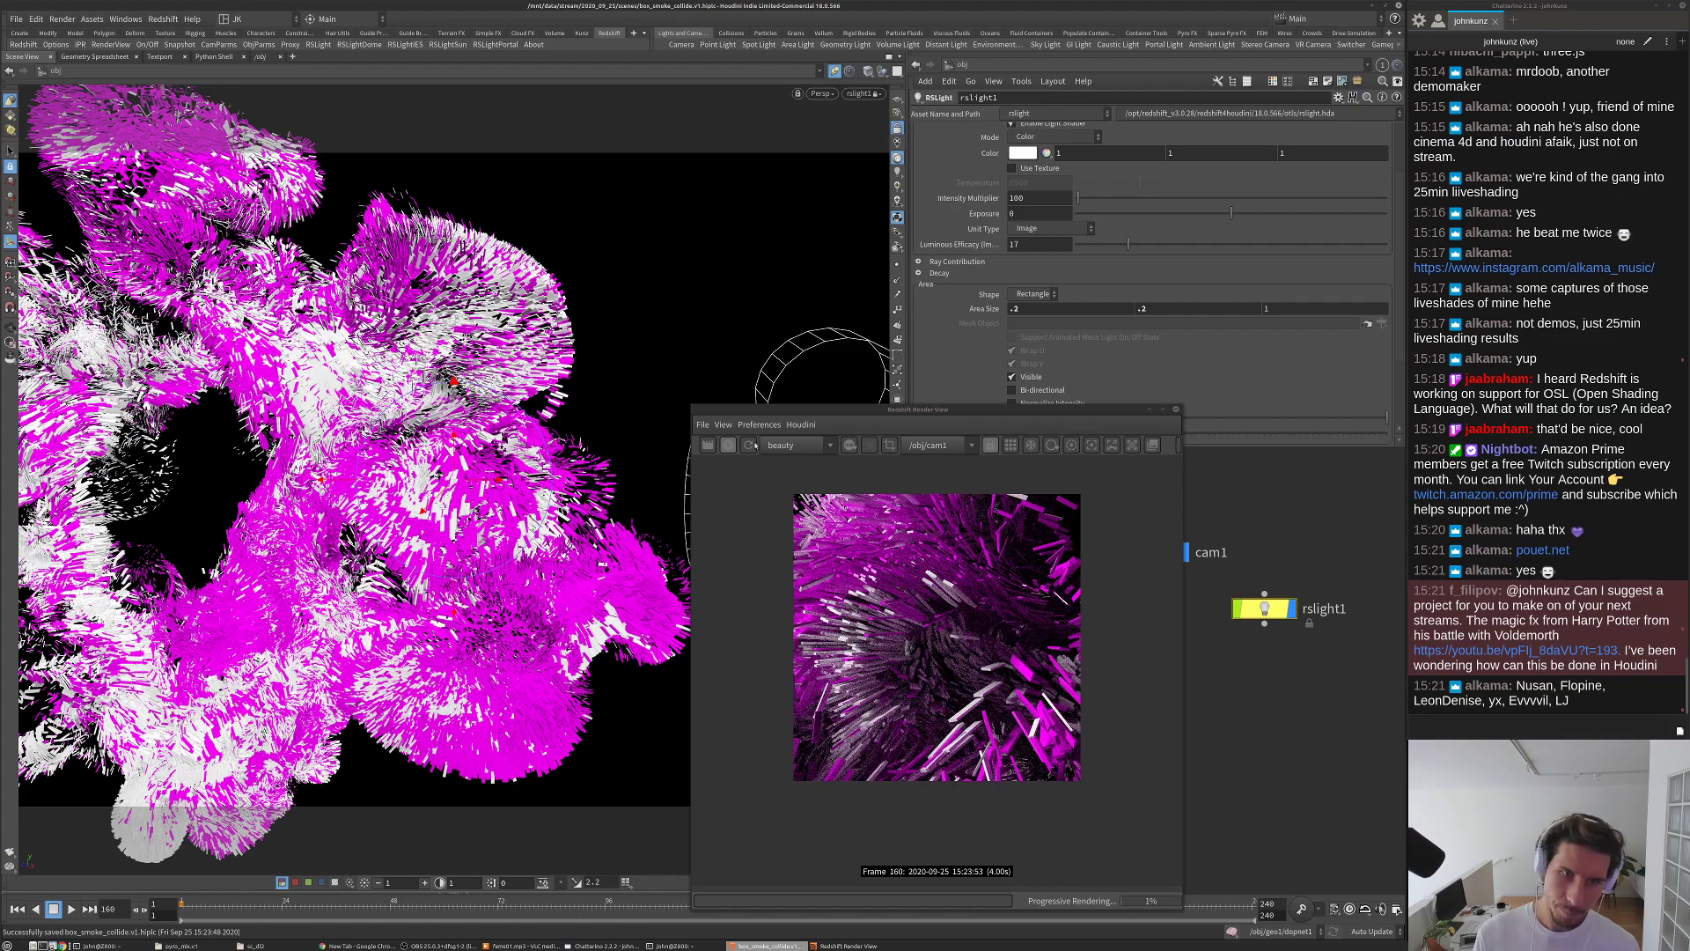
pyautogui.click(730, 445)
pyautogui.moveTo(776, 412); pyautogui.dragTo(303, 363)
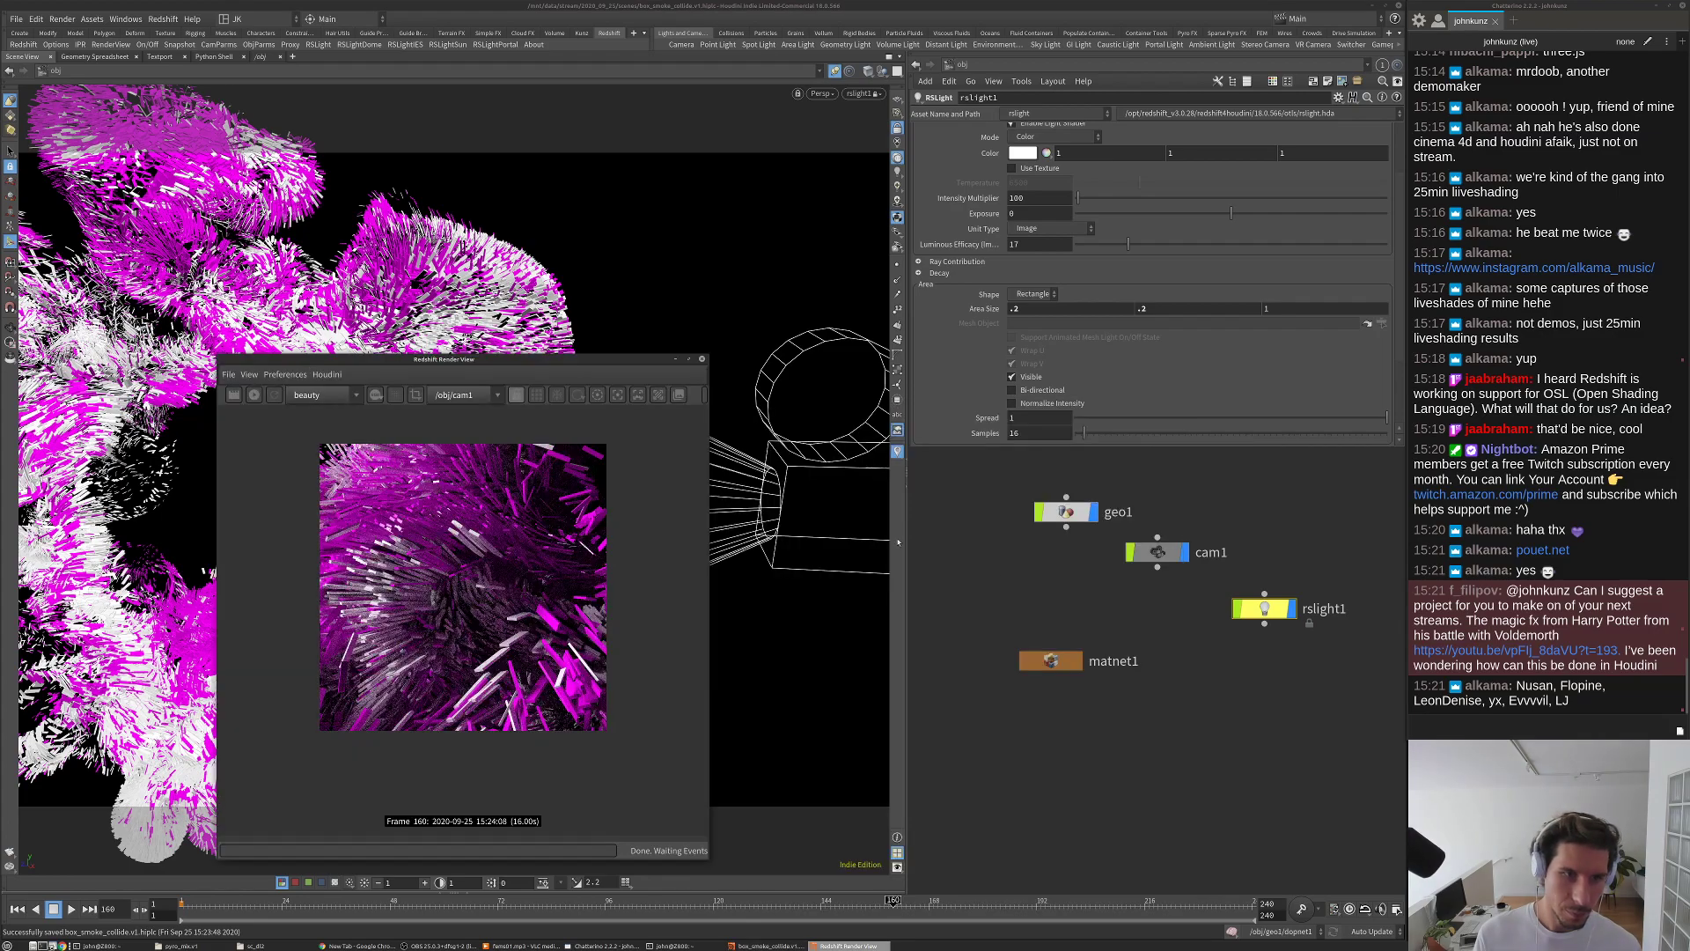
# Step: Enter geo1 and insert a Color node between null1 and attribwrangle1
pyautogui.doubleClick(1066, 512)
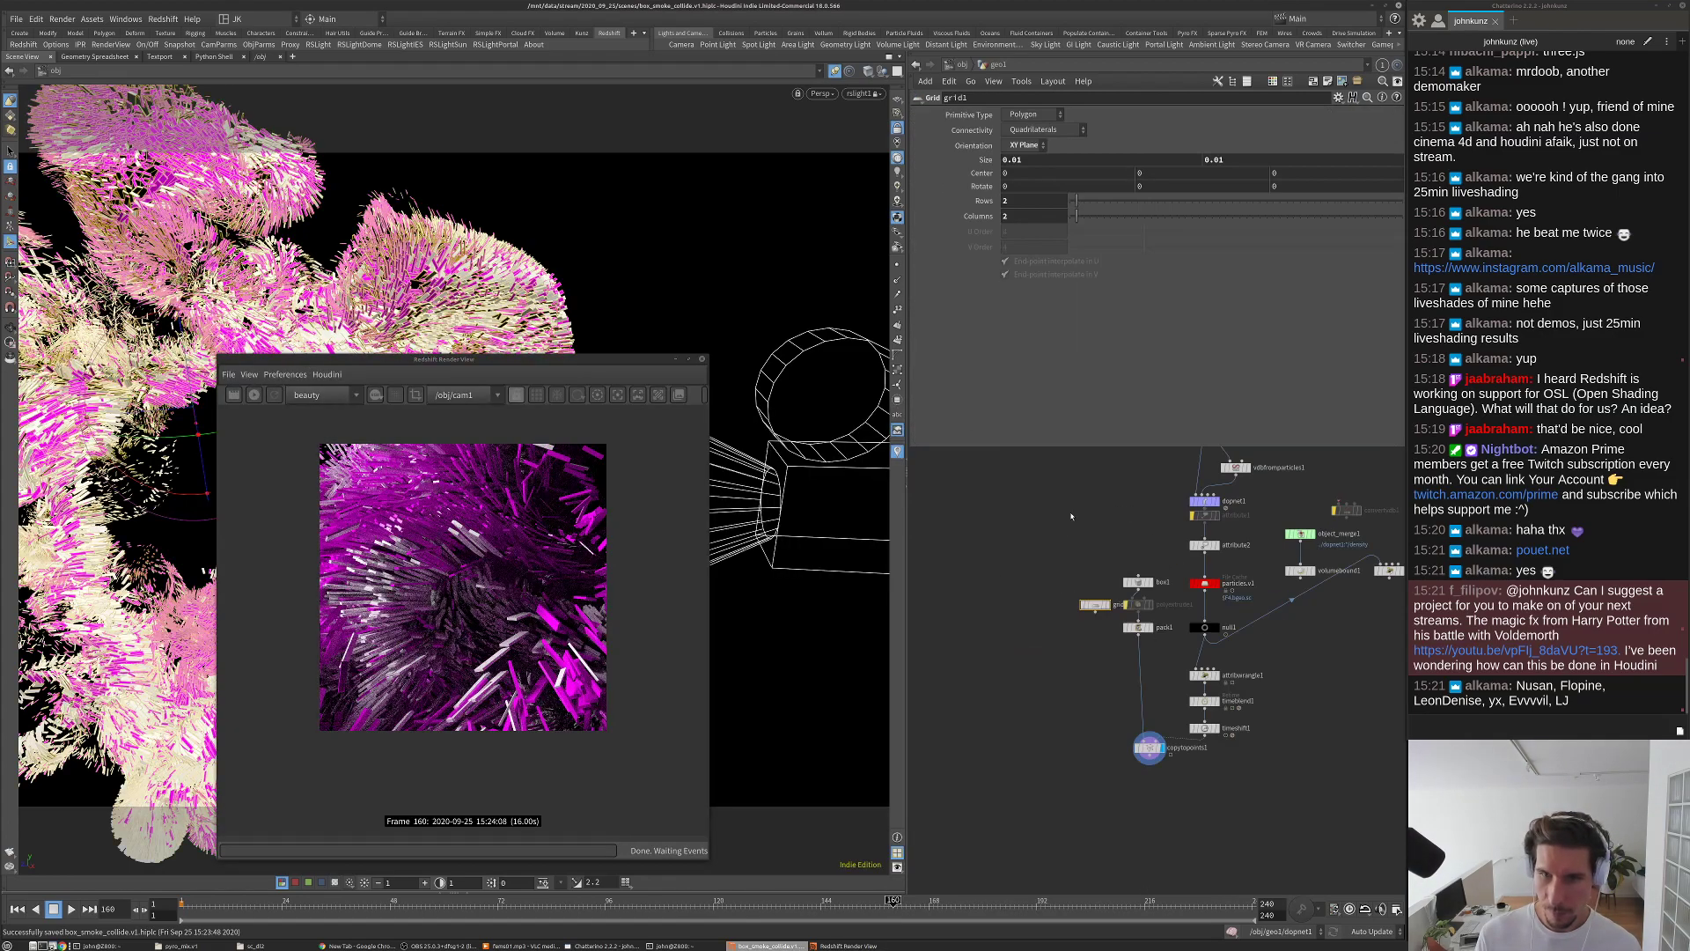
pyautogui.scroll(3, 1145, 660)
pyautogui.click(1112, 588)
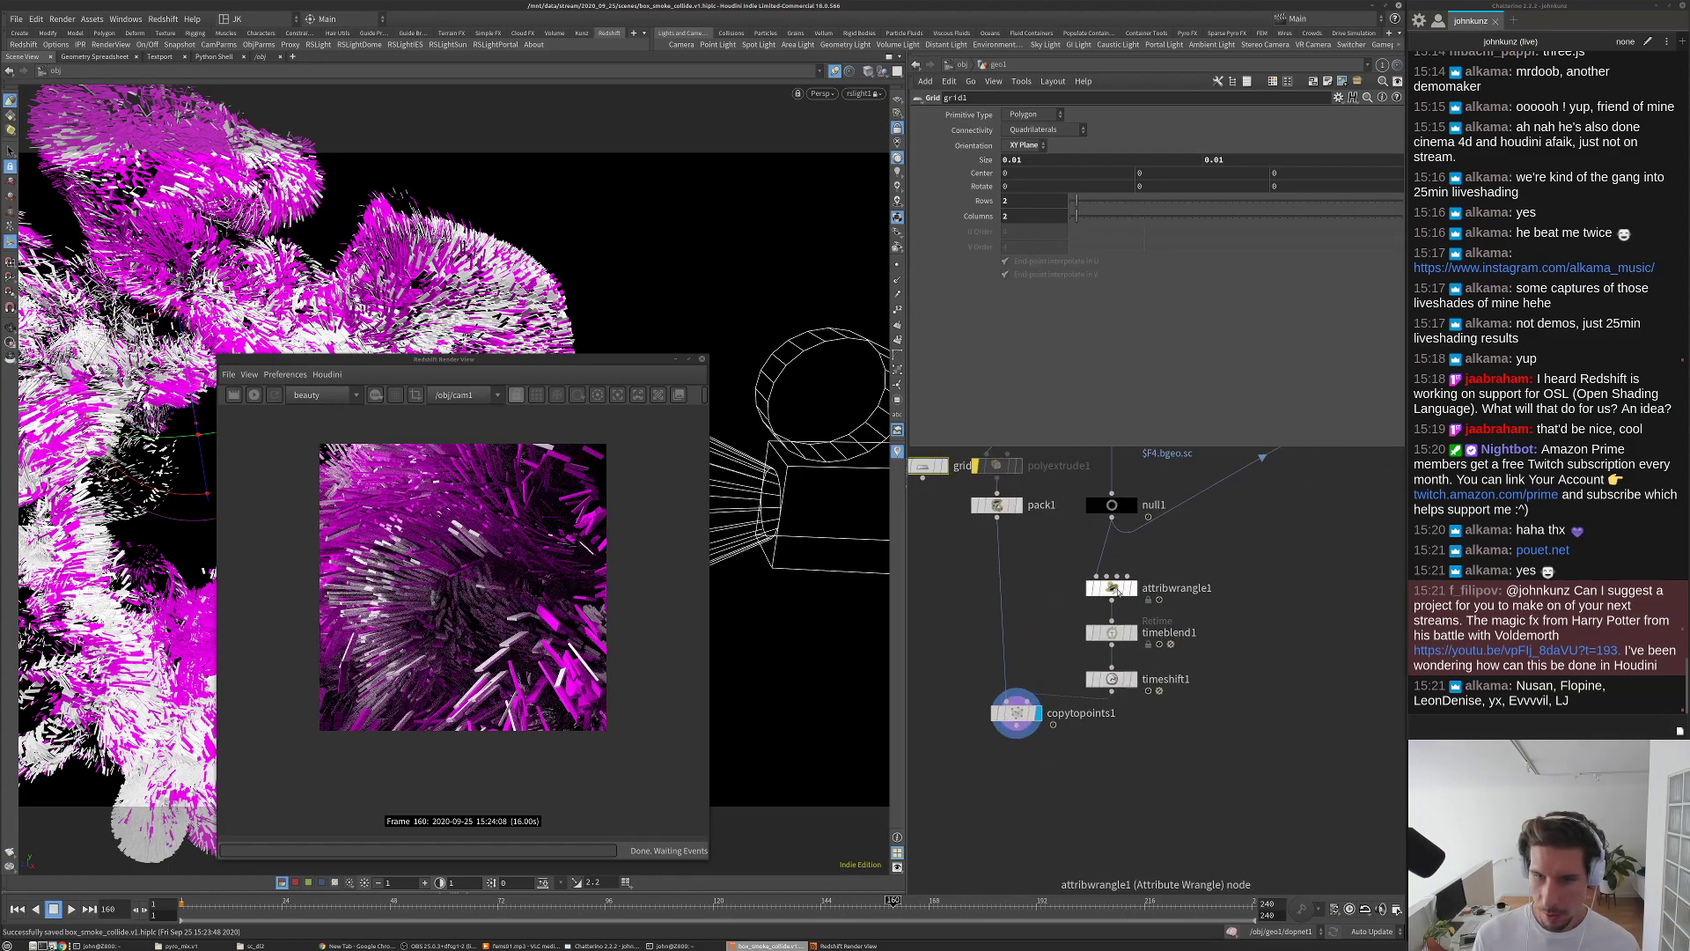
pyautogui.press('Tab')
pyautogui.write('c')
pyautogui.moveTo(1215, 565)
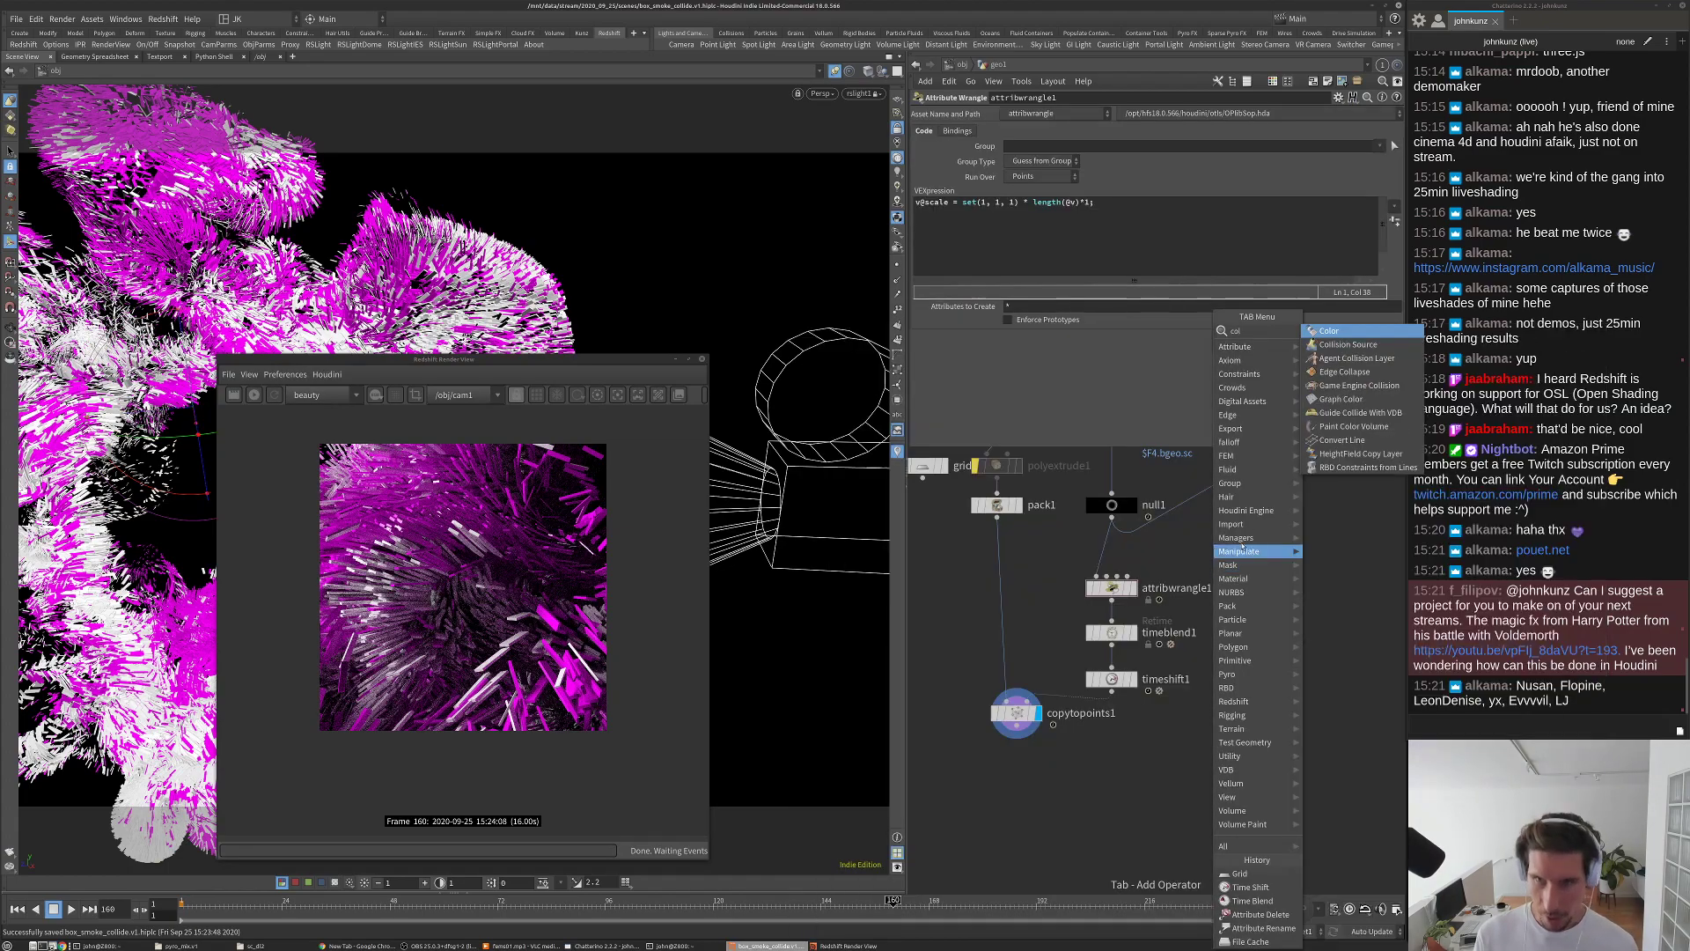
pyautogui.click(1329, 332)
pyautogui.click(1305, 581)
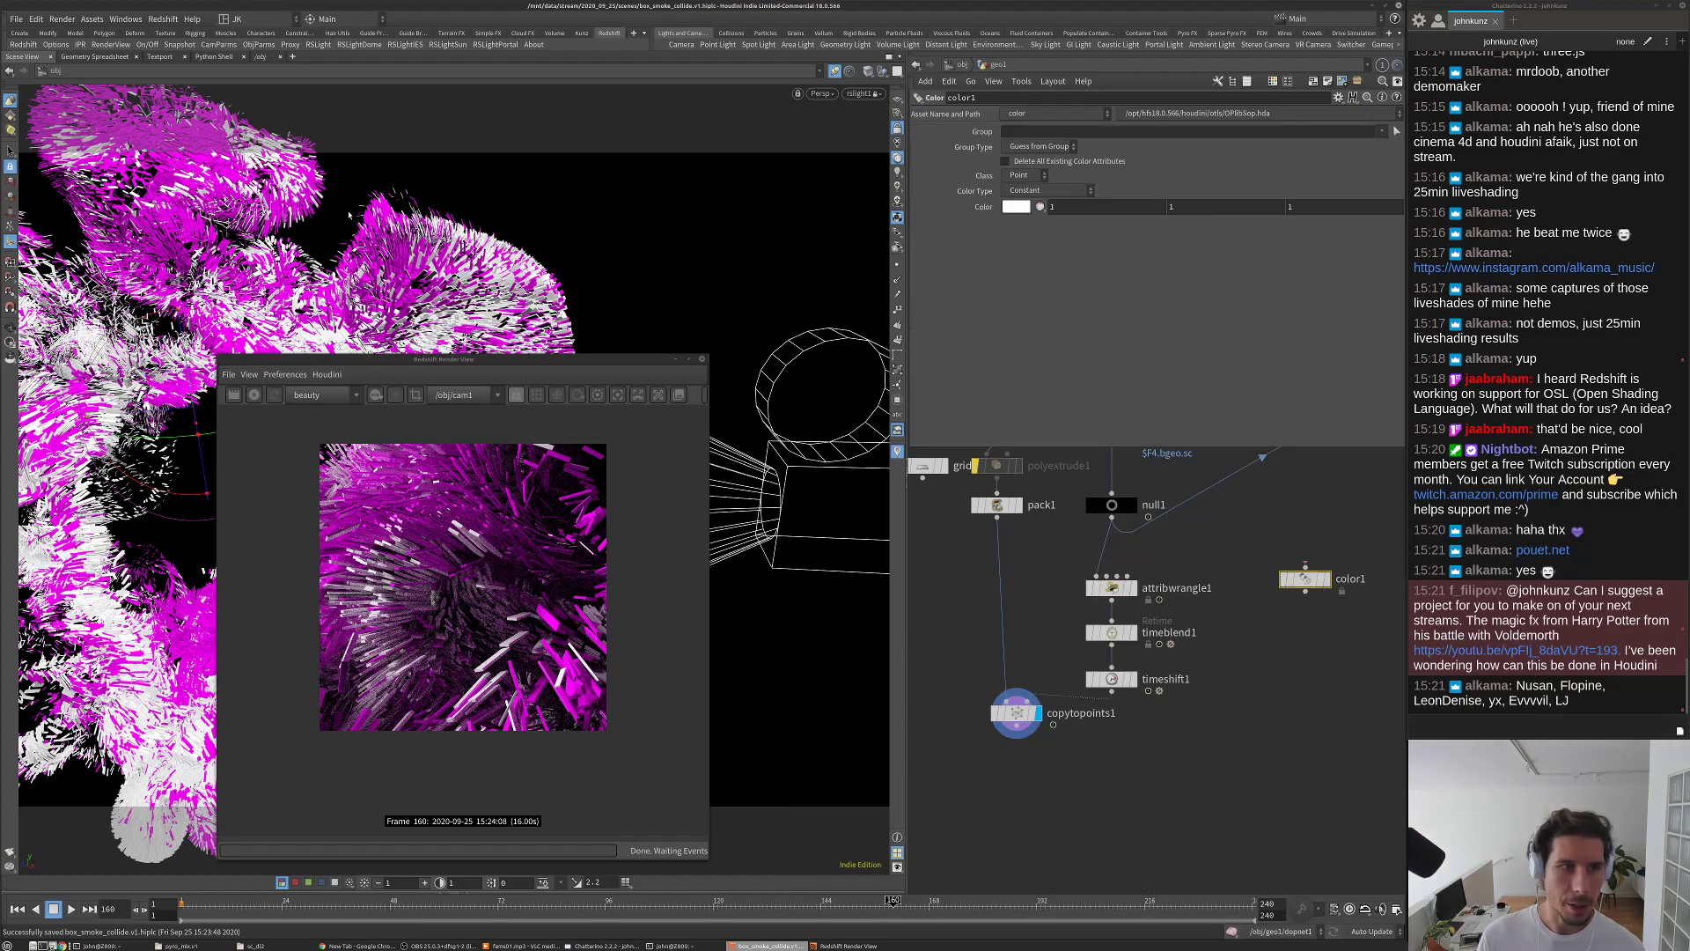
pyautogui.moveTo(1305, 591); pyautogui.dragTo(1112, 577)
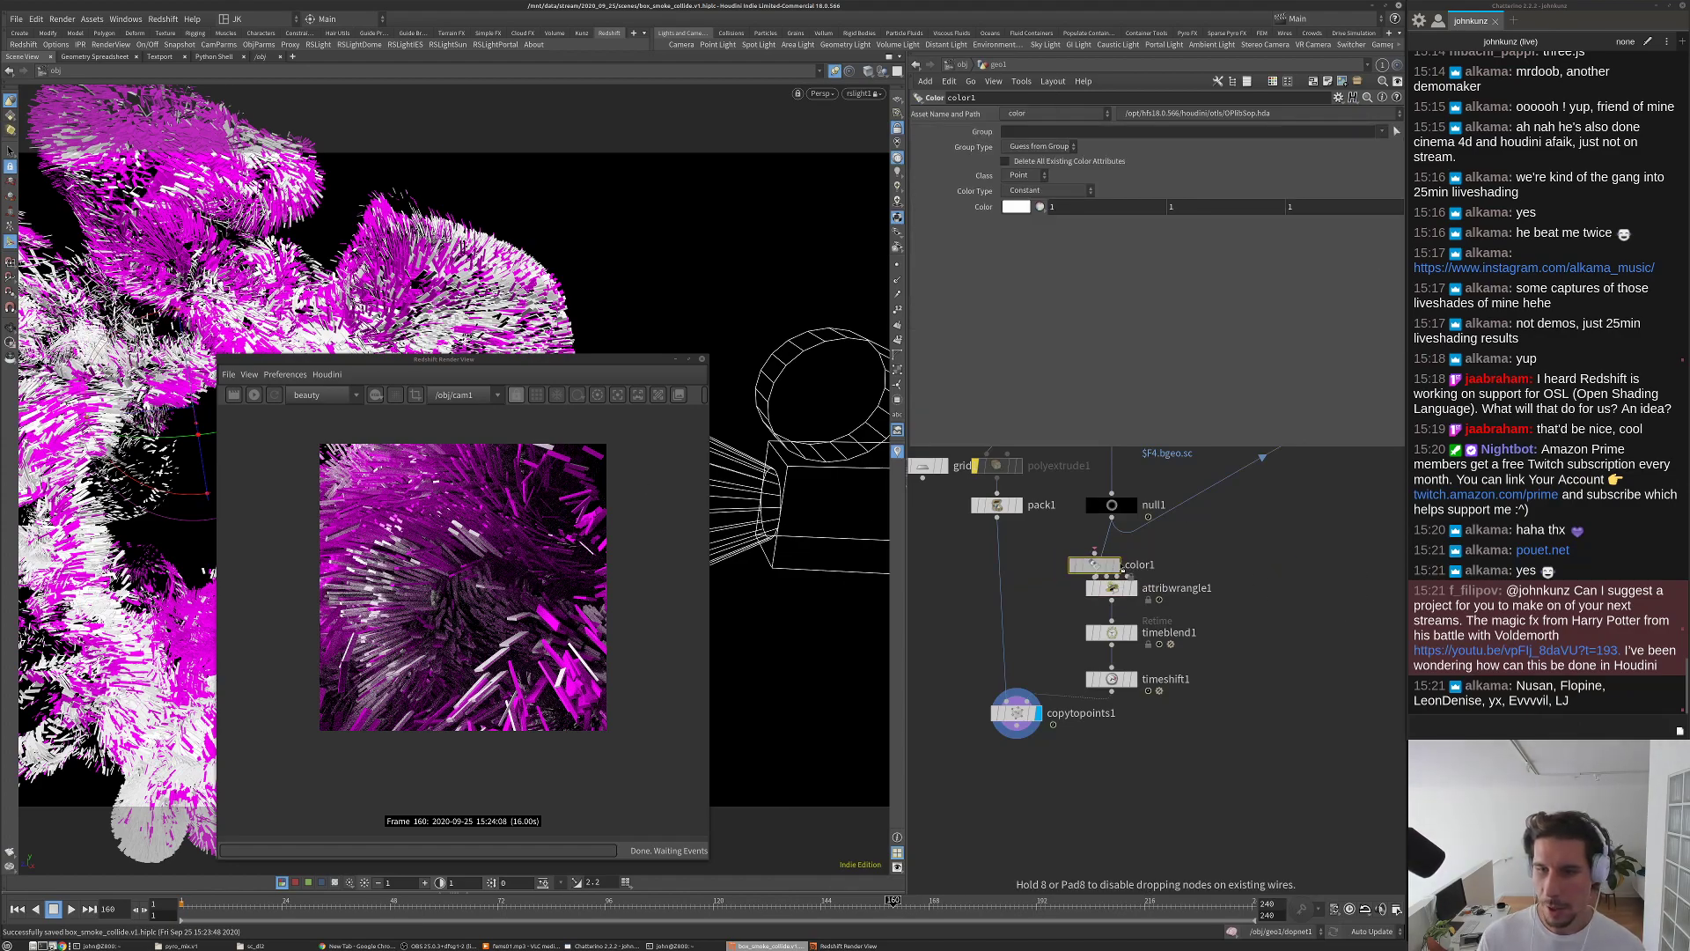
pyautogui.moveTo(1112, 519); pyautogui.dragTo(1305, 567)
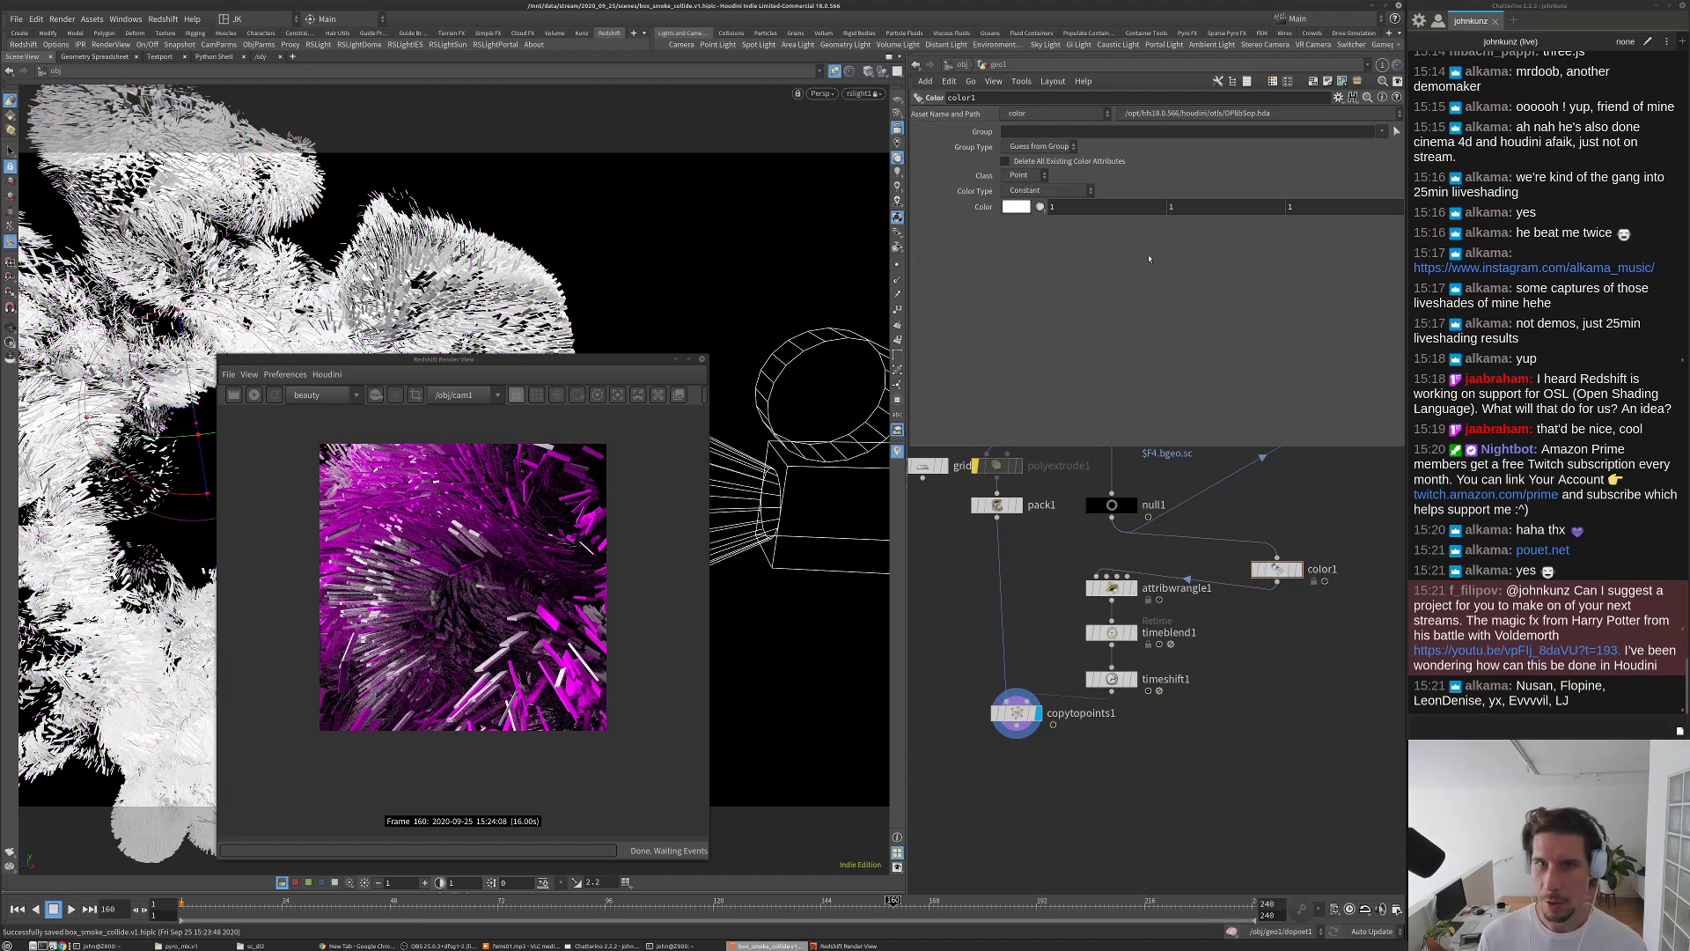
pyautogui.click(1069, 134)
pyautogui.write('@Cd.y>')
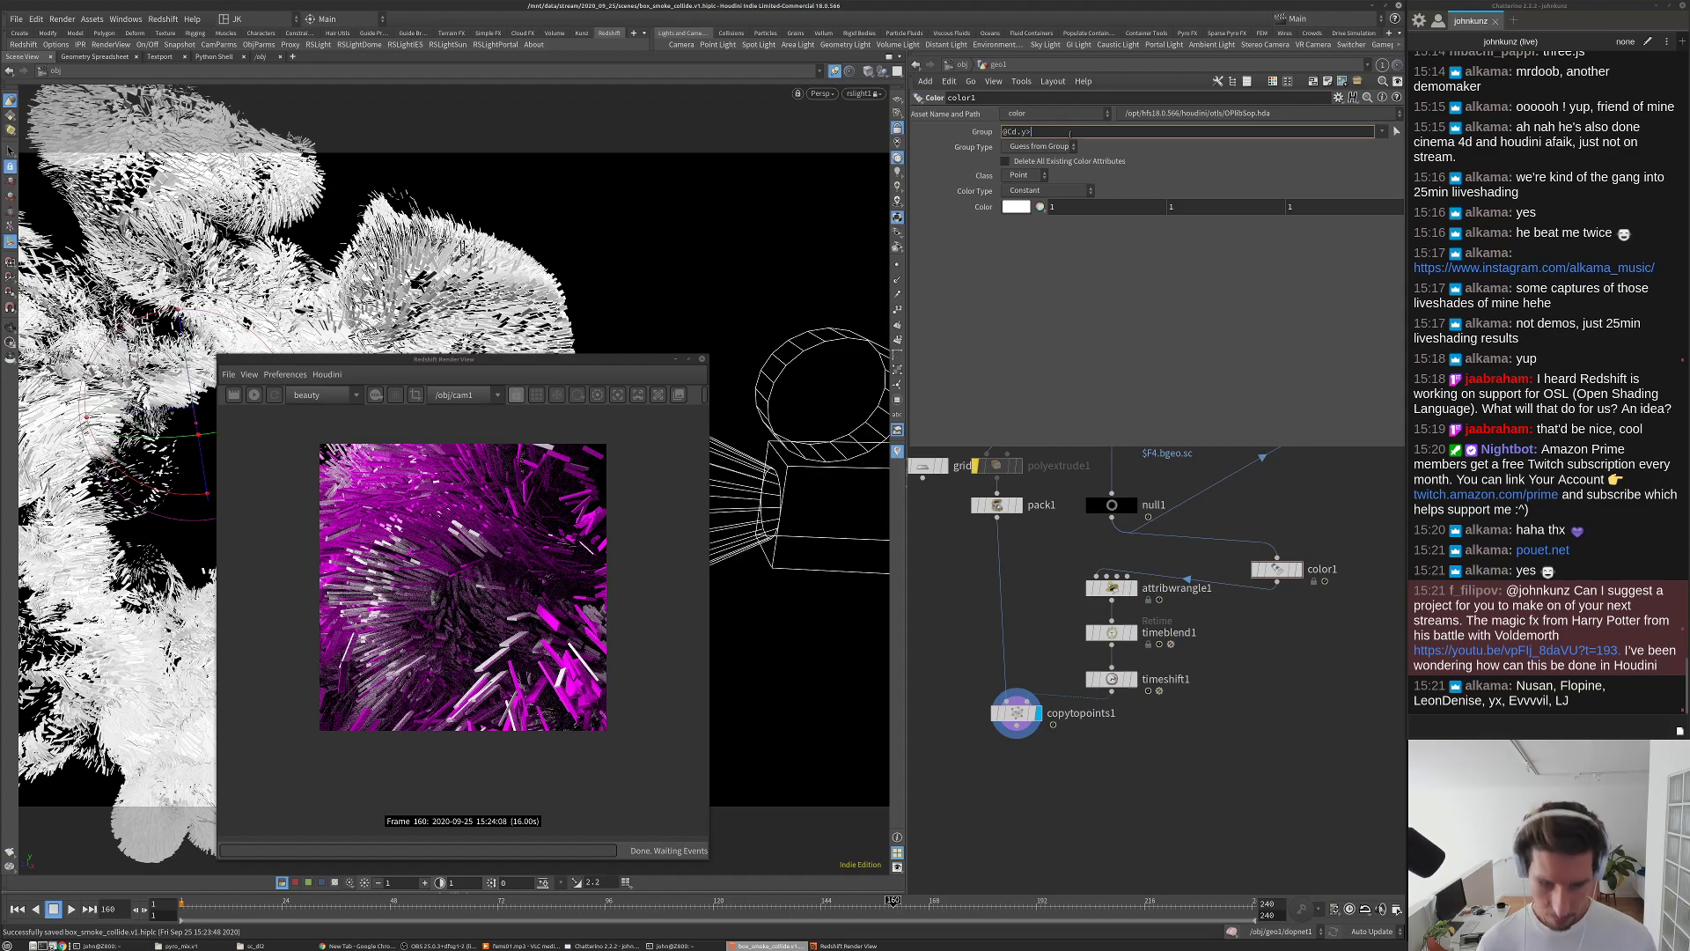
pyautogui.write('.5')
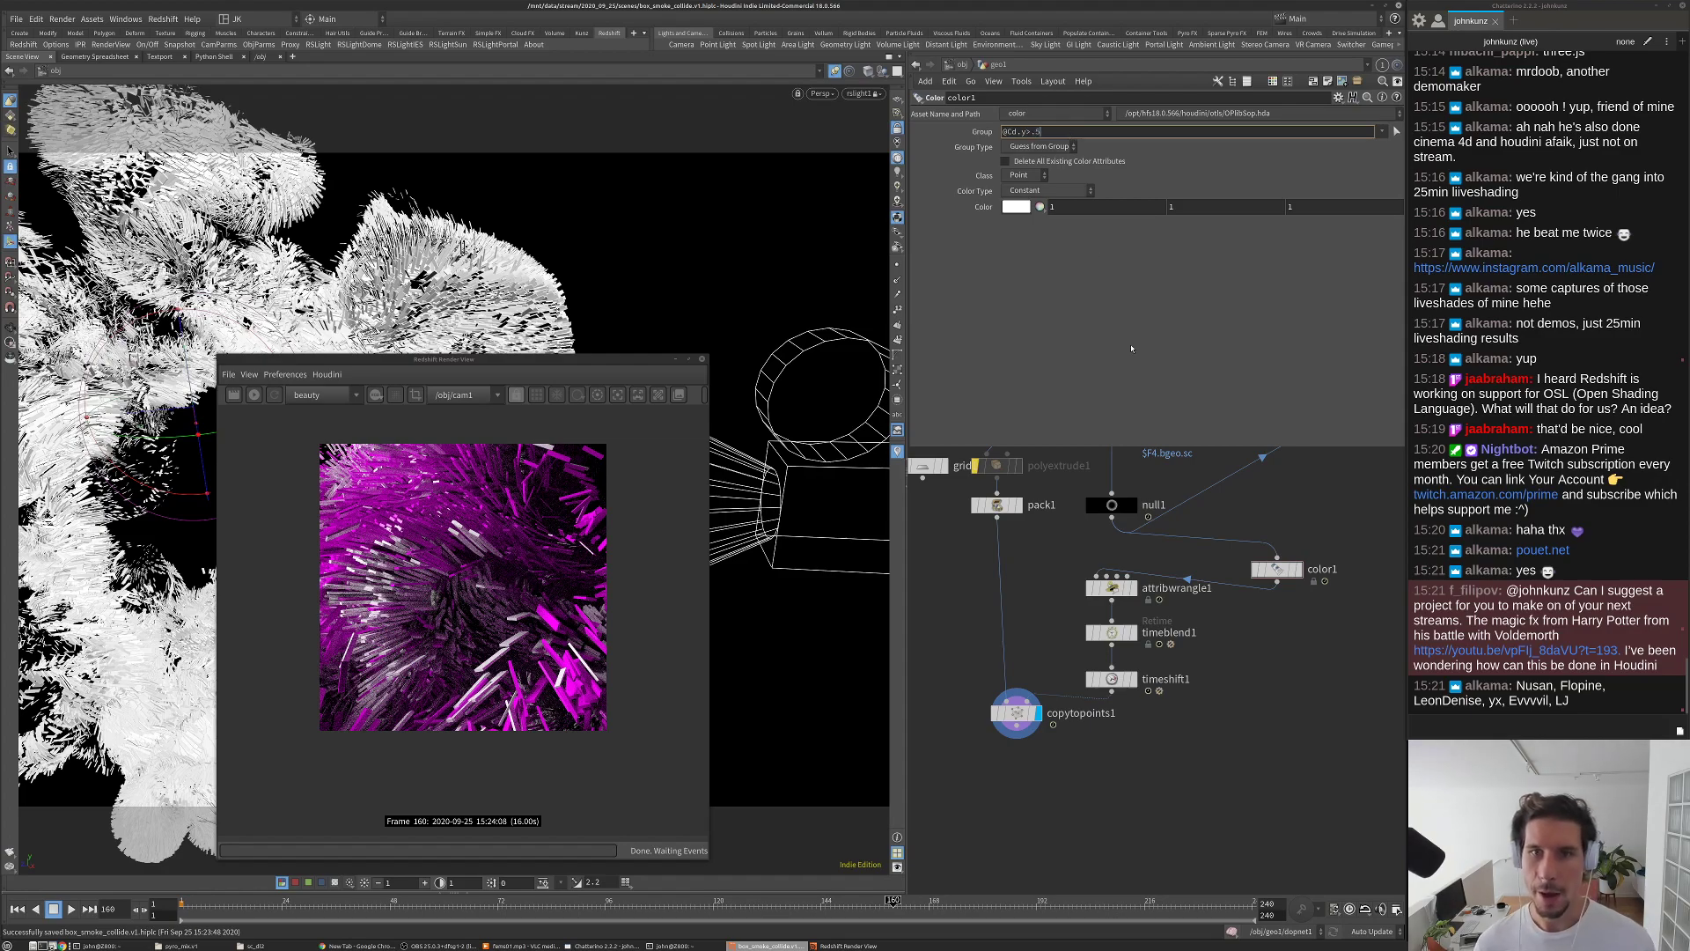
pyautogui.press('Return')
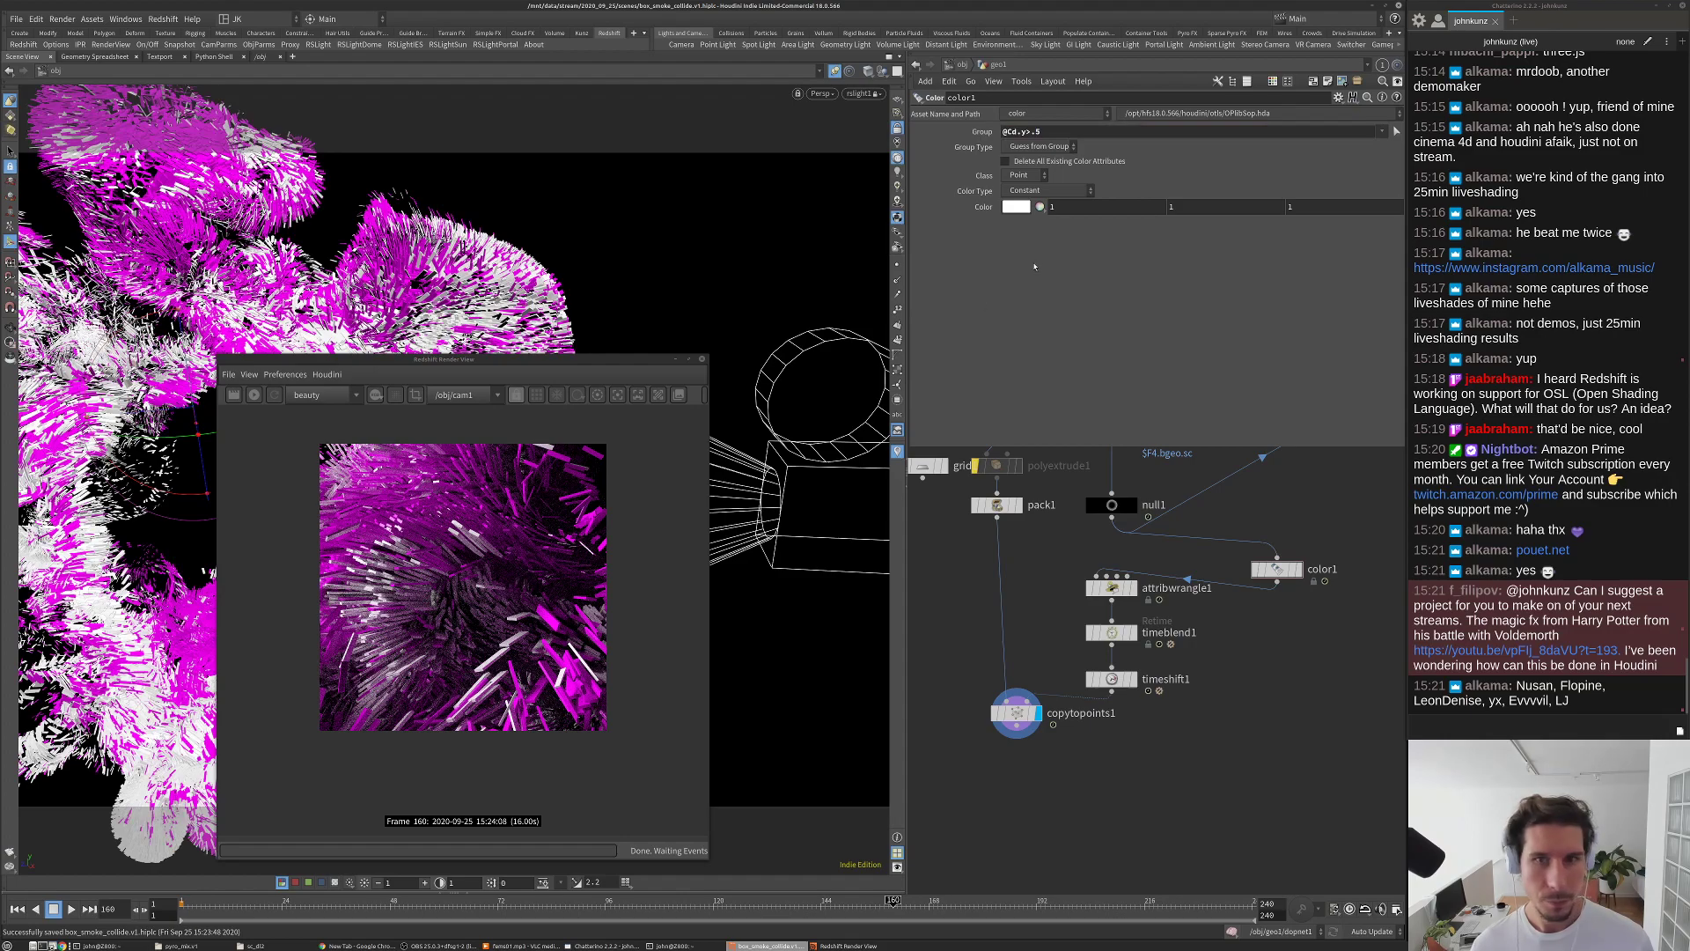
pyautogui.click(1138, 208)
pyautogui.write('0')
pyautogui.press('Return')
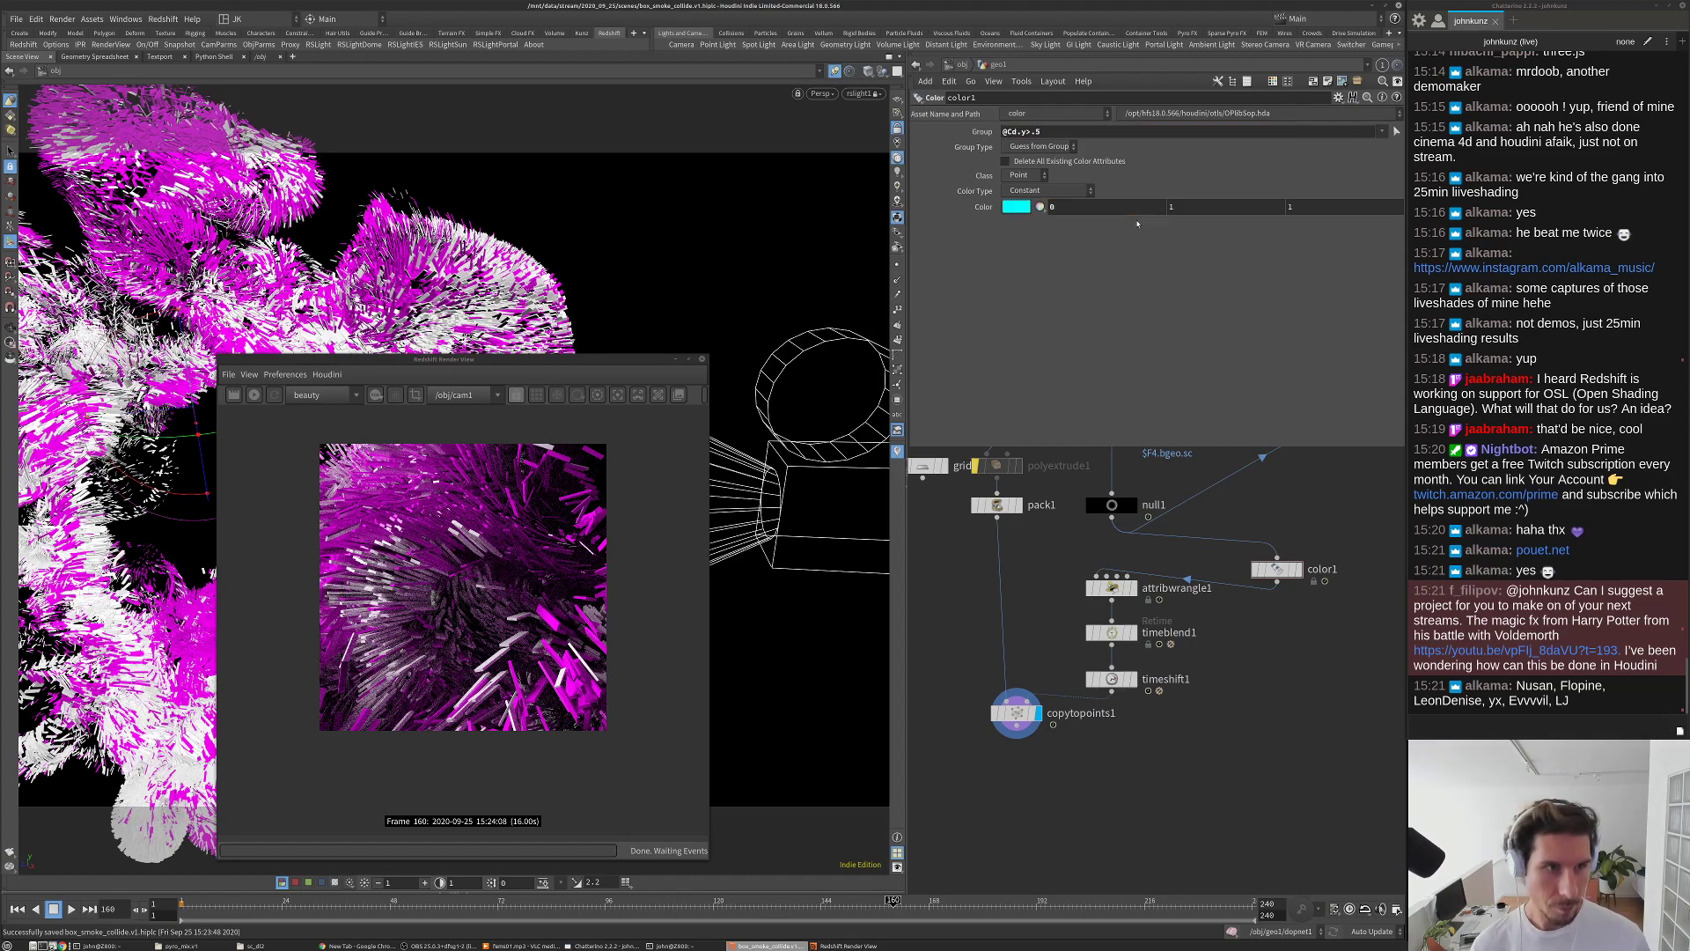
pyautogui.click(1026, 131)
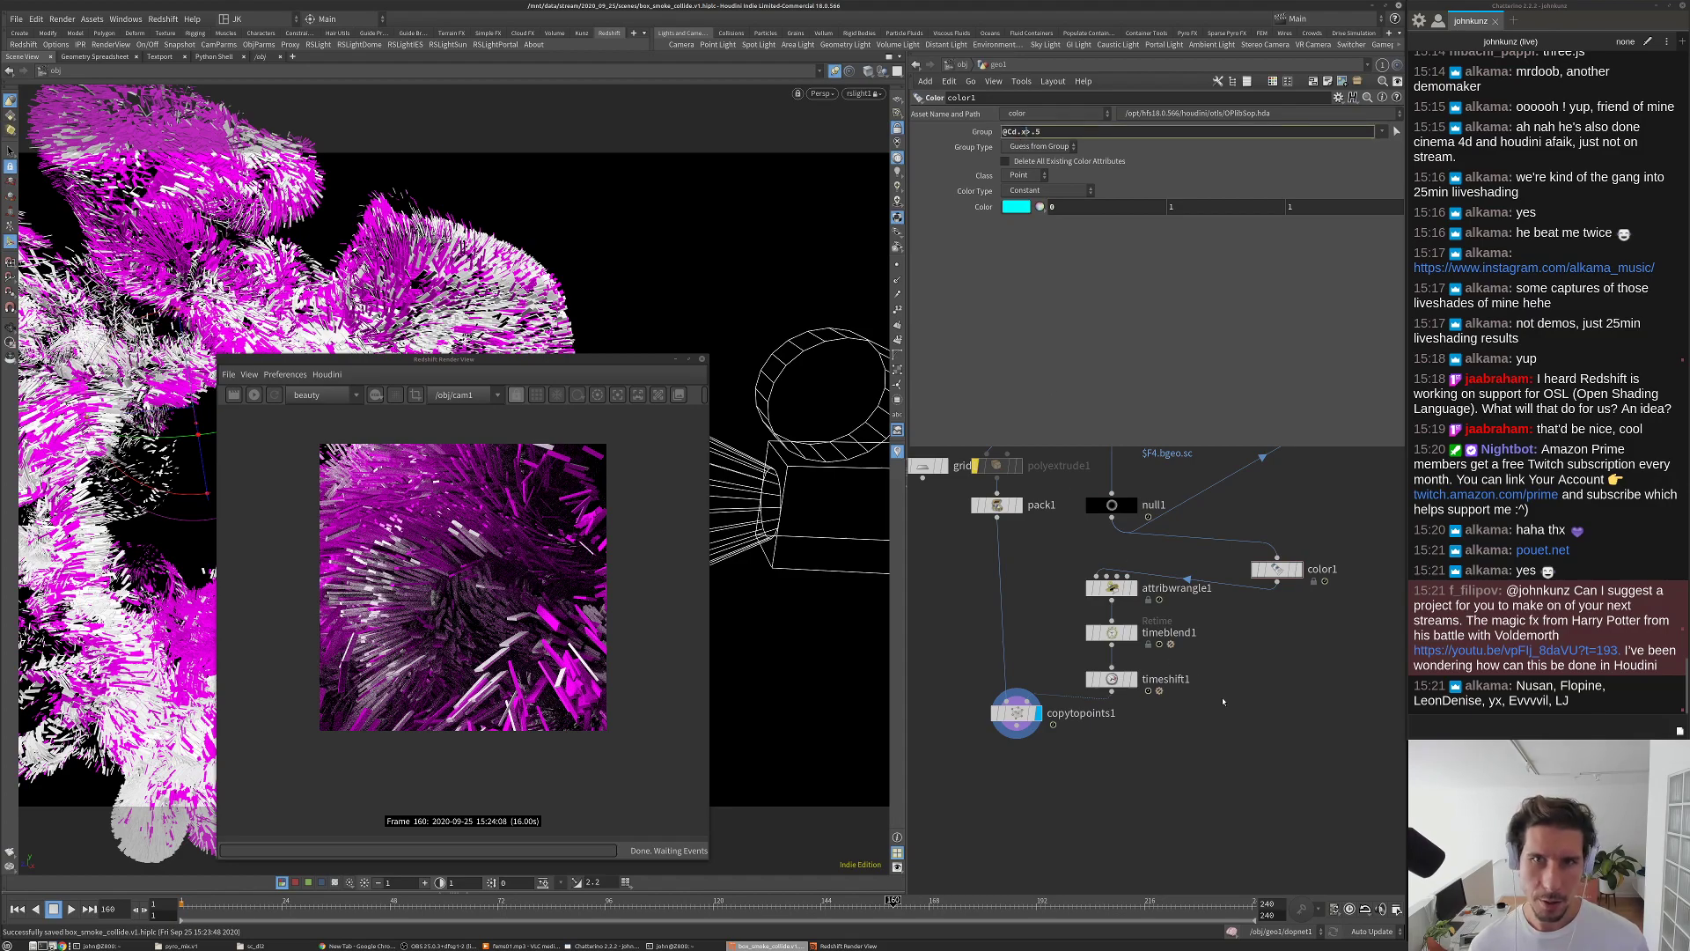
pyautogui.press('Return')
pyautogui.click(1041, 146)
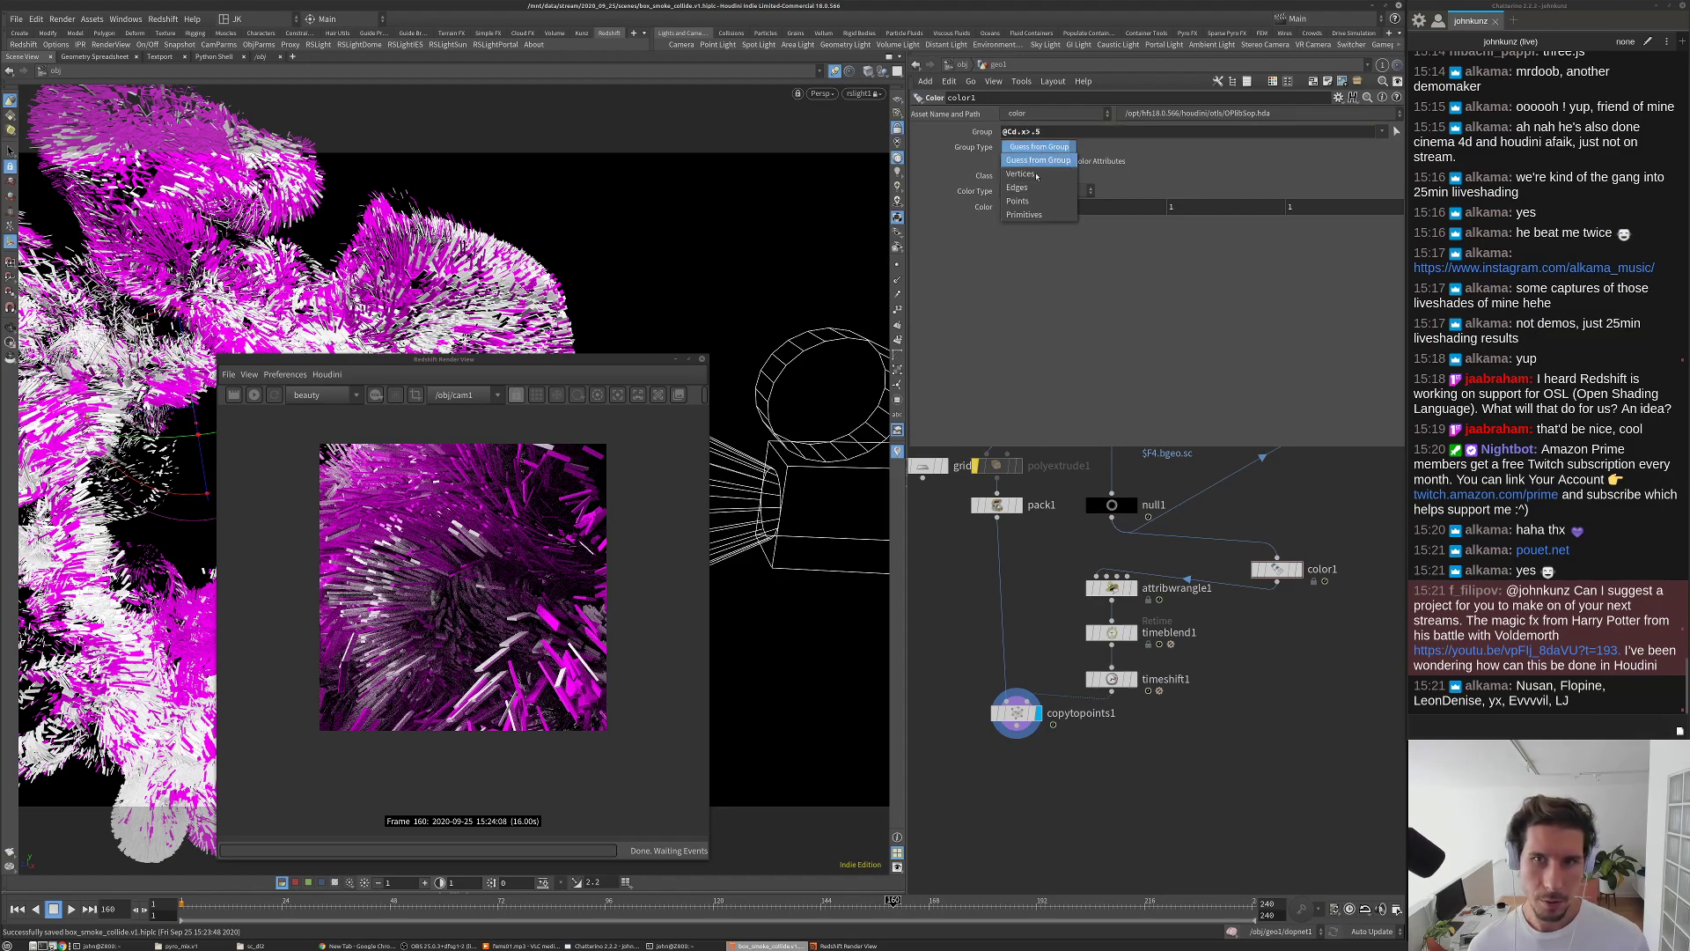
pyautogui.click(1029, 199)
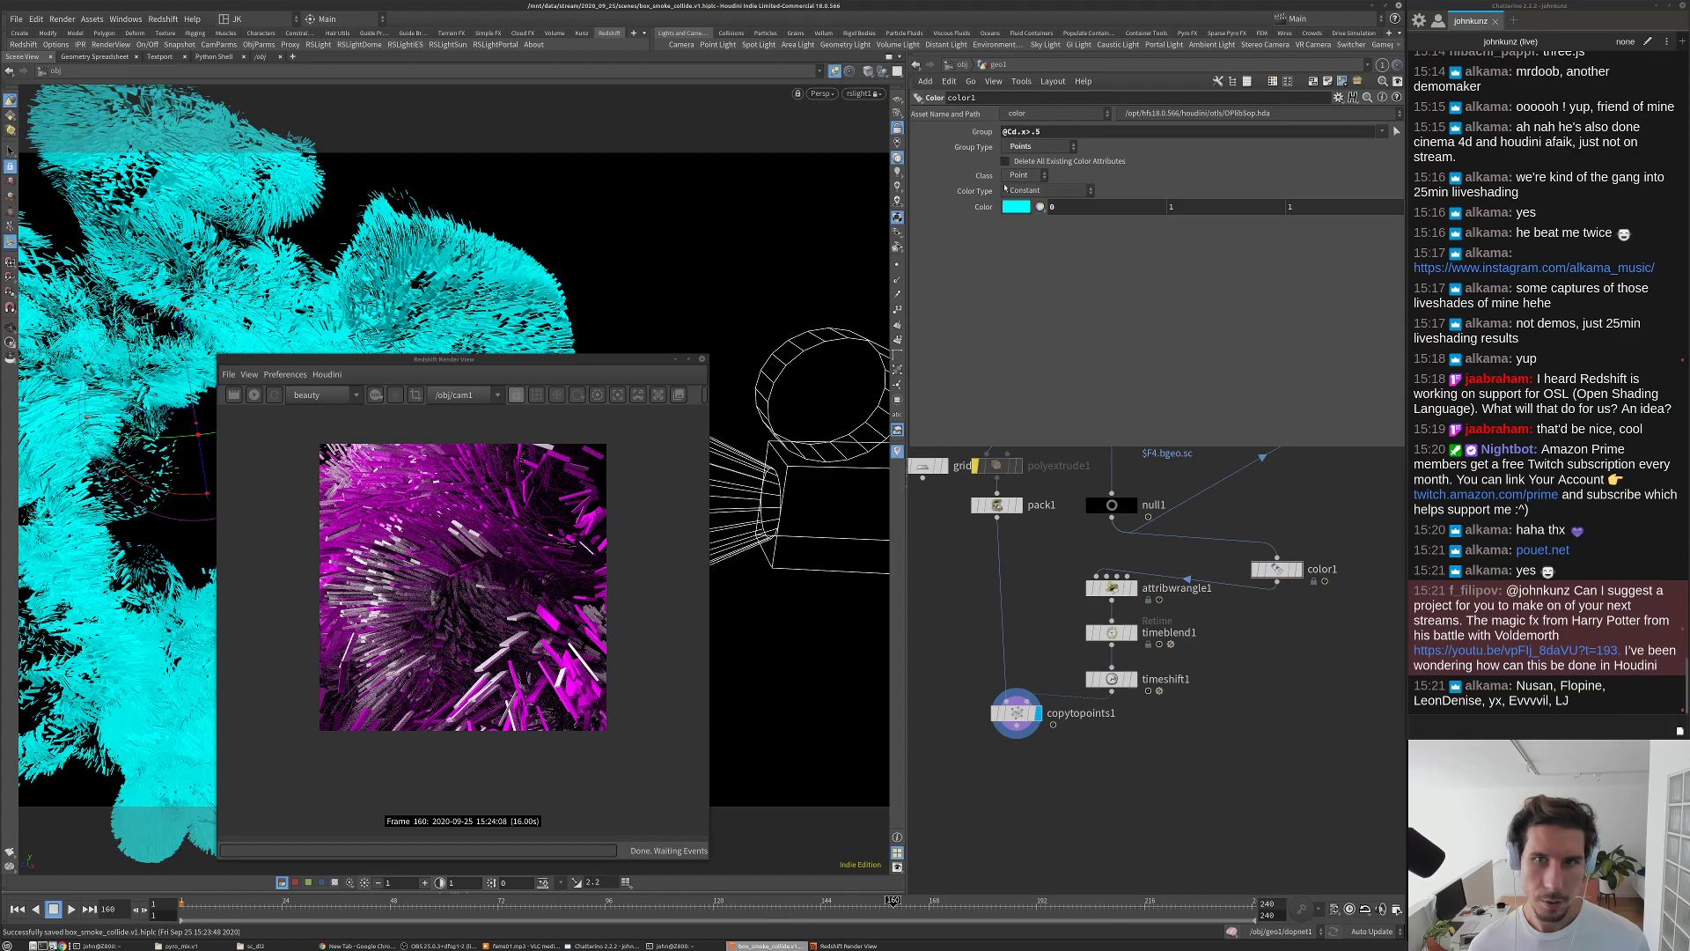
pyautogui.doubleClick(1025, 131)
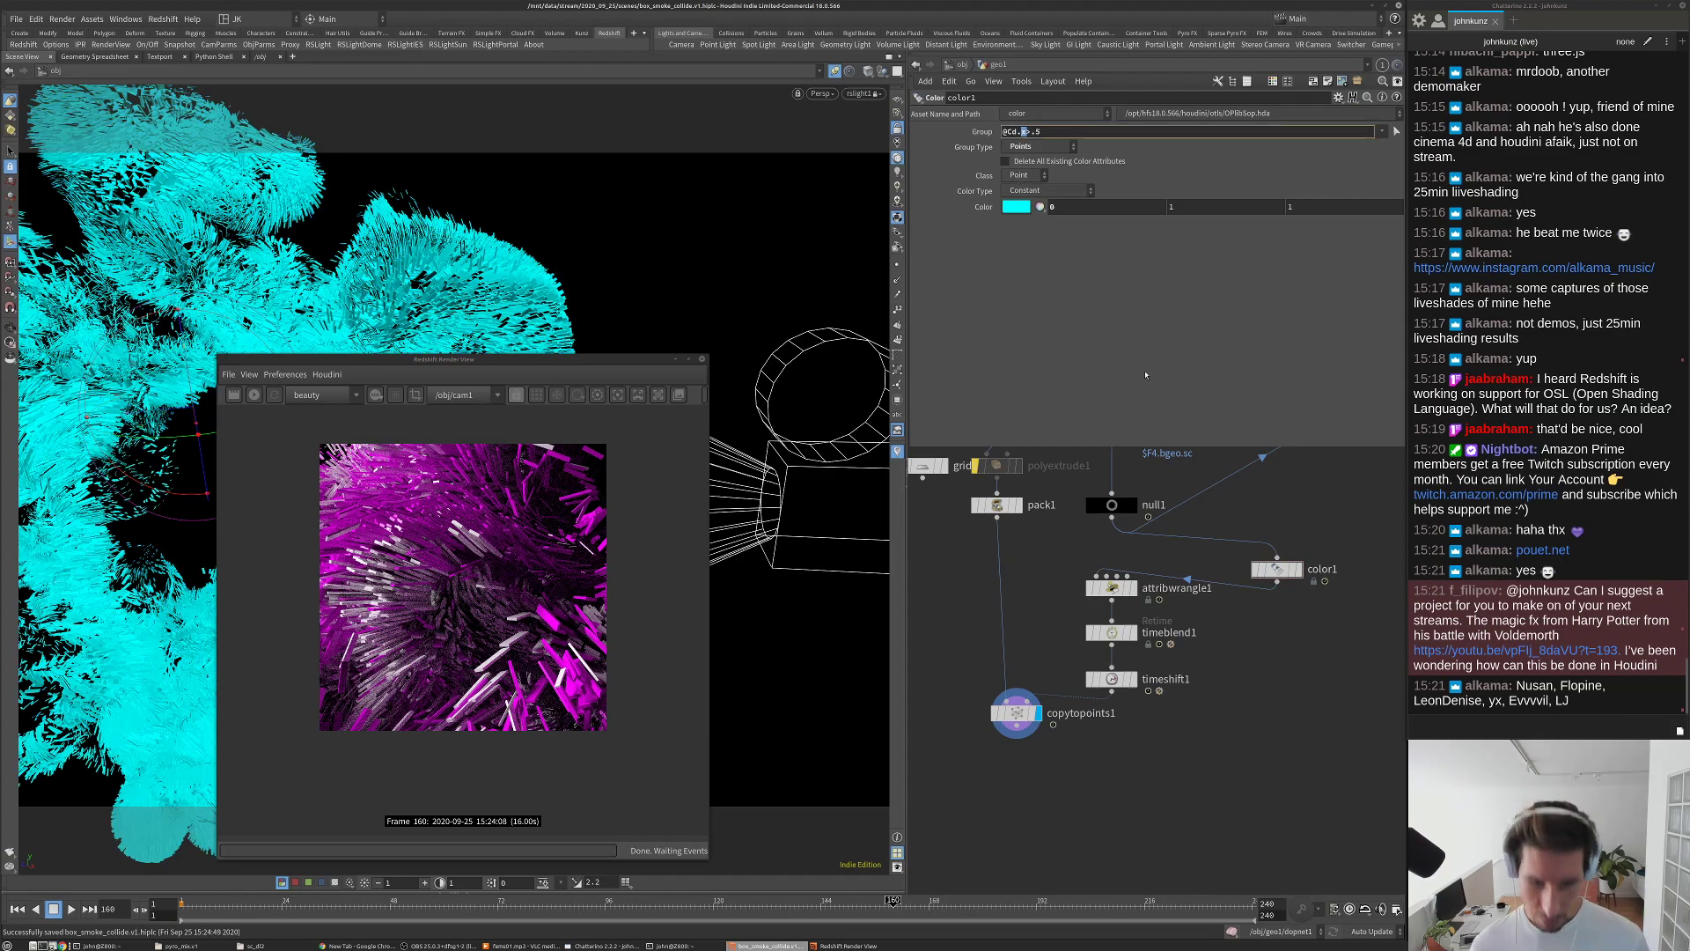
pyautogui.press('Return')
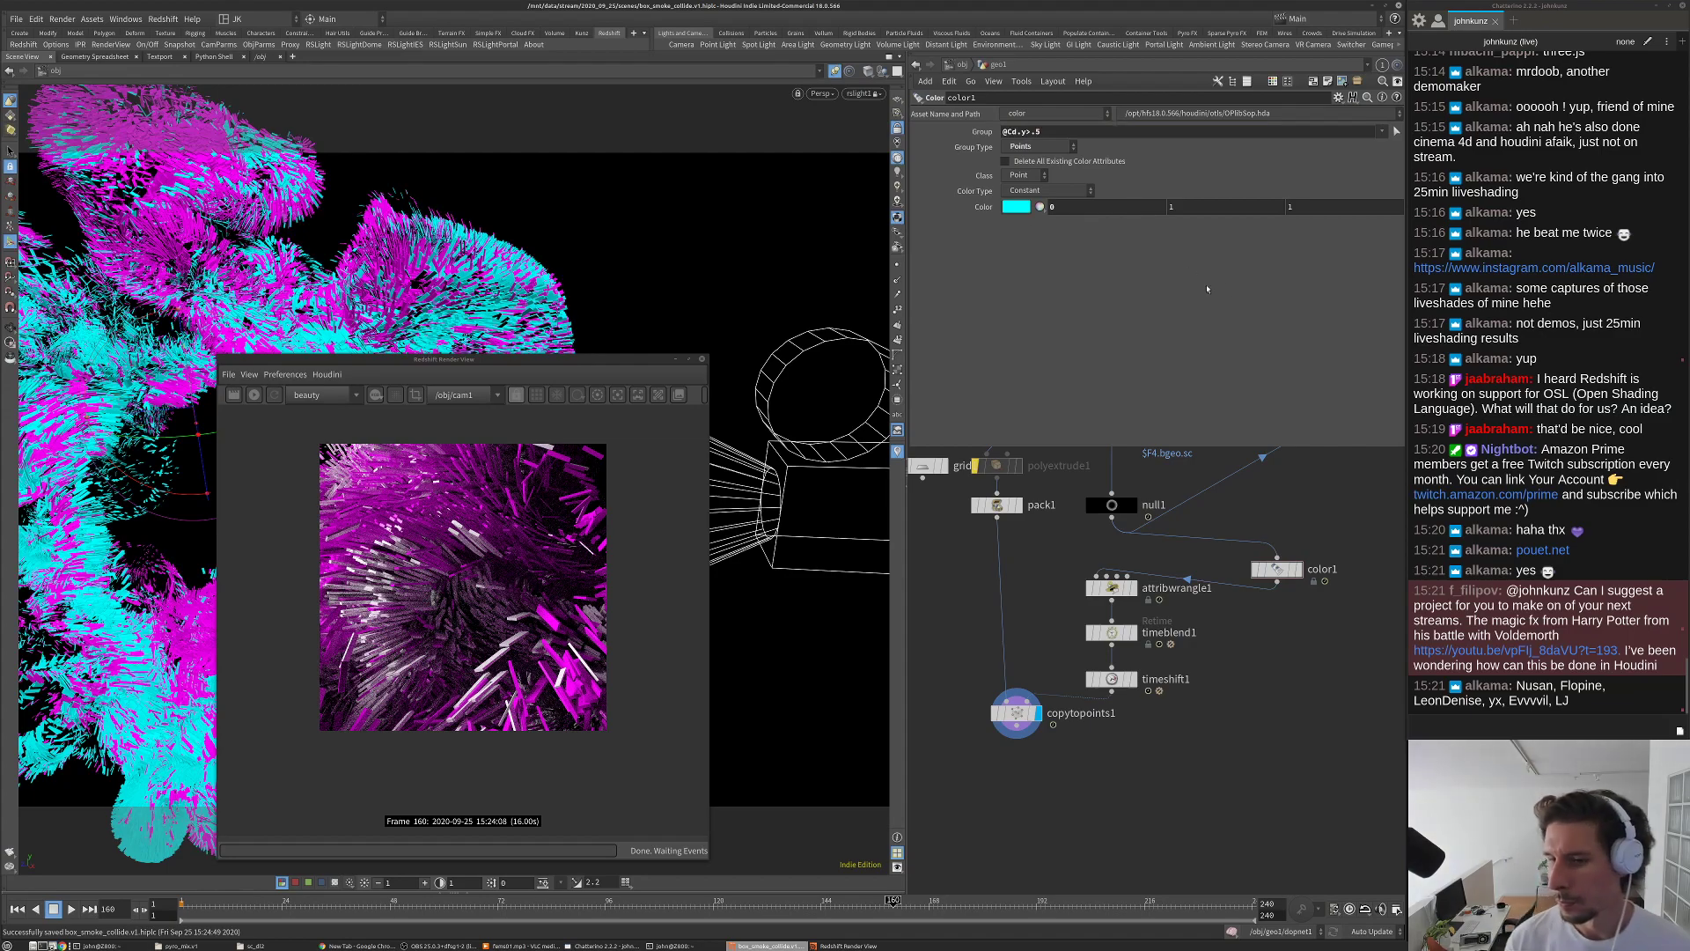
# Step: Change the Color node's color to orange with values 1, 0.358333 and 0
pyautogui.click(1098, 206)
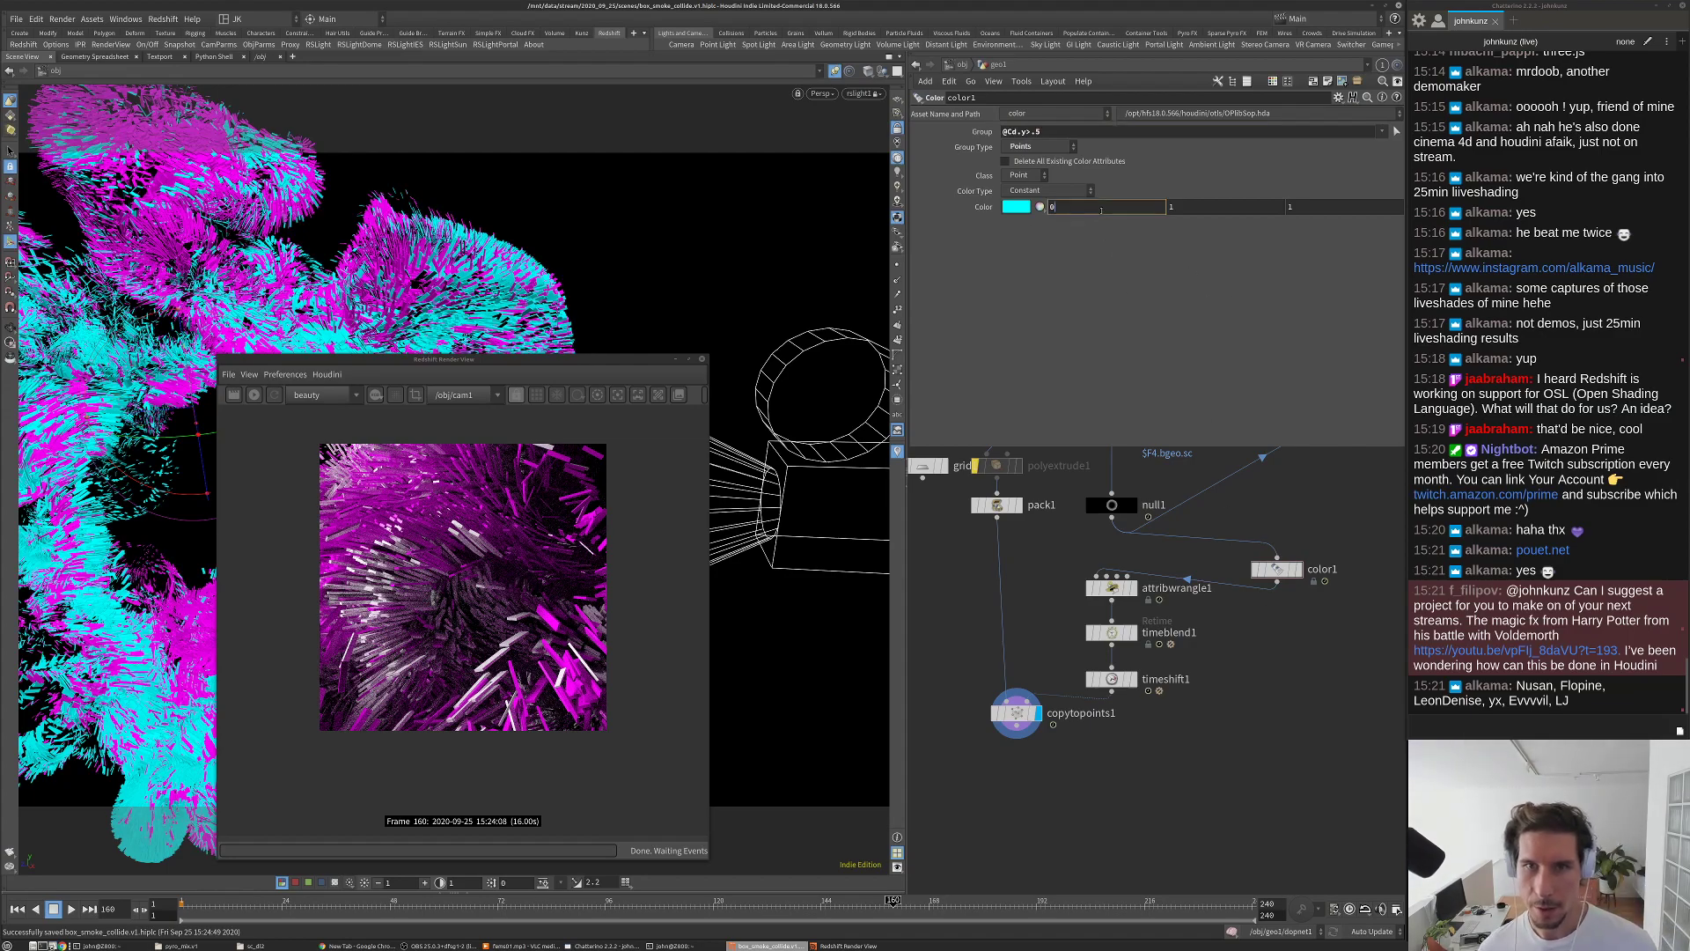
pyautogui.click(1015, 206)
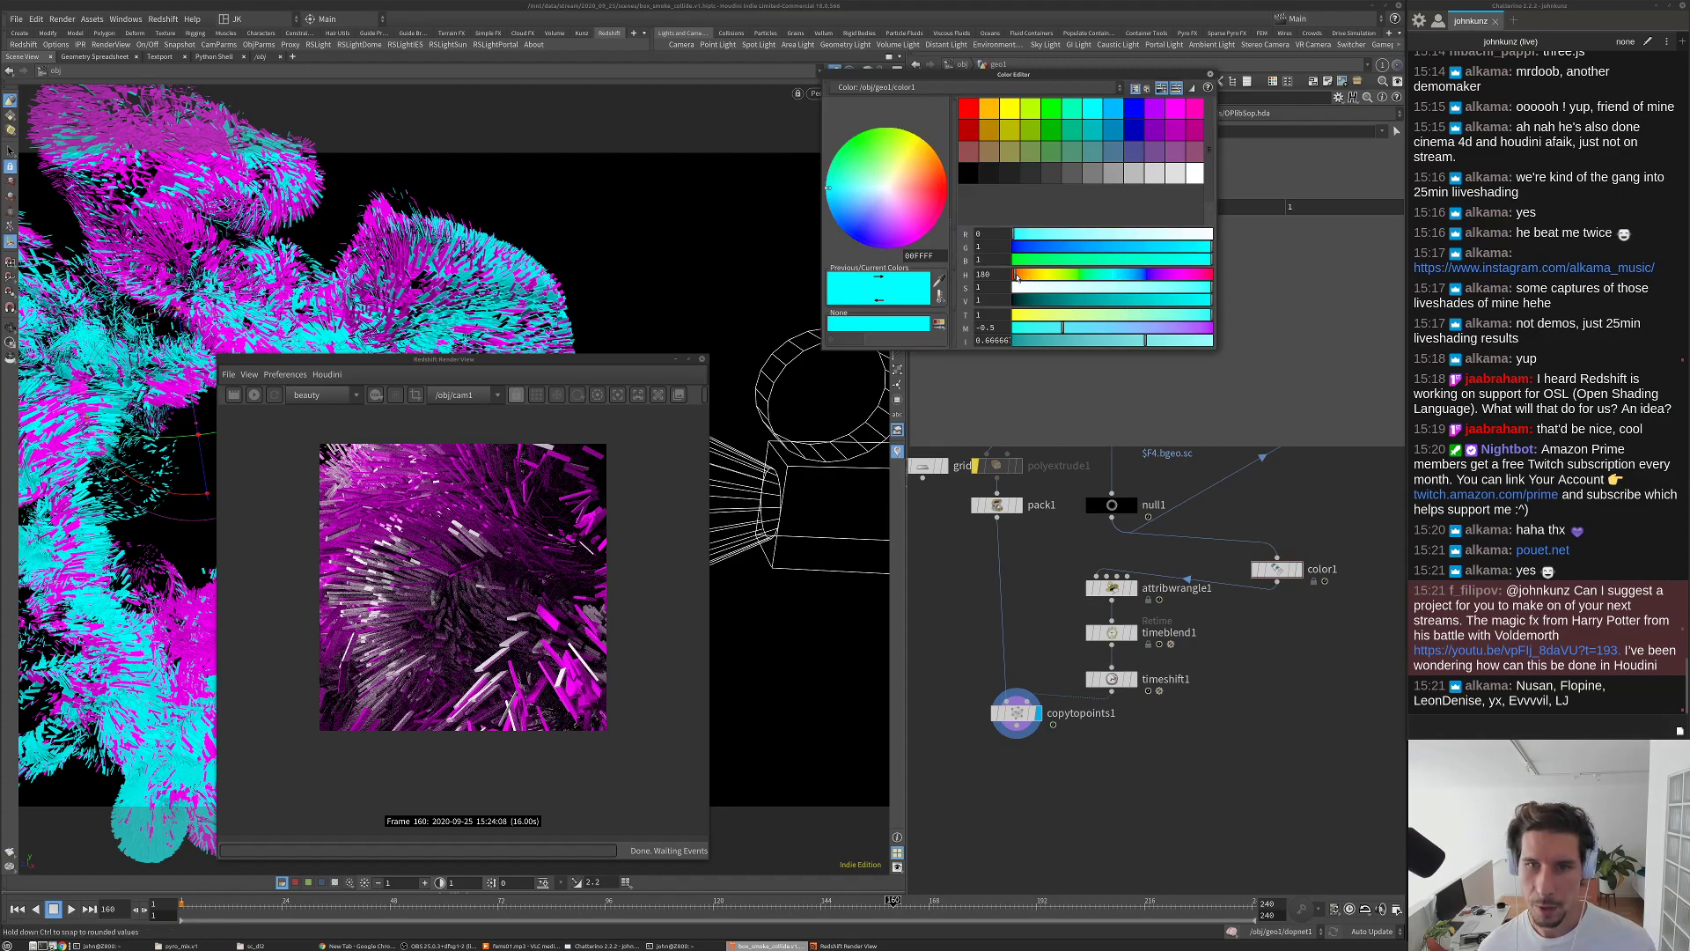
pyautogui.moveTo(1016, 276); pyautogui.dragTo(1155, 290)
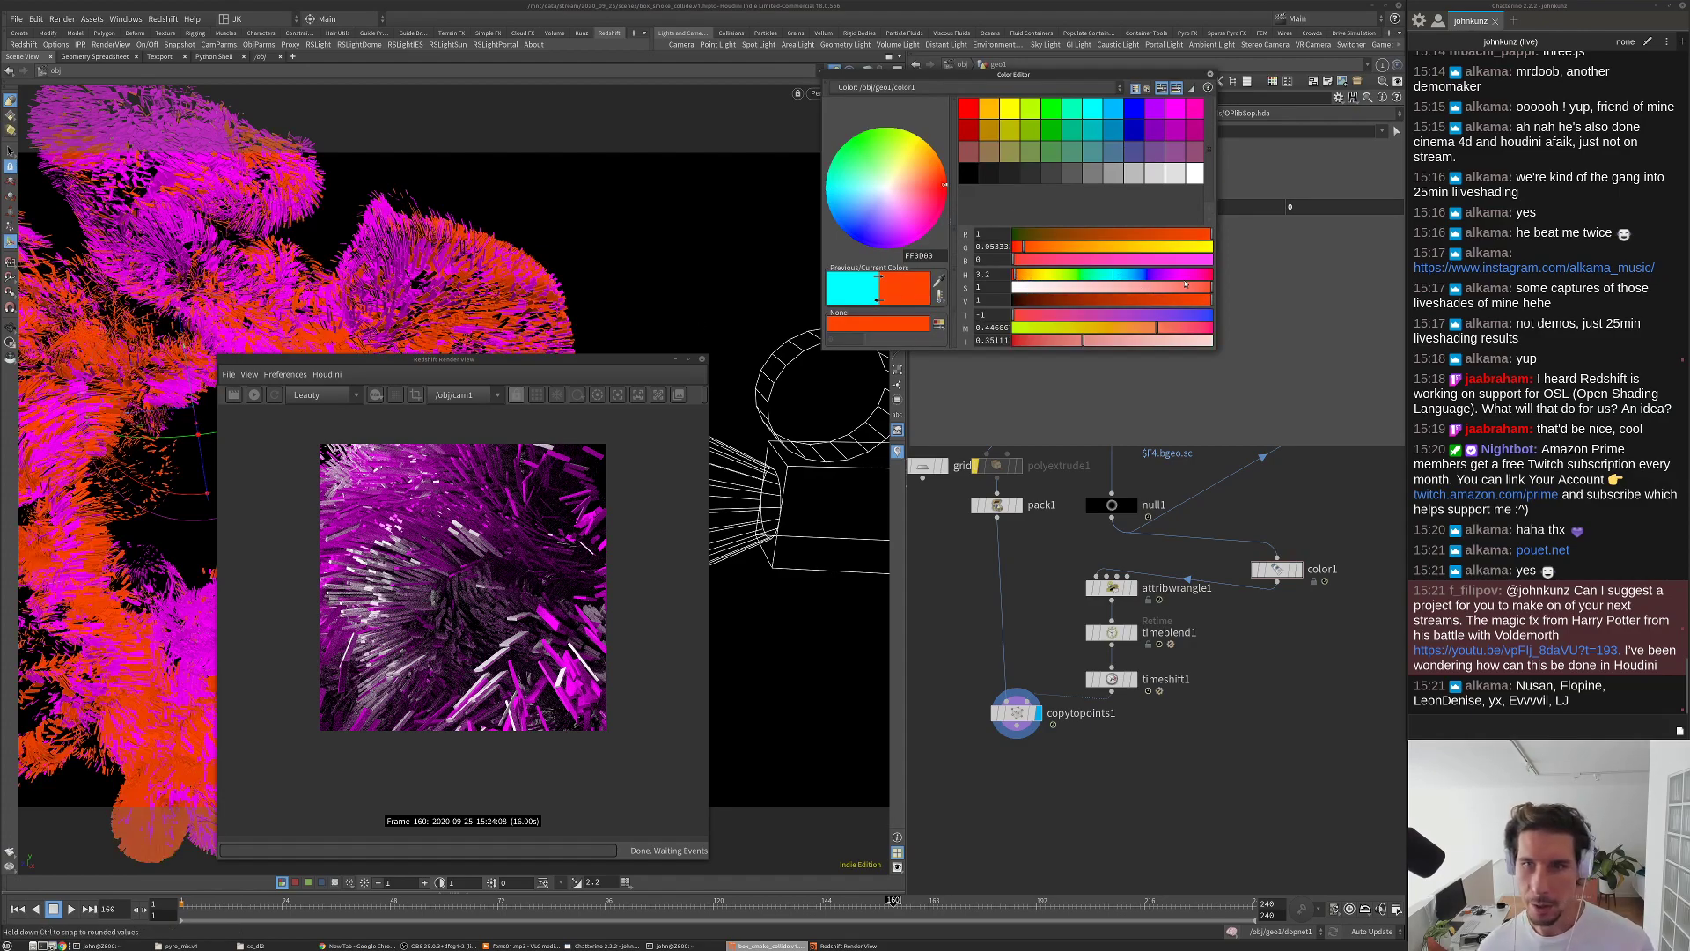
pyautogui.moveTo(1029, 278); pyautogui.dragTo(1160, 290)
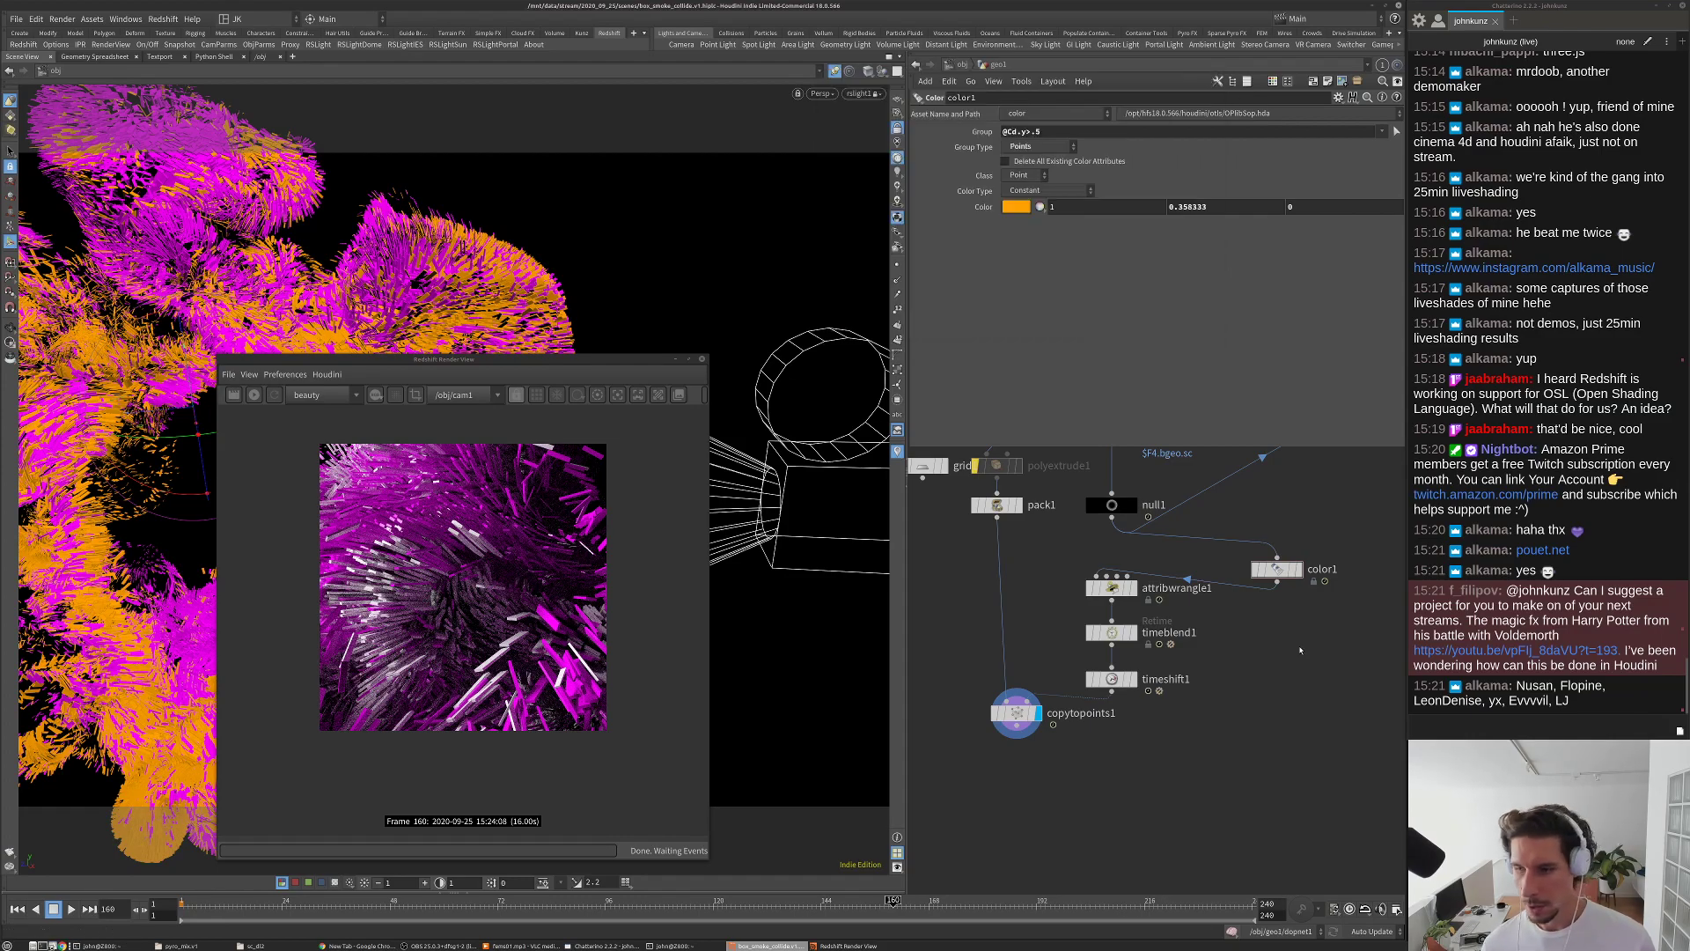
# Step: Insert a second Color node between null1 and color1
pyautogui.press('Tab')
pyautogui.write('color')
pyautogui.press('Return')
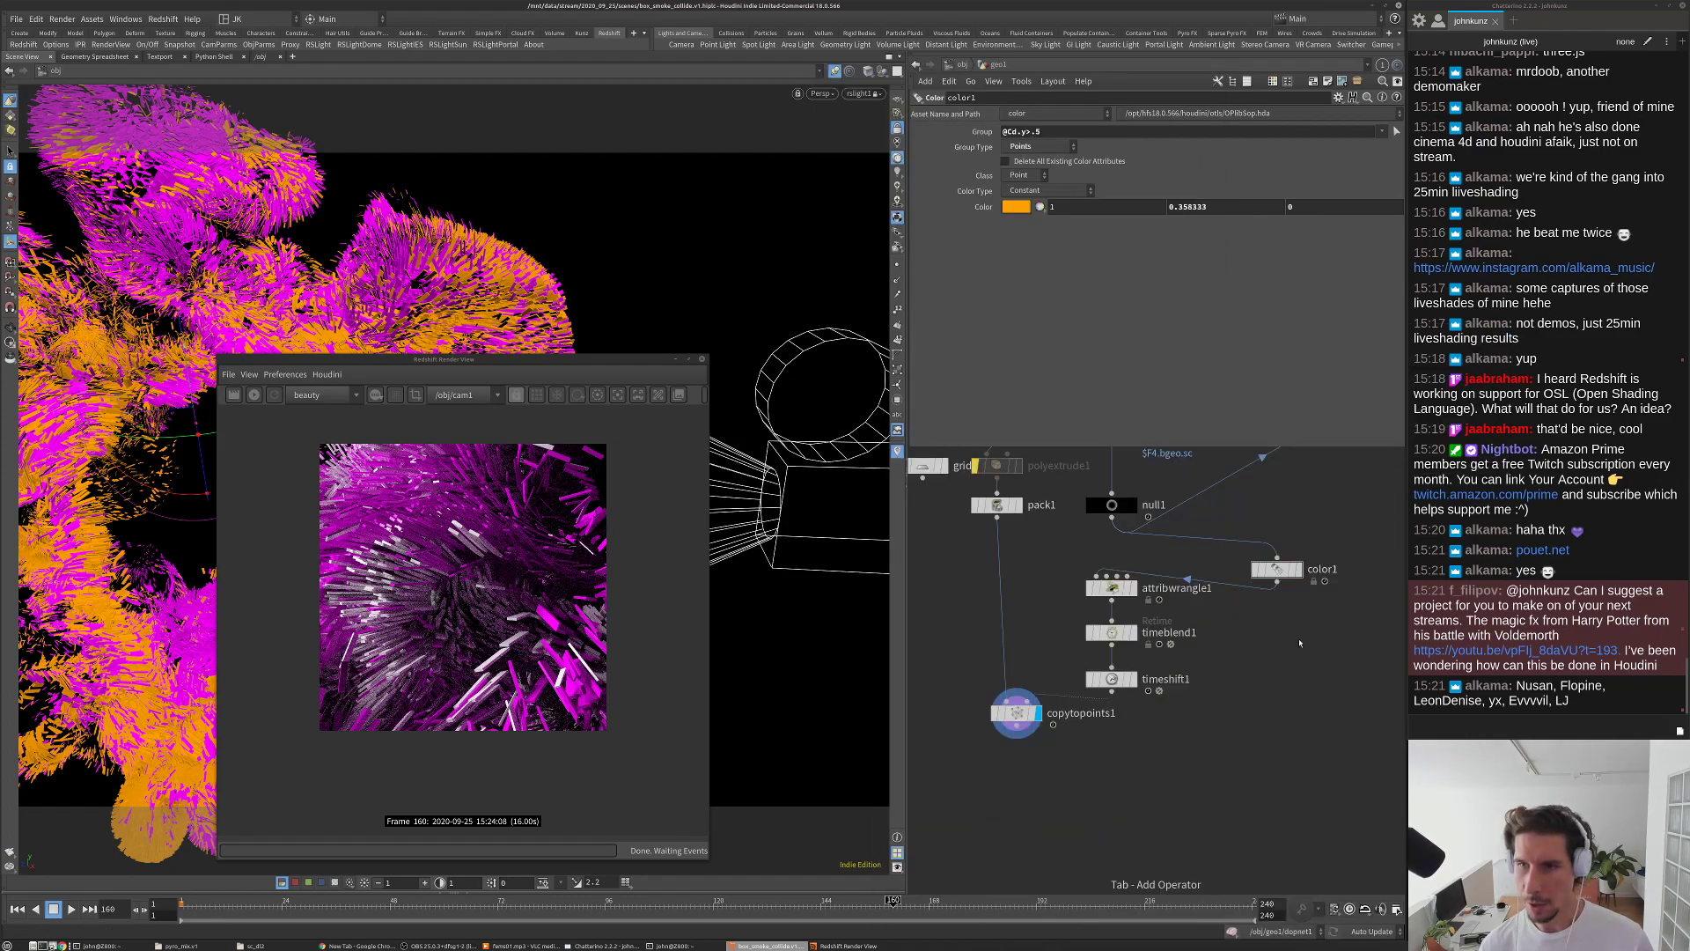
pyautogui.click(1278, 533)
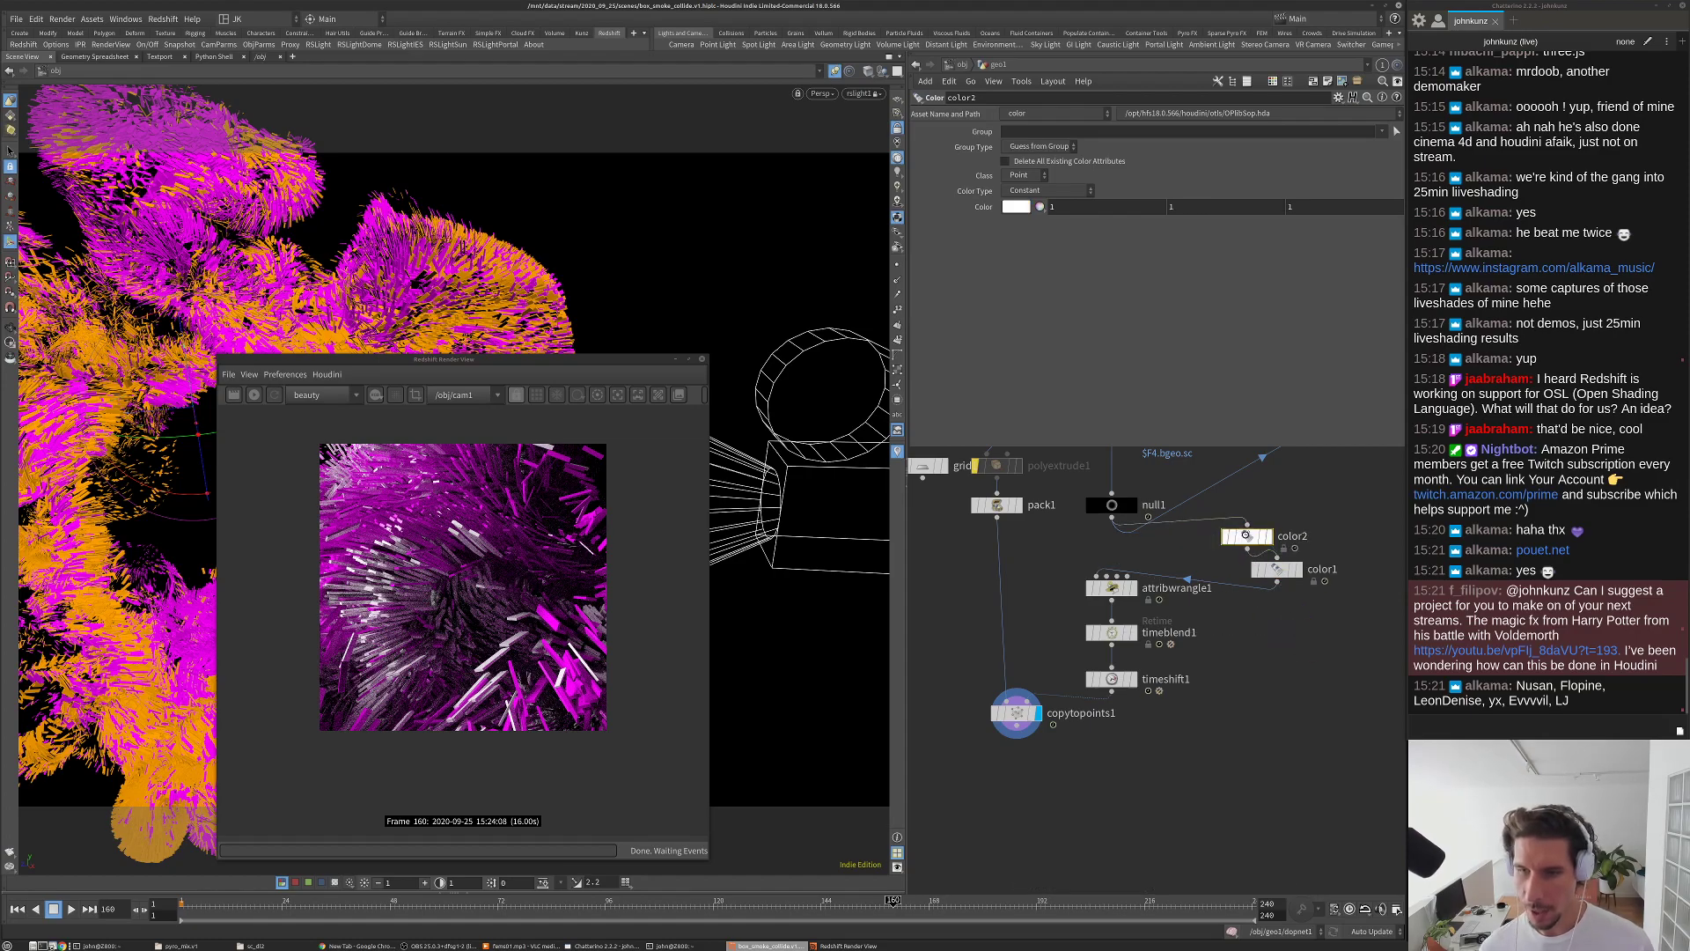
pyautogui.click(1016, 207)
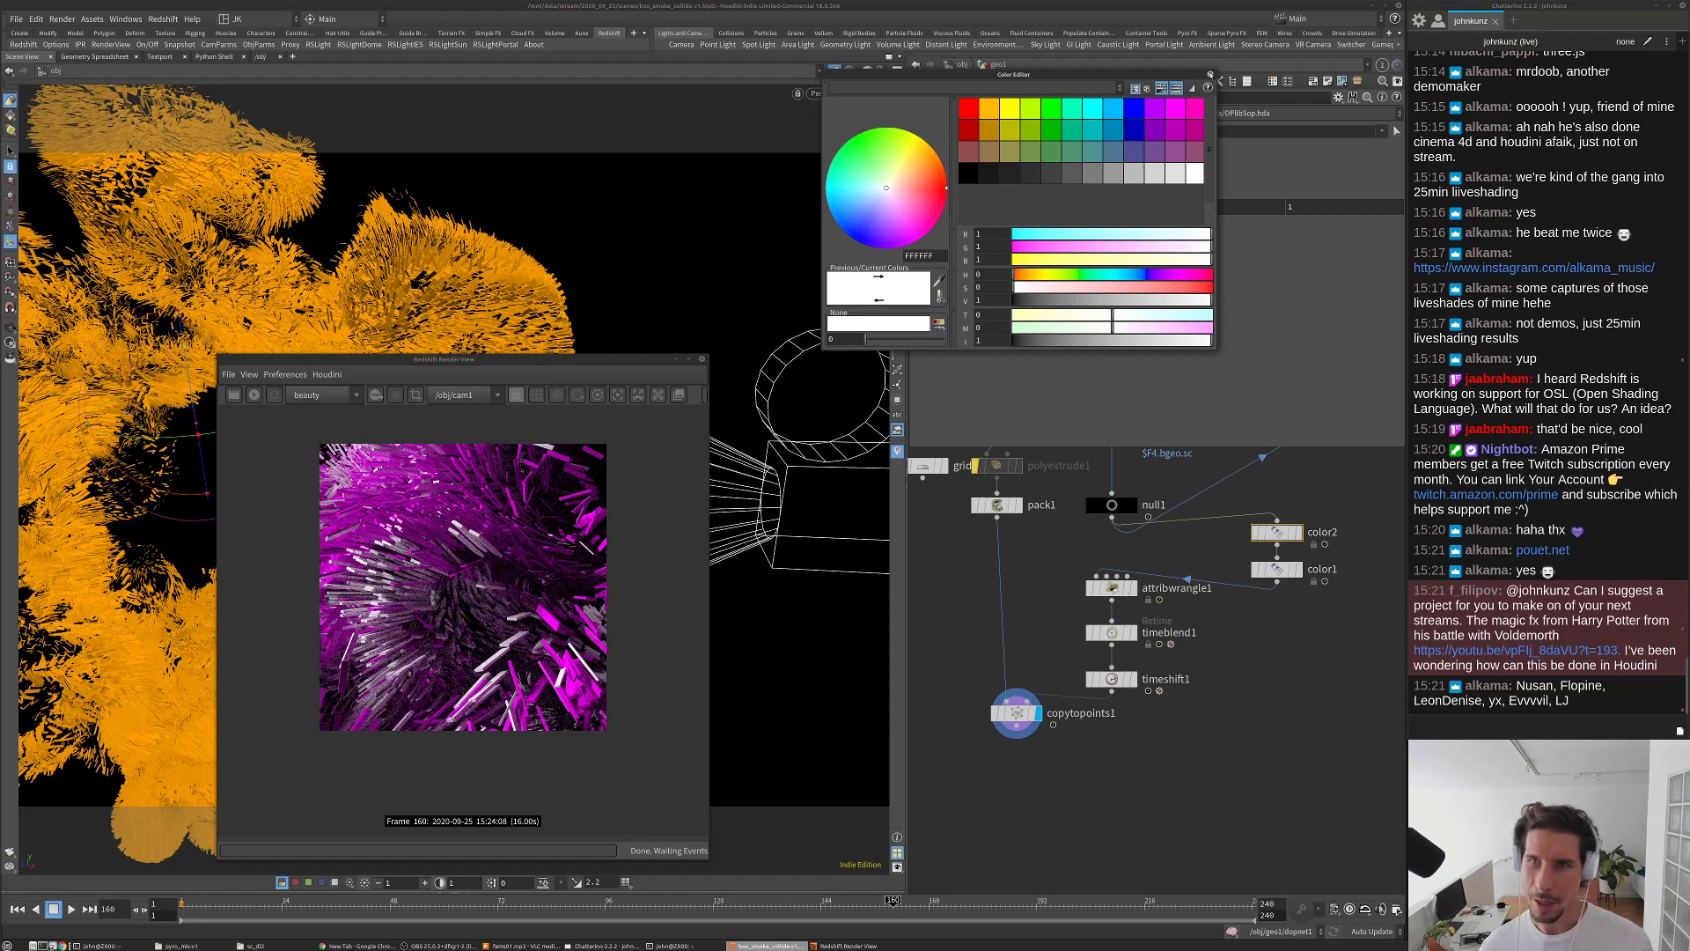
pyautogui.click(1209, 74)
# Step: Copy color1's group expression and insert a Group node upstream of color2
pyautogui.scroll(3, 1168, 598)
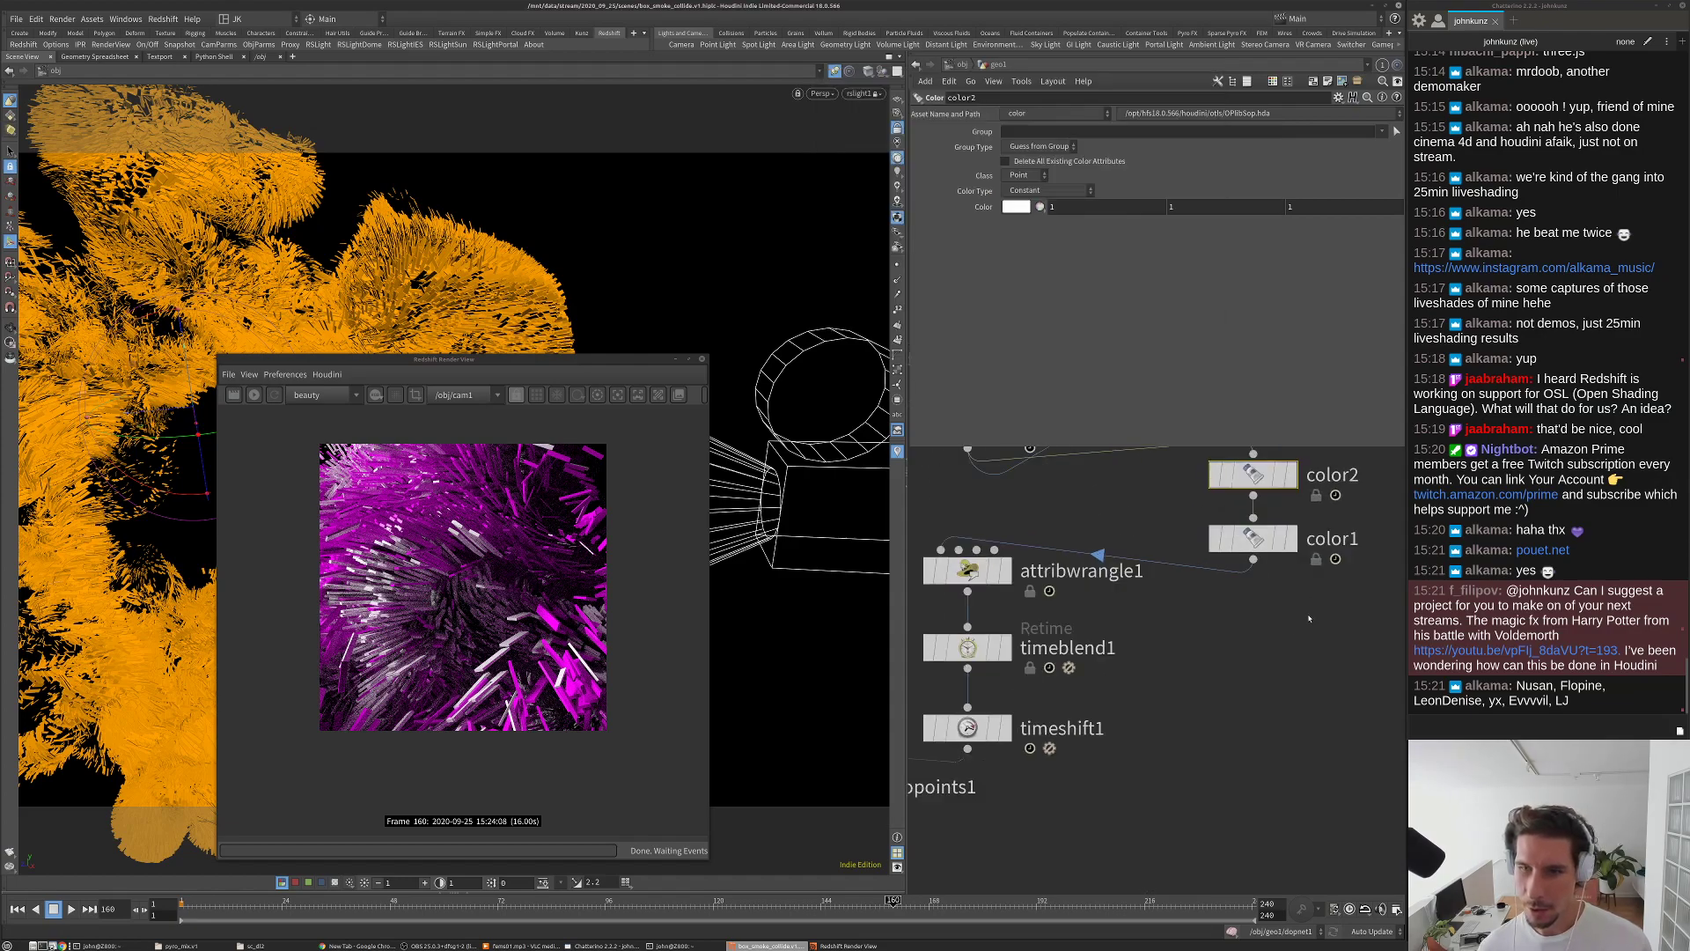
pyautogui.click(1168, 598)
pyautogui.click(1023, 132)
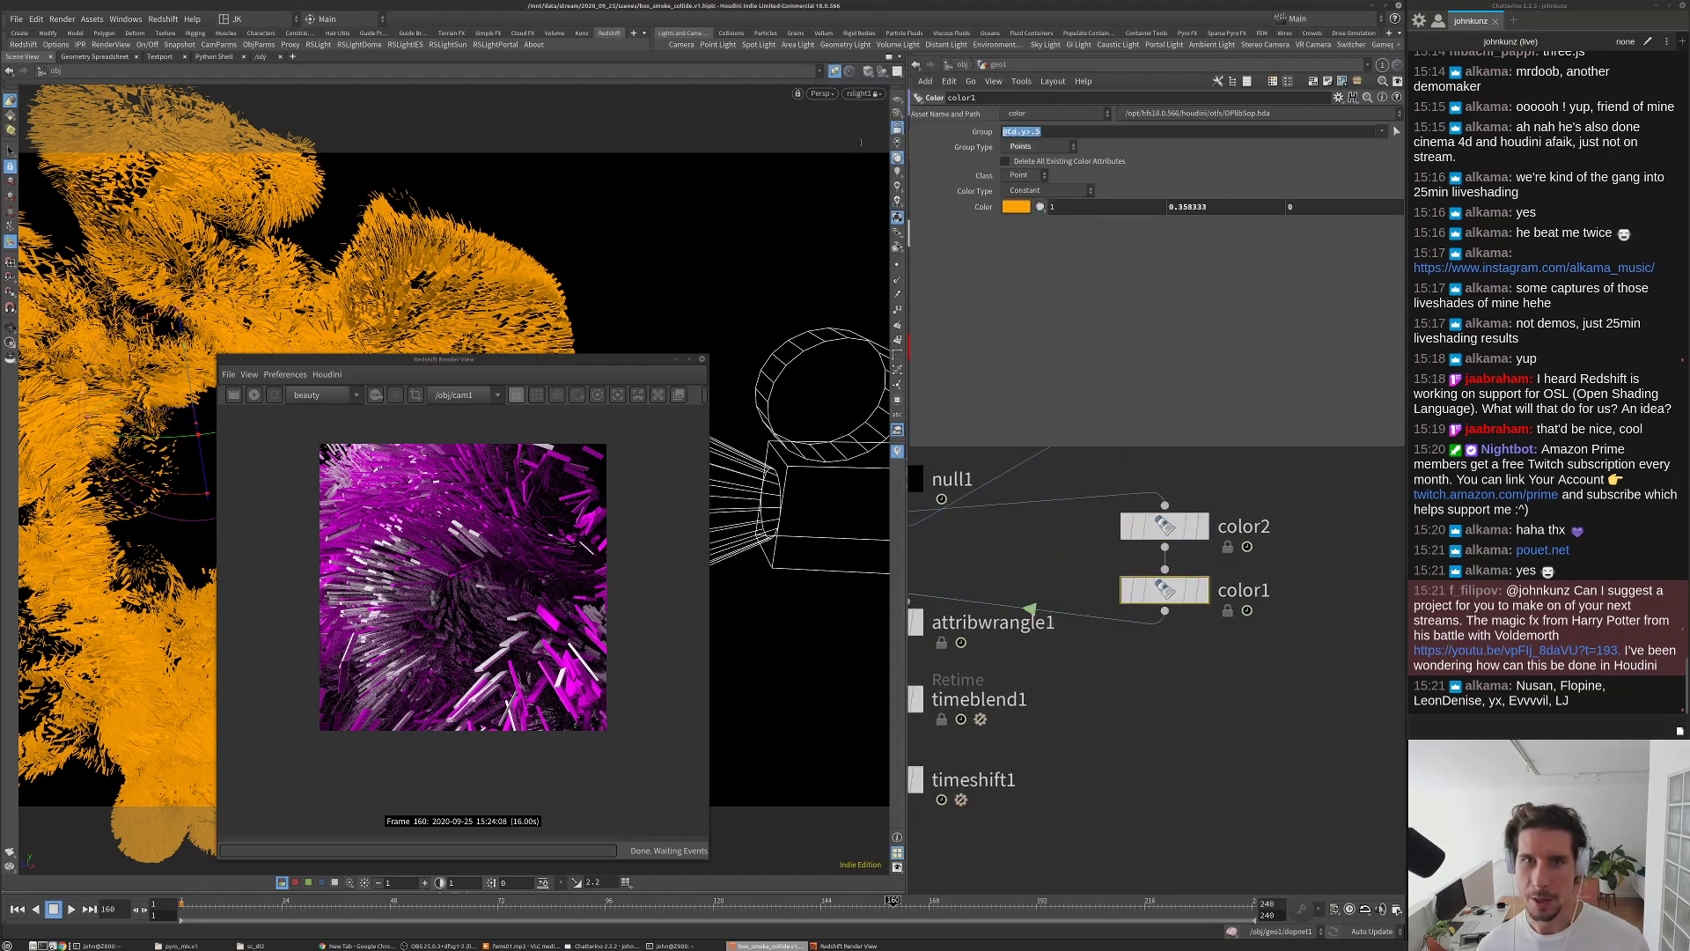
pyautogui.press('Tab')
pyautogui.write('gr')
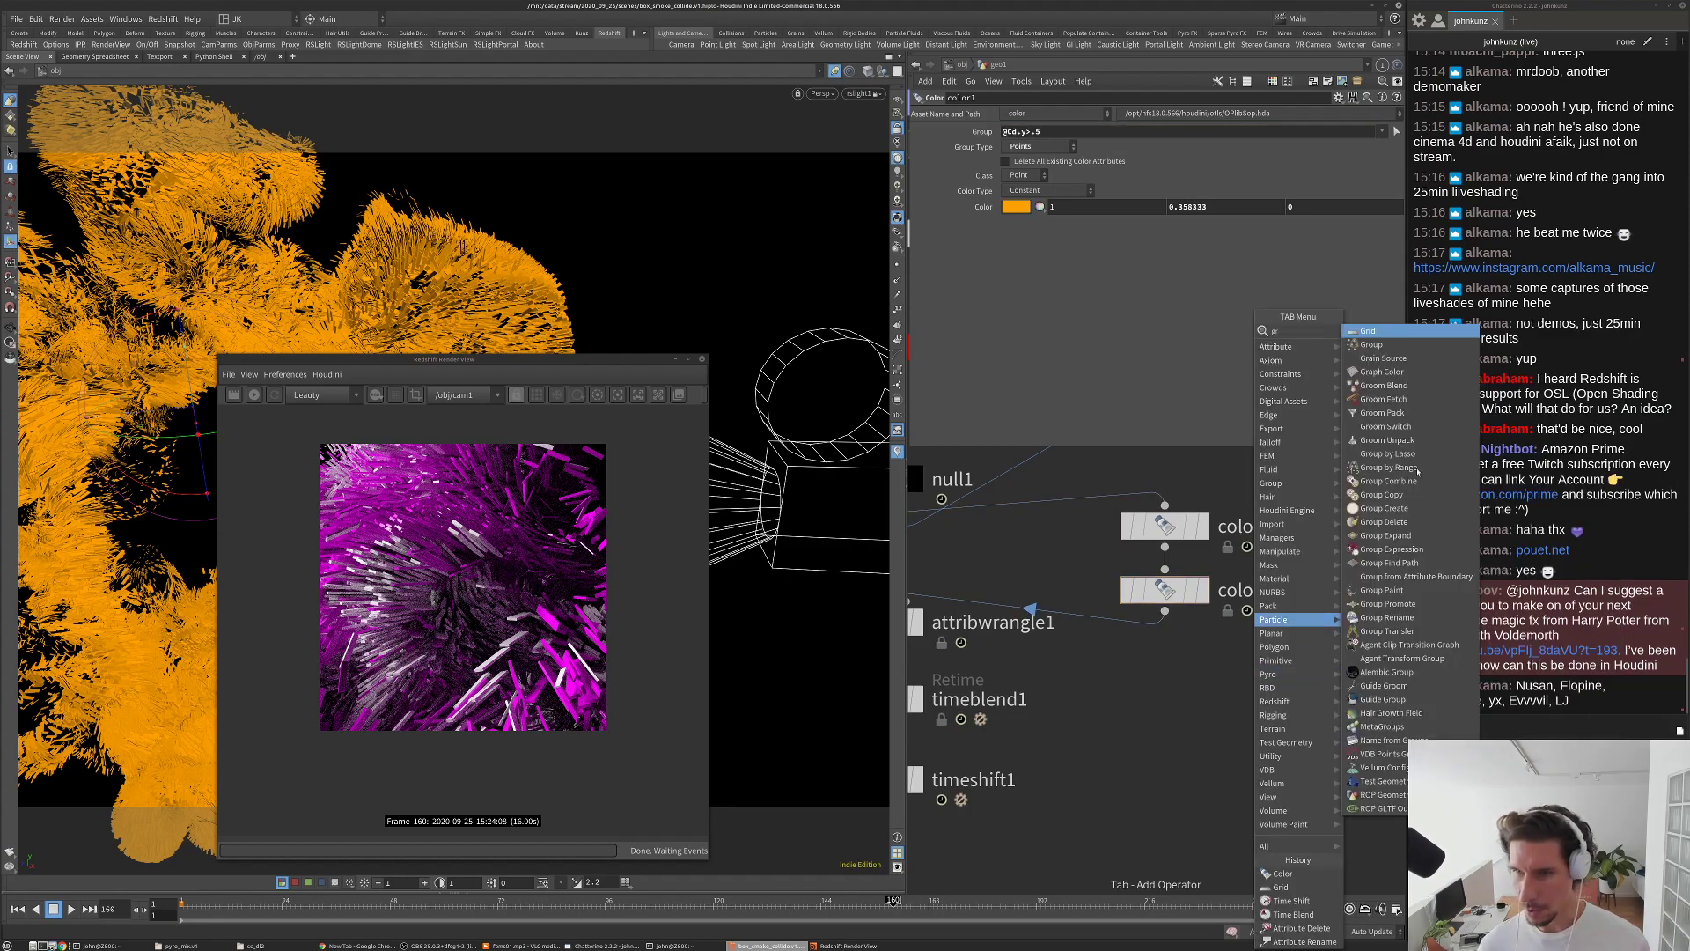
pyautogui.click(1400, 343)
pyautogui.click(1078, 480)
pyautogui.moveTo(1078, 480); pyautogui.dragTo(1164, 458)
pyautogui.moveTo(1164, 458); pyautogui.dragTo(1105, 554, button='middle')
pyautogui.doubleClick(1025, 115)
pyautogui.write('emit1')
pyautogui.press('Return')
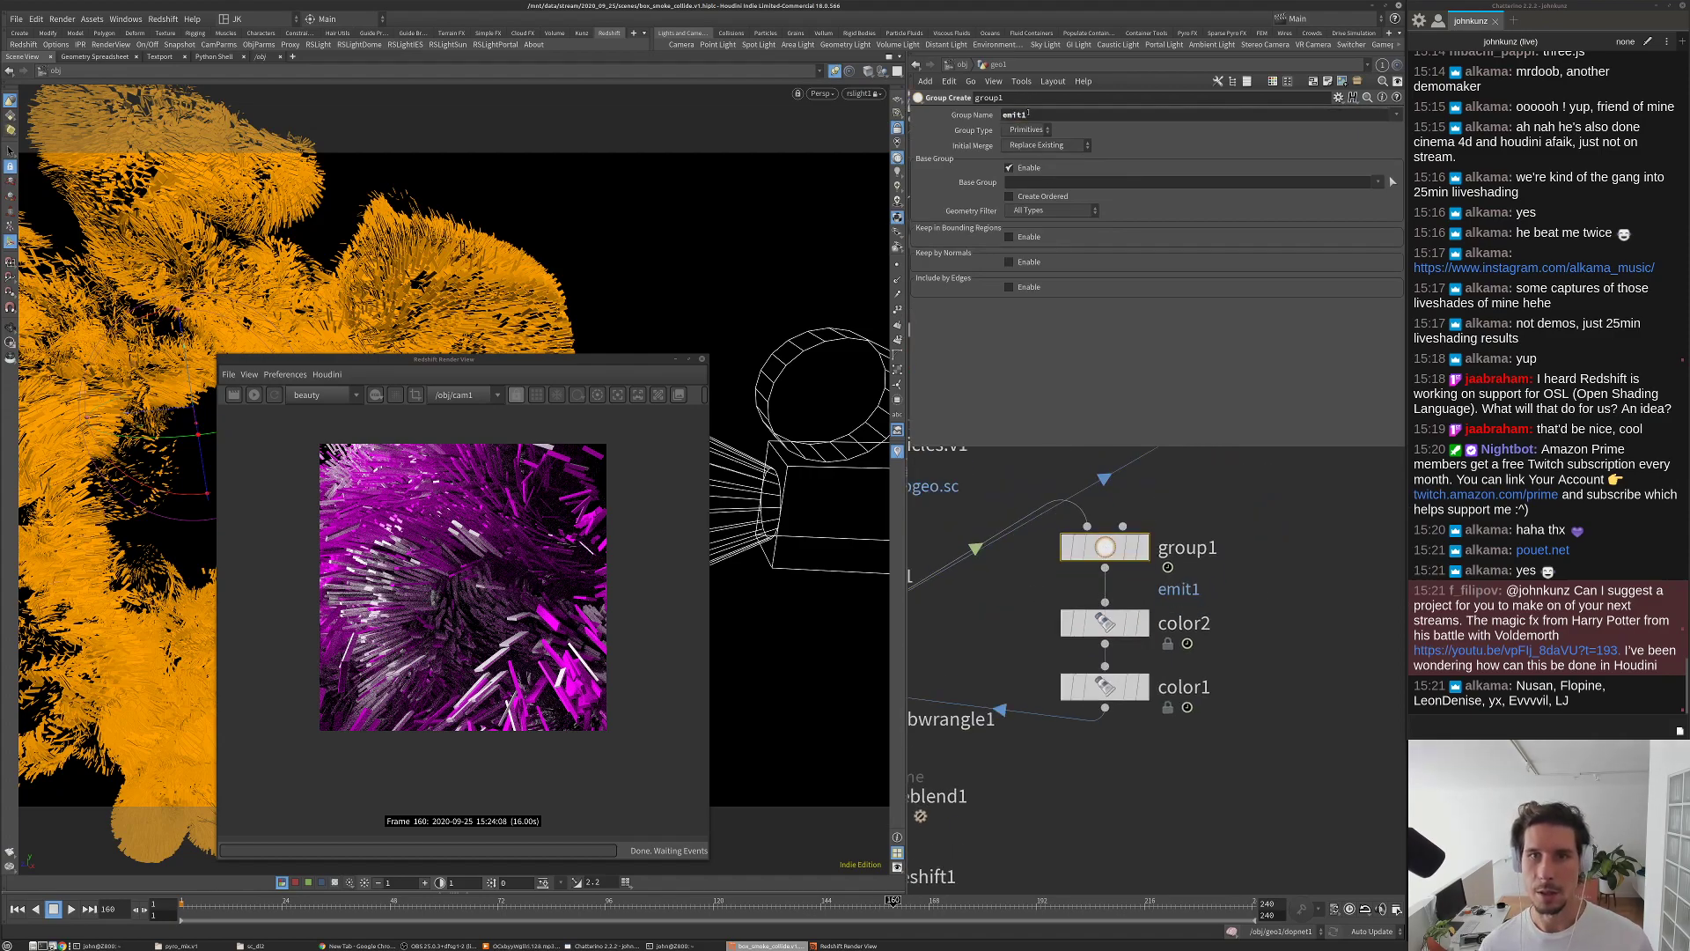
pyautogui.click(1028, 130)
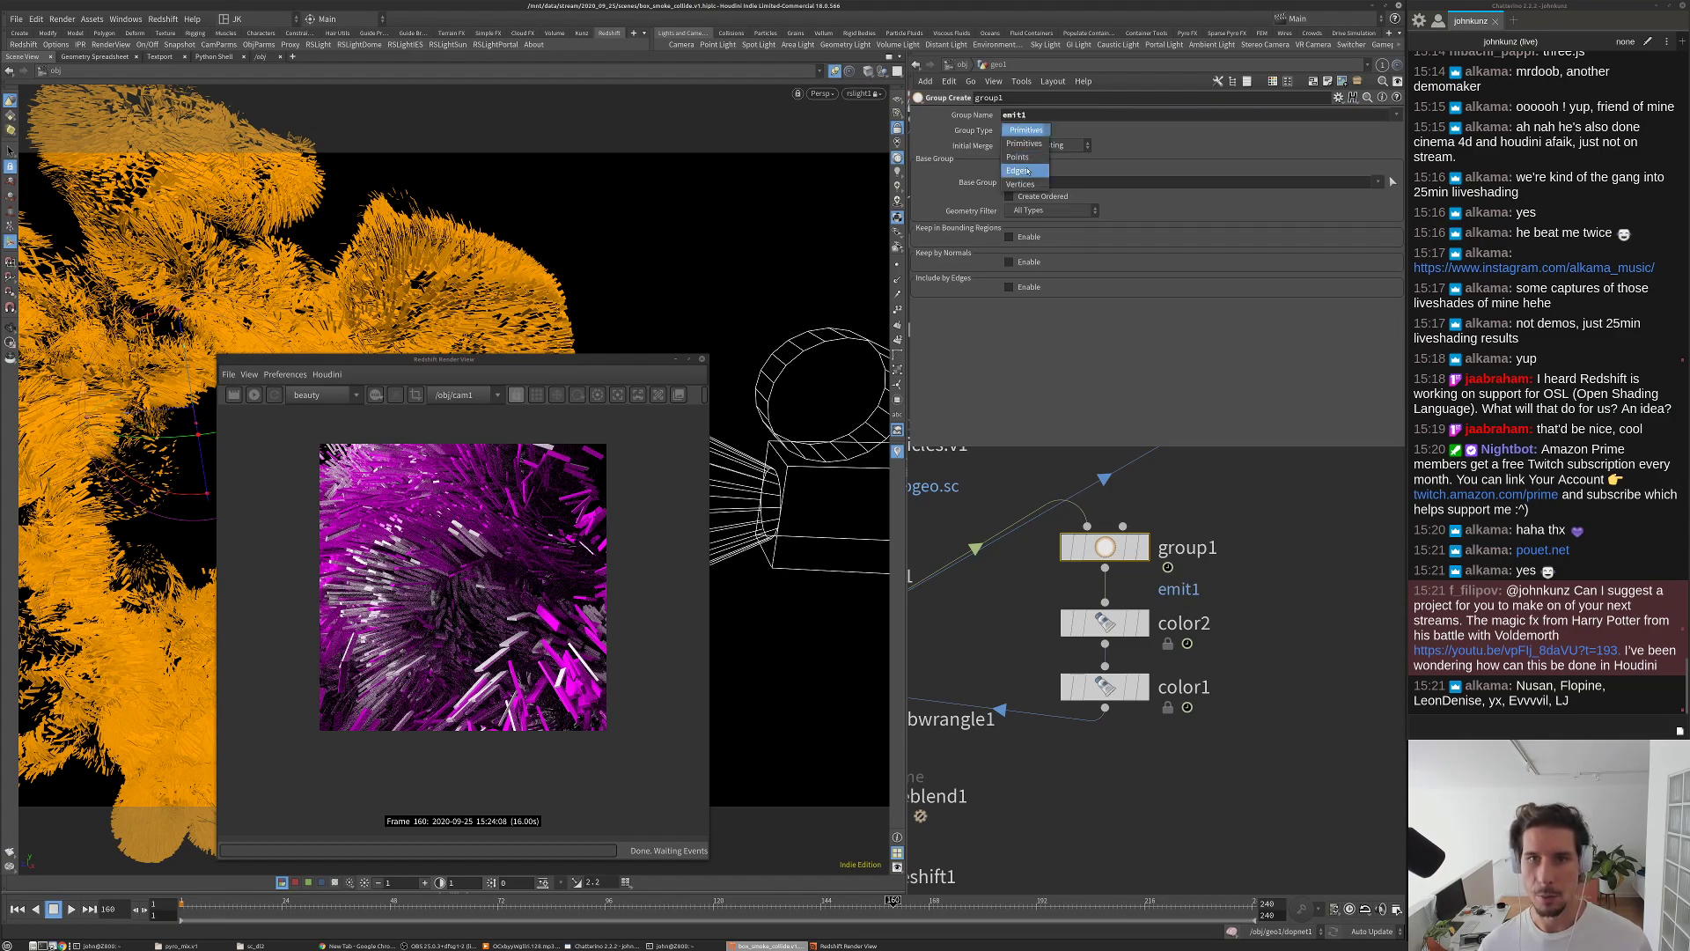
pyautogui.click(1026, 156)
pyautogui.click(1042, 180)
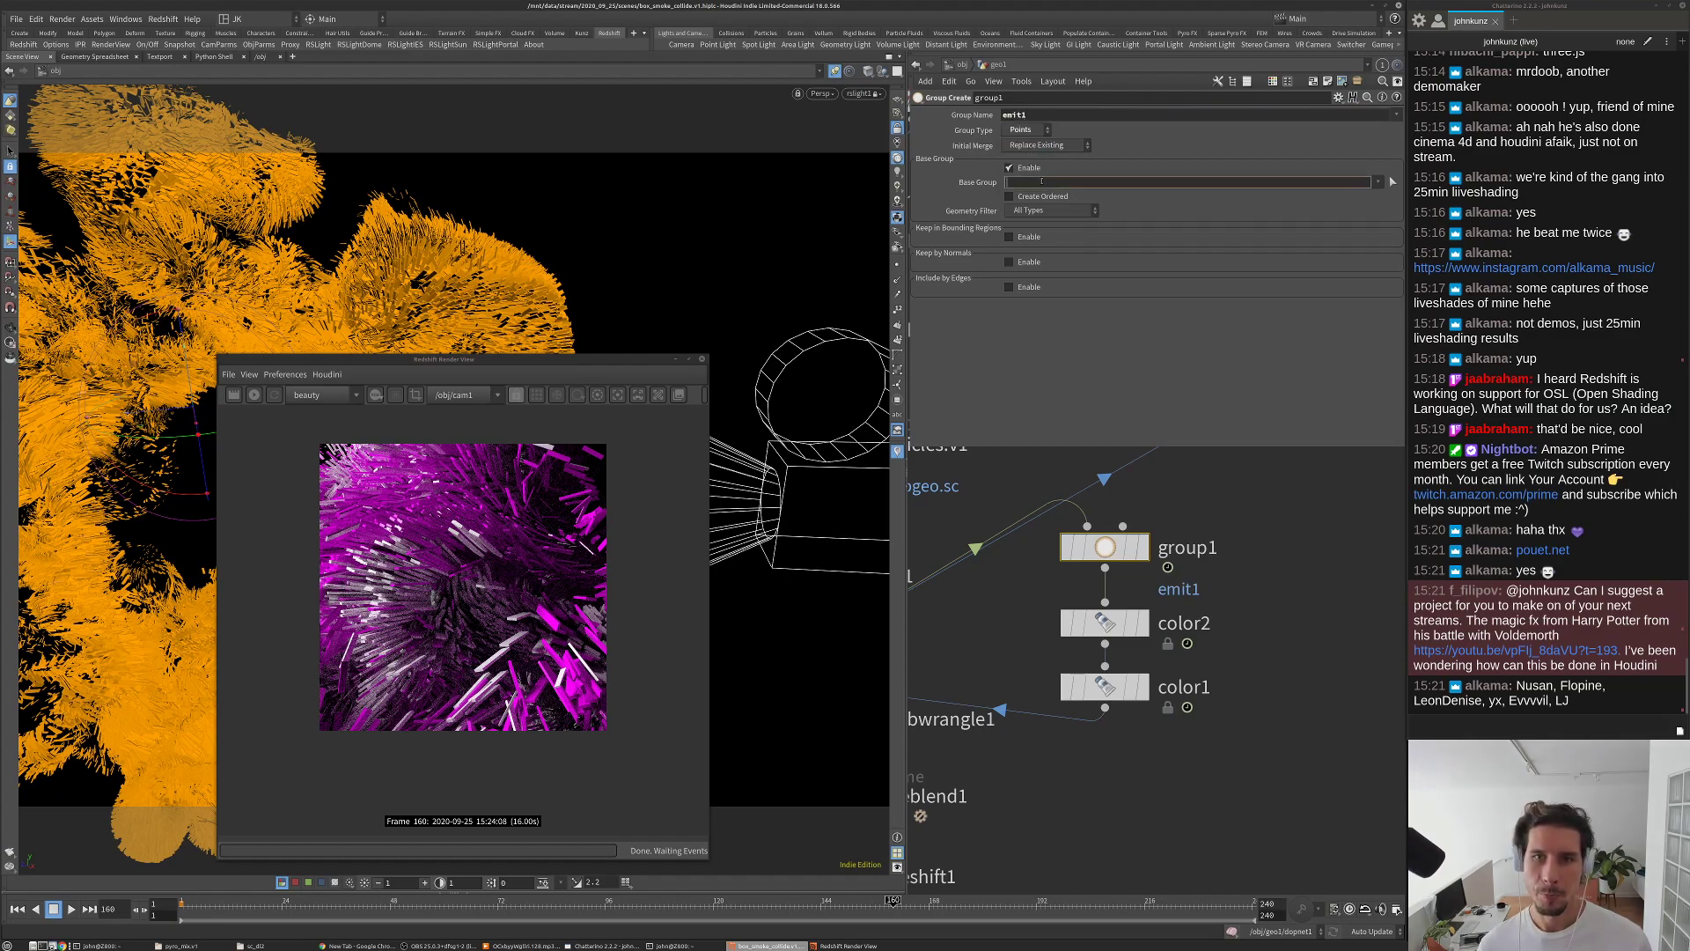
pyautogui.press('Return')
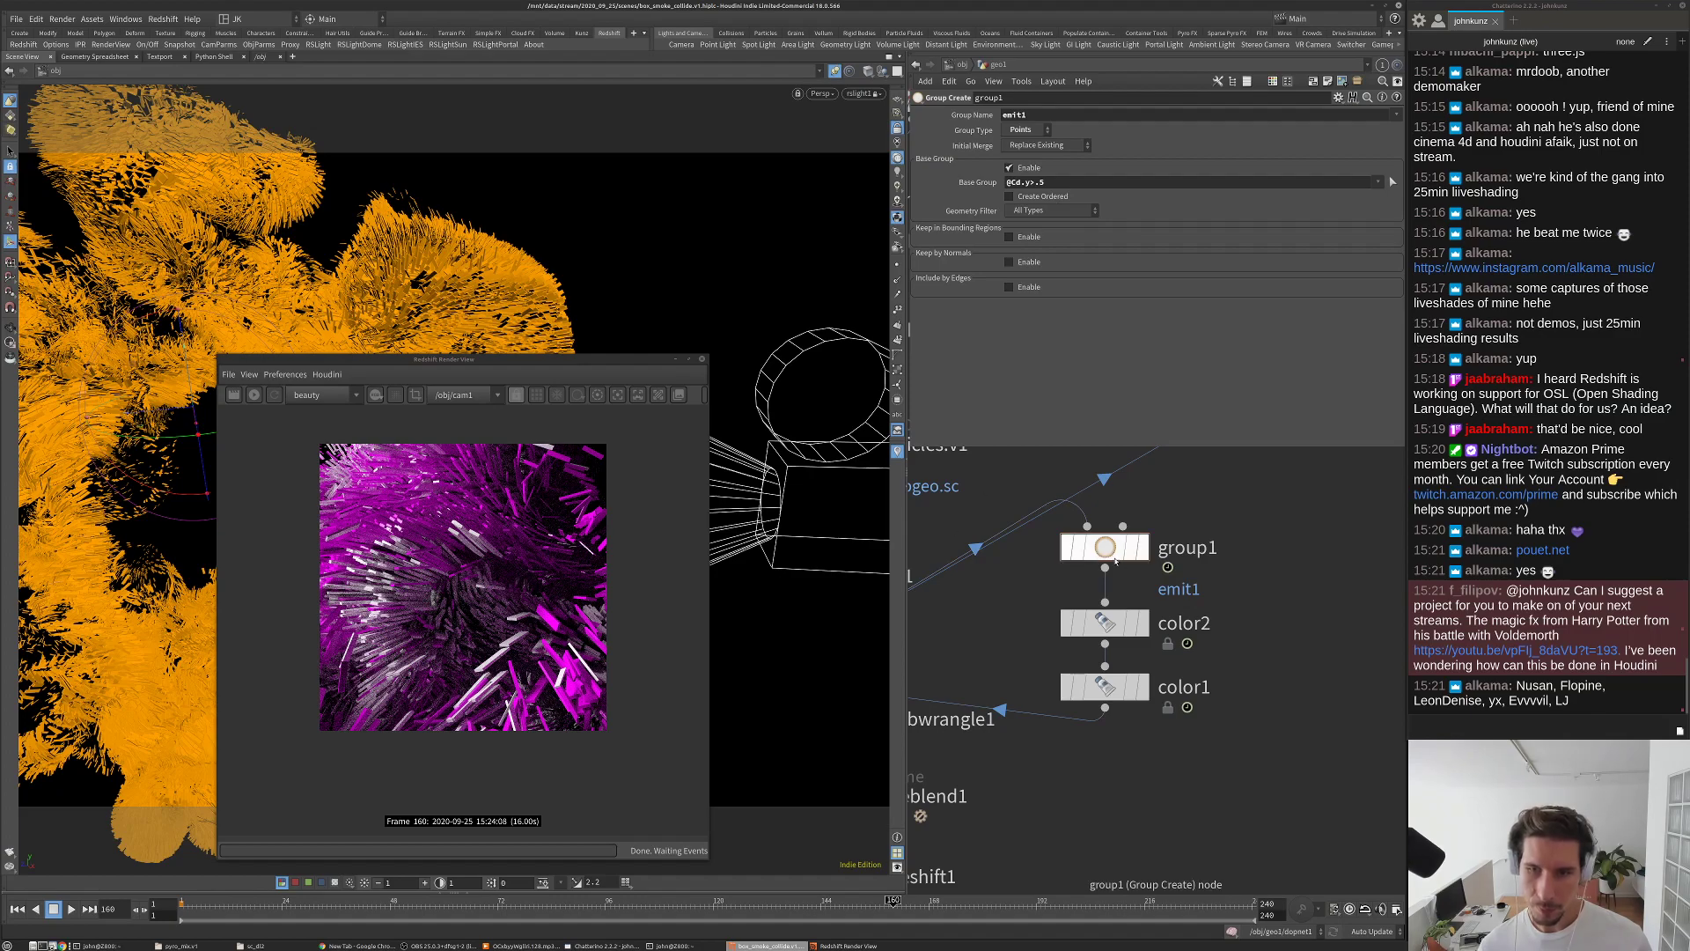
# Step: Clear the group expression on color1 and bypass the color2 node
pyautogui.click(1118, 686)
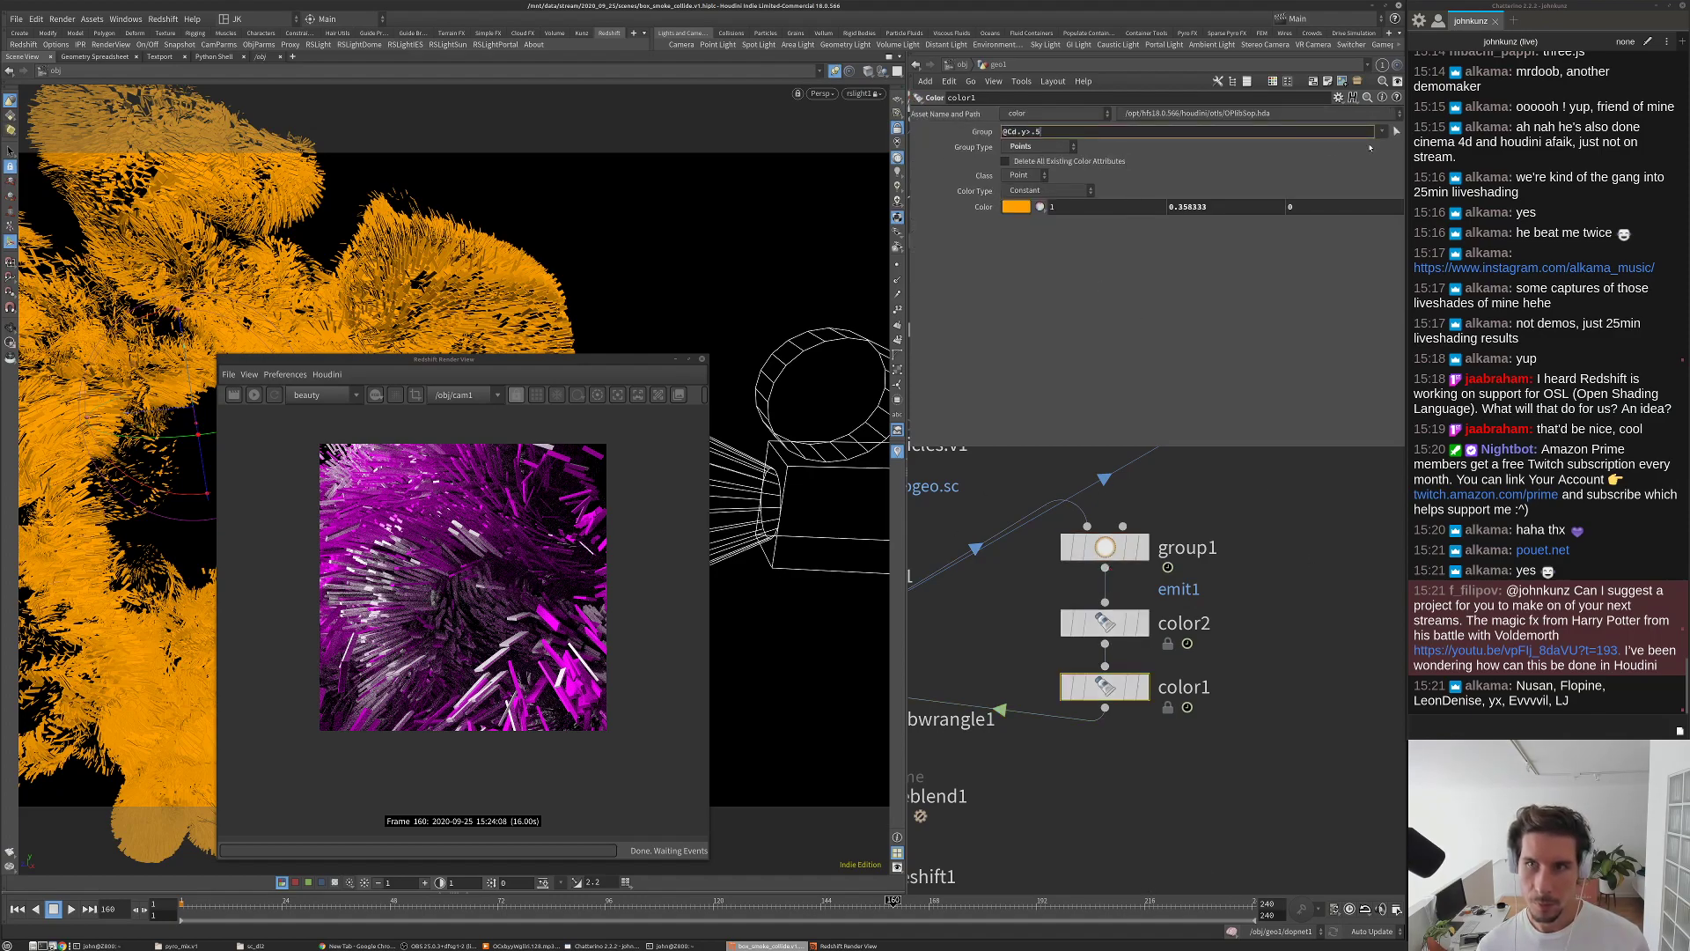
pyautogui.hotkey('ctrl', 'a')
pyautogui.press('BackSpace')
pyautogui.press('Return')
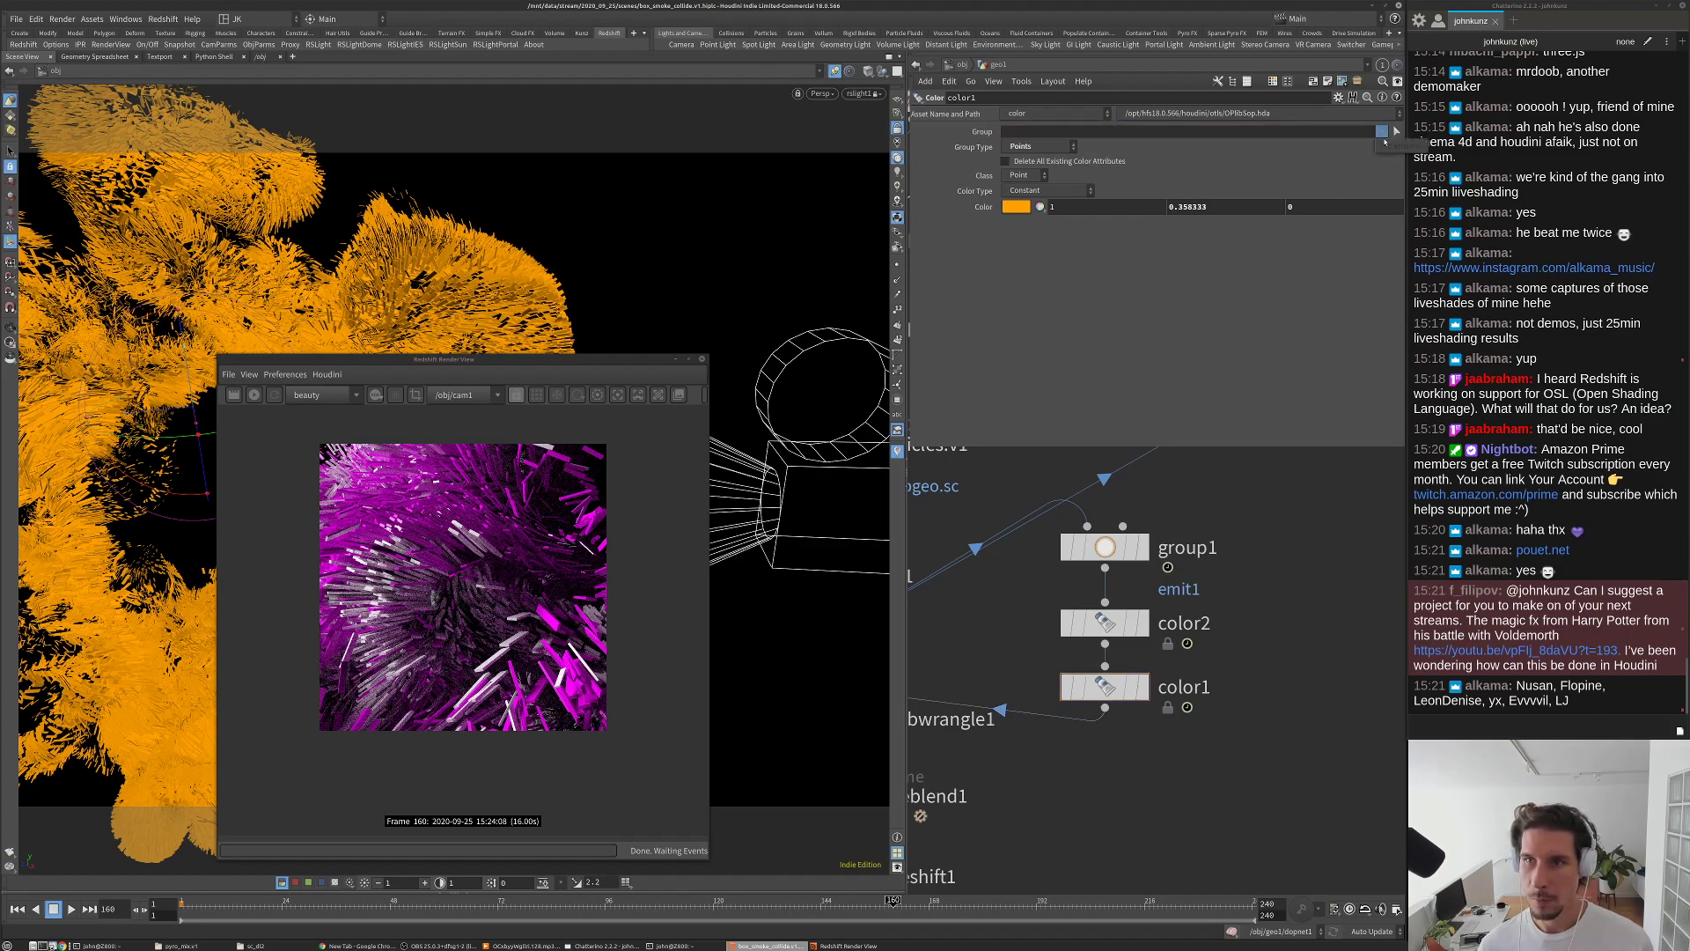
pyautogui.click(1095, 627)
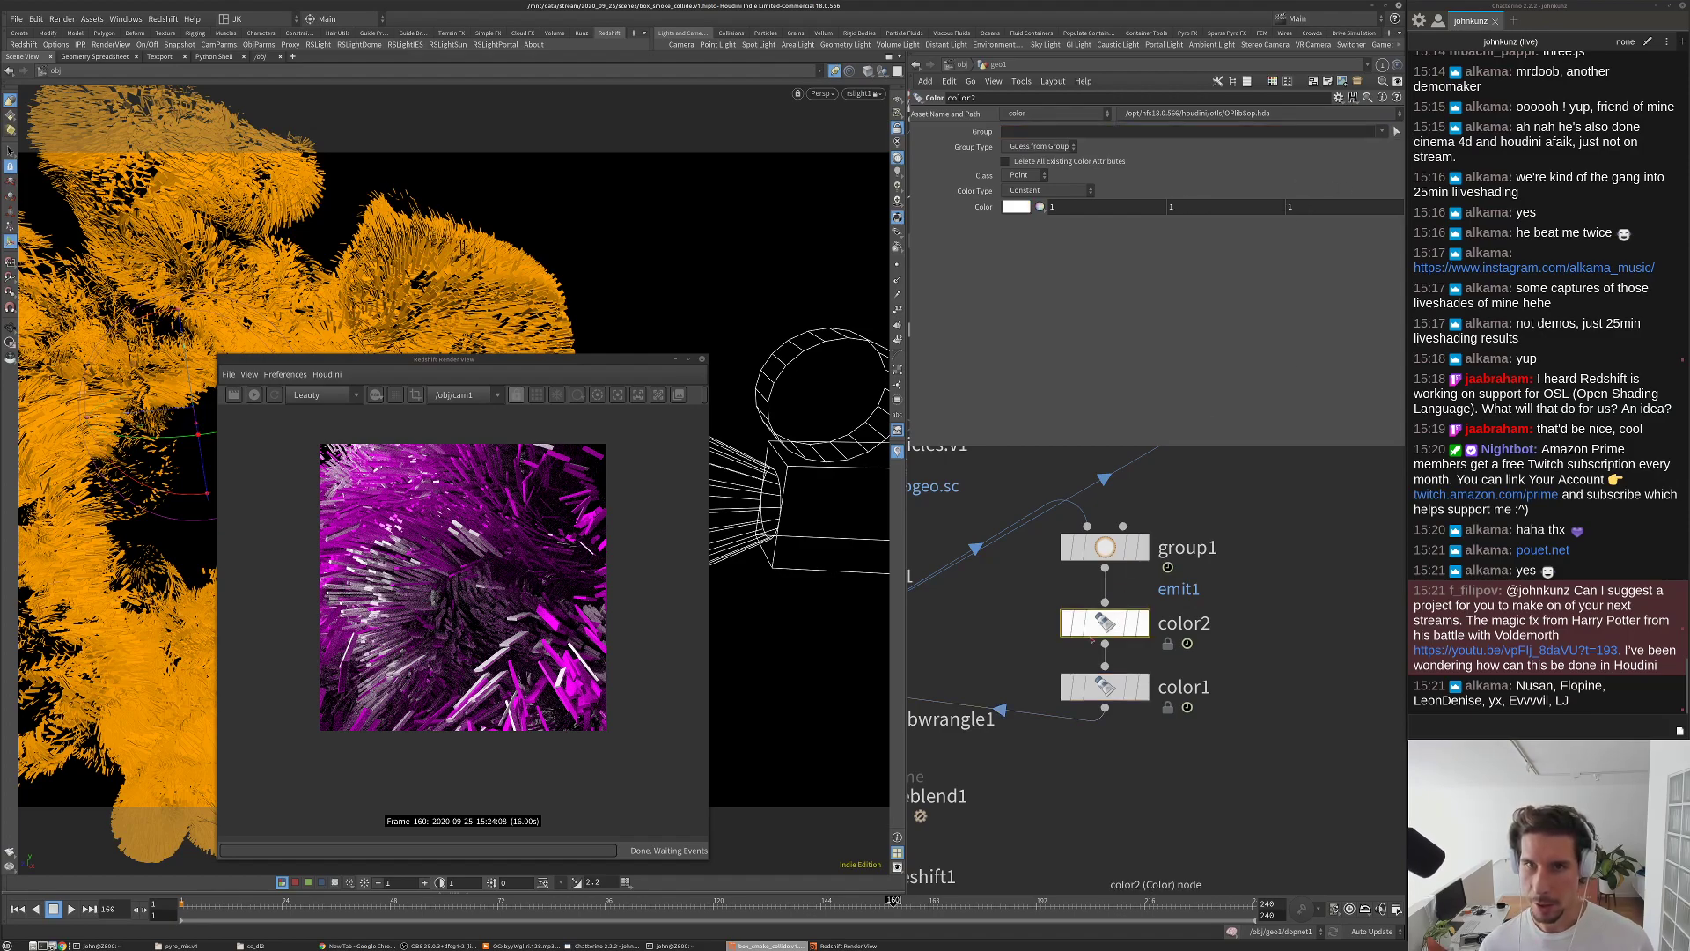
pyautogui.click(1065, 623)
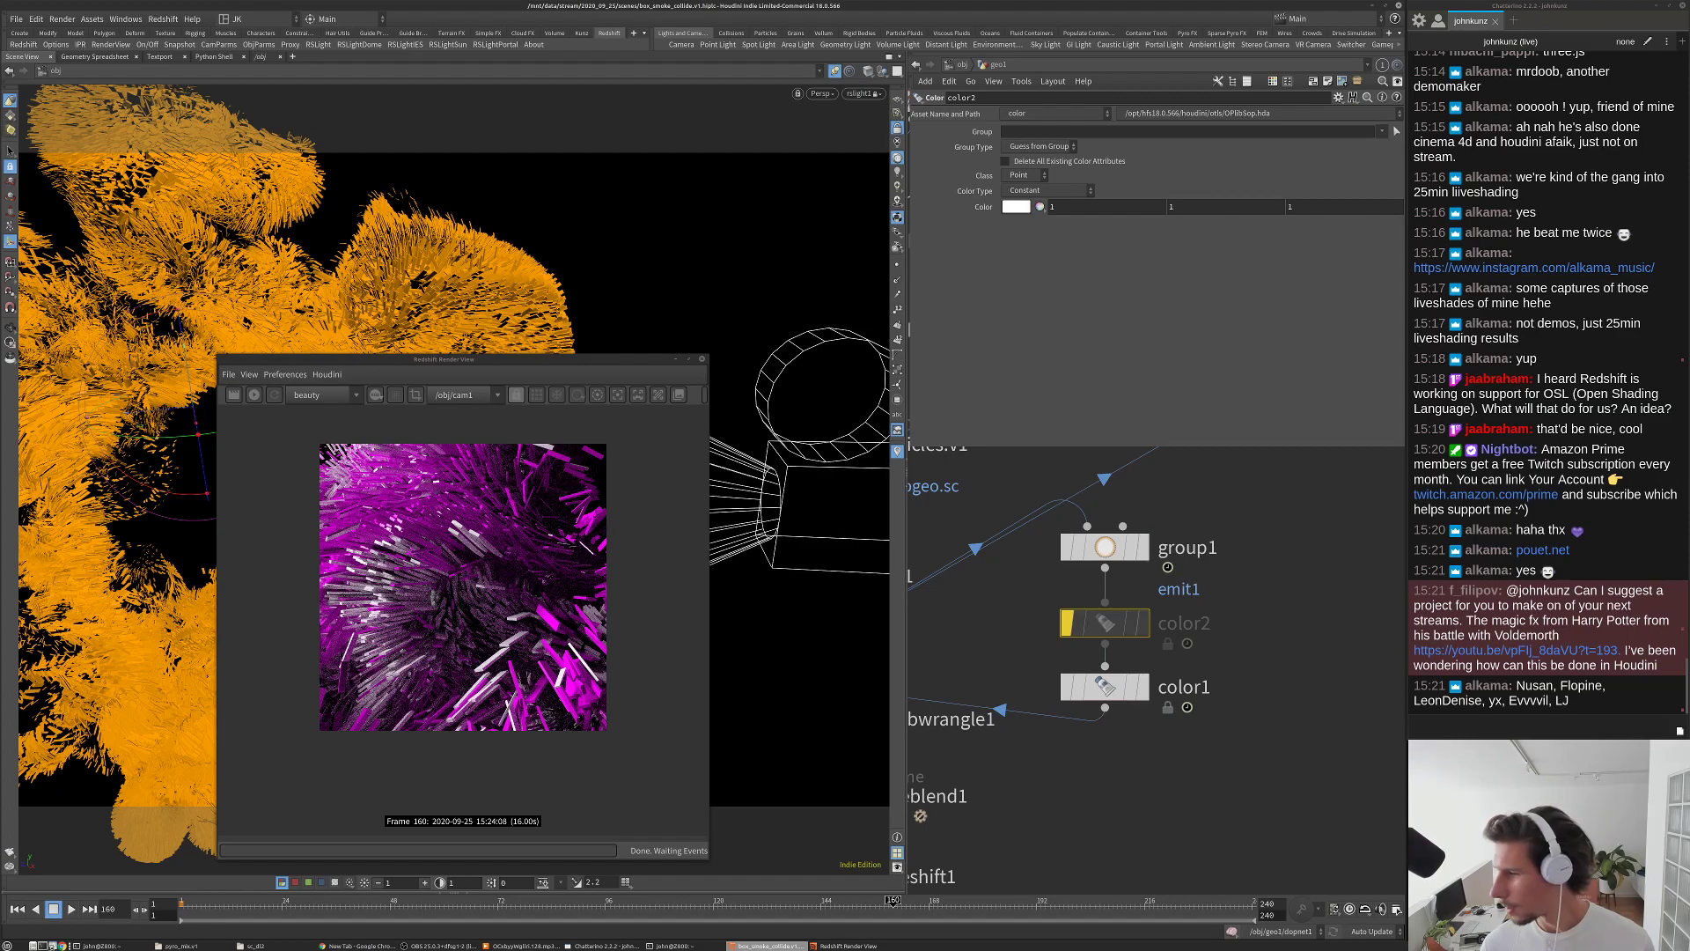
# Step: Display the group1 node's output in the viewport and save the scene
pyautogui.click(1104, 547)
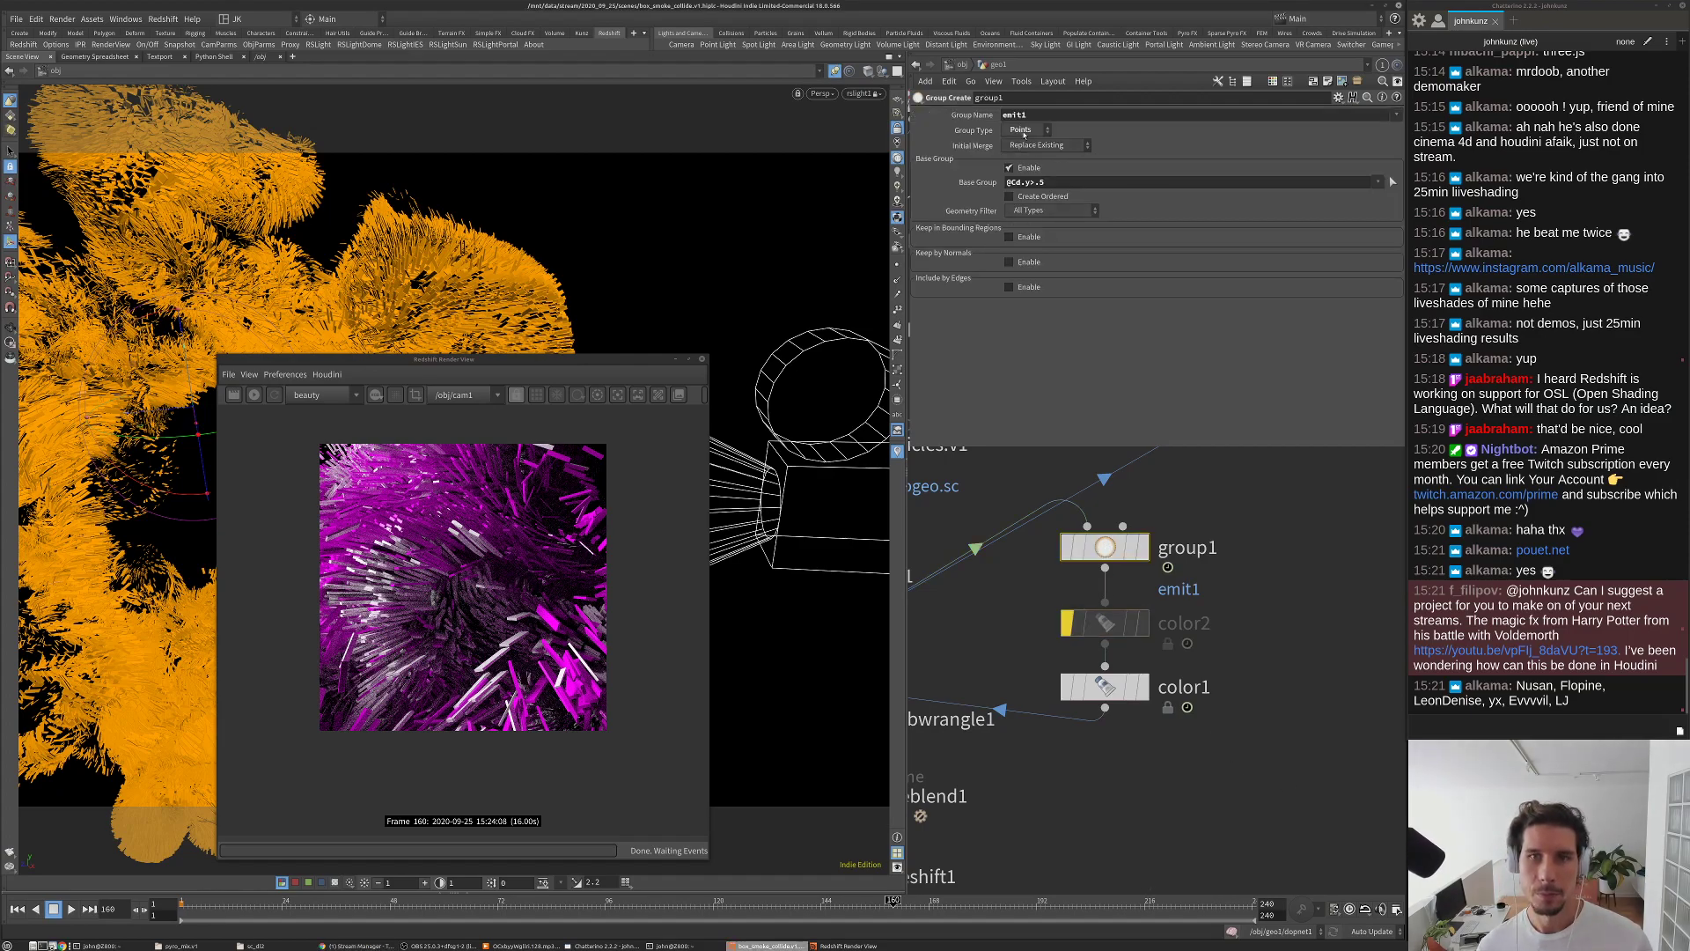
pyautogui.press('r')
pyautogui.hotkey('ctrl', 's')
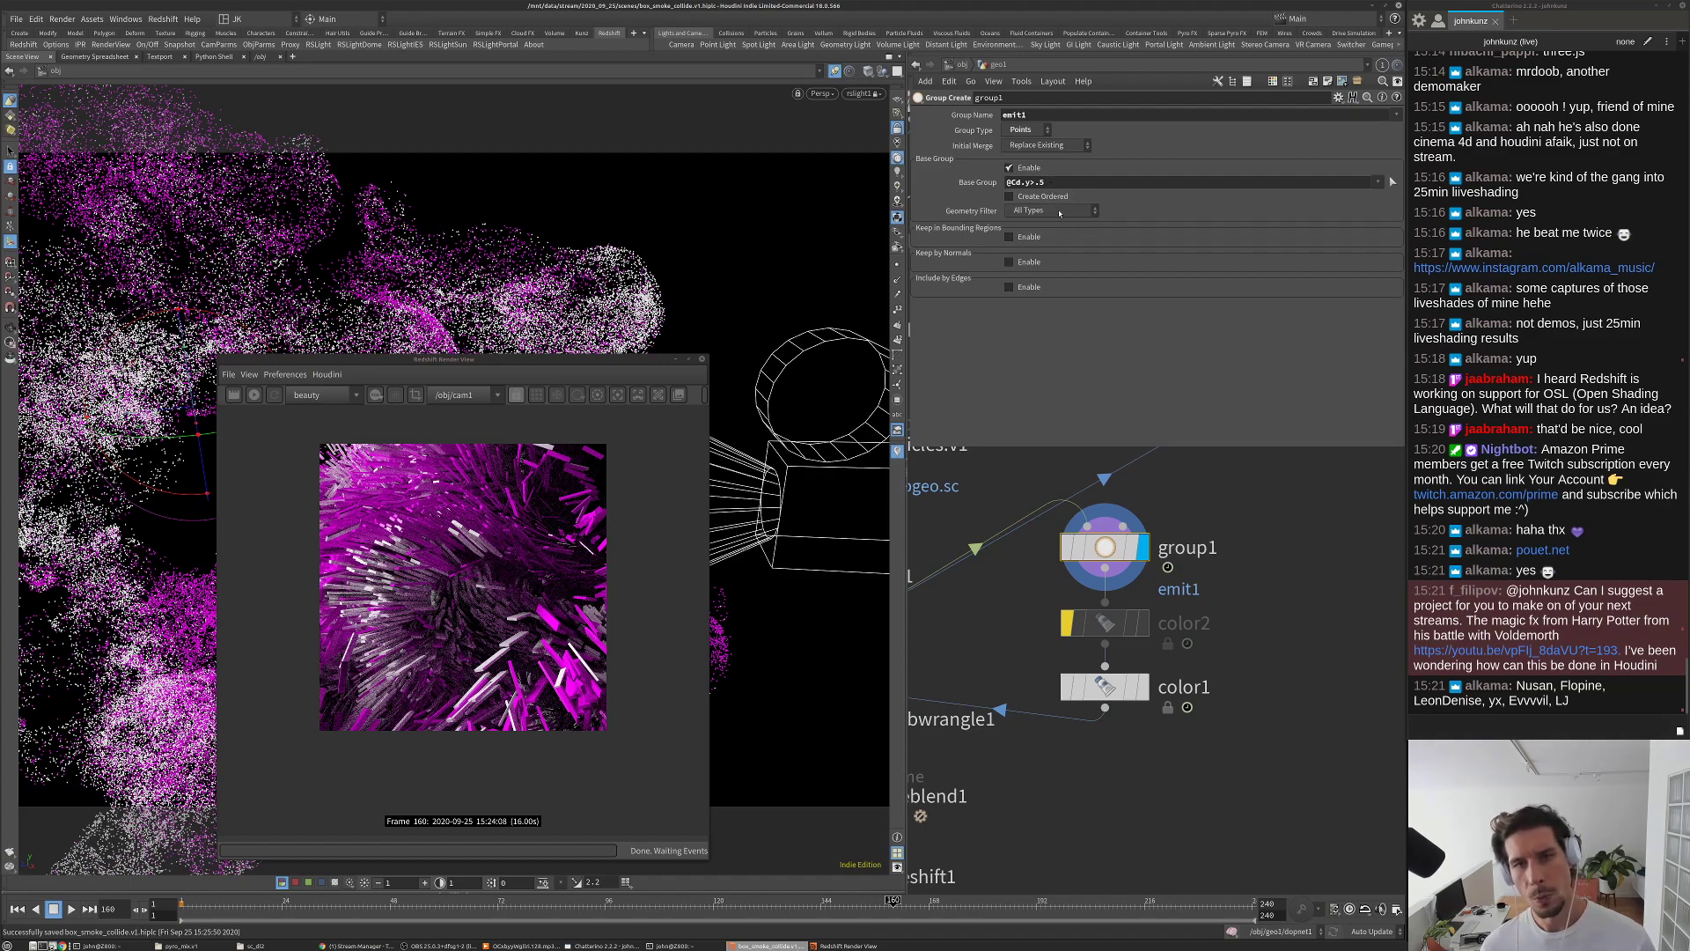
# Step: Examine group1's geometry filter options and its node info for the emit1 point group
pyautogui.click(1050, 212)
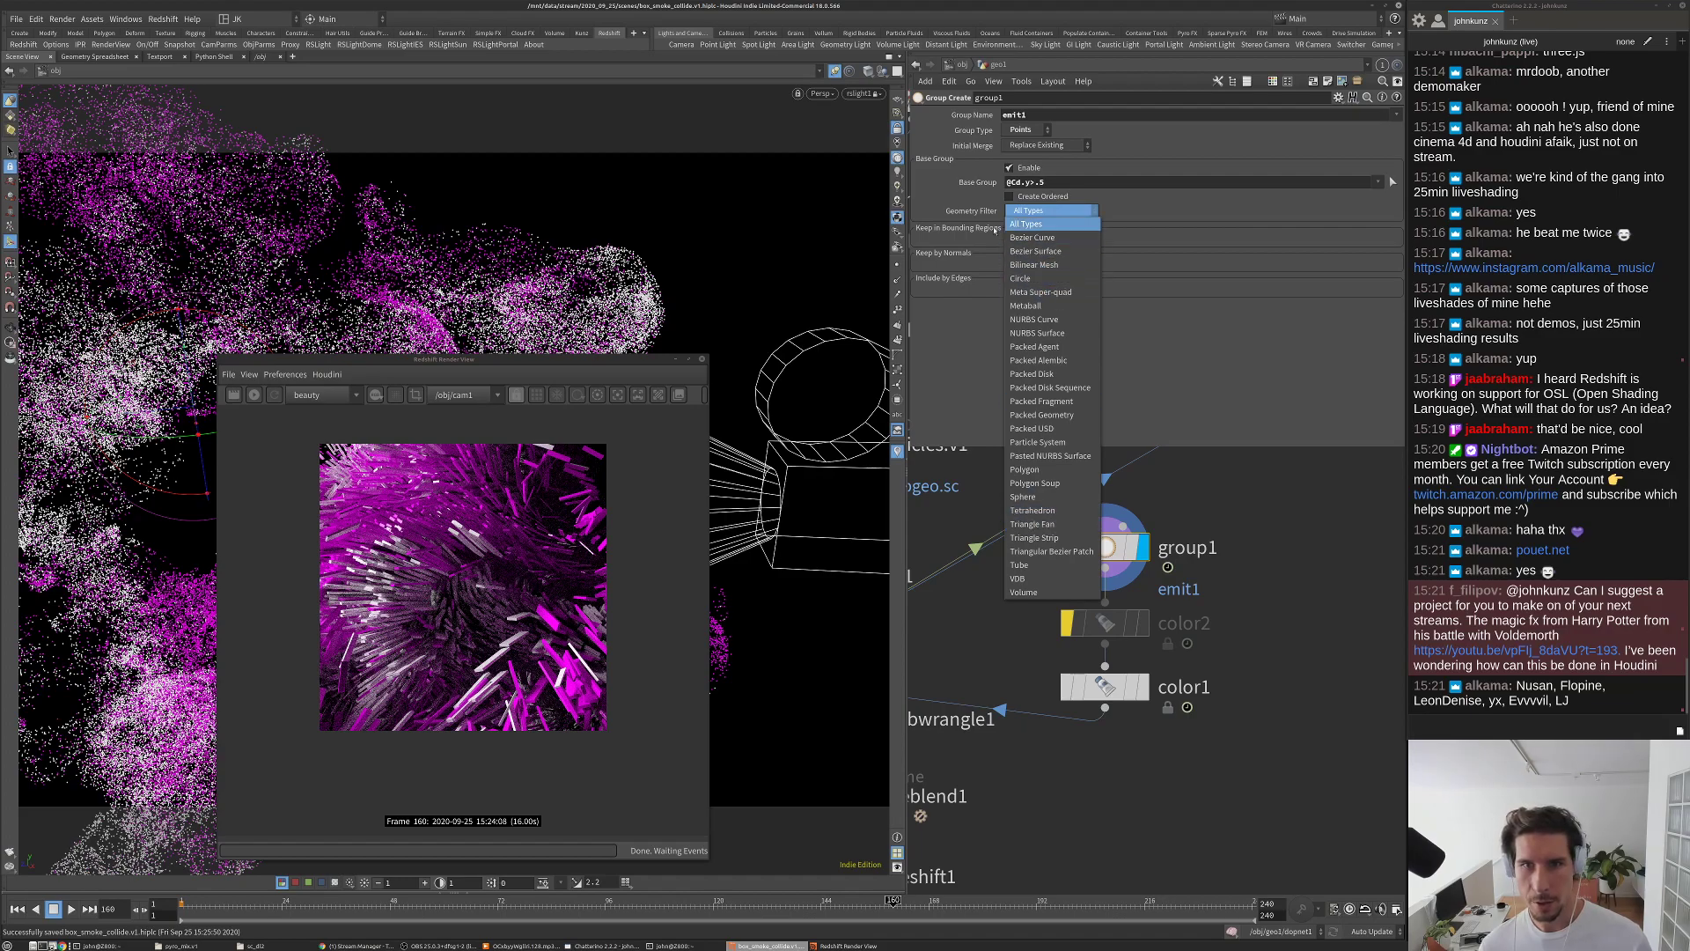
pyautogui.click(1211, 418)
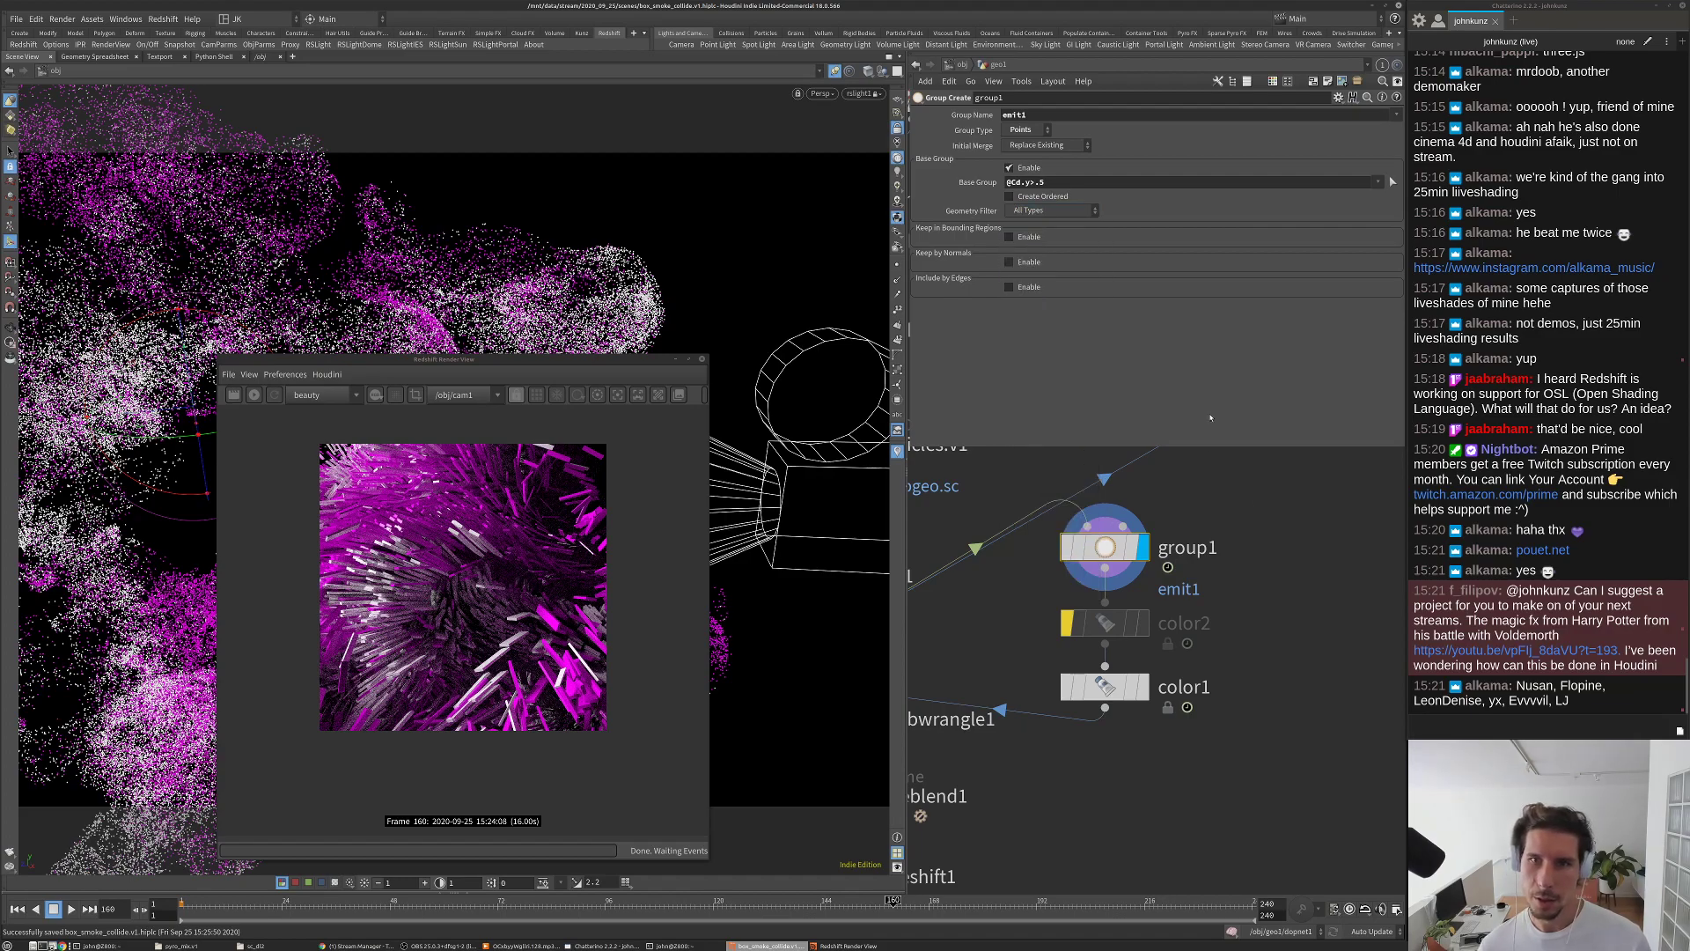
pyautogui.middleClick(1116, 521)
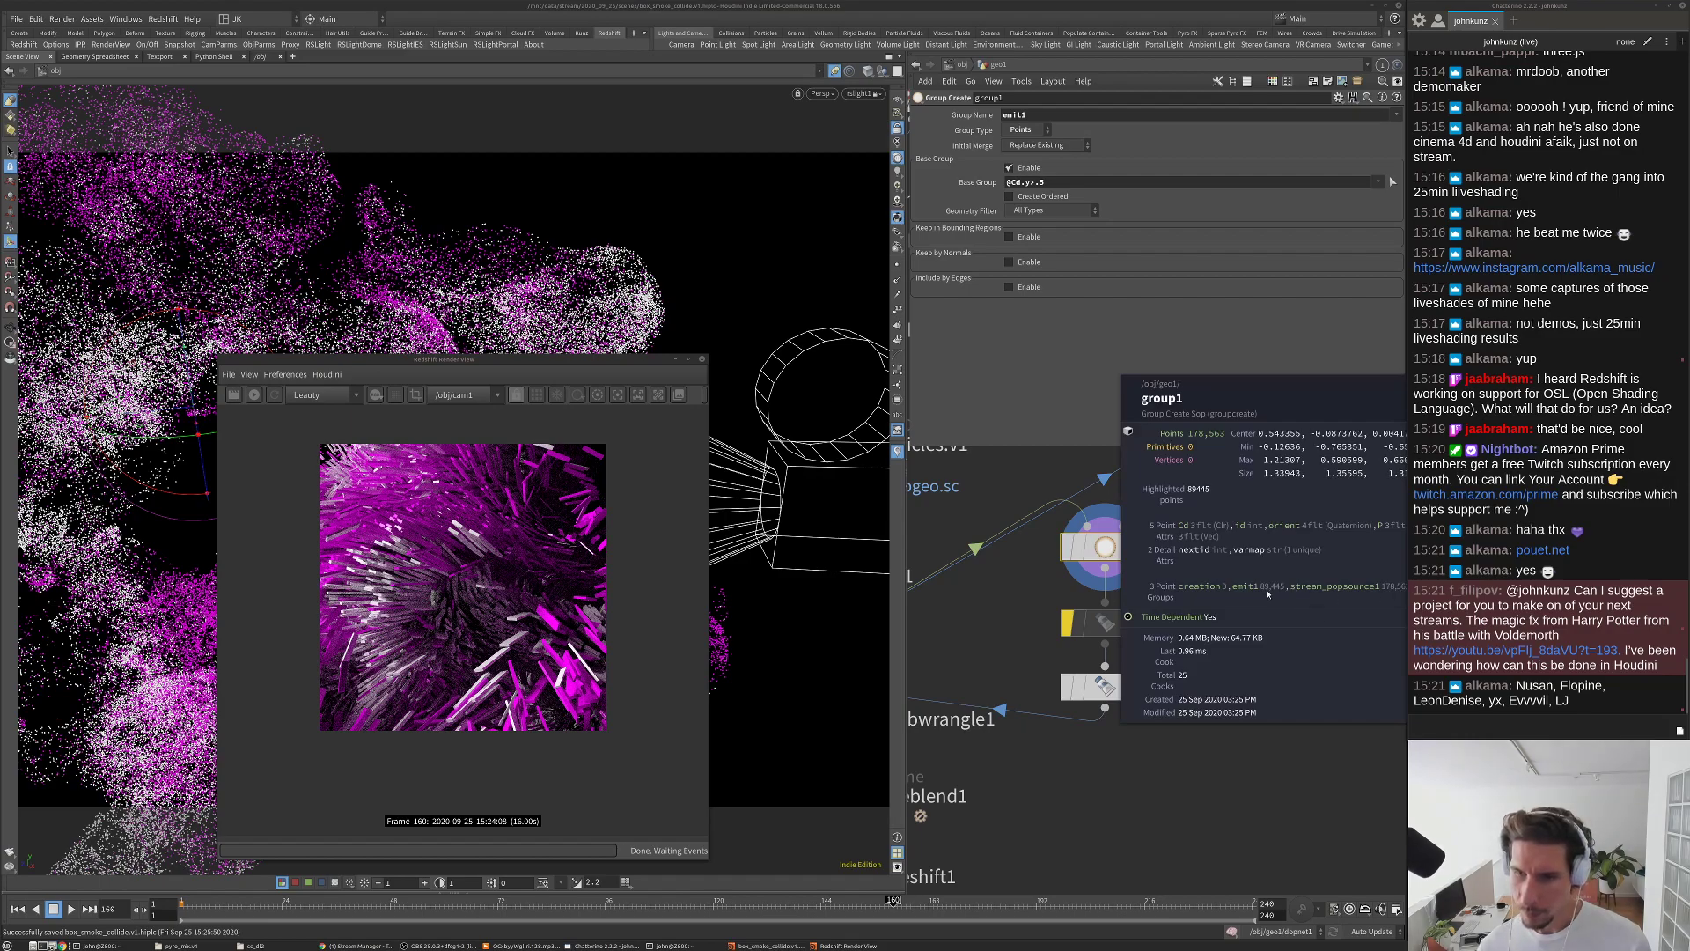
# Step: Limit color1 to the emit1 group, display its output and re-enable color2
pyautogui.click(1096, 686)
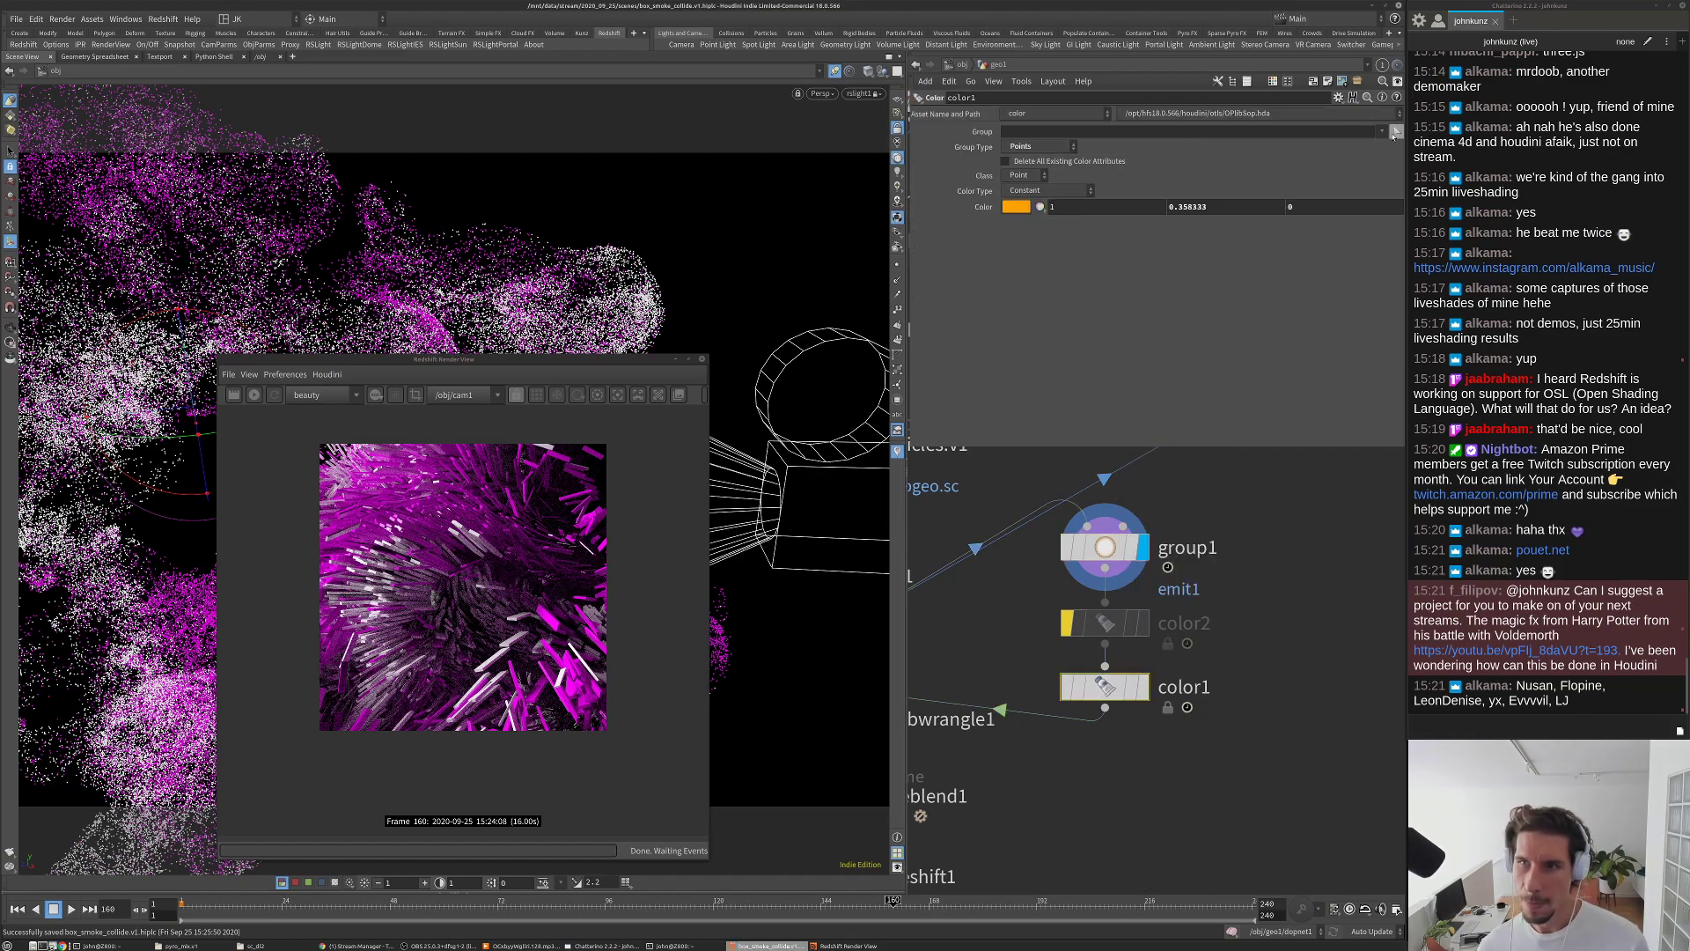
pyautogui.click(1339, 132)
pyautogui.write('emit1')
pyautogui.press('Return')
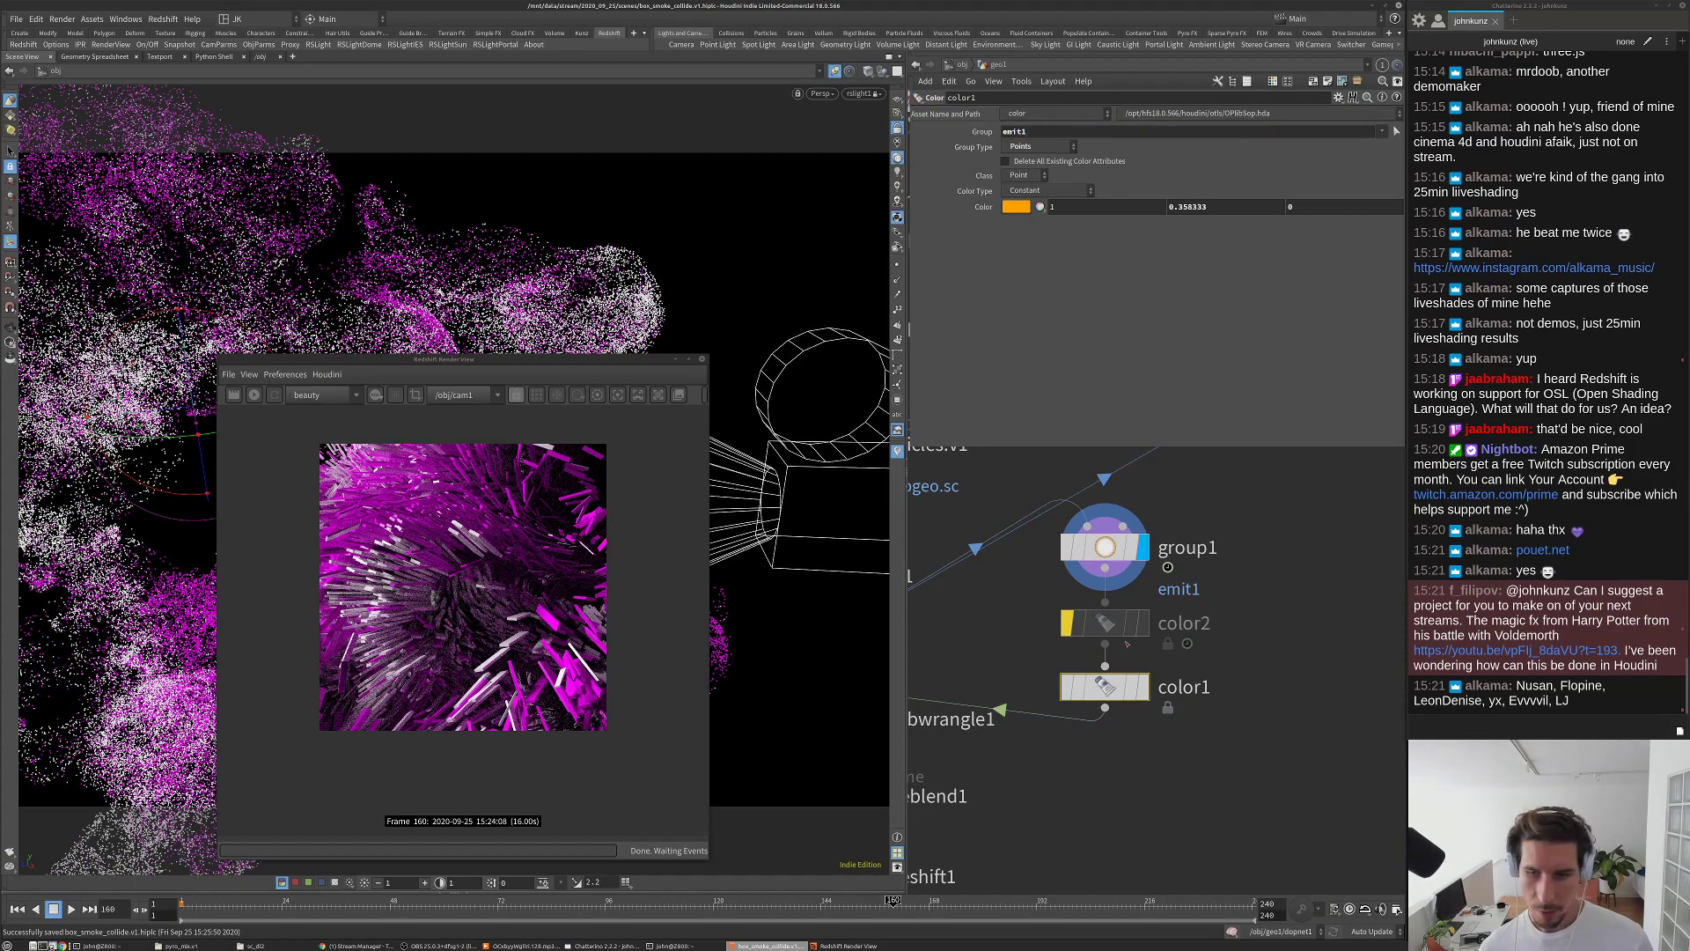
pyautogui.click(1143, 687)
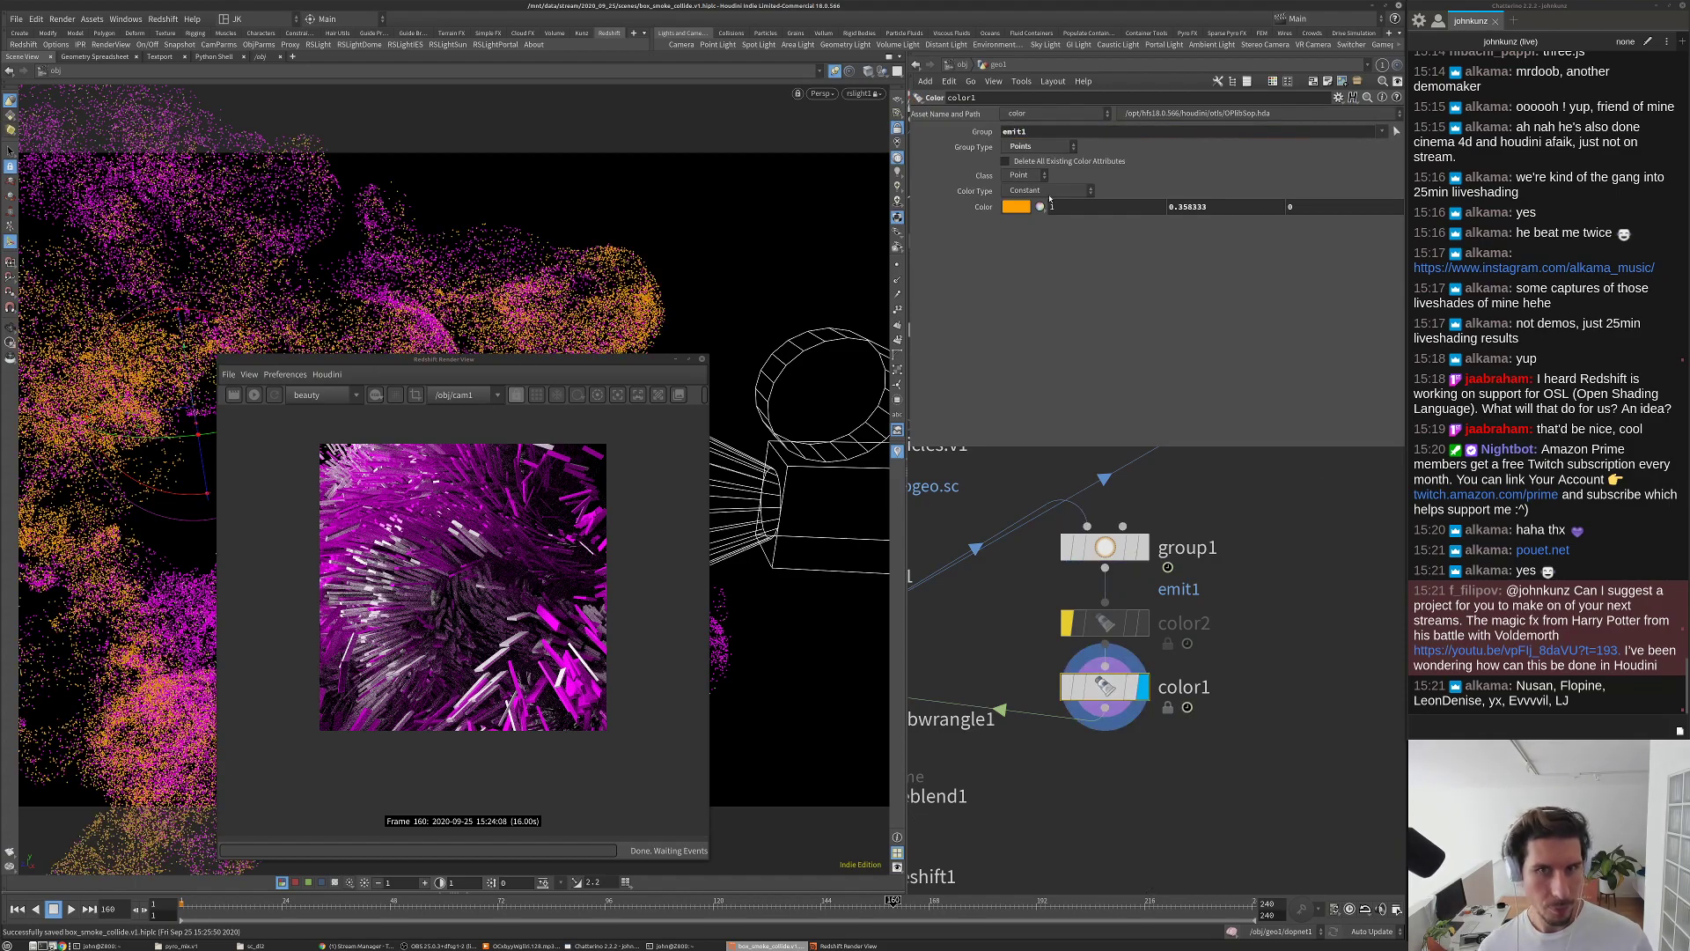
pyautogui.click(1068, 622)
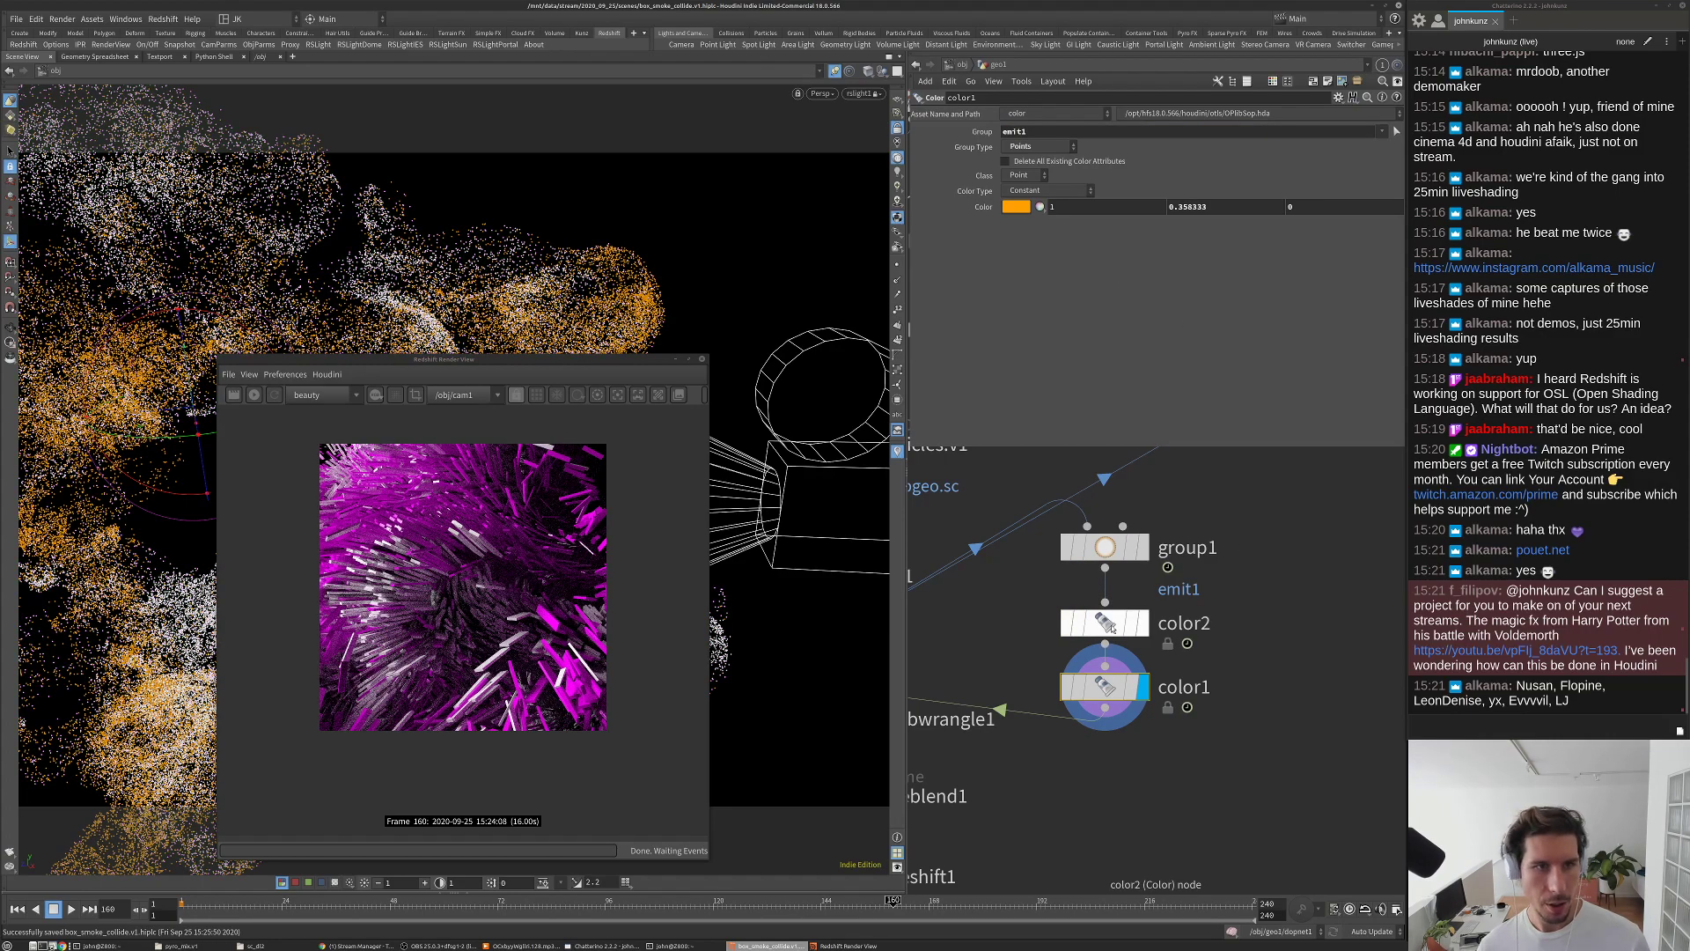
pyautogui.click(1106, 626)
# Step: Display copytopoints1 and start a new Redshift render
pyautogui.scroll(-3, 1149, 704)
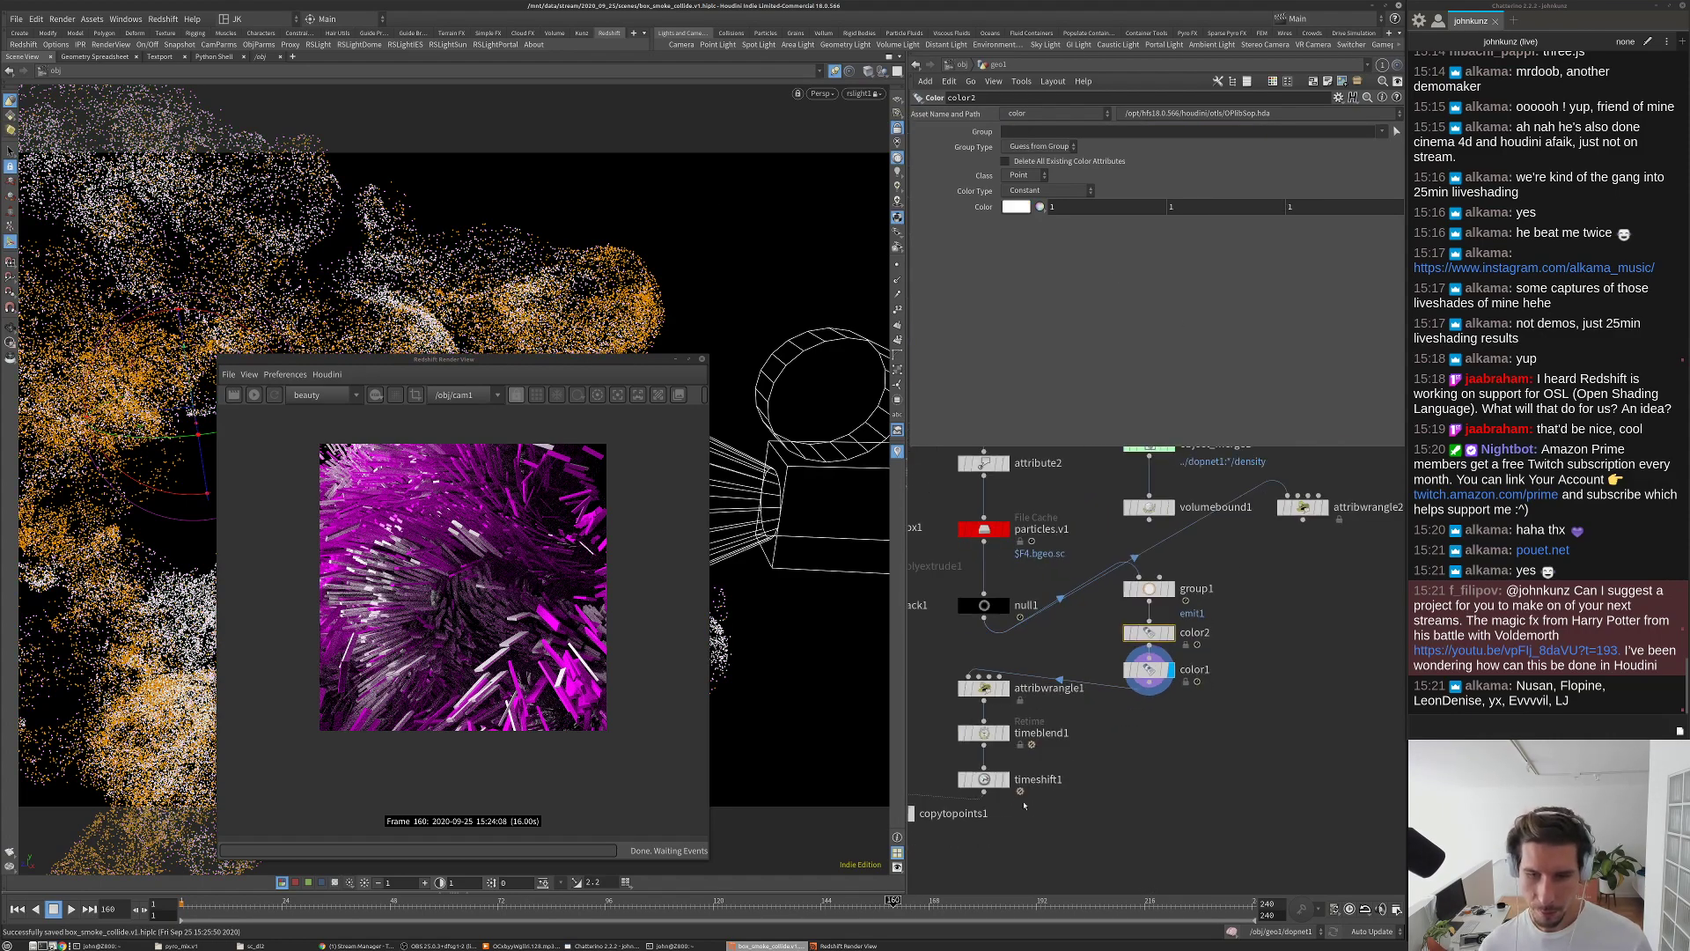
pyautogui.moveTo(1012, 796); pyautogui.dragTo(1170, 678, button='middle')
pyautogui.scroll(1, 1171, 677)
pyautogui.press('r')
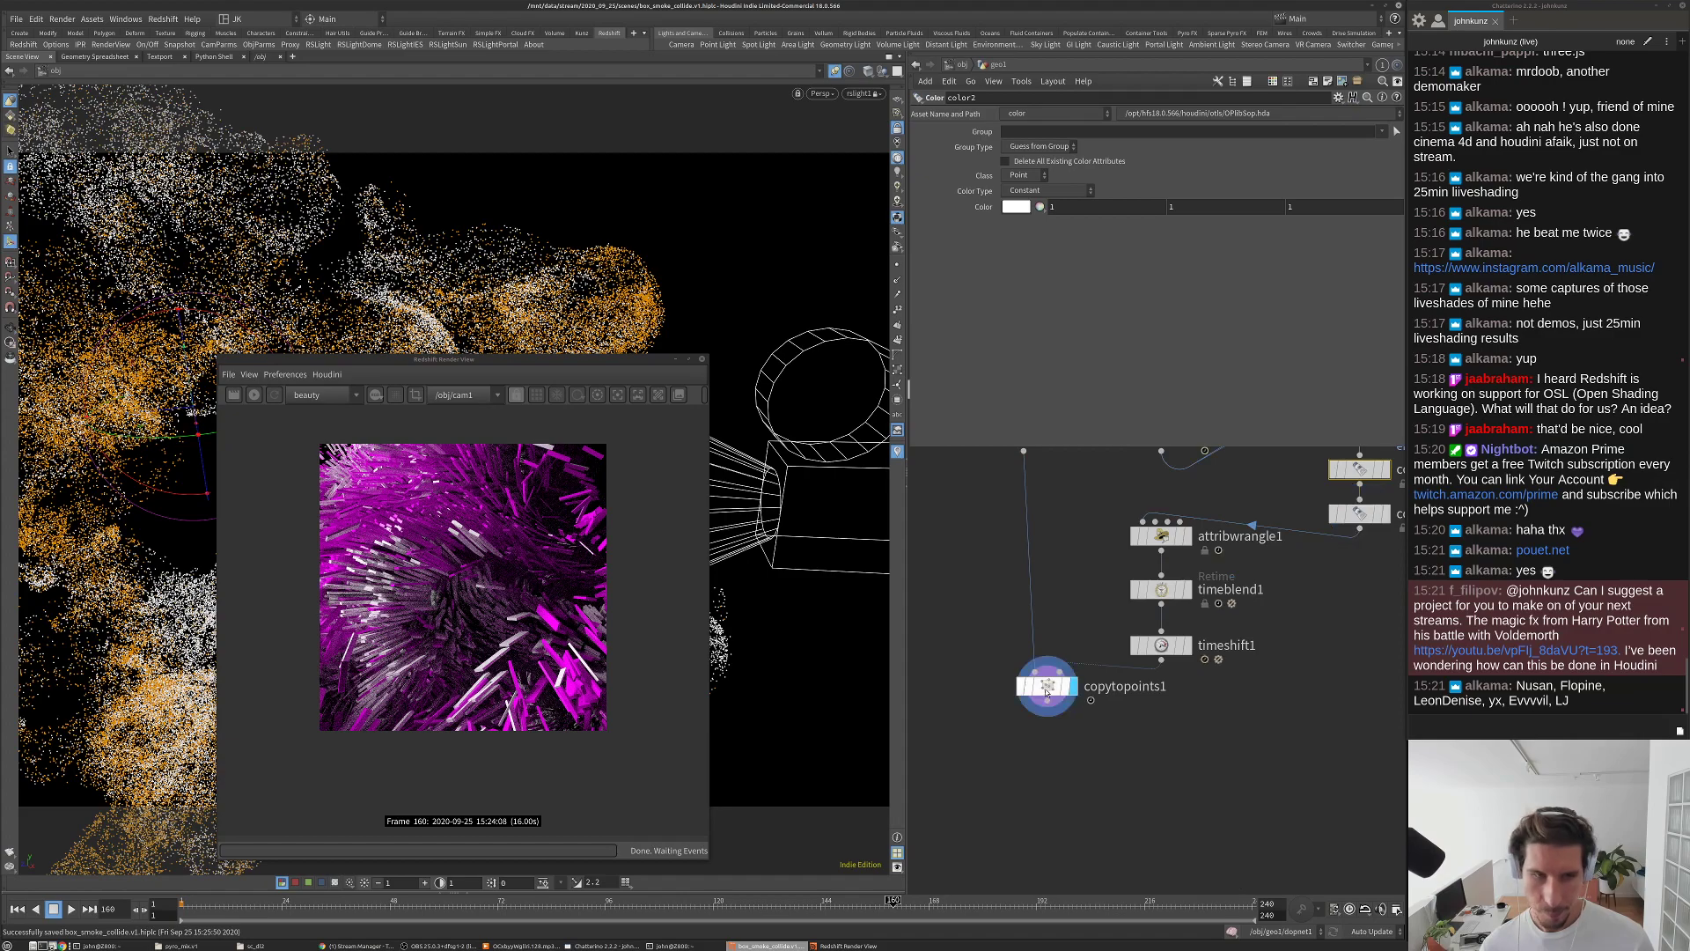
pyautogui.click(1047, 689)
pyautogui.click(253, 394)
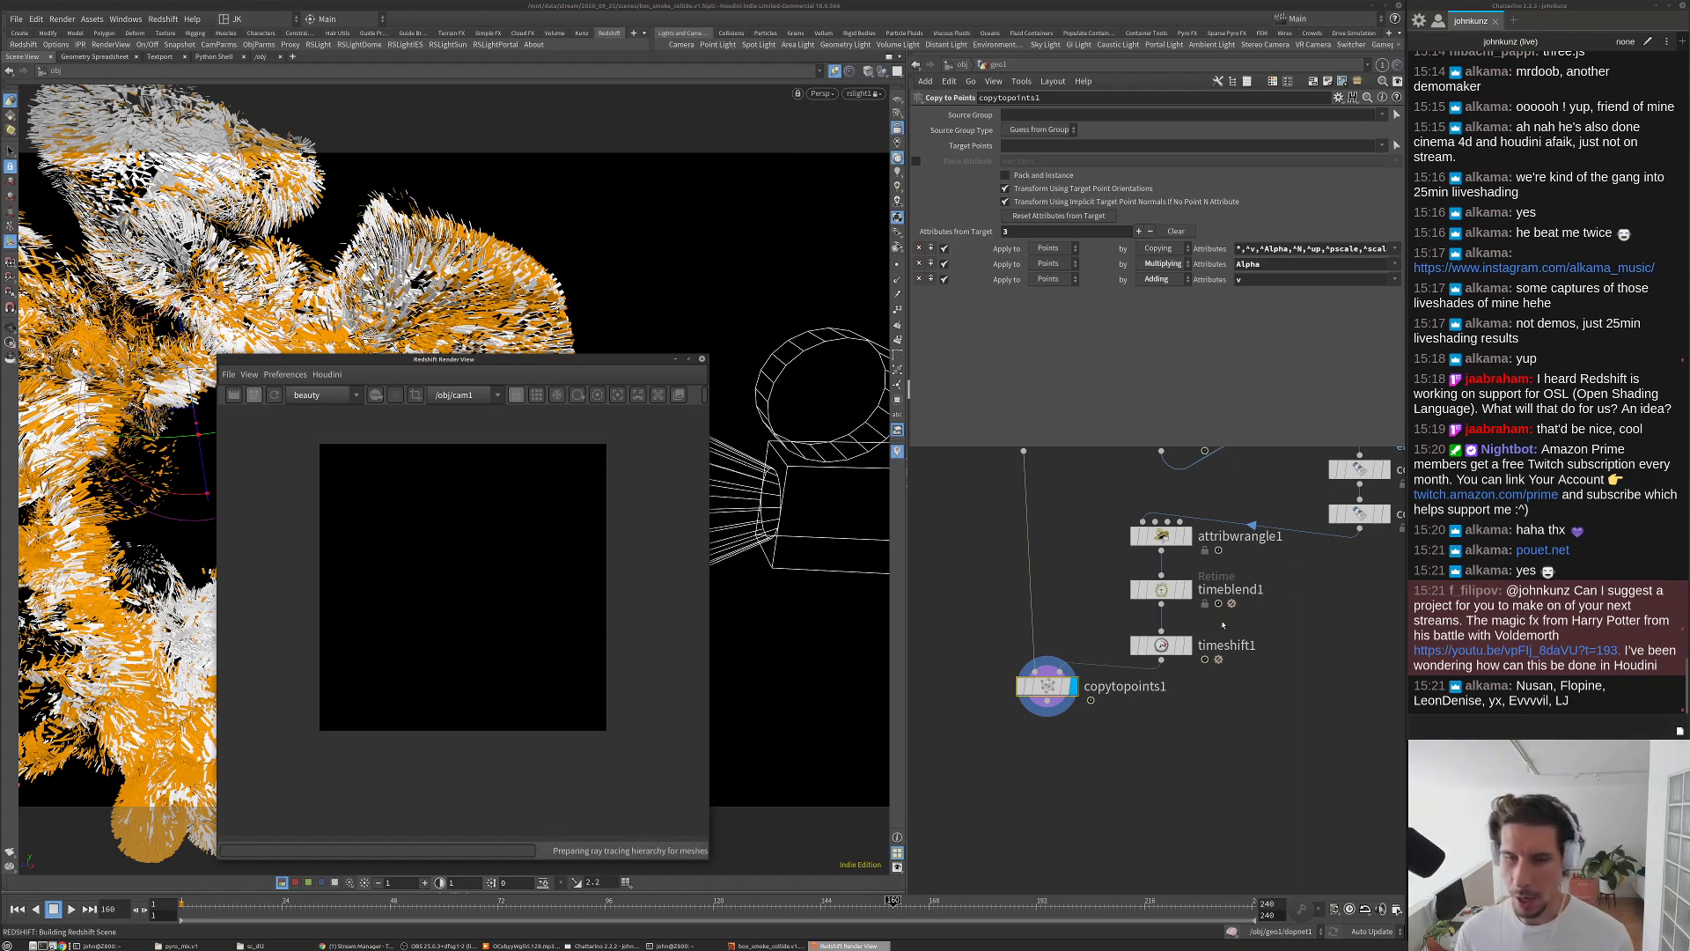
# Step: Examine the recolored boxes up close in the Redshift render
pyautogui.scroll(-2, 1222, 625)
pyautogui.scroll(-1, 1144, 617)
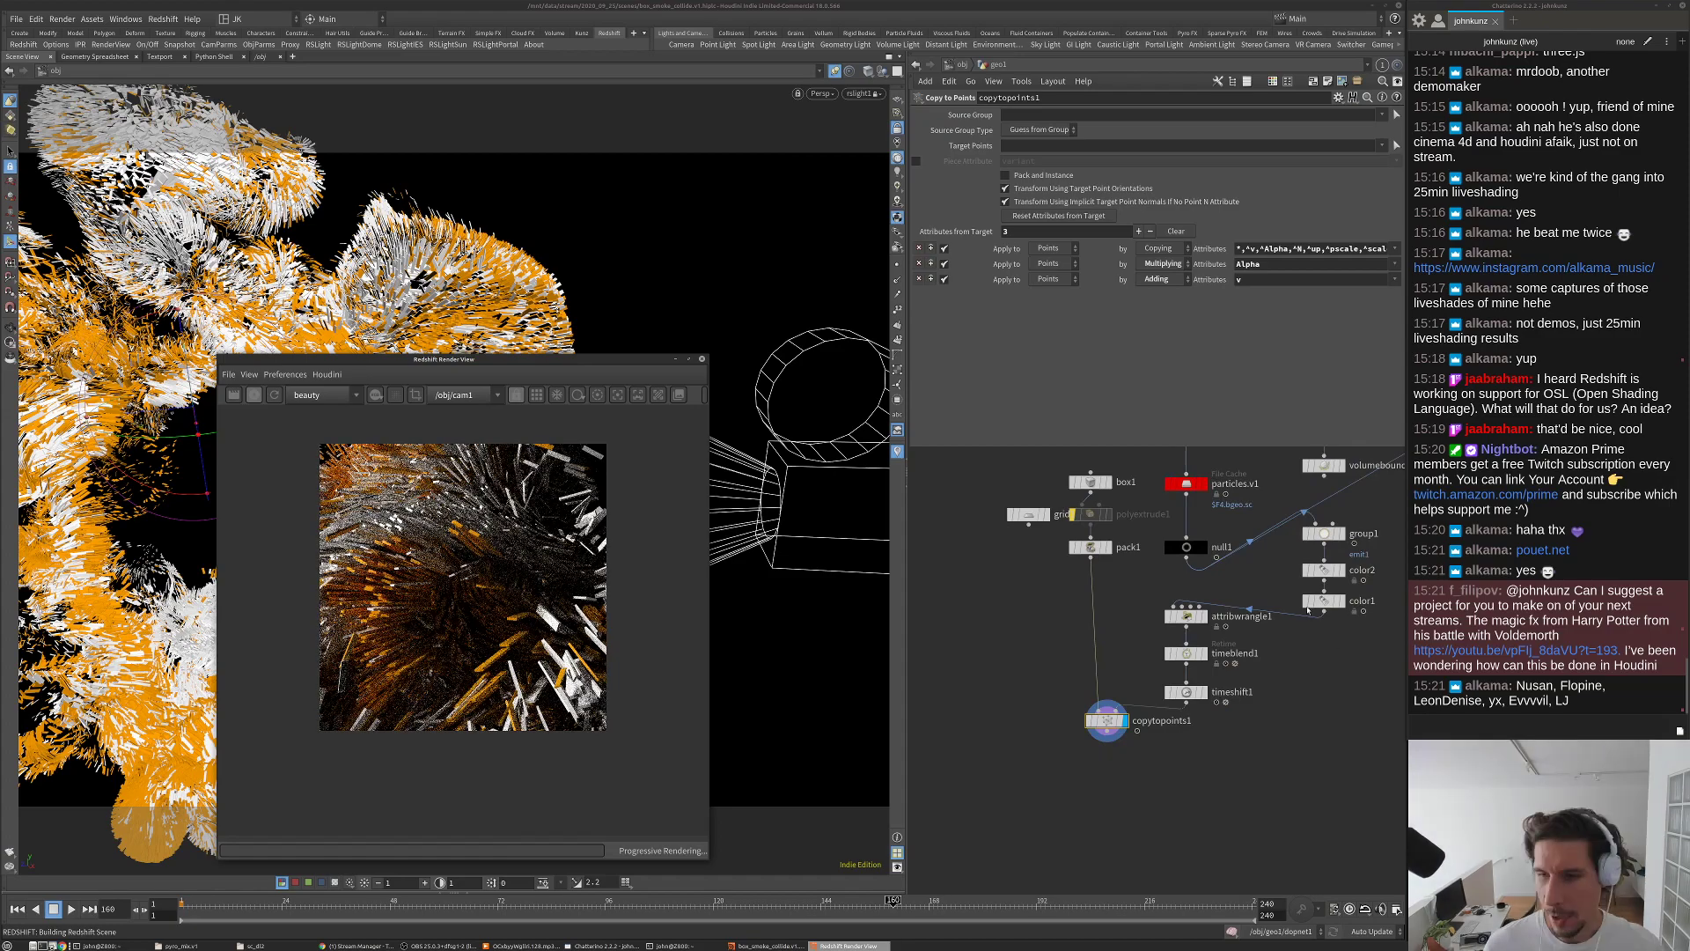
pyautogui.scroll(2, 1303, 542)
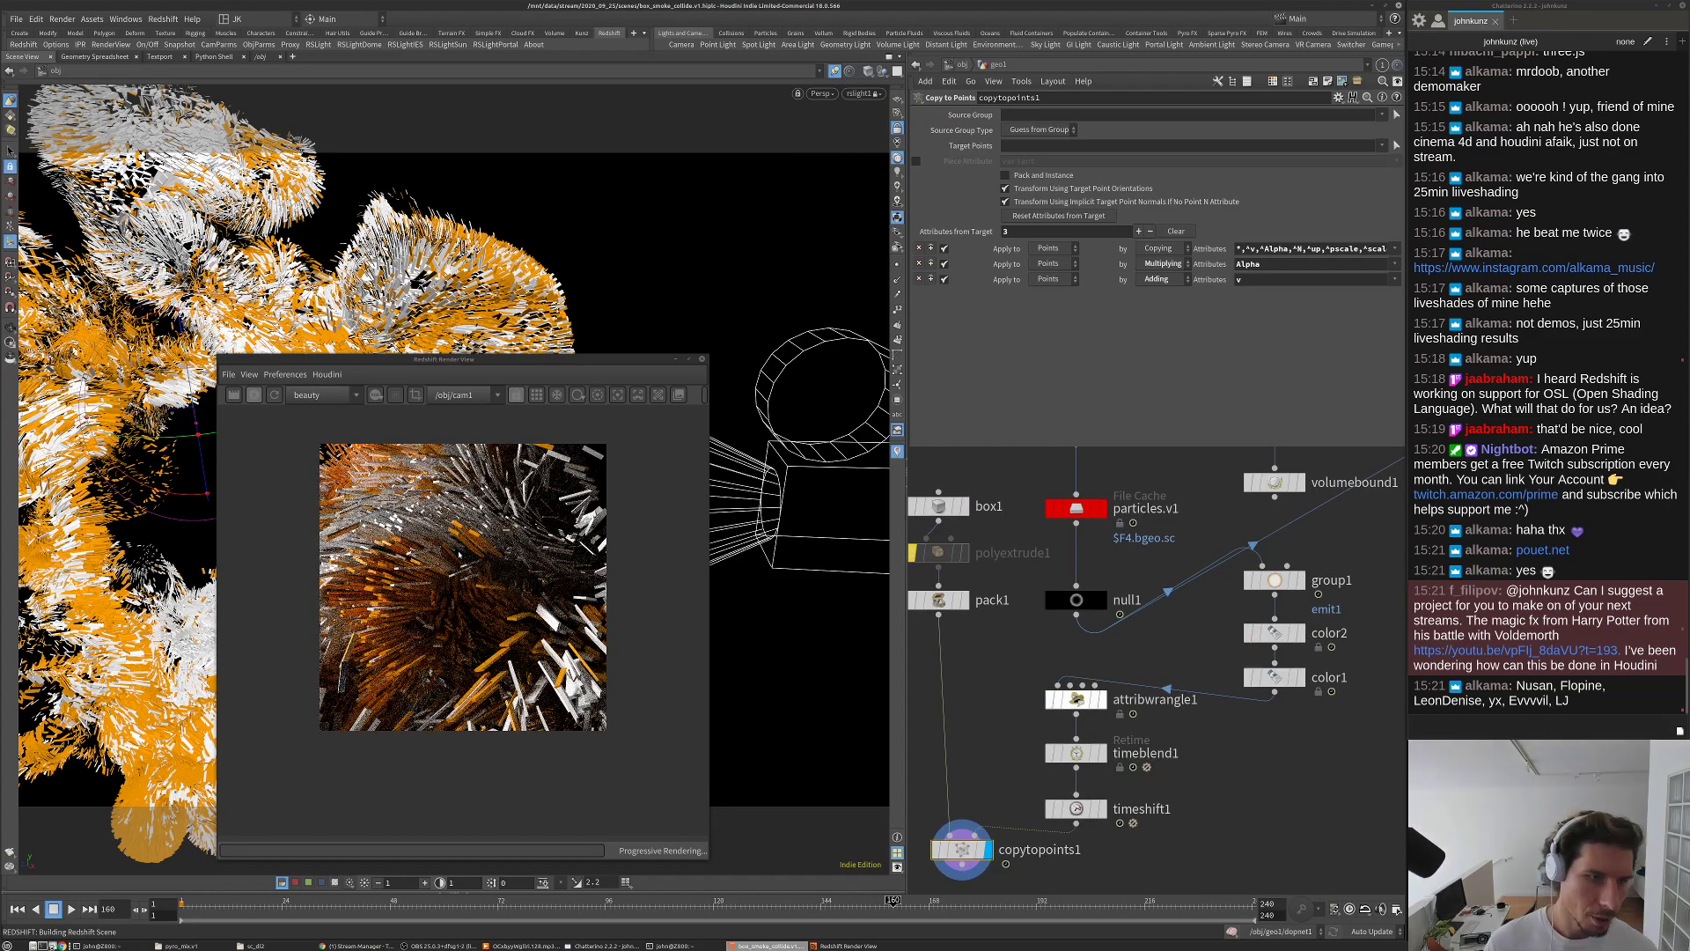
pyautogui.scroll(2, 458, 554)
pyautogui.scroll(-1, 440, 539)
pyautogui.scroll(2, 439, 539)
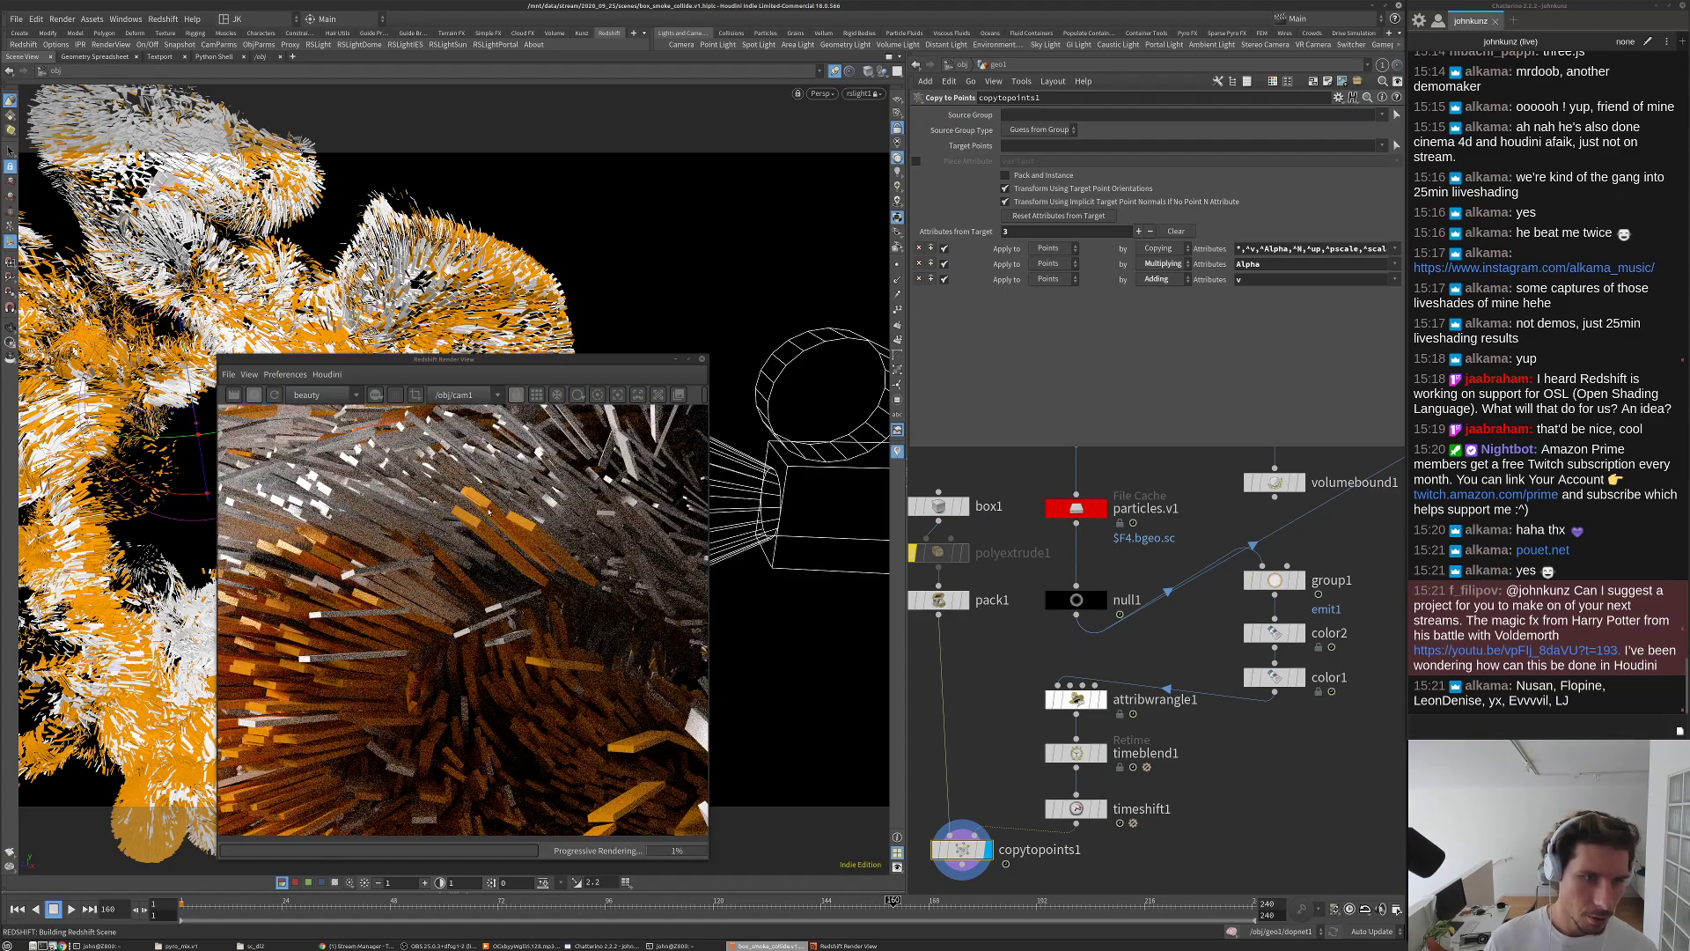
pyautogui.scroll(1, 489, 510)
# Step: Insert a PolyBevel node between the bypassed polyextrude1 and pack1
pyautogui.moveTo(938, 600); pyautogui.dragTo(1074, 680)
pyautogui.press('Tab')
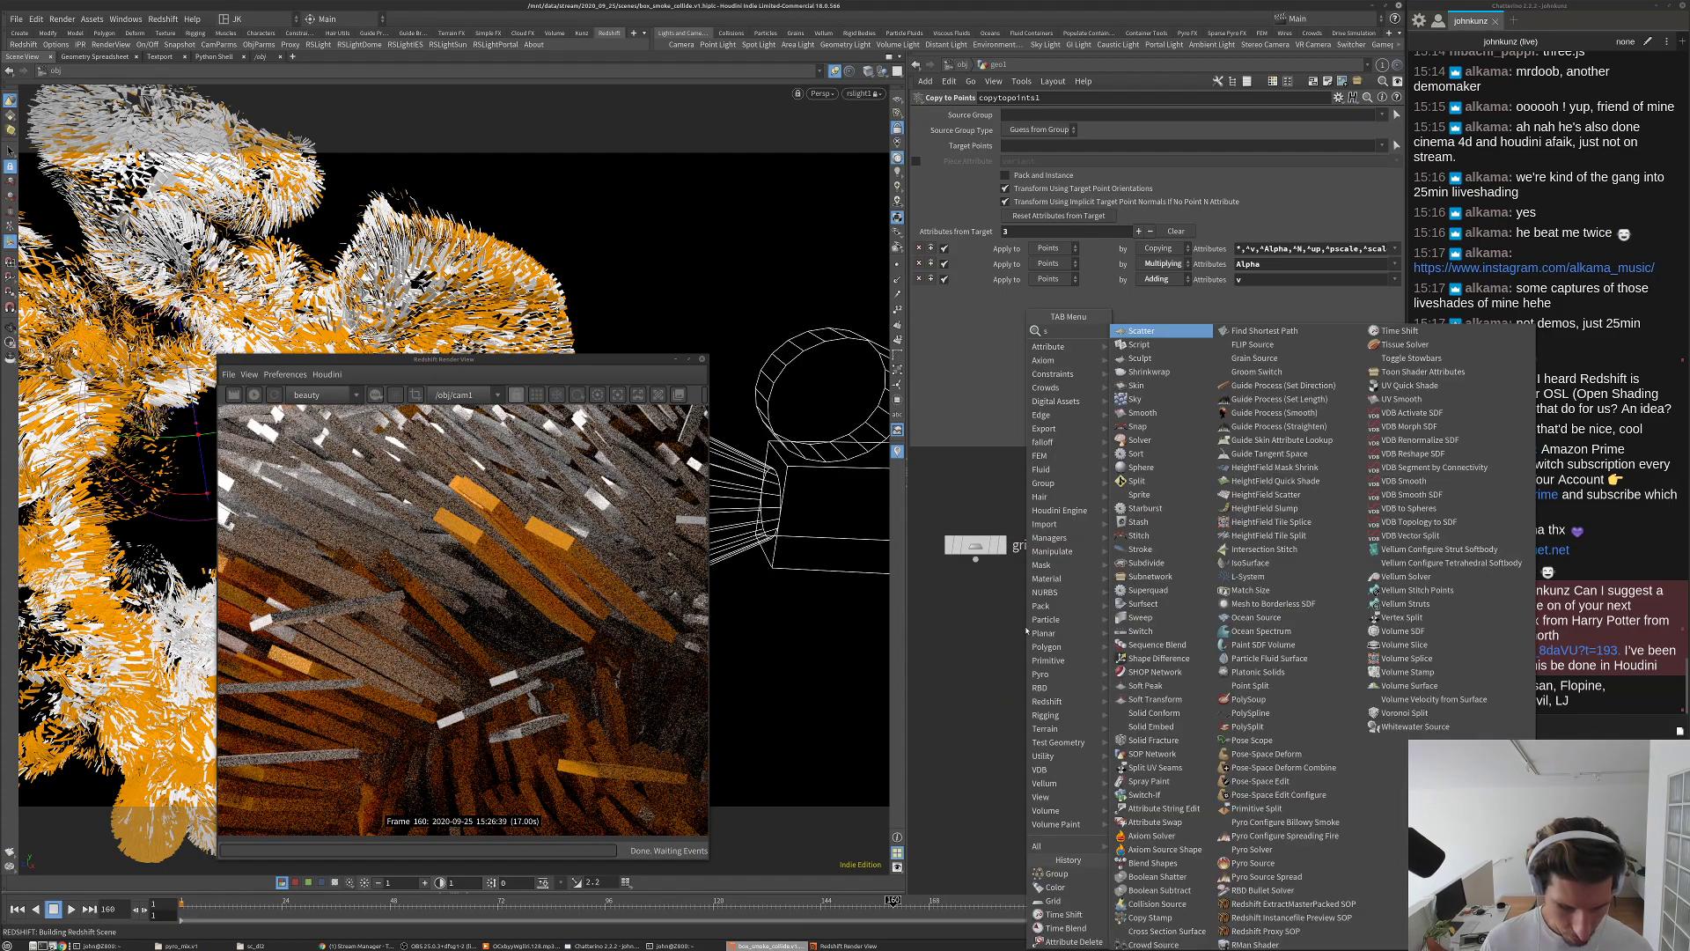
pyautogui.press('Escape')
pyautogui.press('Tab')
pyautogui.write('bev')
pyautogui.press('Return')
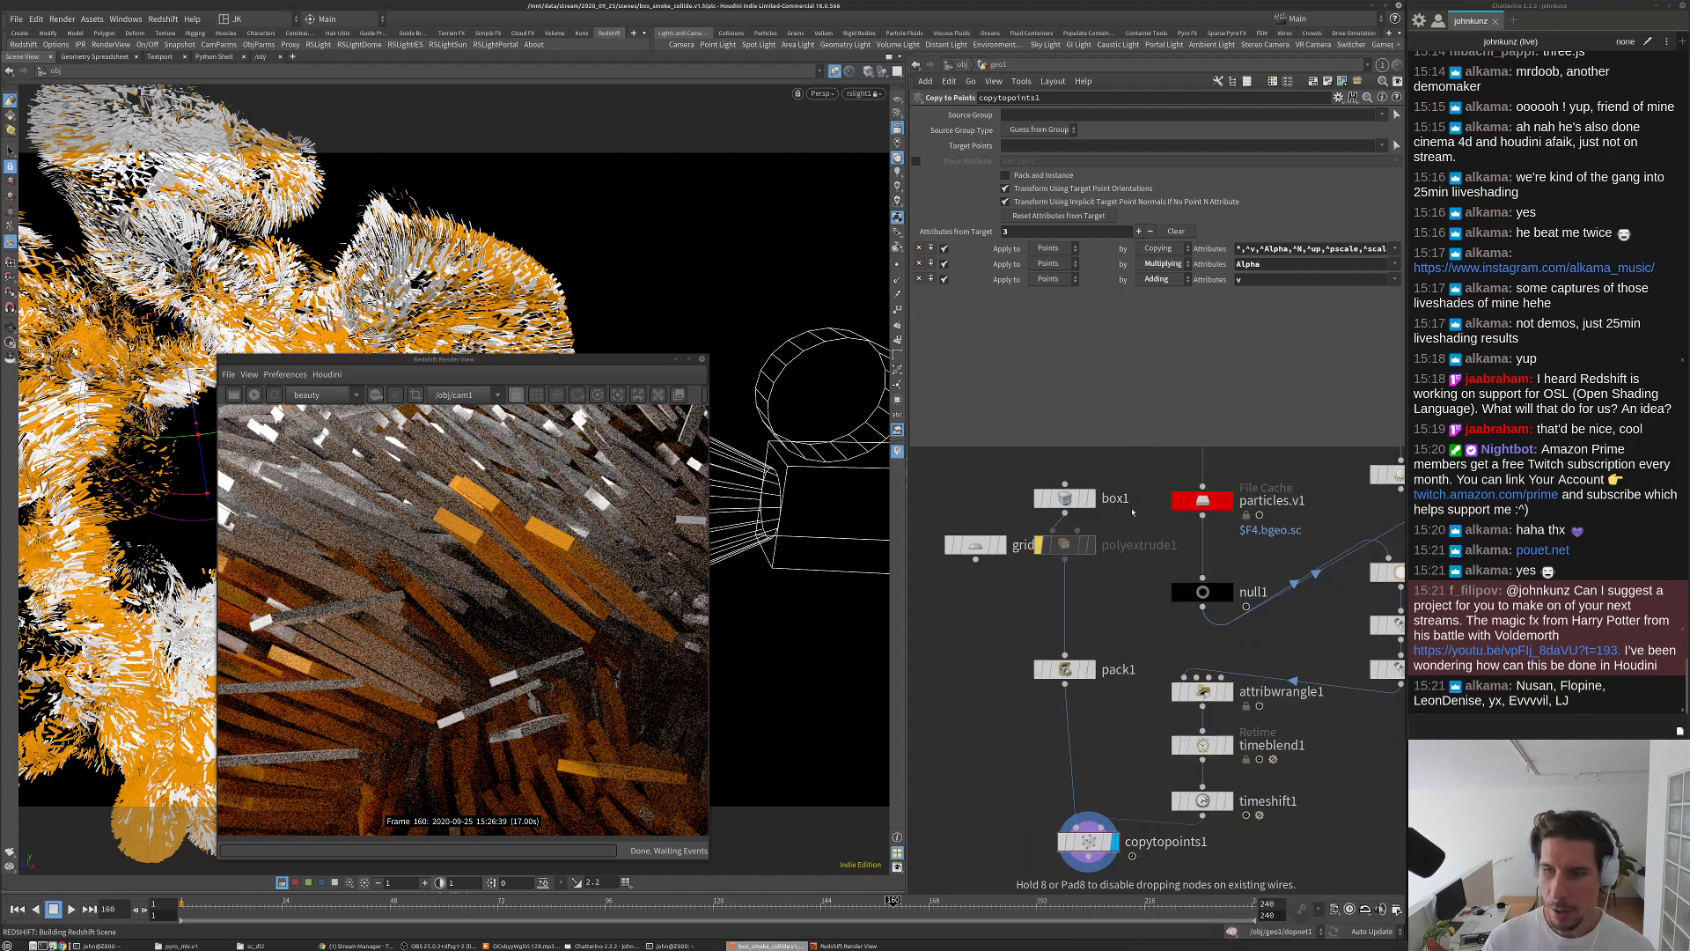
pyautogui.click(1091, 583)
pyautogui.moveTo(1077, 603); pyautogui.dragTo(1040, 628)
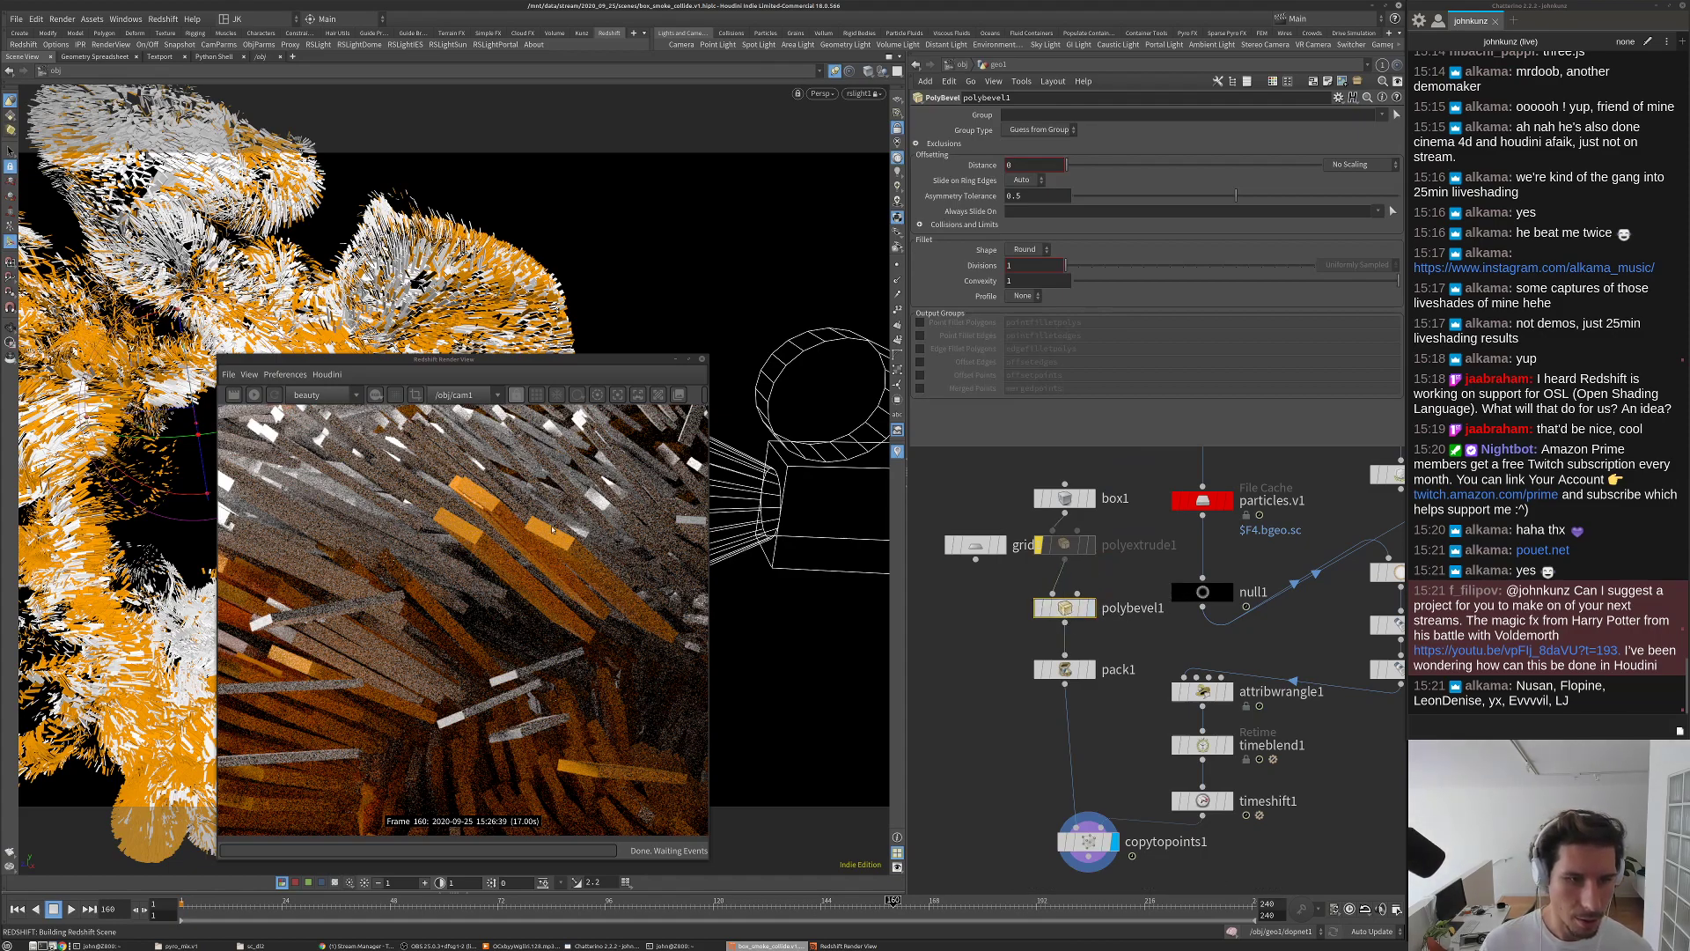
# Step: Save the scene and display the polybevel1 node's output in the viewport
pyautogui.hotkey('ctrl', 's')
pyautogui.scroll(2, 1112, 576)
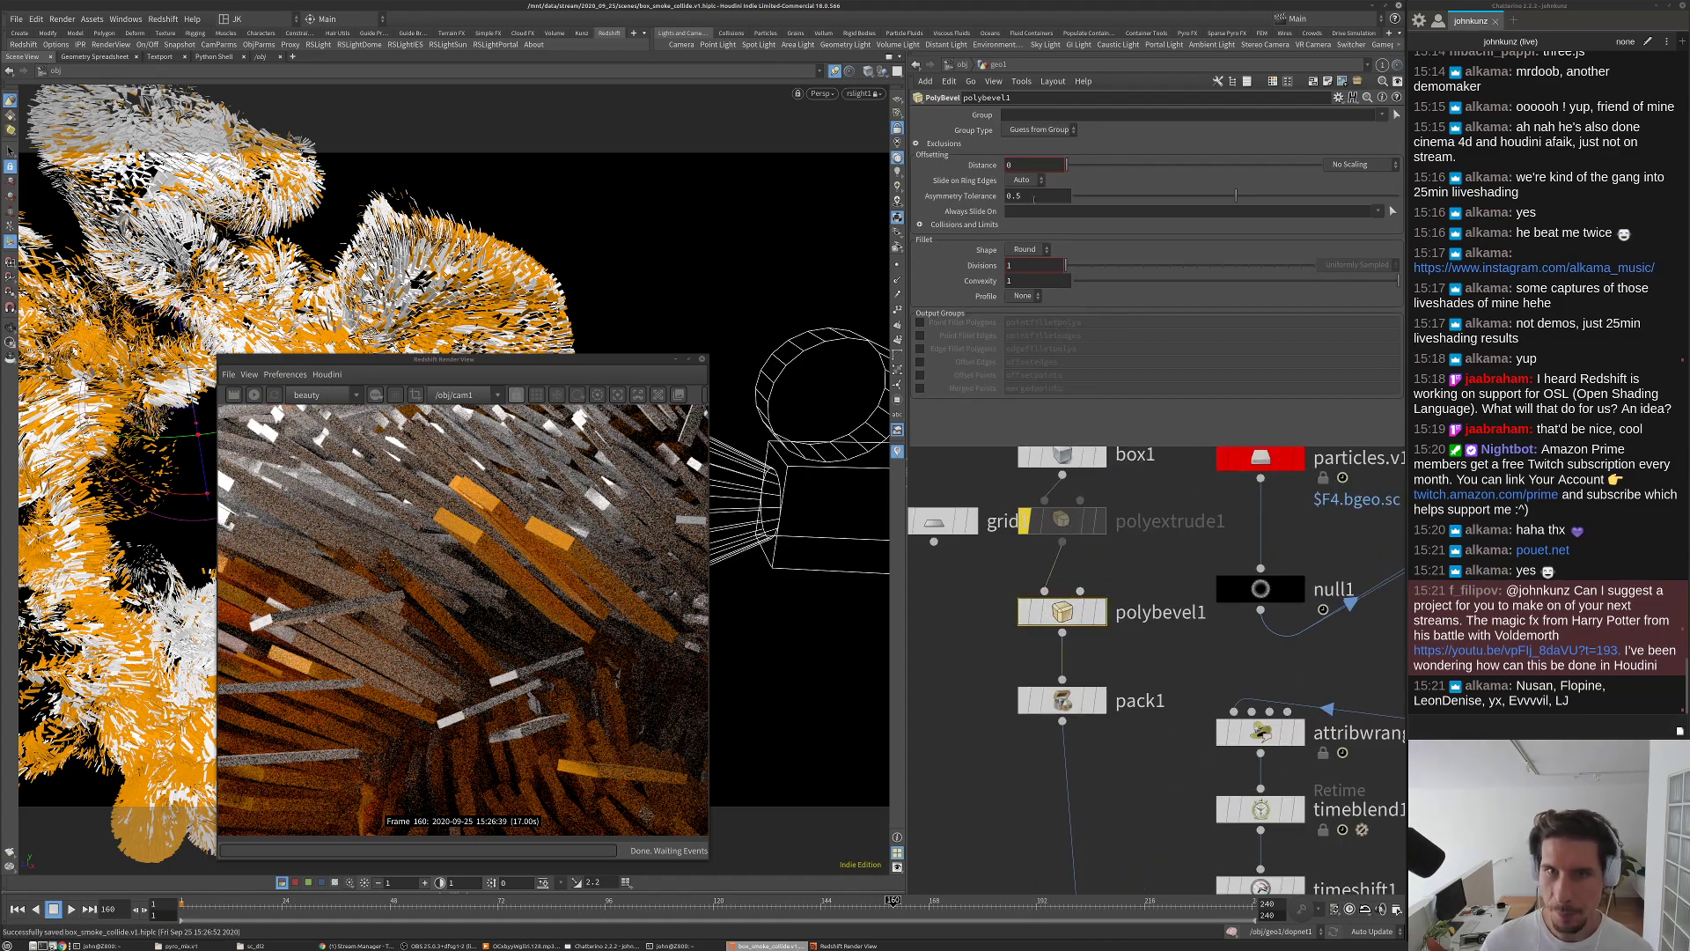
pyautogui.click(1100, 611)
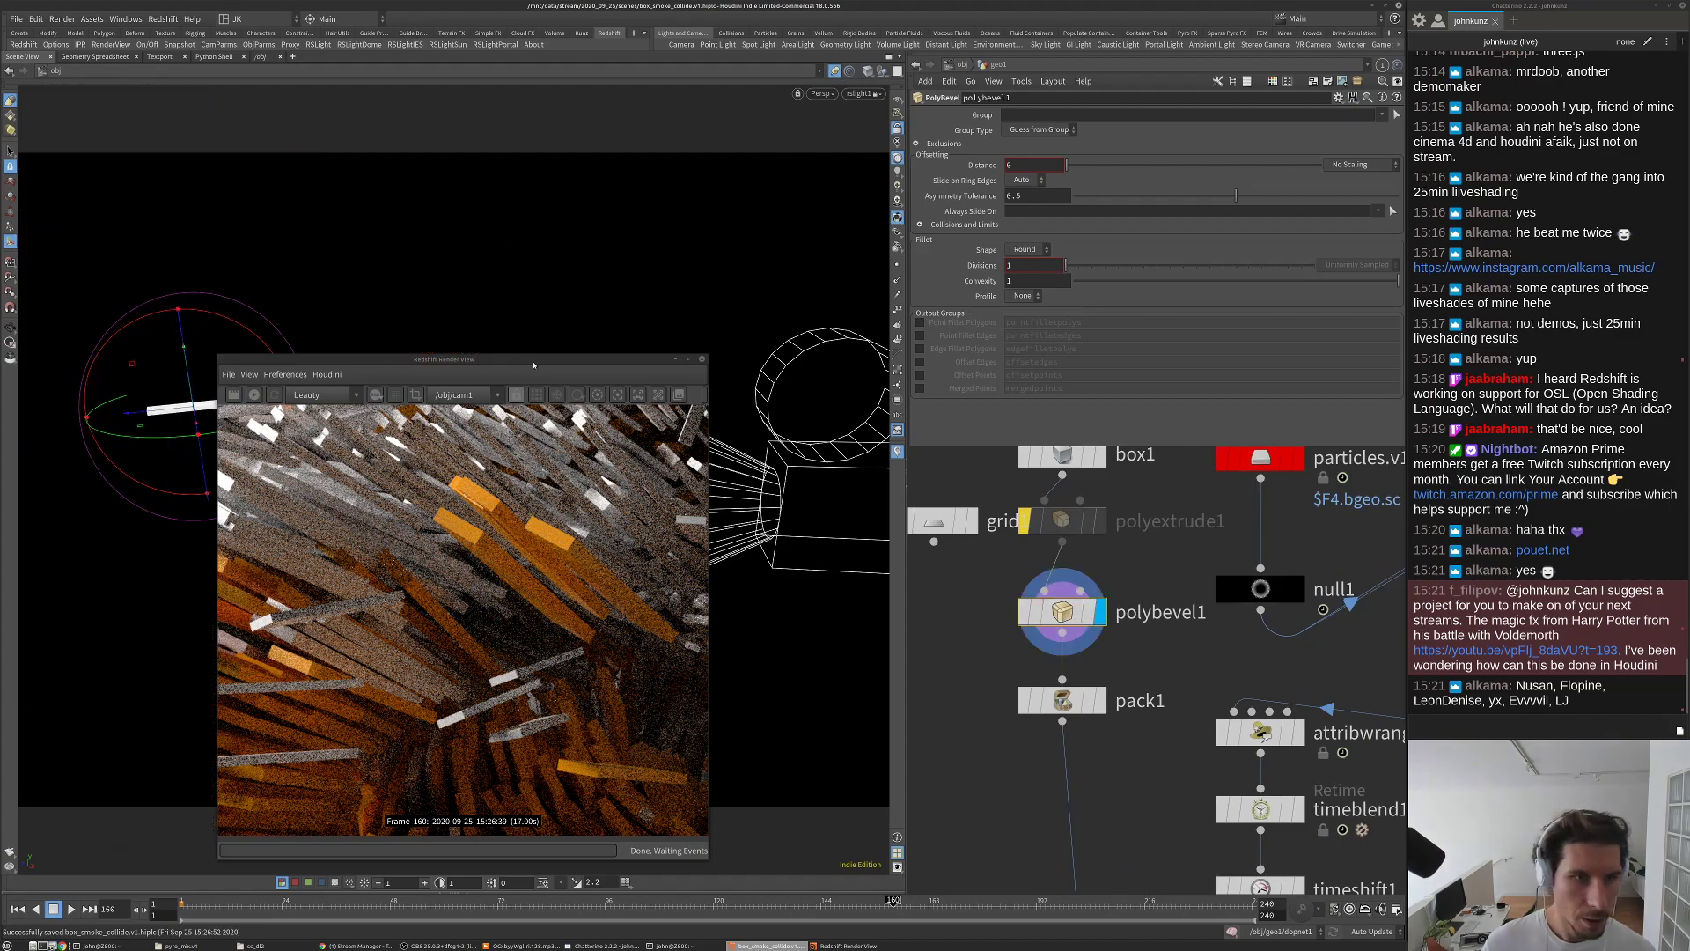
pyautogui.click(475, 376)
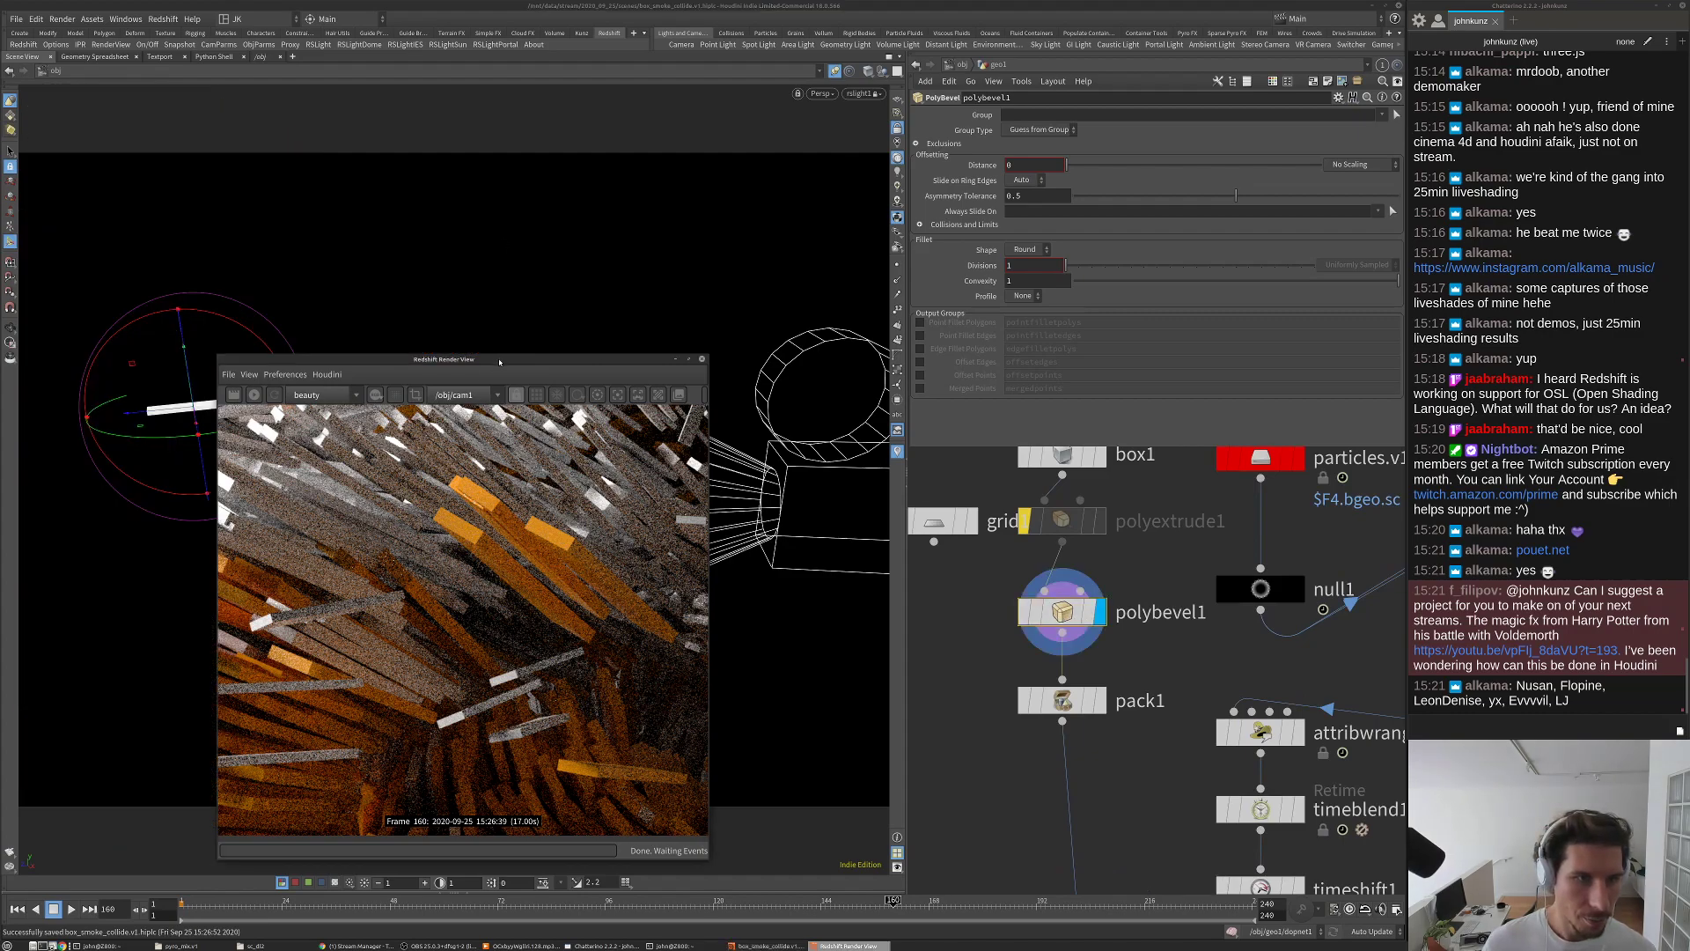
# Step: Frame the box in the perspective view and set polybevel1's distance to 0.002
pyautogui.moveTo(499, 362); pyautogui.dragTo(491, 521)
pyautogui.moveTo(446, 323); pyautogui.dragTo(293, 285)
pyautogui.press('Return')
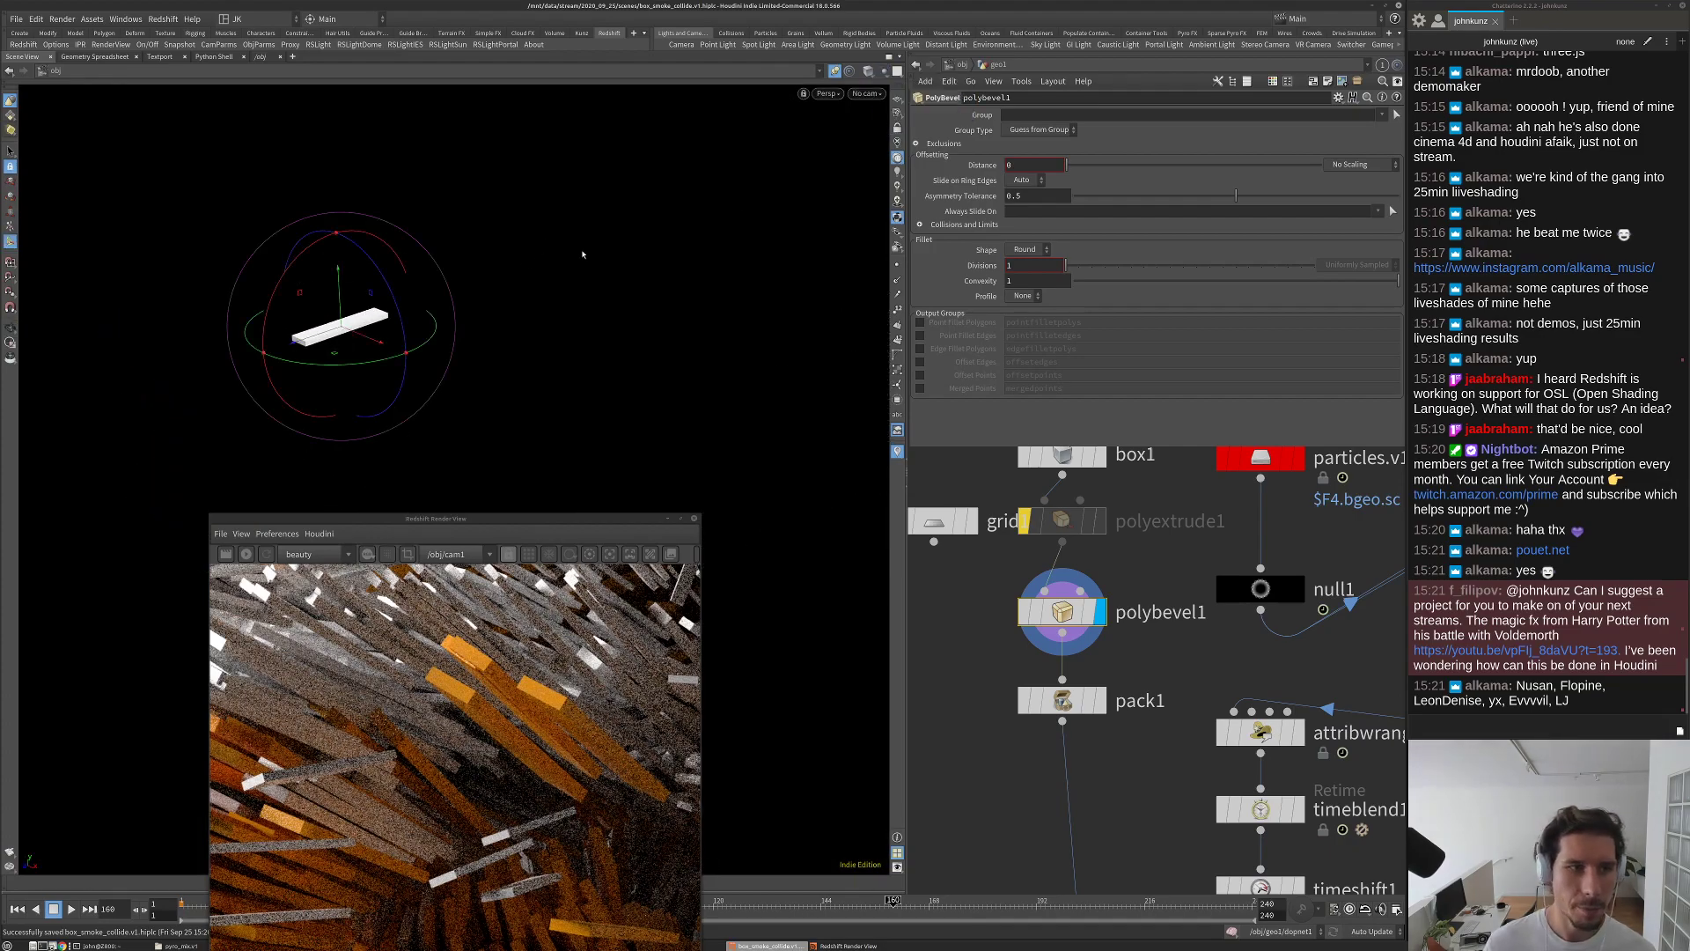
pyautogui.moveTo(582, 254); pyautogui.dragTo(566, 302)
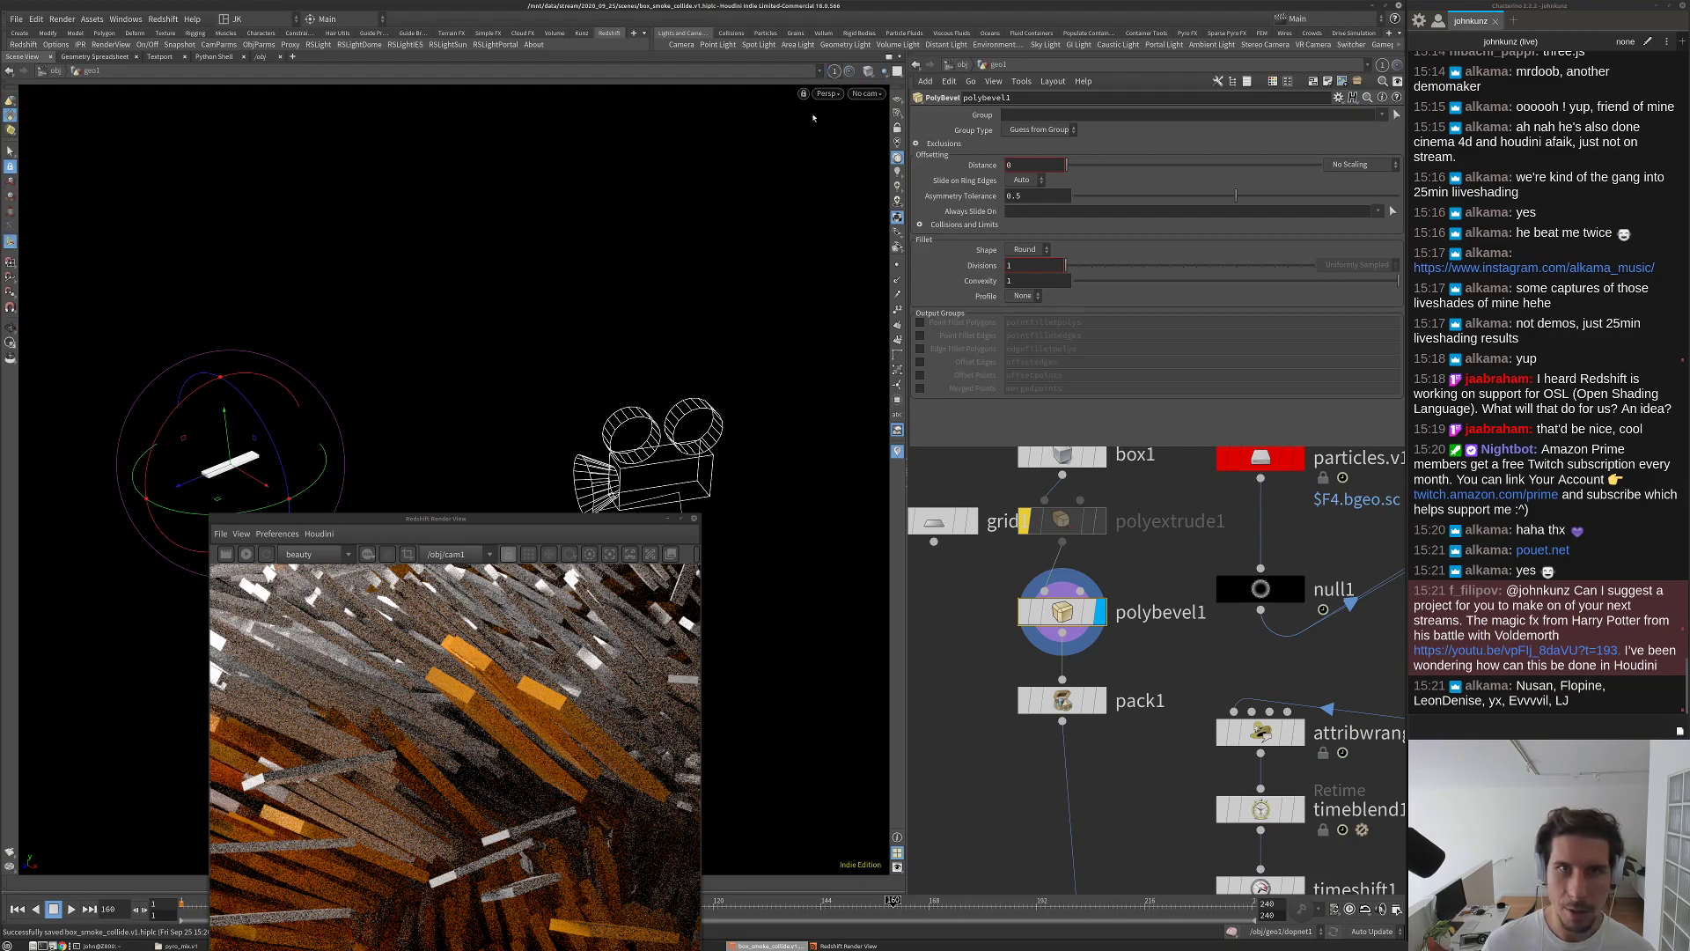
pyautogui.press('Escape')
pyautogui.moveTo(679, 313); pyautogui.dragTo(447, 251)
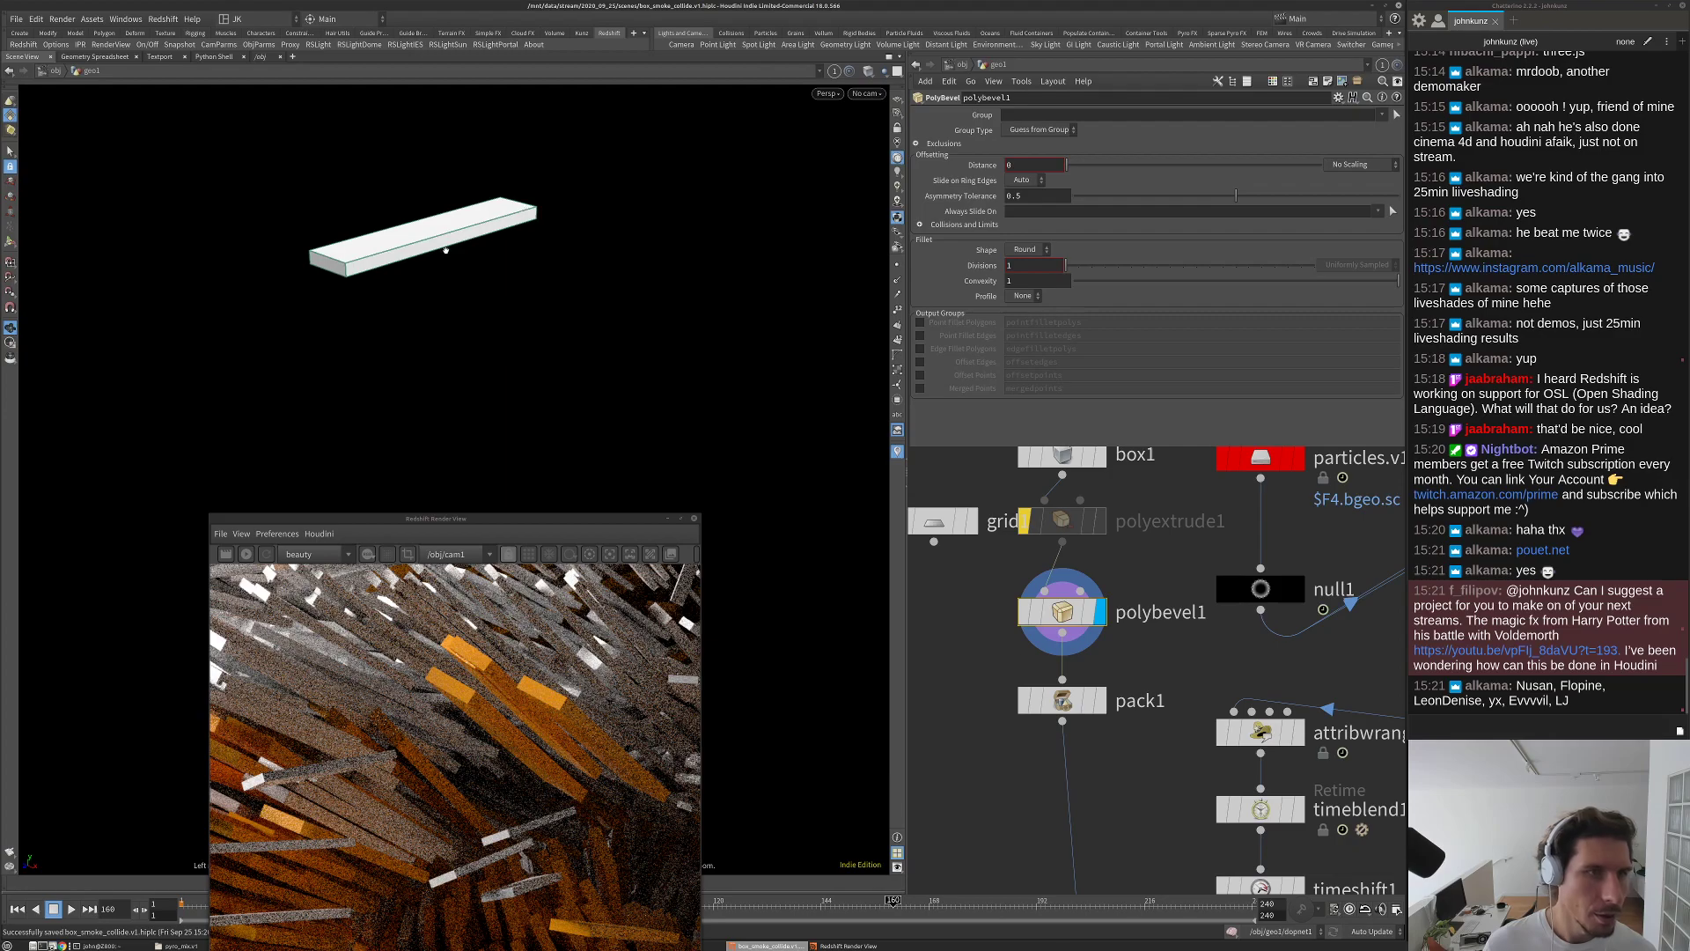
pyautogui.moveTo(1066, 166); pyautogui.dragTo(1068, 166)
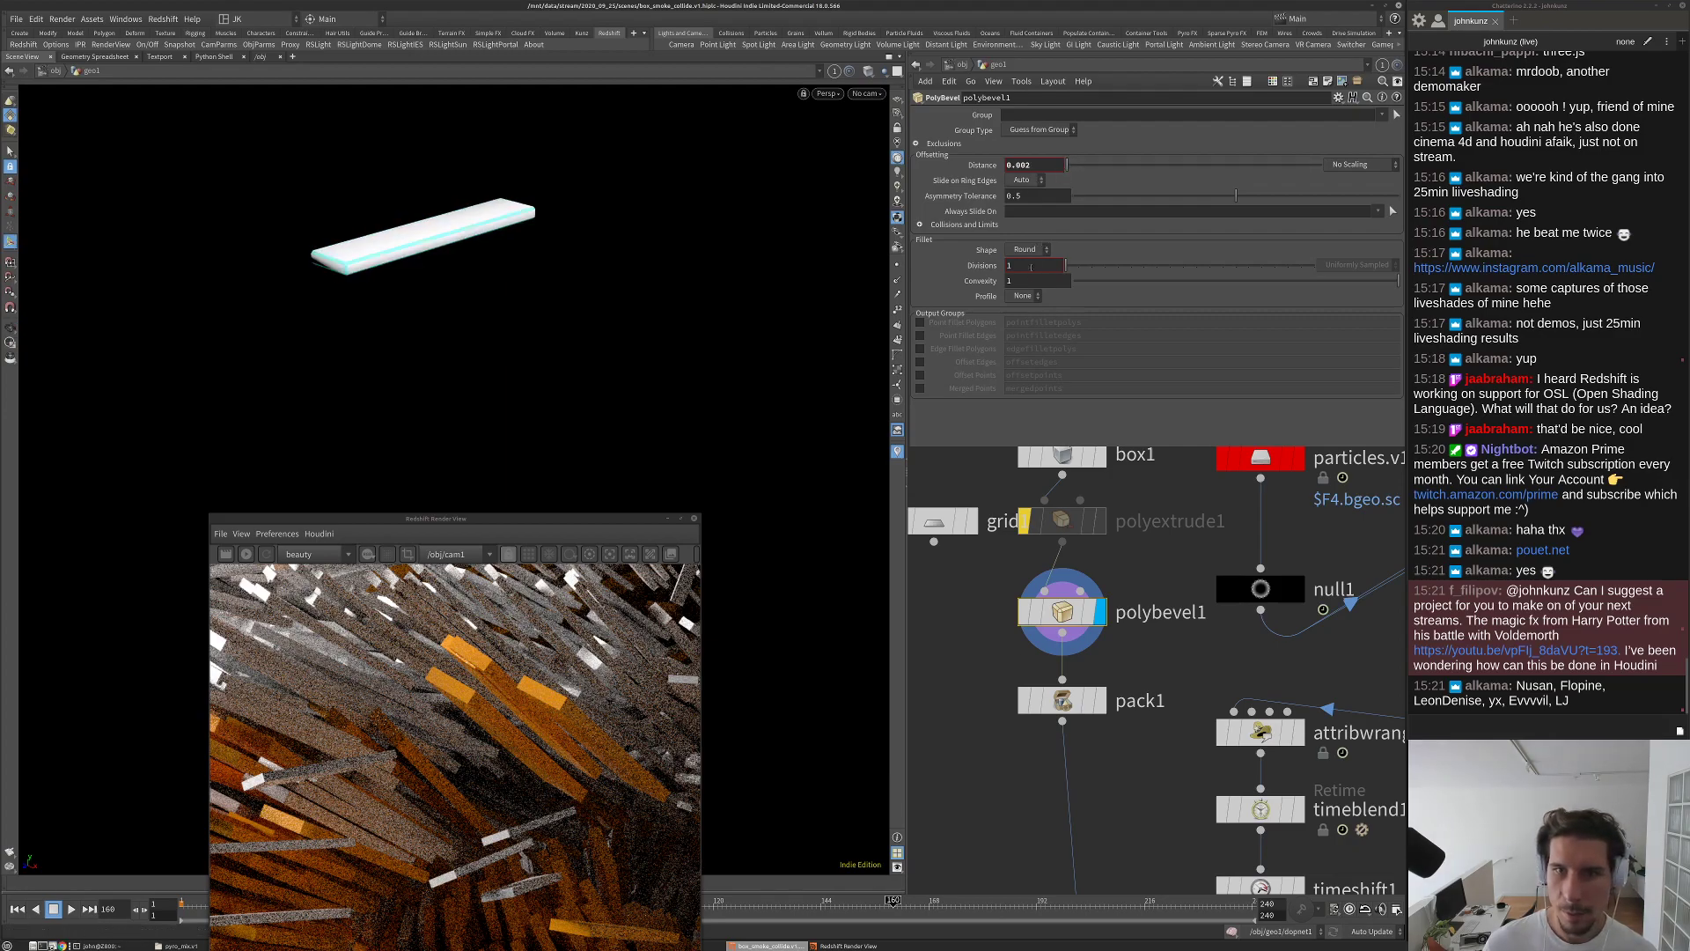
# Step: Change polybevel1's fillet shape to Chamfer with 2 divisions
pyautogui.click(1026, 249)
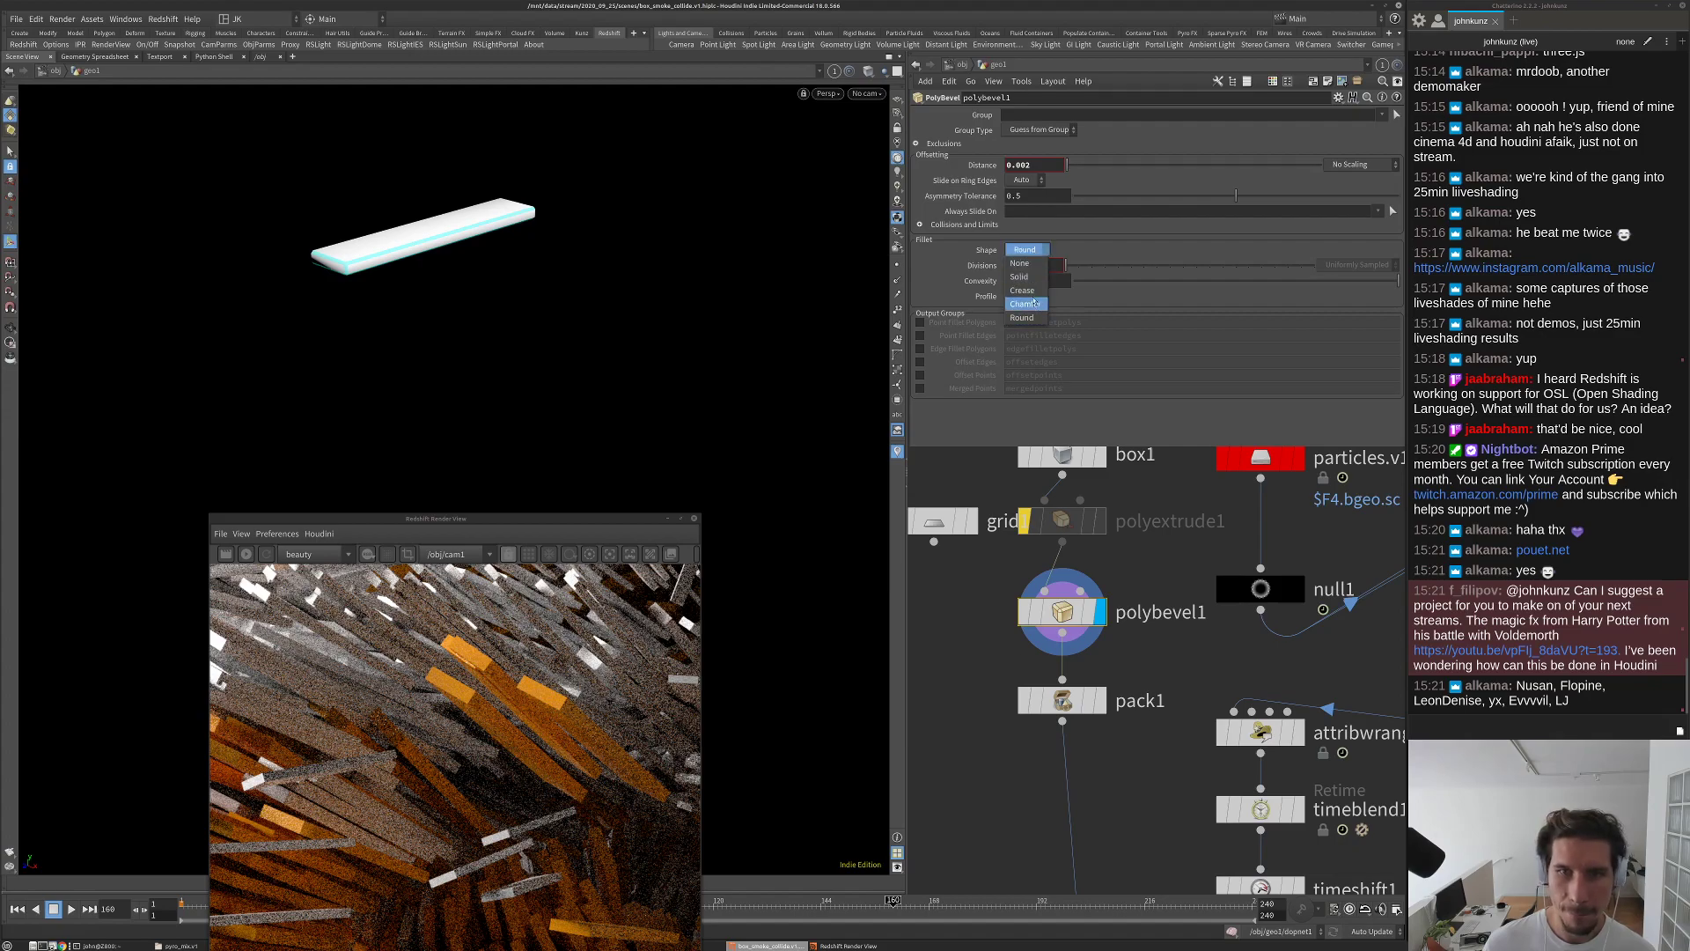
pyautogui.click(1025, 303)
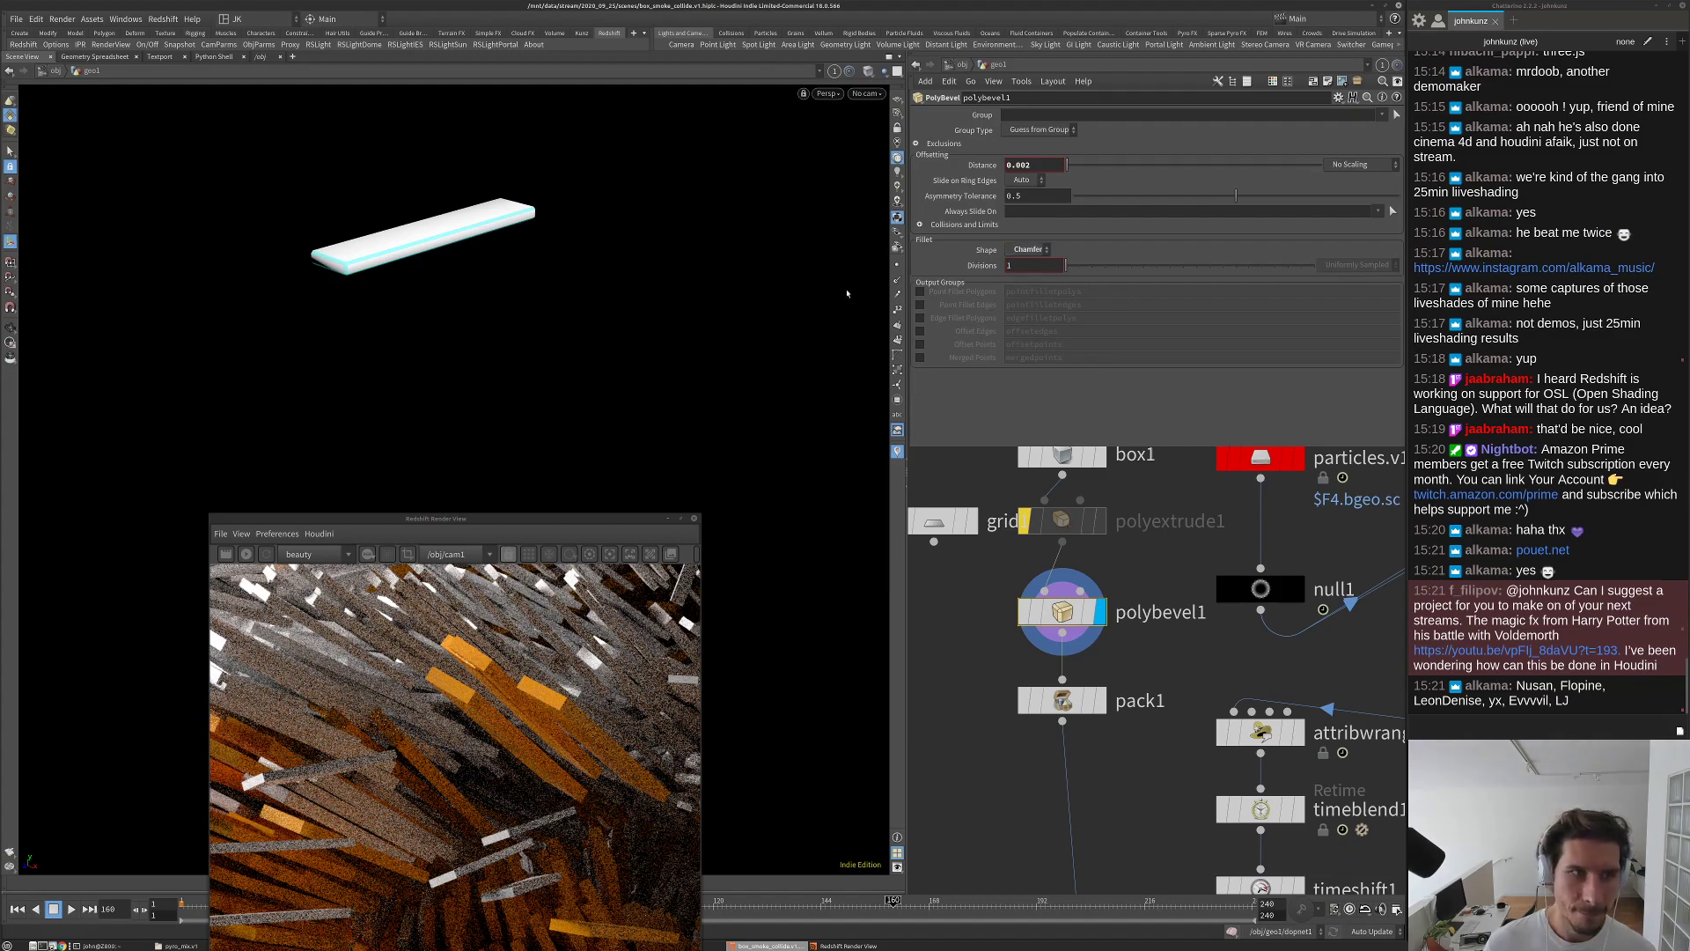
pyautogui.doubleClick(1028, 266)
pyautogui.write('2')
pyautogui.press('Return')
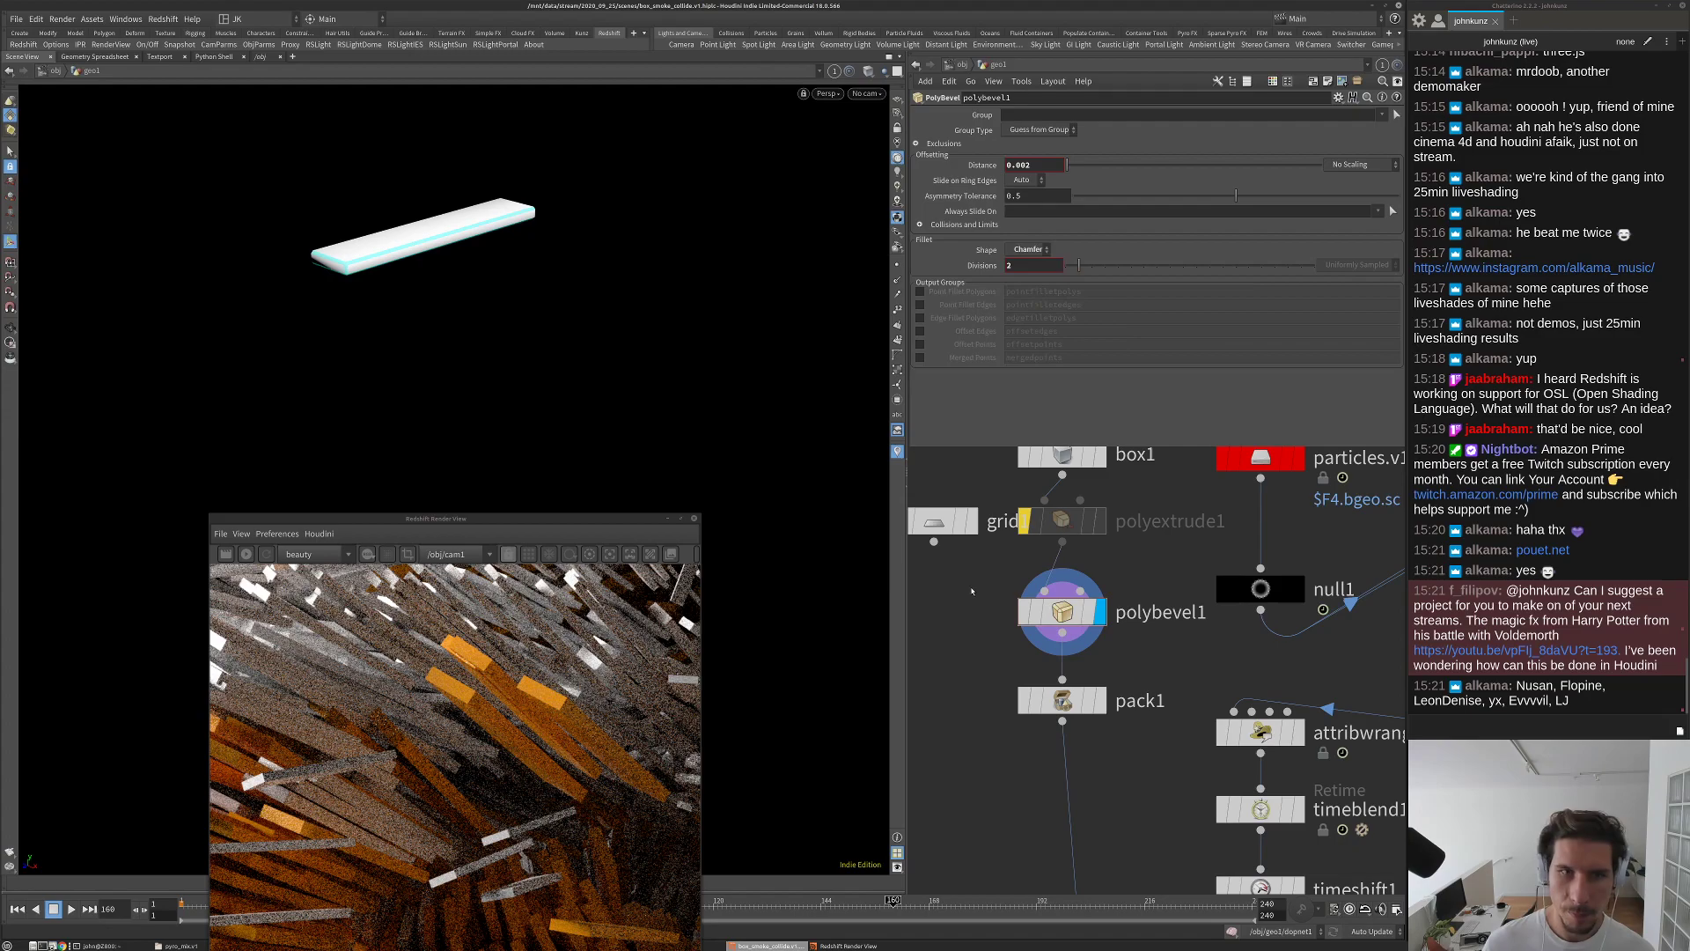
pyautogui.keyDown('alt'); pyautogui.moveTo(502, 310); pyautogui.dragTo(528, 220); pyautogui.keyUp('alt')
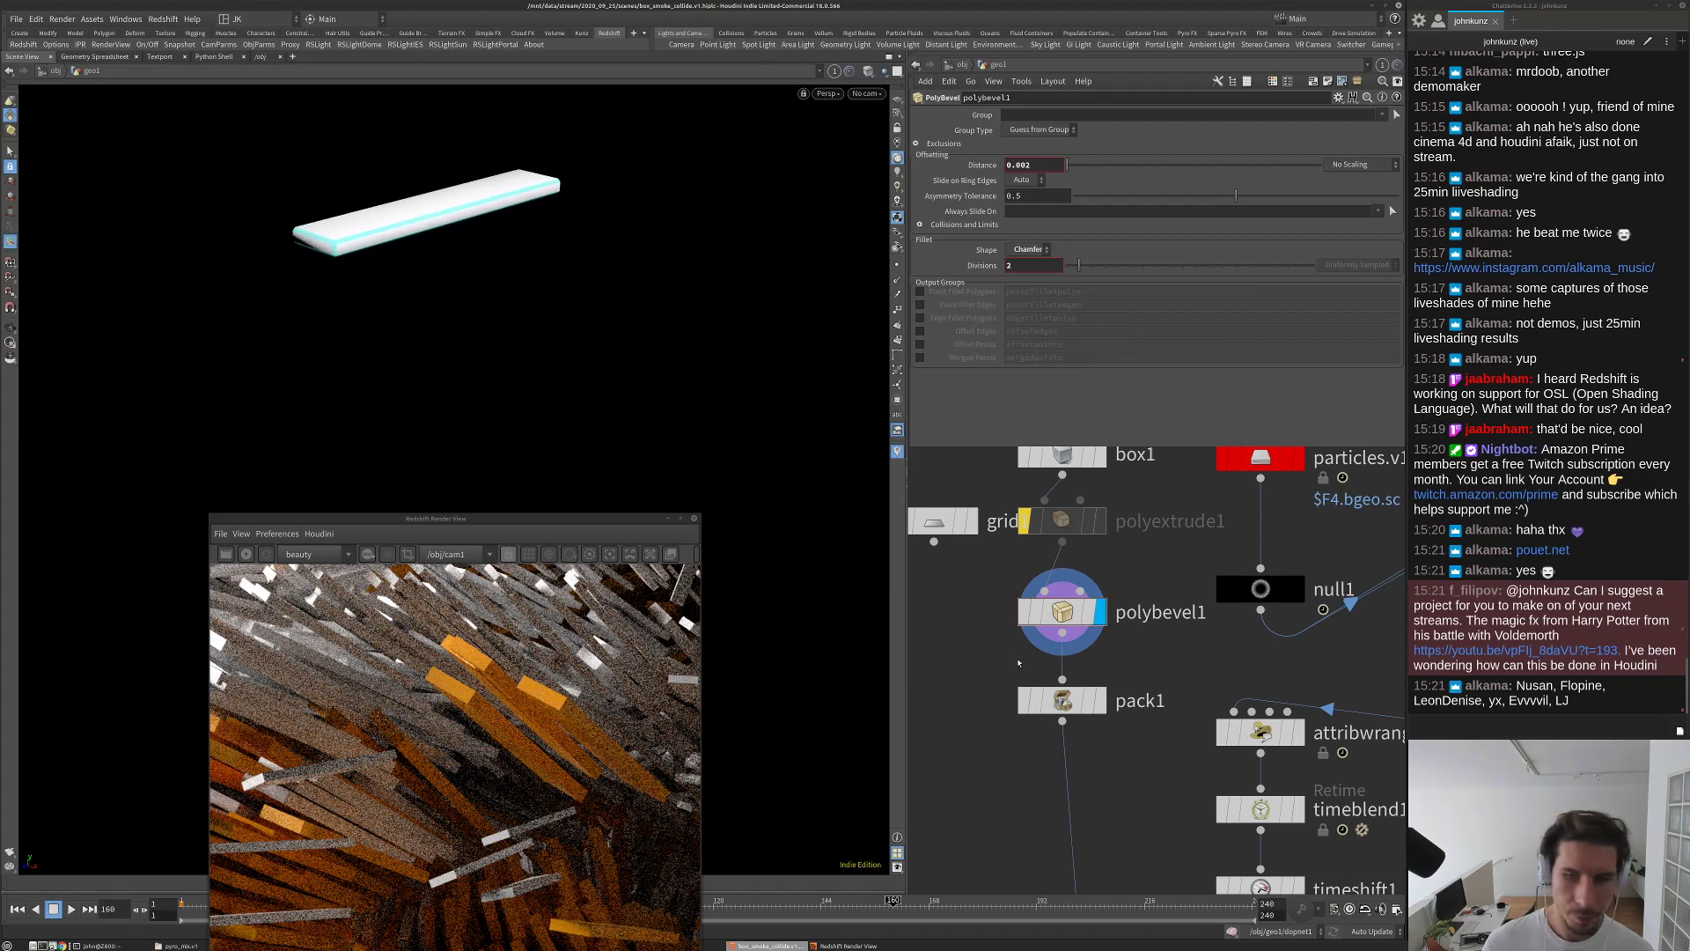
# Step: Insert a Subdivide node between polybevel1 and pack1 and display its output
pyautogui.press('Tab')
pyautogui.write('sub')
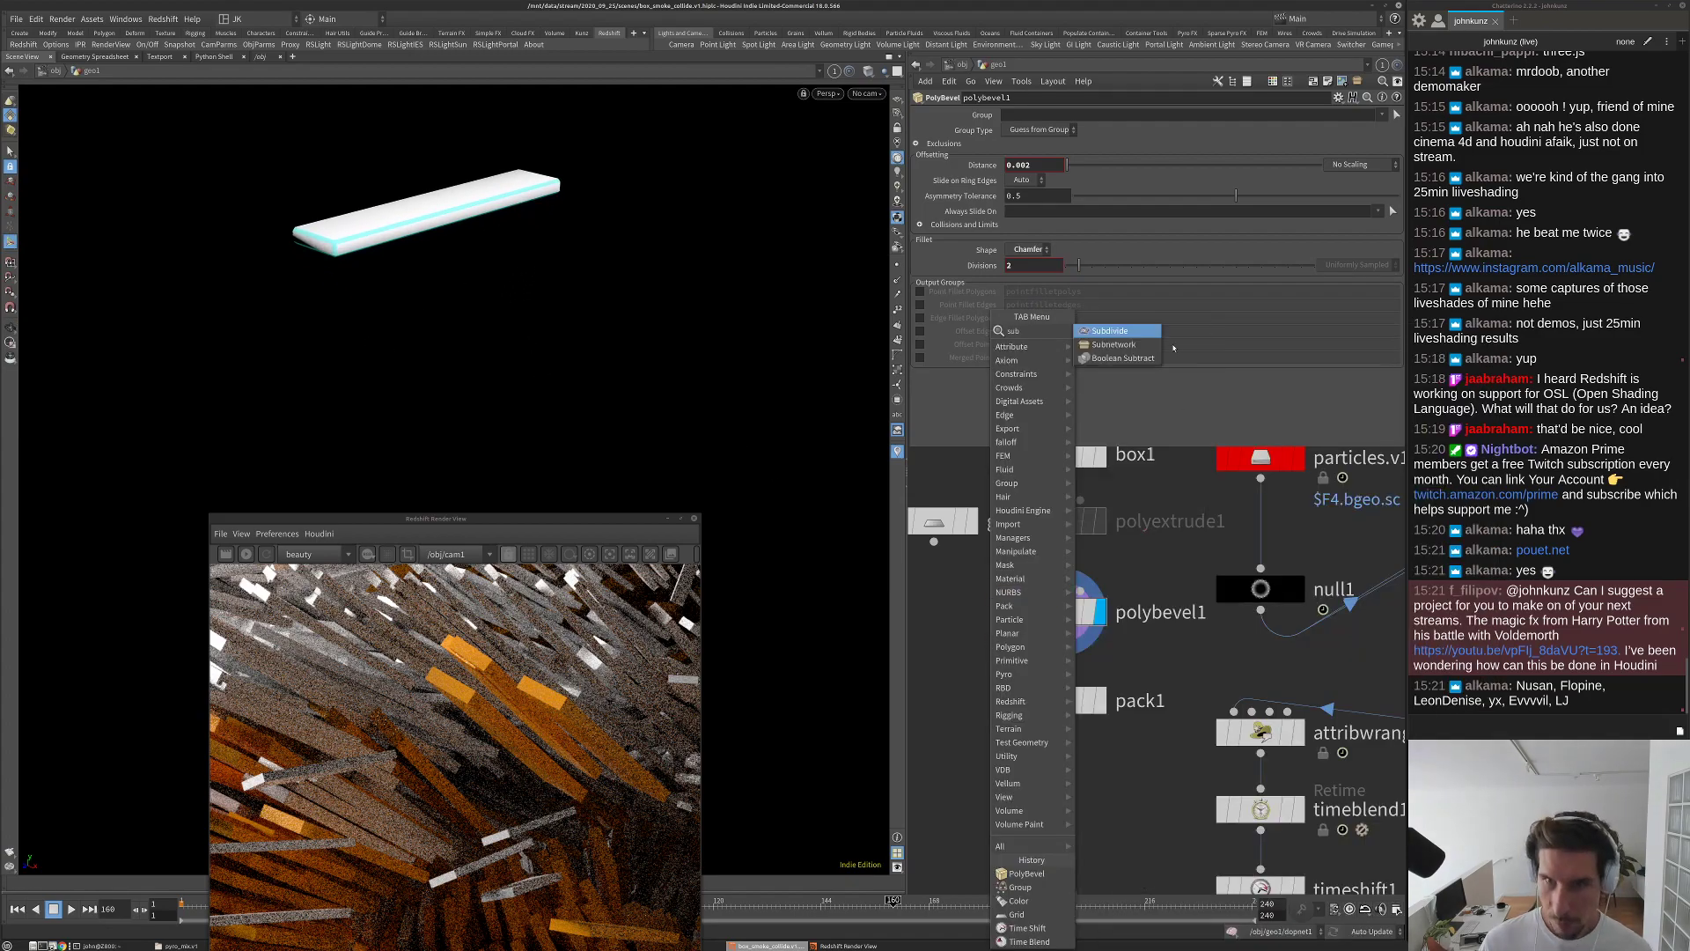
pyautogui.click(1144, 337)
pyautogui.click(1109, 658)
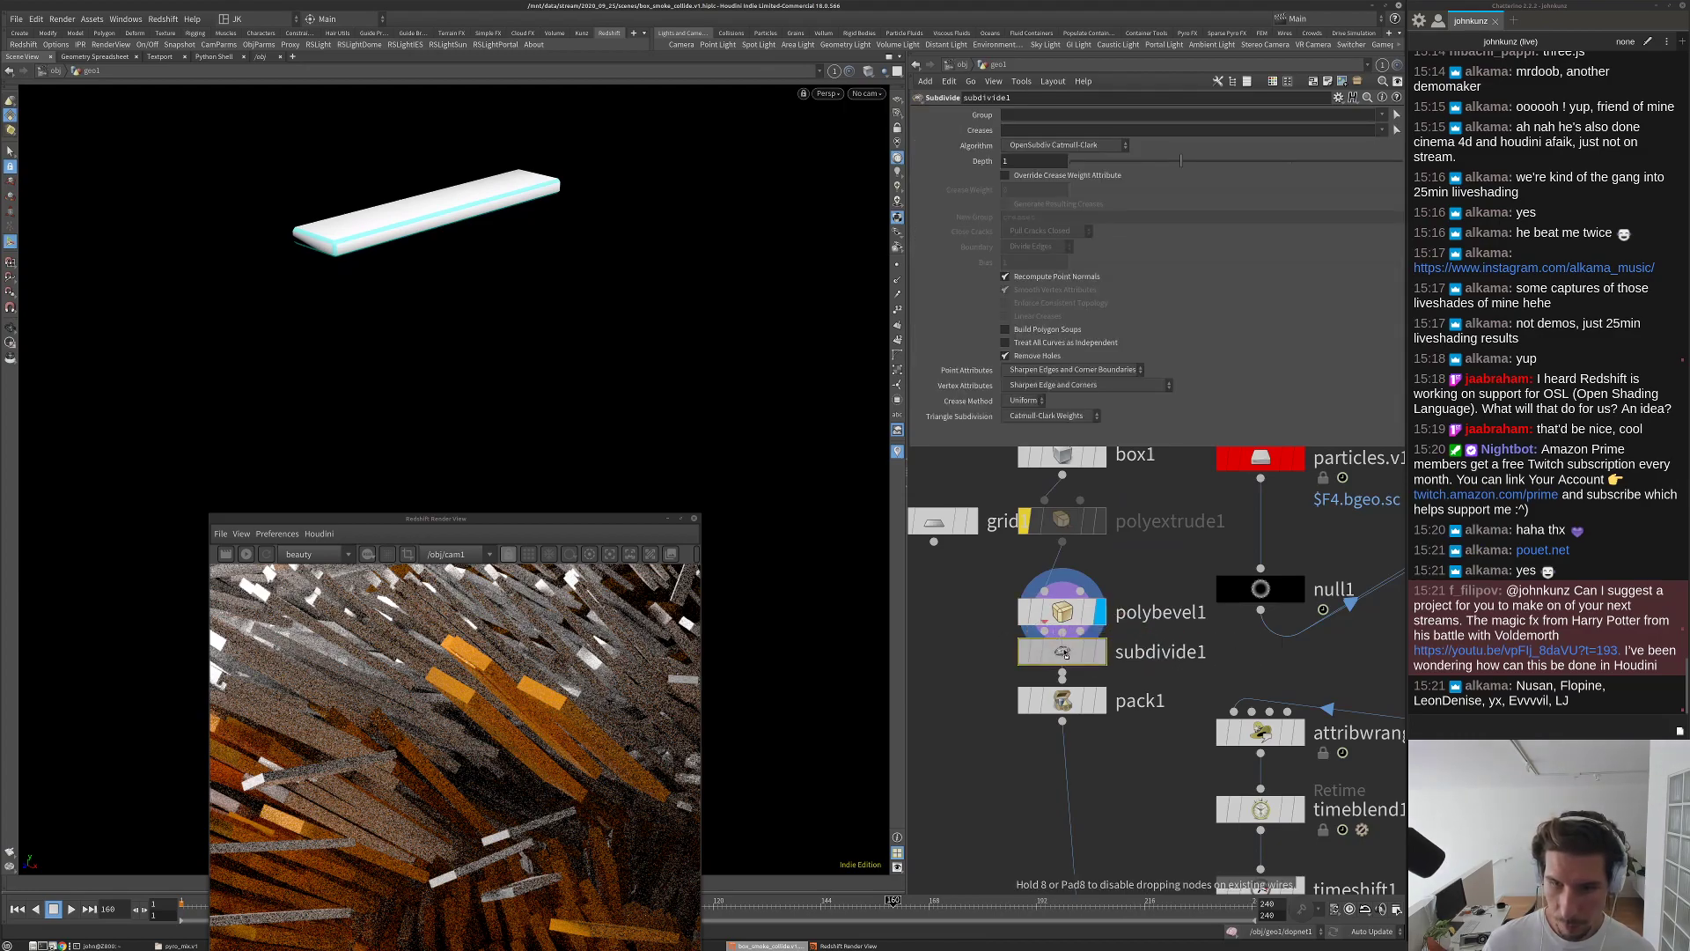
pyautogui.click(1100, 652)
# Step: Insert a Normal node between subdivide1 and pack1, display its output, and space the node chain evenly
pyautogui.moveTo(1088, 782); pyautogui.dragTo(1068, 719, button='middle')
pyautogui.press('Tab')
pyautogui.write('nor')
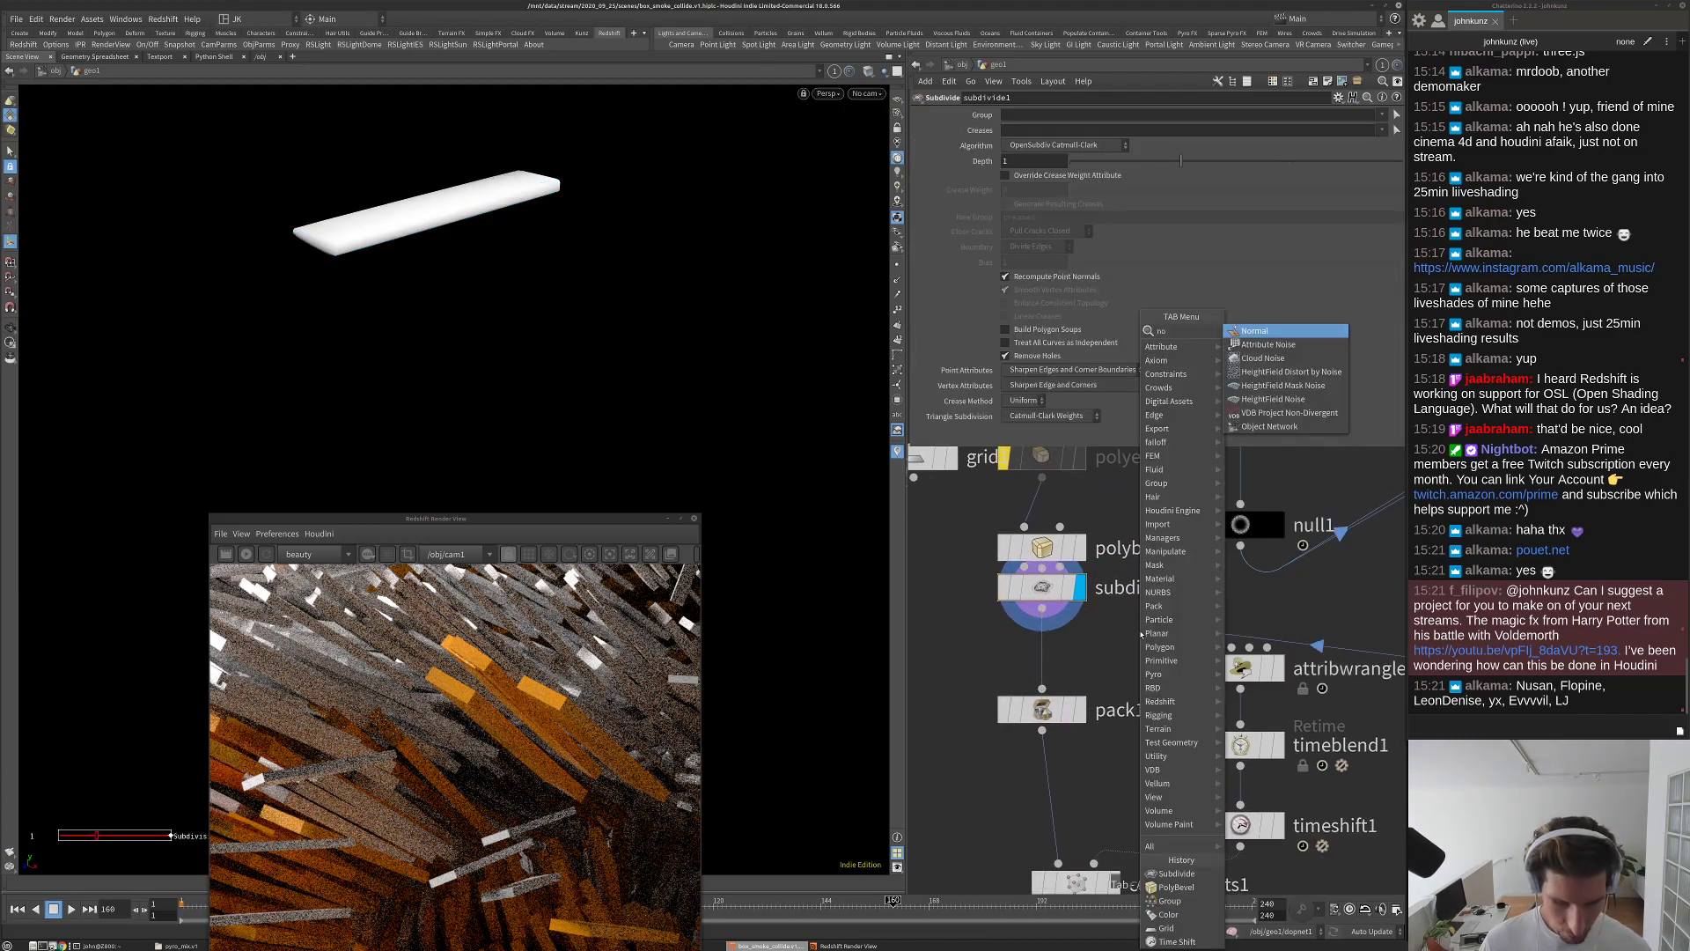
pyautogui.click(1244, 331)
pyautogui.click(1077, 651)
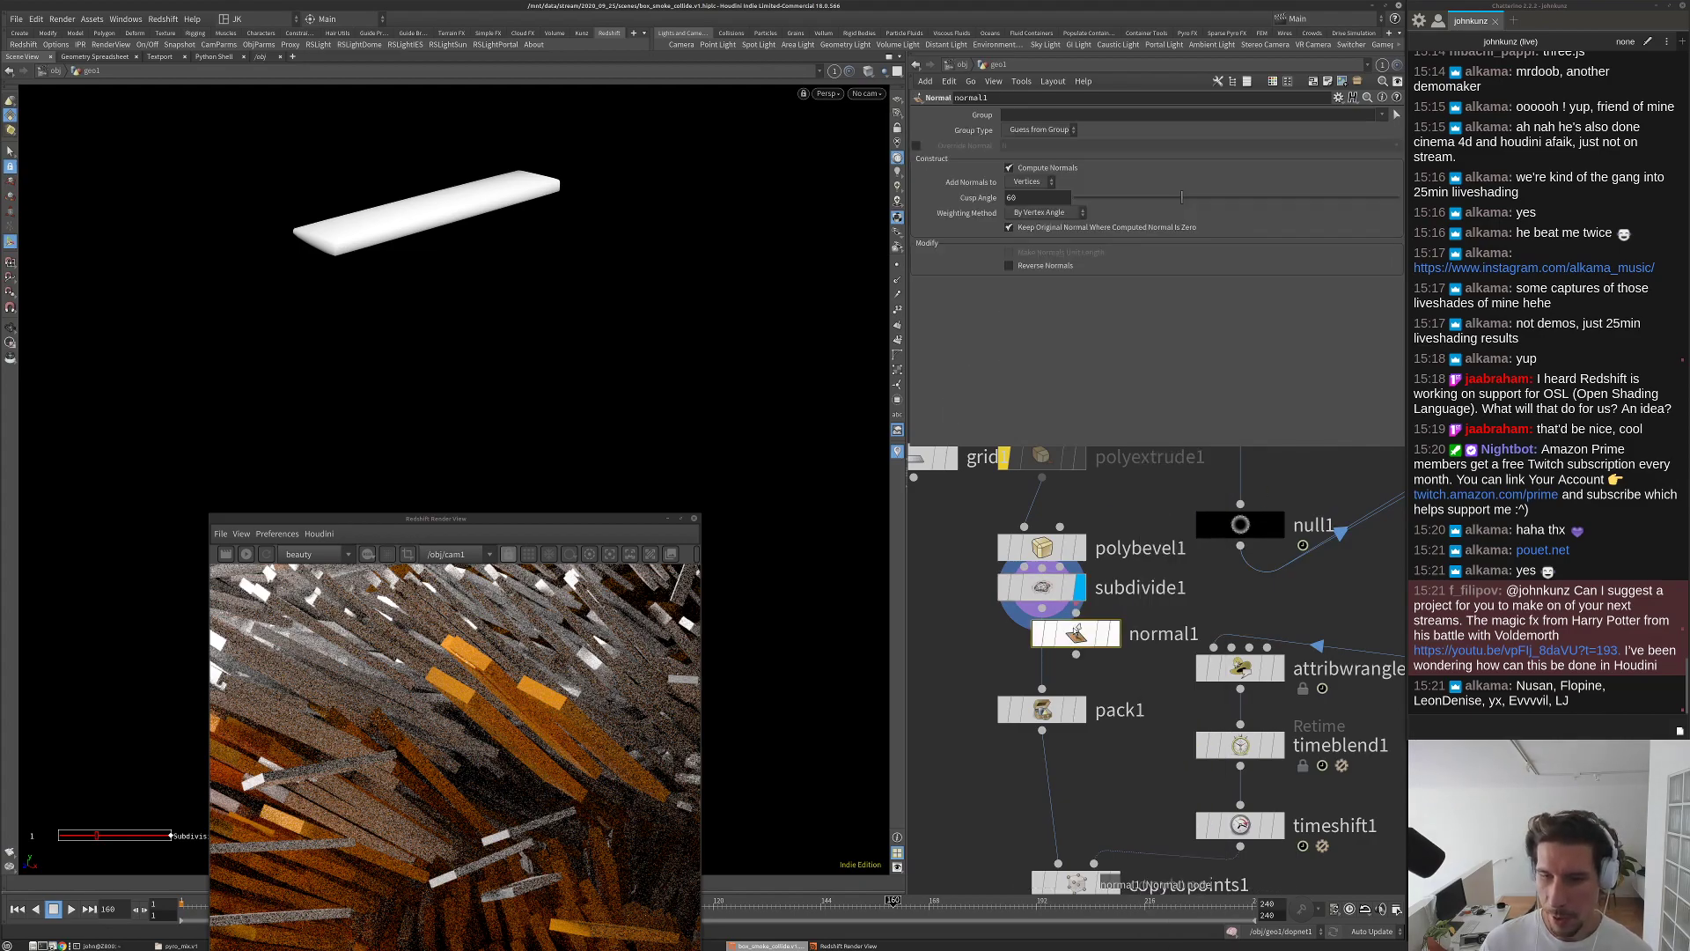
pyautogui.click(1077, 651)
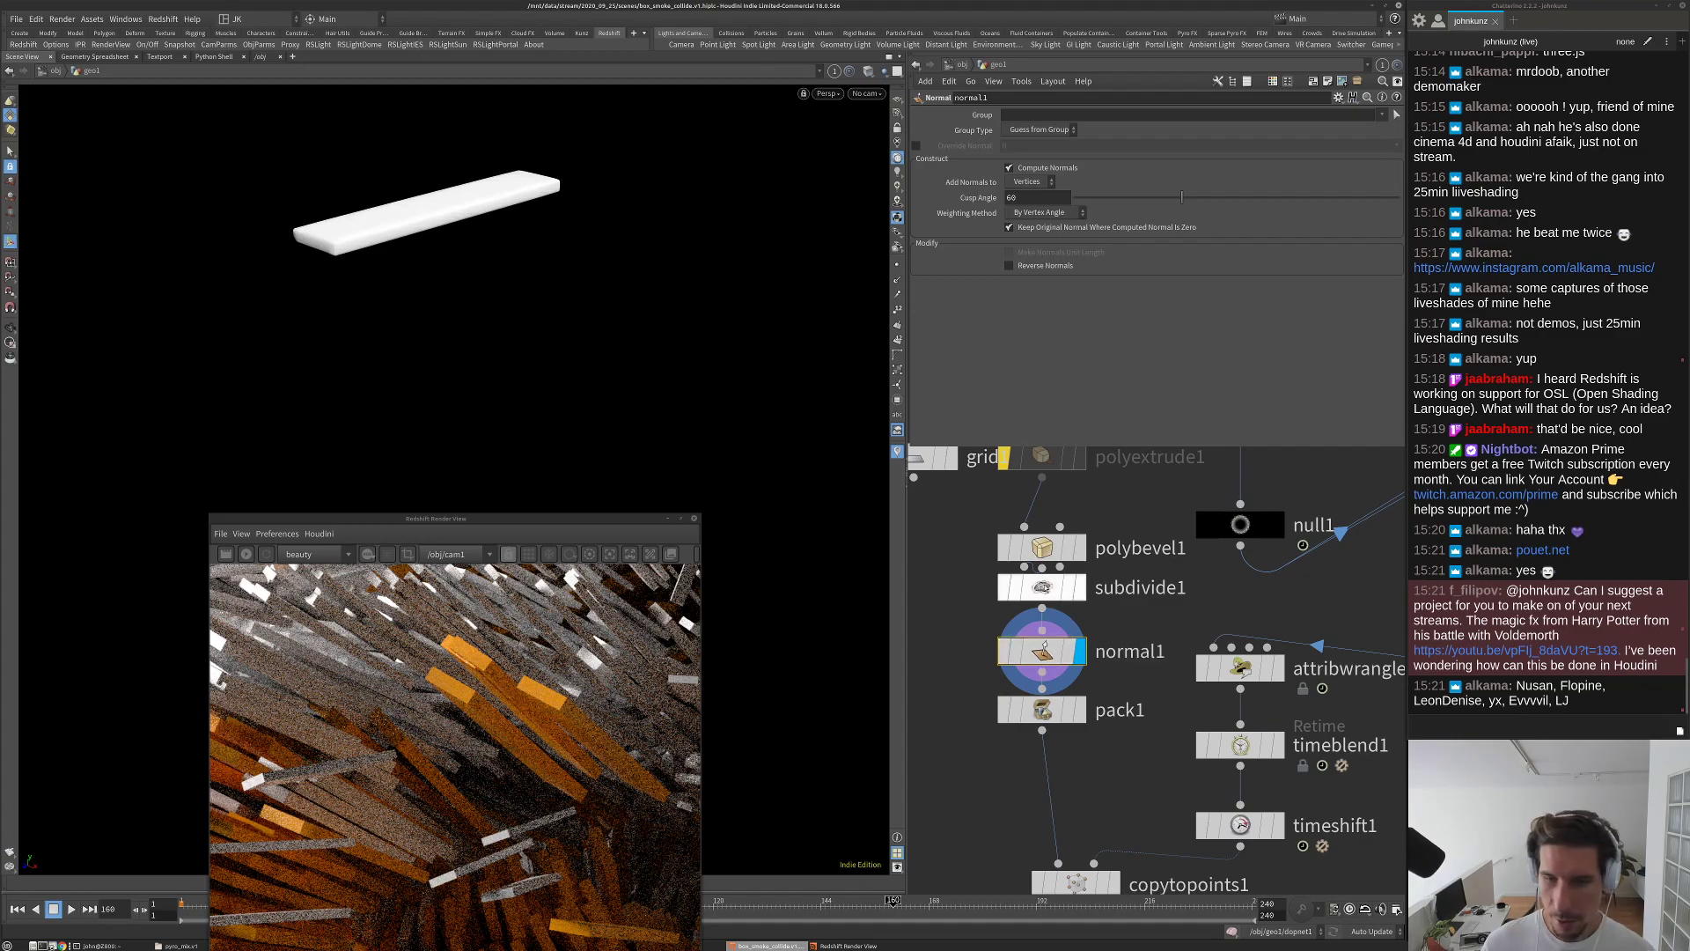
pyautogui.moveTo(1041, 587); pyautogui.dragTo(1041, 599)
# Step: Try a polybevel1 distance of 0.005, and reduce it to 0.0035
pyautogui.click(1041, 548)
pyautogui.press('BackSpace')
pyautogui.write('5')
pyautogui.press('Return')
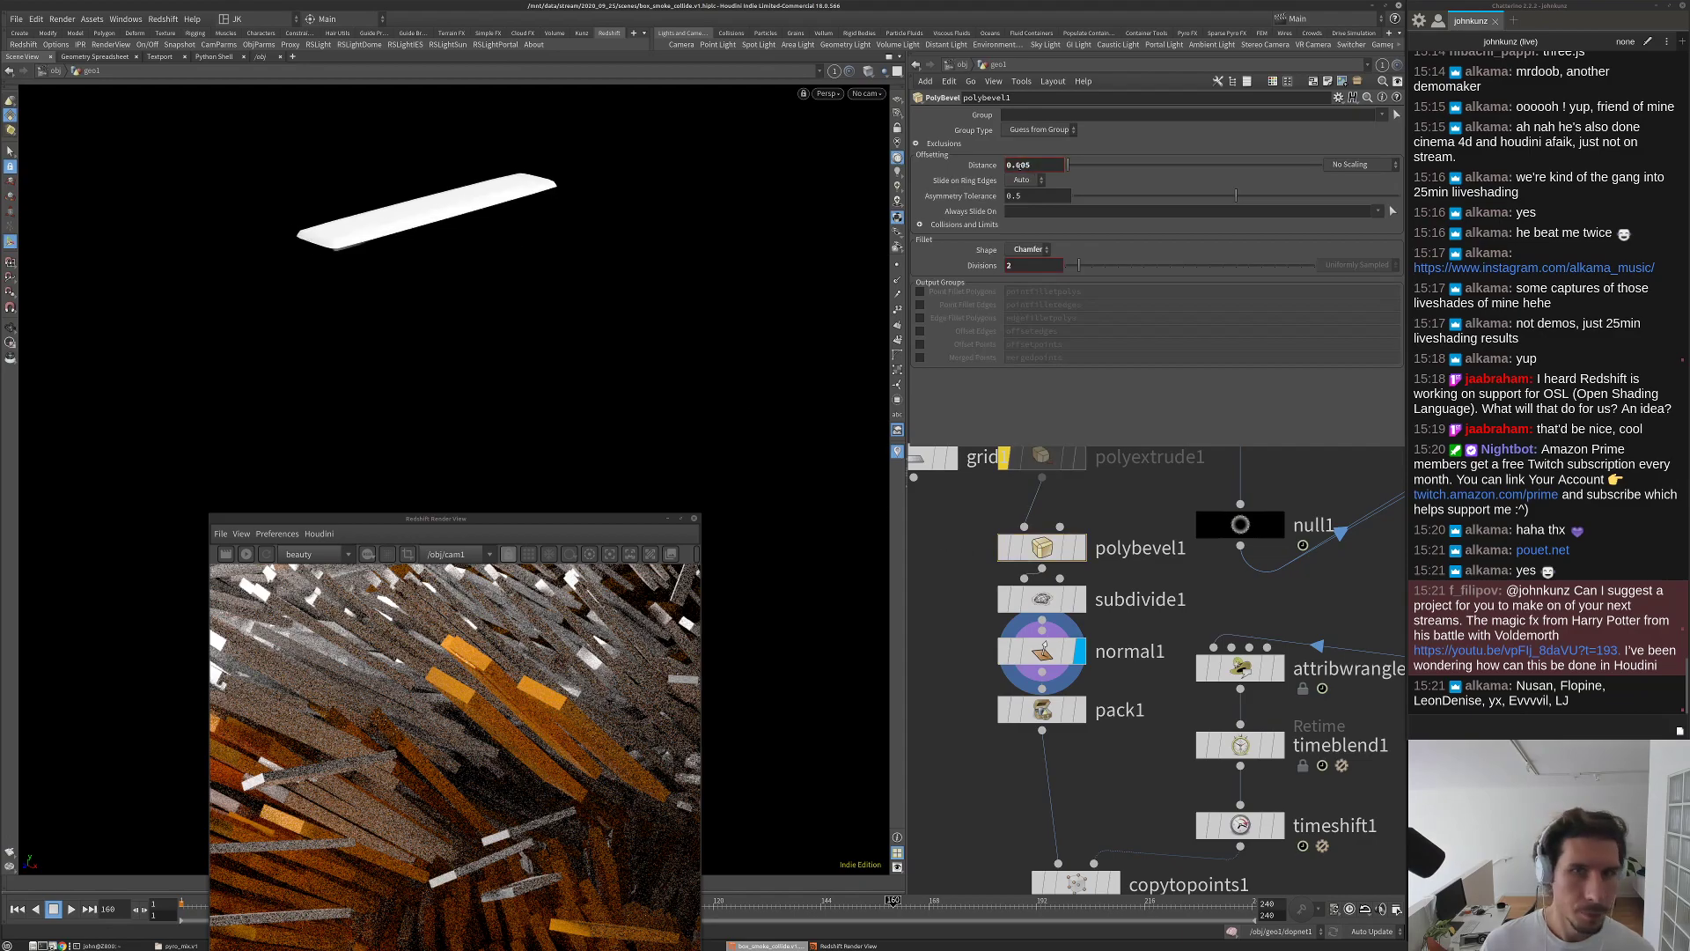
pyautogui.click(1027, 165)
pyautogui.press('Return')
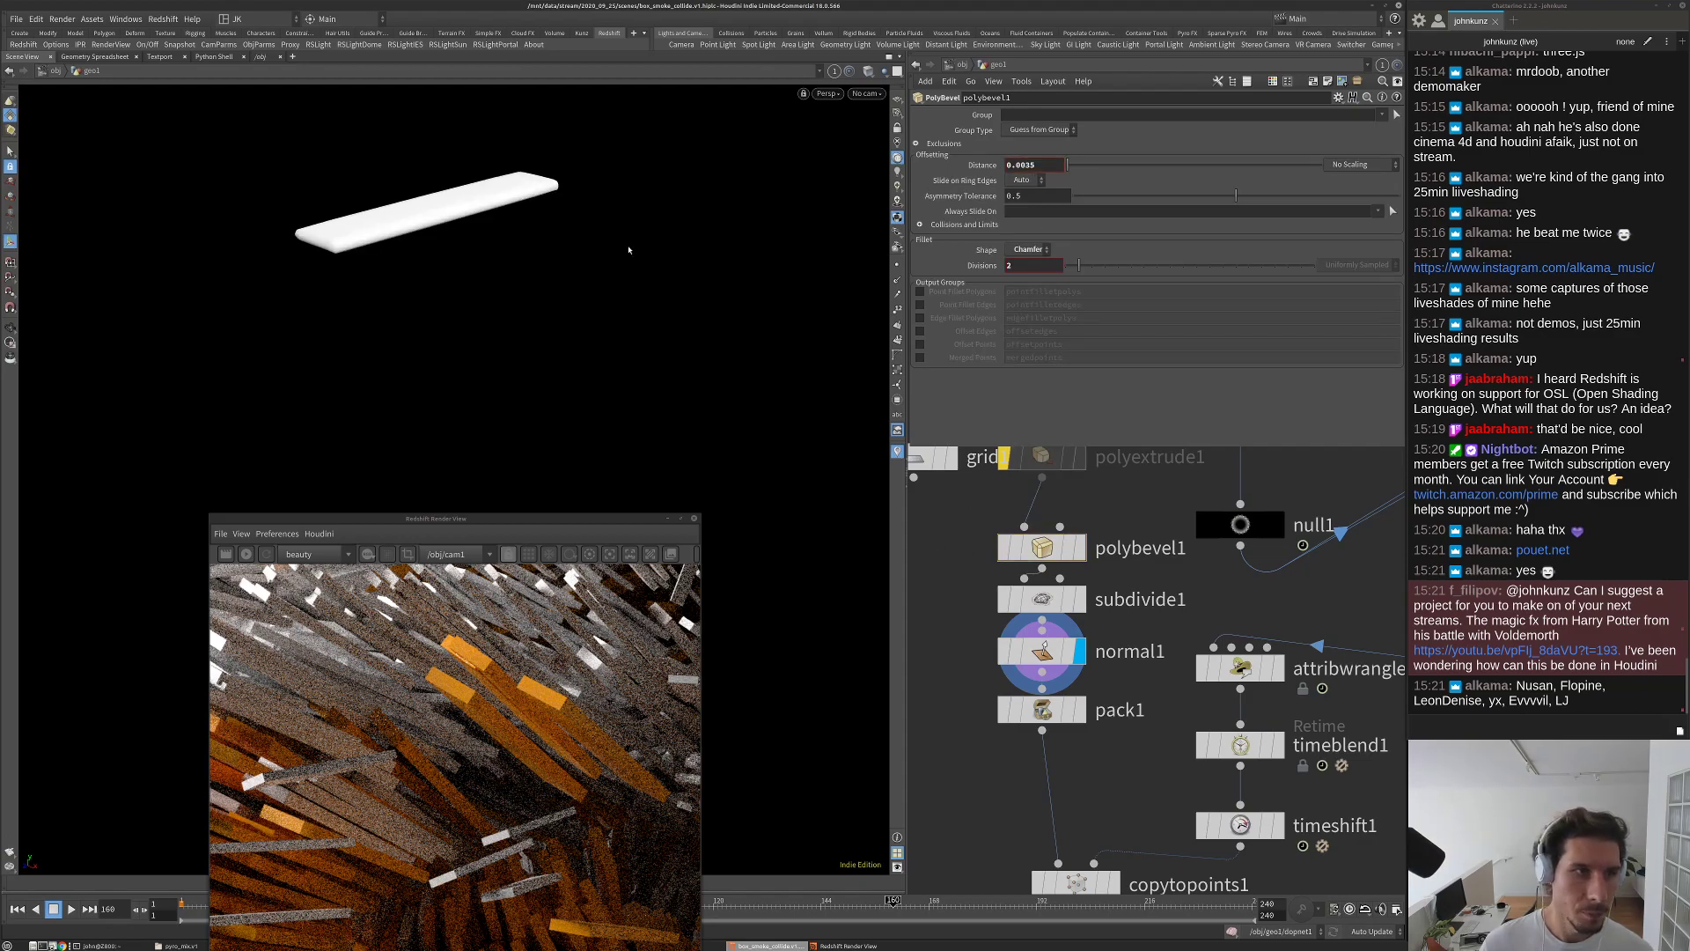
# Step: Show the box with its wireframe over the shading and examine the rounded edges up close
pyautogui.hotkey('space', 'g')
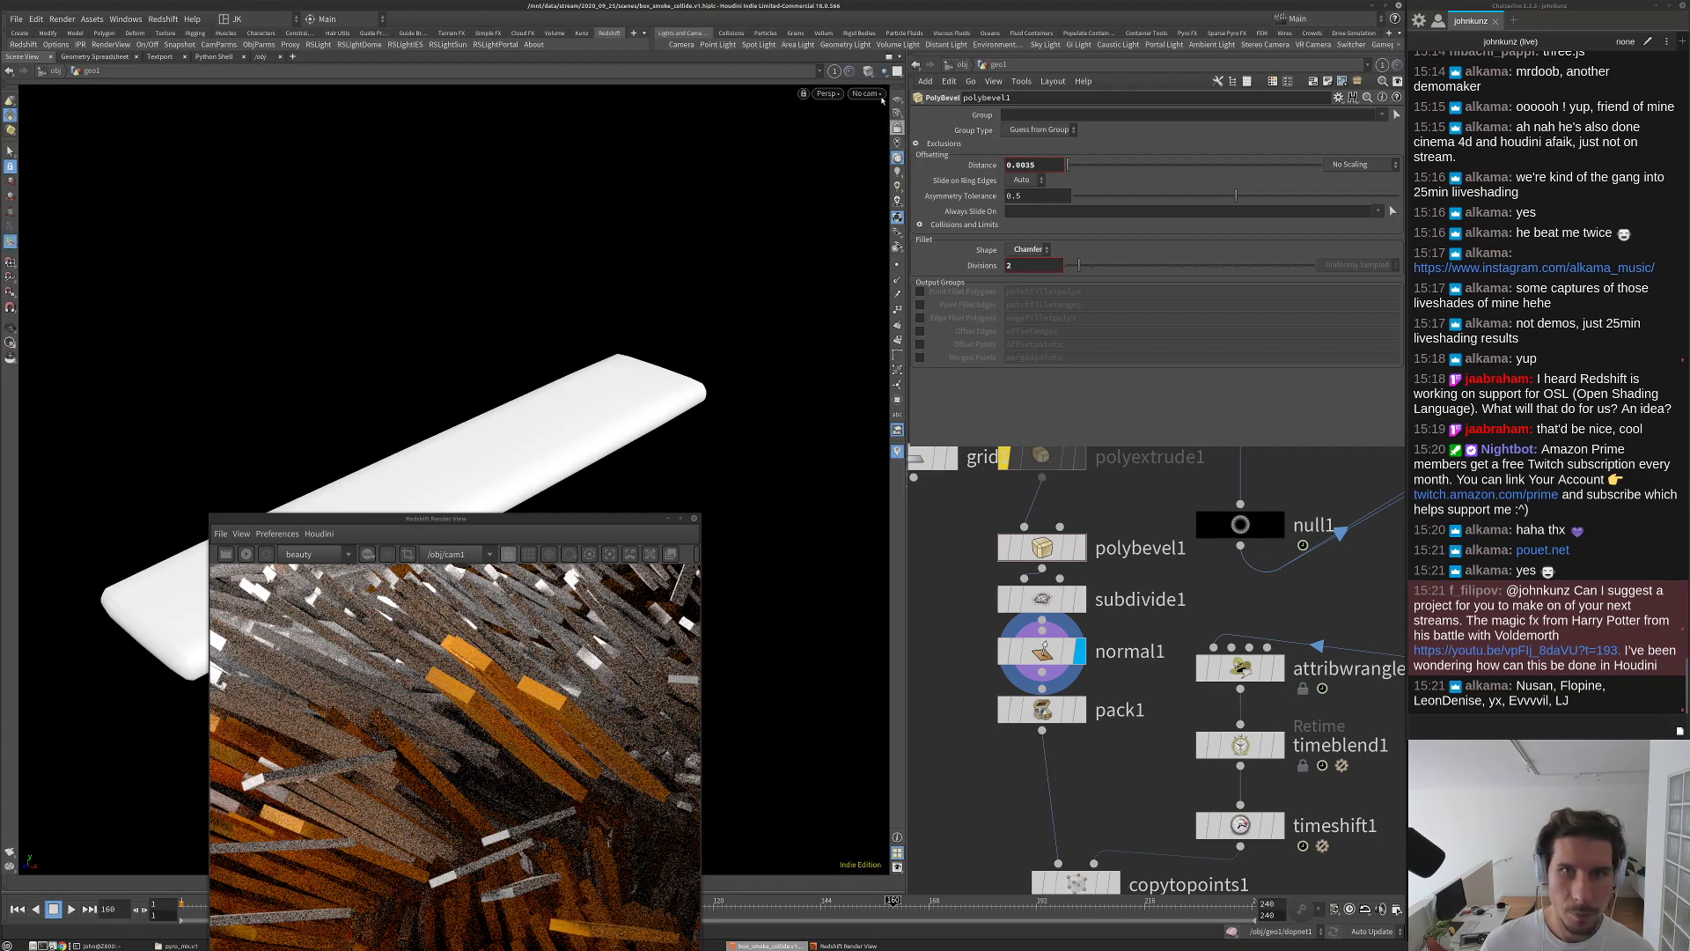
pyautogui.click(897, 112)
pyautogui.click(920, 208)
pyautogui.moveTo(493, 396)
pyautogui.mouseDown()
pyautogui.moveTo(562, 353)
pyautogui.moveTo(419, 346)
pyautogui.mouseUp()
pyautogui.scroll(-3, 1006, 577)
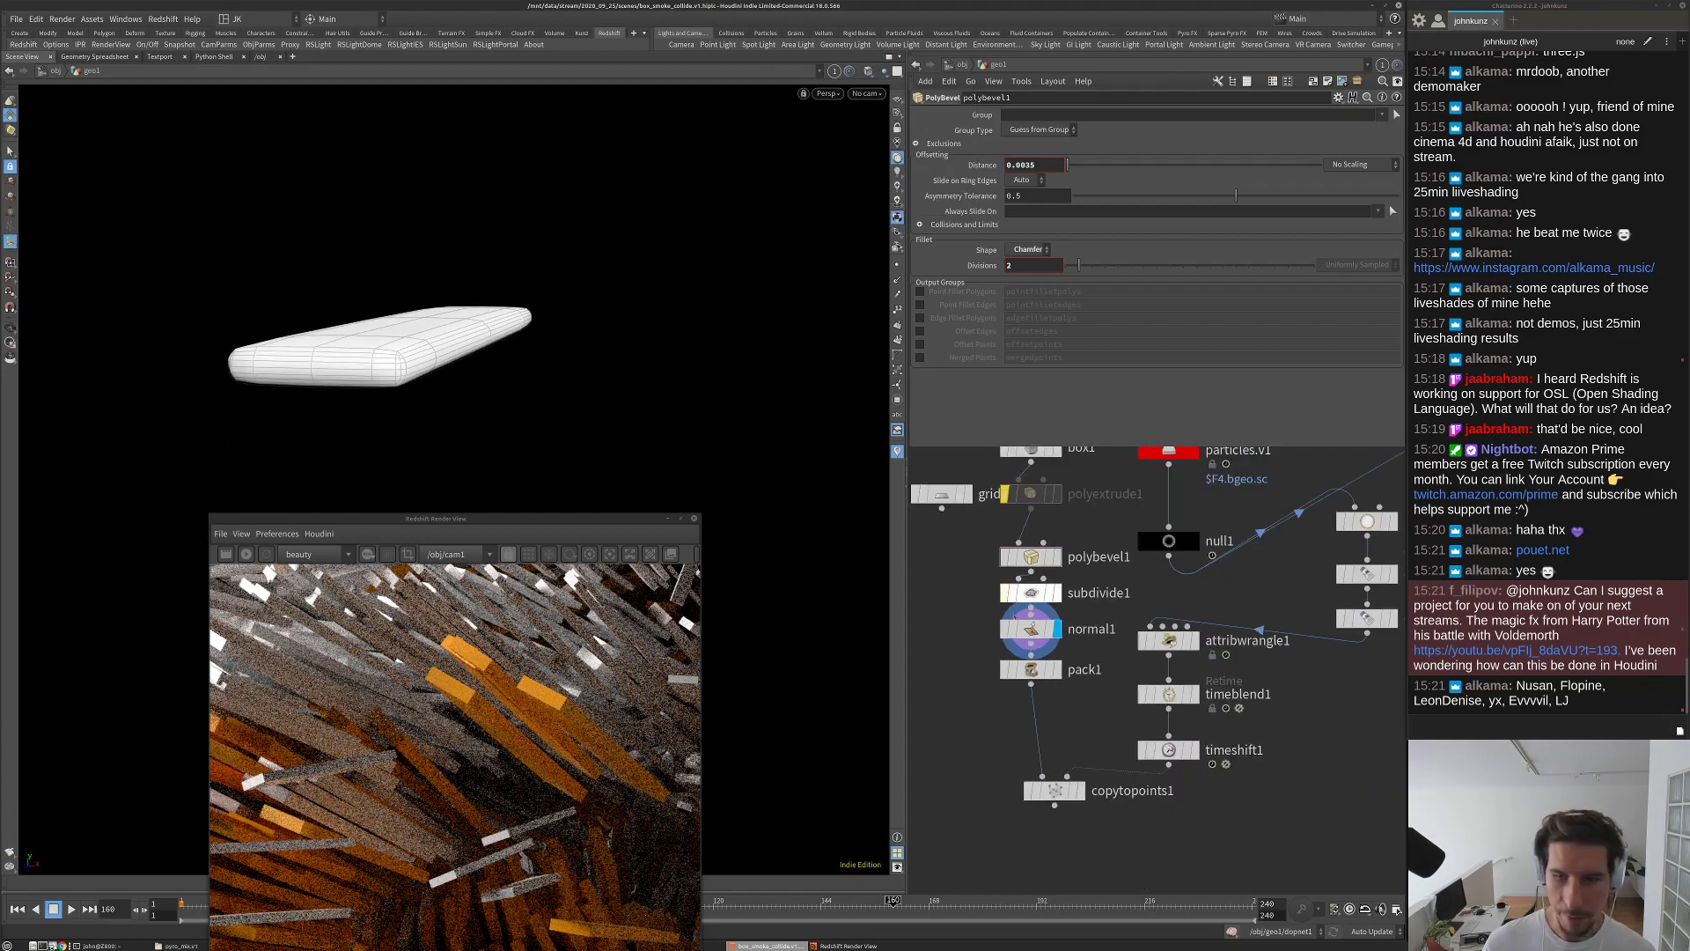
# Step: Save the scene with copytopoints1 displayed and start a new Redshift render through /obj/cam1
pyautogui.moveTo(1091, 630); pyautogui.dragTo(1009, 561)
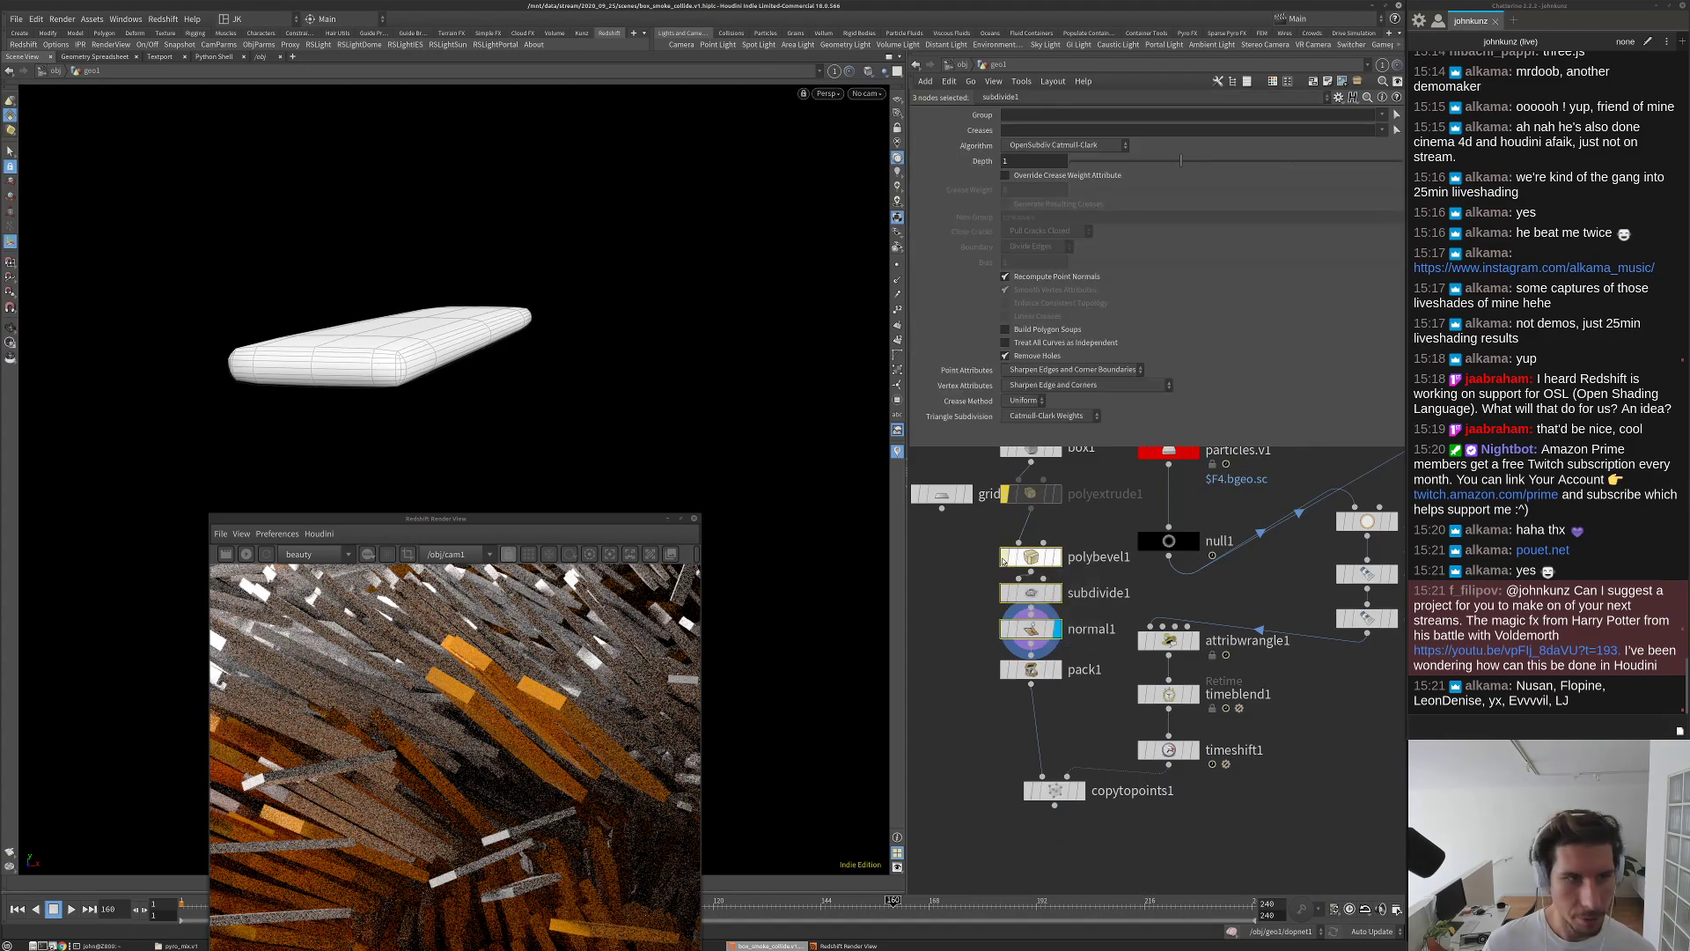
pyautogui.scroll(-2, 1059, 600)
pyautogui.scroll(2, 1056, 745)
pyautogui.click(1072, 732)
pyautogui.hotkey('ctrl', 's')
pyautogui.click(245, 554)
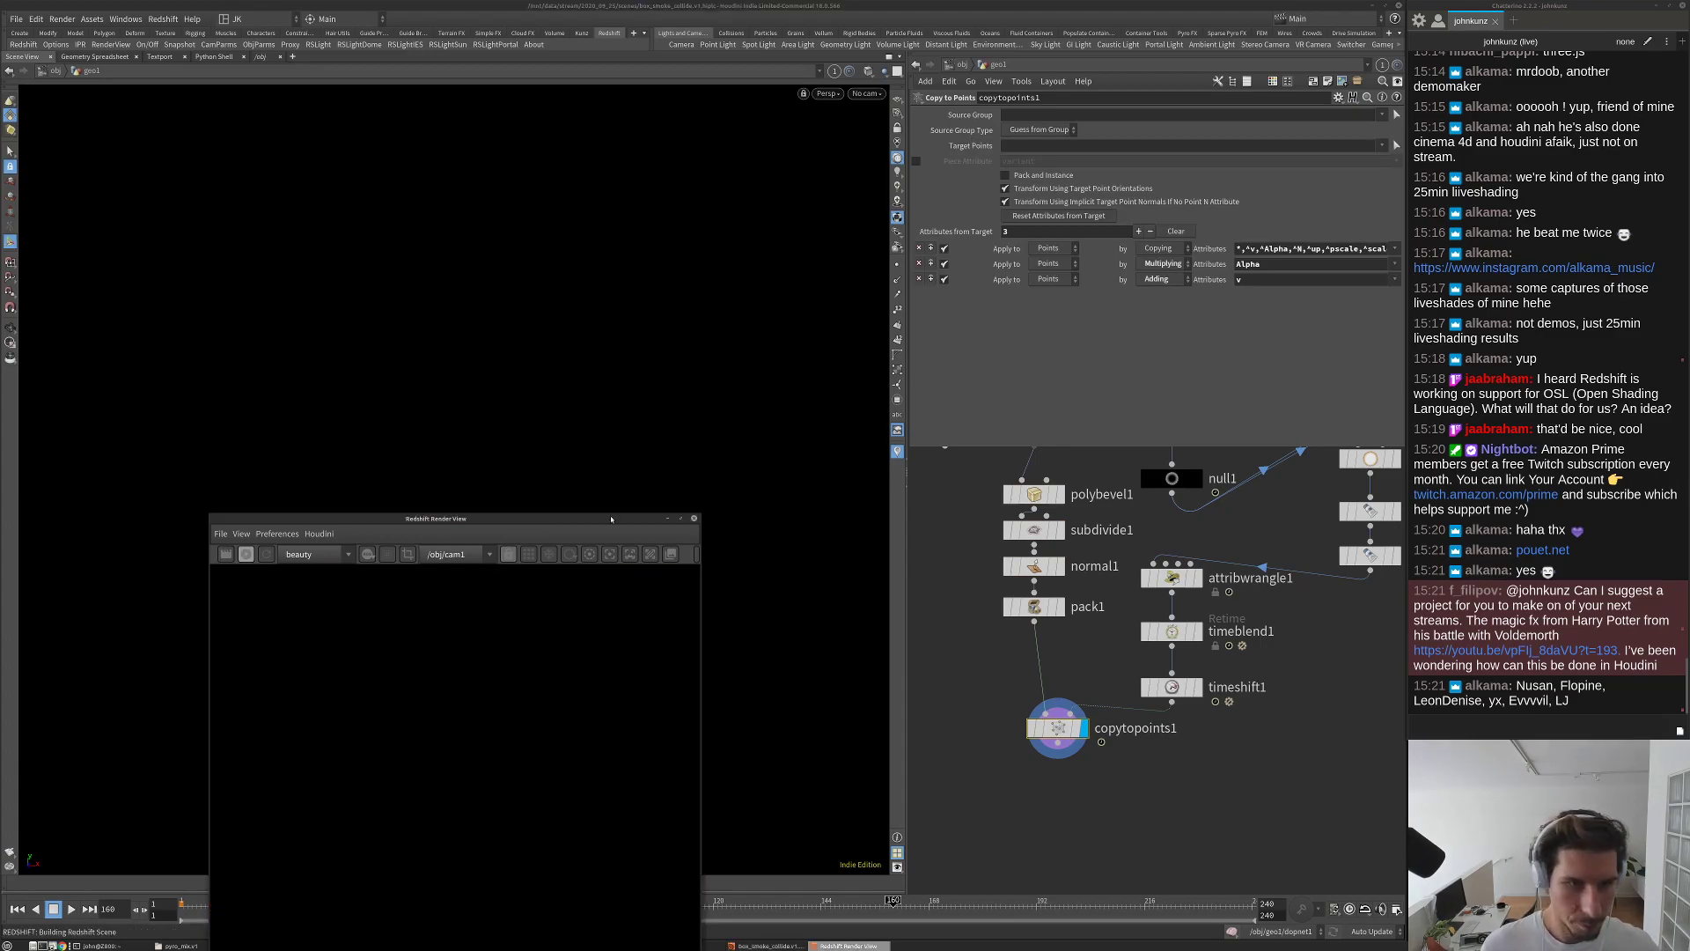
pyautogui.moveTo(611, 518); pyautogui.dragTo(736, 250)
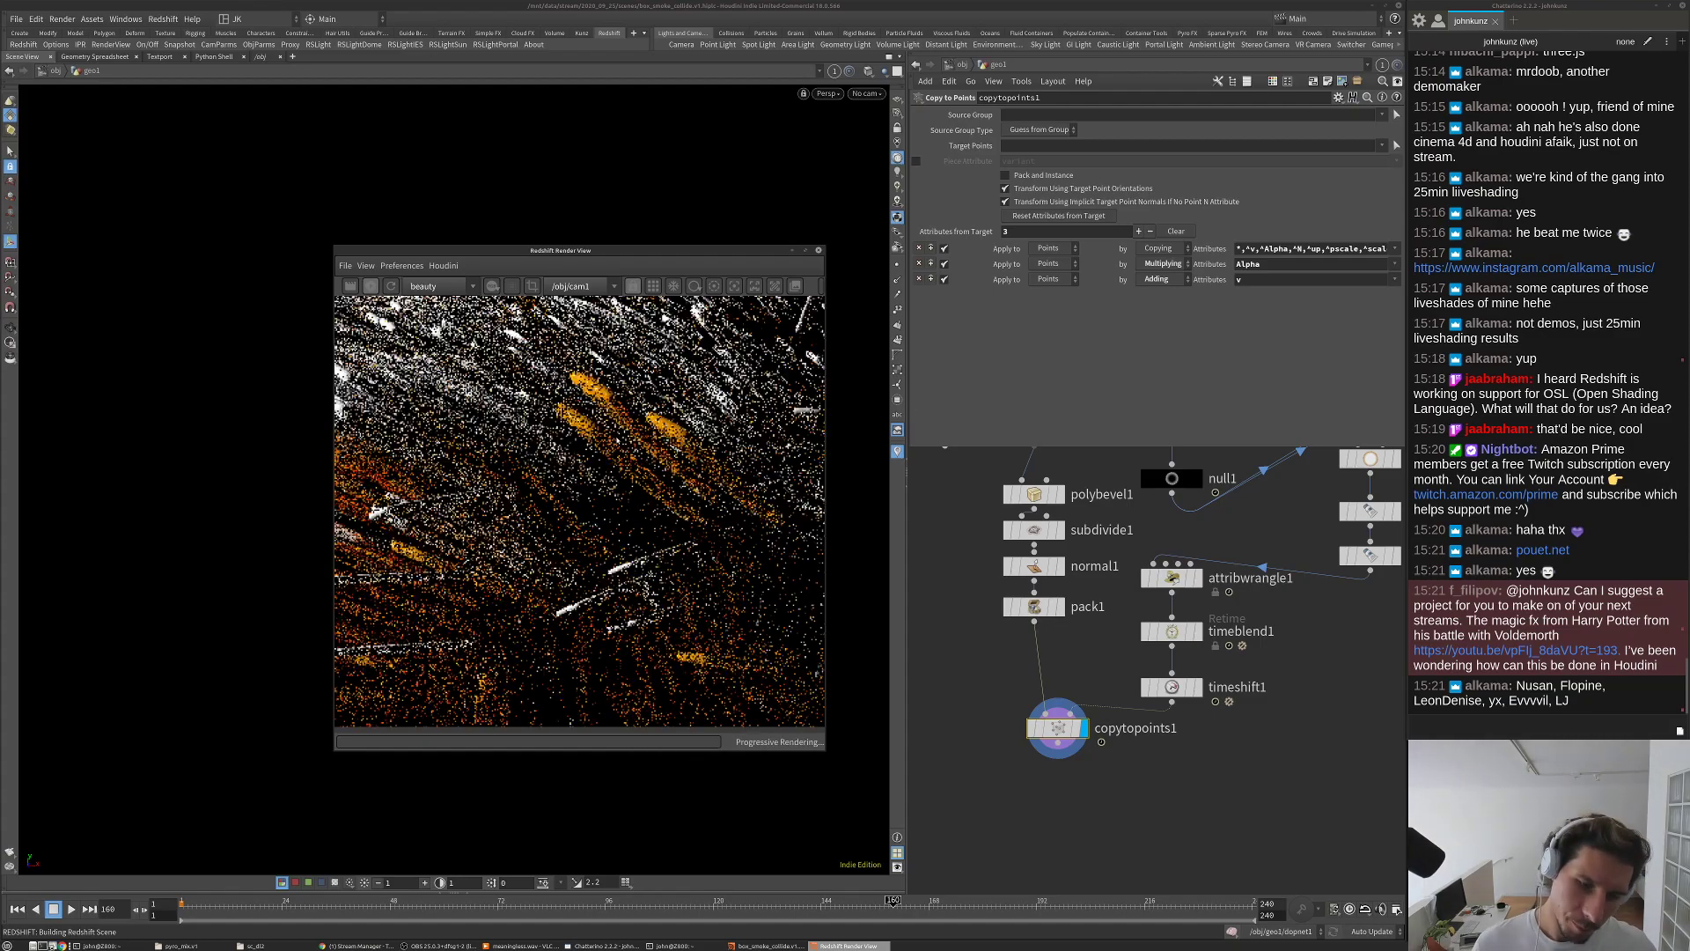
pyautogui.click(574, 287)
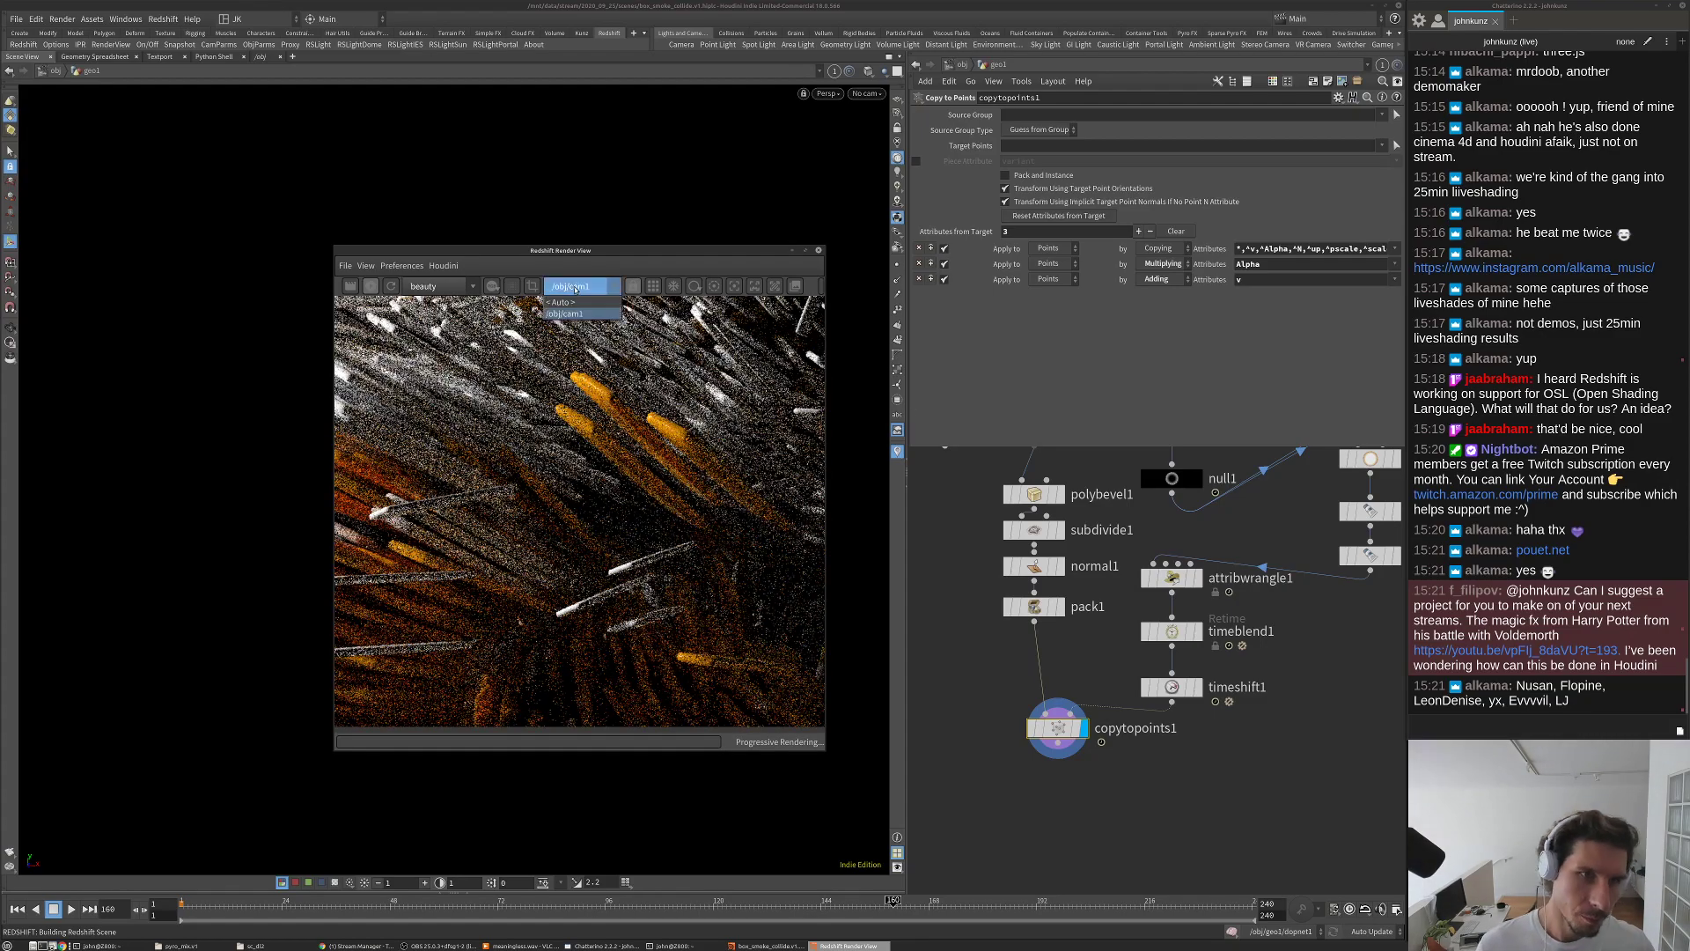
pyautogui.click(574, 301)
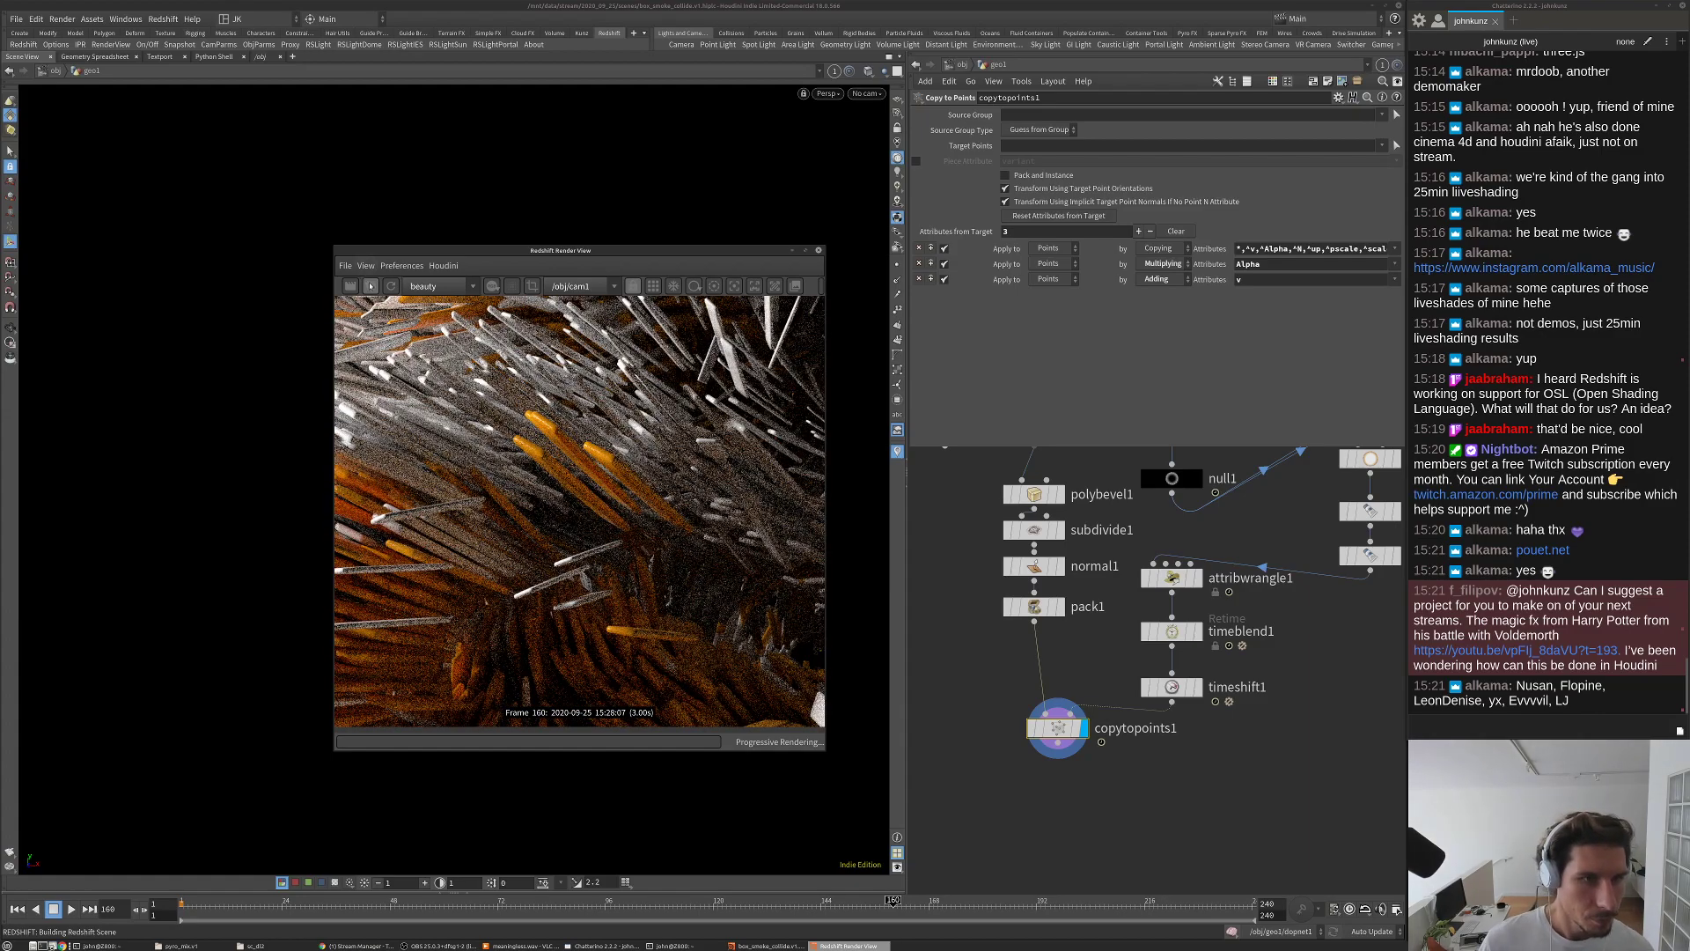
# Step: Set polybevel1's distance to 0.00135 and restart the Redshift render
pyautogui.scroll(3, 1024, 546)
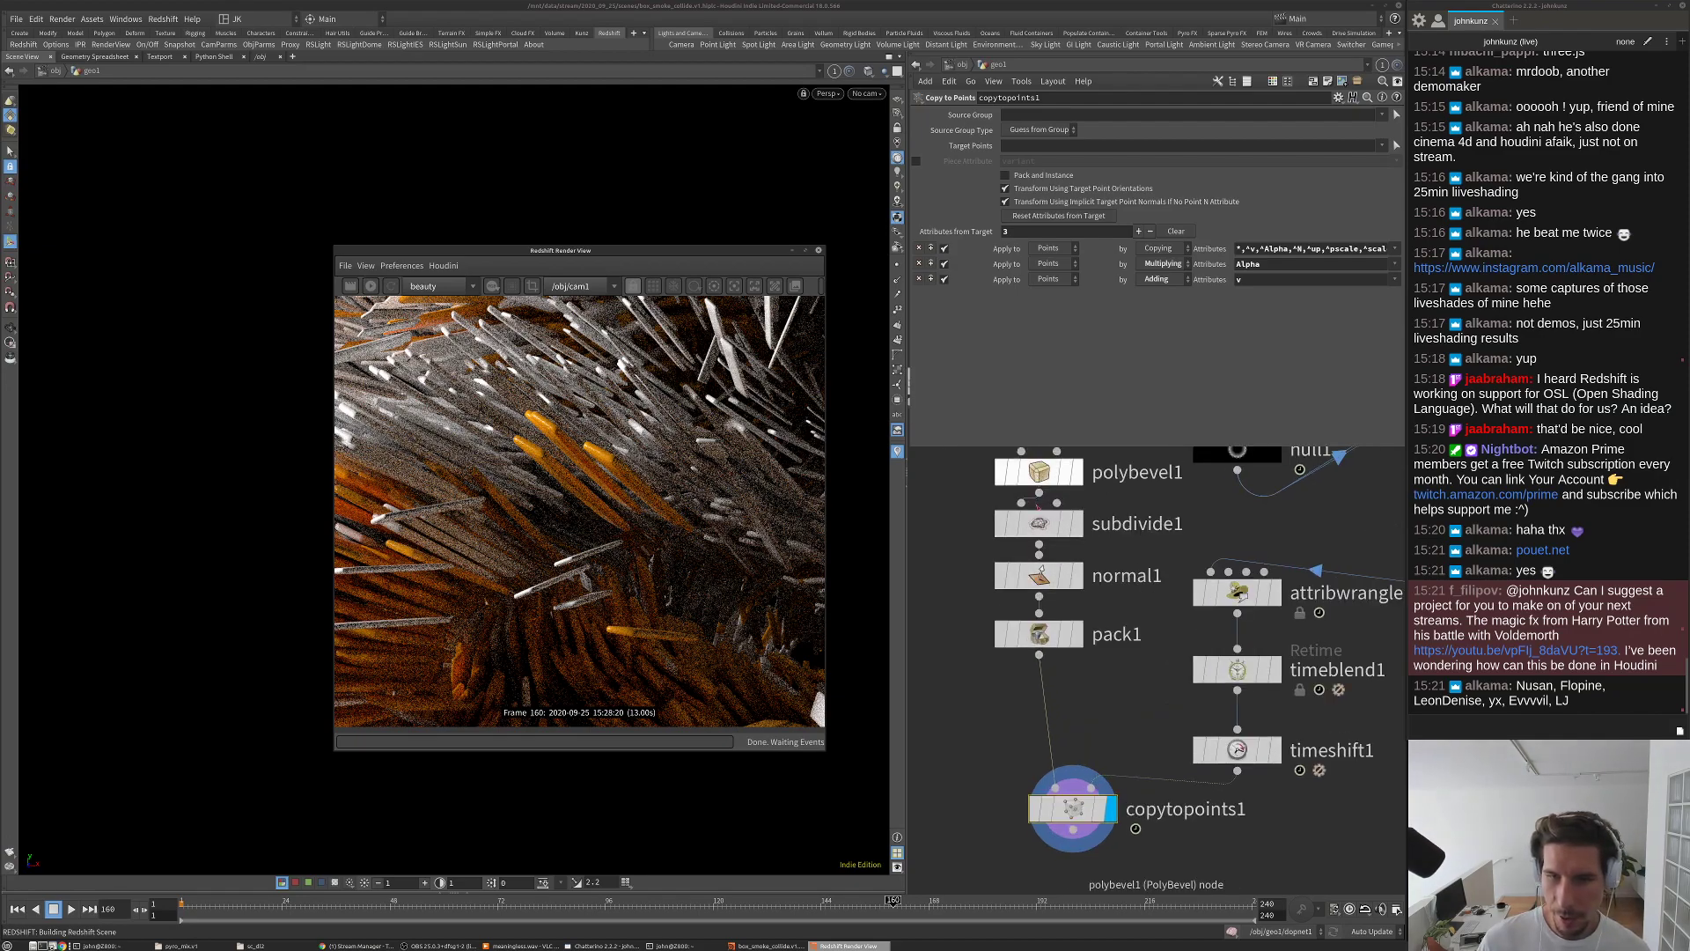
pyautogui.click(1039, 472)
pyautogui.click(1024, 164)
pyautogui.press('BackSpace')
pyautogui.write('0.00135')
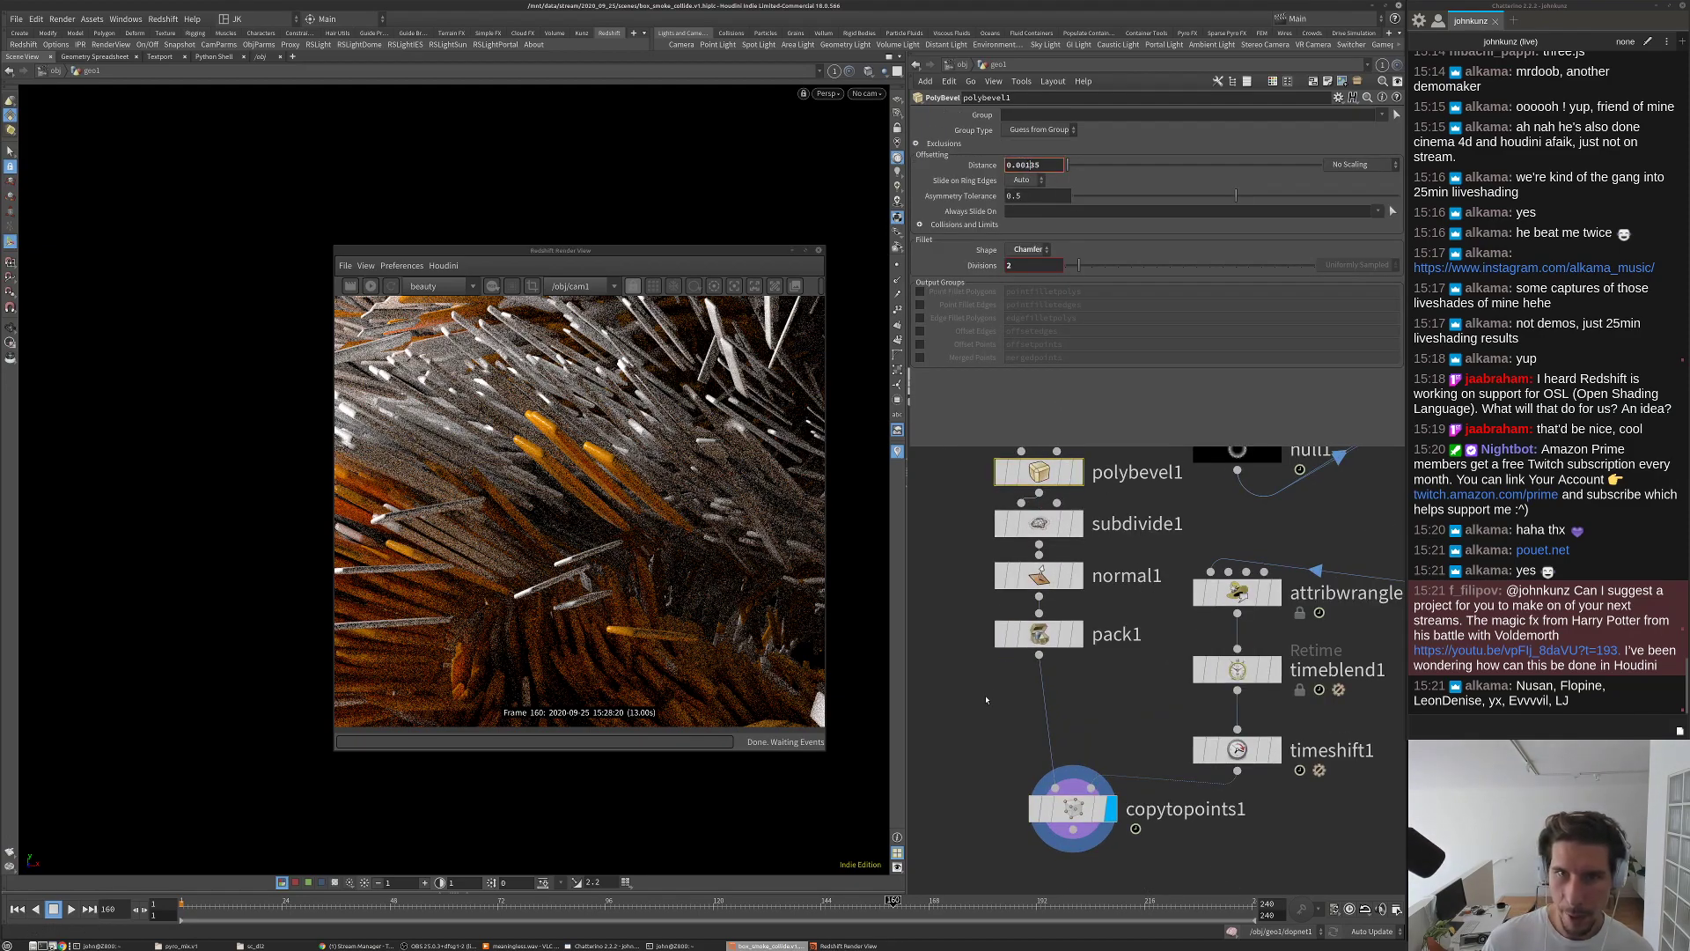
pyautogui.press('Return')
pyautogui.click(371, 286)
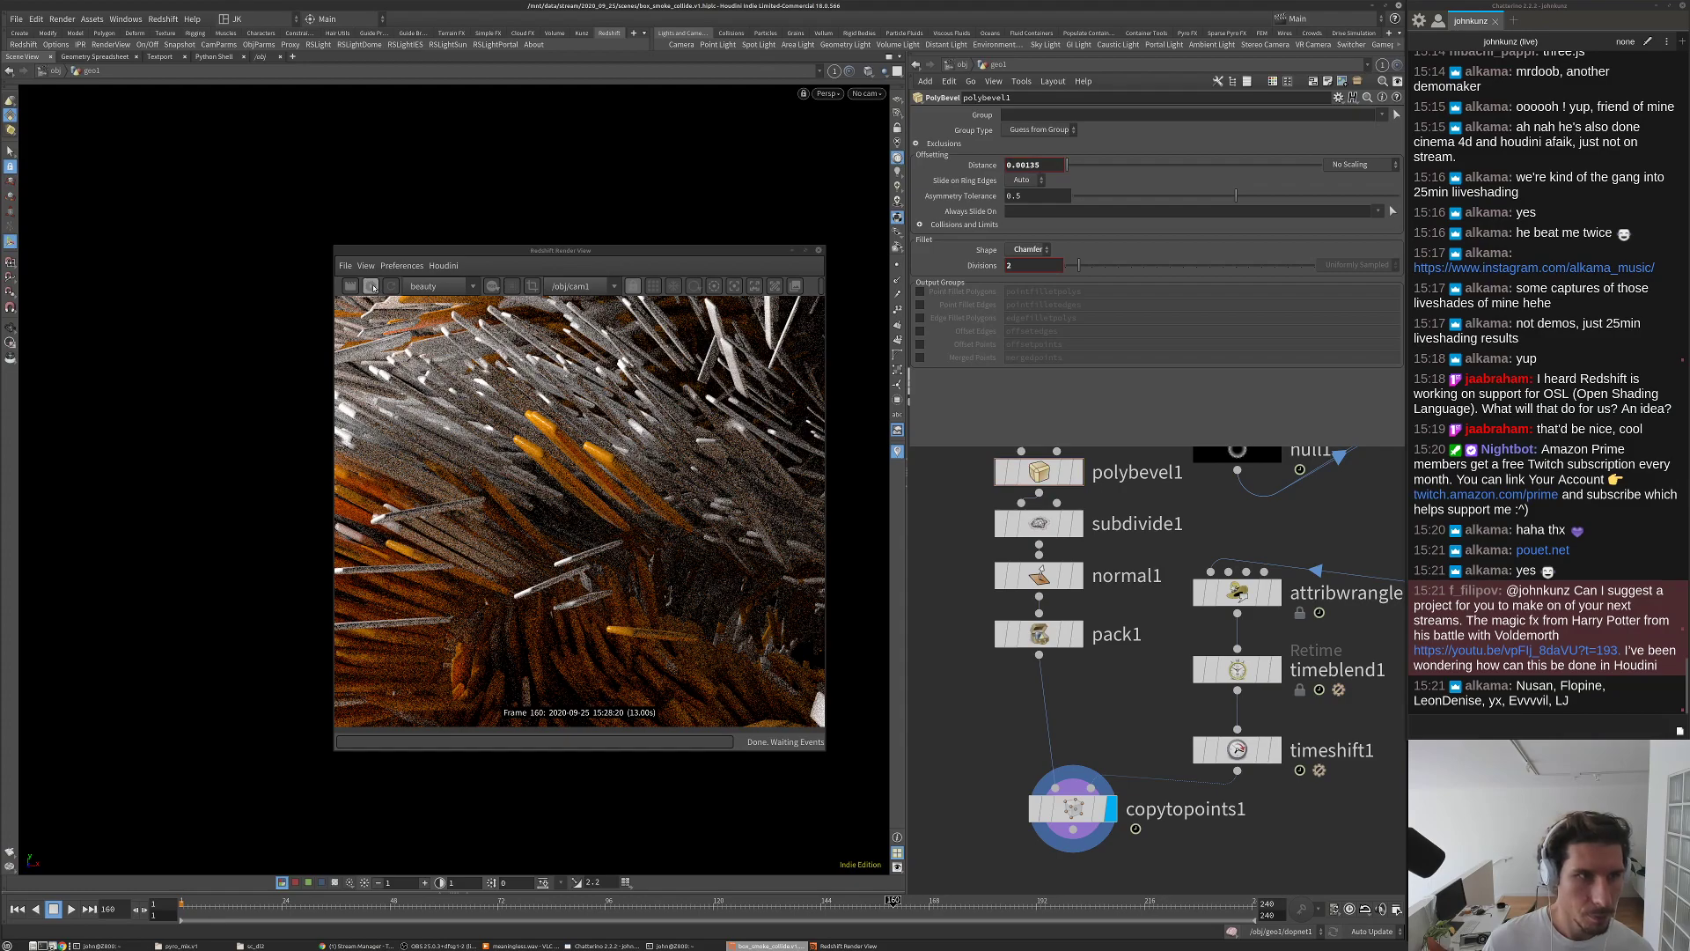
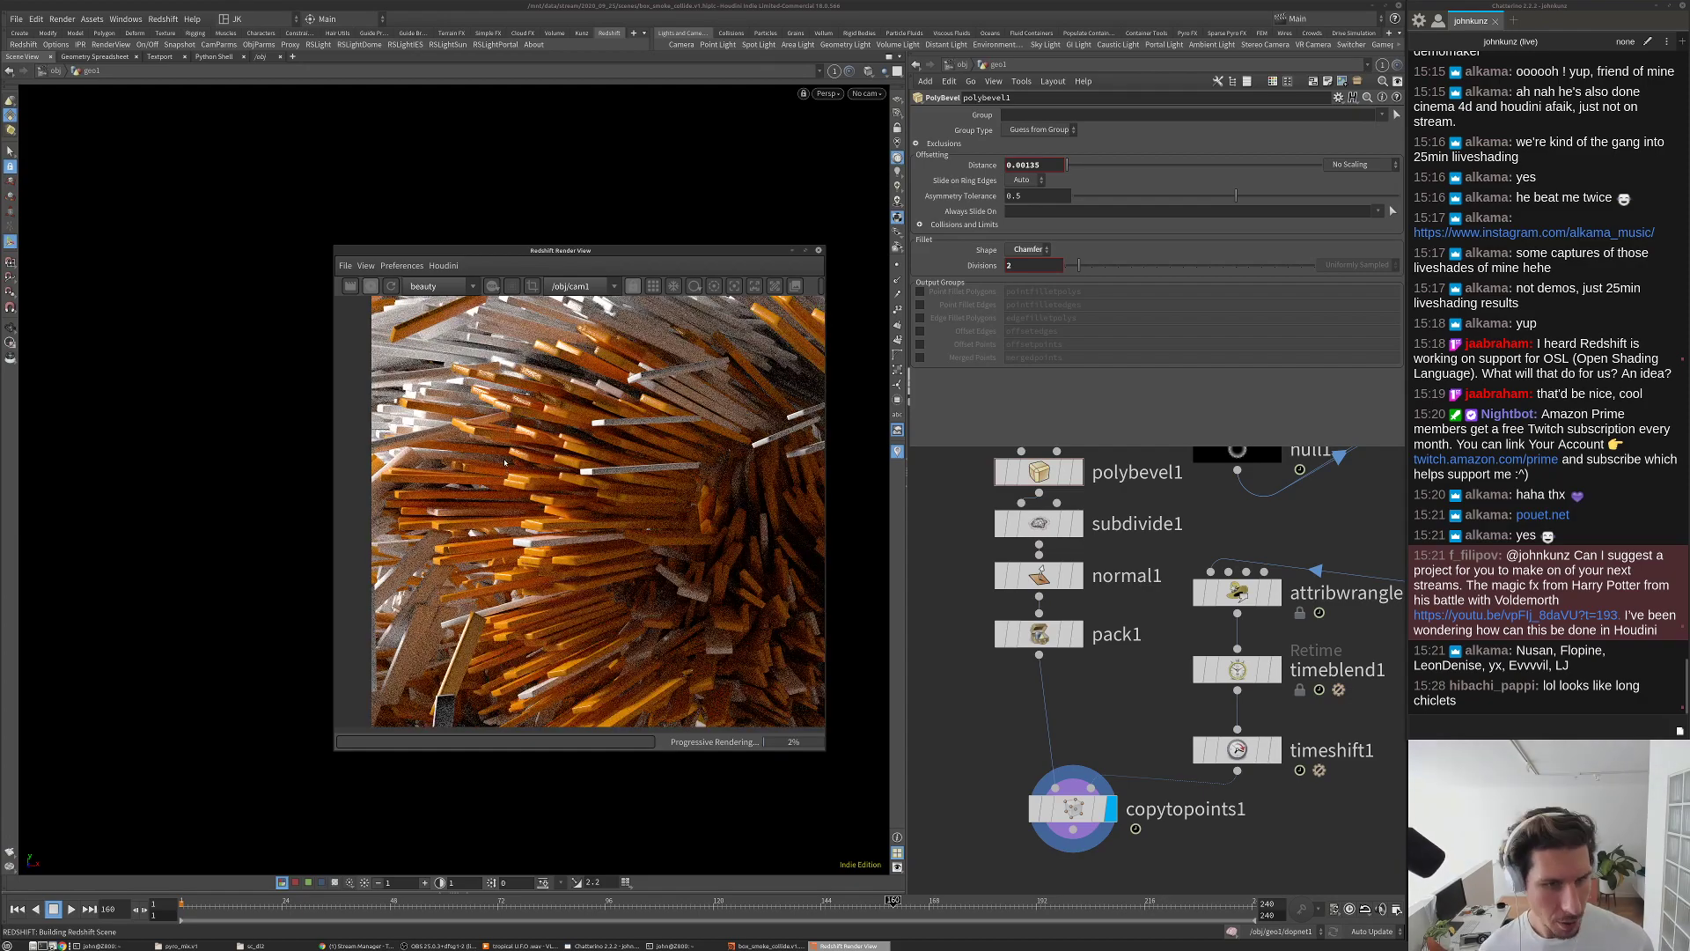
# Step: Save the scene and stop the running Redshift render
pyautogui.hotkey('ctrl', 's')
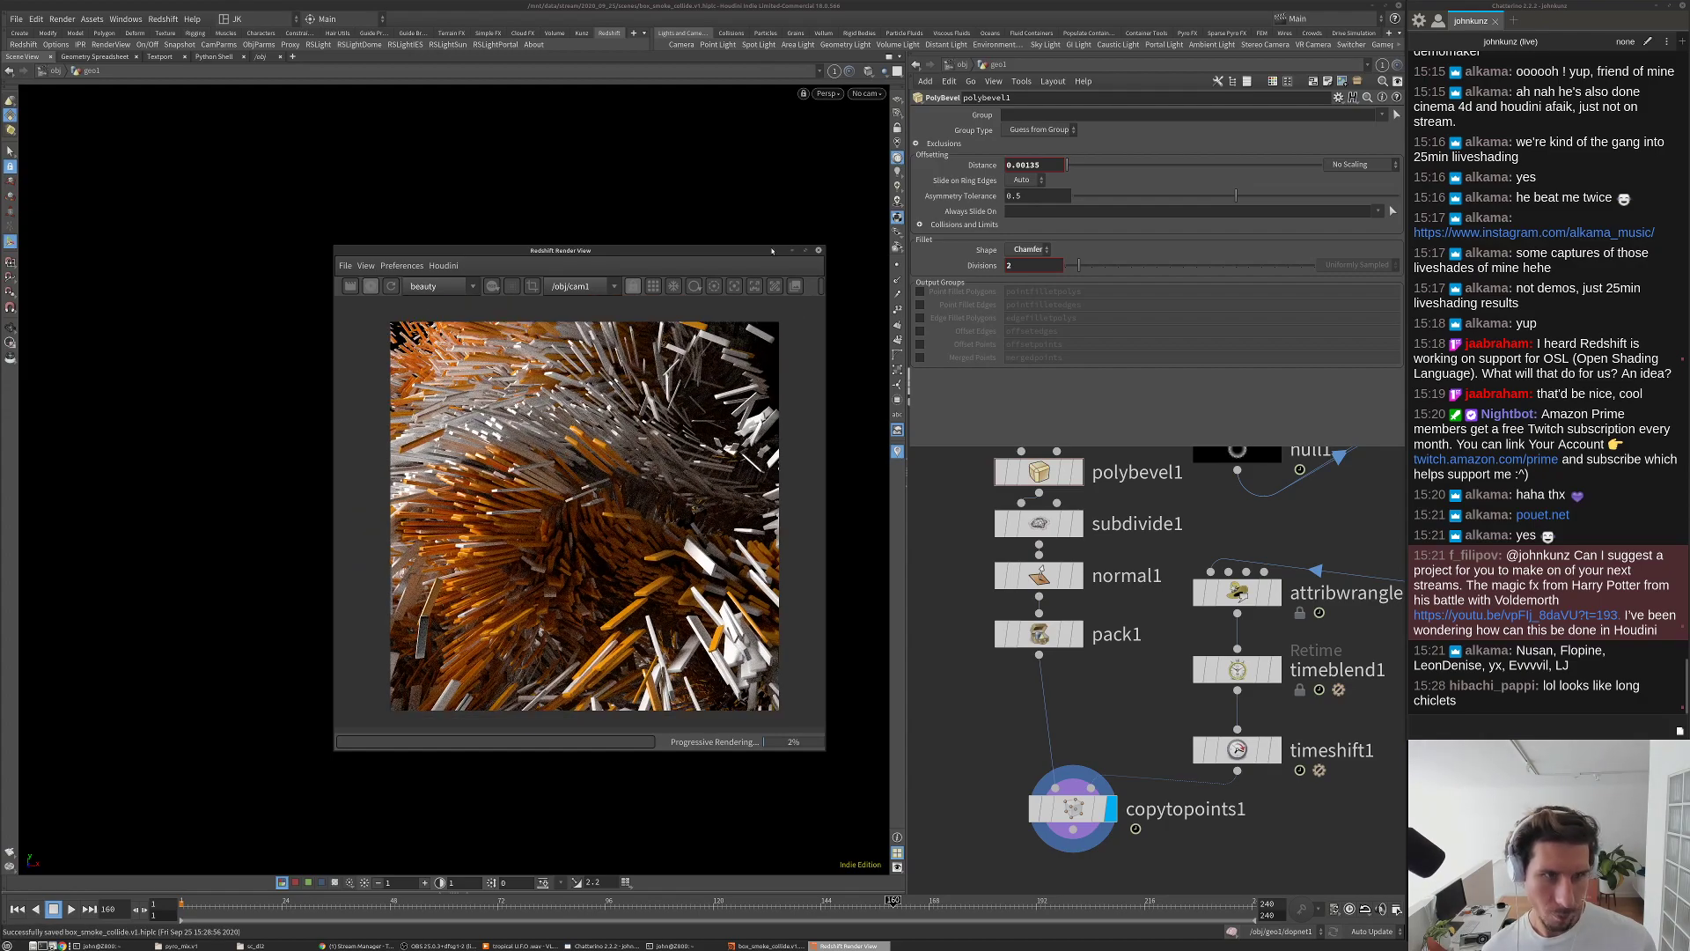
pyautogui.click(370, 287)
pyautogui.click(957, 691)
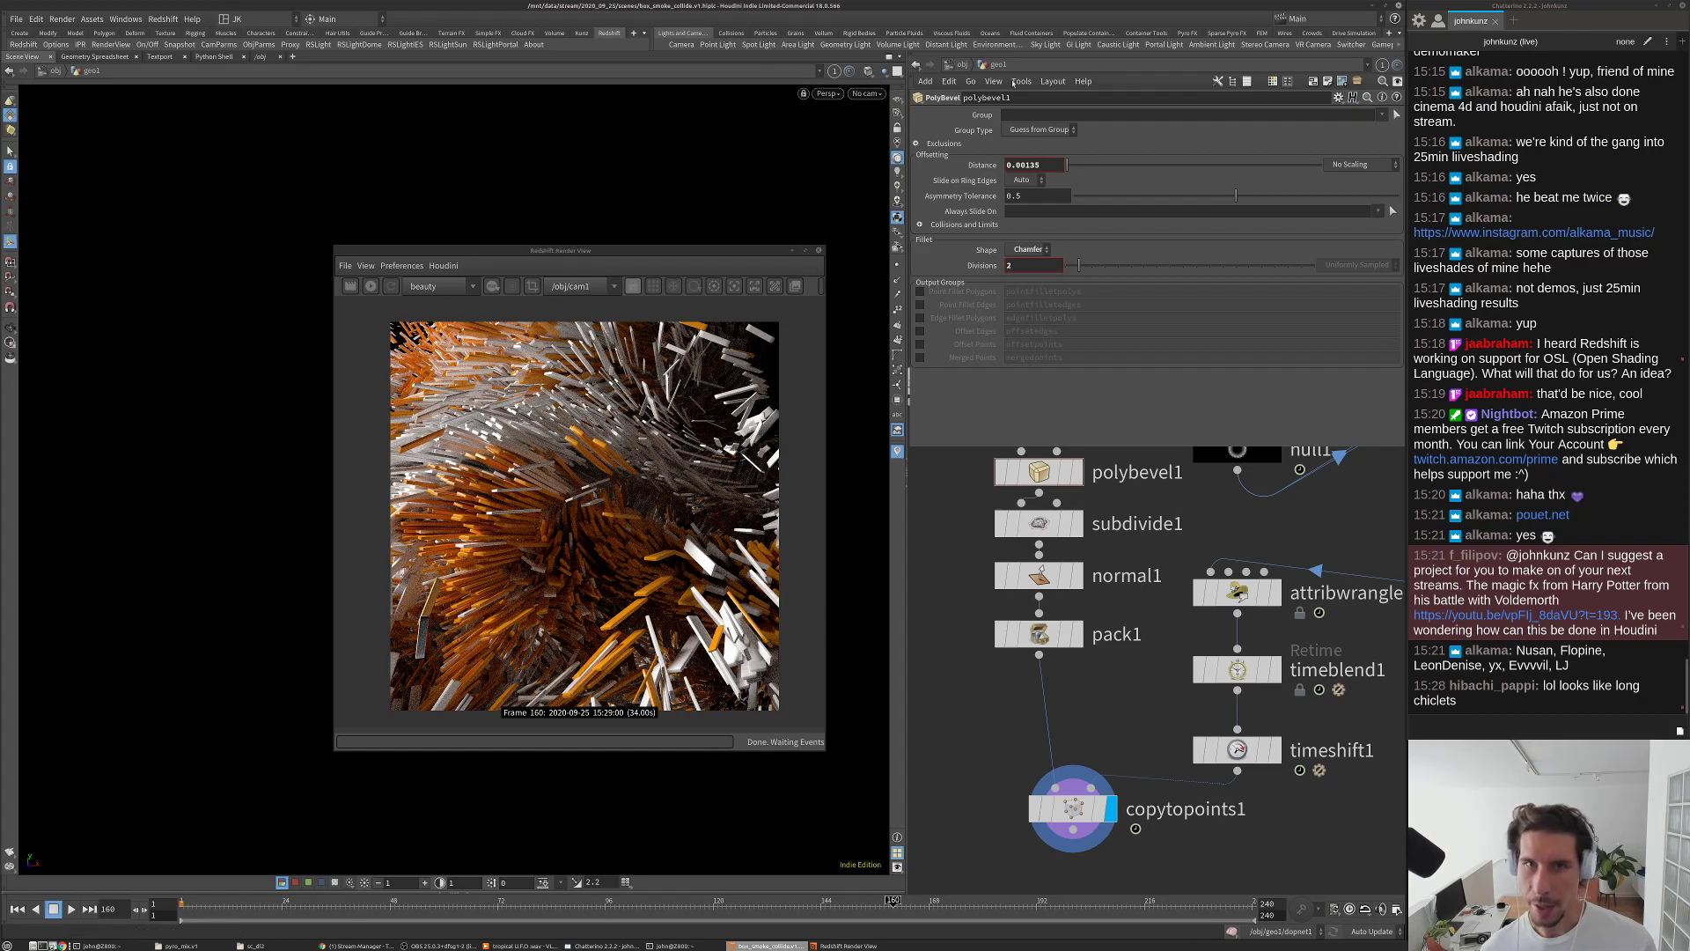
# Step: Review timeblend1's retime parameters and geo1's Redshift object render settings, including the motion blur options
pyautogui.moveTo(1264, 674); pyautogui.dragTo(1198, 610, button='middle')
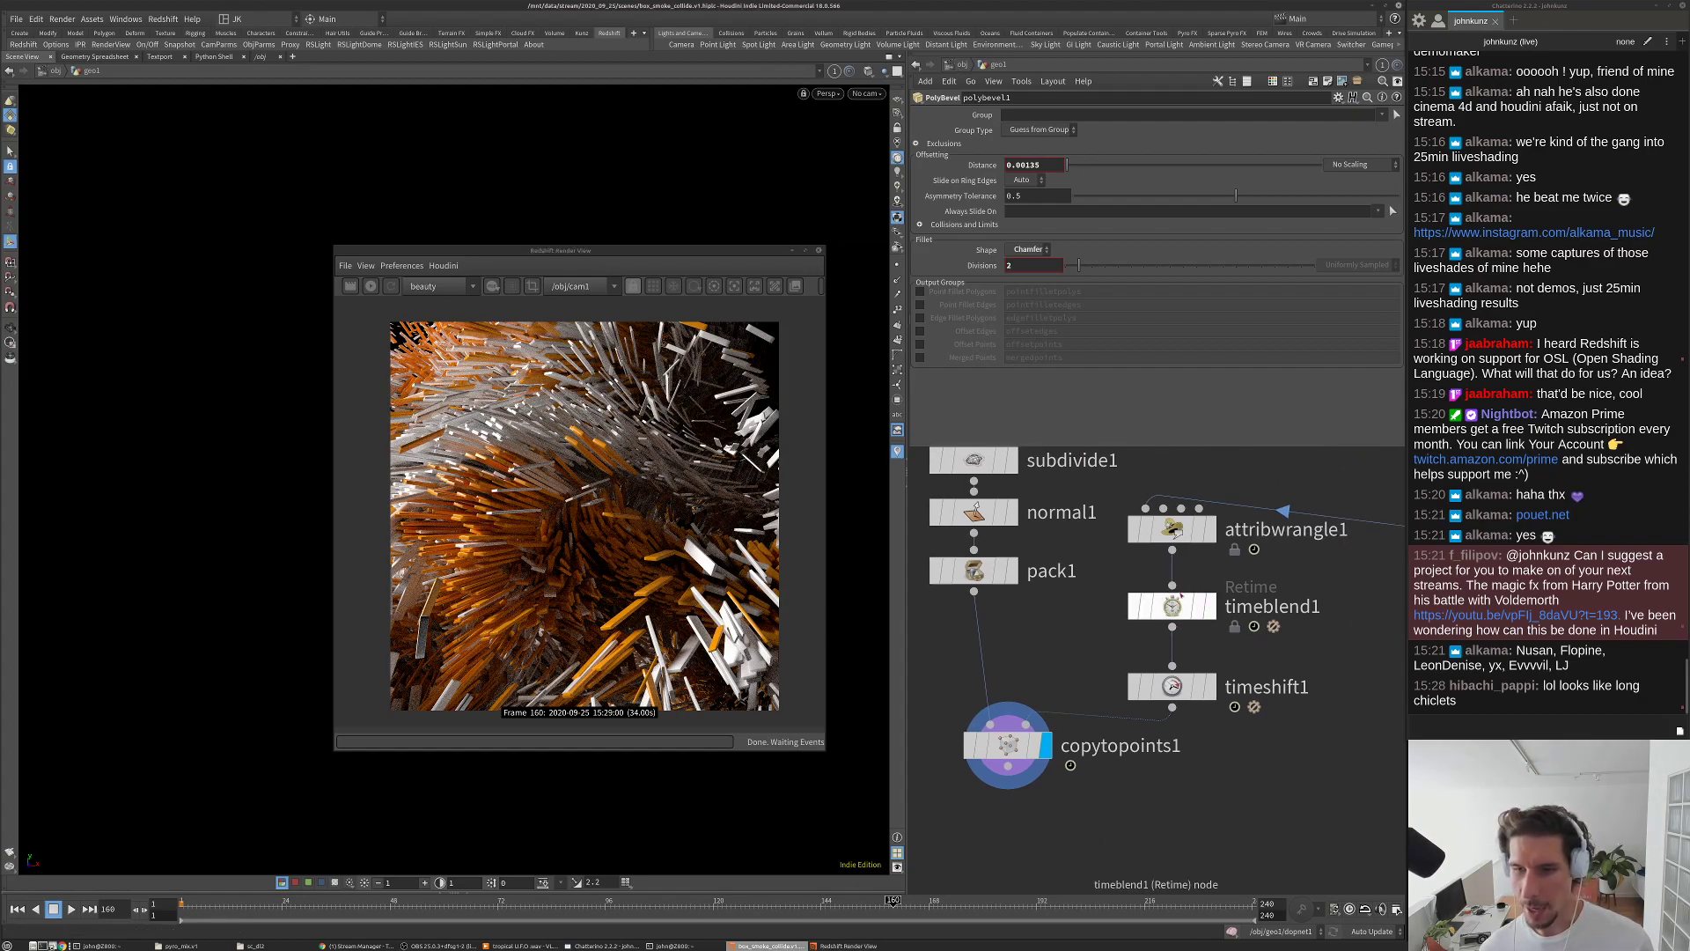
pyautogui.click(1172, 606)
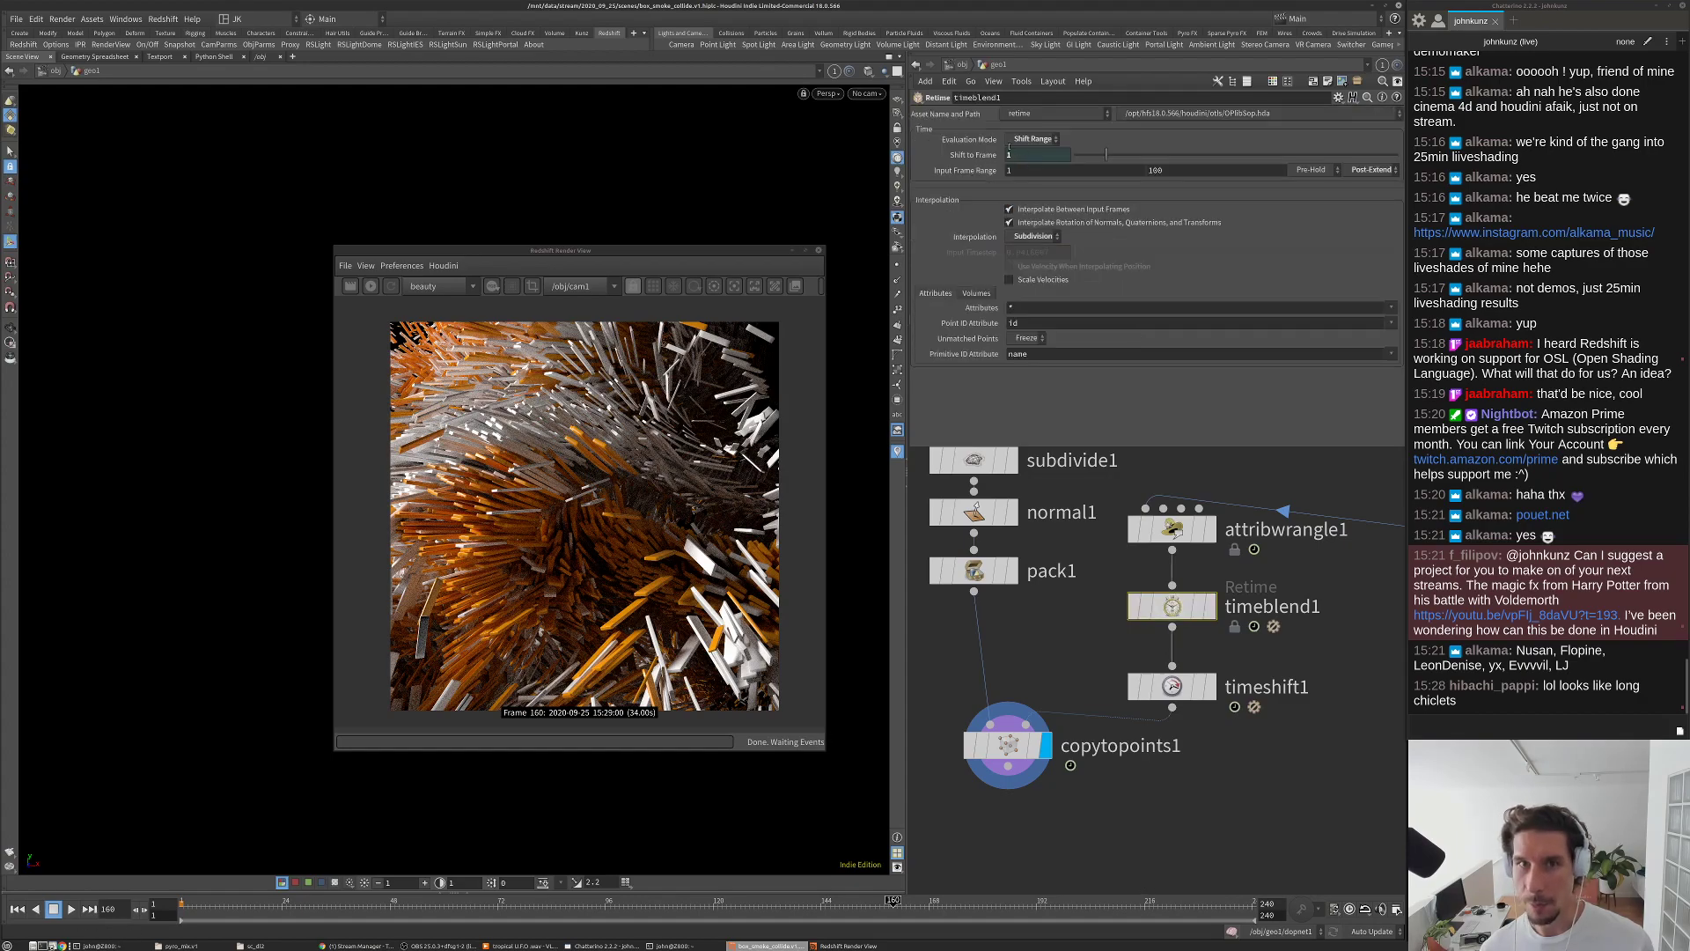
pyautogui.click(963, 66)
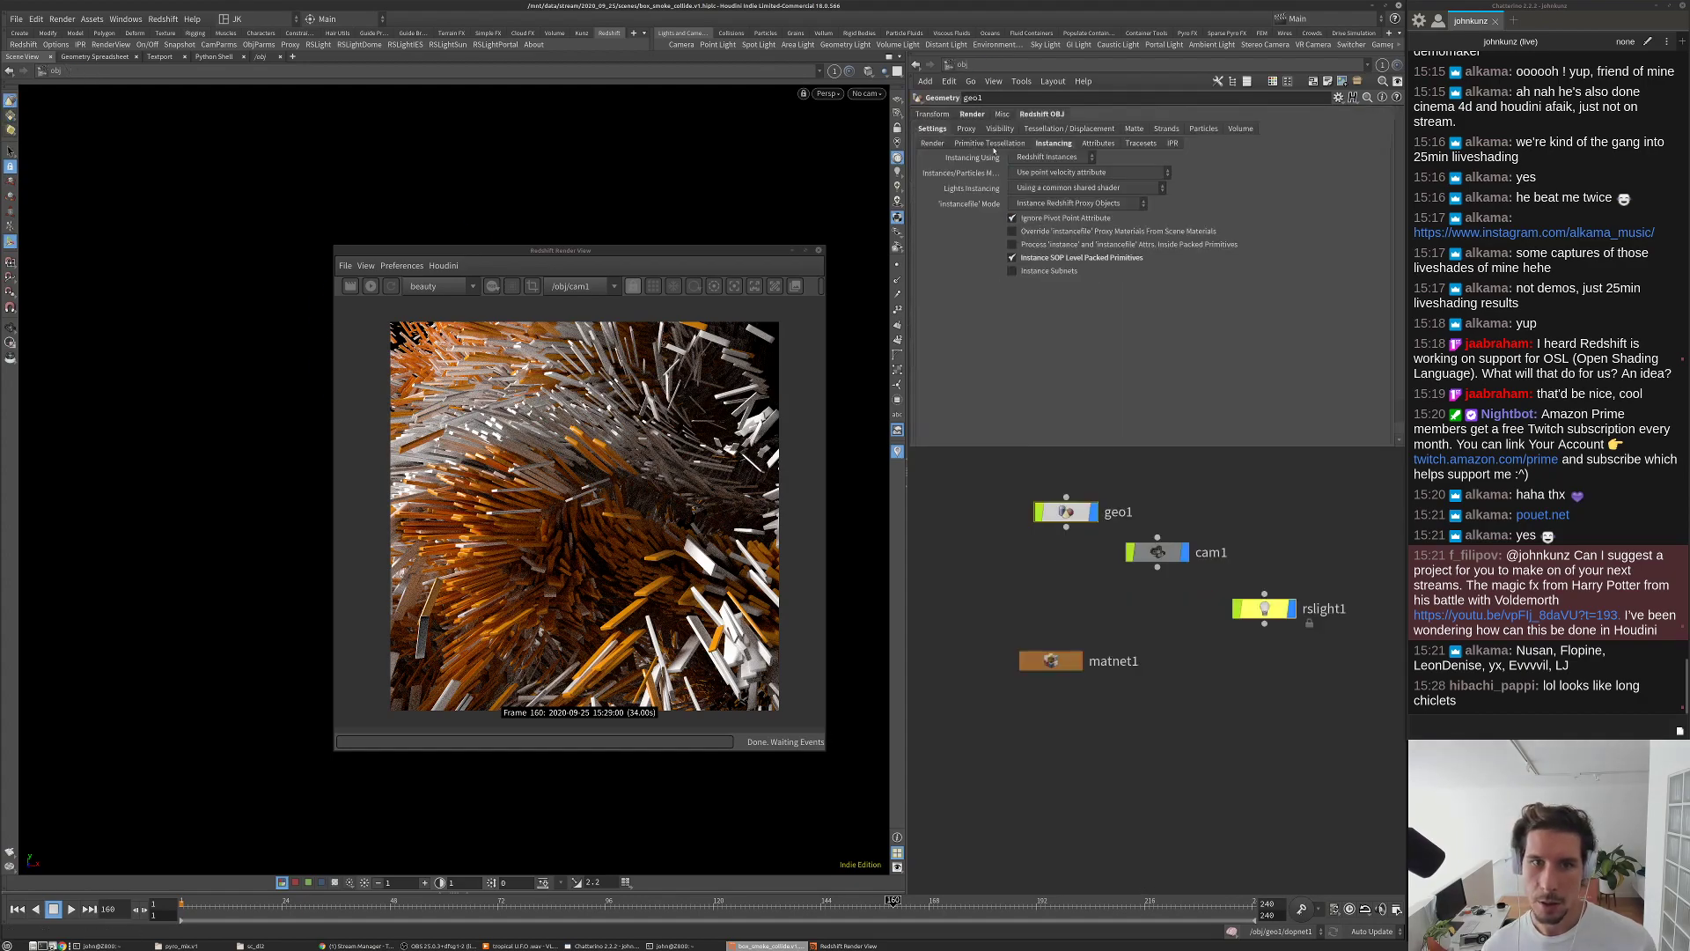
pyautogui.click(991, 132)
pyautogui.click(967, 129)
pyautogui.click(933, 130)
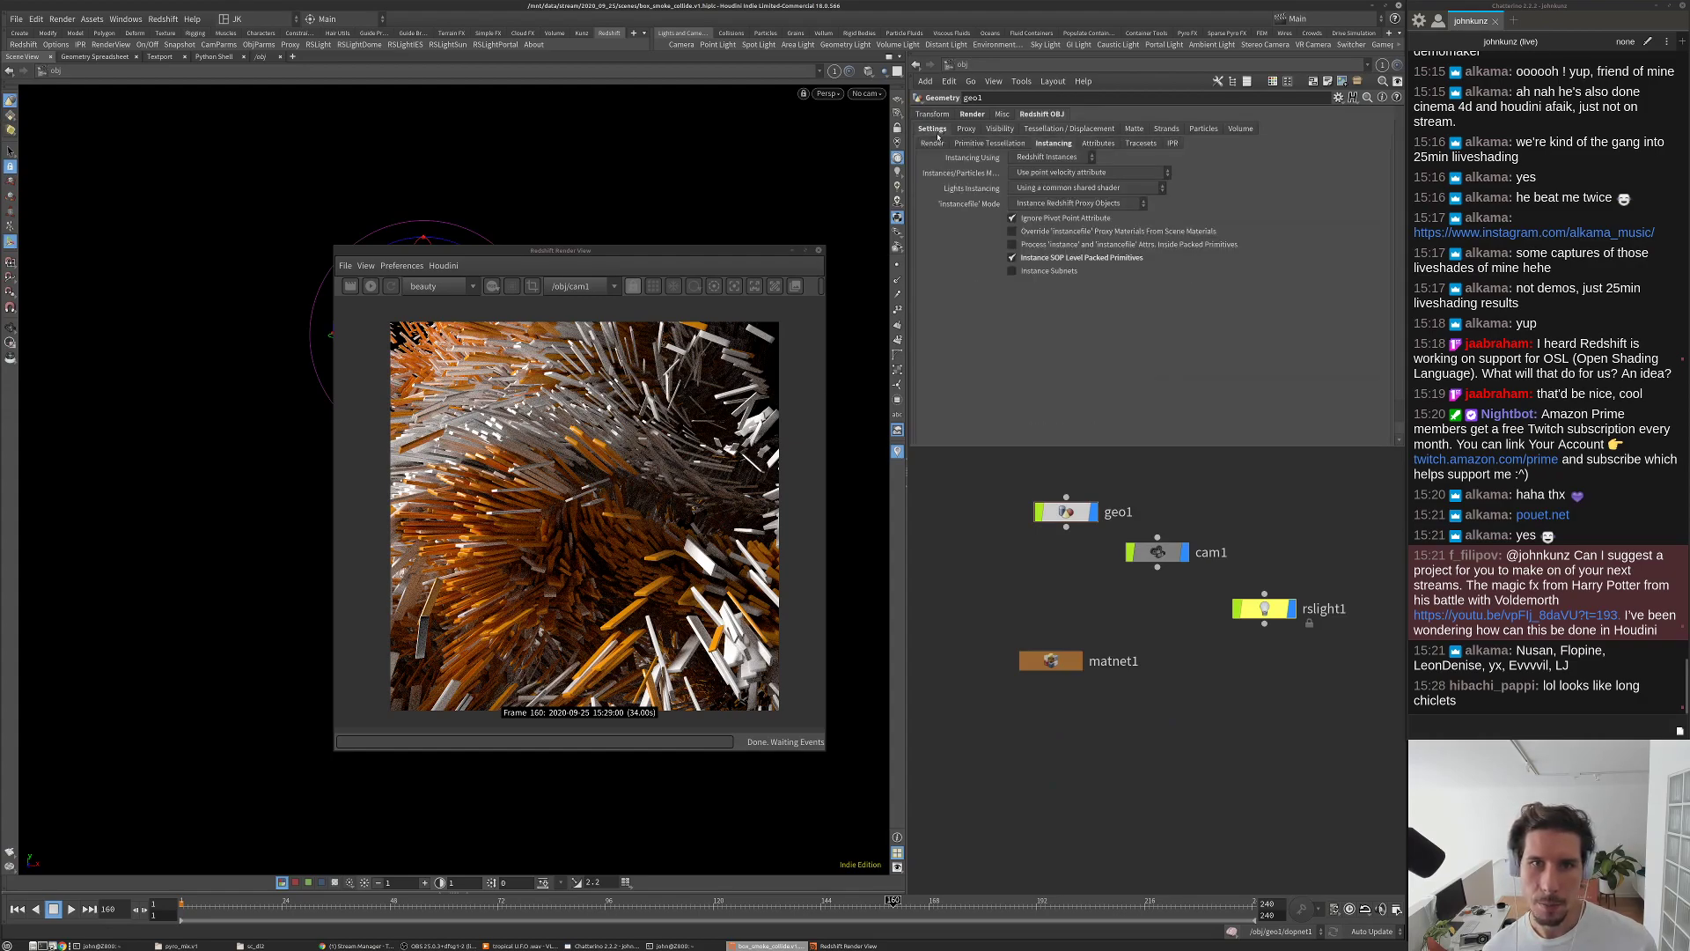
pyautogui.click(933, 143)
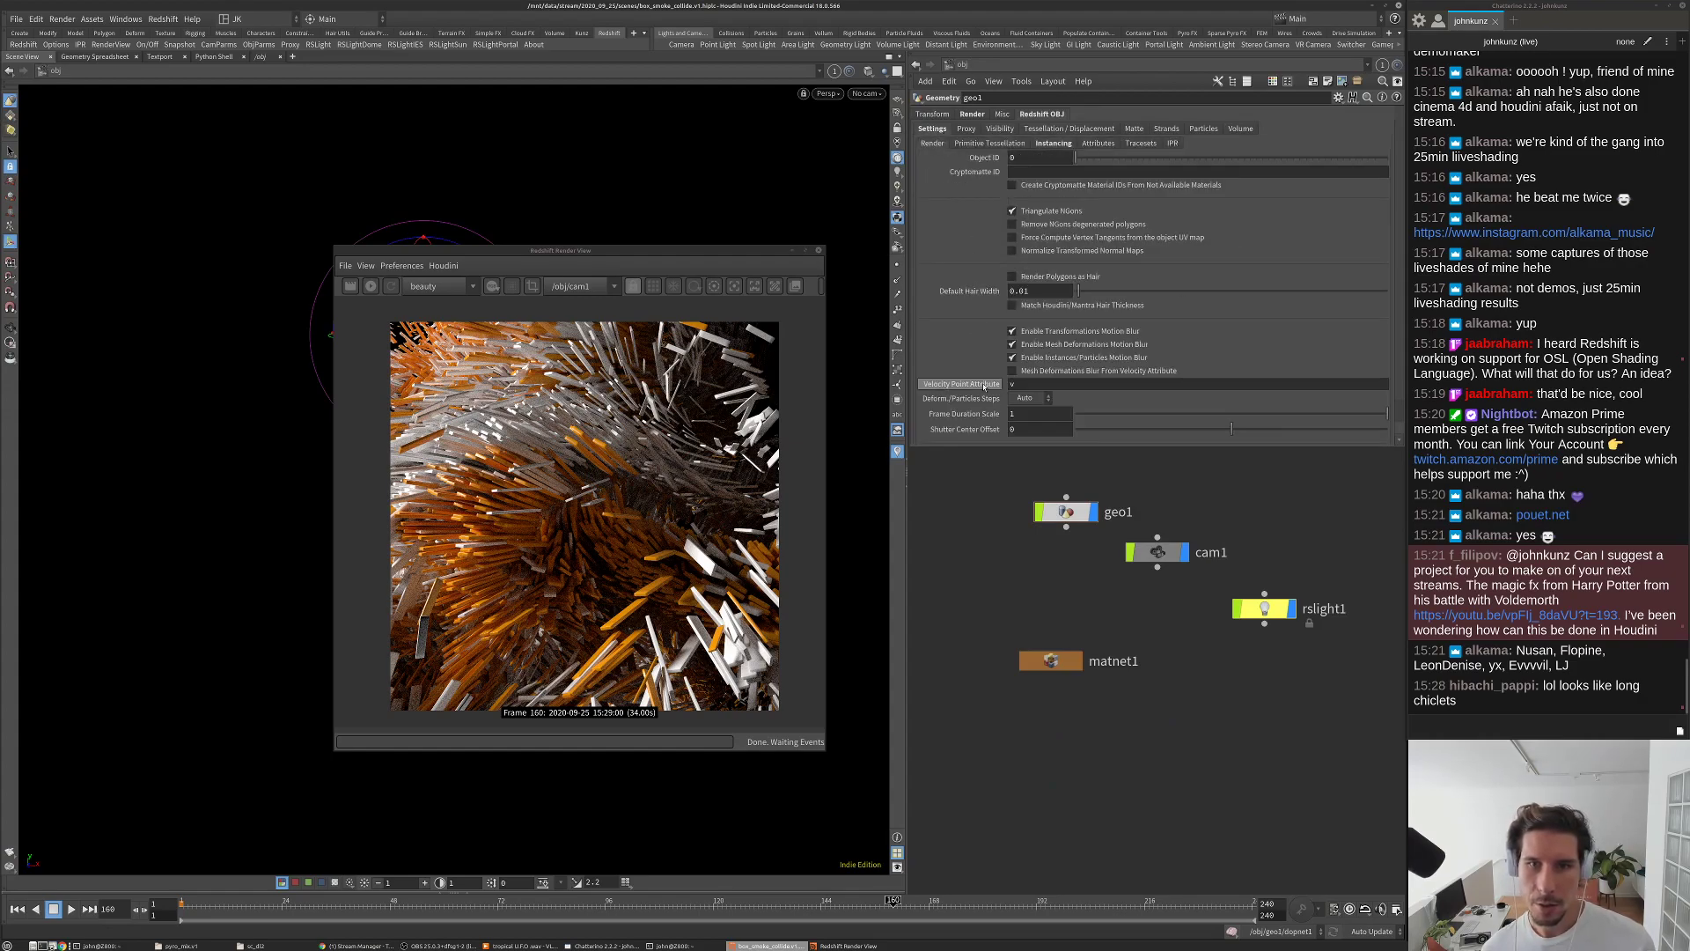
pyautogui.scroll(-1, 1056, 330)
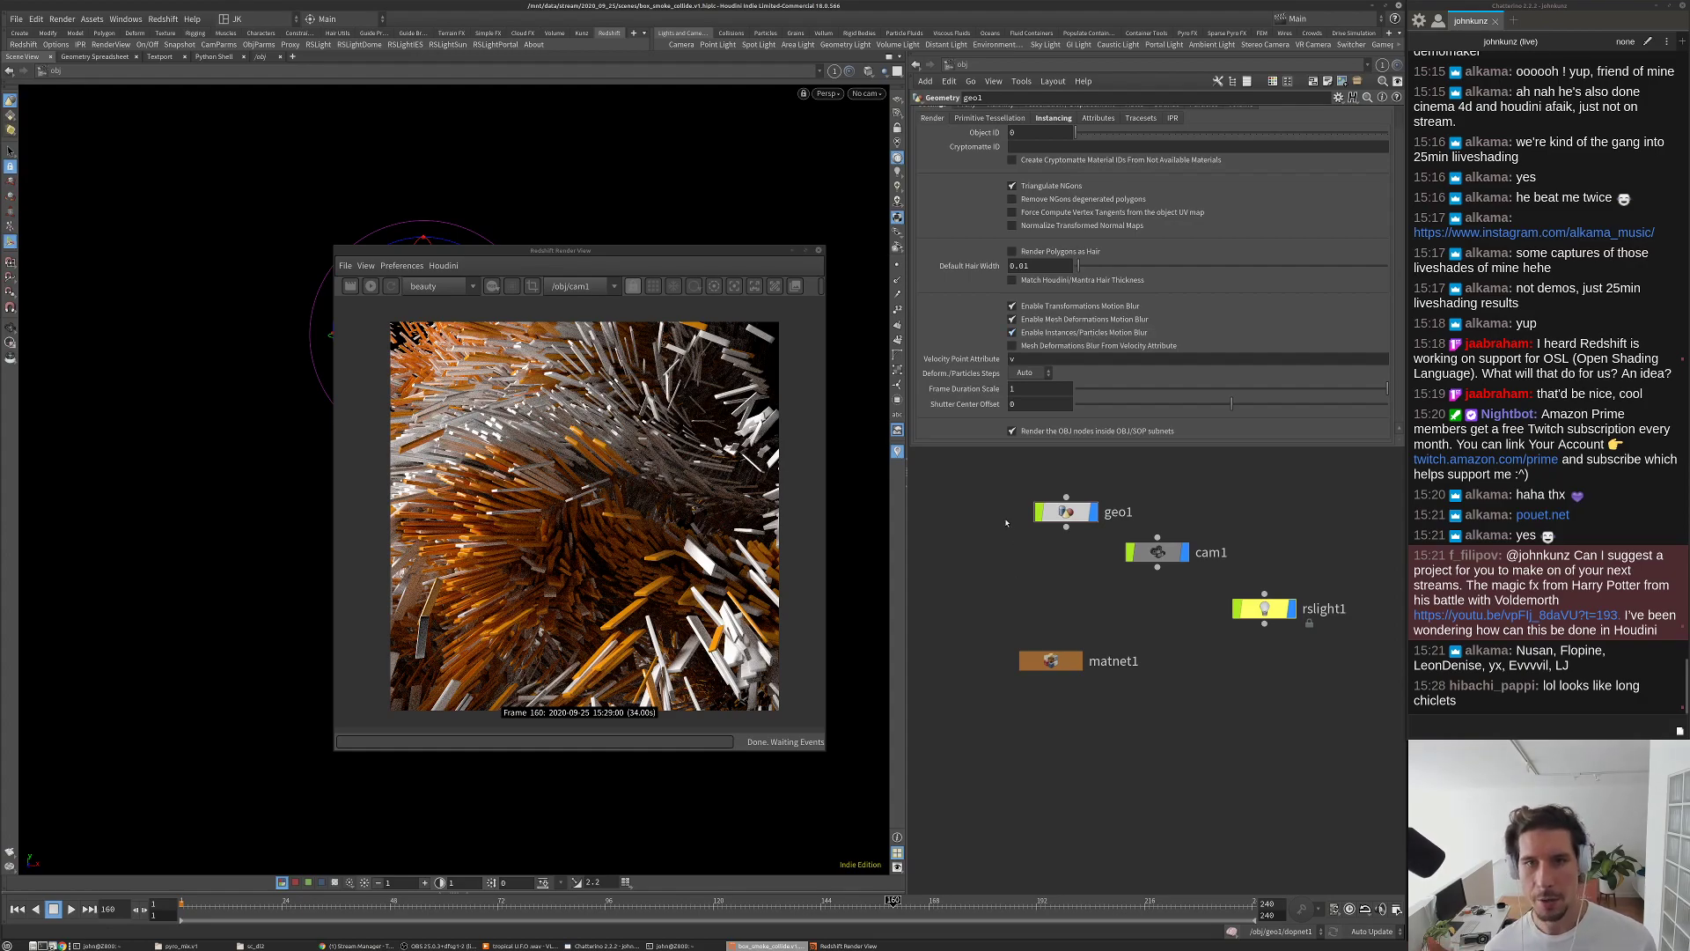
# Step: Enable instances/particles blur in Redshift_ROP1's motion blur settings and restart the Redshift render
pyautogui.click(956, 67)
pyautogui.click(977, 140)
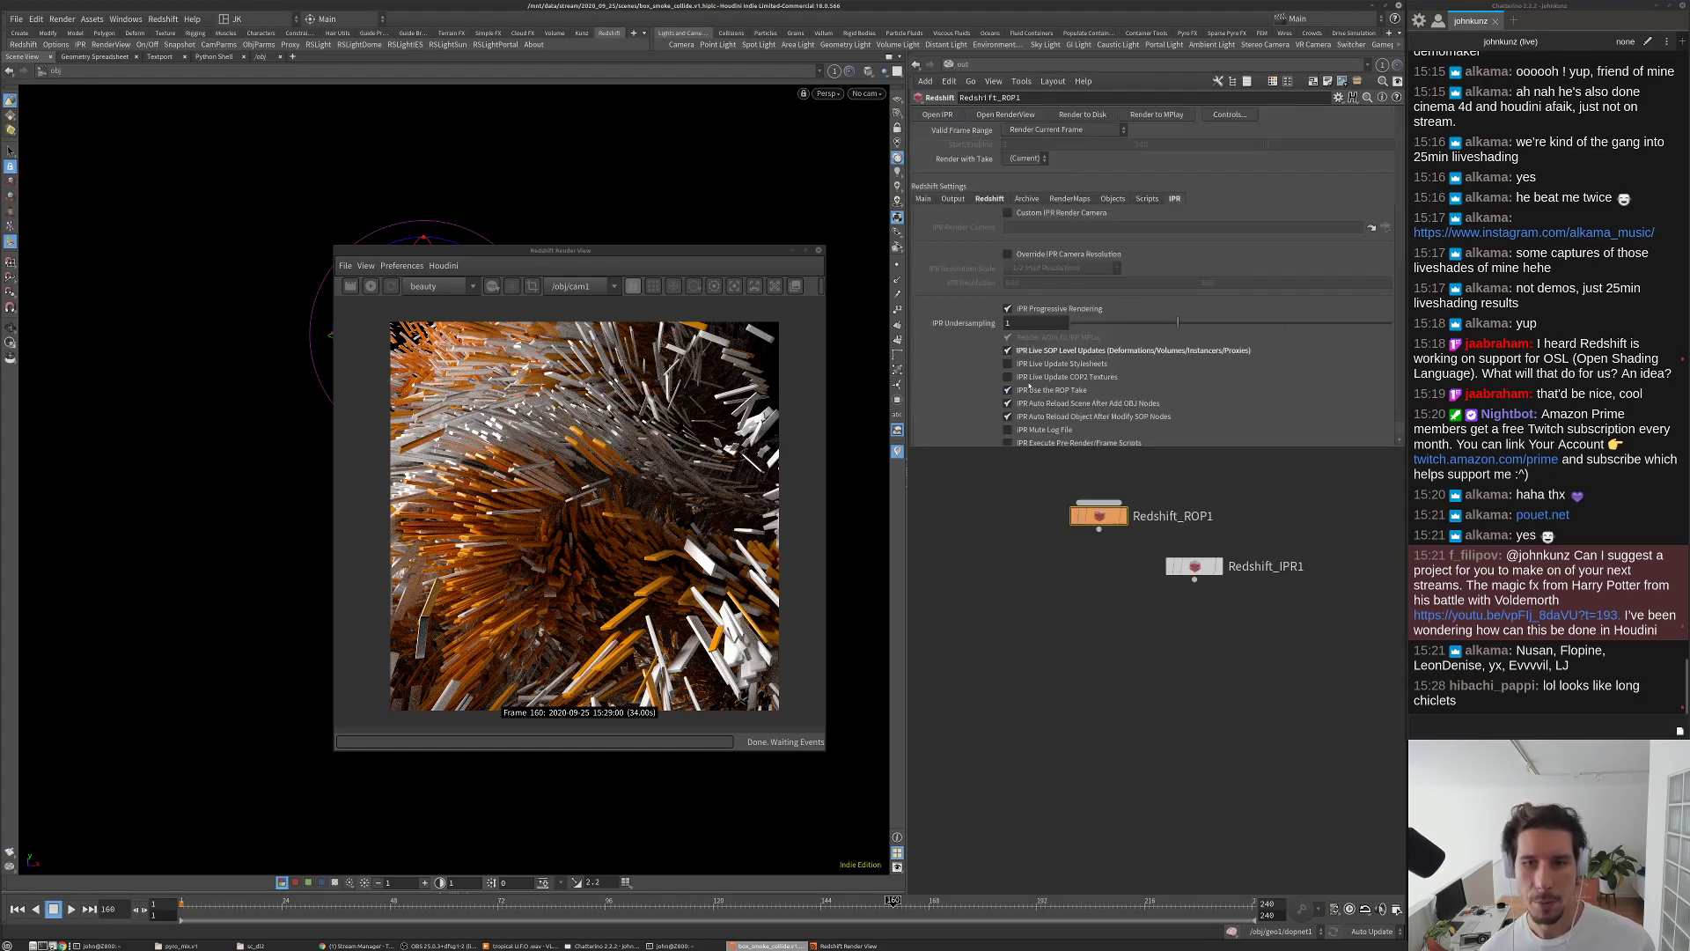
pyautogui.click(963, 199)
pyautogui.click(981, 199)
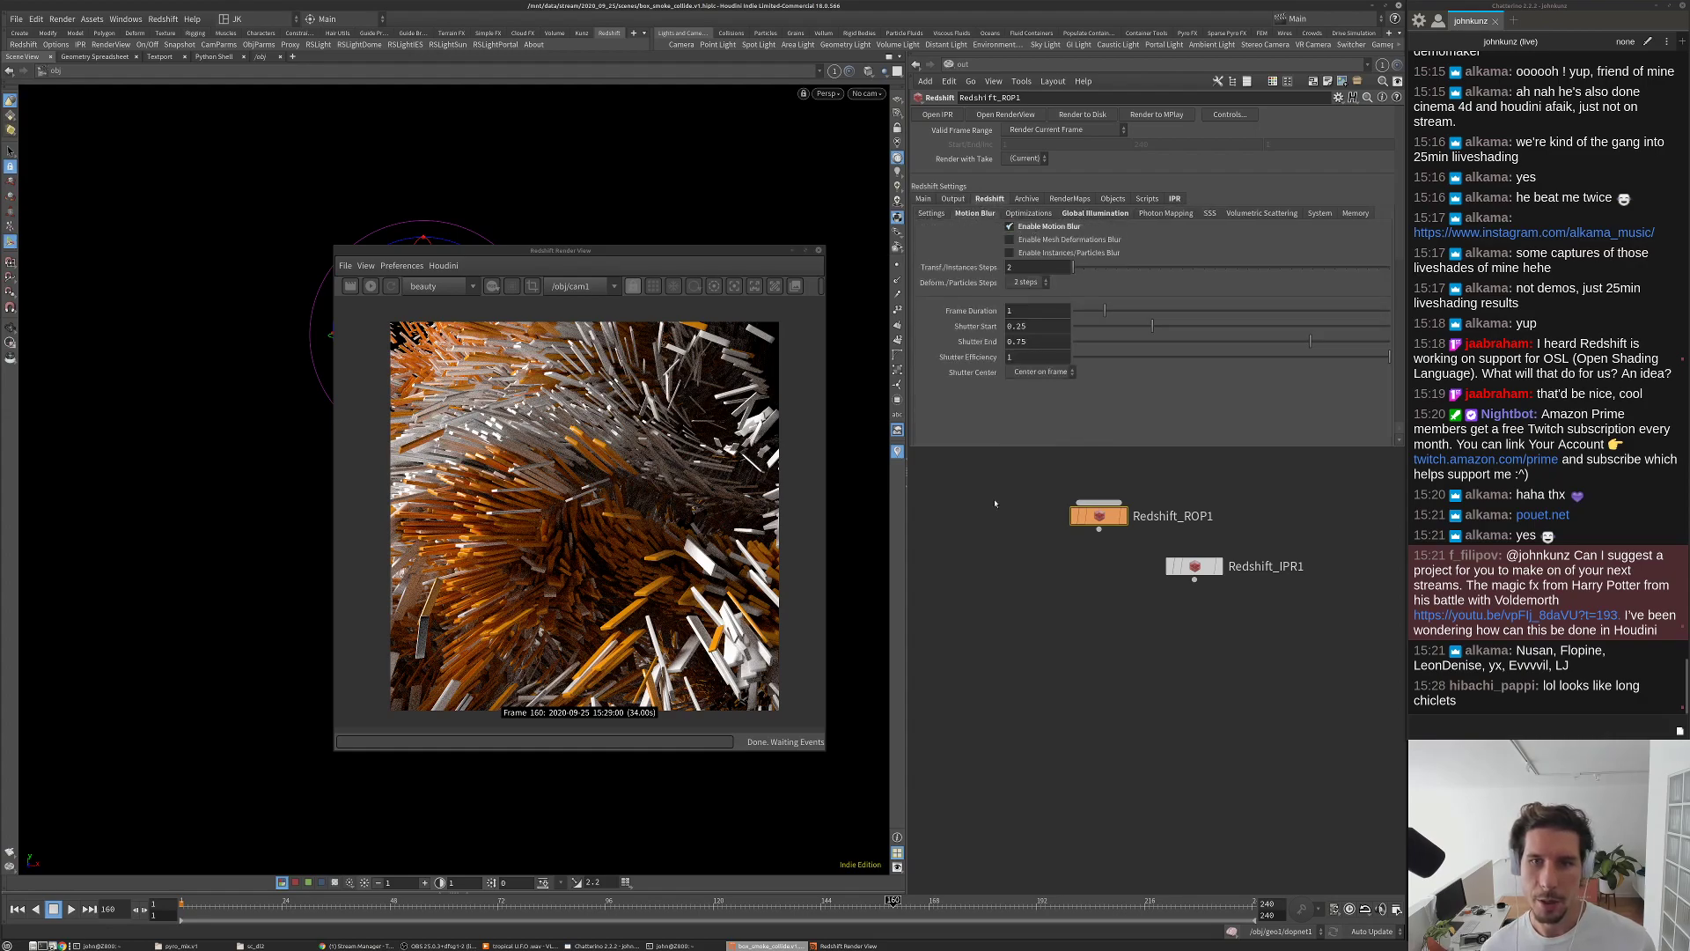
pyautogui.click(1065, 253)
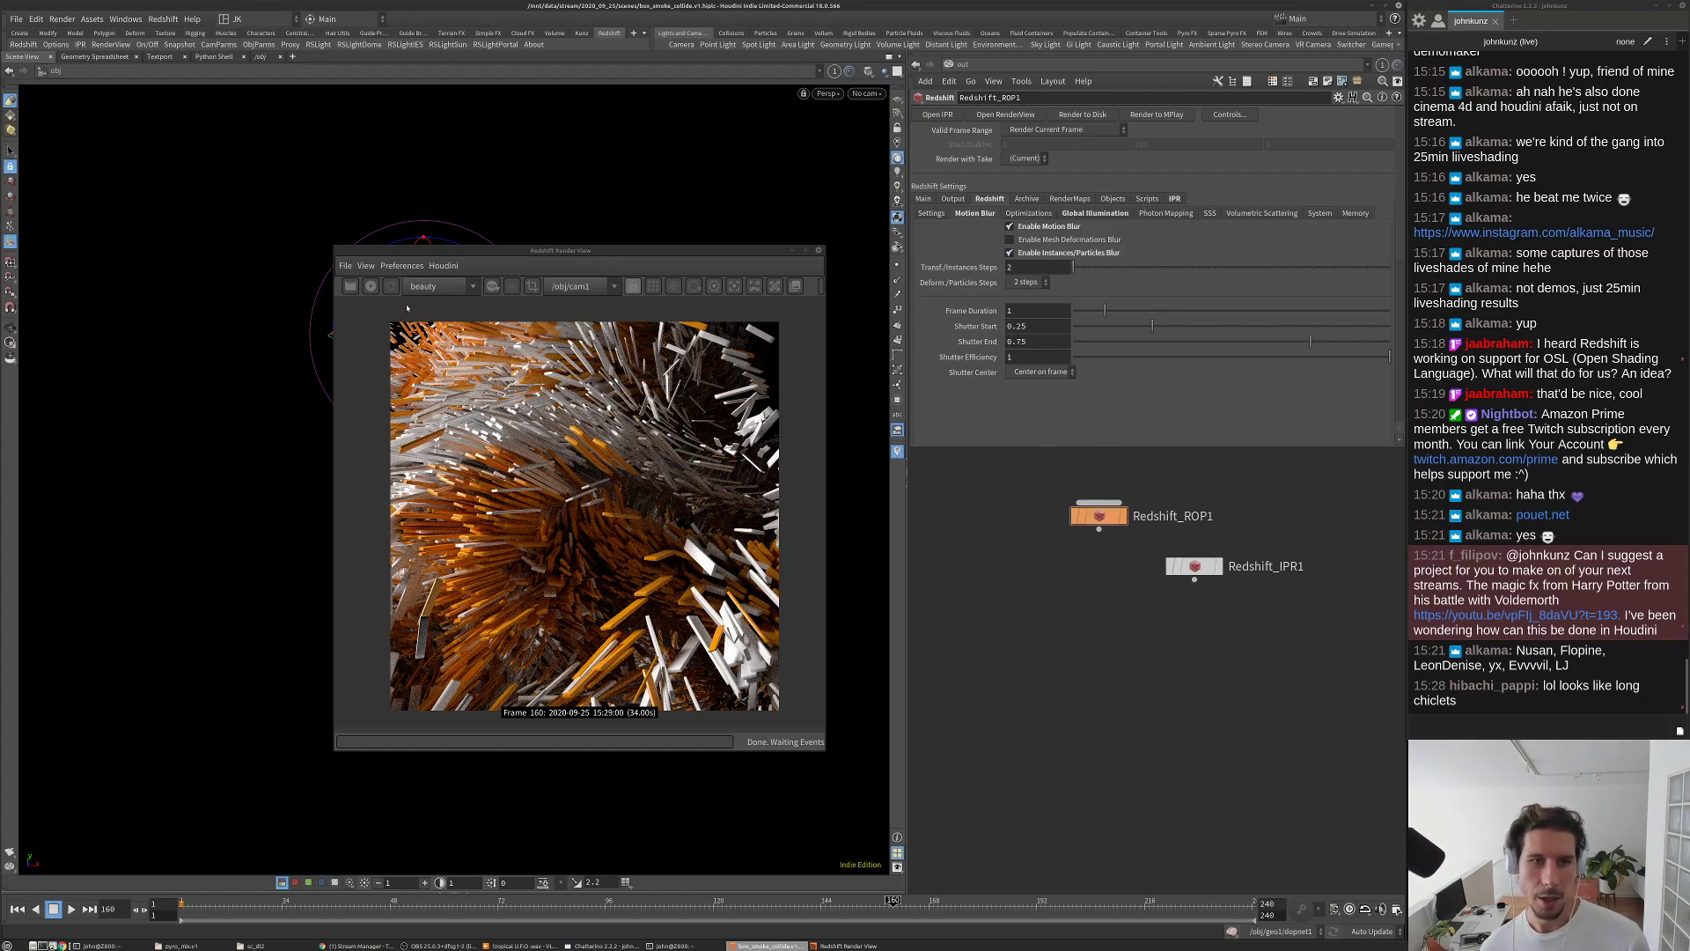
pyautogui.click(371, 287)
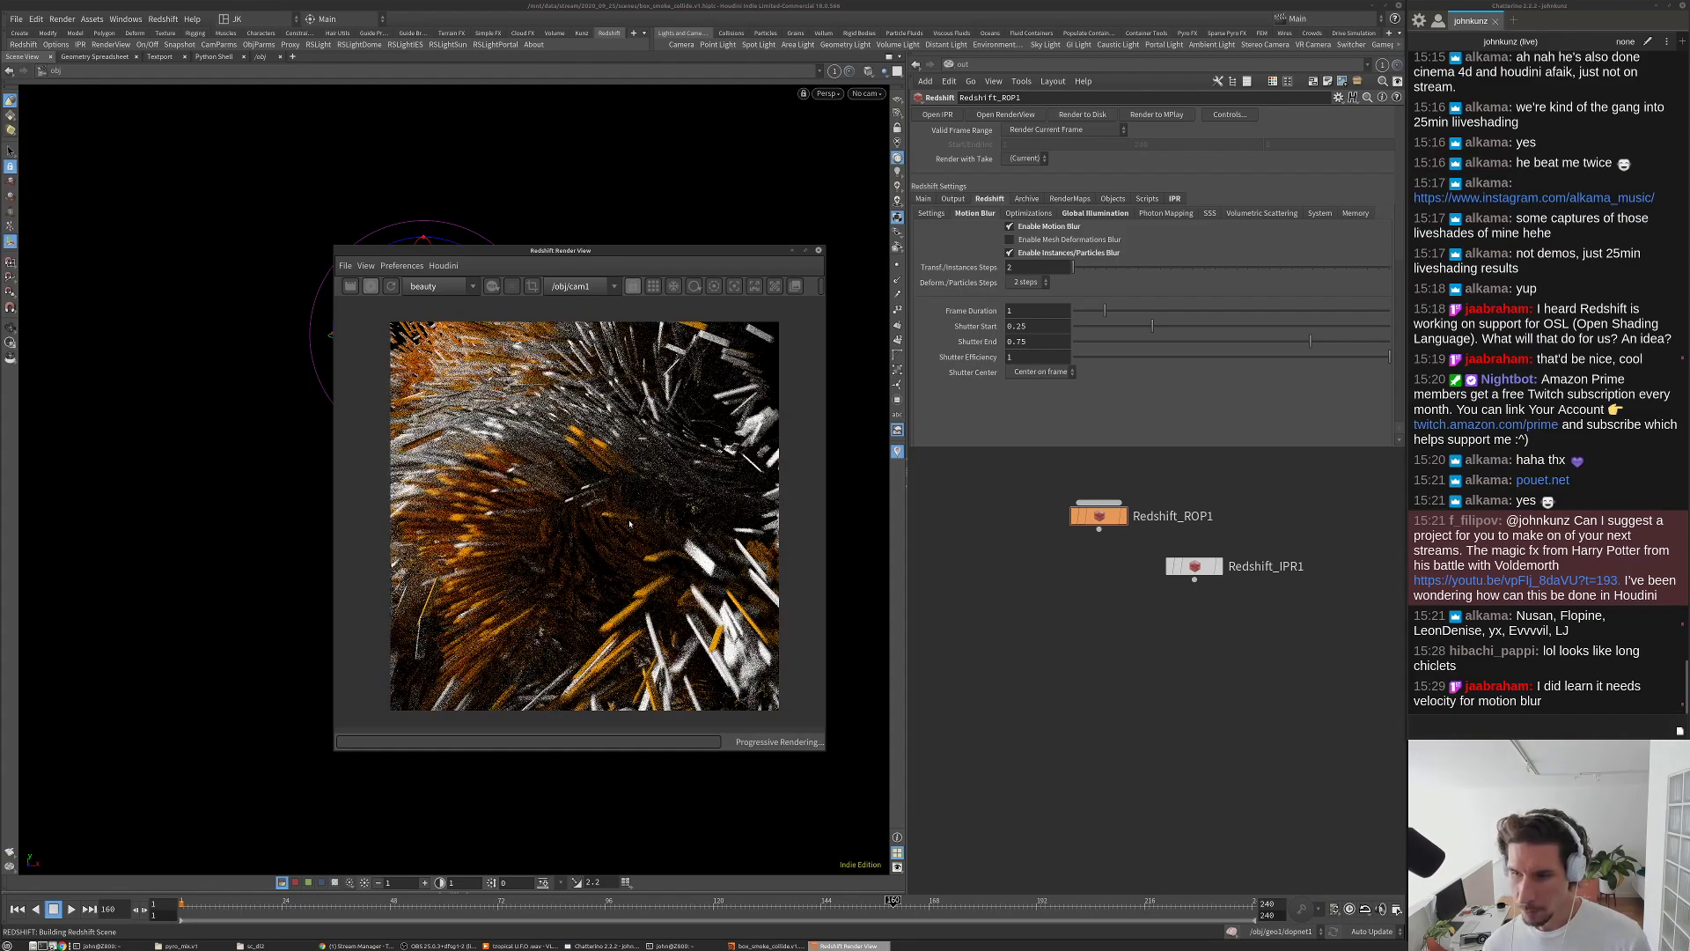
pyautogui.scroll(4, 621, 501)
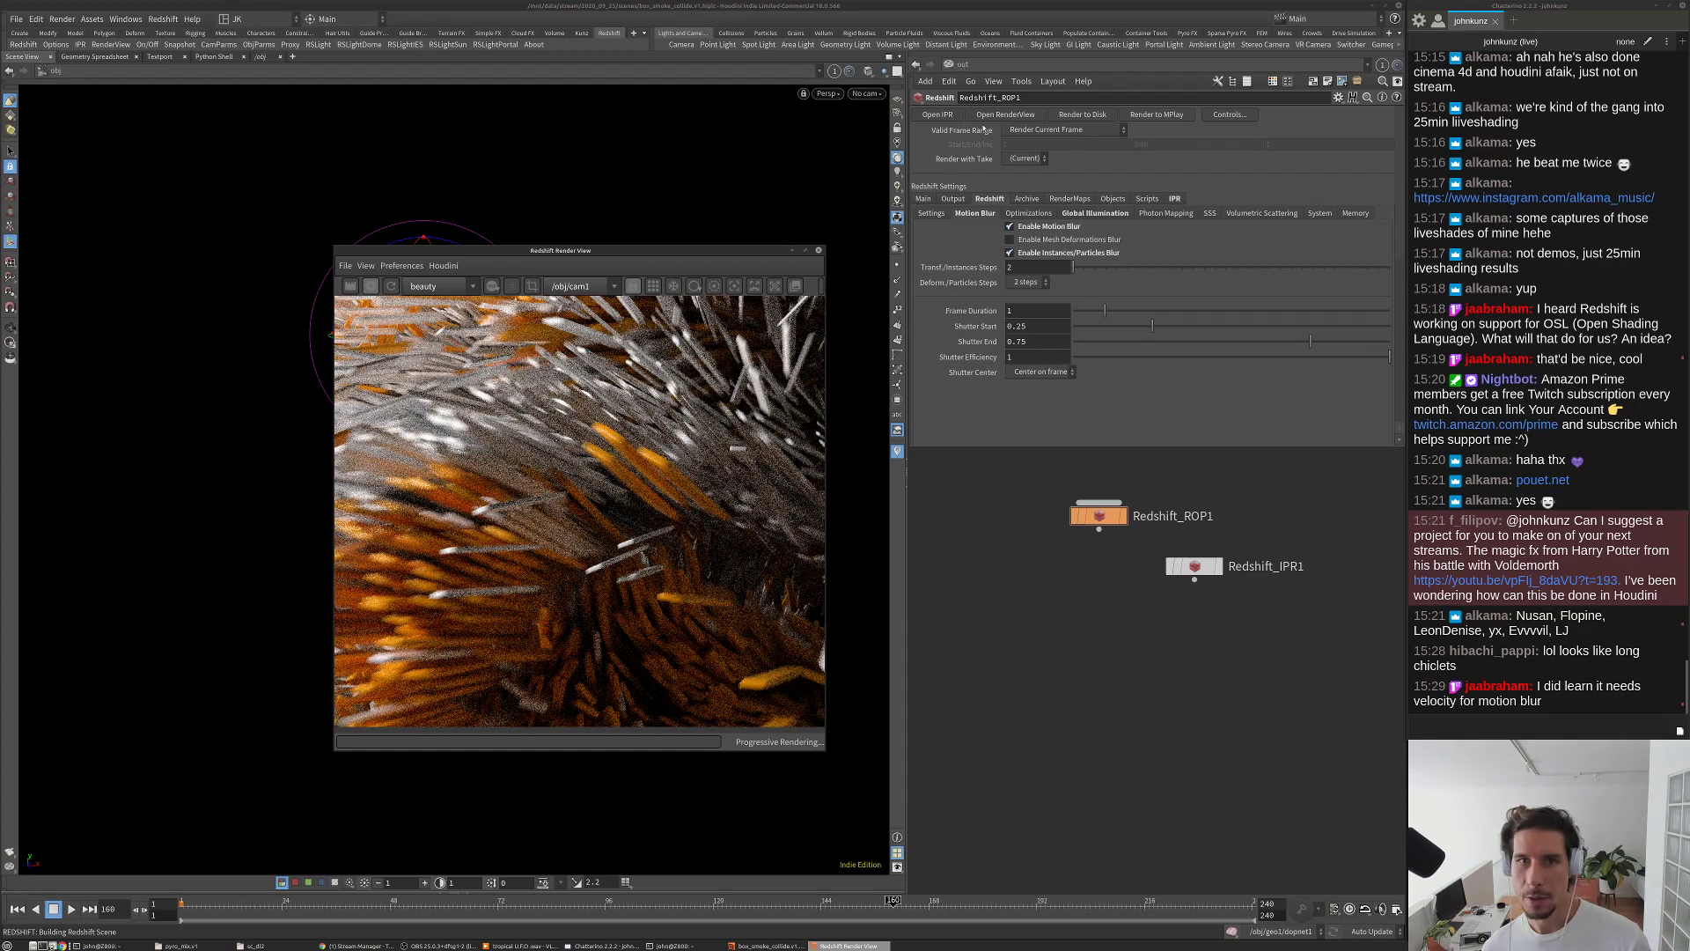
# Step: Return to the obj network, save the scene and inspect the motion-blurred render
pyautogui.press('`')
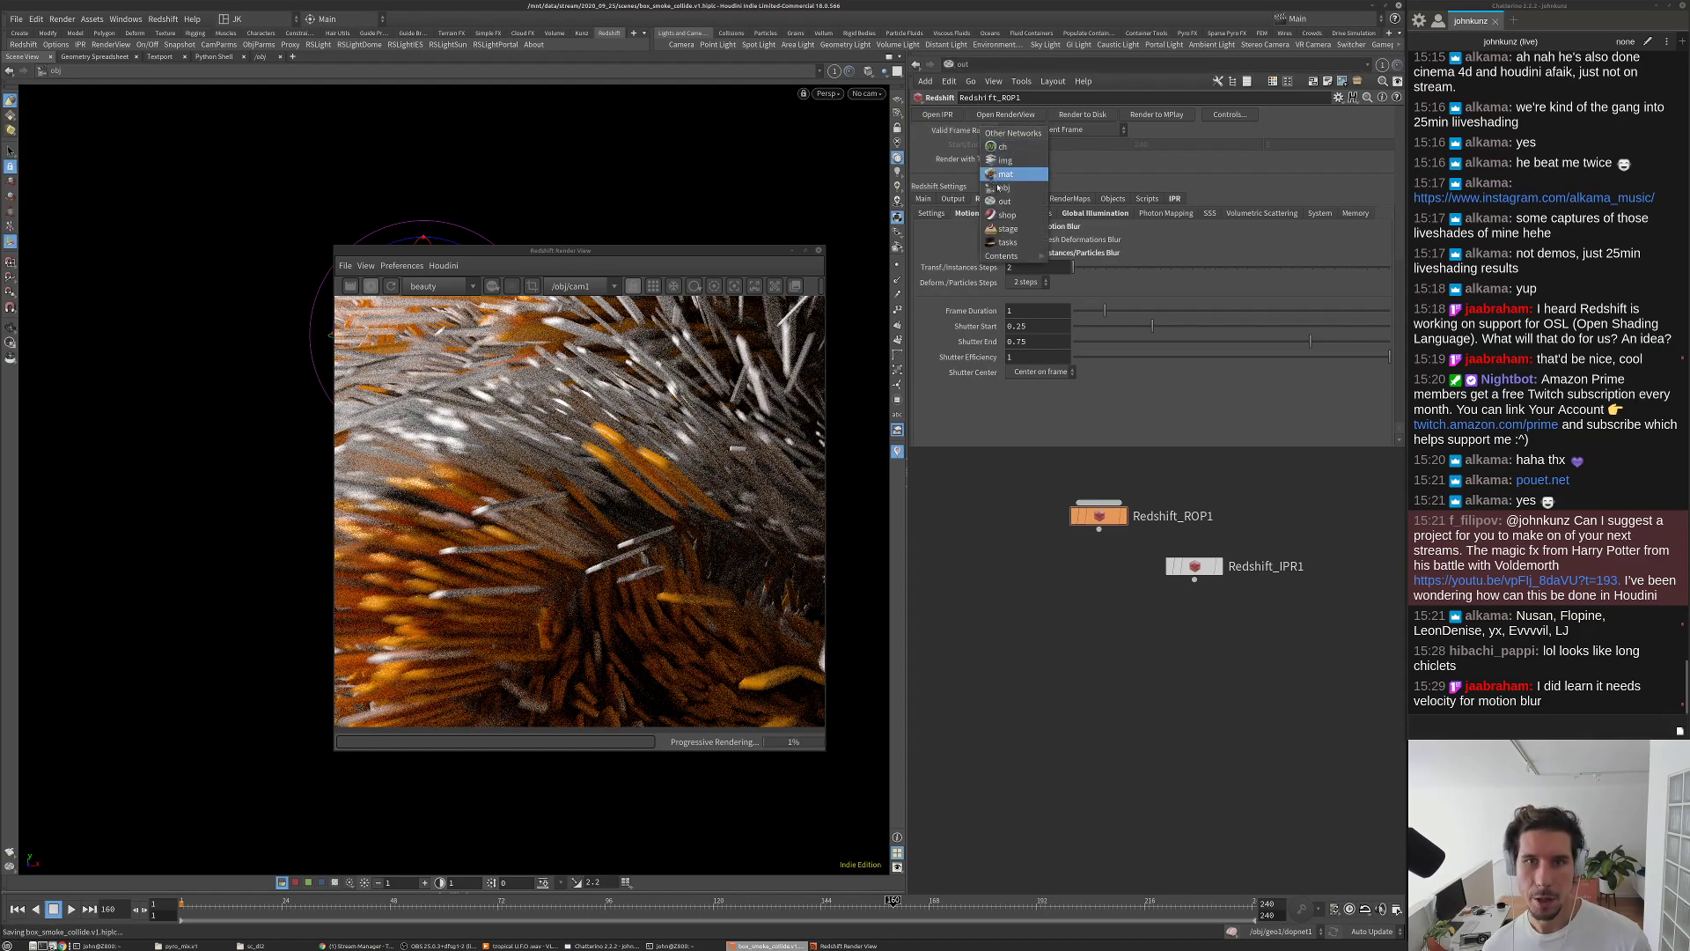
pyautogui.click(1002, 187)
pyautogui.hotkey('ctrl', 's')
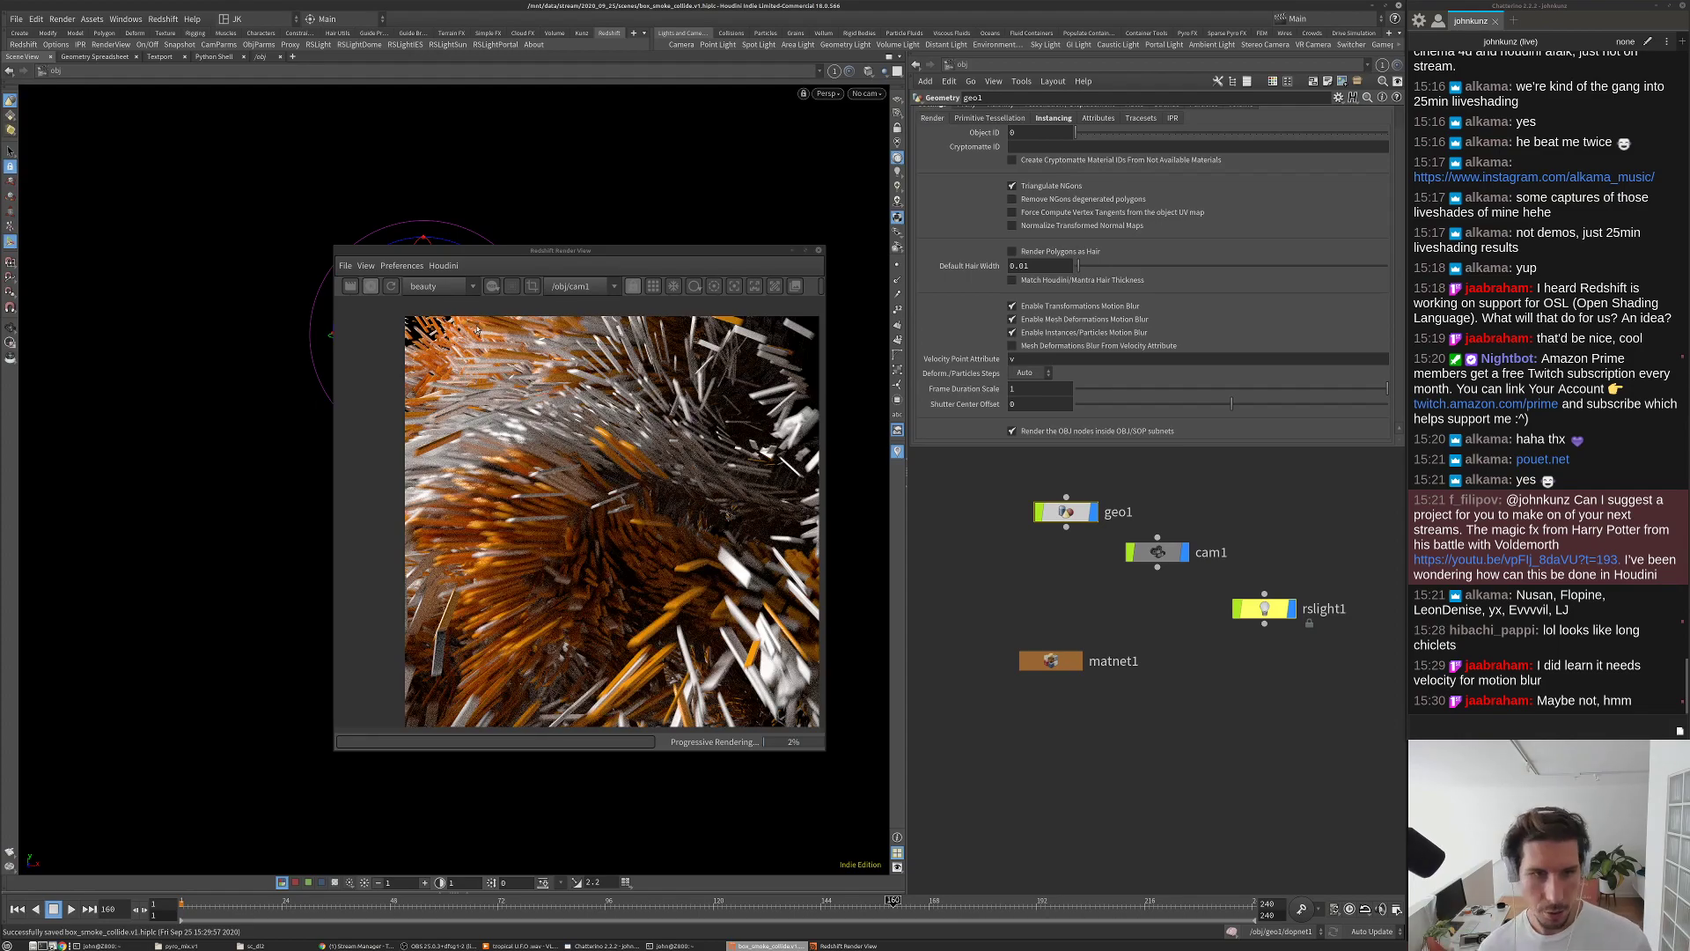
pyautogui.scroll(-1, 480, 509)
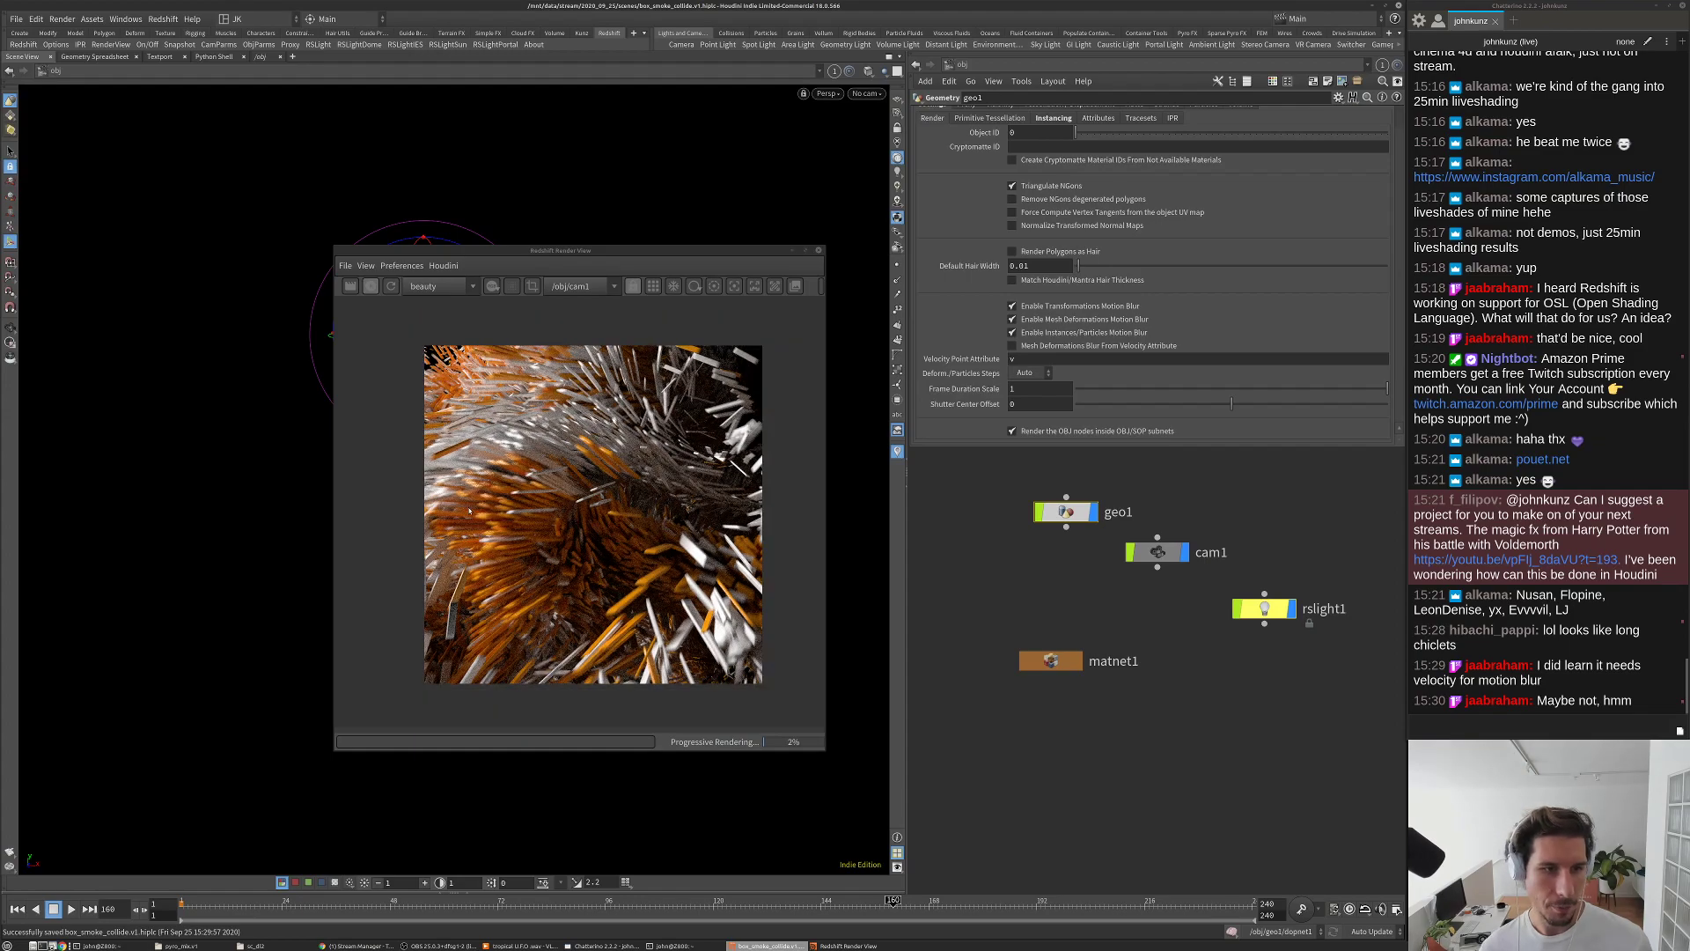
pyautogui.scroll(2, 471, 504)
pyautogui.scroll(-2, 467, 492)
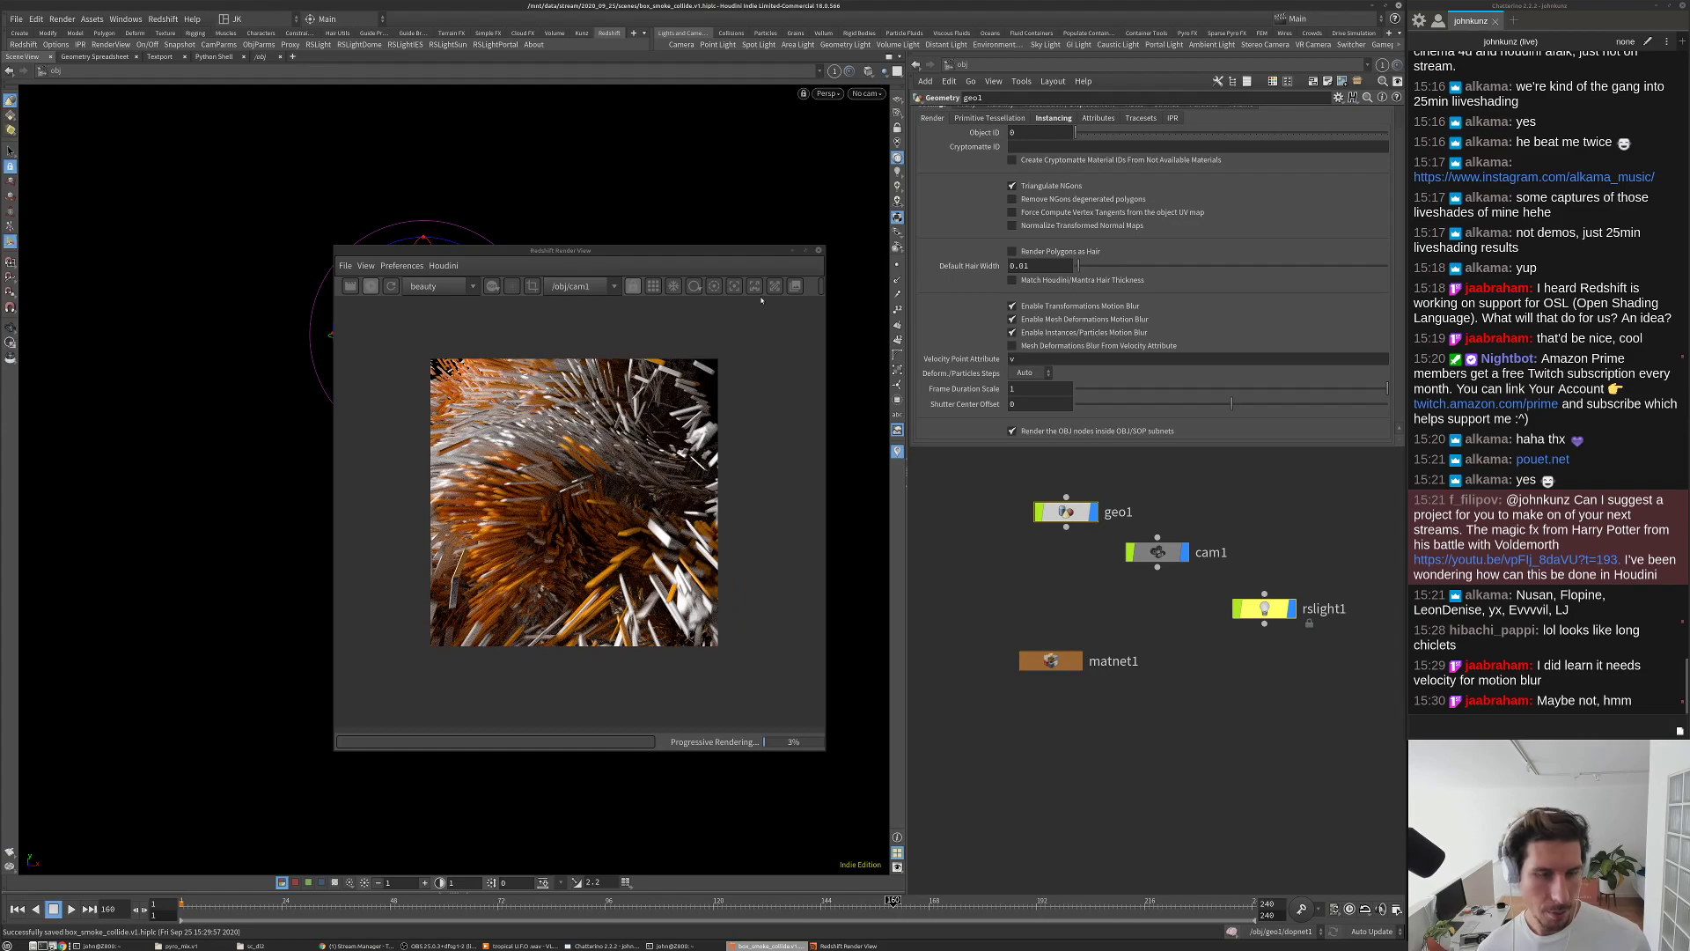
# Step: Show the Redshift Render View's display settings and enable Photographic Exposure with an F-Stop of about 10.6
pyautogui.moveTo(824, 292); pyautogui.dragTo(1014, 372)
pyautogui.click(1004, 286)
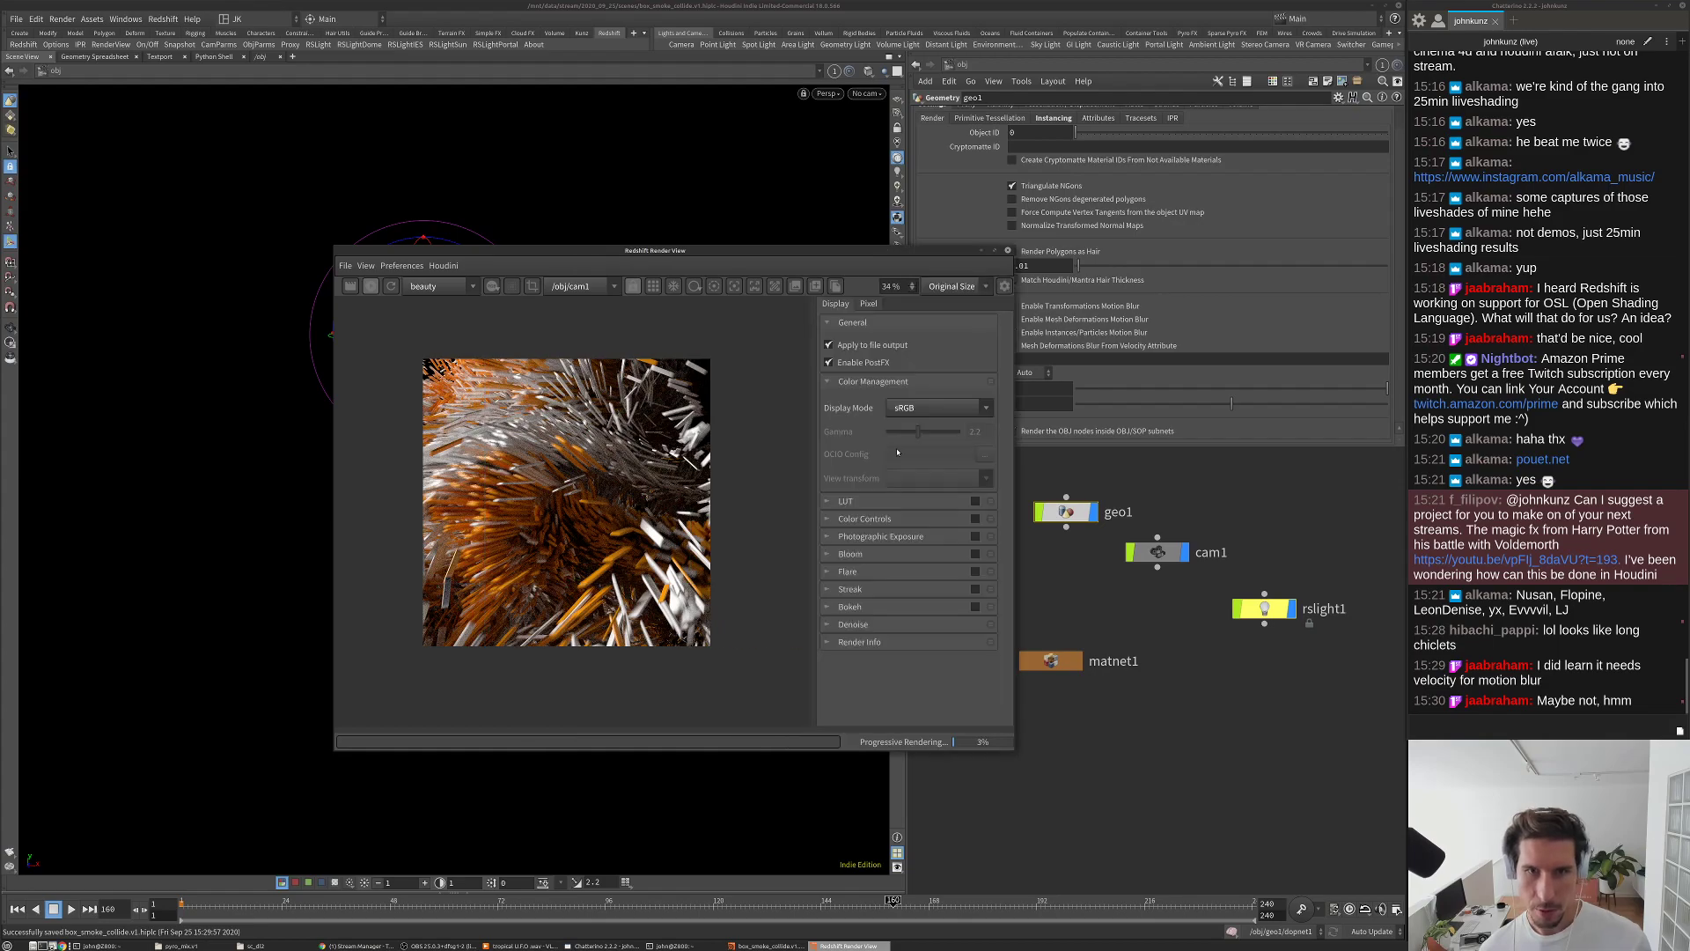
pyautogui.click(975, 536)
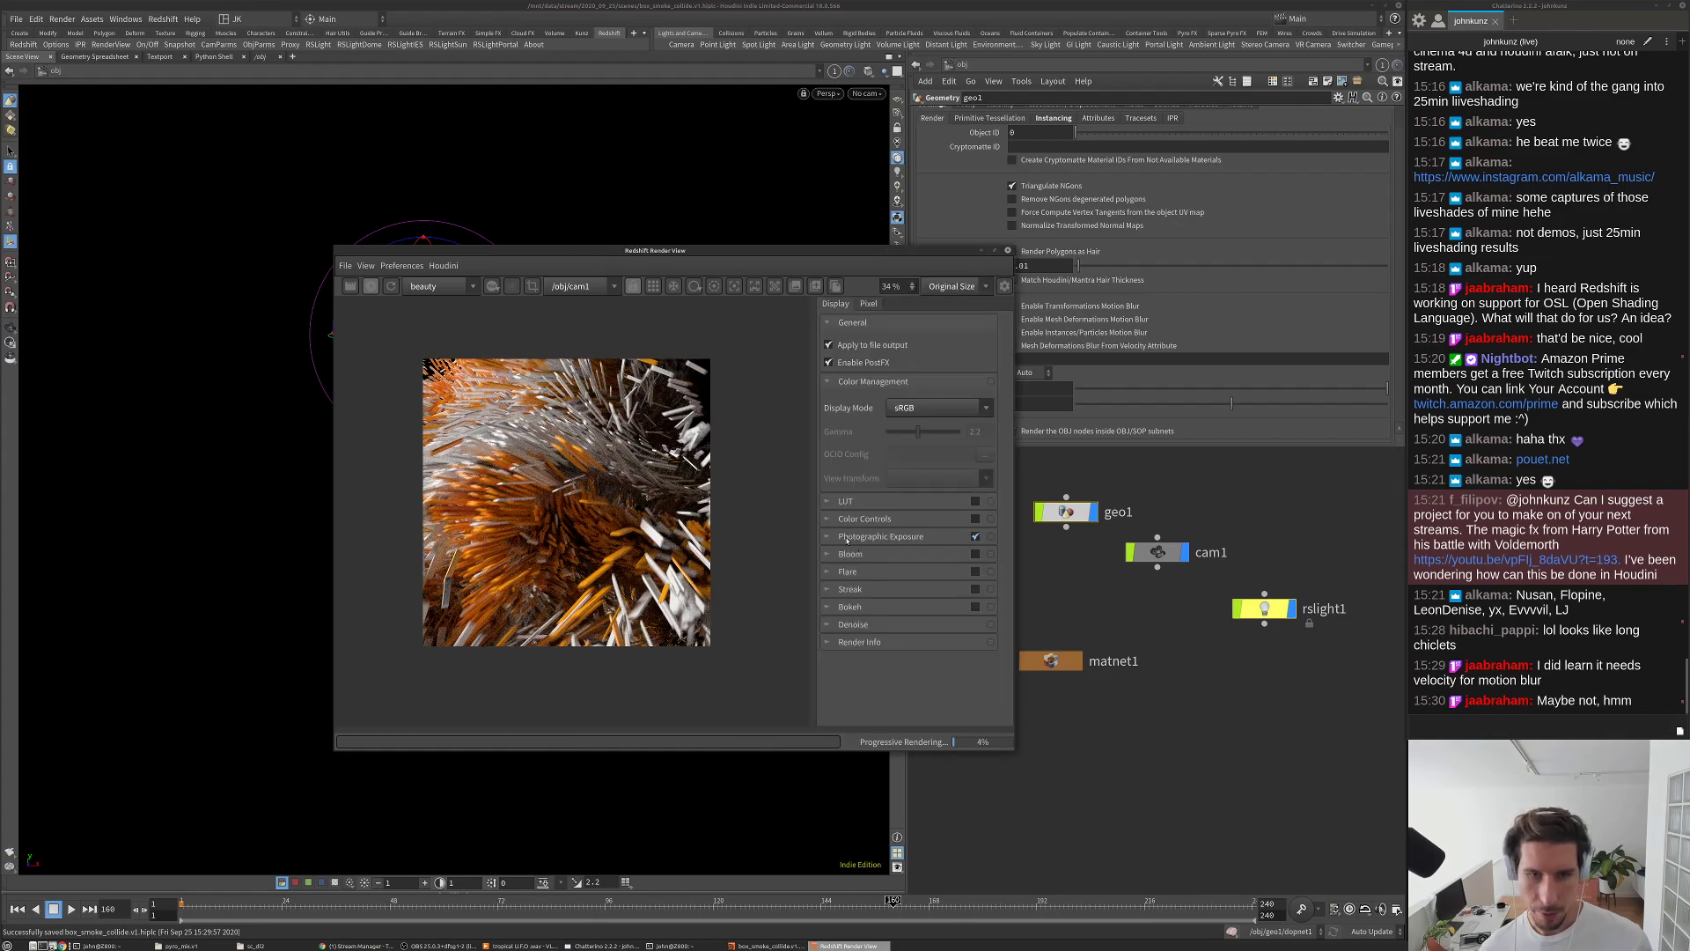
pyautogui.click(829, 537)
pyautogui.scroll(-3, 943, 518)
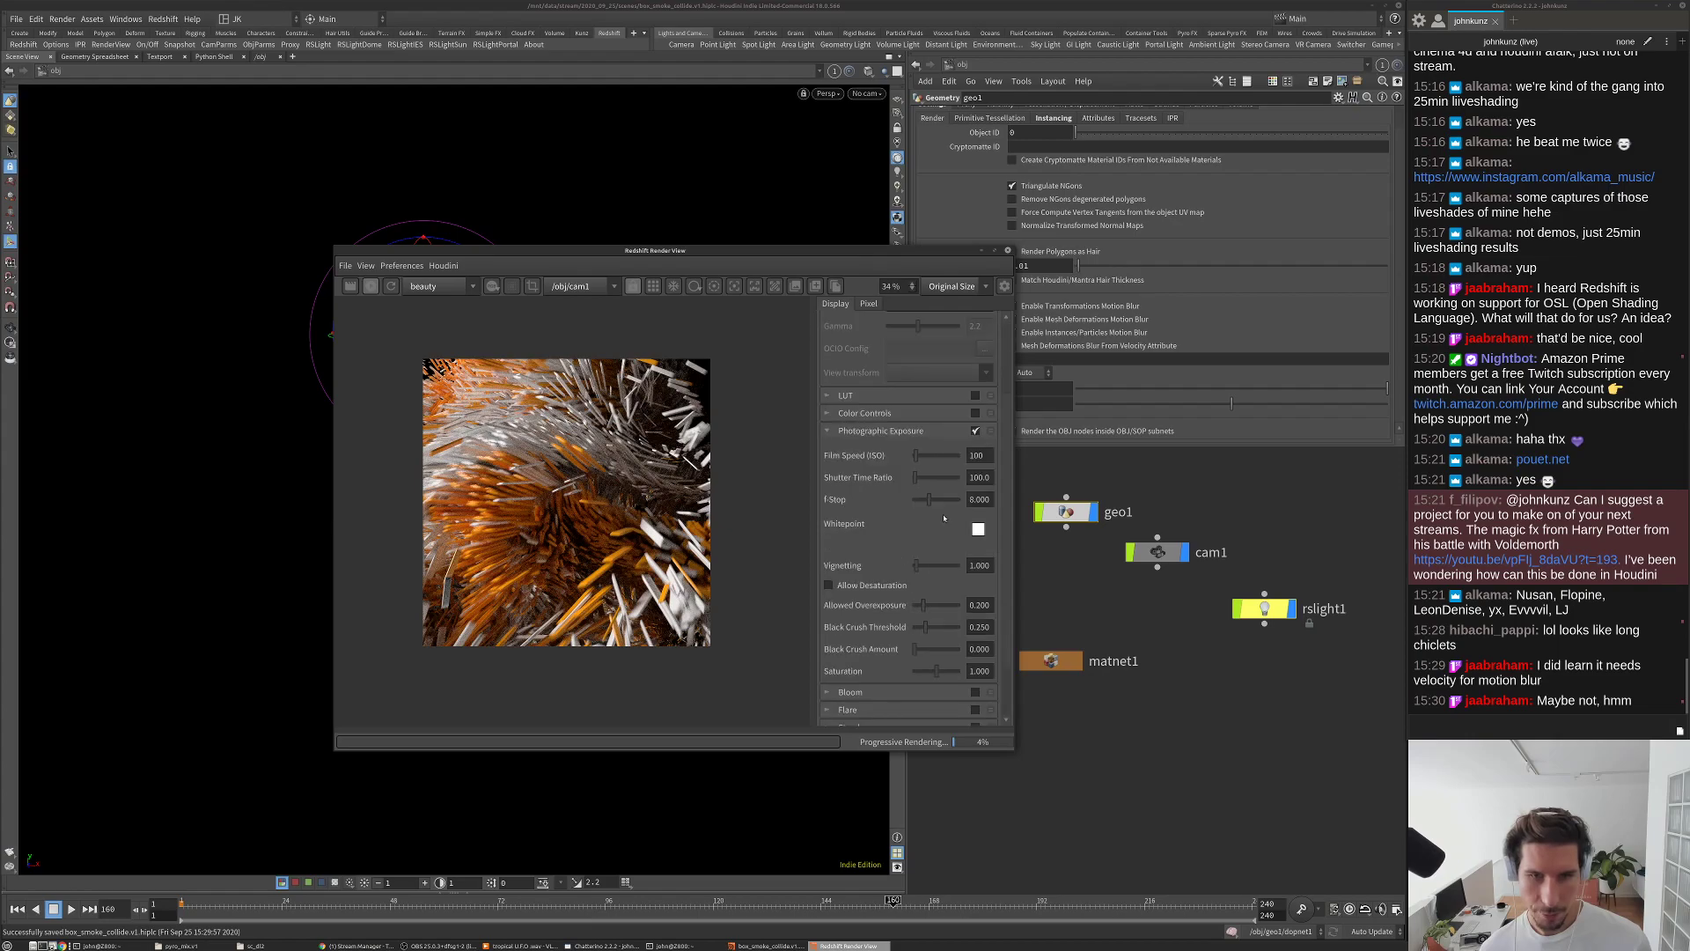
pyautogui.scroll(3, 922, 504)
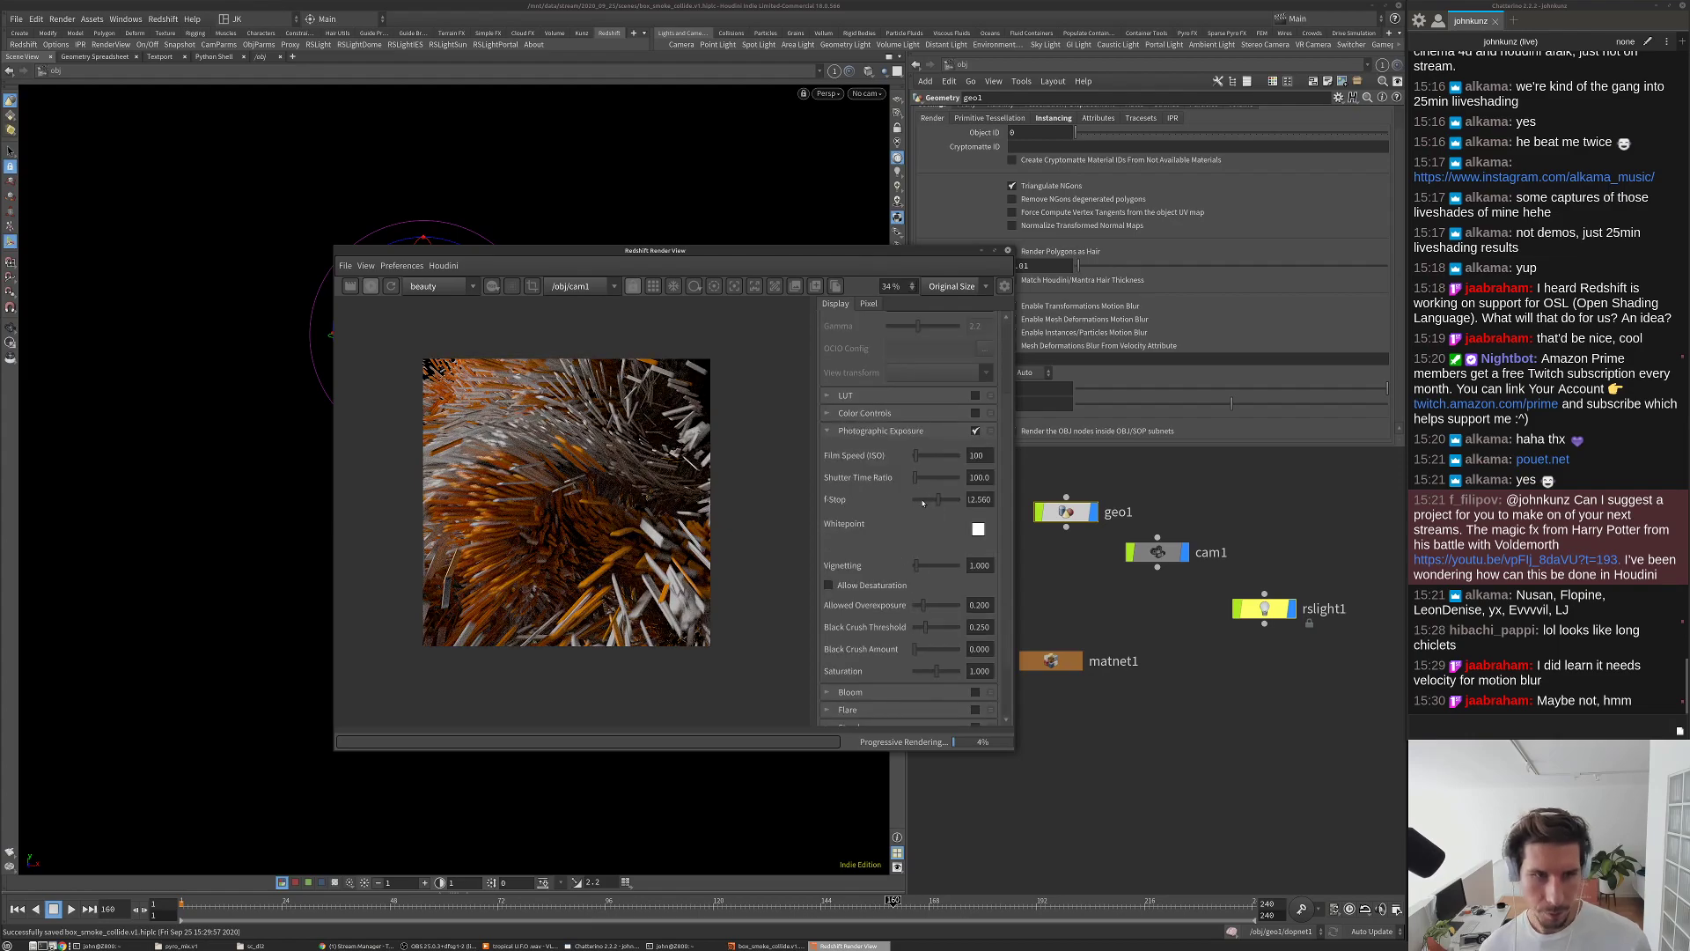
pyautogui.click(922, 502)
pyautogui.scroll(2, 549, 479)
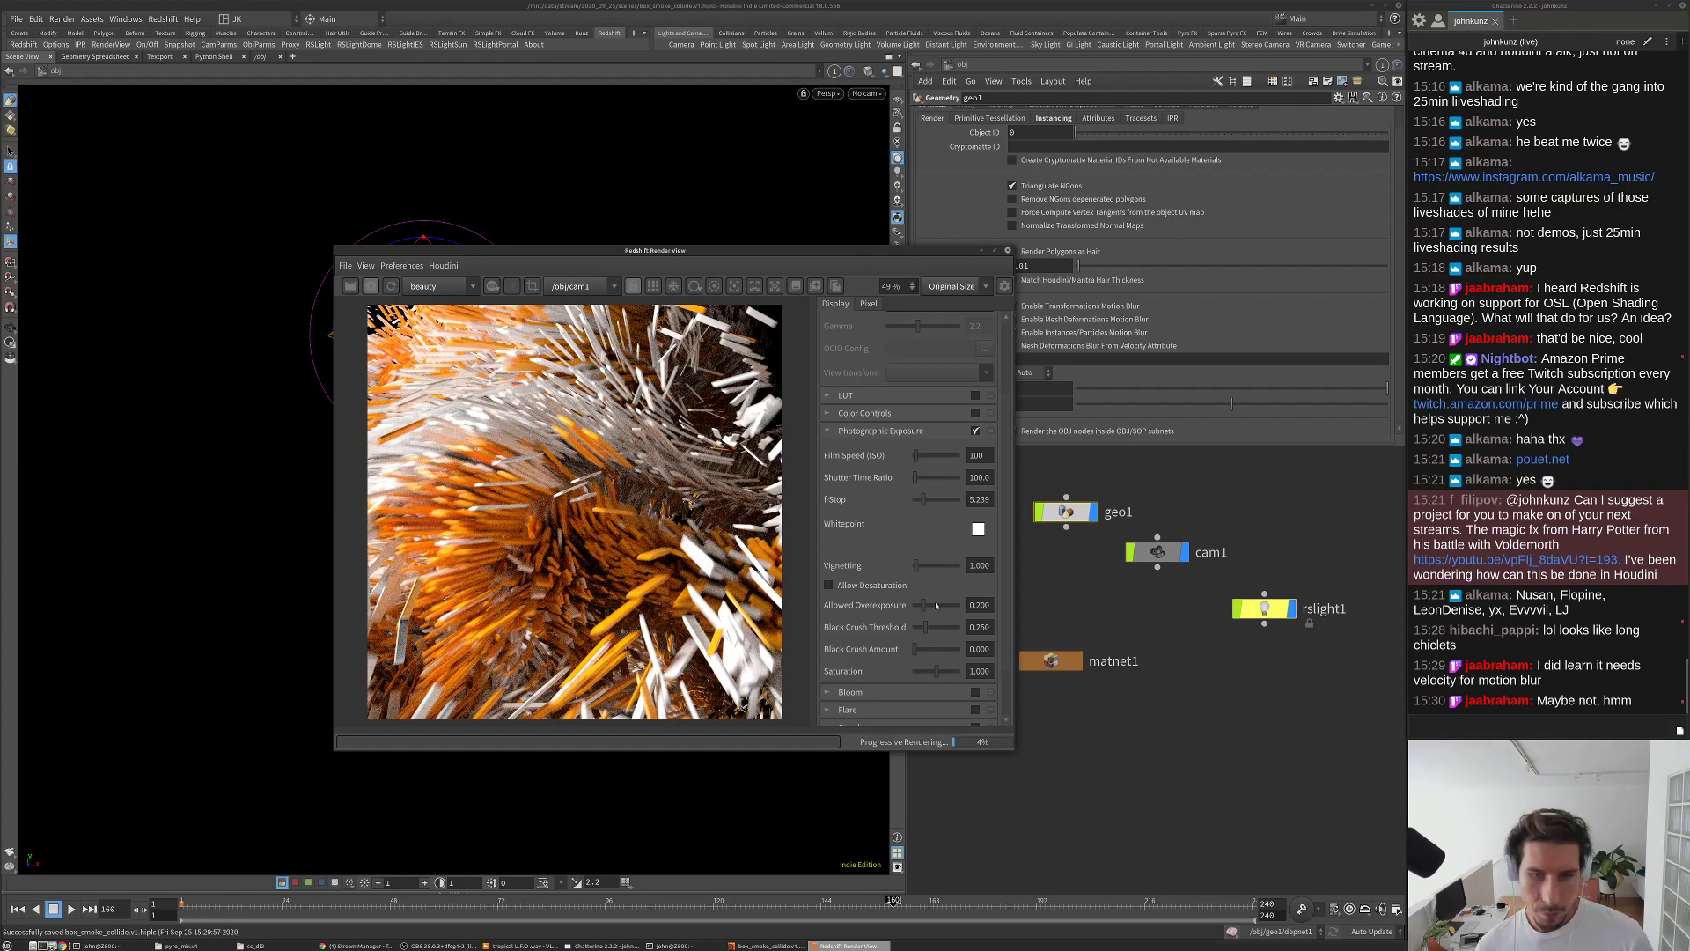
pyautogui.click(930, 498)
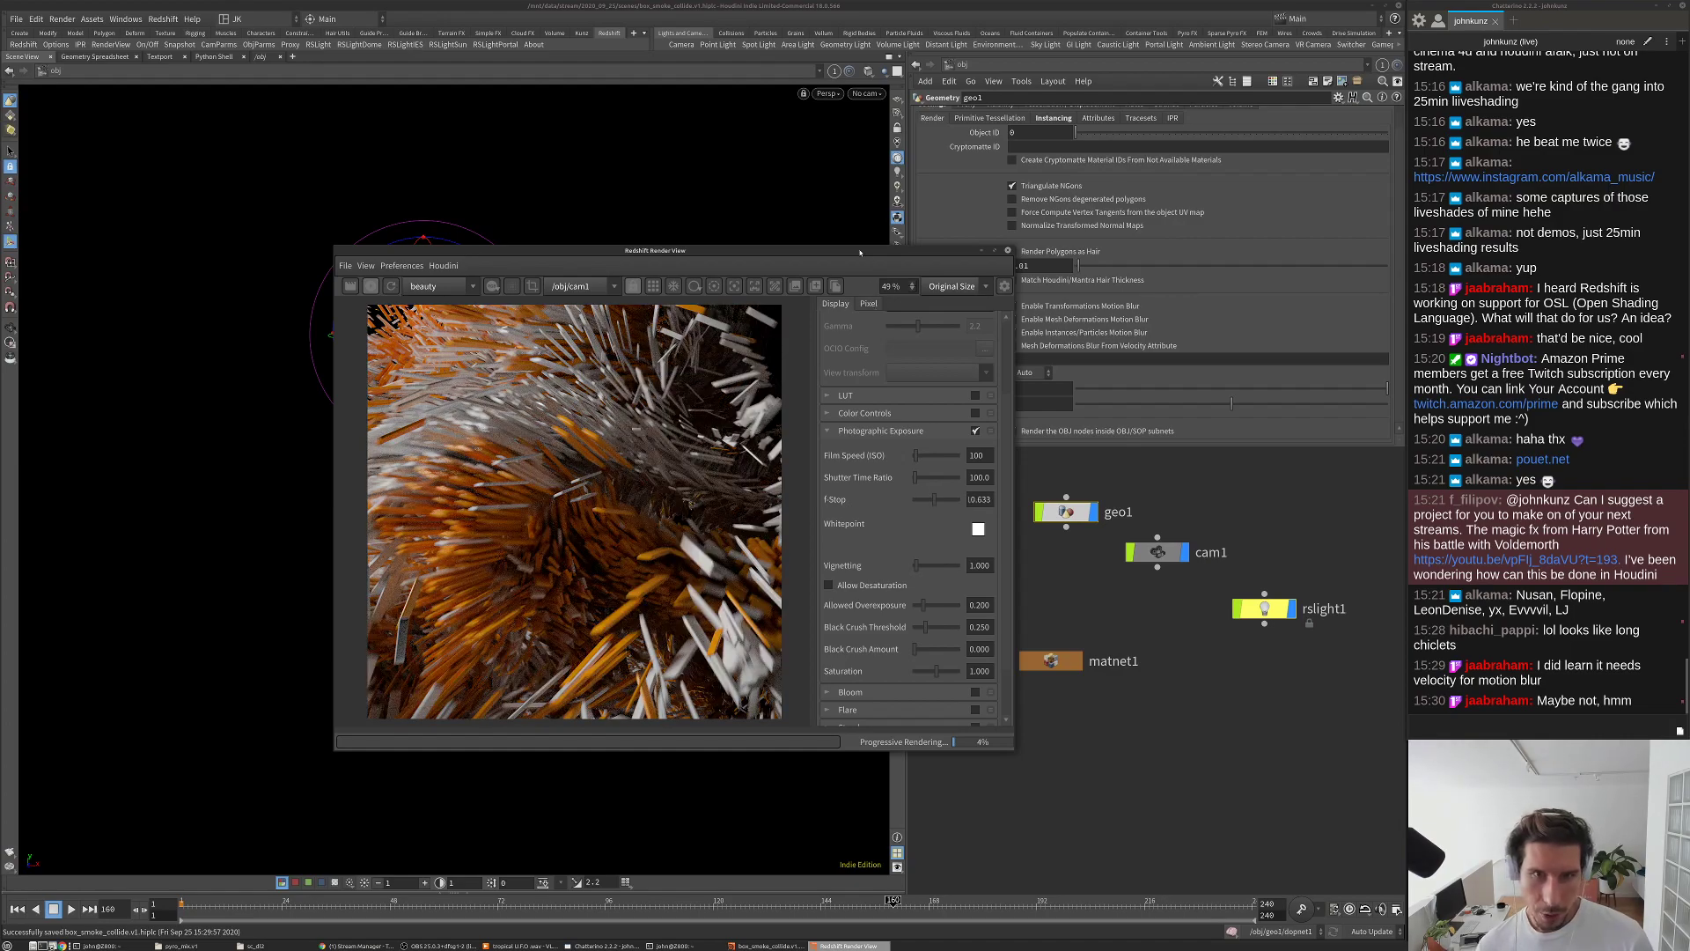
pyautogui.moveTo(860, 253); pyautogui.dragTo(674, 197)
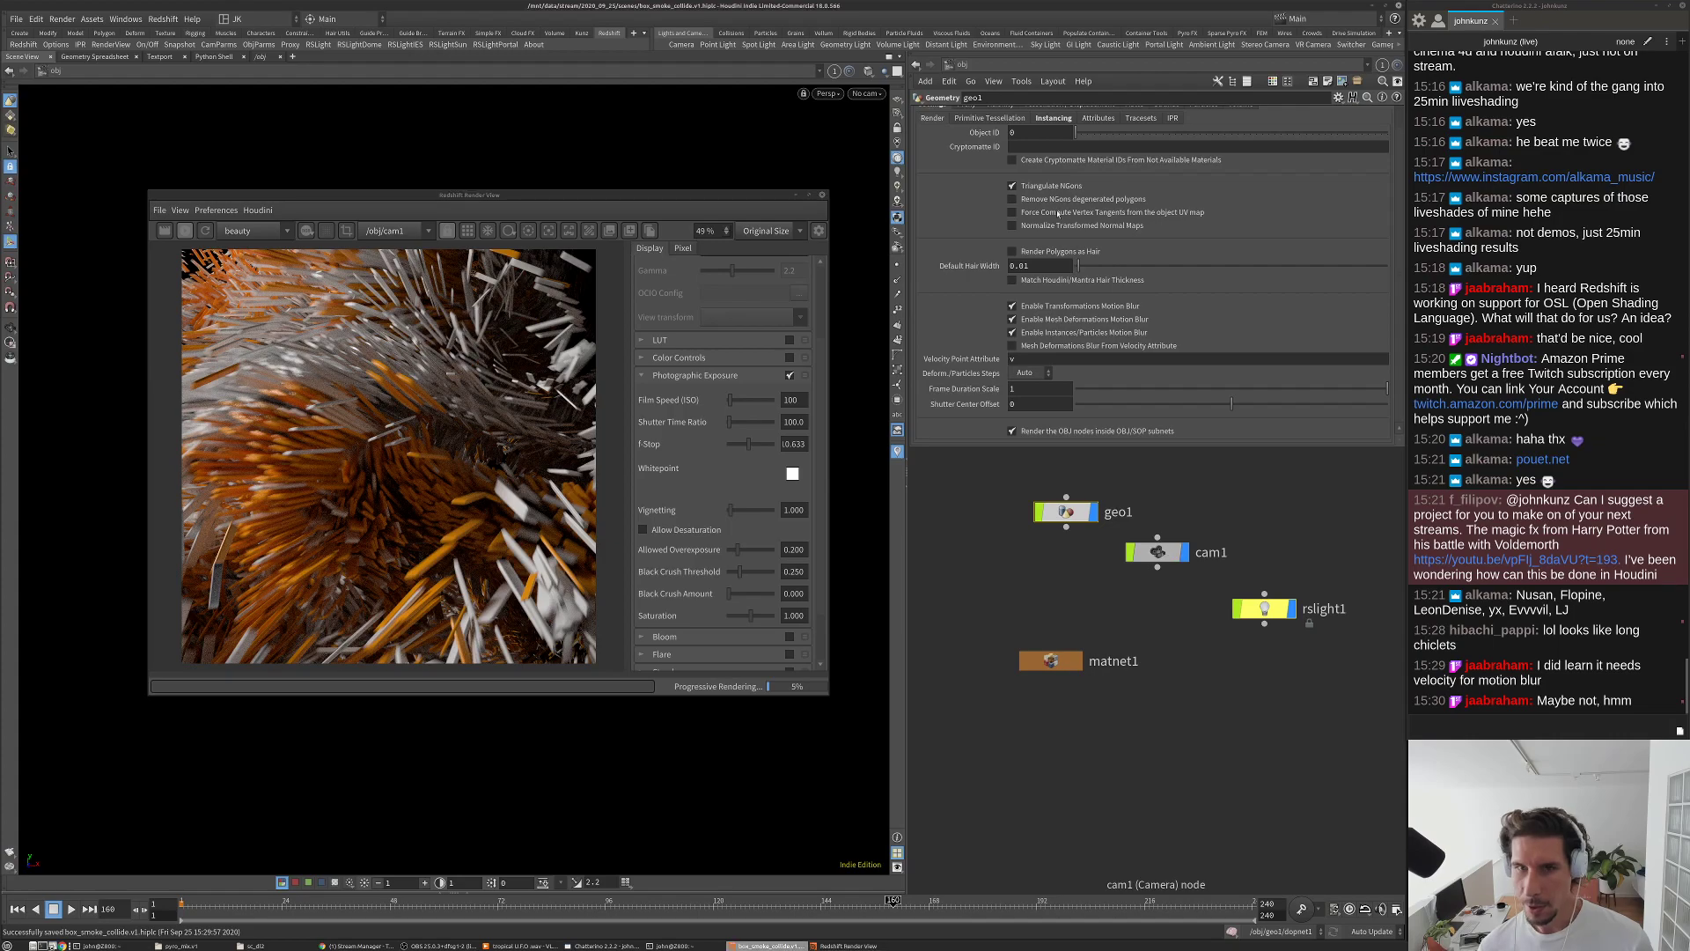
# Step: Enable depth of field in cam1's Redshift camera settings and pick the focus distance on the orange boxes in the render
pyautogui.click(1158, 552)
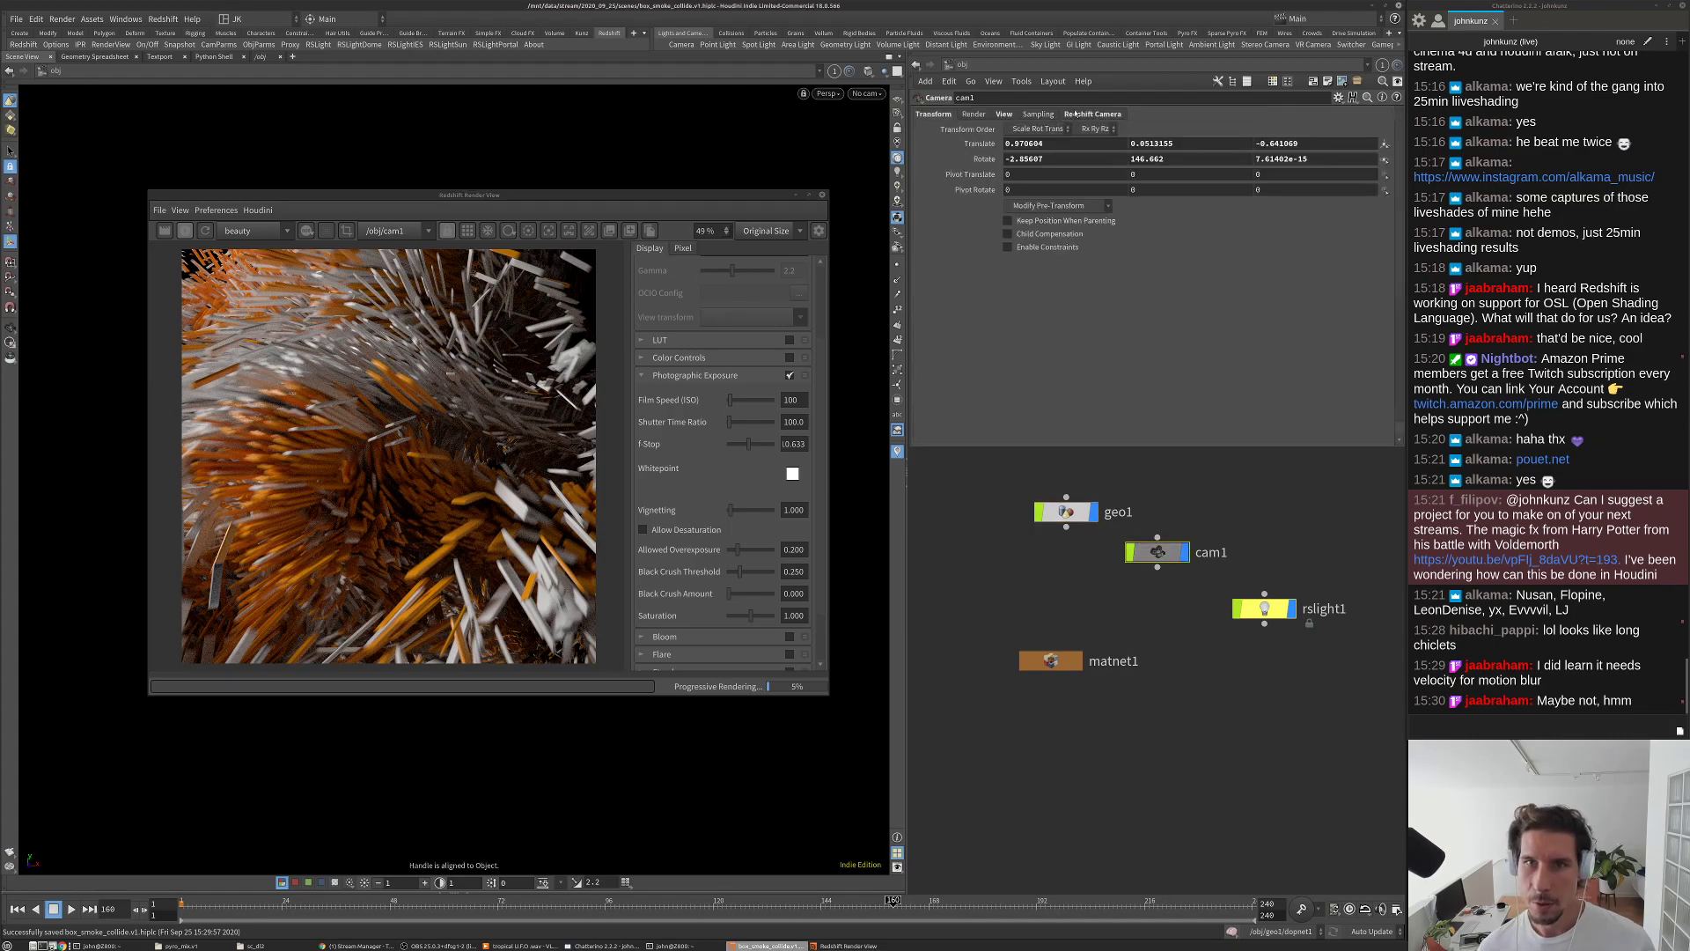
pyautogui.click(1075, 114)
pyautogui.click(962, 128)
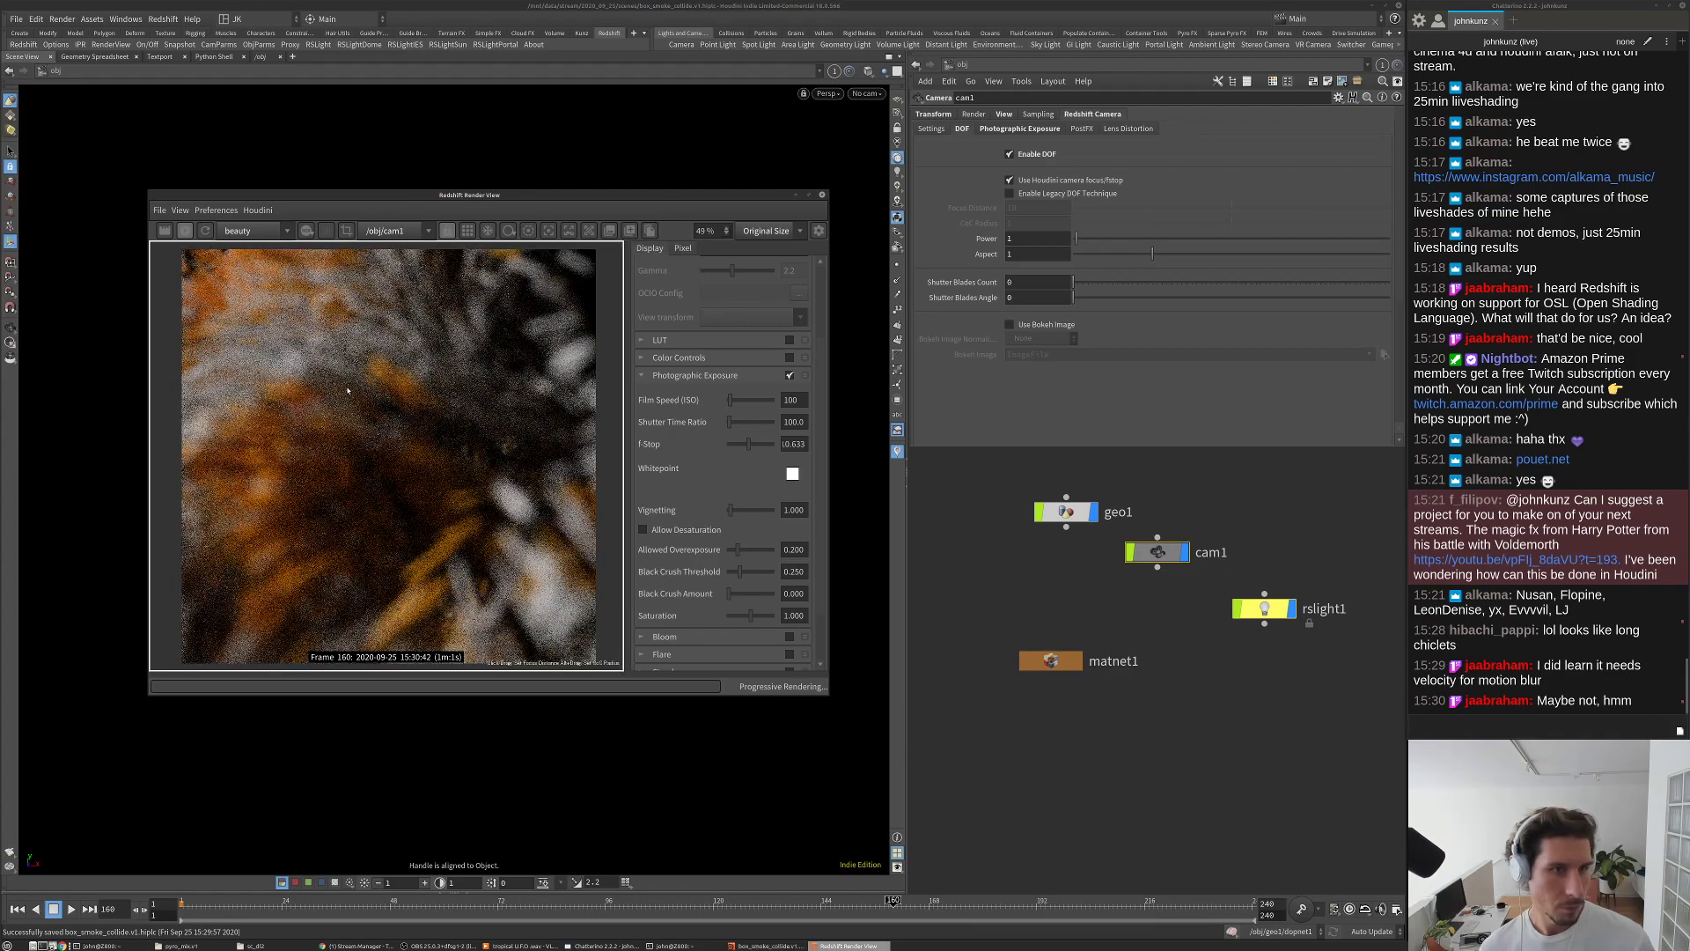
pyautogui.click(313, 364)
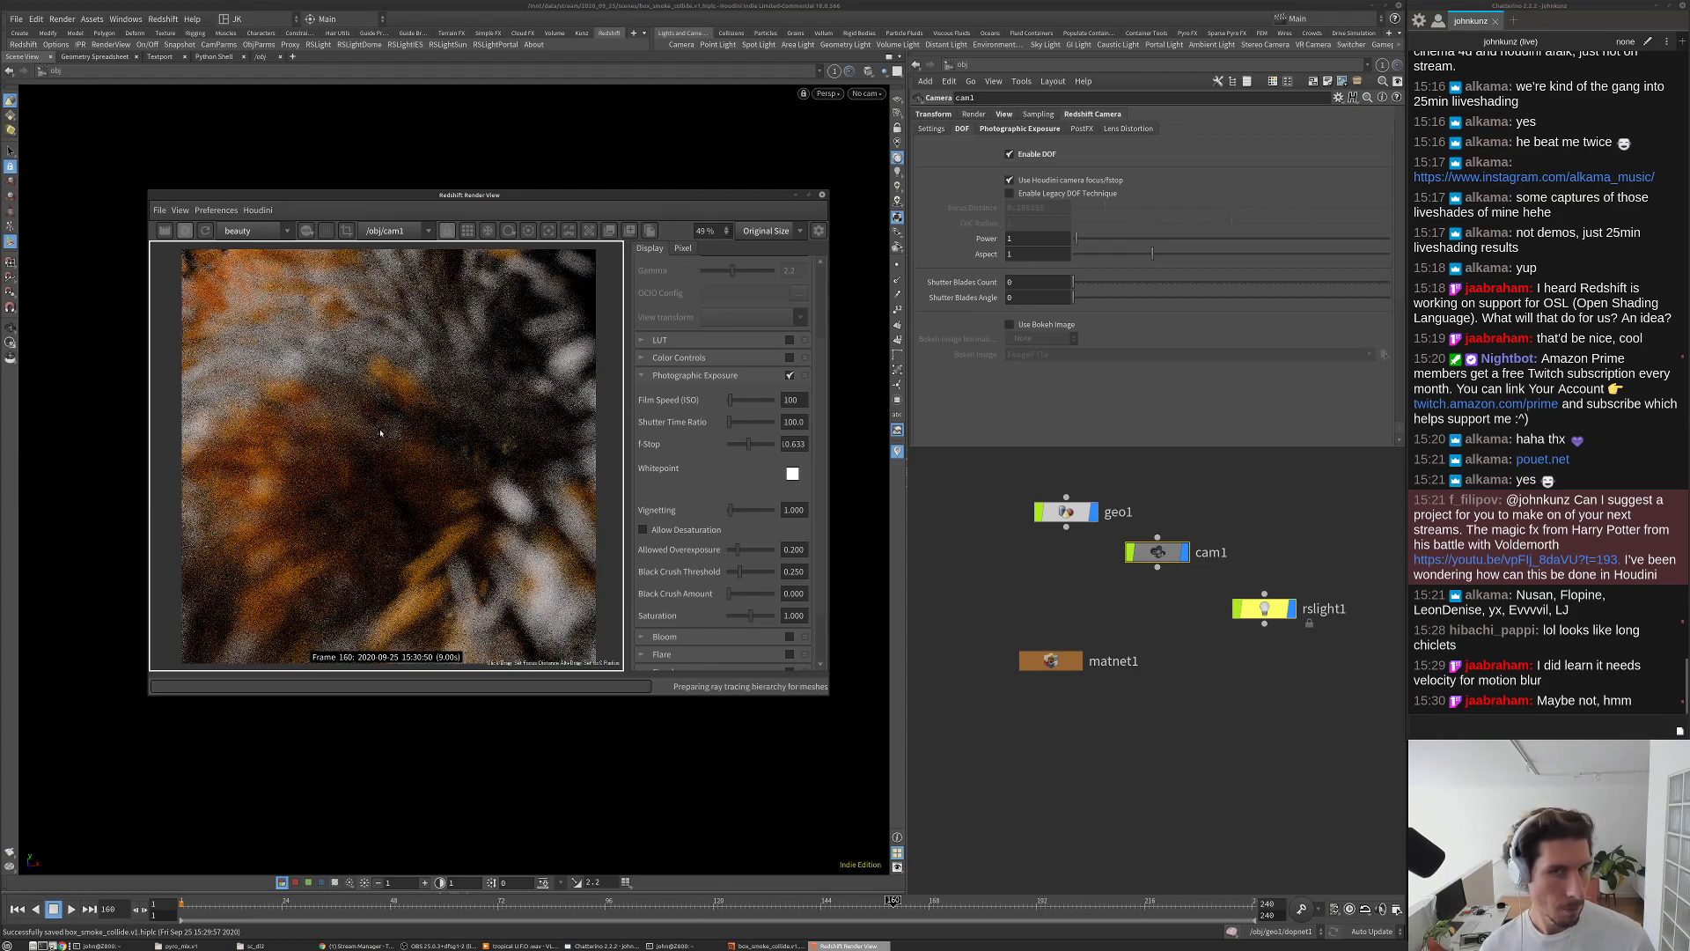
pyautogui.click(337, 381)
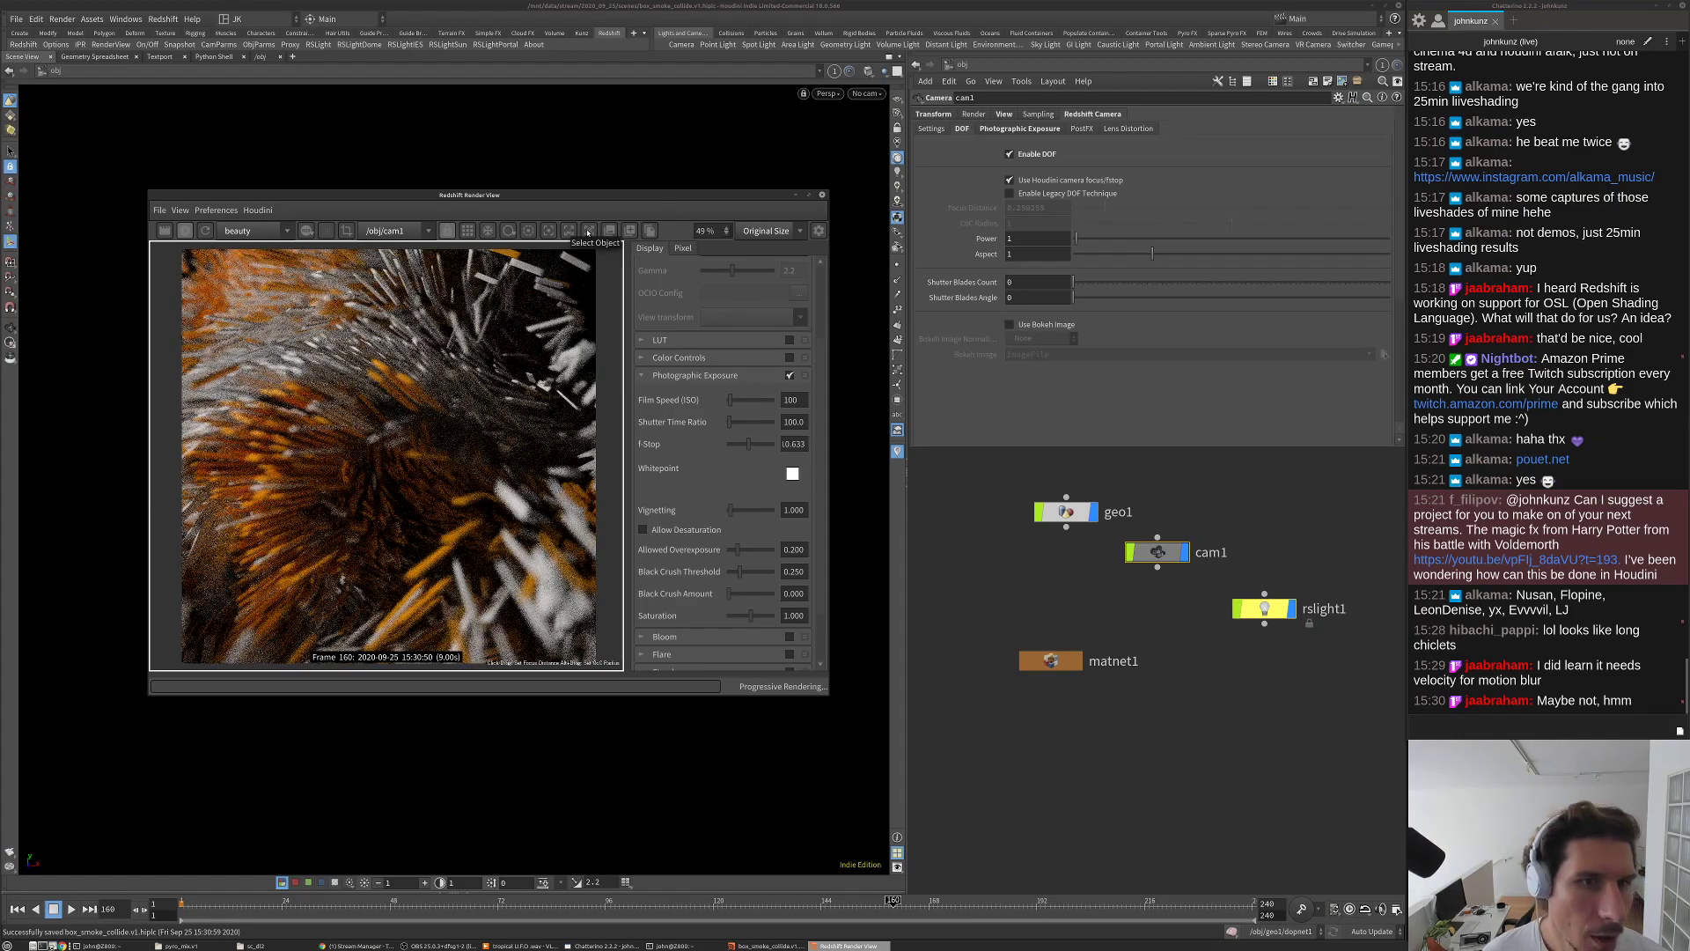
pyautogui.click(571, 231)
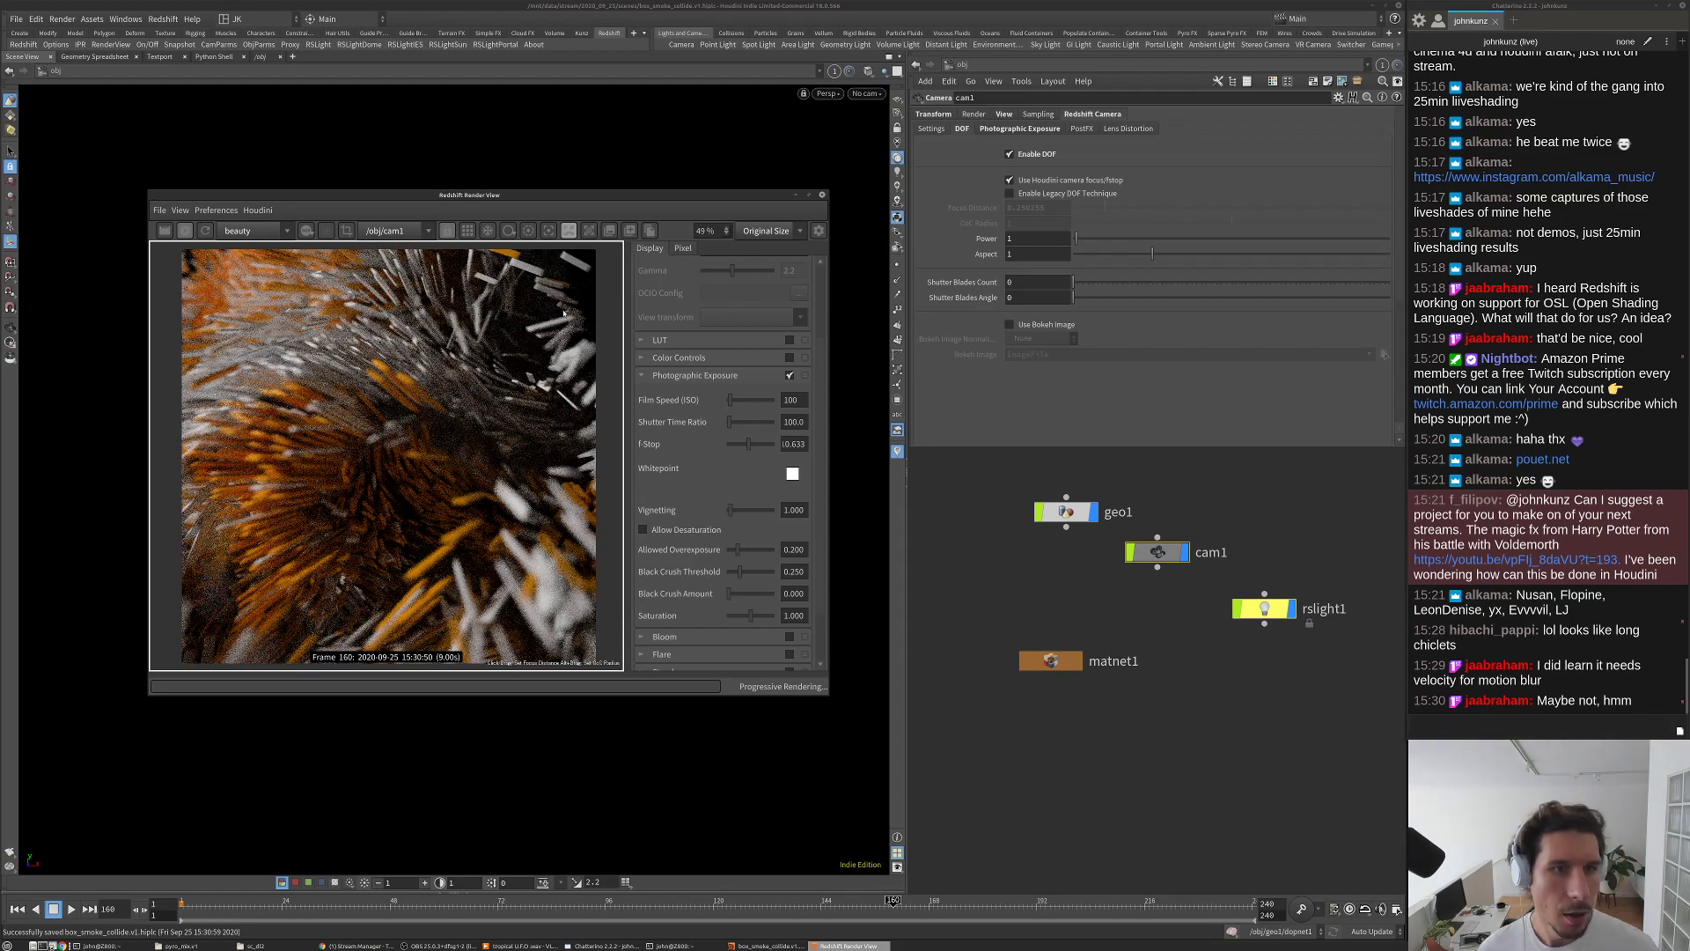
pyautogui.scroll(-2, 411, 455)
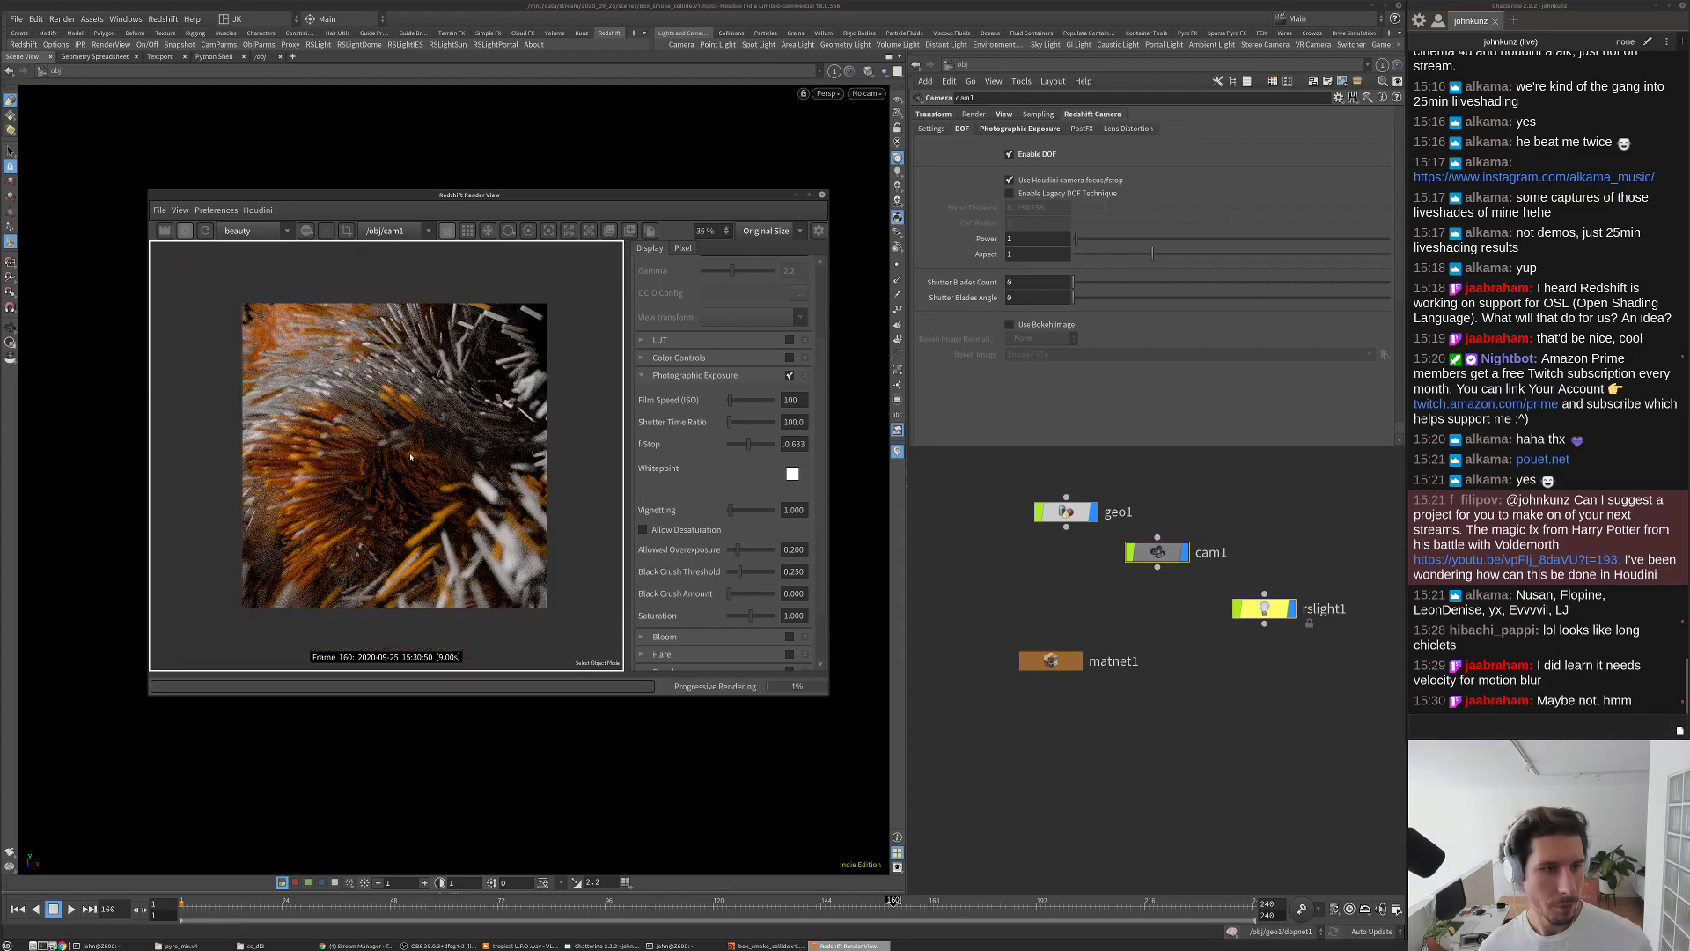
# Step: Set cam1's vertical resolution to 600 and restart the Redshift render
pyautogui.click(1004, 116)
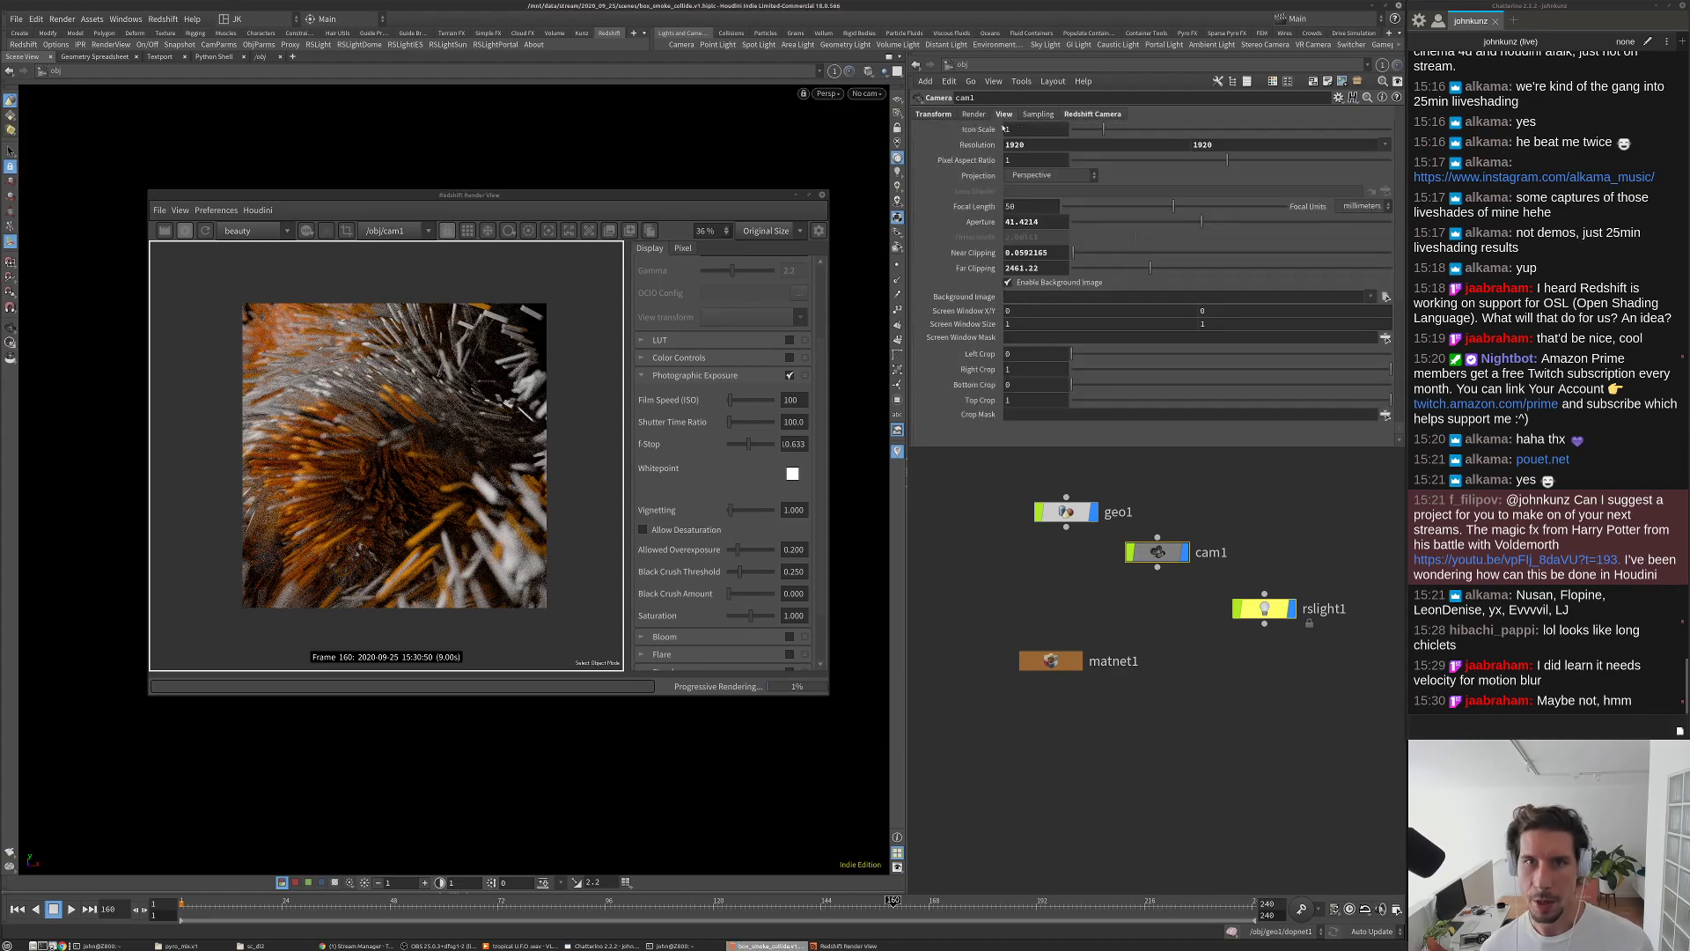
pyautogui.click(1232, 147)
pyautogui.write('600')
pyautogui.press('Return')
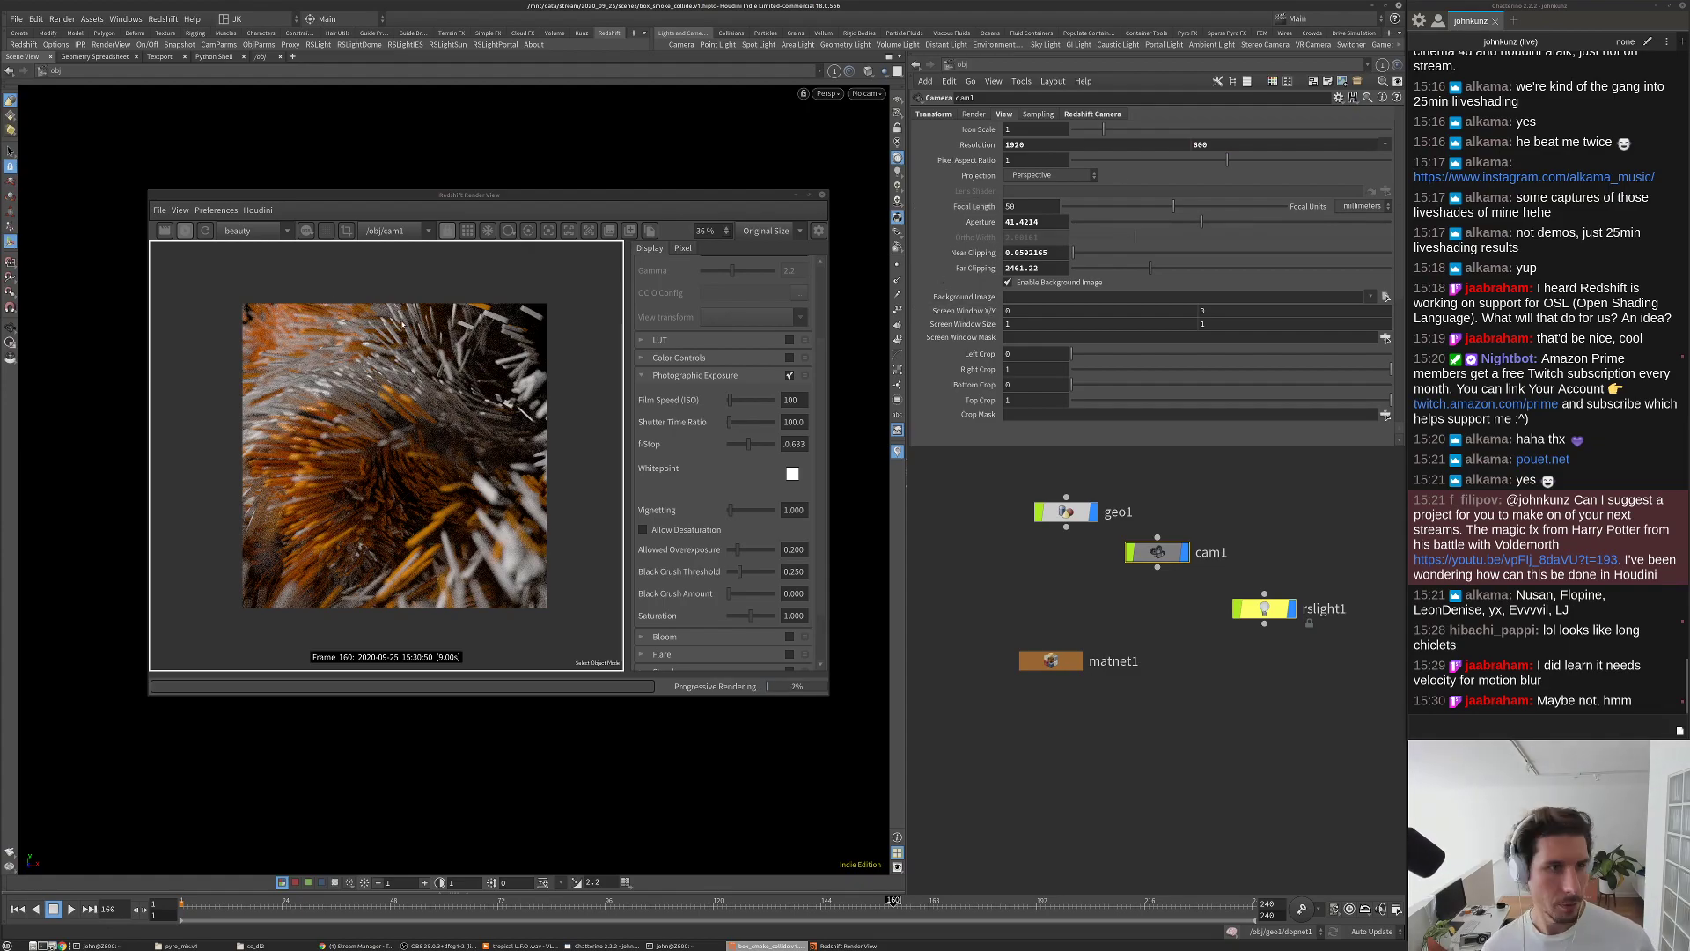
pyautogui.click(205, 231)
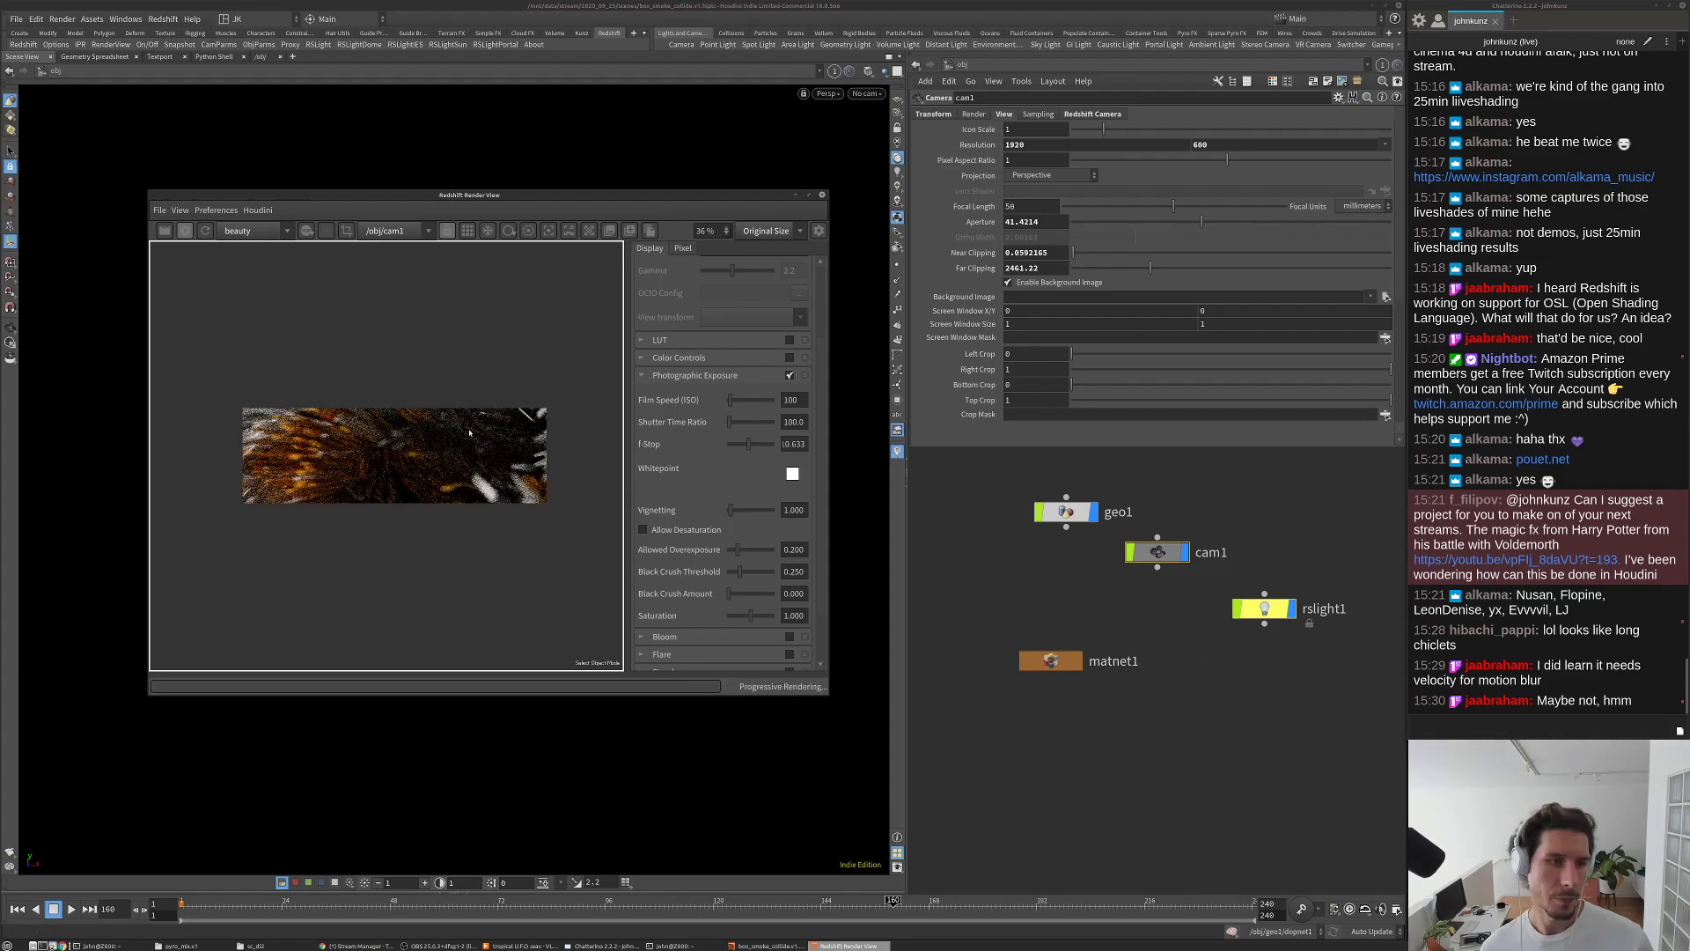
# Step: Set cam1's F-Stop to 0.25 in its sampling settings and check the depth-of-field blur in the render
pyautogui.click(1061, 132)
pyautogui.click(1004, 116)
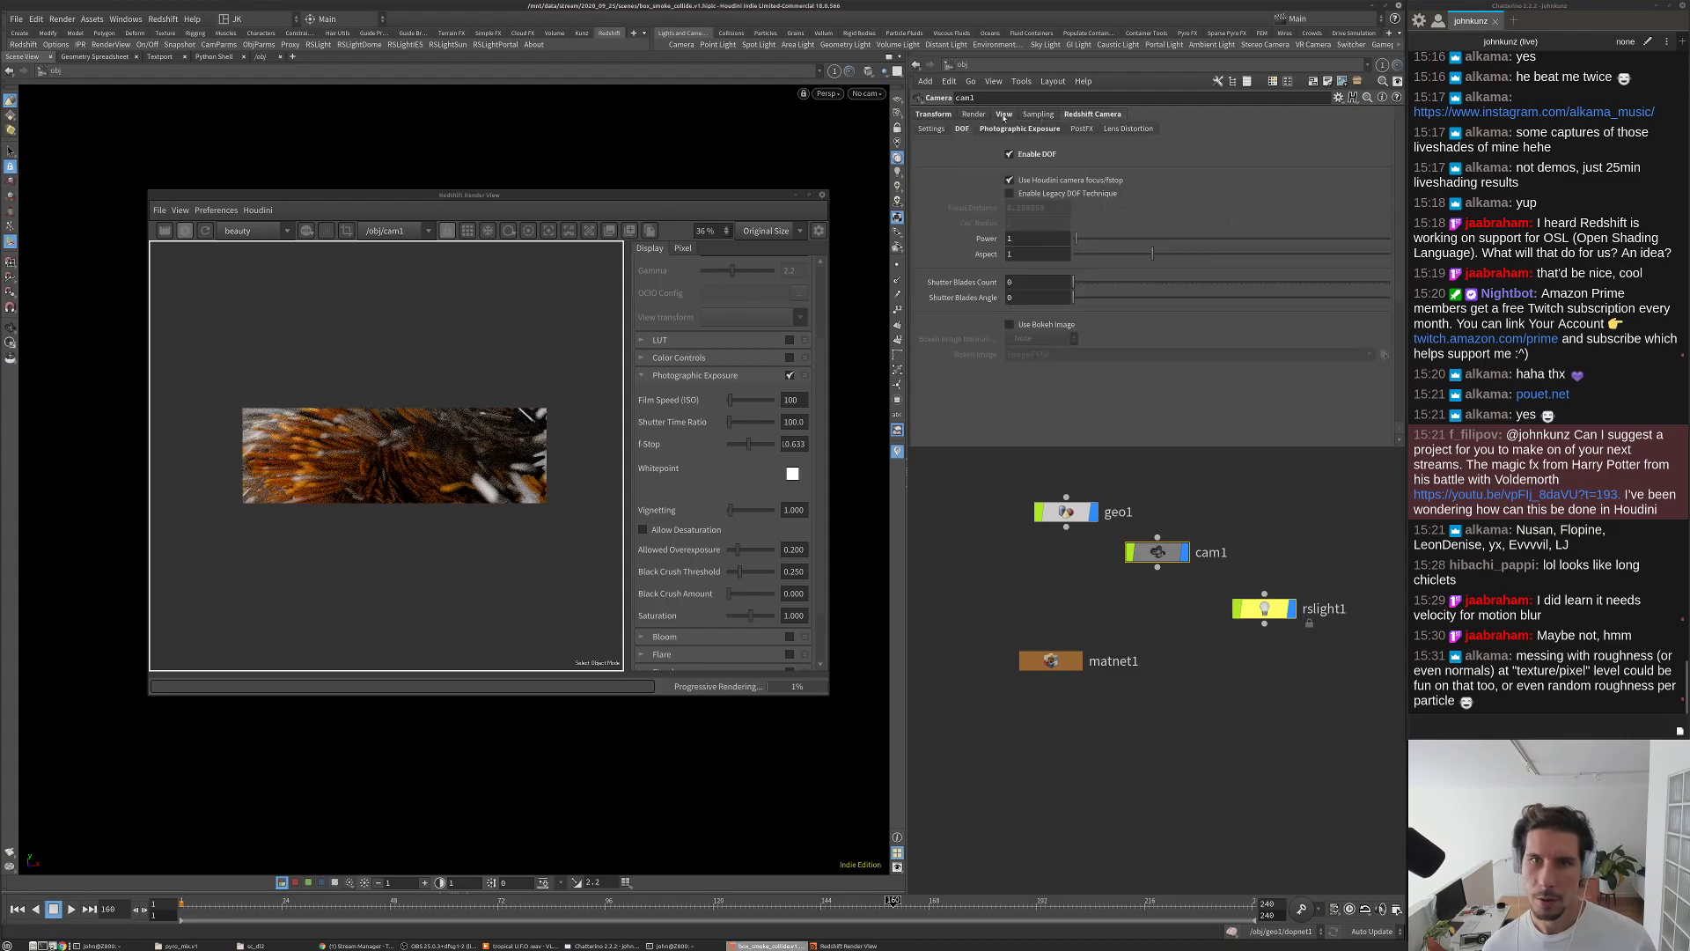
pyautogui.click(1042, 114)
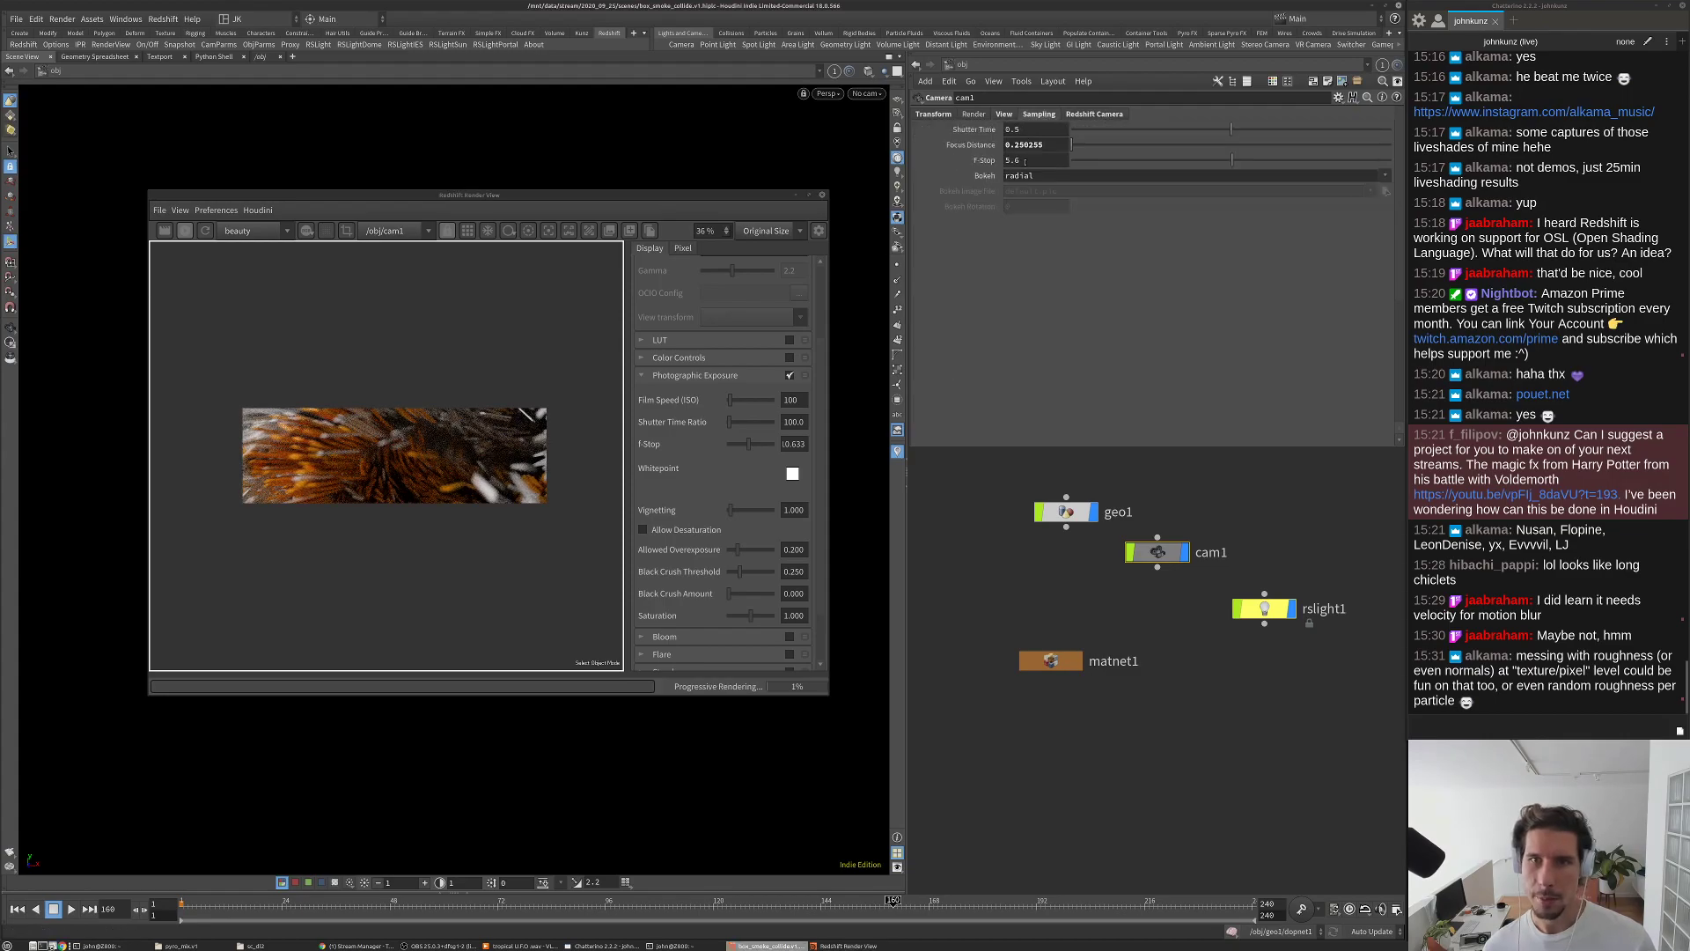
pyautogui.doubleClick(1025, 160)
pyautogui.write('.25')
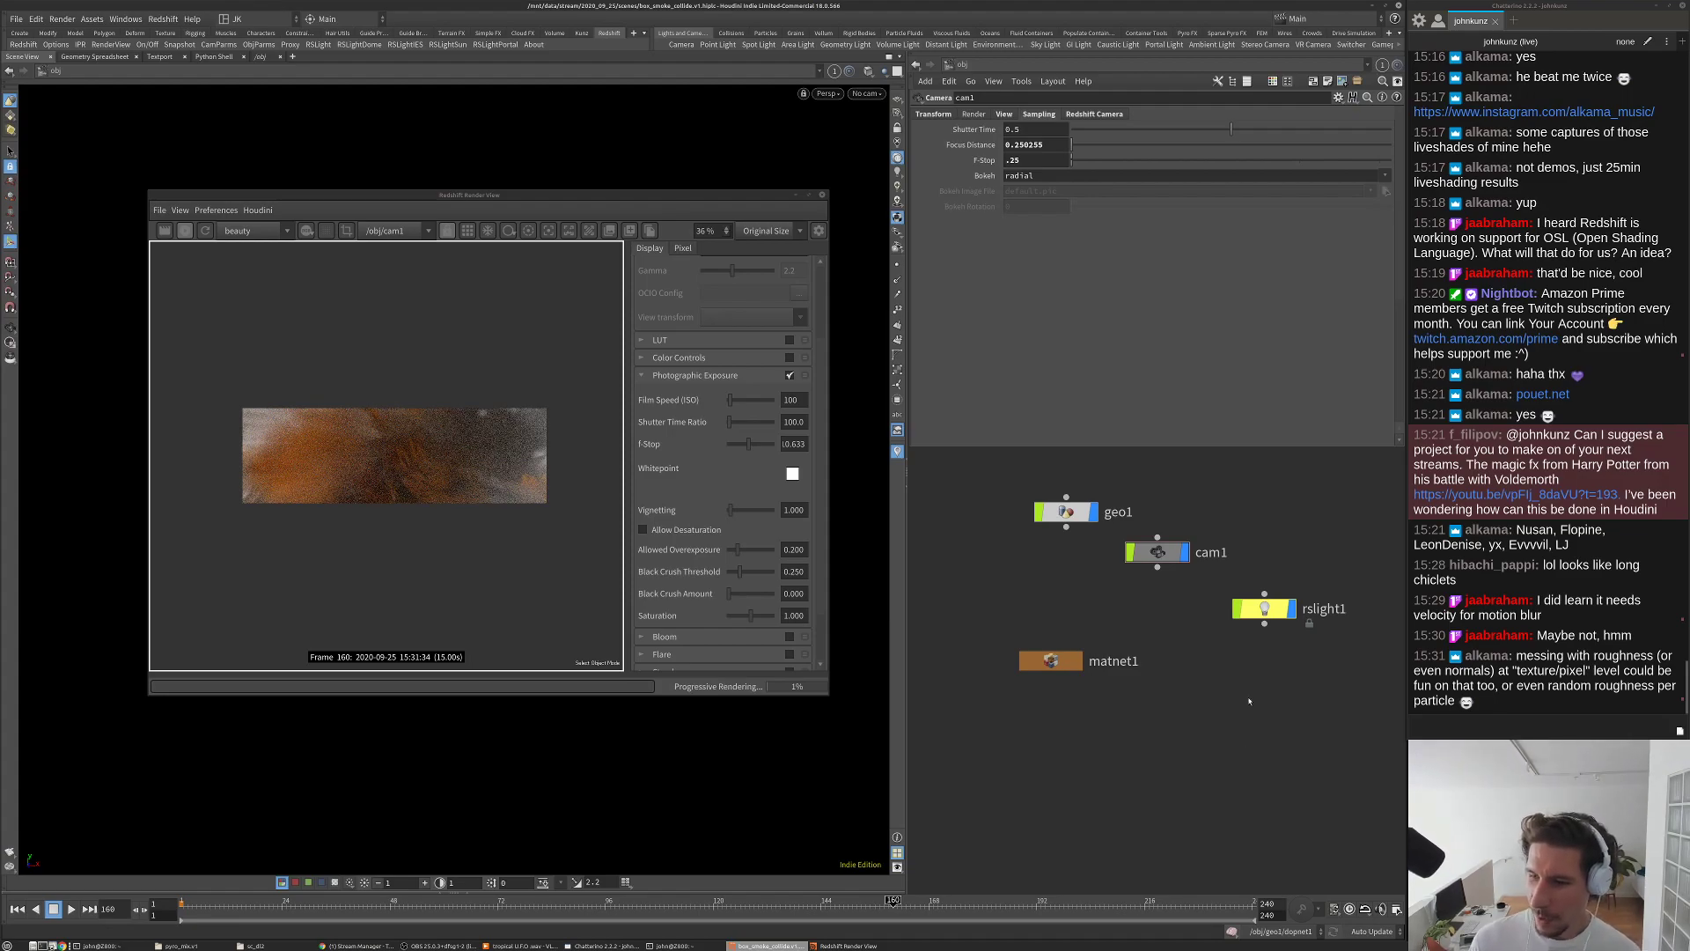
pyautogui.scroll(2, 1238, 728)
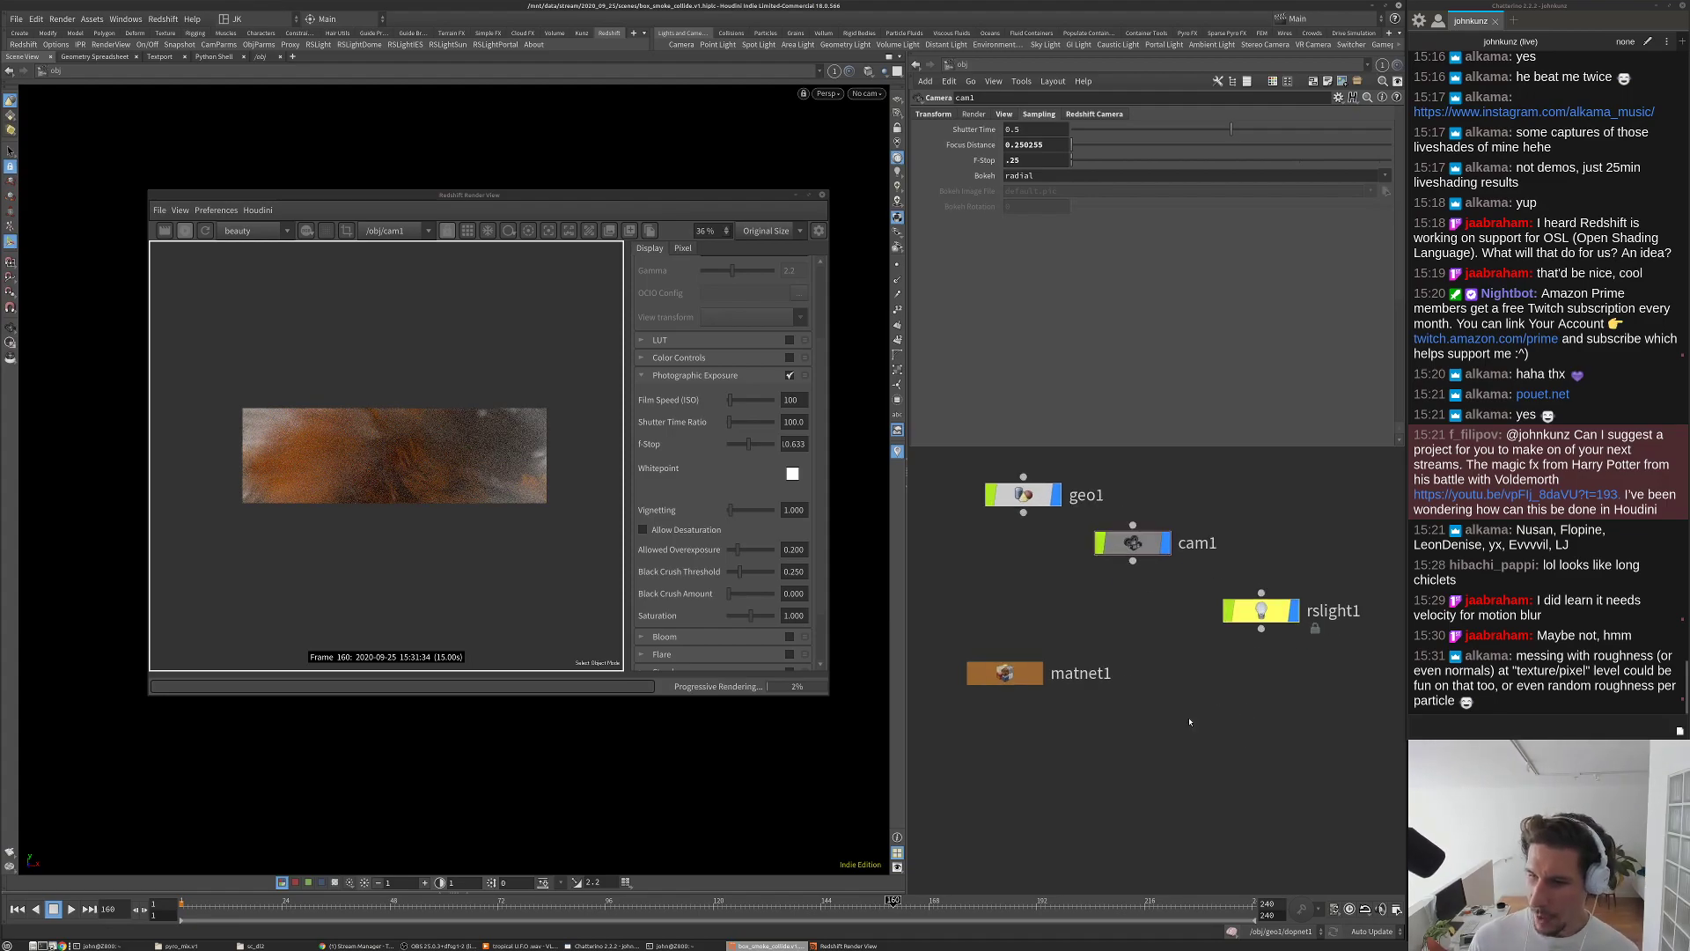
pyautogui.scroll(3, 402, 473)
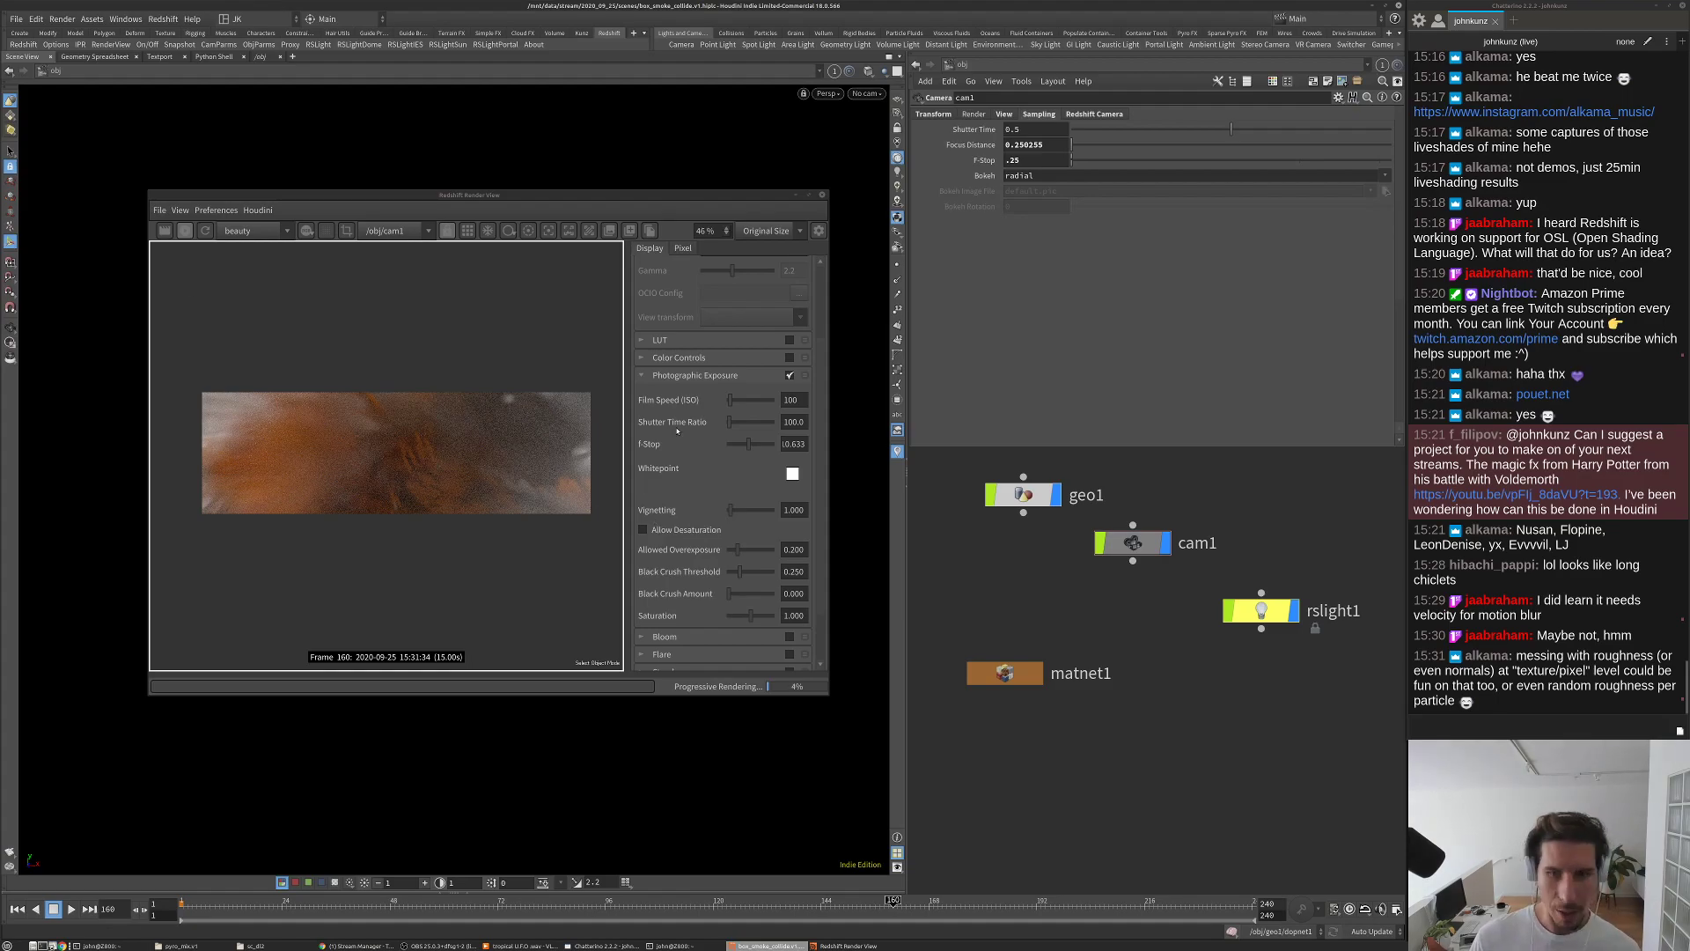
# Step: Add a Rest Position node beside polybevel1 in geo1's network and save the scene
pyautogui.doubleClick(1041, 497)
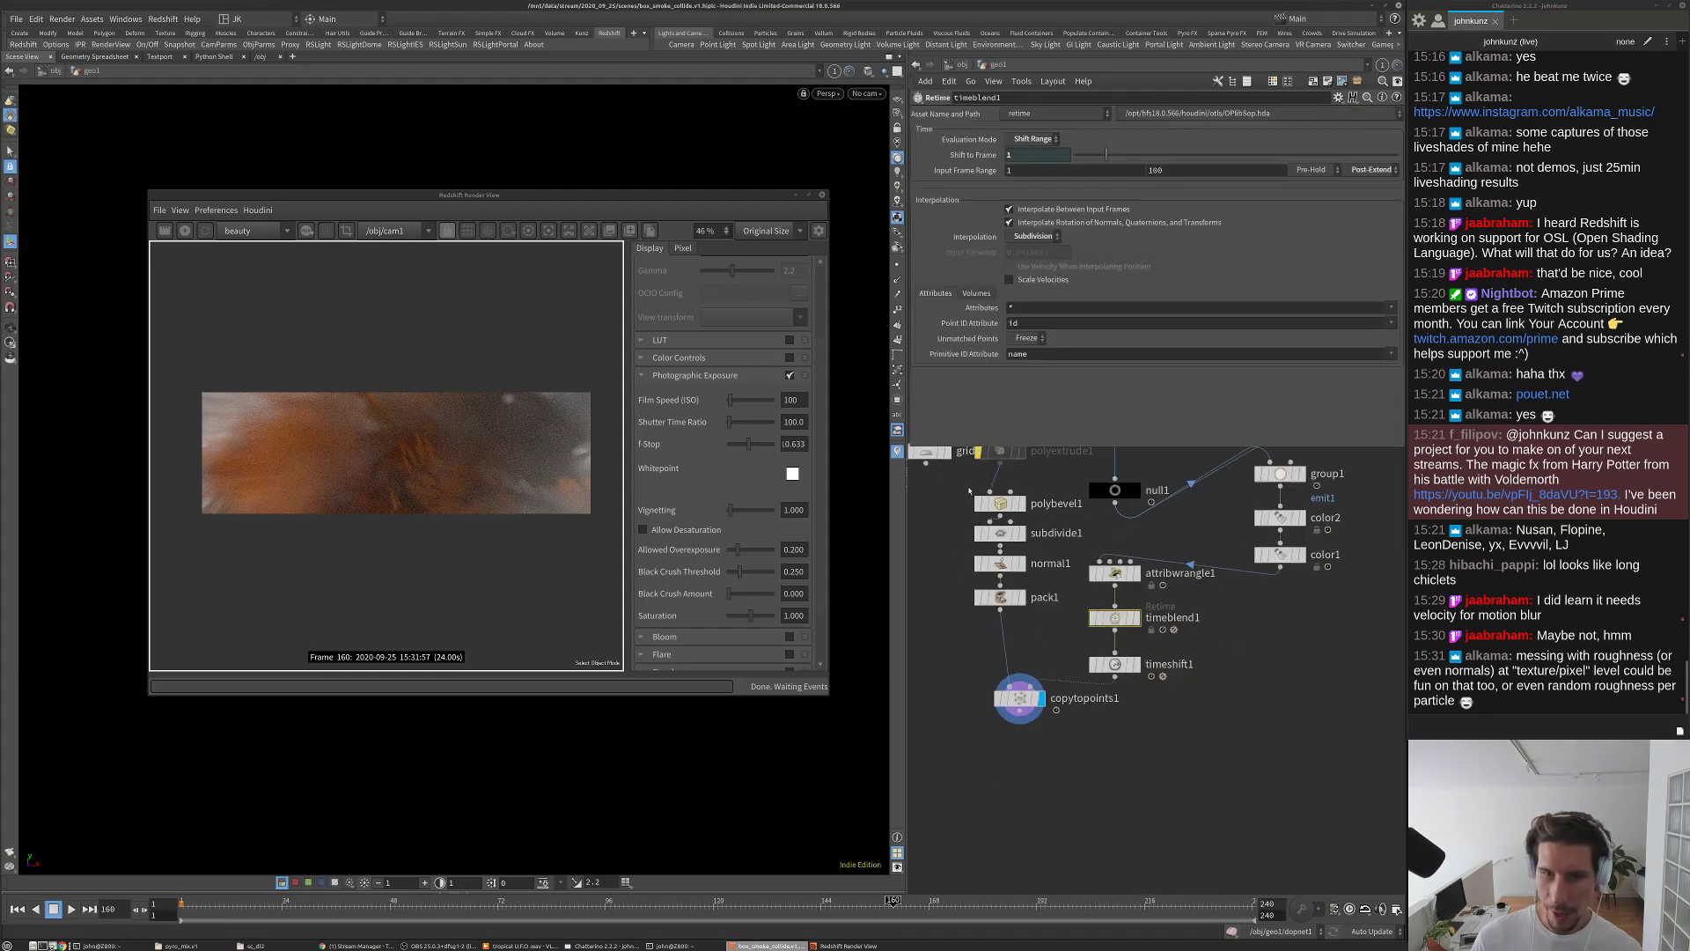
pyautogui.moveTo(1036, 487); pyautogui.dragTo(1036, 457)
pyautogui.moveTo(1036, 530); pyautogui.dragTo(1036, 503)
pyautogui.press('Tab')
pyautogui.write('res')
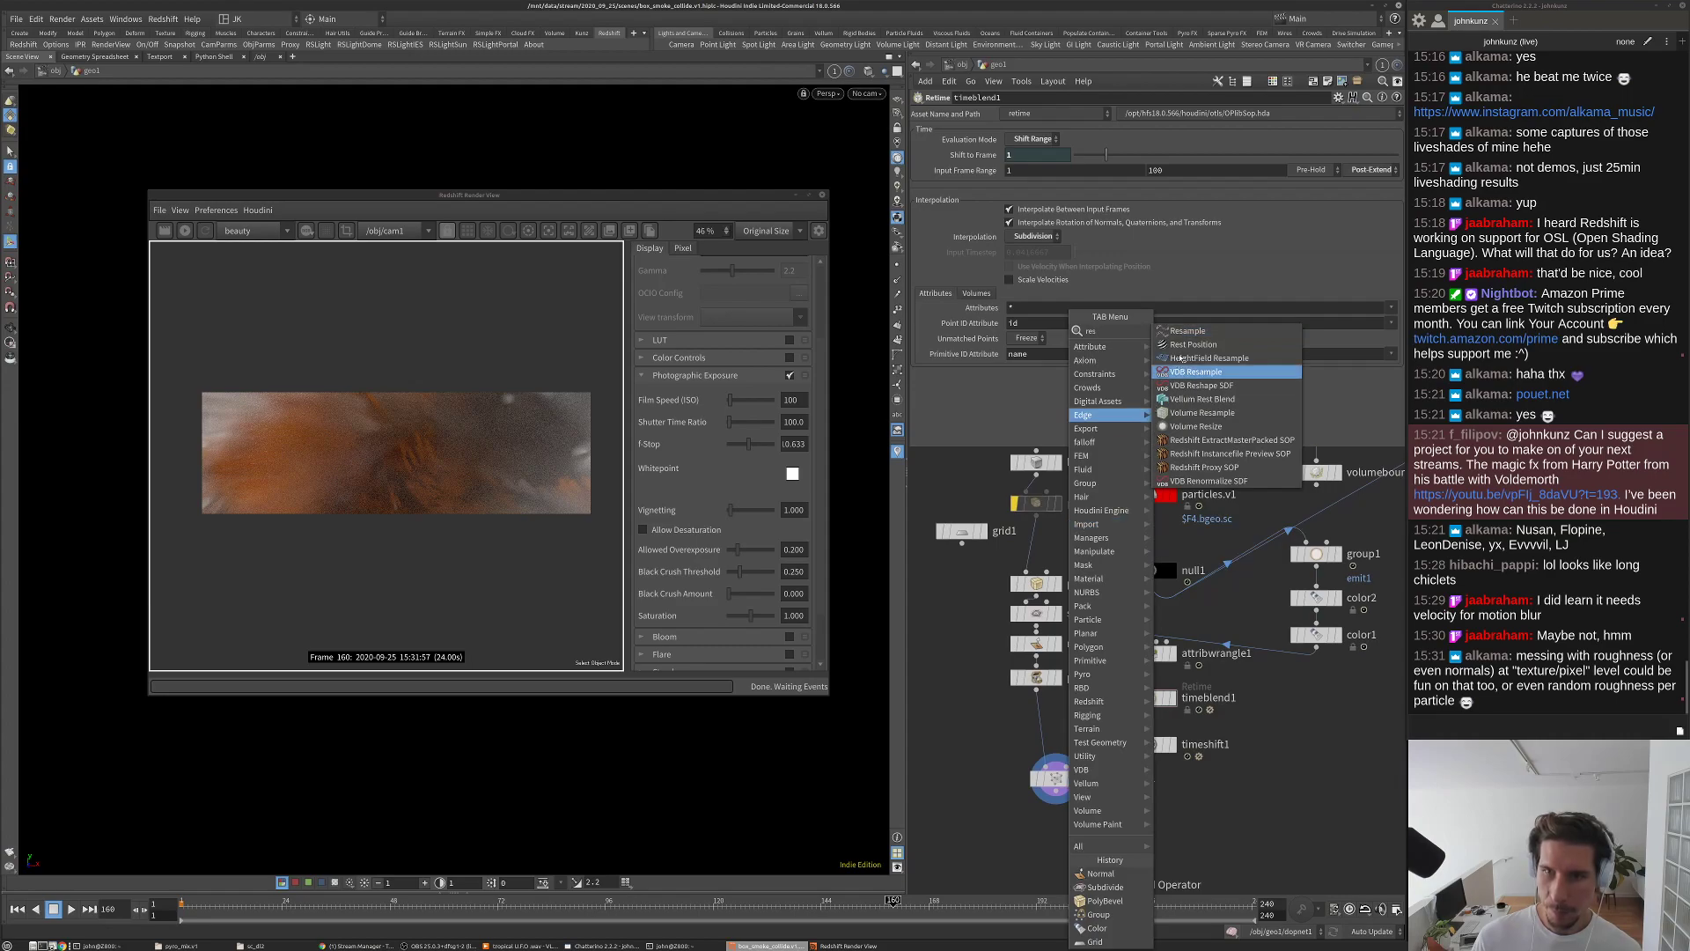
pyautogui.click(1184, 344)
pyautogui.click(1065, 542)
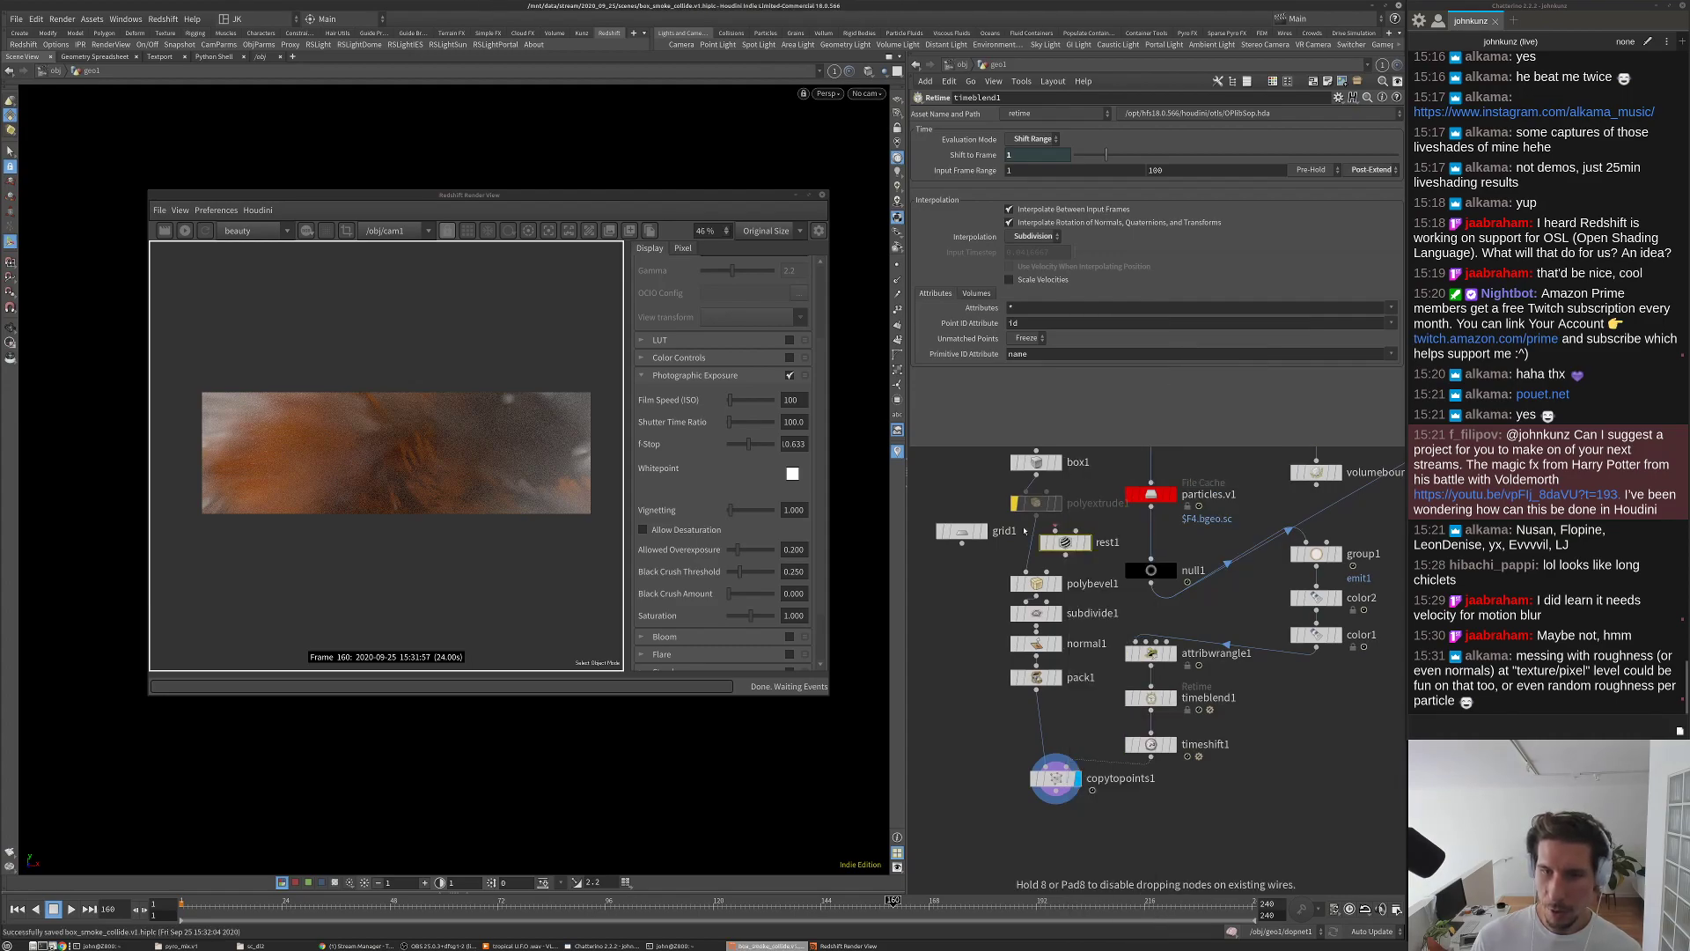
pyautogui.hotkey('ctrl', 's')
pyautogui.moveTo(1065, 542); pyautogui.dragTo(986, 598)
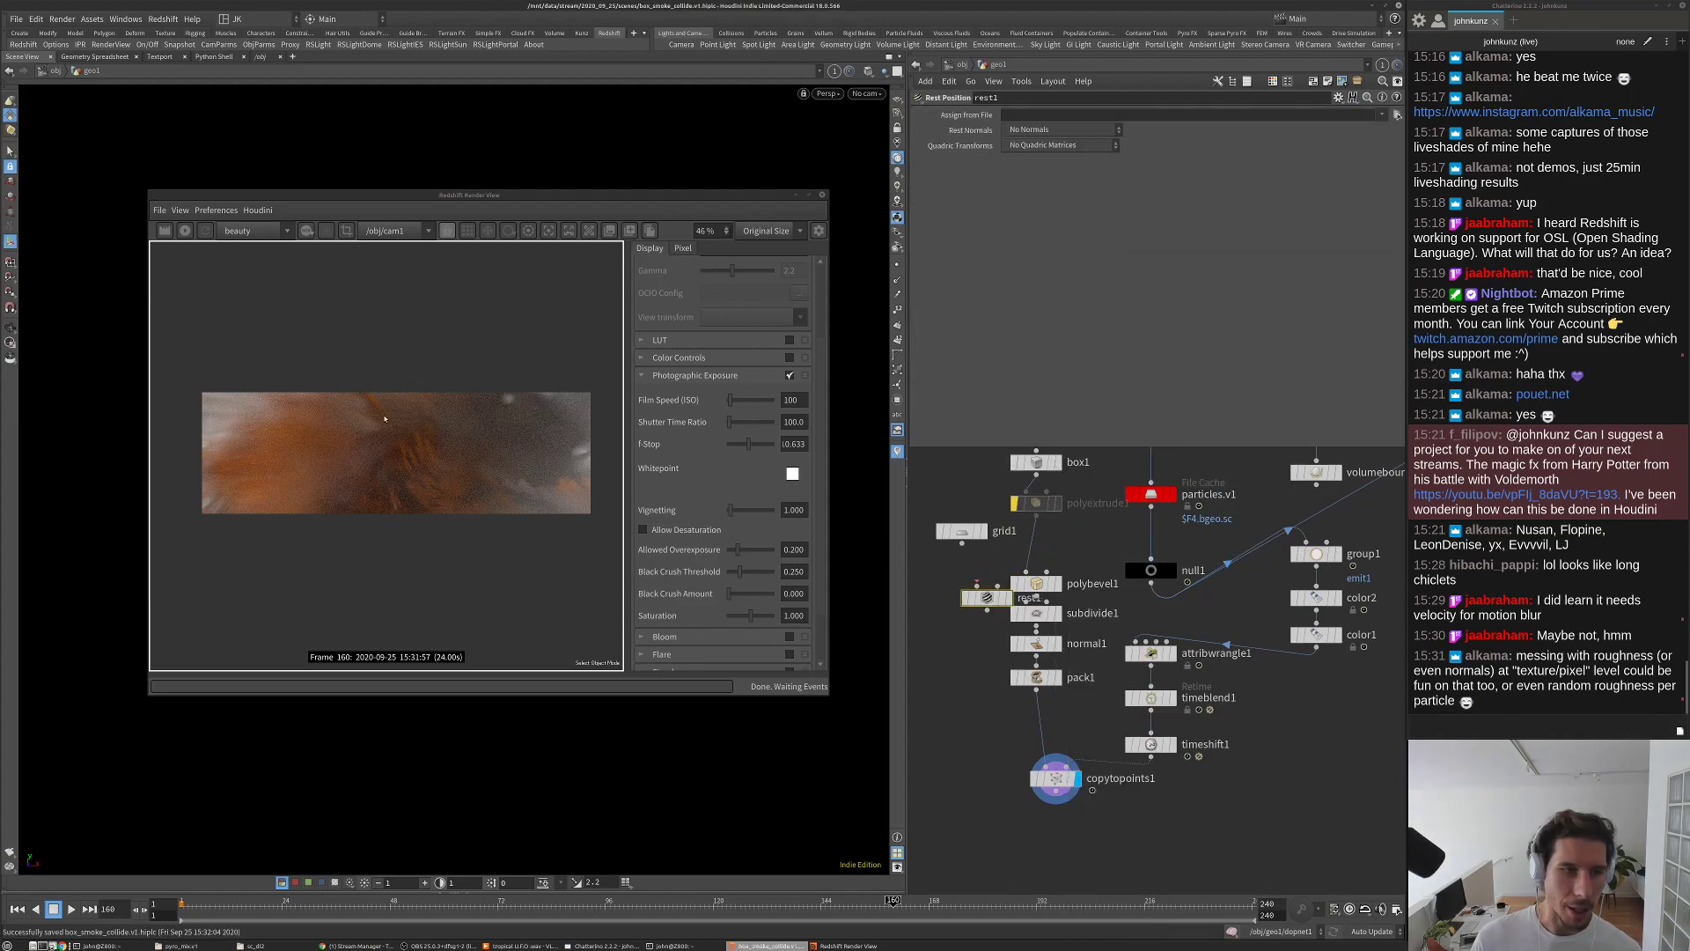
pyautogui.scroll(10, 393, 475)
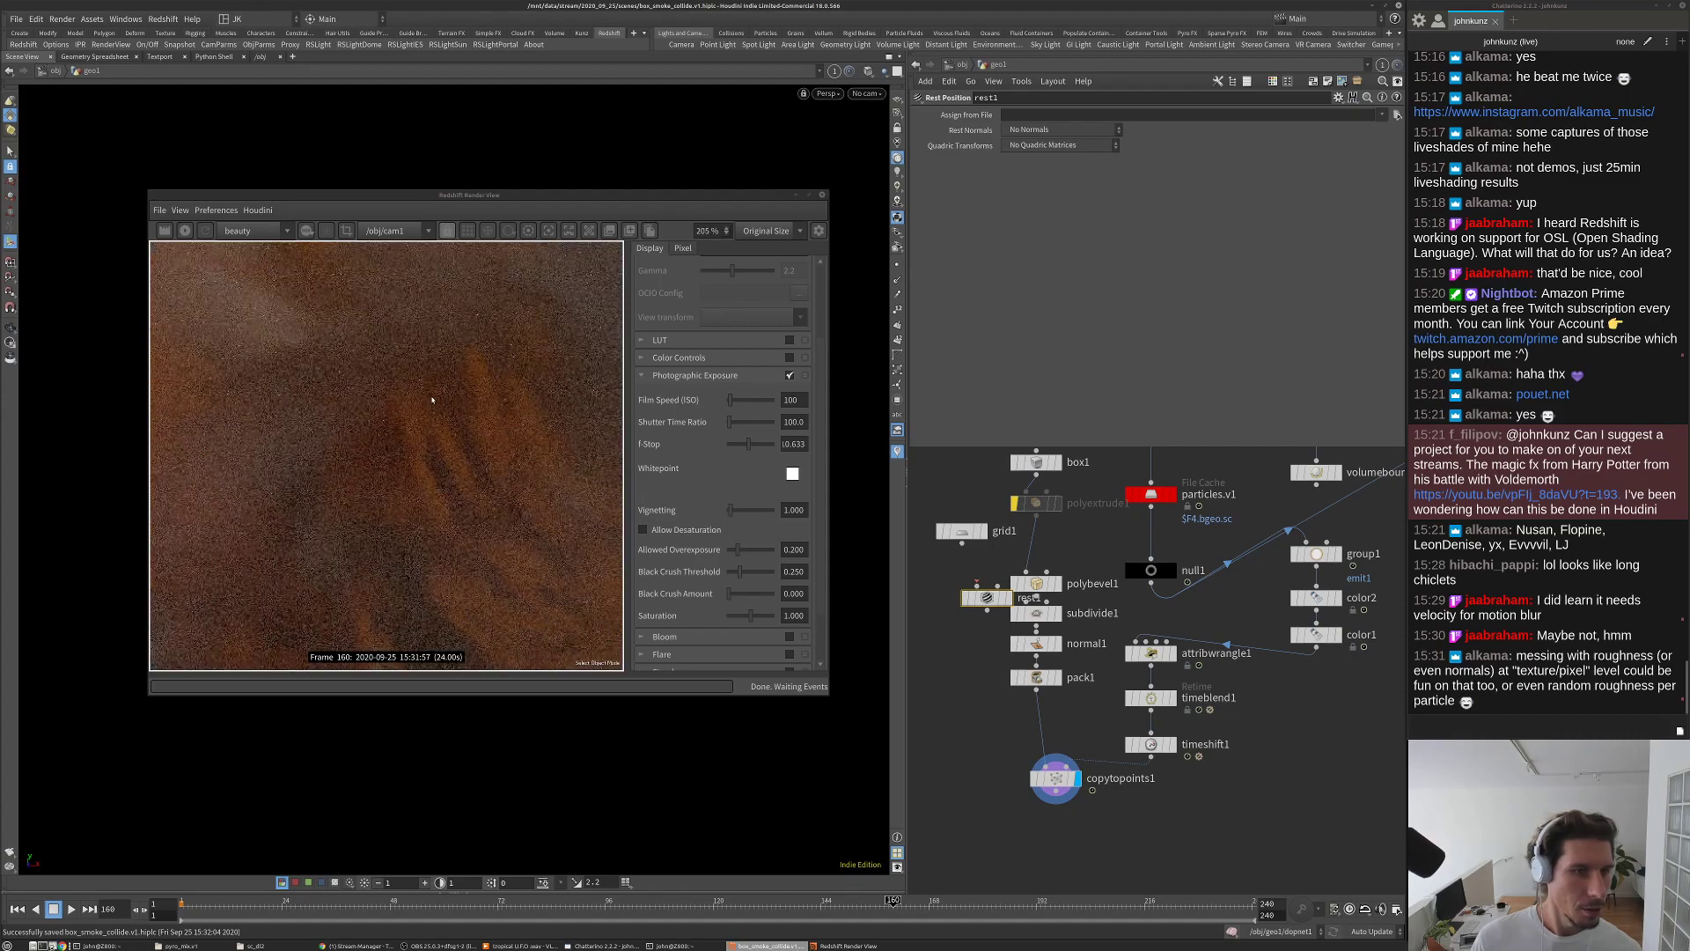
# Step: Insert the rest1 node into the chain between polyextrude1 and polybevel1 in geo1's network
pyautogui.scroll(-8, 410, 455)
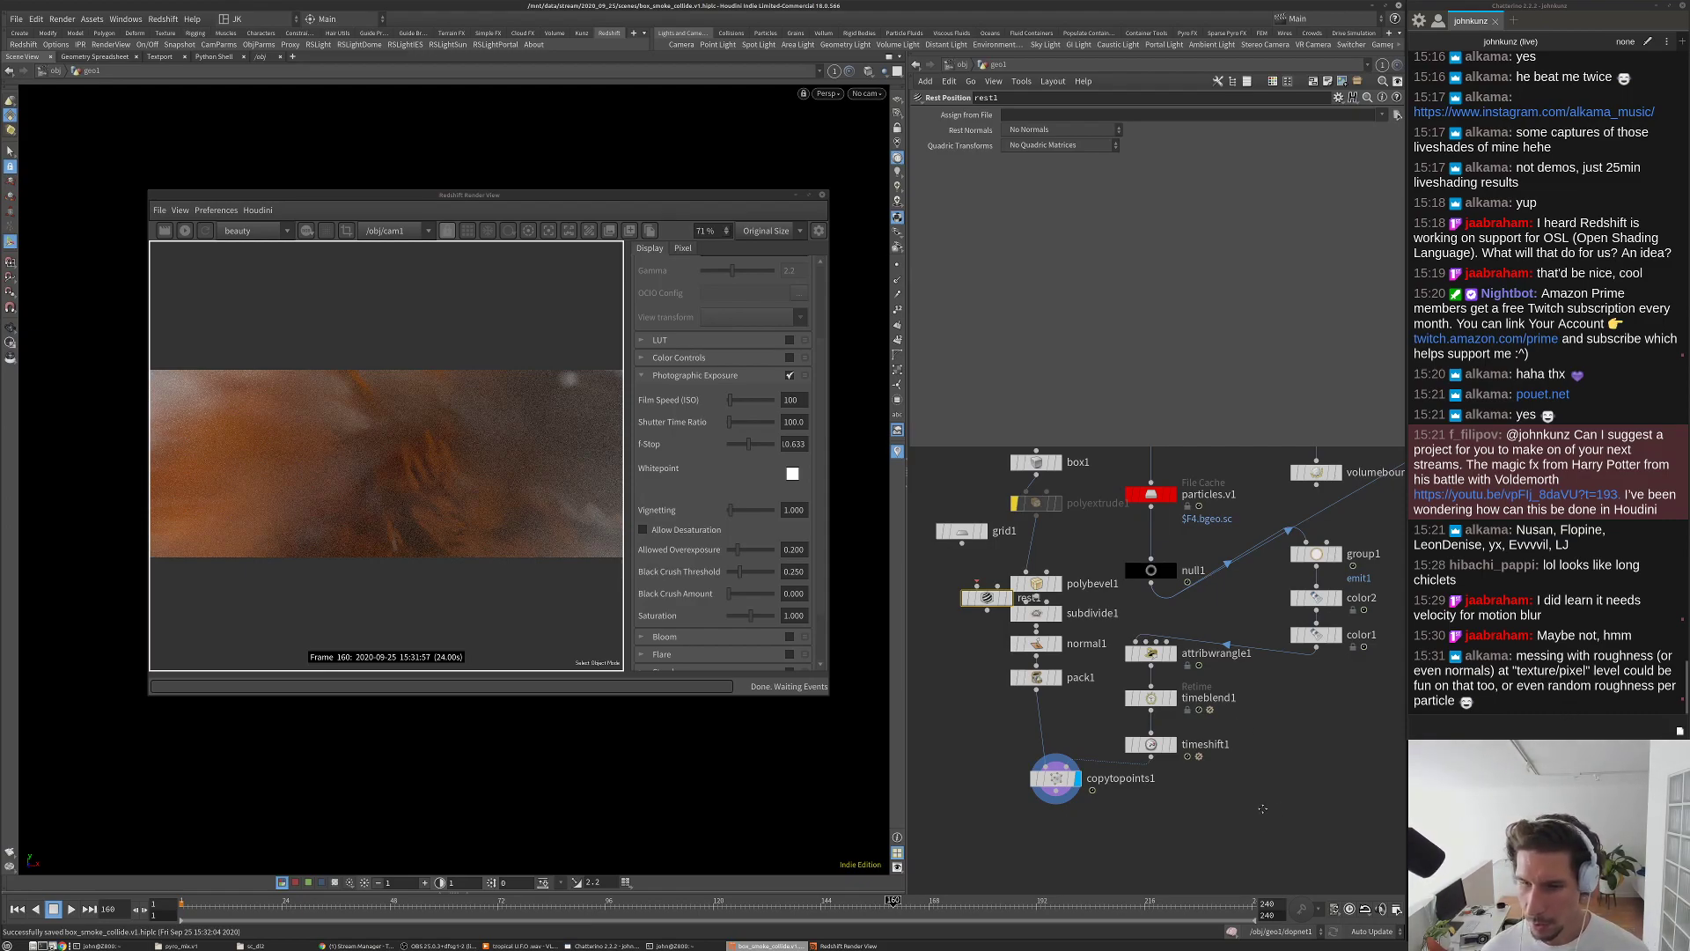
pyautogui.moveTo(1263, 825); pyautogui.dragTo(1260, 792, button='middle')
pyautogui.scroll(7, 411, 443)
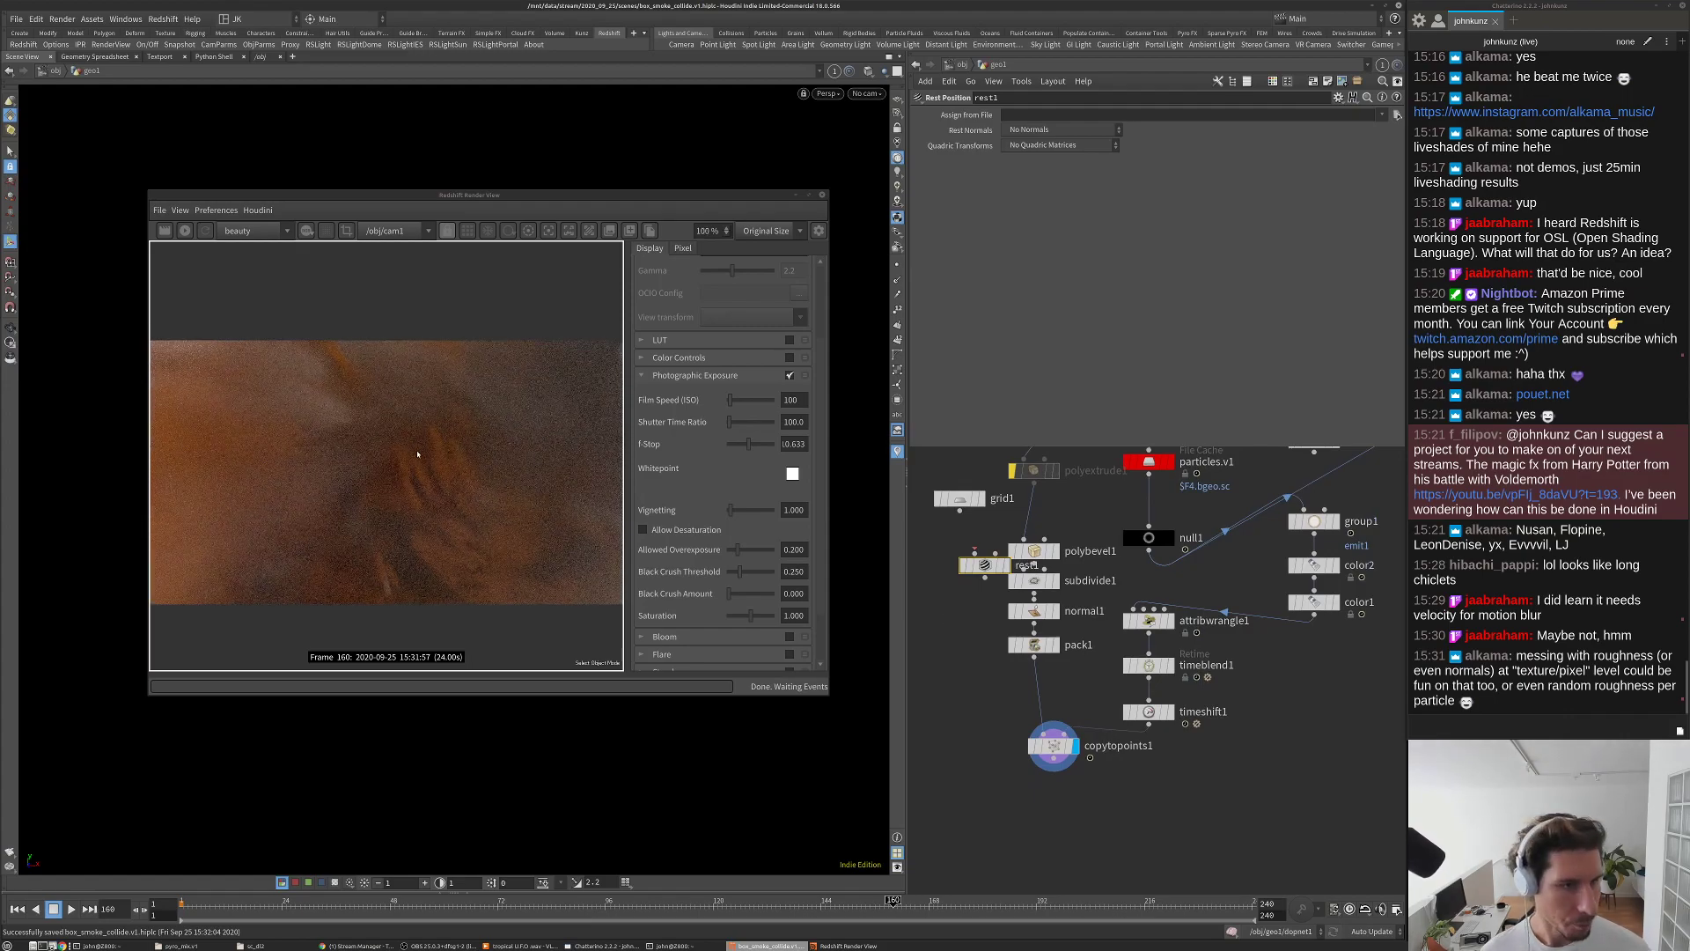
pyautogui.scroll(-6, 418, 470)
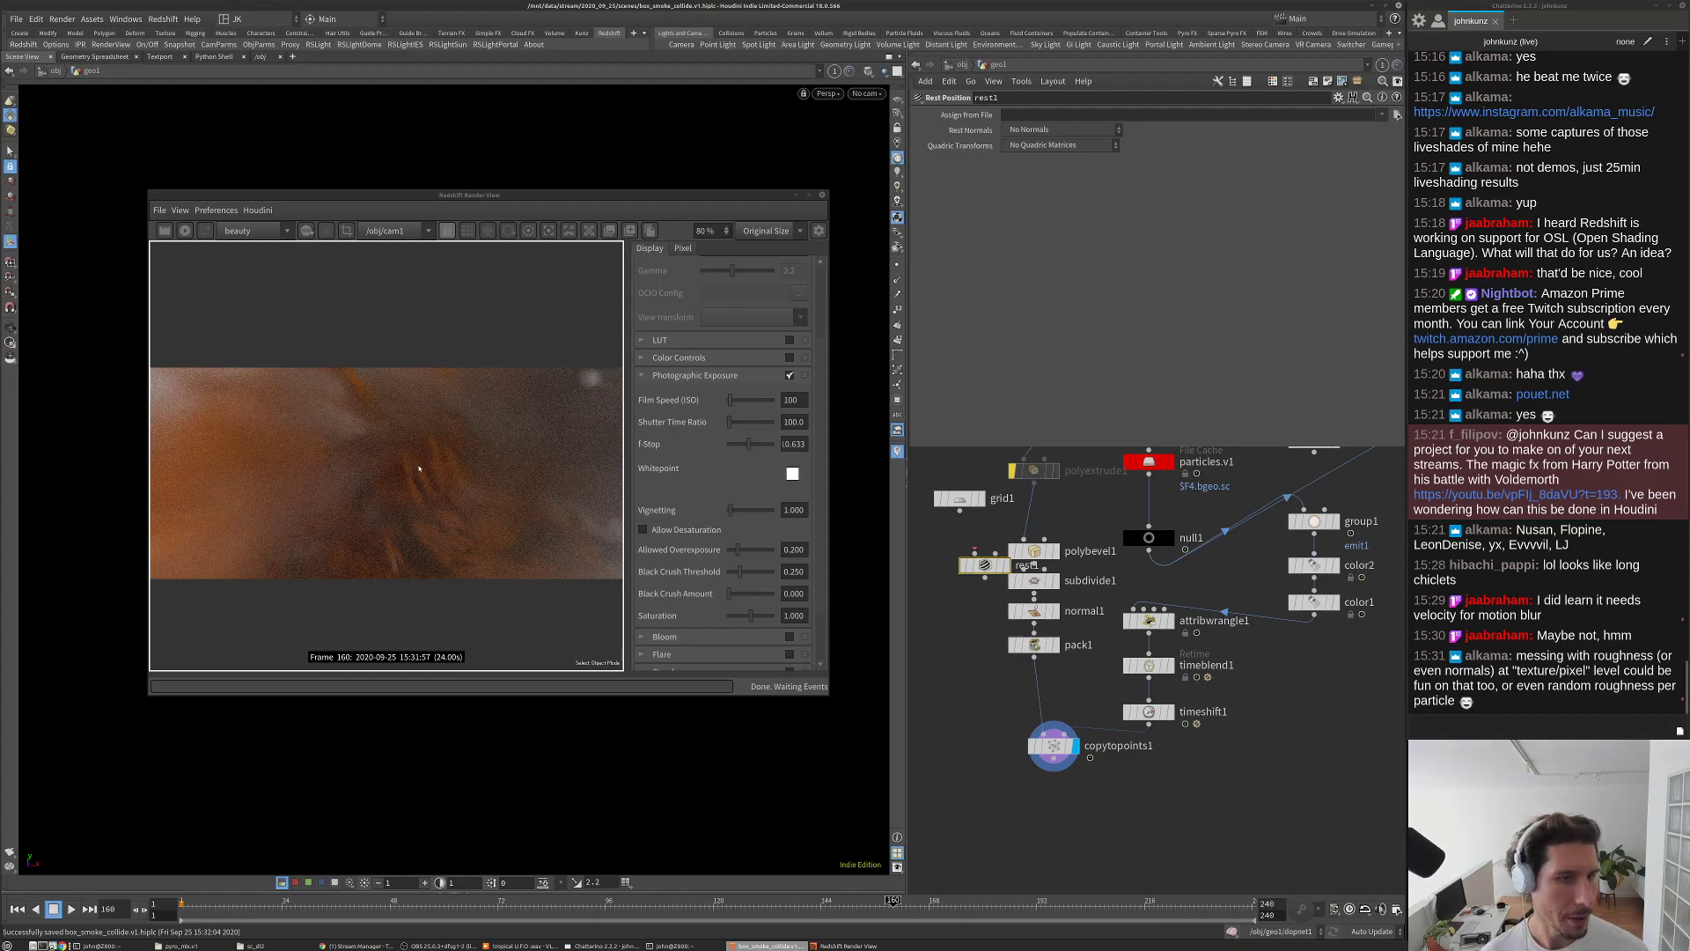
pyautogui.scroll(2, 1012, 572)
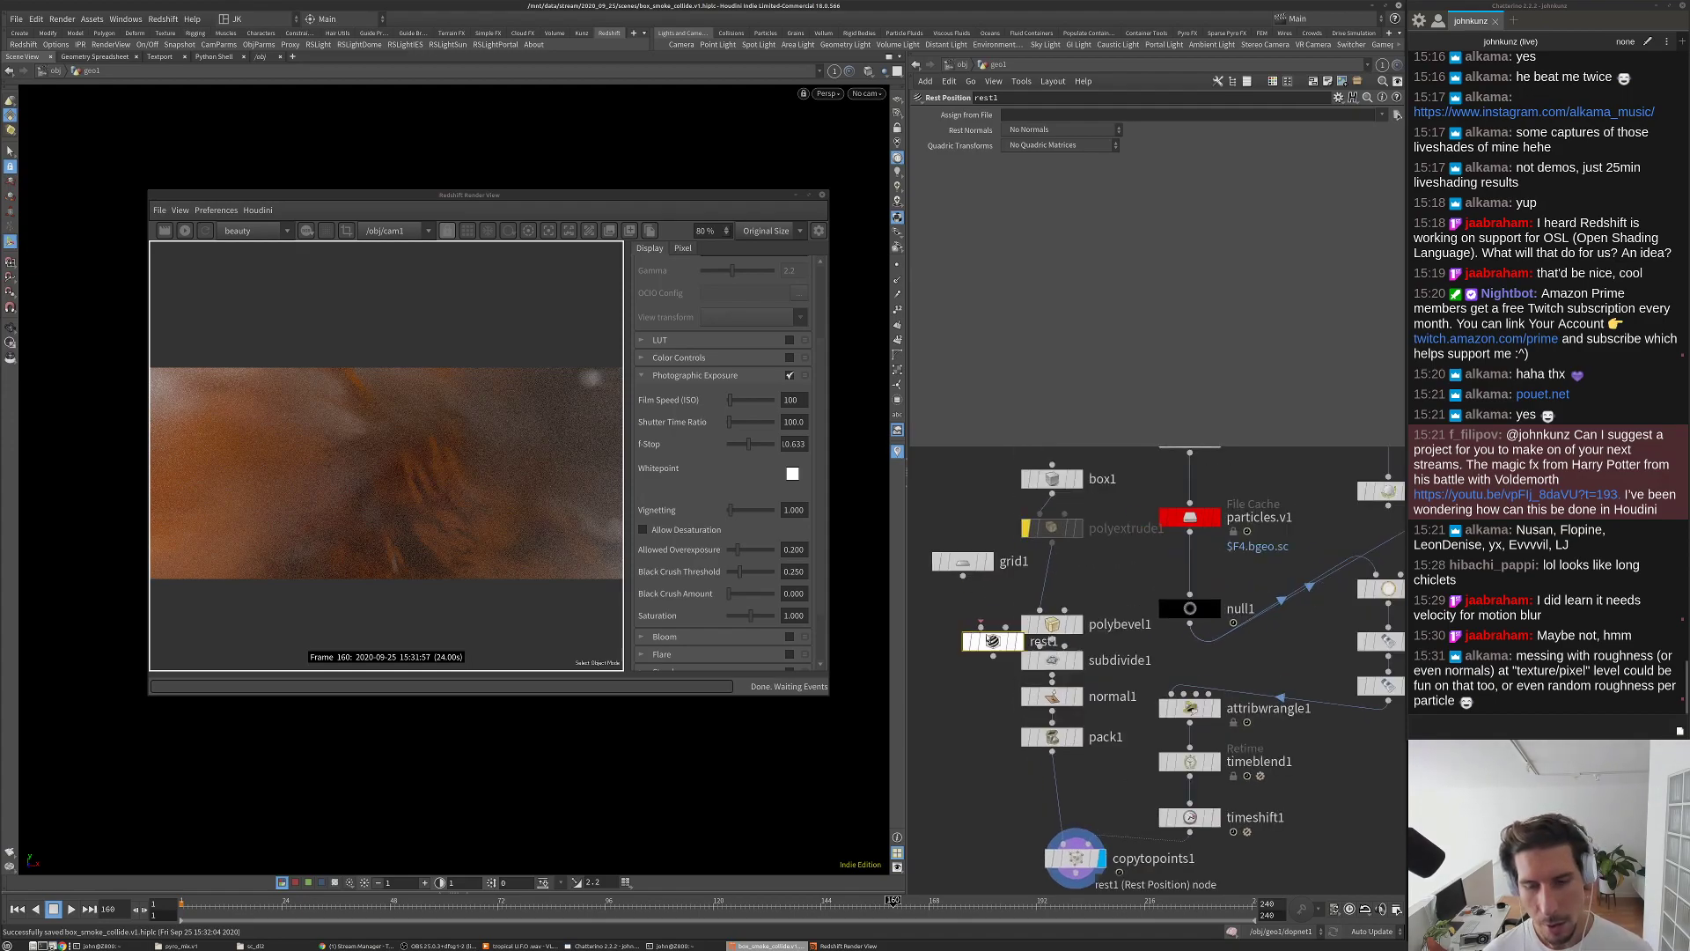
pyautogui.moveTo(1012, 651); pyautogui.dragTo(1051, 573)
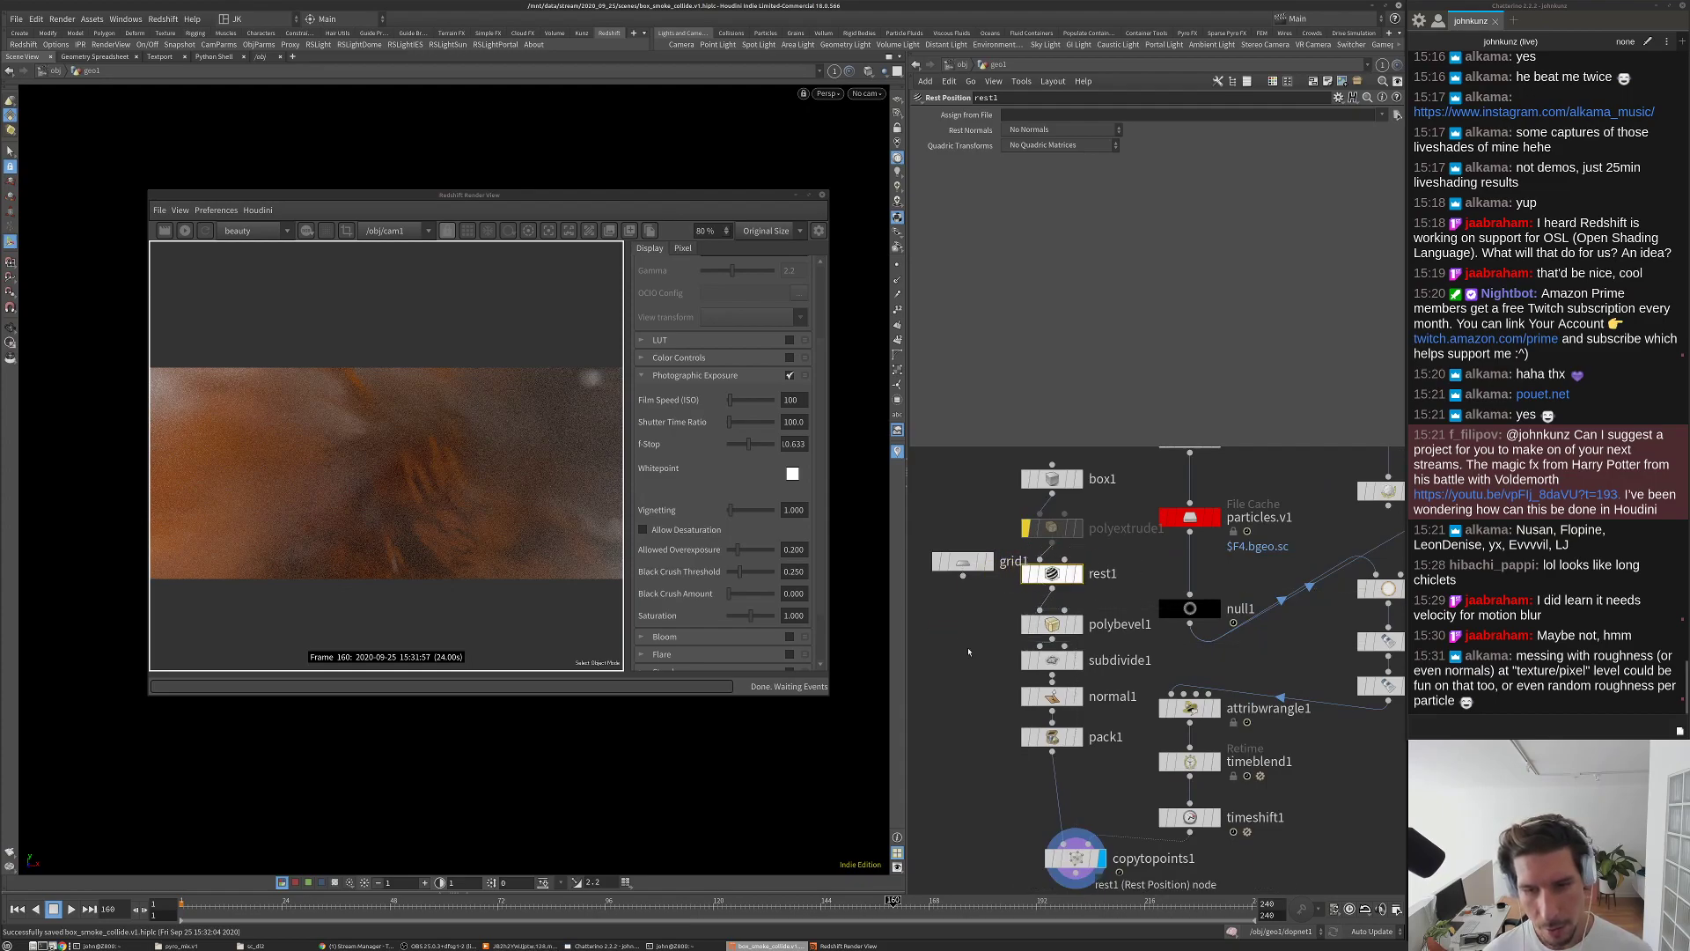
pyautogui.moveTo(969, 651); pyautogui.dragTo(986, 613, button='middle')
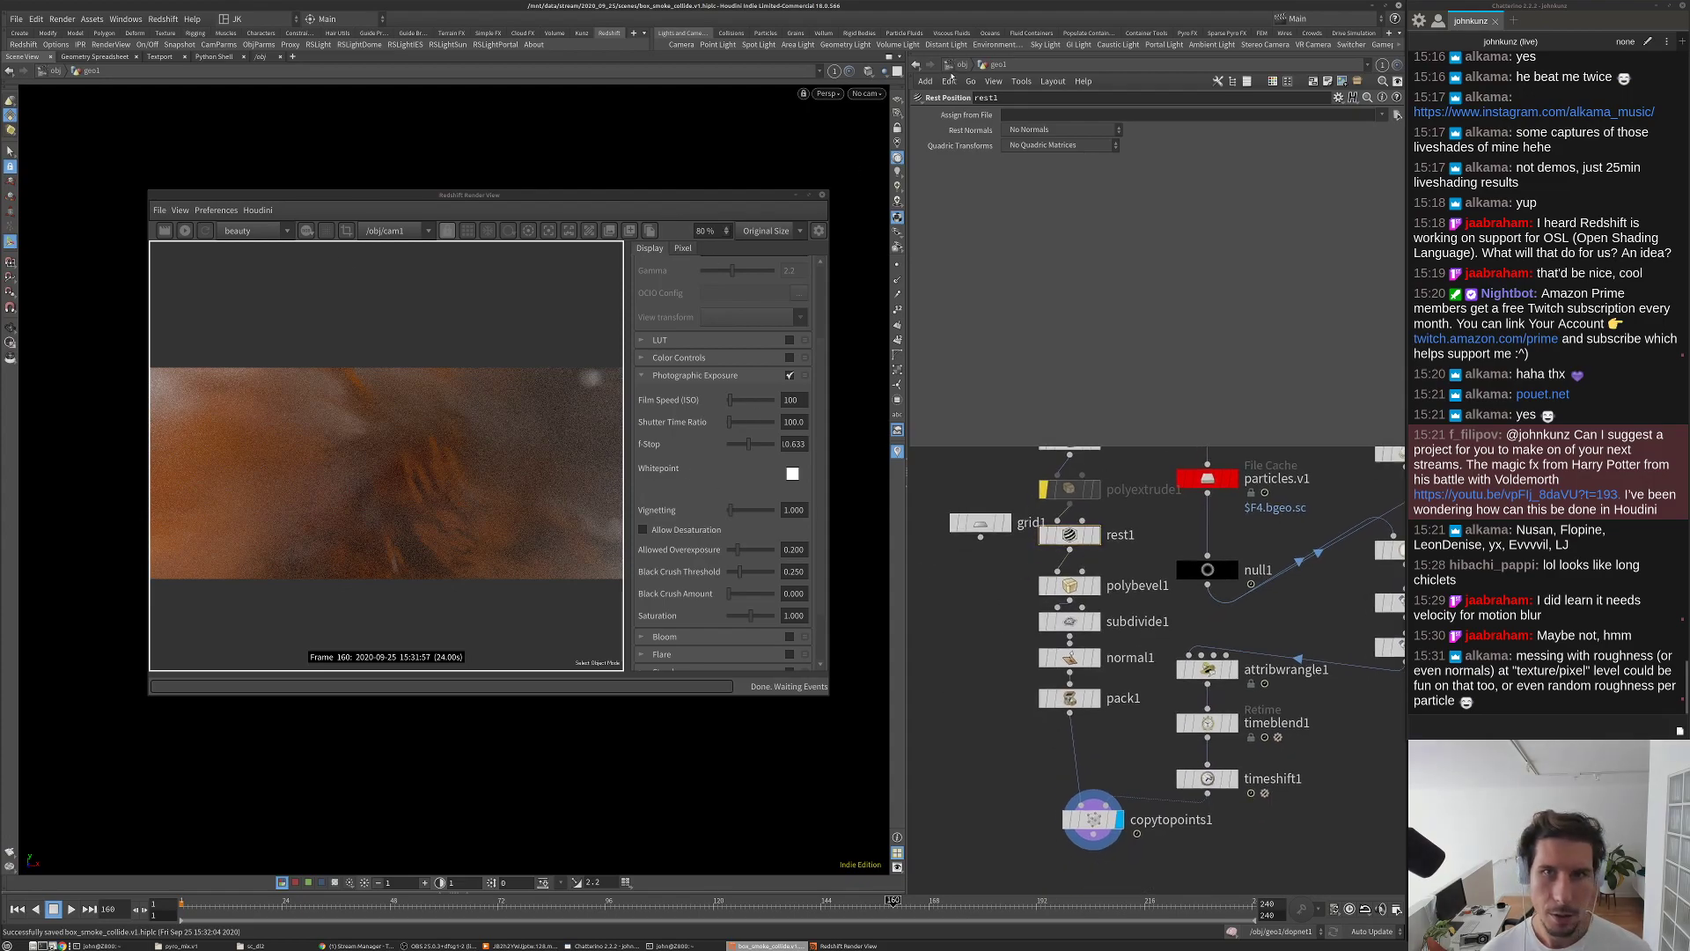
# Step: Return to the object level, set cam1's F-Stop to 1.6 and restart the Redshift render
pyautogui.click(962, 64)
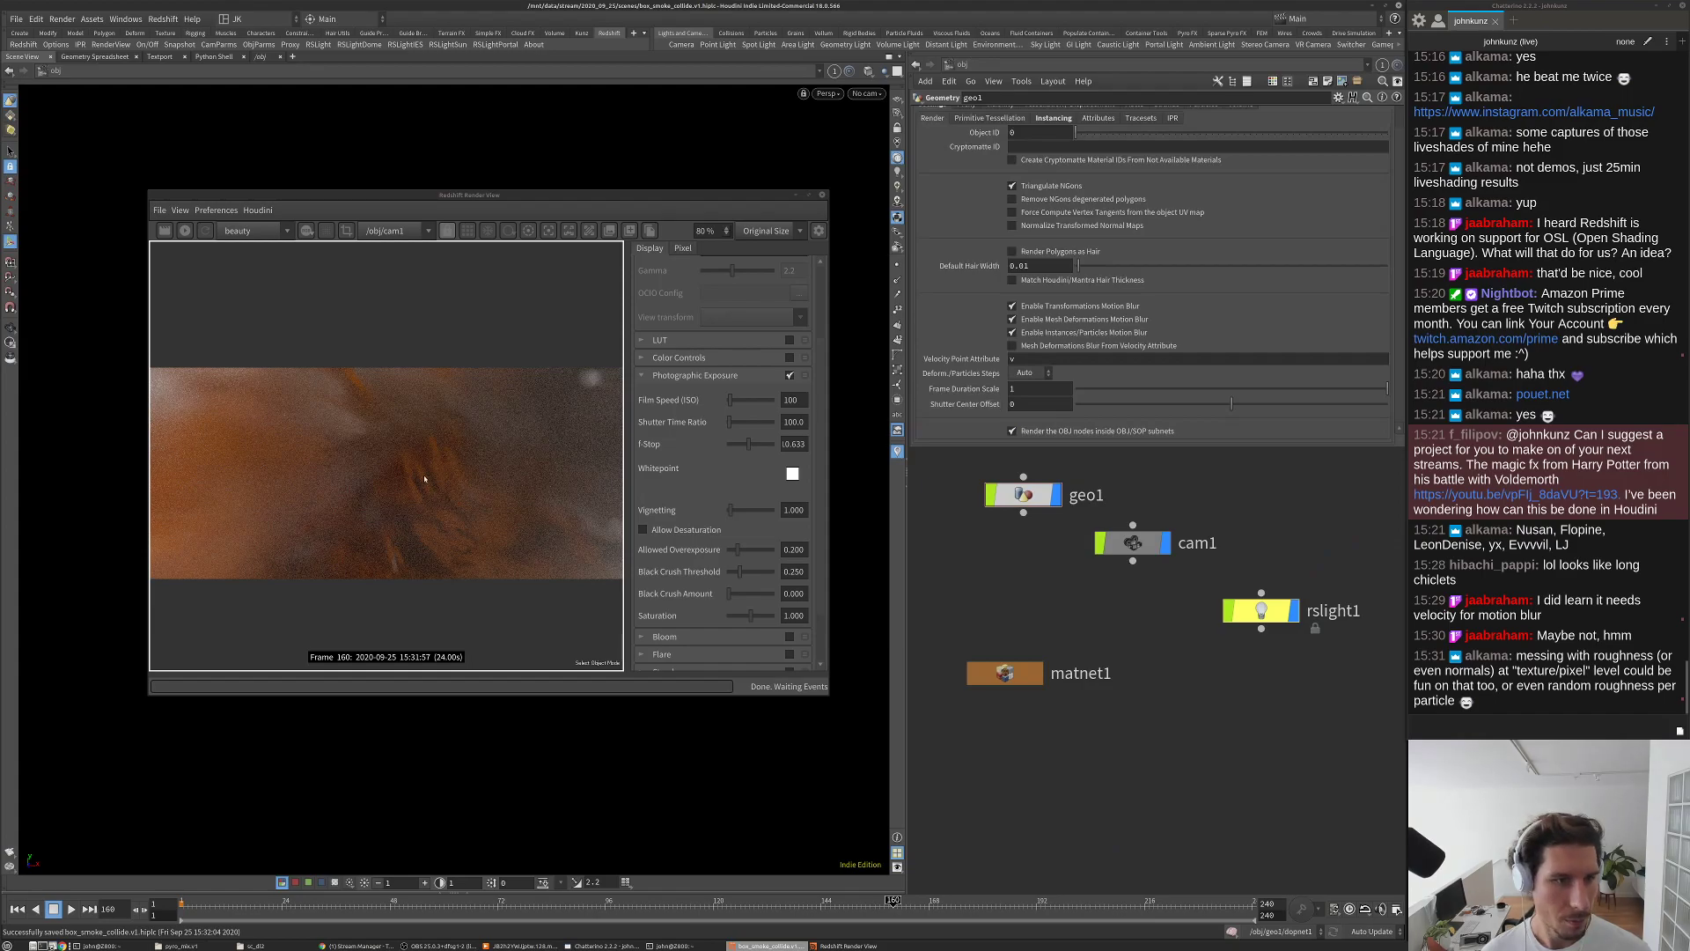
pyautogui.scroll(-3, 433, 483)
pyautogui.scroll(1, 1078, 125)
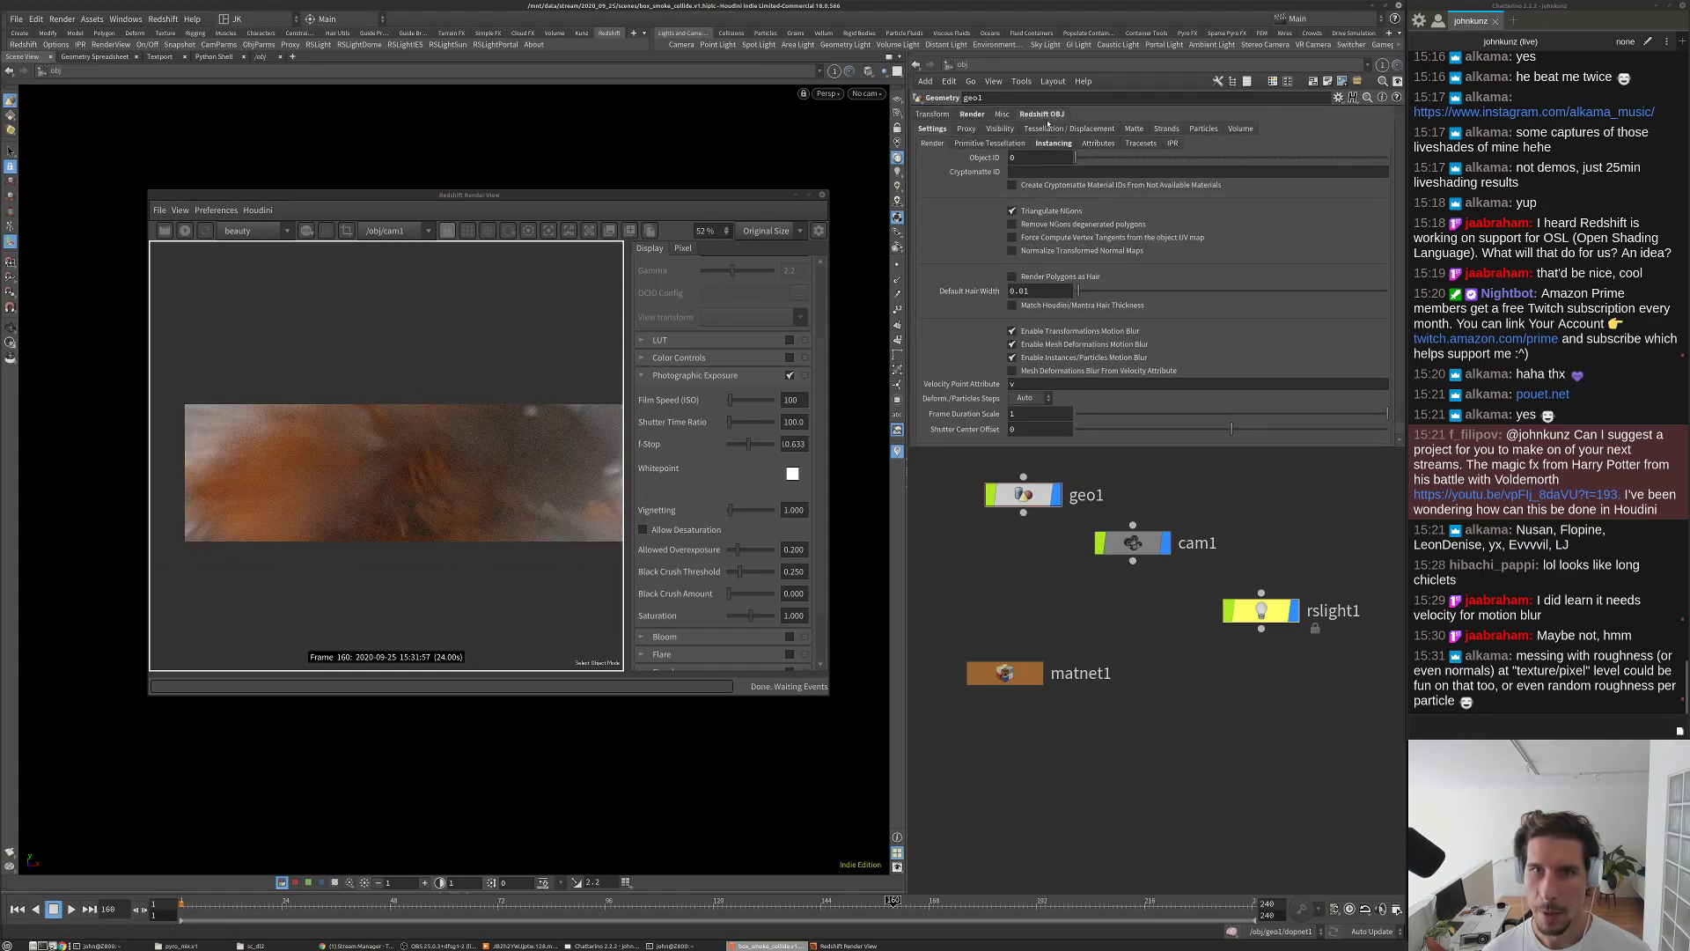
pyautogui.click(971, 114)
pyautogui.click(1038, 115)
pyautogui.click(1132, 543)
pyautogui.click(1004, 160)
pyautogui.write('1.6')
pyautogui.press('Return')
pyautogui.click(185, 230)
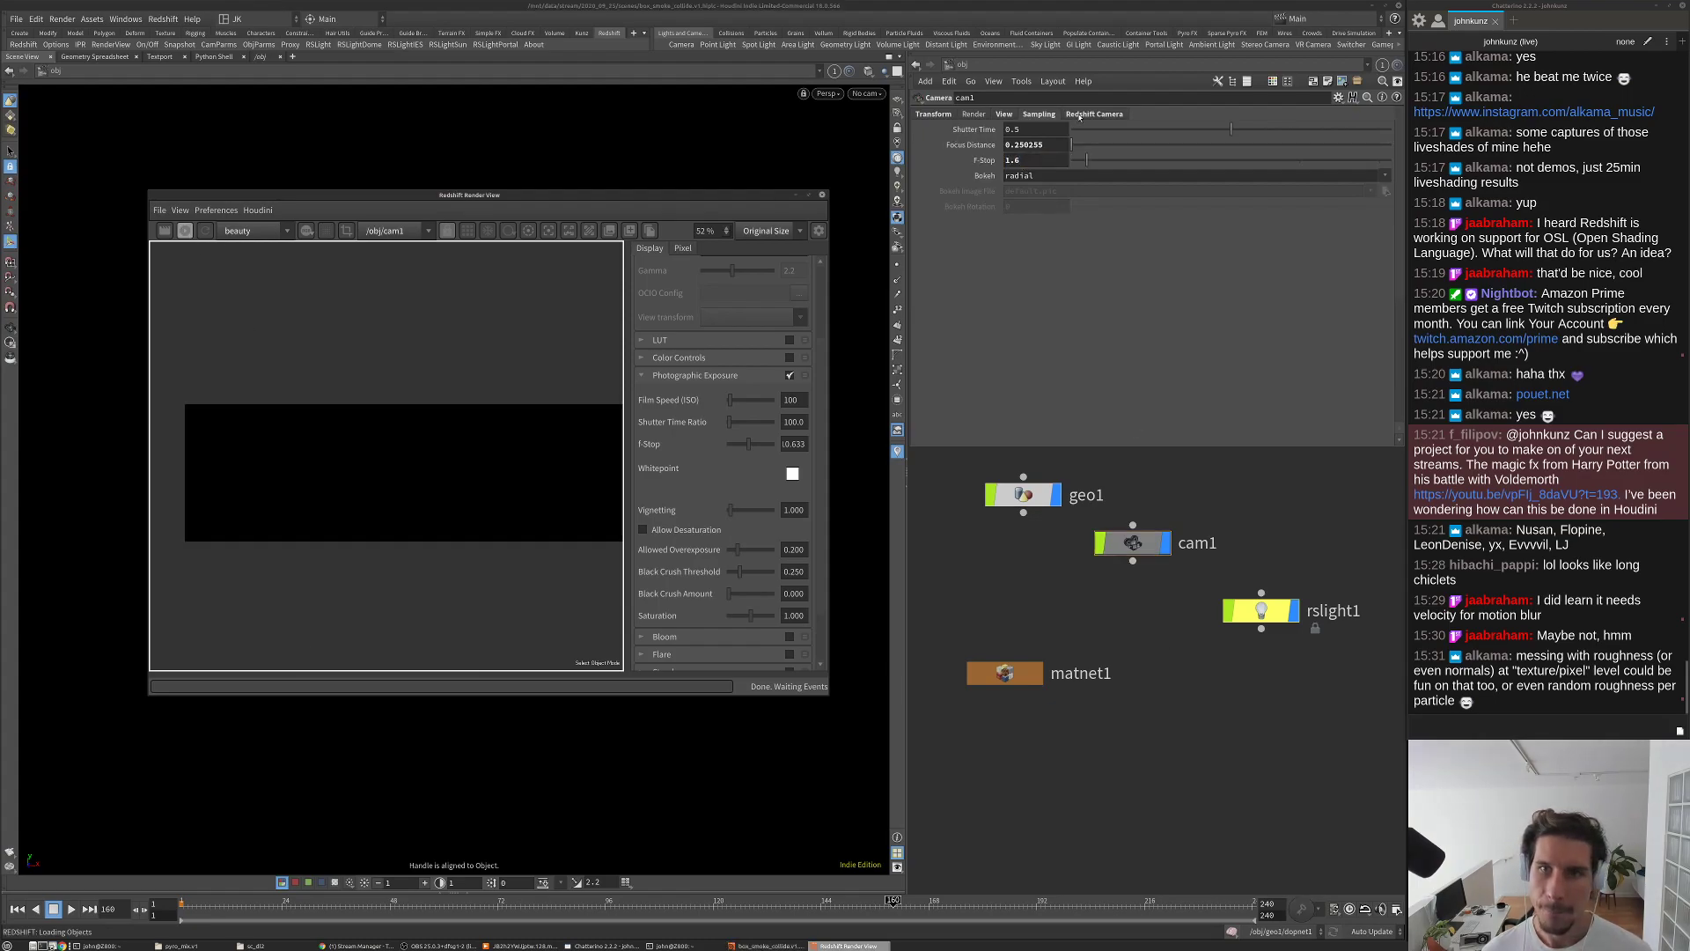
# Step: Save the scene and set cam1's aperture to 36 in its view settings
pyautogui.click(1005, 115)
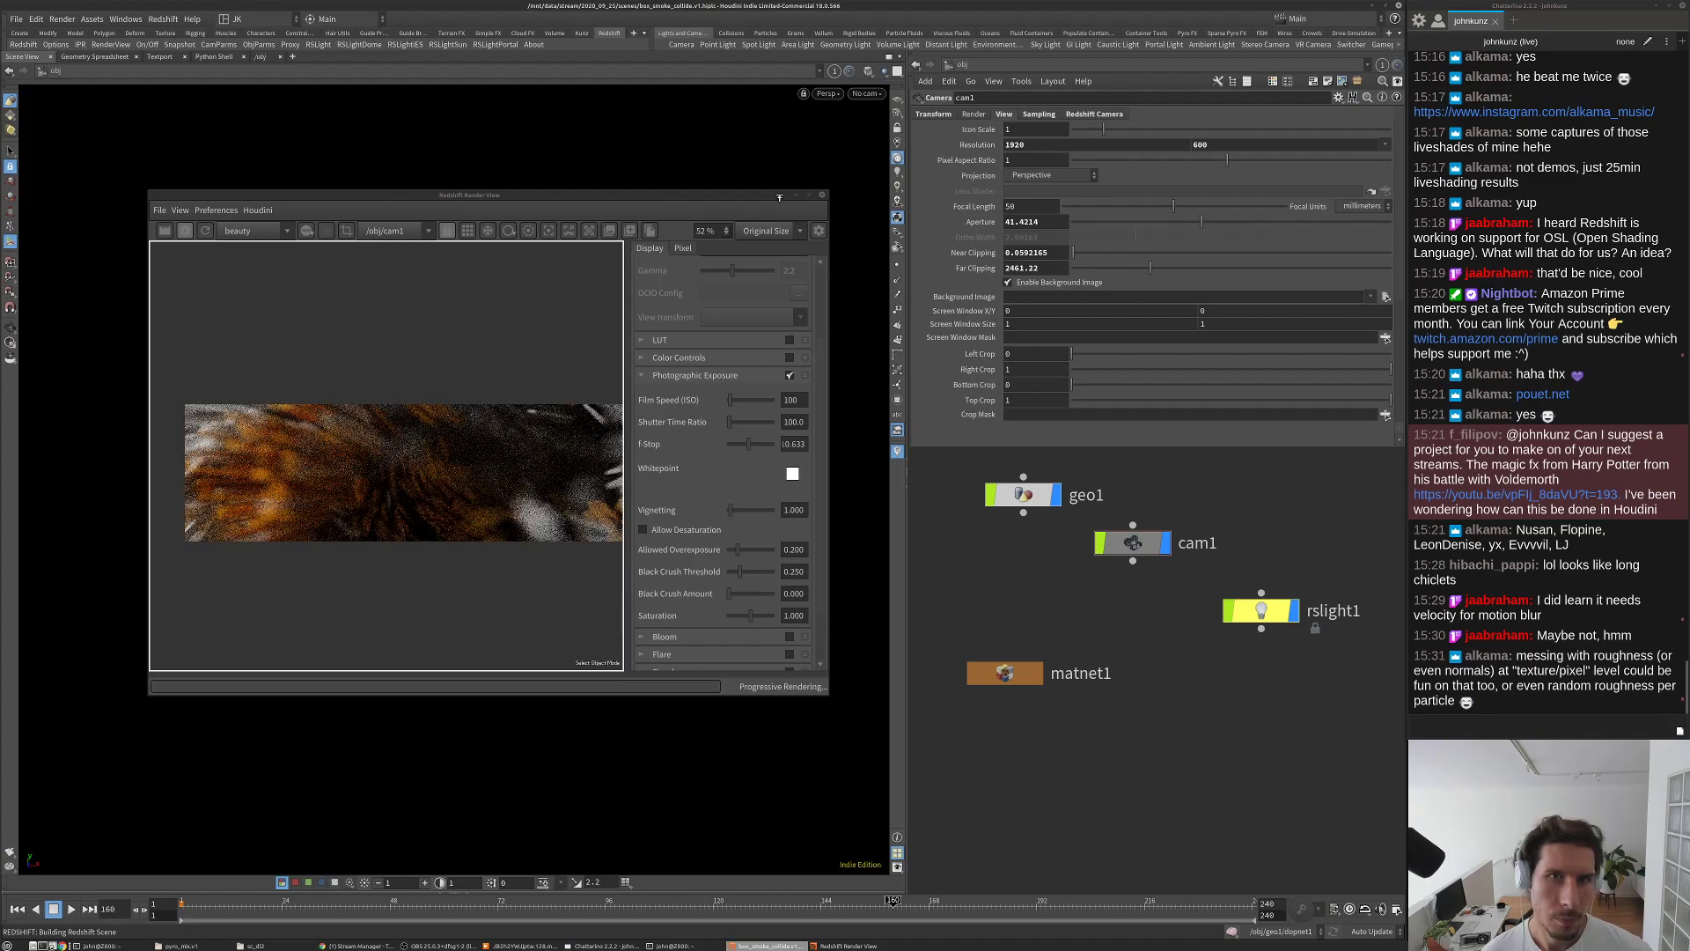
pyautogui.scroll(1, 370, 484)
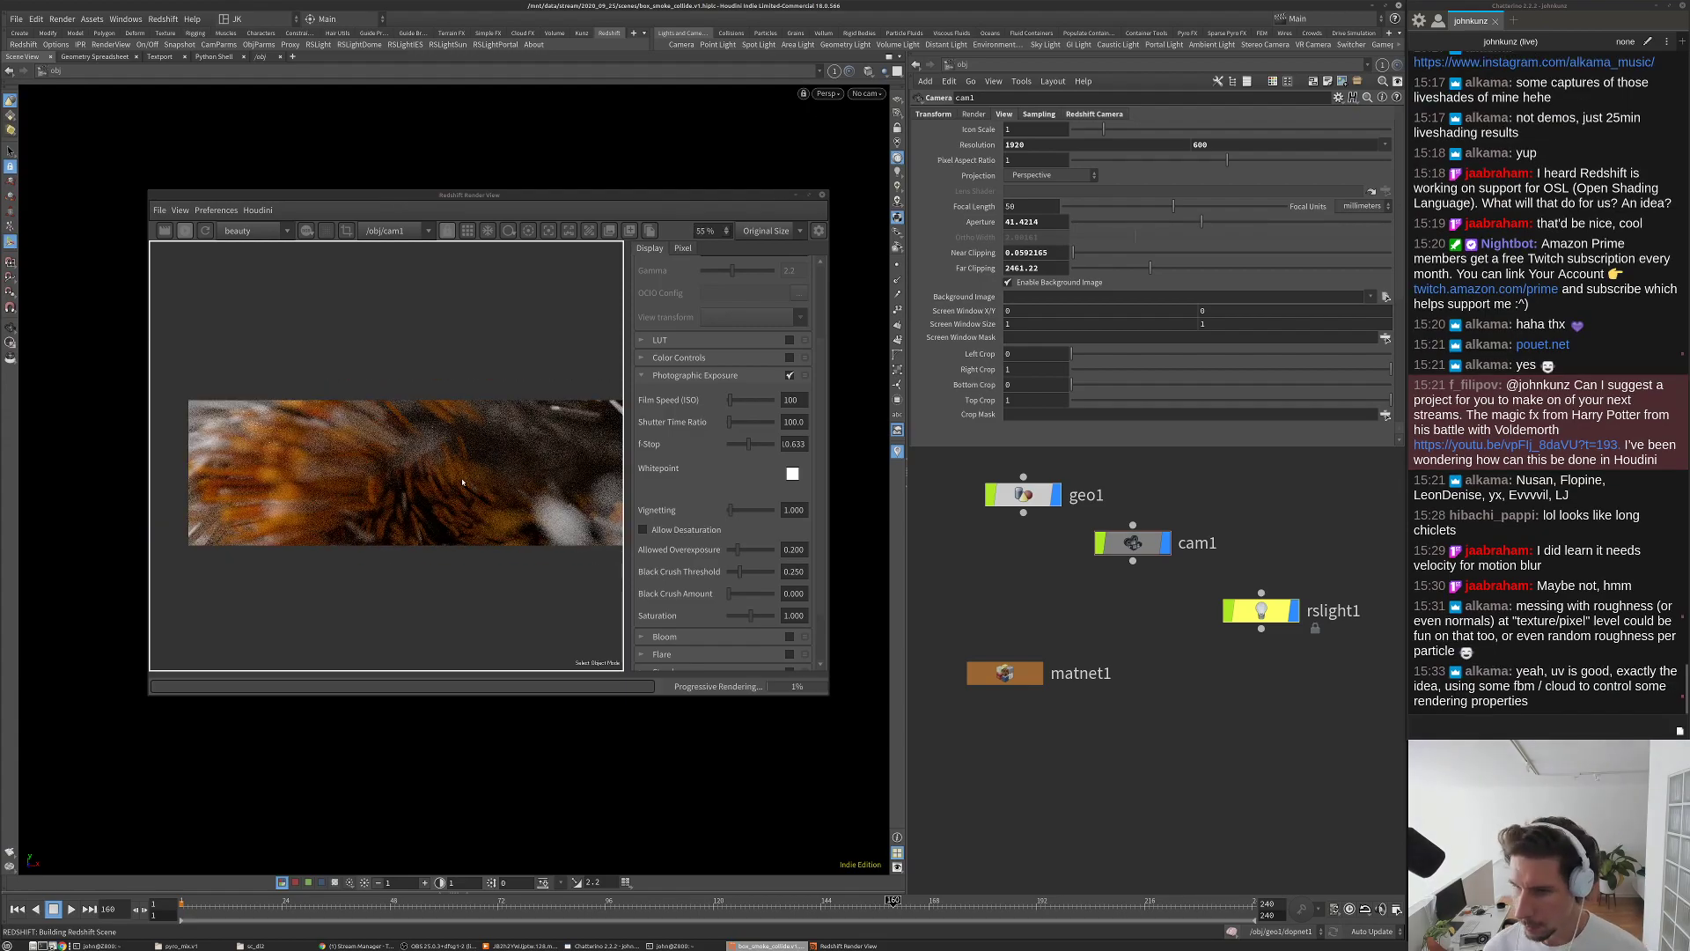
pyautogui.hotkey('ctrl', 's')
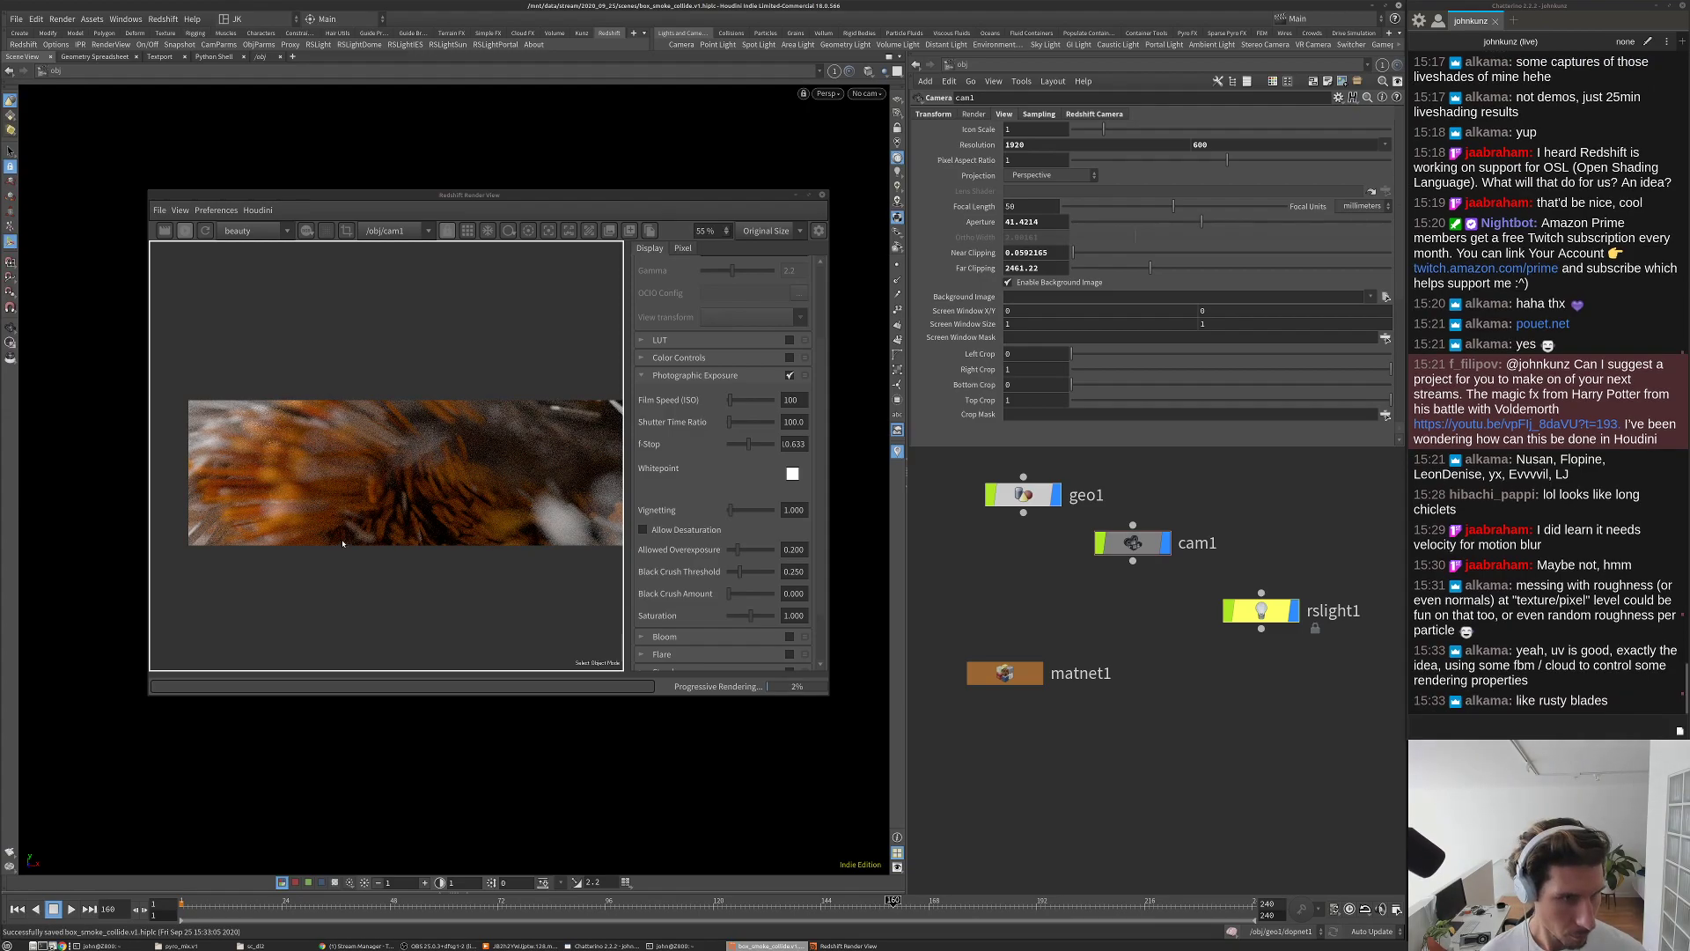
pyautogui.scroll(-2, 493, 493)
pyautogui.doubleClick(1021, 222)
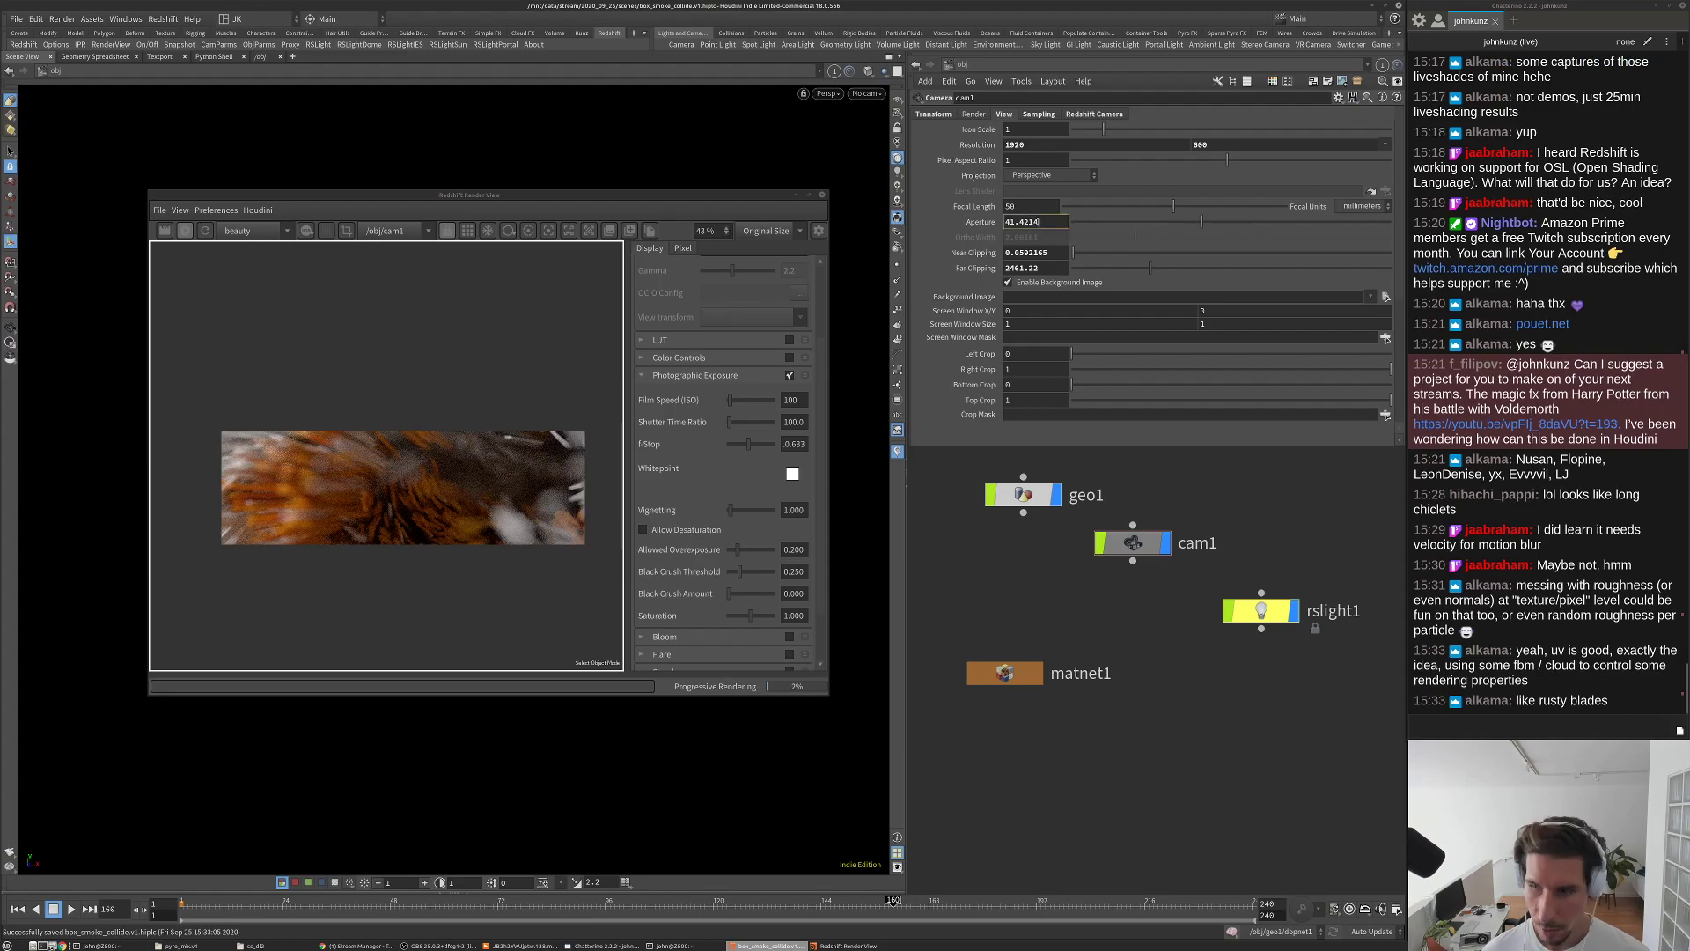
pyautogui.write('3')
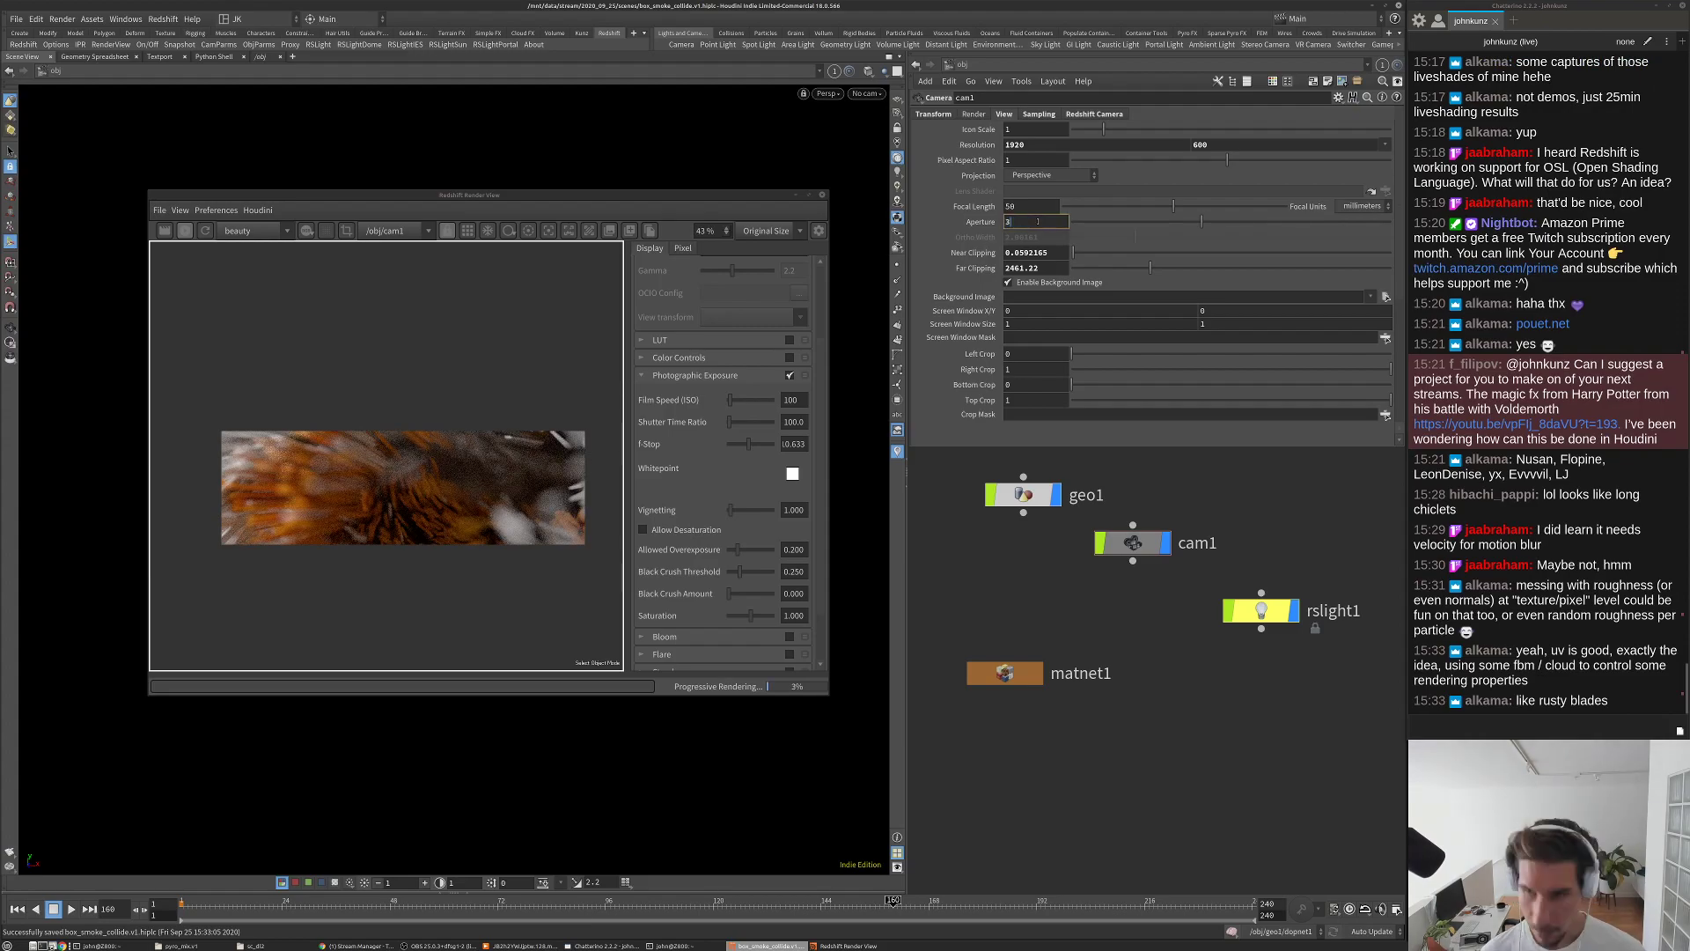
pyautogui.write('6')
pyautogui.press('Return')
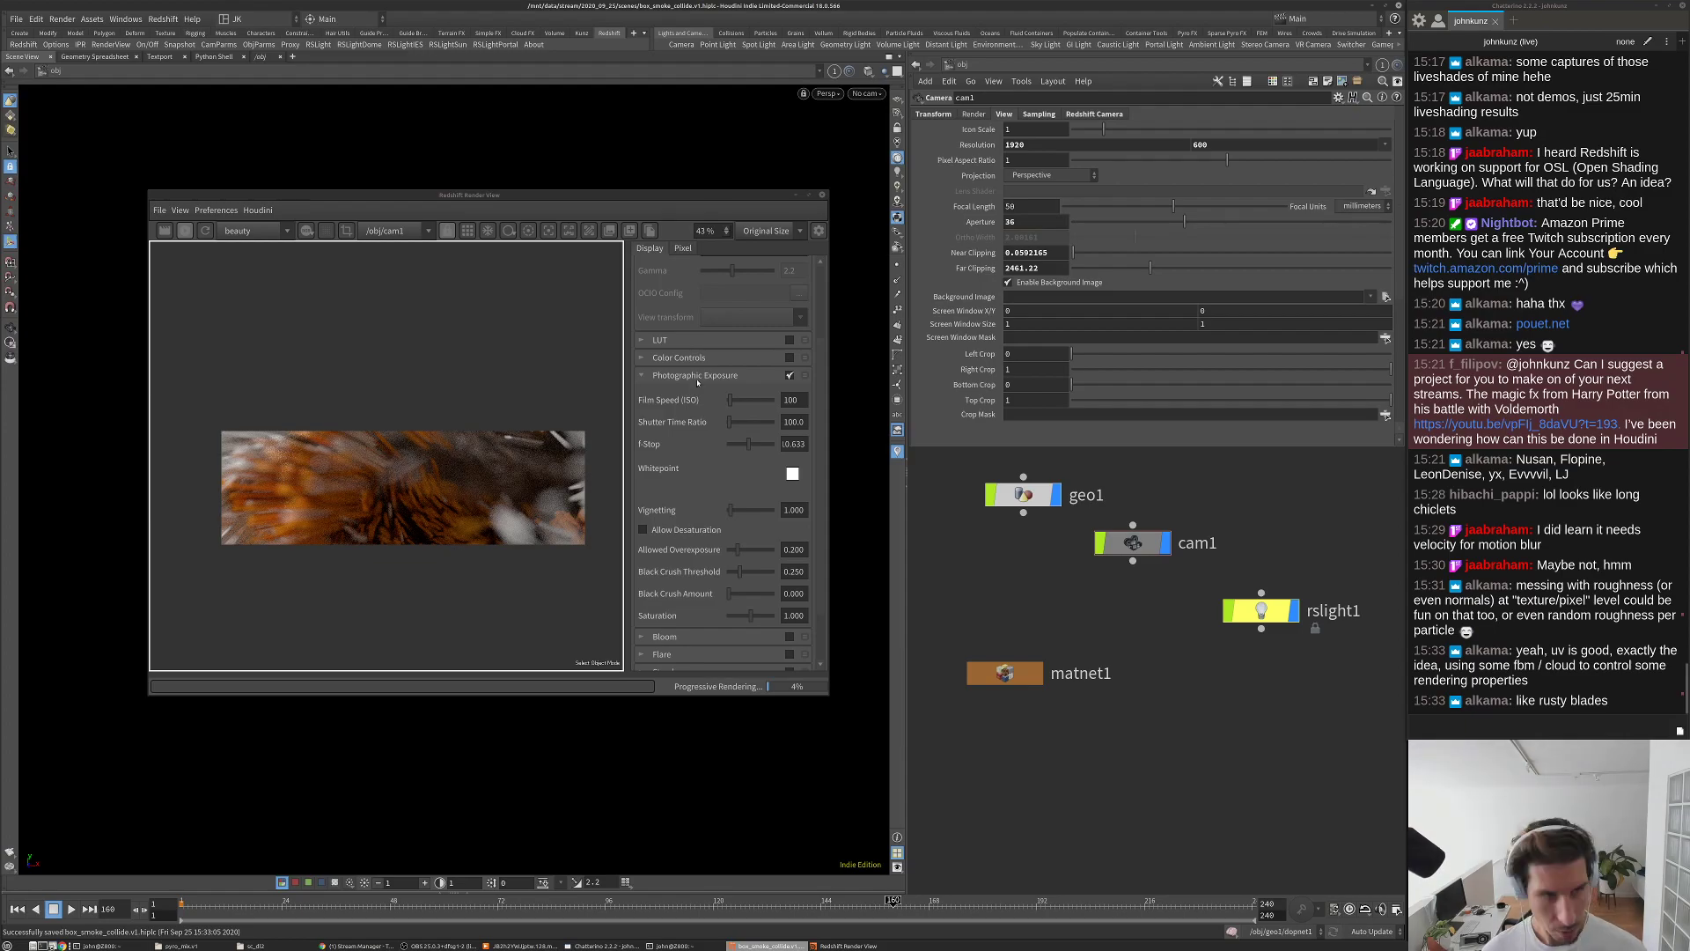
# Step: Set cam1's focal length to 30 mm and restart the Redshift render
pyautogui.click(1021, 206)
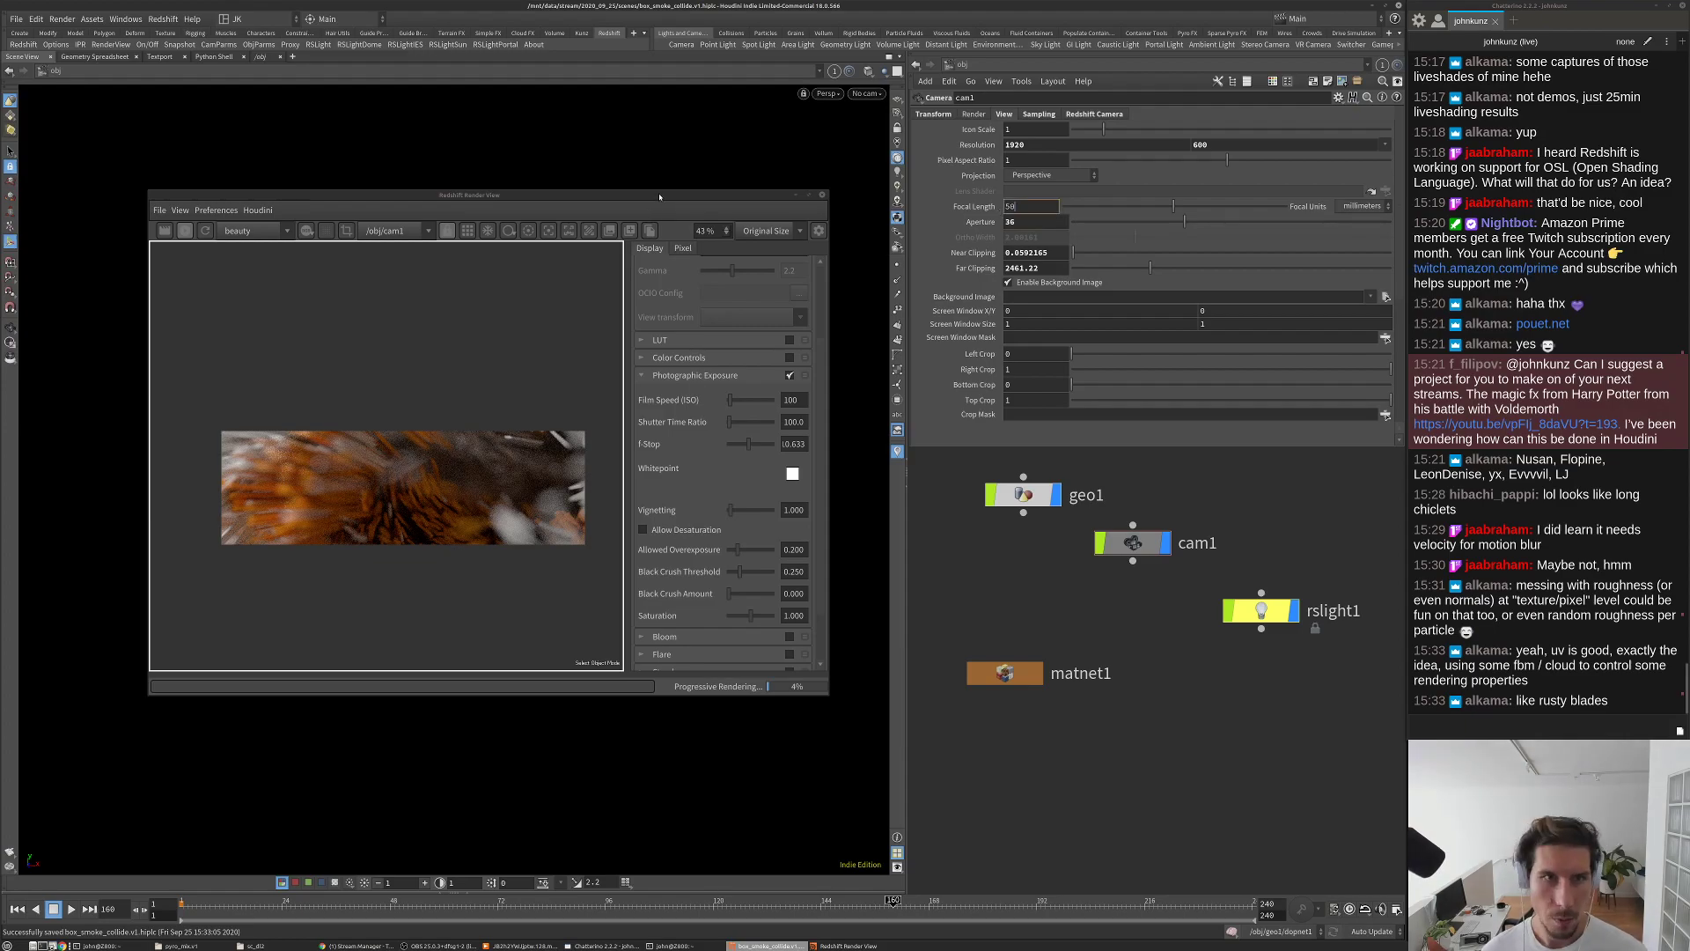
pyautogui.moveTo(659, 197); pyautogui.dragTo(606, 354)
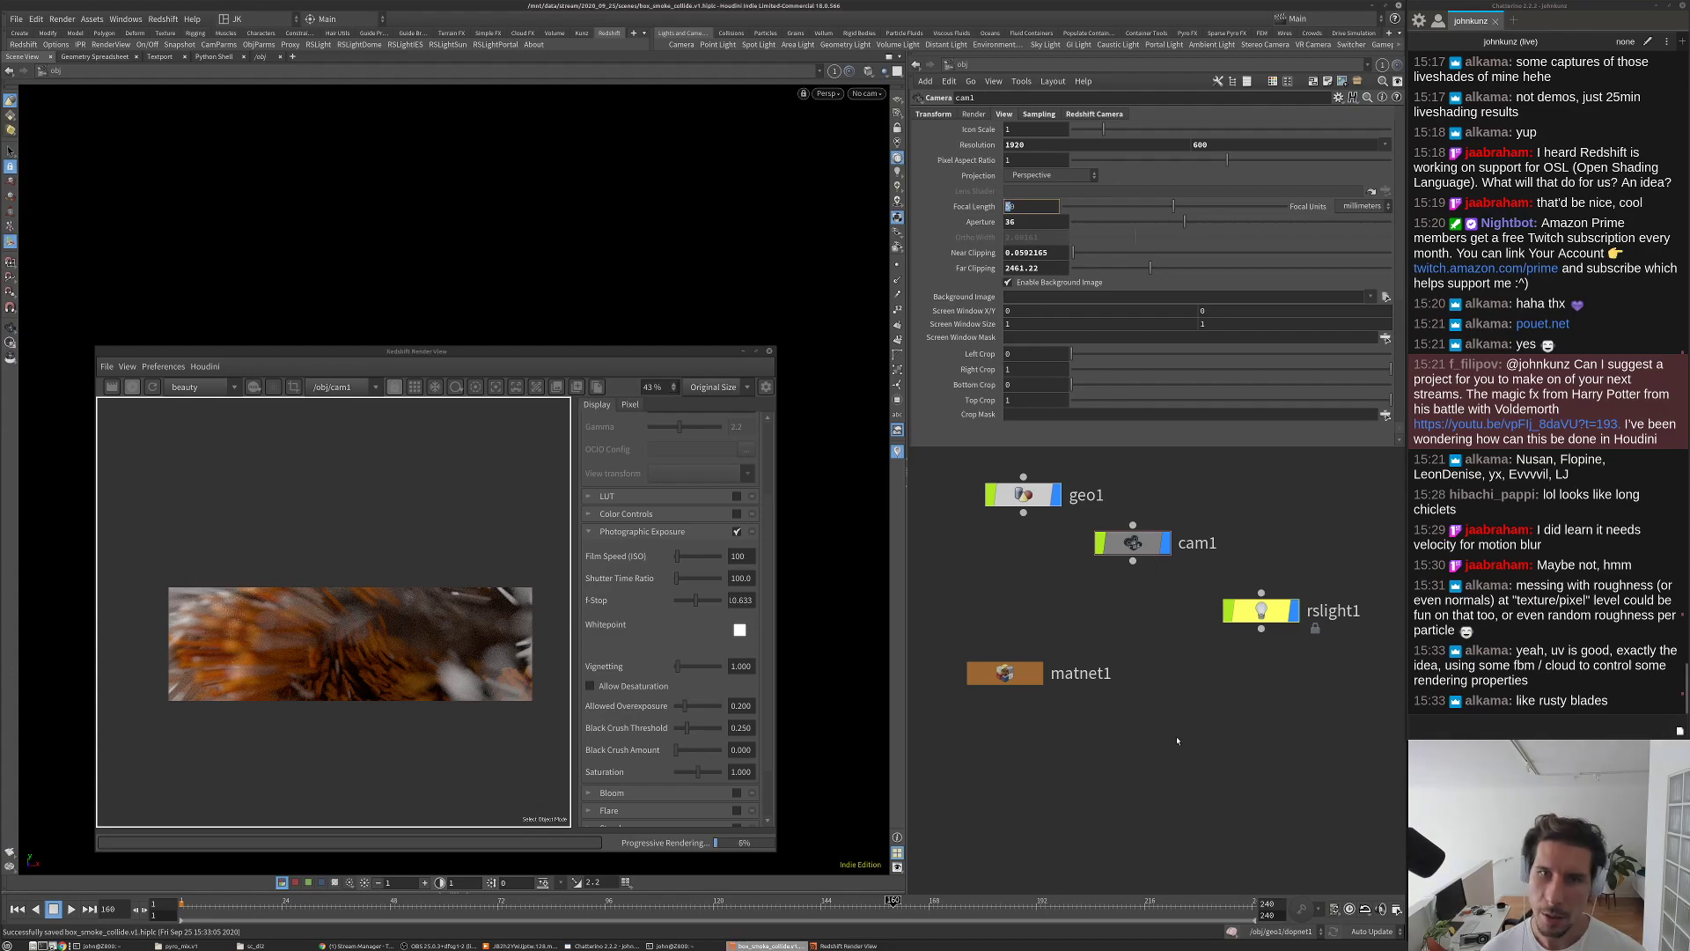
pyautogui.write('80')
pyautogui.press('Return')
pyautogui.write('30')
pyautogui.press('Return')
pyautogui.click(152, 388)
# Step: Look through cam1 in the scene viewport
pyautogui.click(864, 100)
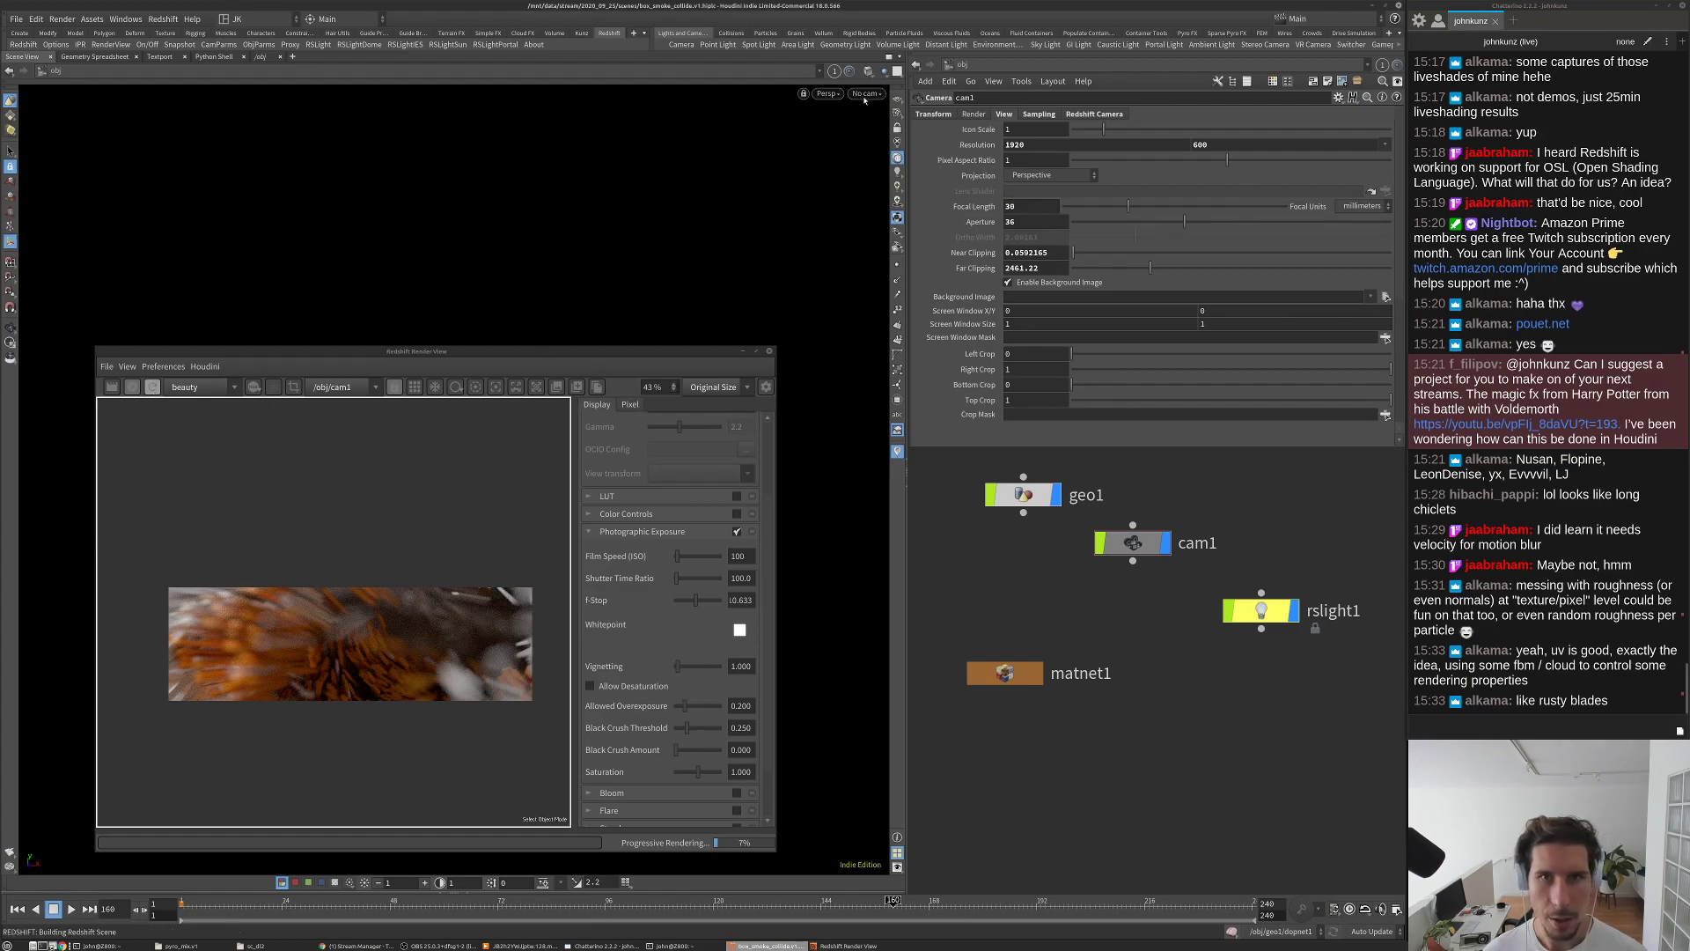
pyautogui.click(865, 94)
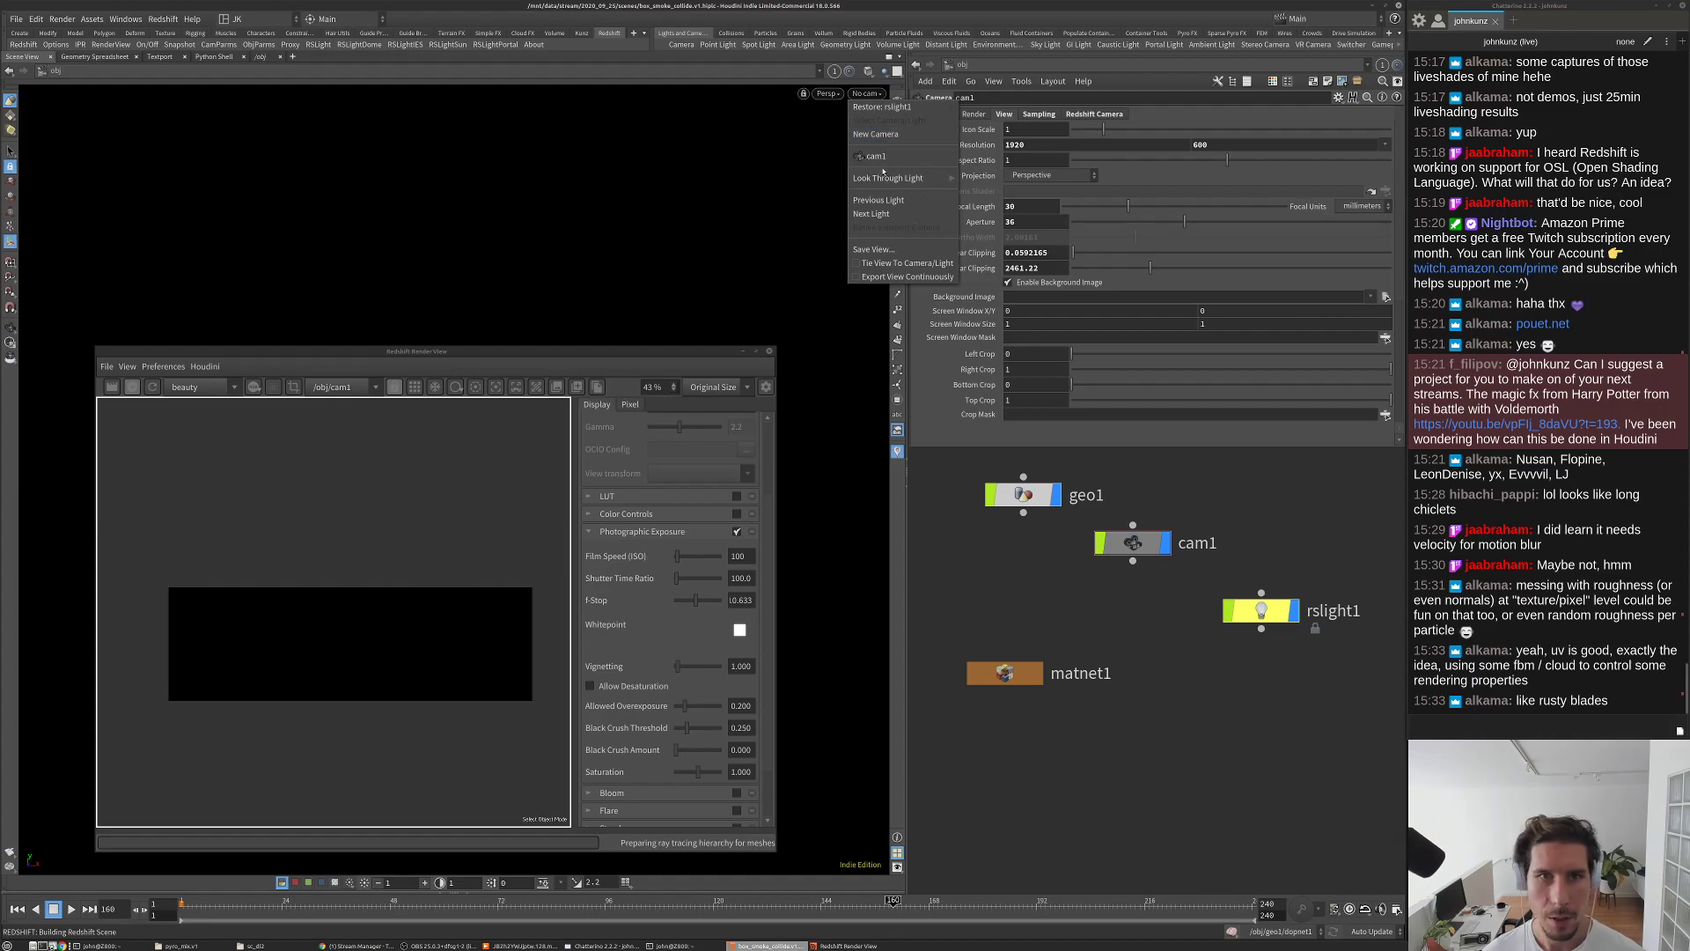
pyautogui.click(898, 163)
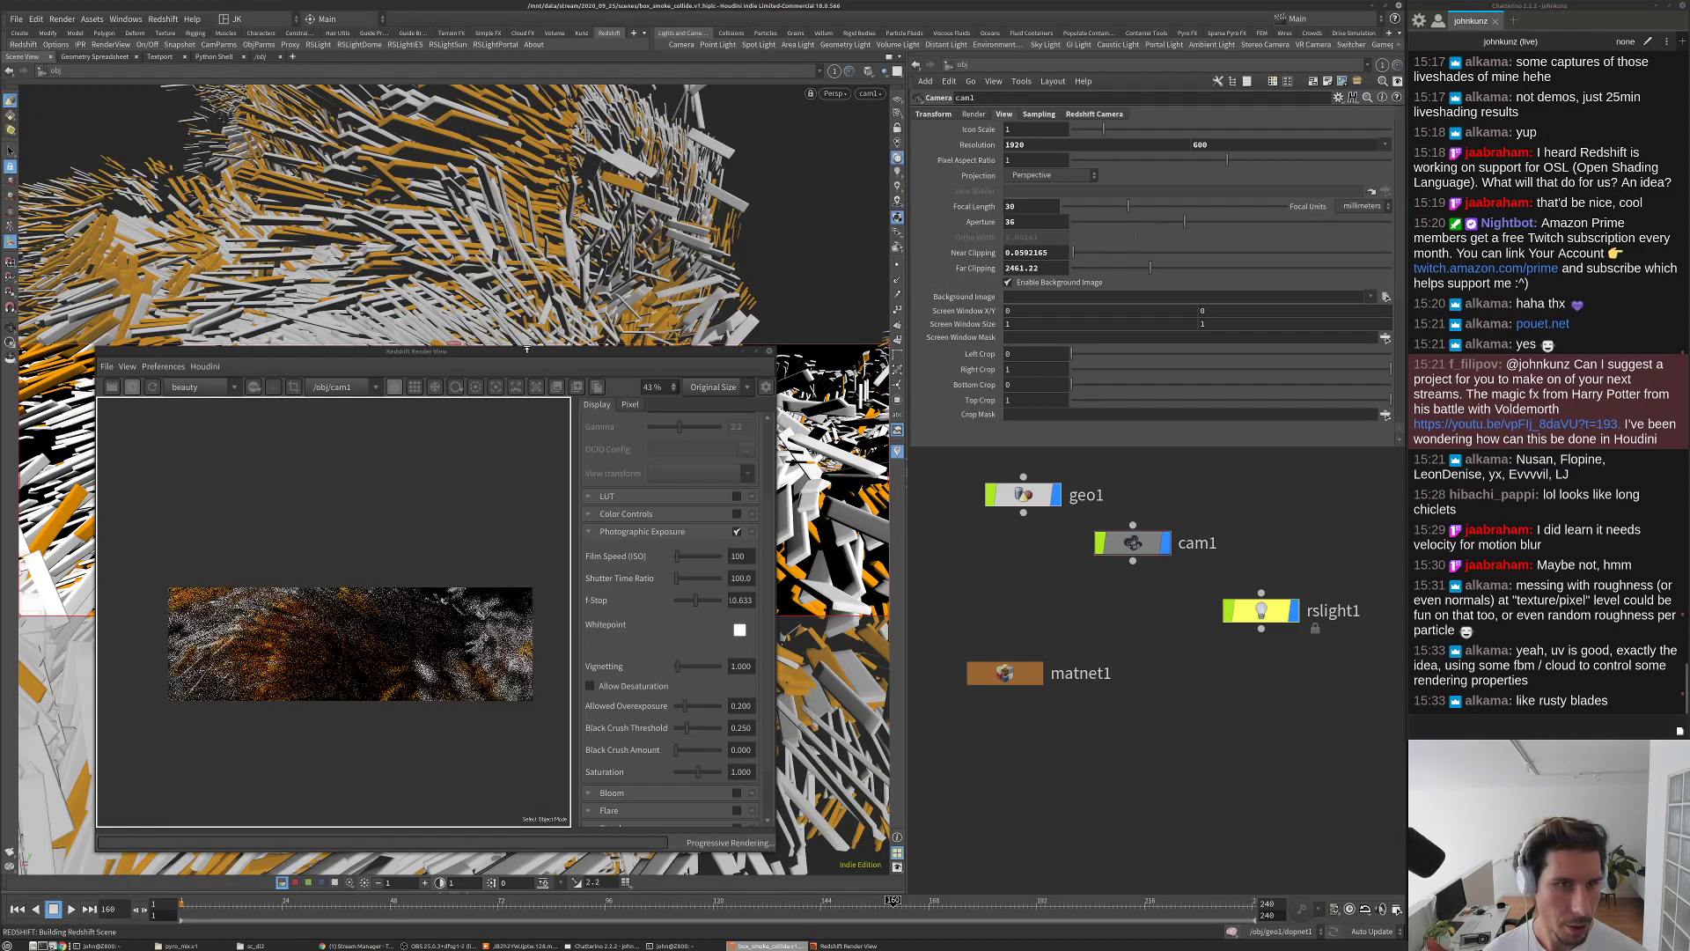
# Step: Widen the Redshift render view window, reduce its height and move it so more of the camera view stays uncovered
pyautogui.moveTo(775, 467); pyautogui.dragTo(973, 467)
pyautogui.moveTo(678, 349); pyautogui.dragTo(658, 559)
pyautogui.scroll(4, 467, 749)
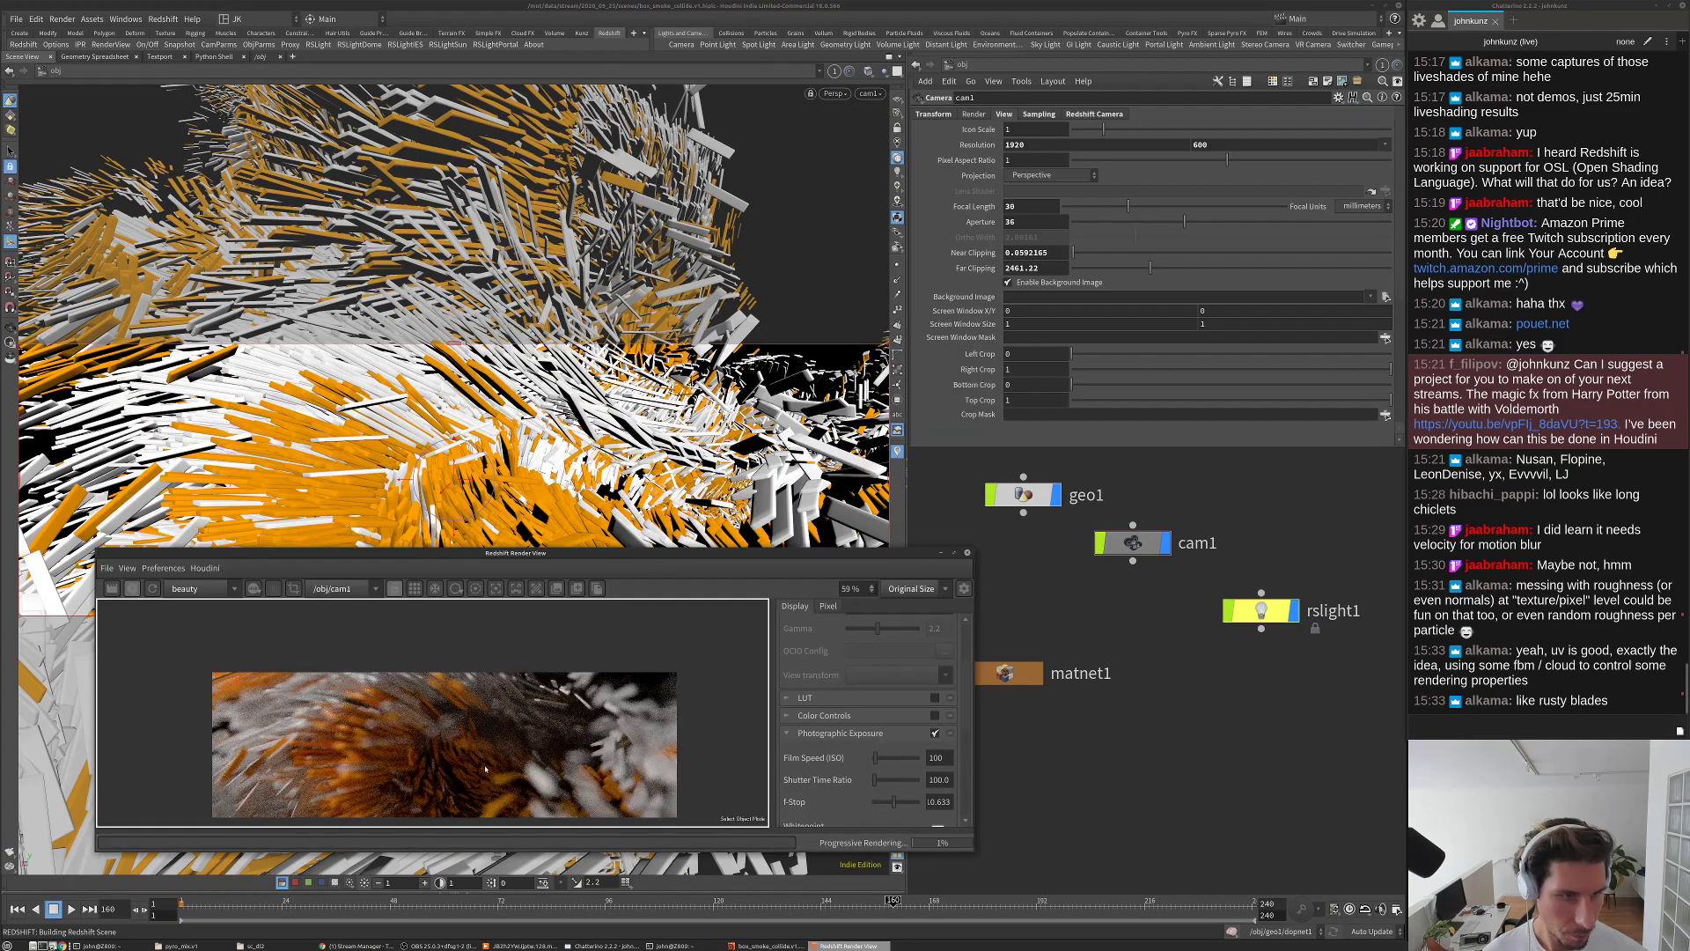
pyautogui.moveTo(556, 559); pyautogui.dragTo(505, 593)
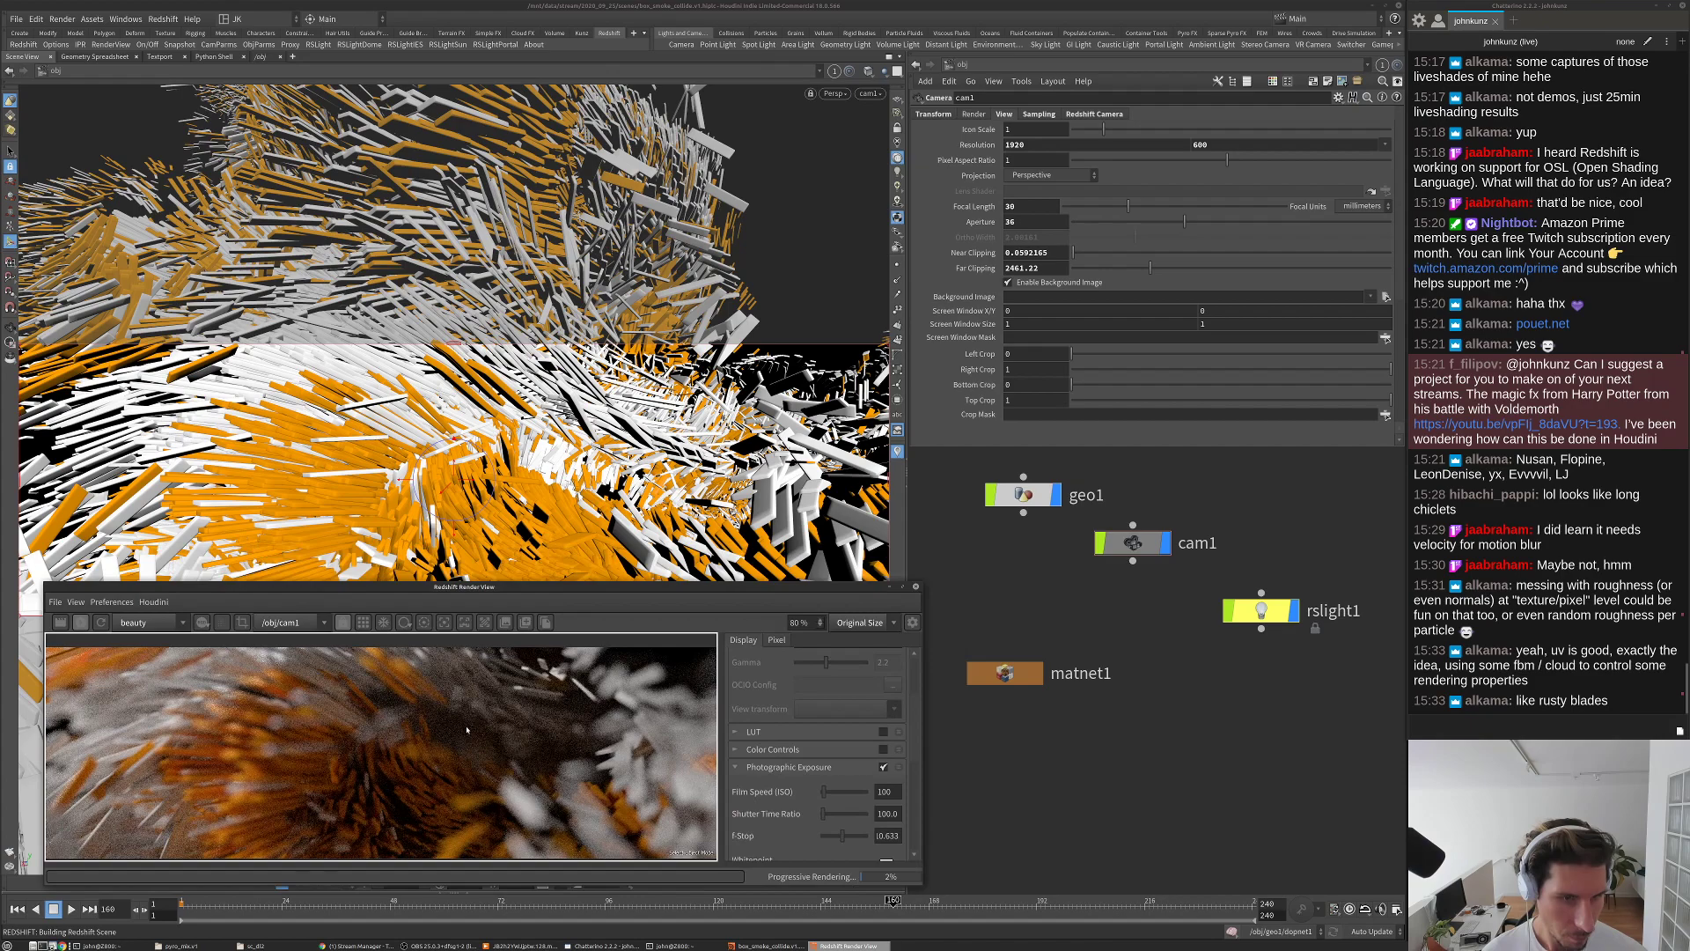
pyautogui.scroll(-2, 433, 739)
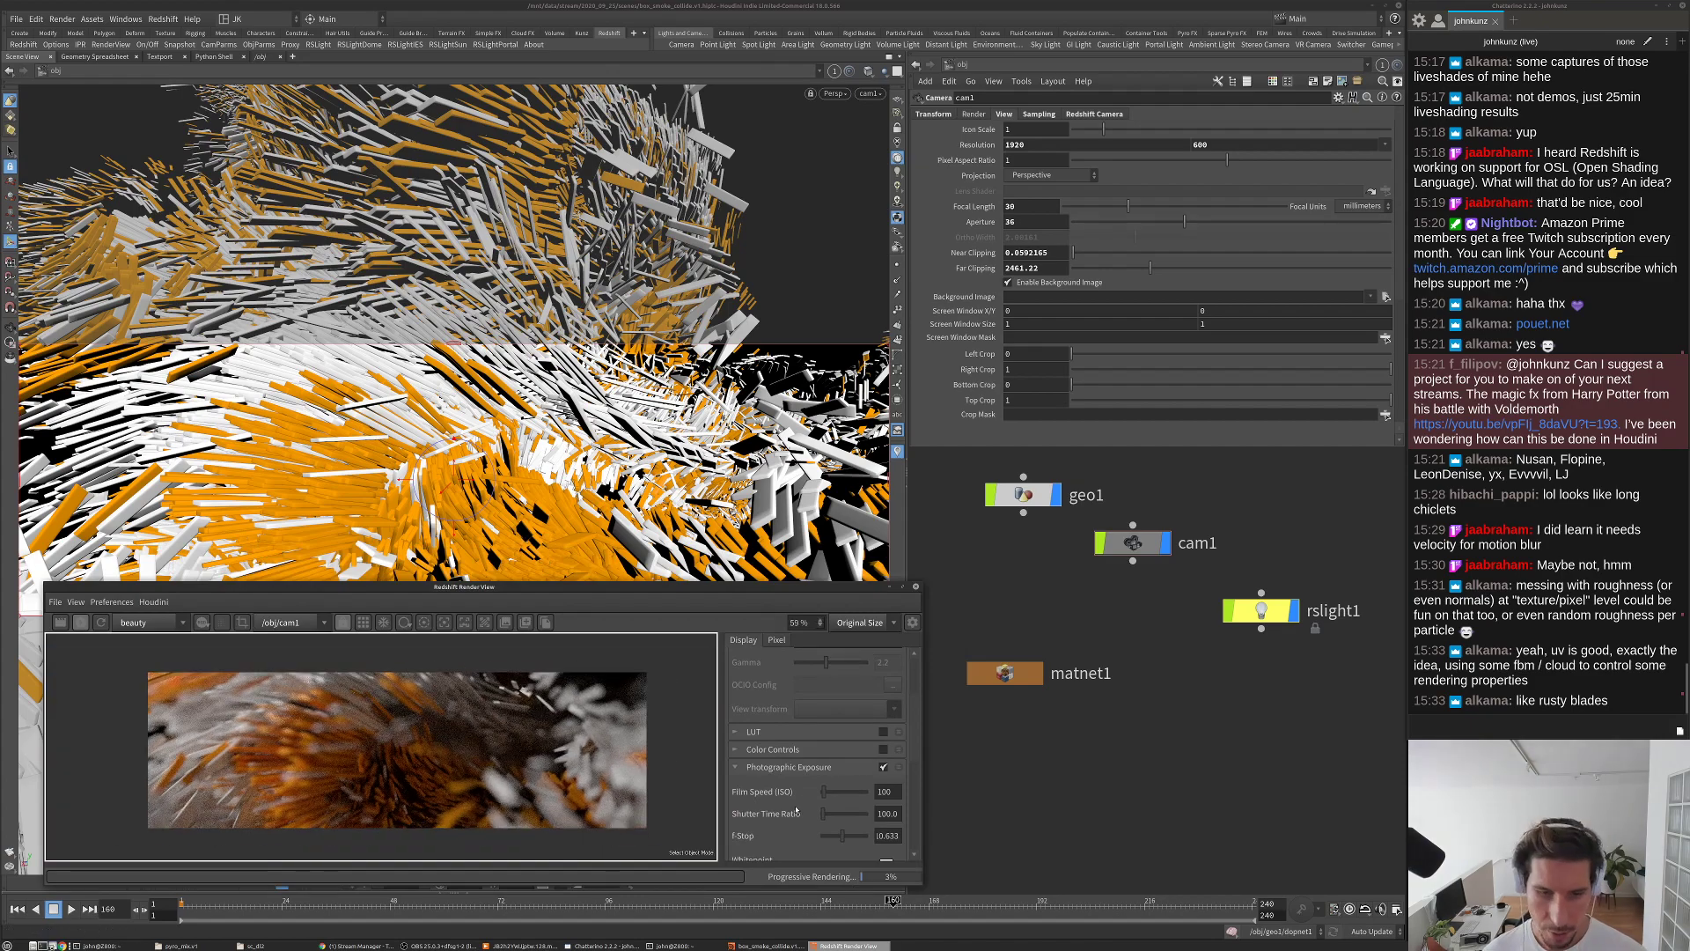
# Step: Lower the render view's photographic exposure f-stop to about 5.43 and raise the saturation to about 1.16
pyautogui.scroll(-1, 797, 811)
pyautogui.moveTo(833, 814); pyautogui.dragTo(830, 814)
pyautogui.scroll(-6, 802, 786)
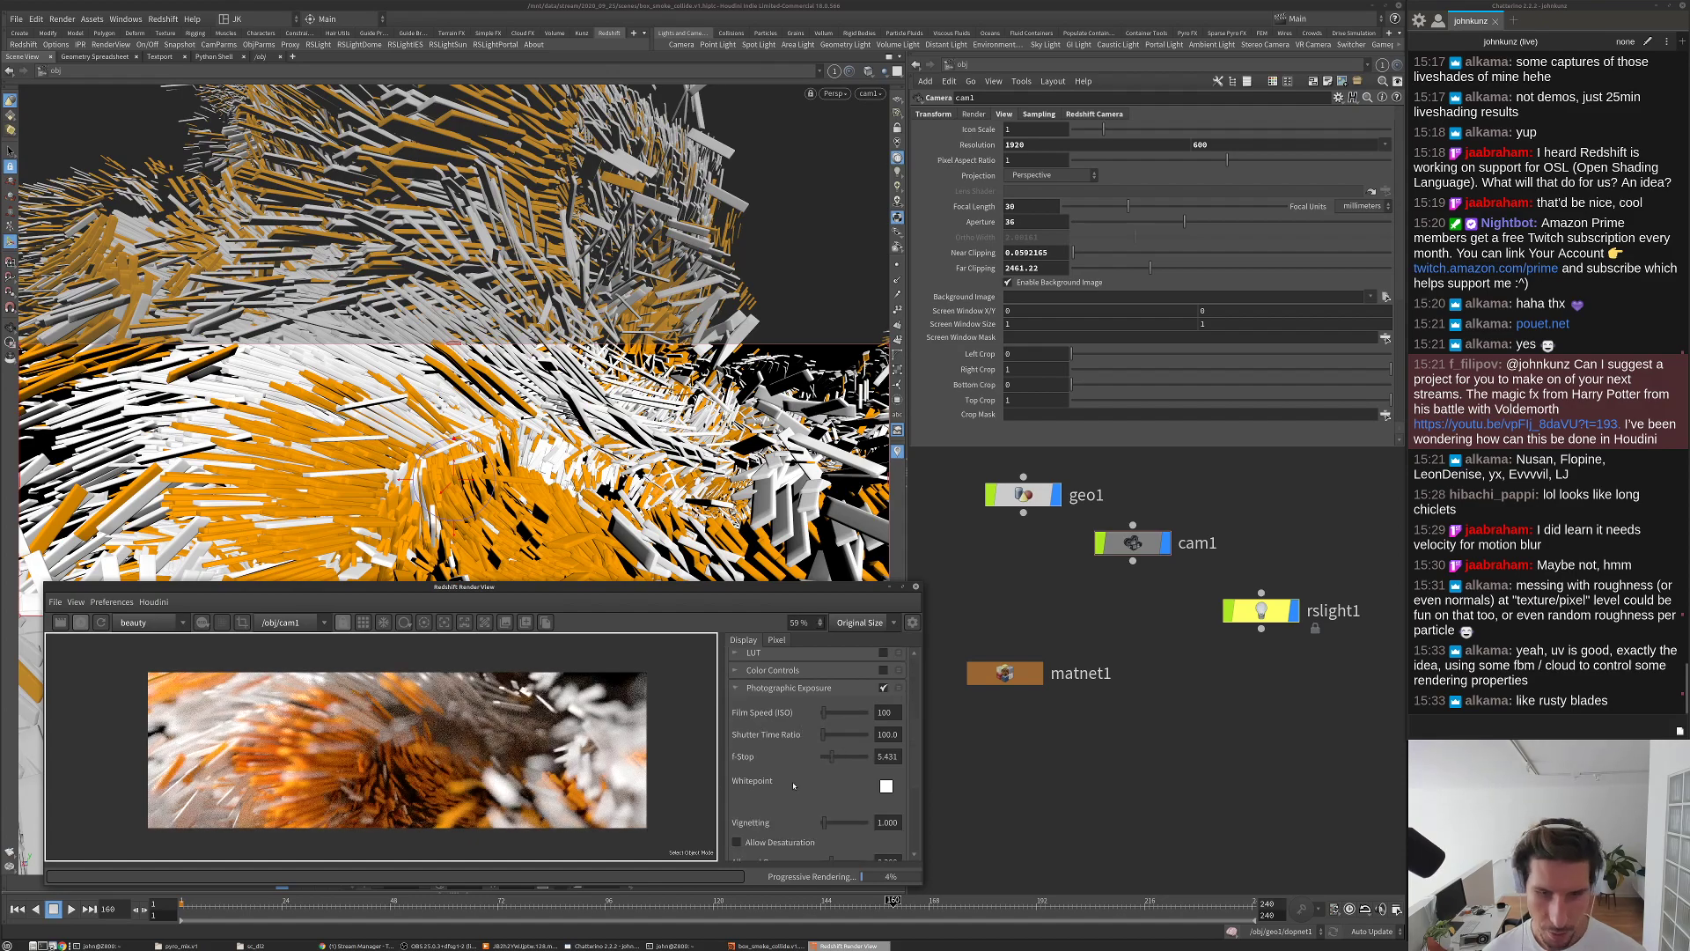
pyautogui.click(851, 771)
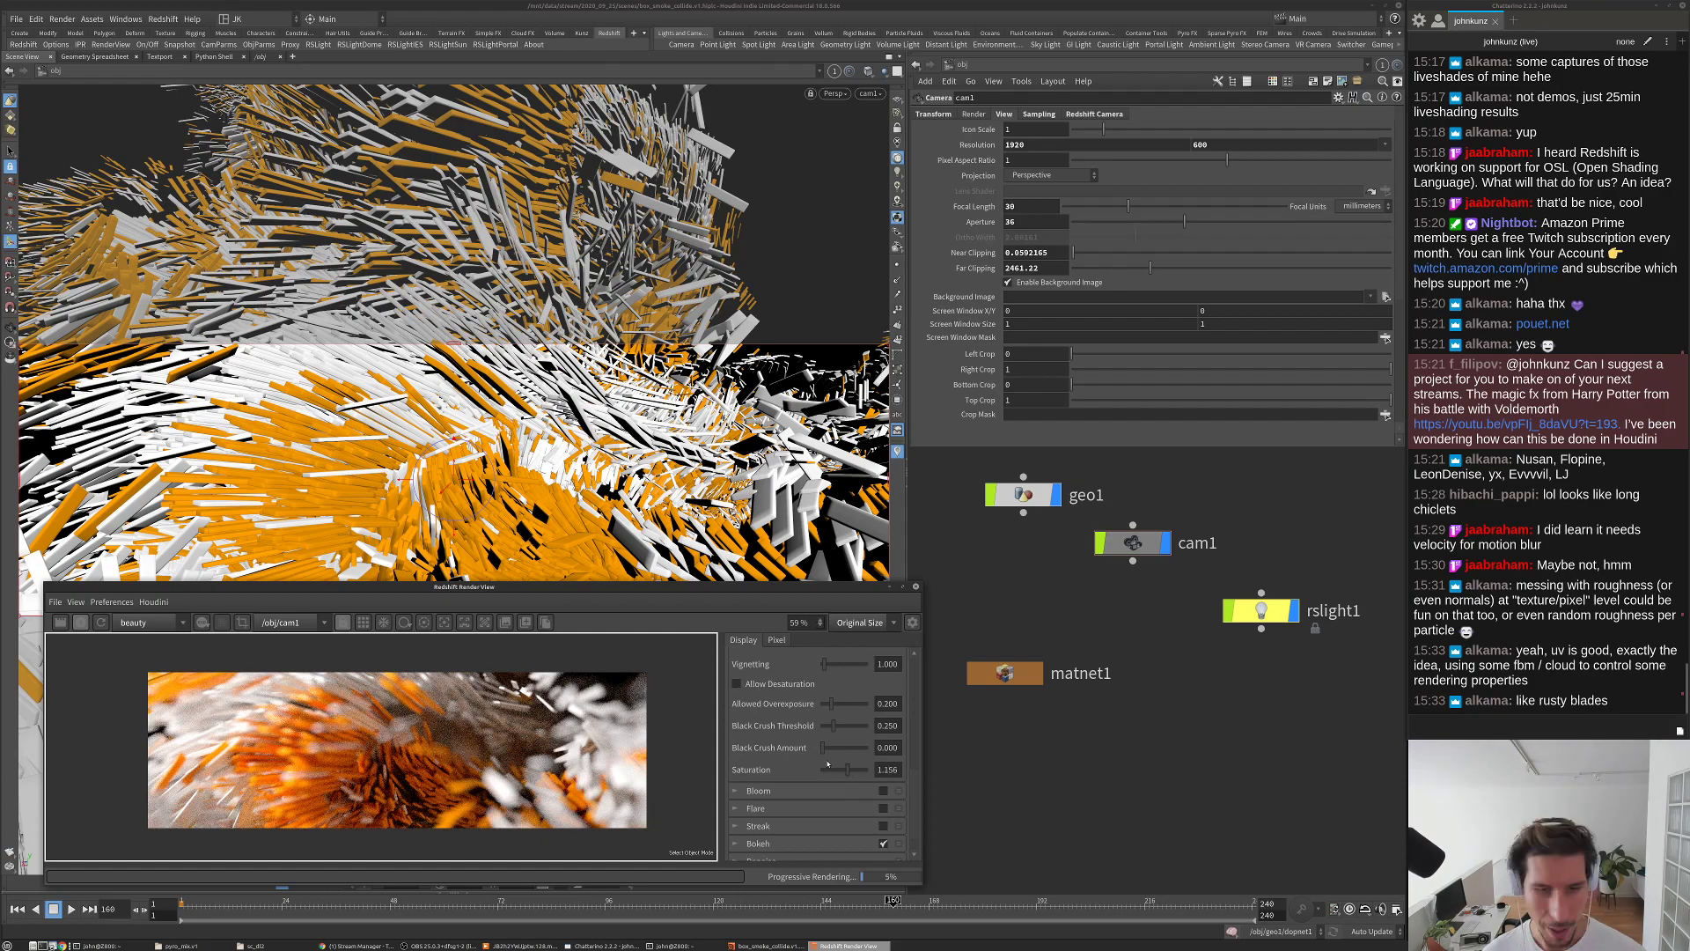
# Step: Raise the render view's Allowed Overexposure to about 0.53 and its f-stop to about 6.97
pyautogui.scroll(1, 777, 766)
pyautogui.scroll(2, 828, 731)
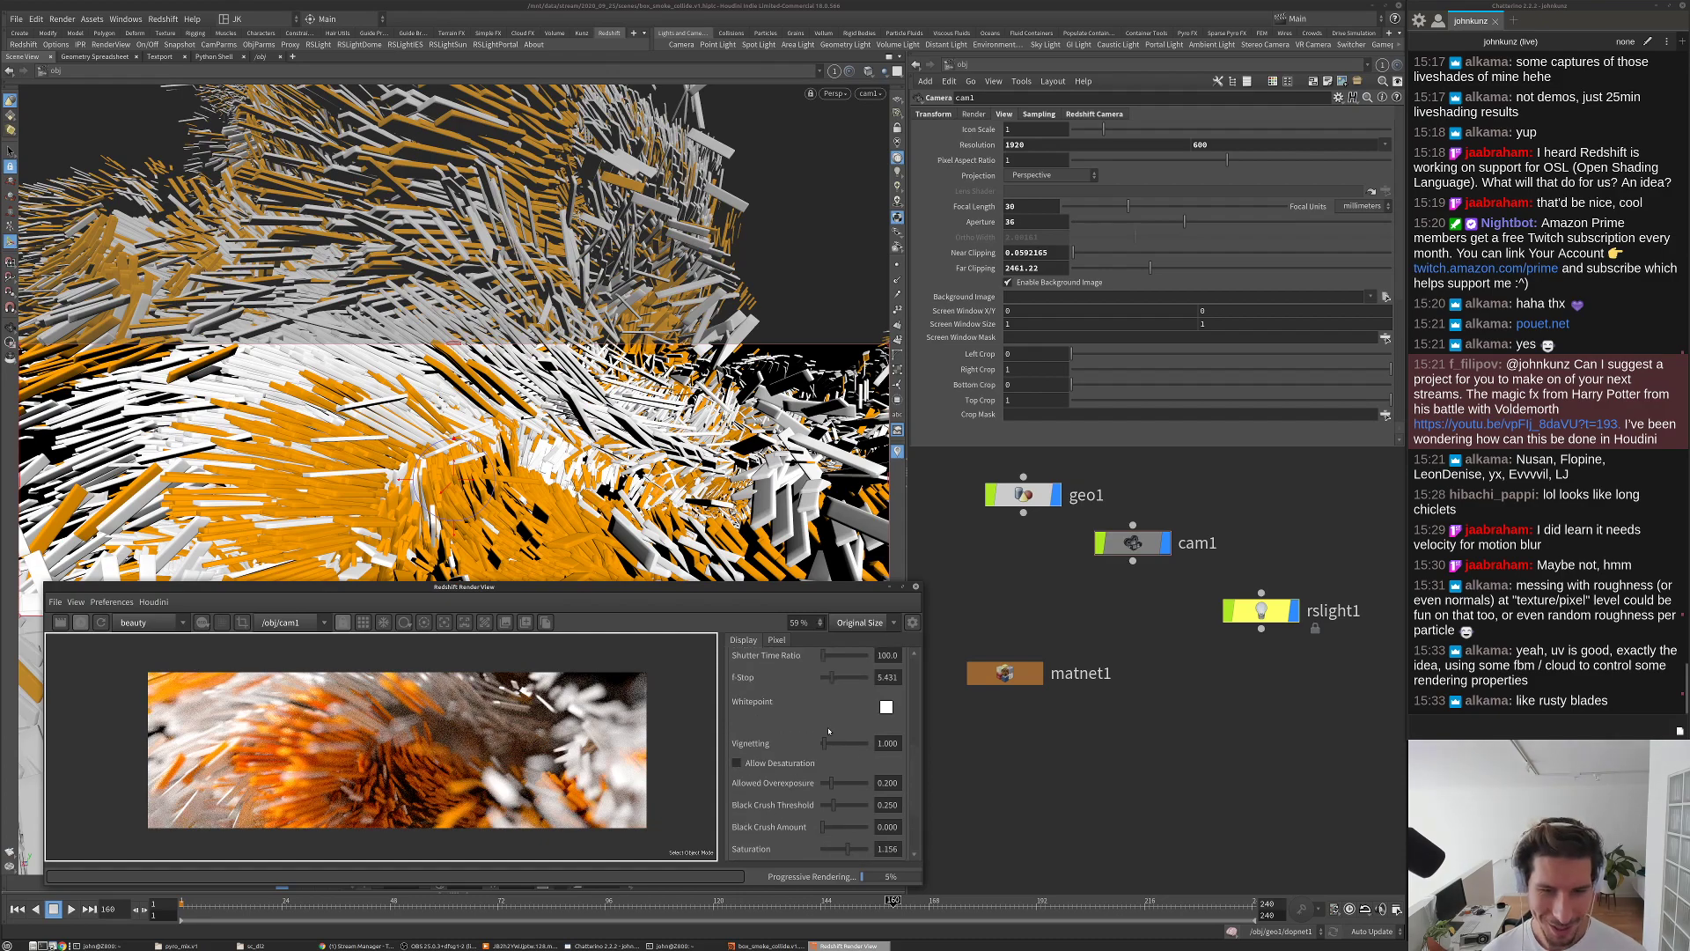
pyautogui.click(850, 784)
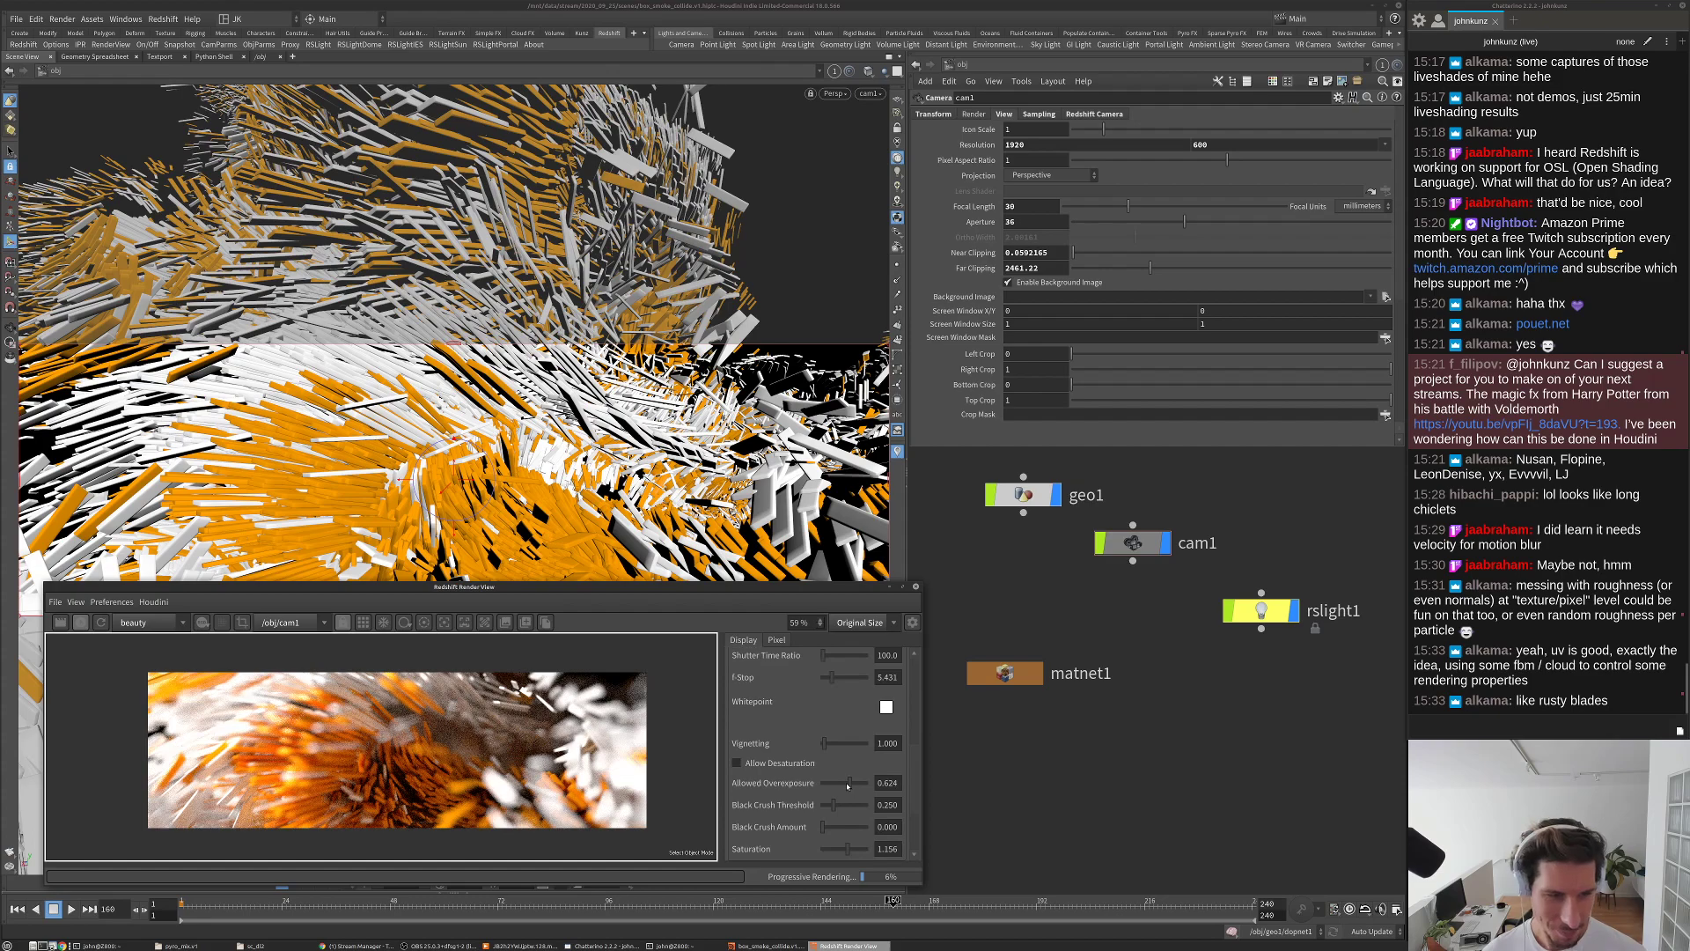
pyautogui.click(836, 678)
pyautogui.click(836, 679)
pyautogui.click(834, 680)
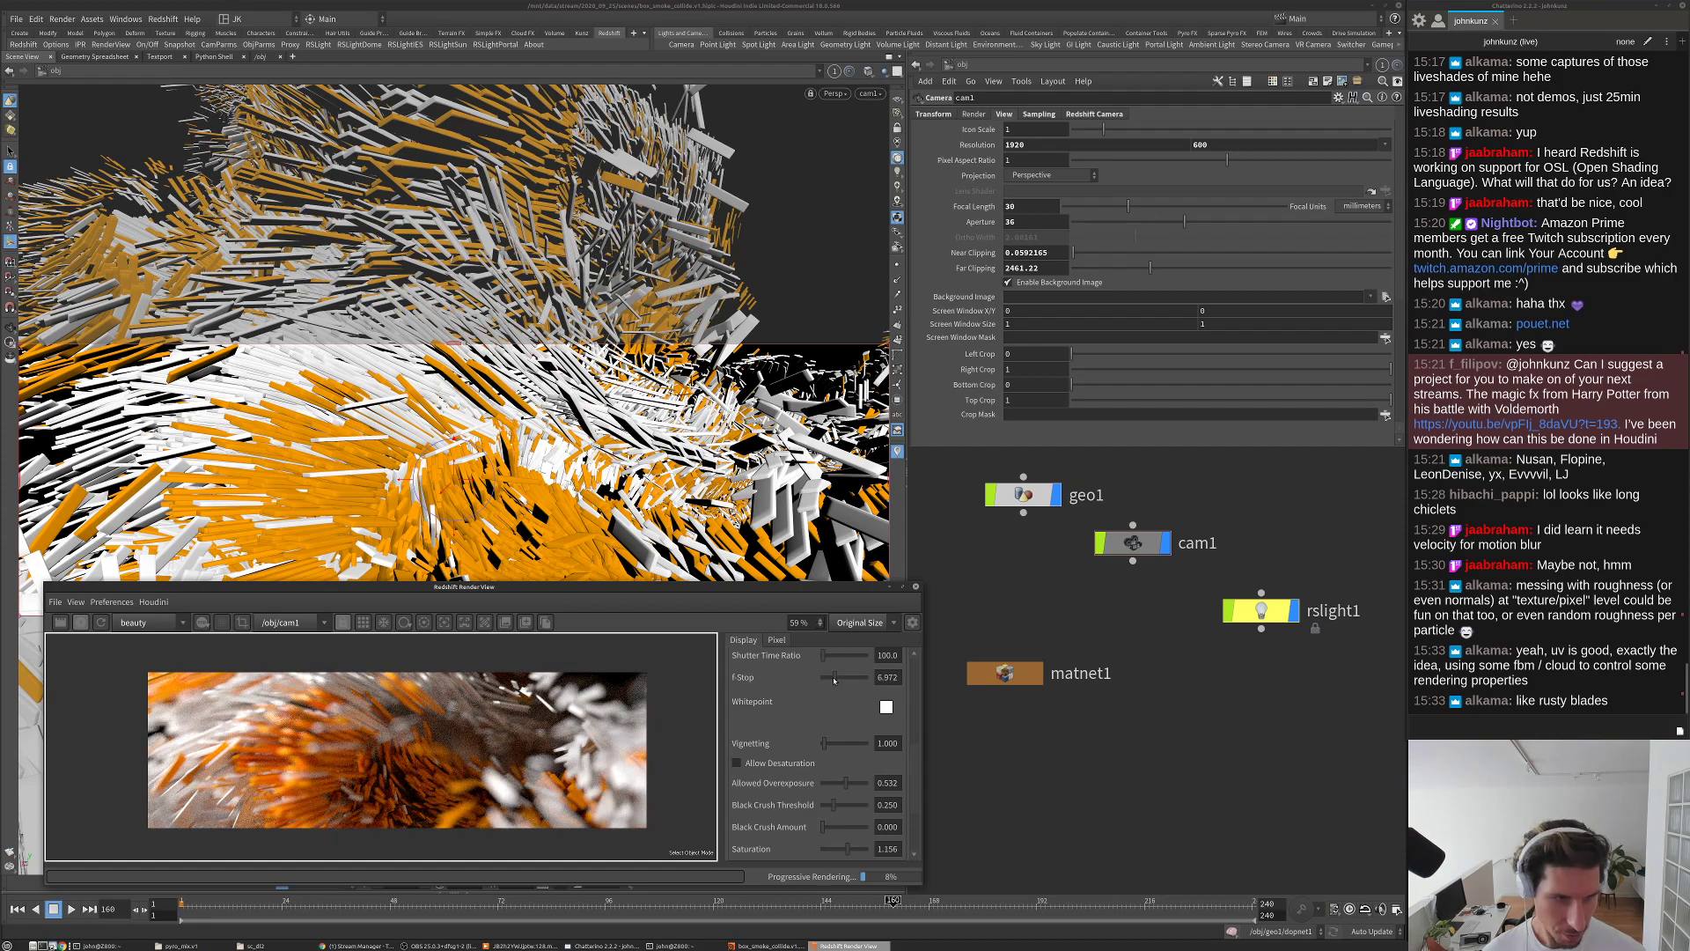
# Step: Save the scene, stop the current render and render frame 75 in Redshift to check the look
pyautogui.scroll(-1, 419, 753)
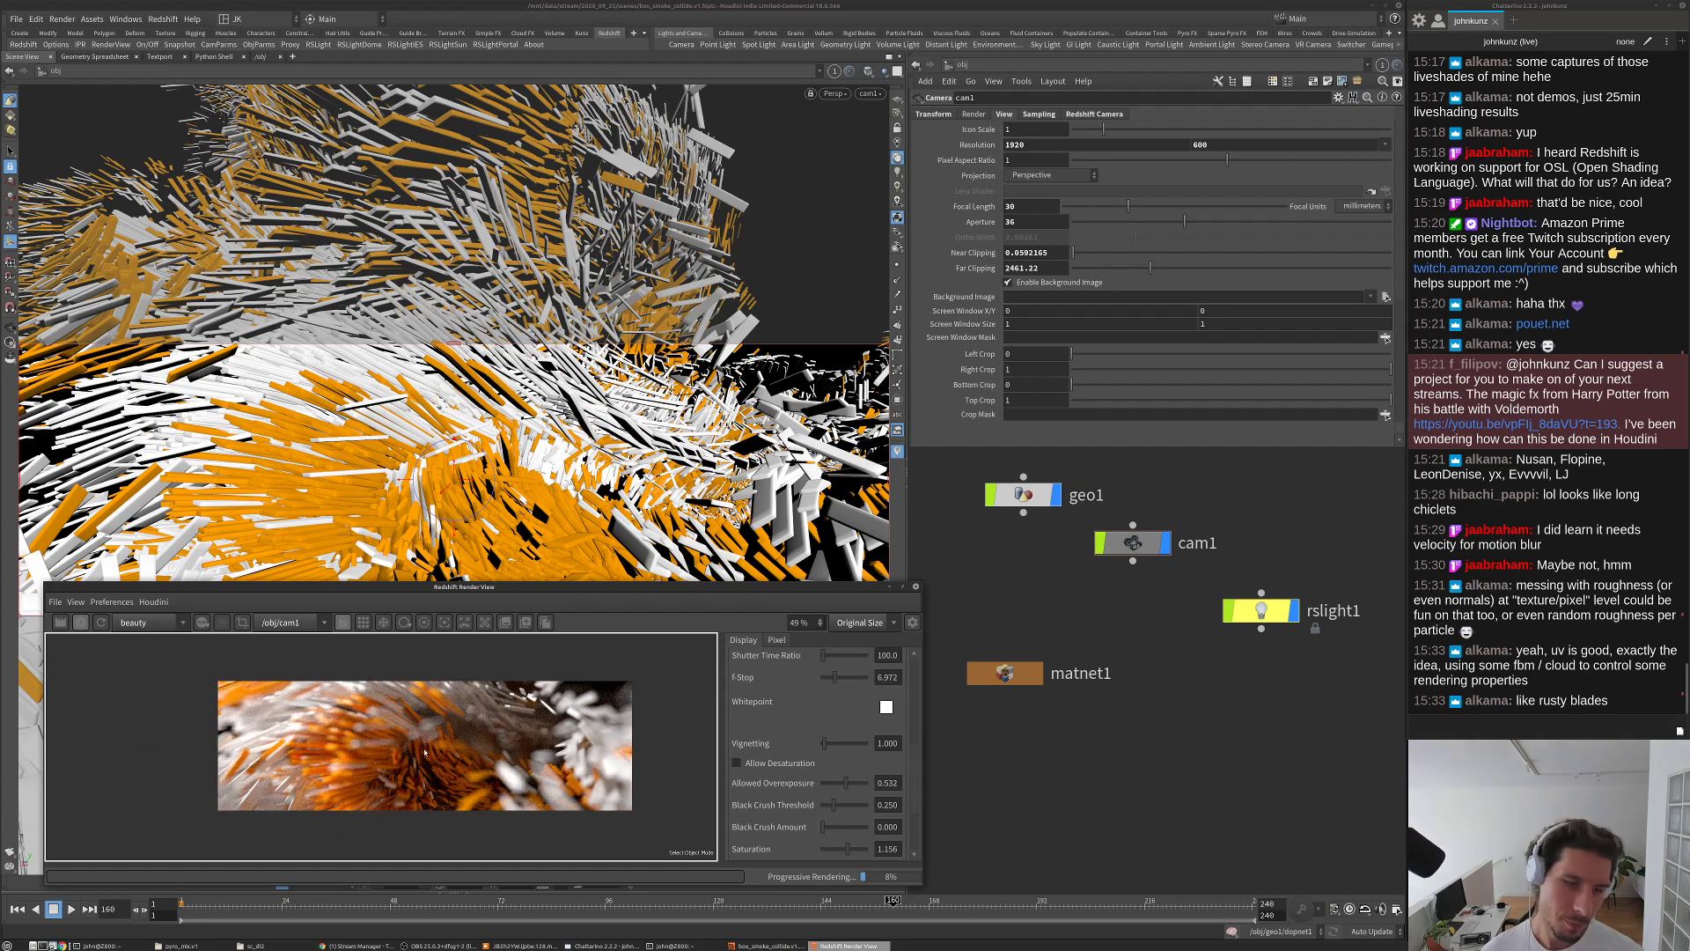
pyautogui.scroll(1, 498, 720)
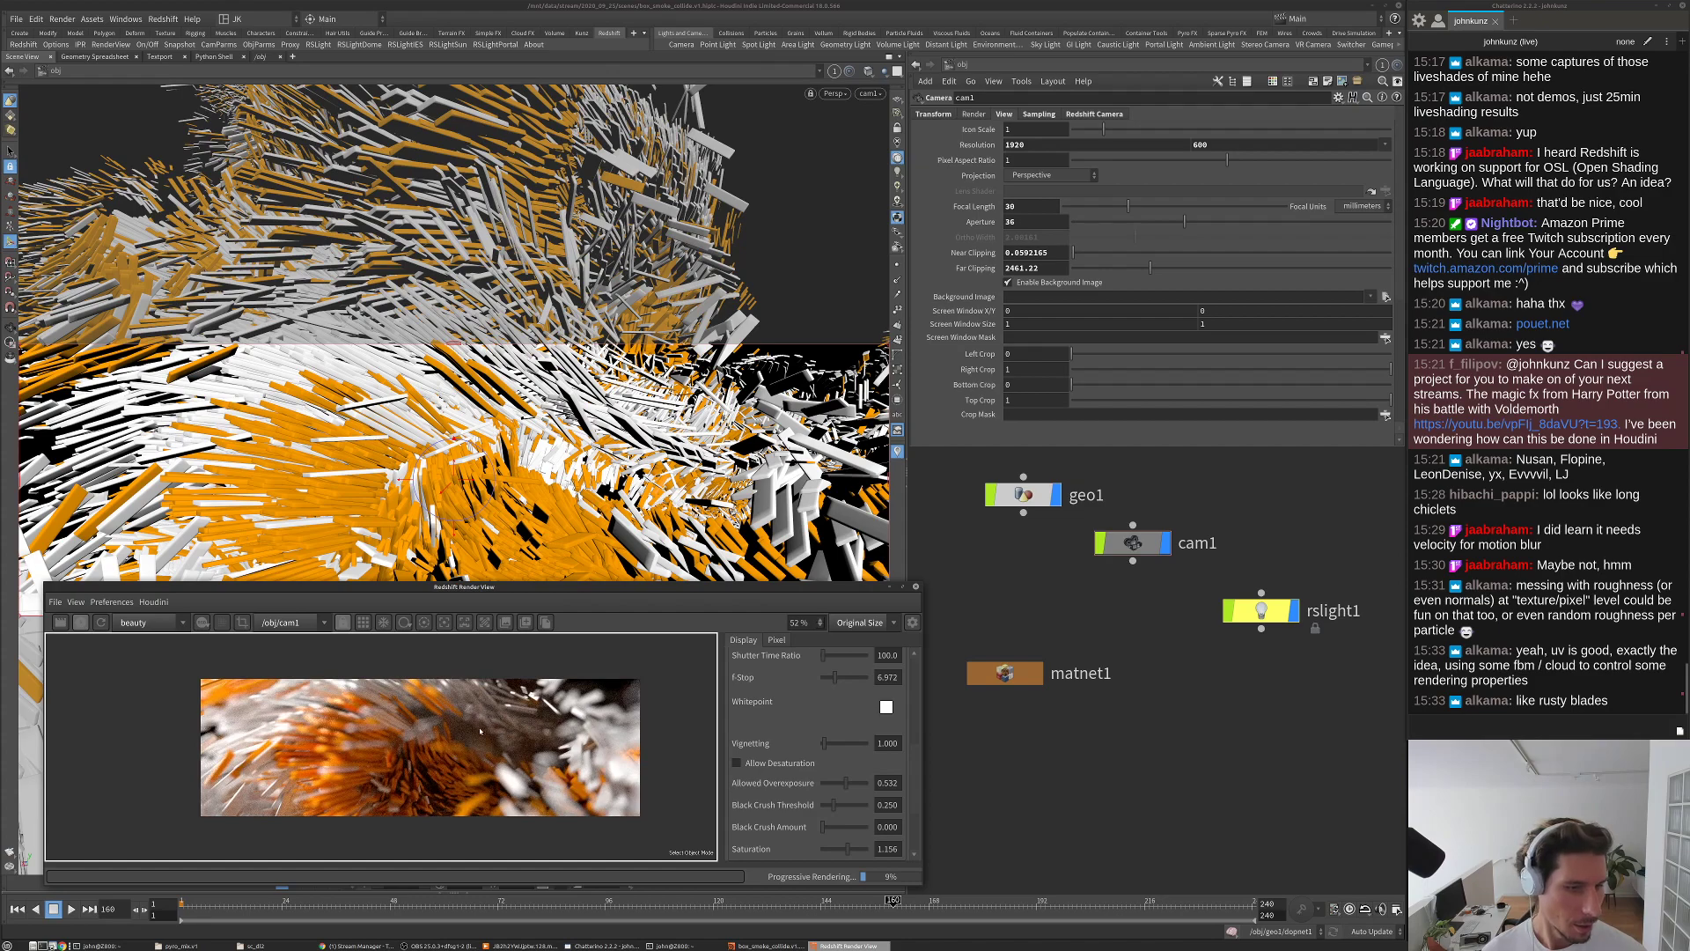
pyautogui.hotkey('ctrl', 's')
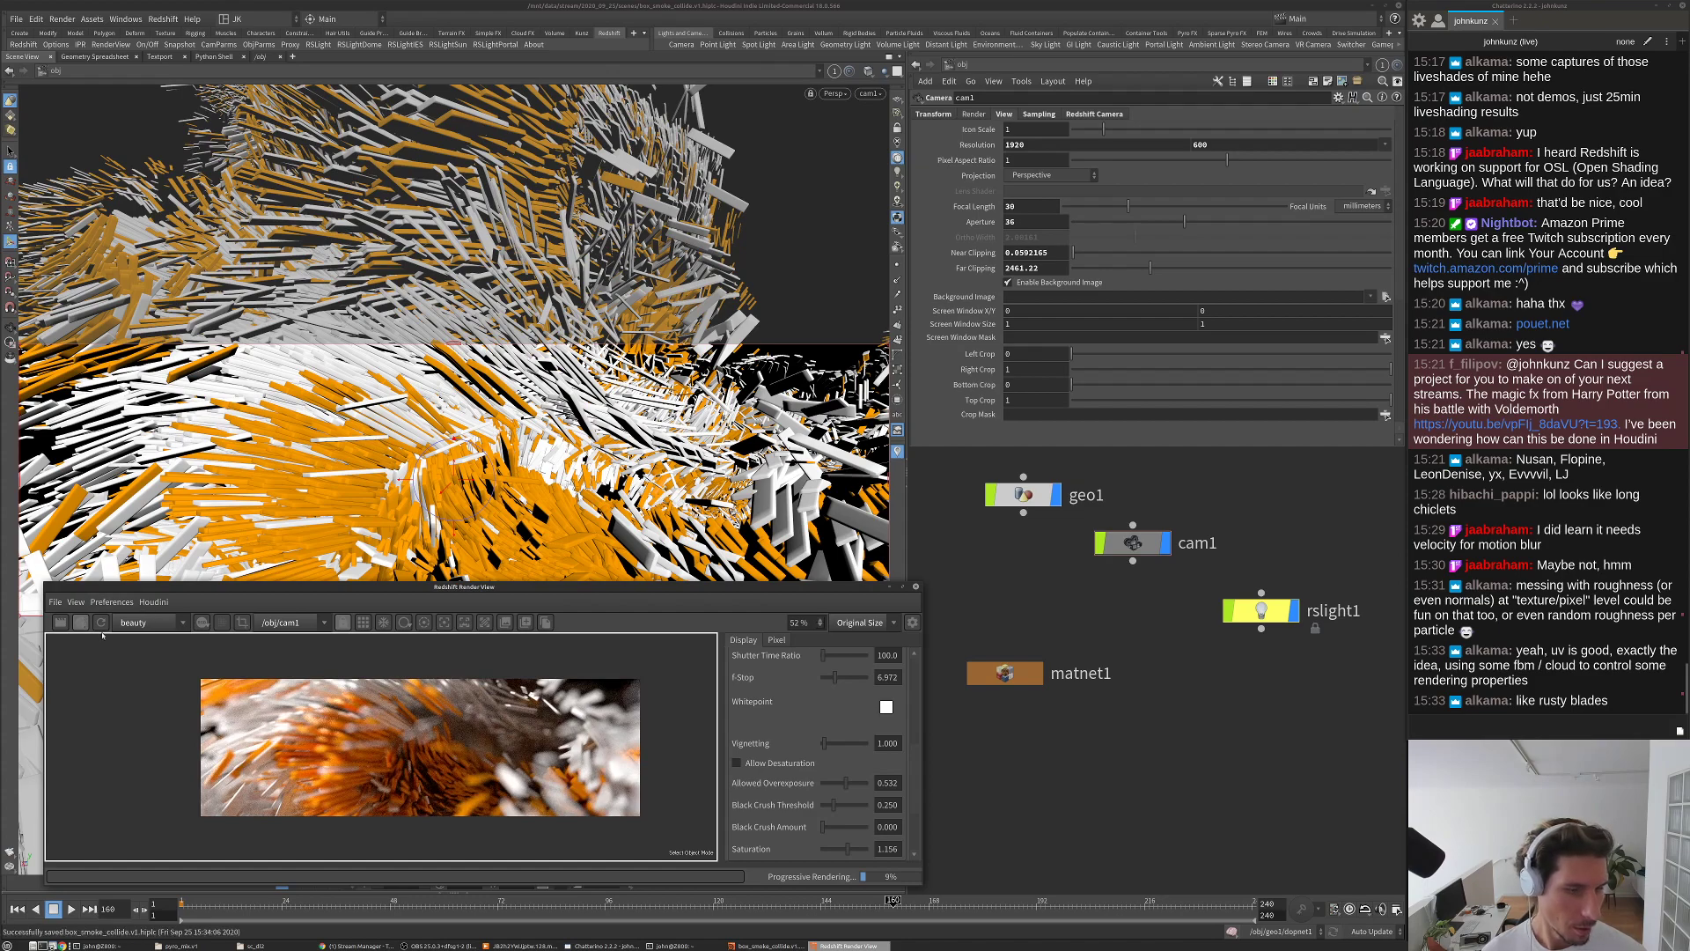
pyautogui.click(81, 623)
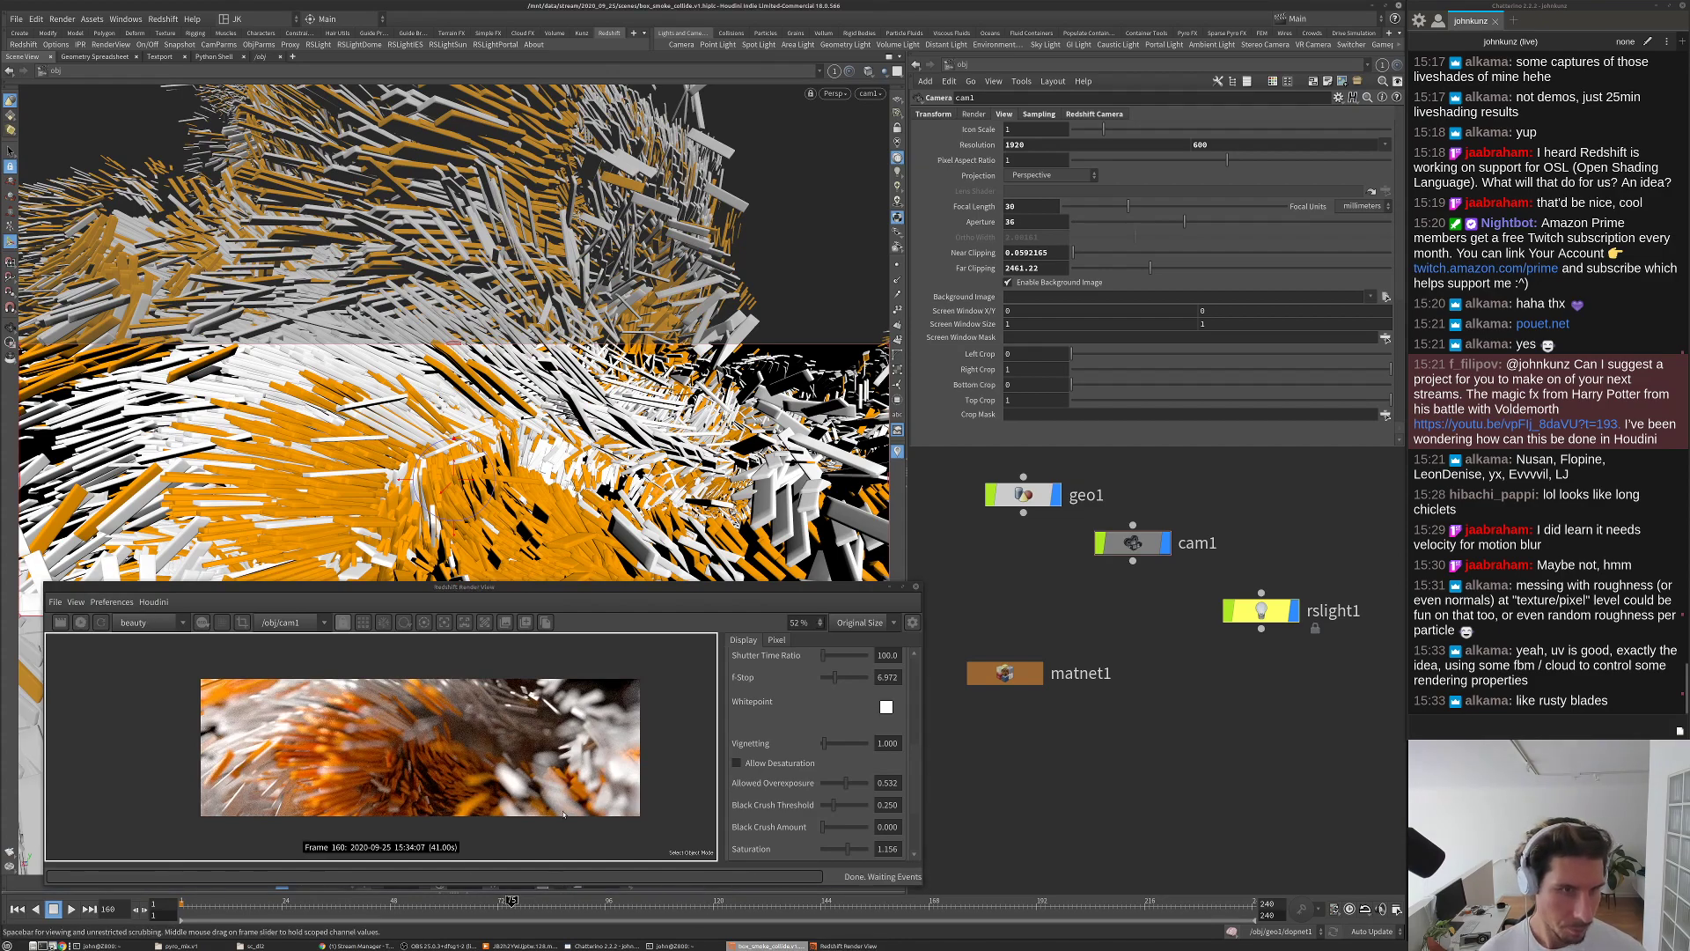
pyautogui.click(80, 622)
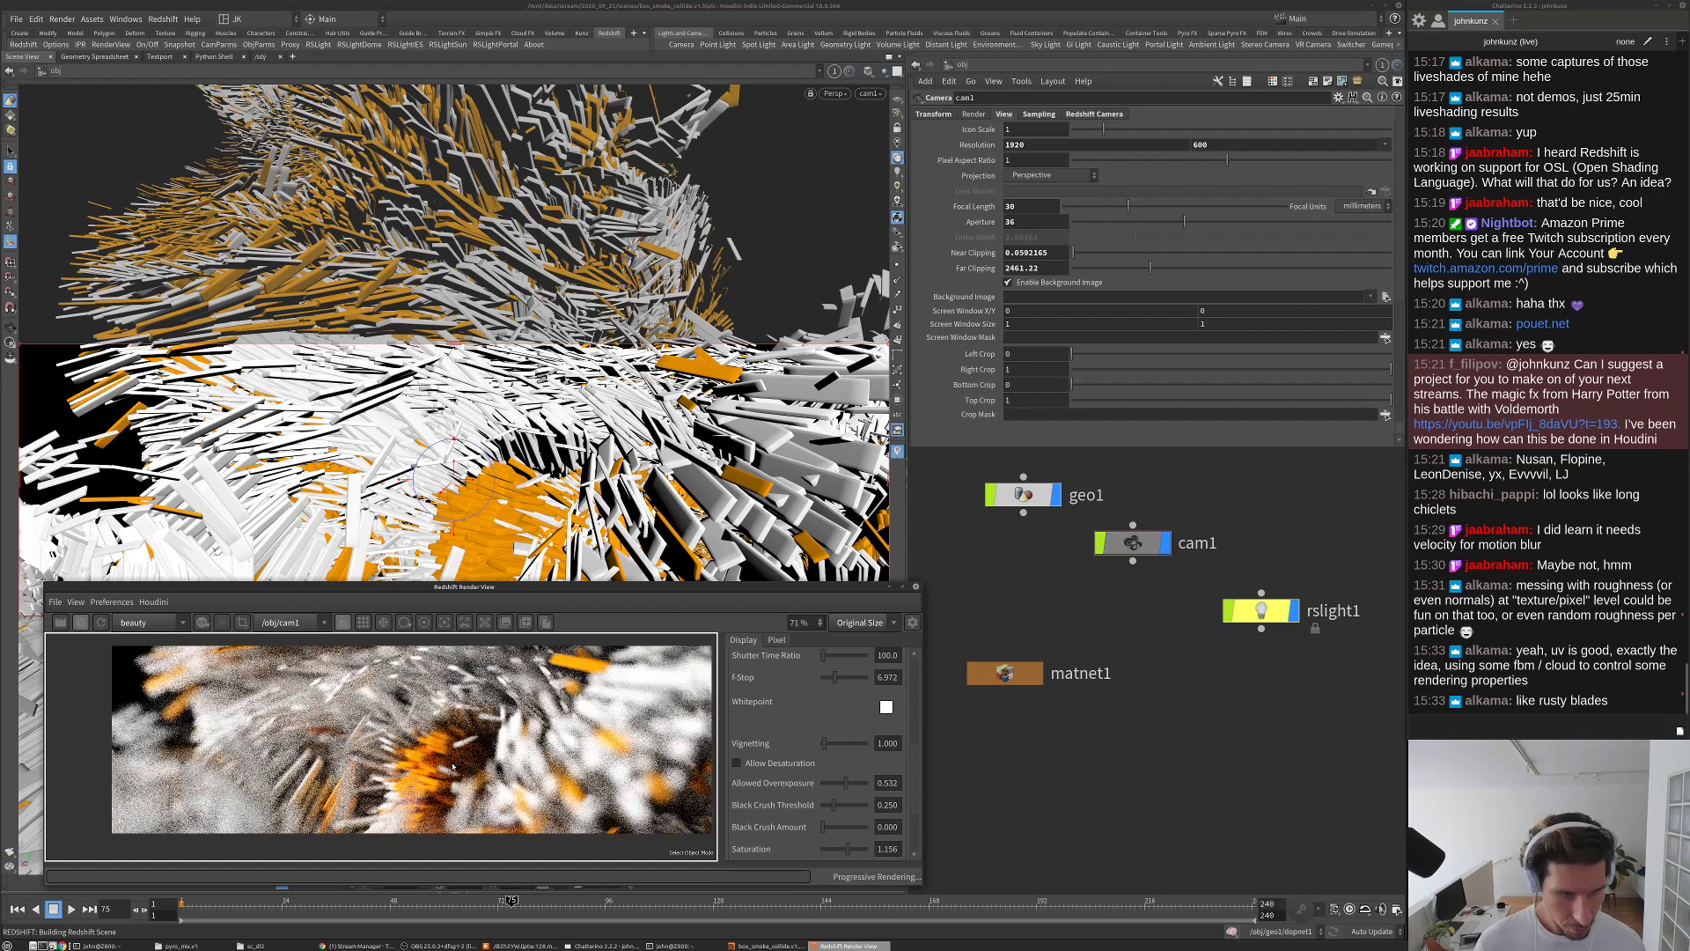
pyautogui.scroll(3, 452, 765)
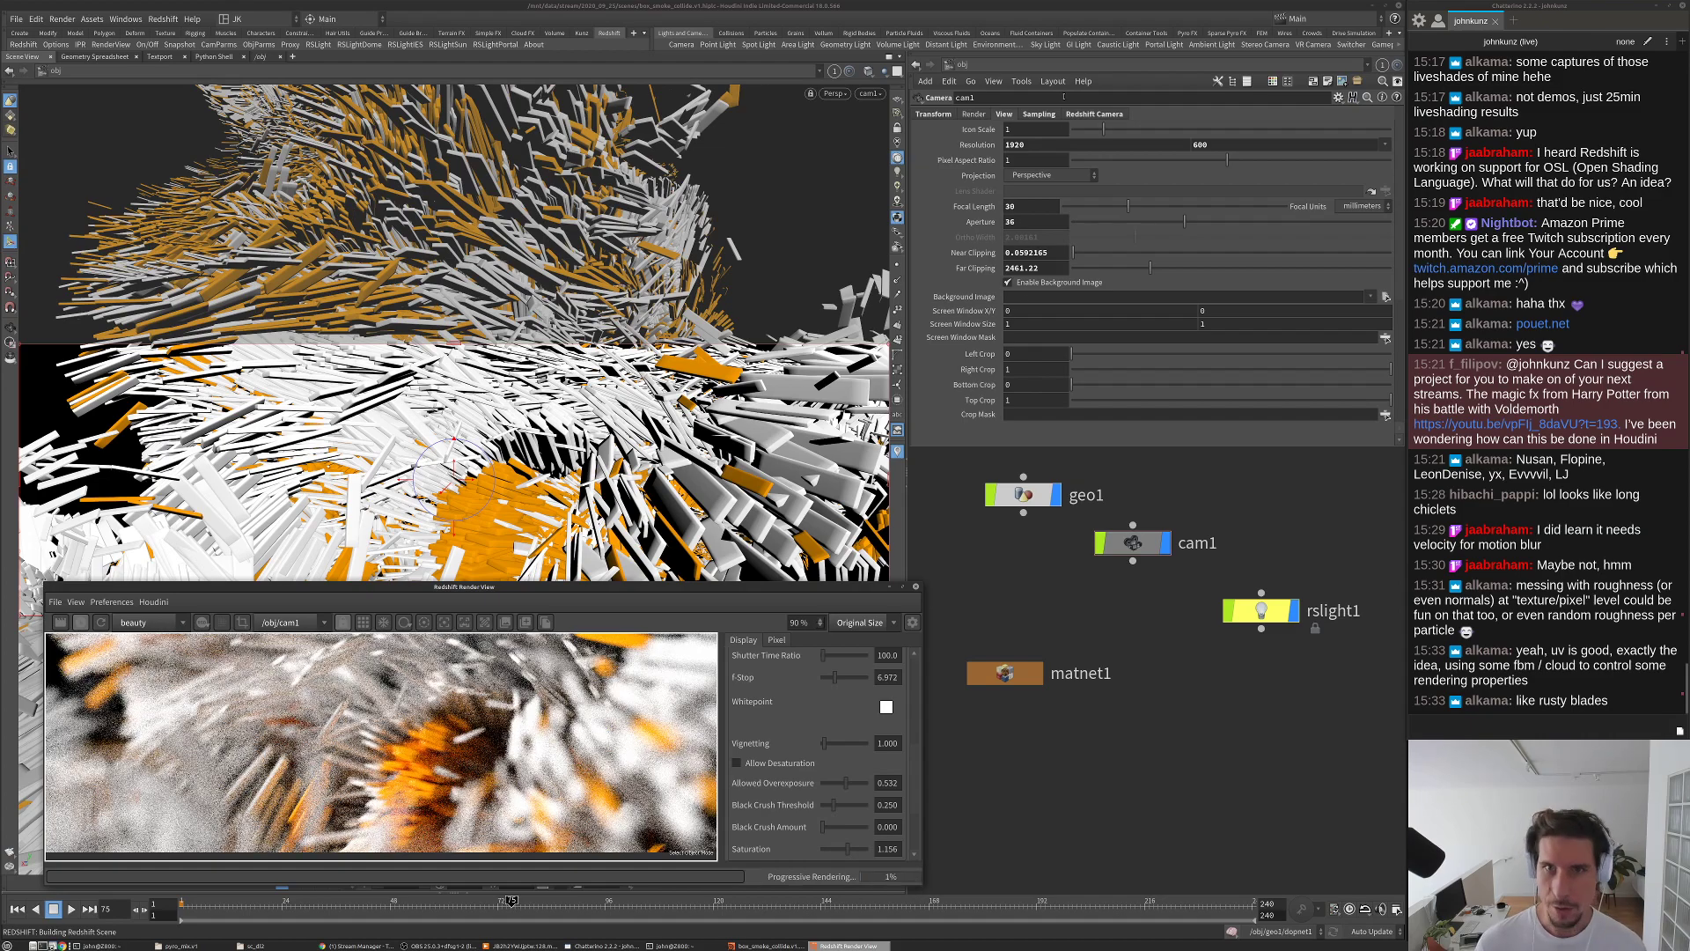
pyautogui.click(323, 577)
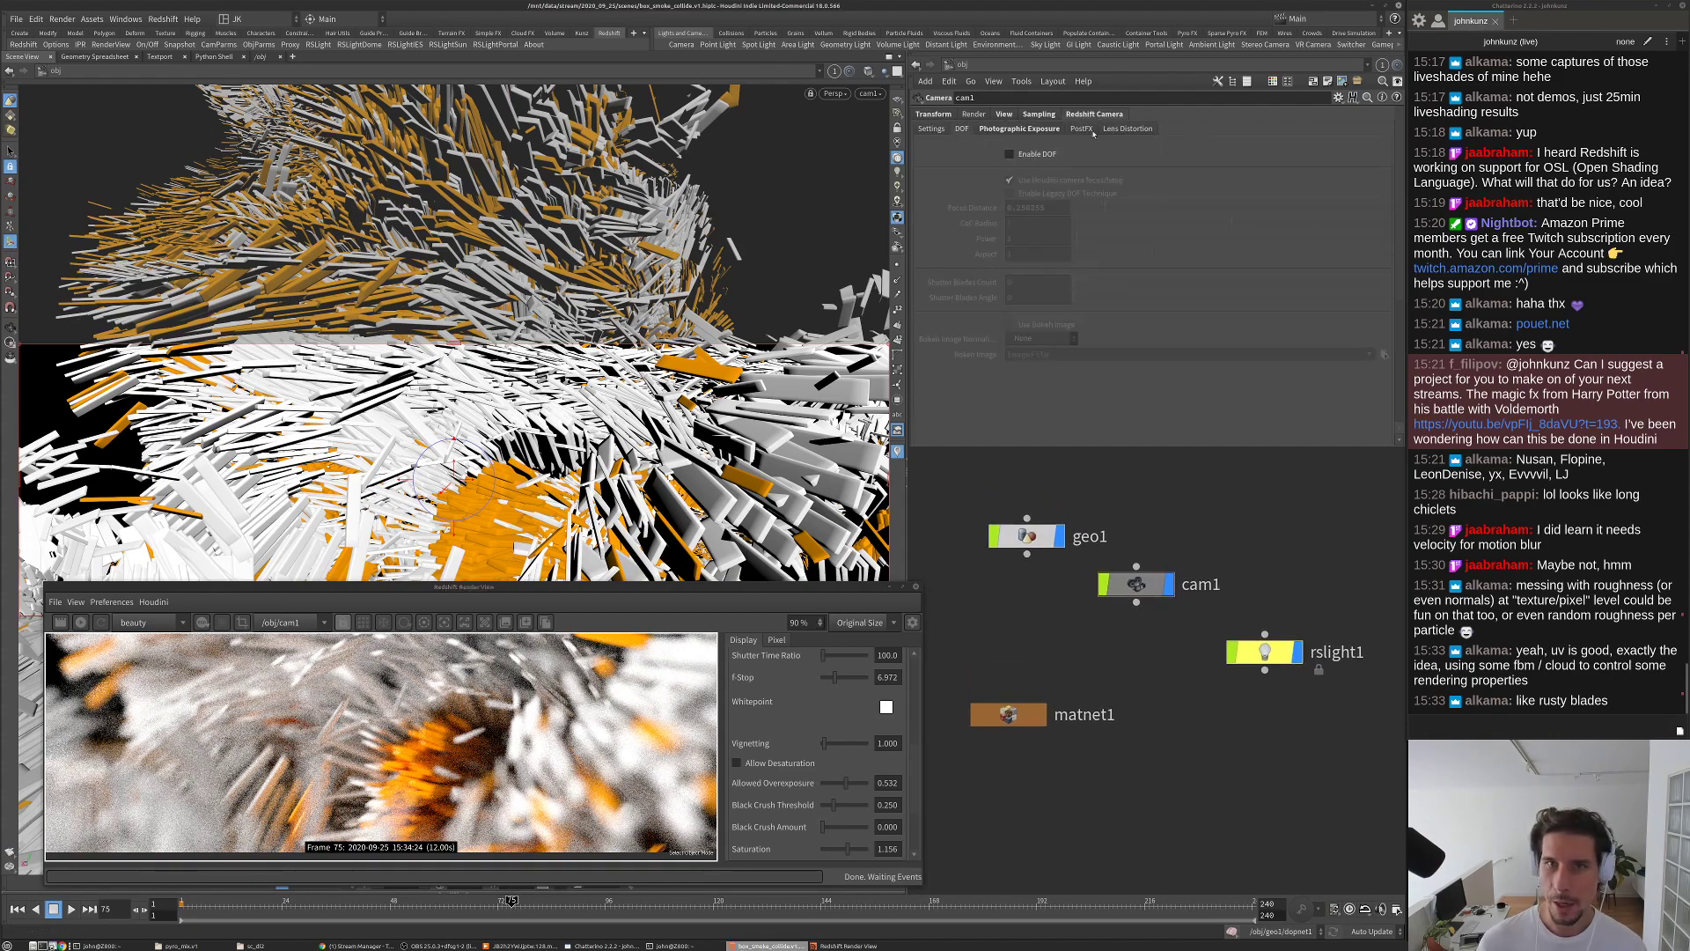
# Step: Disable motion blur on the Redshift_ROP1 node in the out network and render frame 75 again
pyautogui.click(1008, 71)
pyautogui.click(972, 141)
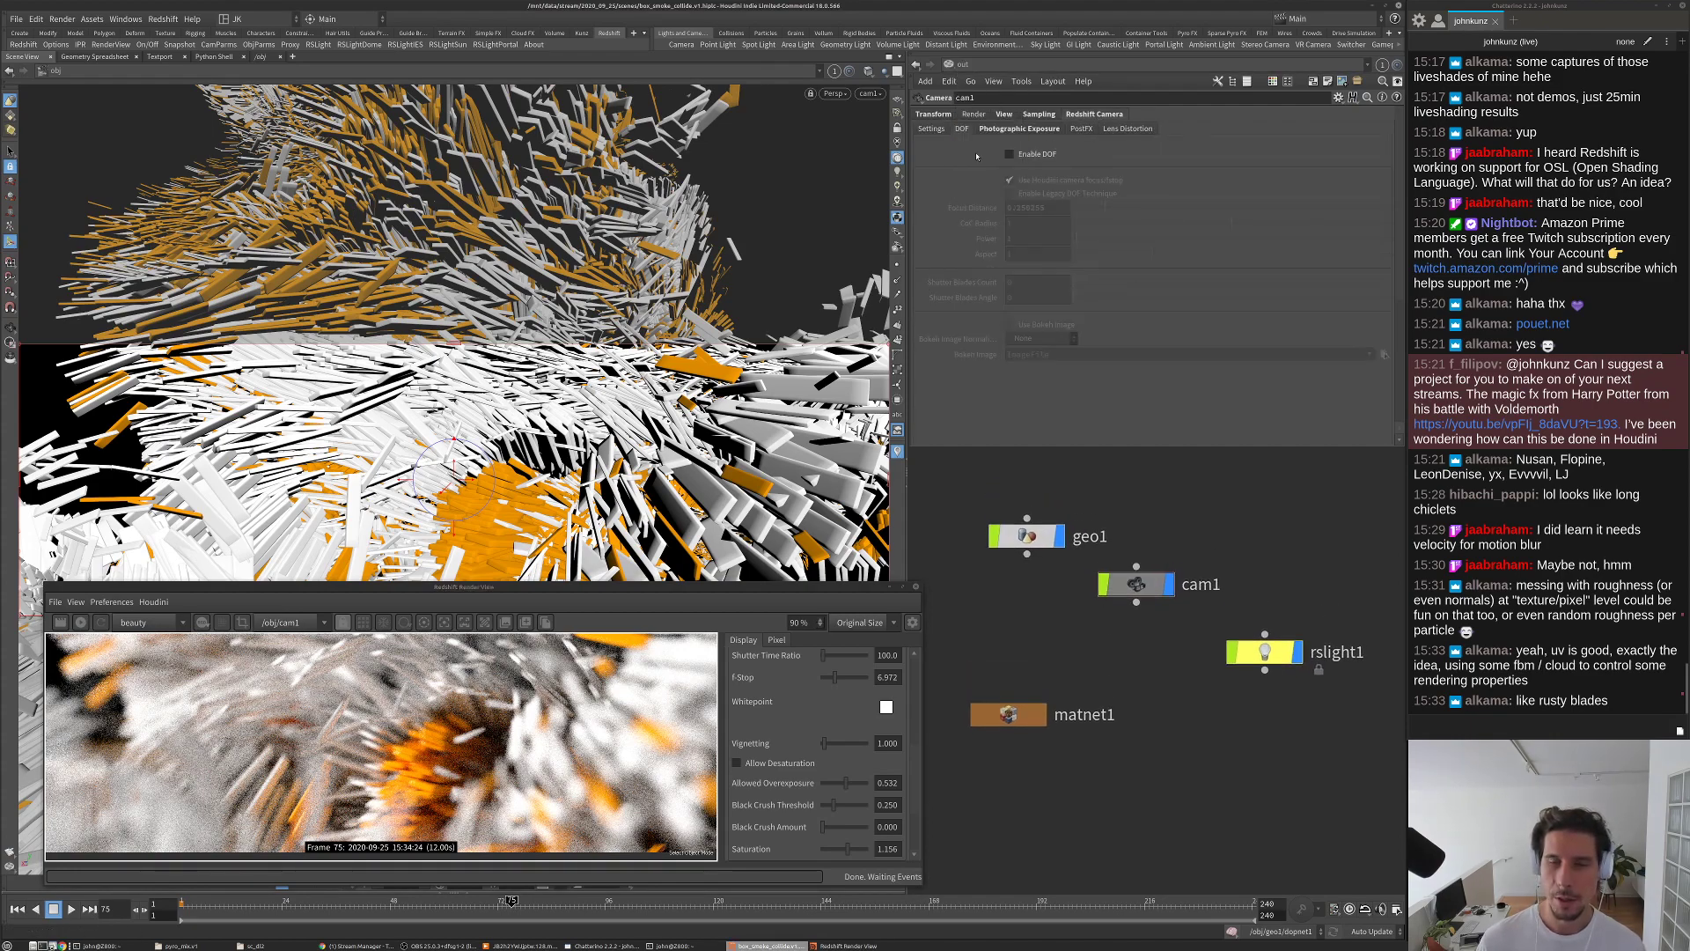
pyautogui.click(1030, 227)
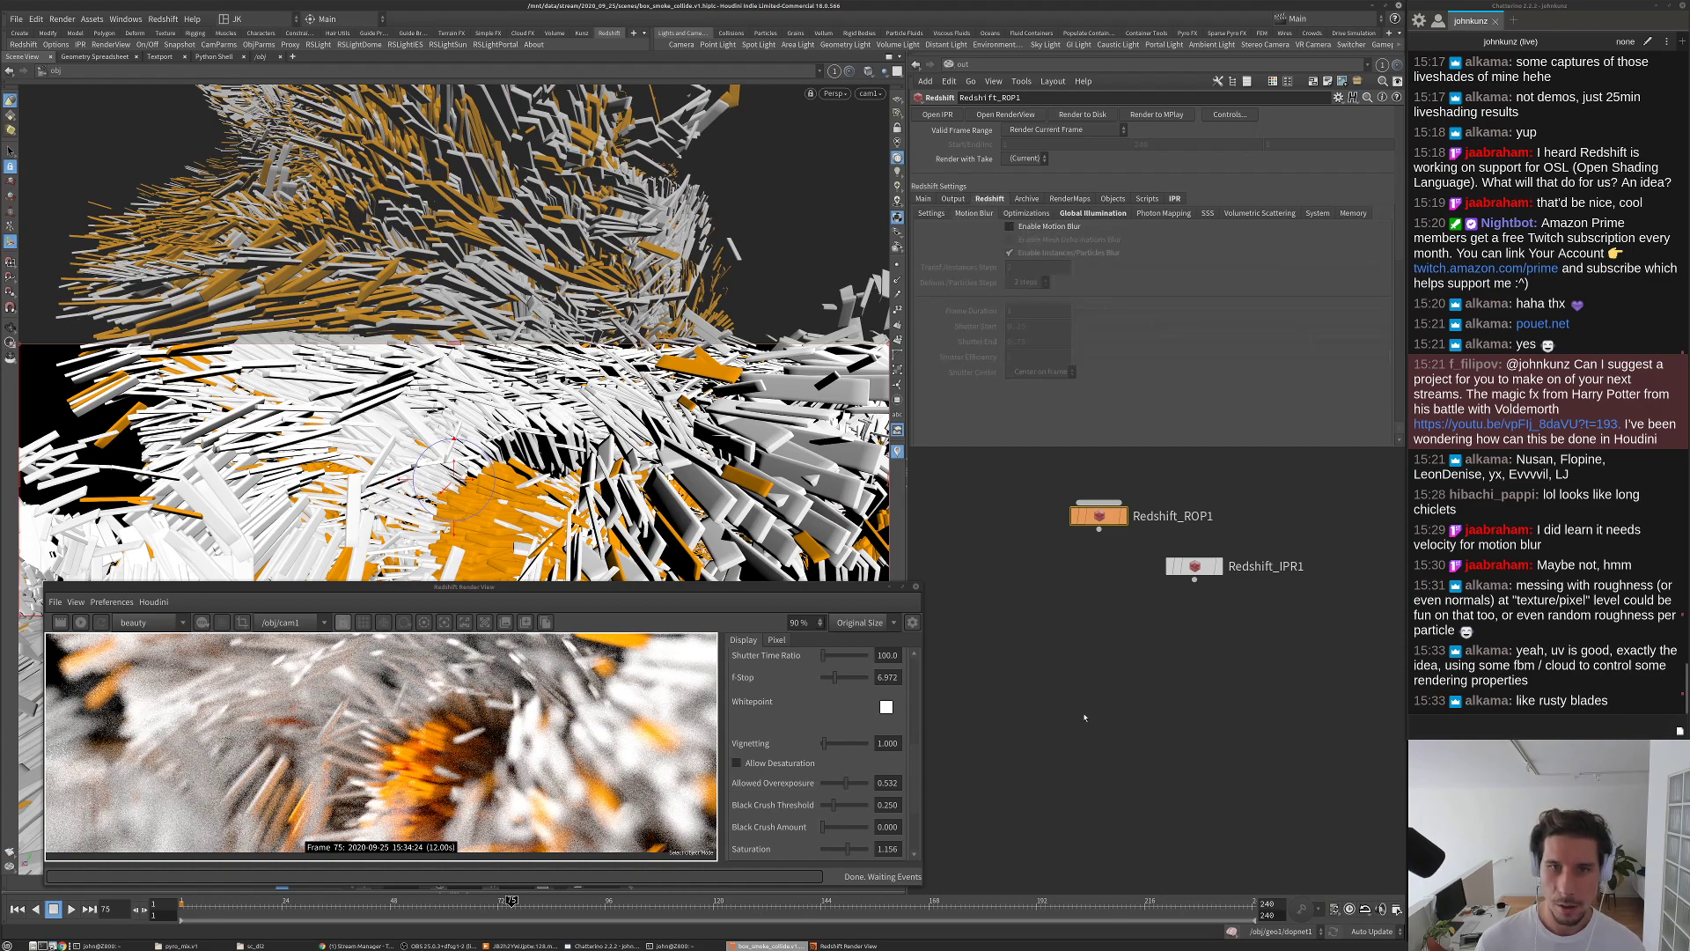
pyautogui.click(80, 622)
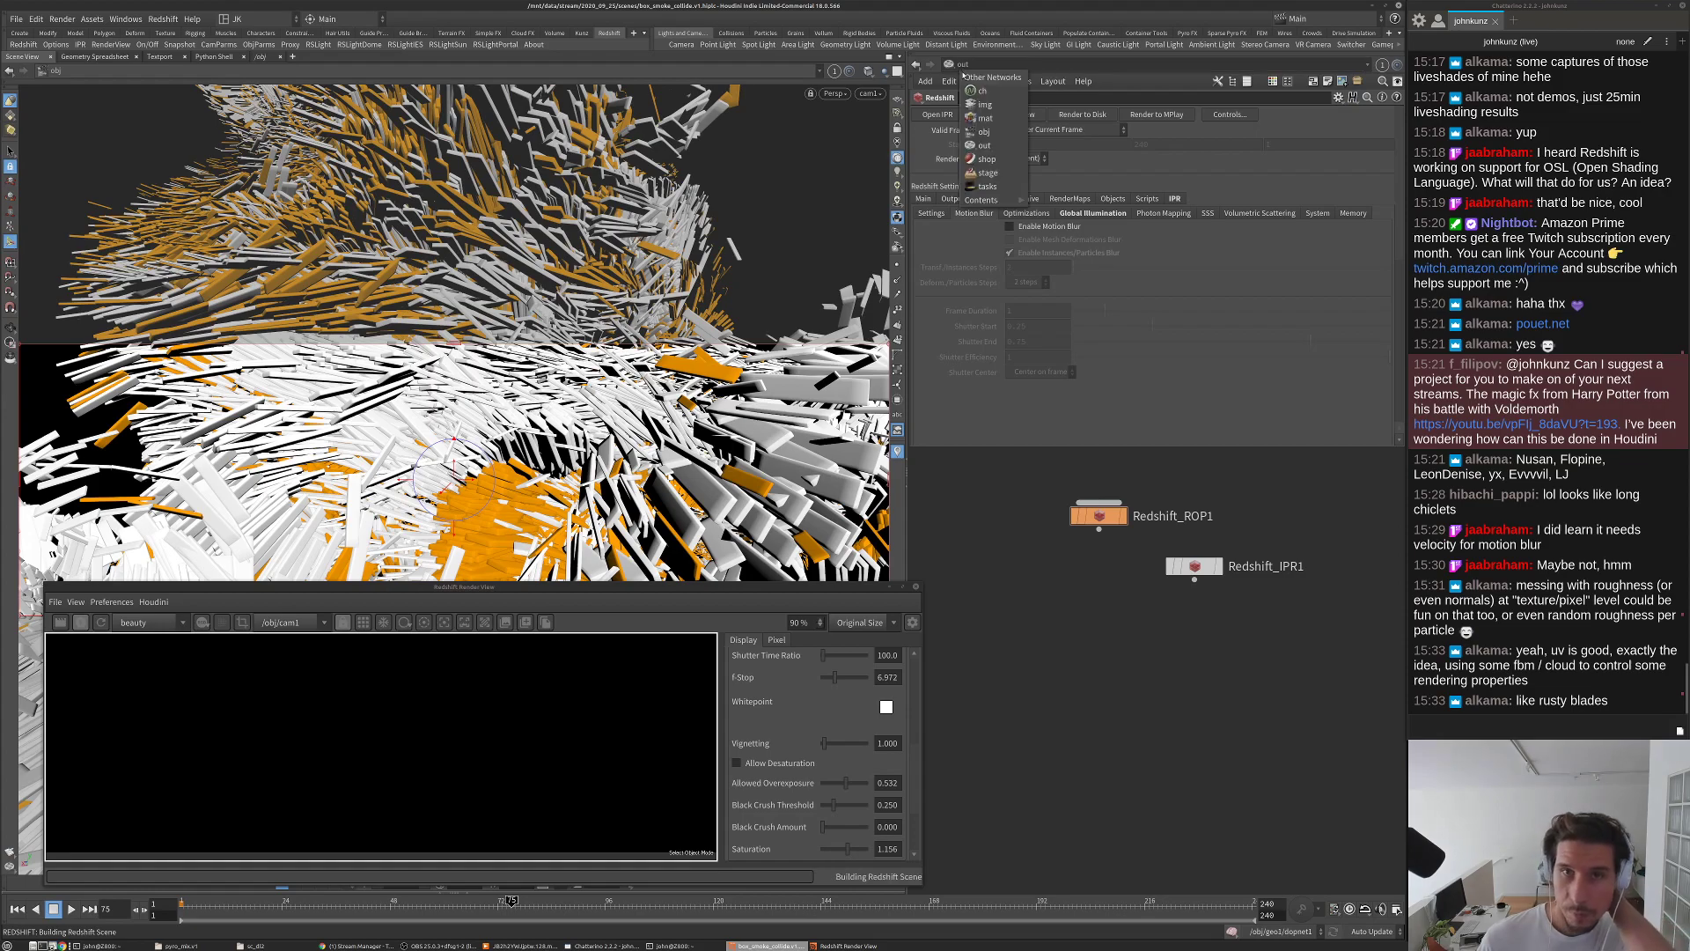
# Step: Return to the object level and open the redshift_vopnet1 material network inside matnet1
pyautogui.click(915, 65)
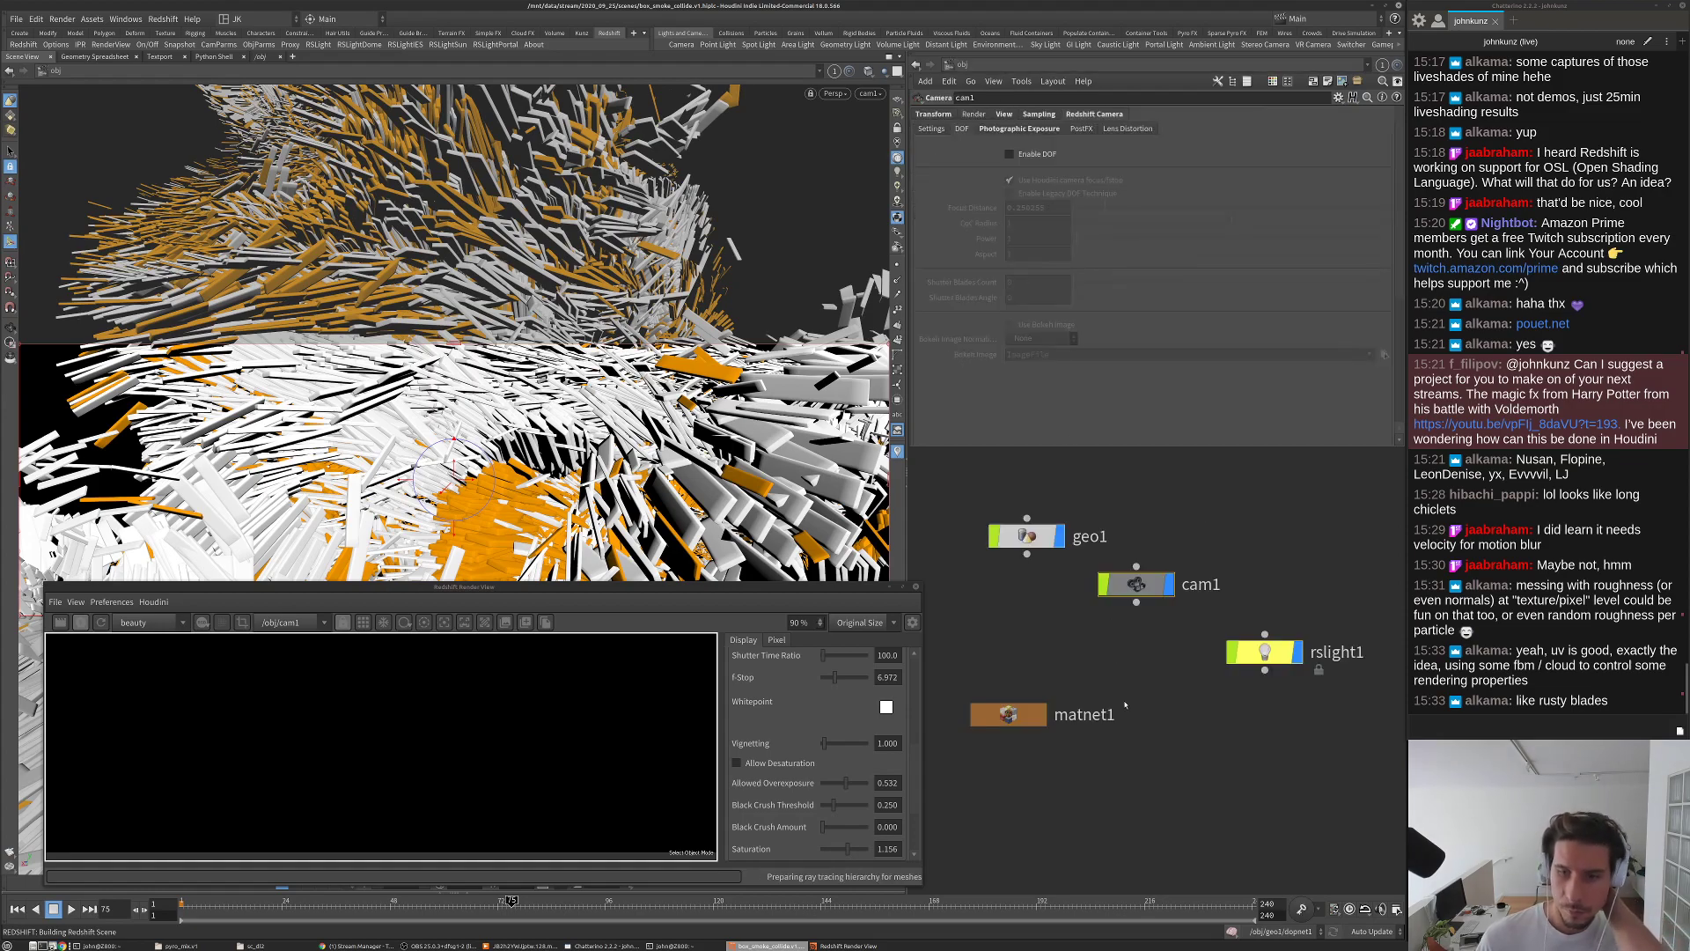
pyautogui.doubleClick(988, 710)
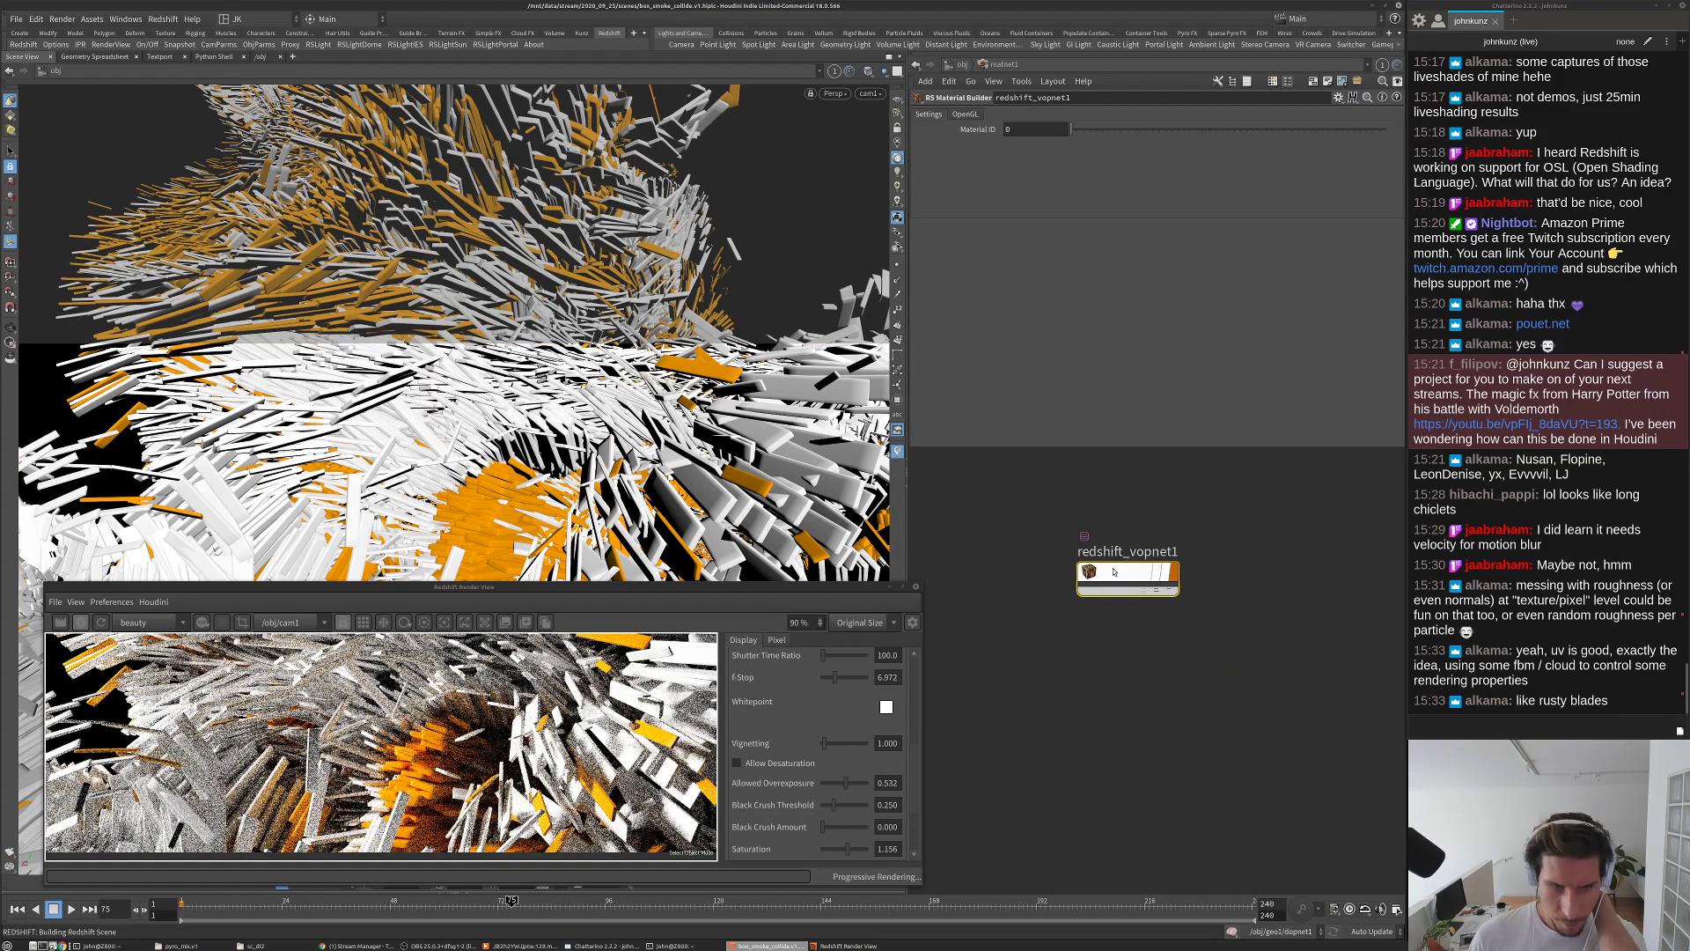
pyautogui.doubleClick(1128, 579)
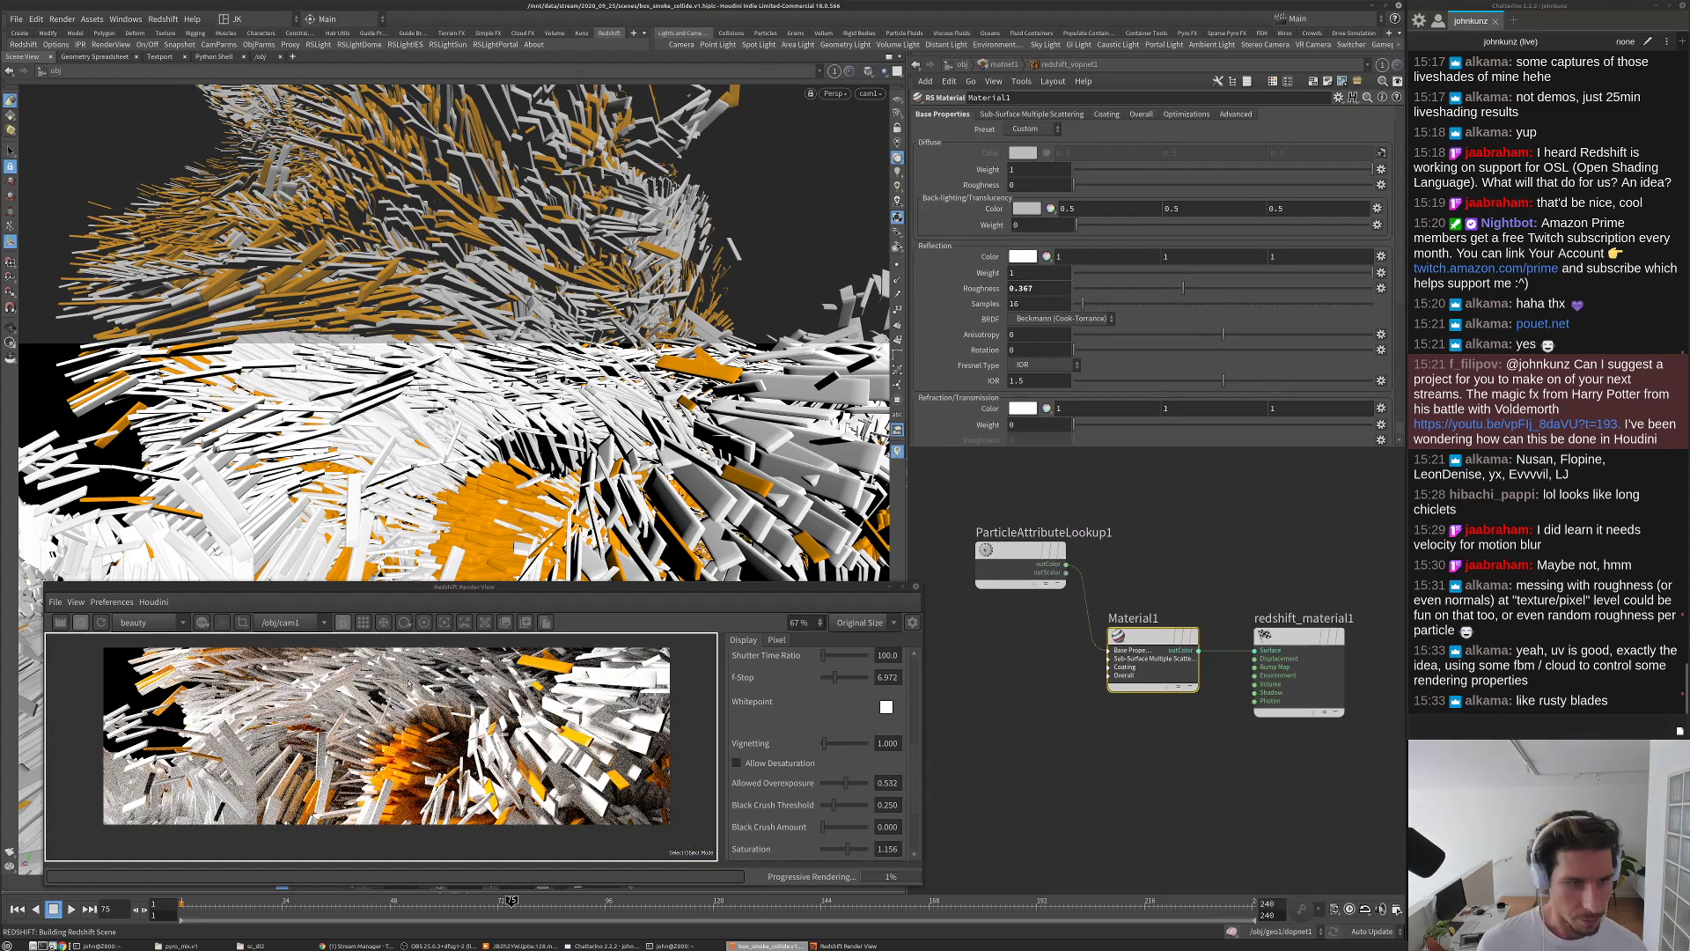
pyautogui.moveTo(1141, 790); pyautogui.dragTo(1125, 806, button='middle')
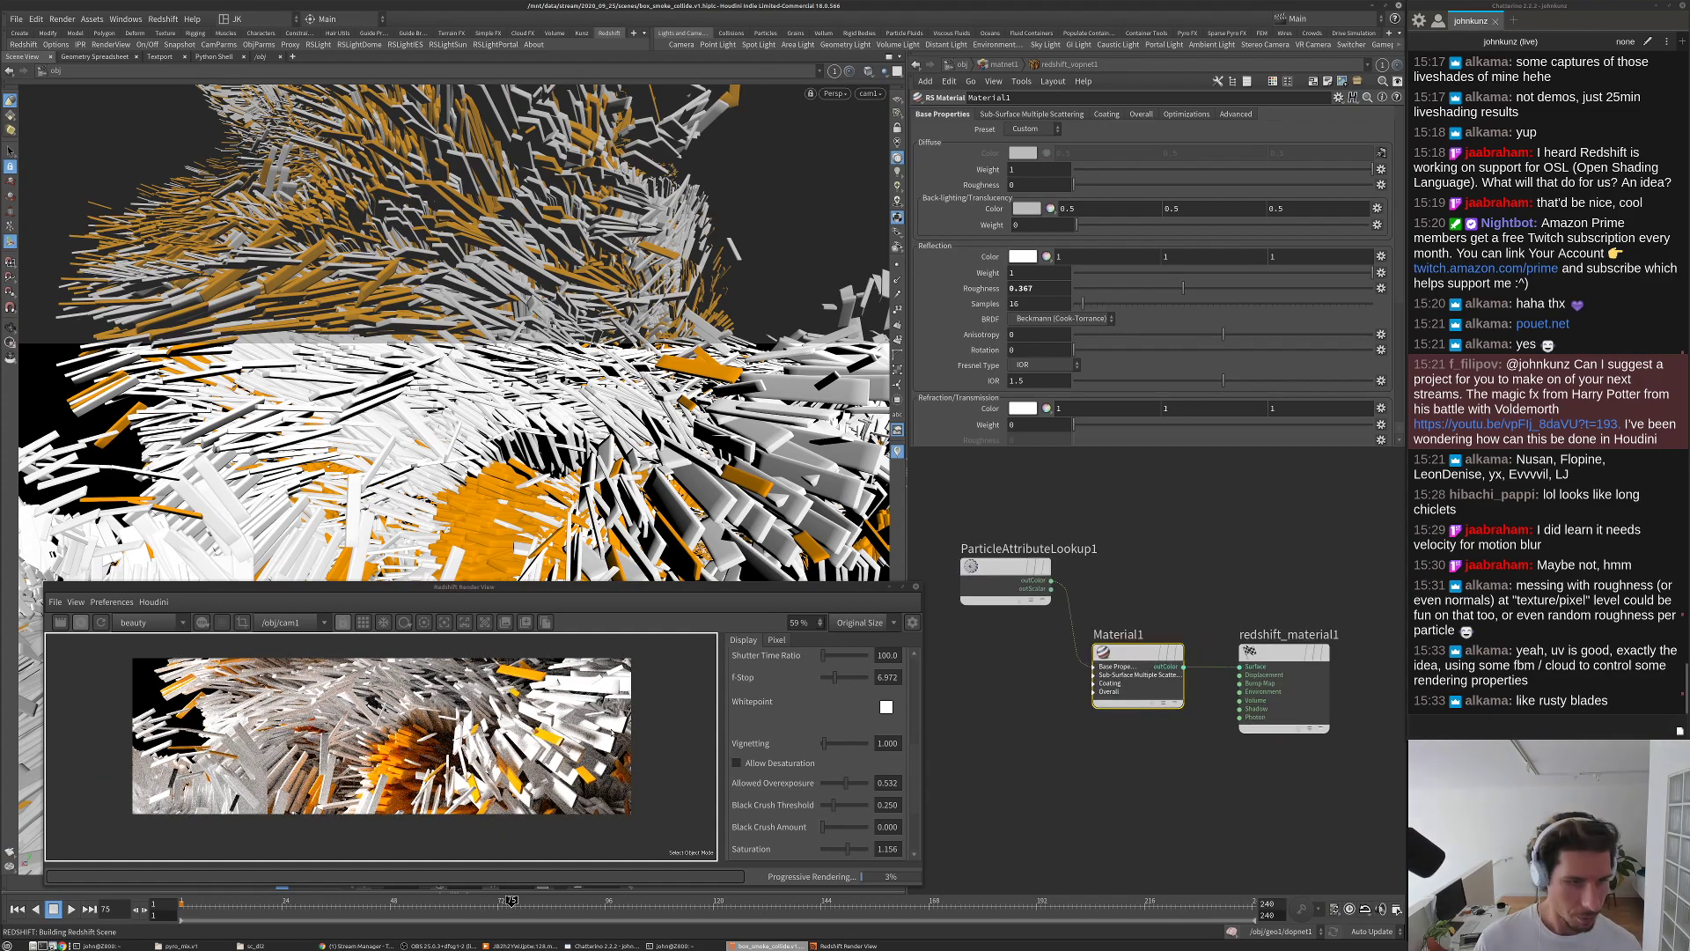
pyautogui.moveTo(1123, 801); pyautogui.dragTo(1145, 767, button='middle')
pyautogui.click(1145, 762)
pyautogui.rightClick(1141, 705)
pyautogui.press('Escape')
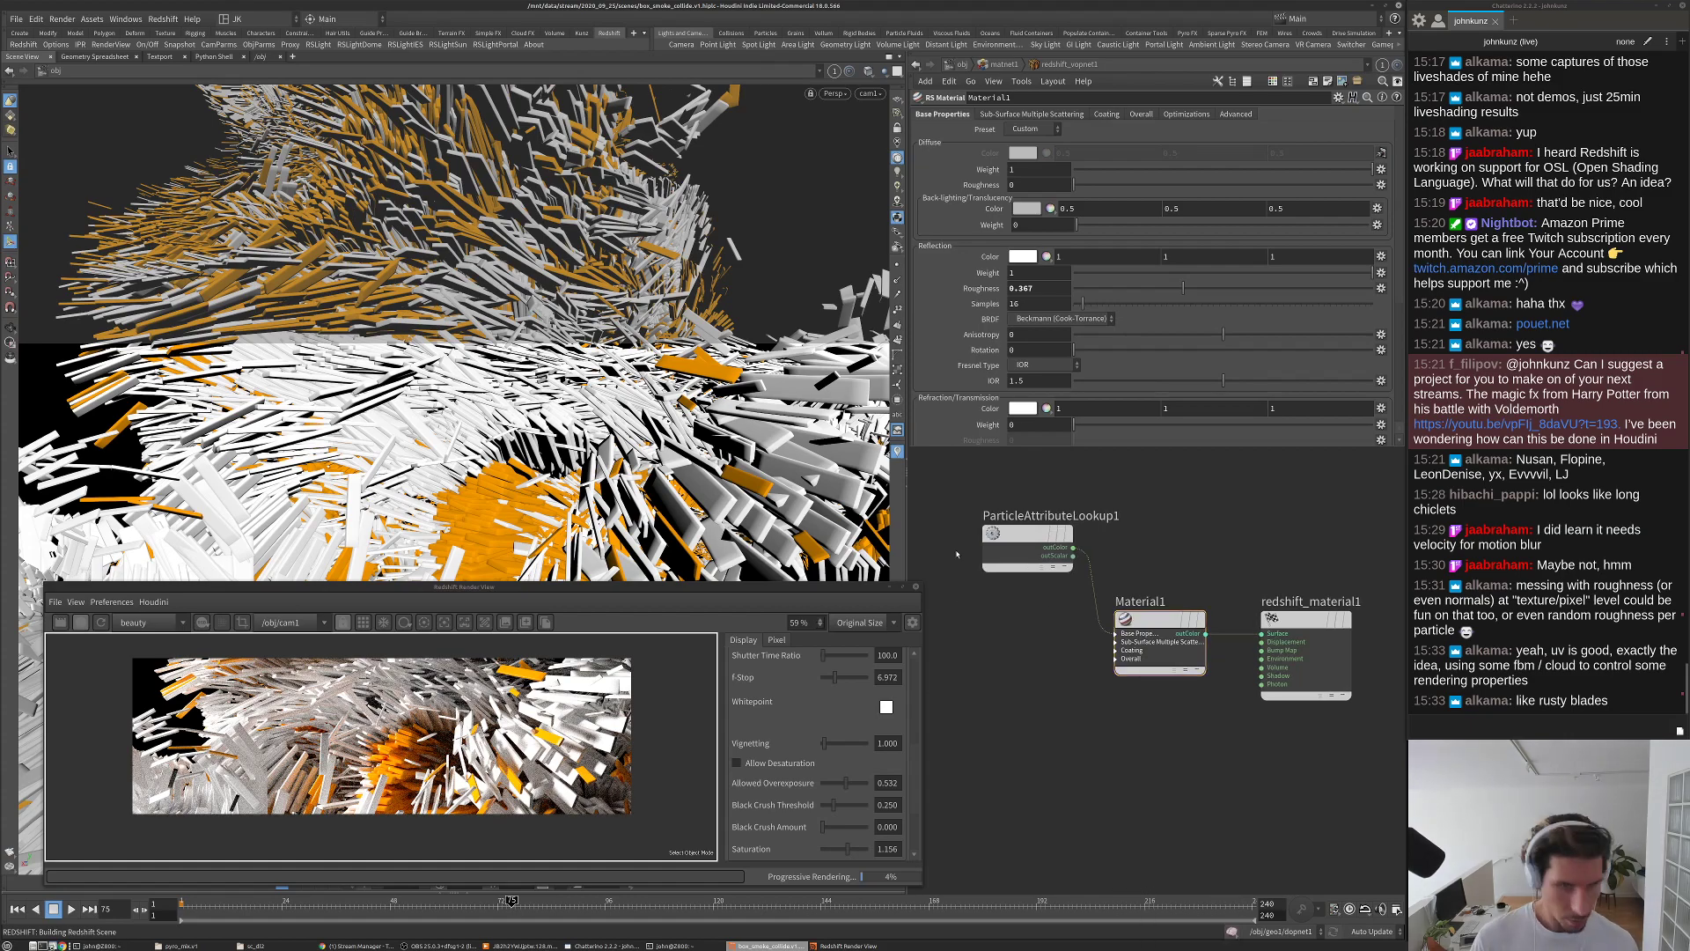
# Step: Duplicate the ParticleAttributeLookup1 node and set the copy's attribute name to rest
pyautogui.moveTo(1028, 546); pyautogui.dragTo(1030, 678)
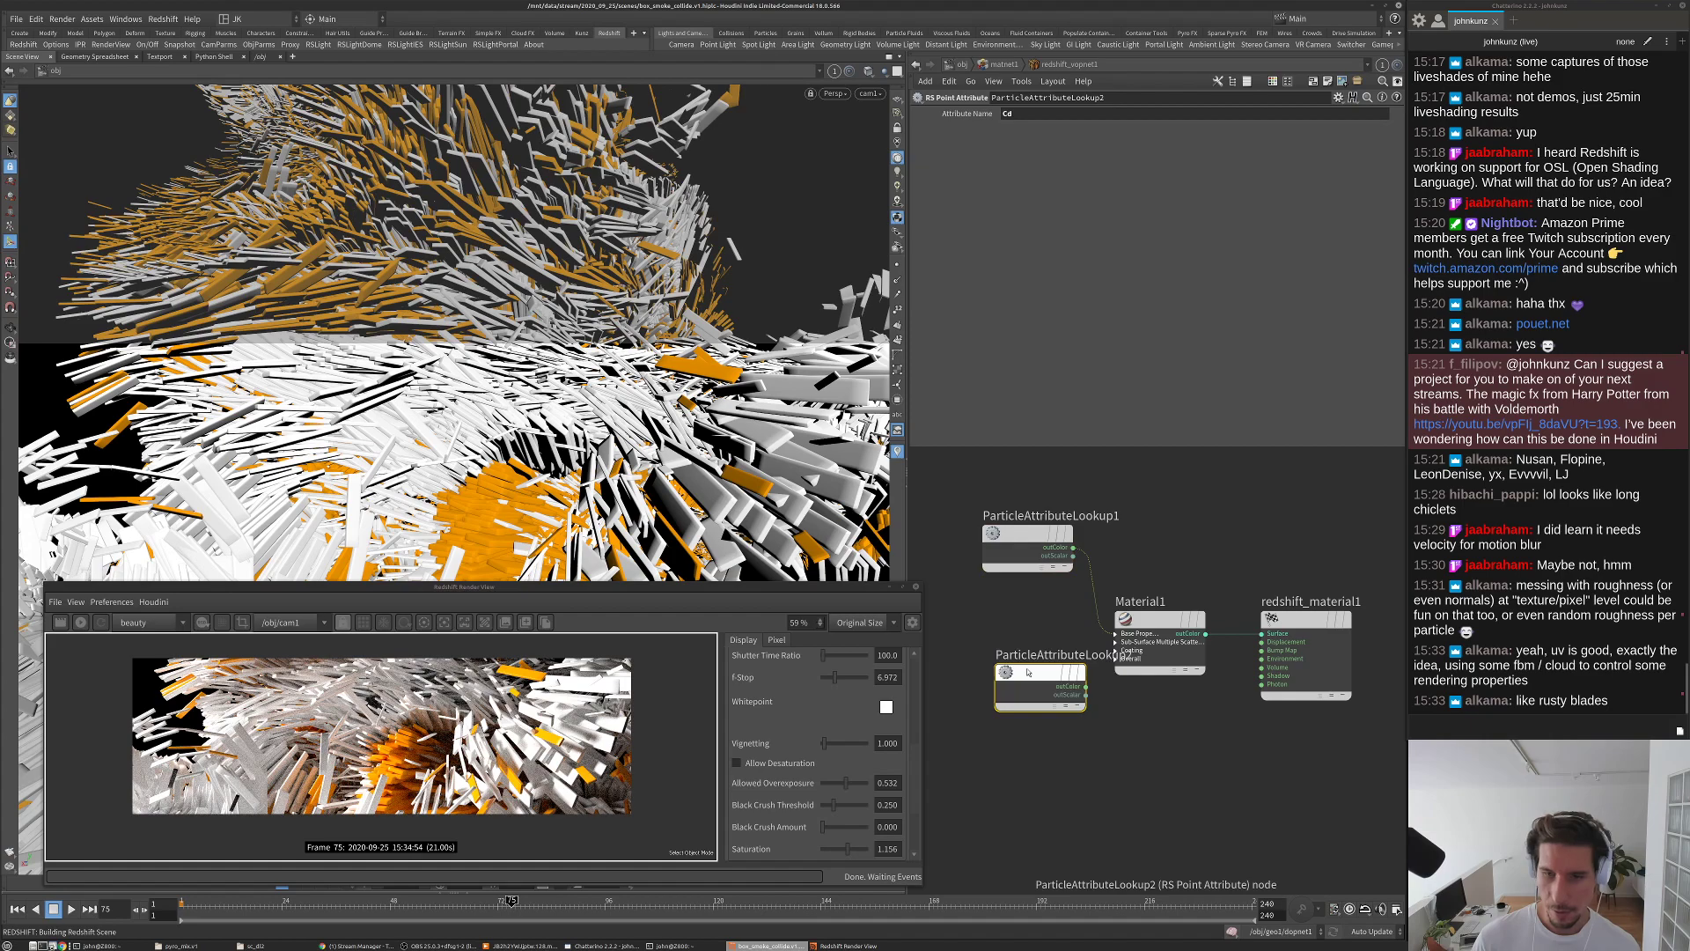
pyautogui.doubleClick(1037, 113)
pyautogui.write('rest')
pyautogui.press('Return')
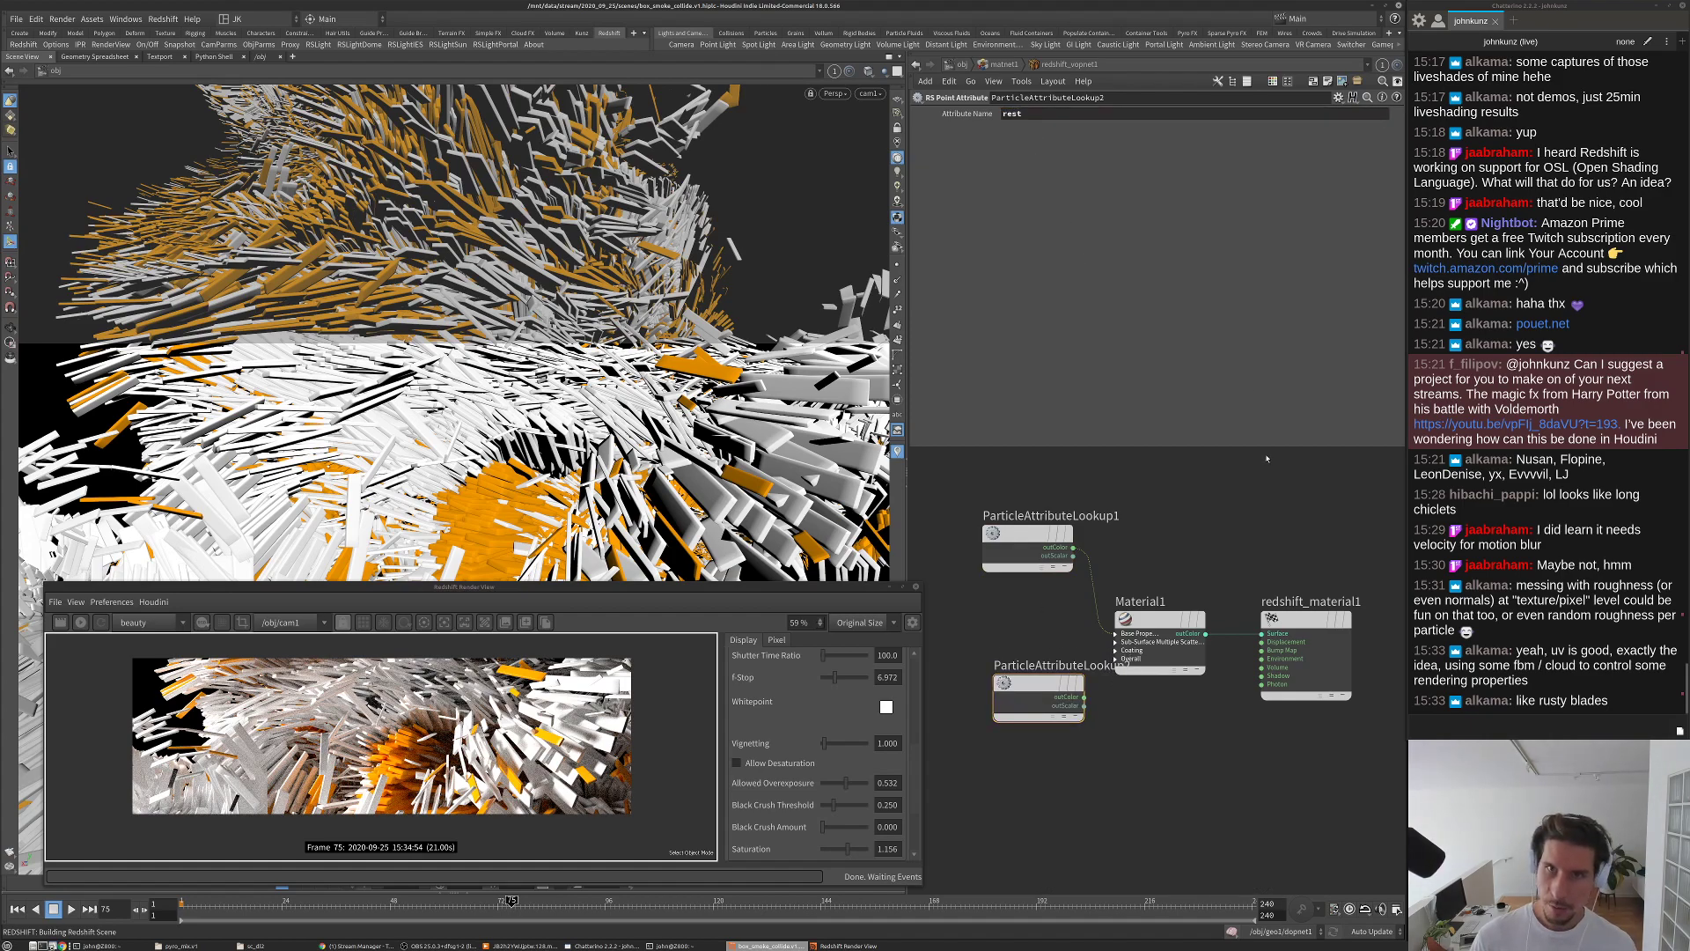
# Step: Test-render the rest lookup wired directly into redshift_material1's Surface input, save the scene, and delete the lookup
pyautogui.moveTo(1270, 634); pyautogui.dragTo(1084, 697)
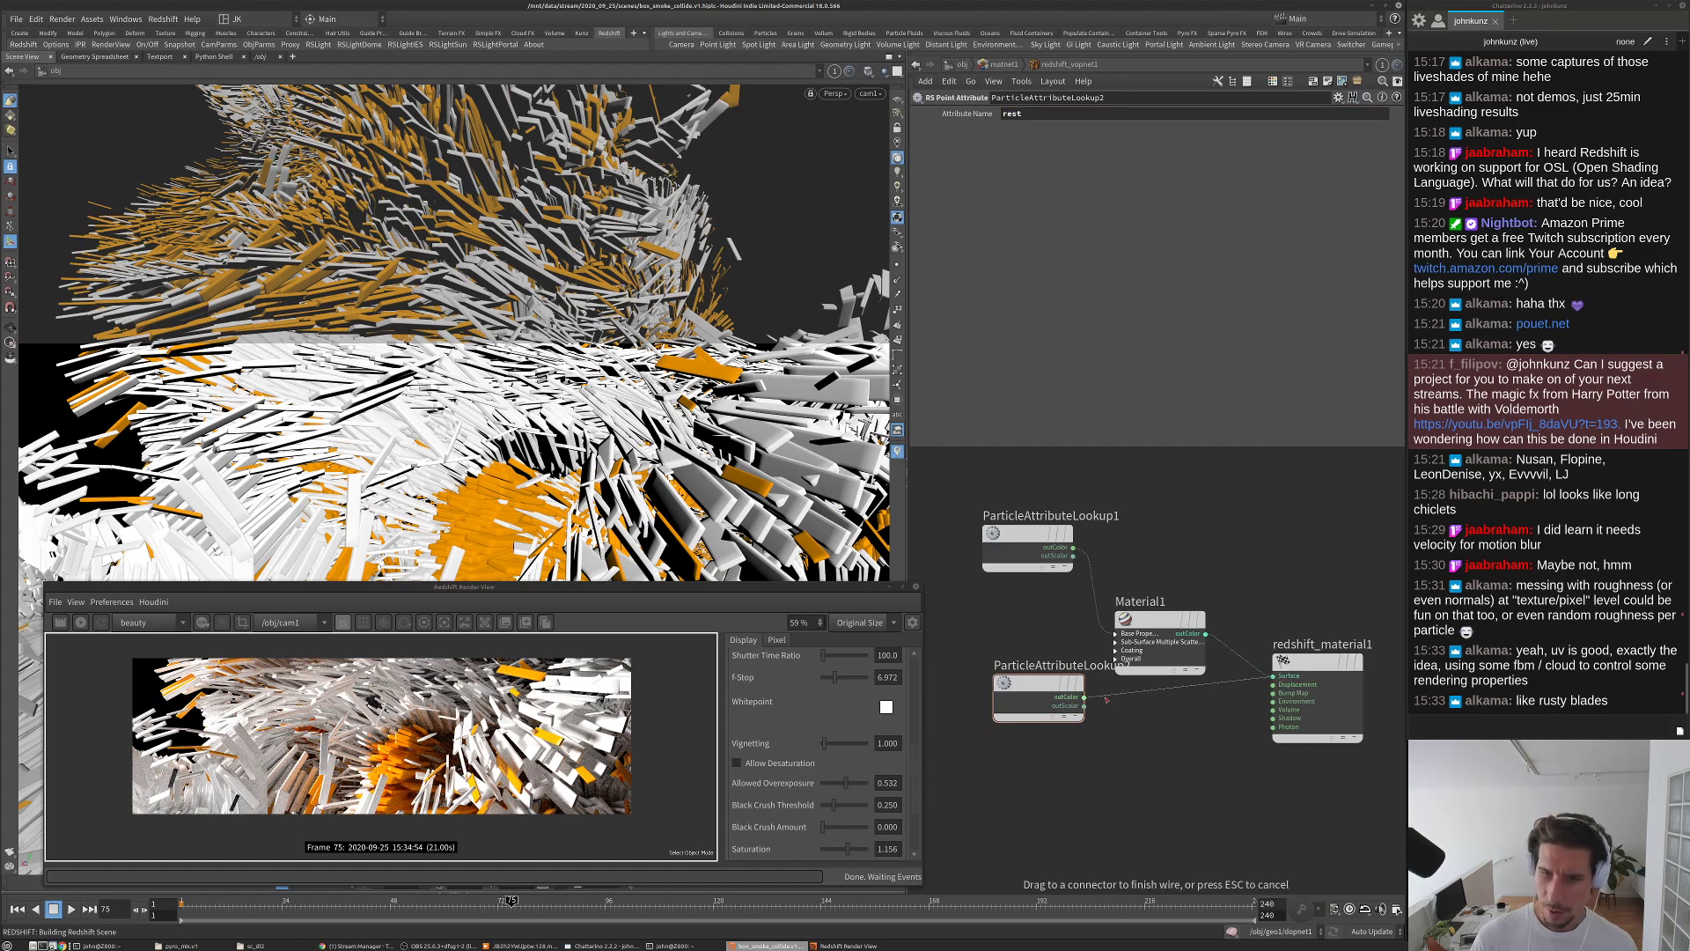
pyautogui.click(87, 627)
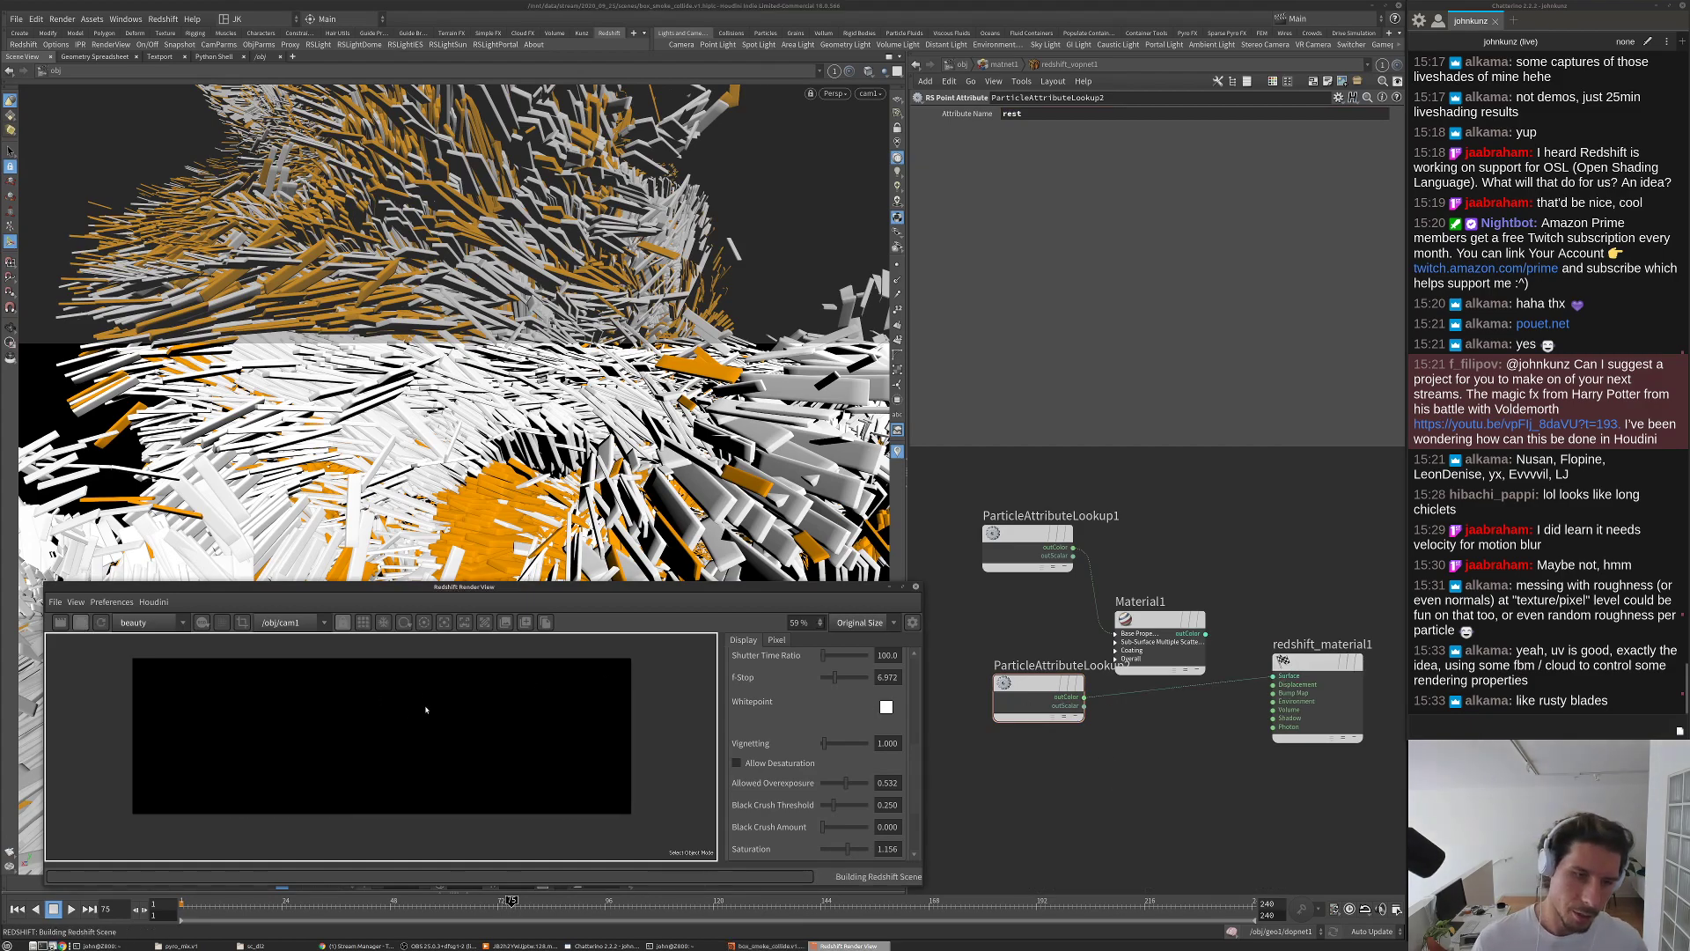
pyautogui.hotkey('ctrl', 's')
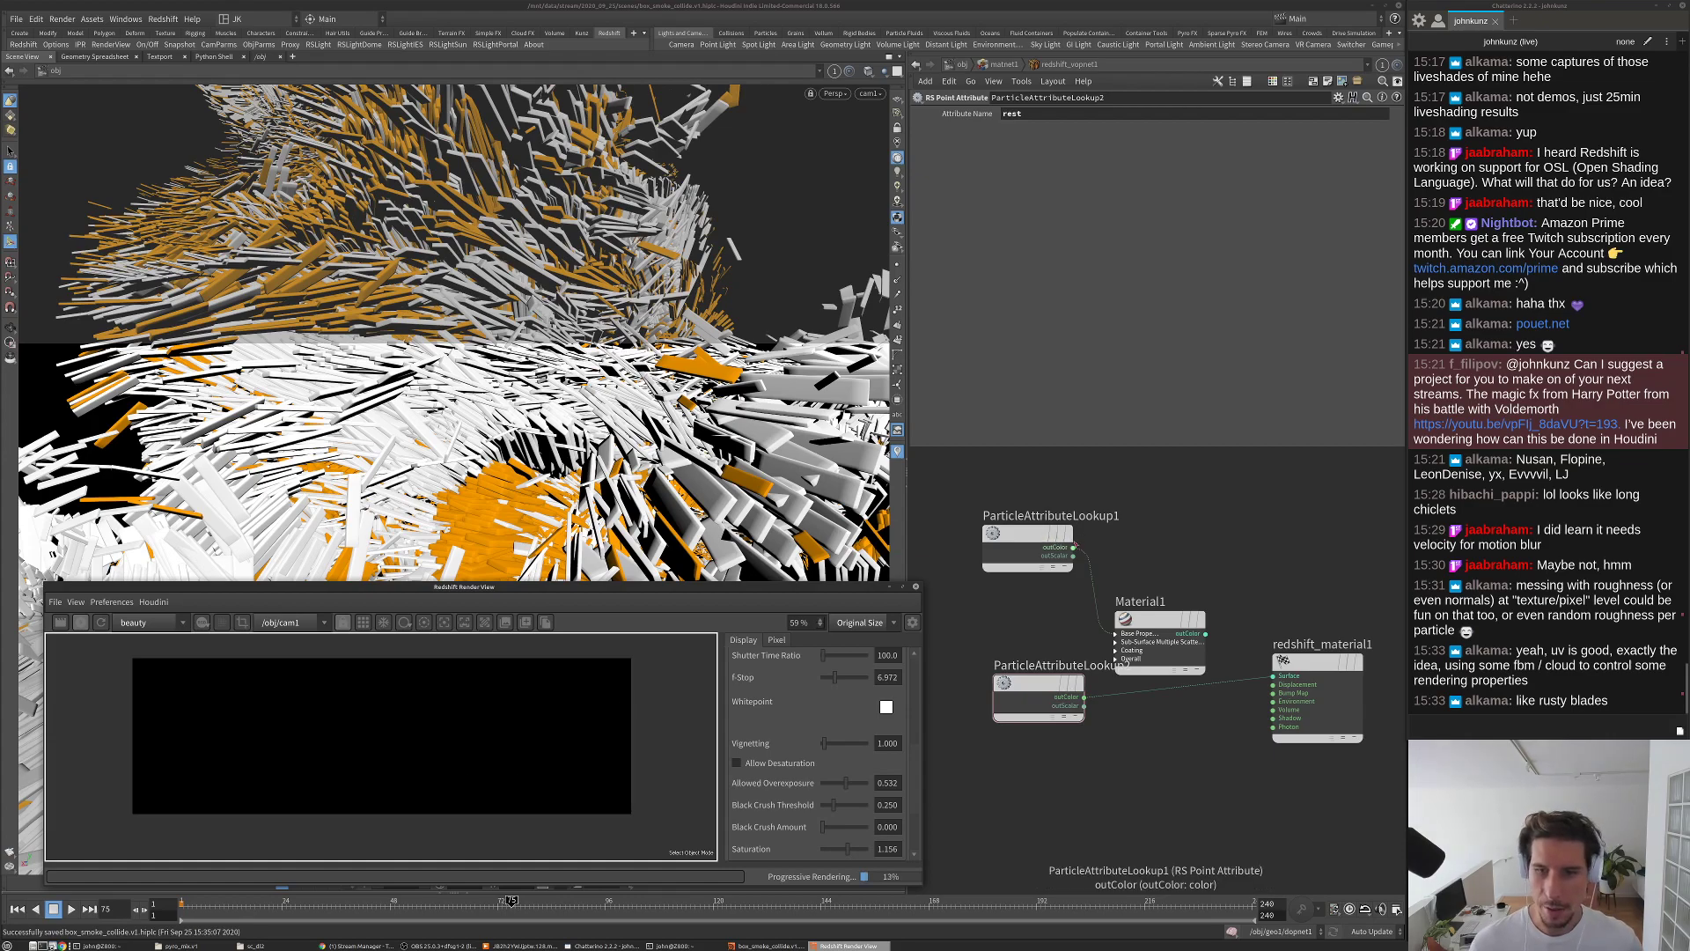
pyautogui.moveTo(1020, 690); pyautogui.dragTo(1008, 740)
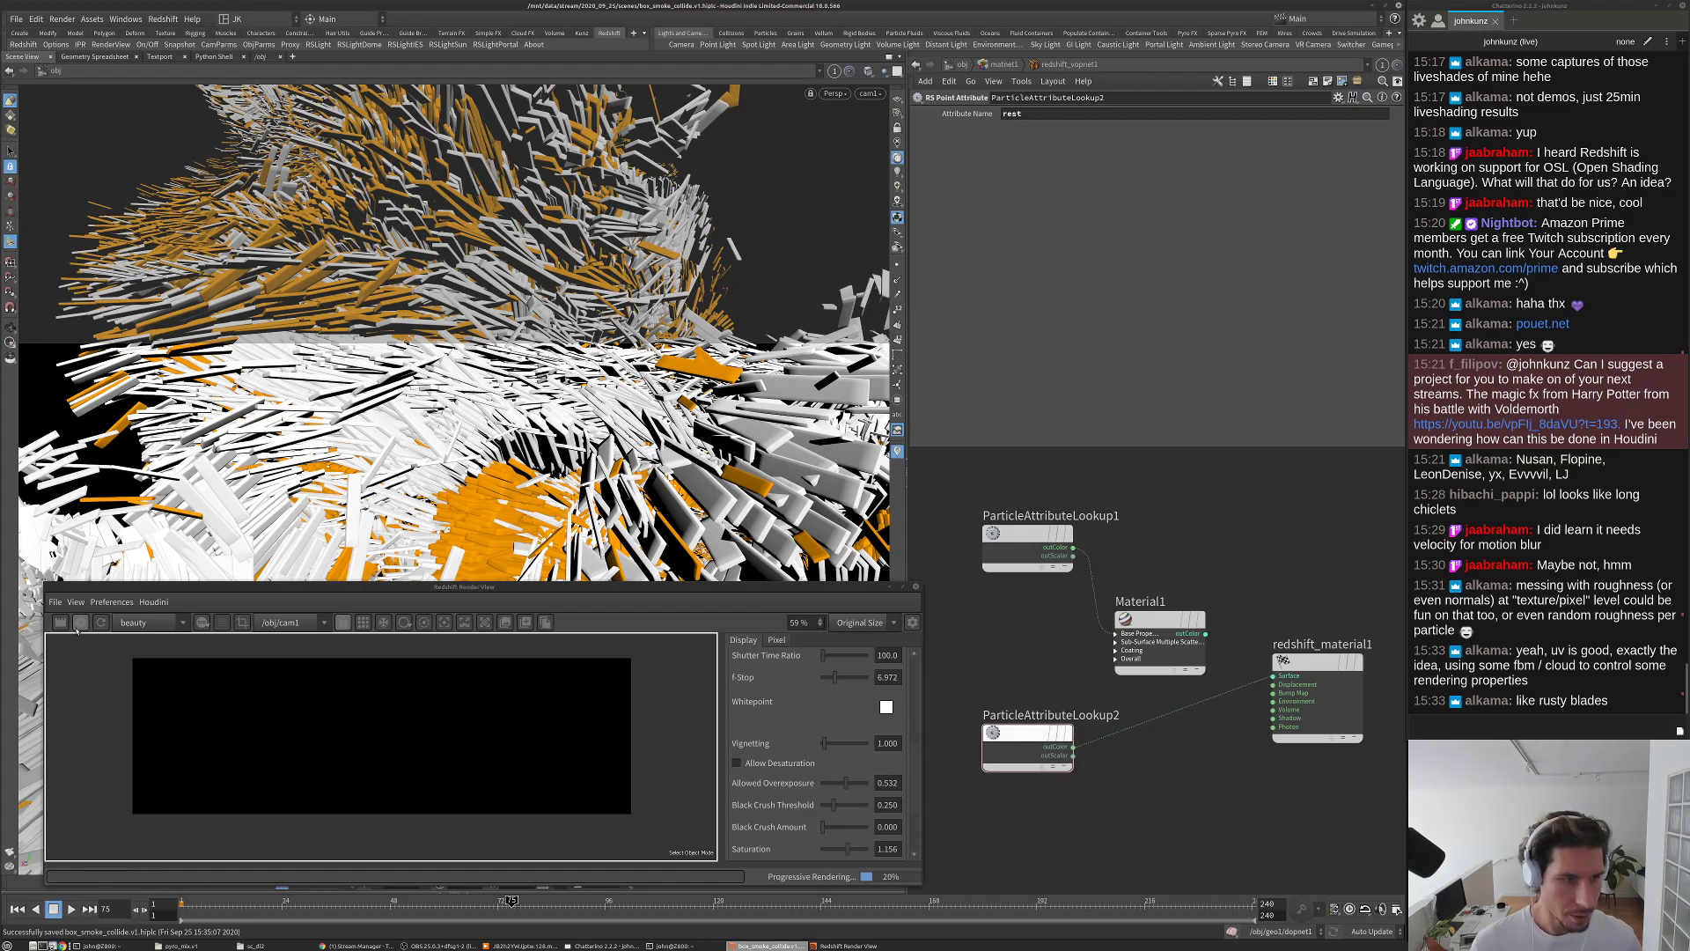
pyautogui.press('Delete')
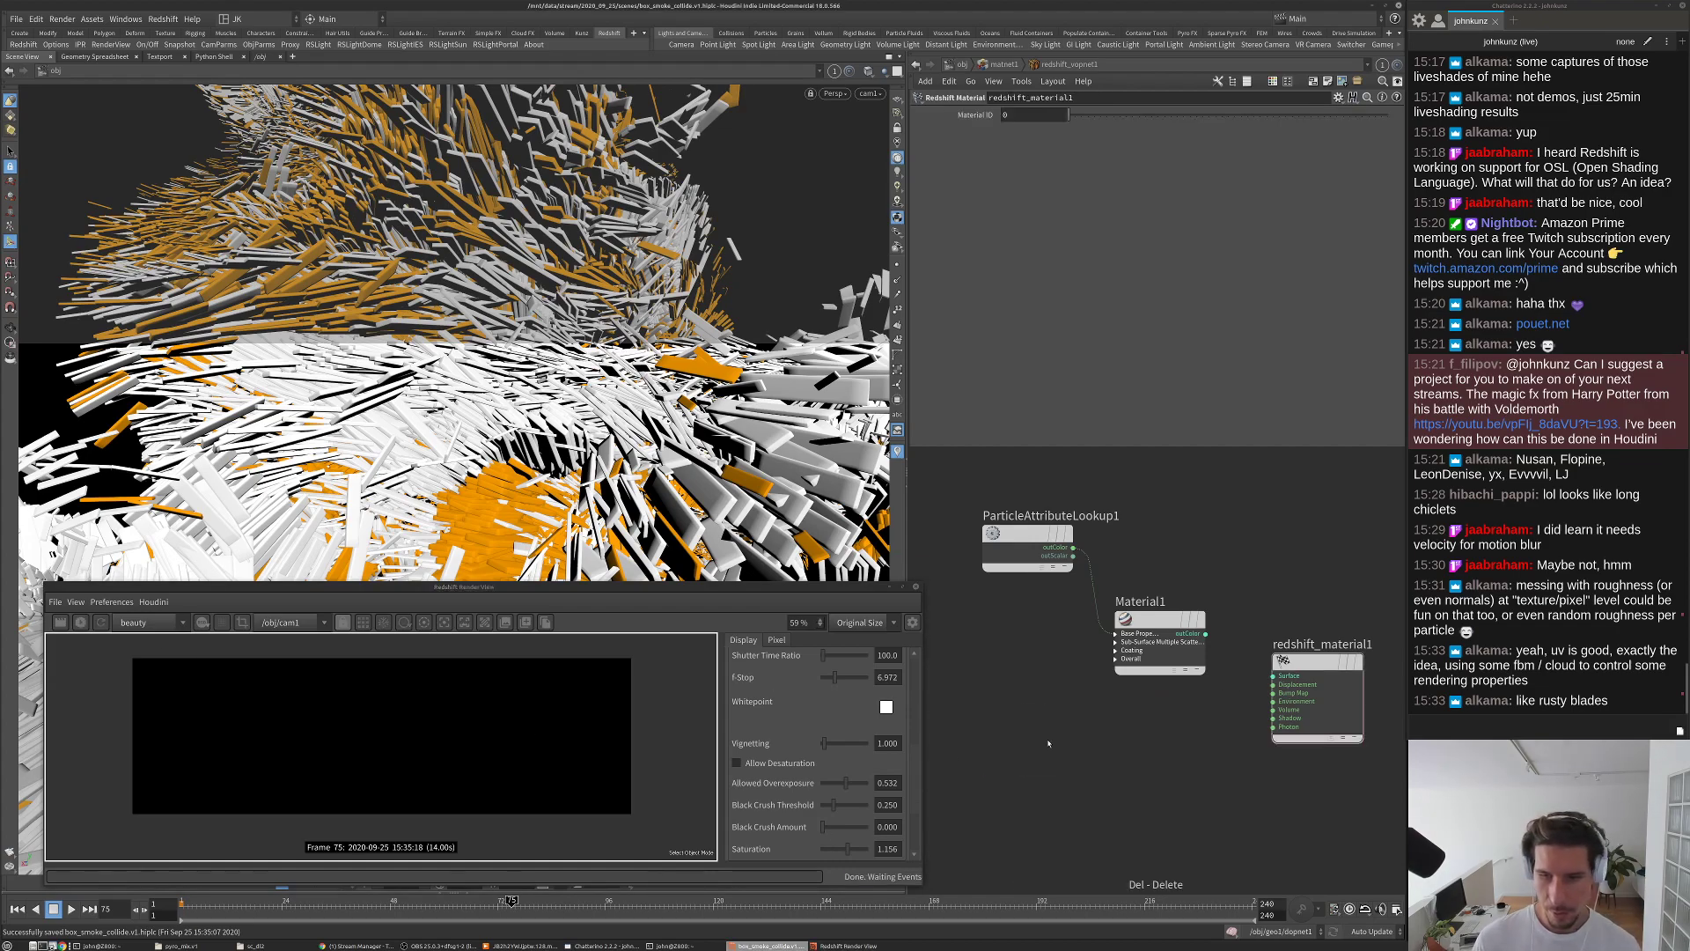
pyautogui.press('Tab')
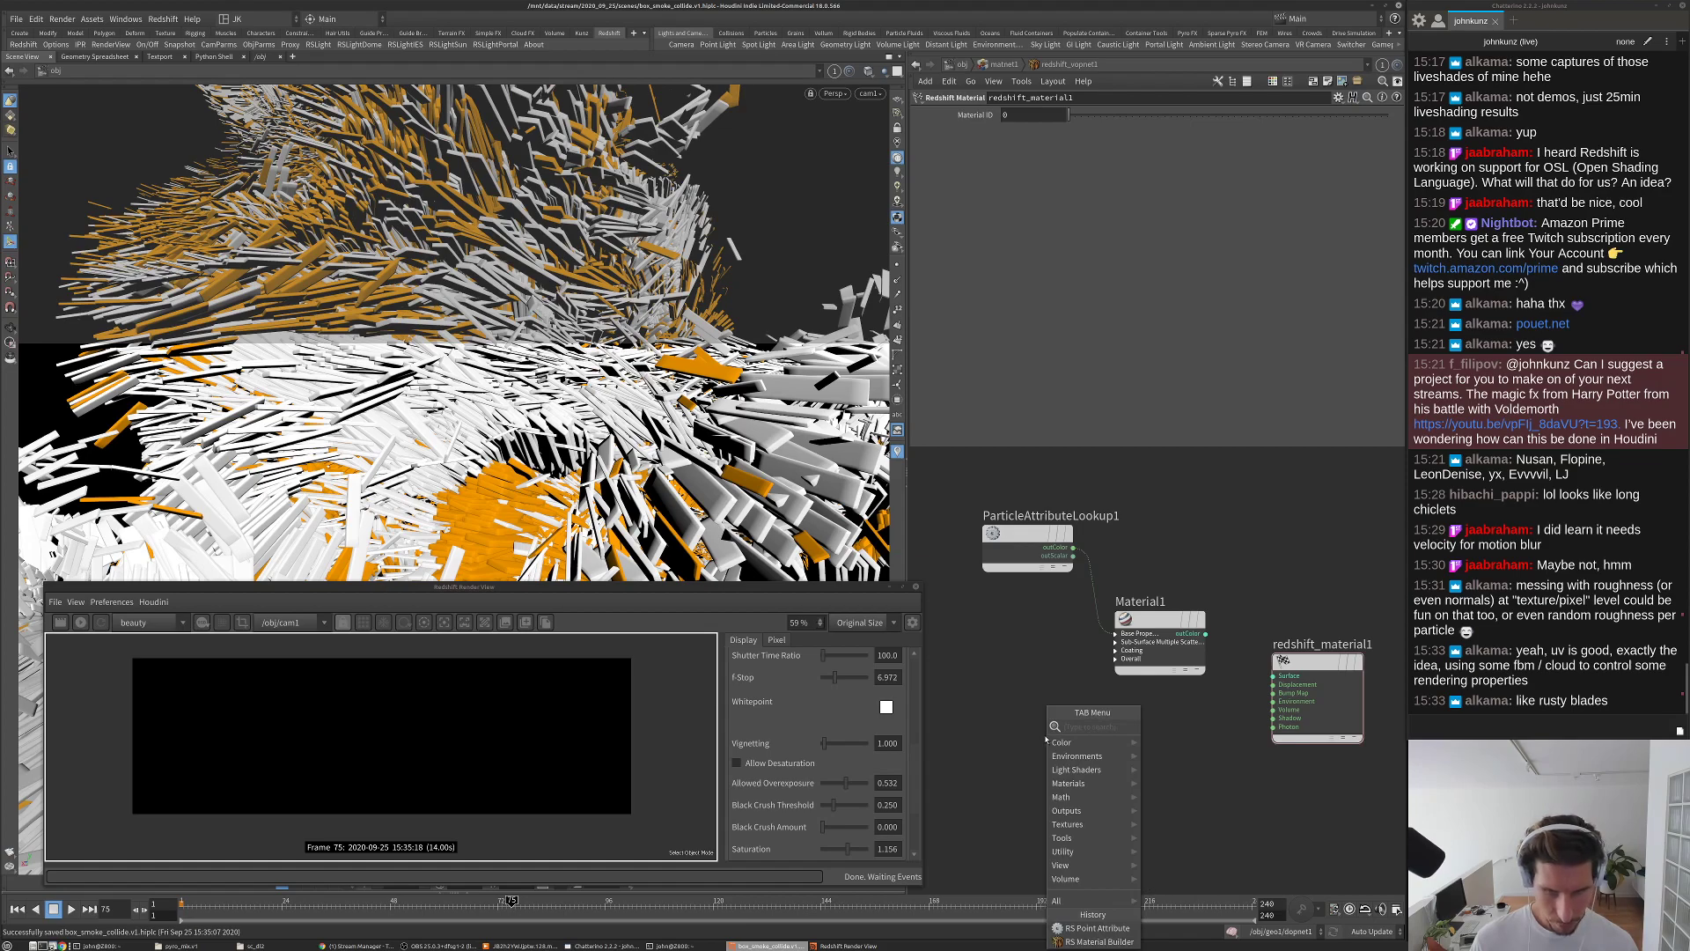
pyautogui.write('re')
pyautogui.press('Escape')
pyautogui.press('Tab')
pyautogui.write('r')
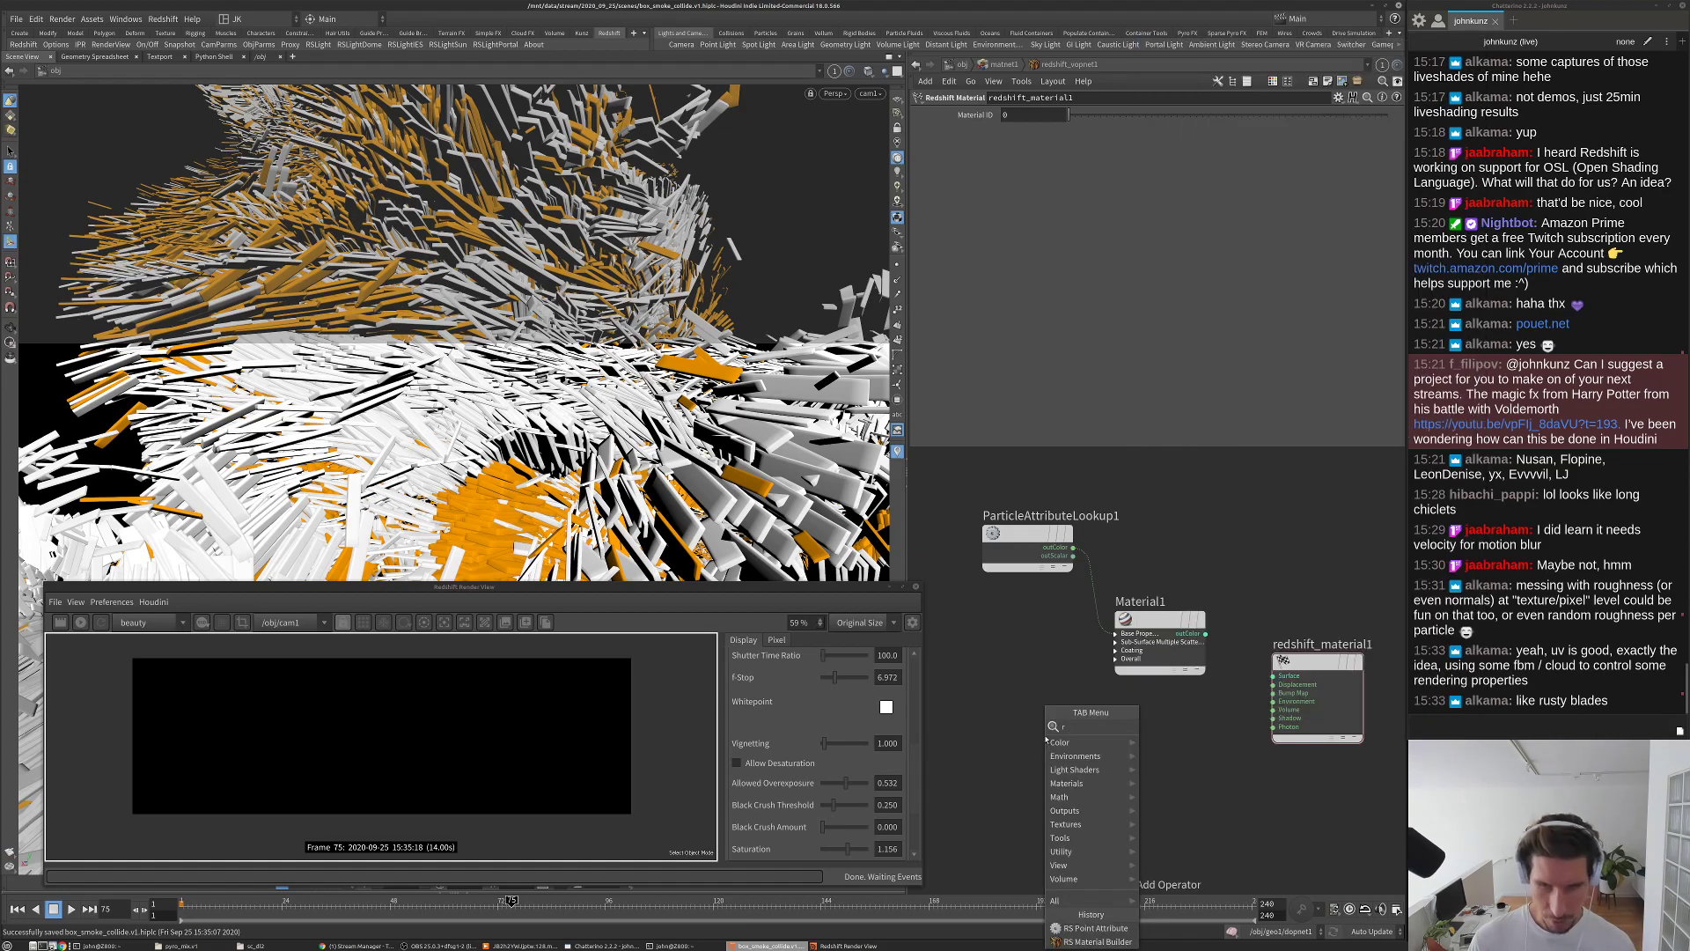
pyautogui.write('s')
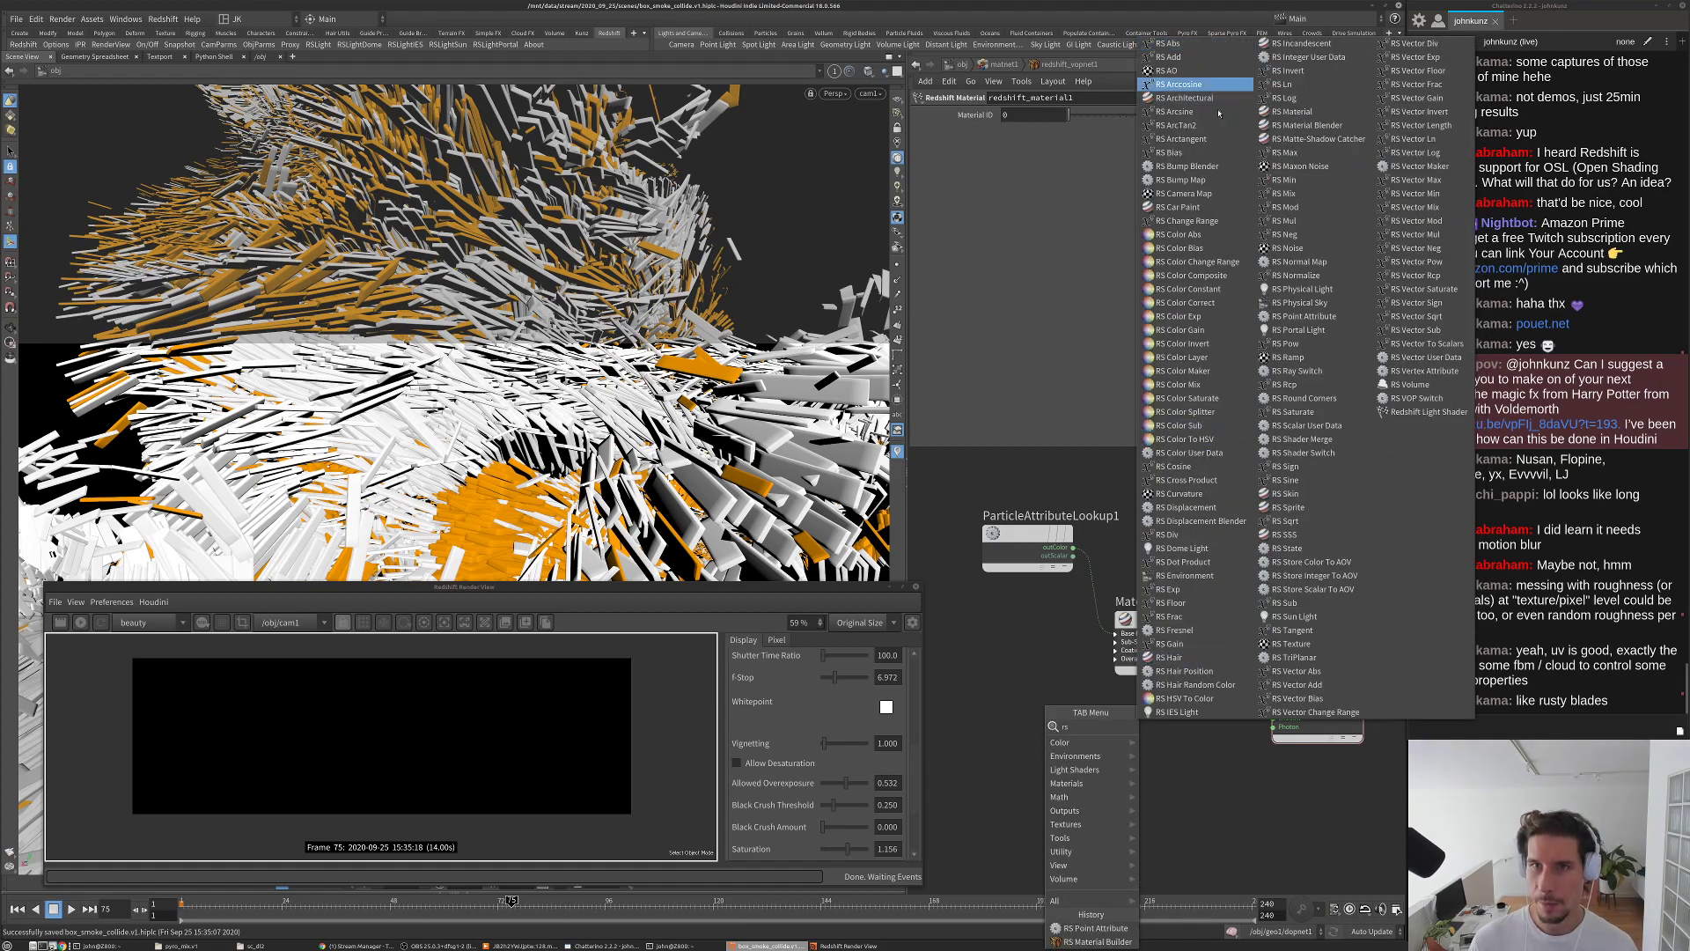
pyautogui.press('Escape')
# Step: Add an RS Maxon Noise node below Material1 in the material network
pyautogui.press('Tab')
pyautogui.write('m')
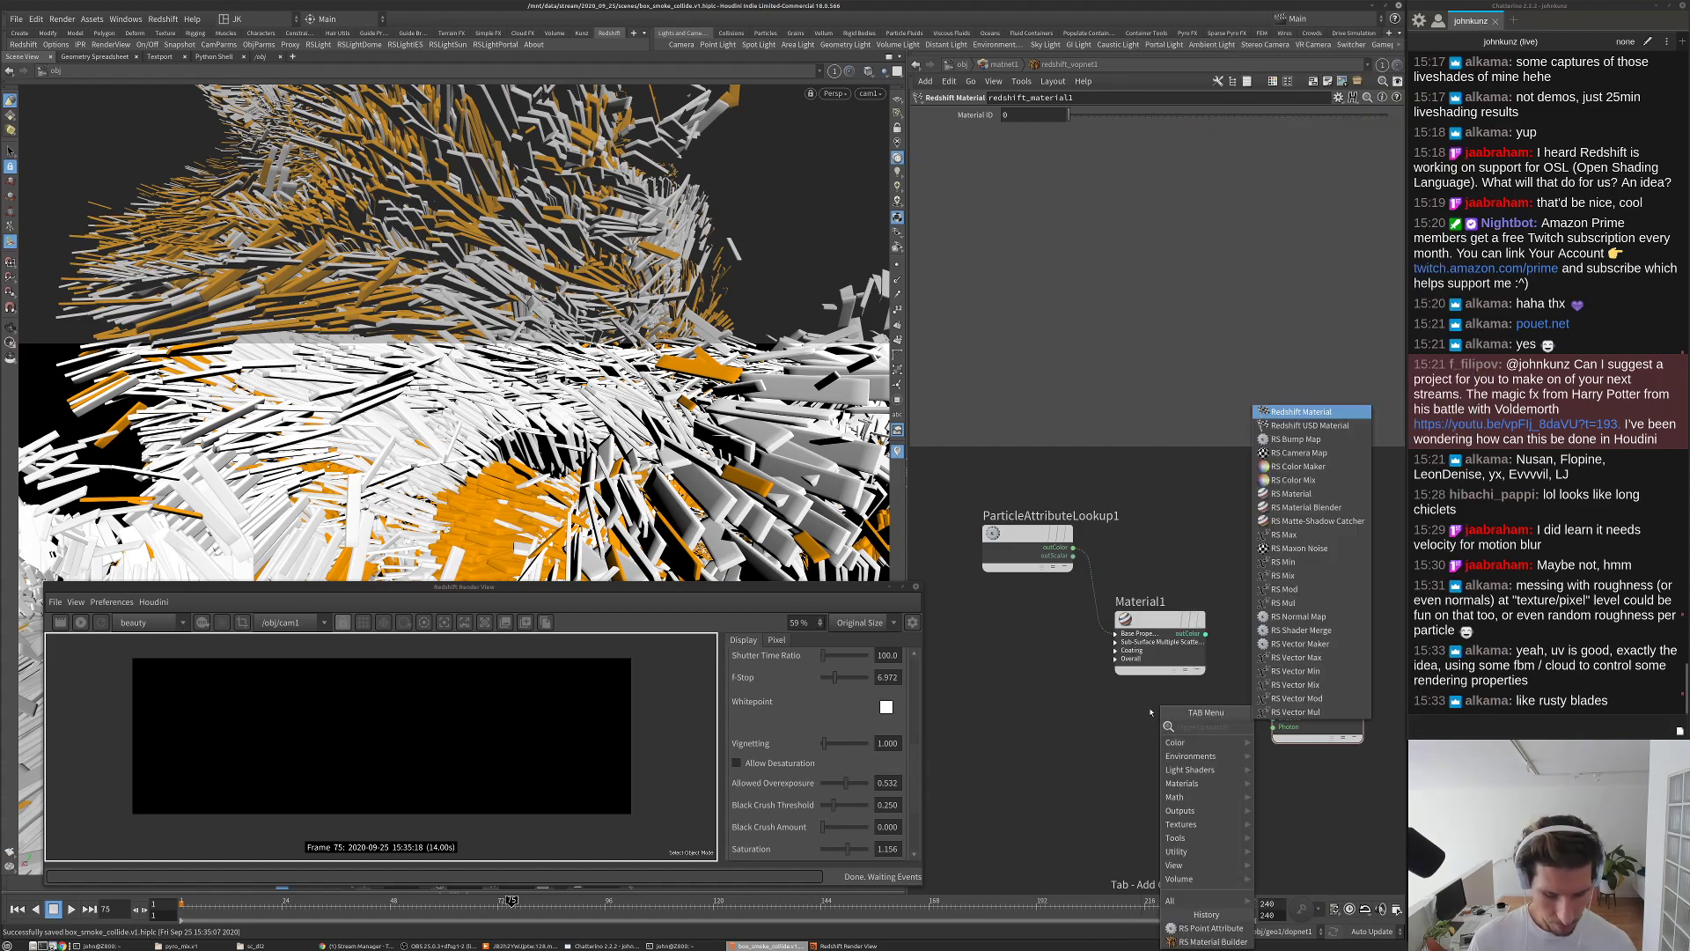
pyautogui.write('ax')
pyautogui.press('Return')
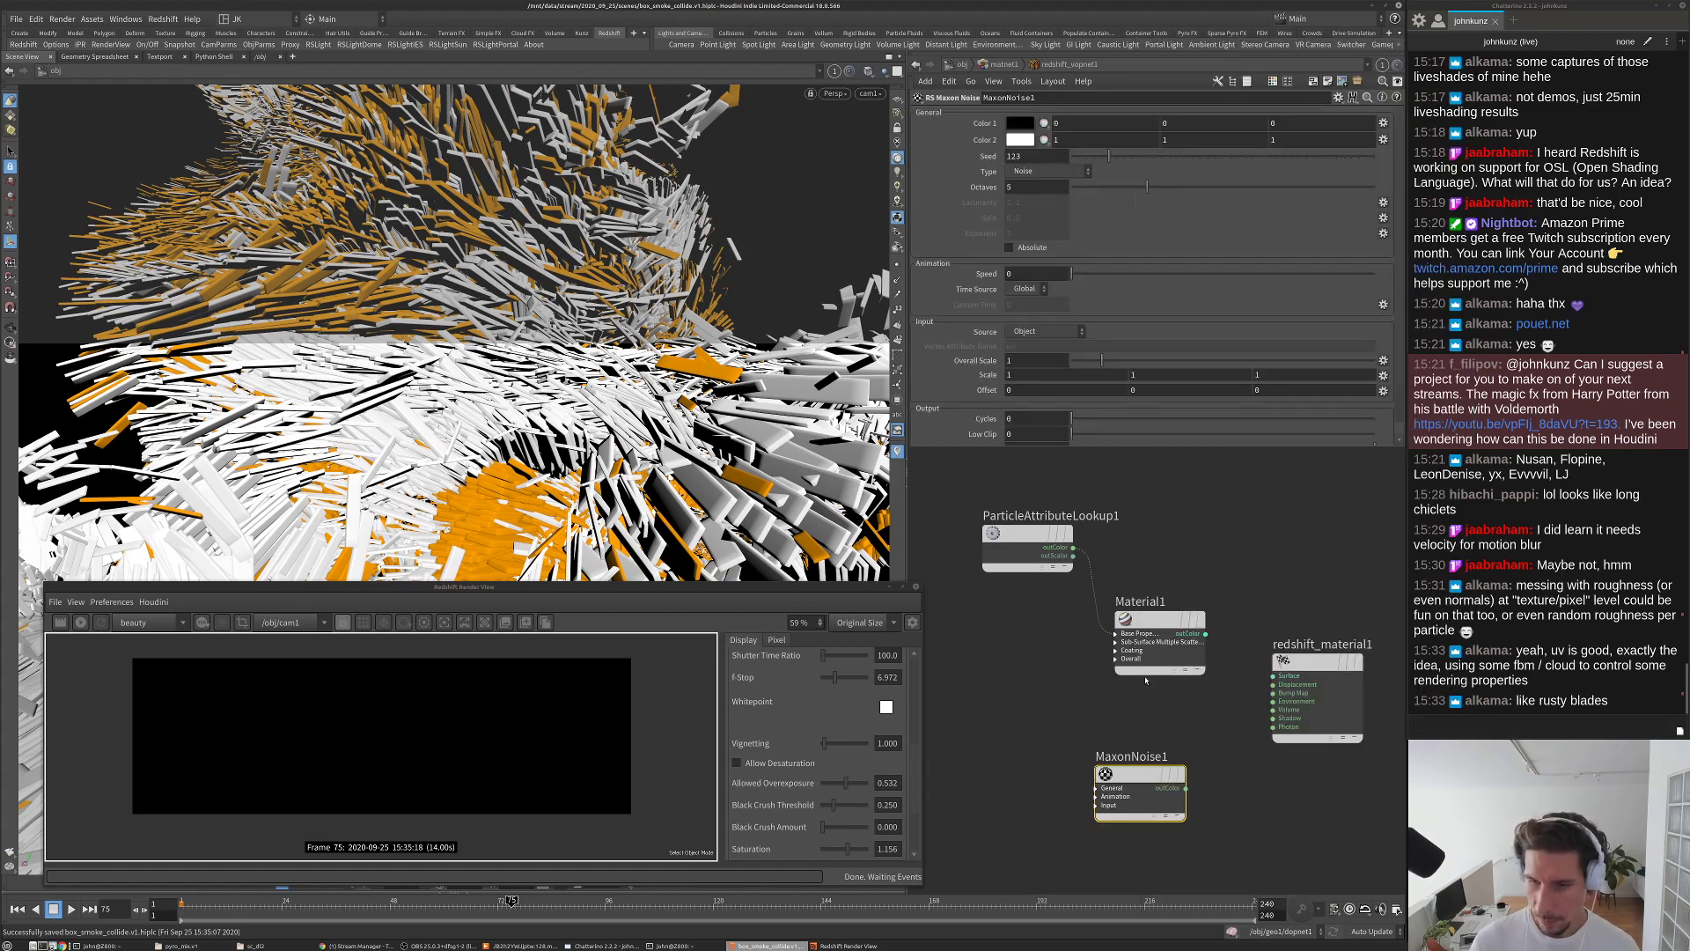
# Step: Set the Maxon Noise input source to UV/Vertex Attribute and open its vertex attribute name for editing
pyautogui.click(1030, 331)
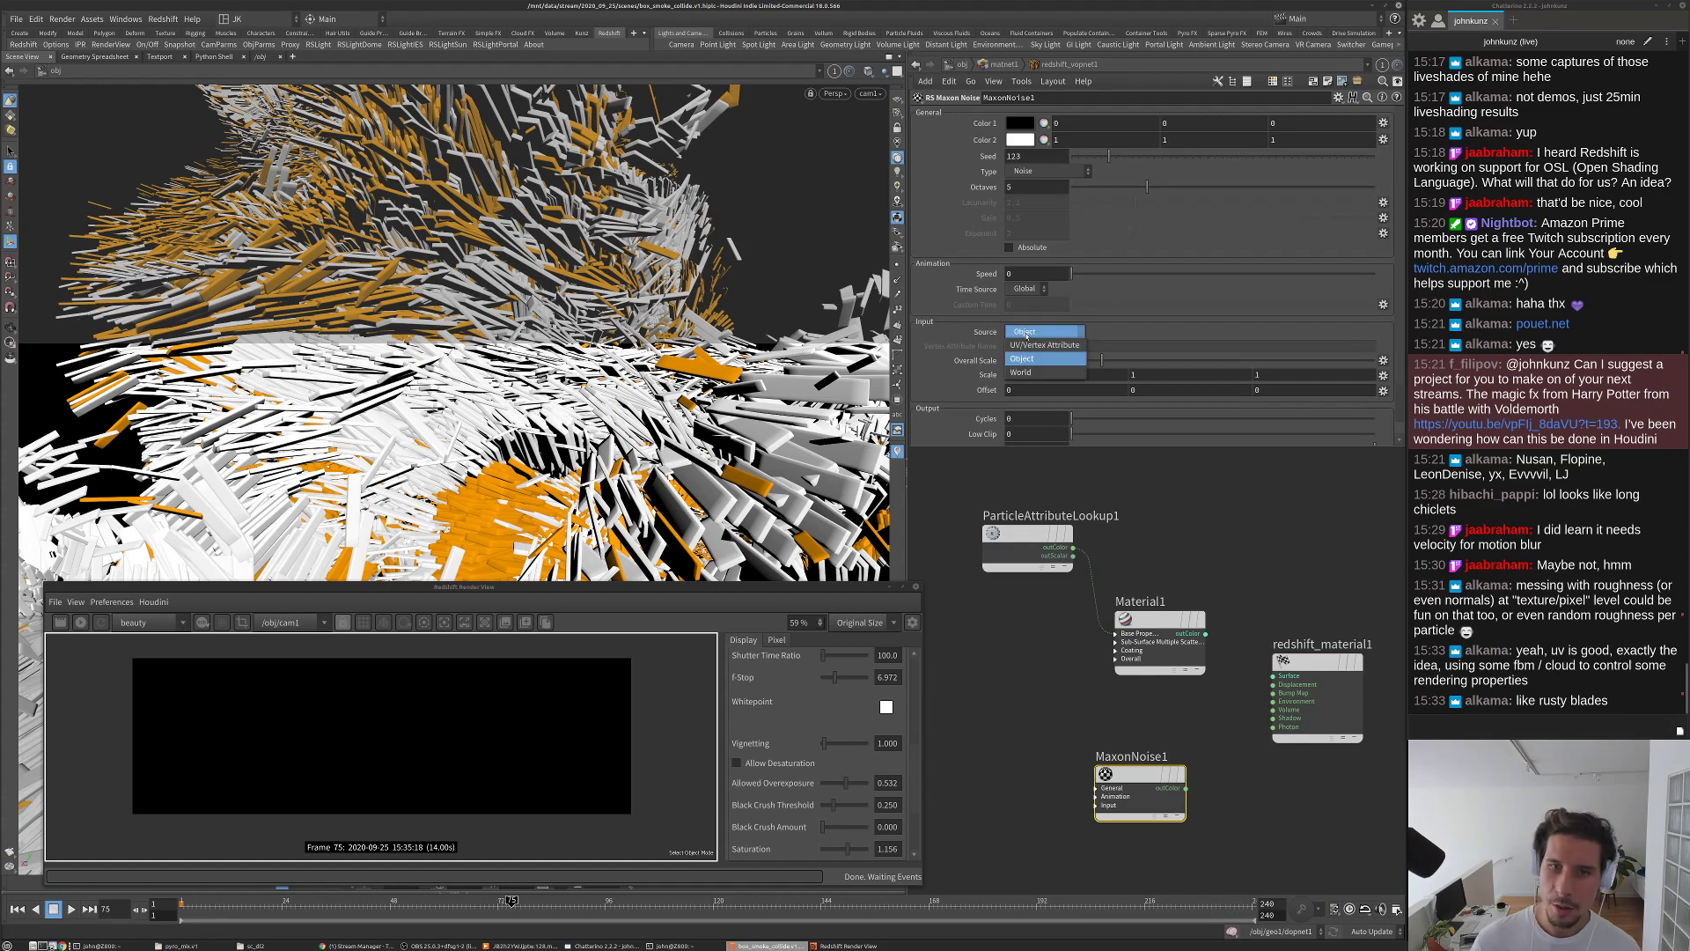
pyautogui.click(1049, 347)
pyautogui.click(1049, 347)
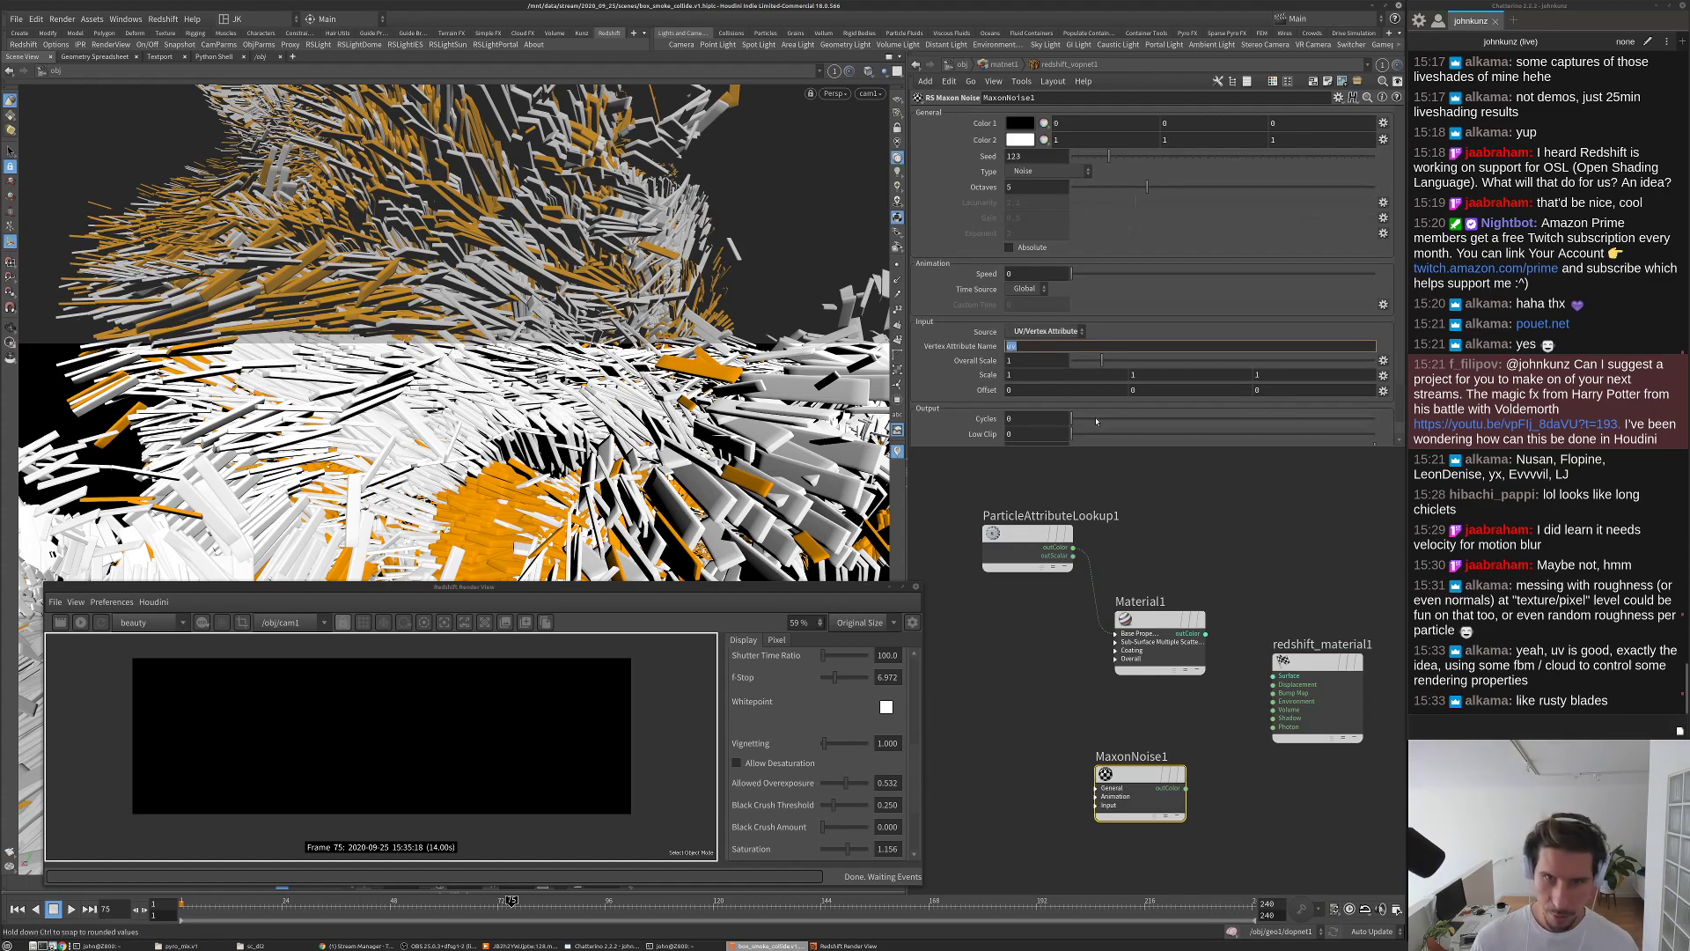
# Step: Set the Maxon Noise's vertex attribute name to "rest" and connect its outColor to the redshift_material1 Surface input
pyautogui.write('rest')
pyautogui.press('Return')
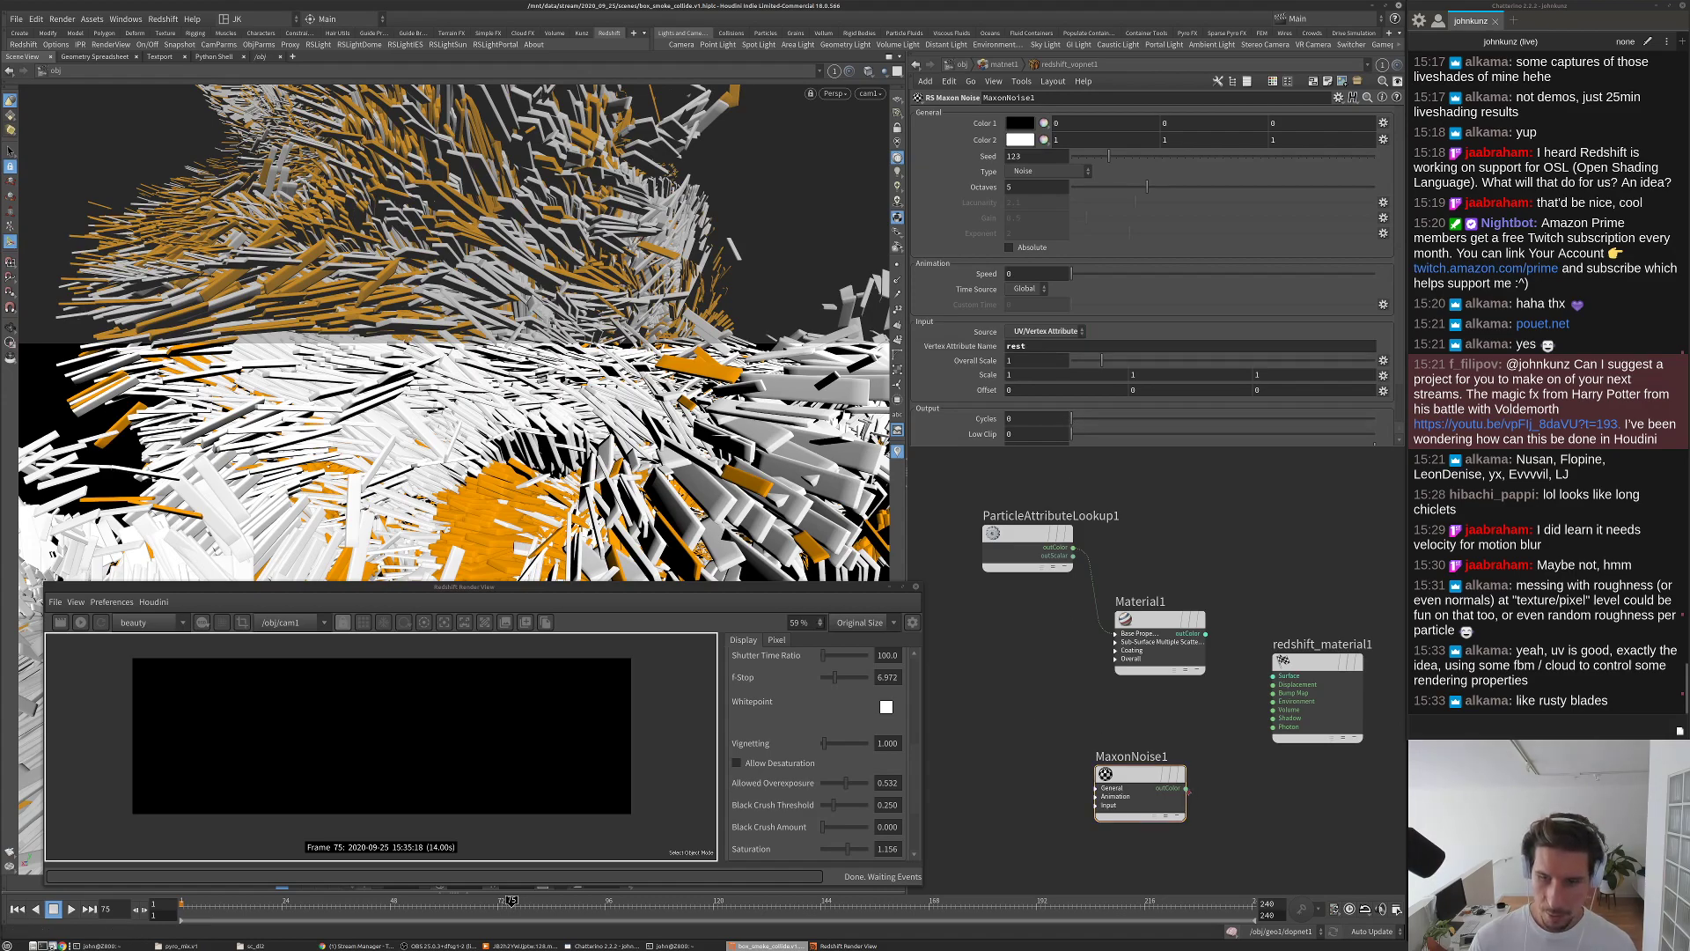
pyautogui.moveTo(1187, 788); pyautogui.dragTo(1298, 677)
pyautogui.click(1301, 666)
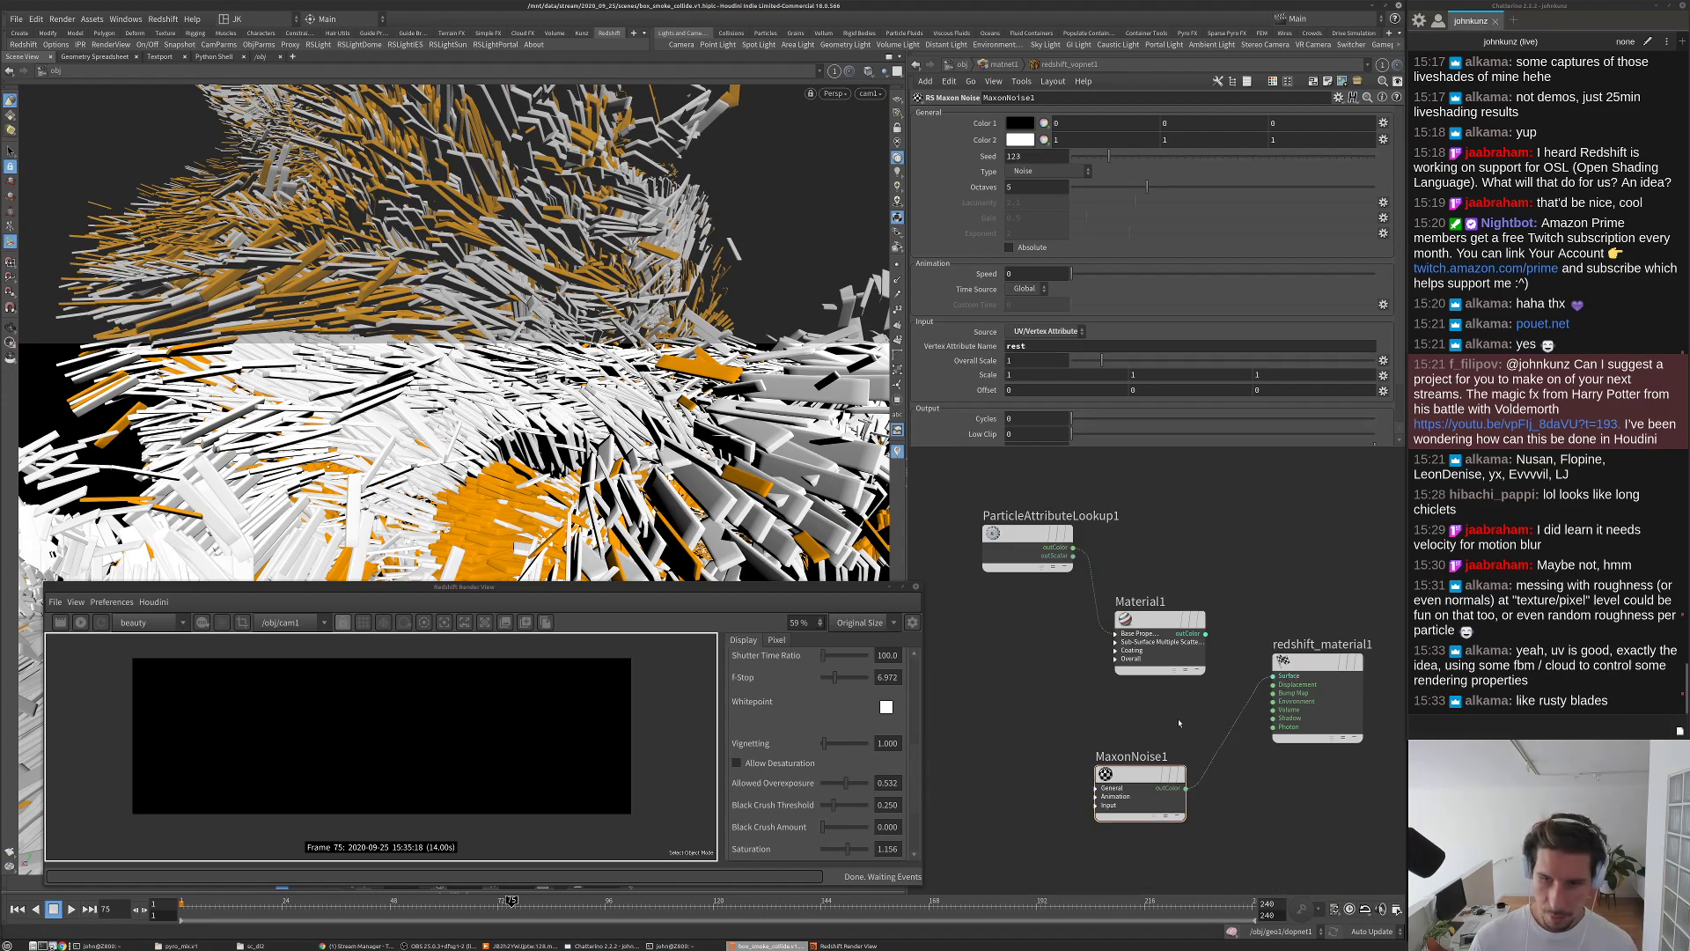
# Step: Render the preview from cam1 and examine the noise pattern on the particles up close
pyautogui.click(80, 621)
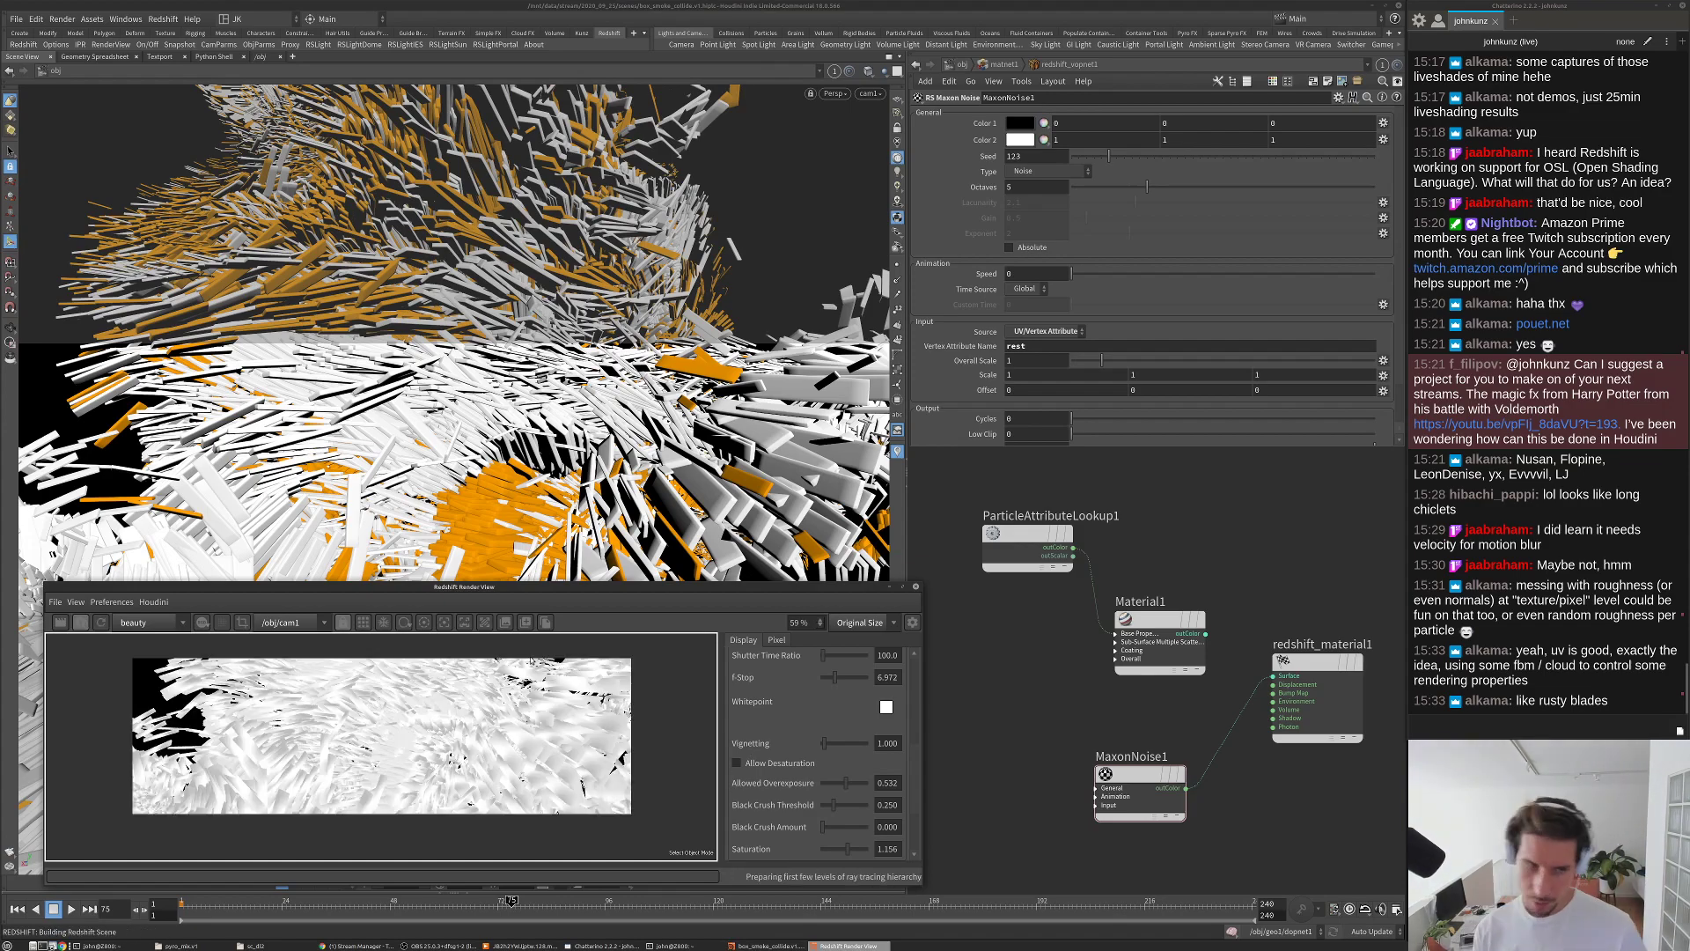
pyautogui.scroll(2, 522, 746)
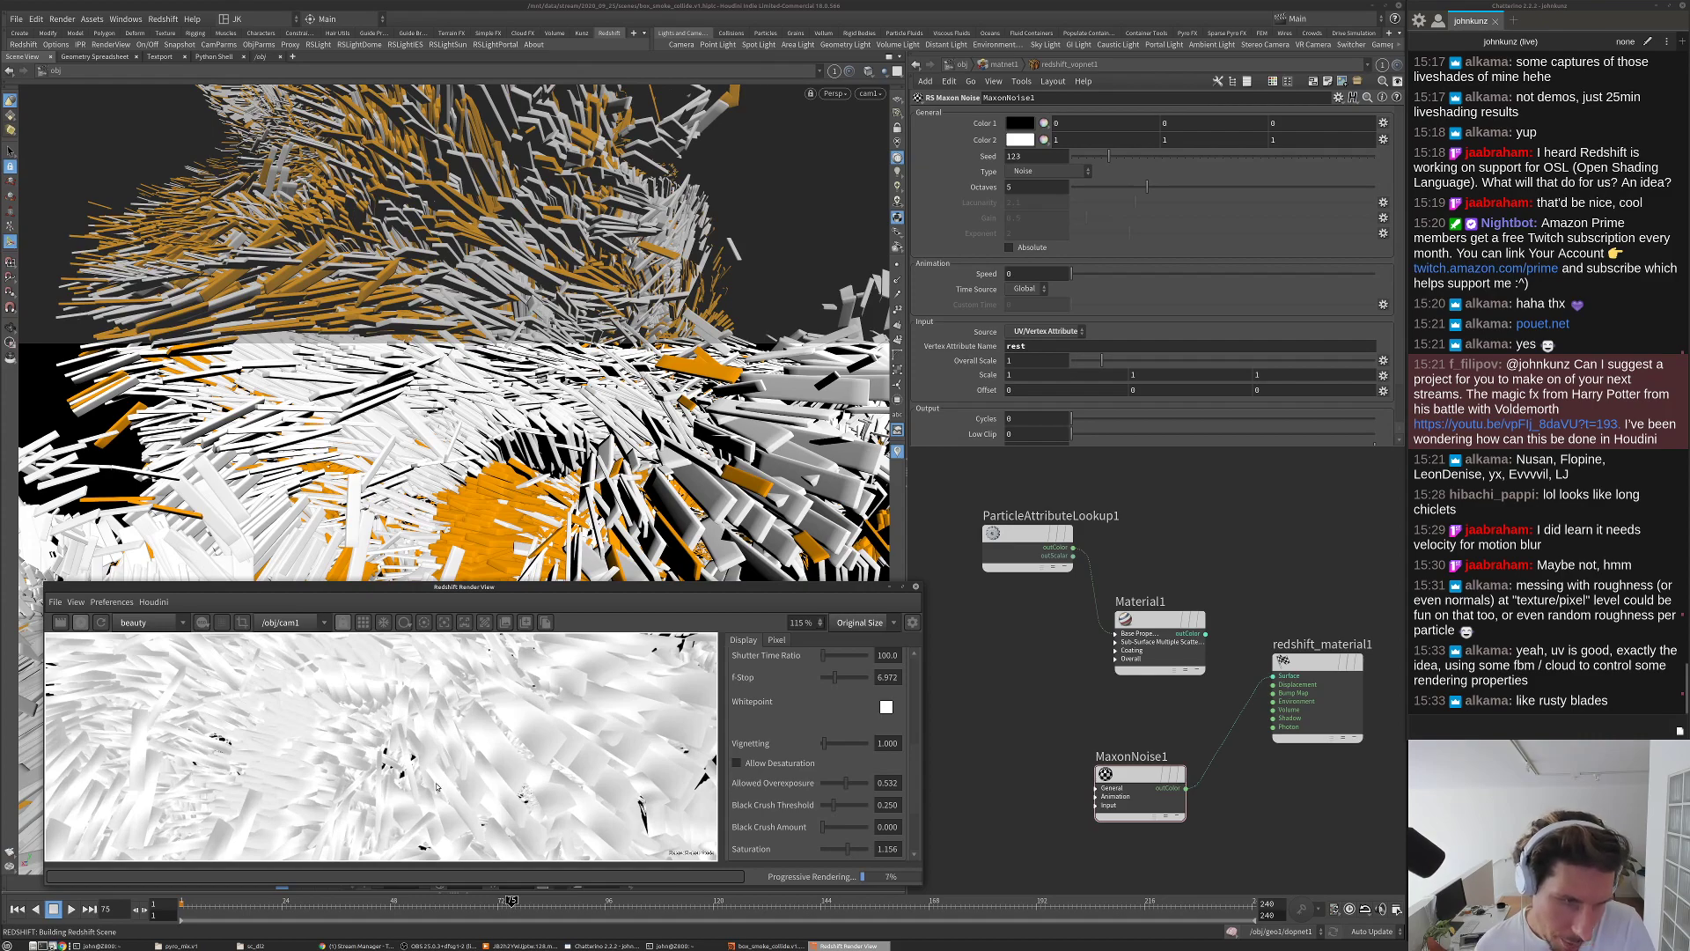
pyautogui.scroll(-1, 212, 768)
pyautogui.scroll(-1, 93, 755)
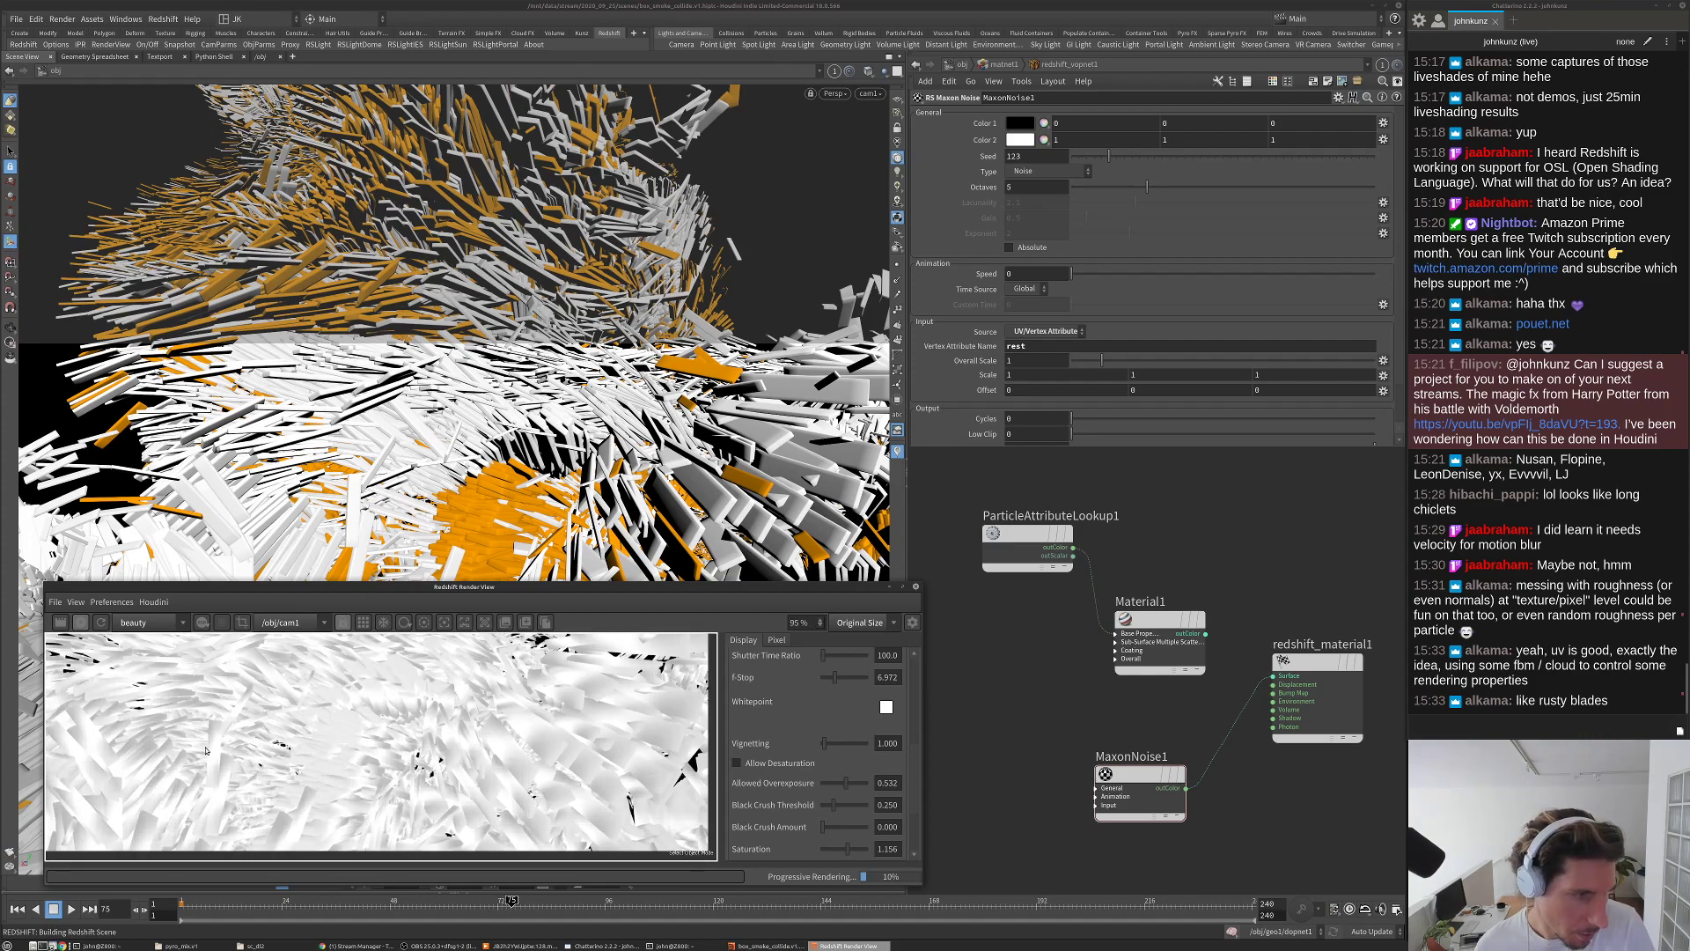
pyautogui.scroll(2, 106, 743)
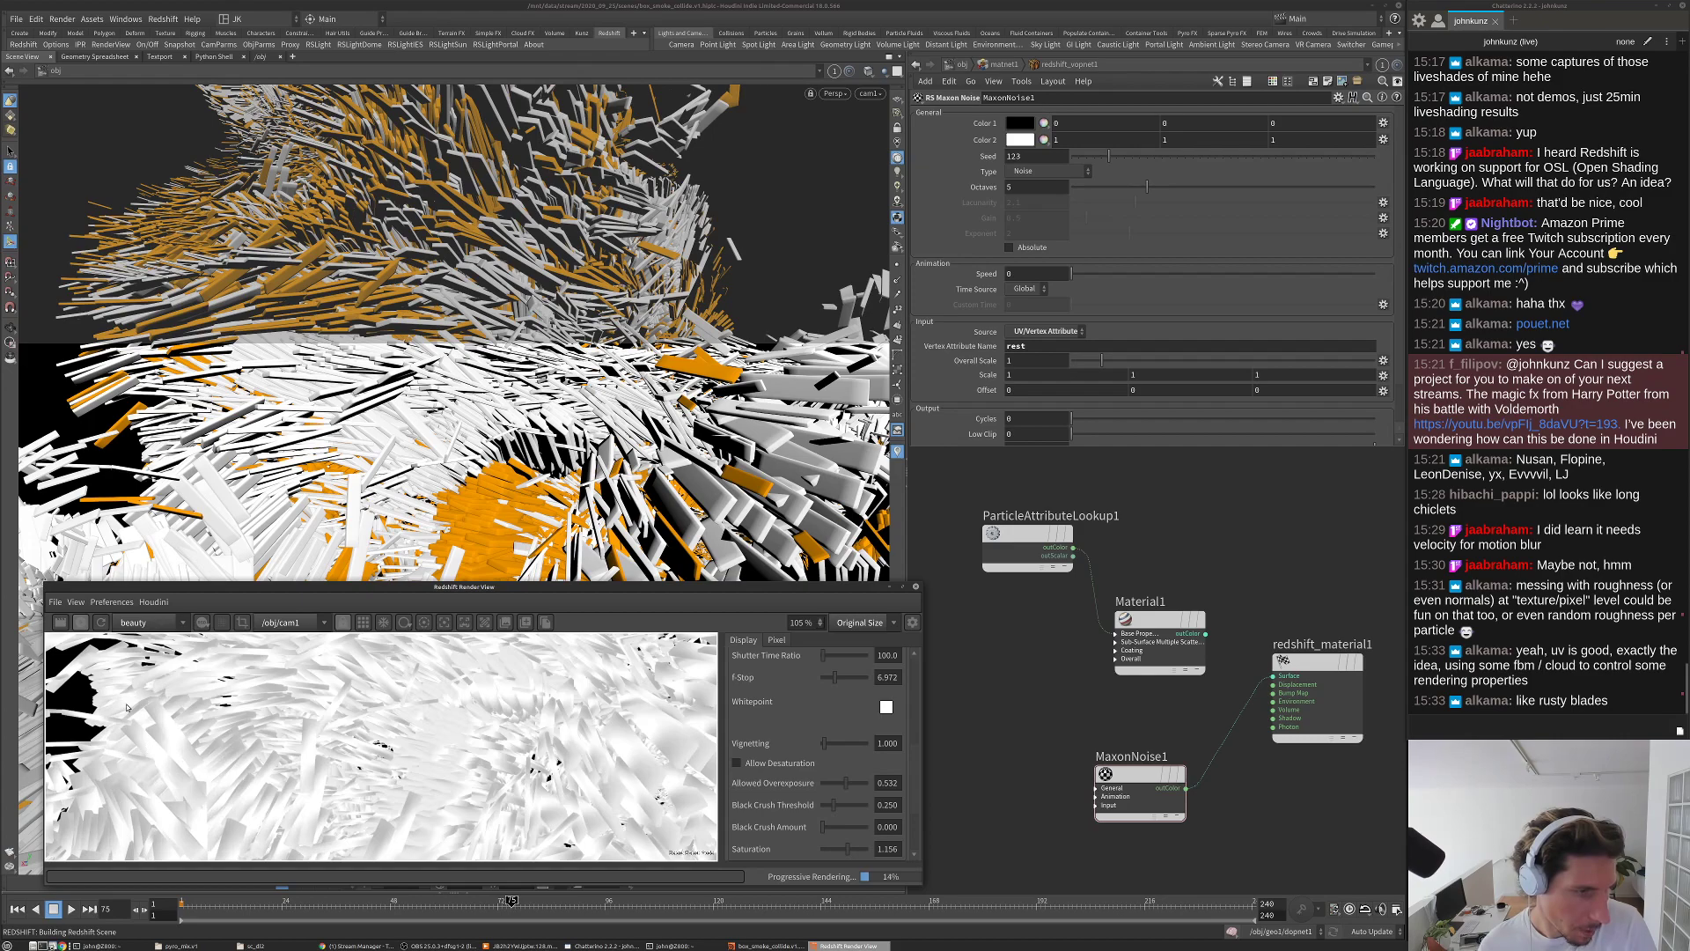
pyautogui.scroll(-1, 313, 742)
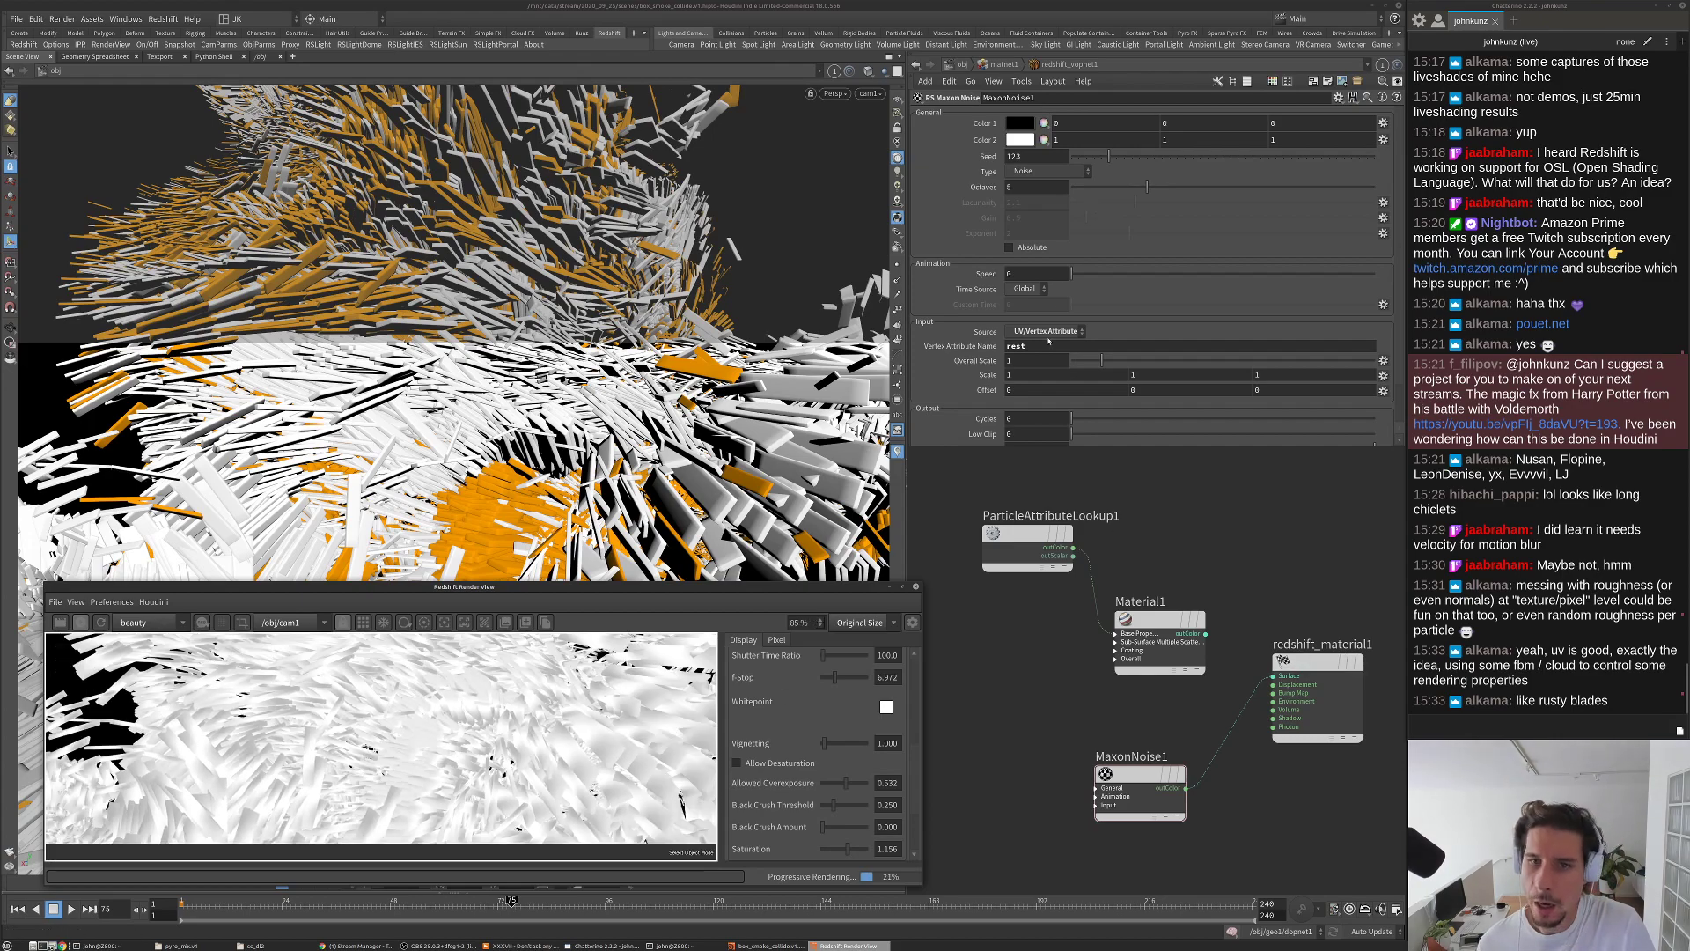
pyautogui.scroll(-2, 378, 723)
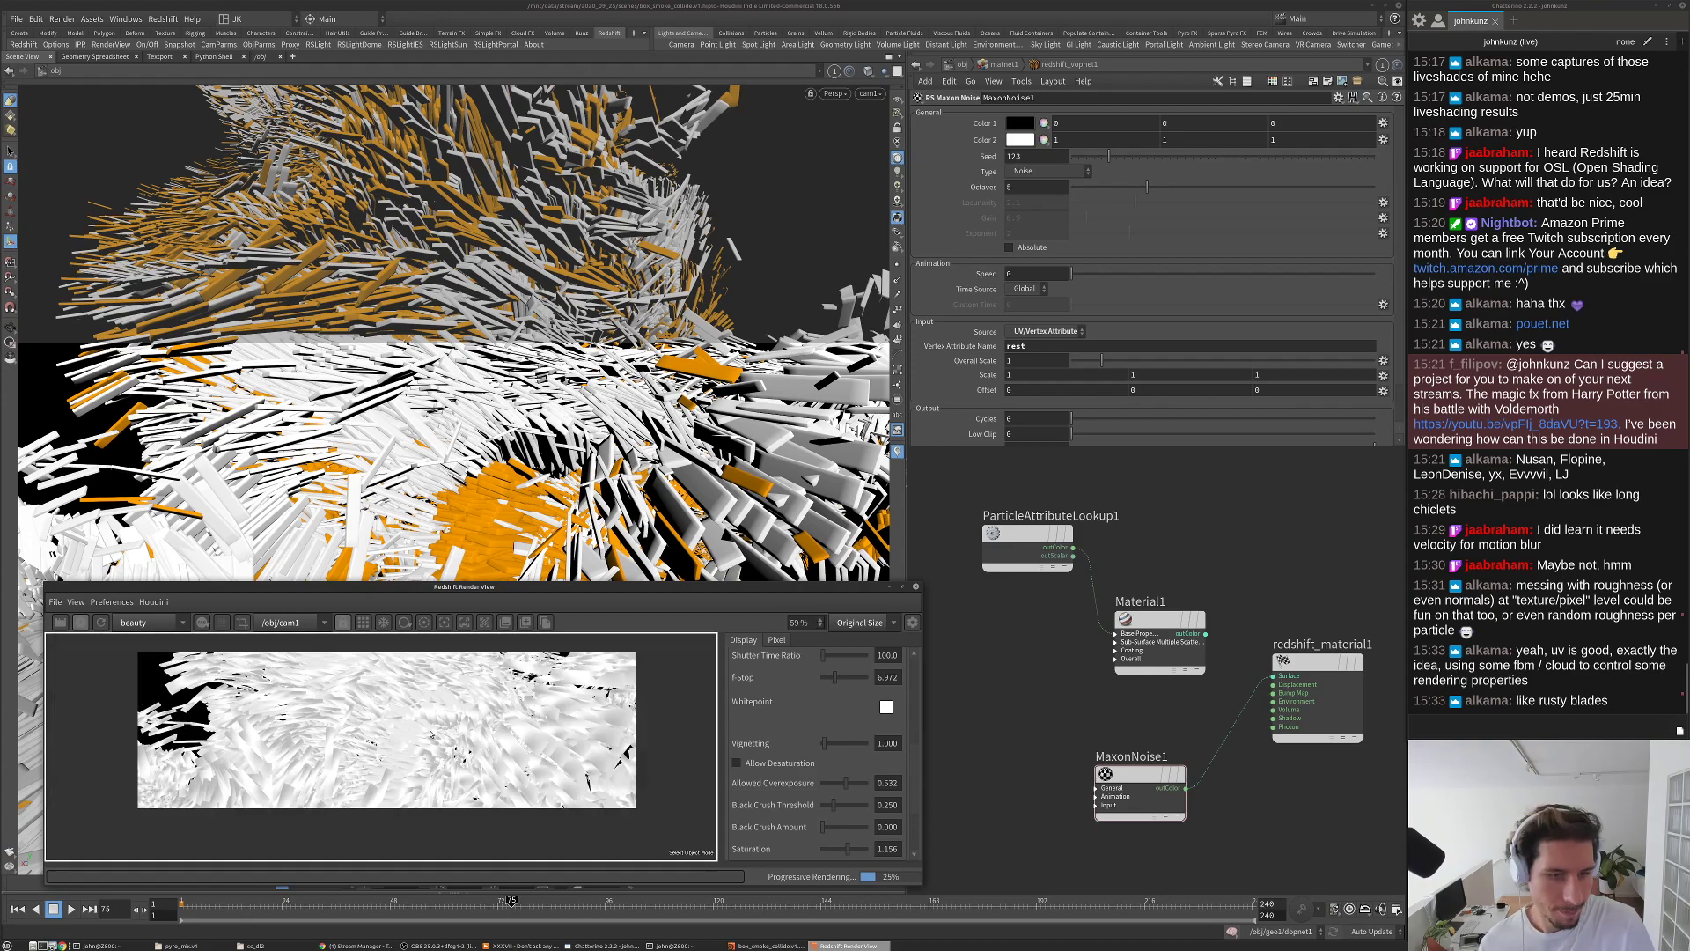
pyautogui.click(80, 621)
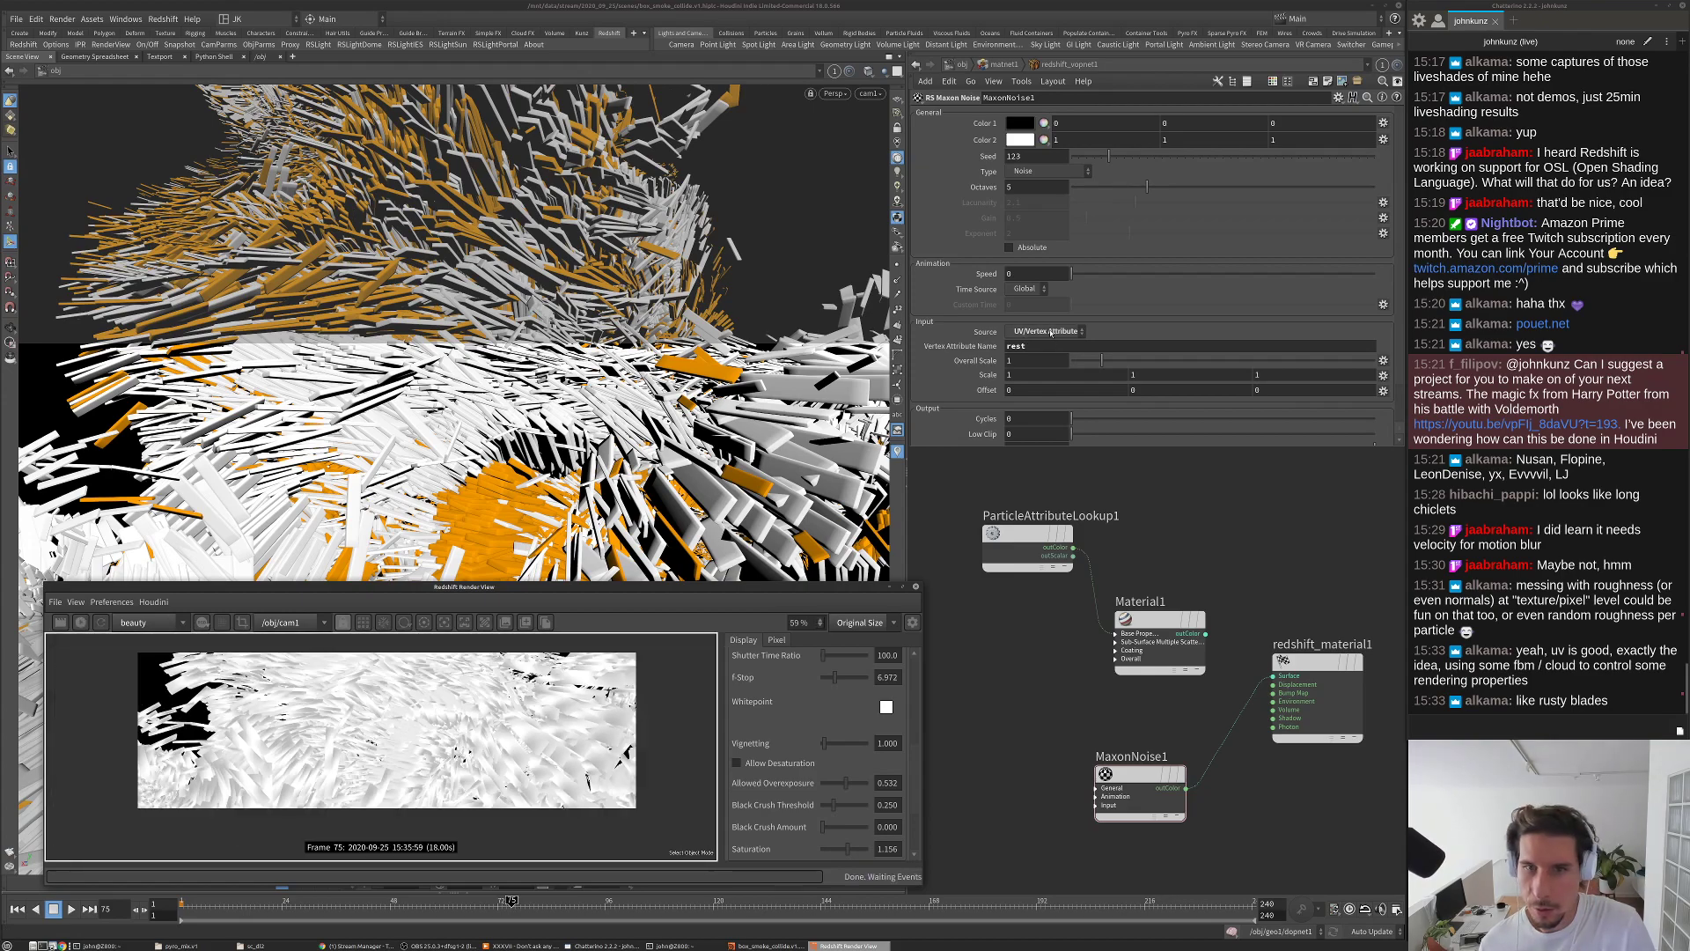
# Step: Set the Maxon Noise input source to Object, restart the preview render and save the scene
pyautogui.click(1050, 331)
pyautogui.click(1043, 345)
pyautogui.click(80, 621)
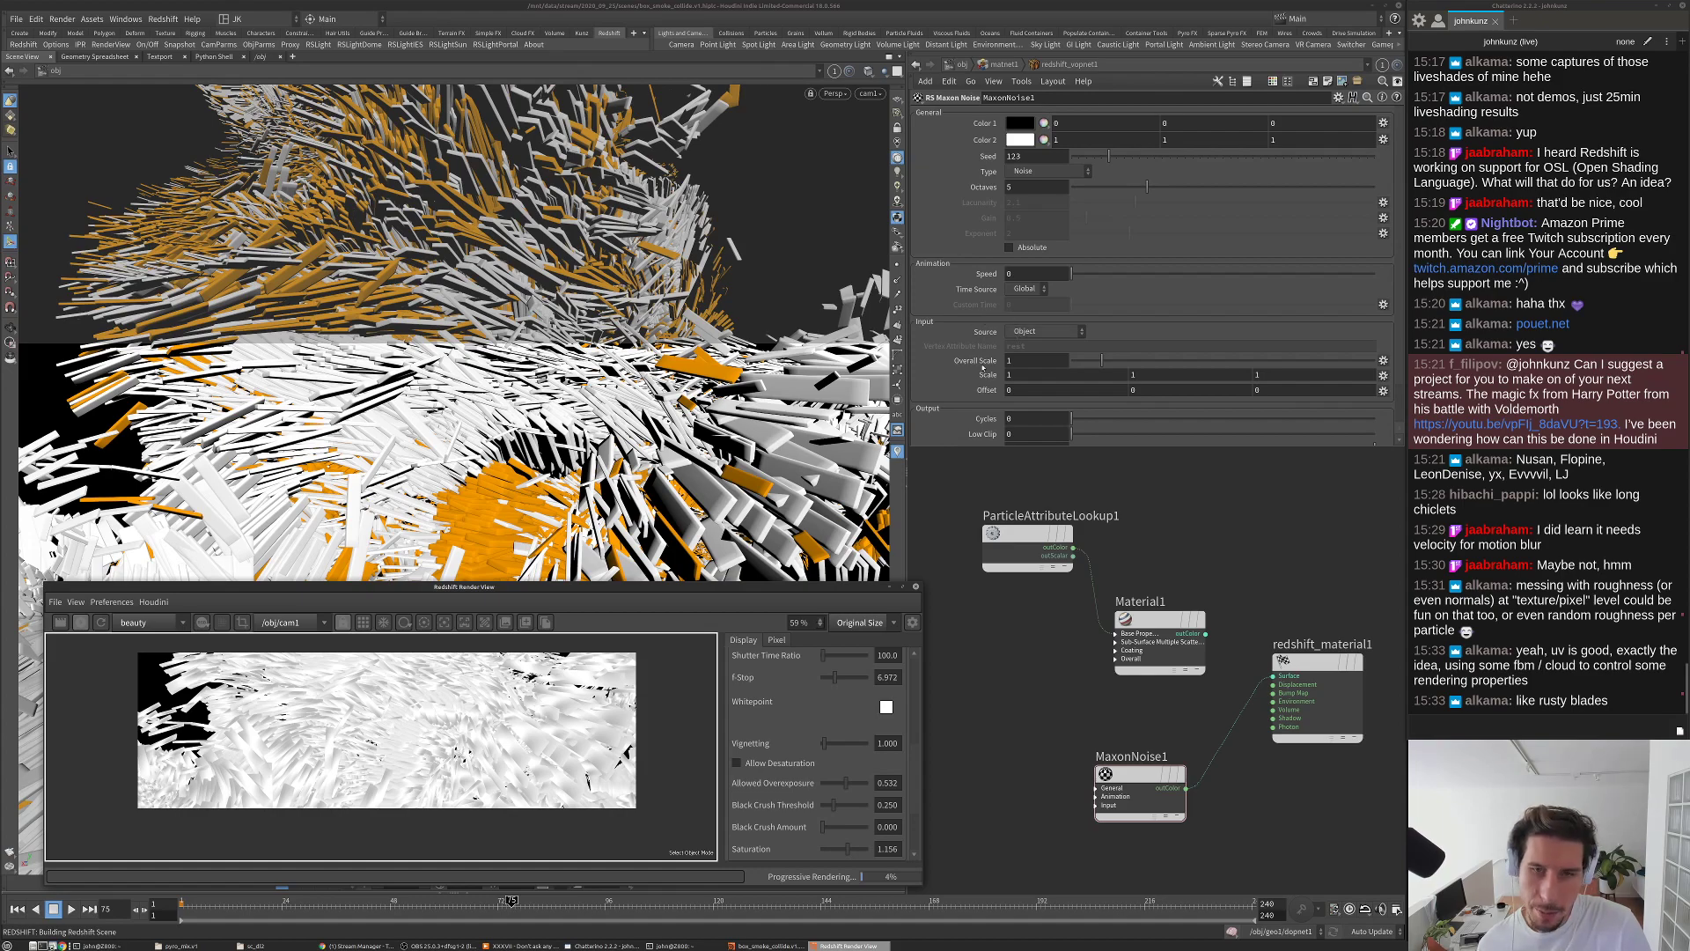
pyautogui.hotkey('ctrl', 's')
pyautogui.scroll(2, 563, 709)
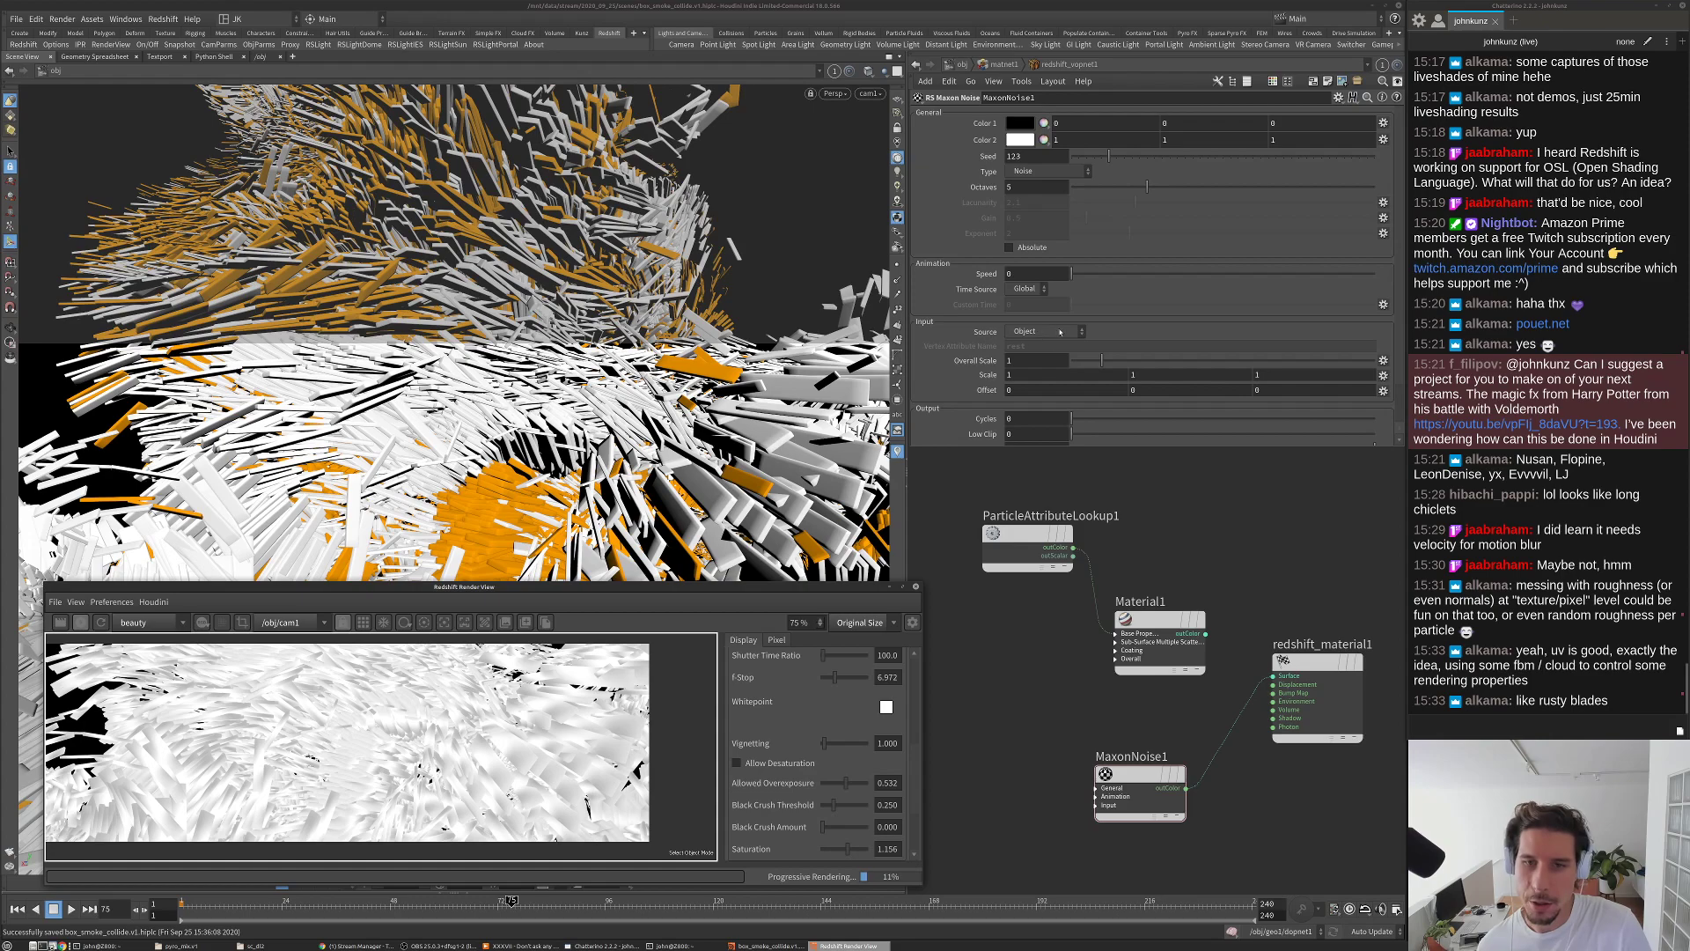
# Step: Try World as the noise input source in the preview render, and set the source back to Object
pyautogui.click(101, 621)
pyautogui.click(1046, 331)
pyautogui.click(1026, 347)
pyautogui.click(1046, 331)
pyautogui.click(1030, 362)
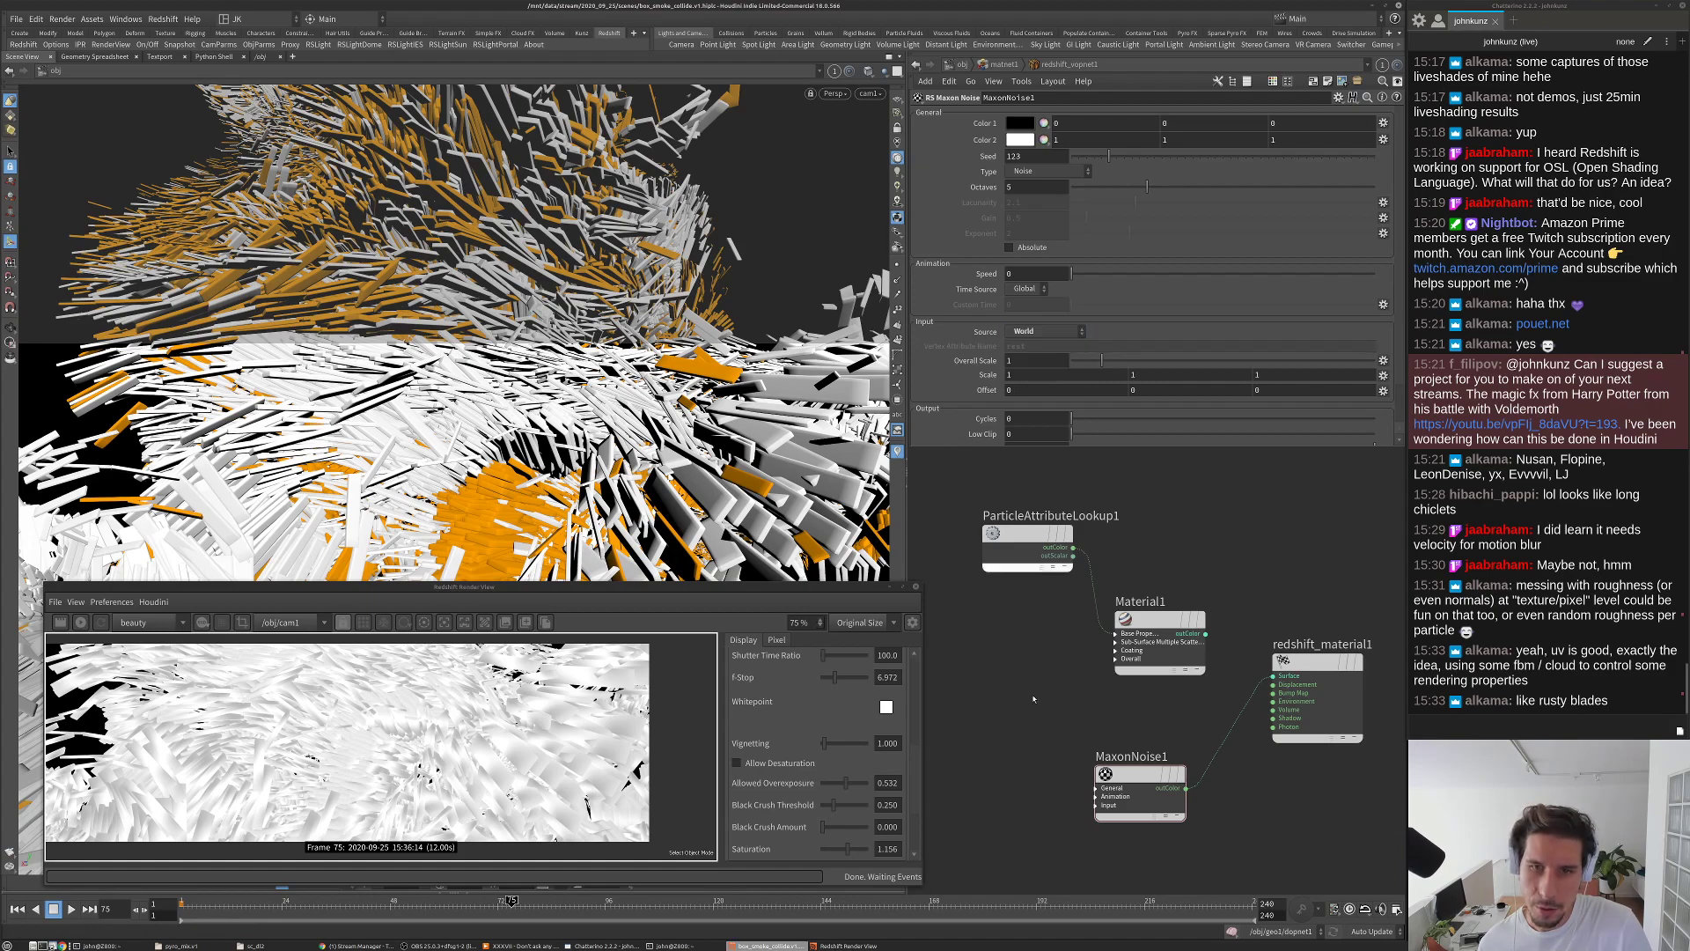
pyautogui.click(80, 622)
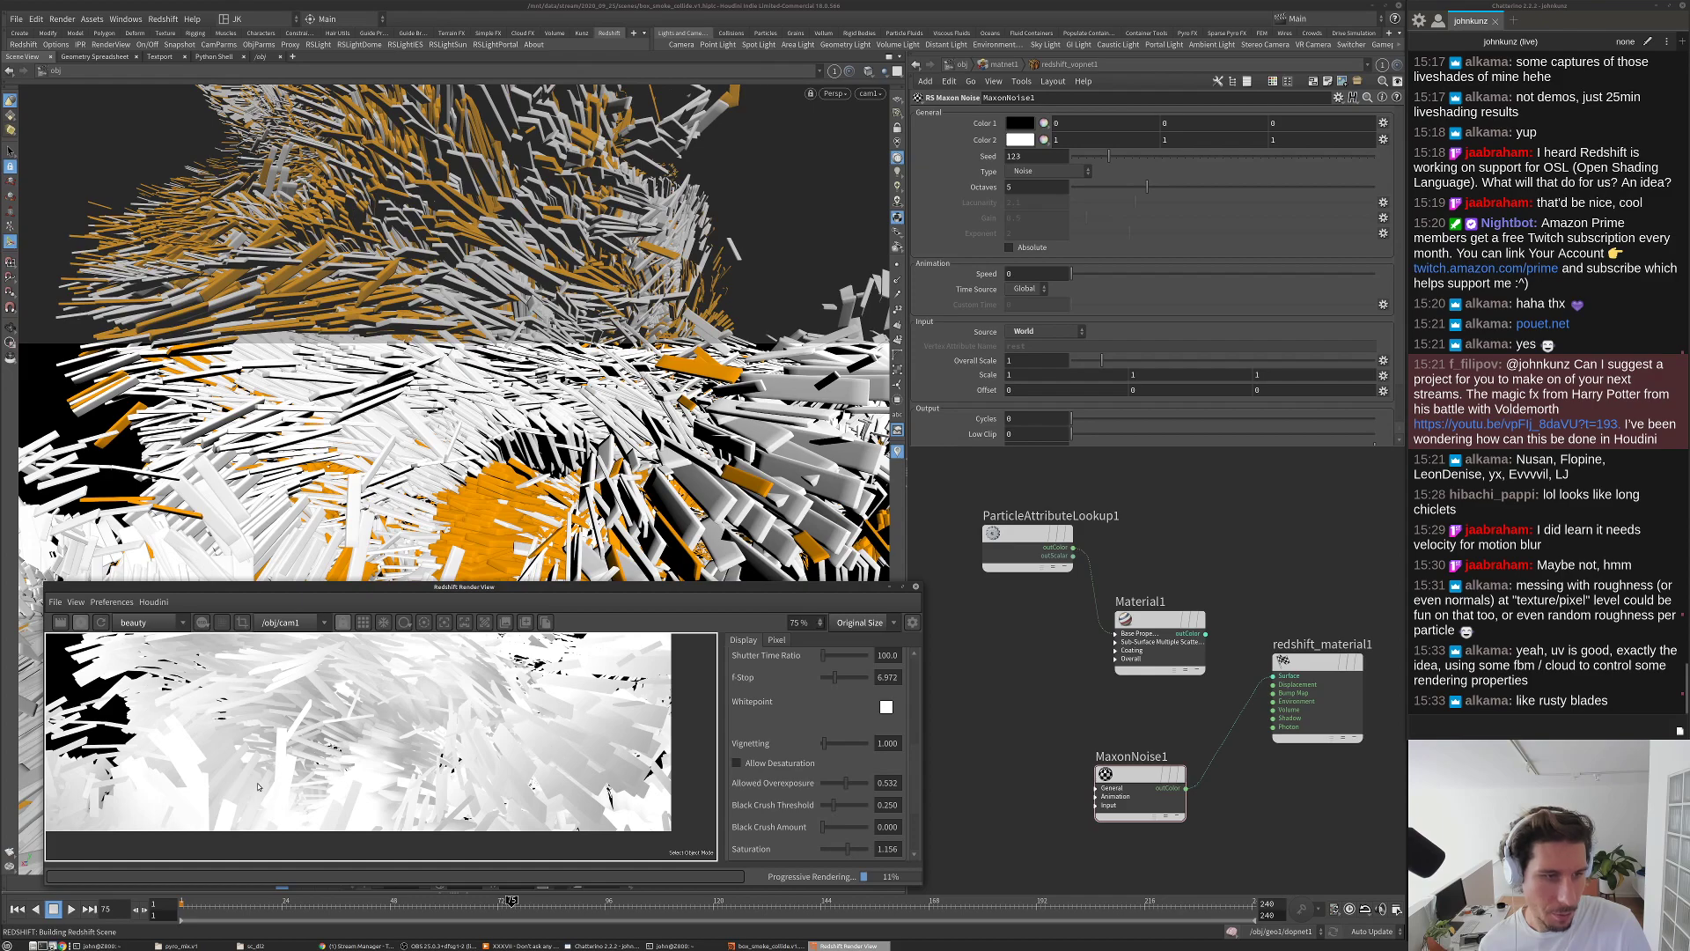
pyautogui.scroll(-1, 180, 707)
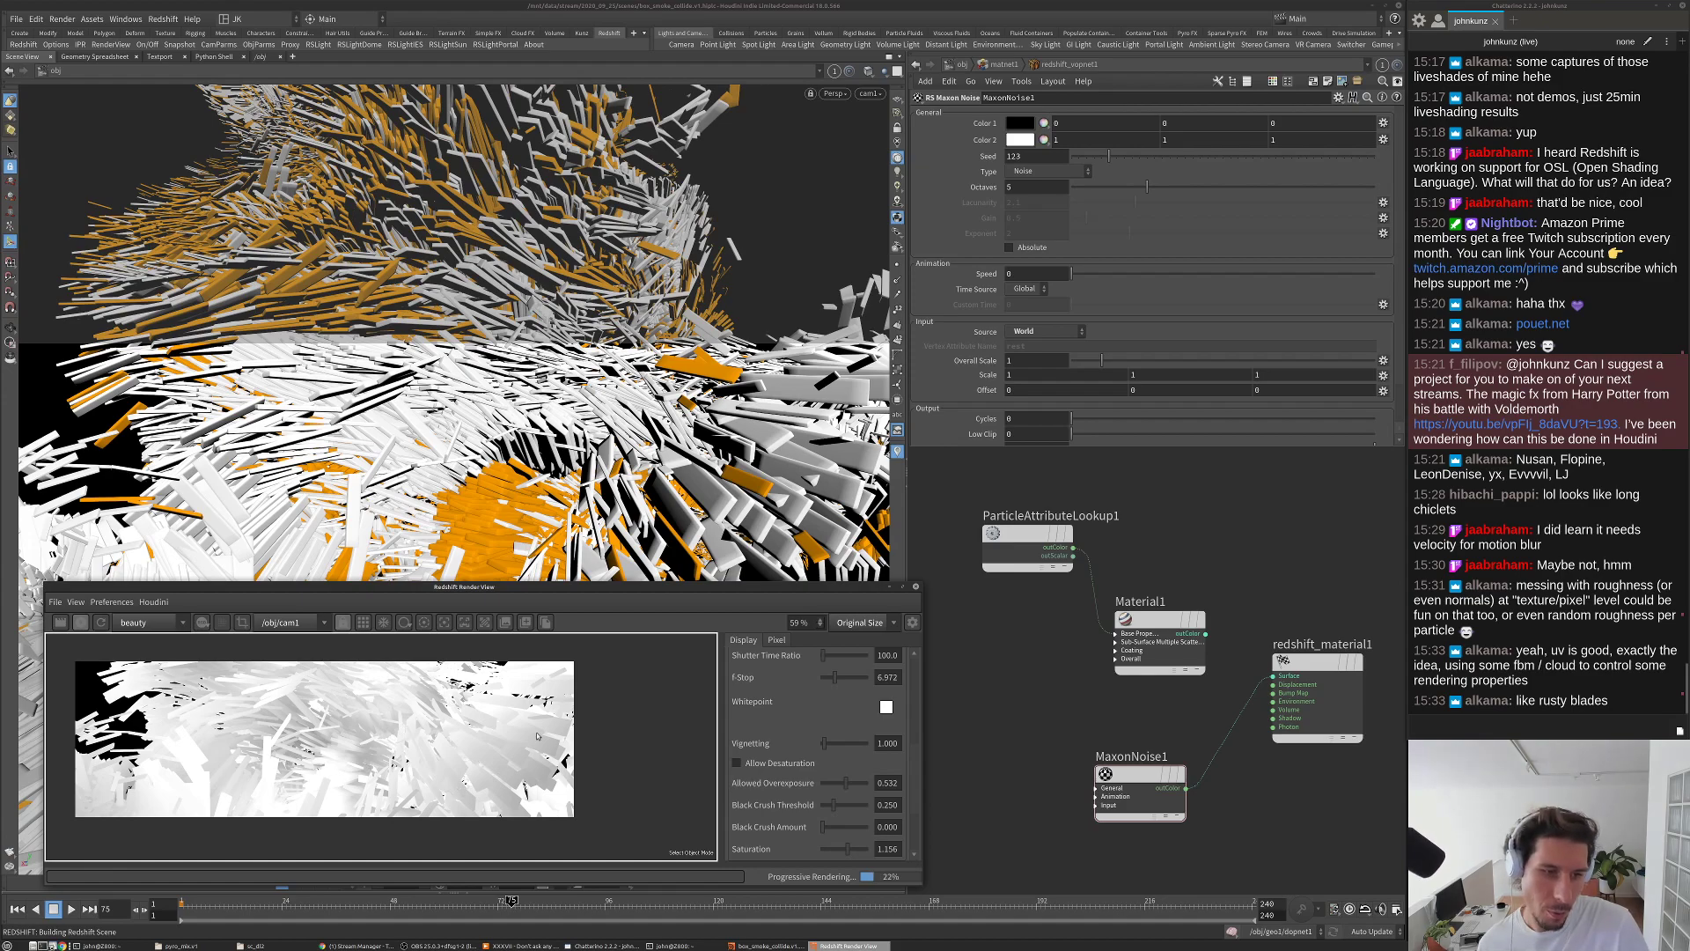
pyautogui.scroll(1, 473, 725)
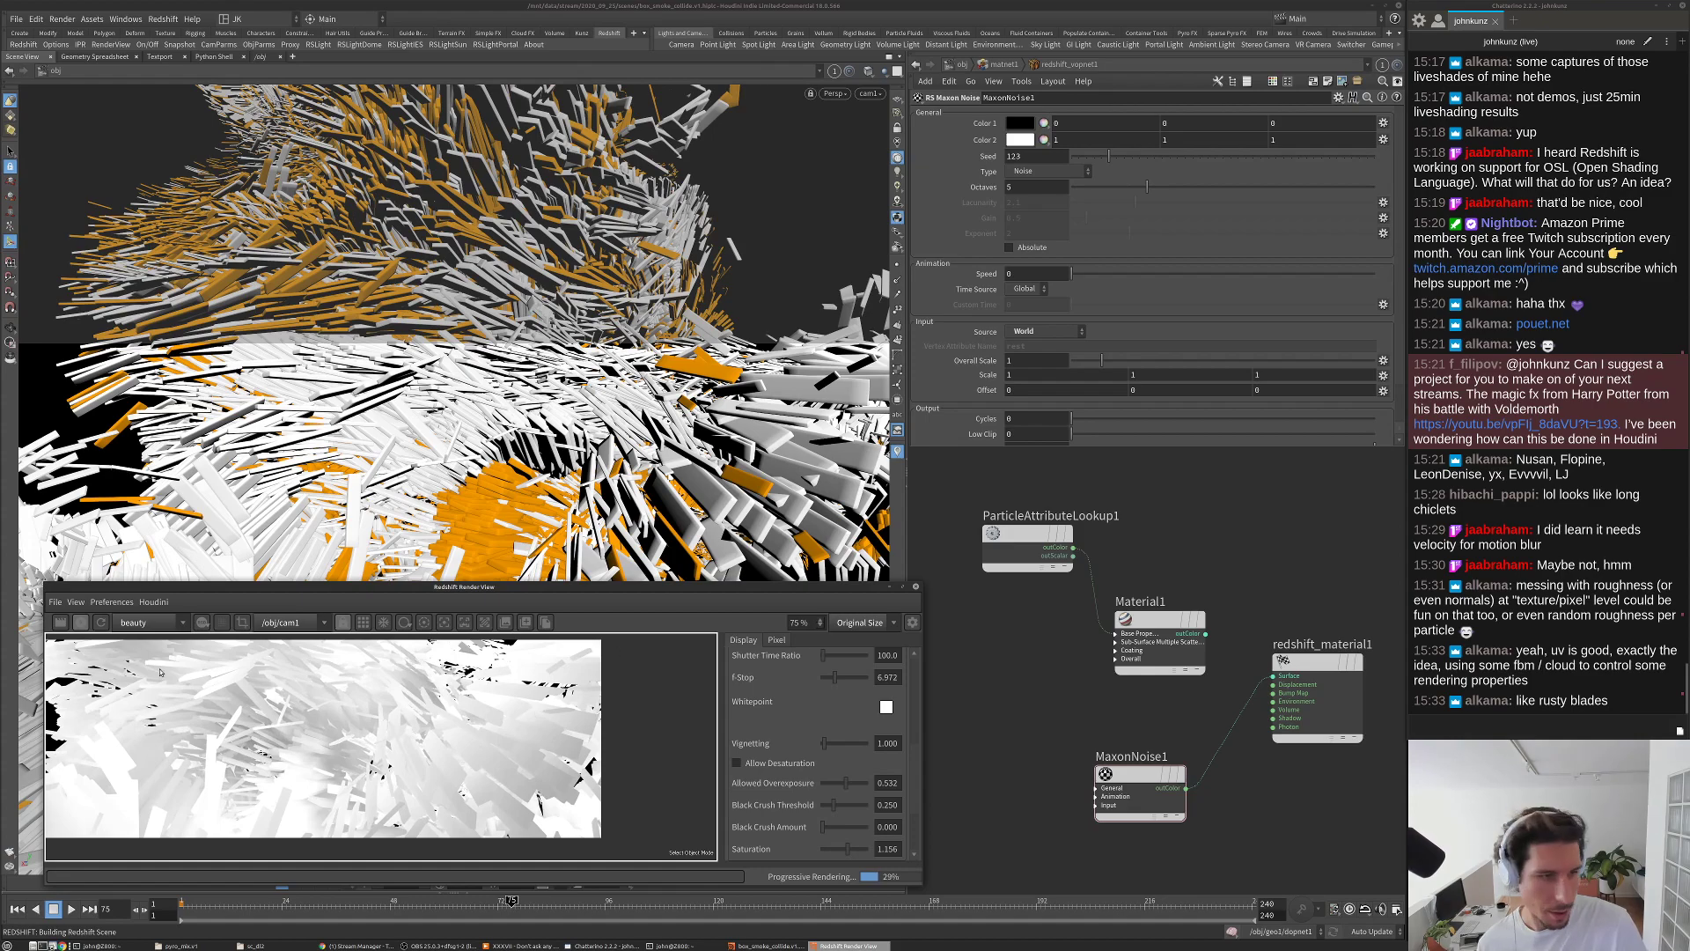
pyautogui.click(1043, 331)
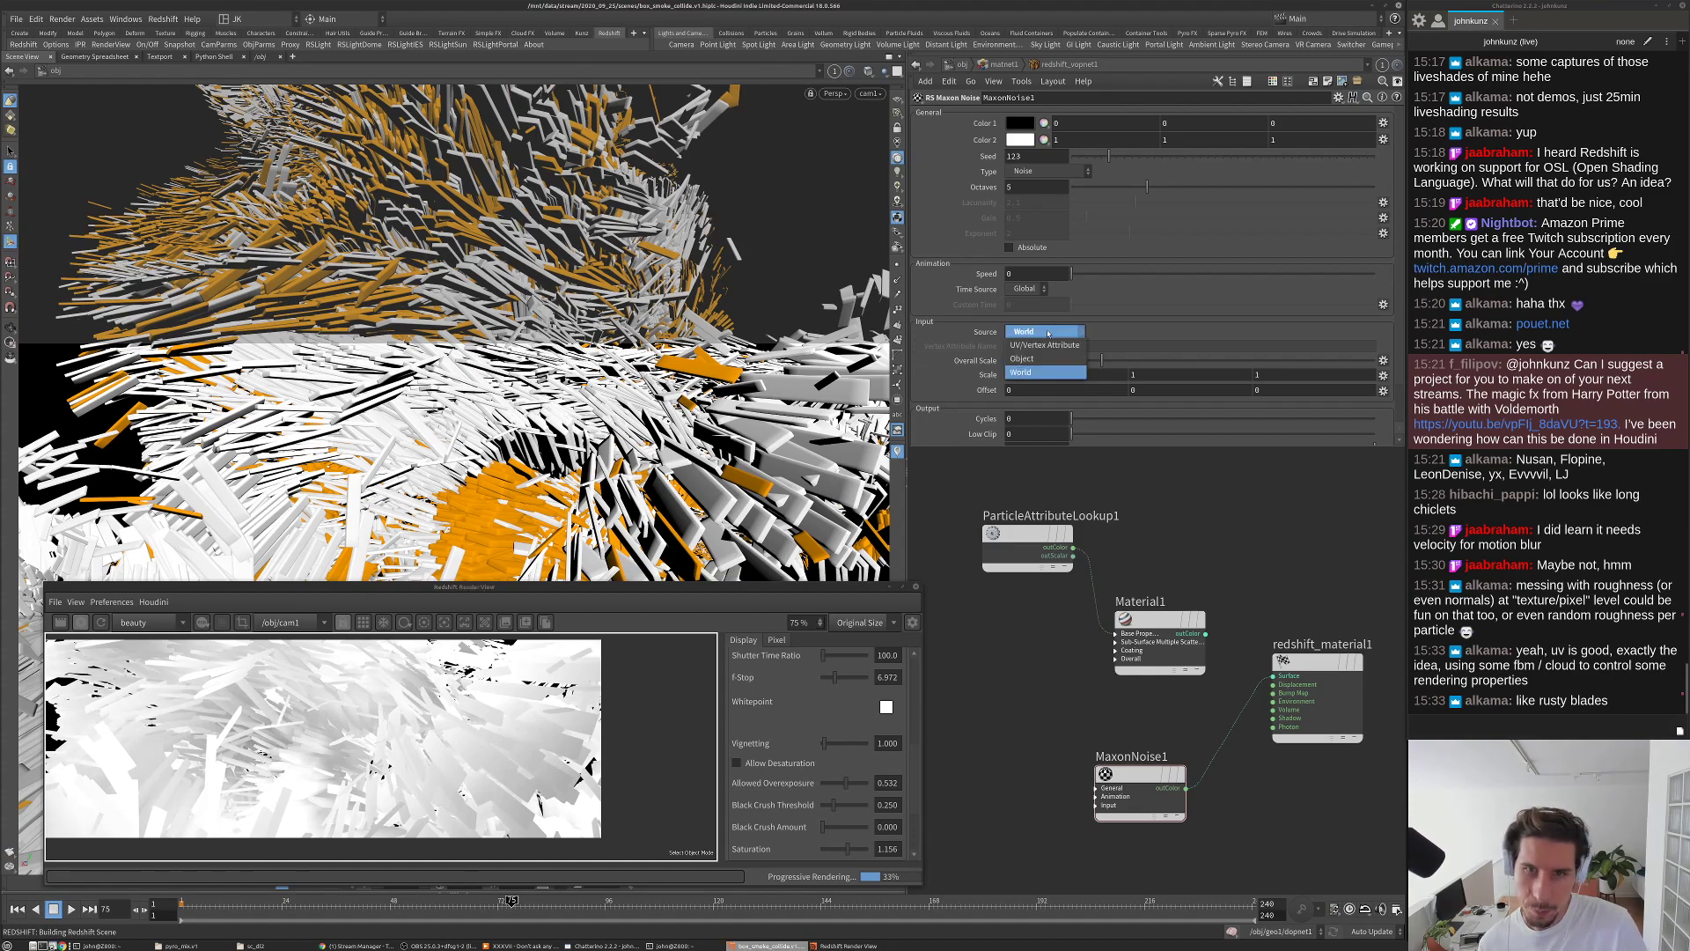
pyautogui.click(1042, 358)
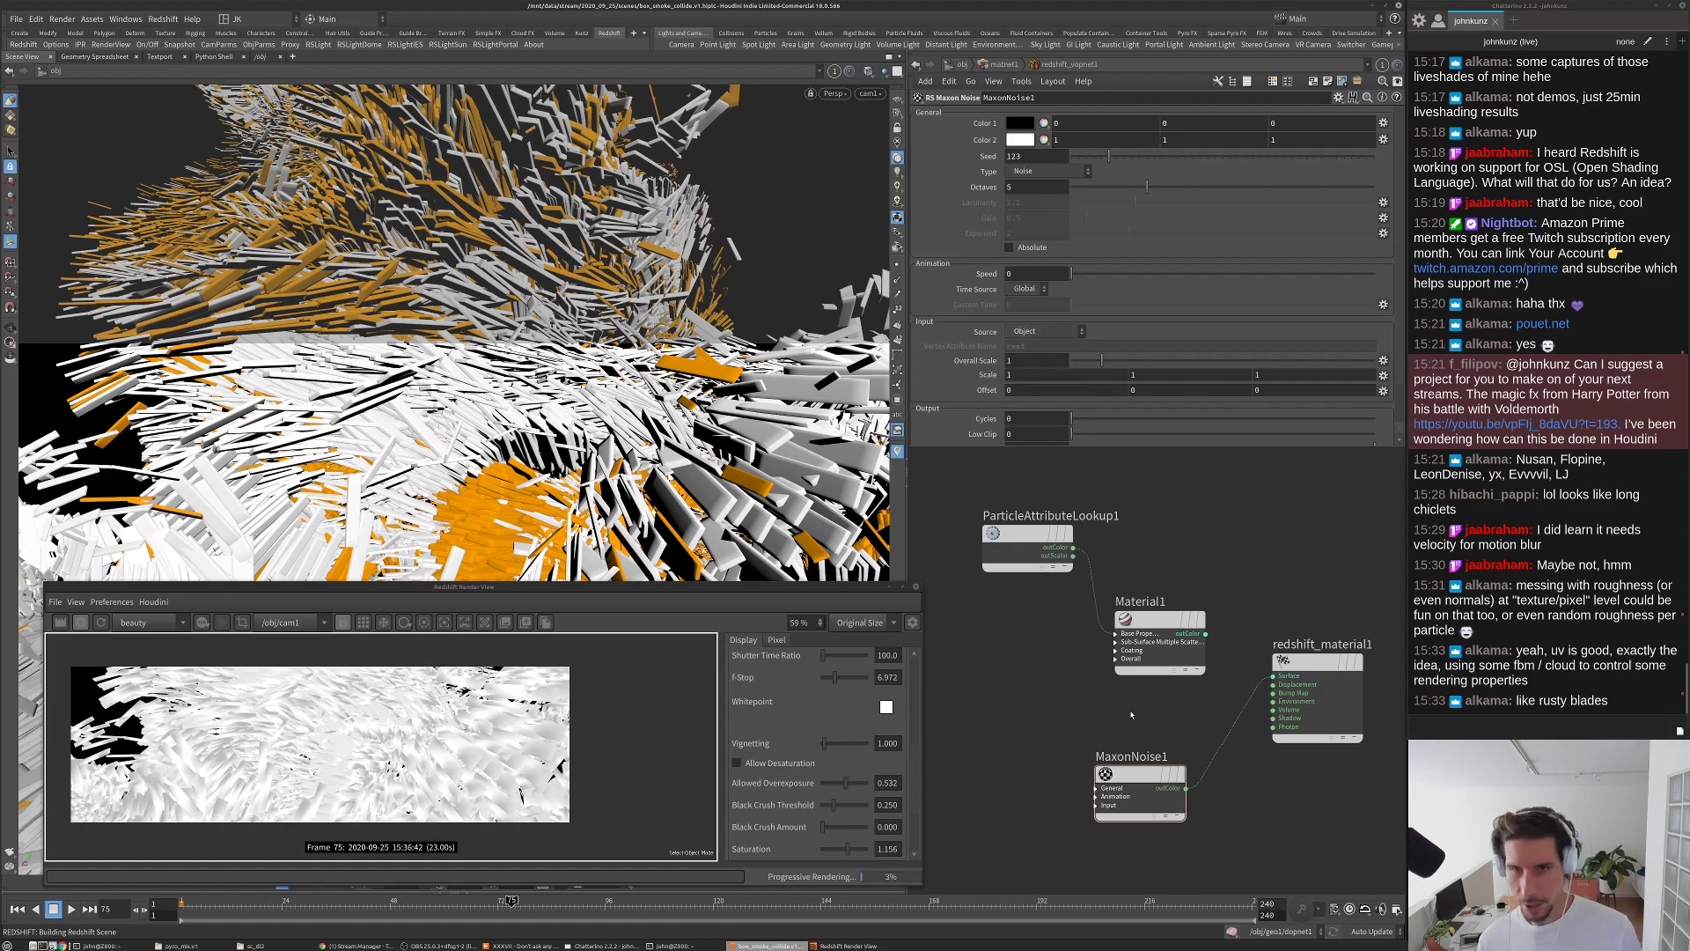
# Step: Try the Wavy turbulence and Voronoi 3 noise types on the Maxon Noise in the preview render
pyautogui.click(1048, 171)
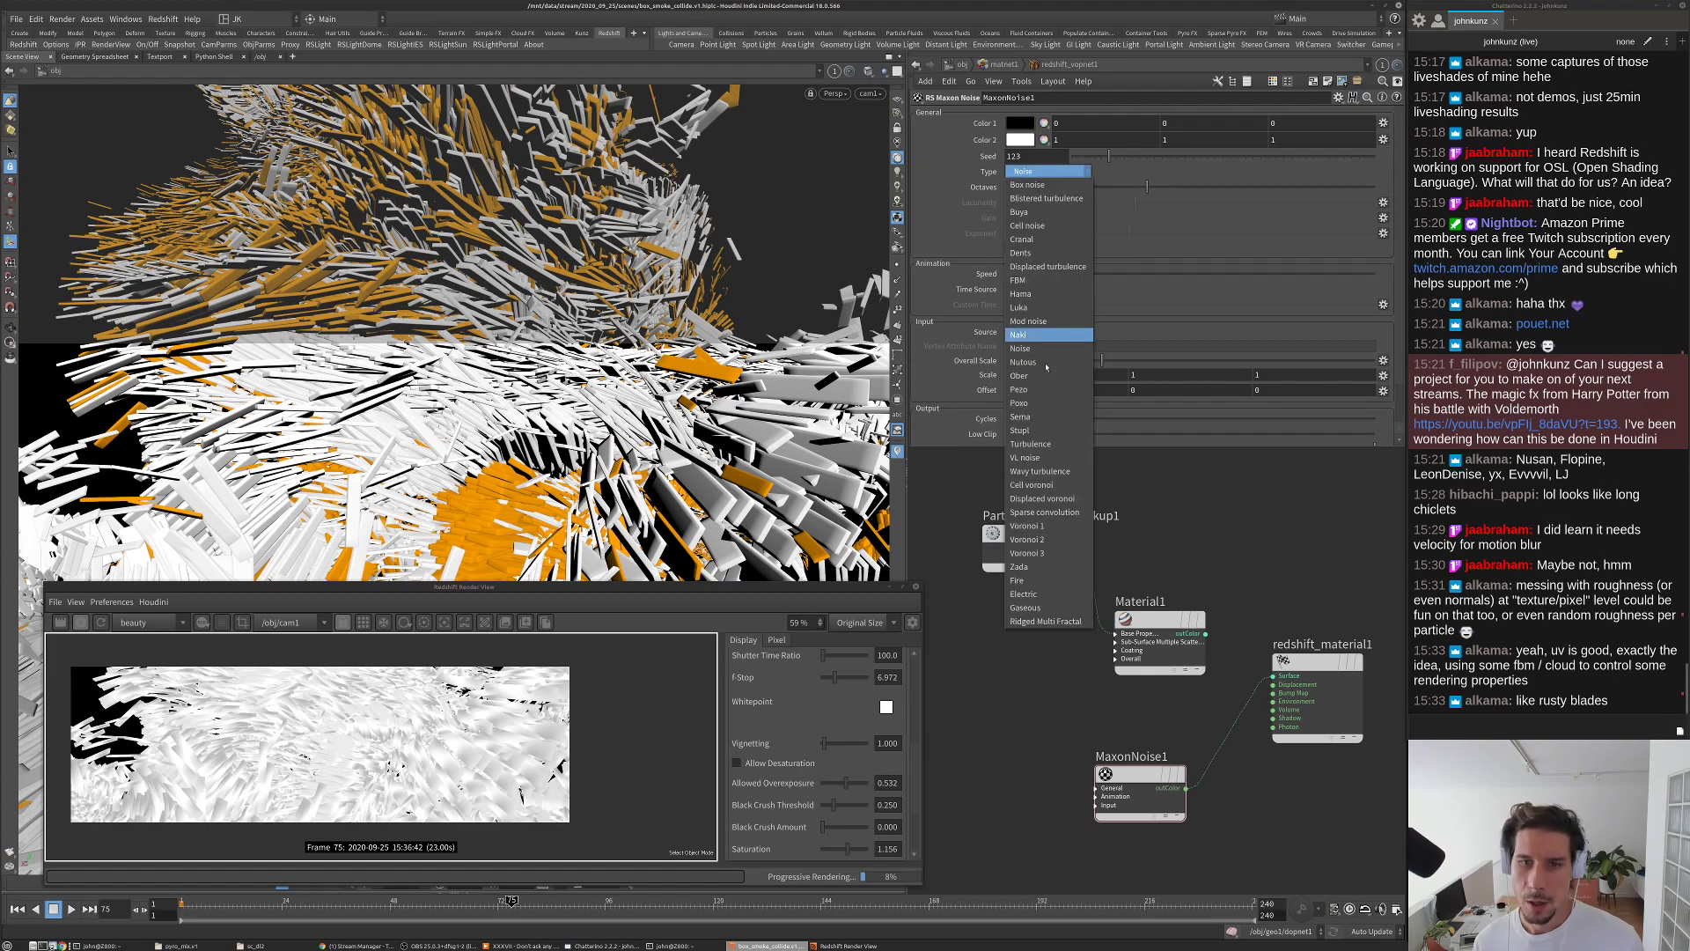
pyautogui.click(1055, 473)
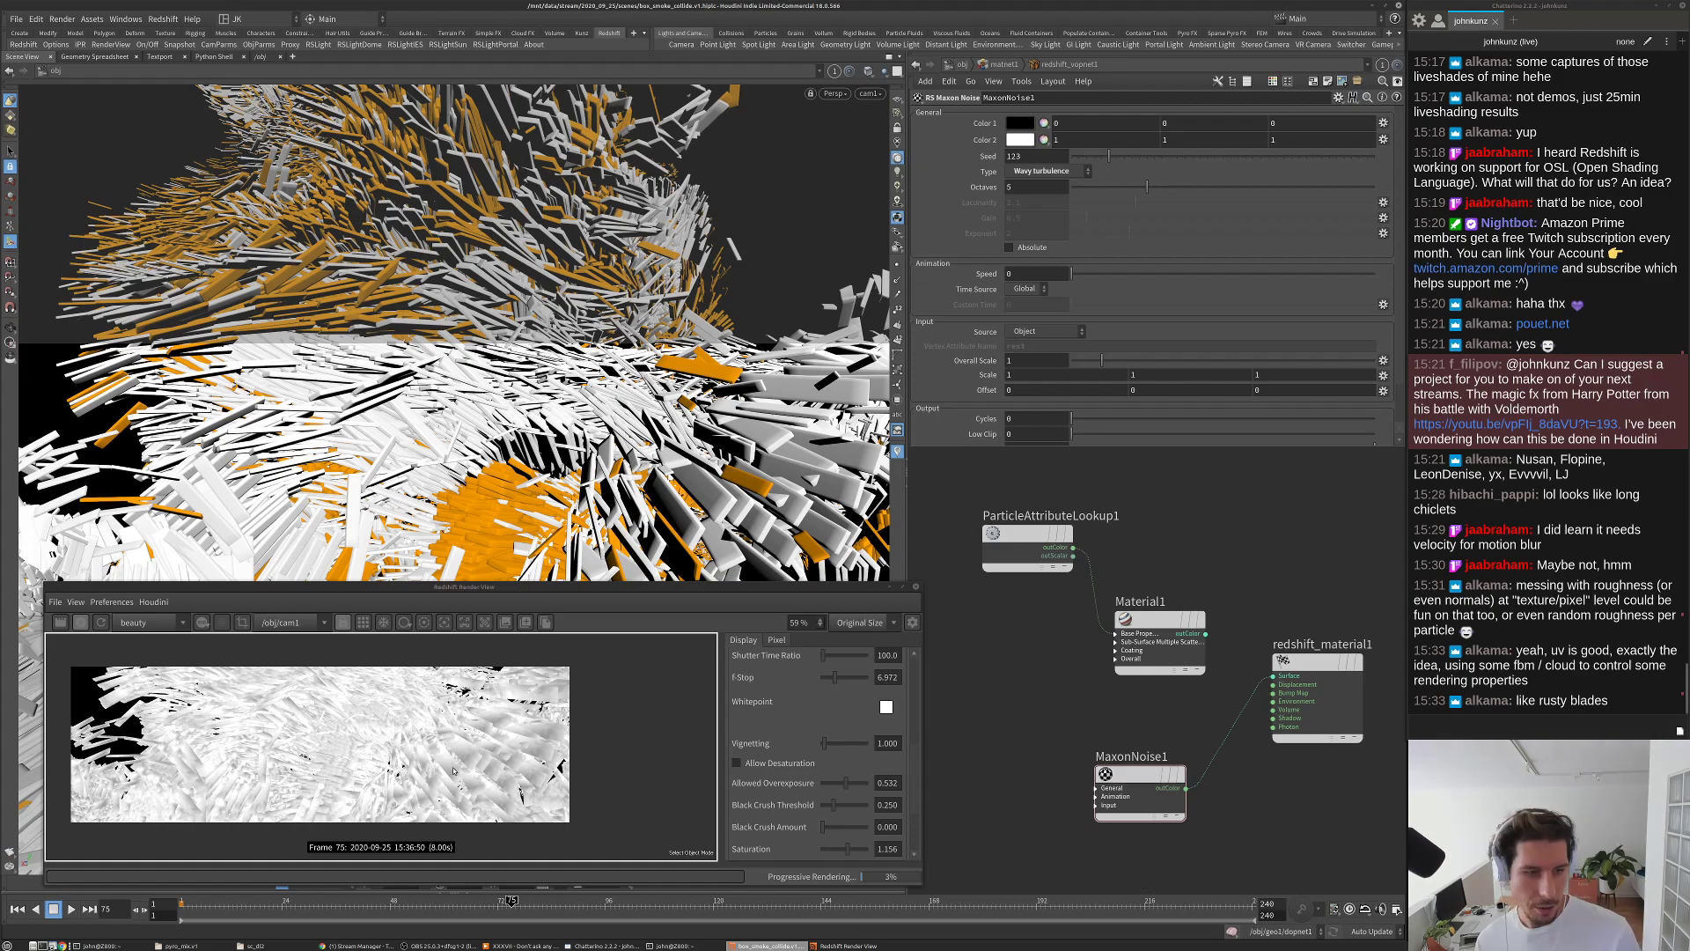
pyautogui.scroll(5, 520, 740)
pyautogui.scroll(-2, 519, 741)
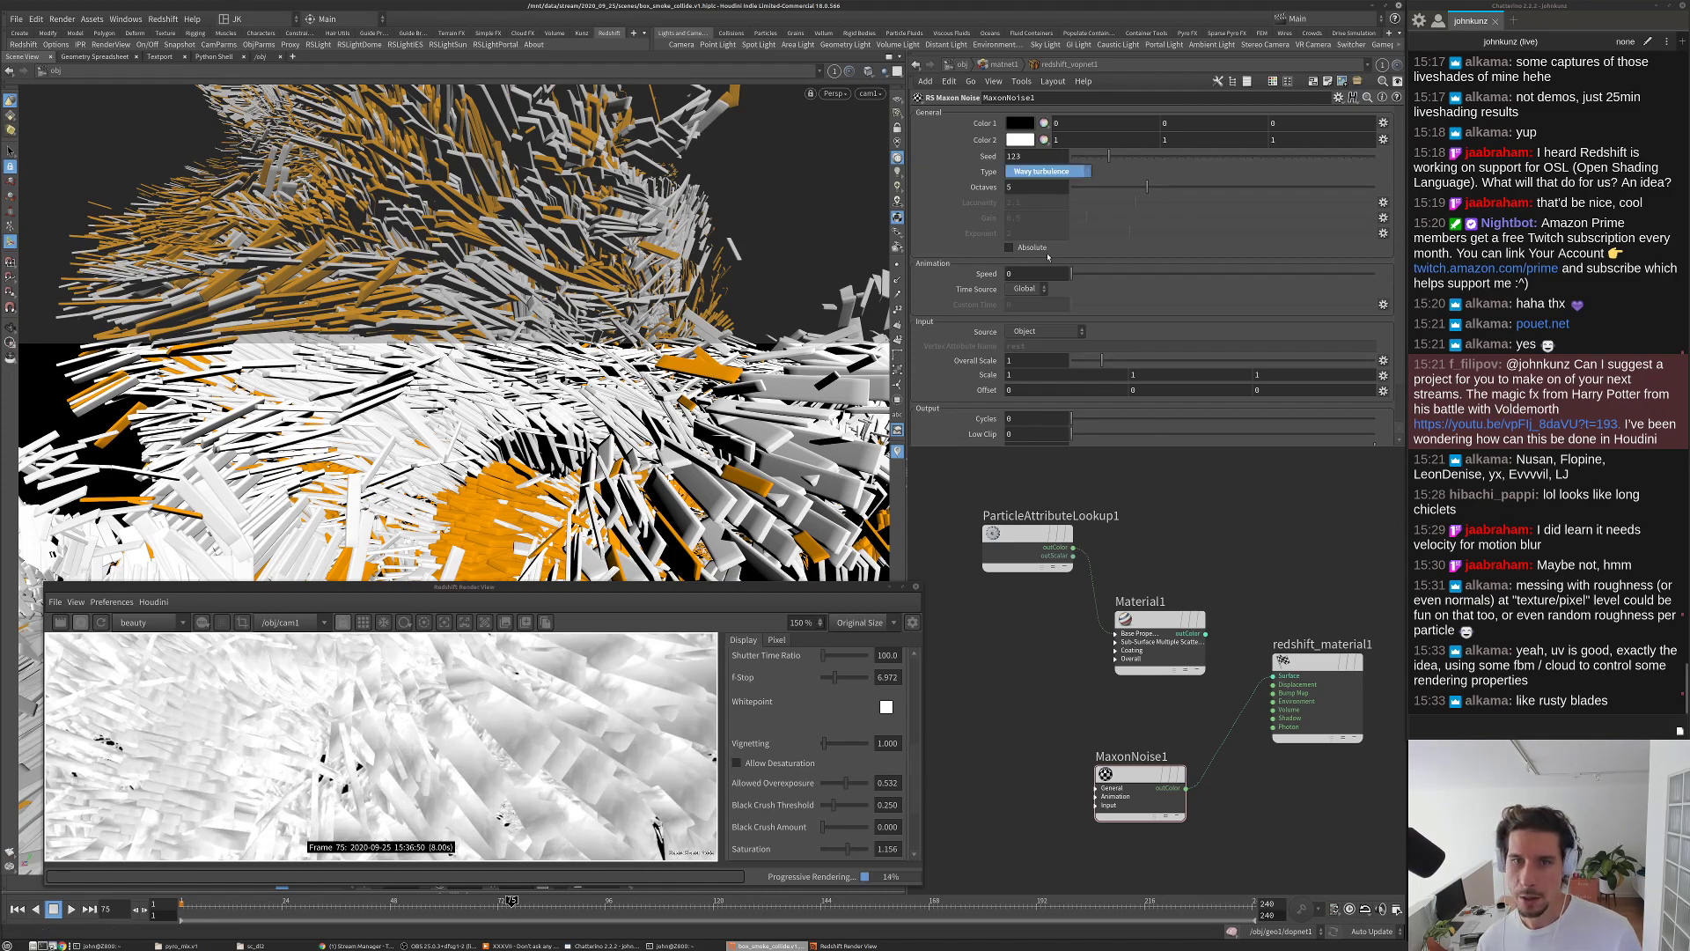
pyautogui.click(1060, 172)
pyautogui.click(1050, 553)
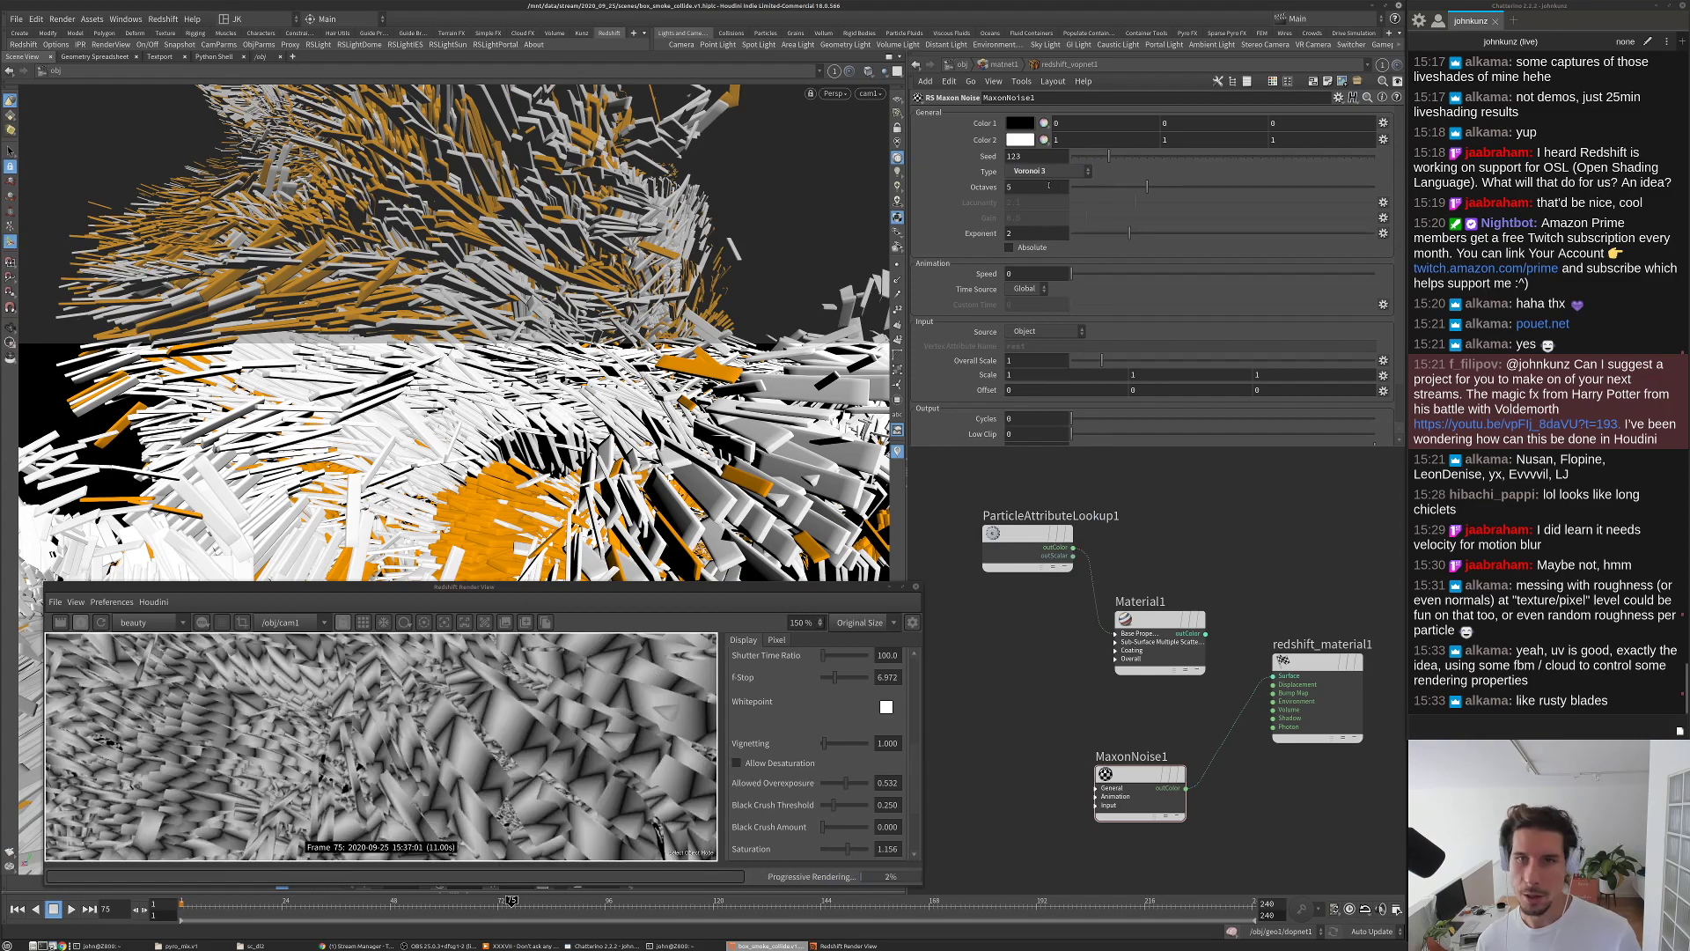
# Step: Set the Maxon Noise type to FBM and save the scene
pyautogui.click(1047, 170)
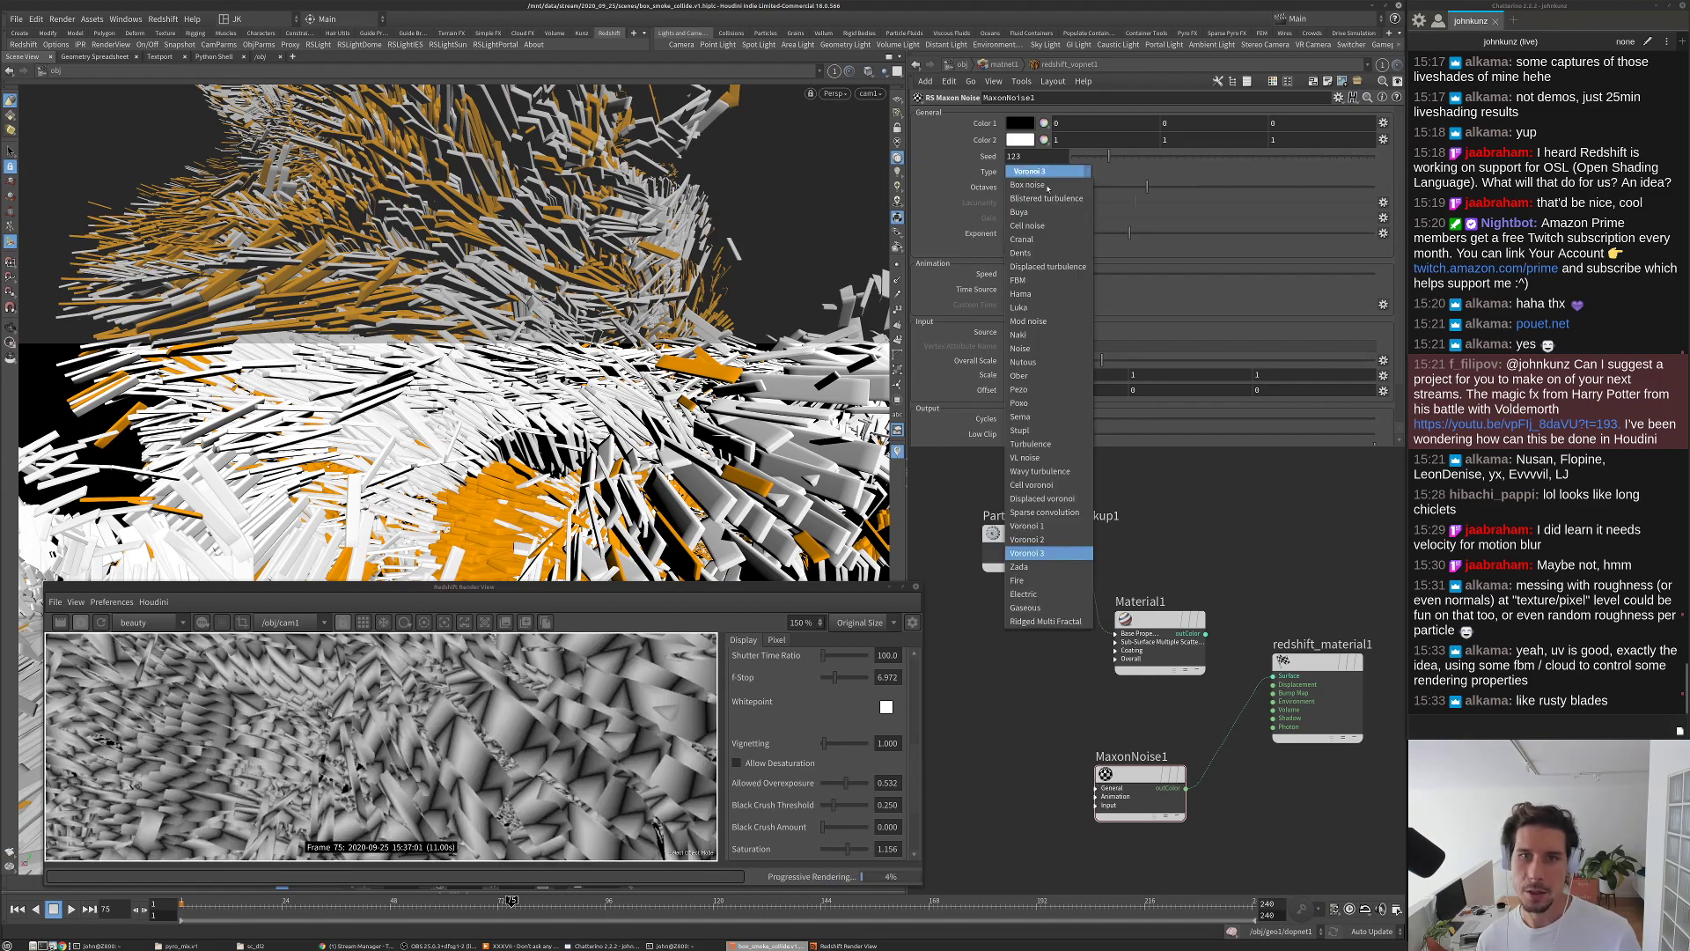
pyautogui.click(1025, 280)
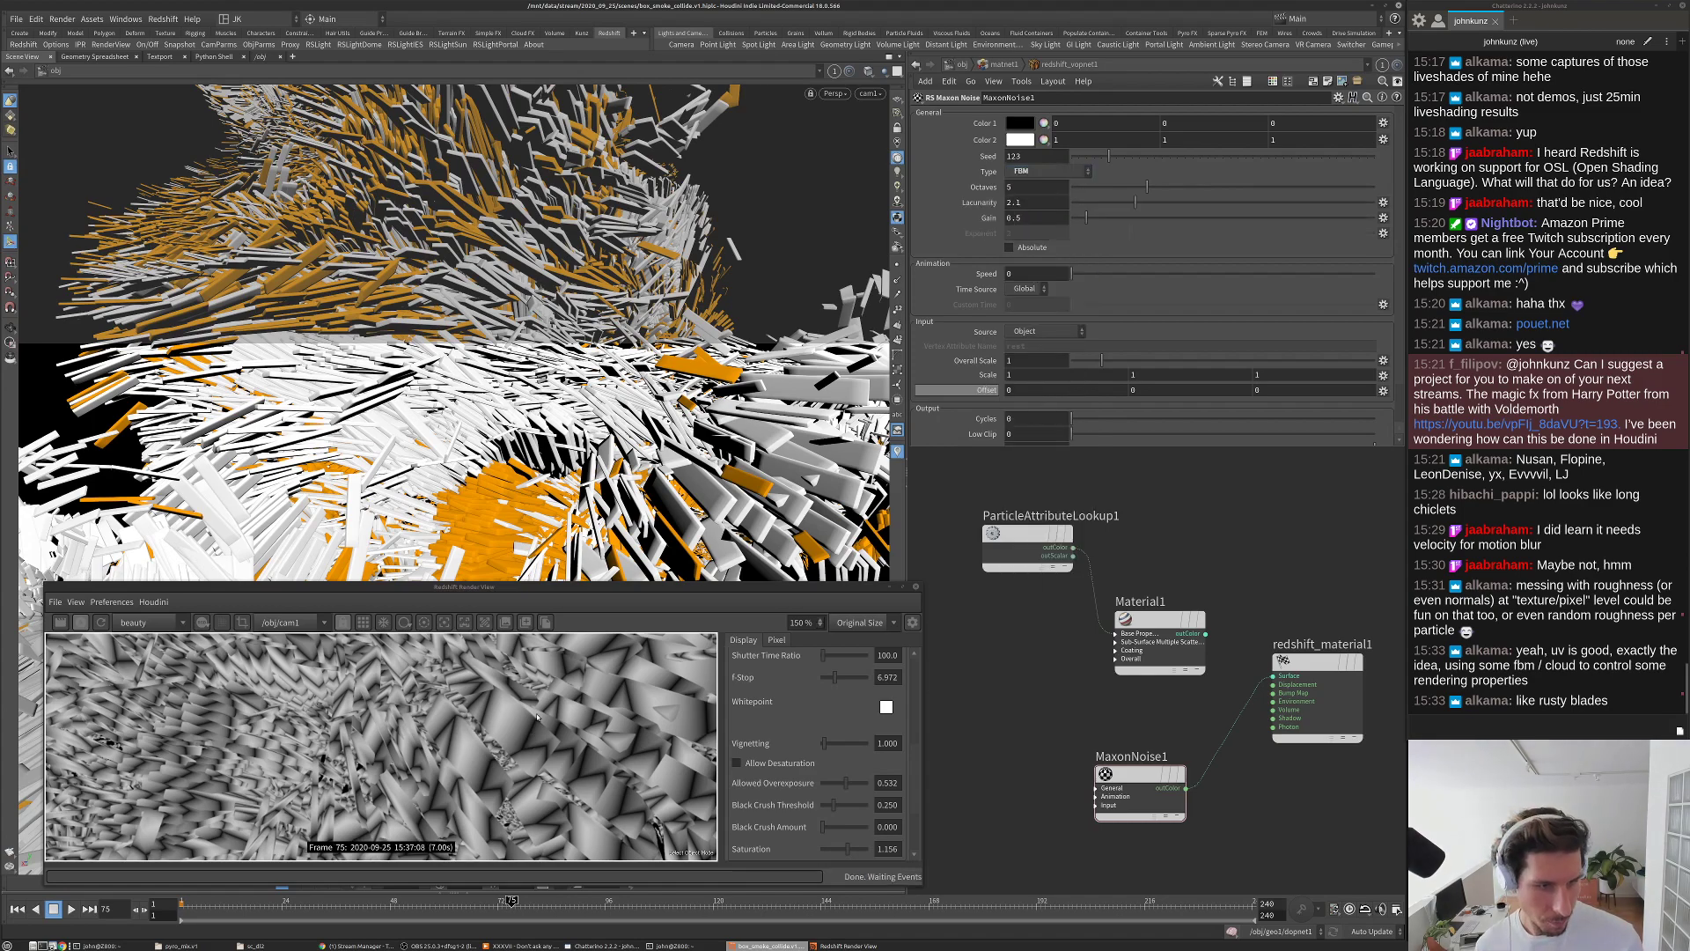
pyautogui.scroll(2, 544, 707)
pyautogui.hotkey('ctrl', 's')
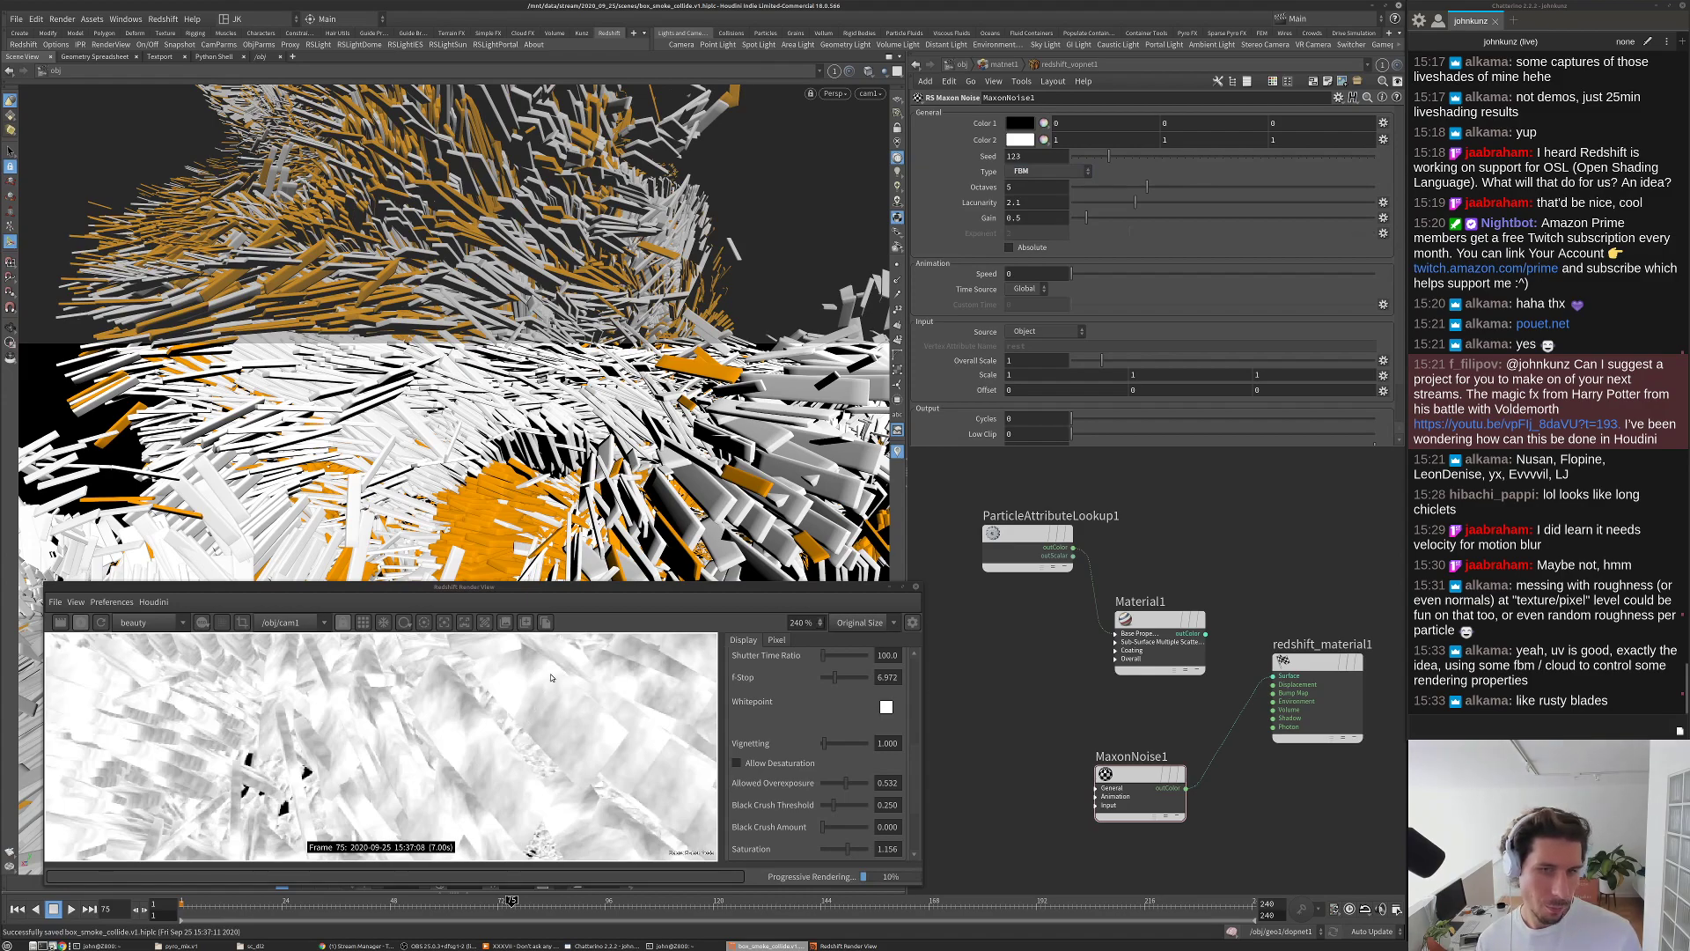
# Step: Add an RS Change Range node and insert it between the Maxon Noise and the redshift_material1 Surface input
pyautogui.moveTo(1063, 529); pyautogui.dragTo(1031, 484, button='middle')
pyautogui.press('Tab')
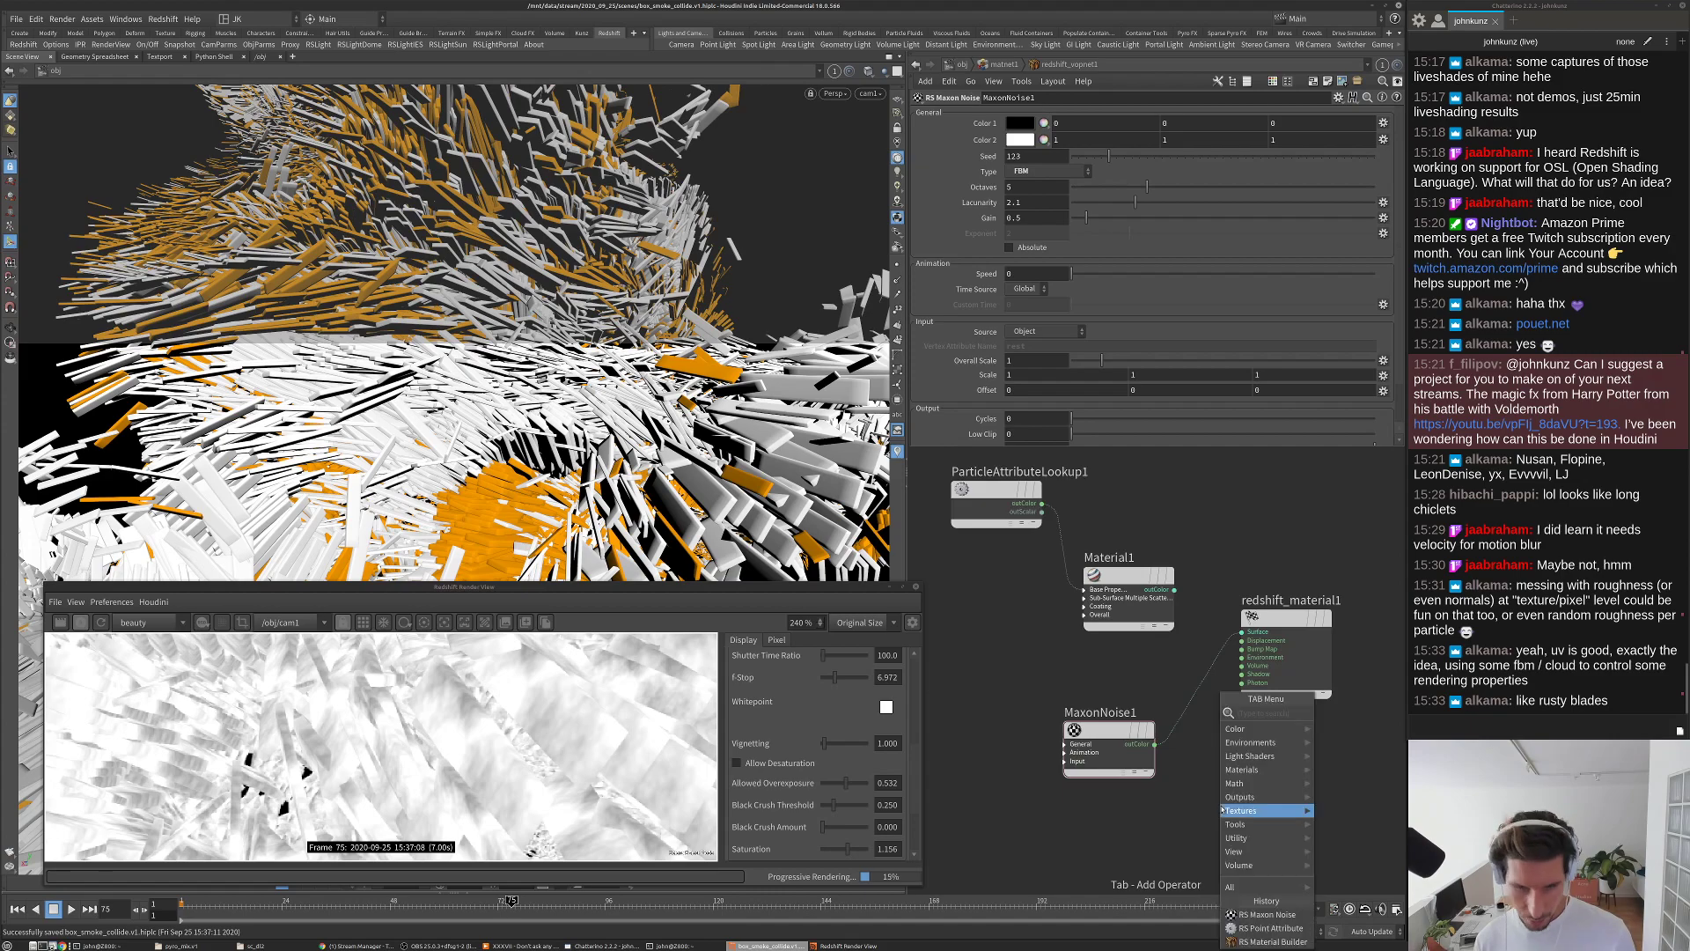
pyautogui.write('cha')
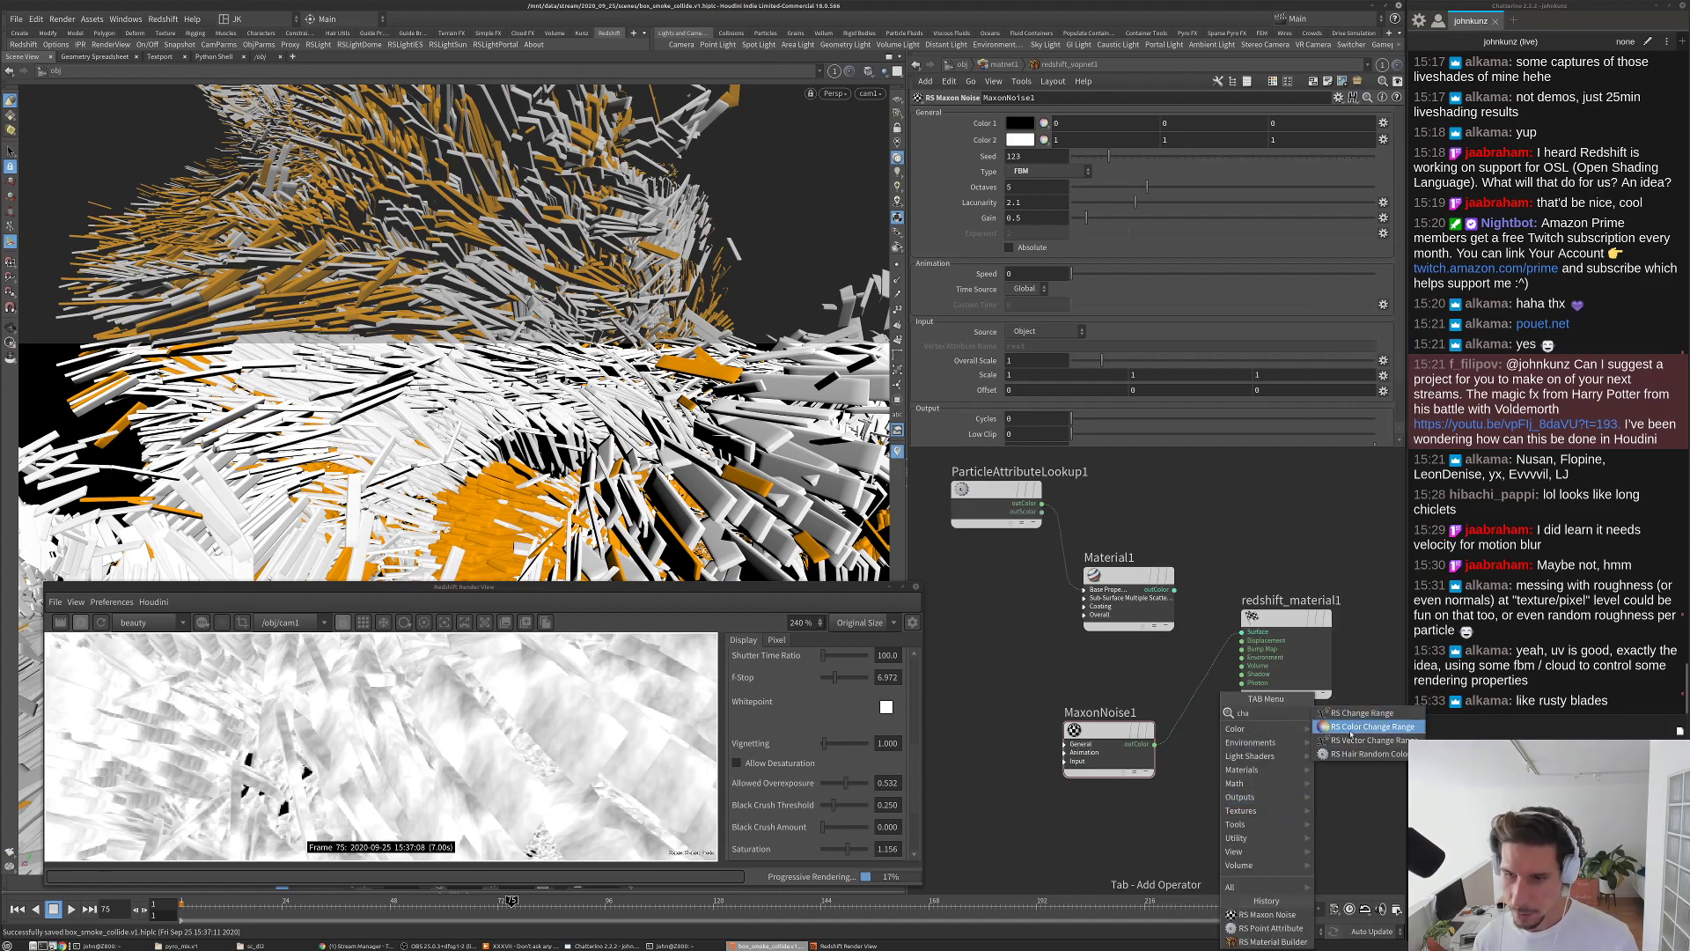
pyautogui.click(1362, 713)
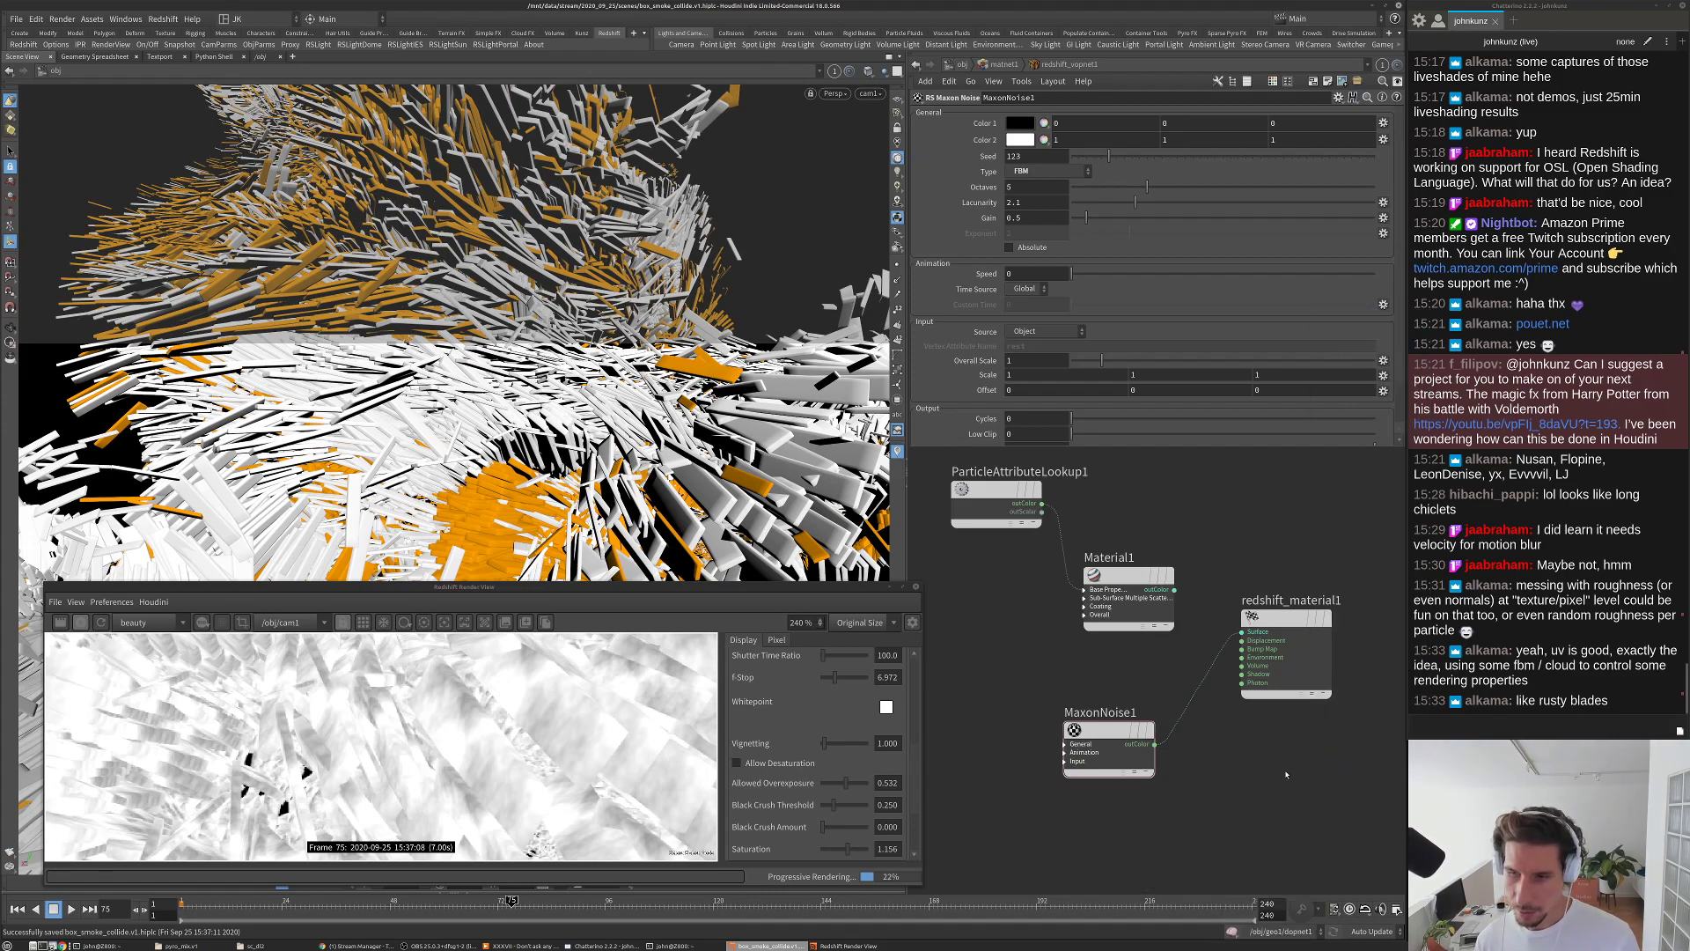
pyautogui.click(1285, 773)
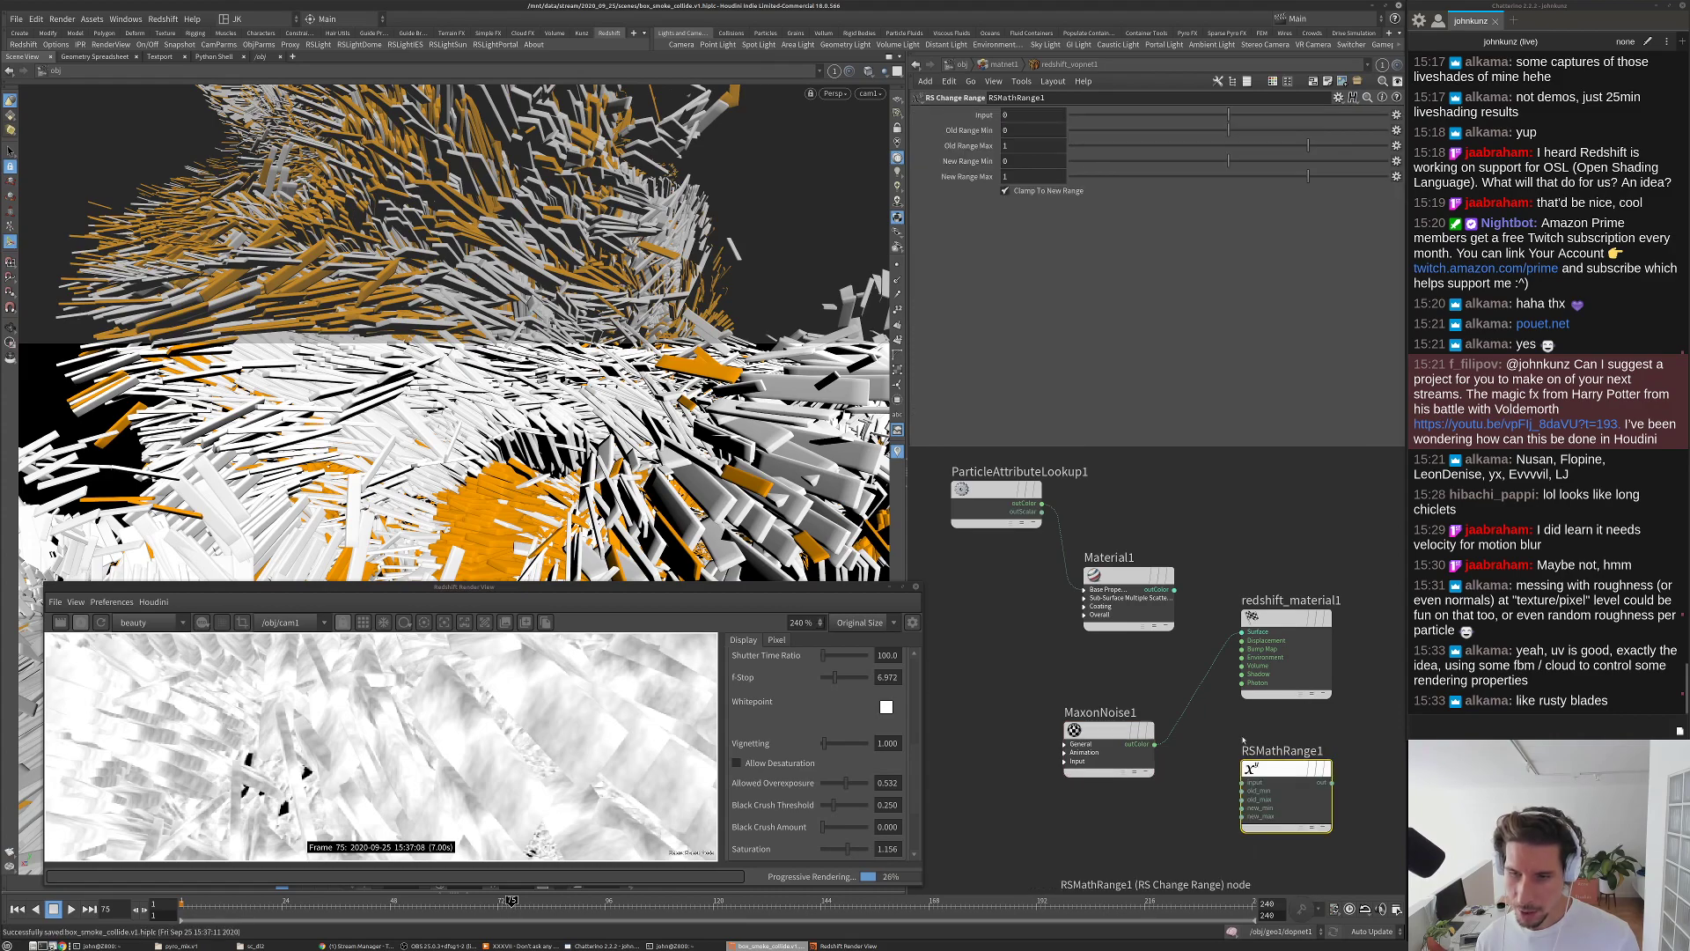
pyautogui.moveTo(1285, 766); pyautogui.dragTo(1197, 701)
pyautogui.moveTo(1237, 764); pyautogui.dragTo(1276, 828)
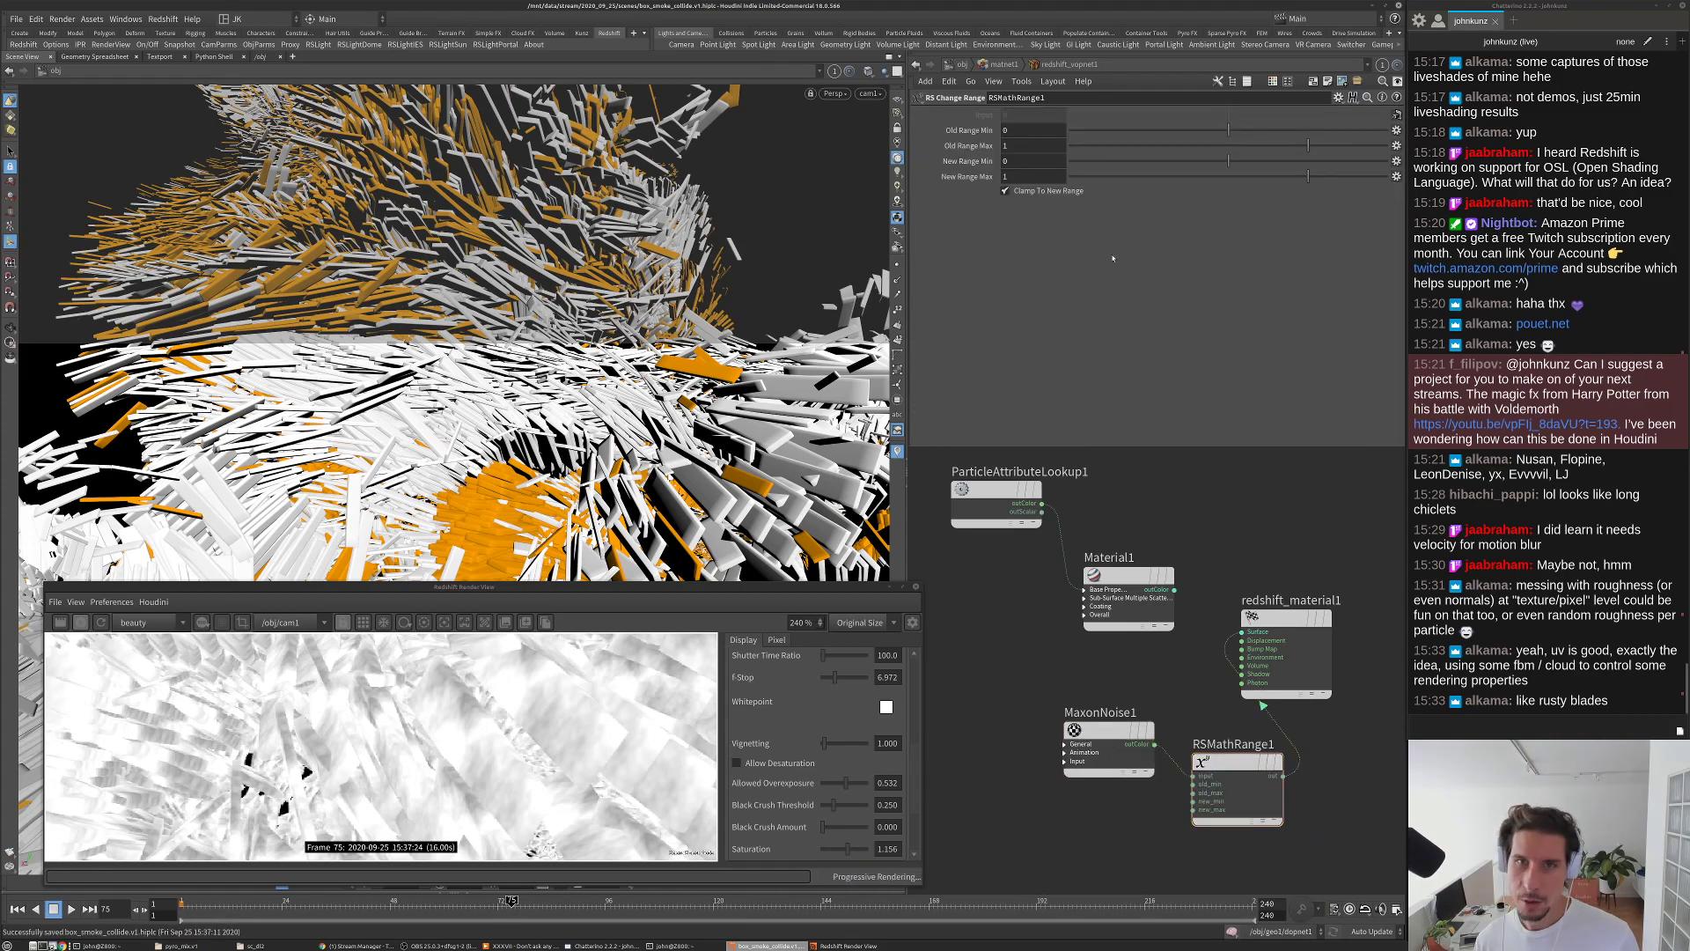
# Step: Set the change range's Old Range Min to 0.477 and Old Range Max to 0.88, and inspect the noise contrast in the render
pyautogui.click(1268, 131)
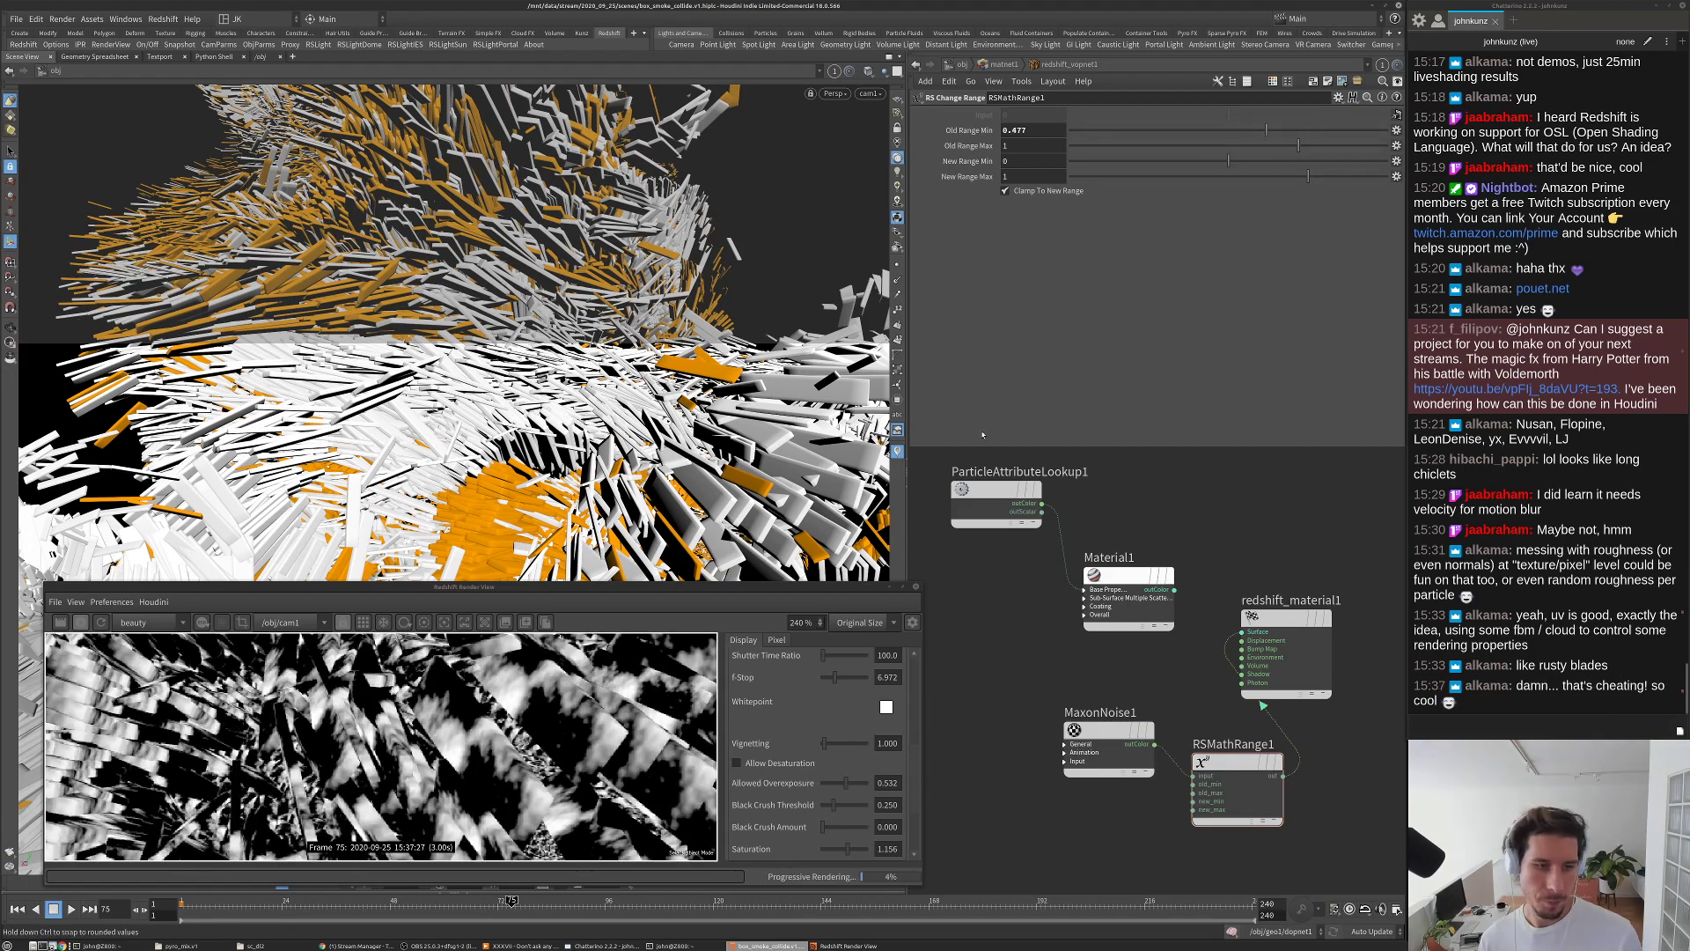
pyautogui.click(1300, 145)
pyautogui.scroll(3, 455, 750)
pyautogui.scroll(1, 454, 750)
pyautogui.moveTo(454, 750); pyautogui.dragTo(577, 682, button='middle')
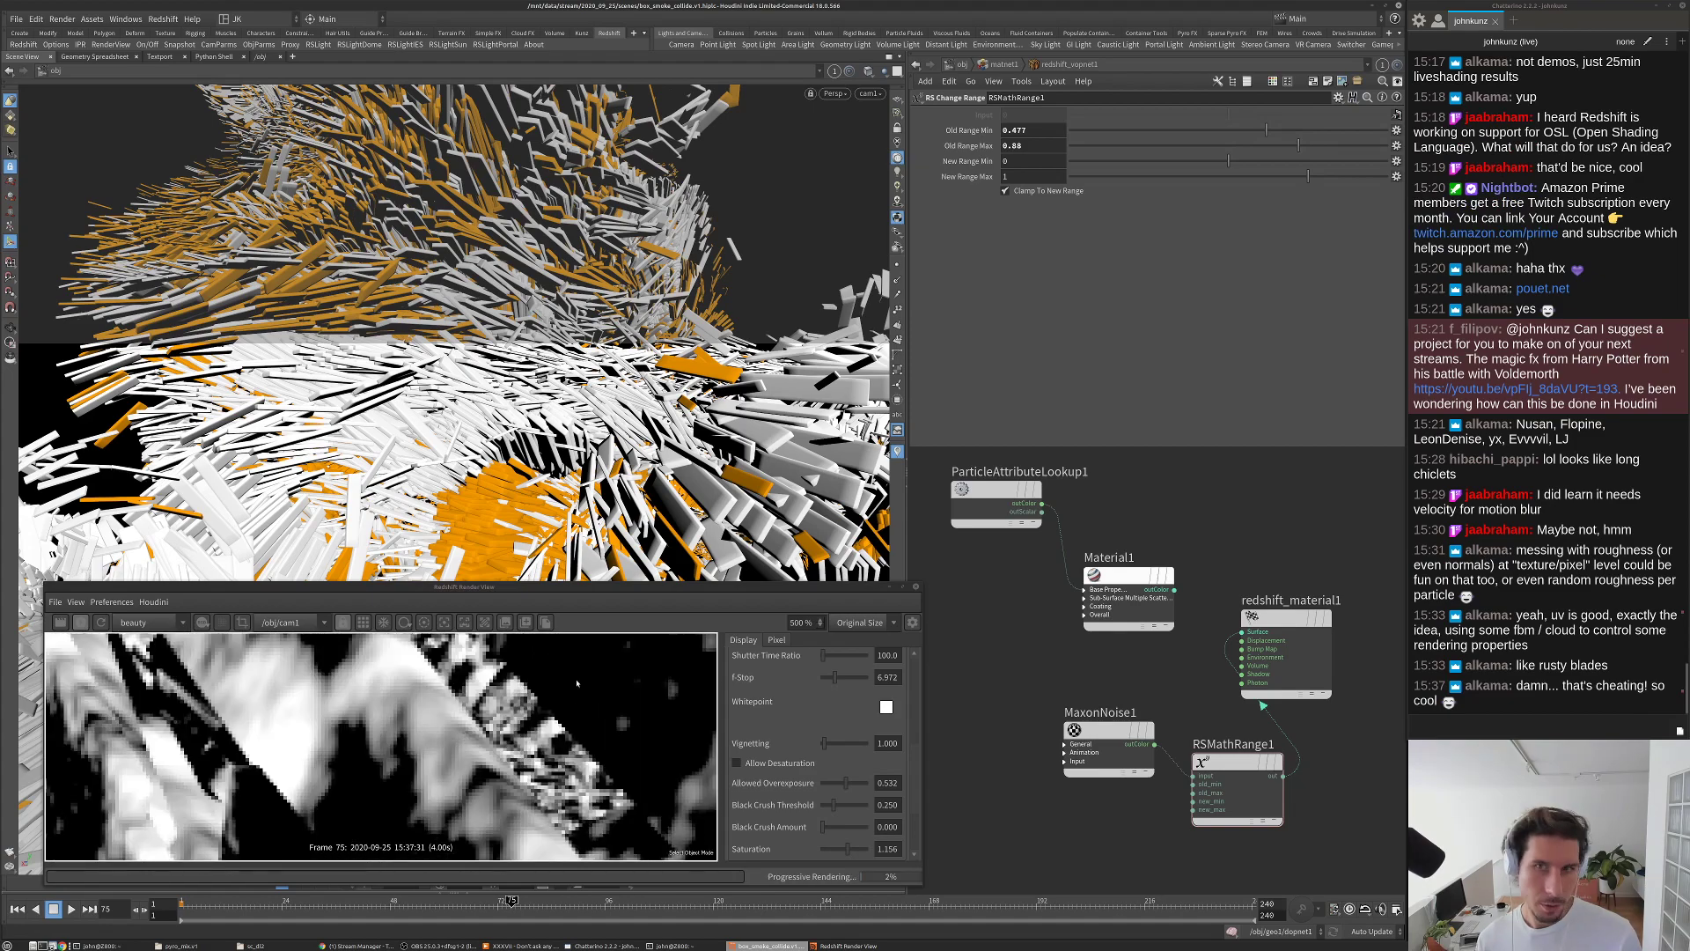
pyautogui.scroll(-2, 452, 732)
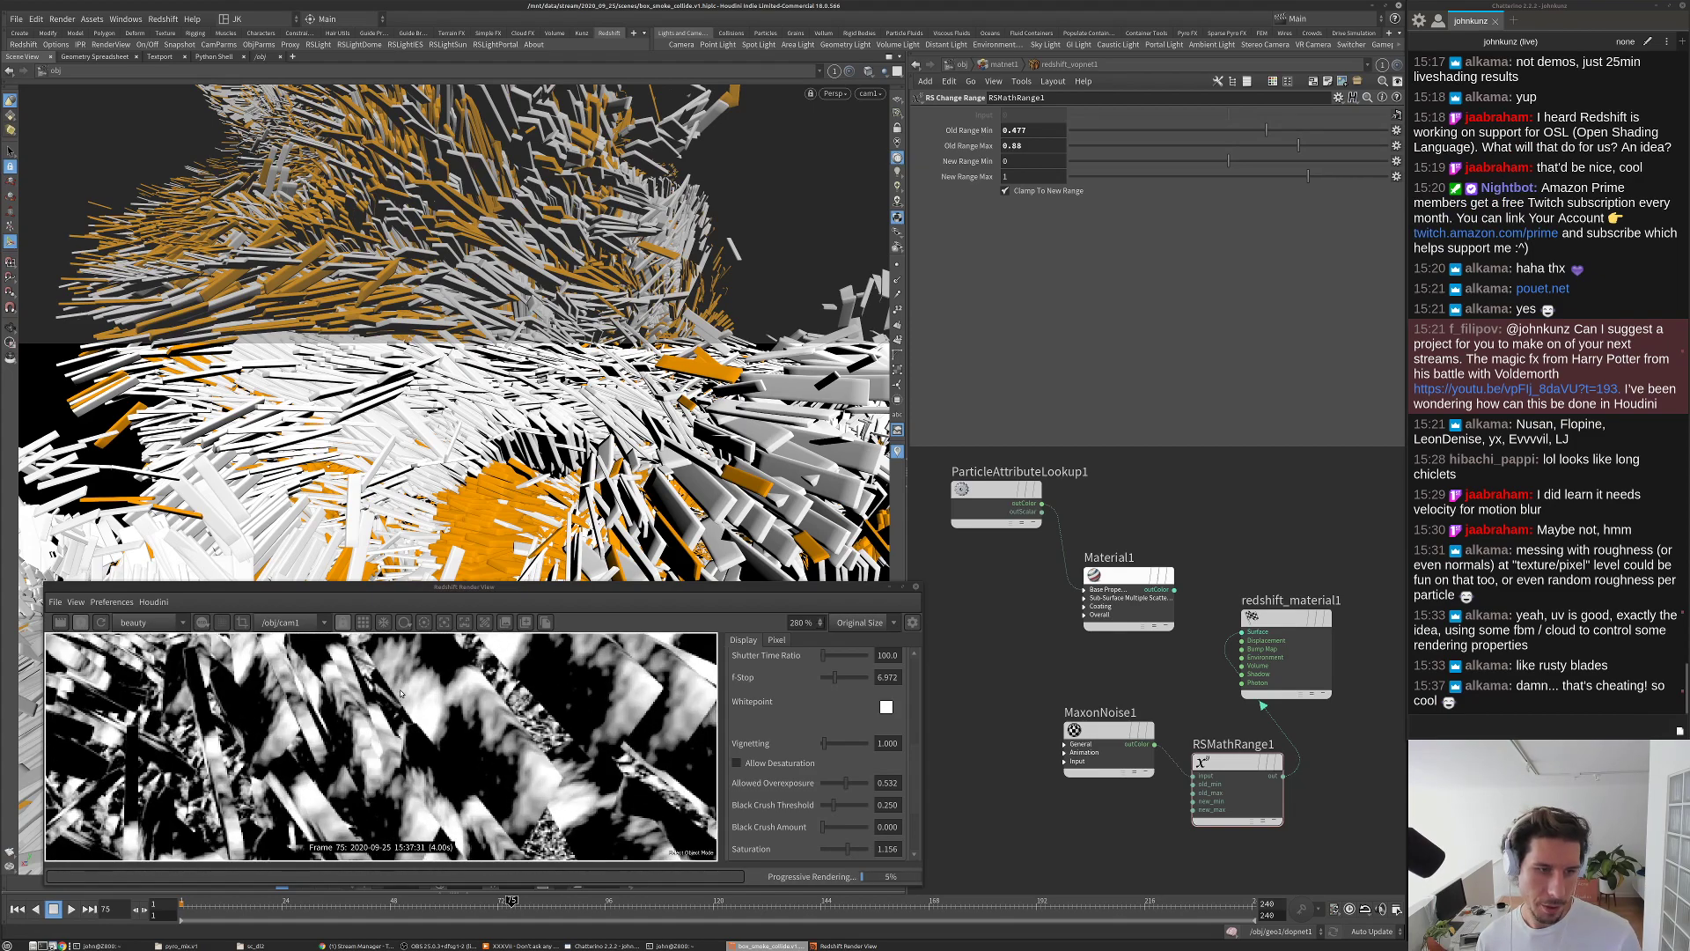
pyautogui.scroll(2, 423, 715)
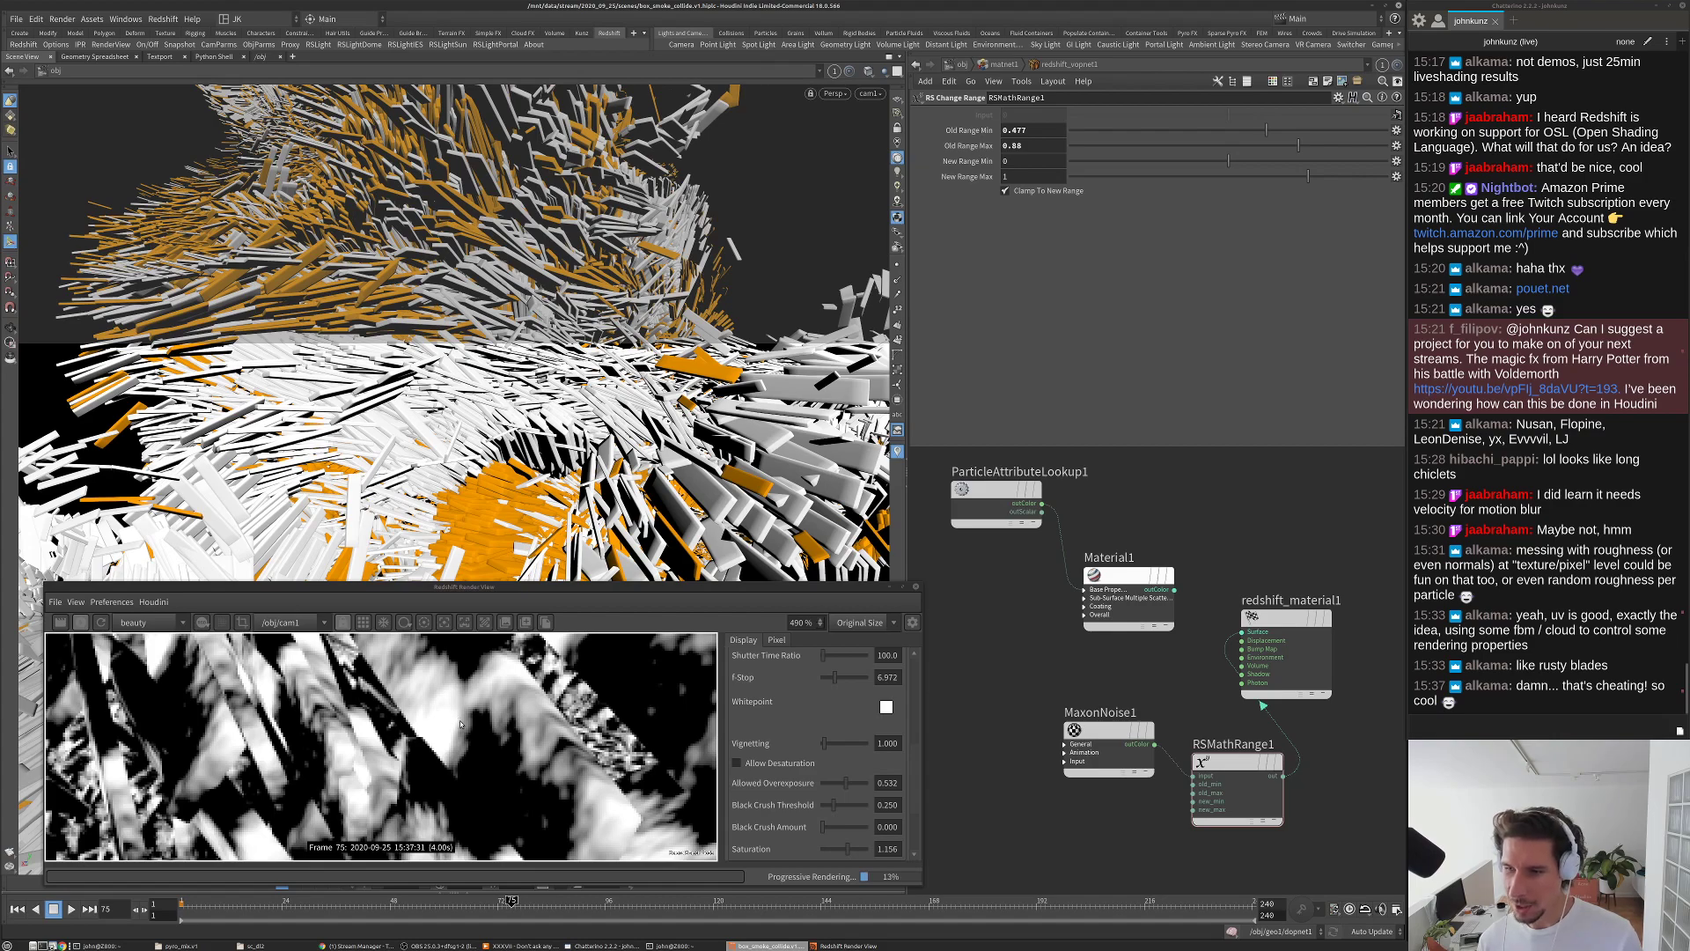
pyautogui.scroll(-12, 460, 723)
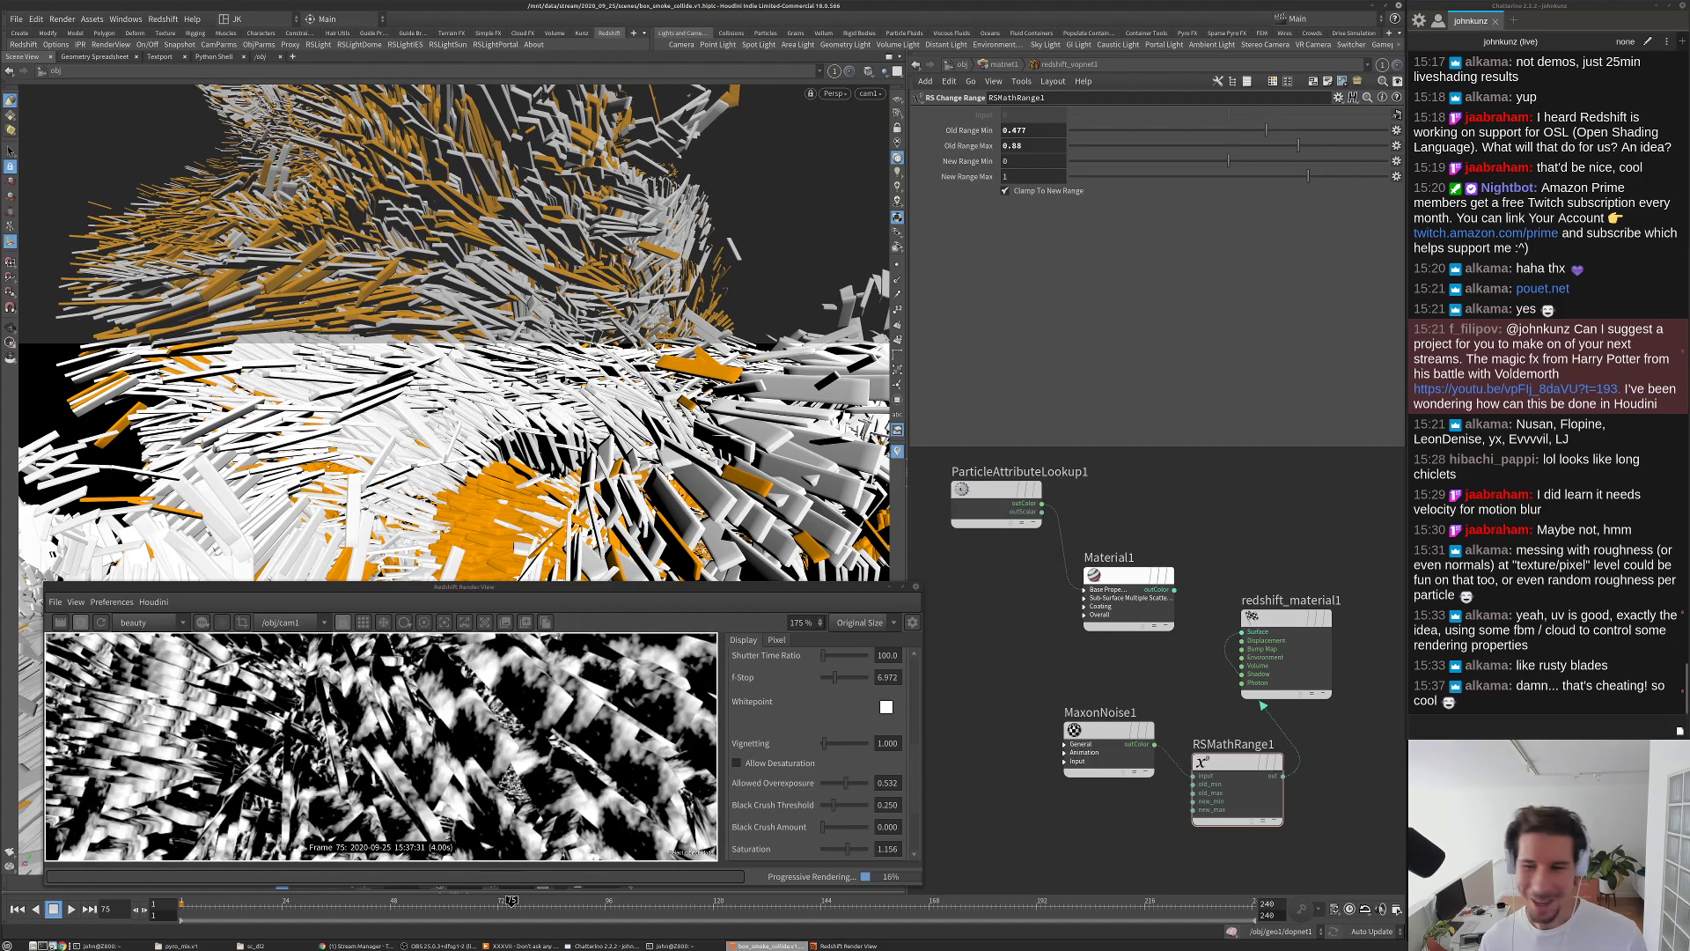
pyautogui.scroll(2, 459, 713)
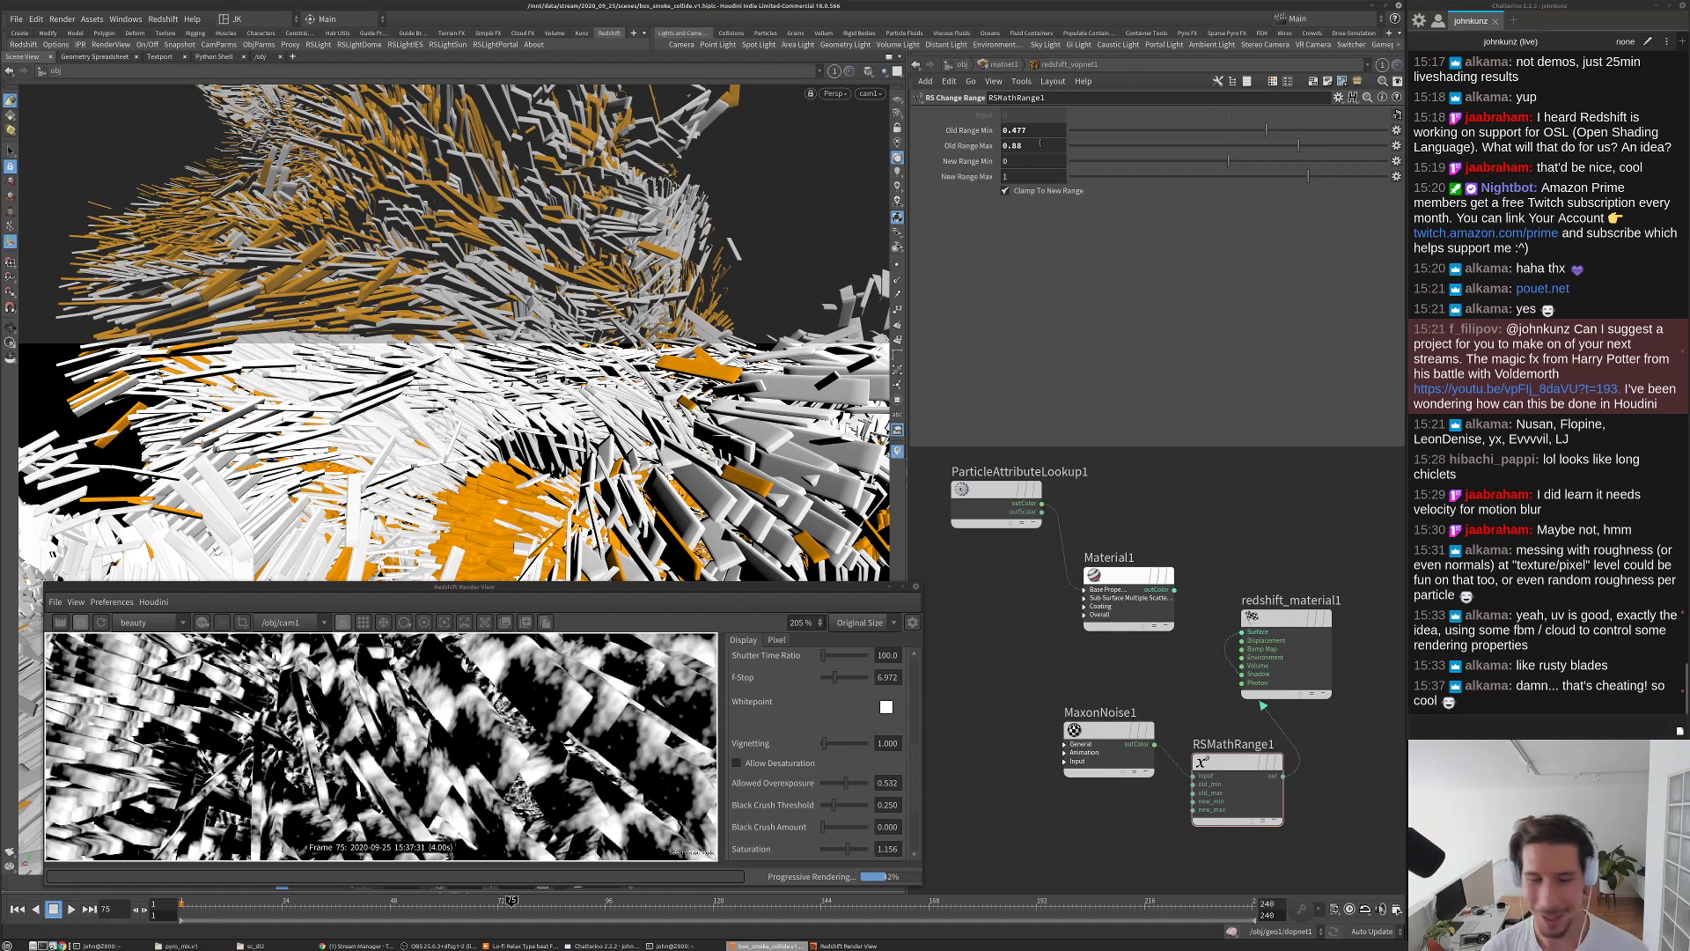
# Step: Set the Maxon Noise Gain to 0.7 and Octaves to 8
pyautogui.scroll(-3, 605, 676)
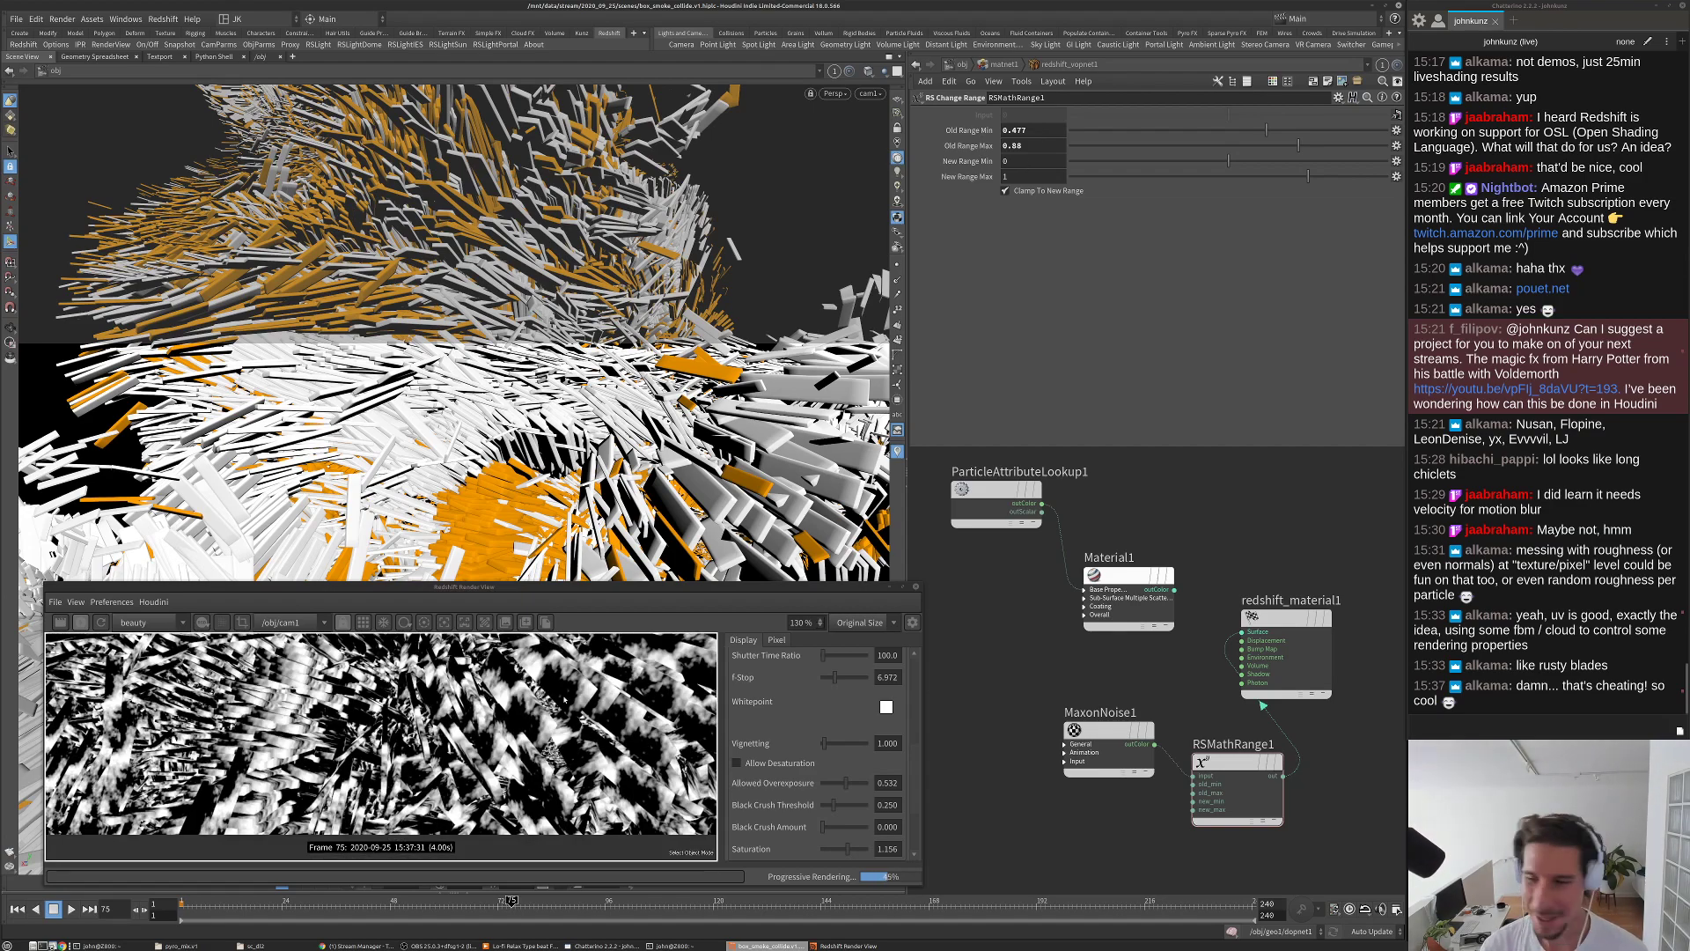
pyautogui.scroll(4, 519, 711)
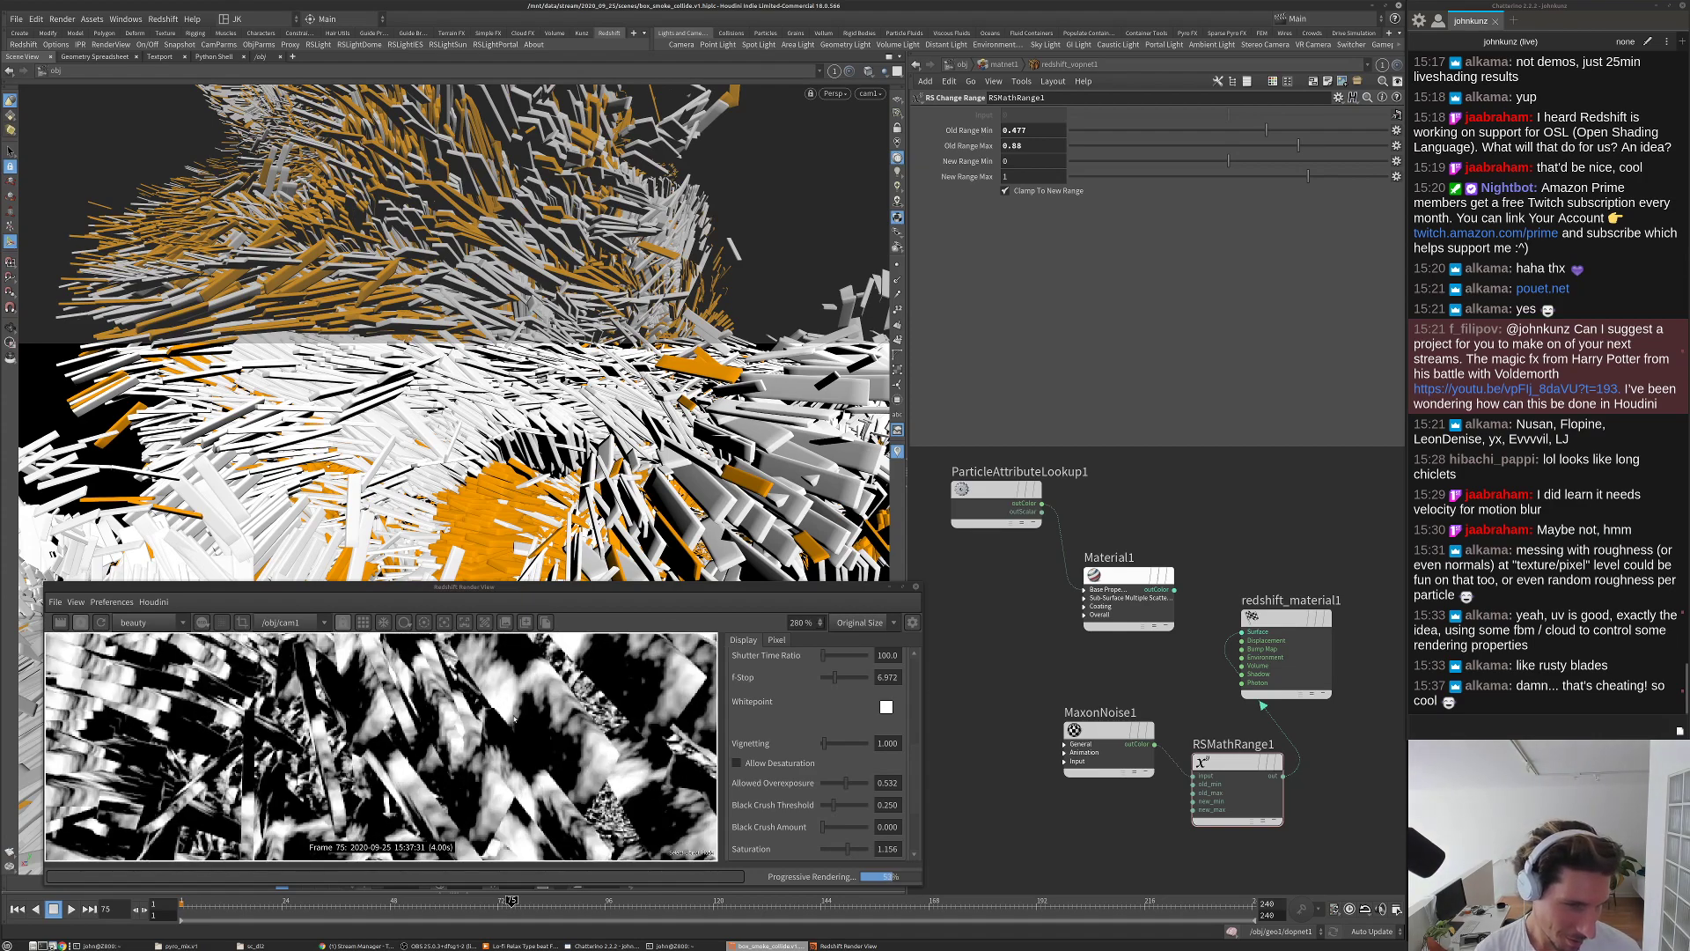
pyautogui.click(1108, 735)
pyautogui.click(1031, 203)
pyautogui.press('Tab')
pyautogui.write('0.7')
pyautogui.press('Return')
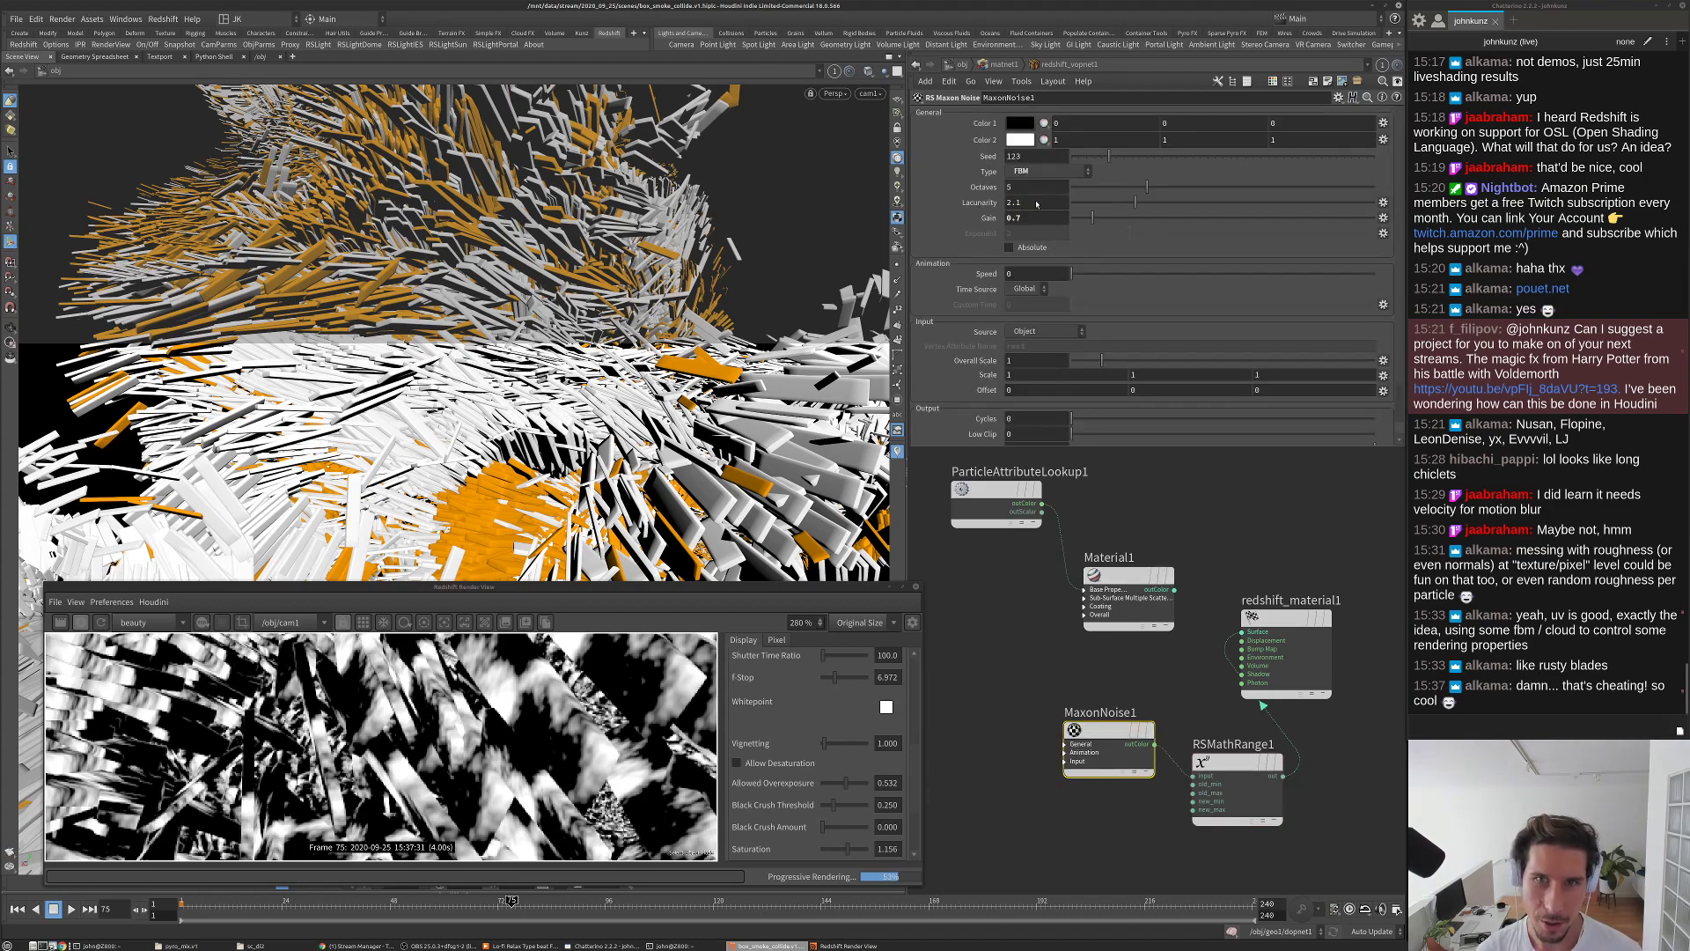
pyautogui.doubleClick(1036, 187)
pyautogui.write('8')
pyautogui.press('Return')
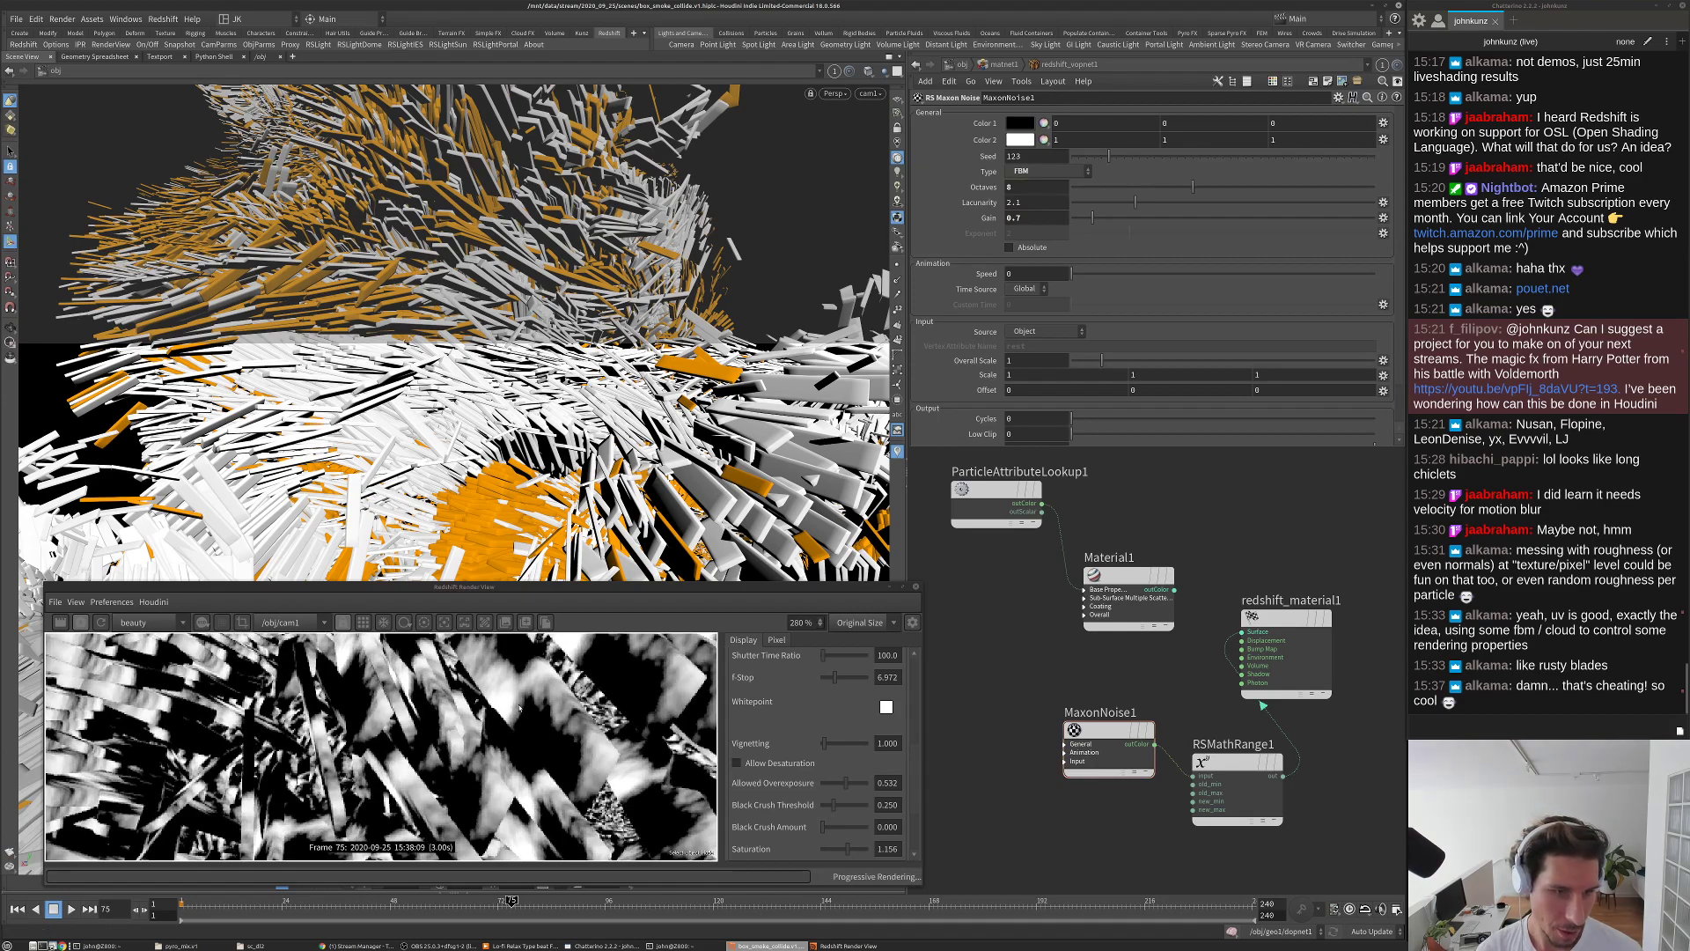
# Step: Lower the Maxon Noise Gain to 0.48 and save the scene
pyautogui.scroll(4, 520, 709)
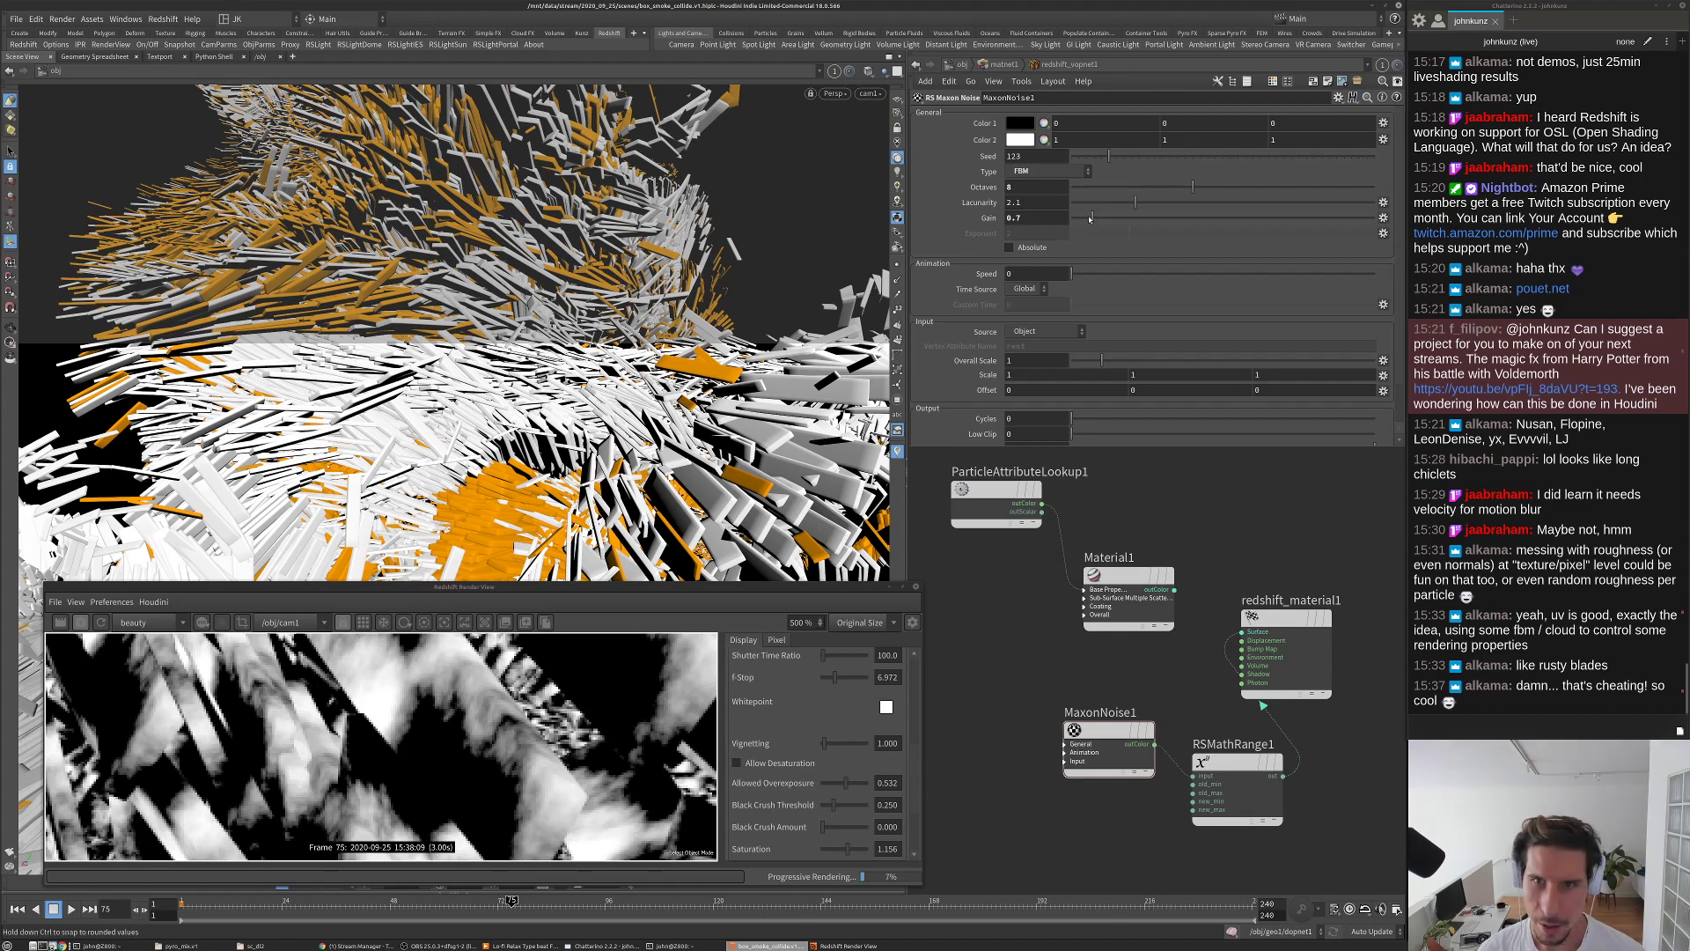
pyautogui.moveTo(1089, 219); pyautogui.dragTo(1053, 219)
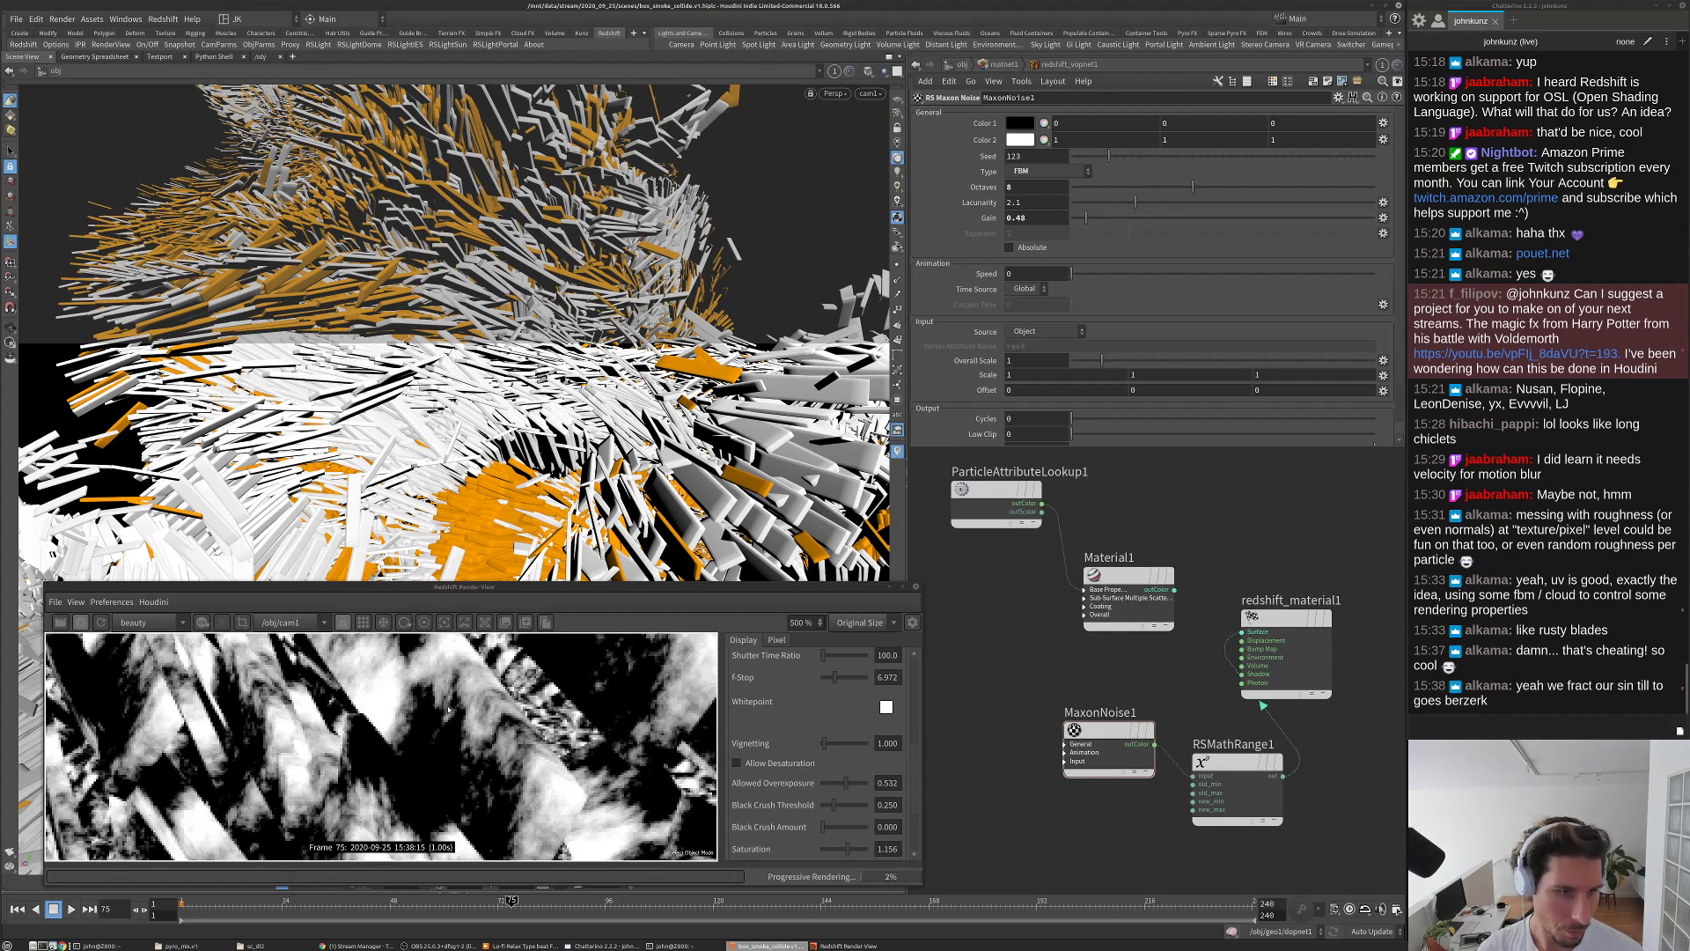
pyautogui.hotkey('ctrl', 's')
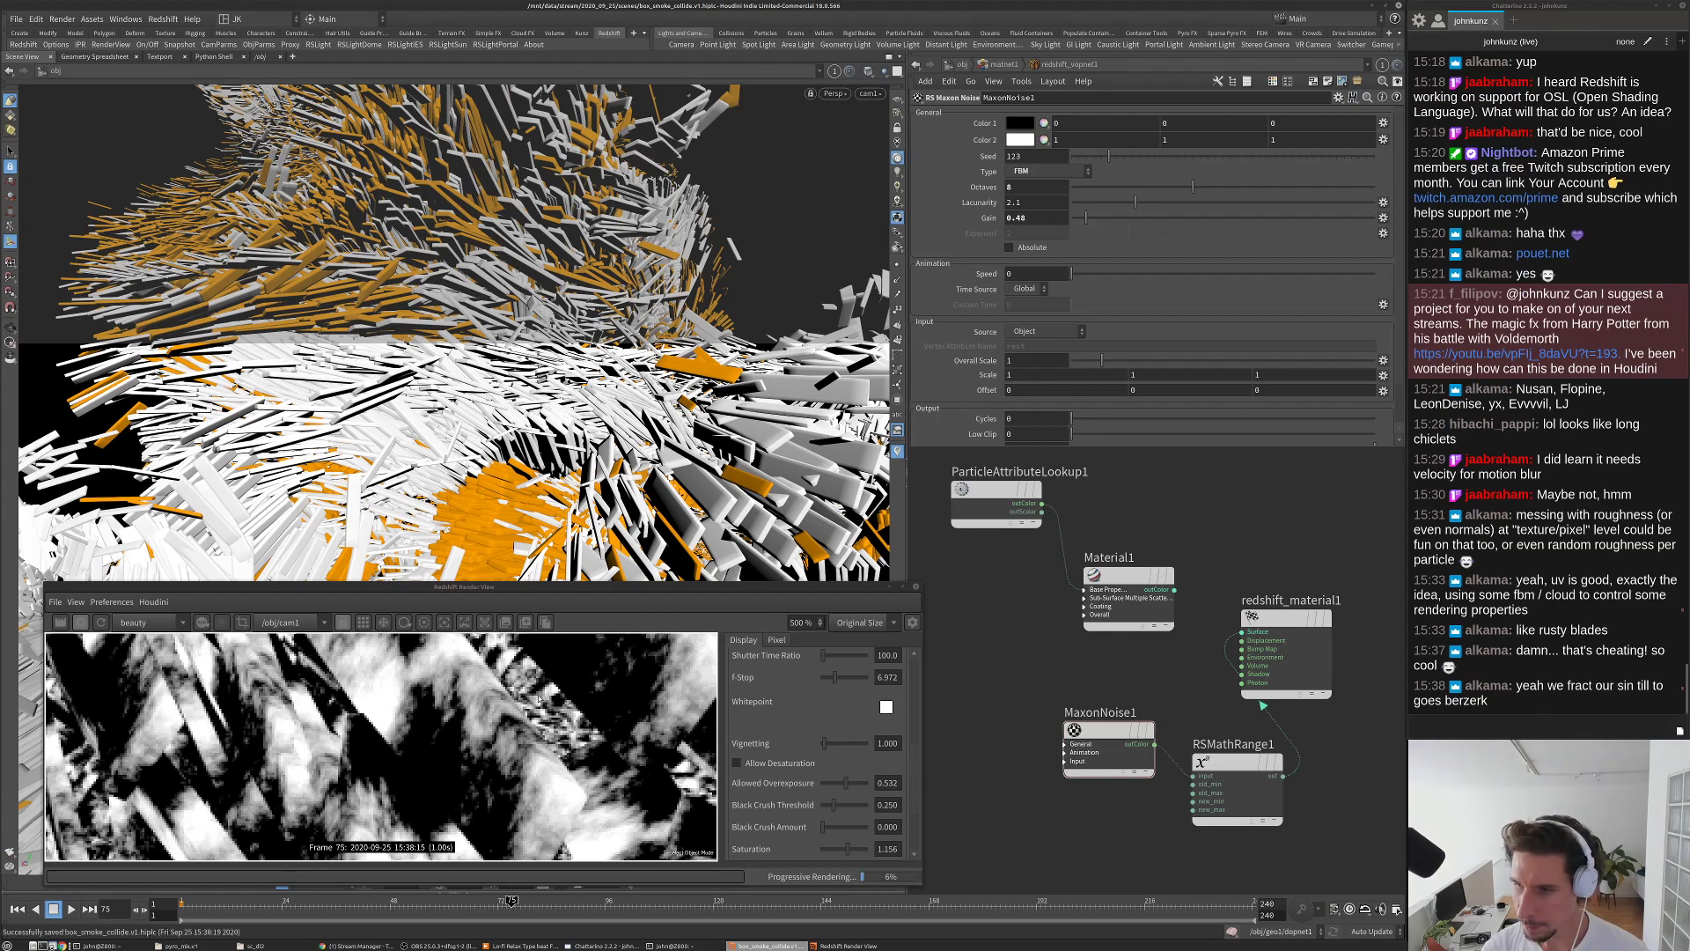
# Step: Examine the FBM noise detail on the instances in the Redshift render, both across the whole frame and close up
pyautogui.scroll(-1, 540, 714)
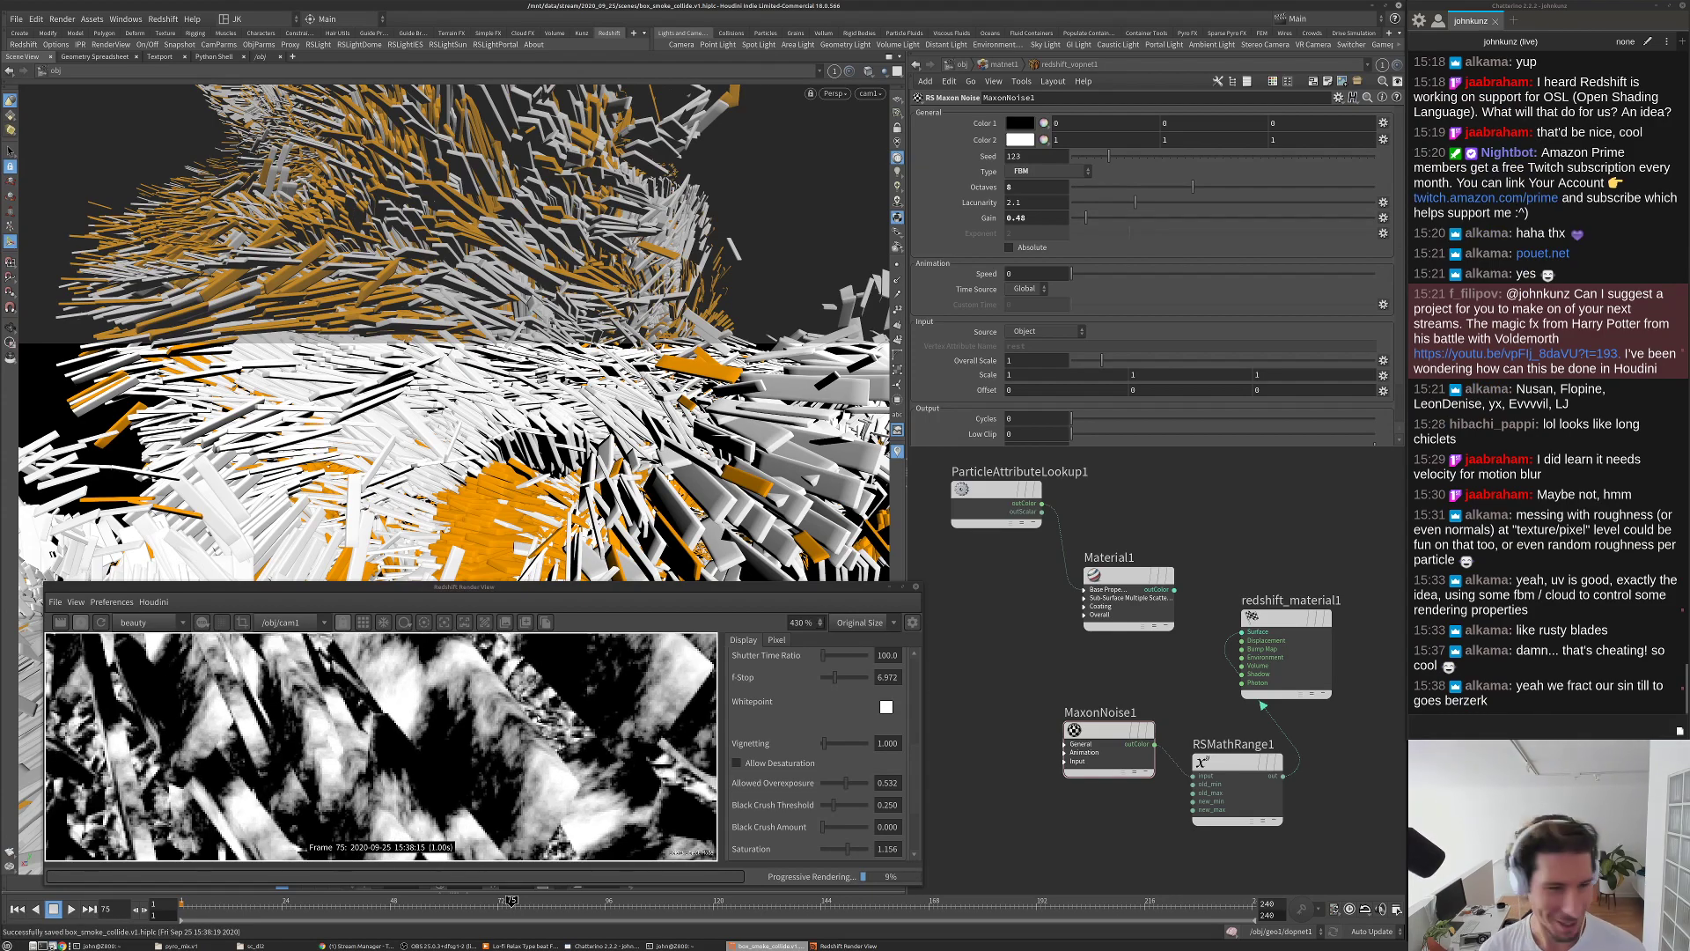
pyautogui.scroll(-8, 539, 716)
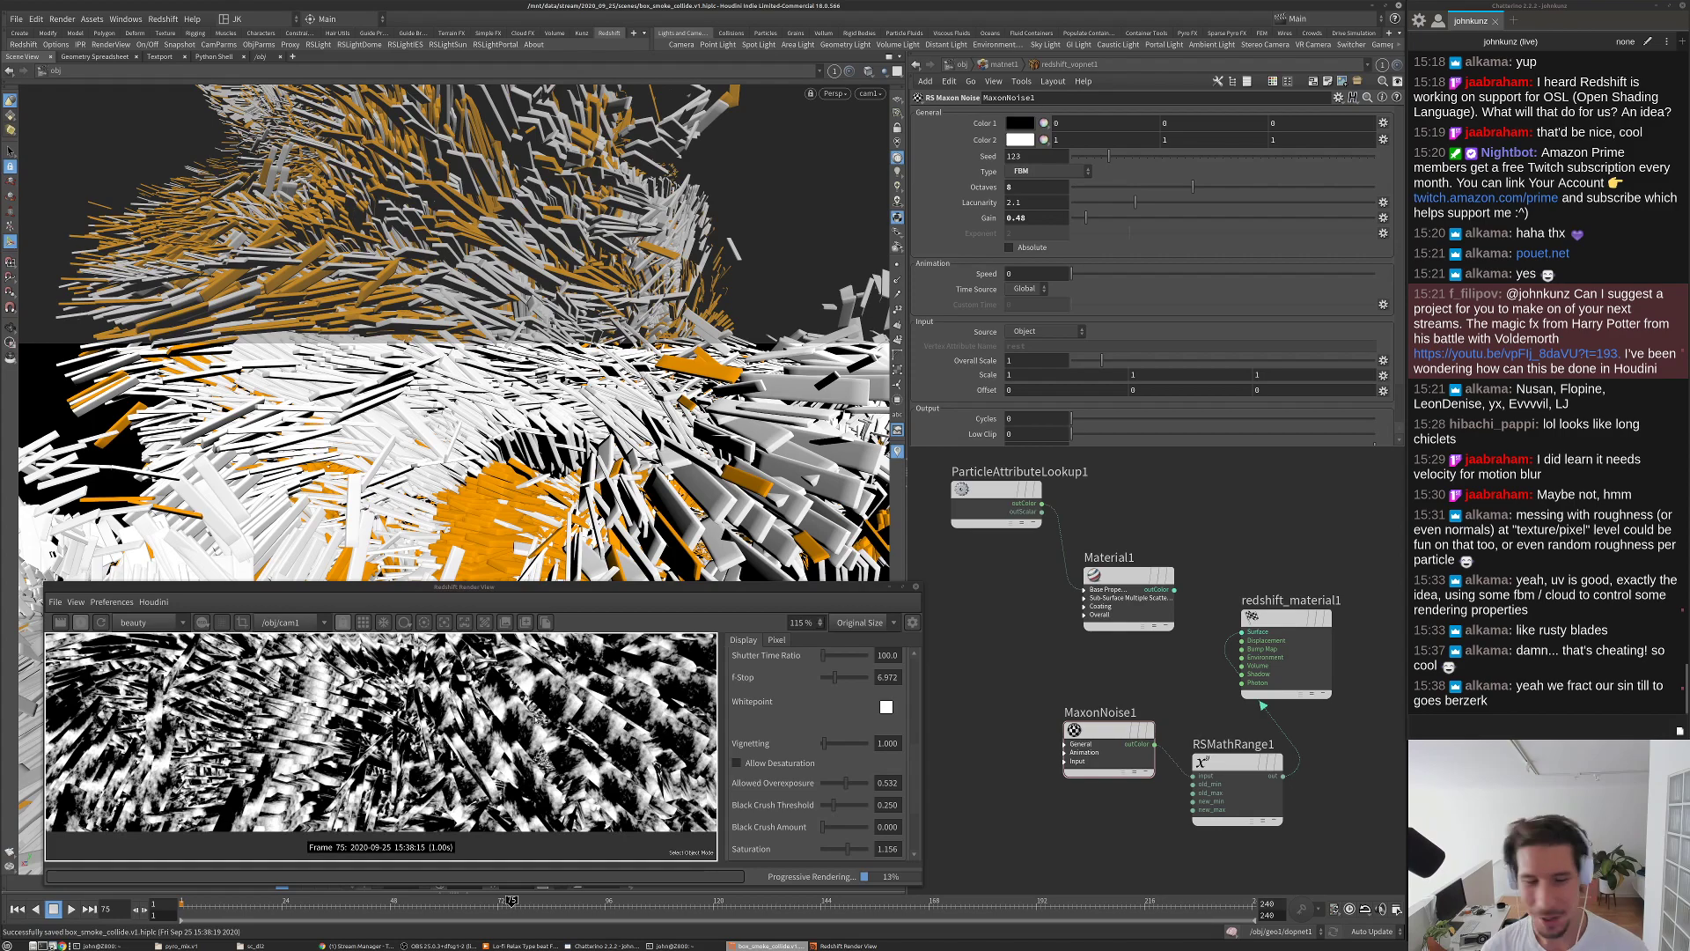
pyautogui.scroll(-1, 536, 718)
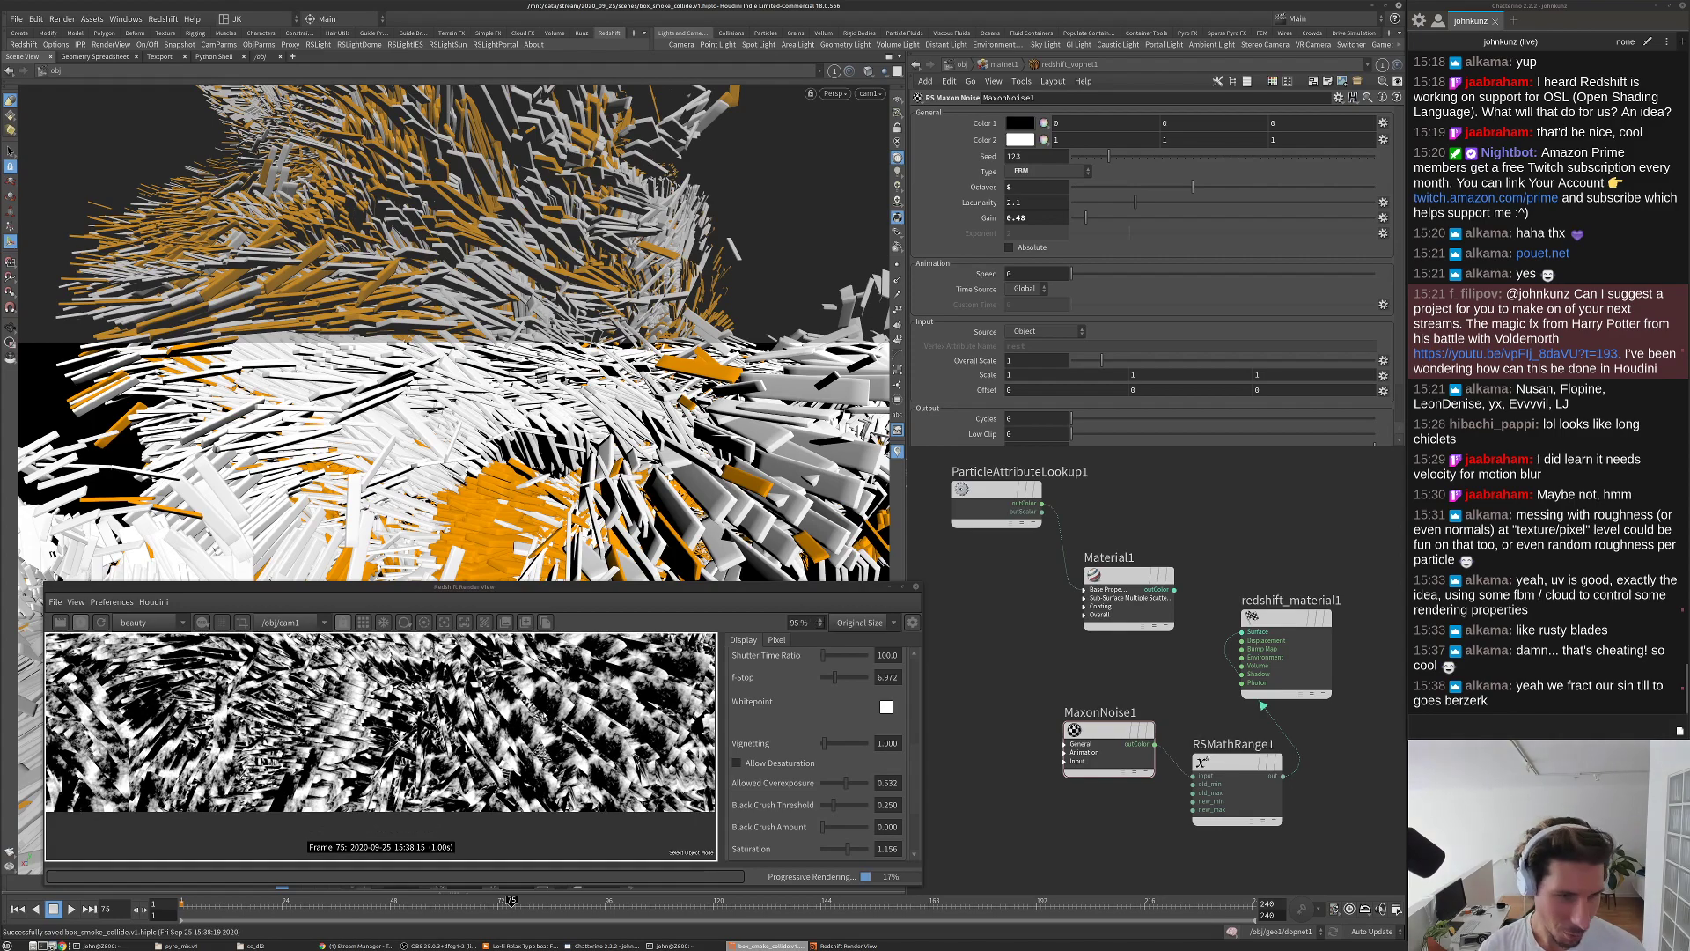
pyautogui.scroll(2, 557, 695)
pyautogui.scroll(2, 558, 696)
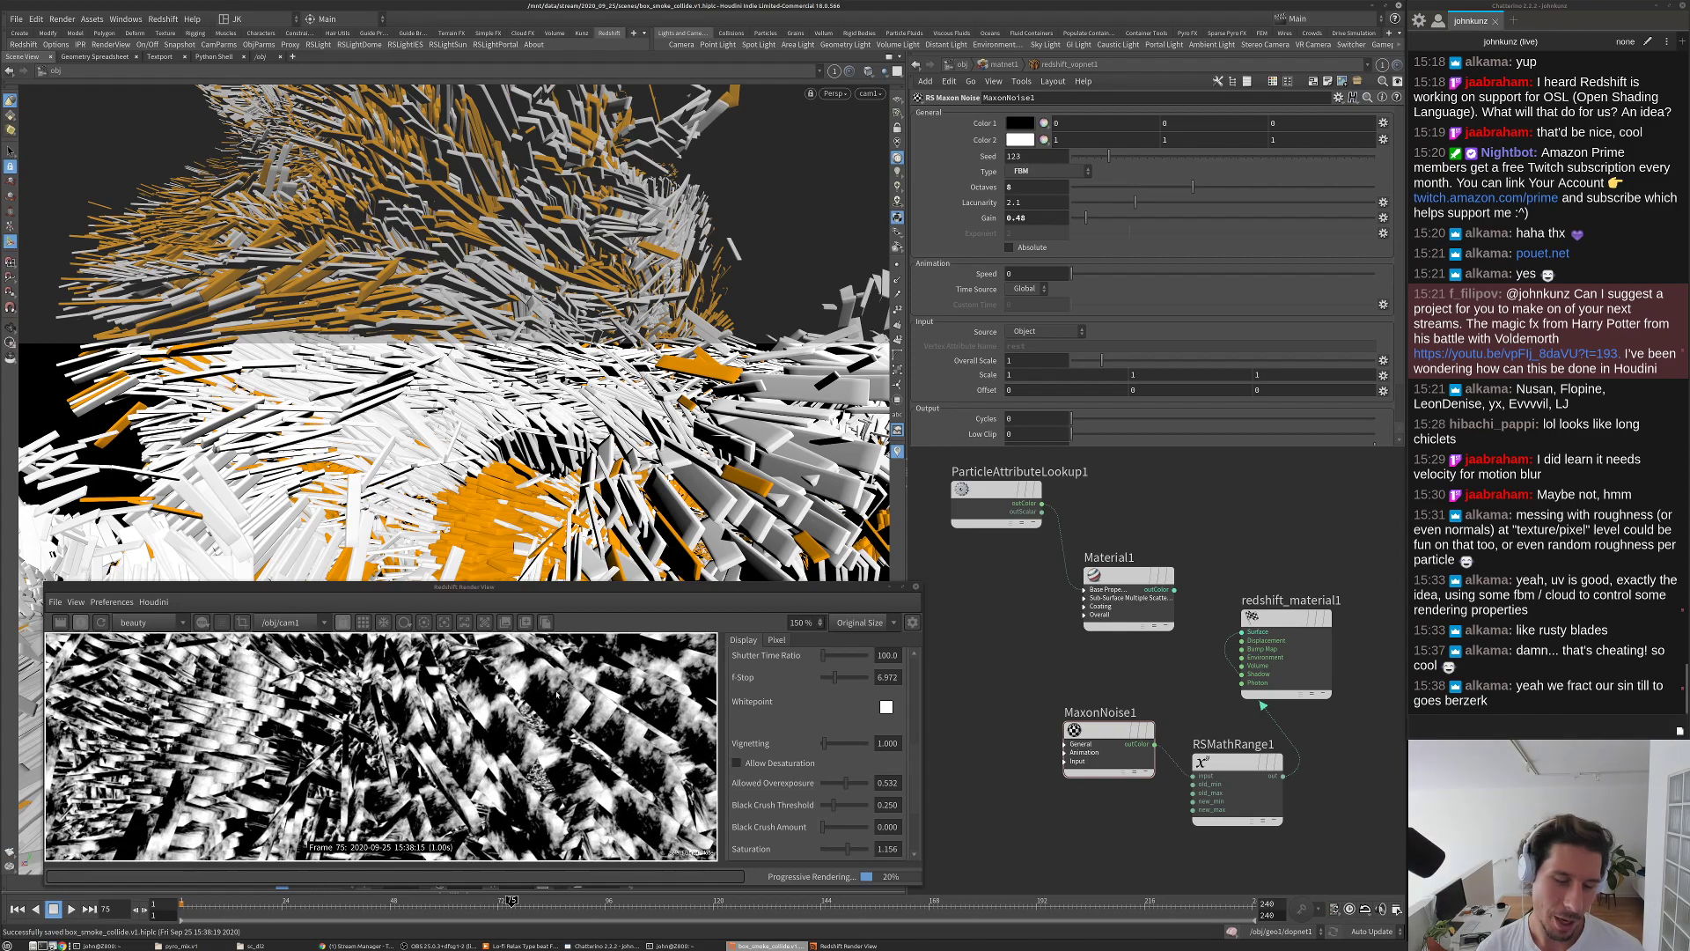
pyautogui.scroll(-2, 557, 695)
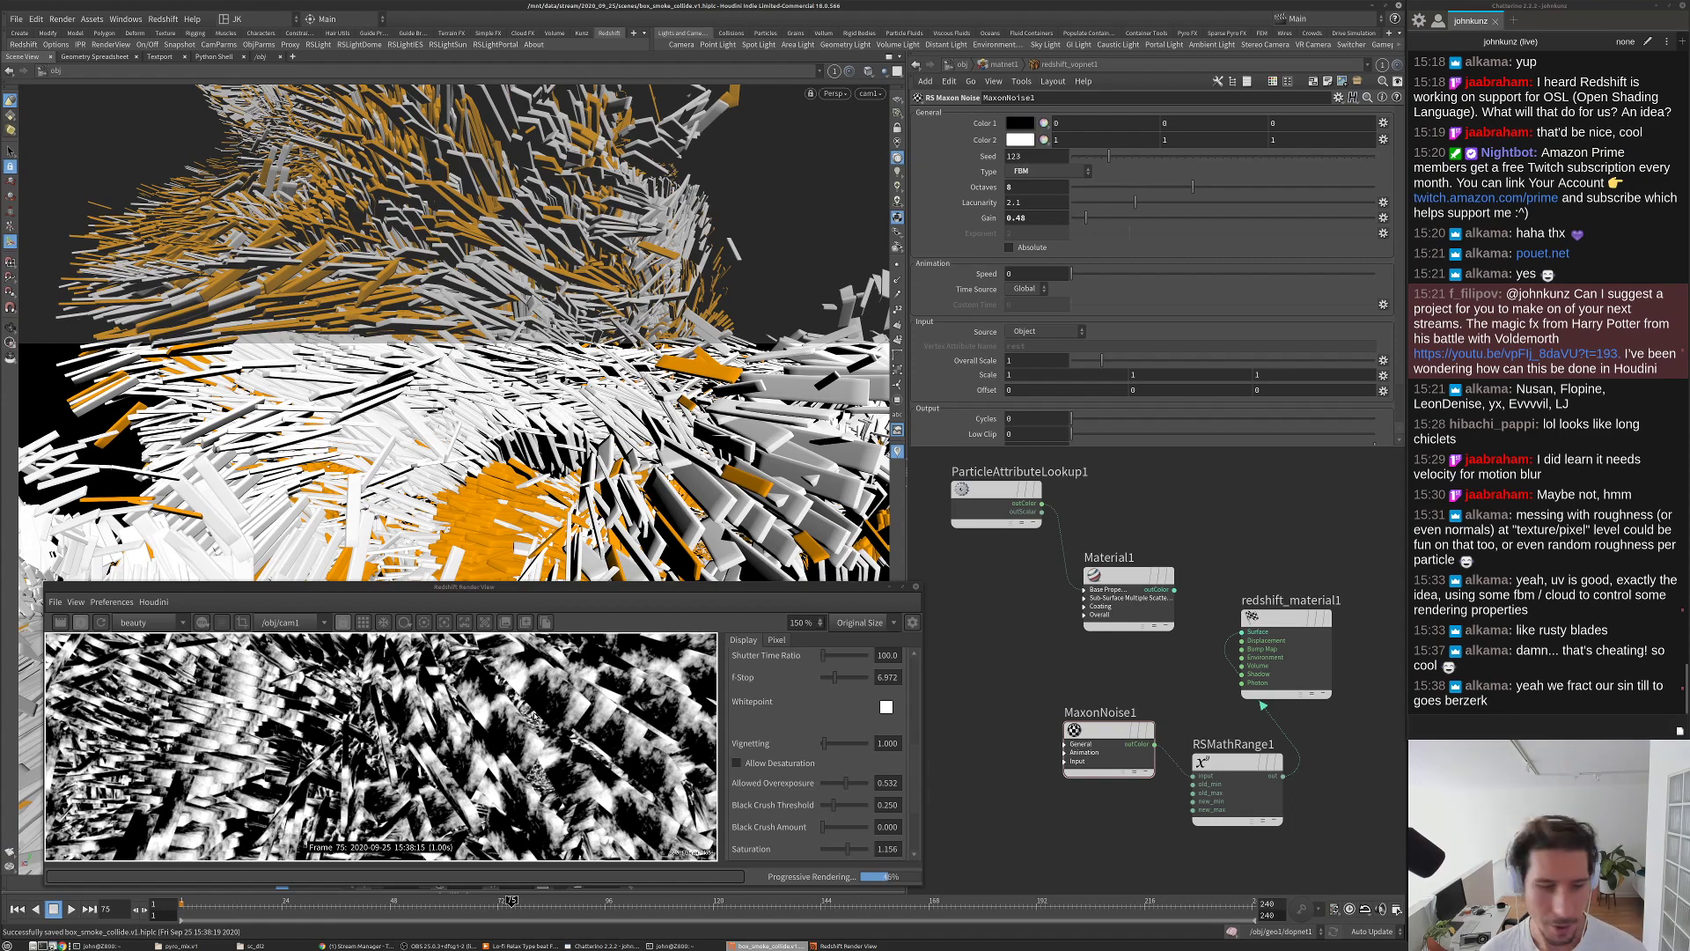
pyautogui.scroll(3, 533, 715)
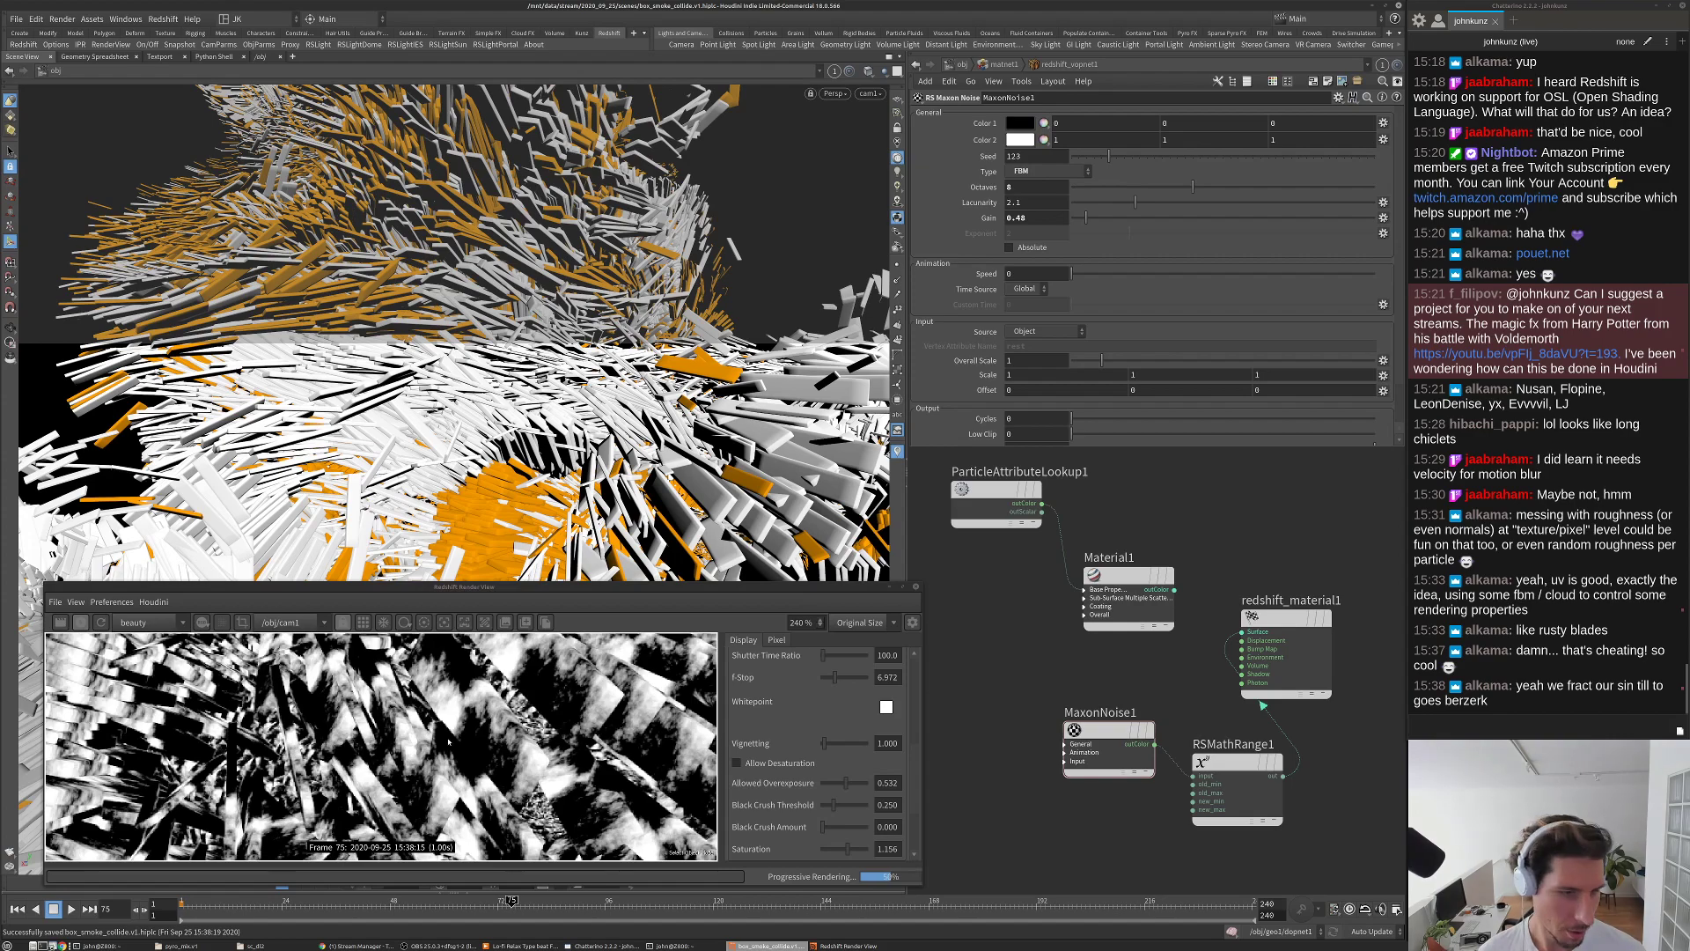
pyautogui.scroll(2, 448, 741)
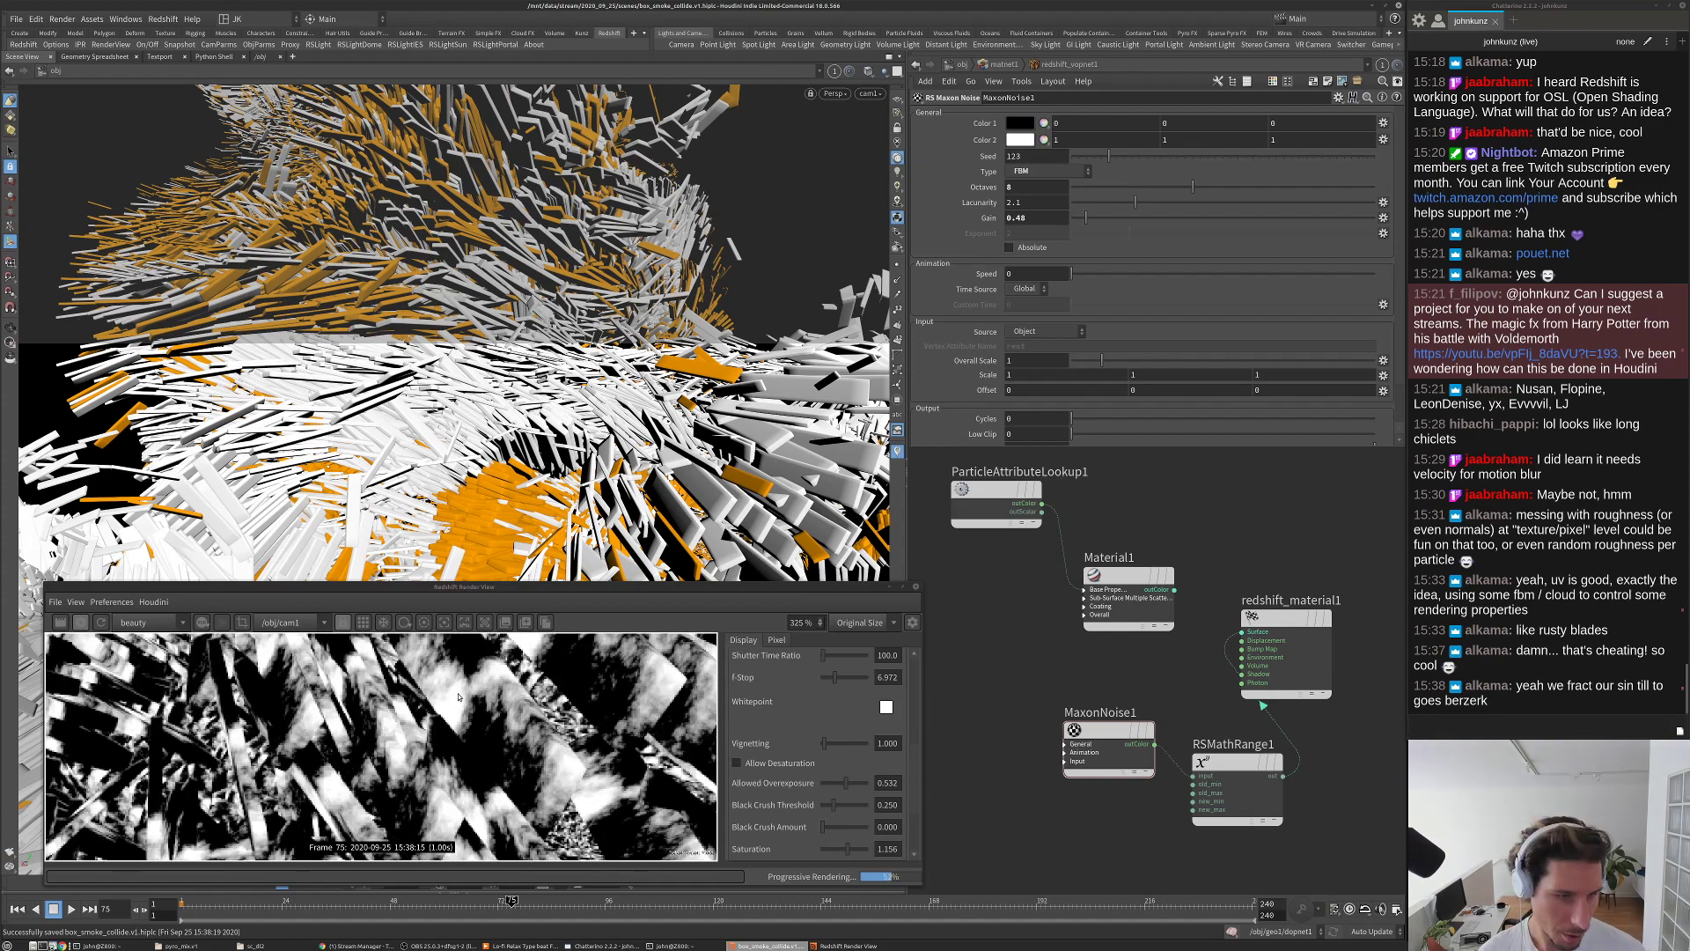
pyautogui.scroll(2, 459, 694)
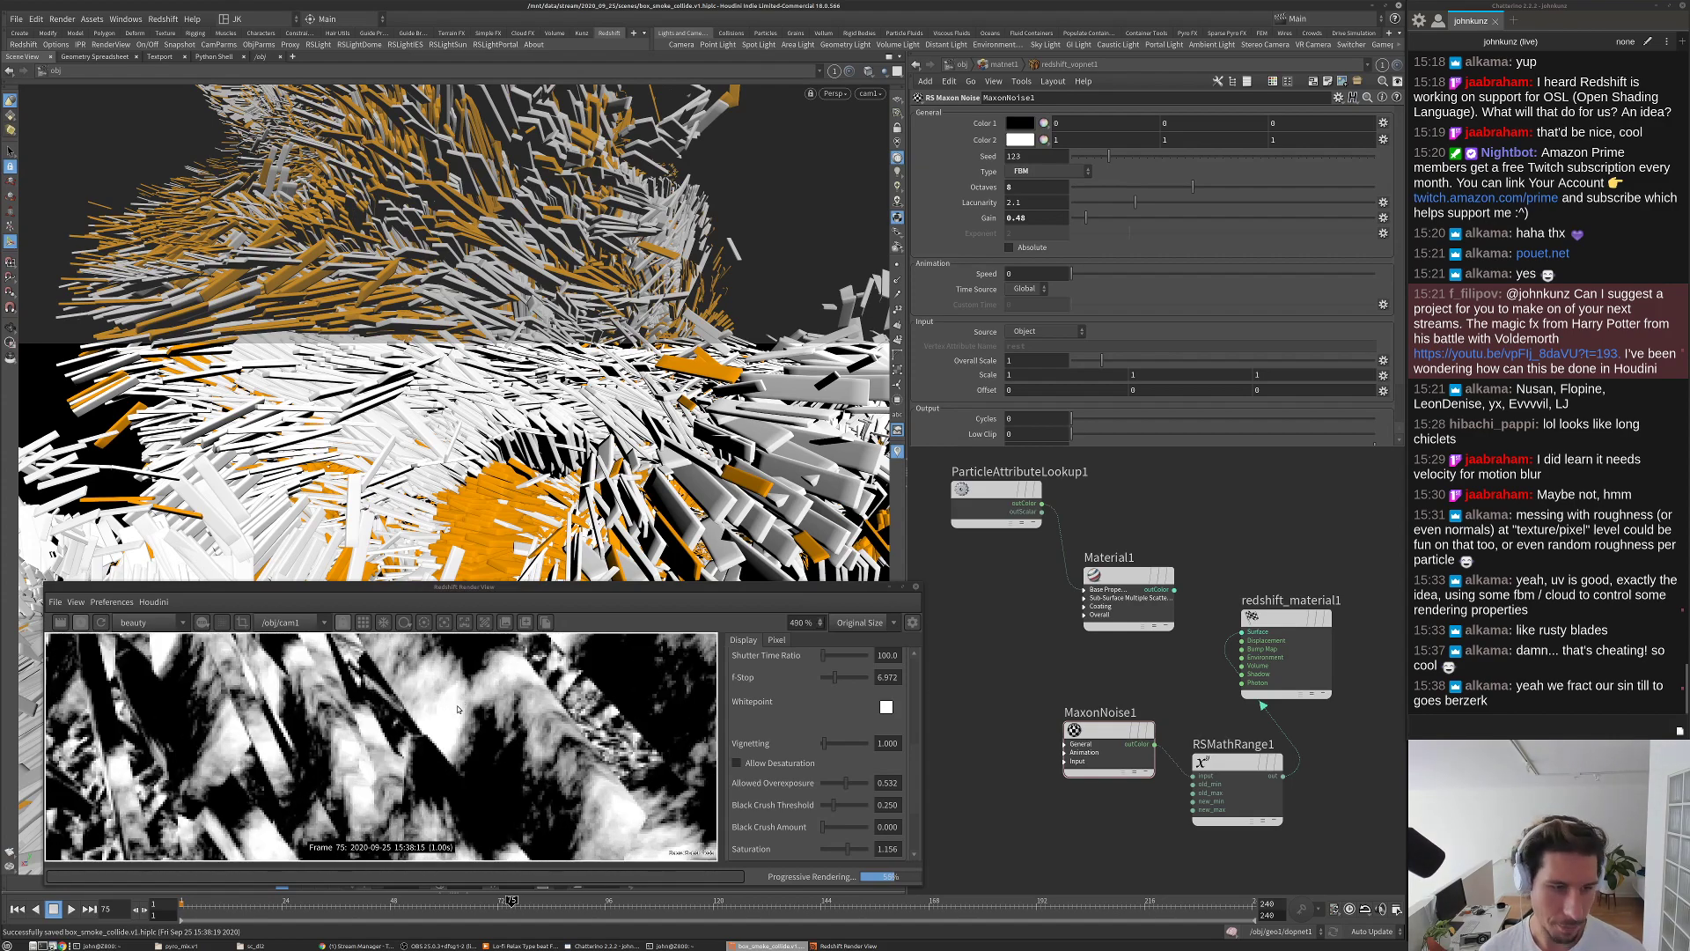
pyautogui.scroll(-2, 453, 727)
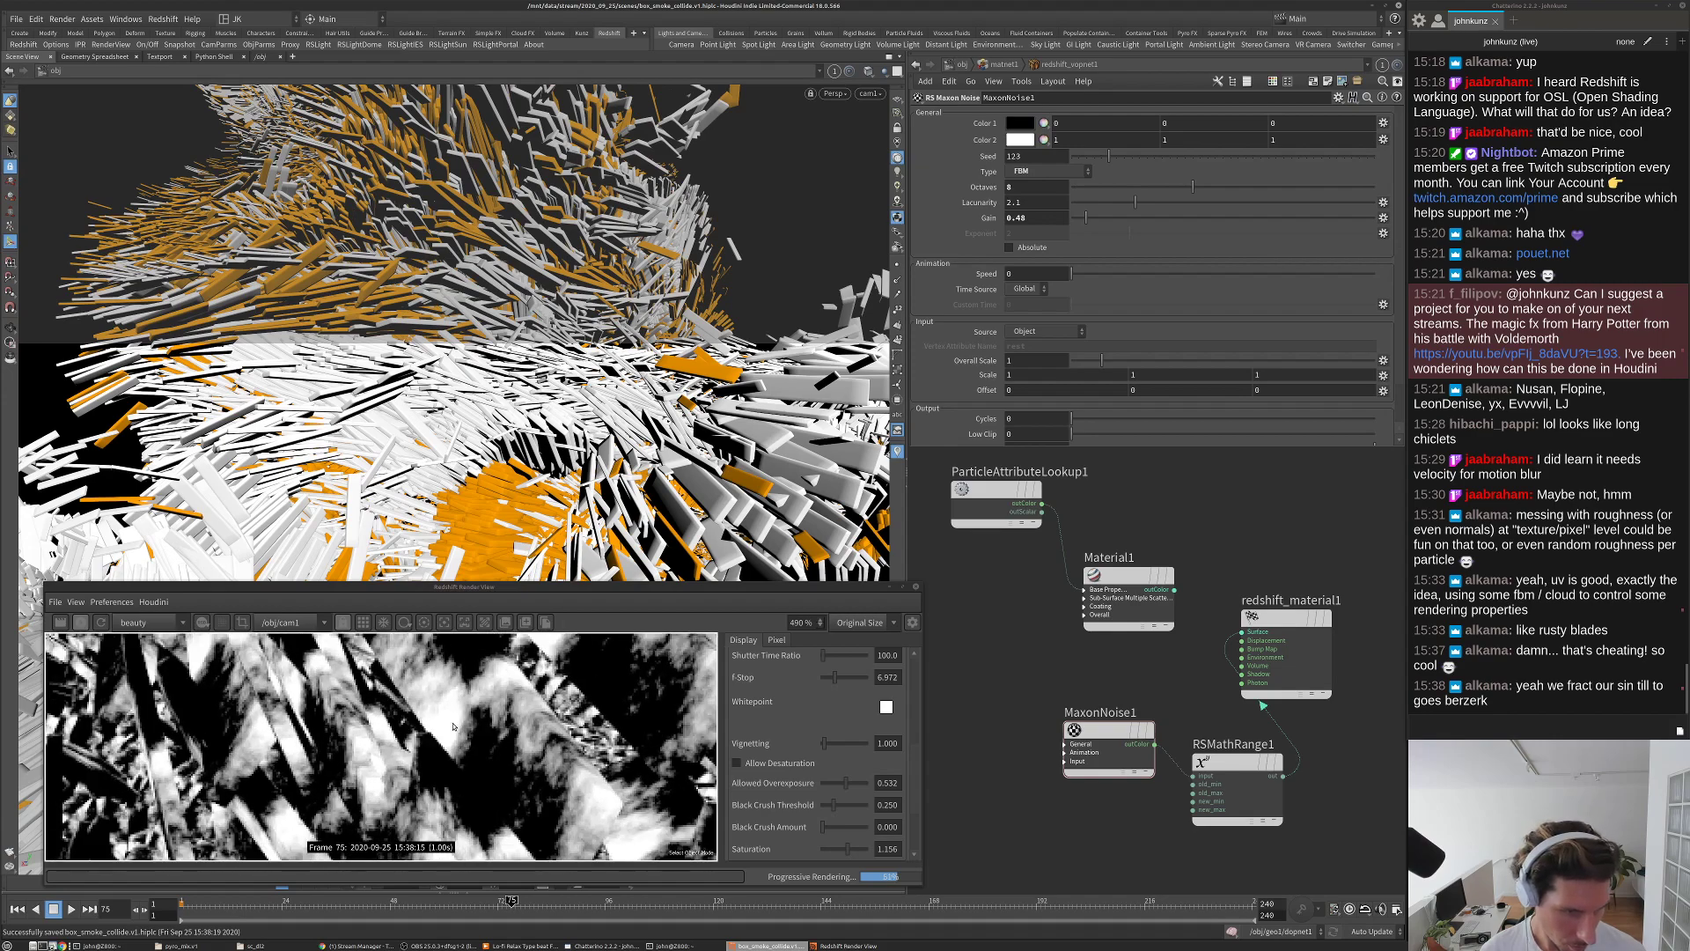
# Step: Try an Old Range Max of 0.65 on the RS Change Range node and settle on 0.965, checking the render contrast
pyautogui.click(1230, 765)
pyautogui.click(1038, 147)
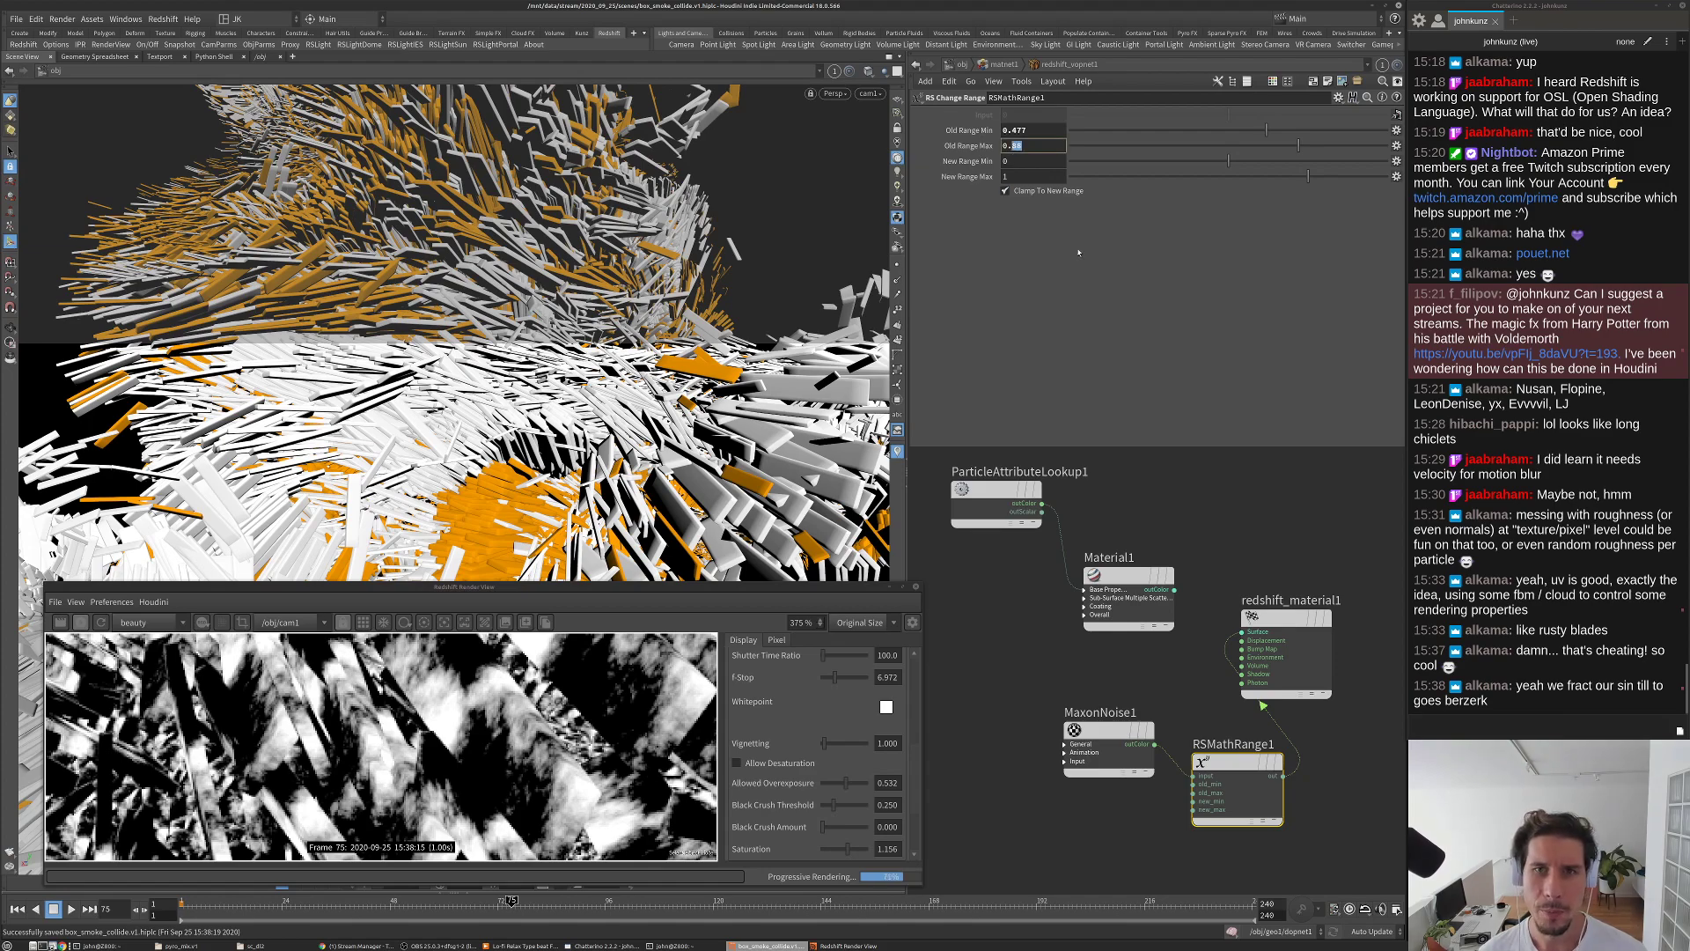
pyautogui.write('0.65')
pyautogui.press('Return')
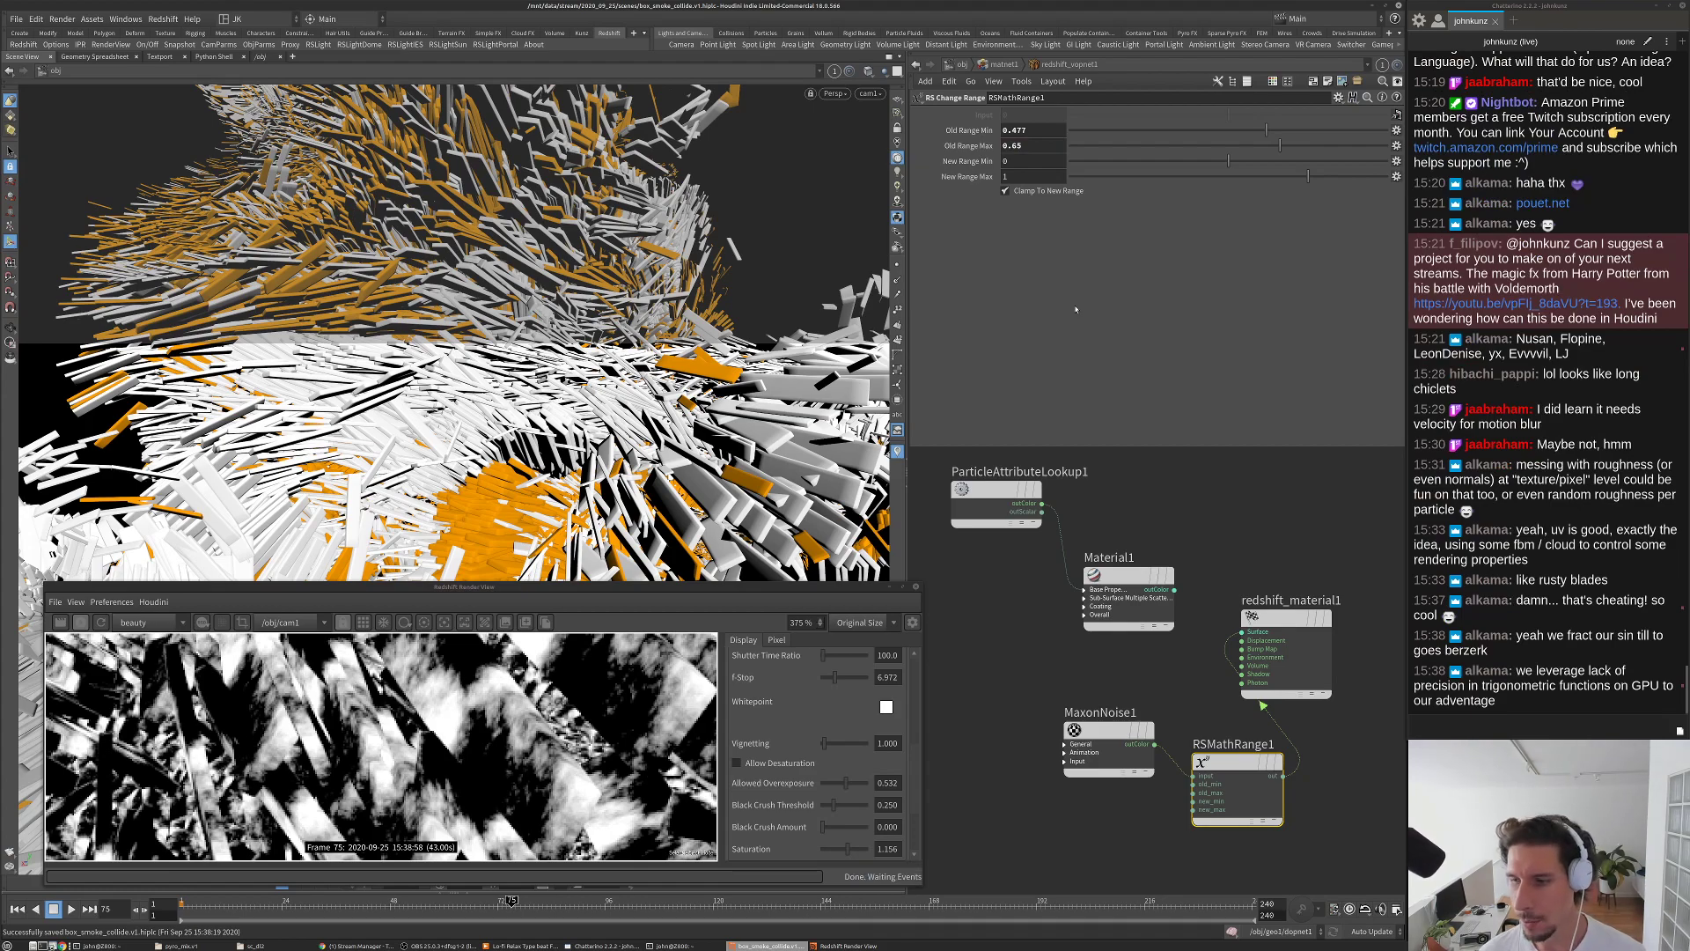
pyautogui.click(1011, 147)
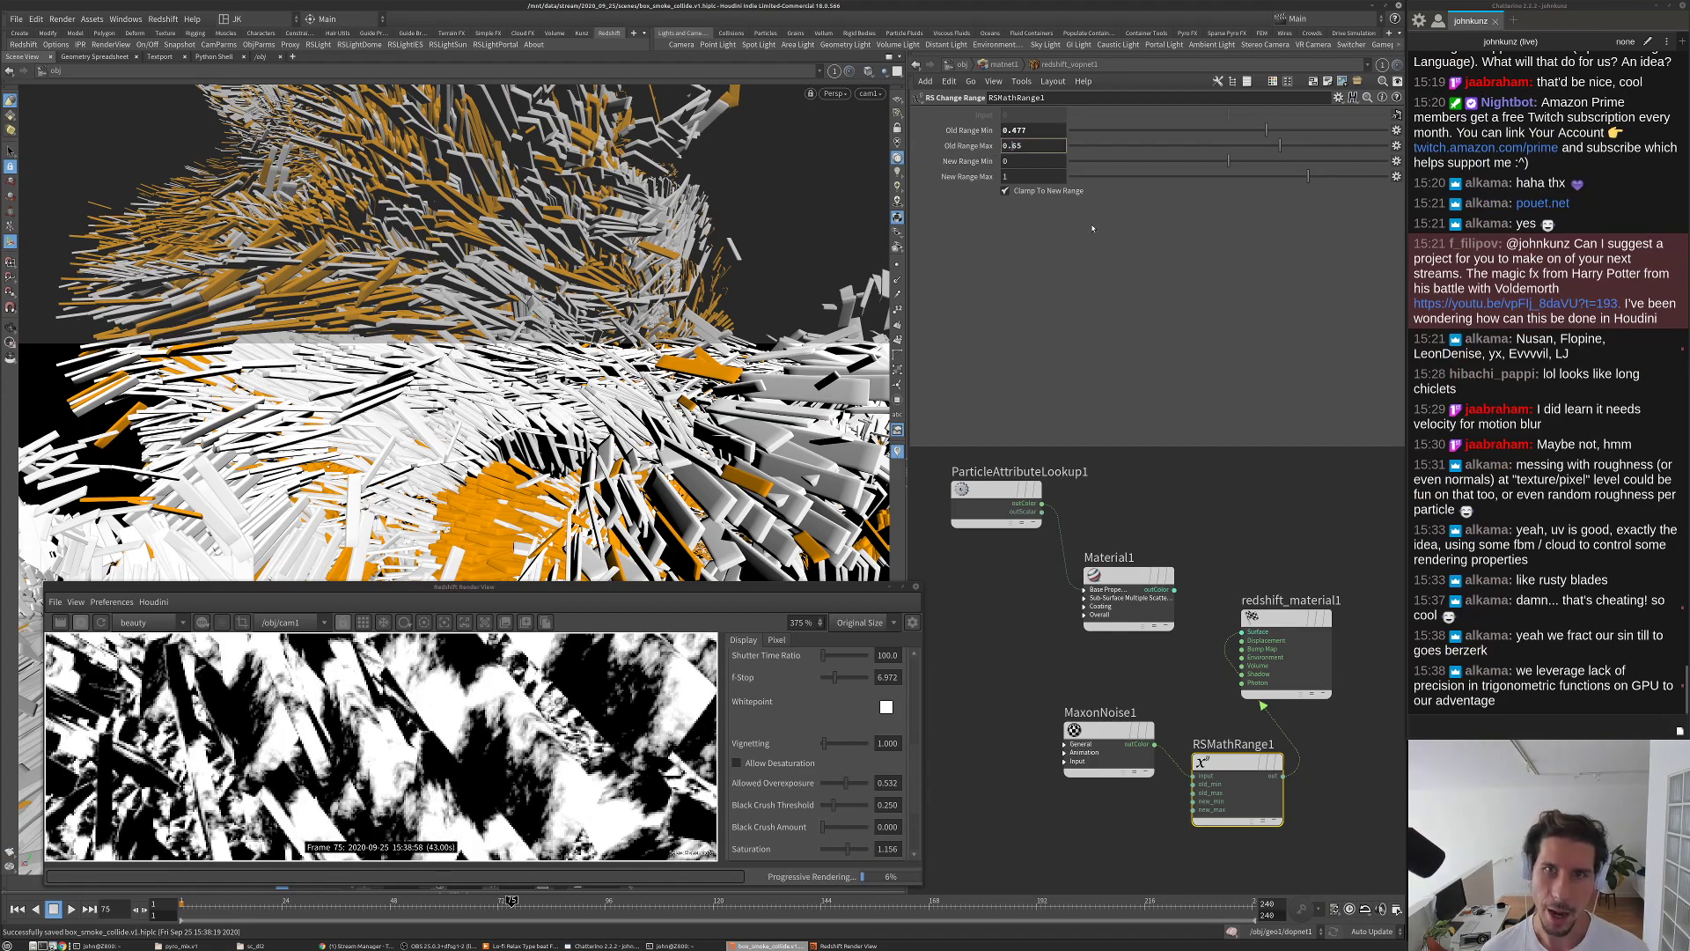
pyautogui.write('9')
pyautogui.press('Return')
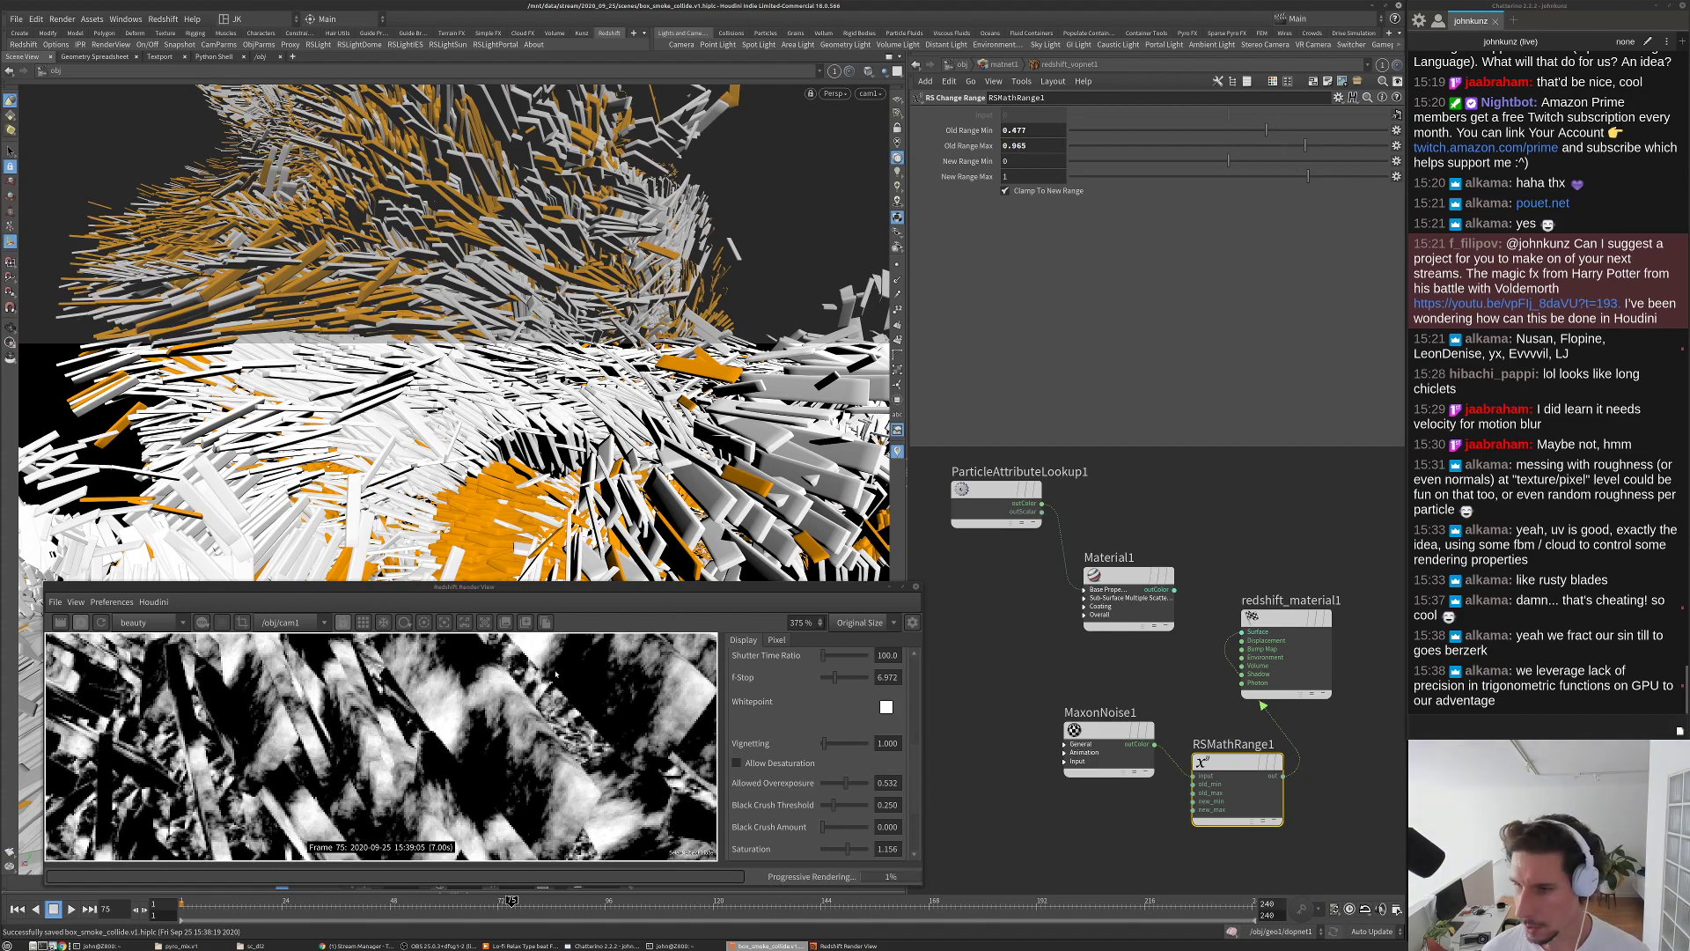
pyautogui.scroll(-3, 462, 709)
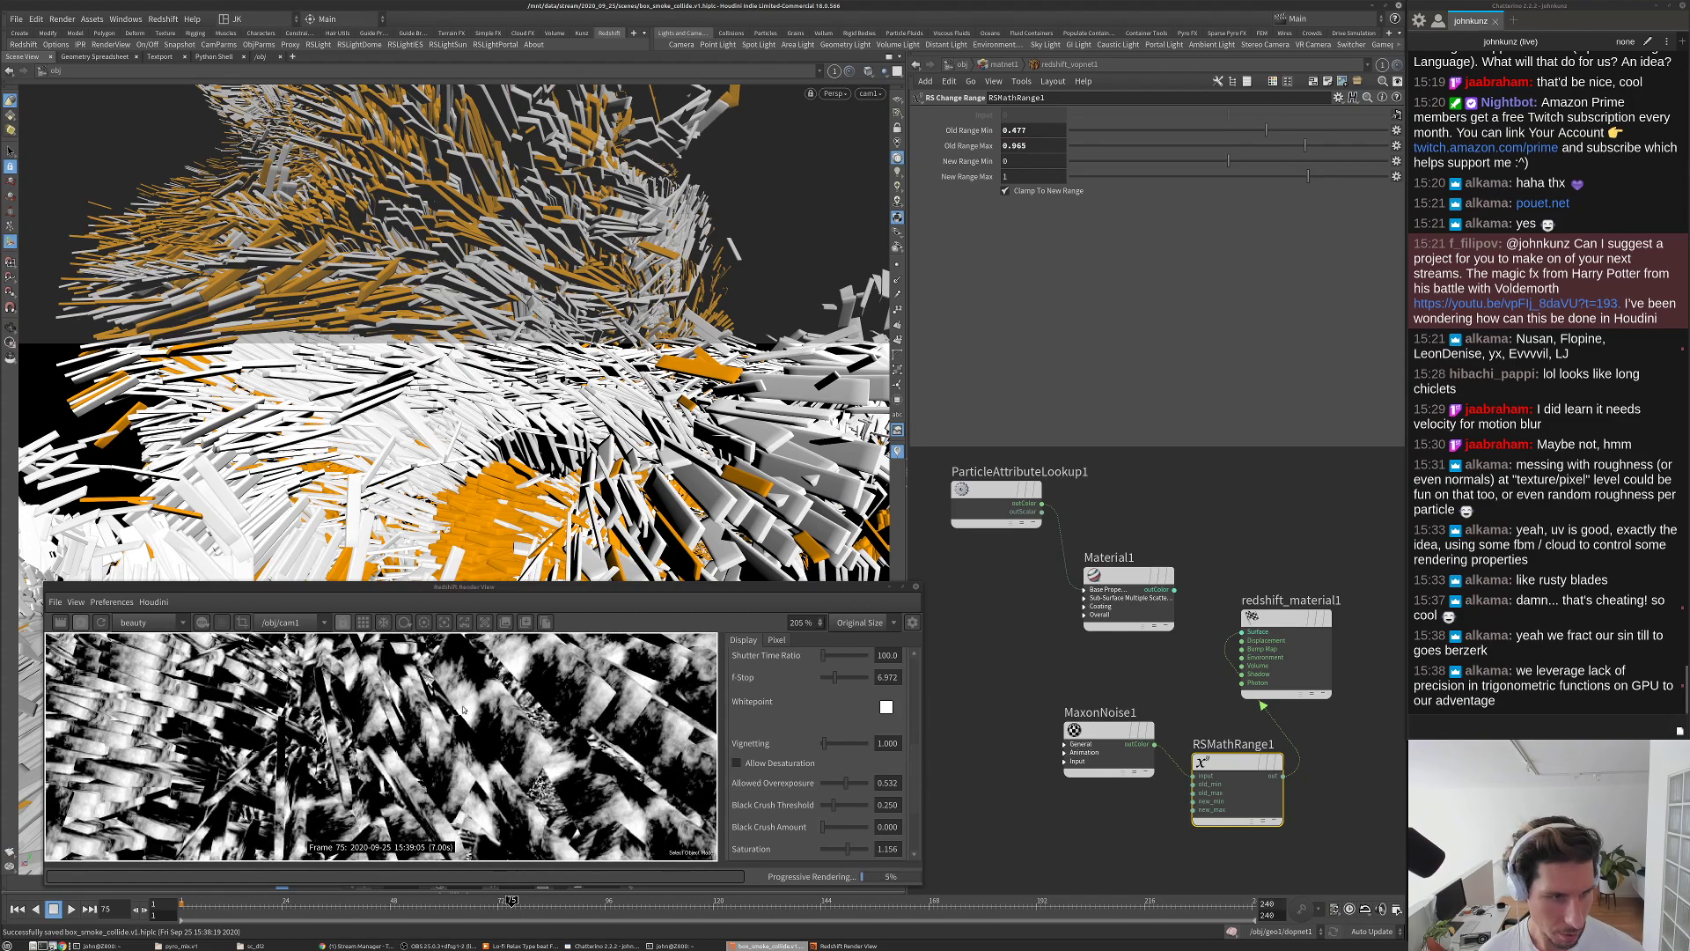
pyautogui.scroll(2, 162, 720)
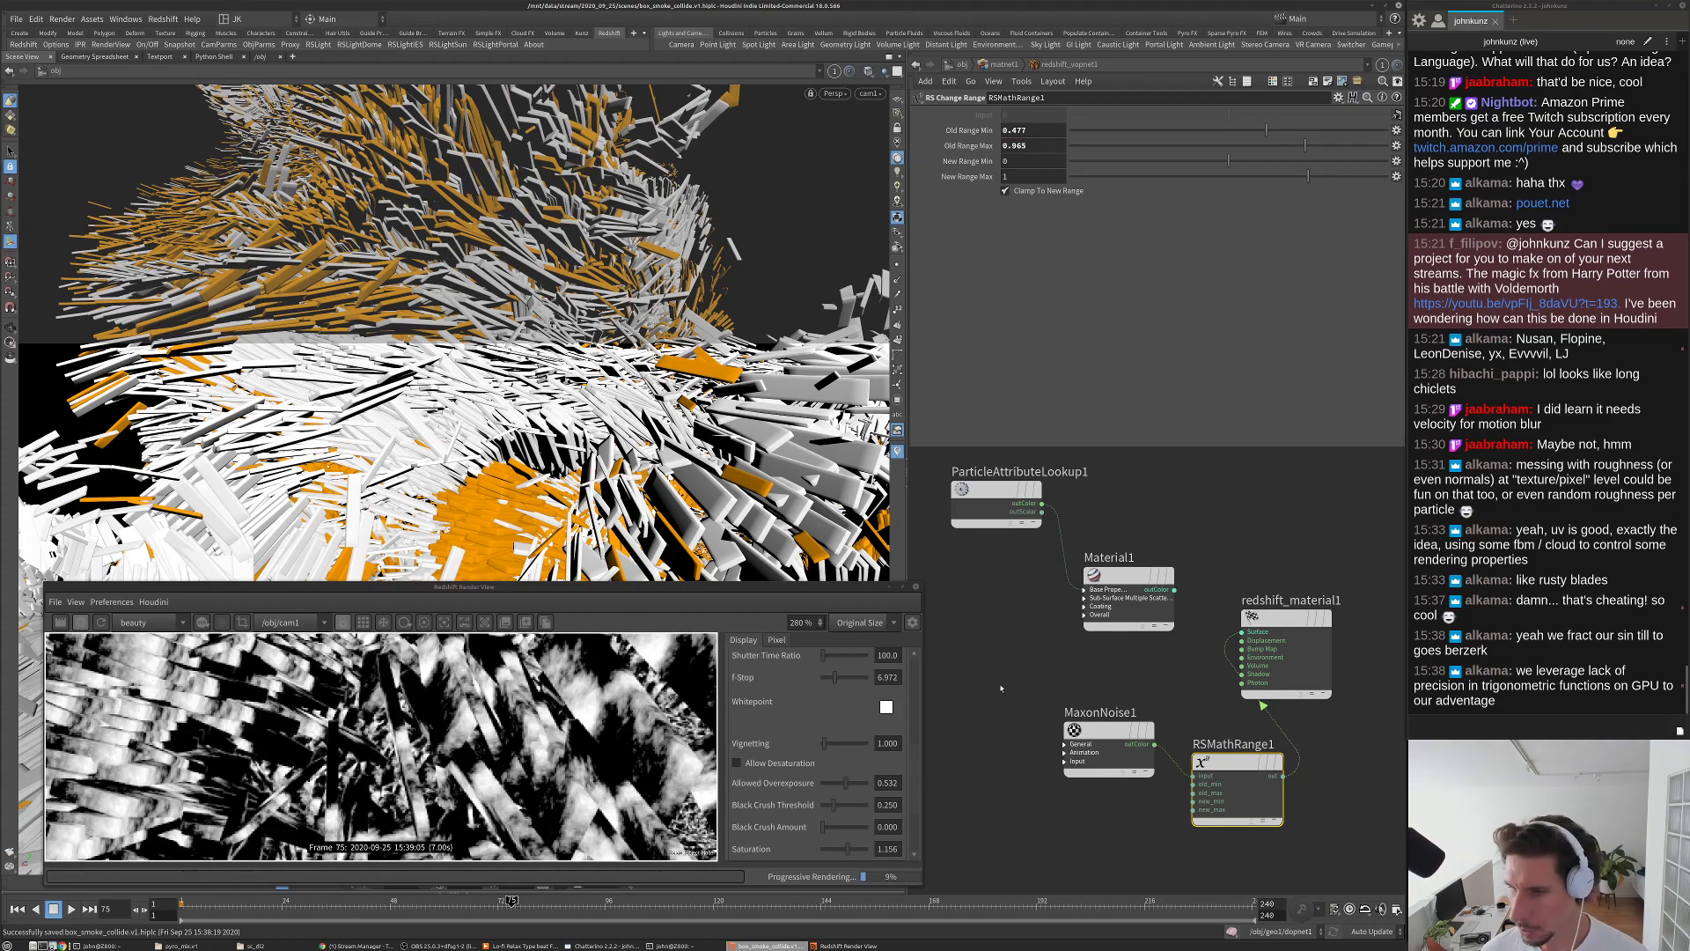
# Step: Move the MaxonNoise1 node down and away from RSMathRange1 to tidy the material network
pyautogui.moveTo(997, 659); pyautogui.dragTo(989, 632, button='middle')
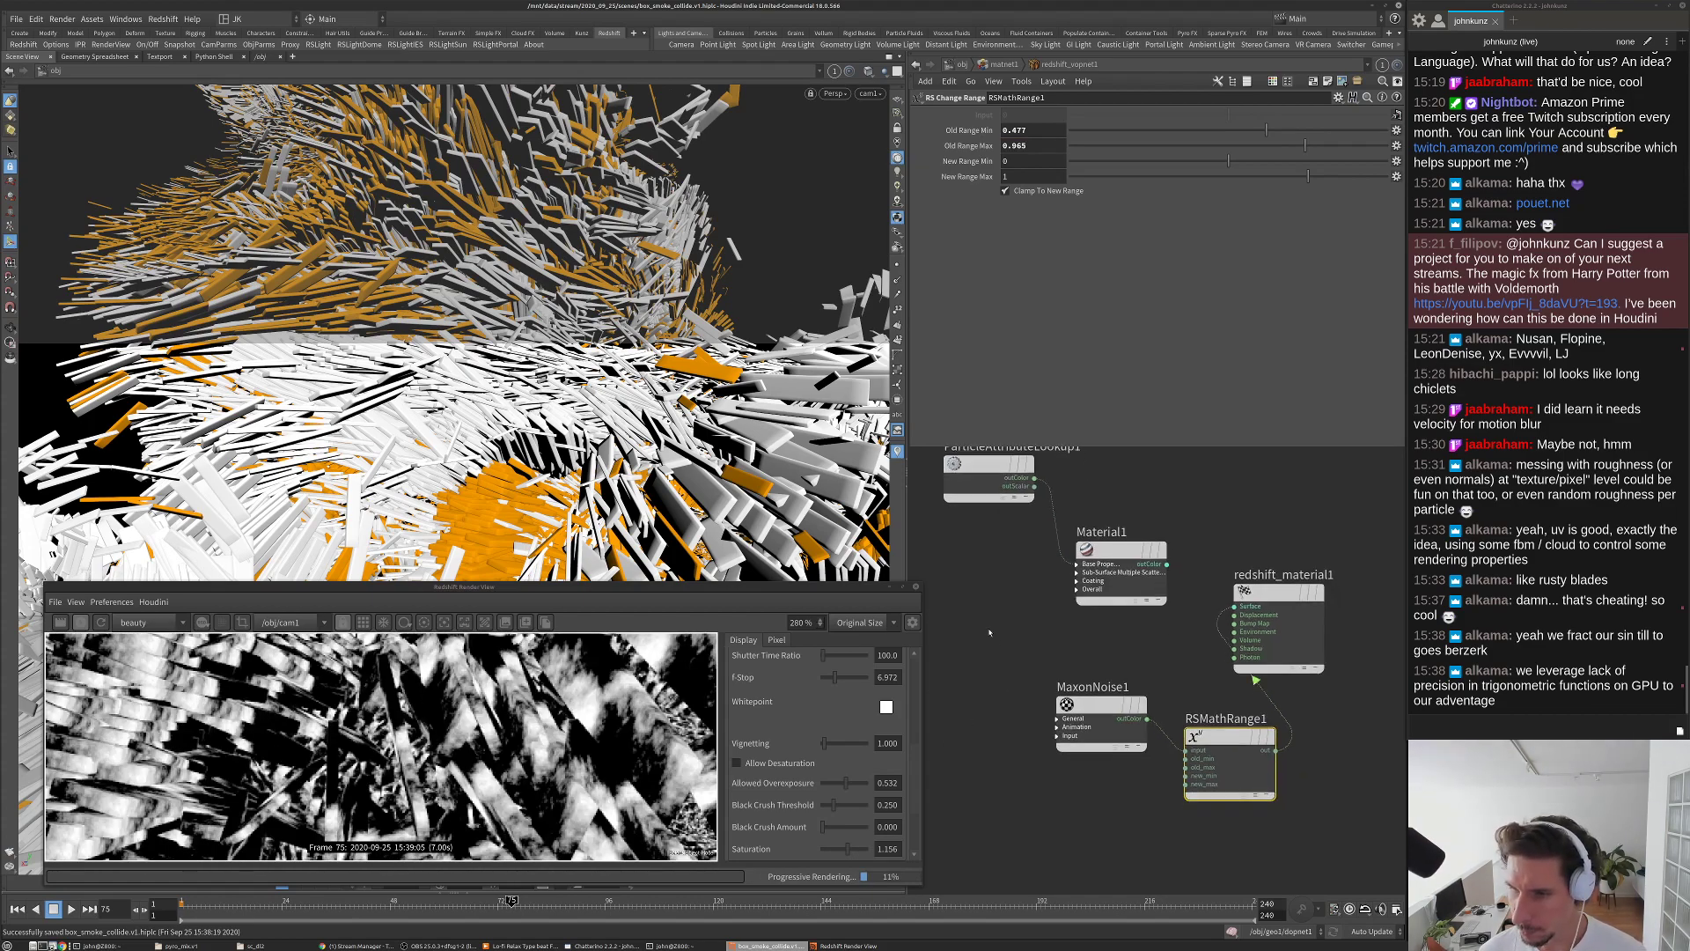
pyautogui.moveTo(1081, 709); pyautogui.dragTo(1039, 757)
pyautogui.click(1075, 700)
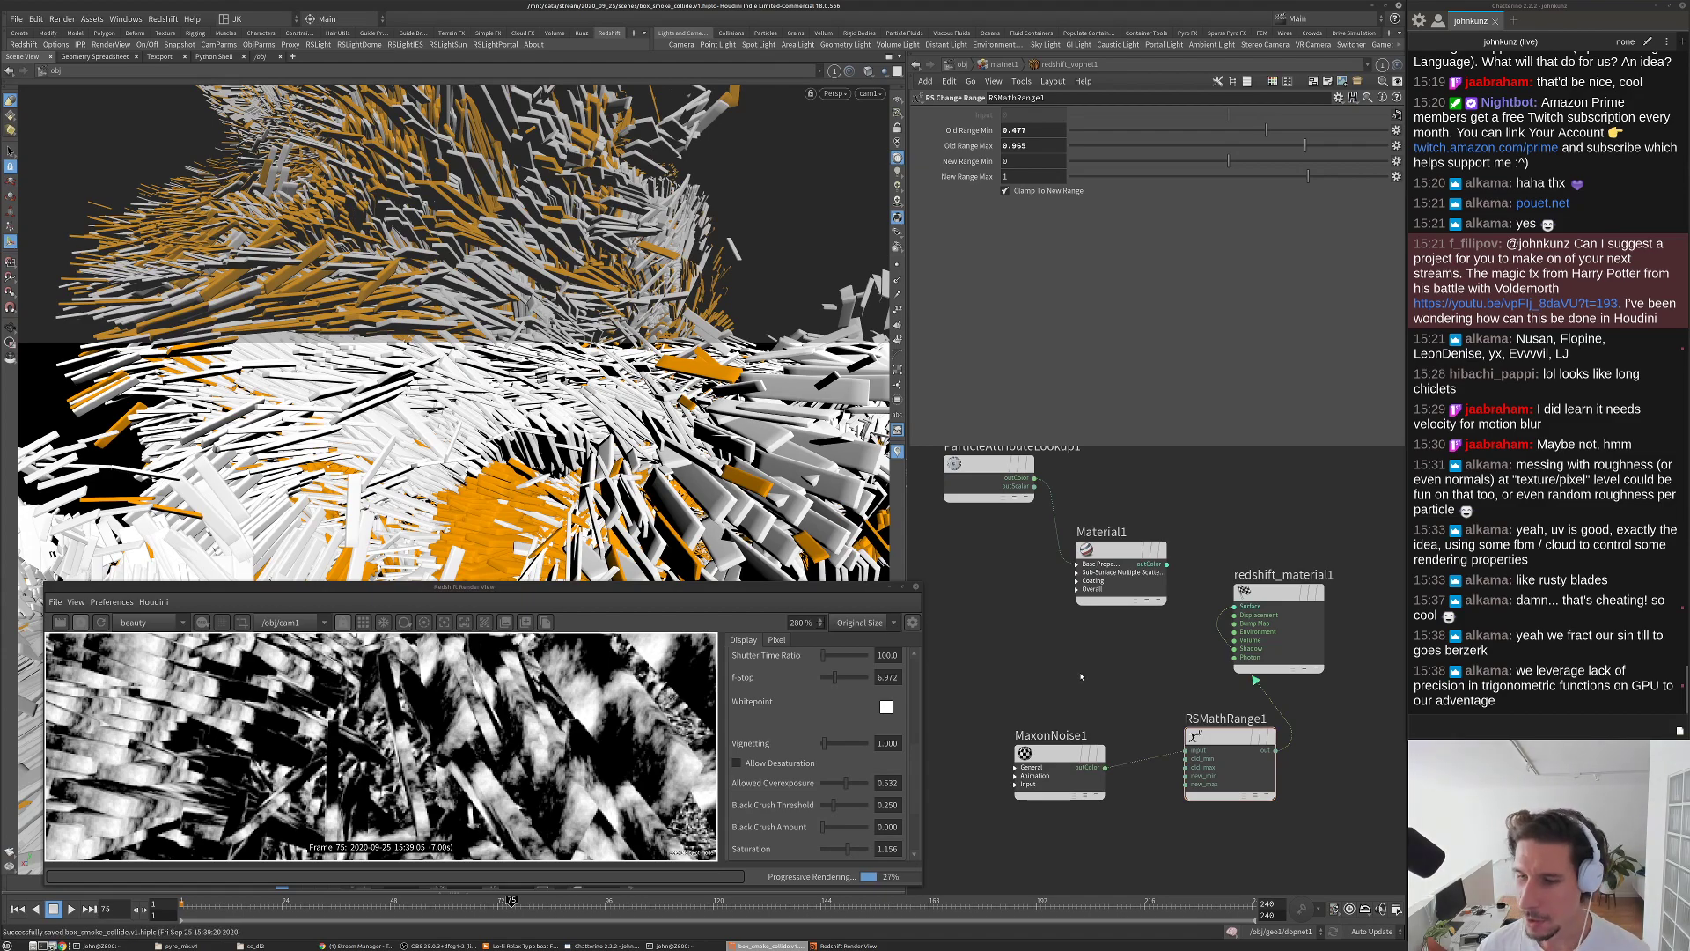
# Step: Inspect the noise size in the render and set the Maxon Noise Overall Scale to 0.6
pyautogui.scroll(-2, 574, 744)
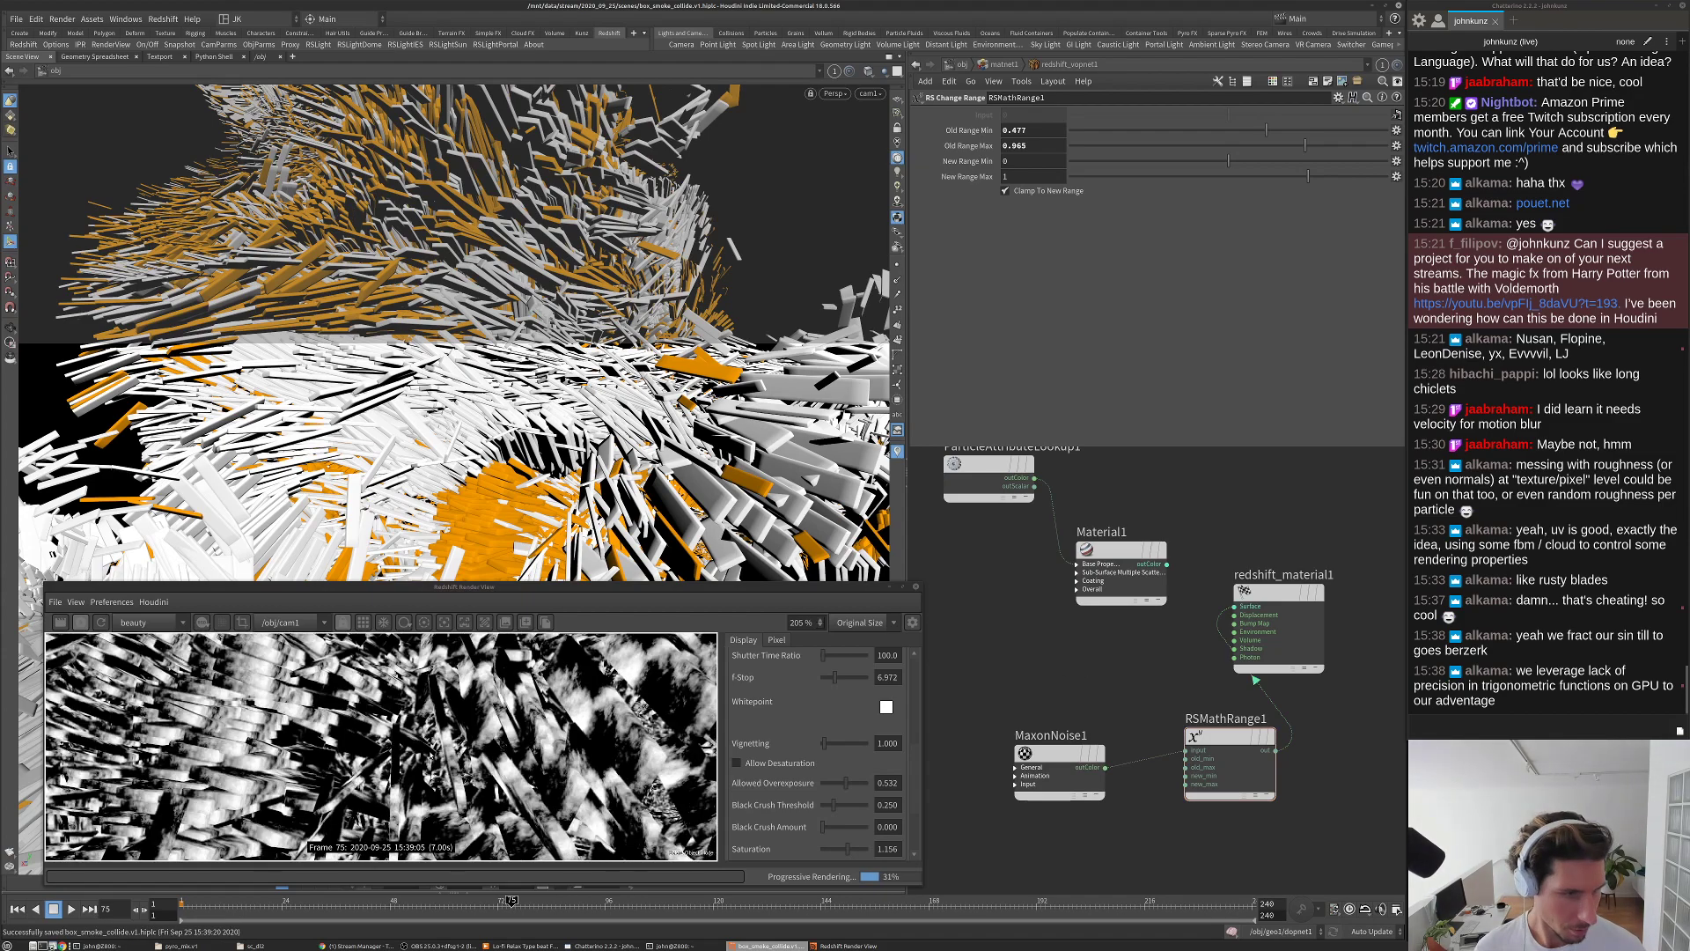
pyautogui.scroll(4, 298, 723)
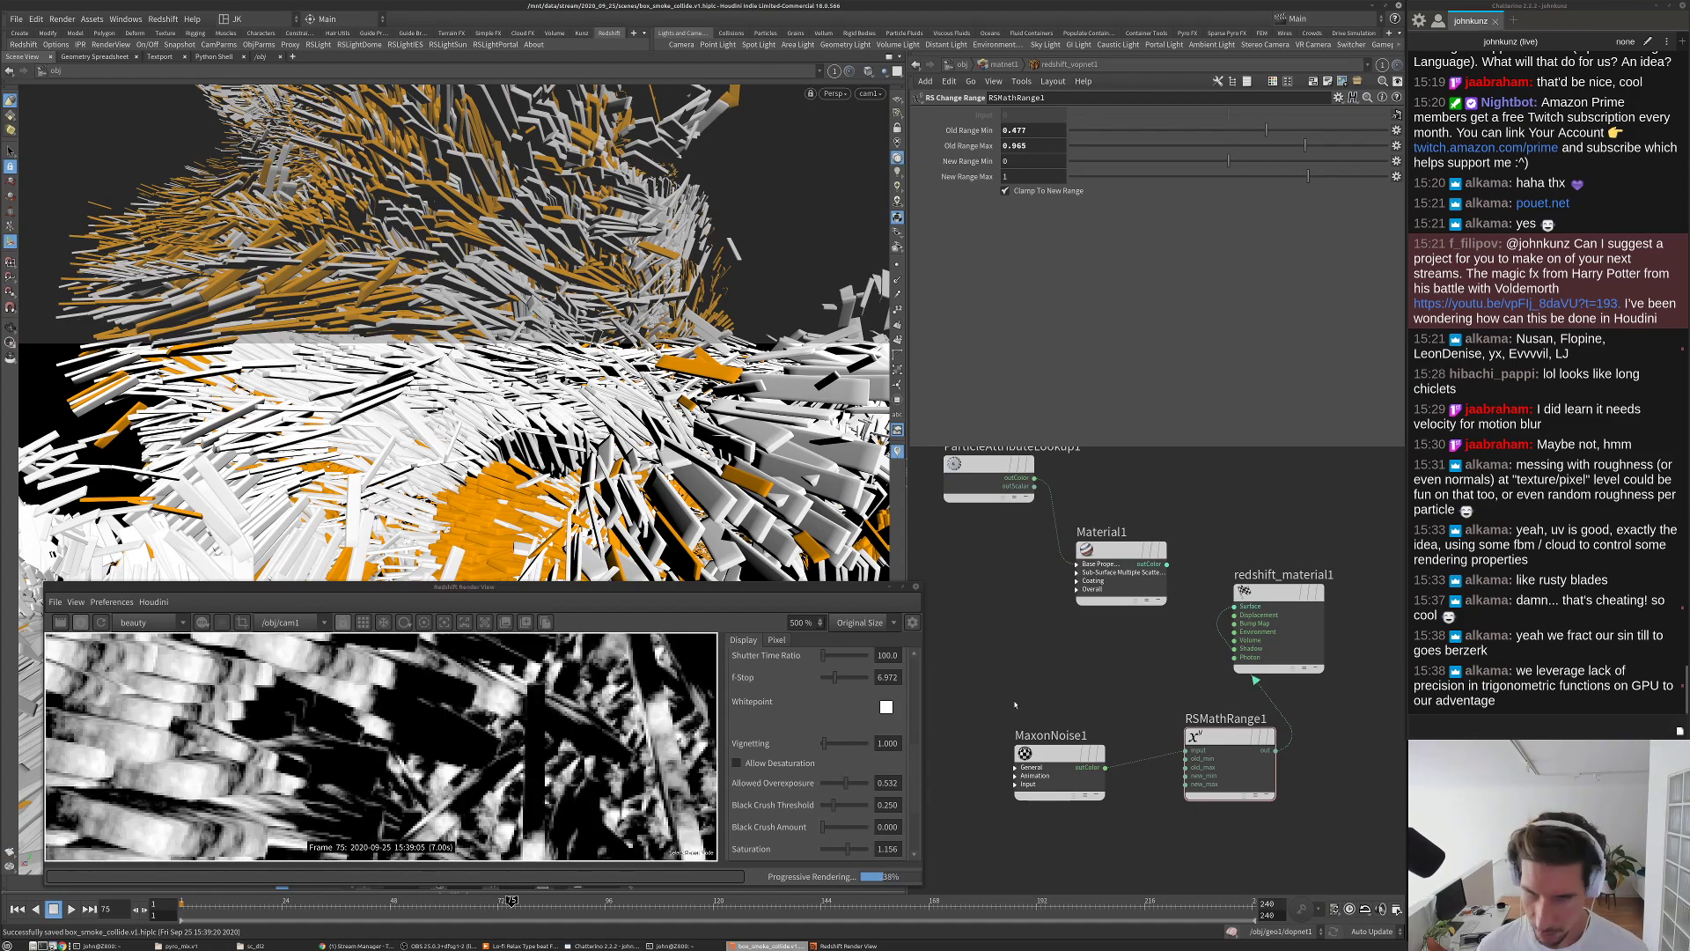
pyautogui.scroll(-8, 396, 723)
pyautogui.click(1056, 757)
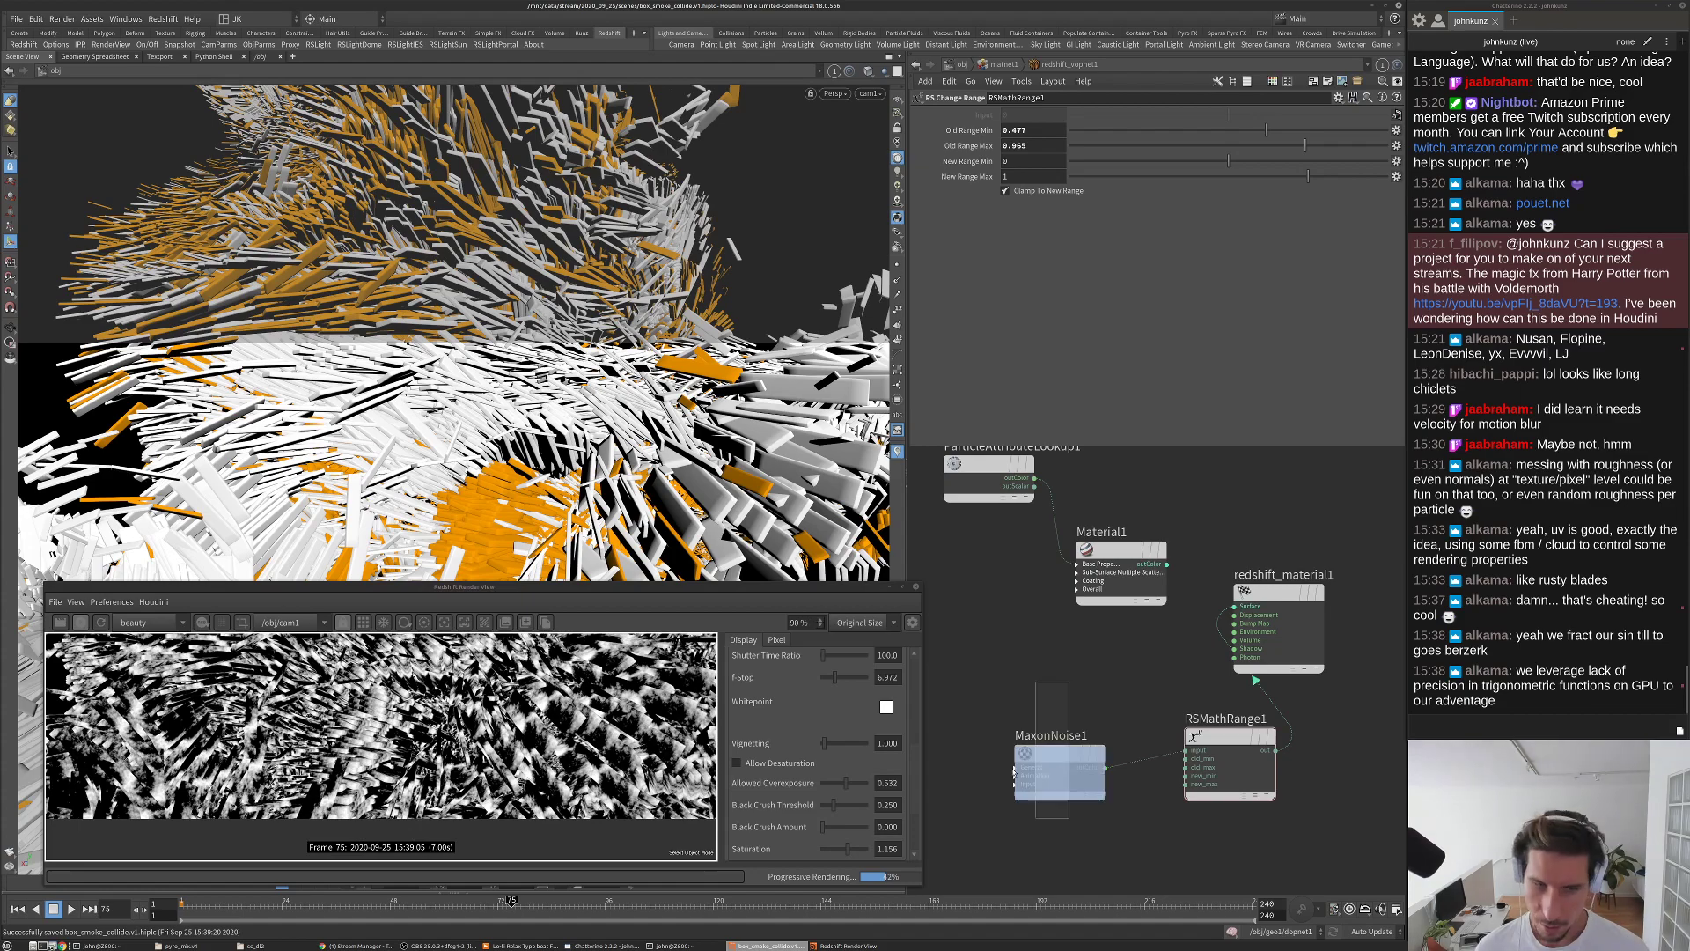
pyautogui.scroll(7, 532, 676)
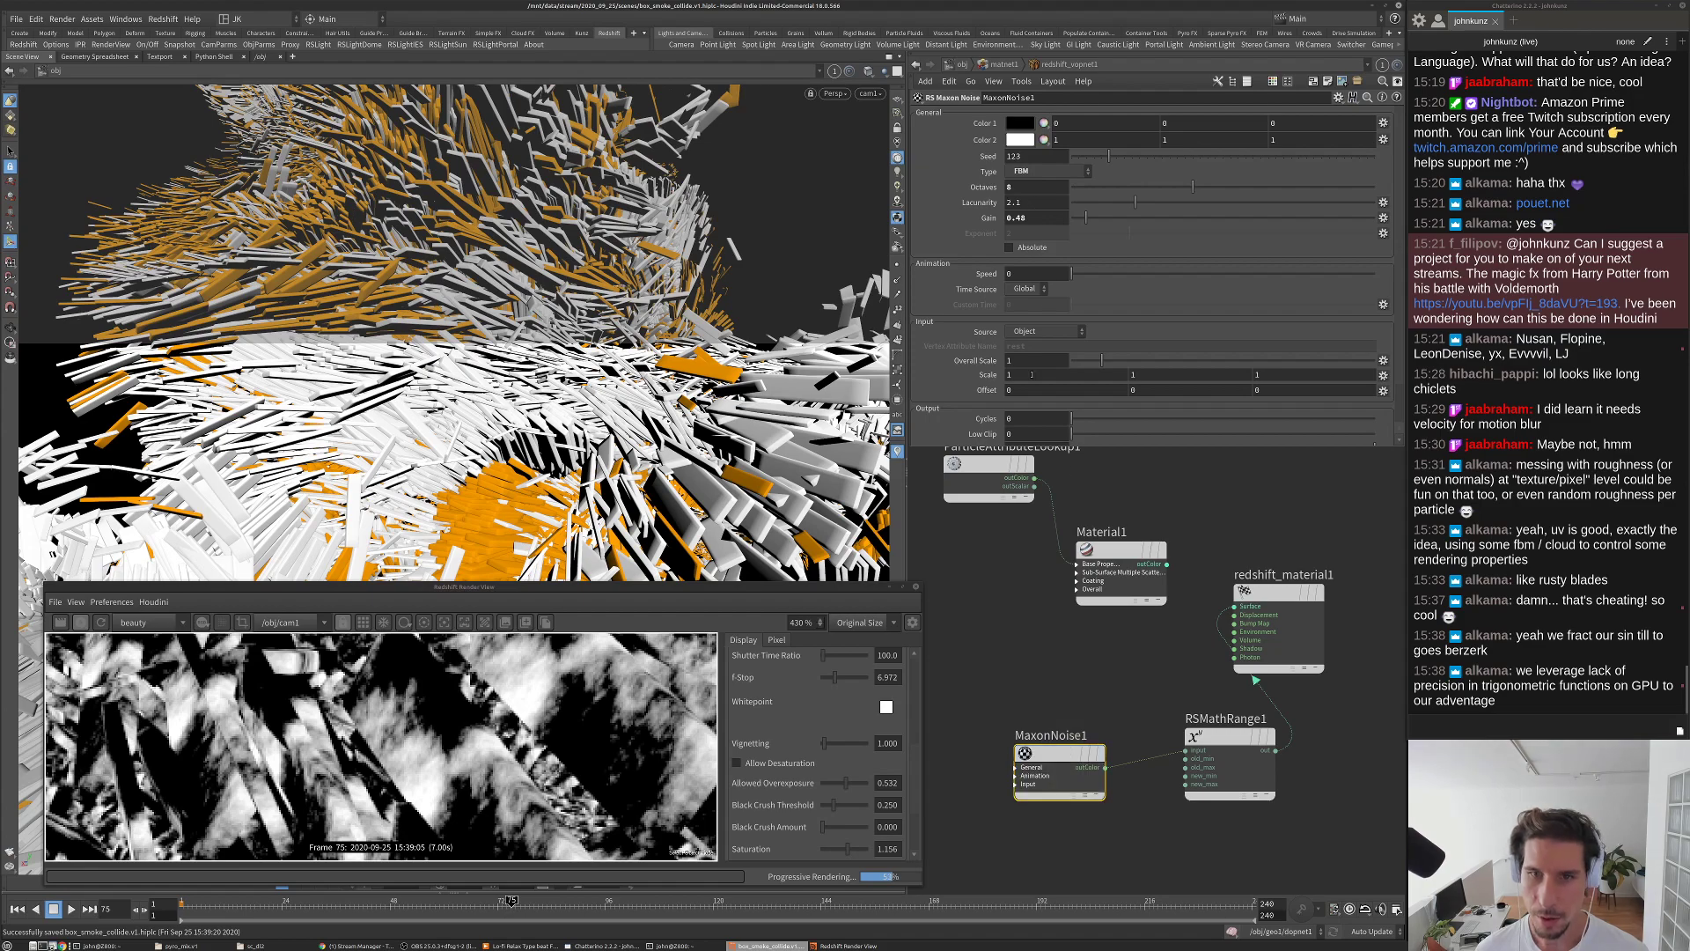
pyautogui.click(1050, 358)
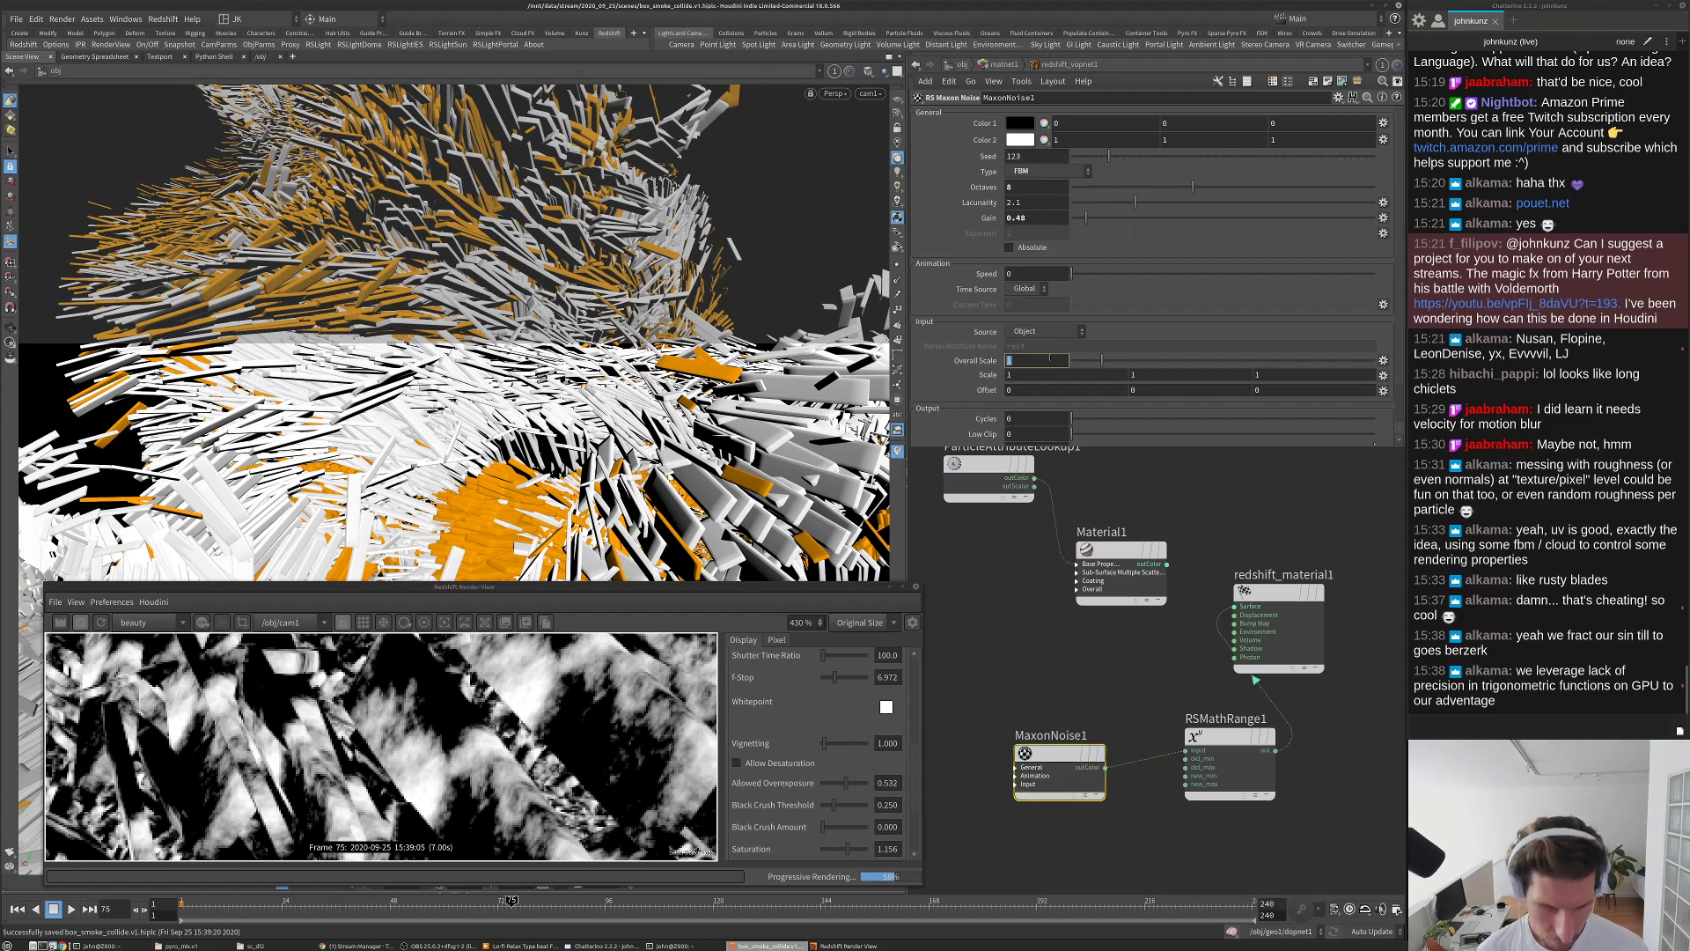
pyautogui.write('.6')
pyautogui.press('Return')
pyautogui.scroll(-3, 608, 704)
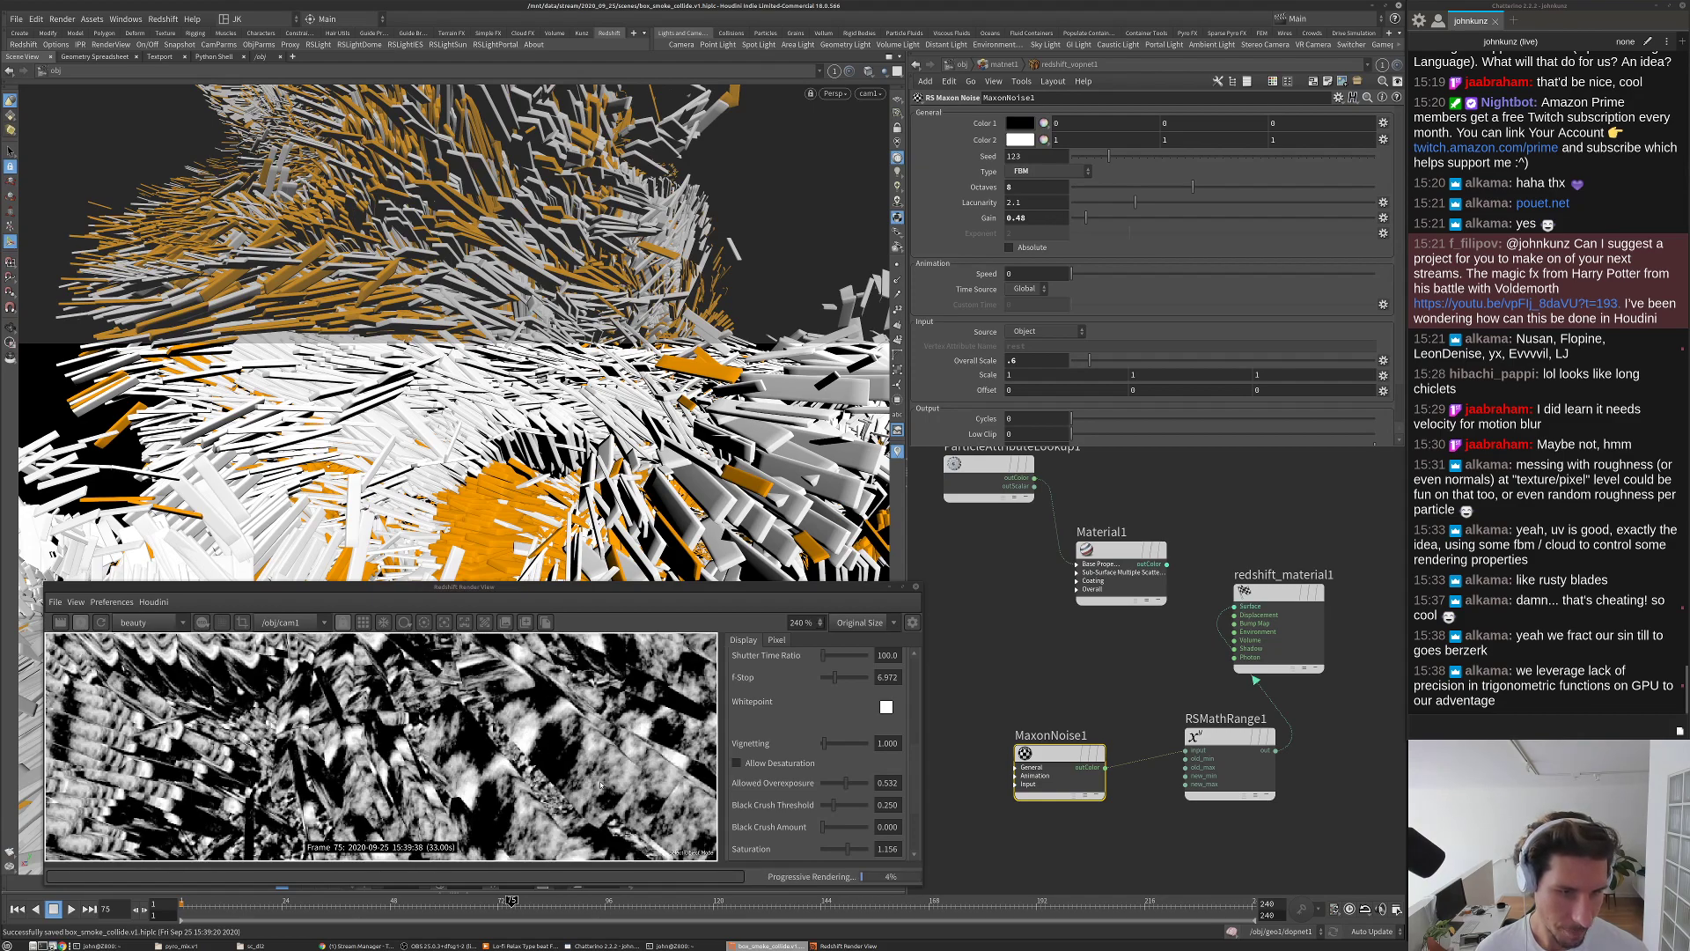
# Step: Set the RS Change Range node's New Range Min to 0.2 and New Range Max to 0.6
pyautogui.moveTo(1133, 672); pyautogui.dragTo(1140, 650, button='middle')
pyautogui.click(1237, 731)
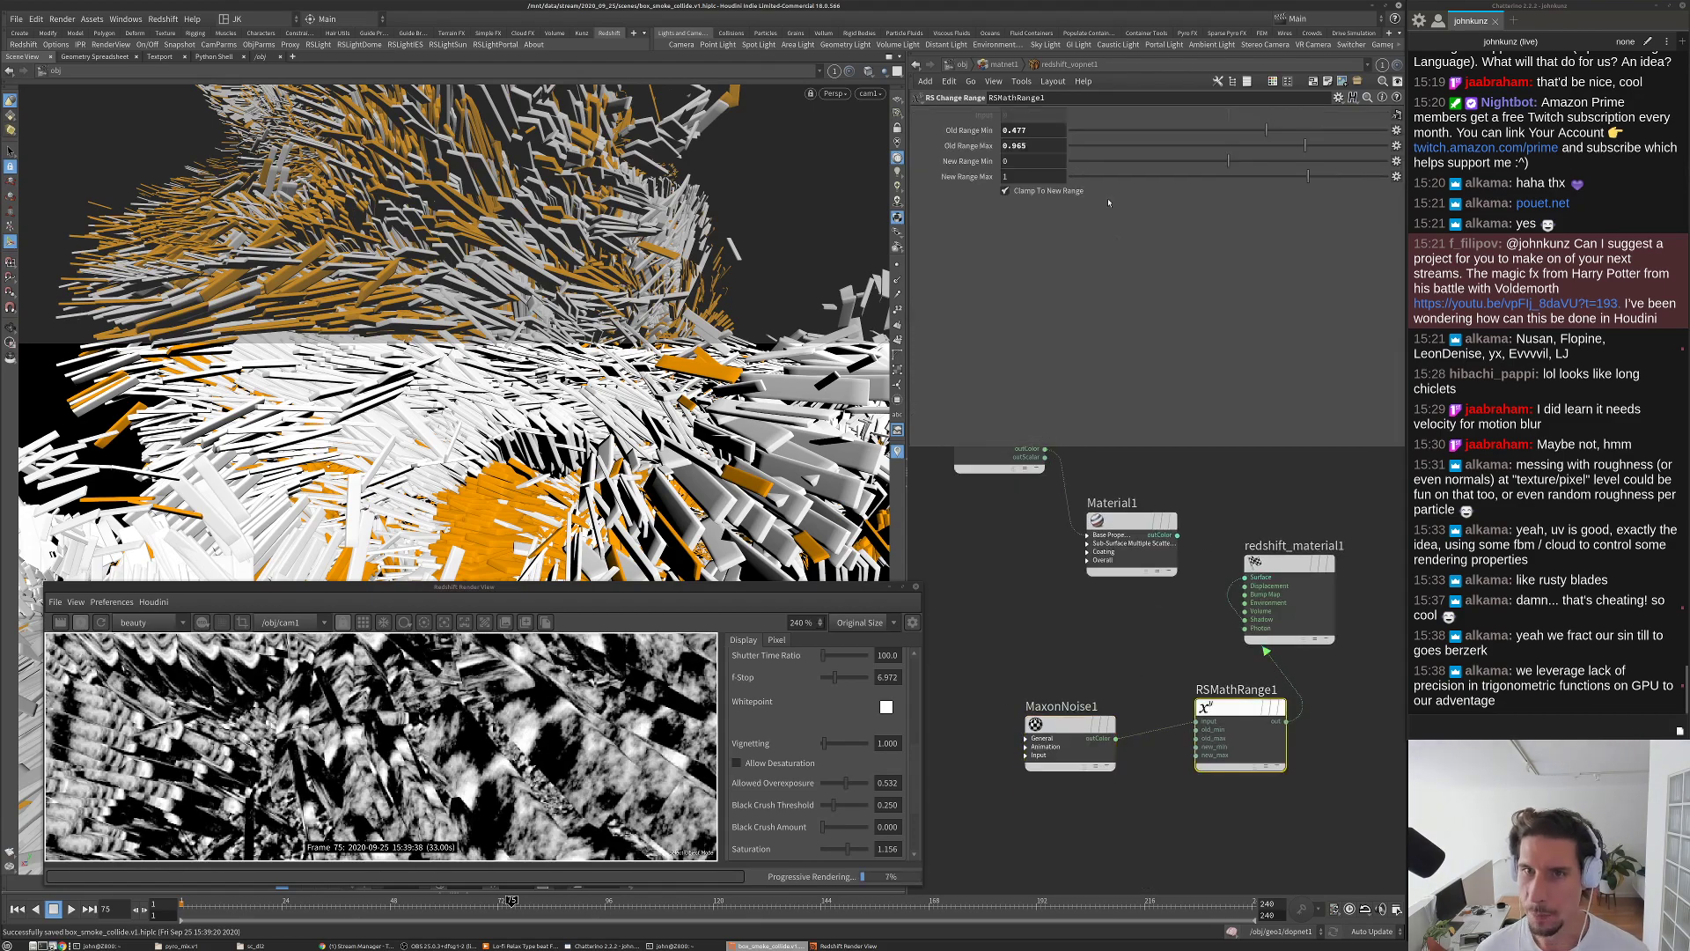
pyautogui.click(1037, 163)
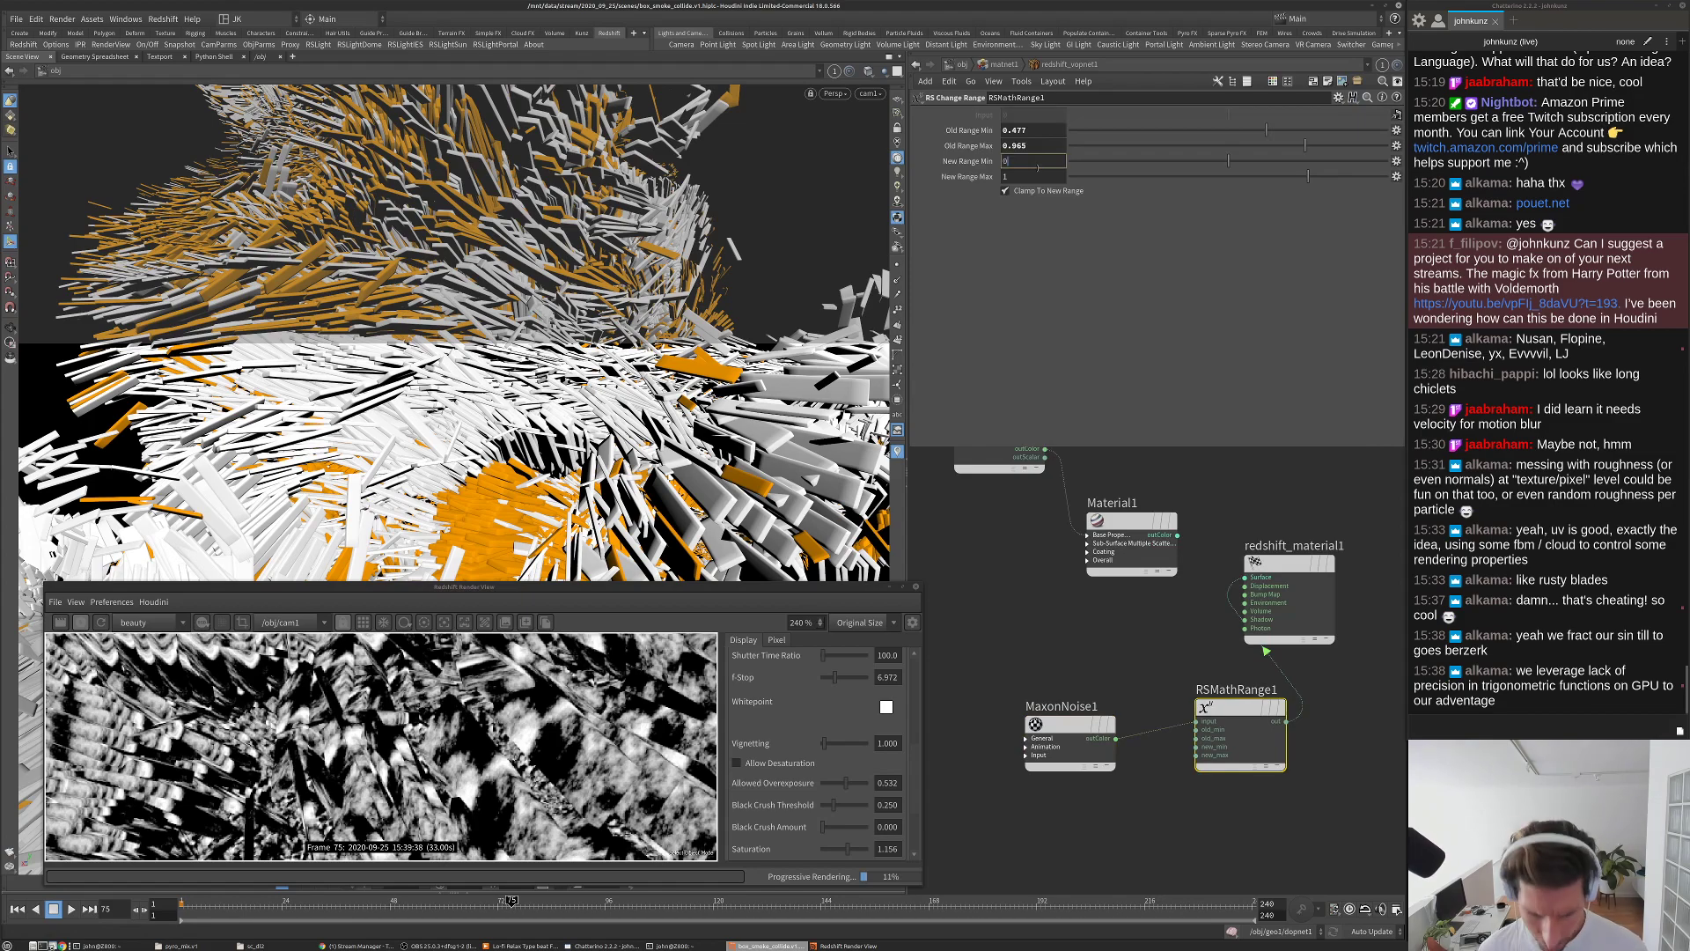
pyautogui.write('0.2')
pyautogui.press('Tab')
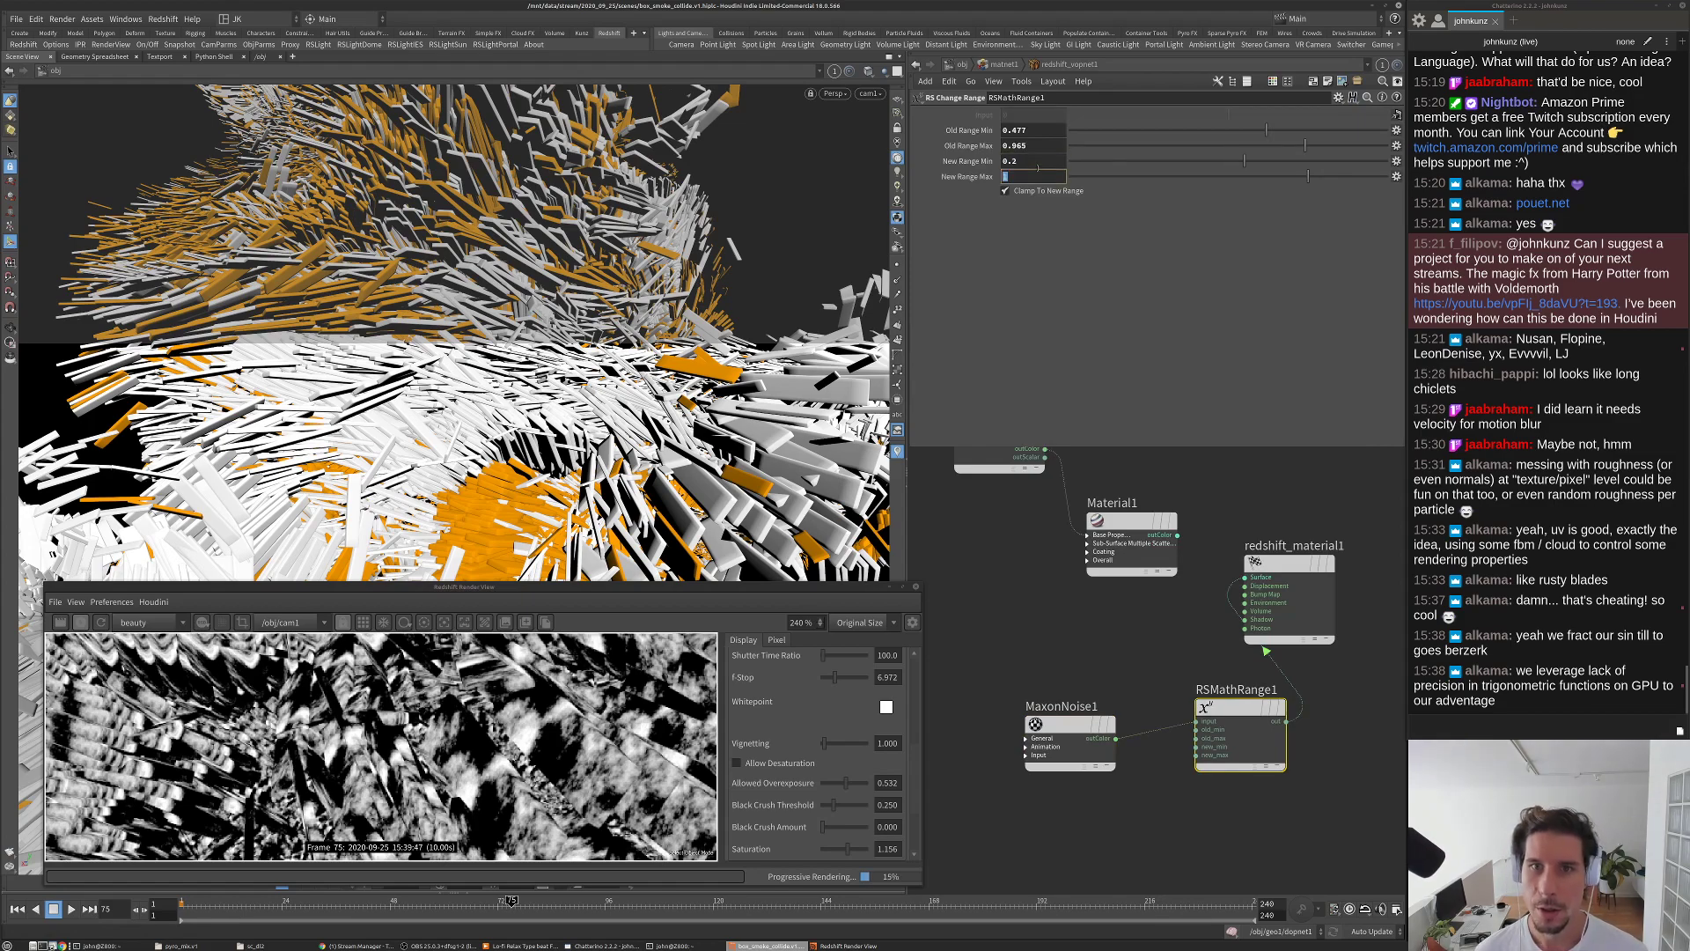
pyautogui.write('.6')
pyautogui.press('Return')
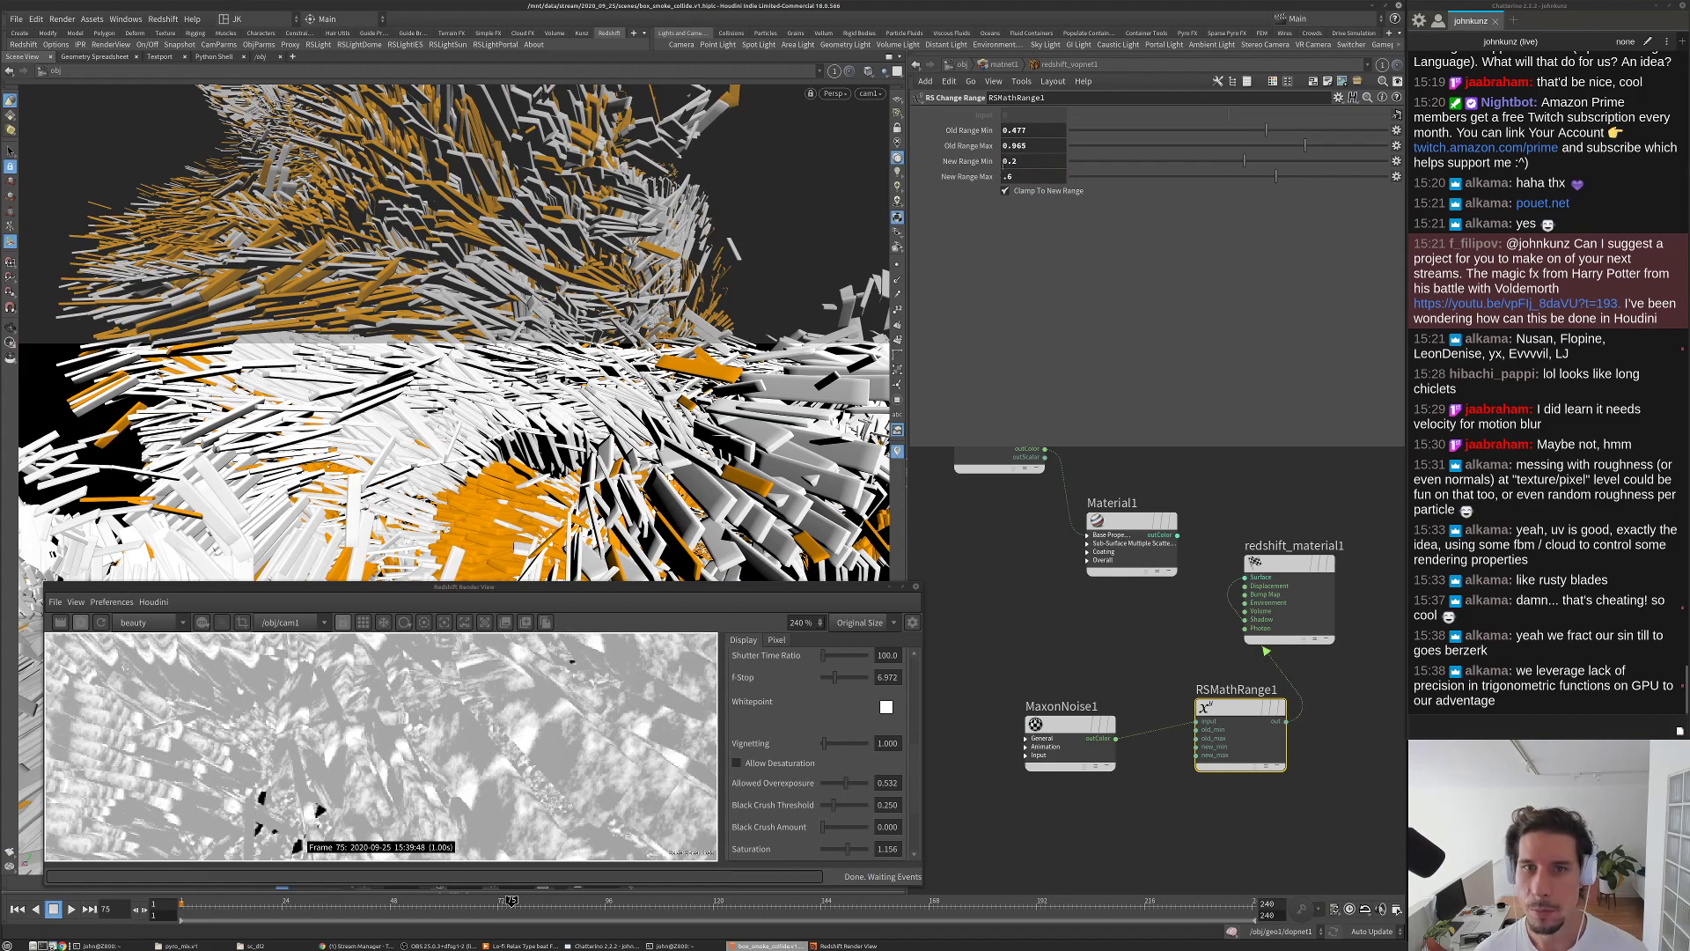
pyautogui.moveTo(1286, 721); pyautogui.dragTo(1273, 754, button='middle')
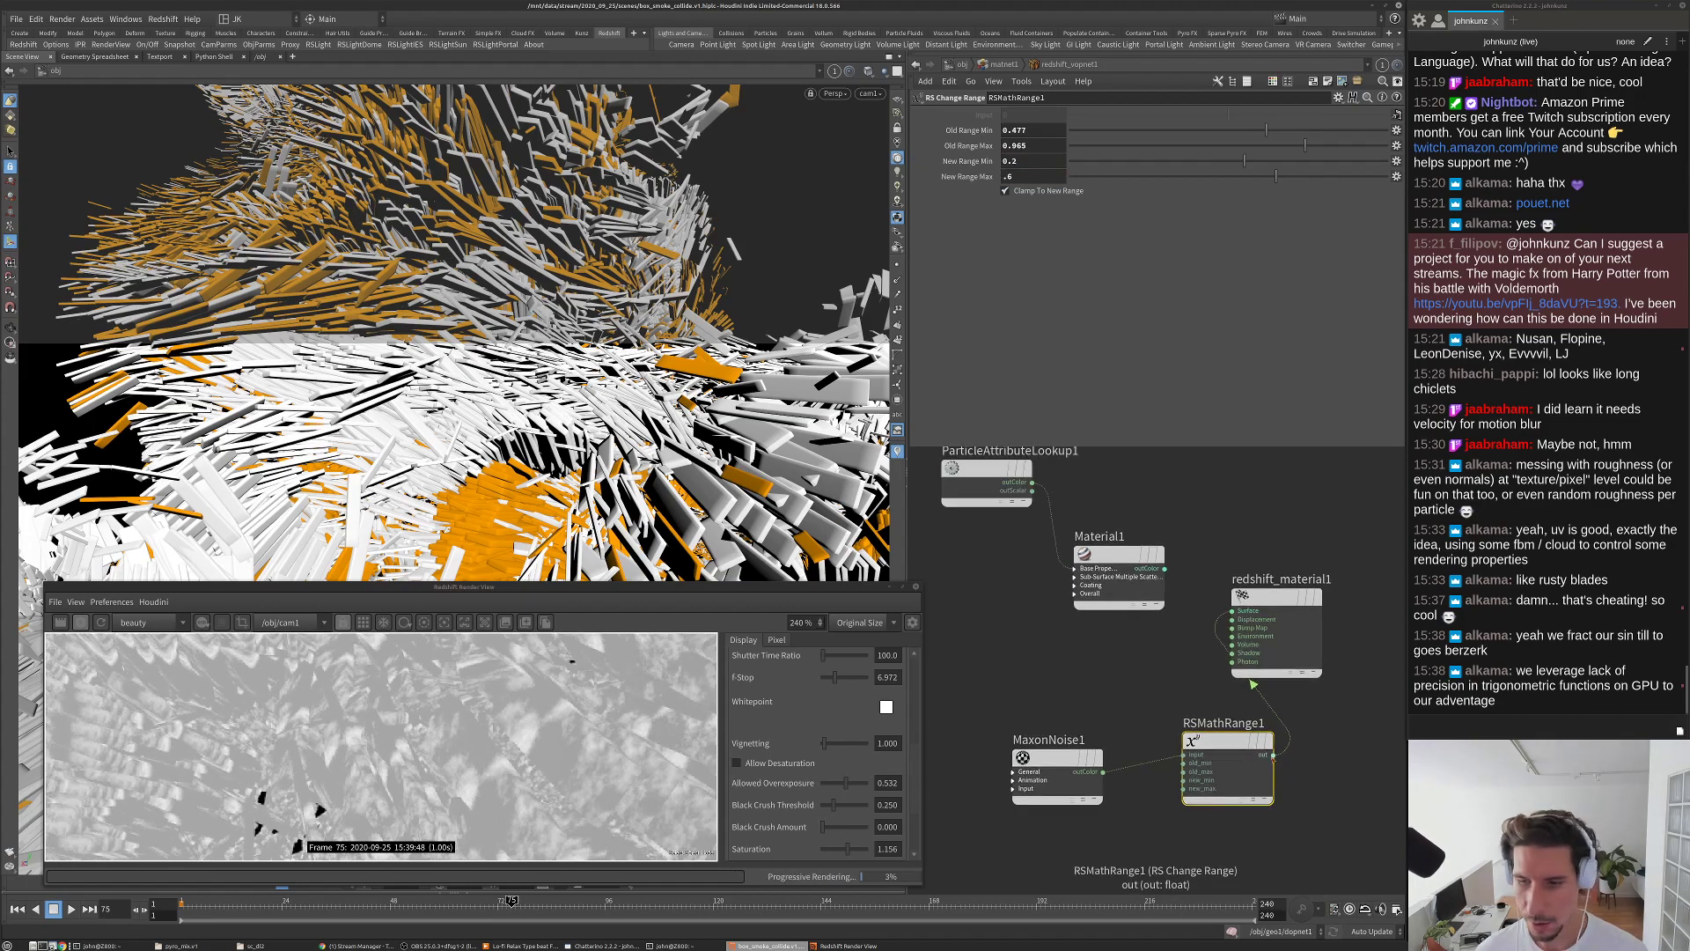
# Step: Expand Material1's base property inputs, feed RSMathRange1's output into its reflection roughness and reconnect Material1 to the redshift_material1 surface
pyautogui.click(1076, 573)
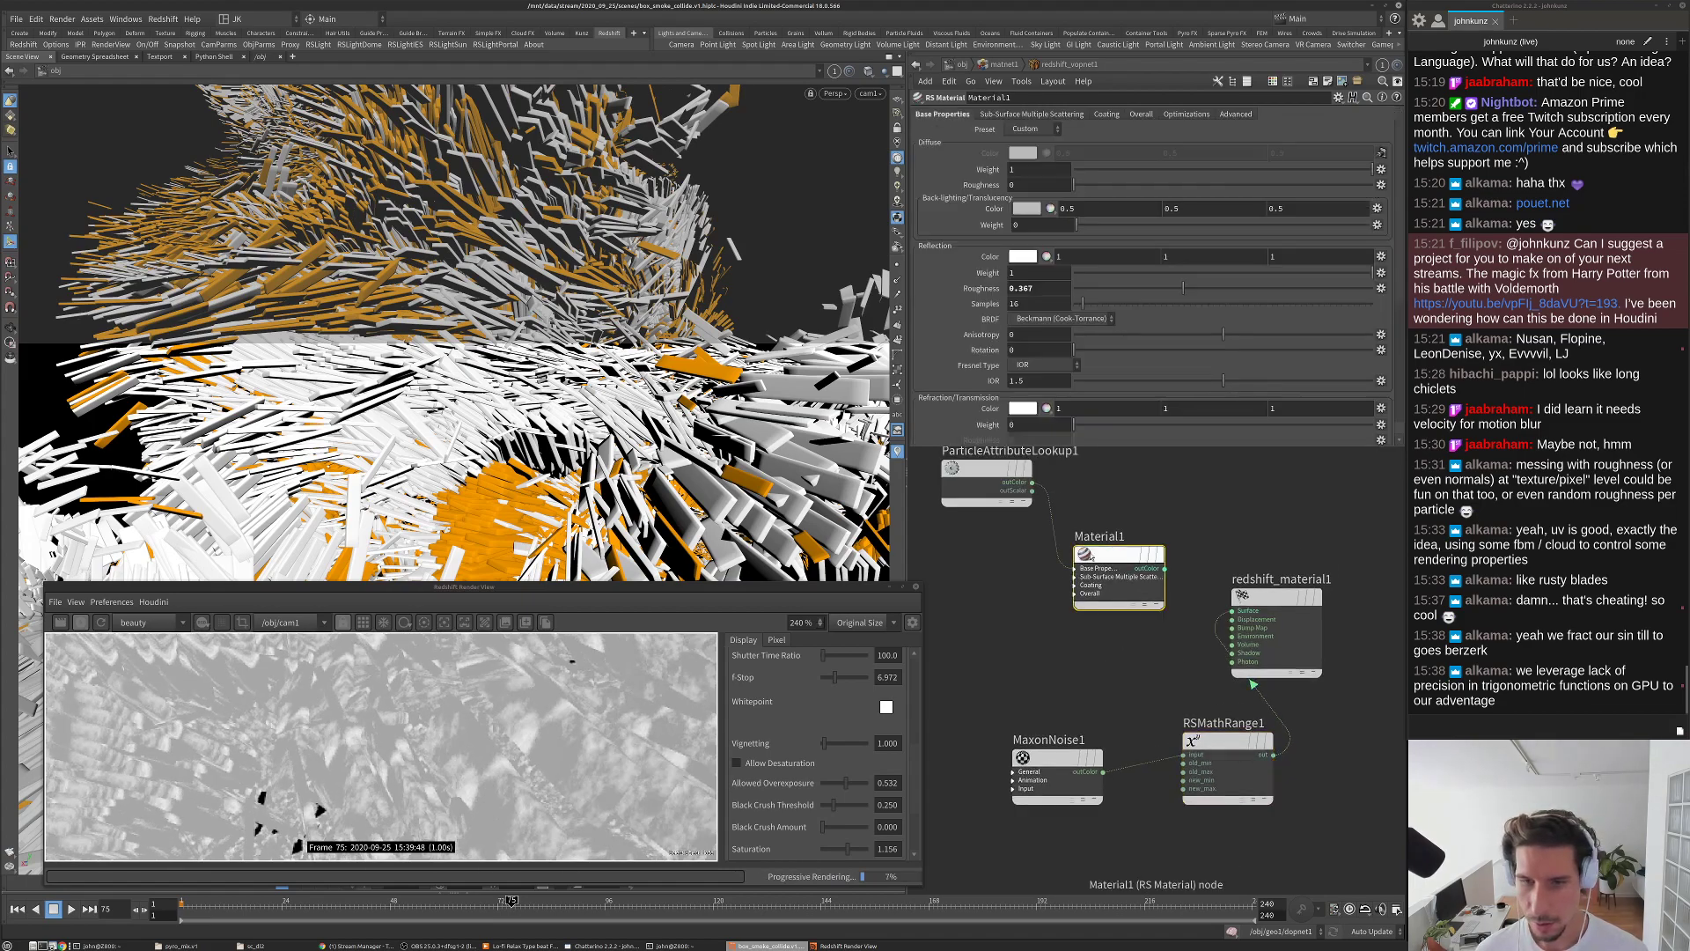
pyautogui.click(1075, 569)
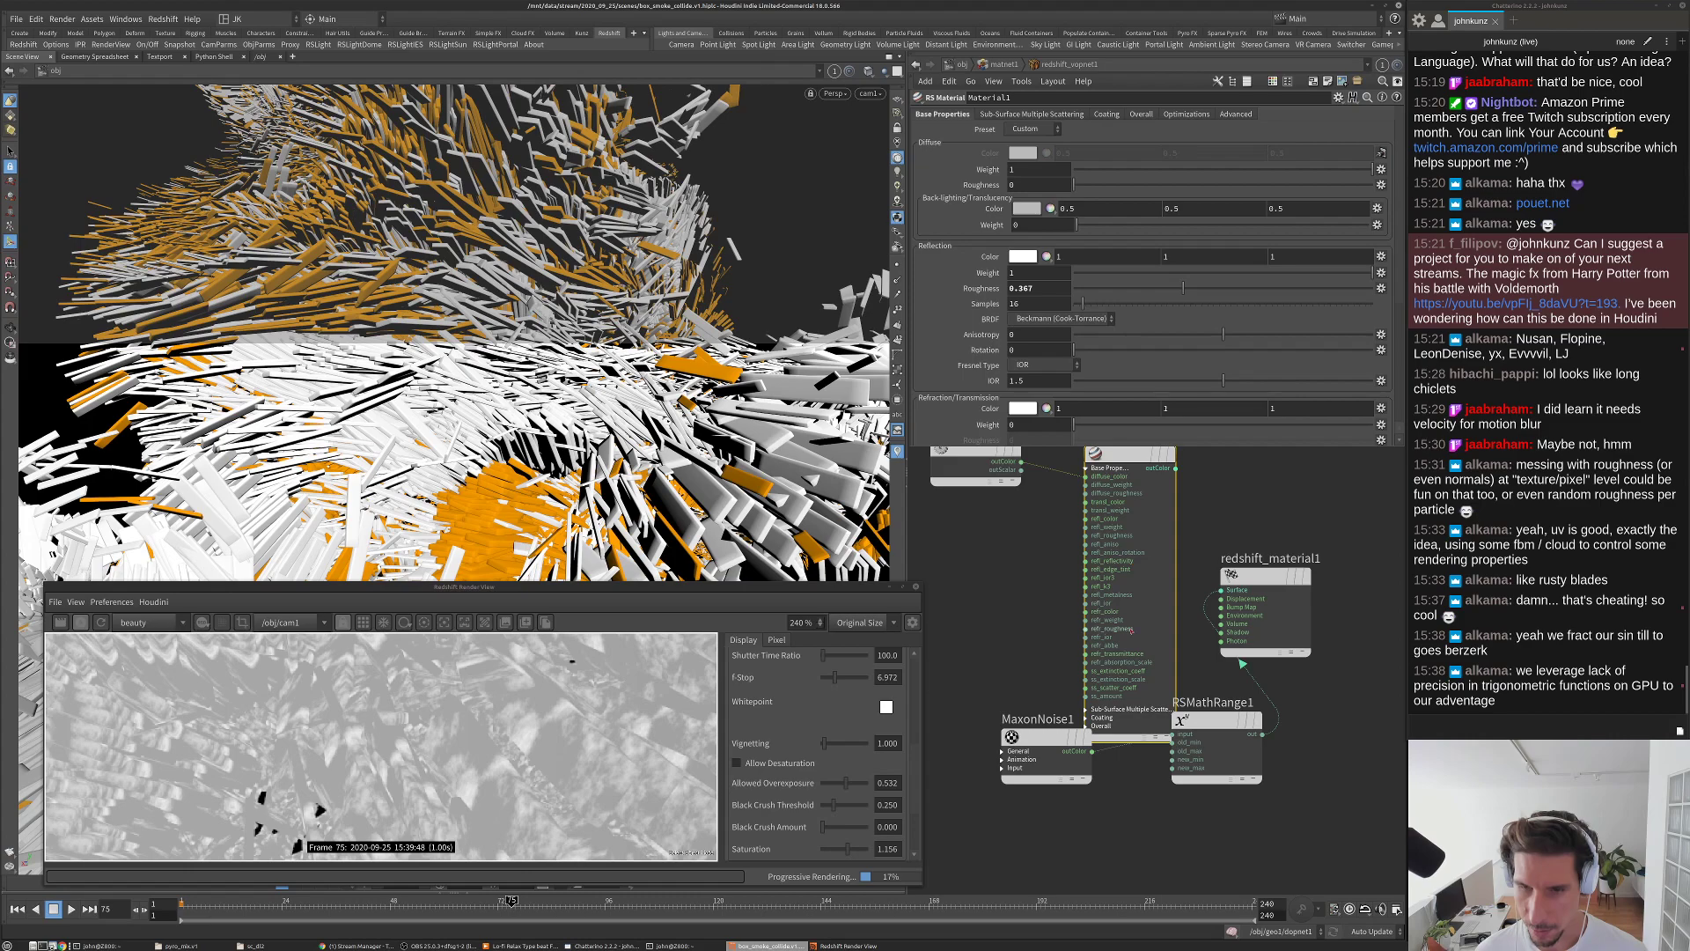
pyautogui.click(1086, 562)
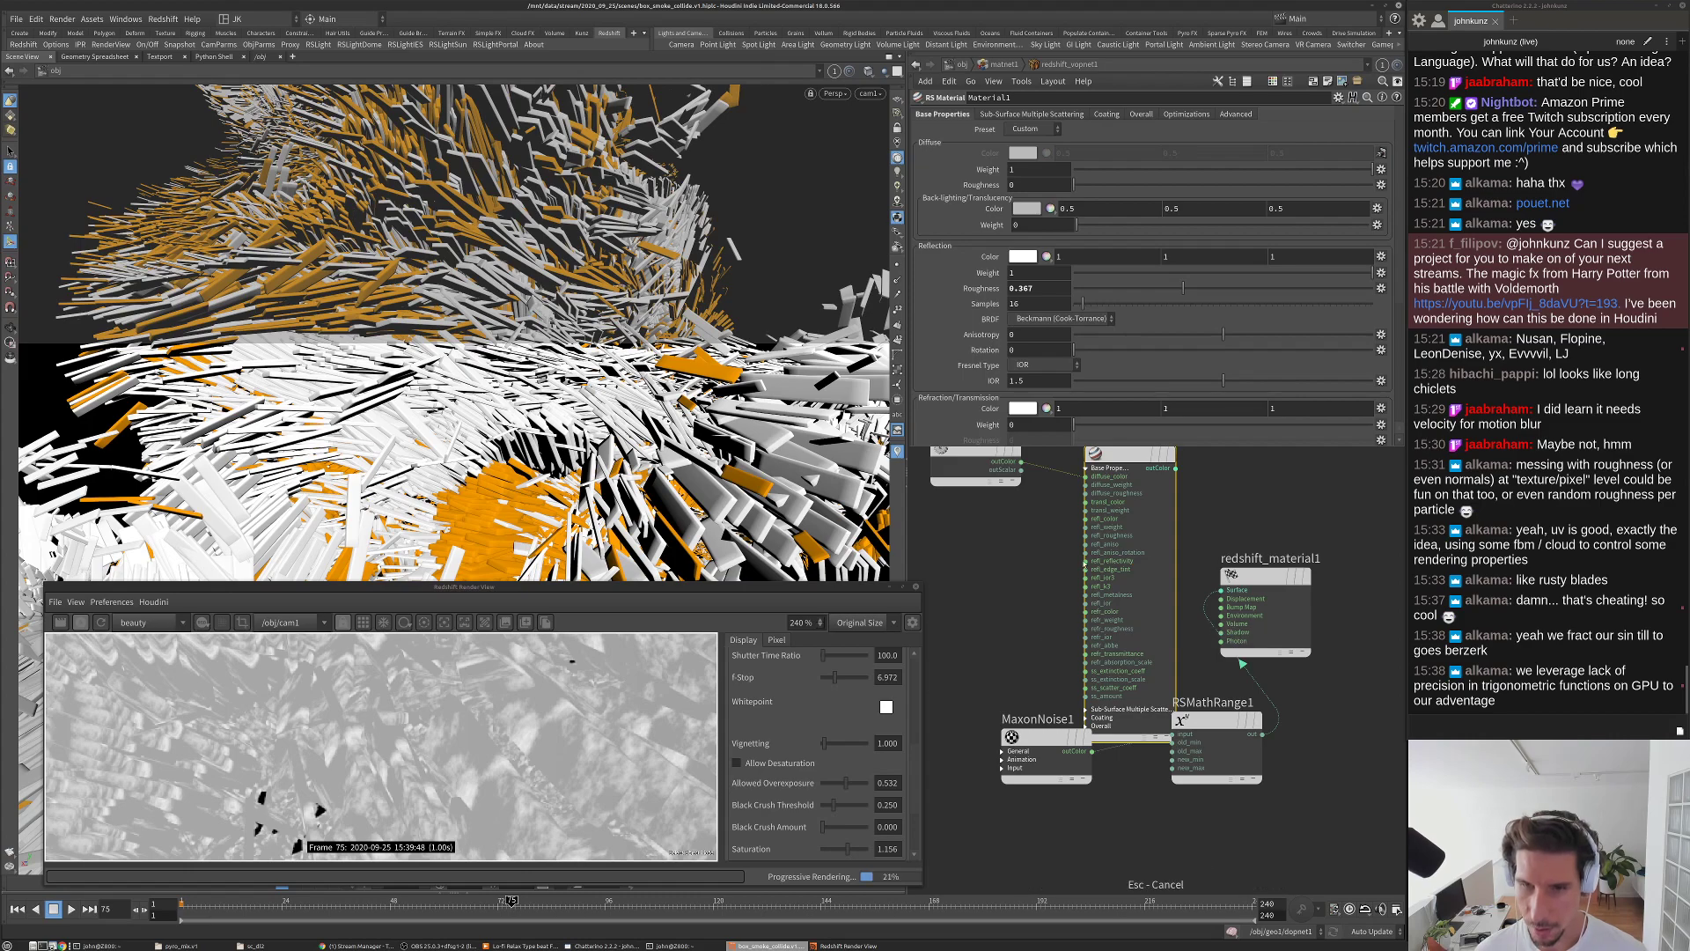
pyautogui.click(1262, 733)
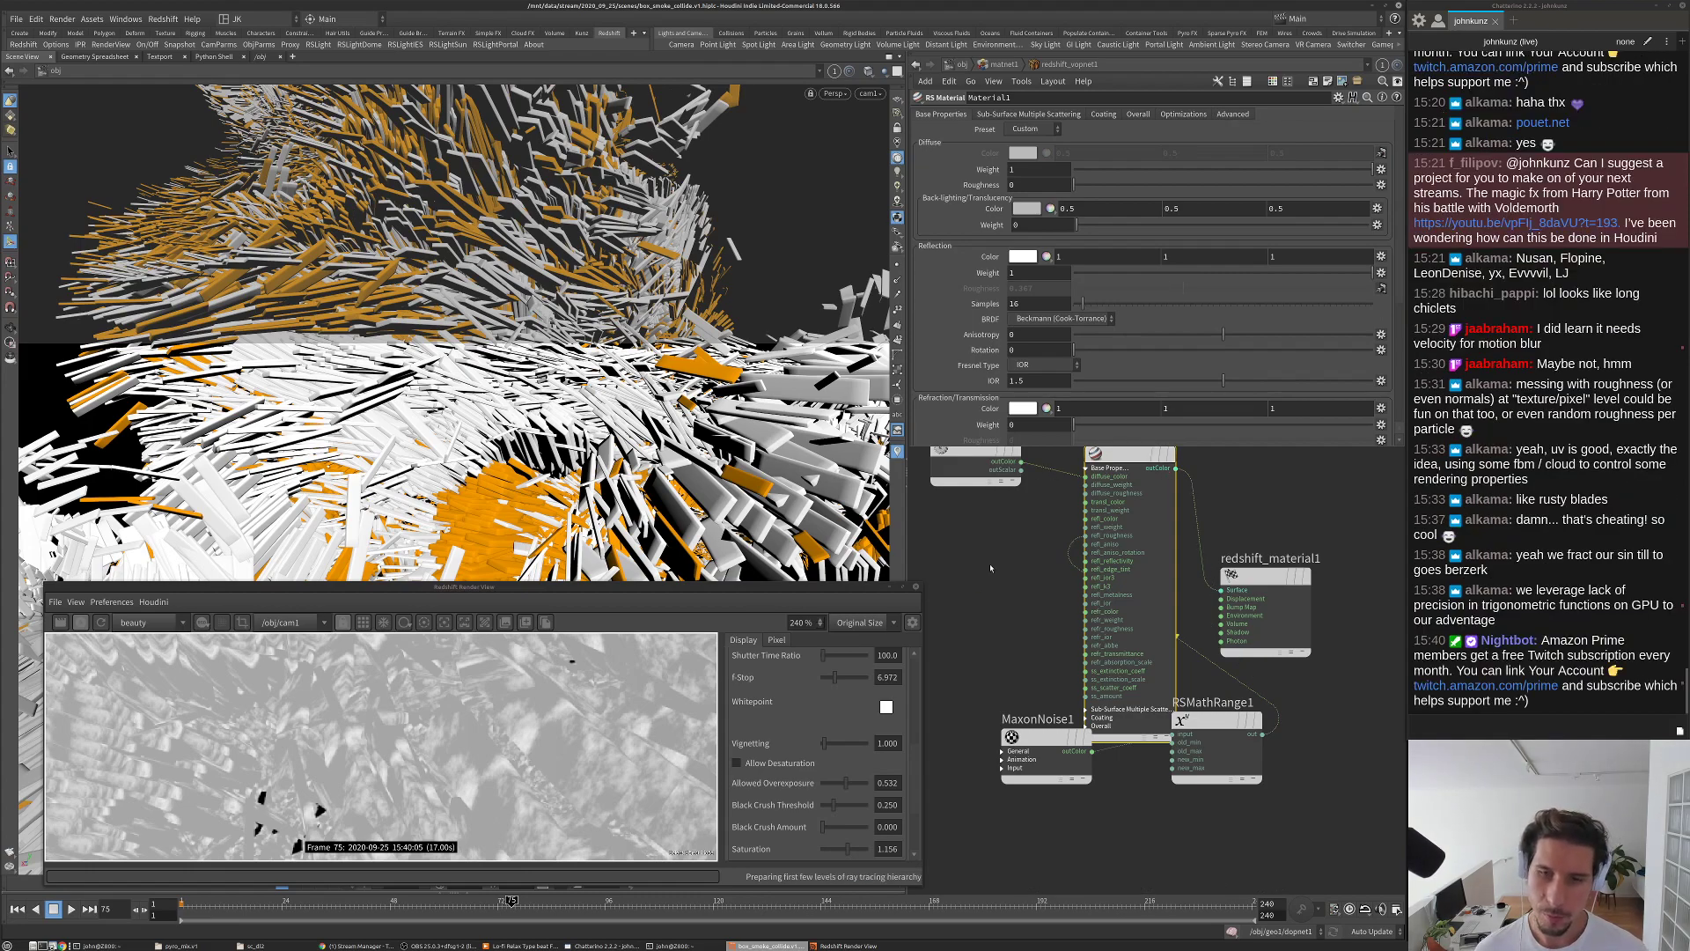
# Step: Set Material1's diffuse weight to 0 and inspect the reflections alone in the render
pyautogui.doubleClick(1018, 168)
pyautogui.write('0')
pyautogui.press('Return')
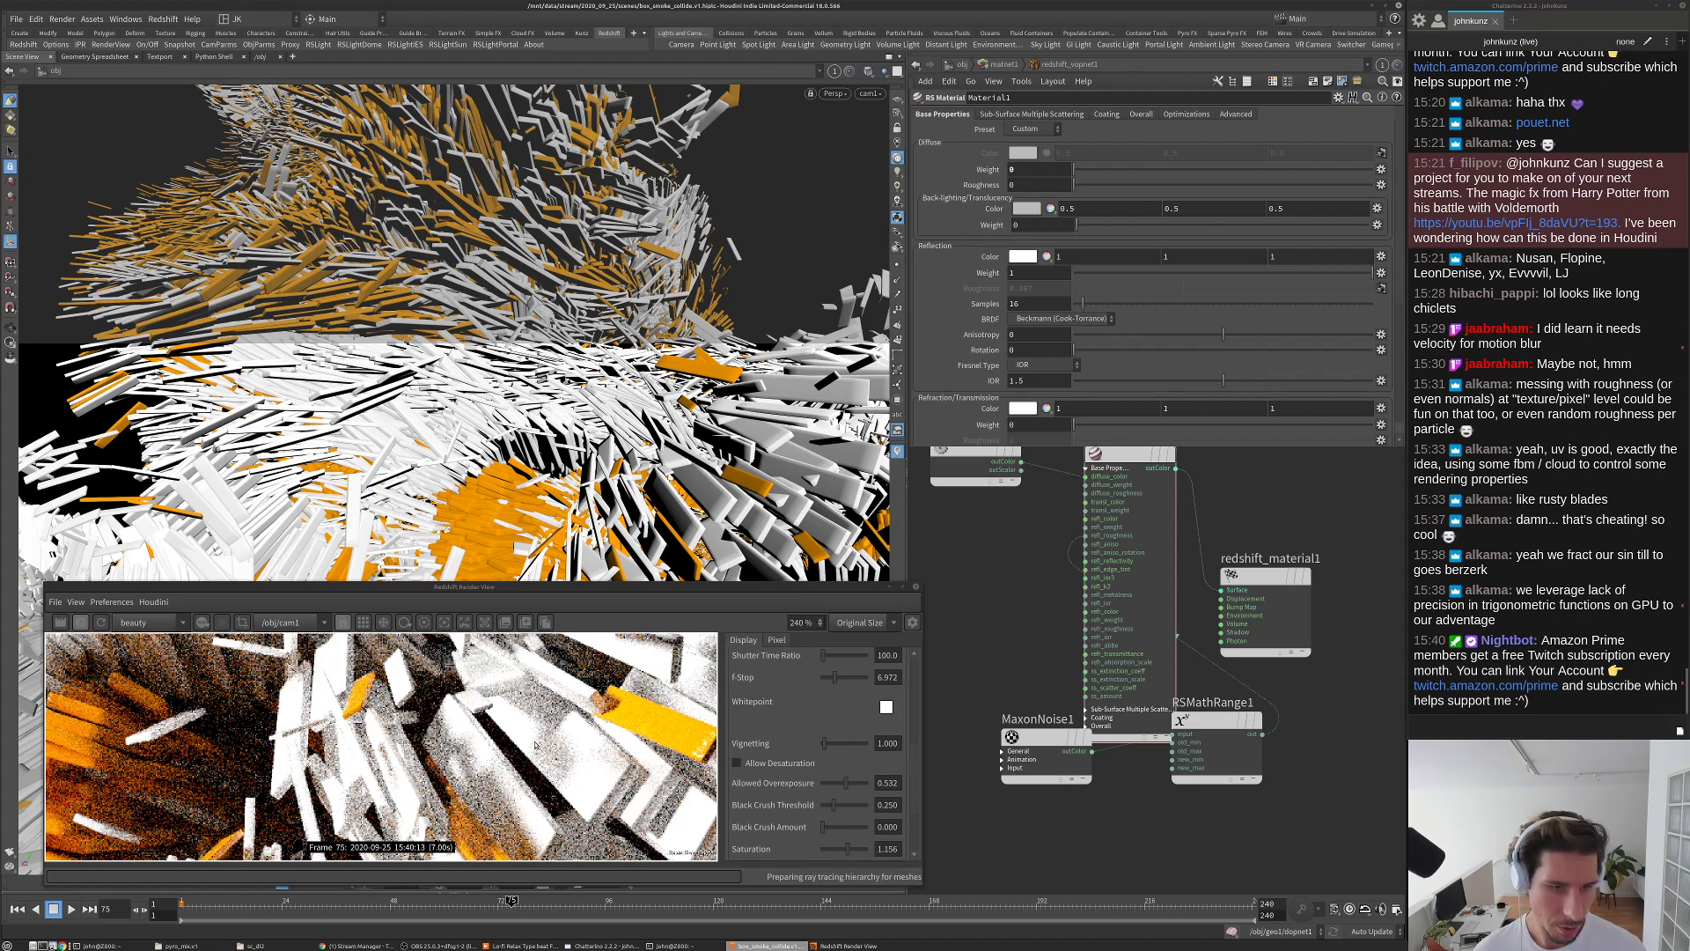
pyautogui.scroll(2, 557, 754)
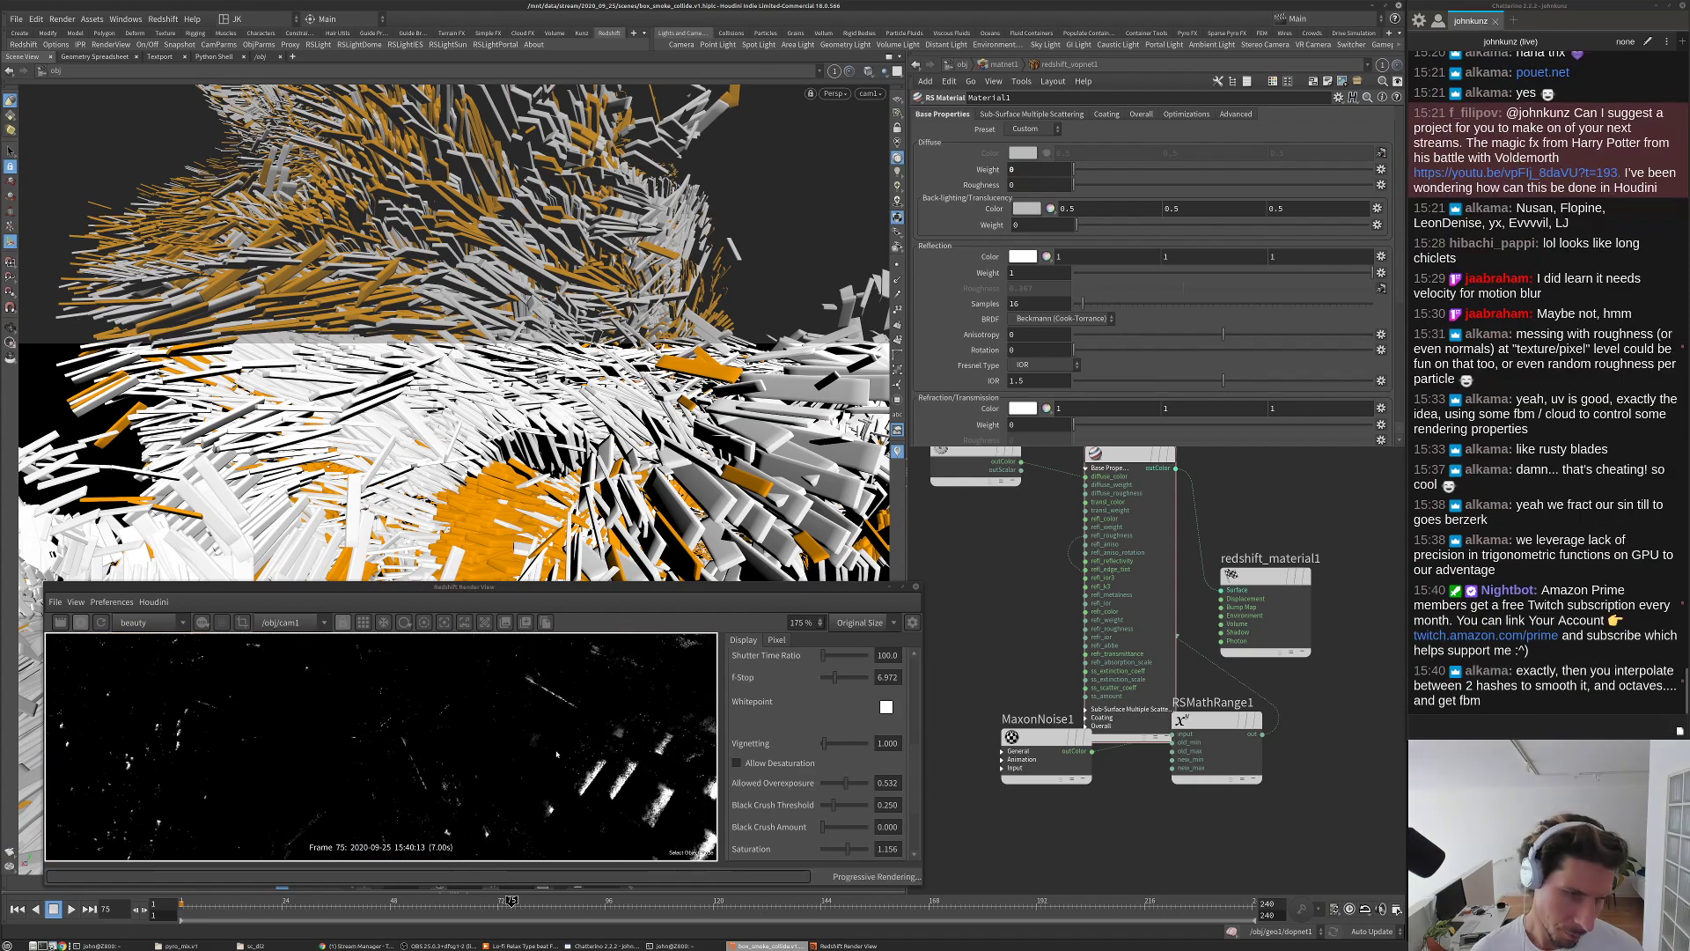
pyautogui.scroll(-3, 567, 764)
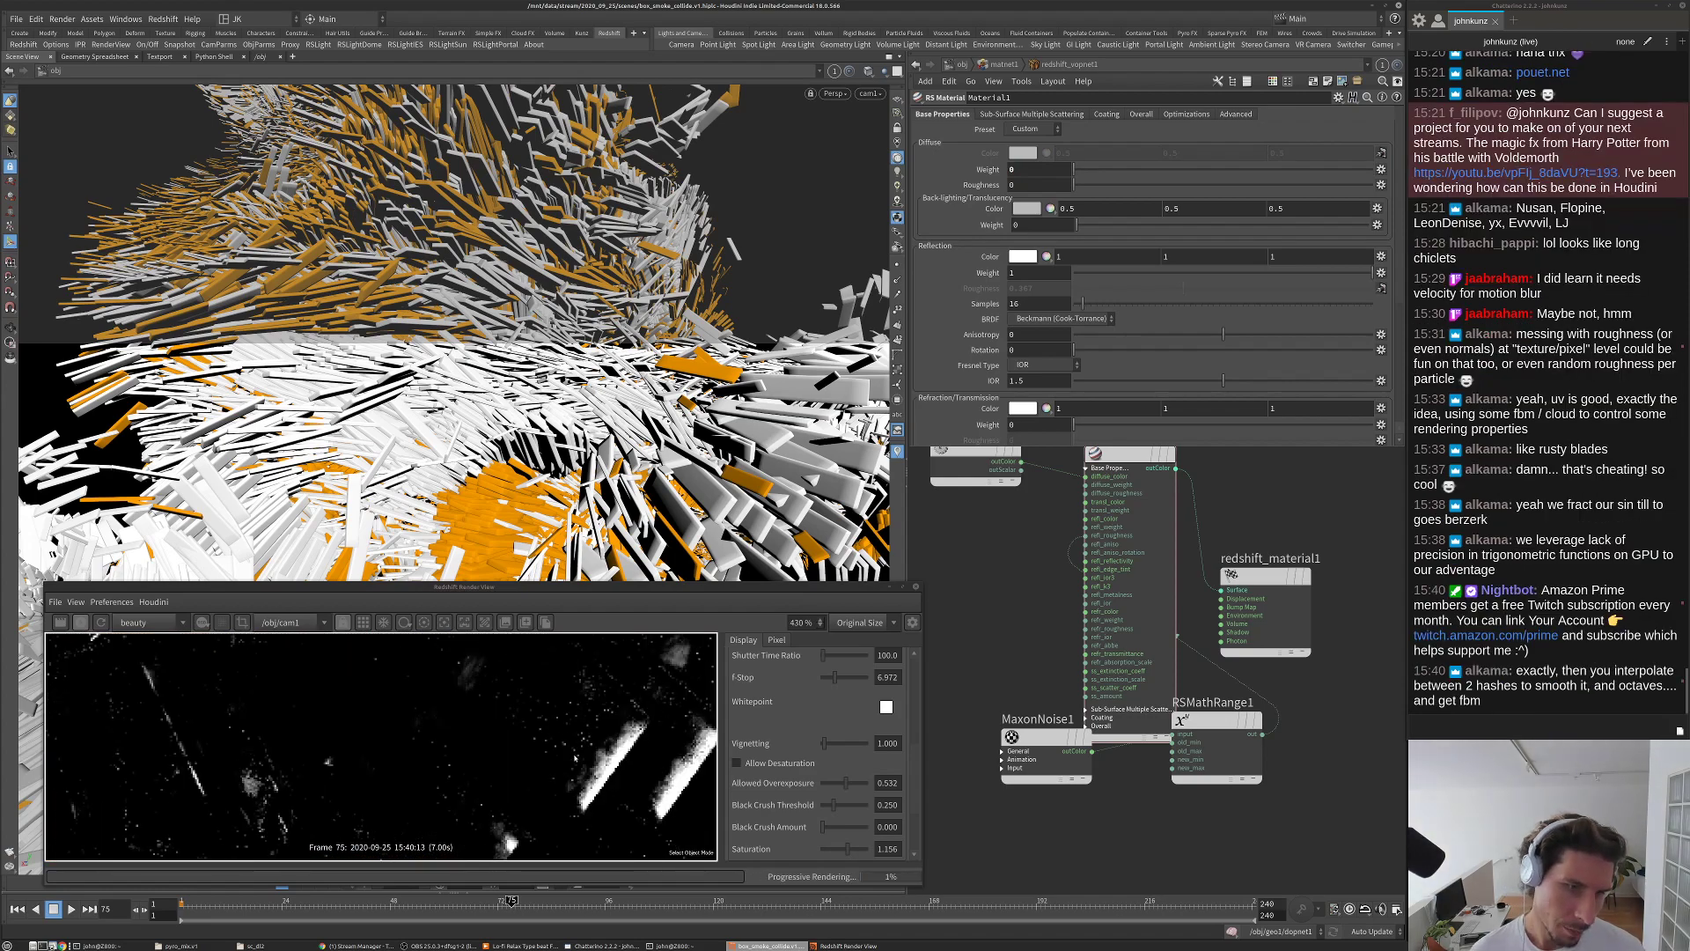
# Step: Move the RSMathRange1 and MaxonNoise1 nodes side by side below Material1 and save the scene
pyautogui.moveTo(1183, 719); pyautogui.dragTo(1181, 781)
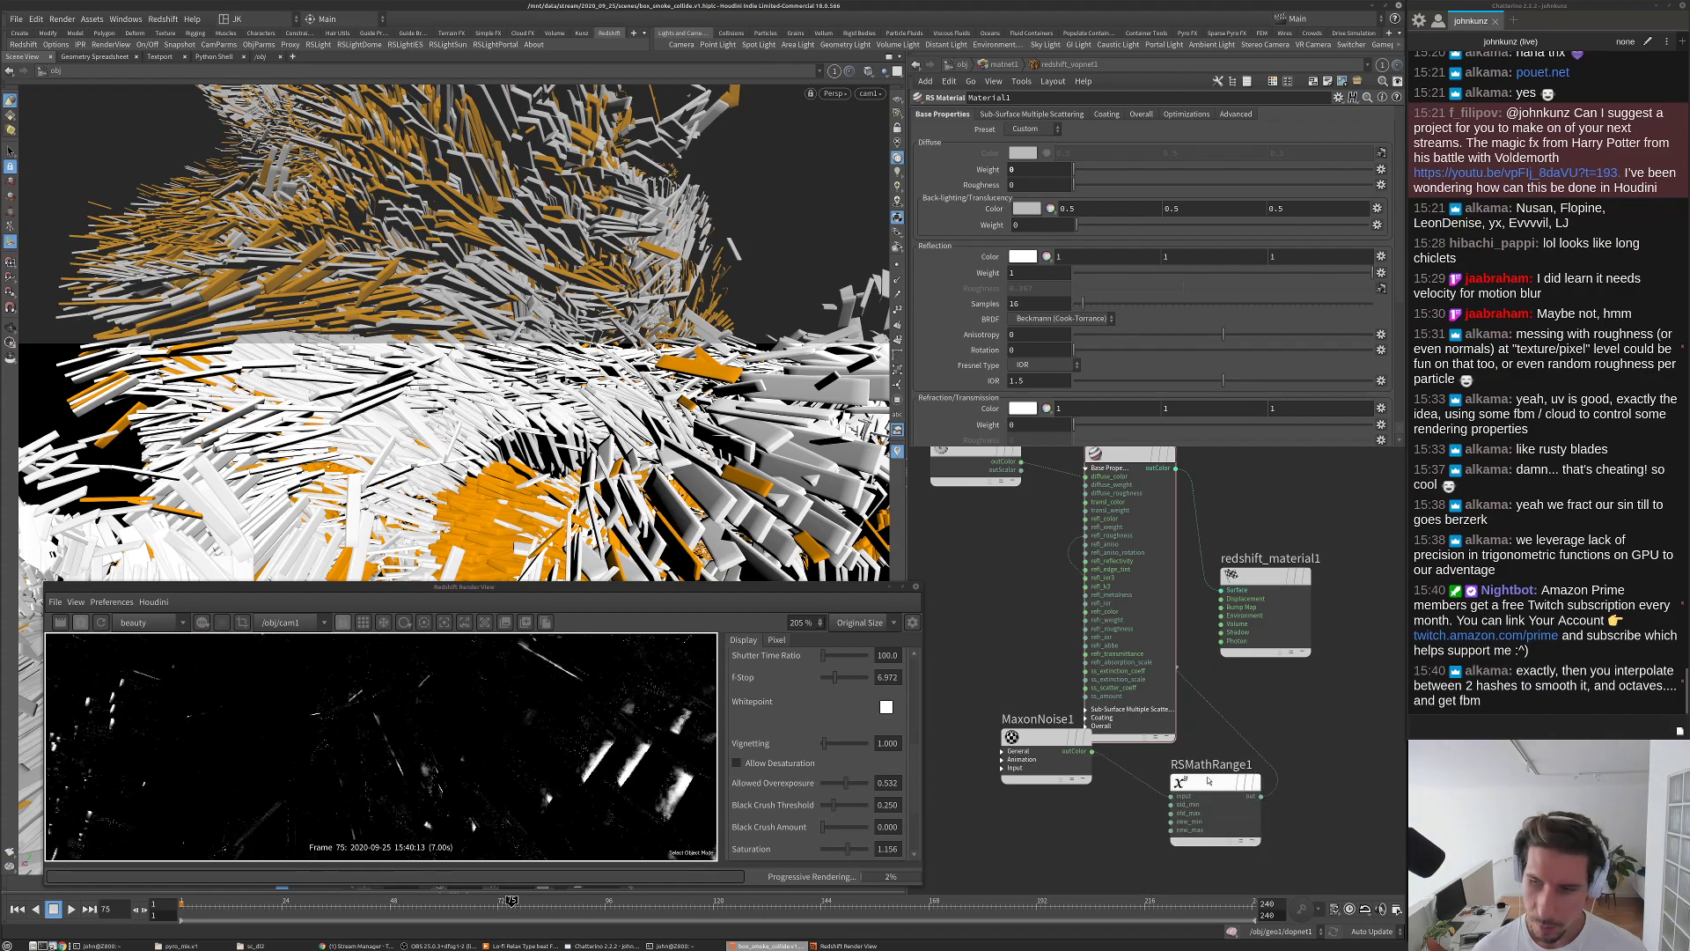
pyautogui.moveTo(1223, 738); pyautogui.dragTo(1252, 666, button='middle')
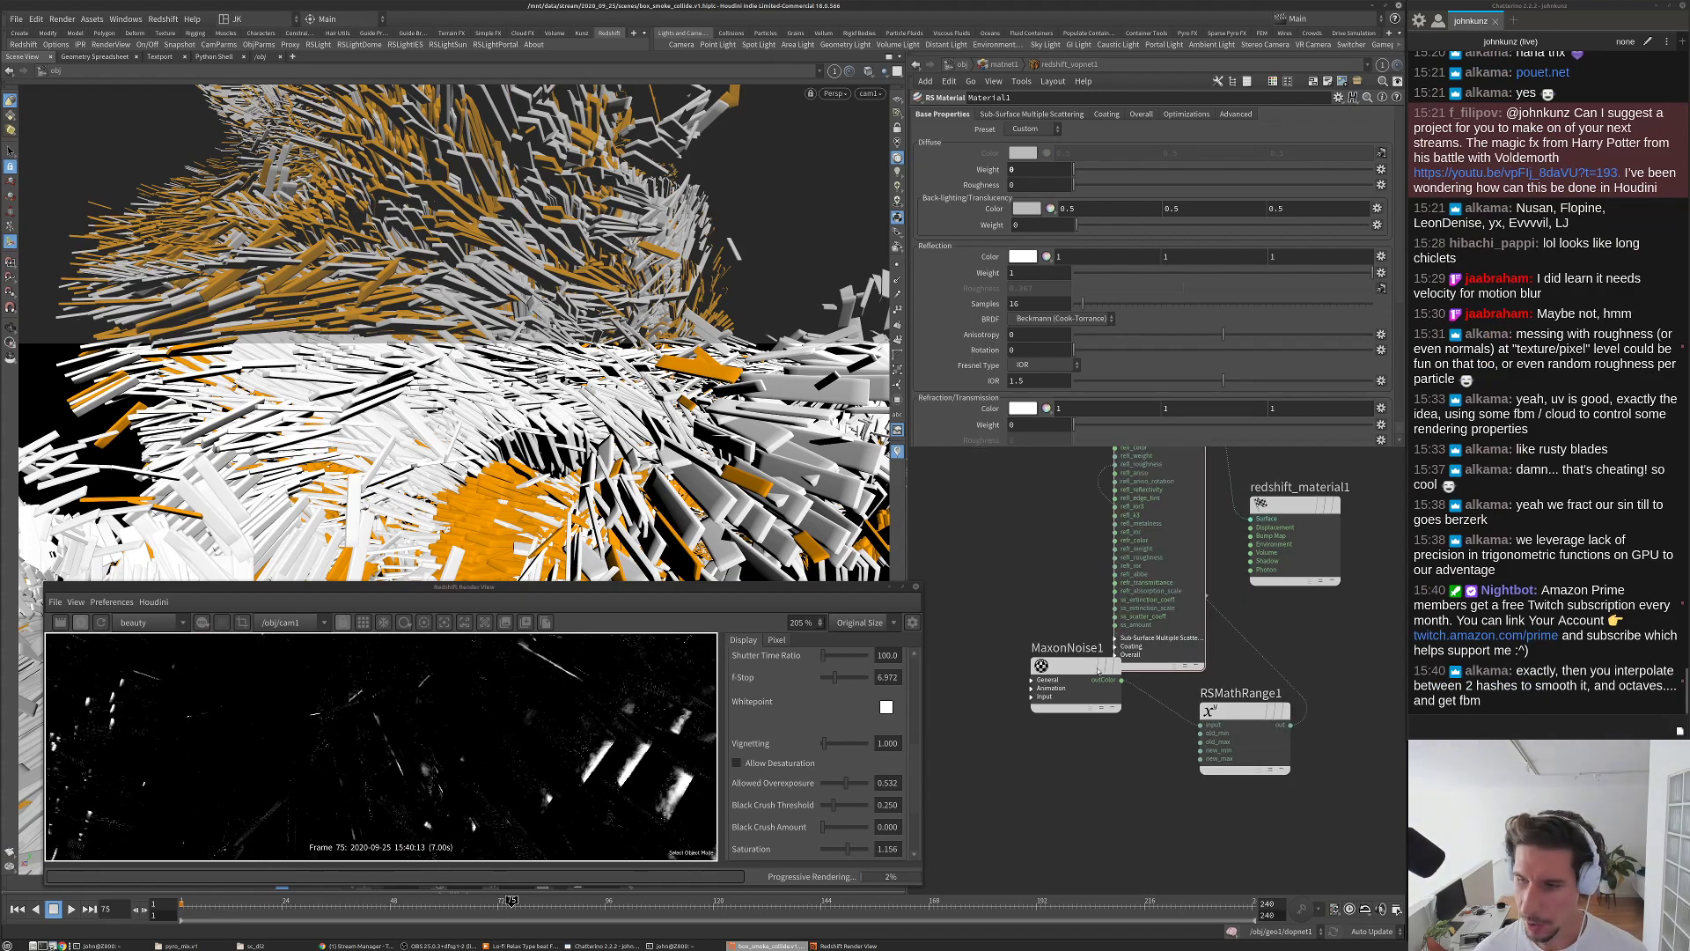
pyautogui.moveTo(1098, 669); pyautogui.dragTo(1015, 751)
pyautogui.moveTo(1245, 708); pyautogui.dragTo(1166, 746)
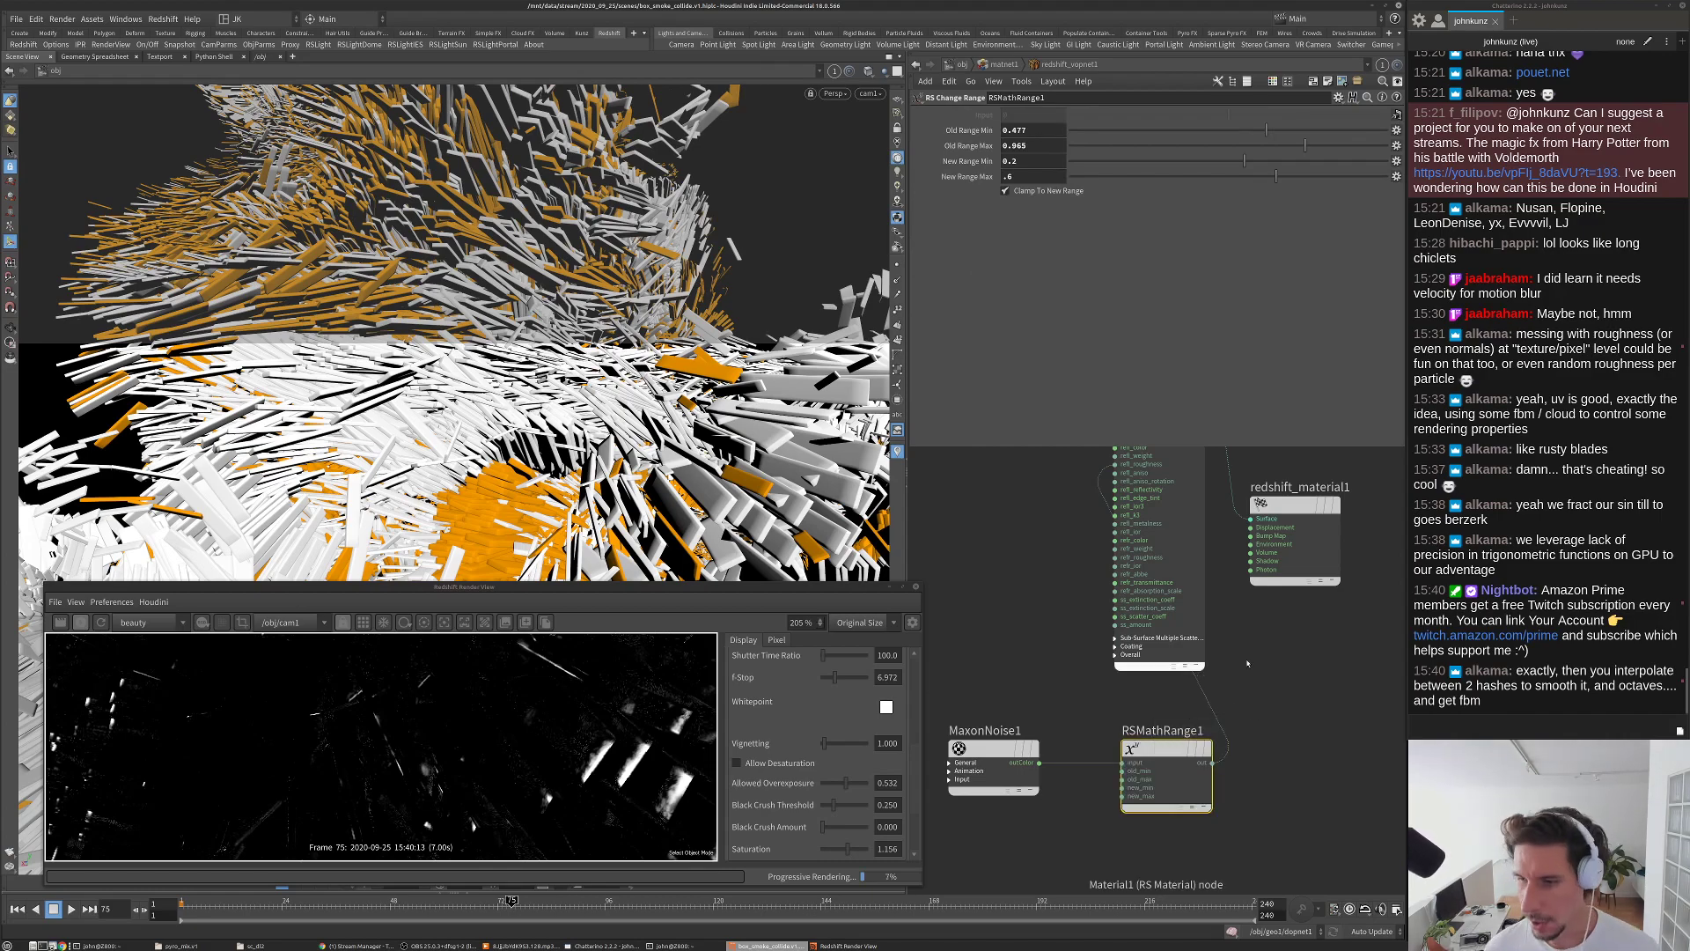
pyautogui.hotkey('ctrl', 's')
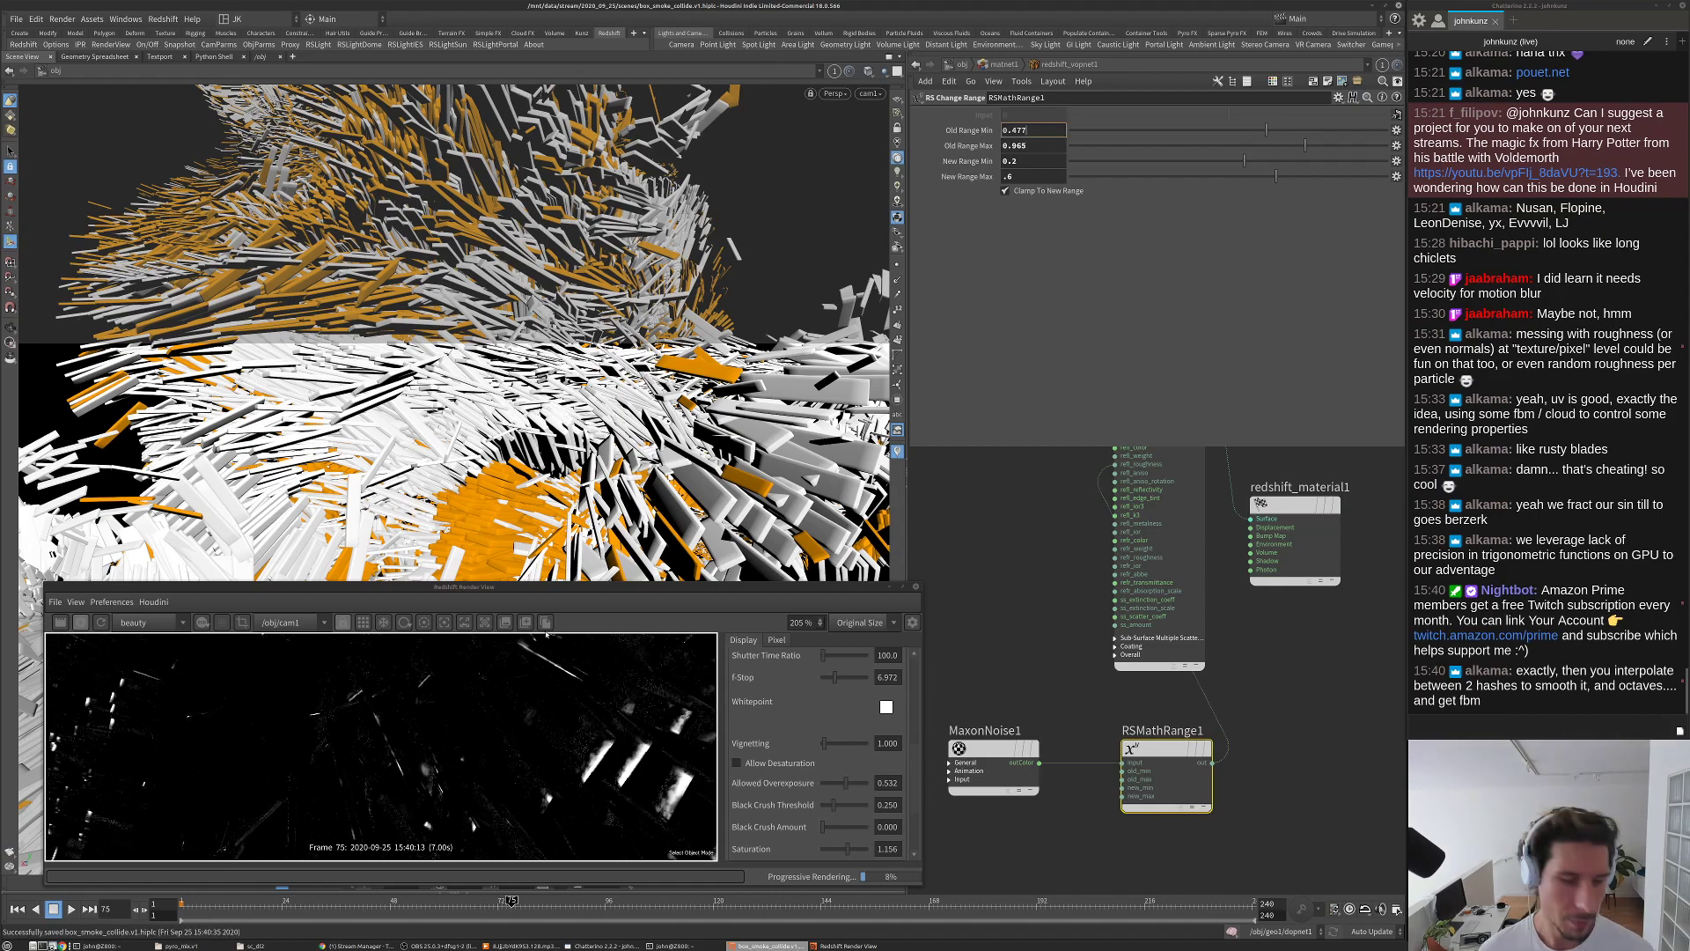
# Step: Inspect the reflections in the render and try a New Range Max of 0.75 and New Range Min of 0.4 on RSMathRange1
pyautogui.scroll(-3, 506, 780)
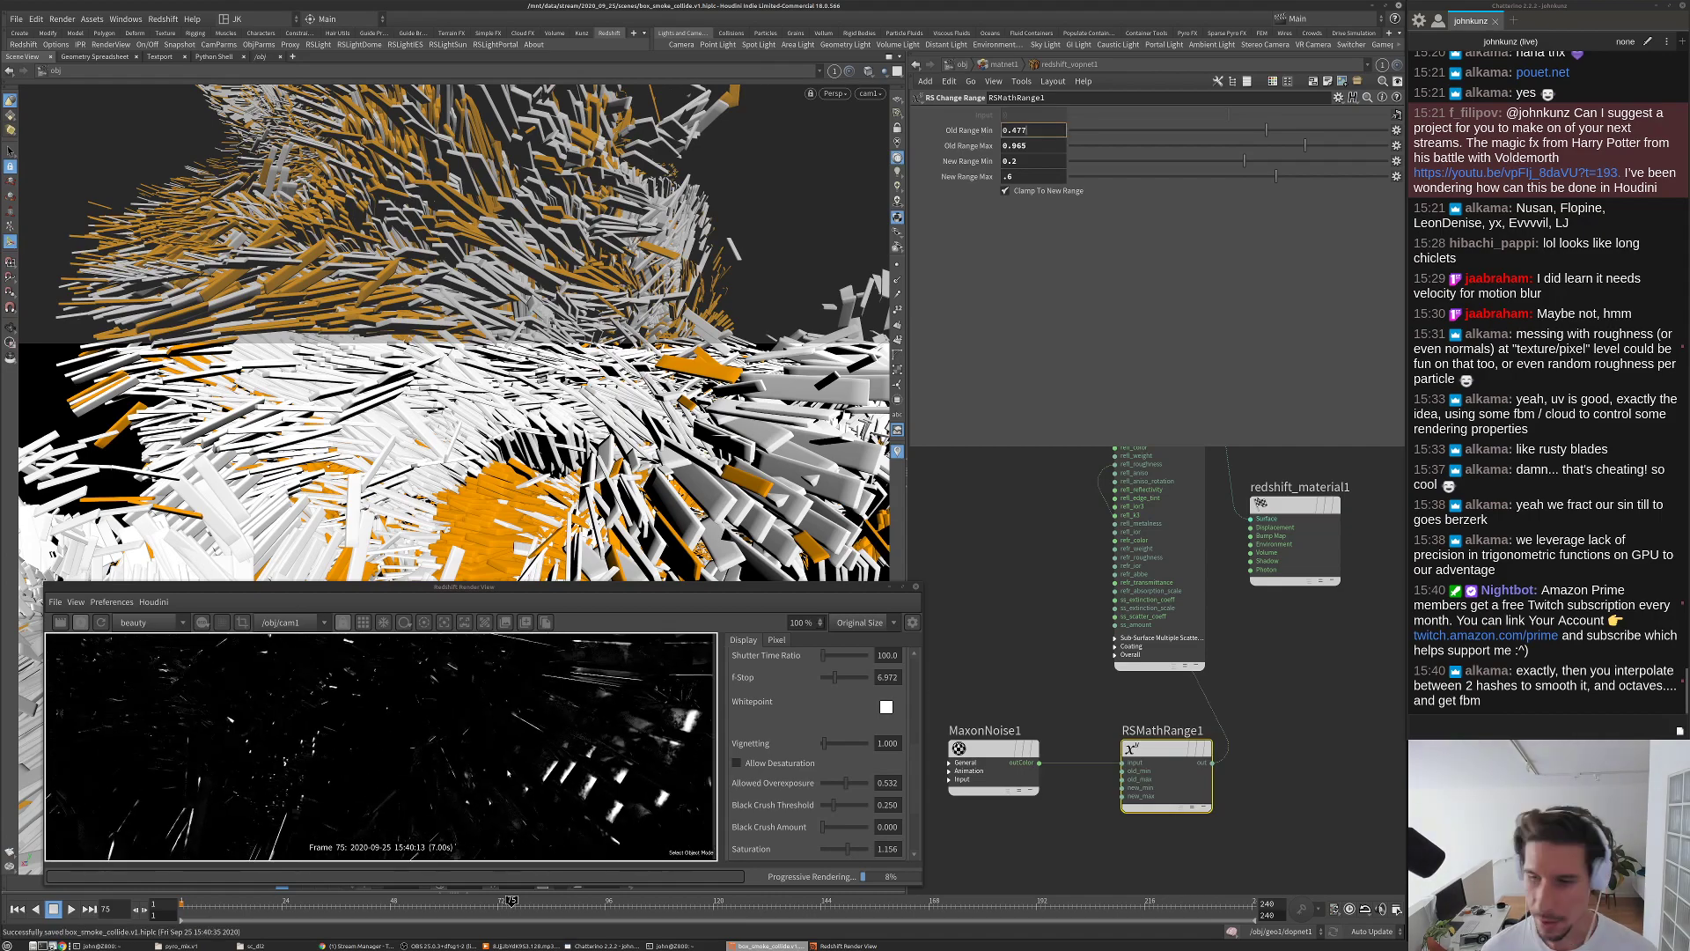
pyautogui.scroll(1, 510, 808)
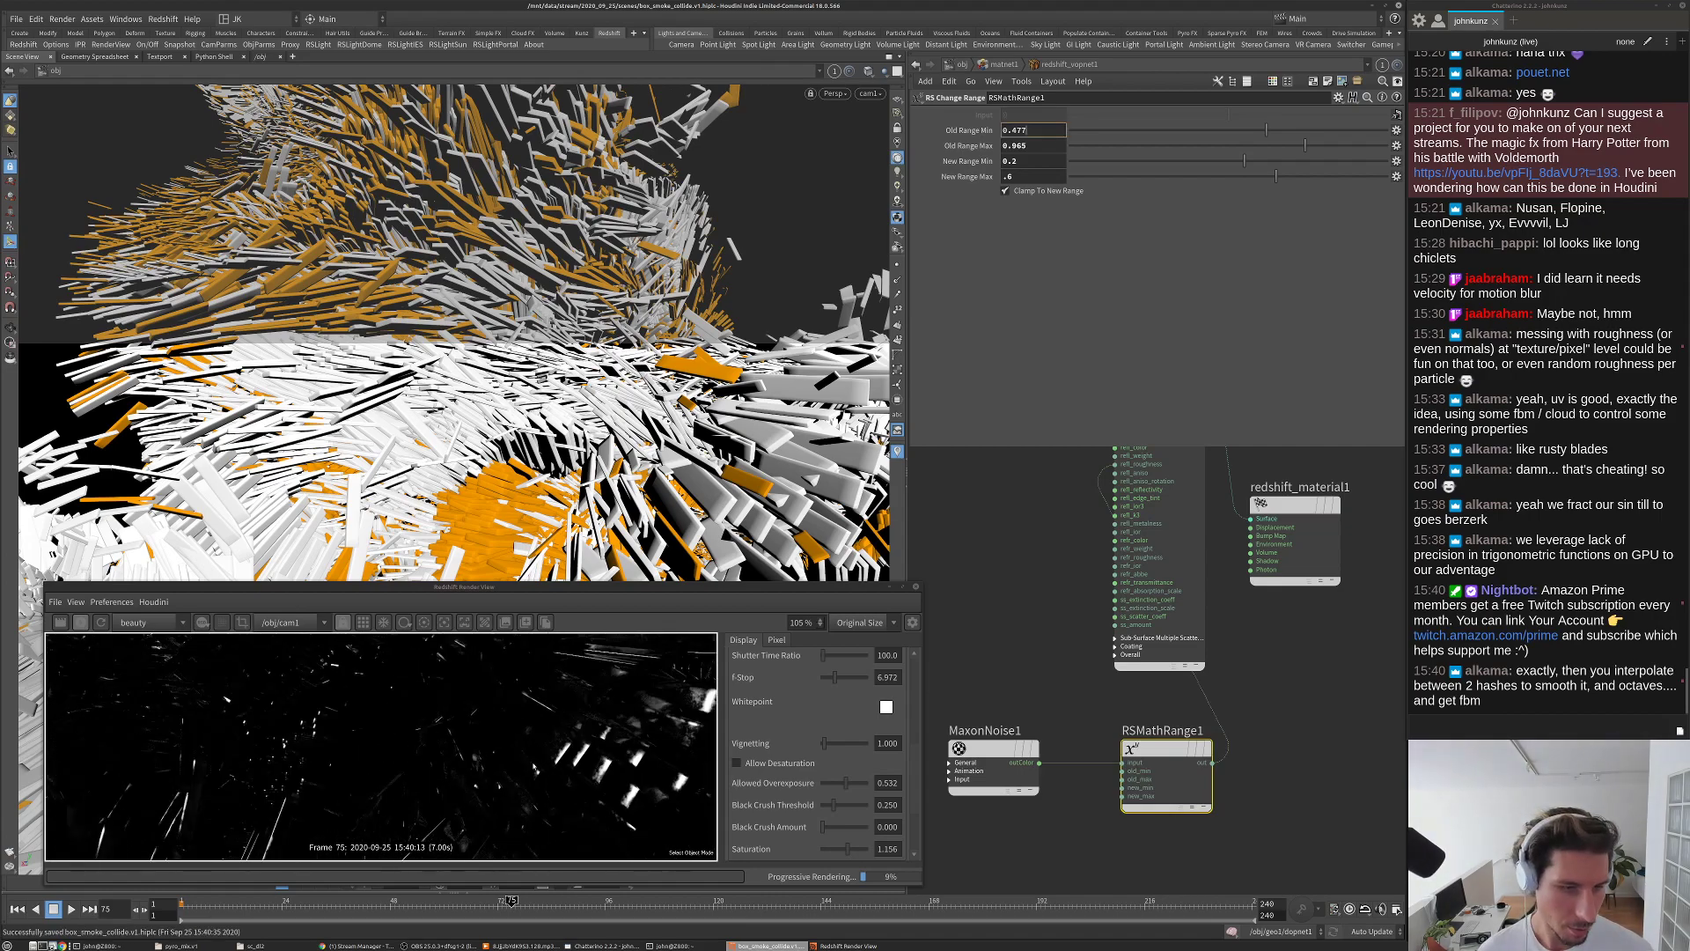
pyautogui.scroll(3, 521, 798)
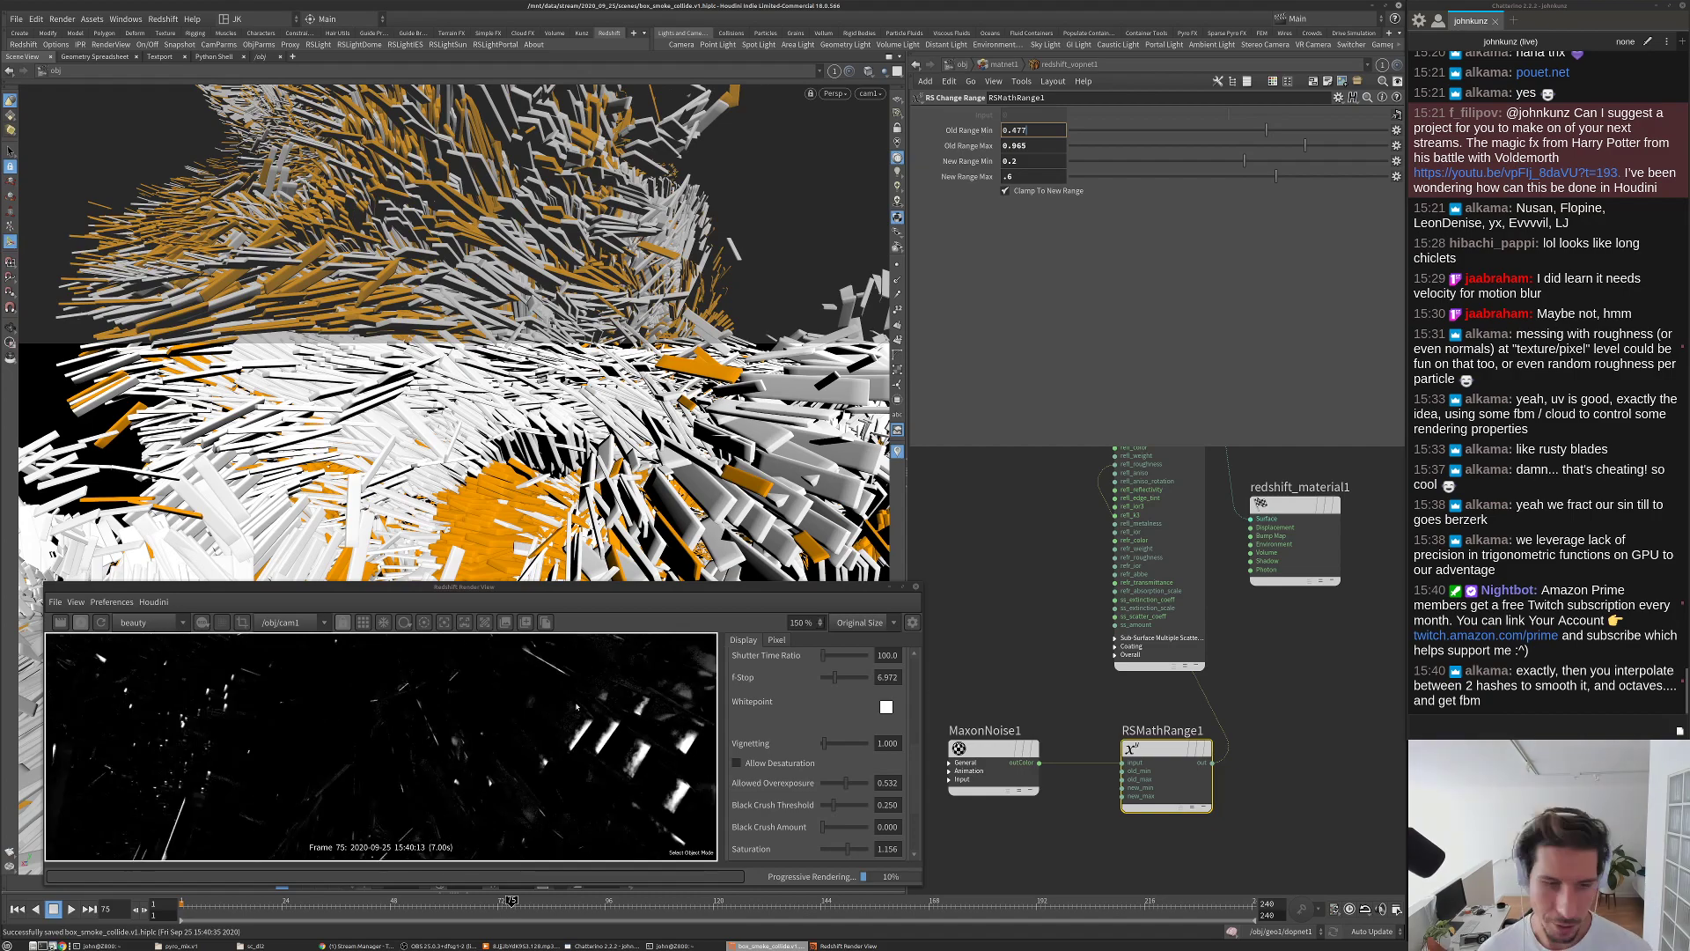
pyautogui.scroll(-2, 589, 715)
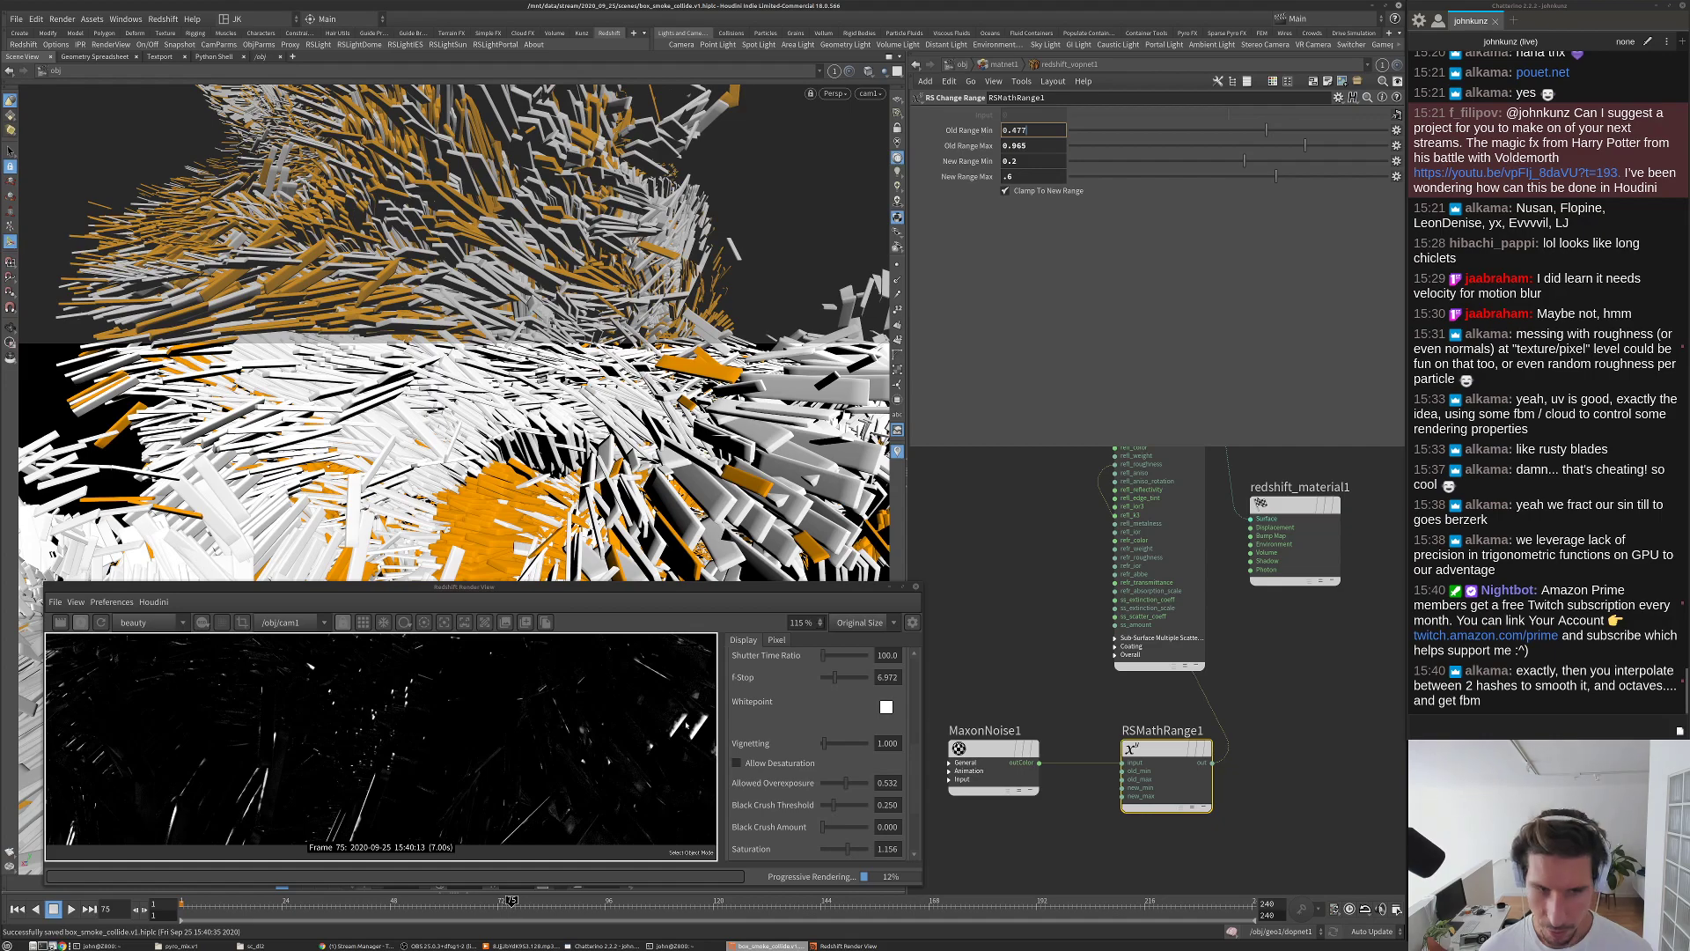
pyautogui.scroll(5, 686, 725)
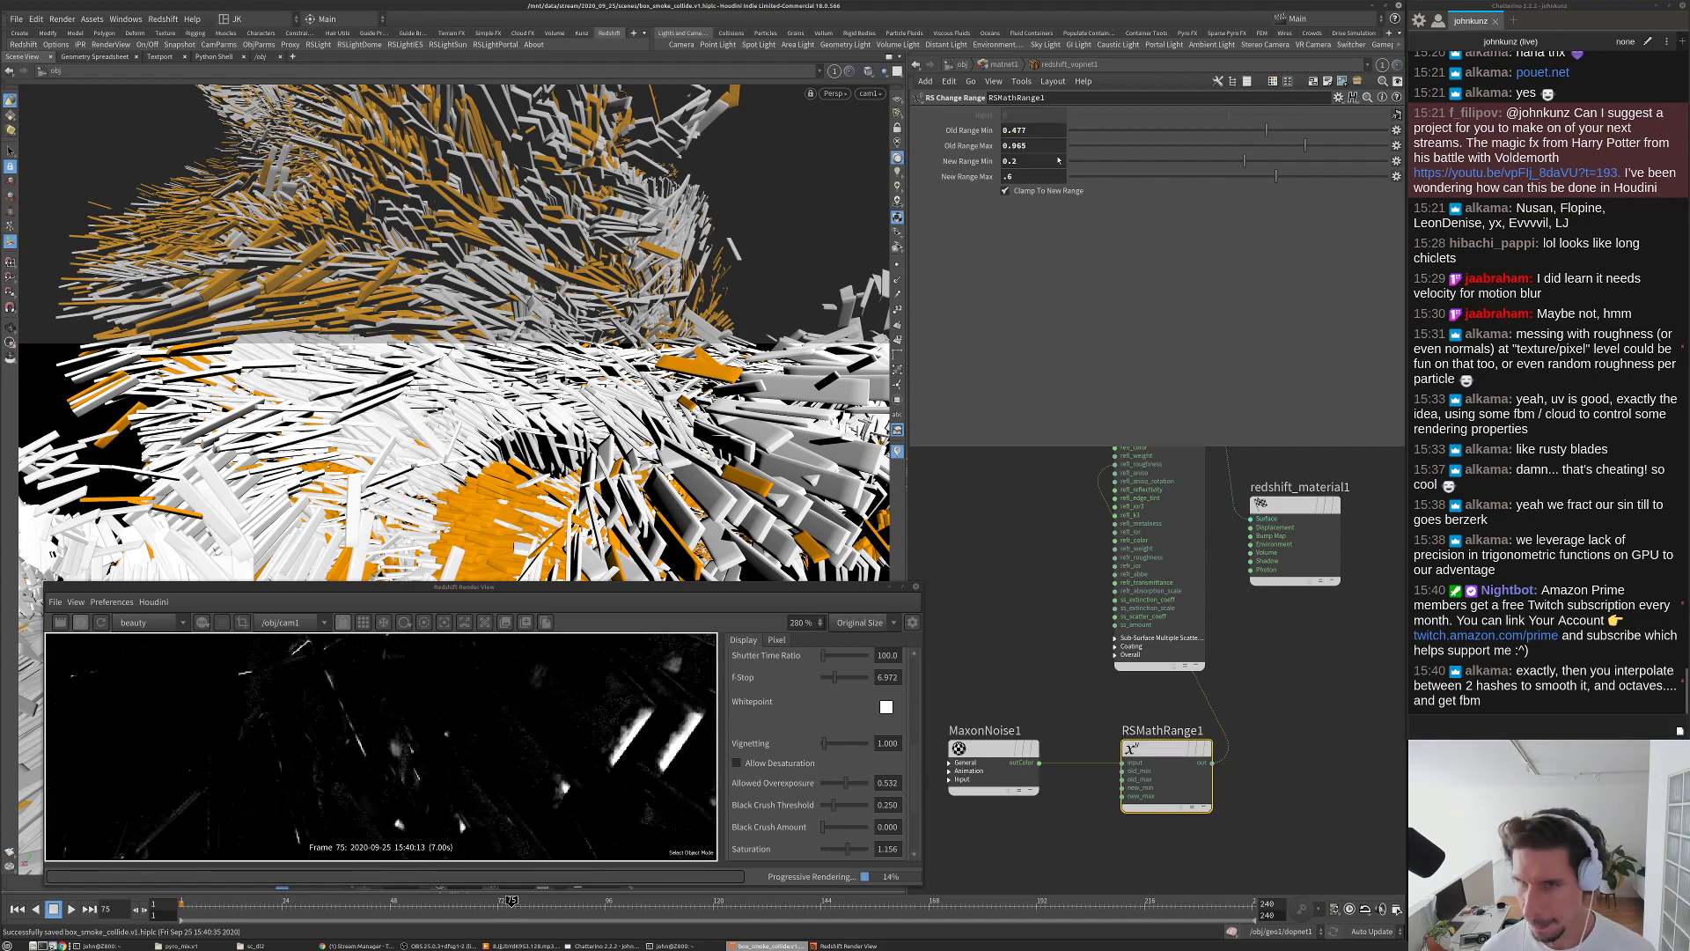
pyautogui.click(1008, 176)
pyautogui.write('.75')
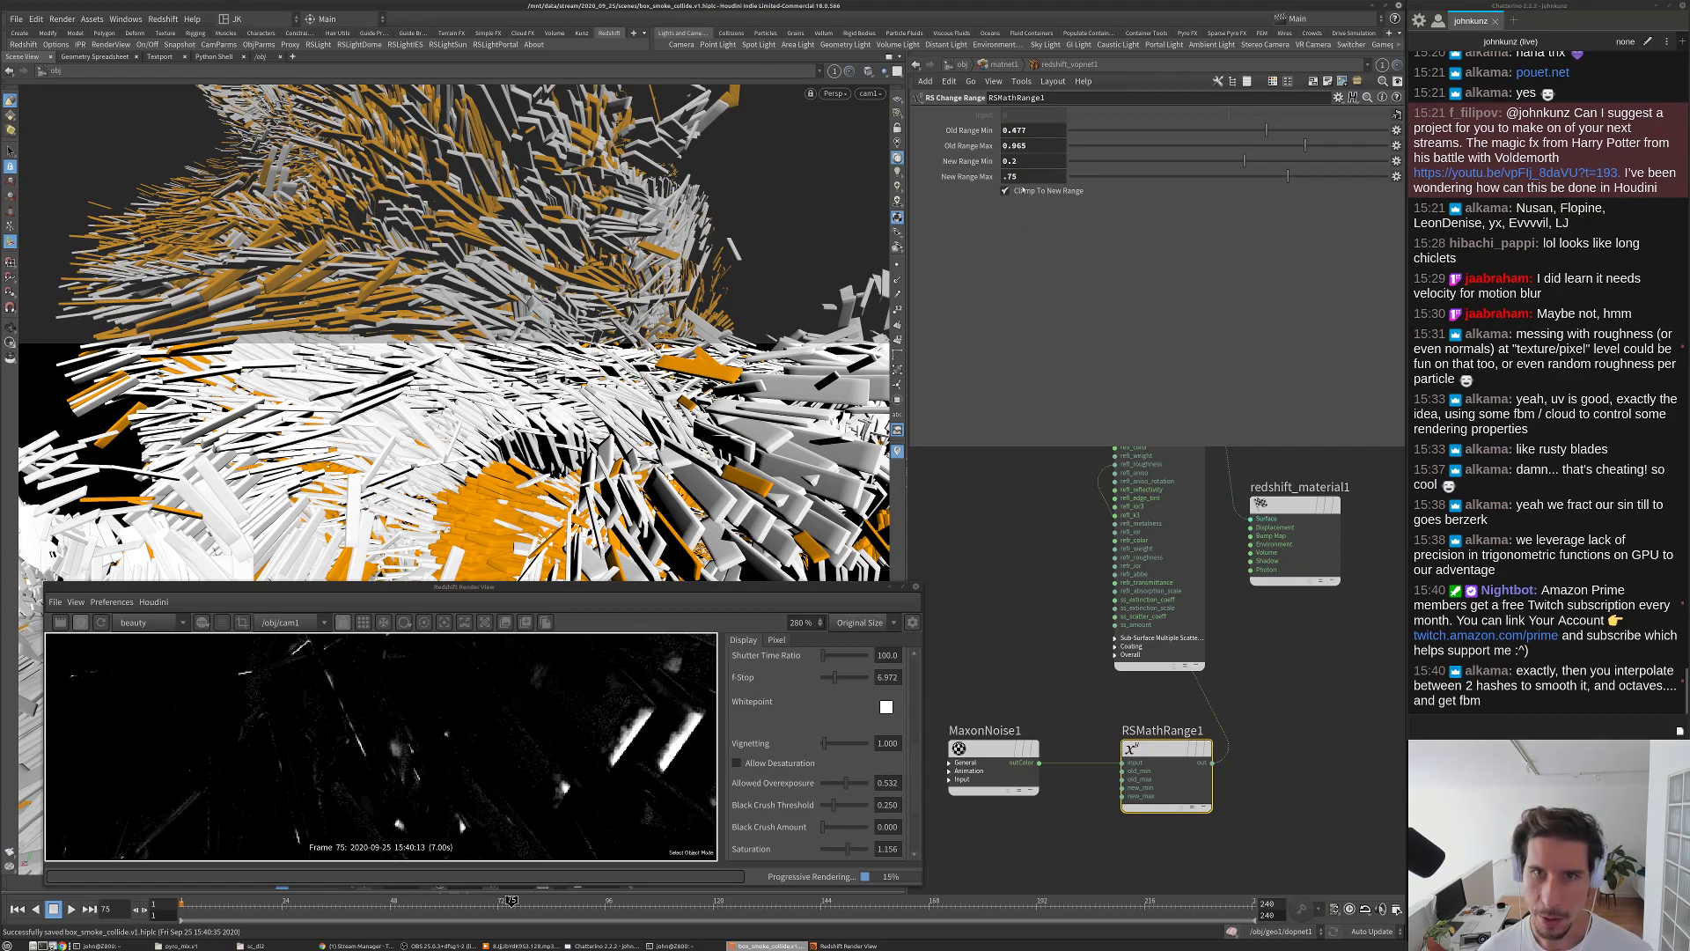
pyautogui.doubleClick(1012, 161)
pyautogui.write('0.4')
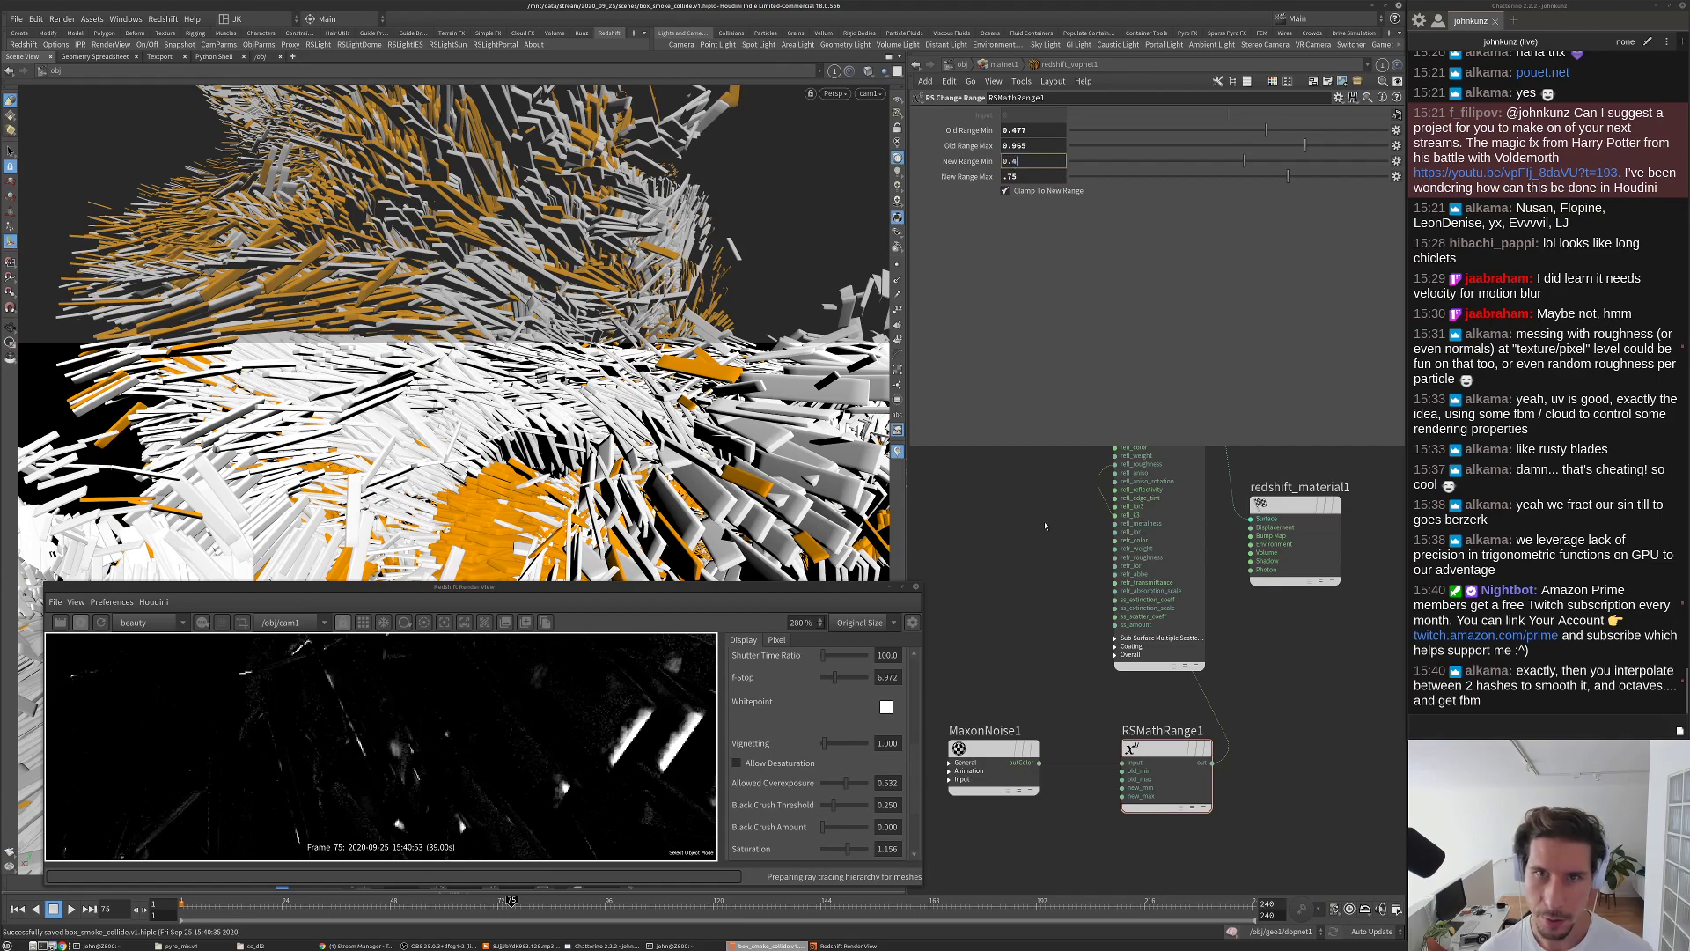
pyautogui.press('Return')
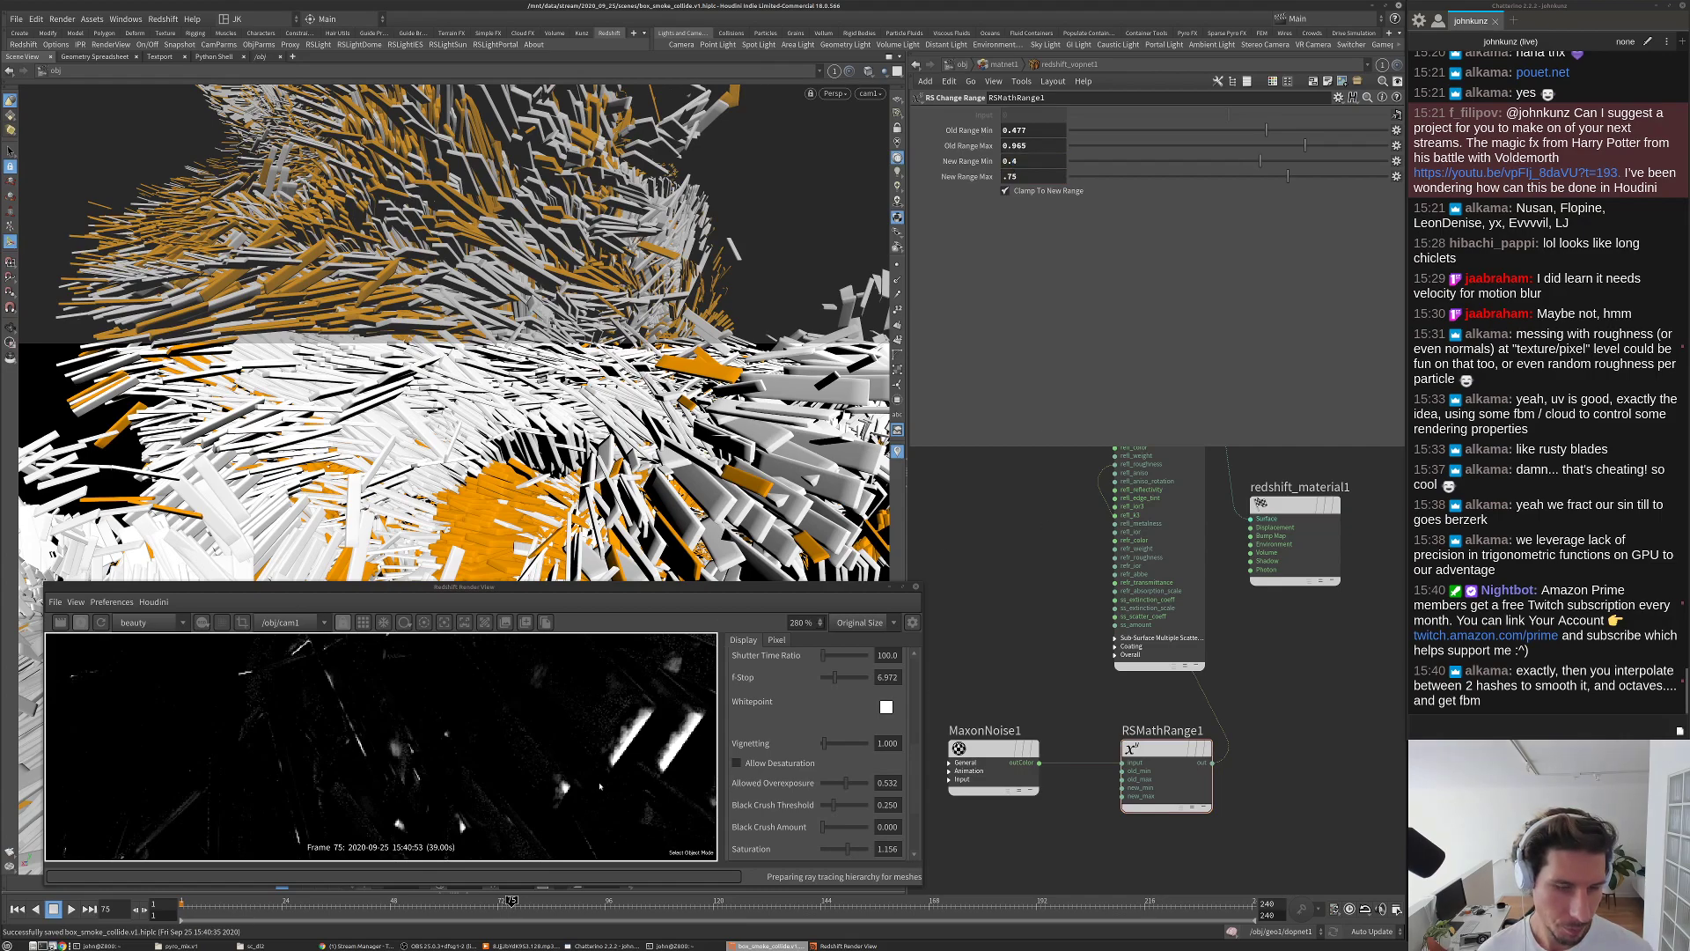
# Step: Compare the noise breakup on the blades in the render and try a New Range Max of 0.6 on RSMathRange1
pyautogui.scroll(-3, 599, 786)
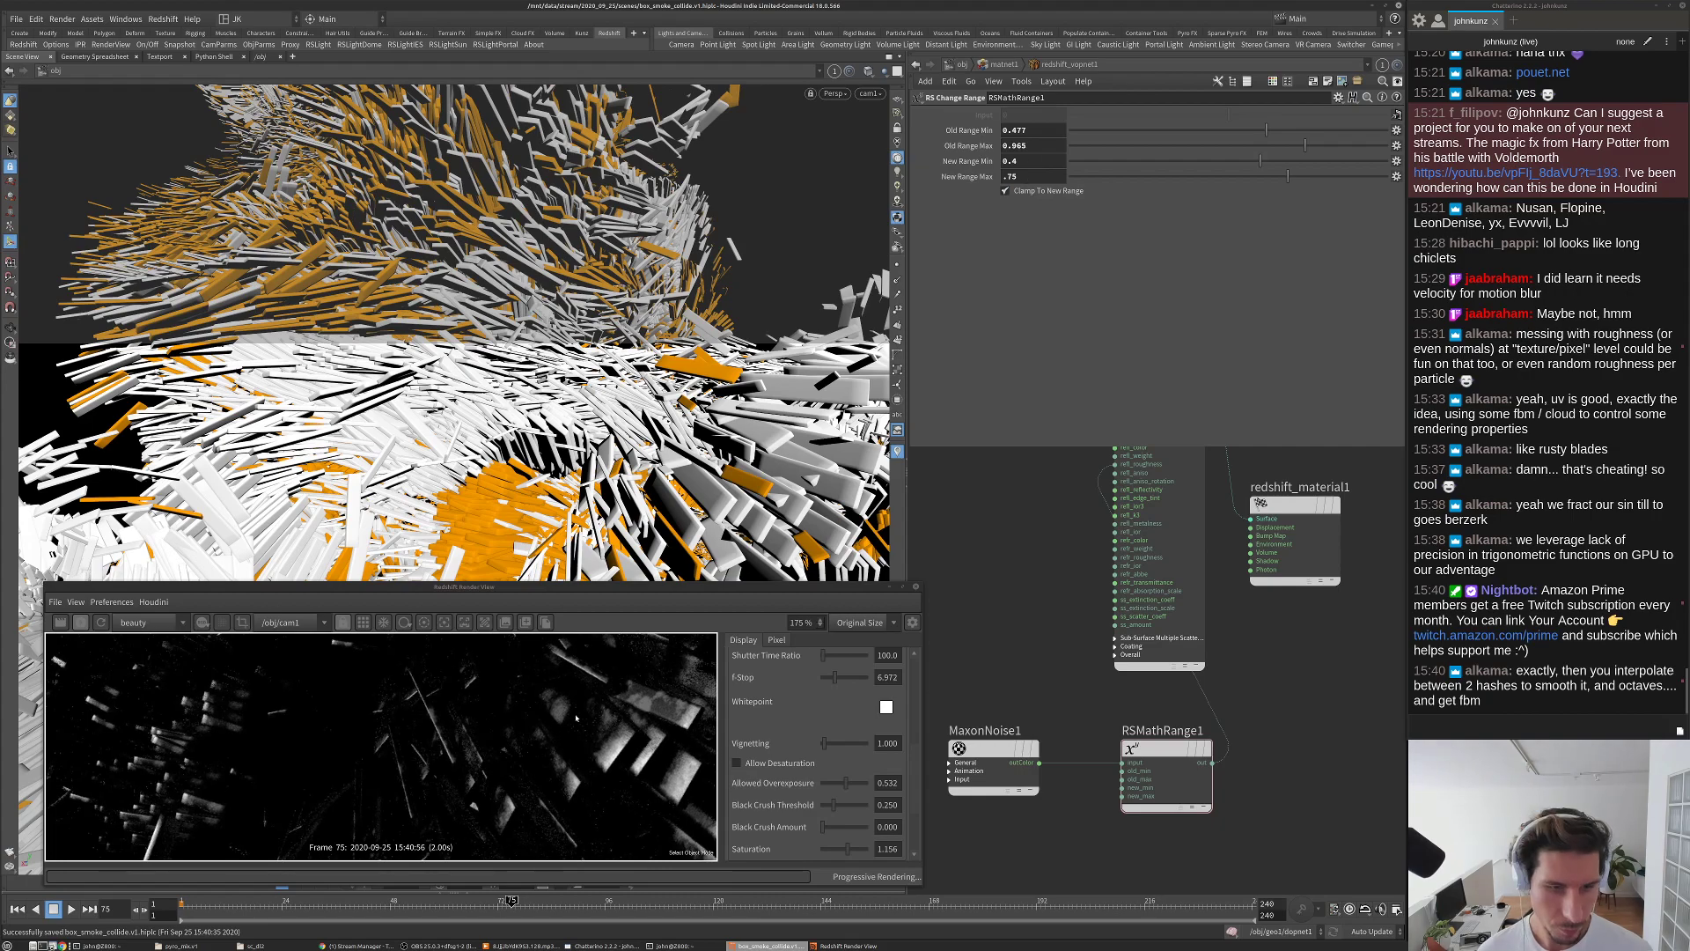
pyautogui.scroll(3, 528, 704)
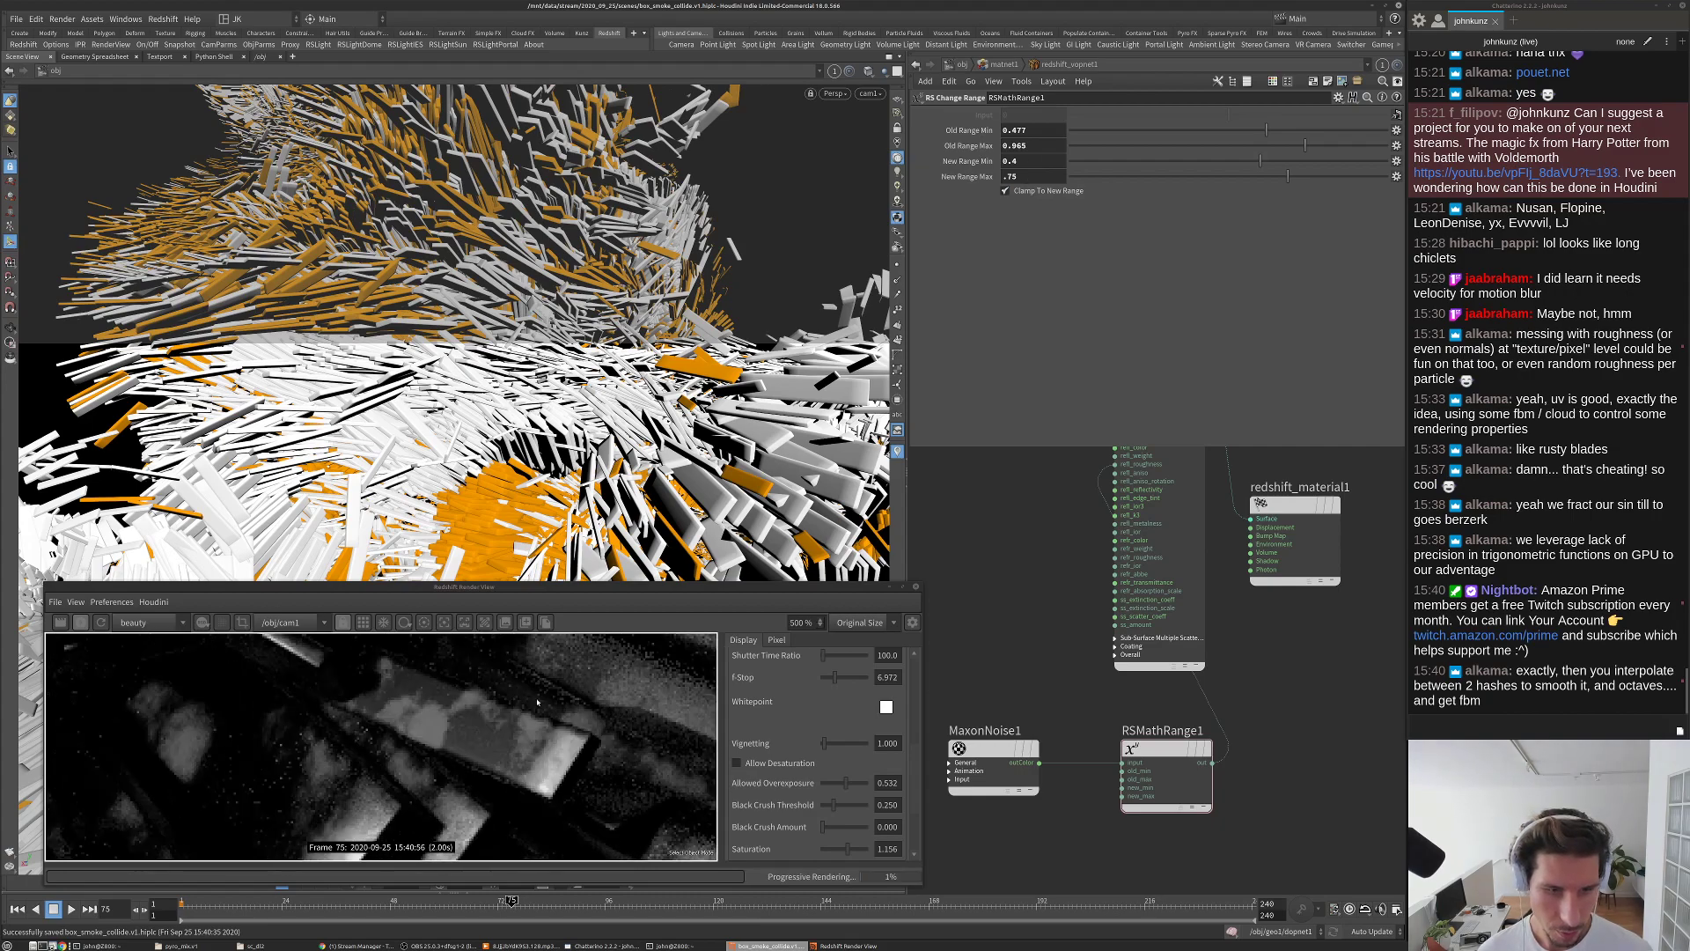
pyautogui.scroll(-4, 528, 706)
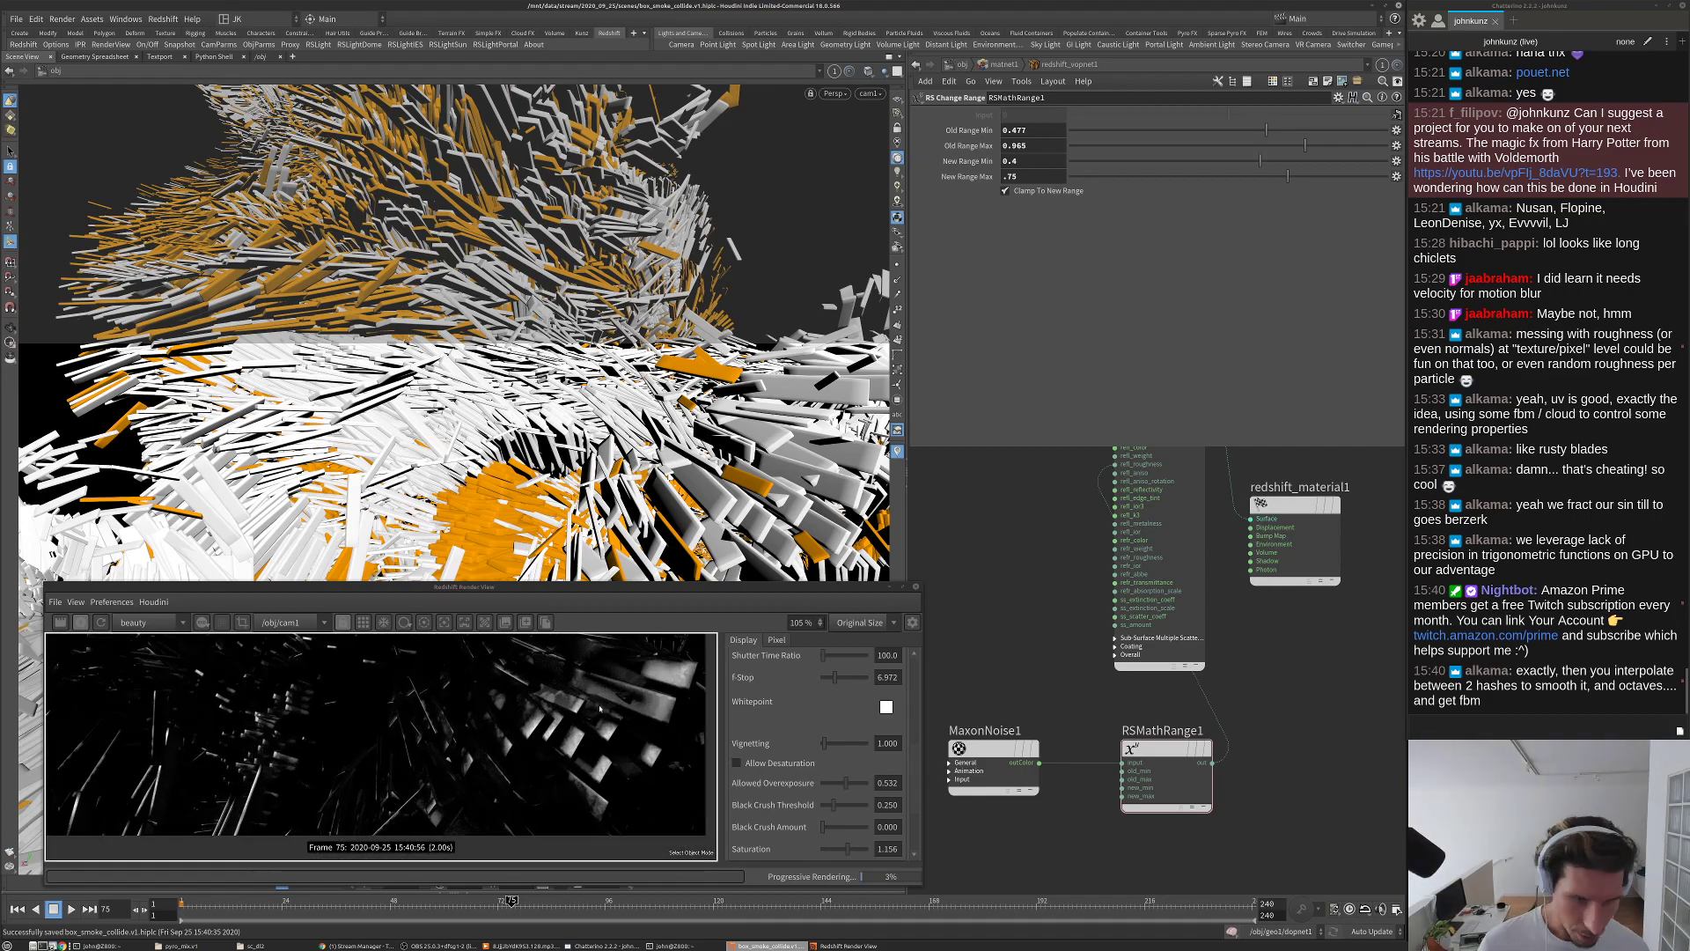
pyautogui.scroll(2, 537, 714)
pyautogui.scroll(-2, 501, 701)
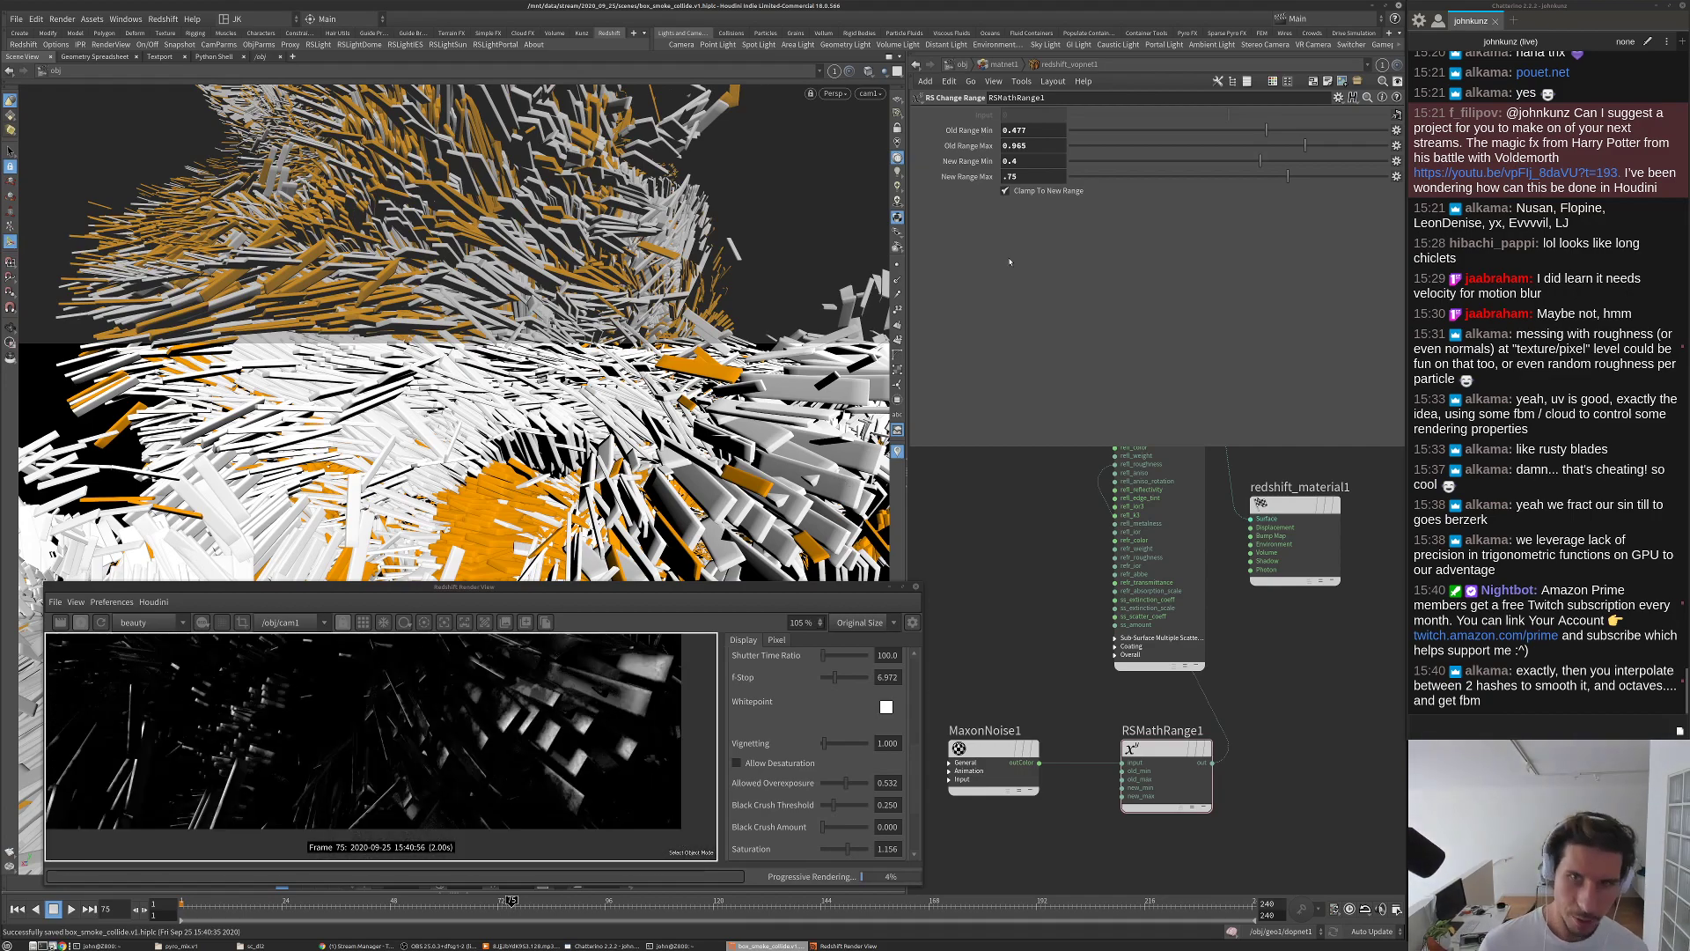
pyautogui.moveTo(1045, 538); pyautogui.dragTo(1050, 599, button='middle')
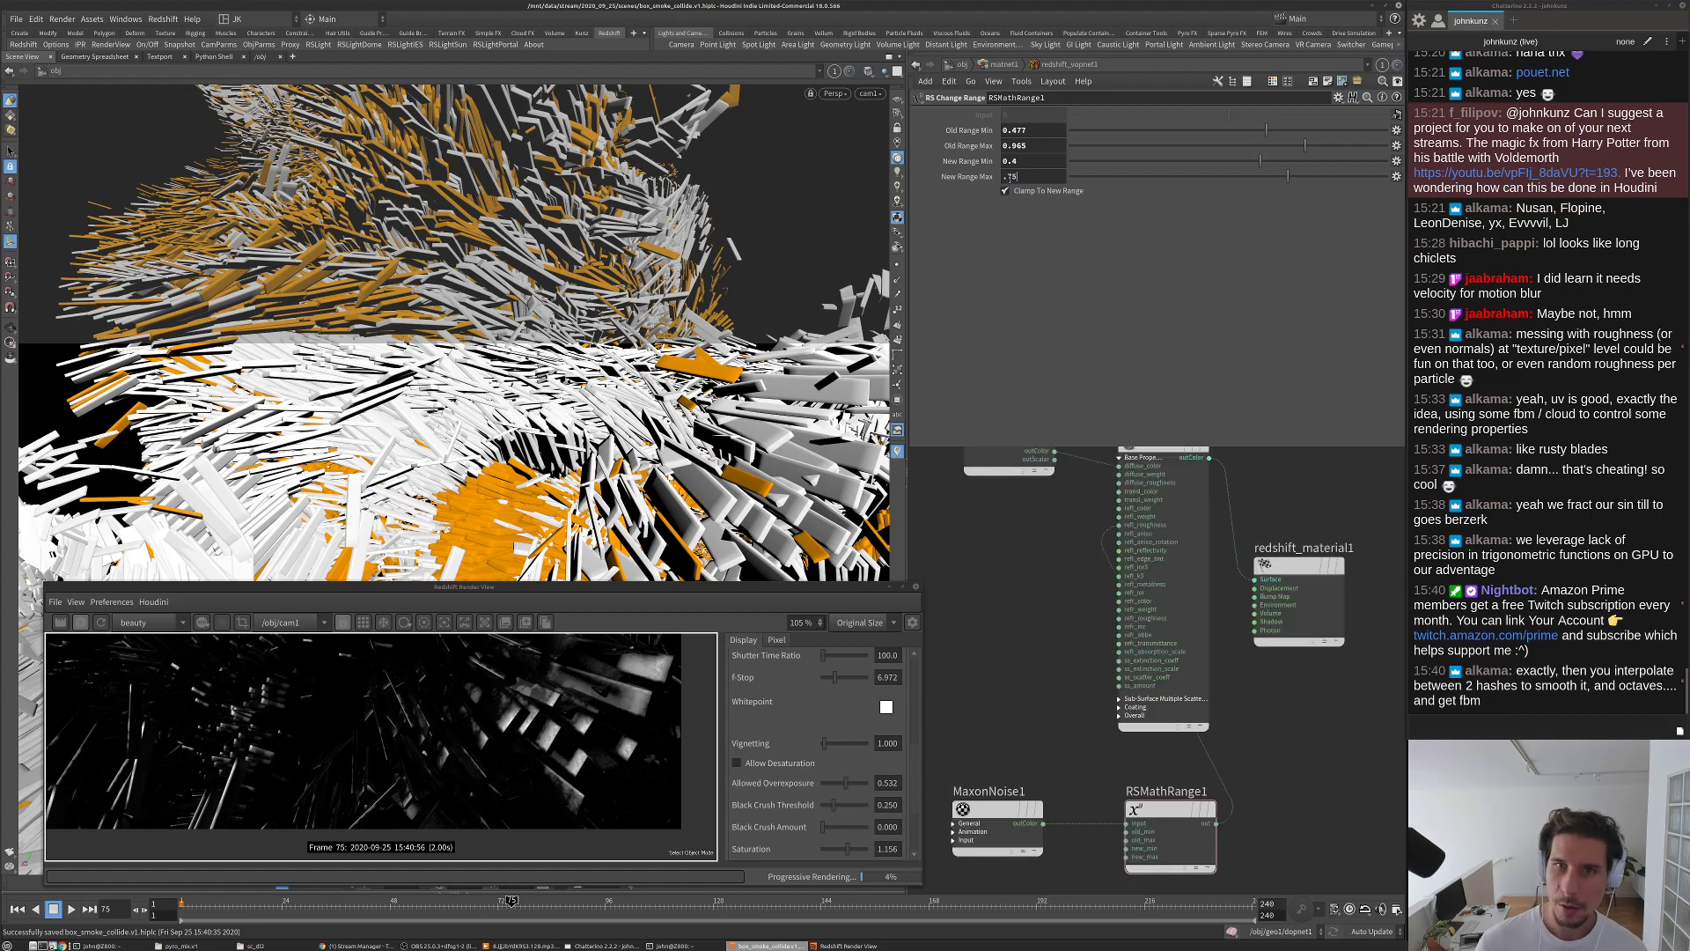
pyautogui.write('.6')
pyautogui.press('Return')
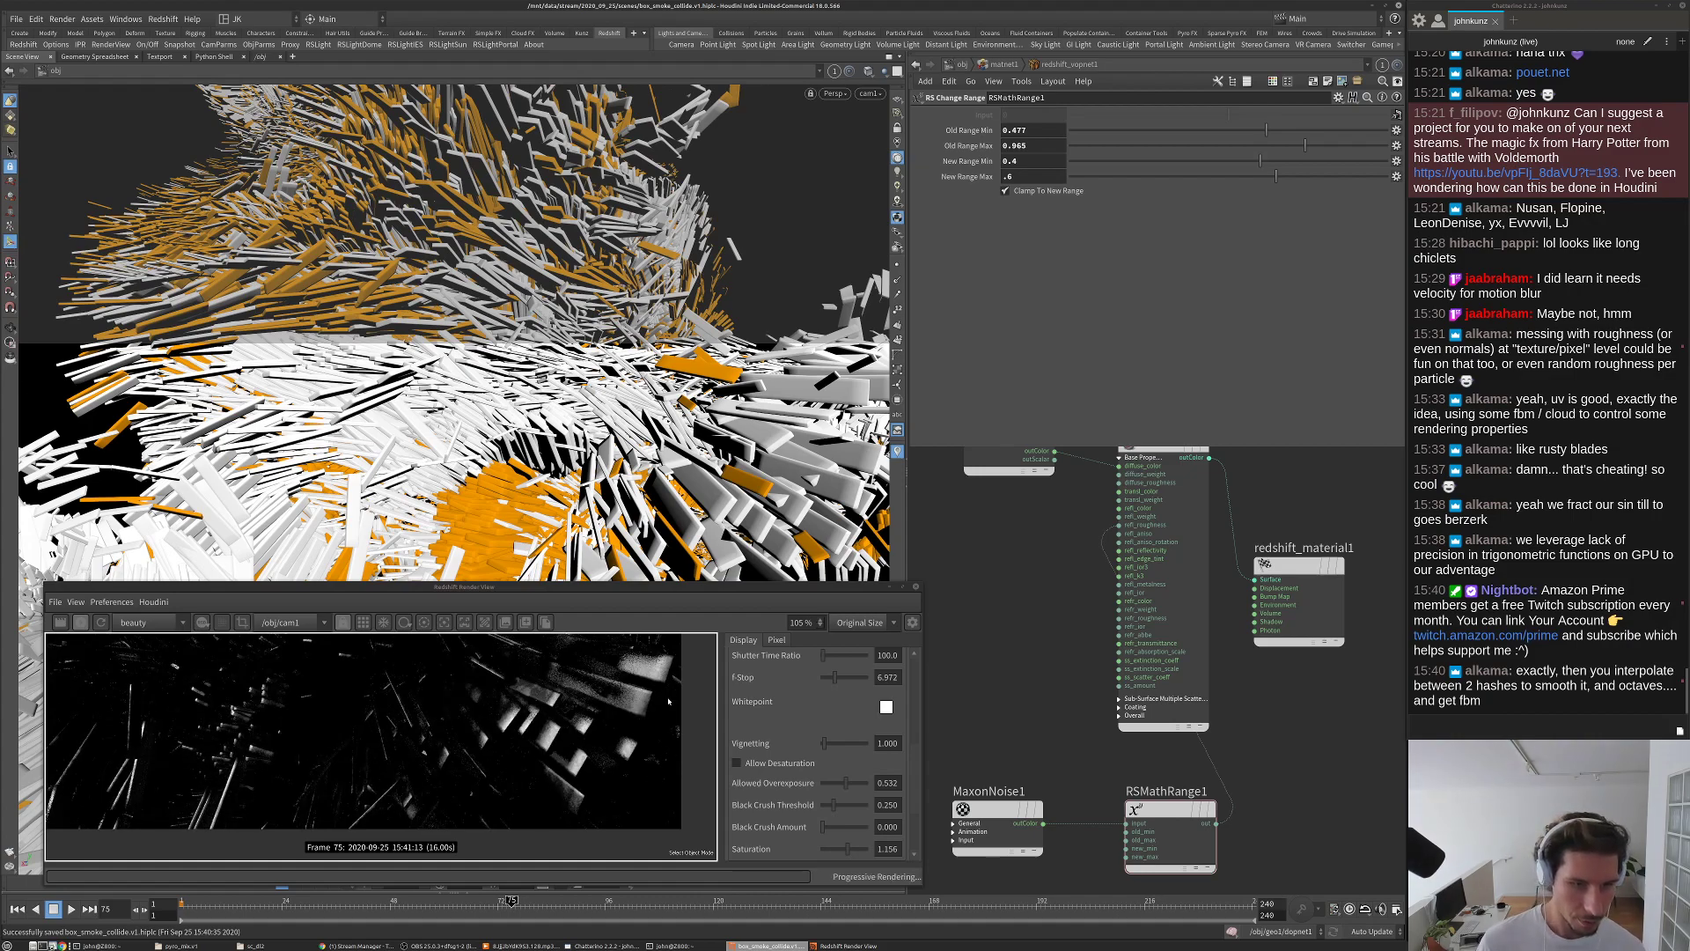
# Step: Set Material1's reflection IOR to 2.5 and check the stronger reflections in the render
pyautogui.moveTo(1009, 632); pyautogui.dragTo(1015, 676, button='middle')
pyautogui.click(1167, 528)
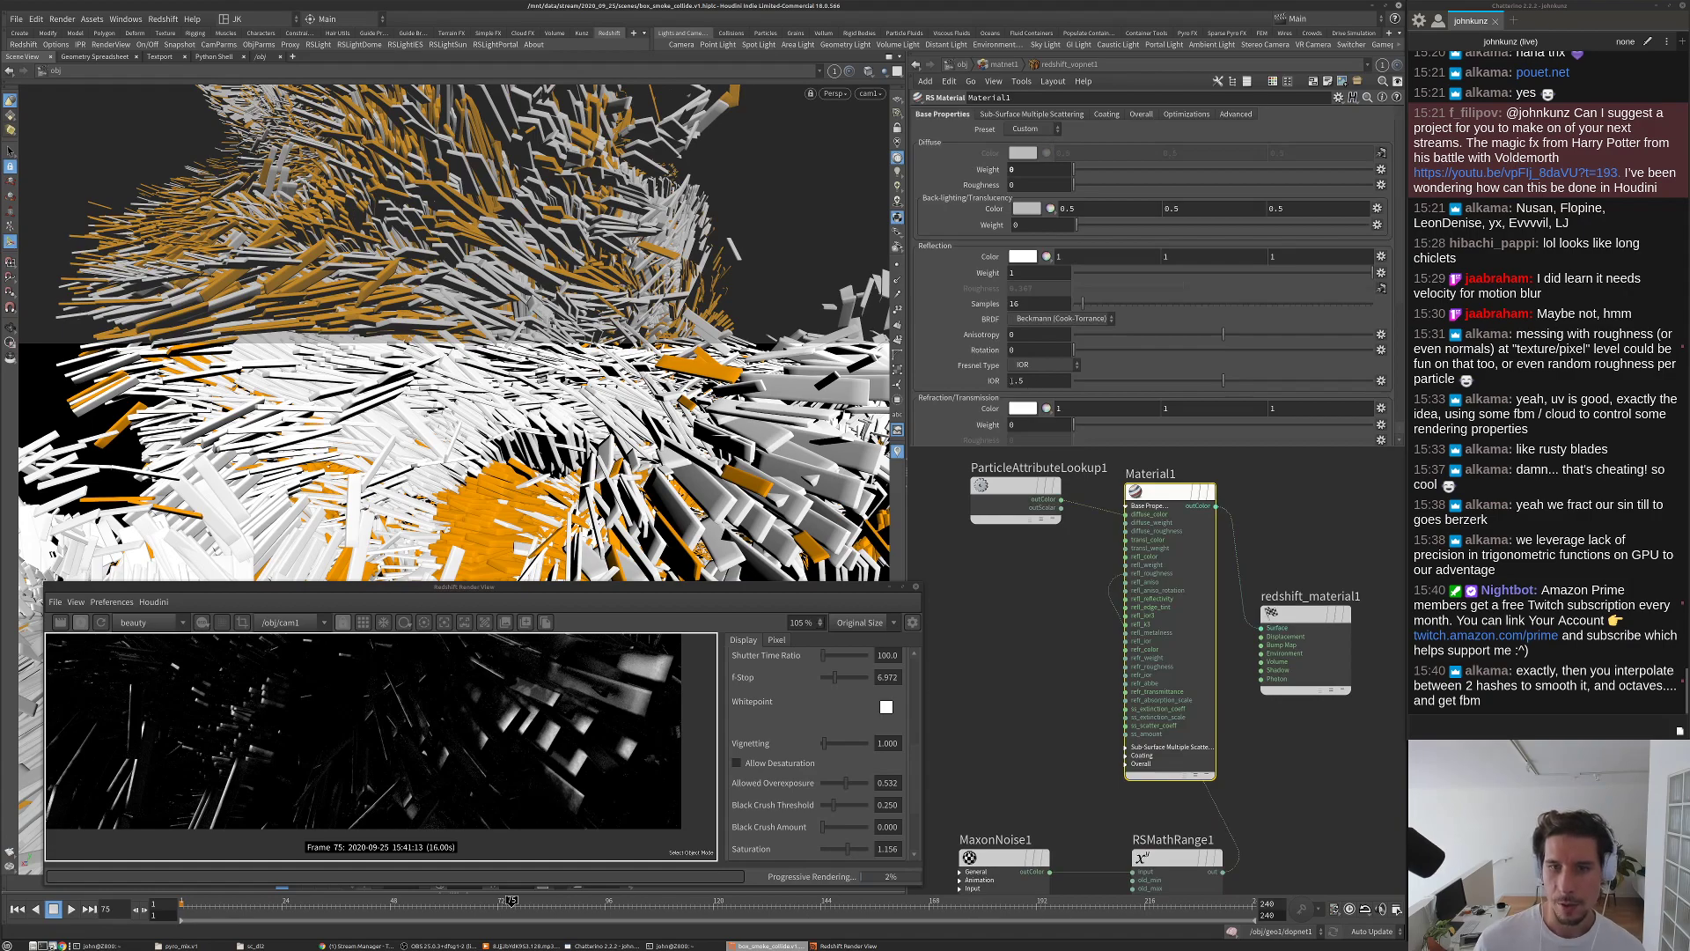
pyautogui.write('2')
pyautogui.press('Return')
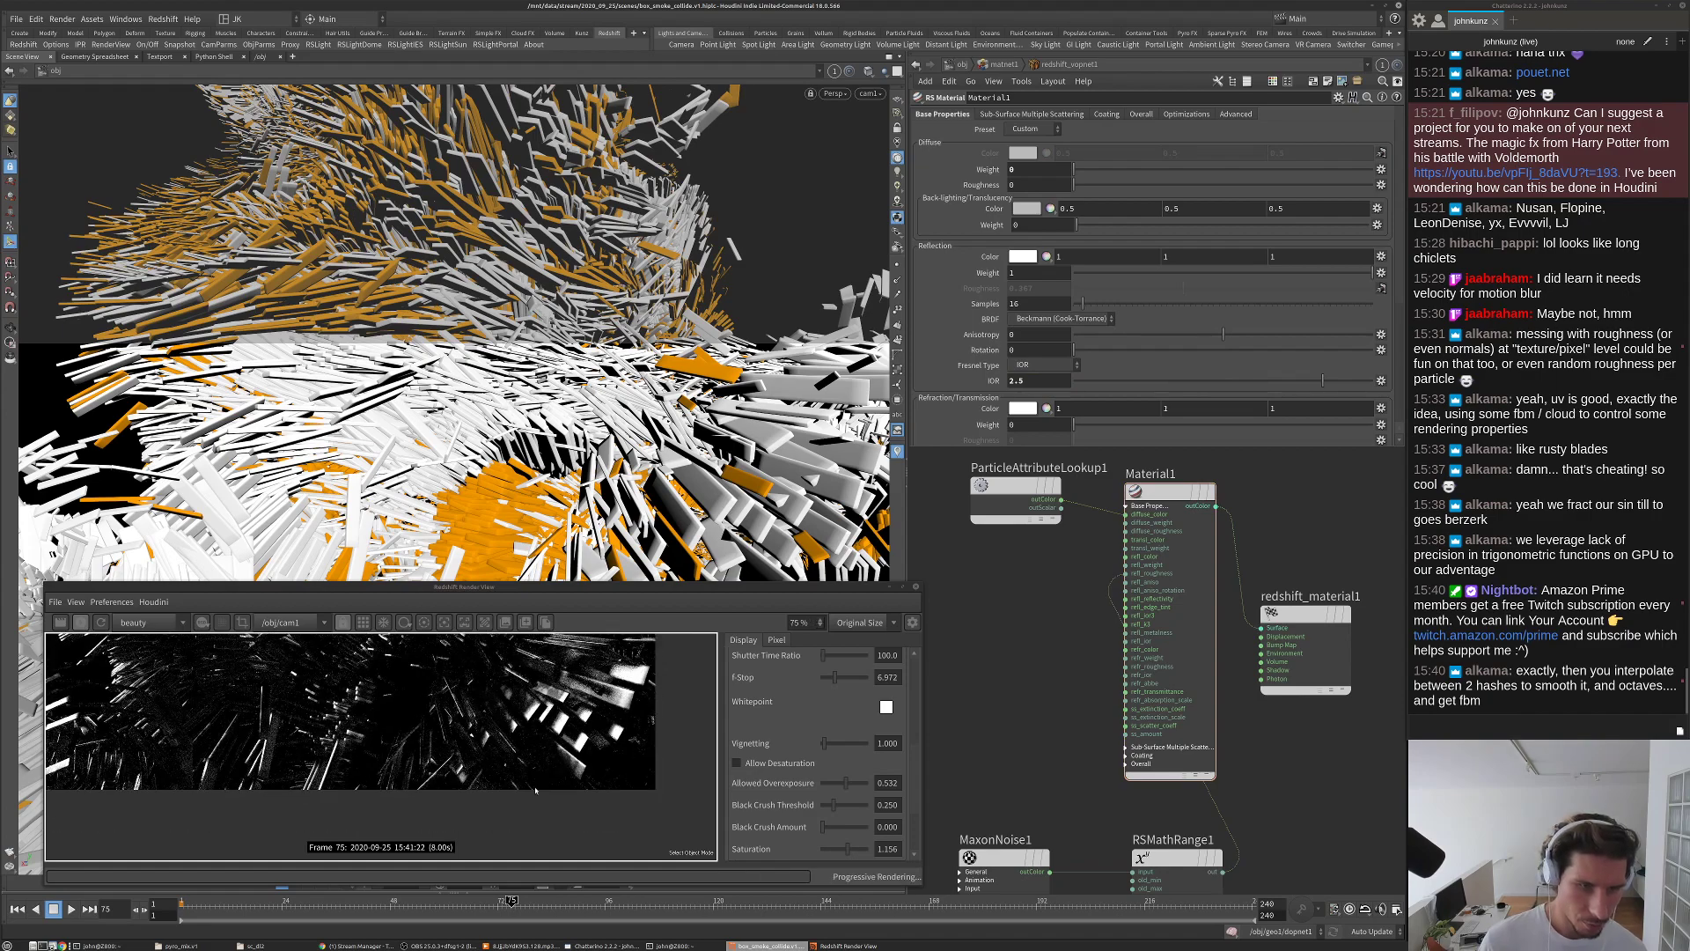
pyautogui.scroll(-3, 581, 694)
pyautogui.scroll(3, 604, 658)
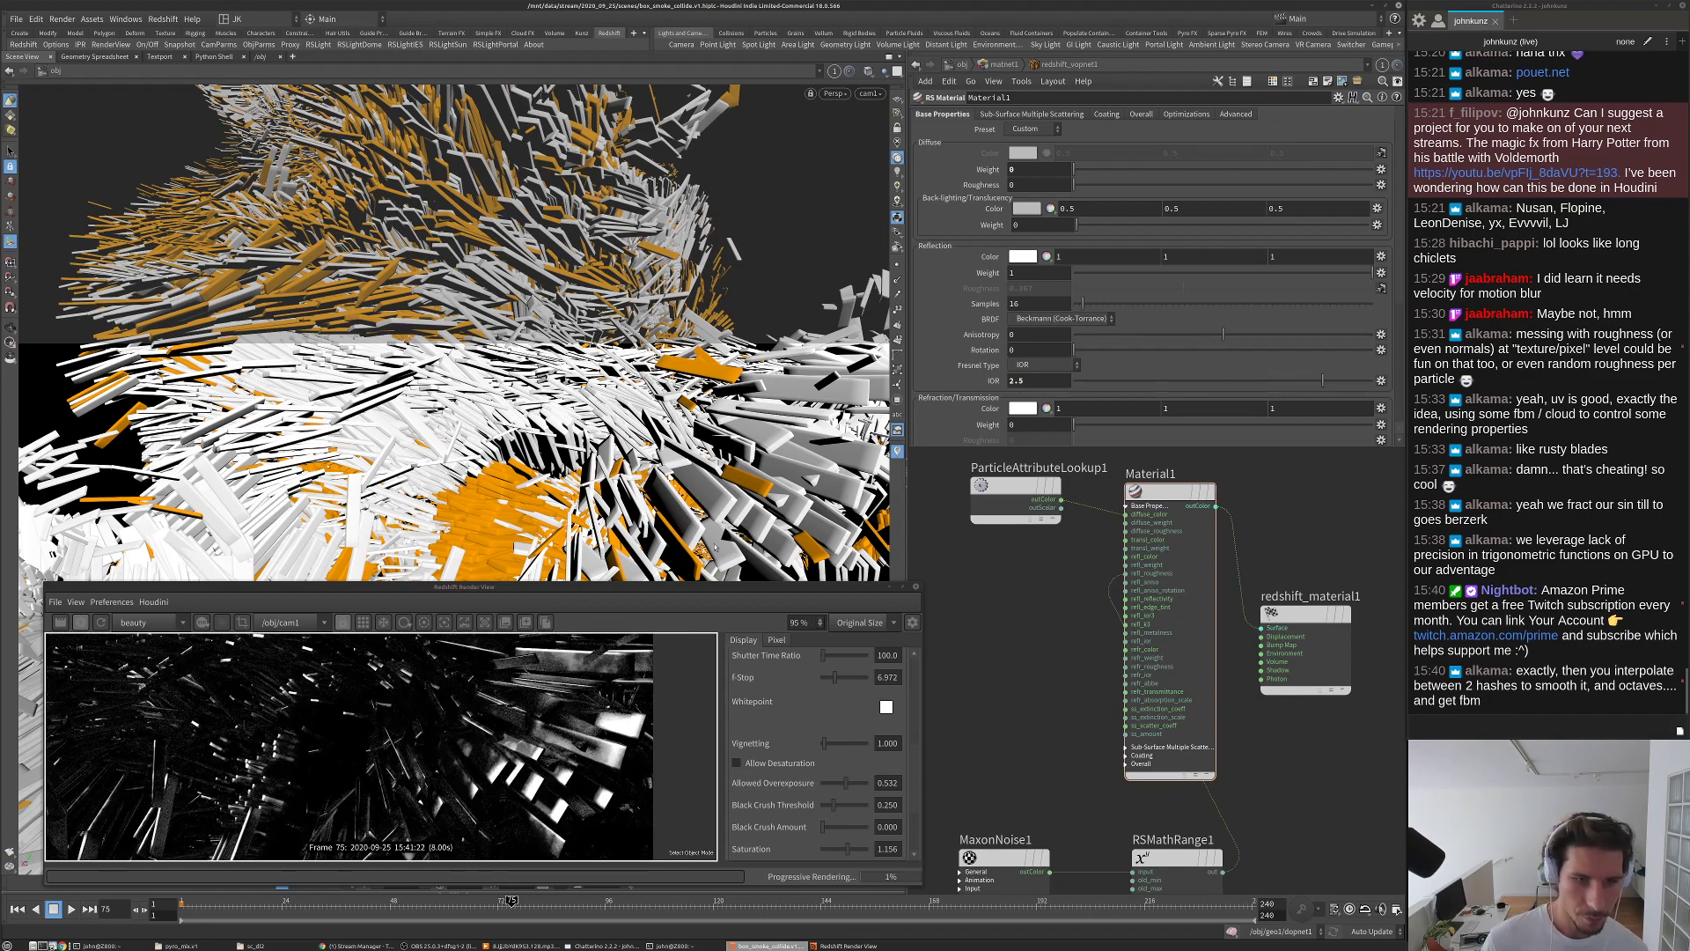
# Step: Set Material1's diffuse weight back to 1, save the scene and inspect the blades in the render
pyautogui.click(1021, 169)
pyautogui.write('1')
pyautogui.press('Return')
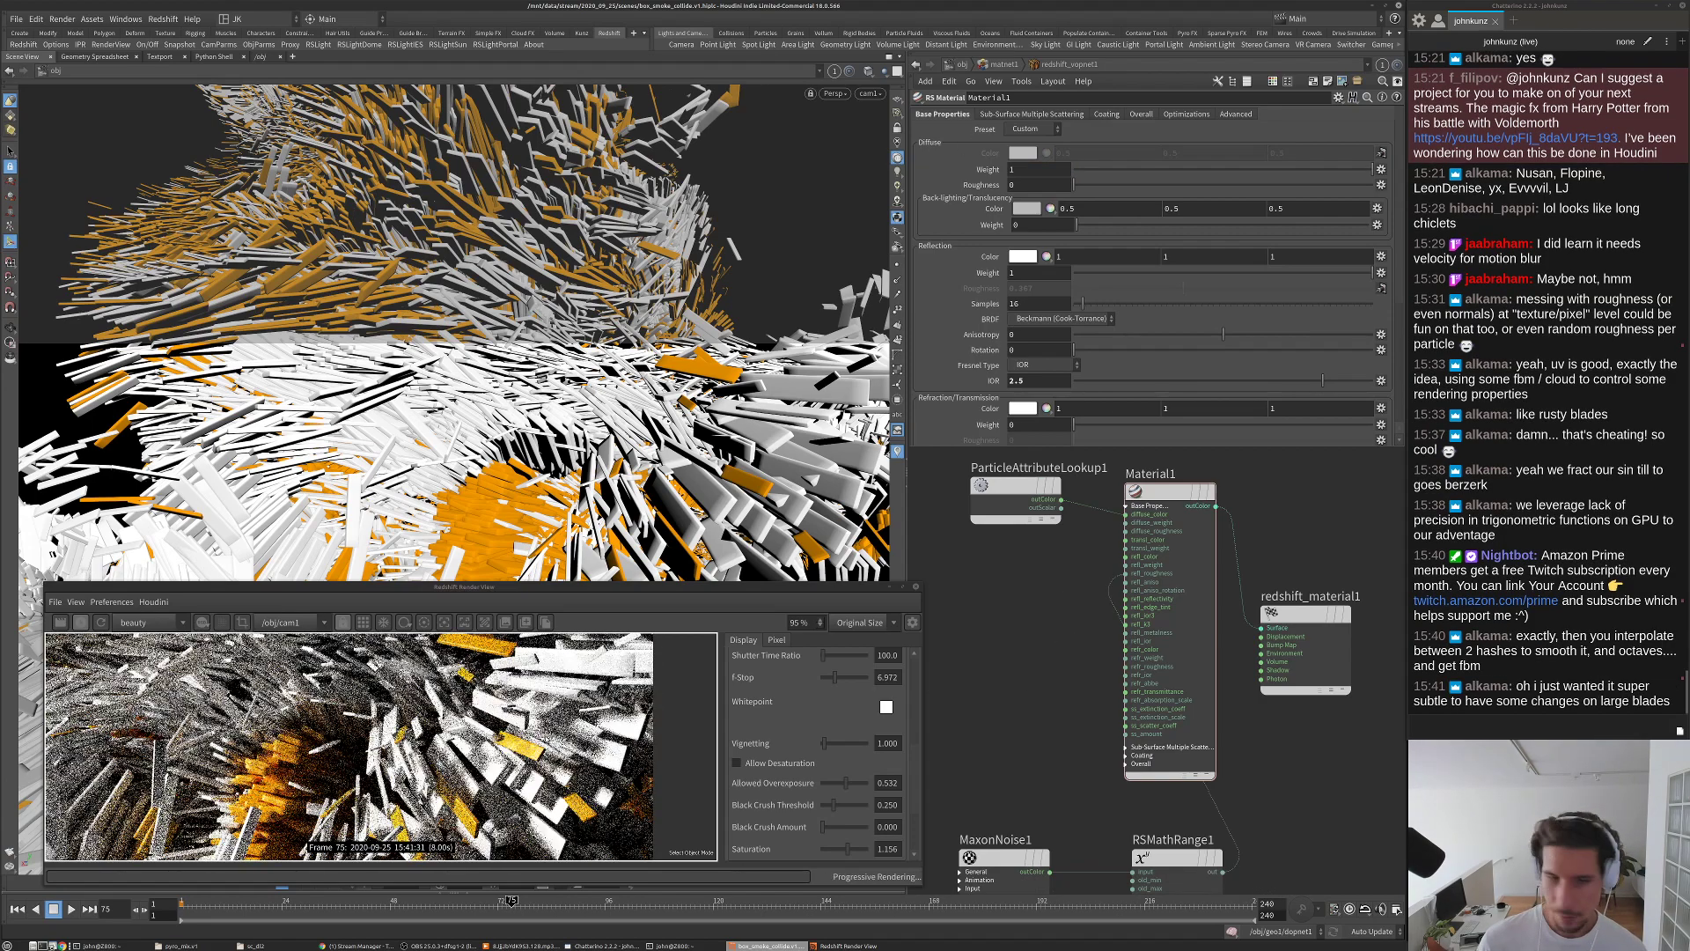
pyautogui.scroll(2, 419, 738)
pyautogui.hotkey('ctrl', 's')
pyautogui.scroll(-1, 421, 738)
pyautogui.scroll(6, 475, 706)
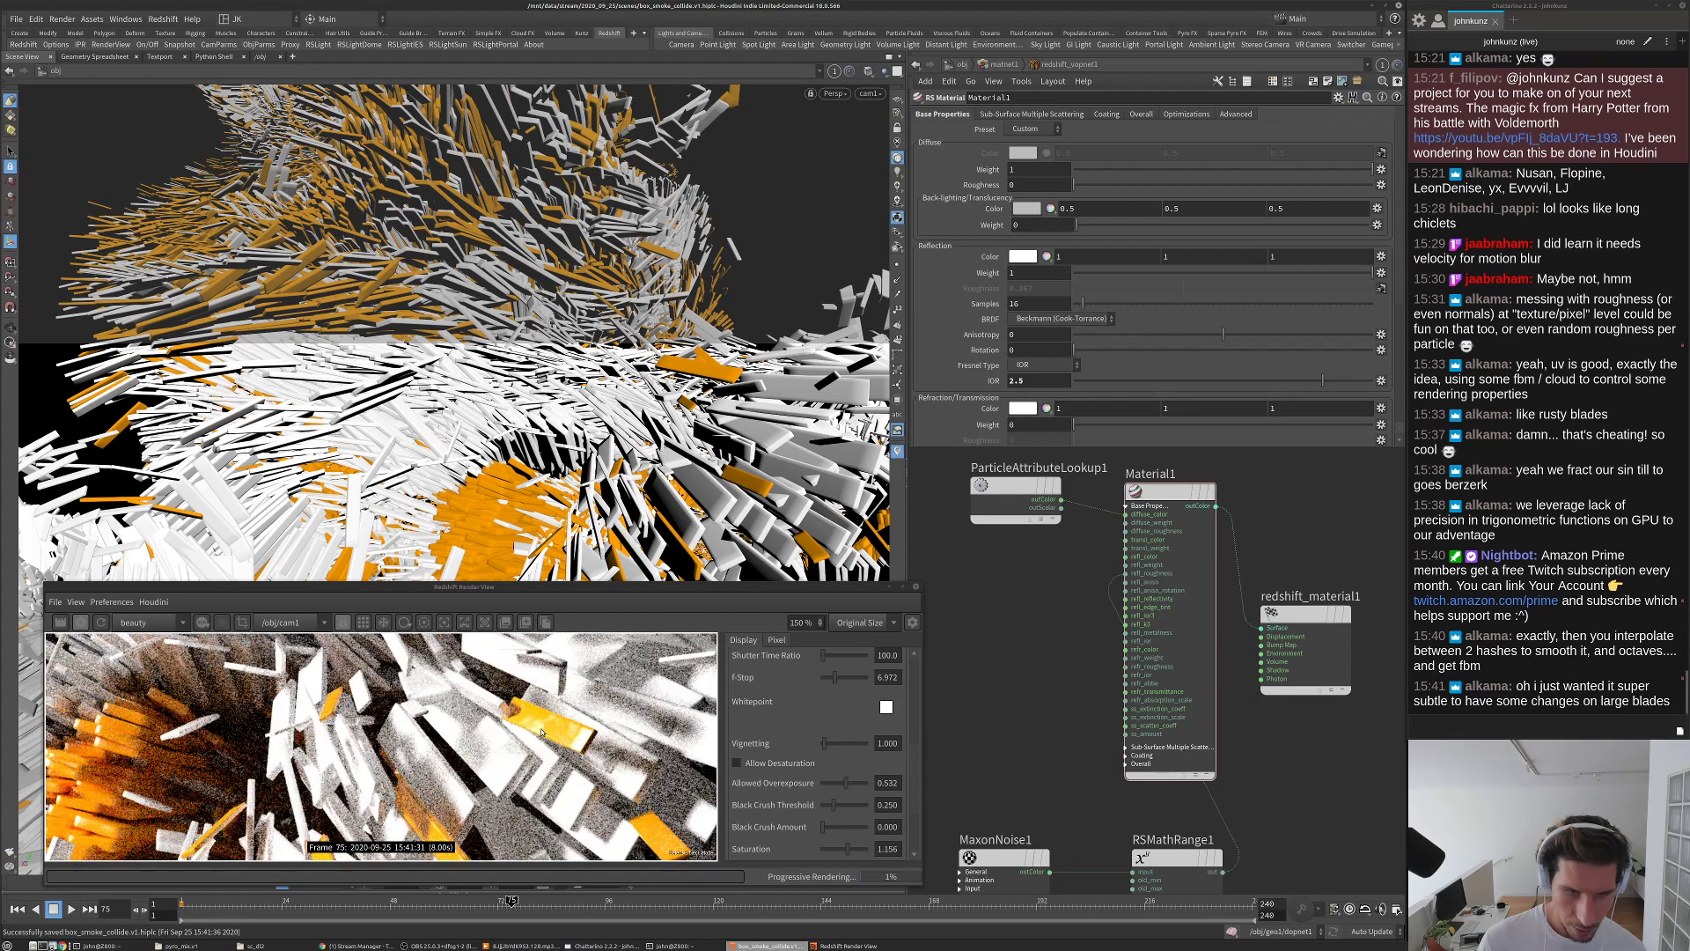
pyautogui.scroll(-4, 495, 723)
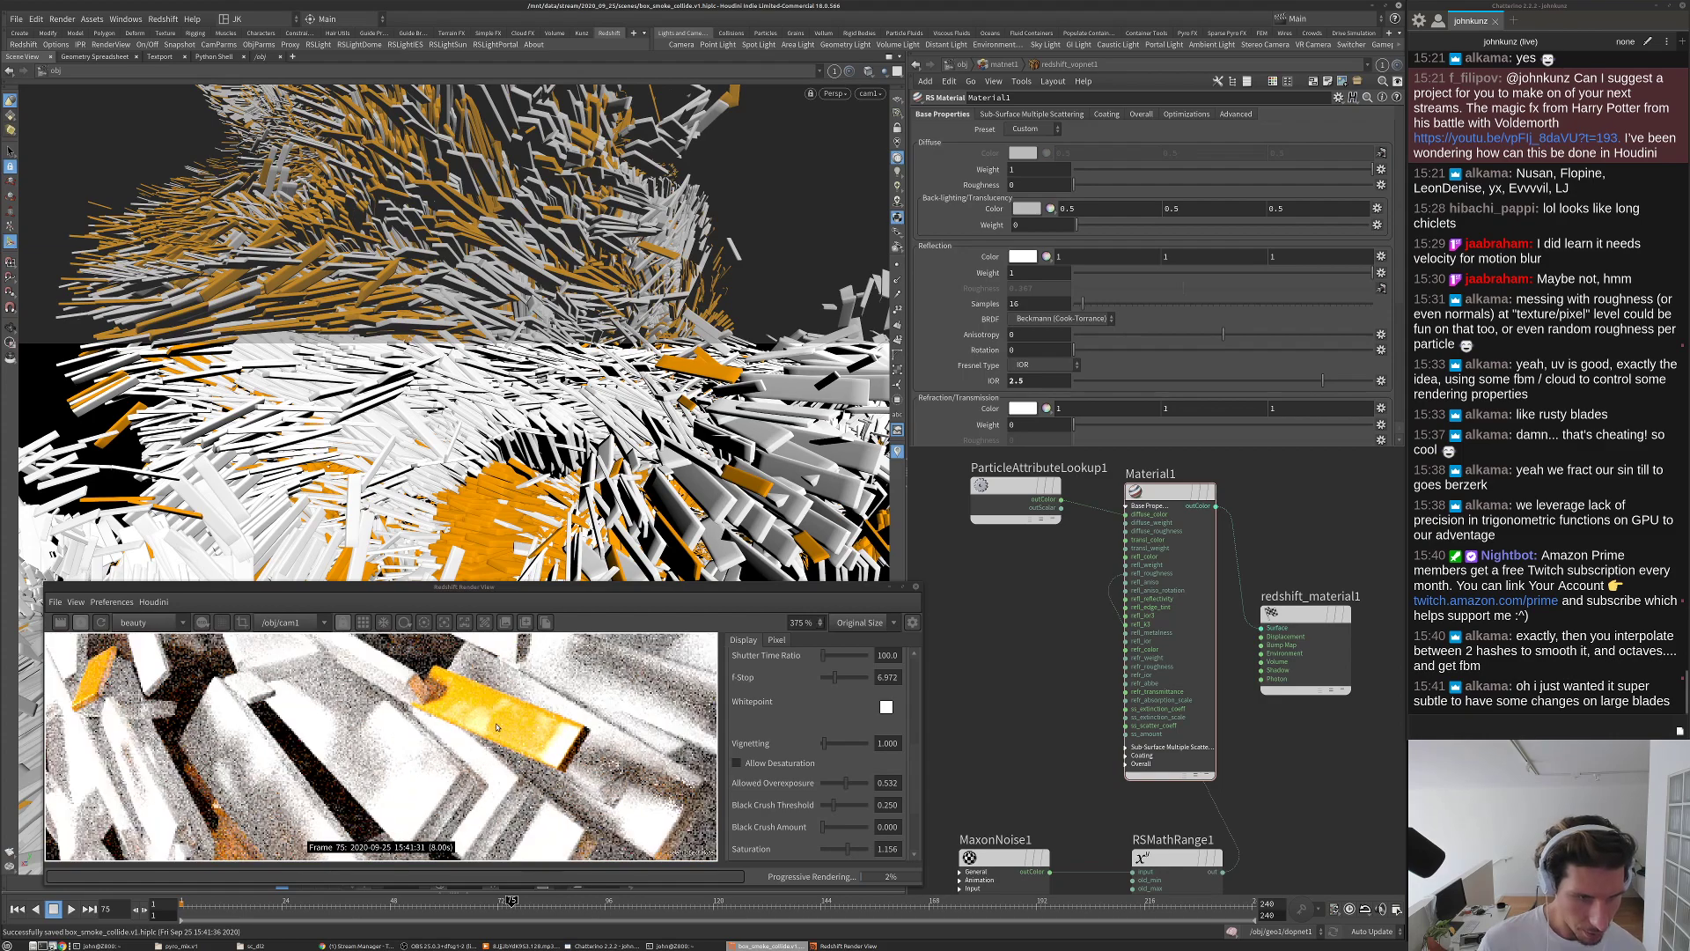
# Step: Set RSMathRange1's New Range Min to 0.3 and New Range Max to 0.5, checking an orange blade up close in the render
pyautogui.moveTo(1017, 727); pyautogui.dragTo(1064, 621, button='middle')
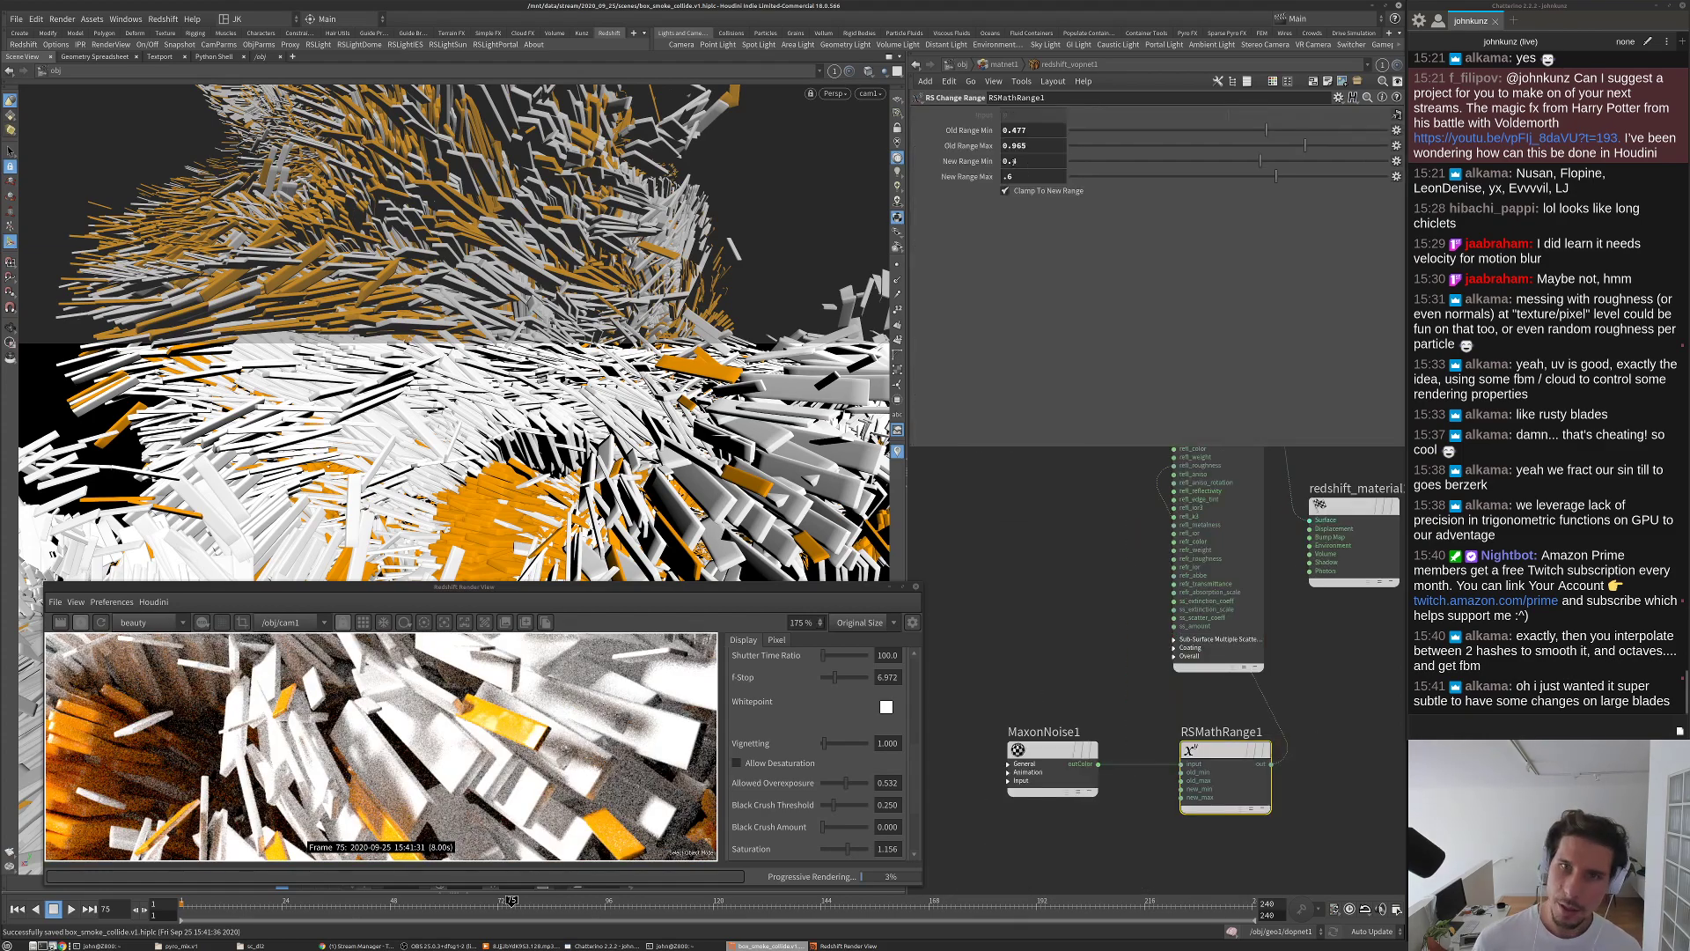
pyautogui.press('BackSpace')
pyautogui.write('3')
pyautogui.press('Return')
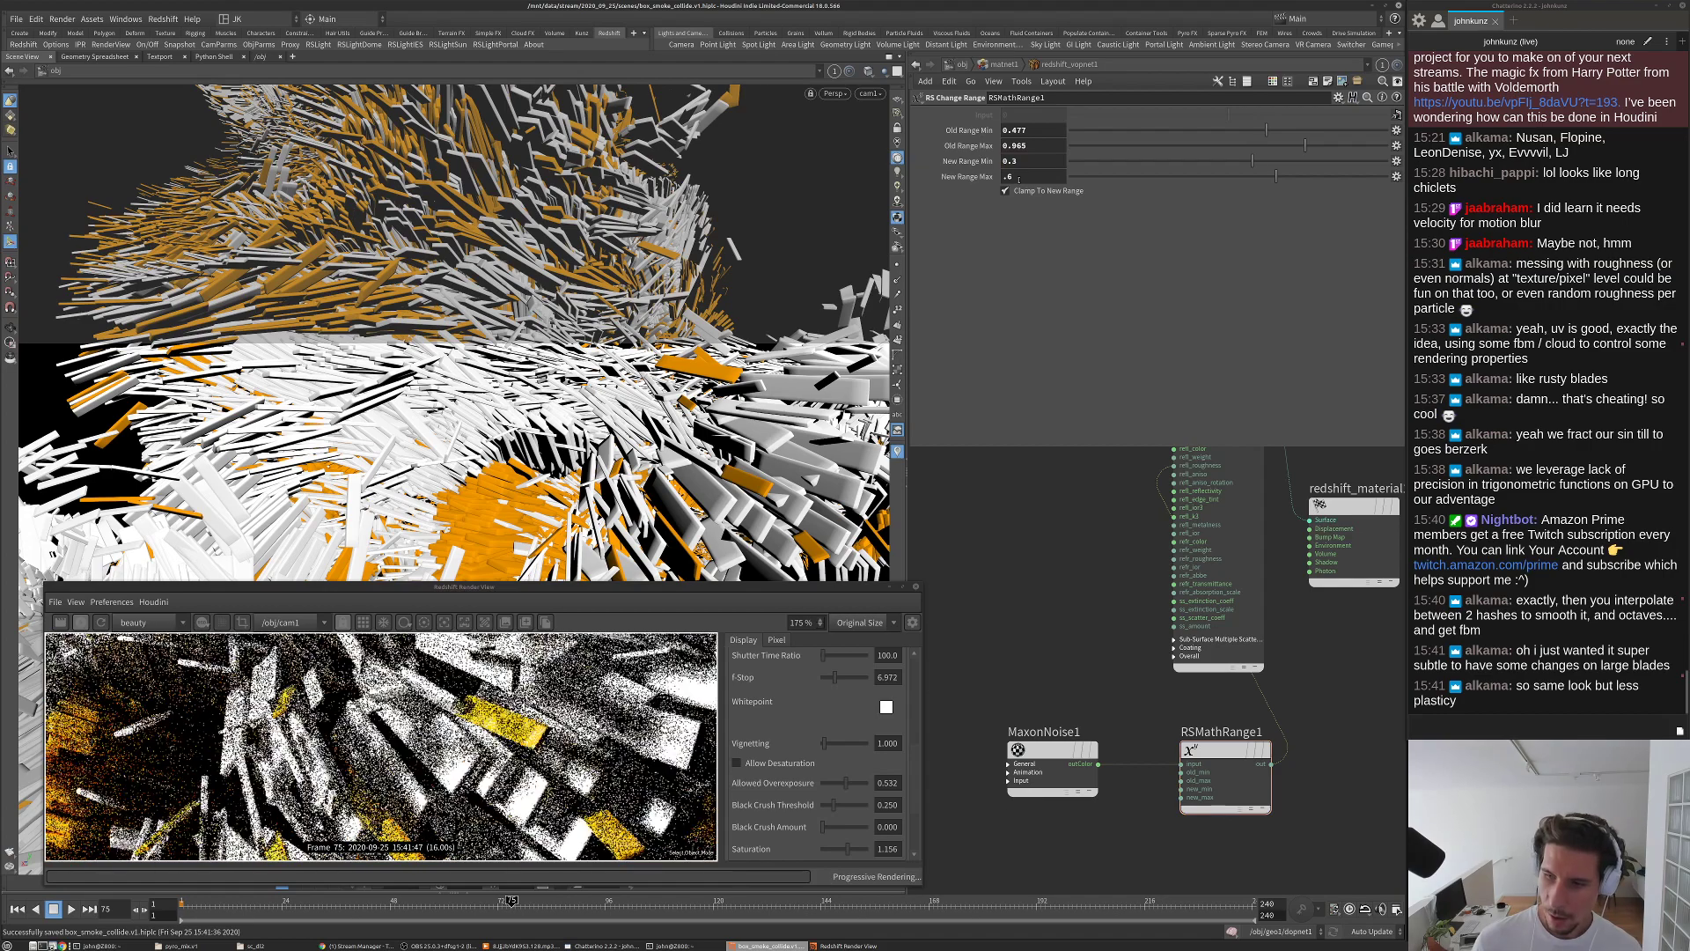
pyautogui.moveTo(1019, 178); pyautogui.dragTo(1007, 178)
pyautogui.write('5')
pyautogui.press('Return')
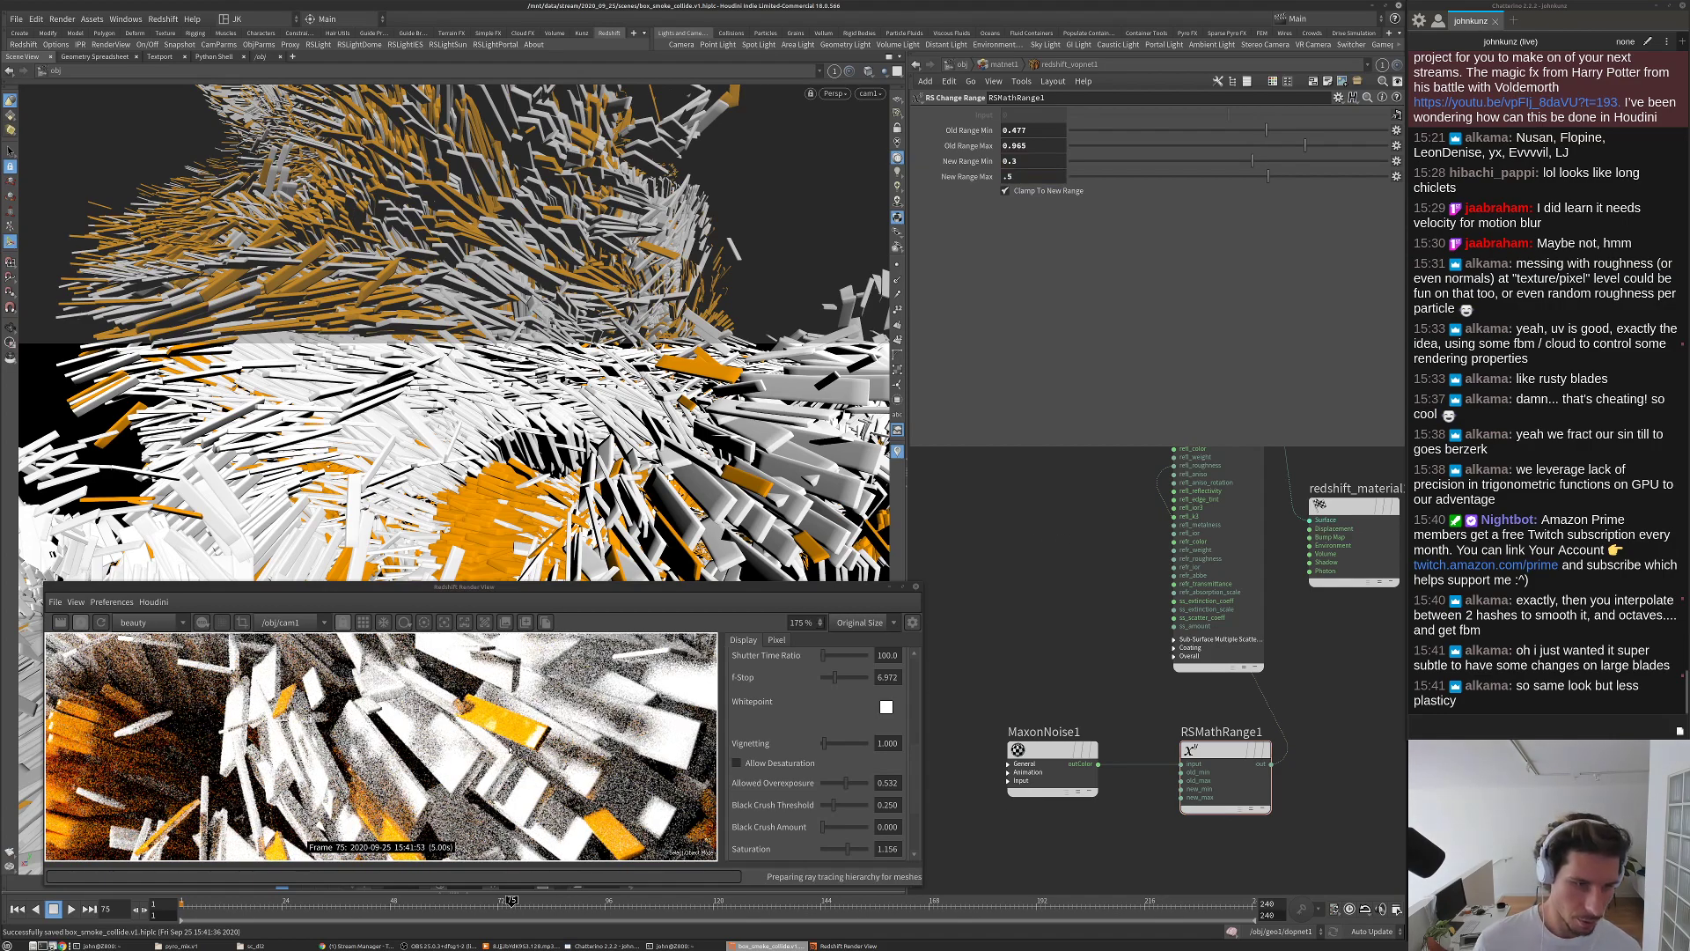
pyautogui.scroll(4, 508, 732)
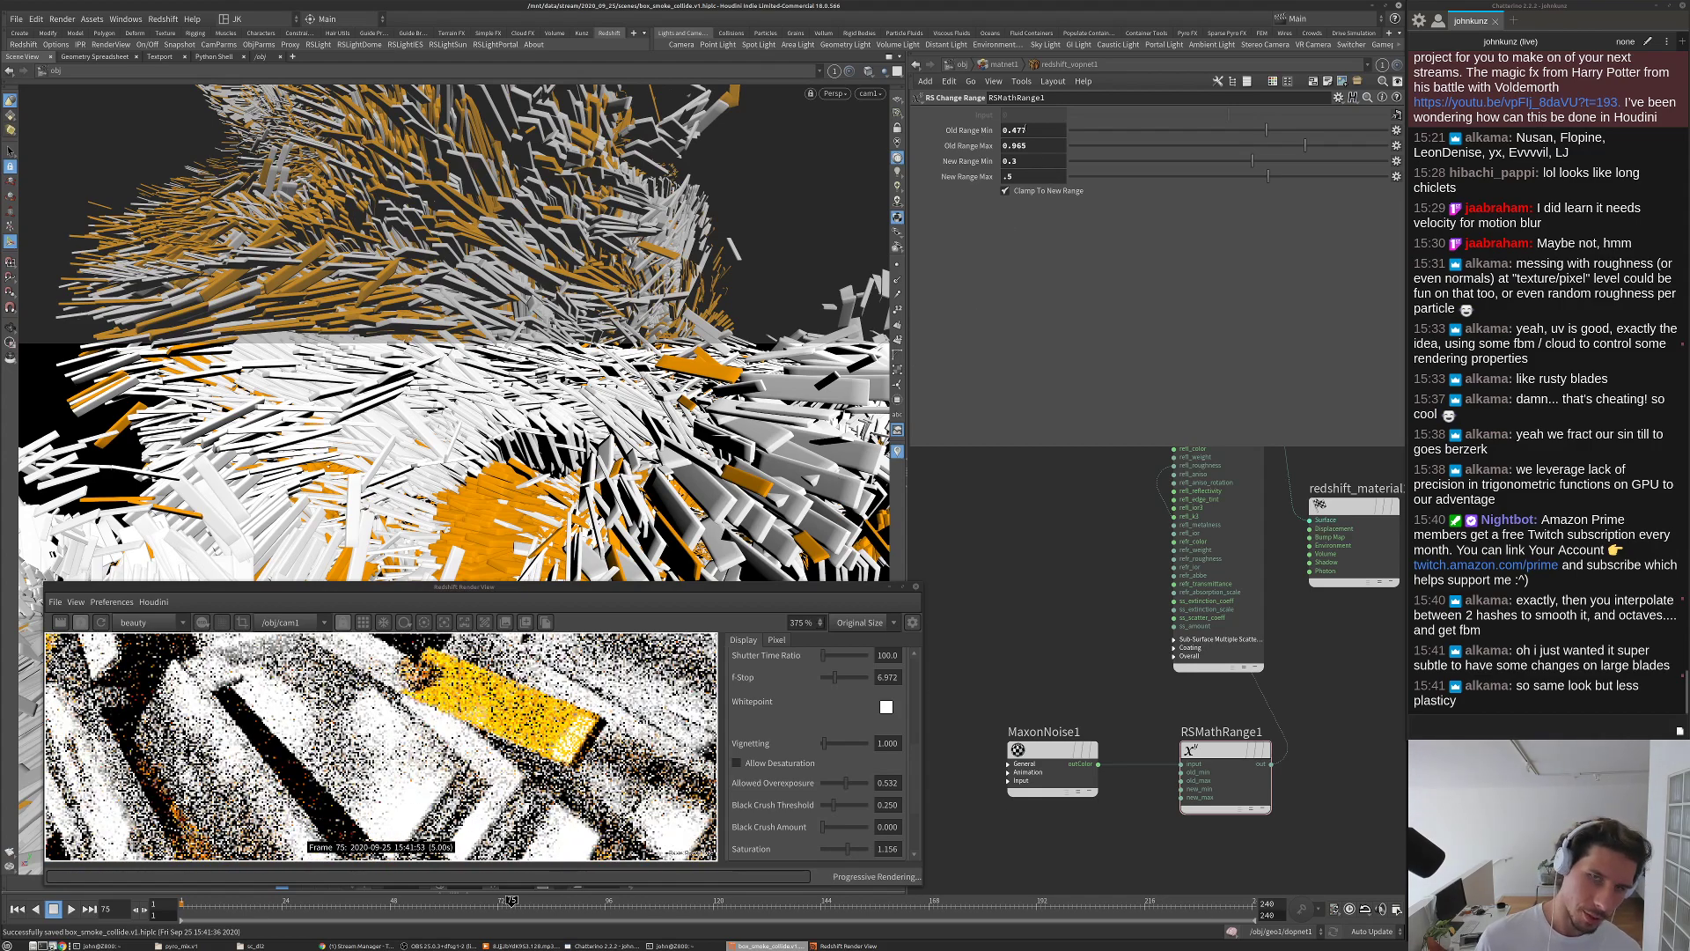
# Step: Review the blades across the whole render and set RSMathRange1's Old Range Min to 0.35
pyautogui.scroll(-4, 572, 732)
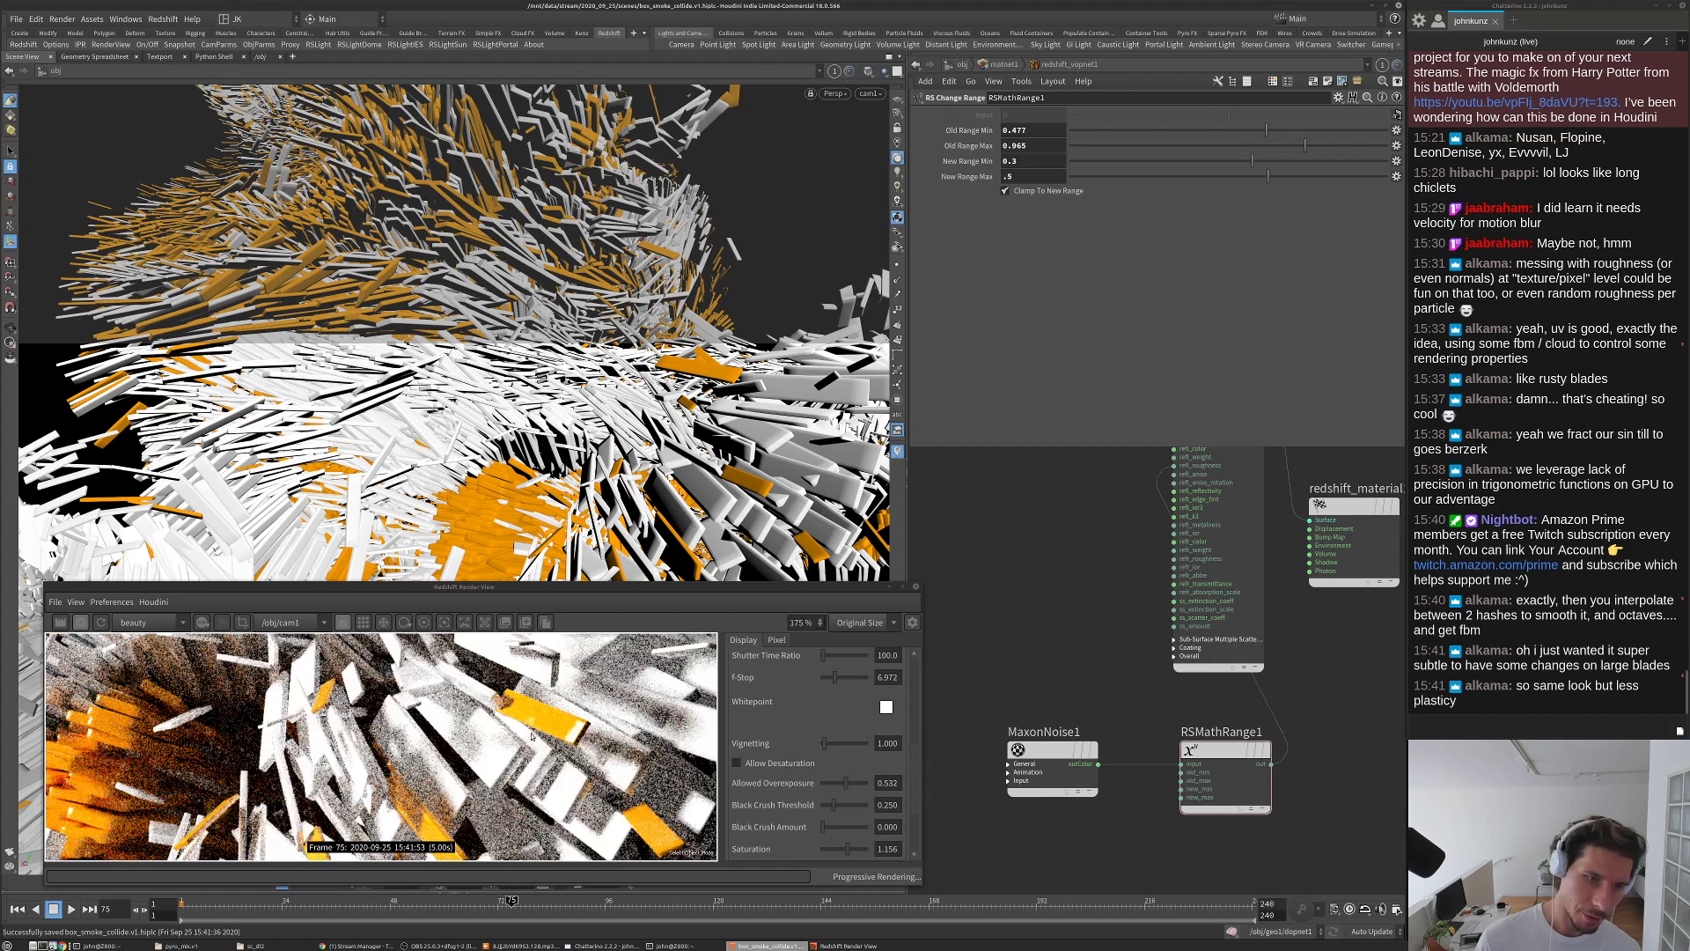
pyautogui.scroll(-3, 539, 748)
pyautogui.scroll(3, 484, 754)
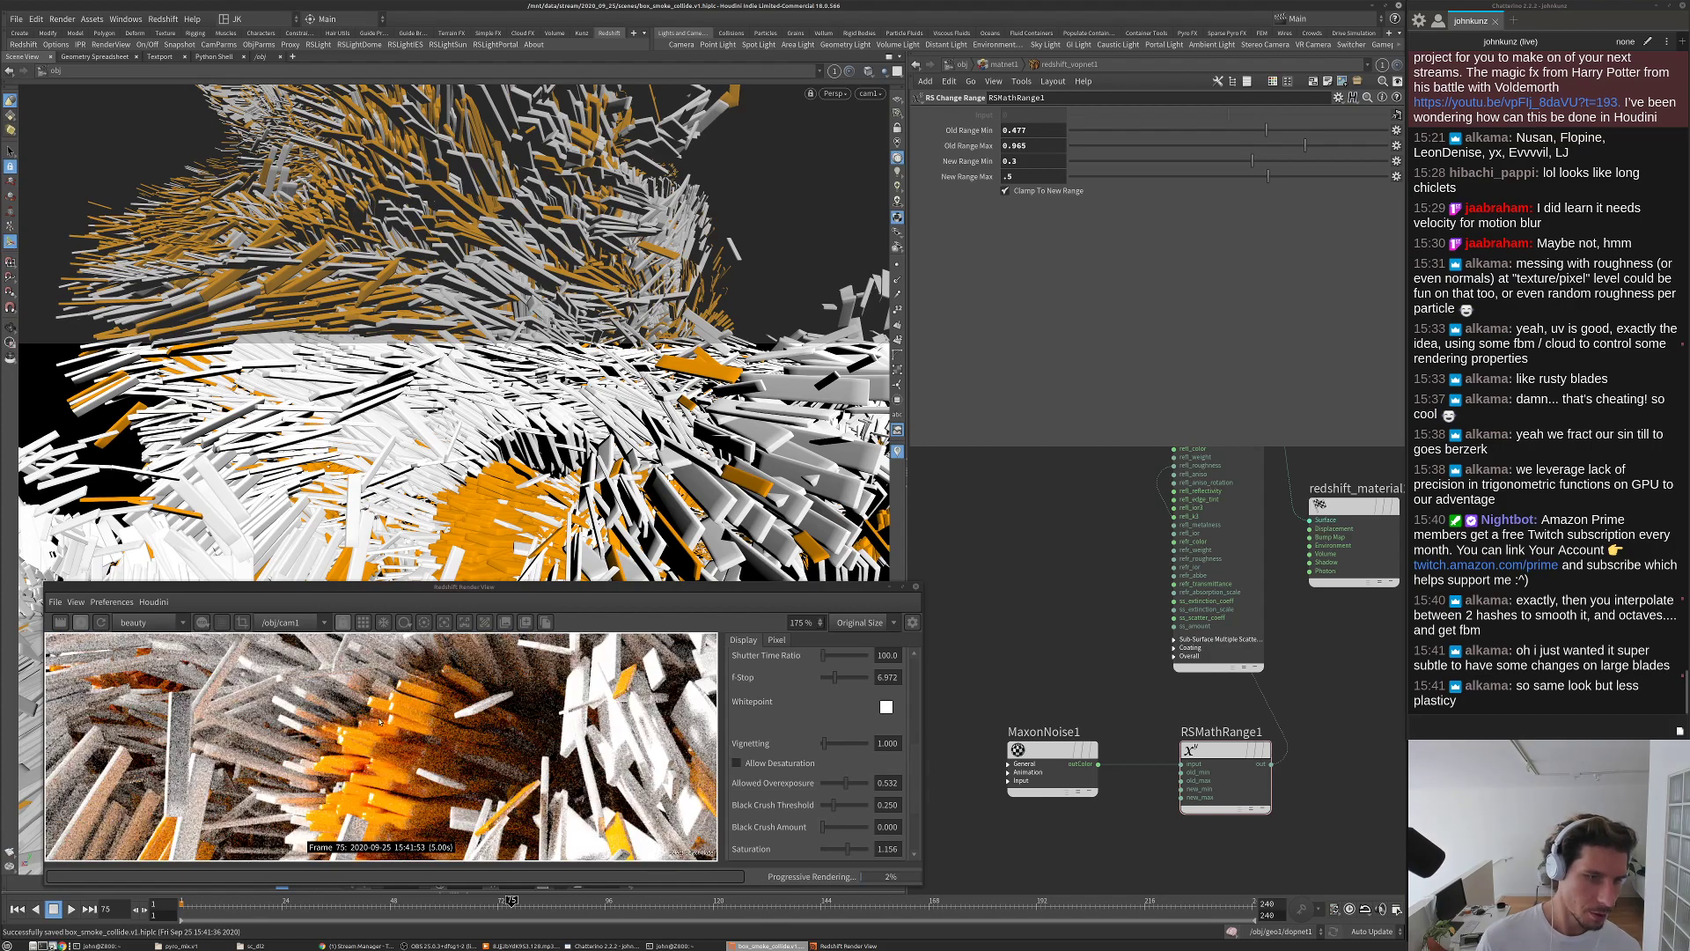
pyautogui.scroll(-4, 544, 714)
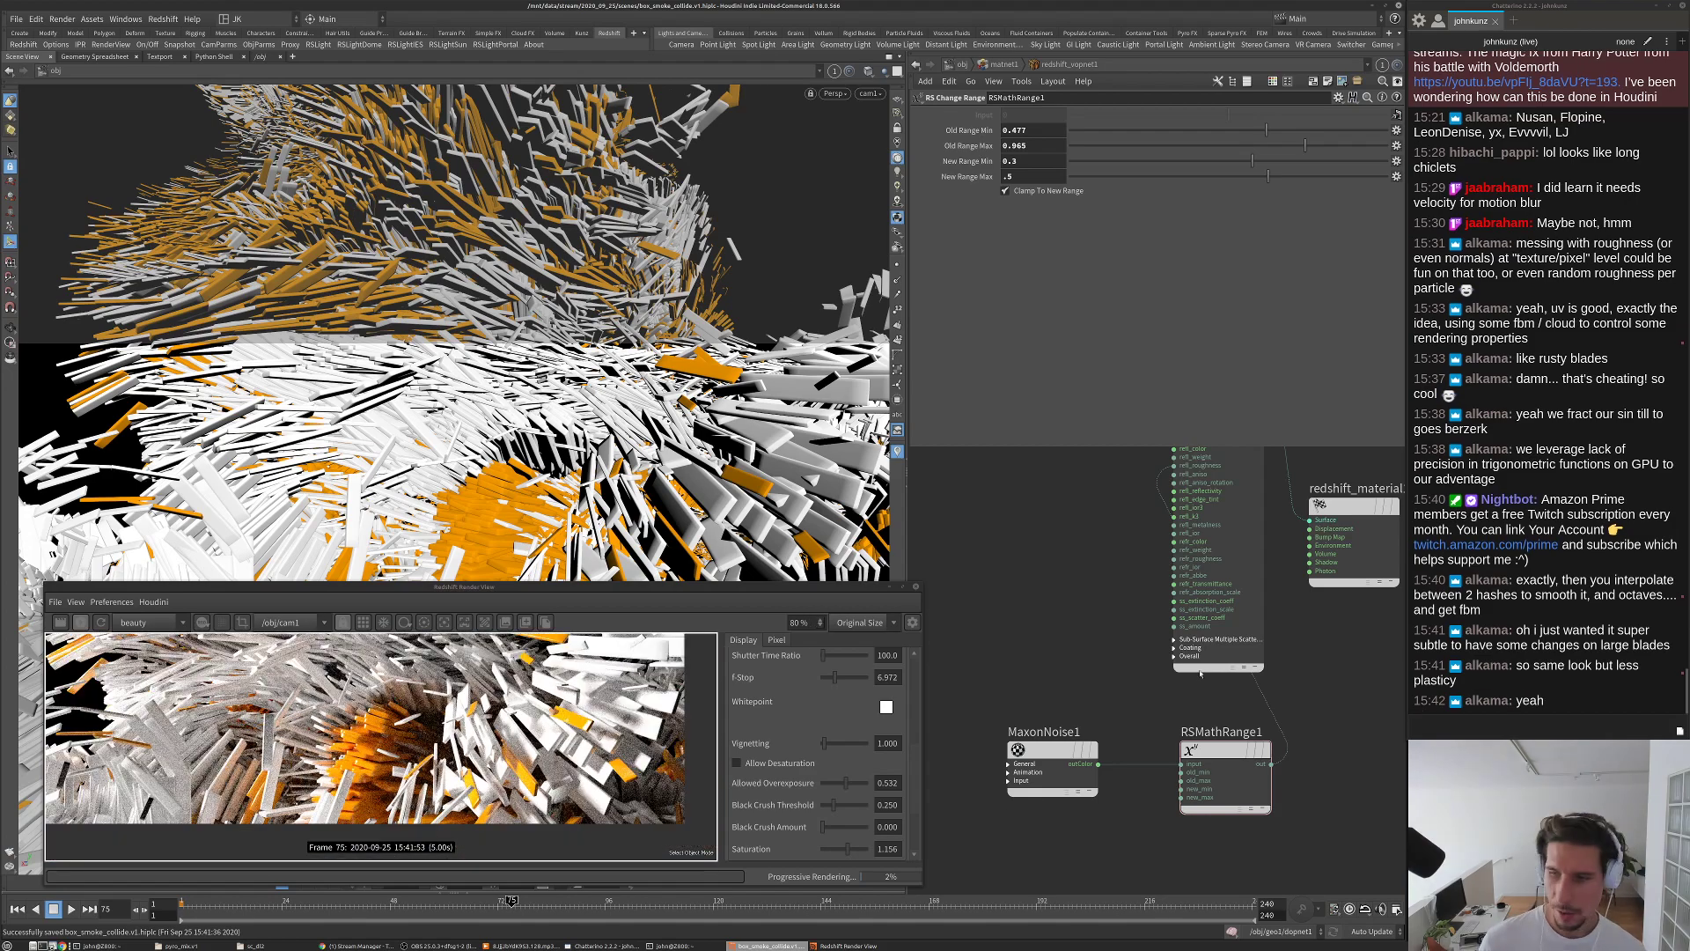
pyautogui.scroll(-2, 437, 768)
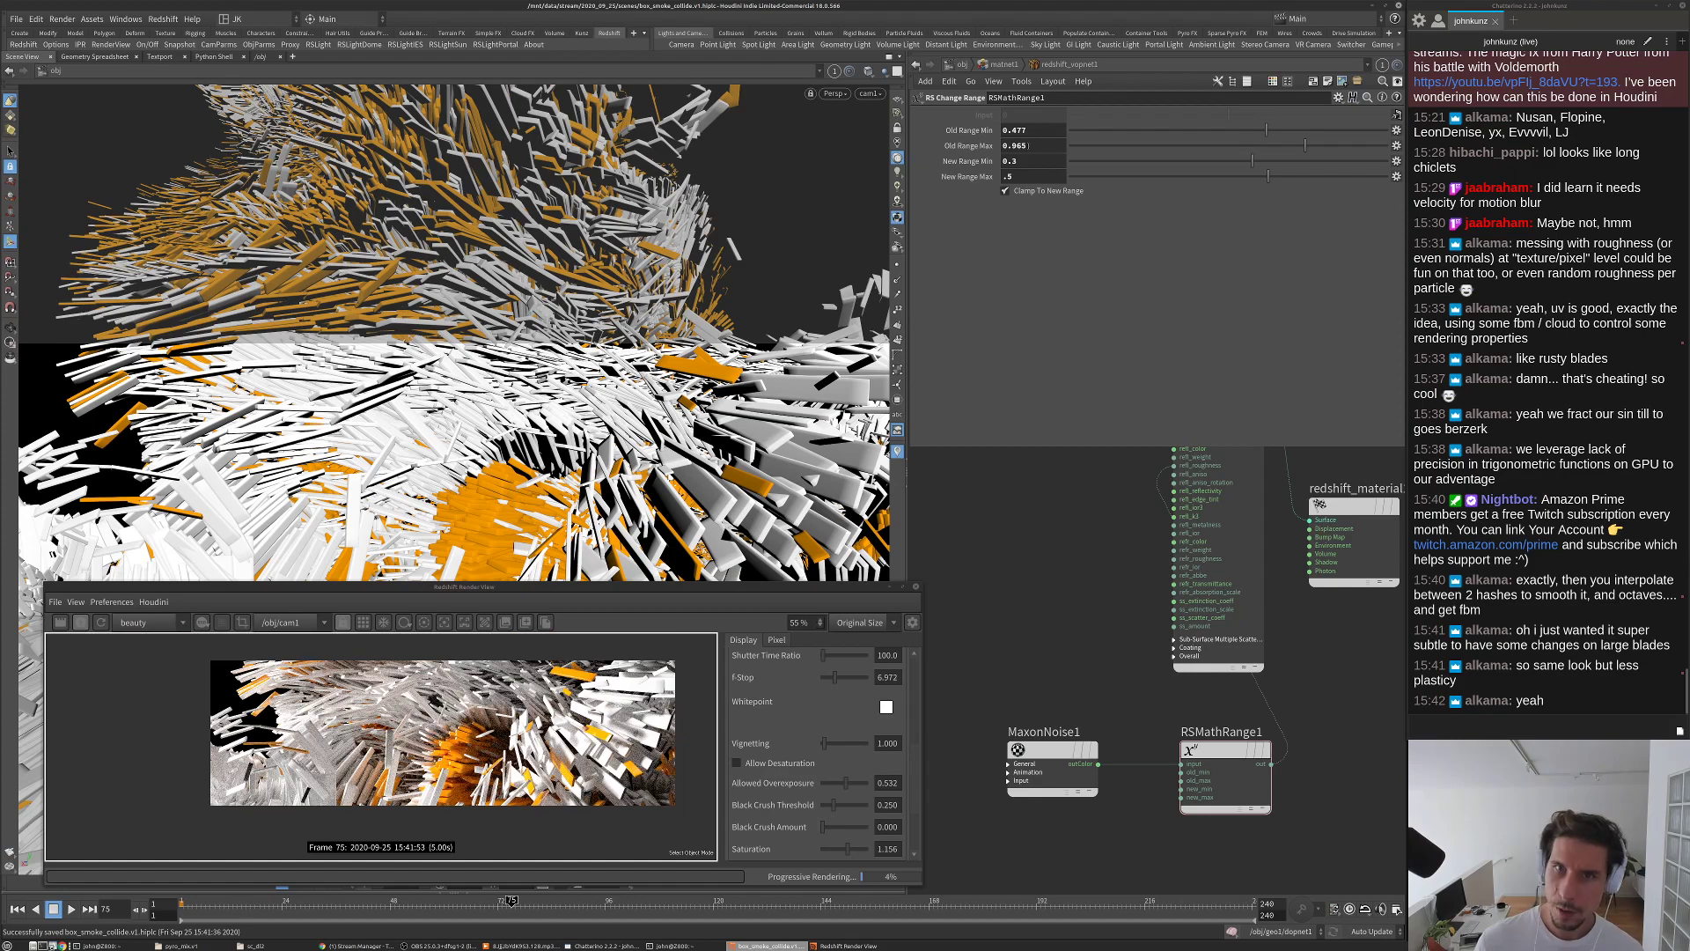
pyautogui.moveTo(1026, 130); pyautogui.dragTo(1018, 131)
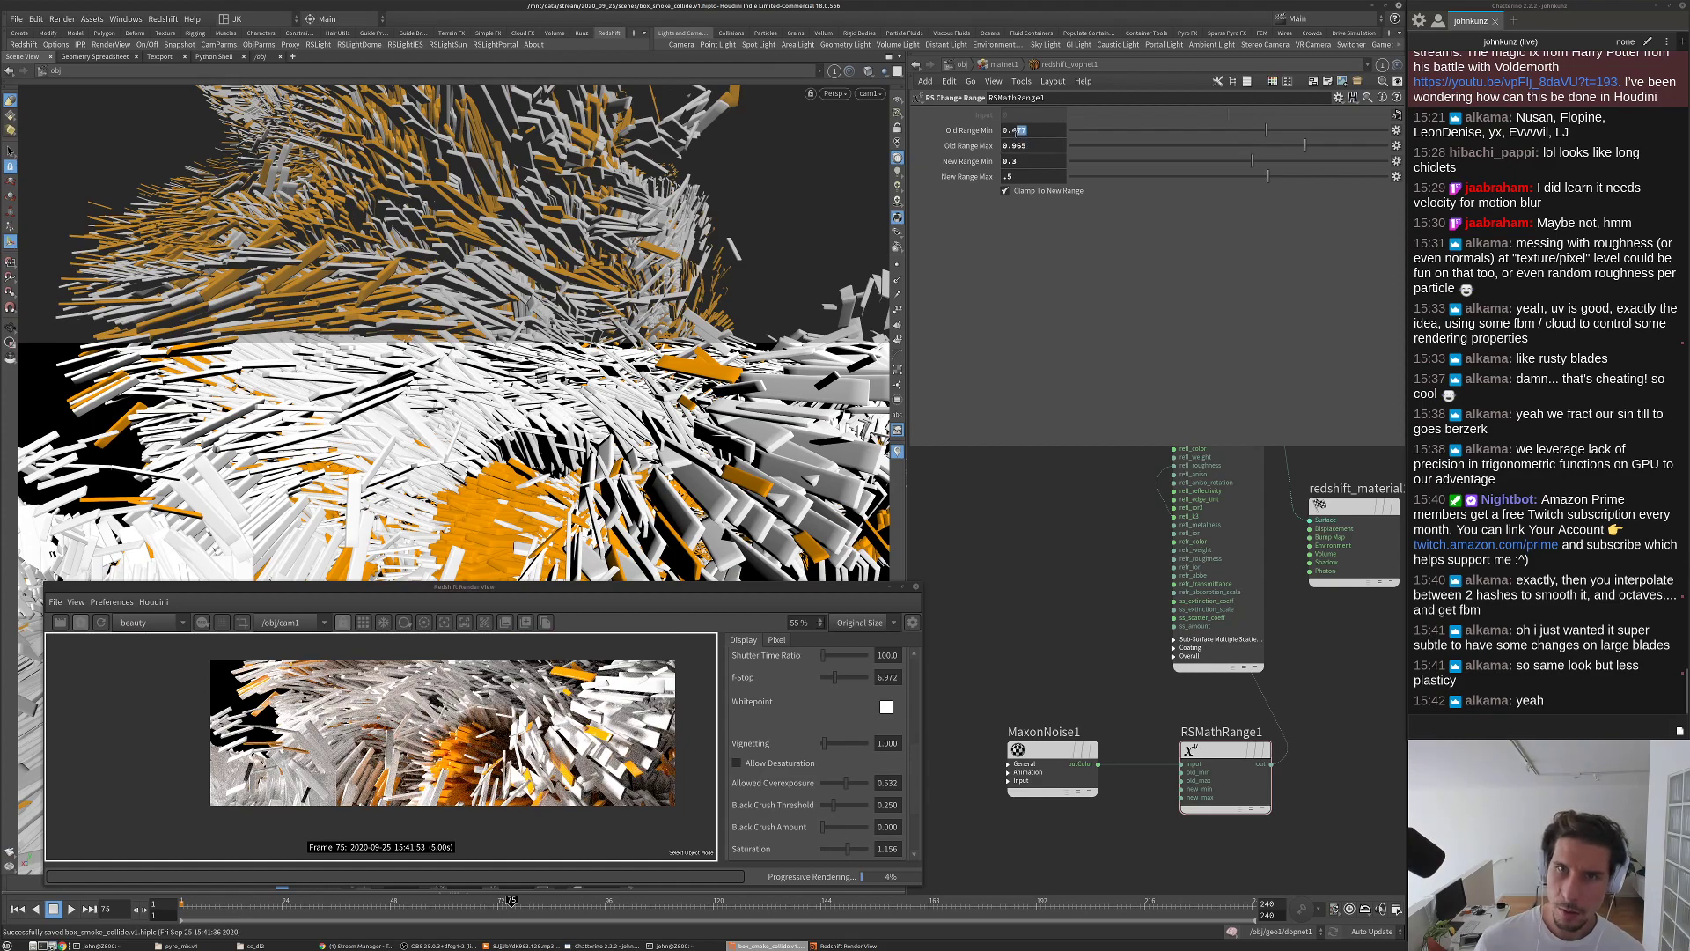
pyautogui.write('35')
pyautogui.press('Return')
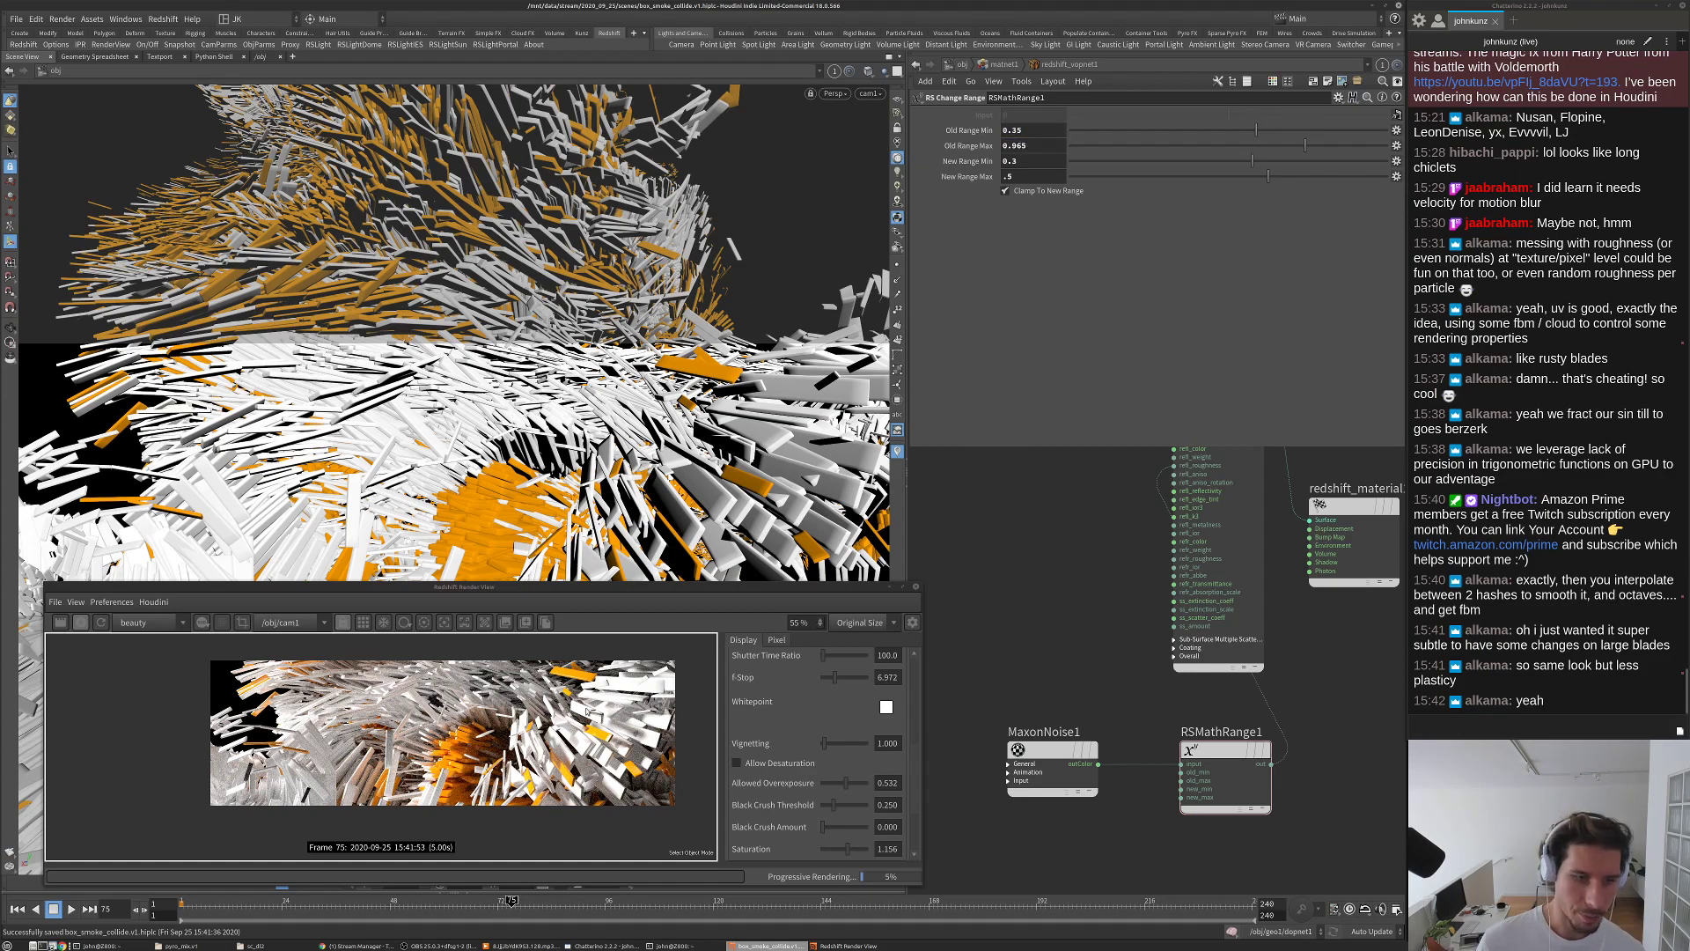
# Step: Set RSMathRange1's New Range Max to 0.75, comparing an orange blade up close in the render
pyautogui.scroll(2, 585, 744)
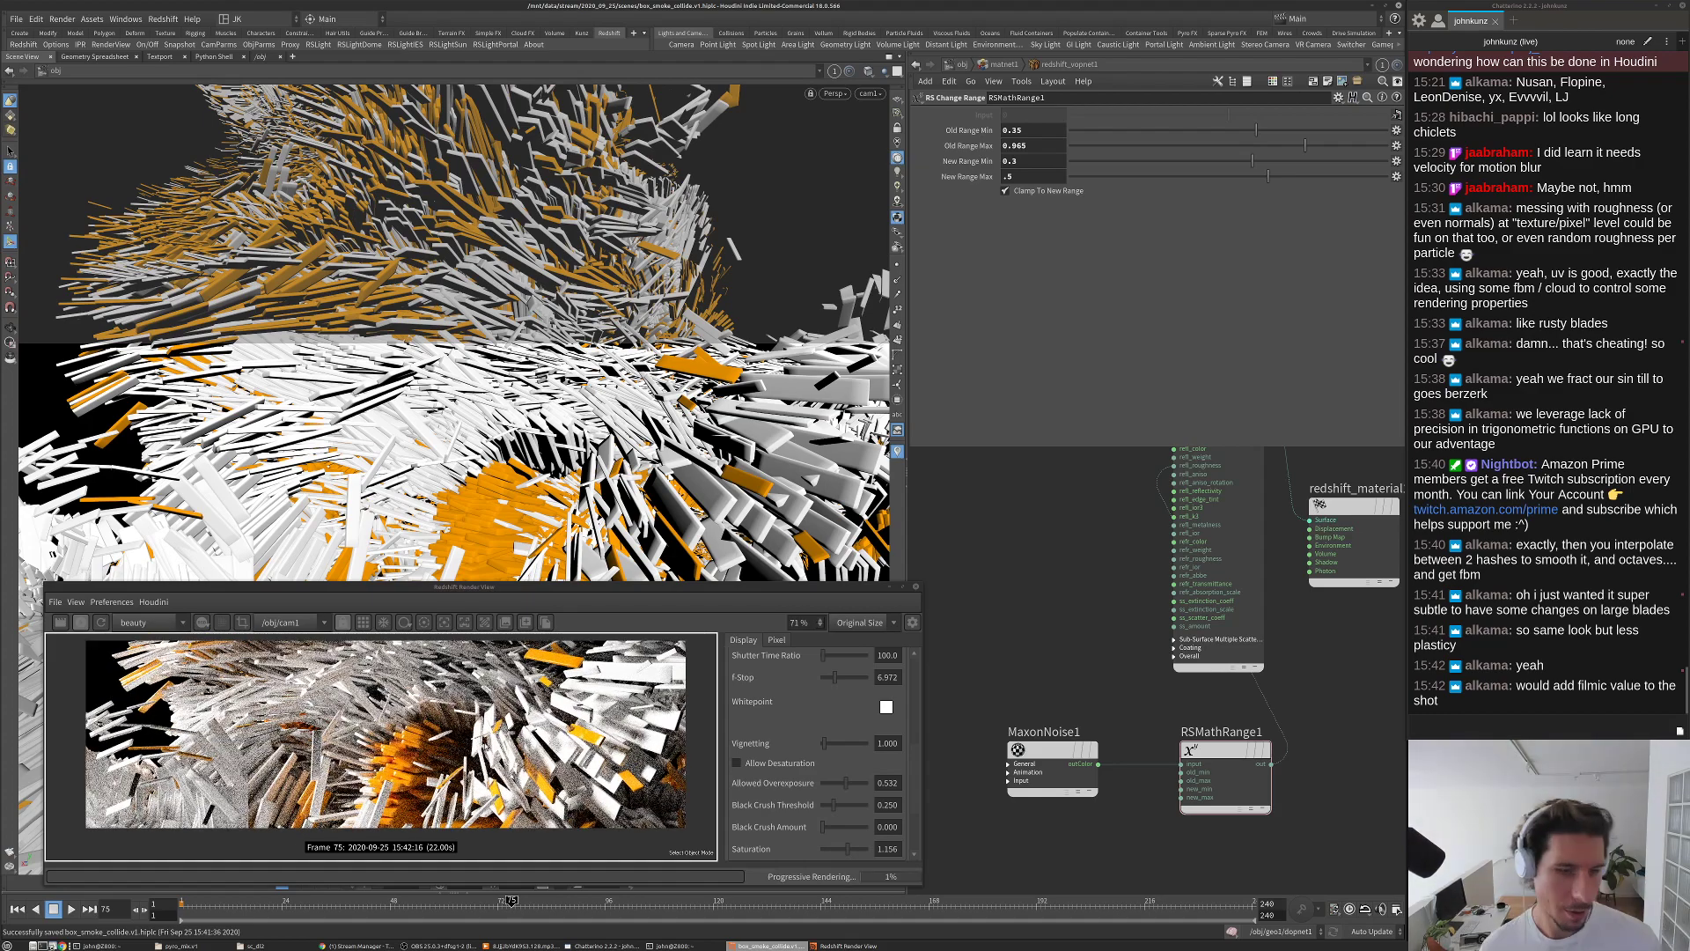
pyautogui.scroll(2, 491, 750)
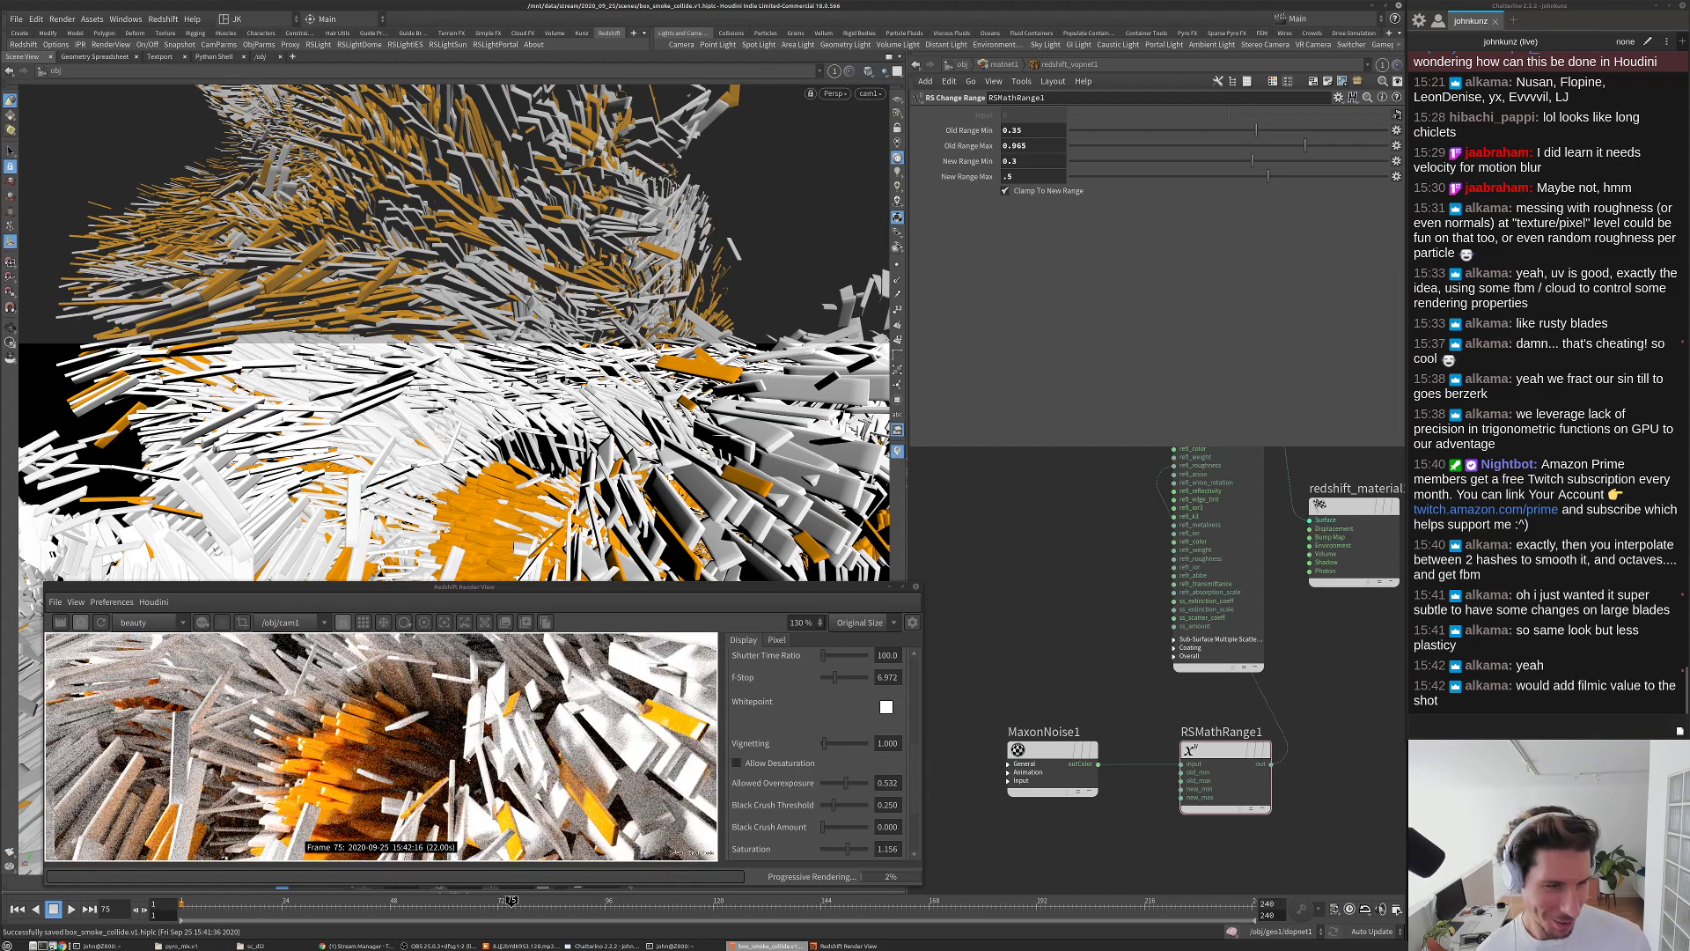
pyautogui.scroll(8, 599, 749)
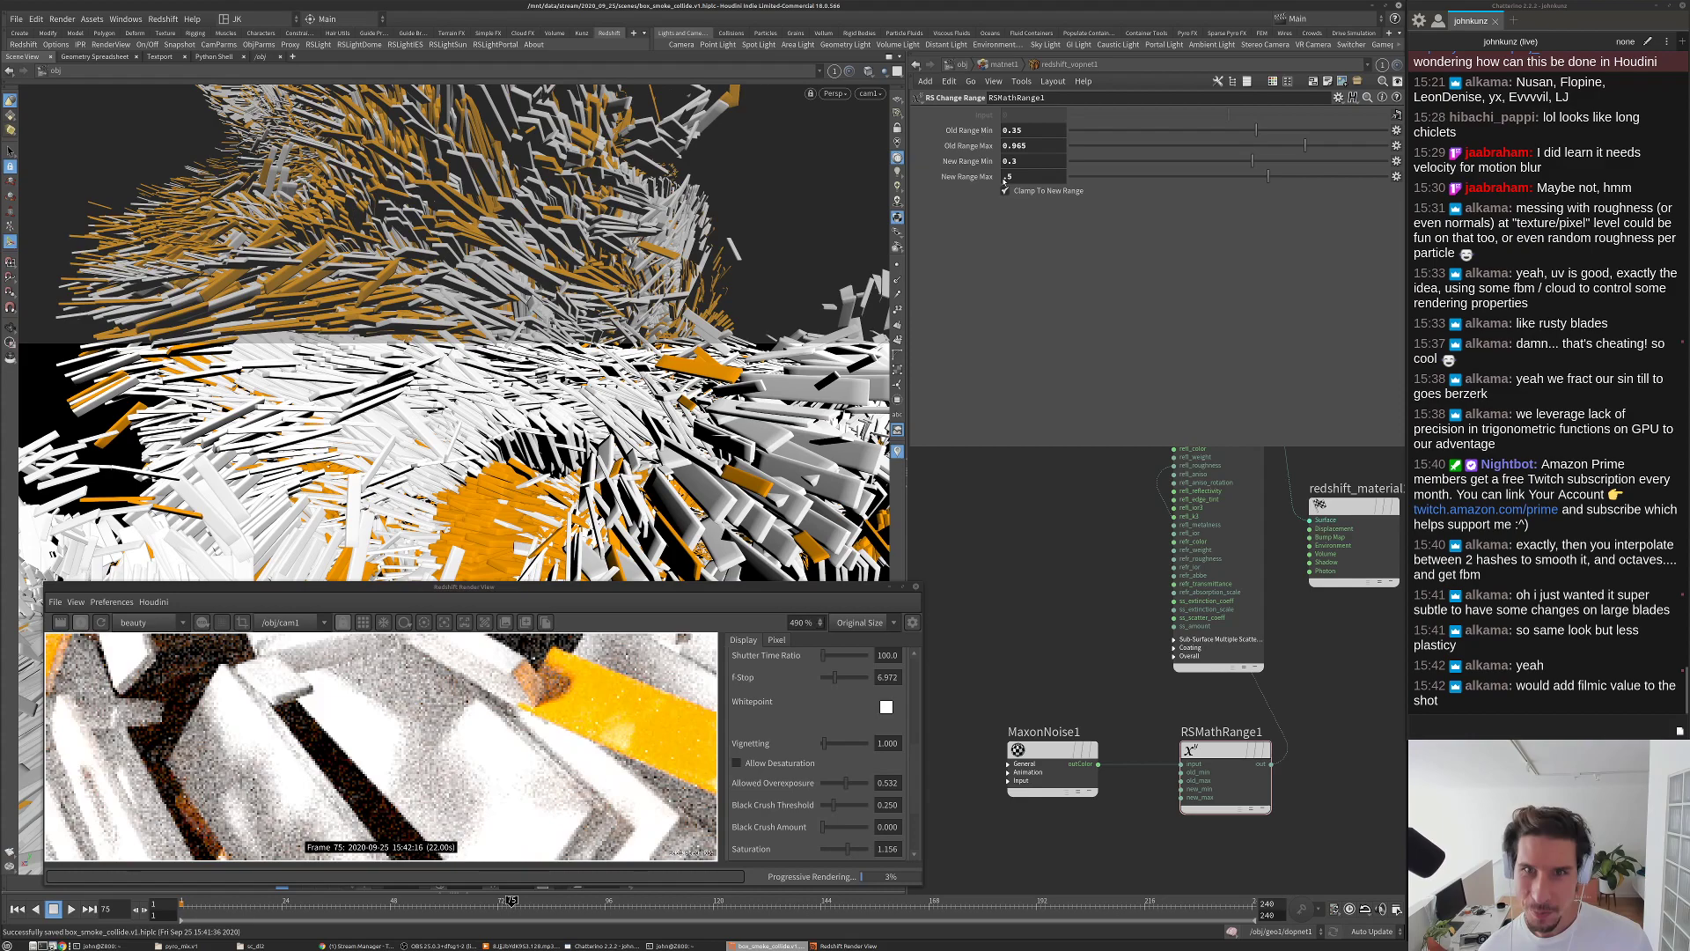
pyautogui.write('7')
pyautogui.press('Return')
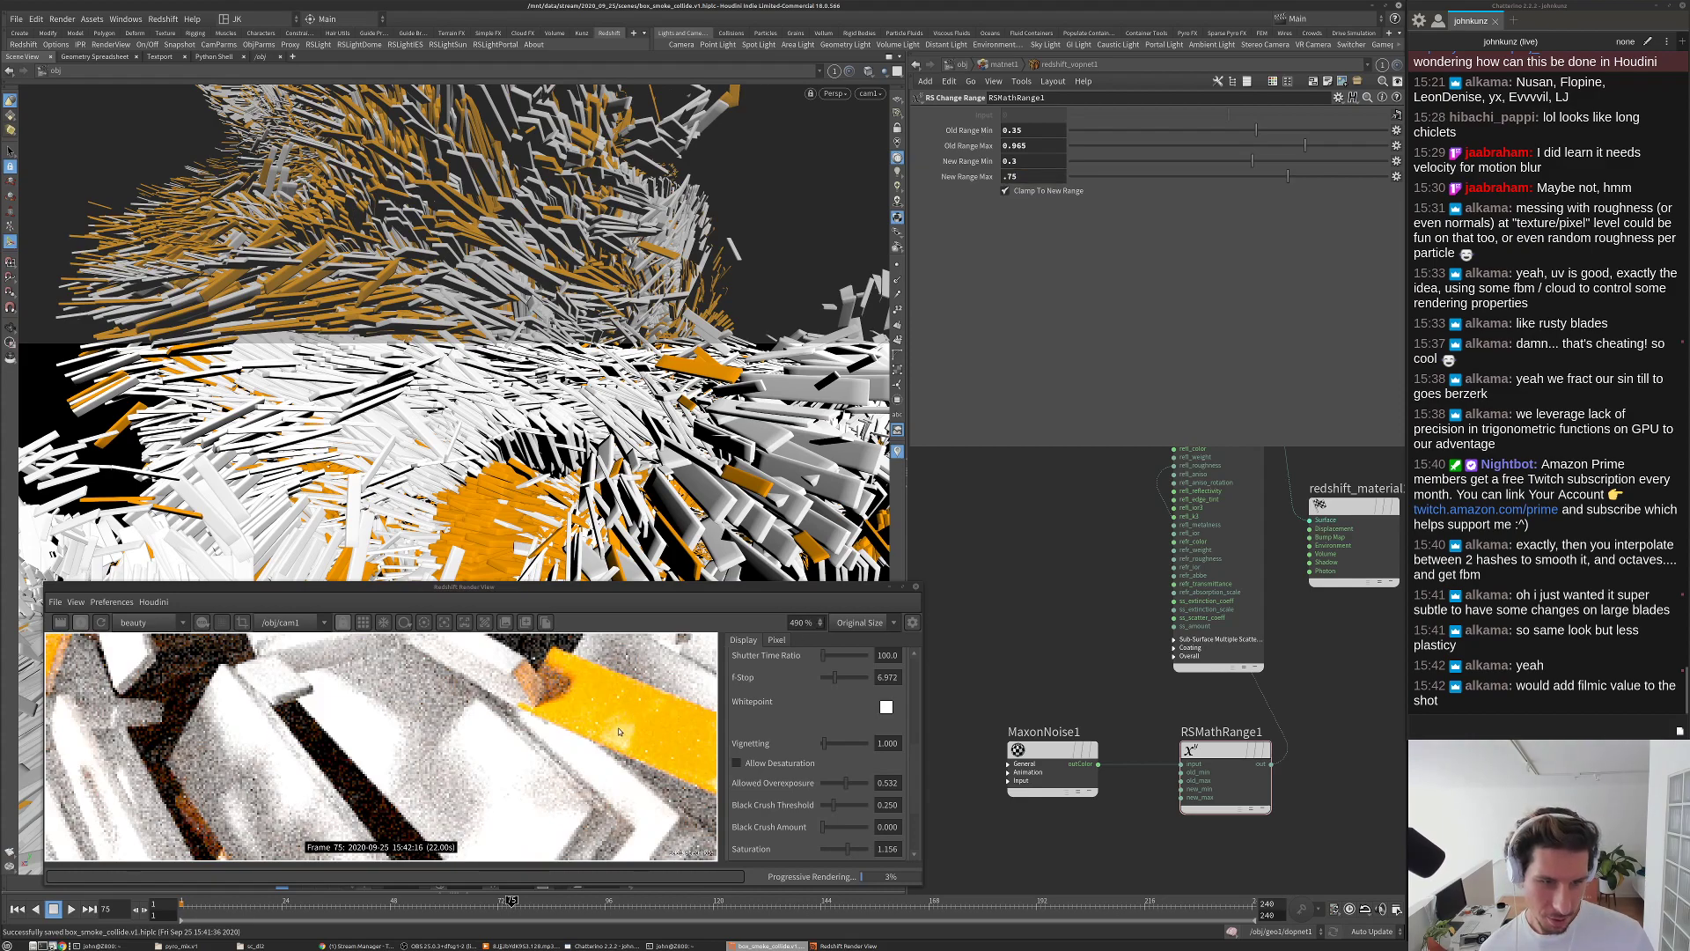
pyautogui.scroll(-6, 561, 757)
pyautogui.scroll(2, 533, 749)
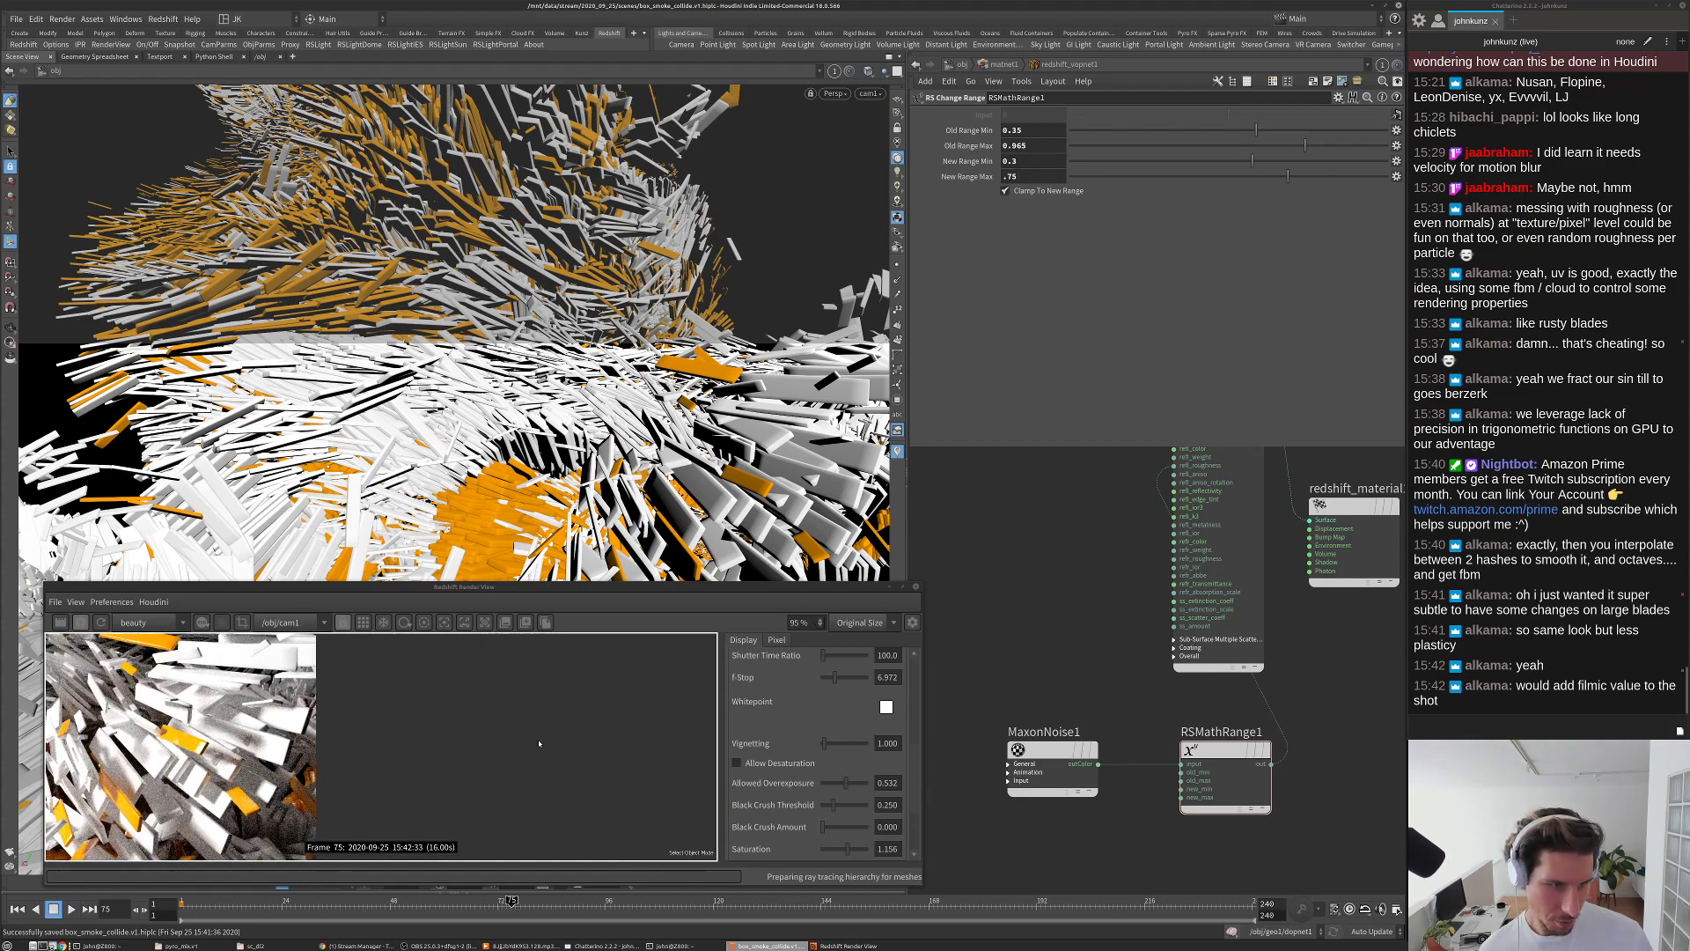
pyautogui.scroll(3, 290, 739)
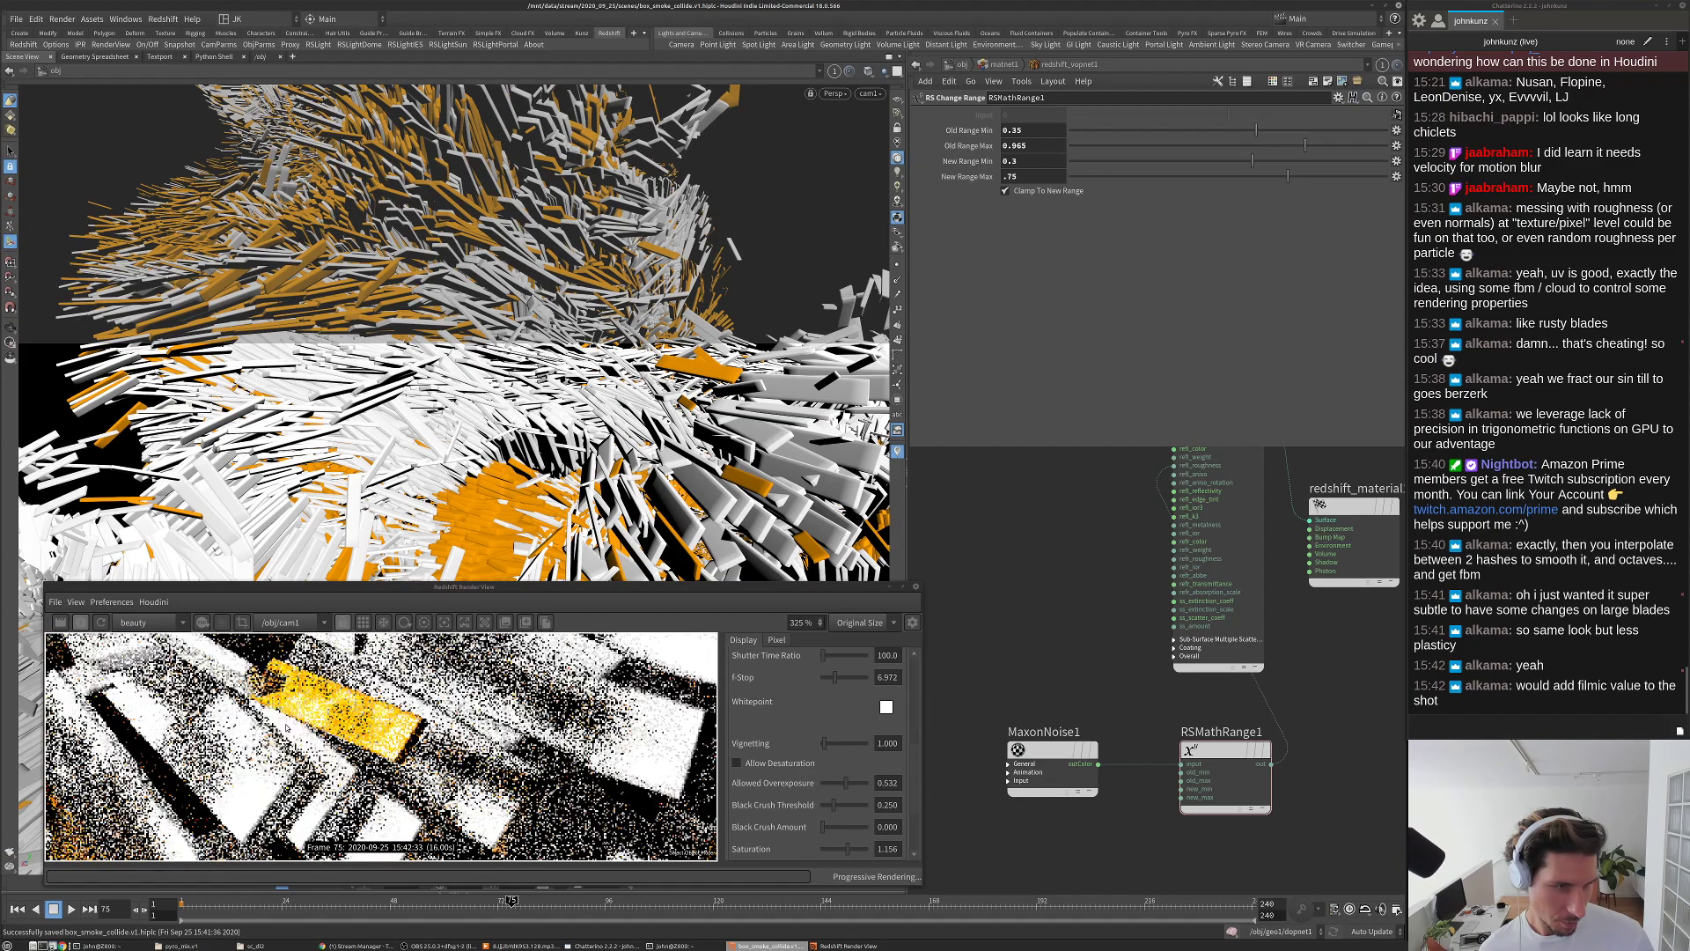
pyautogui.scroll(-5, 291, 739)
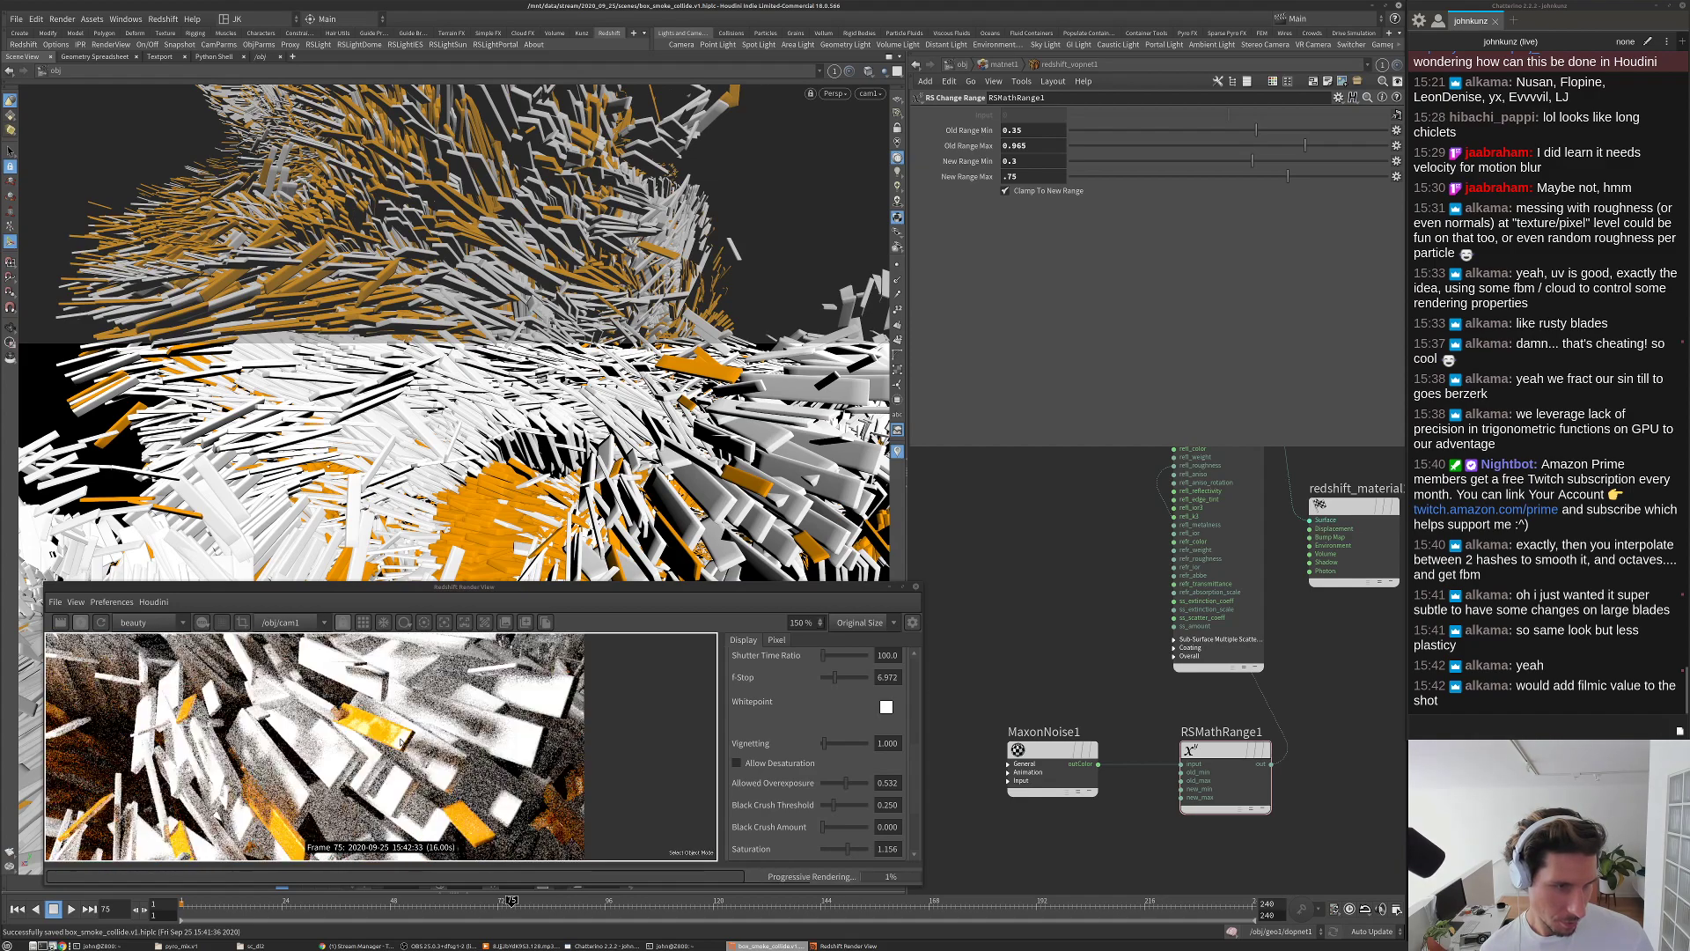
pyautogui.scroll(1, 446, 749)
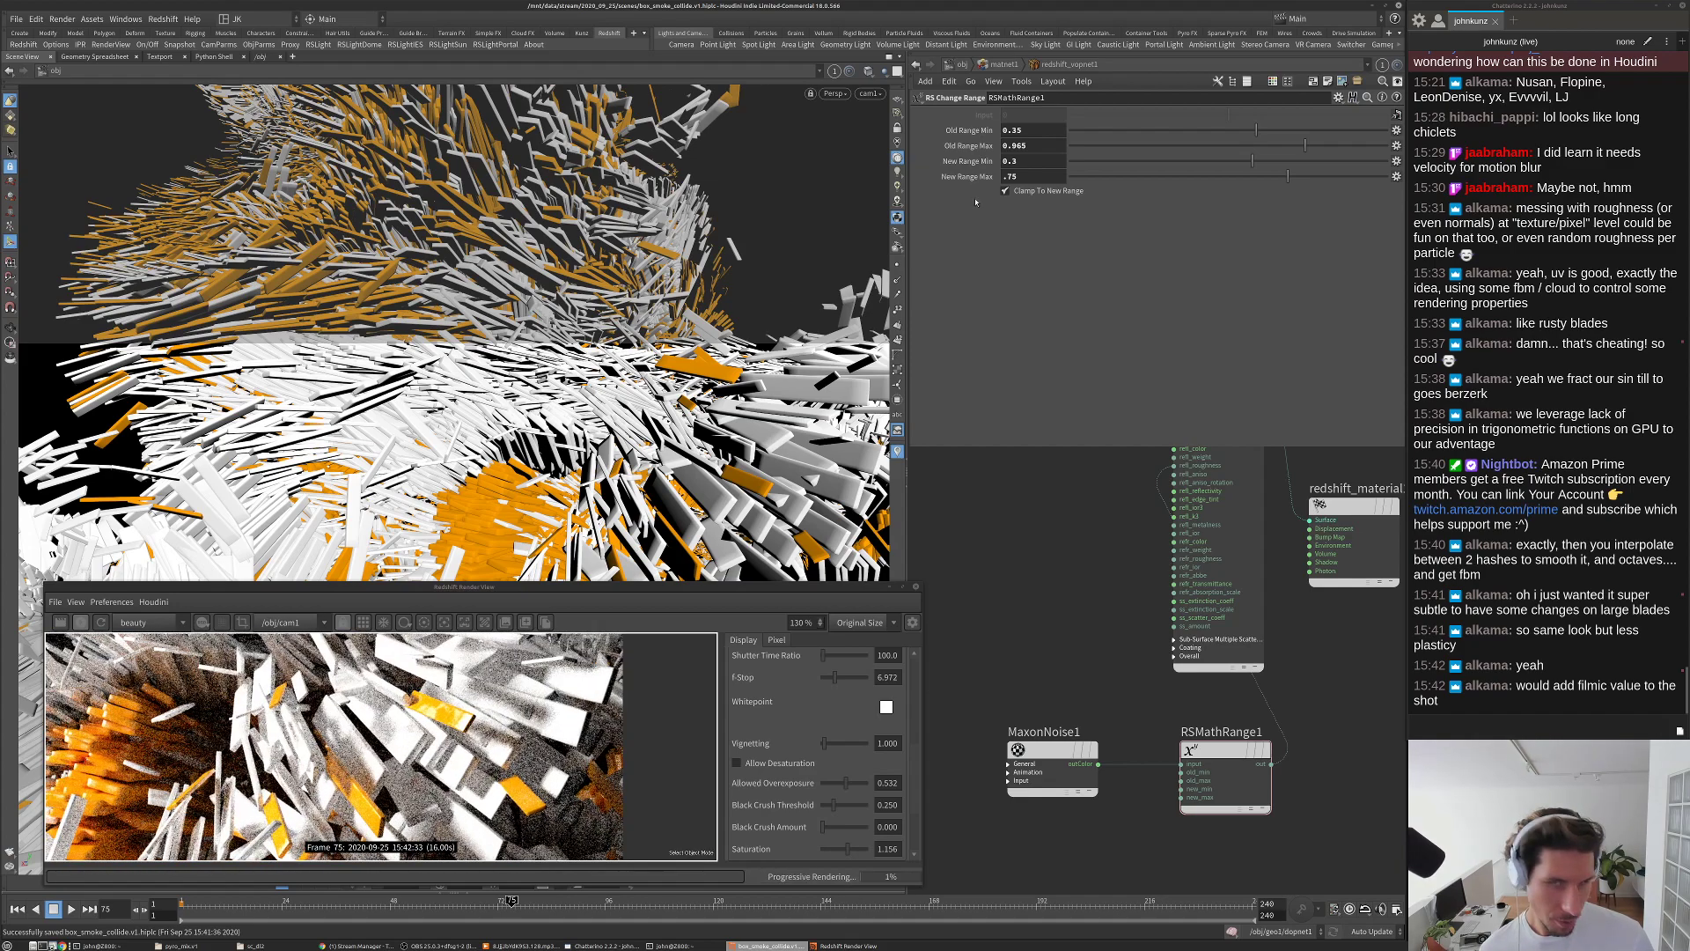
# Step: Save the scene and set Material1's reflection IOR to 1.4
pyautogui.moveTo(1245, 559); pyautogui.dragTo(1245, 635, button='middle')
pyautogui.hotkey('ctrl', 's')
pyautogui.click(1218, 695)
pyautogui.click(1036, 381)
pyautogui.write('1.4')
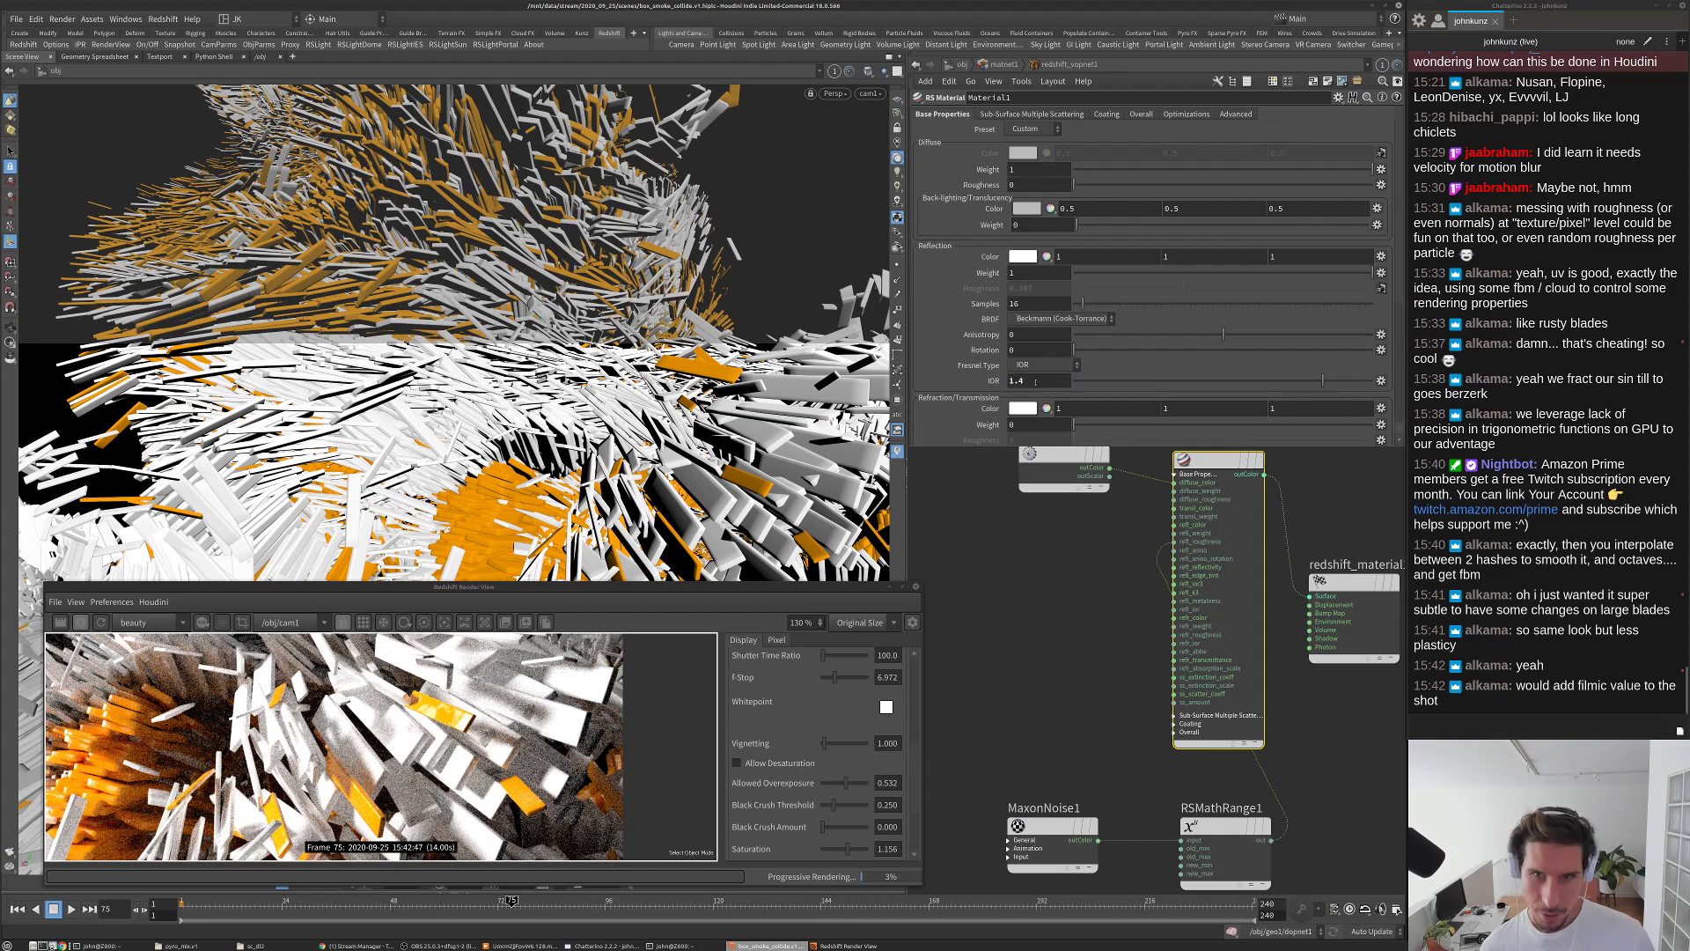
pyautogui.press('Return')
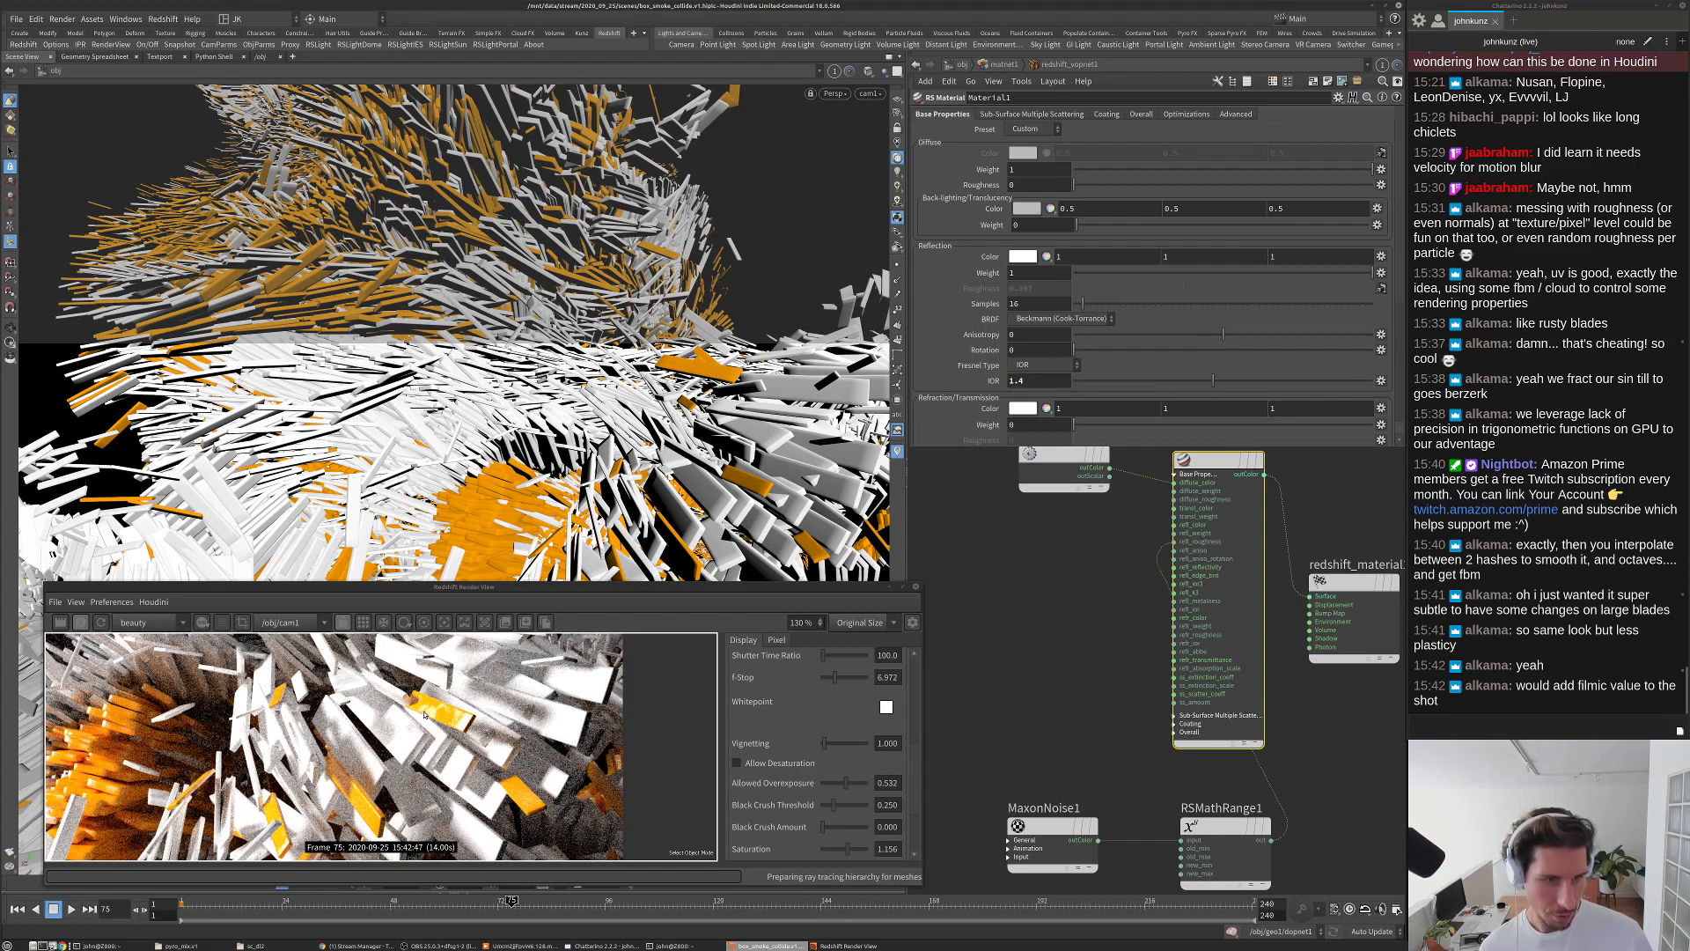
# Step: Inspect the reflections and roughness variation on the blades in the render, both up close and in the full frame
pyautogui.scroll(4, 423, 701)
pyautogui.scroll(-4, 448, 702)
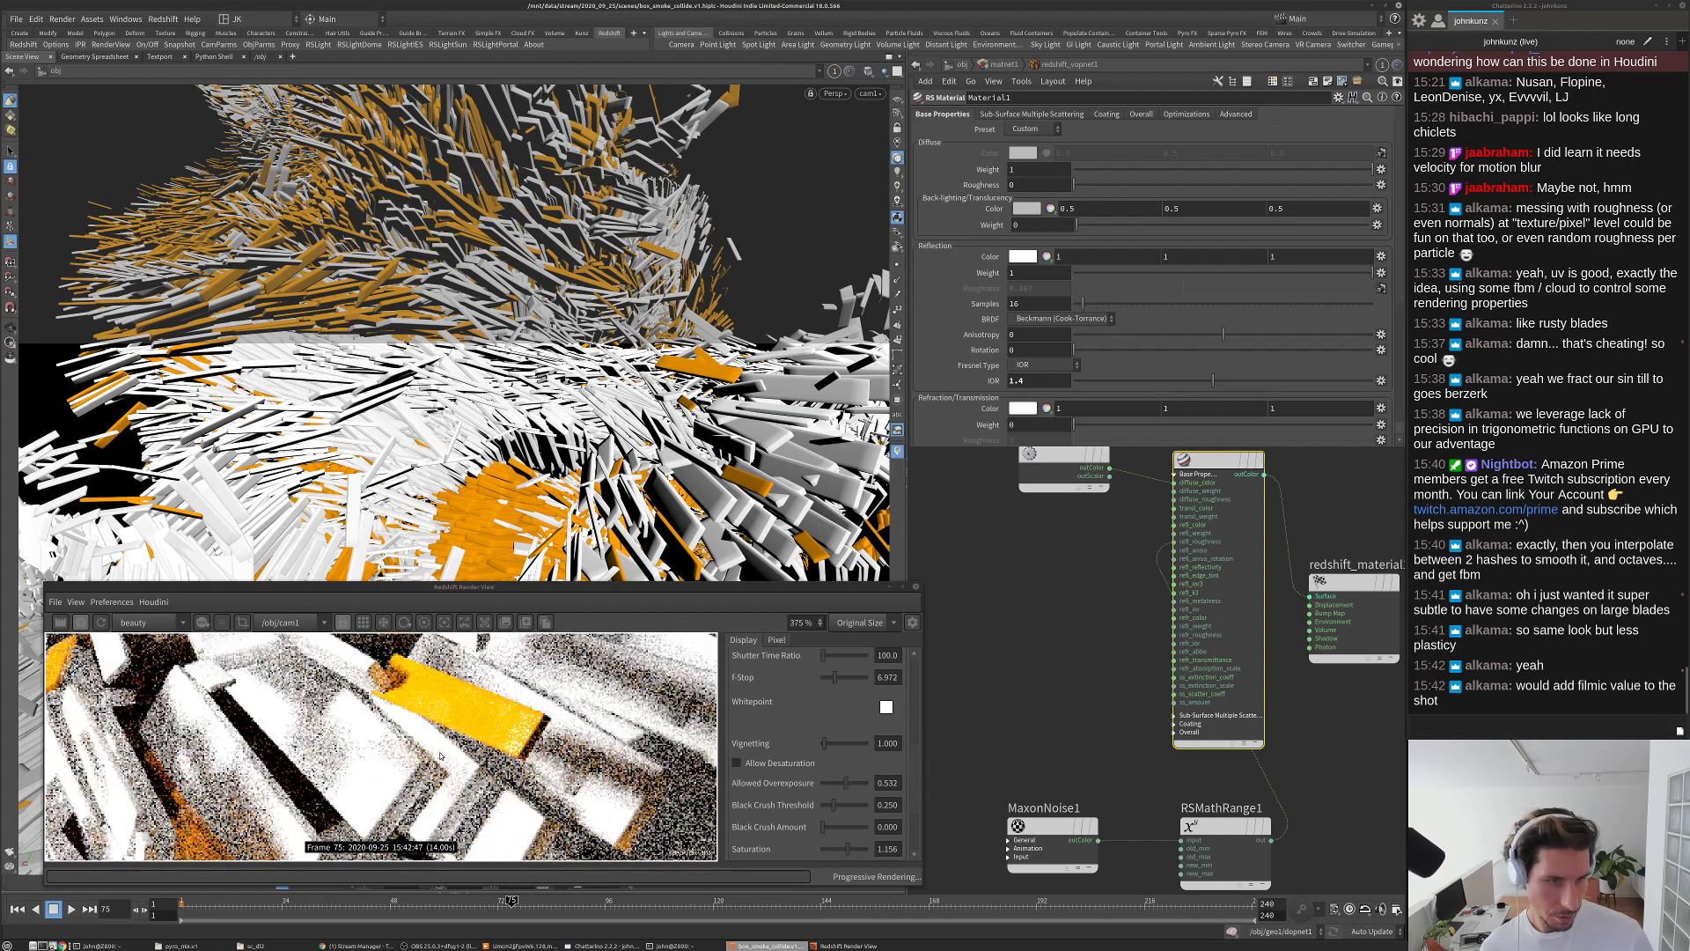
pyautogui.scroll(4, 448, 750)
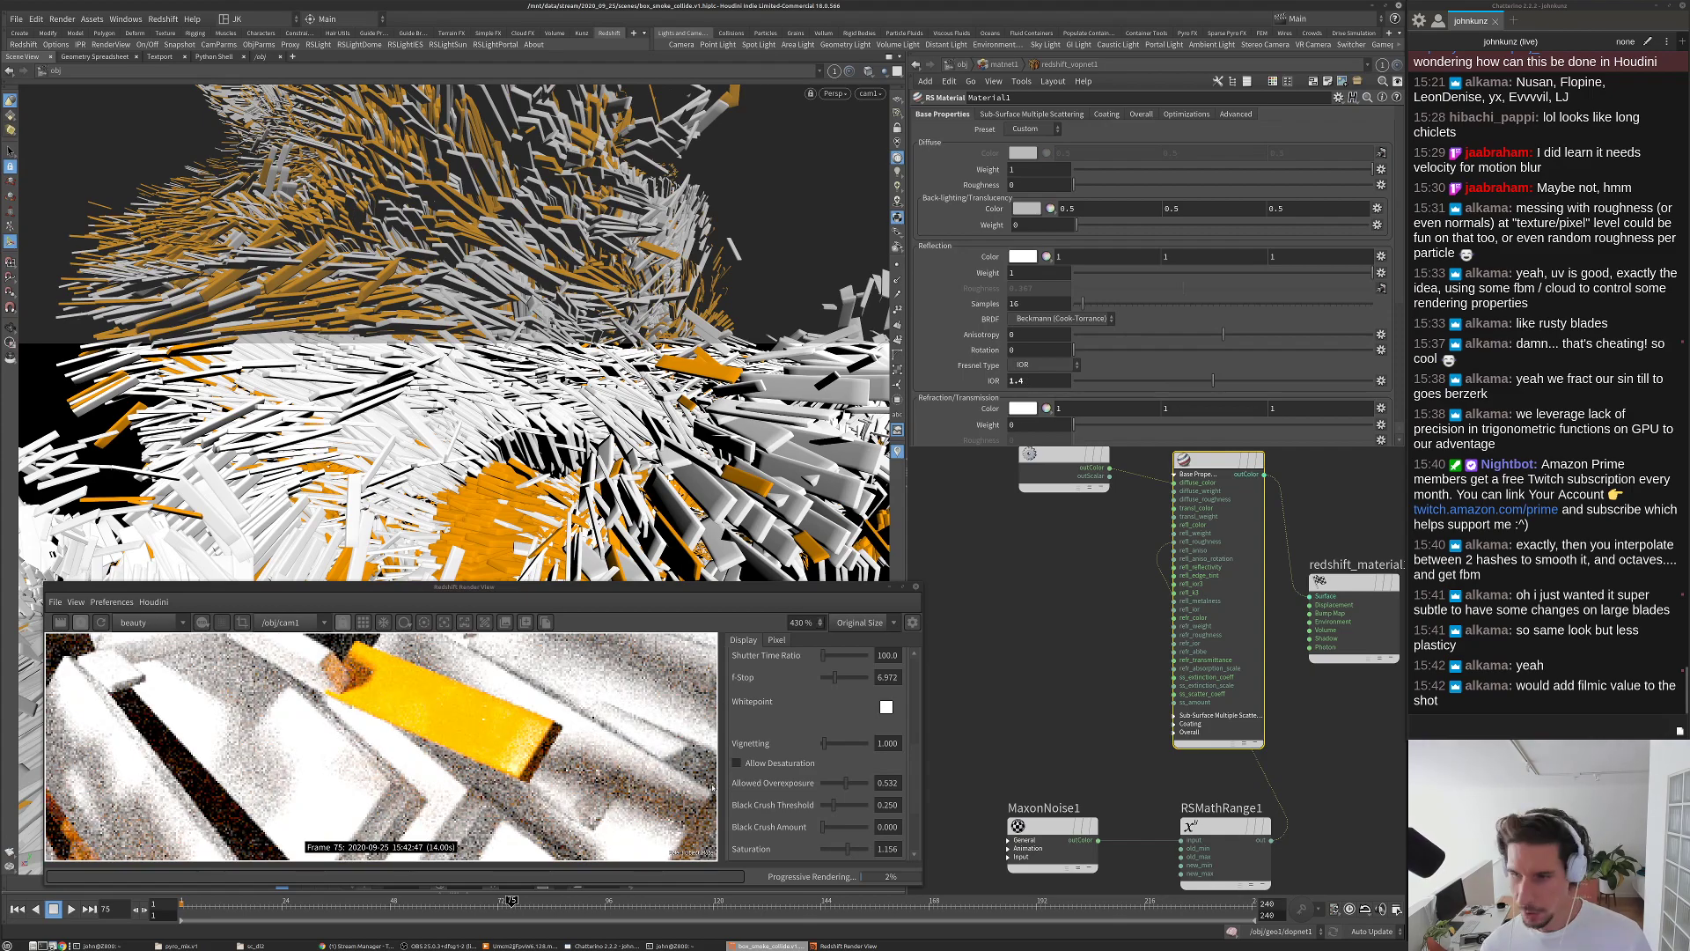
pyautogui.scroll(-6, 637, 759)
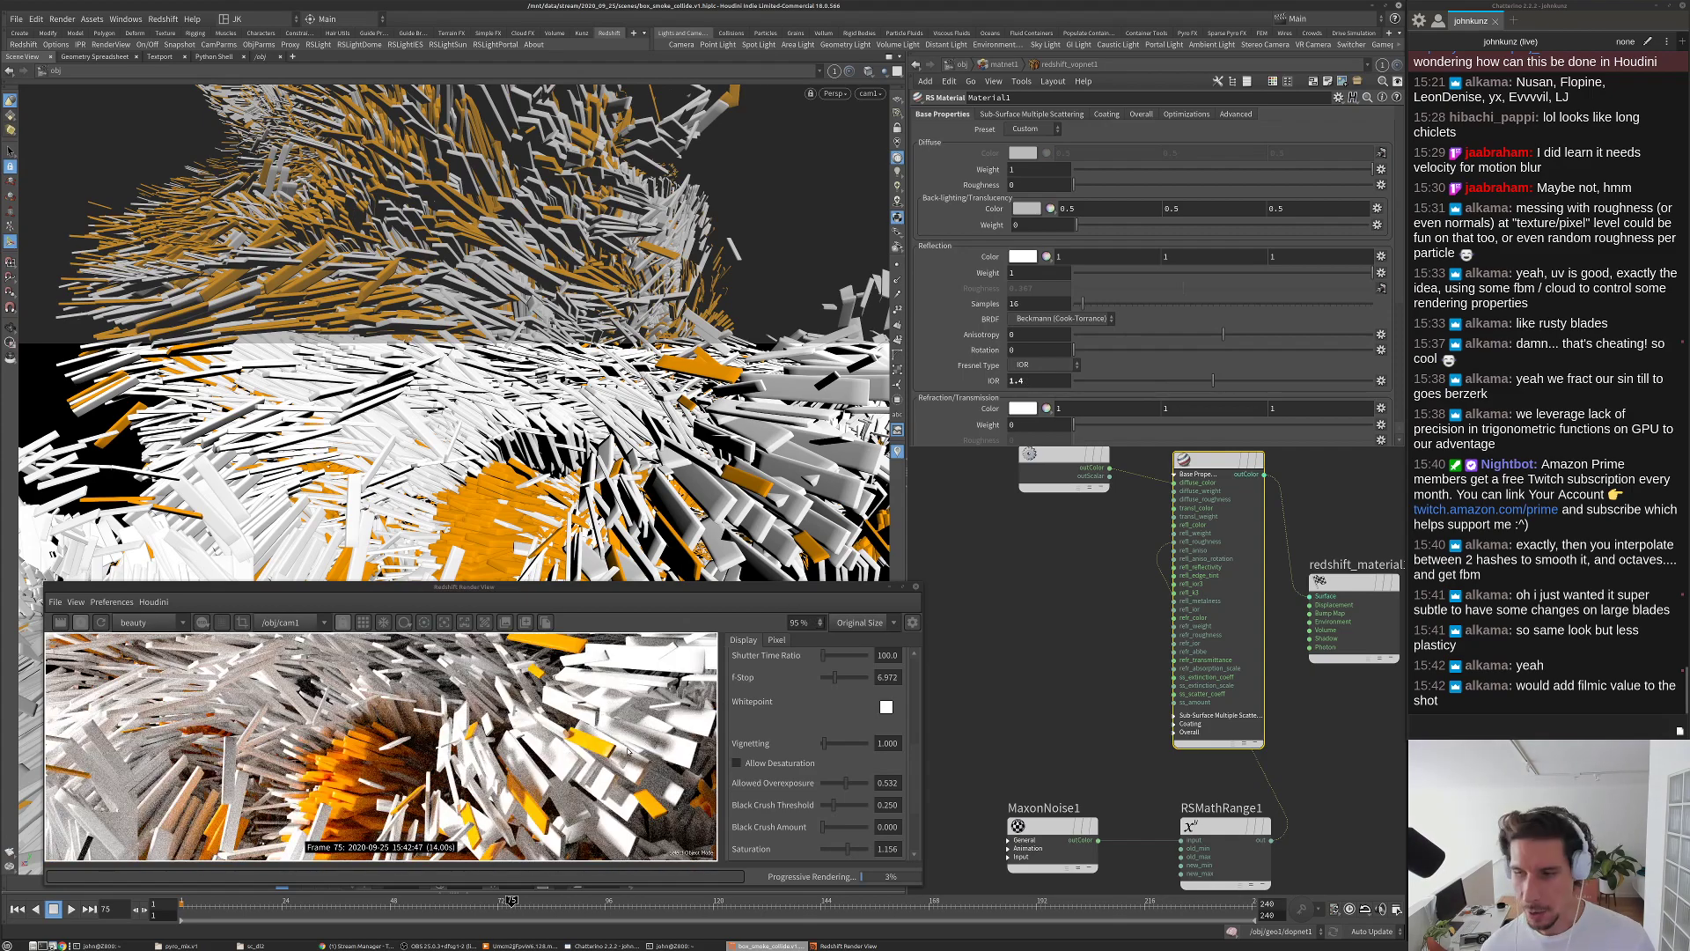
pyautogui.scroll(1, 568, 750)
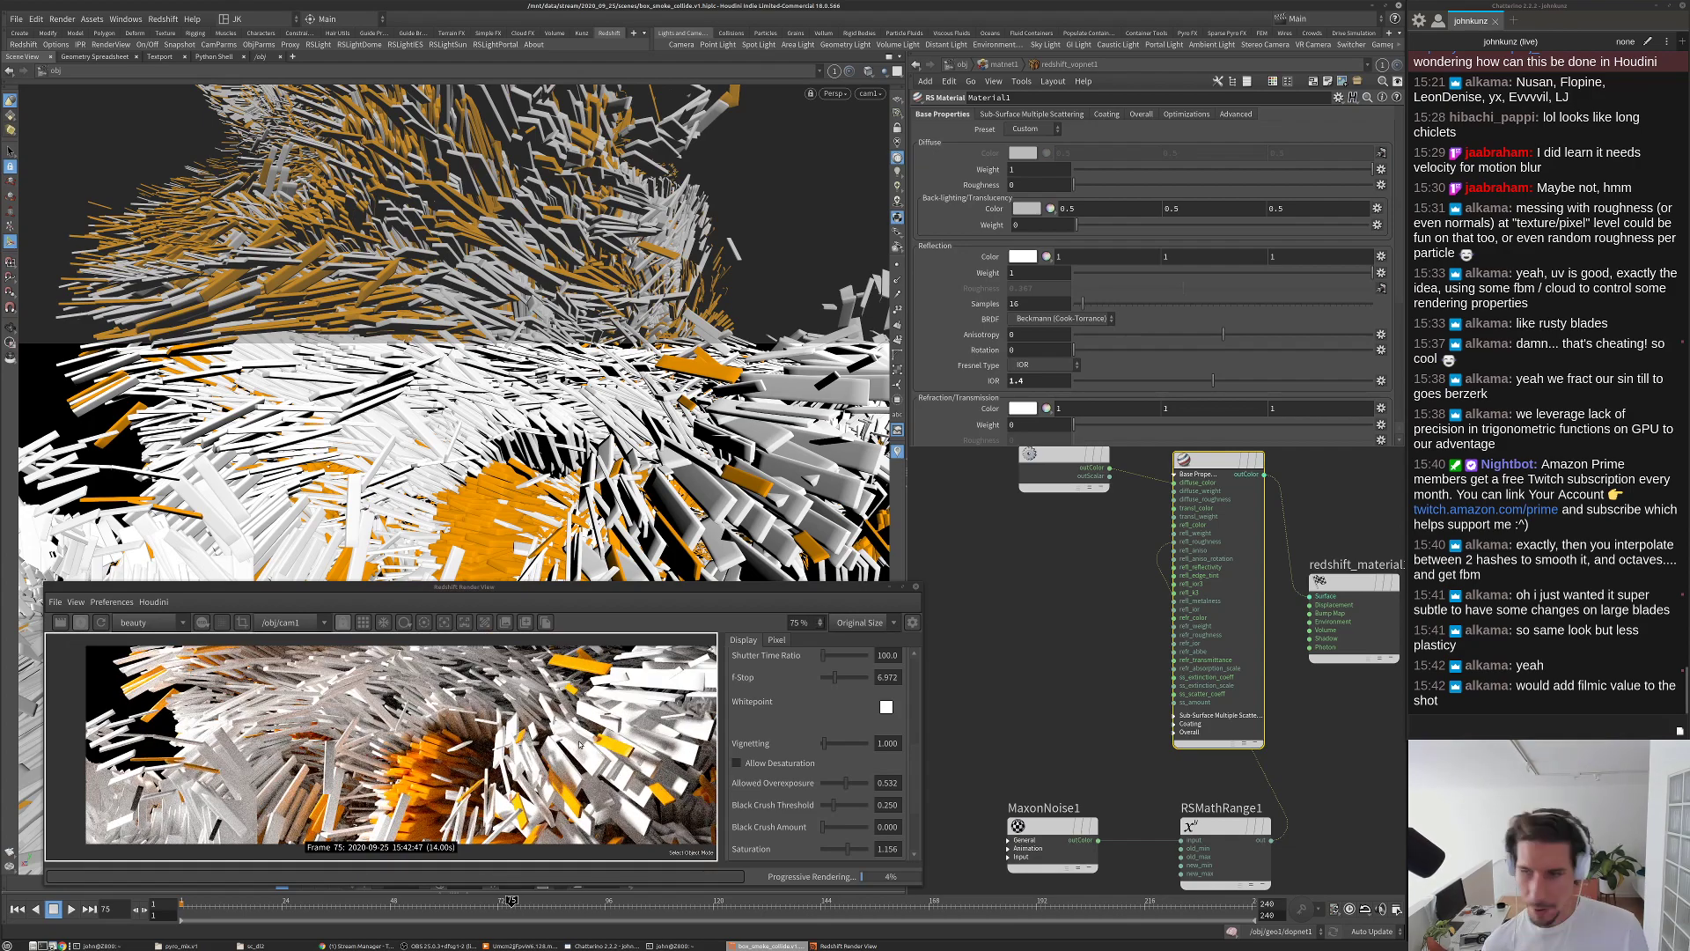
pyautogui.scroll(1, 573, 751)
pyautogui.scroll(6, 631, 744)
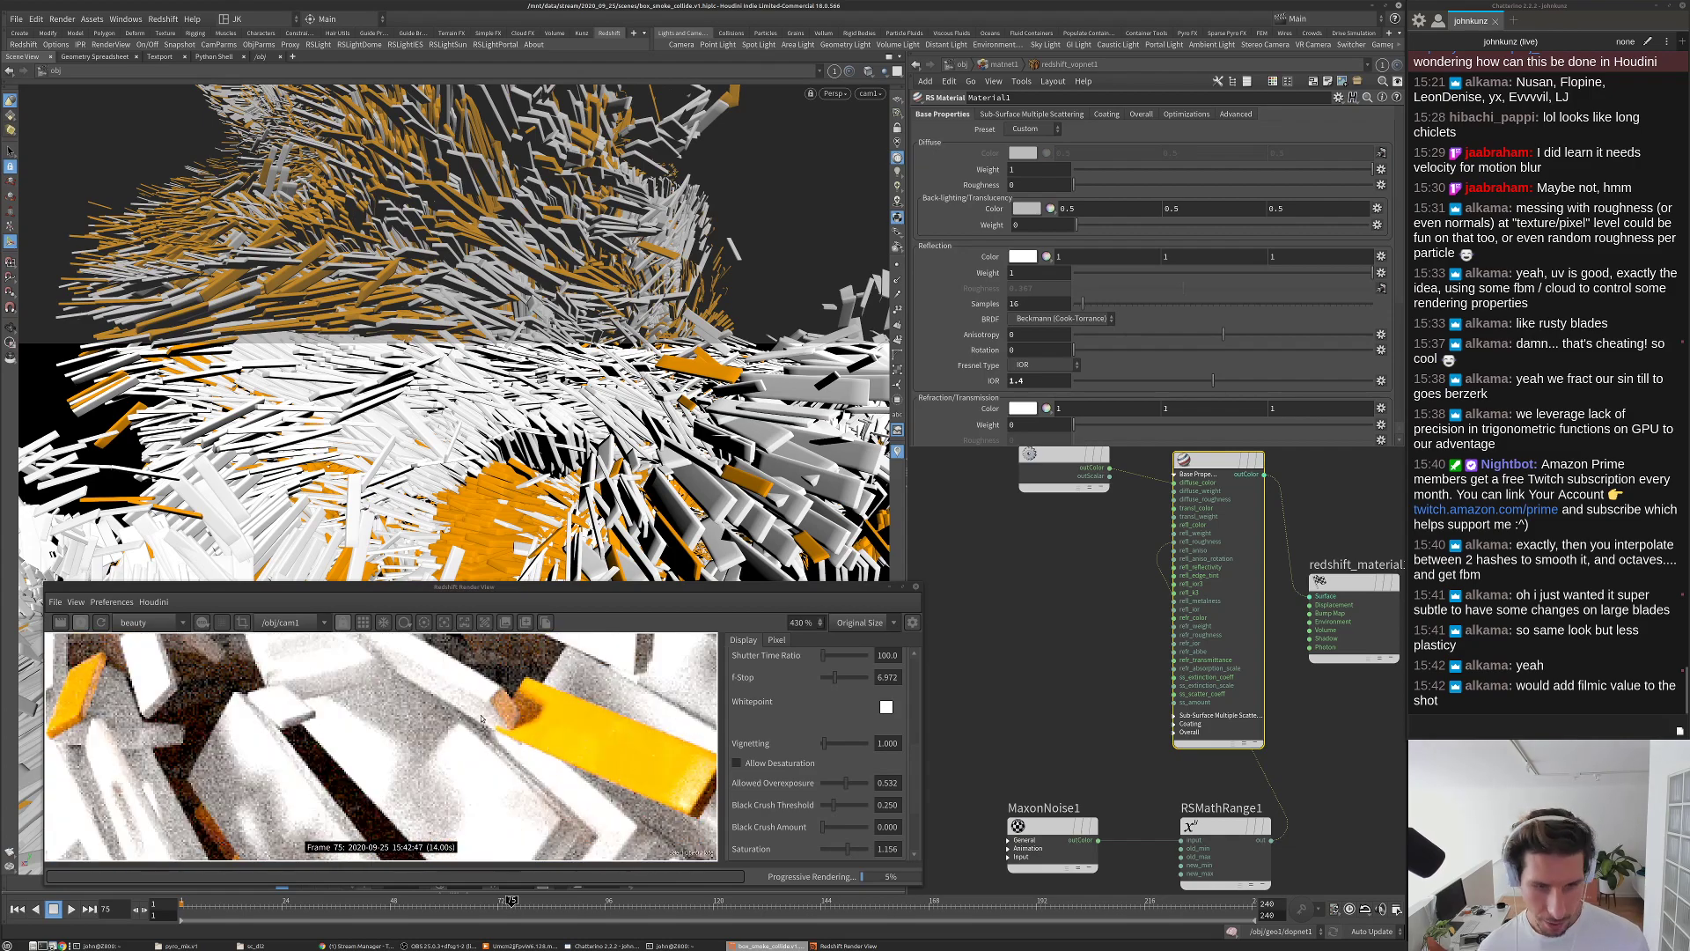
pyautogui.scroll(-2, 545, 740)
pyautogui.scroll(-6, 586, 752)
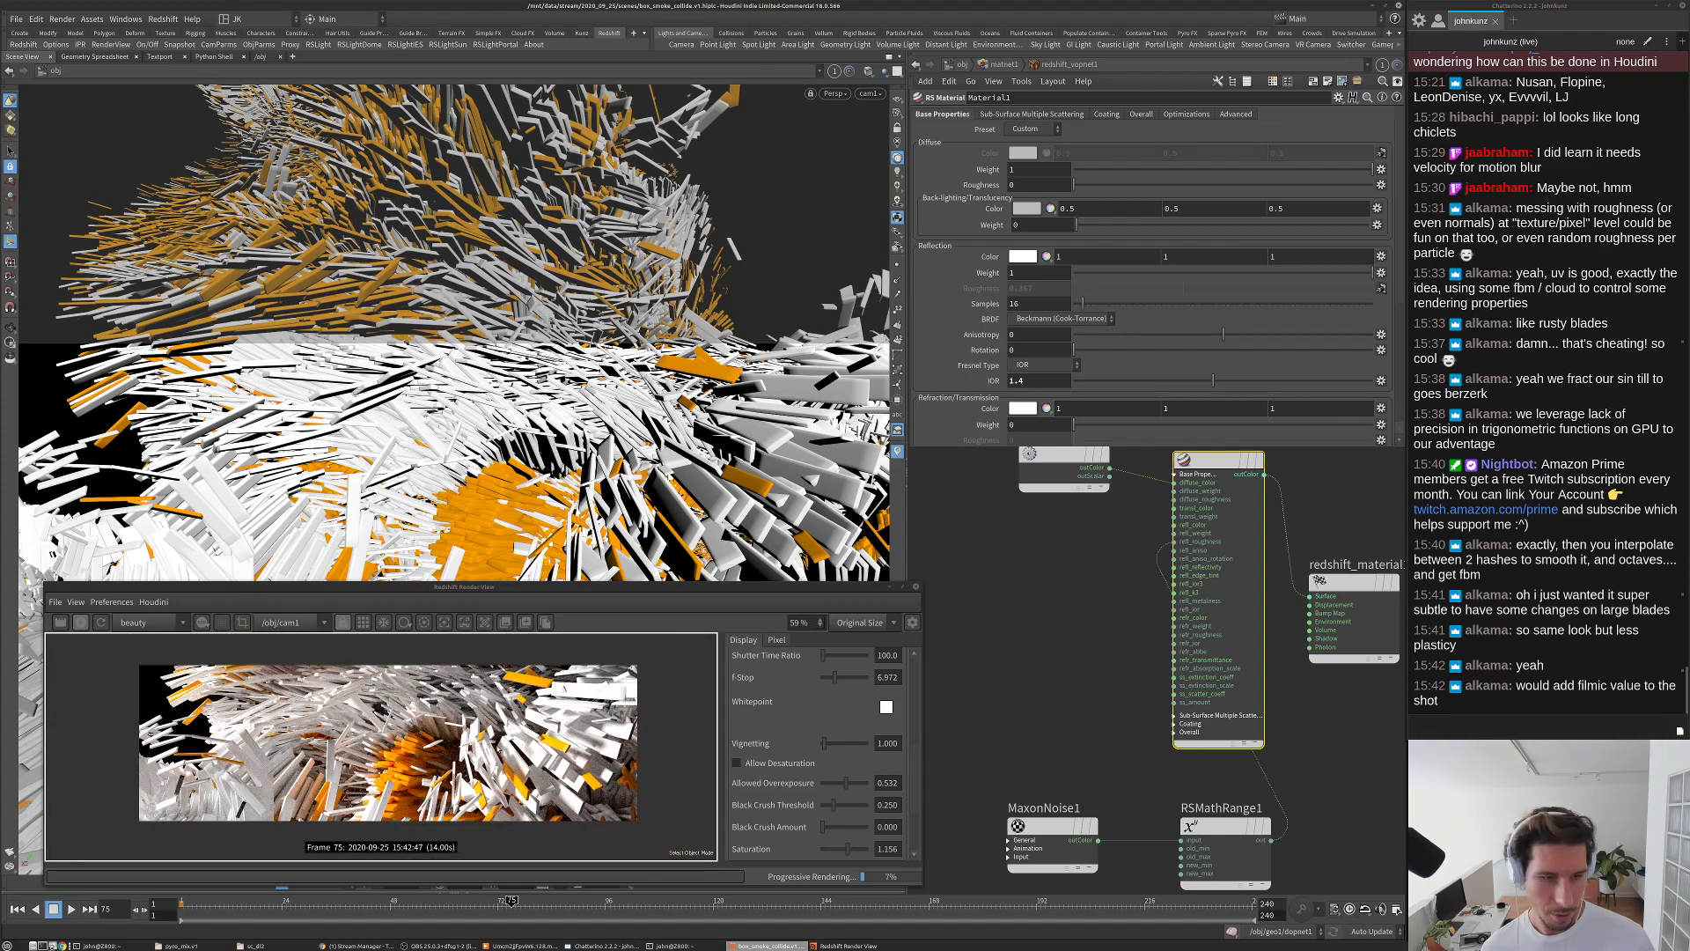
pyautogui.scroll(1, 397, 753)
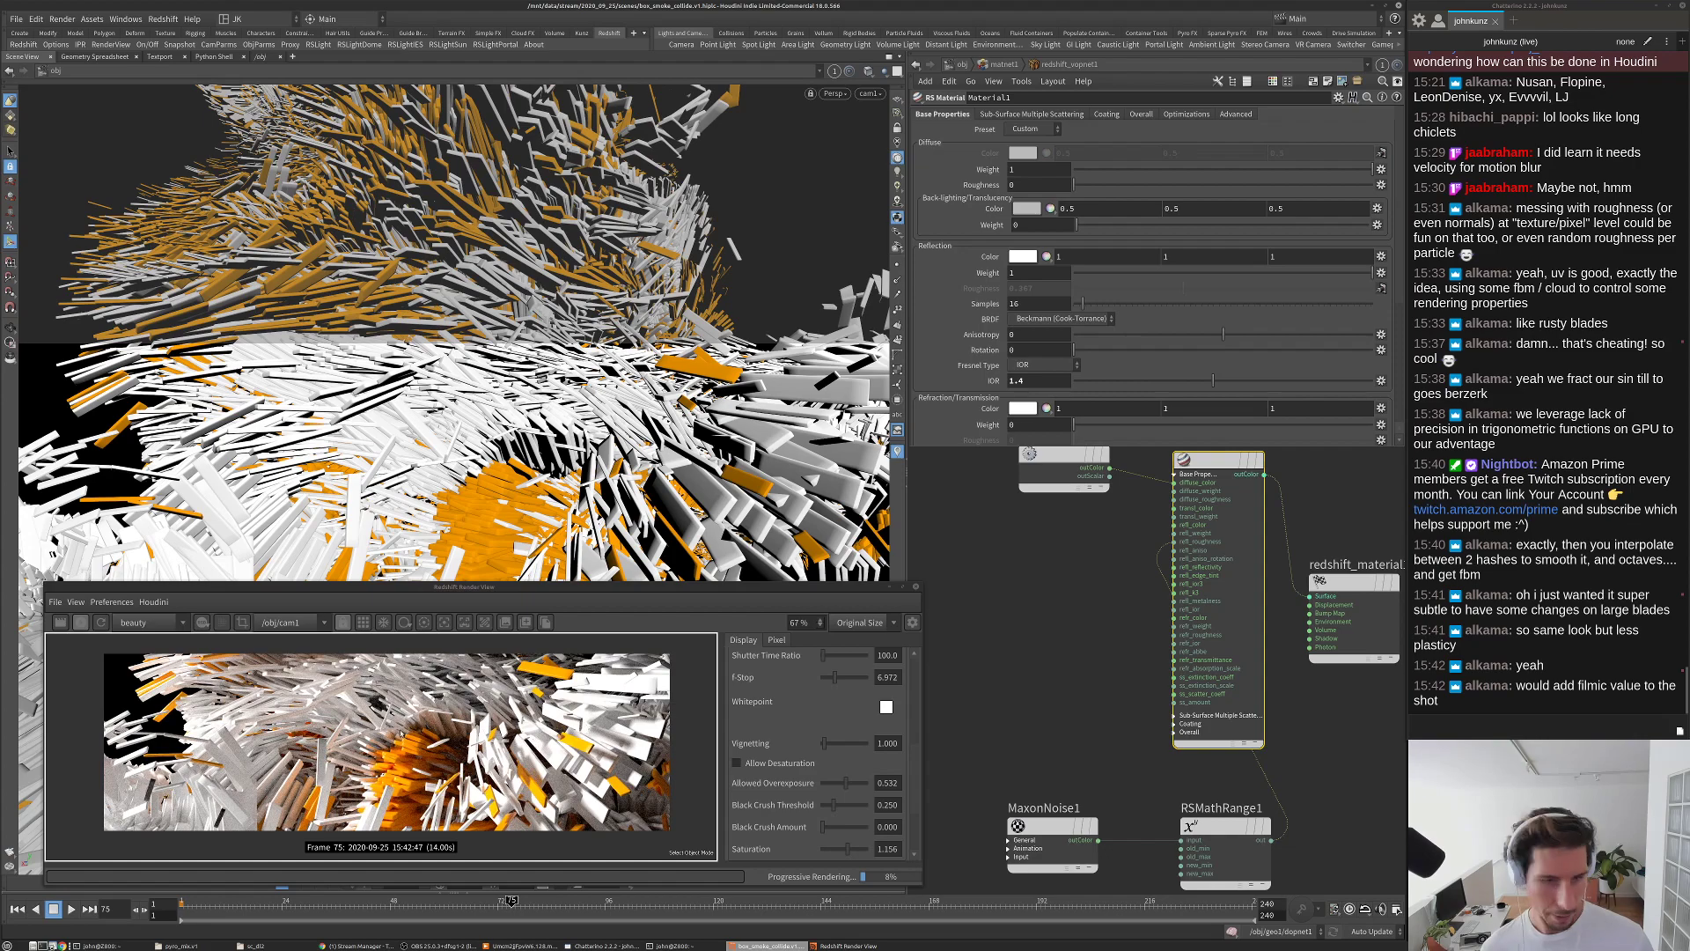
pyautogui.click(374, 786)
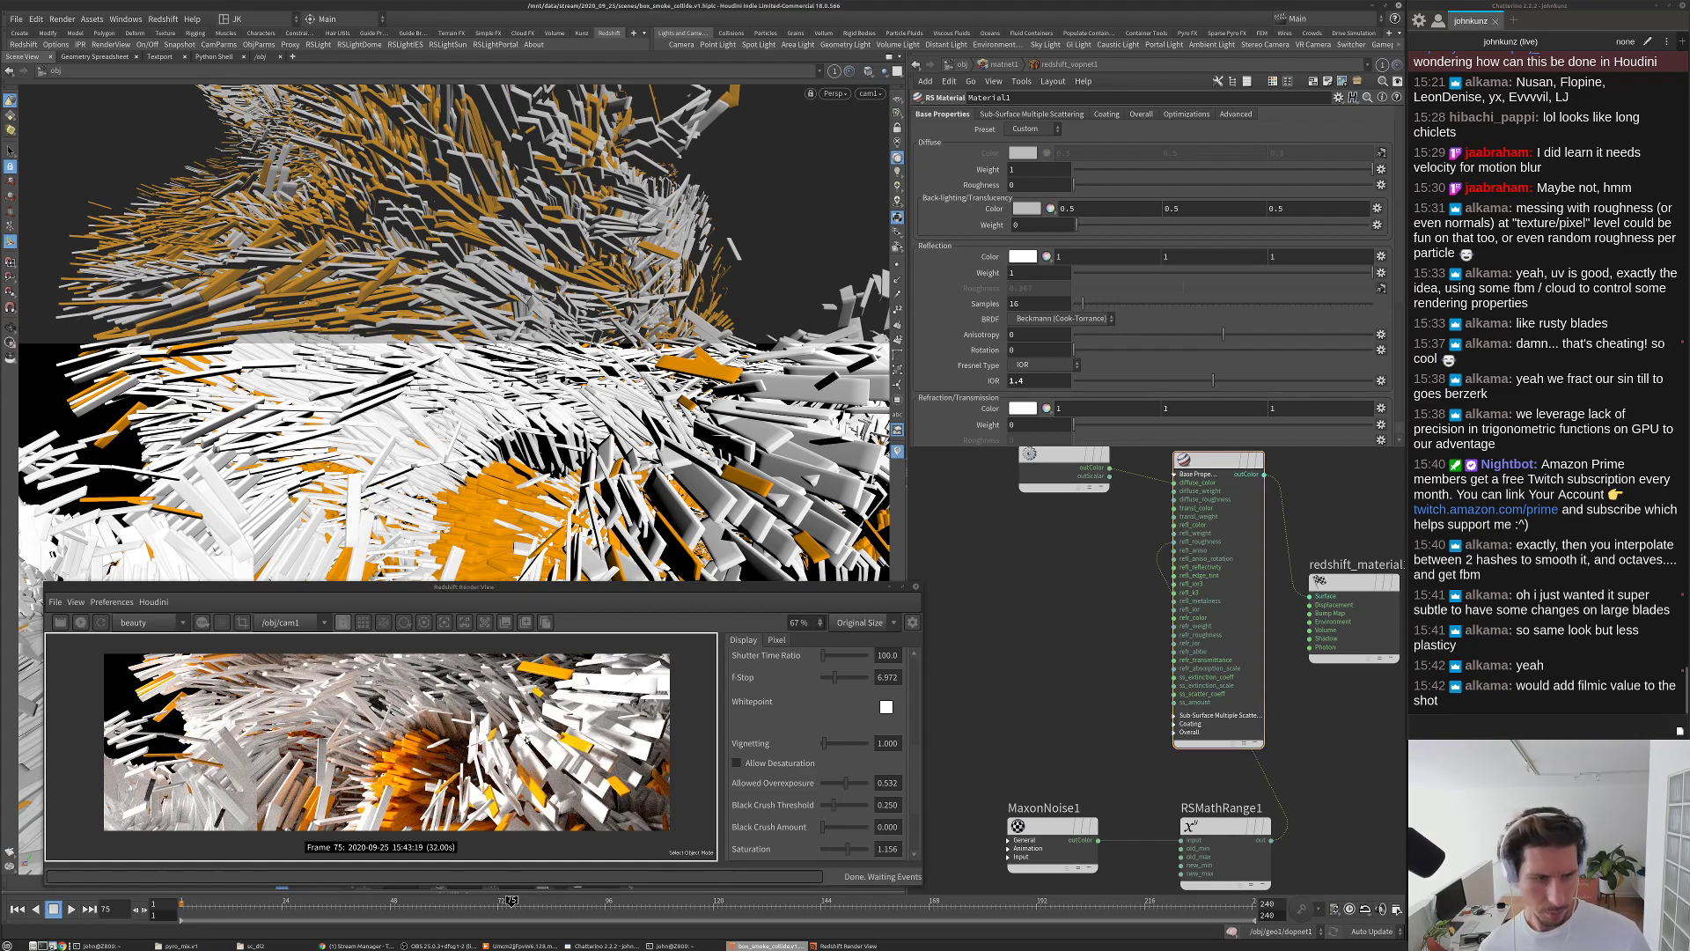
# Step: Go to the out network and enable motion blur on Redshift_ROP1
pyautogui.click(960, 66)
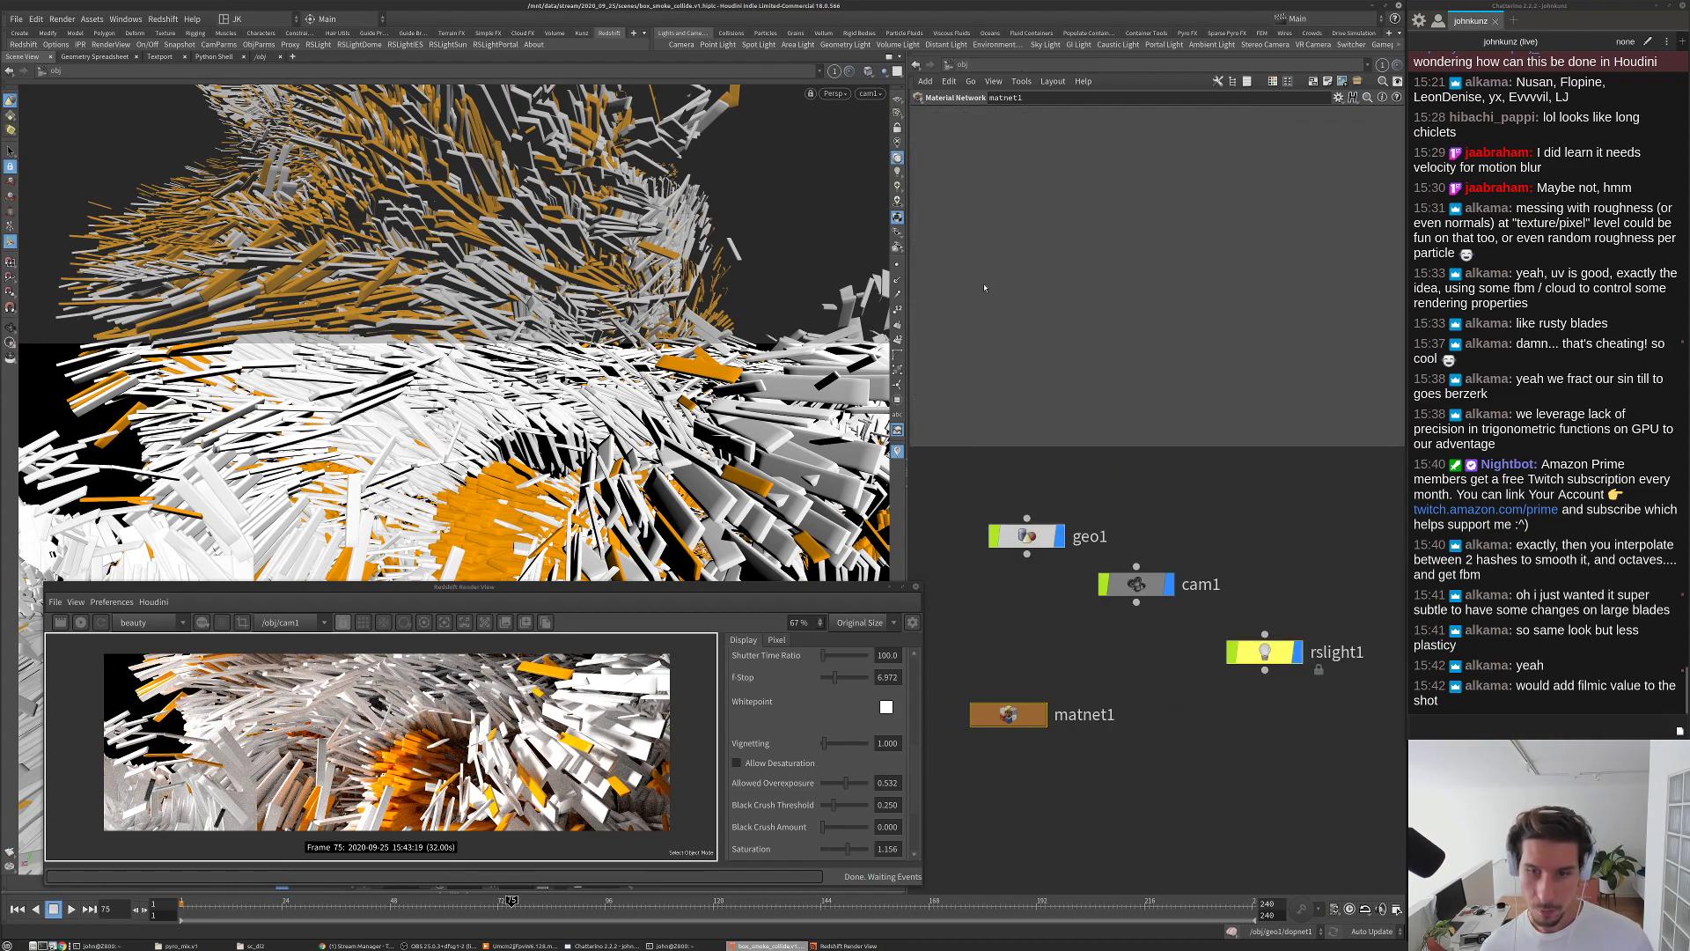
pyautogui.click(950, 67)
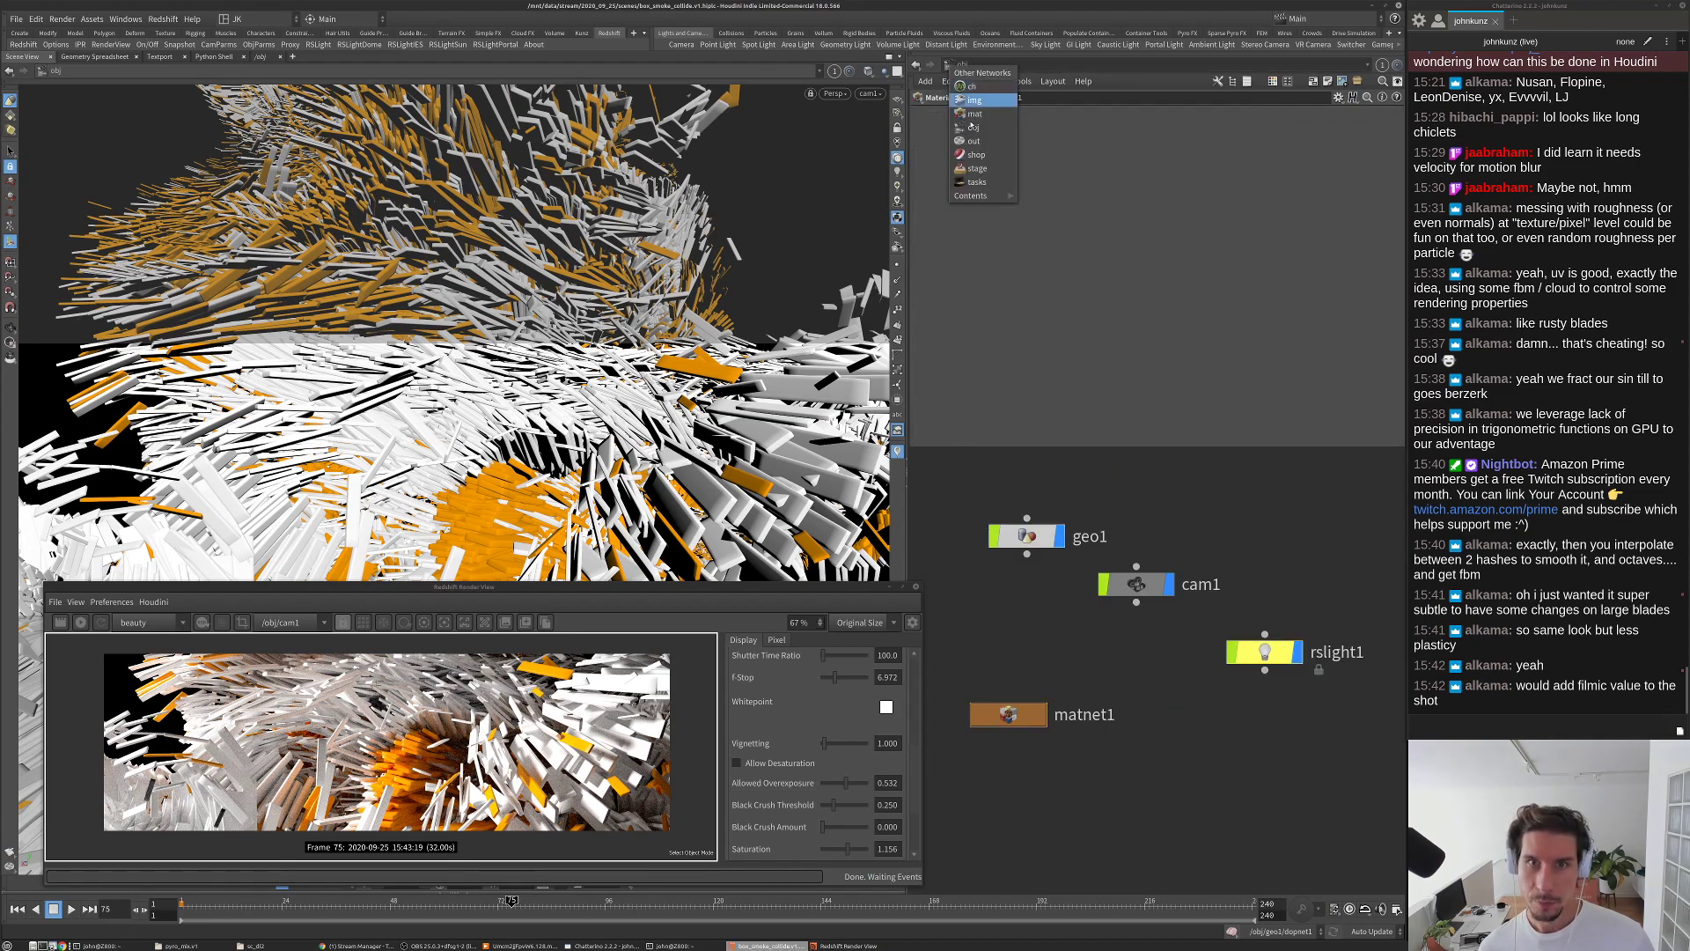
pyautogui.click(984, 140)
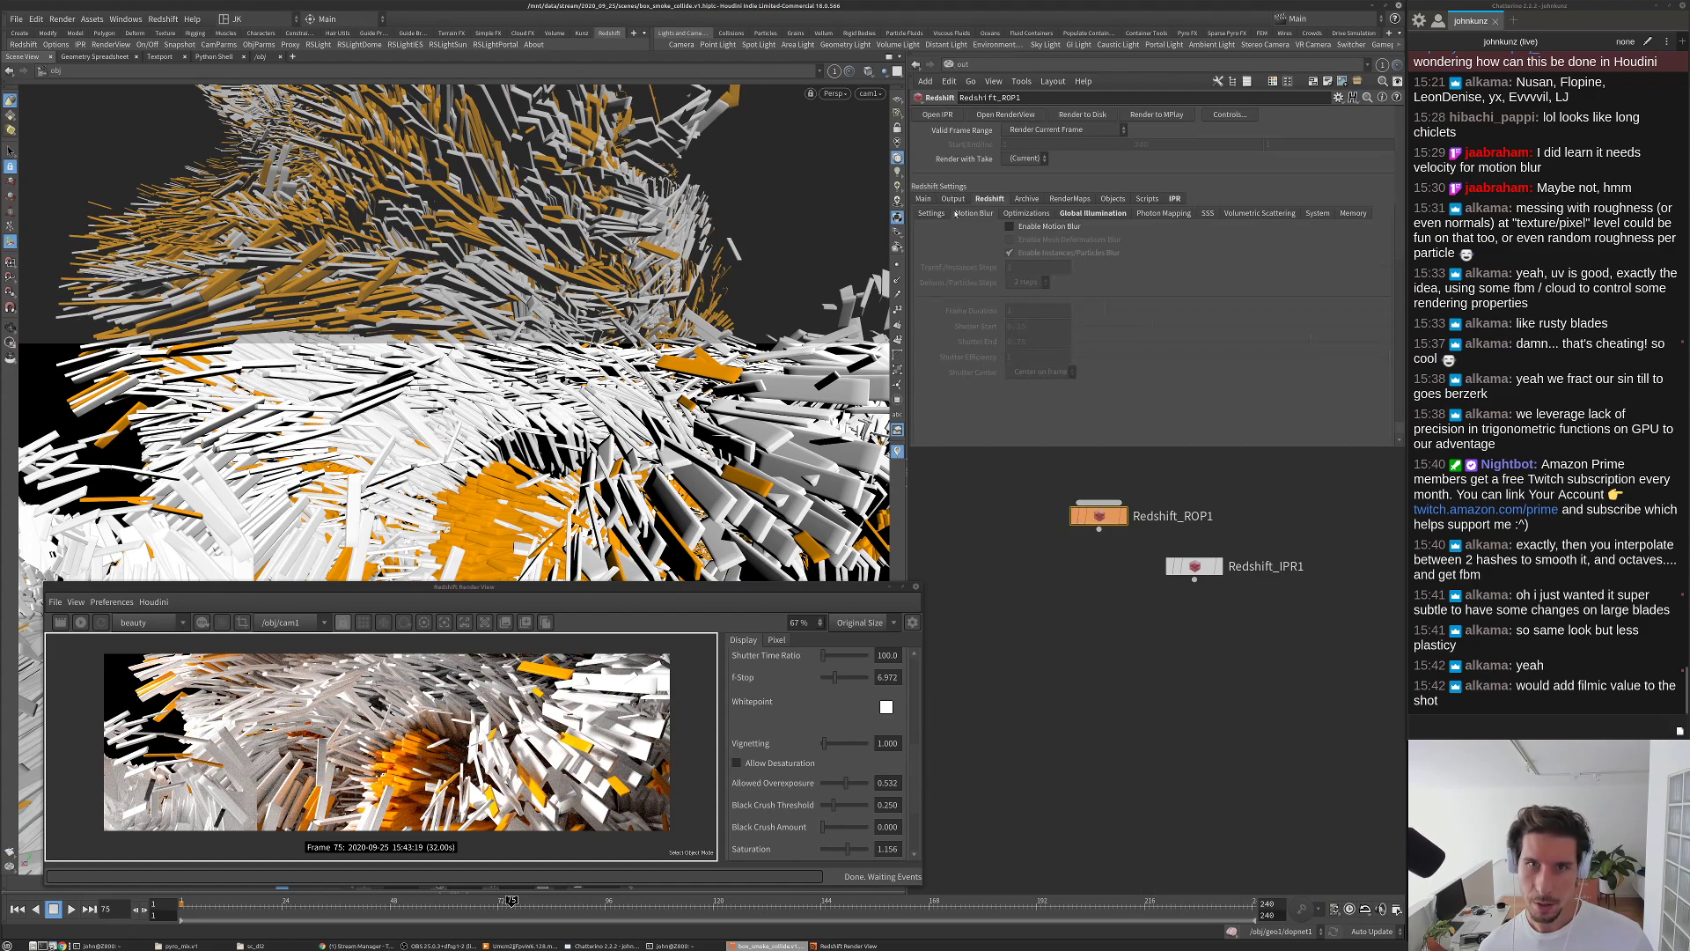
pyautogui.click(1061, 227)
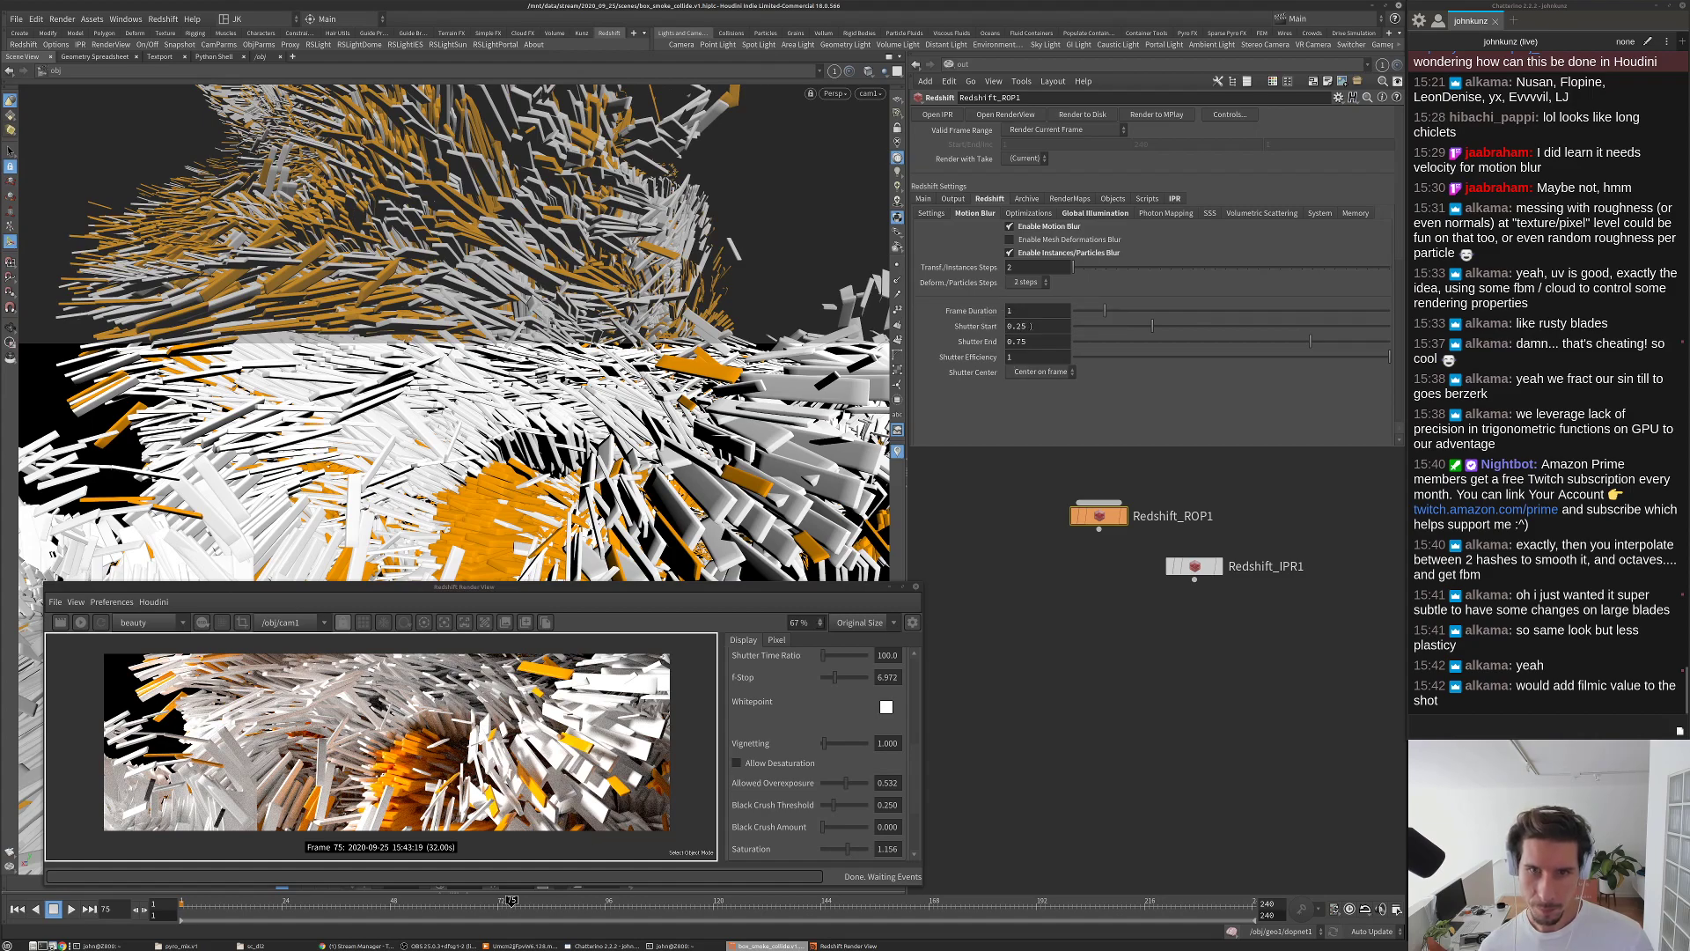
# Step: Set Redshift_ROP1's motion blur Shutter Start to 0.4 and Shutter End to 0.6
pyautogui.doubleClick(1019, 326)
pyautogui.write('0.4')
pyautogui.press('Return')
pyautogui.doubleClick(1020, 341)
pyautogui.write('0.6')
pyautogui.press('Return')
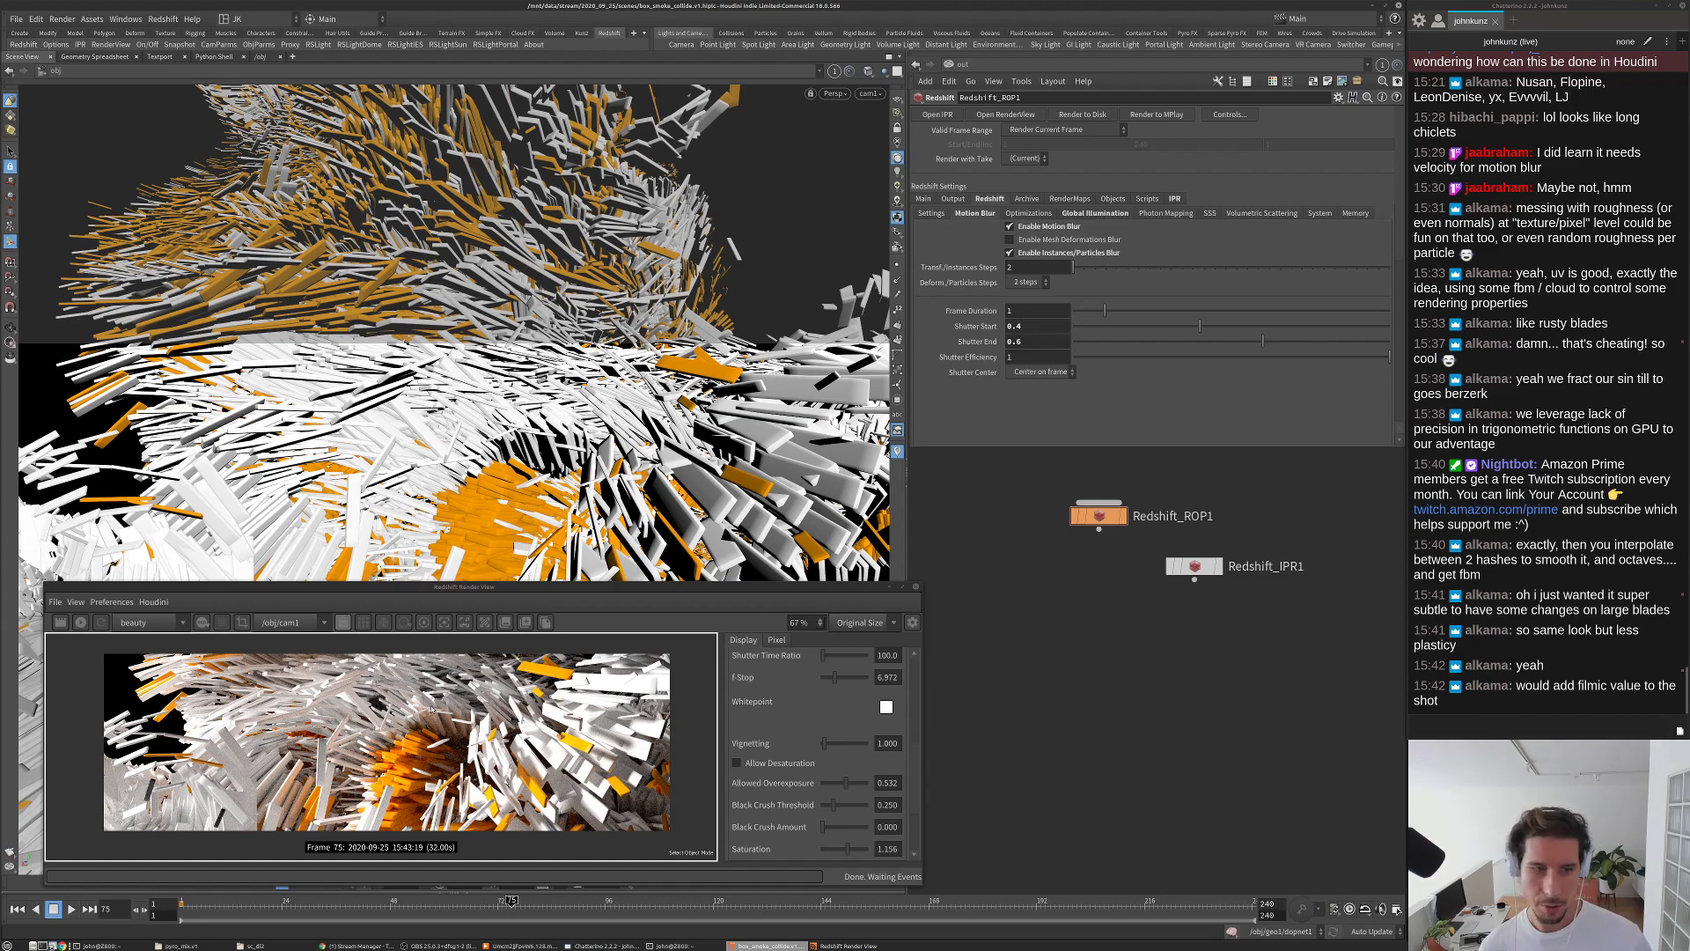
# Step: Restart the Redshift render, save the scene and examine the motion blur on the blades up close
pyautogui.click(80, 621)
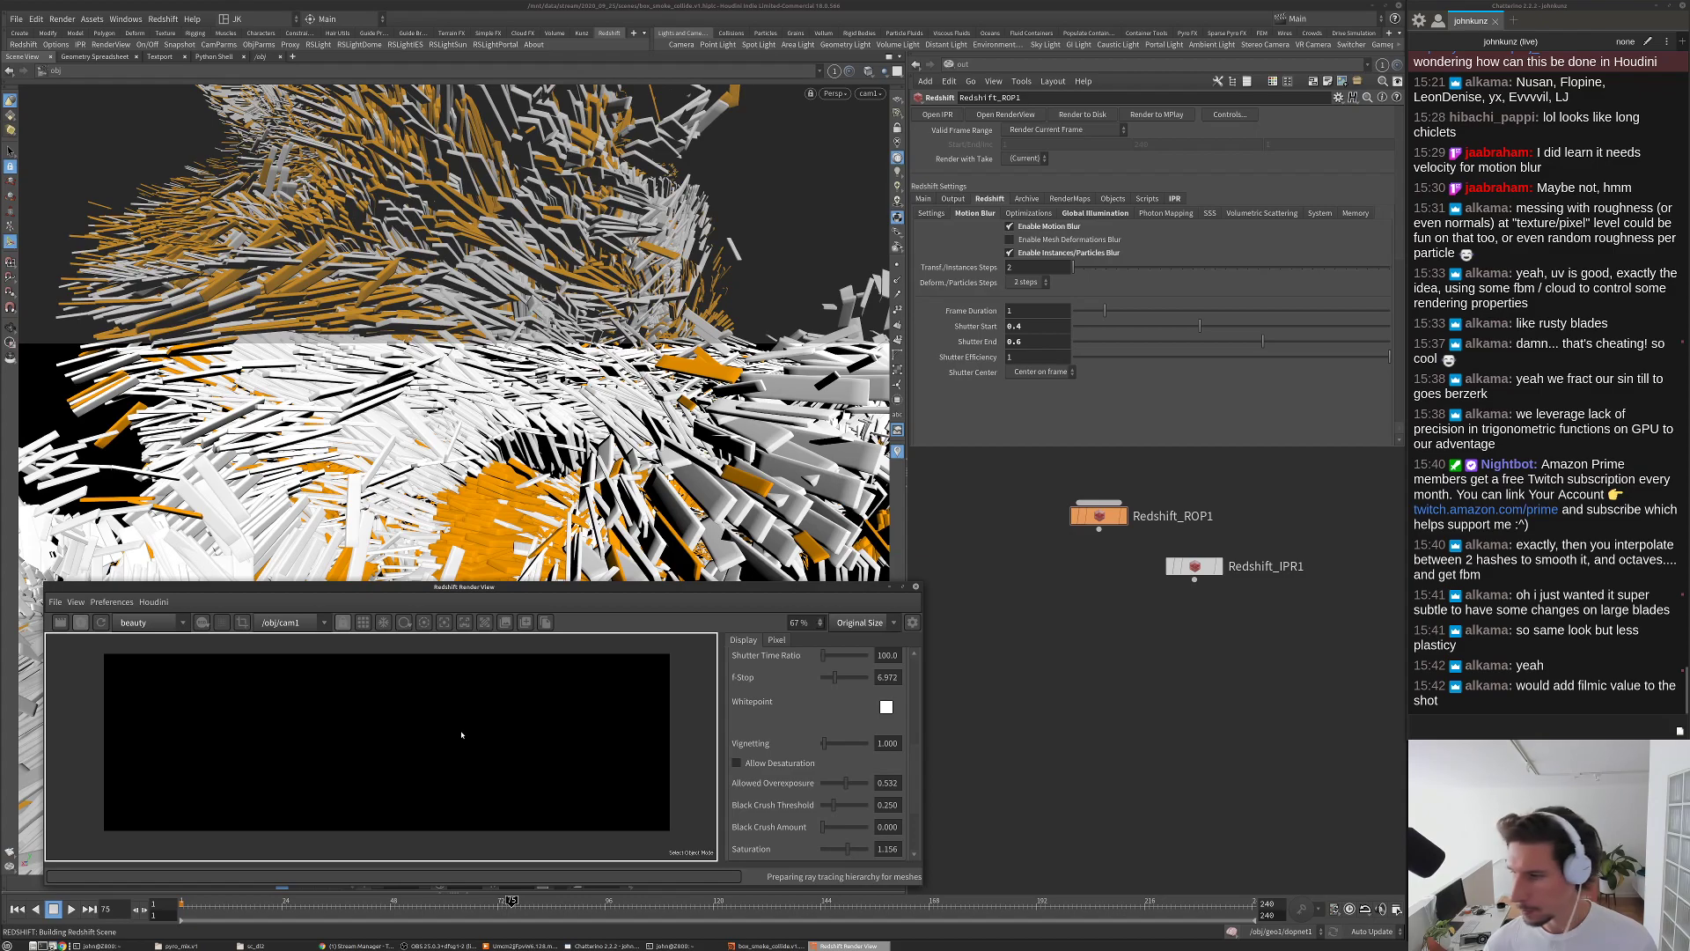
pyautogui.hotkey('ctrl', 's')
pyautogui.scroll(4, 268, 707)
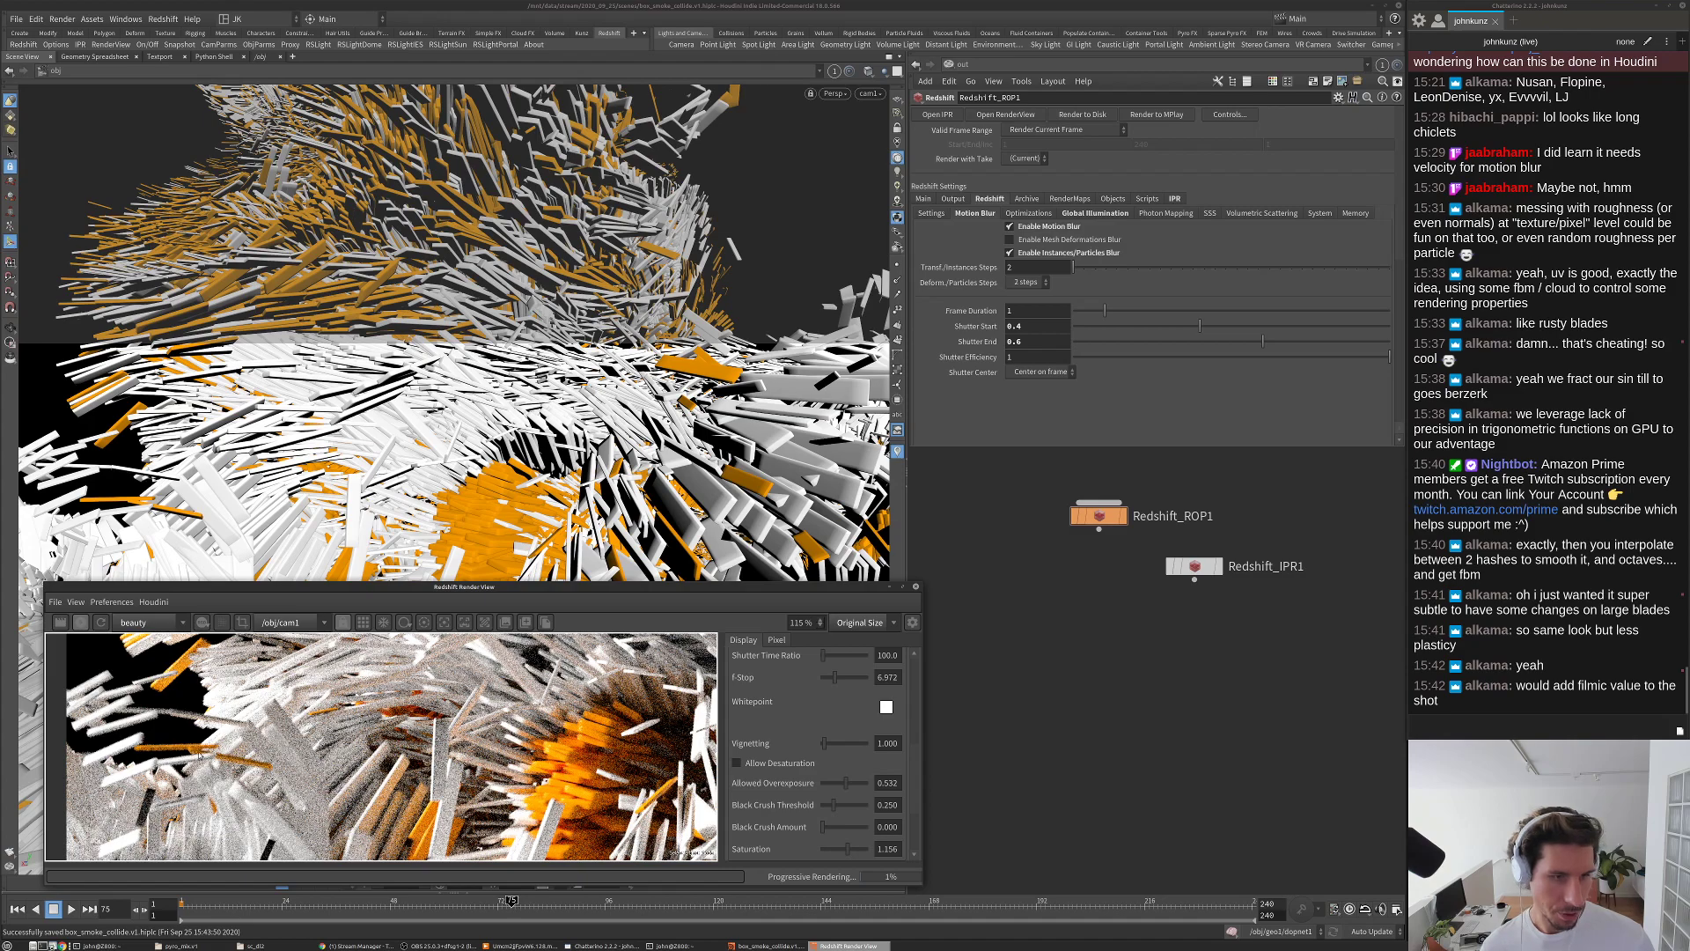
pyautogui.scroll(-2, 470, 692)
pyautogui.scroll(10, 614, 636)
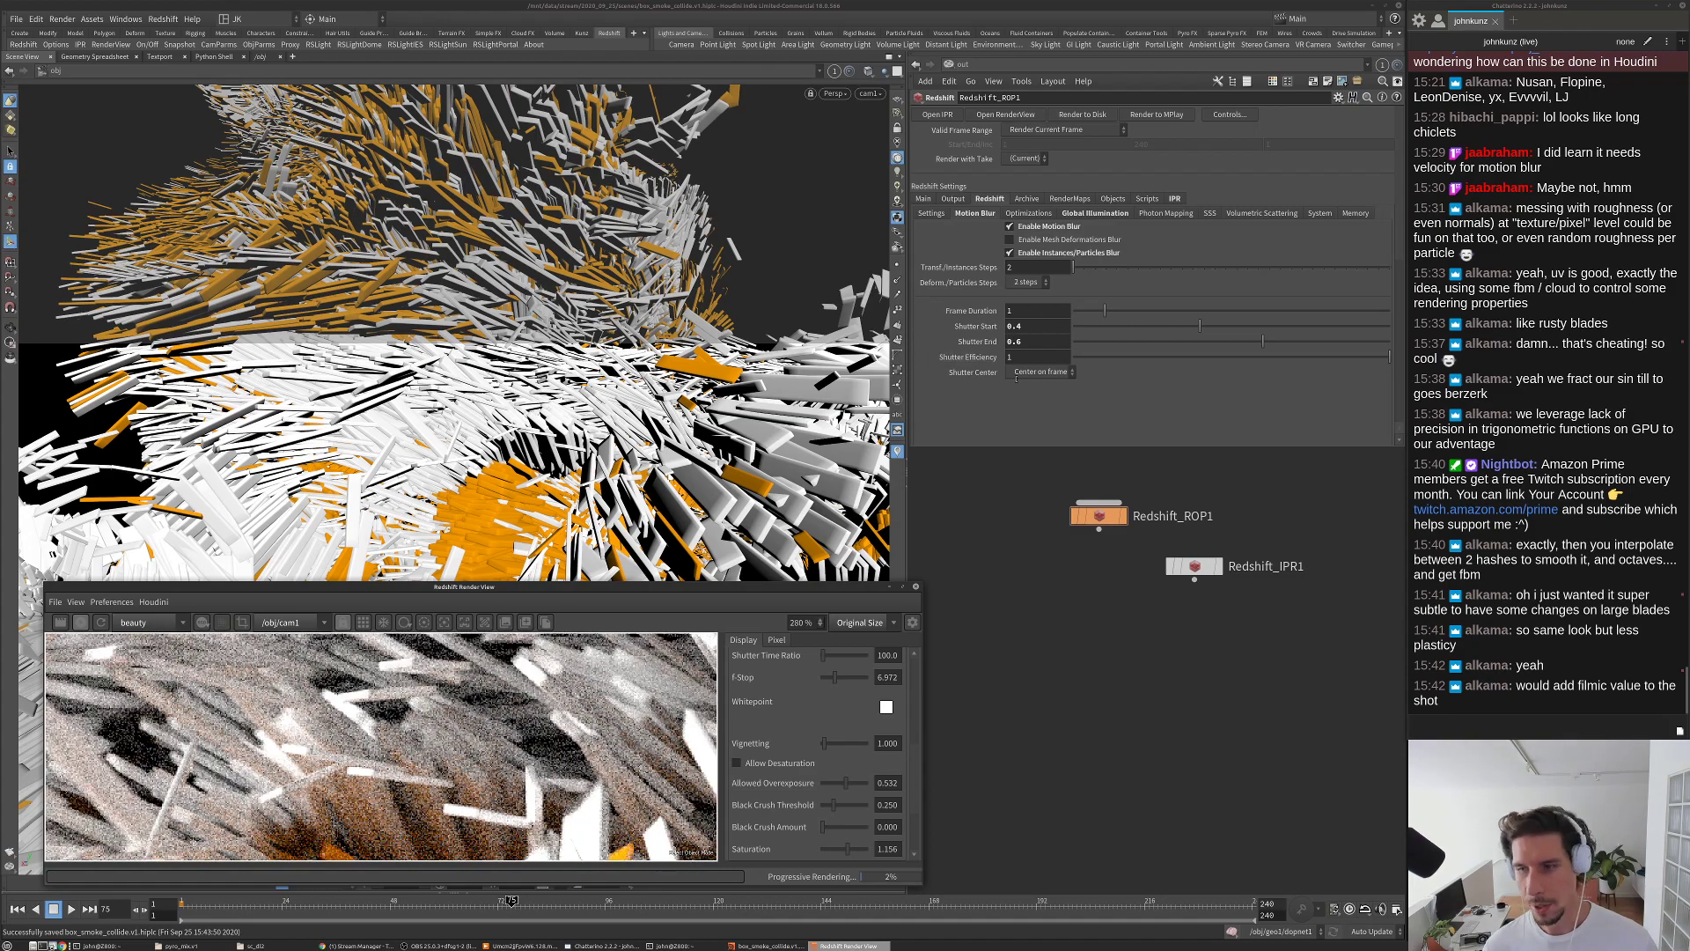
pyautogui.scroll(-10, 553, 679)
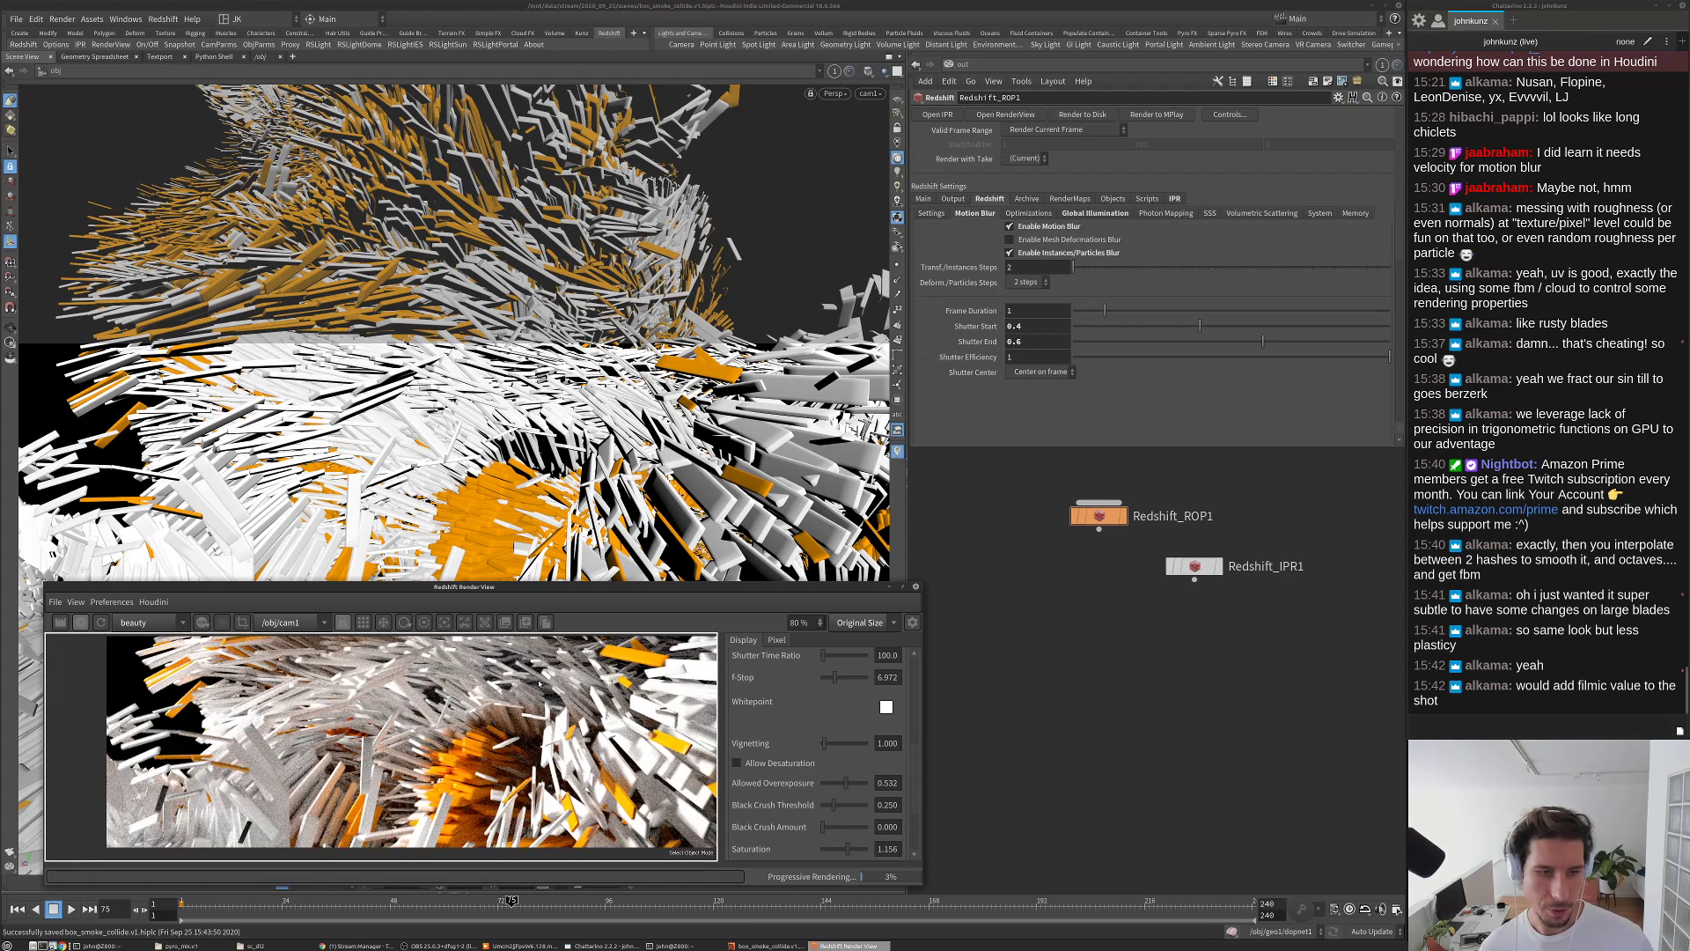
pyautogui.scroll(-2, 560, 704)
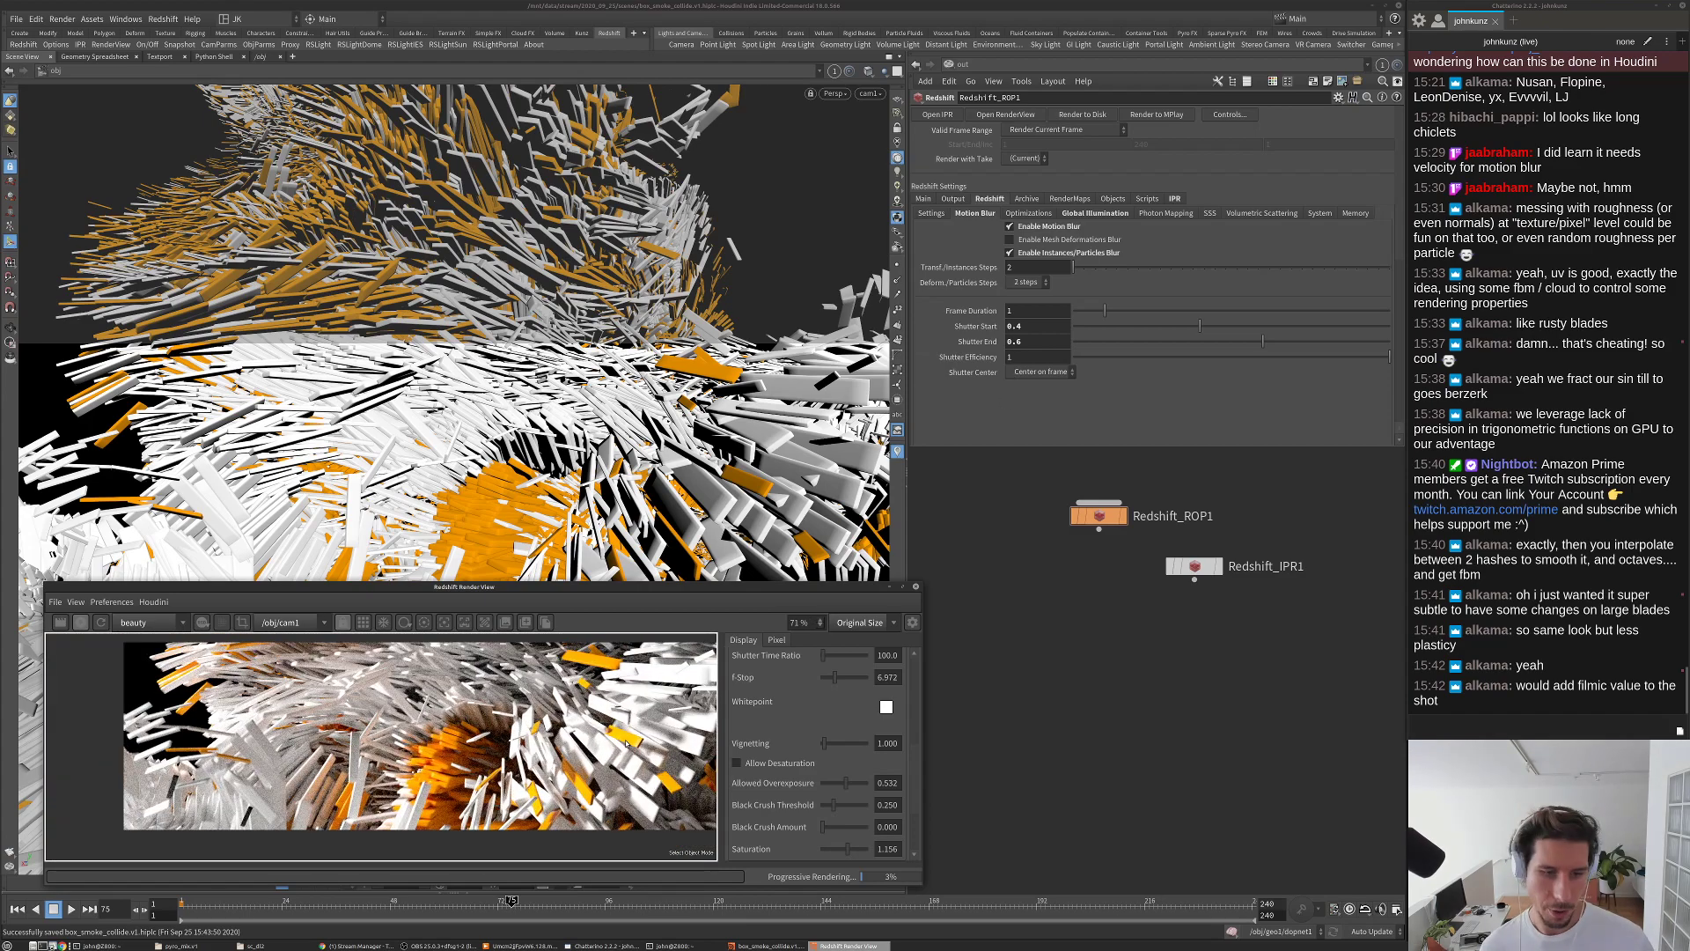
pyautogui.scroll(2, 500, 729)
pyautogui.scroll(3, 449, 688)
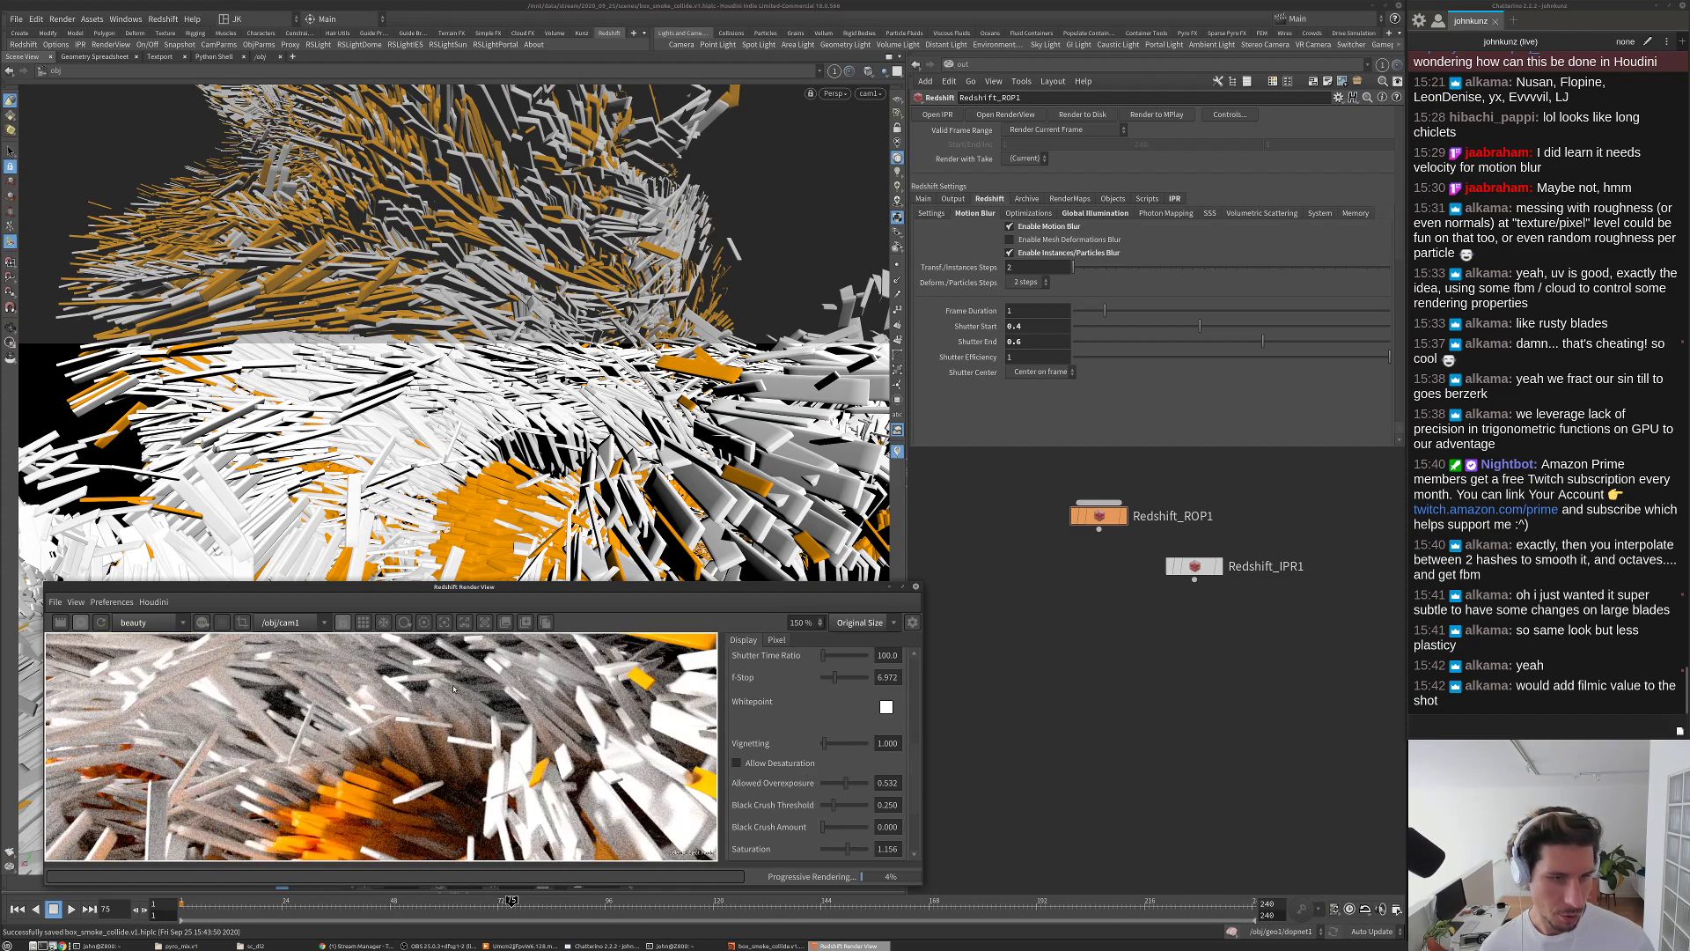
# Step: Go to the obj network and enable depth of field on cam1
pyautogui.scroll(-4, 478, 693)
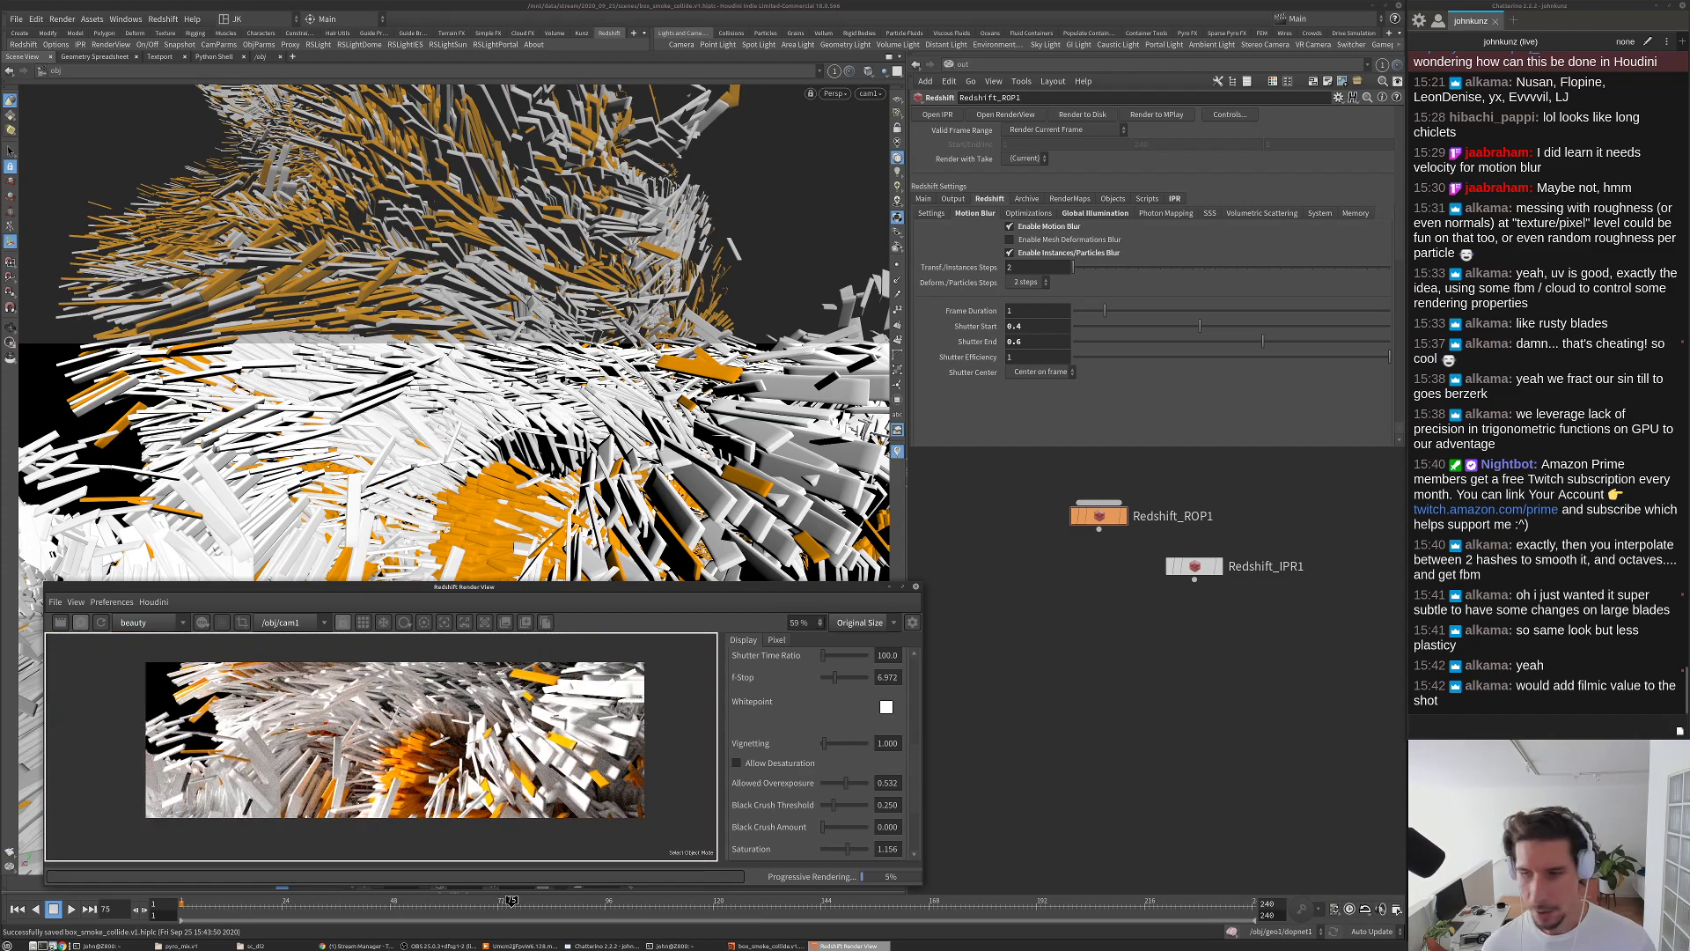
pyautogui.scroll(1, 506, 727)
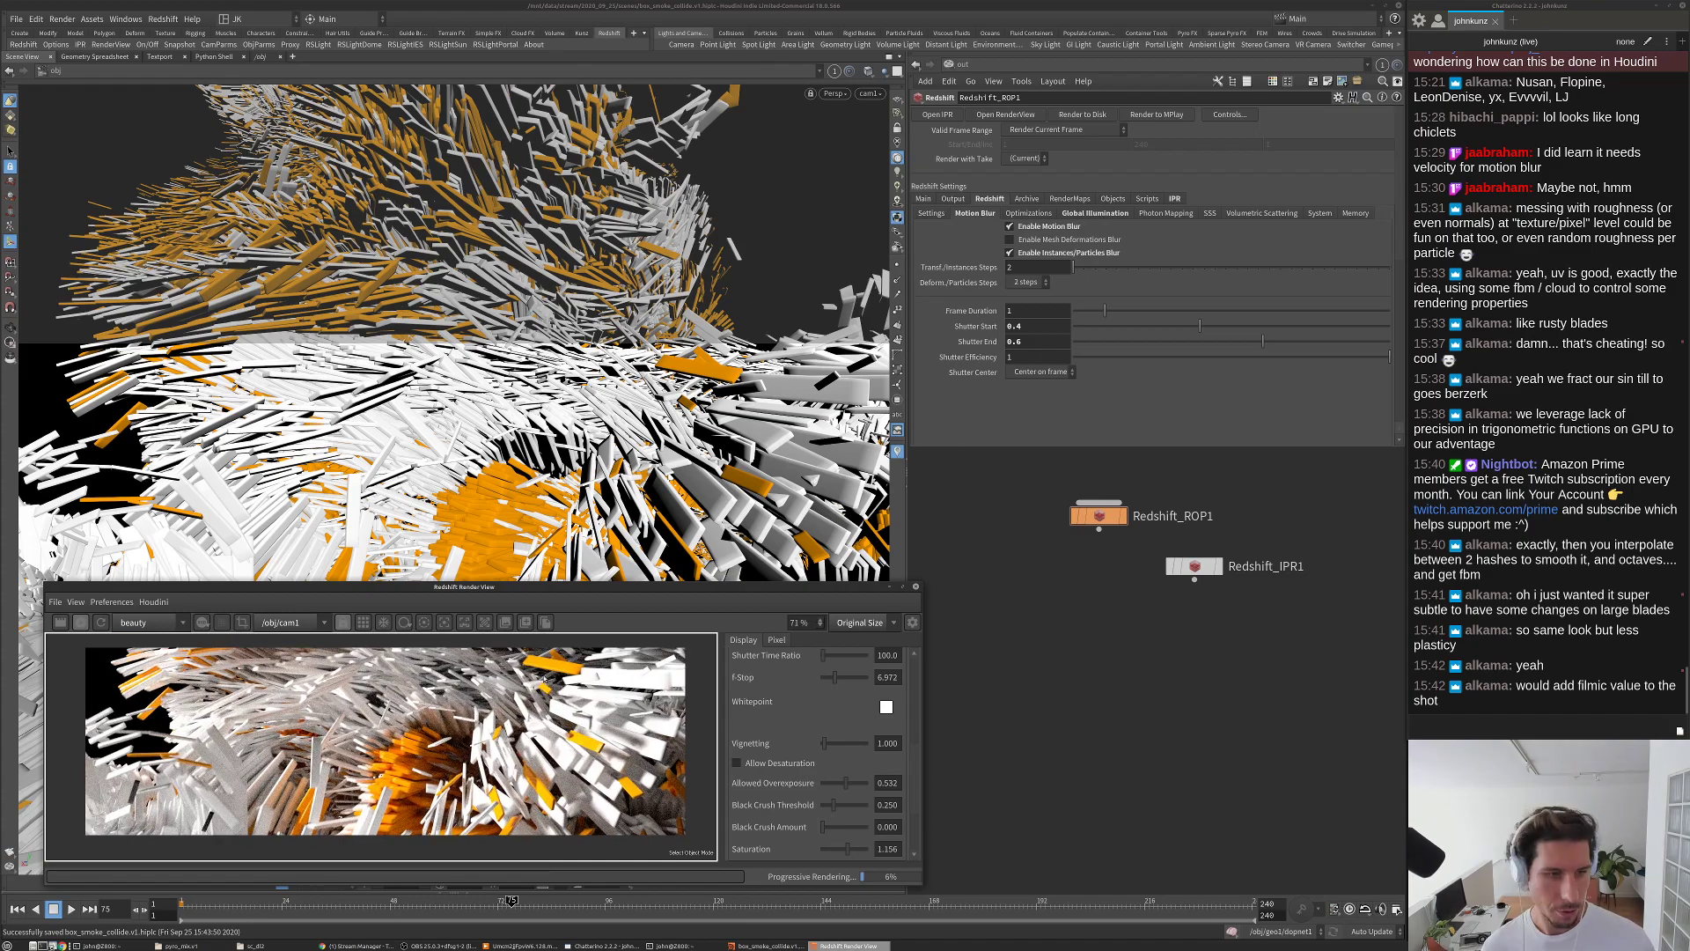
pyautogui.click(968, 66)
pyautogui.click(969, 66)
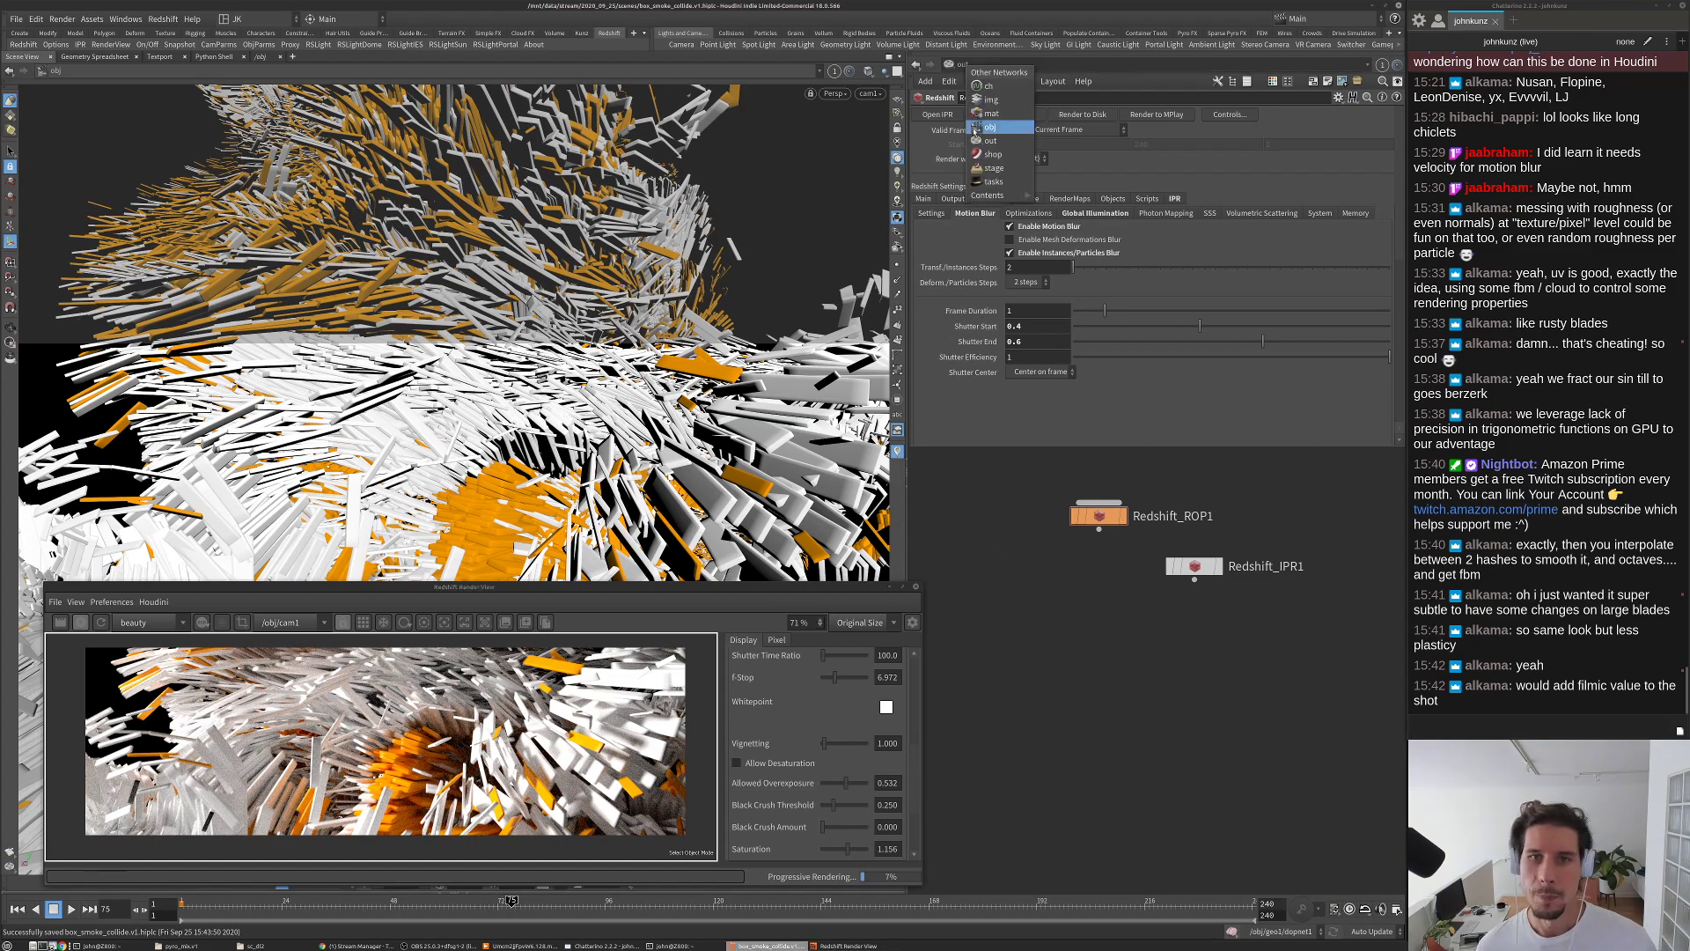
pyautogui.click(990, 127)
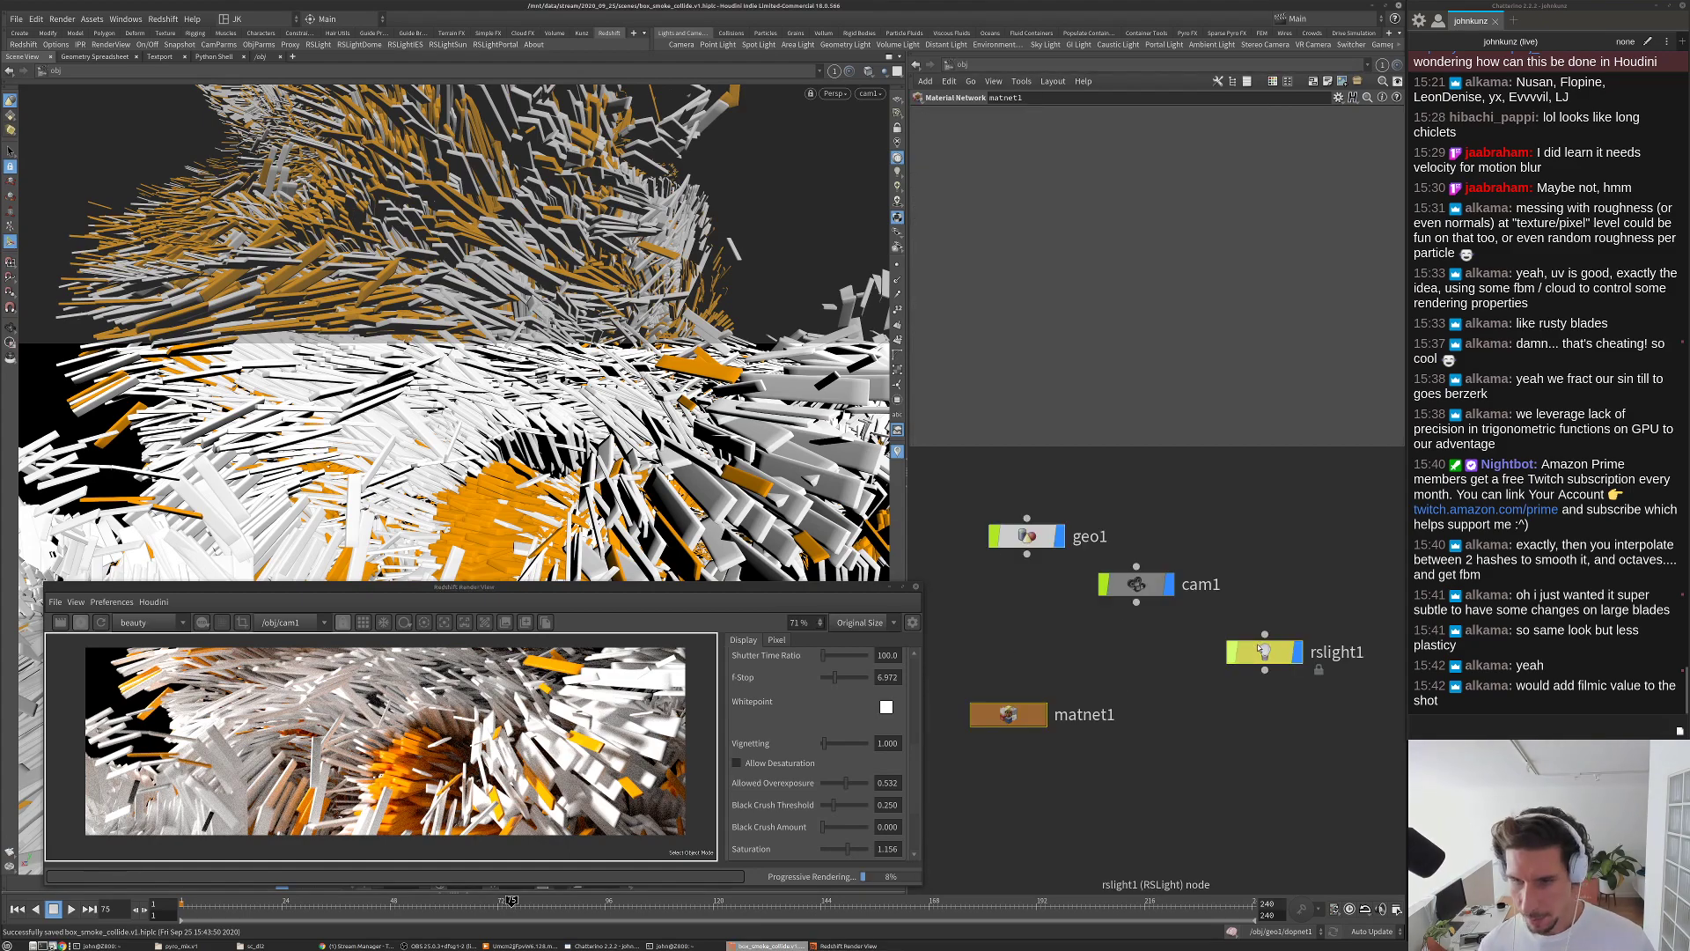
pyautogui.click(1110, 588)
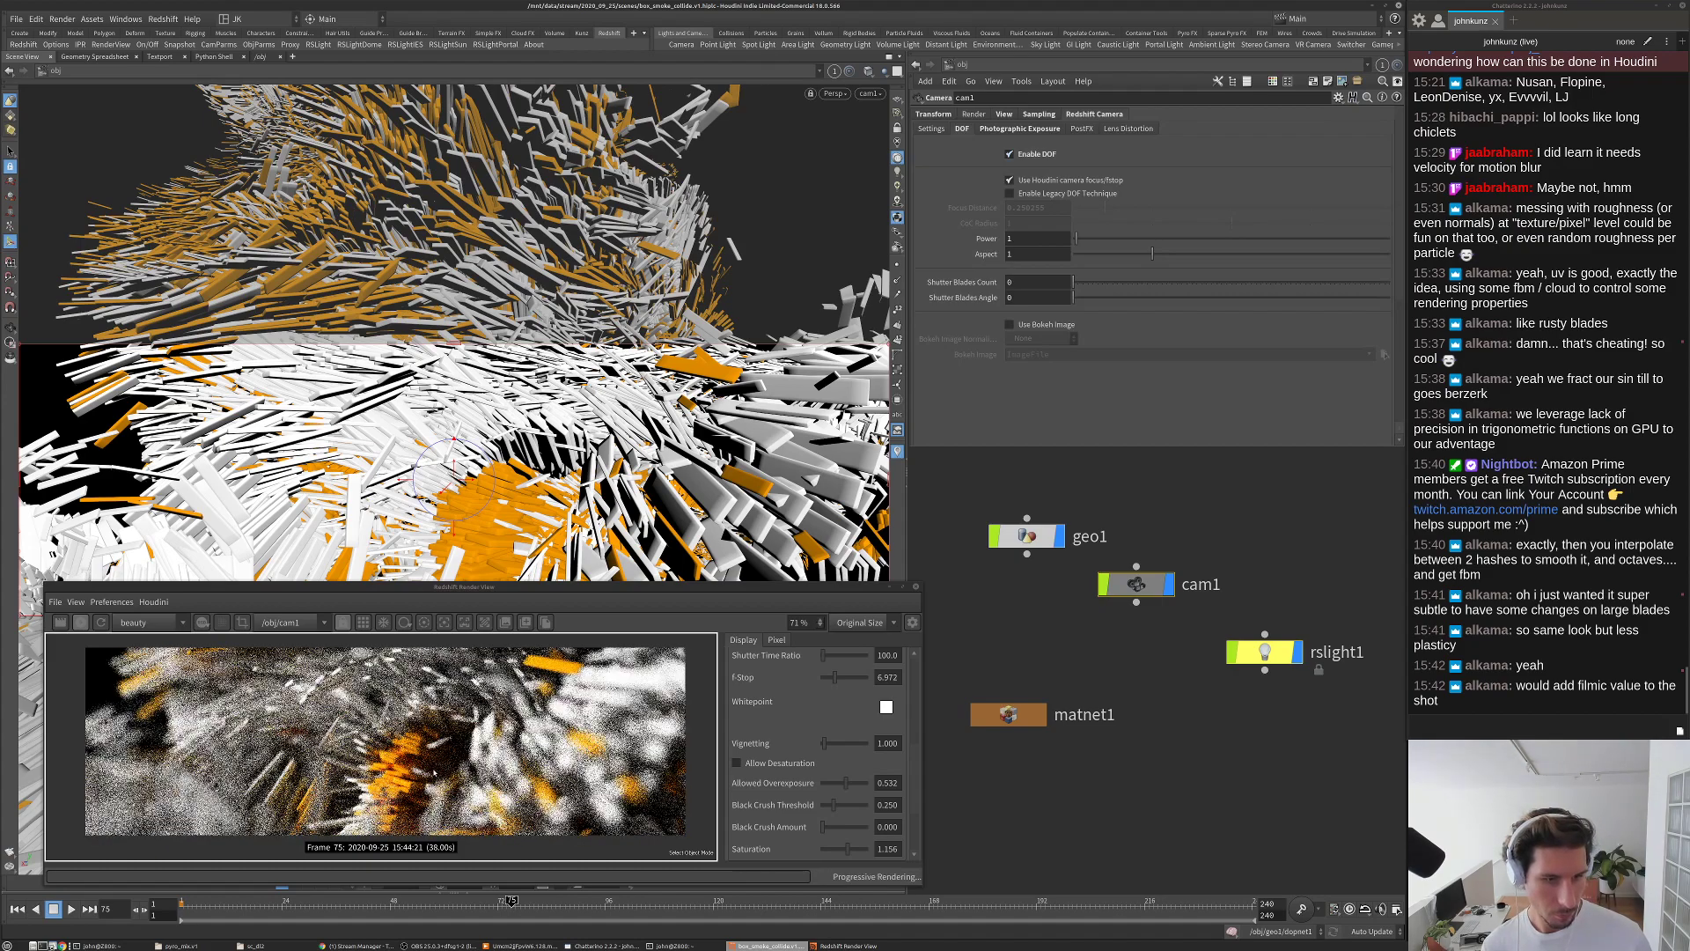
pyautogui.scroll(-1, 408, 768)
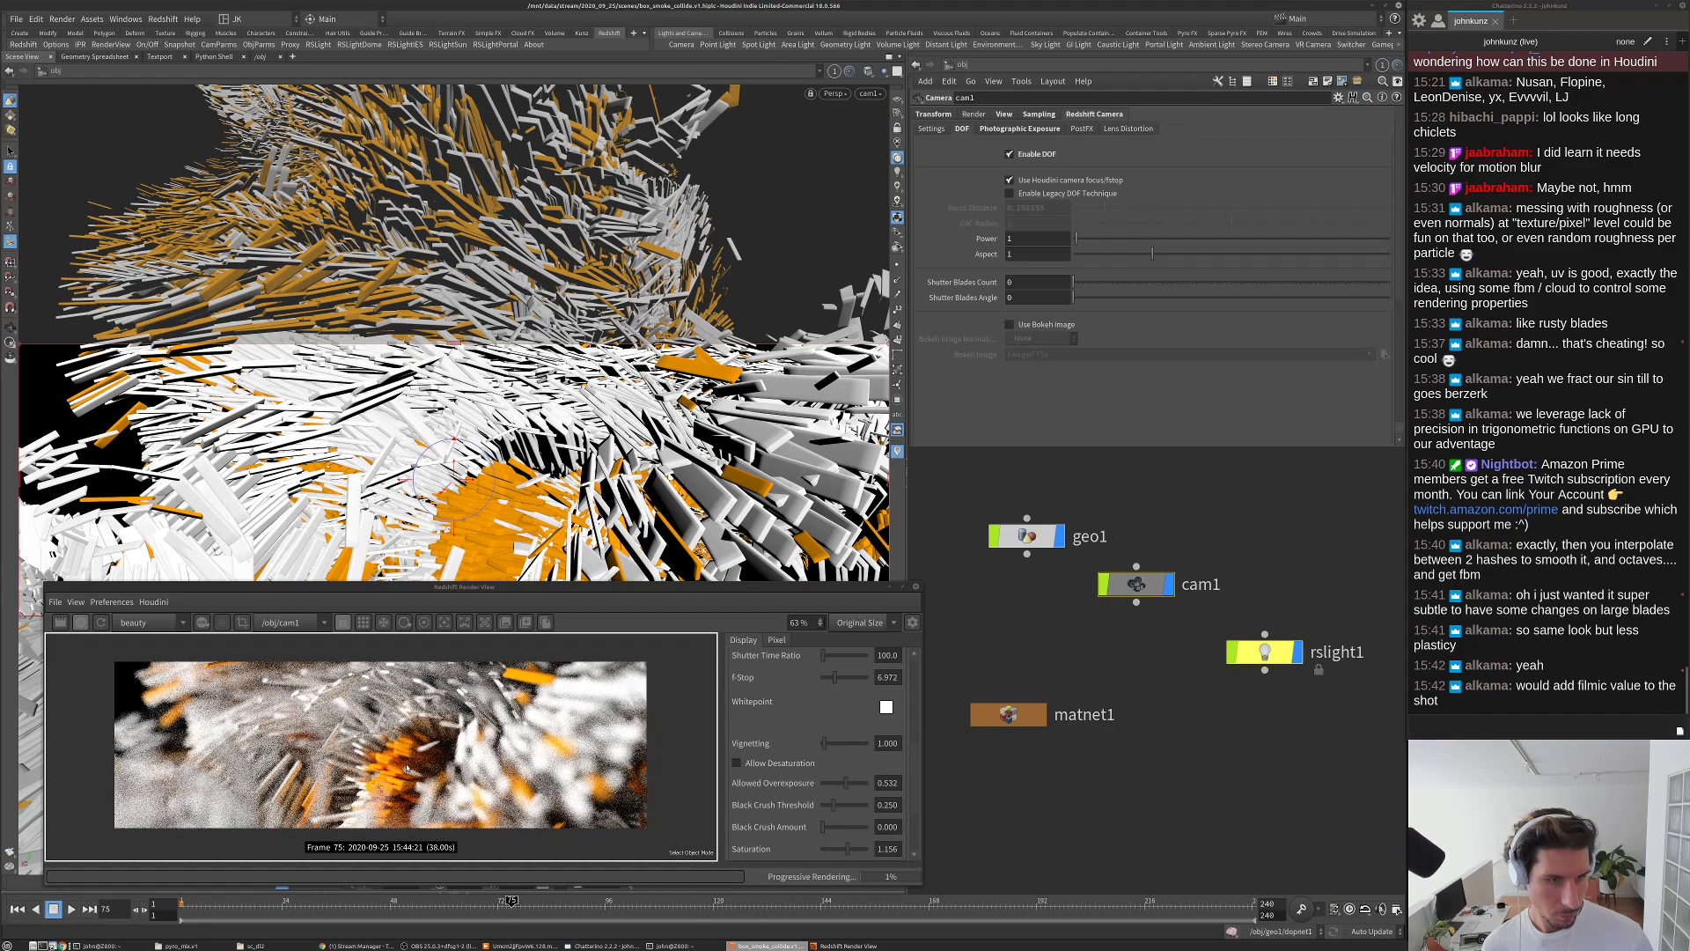
# Step: Set the render view's Black Crush Amount to 0.174 and F-Stop to about 8.7, and save the scene
pyautogui.scroll(-2, 797, 799)
pyautogui.click(828, 775)
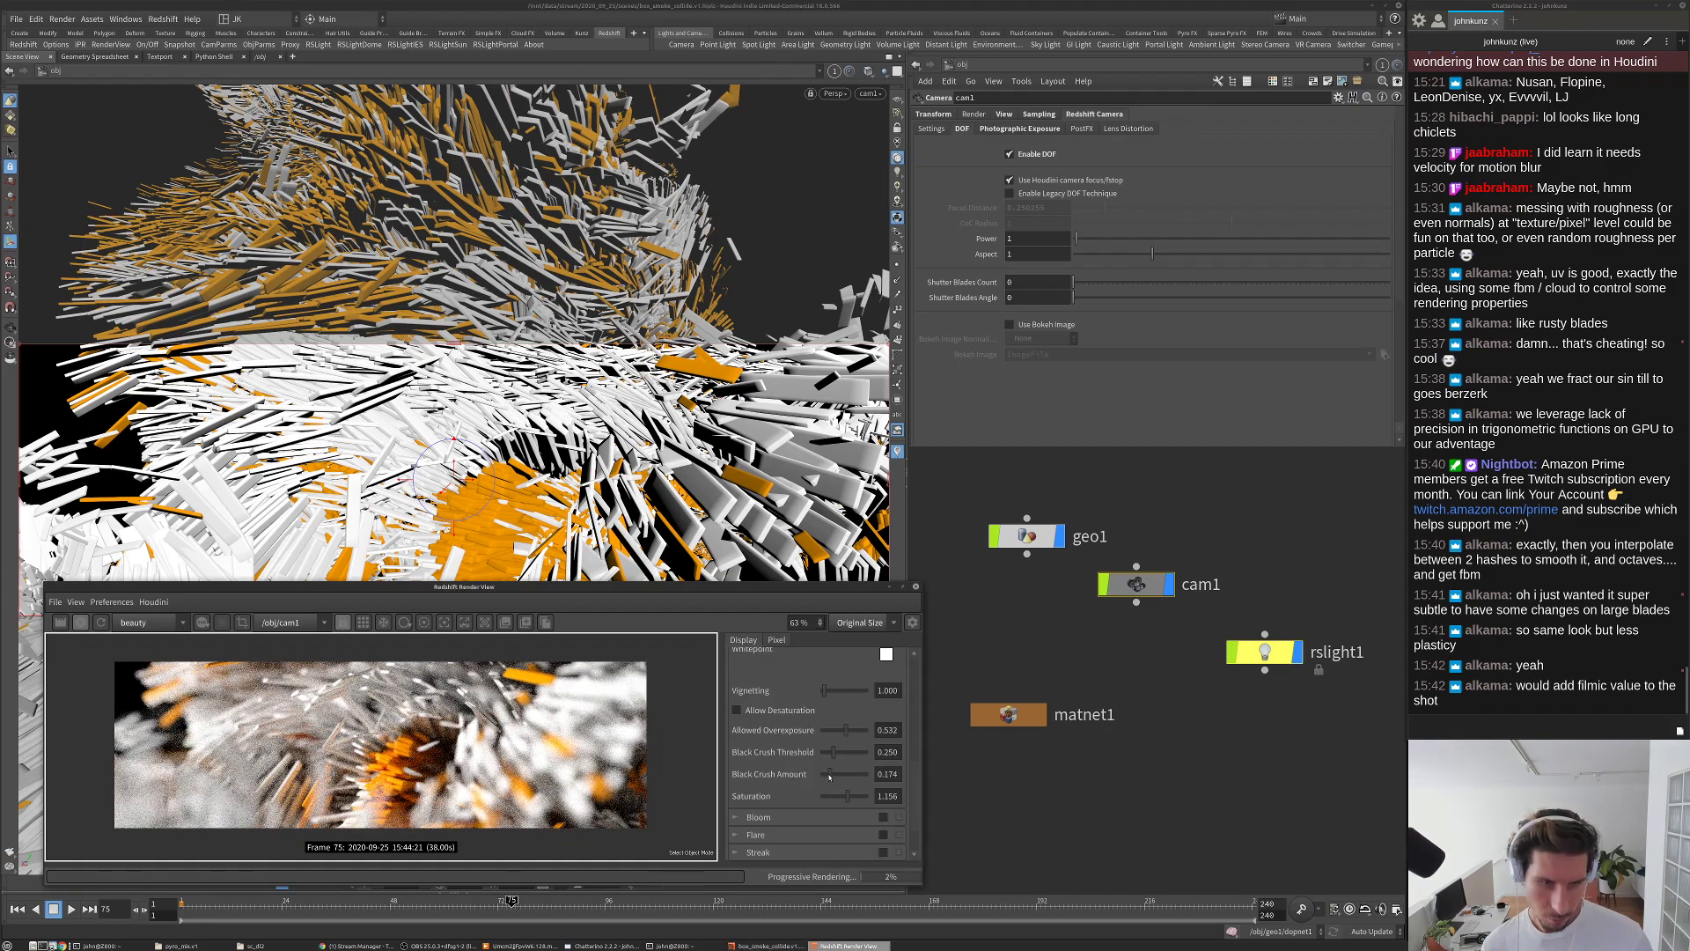
pyautogui.scroll(2, 800, 692)
pyautogui.click(841, 679)
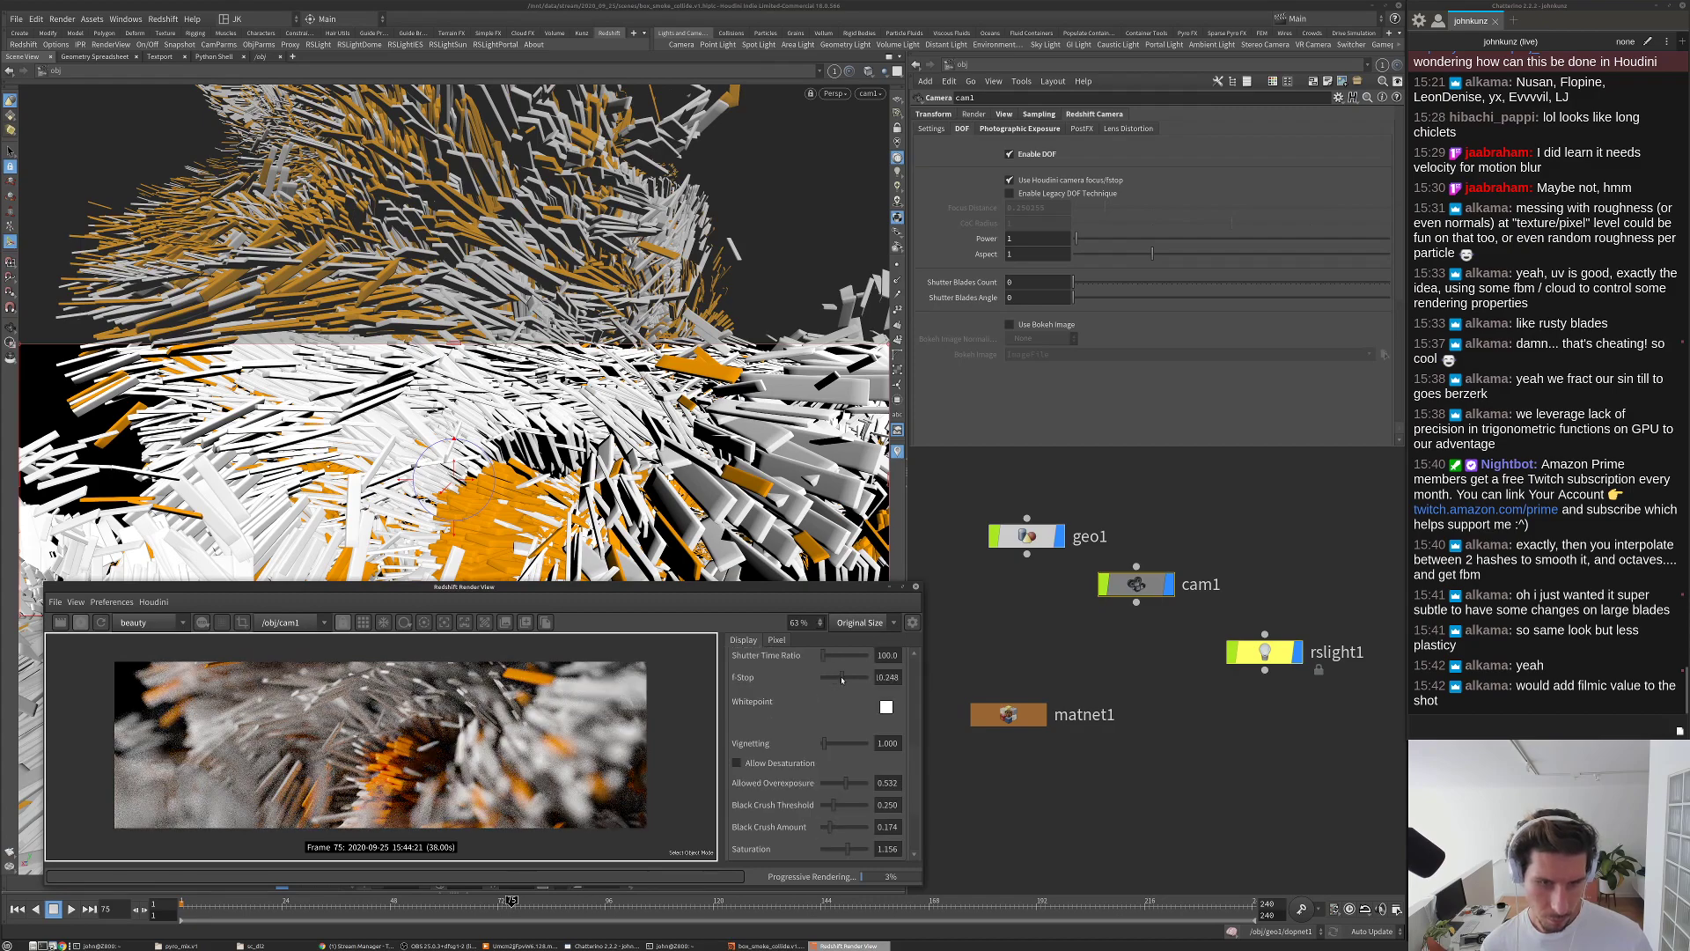
pyautogui.click(838, 680)
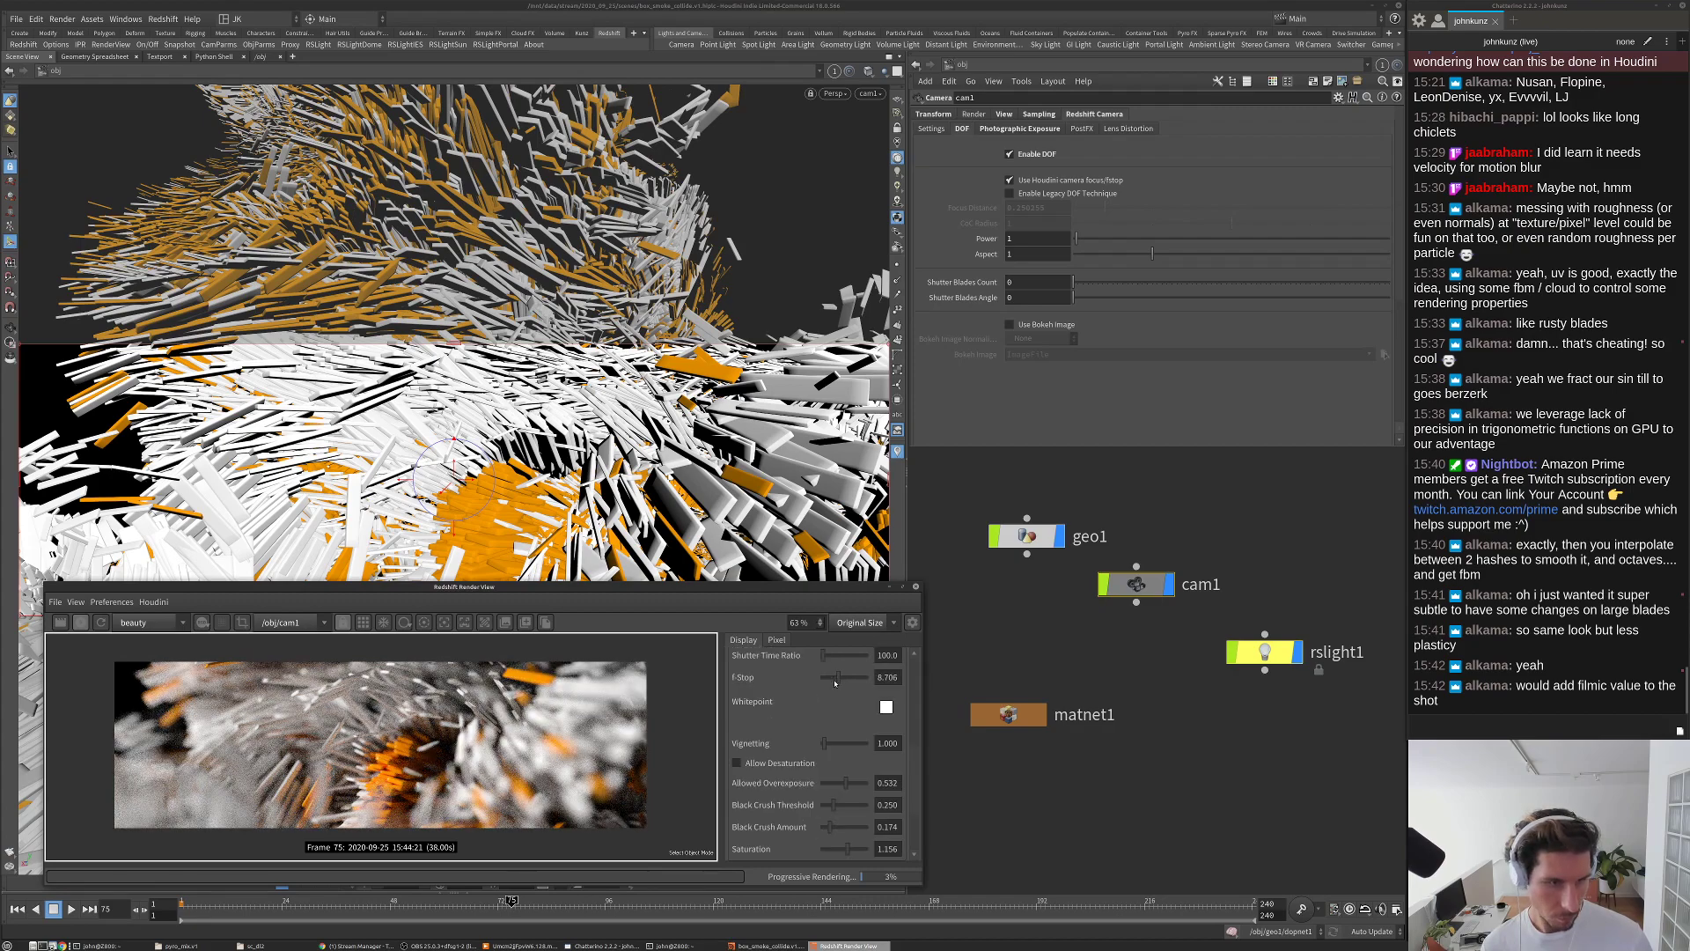
pyautogui.scroll(-4, 782, 766)
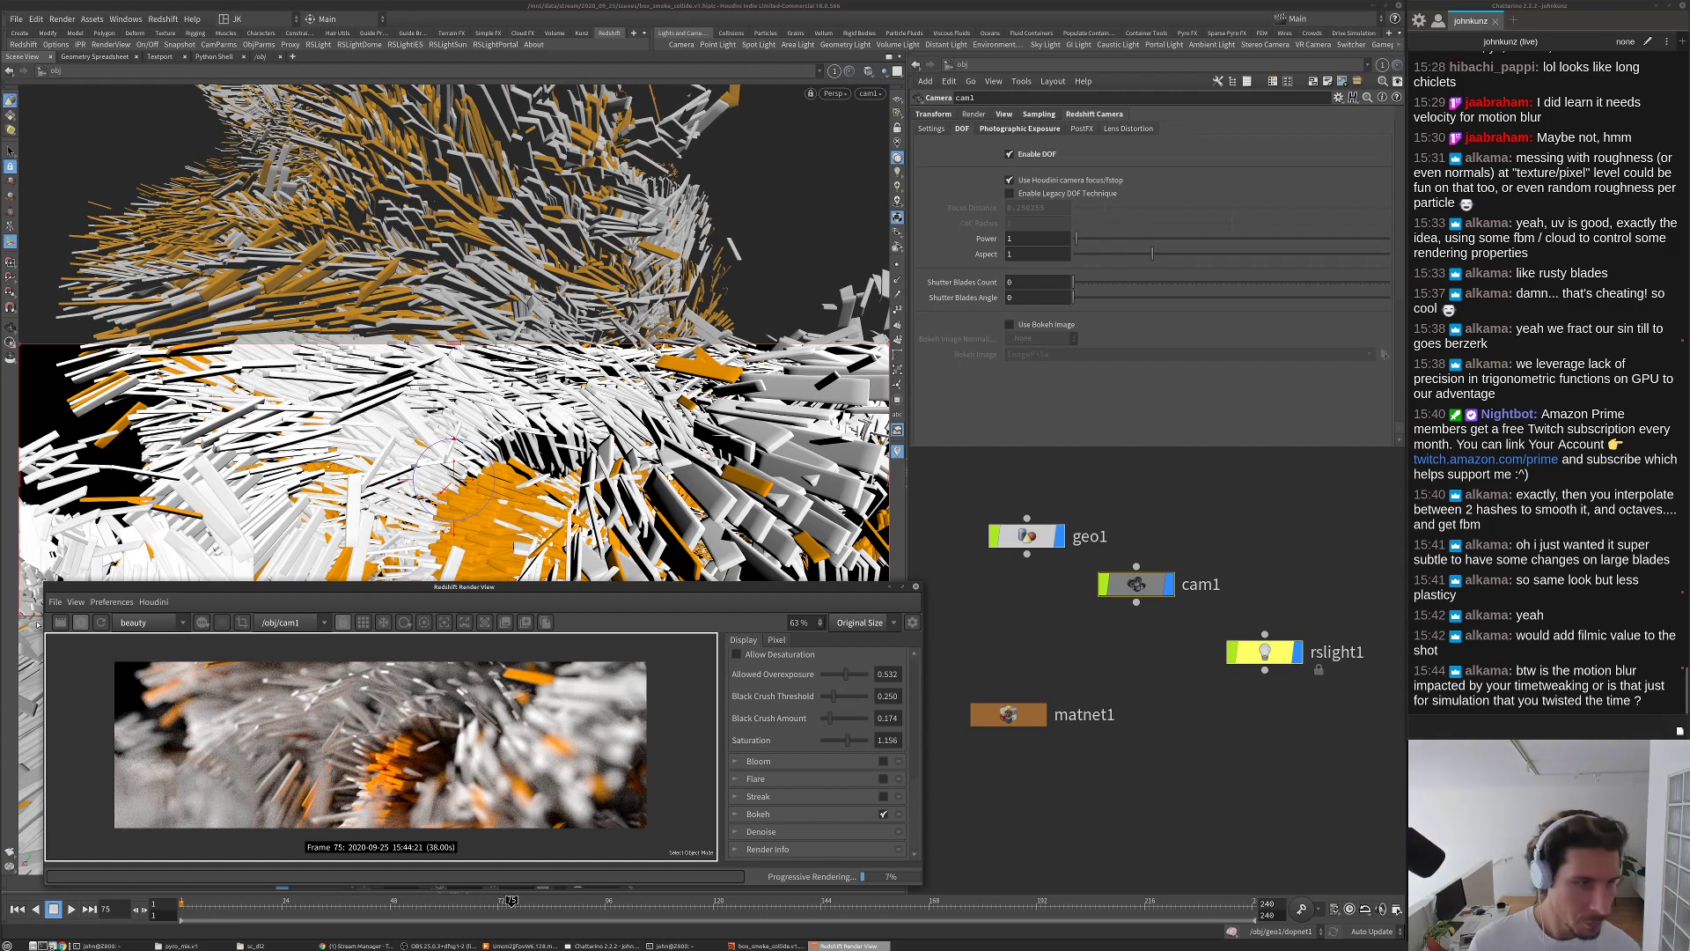
pyautogui.hotkey('ctrl', 's')
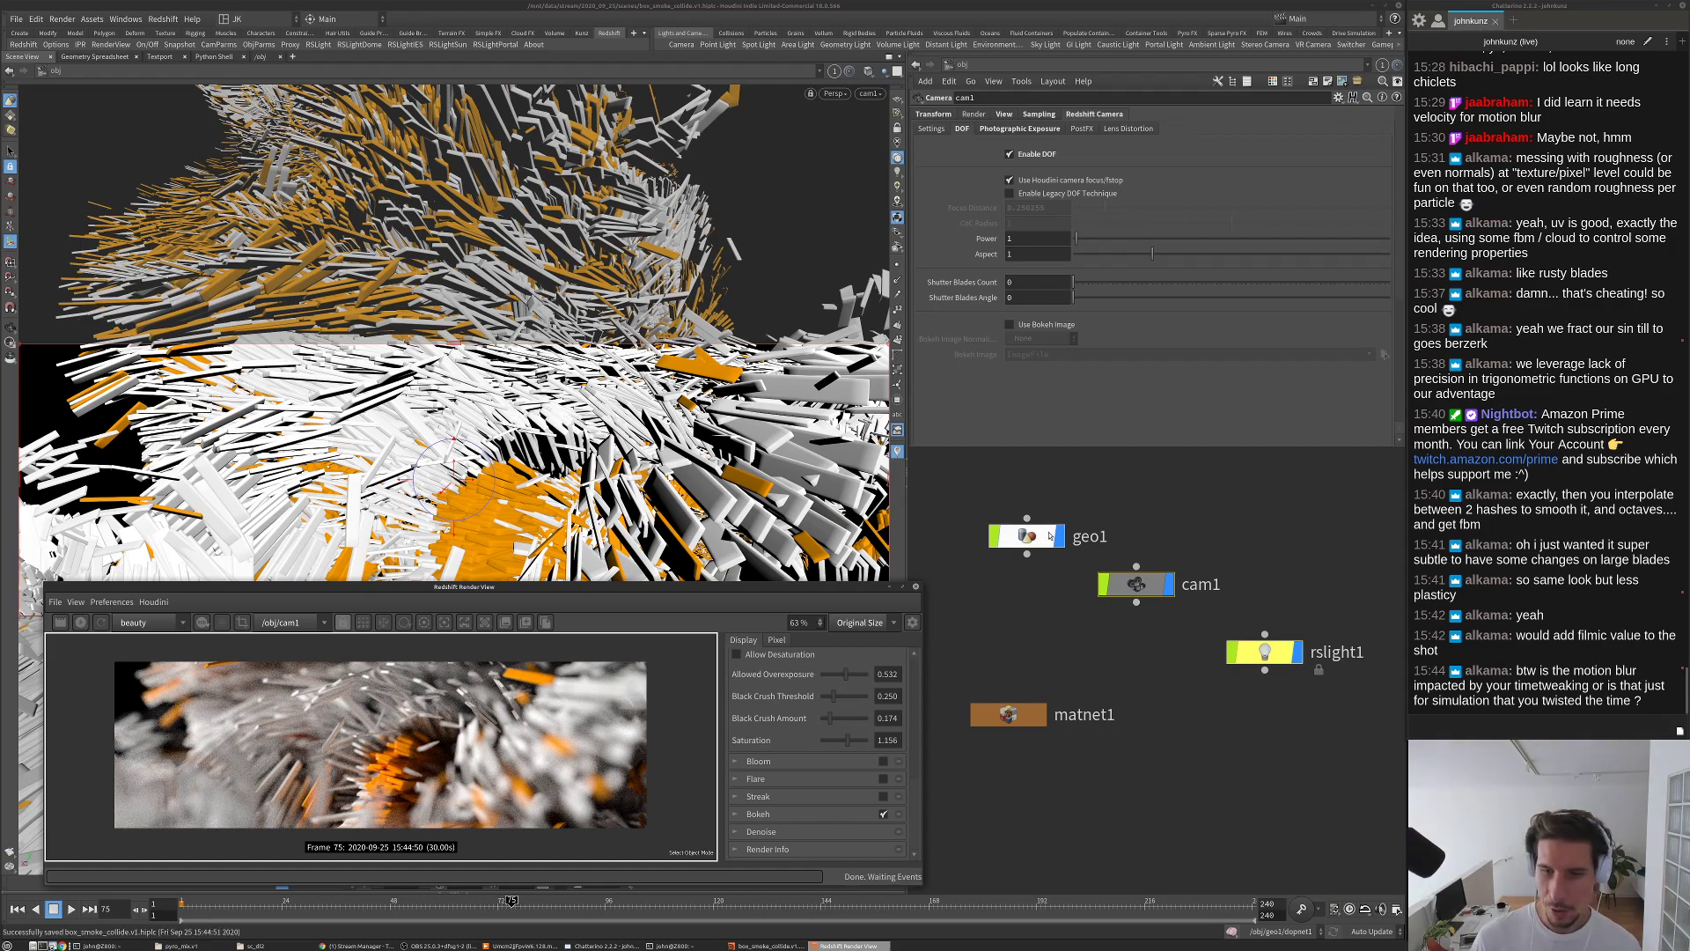
# Step: Examine the Frame animation curve of timeshift1 inside geo1, and review geo1's Redshift motion blur settings
pyautogui.doubleClick(1049, 535)
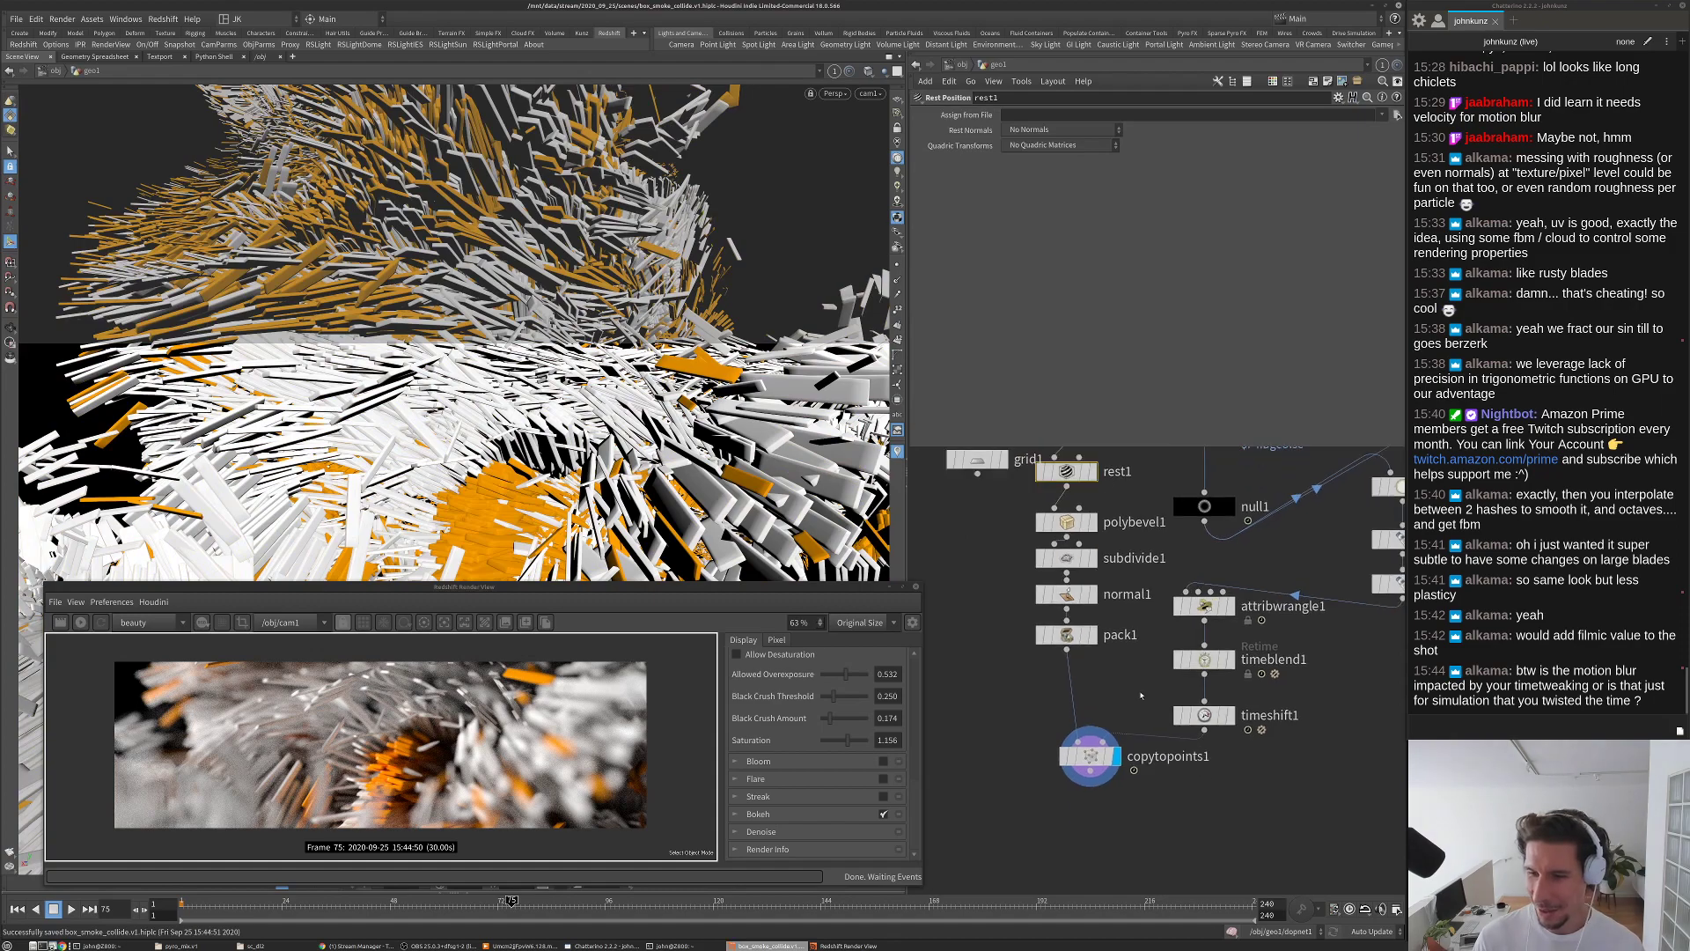
pyautogui.click(1204, 660)
pyautogui.click(1204, 715)
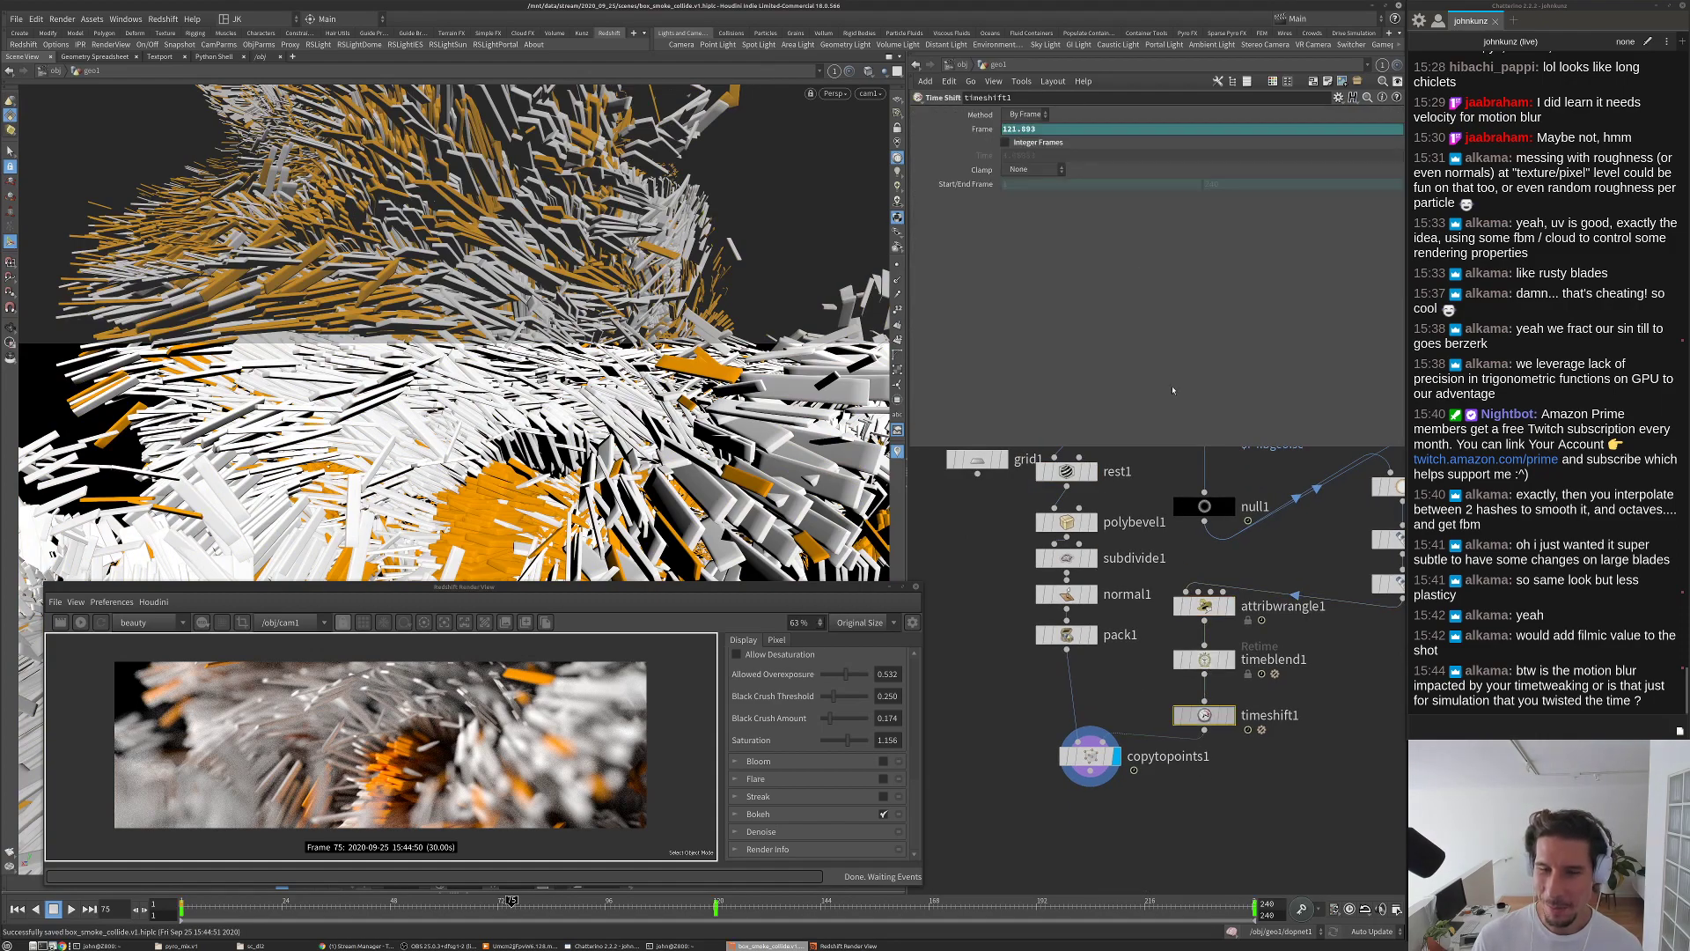
pyautogui.keyDown('shift'); pyautogui.click(1074, 129); pyautogui.keyUp('shift')
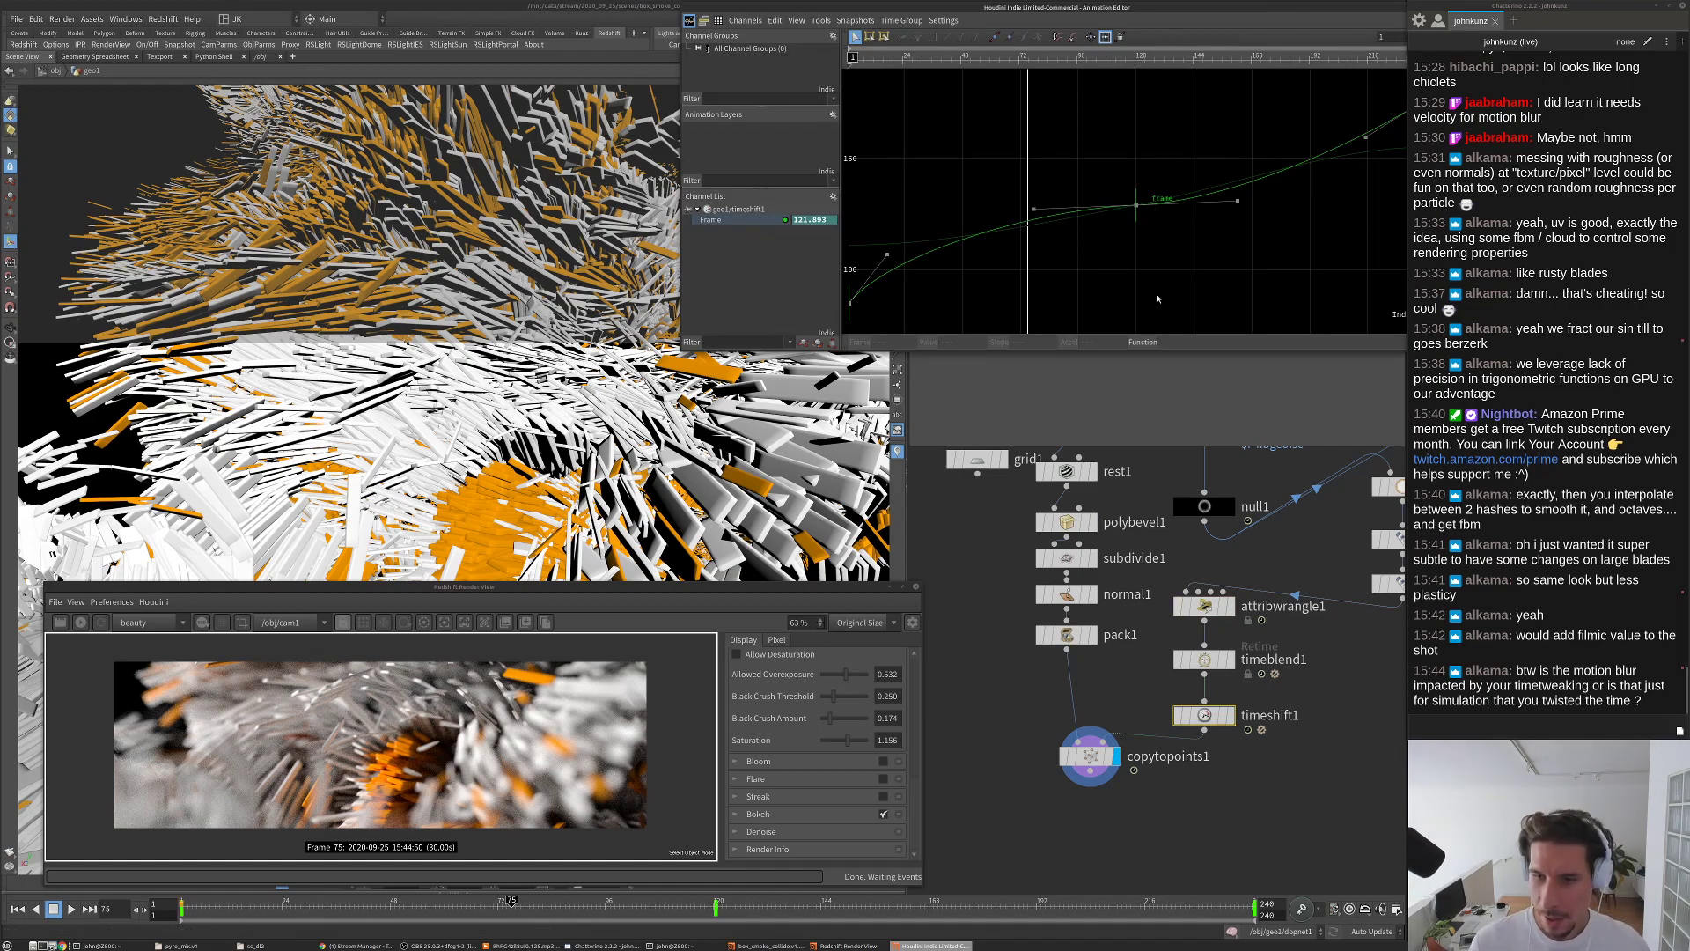
pyautogui.press('h')
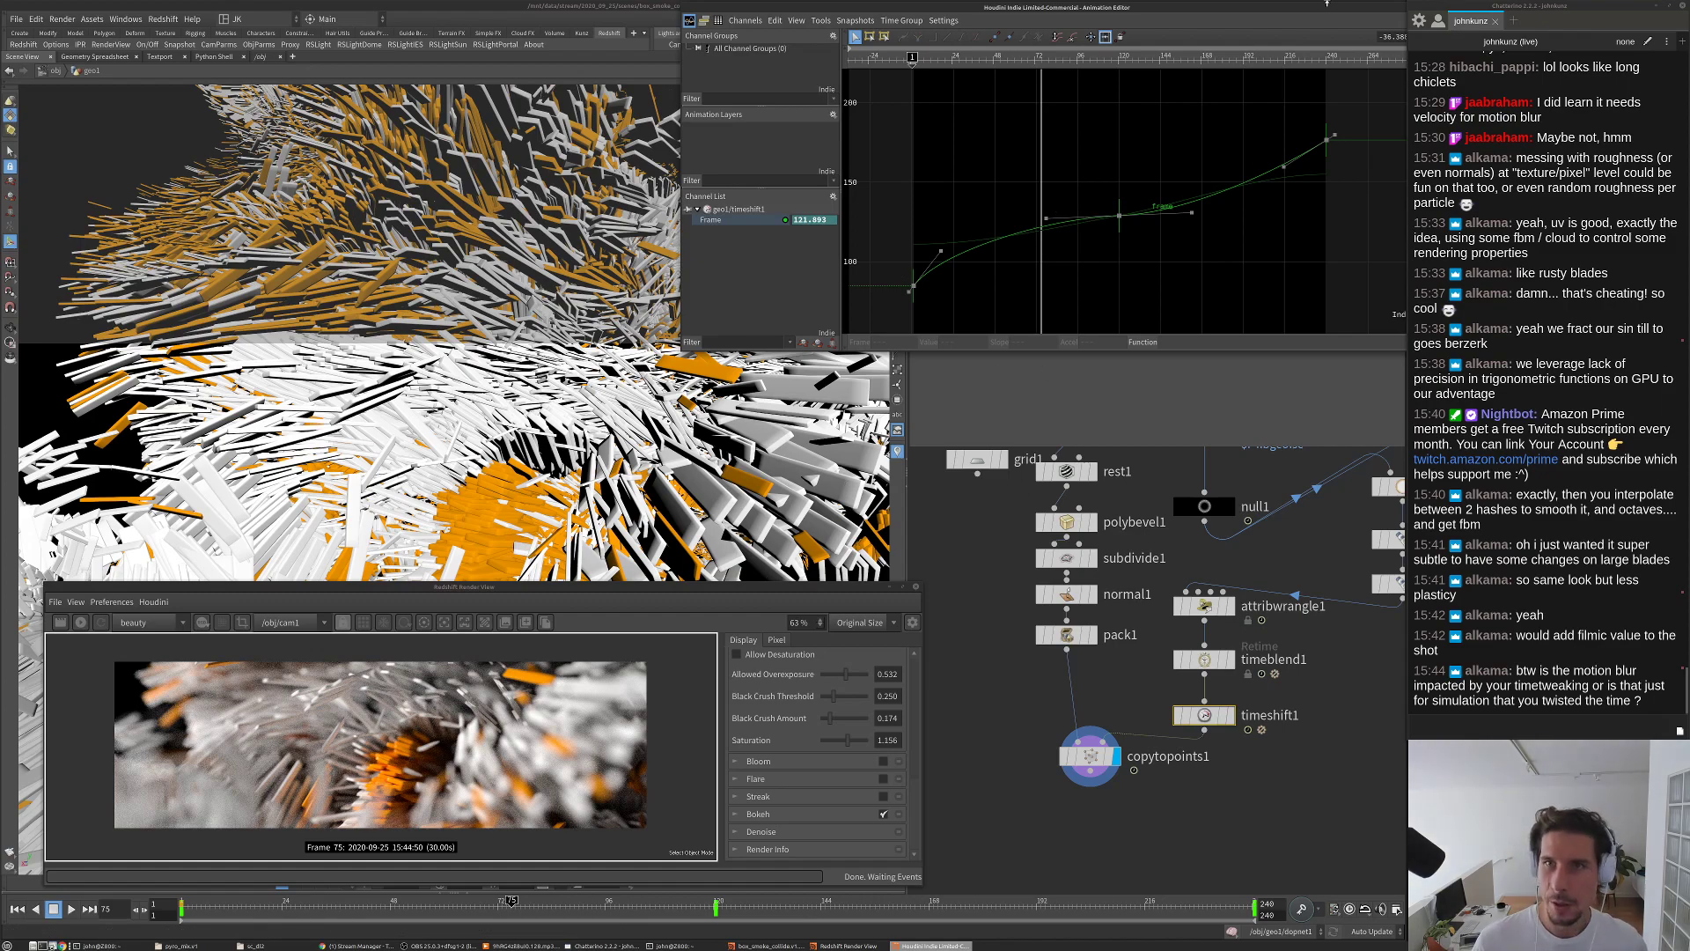
pyautogui.moveTo(1311, 11); pyautogui.dragTo(1241, 63)
pyautogui.click(1270, 64)
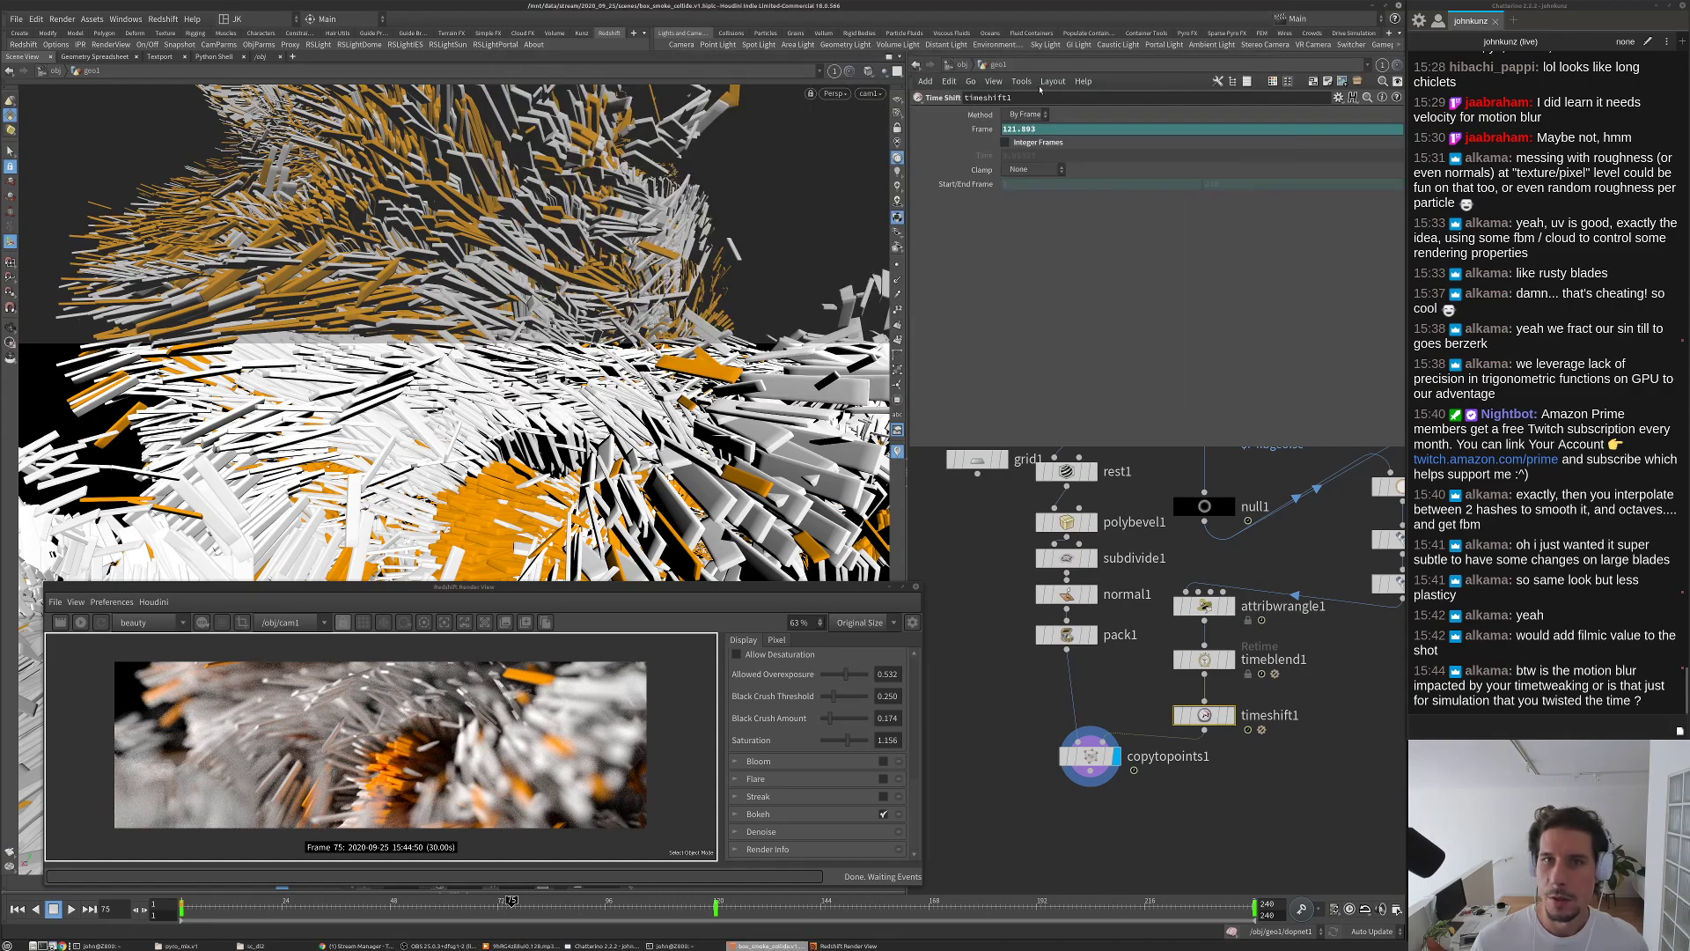
pyautogui.click(965, 66)
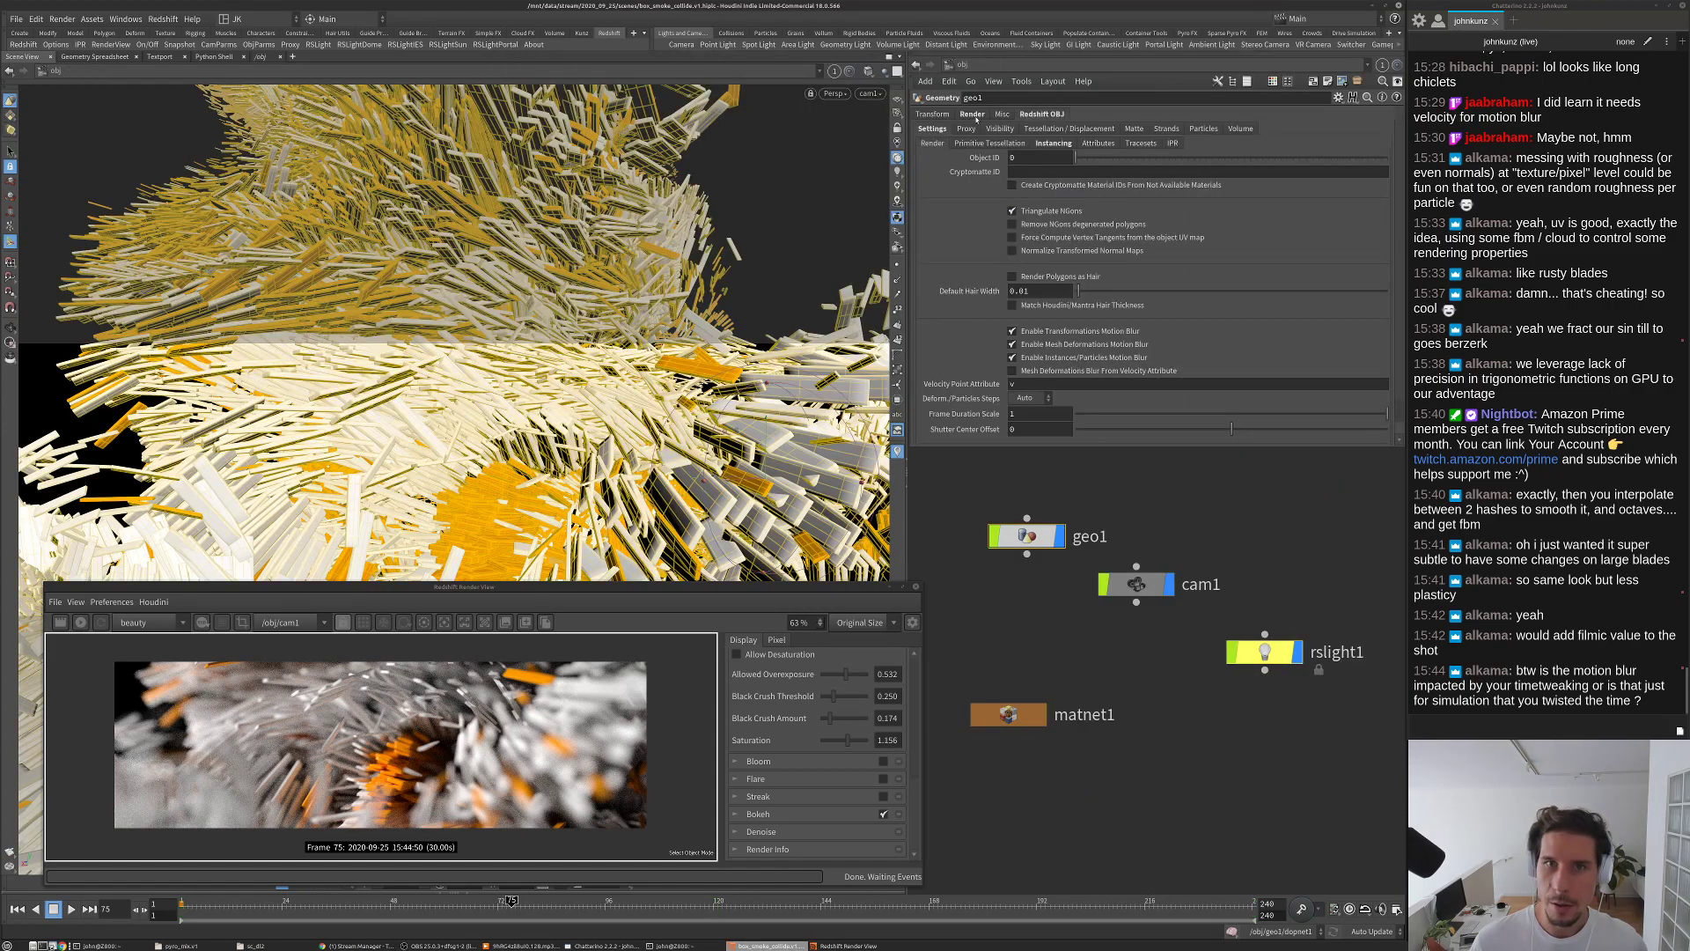
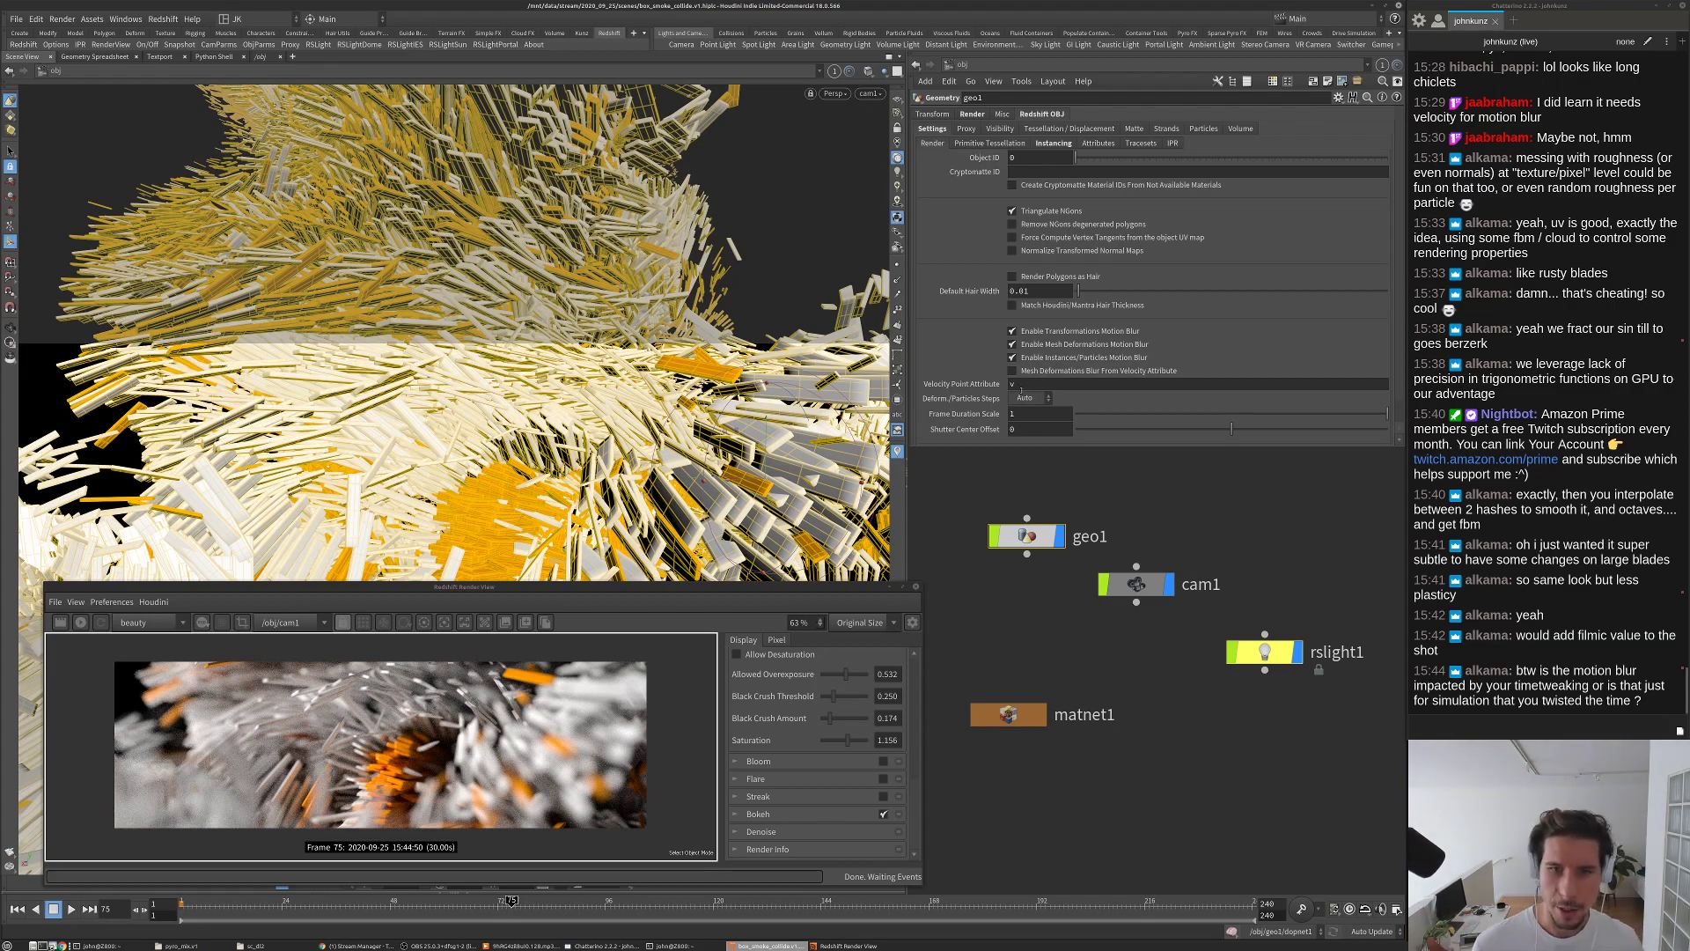
pyautogui.click(1044, 636)
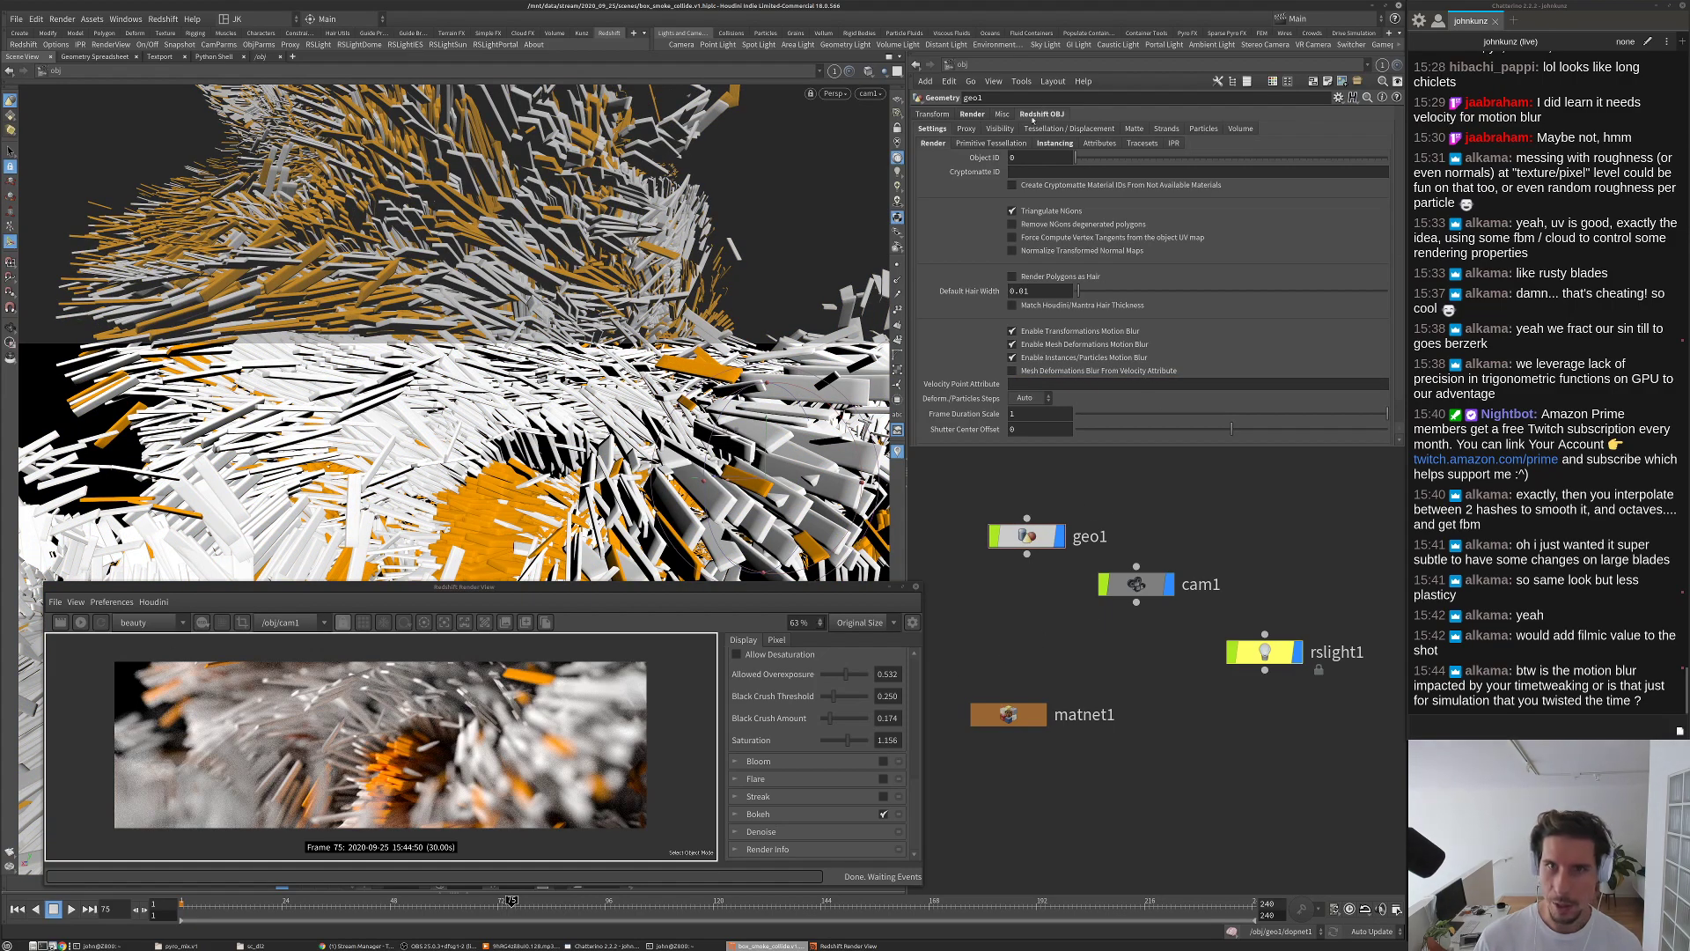
# Step: Turn off depth of field on cam1, restart the Redshift render and save the scene
pyautogui.click(1137, 584)
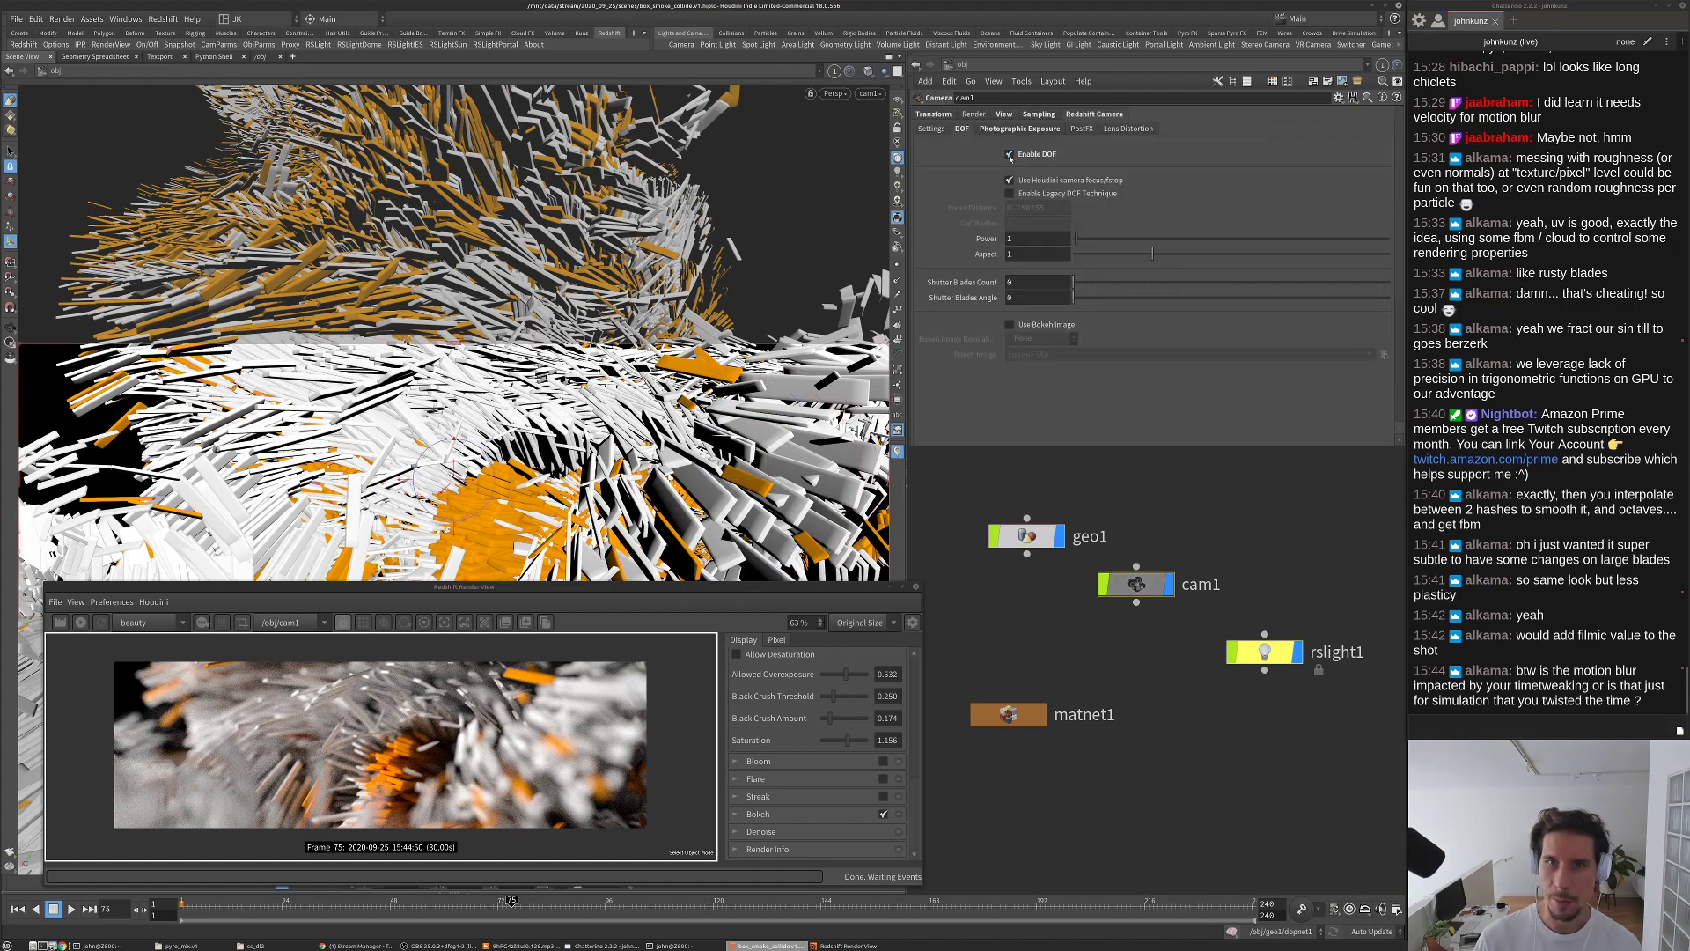
pyautogui.click(1009, 155)
pyautogui.click(61, 623)
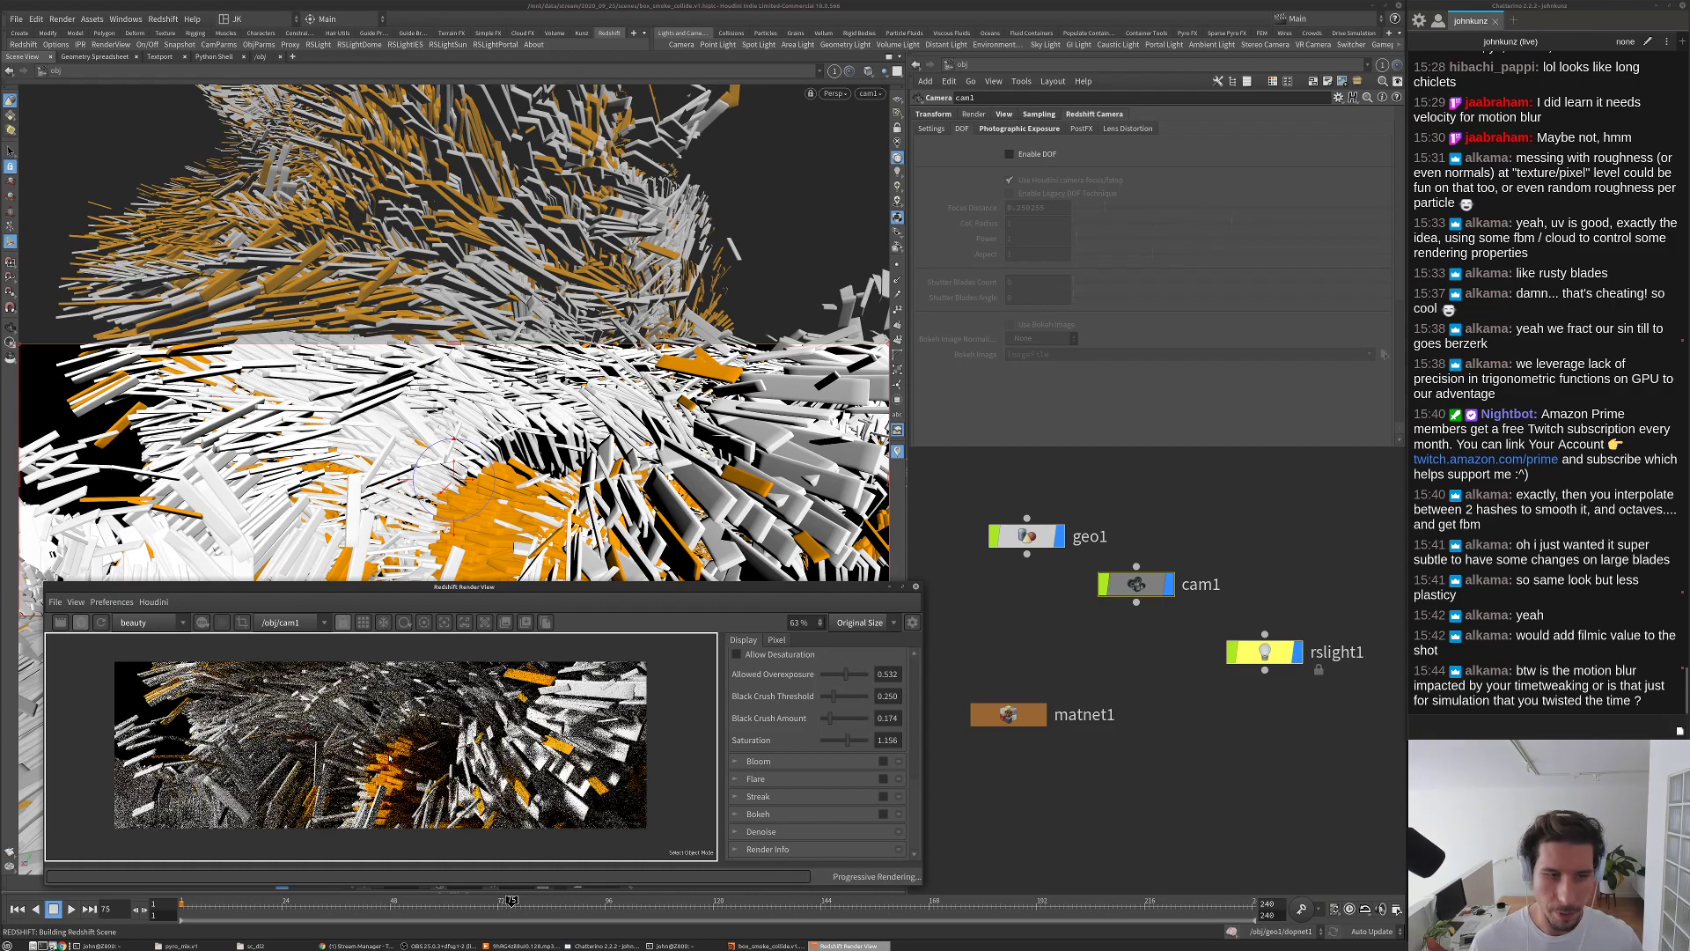
pyautogui.scroll(8, 381, 746)
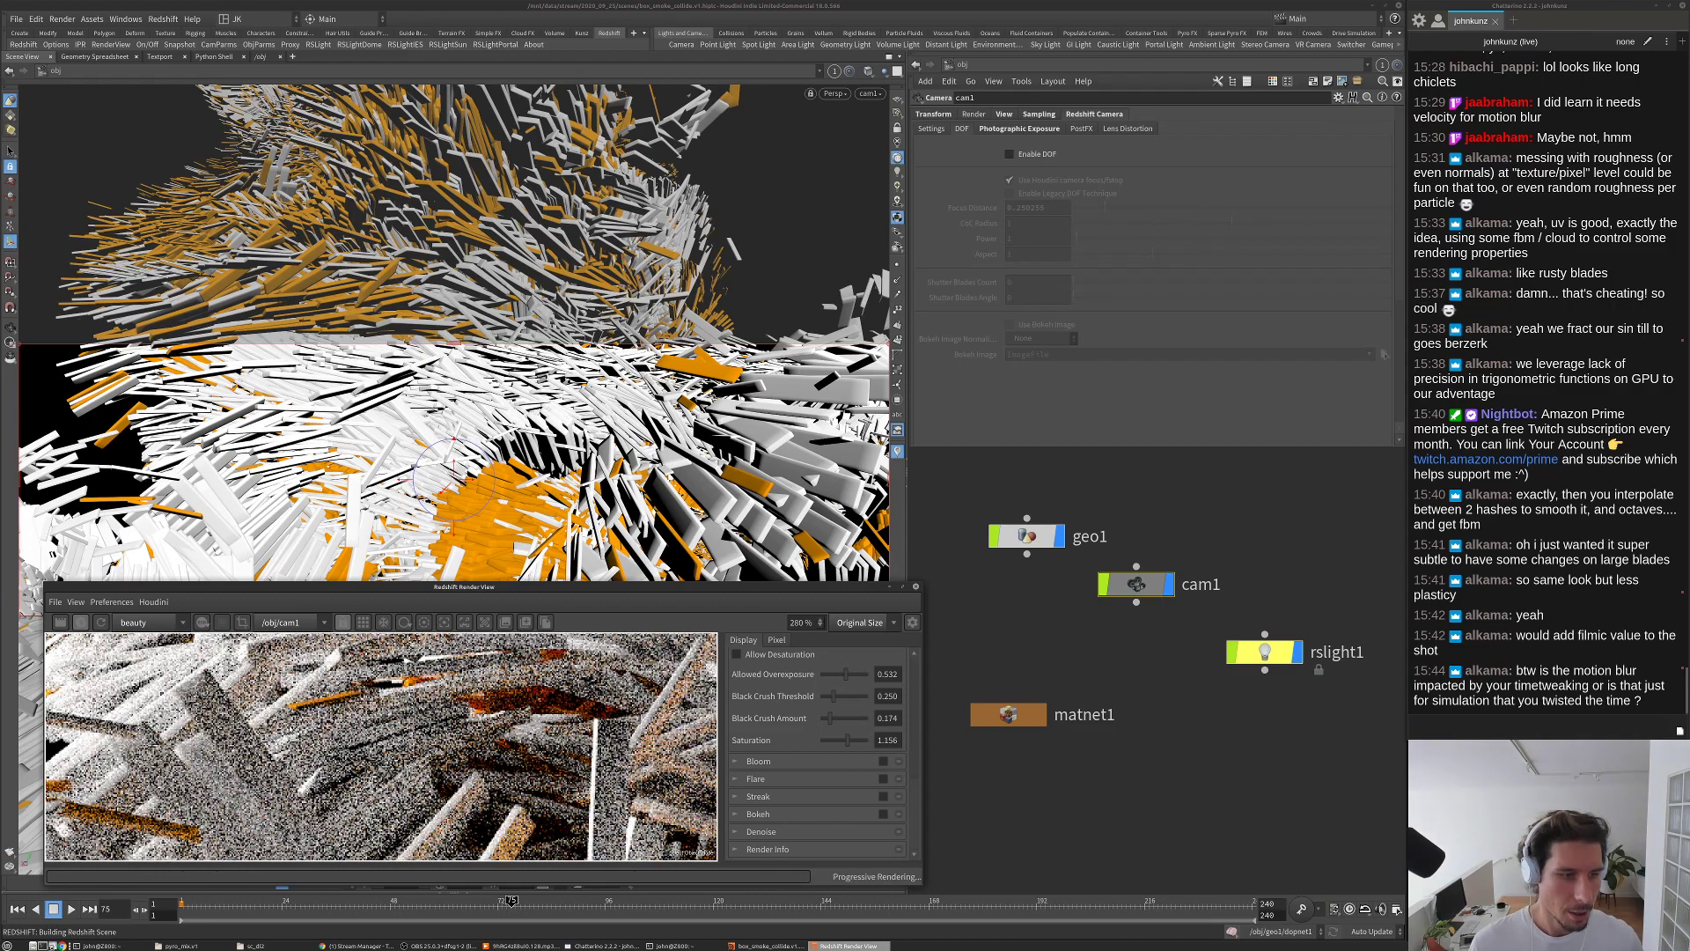
pyautogui.scroll(-4, 361, 705)
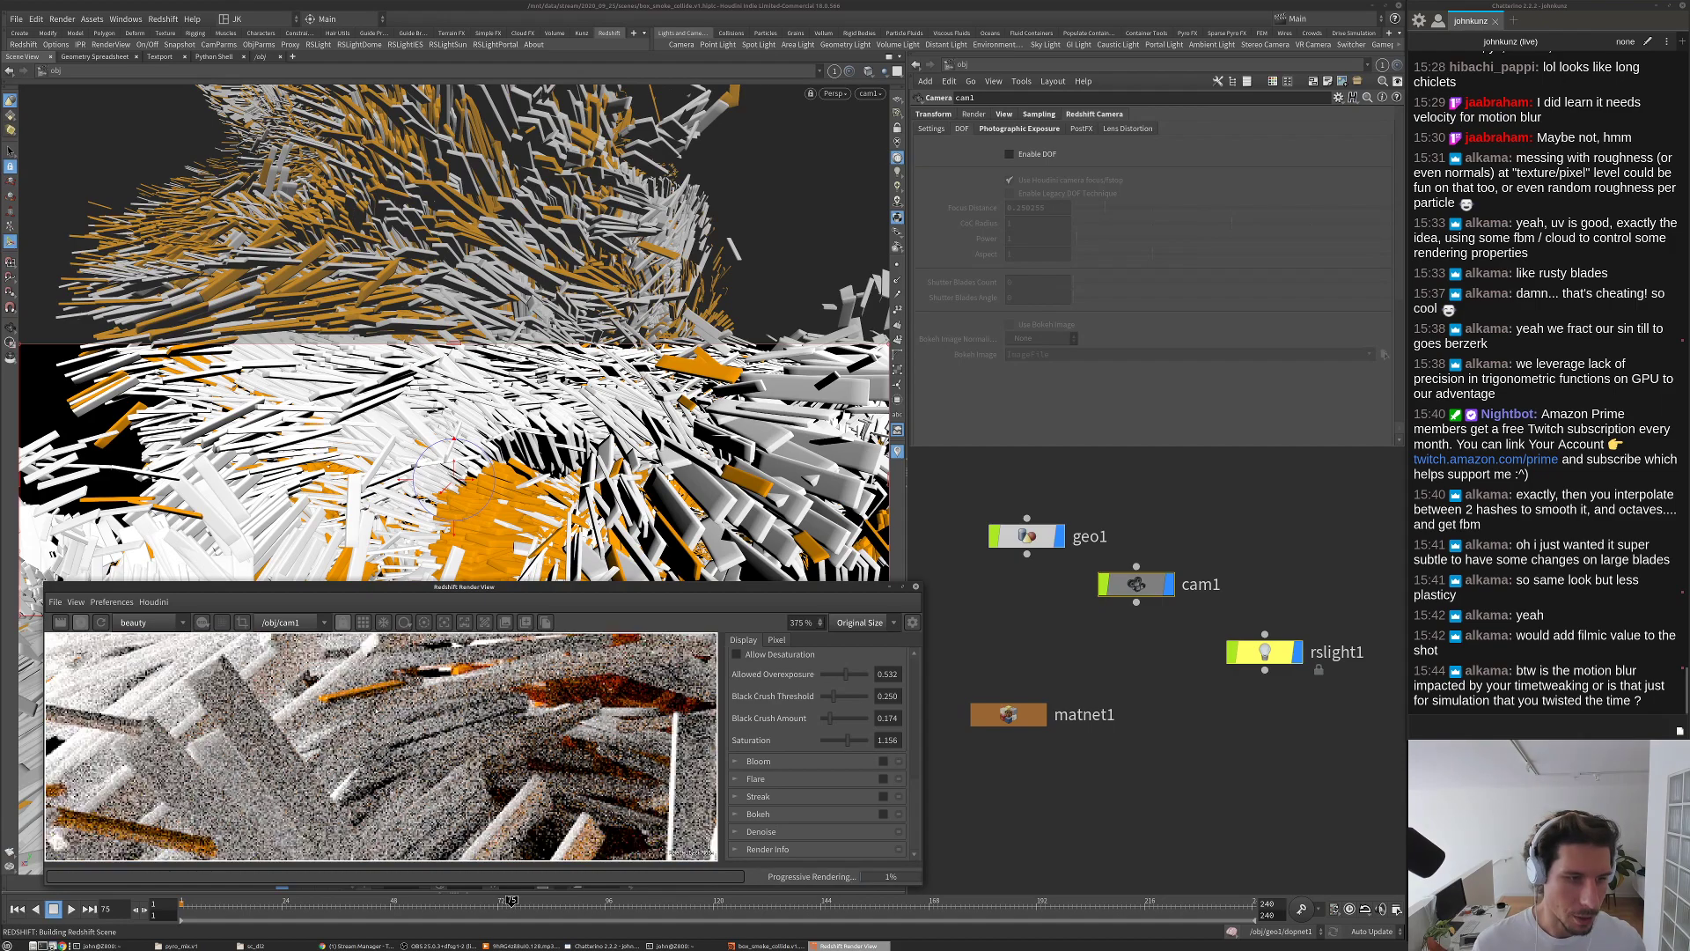
pyautogui.scroll(-2, 395, 710)
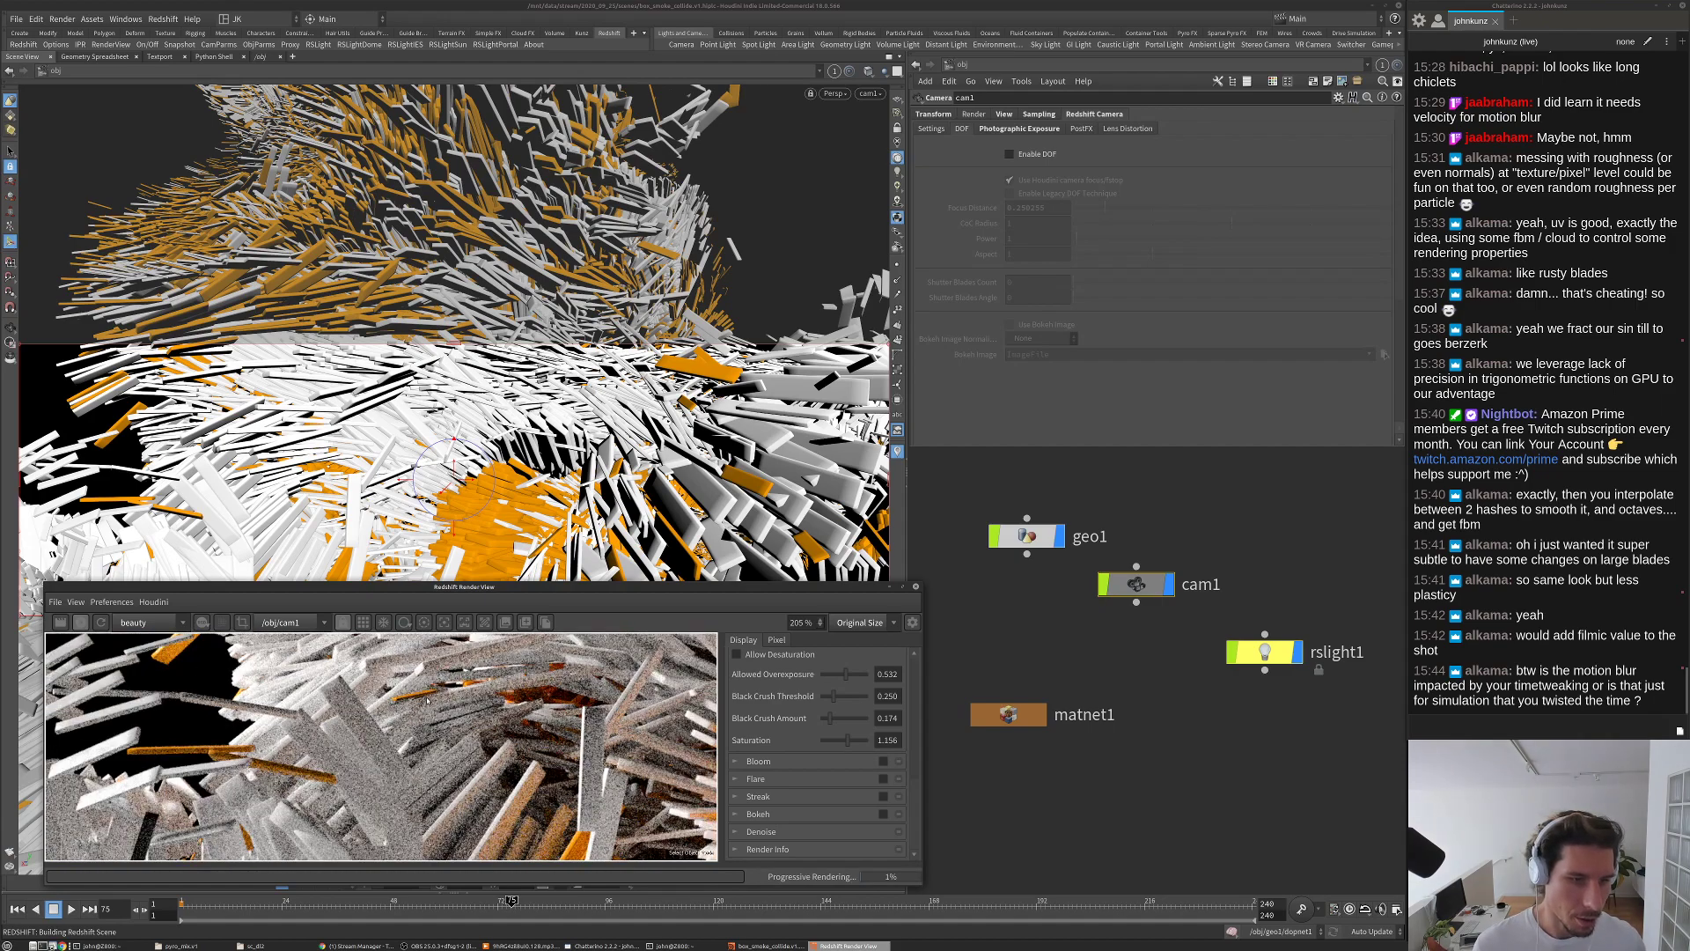
pyautogui.hotkey('ctrl', 's')
# Step: Examine the motion blur on individual blades at several zoom levels in the render, and stop the render
pyautogui.scroll(6, 412, 724)
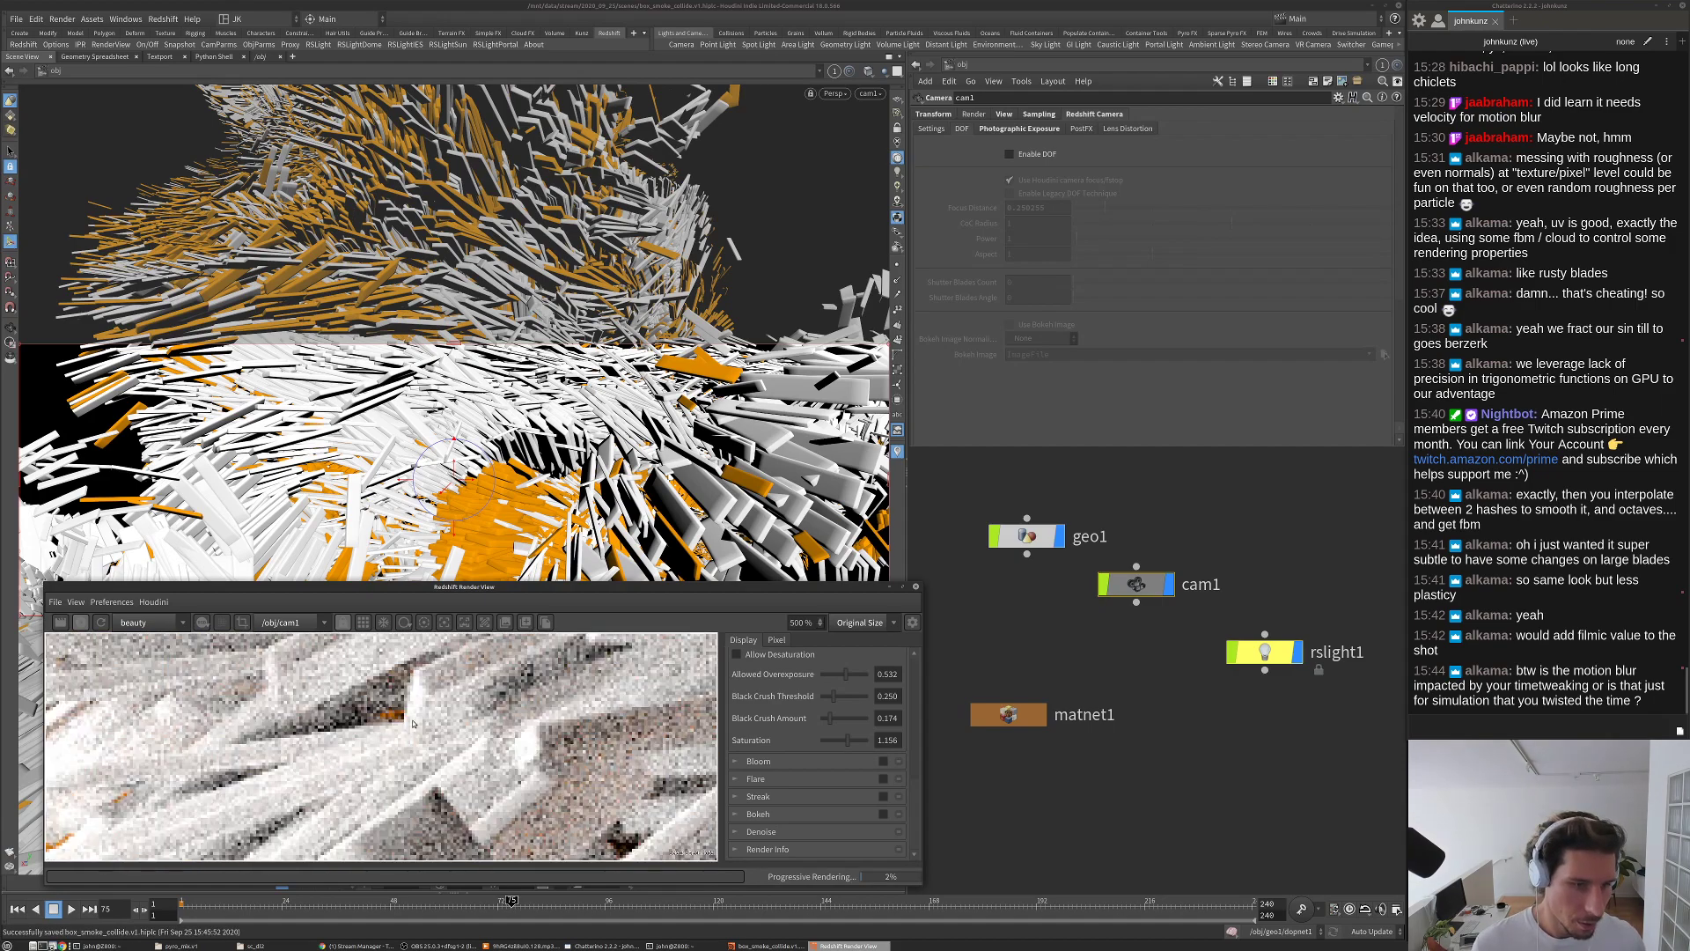
pyautogui.scroll(-9, 458, 708)
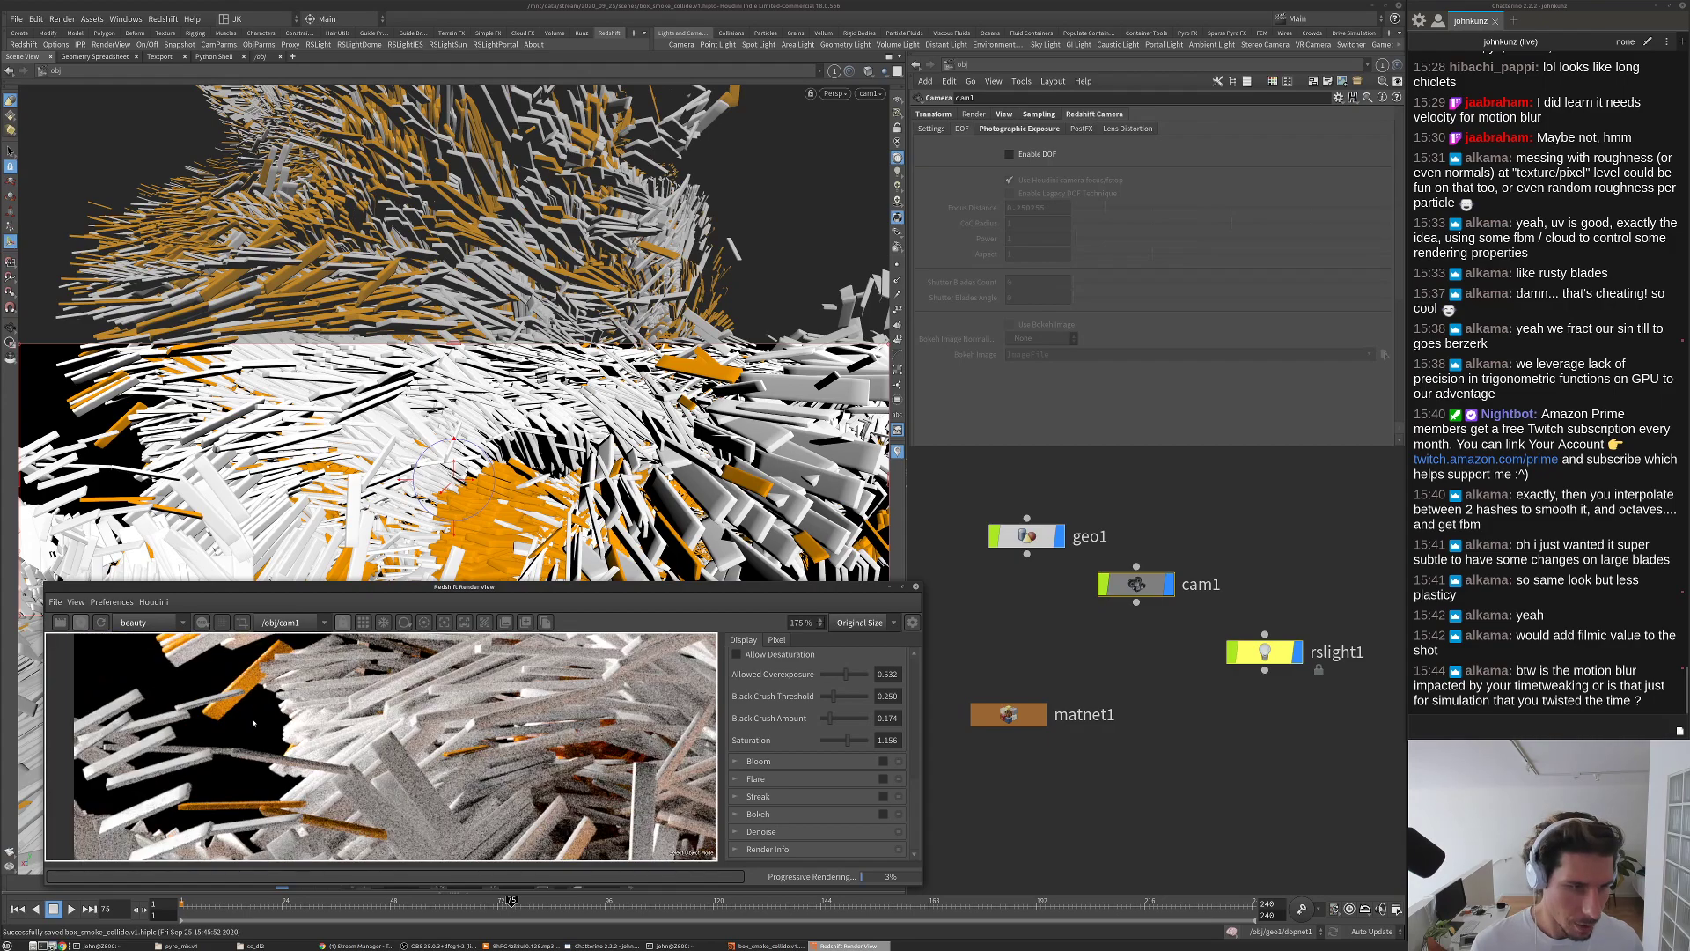
pyautogui.scroll(1, 652, 670)
pyautogui.scroll(4, 618, 716)
pyautogui.scroll(-6, 506, 753)
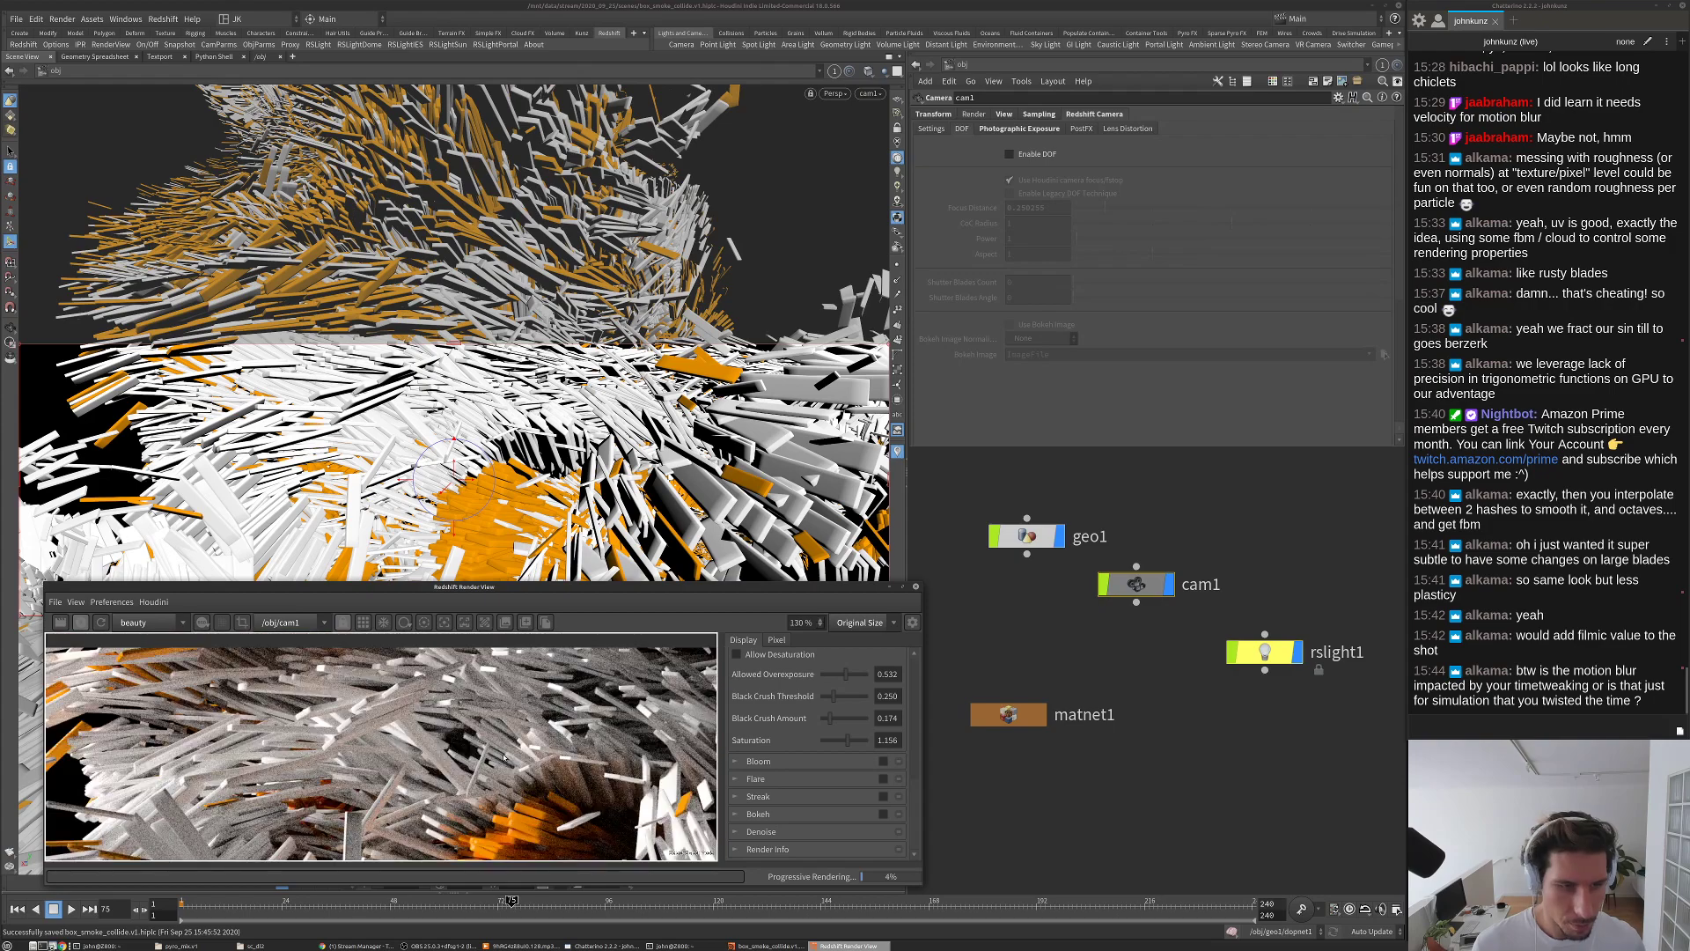
pyautogui.scroll(4, 263, 773)
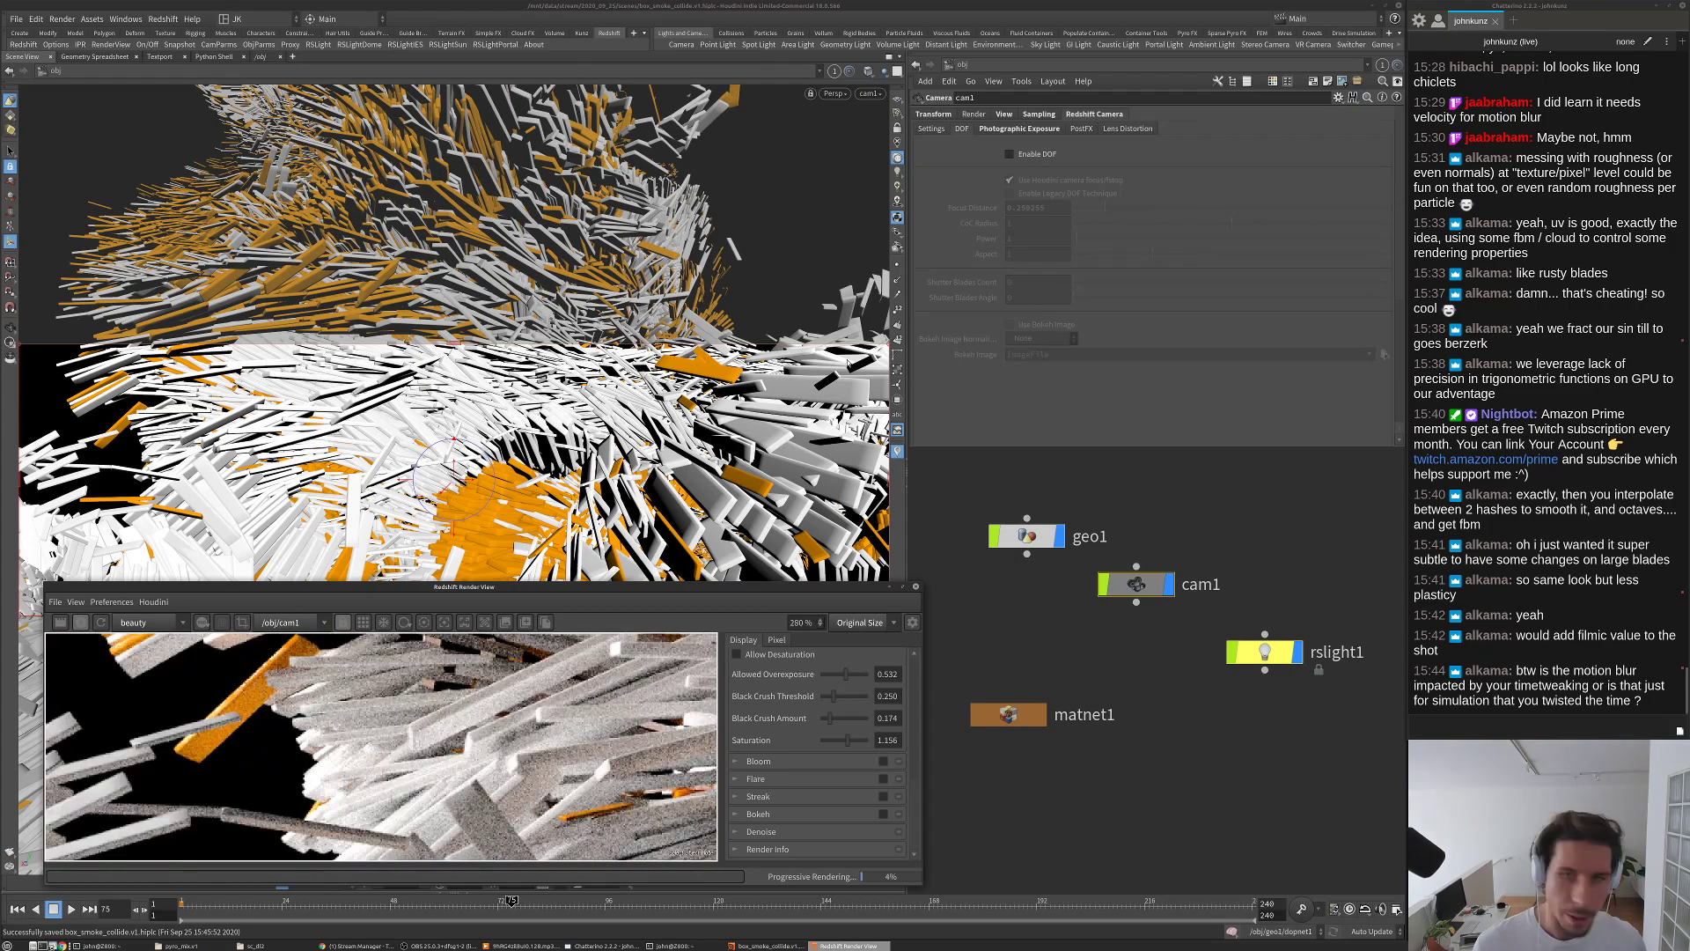
pyautogui.scroll(-4, 348, 682)
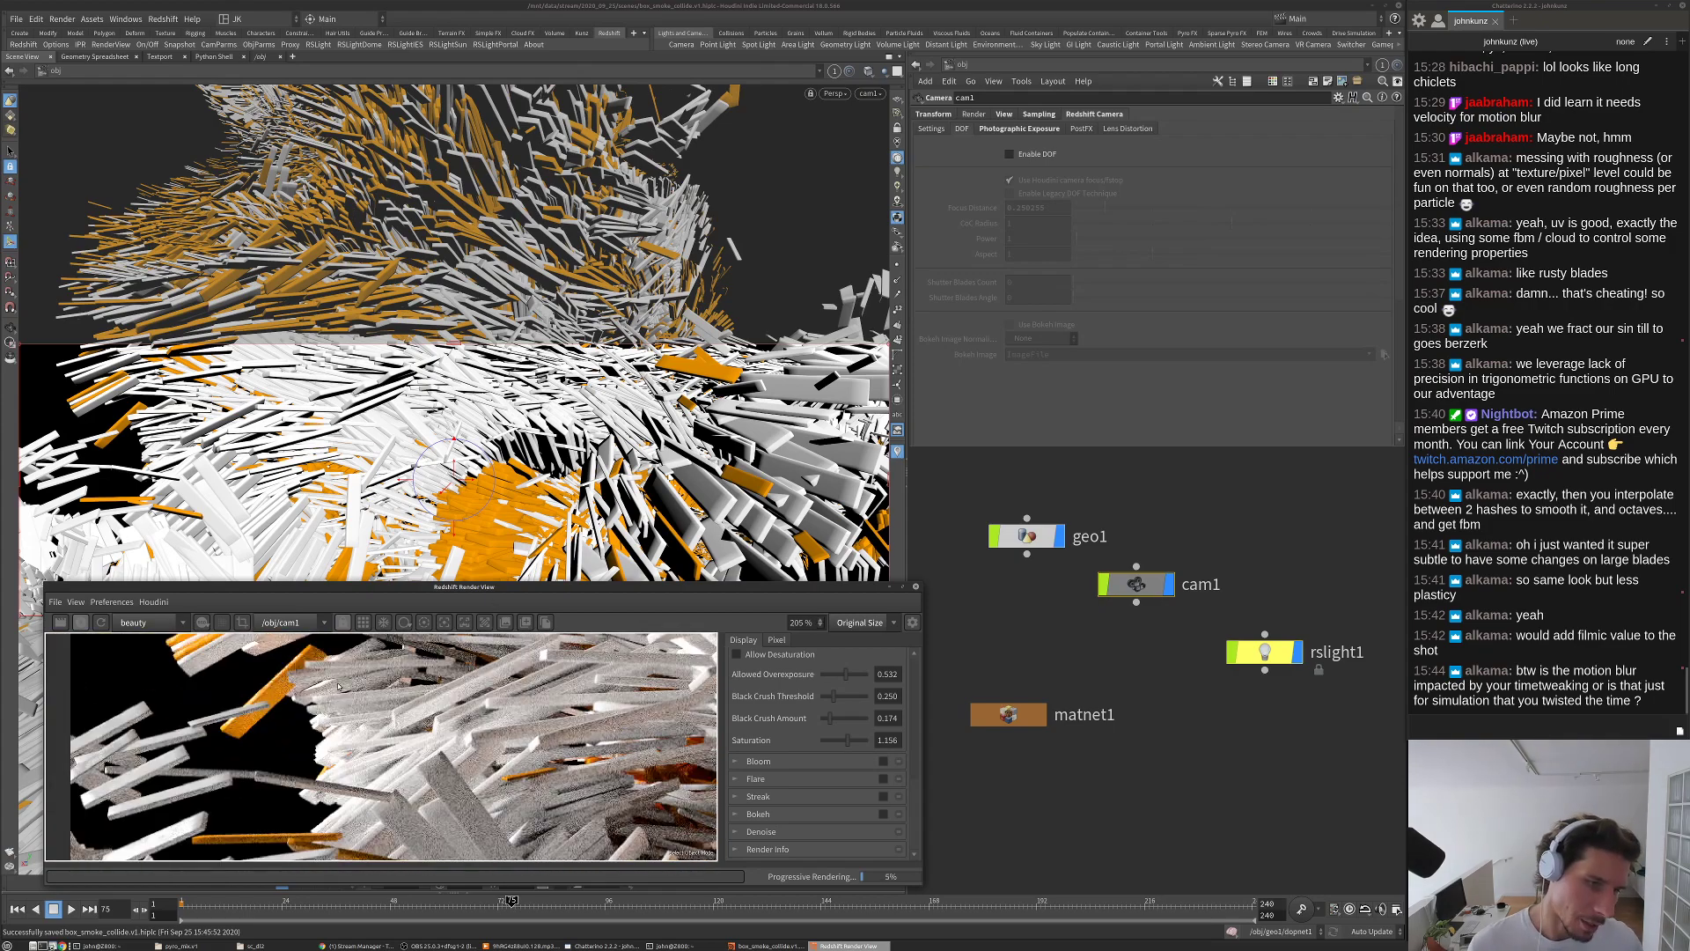
pyautogui.scroll(3, 308, 796)
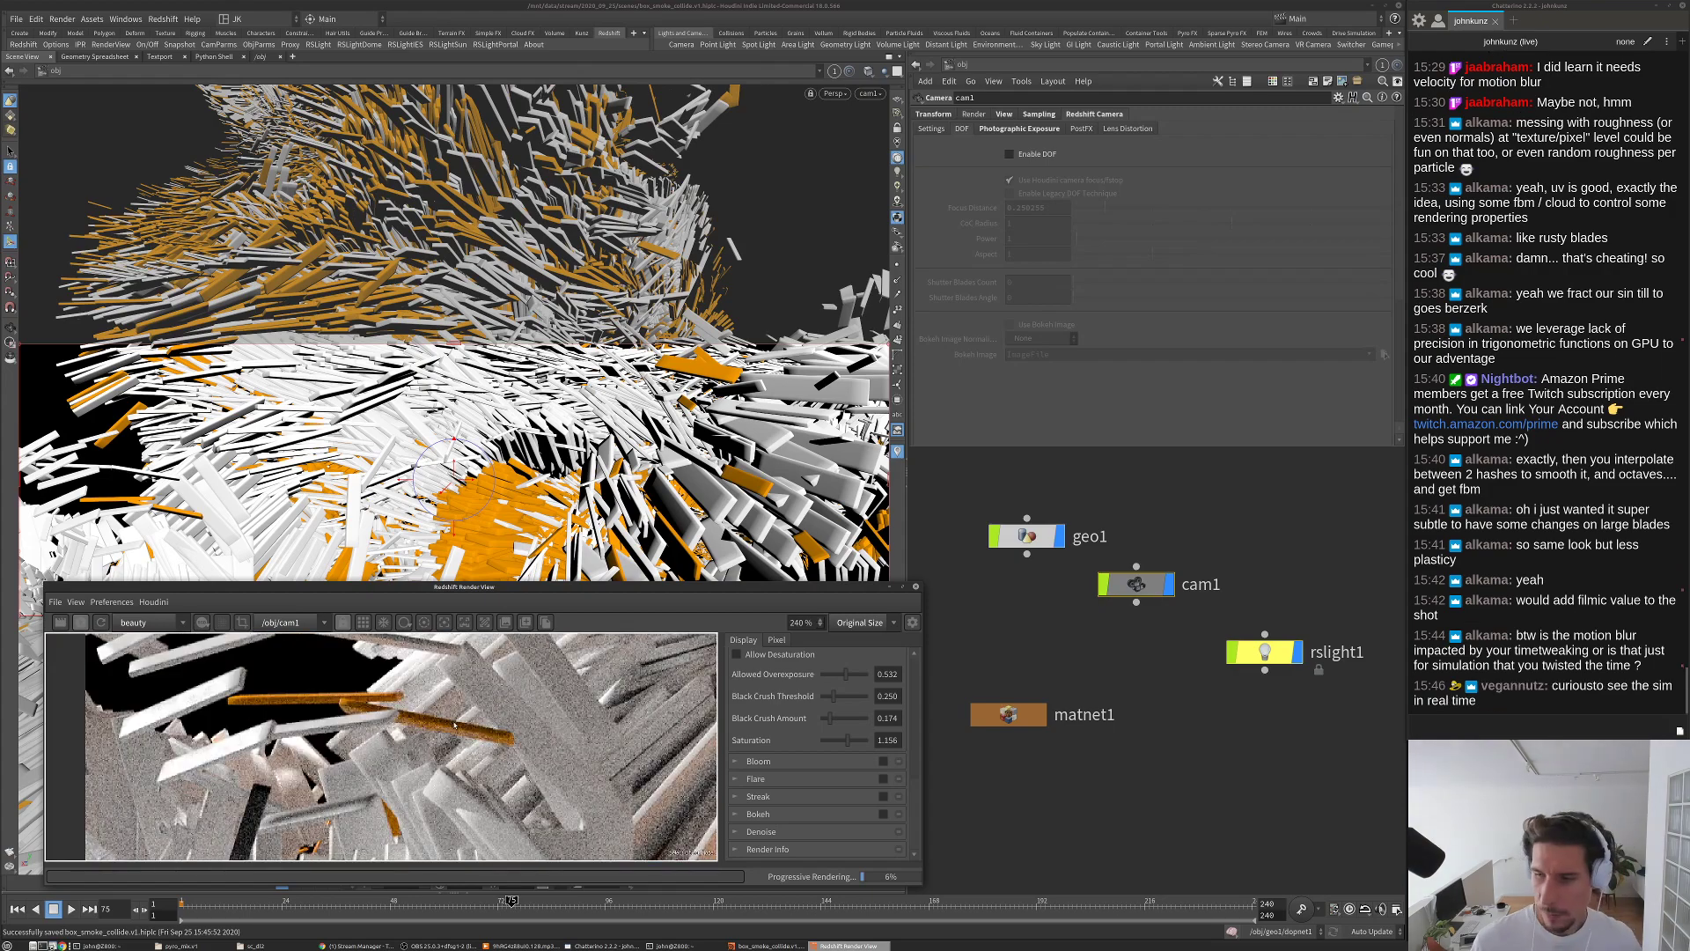
pyautogui.scroll(-2, 584, 736)
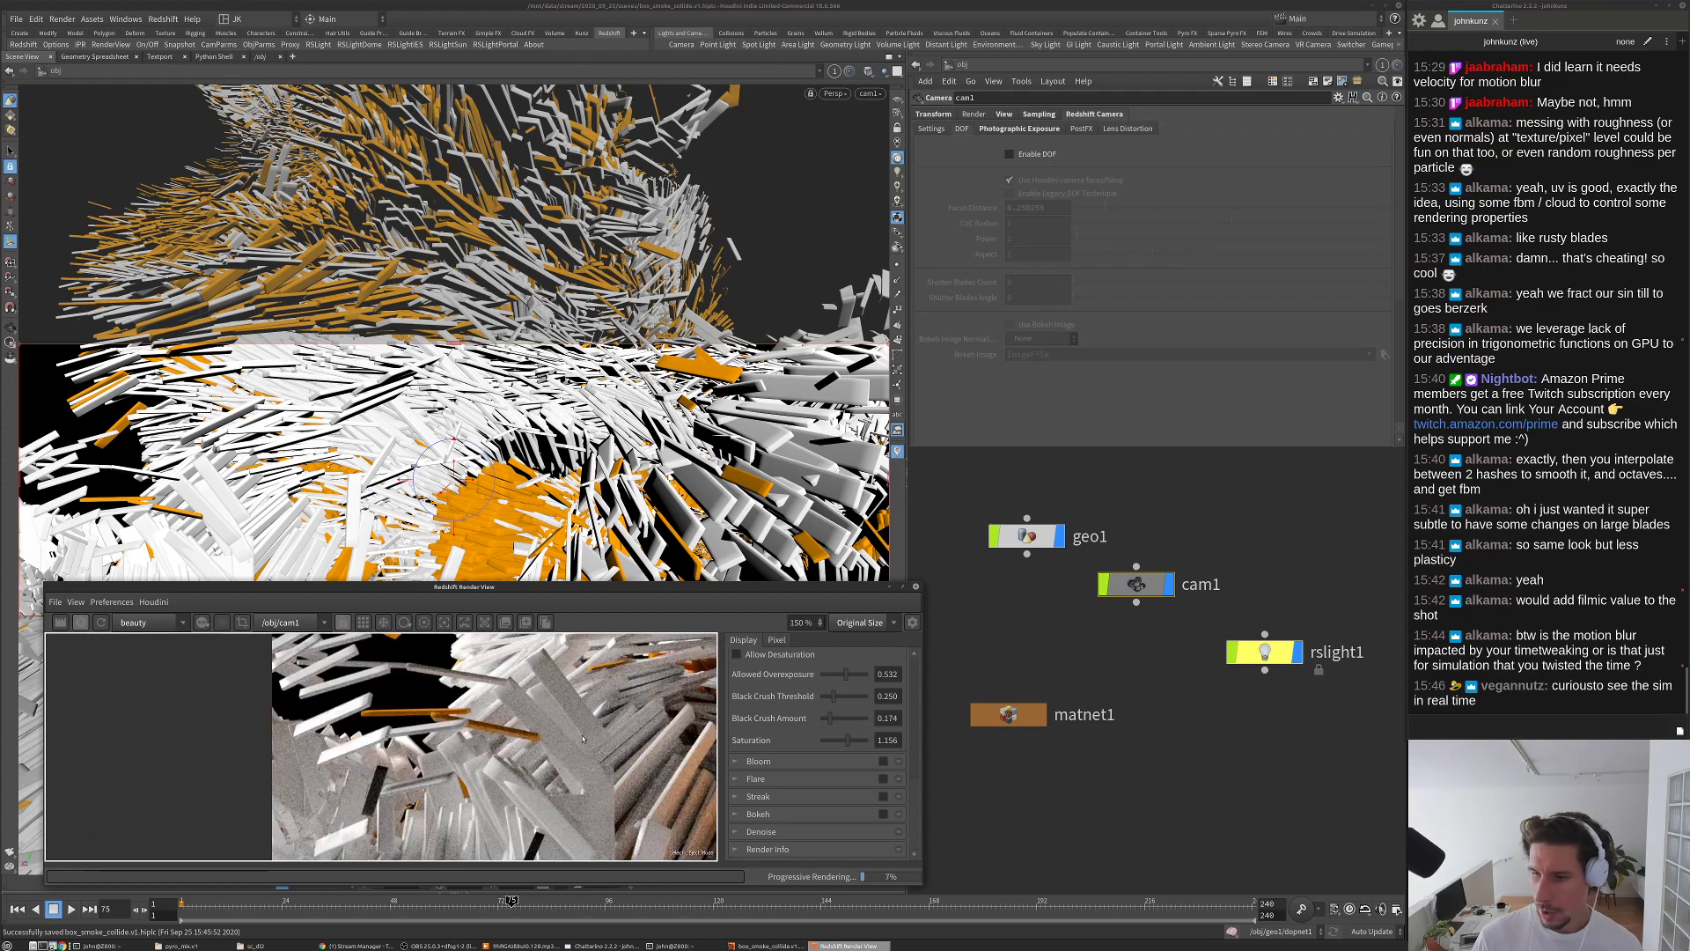
pyautogui.scroll(-2, 579, 743)
pyautogui.click(81, 621)
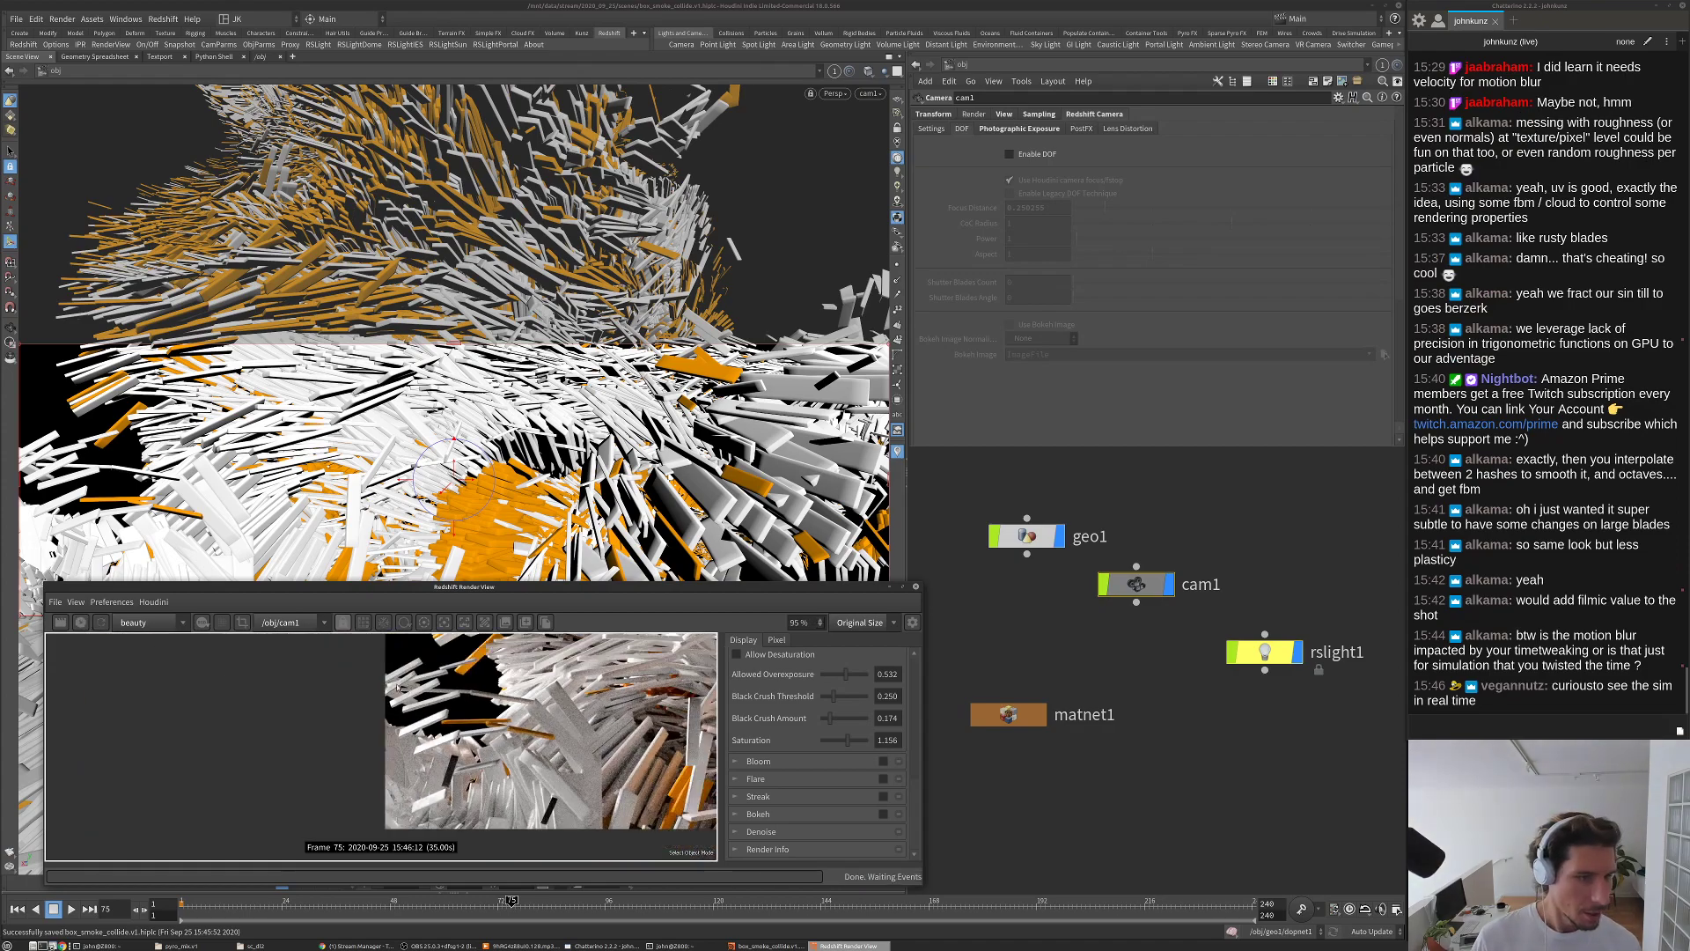
# Step: Collapse the Redshift Render View window and enable Mesh Deformations Blur From Velocity Attribute on geo1
pyautogui.doubleClick(858, 587)
pyautogui.click(1030, 536)
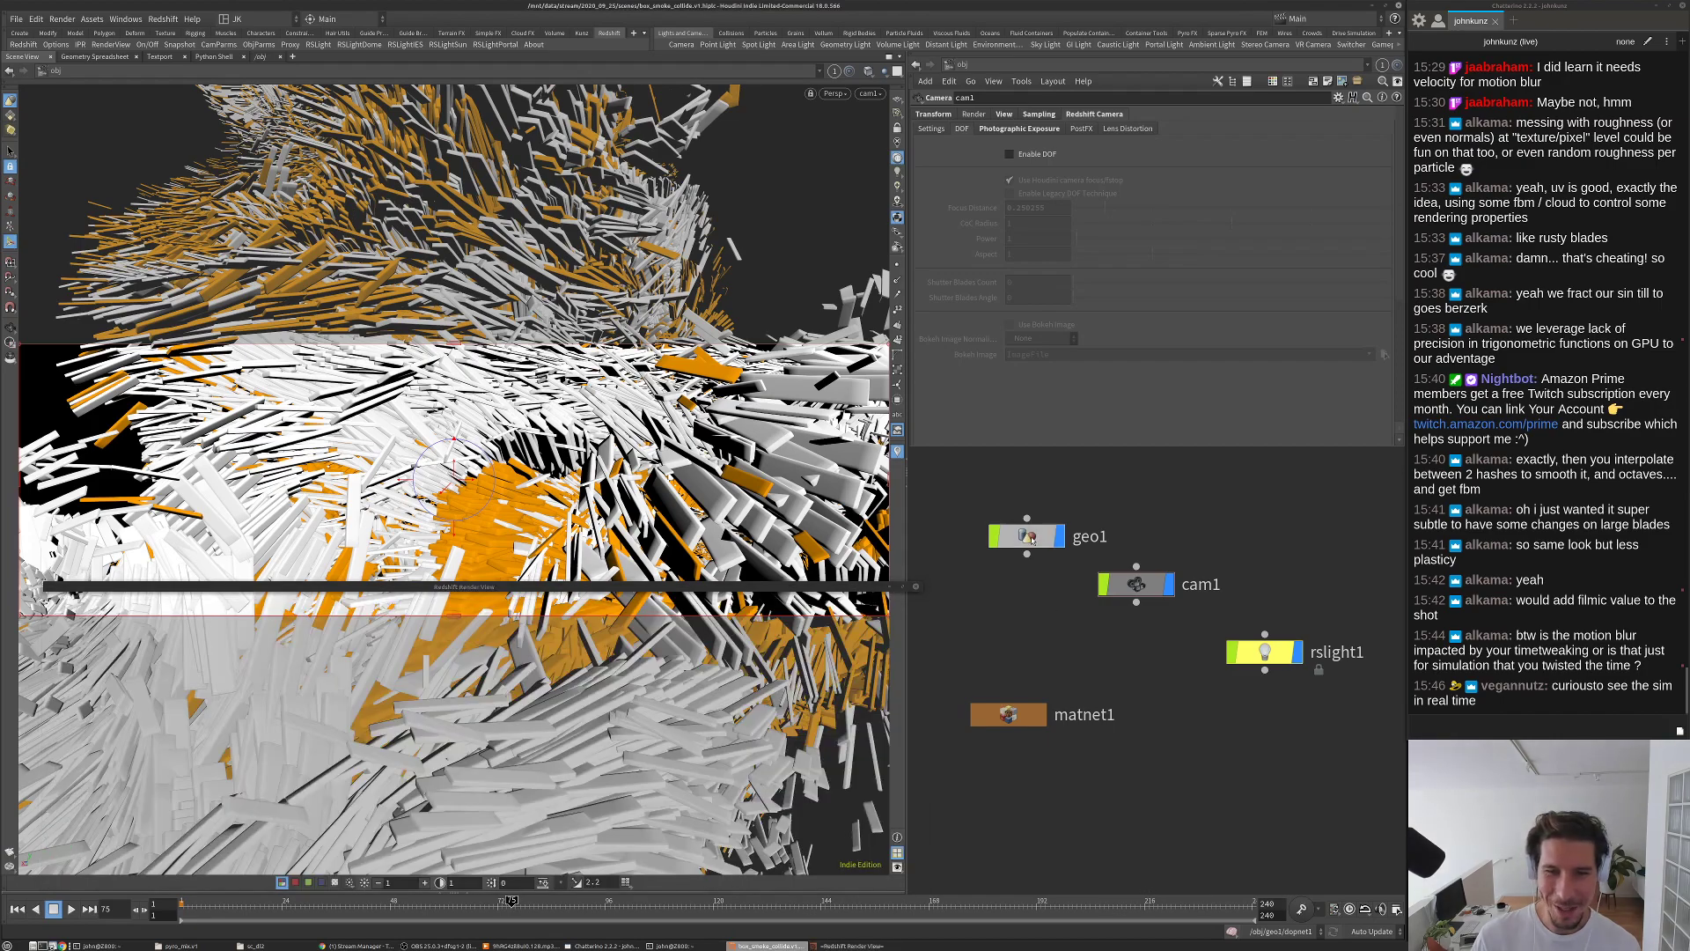
pyautogui.doubleClick(1030, 537)
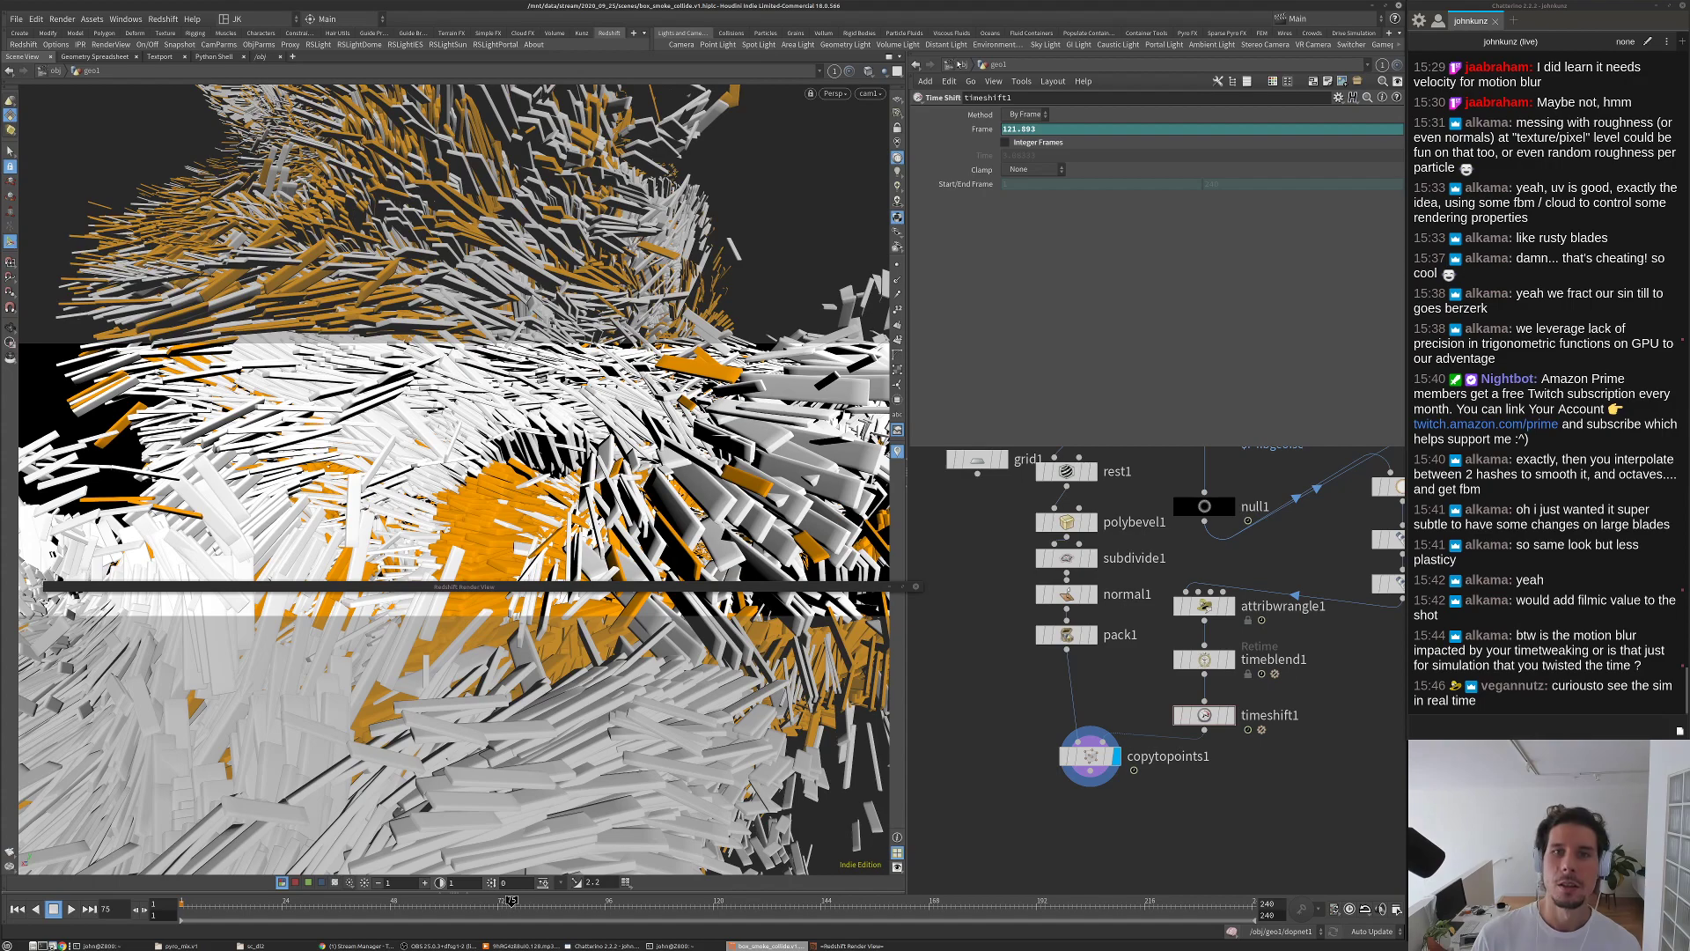
pyautogui.click(960, 64)
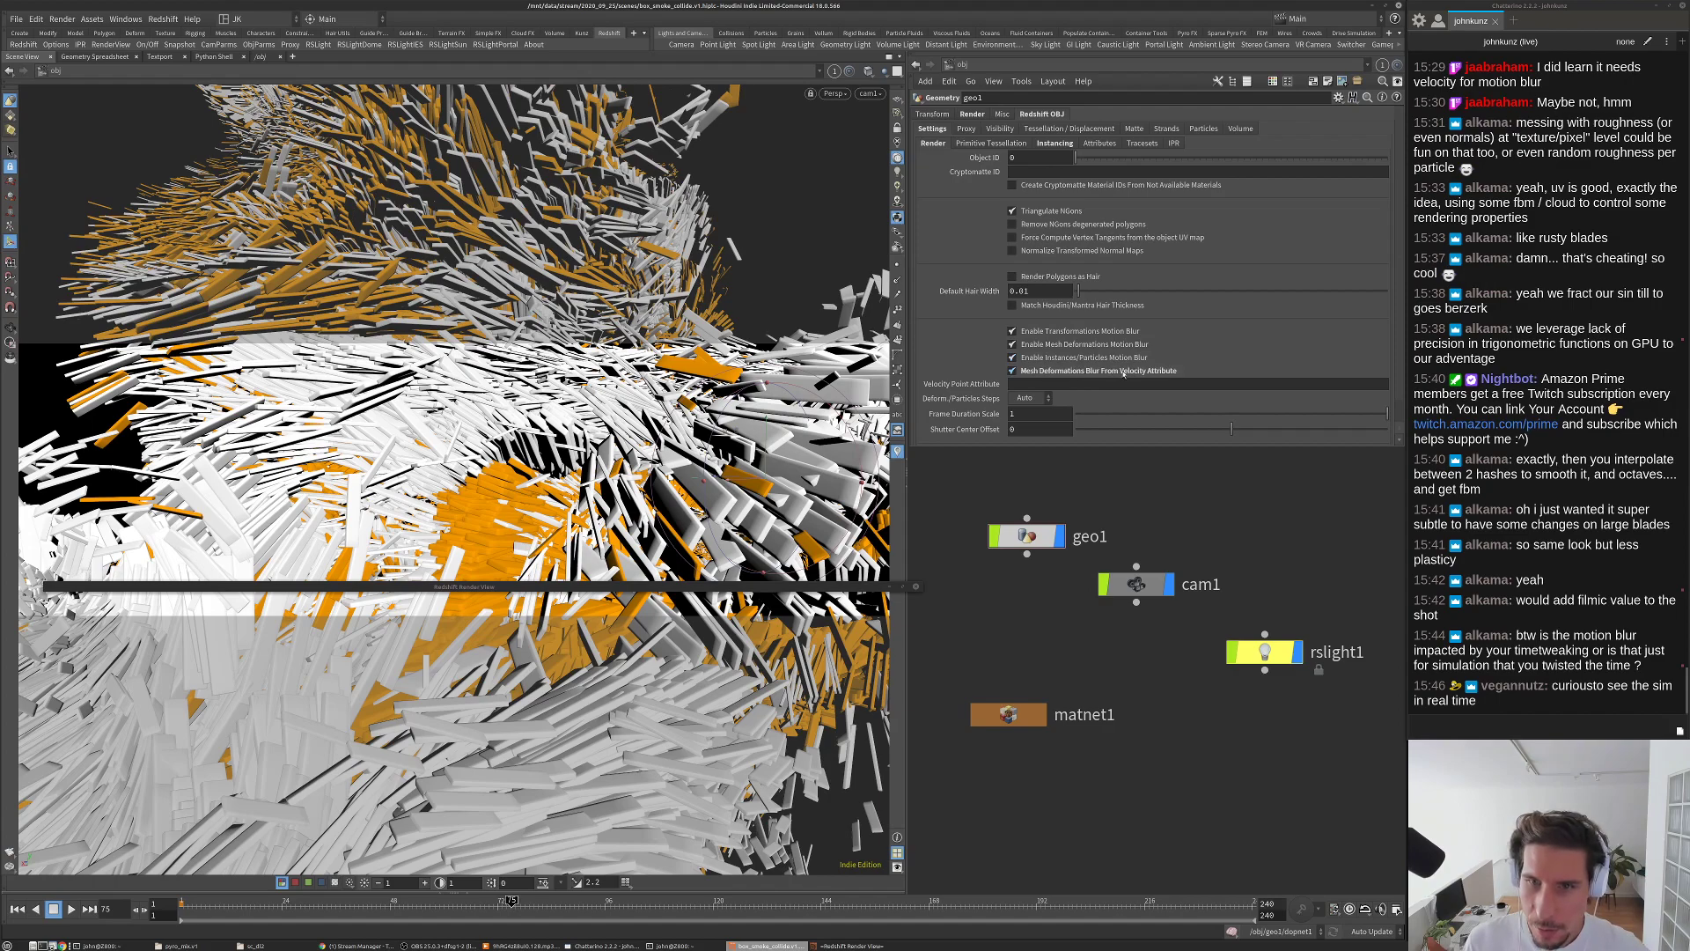
# Step: Set geo1's Deform./Particles Steps to 2 steps and turn off Mesh Deformations Blur From Velocity Attribute
pyautogui.click(1021, 398)
pyautogui.click(1023, 425)
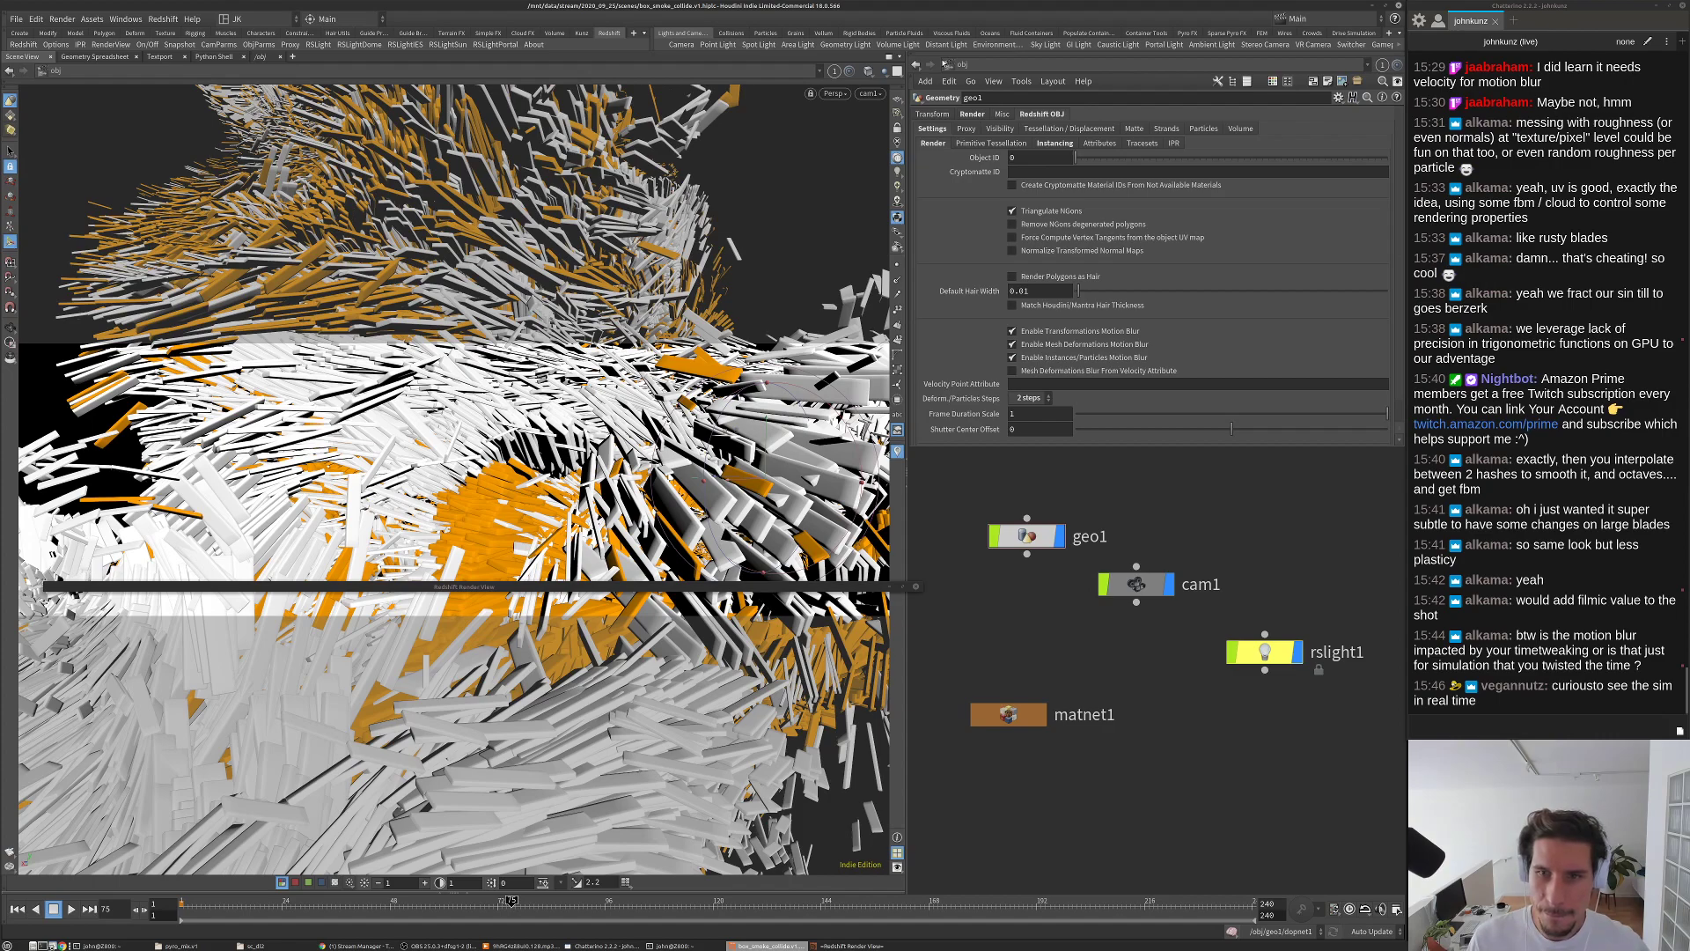
# Step: With Redshift_ROP1's motion blur settings open, save the scene and examine the blur on the blades in the render at several zoom levels
pyautogui.click(962, 64)
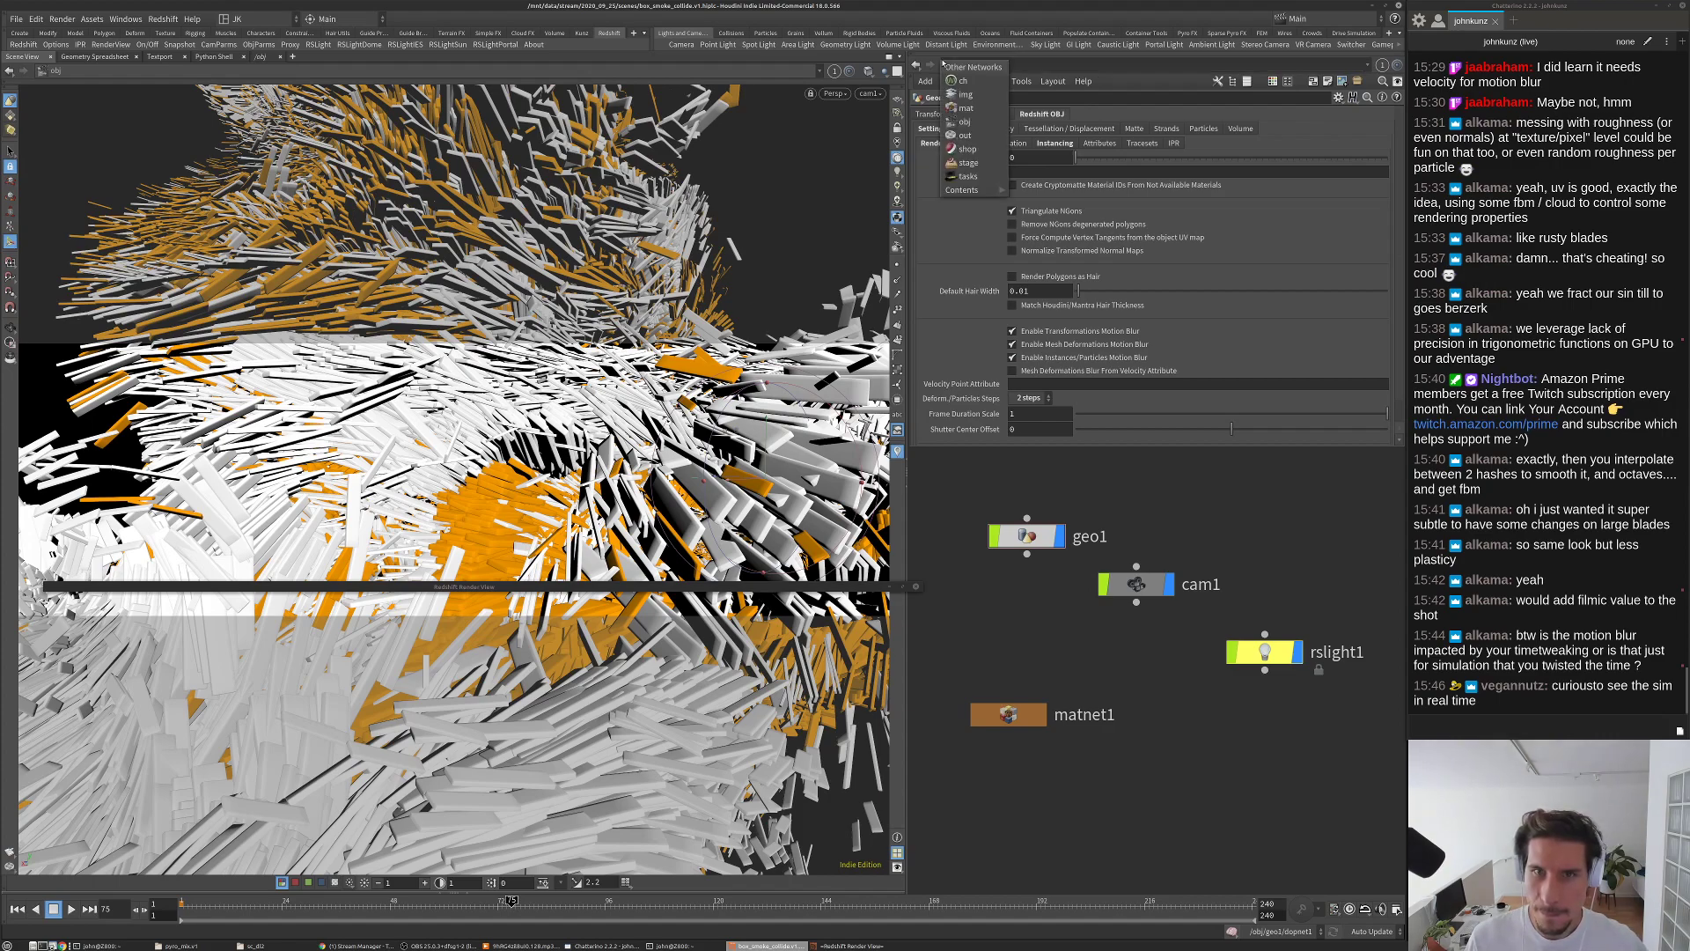
pyautogui.click(972, 136)
pyautogui.click(1115, 240)
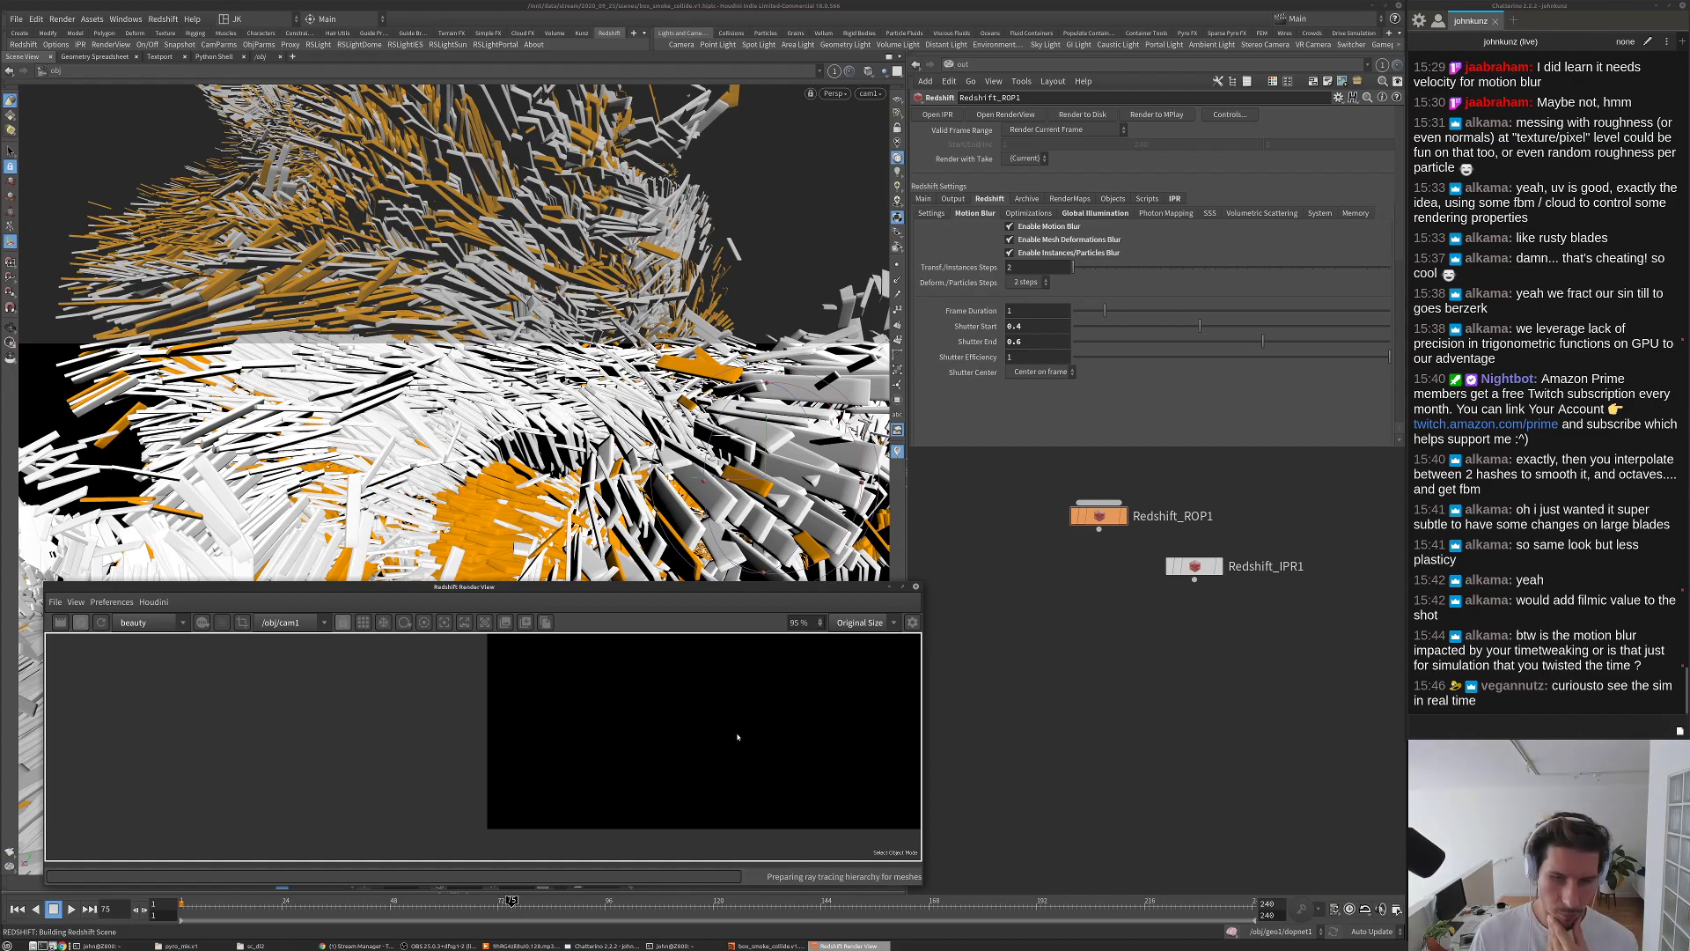
pyautogui.hotkey('ctrl', 's')
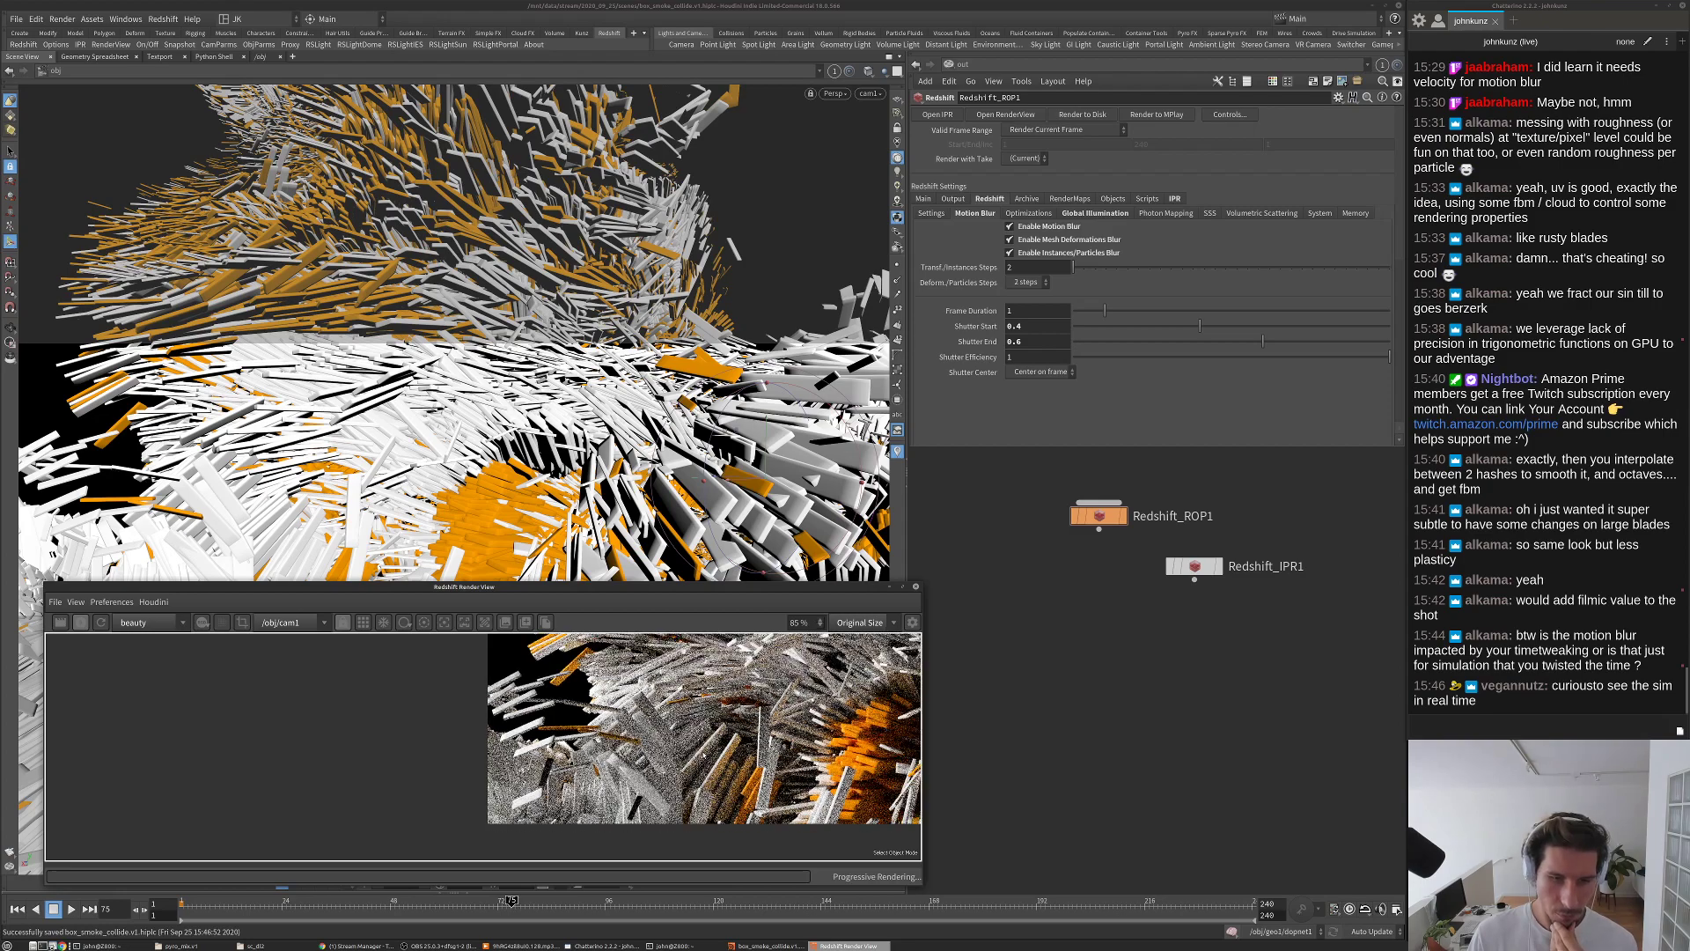
pyautogui.scroll(10, 751, 768)
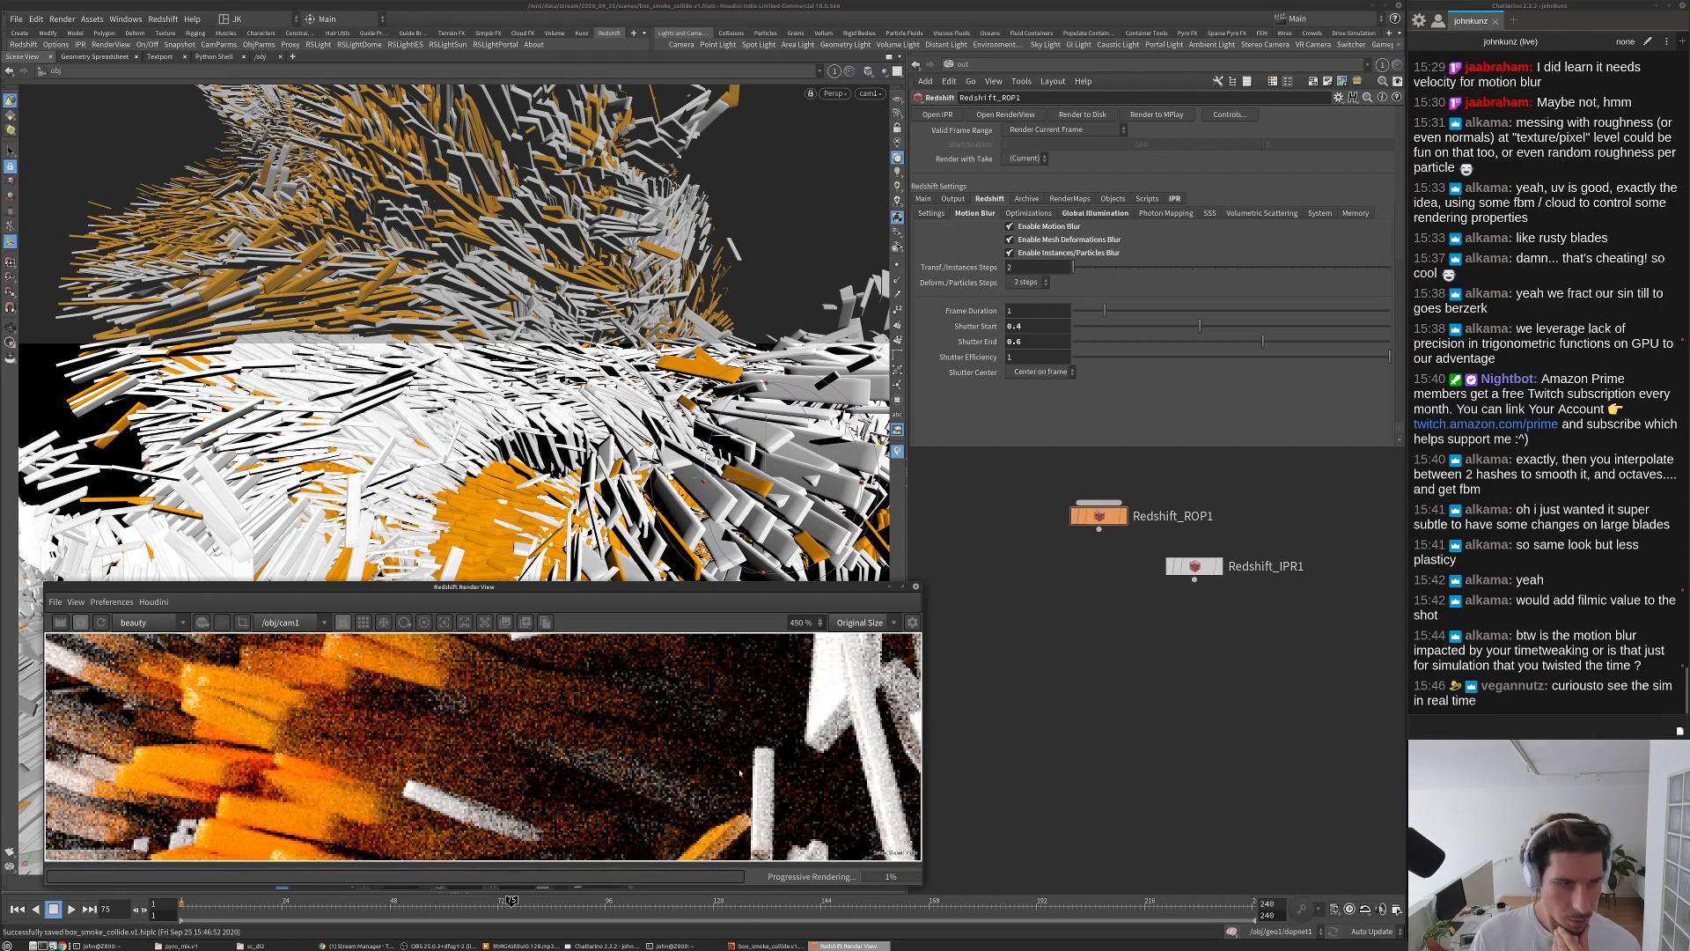
pyautogui.scroll(-4, 740, 773)
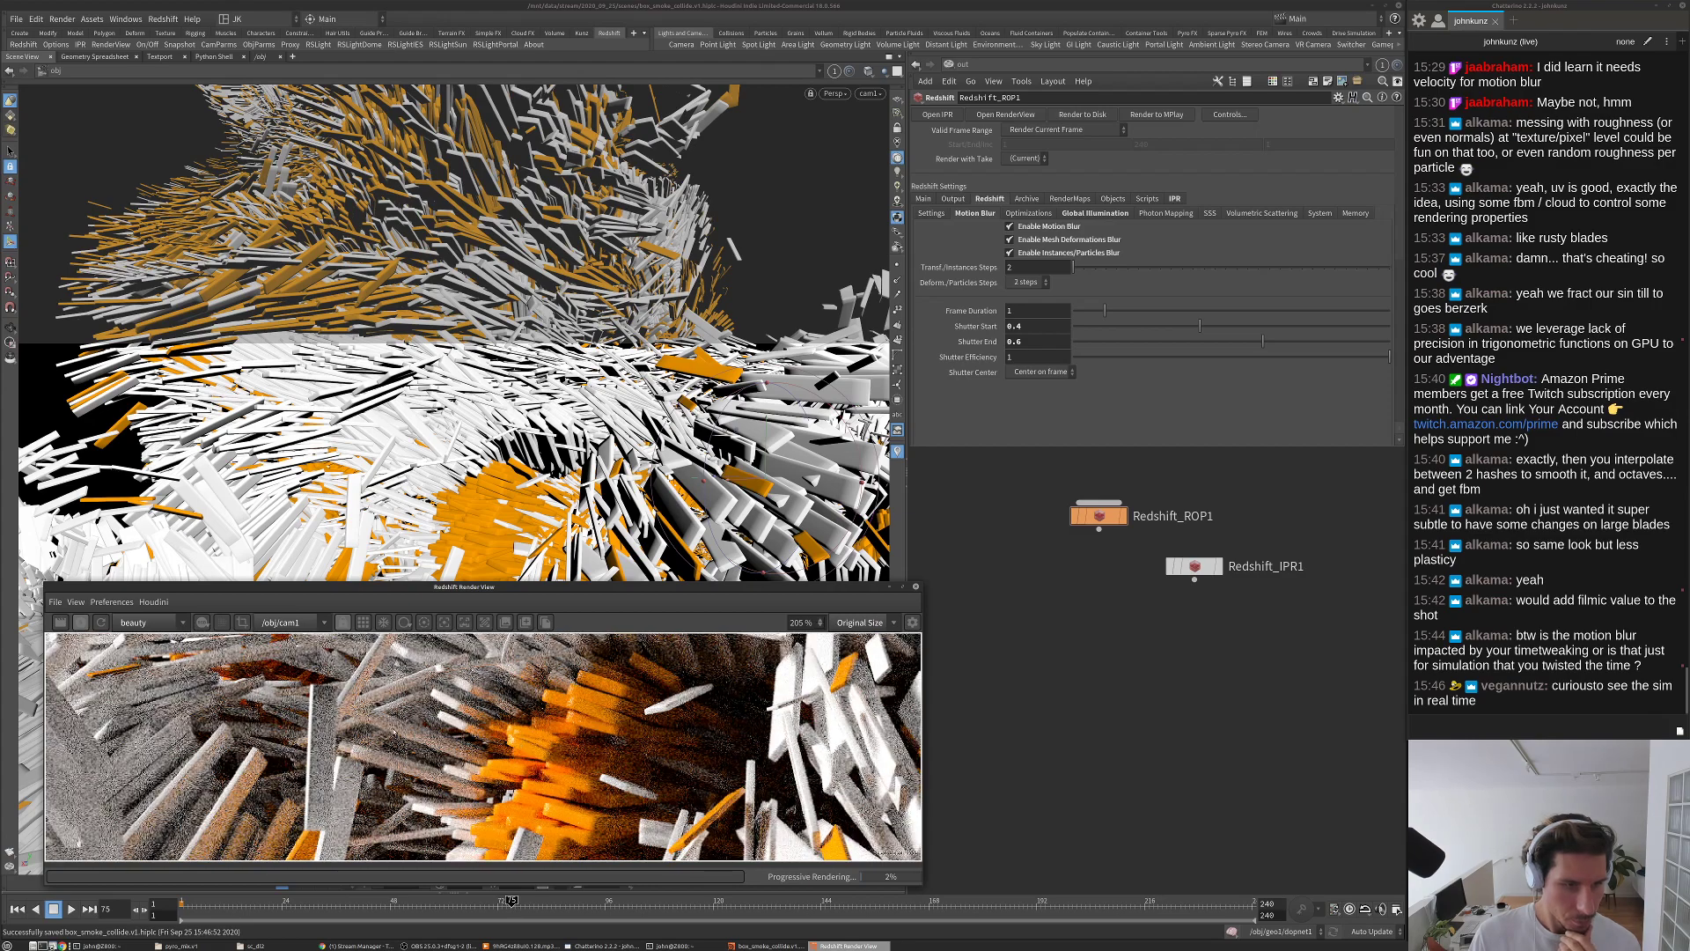
pyautogui.scroll(3, 271, 712)
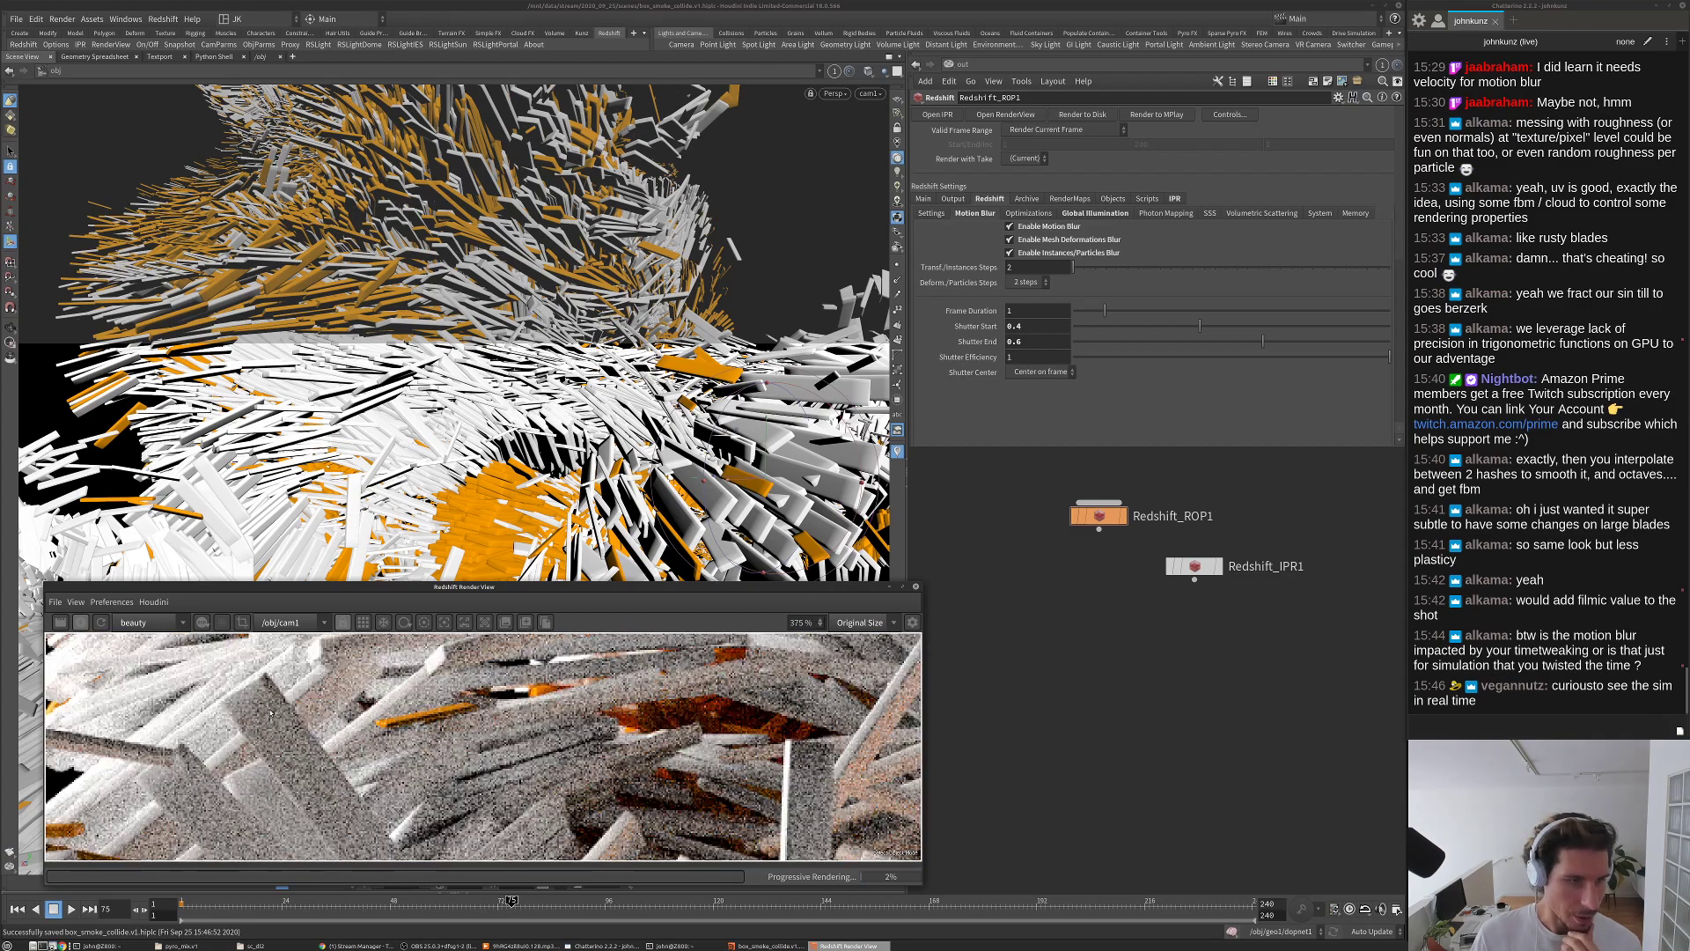
# Step: Set both the Primary and Secondary GI Engine of Redshift_ROP1 to None
pyautogui.click(1142, 280)
pyautogui.click(1118, 212)
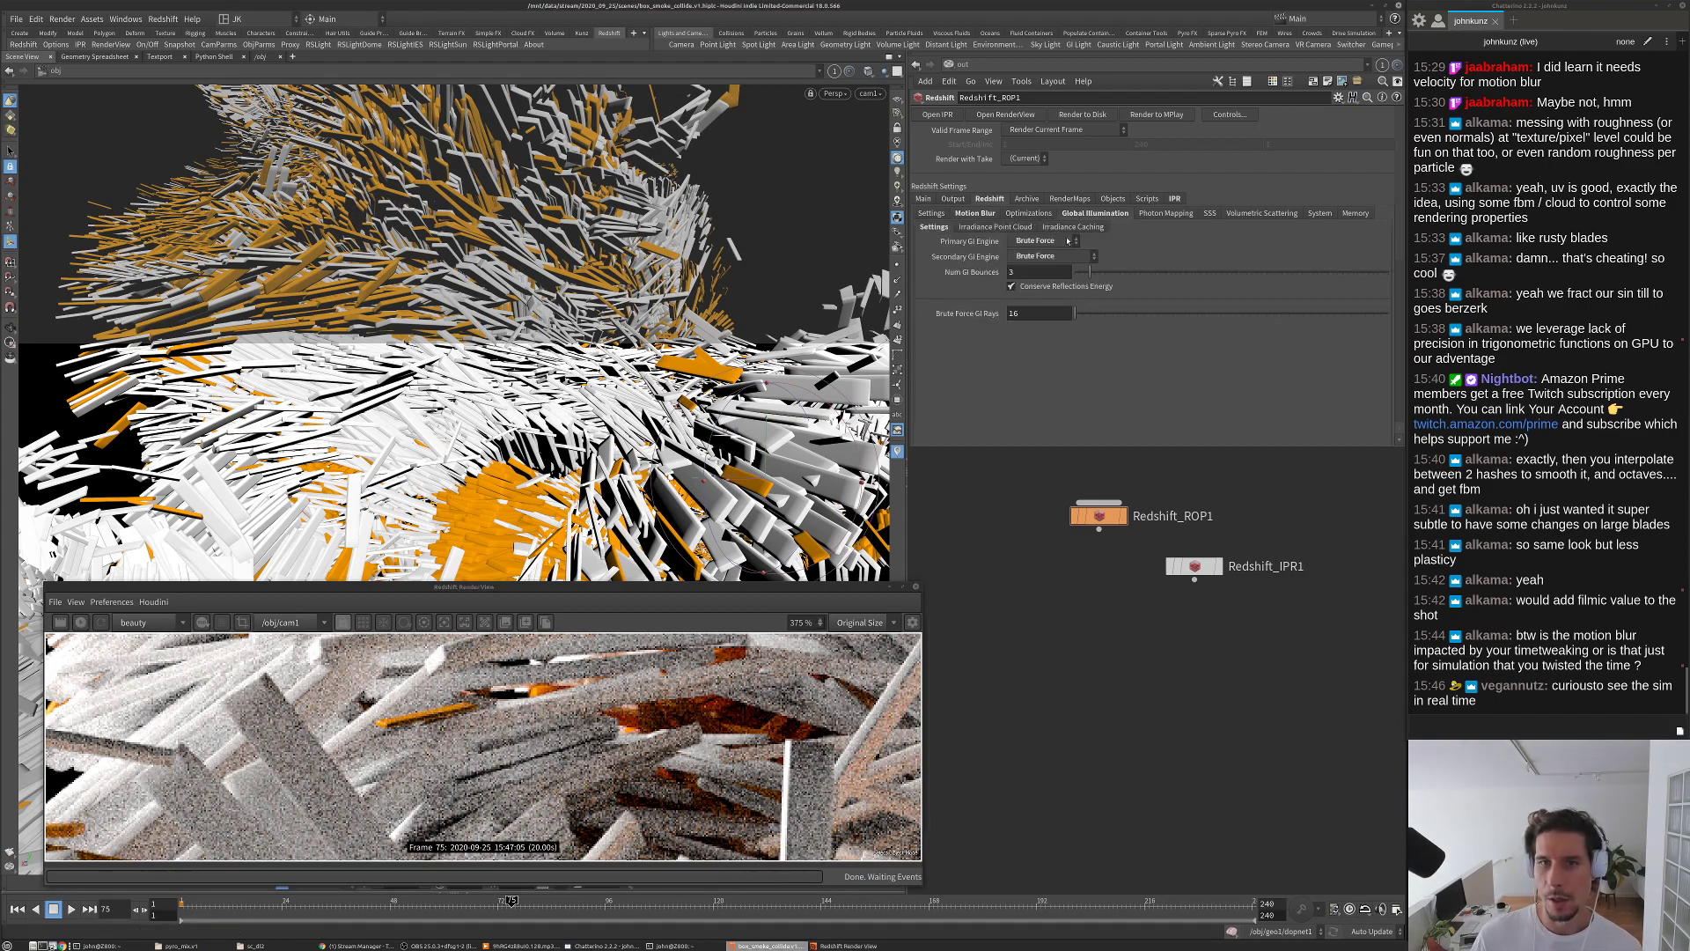
pyautogui.click(1052, 246)
pyautogui.click(1028, 241)
pyautogui.click(1052, 256)
pyautogui.click(1028, 256)
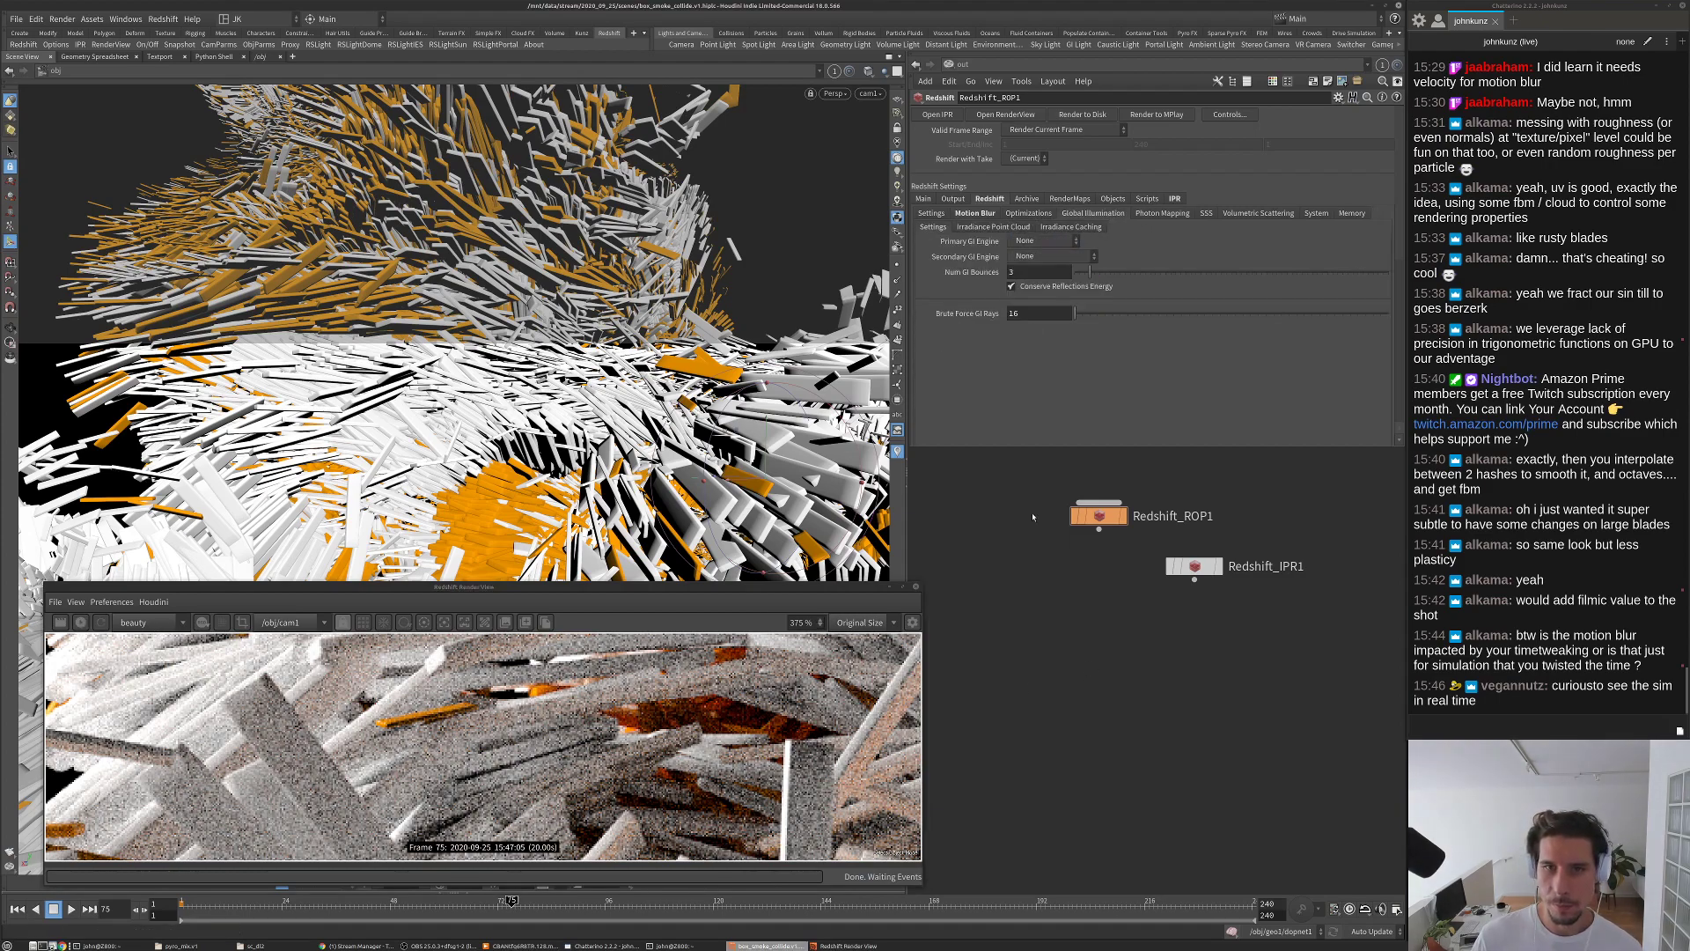
# Step: Set Redshift_ROP1's motion blur Shutter Start to 0.14 and Shutter End to 0.96, and restart the render
pyautogui.click(974, 213)
pyautogui.doubleClick(1021, 327)
pyautogui.write('0.14')
pyautogui.press('Tab')
pyautogui.write('0.96')
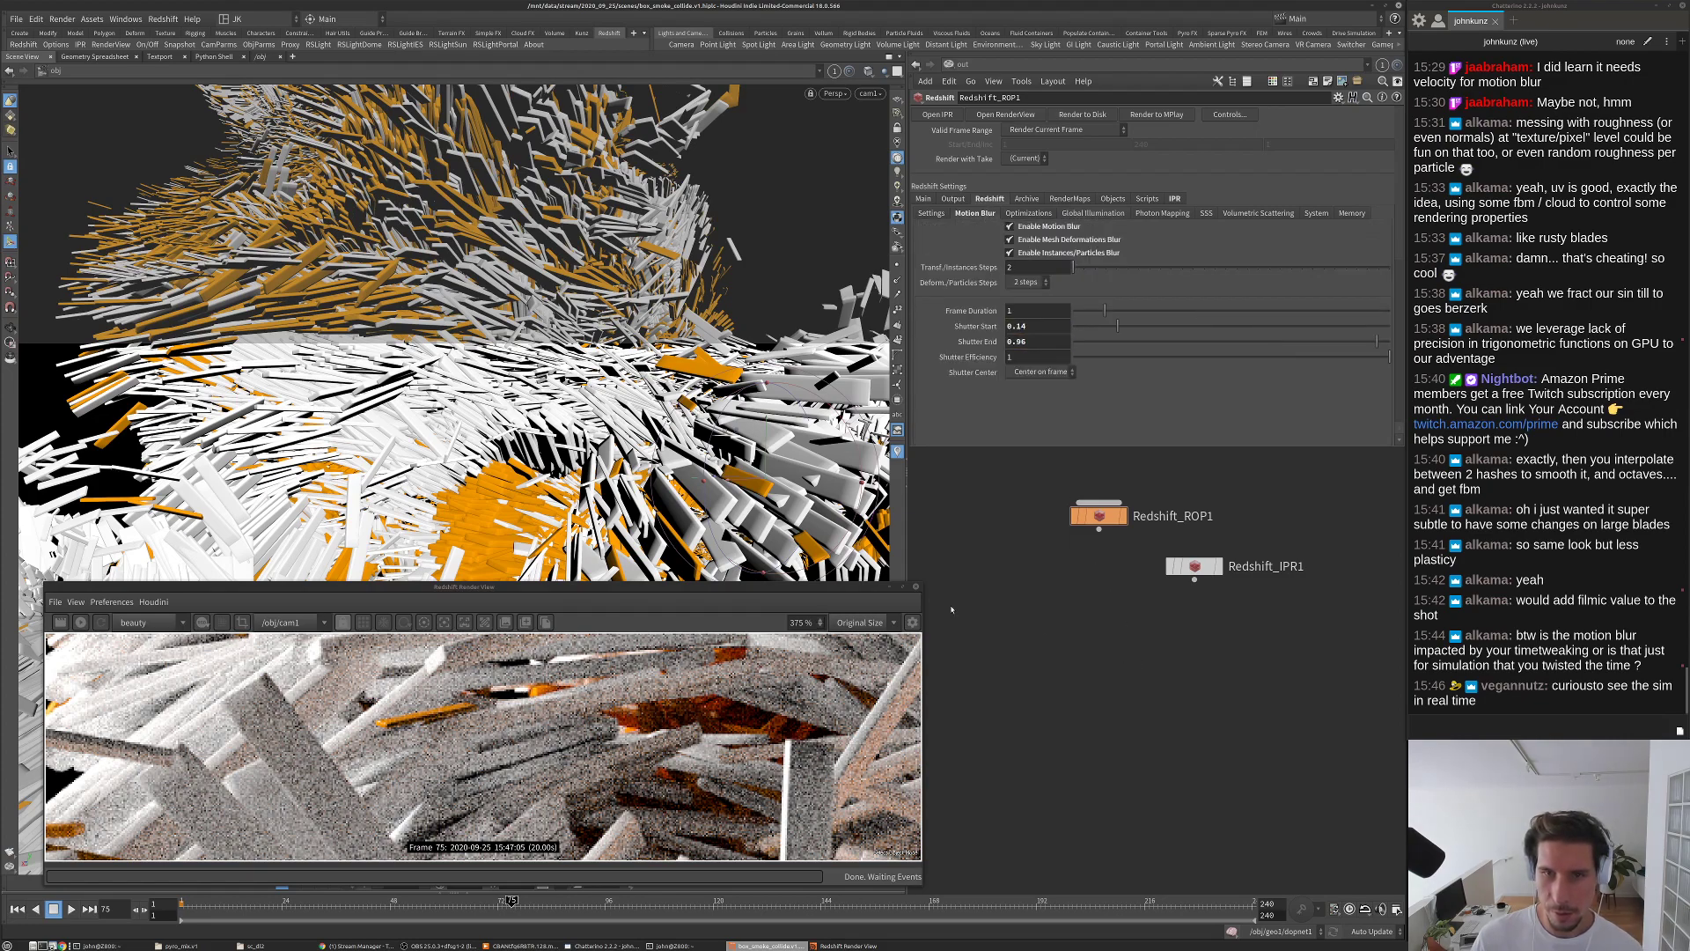
pyautogui.click(80, 623)
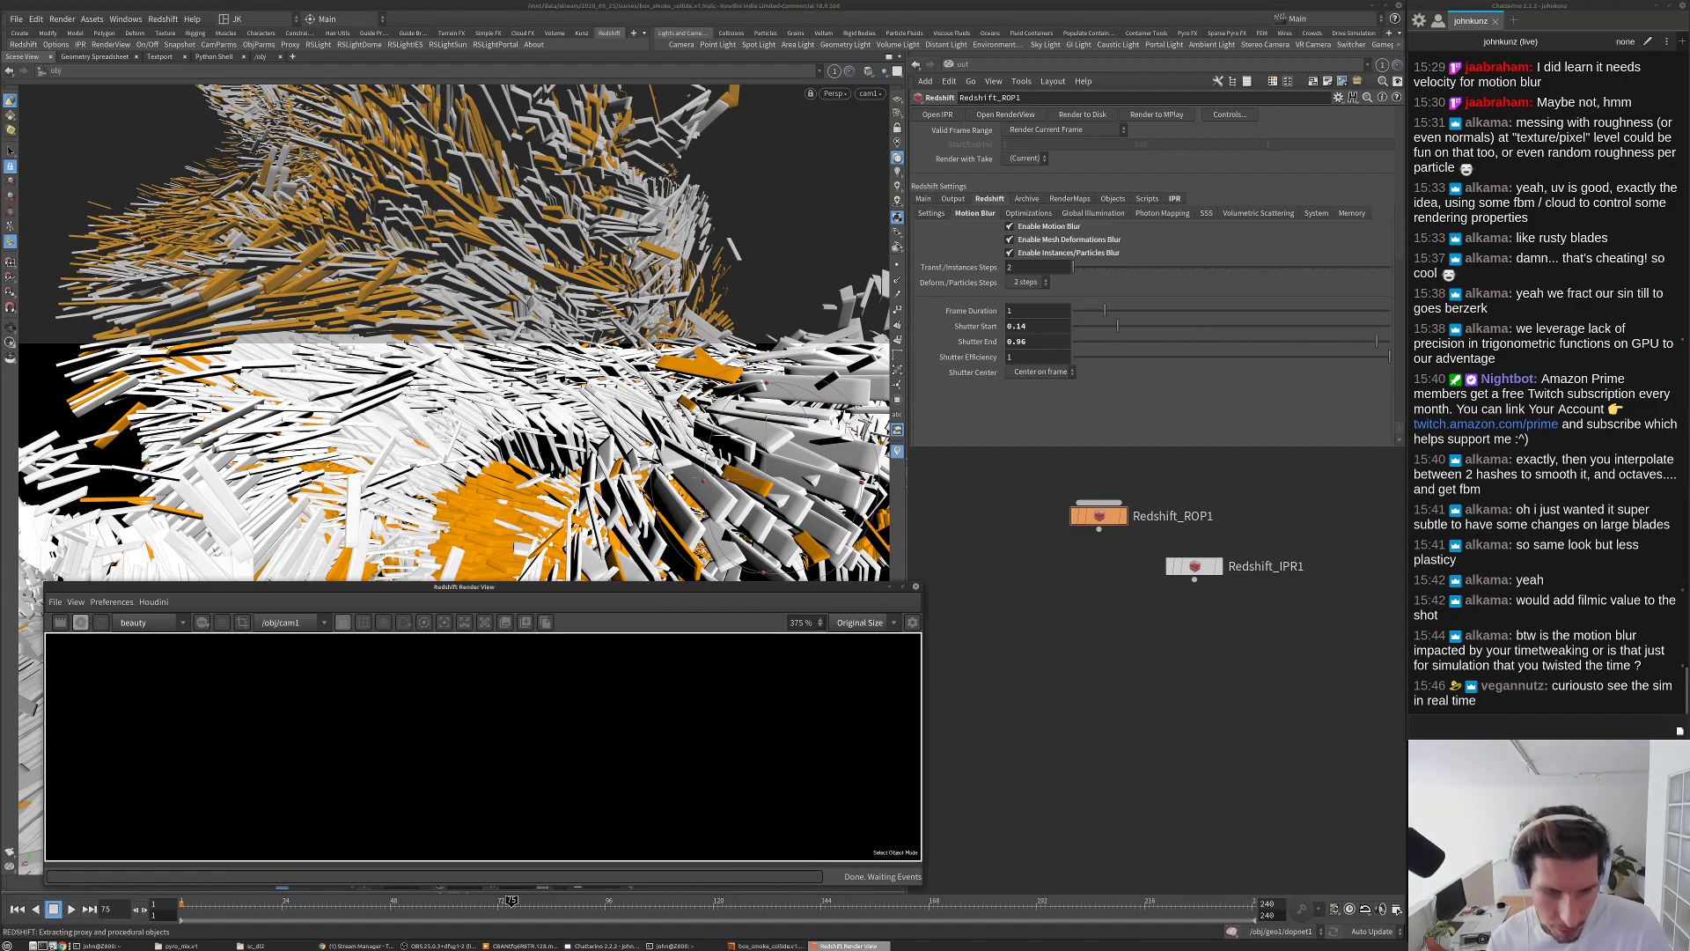
# Step: Watch an earlier pyro_mix.v1 clip from the file manager and close the player
pyautogui.click(180, 945)
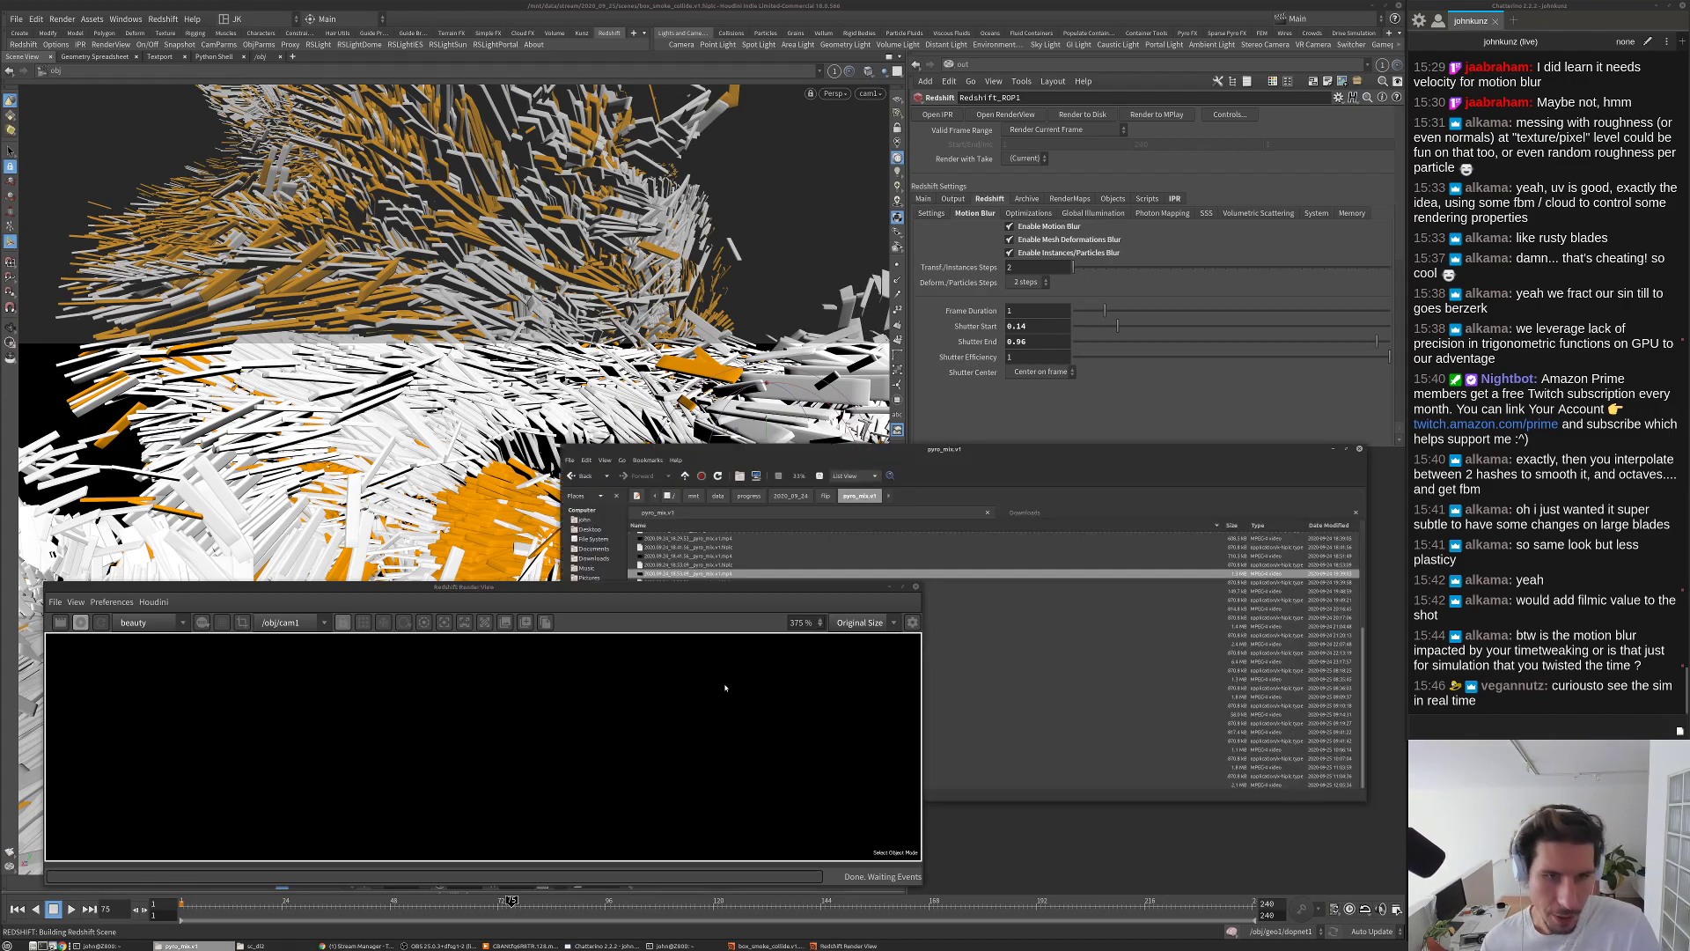
pyautogui.doubleClick(674, 575)
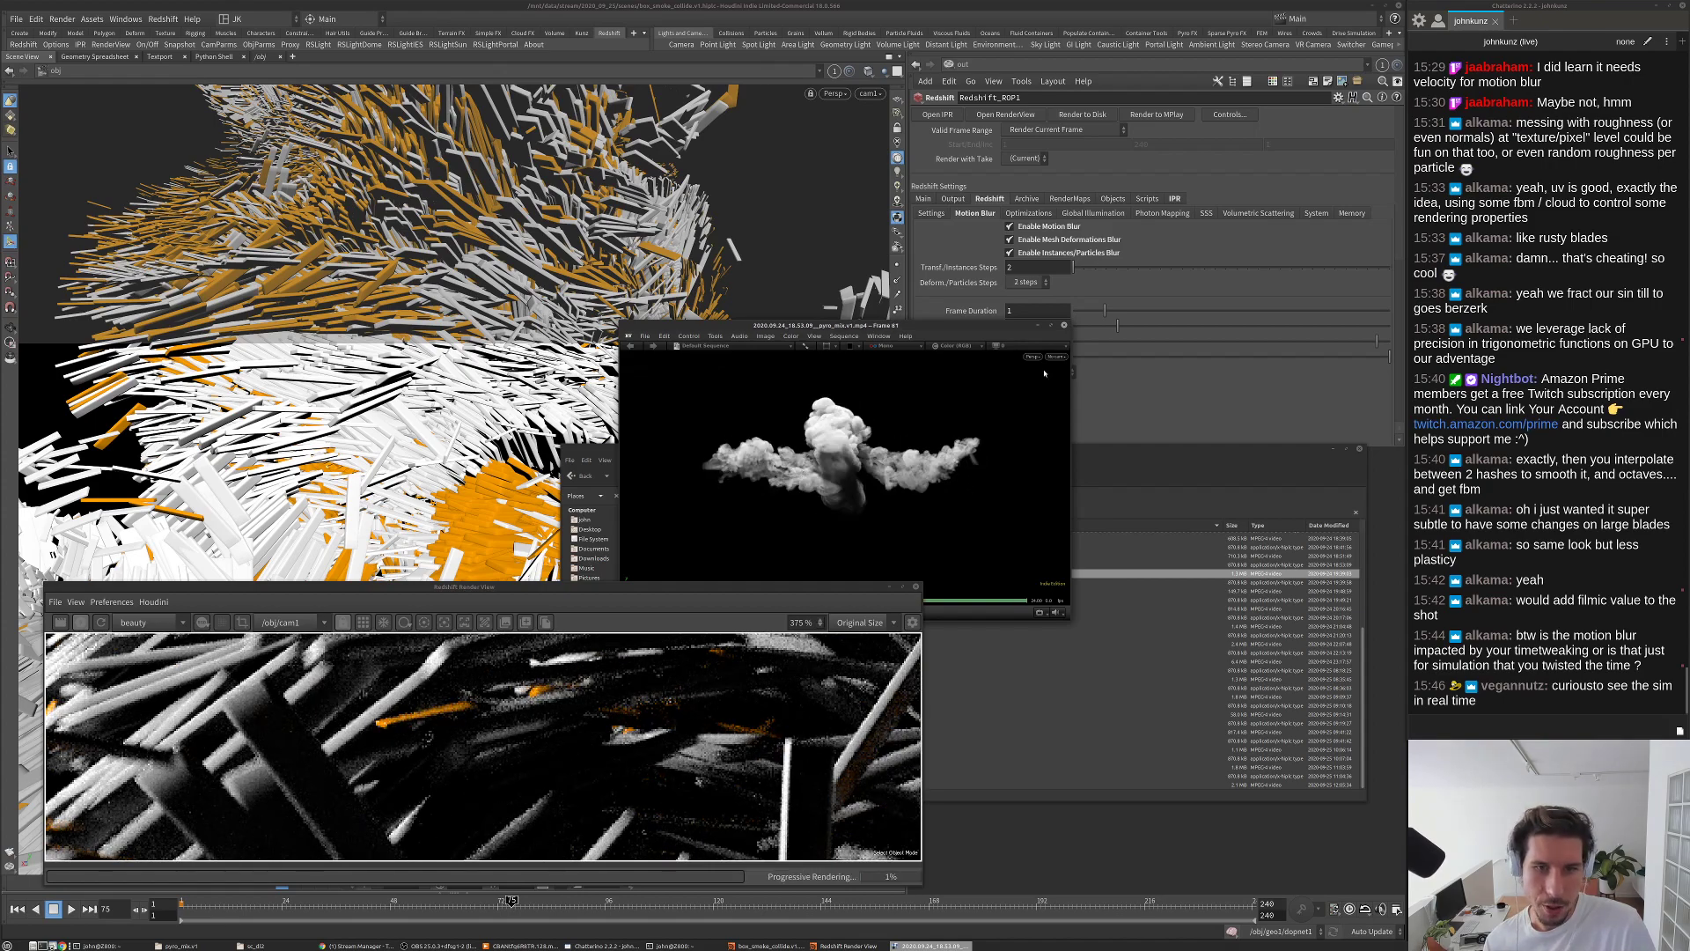
pyautogui.click(1062, 324)
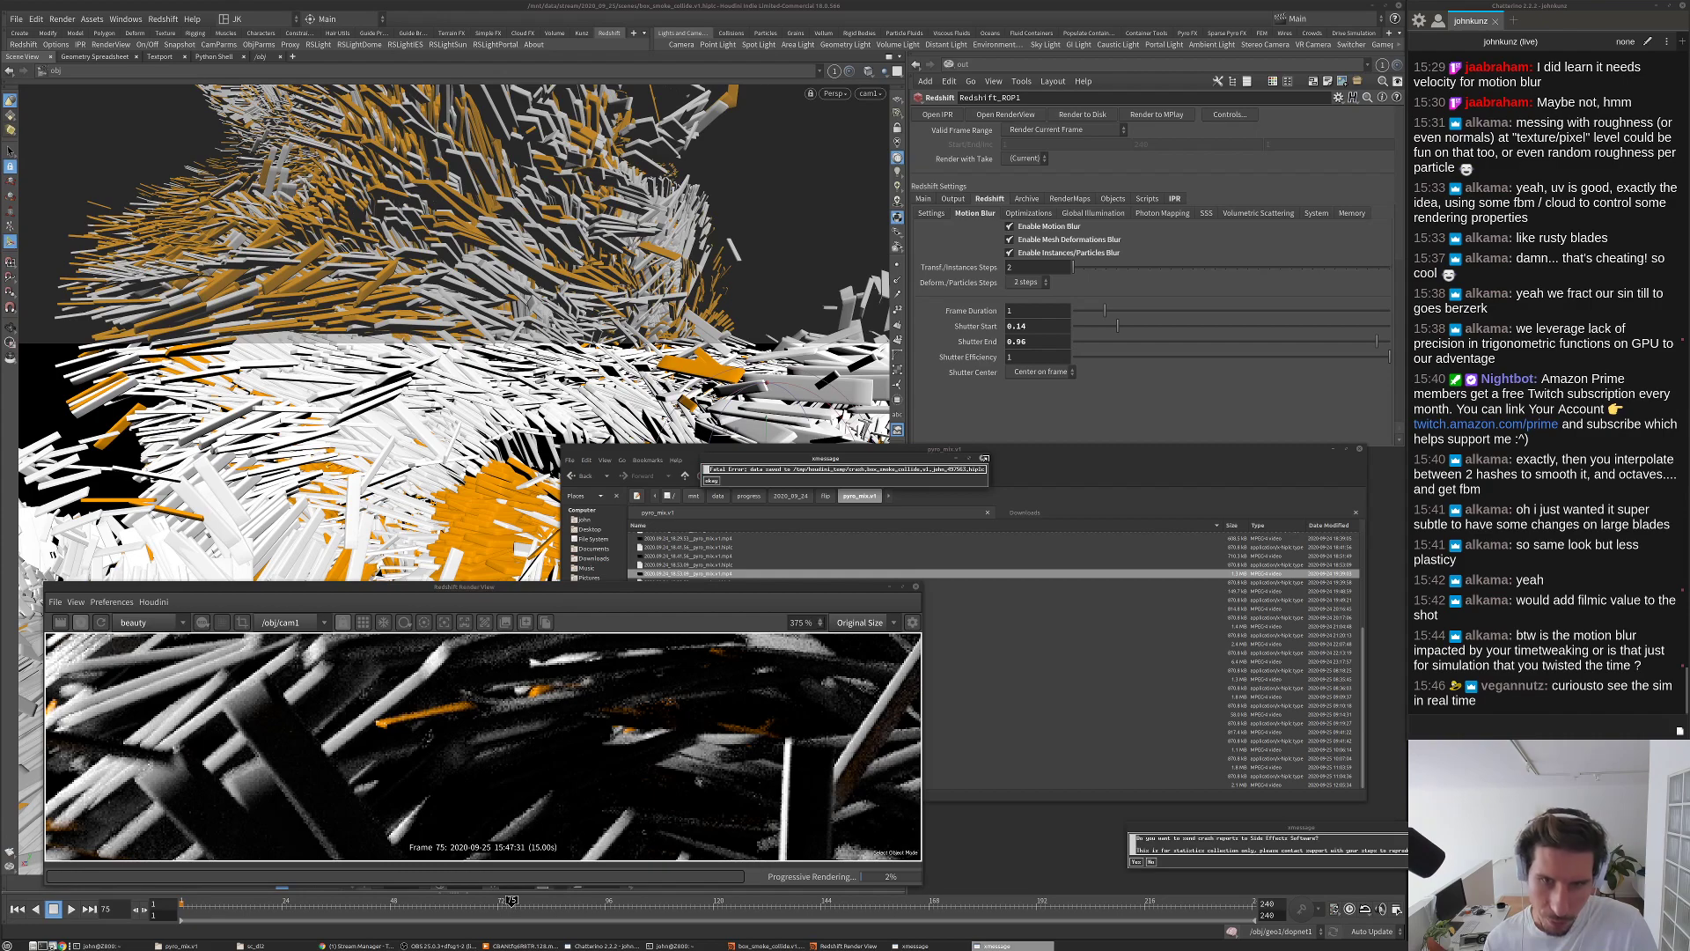
# Step: Dismiss the crash dialogs and relaunch Houdini from the terminal with houdinifx -n and the path of the crash-saved box_smoke_collide.v1 scene
pyautogui.click(983, 457)
pyautogui.click(1150, 861)
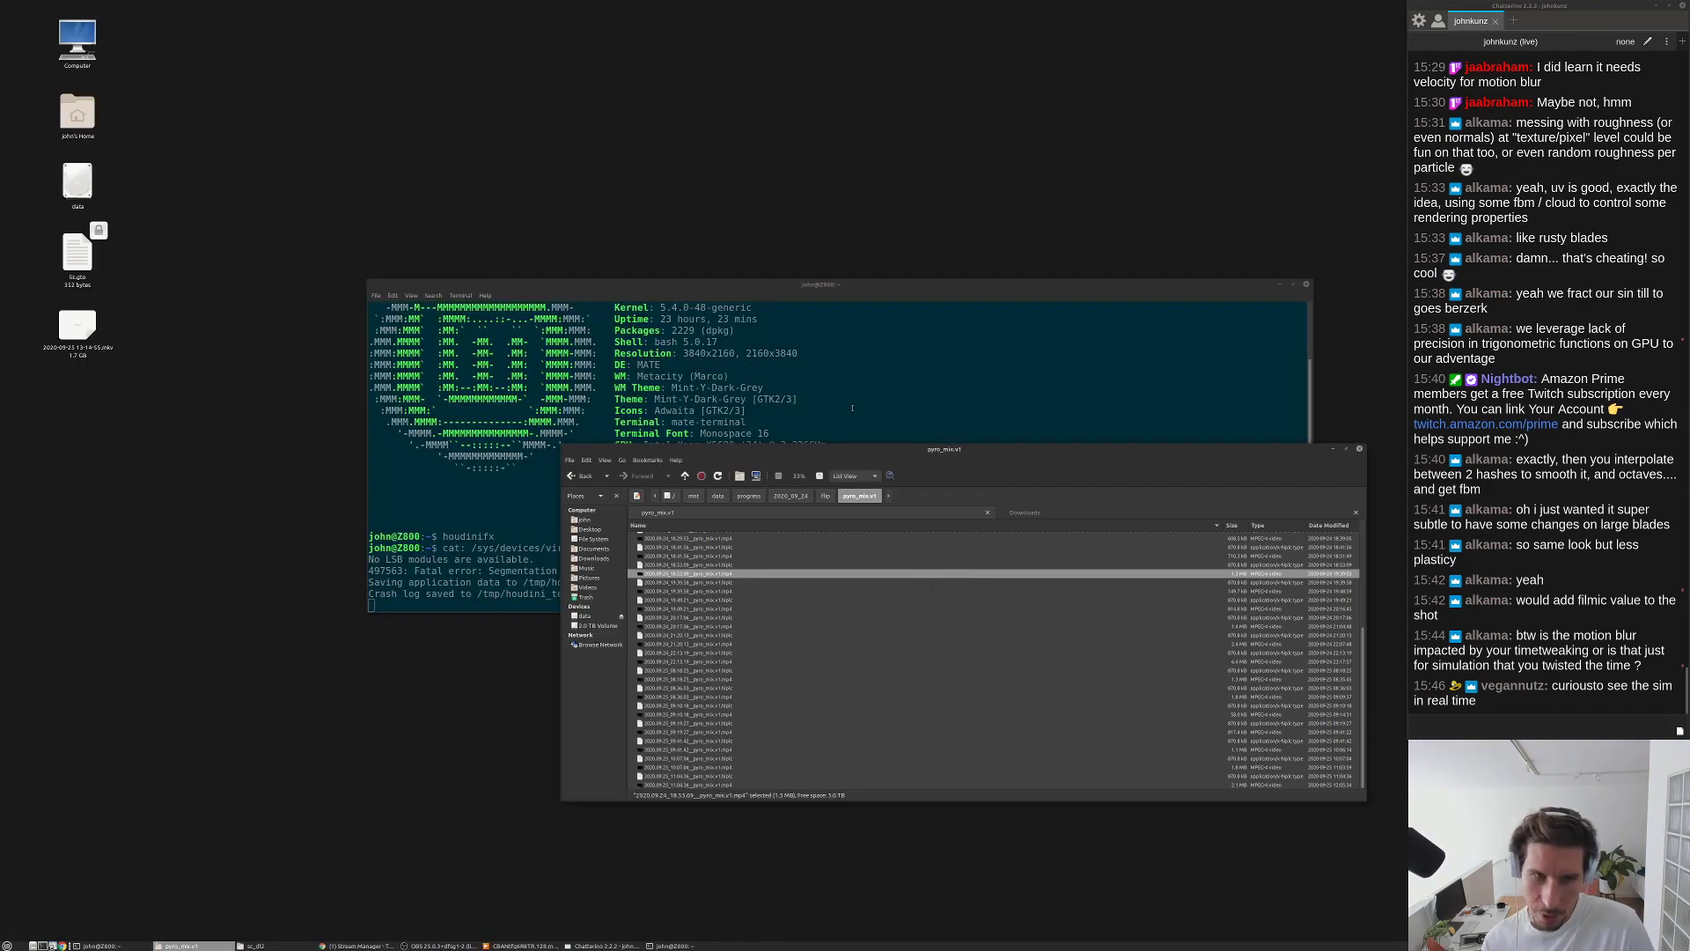
pyautogui.click(852, 407)
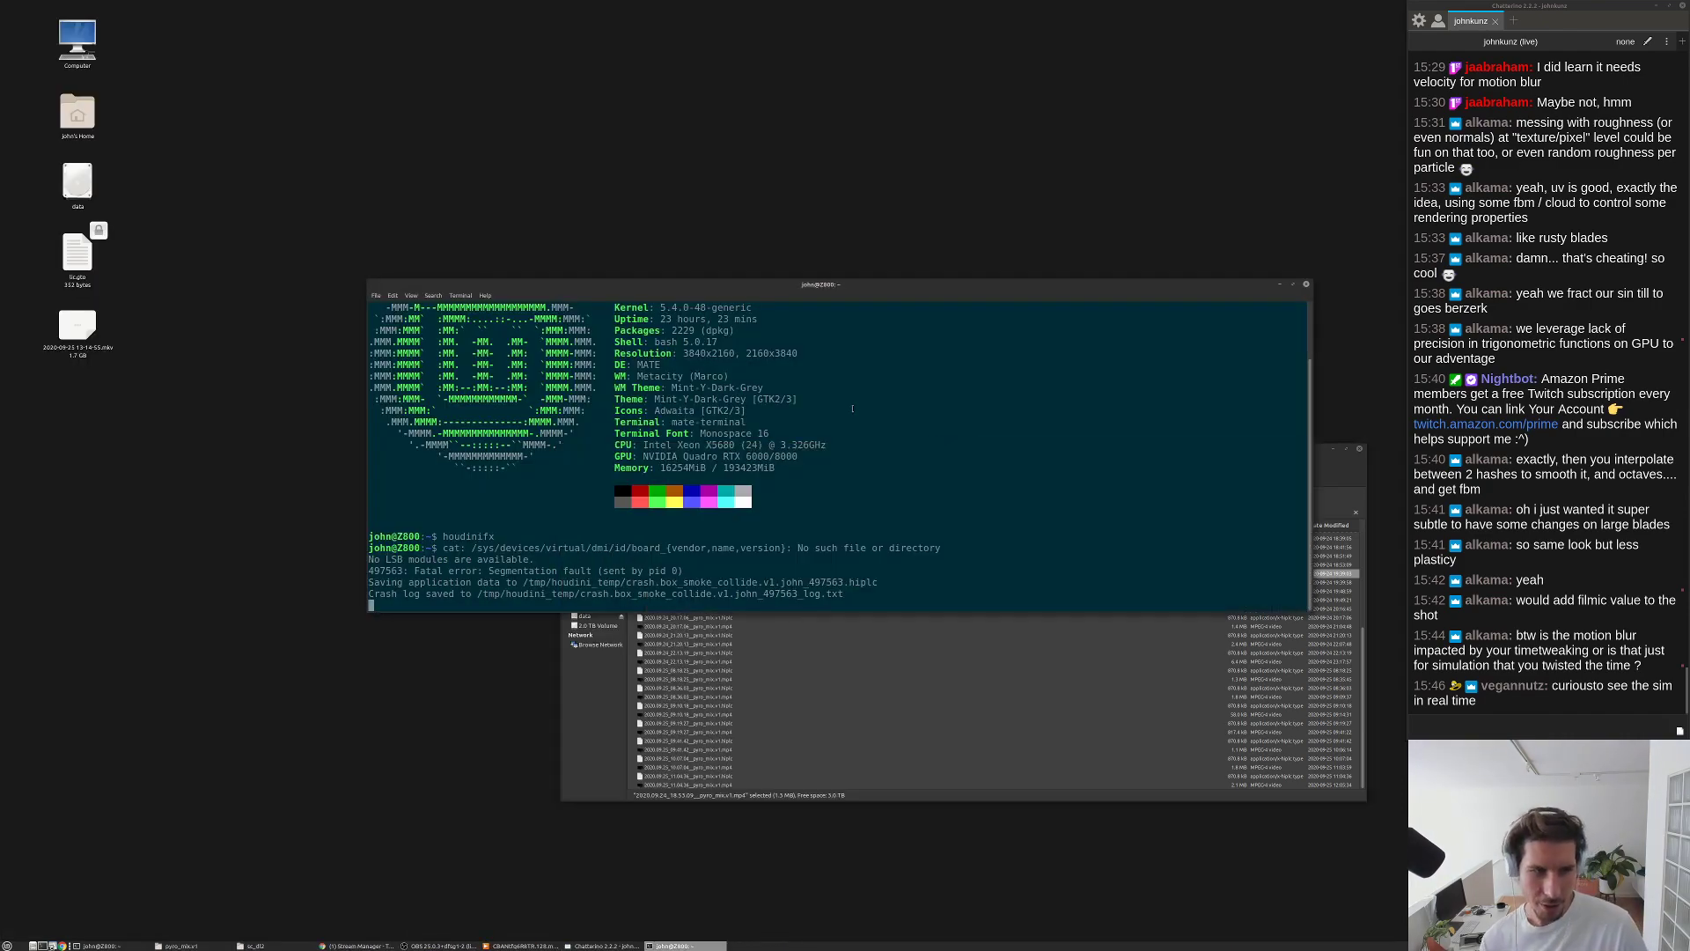
pyautogui.press('Return')
pyautogui.press('Return')
pyautogui.write('houdinifx -n')
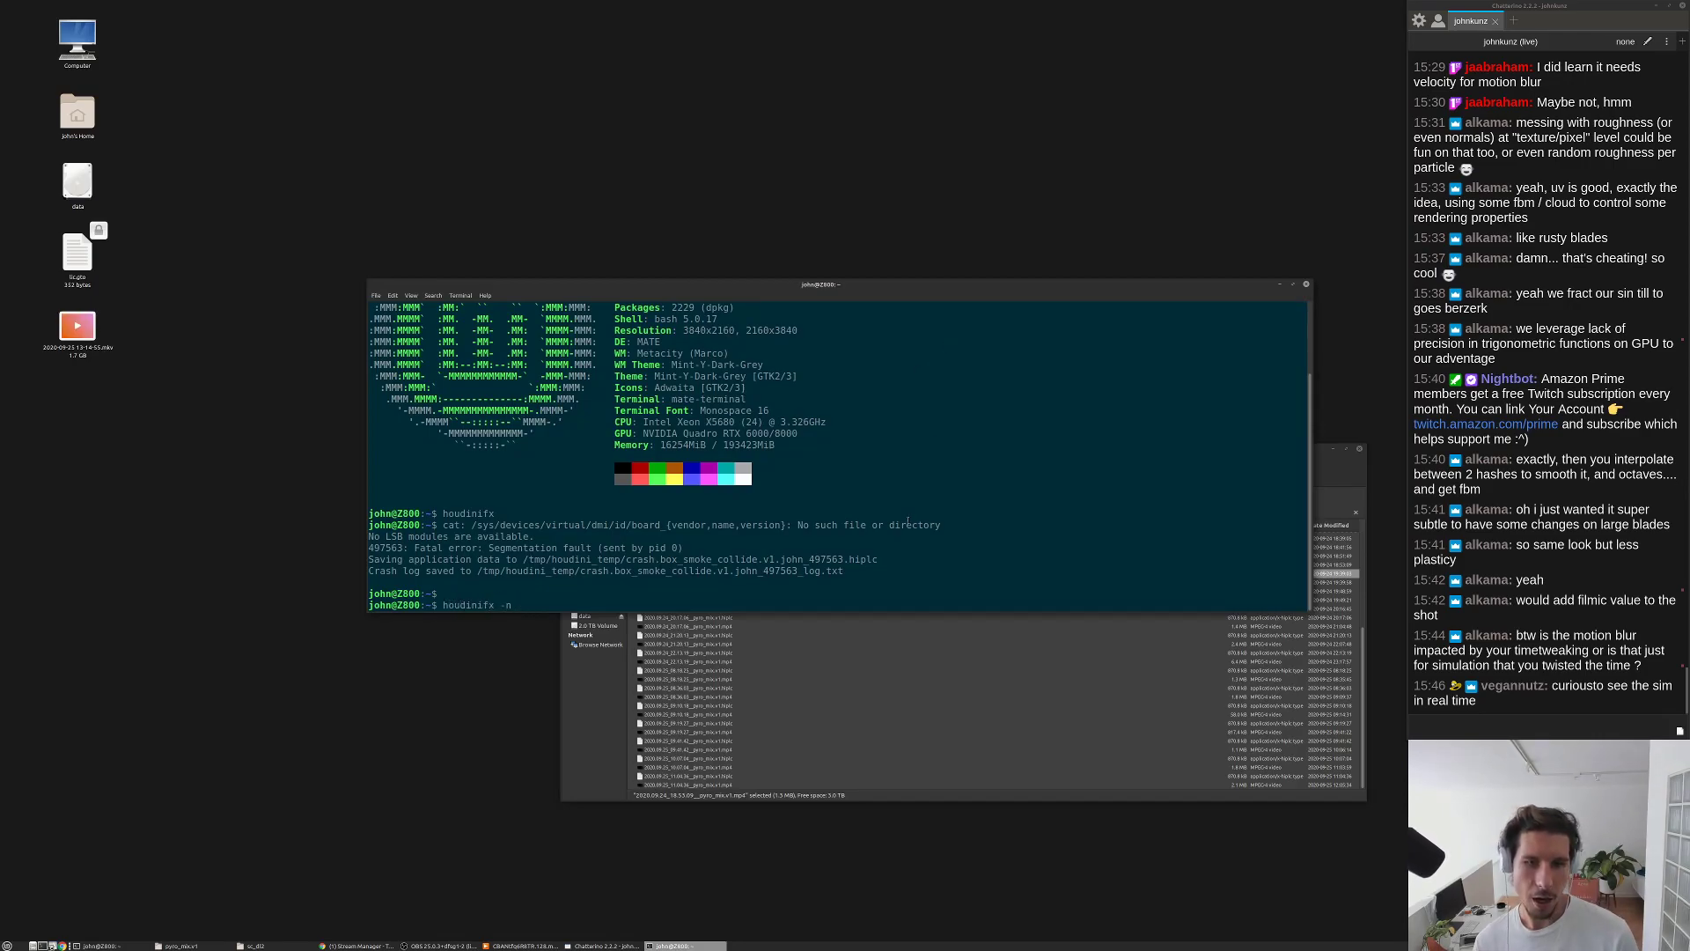
pyautogui.moveTo(368, 570); pyautogui.dragTo(636, 571)
pyautogui.moveTo(889, 559); pyautogui.dragTo(523, 559)
pyautogui.middleClick(588, 473)
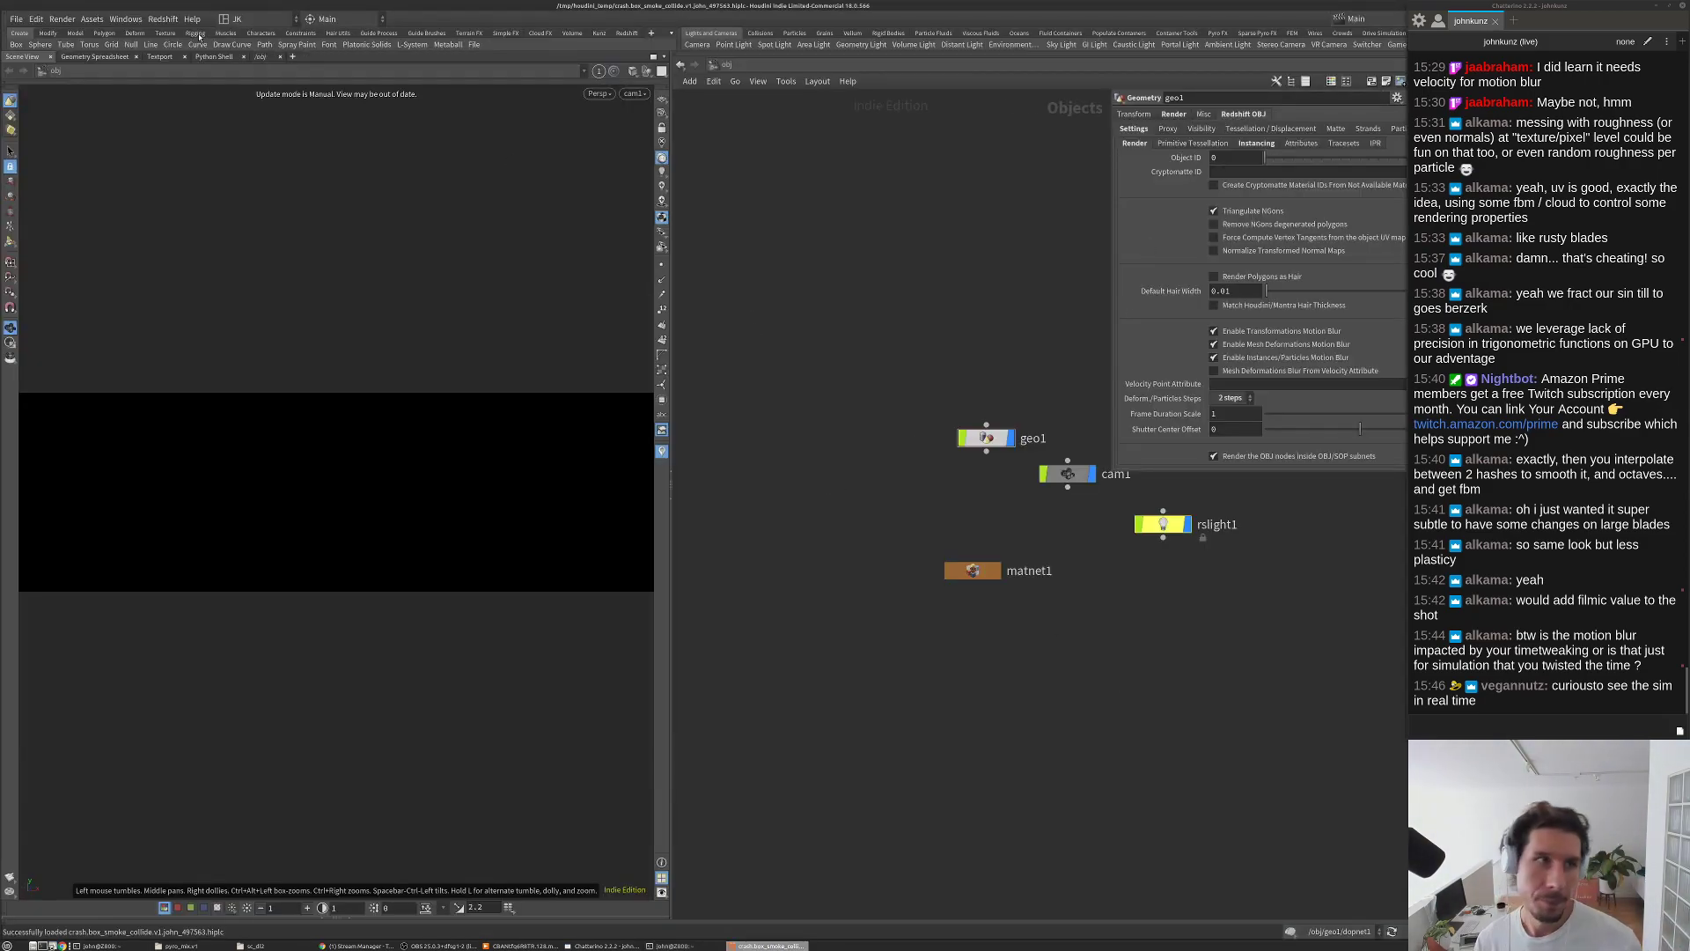
# Step: Save the recovered scene as box_smoke_collide.v2.hiplc in the scenes folder of the 2020_09_25 stream directory
pyautogui.click(17, 19)
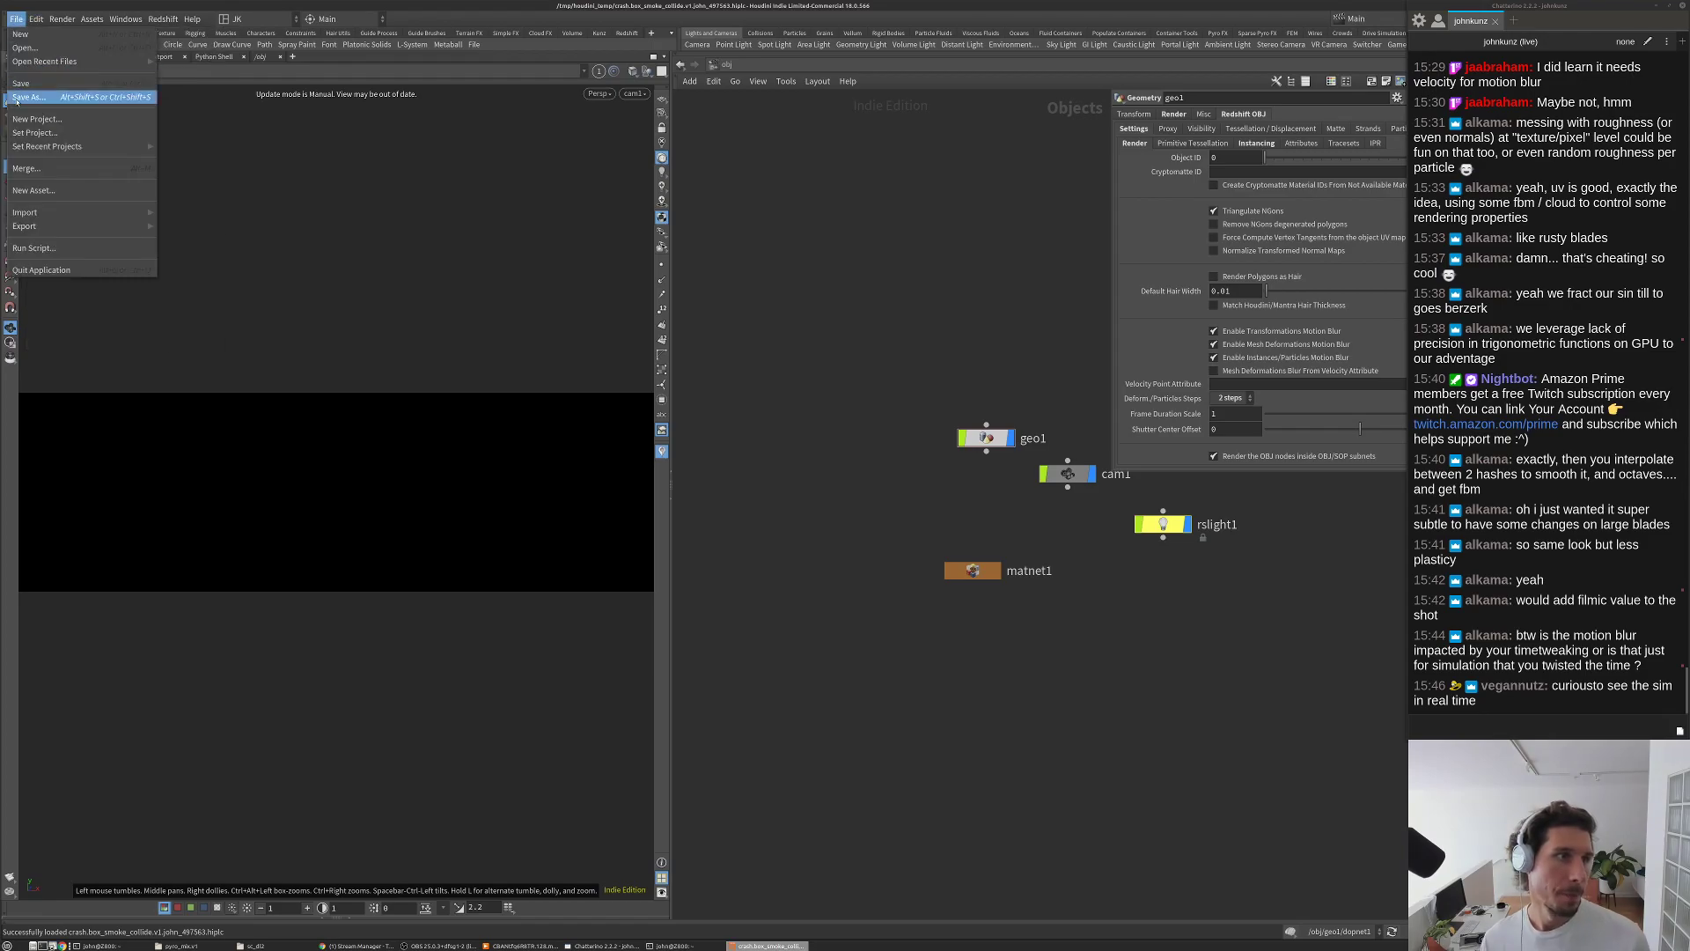
pyautogui.click(53, 98)
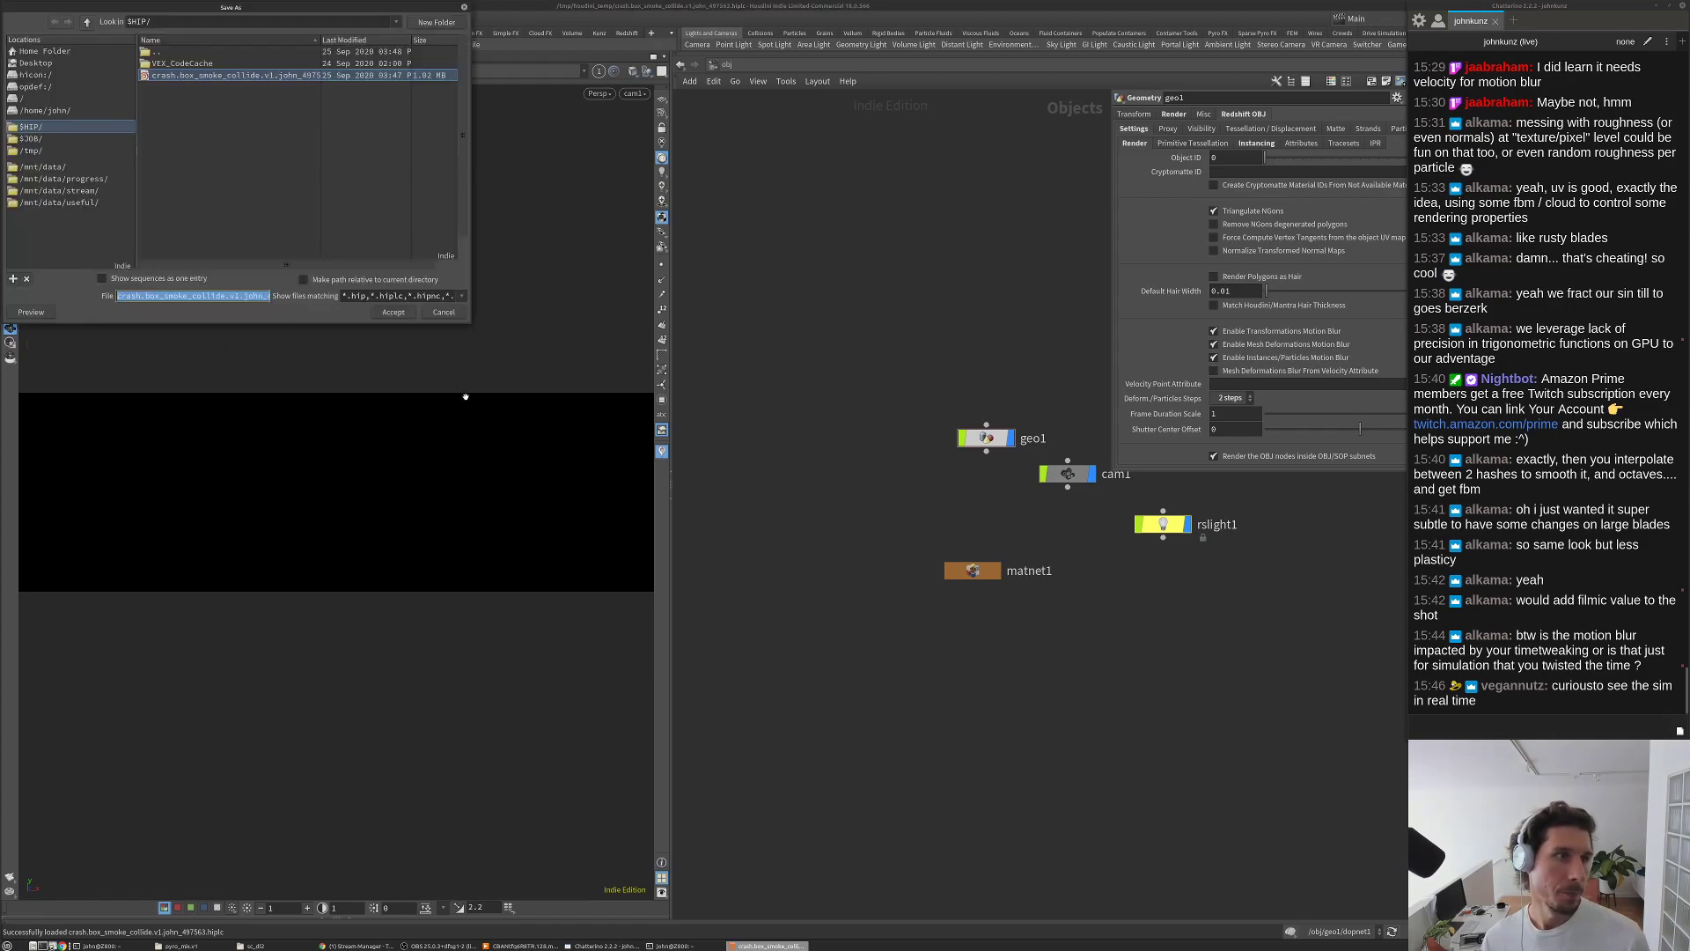
pyautogui.click(62, 203)
pyautogui.click(84, 191)
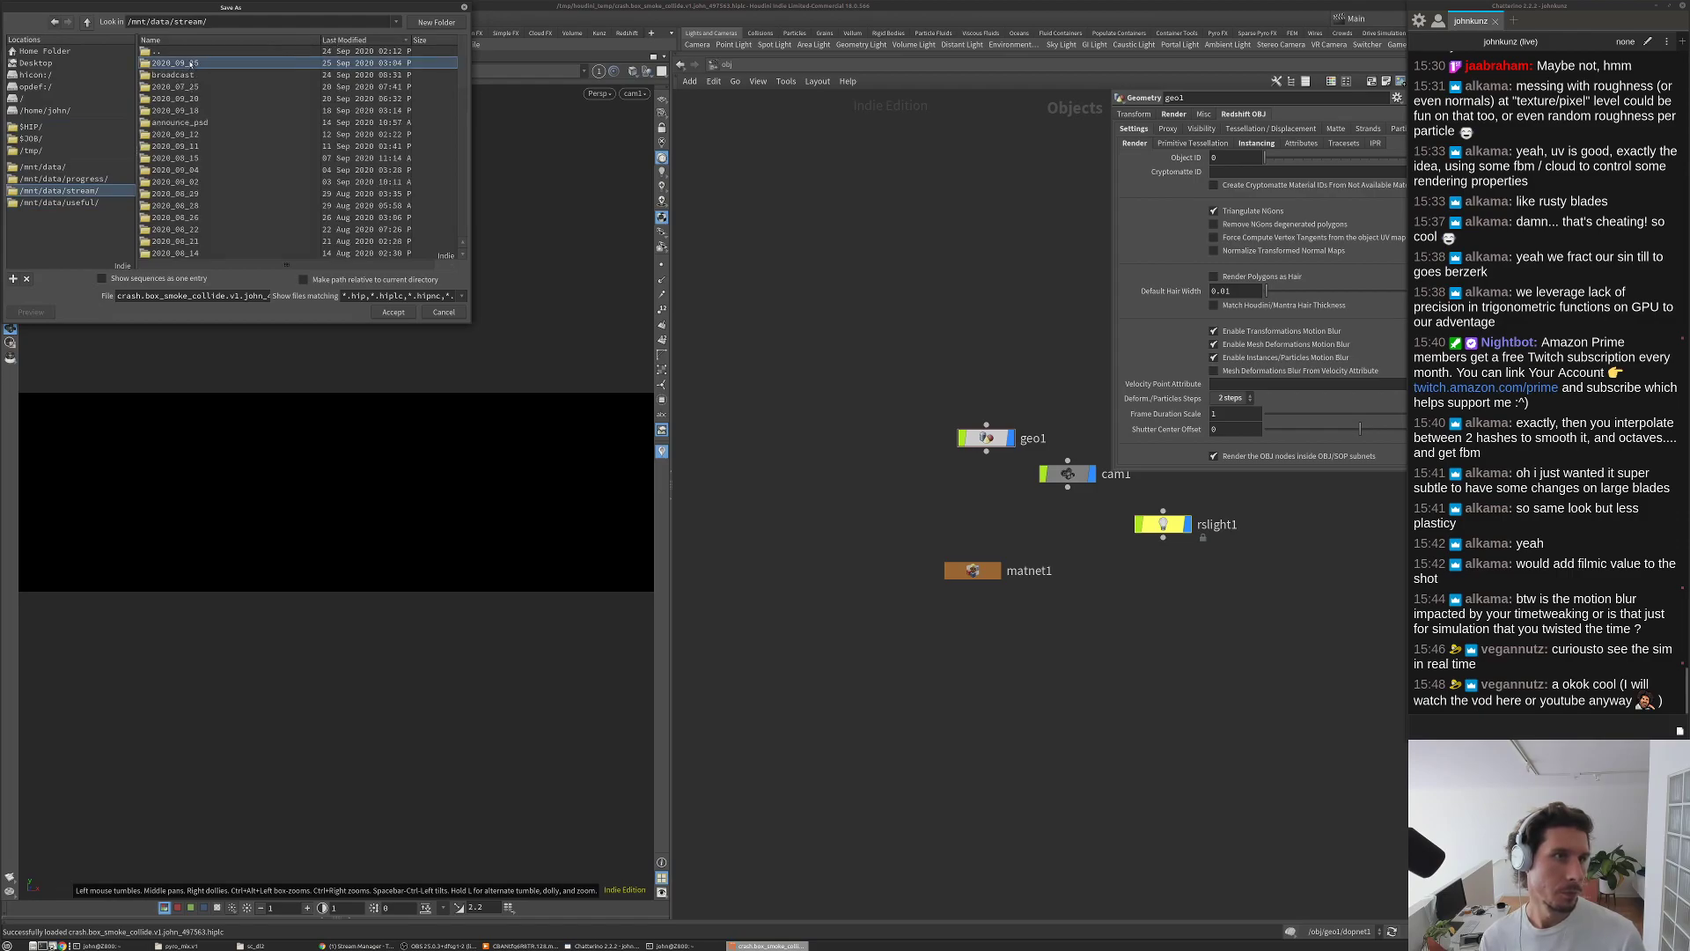
pyautogui.doubleClick(176, 63)
pyautogui.doubleClick(169, 62)
pyautogui.click(180, 76)
pyautogui.doubleClick(229, 296)
pyautogui.write('2.hiplc')
pyautogui.press('Return')
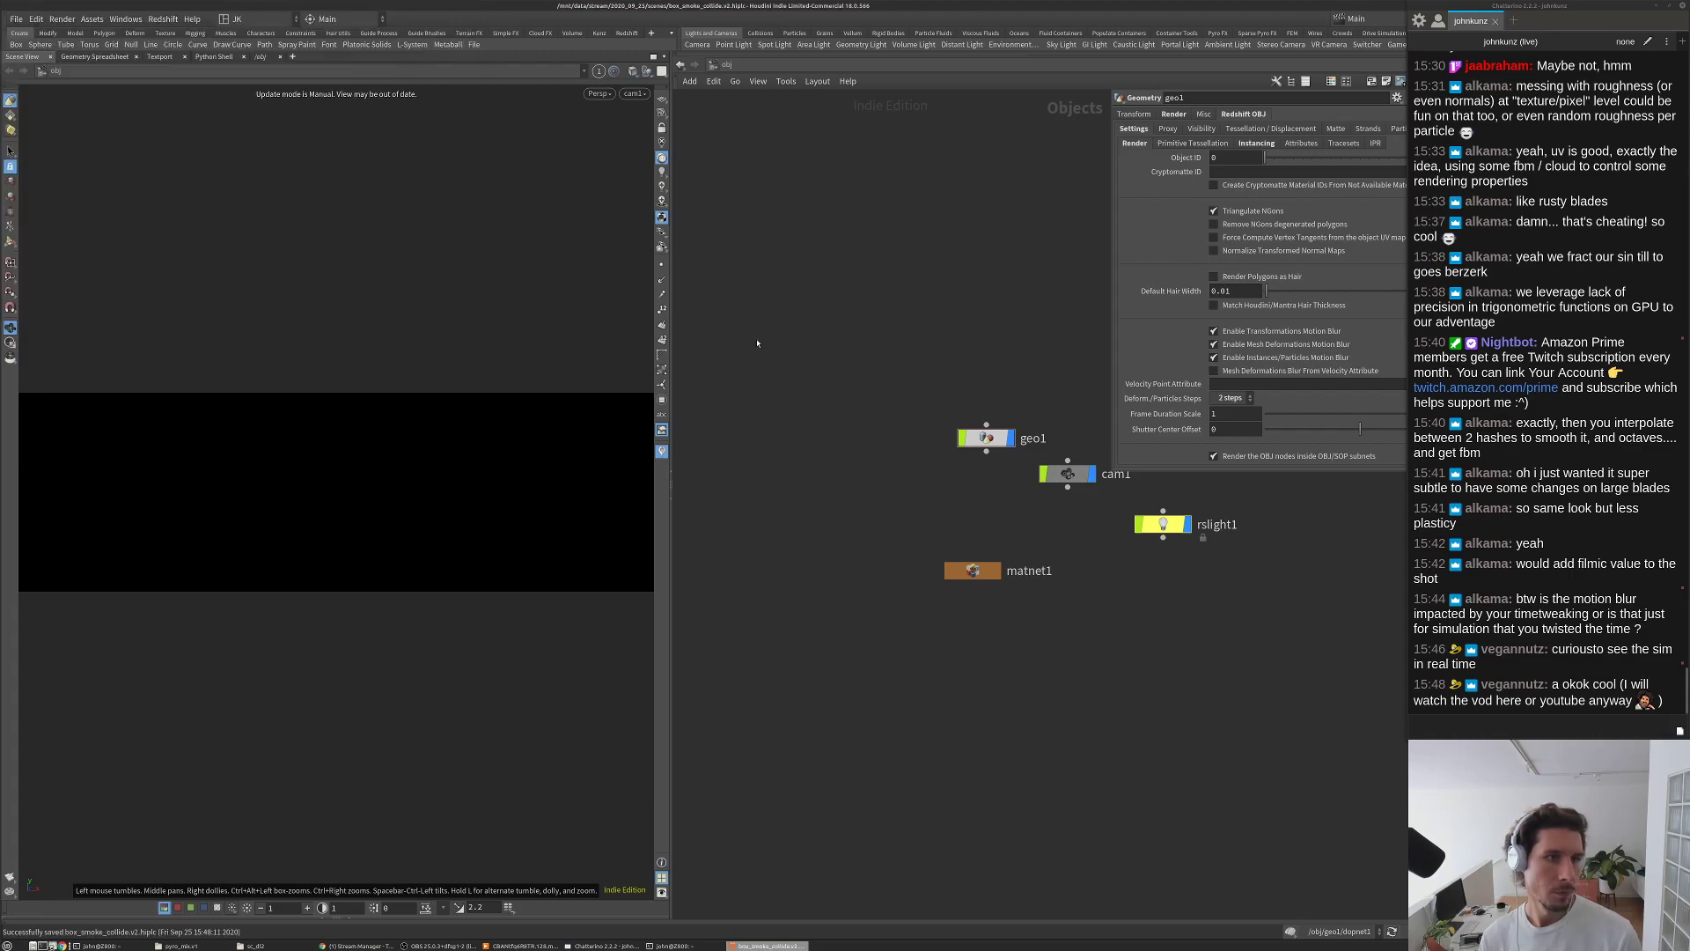
# Step: Show the playbar again, refresh the viewport and bring the object nodes into clear view in the network
pyautogui.click(1276, 922)
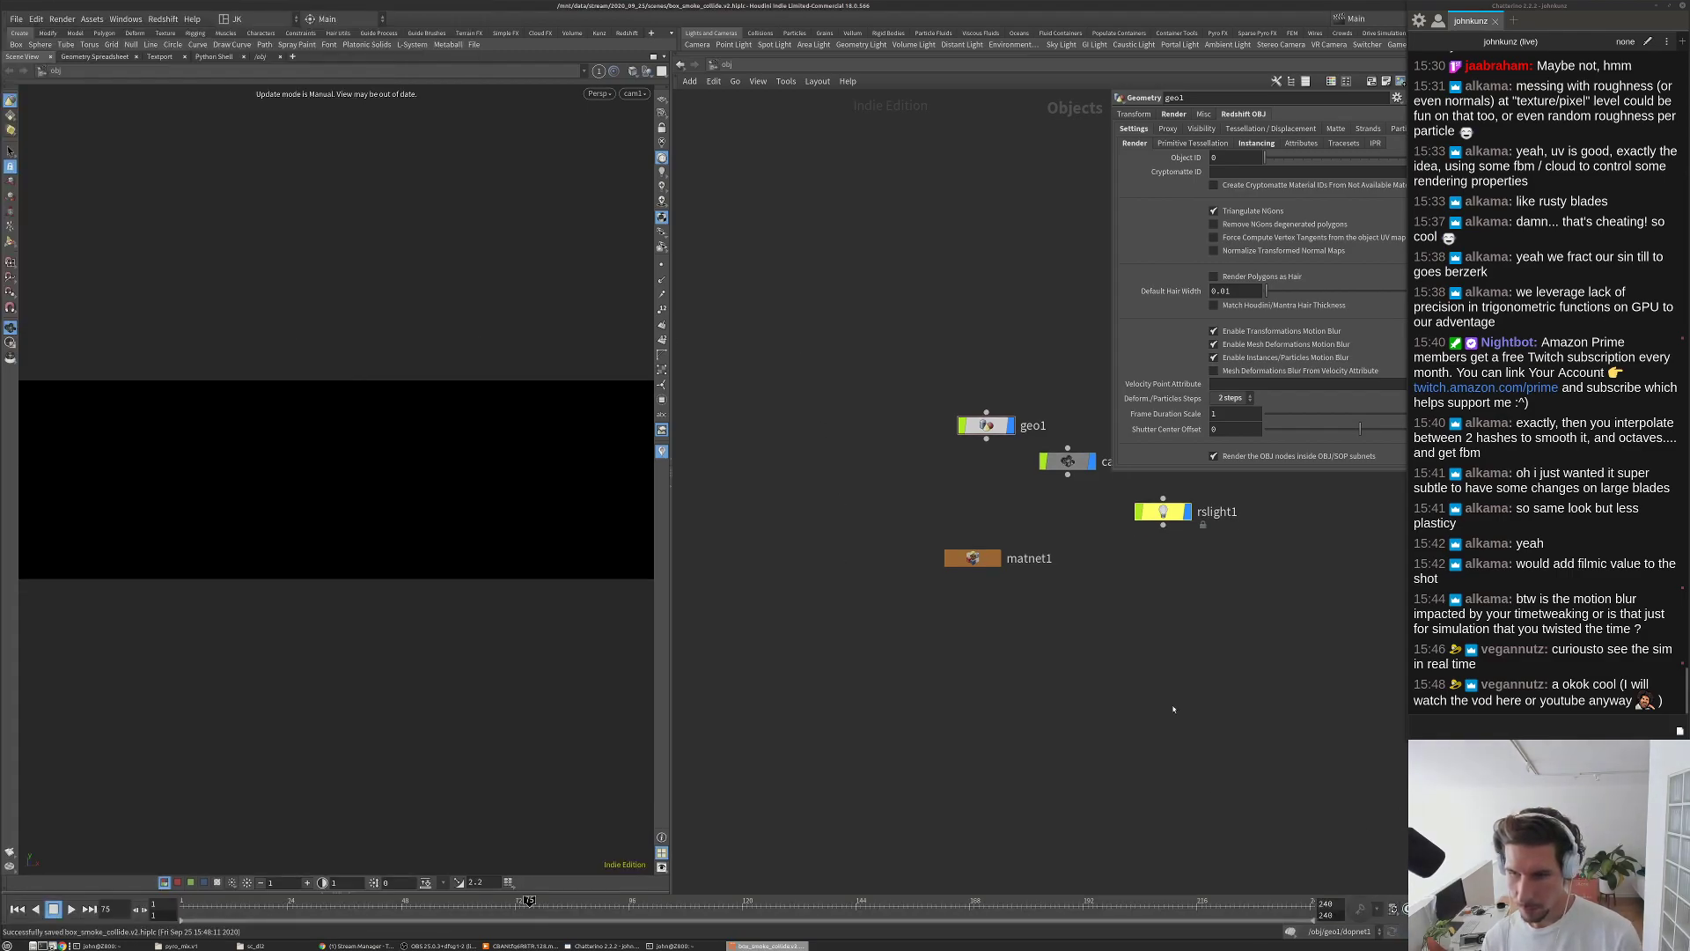
pyautogui.scroll(-2, 1138, 638)
pyautogui.moveTo(1139, 638); pyautogui.dragTo(1045, 731, button='middle')
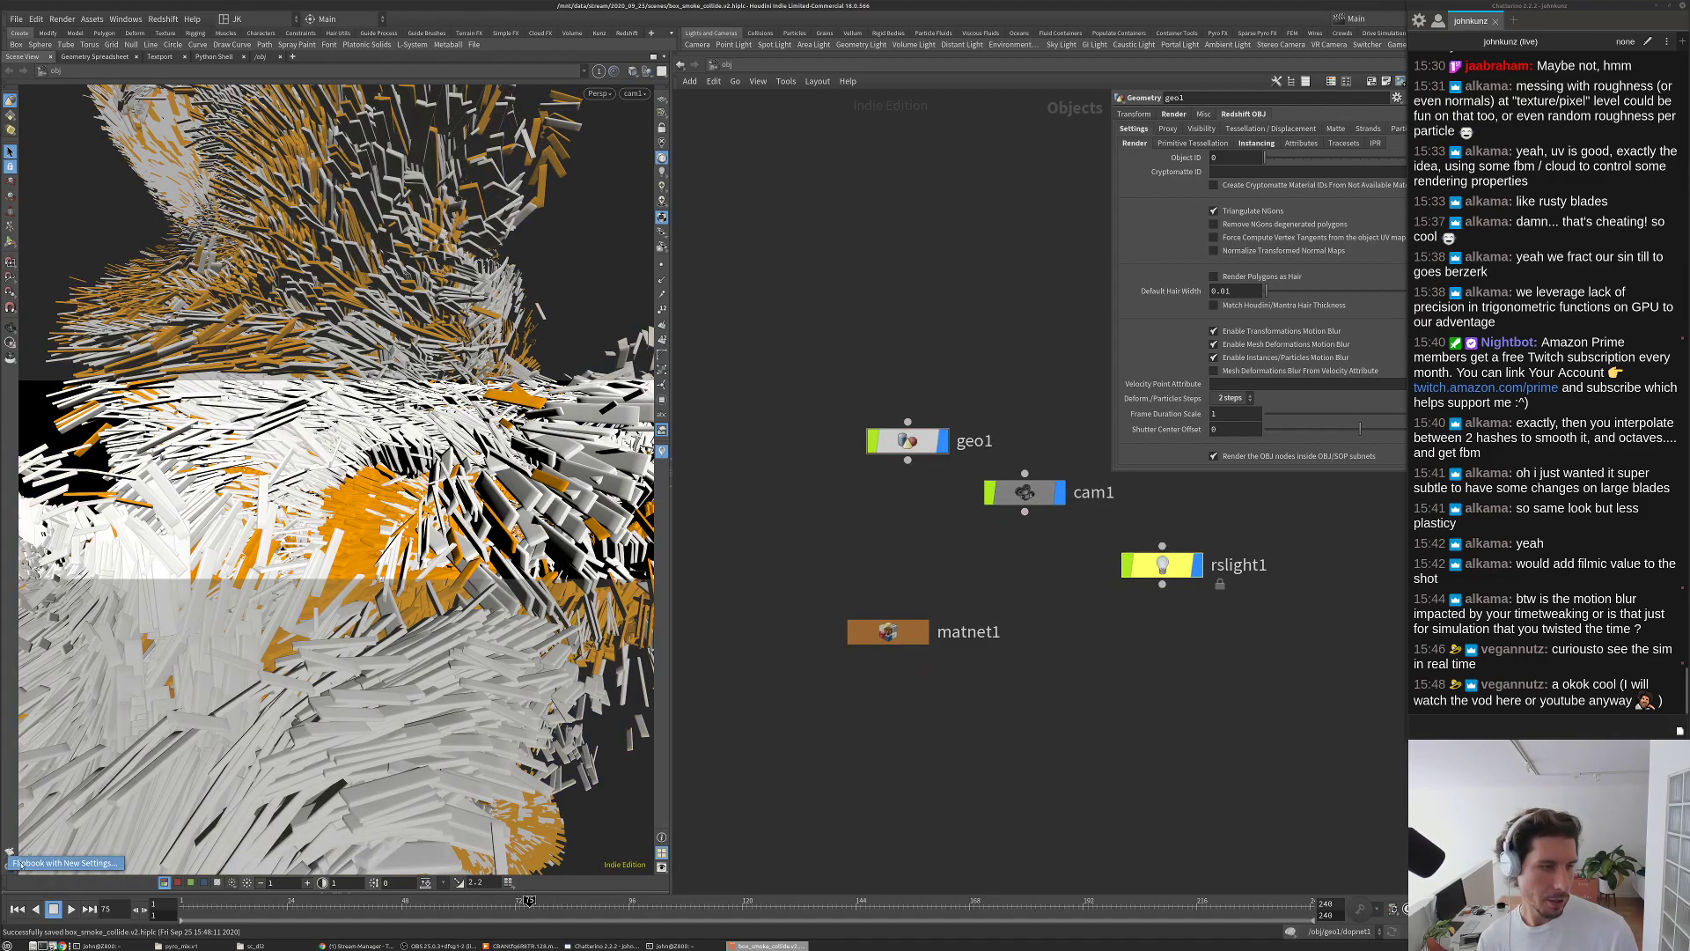
# Step: Open new flipbook settings for the camera view and turn off the fixed resolution so the flipbook uses the viewport size
pyautogui.click(10, 856)
pyautogui.moveTo(206, 681); pyautogui.dragTo(1011, 400)
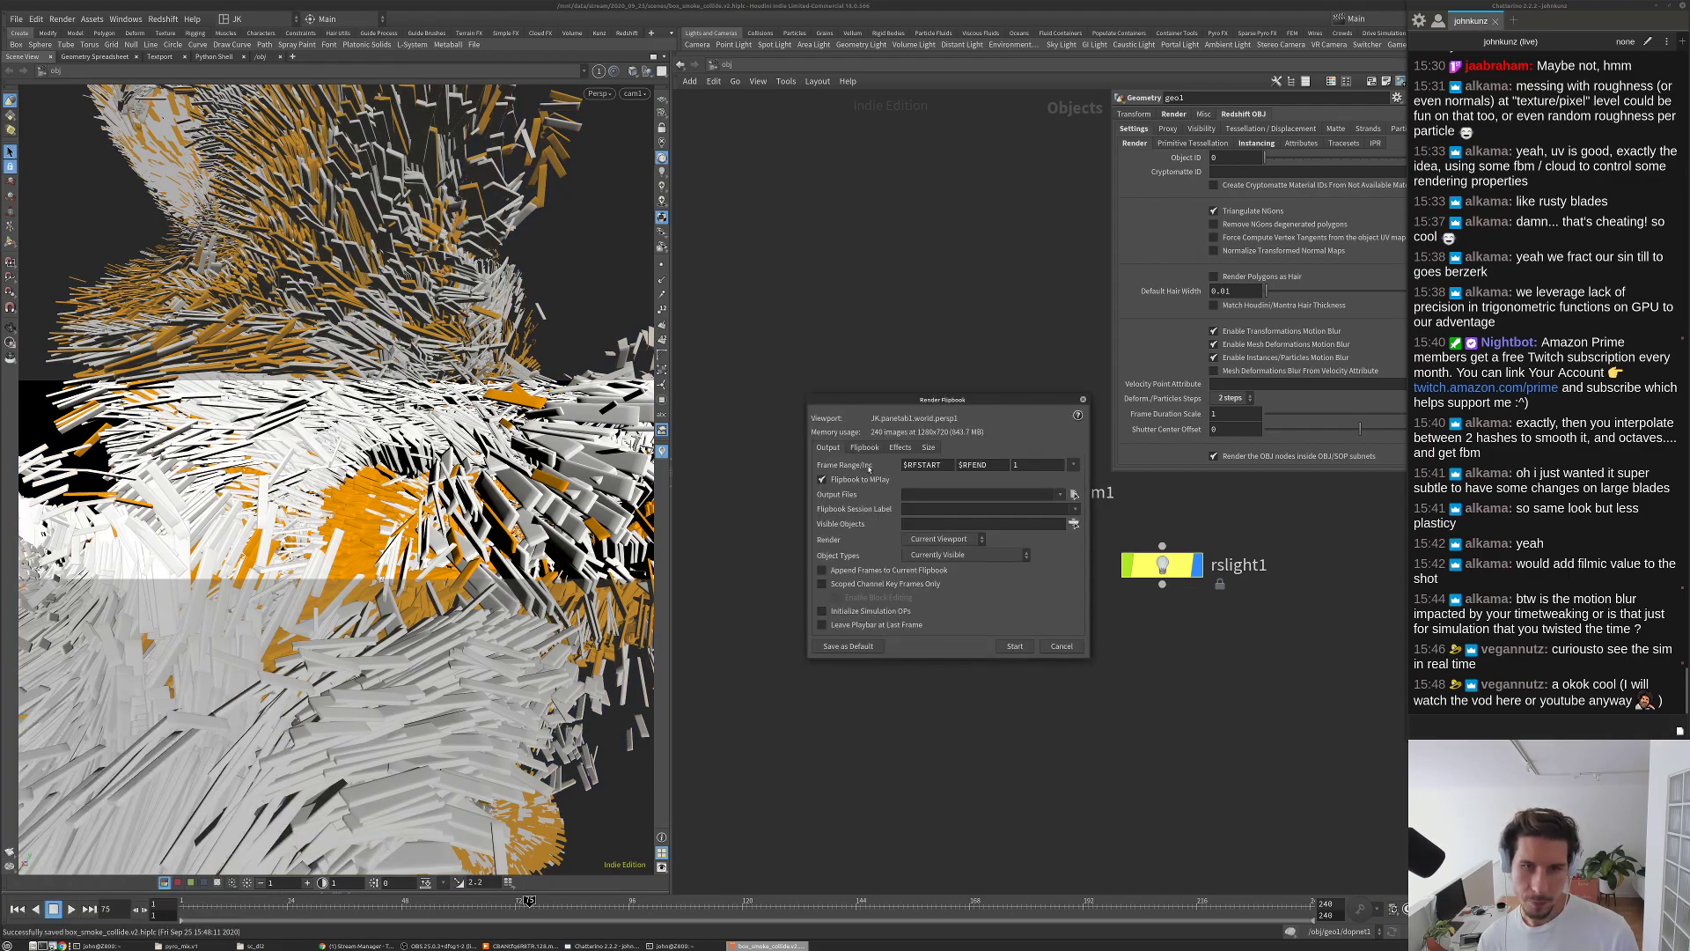
pyautogui.click(929, 447)
pyautogui.click(838, 487)
# Step: Try a flipbook of the full frame range with motion blur and depth of field enabled
pyautogui.click(900, 447)
pyautogui.click(865, 447)
pyautogui.click(896, 448)
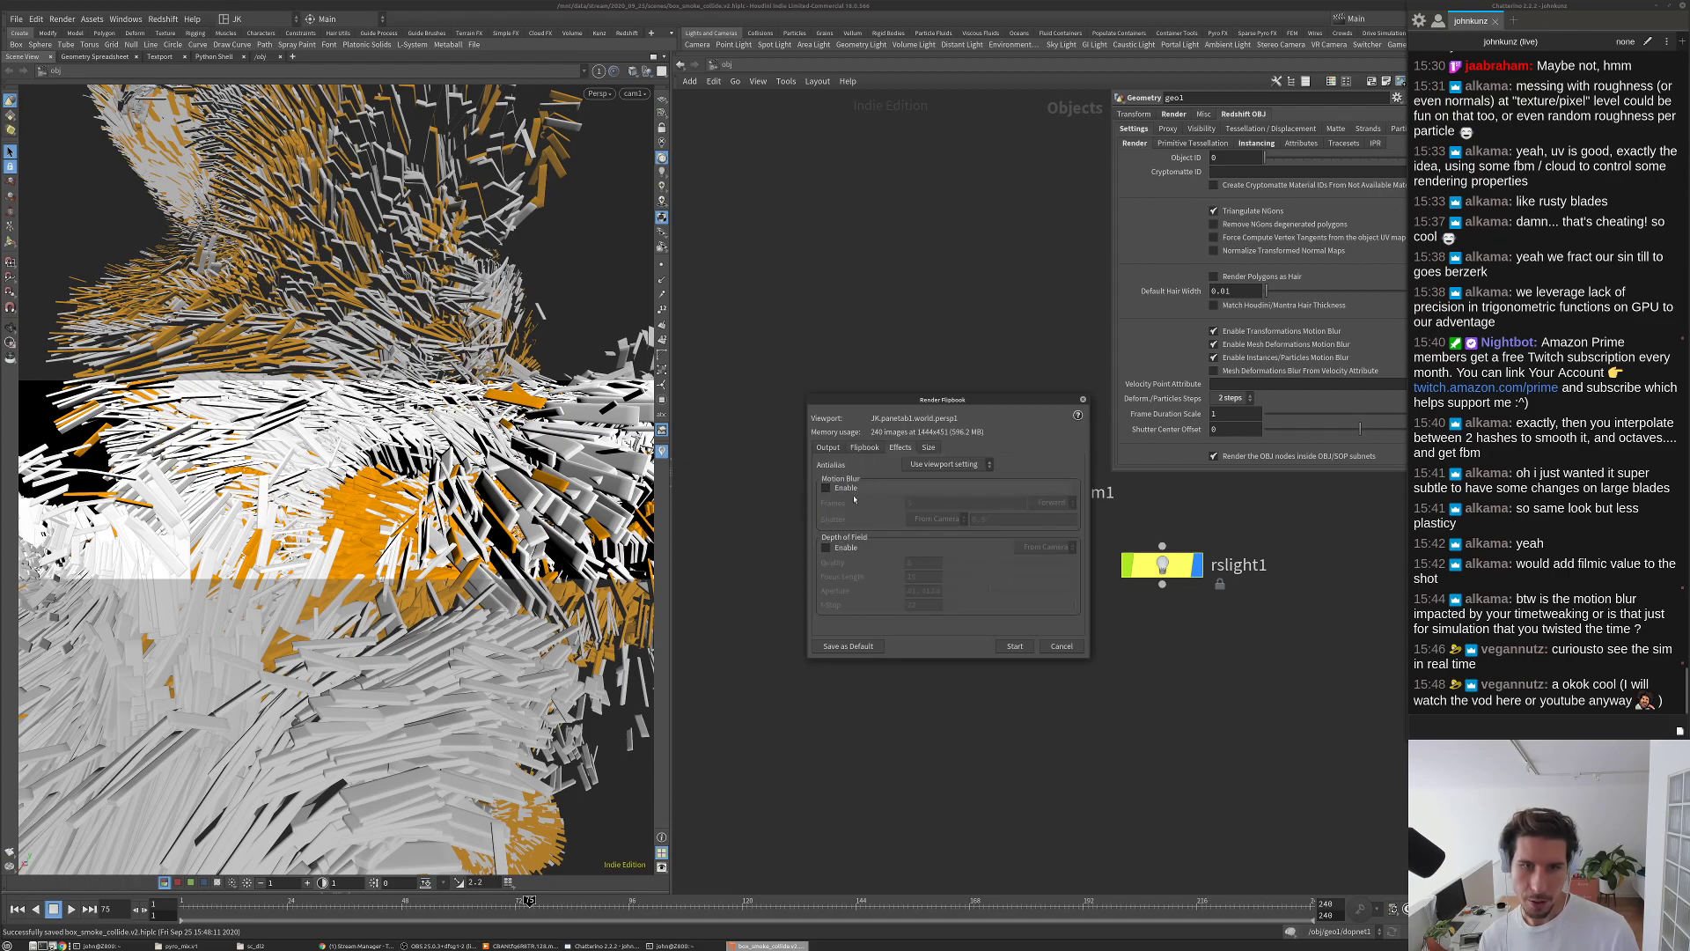
pyautogui.click(840, 489)
pyautogui.click(836, 547)
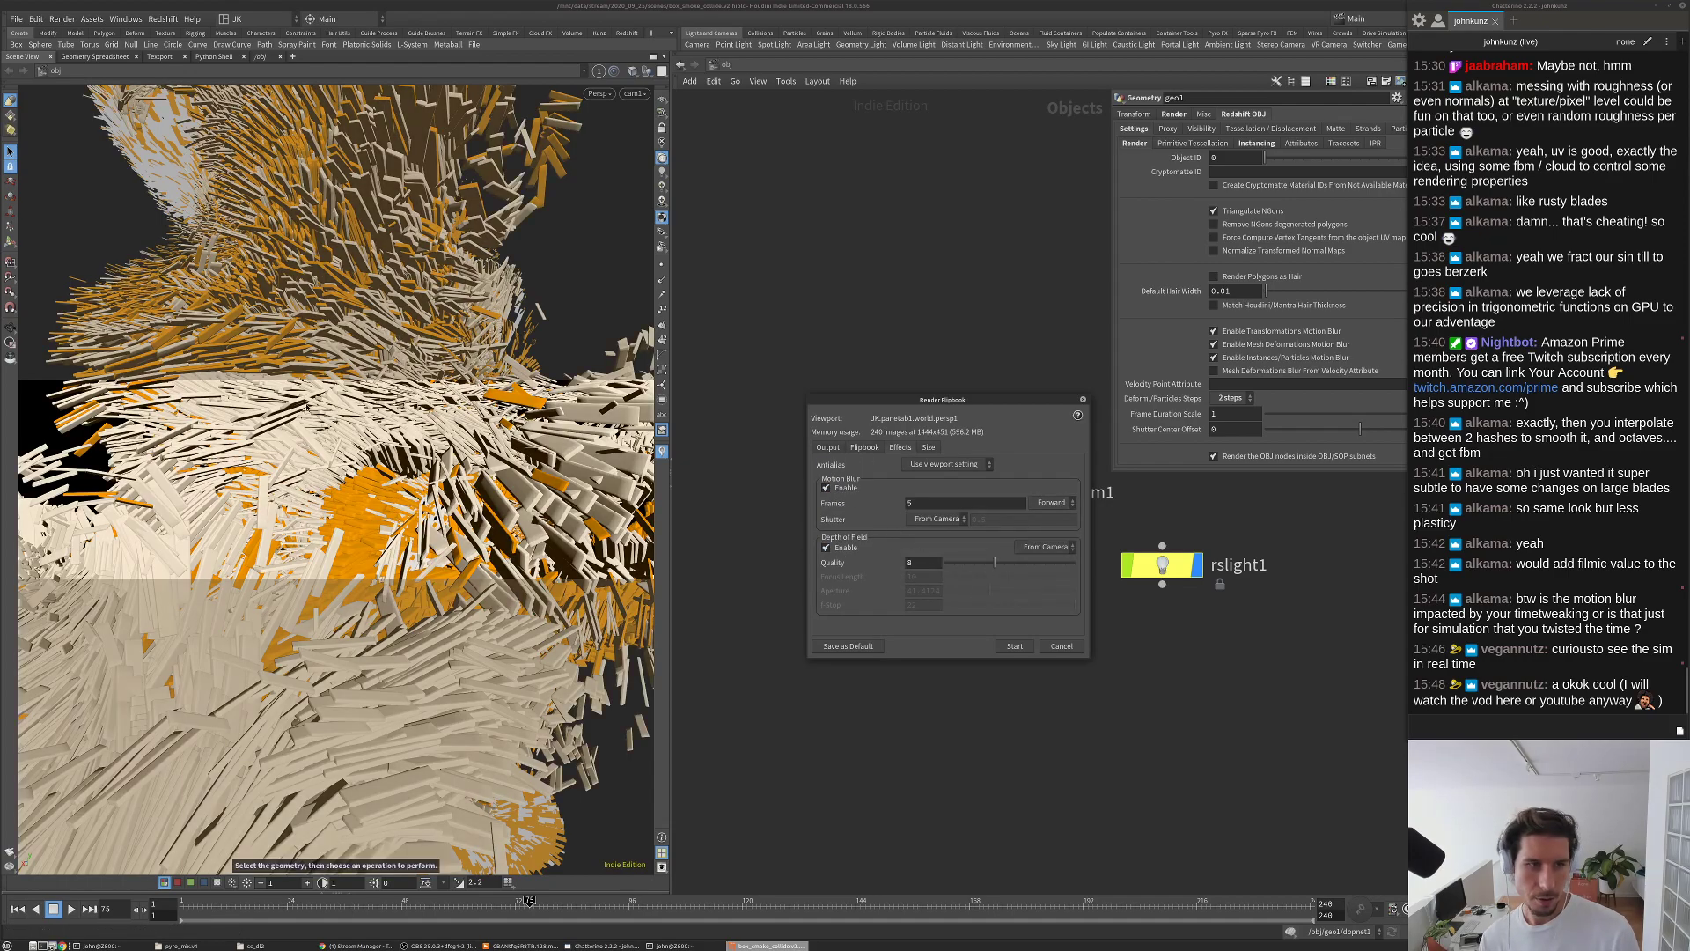
pyautogui.click(1014, 646)
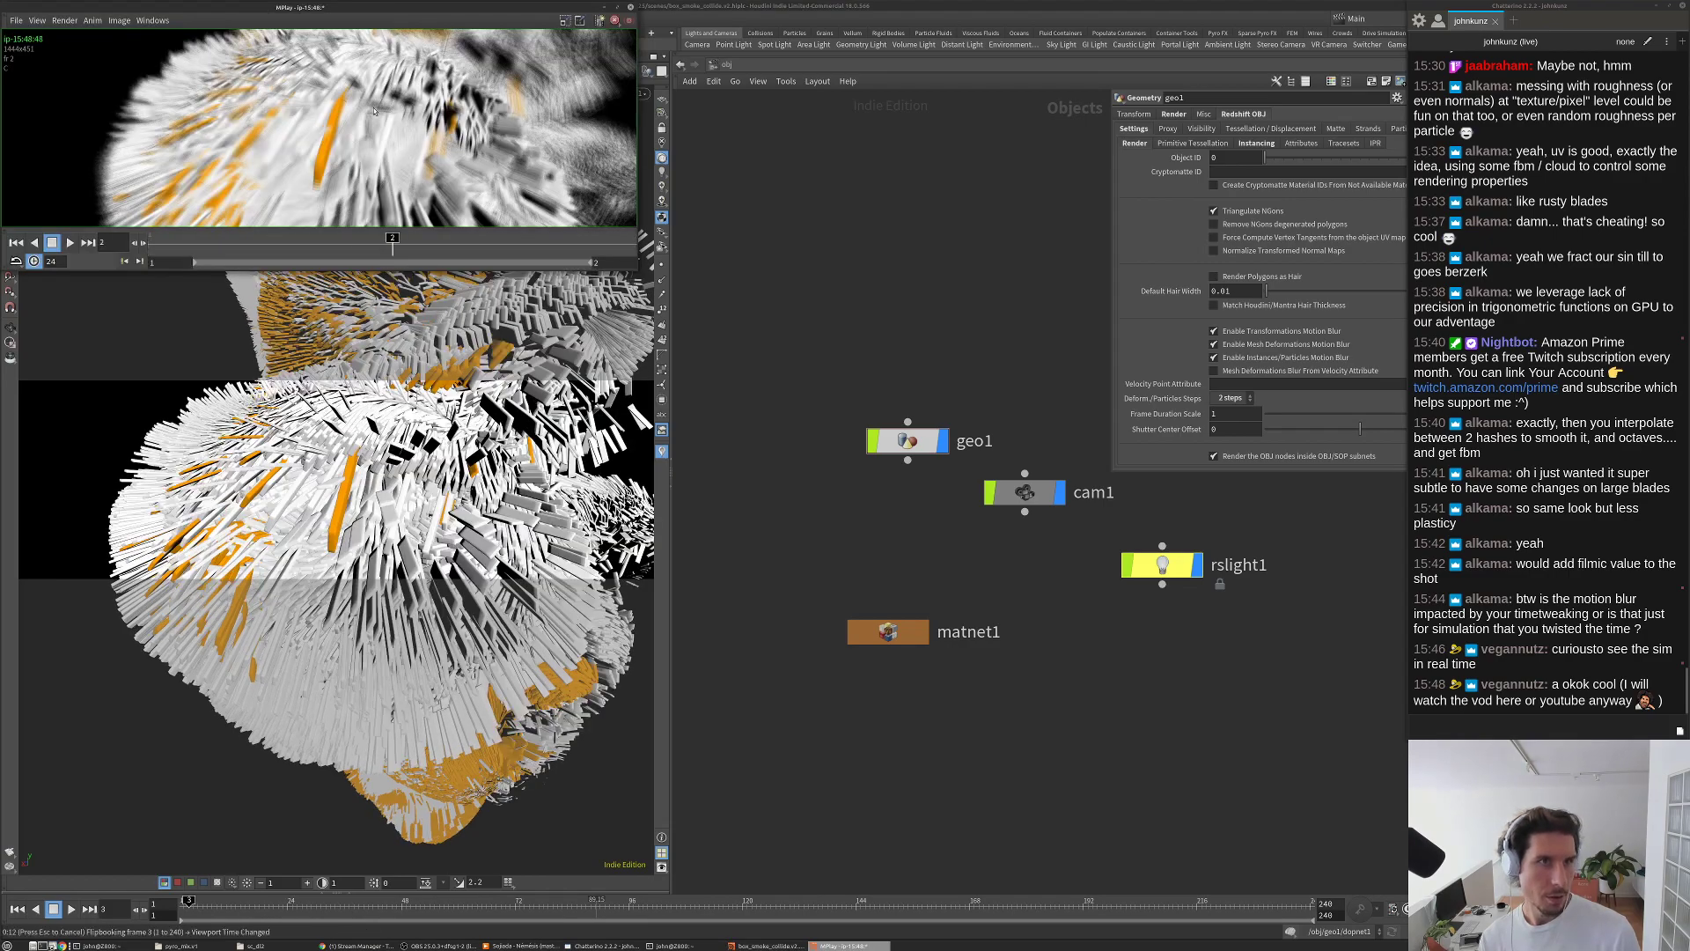
# Step: Review the first motion-blurred frames in MPlay beside the viewport and cancel the flipbook
pyautogui.moveTo(358, 8); pyautogui.dragTo(1067, 112)
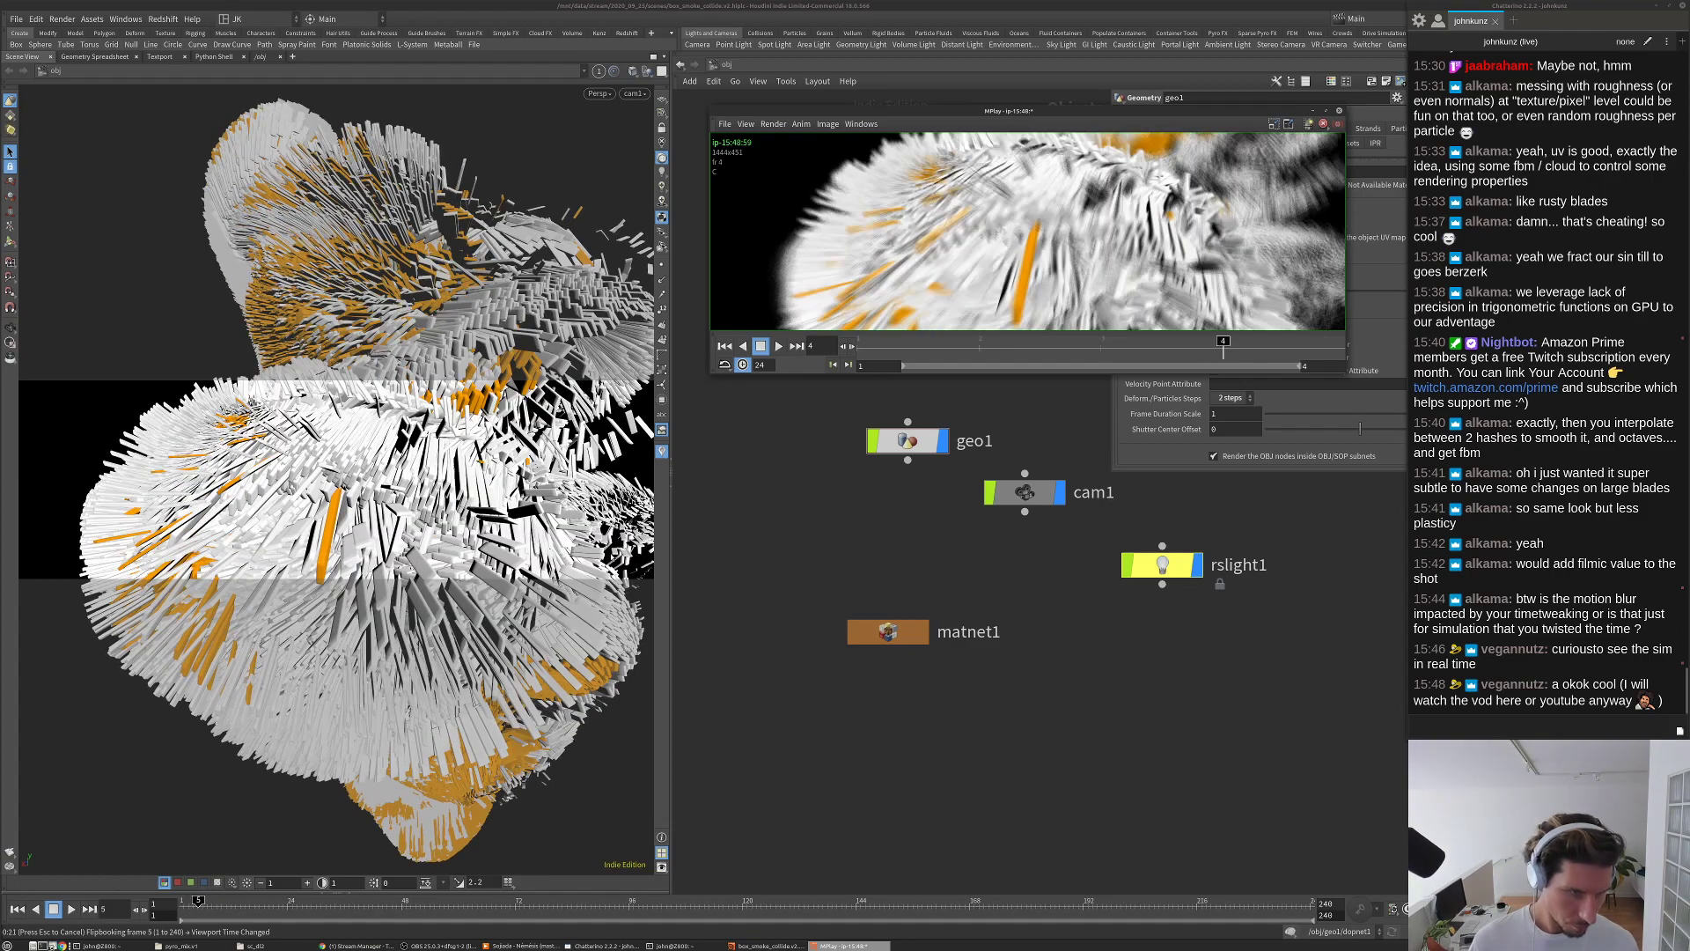
pyautogui.click(854, 546)
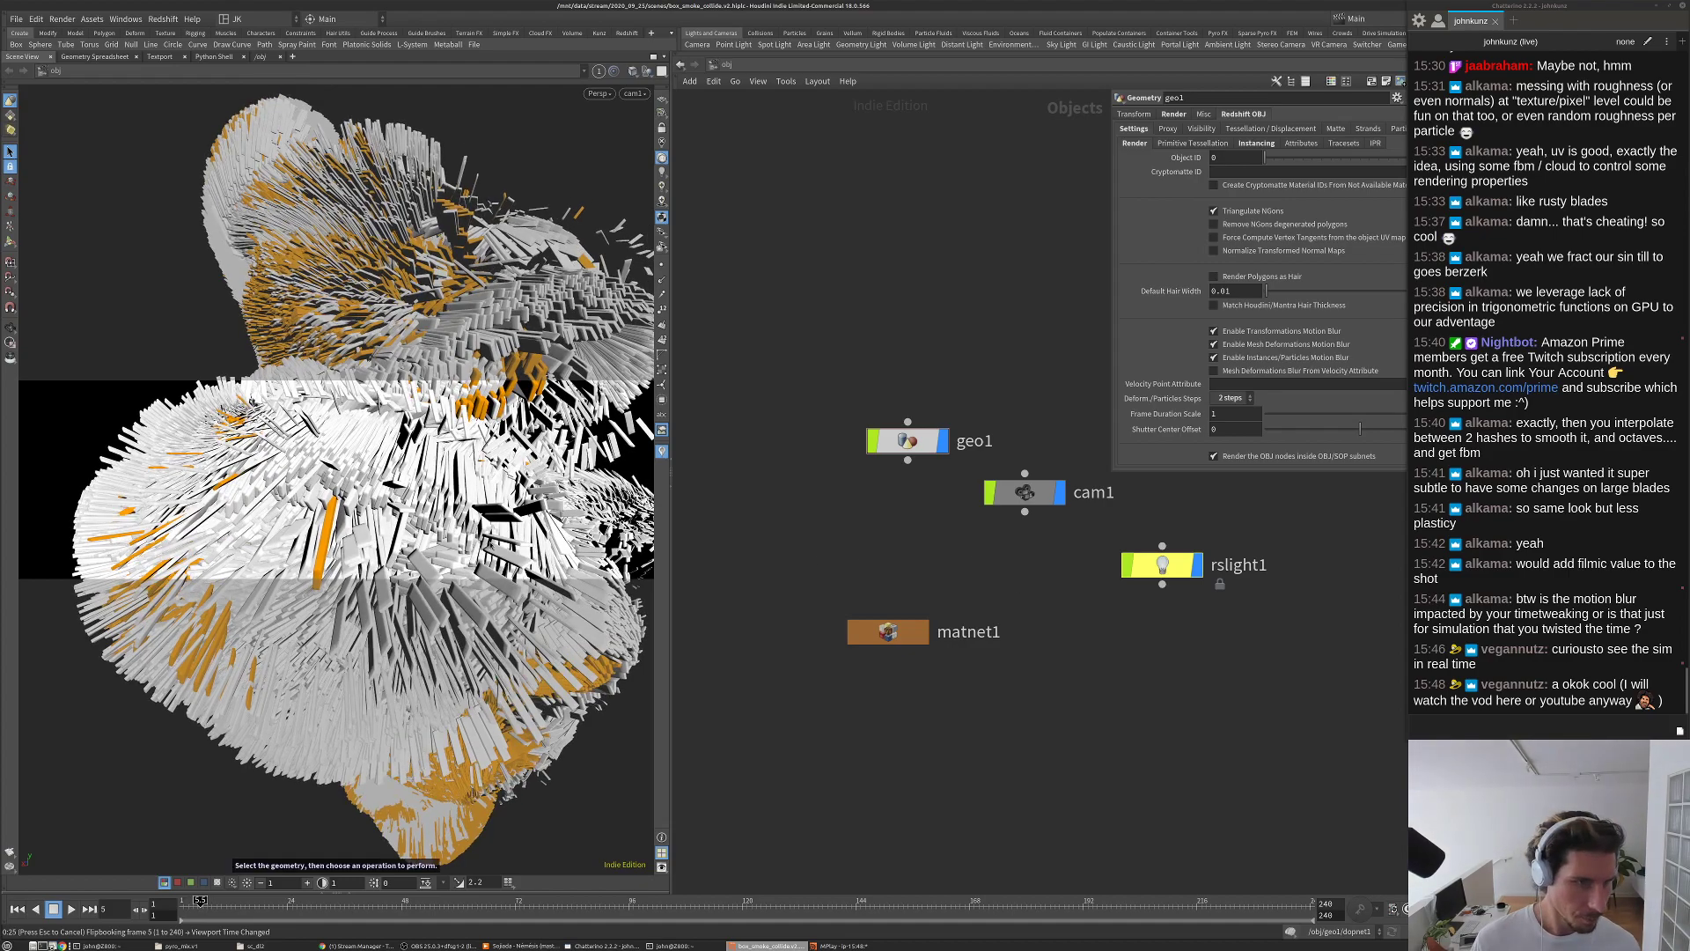
pyautogui.click(843, 945)
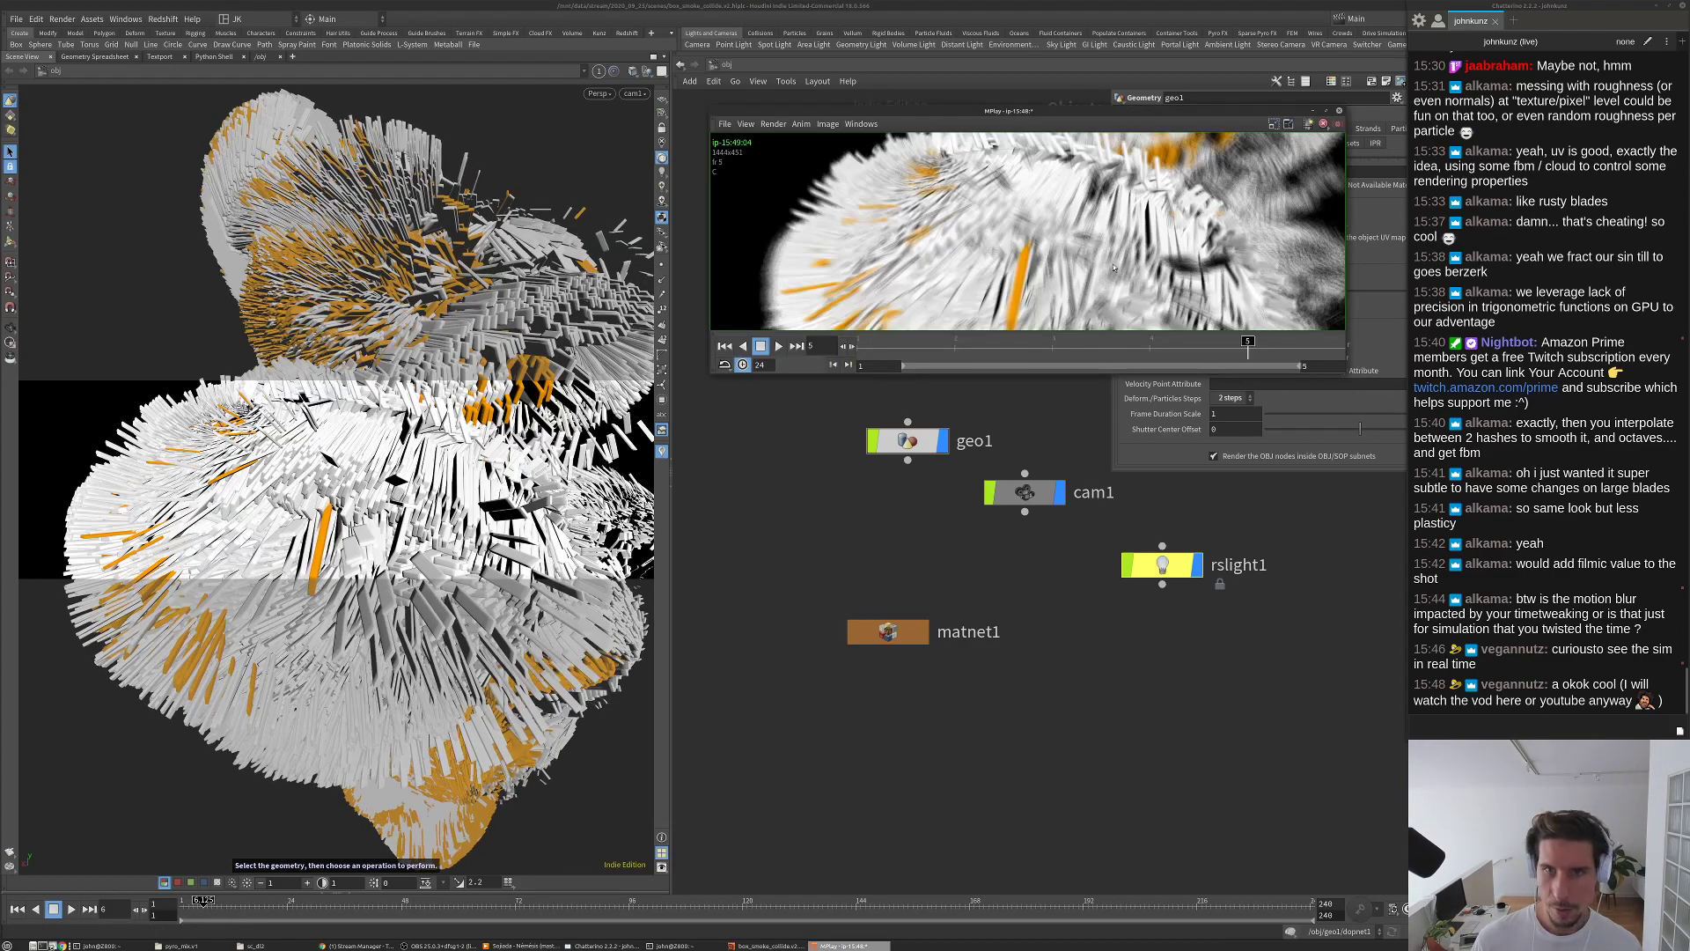
pyautogui.press('Up')
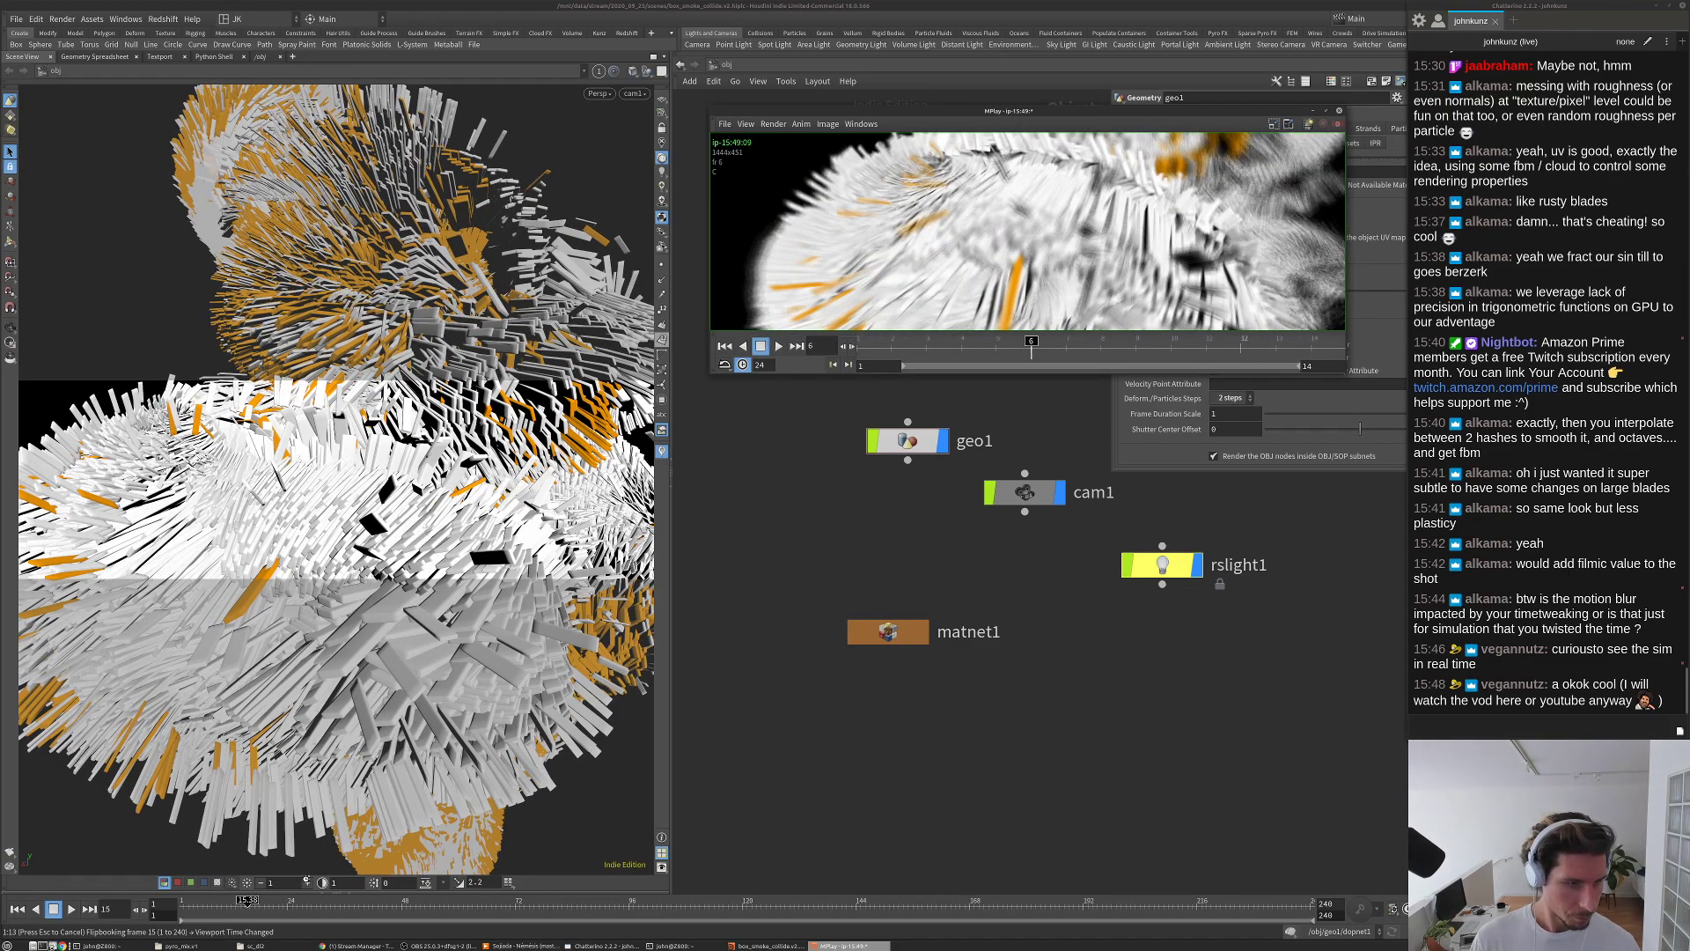
pyautogui.click(1001, 781)
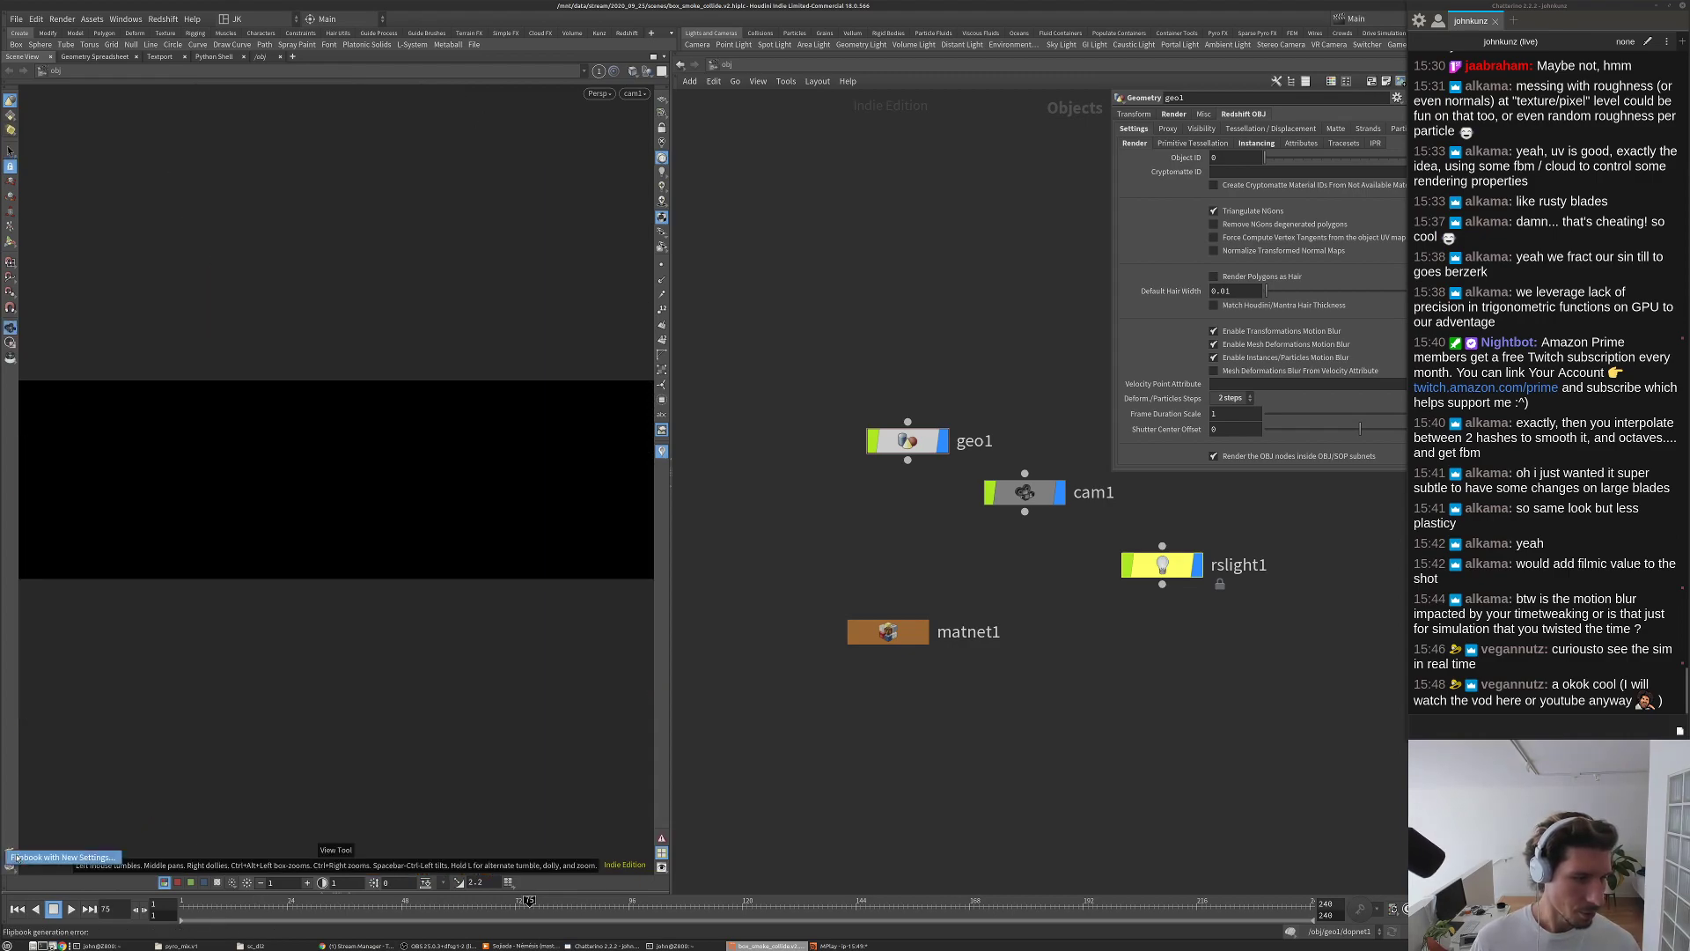
# Step: Run the flipbook again with motion blur and depth of field turned off, and watch the simulation in MPlay
pyautogui.click(10, 852)
pyautogui.click(837, 487)
pyautogui.click(829, 548)
pyautogui.click(1015, 646)
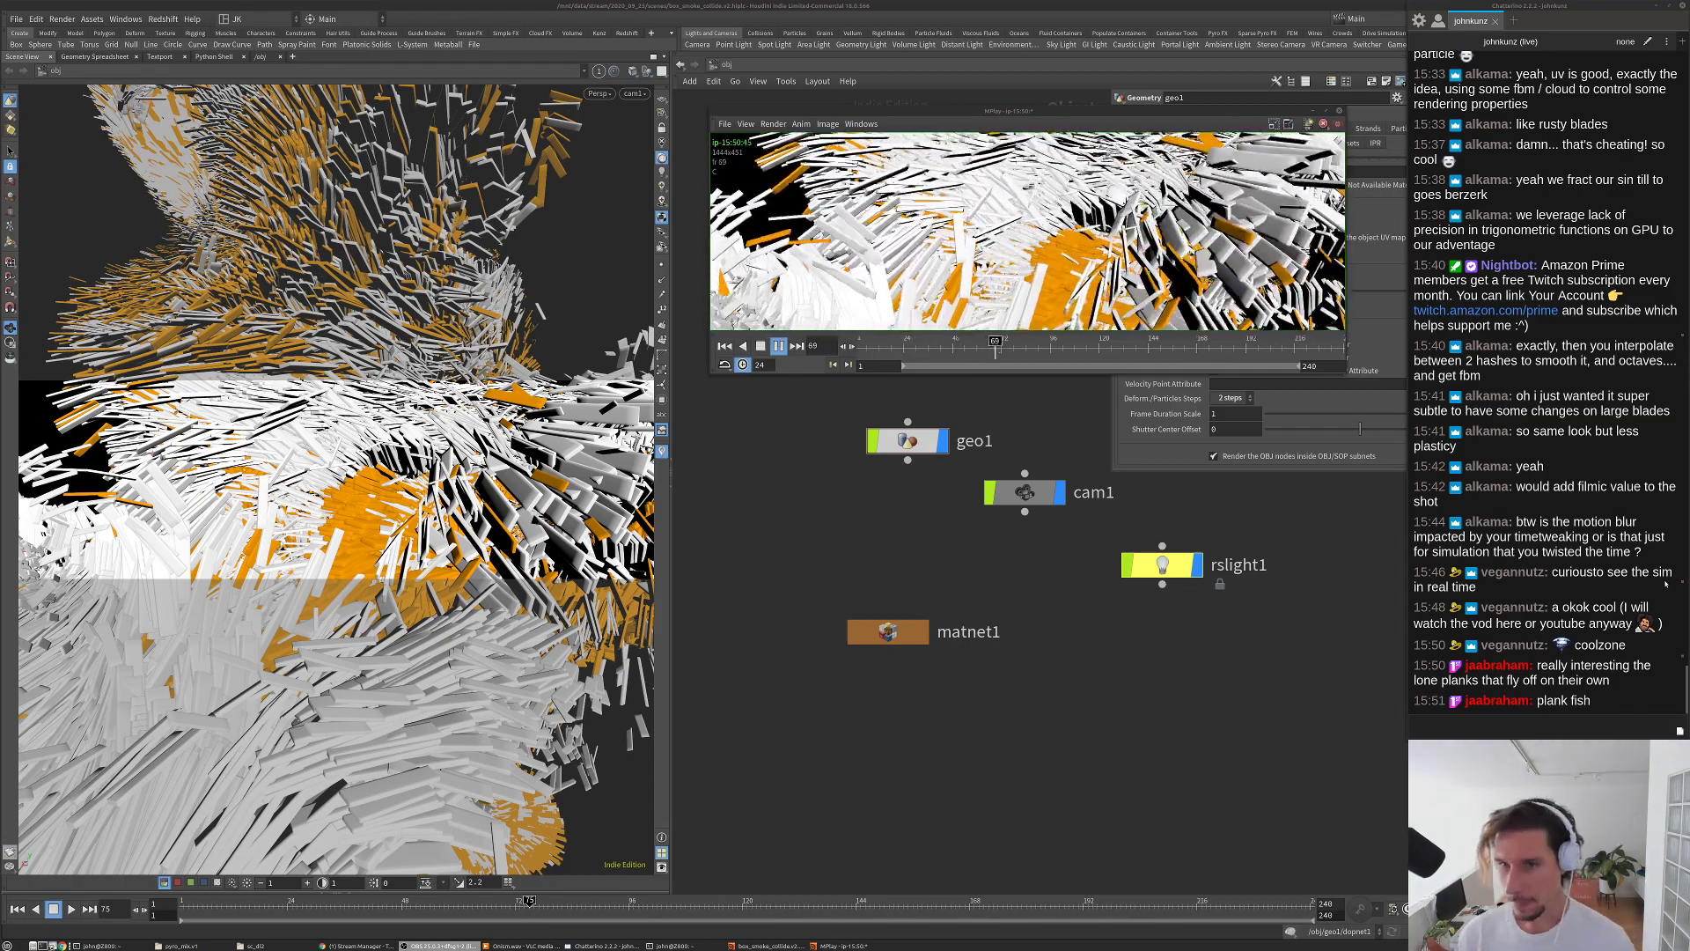
pyautogui.click(1019, 227)
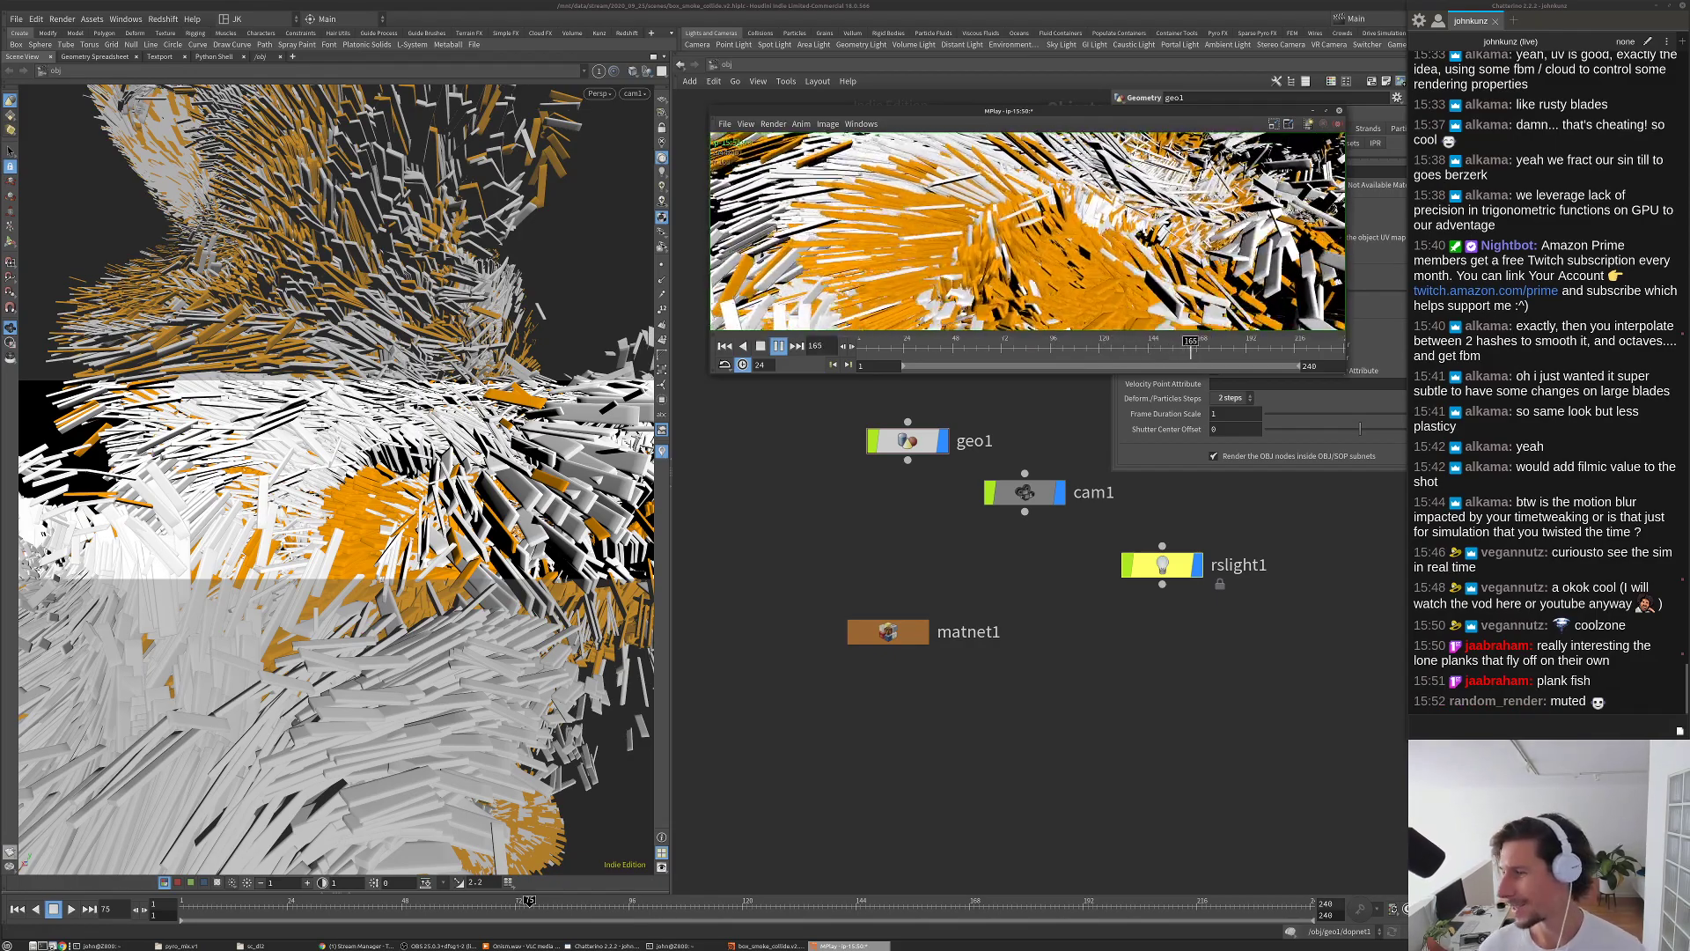
# Step: Finish watching the flipbook in MPlay and switch back to the Houdini scene
pyautogui.hotkey('alt', 'Tab')
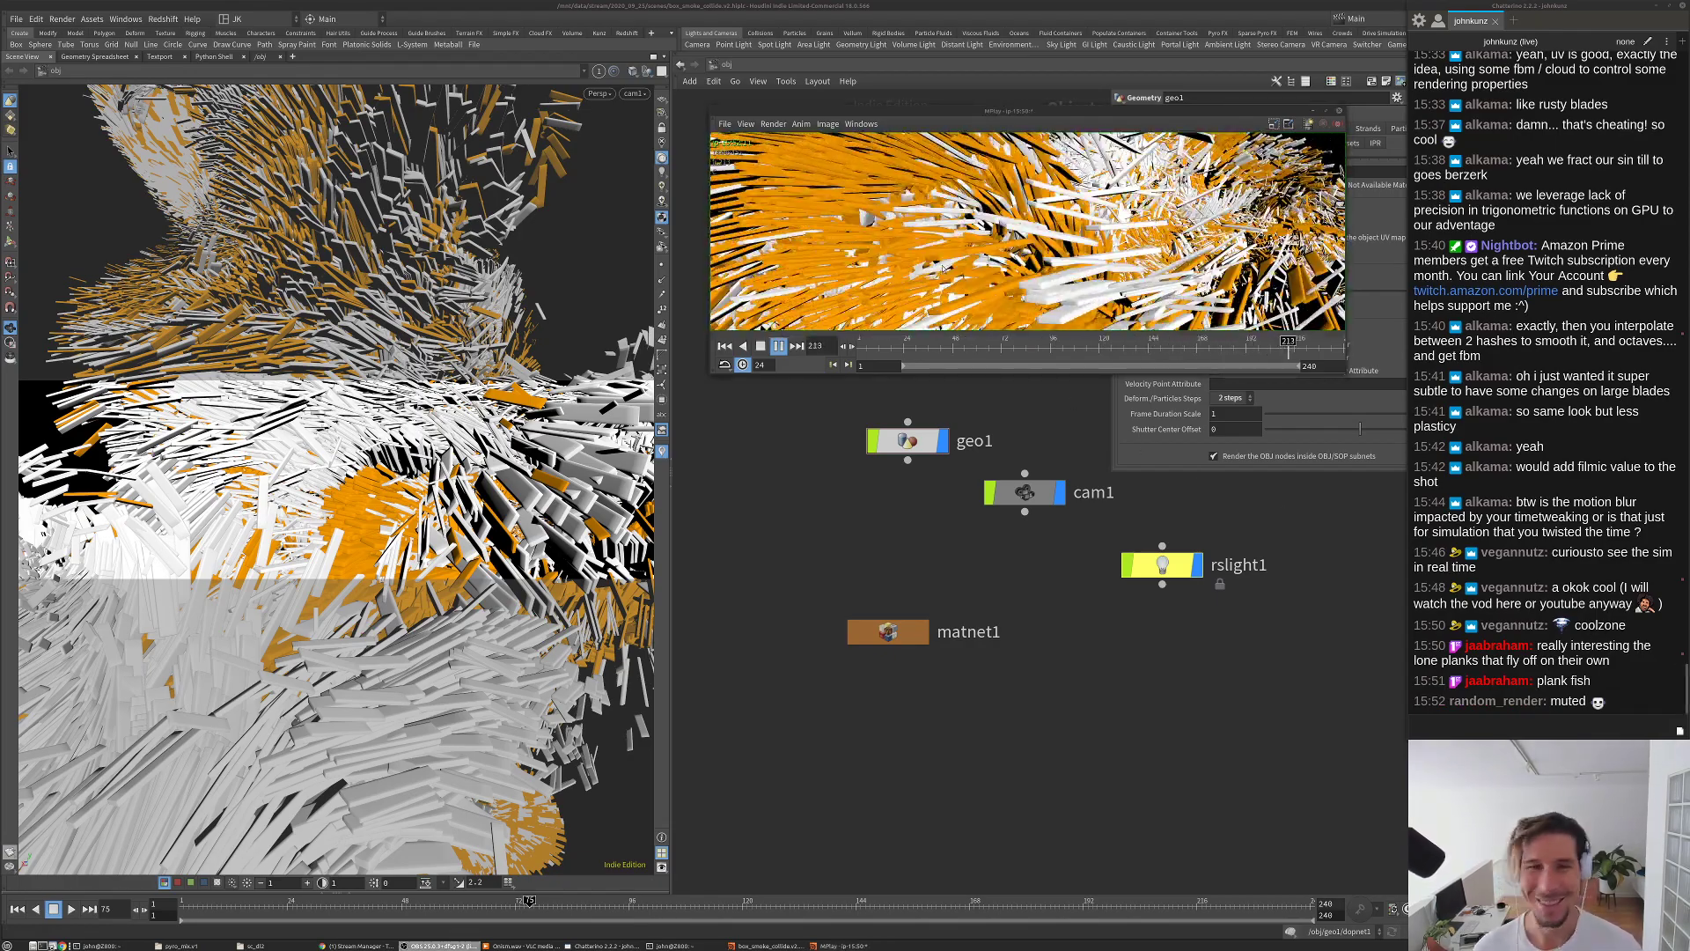
pyautogui.hotkey('alt', 'Tab')
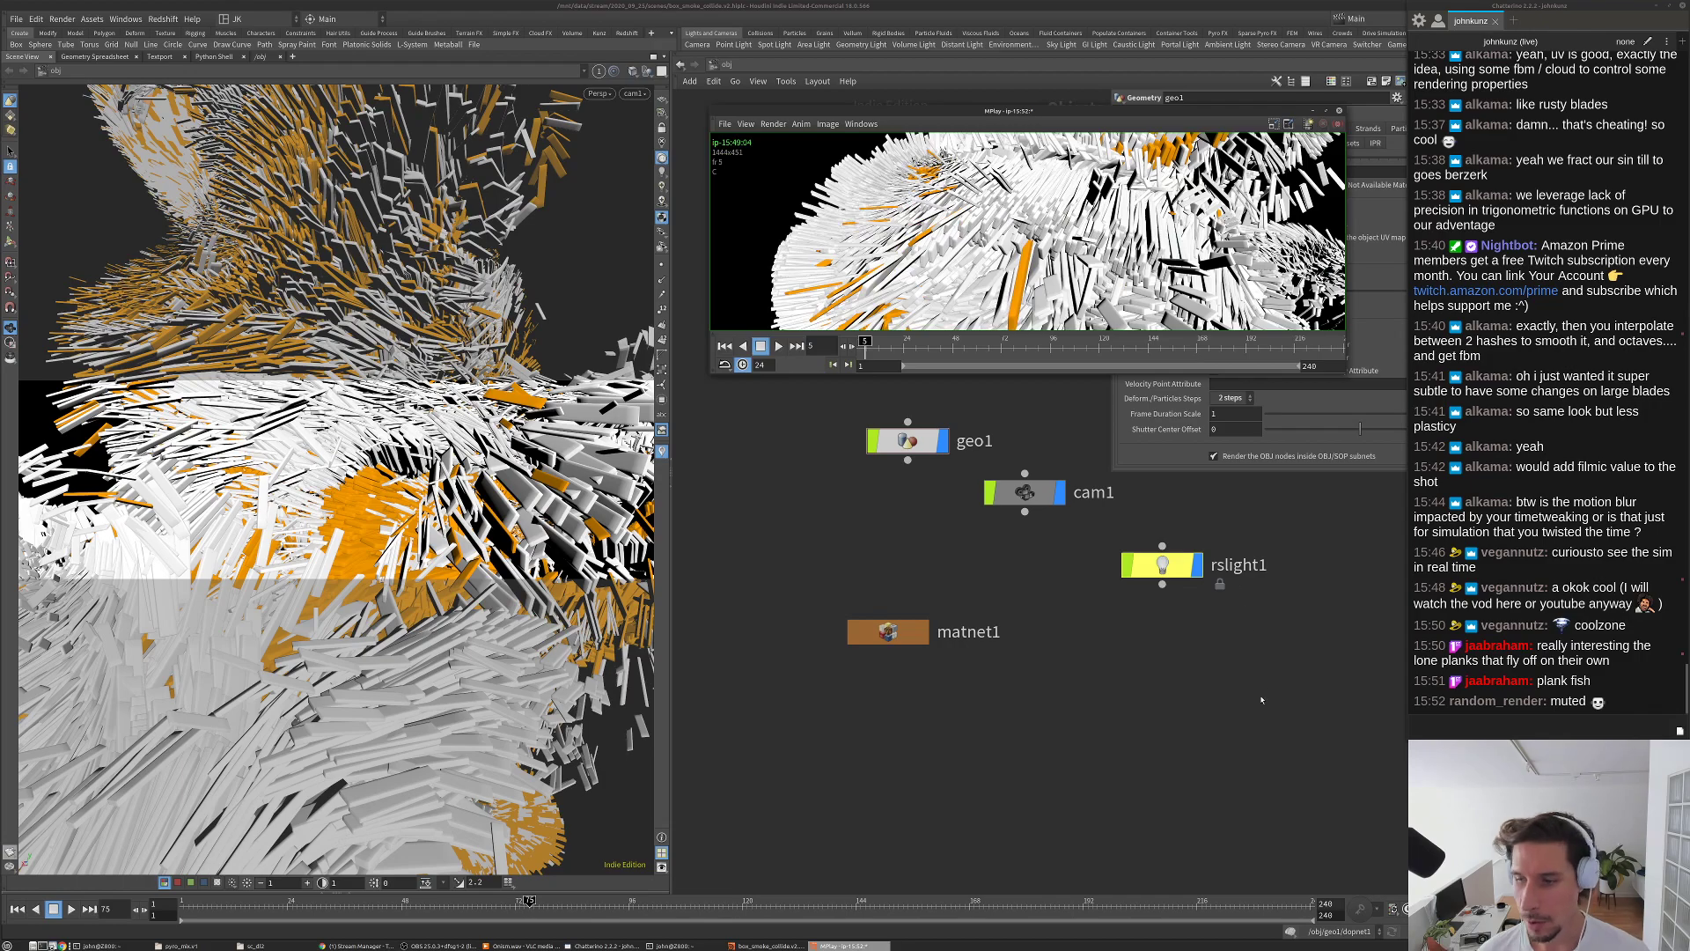
pyautogui.click(1257, 701)
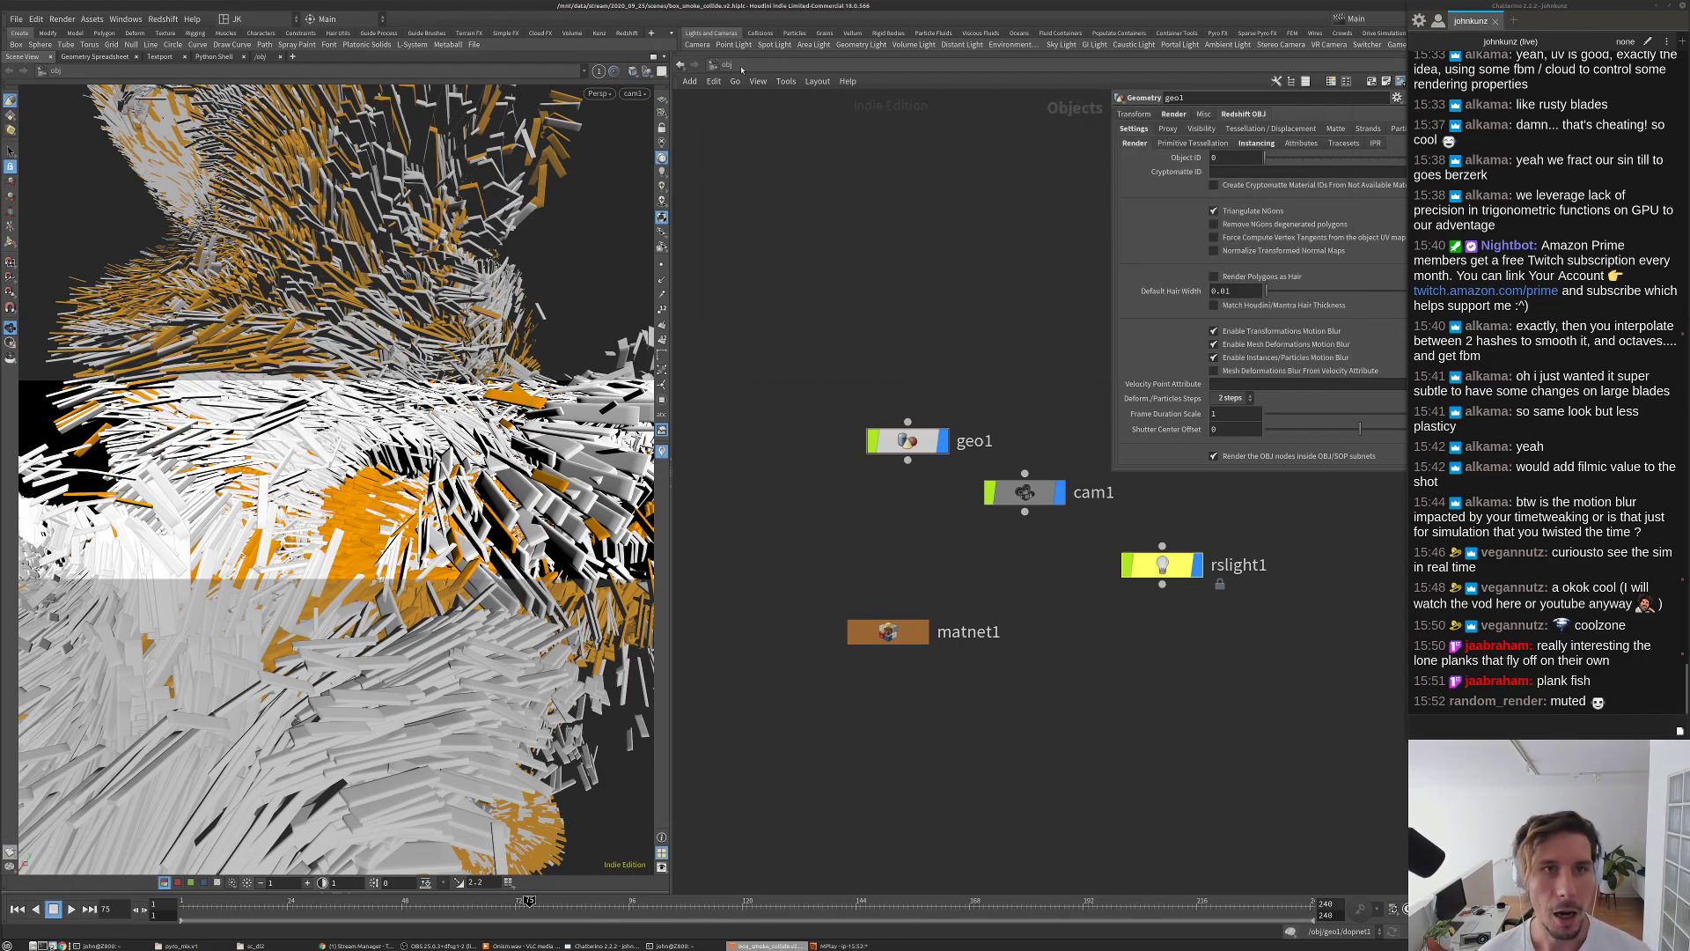
# Step: Set Redshift_ROP1 in the output network to Render Frame Range and show its Redshift sampling settings
pyautogui.click(727, 64)
pyautogui.click(748, 139)
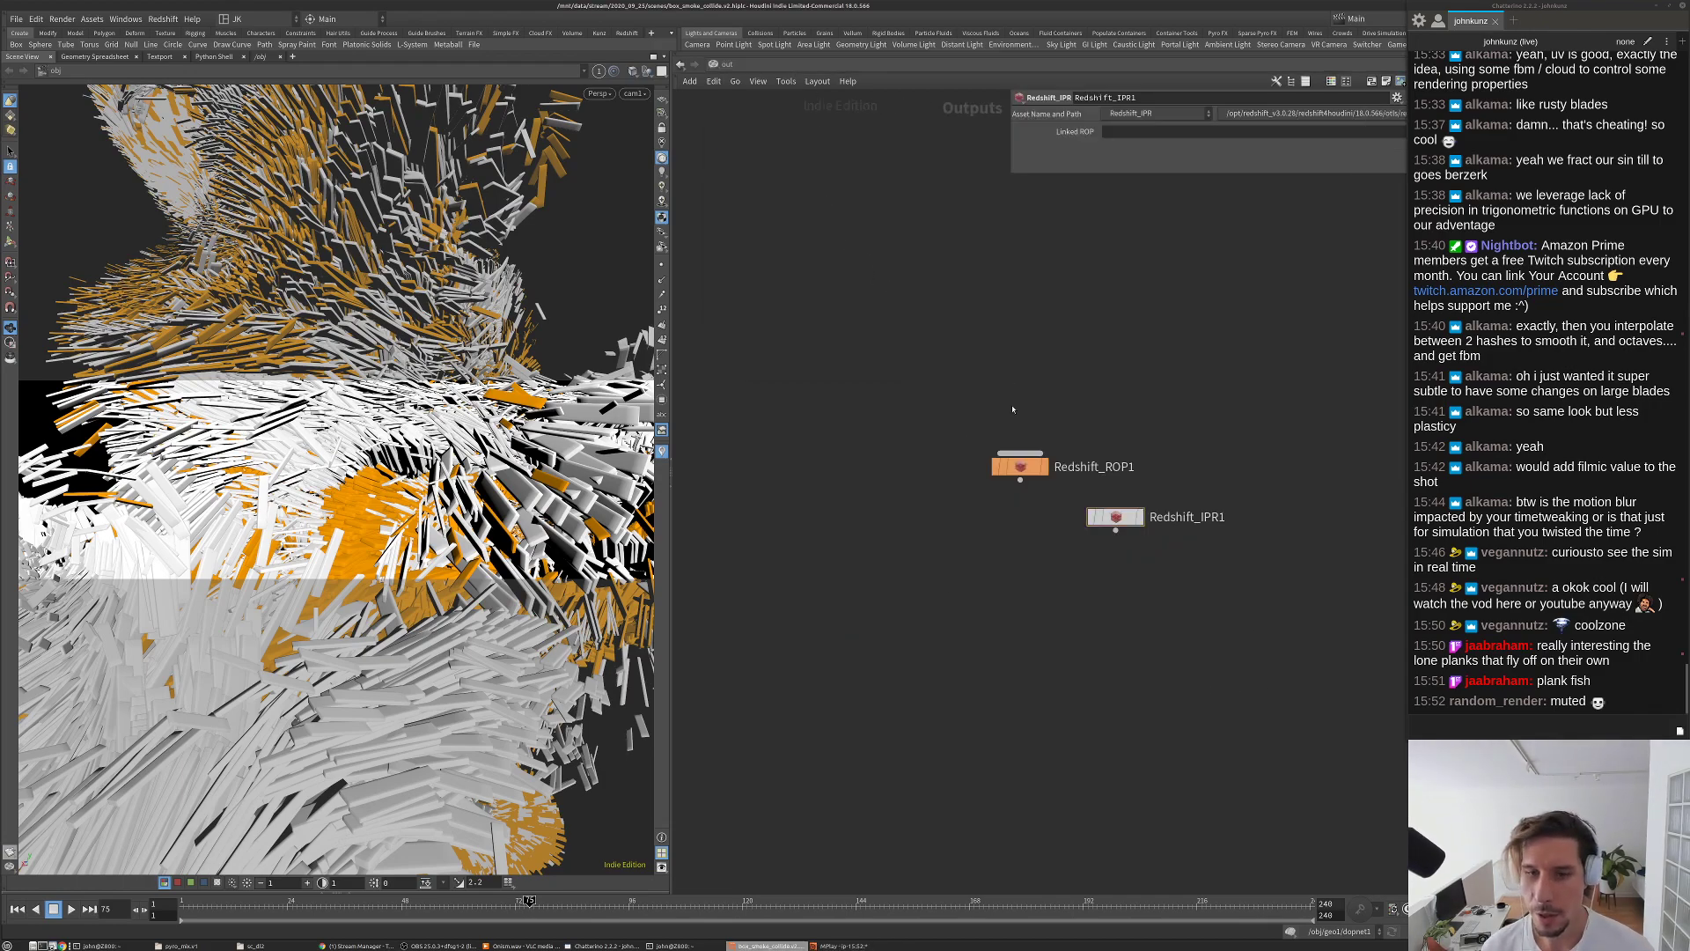
pyautogui.click(1017, 465)
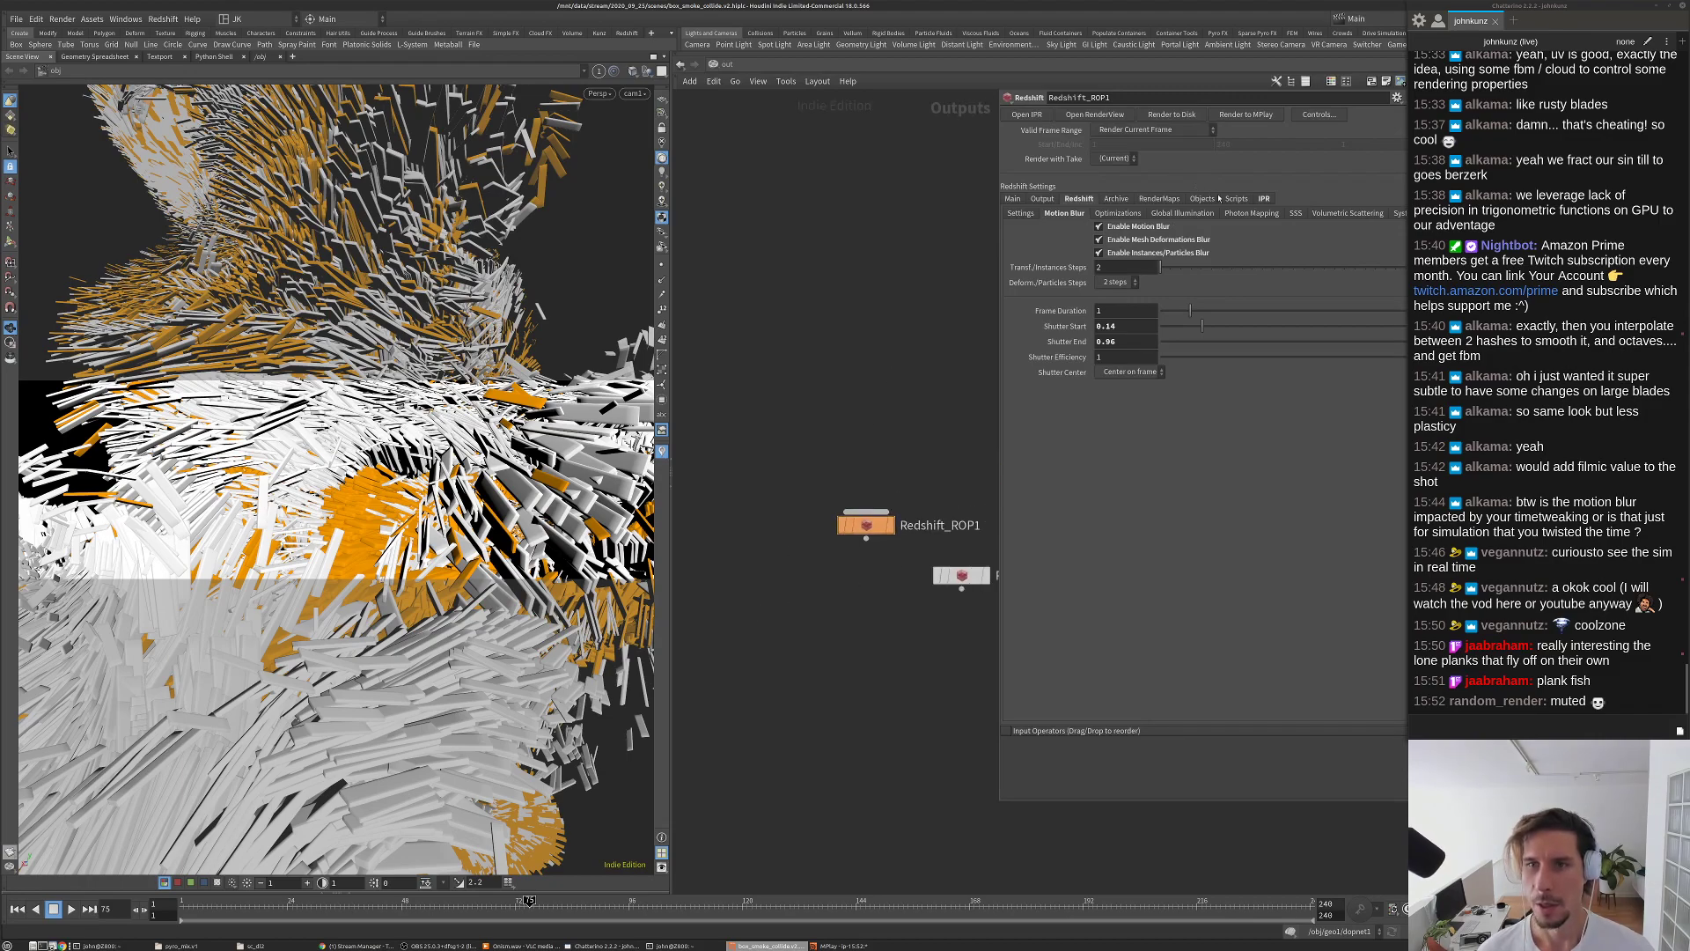
pyautogui.click(1122, 128)
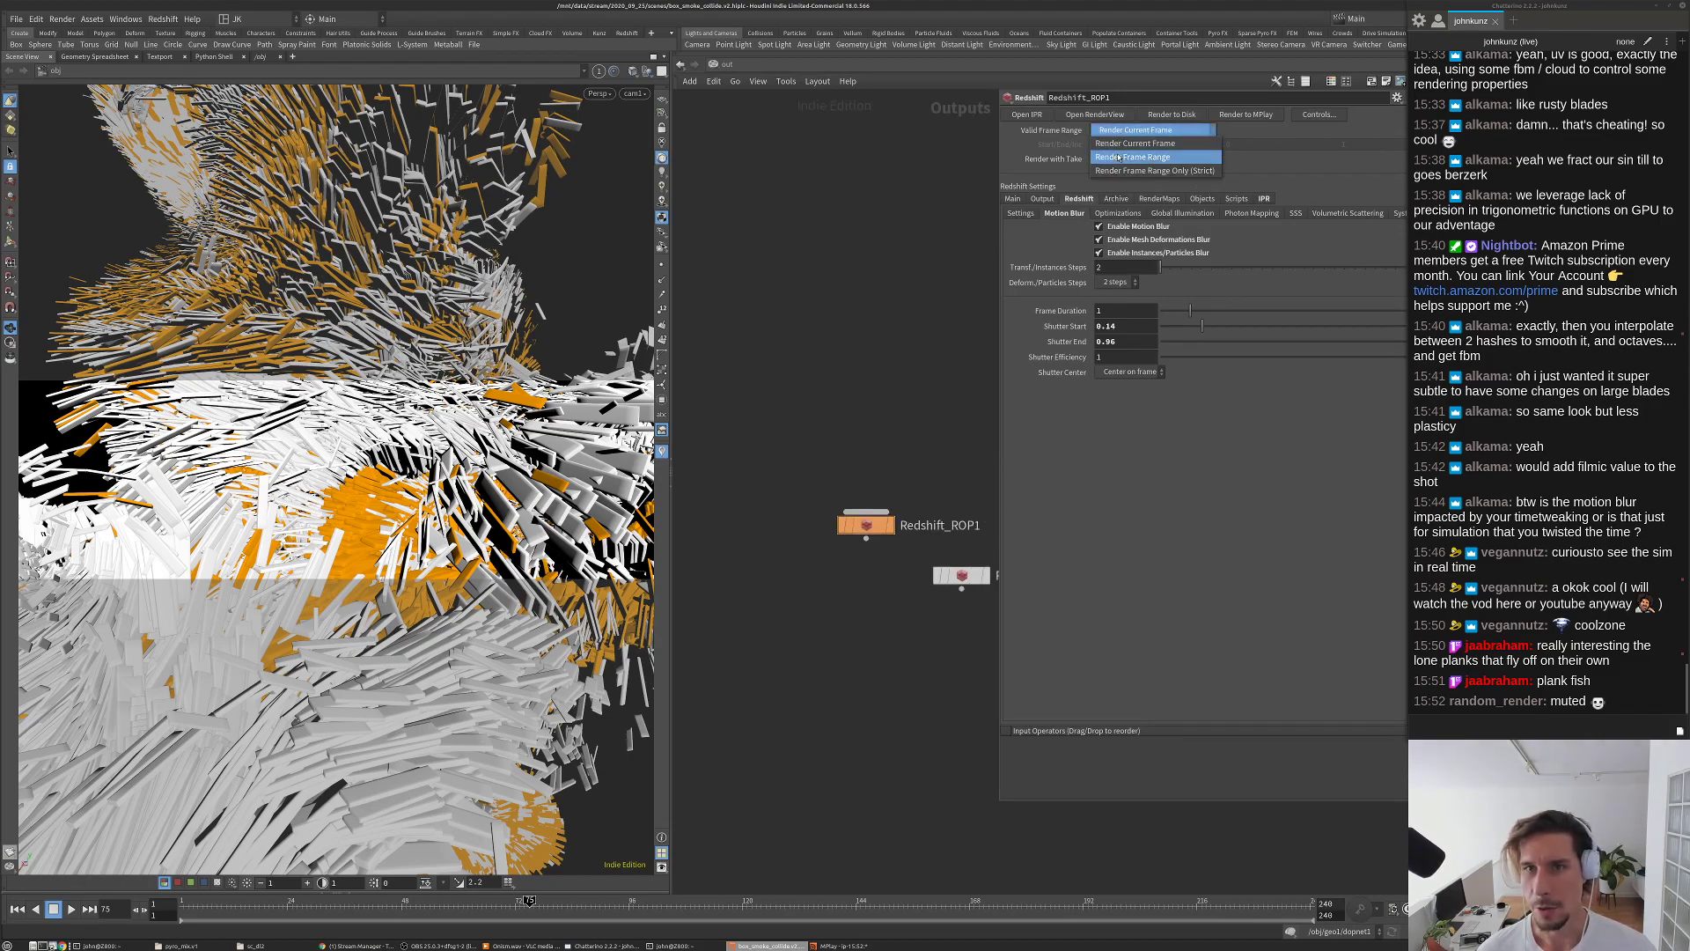
pyautogui.click(1142, 146)
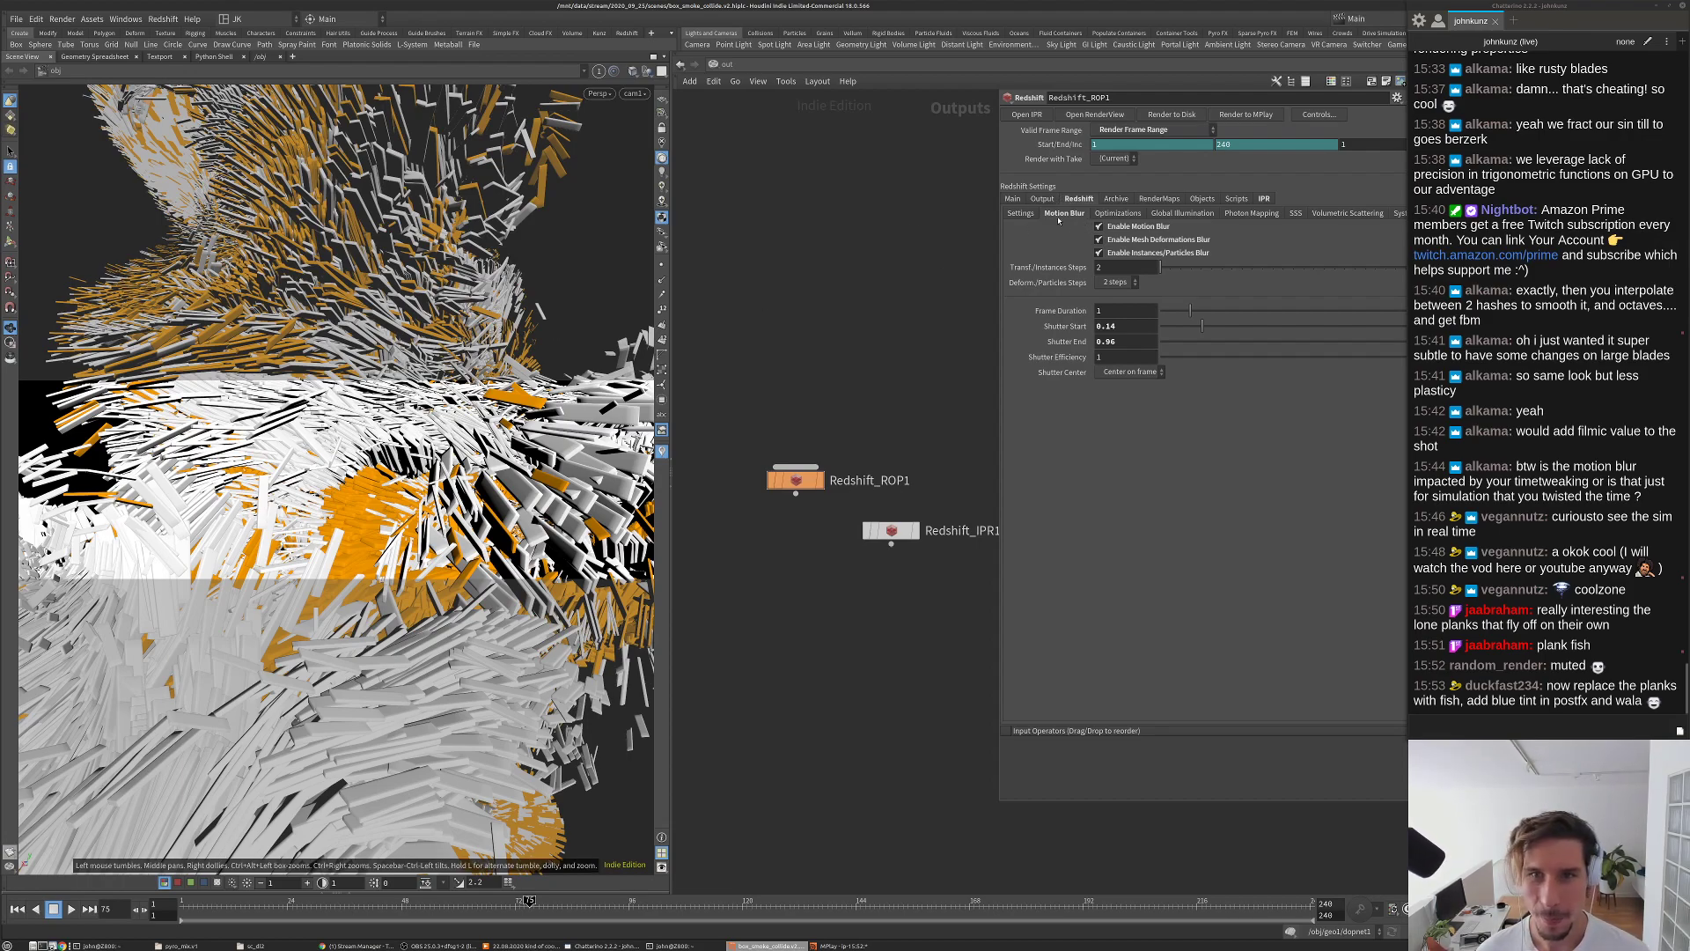
pyautogui.click(1021, 214)
pyautogui.moveTo(850, 309); pyautogui.dragTo(822, 254, button='middle')
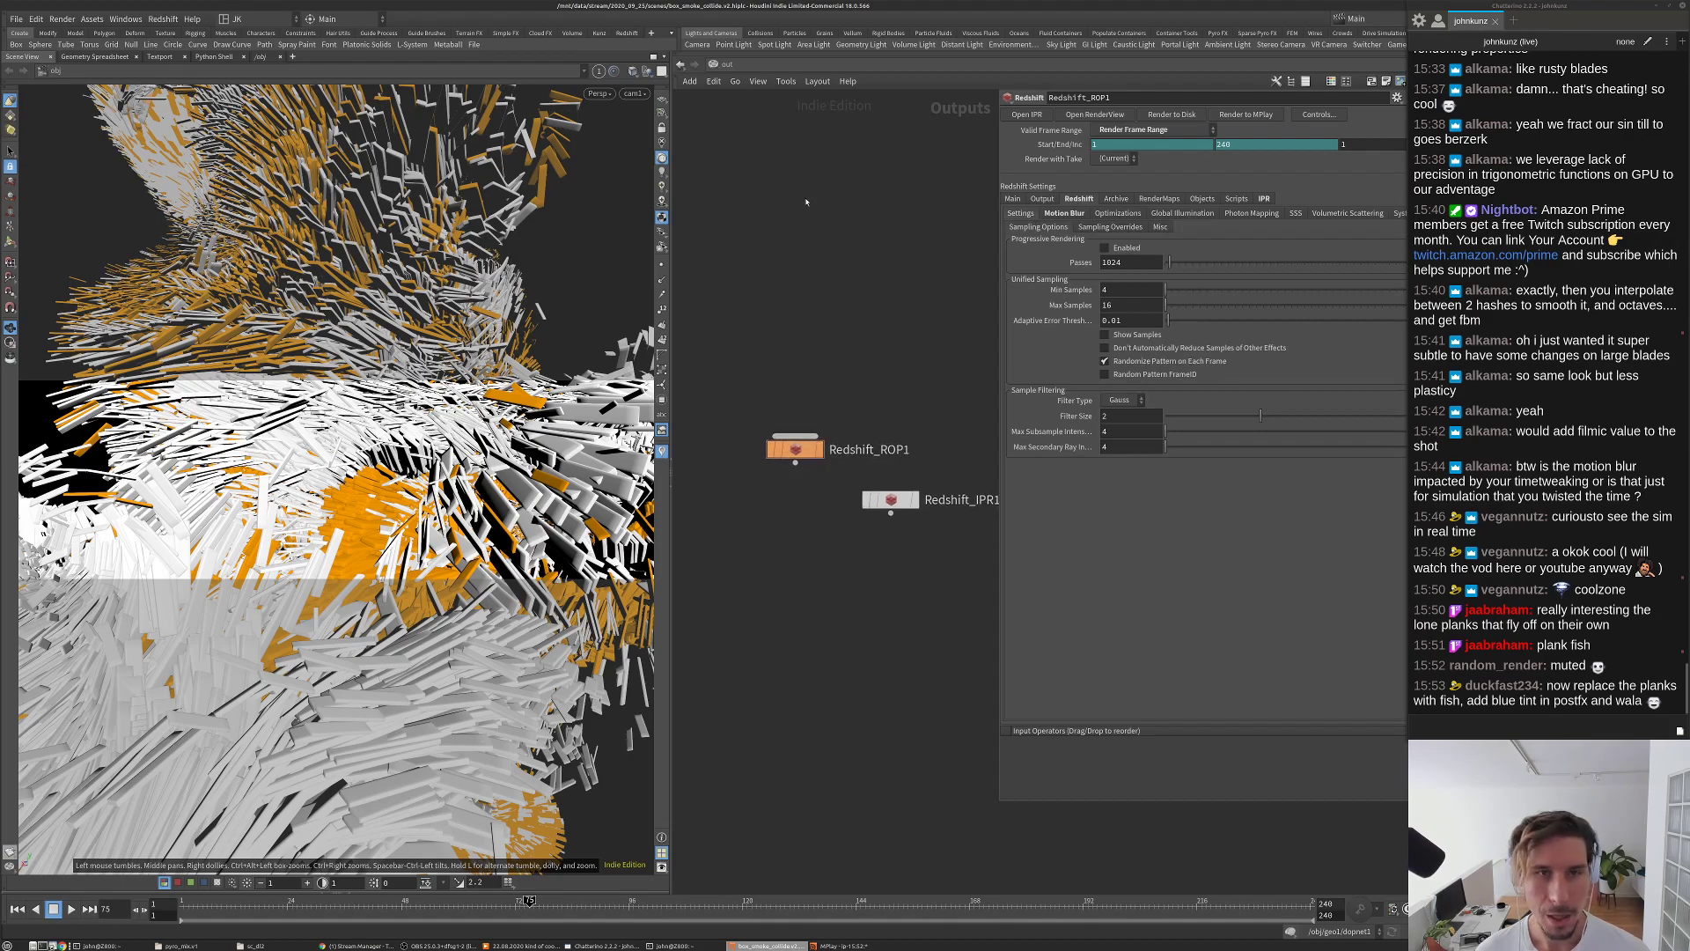
# Step: Go inside the geo1 object, add a Trail node fed by timeshift1 and display it
pyautogui.click(736, 69)
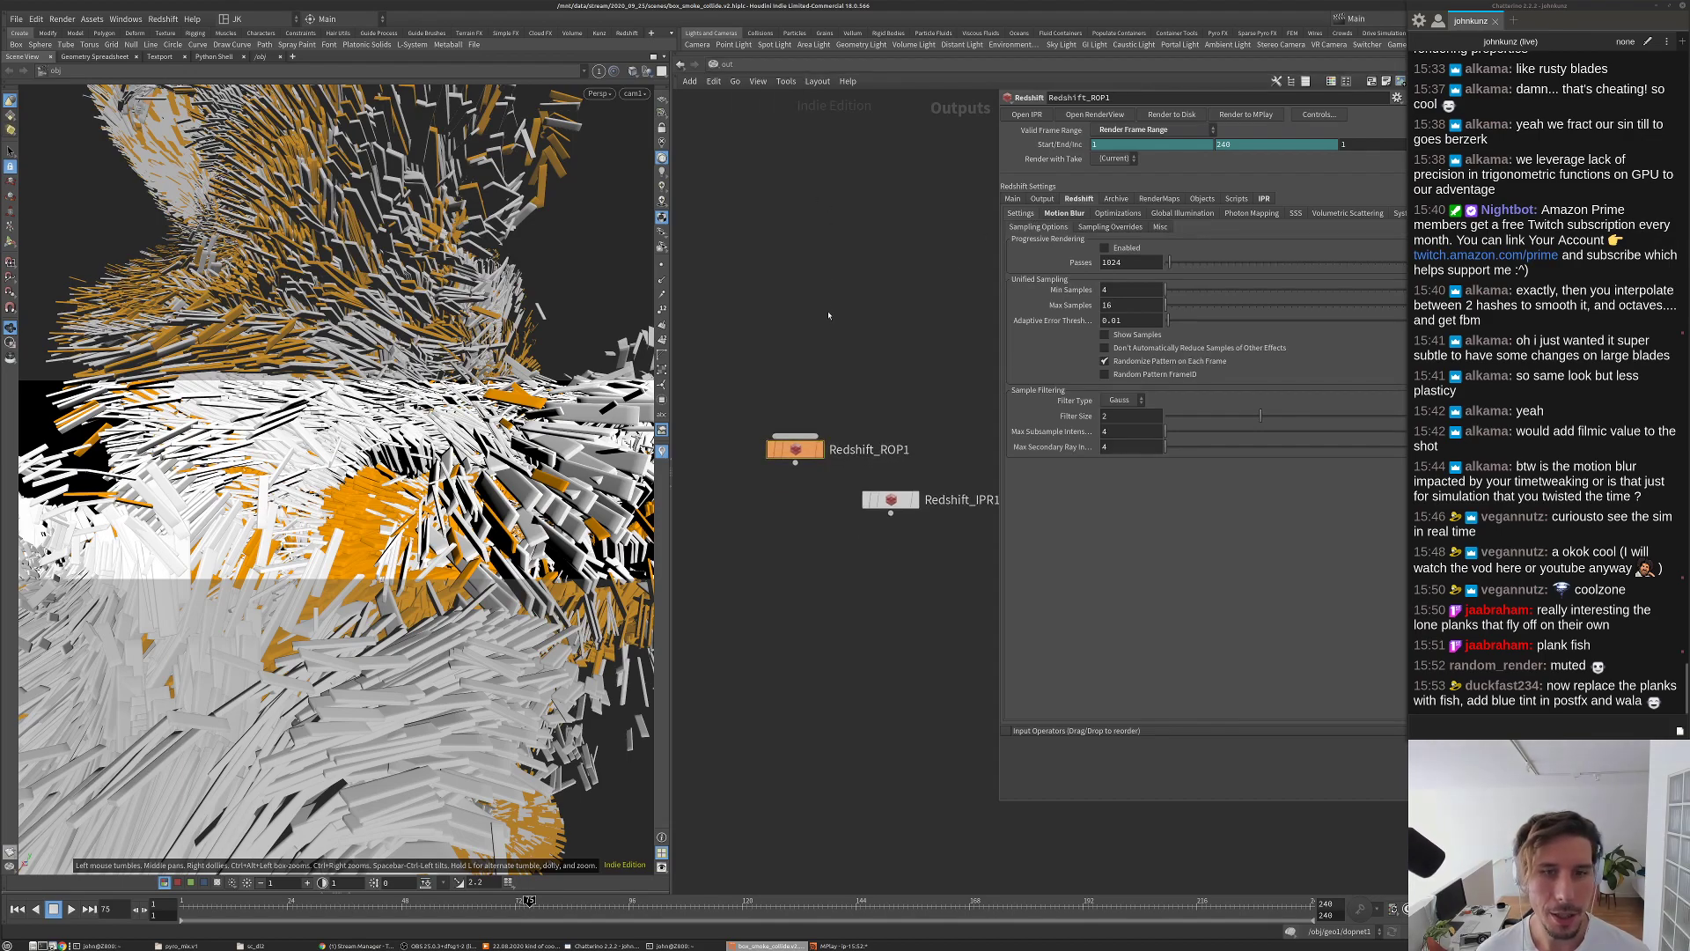
pyautogui.click(720, 65)
pyautogui.click(744, 132)
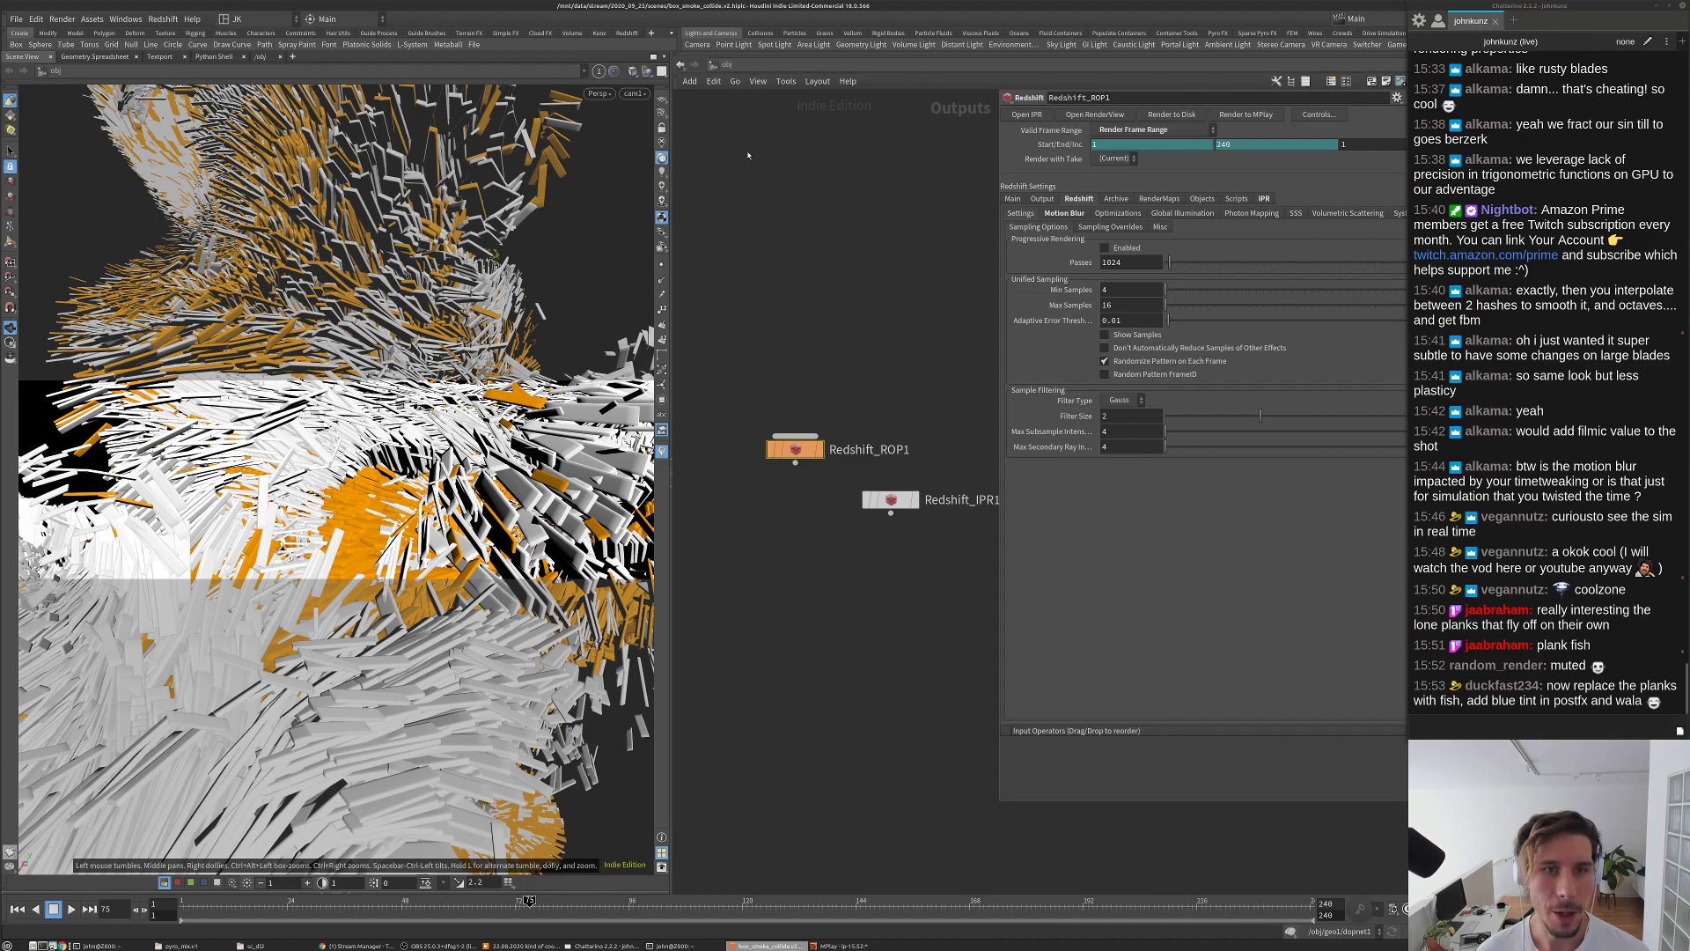
pyautogui.doubleClick(911, 440)
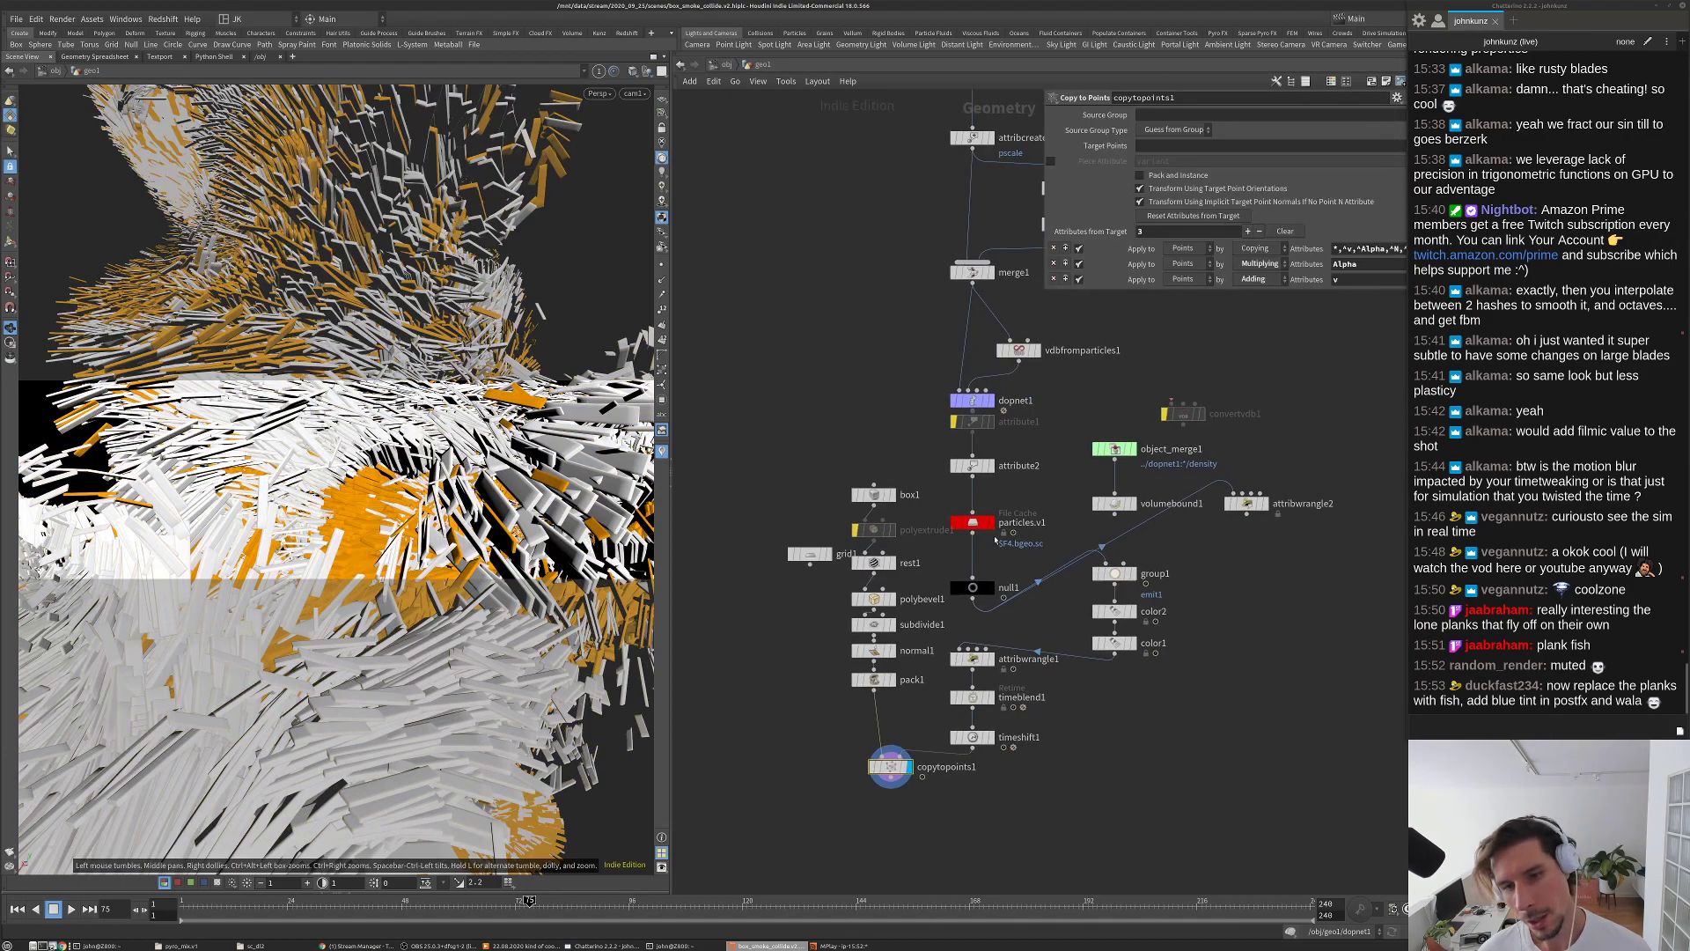
pyautogui.press('Tab')
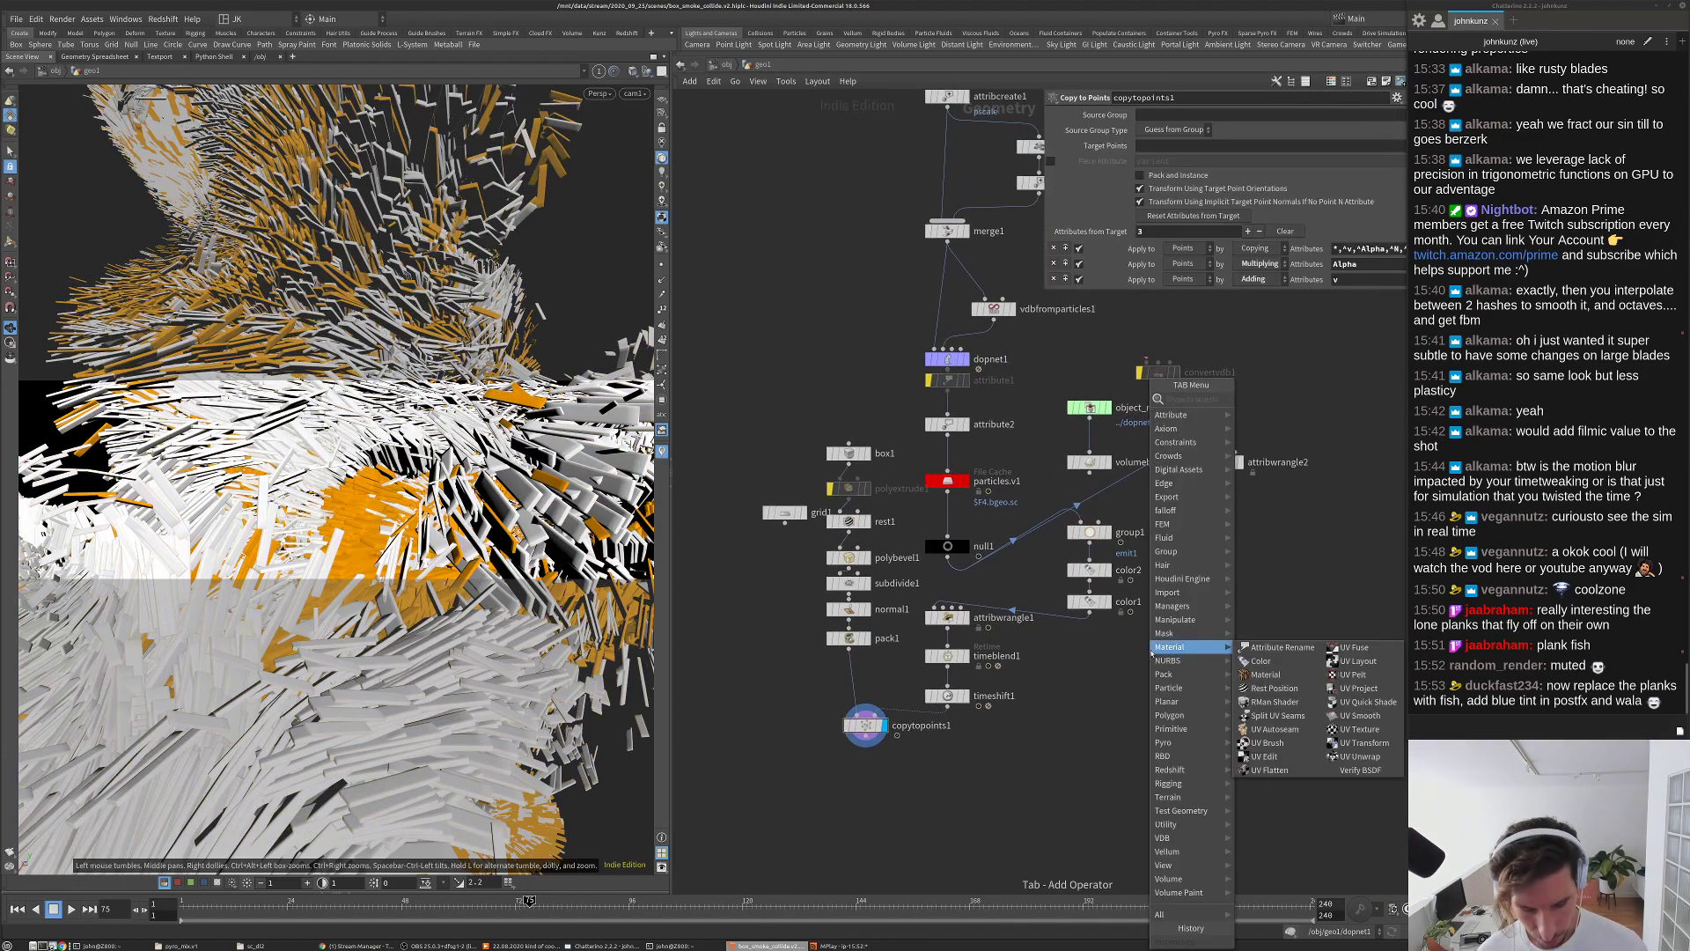
pyautogui.write('twr')
pyautogui.press('Return')
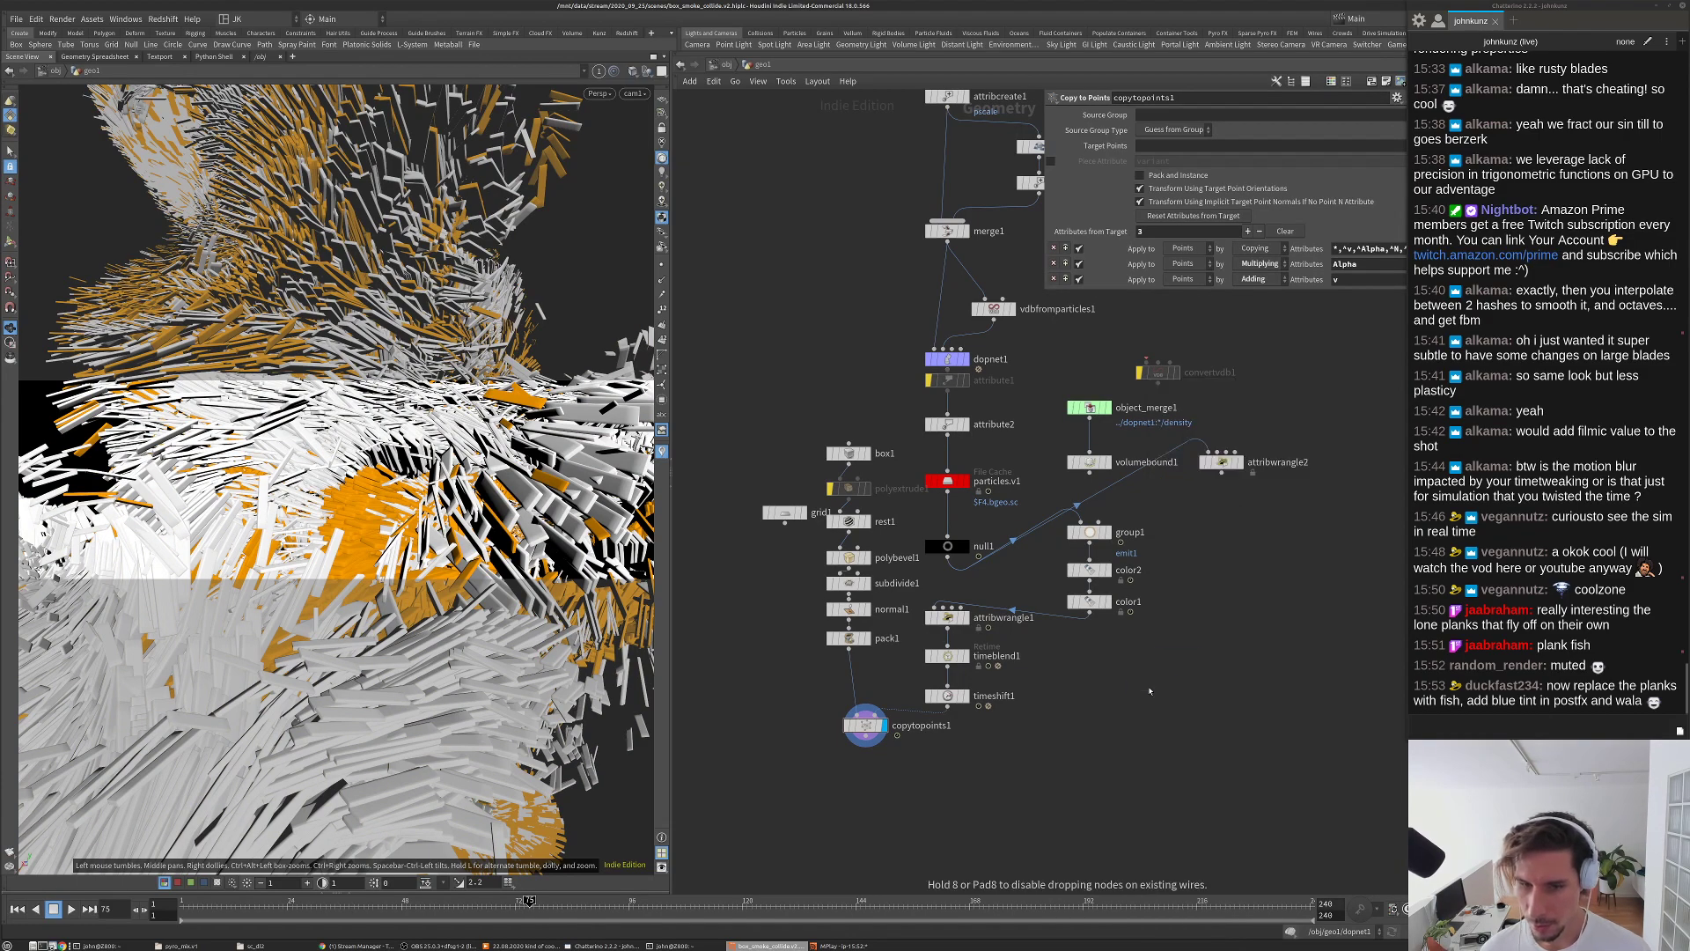
pyautogui.click(1150, 682)
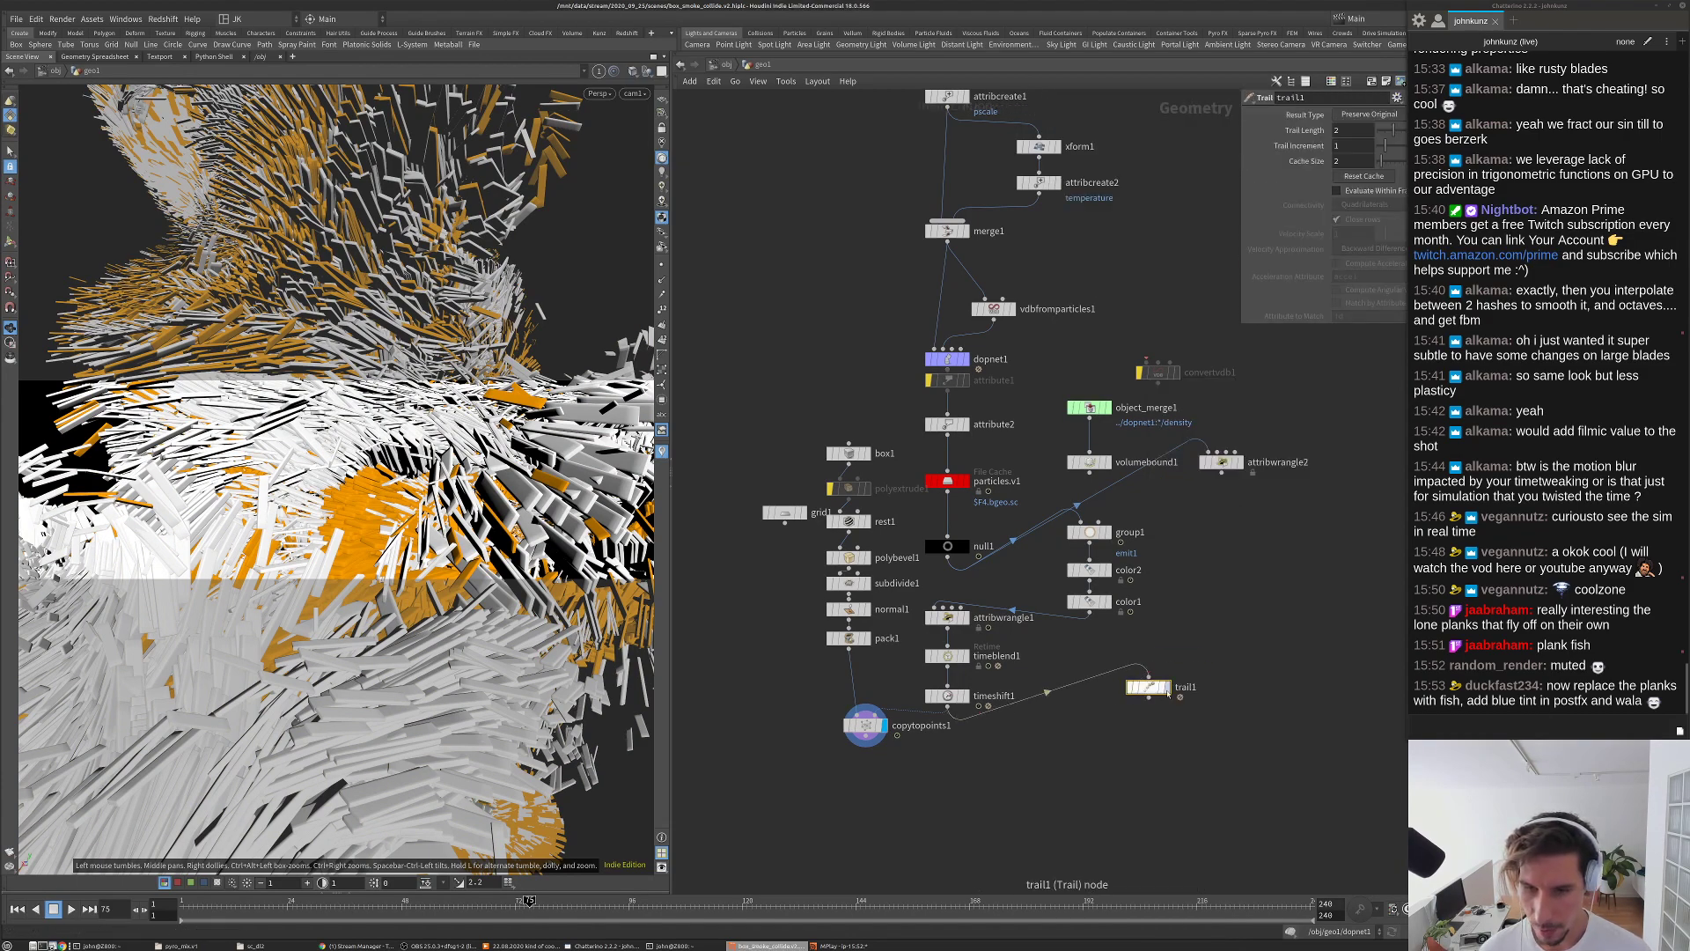
pyautogui.moveTo(1271, 522); pyautogui.dragTo(1254, 481, button='middle')
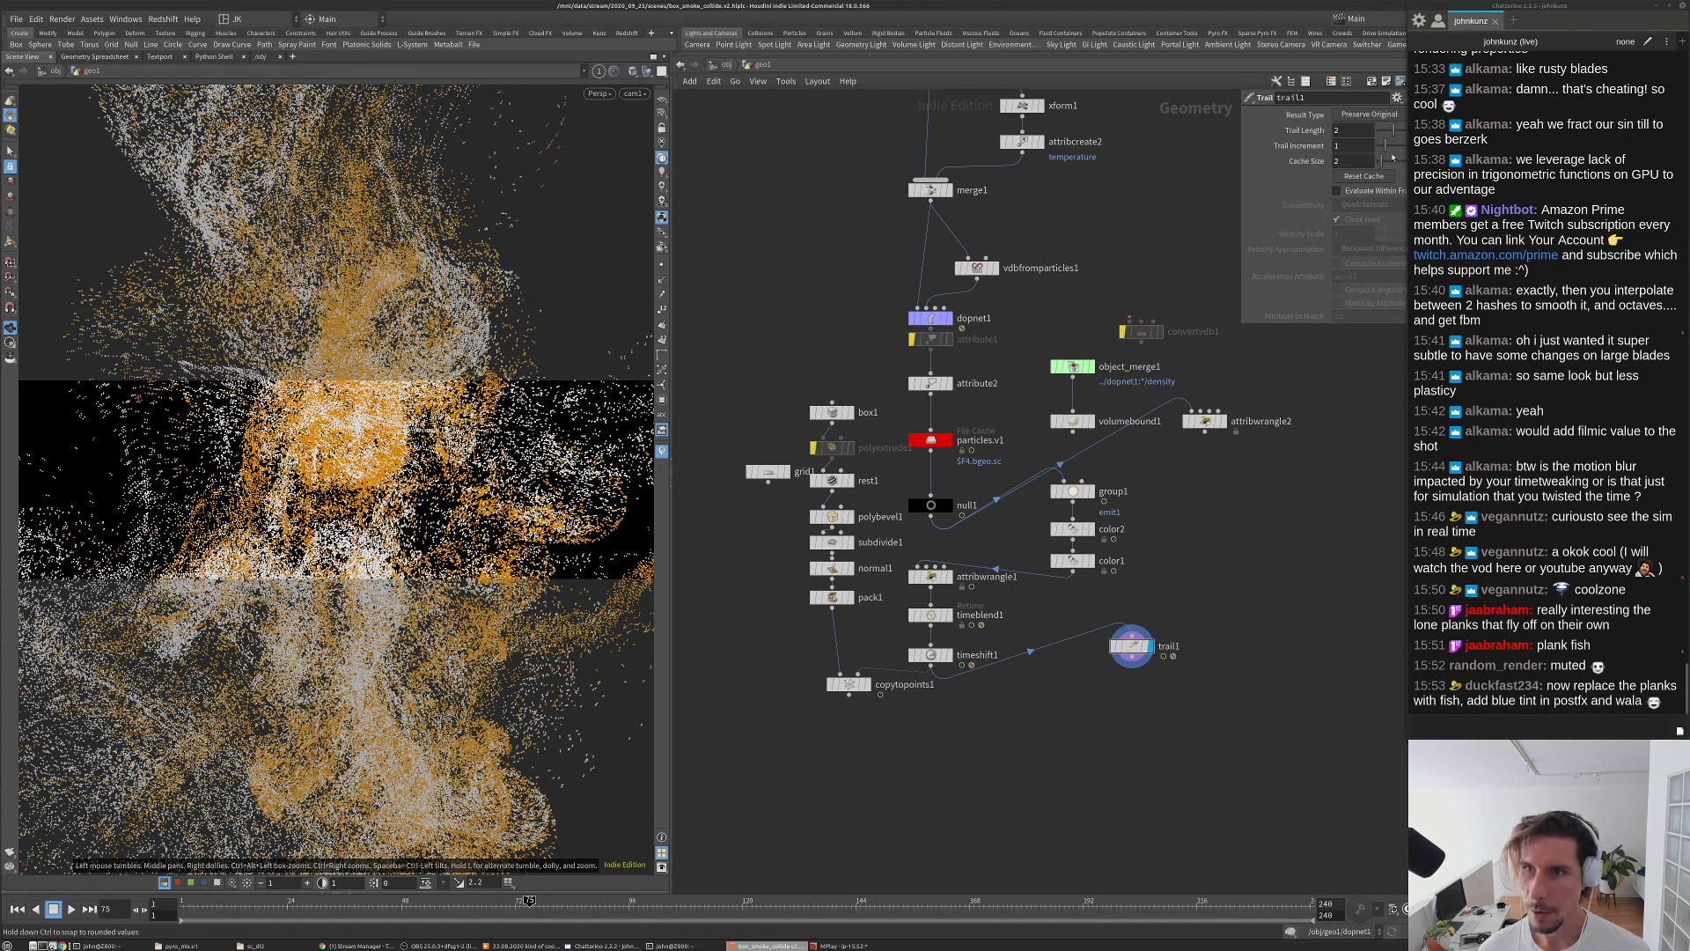
# Step: Refit the Houdini window so the full parameter pane shows, and set the Trail node's length to 4
pyautogui.moveTo(1360, 10); pyautogui.dragTo(1148, 11)
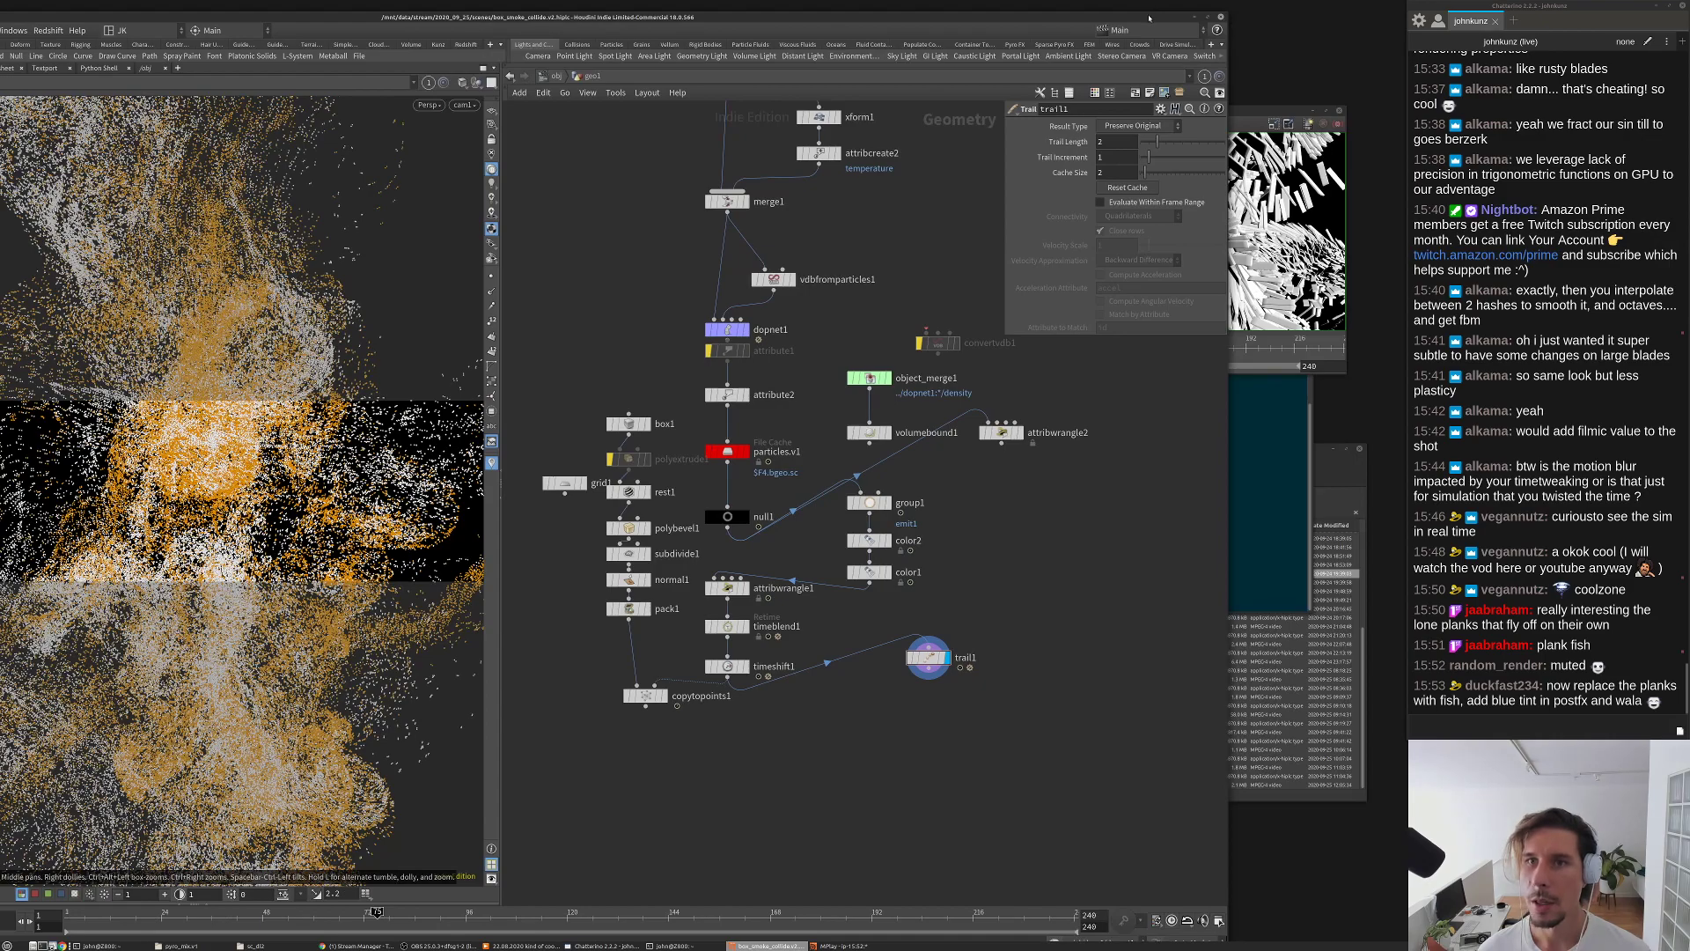
pyautogui.press('super+Up')
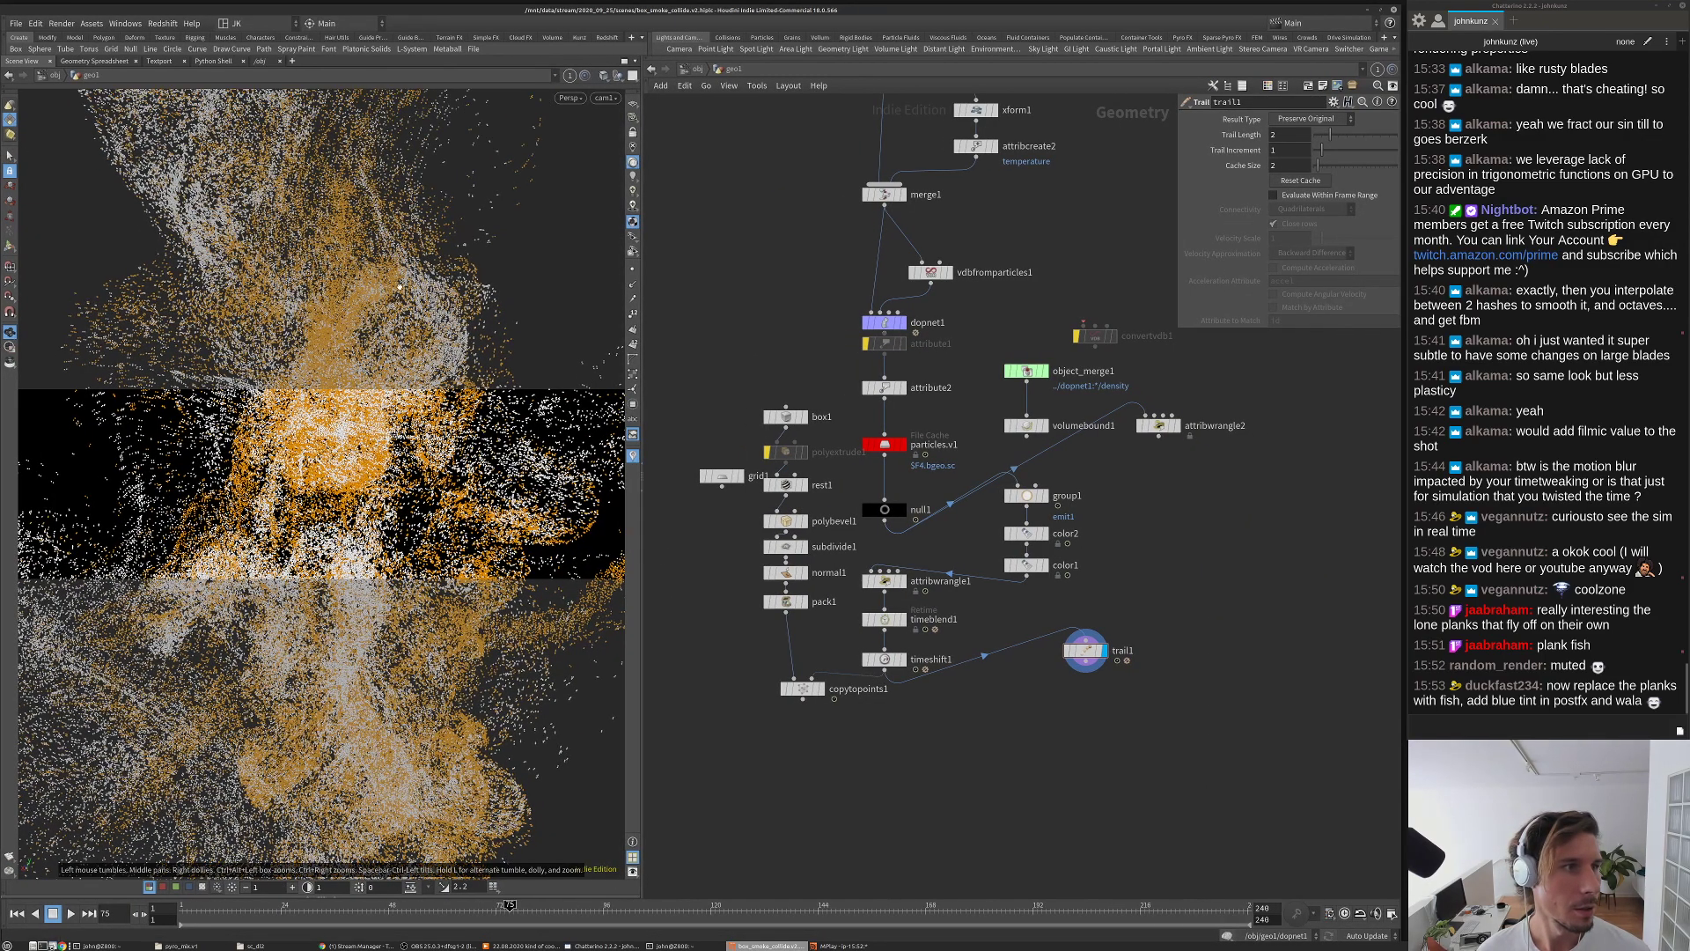
pyautogui.scroll(3, 1110, 625)
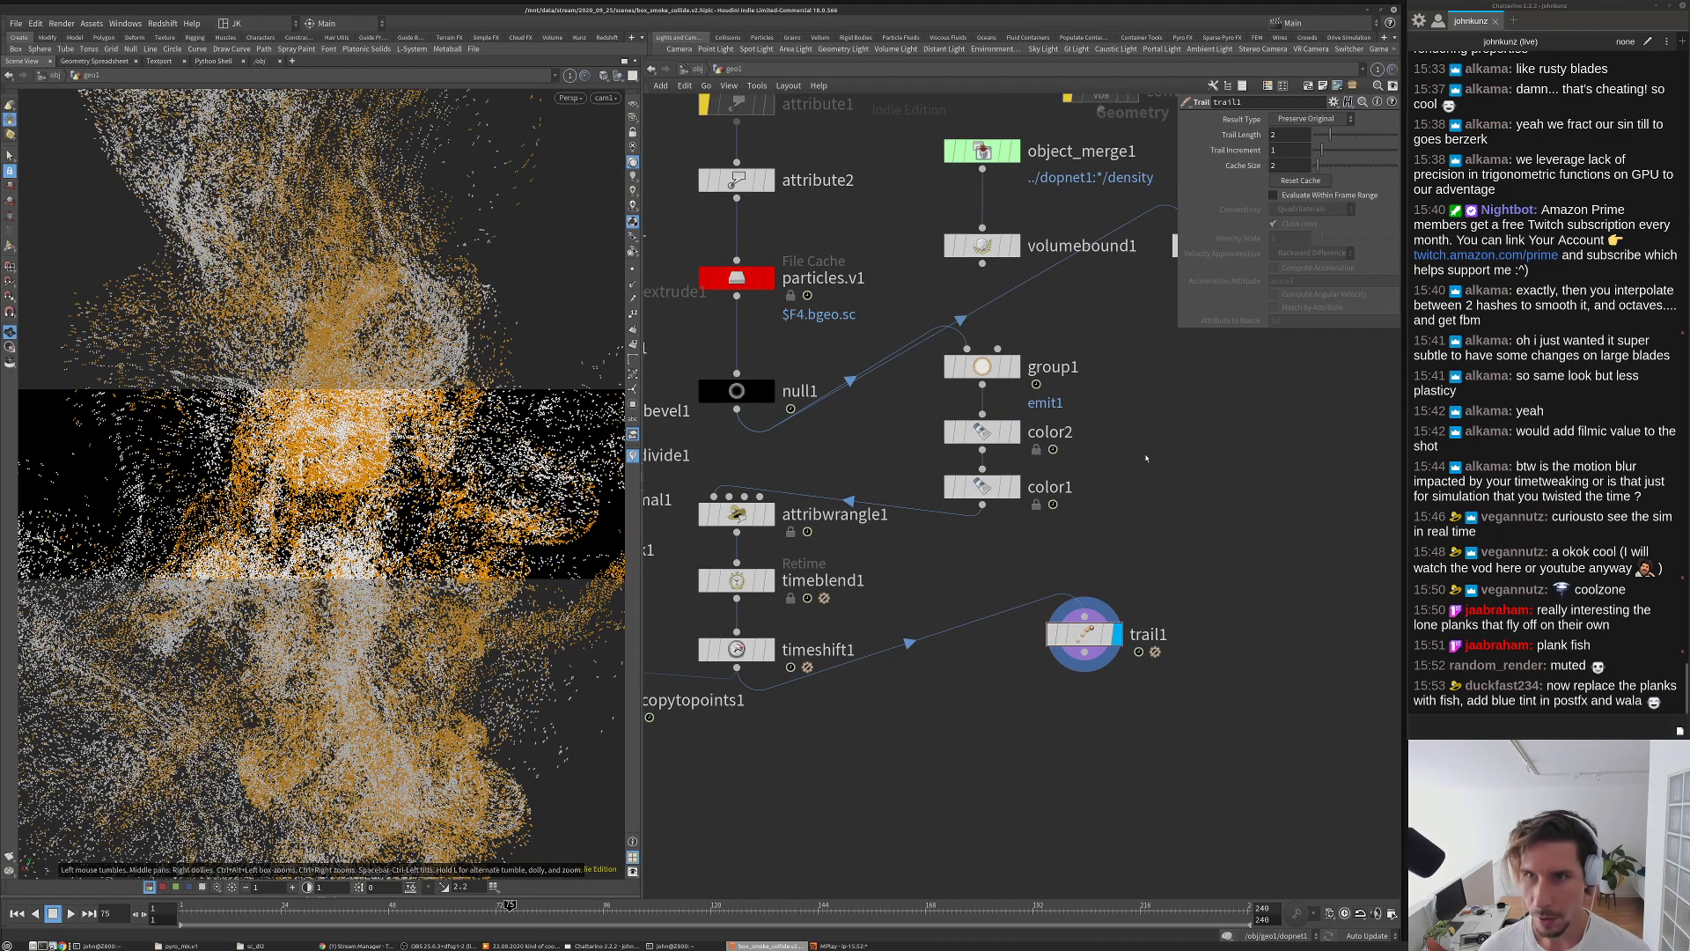
pyautogui.scroll(-2, 1065, 746)
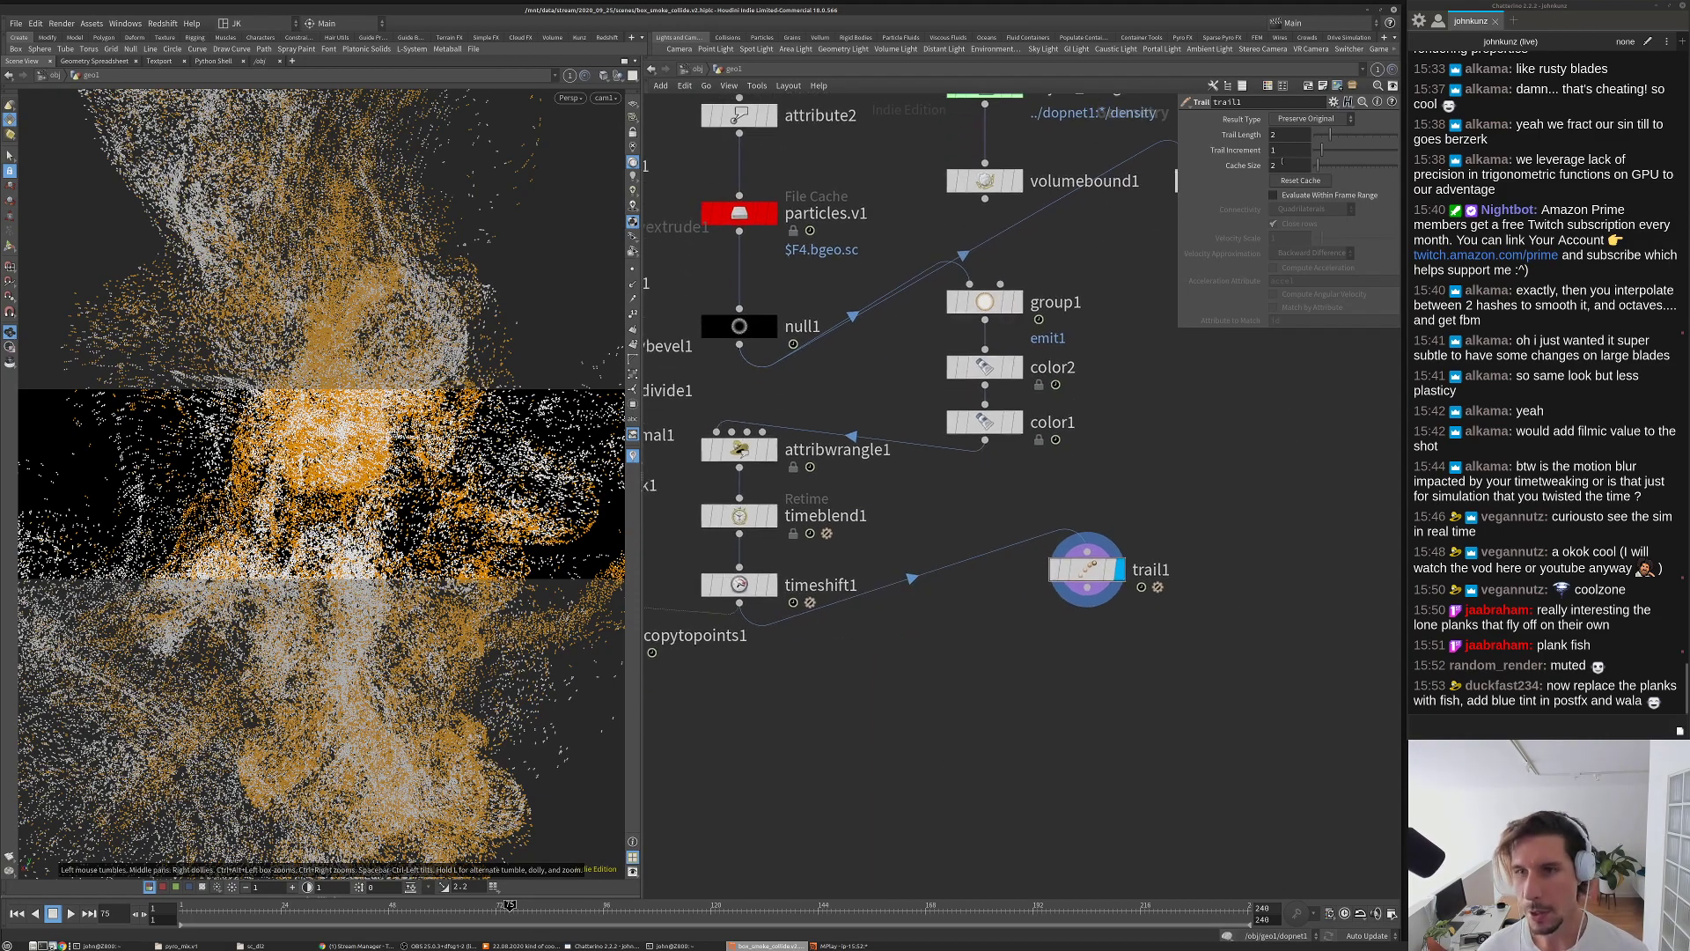
pyautogui.click(1282, 135)
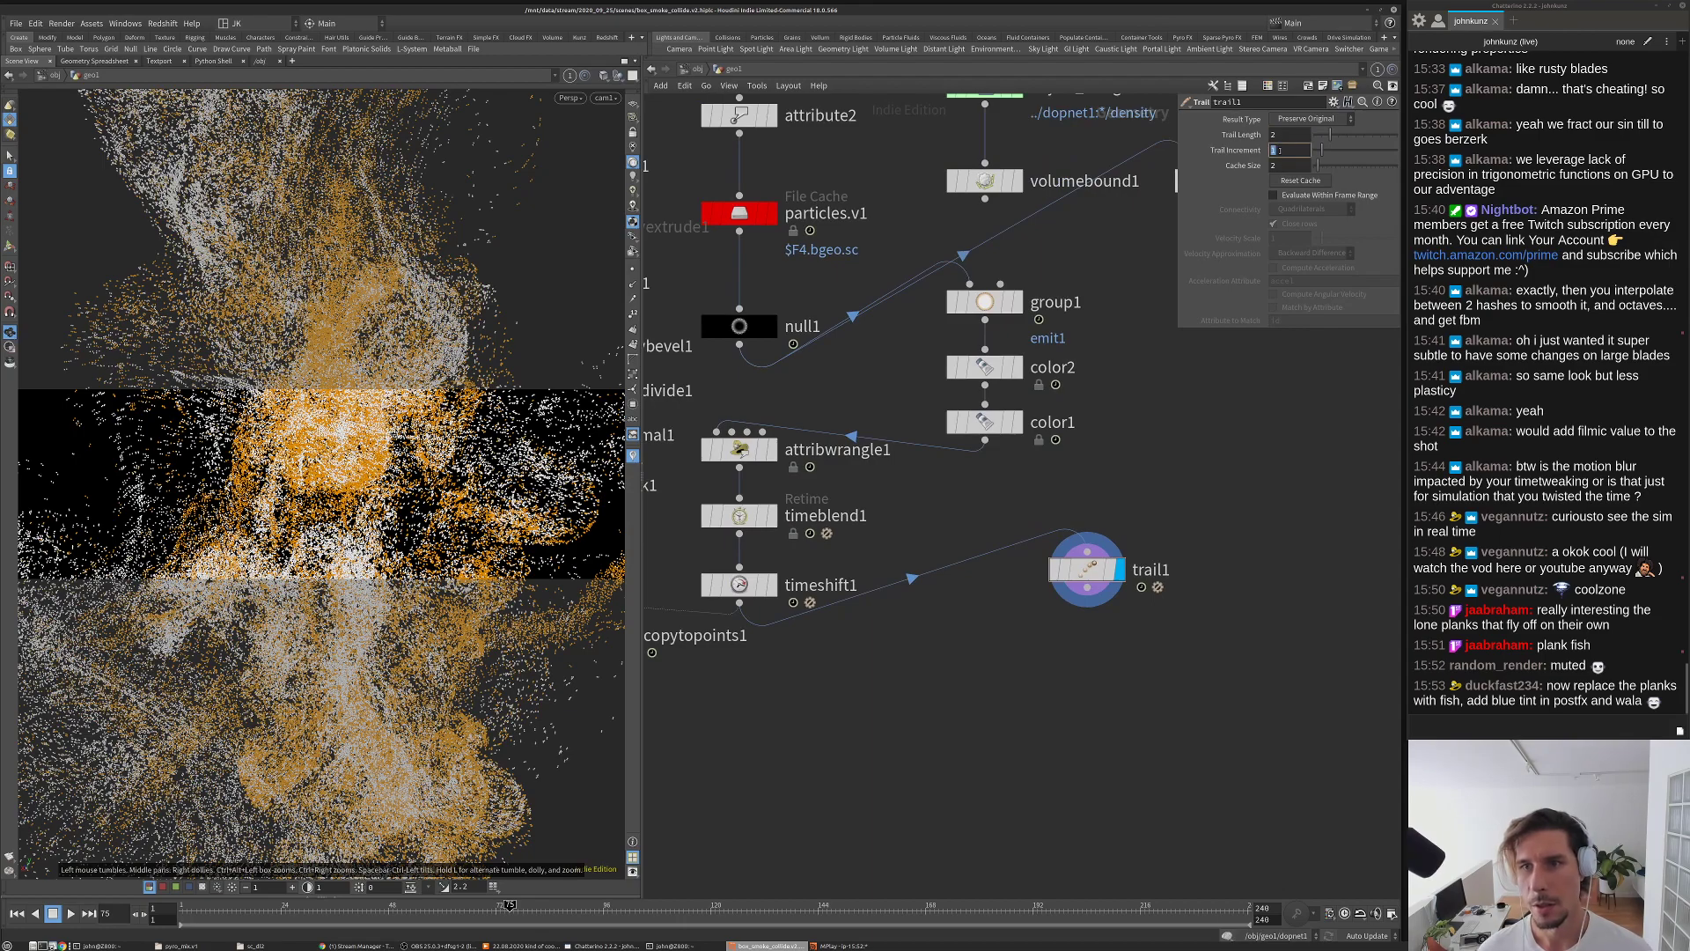
pyautogui.doubleClick(1282, 136)
pyautogui.write('4')
pyautogui.press('Return')
# Step: Place an Add node below trail1, wire the trail into it and display it
pyautogui.scroll(-1, 1174, 658)
pyautogui.press('Tab')
pyautogui.write('add')
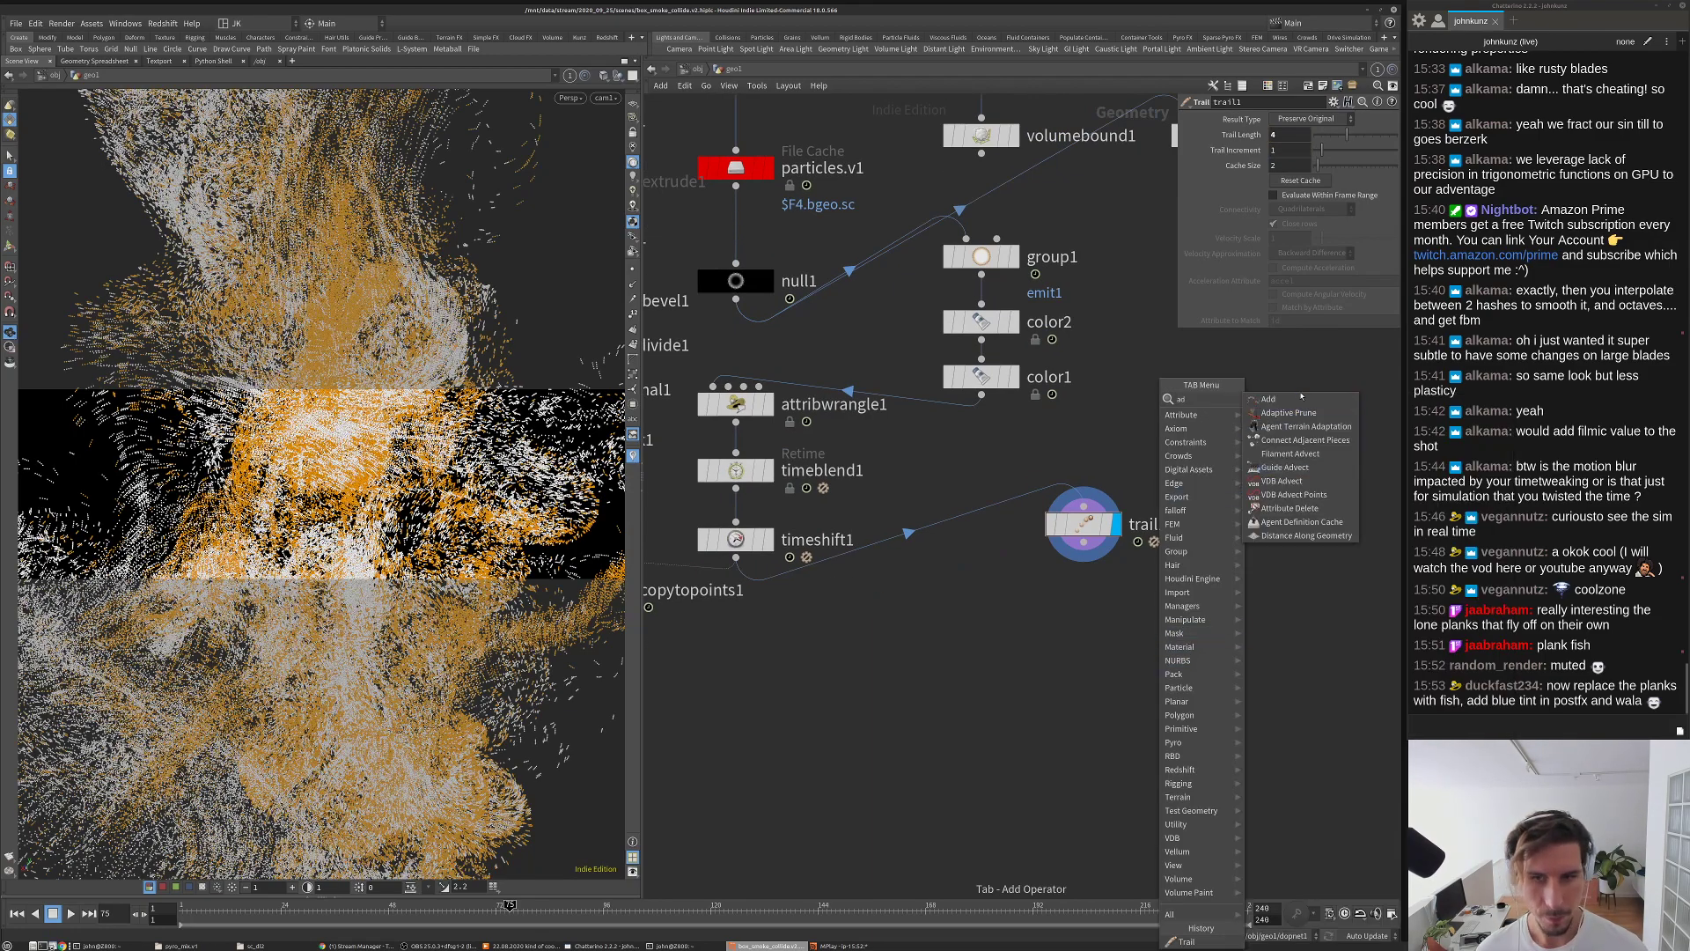
pyautogui.press('Return')
pyautogui.click(1101, 607)
pyautogui.moveTo(1101, 598); pyautogui.dragTo(1084, 552)
pyautogui.click(1133, 616)
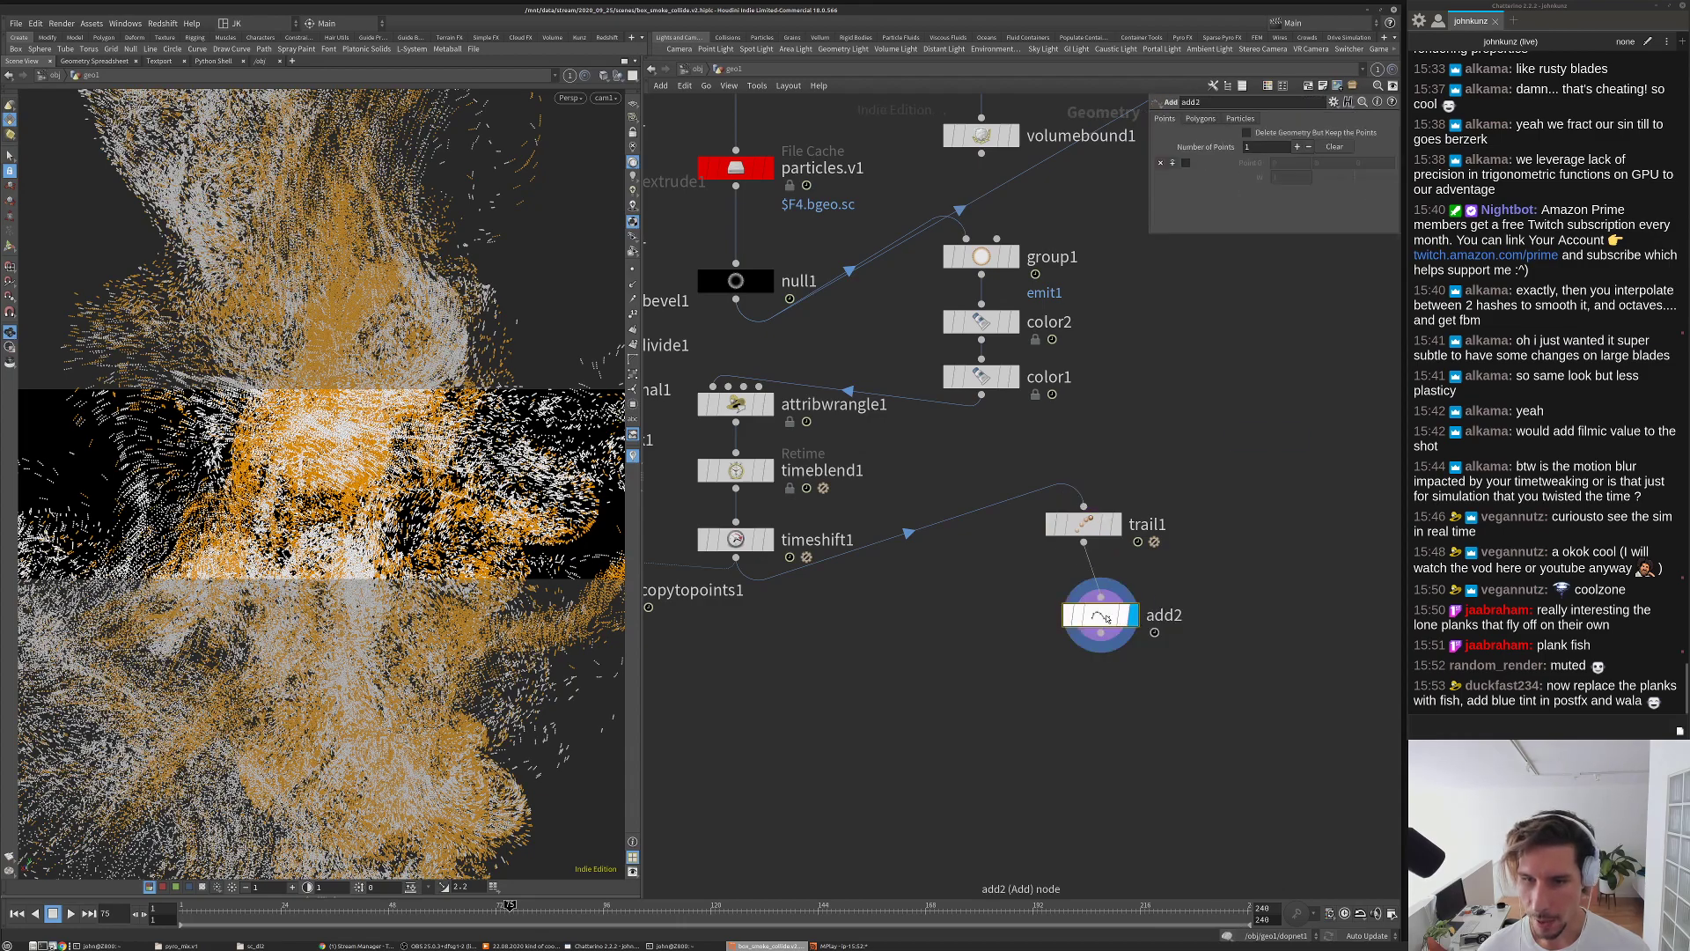
# Step: Set the Add node to create polygons by group, grouped by the attribute id
pyautogui.click(1240, 118)
pyautogui.click(1164, 118)
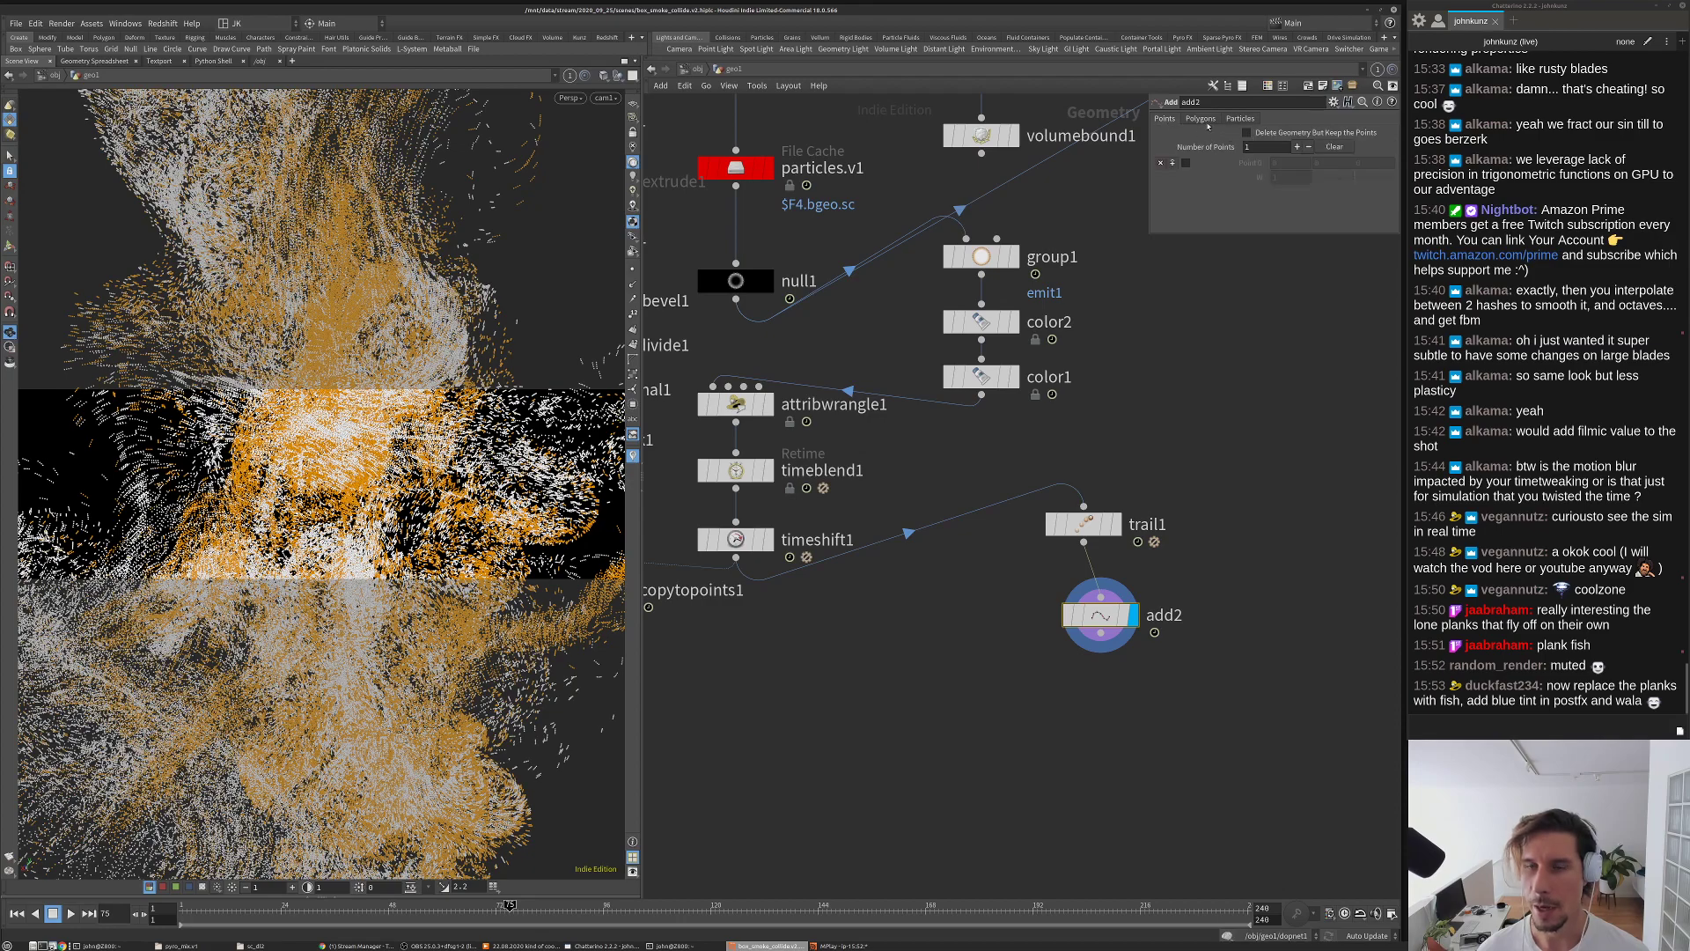
pyautogui.click(1200, 119)
pyautogui.click(1300, 182)
pyautogui.click(1215, 149)
pyautogui.click(1290, 179)
pyautogui.click(1267, 247)
pyautogui.click(1273, 211)
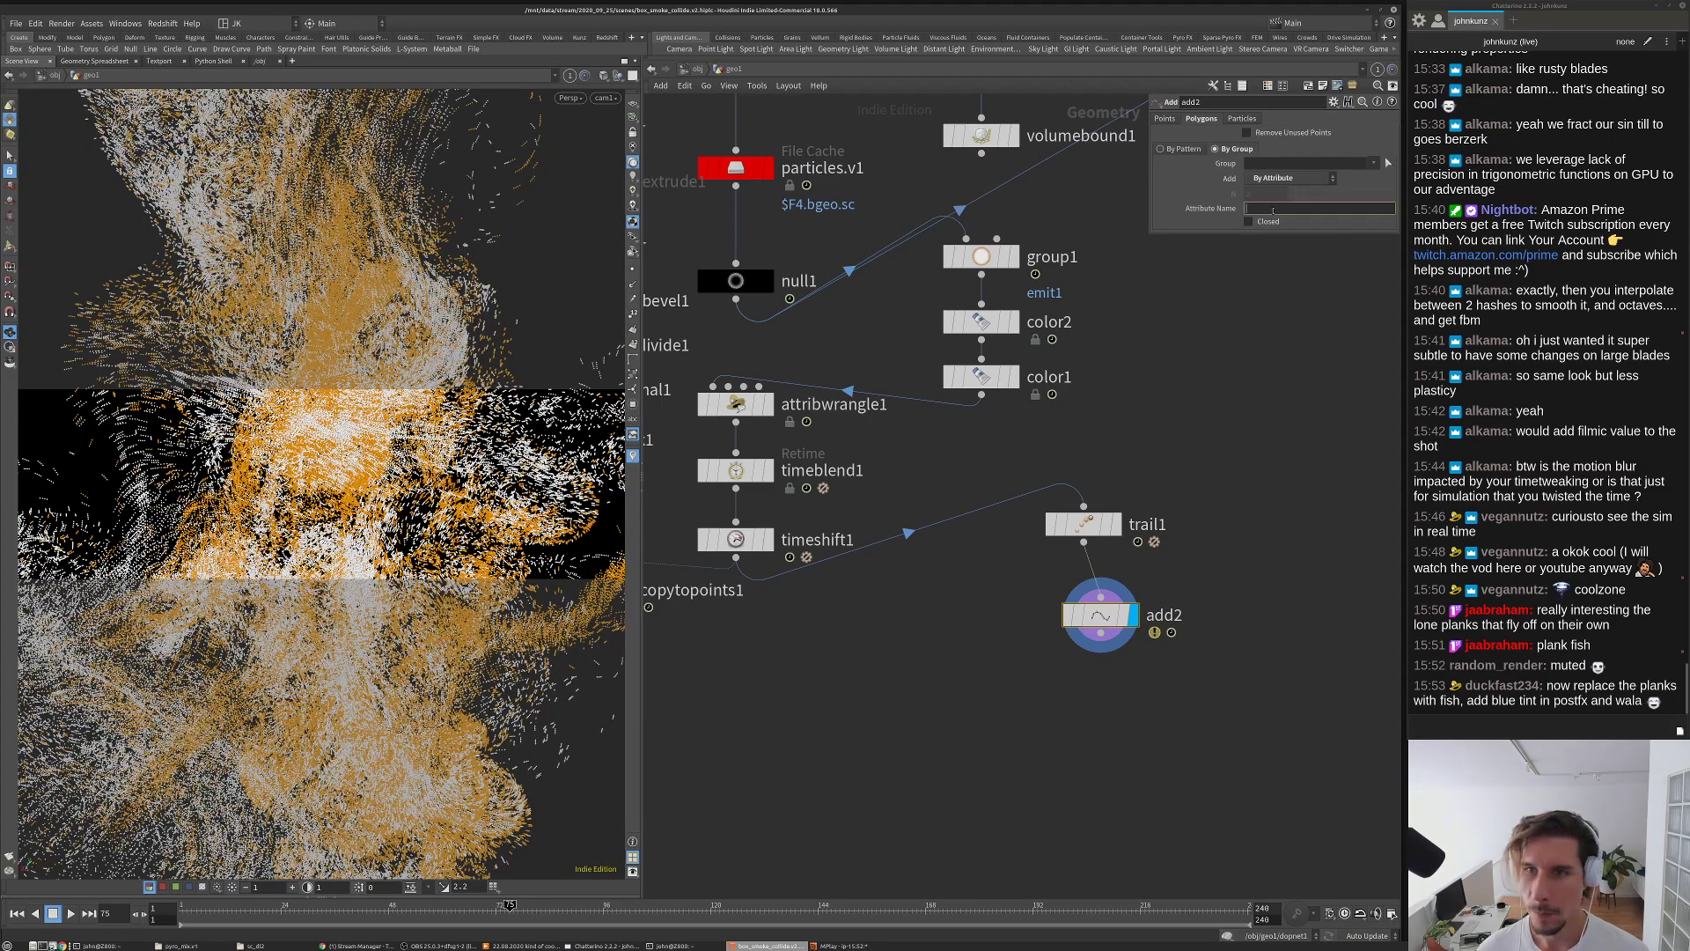
pyautogui.write('id')
pyautogui.press('Return')
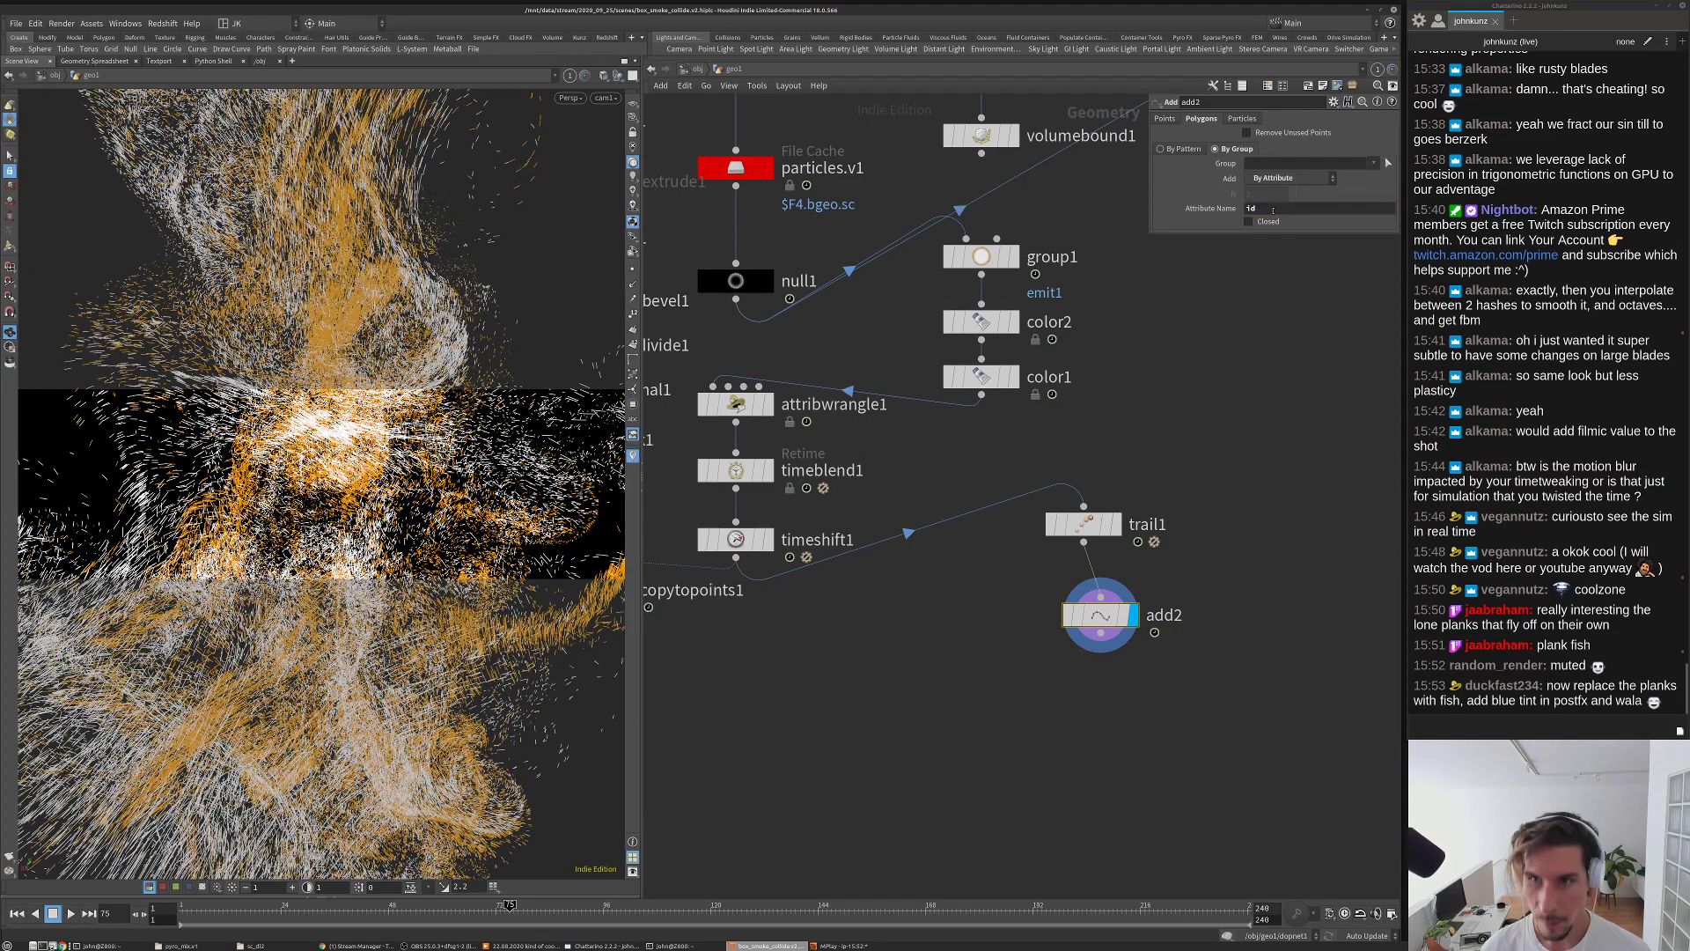
# Step: Set the Trail node's length to 16 and inspect the longer particle curves from another angle
pyautogui.click(1085, 528)
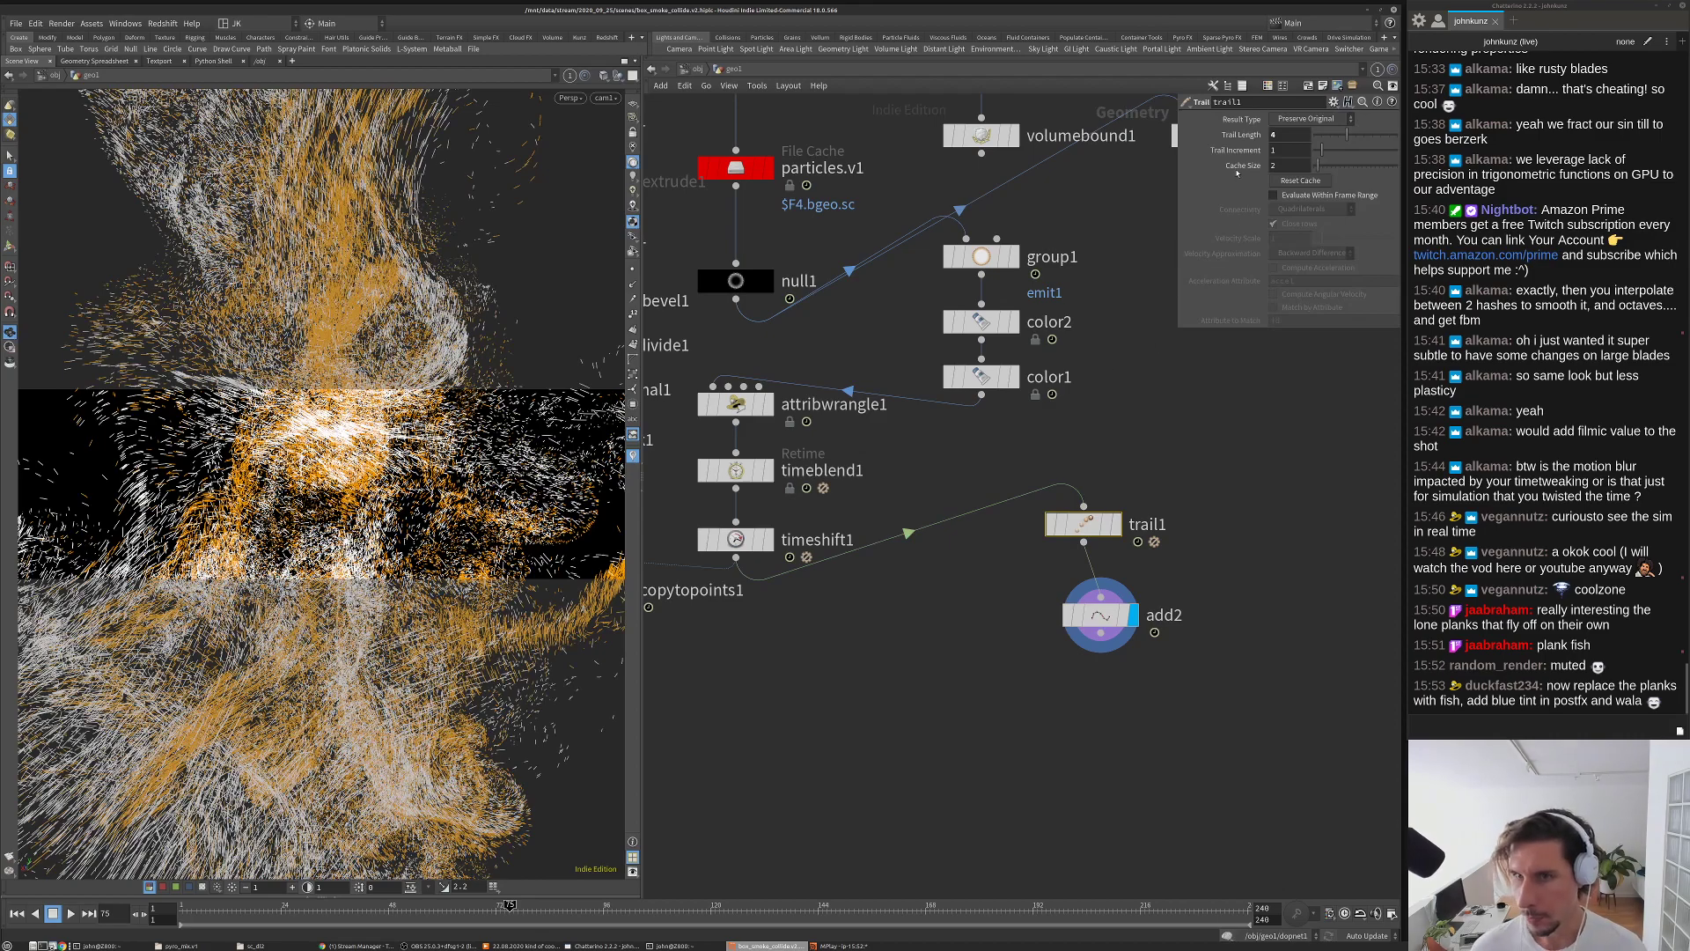
pyautogui.click(1273, 136)
pyautogui.write('16')
pyautogui.press('Return')
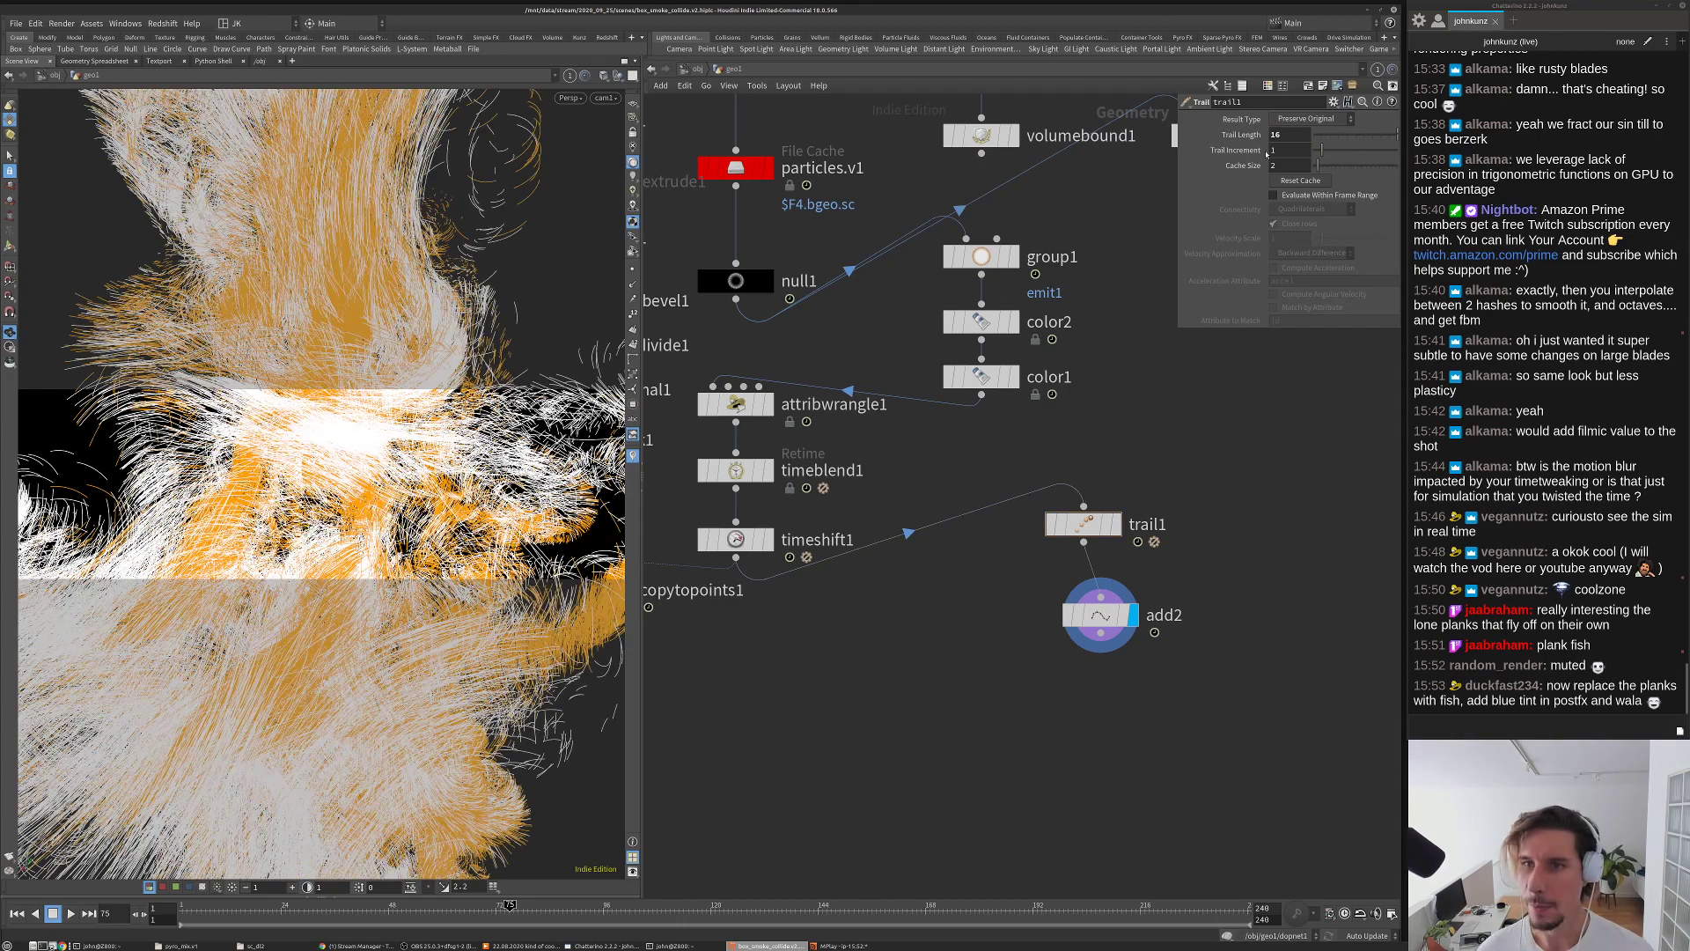
pyautogui.moveTo(433, 360); pyautogui.dragTo(396, 581)
pyautogui.moveTo(1169, 673); pyautogui.dragTo(1127, 635, button='middle')
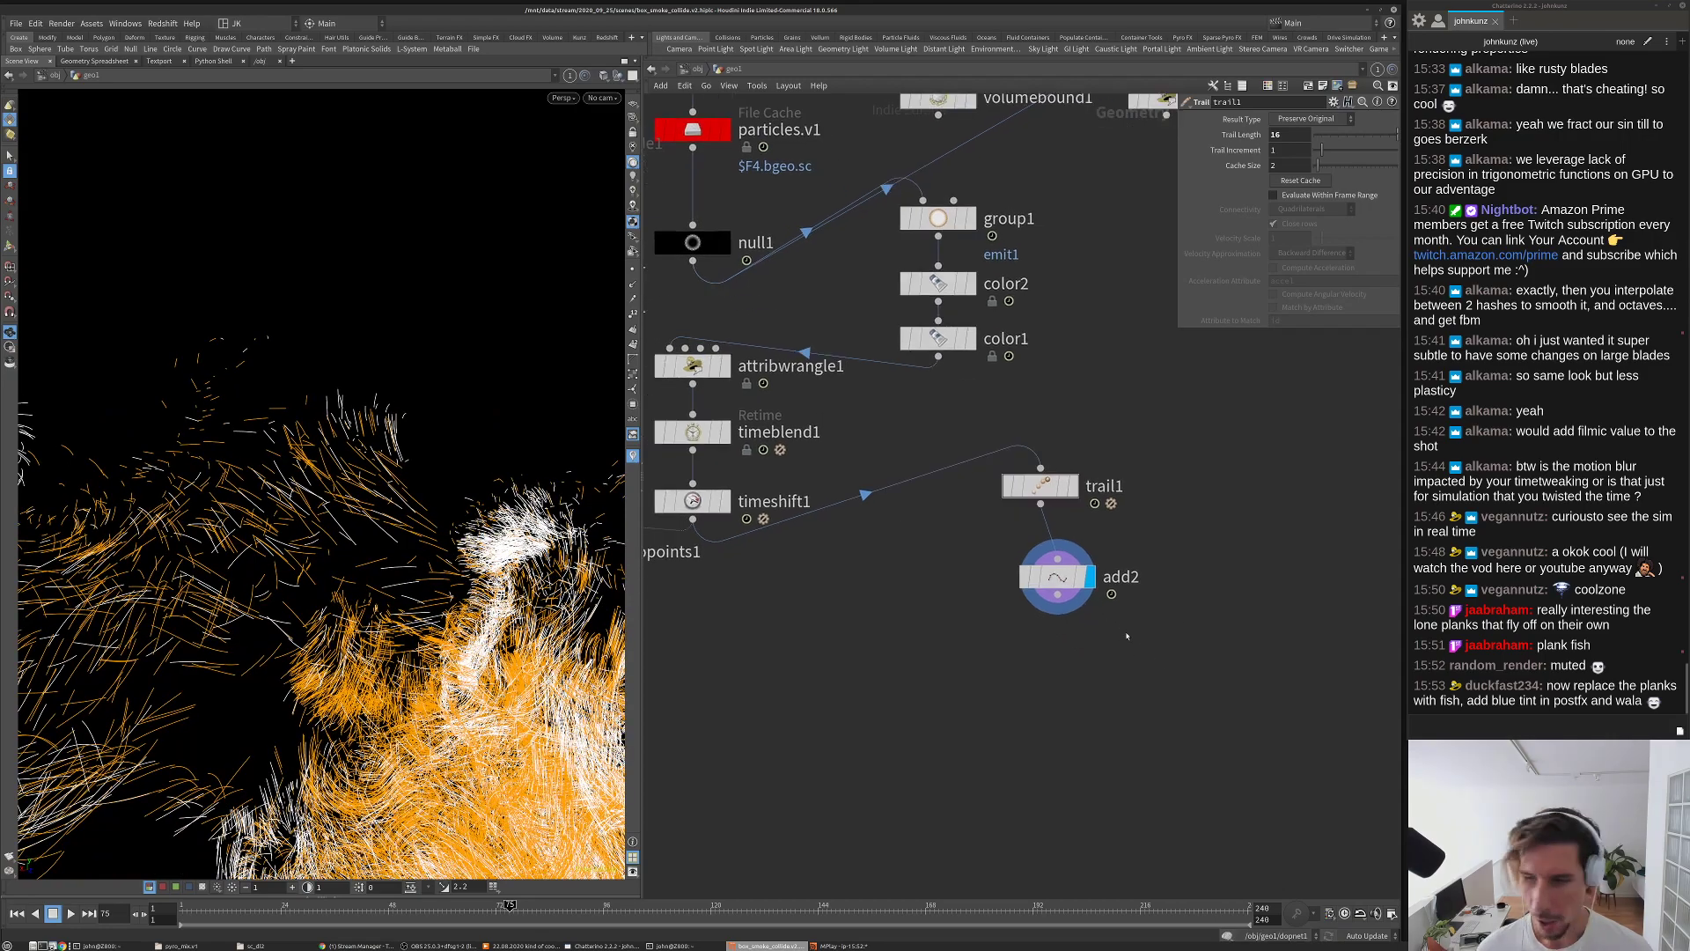
pyautogui.press('Tab')
pyautogui.write('cur')
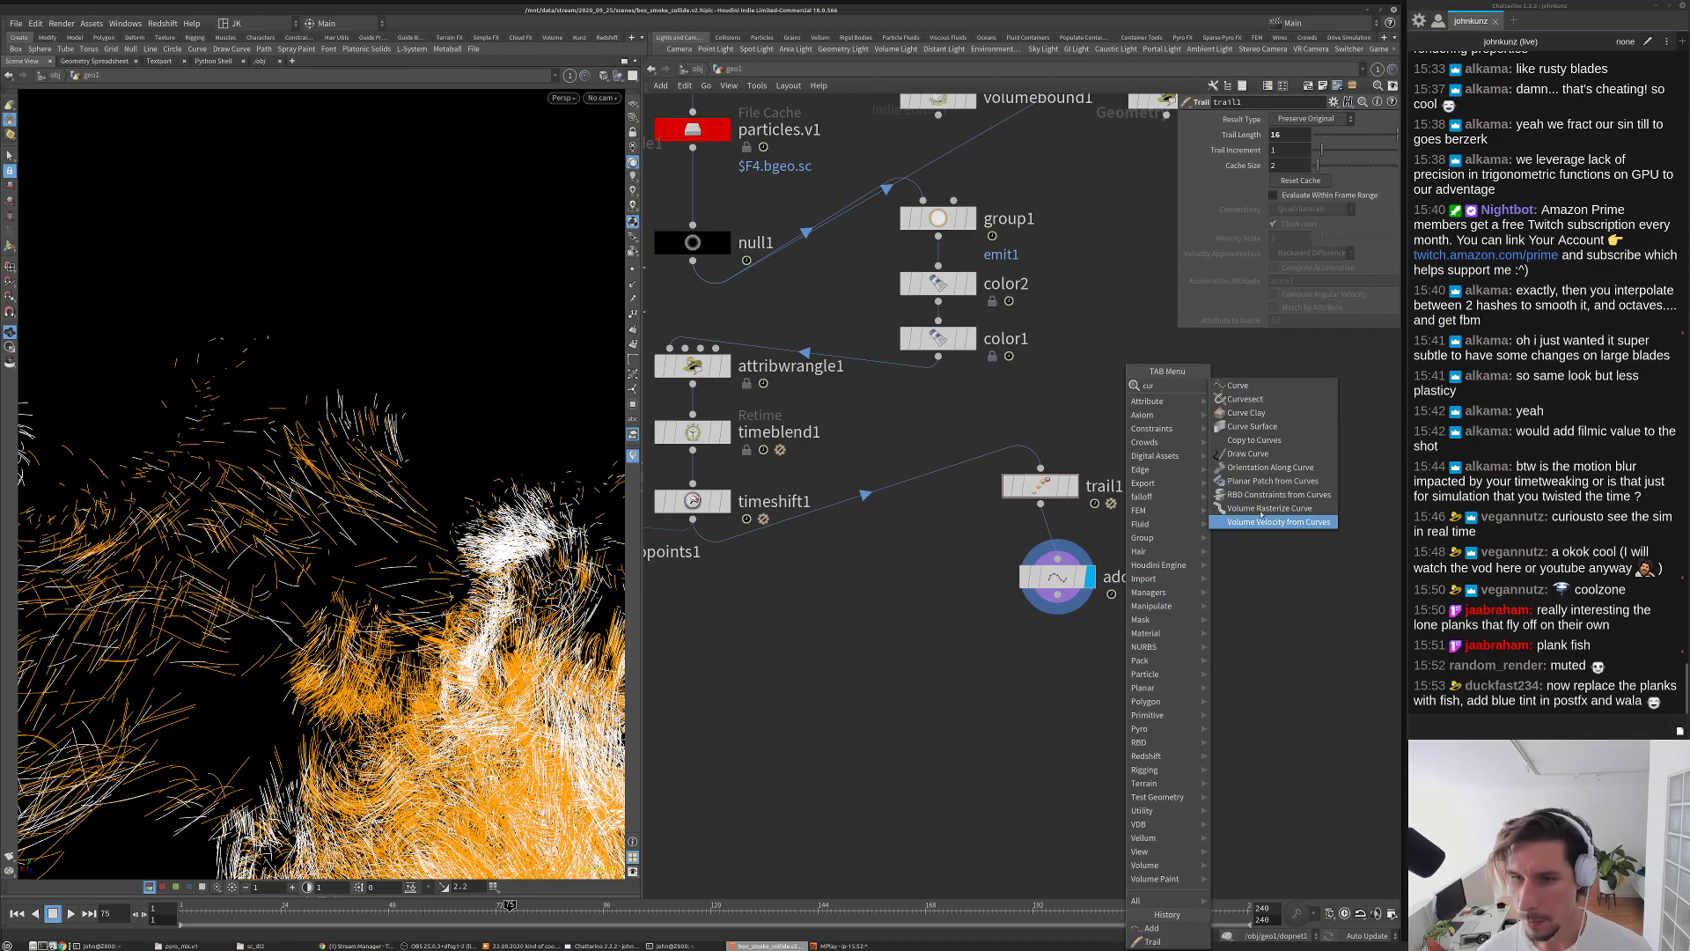
pyautogui.press('Escape')
# Step: Place an unconnected Path Deform node beside add2 in the geo1 network
pyautogui.press('Tab')
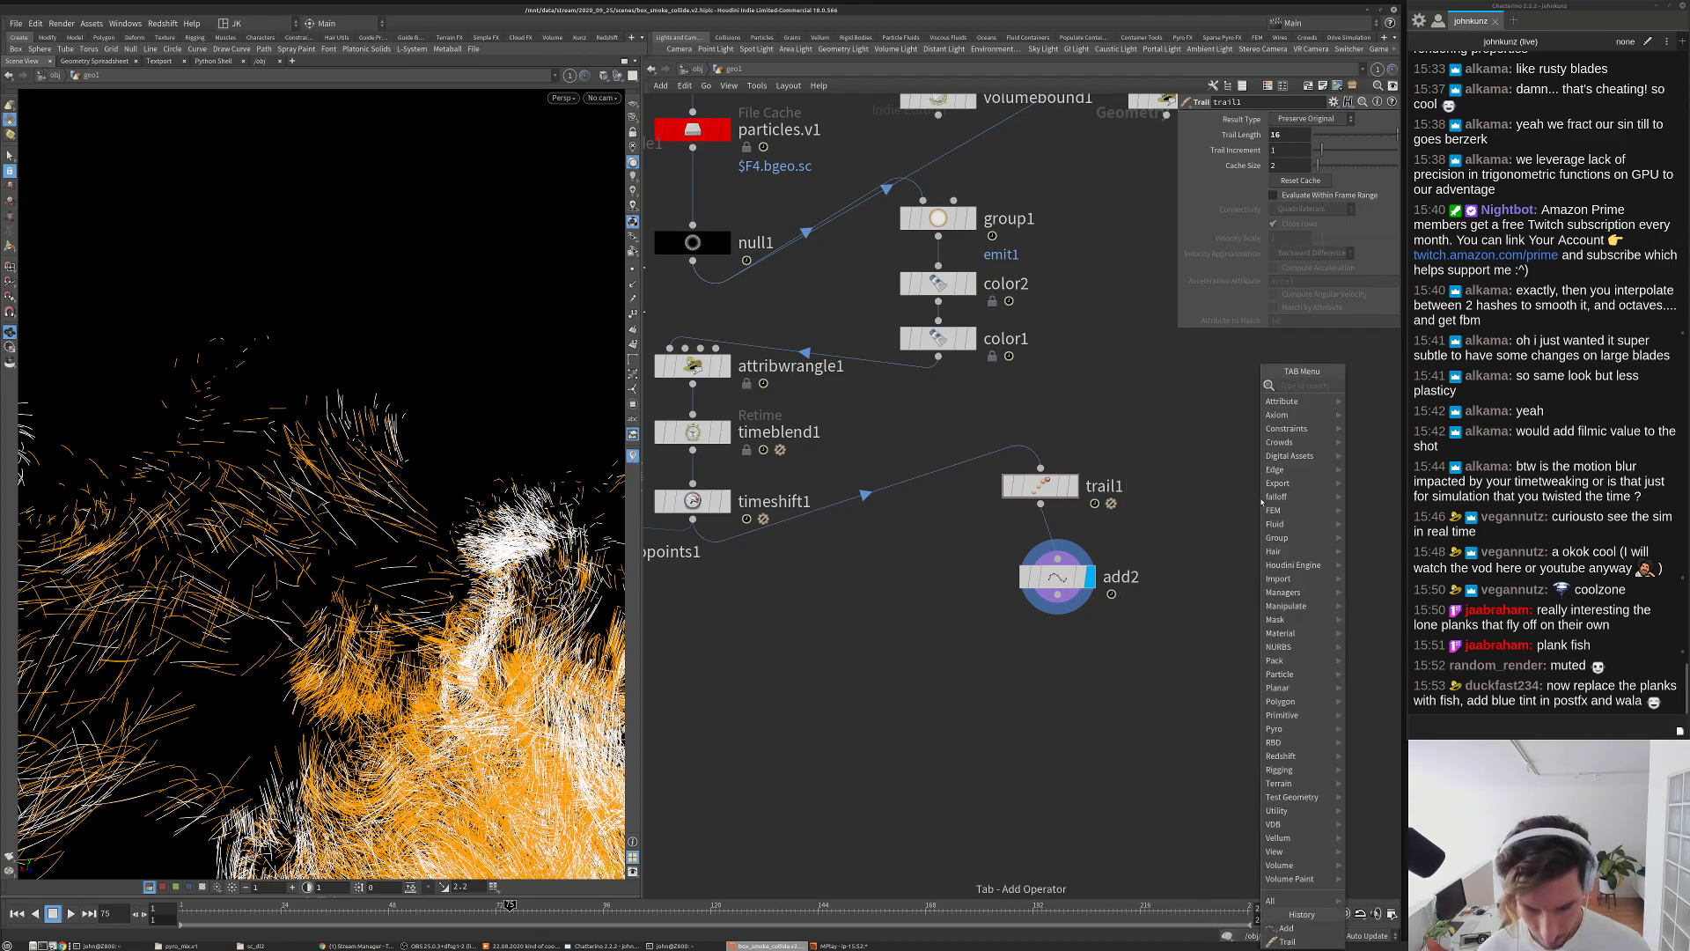
pyautogui.write('path')
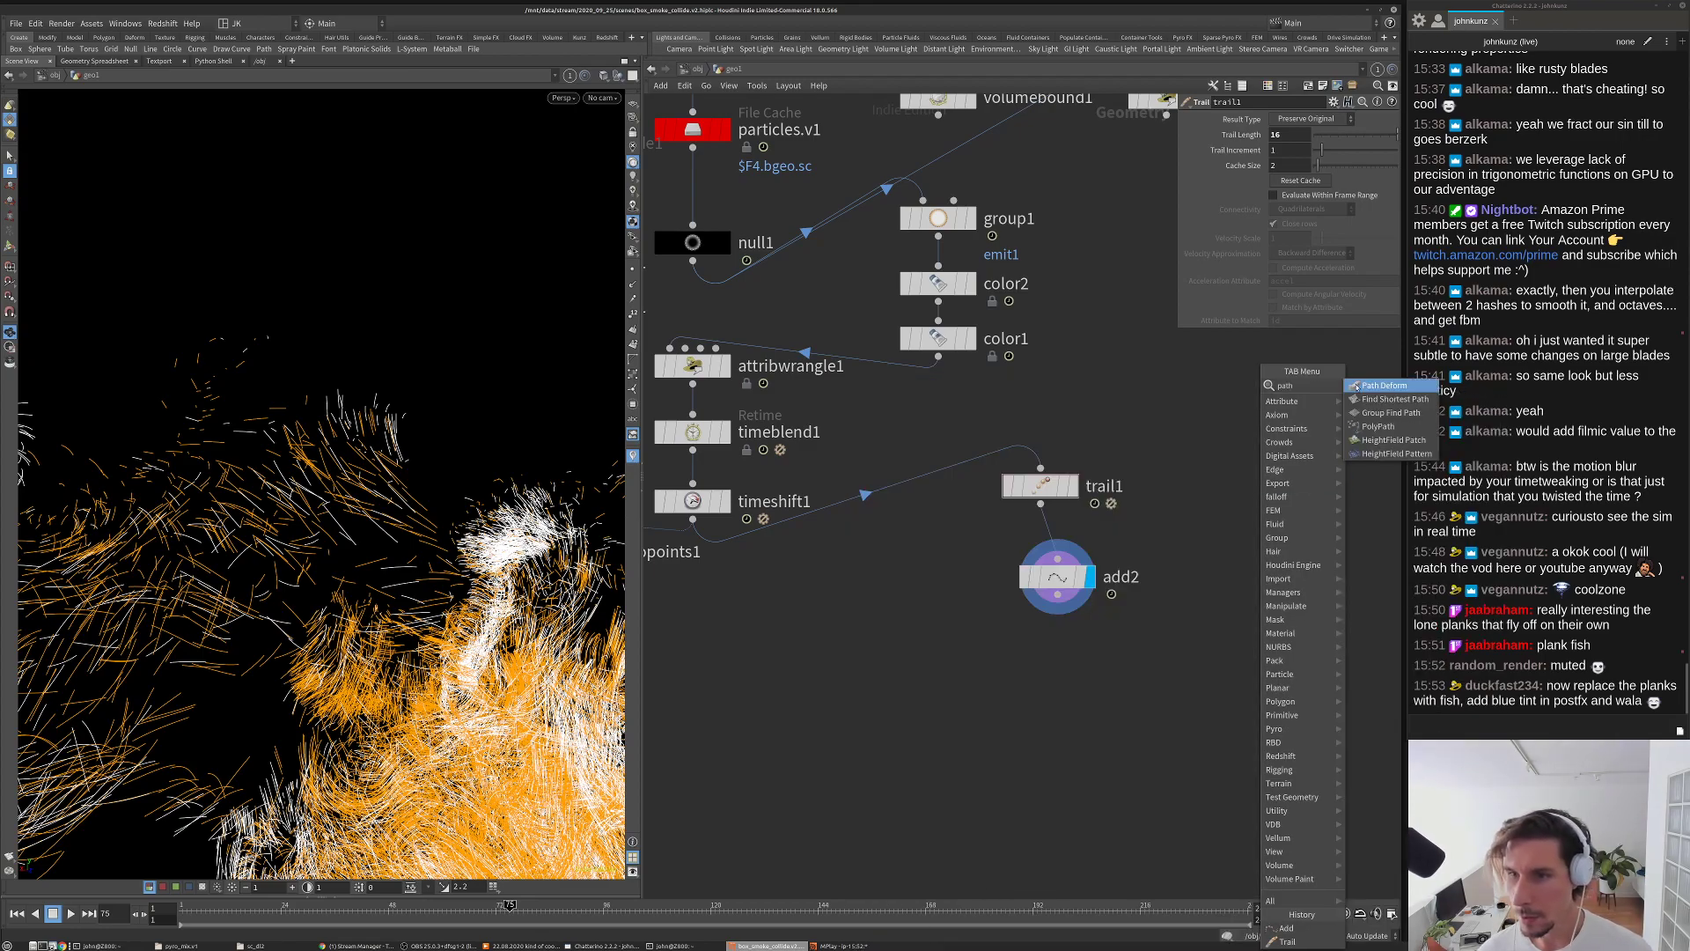
pyautogui.press('Return')
pyautogui.click(1206, 636)
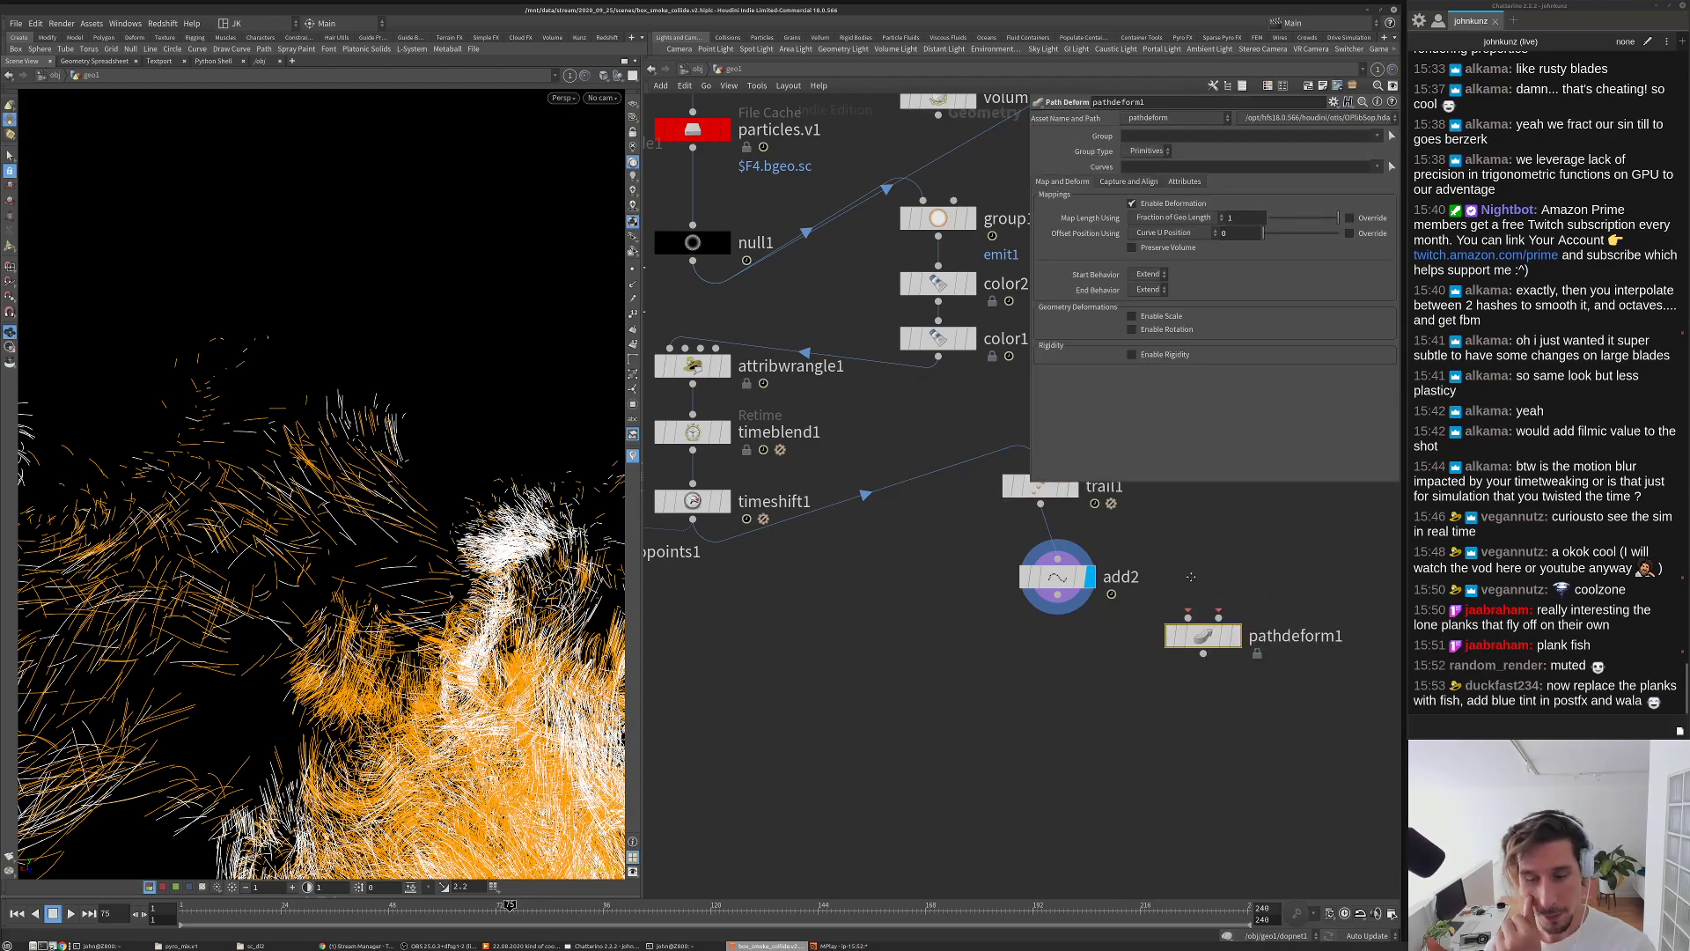
pyautogui.moveTo(1206, 635); pyautogui.dragTo(1150, 674, button='middle')
# Step: Add a Blast node above the Path Deform node and feed it from add2
pyautogui.press('Tab')
pyautogui.write('blast')
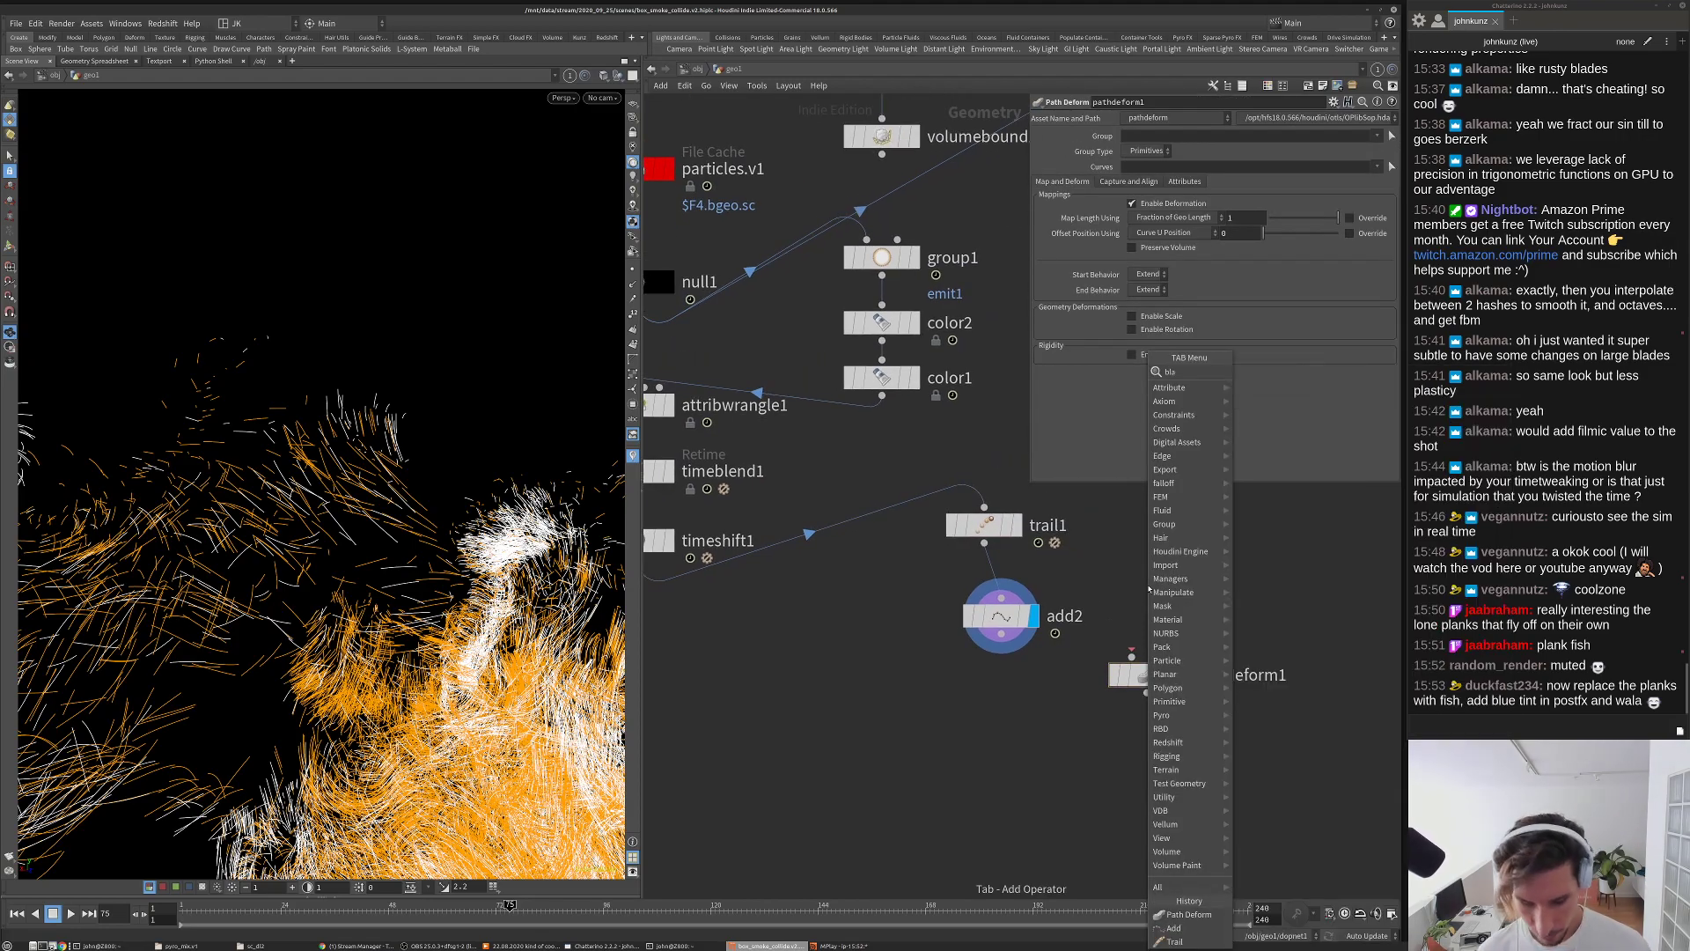
pyautogui.press('Return')
pyautogui.click(1148, 586)
pyautogui.moveTo(1044, 616); pyautogui.dragTo(1048, 620)
# Step: Set the Blast group to 0-45 with Delete Non Selected enabled, and display the Blast node
pyautogui.click(1312, 120)
pyautogui.write('0-45')
pyautogui.press('Return')
pyautogui.press('r')
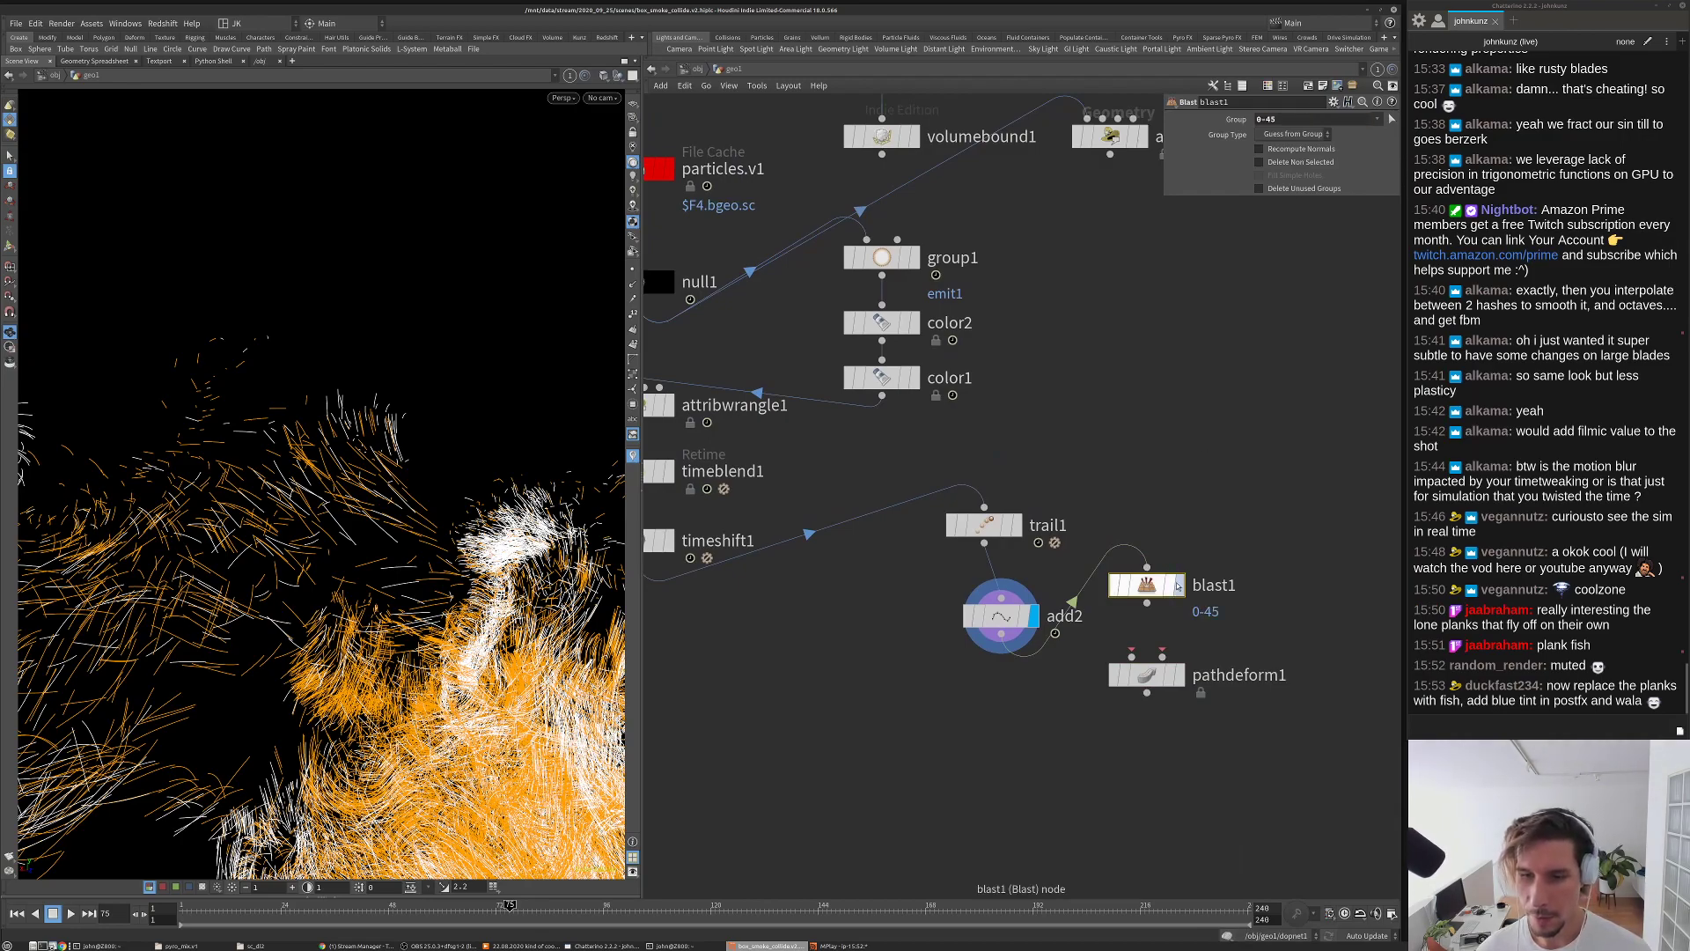
pyautogui.click(1259, 162)
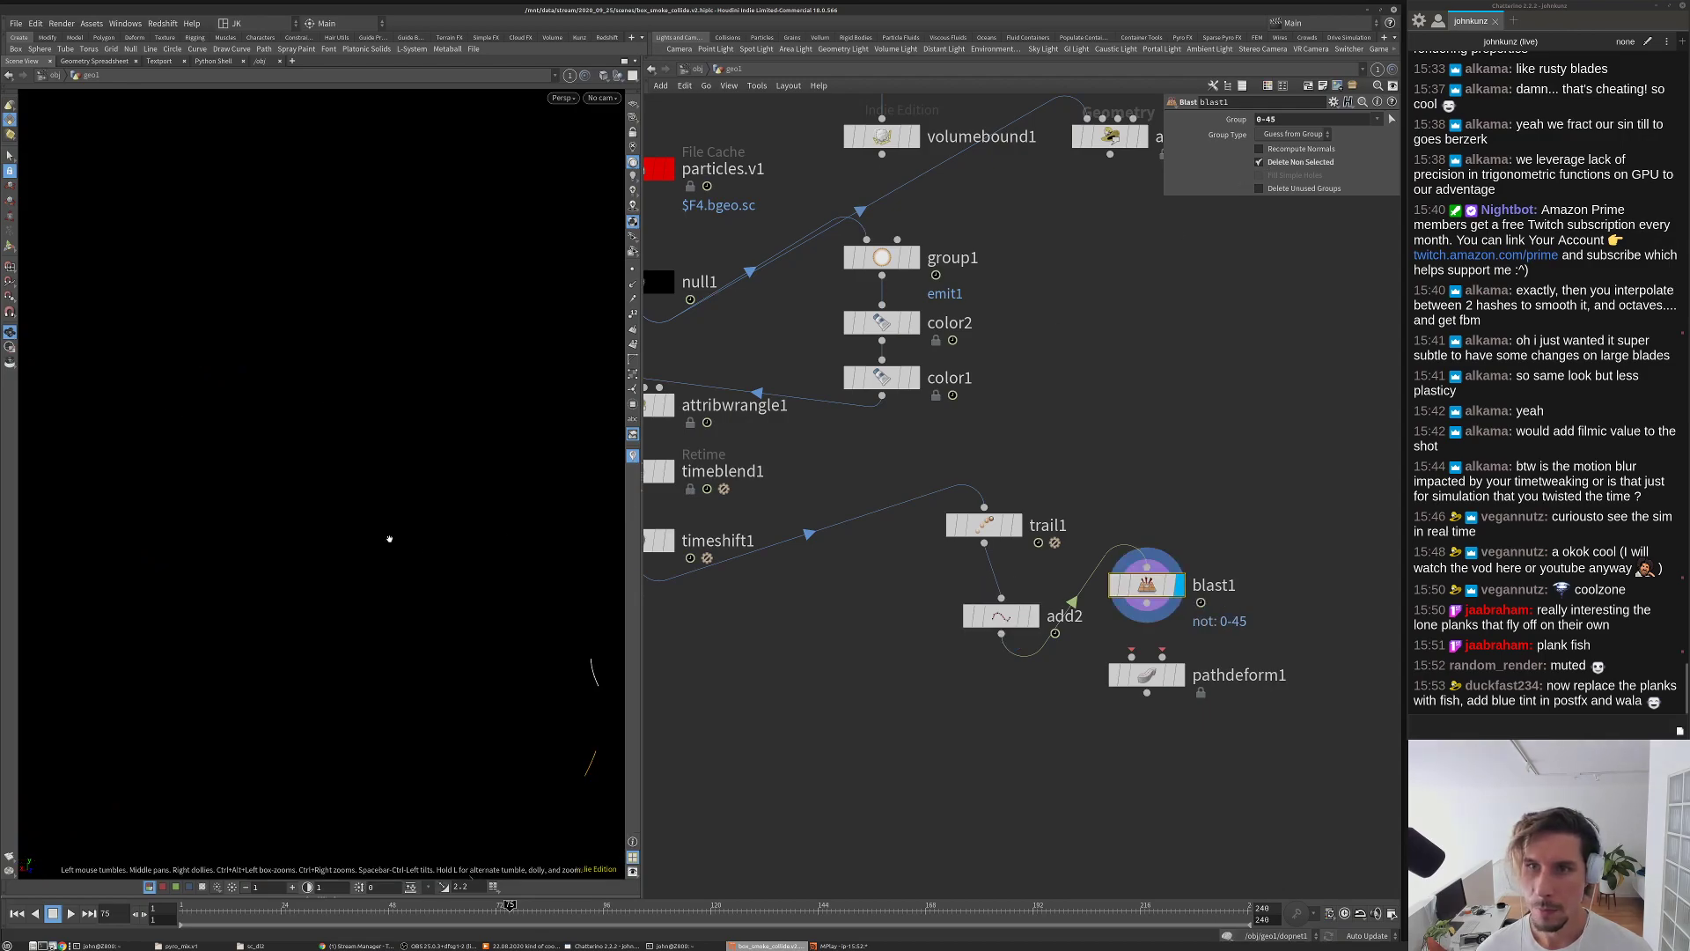
# Step: Inspect the isolated trail curves and move the Path Deform node farther away from blast1
pyautogui.moveTo(384, 485); pyautogui.dragTo(138, 446)
pyautogui.moveTo(138, 445); pyautogui.dragTo(528, 396, button='right')
pyautogui.moveTo(528, 397); pyautogui.dragTo(328, 441)
pyautogui.moveTo(329, 441); pyautogui.dragTo(511, 480, button='right')
pyautogui.moveTo(1175, 746); pyautogui.dragTo(1058, 687, button='middle')
pyautogui.moveTo(1030, 616); pyautogui.dragTo(1188, 631)
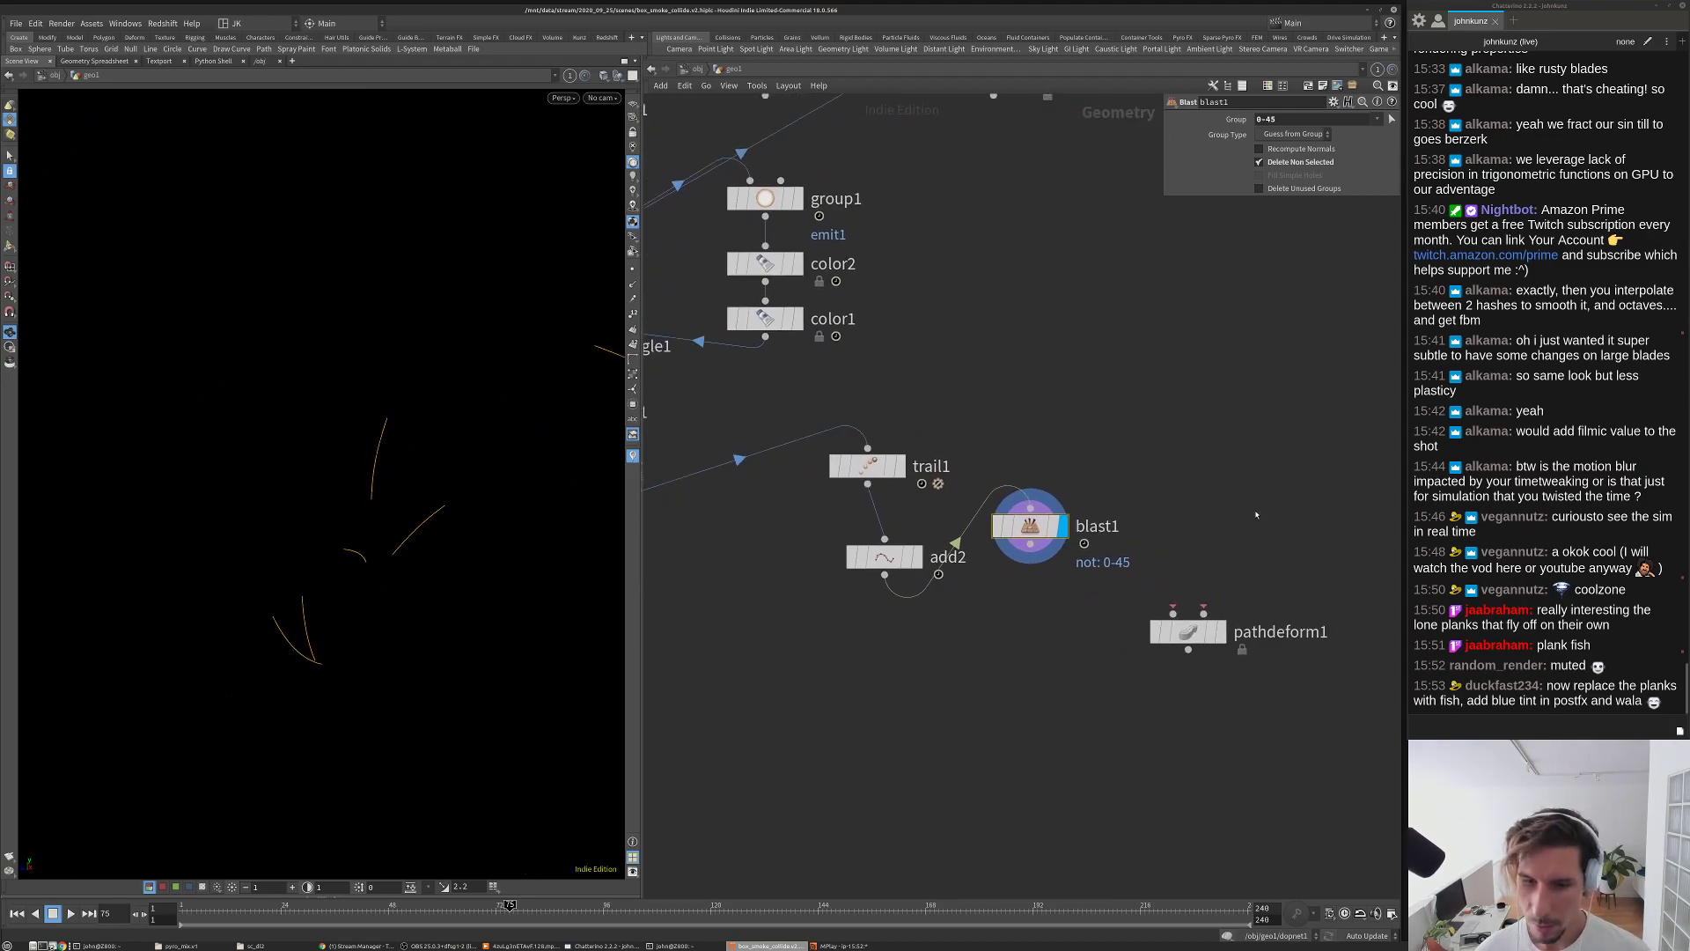
# Step: Add a Test Geometry: Template Body node above the Path Deform node and display it
pyautogui.press('Tab')
pyautogui.moveTo(1258, 513)
pyautogui.write('tes')
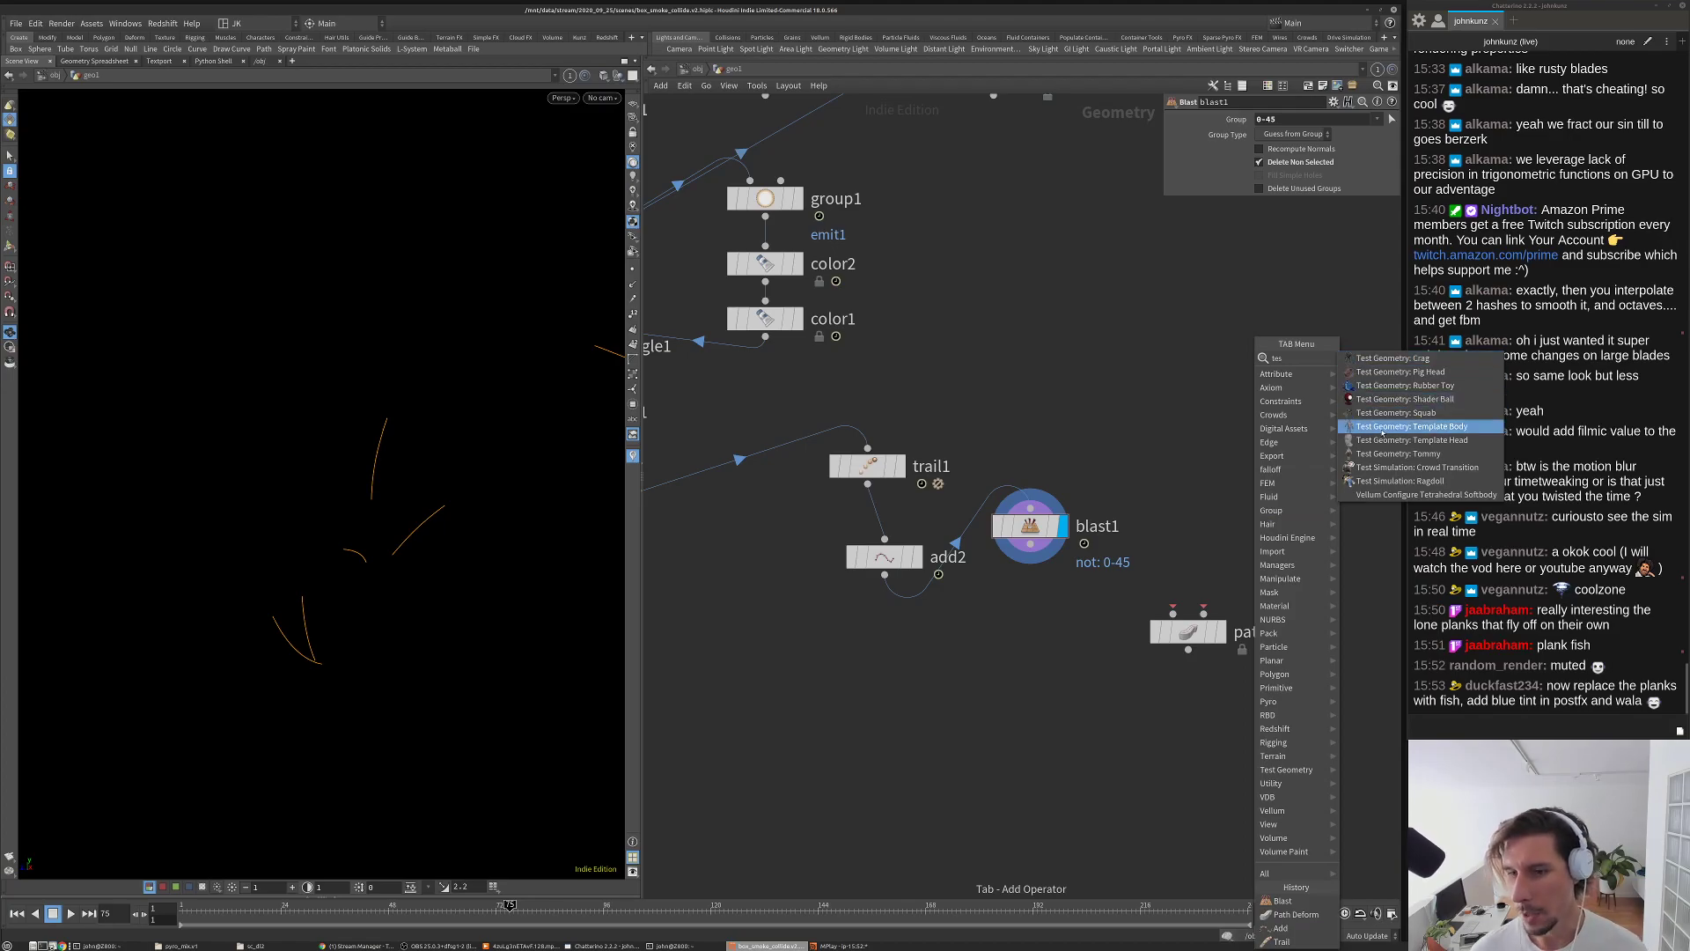
pyautogui.click(1384, 429)
pyautogui.click(1228, 483)
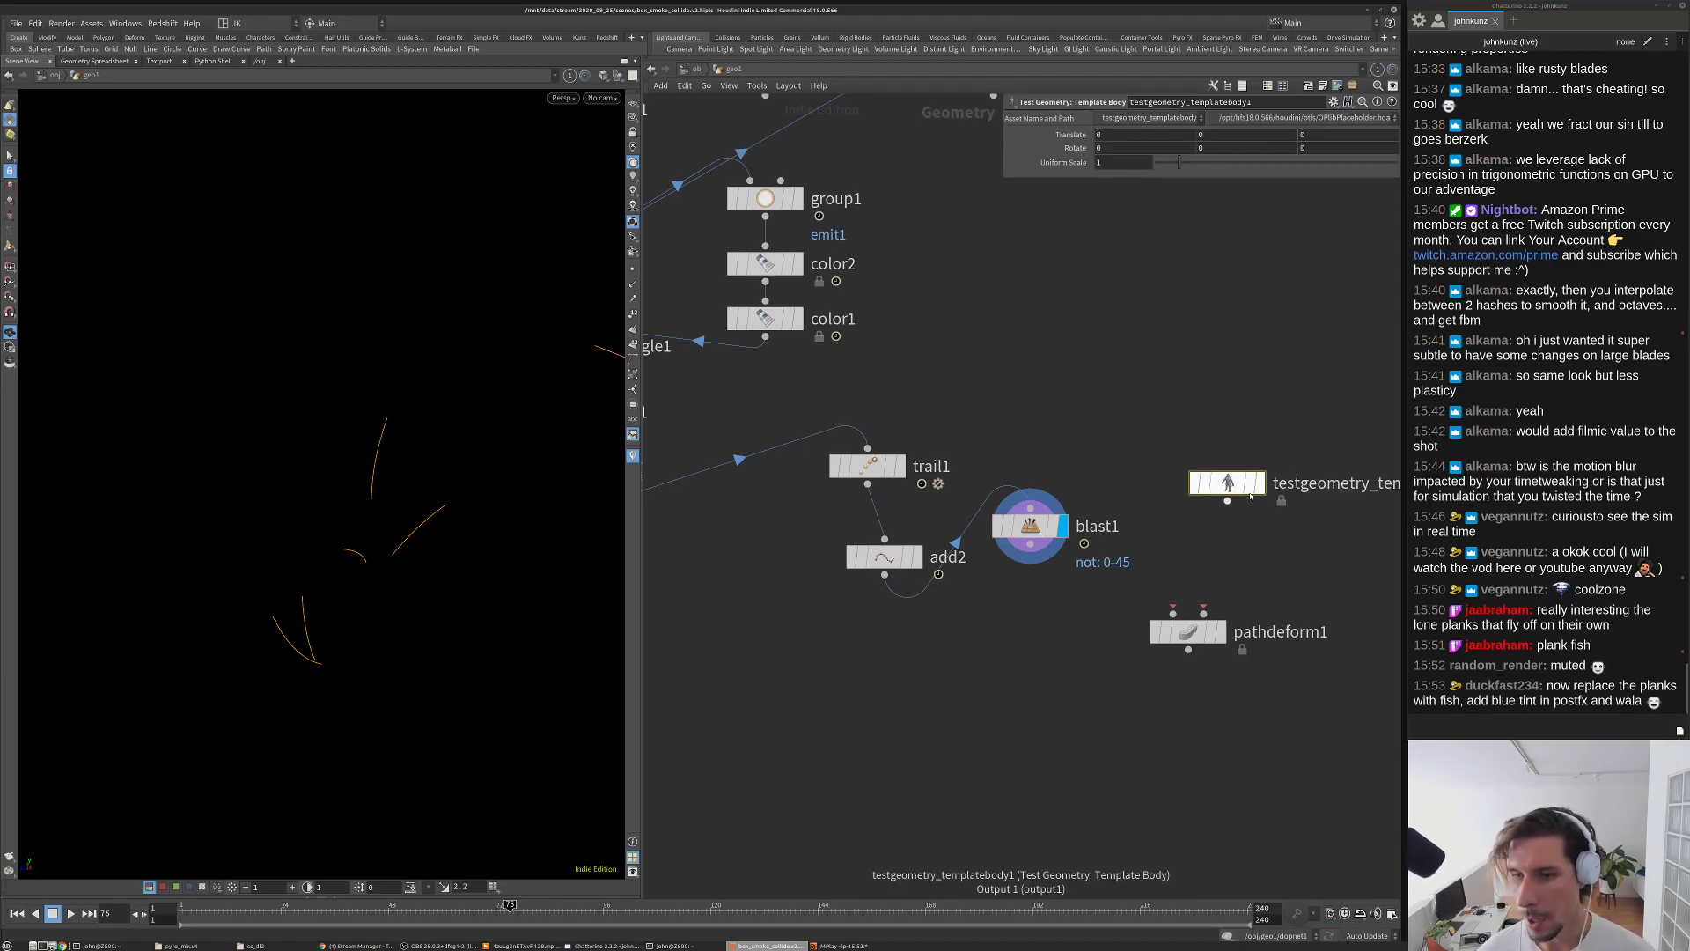
pyautogui.press('h')
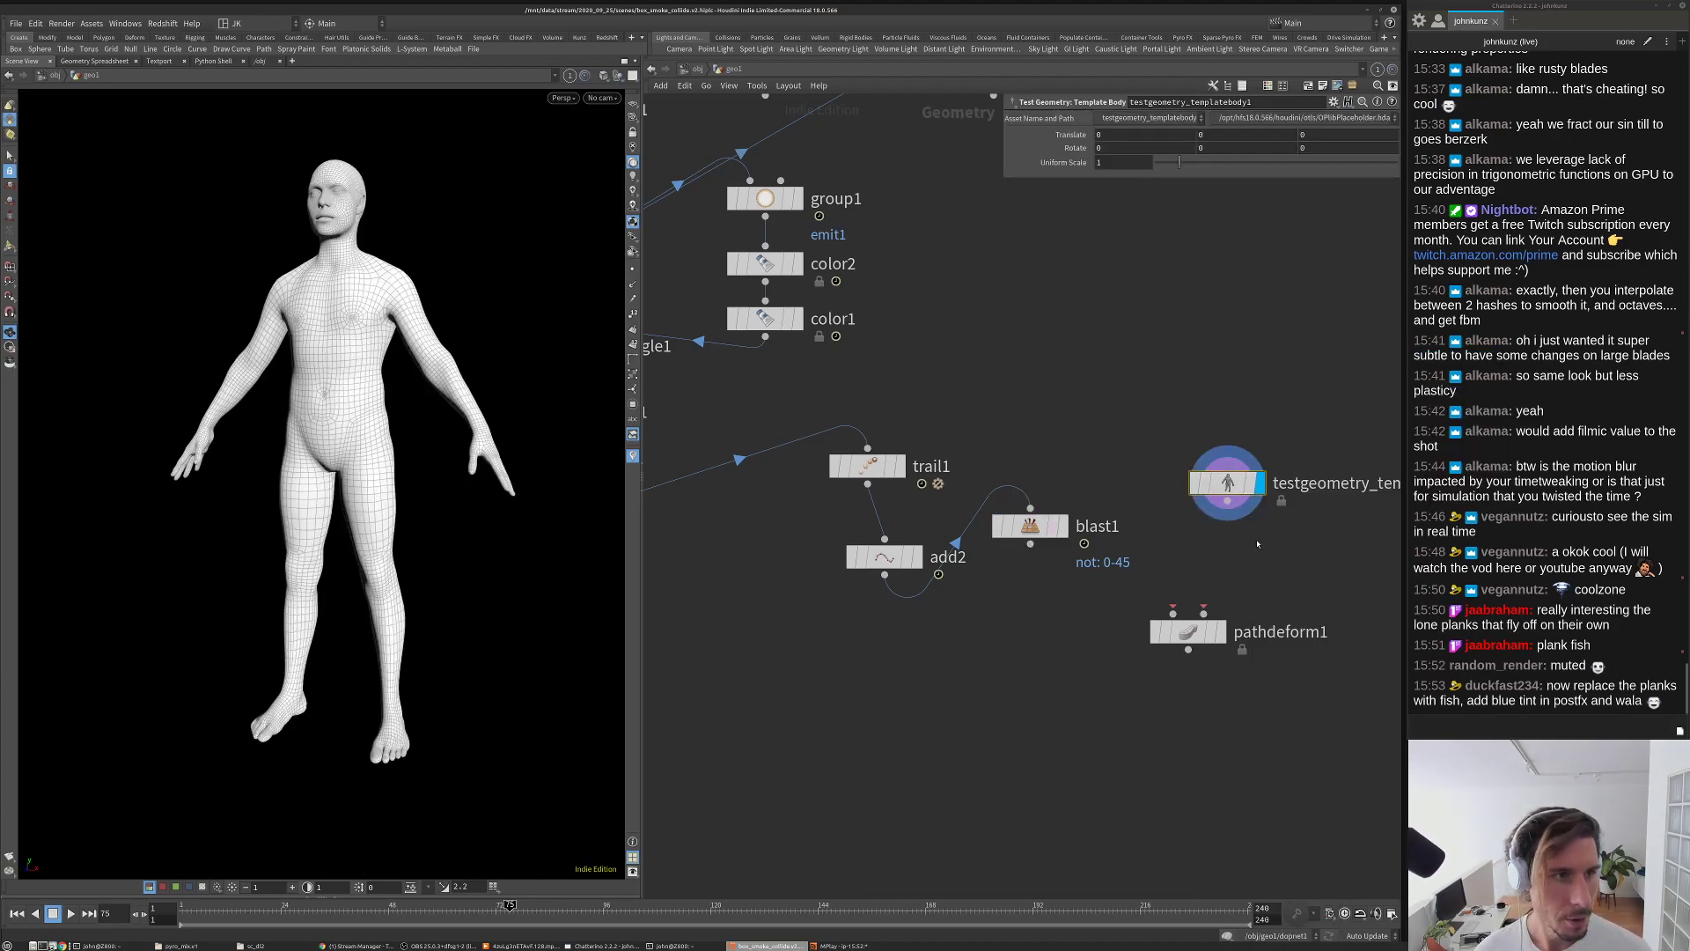
# Step: Feed the template body and blast1's curves into the displayed Path Deform node and map length using Fraction of Curve Length
pyautogui.moveTo(1232, 506); pyautogui.dragTo(1173, 612)
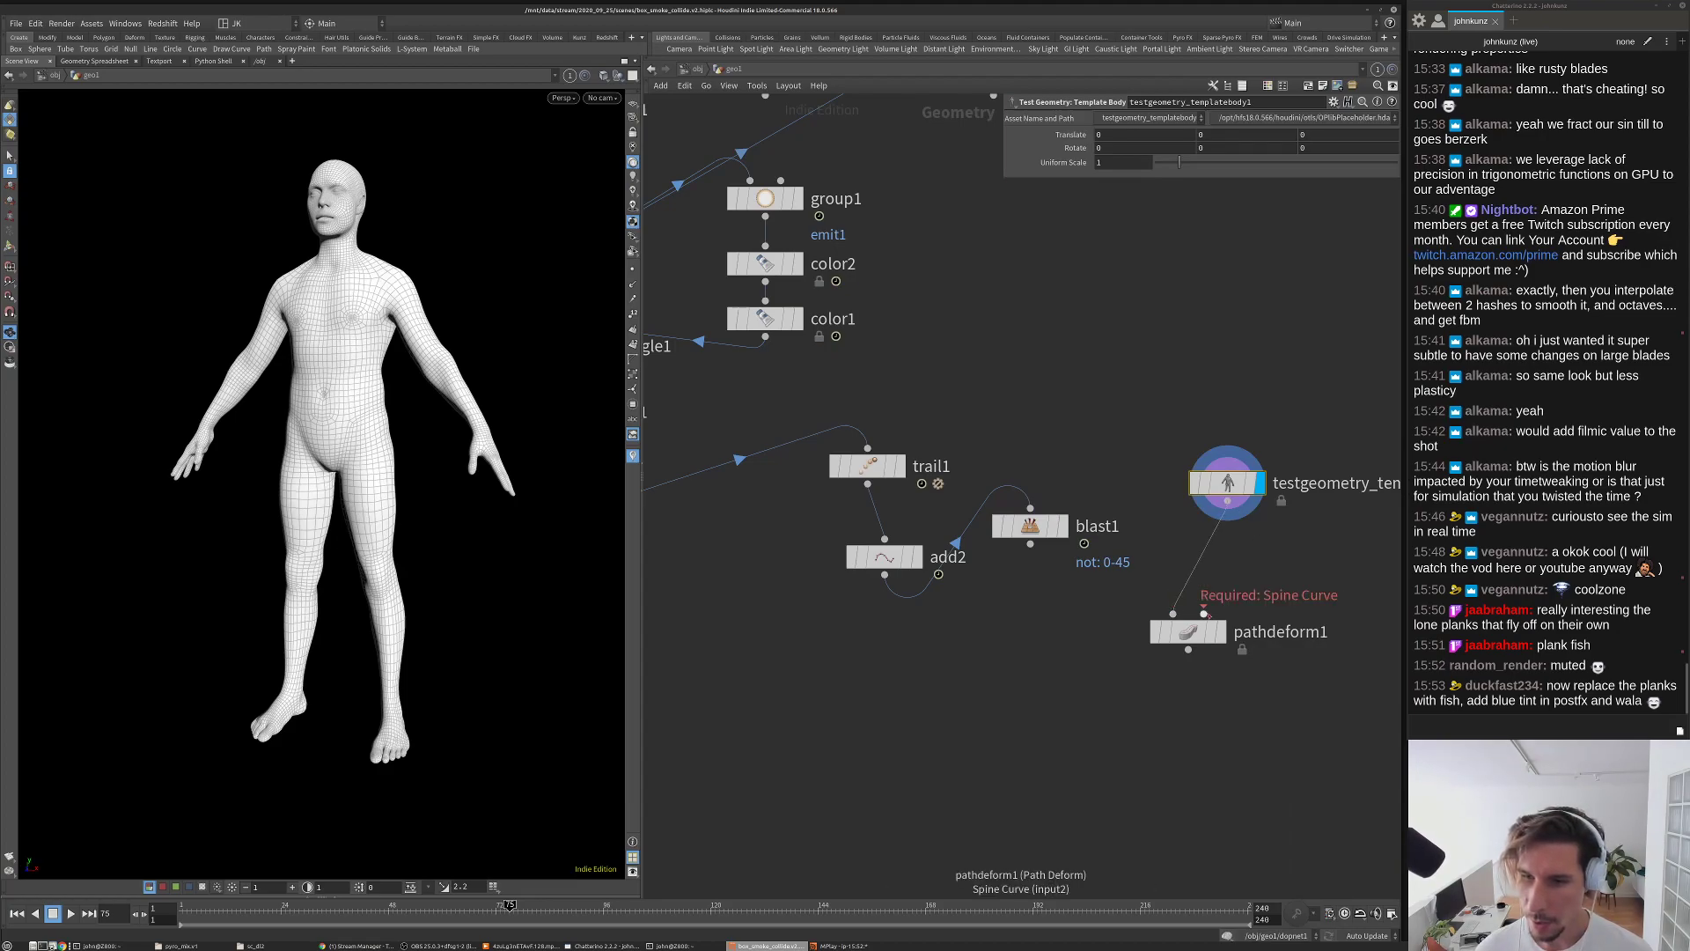
pyautogui.moveTo(1030, 545); pyautogui.dragTo(1226, 638)
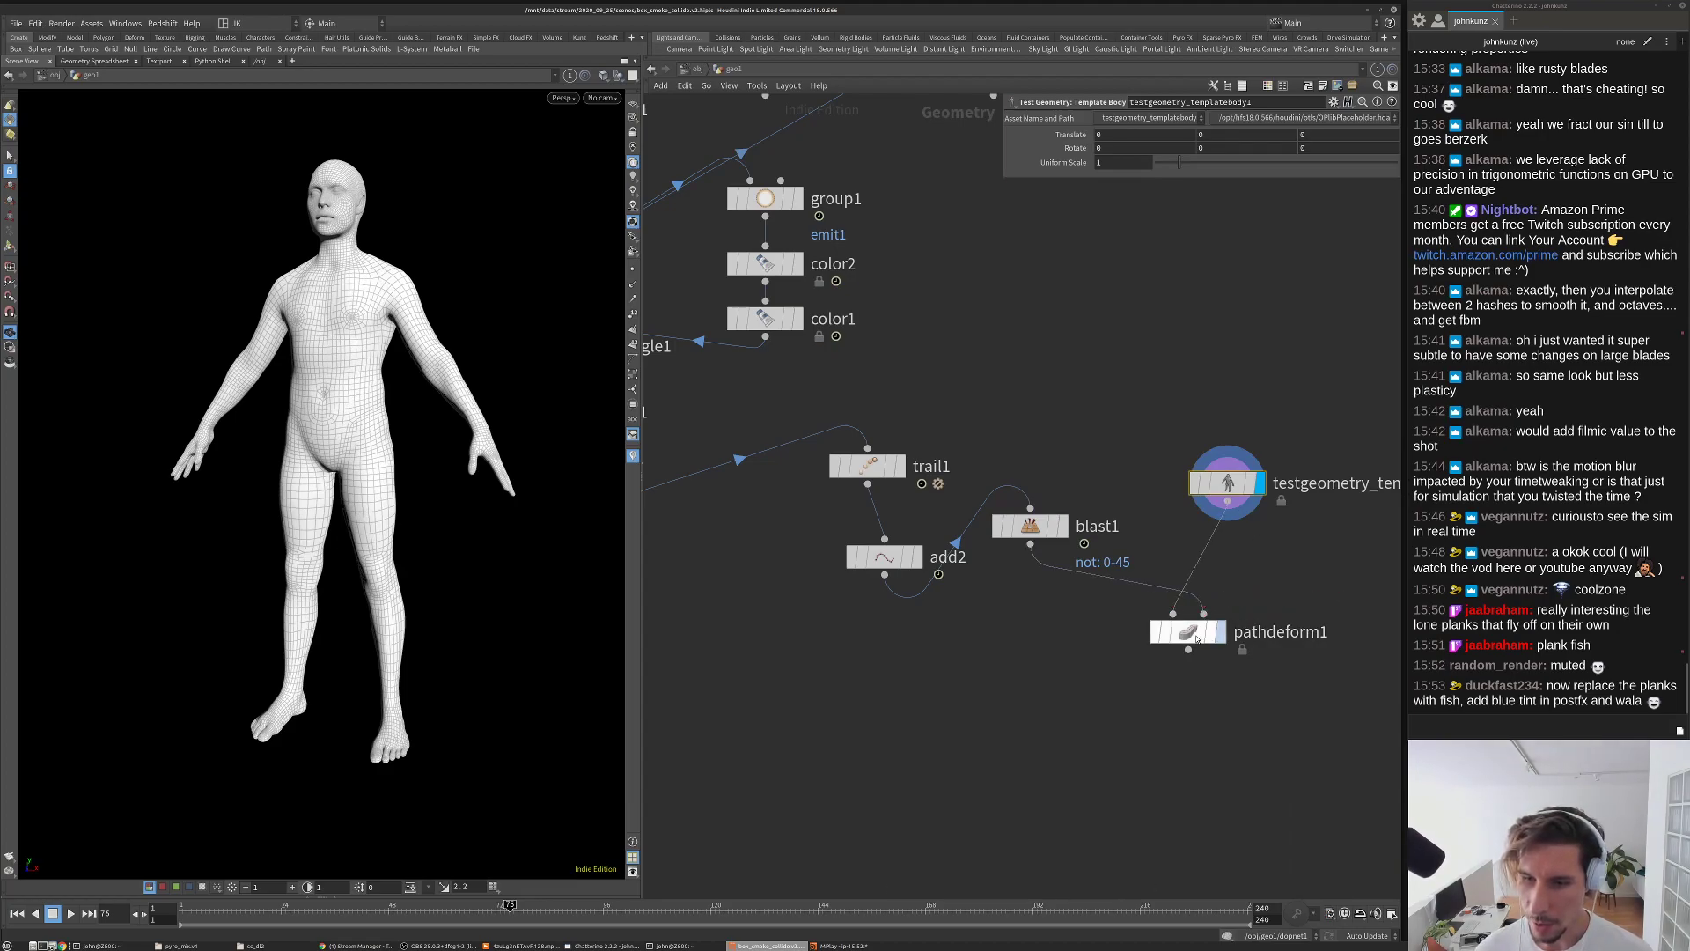
pyautogui.click(1220, 633)
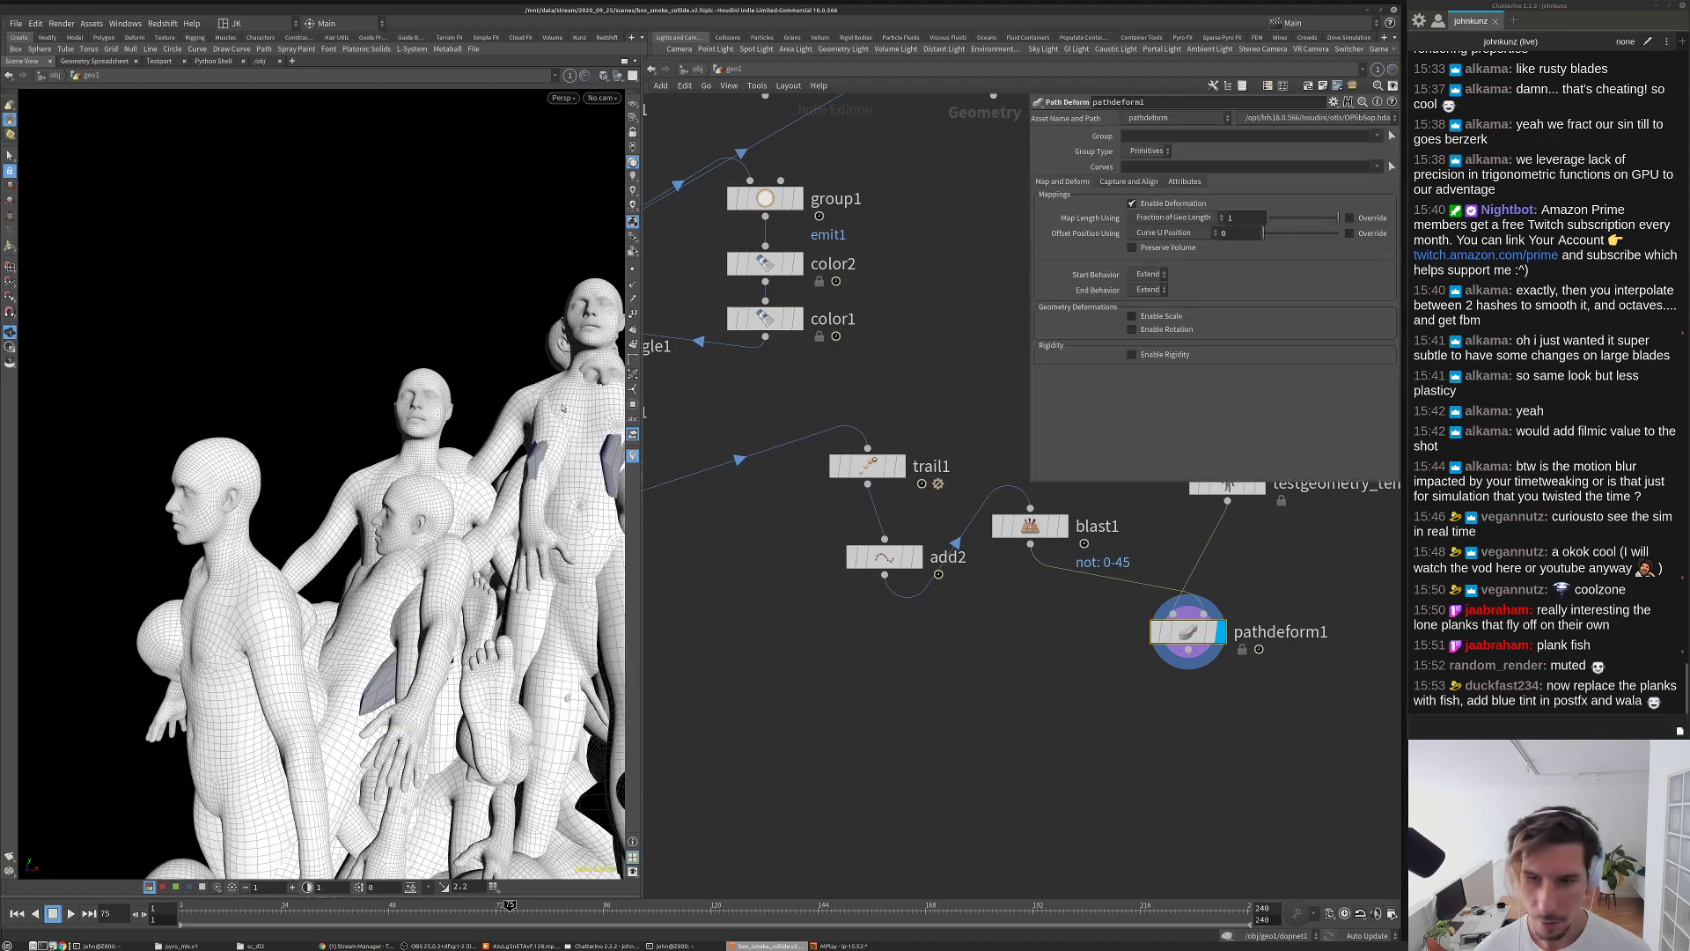
pyautogui.press('g')
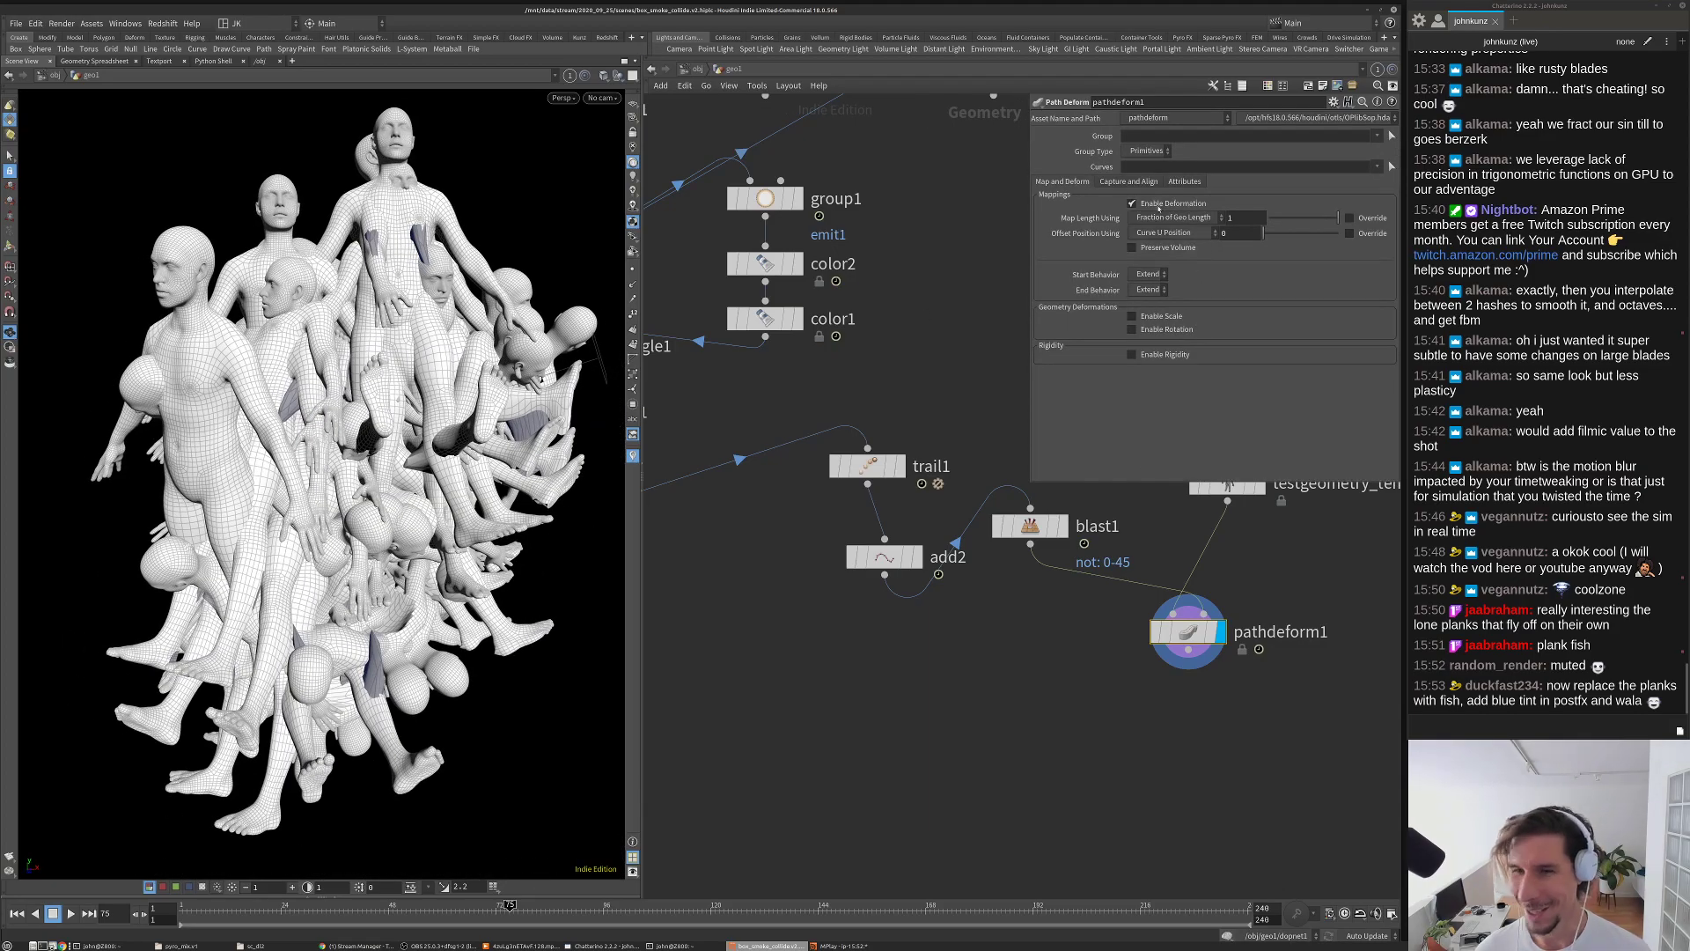
pyautogui.click(1141, 220)
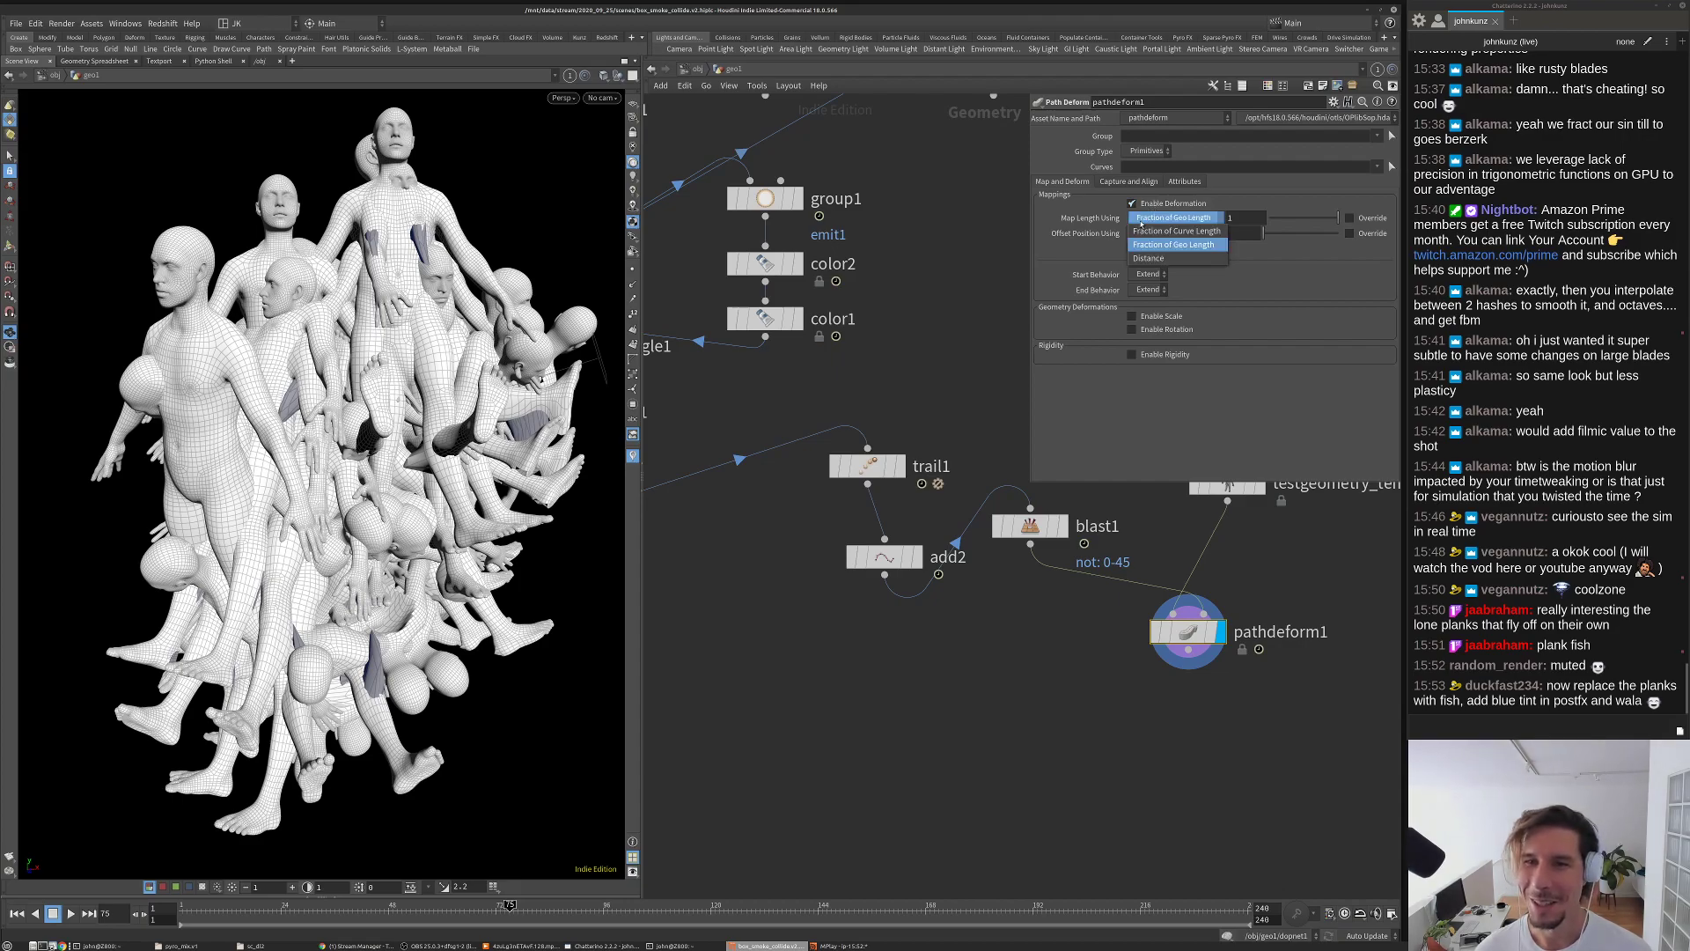
pyautogui.click(1147, 231)
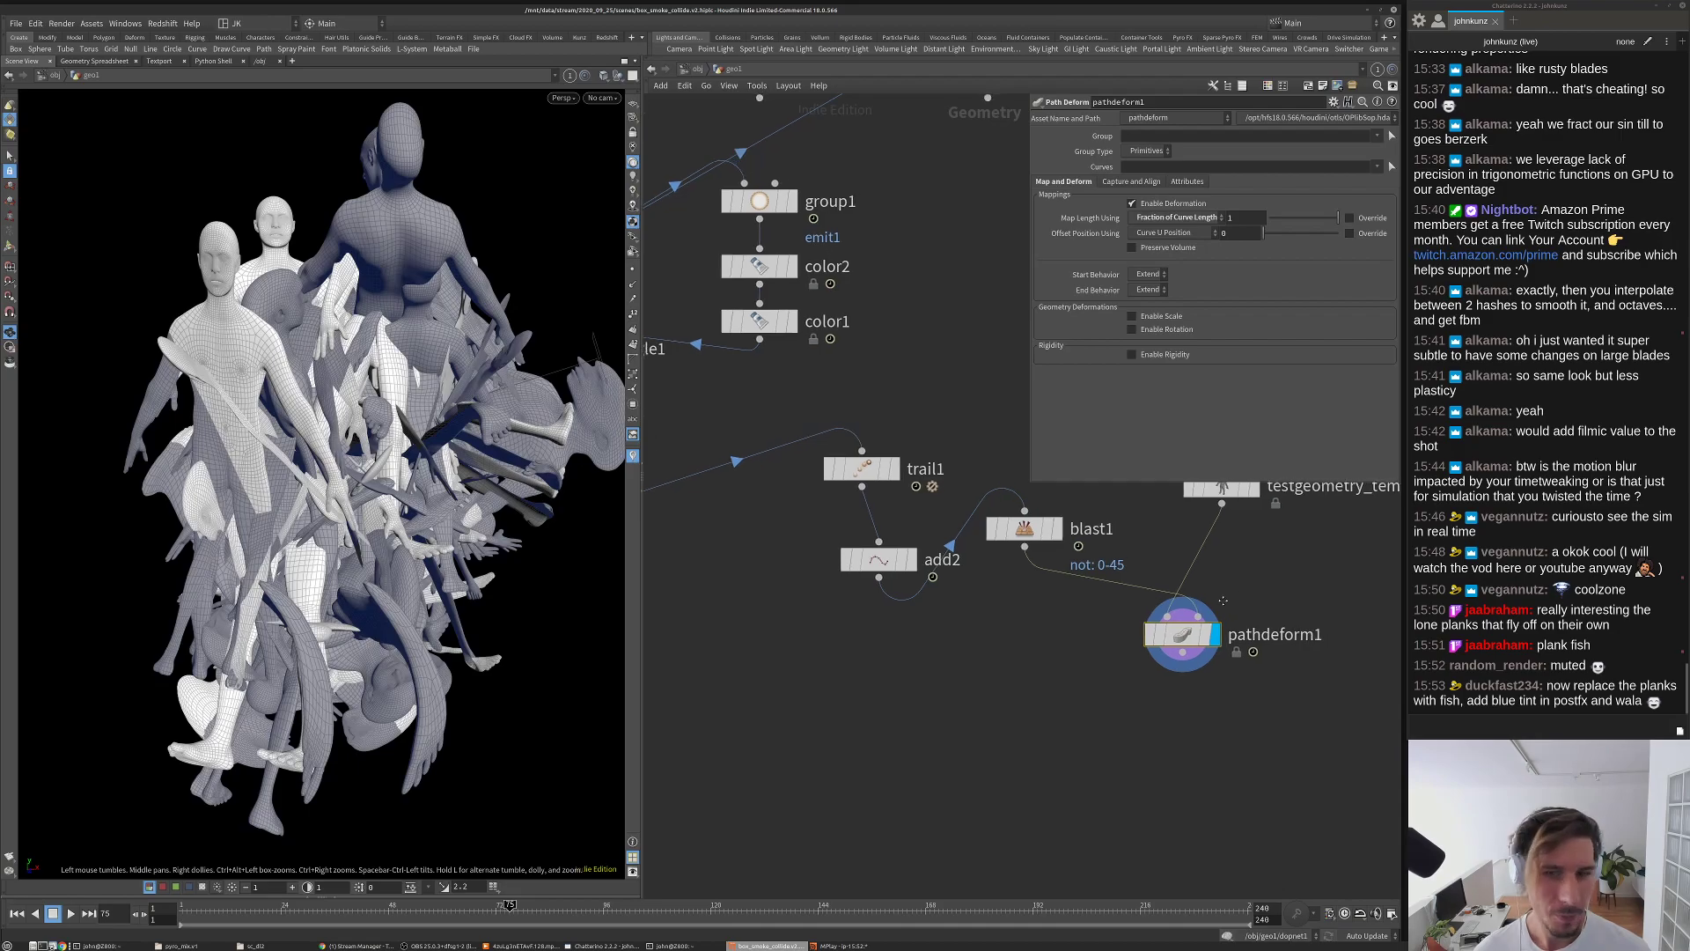
# Step: Set the template body's Uniform Scale to .01 and frame the deformed bodies
pyautogui.moveTo(968, 500); pyautogui.dragTo(889, 523, button='middle')
pyautogui.click(1149, 506)
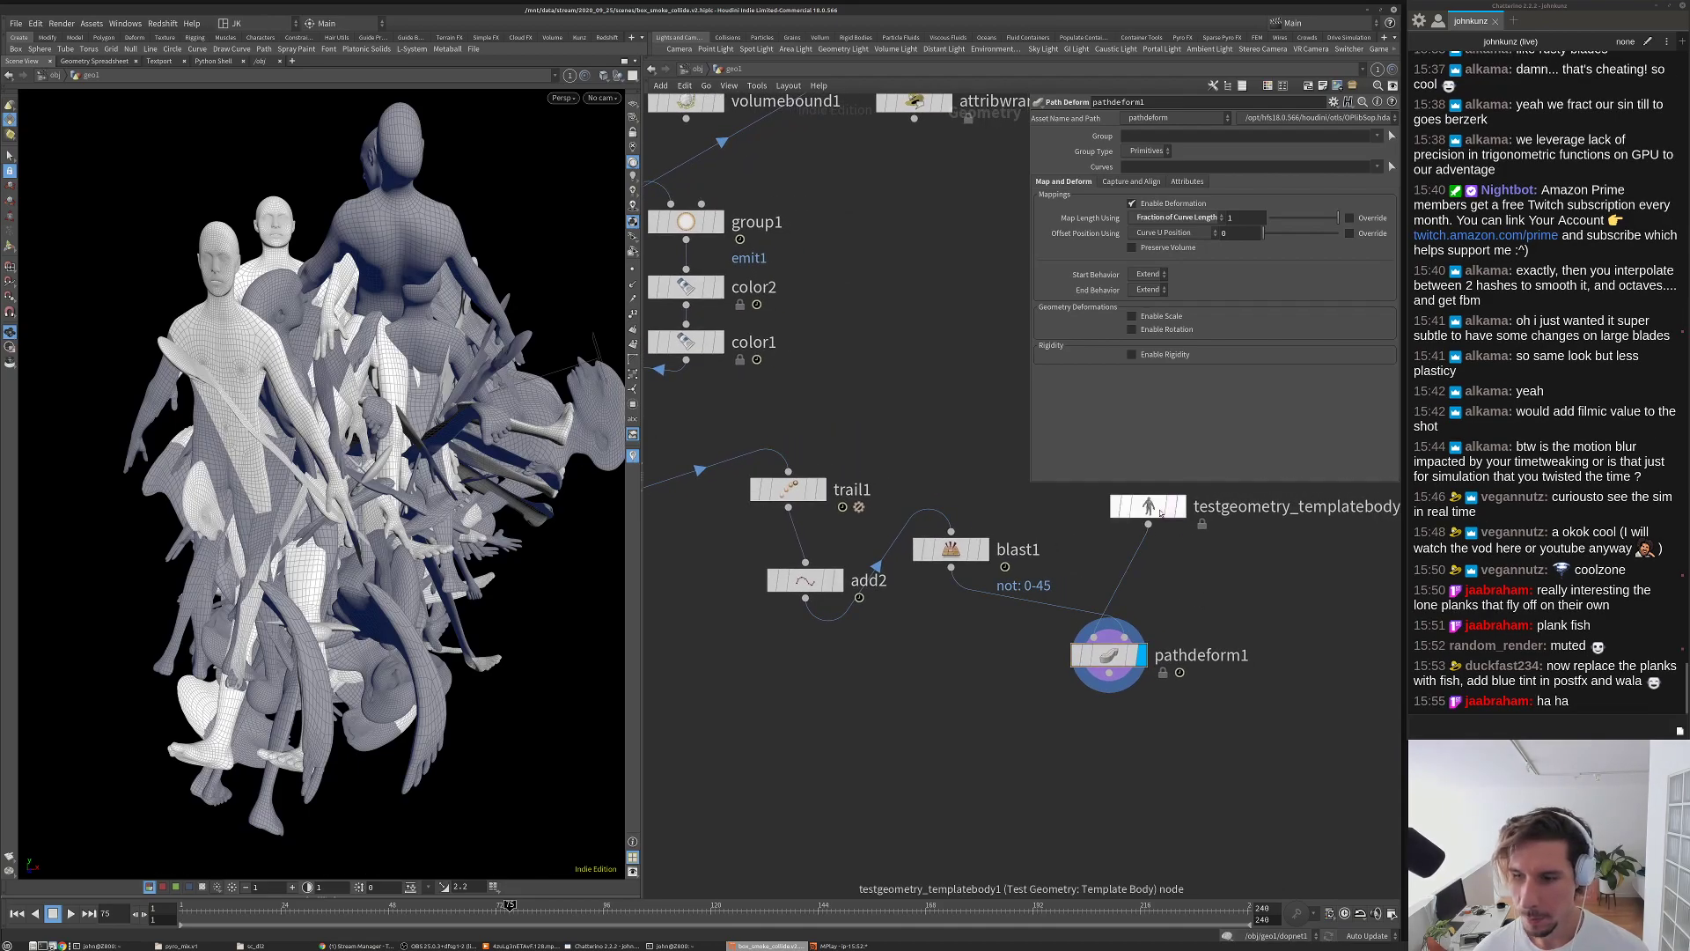
pyautogui.click(1140, 162)
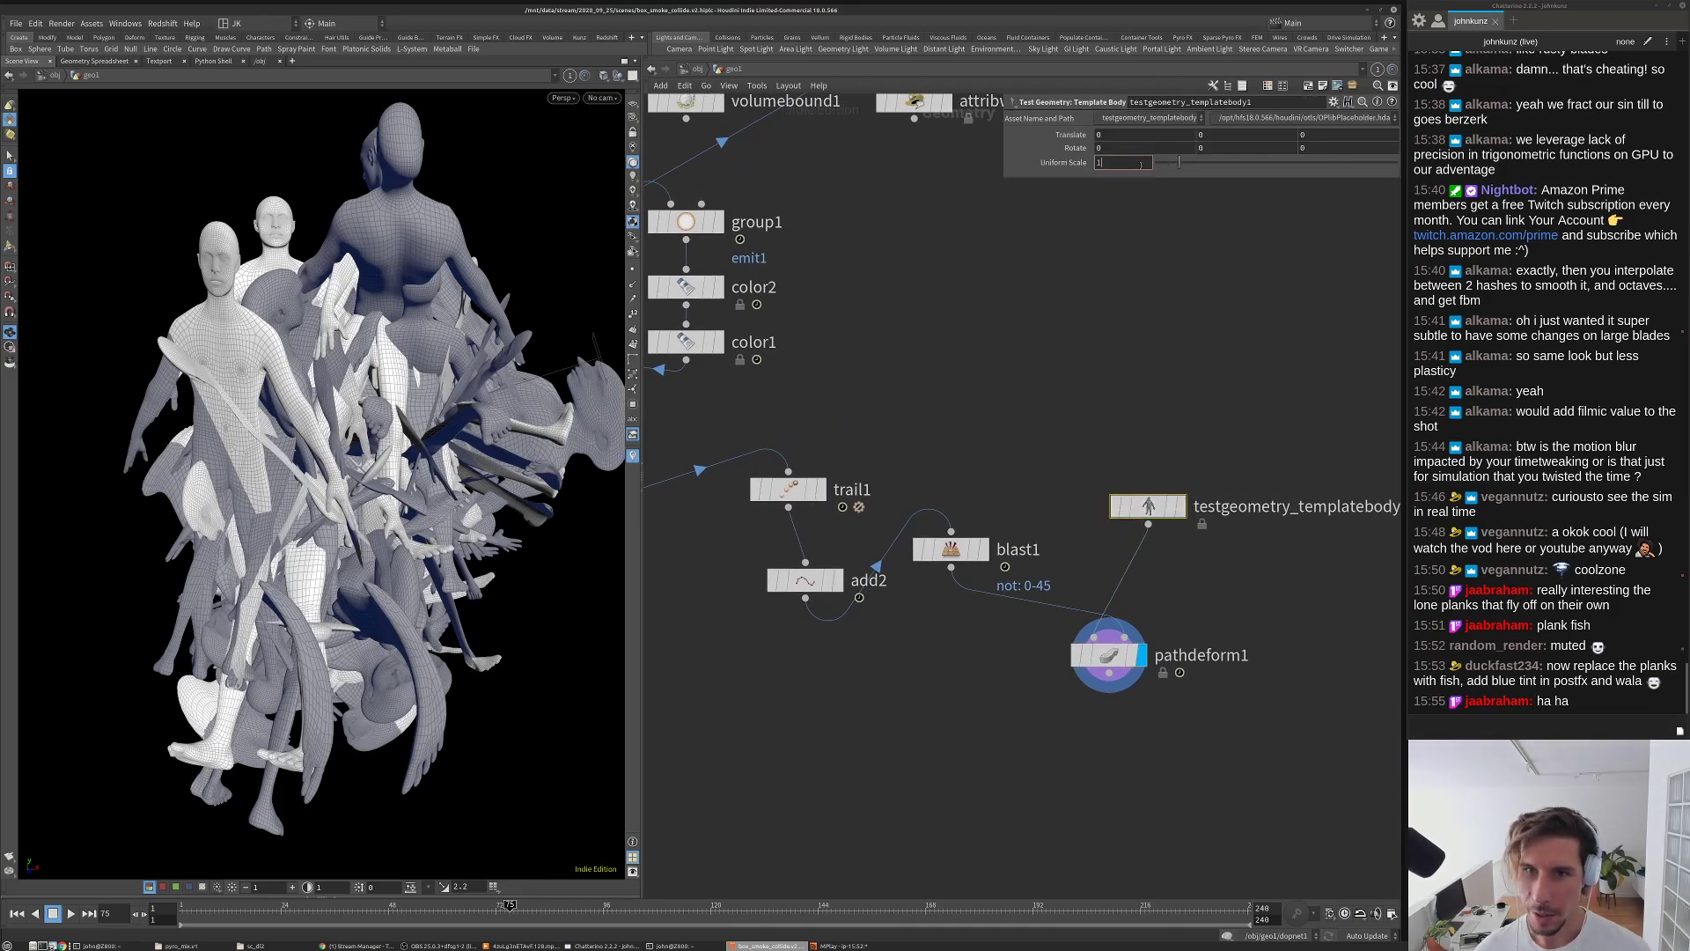
pyautogui.write('.01')
pyautogui.press('Return')
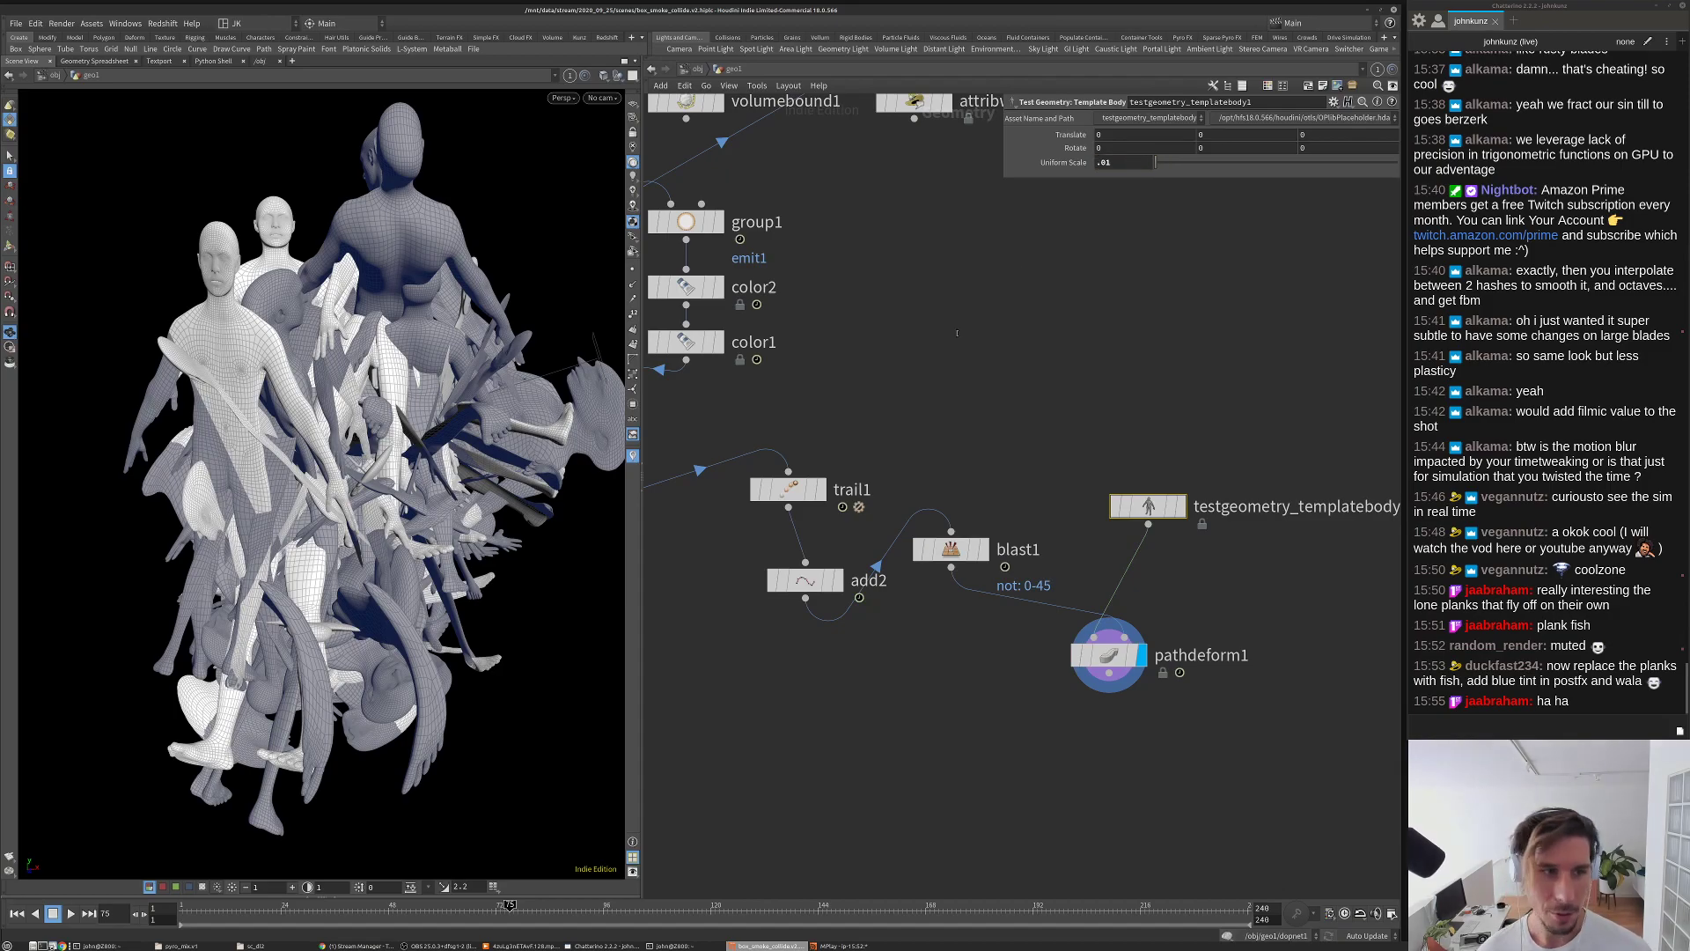
pyautogui.press('g')
pyautogui.scroll(5, 421, 403)
# Step: Set the Path Deform node's Forward Direction to Y in its geometry alignment settings
pyautogui.click(1110, 654)
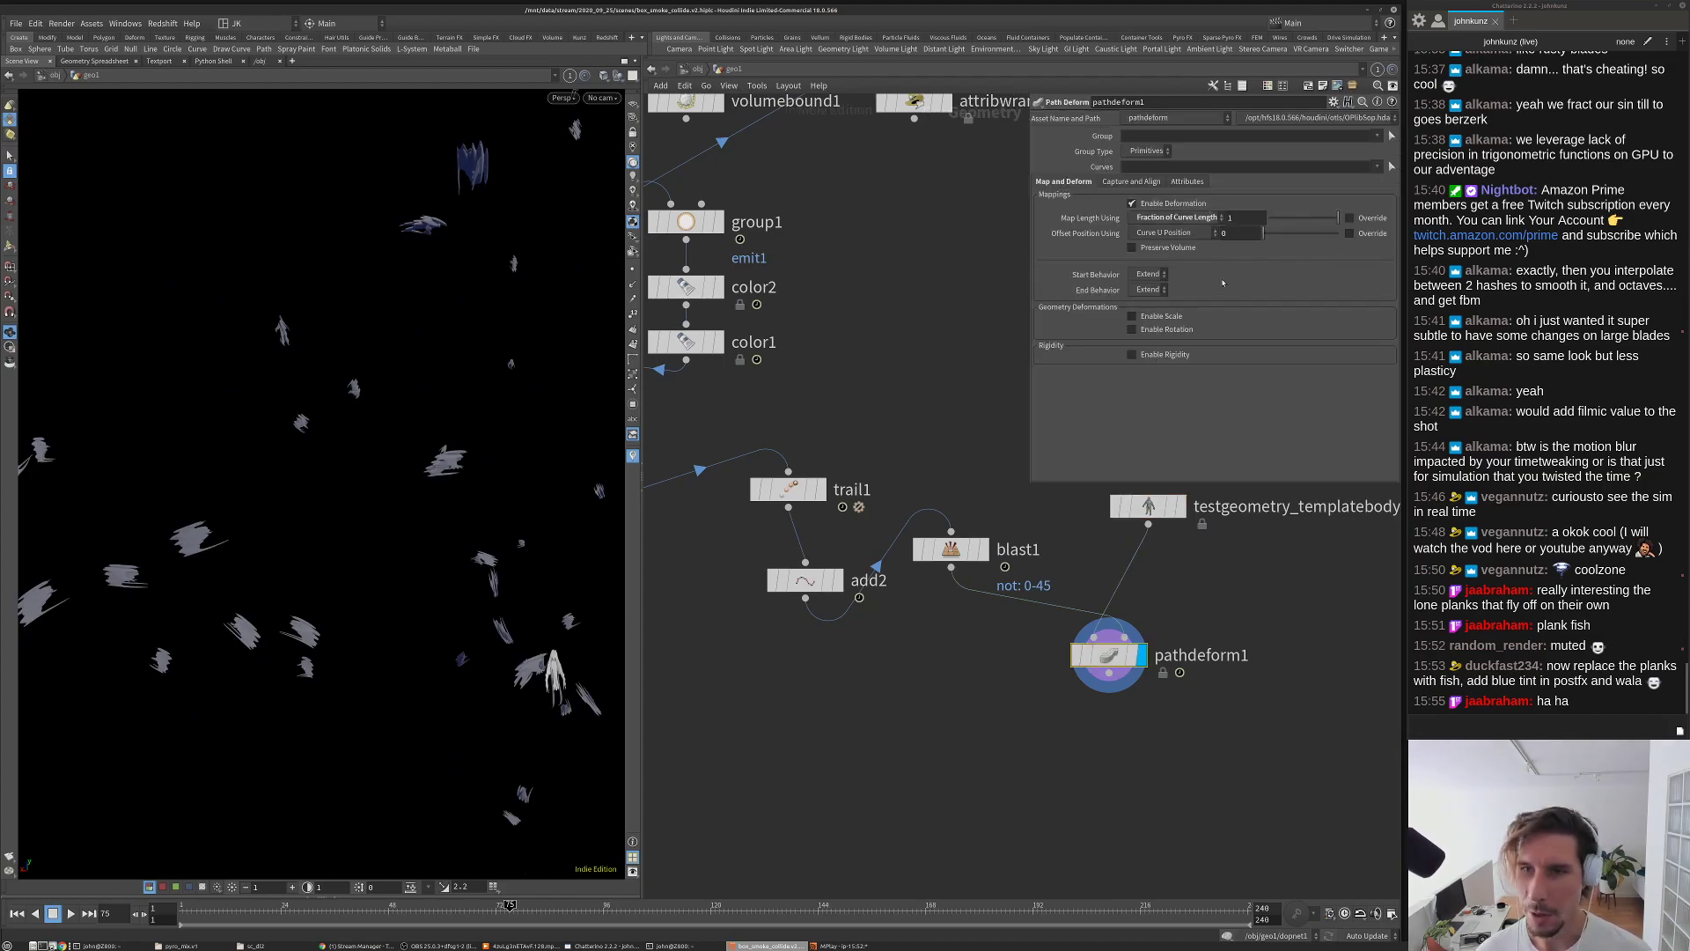
pyautogui.click(1132, 181)
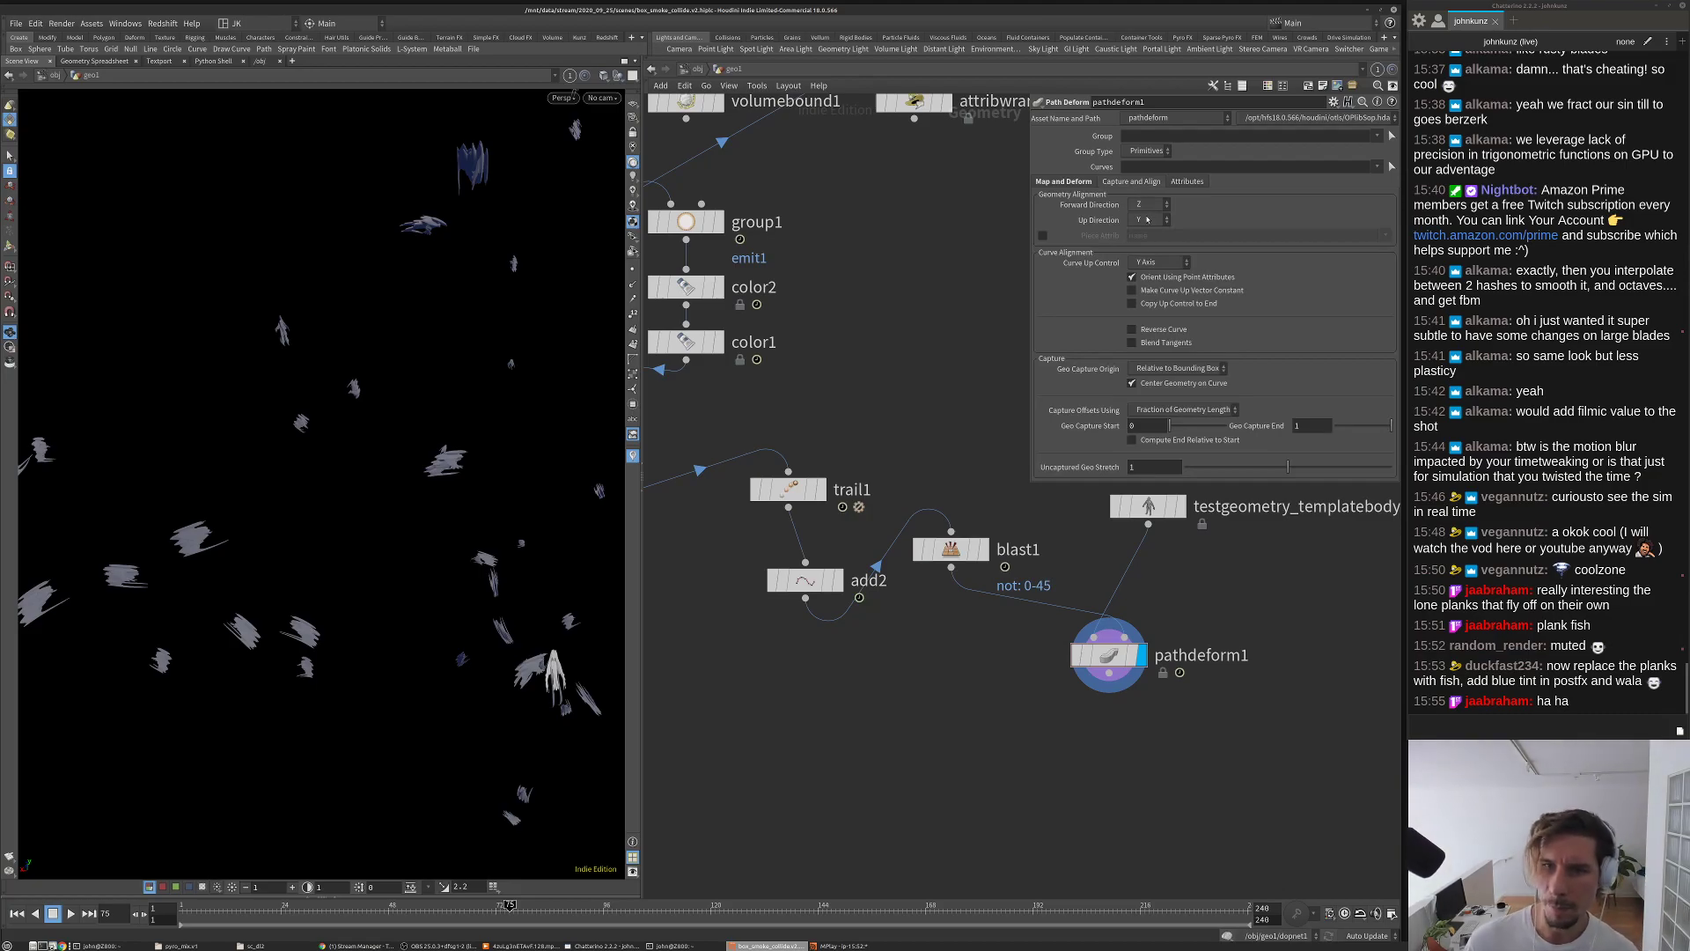
pyautogui.click(1147, 220)
pyautogui.click(1147, 222)
pyautogui.click(1147, 204)
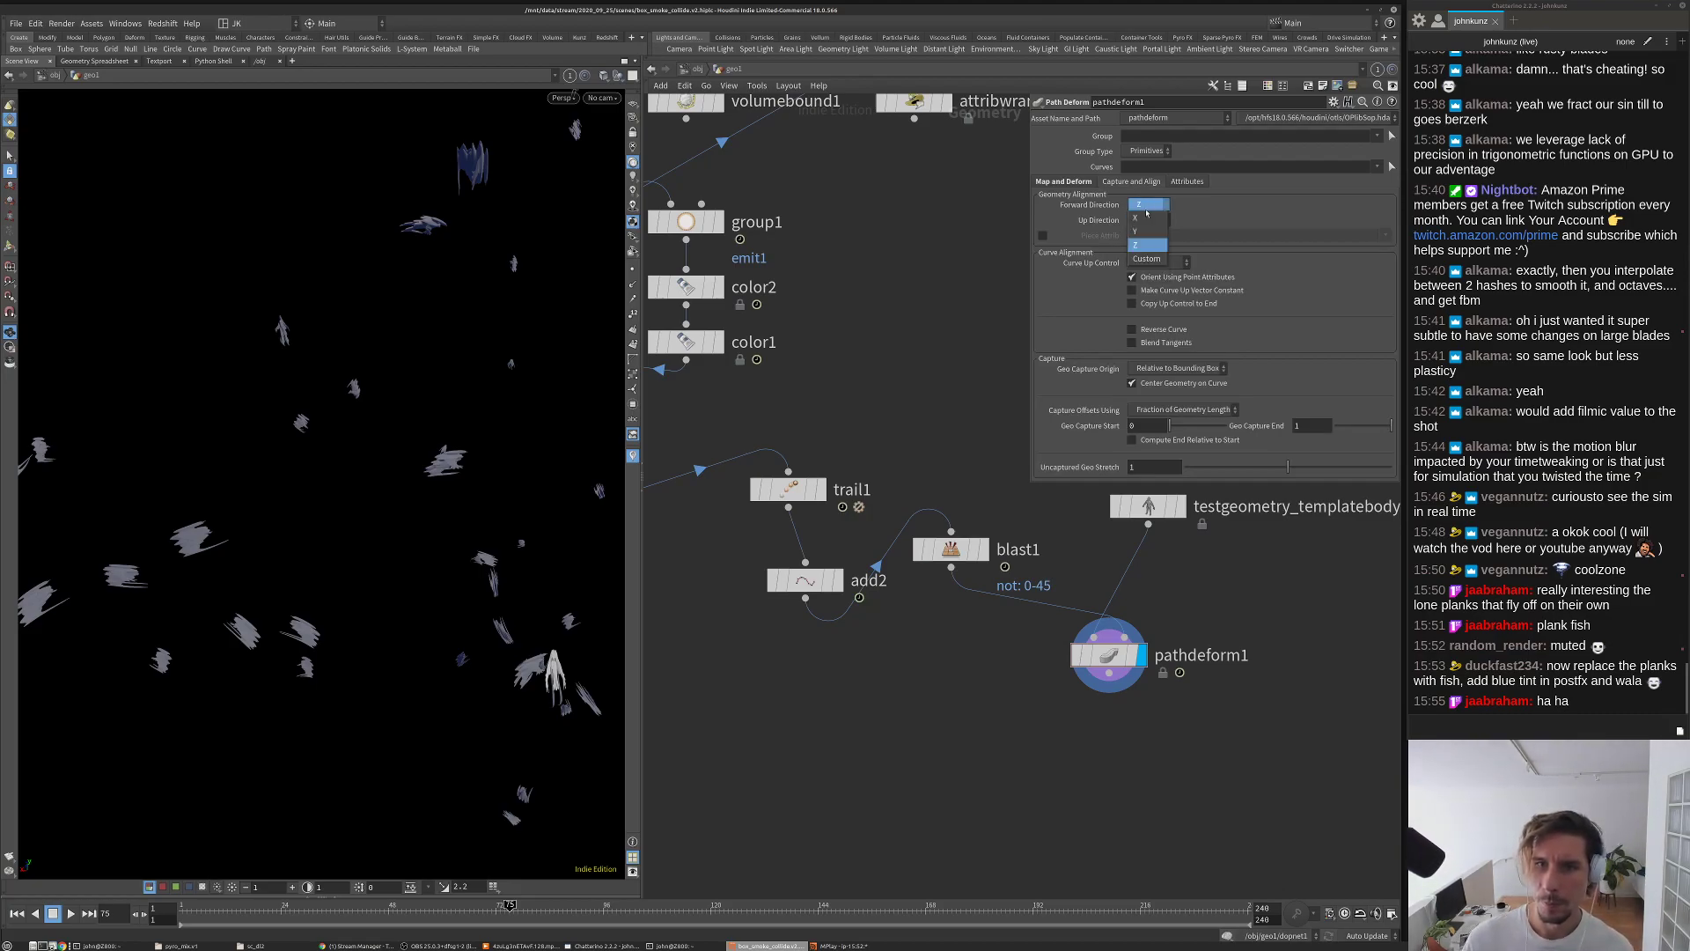
pyautogui.click(1147, 230)
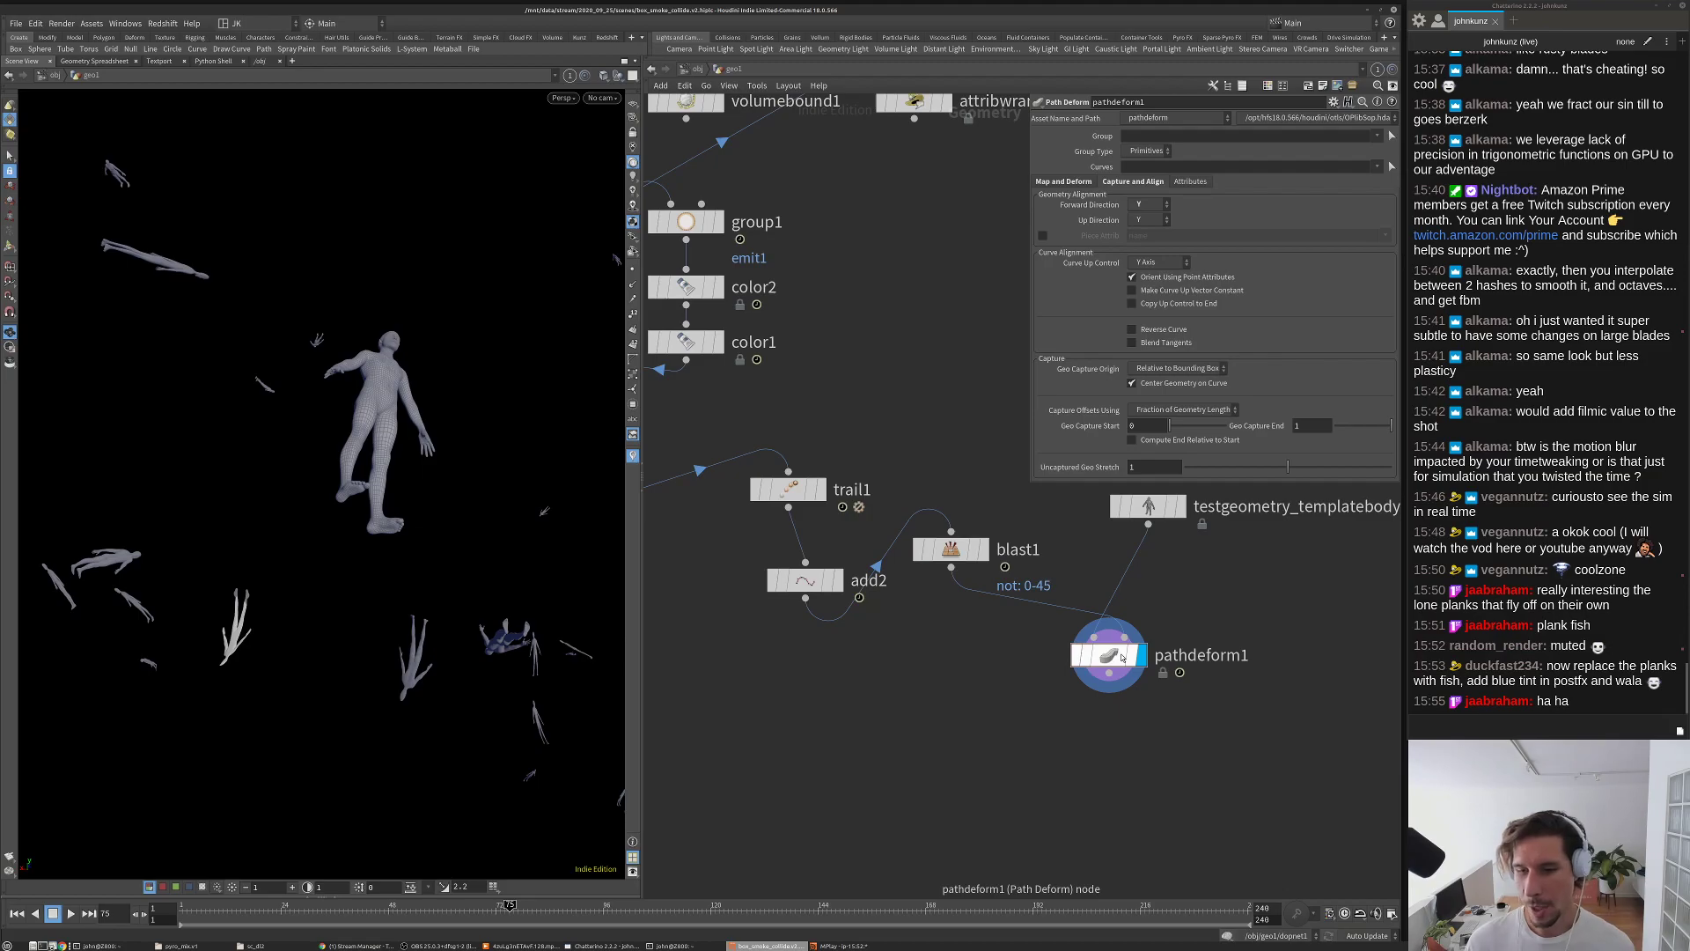
# Step: Look at the path-deformed bodies through cam1 in the viewport
pyautogui.click(1143, 627)
pyautogui.scroll(-4, 1143, 628)
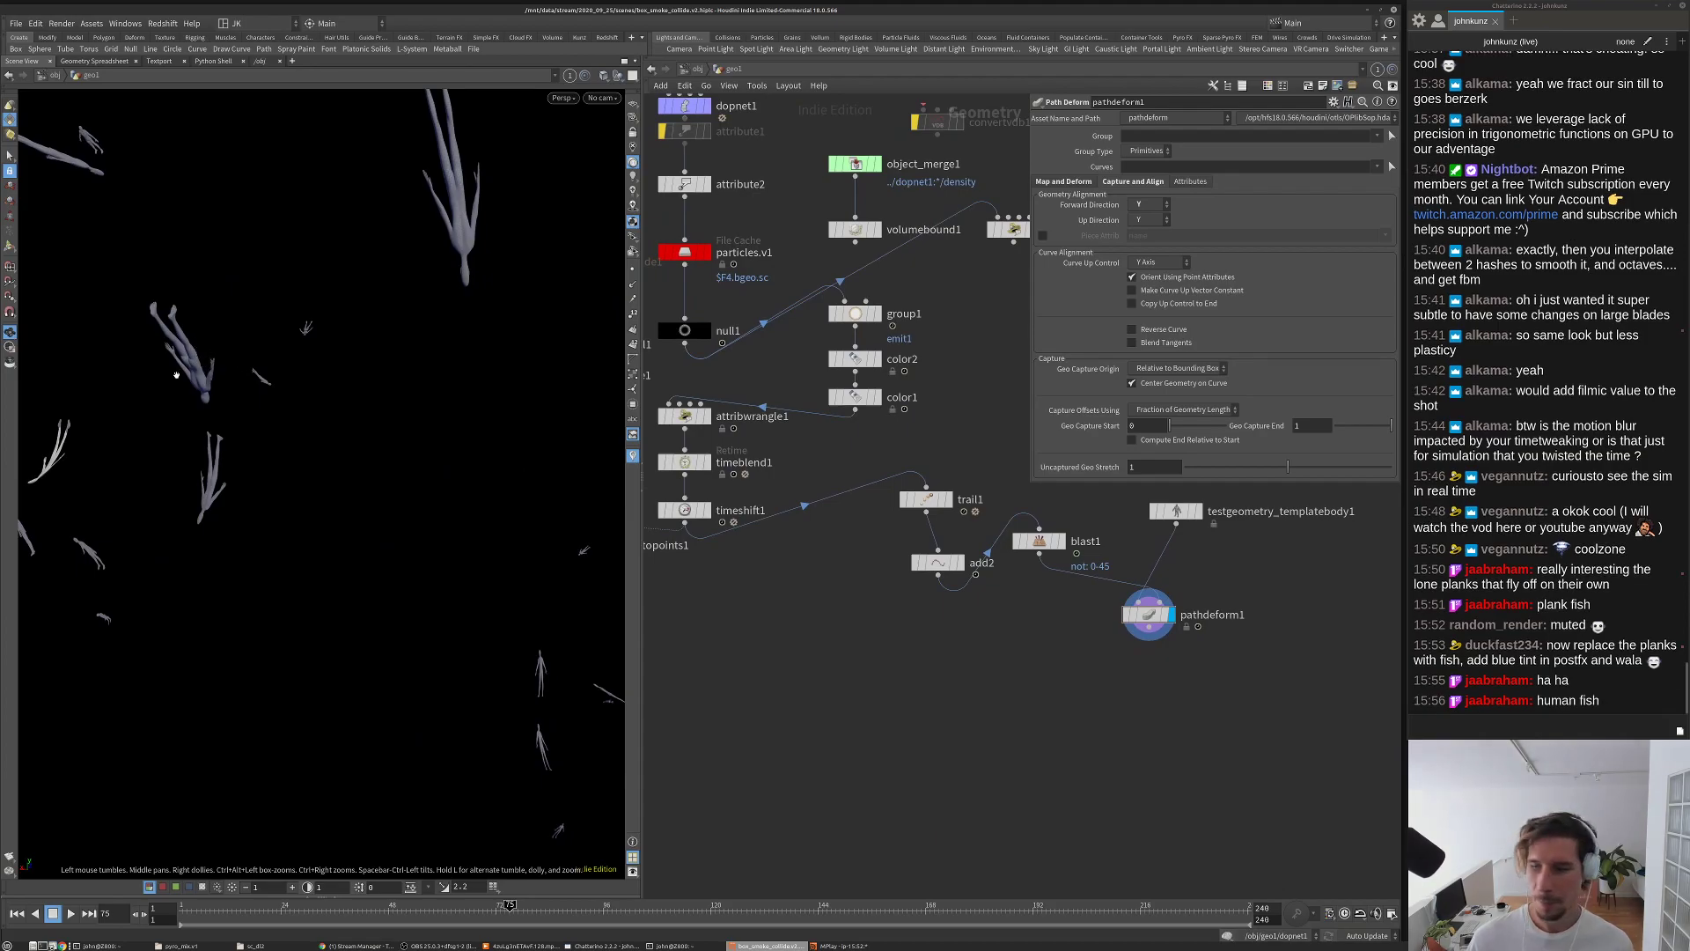
pyautogui.moveTo(341, 498); pyautogui.dragTo(609, 107)
pyautogui.click(602, 98)
pyautogui.click(638, 162)
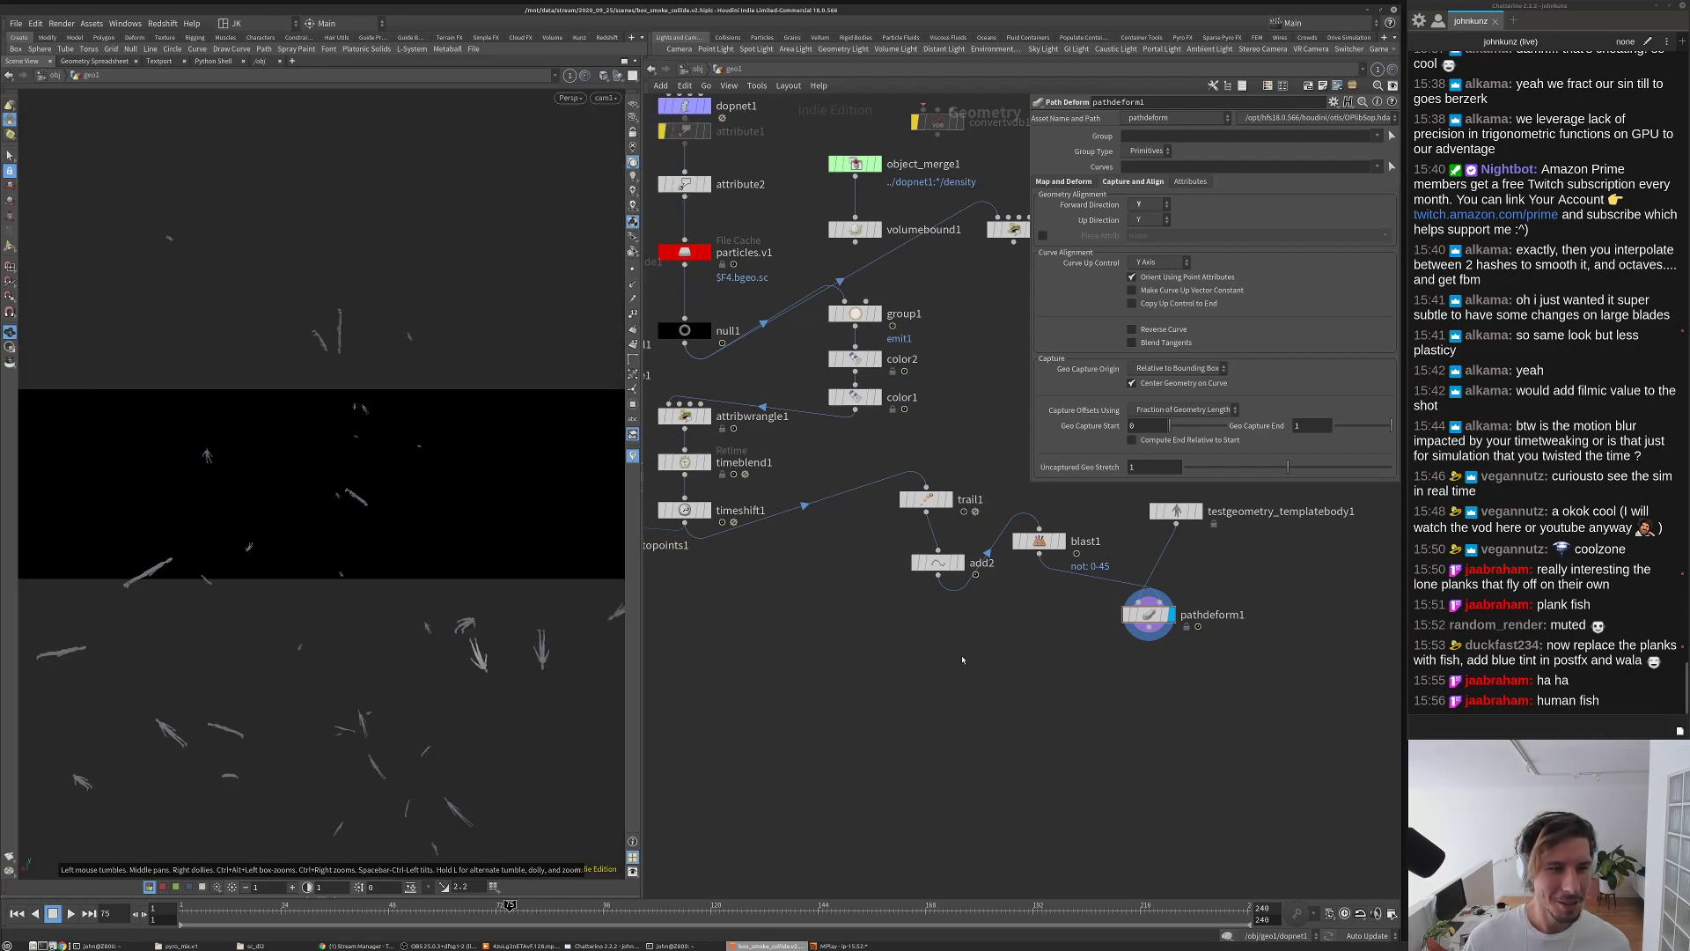
# Step: Try a Trail Length of 2 on the trail1 node
pyautogui.moveTo(962, 660); pyautogui.dragTo(920, 647, button='middle')
pyautogui.click(884, 486)
pyautogui.click(1285, 137)
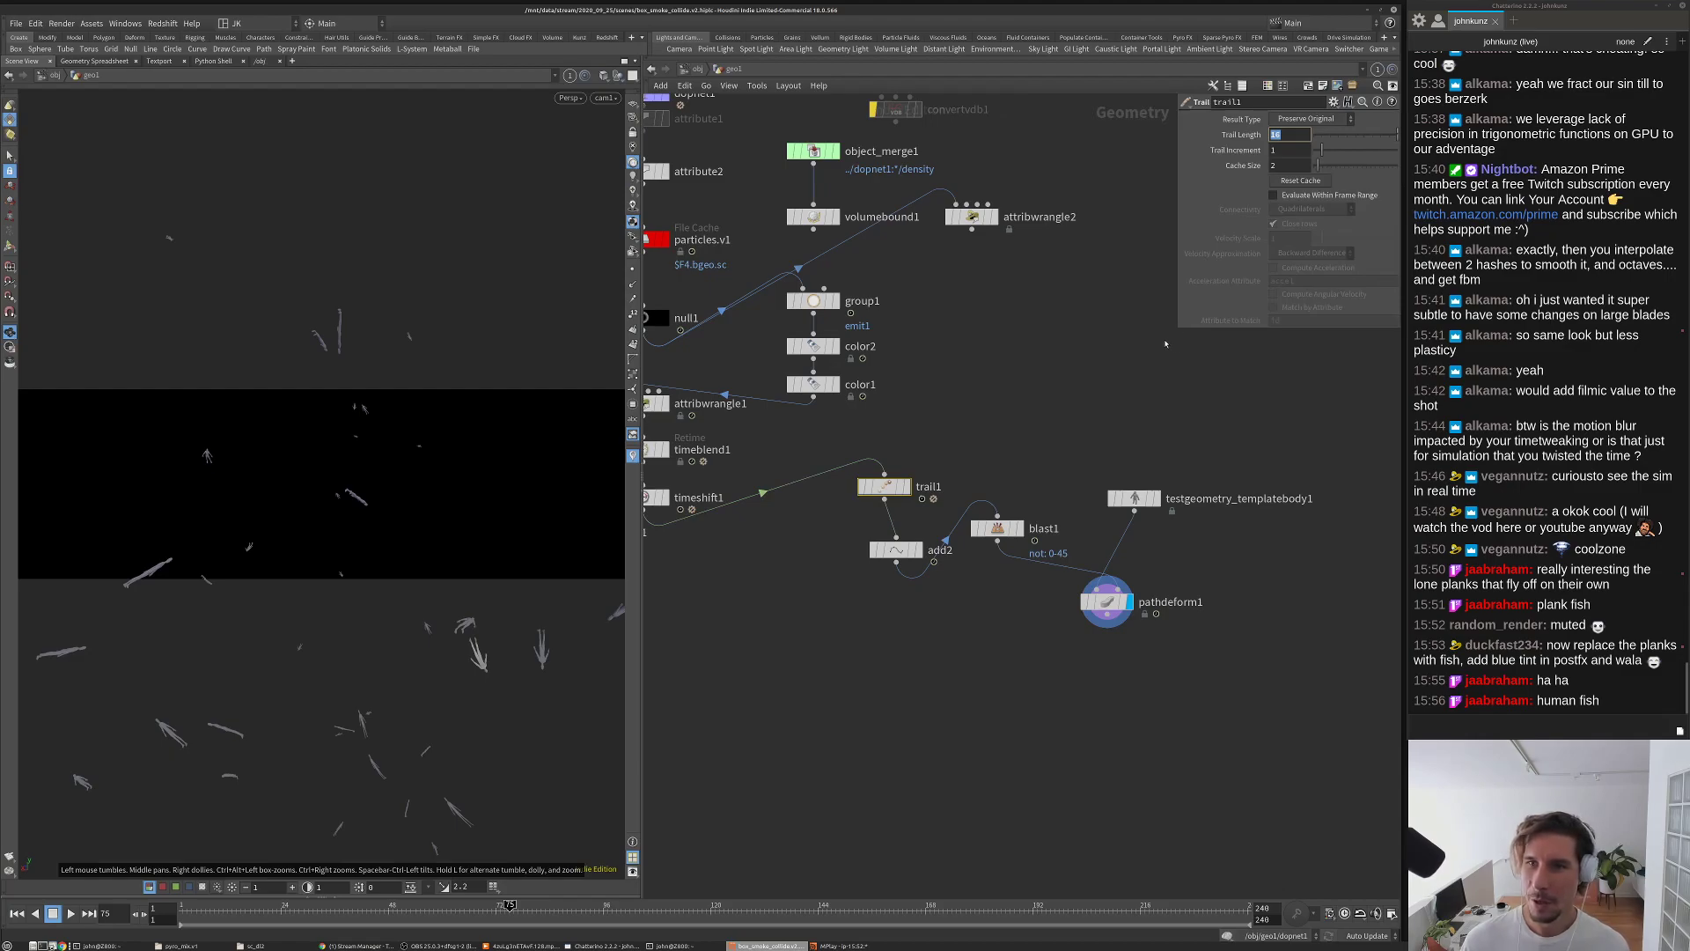
pyautogui.write('2')
pyautogui.press('Return')
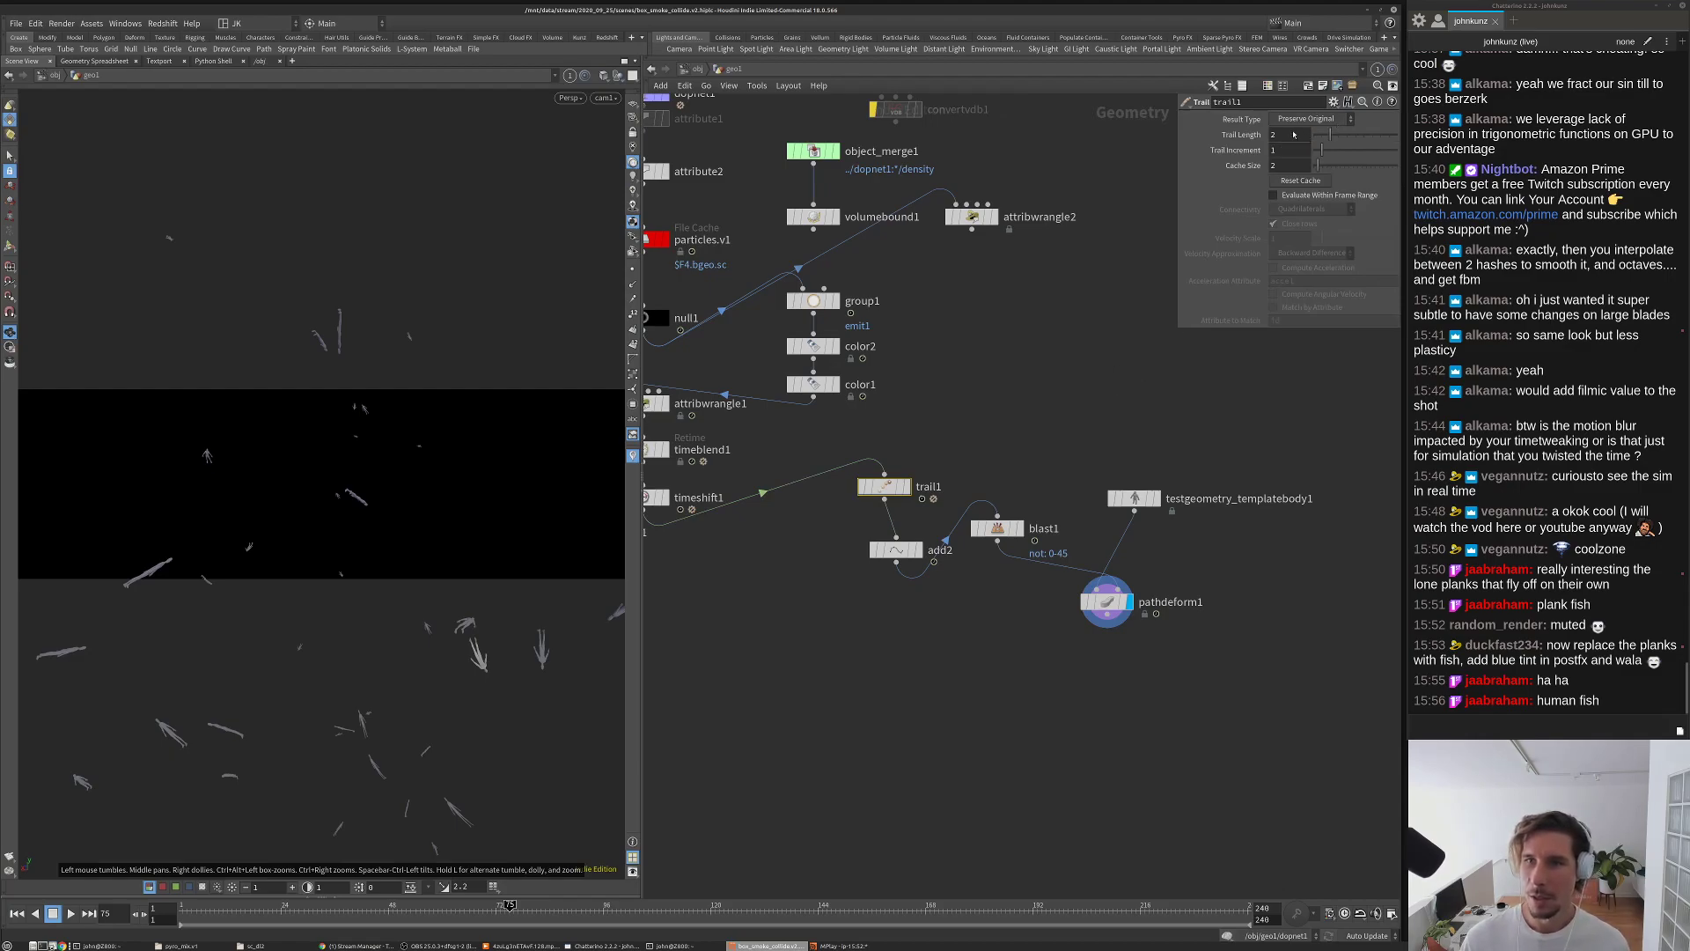
# Step: Set trail1's Trail Length to 5 and its Trail Increment to 15
pyautogui.click(1293, 134)
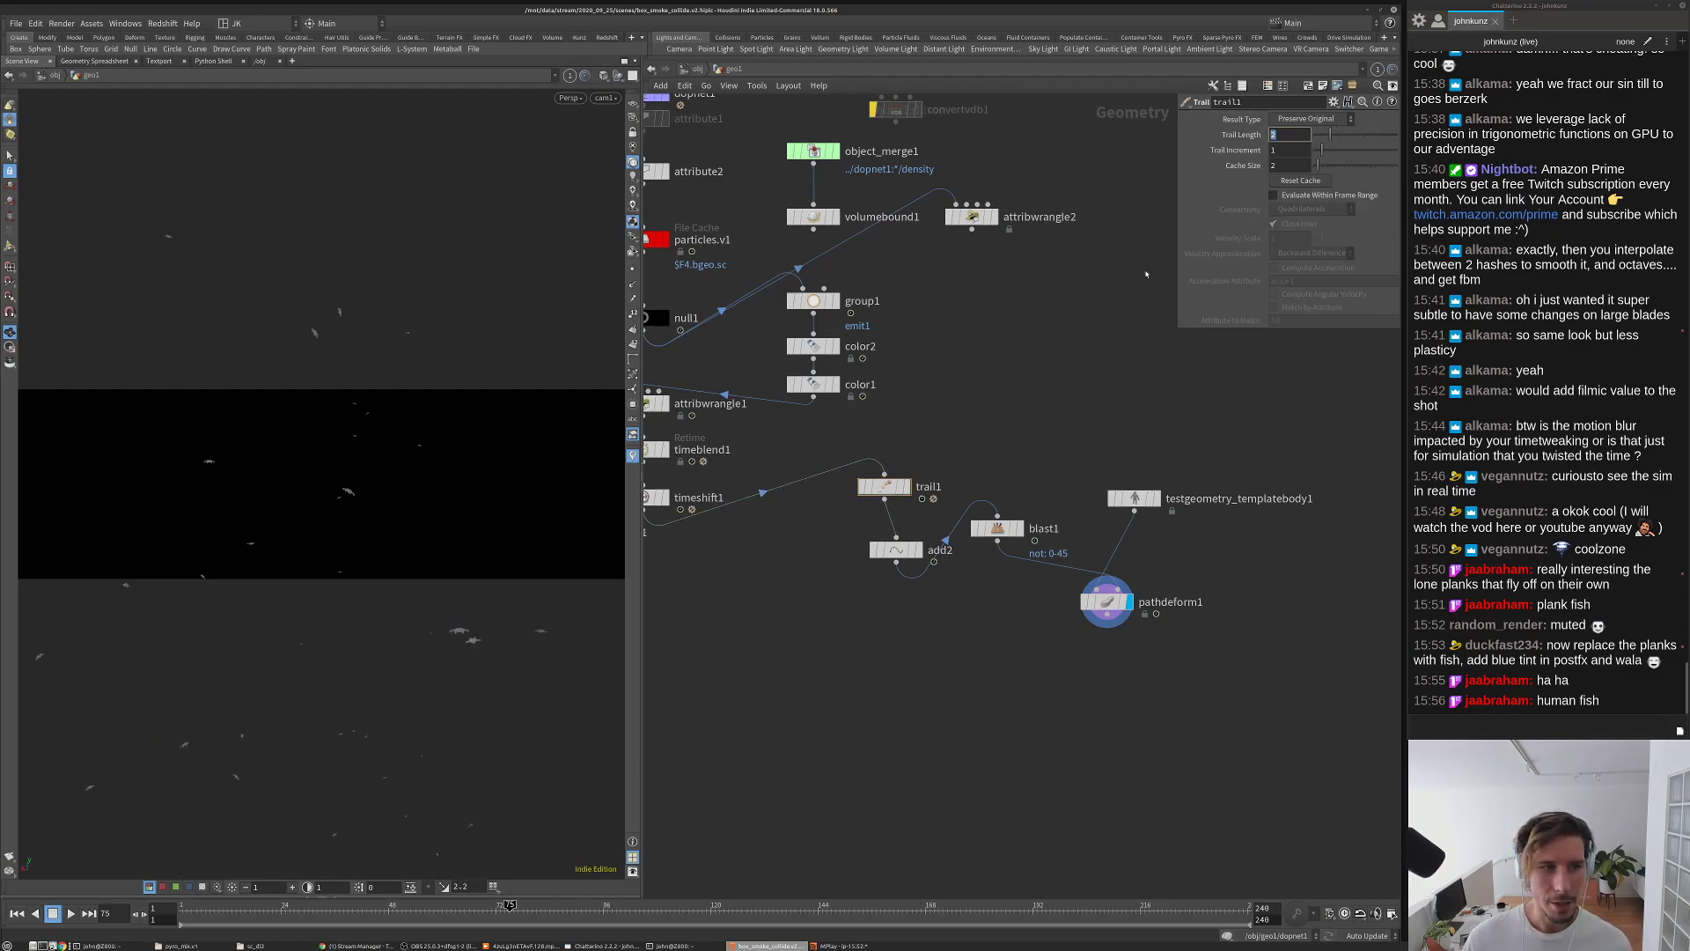
pyautogui.press('Return')
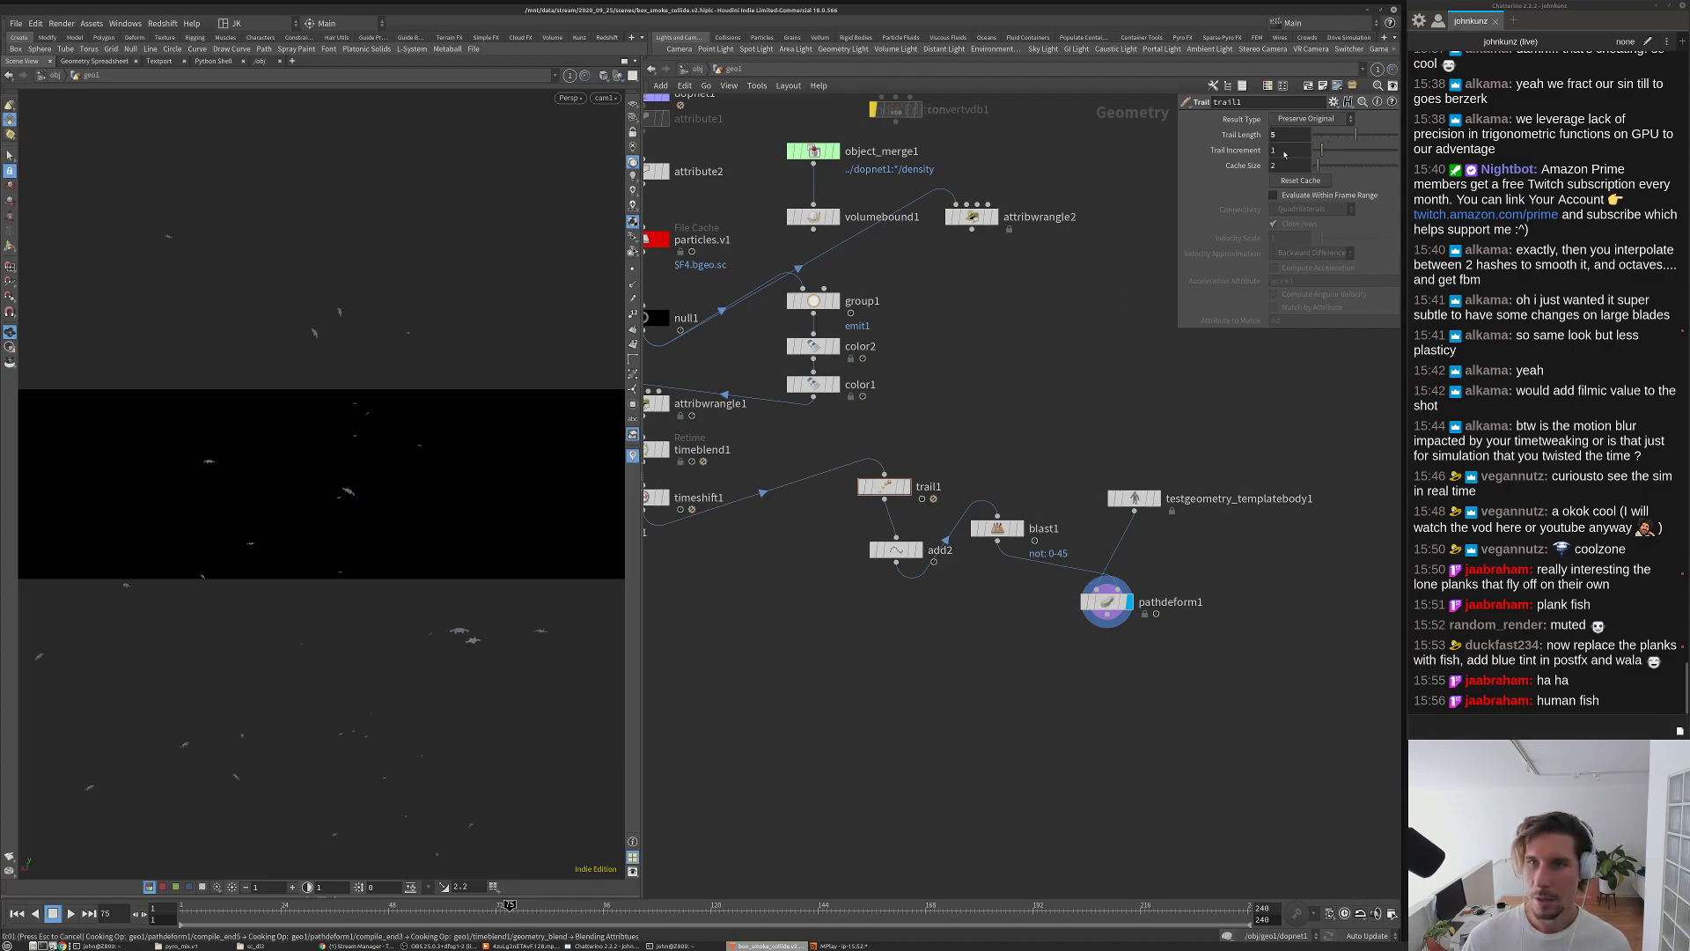
pyautogui.click(1284, 151)
pyautogui.write('15')
pyautogui.press('Return')
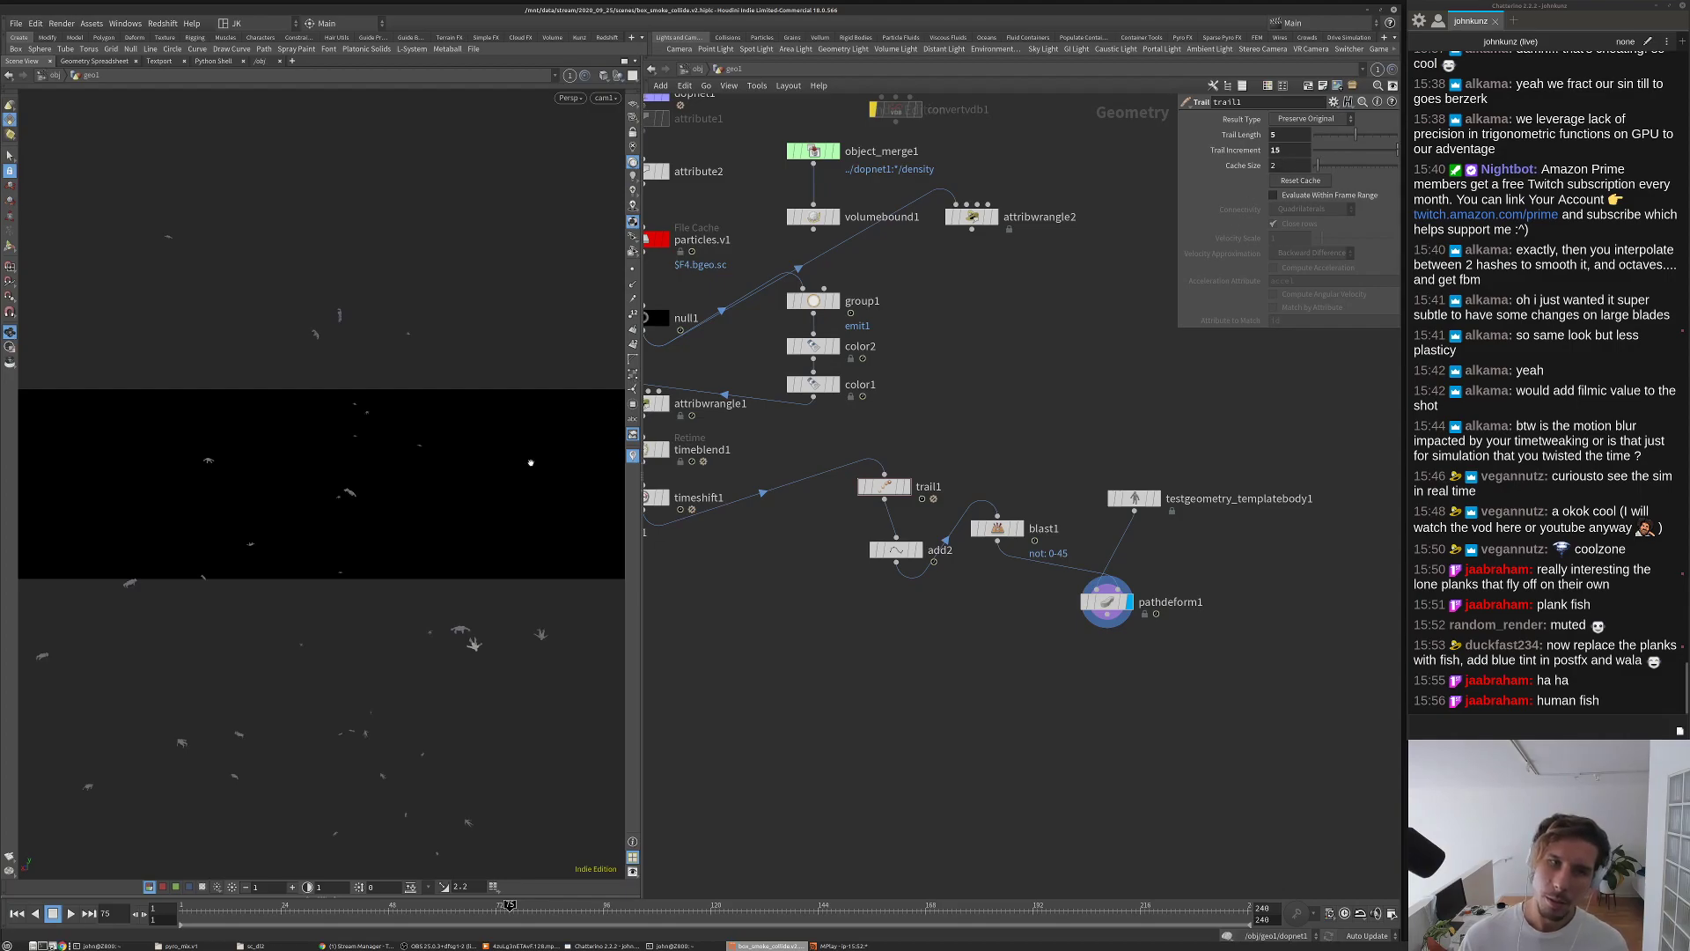
# Step: Frame the deformed bodies outside the camera and set the template body's Uniform Scale to .08
pyautogui.press('g')
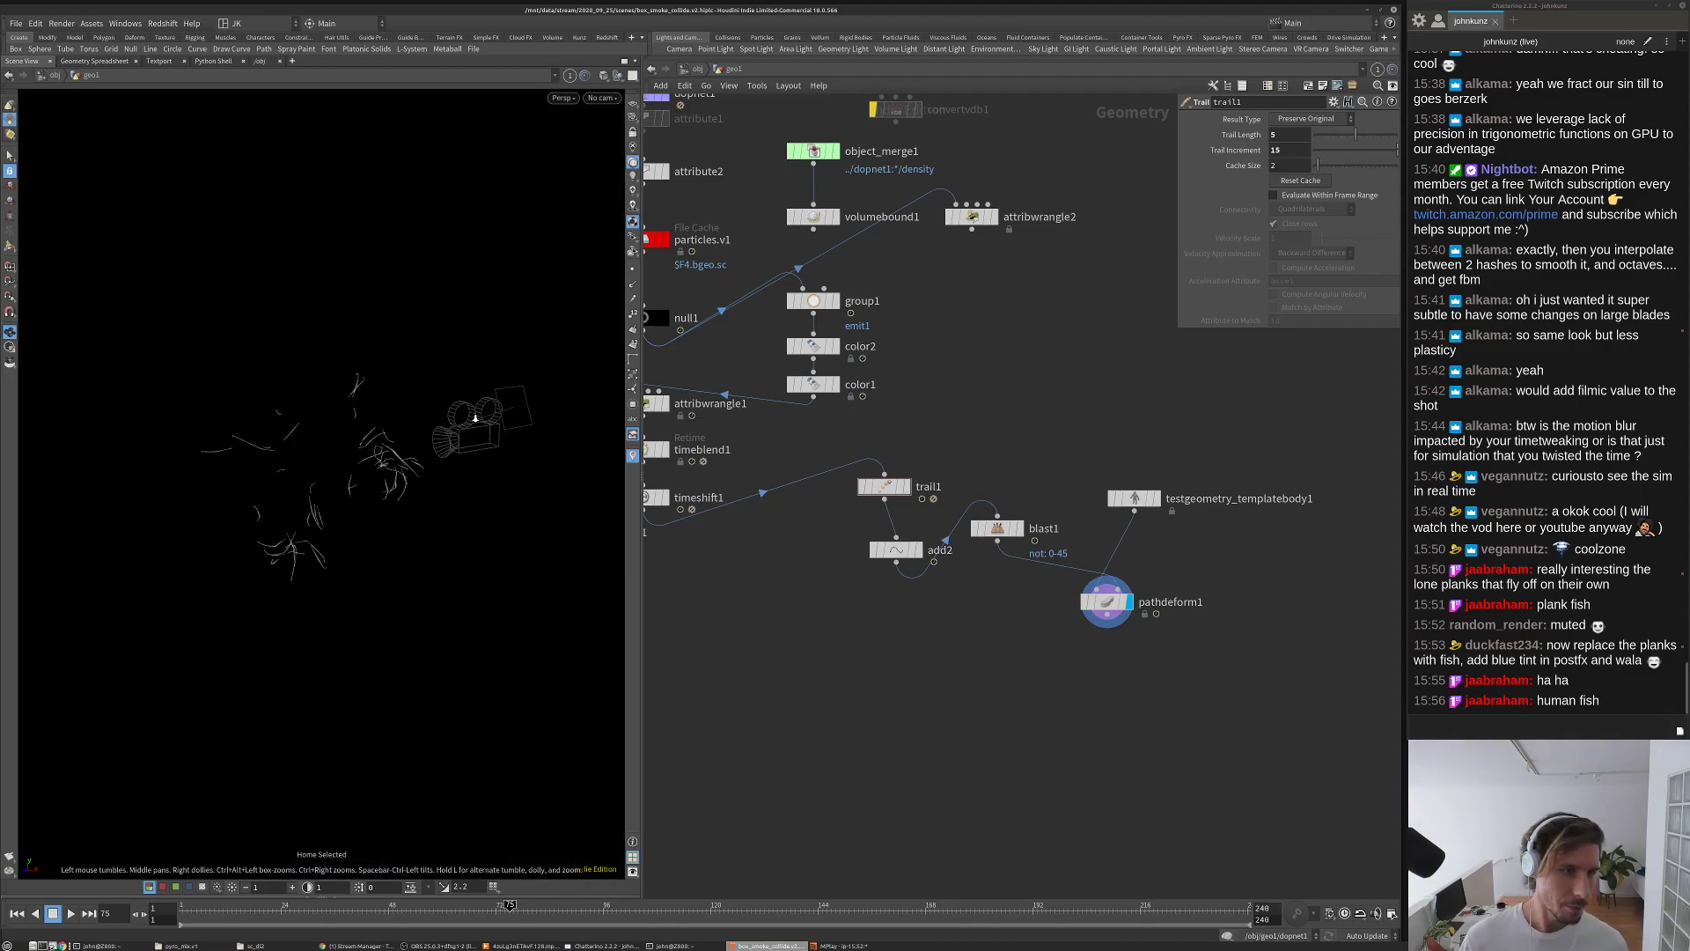
pyautogui.scroll(5, 347, 396)
pyautogui.click(1134, 498)
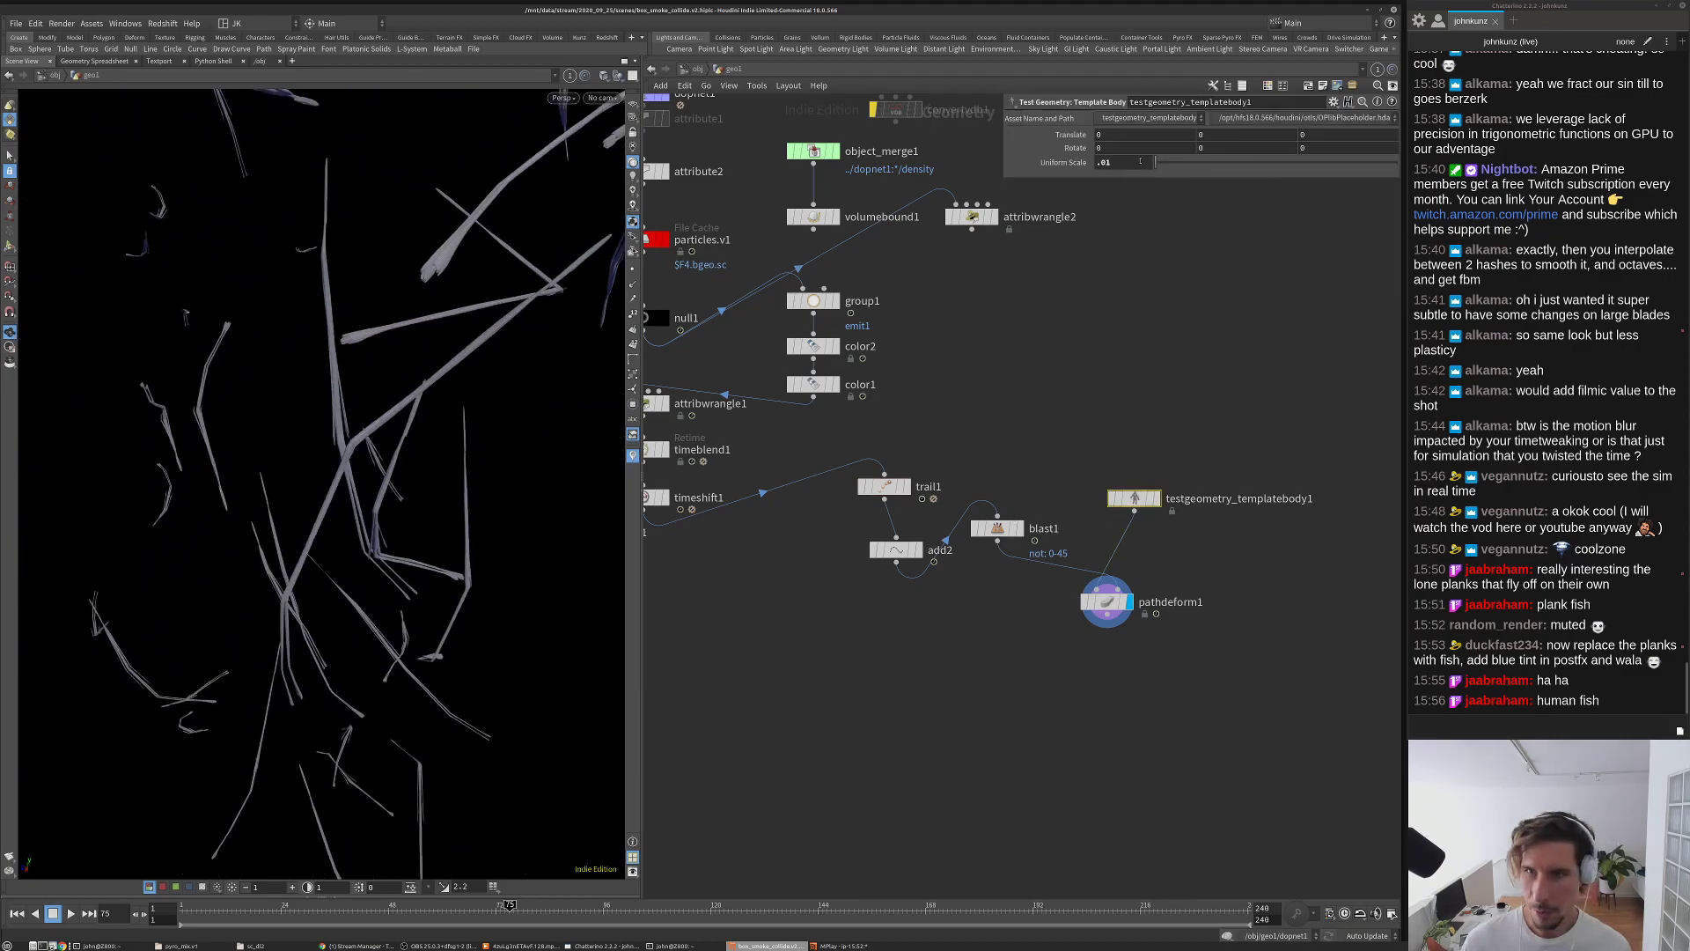
pyautogui.write('8')
pyautogui.press('Return')
# Step: Examine the enlarged bodies and move the timeline to frame 112 to check their motion
pyautogui.moveTo(426, 391); pyautogui.dragTo(494, 555)
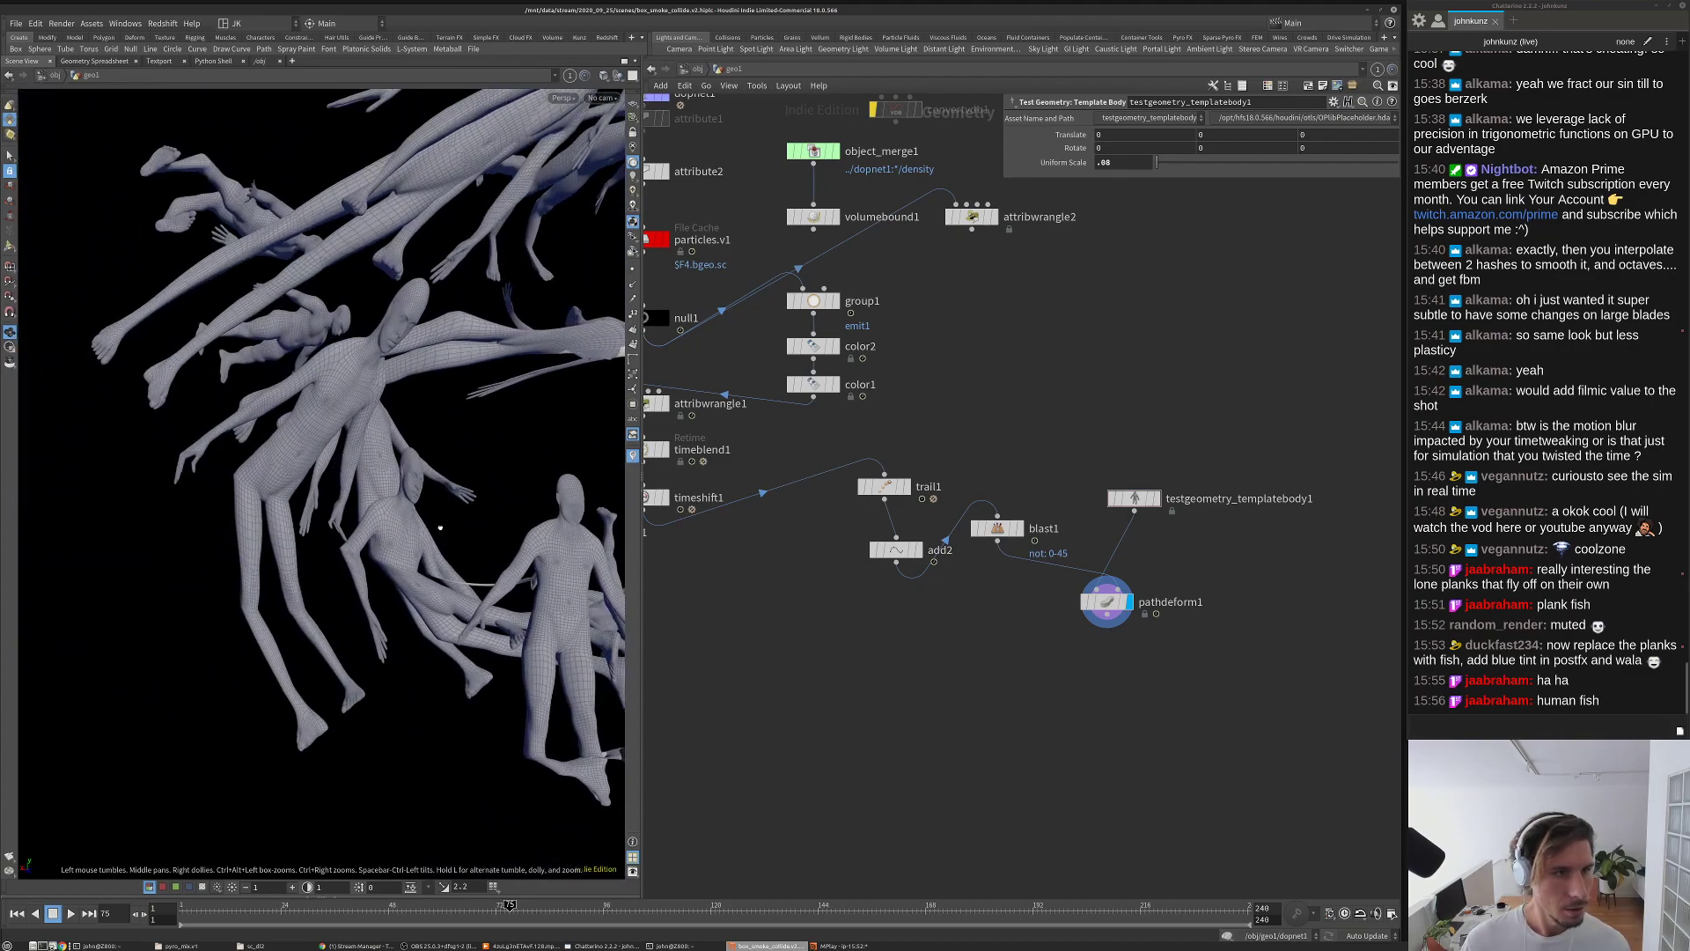
pyautogui.moveTo(1080, 465); pyautogui.dragTo(1084, 447, button='middle')
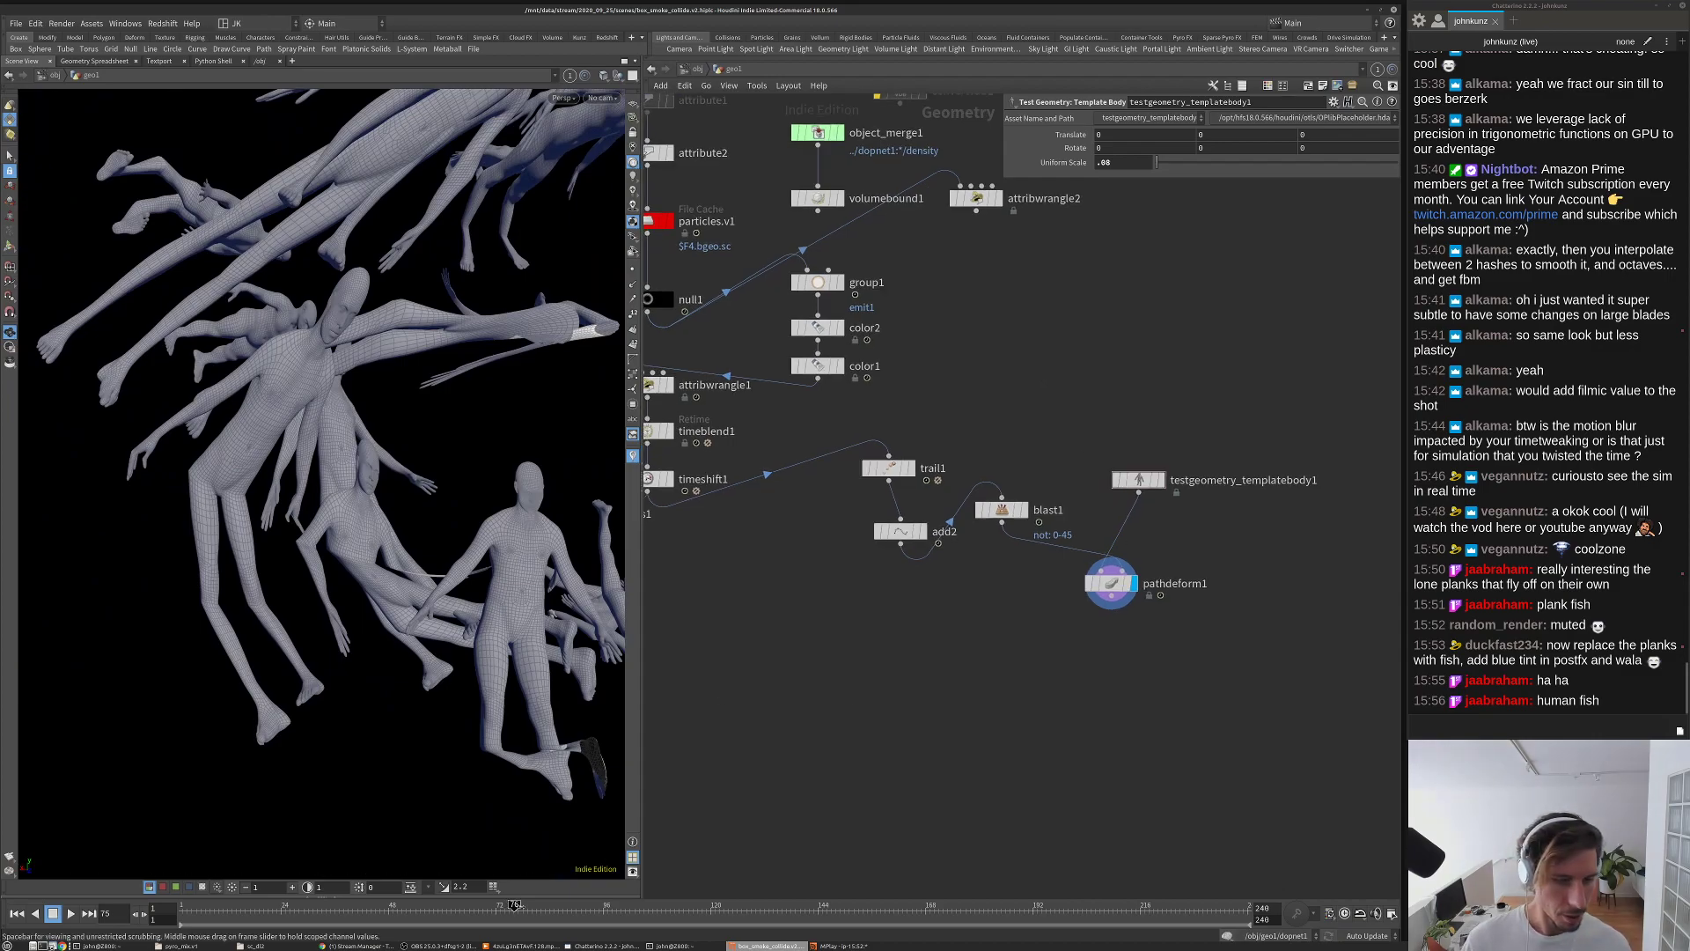
pyautogui.click(514, 906)
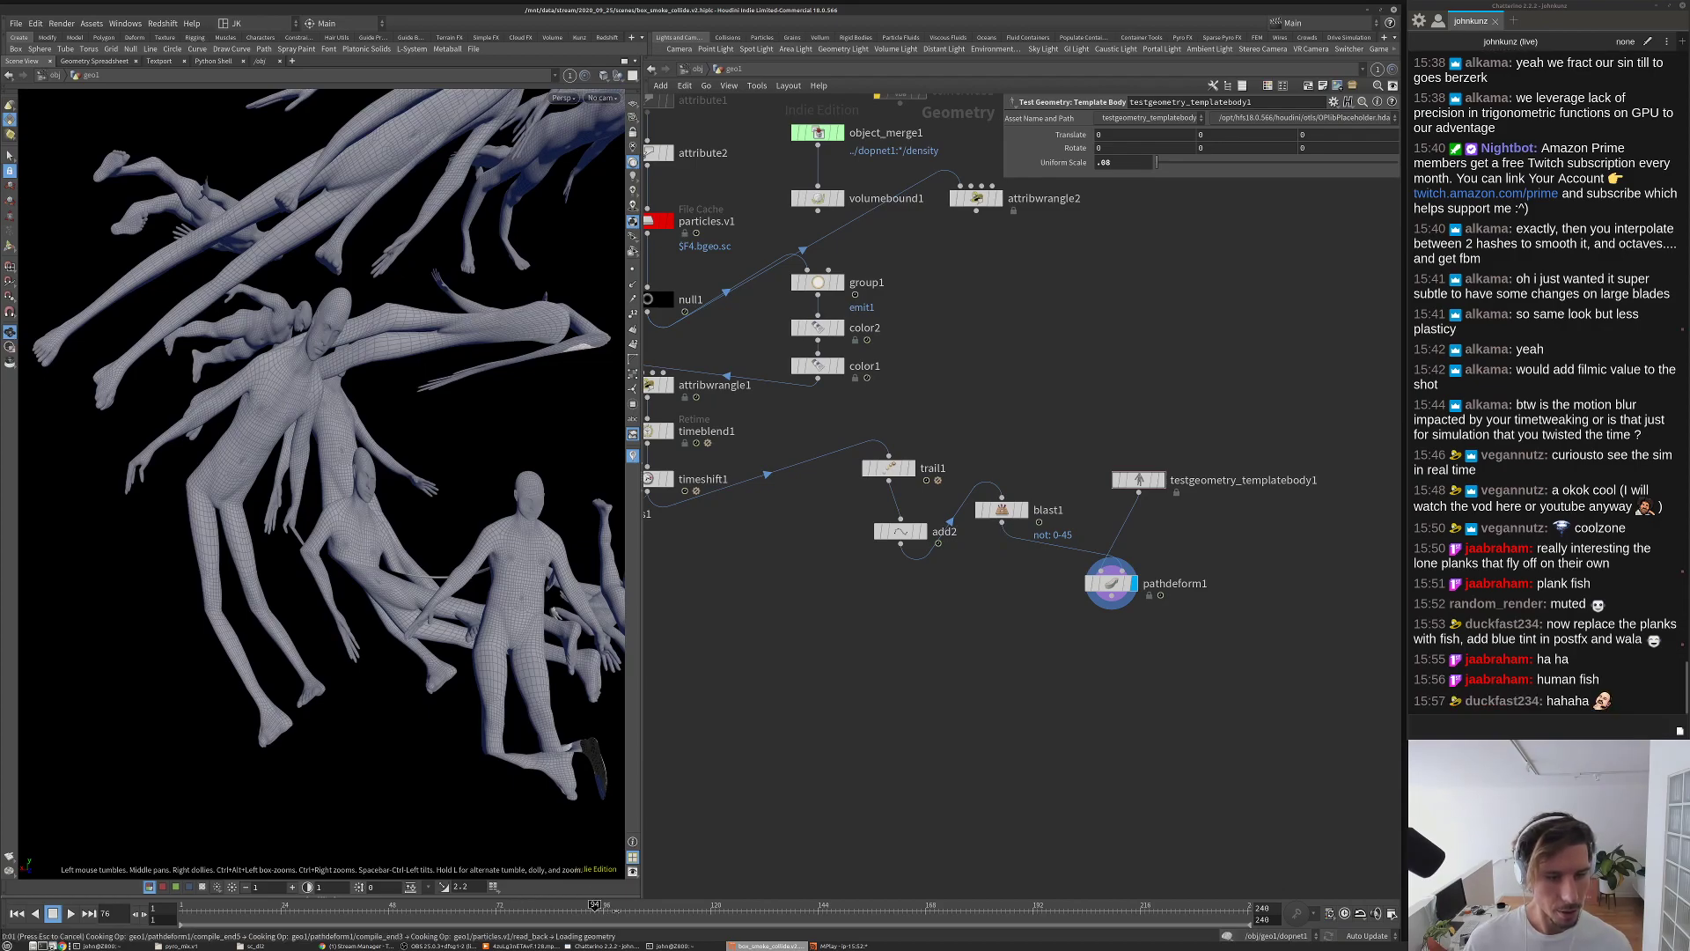
pyautogui.click(595, 907)
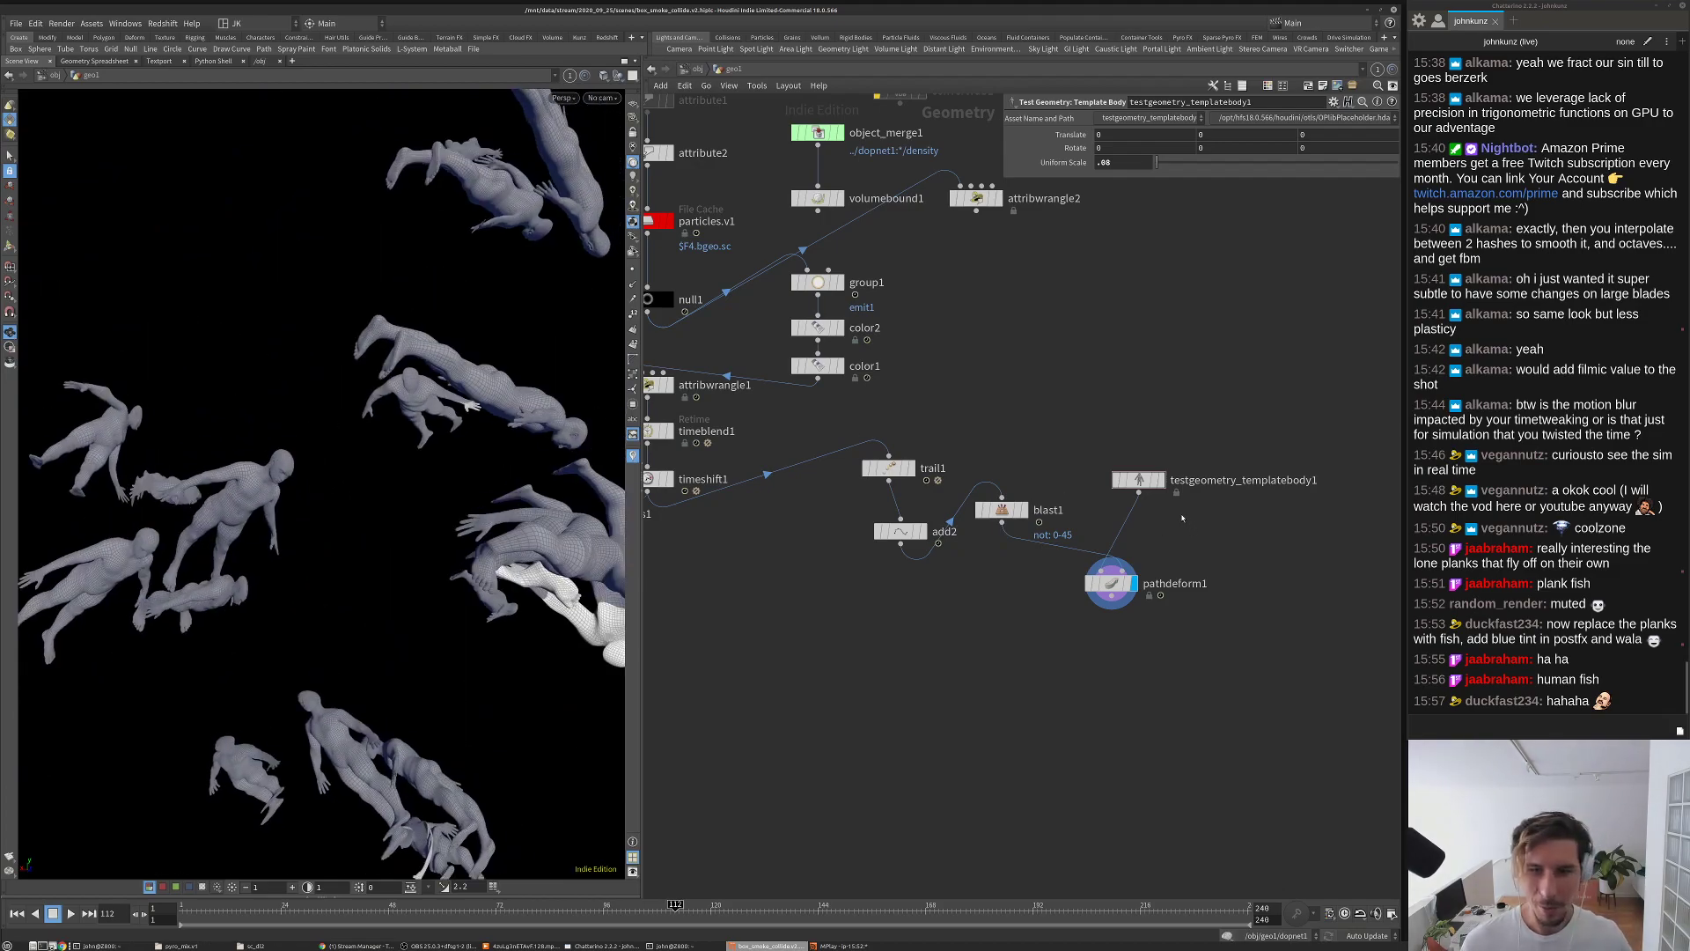
# Step: Insert a Reverse node between the template body and the Path Deform node
pyautogui.press('Tab')
pyautogui.press('Escape')
pyautogui.press('Tab')
pyautogui.moveTo(1172, 523)
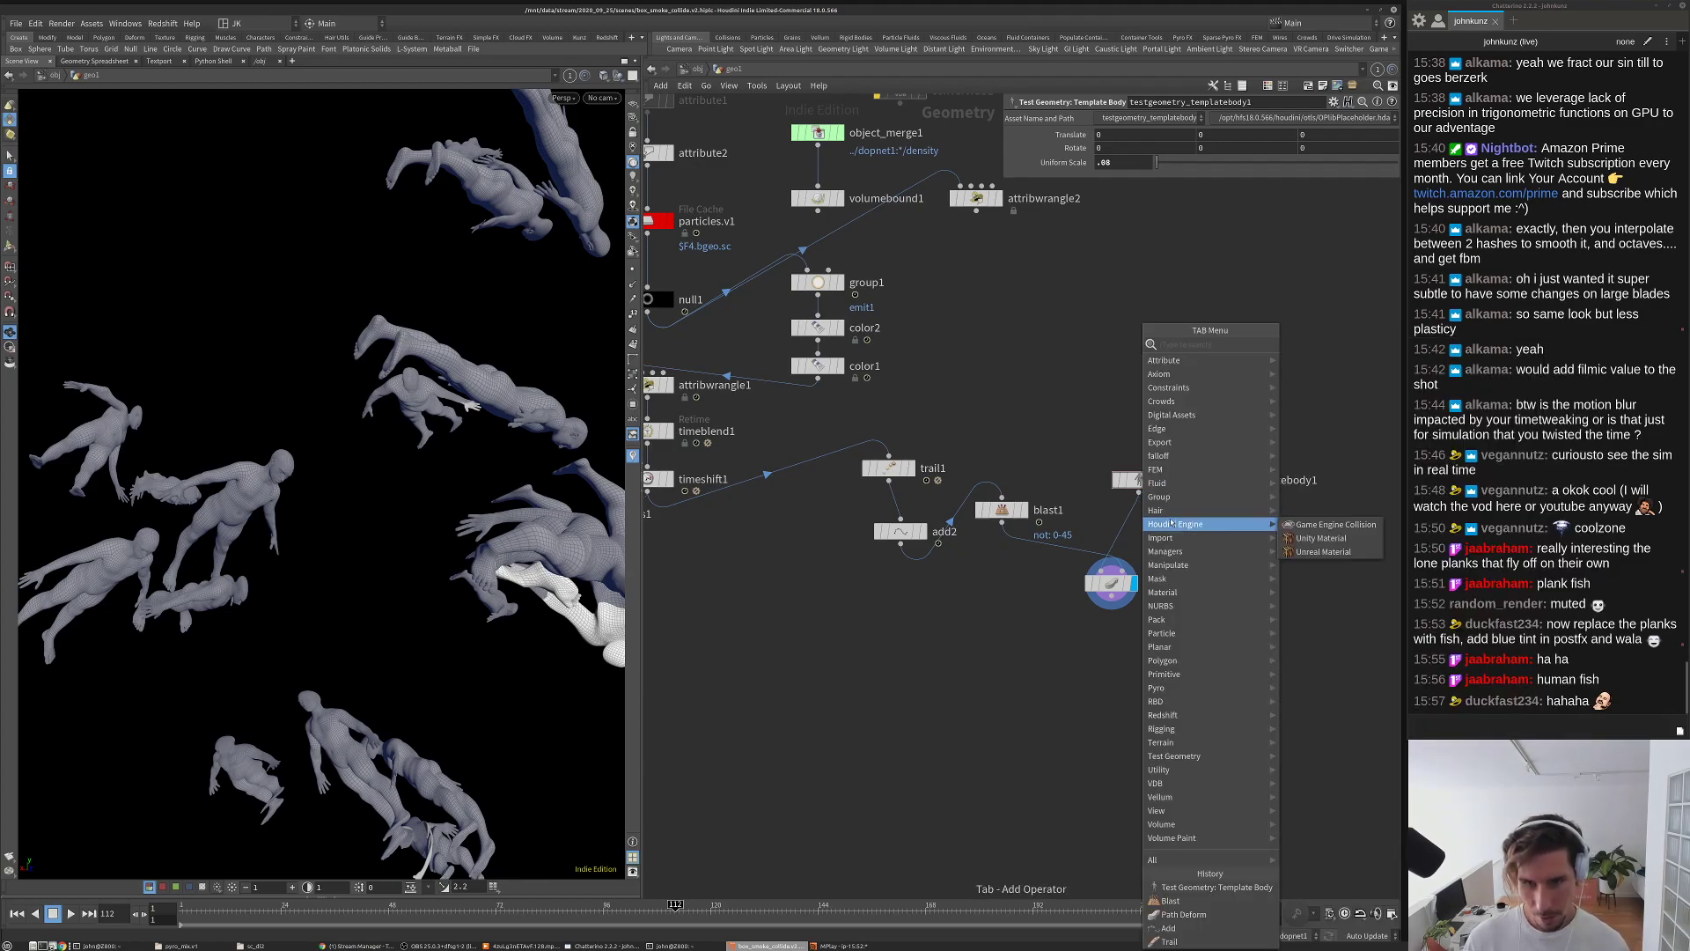
pyautogui.press('Return')
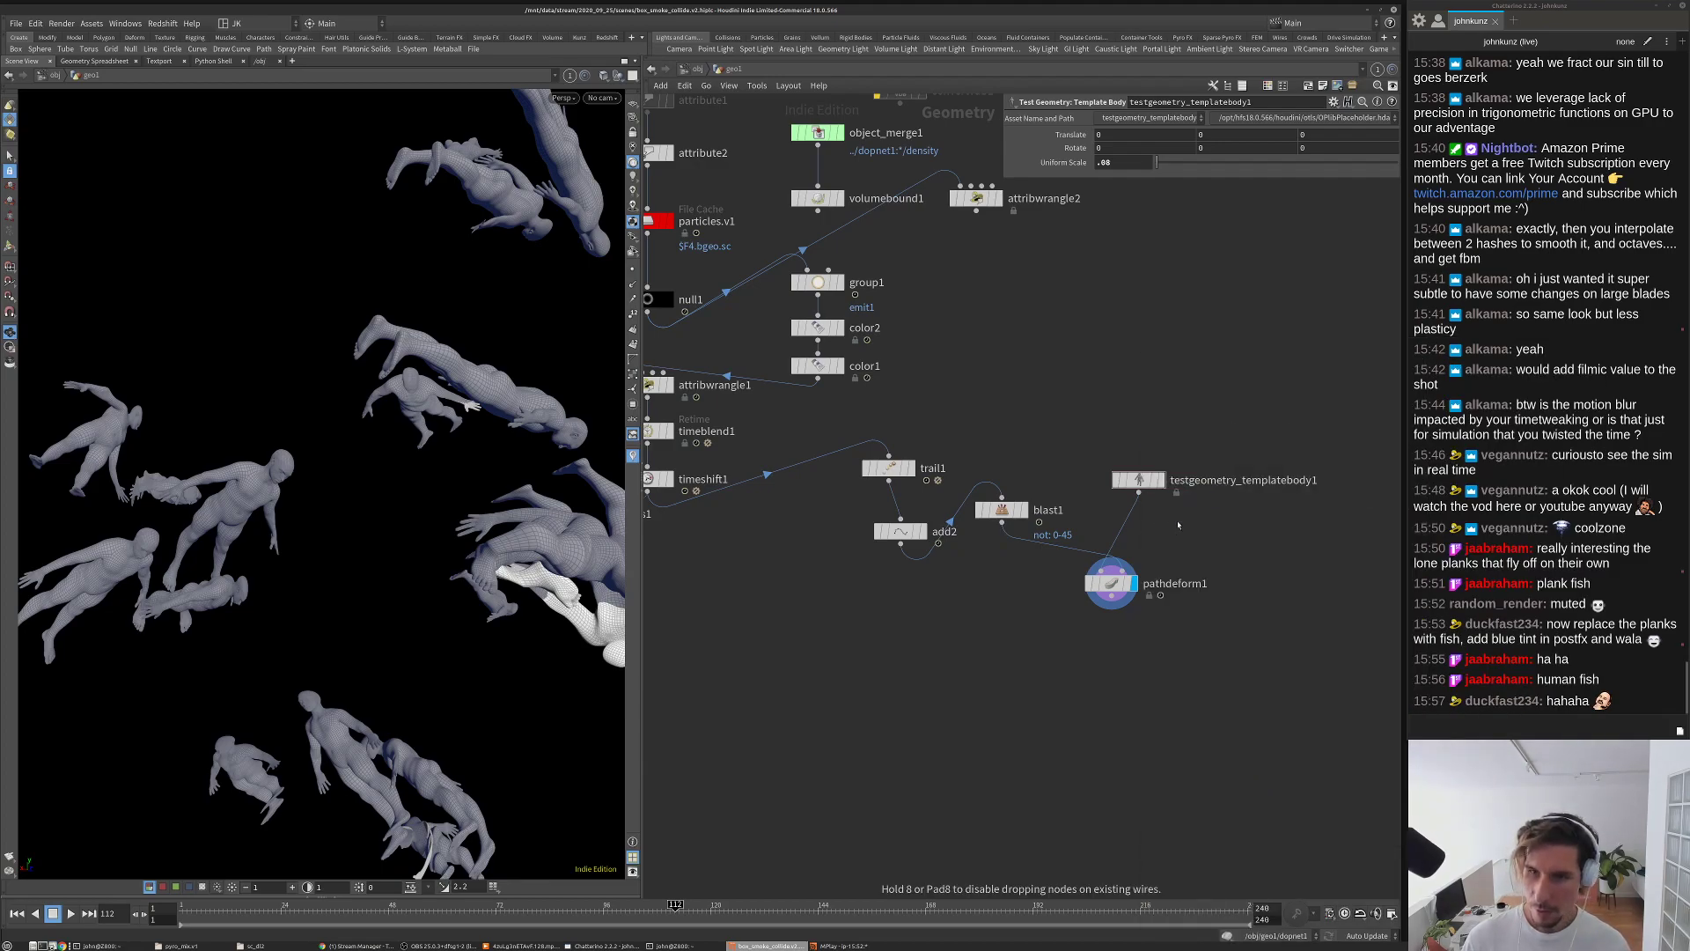
pyautogui.click(1139, 518)
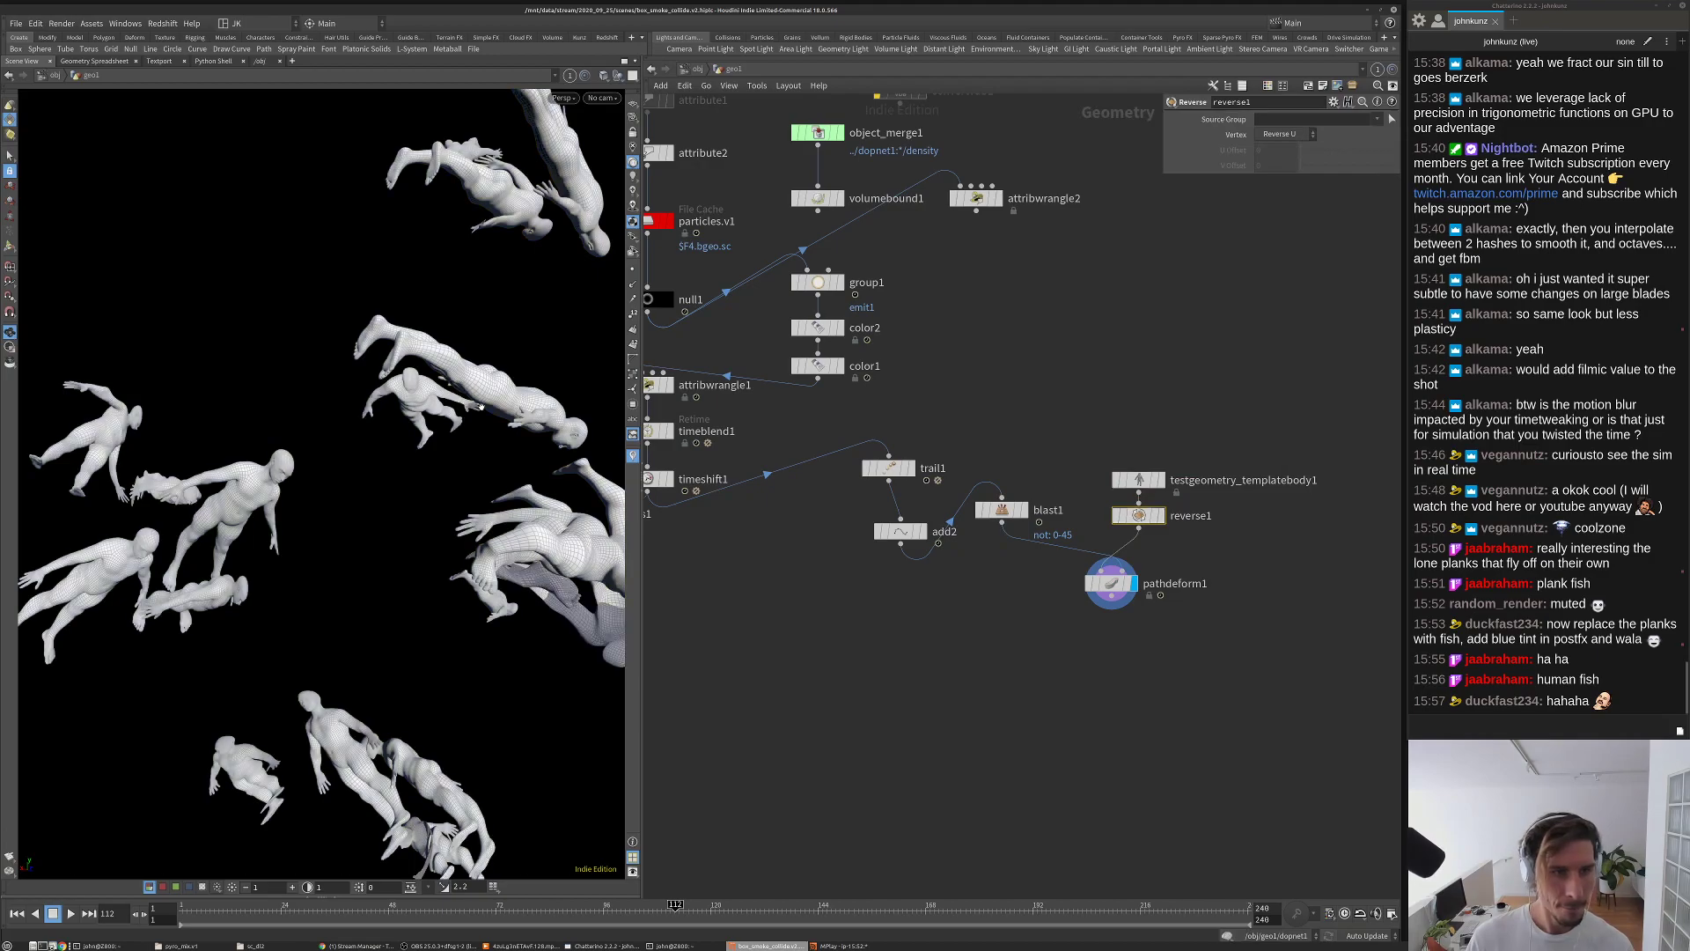
# Step: Set the template body's Uniform Scale to -.08 to flip the bodies
pyautogui.moveTo(366, 540); pyautogui.dragTo(312, 618)
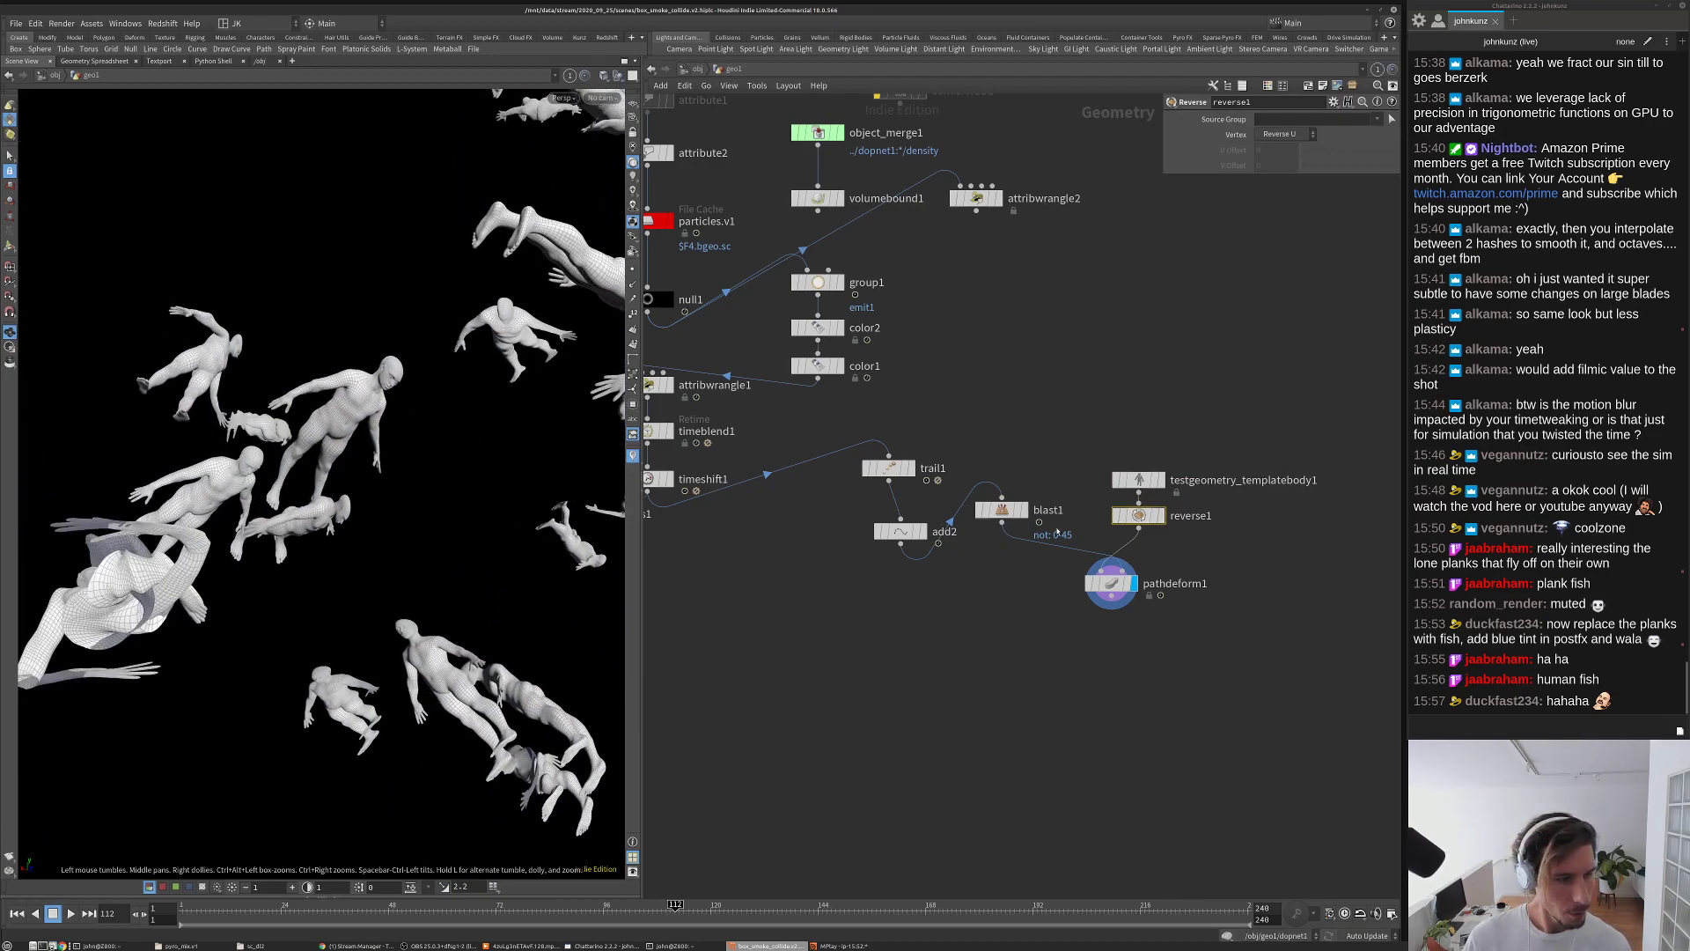
pyautogui.click(1138, 480)
pyautogui.click(1106, 162)
pyautogui.write('.08')
pyautogui.press('Home')
pyautogui.write('-')
# Step: Bypass the Reverse node between the template body and the Path Deform node
pyautogui.click(1114, 525)
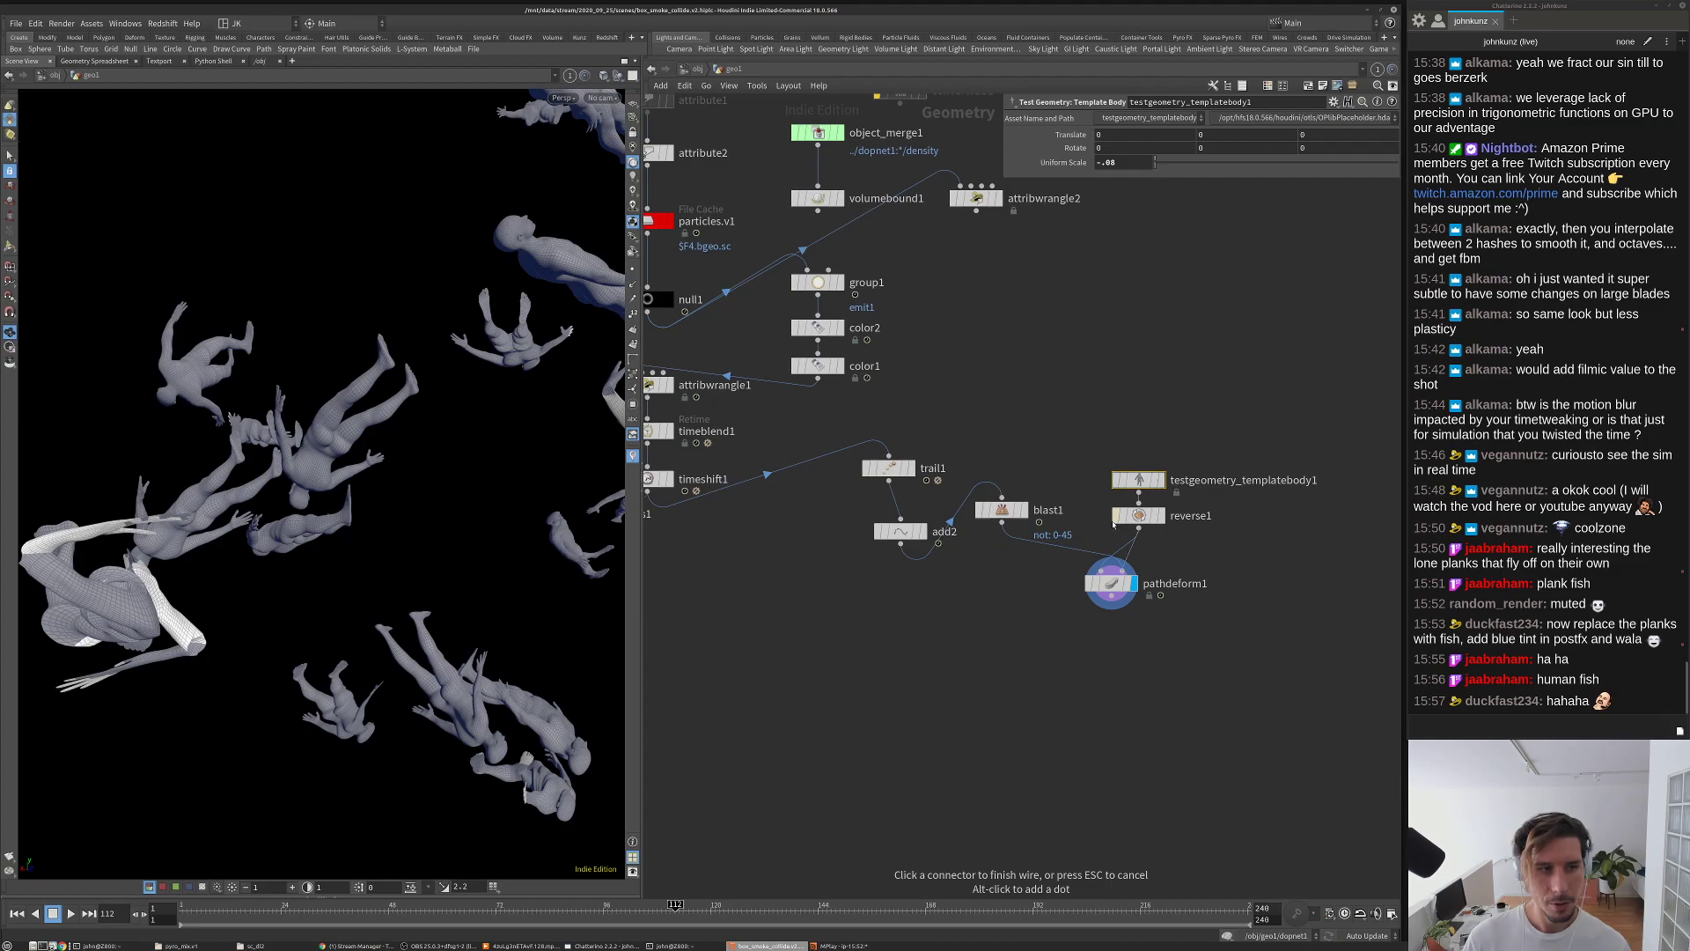
pyautogui.moveTo(1115, 522); pyautogui.dragTo(1036, 538)
pyautogui.click(1111, 584)
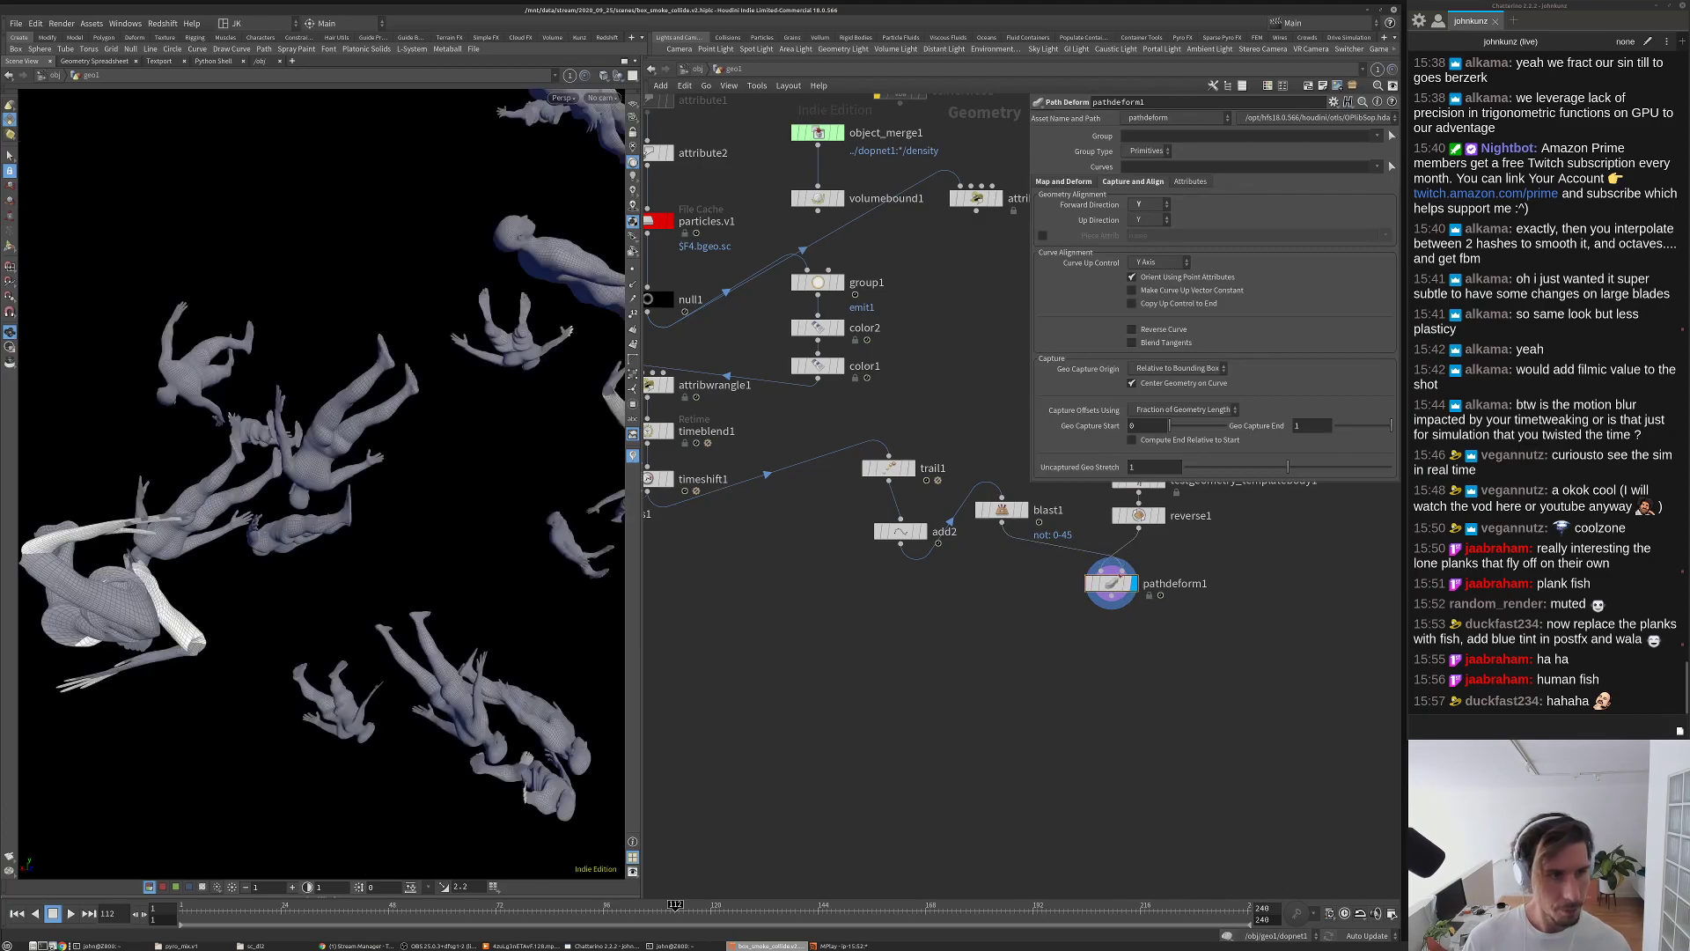
pyautogui.moveTo(859, 636); pyautogui.dragTo(811, 686, button='middle')
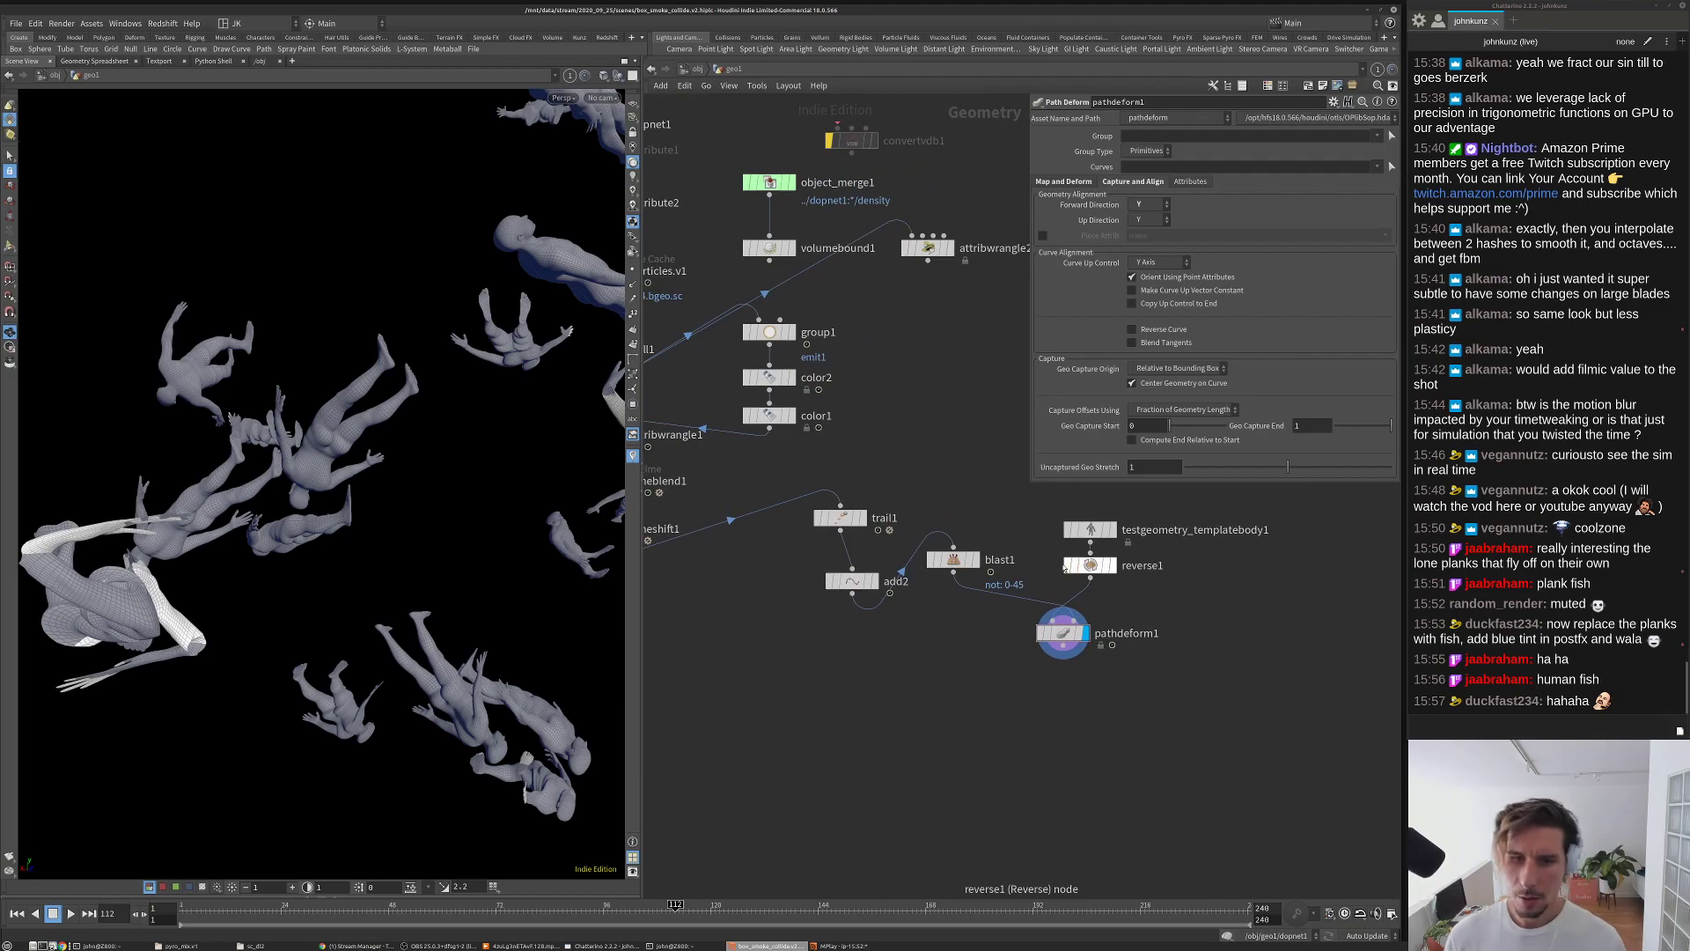
pyautogui.click(1068, 565)
pyautogui.click(1090, 529)
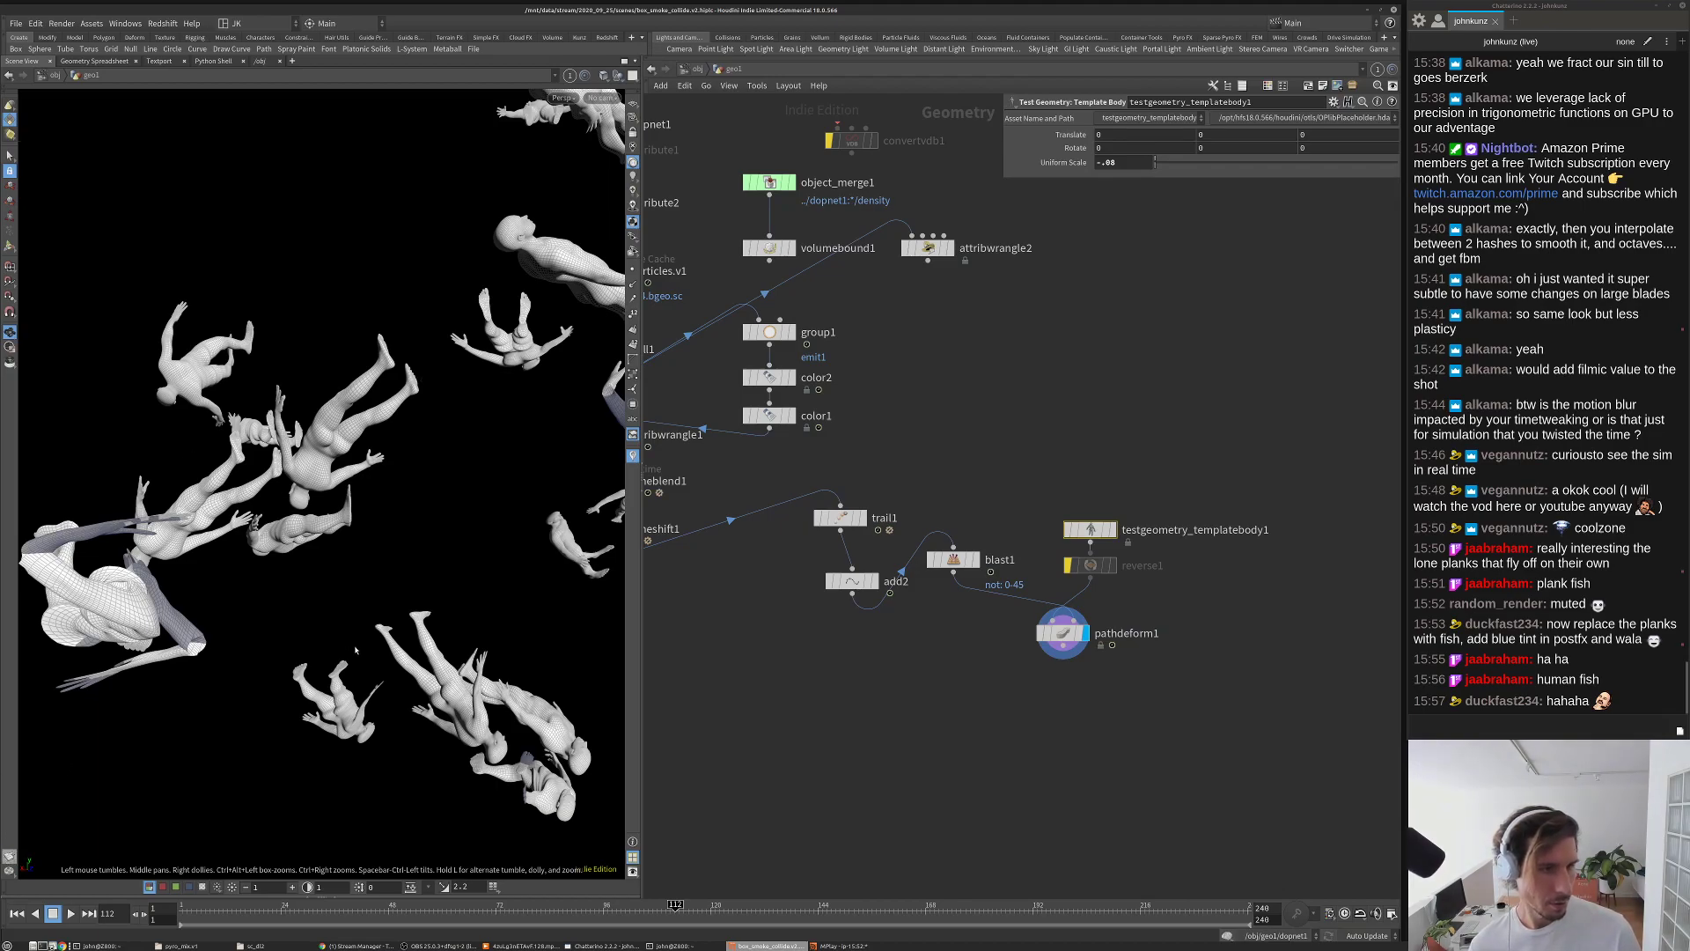
# Step: Generate a flipbook of the path-deformed bodies and compare it with the earlier plank flipbook in MPlay
pyautogui.hotkey('ctrl', 'shift', 'f')
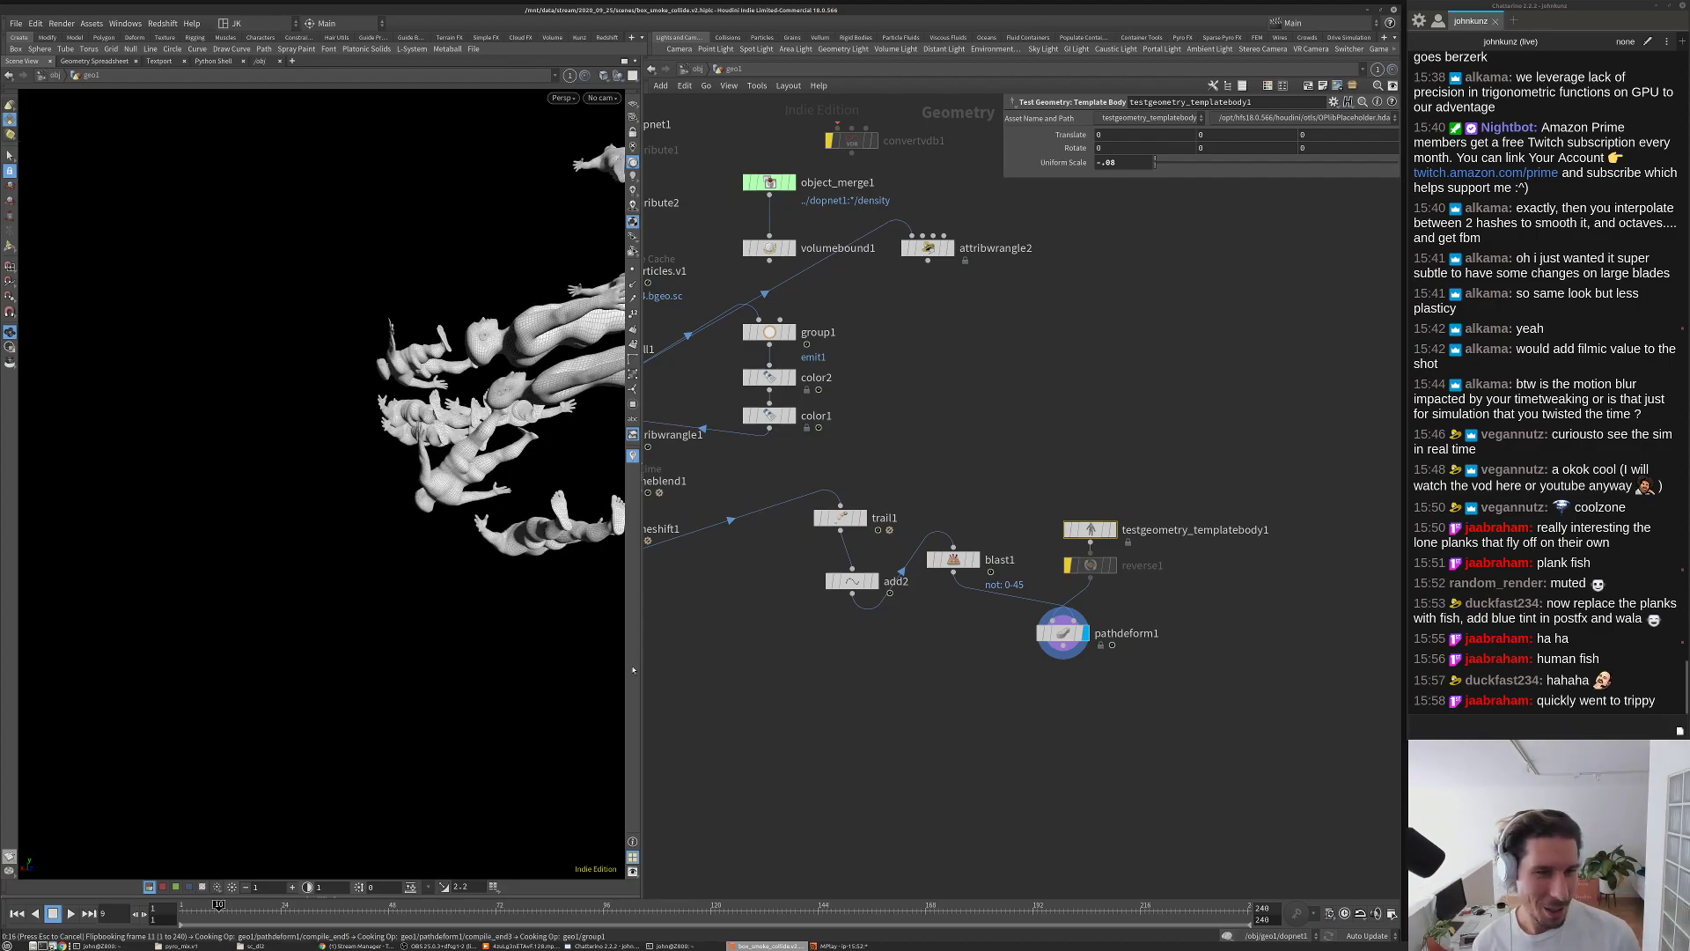
pyautogui.click(836, 945)
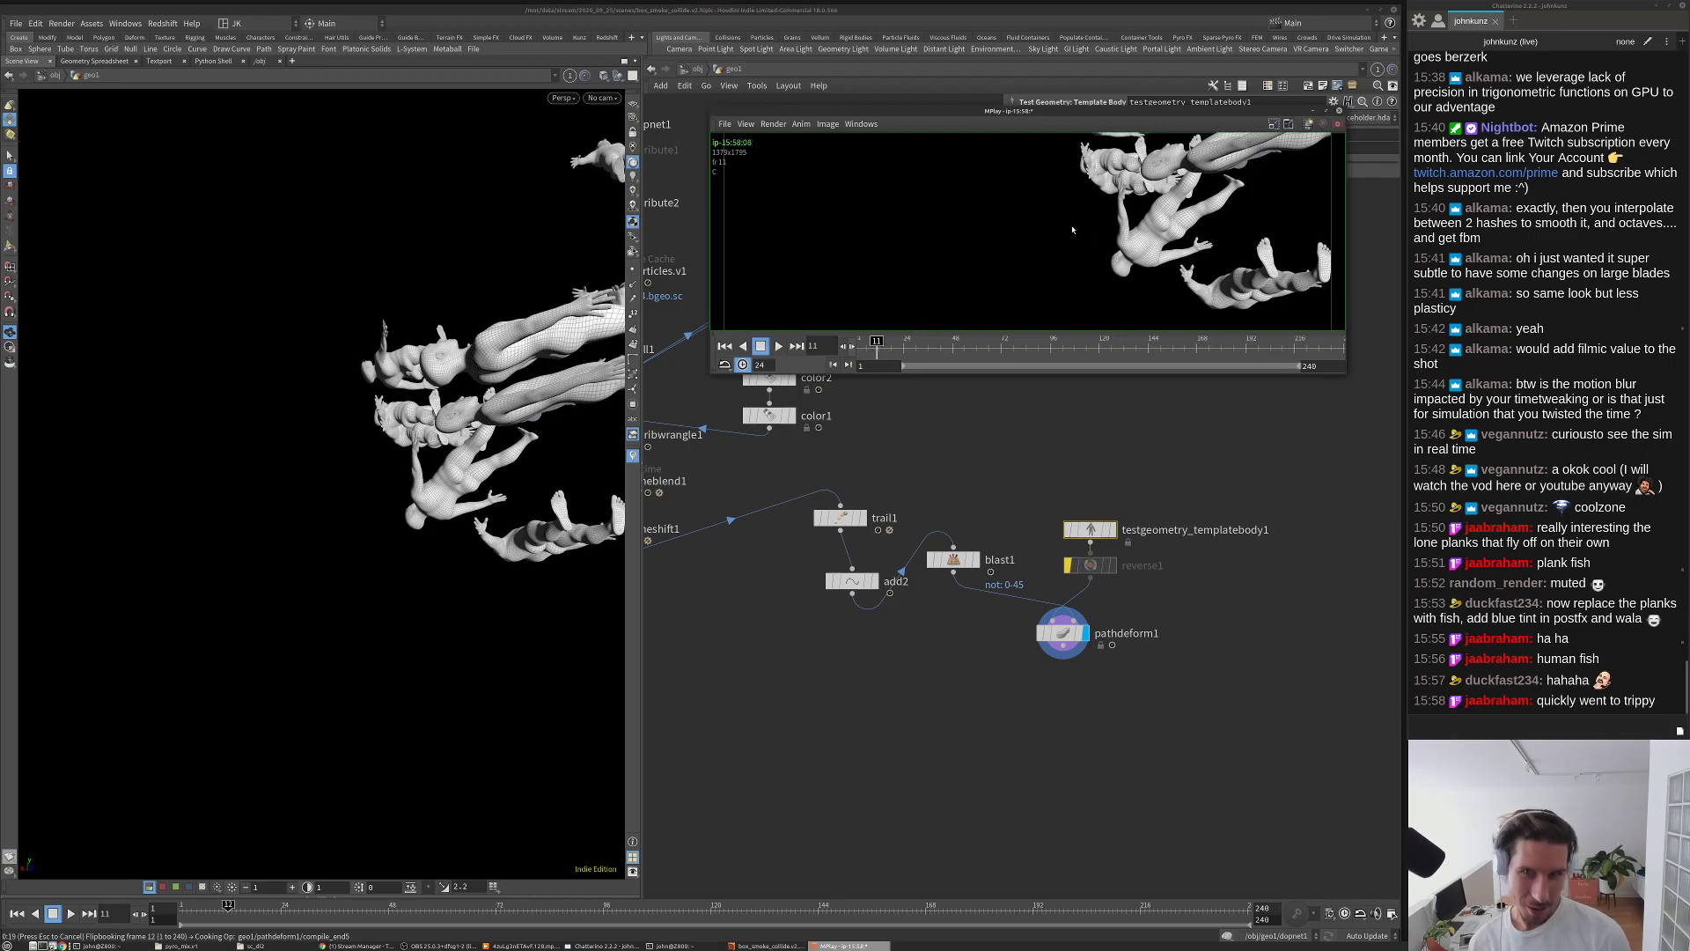
pyautogui.press('Up')
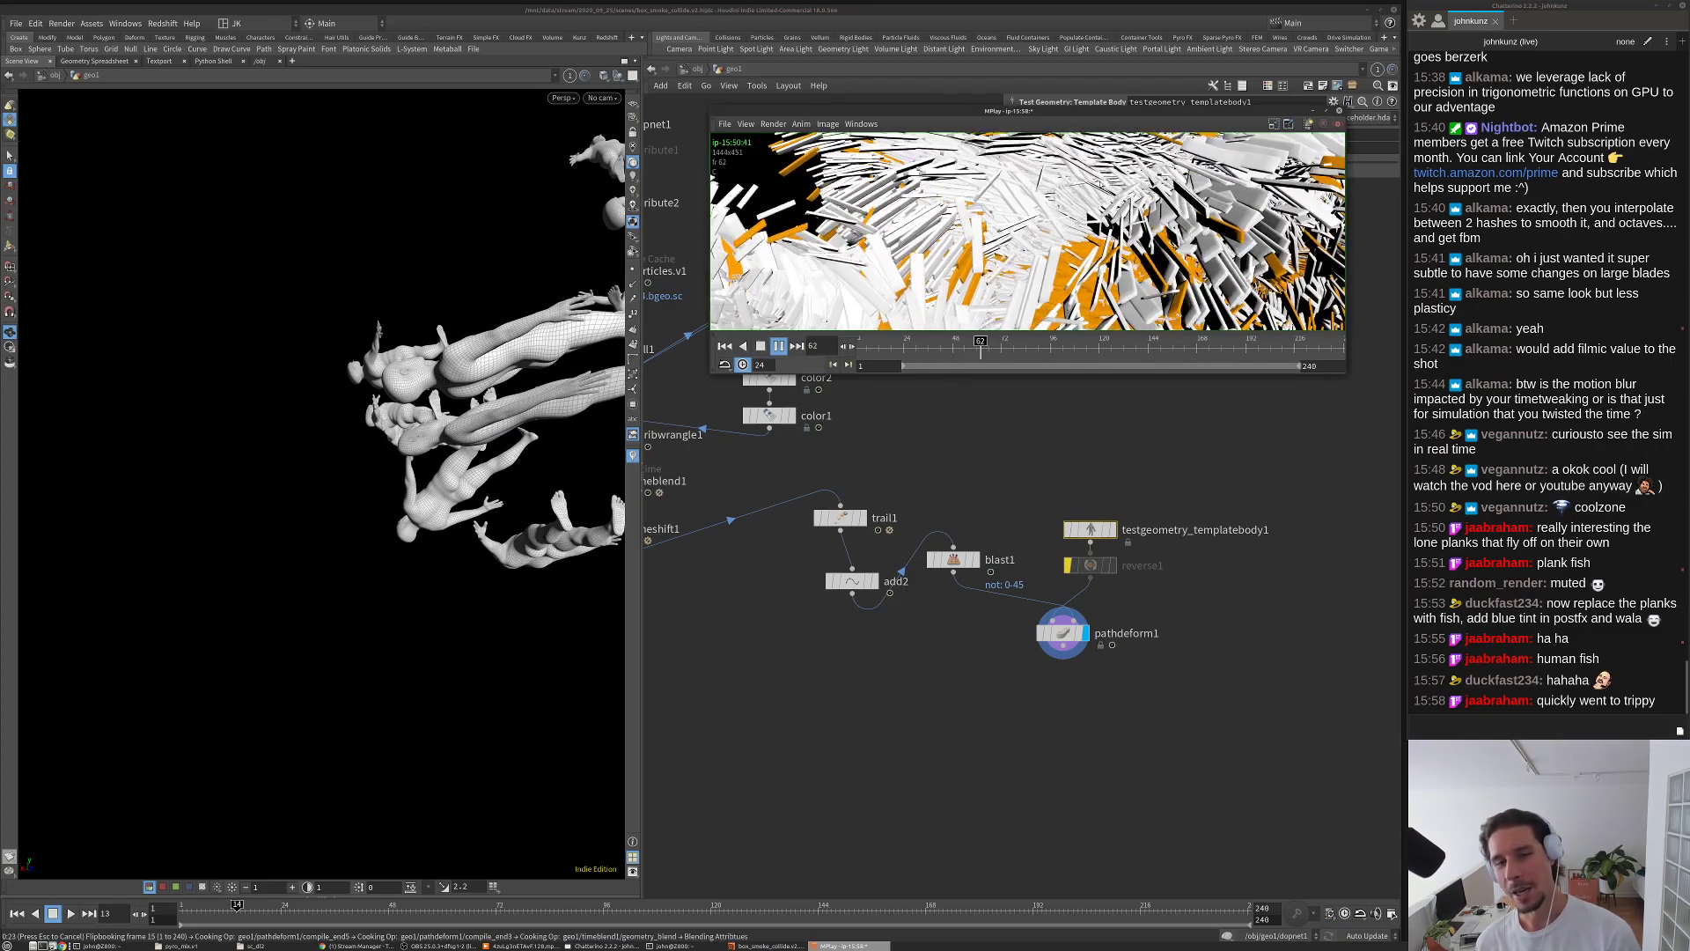
pyautogui.press('Down')
pyautogui.press('Up')
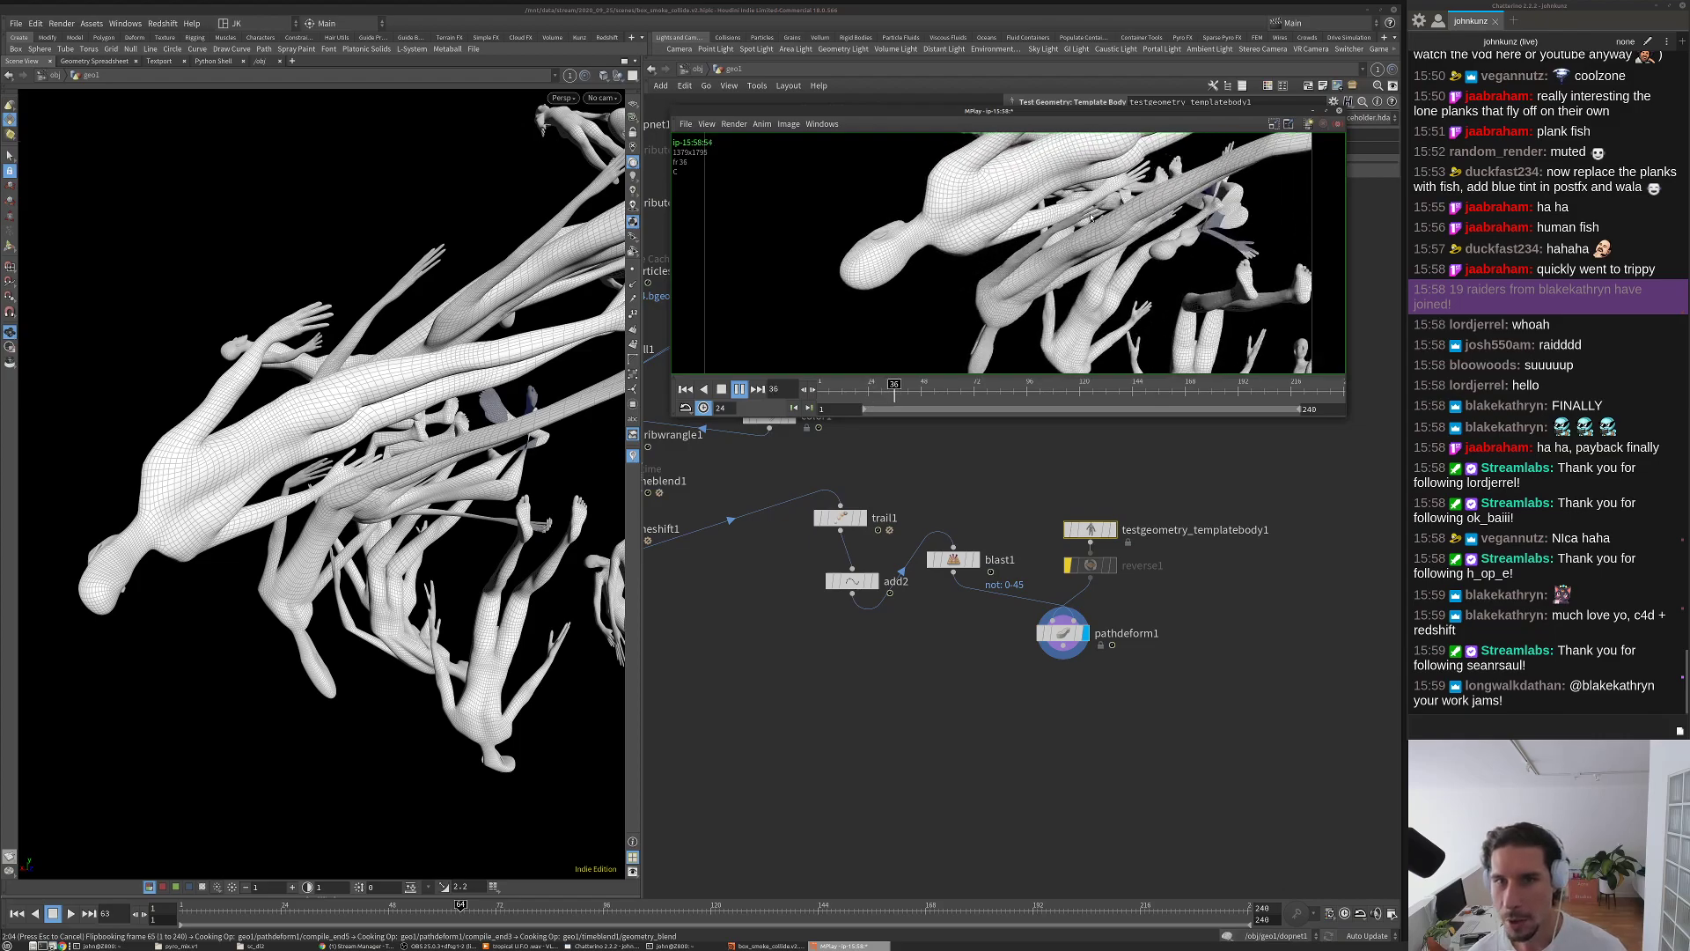
pyautogui.press('Up')
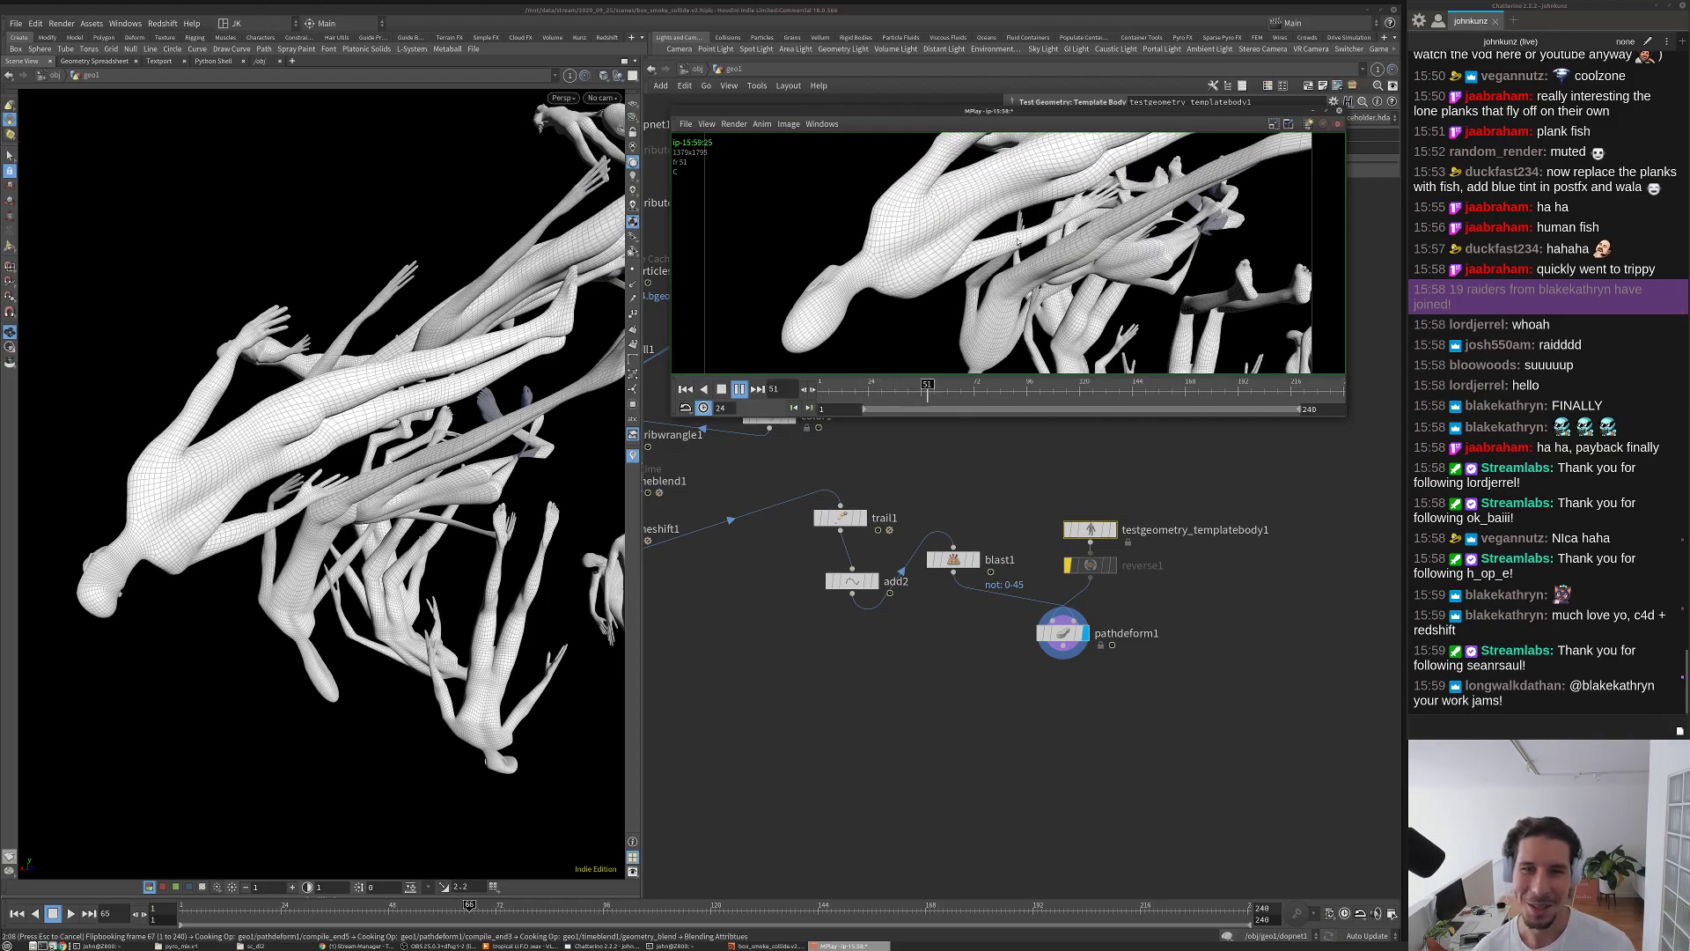
pyautogui.press('Down')
pyautogui.press('Up')
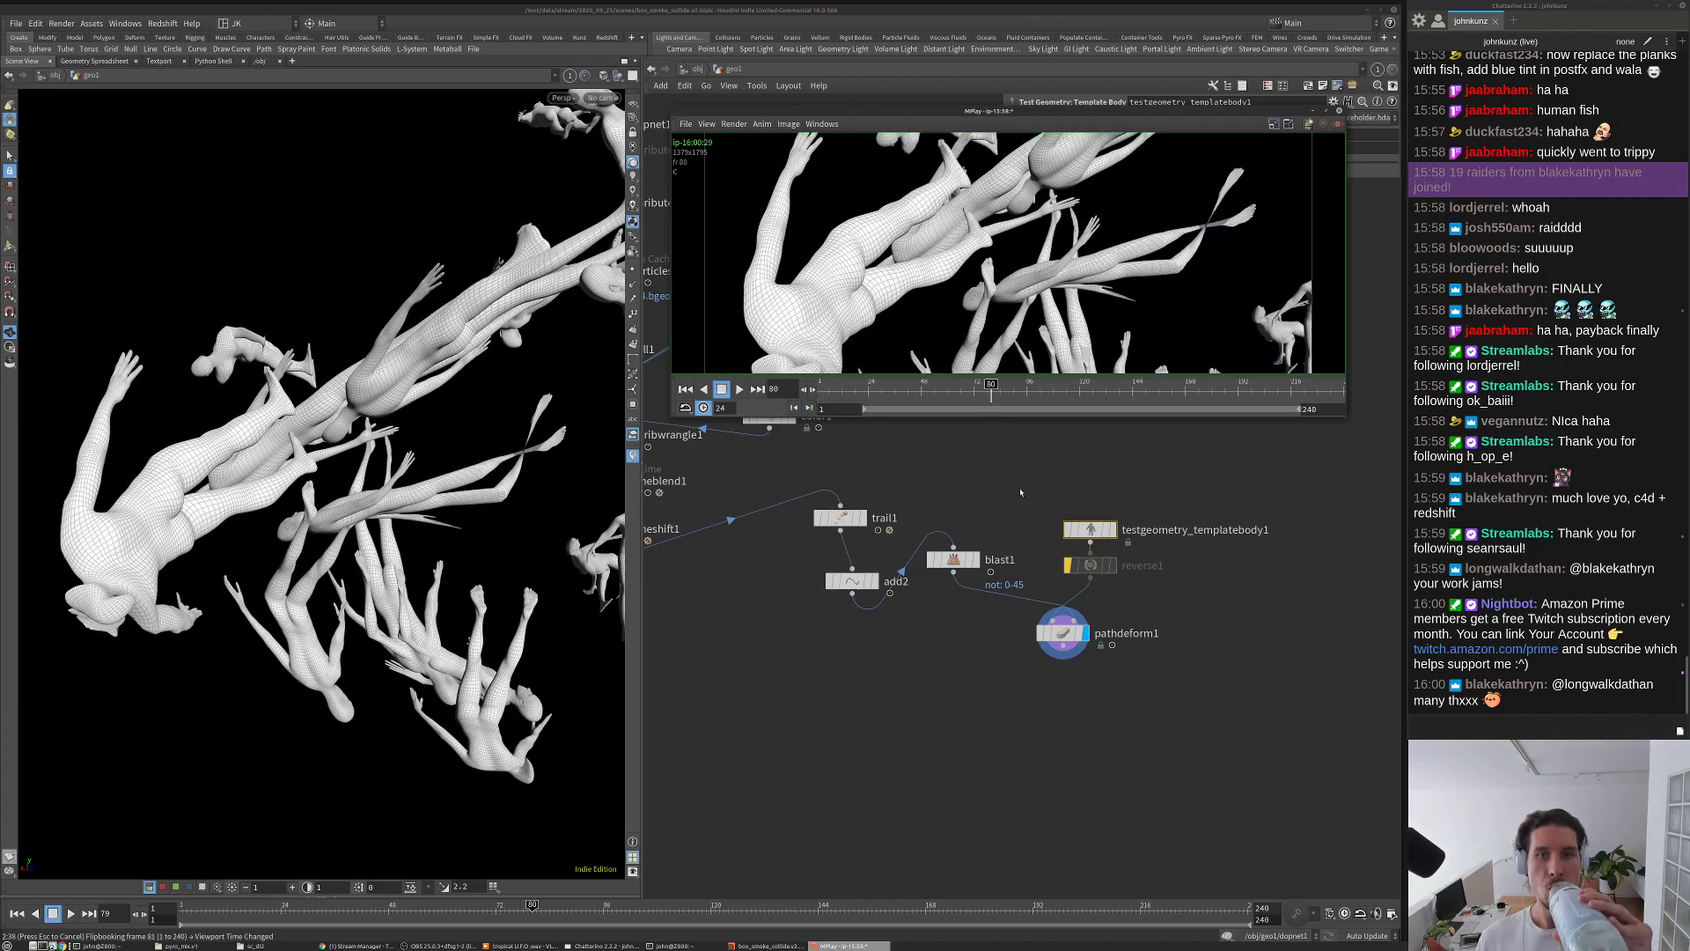
# Step: Scrub the body flipbook around frame 85, compare it with the earlier sequence and return to the node network
pyautogui.click(1025, 385)
pyautogui.moveTo(1026, 384)
pyautogui.mouseDown()
pyautogui.moveTo(892, 387)
pyautogui.moveTo(1026, 390)
pyautogui.moveTo(940, 387)
pyautogui.moveTo(999, 387)
pyautogui.mouseUp()
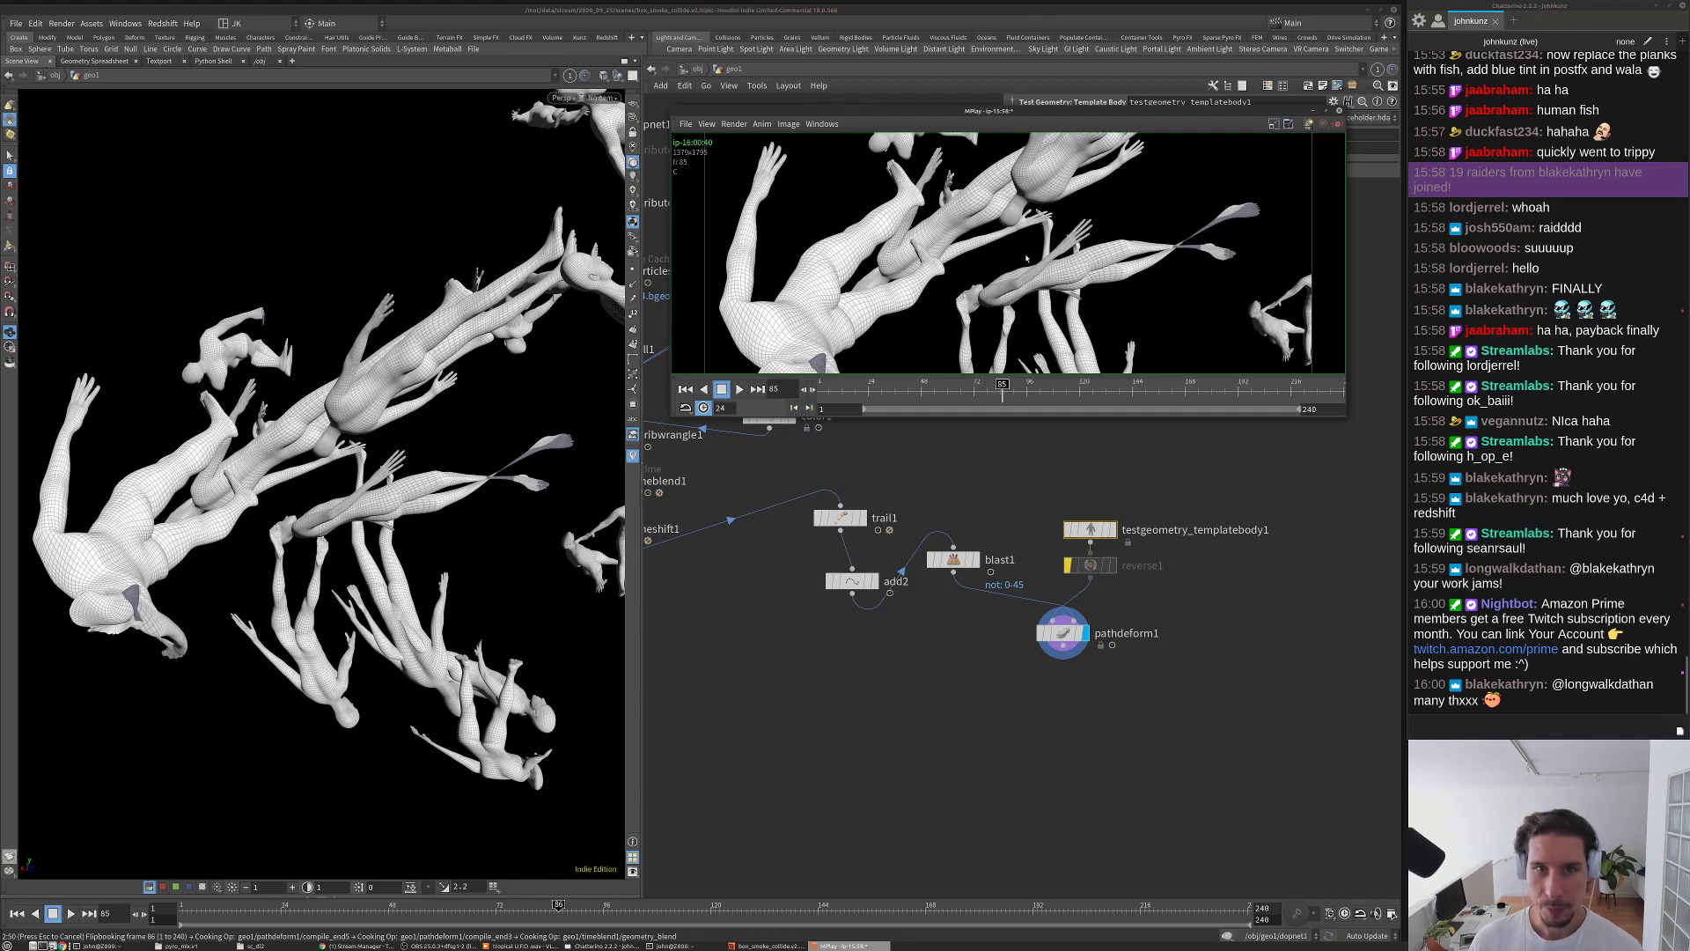
pyautogui.press('Up')
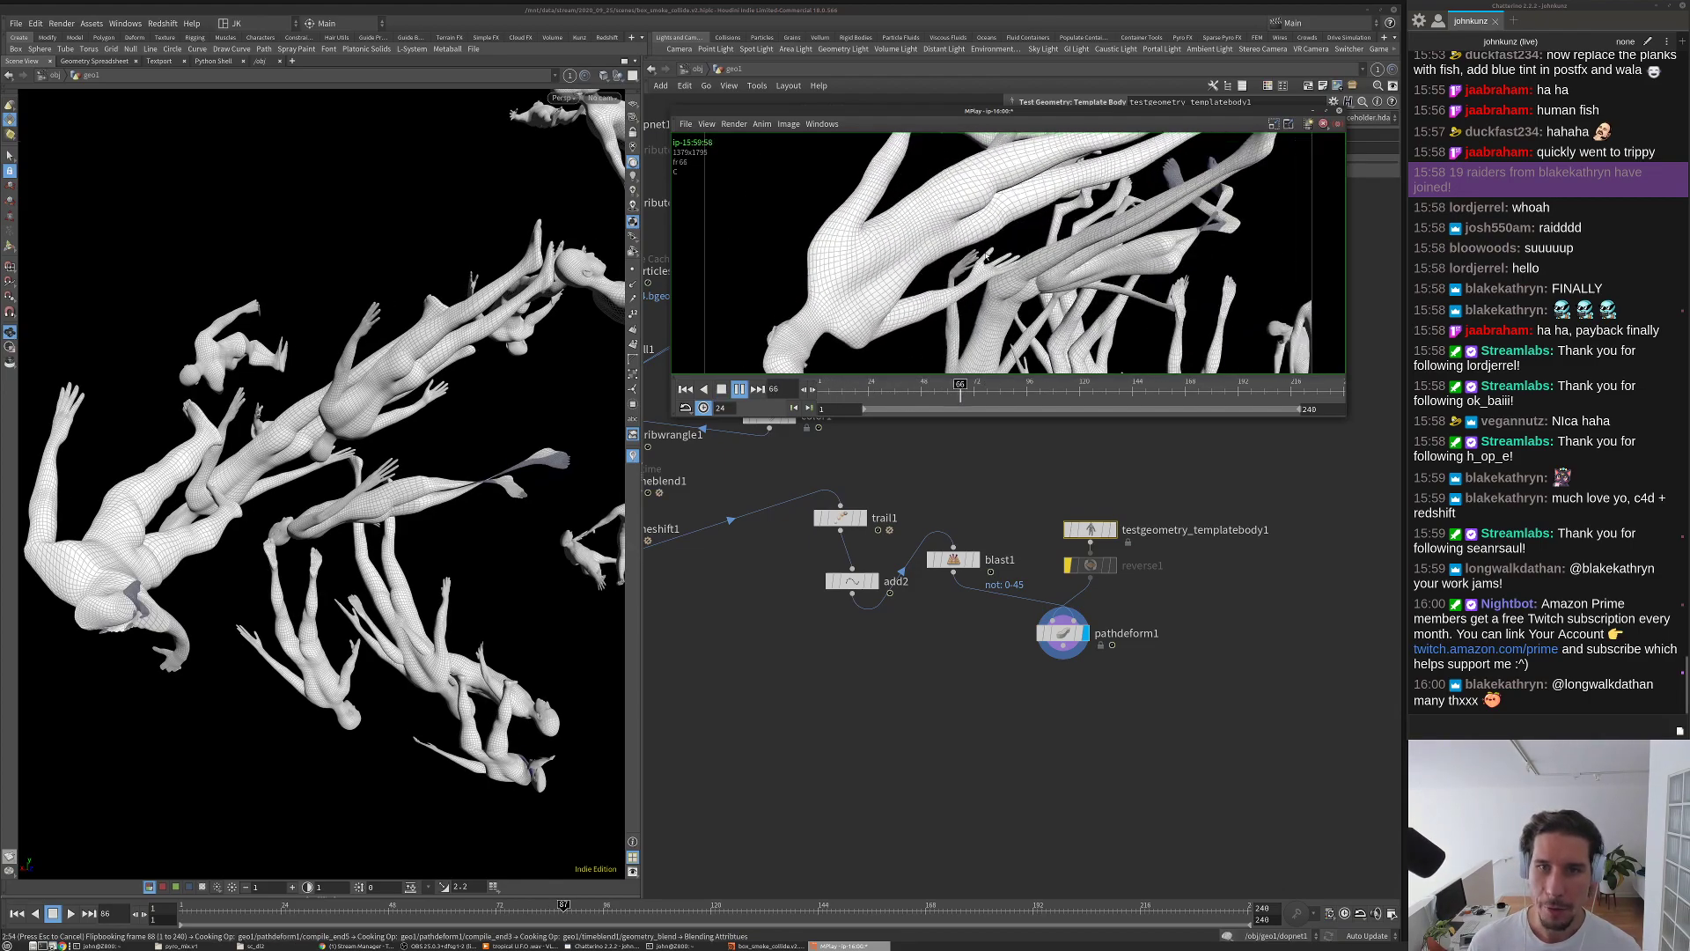
pyautogui.press('Down')
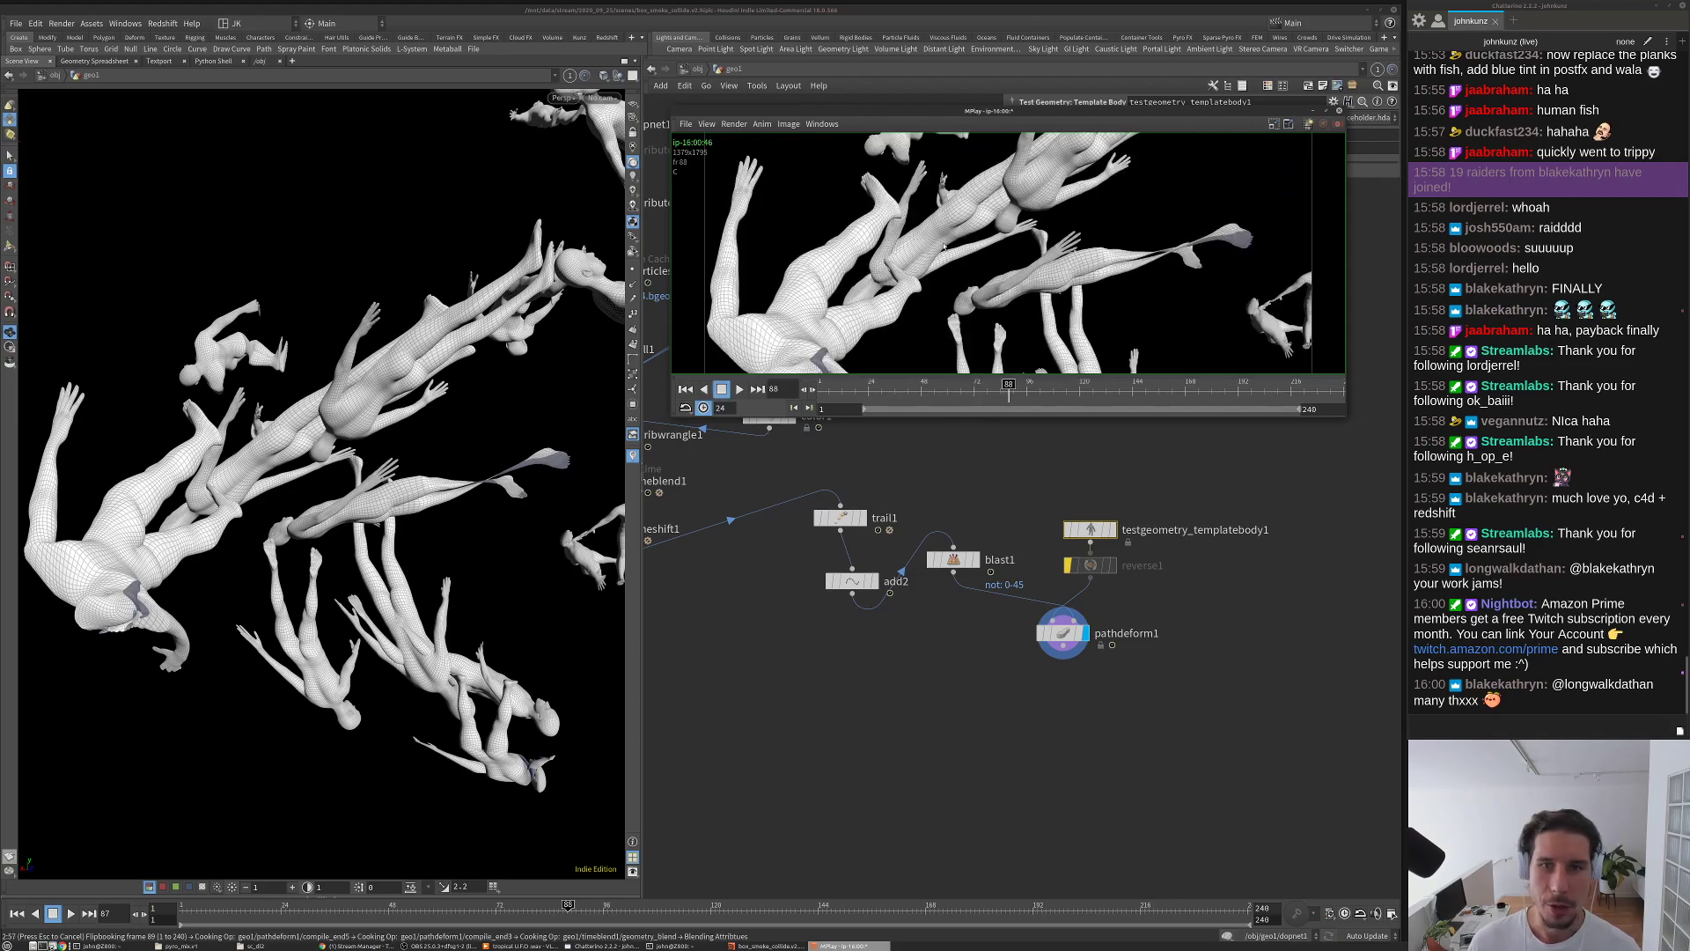
pyautogui.press('Up')
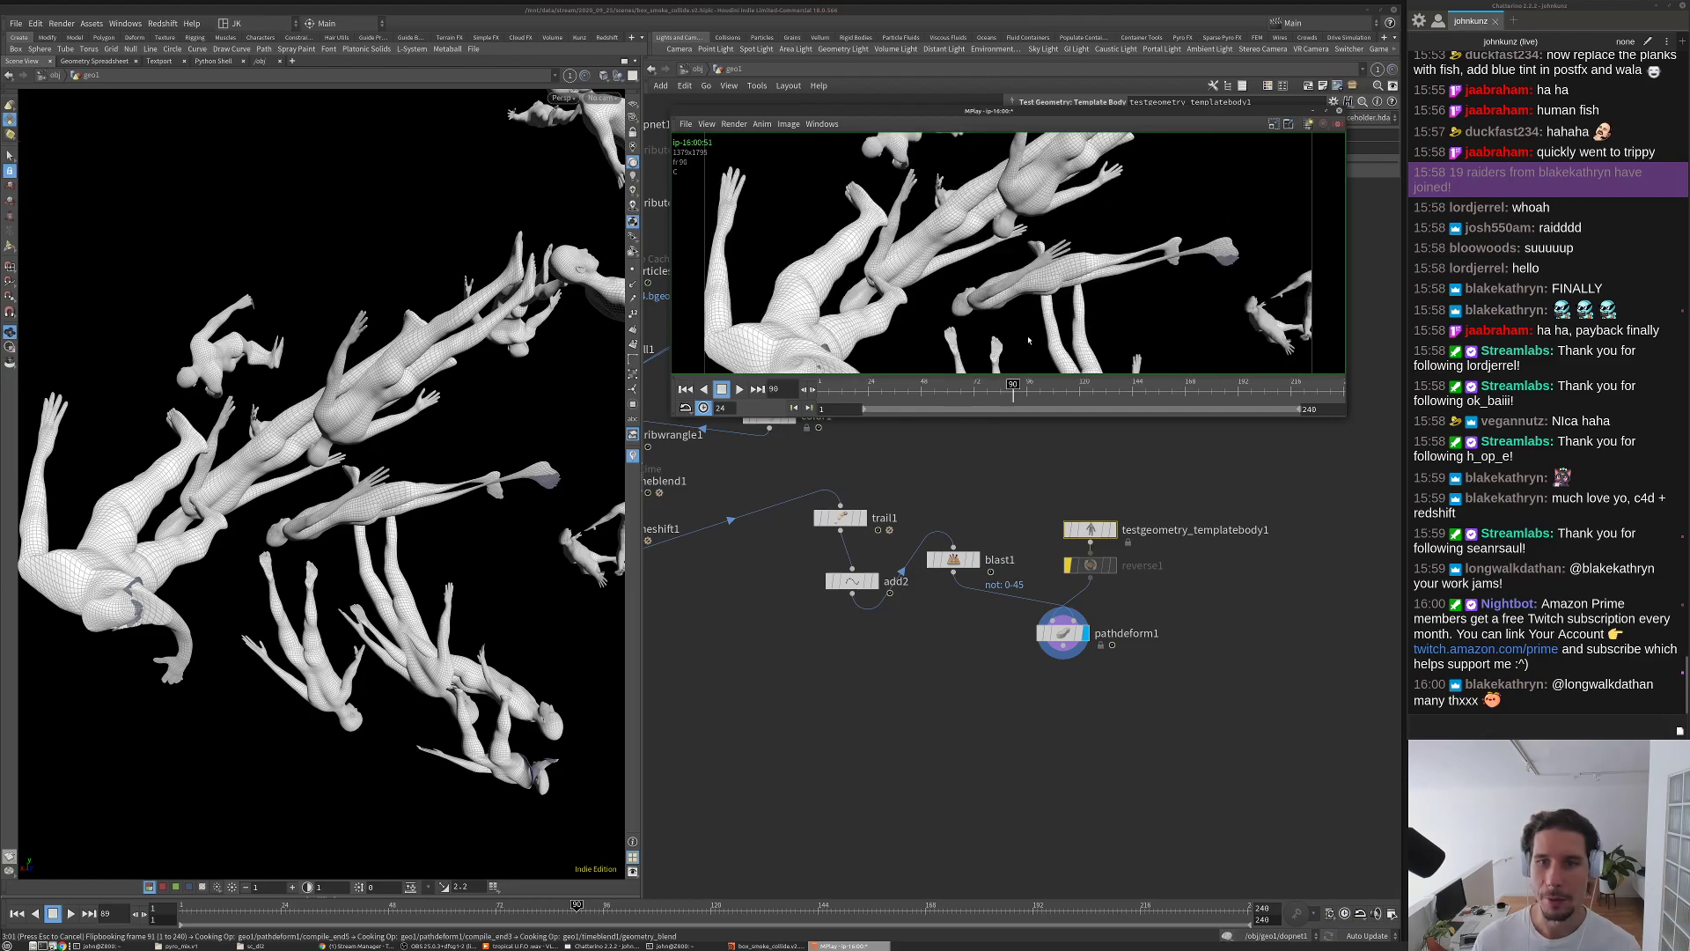
pyautogui.click(1014, 431)
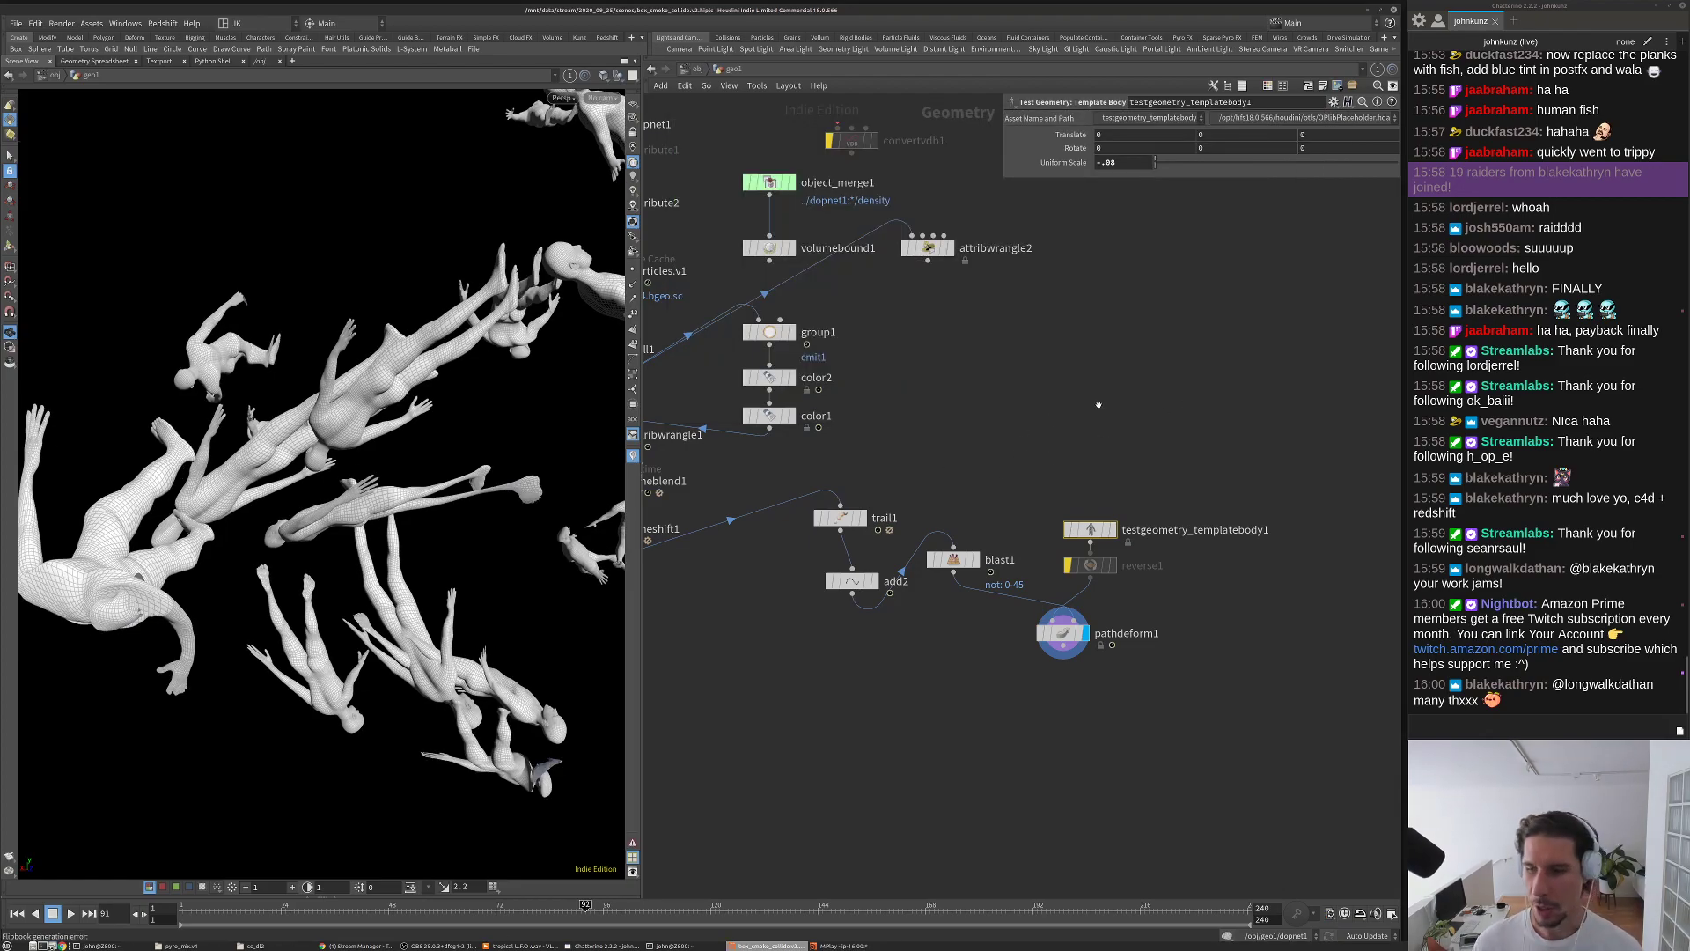
# Step: Display the copytopoints1 planks and look through cam1 in the viewport
pyautogui.moveTo(1029, 411); pyautogui.dragTo(1399, 301, button='middle')
pyautogui.scroll(2, 917, 468)
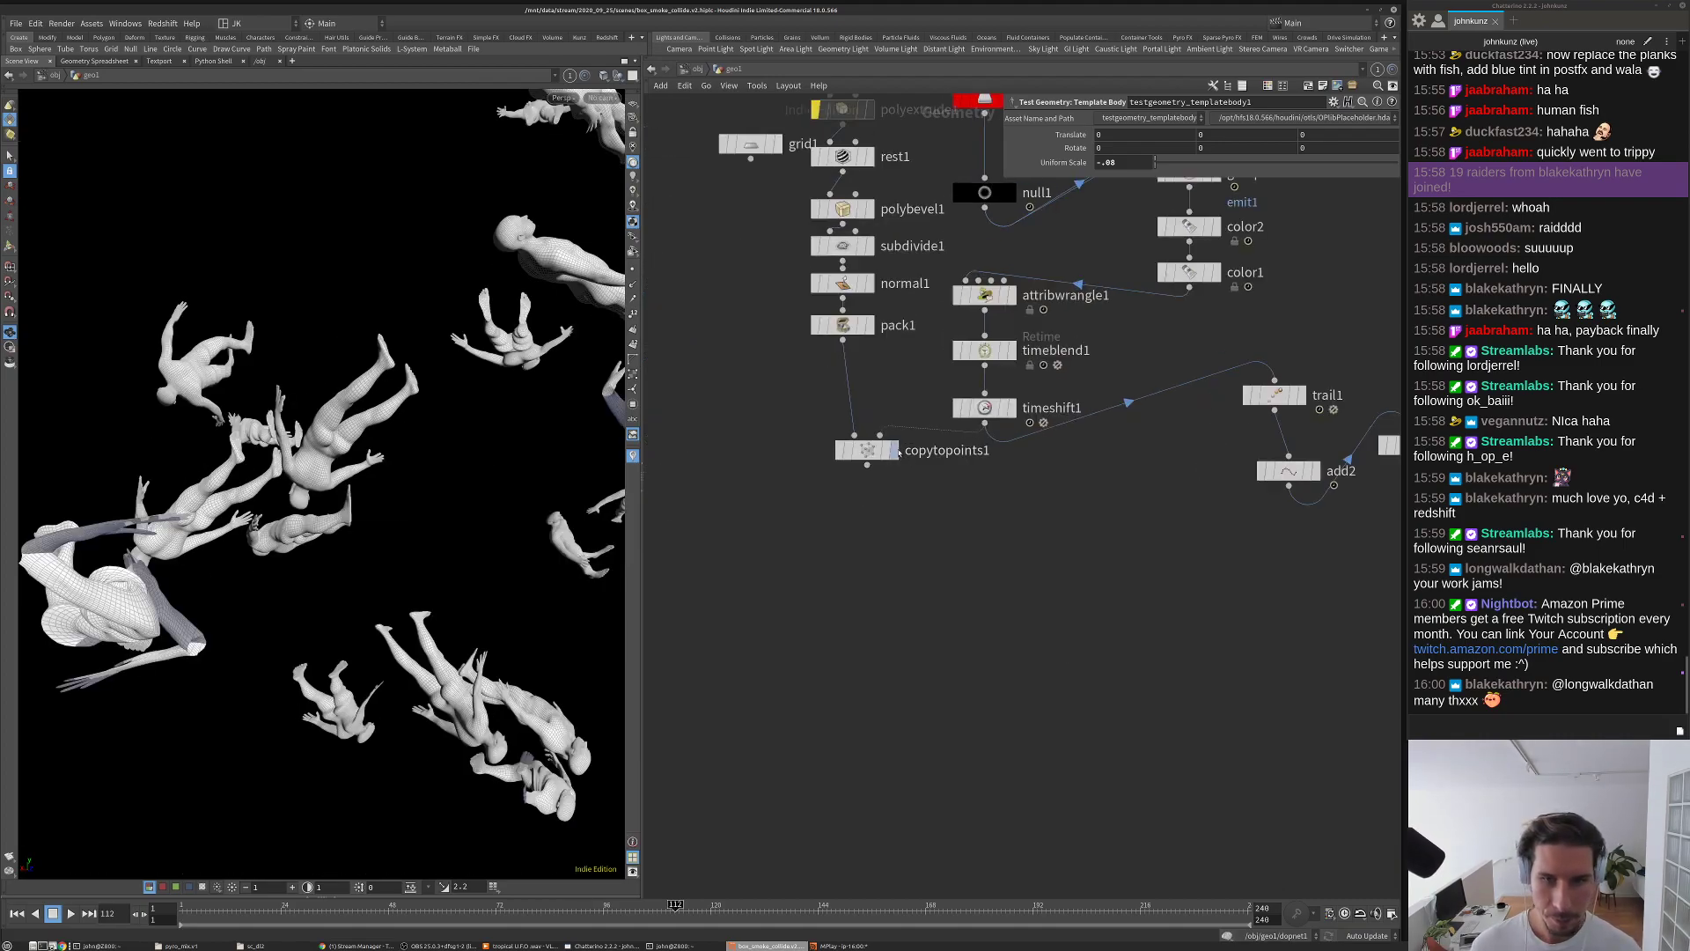
pyautogui.click(881, 451)
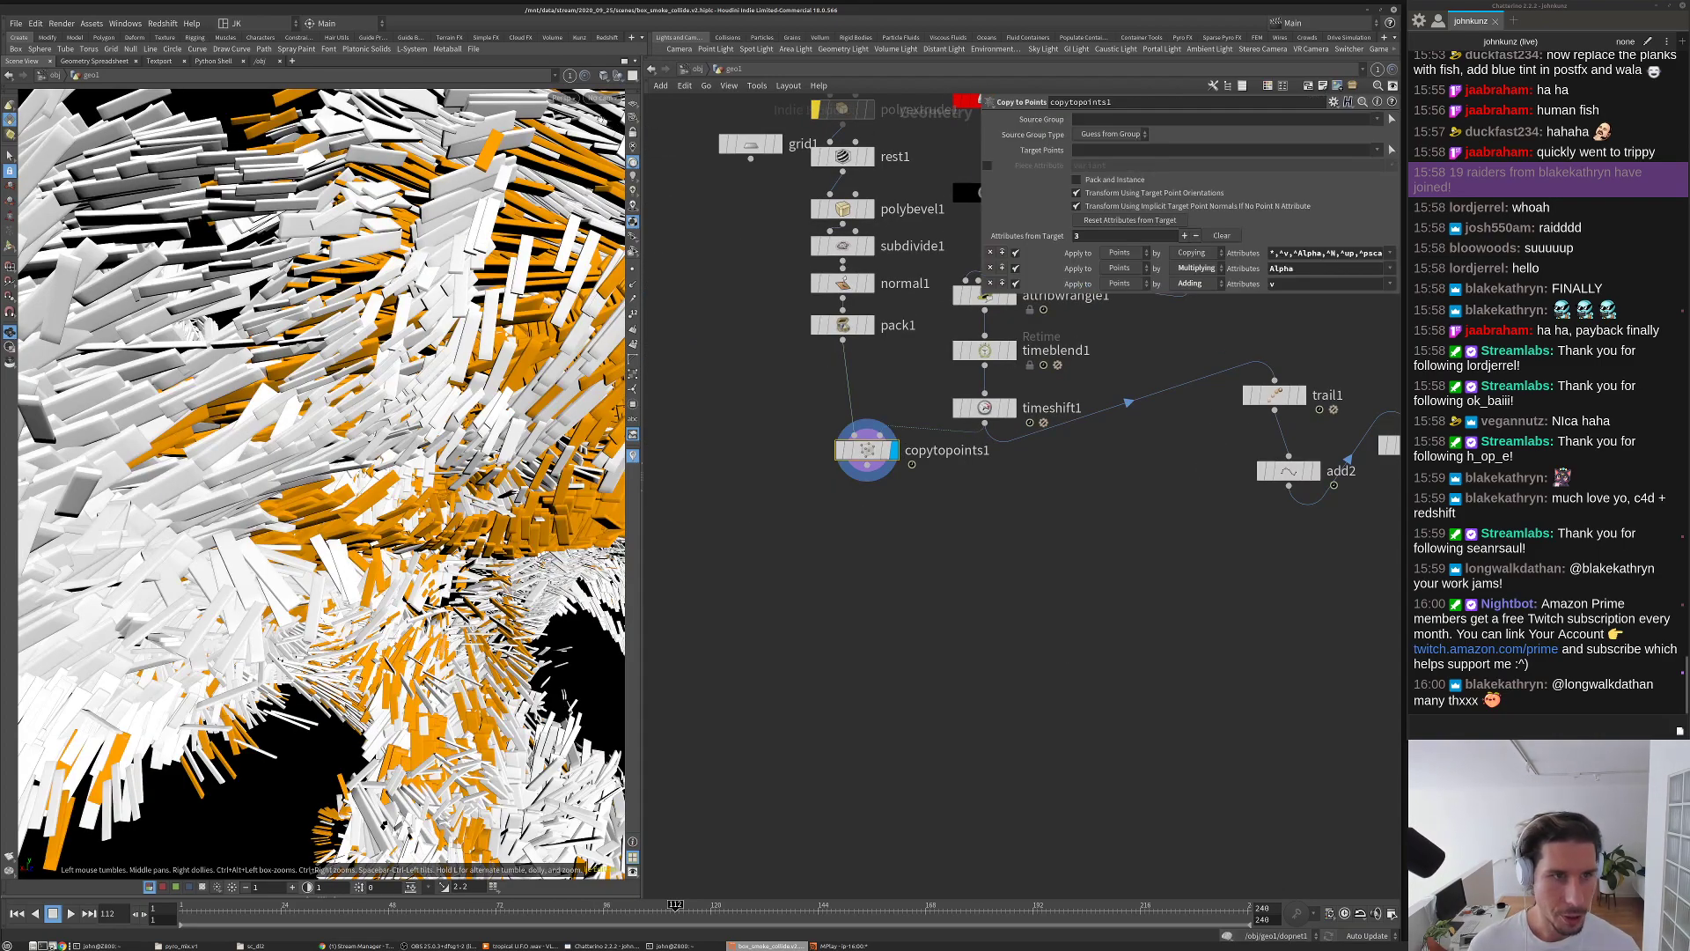
pyautogui.click(604, 98)
pyautogui.click(638, 163)
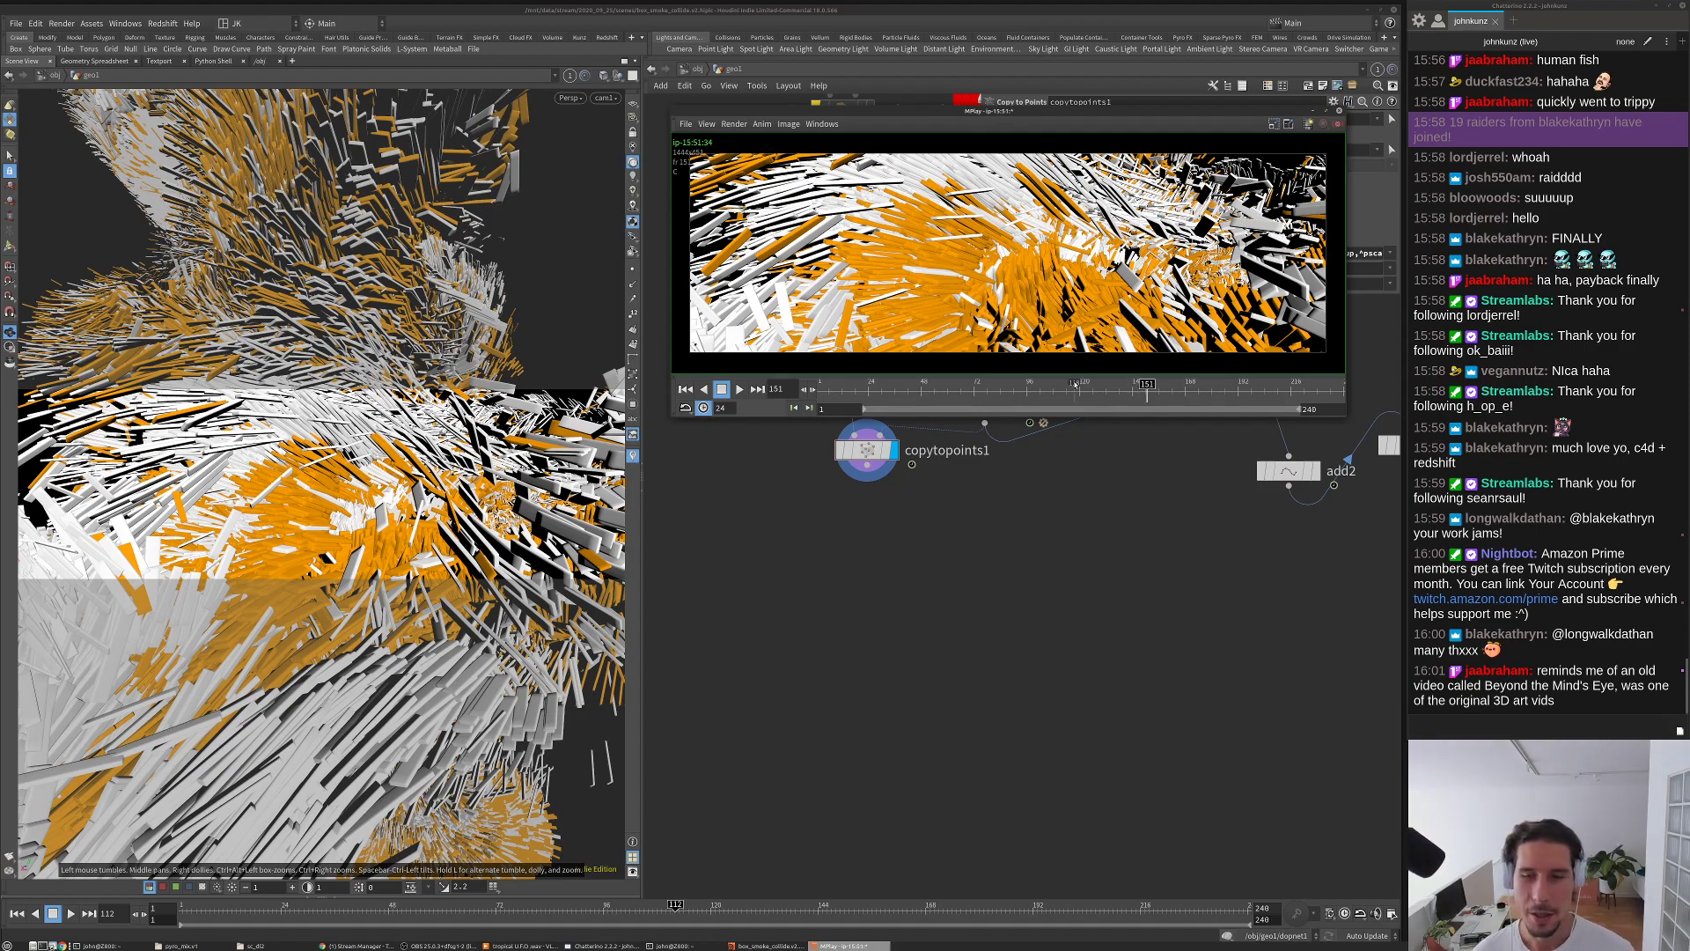
# Step: Scrub the plank flipbook in MPlay and align the copytopoints1 node beneath pack1
pyautogui.moveTo(1075, 384); pyautogui.dragTo(1094, 386)
pyautogui.click(1095, 613)
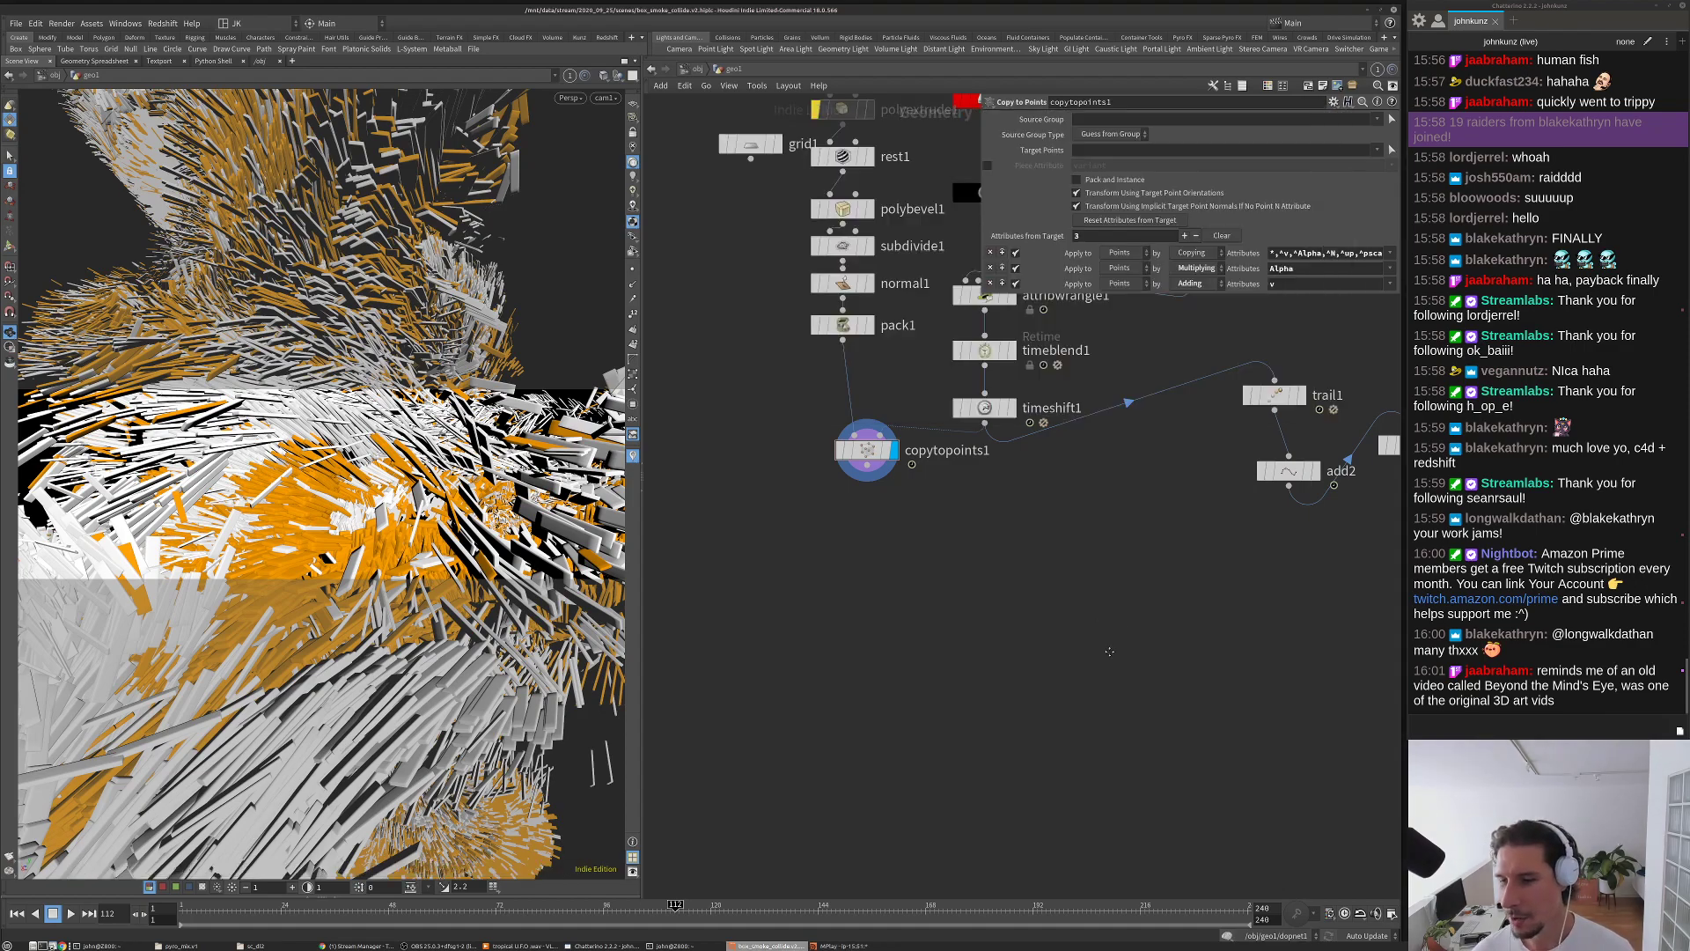
pyautogui.scroll(3, 873, 565)
pyautogui.moveTo(838, 488); pyautogui.dragTo(816, 514)
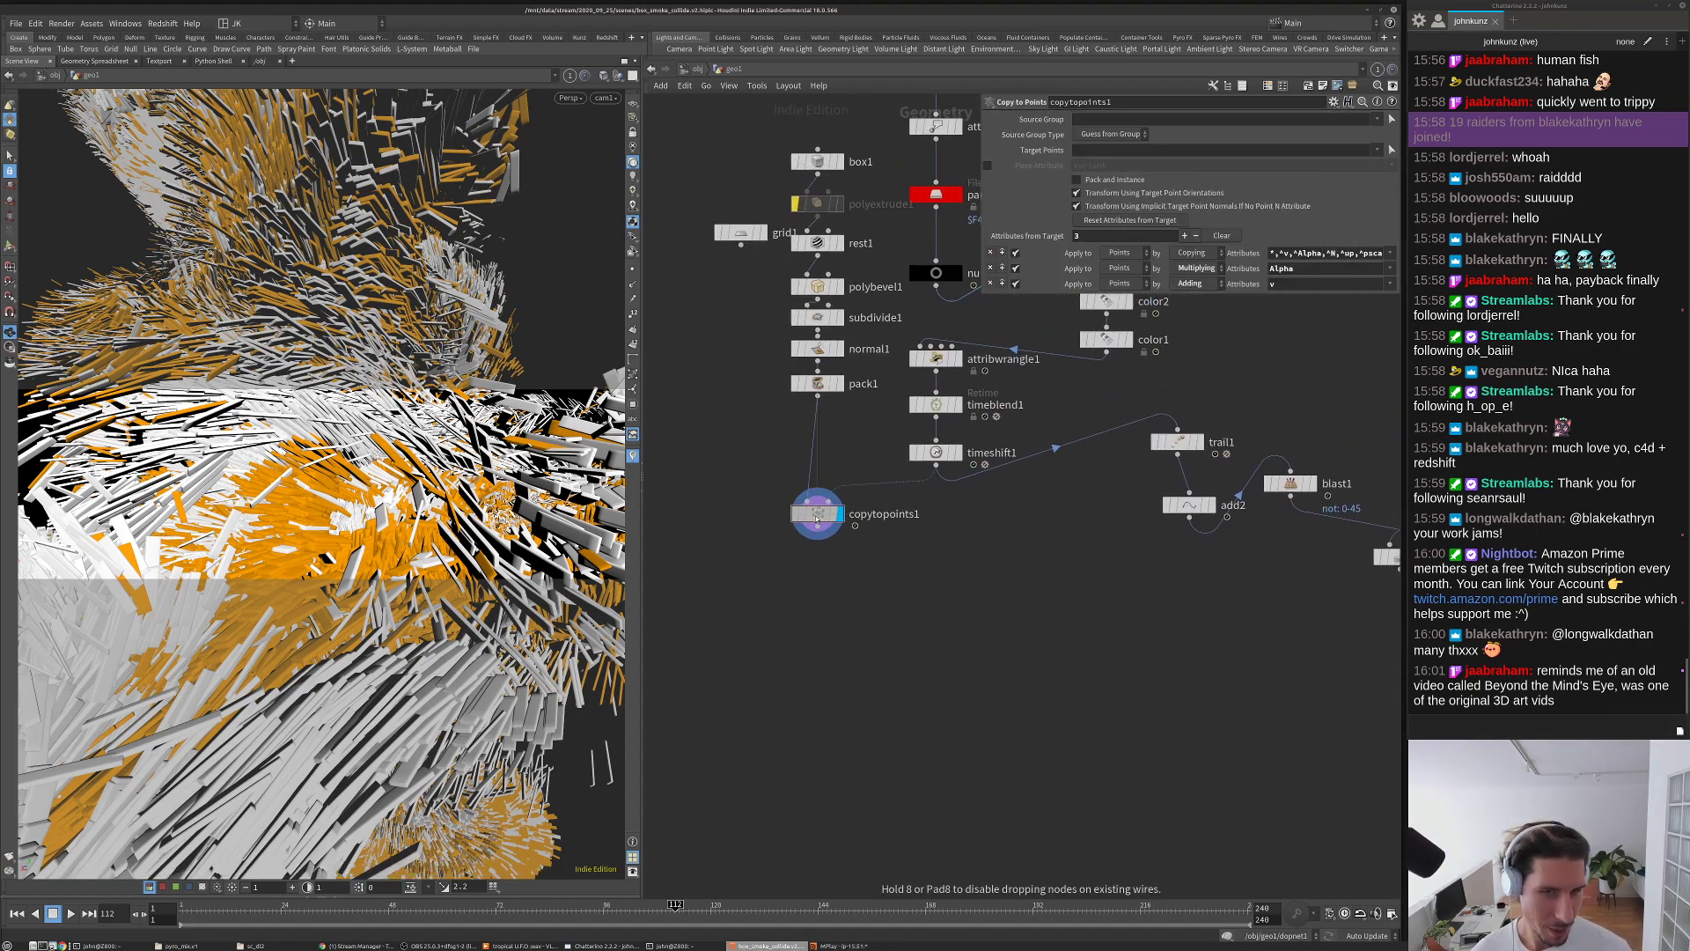
# Step: Go up to the object level and arrange the geo1, cam1, rslight1 and matnet1 nodes in a vertical column
pyautogui.click(695, 69)
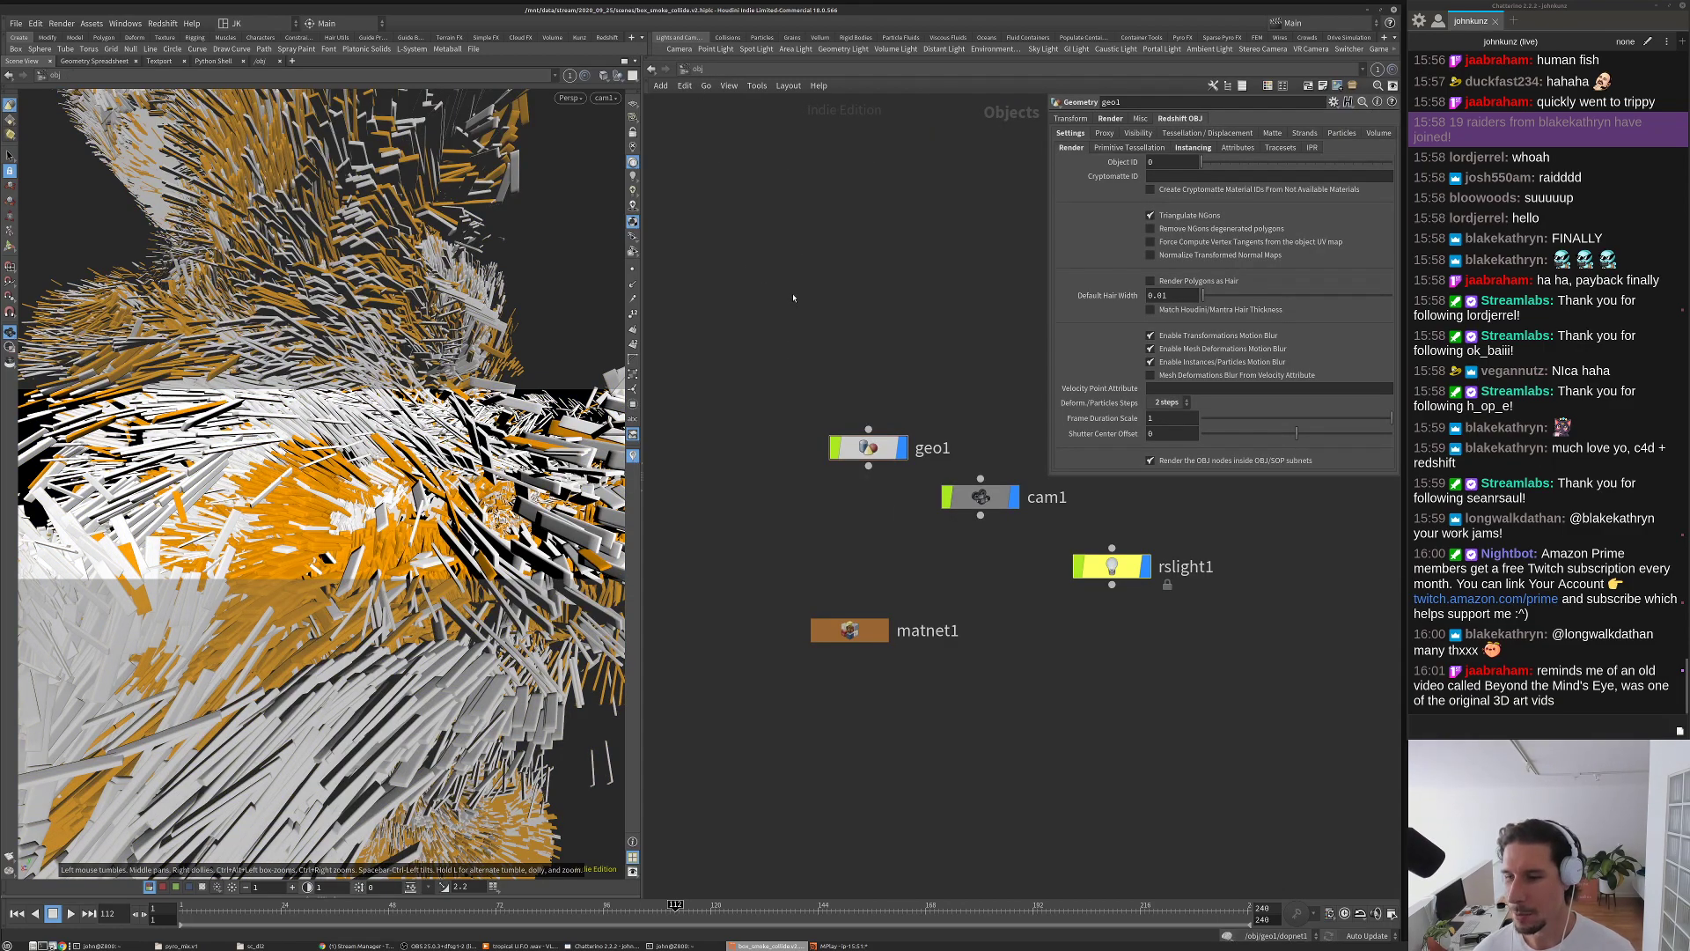
pyautogui.moveTo(802, 310); pyautogui.dragTo(830, 290, button='middle')
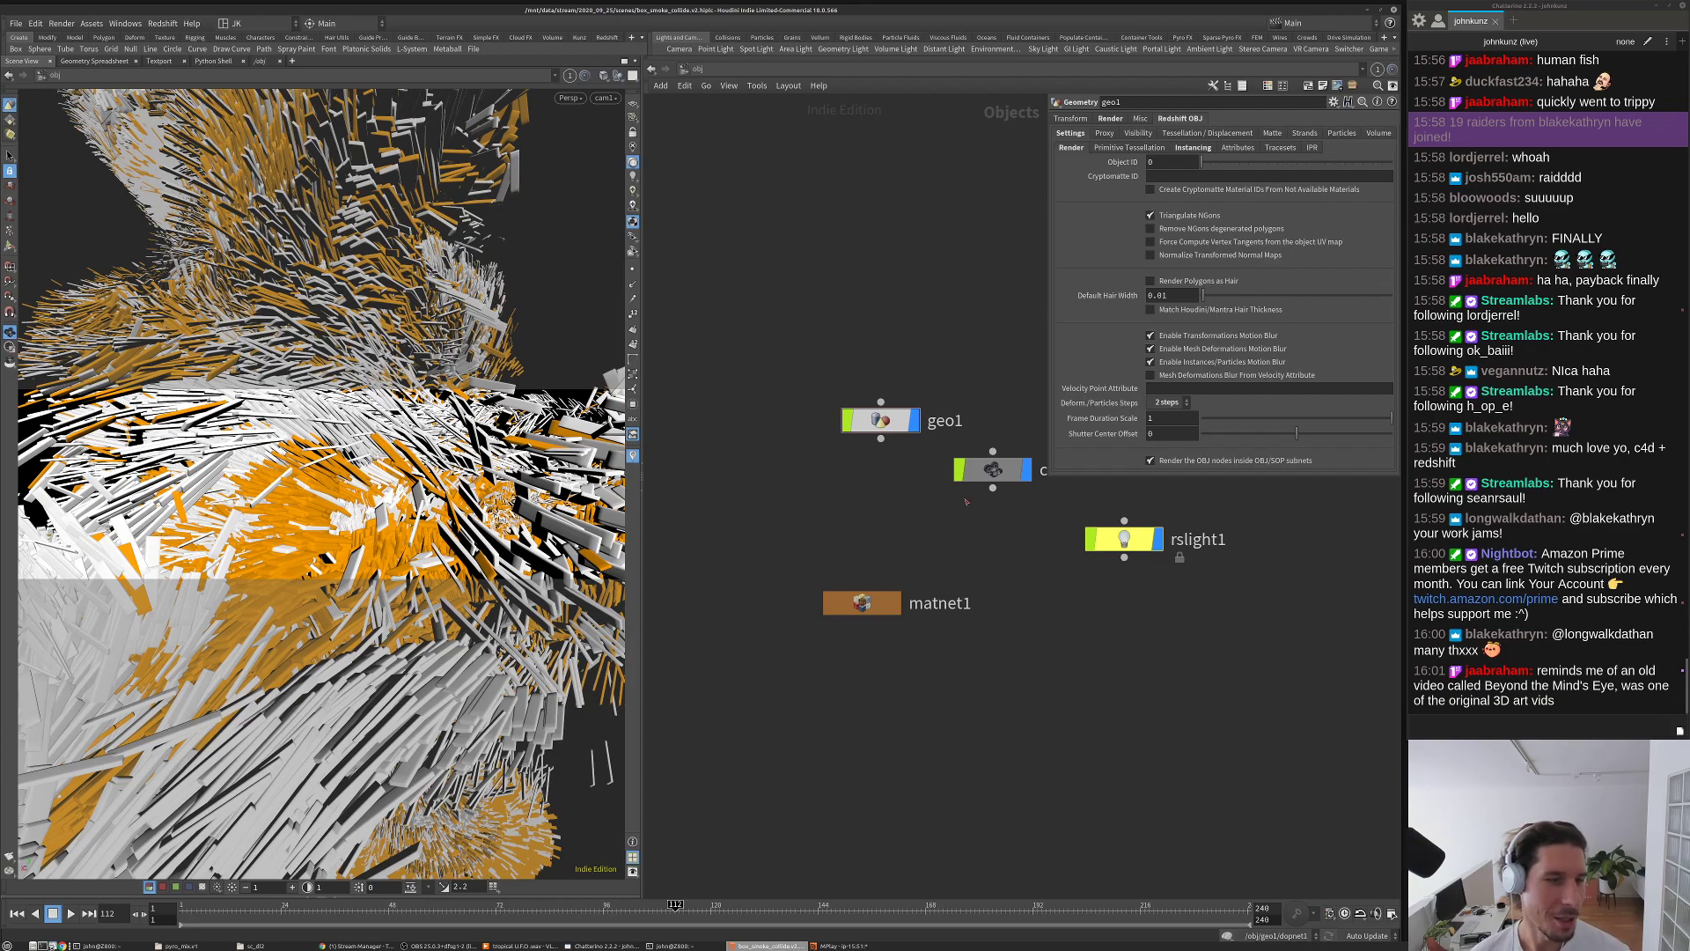
pyautogui.moveTo(928, 567); pyautogui.dragTo(924, 568, button='middle')
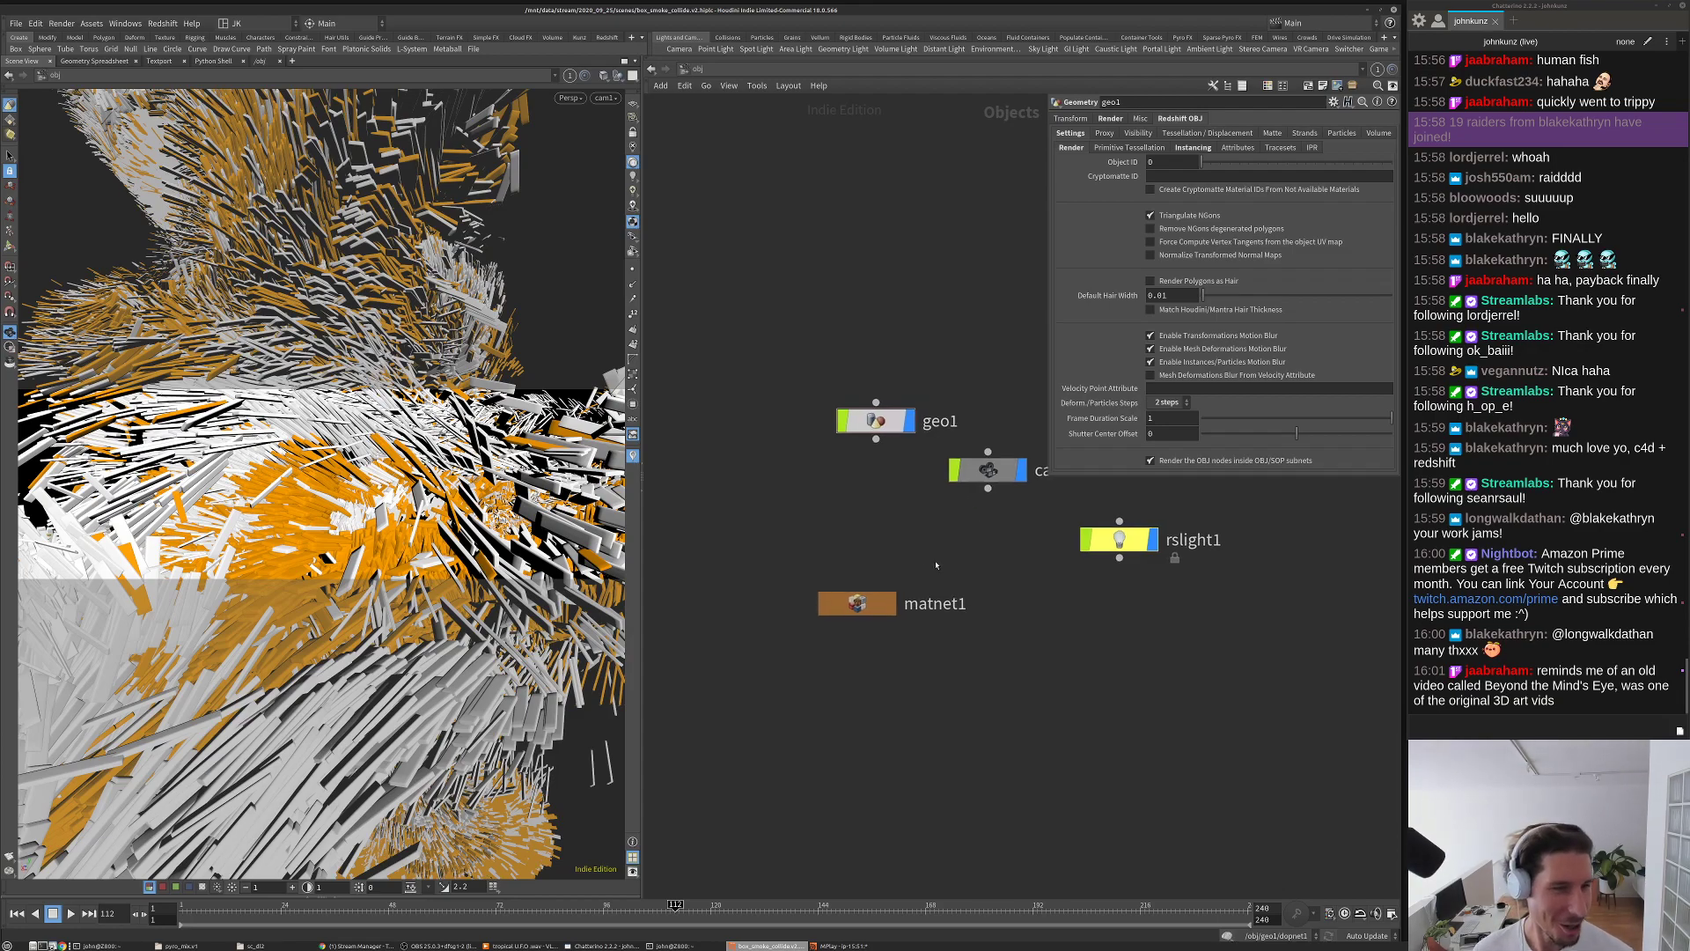
pyautogui.scroll(-2, 915, 542)
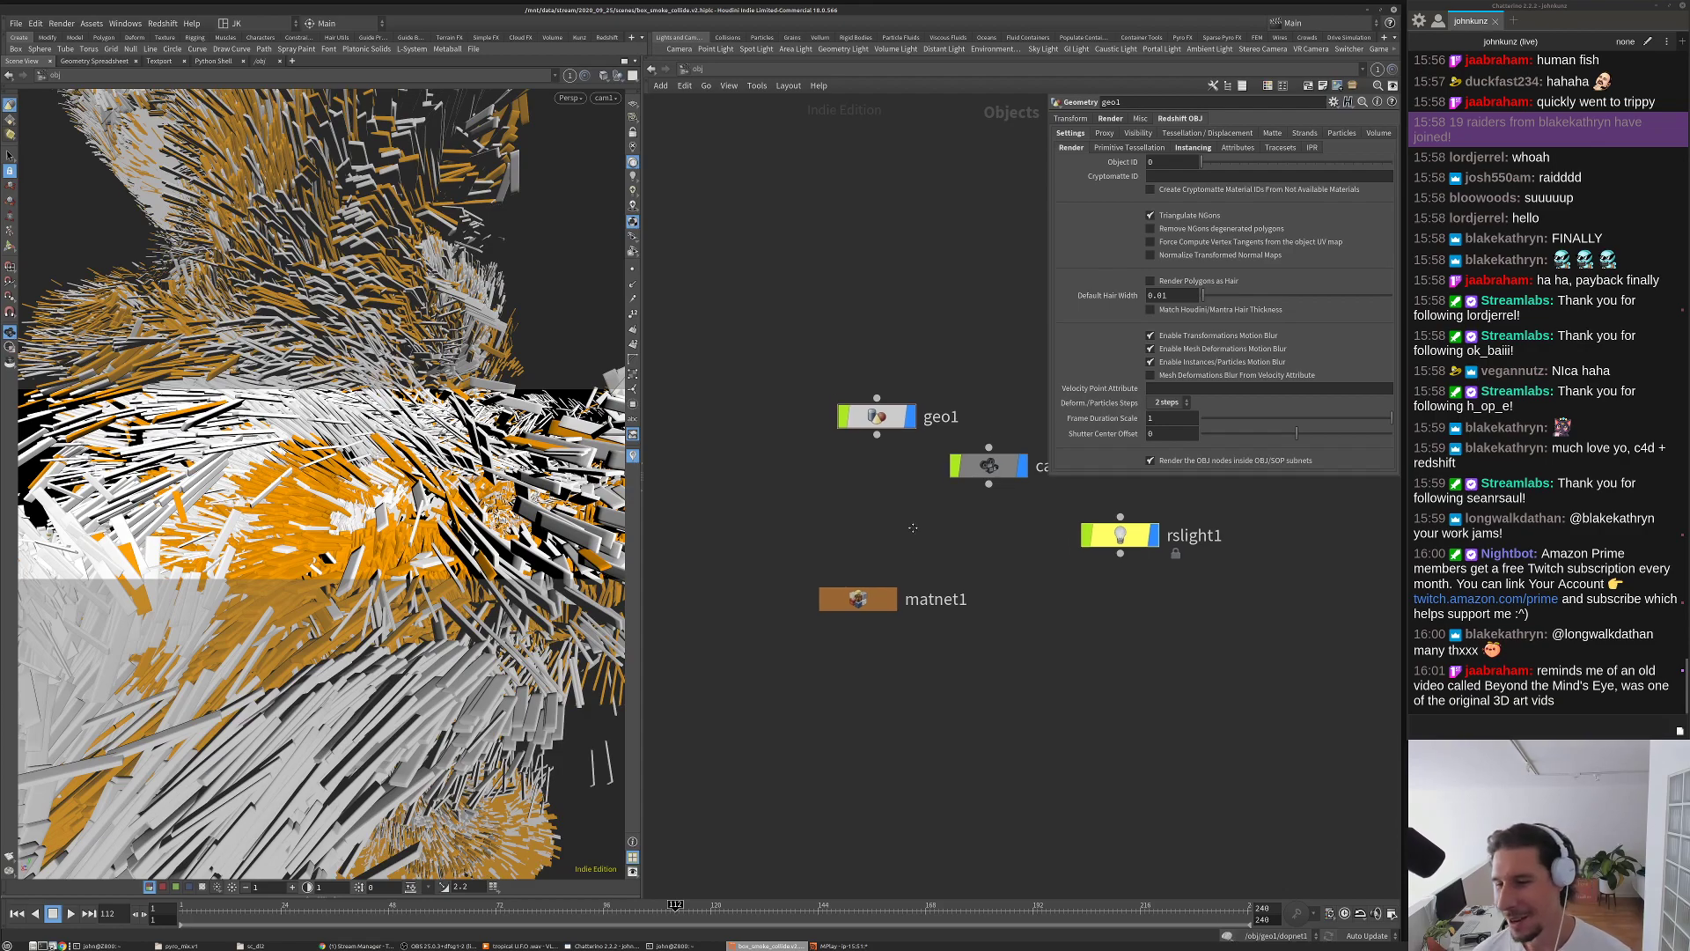
pyautogui.moveTo(854, 572); pyautogui.dragTo(873, 614)
pyautogui.moveTo(984, 438); pyautogui.dragTo(877, 455)
pyautogui.moveTo(1088, 510); pyautogui.dragTo(846, 530)
pyautogui.moveTo(1034, 564); pyautogui.dragTo(1015, 644, button='middle')
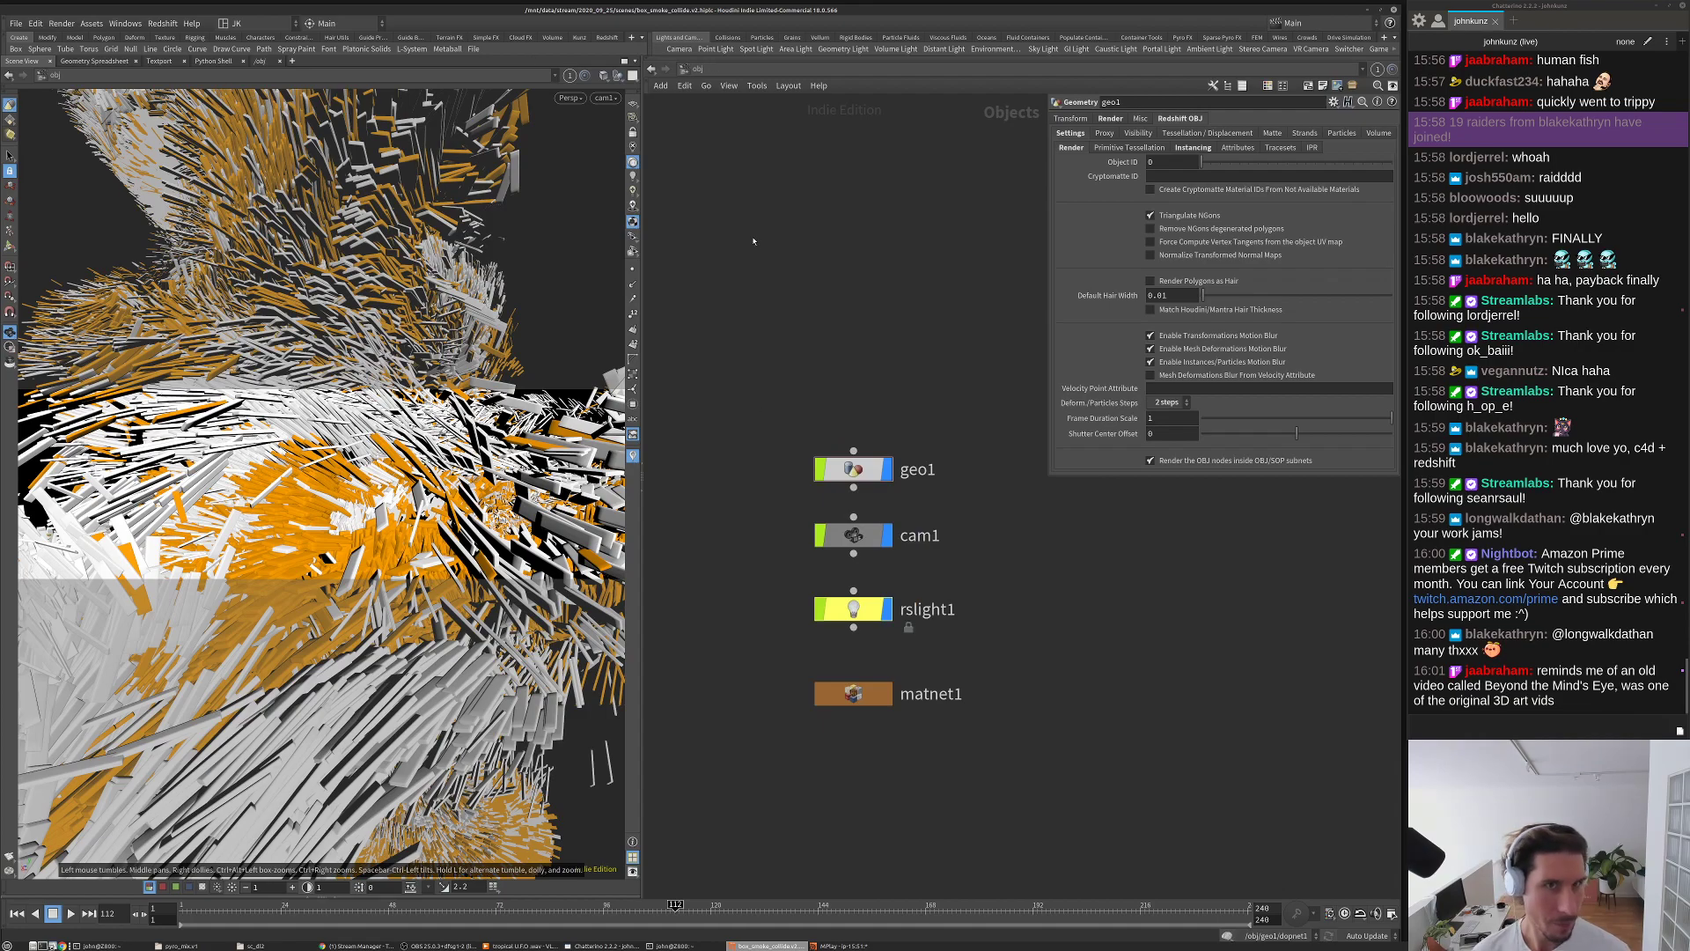
# Step: Start a Redshift render of the planks at frame 112 in the Redshift RenderView and inspect it at 175% zoom
pyautogui.click(159, 23)
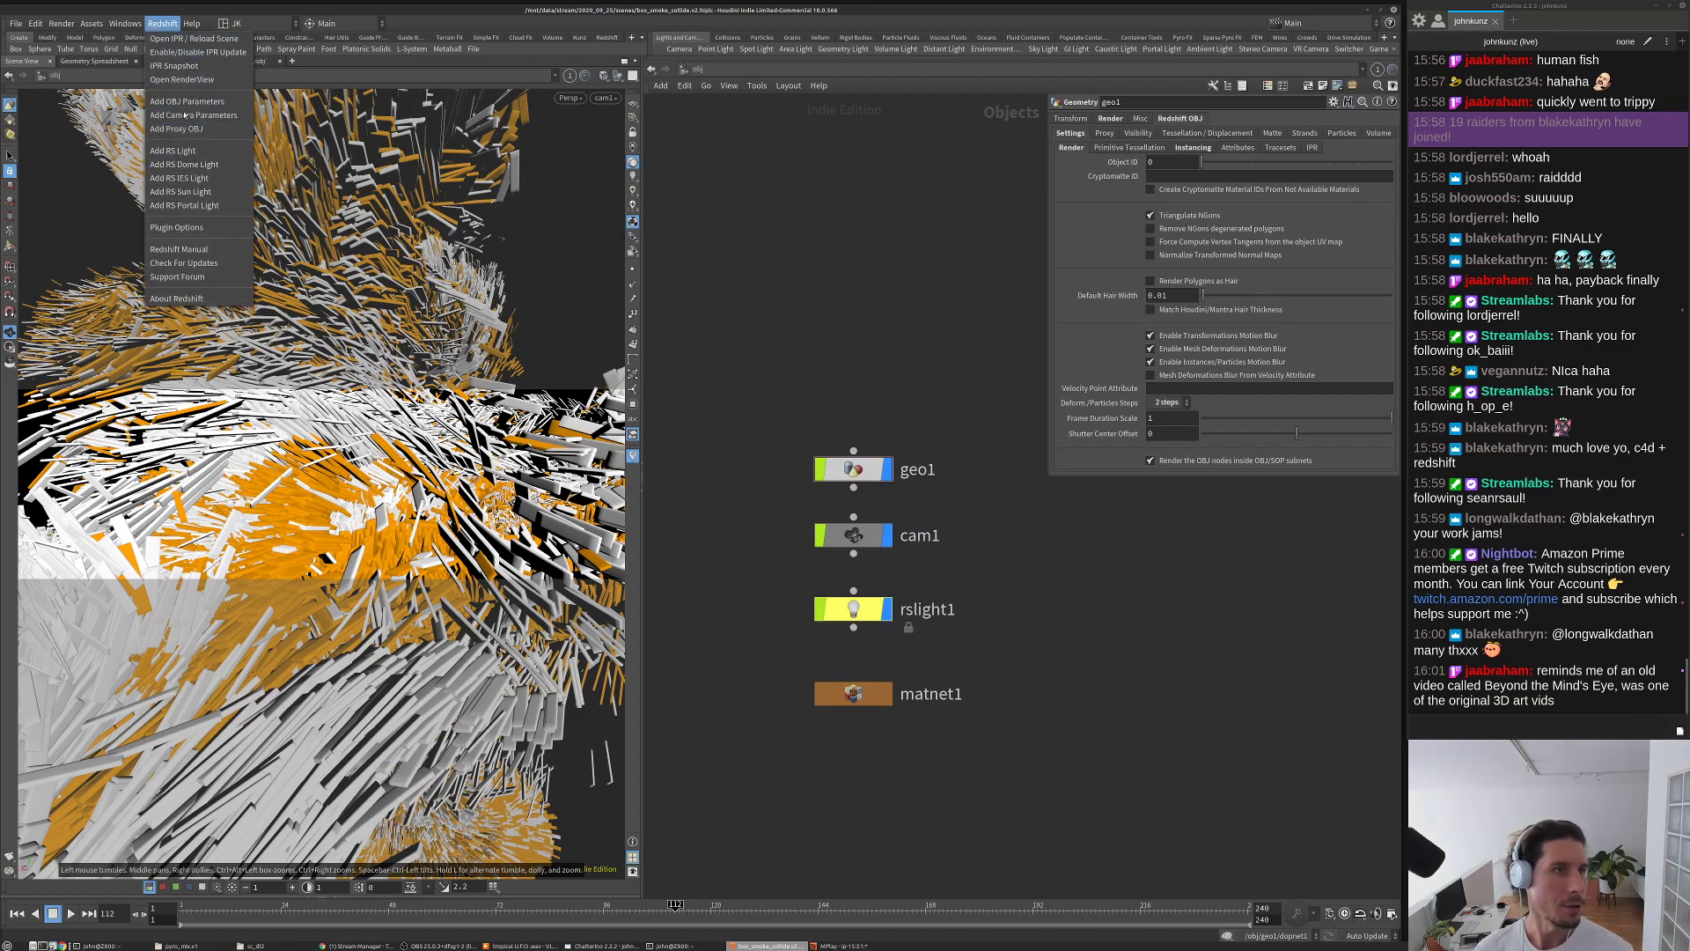
pyautogui.click(195, 120)
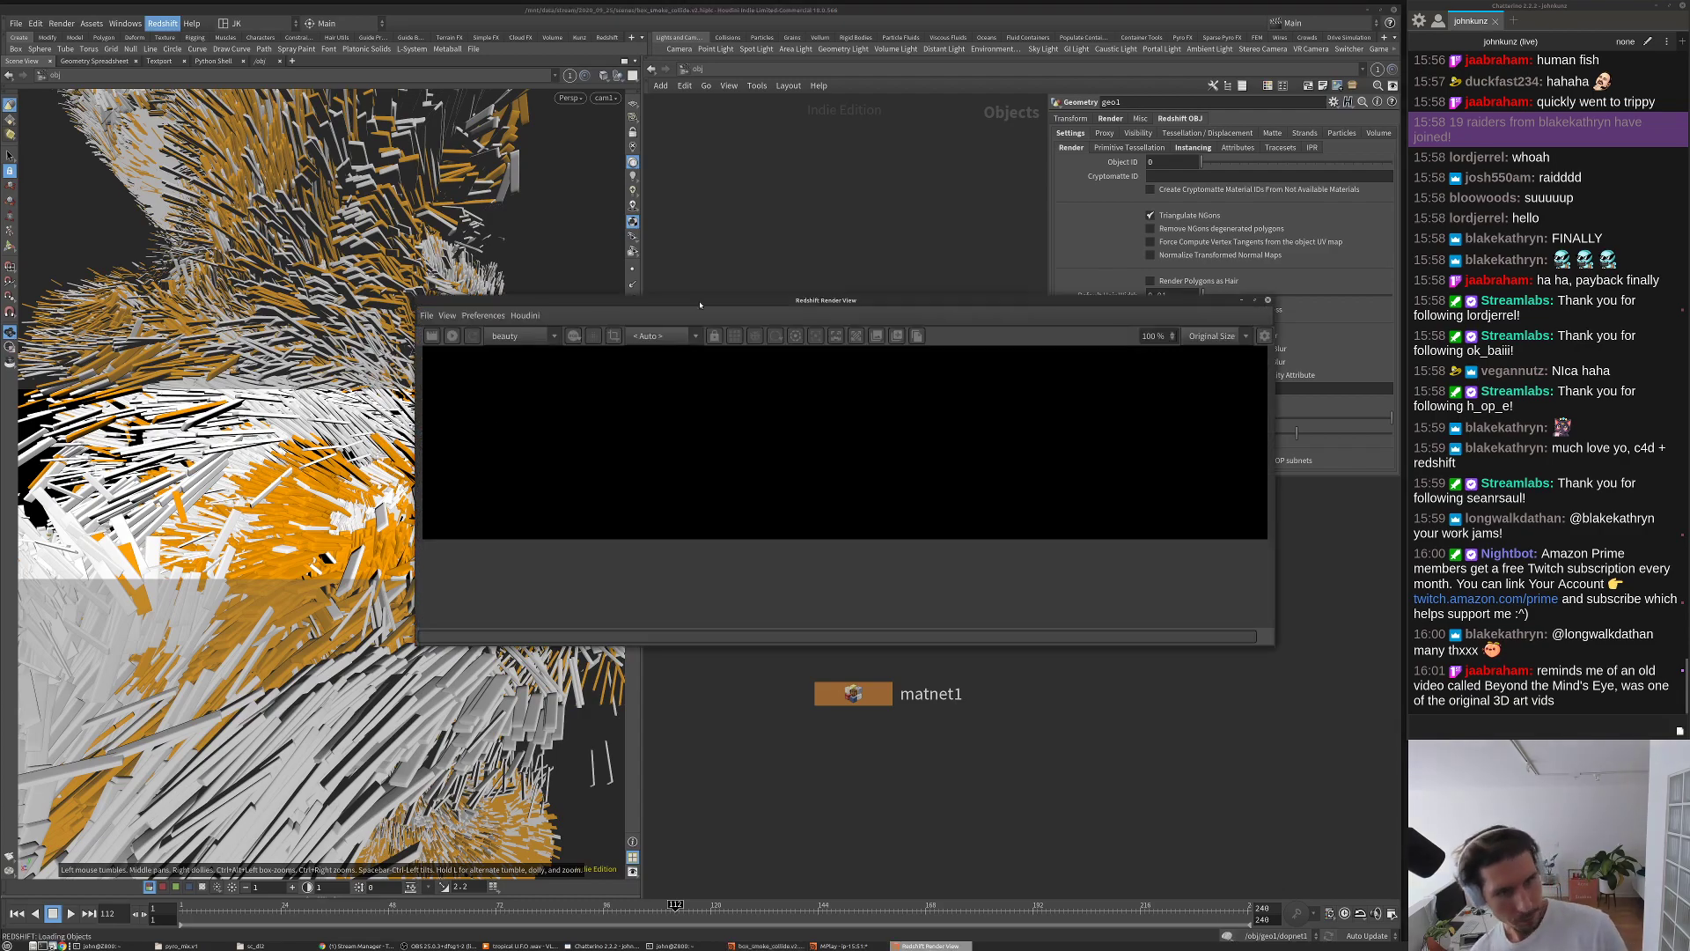
pyautogui.moveTo(682, 306); pyautogui.dragTo(479, 111)
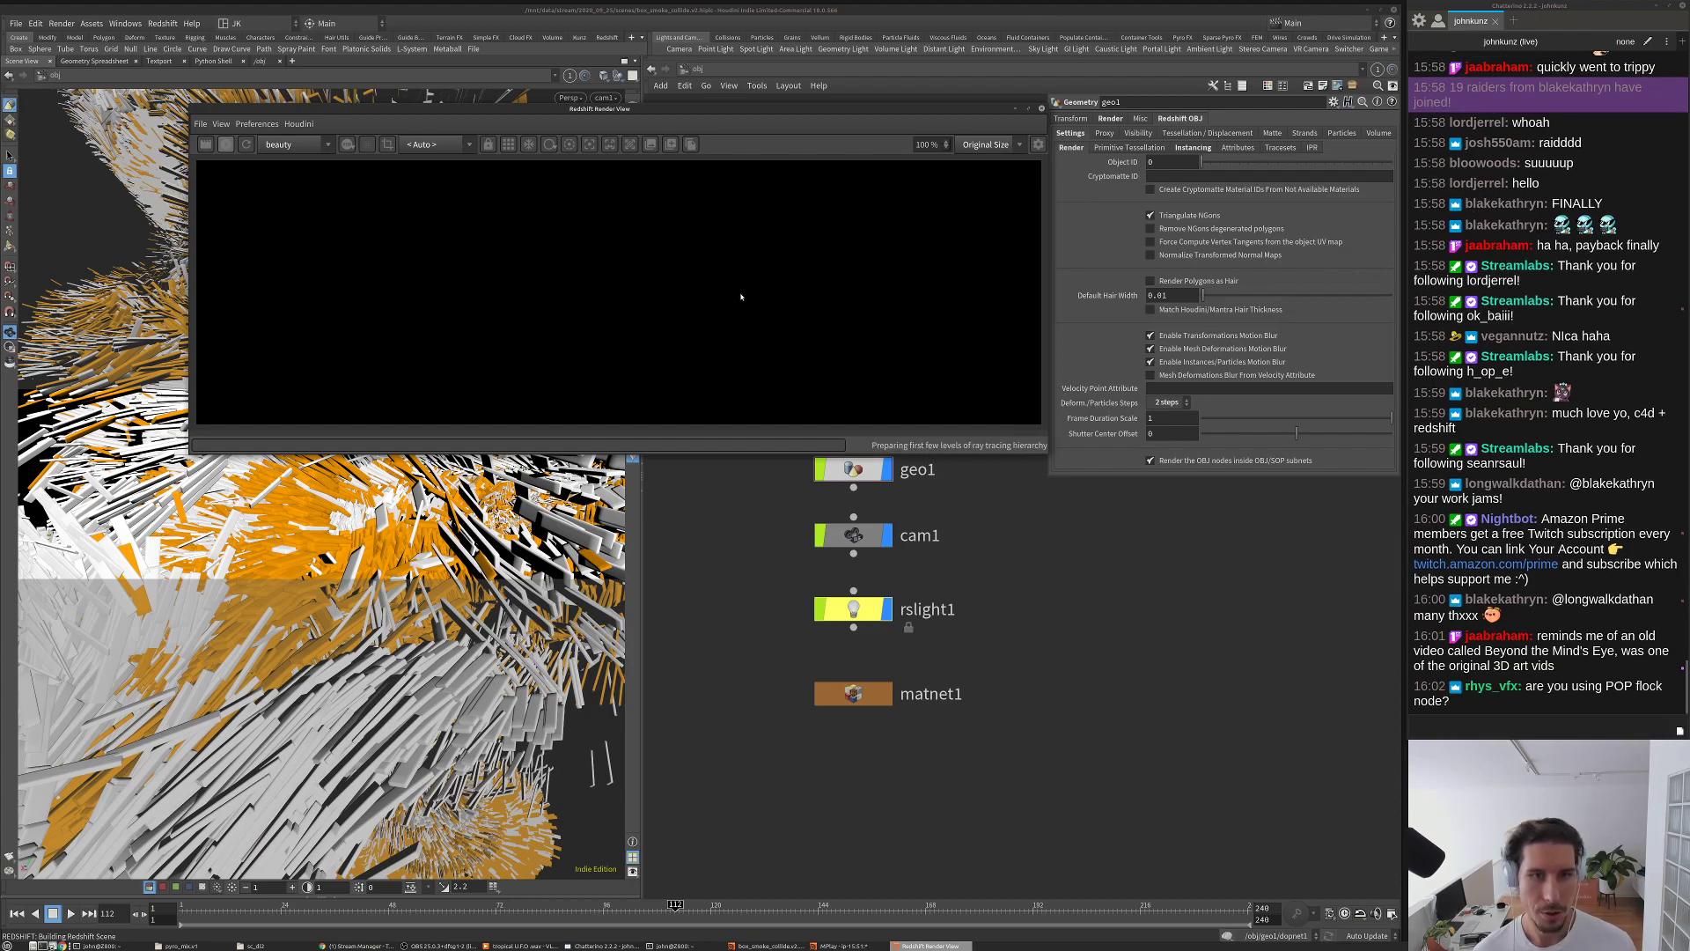
pyautogui.scroll(-1, 825, 317)
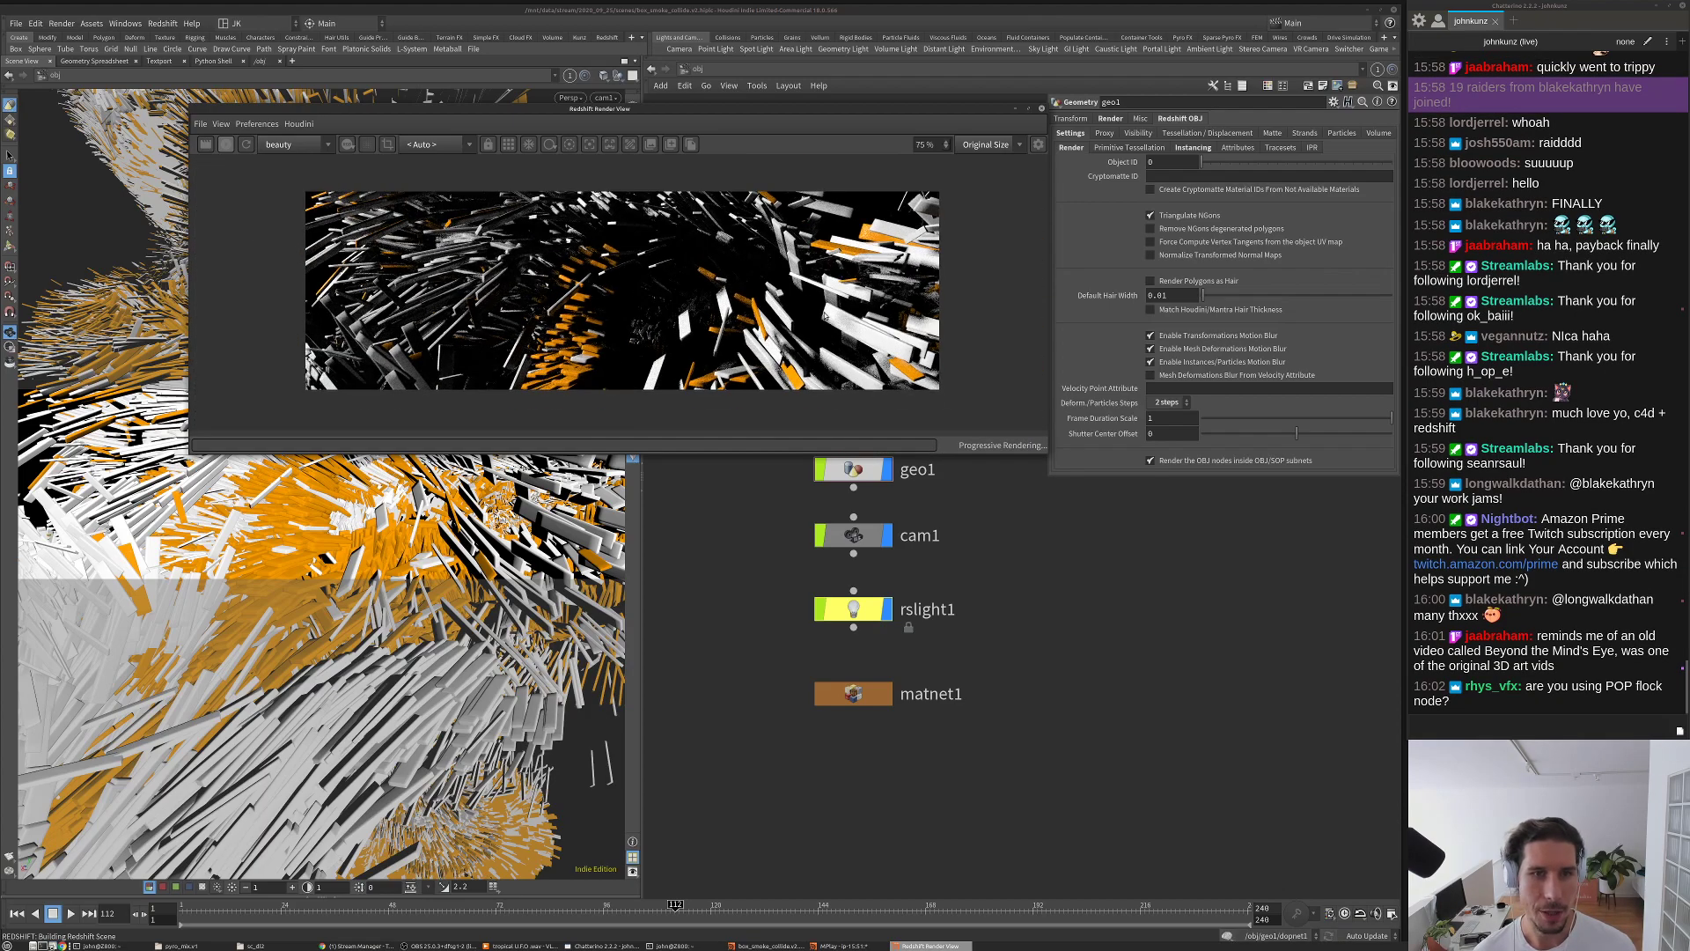
pyautogui.scroll(3, 876, 312)
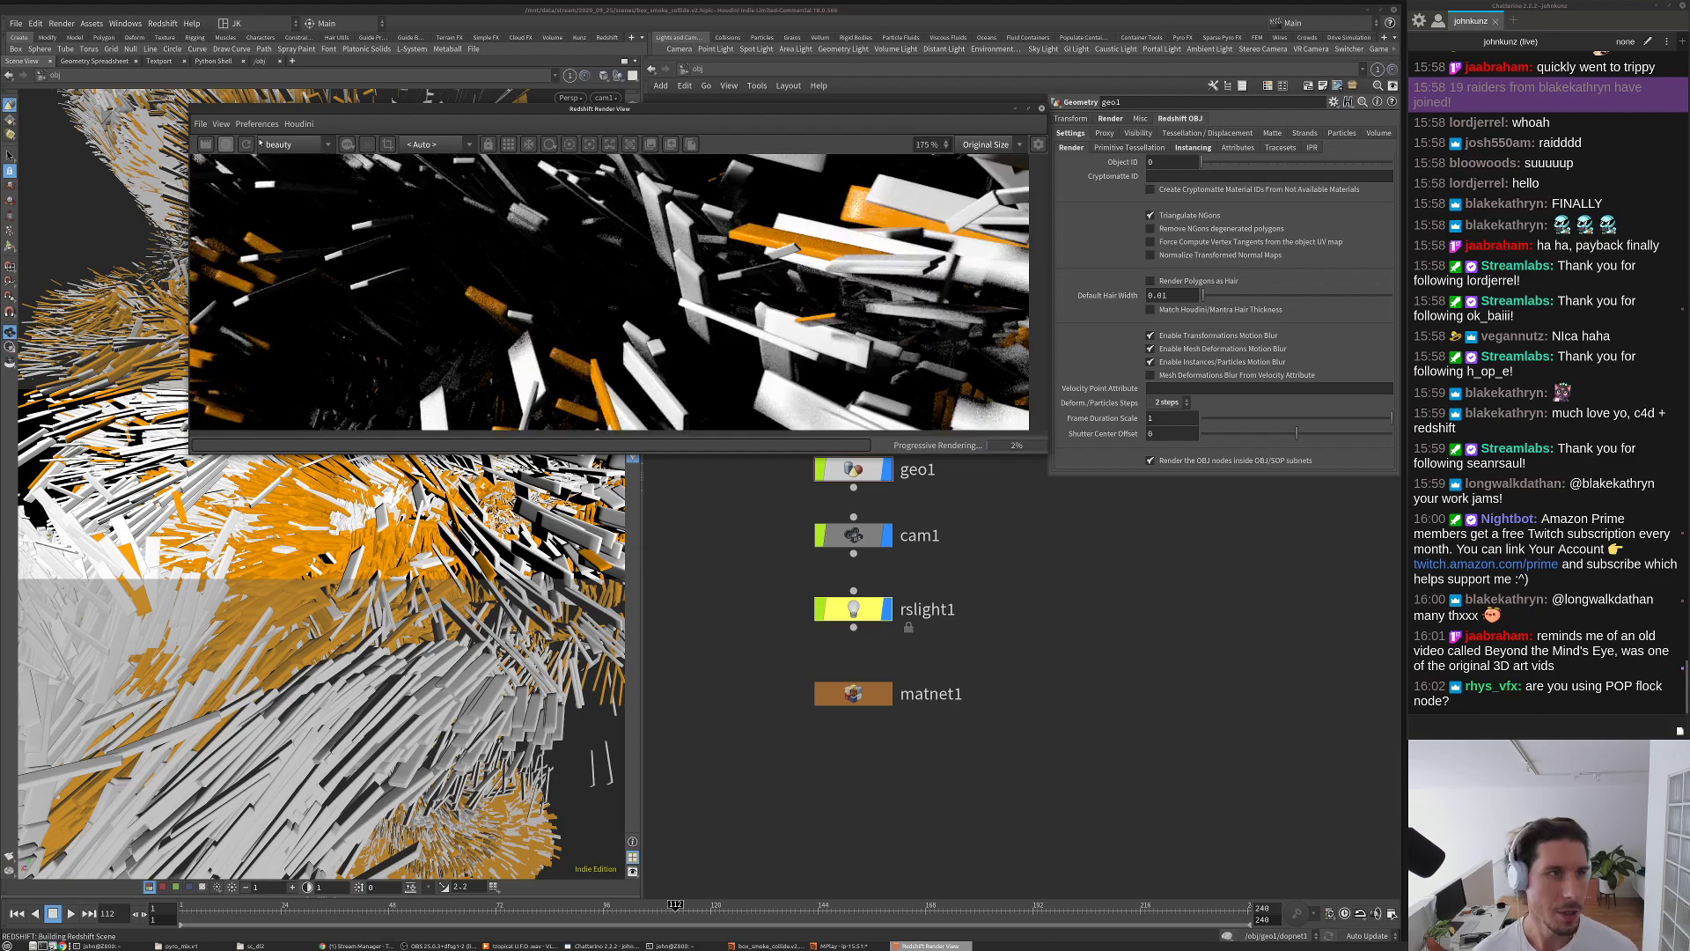
pyautogui.moveTo(549, 112); pyautogui.dragTo(493, 72)
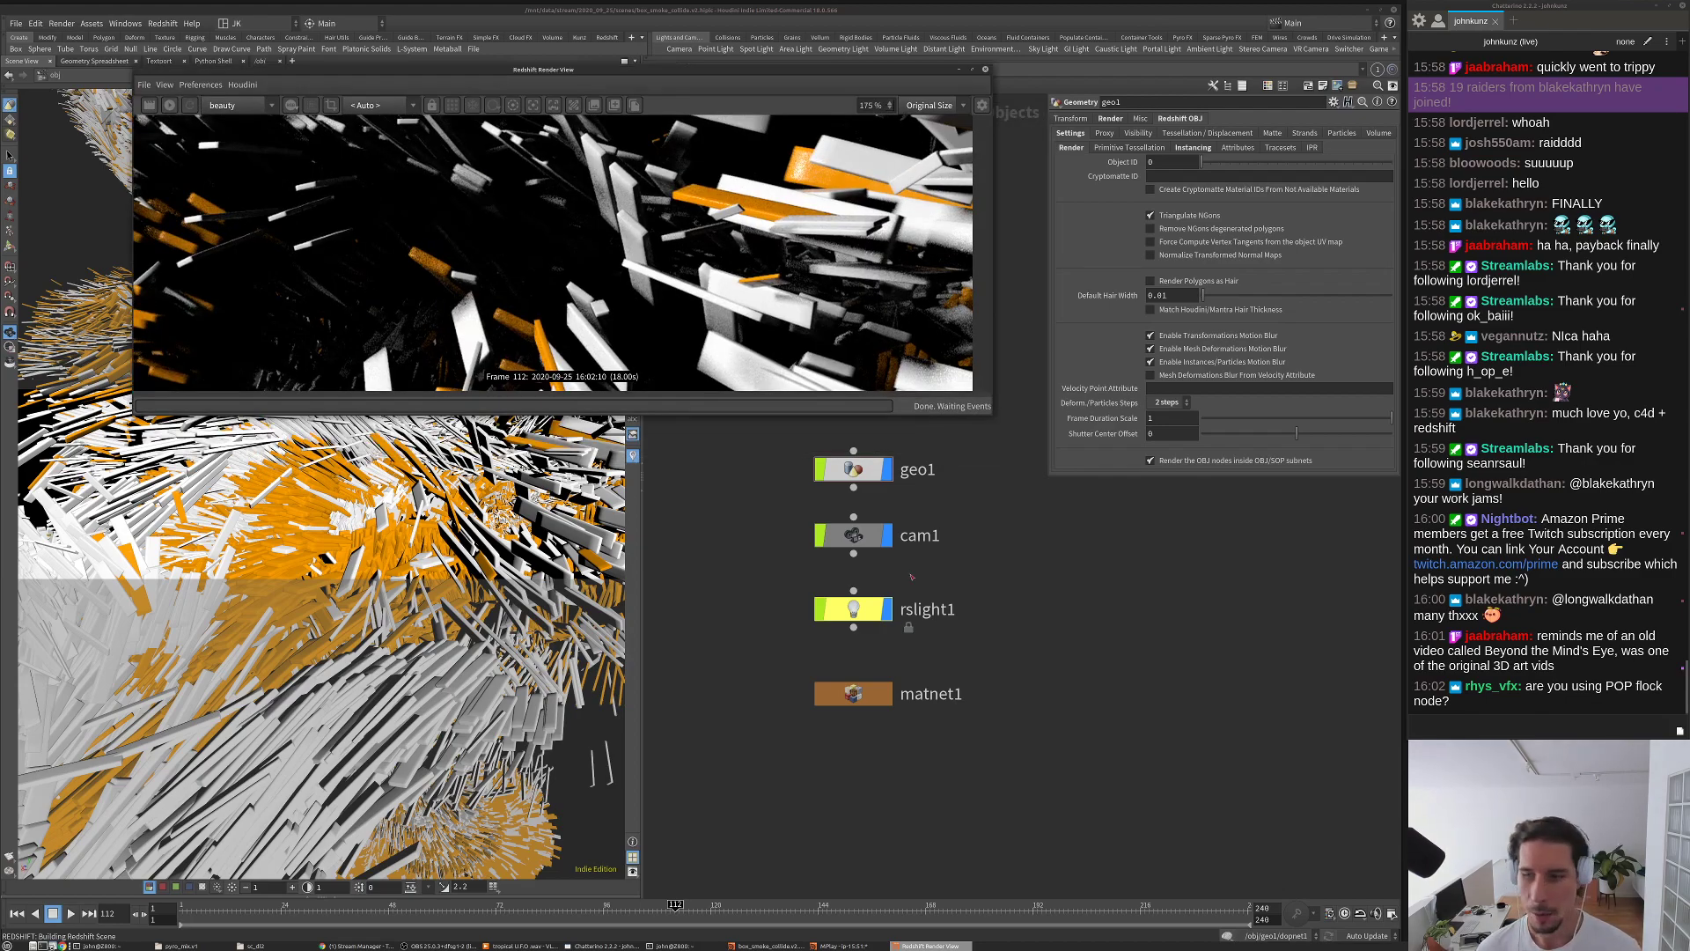
# Step: Switch to the pyro_mix.v1 video in the media player and scrub it back to frame 42
pyautogui.moveTo(1052, 629); pyautogui.dragTo(1070, 682, button='middle')
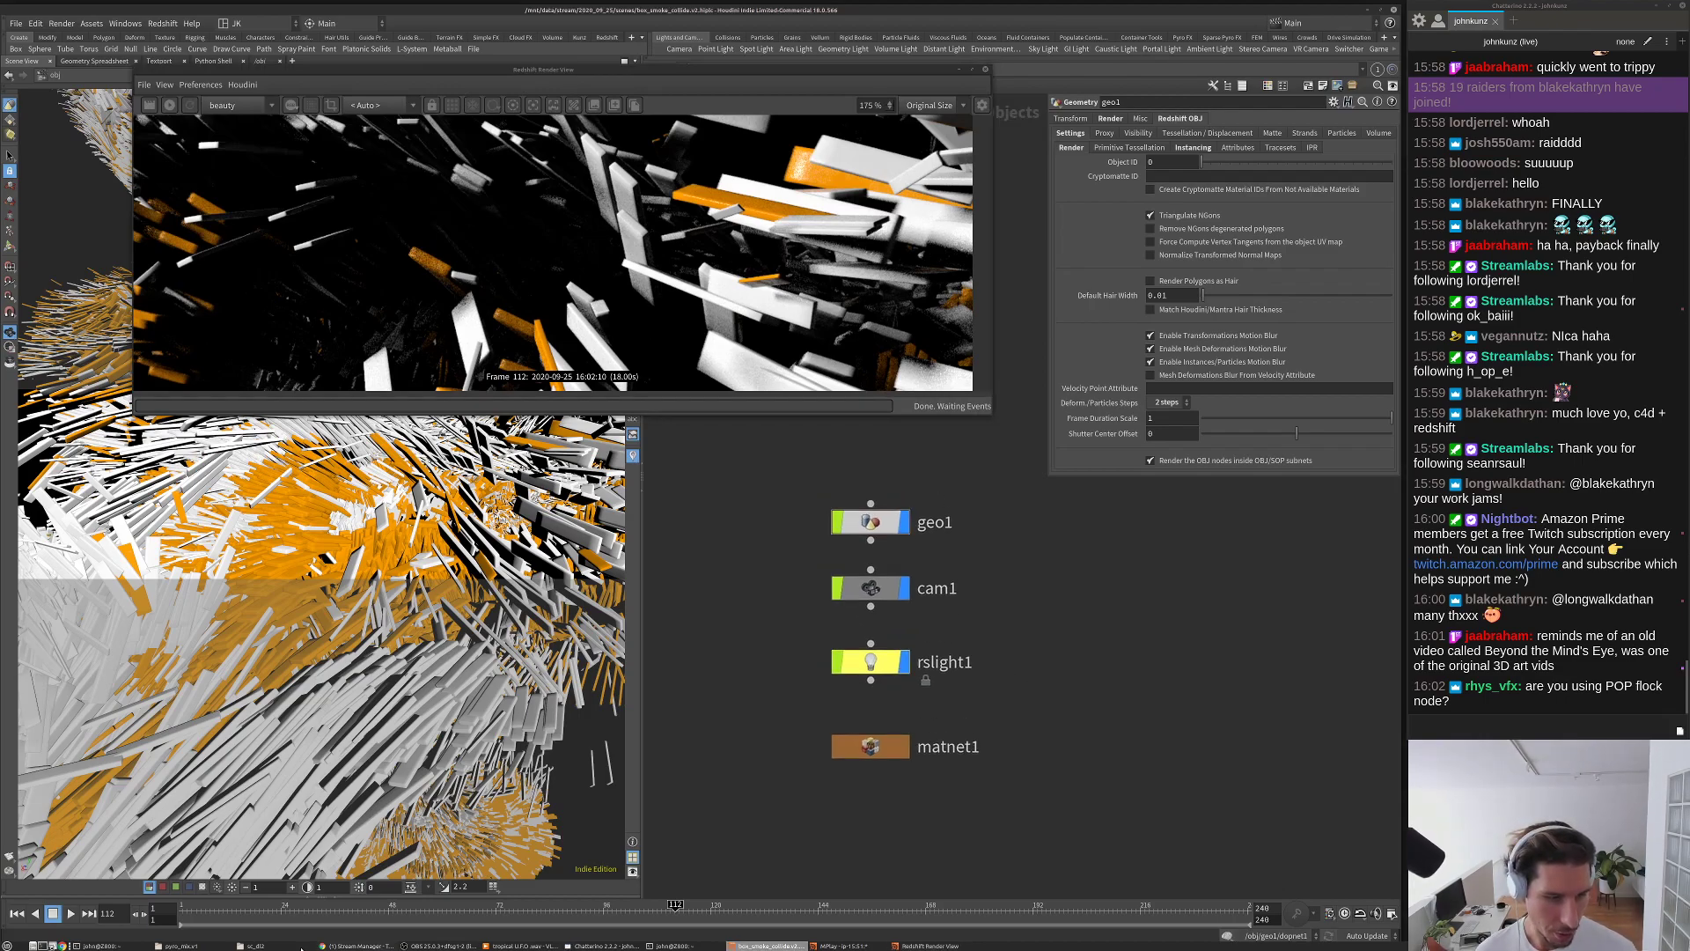
pyautogui.click(198, 945)
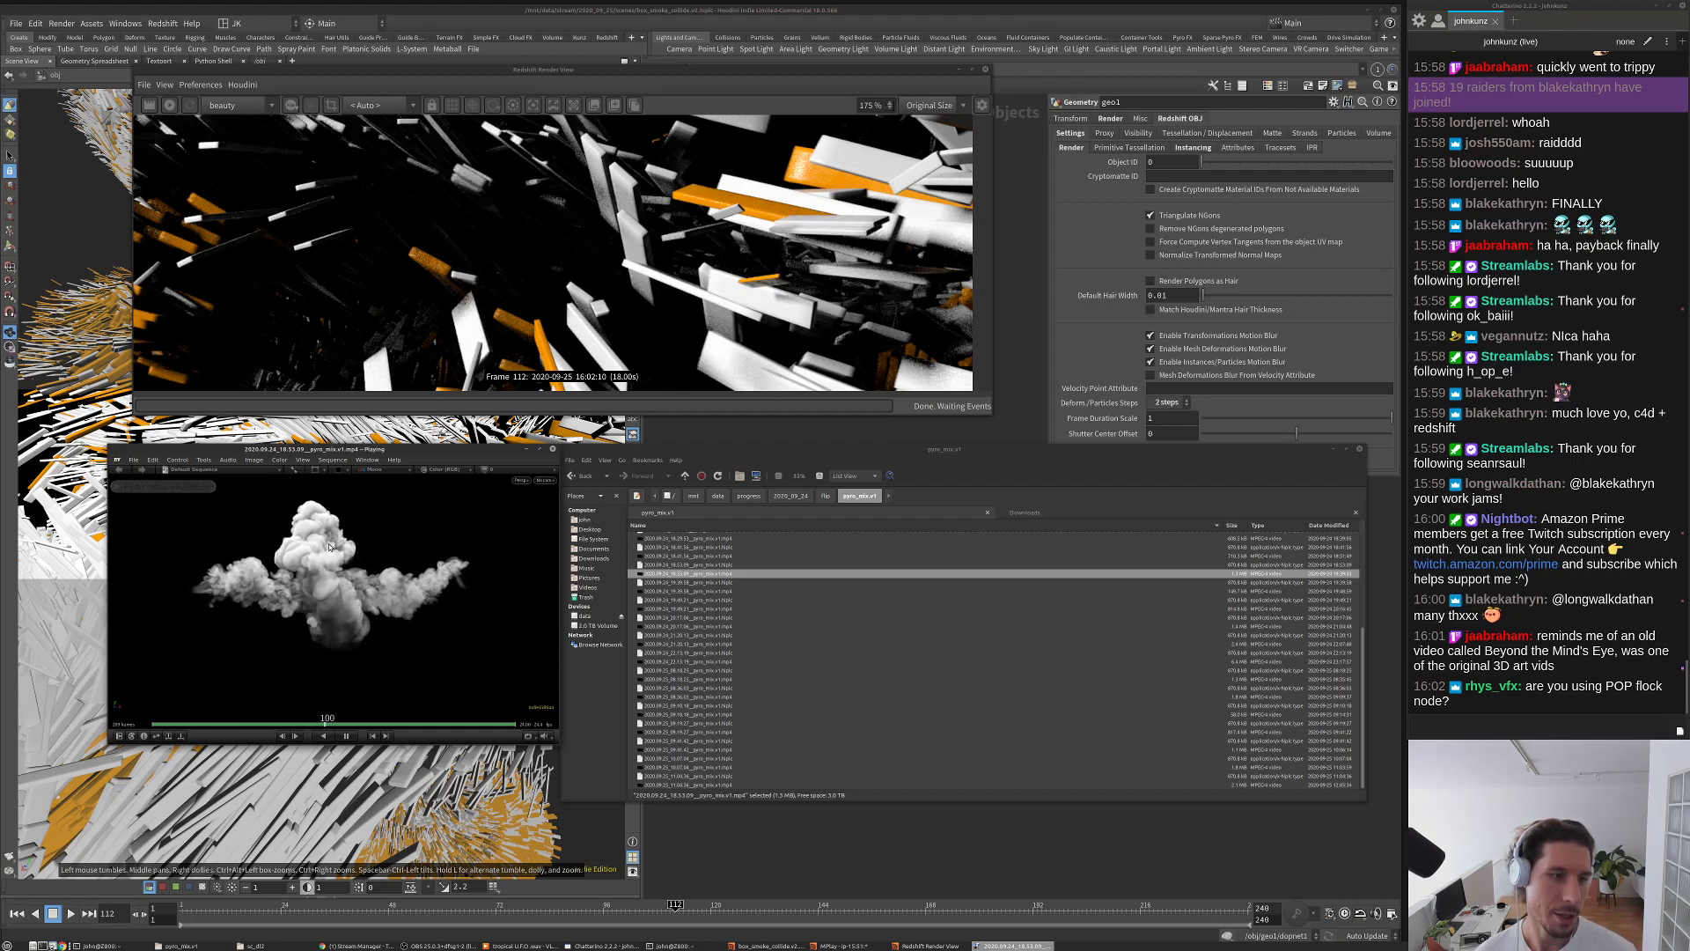
pyautogui.moveTo(330, 548); pyautogui.dragTo(200, 601)
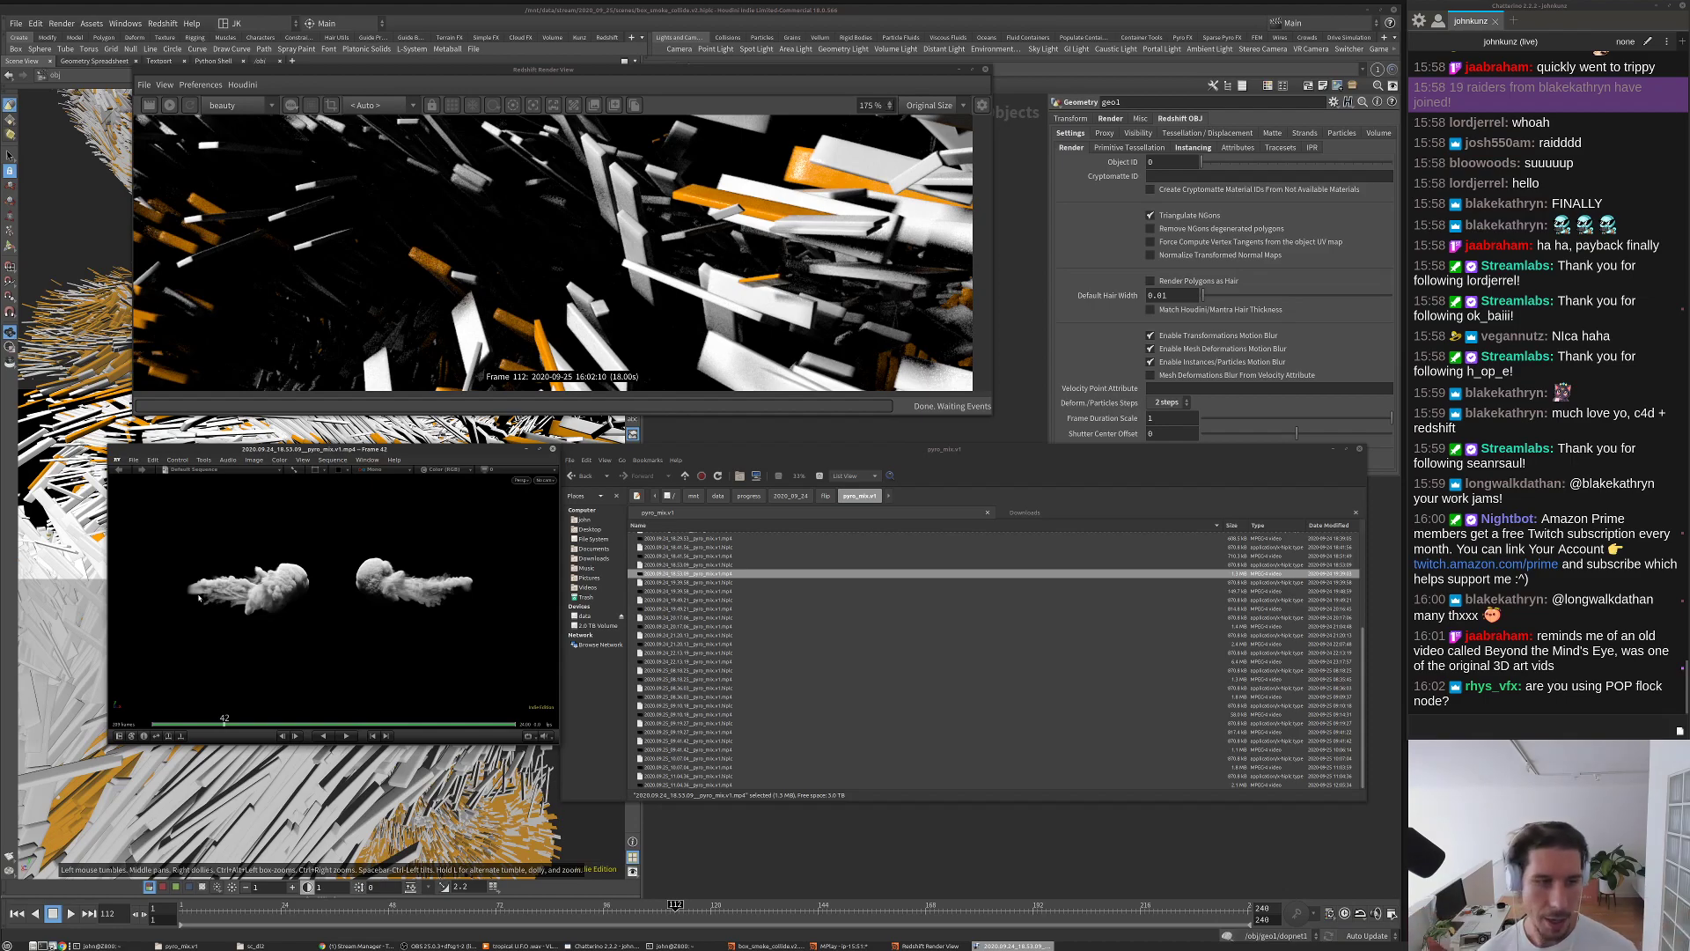
# Step: Scrub the pyro_mix.v1 smoke video forward to frame 75 and back to frame 63, and close the player
pyautogui.moveTo(215, 586); pyautogui.dragTo(357, 552)
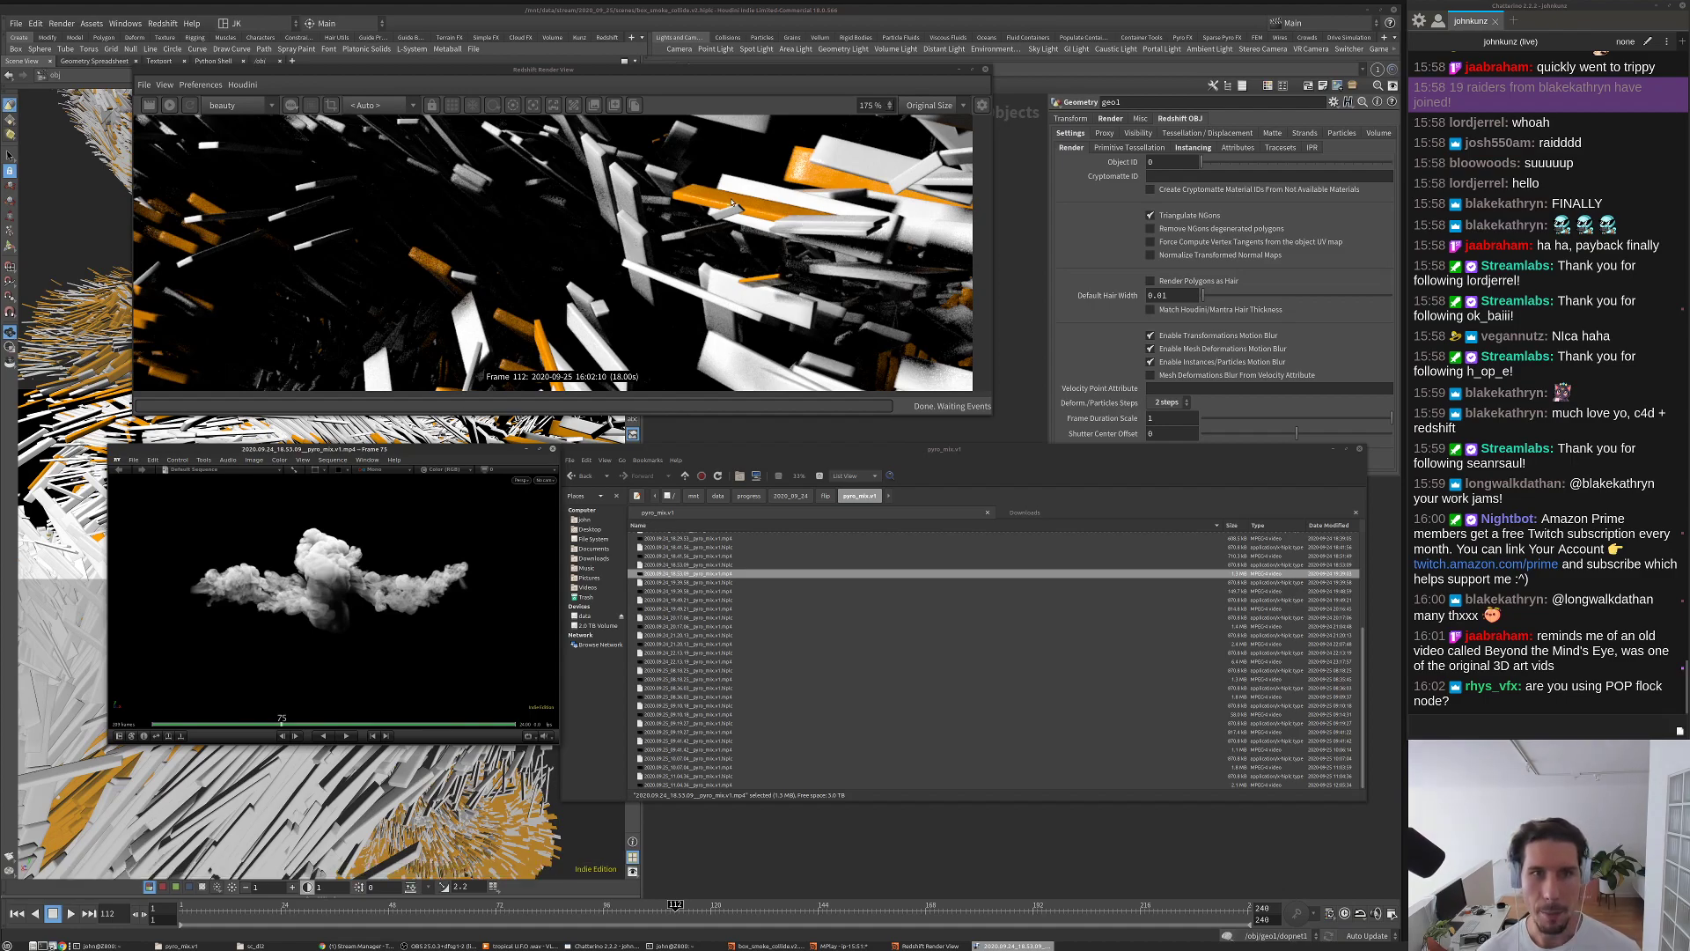
pyautogui.moveTo(327, 621); pyautogui.dragTo(261, 574)
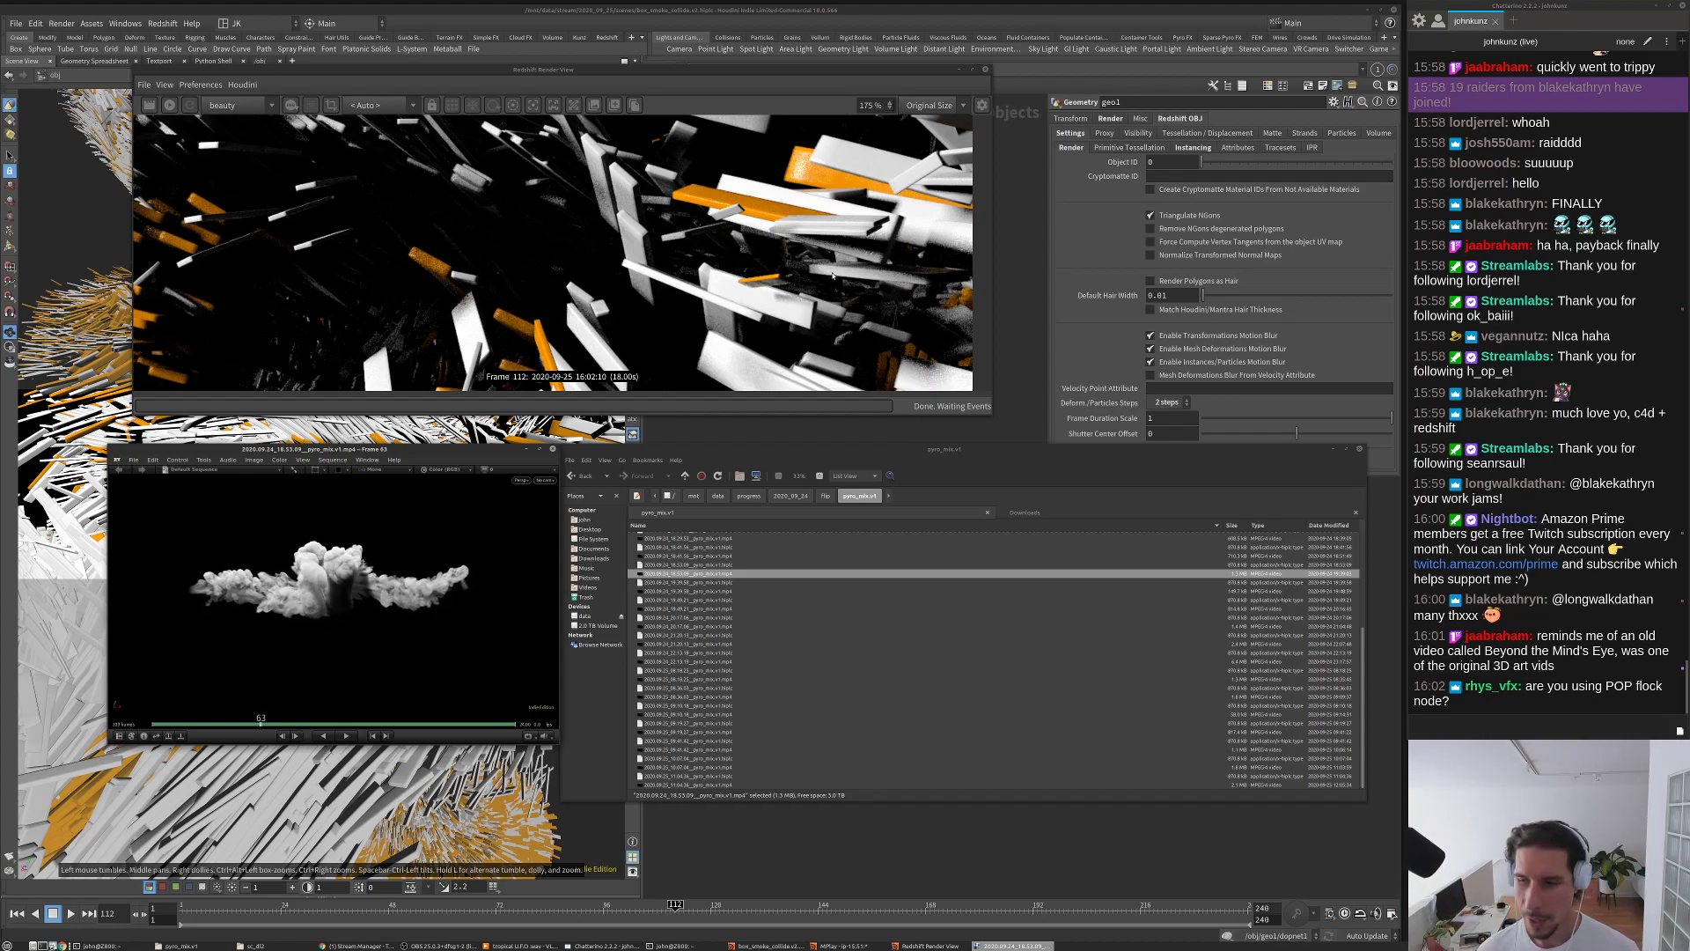
pyautogui.click(552, 448)
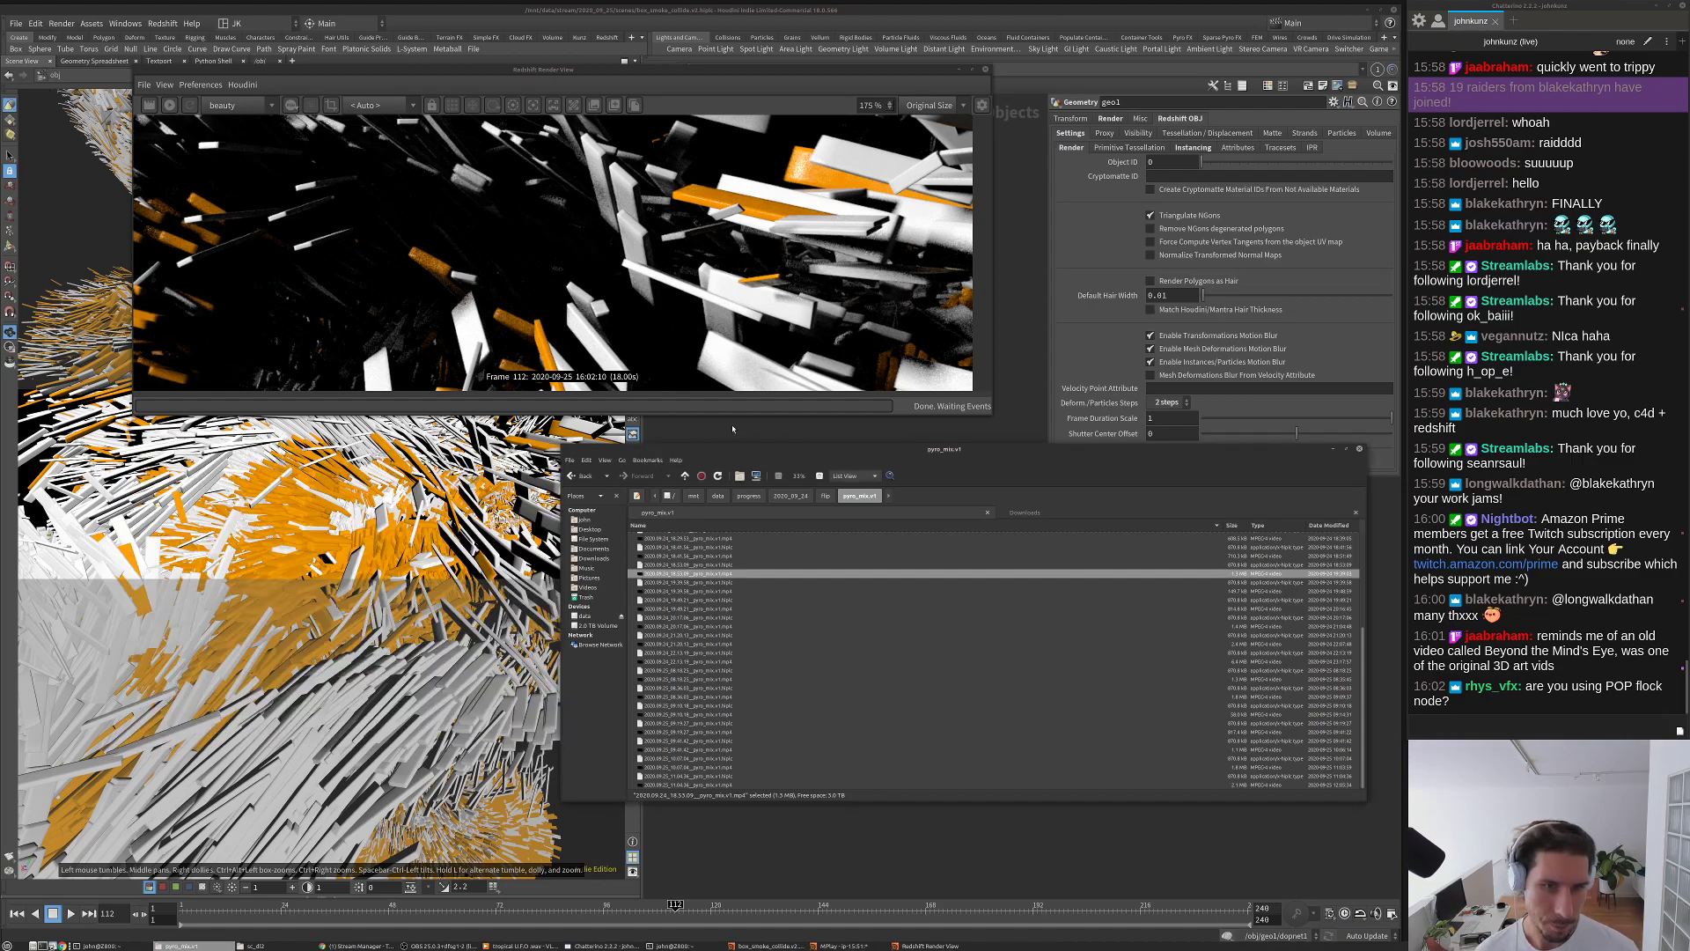
# Step: Shift the Redshift RenderView upward and pull the viewport back to show the whole plank cloud with its camera
pyautogui.moveTo(623, 73); pyautogui.dragTo(609, 41)
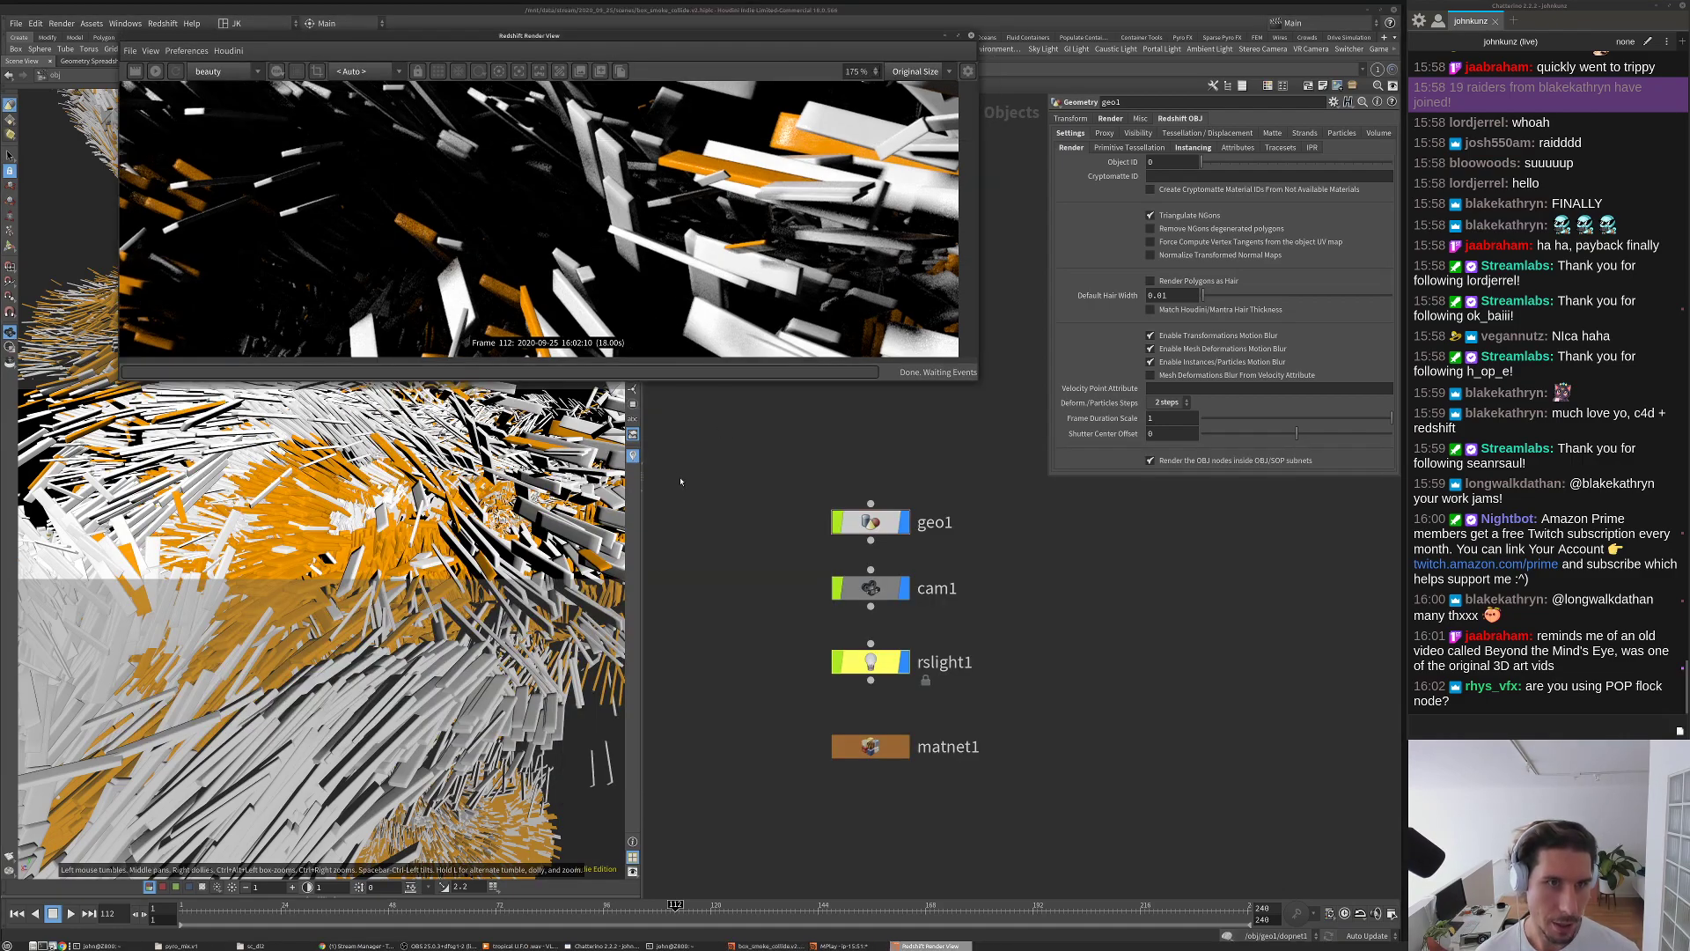
pyautogui.scroll(-10, 326, 600)
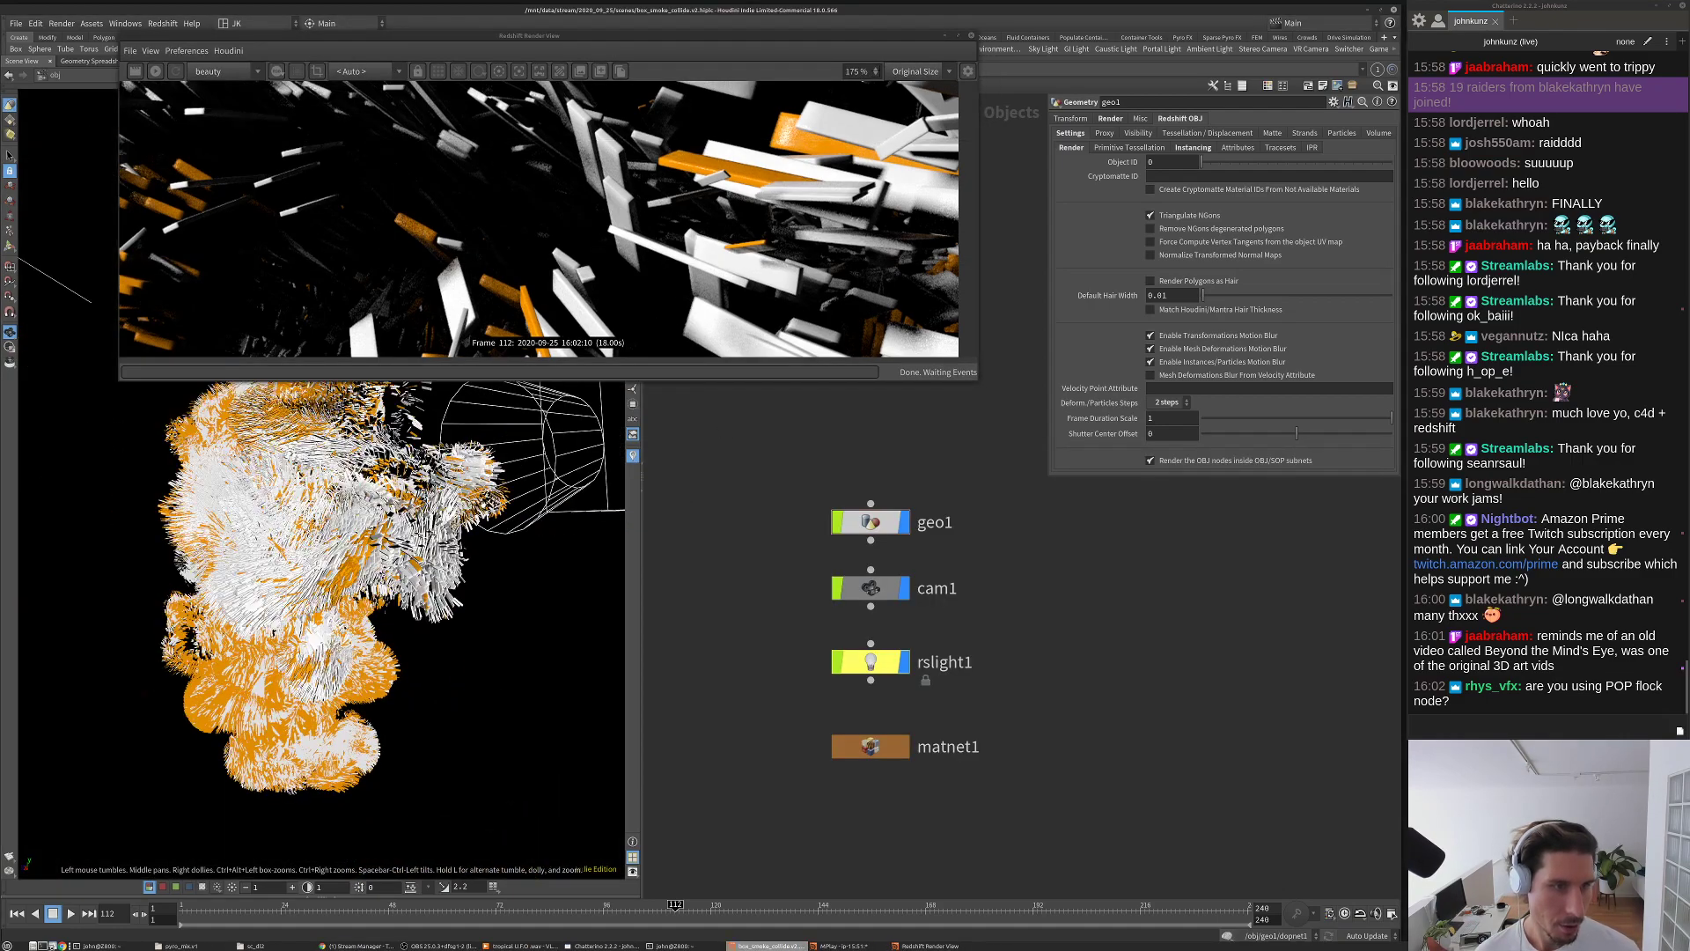
pyautogui.moveTo(315, 594); pyautogui.dragTo(187, 523)
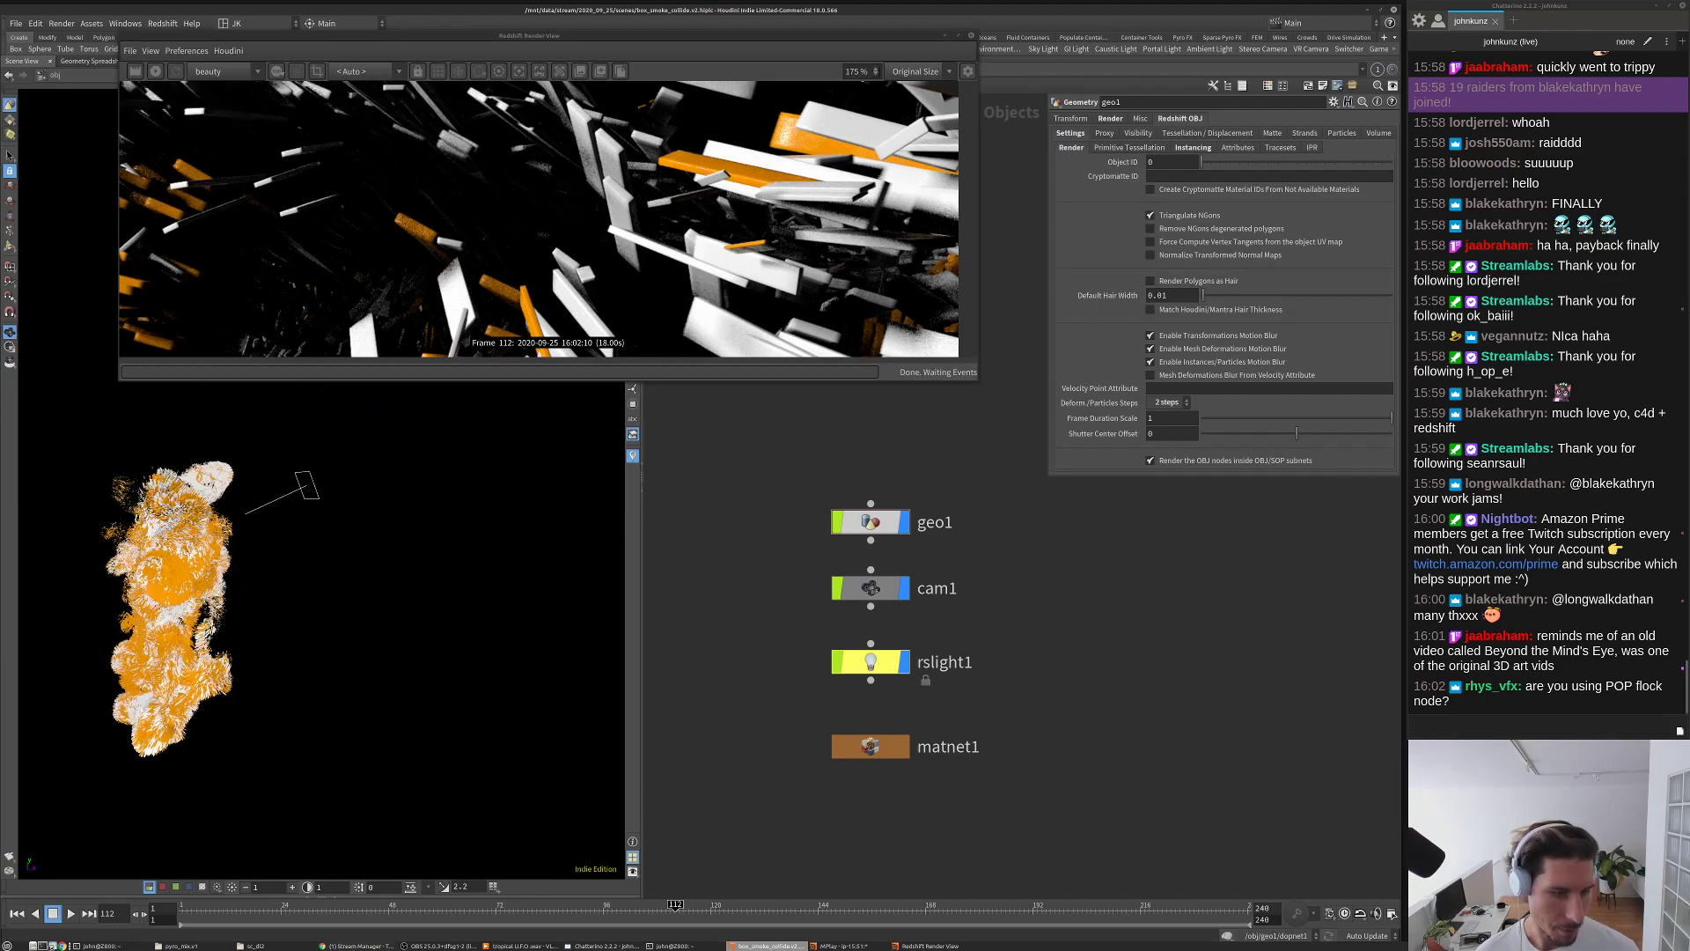
# Step: Open the 2020-09-24 19.49.21 pyro_mix.v1 video from the file manager, view its smoke collision at frame 66 and close it
pyautogui.click(181, 945)
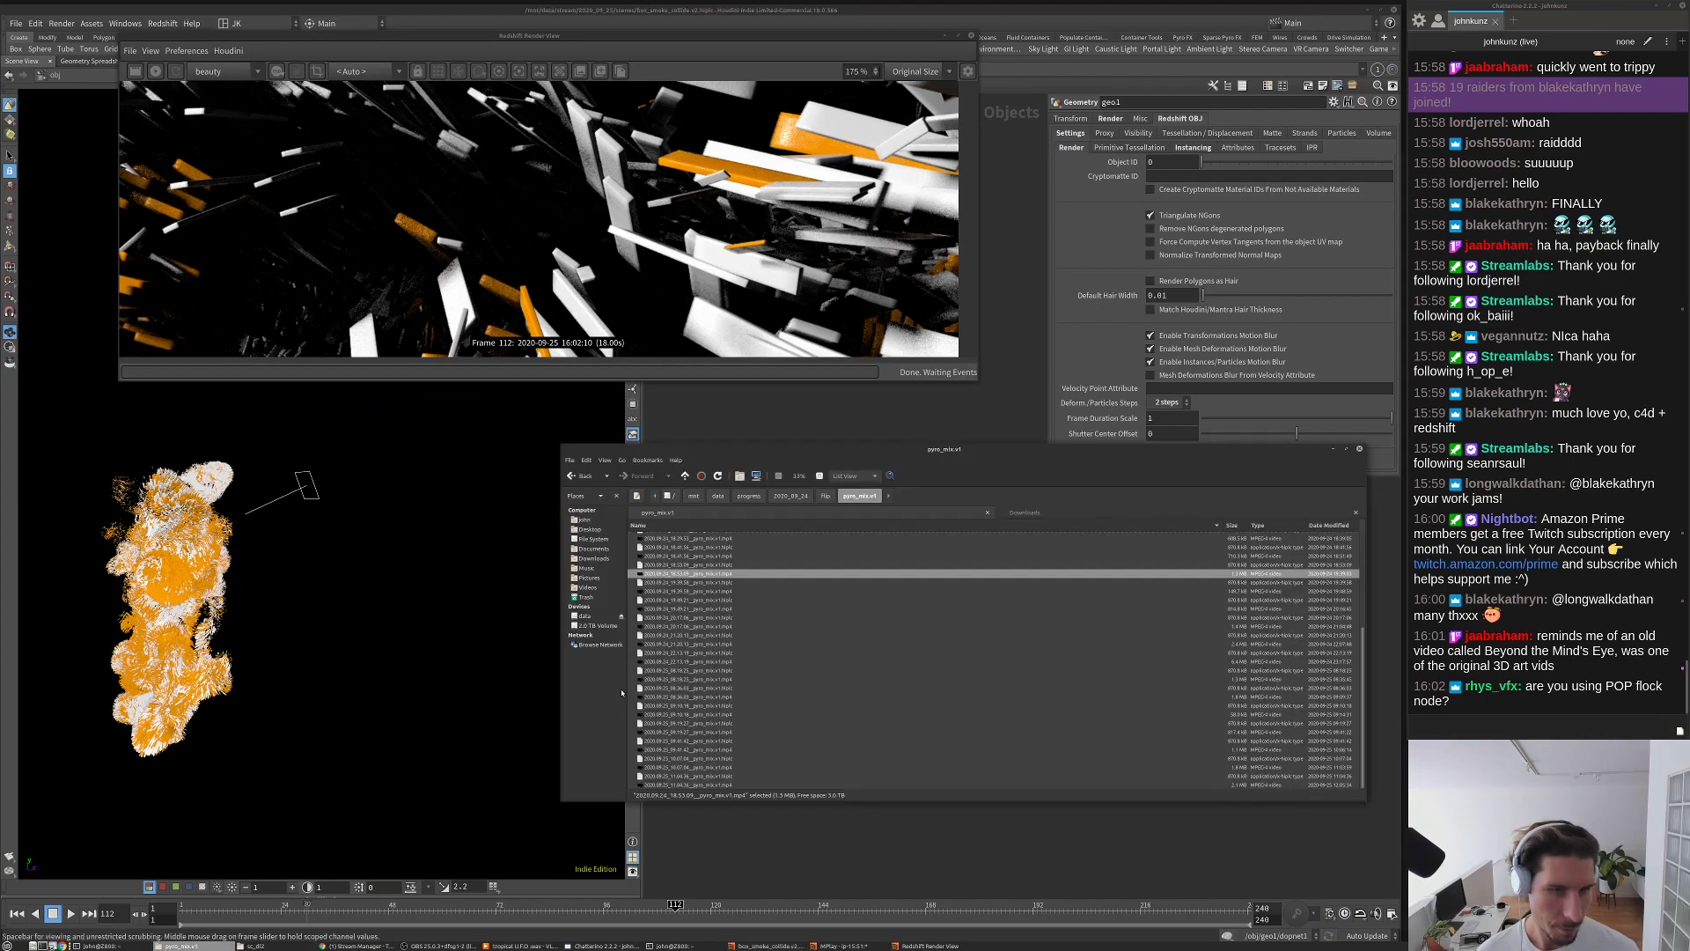
pyautogui.click(658, 609)
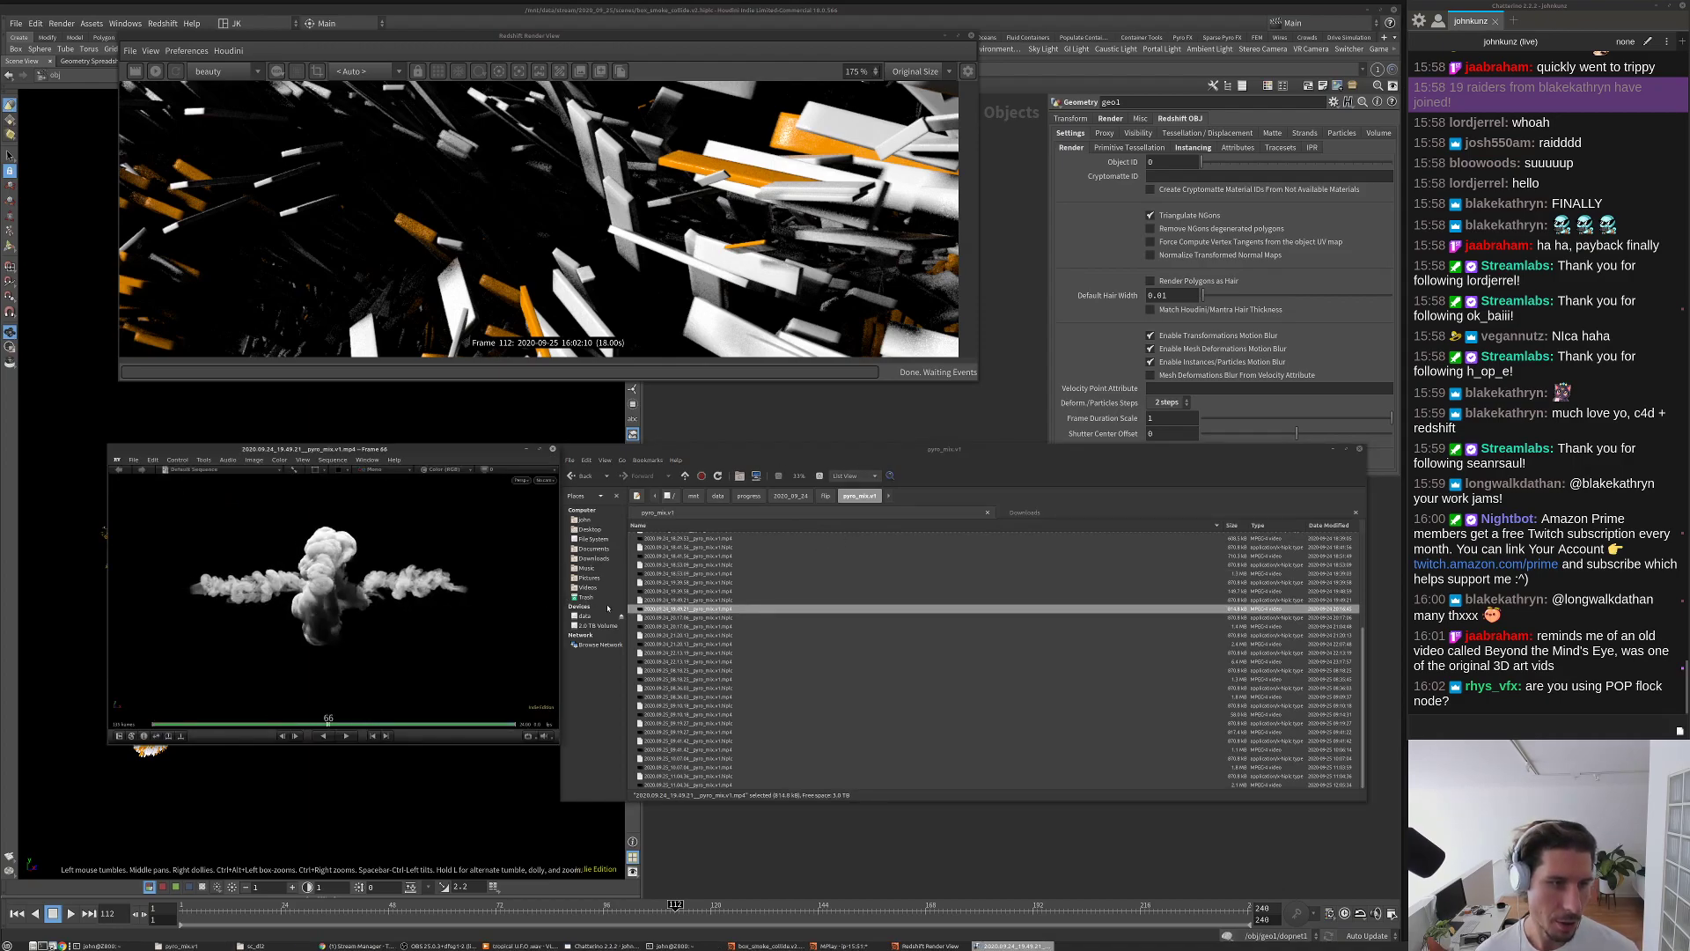
pyautogui.moveTo(326, 450); pyautogui.dragTo(516, 410)
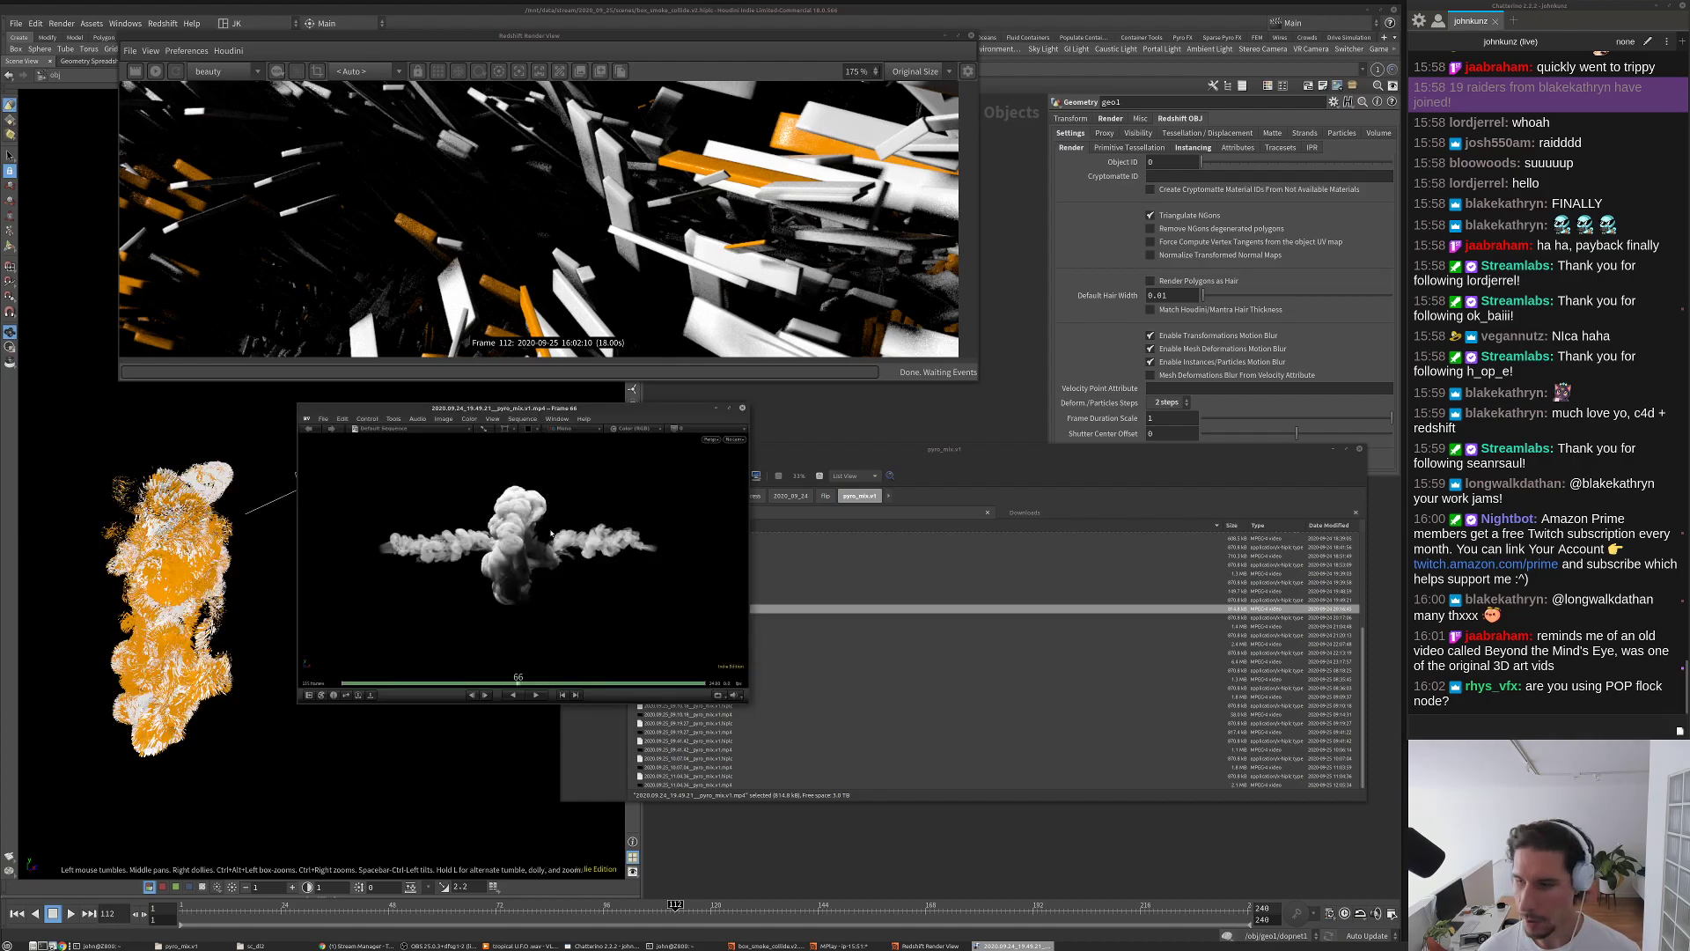
pyautogui.press('Escape')
pyautogui.press('Escape')
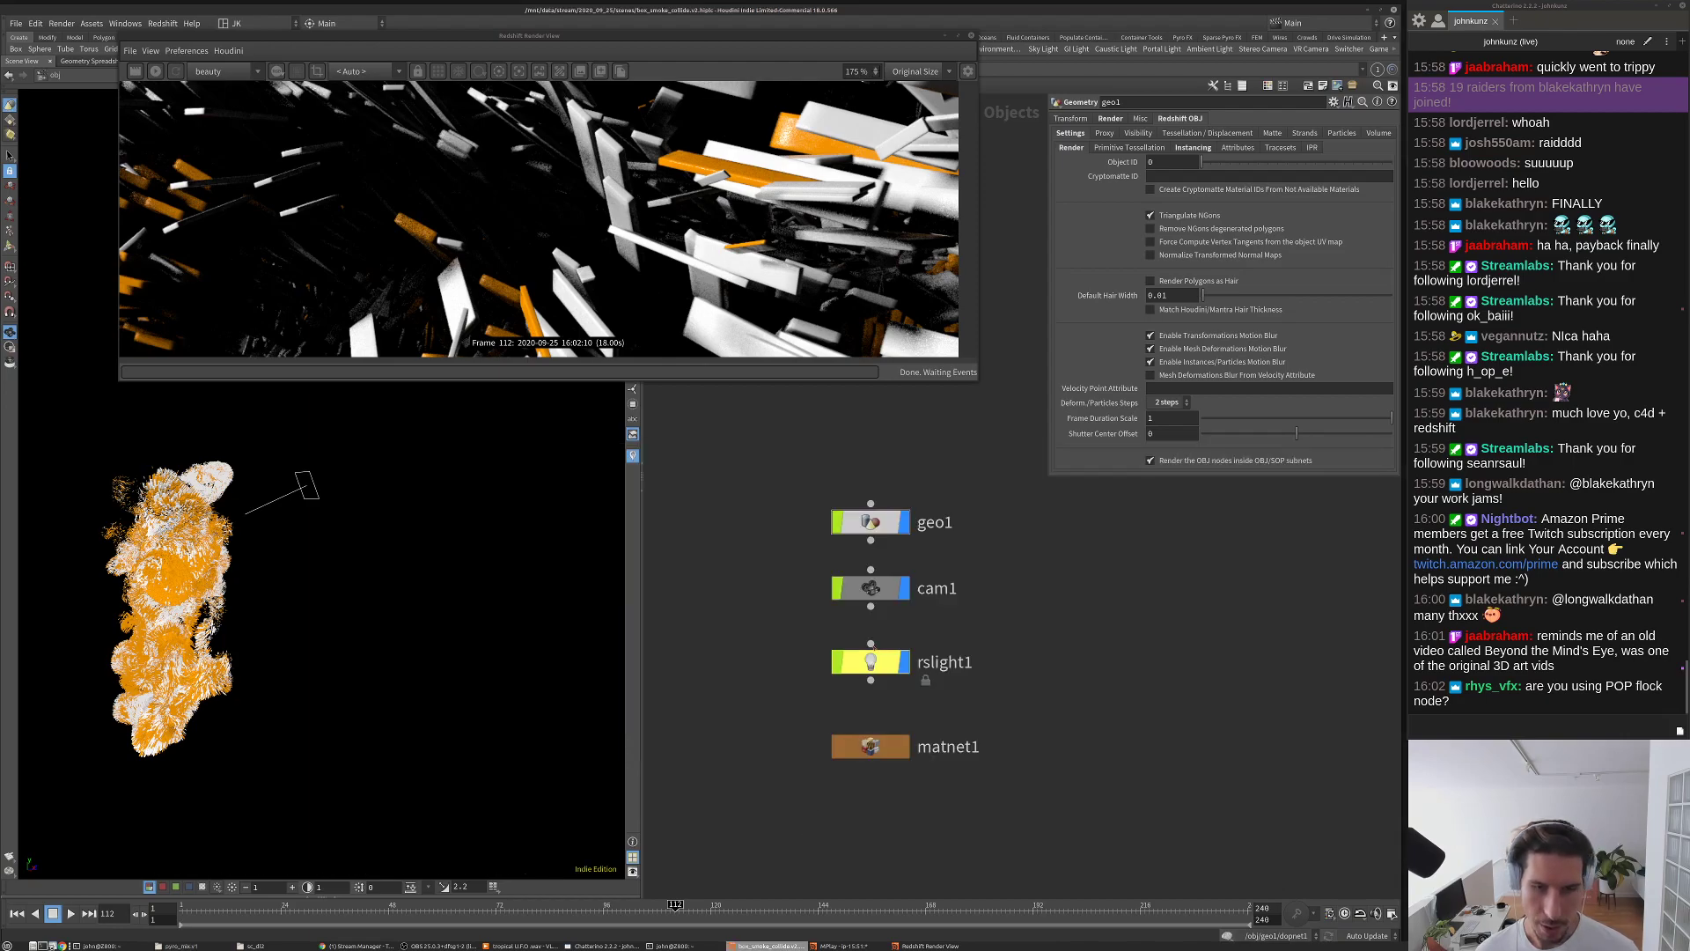
# Step: Enter geo1 and examine the Frame animation curve of timeshift1 in the Animation Editor
pyautogui.doubleClick(883, 500)
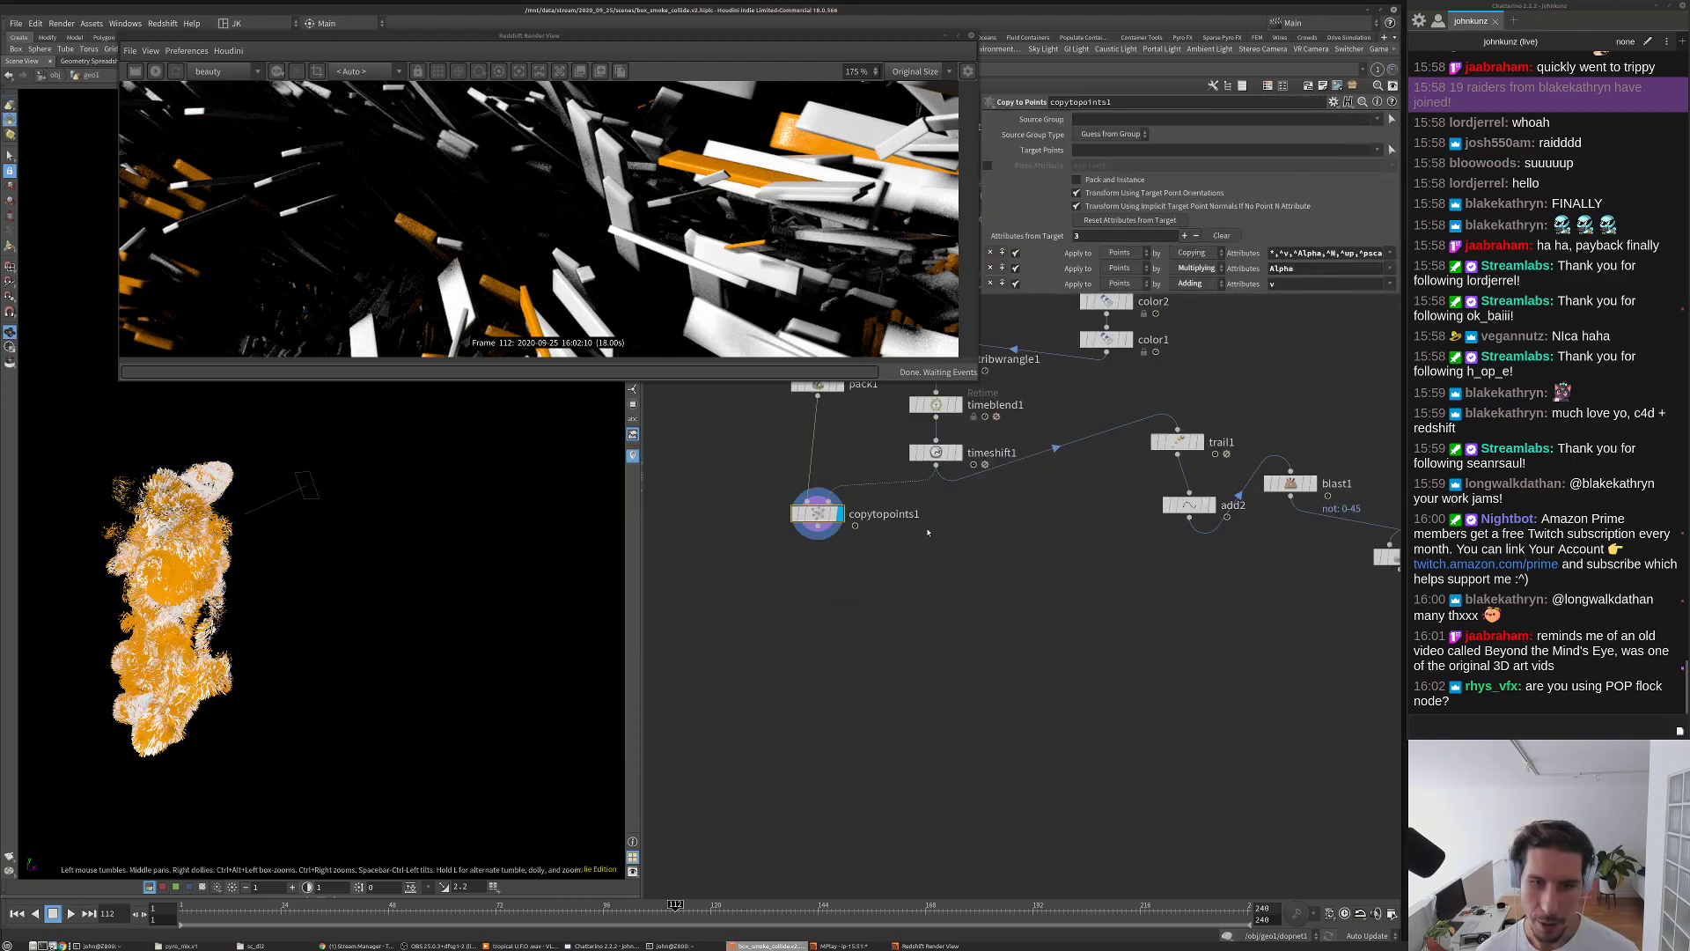
pyautogui.click(827, 520)
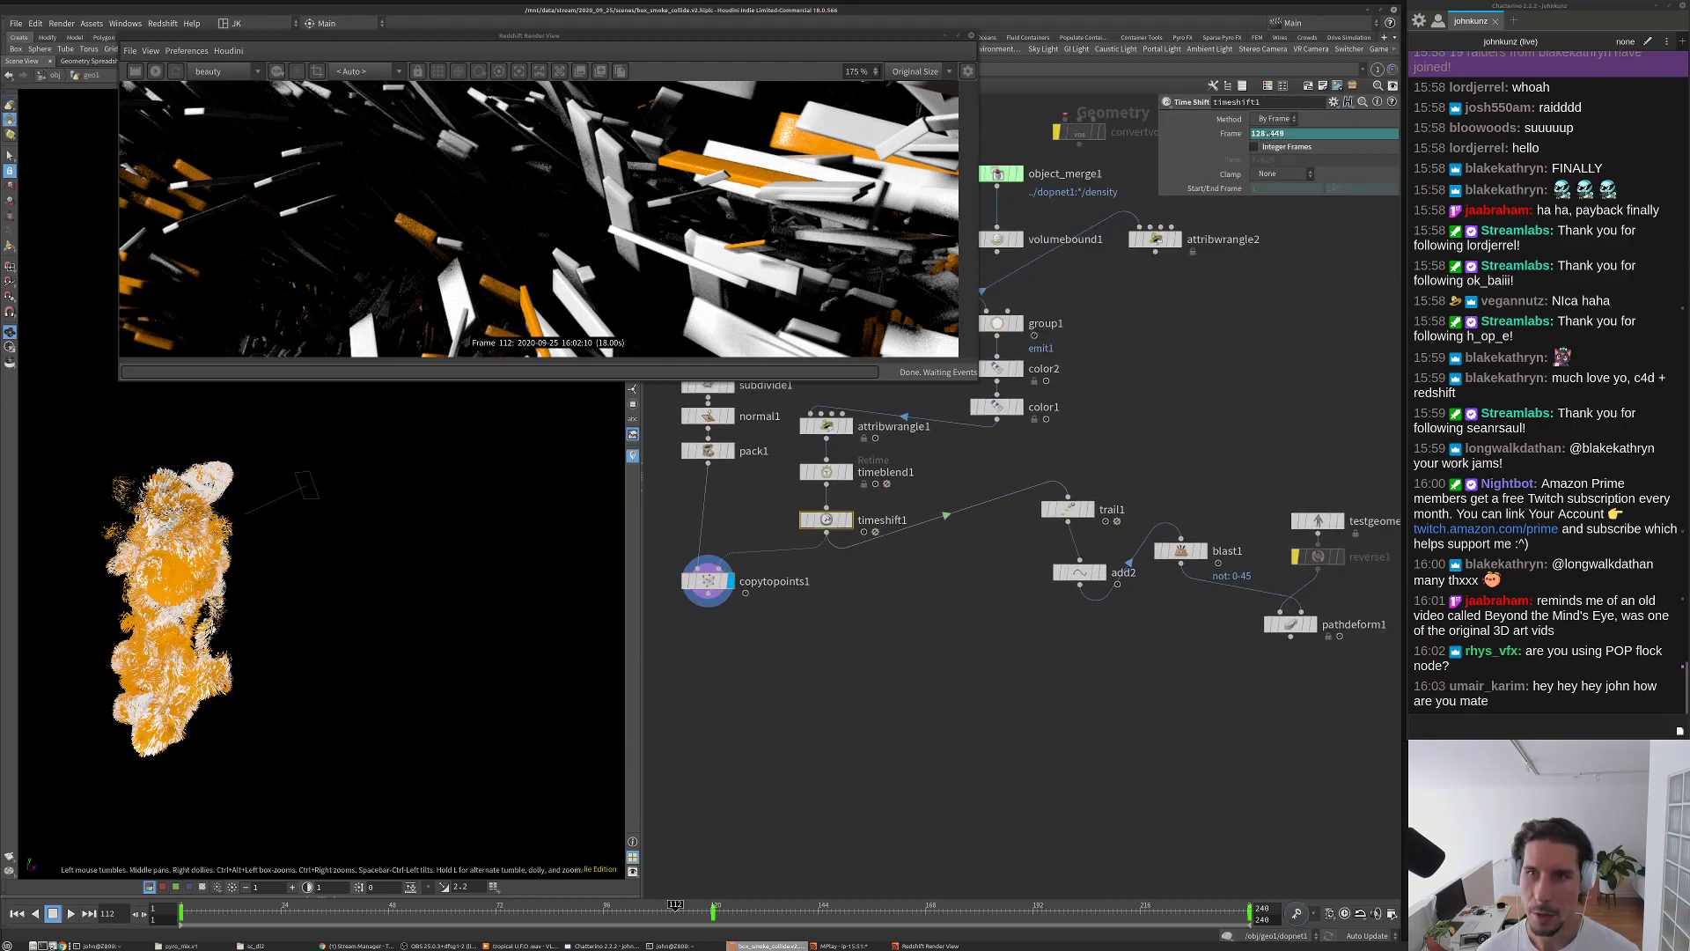
pyautogui.keyDown('shift'); pyautogui.click(1239, 238); pyautogui.keyUp('shift')
pyautogui.press('h')
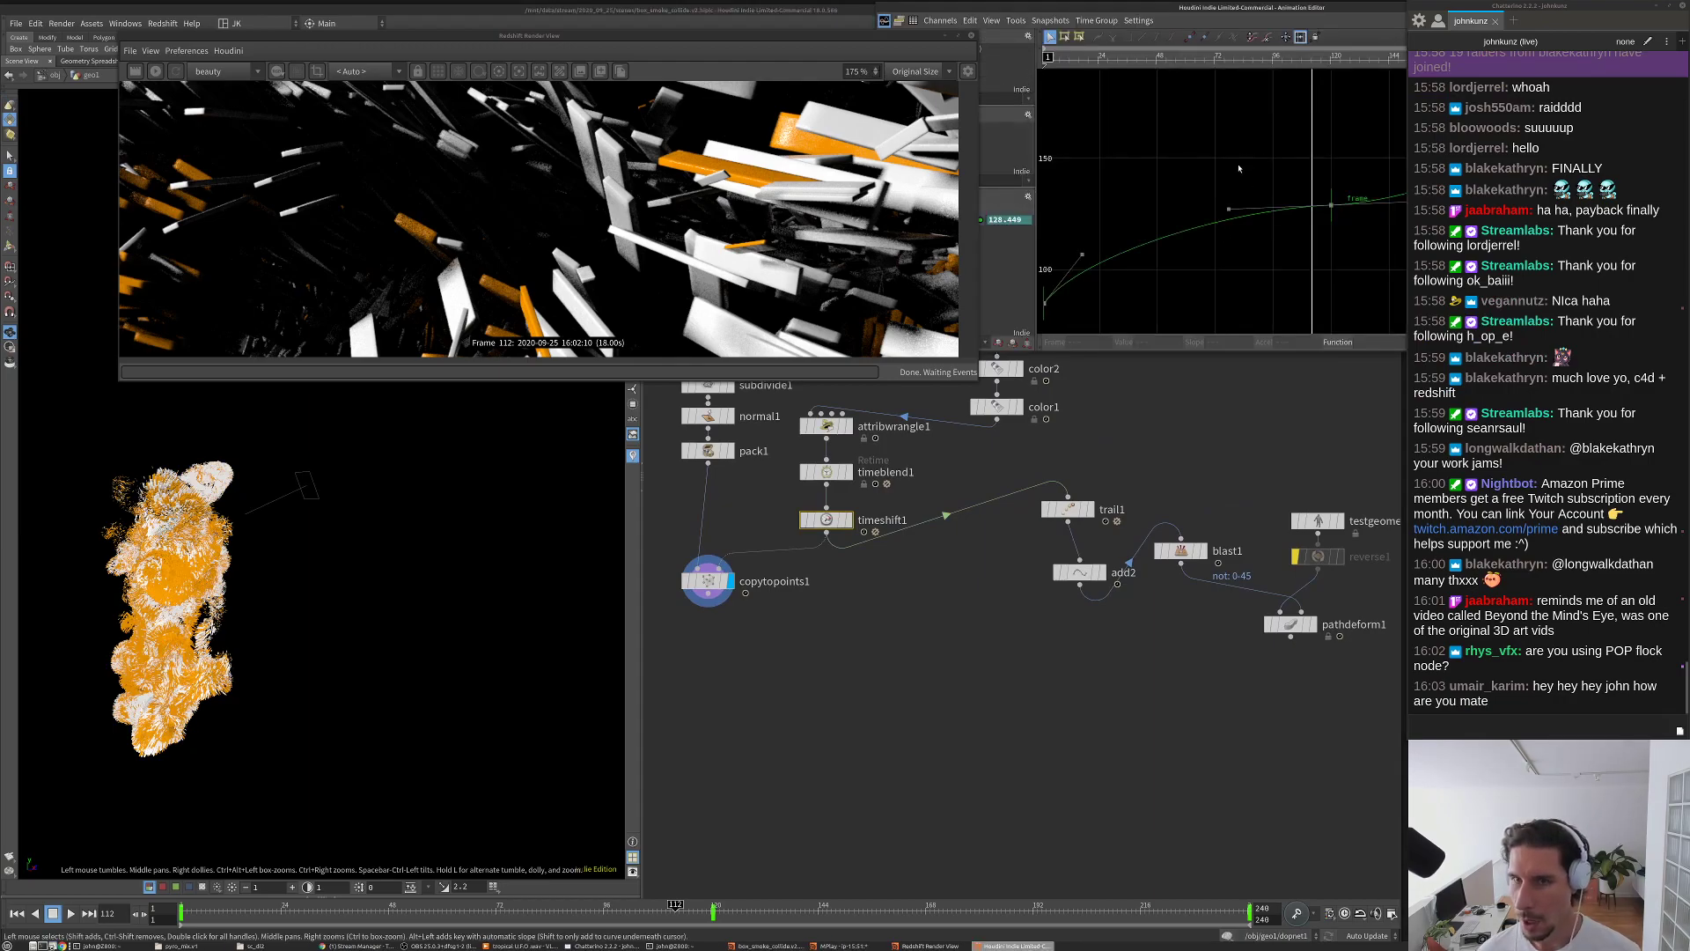
pyautogui.scroll(-2, 1091, 287)
pyautogui.scroll(-2, 1254, 255)
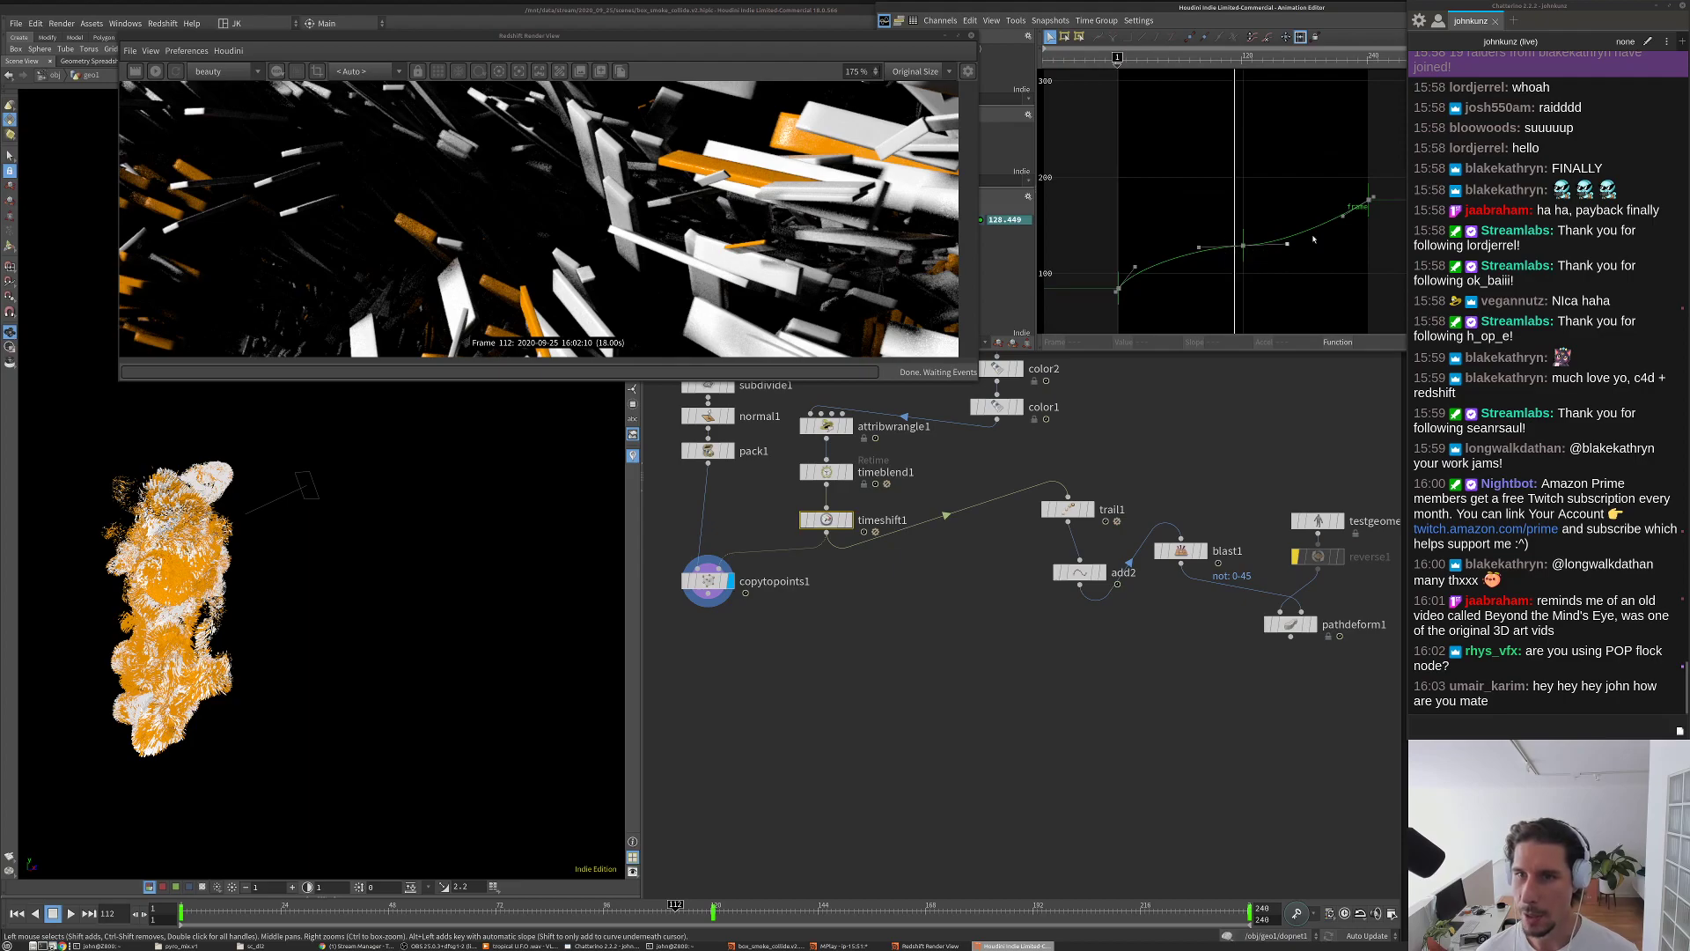
pyautogui.moveTo(1373, 13); pyautogui.dragTo(1219, 515)
pyautogui.click(1301, 514)
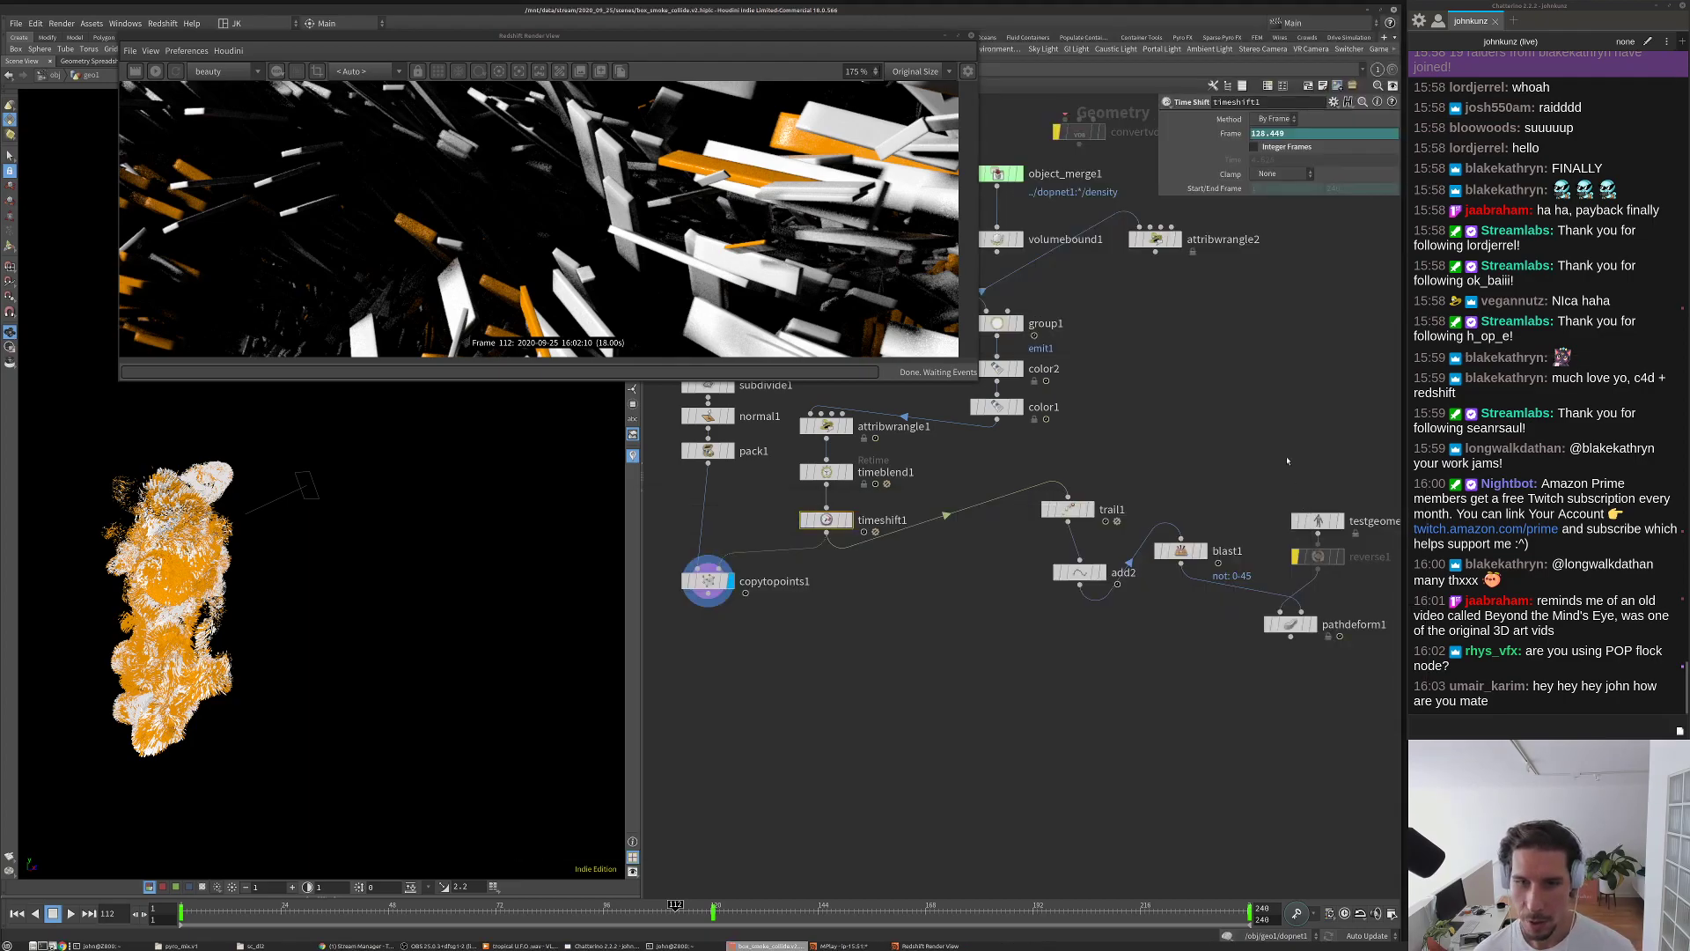
pyautogui.scroll(2, 879, 588)
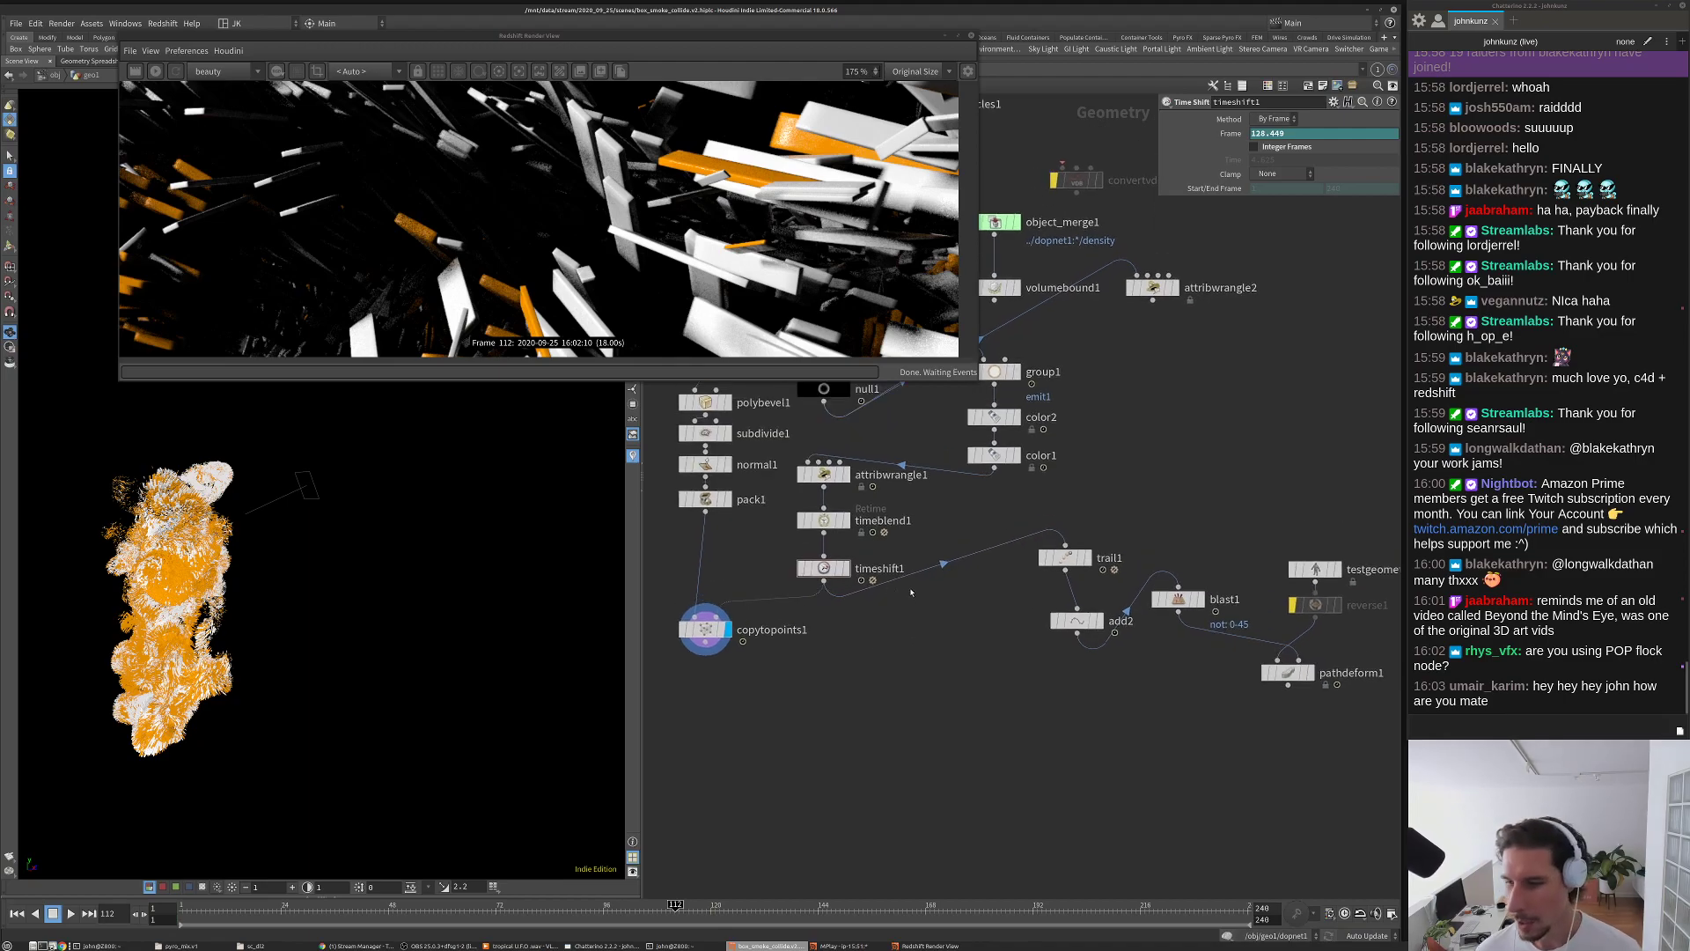
pyautogui.moveTo(814, 603); pyautogui.dragTo(859, 634, button='middle')
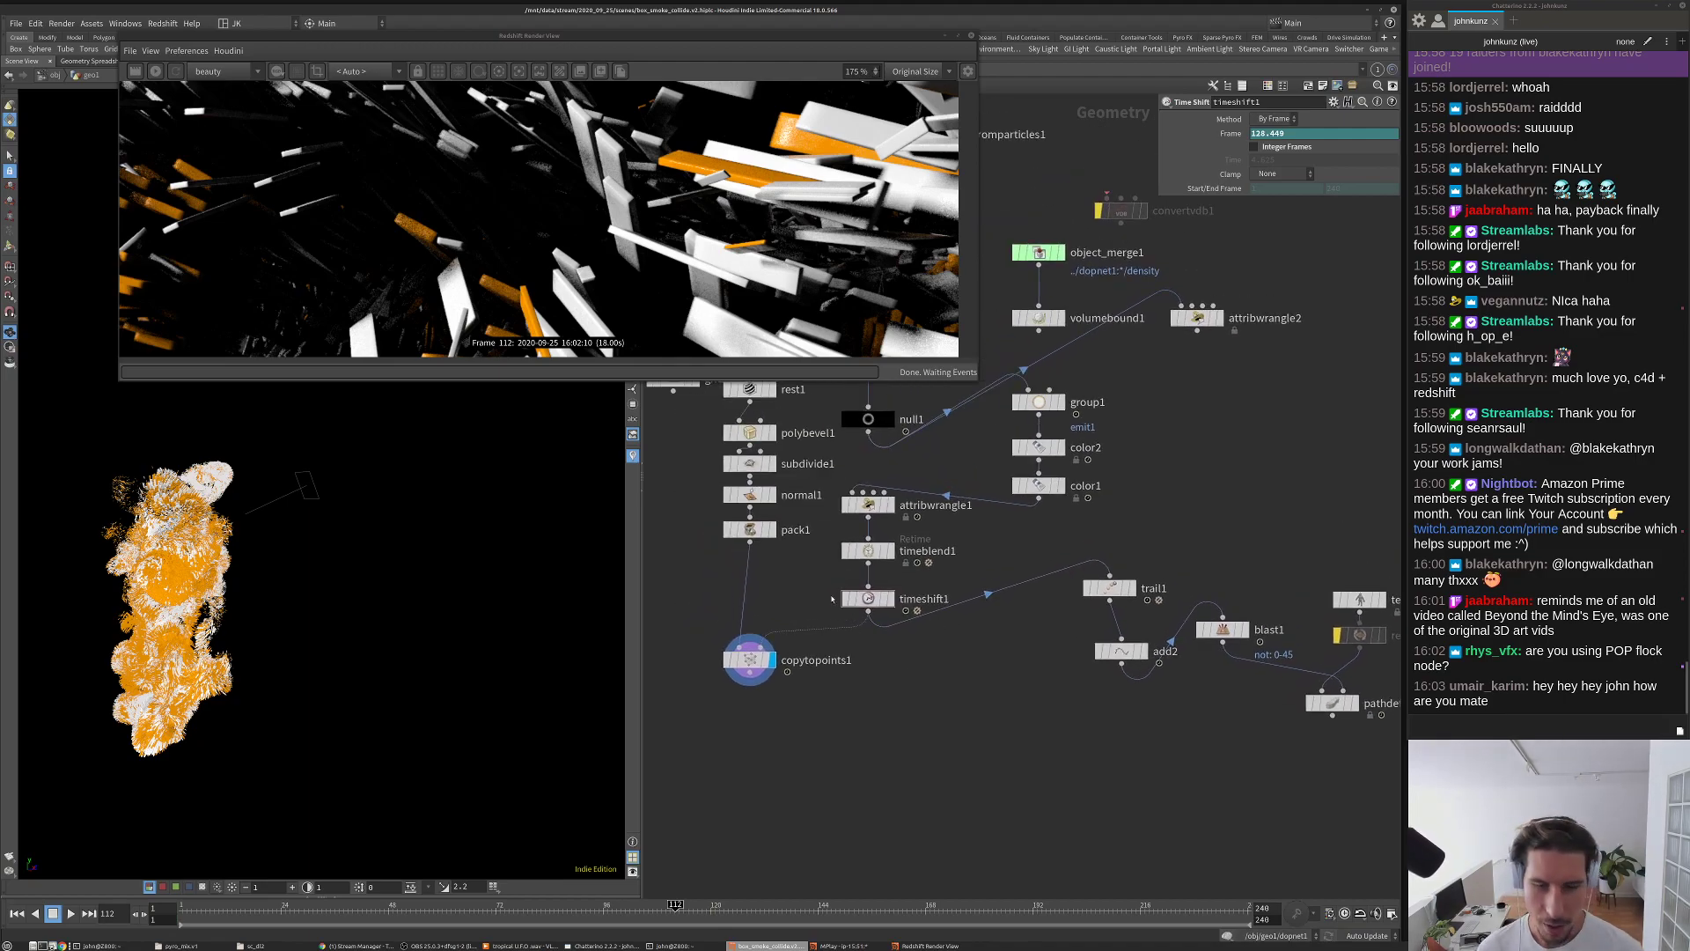
pyautogui.scroll(2, 827, 594)
pyautogui.scroll(-2, 822, 585)
pyautogui.scroll(2, 811, 558)
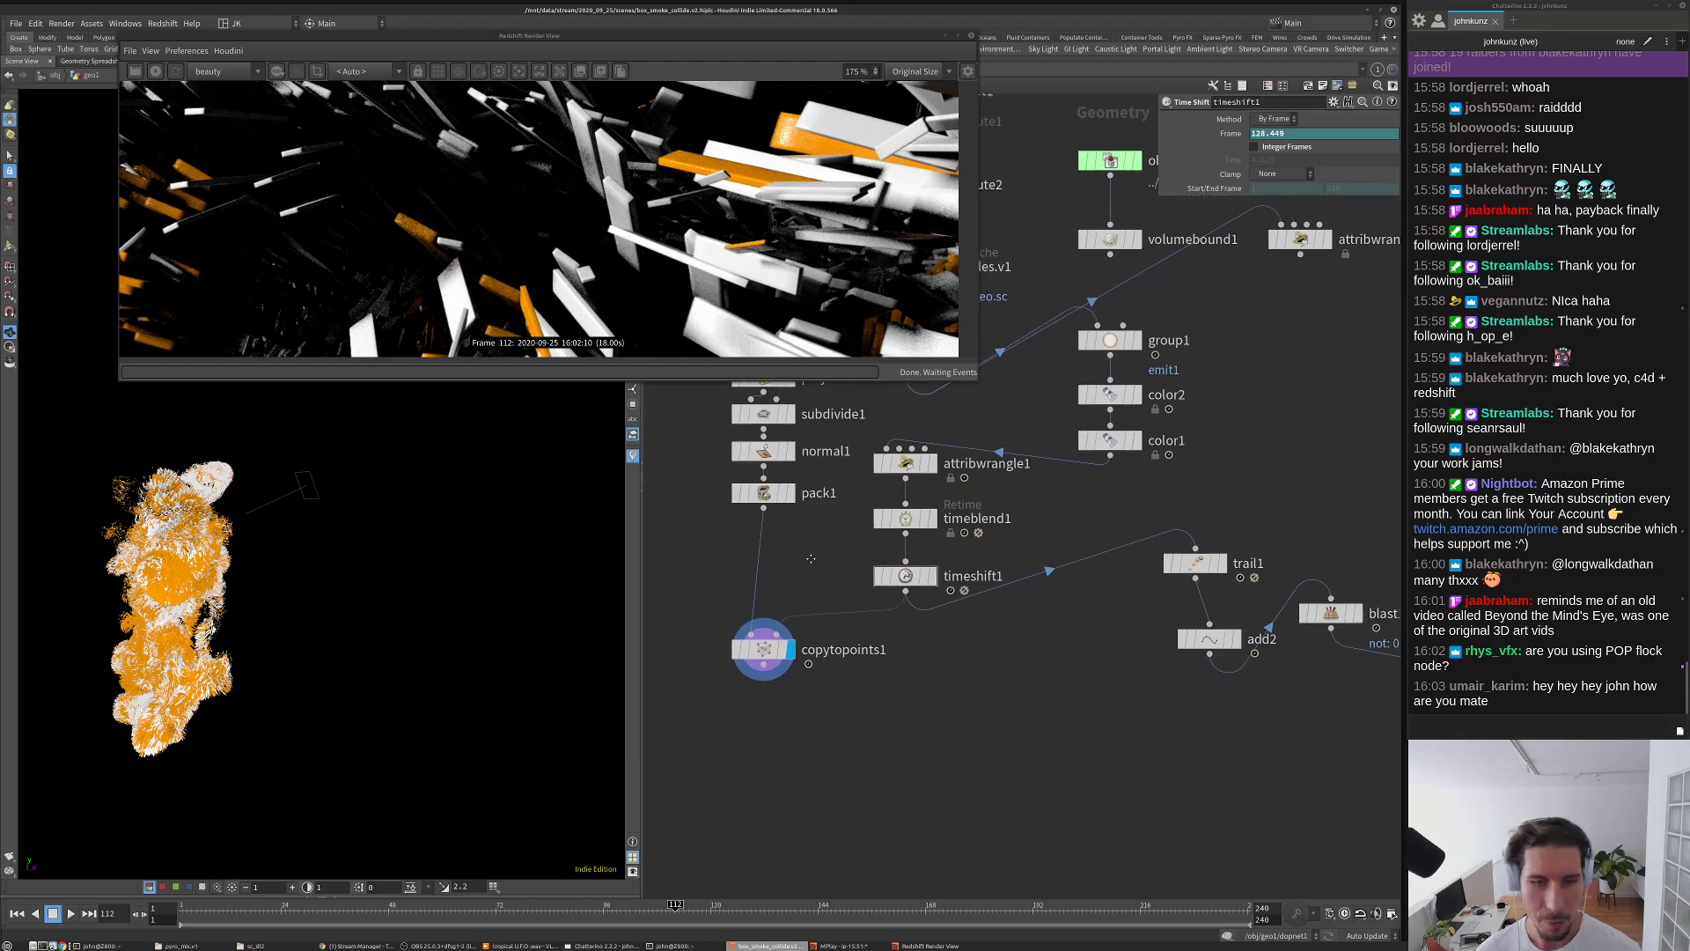
pyautogui.moveTo(834, 577); pyautogui.dragTo(852, 555, button='middle')
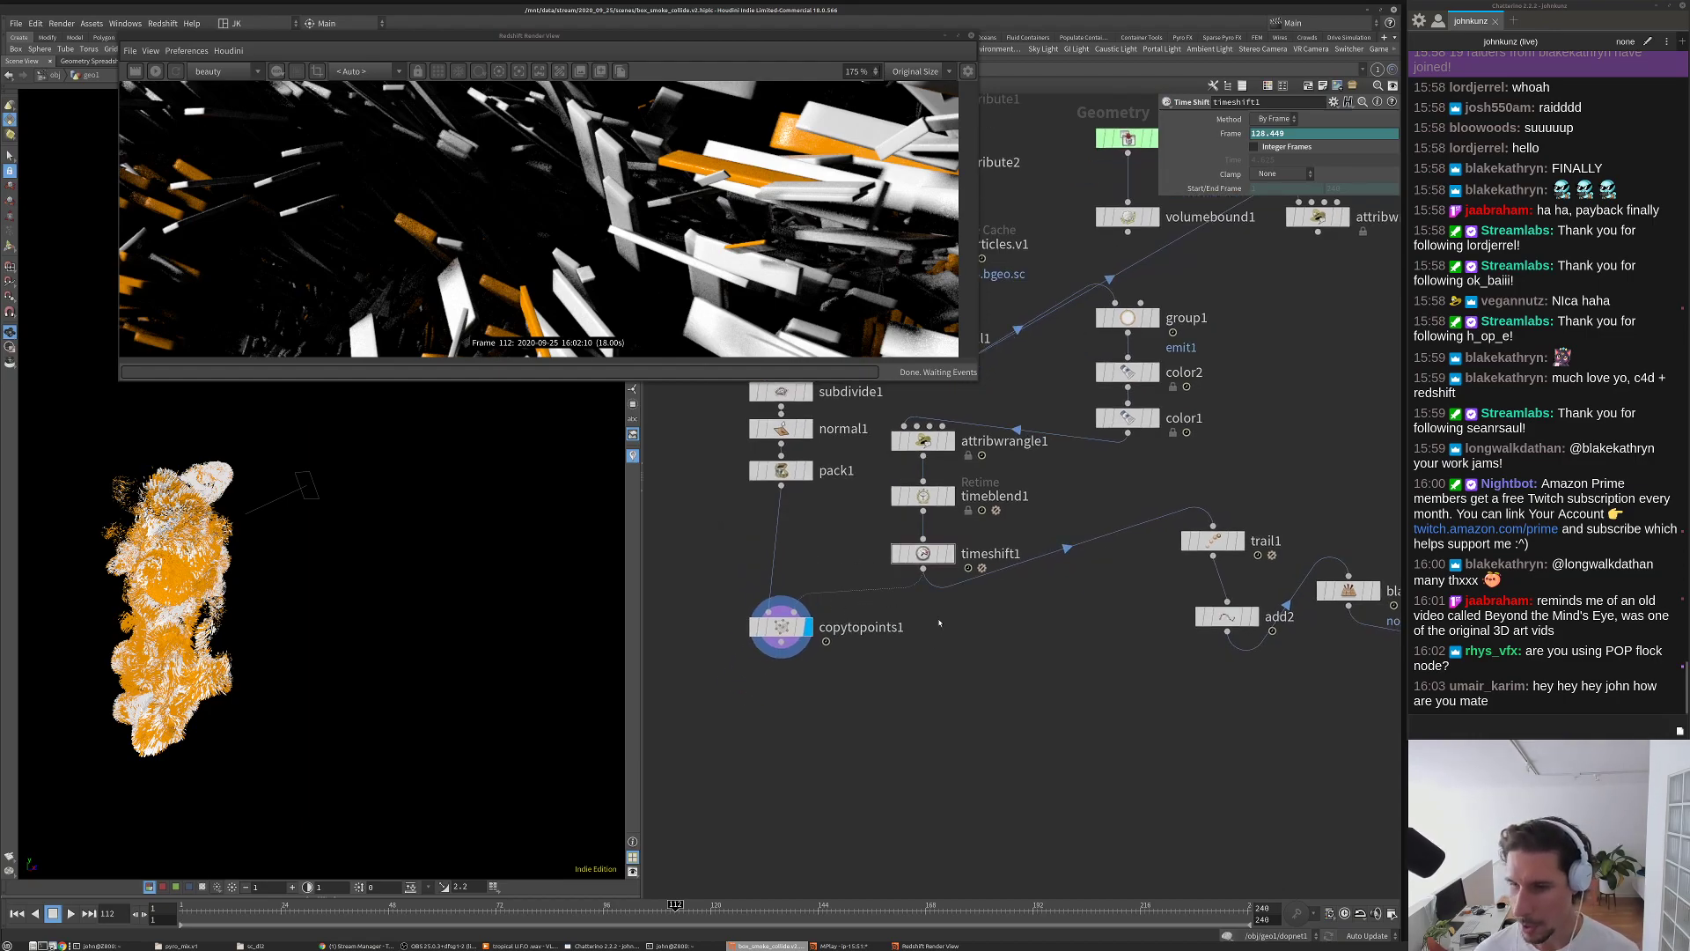
pyautogui.moveTo(937, 626); pyautogui.dragTo(943, 639, button='middle')
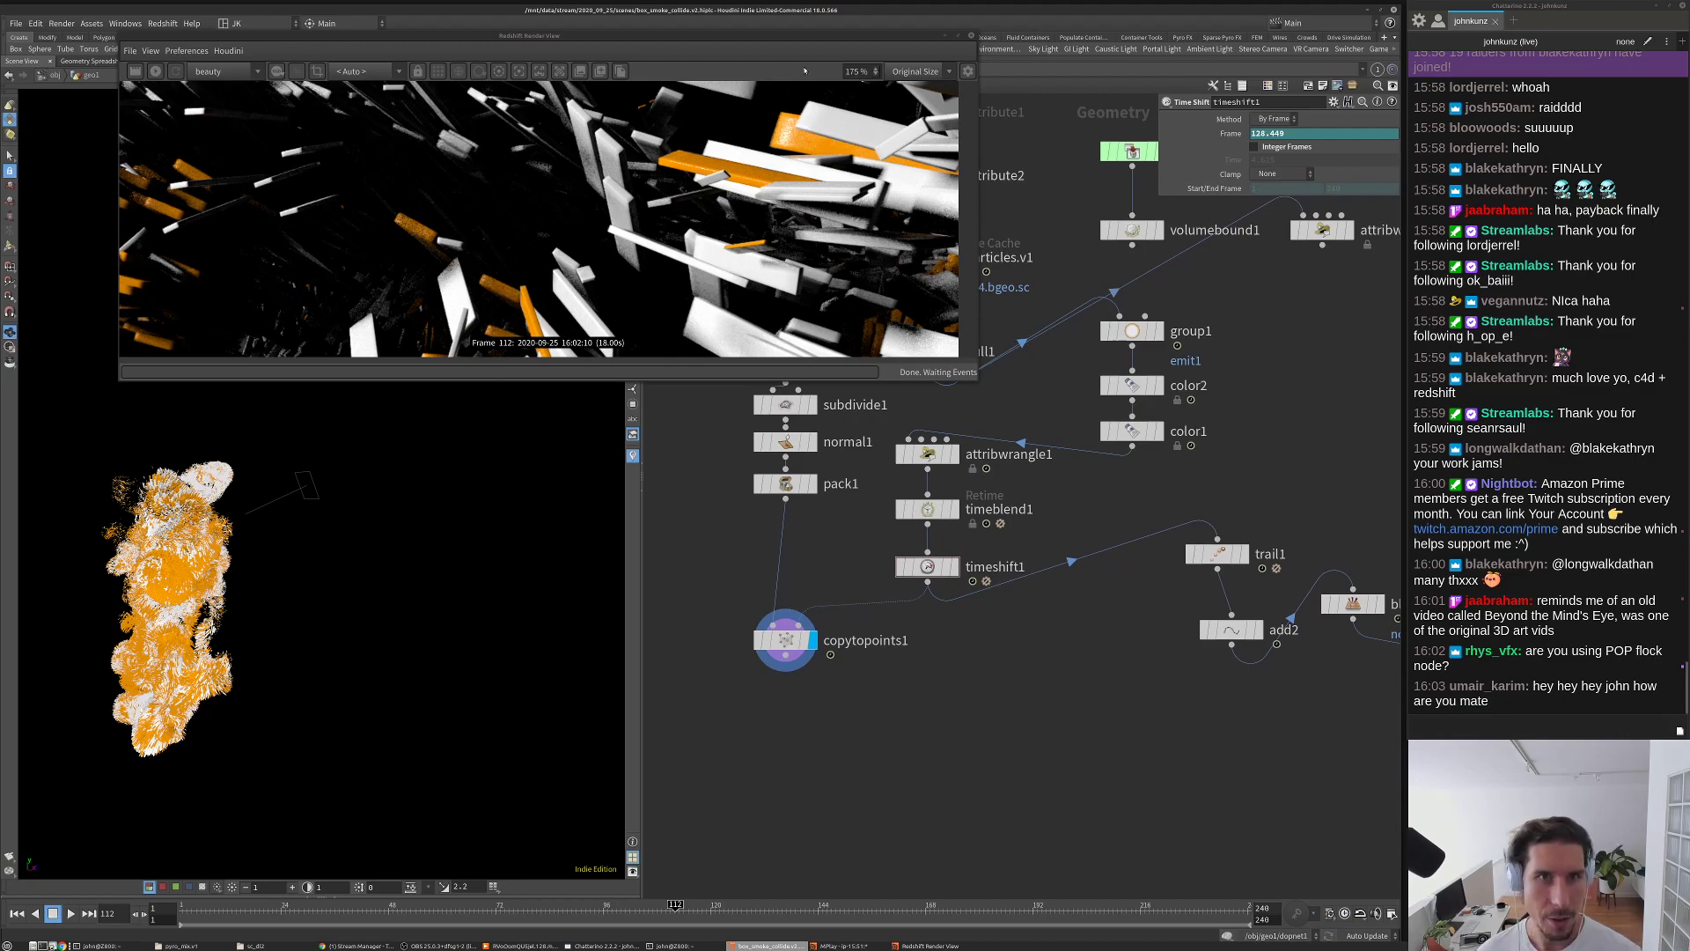
# Step: Uncover the plank node chain from behind the RenderView and display pack1, framing the single plank in the viewport
pyautogui.moveTo(791, 38); pyautogui.dragTo(862, 70)
pyautogui.scroll(2, 809, 577)
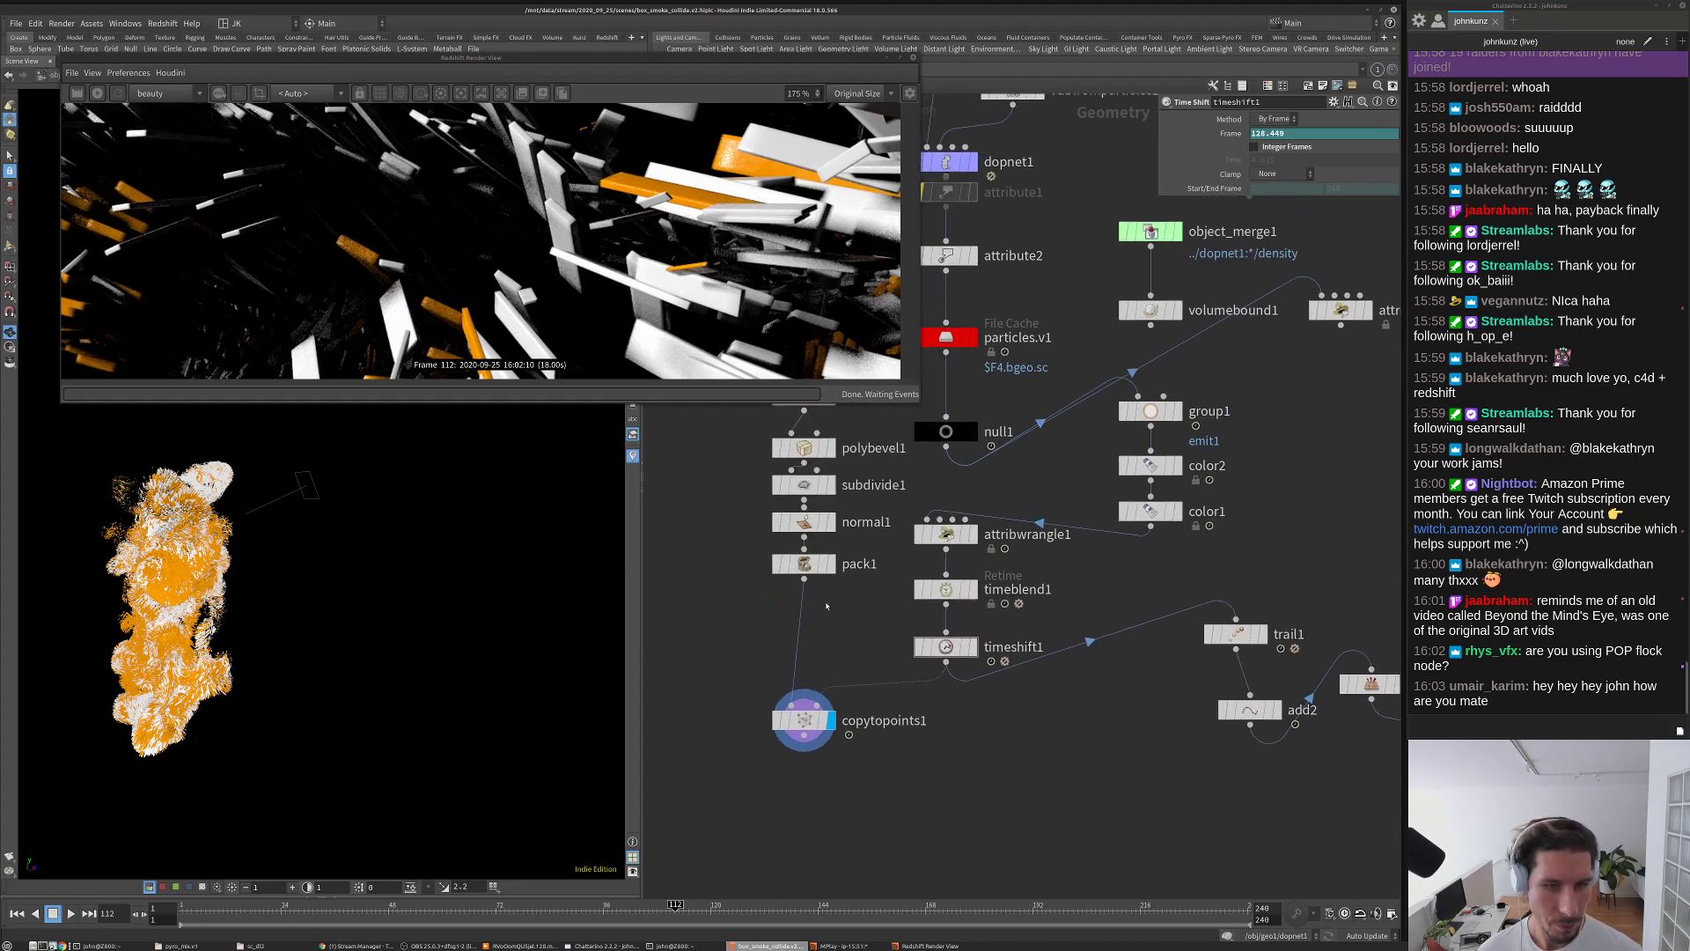
pyautogui.click(836, 546)
pyautogui.press('g')
pyautogui.moveTo(289, 535); pyautogui.dragTo(482, 550)
pyautogui.moveTo(604, 117); pyautogui.dragTo(615, 183, button='middle')
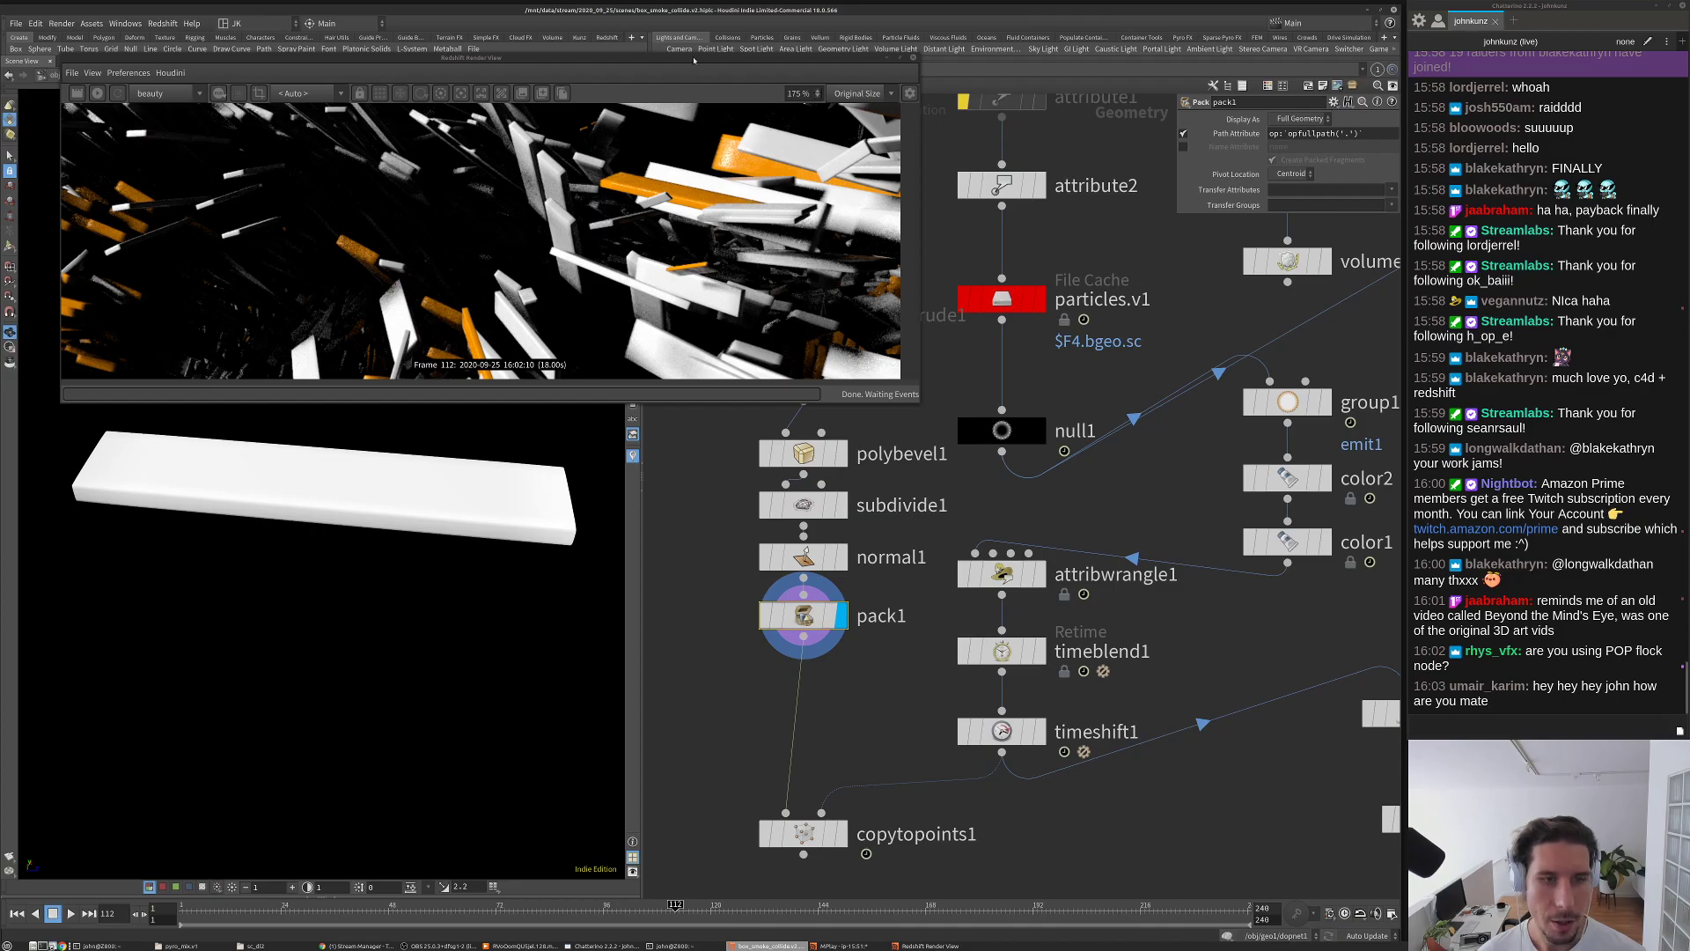
# Step: Move the Redshift RenderView clear of the viewport and display normal1 to inspect the plank's mesh wireframe
pyautogui.moveTo(695, 60); pyautogui.dragTo(996, 593)
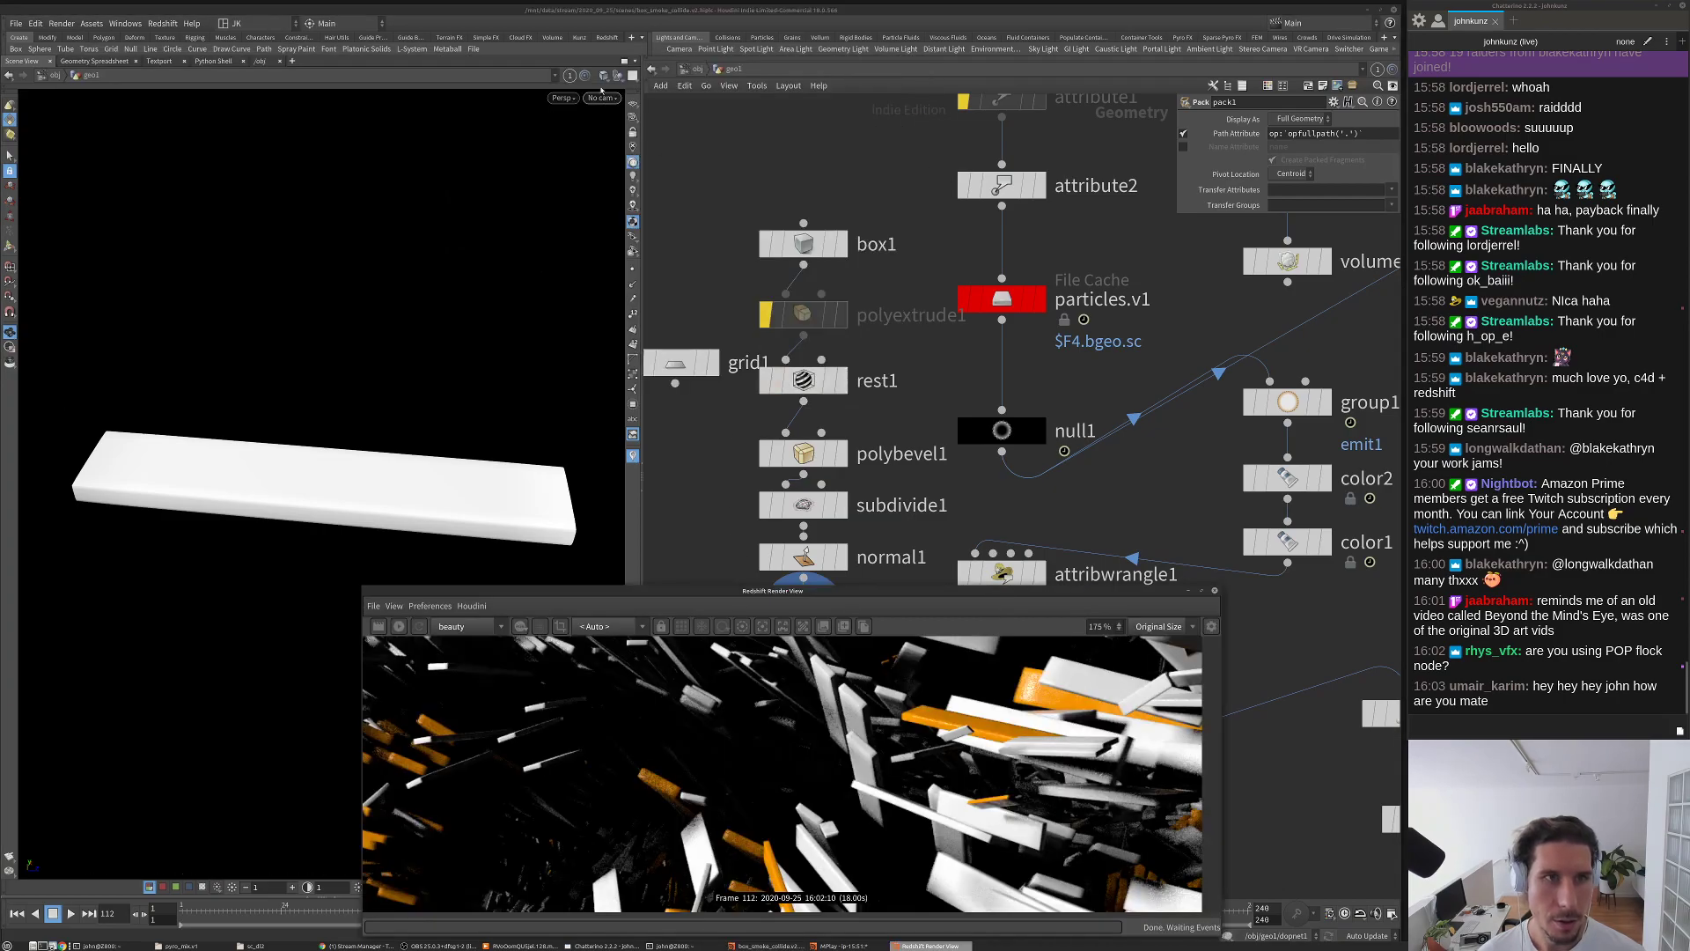
pyautogui.click(604, 75)
pyautogui.click(631, 213)
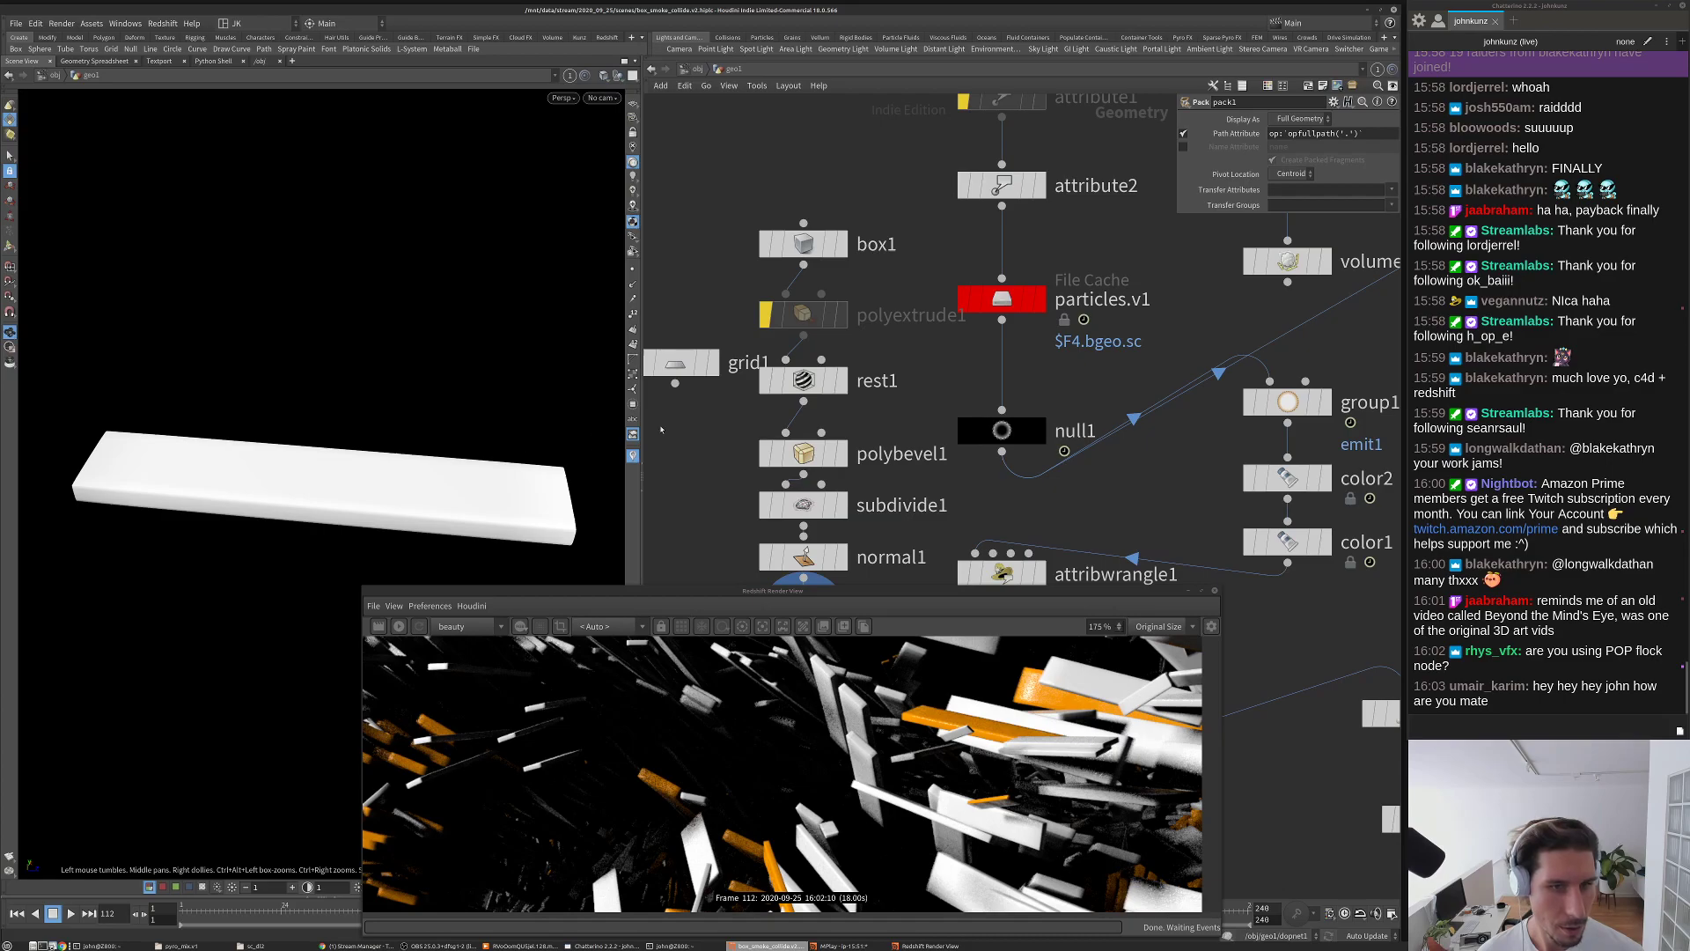
pyautogui.moveTo(774, 555); pyautogui.dragTo(771, 364, button='middle')
pyautogui.click(837, 365)
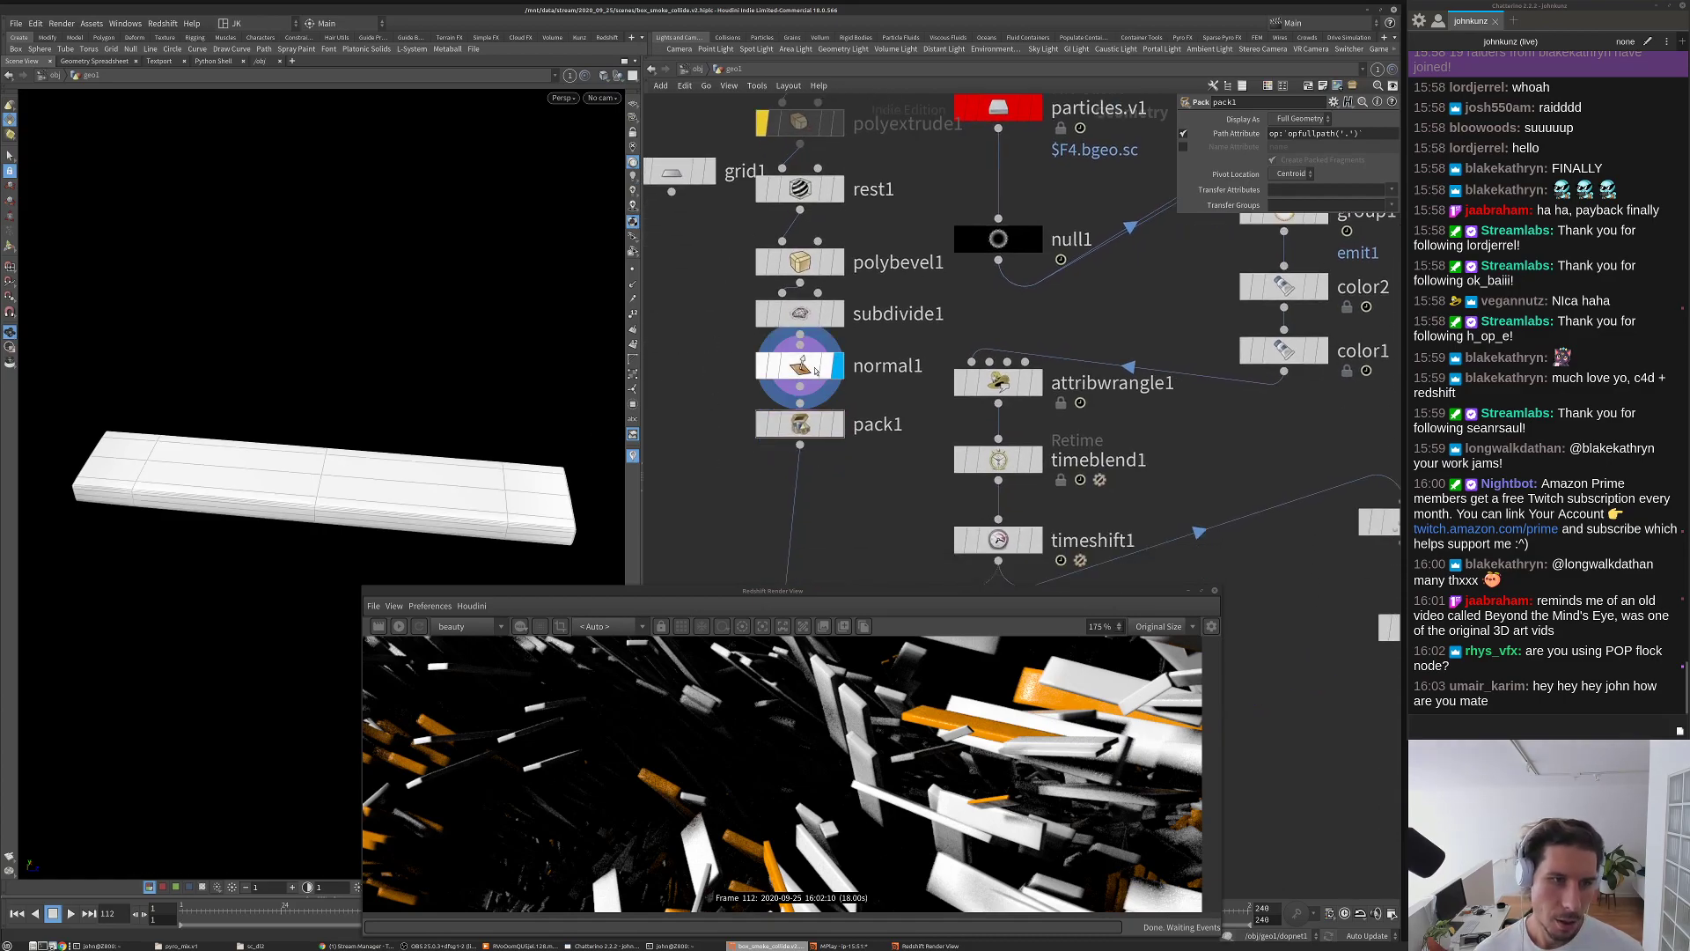
pyautogui.moveTo(510, 459); pyautogui.dragTo(543, 429)
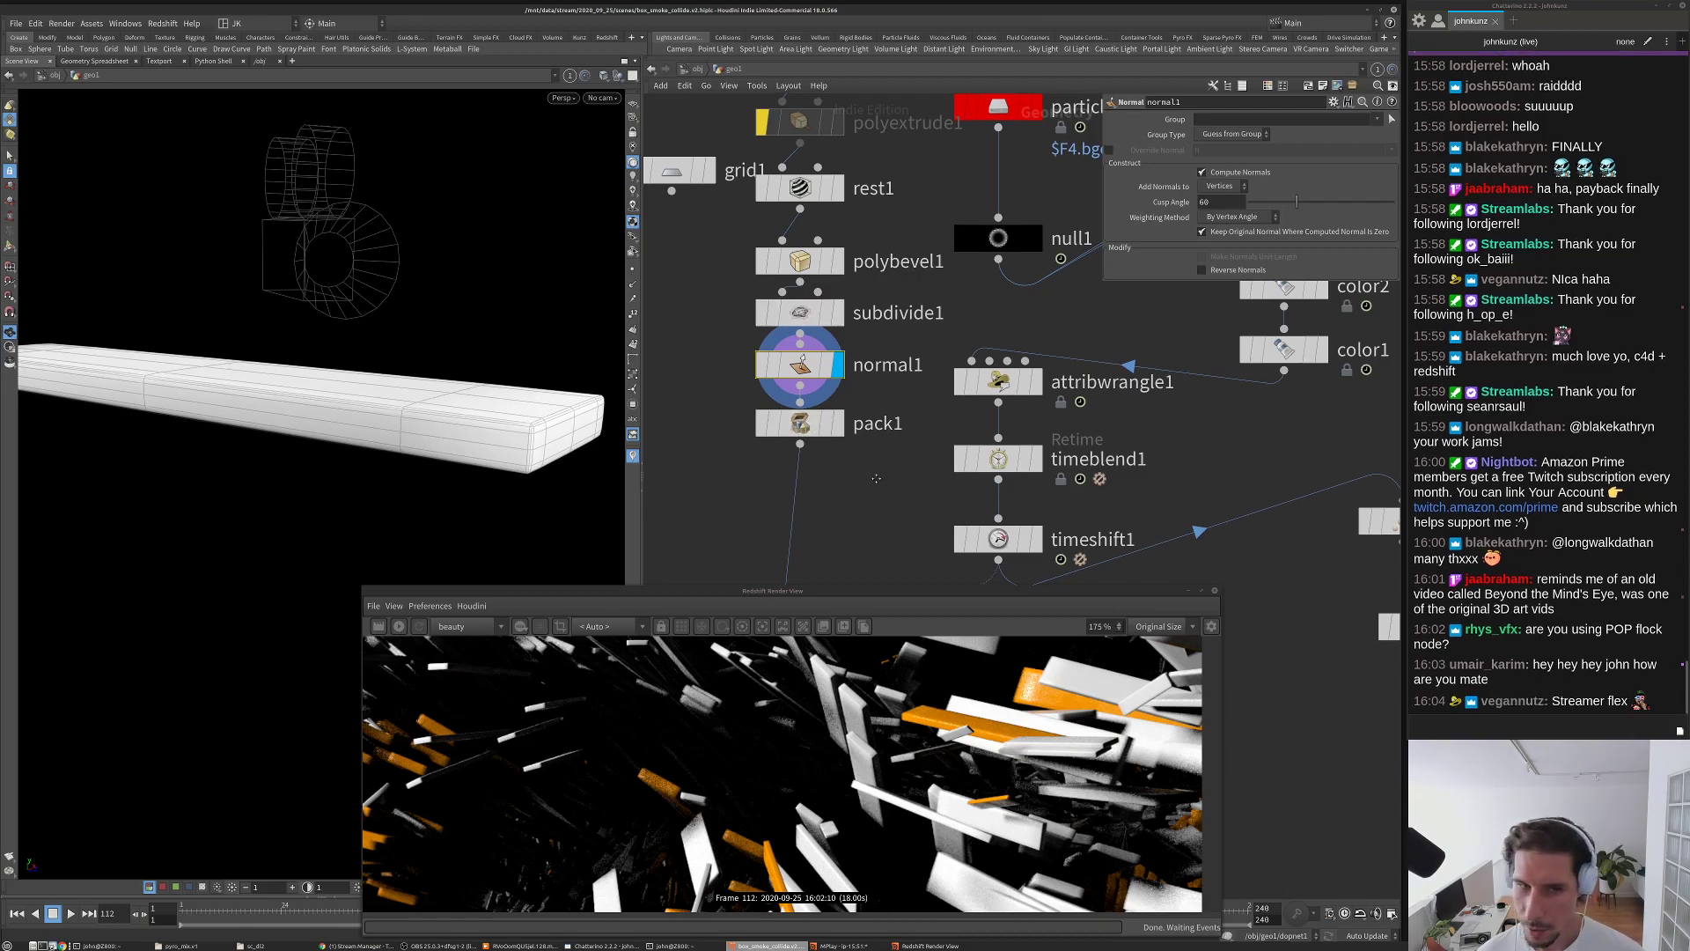
# Step: Space the normal1 and pack1 nodes further apart beneath subdivide1 in the plank chain
pyautogui.moveTo(818, 439); pyautogui.dragTo(805, 345, button='middle')
pyautogui.moveTo(802, 335); pyautogui.dragTo(803, 389)
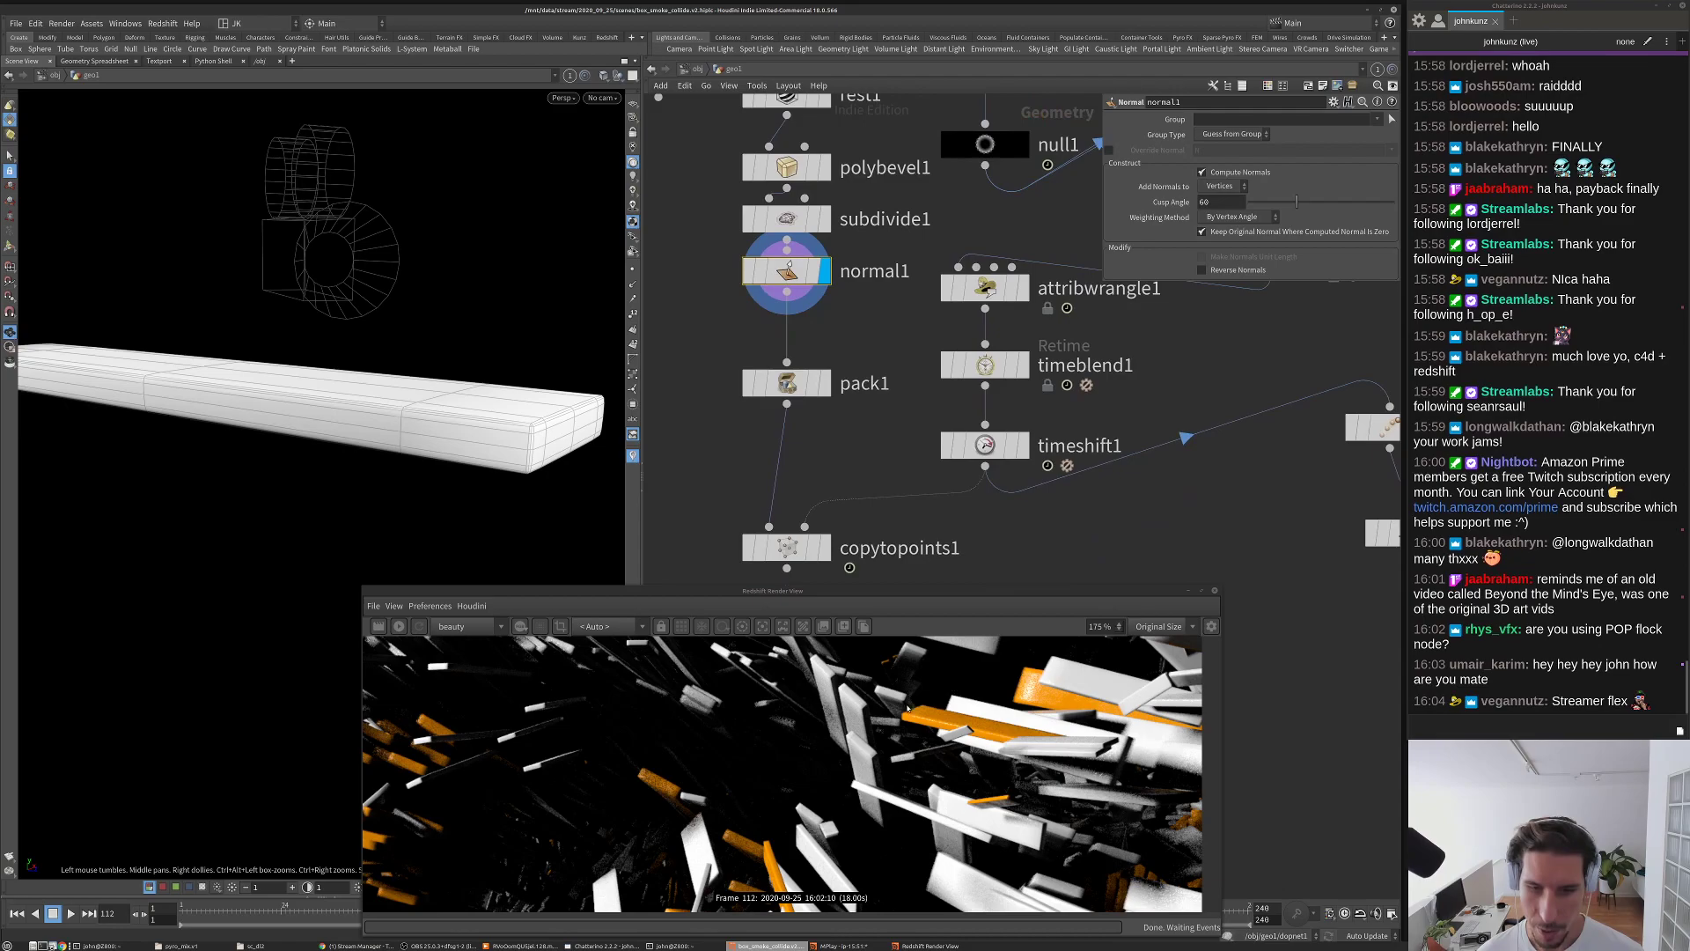
pyautogui.moveTo(814, 274); pyautogui.dragTo(814, 308)
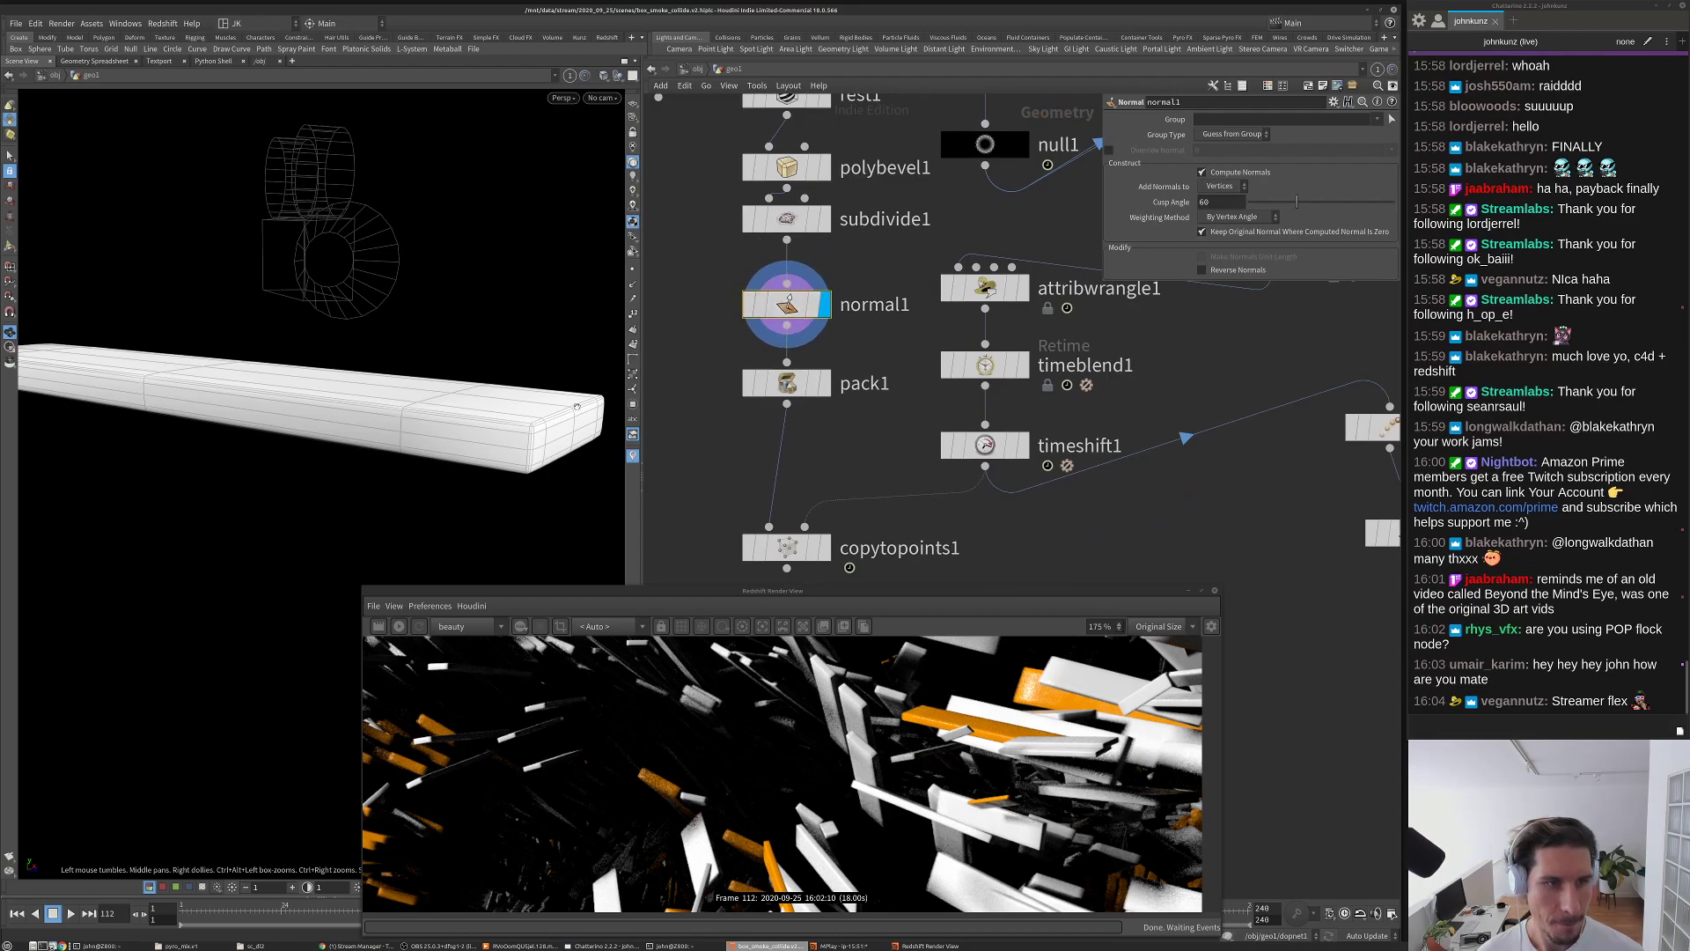
# Step: Set the subdivide1 depth to 3 and inspect the plank's mesh from several angles
pyautogui.moveTo(701, 310); pyautogui.dragTo(698, 363, button='middle')
pyautogui.click(782, 270)
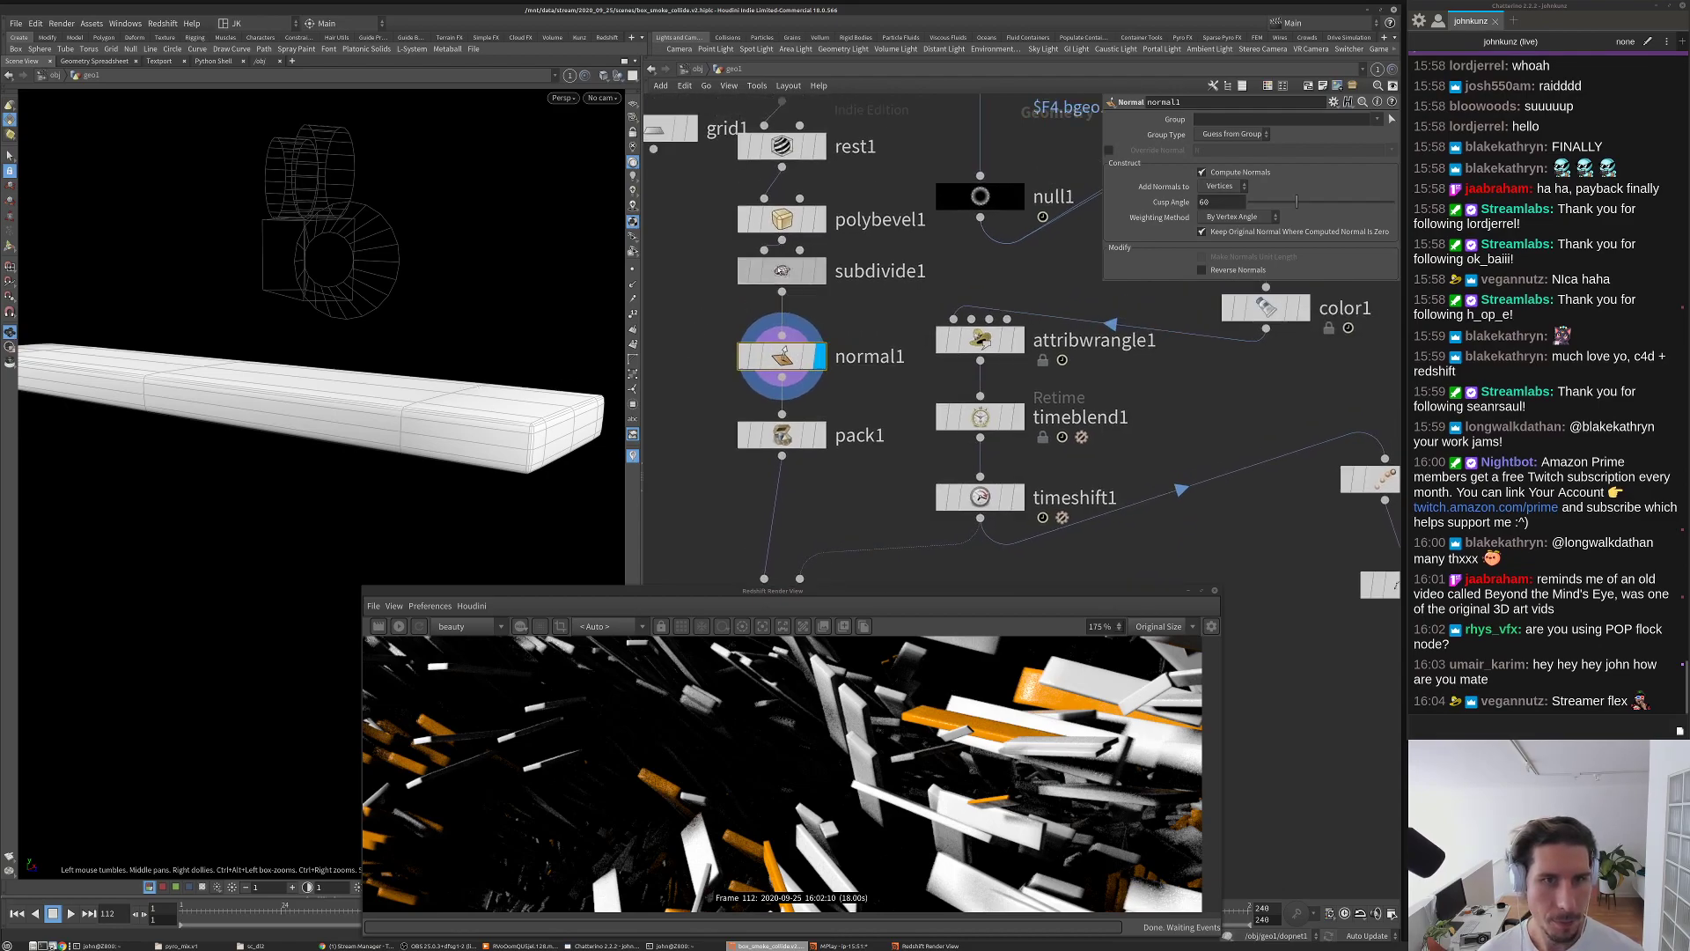
pyautogui.click(1251, 164)
pyautogui.write('3')
pyautogui.press('Return')
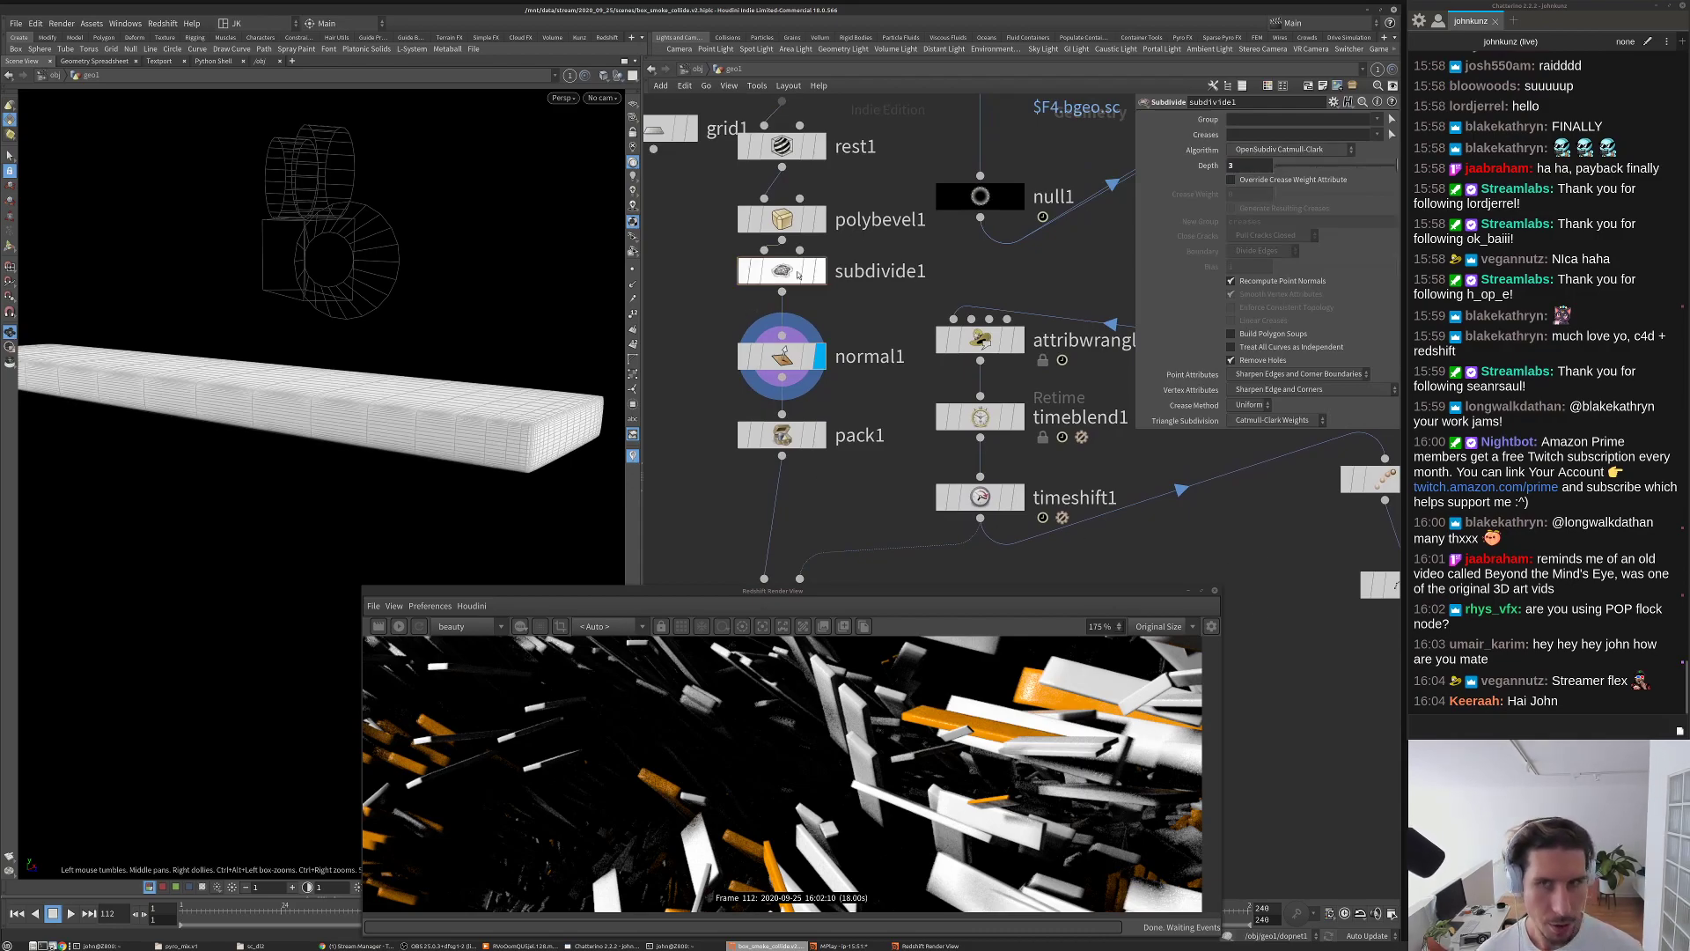
pyautogui.click(783, 271)
pyautogui.scroll(5, 419, 434)
pyautogui.scroll(-5, 419, 434)
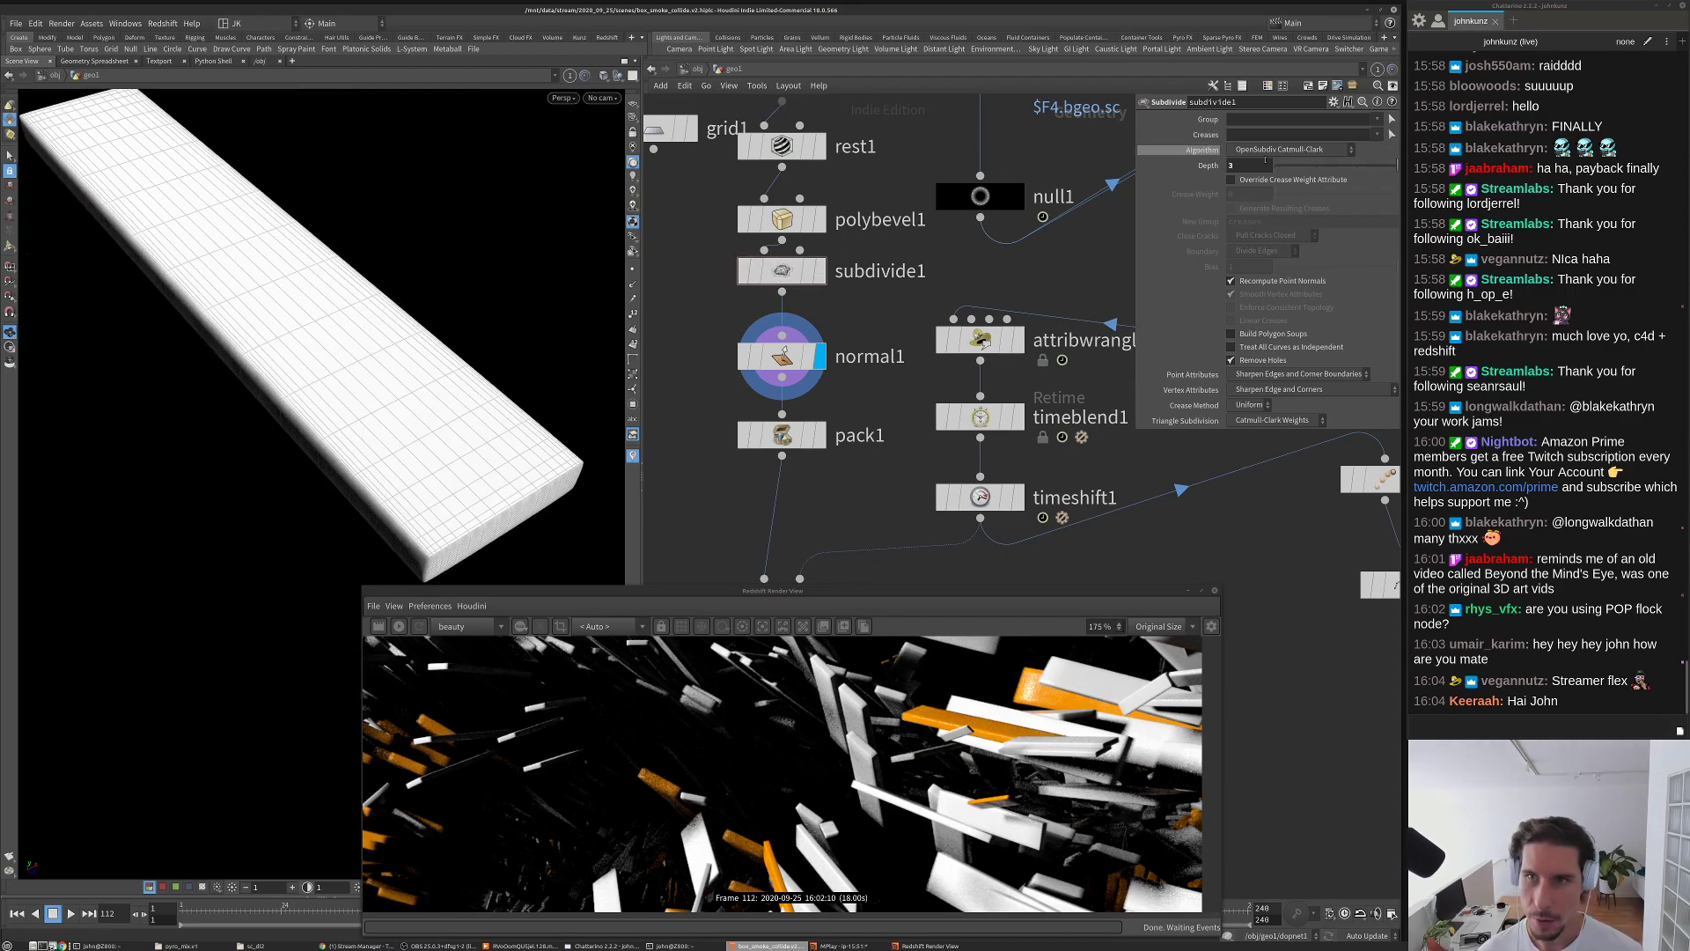
pyautogui.moveTo(472, 486); pyautogui.dragTo(518, 438)
pyautogui.click(598, 98)
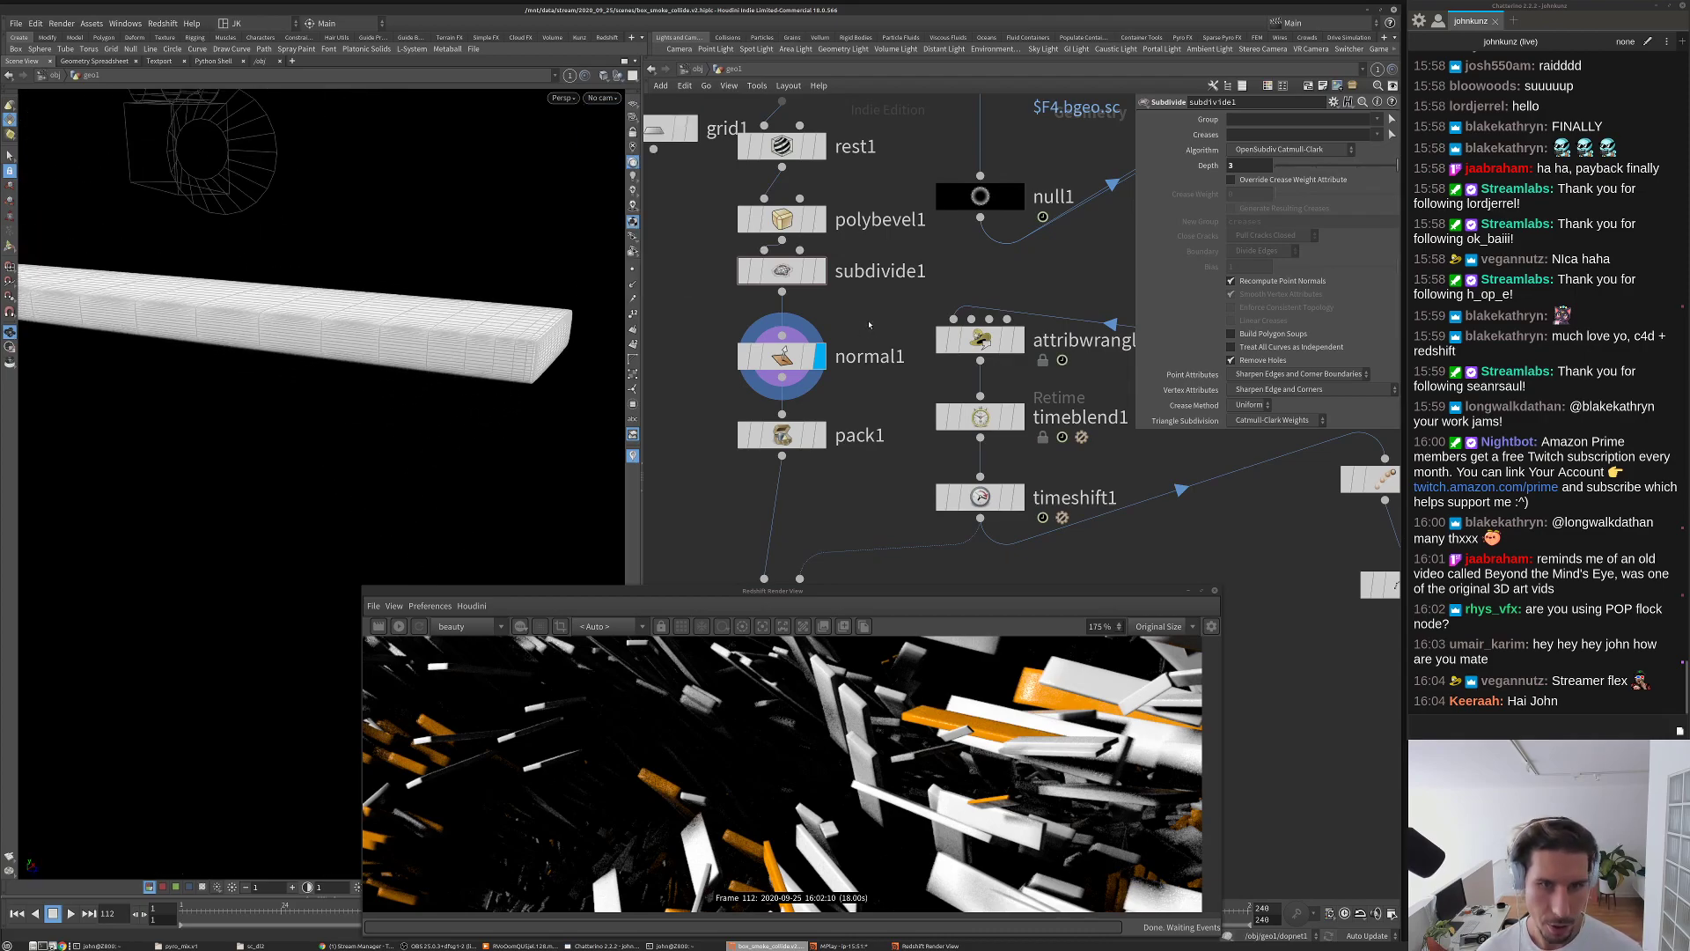
# Step: Insert an Attribute Blur node between subdivide1 and normal1 with 5 blurring iterations, and check the plank's corner up close
pyautogui.press('Tab')
pyautogui.write('blur')
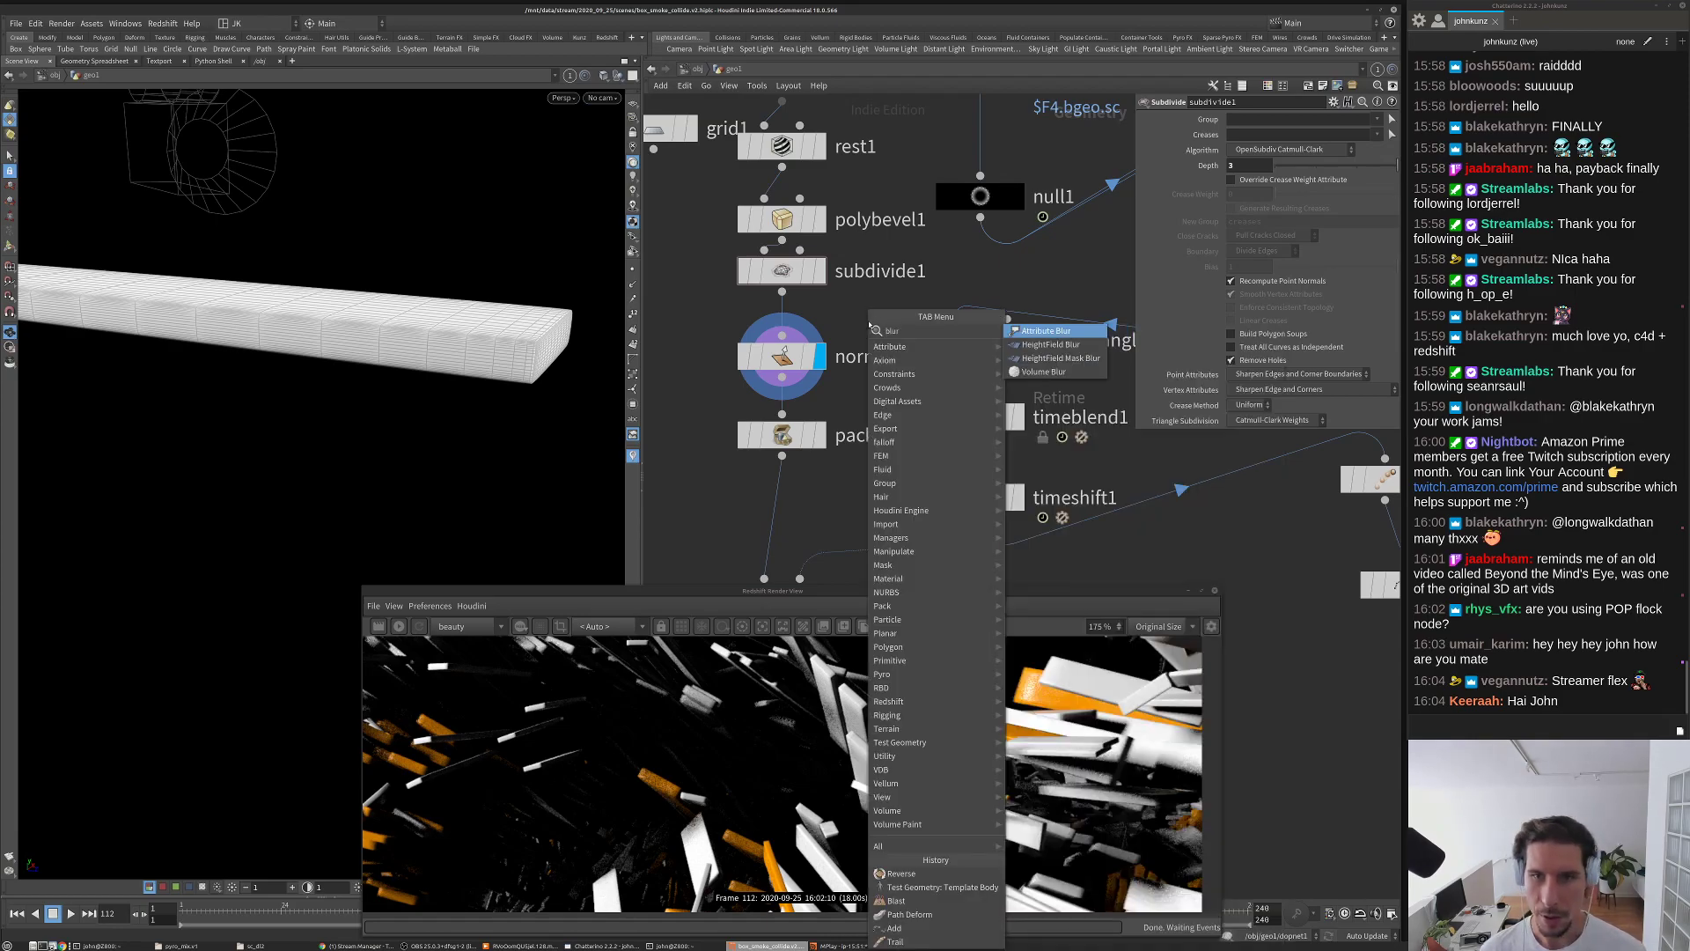
pyautogui.press('Return')
pyautogui.click(778, 324)
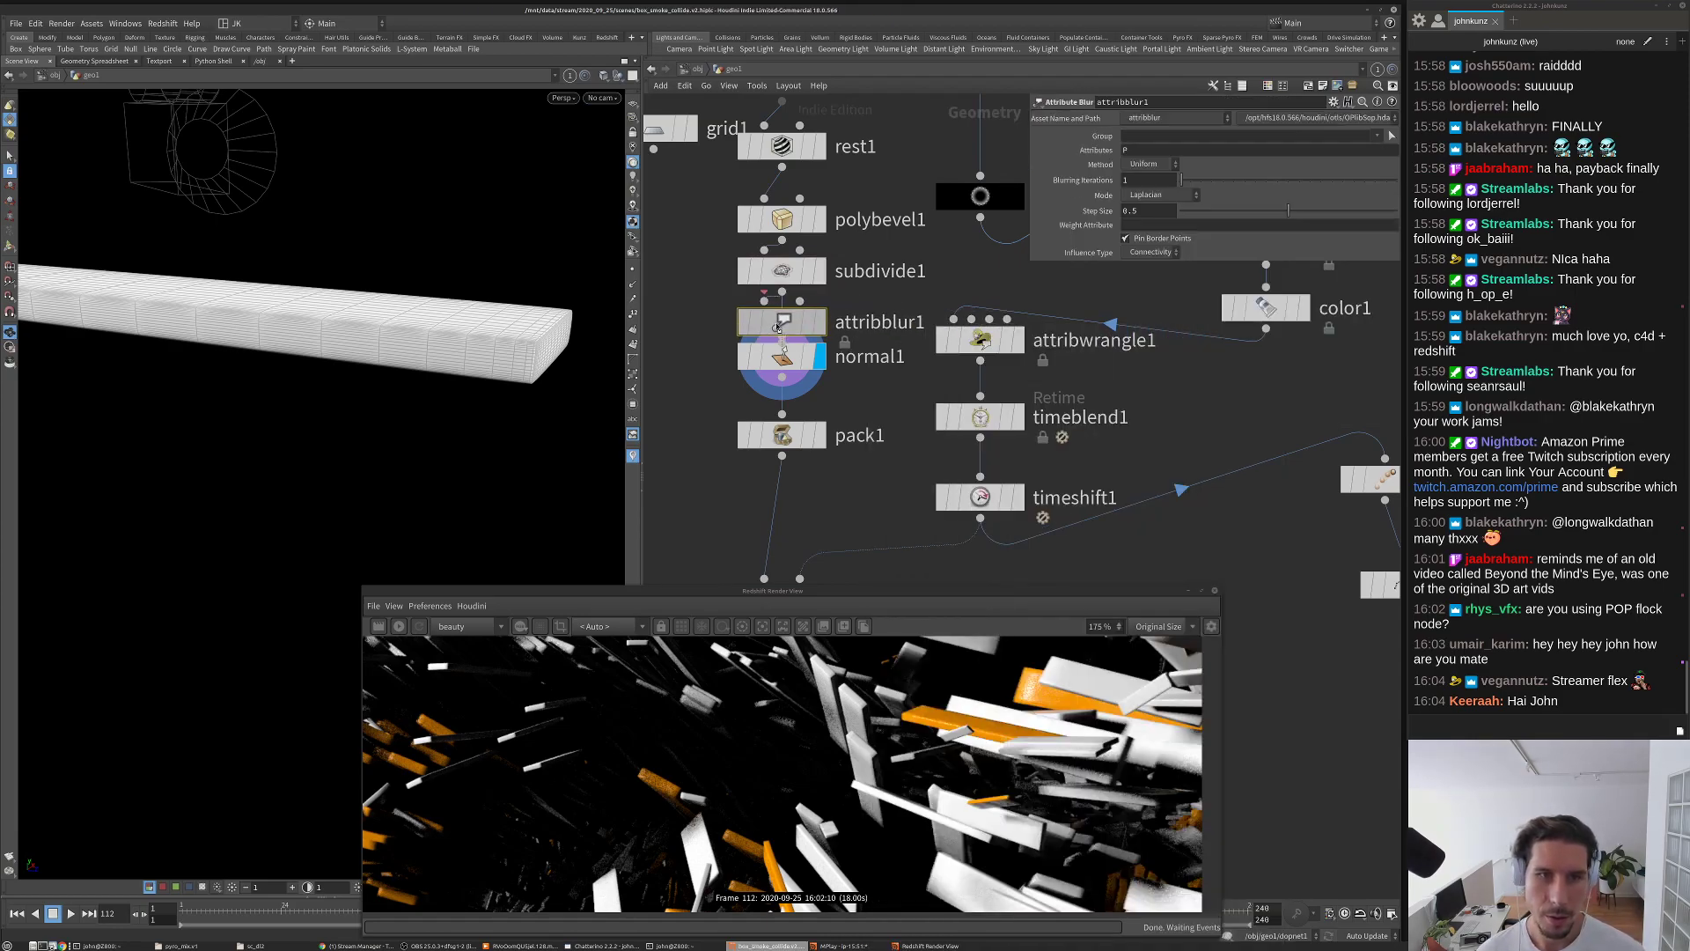
pyautogui.moveTo(1182, 179)
pyautogui.mouseDown()
pyautogui.moveTo(1202, 180)
pyautogui.moveTo(1179, 191)
pyautogui.moveTo(1198, 199)
pyautogui.moveTo(1136, 196)
pyautogui.moveTo(1191, 198)
pyautogui.mouseUp()
pyautogui.moveTo(413, 352); pyautogui.dragTo(432, 459)
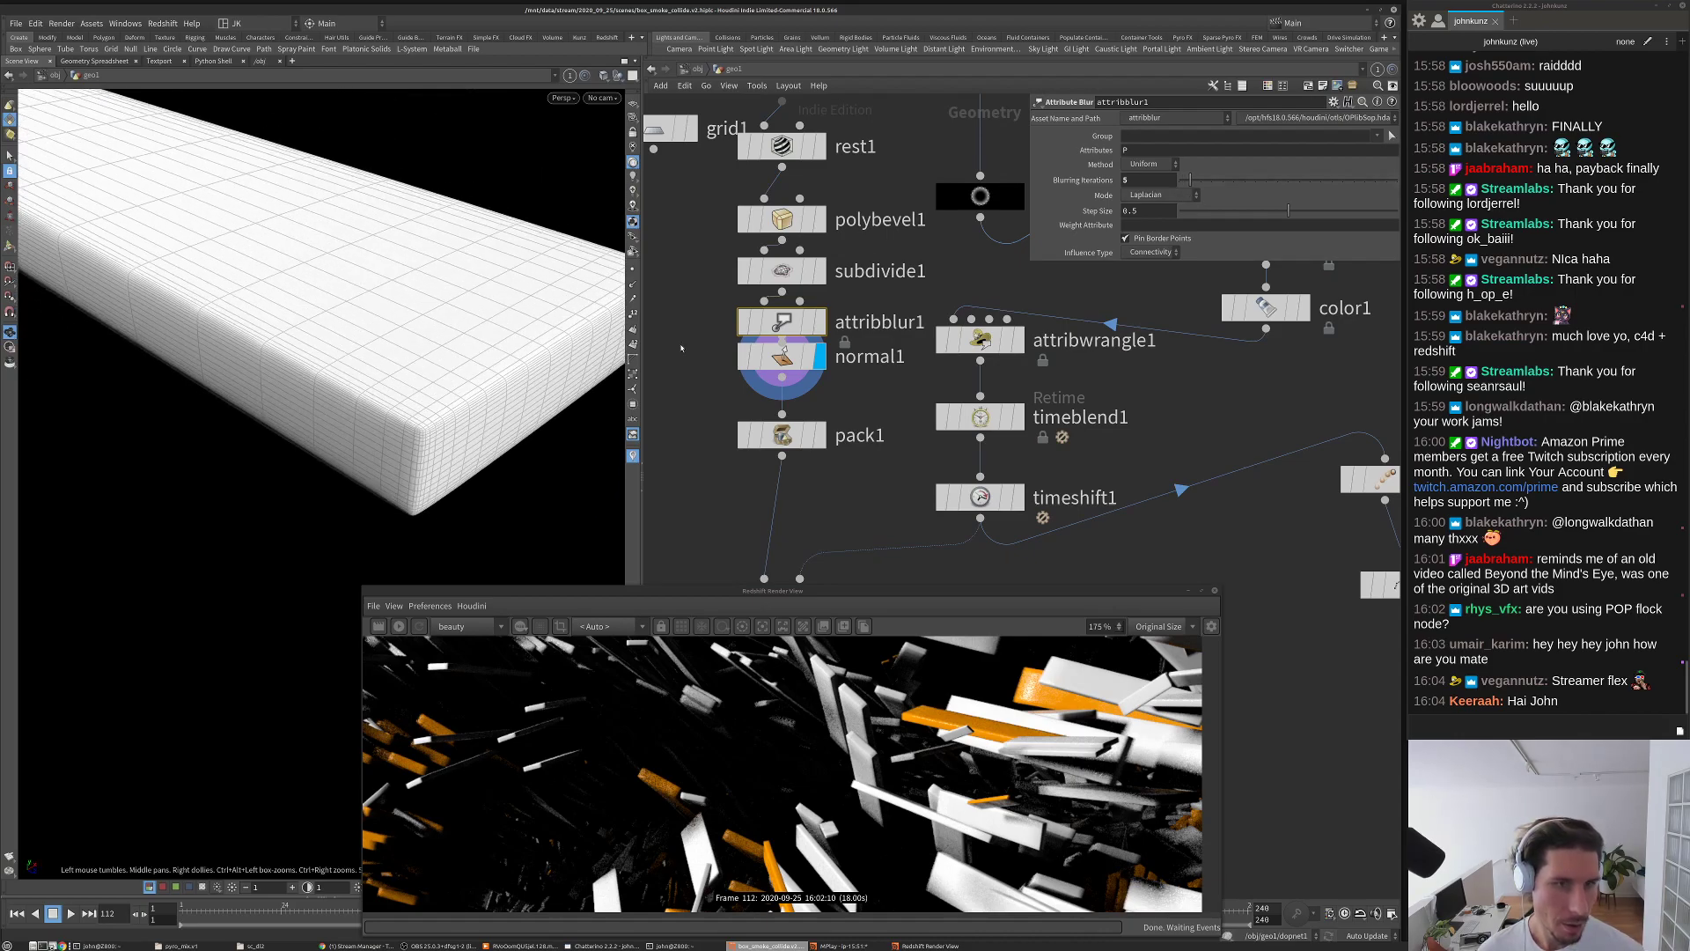
# Step: Compare the plank with attribblur1 bypassed and active, and display copytopoints1 in the viewport through cam1
pyautogui.click(744, 324)
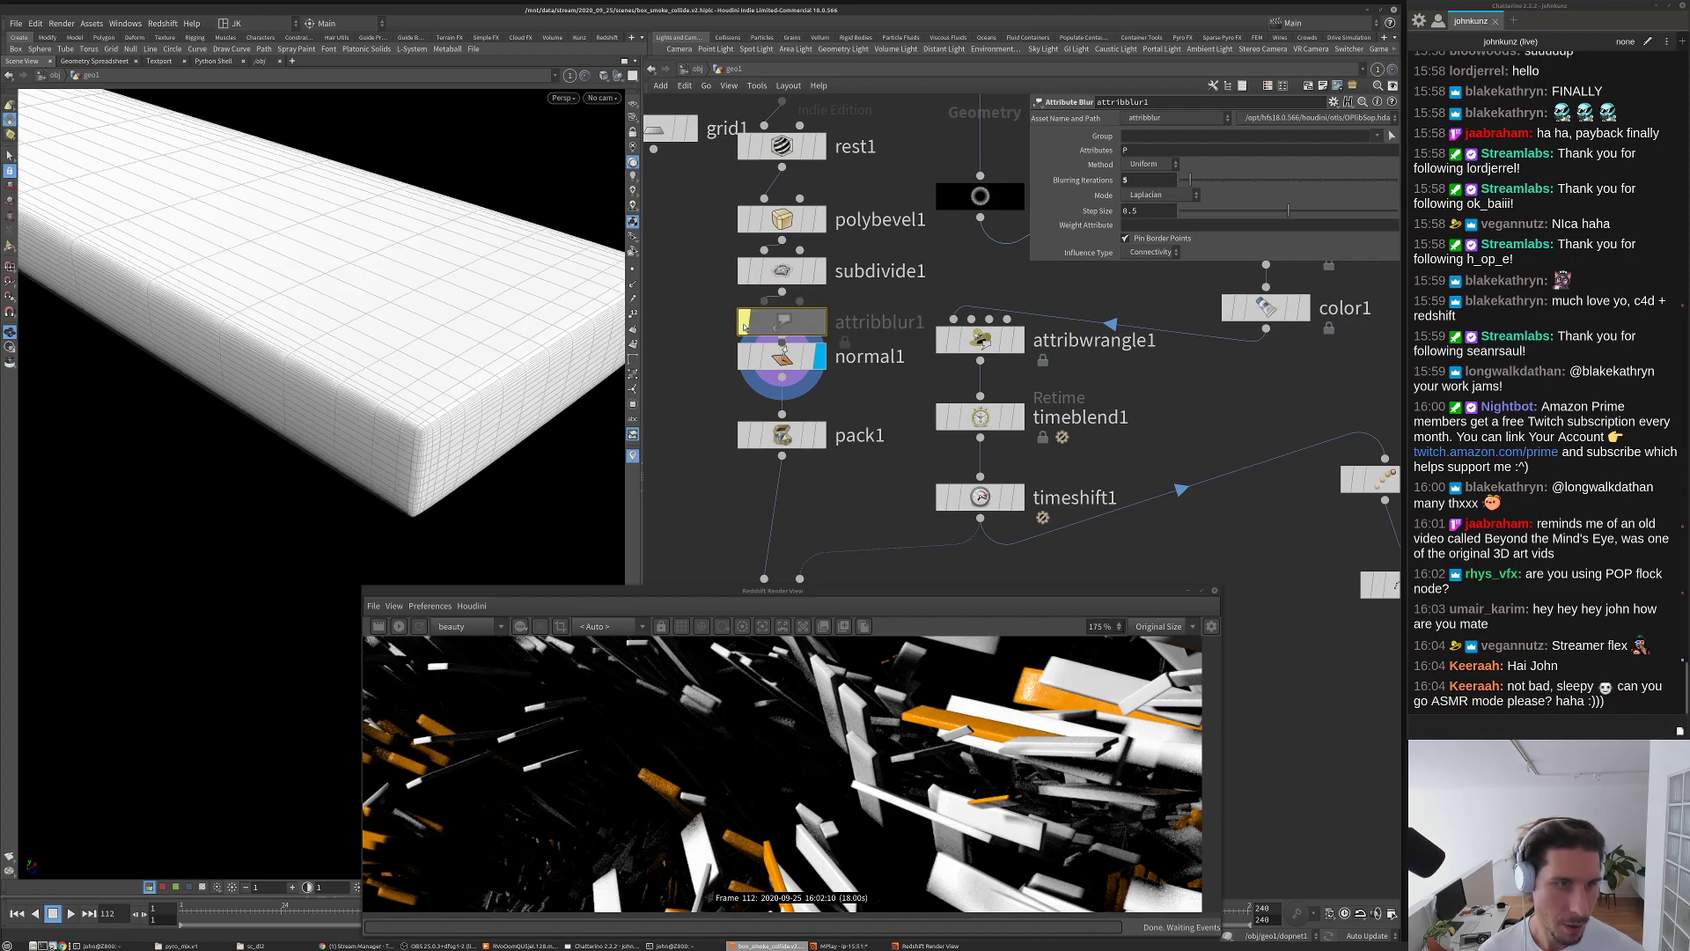
pyautogui.click(744, 324)
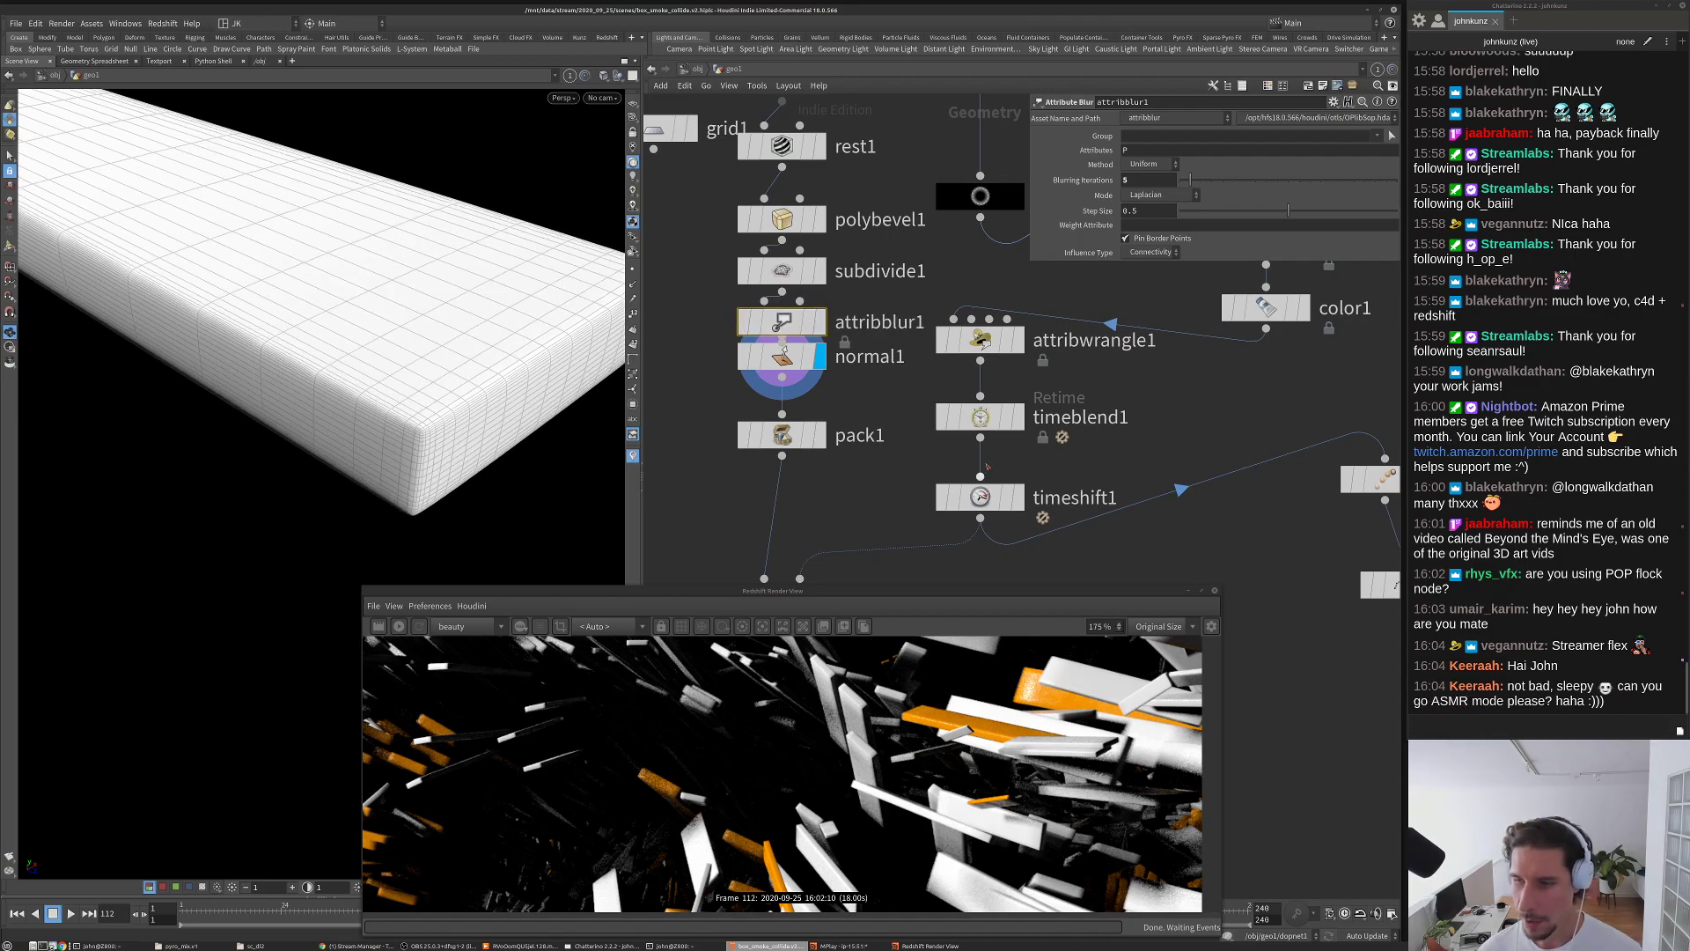
pyautogui.scroll(-3, 986, 467)
pyautogui.moveTo(885, 532); pyautogui.dragTo(885, 481, button='middle')
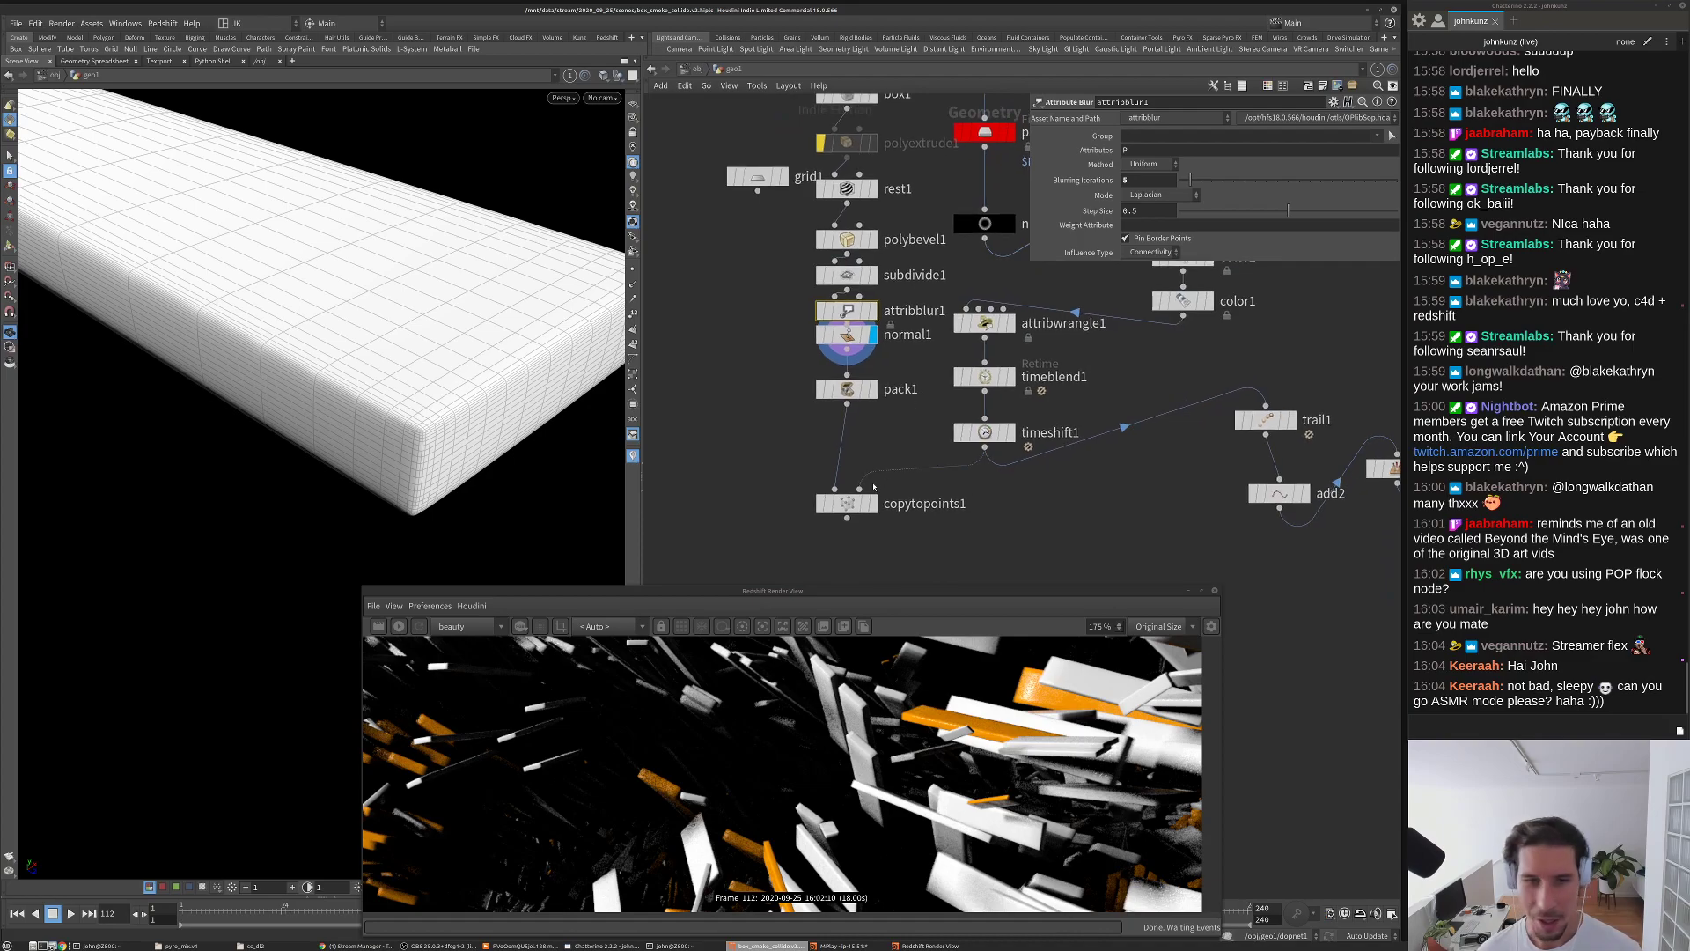
pyautogui.scroll(3, 812, 453)
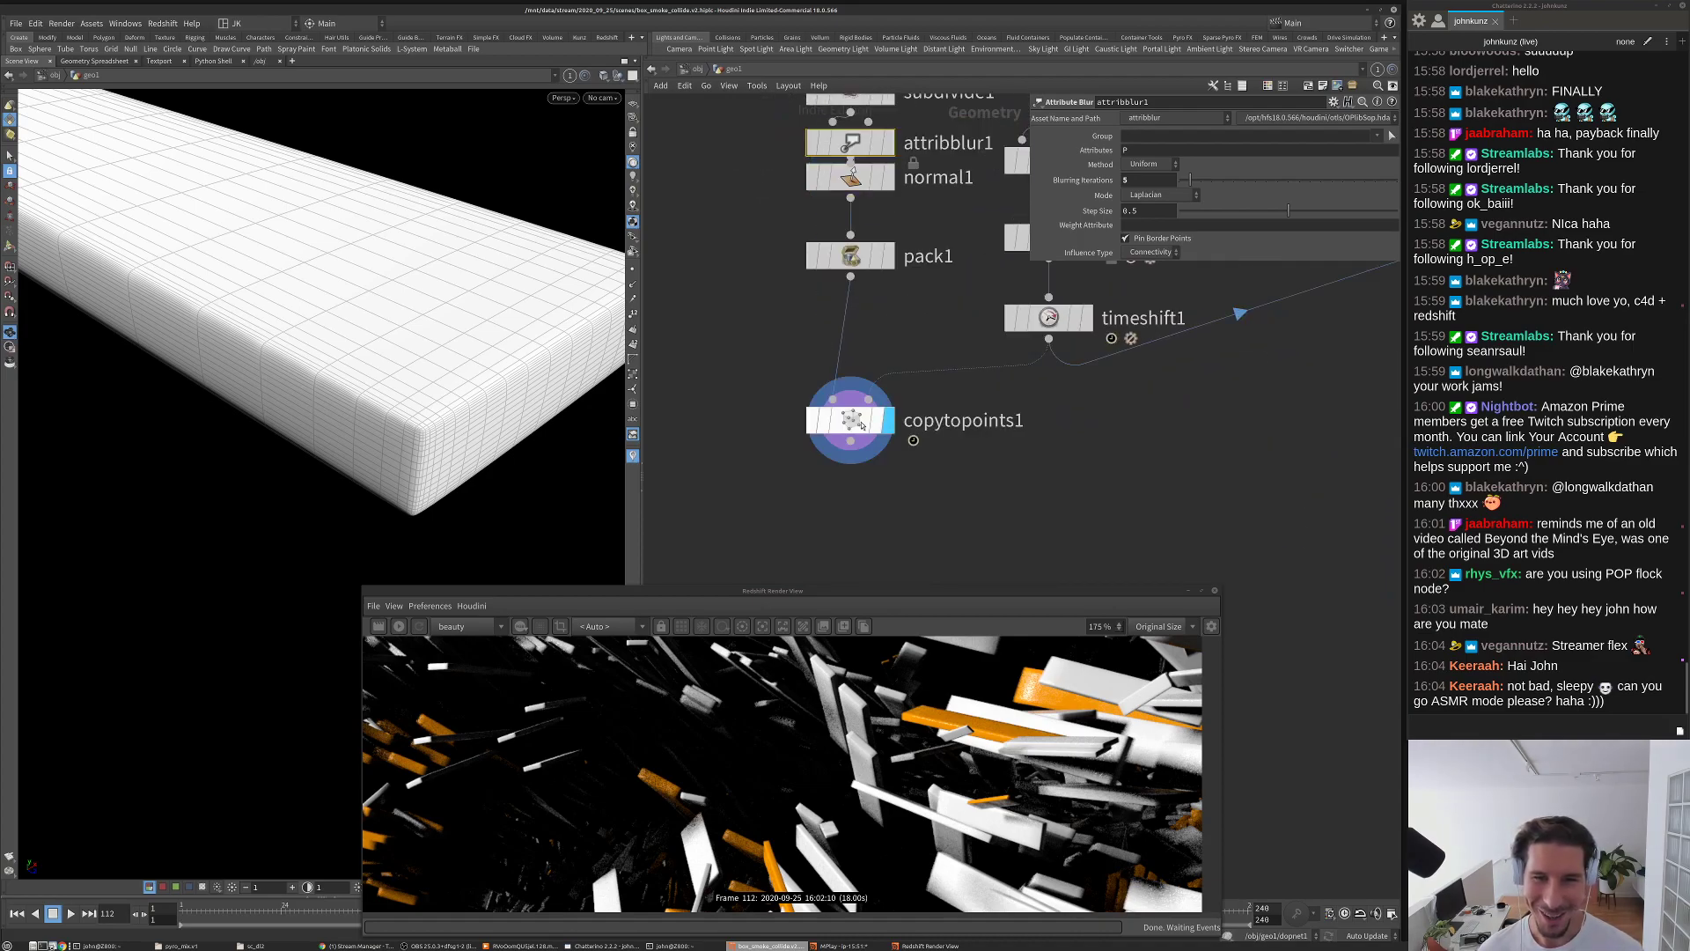
pyautogui.click(871, 502)
pyautogui.click(603, 97)
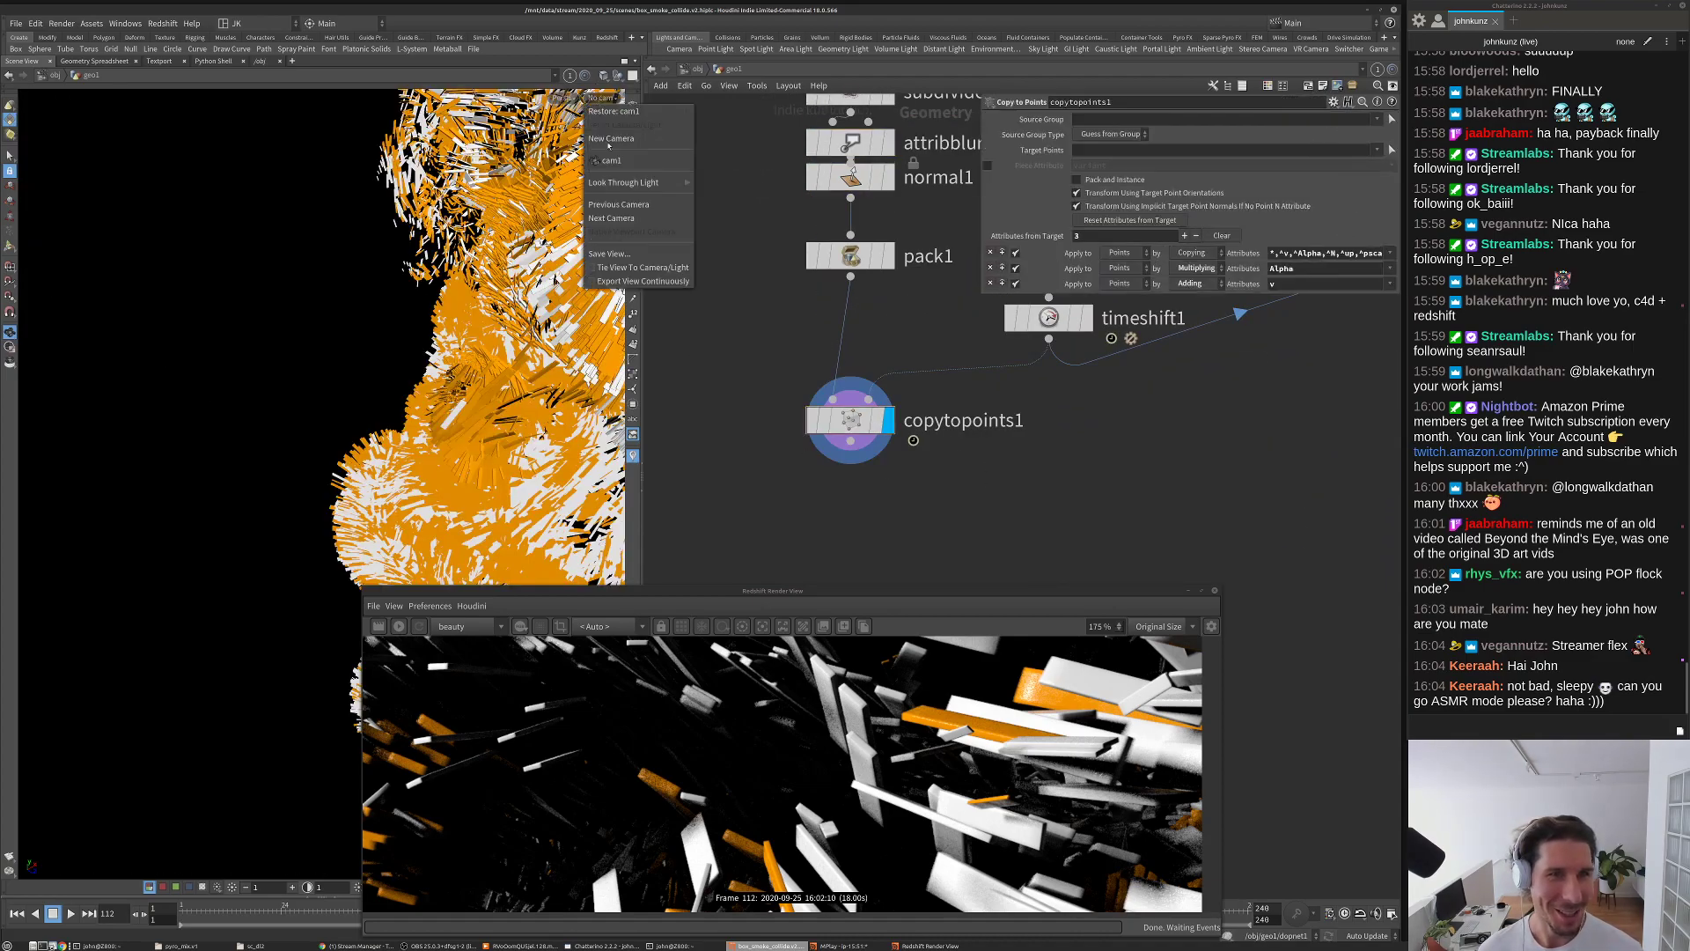
pyautogui.click(638, 164)
# Step: In the out network, set both the primary and secondary GI engines of Redshift_ROP1 to Brute Force
pyautogui.click(692, 68)
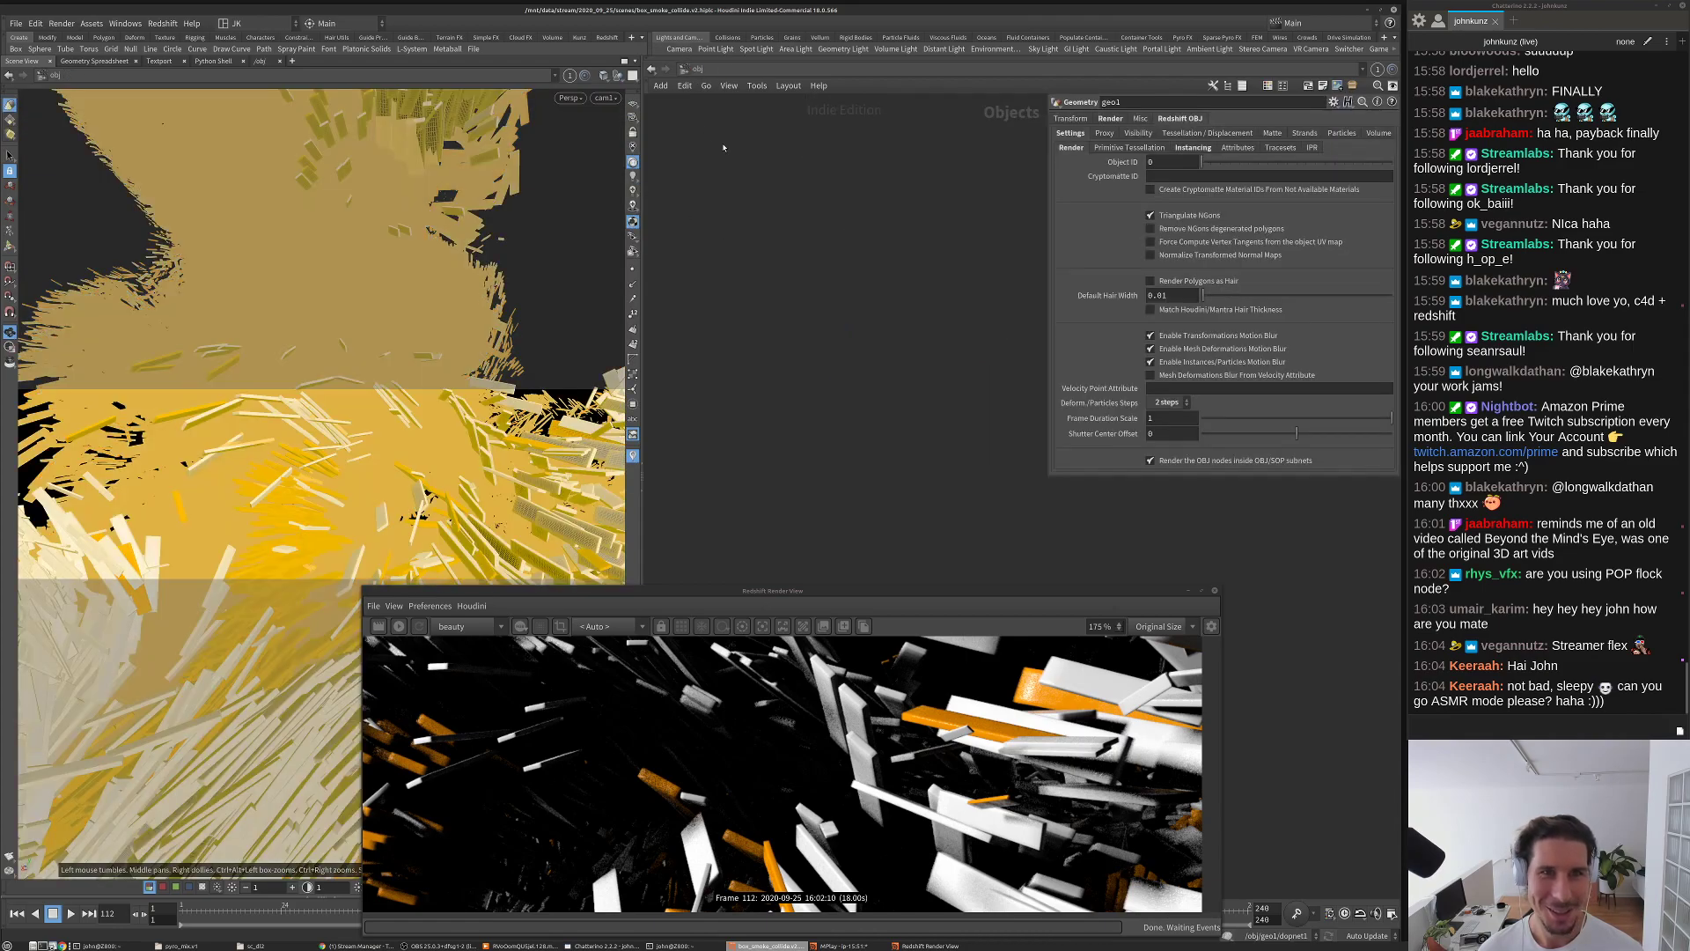
pyautogui.click(687, 69)
pyautogui.click(724, 143)
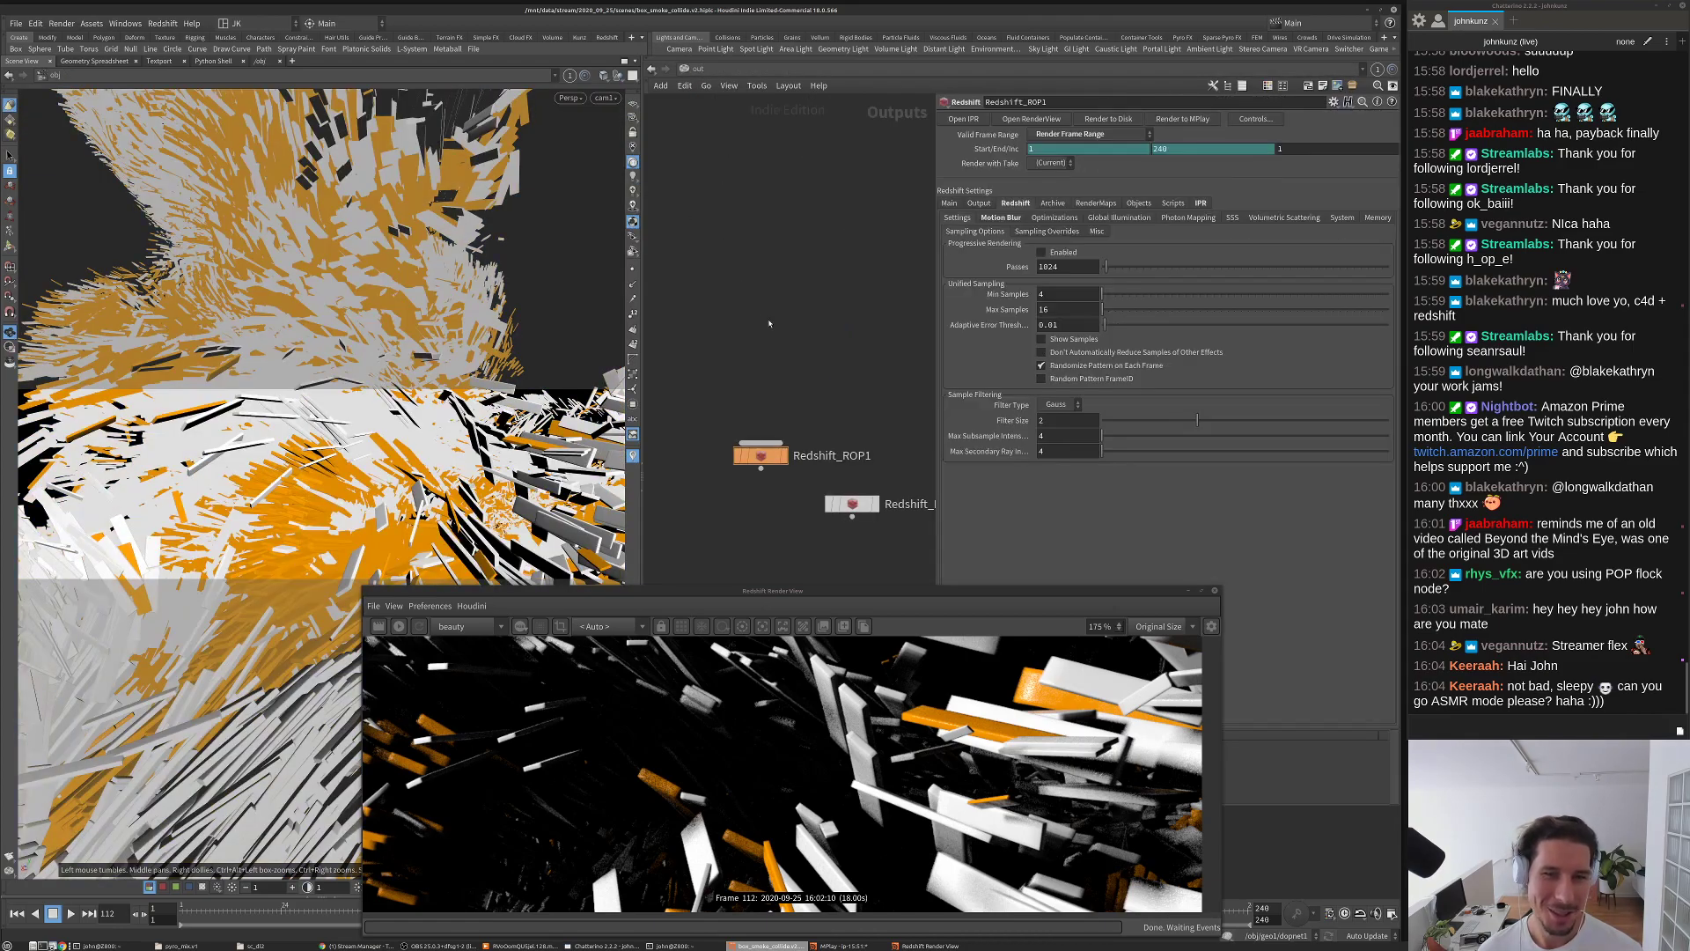
pyautogui.click(1107, 218)
pyautogui.click(1072, 245)
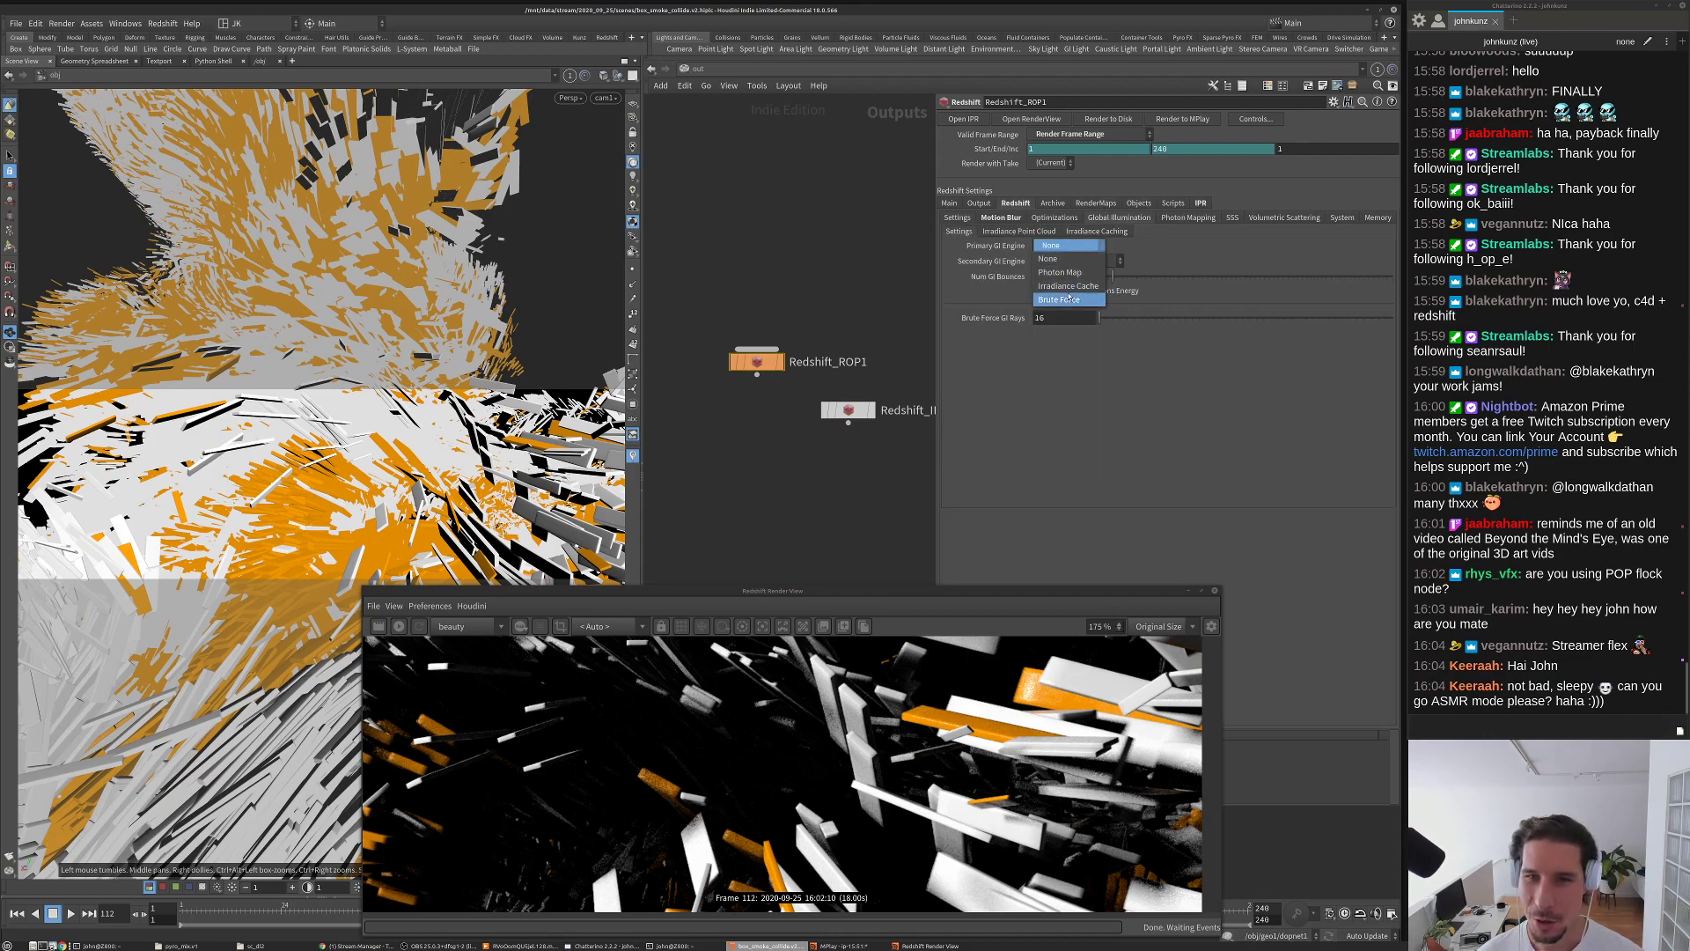
pyautogui.click(1056, 309)
pyautogui.click(1074, 260)
pyautogui.click(1056, 316)
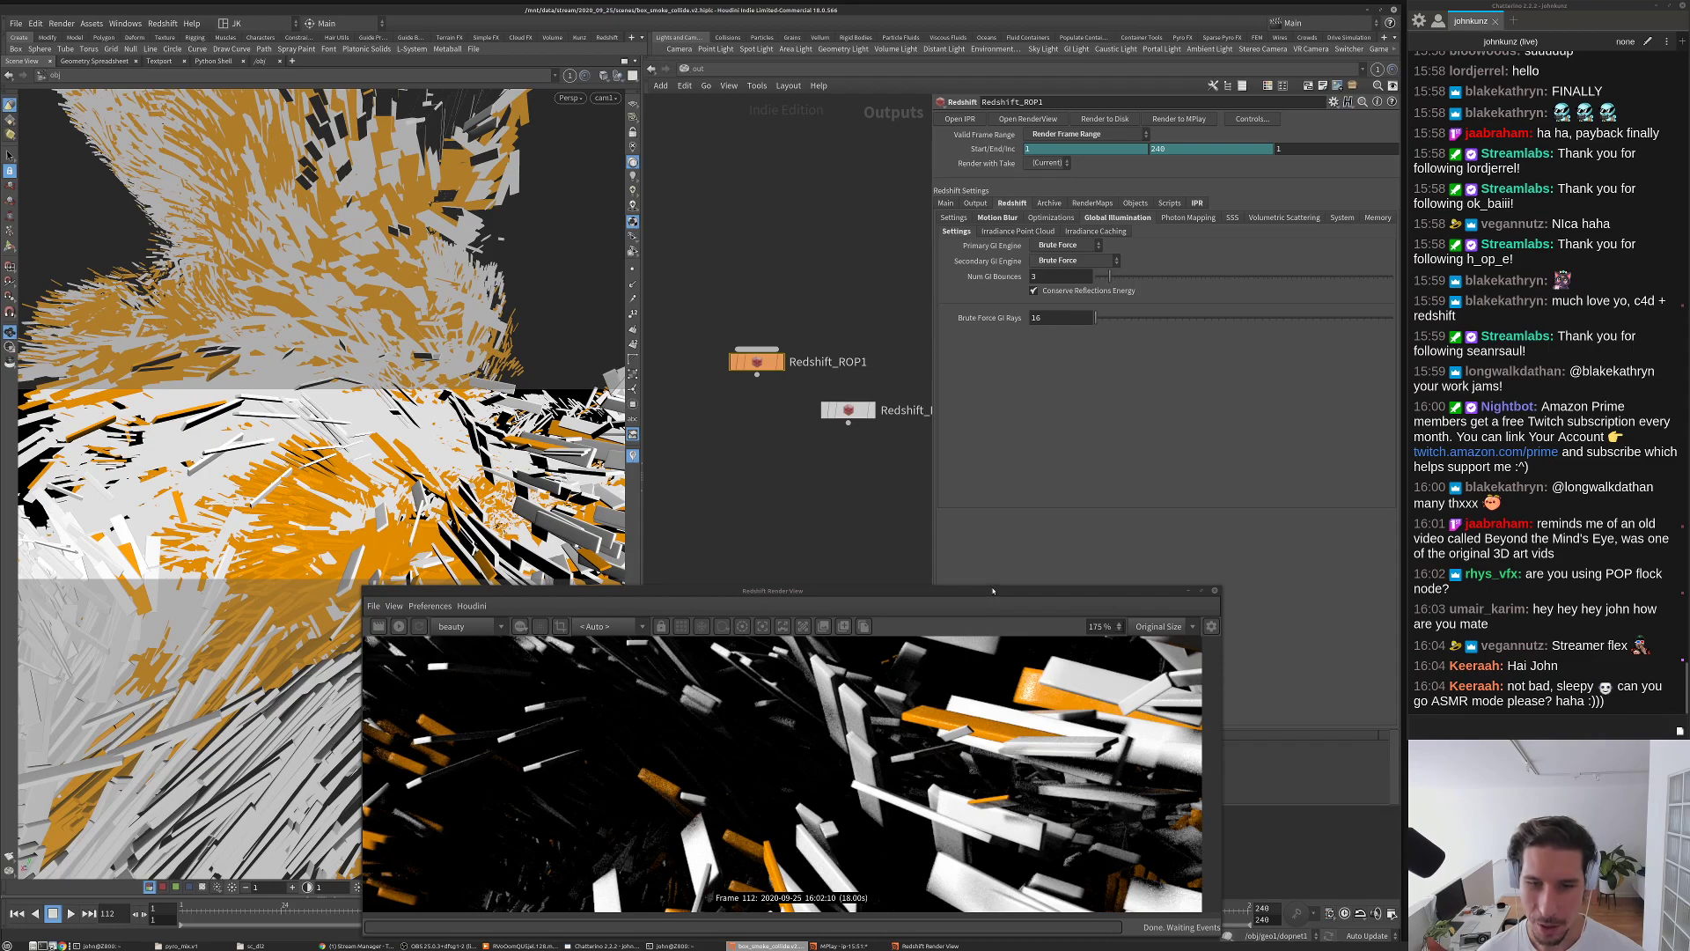
# Step: Check the motion blur settings of Redshift_ROP1, and return to the obj network with all nodes framed clear of the RenderView
pyautogui.moveTo(992, 591); pyautogui.dragTo(806, 397)
pyautogui.click(997, 217)
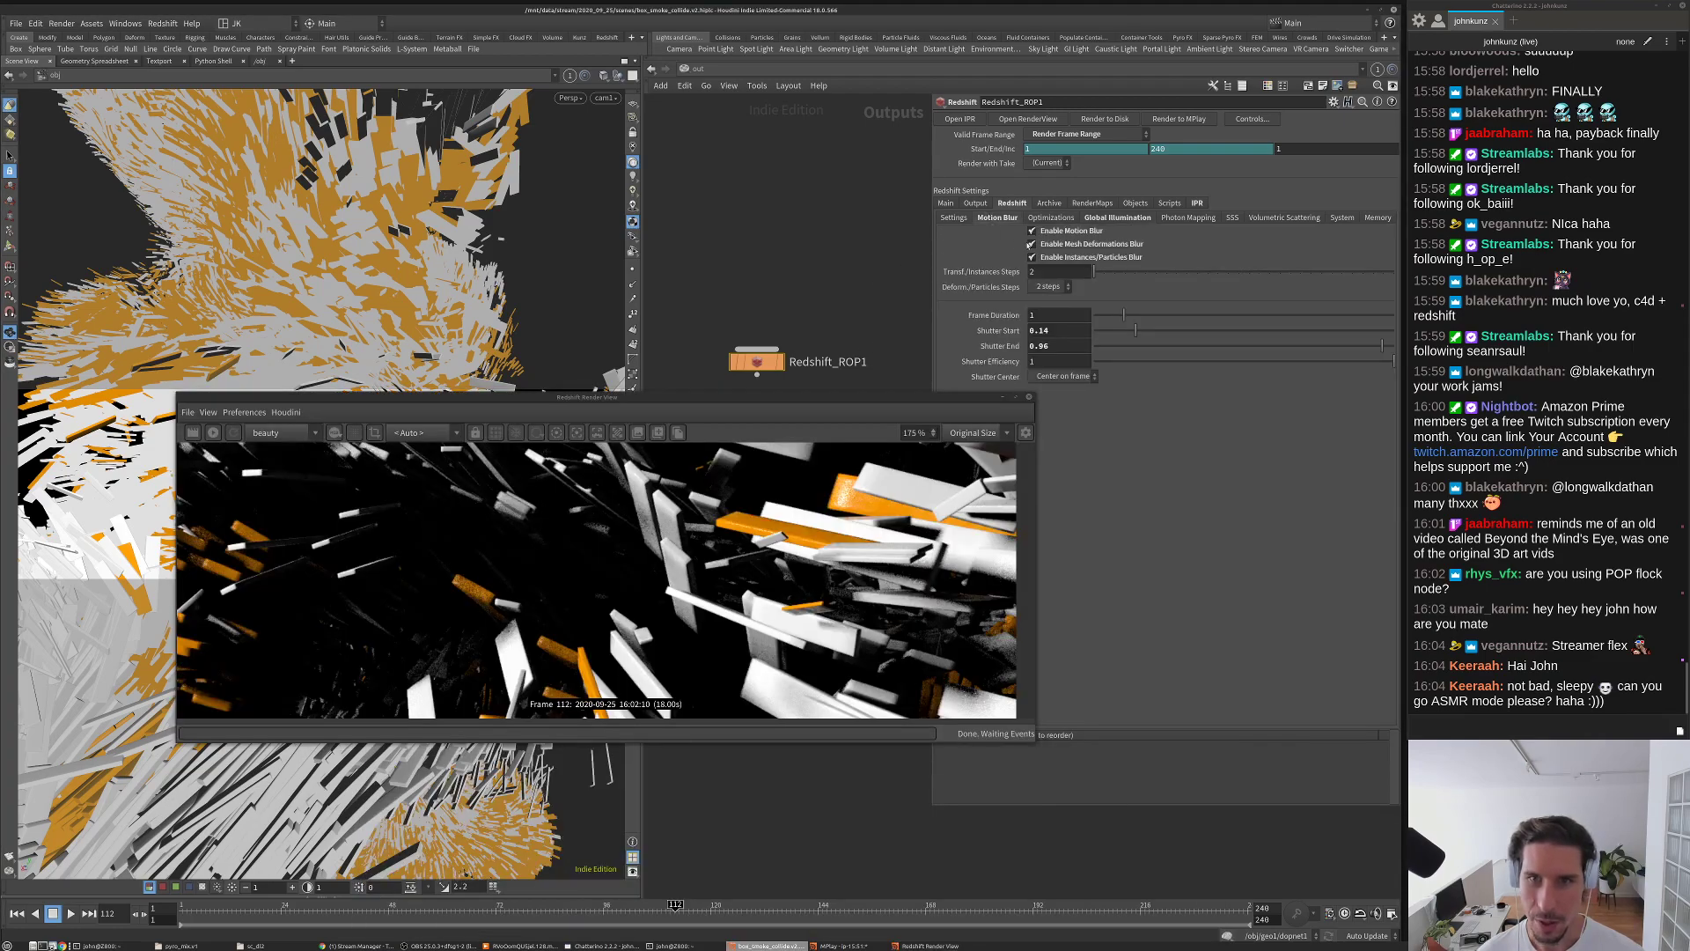
pyautogui.click(696, 69)
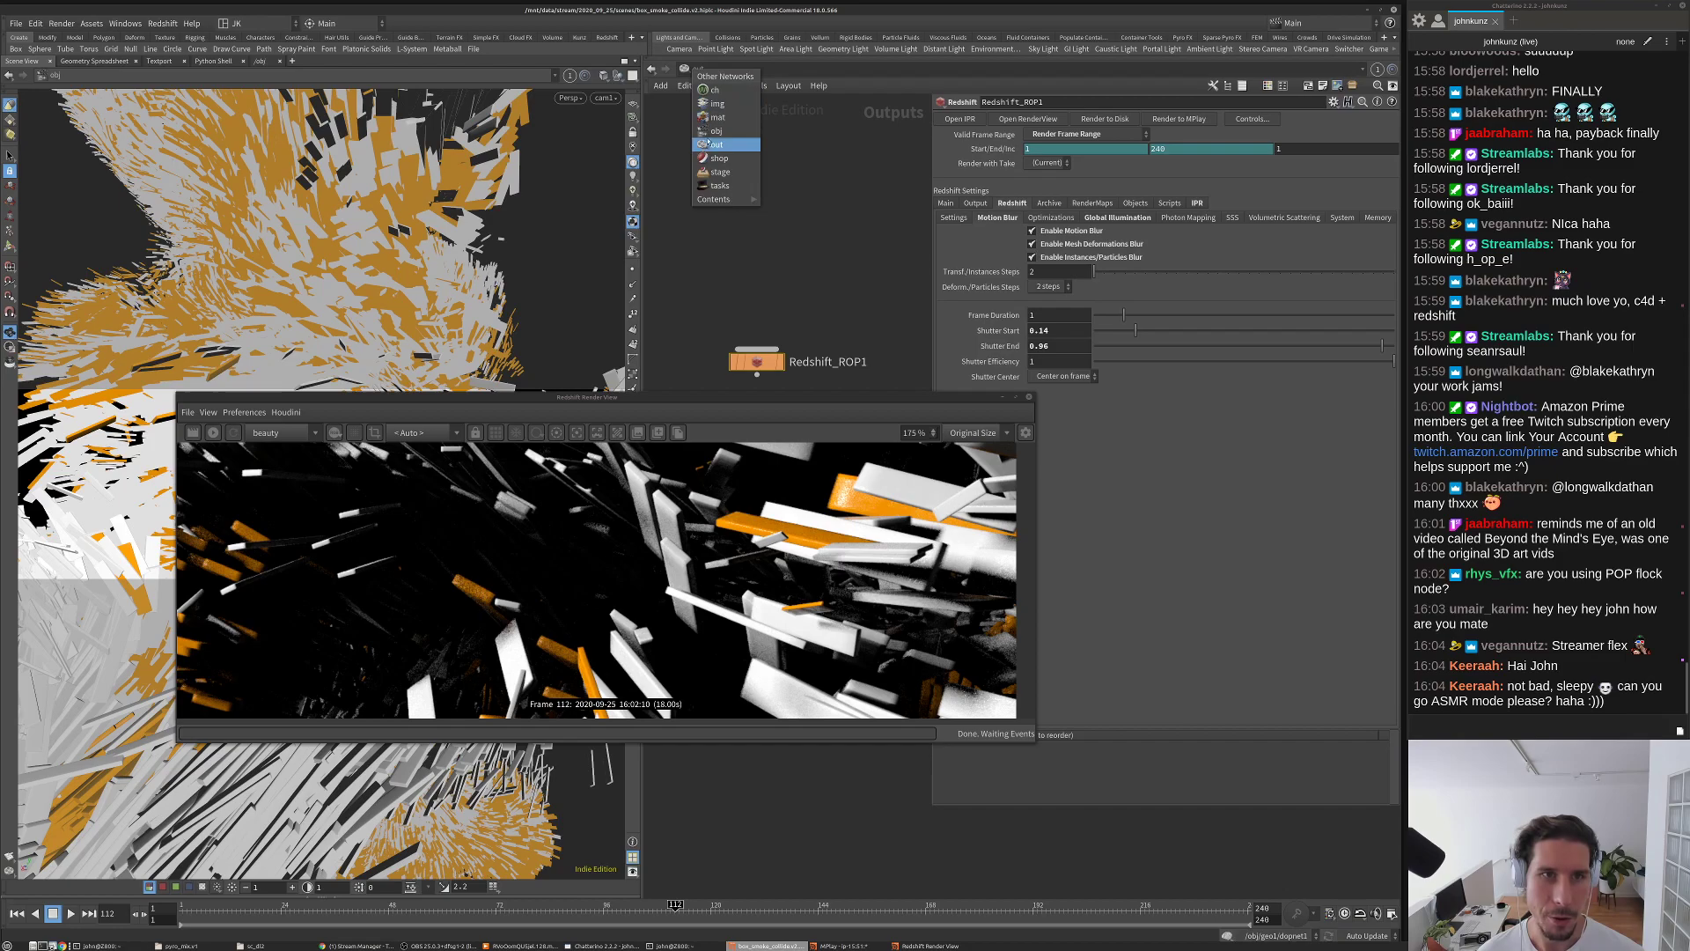
pyautogui.click(722, 140)
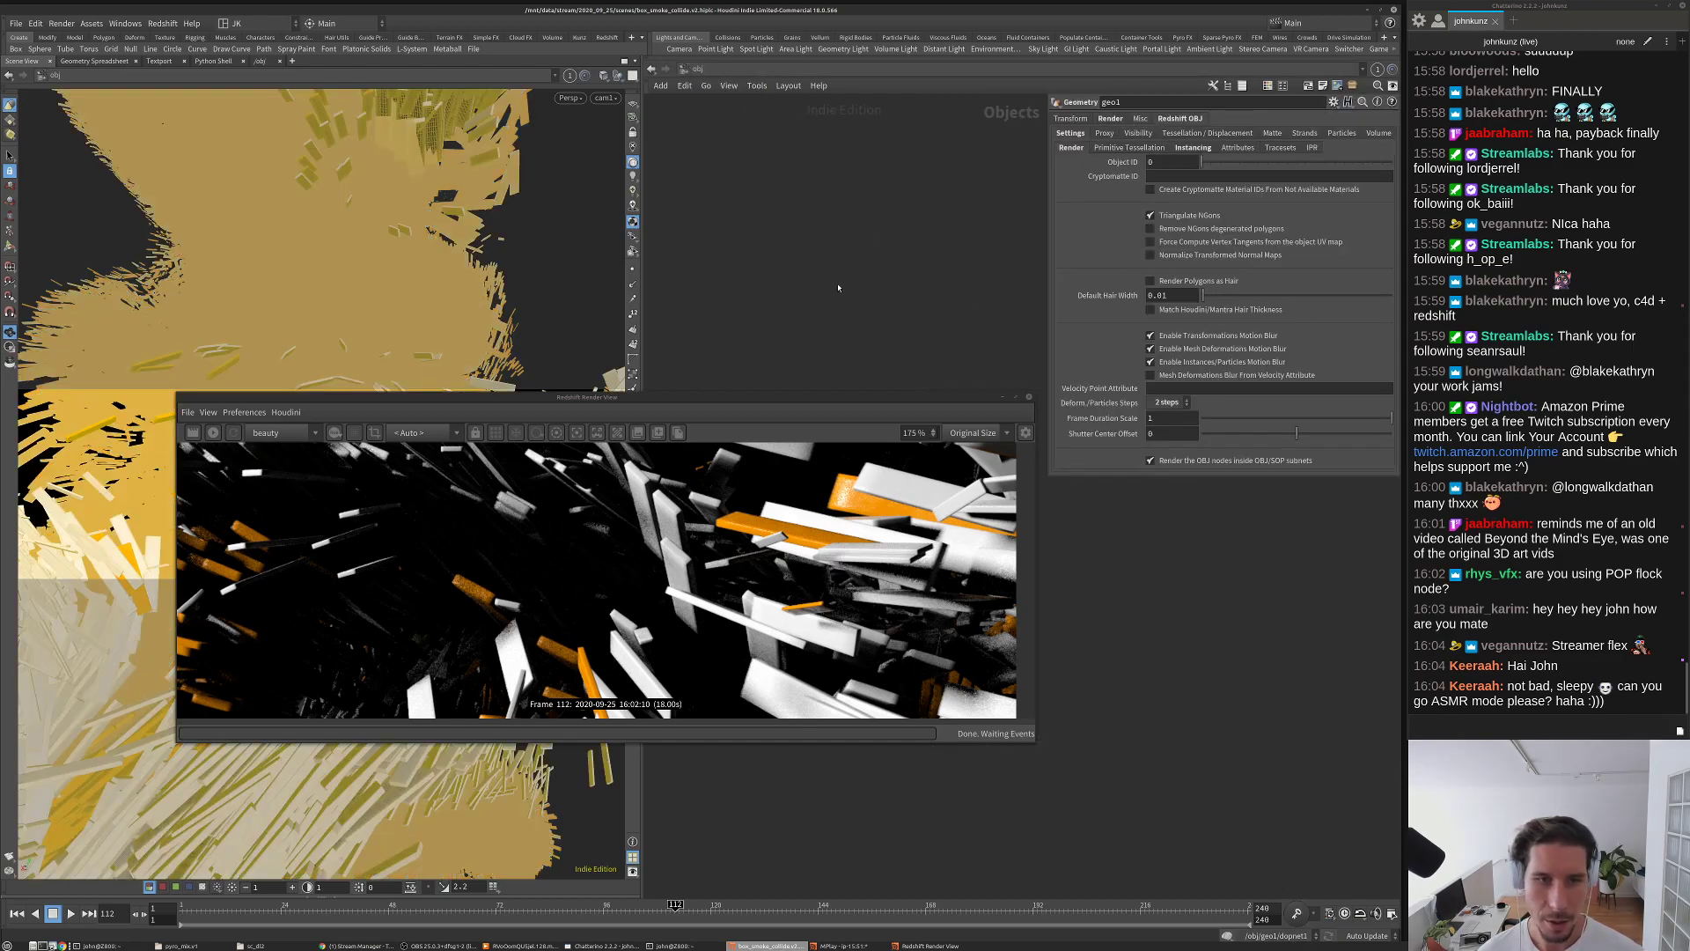
pyautogui.moveTo(780, 396); pyautogui.dragTo(685, 516)
pyautogui.click(852, 366)
pyautogui.hotkey('ctrl', 'a')
pyautogui.press('h')
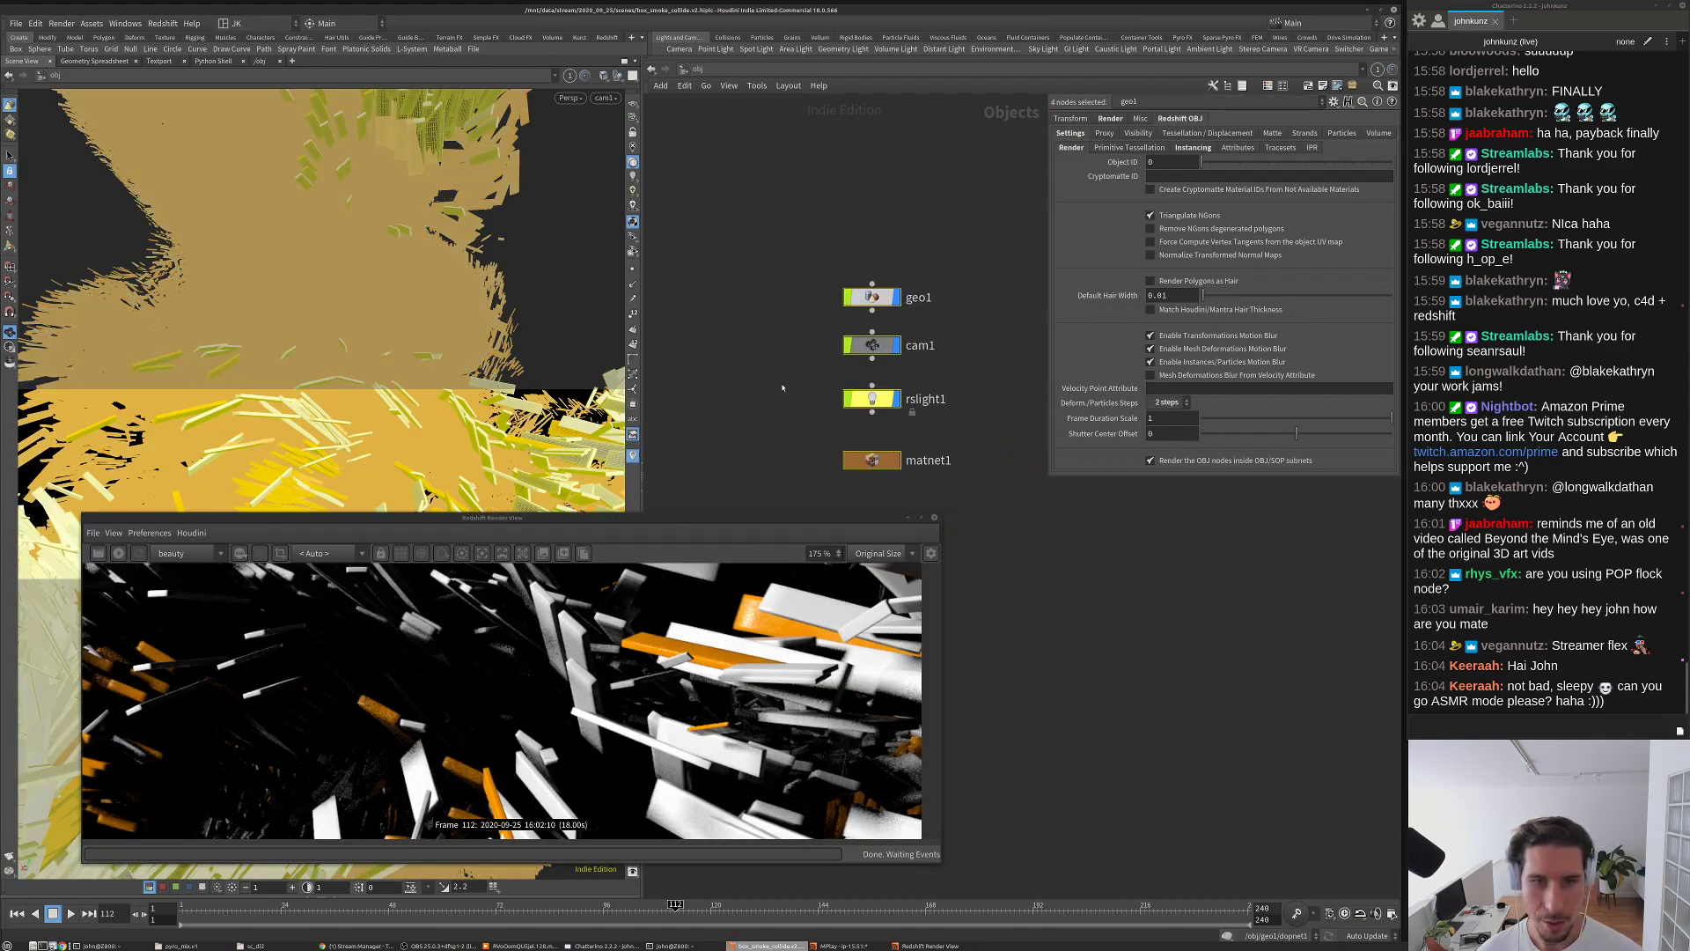
# Step: Start the Redshift IPR render and examine the planks' edges and indirect lighting both up close and across the whole frame
pyautogui.click(118, 553)
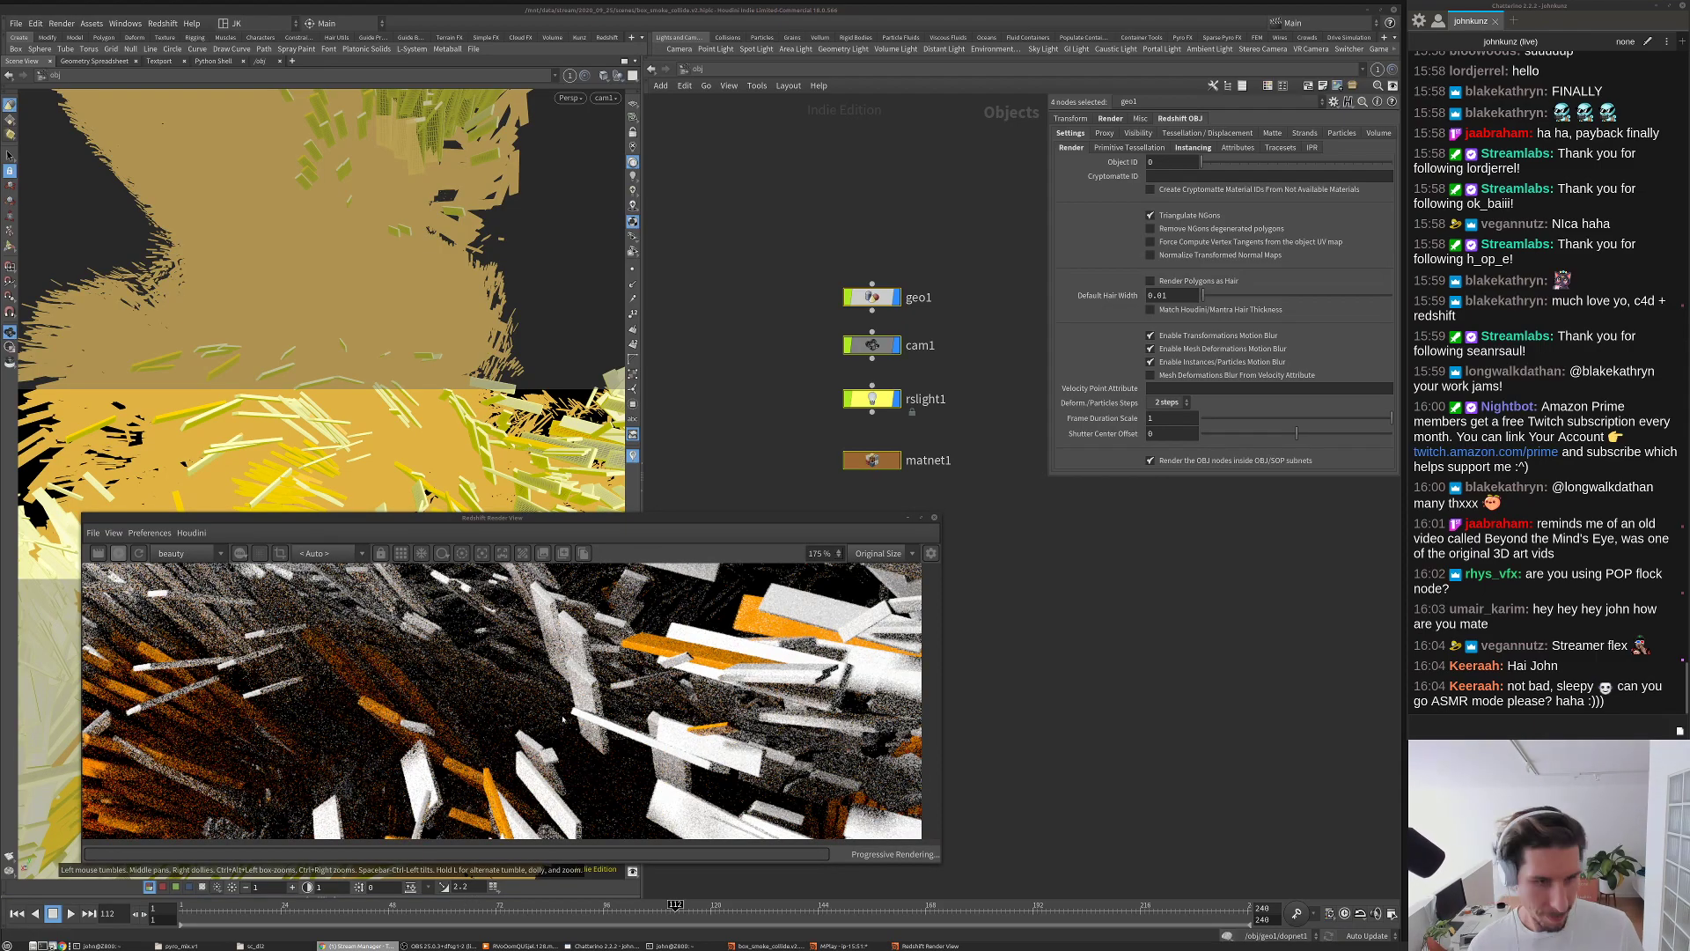
pyautogui.scroll(3, 563, 717)
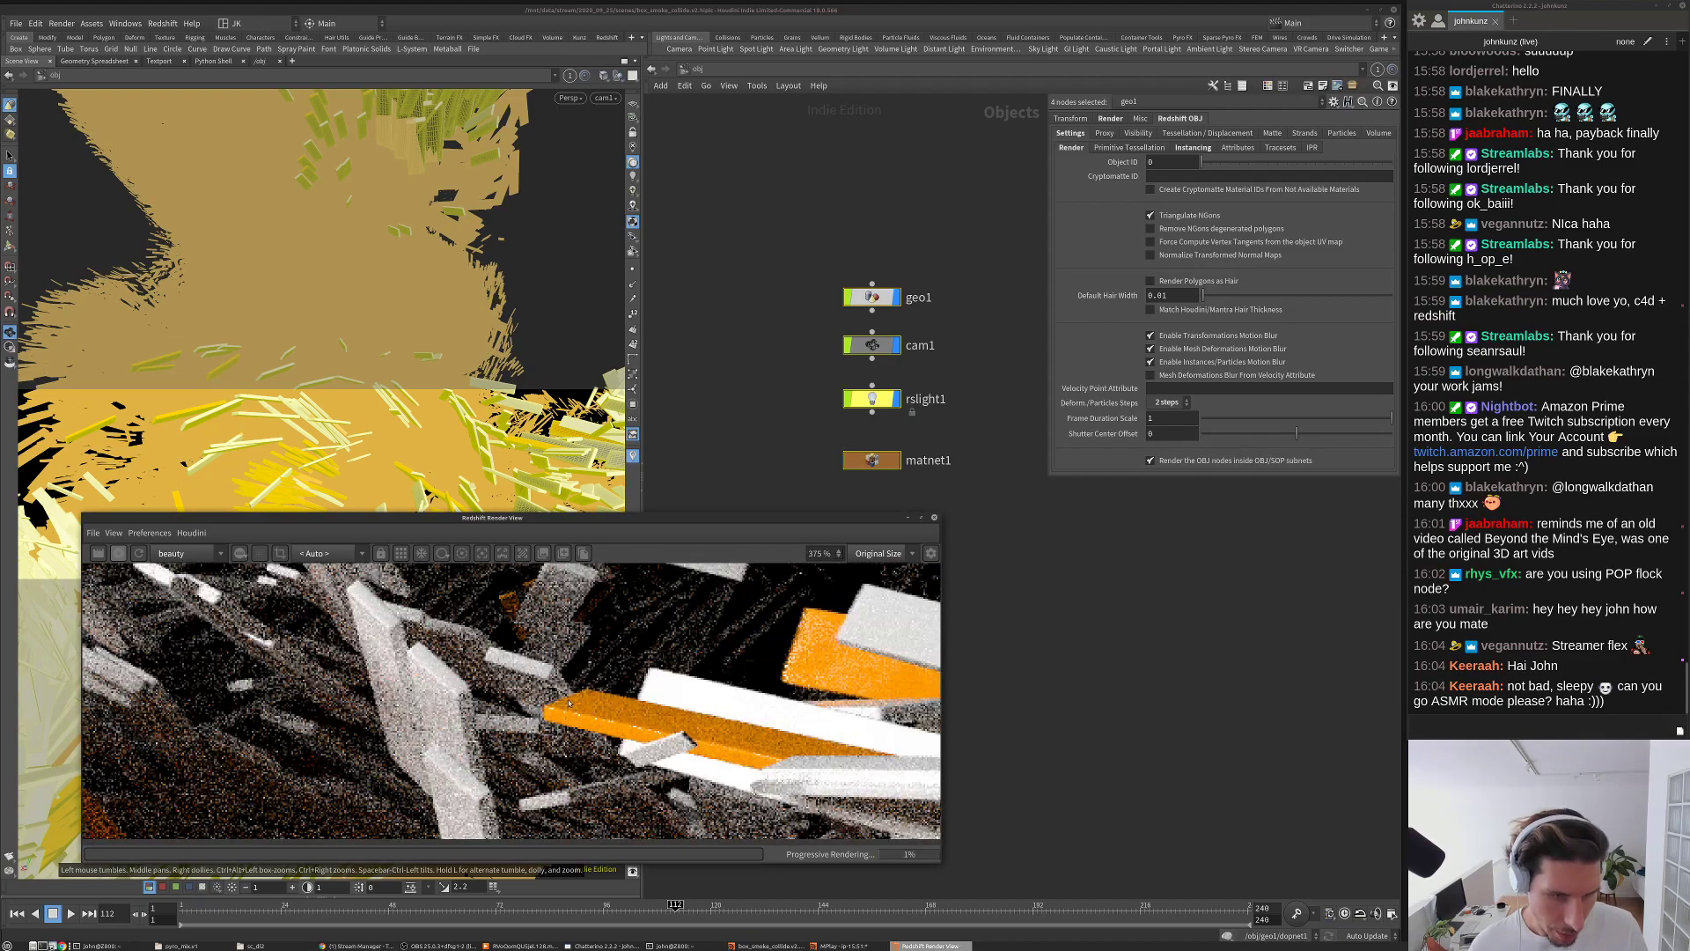
pyautogui.scroll(1, 566, 713)
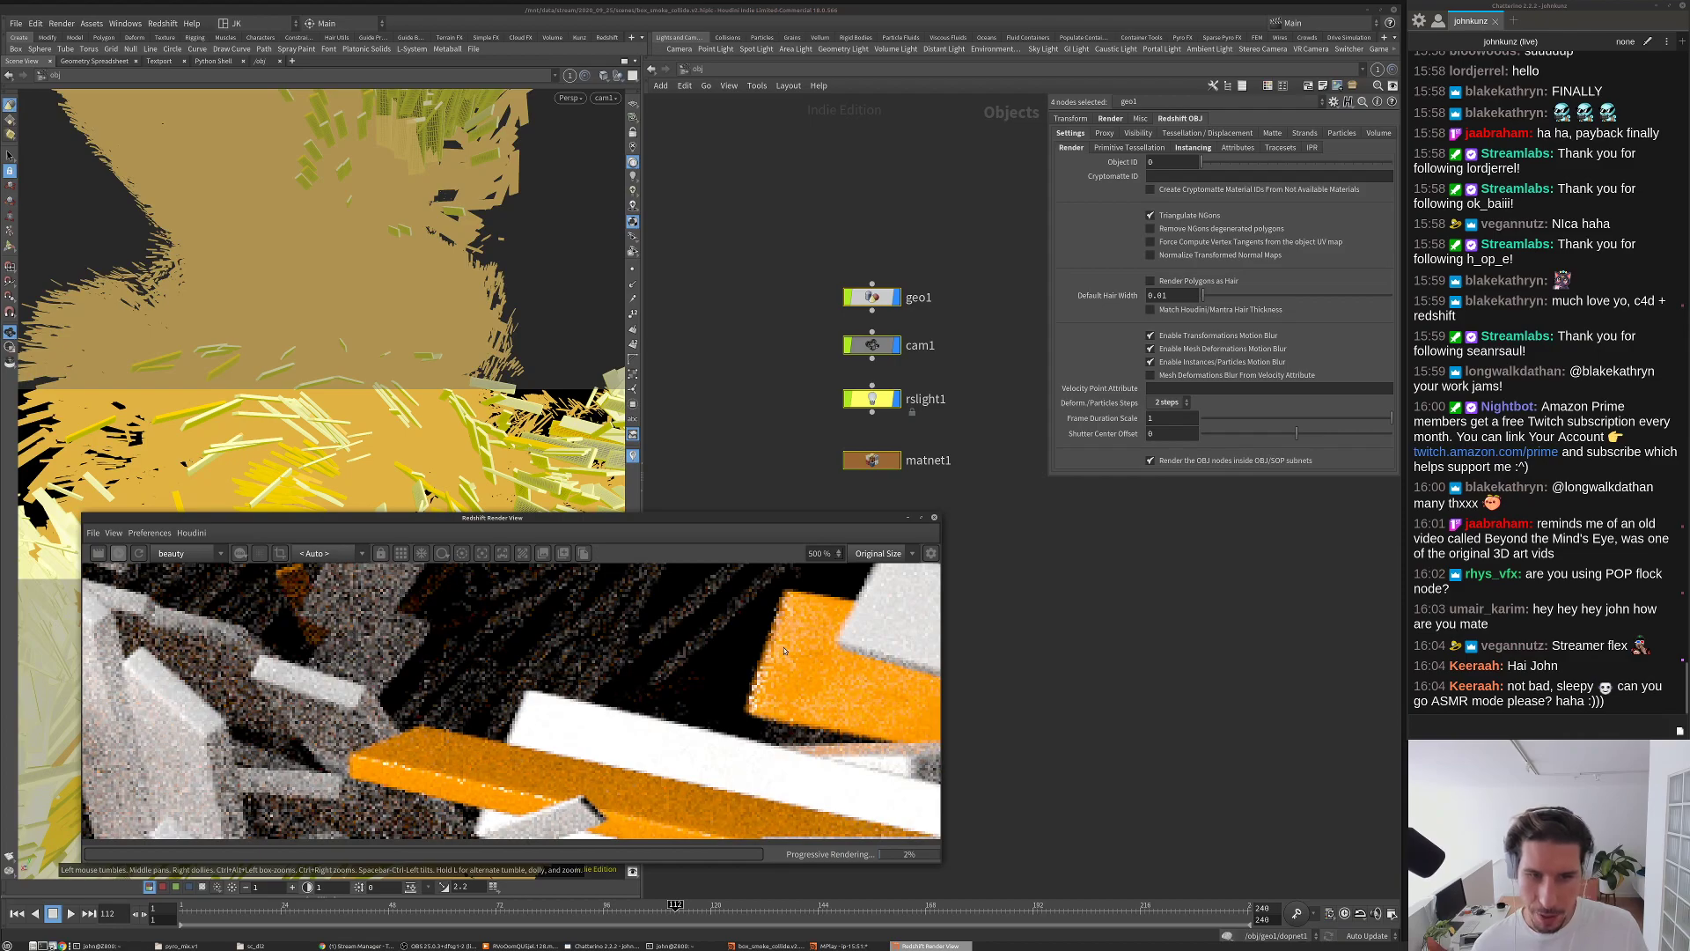
pyautogui.scroll(-5, 774, 656)
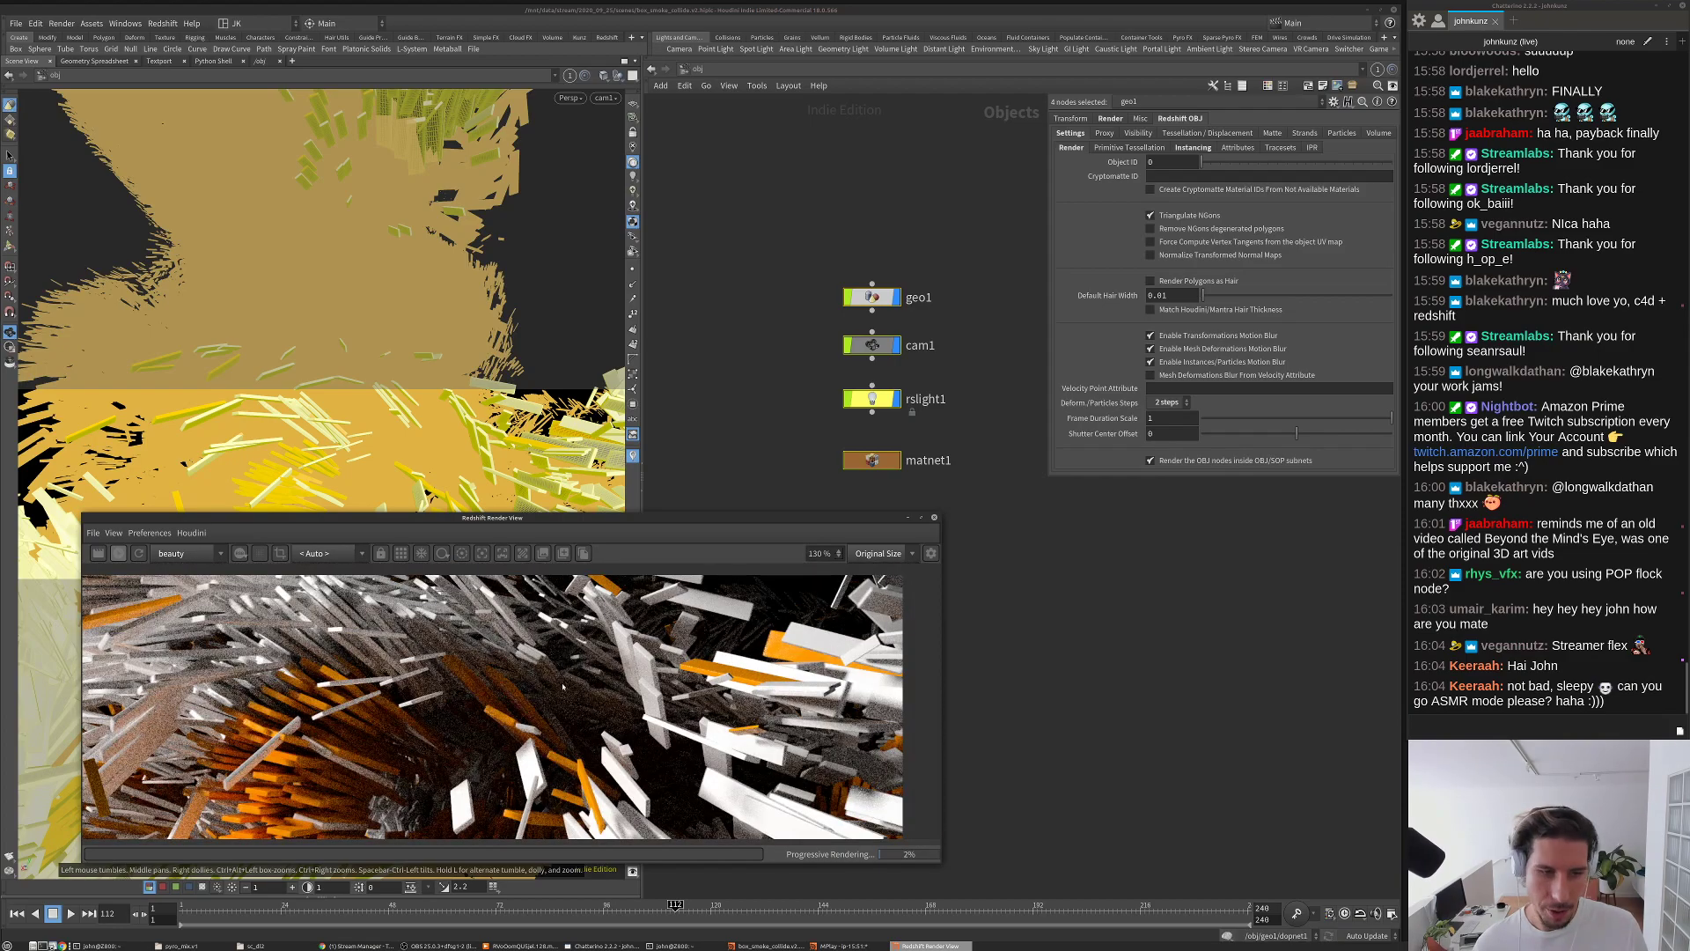
pyautogui.scroll(5, 672, 678)
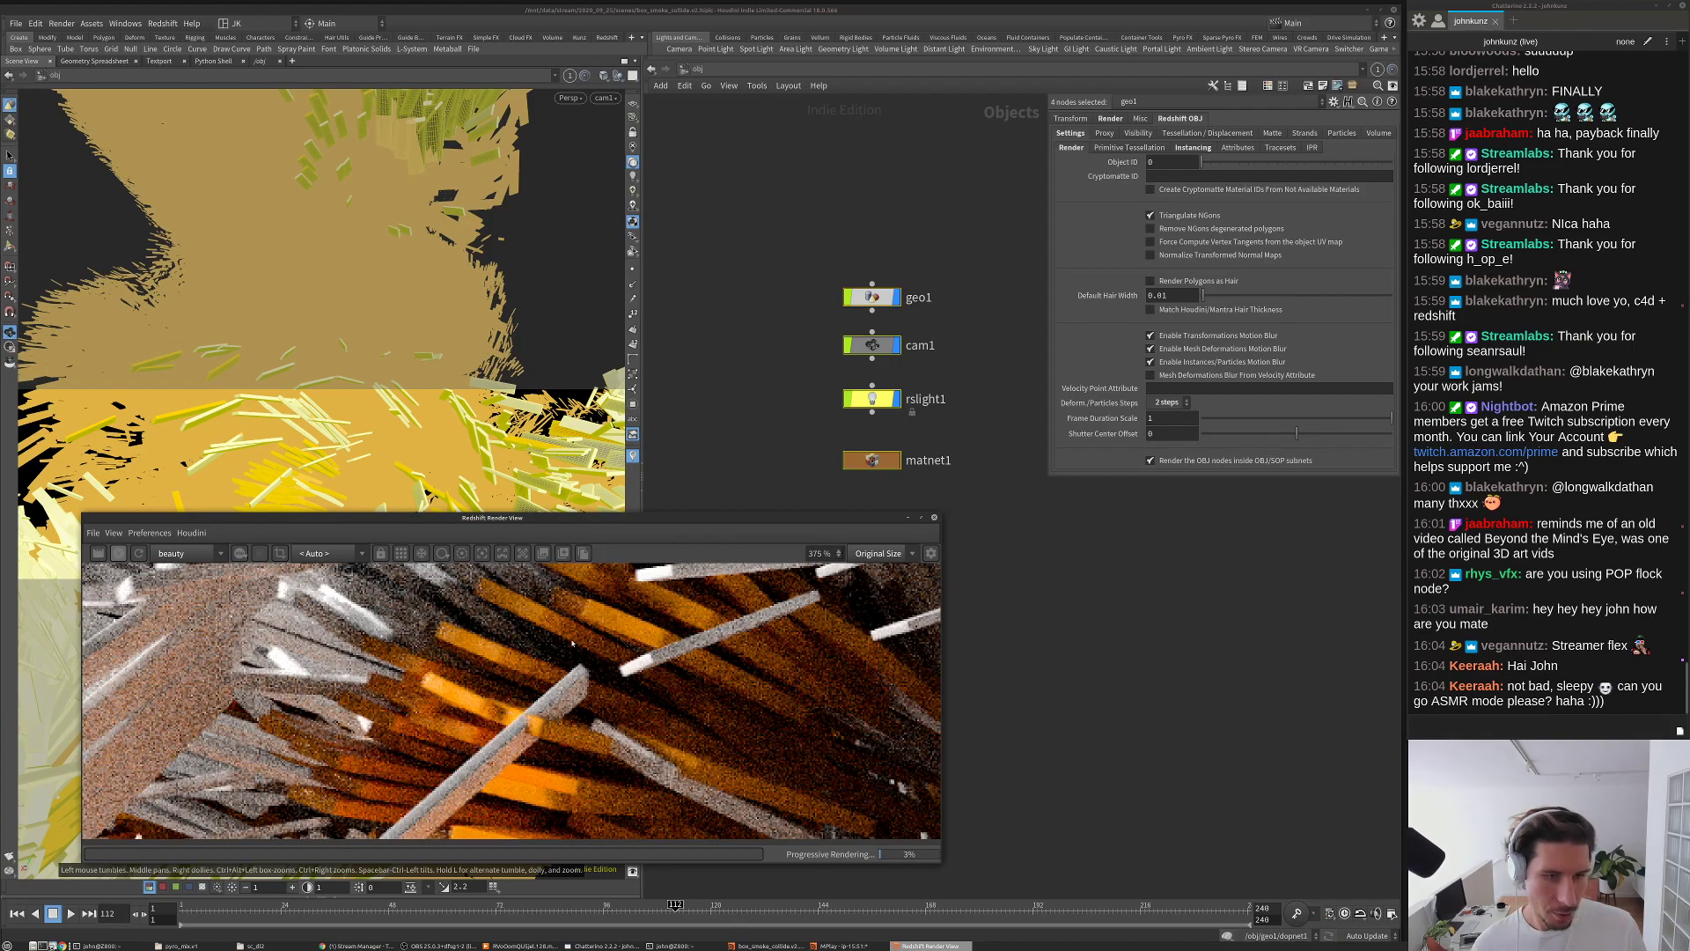
pyautogui.scroll(-5, 622, 636)
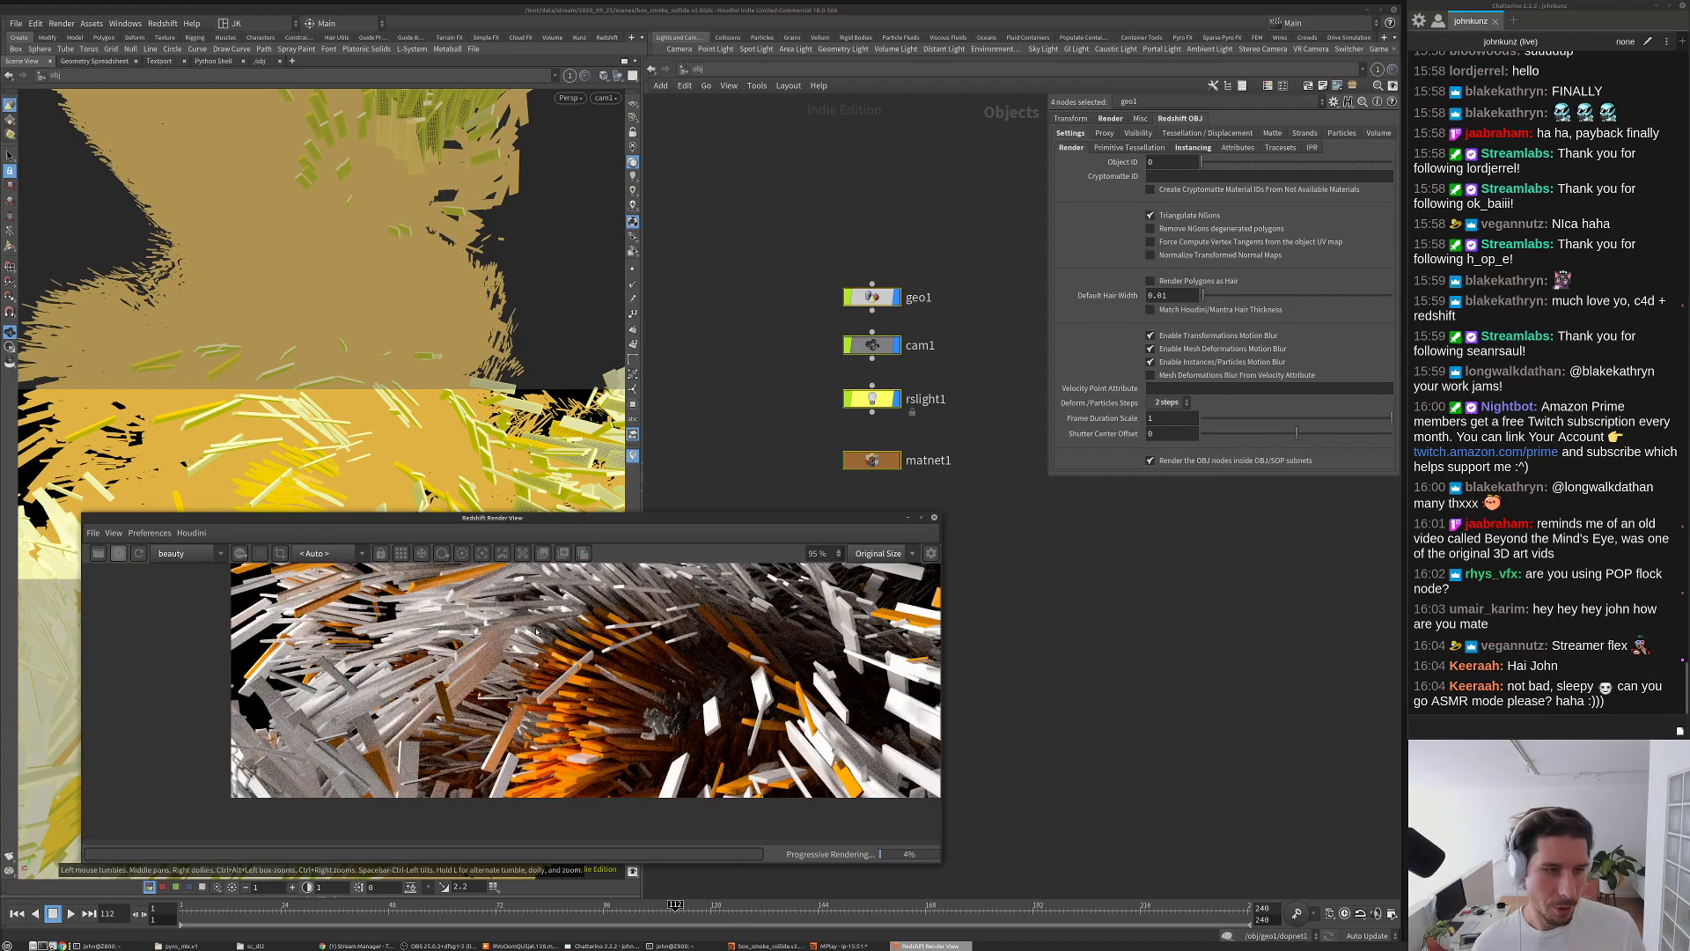
pyautogui.scroll(6, 800, 644)
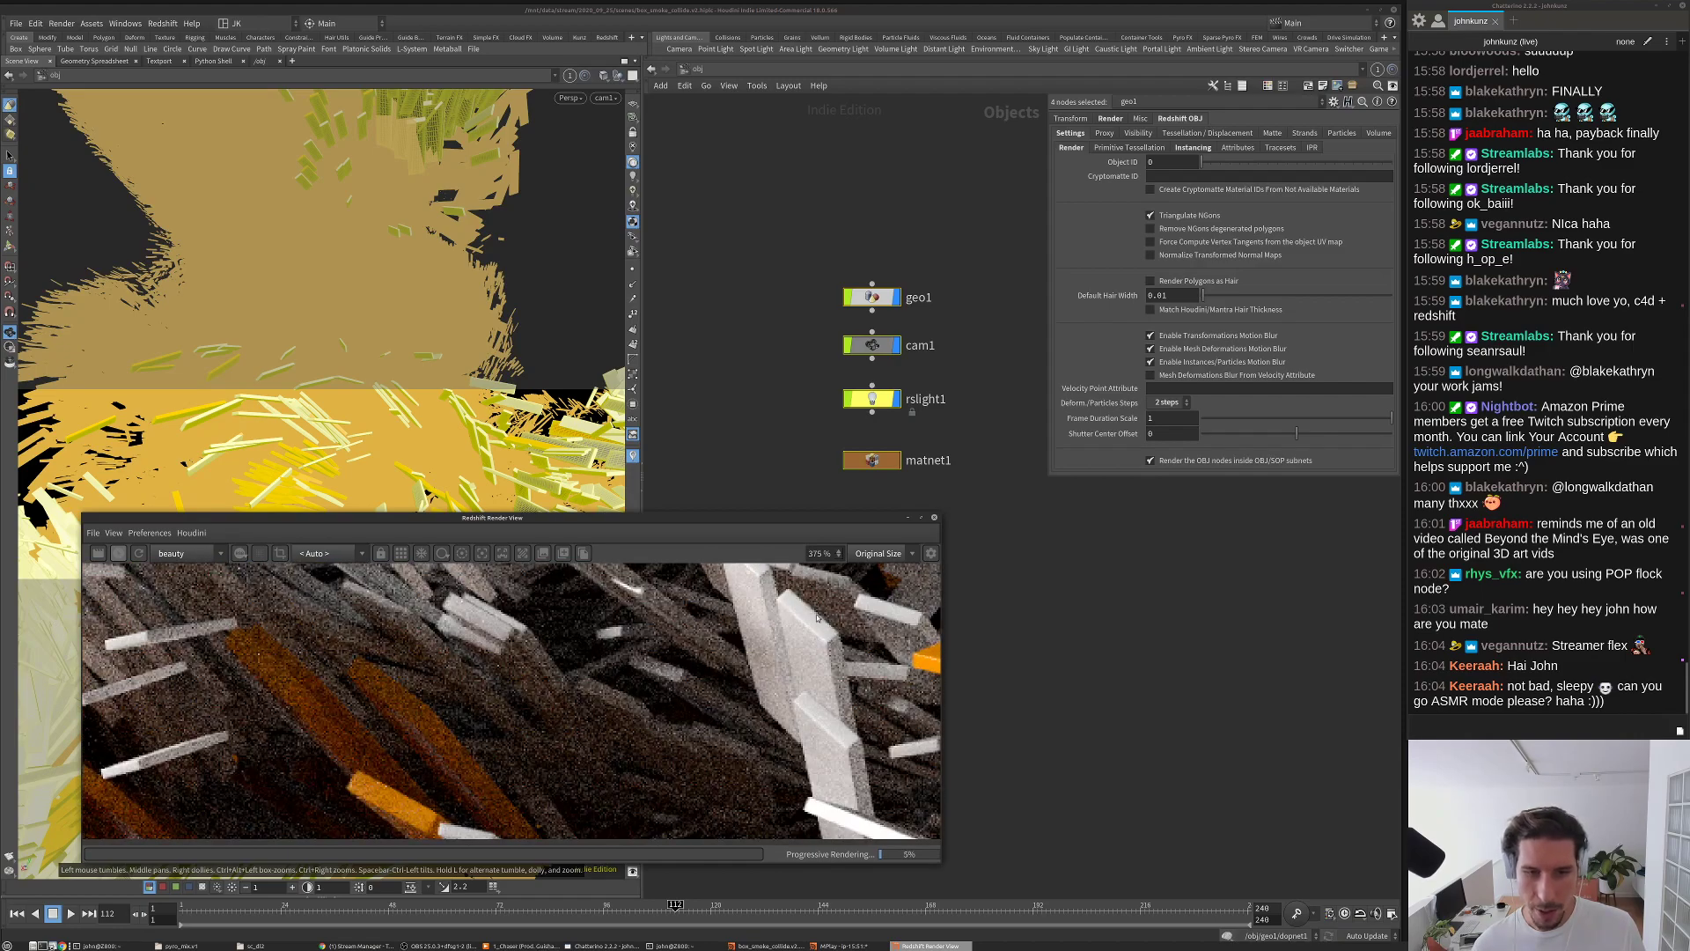
pyautogui.scroll(-3, 808, 626)
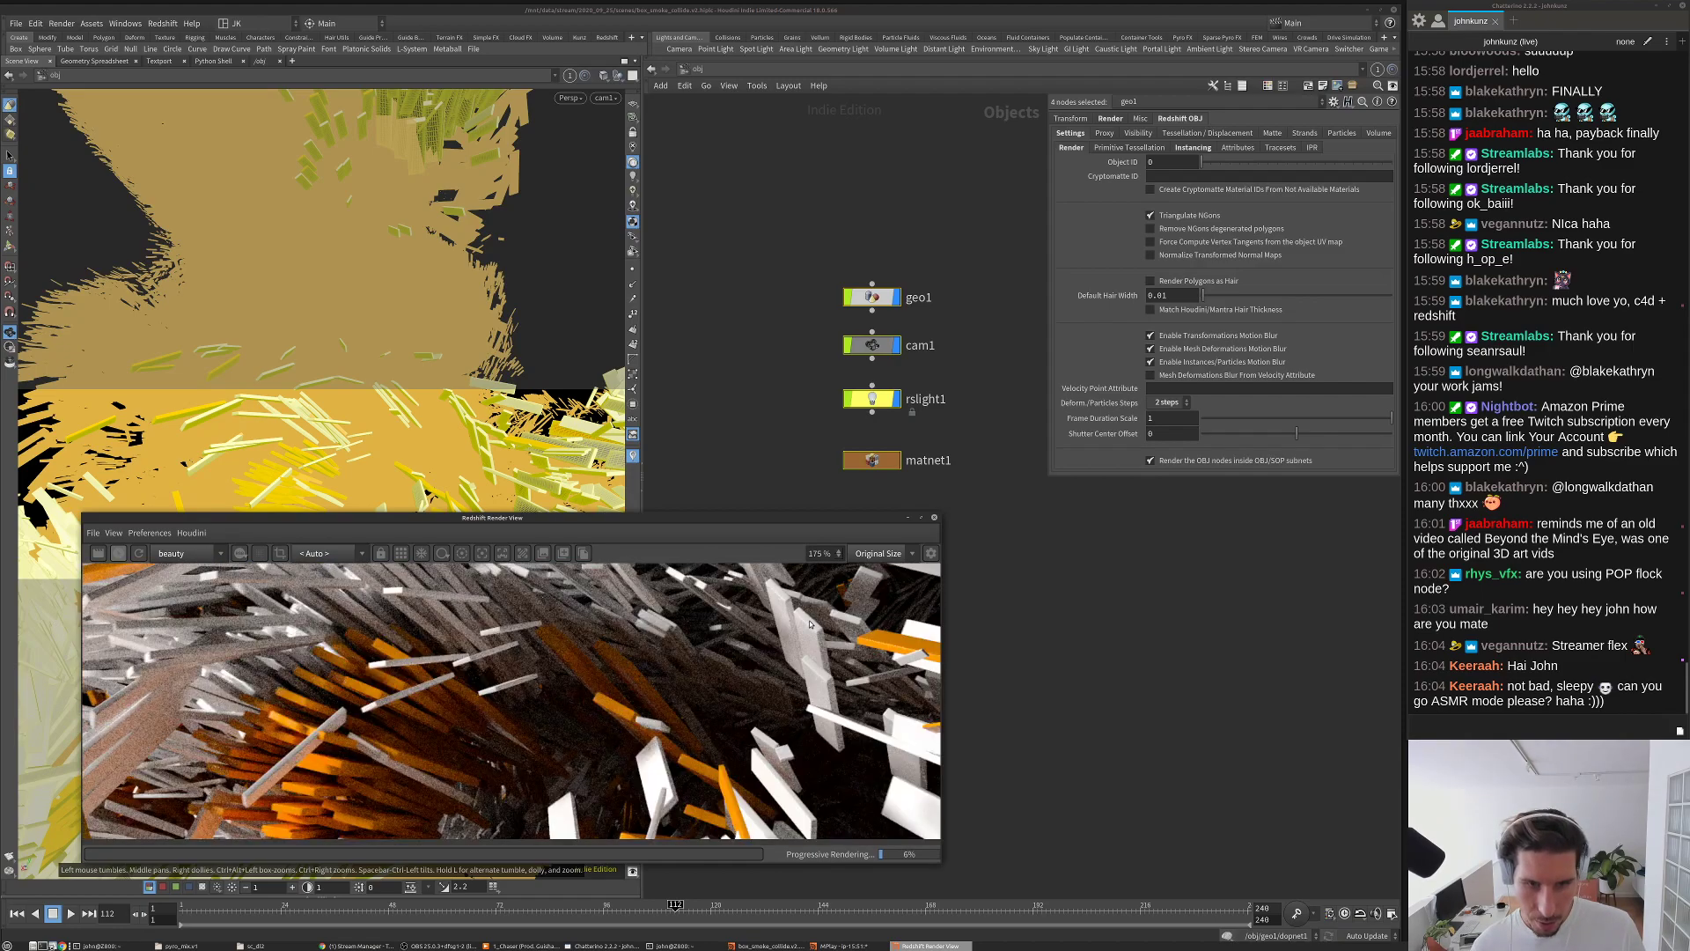
# Step: Examine the progressive render of the orange and white sticks, both close up and as a whole frame
pyautogui.scroll(-2, 637, 655)
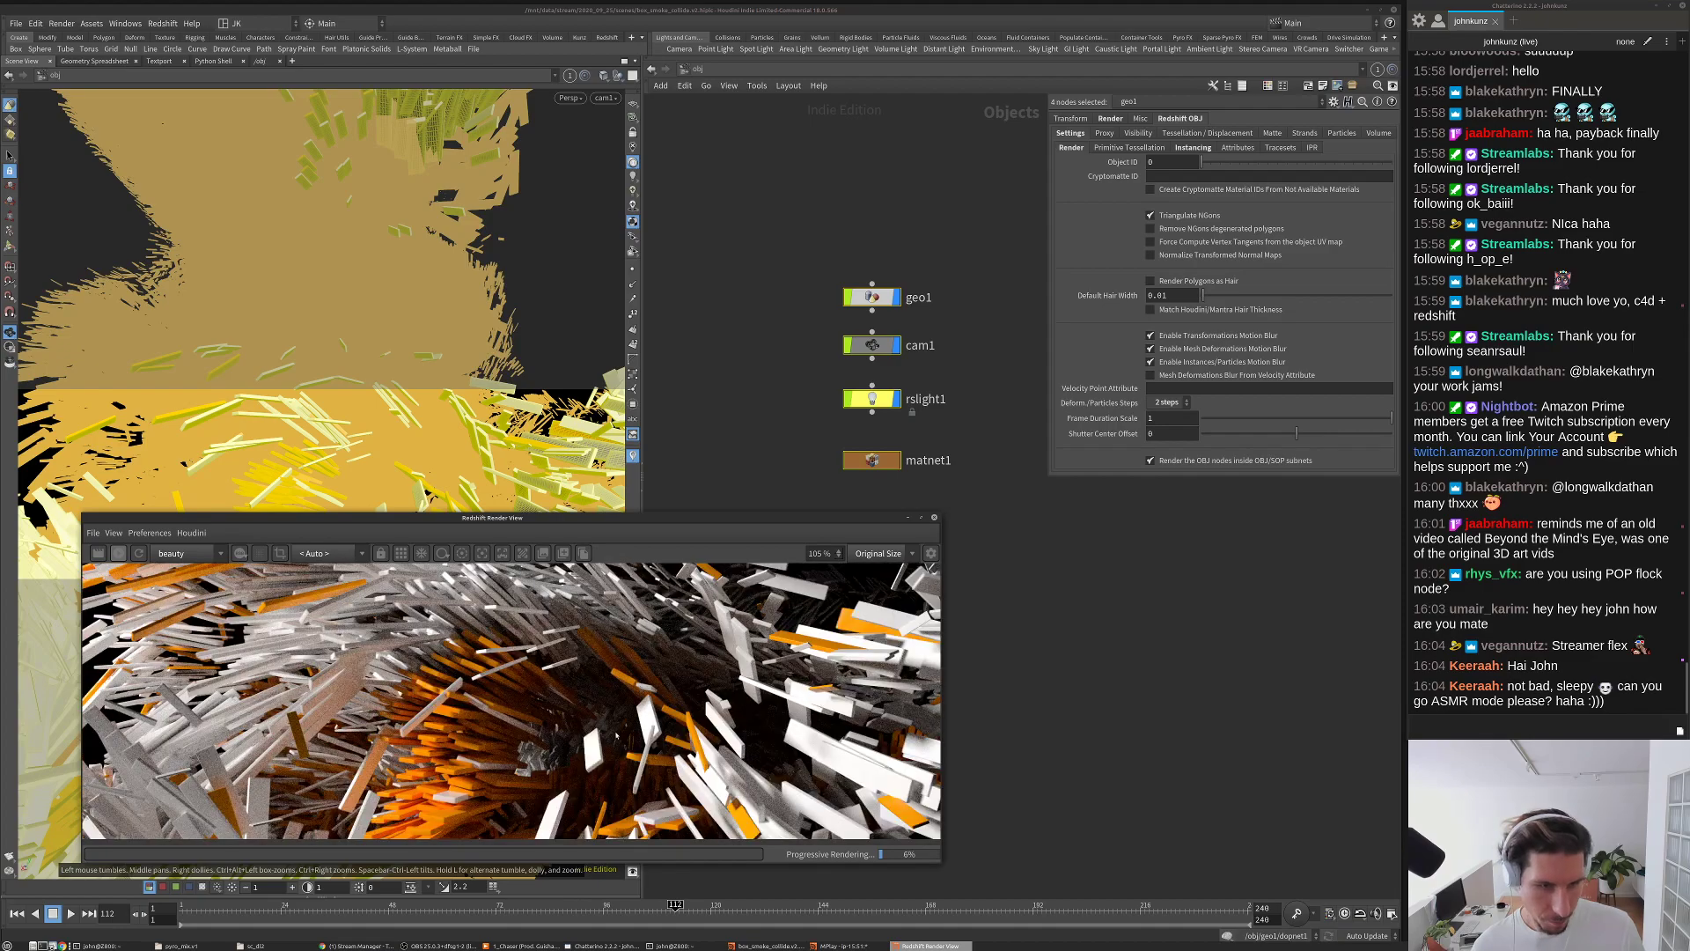
pyautogui.scroll(-1, 603, 703)
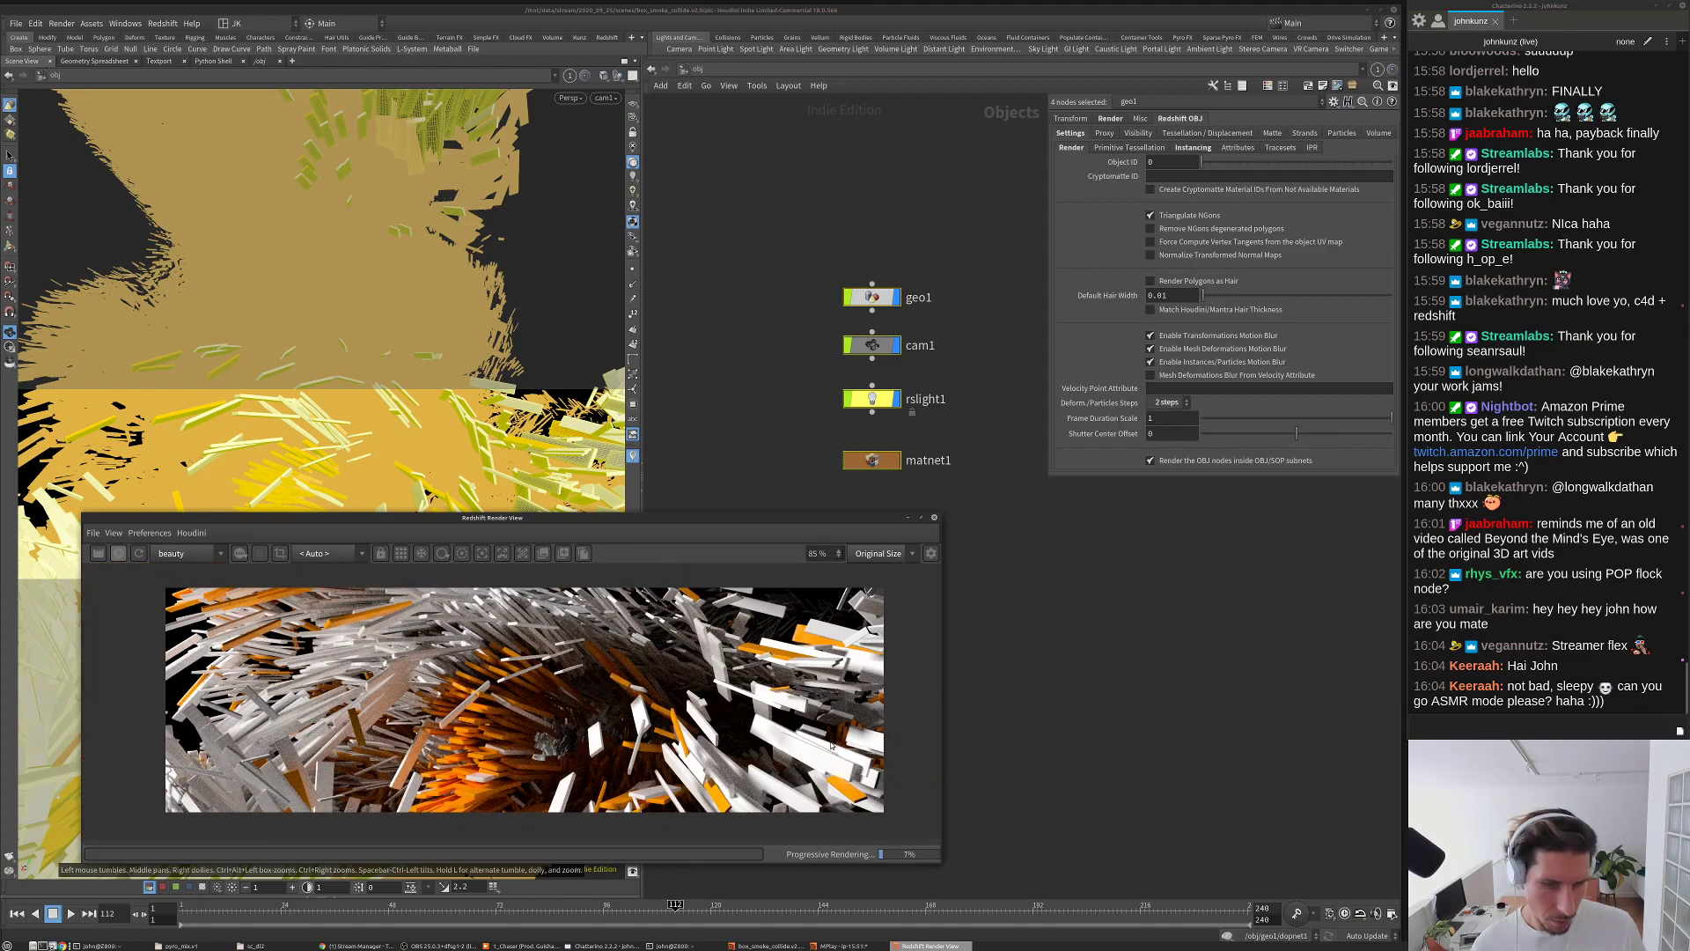
pyautogui.scroll(5, 830, 650)
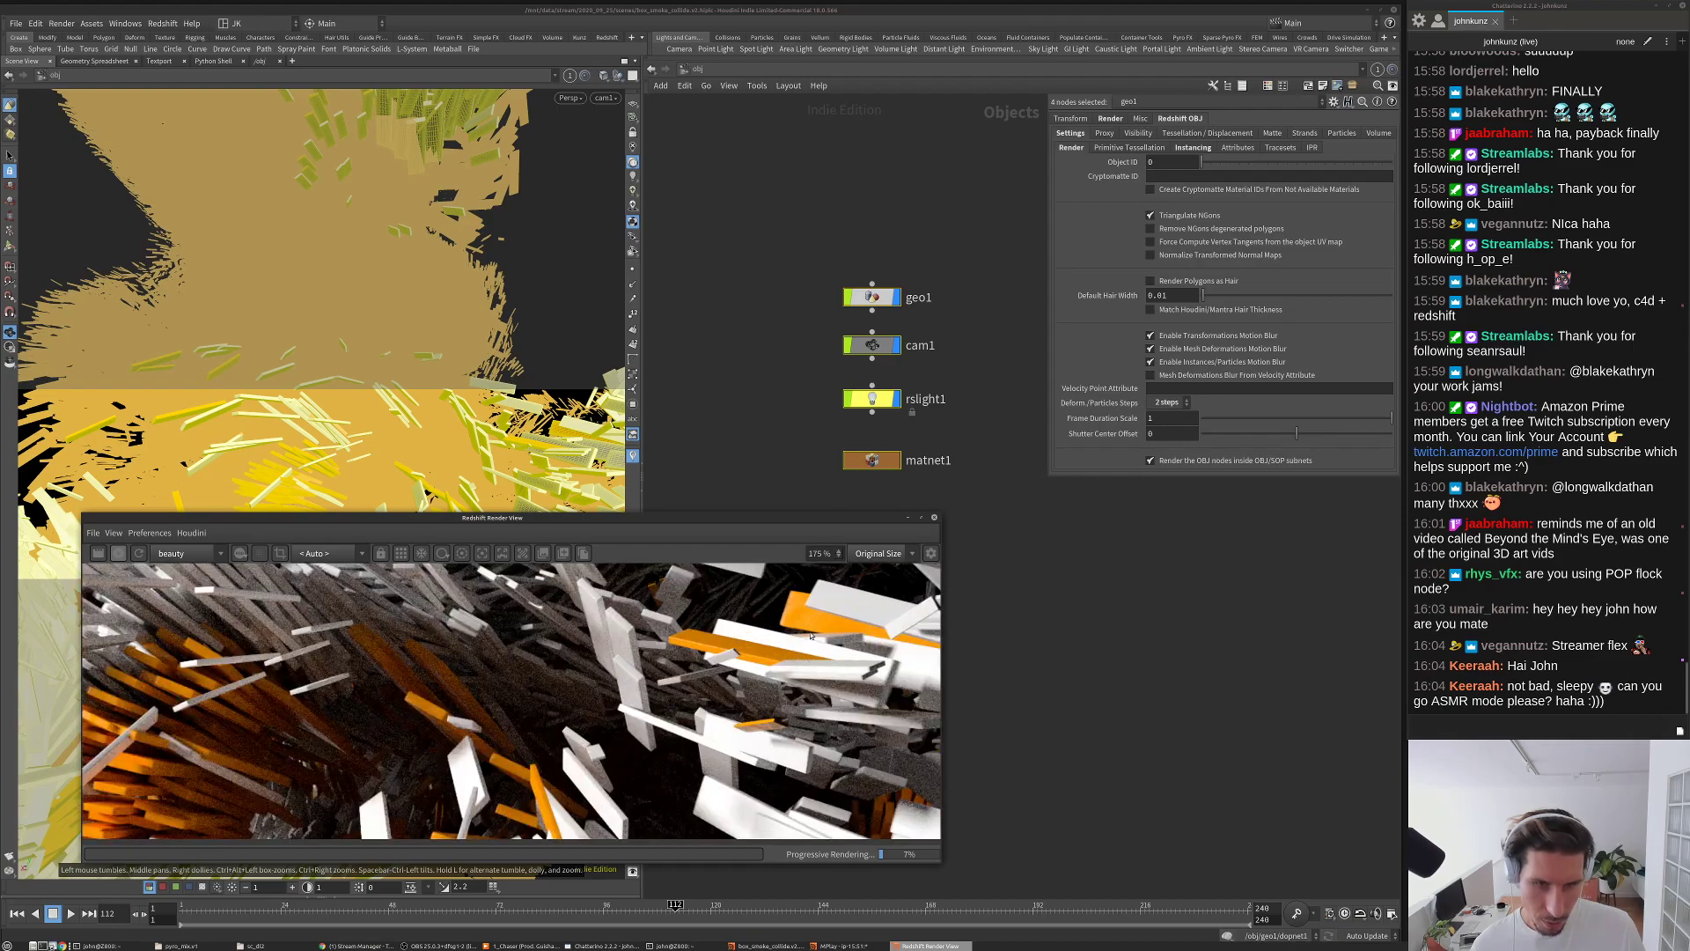
pyautogui.scroll(2, 816, 597)
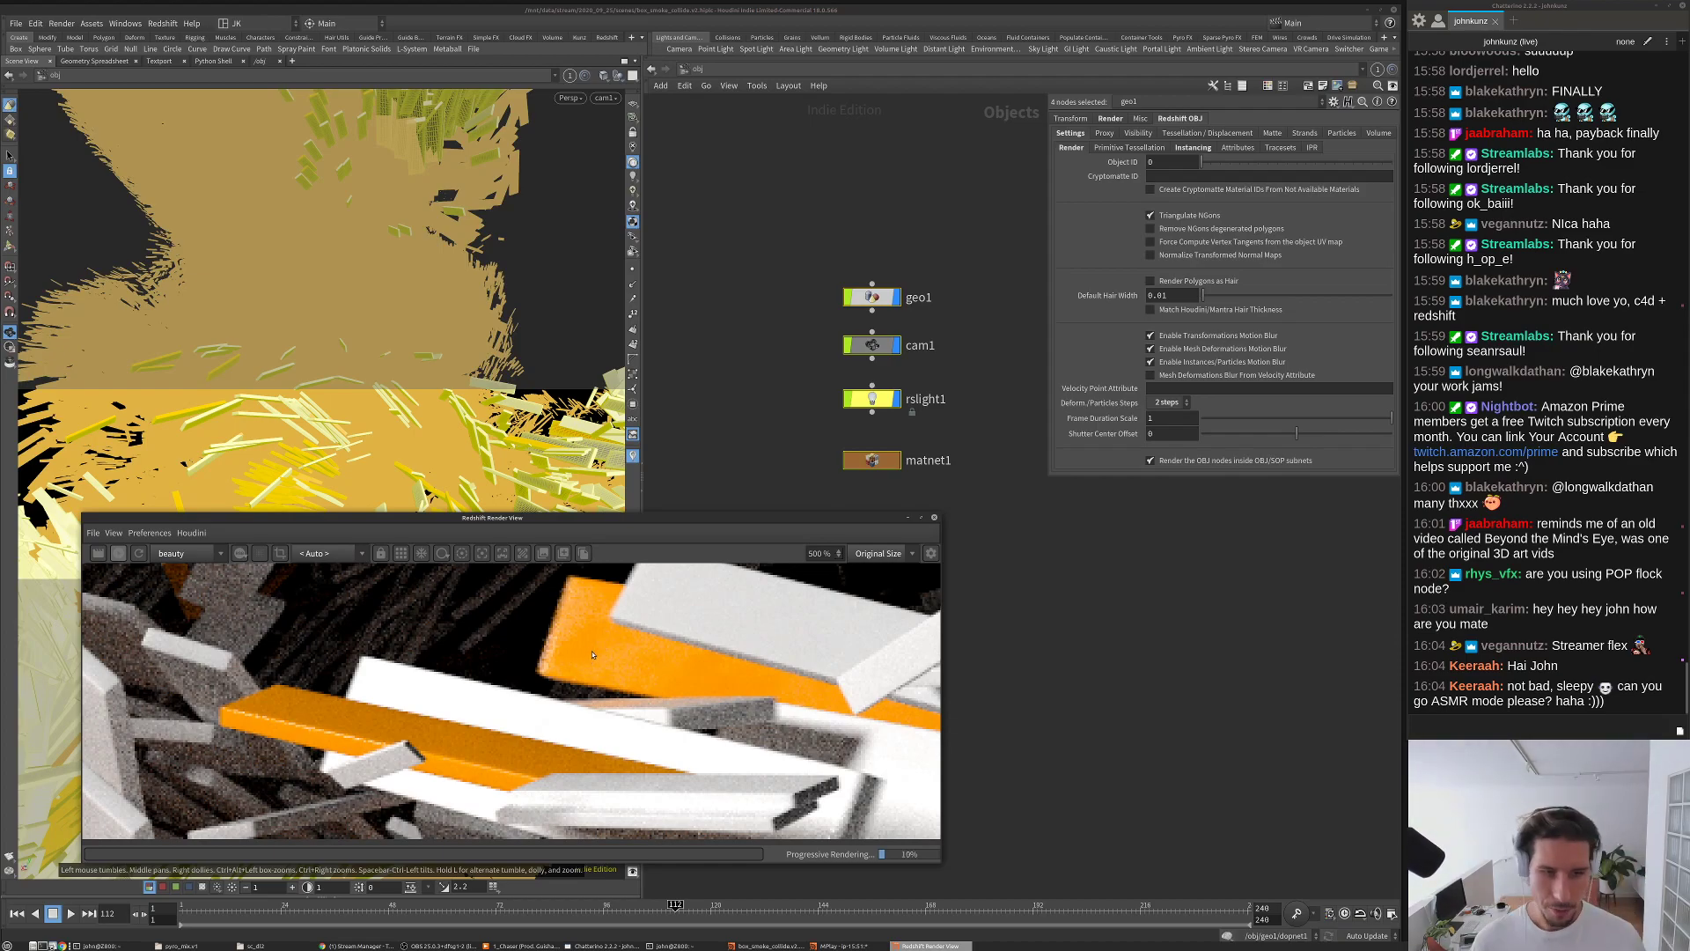
pyautogui.scroll(-3, 611, 657)
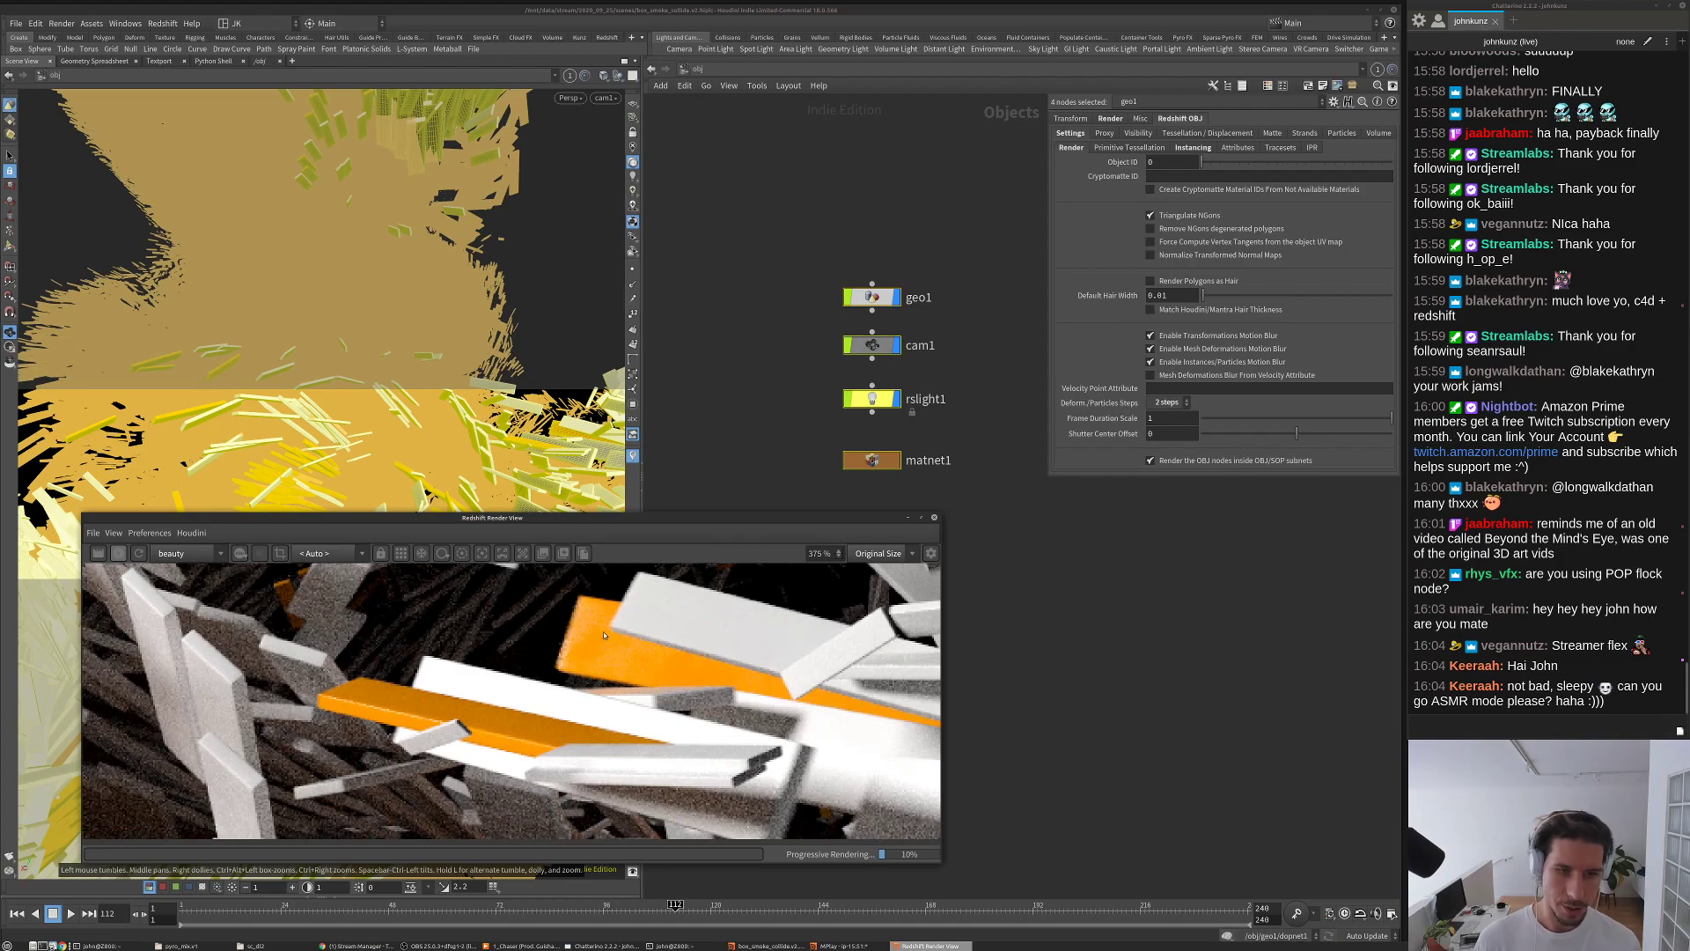
pyautogui.scroll(-2, 617, 652)
pyautogui.scroll(-3, 619, 649)
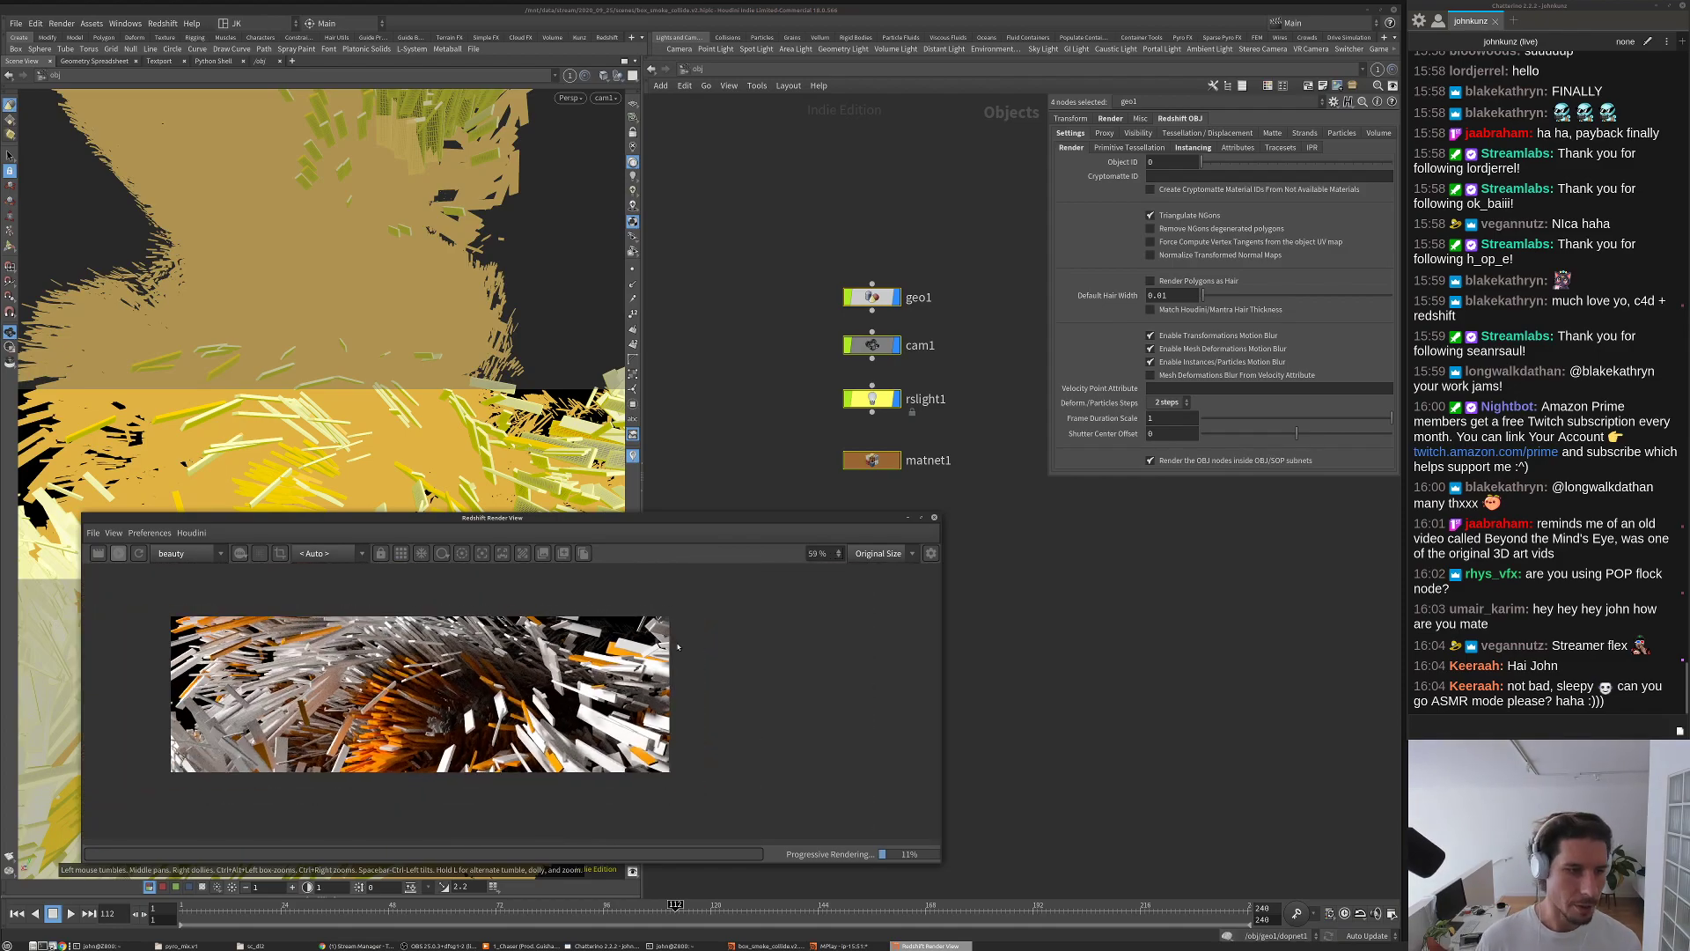
pyautogui.scroll(4, 569, 727)
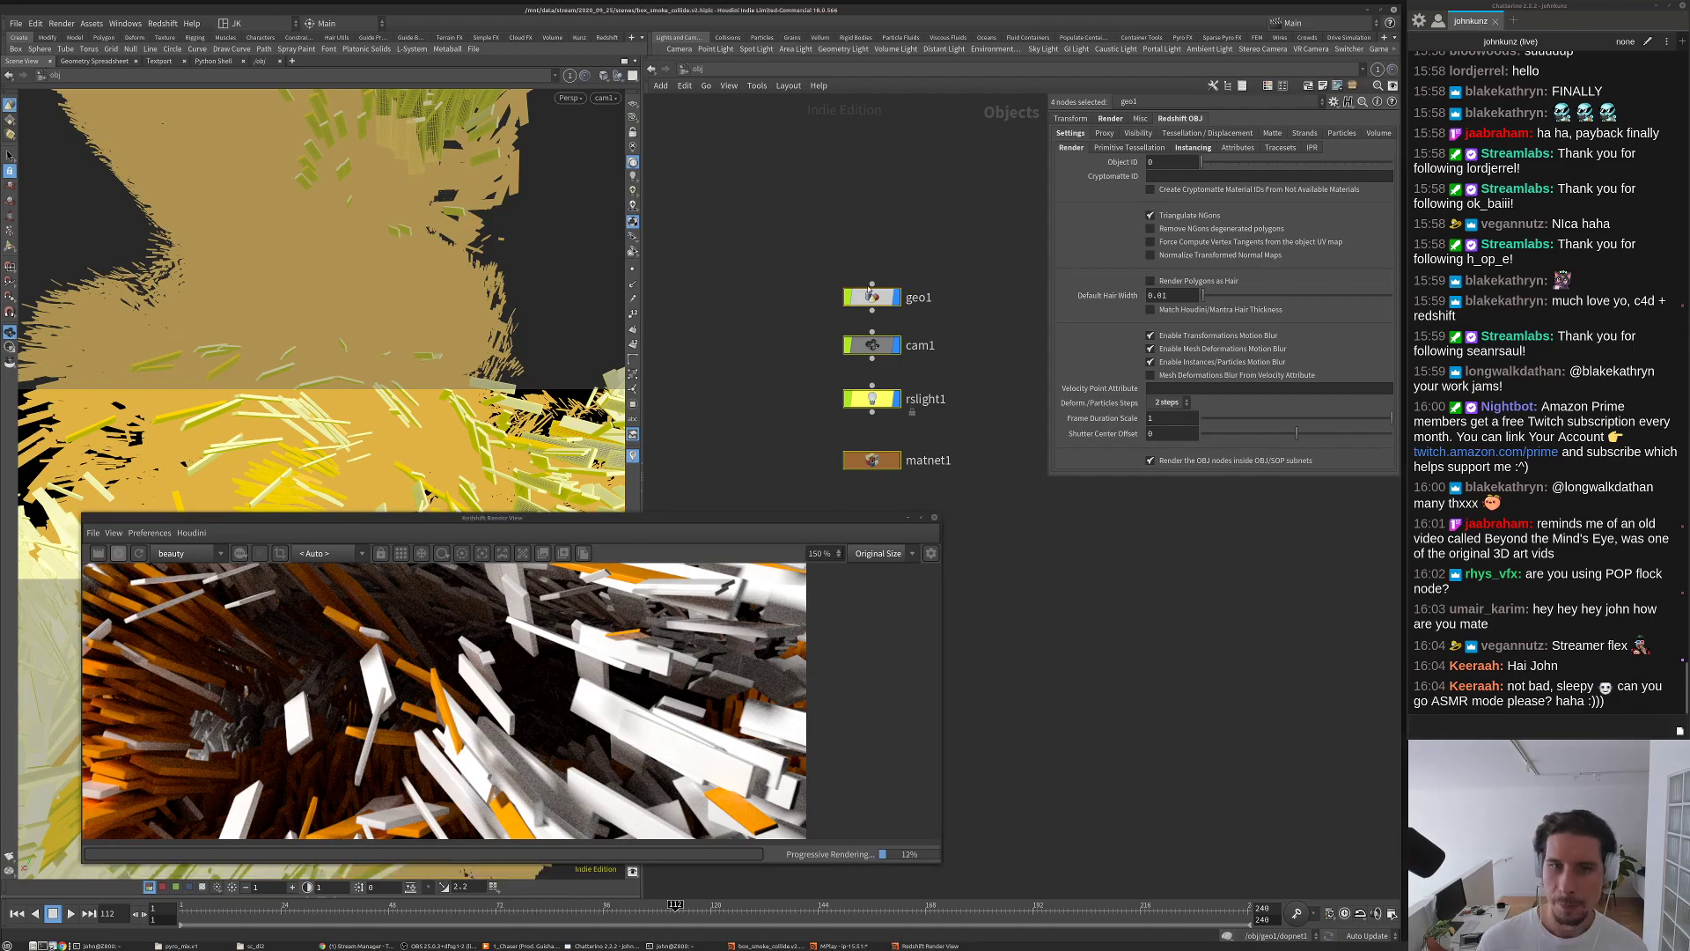
# Step: Turn on depth of field for cam1 and stop the progressive render after checking the blurred result
pyautogui.press('h')
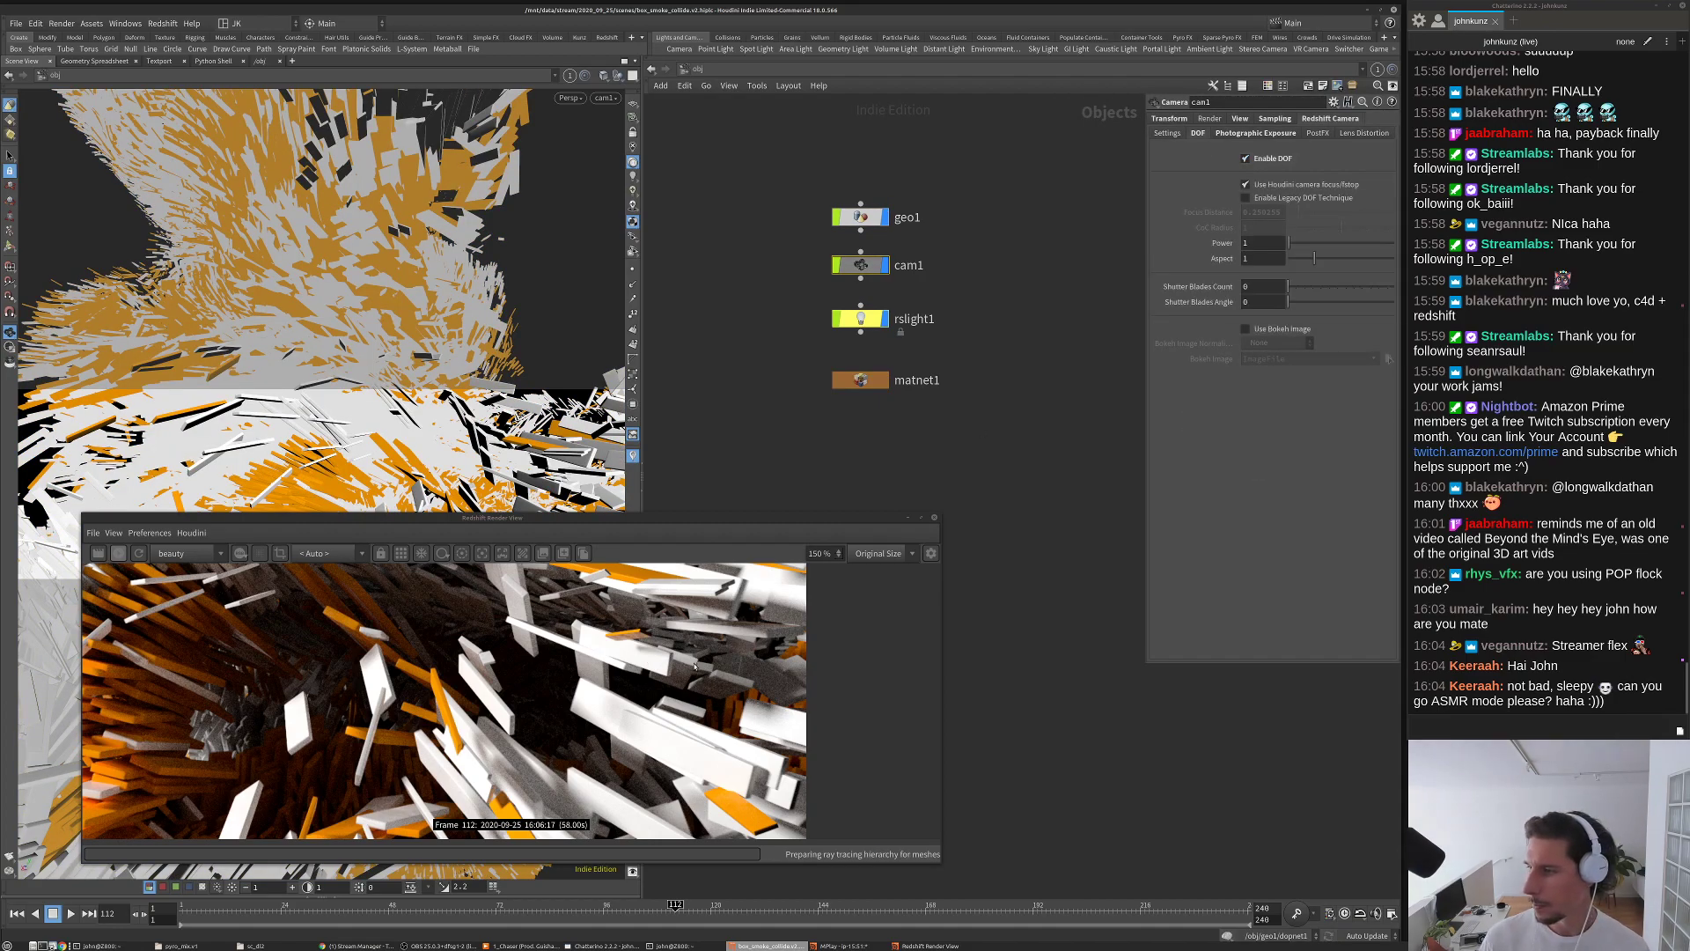
pyautogui.scroll(-4, 511, 739)
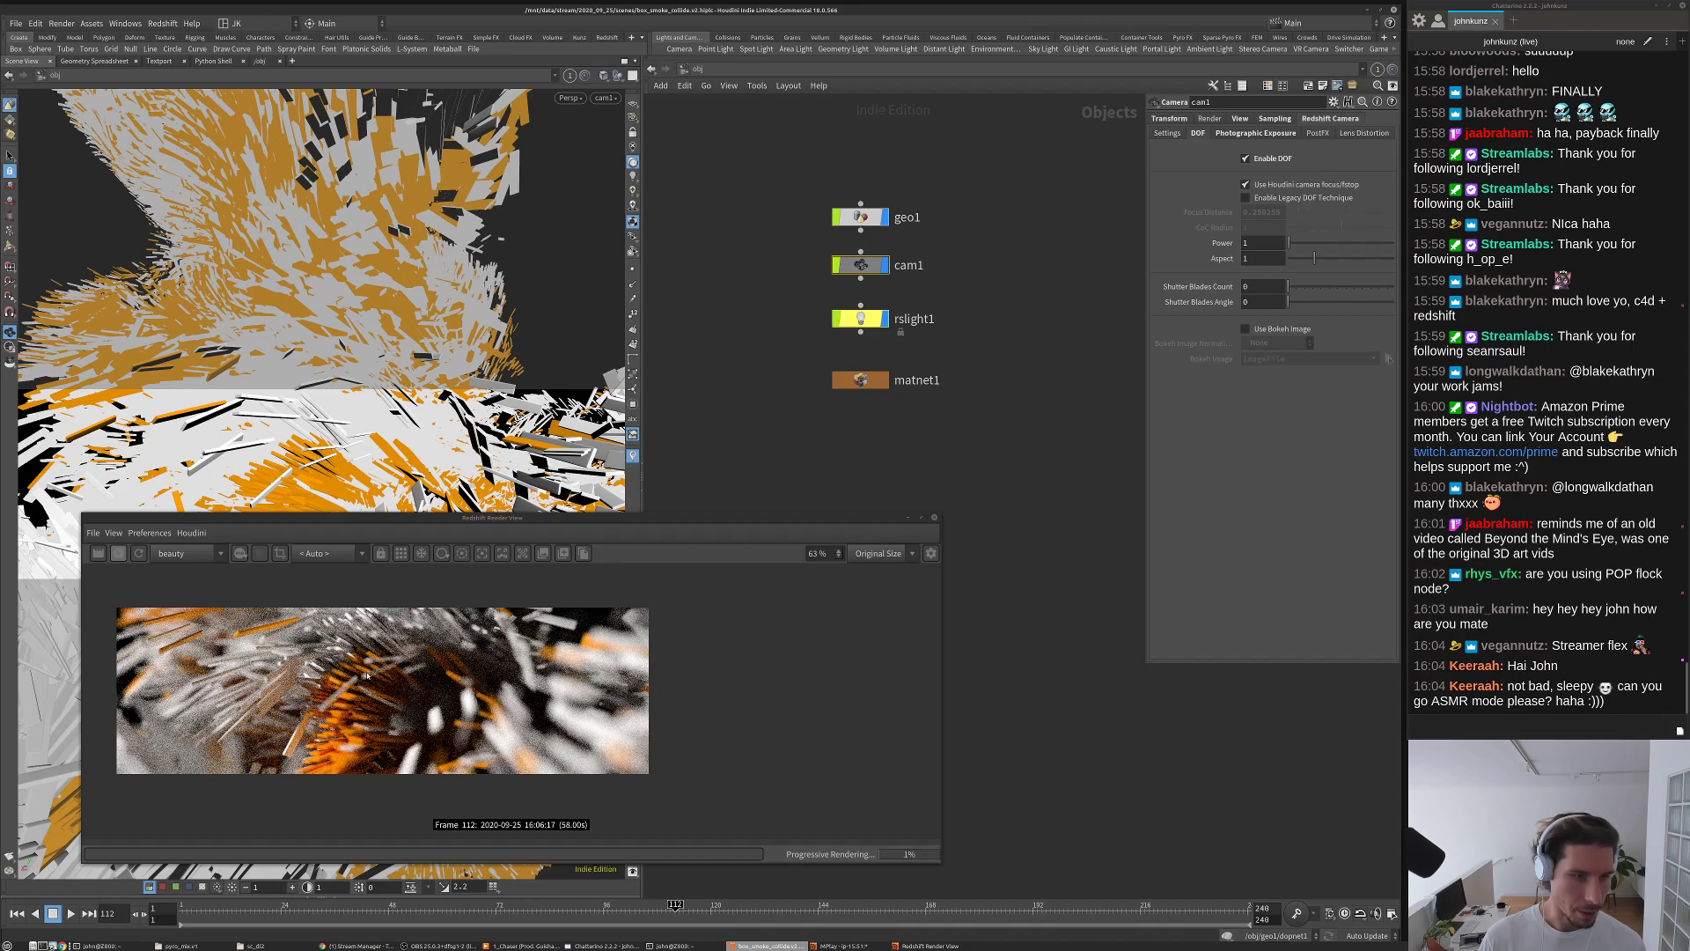
pyautogui.scroll(-1, 382, 727)
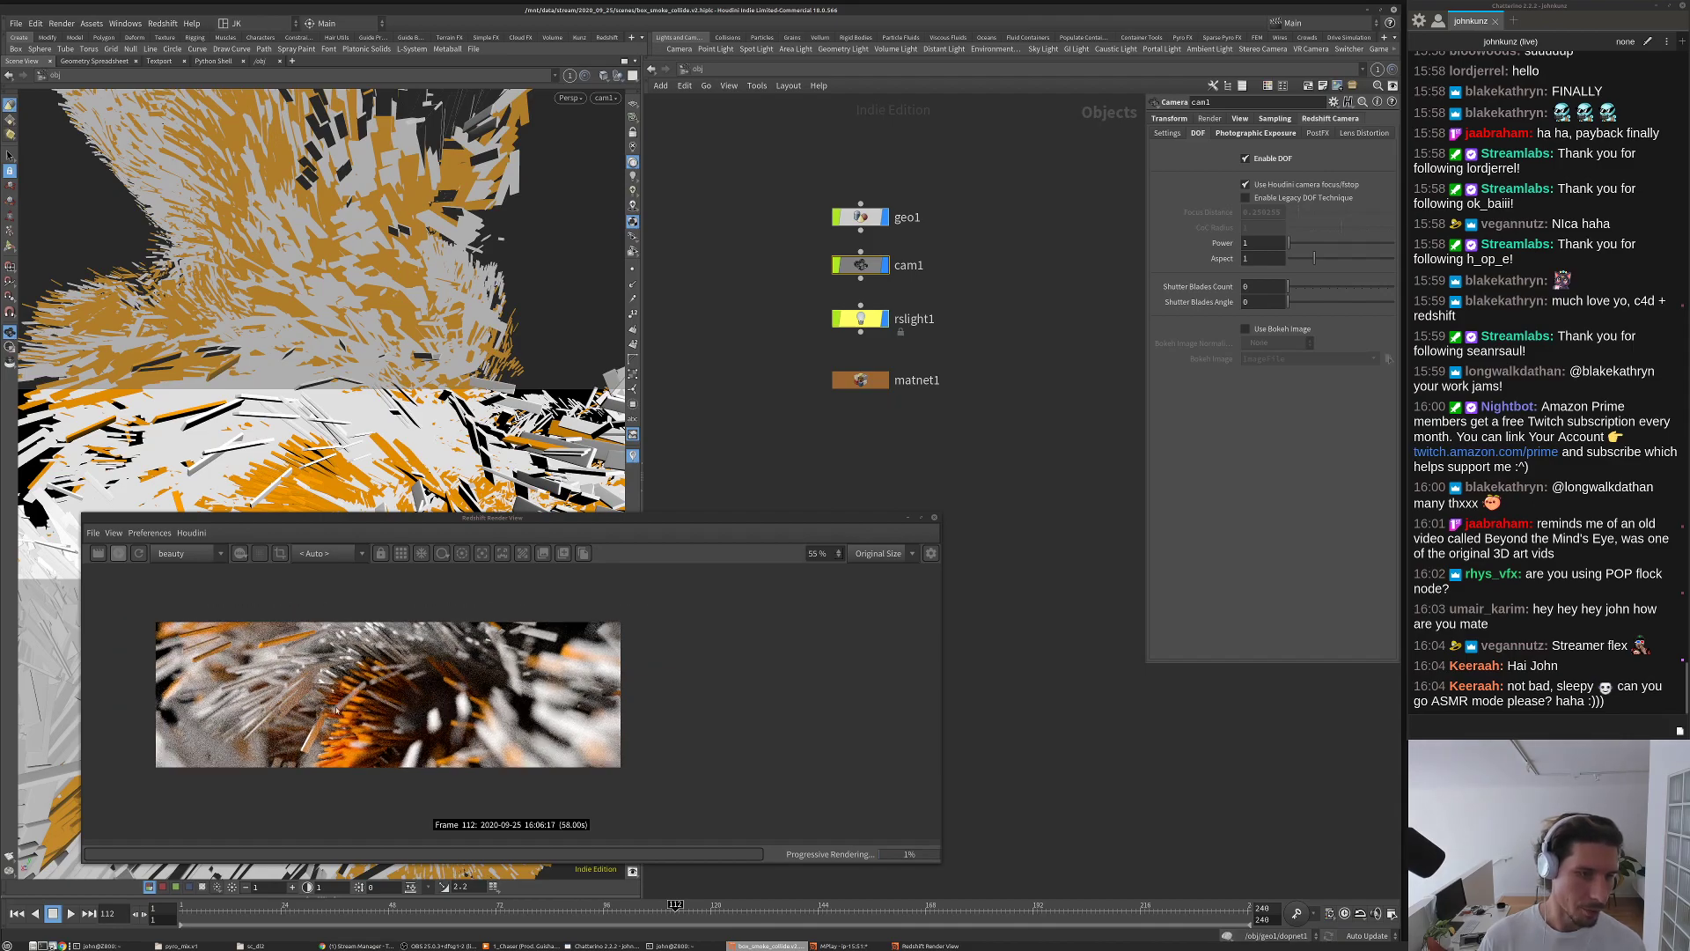
pyautogui.click(122, 555)
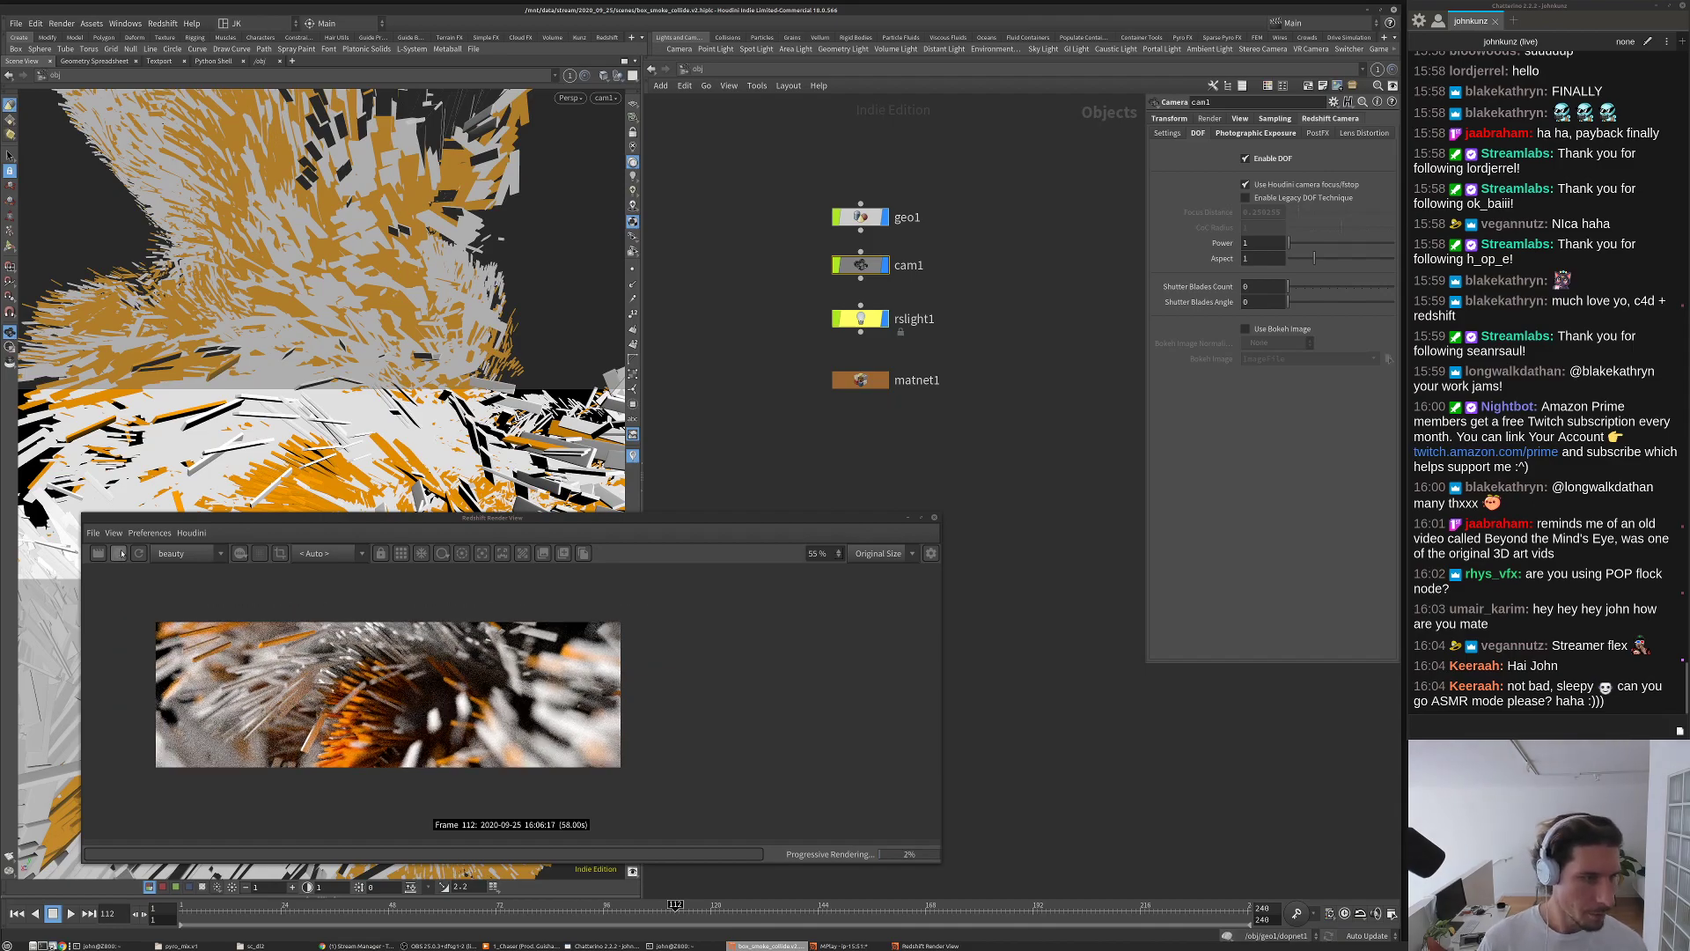
# Step: In the out network, set the unified sampling Max Samples of Redshift_ROP1 to 1024
pyautogui.click(706, 71)
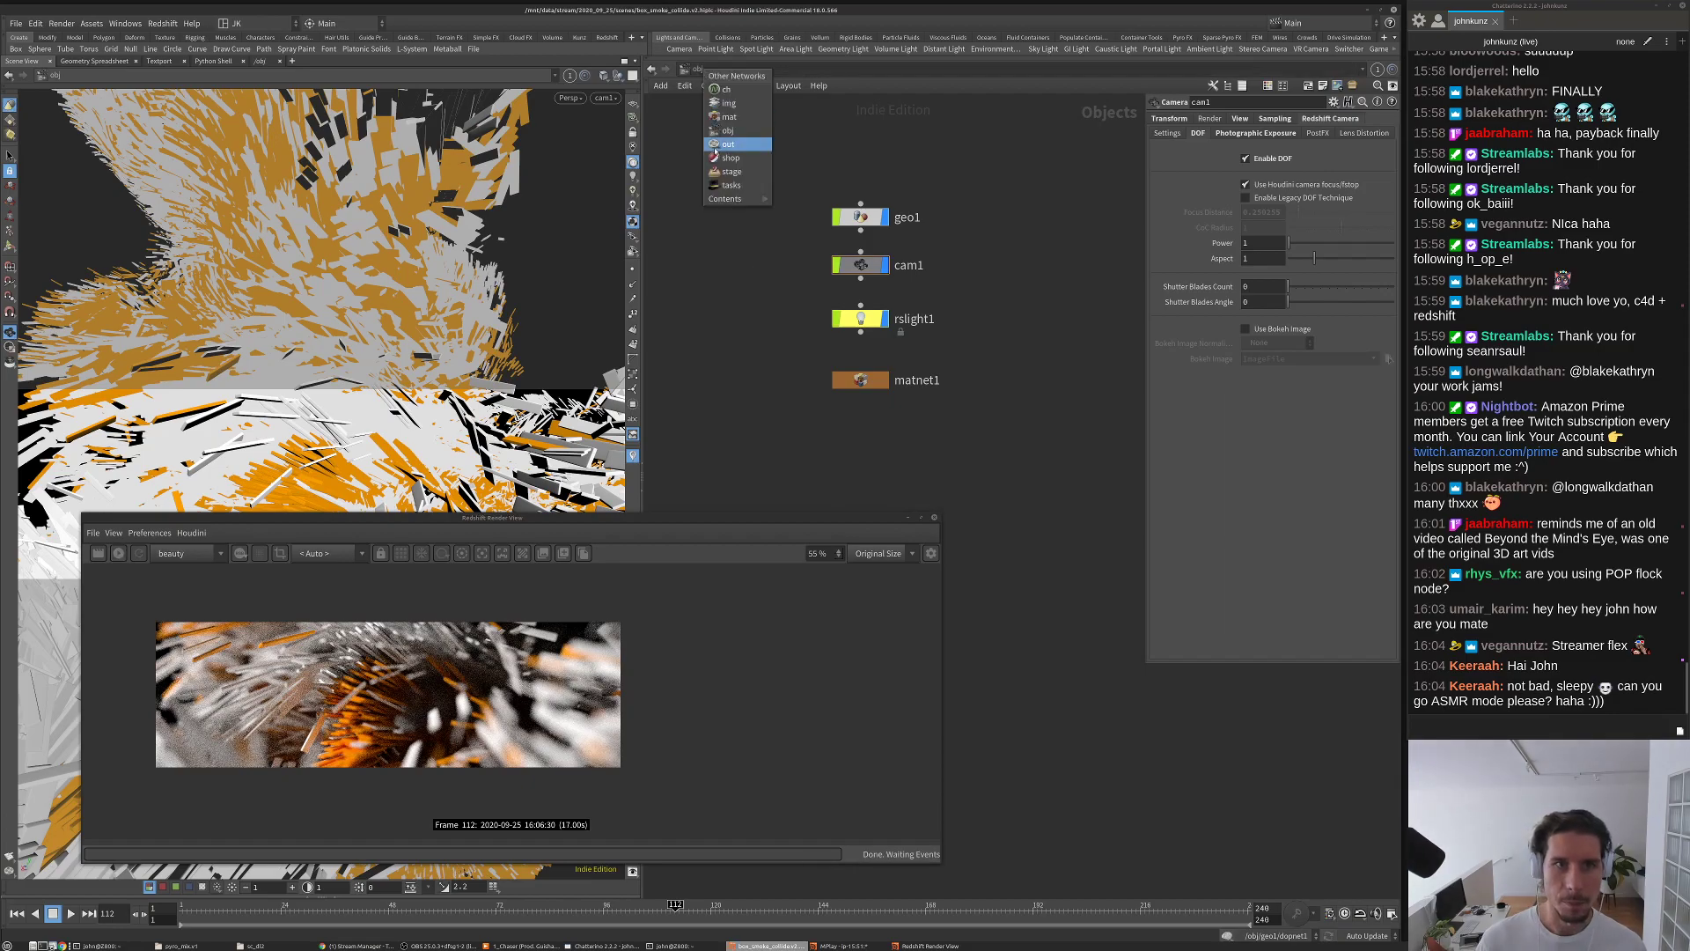
pyautogui.click(736, 148)
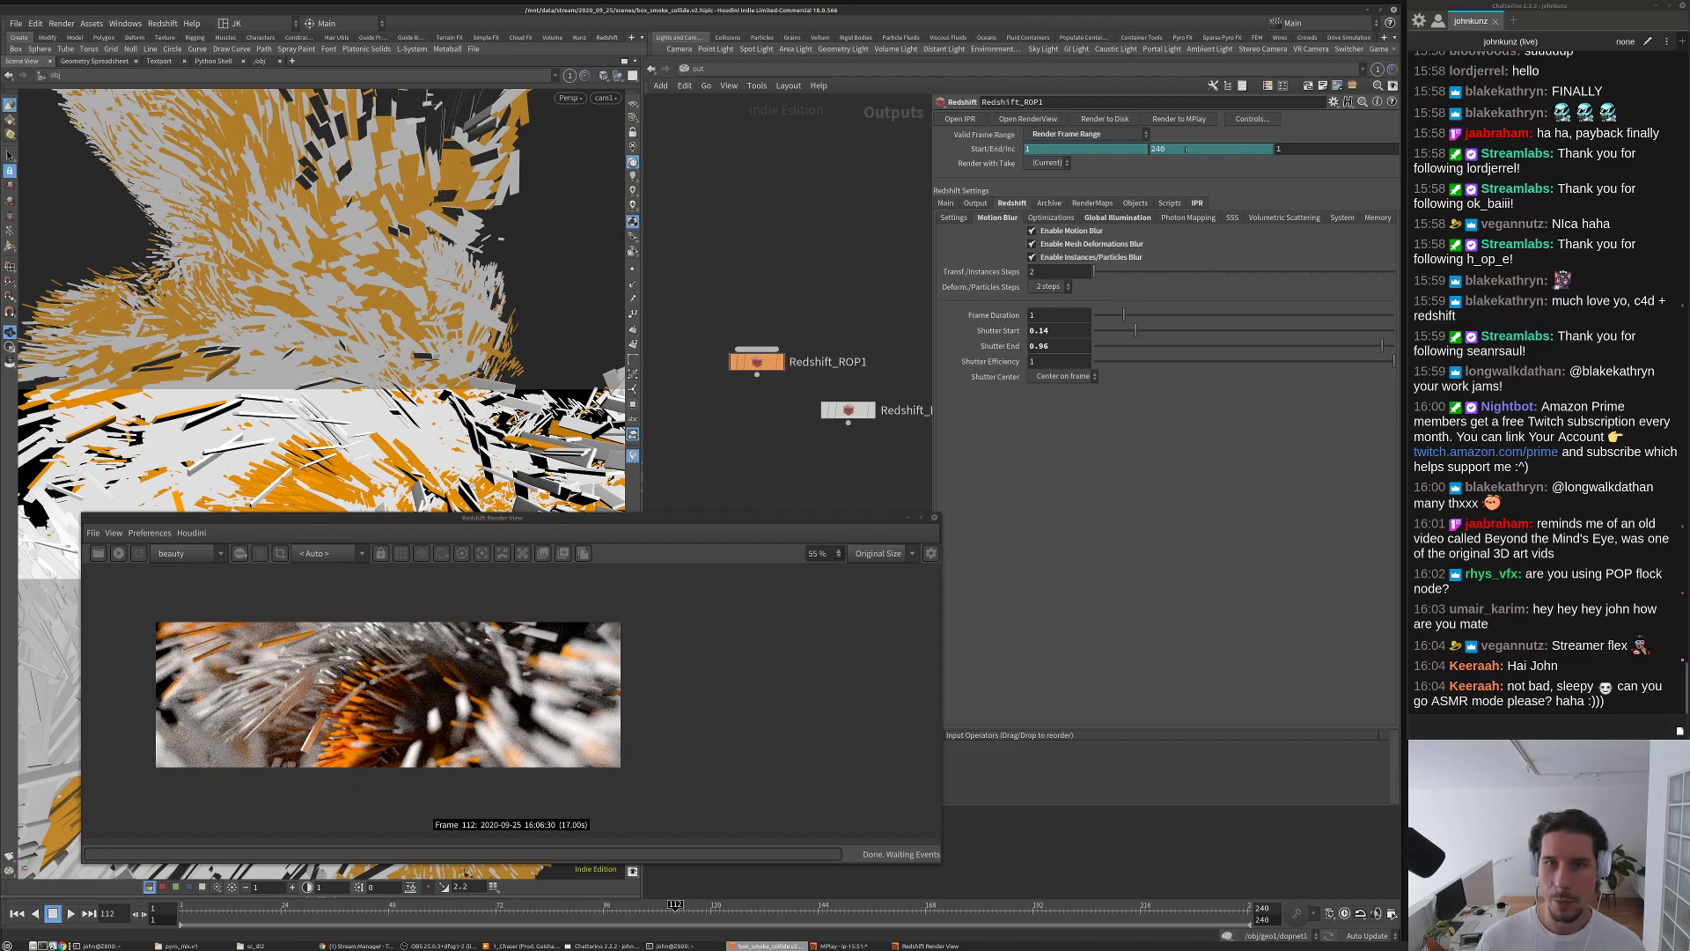
pyautogui.click(954, 217)
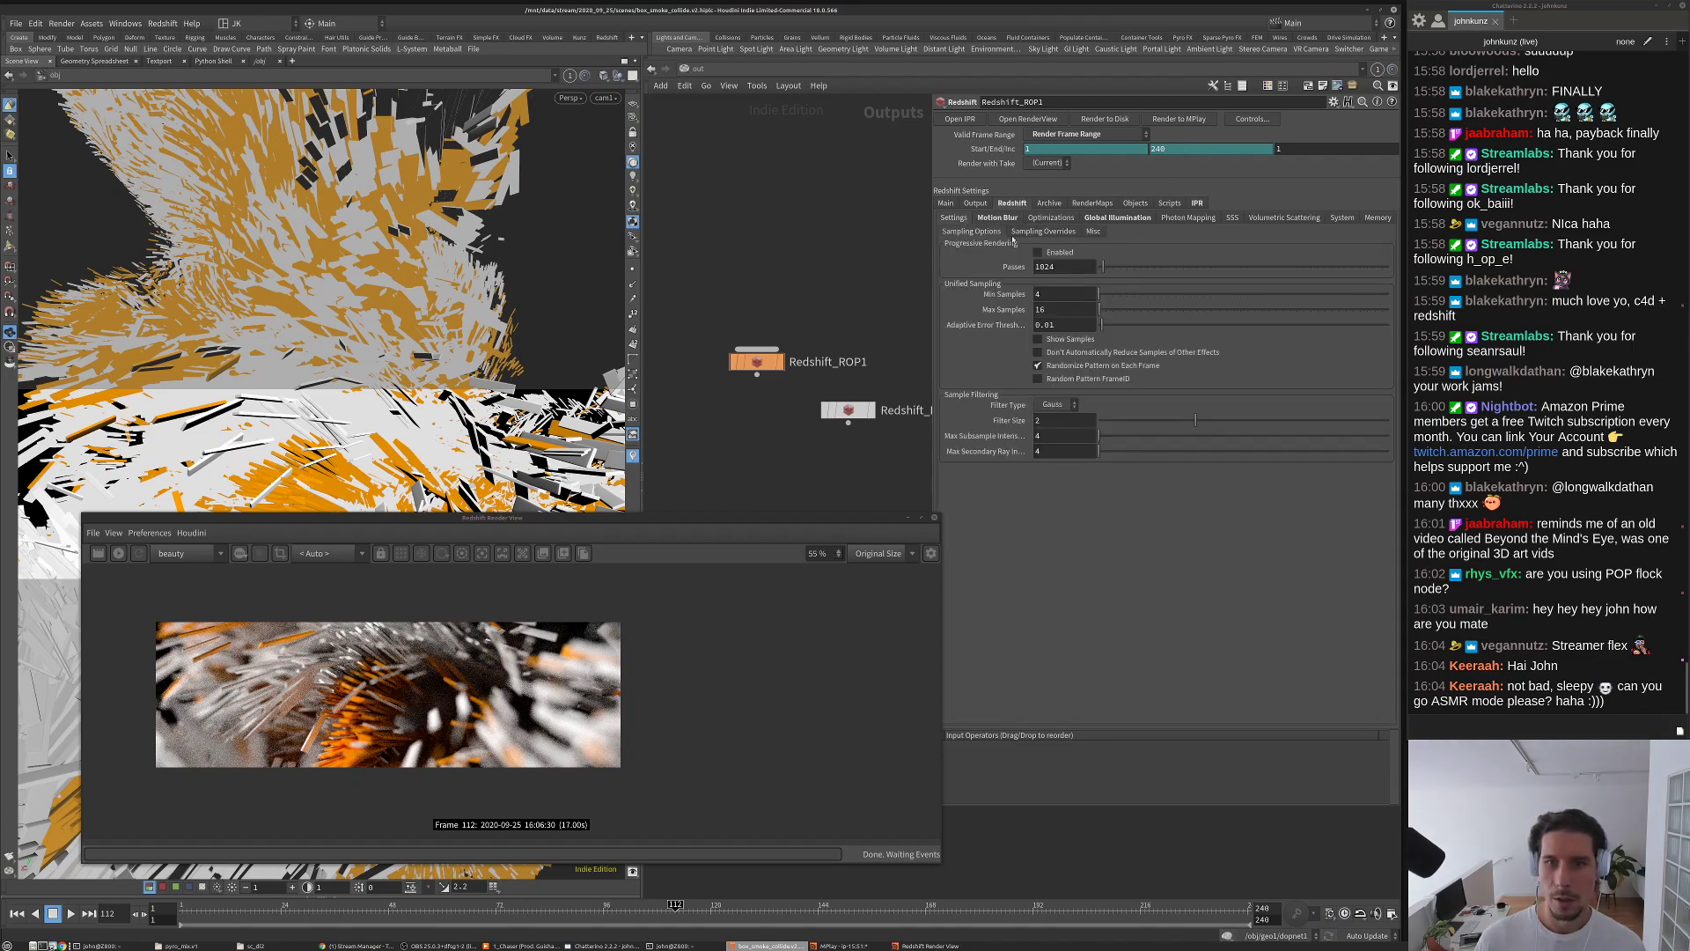
pyautogui.doubleClick(1048, 310)
pyautogui.write('512')
pyautogui.press('Return')
pyautogui.doubleClick(1072, 307)
pyautogui.write('51')
pyautogui.press('BackSpace')
pyautogui.press('BackSpace')
pyautogui.write('1024')
pyautogui.press('Return')
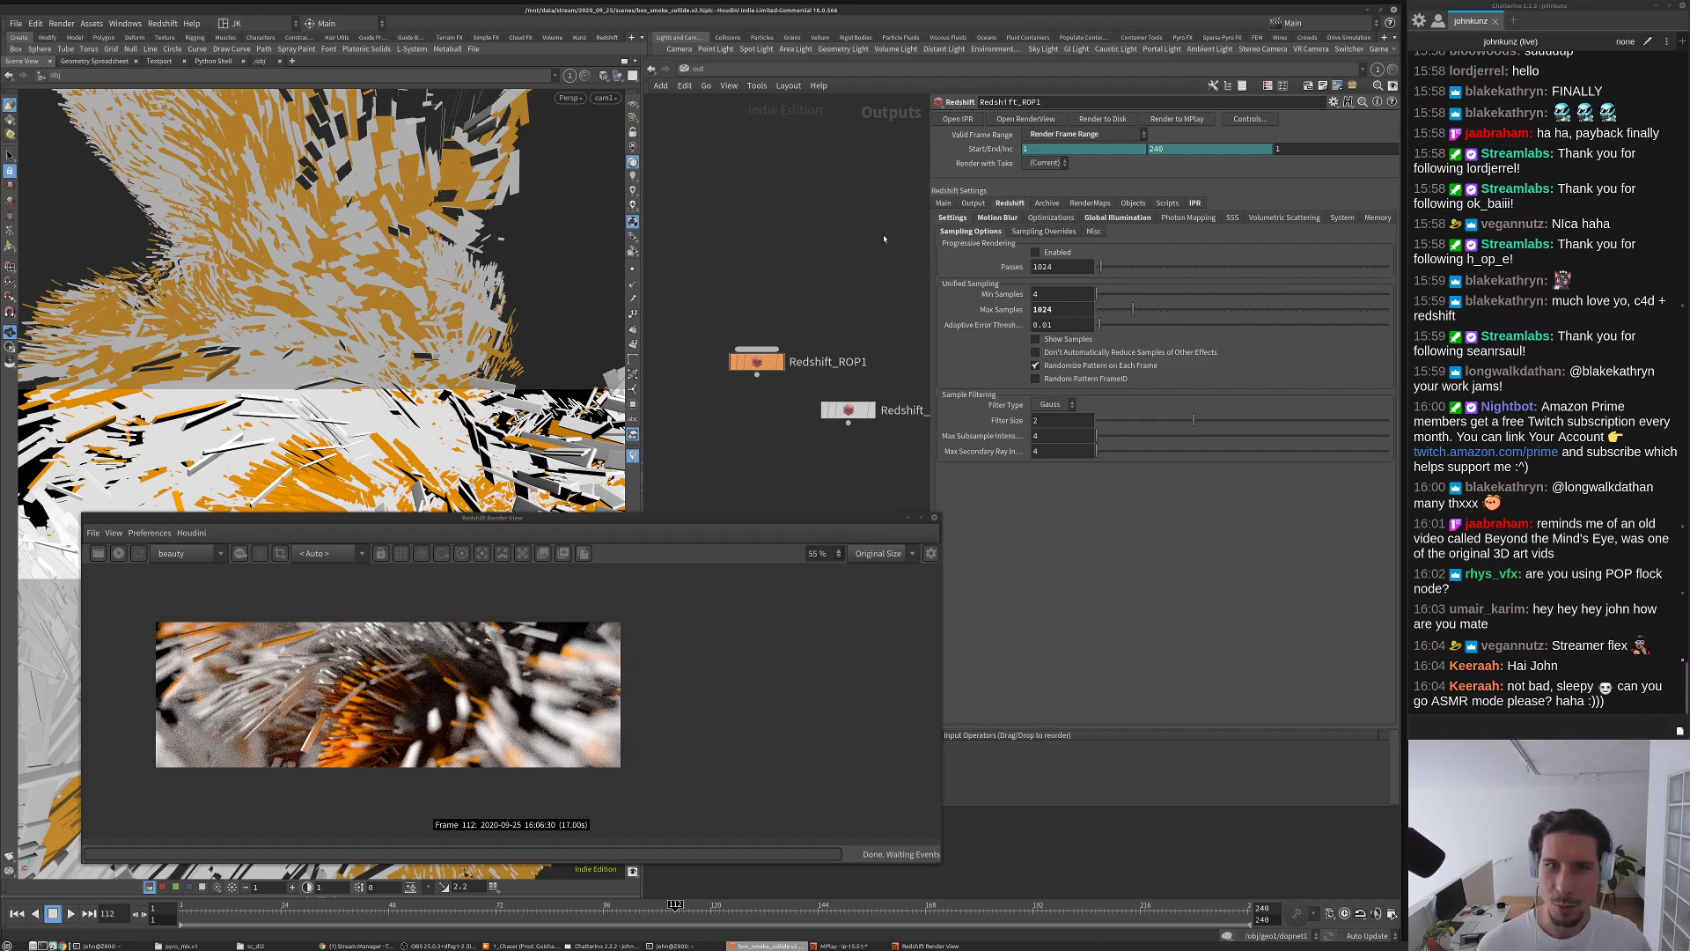
# Step: Return to the object network and set cam1's depth-of-field Aspect to 0.7
pyautogui.click(706, 85)
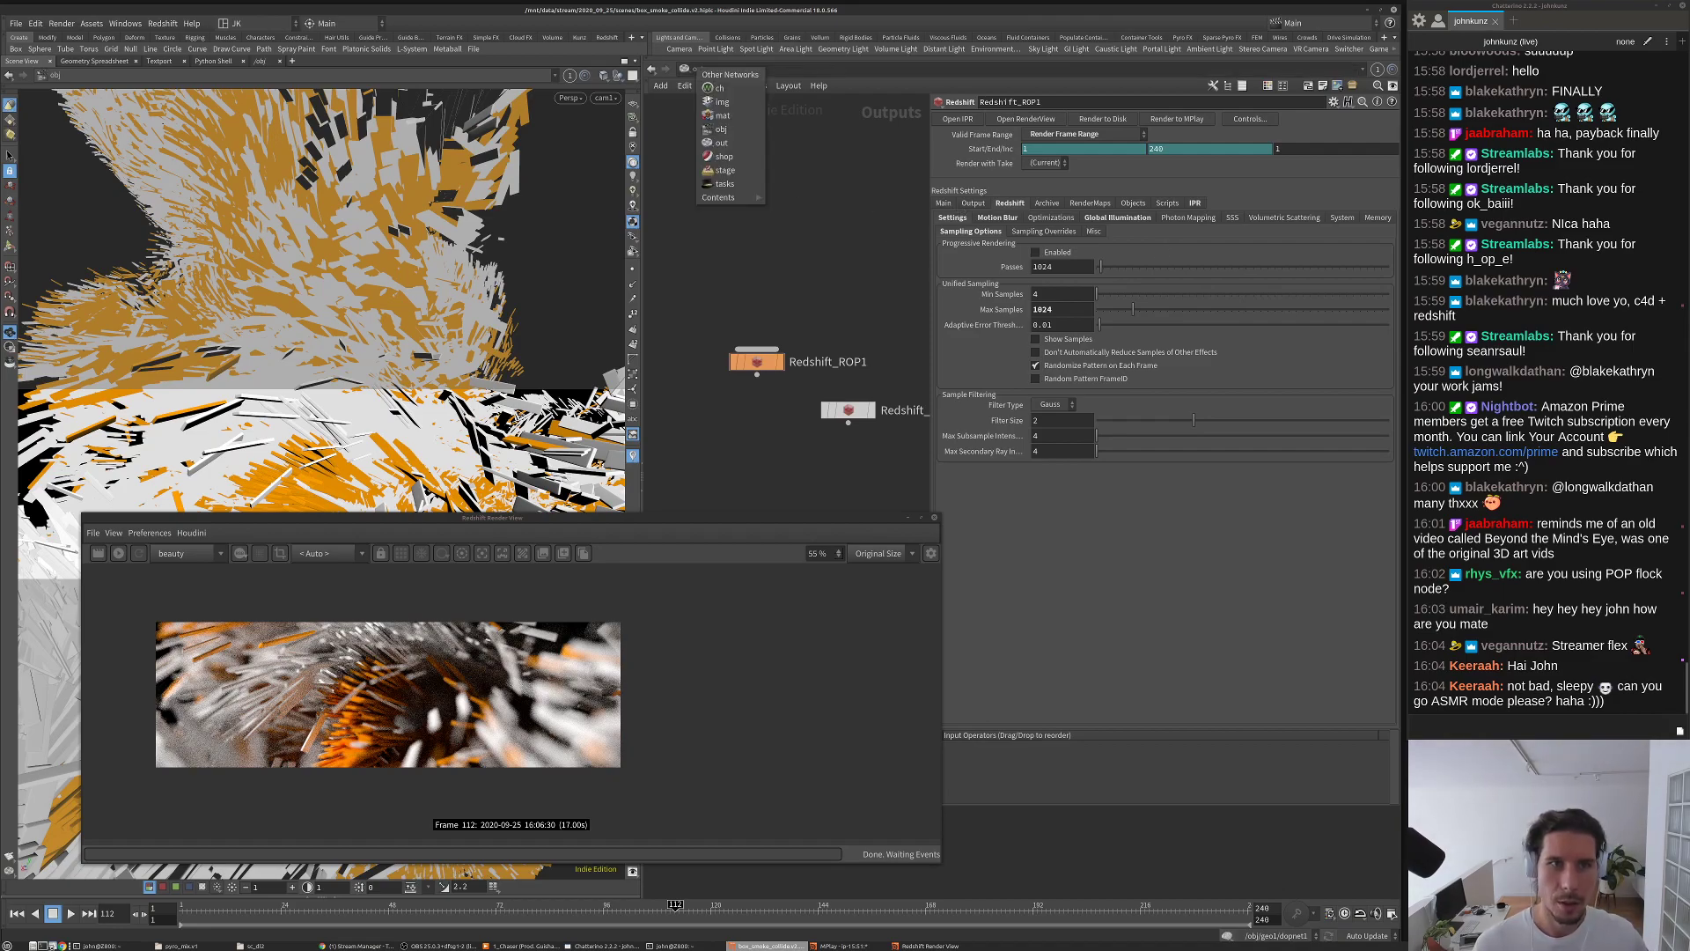
pyautogui.click(721, 148)
pyautogui.click(698, 70)
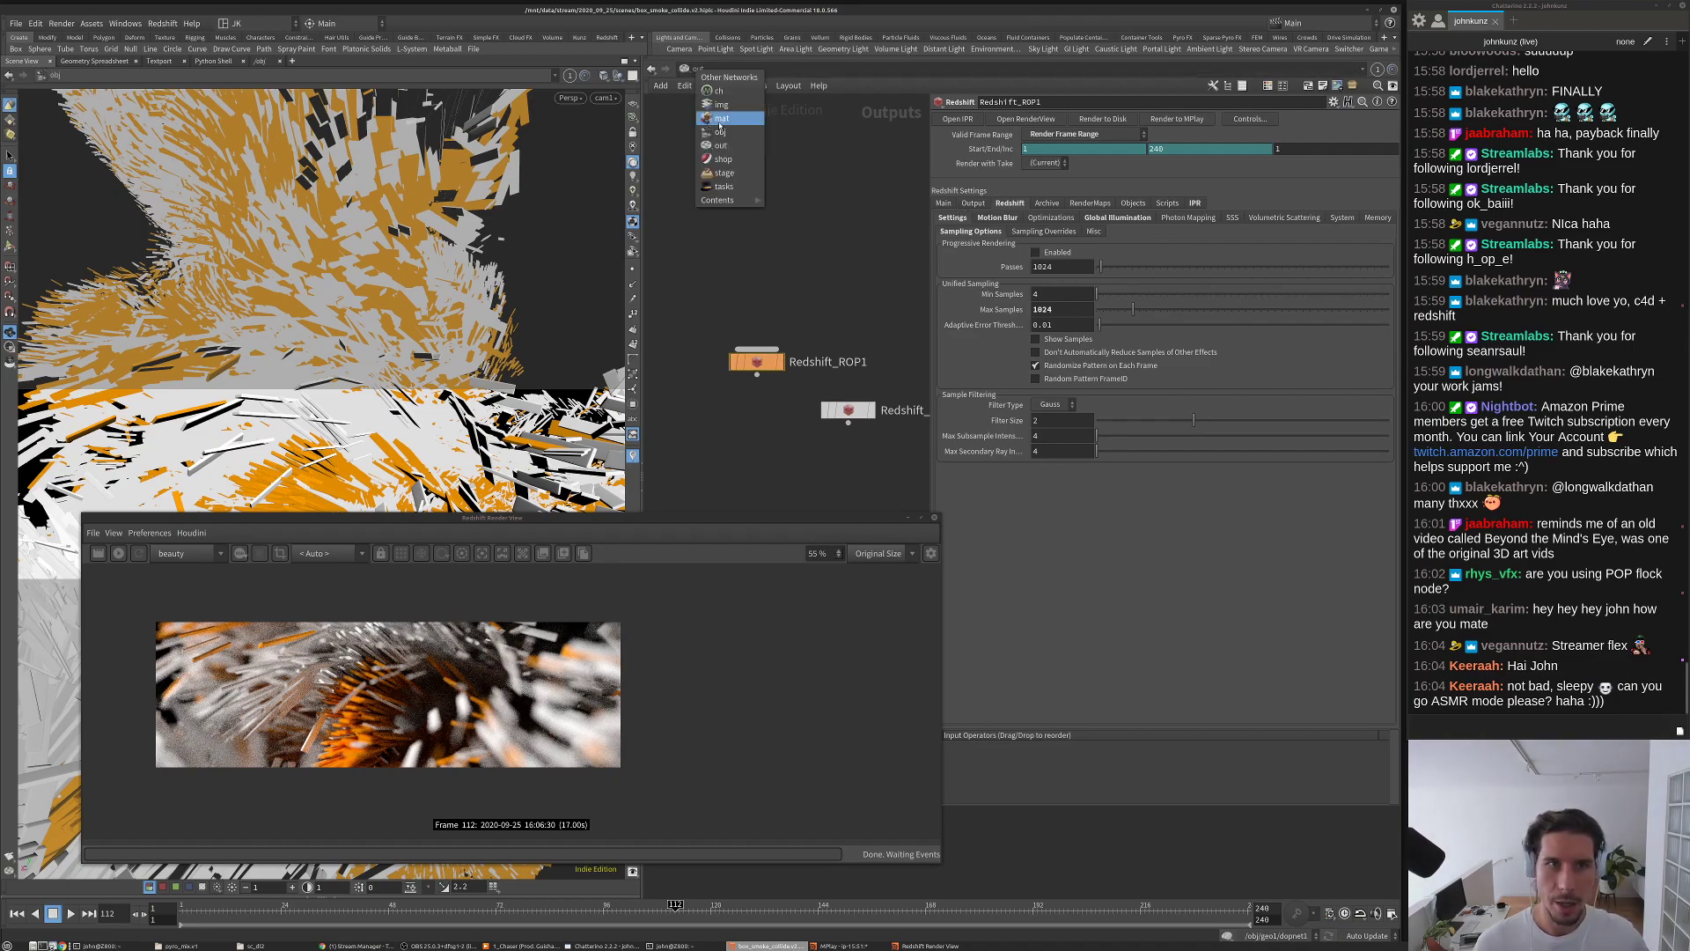
pyautogui.click(718, 123)
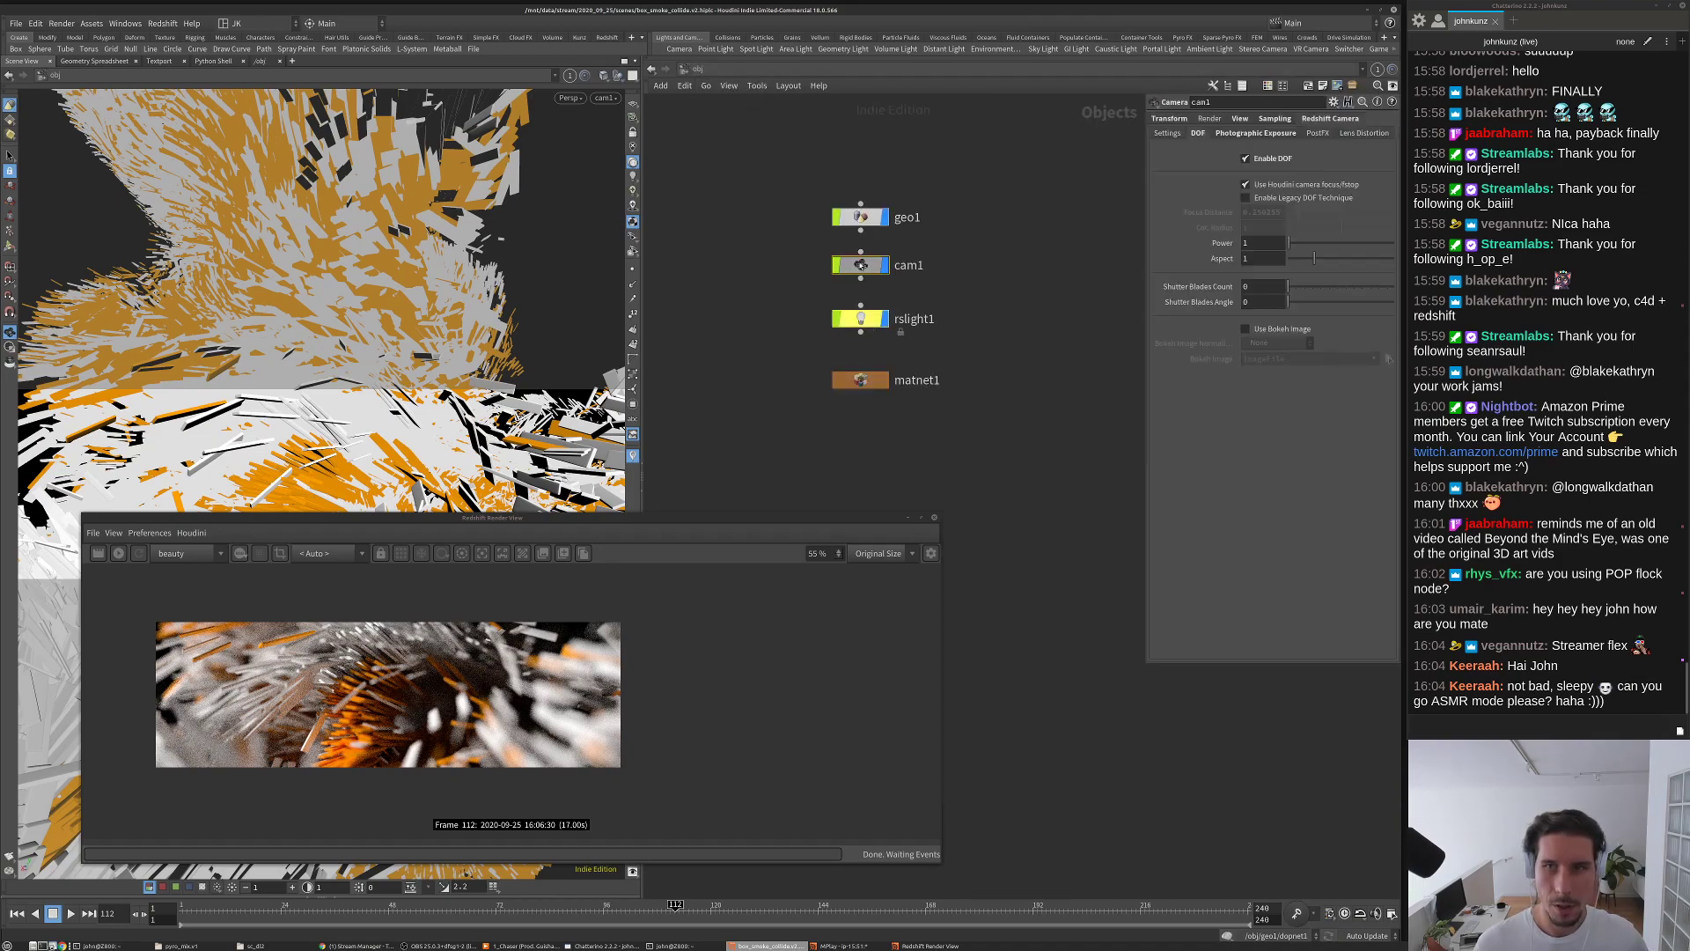
pyautogui.click(1280, 135)
pyautogui.click(1198, 134)
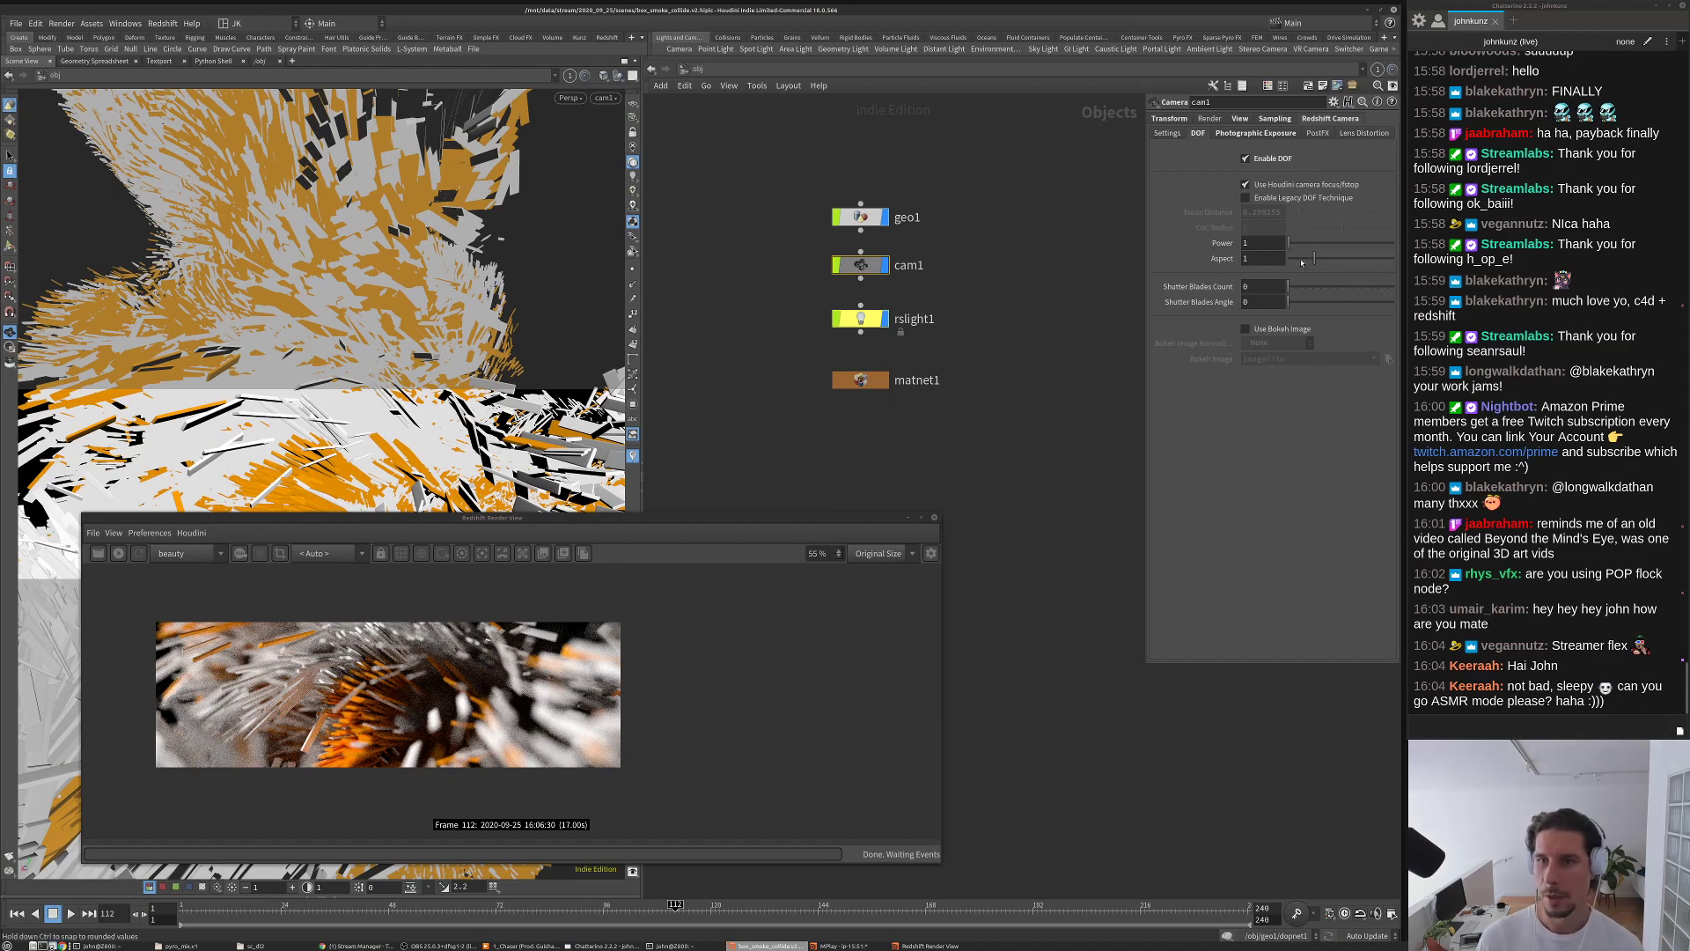
pyautogui.moveTo(1312, 262); pyautogui.dragTo(1311, 260)
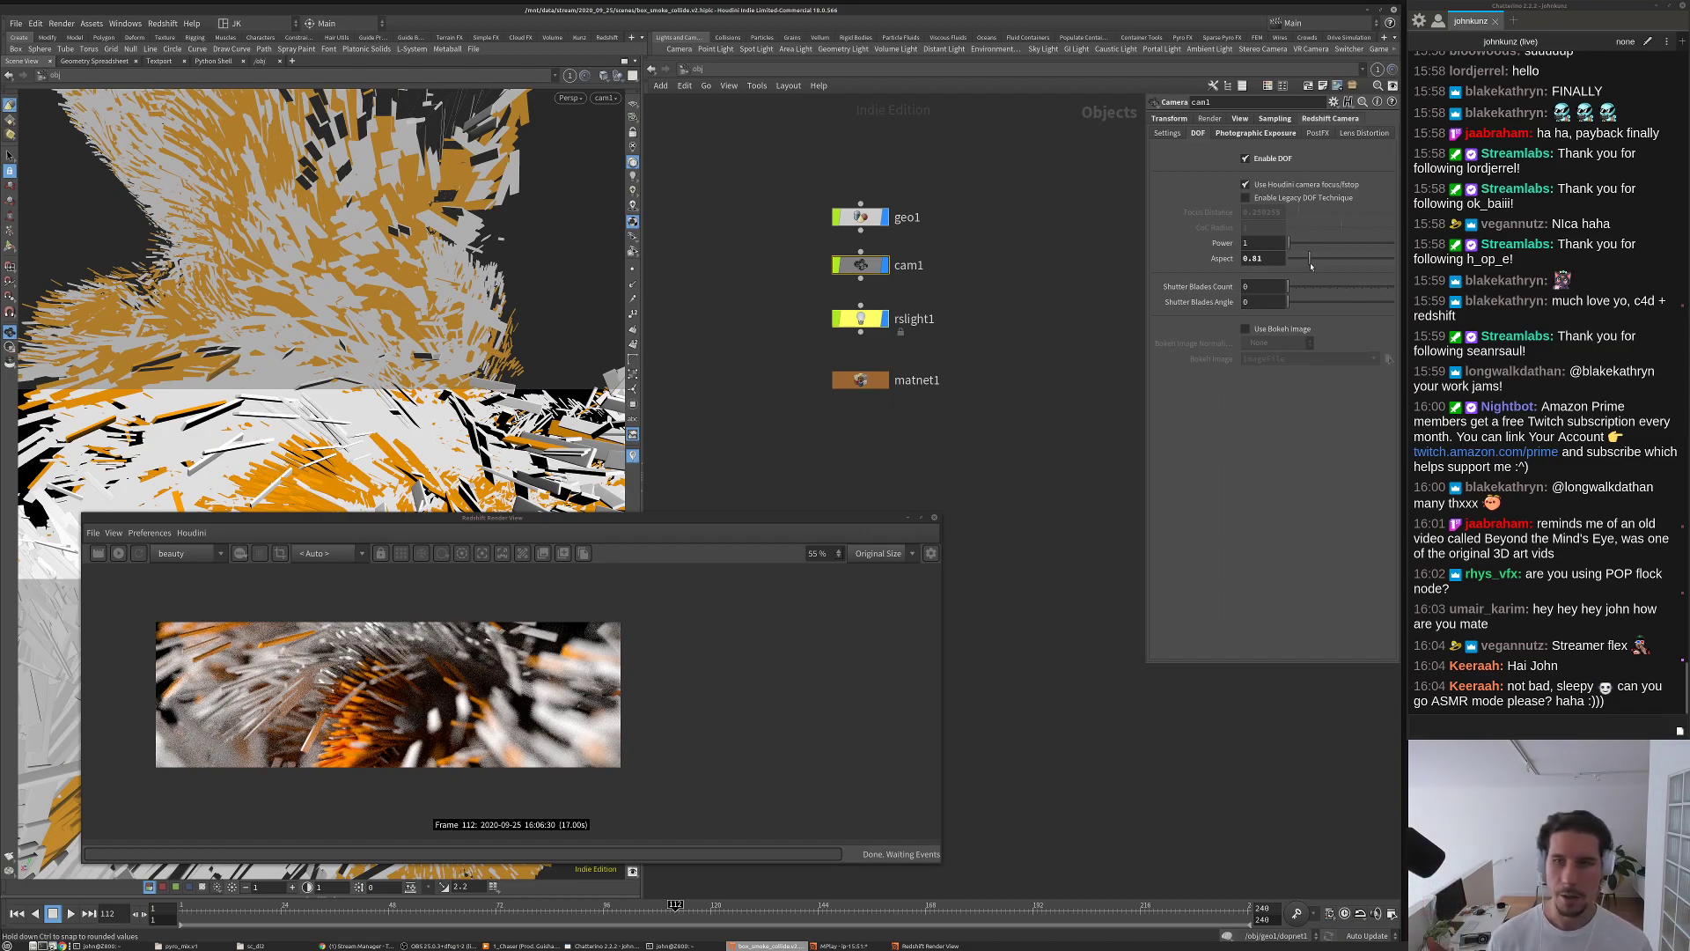
pyautogui.doubleClick(1255, 258)
pyautogui.write('7')
pyautogui.press('Return')
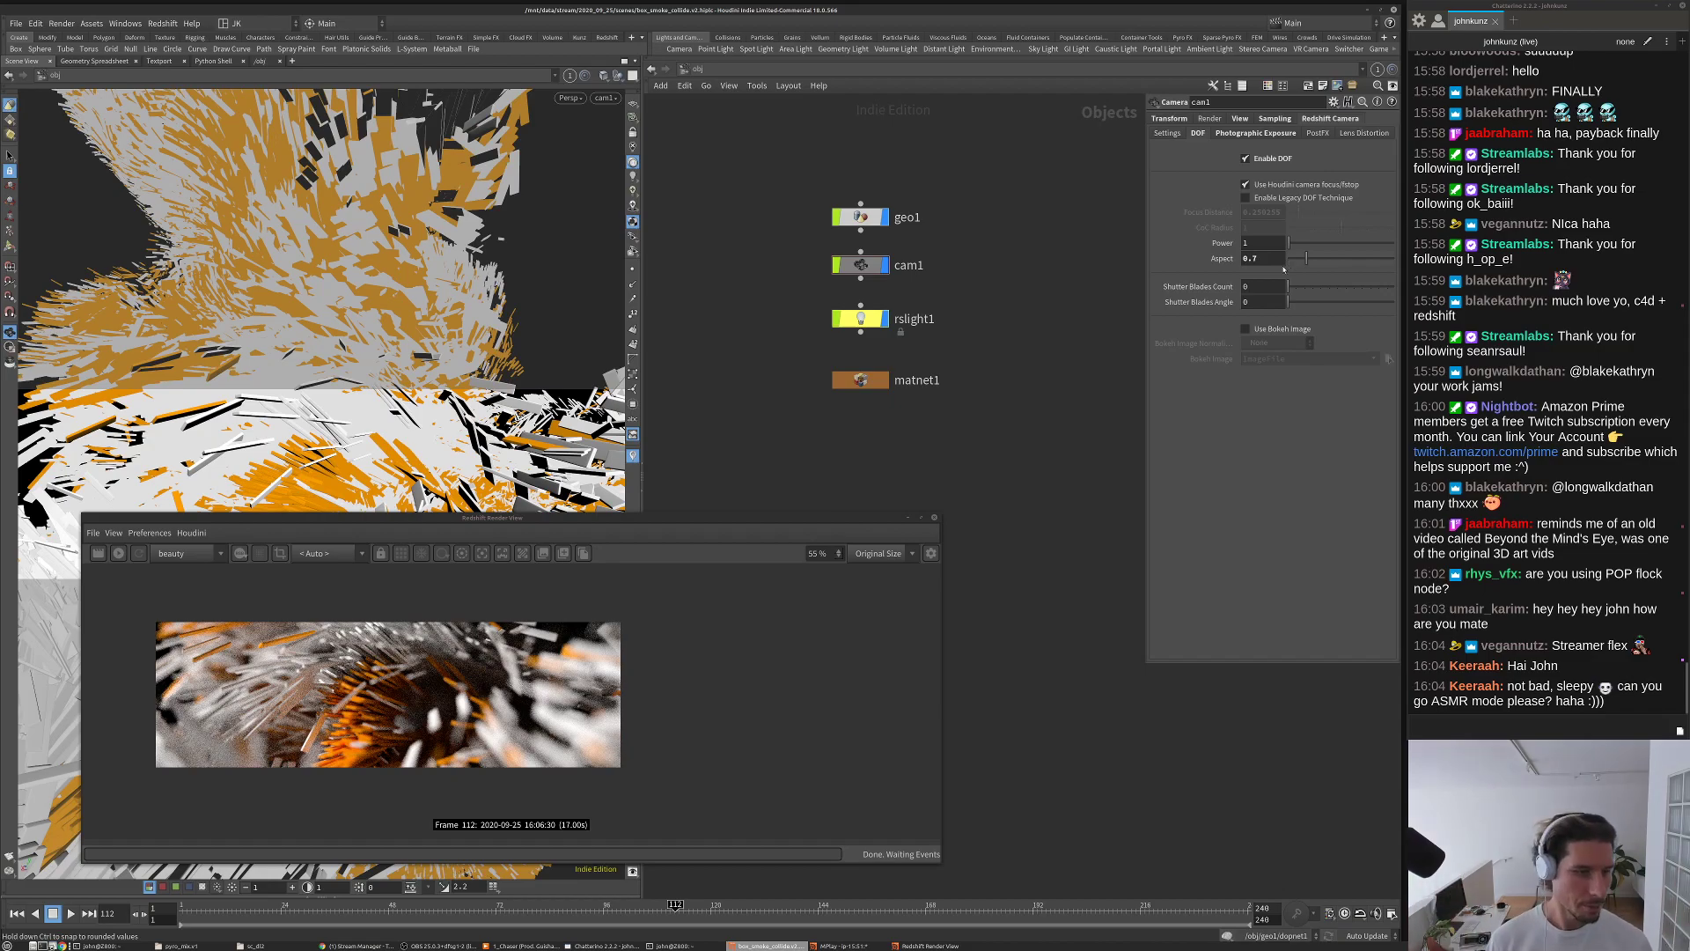
# Step: Restart the progressive render and inspect the blurred foreground sticks with the new bokeh aspect
pyautogui.click(200, 709)
pyautogui.scroll(4, 200, 710)
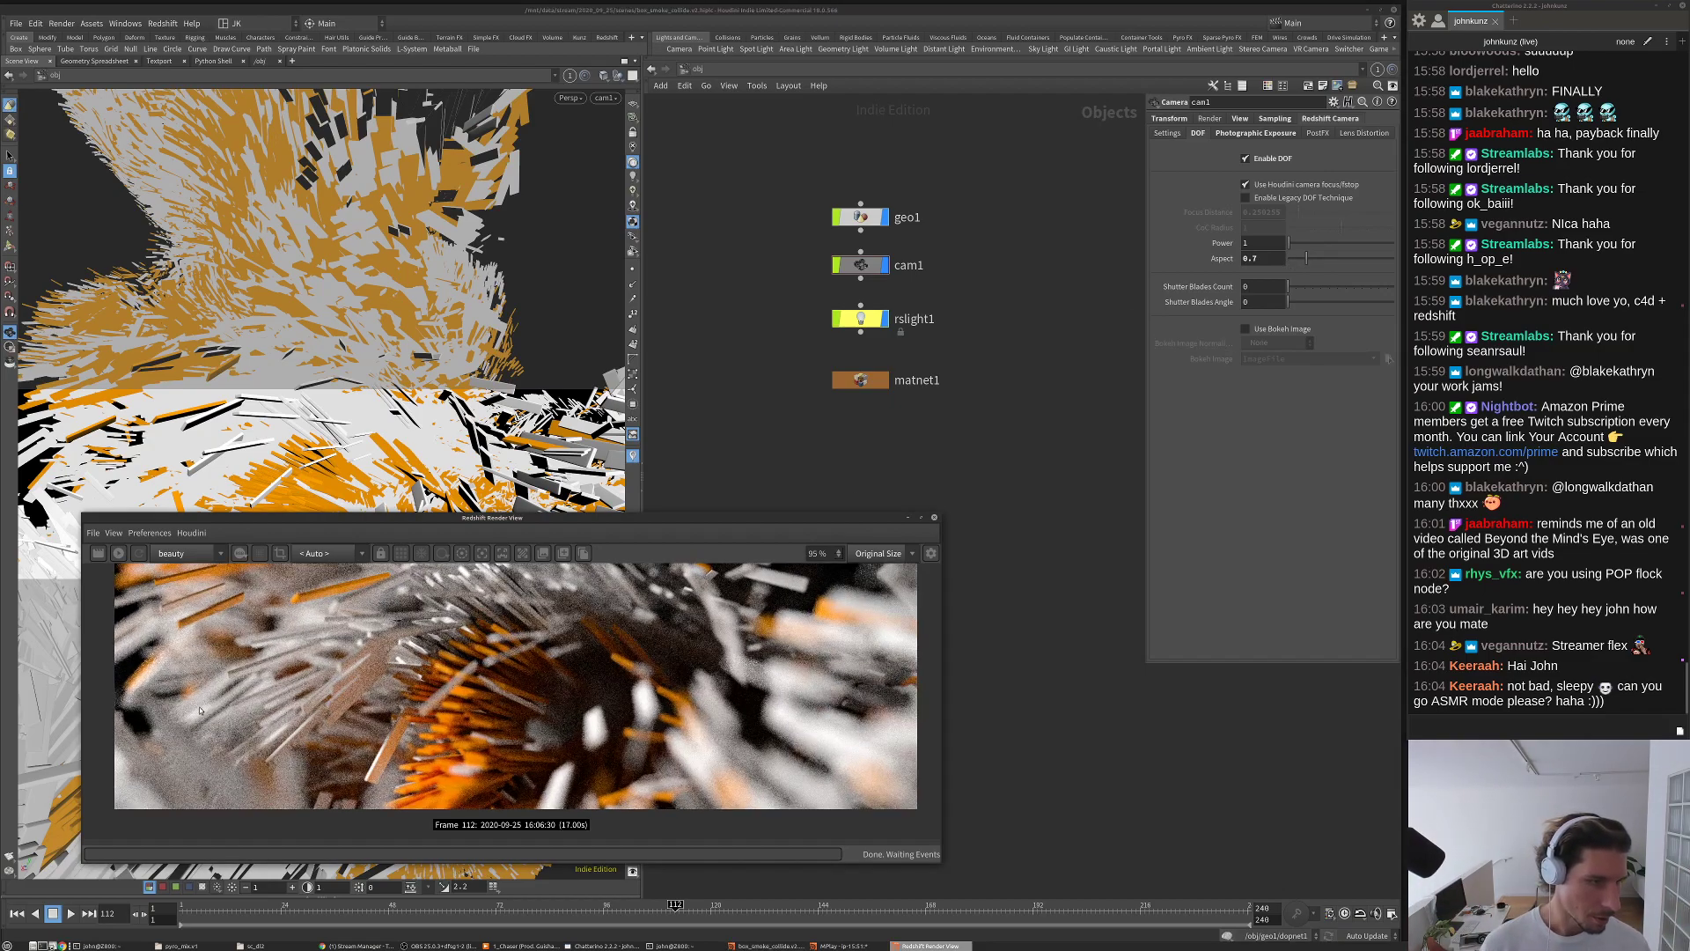
pyautogui.scroll(2, 200, 709)
pyautogui.scroll(1, 249, 663)
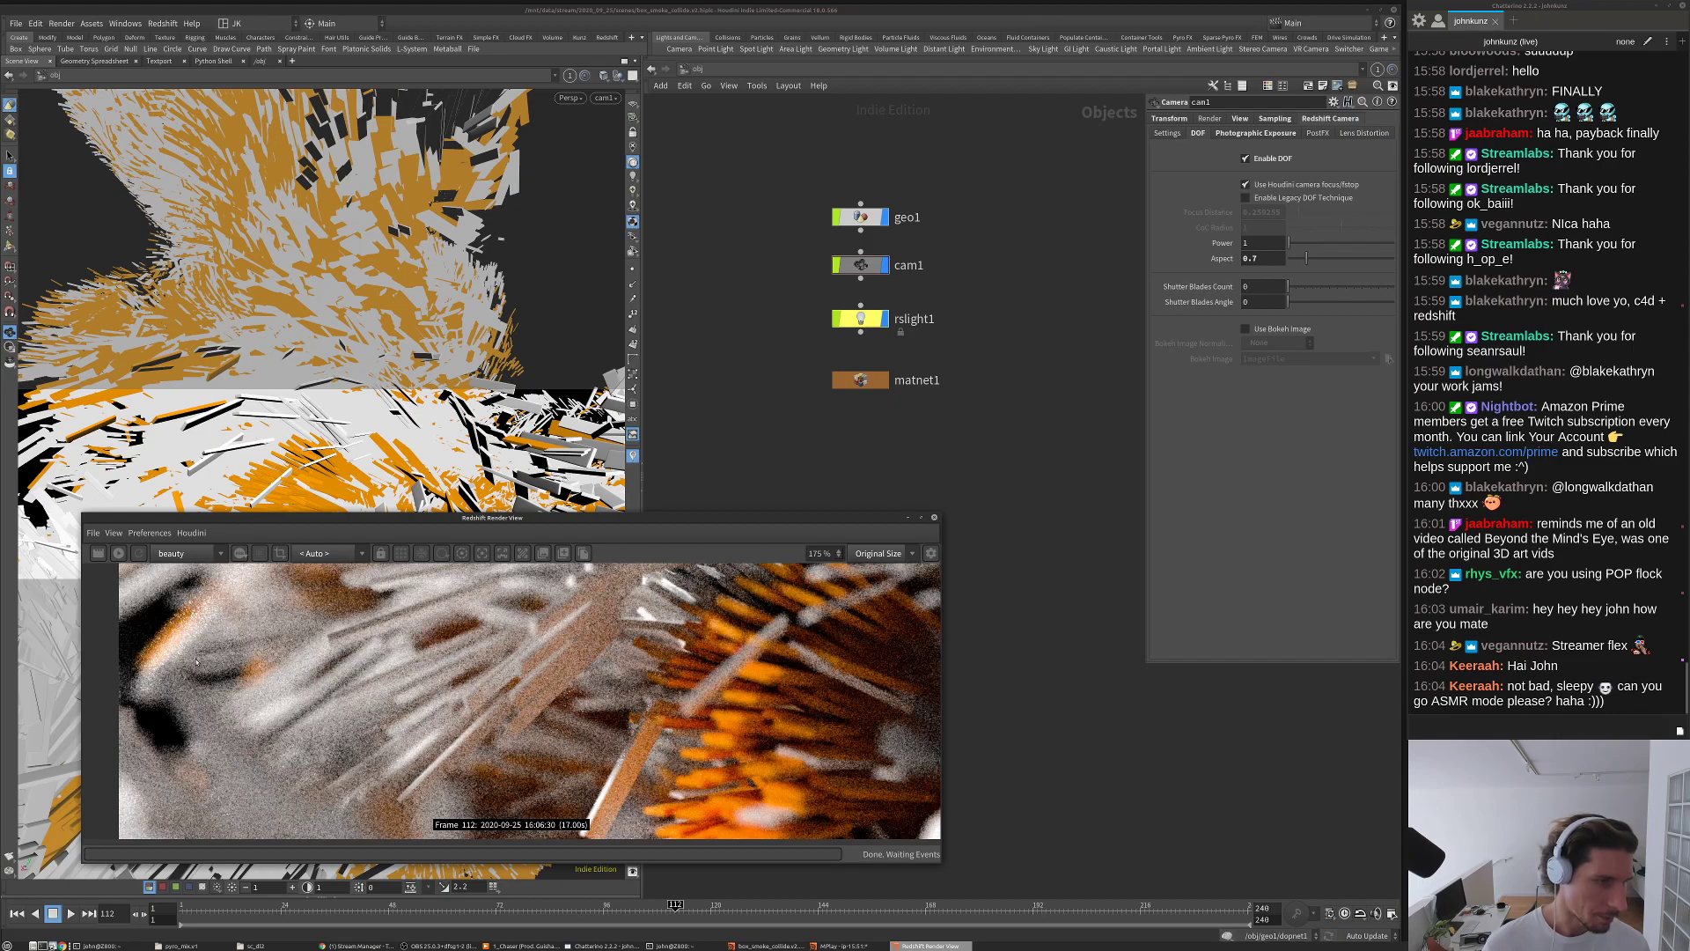
pyautogui.click(119, 553)
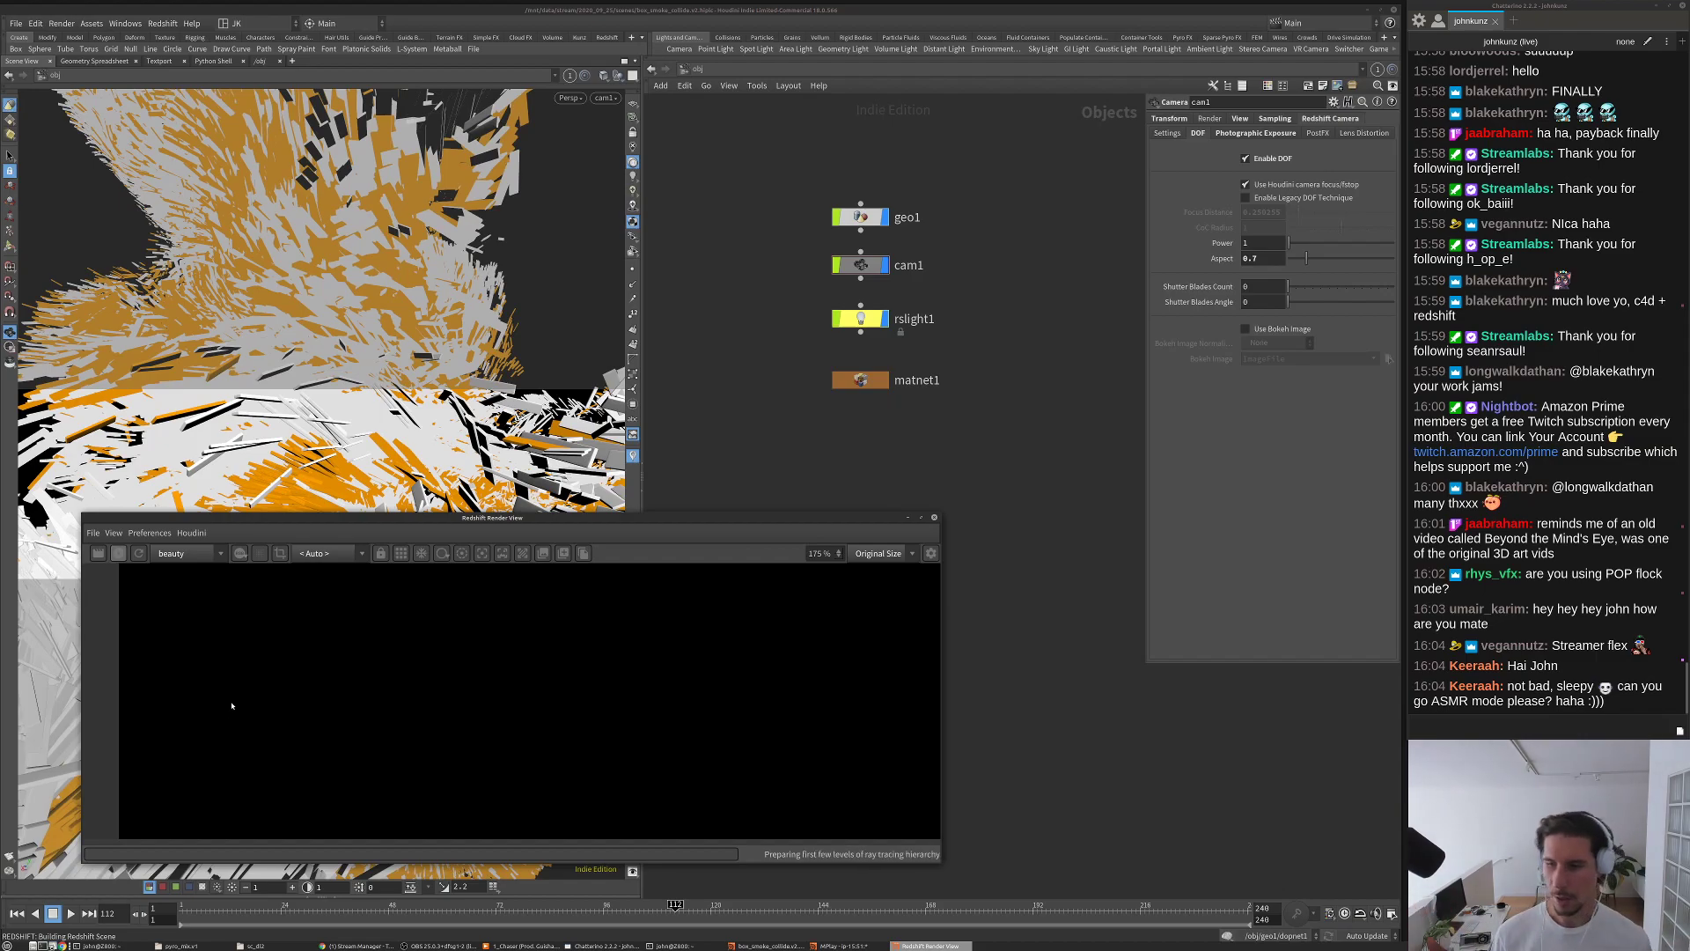
pyautogui.scroll(-3, 264, 706)
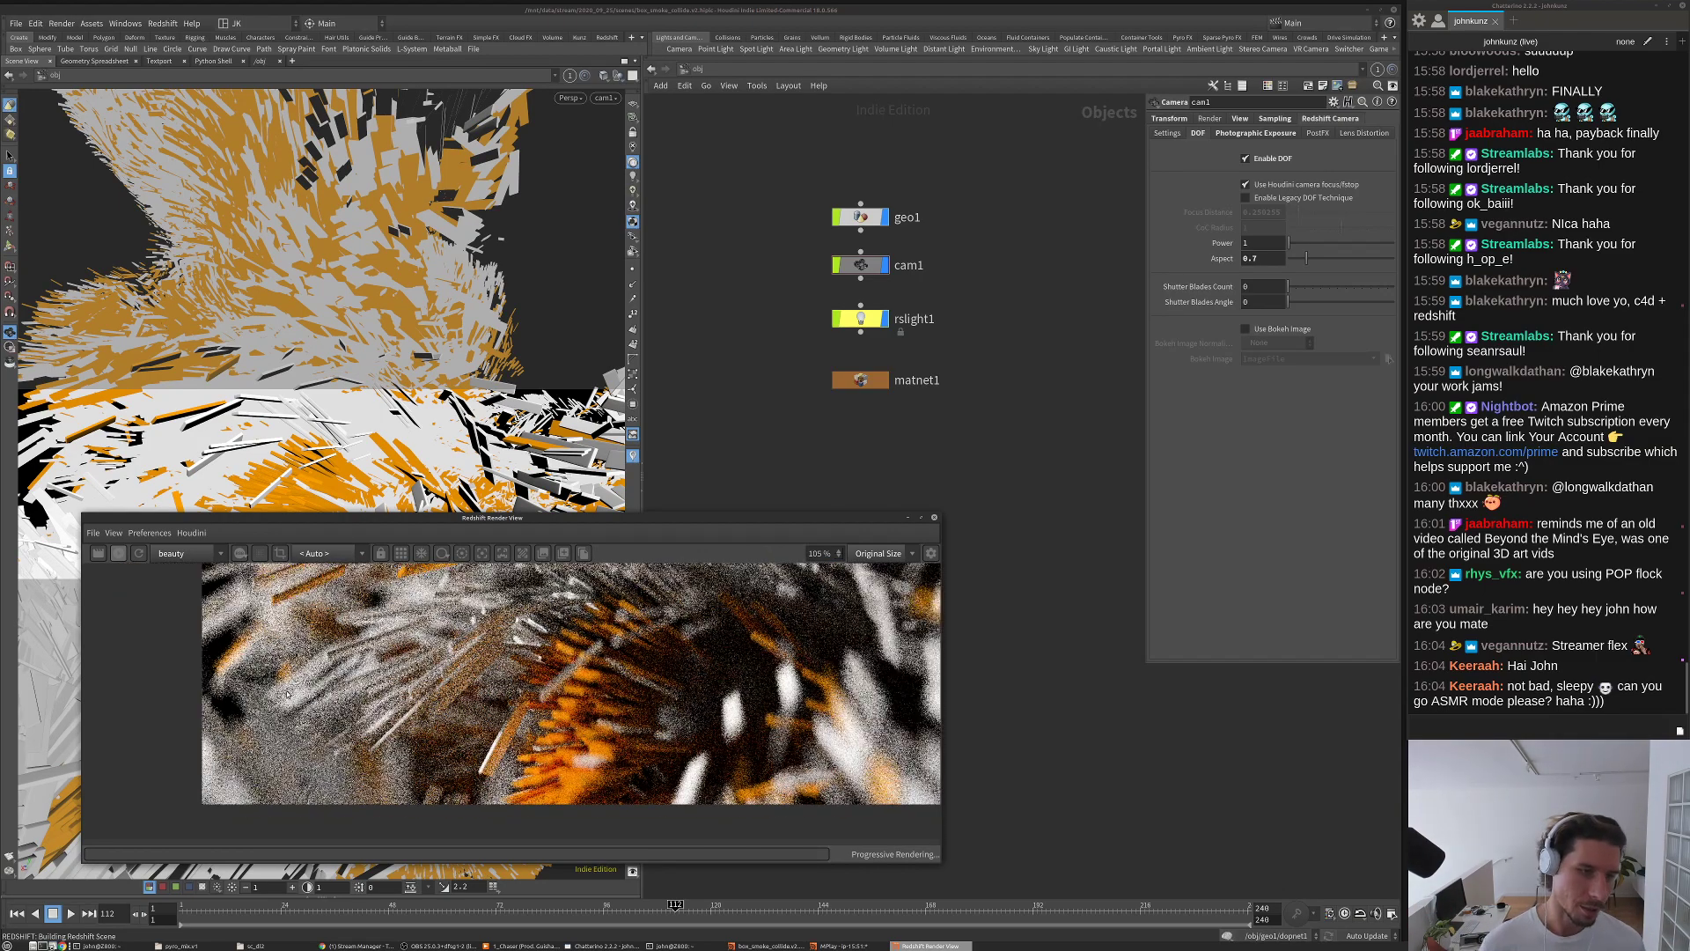
pyautogui.scroll(6, 303, 706)
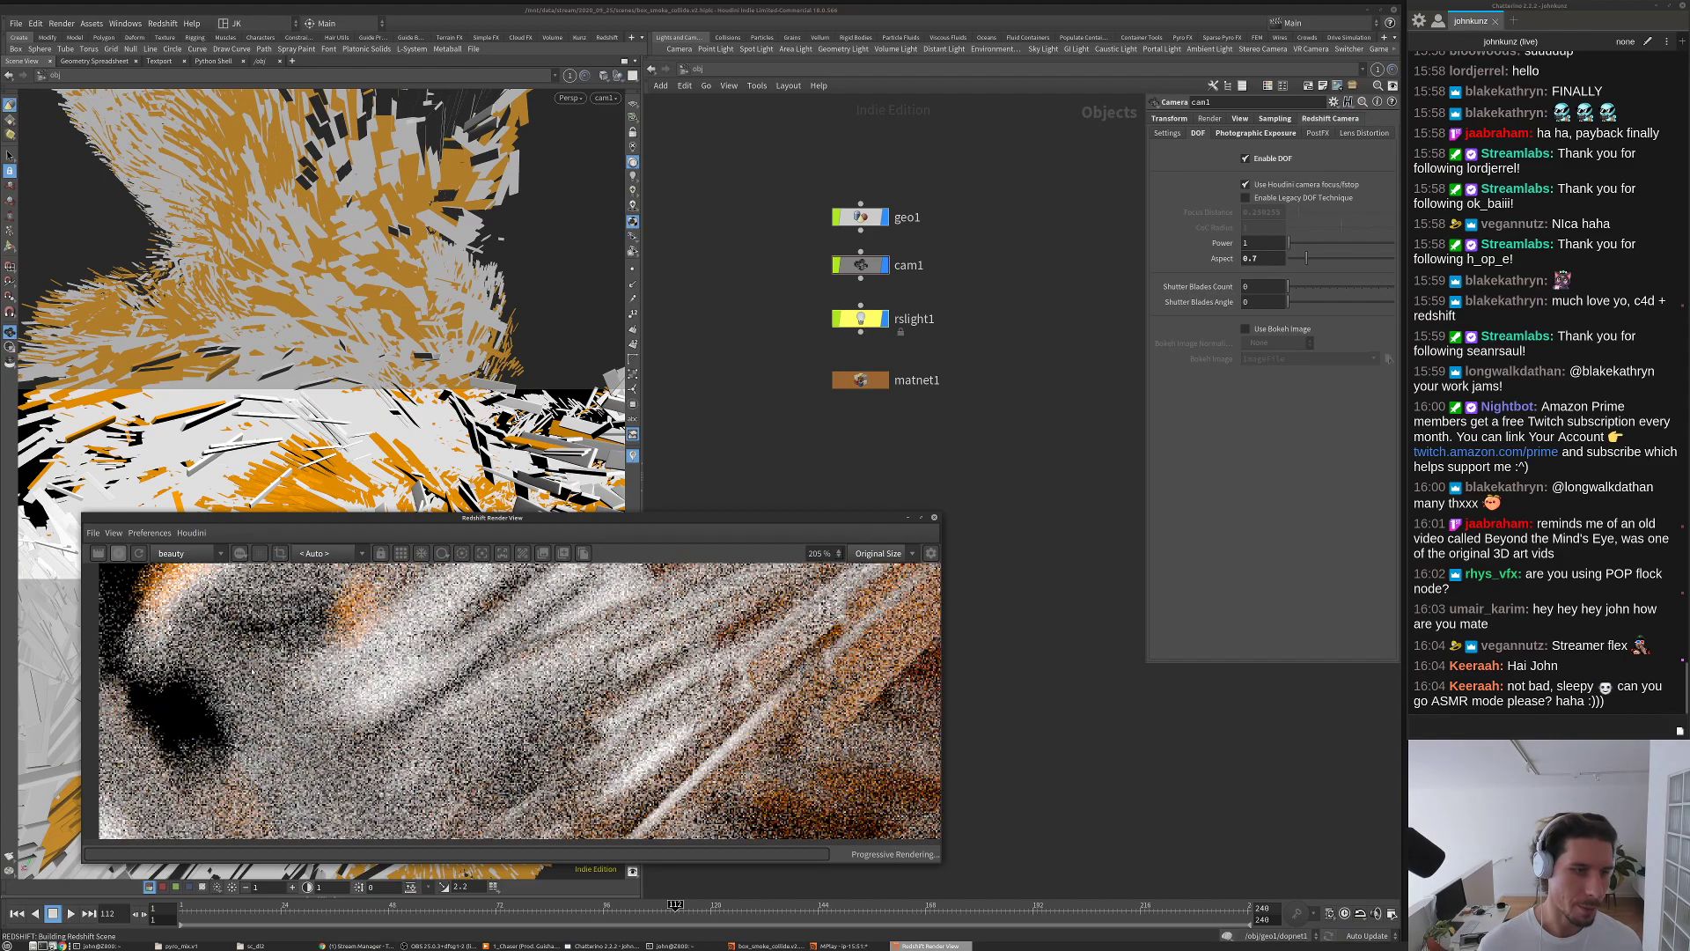
pyautogui.scroll(-4, 296, 677)
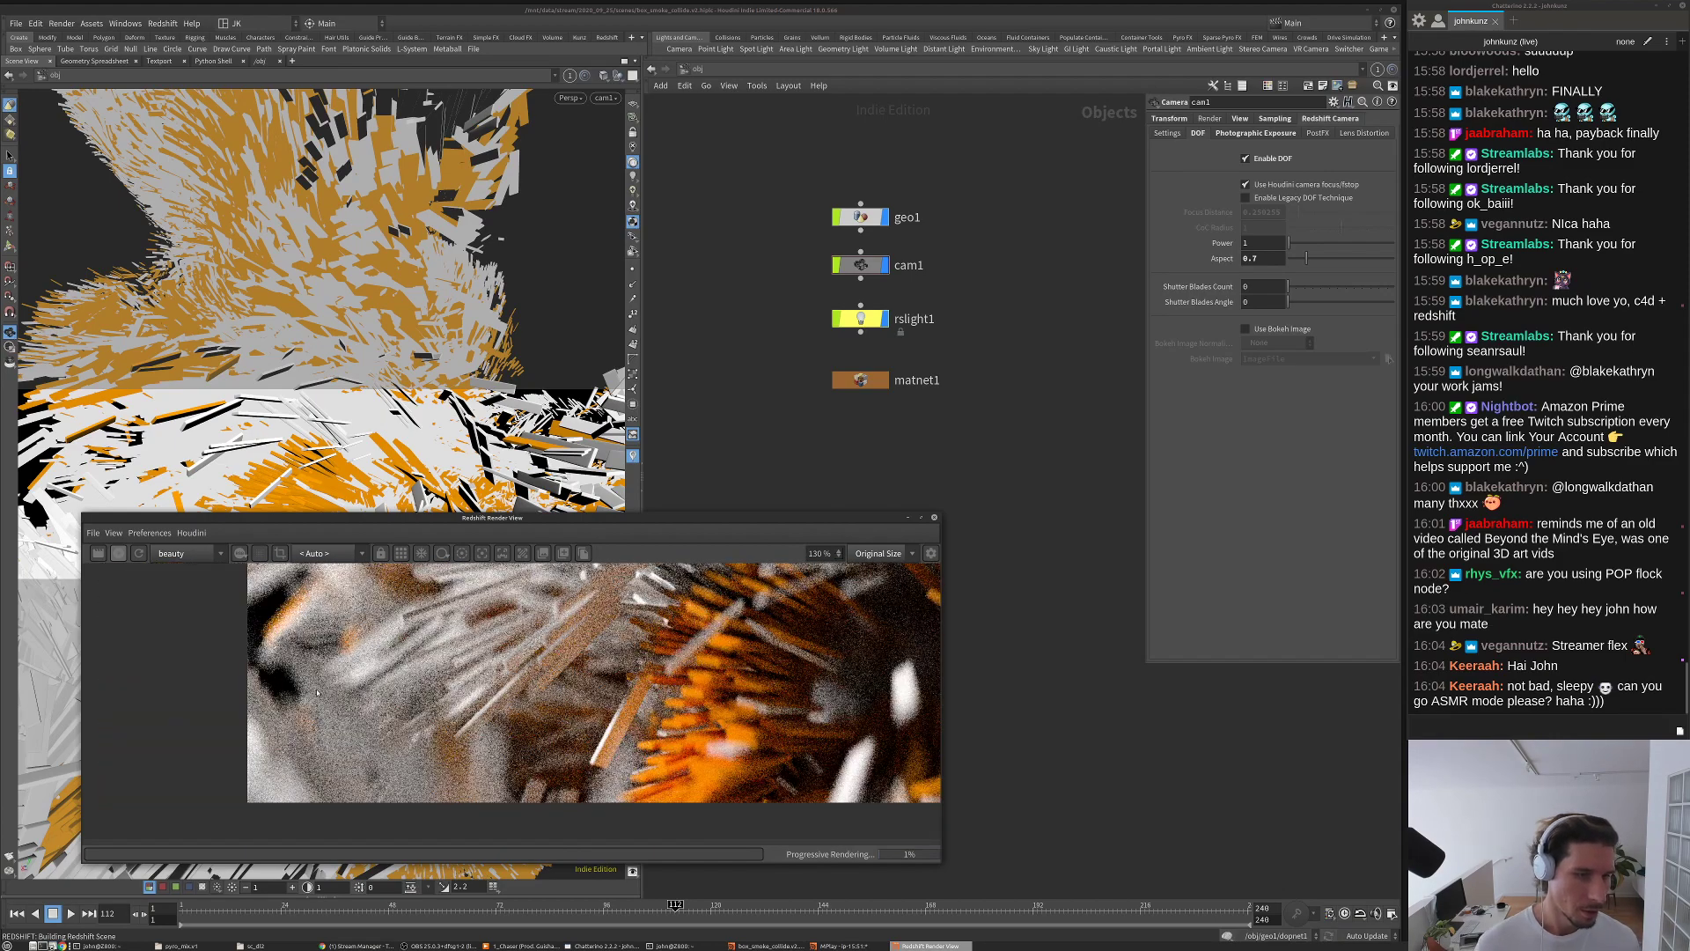
pyautogui.scroll(-3, 317, 693)
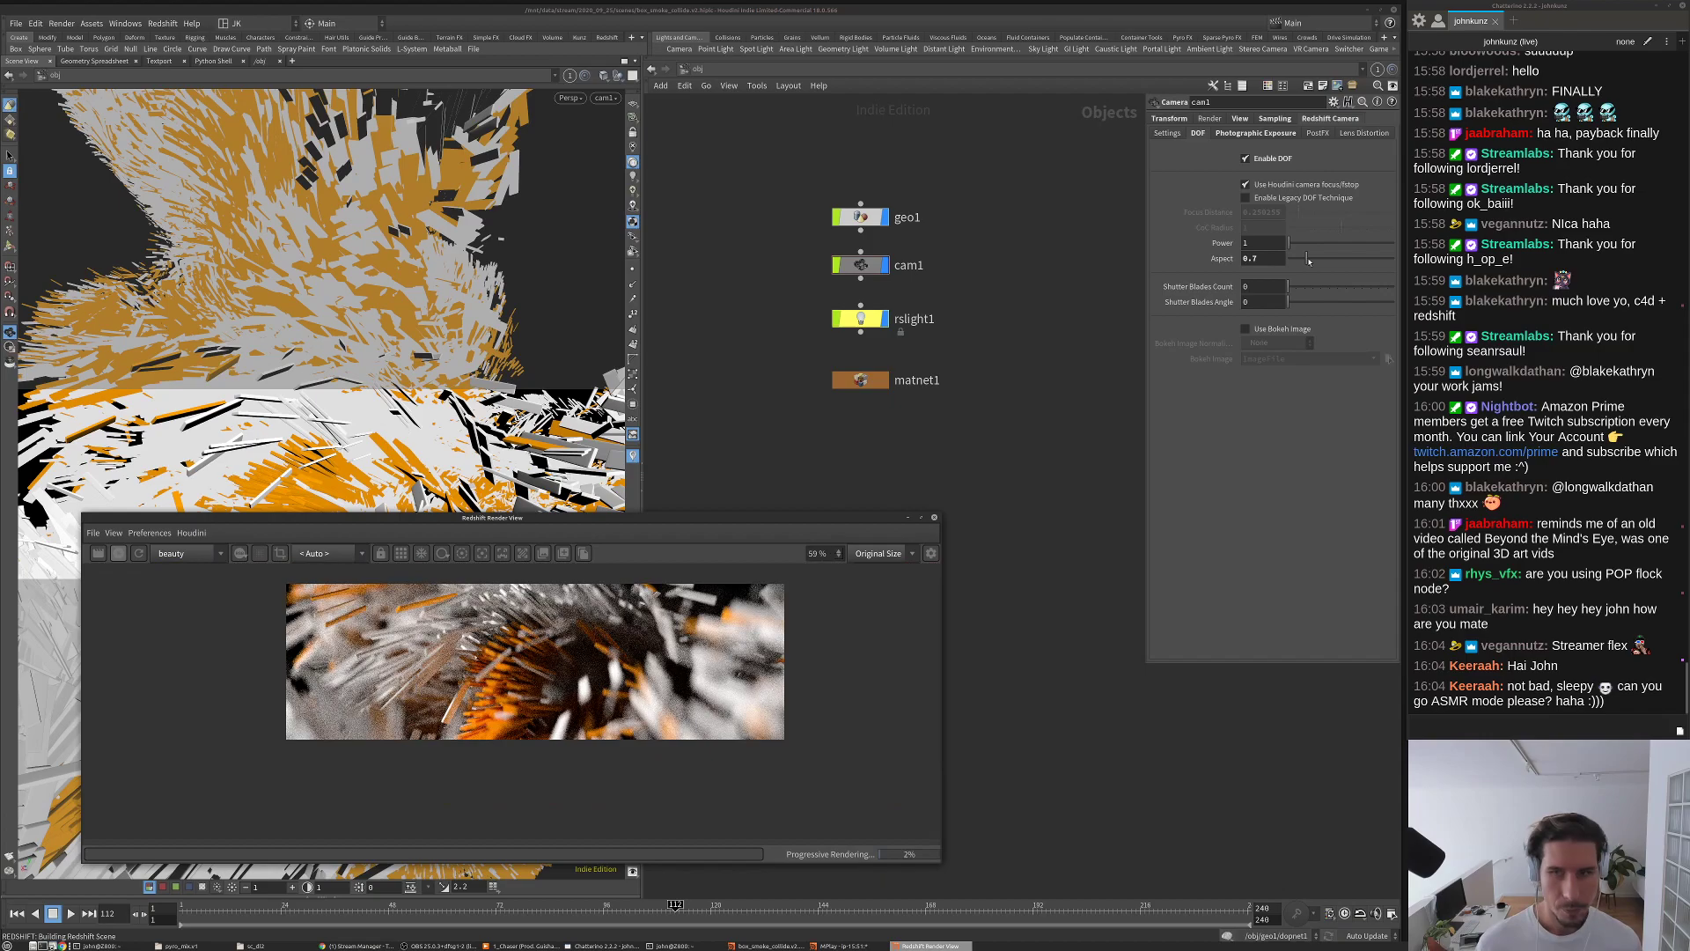
# Step: Set cam1's depth-of-field Aspect to 0.6 and check the blur in the updated render
pyautogui.click(1256, 258)
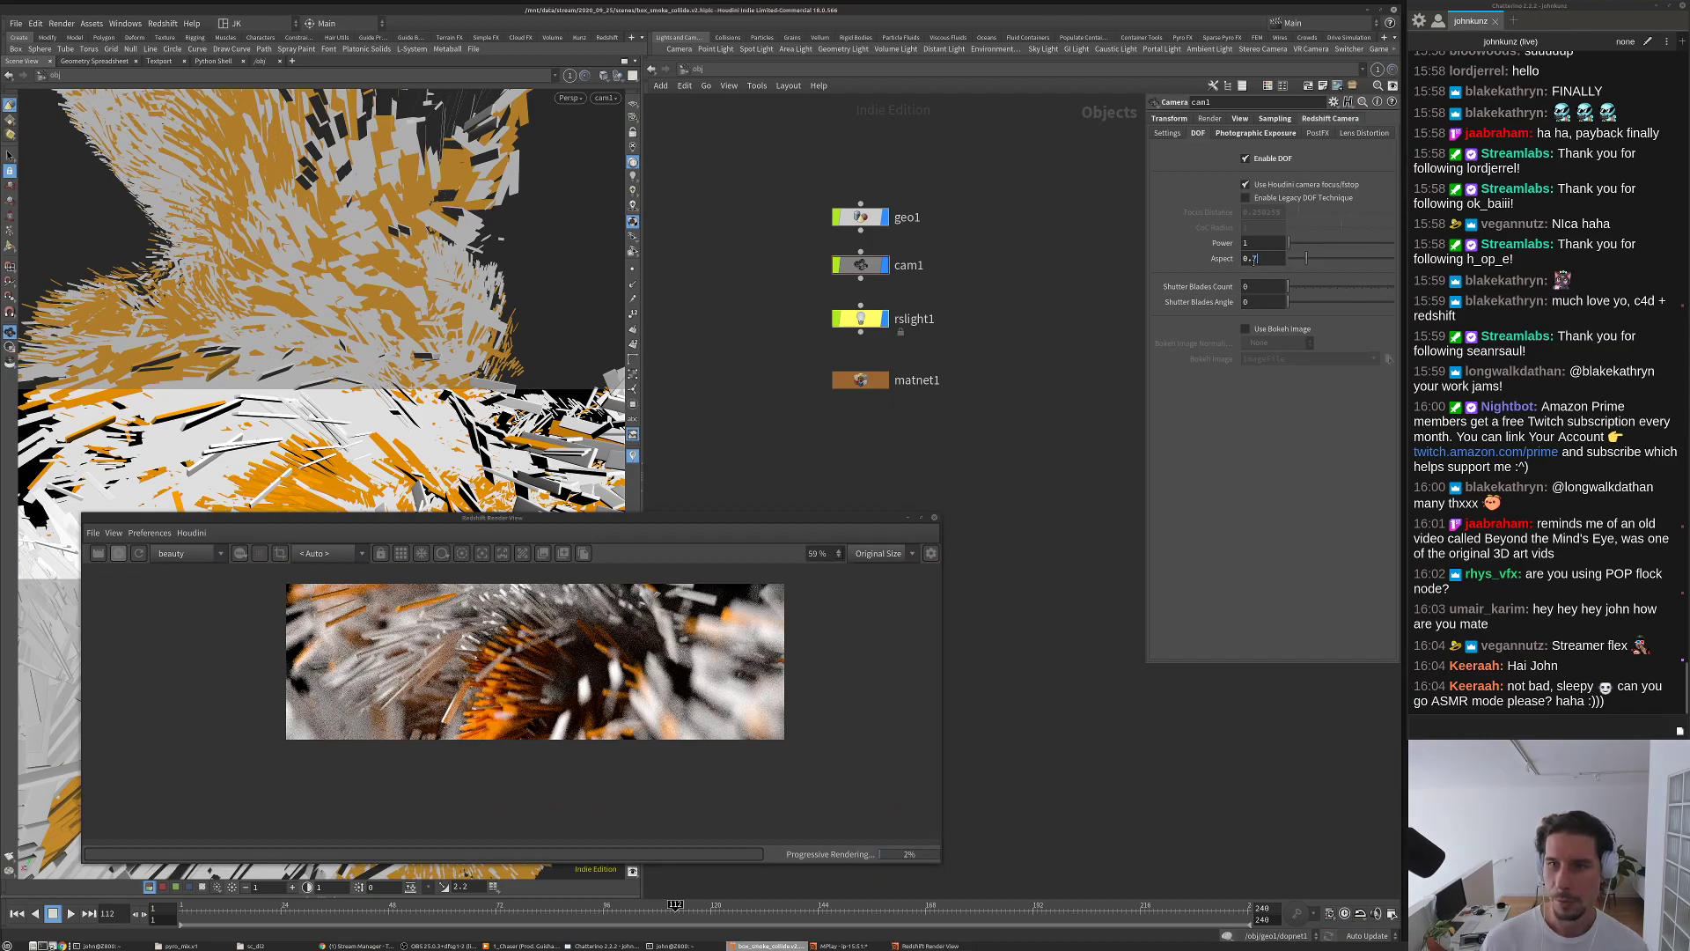
pyautogui.write('6')
pyautogui.press('Return')
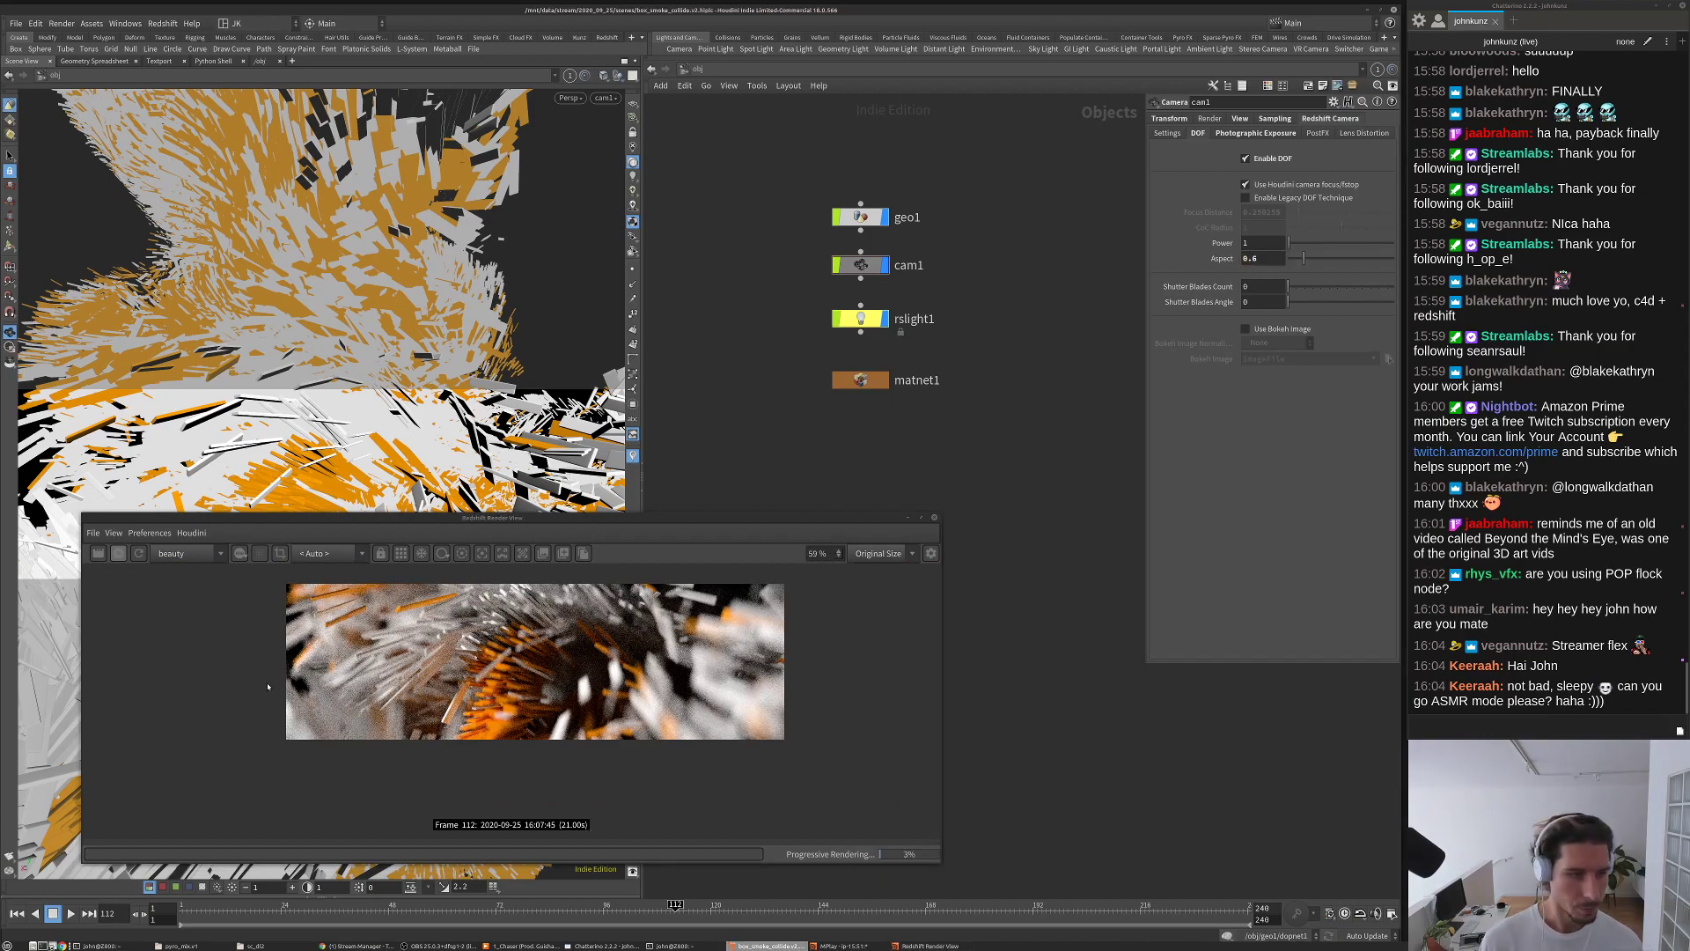
pyautogui.scroll(3, 323, 691)
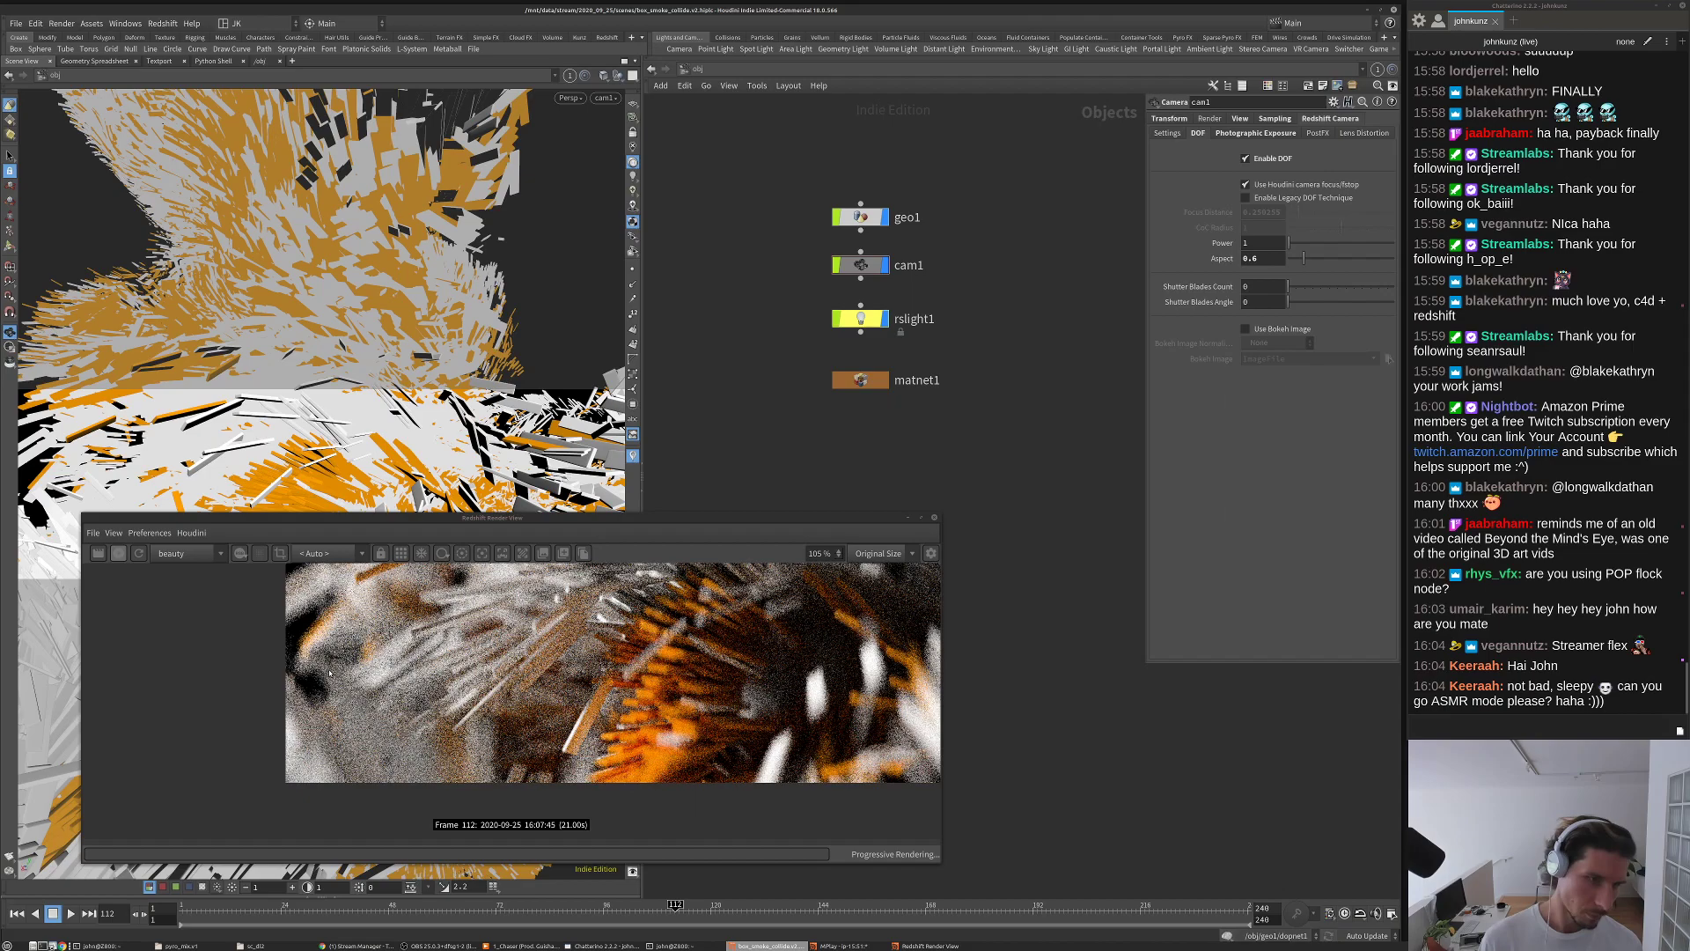
pyautogui.scroll(-2, 263, 763)
pyautogui.scroll(-2, 300, 749)
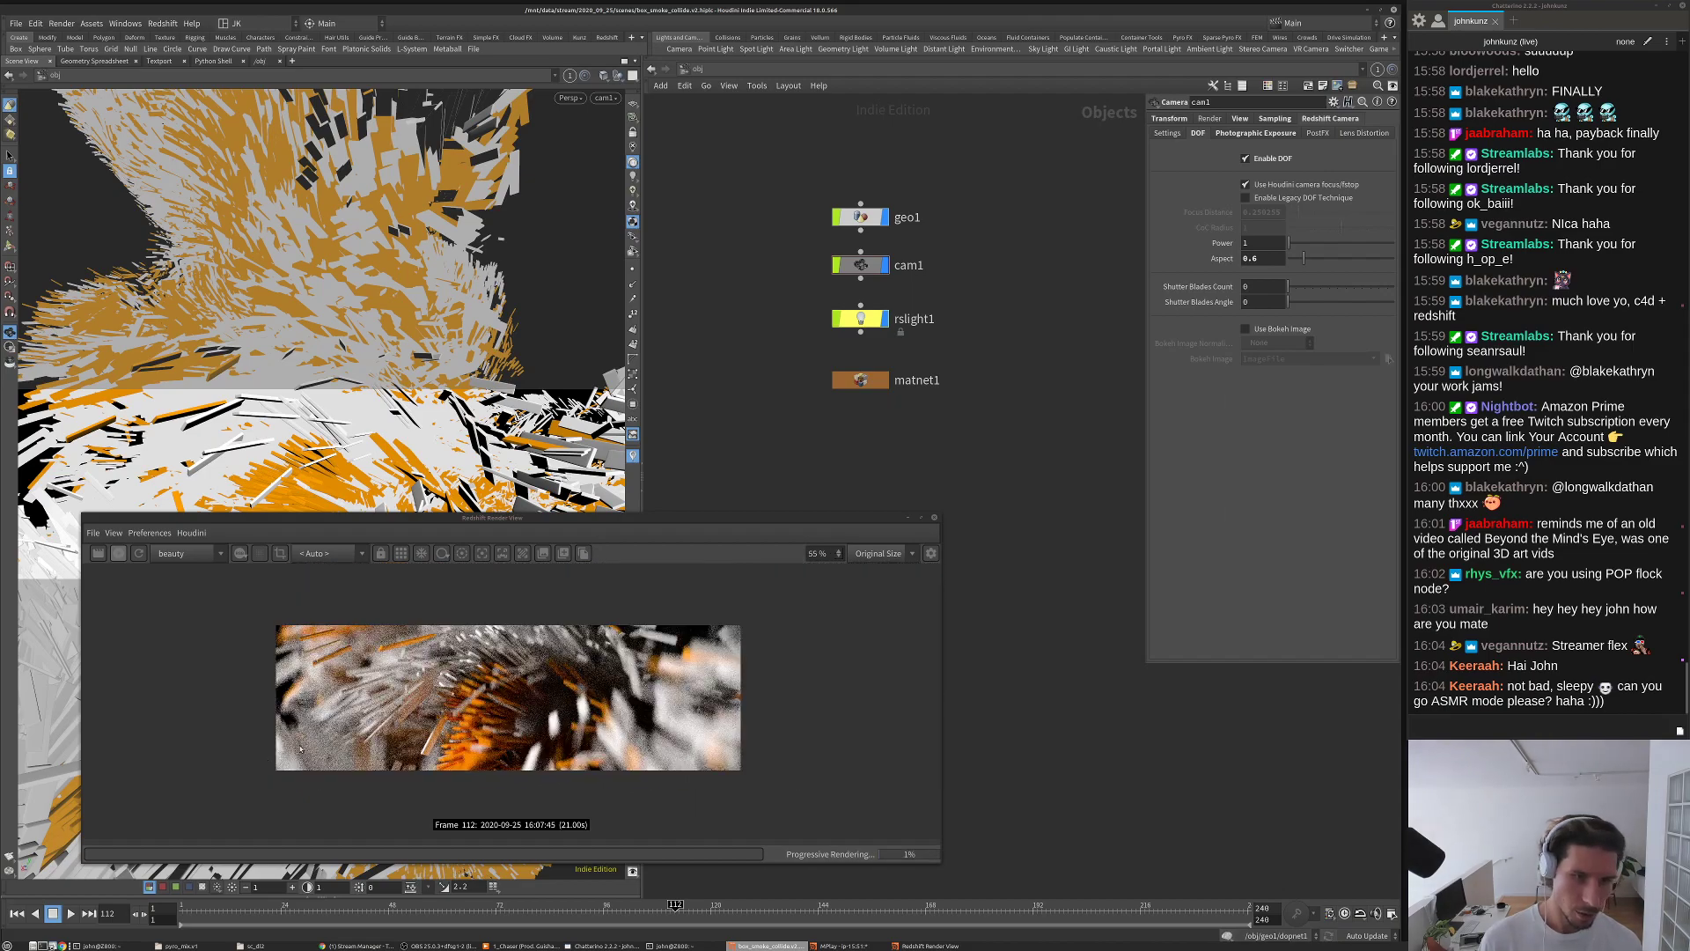
# Step: Set cam1's depth-of-field Power to 1.75 and inspect the blurred edge of the render close up
pyautogui.click(1269, 241)
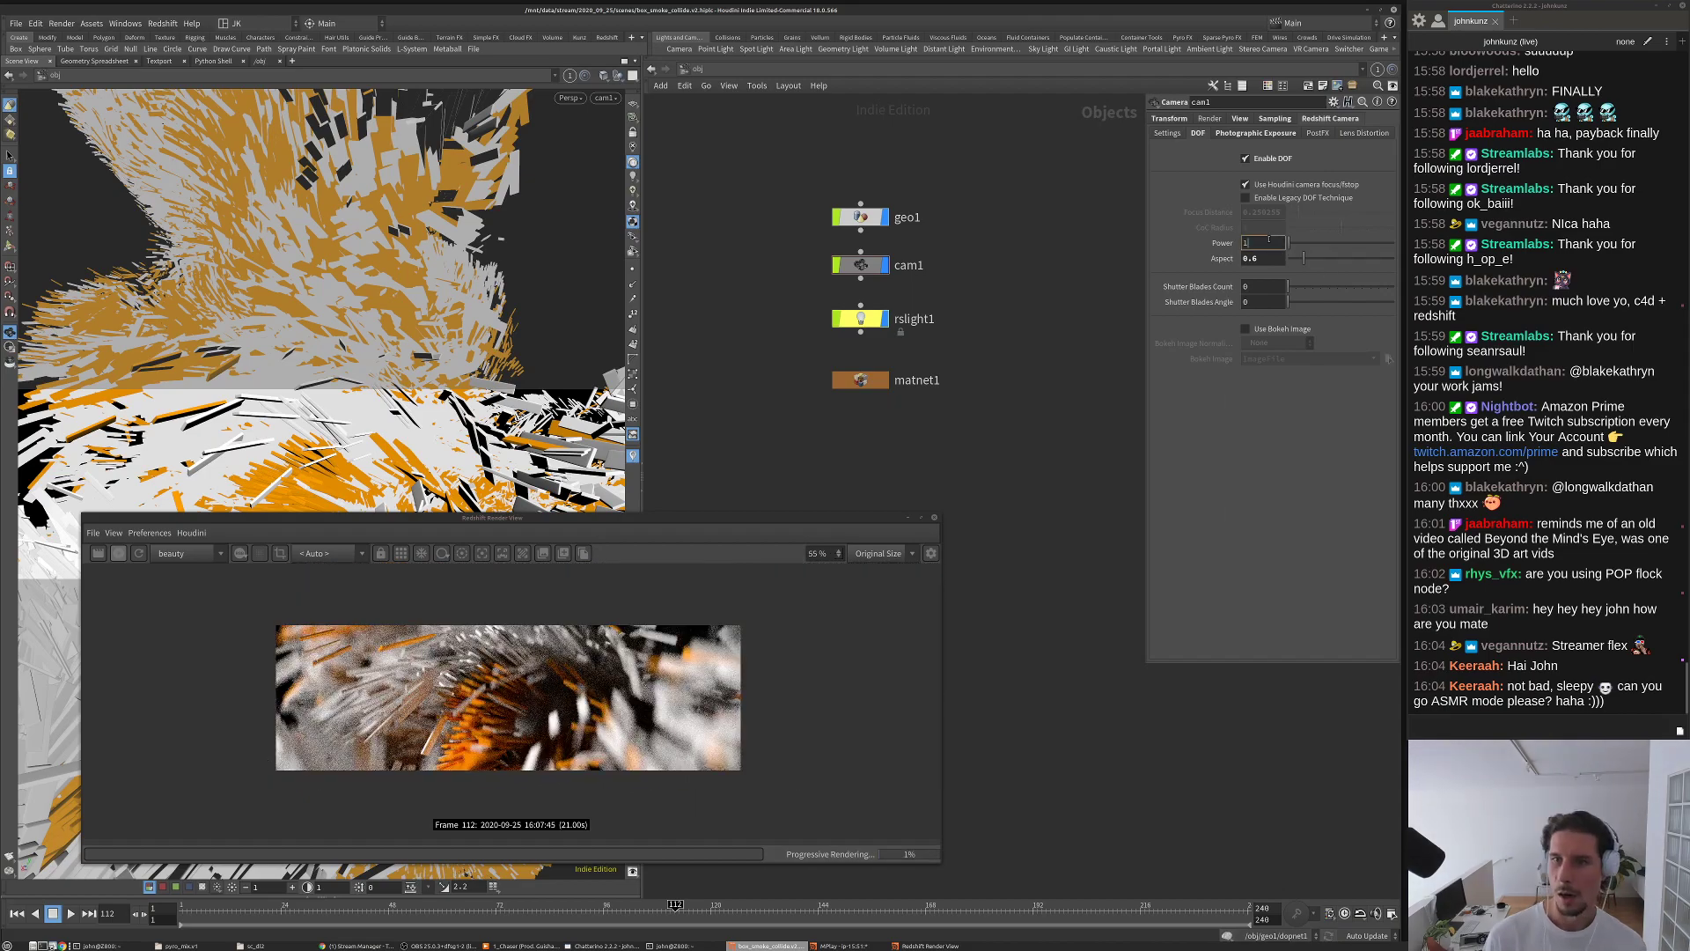
pyautogui.write('1.75')
pyautogui.press('Return')
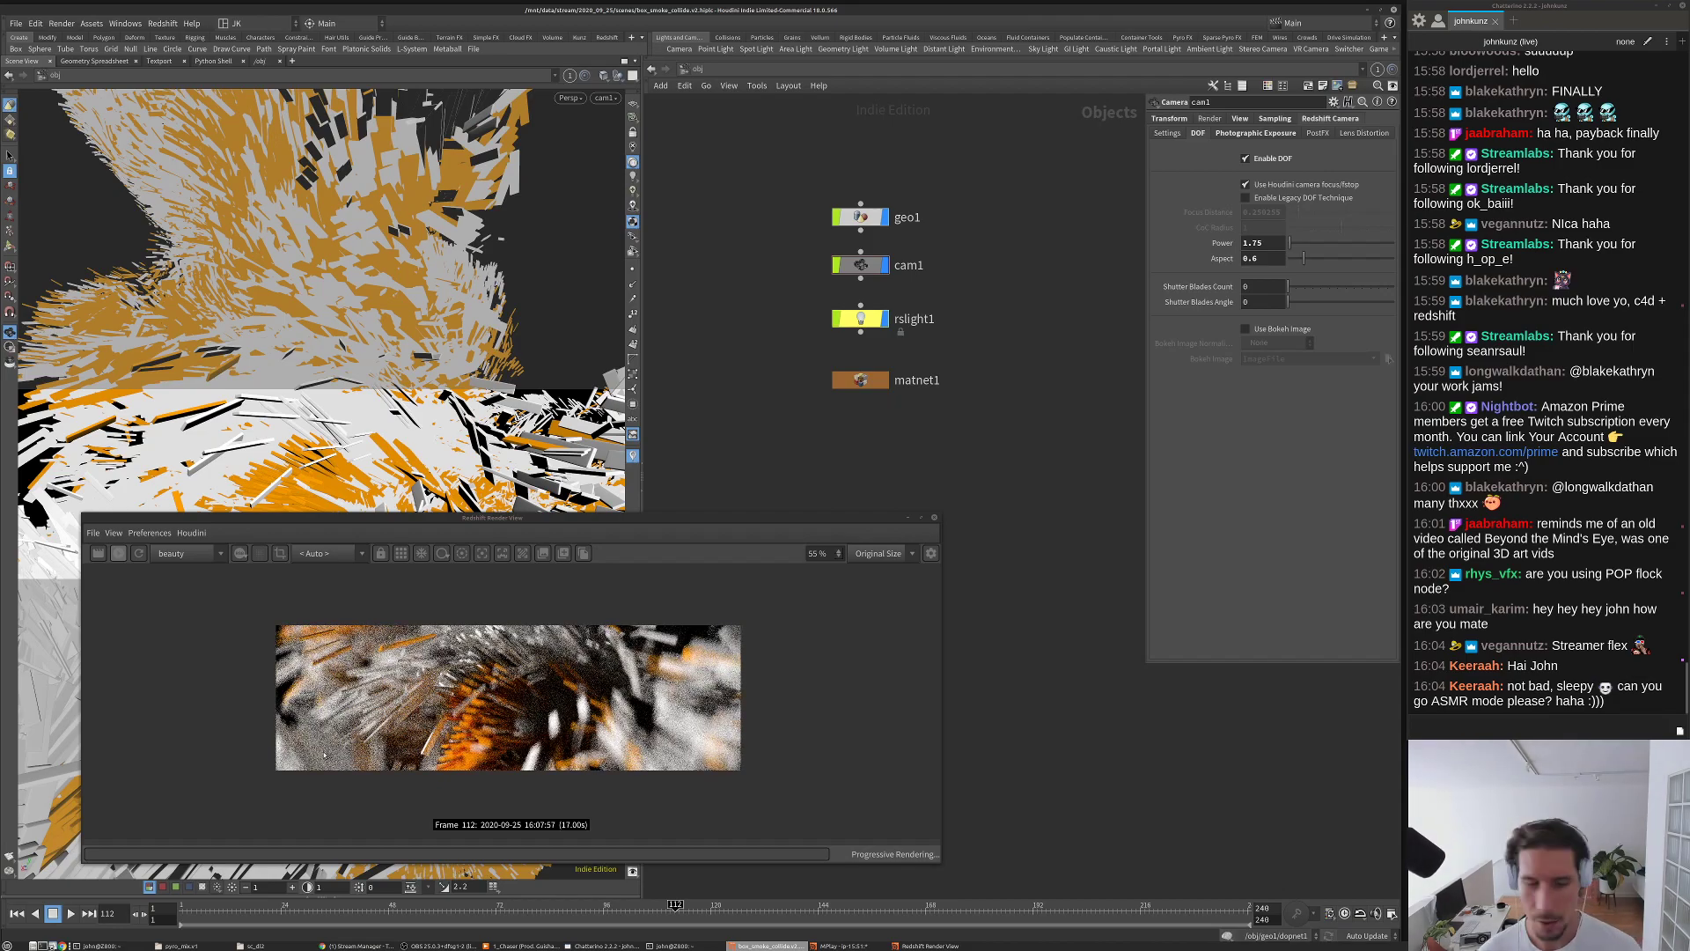
pyautogui.scroll(2, 310, 692)
pyautogui.scroll(6, 304, 683)
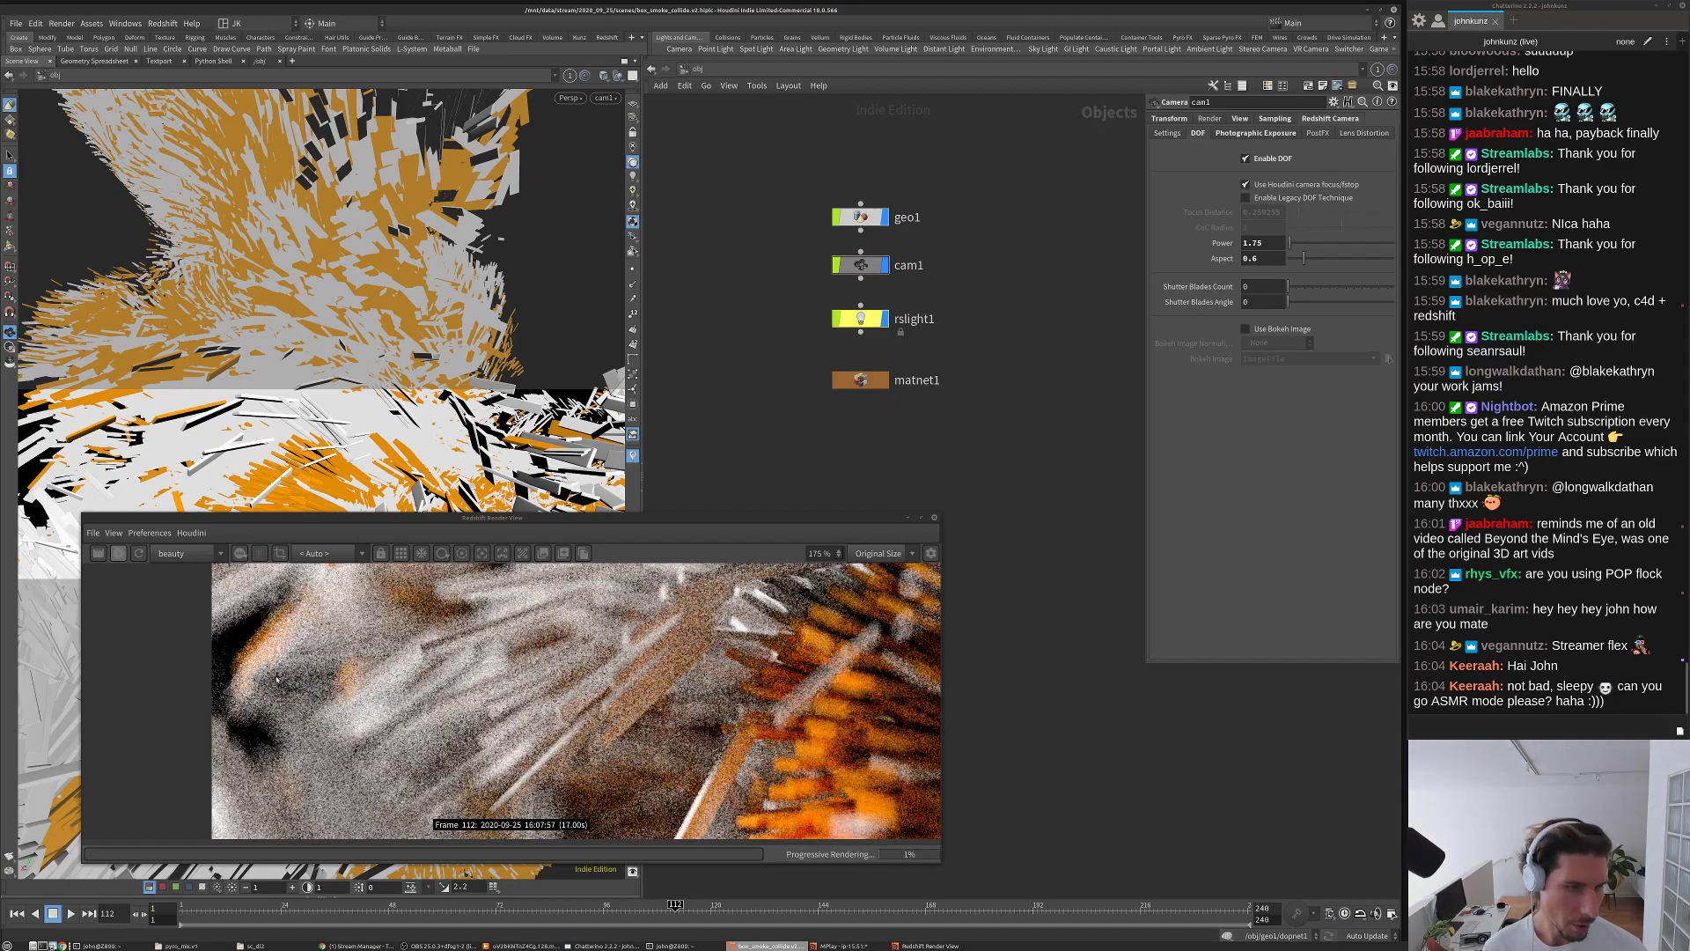
# Step: Inspect the blurred foreground sticks in the progressive render close up and across the full frame
pyautogui.scroll(5, 322, 662)
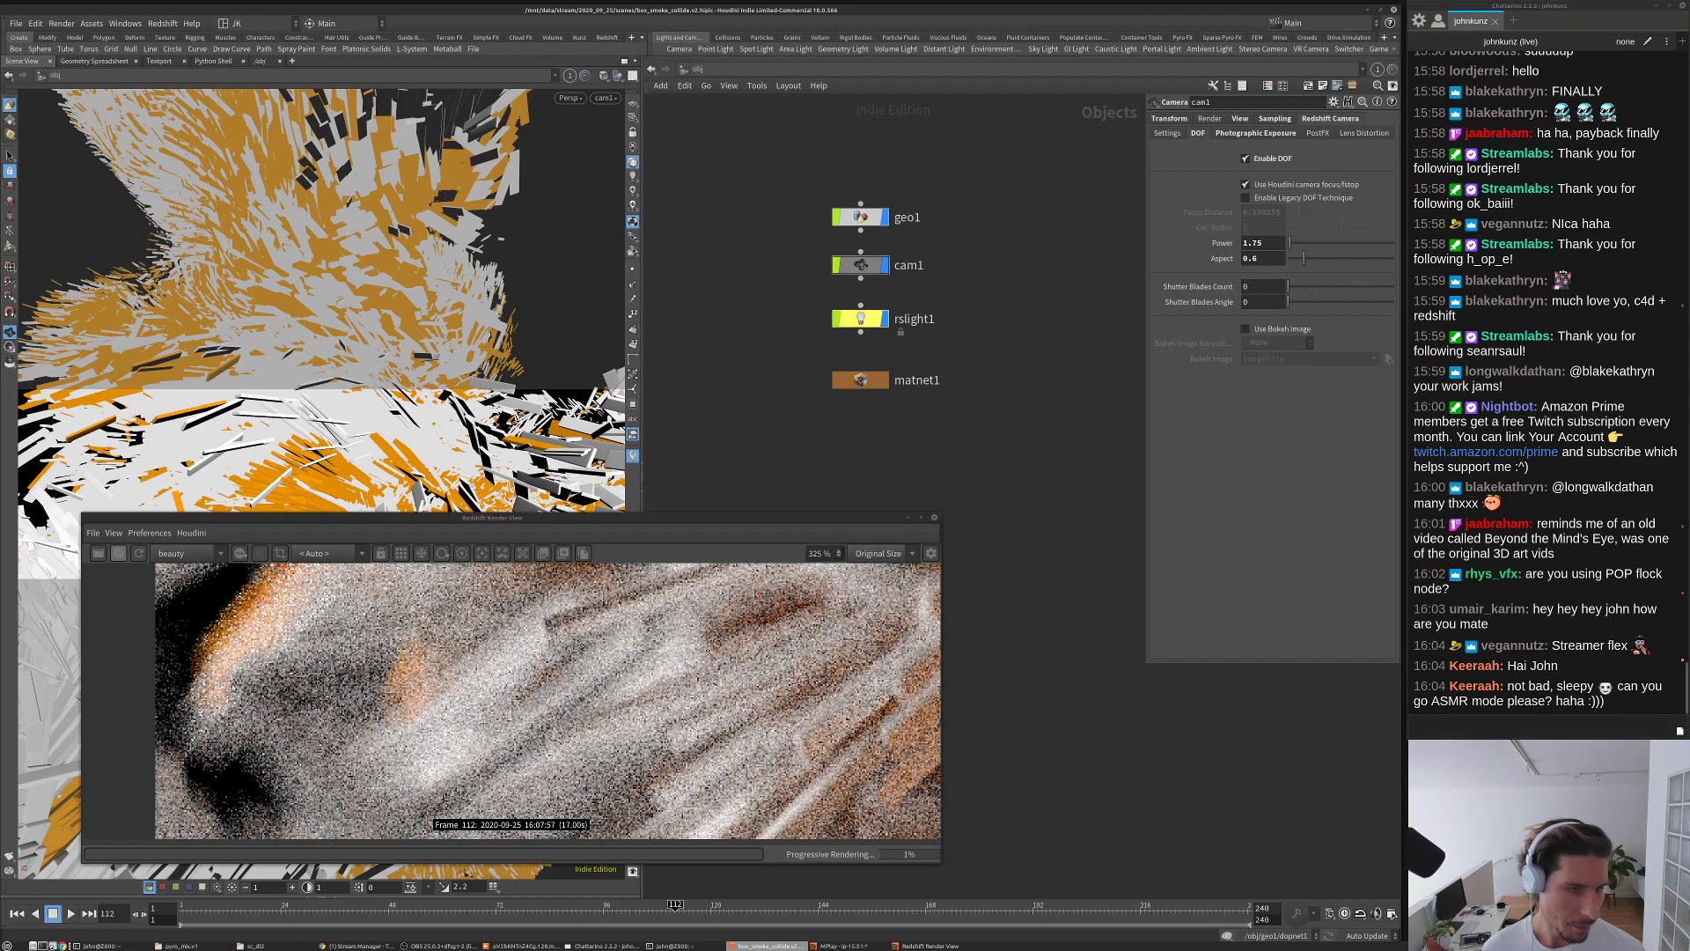
pyautogui.scroll(-2, 304, 668)
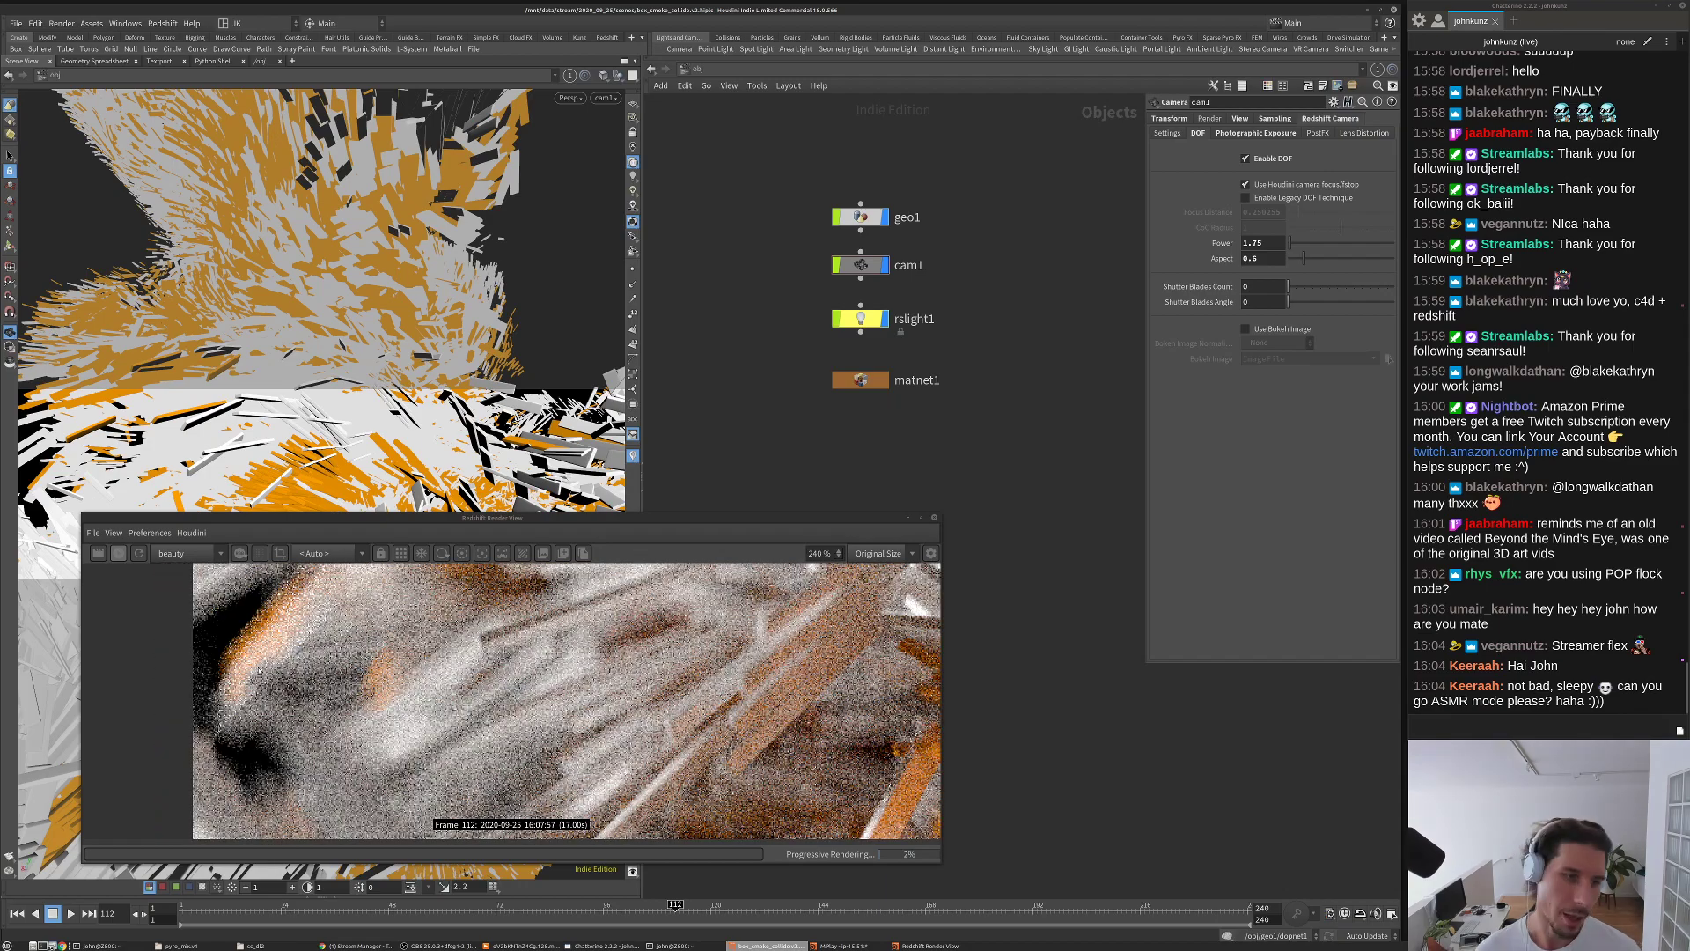
pyautogui.scroll(-6, 260, 672)
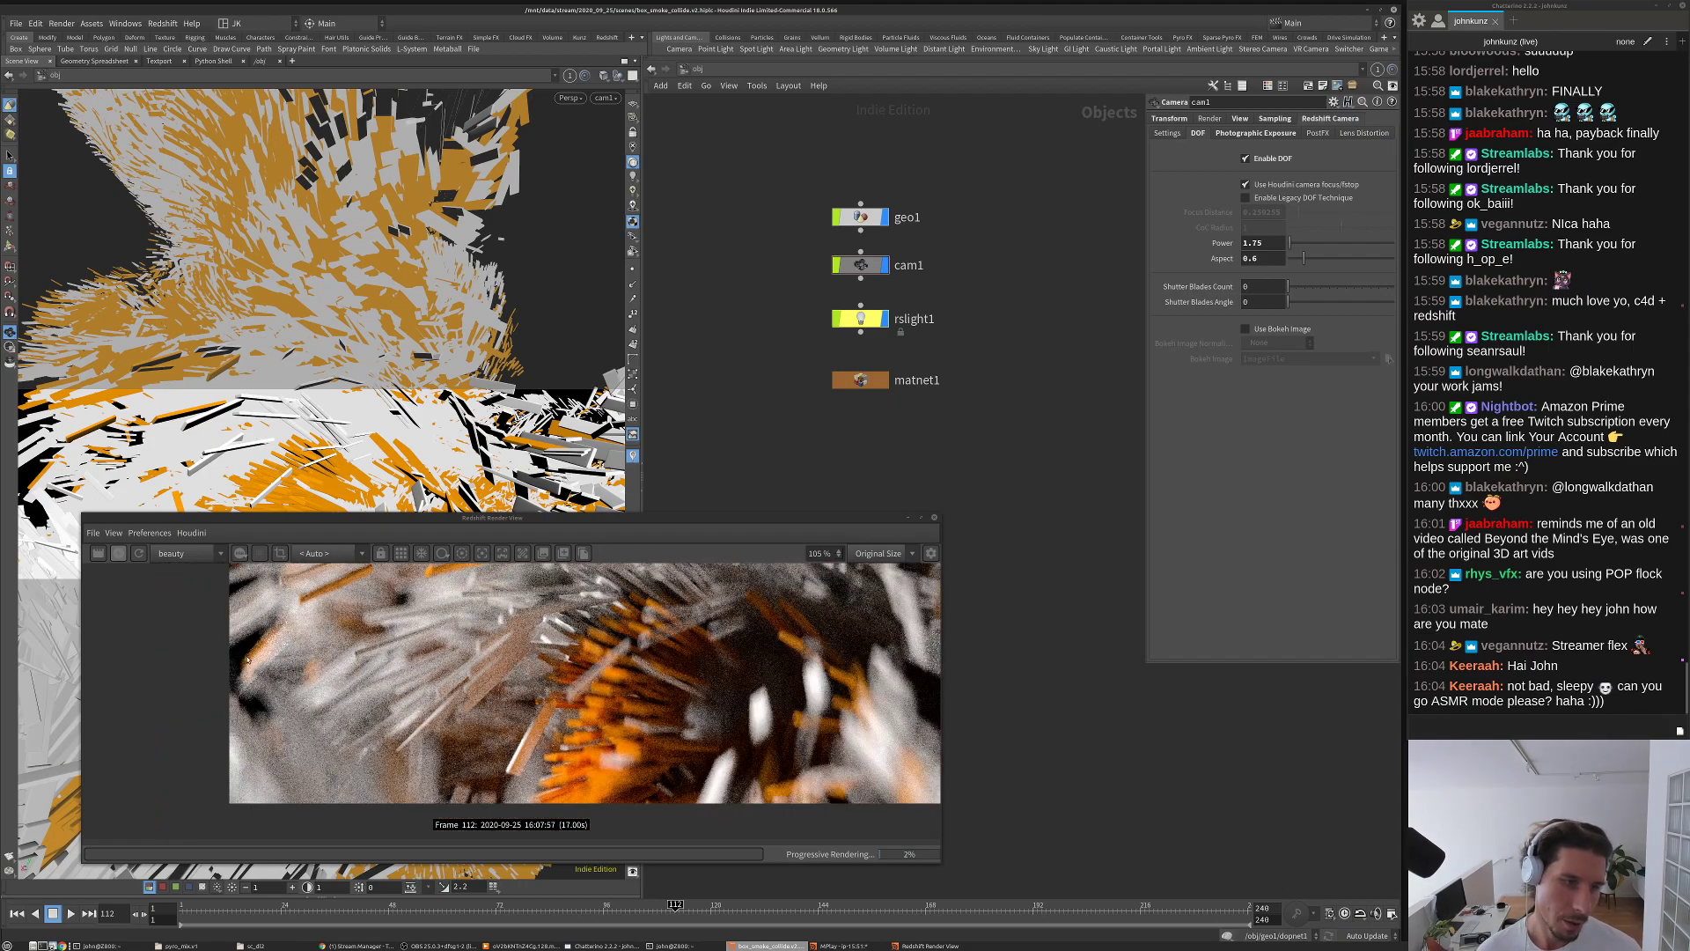
pyautogui.scroll(-2, 298, 727)
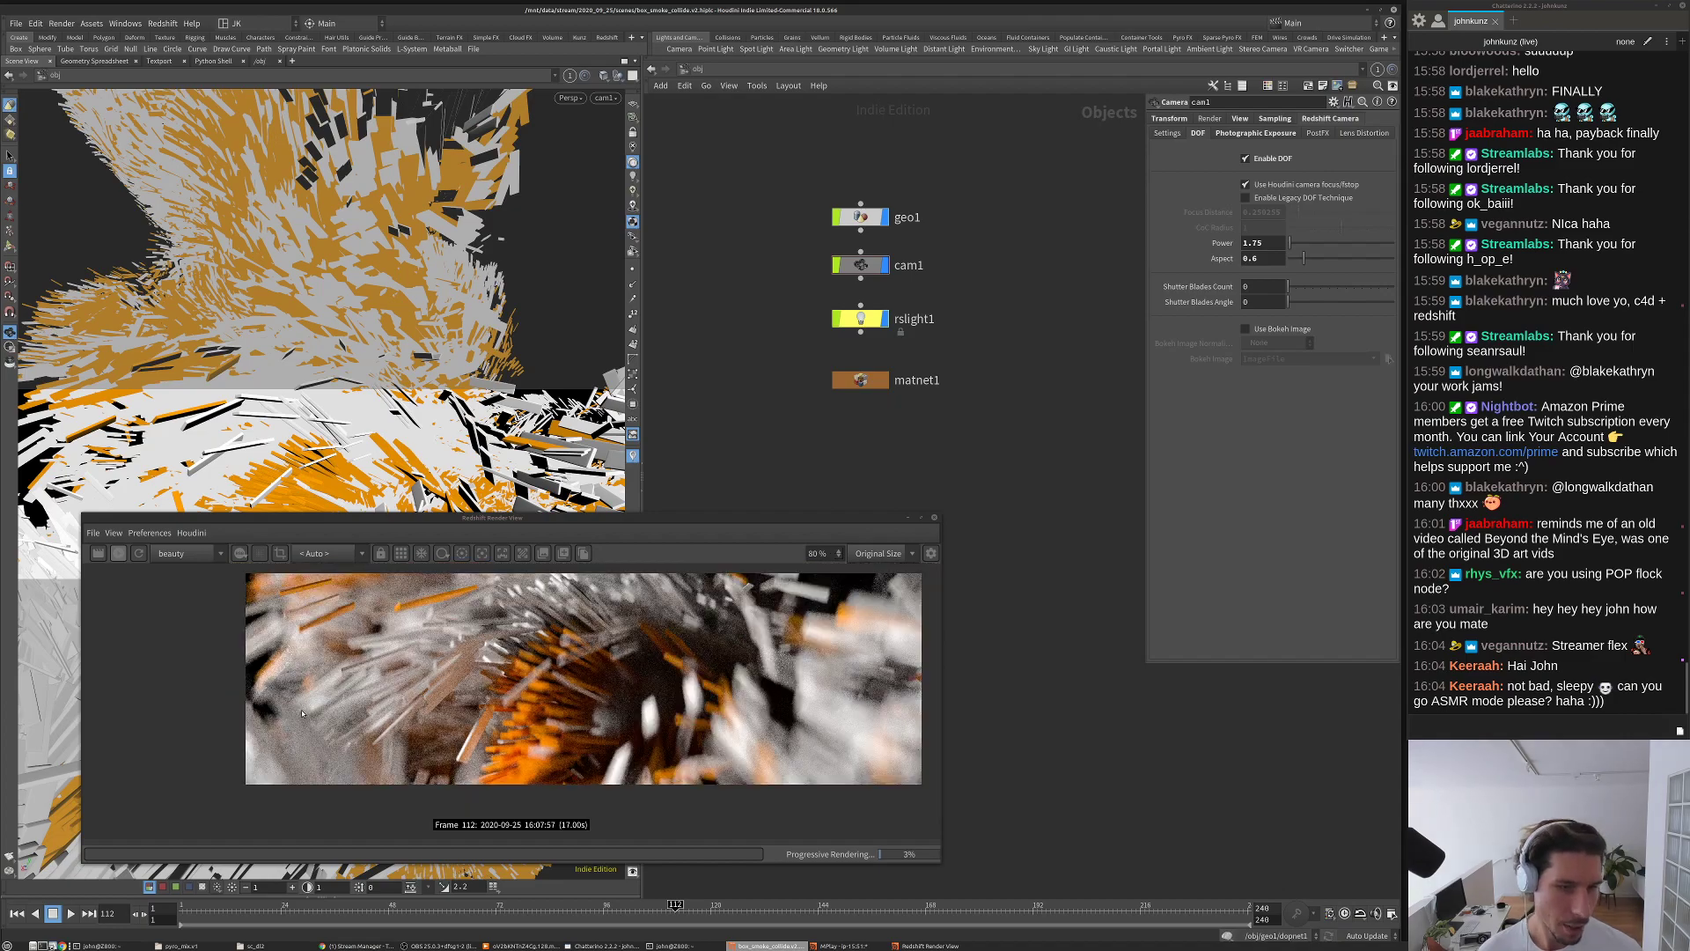
# Step: Open the render view's display settings, expand Photographic Exposure and check its parameters against the rendered image
pyautogui.click(930, 553)
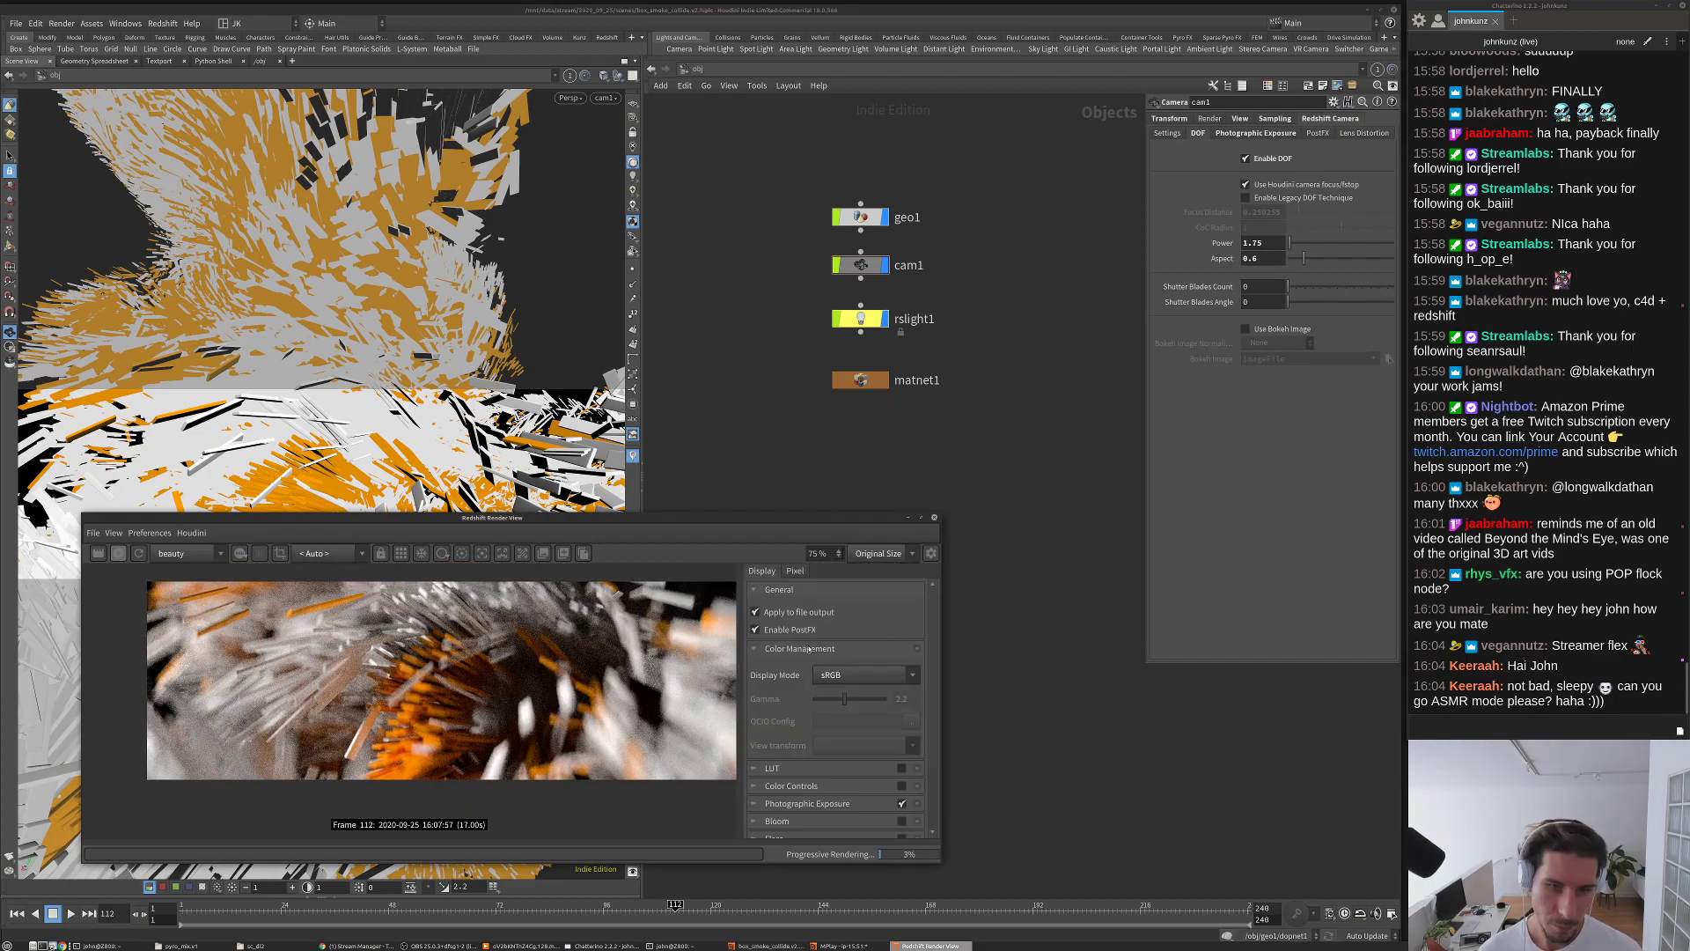
pyautogui.scroll(-1, 779, 724)
pyautogui.click(754, 750)
pyautogui.scroll(-2, 764, 744)
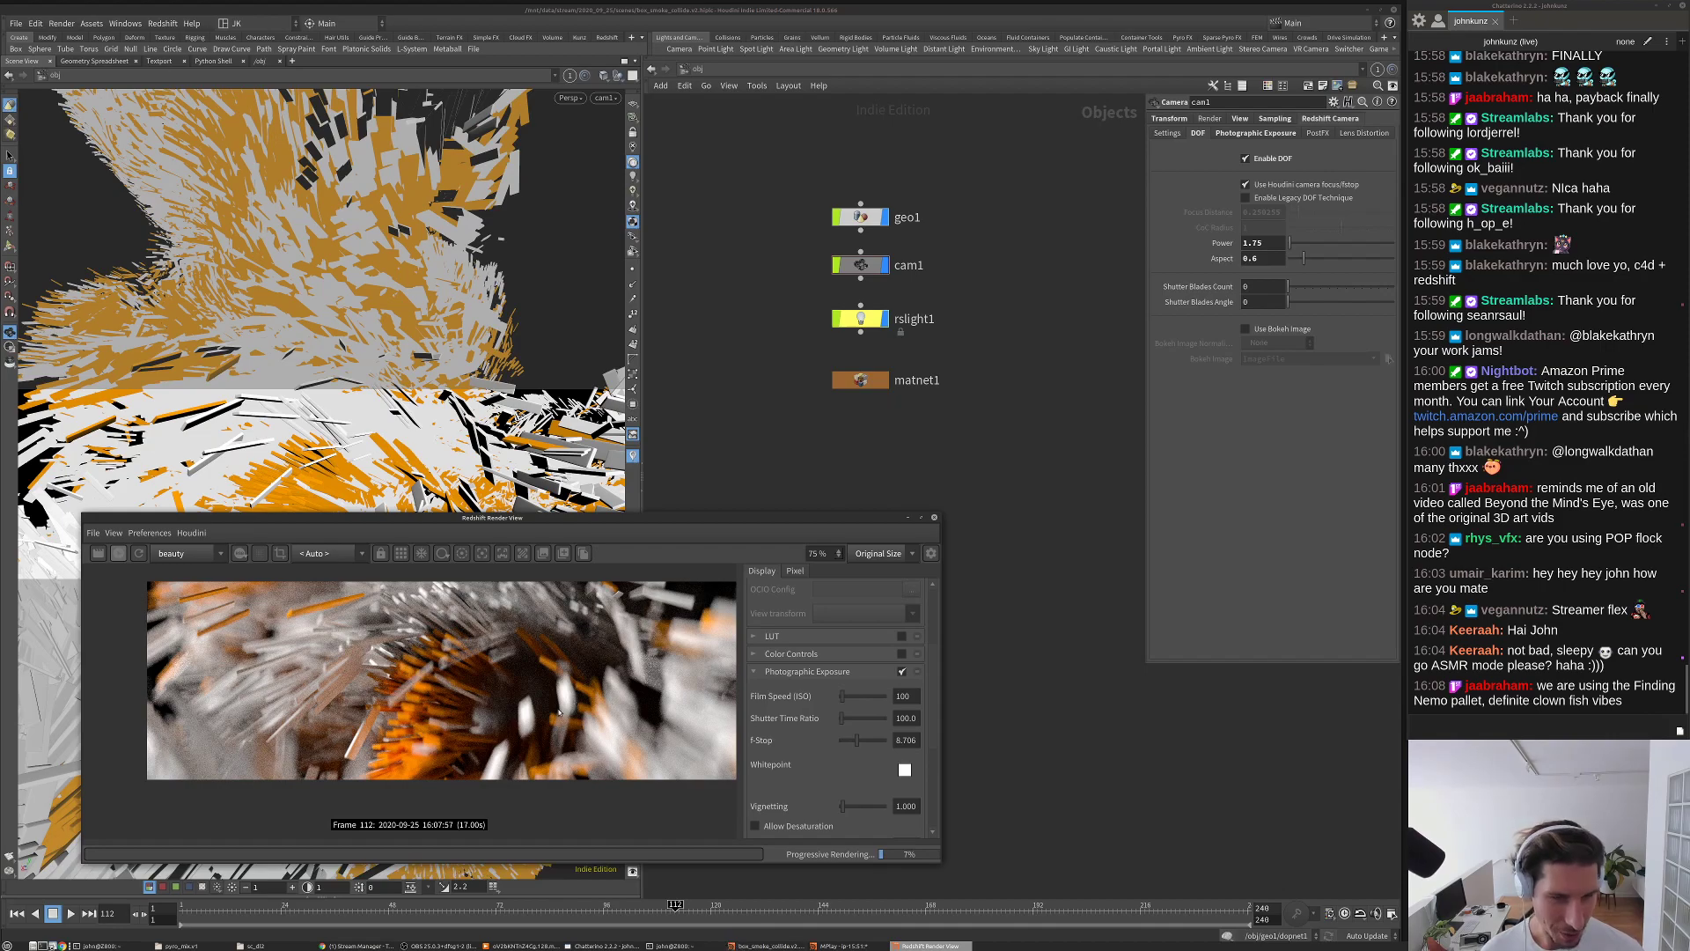
pyautogui.scroll(2, 482, 714)
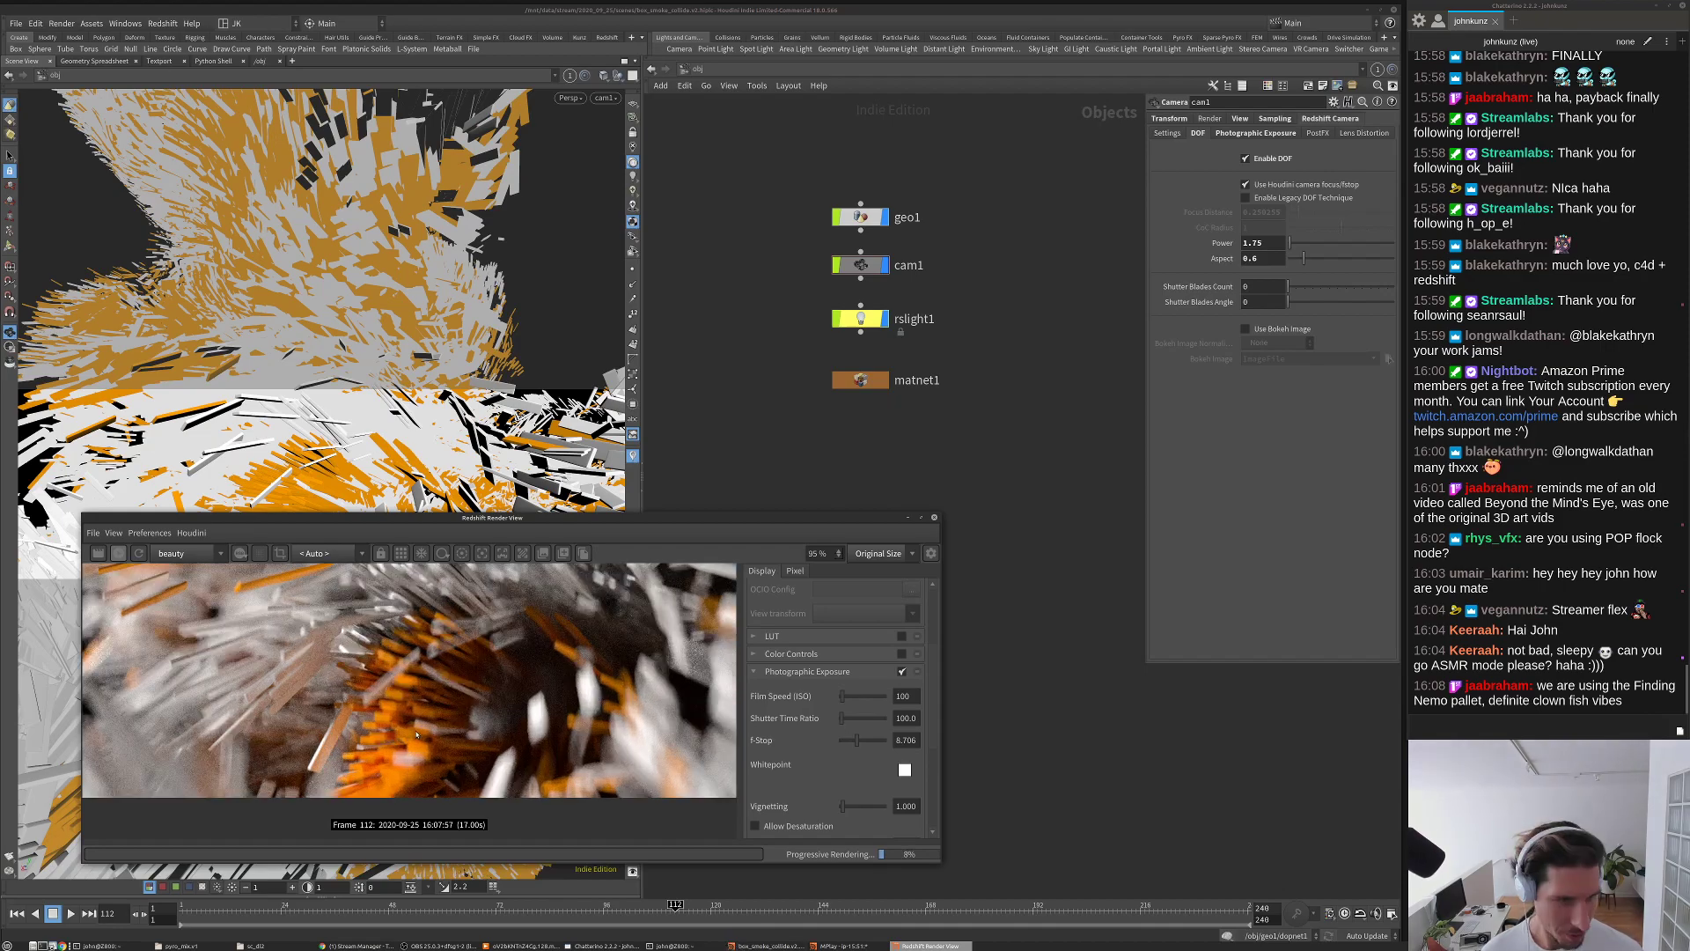
pyautogui.scroll(-2, 416, 733)
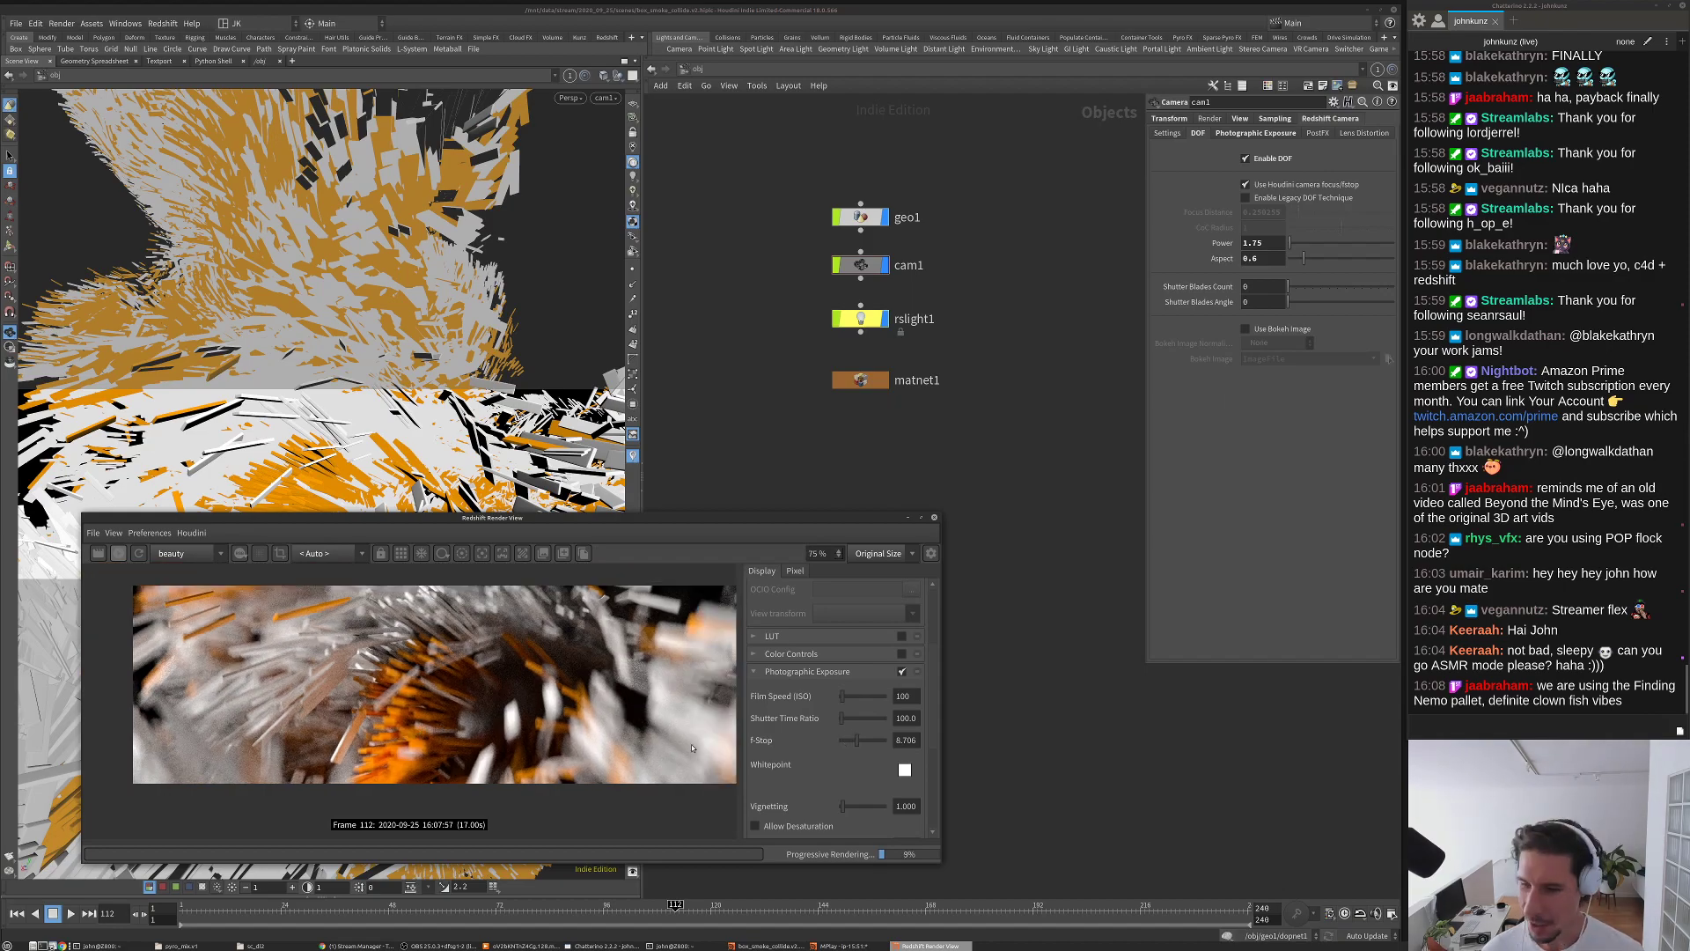
pyautogui.scroll(-1, 509, 732)
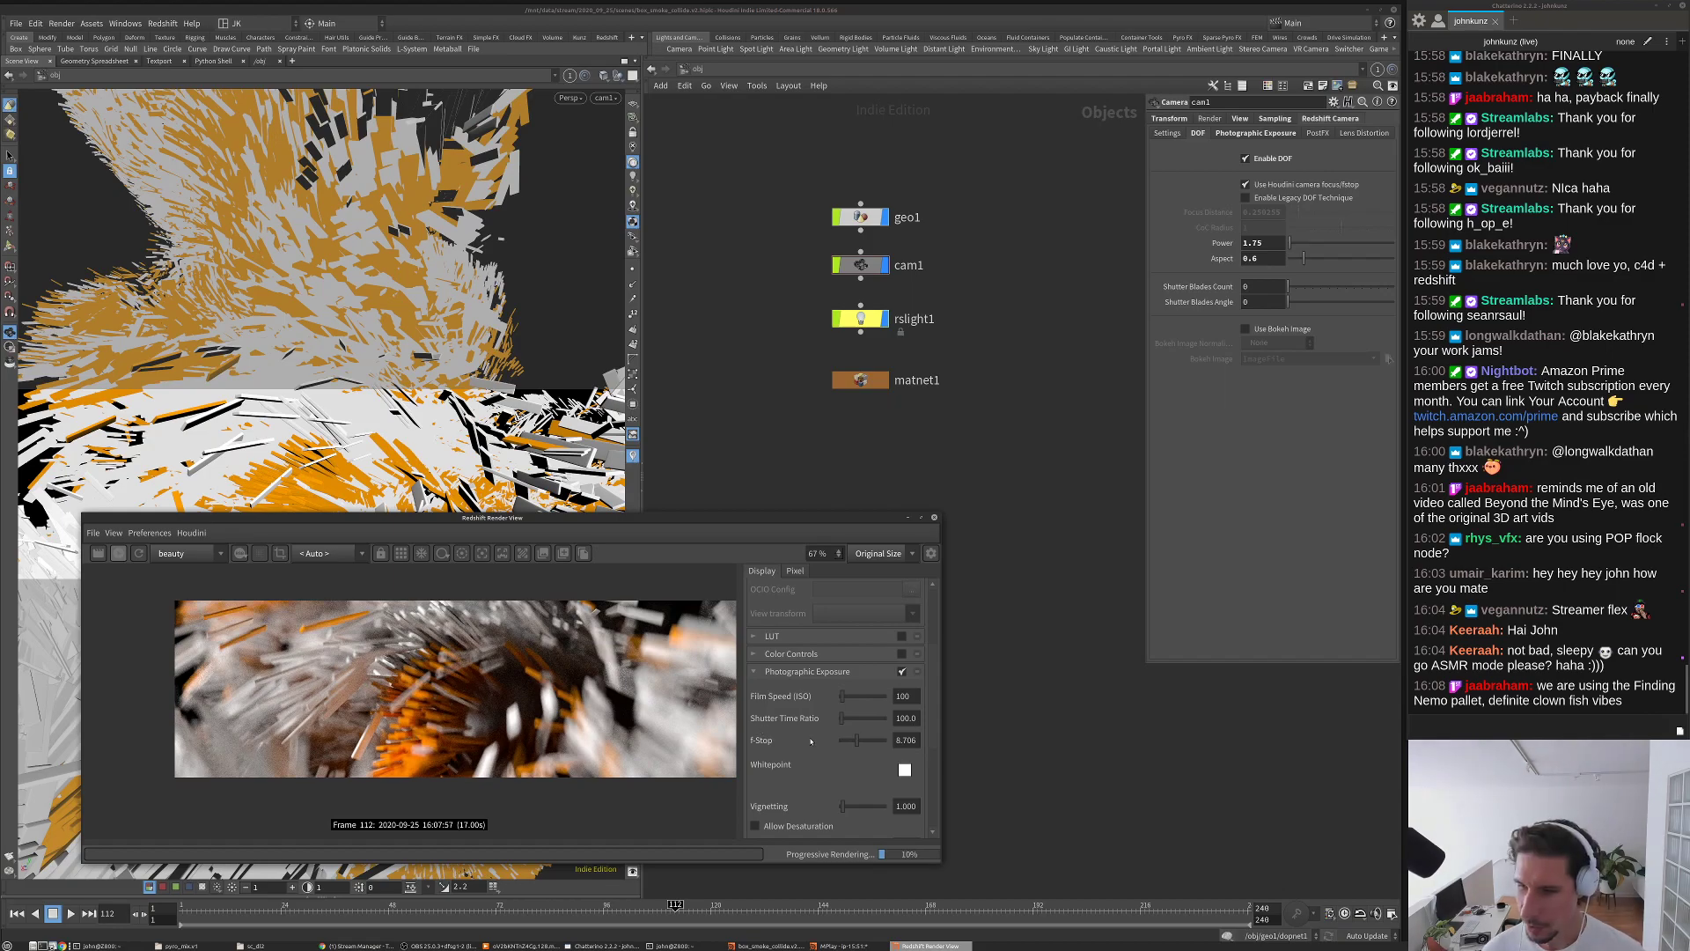
pyautogui.scroll(-3, 829, 748)
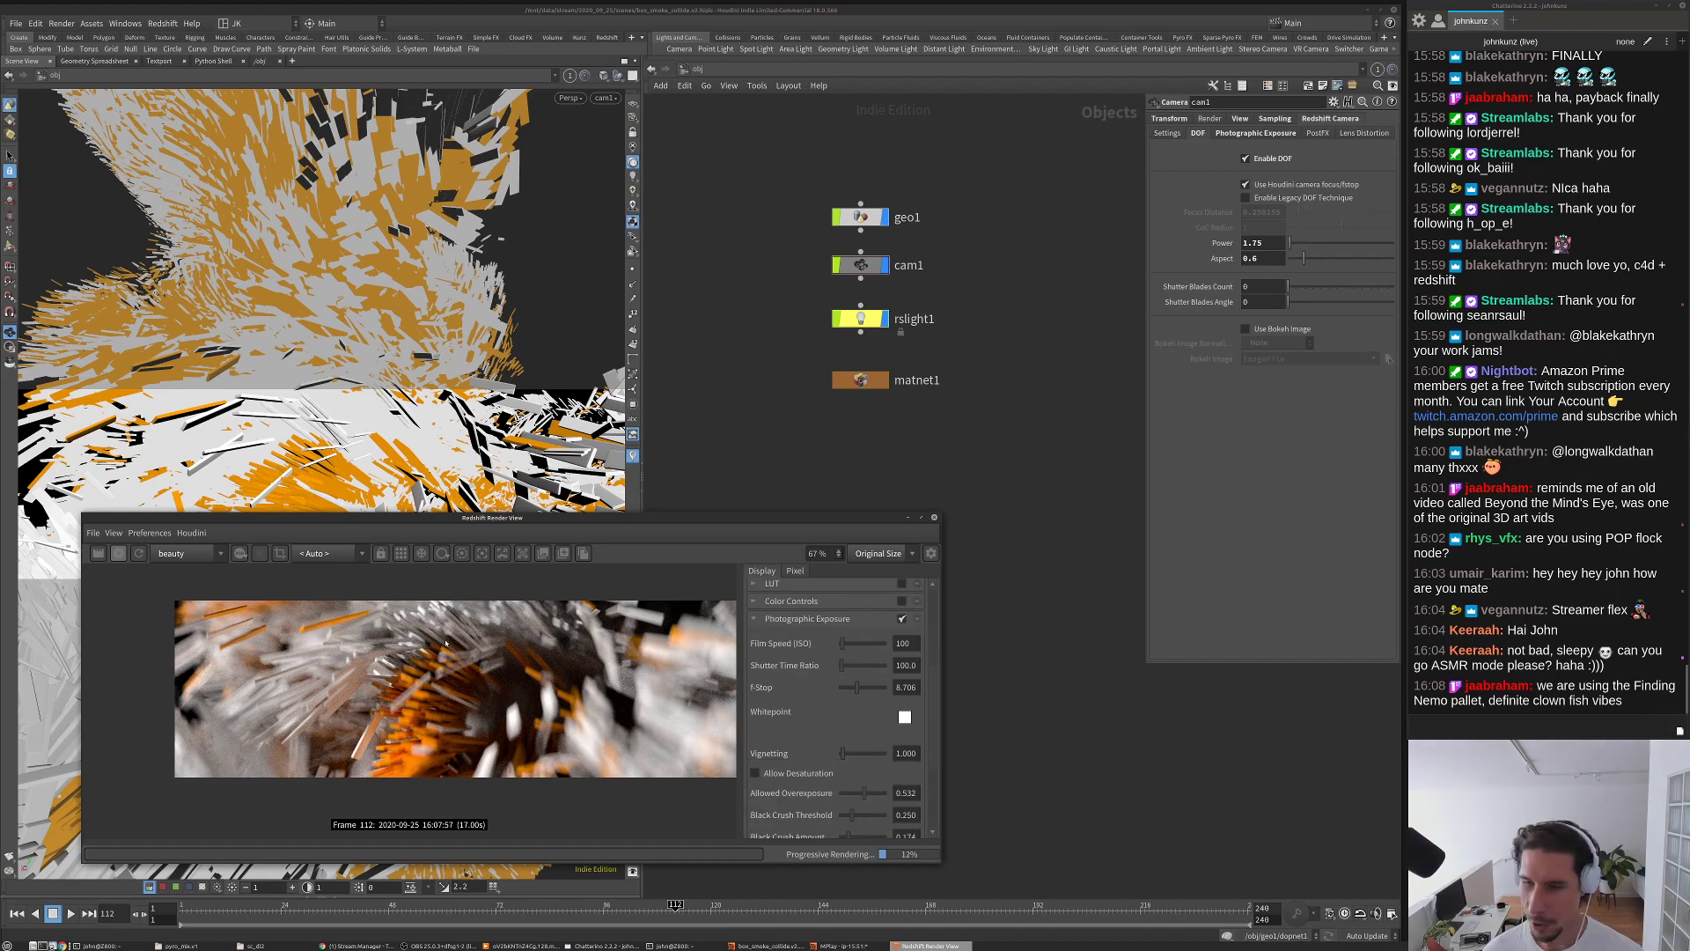
# Step: Set the Photographic Exposure F-Stop to 7 and stop the progressive render
pyautogui.click(852, 690)
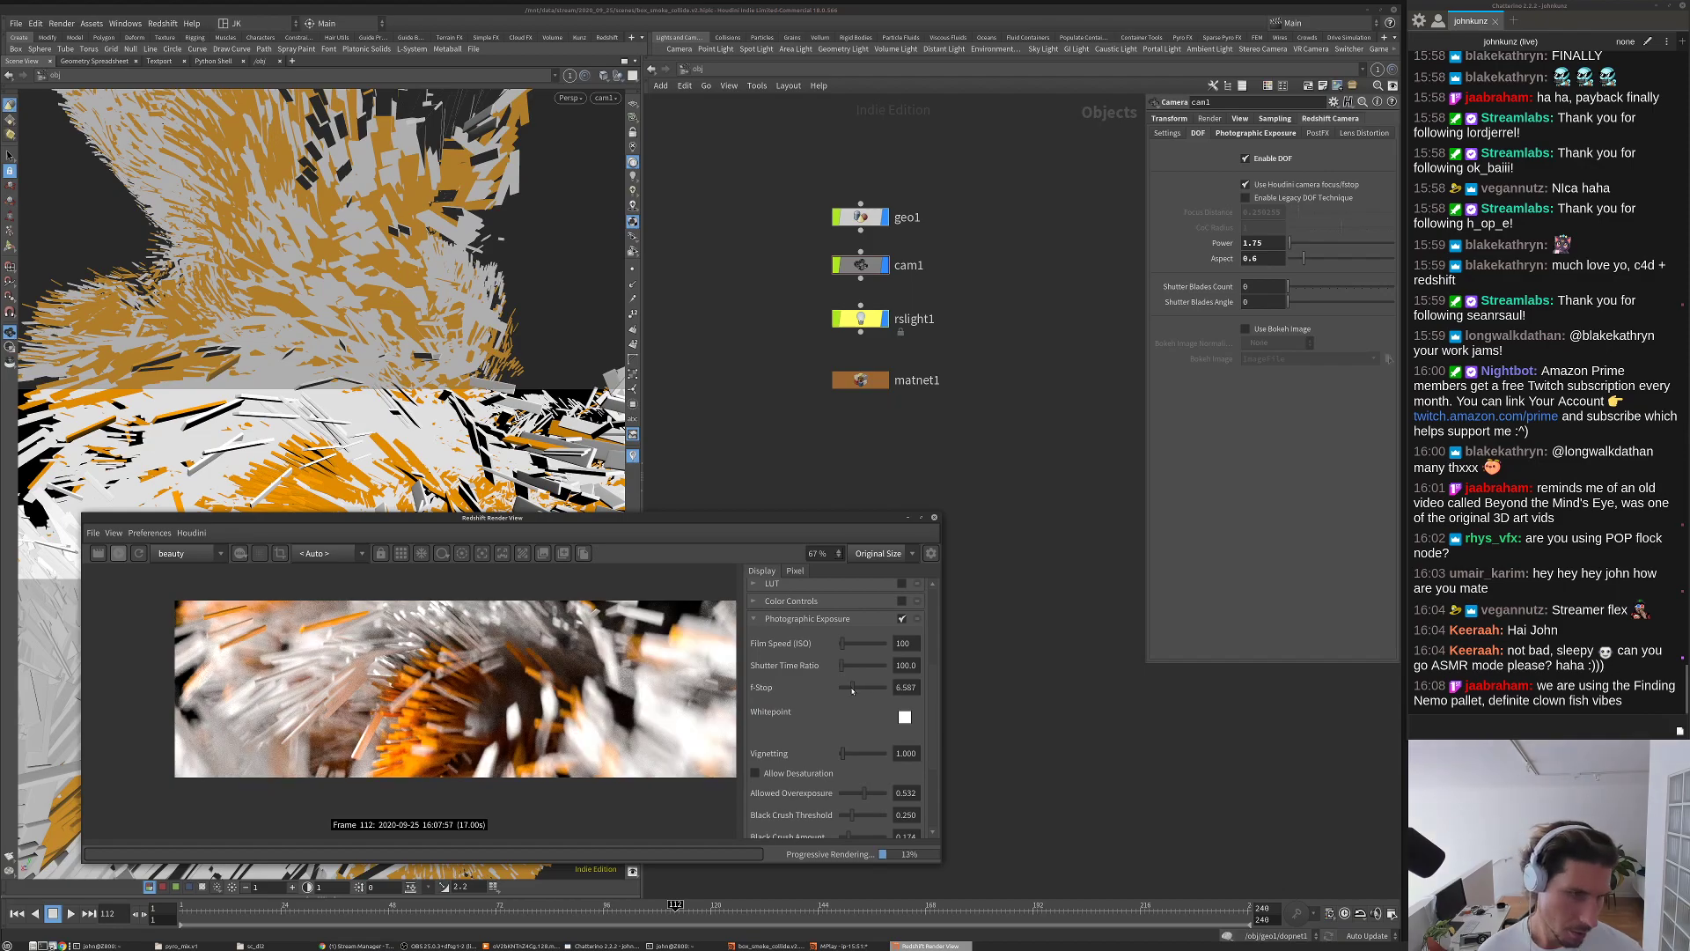
pyautogui.doubleClick(907, 686)
pyautogui.tripleClick(906, 686)
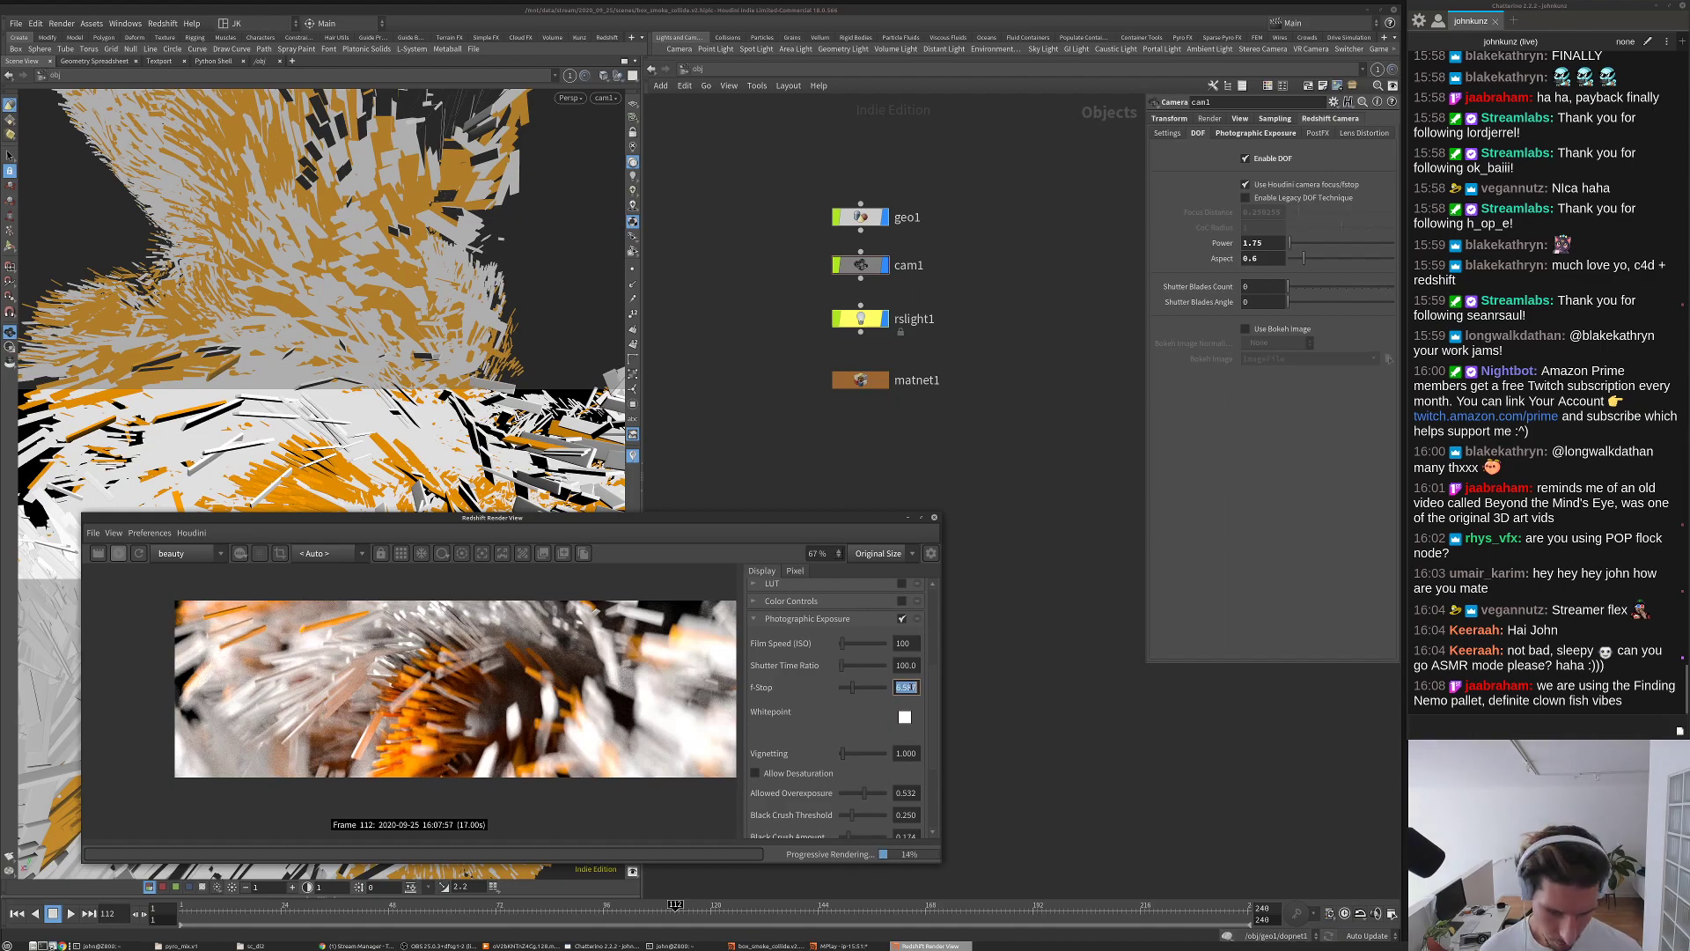
pyautogui.write('7')
pyautogui.press('Return')
pyautogui.click(134, 579)
pyautogui.click(119, 553)
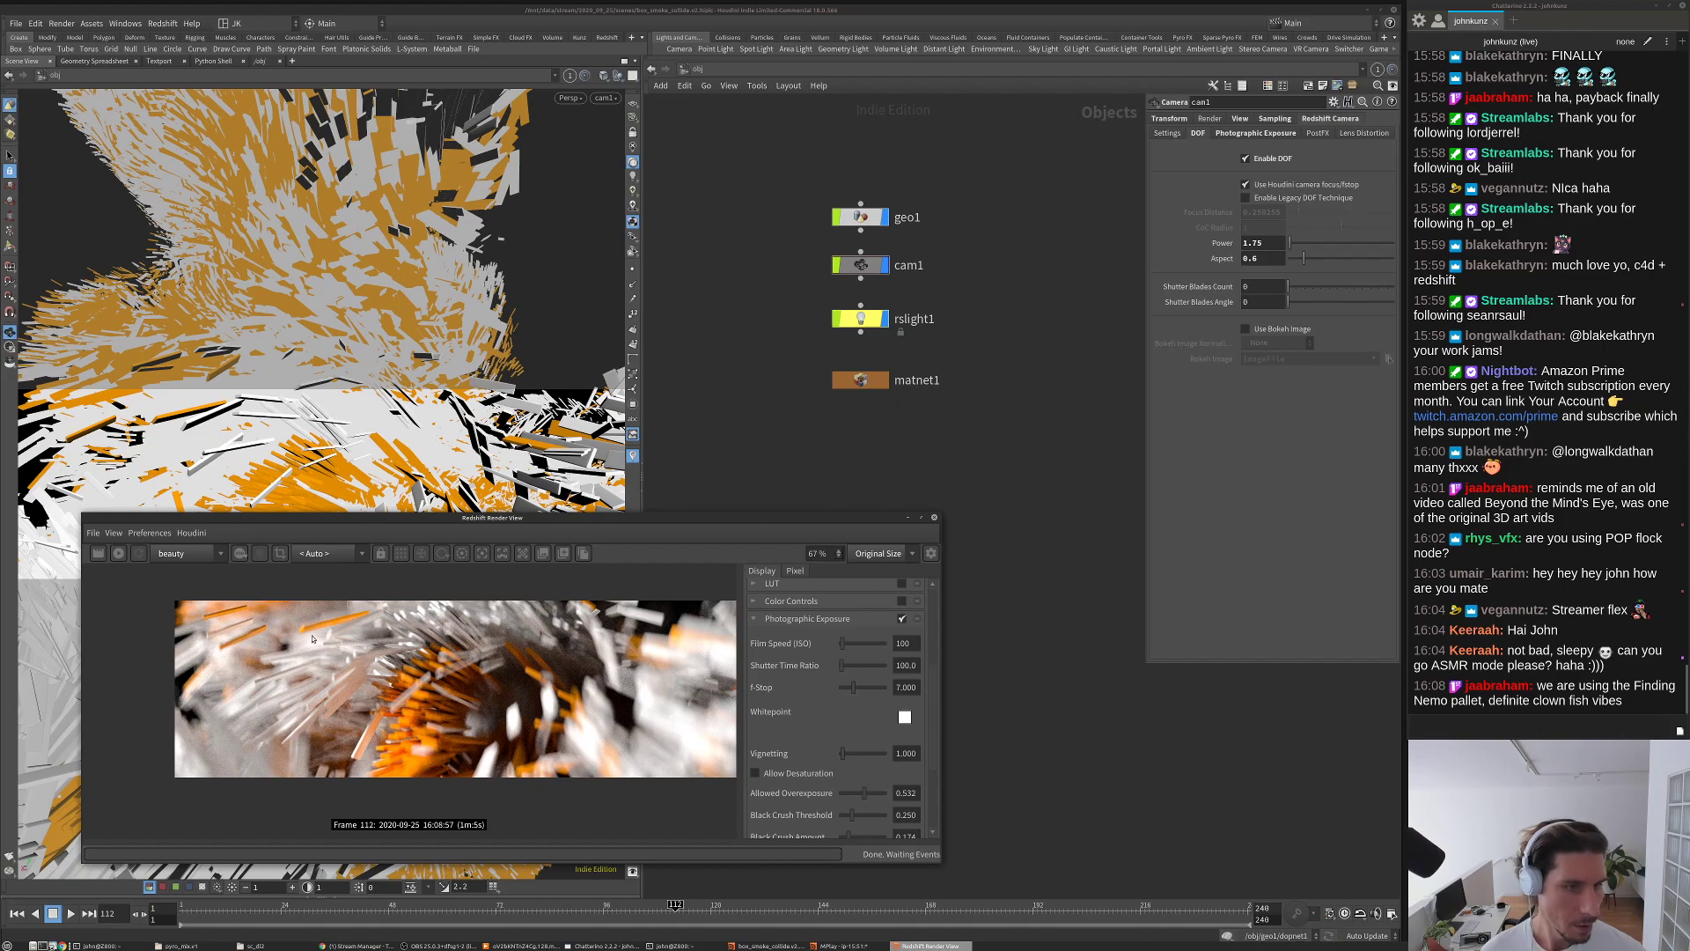
# Step: Go to the out network and set Redshift_ROP1's Adaptive Error Threshold to 0.075
pyautogui.click(697, 68)
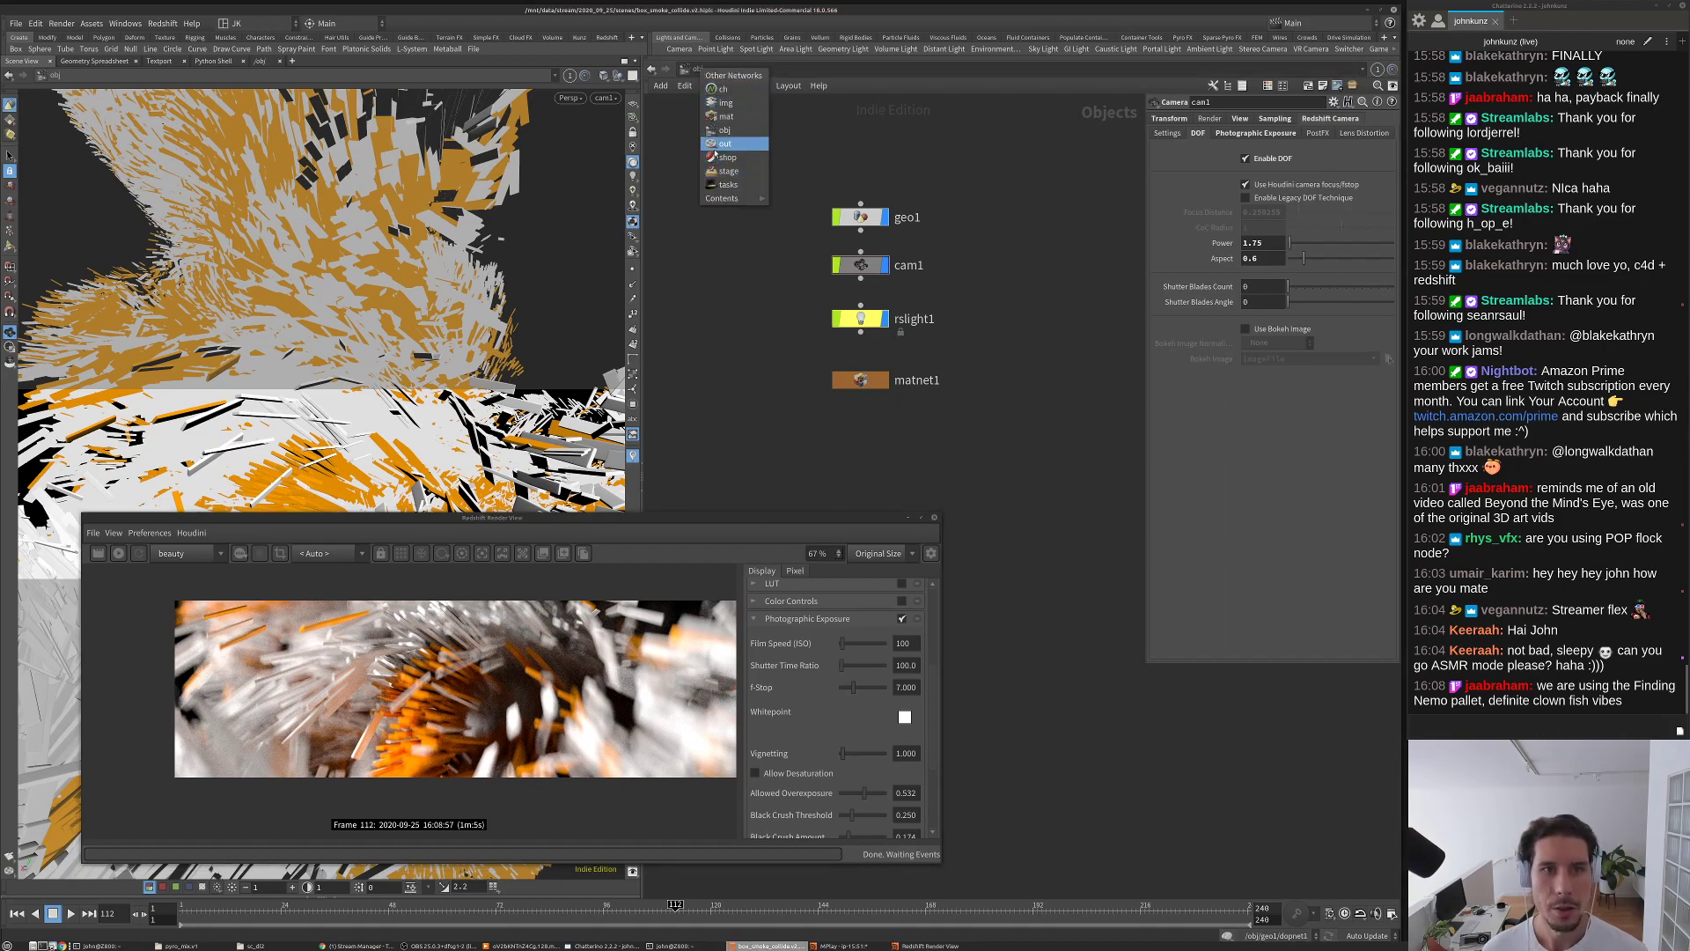
pyautogui.click(730, 146)
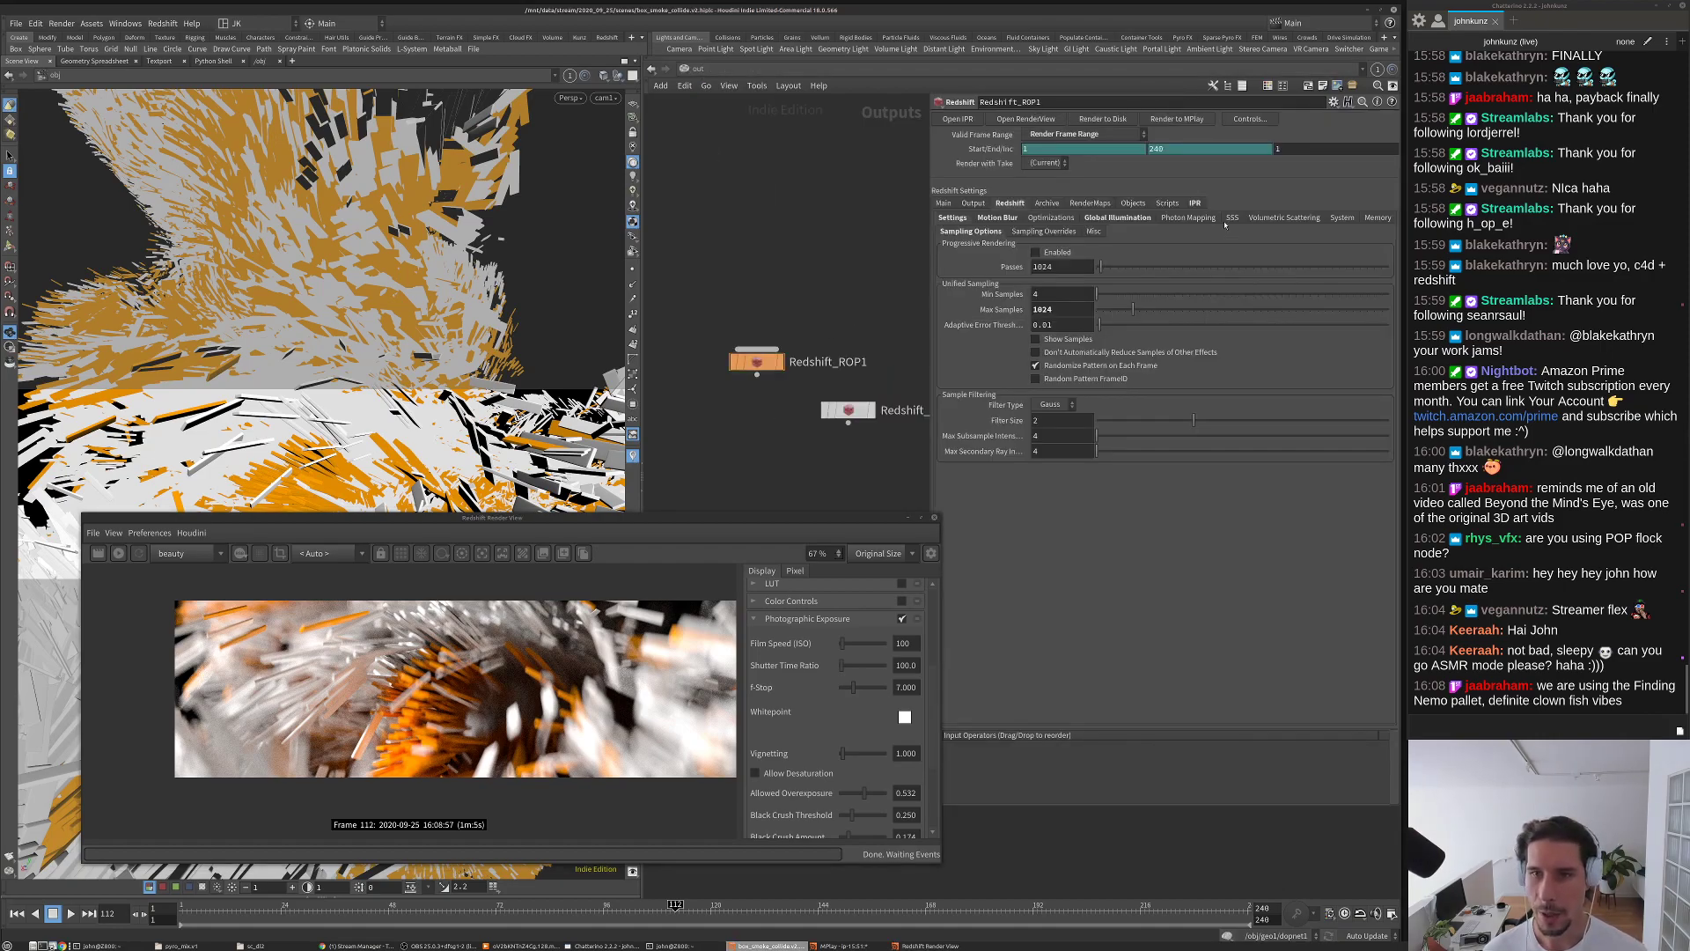
pyautogui.click(1054, 325)
pyautogui.write('75')
pyautogui.press('Return')
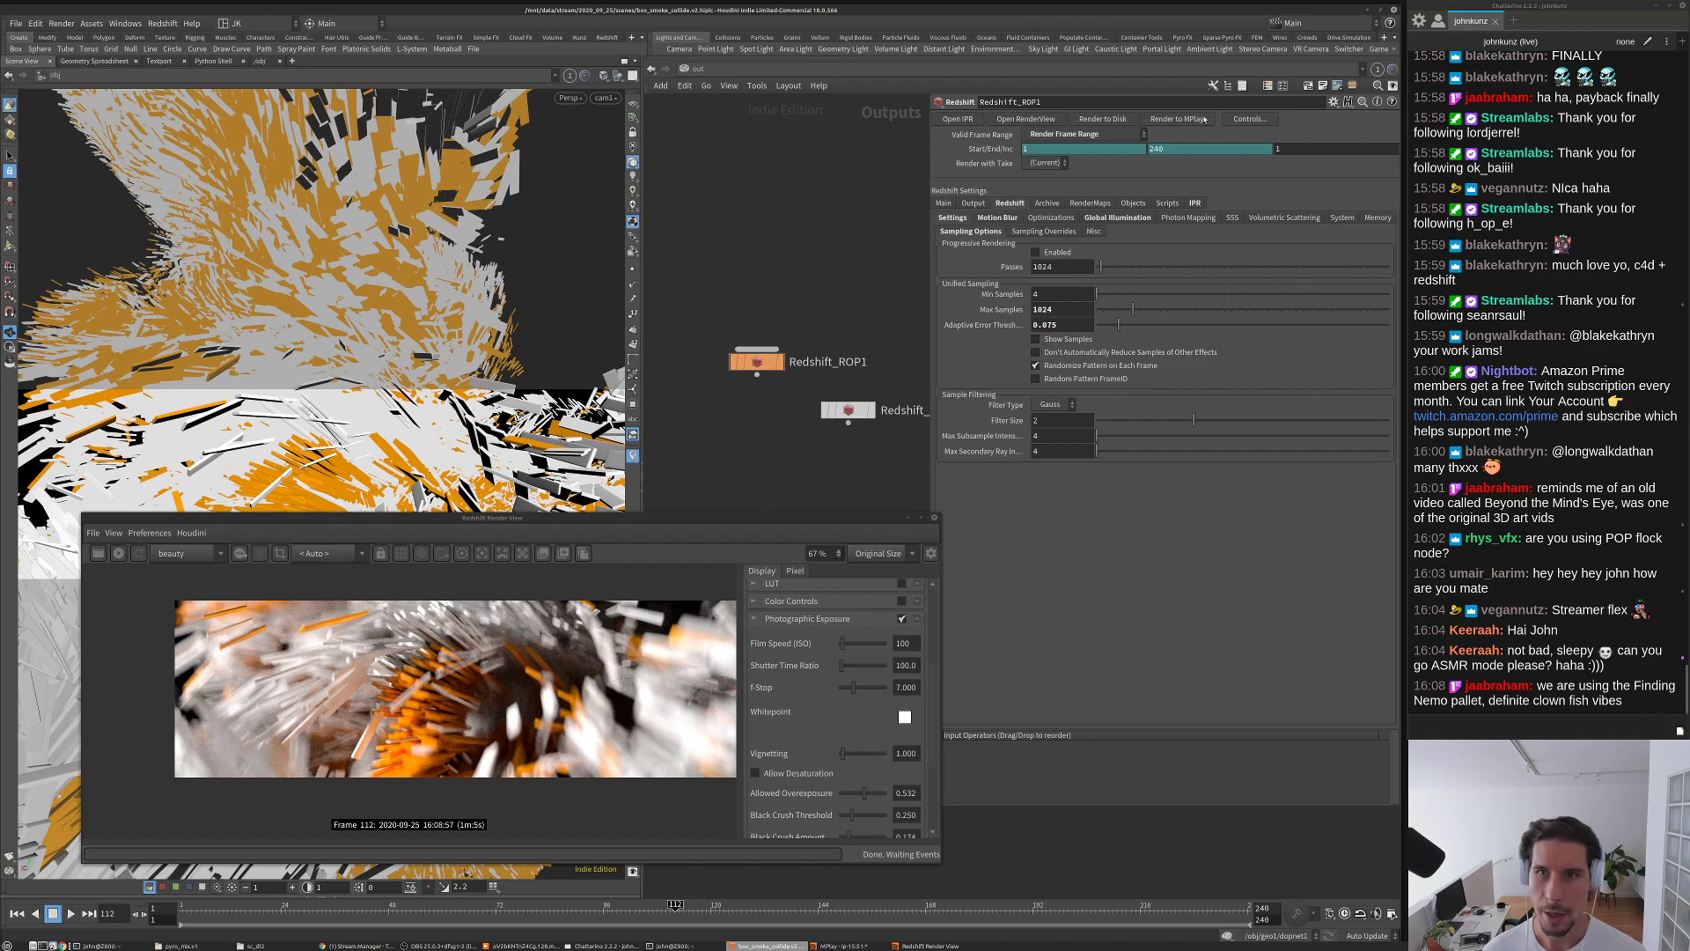
# Step: Delete the channels on Redshift_ROP1's frame range and set it to start at 75 and end at 150
pyautogui.click(945, 204)
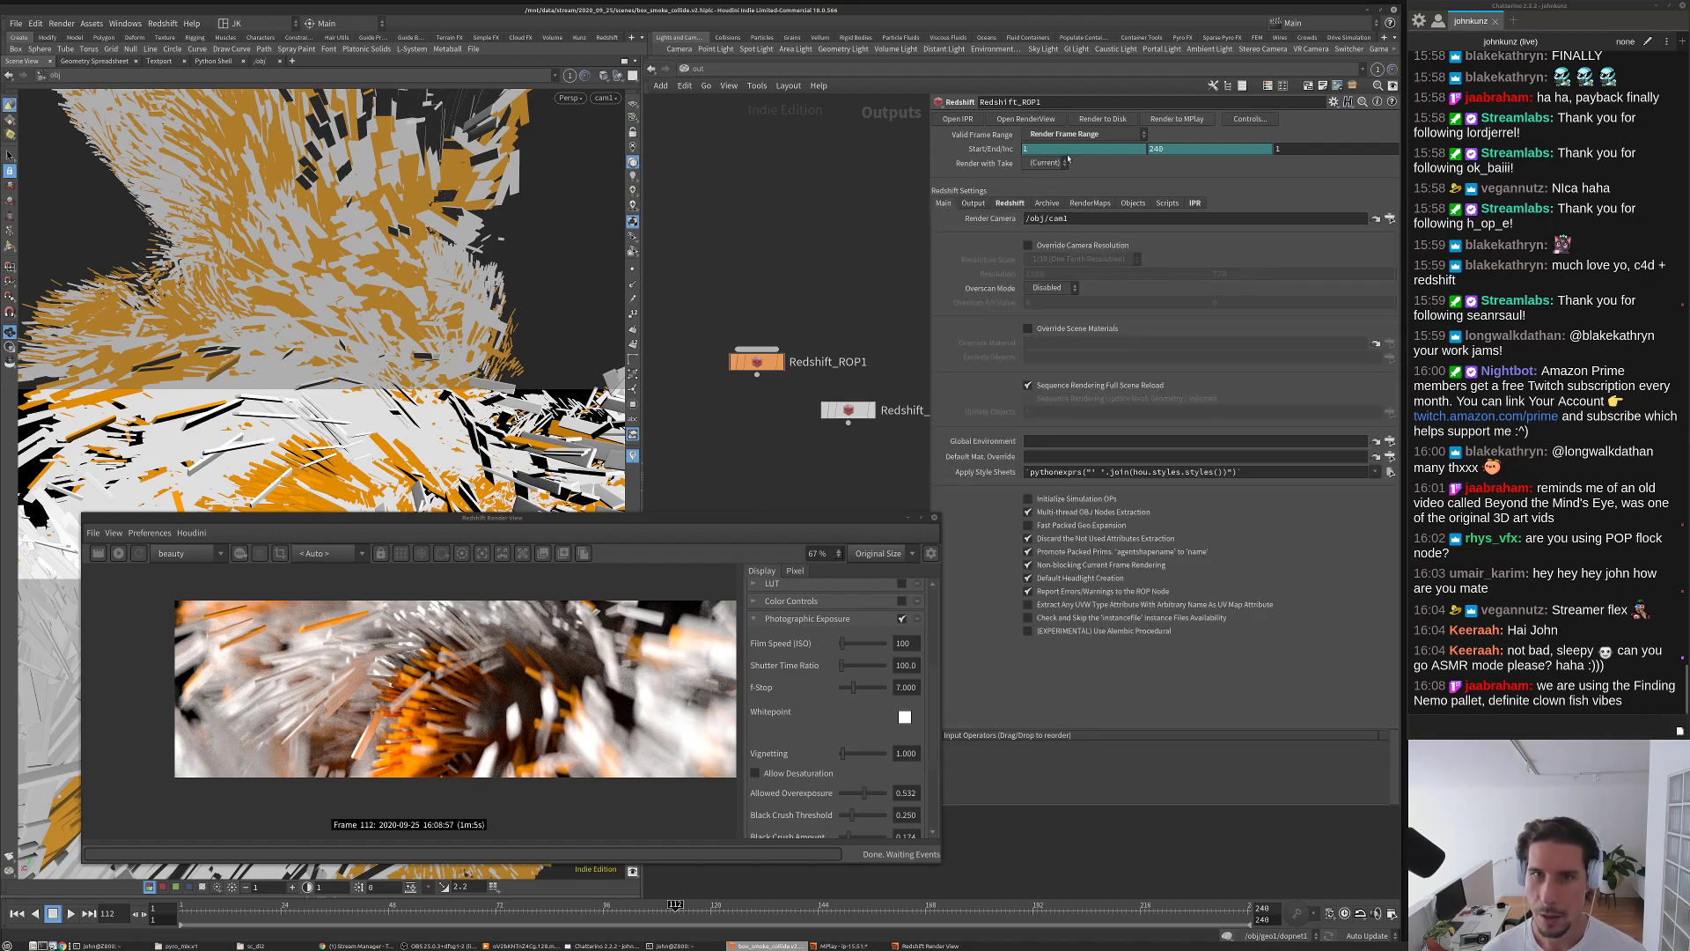
pyautogui.rightClick(1008, 149)
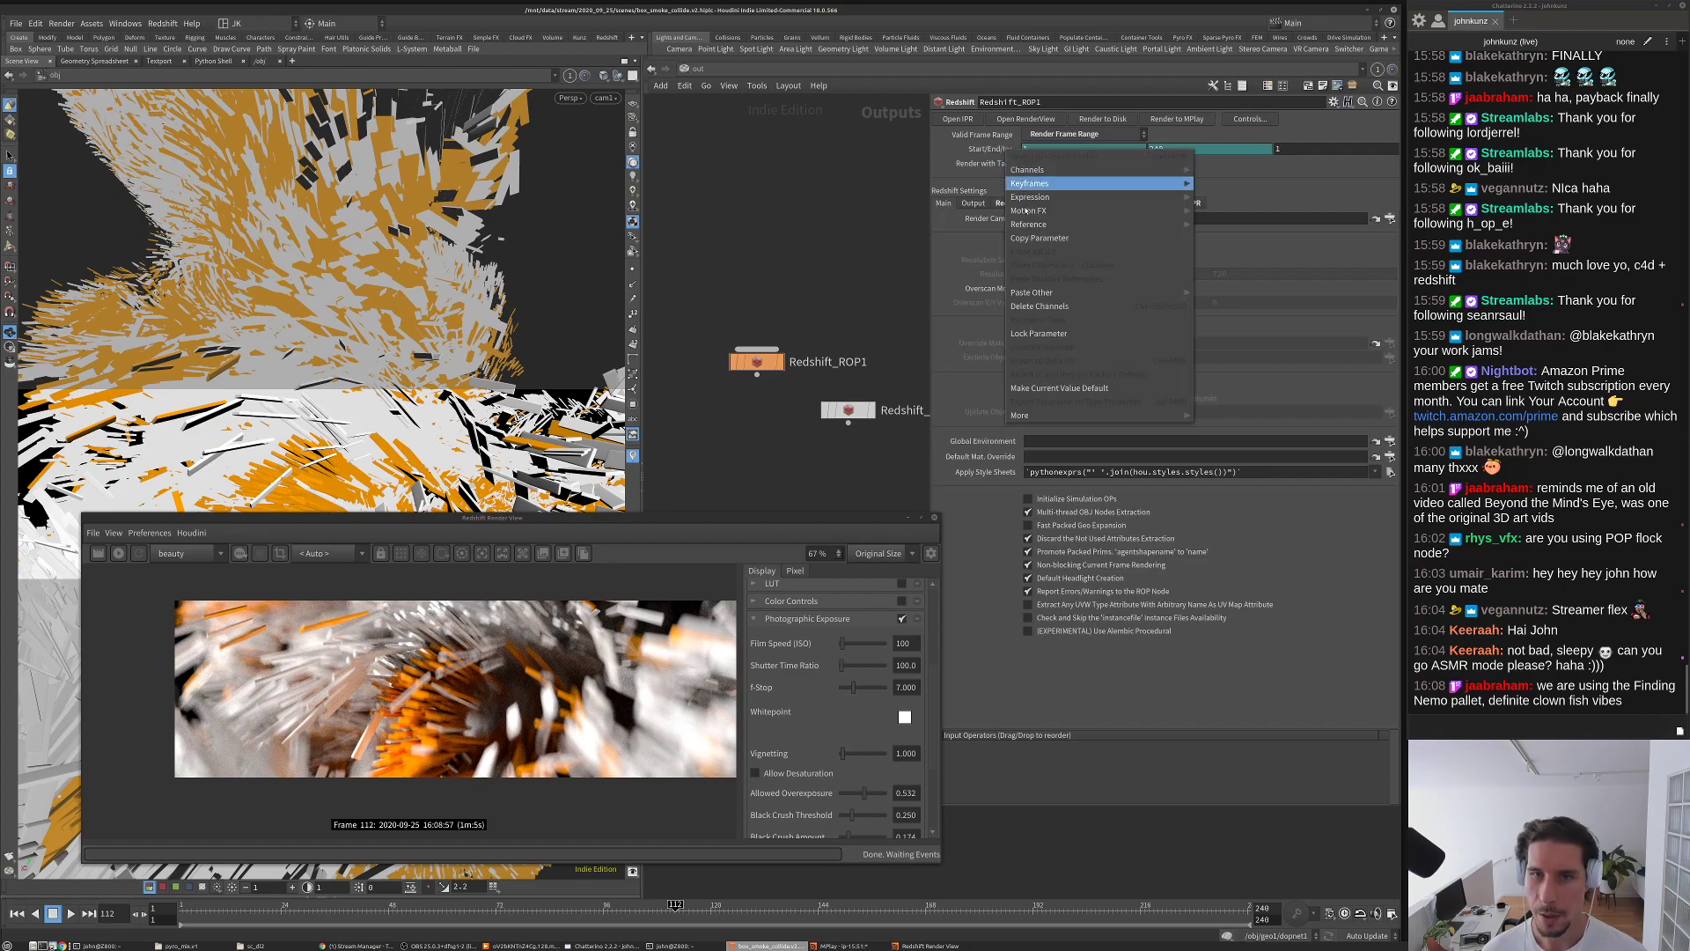
pyautogui.click(1036, 306)
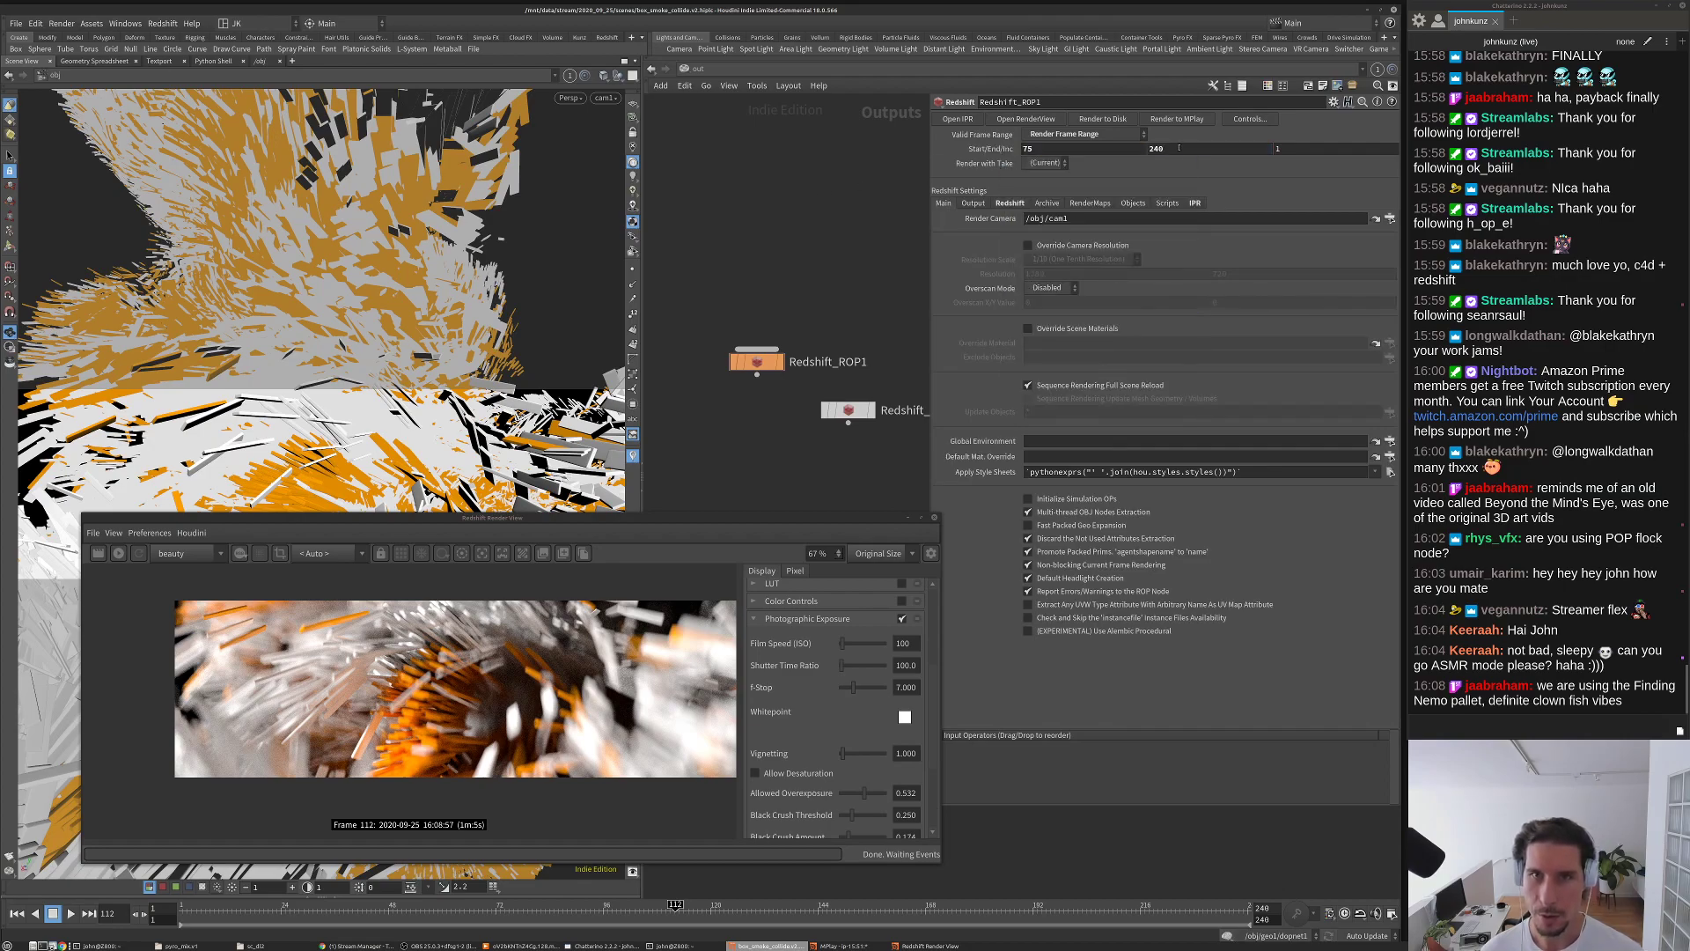
pyautogui.moveTo(1162, 150); pyautogui.dragTo(1012, 178)
pyautogui.write('10')
pyautogui.press('Return')
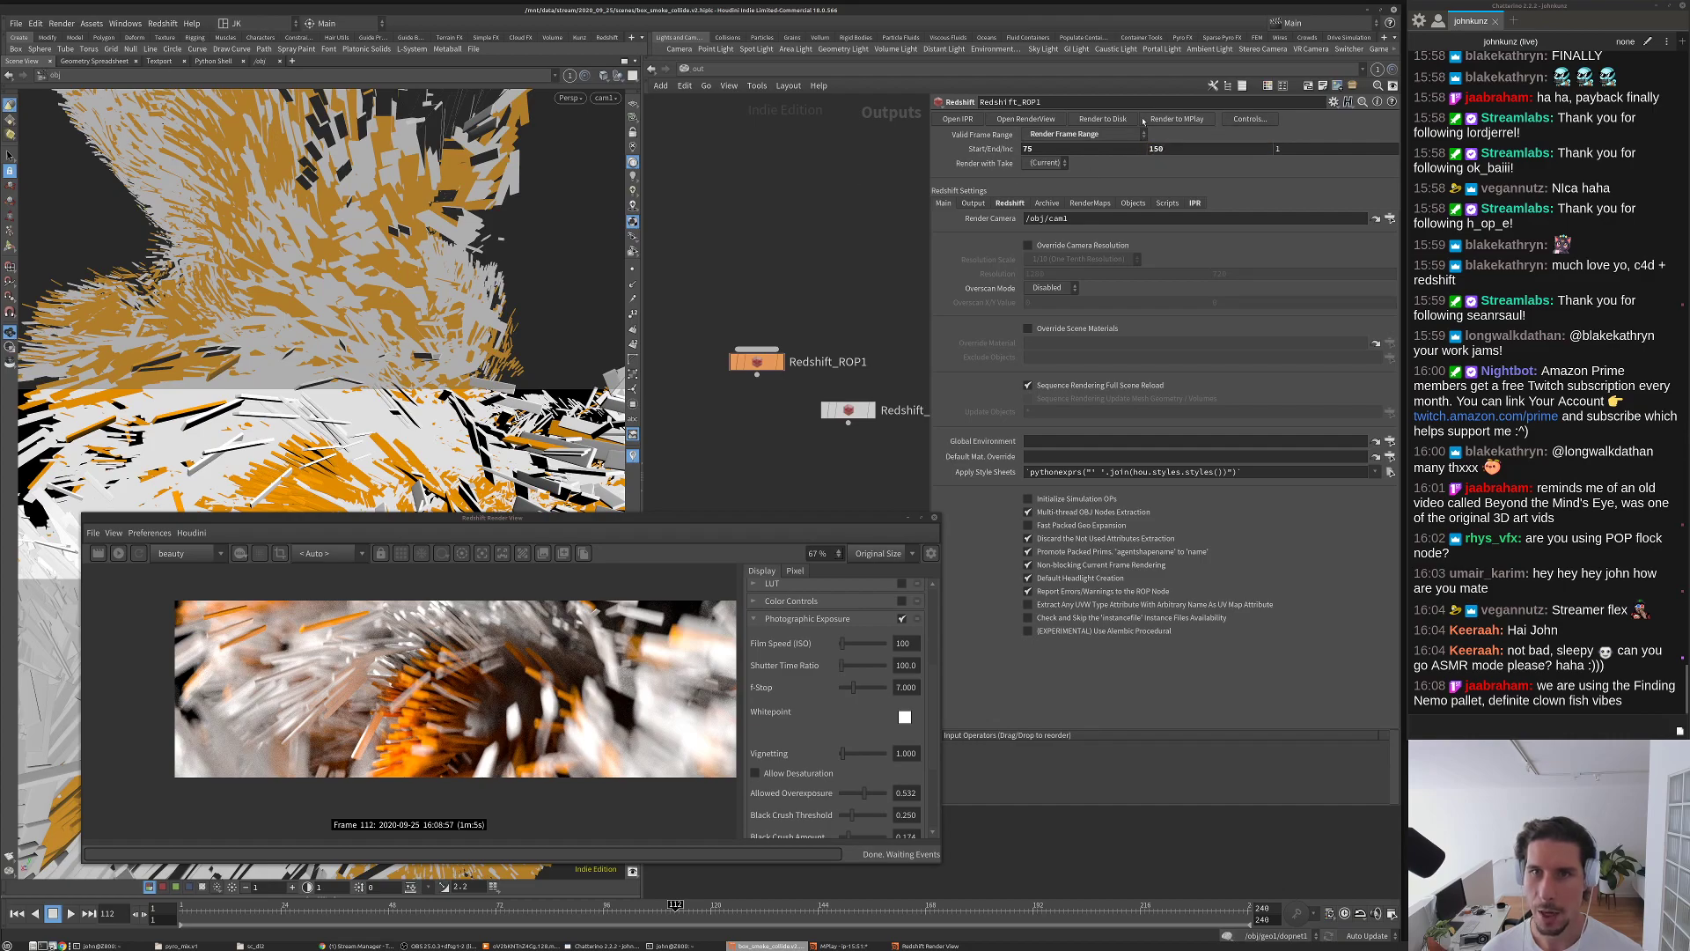
# Step: Render the Redshift_ROP1 frame range to MPlay and move the render progress window clear of the other windows
pyautogui.click(1174, 118)
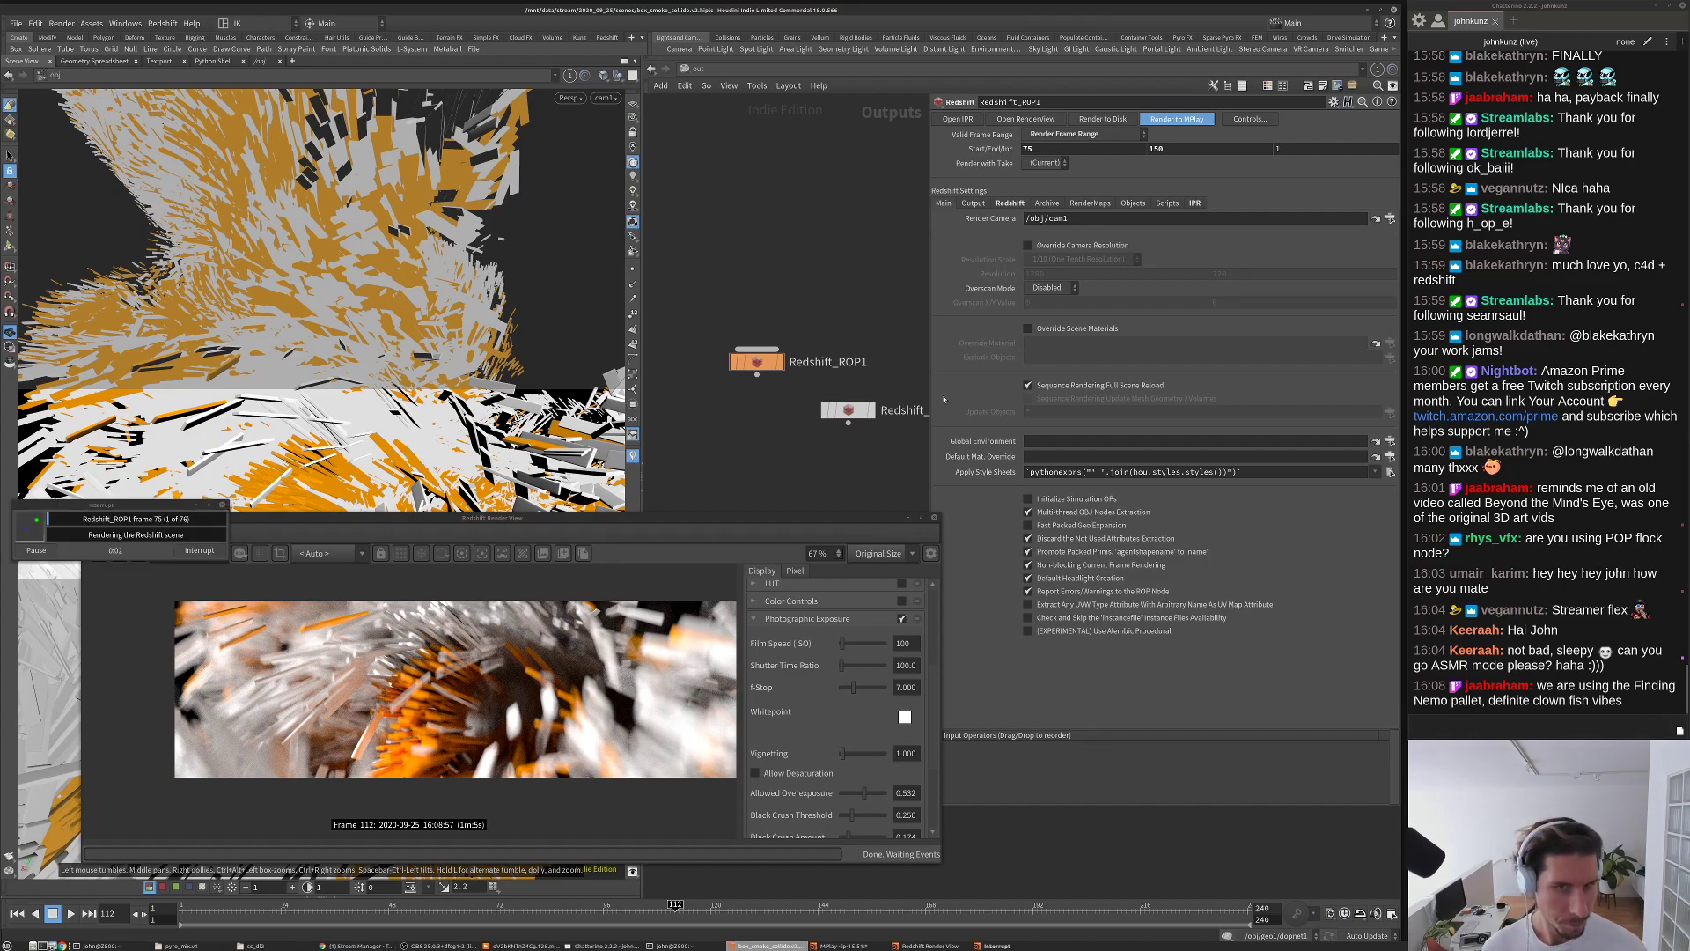
pyautogui.moveTo(156, 507); pyautogui.dragTo(163, 545)
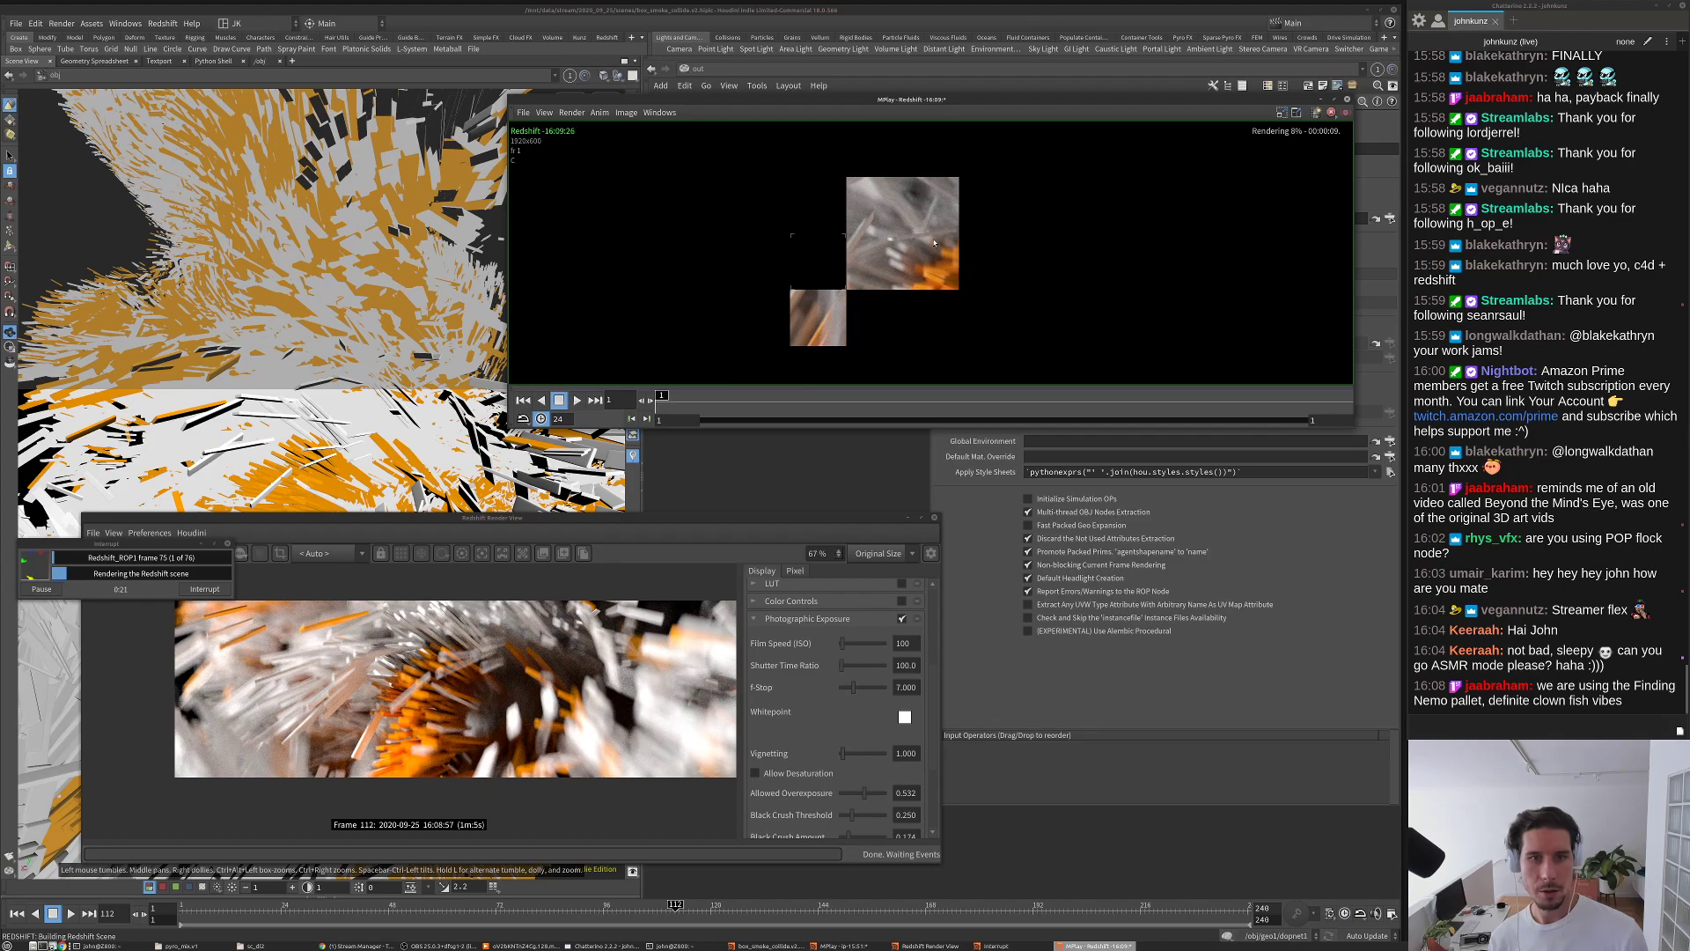
# Step: Bring up the earlier MPlay flipbook, stop its playback and scrub to the middle of the sequence beside the new render
pyautogui.click(836, 946)
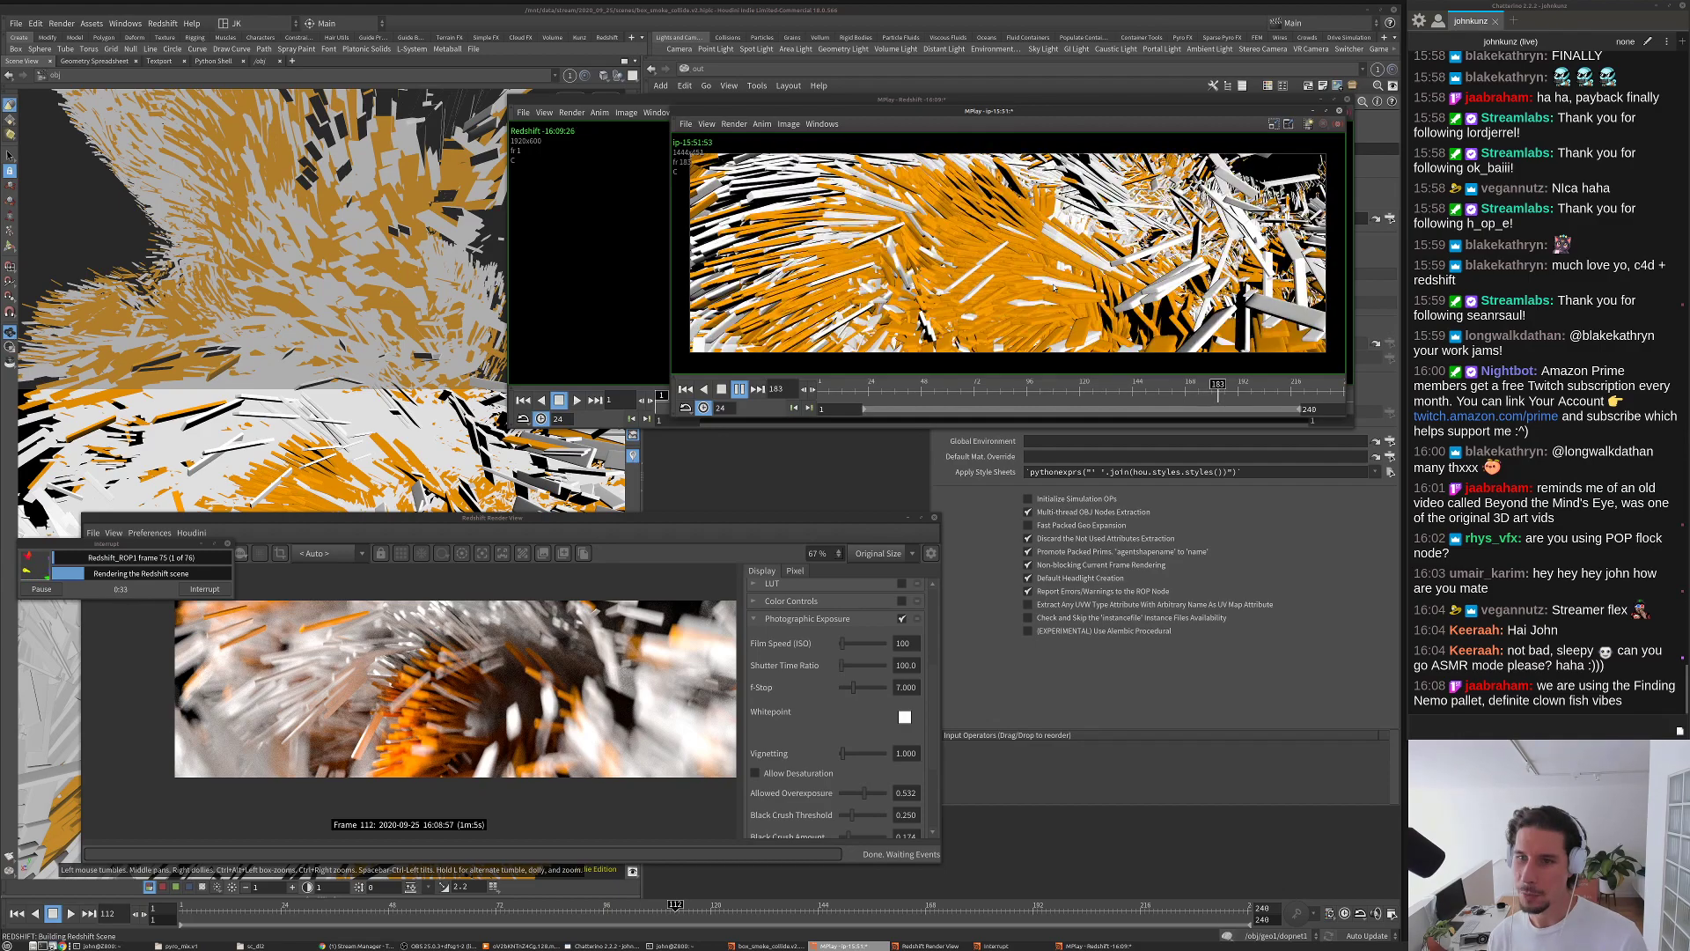
pyautogui.press('Up')
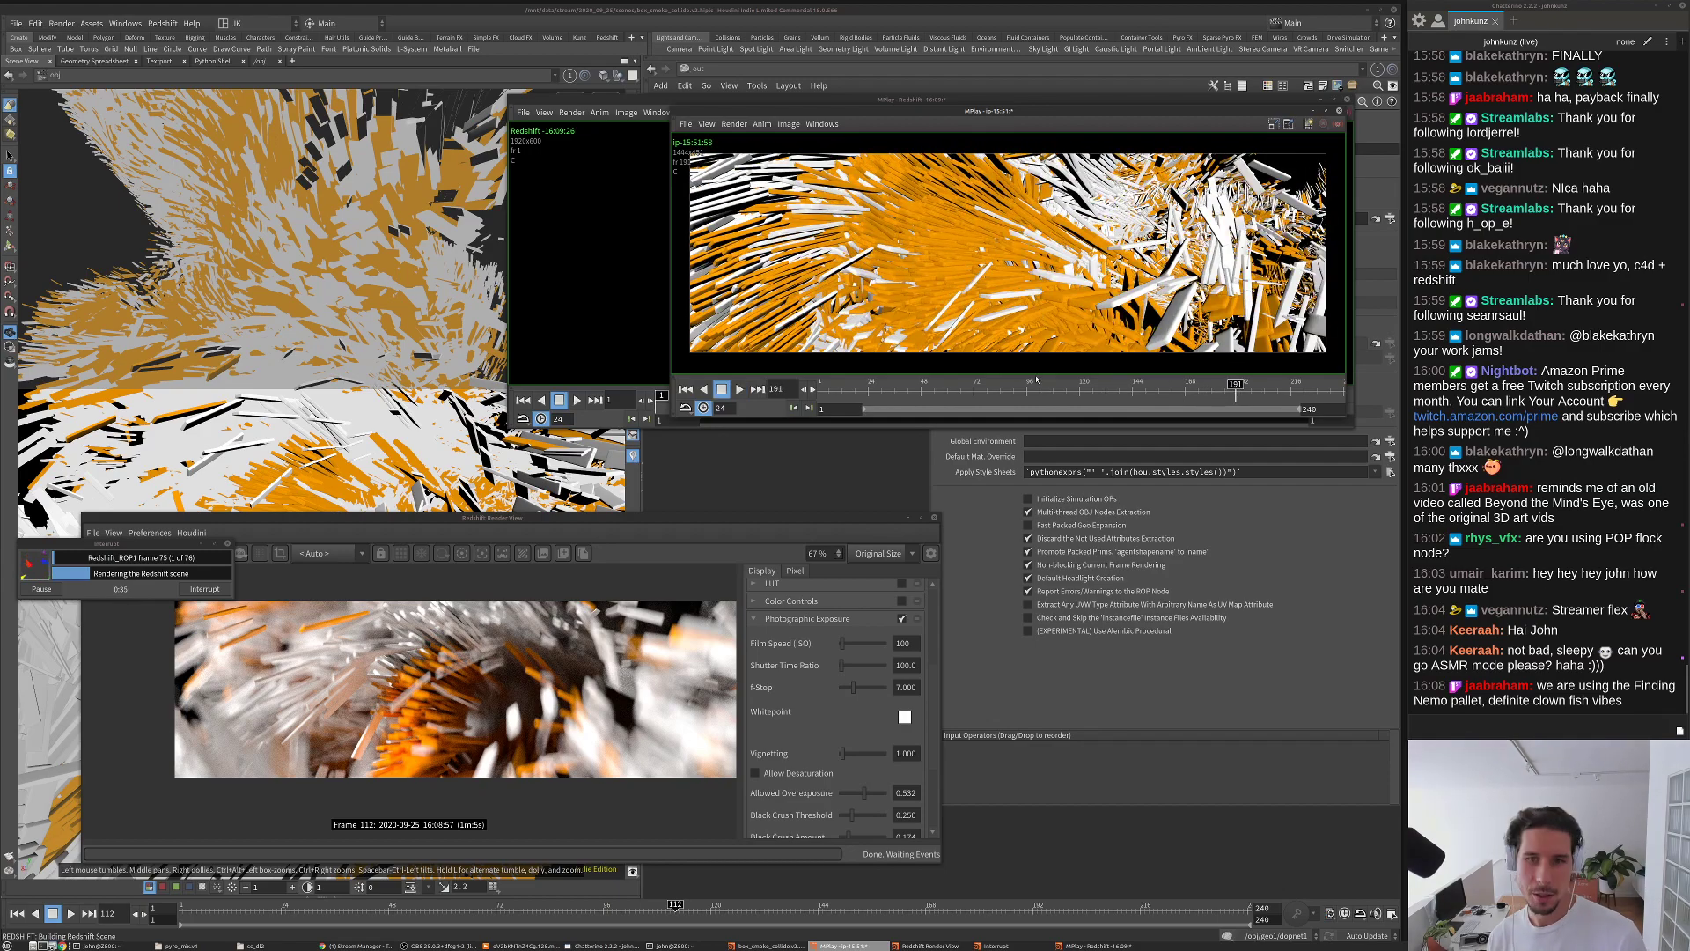
pyautogui.click(1059, 384)
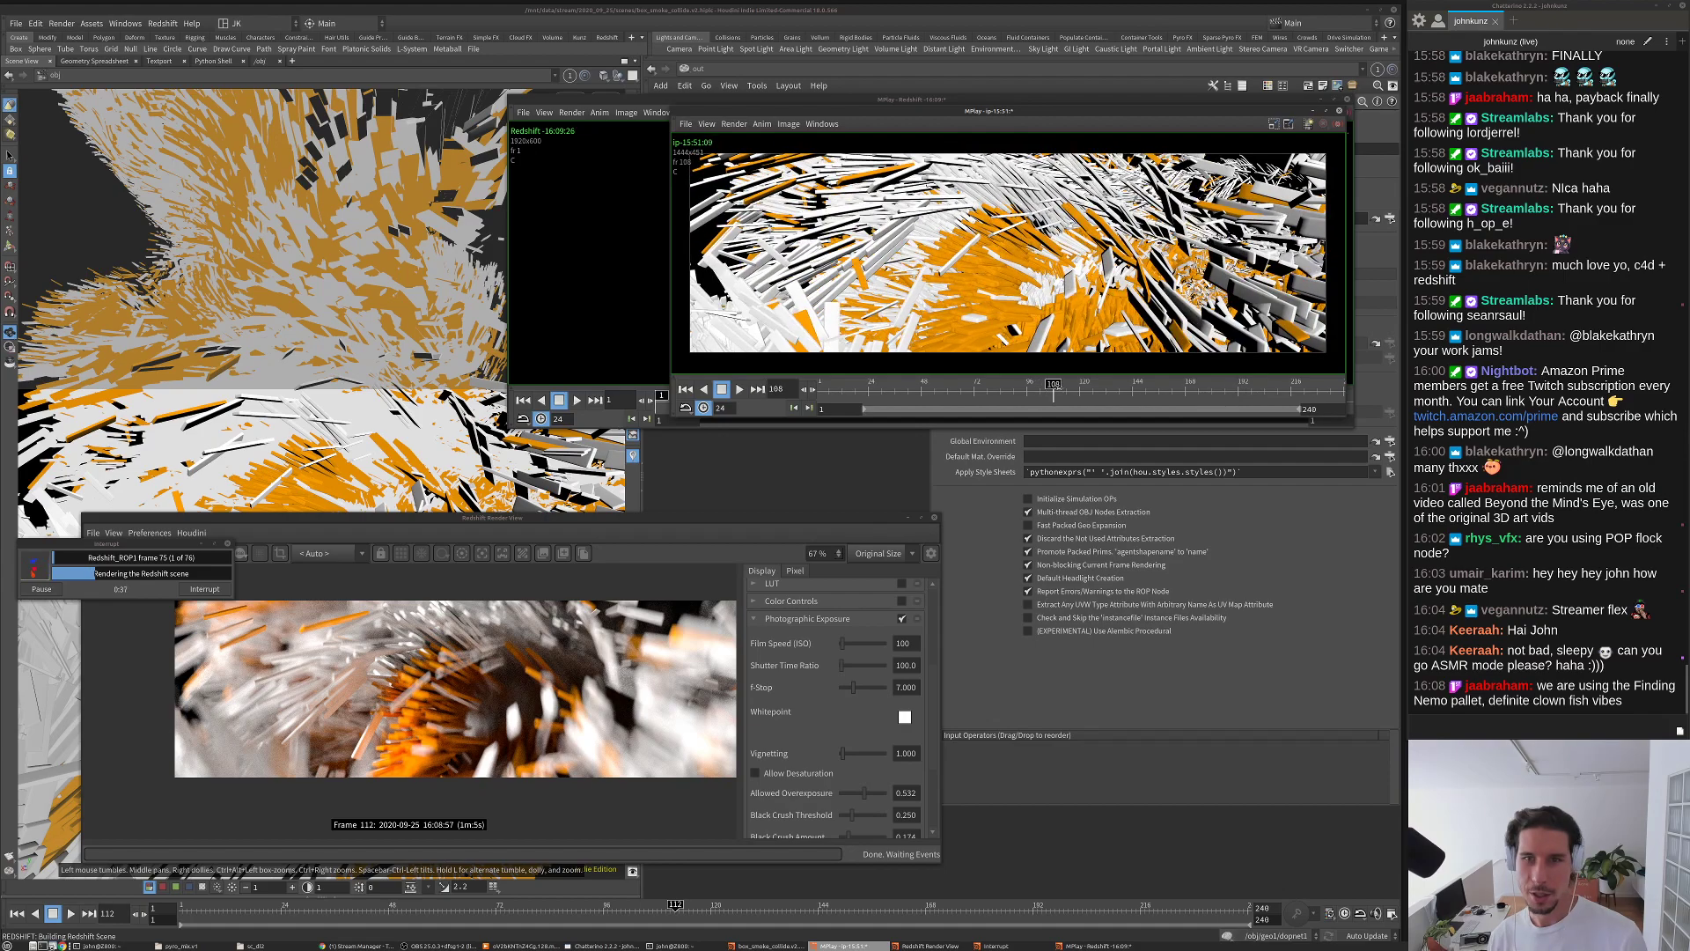
pyautogui.moveTo(1101, 384); pyautogui.dragTo(1107, 385)
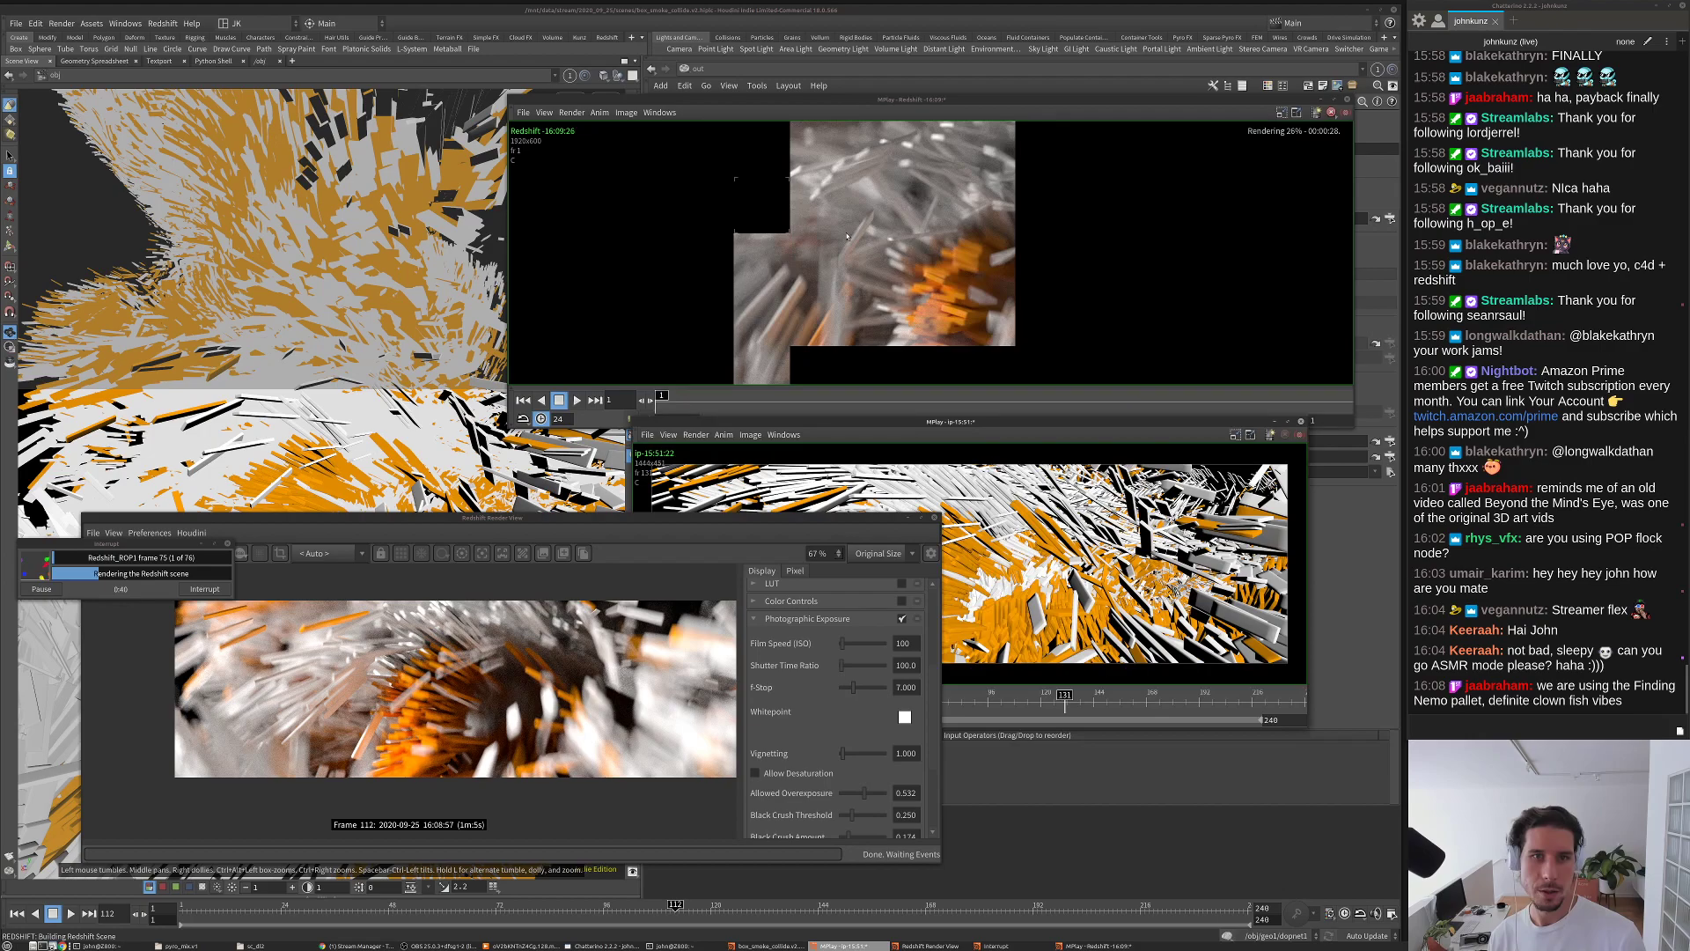
# Step: Inspect the depth-of-field blur and noise in the frame rendering in MPlay at different magnifications
pyautogui.click(847, 236)
pyautogui.scroll(3, 897, 255)
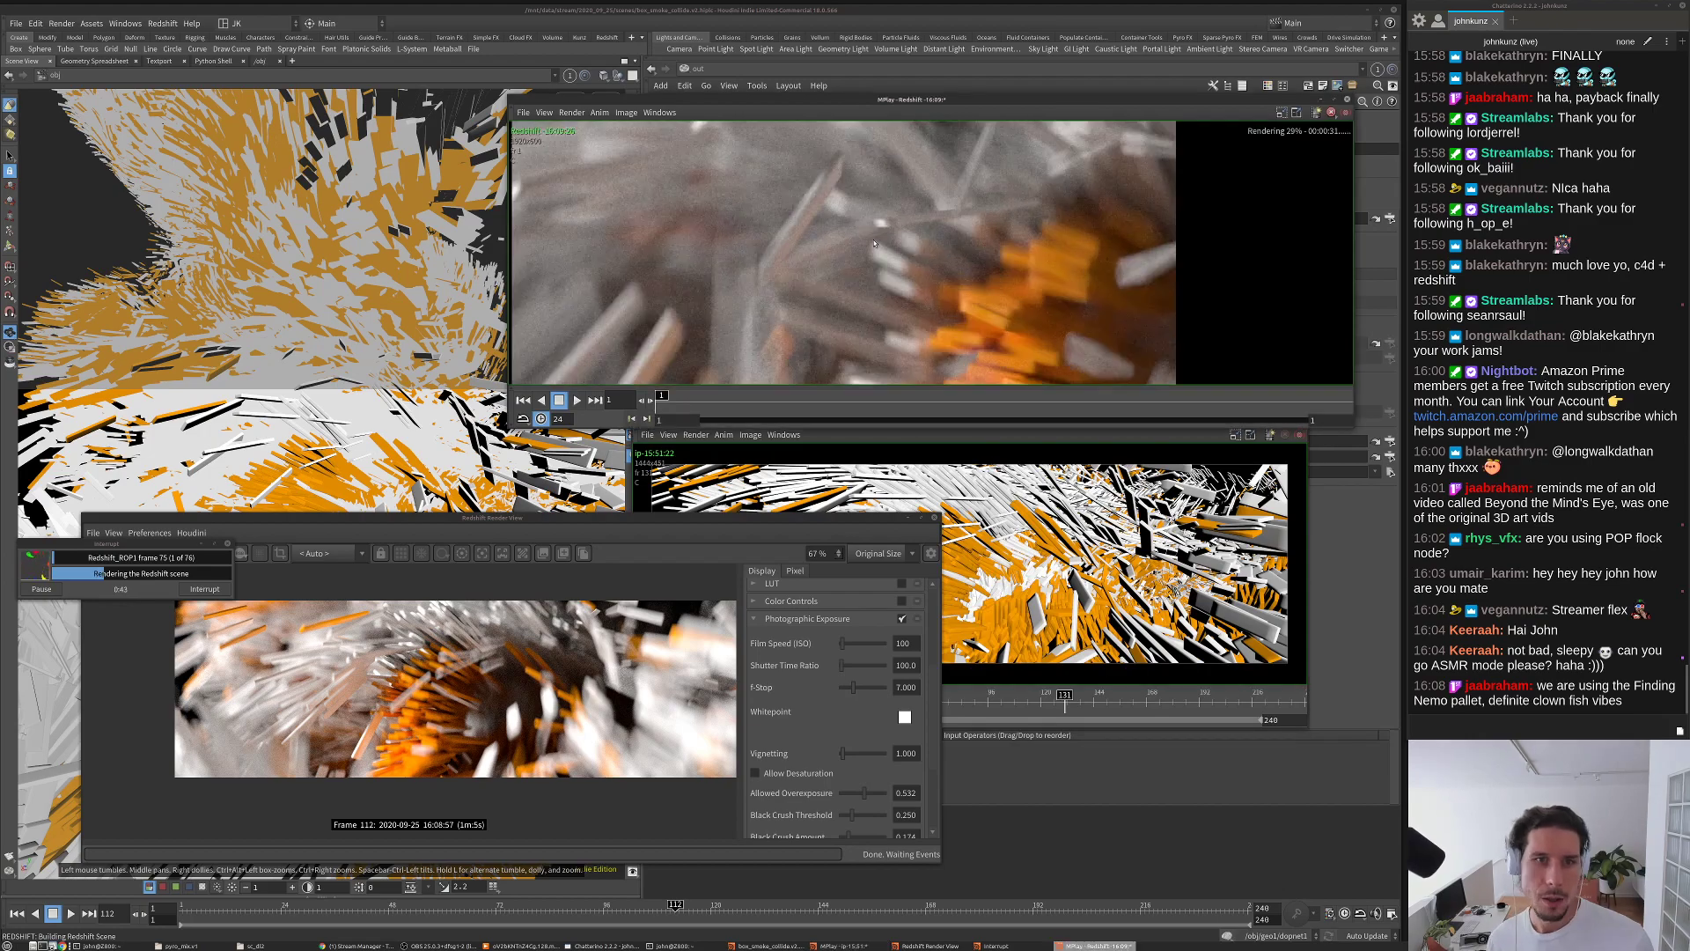
pyautogui.scroll(-1, 852, 231)
pyautogui.scroll(-1, 852, 231)
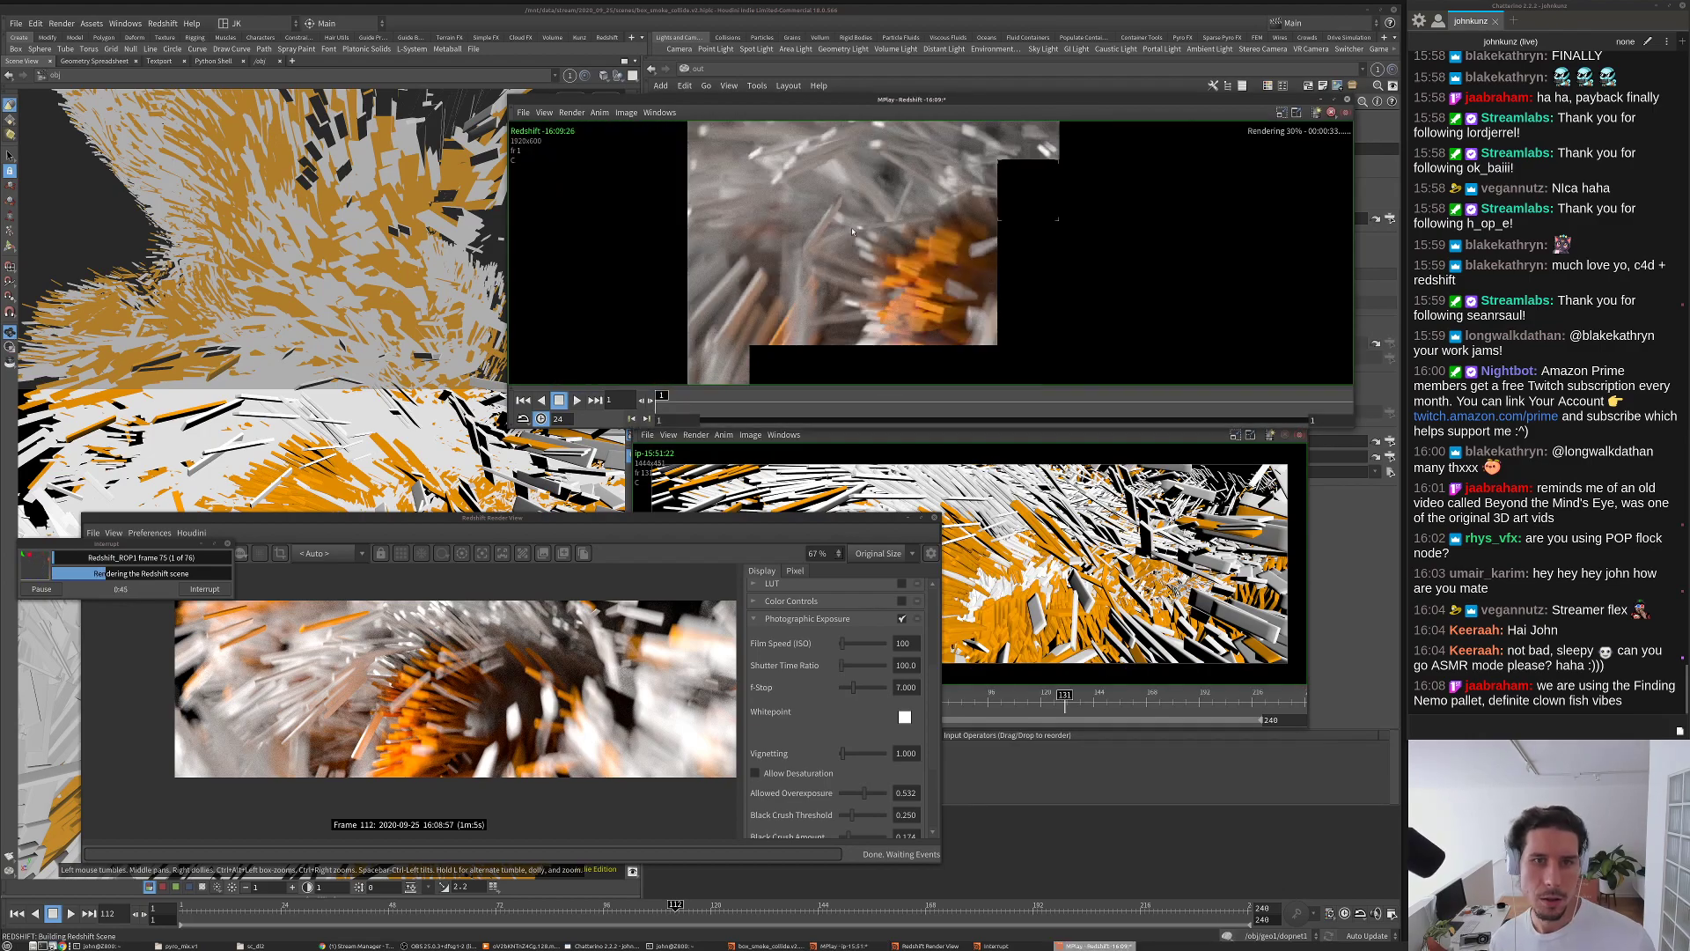
pyautogui.scroll(1, 850, 227)
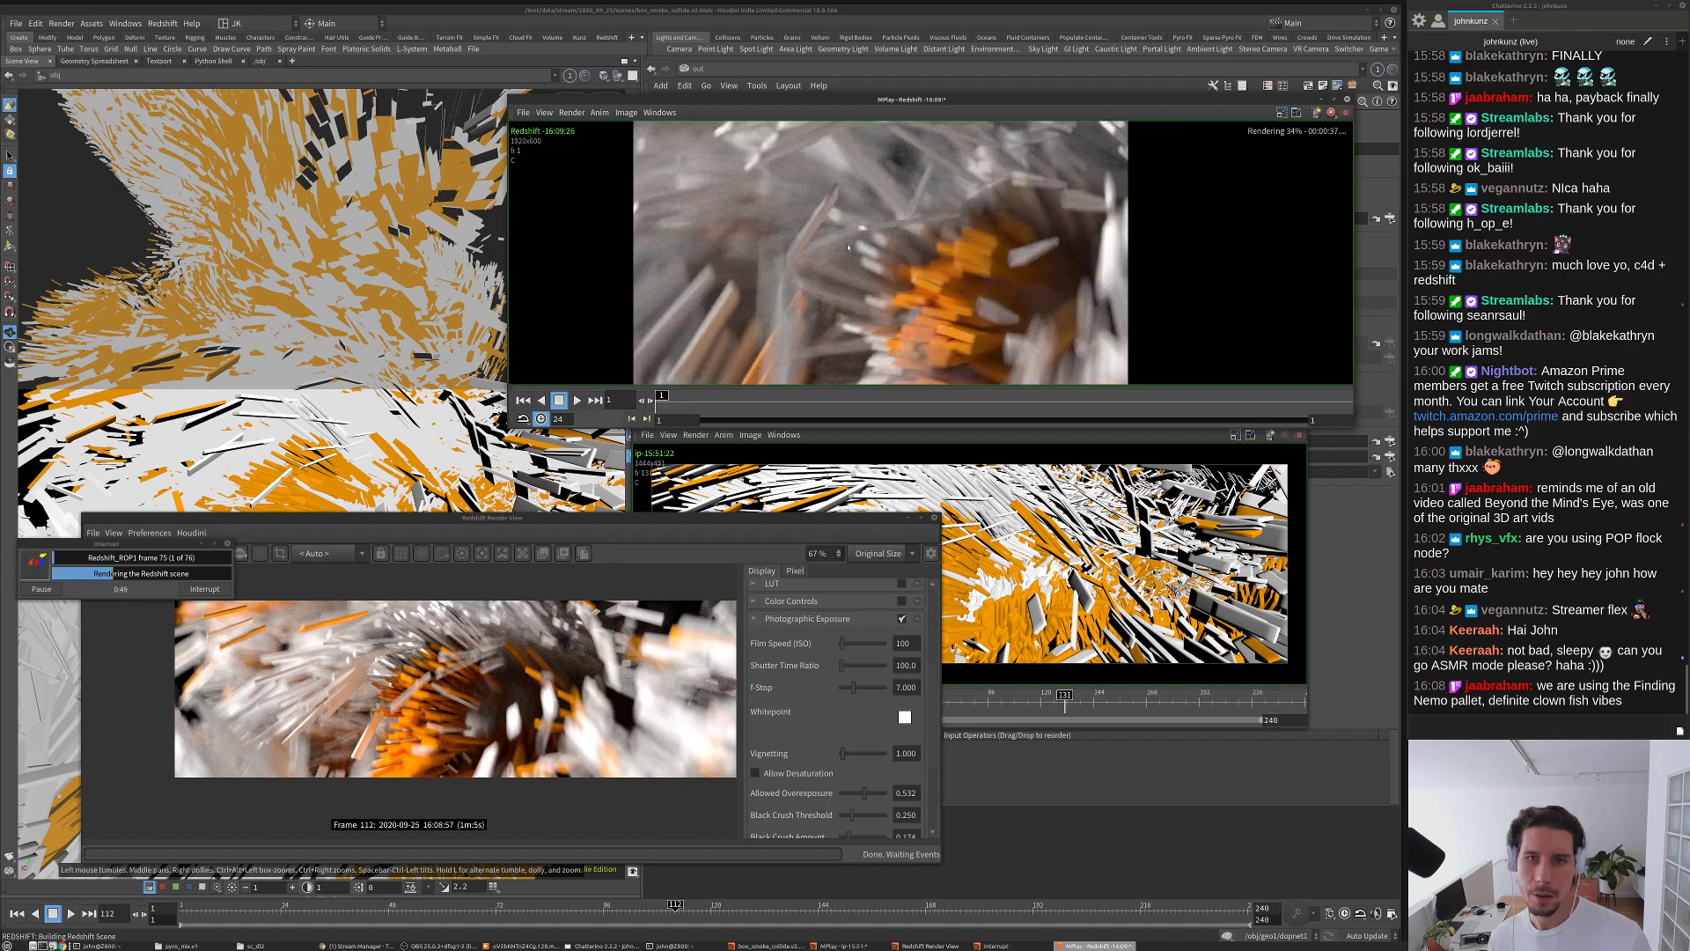
pyautogui.scroll(-1, 762, 195)
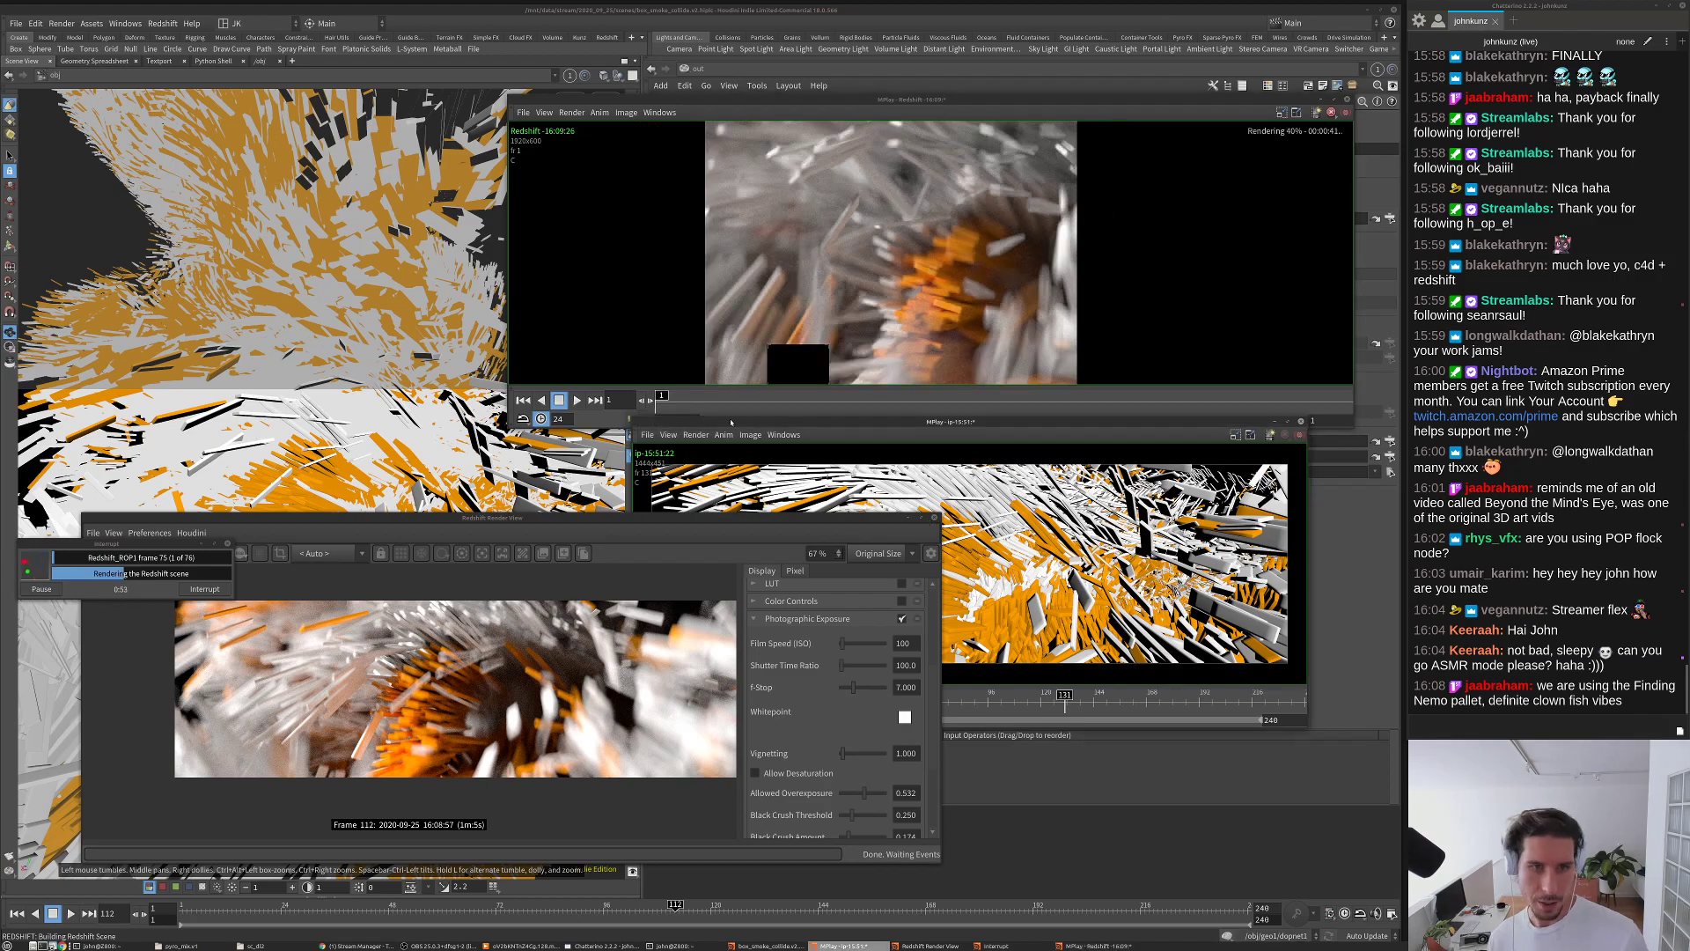
# Step: Rearrange the flipbook and widened render progress windows around the MPlay render, and check the whole rendering frame
pyautogui.moveTo(725, 422); pyautogui.dragTo(749, 302)
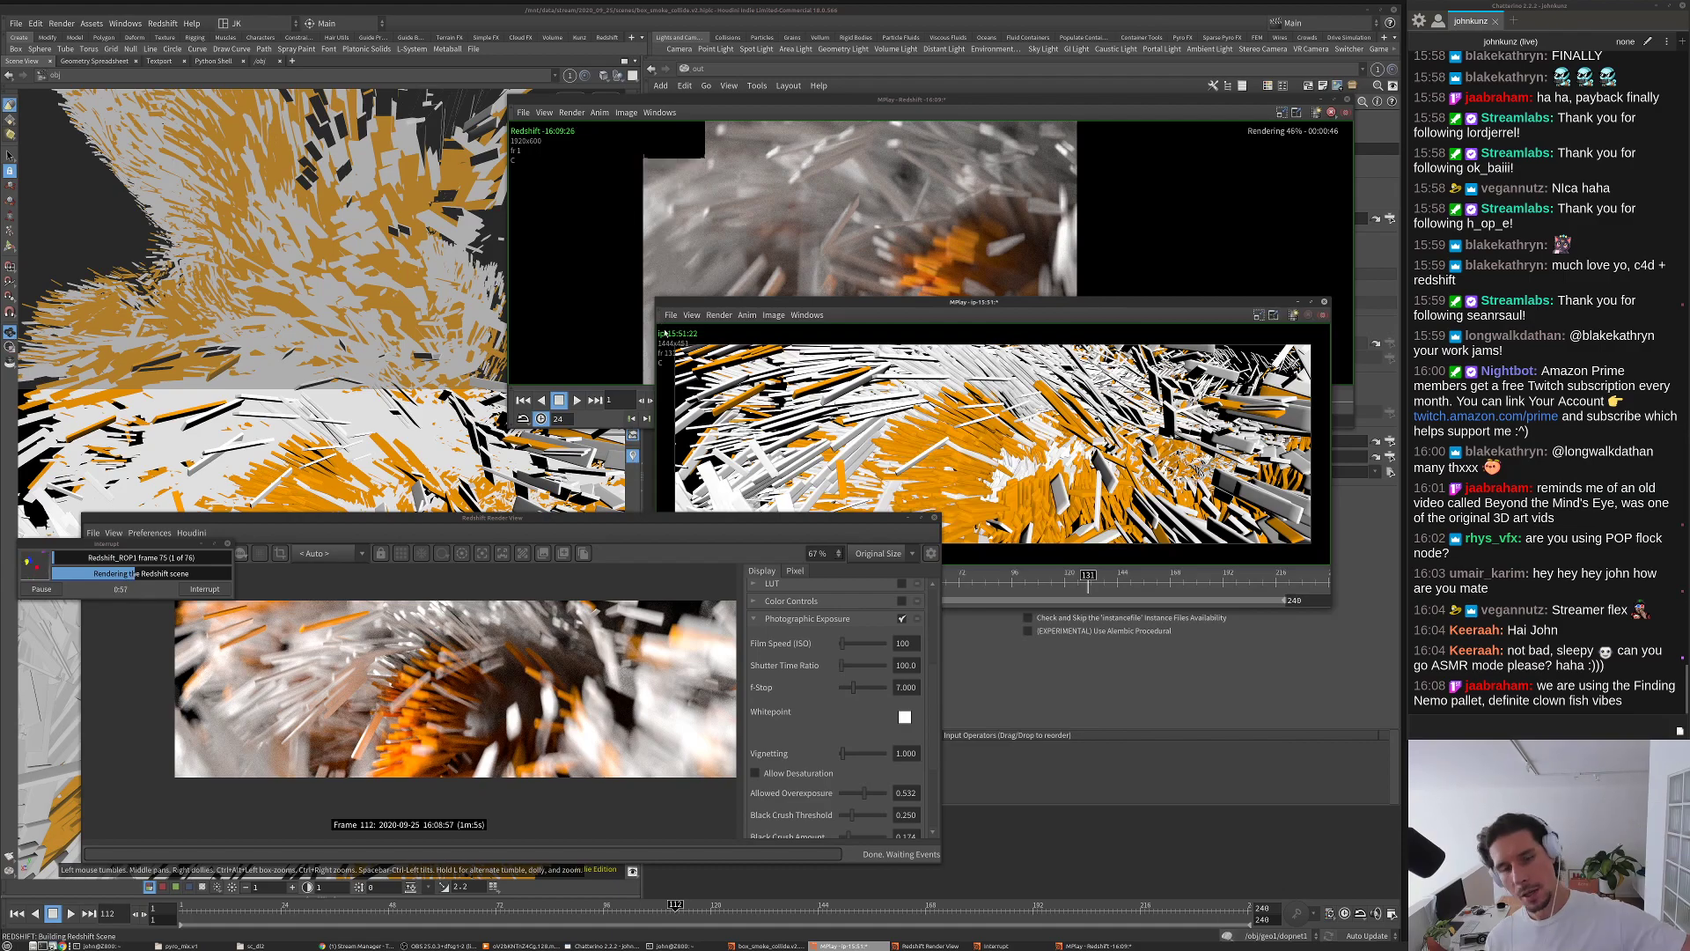
pyautogui.click(815, 227)
pyautogui.scroll(-2, 823, 229)
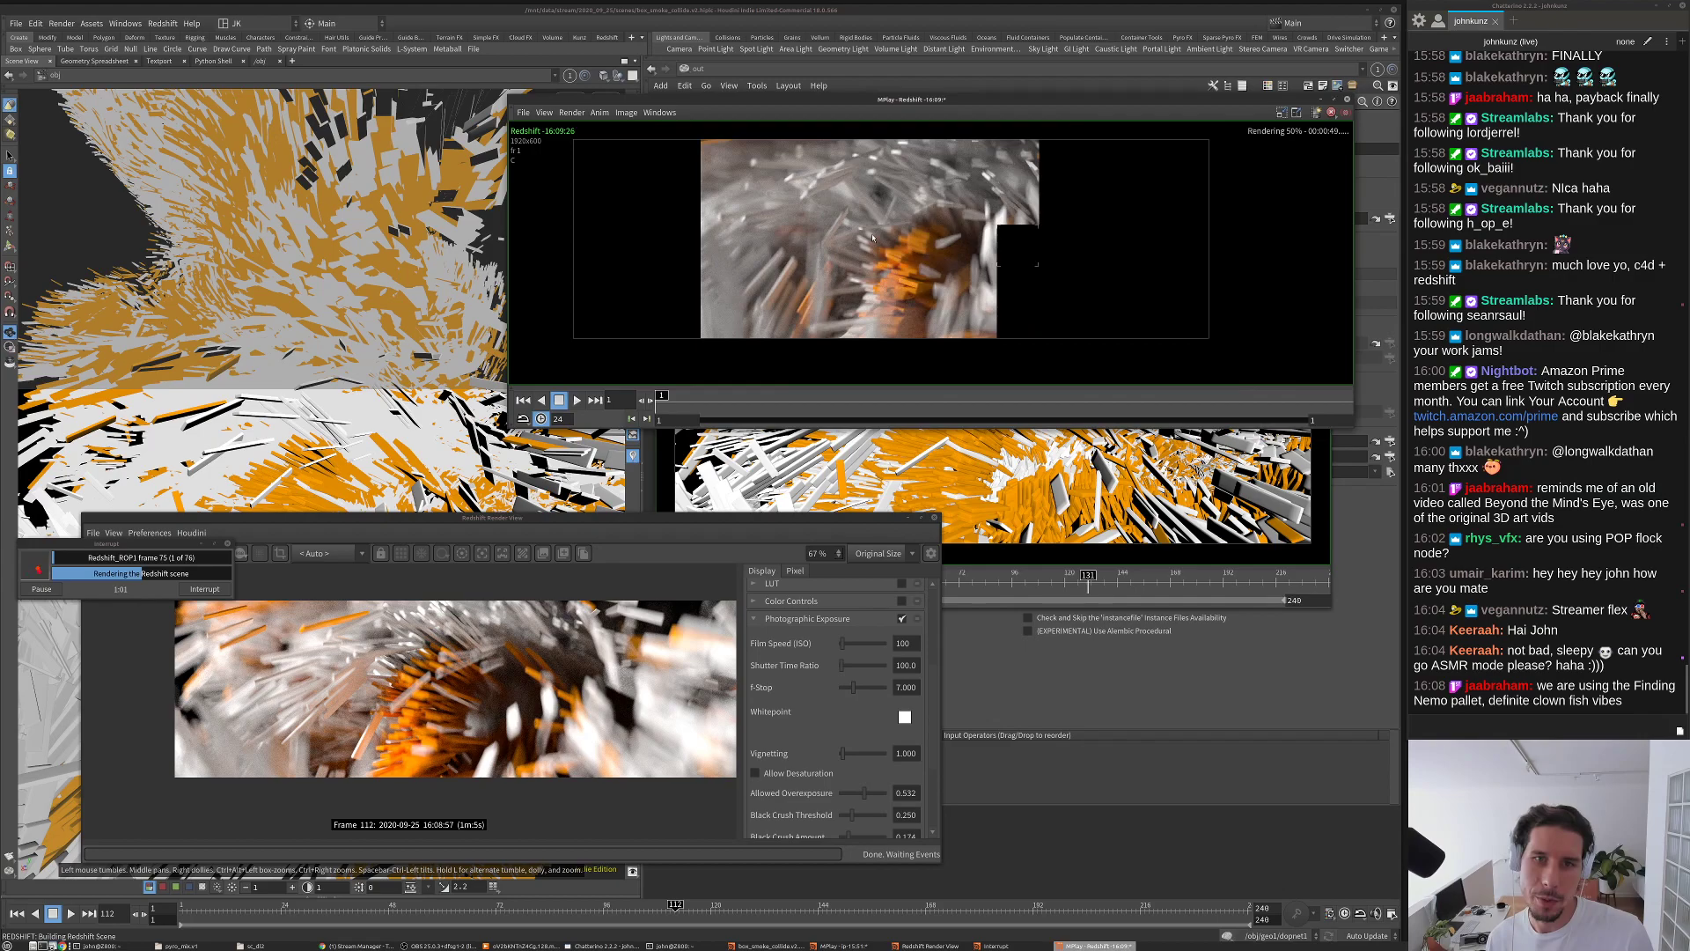
pyautogui.scroll(1, 929, 242)
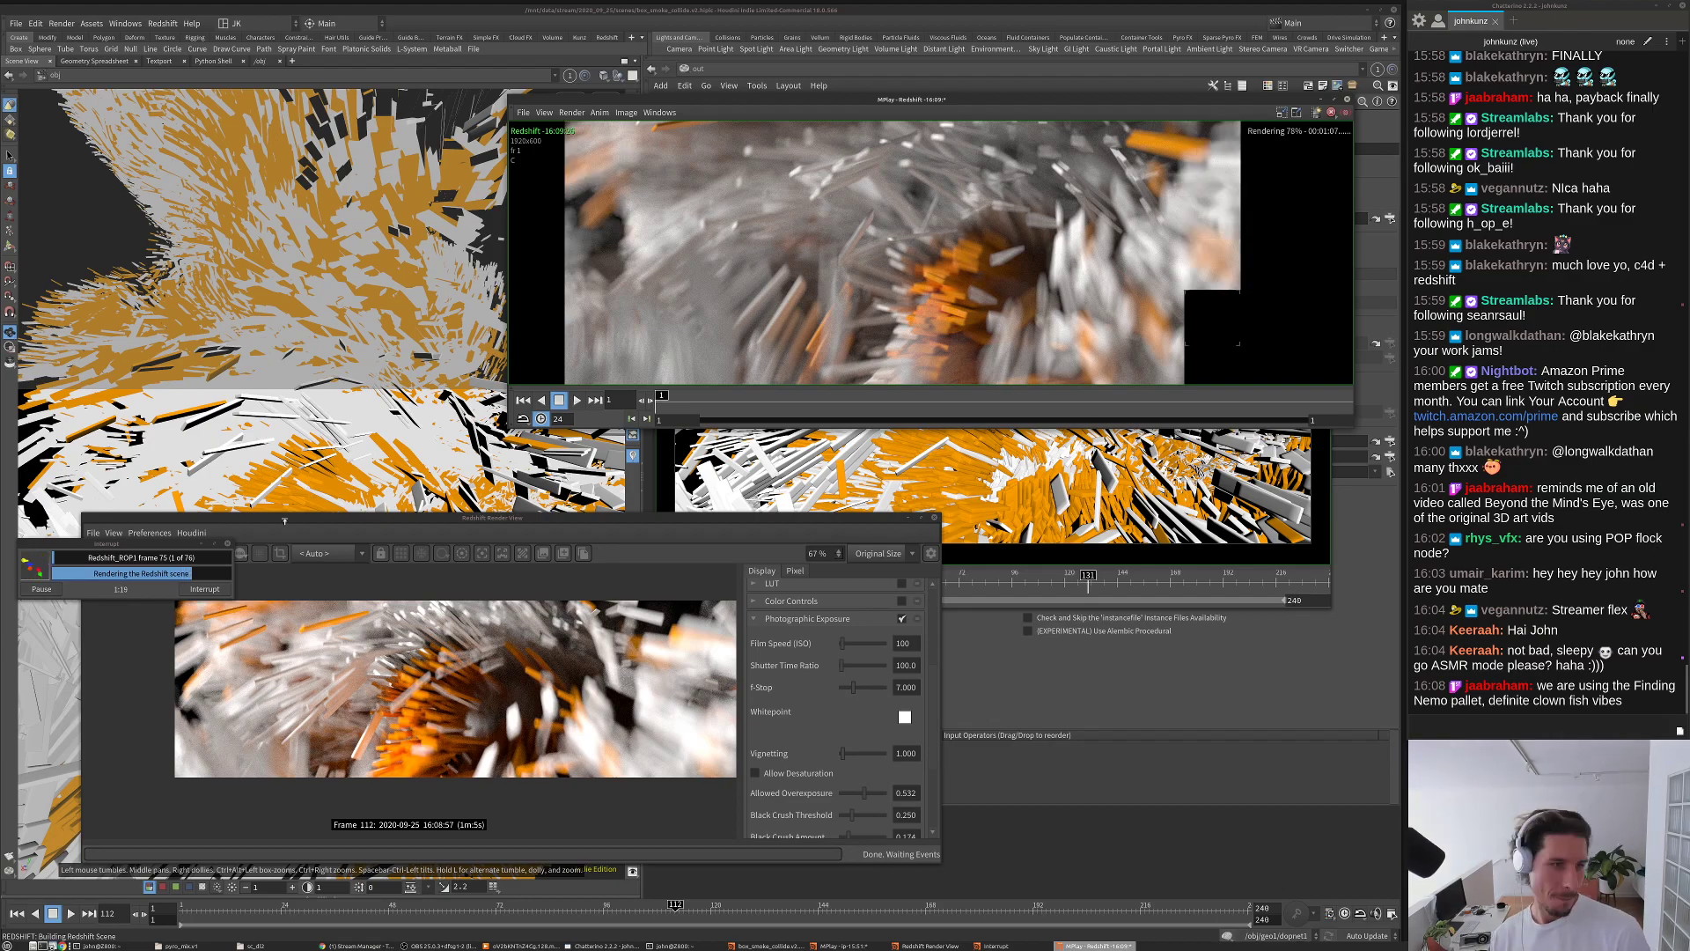
pyautogui.moveTo(137, 558); pyautogui.dragTo(778, 455)
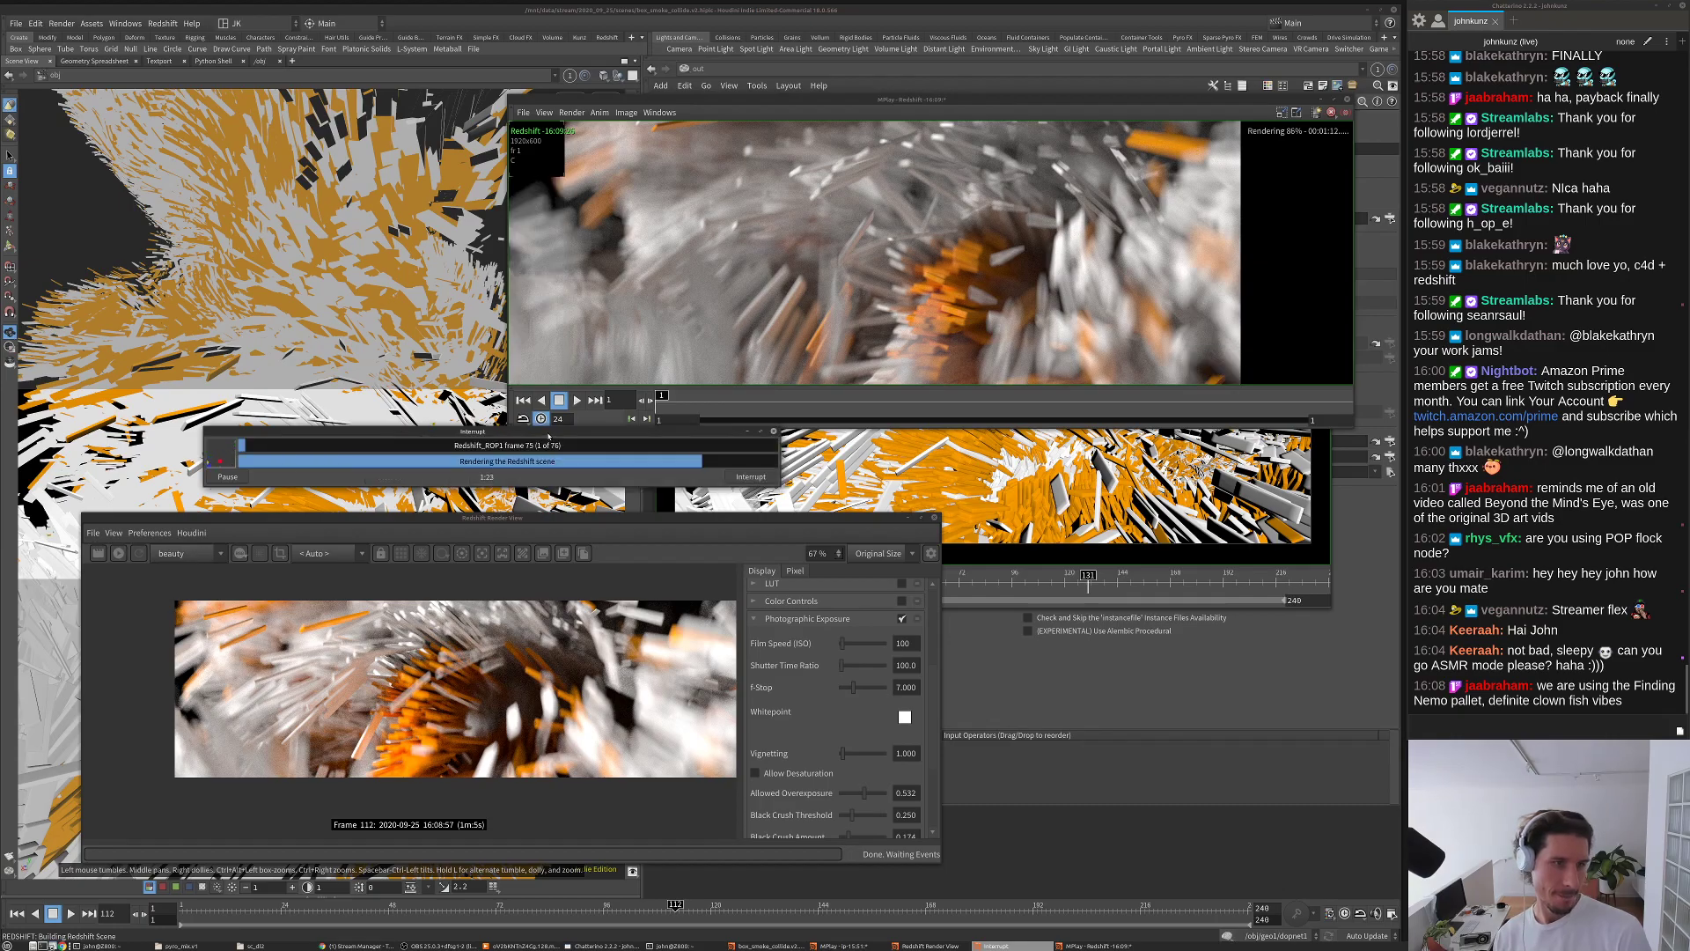
pyautogui.moveTo(548, 436); pyautogui.dragTo(399, 455)
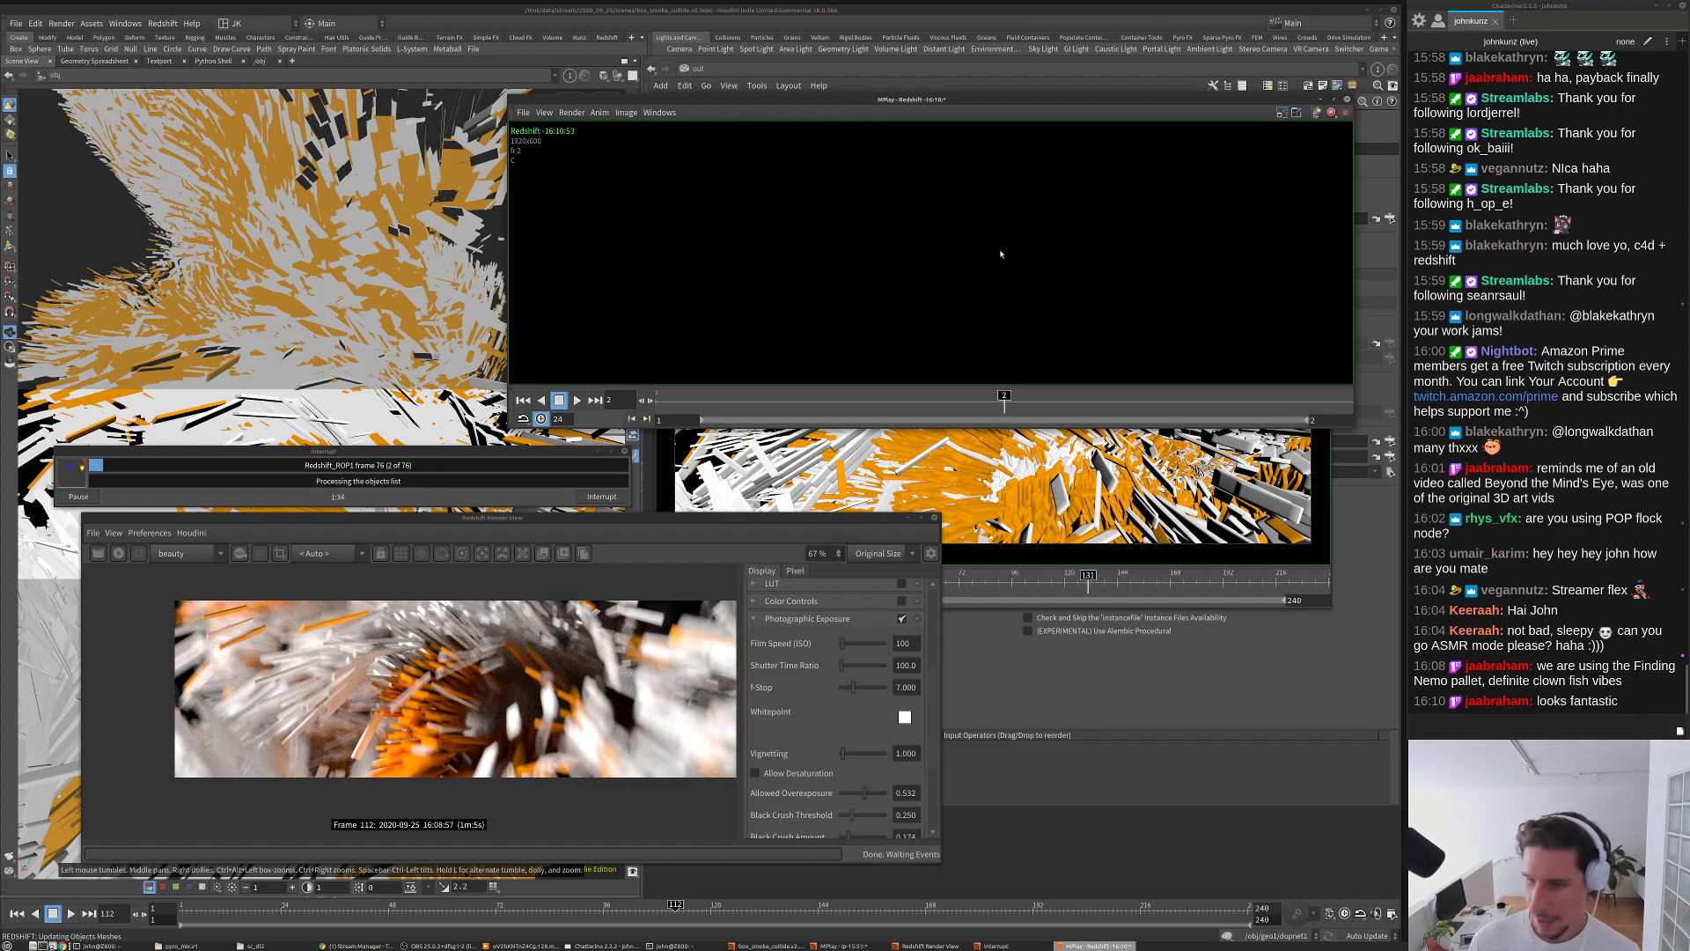
# Step: Return to the first rendered frame in MPlay and inspect its blur and noise at different magnifications
pyautogui.moveTo(773, 393)
pyautogui.mouseDown()
pyautogui.moveTo(932, 389)
pyautogui.moveTo(660, 393)
pyautogui.moveTo(953, 369)
pyautogui.moveTo(629, 368)
pyautogui.mouseUp()
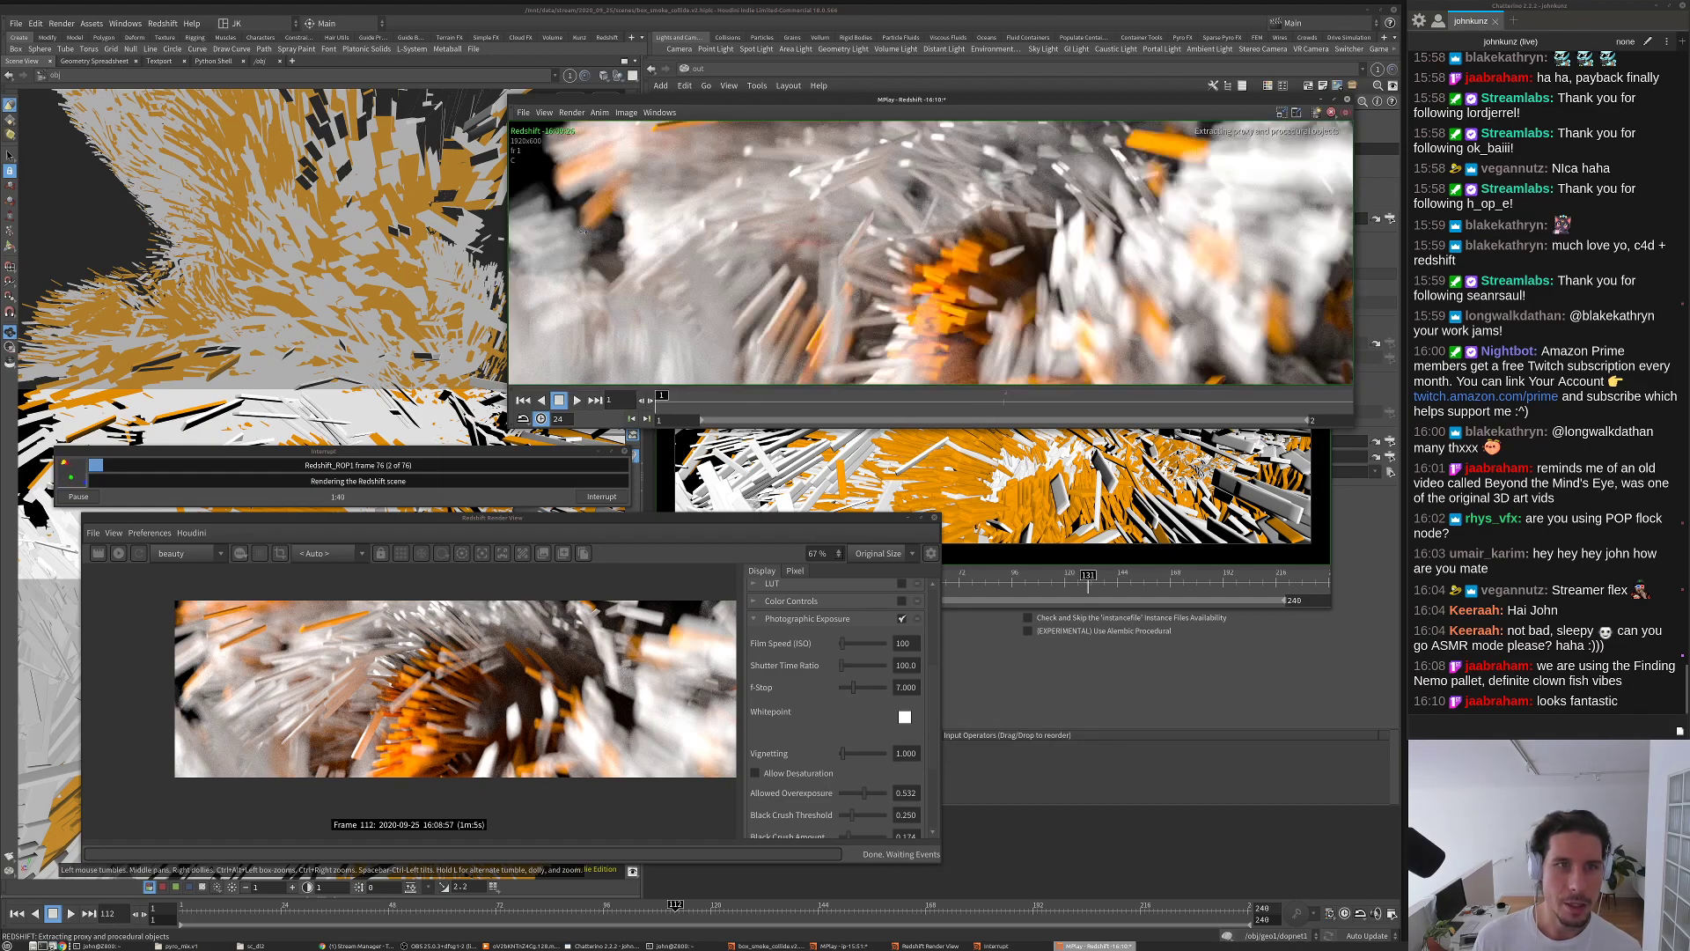
pyautogui.scroll(-2, 861, 220)
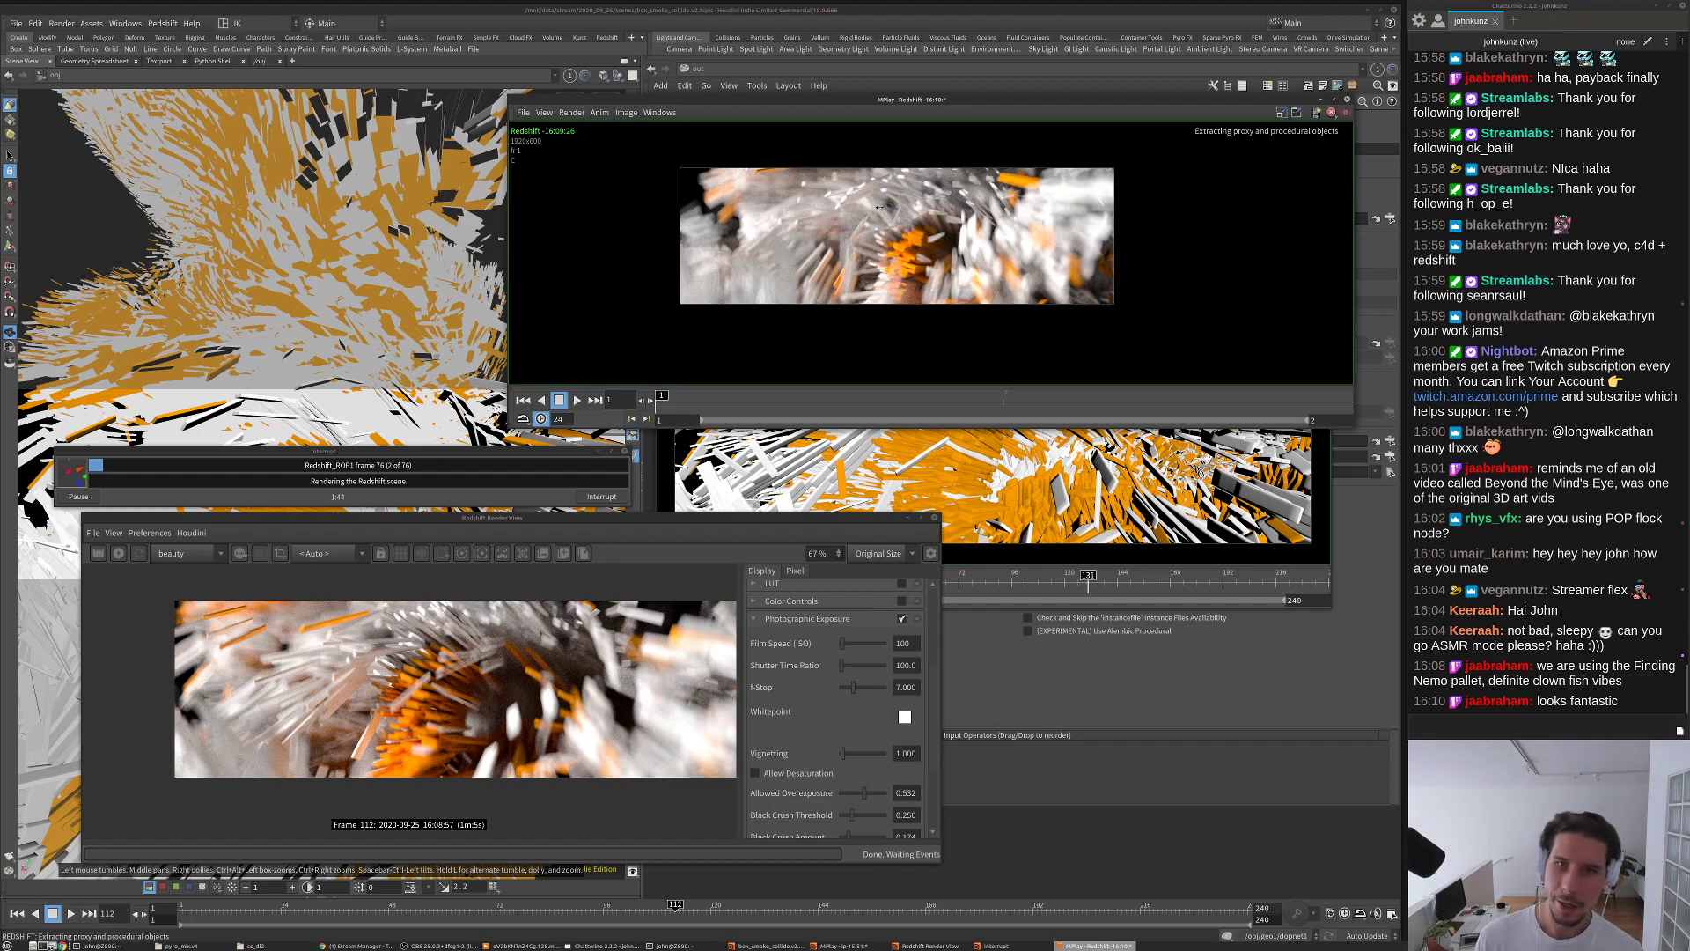
pyautogui.scroll(2, 878, 207)
pyautogui.scroll(1, 963, 230)
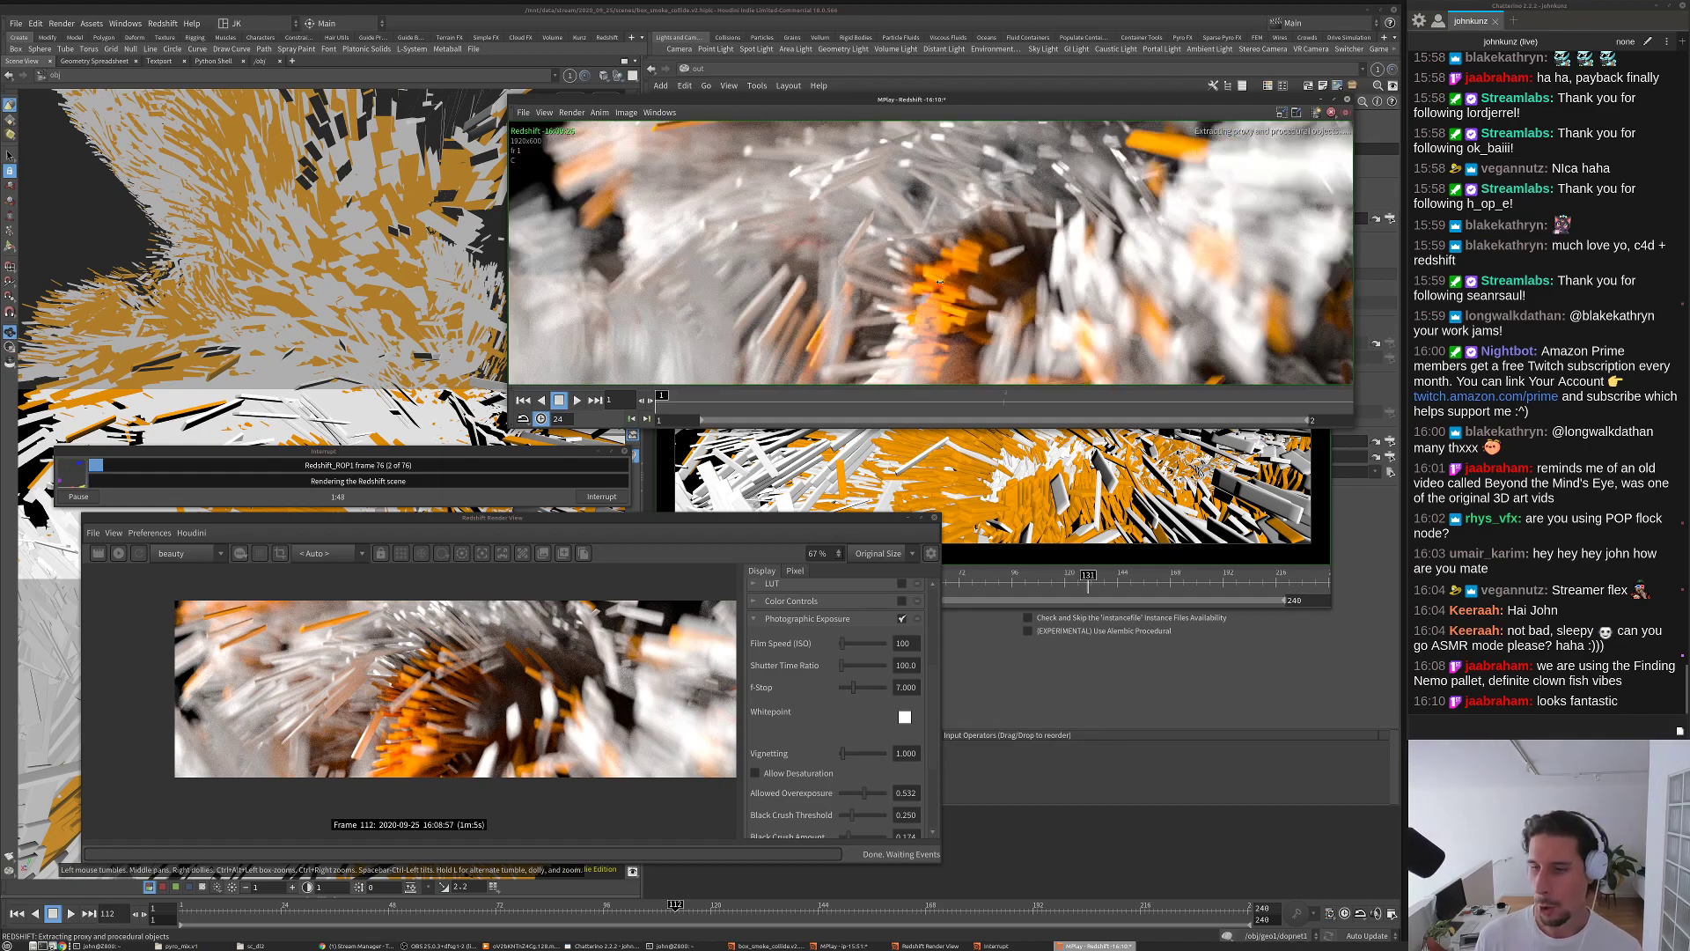
pyautogui.scroll(-2, 938, 291)
pyautogui.scroll(-1, 939, 277)
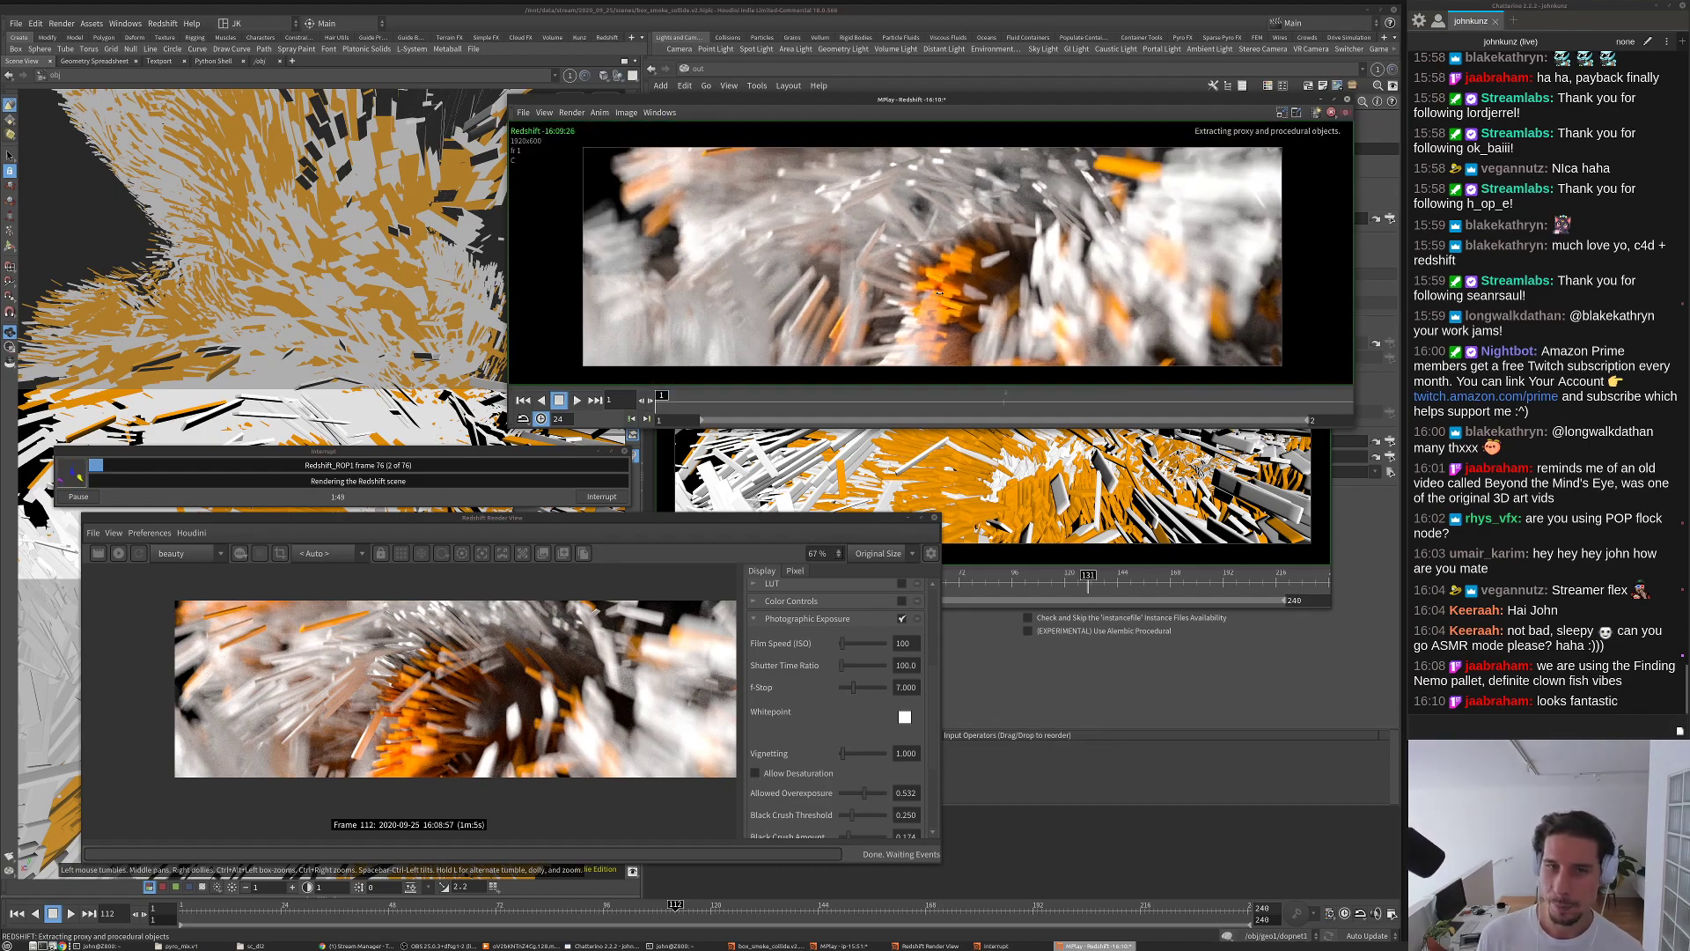
pyautogui.scroll(2, 938, 291)
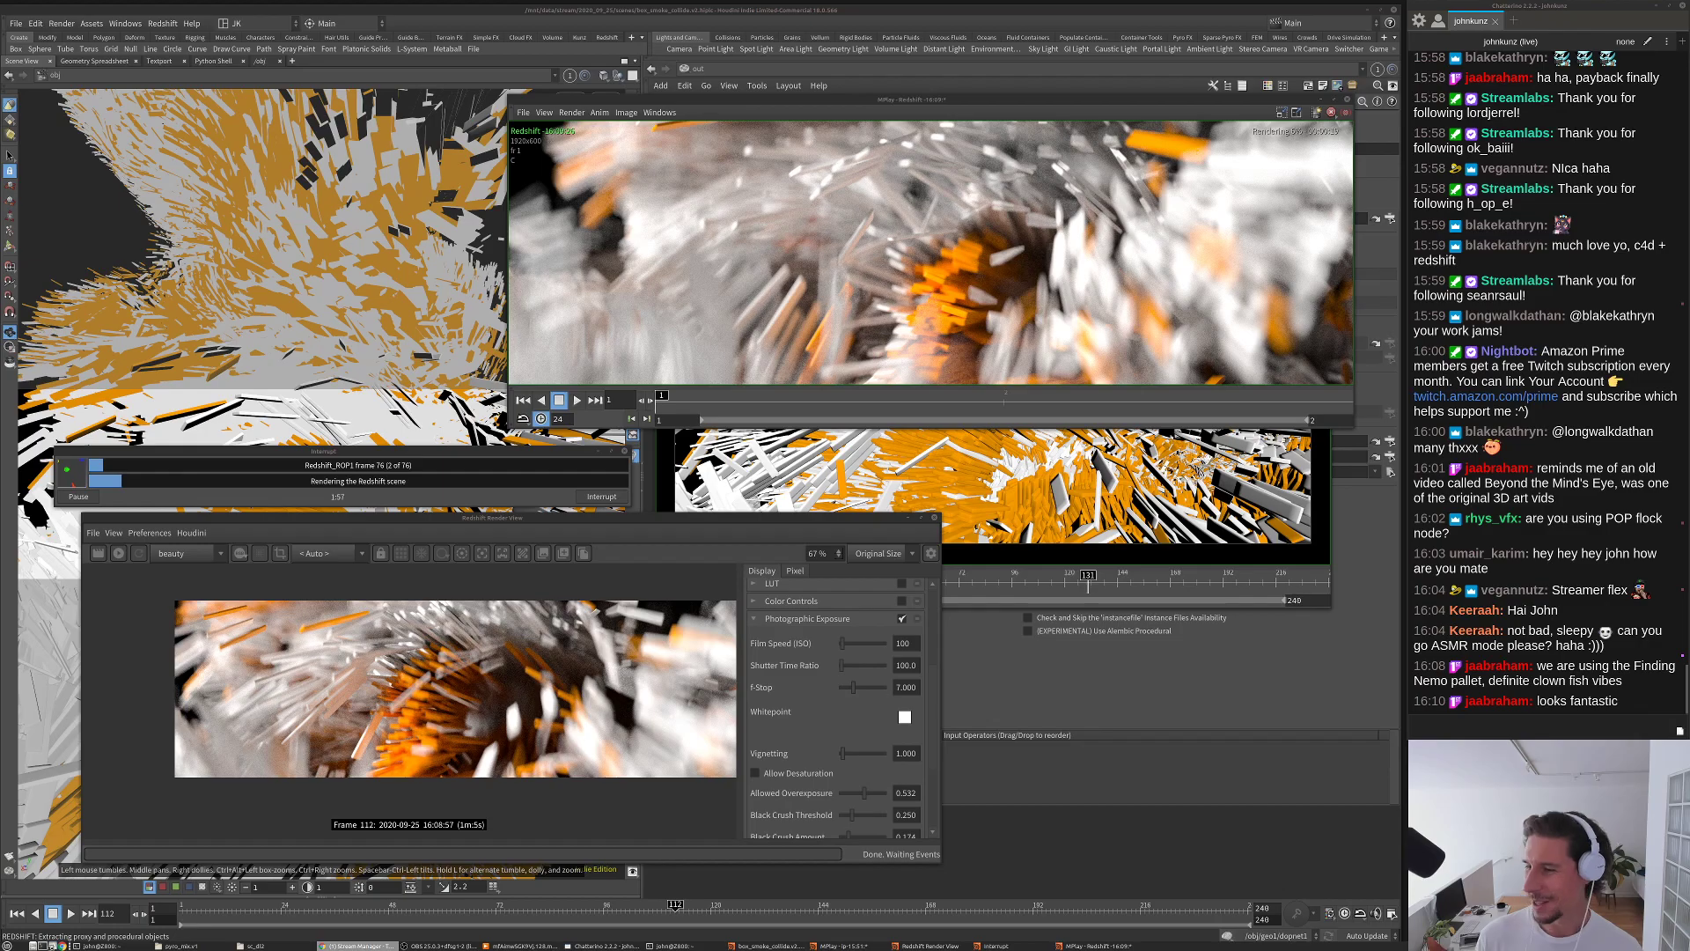
# Step: Search Google for cucoloris in a browser, view its image results and return to the MPlay render
pyautogui.hotkey('ctrl', 't')
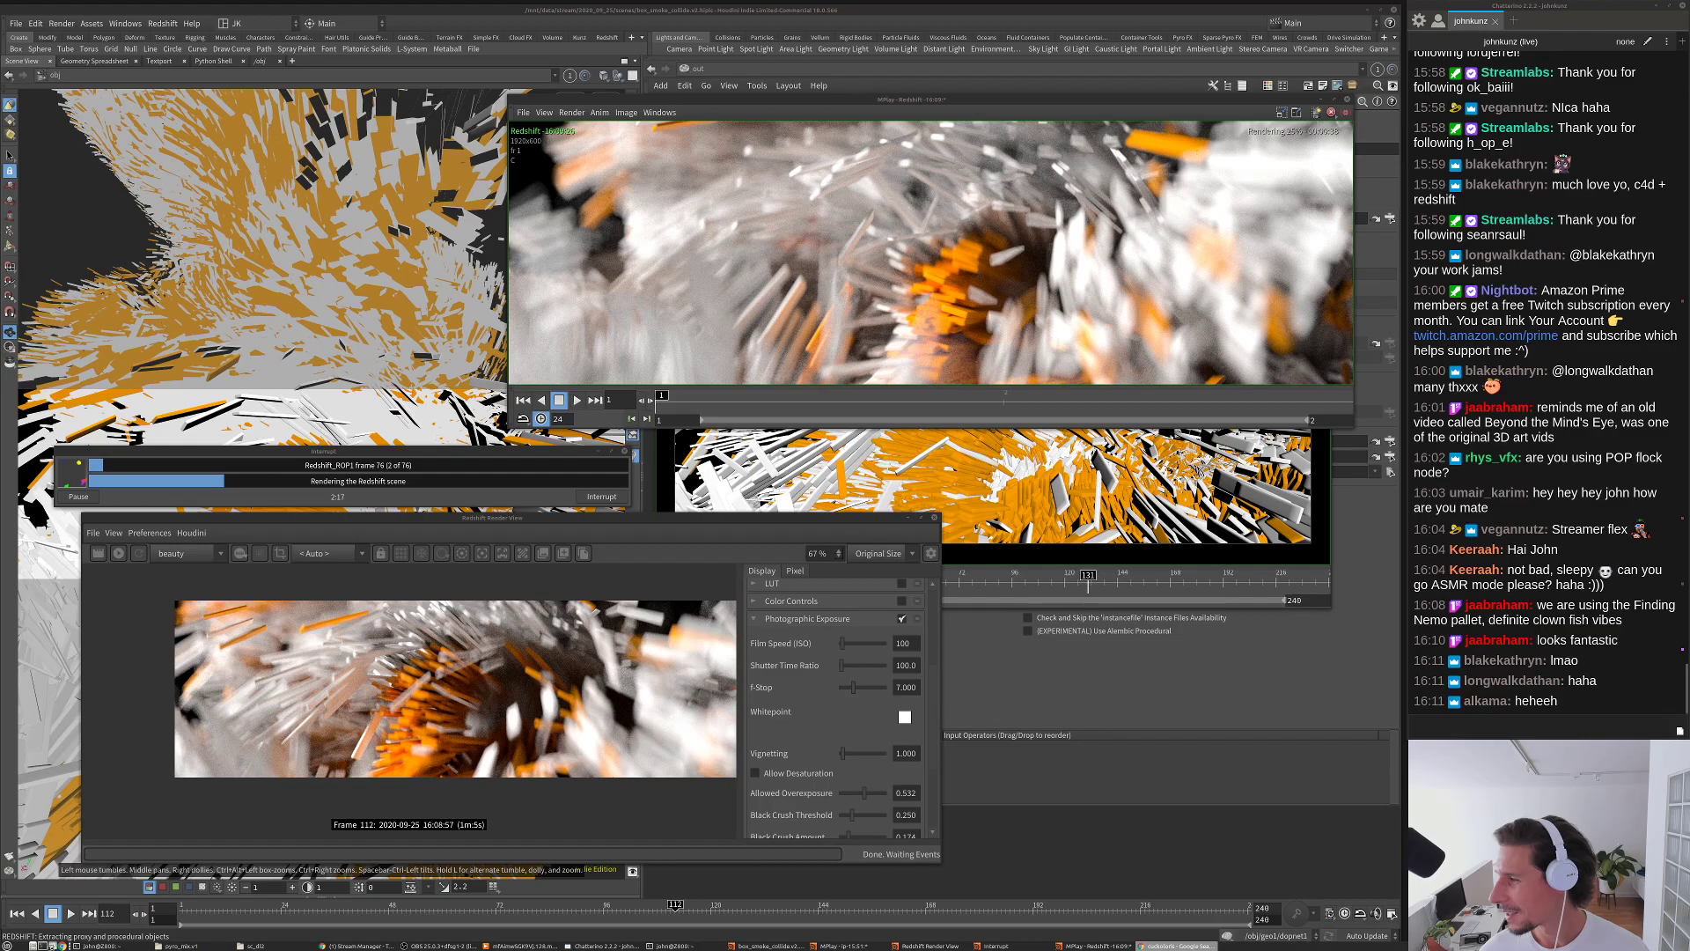
pyautogui.hotkey('alt', 'Tab')
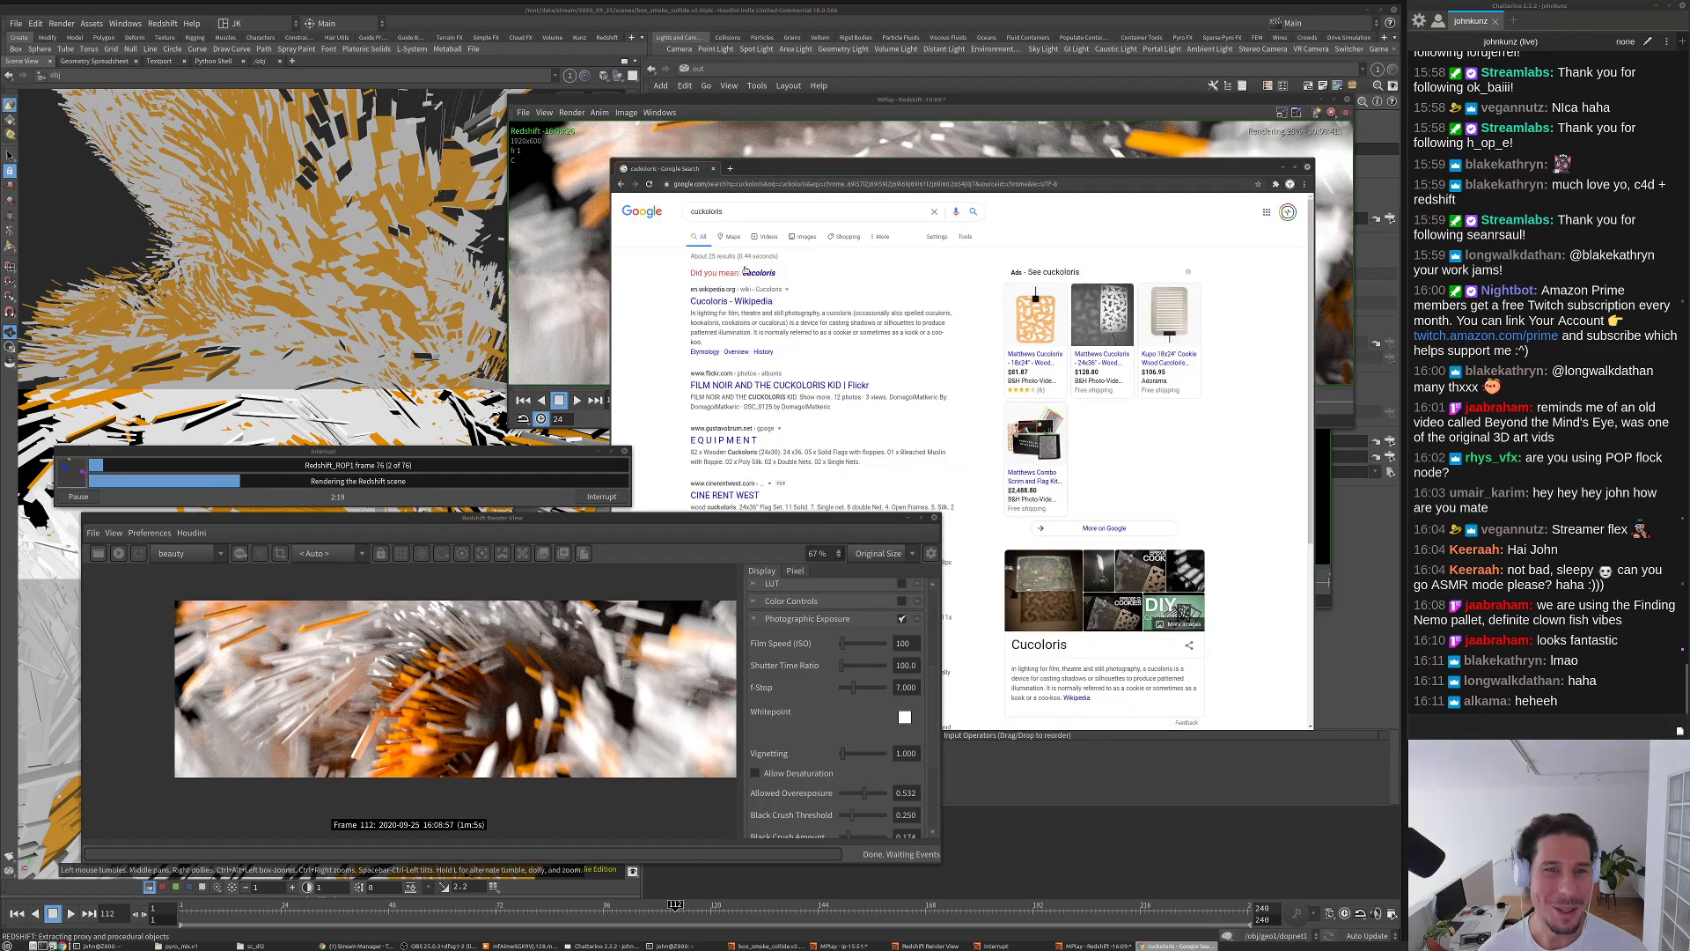
pyautogui.click(758, 273)
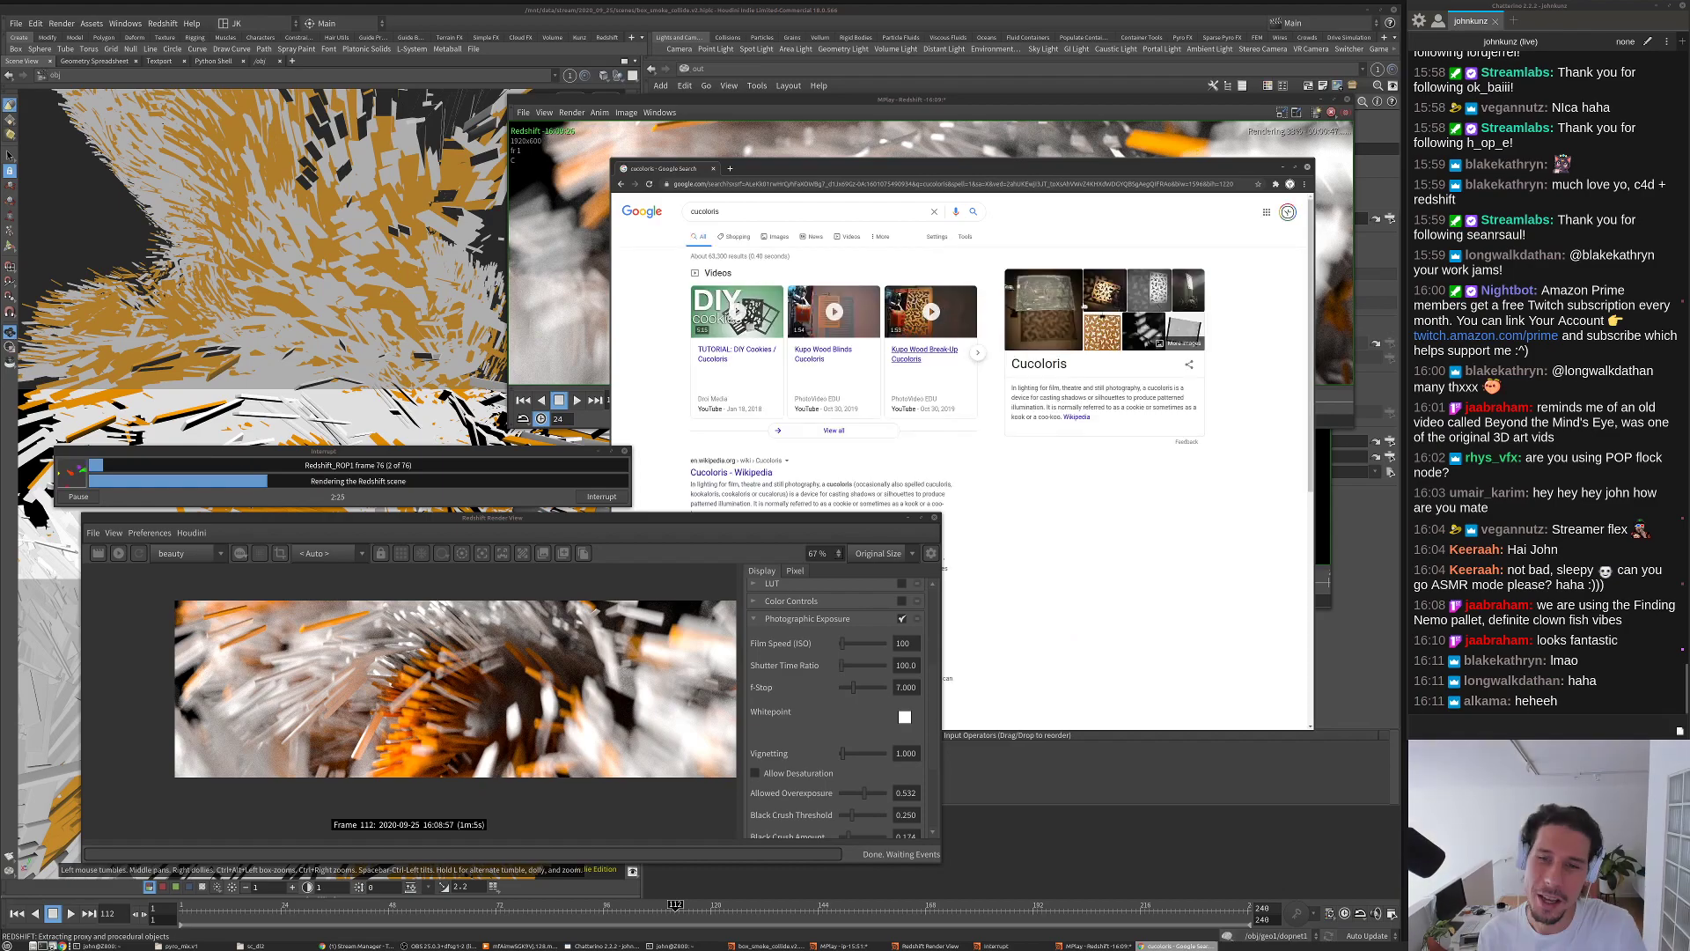
pyautogui.click(1147, 334)
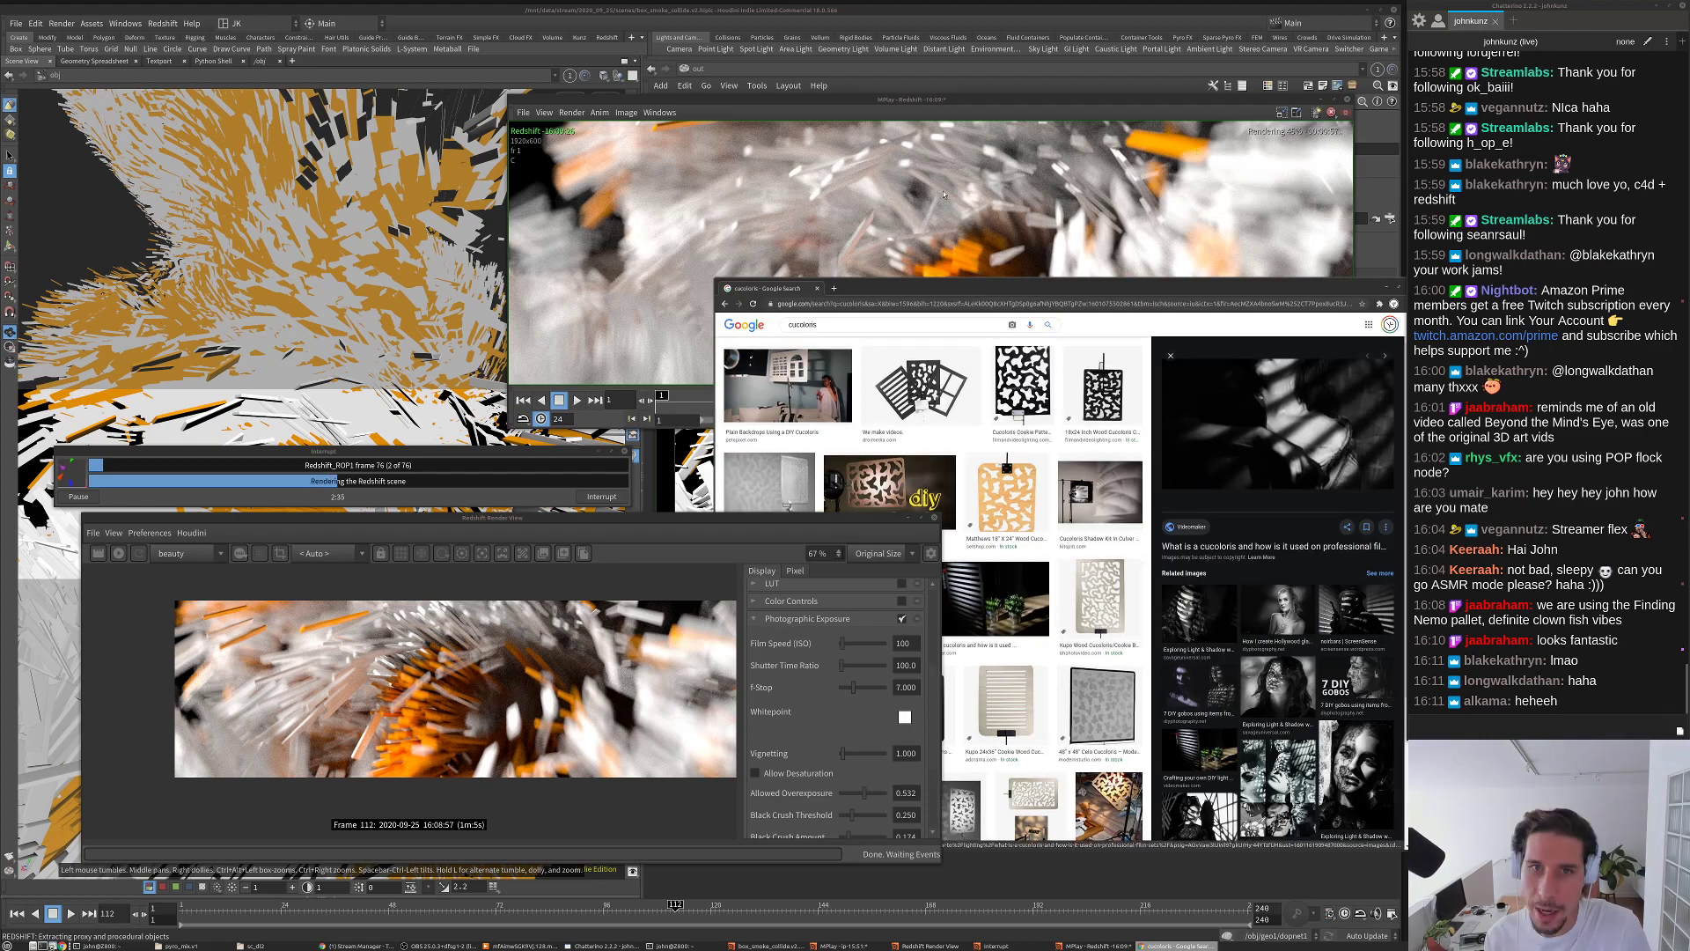
pyautogui.click(948, 190)
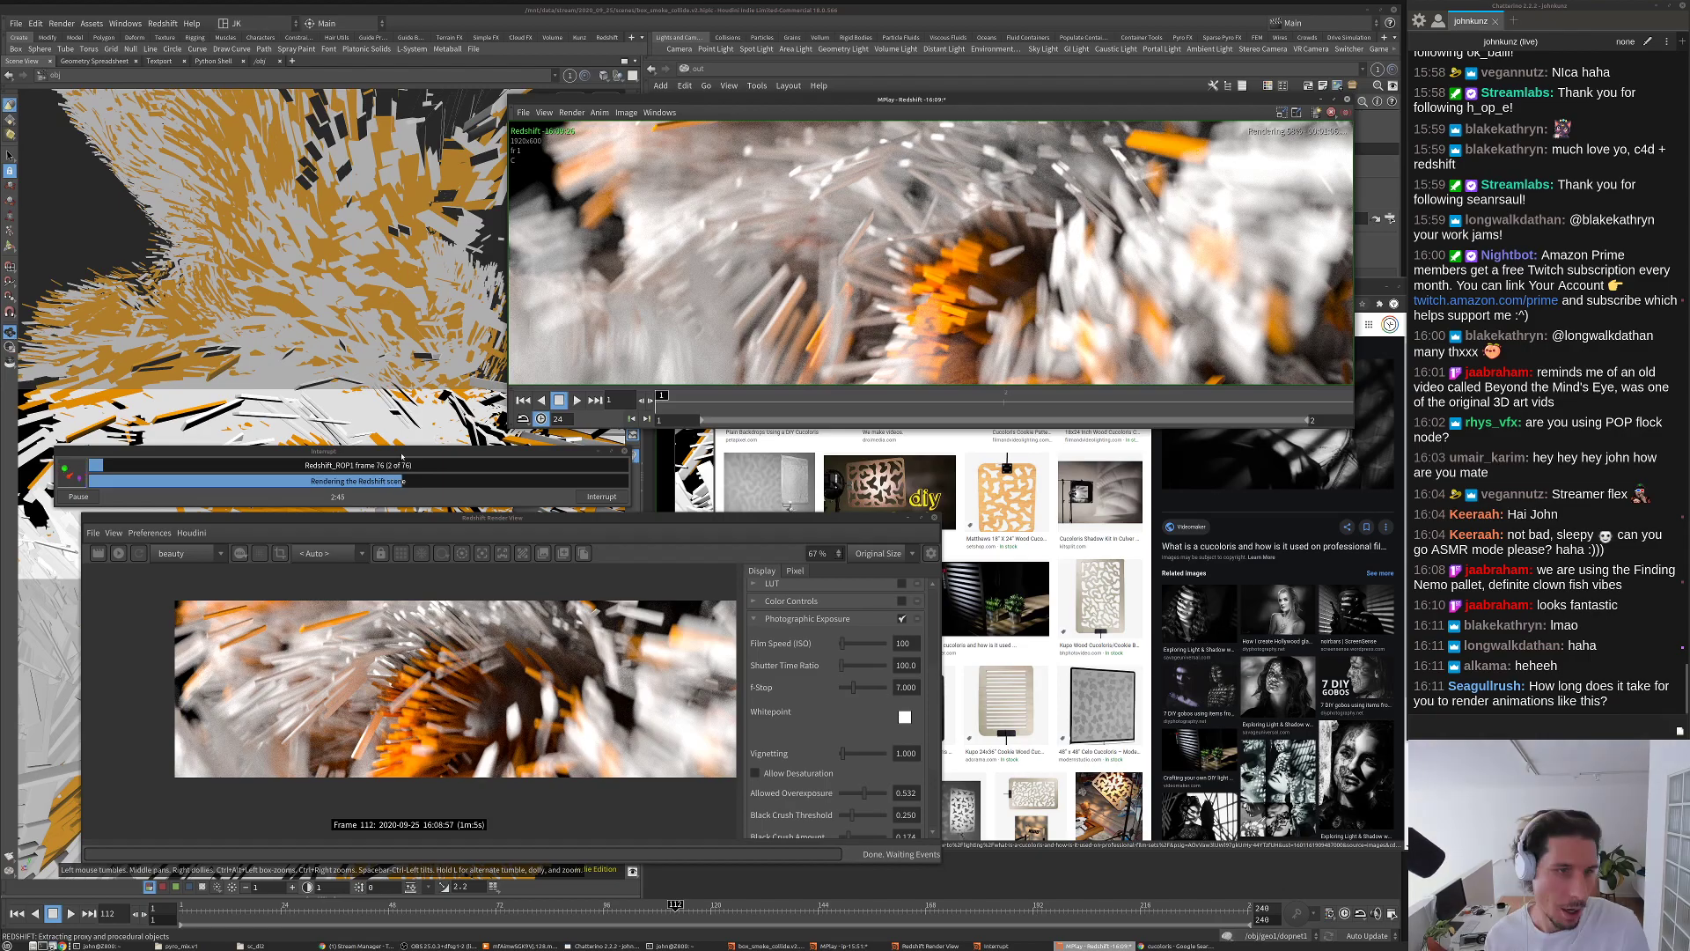
# Step: Move the render progress window off the viewport and step from the rendering third frame back to the first in MPlay
pyautogui.moveTo(402, 455); pyautogui.dragTo(477, 451)
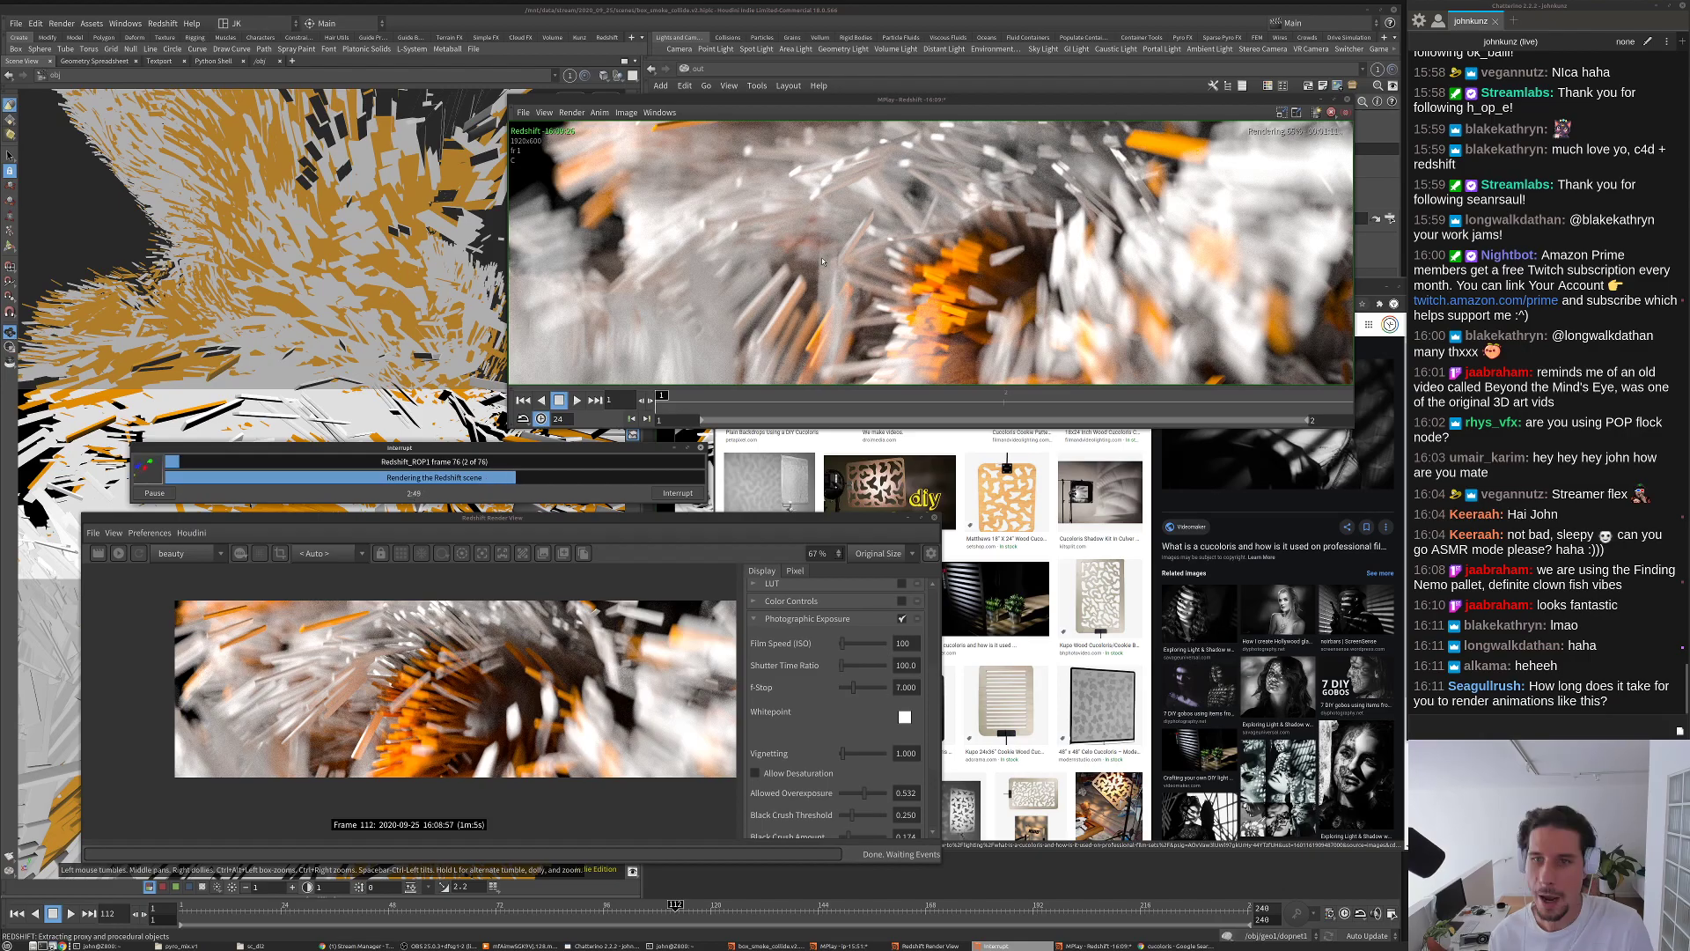
pyautogui.click(559, 151)
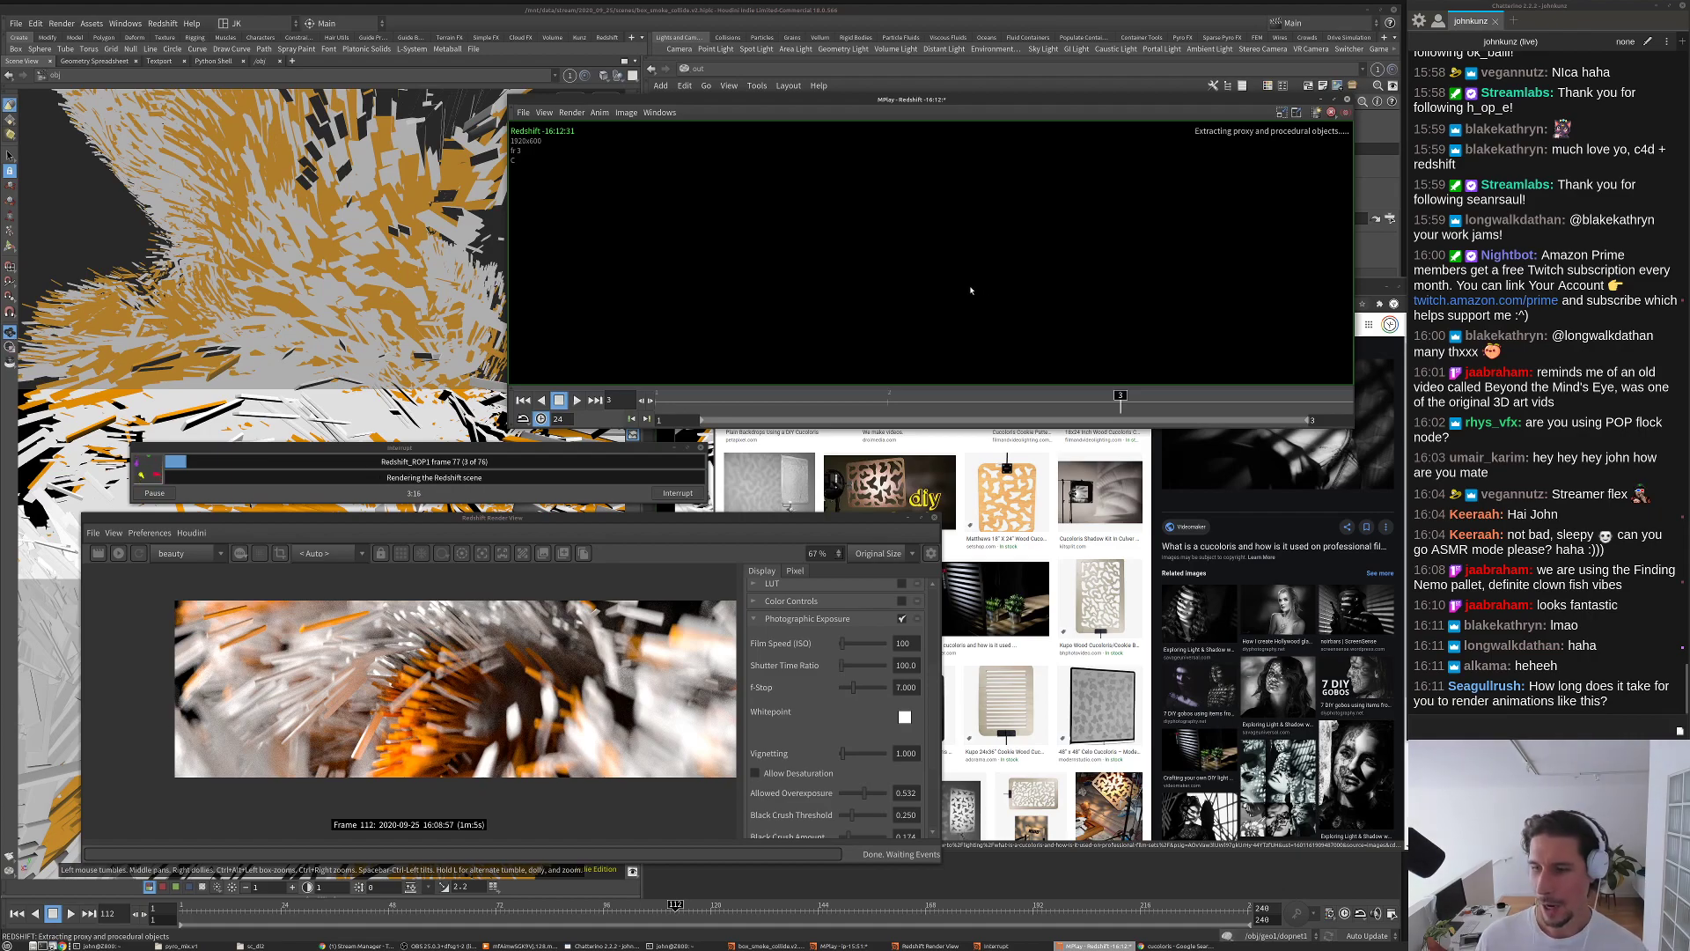
pyautogui.press('Up')
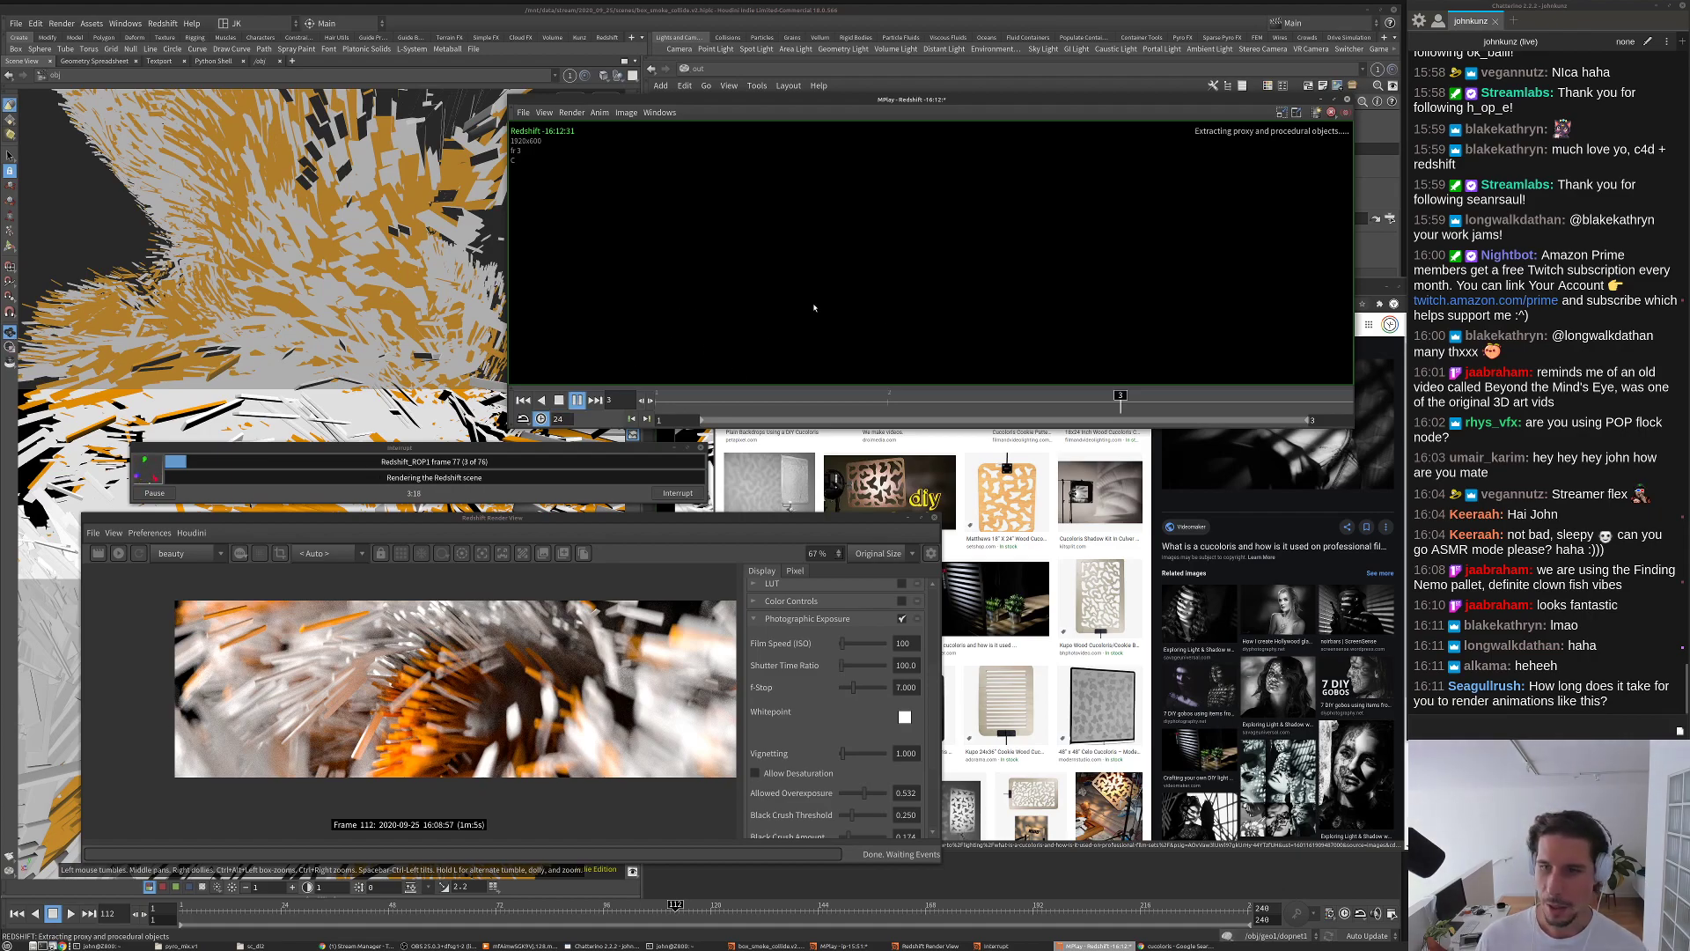
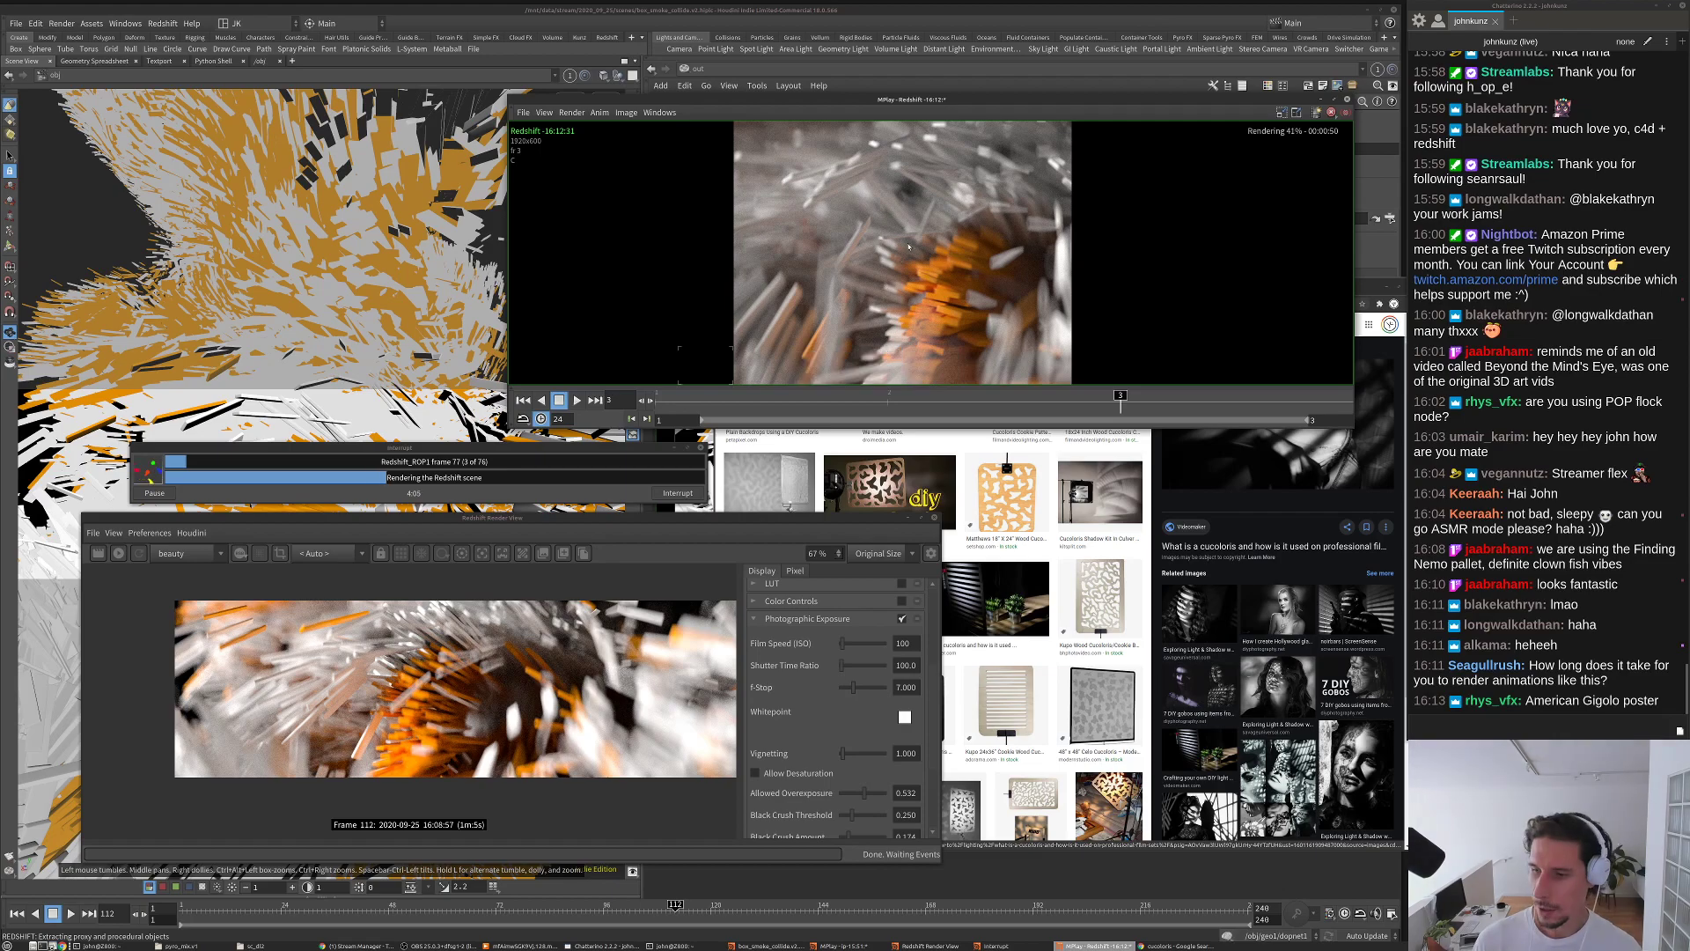
pyautogui.press('Left')
pyautogui.press('Left')
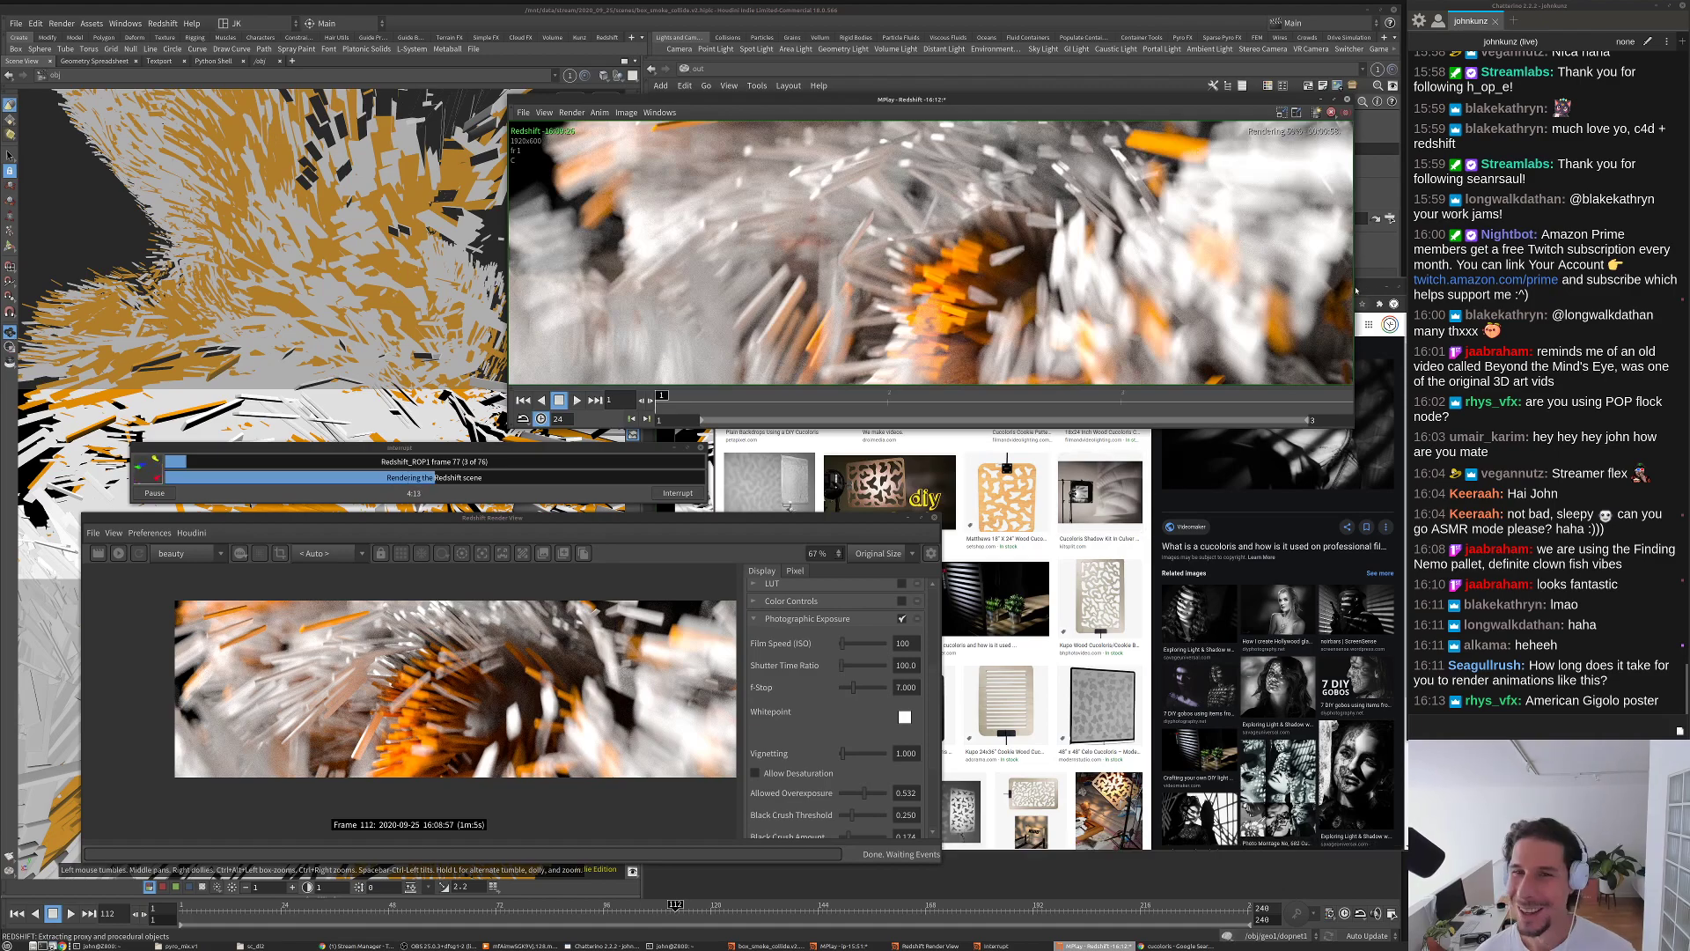
# Step: View more cucoloris lighting references in the browser, and stop the MPlay playback on frame 2
pyautogui.click(1356, 290)
pyautogui.click(994, 215)
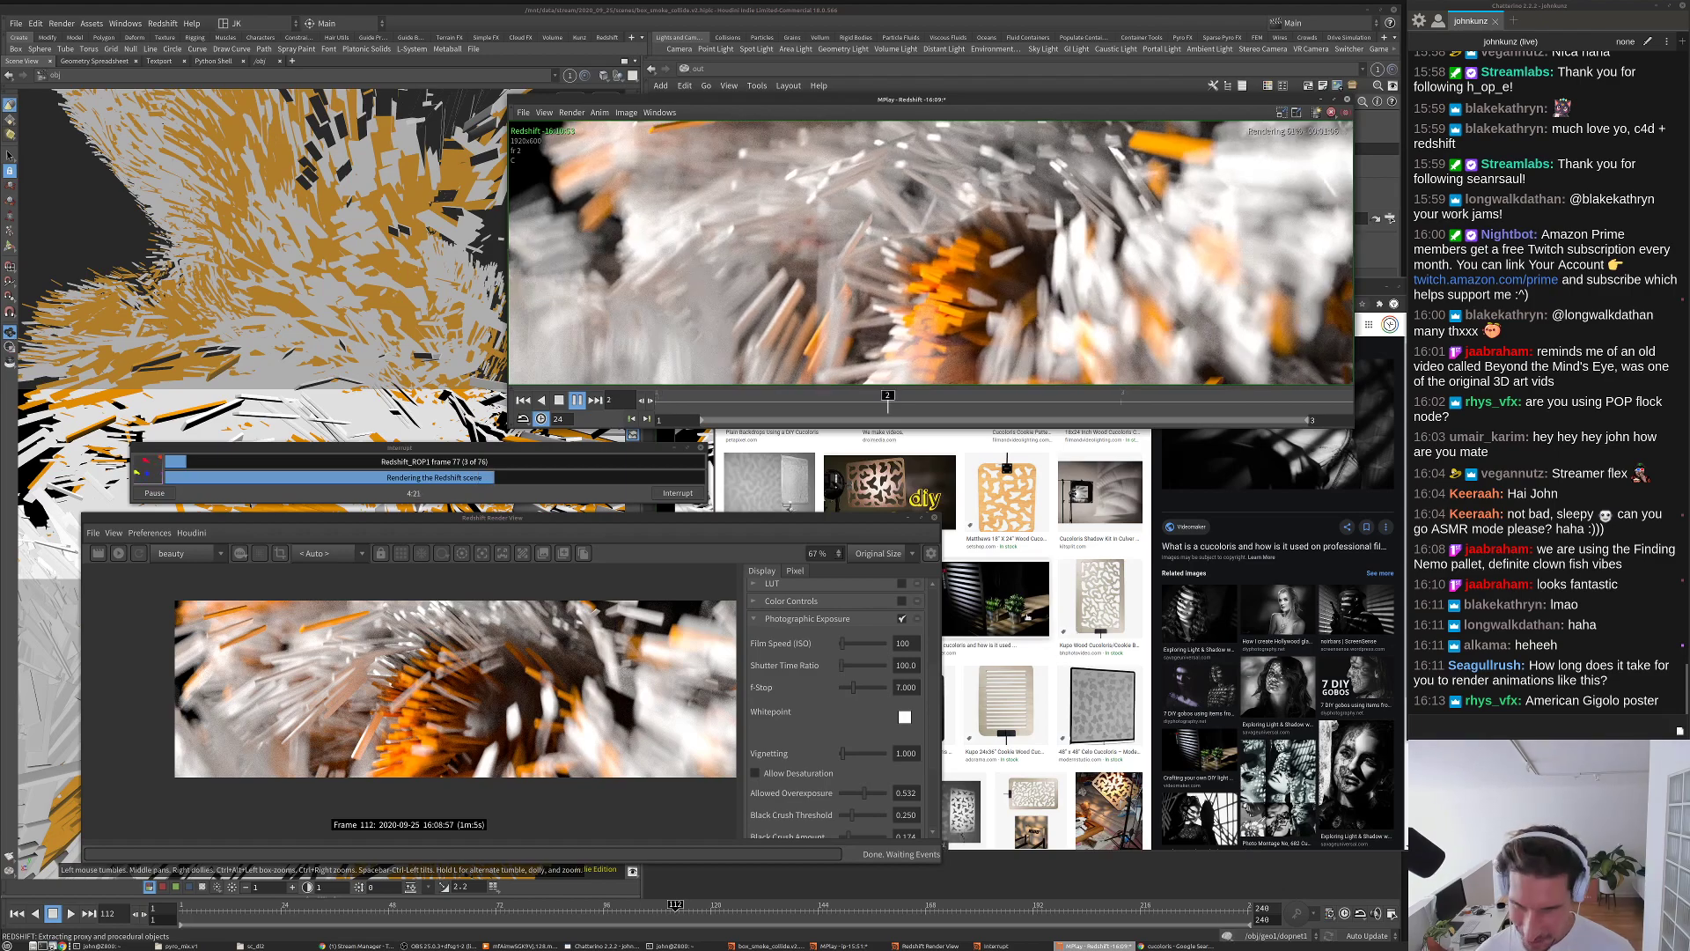
pyautogui.click(1027, 617)
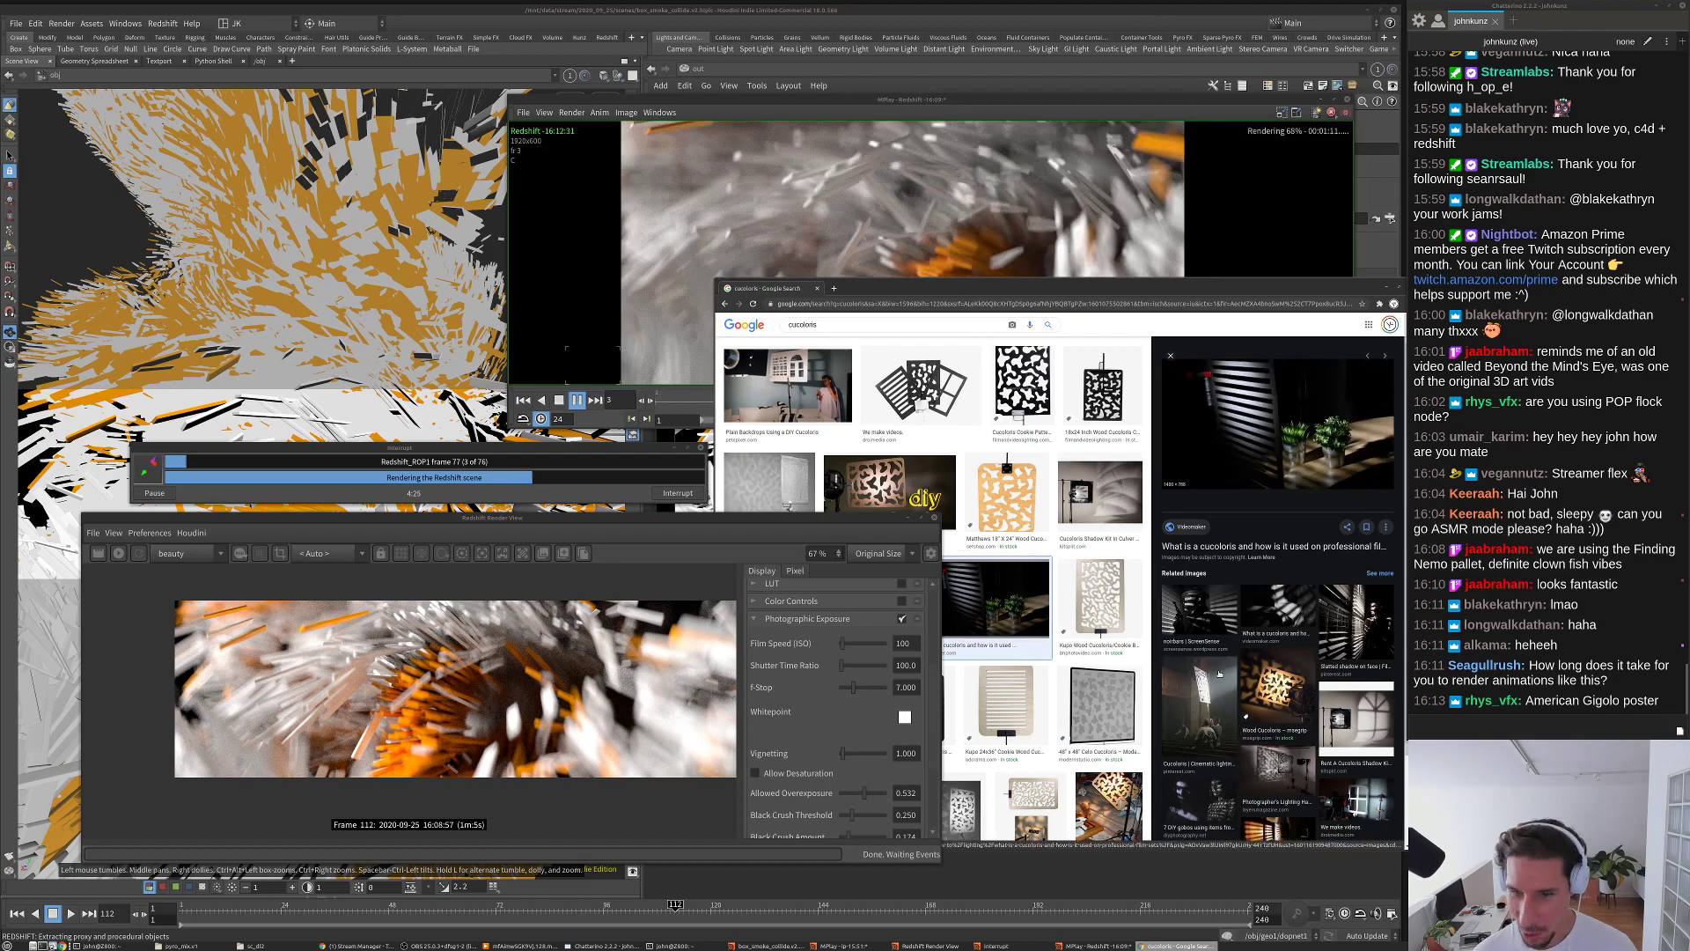
pyautogui.click(1197, 713)
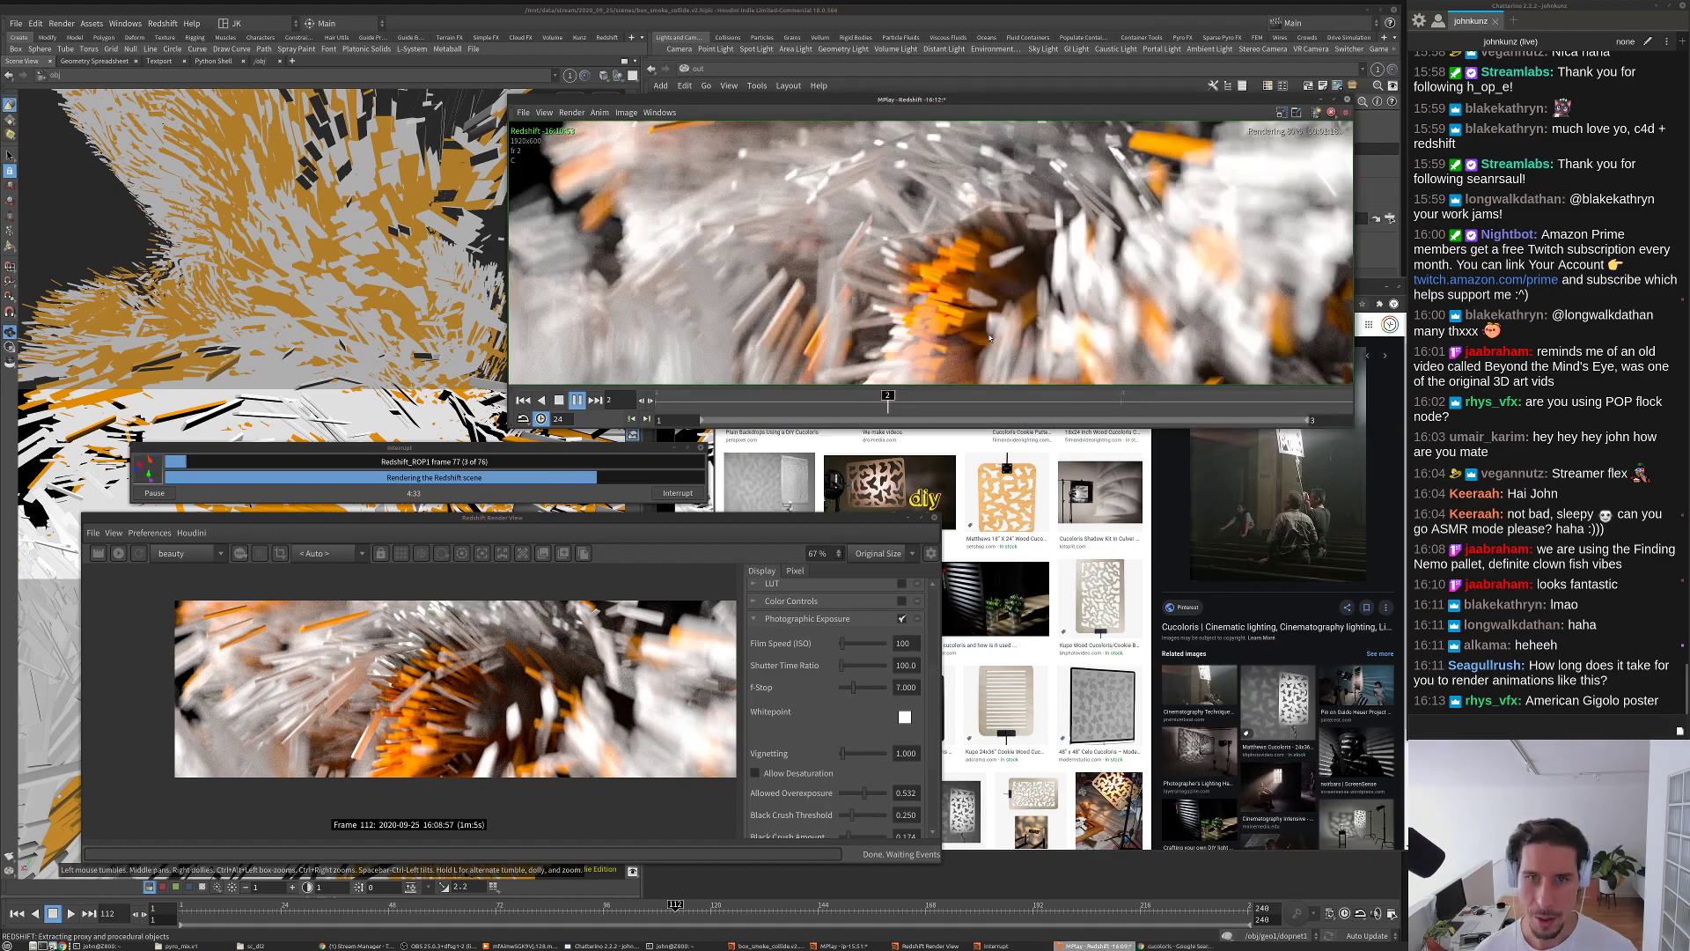
pyautogui.click(904, 401)
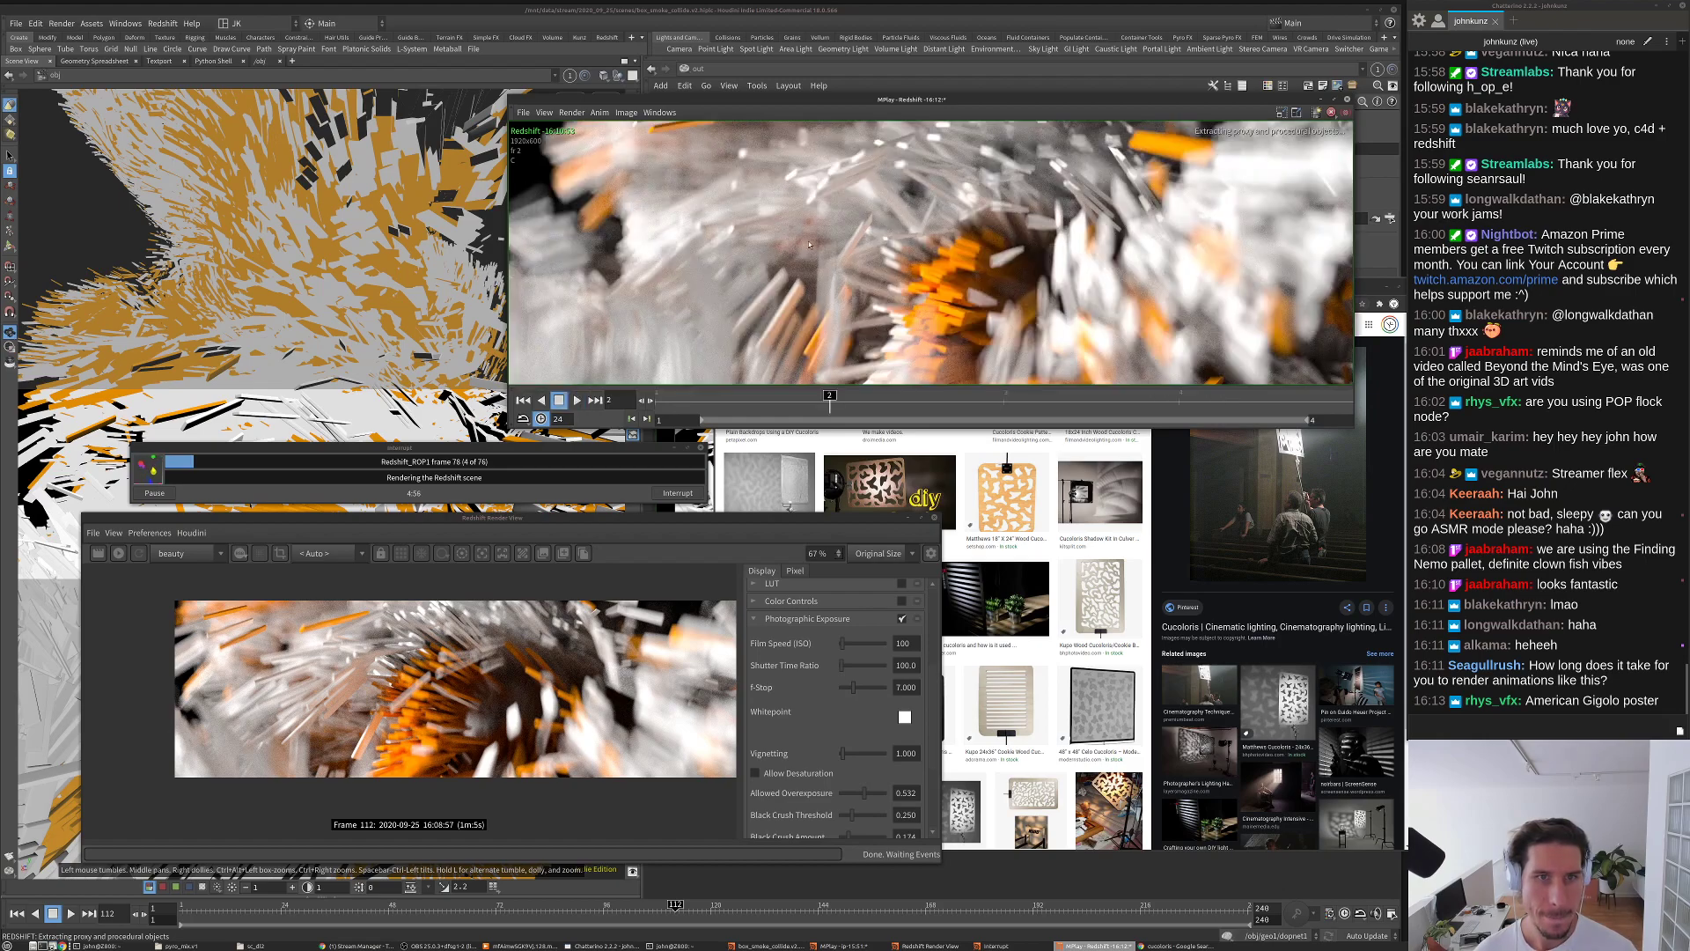
# Step: Interrupt the Redshift_ROP1 render, close its MPlay window and bring Houdini's output network to the front
pyautogui.click(669, 494)
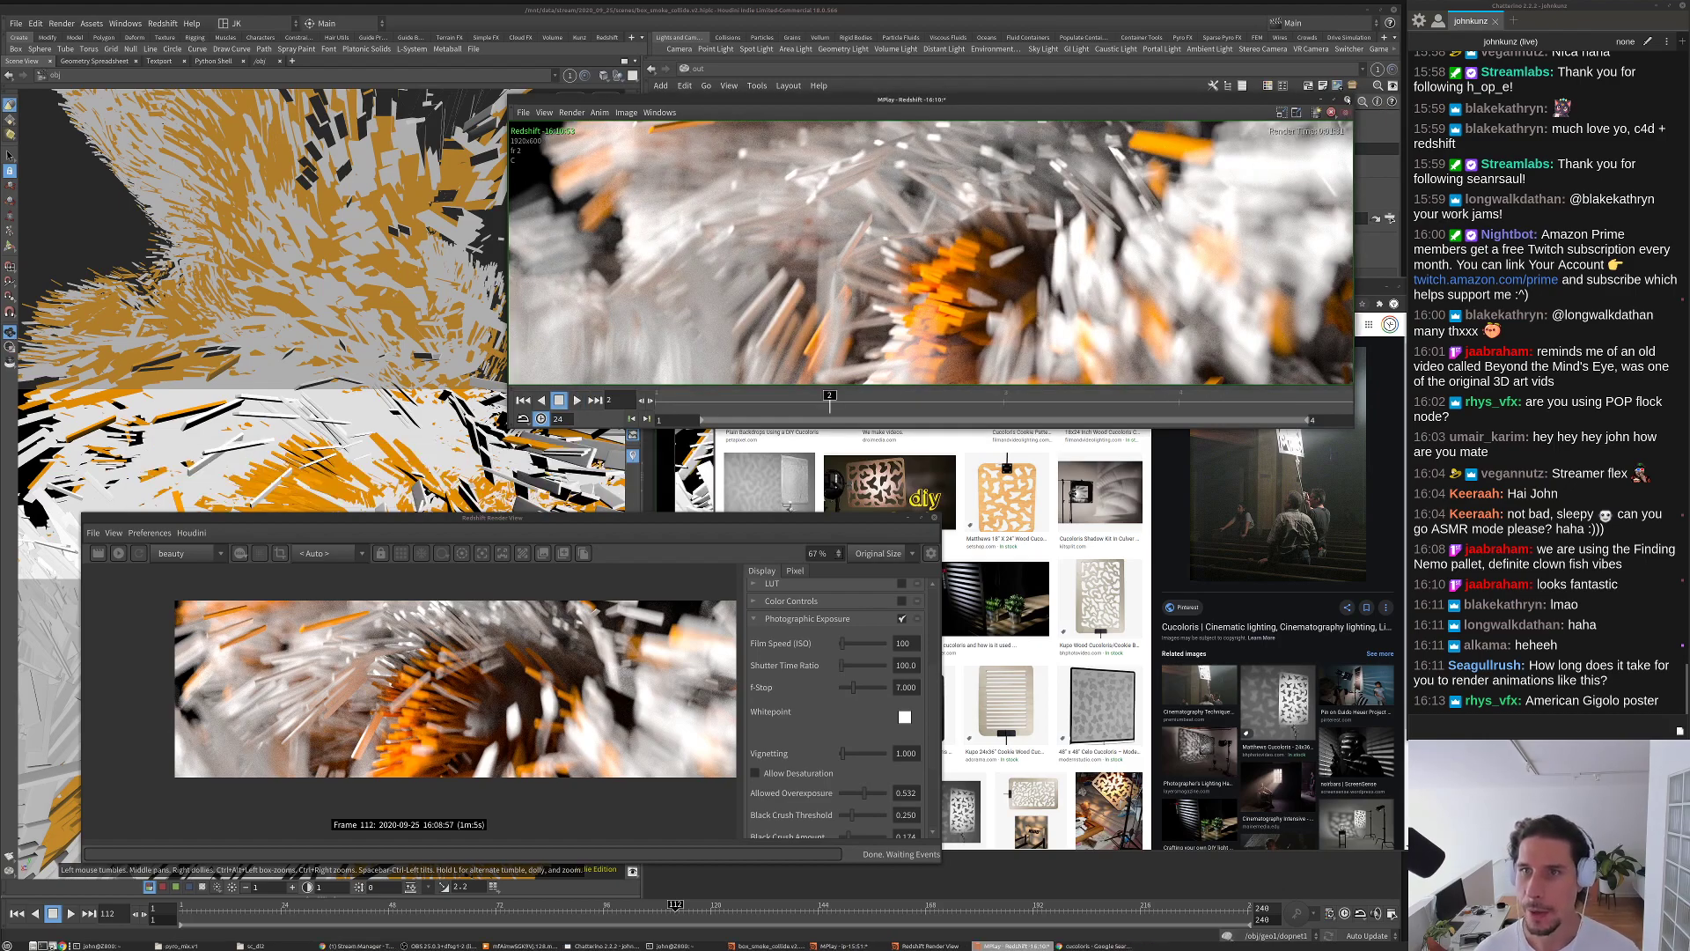
pyautogui.click(1346, 112)
pyautogui.click(894, 201)
pyautogui.moveTo(781, 257); pyautogui.dragTo(820, 209, button='middle')
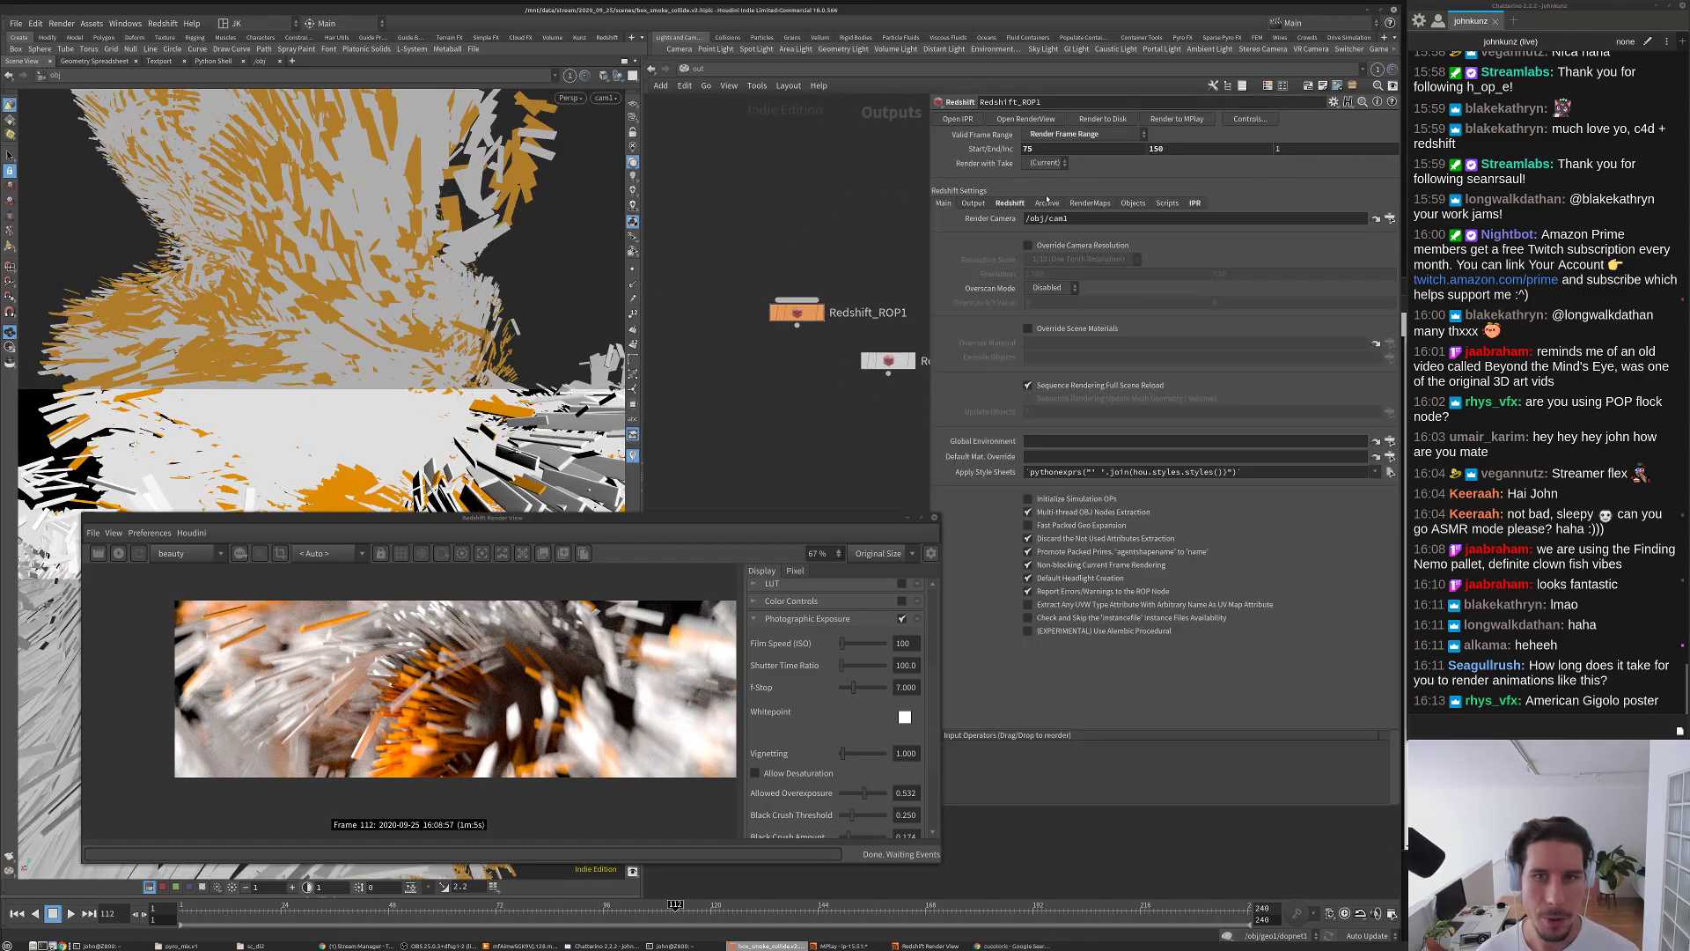
# Step: Override the camera resolution of Redshift_ROP1 to 1/4 (Quarter Resolution) and open its Redshift motion blur settings
pyautogui.click(1074, 246)
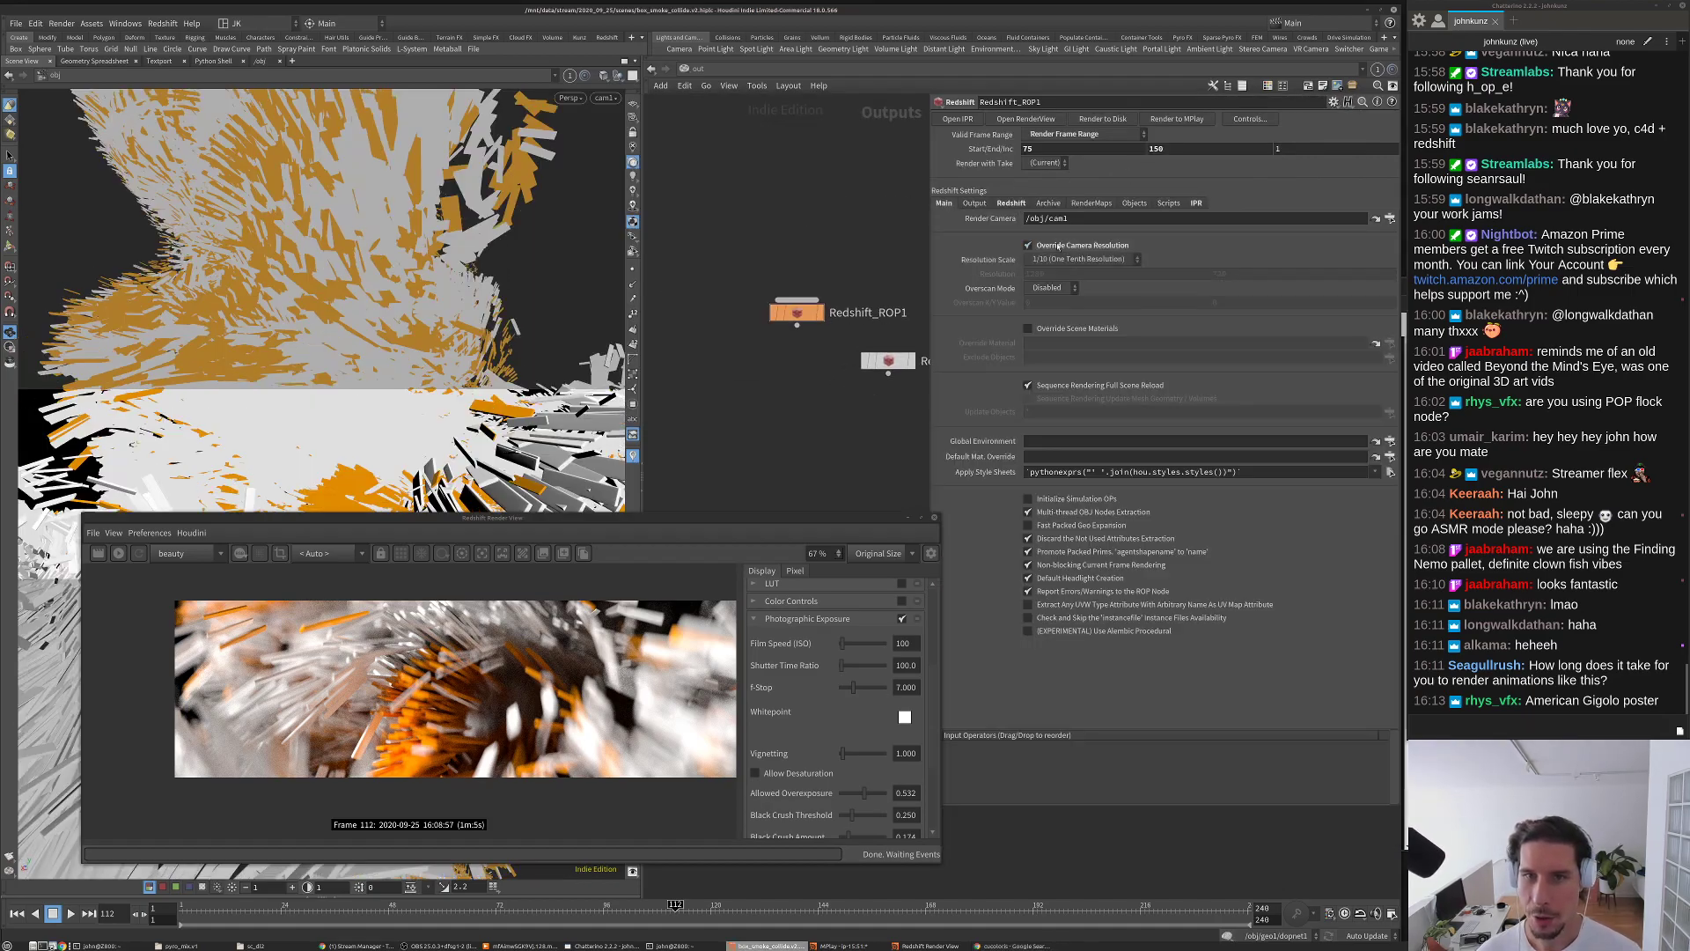
pyautogui.click(1059, 260)
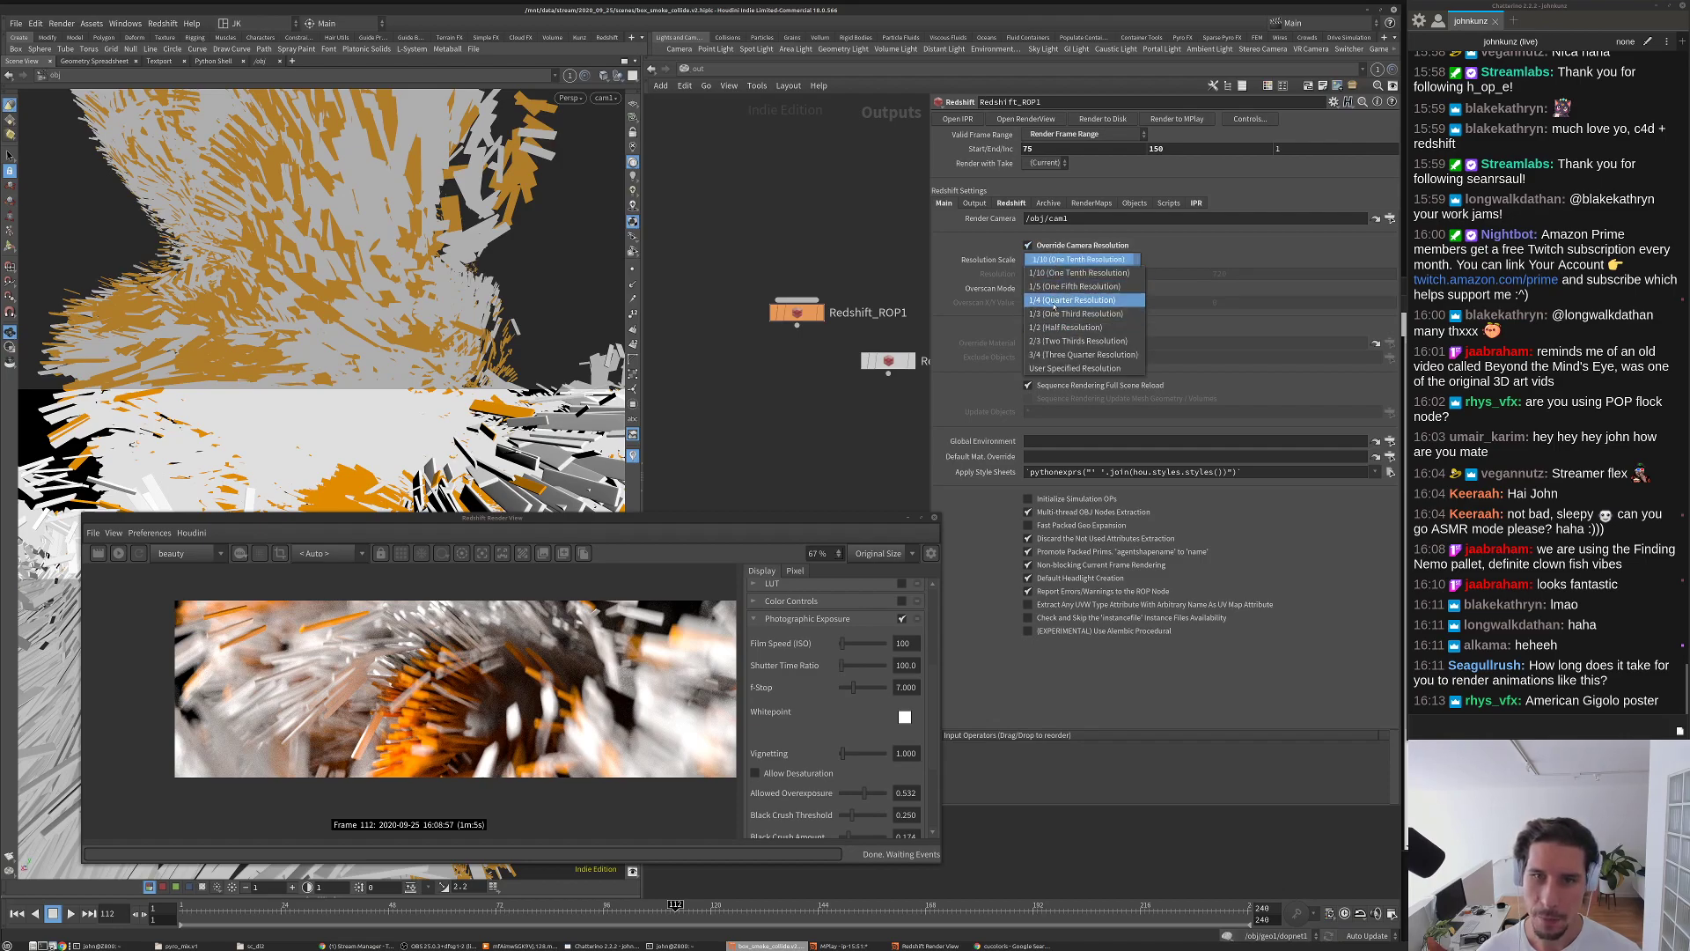
pyautogui.click(1072, 300)
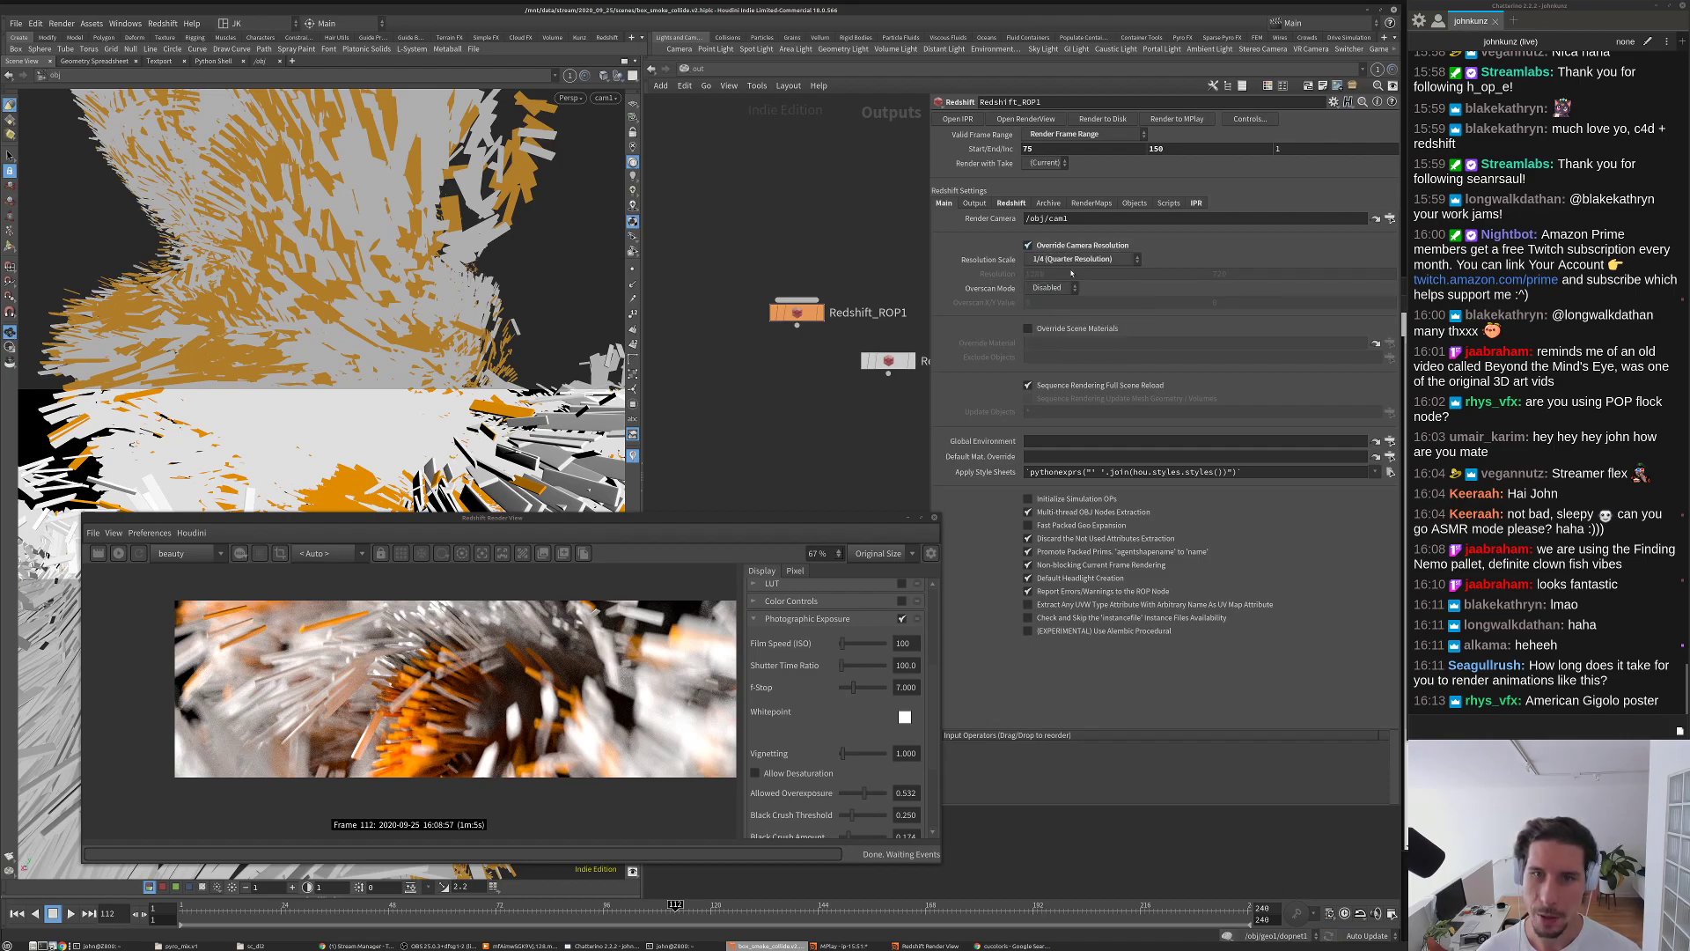
pyautogui.click(1007, 203)
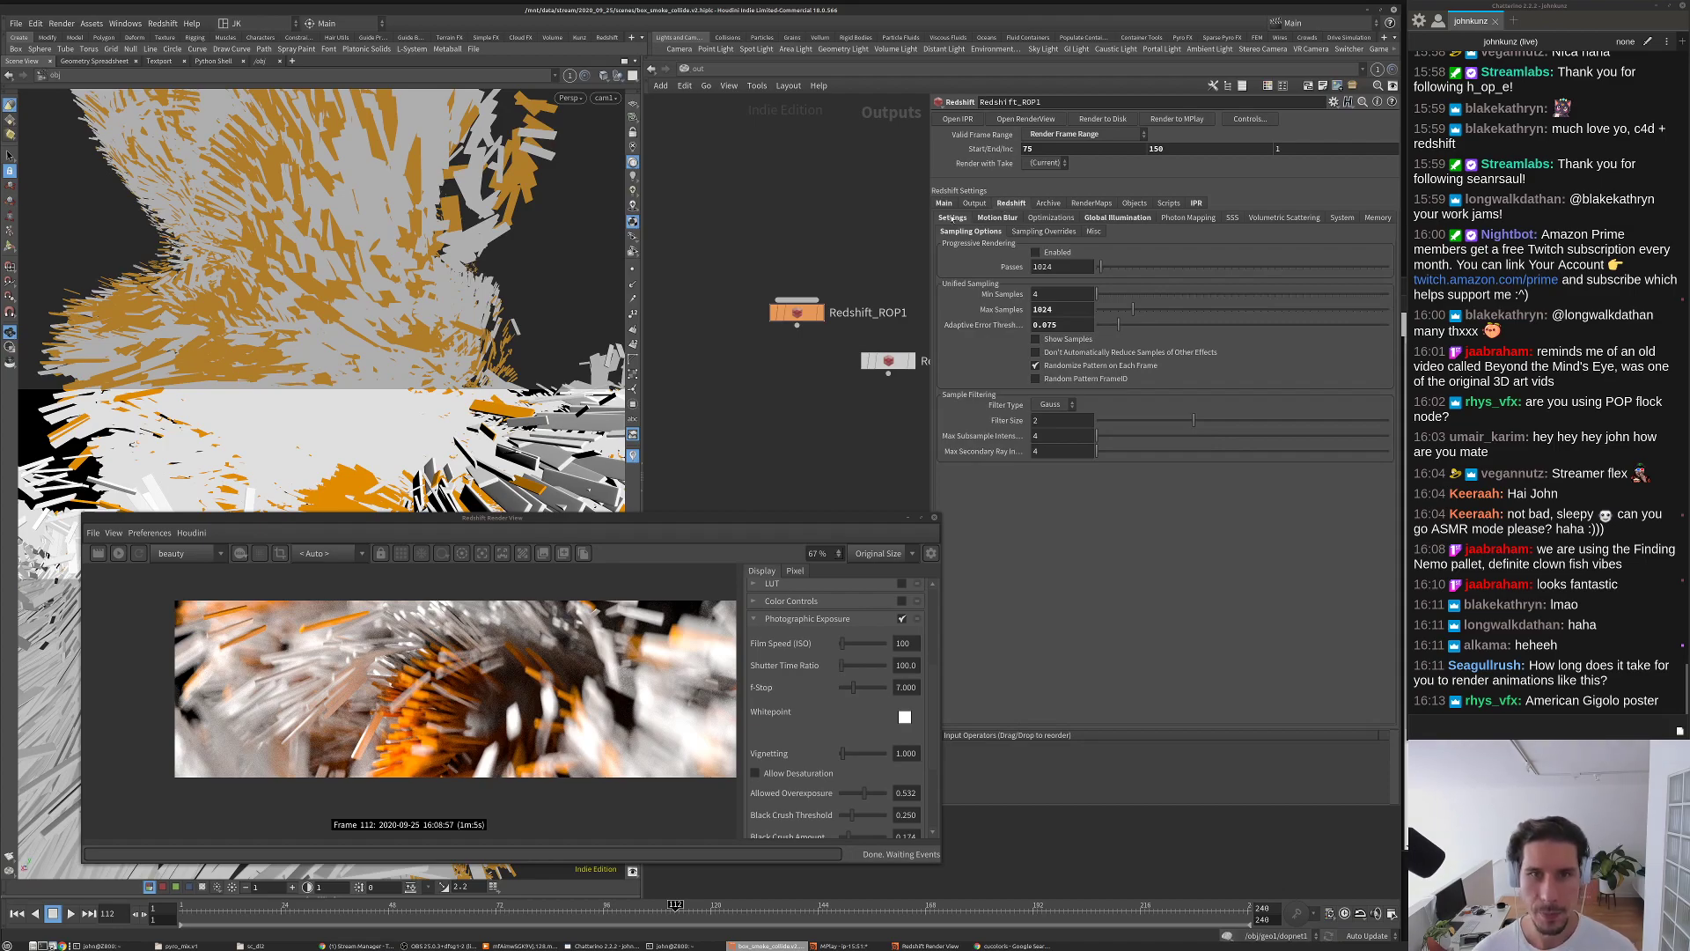
pyautogui.click(996, 219)
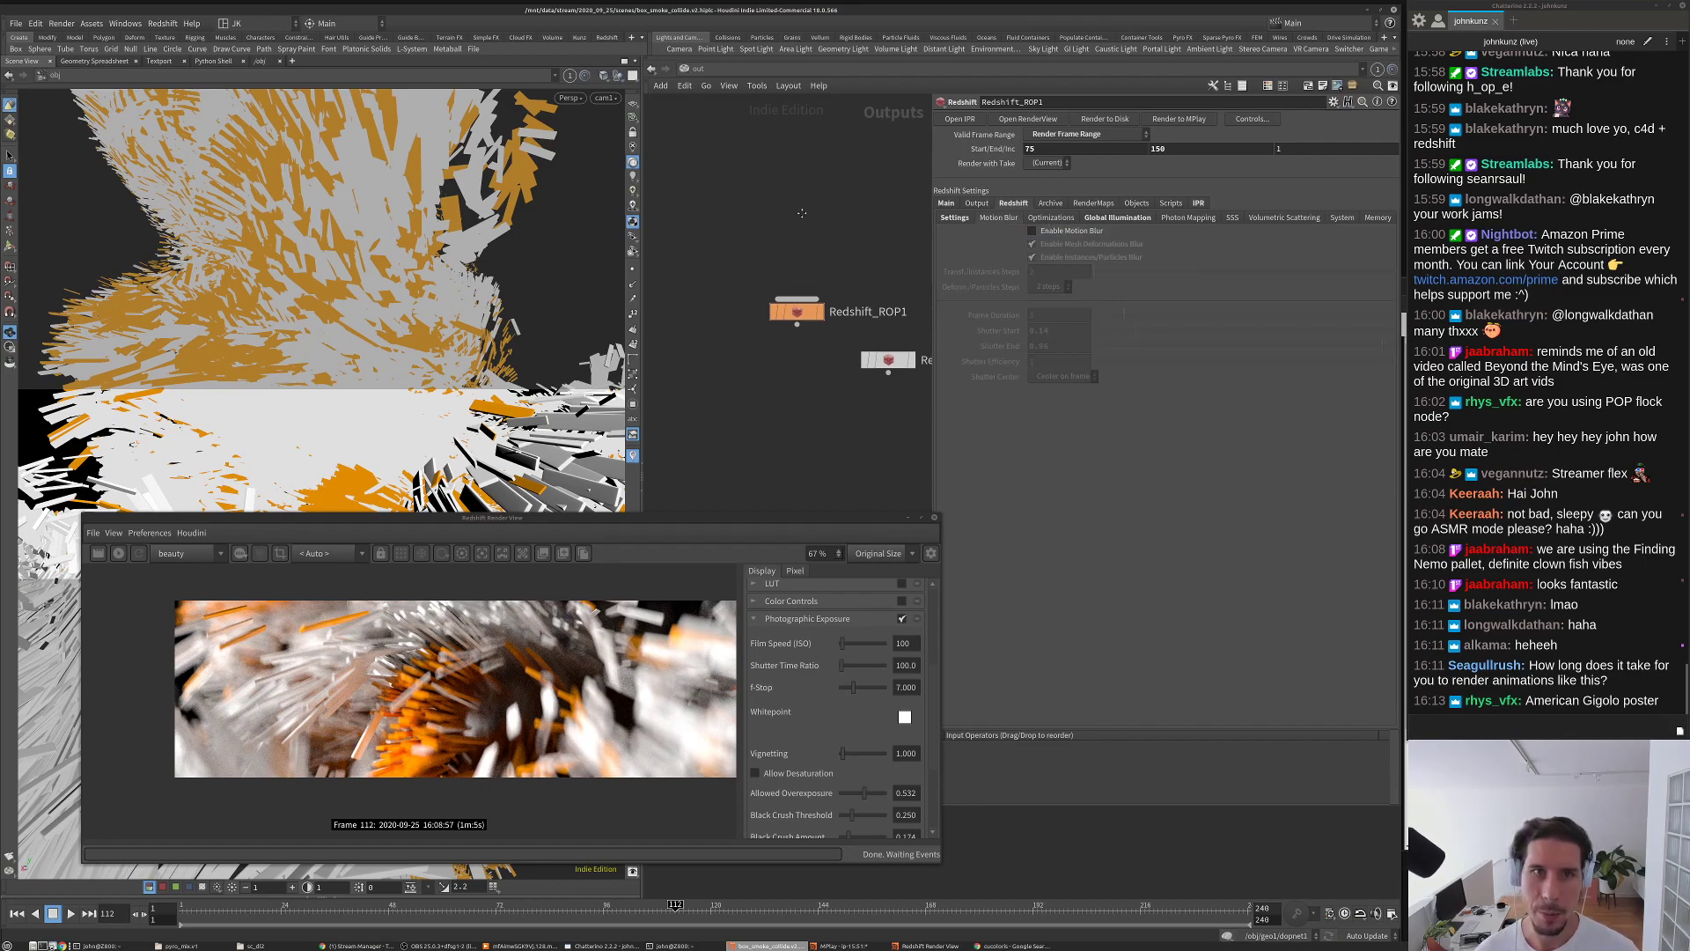
pyautogui.moveTo(801, 219); pyautogui.dragTo(797, 198, button='middle')
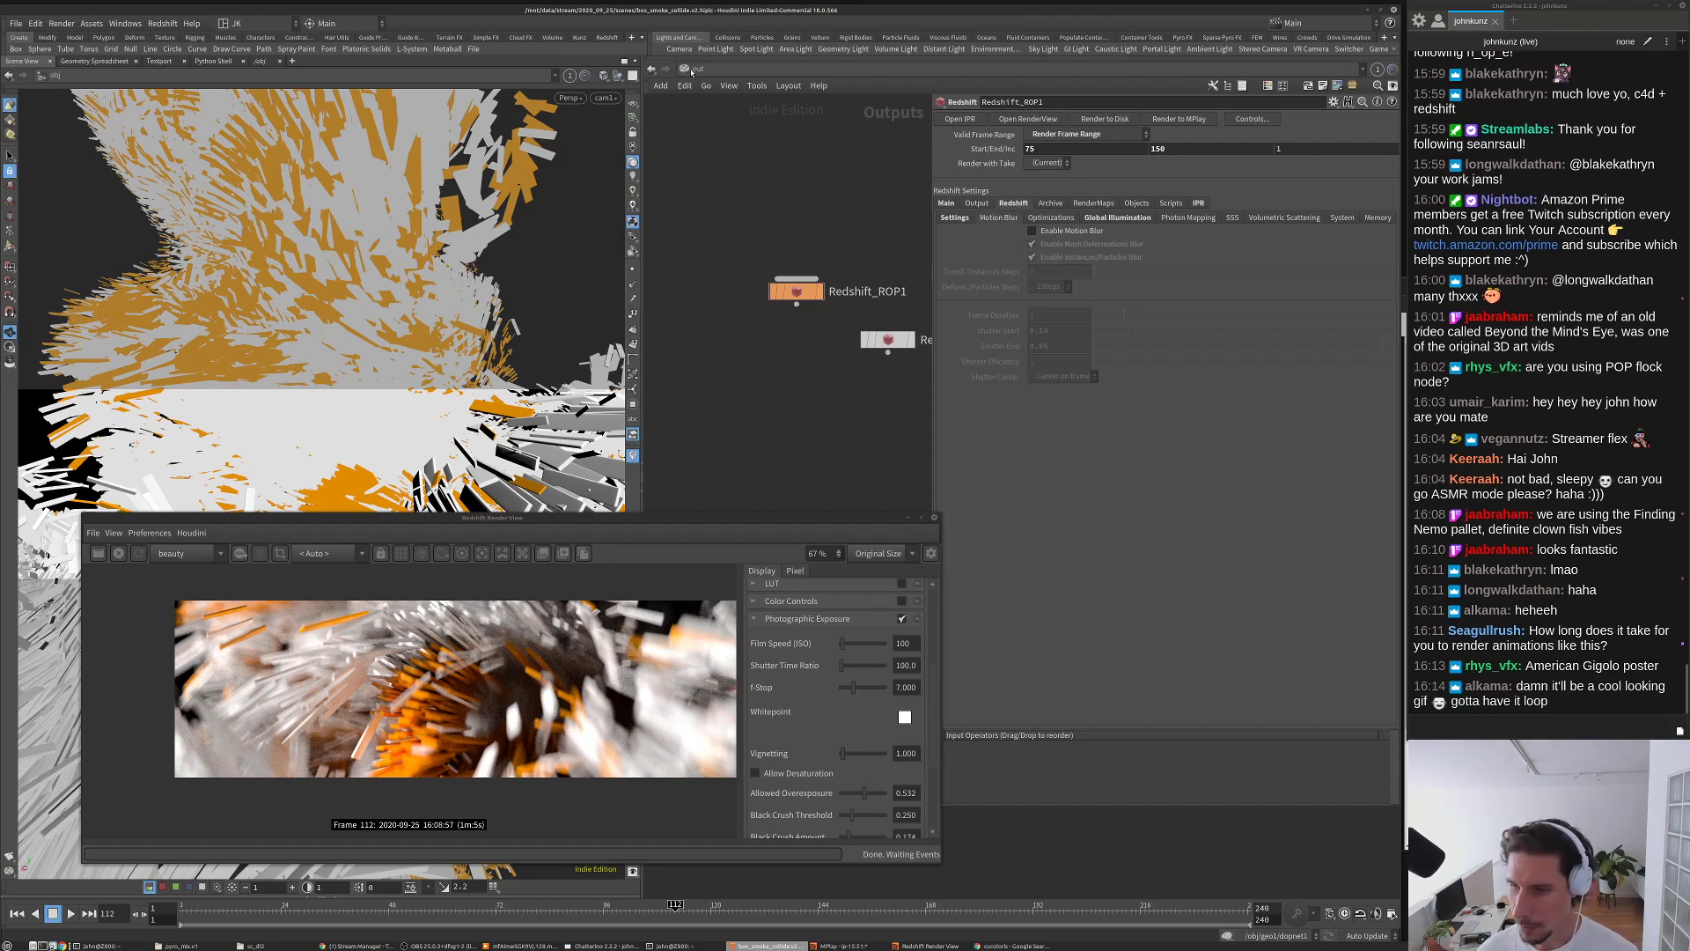
pyautogui.click(692, 70)
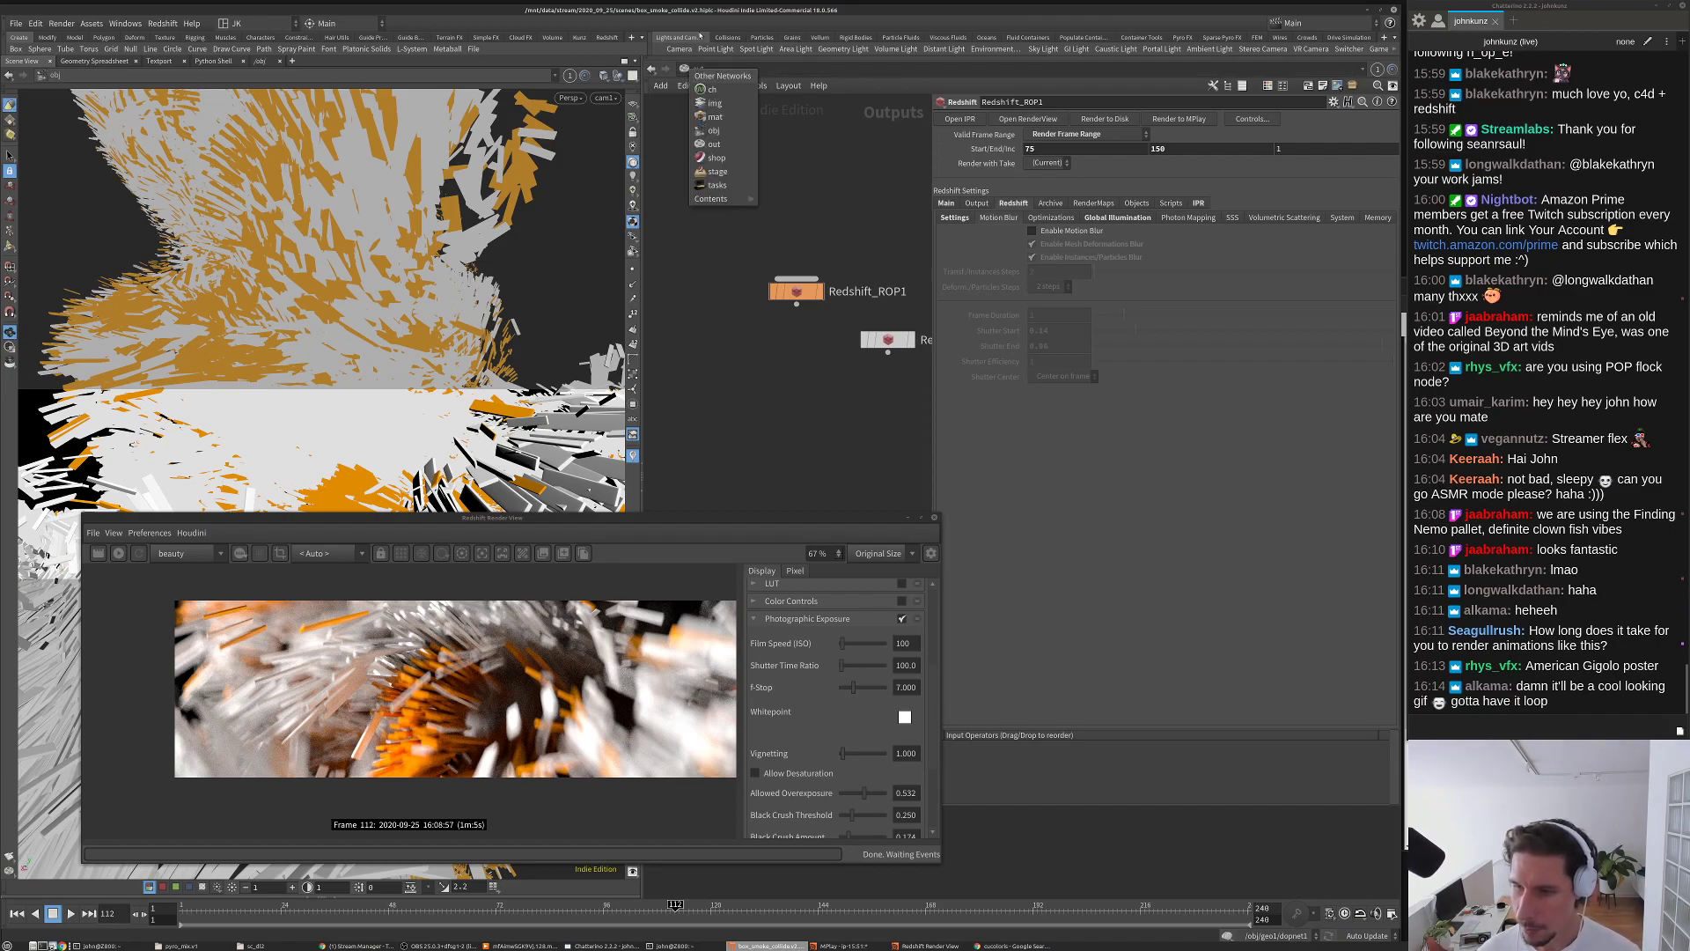
pyautogui.click(669, 207)
pyautogui.moveTo(747, 284); pyautogui.dragTo(760, 242, button='middle')
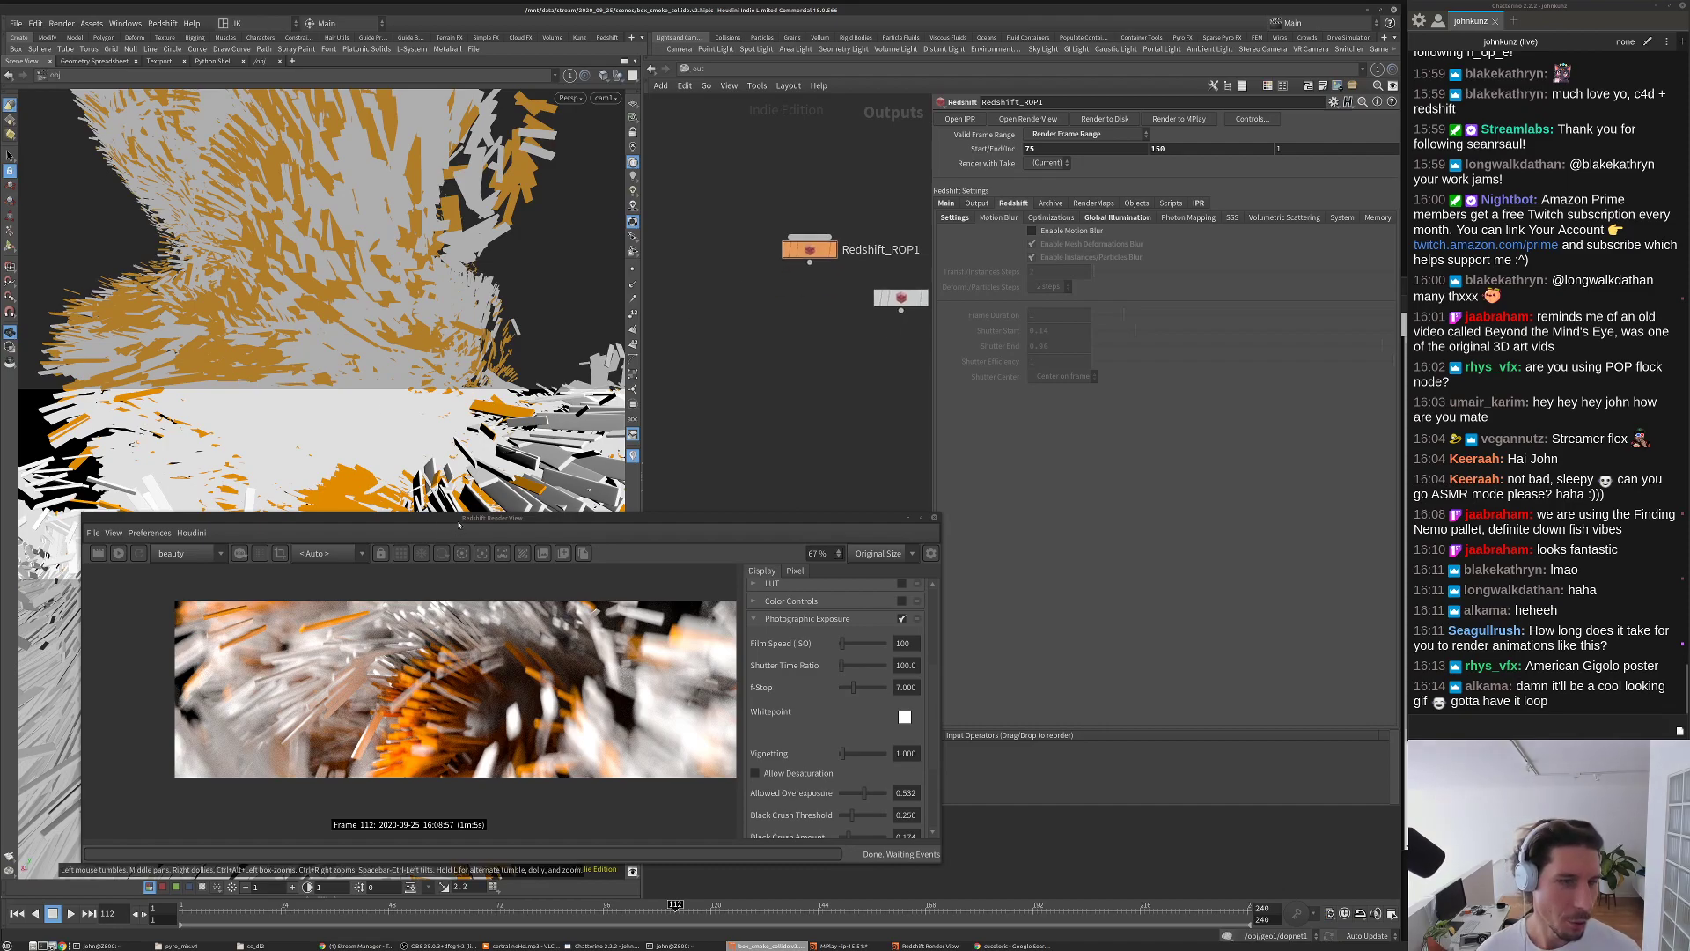
# Step: Move the Redshift render view lower, shrink it slightly, and check the rendered frame 112 at different magnifications
pyautogui.moveTo(457, 524); pyautogui.dragTo(426, 562)
pyautogui.click(692, 482)
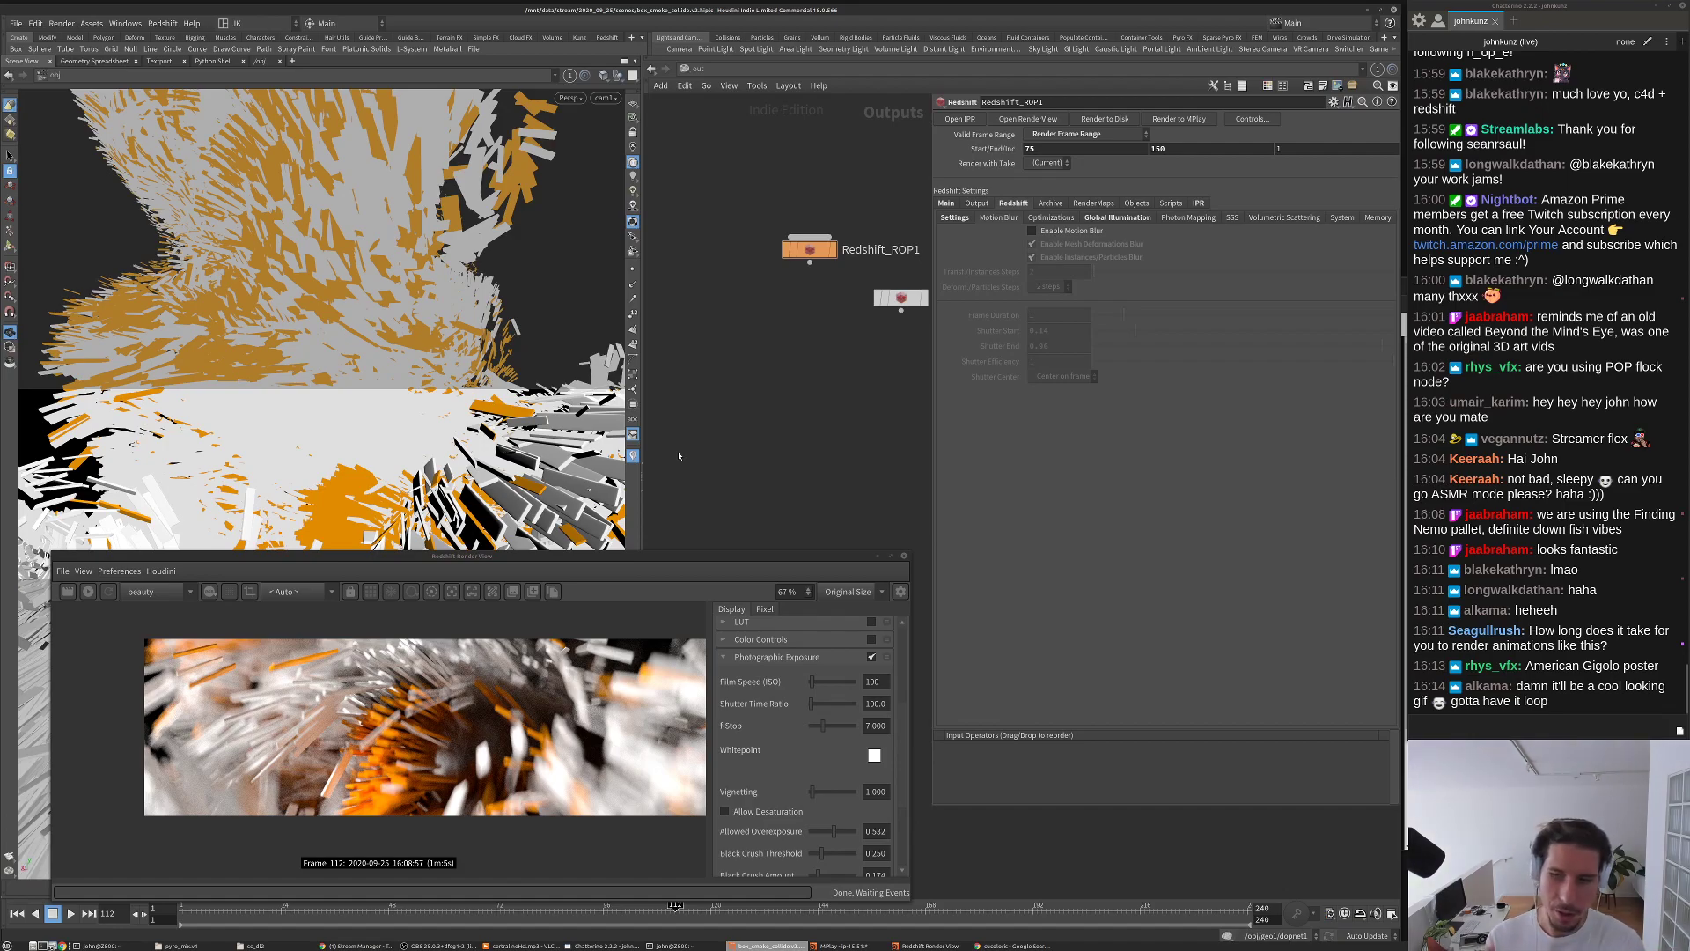
pyautogui.moveTo(692, 431); pyautogui.dragTo(713, 363, button='middle')
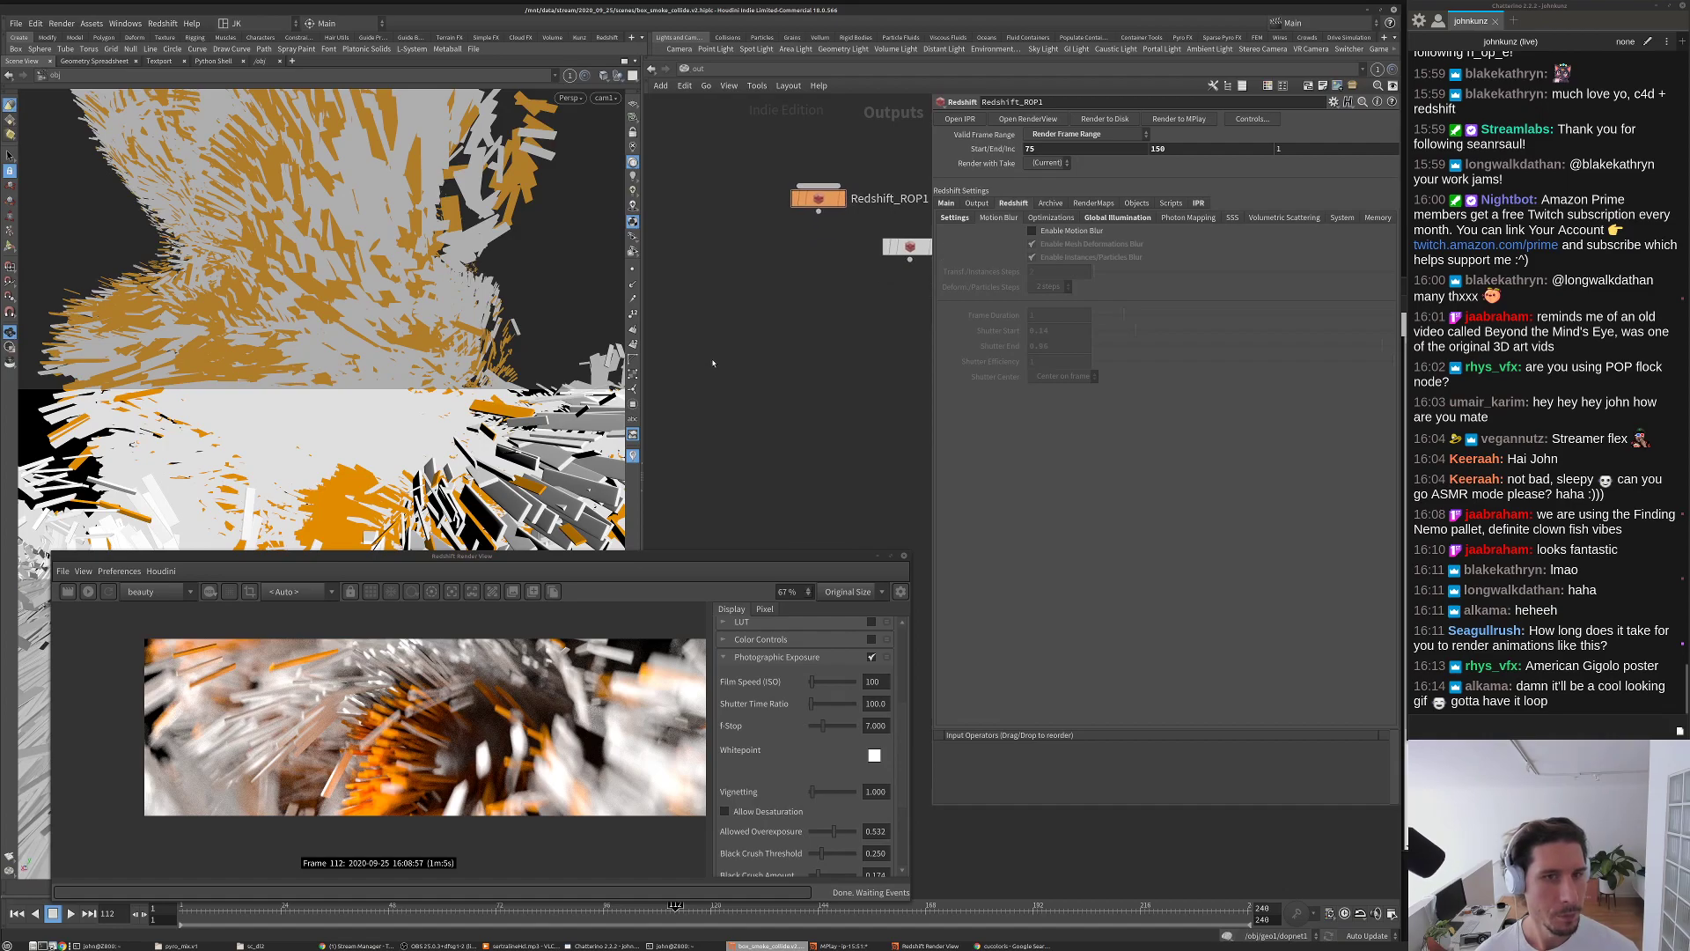
pyautogui.moveTo(706, 179); pyautogui.dragTo(710, 318, button='middle')
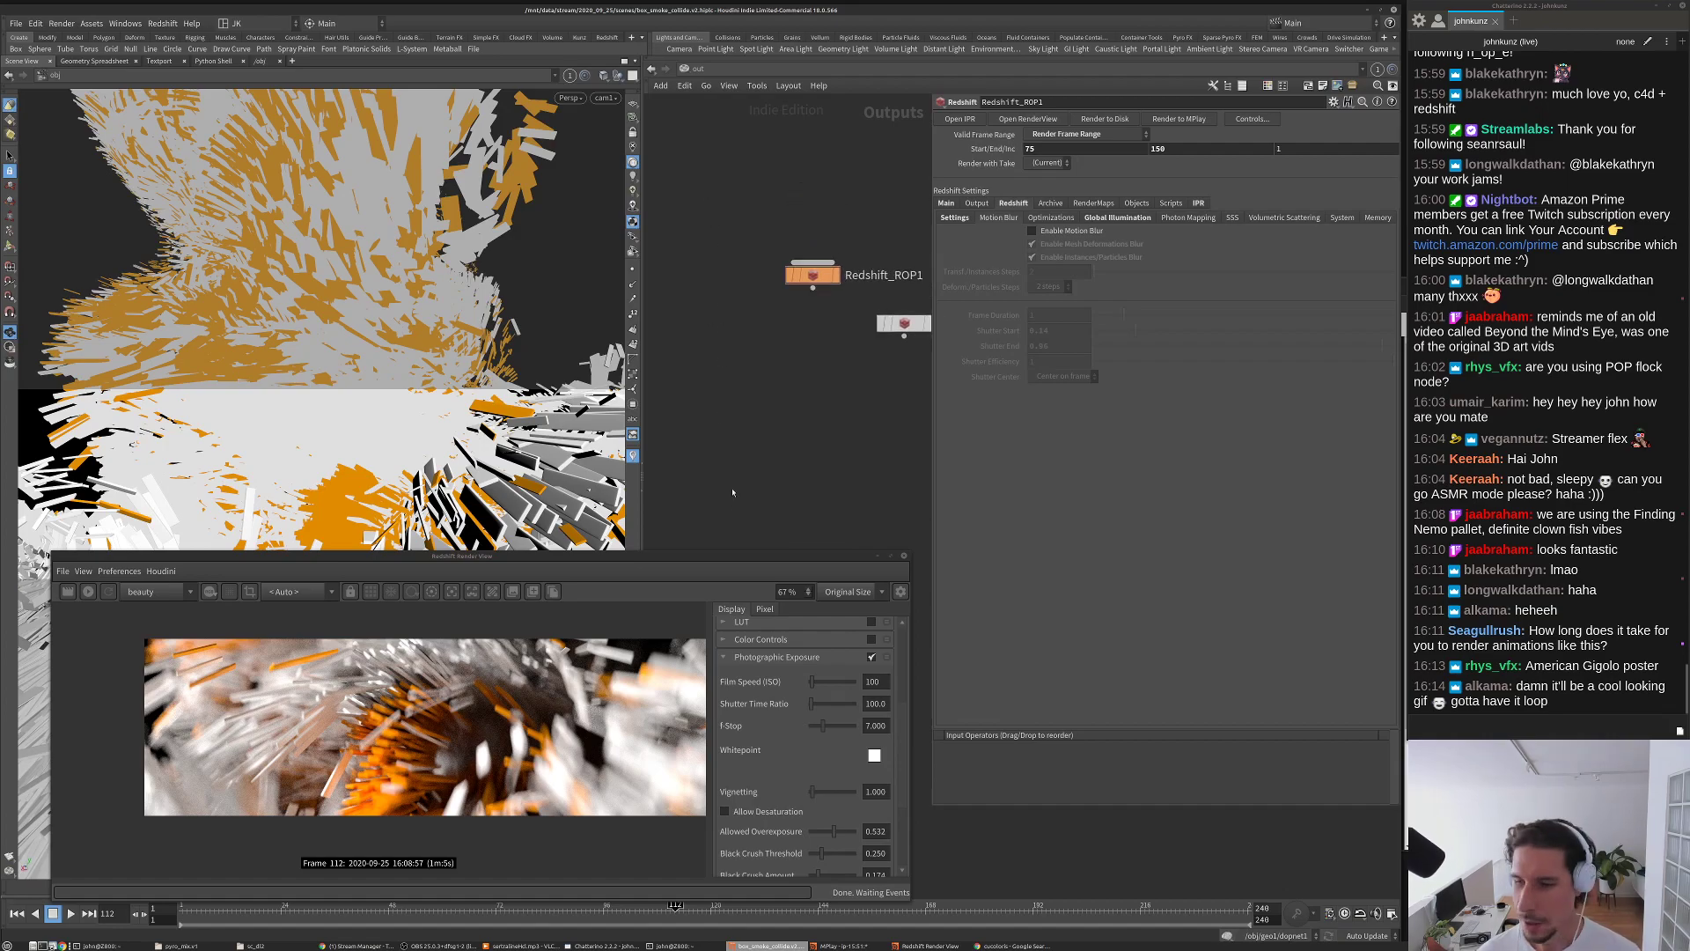
pyautogui.moveTo(907, 555); pyautogui.dragTo(892, 572)
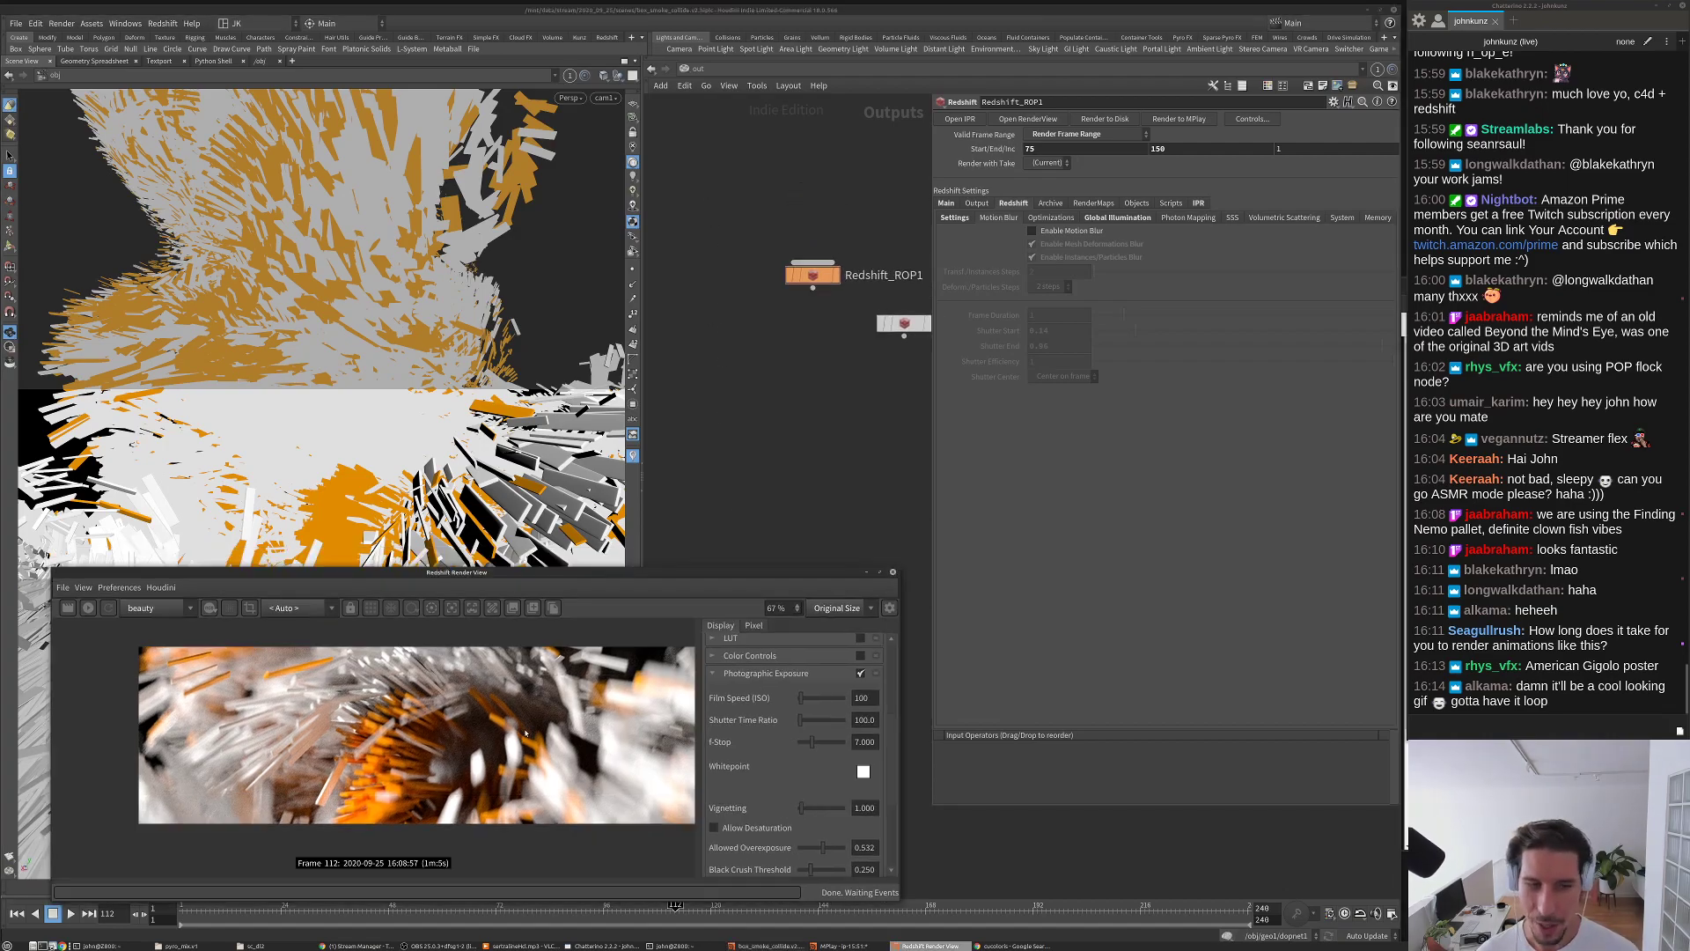
pyautogui.scroll(-1, 478, 754)
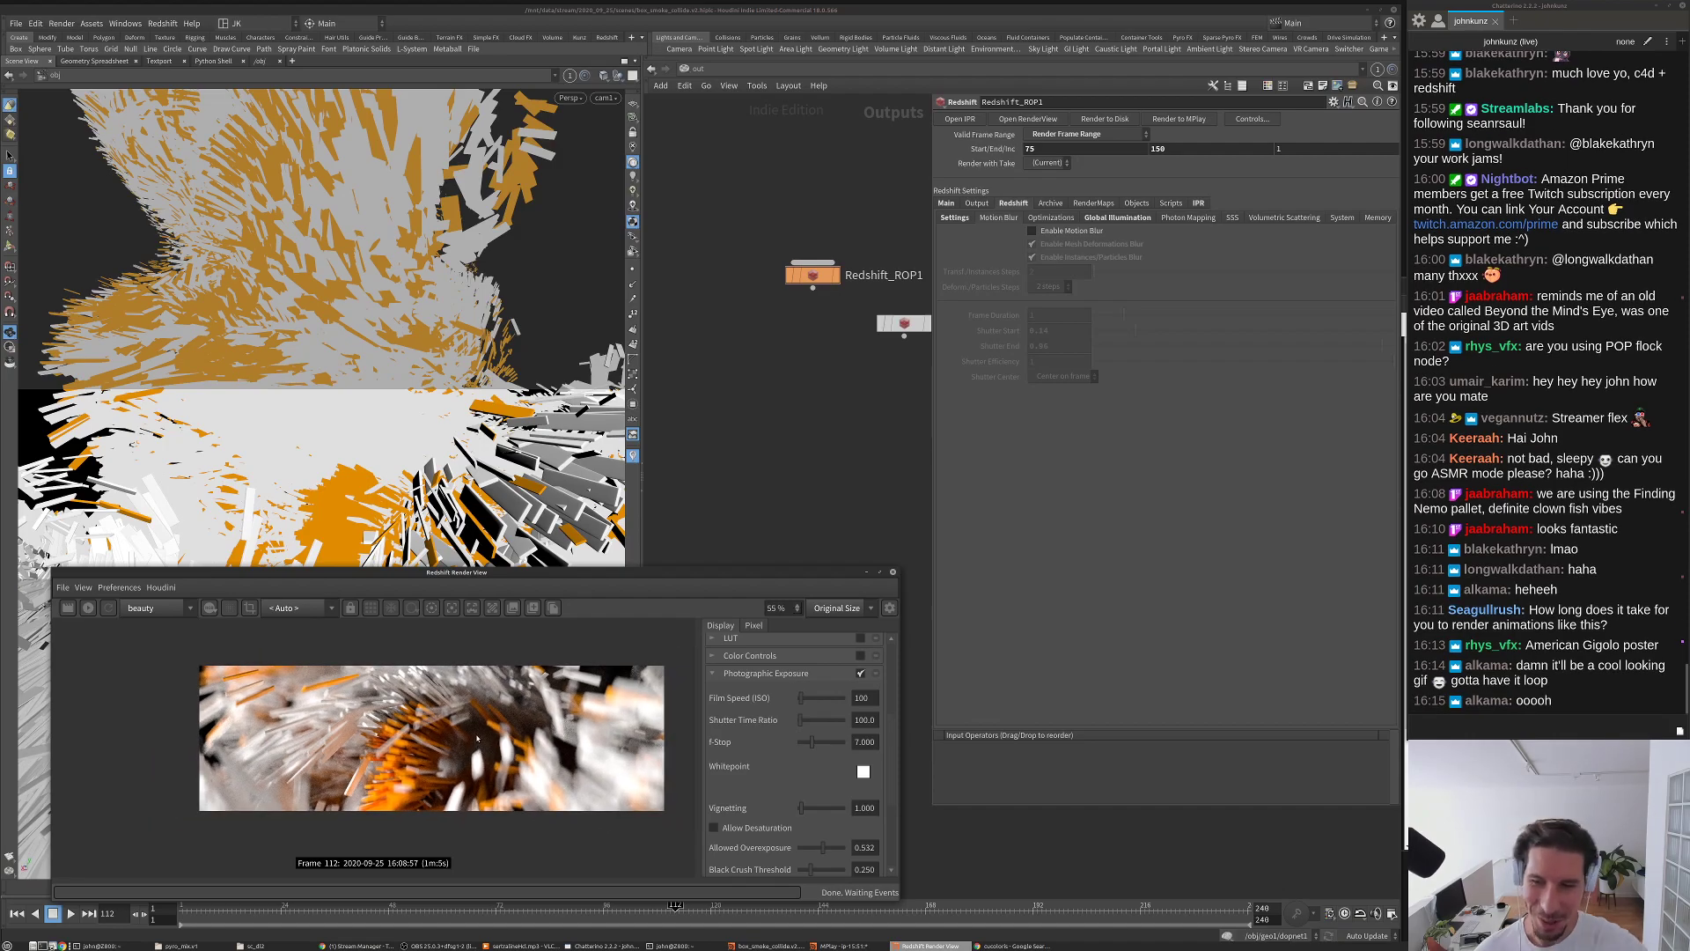
pyautogui.scroll(1, 480, 729)
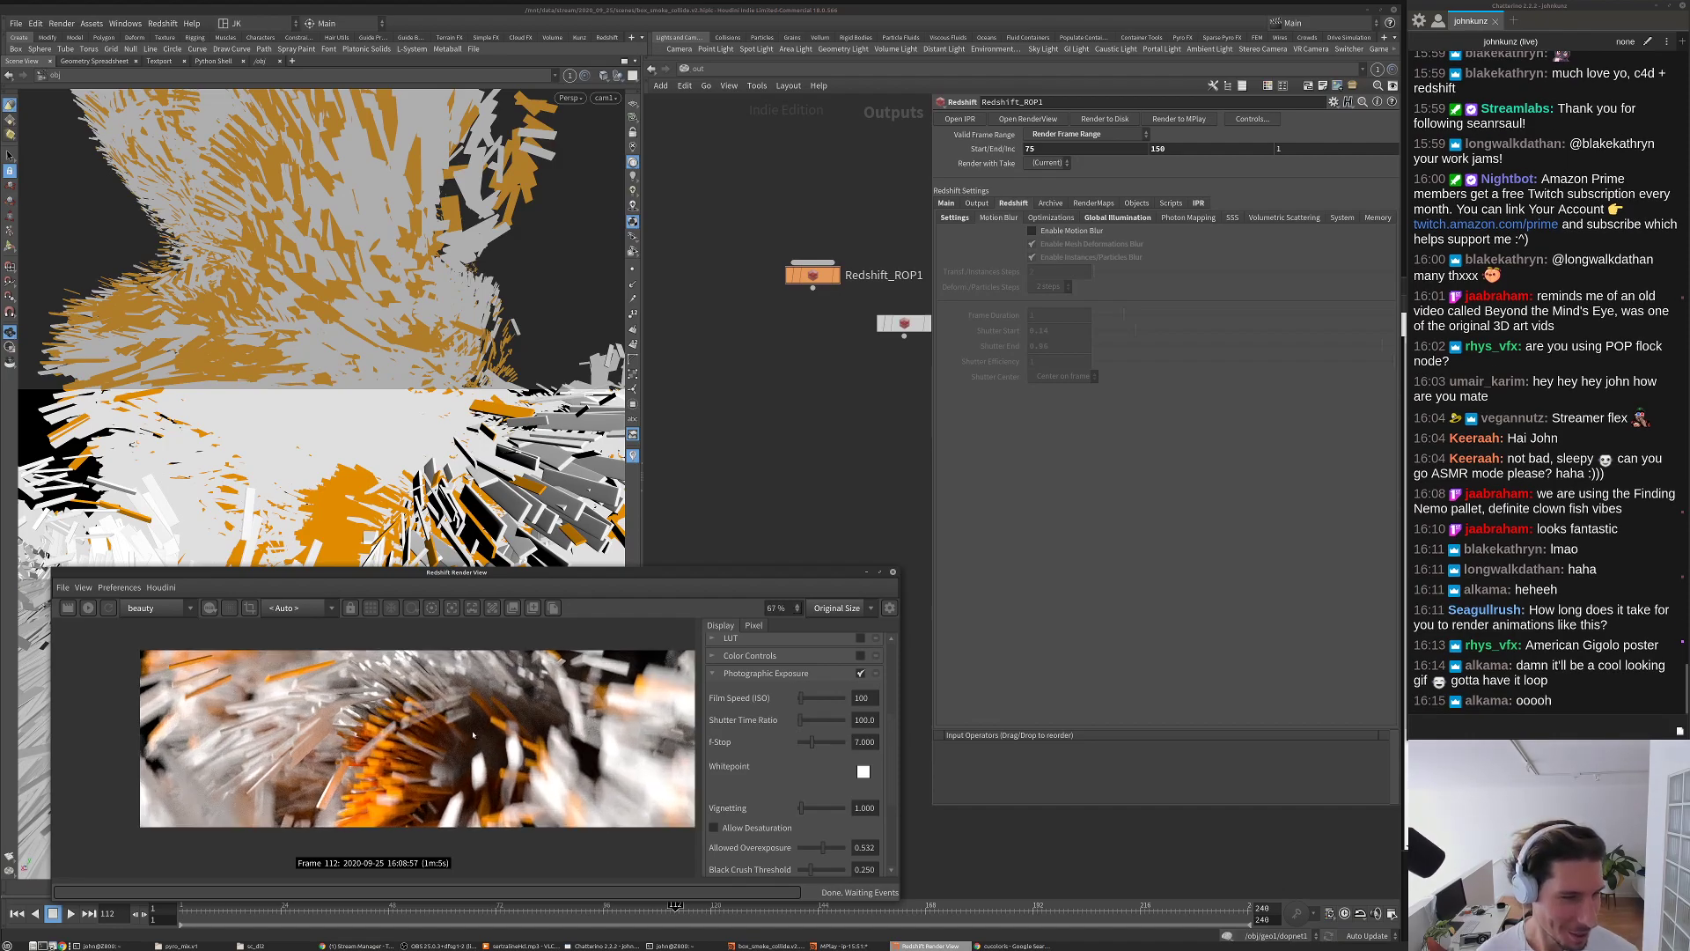
# Step: Start an interactive progressive render of frame 112 in the Redshift render view and magnify the quarter-resolution image
pyautogui.scroll(1, 472, 733)
pyautogui.click(678, 415)
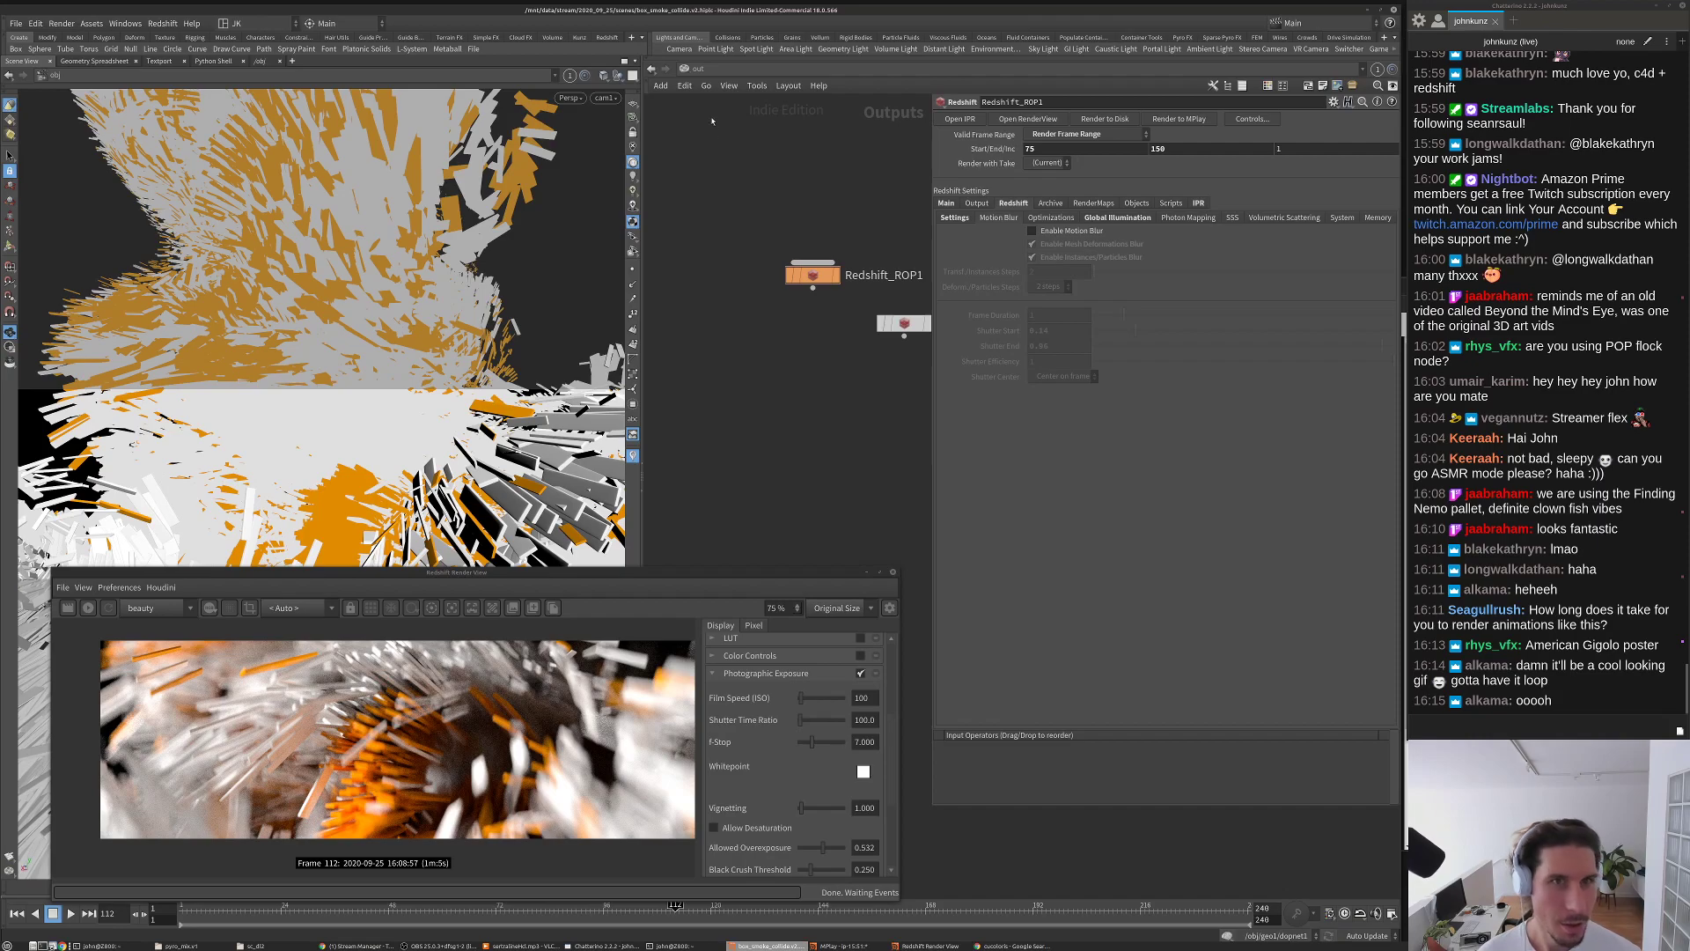
pyautogui.click(686, 70)
pyautogui.click(132, 701)
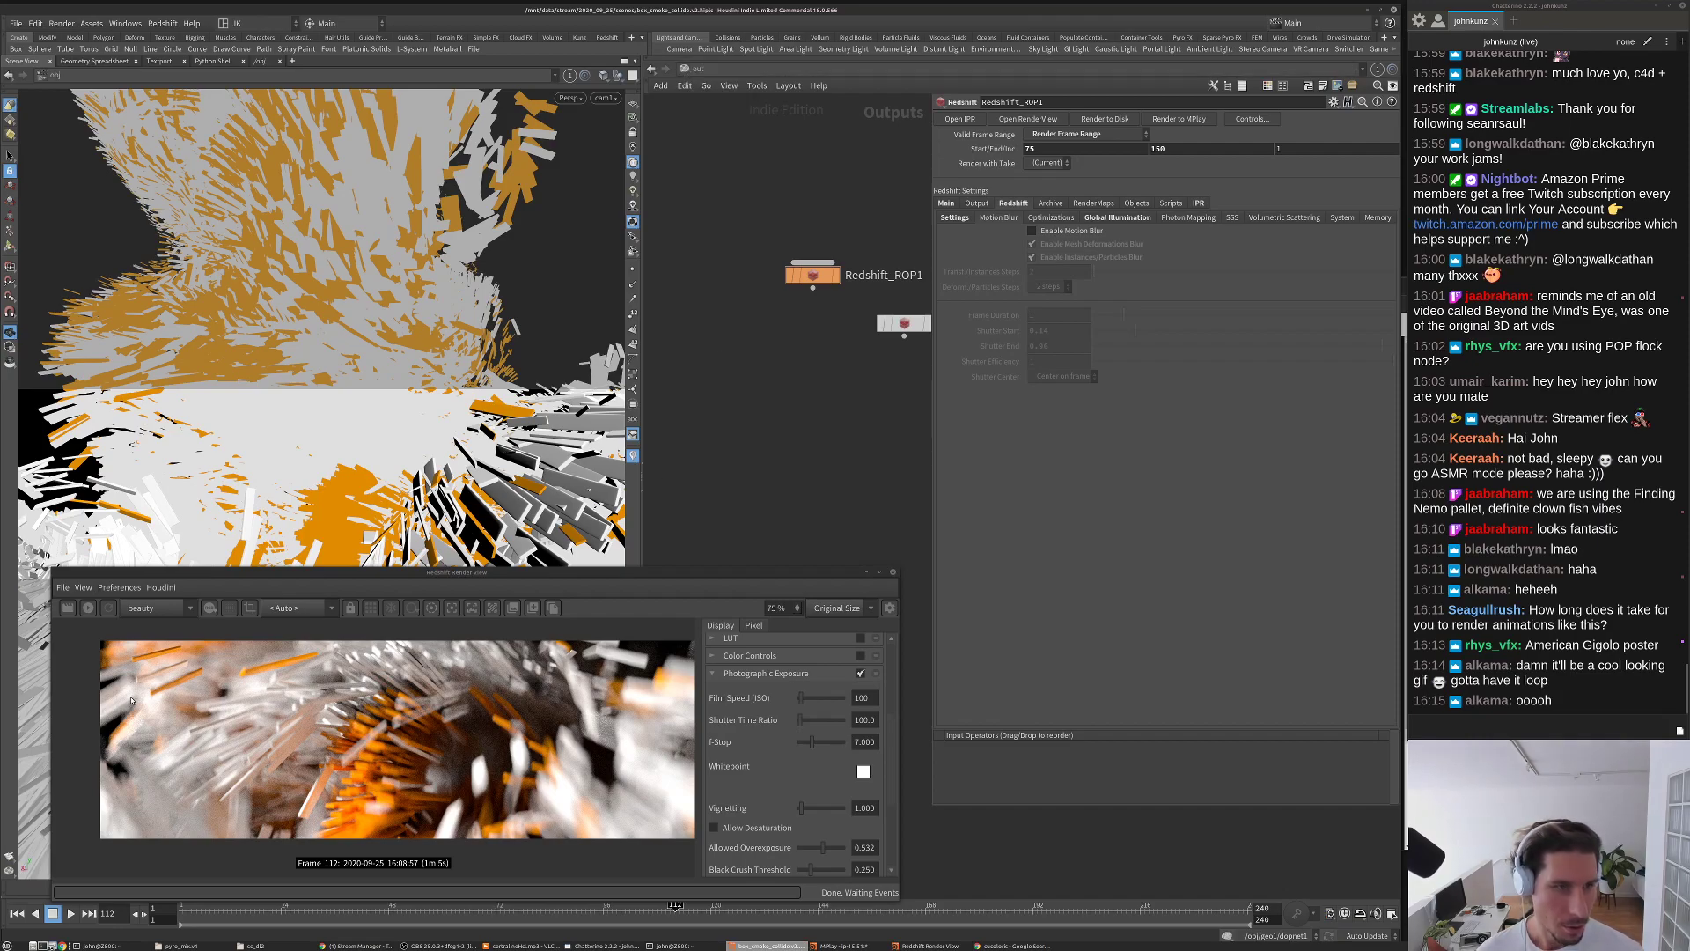
pyautogui.click(91, 608)
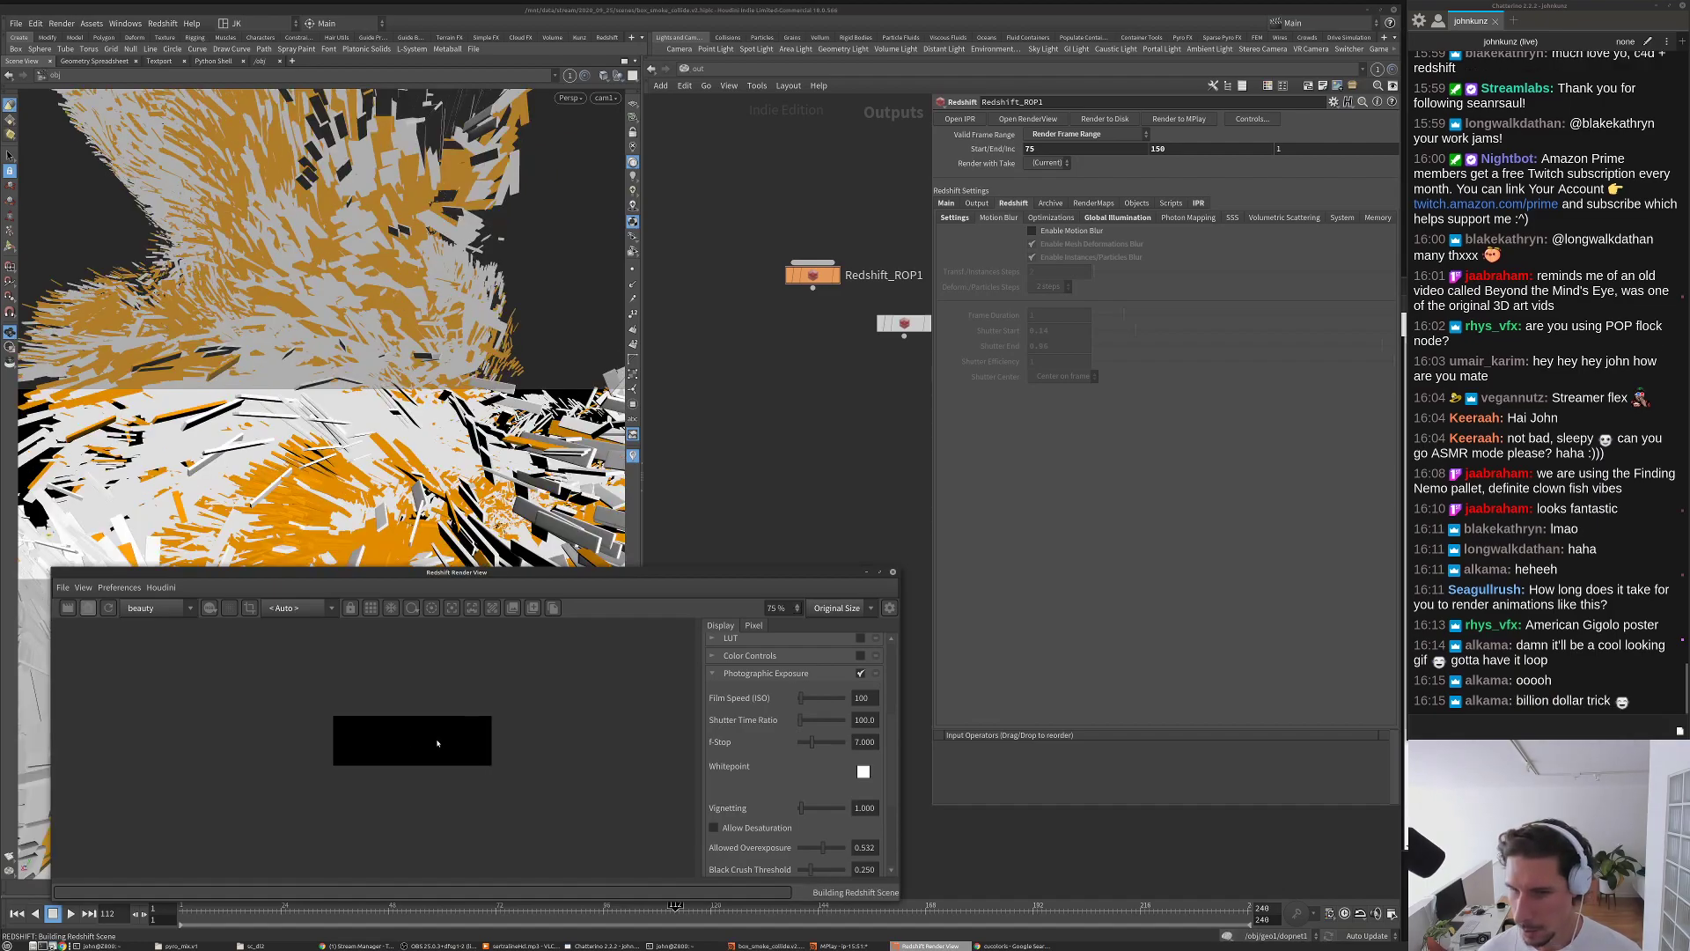
pyautogui.scroll(5, 437, 744)
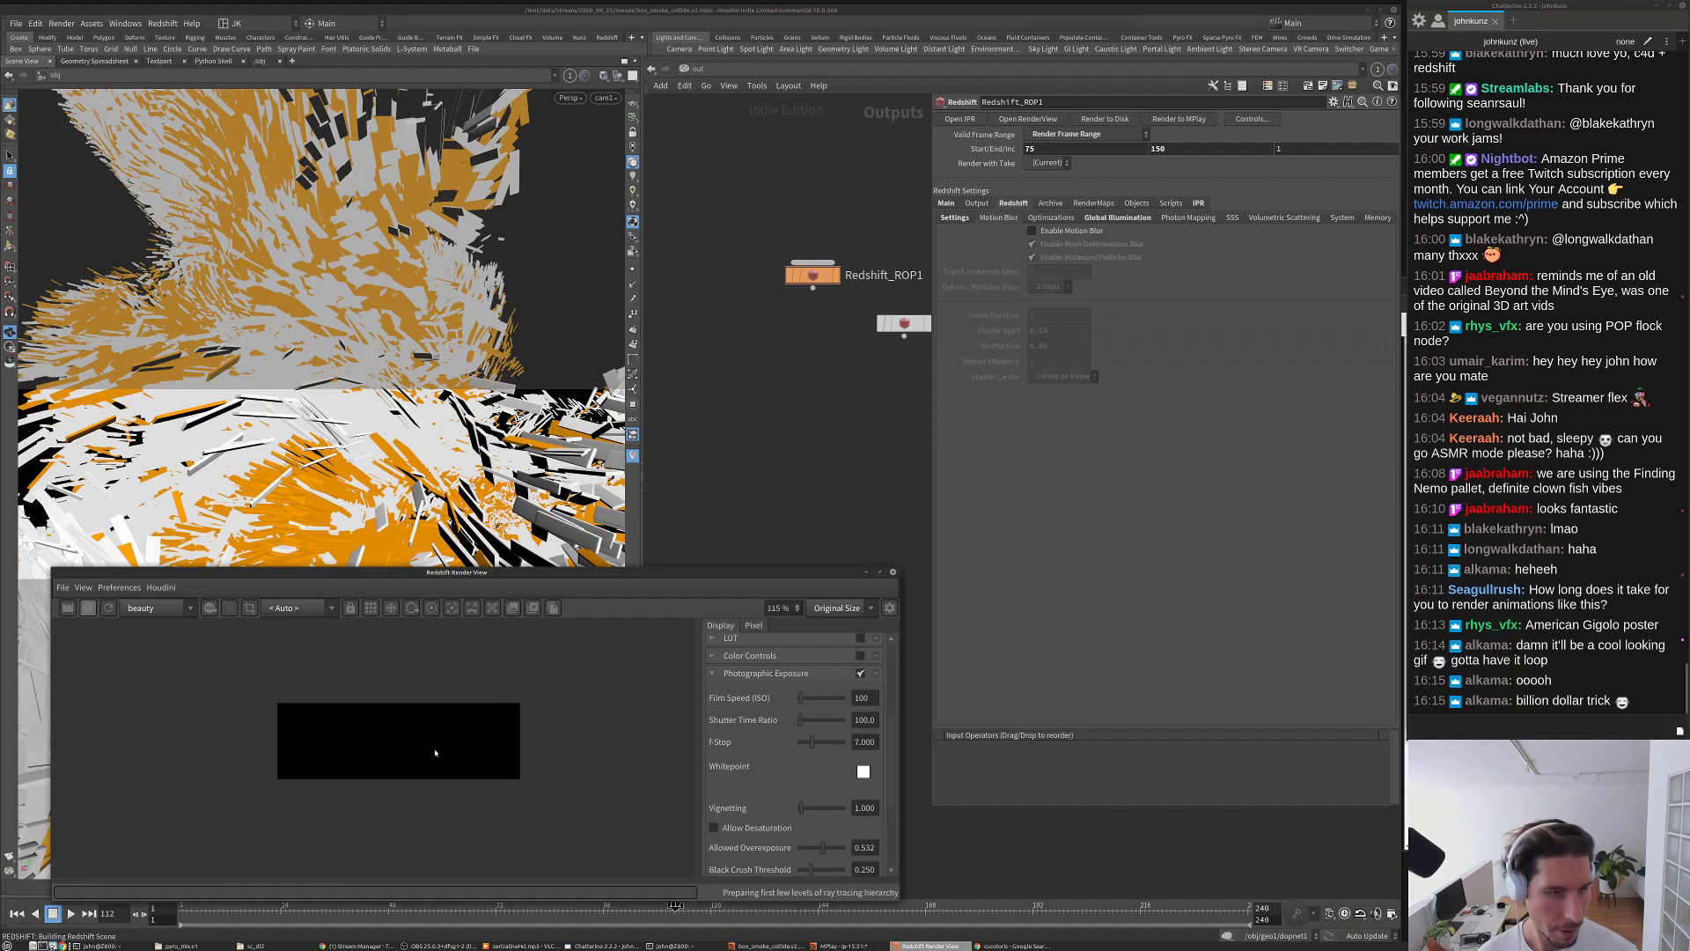
pyautogui.scroll(-4, 433, 736)
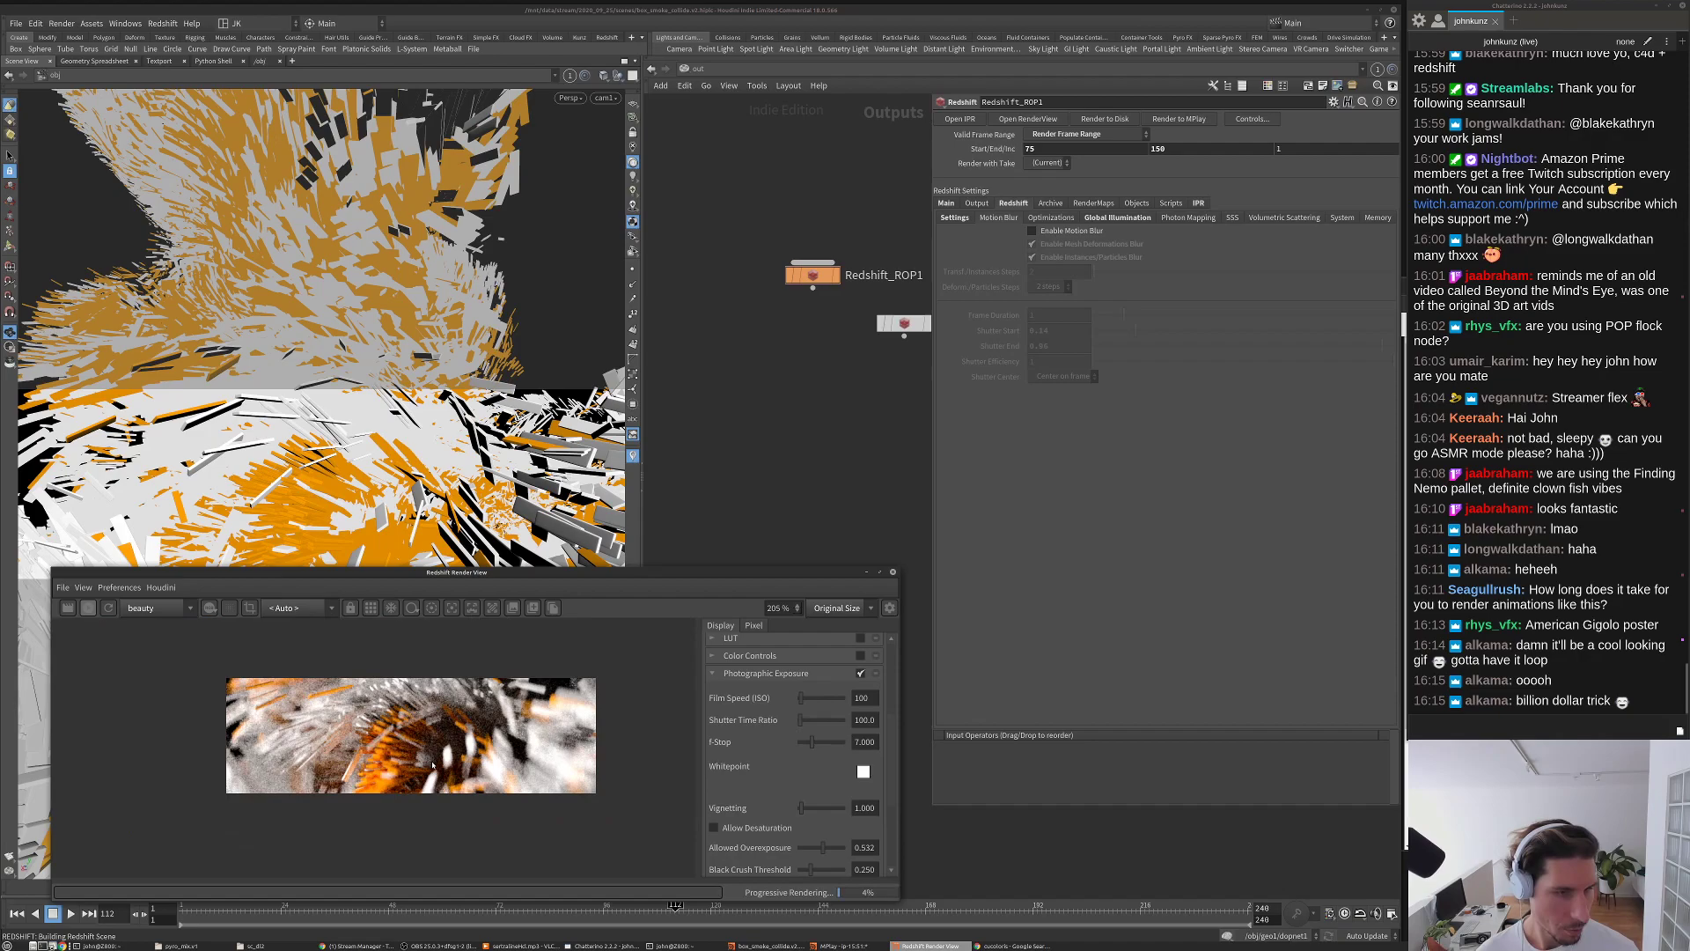
# Step: Switch to the obj network and change the light type of rslight1 from Area to Spot
pyautogui.click(697, 68)
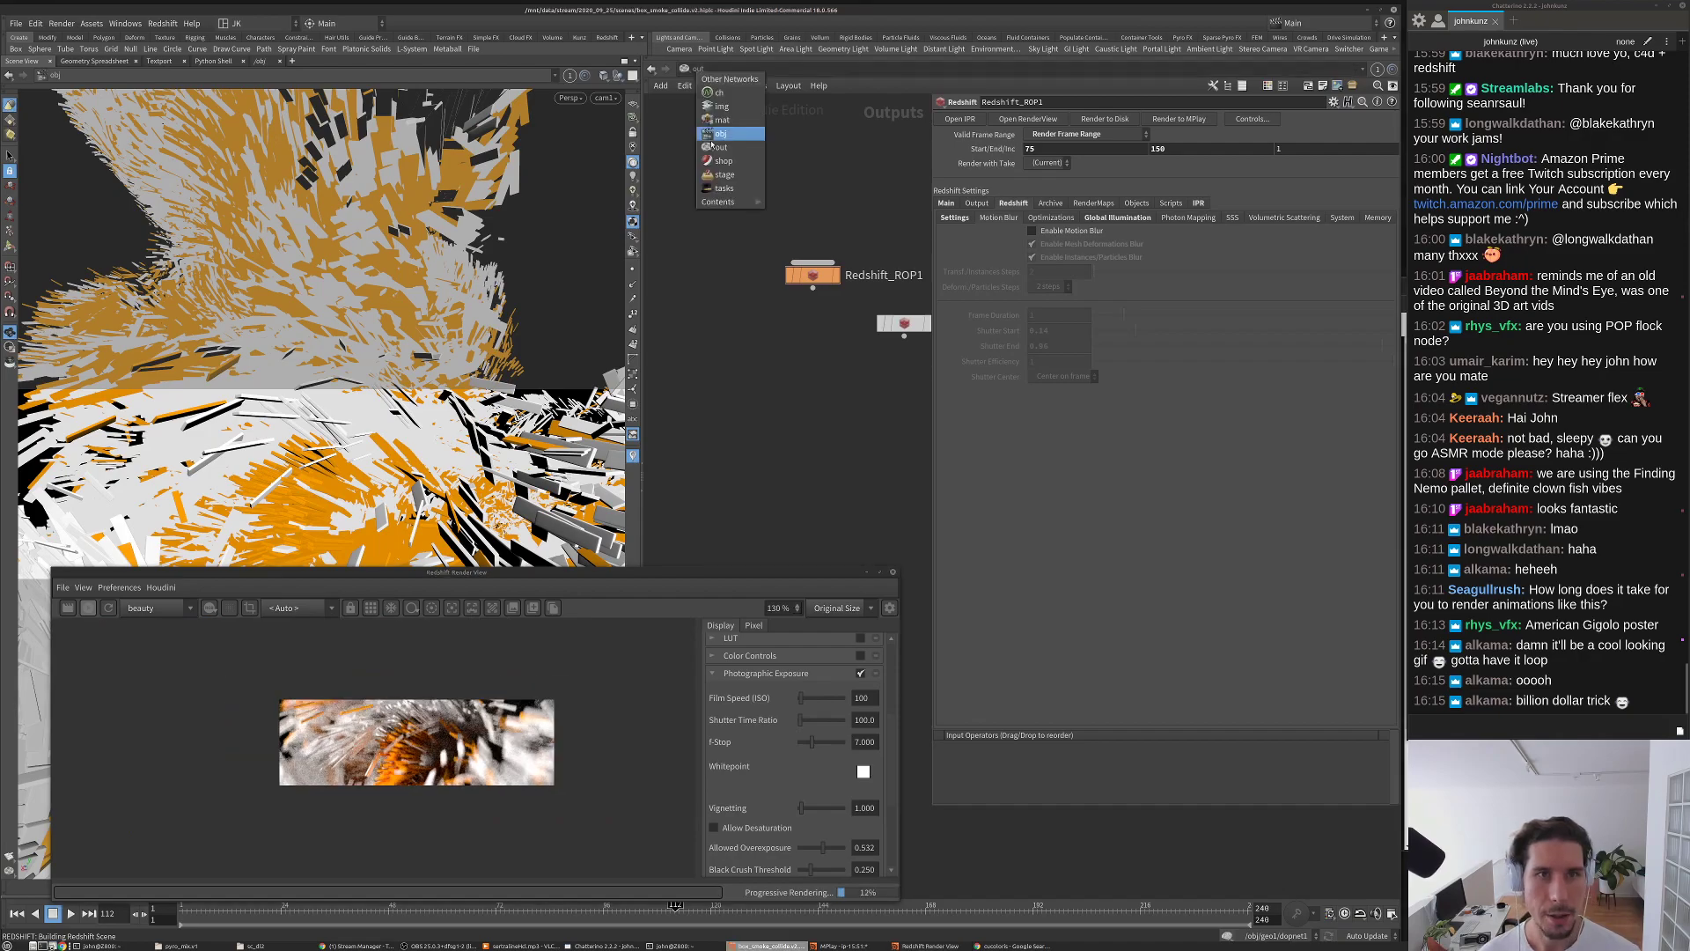
pyautogui.click(720, 133)
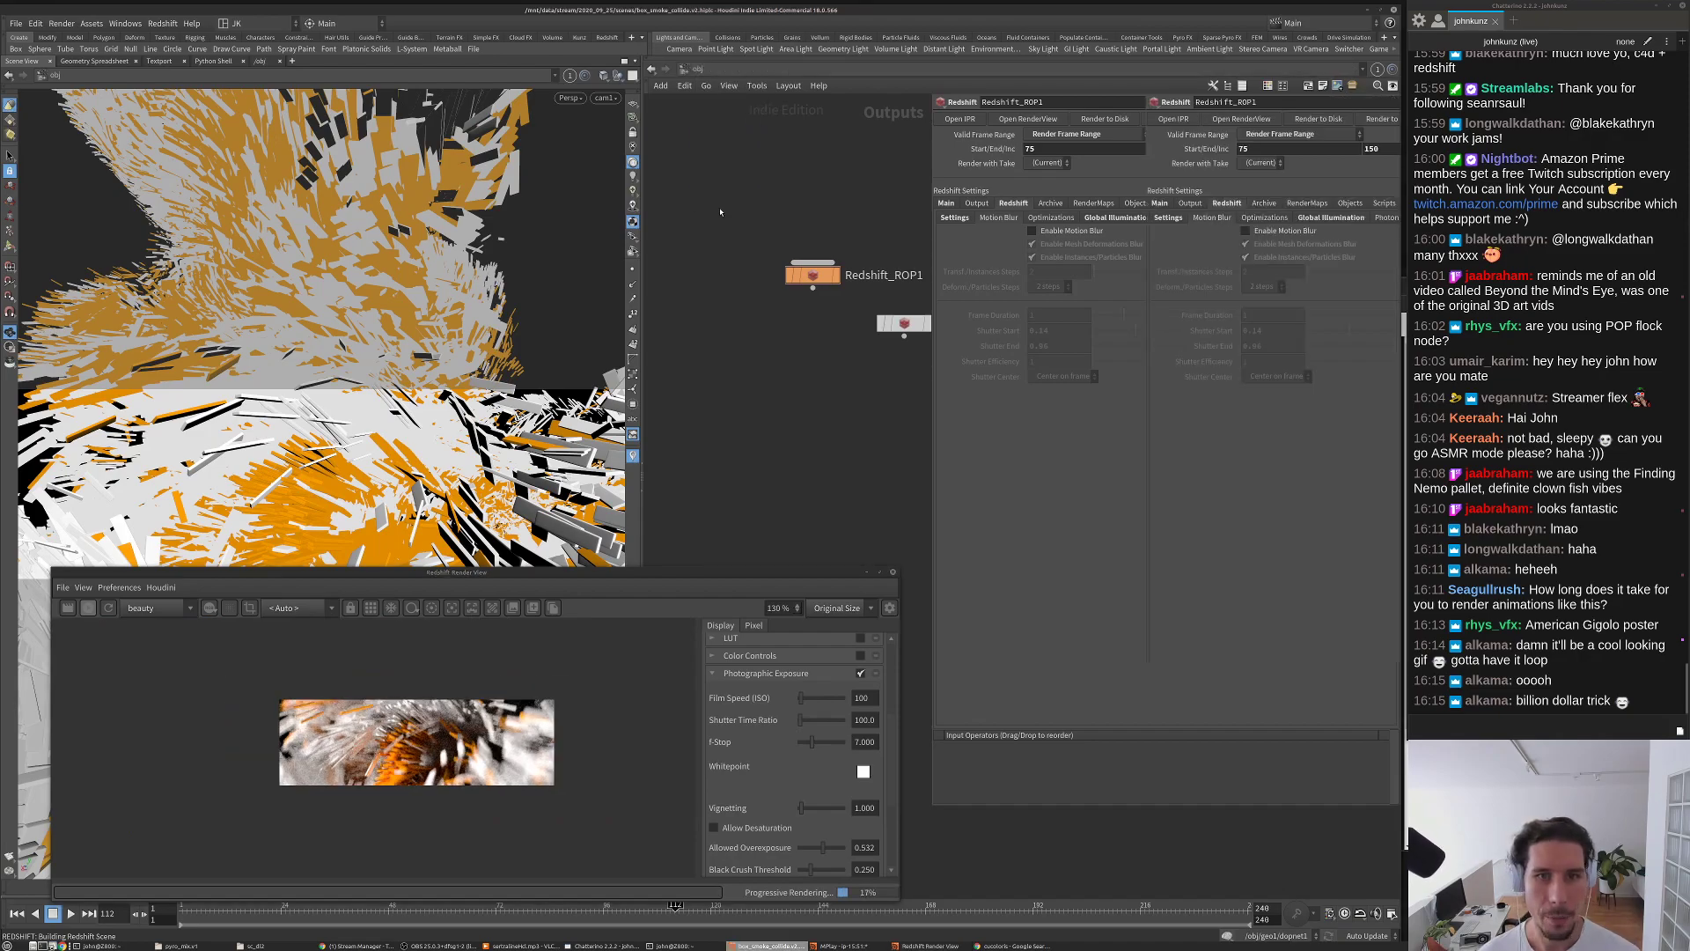
pyautogui.click(867, 319)
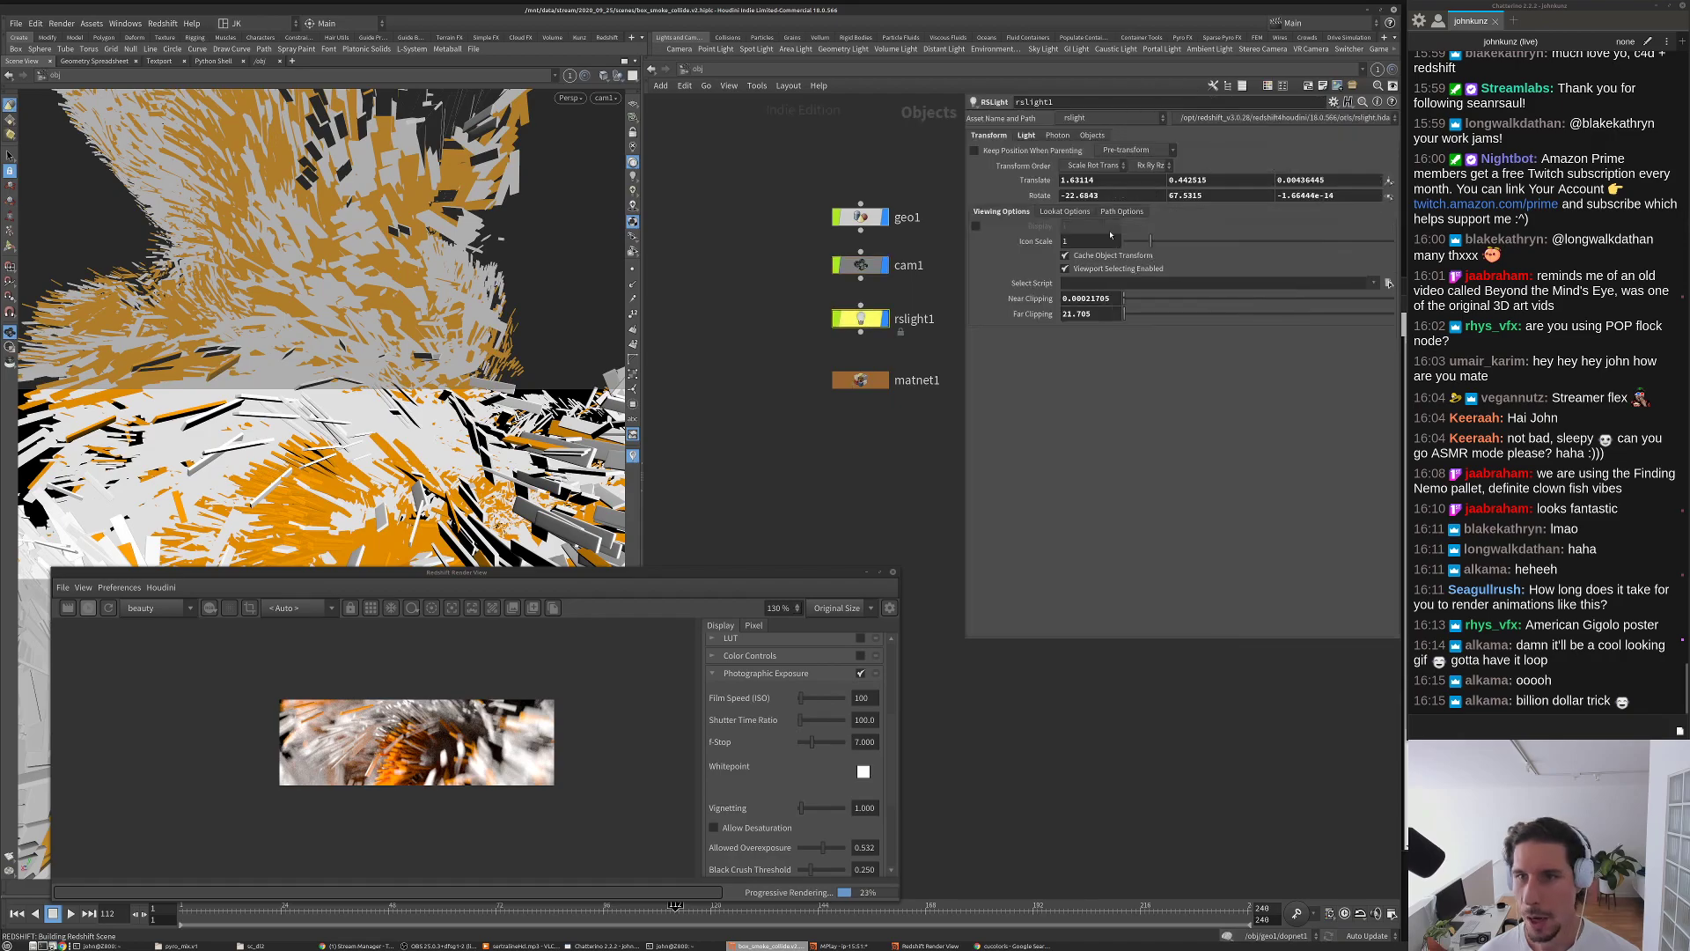
pyautogui.click(1028, 136)
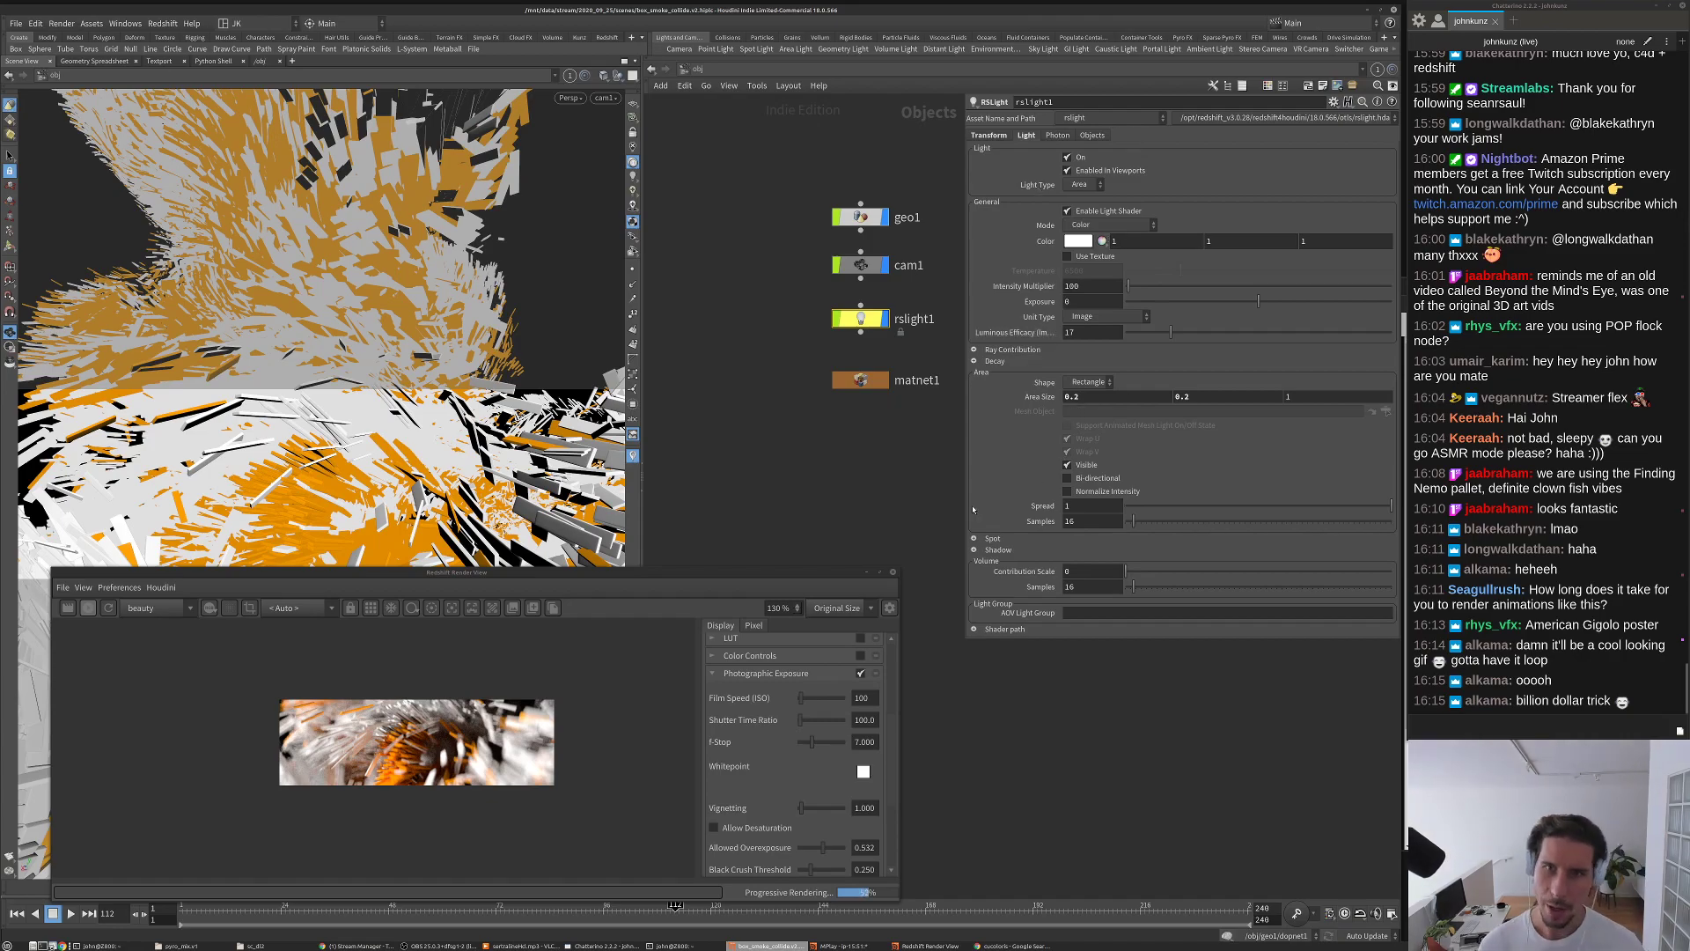
pyautogui.click(975, 538)
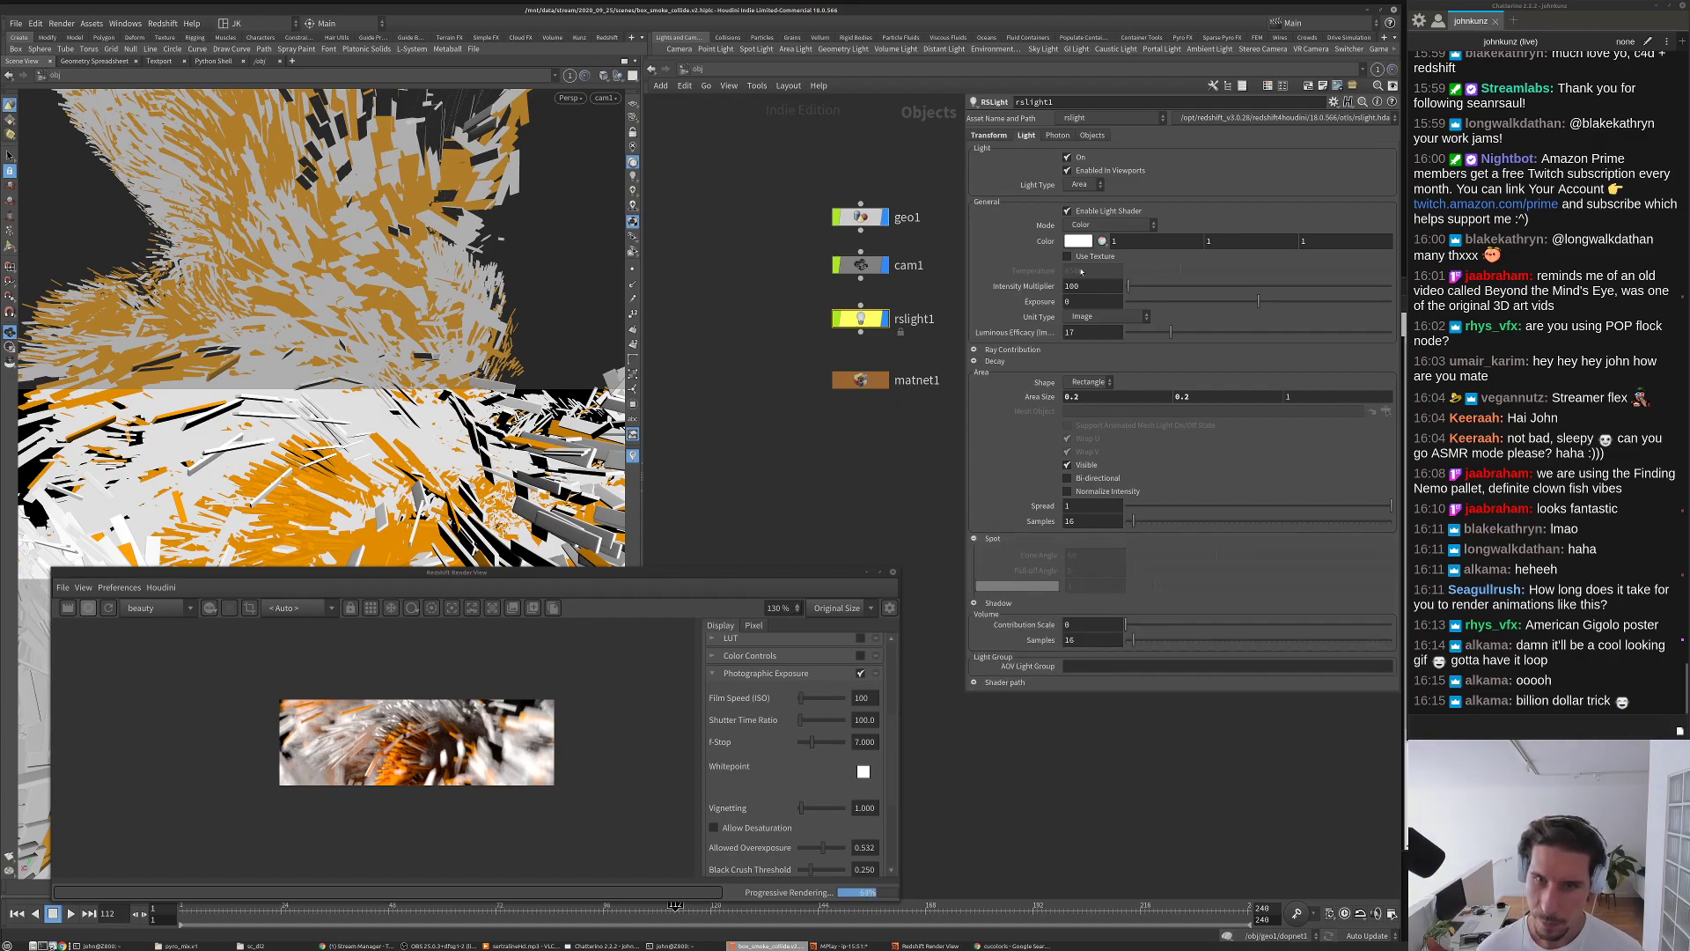
pyautogui.click(1079, 186)
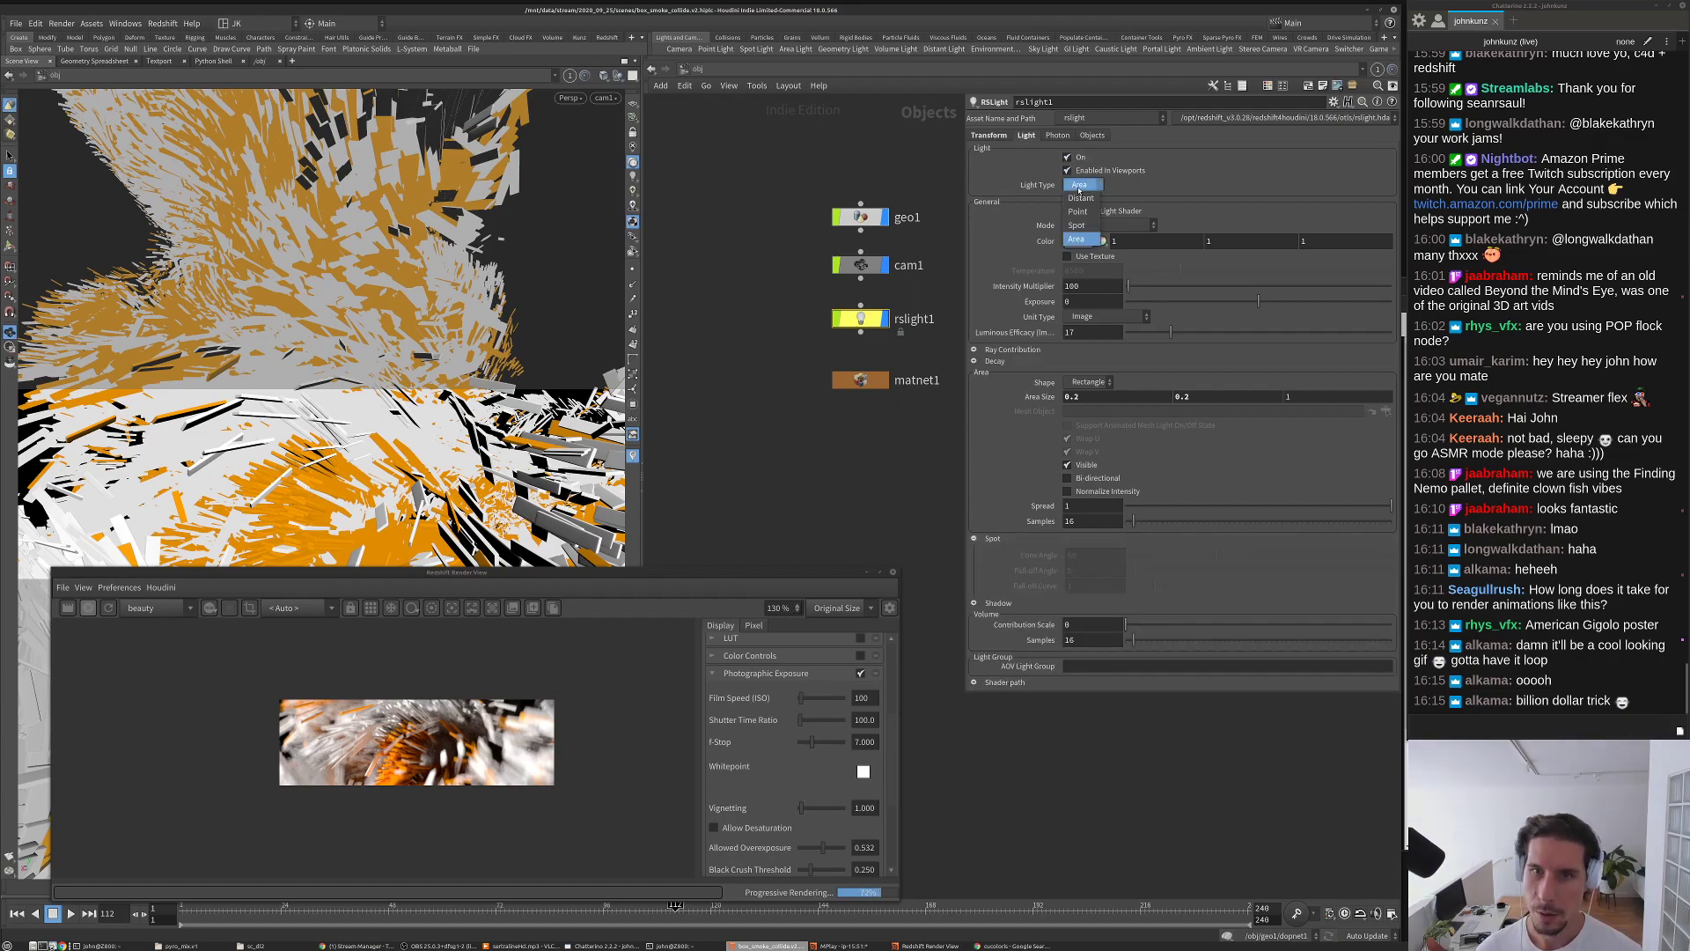
pyautogui.click(1077, 225)
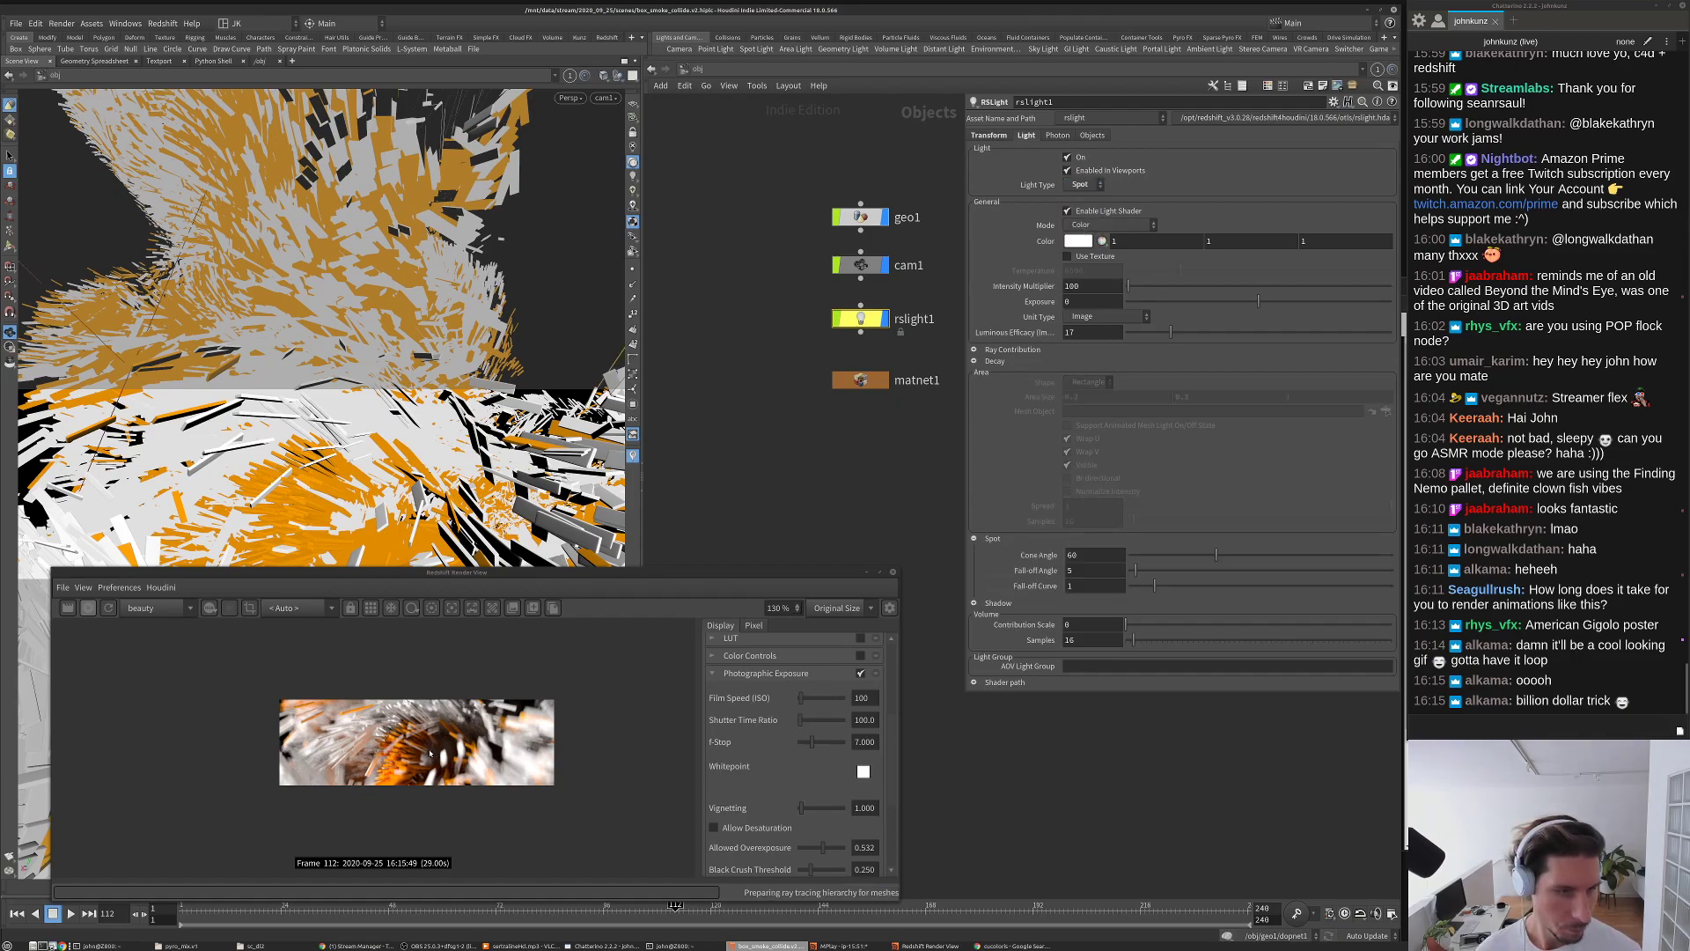
# Step: Reduce the intensity multiplier of rslight1 to 5 and further down to 1
pyautogui.scroll(2, 405, 744)
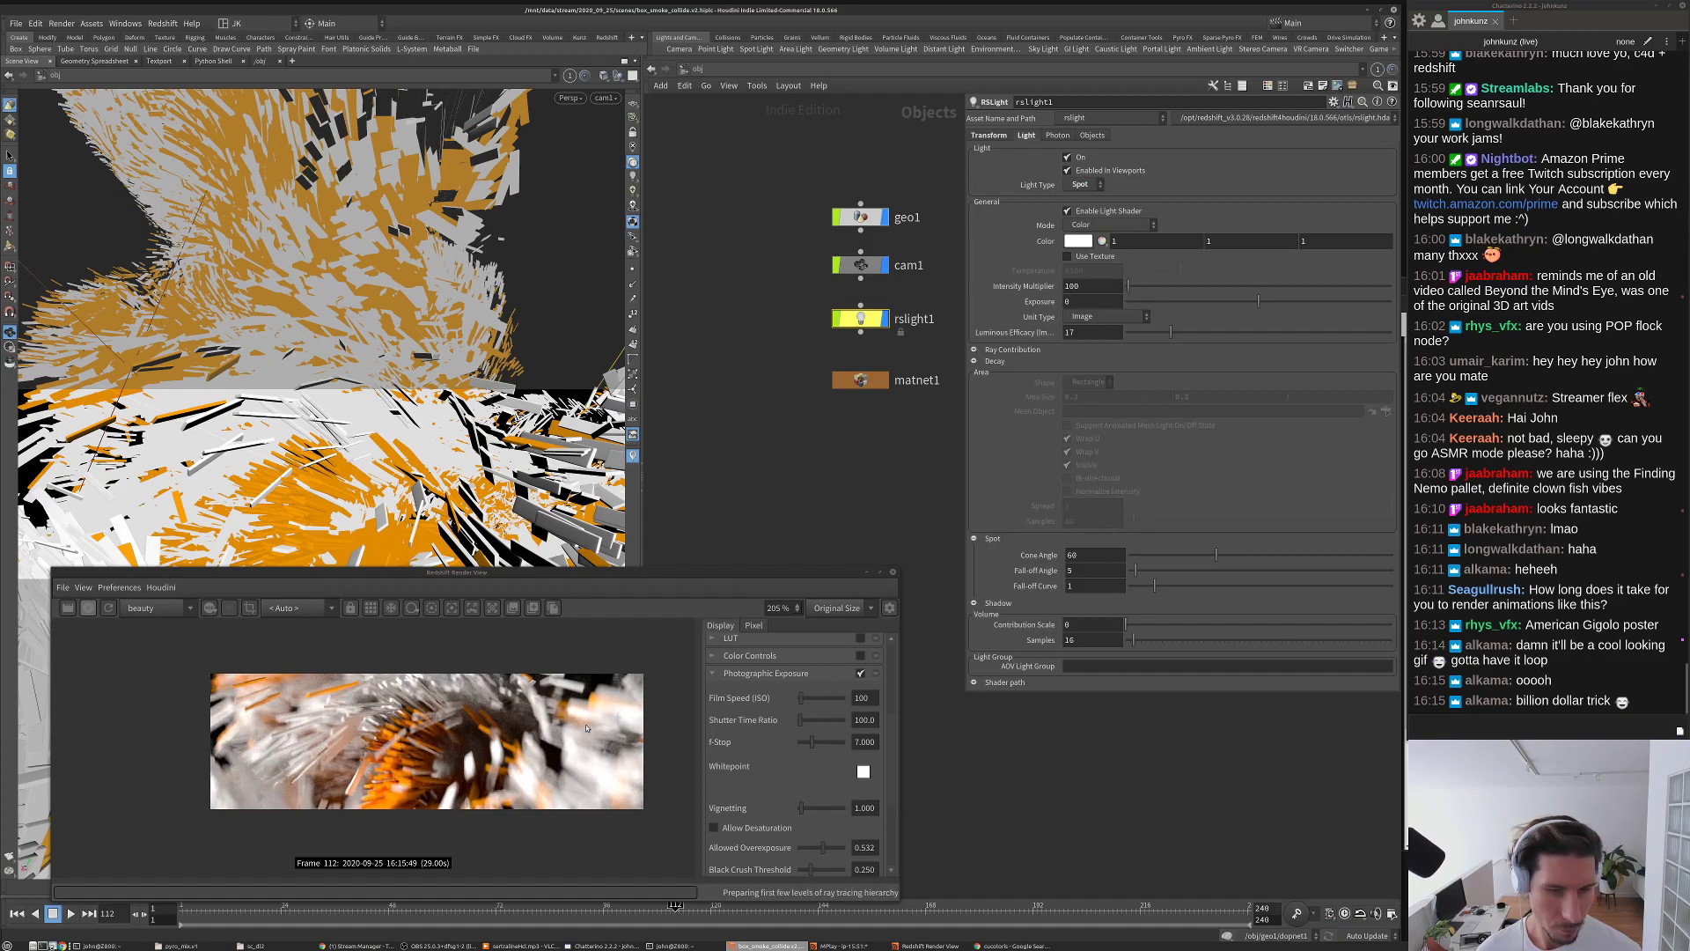
pyautogui.doubleClick(1092, 286)
pyautogui.write('5')
pyautogui.press('Return')
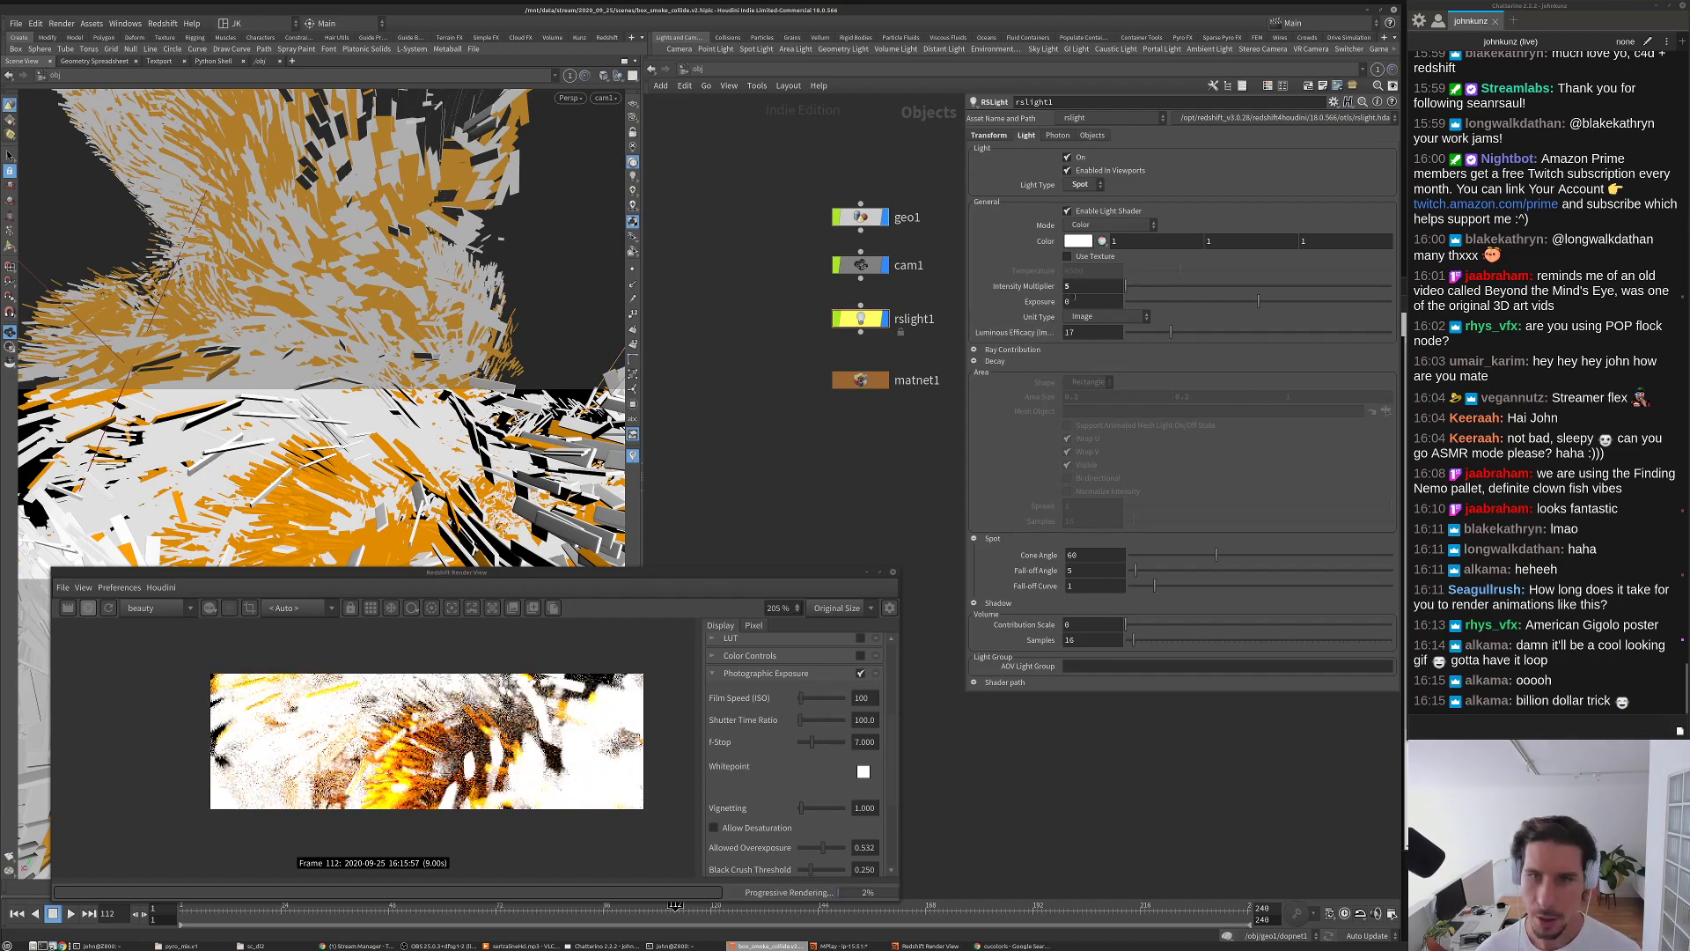
pyautogui.write('1')
pyautogui.press('Return')
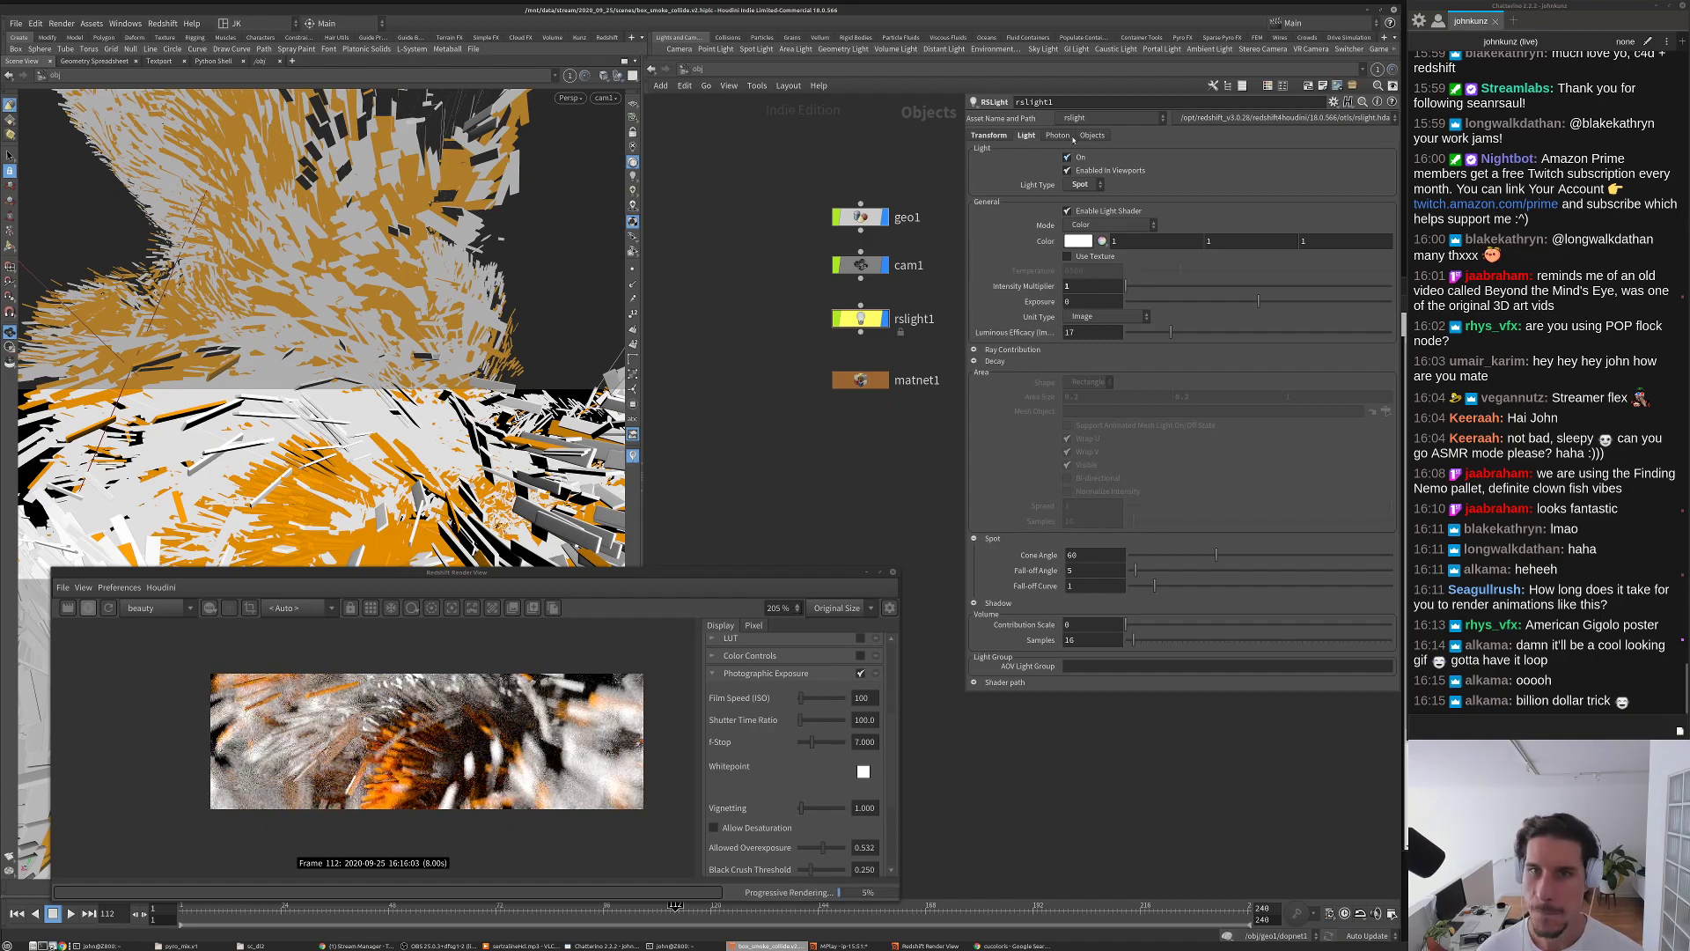
# Step: Enable Use Texture on rslight1 and browse for its texture image in /mnt/data/useful/tex/gobo/
pyautogui.click(1088, 262)
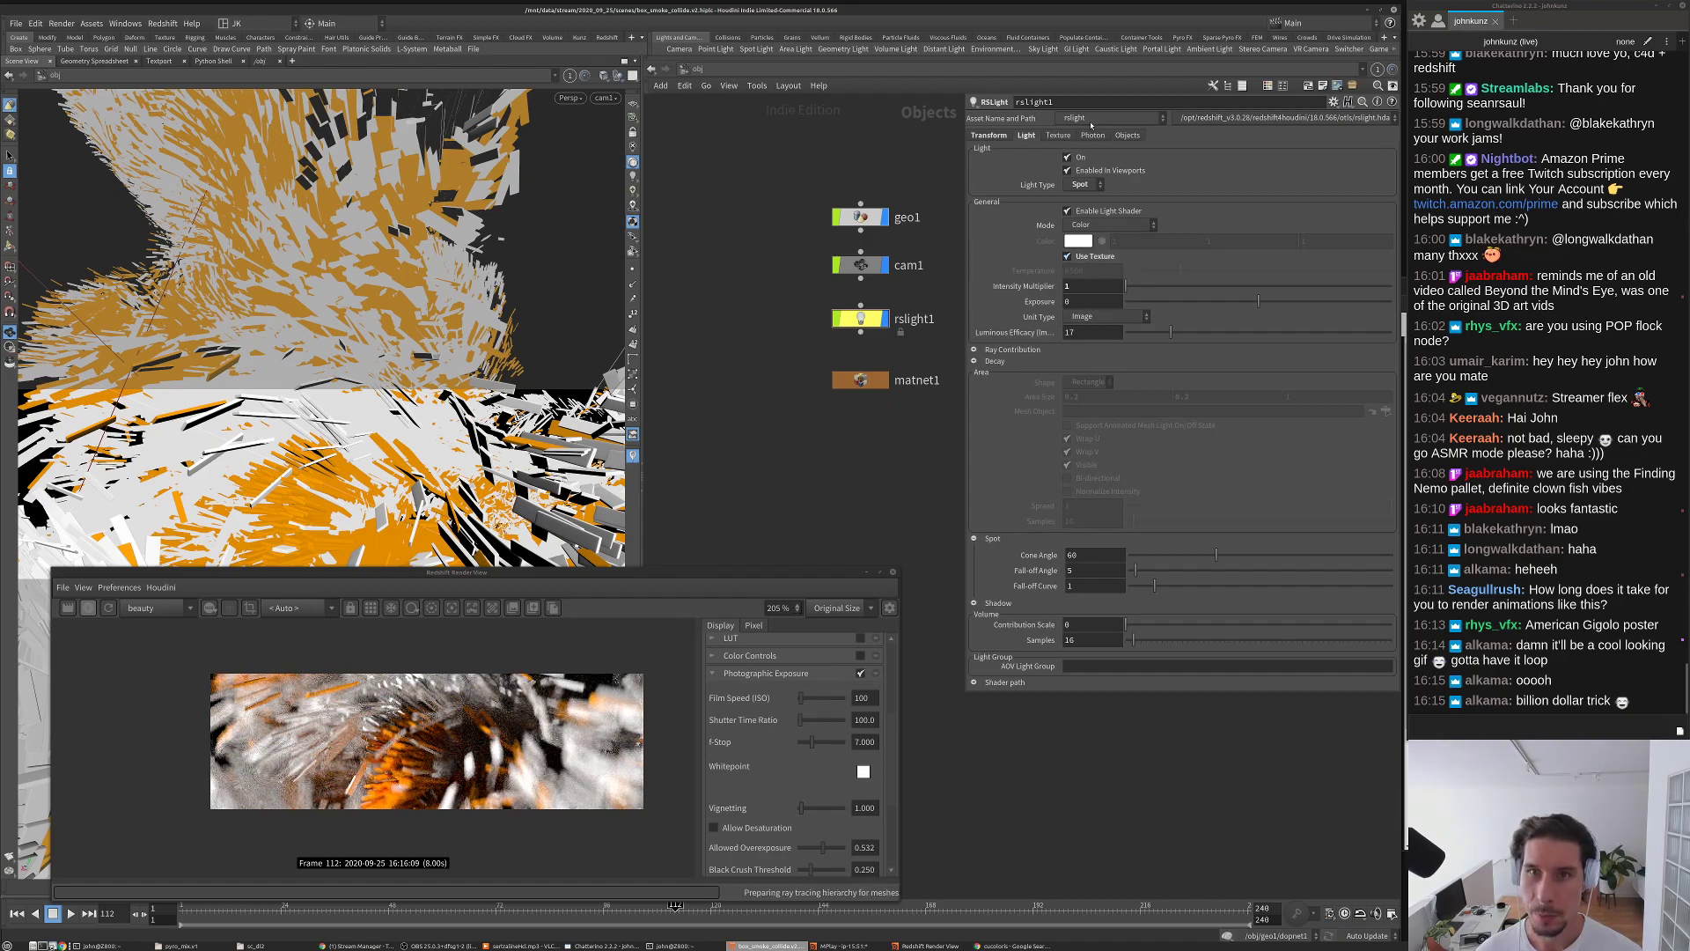
pyautogui.click(1063, 136)
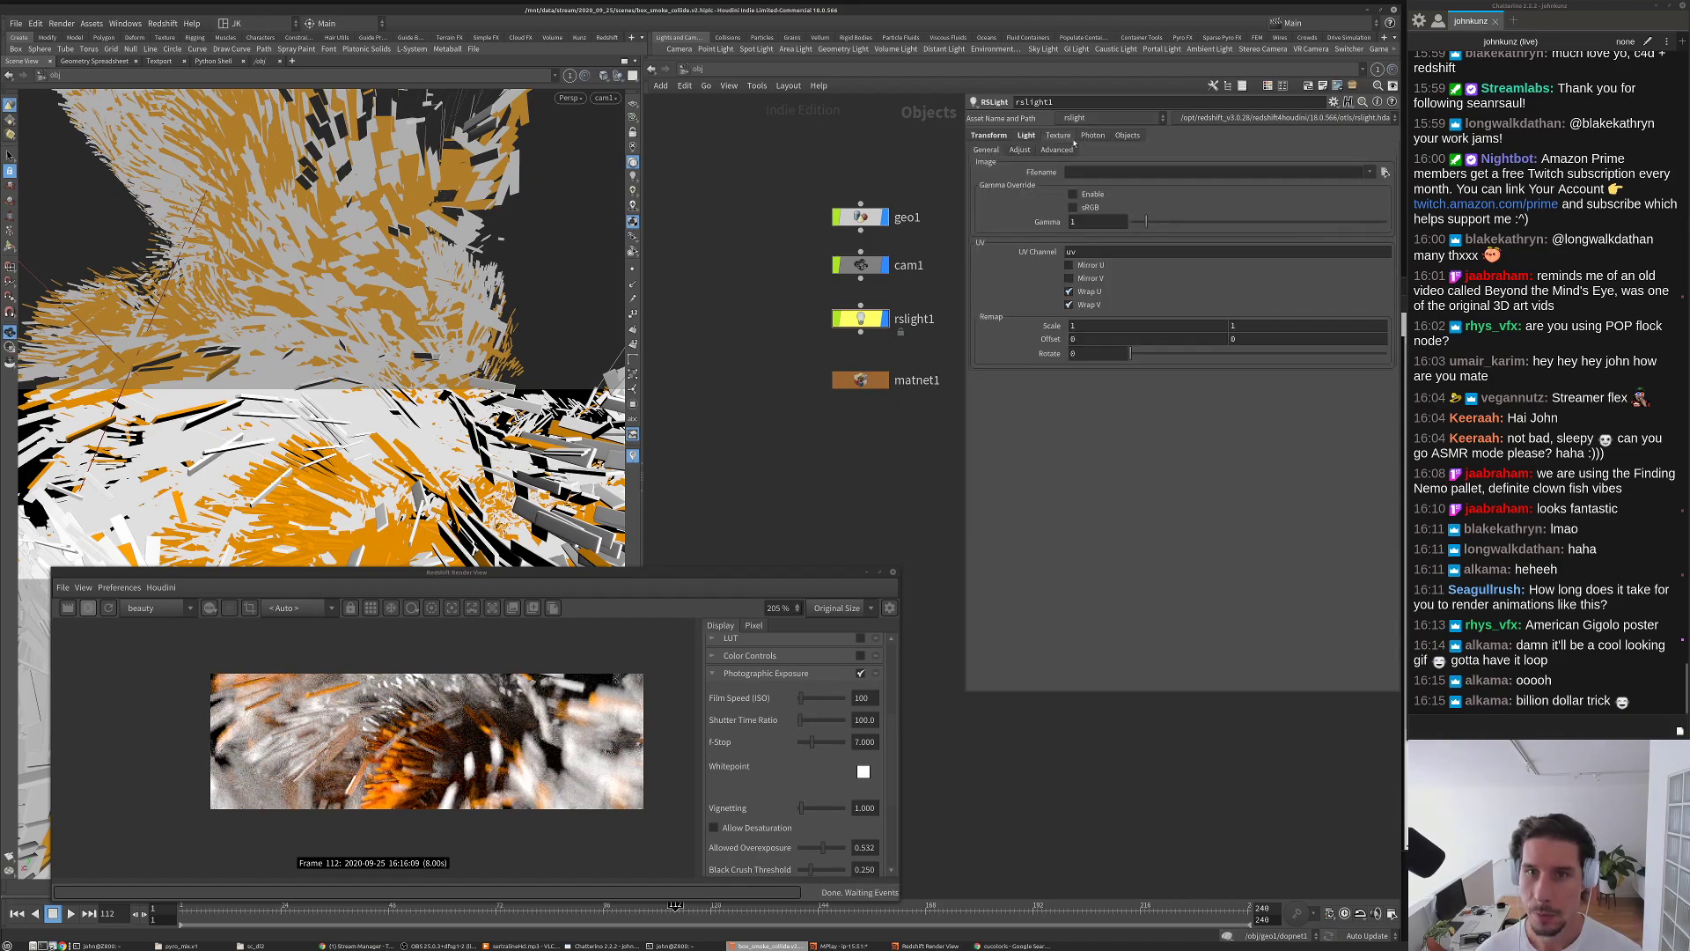
pyautogui.click(1382, 173)
pyautogui.click(1213, 239)
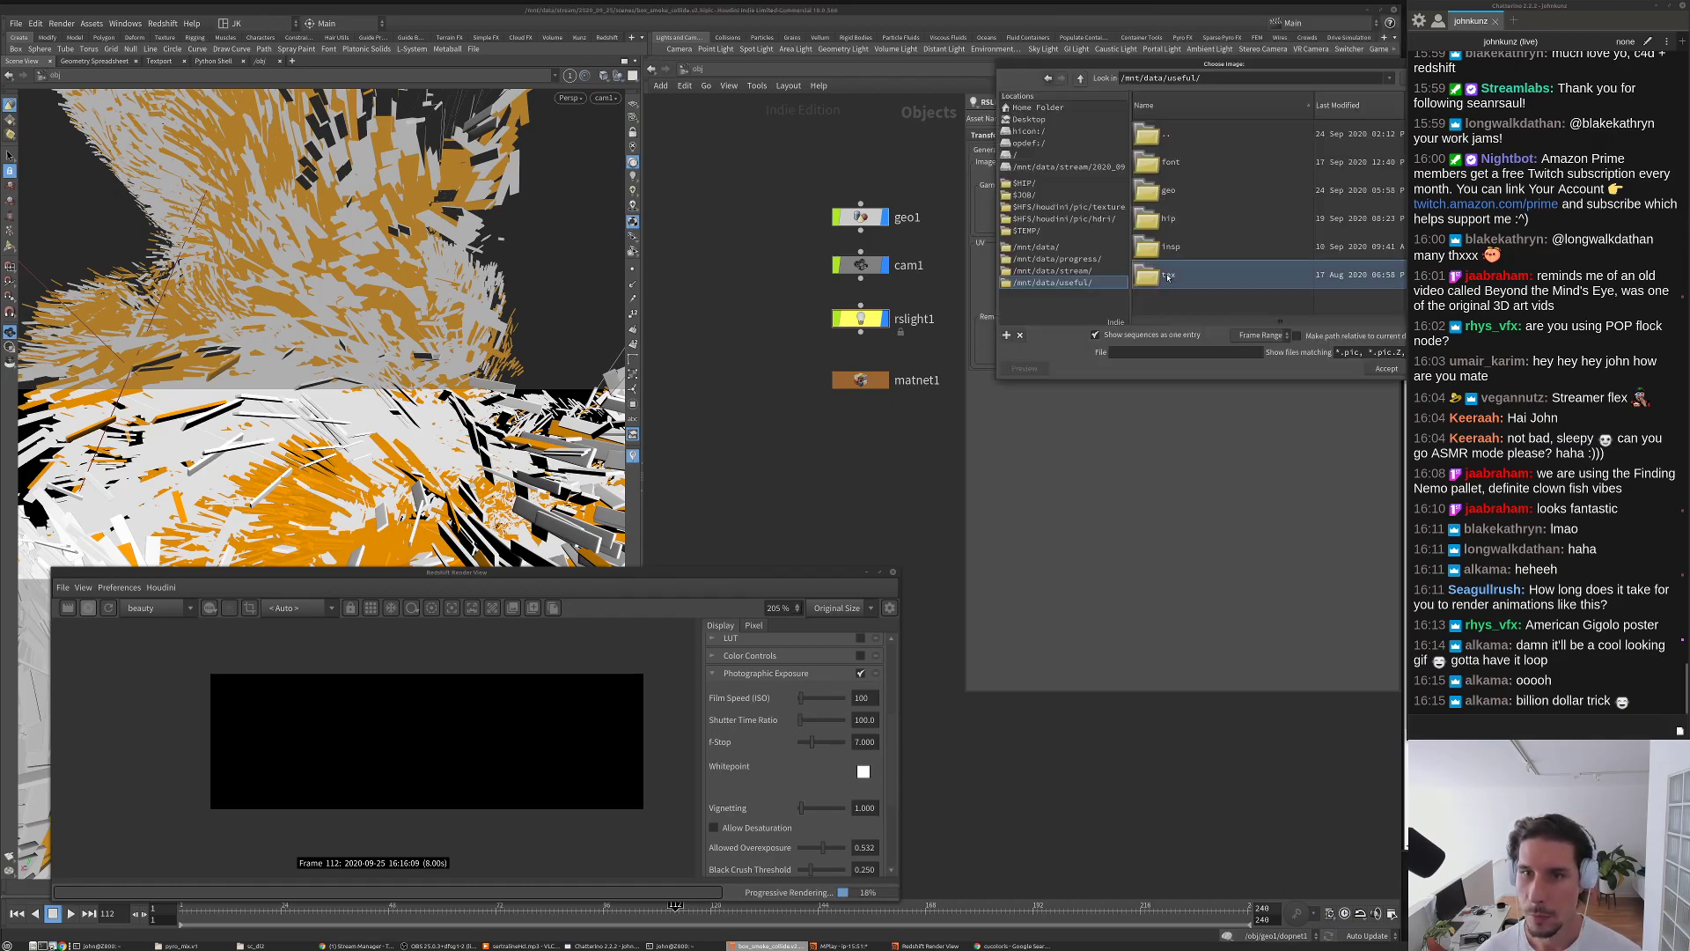
pyautogui.doubleClick(1168, 277)
pyautogui.scroll(-3, 1199, 234)
pyautogui.scroll(-2, 1198, 234)
pyautogui.doubleClick(1210, 221)
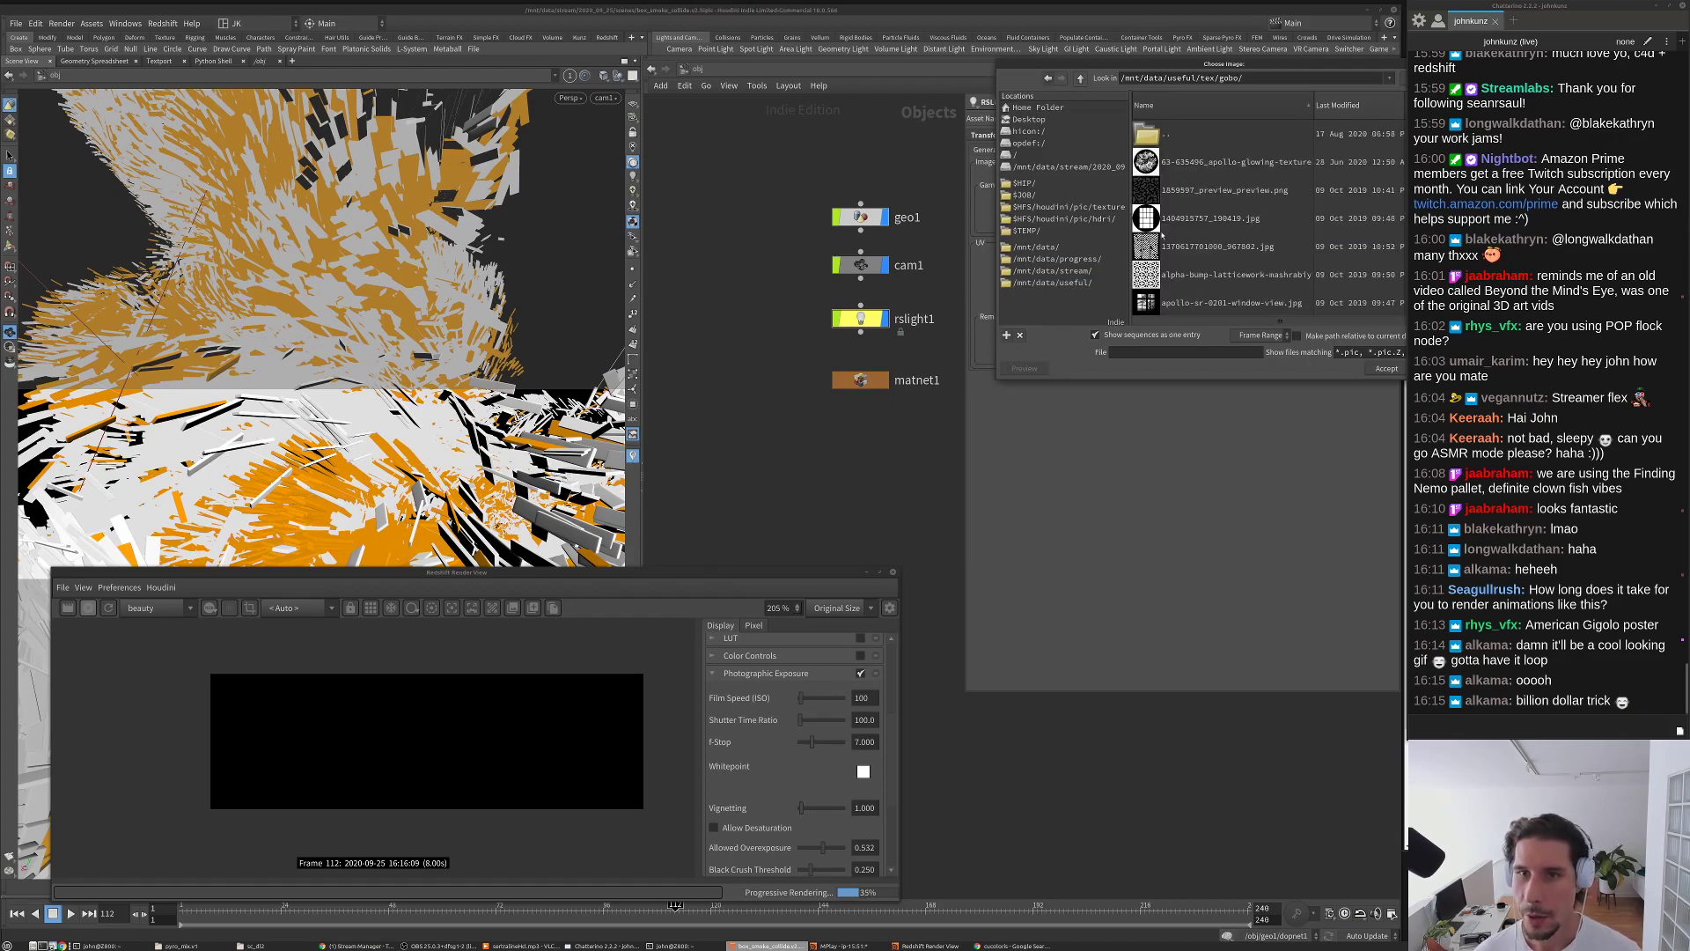
# Step: Look through the gobo images and load the 63-635496_apollo-glowing-textures image as the texture of rslight1
pyautogui.scroll(-3, 1163, 236)
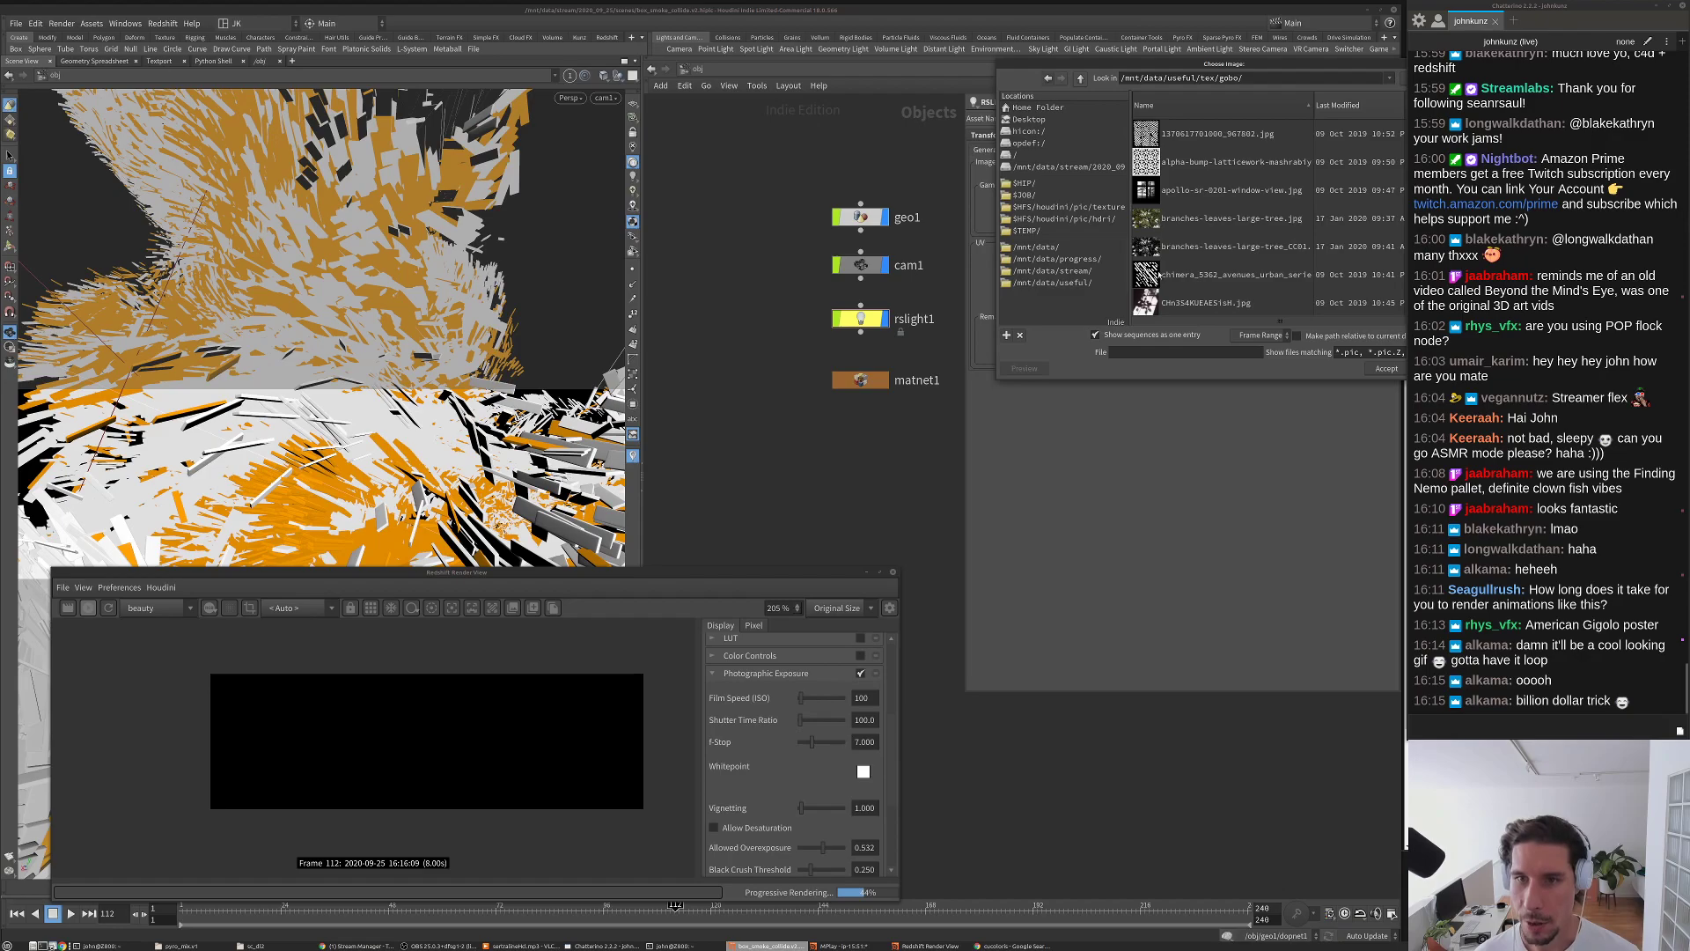
pyautogui.scroll(1, 1154, 264)
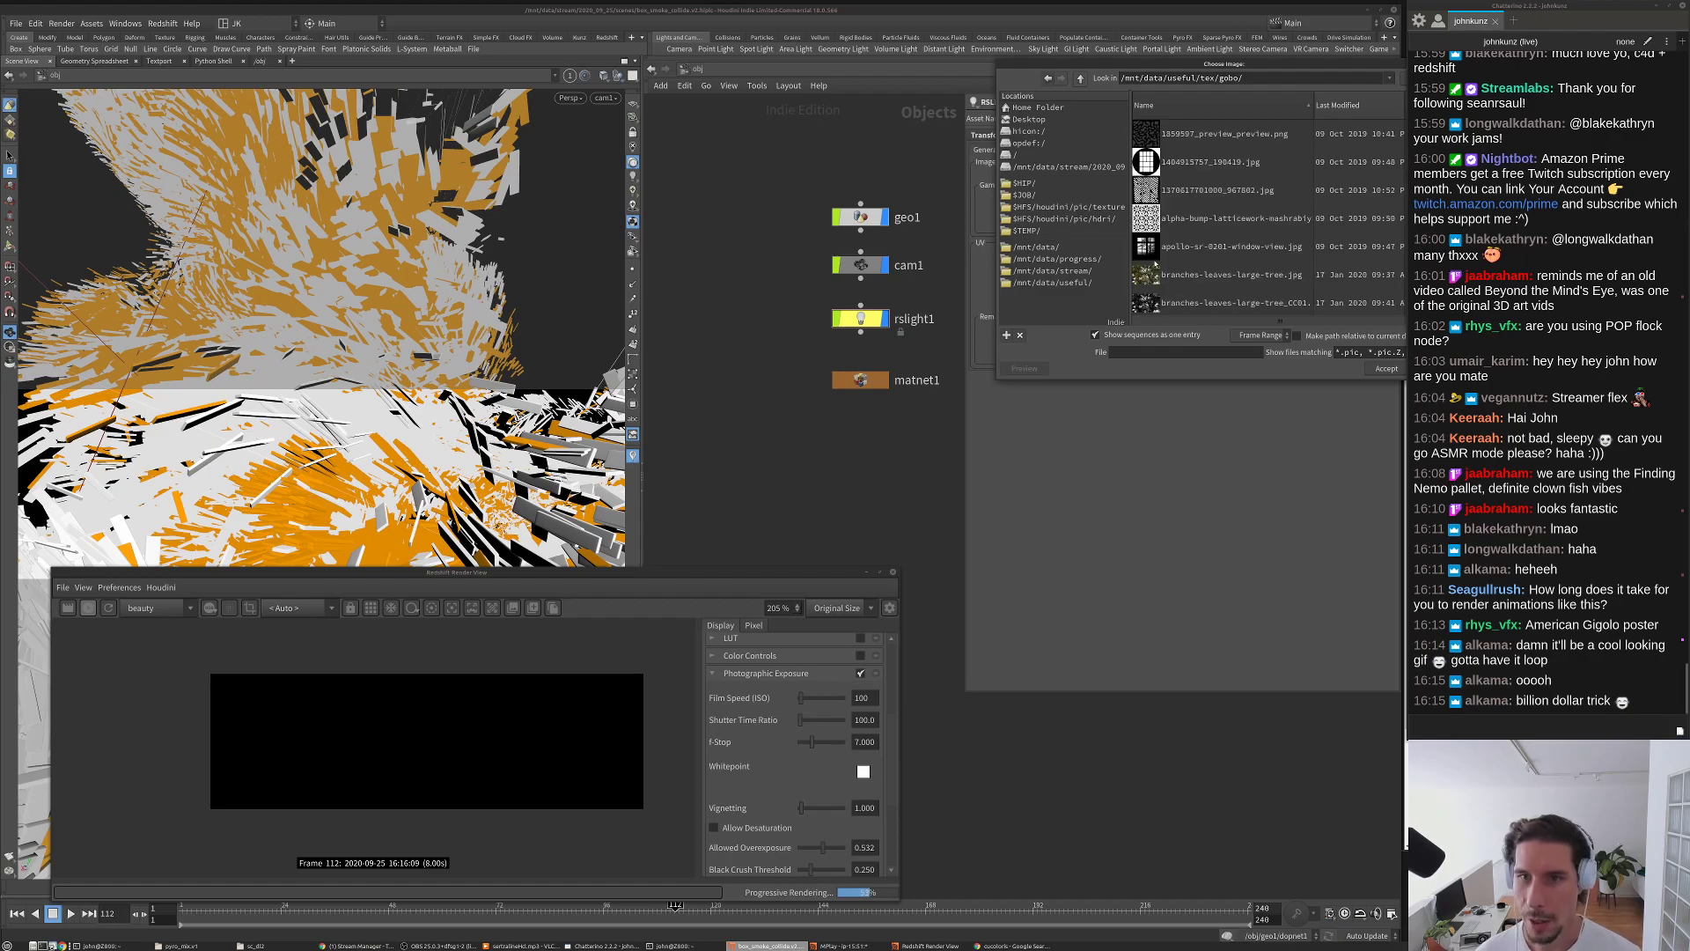
pyautogui.click(1160, 274)
pyautogui.scroll(-2, 1179, 269)
pyautogui.scroll(-2, 1185, 264)
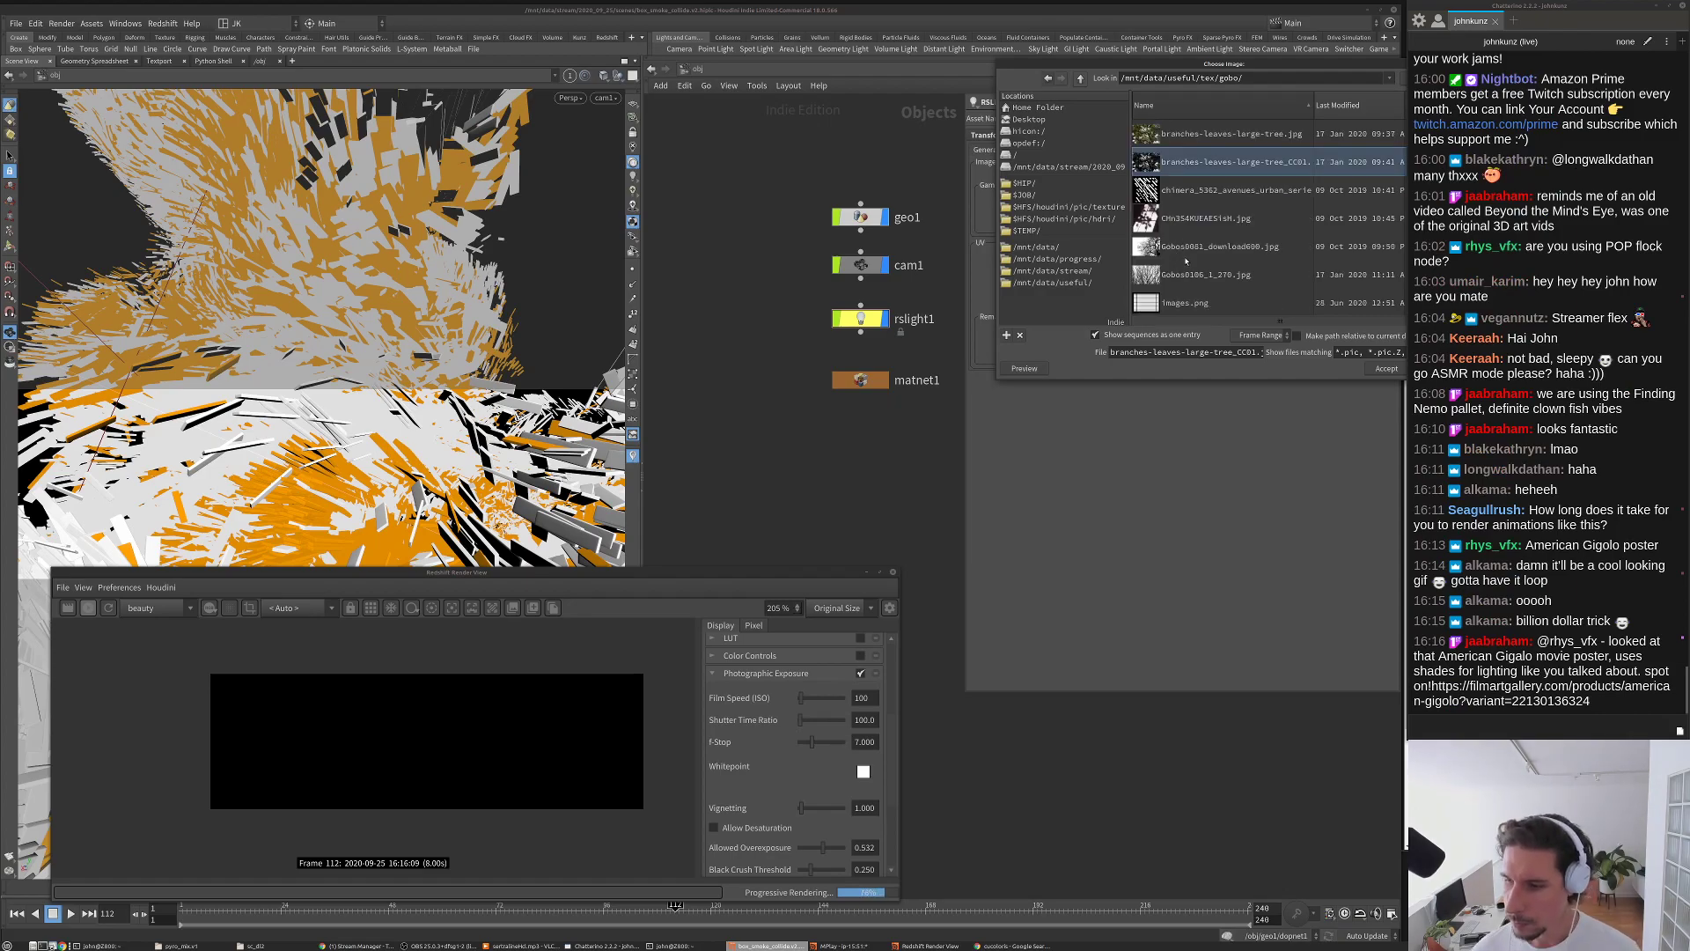
pyautogui.scroll(-1, 1186, 262)
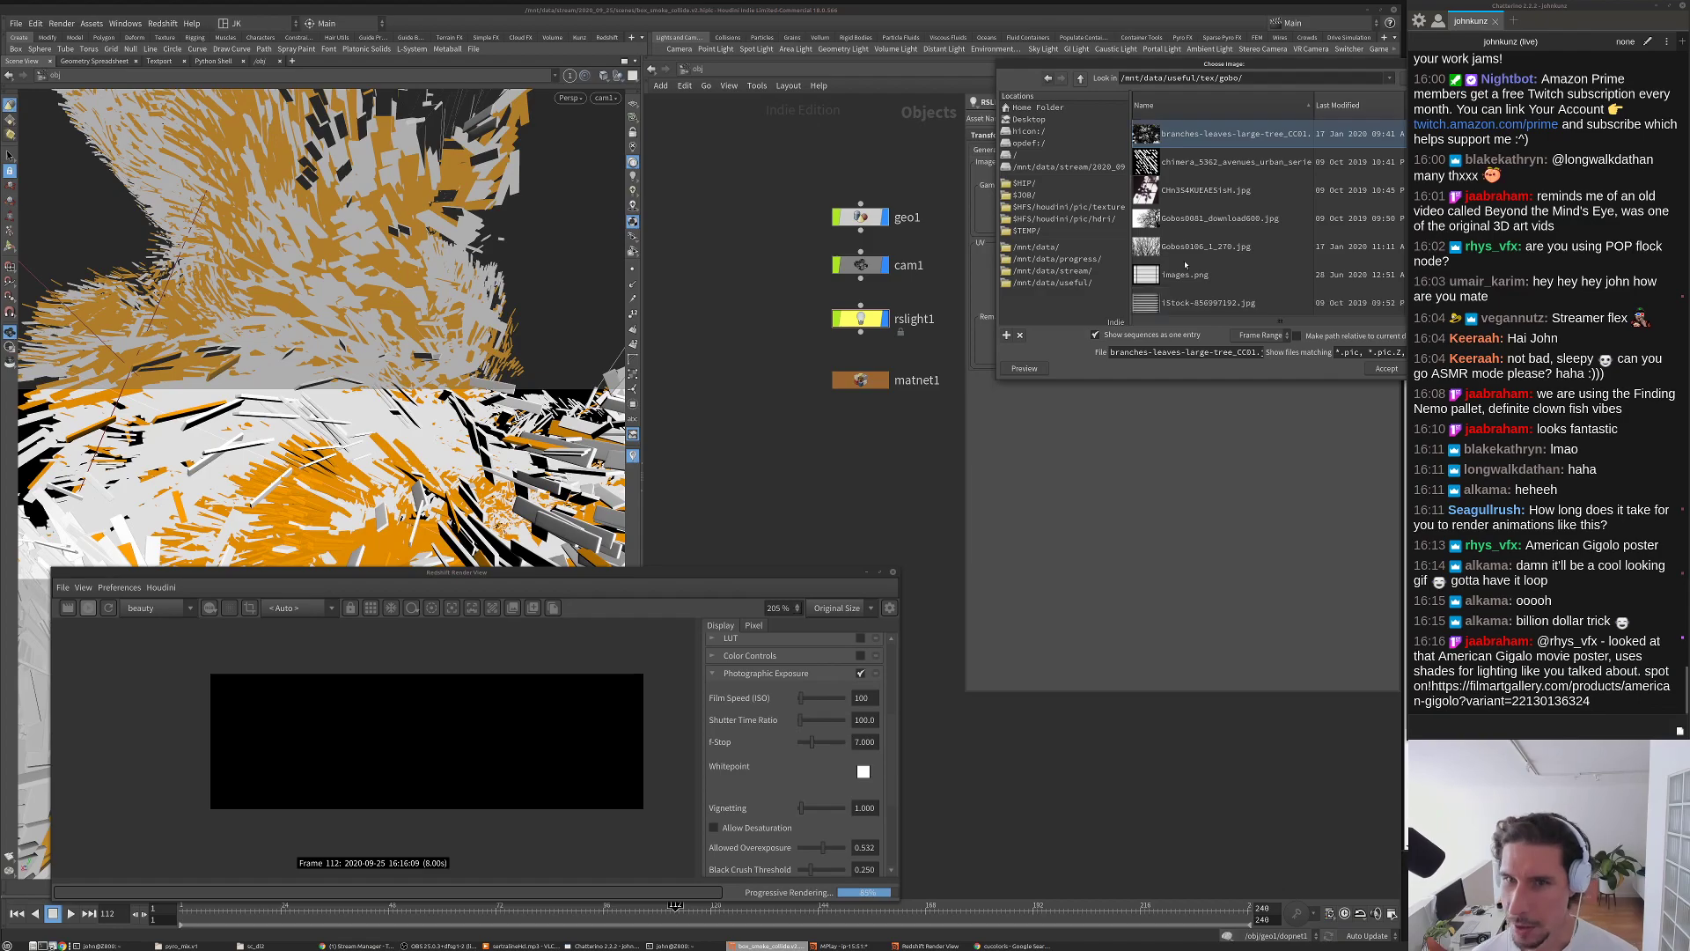
pyautogui.scroll(7, 1175, 280)
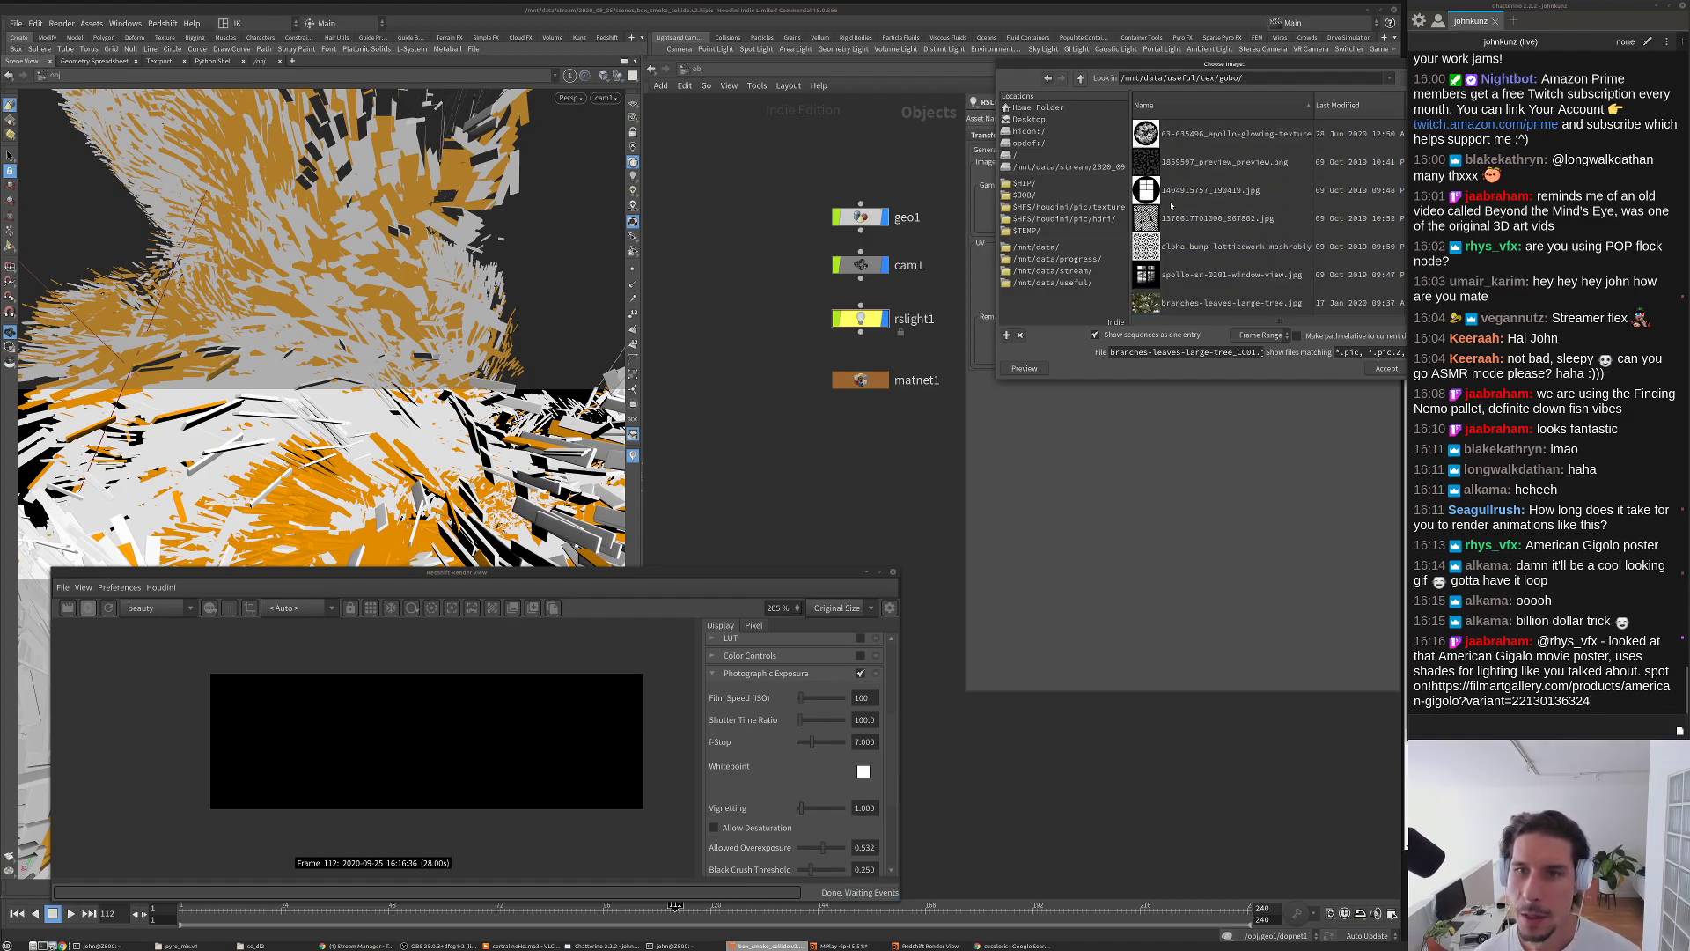
pyautogui.scroll(1, 1171, 205)
pyautogui.doubleClick(1176, 161)
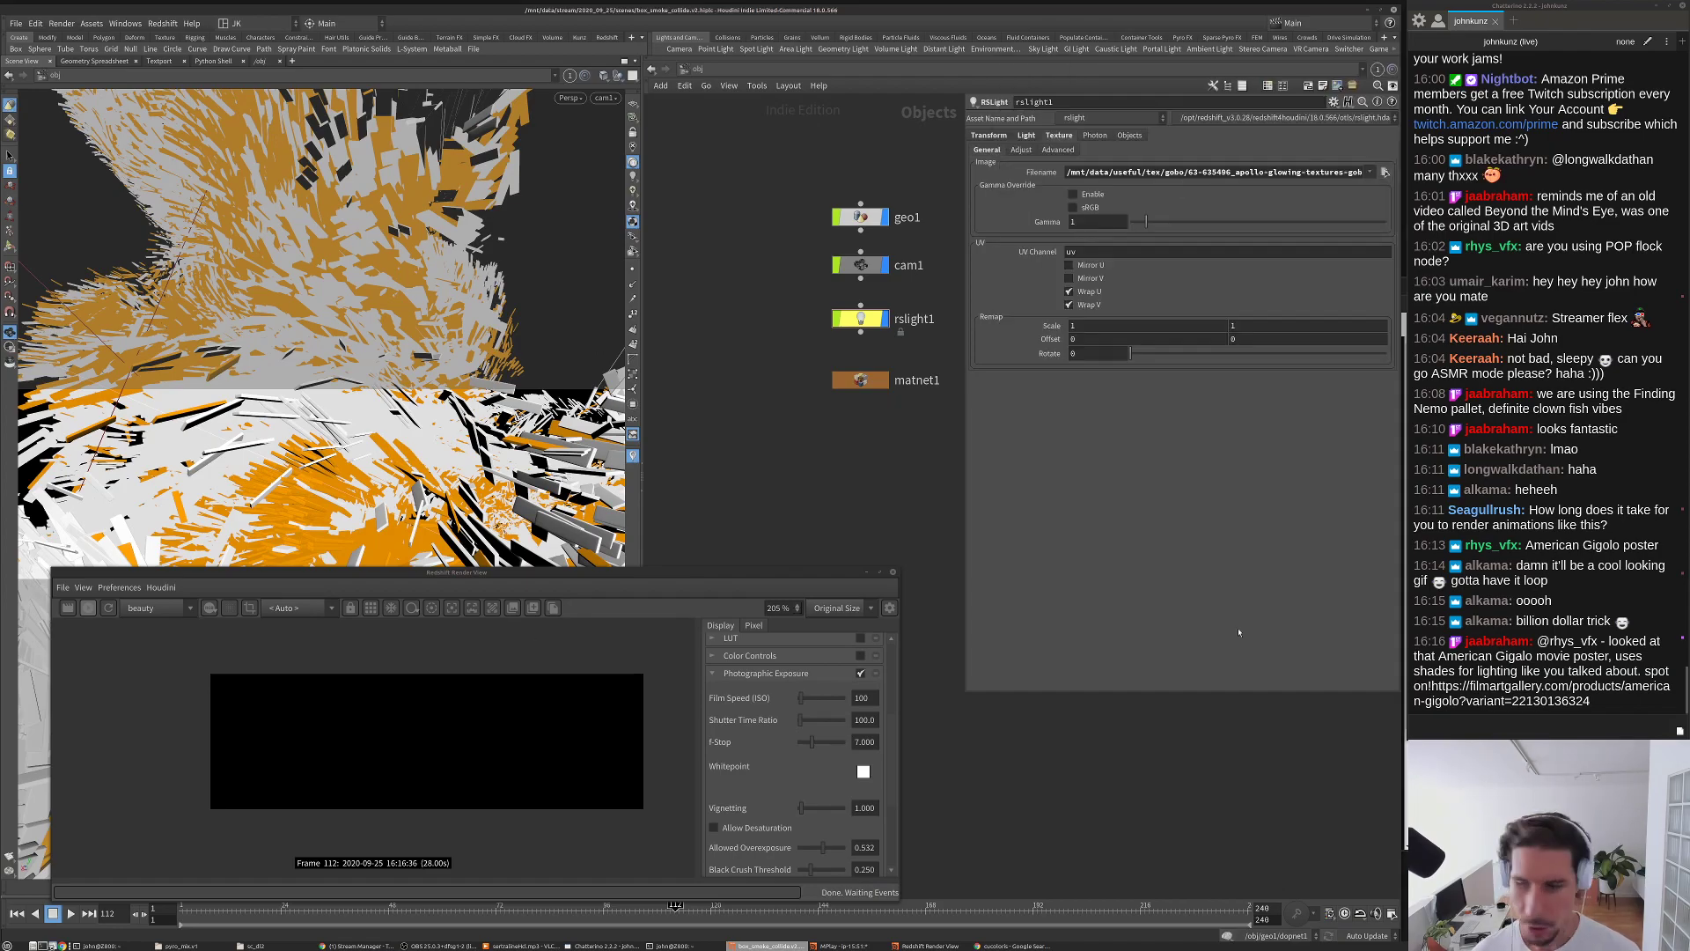
# Step: Select the American Gigolo poster link in the chat, and set the intensity multiplier of rslight1 to 2
pyautogui.moveTo(1591, 704); pyautogui.dragTo(1532, 680)
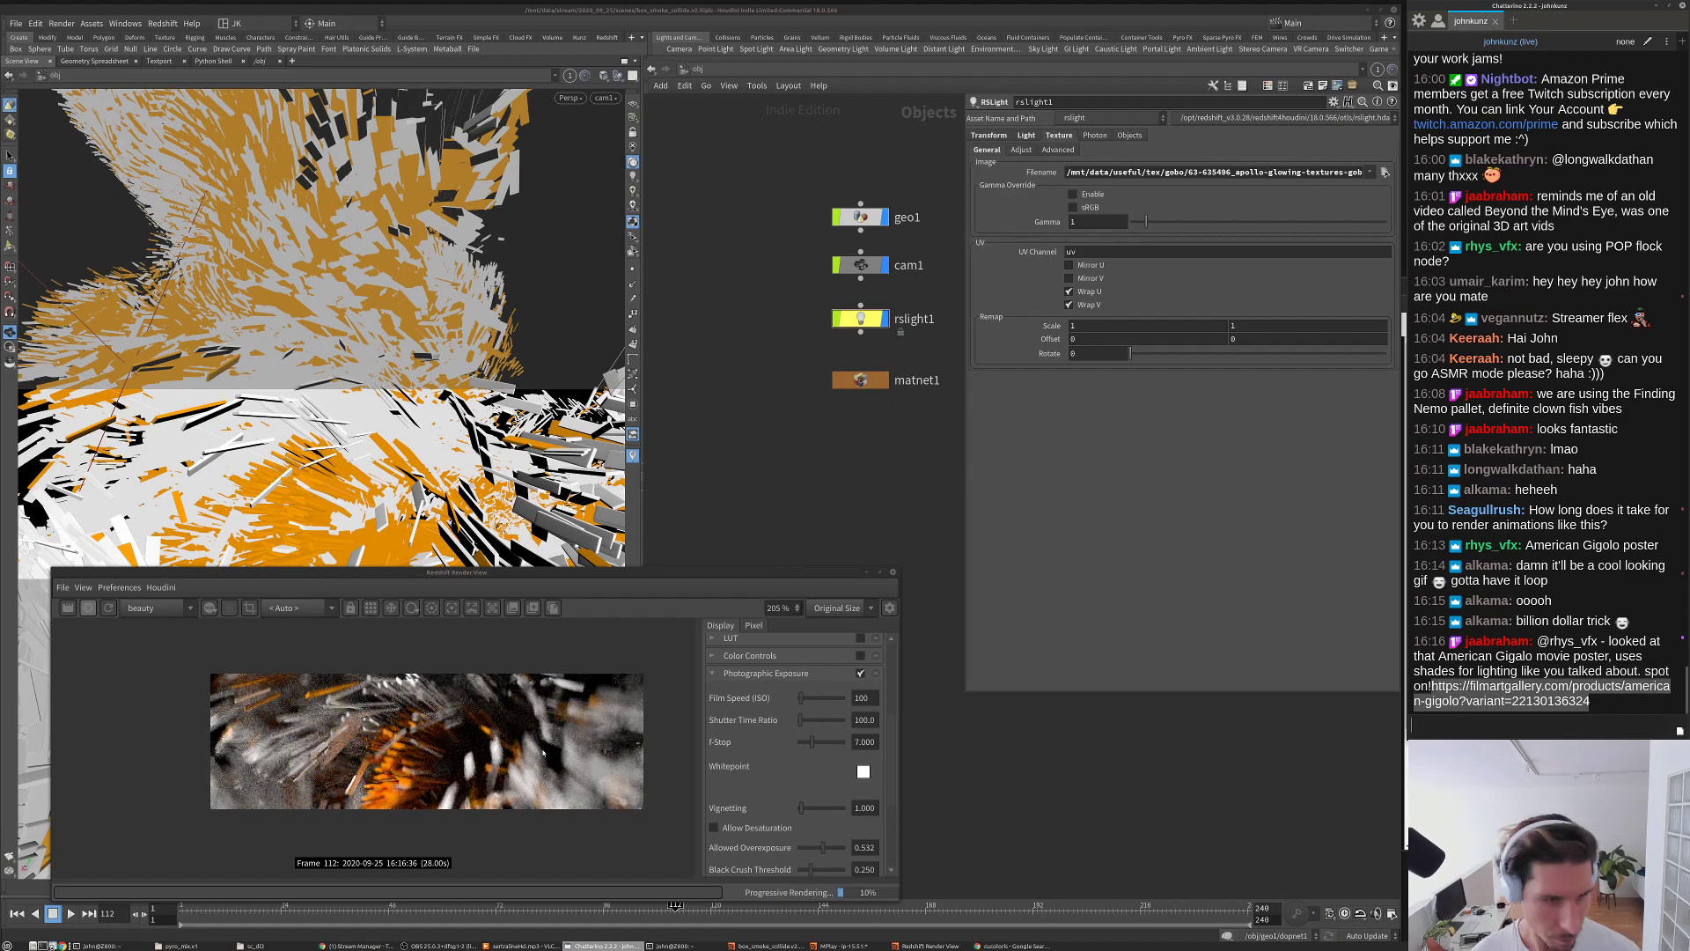
pyautogui.click(532, 709)
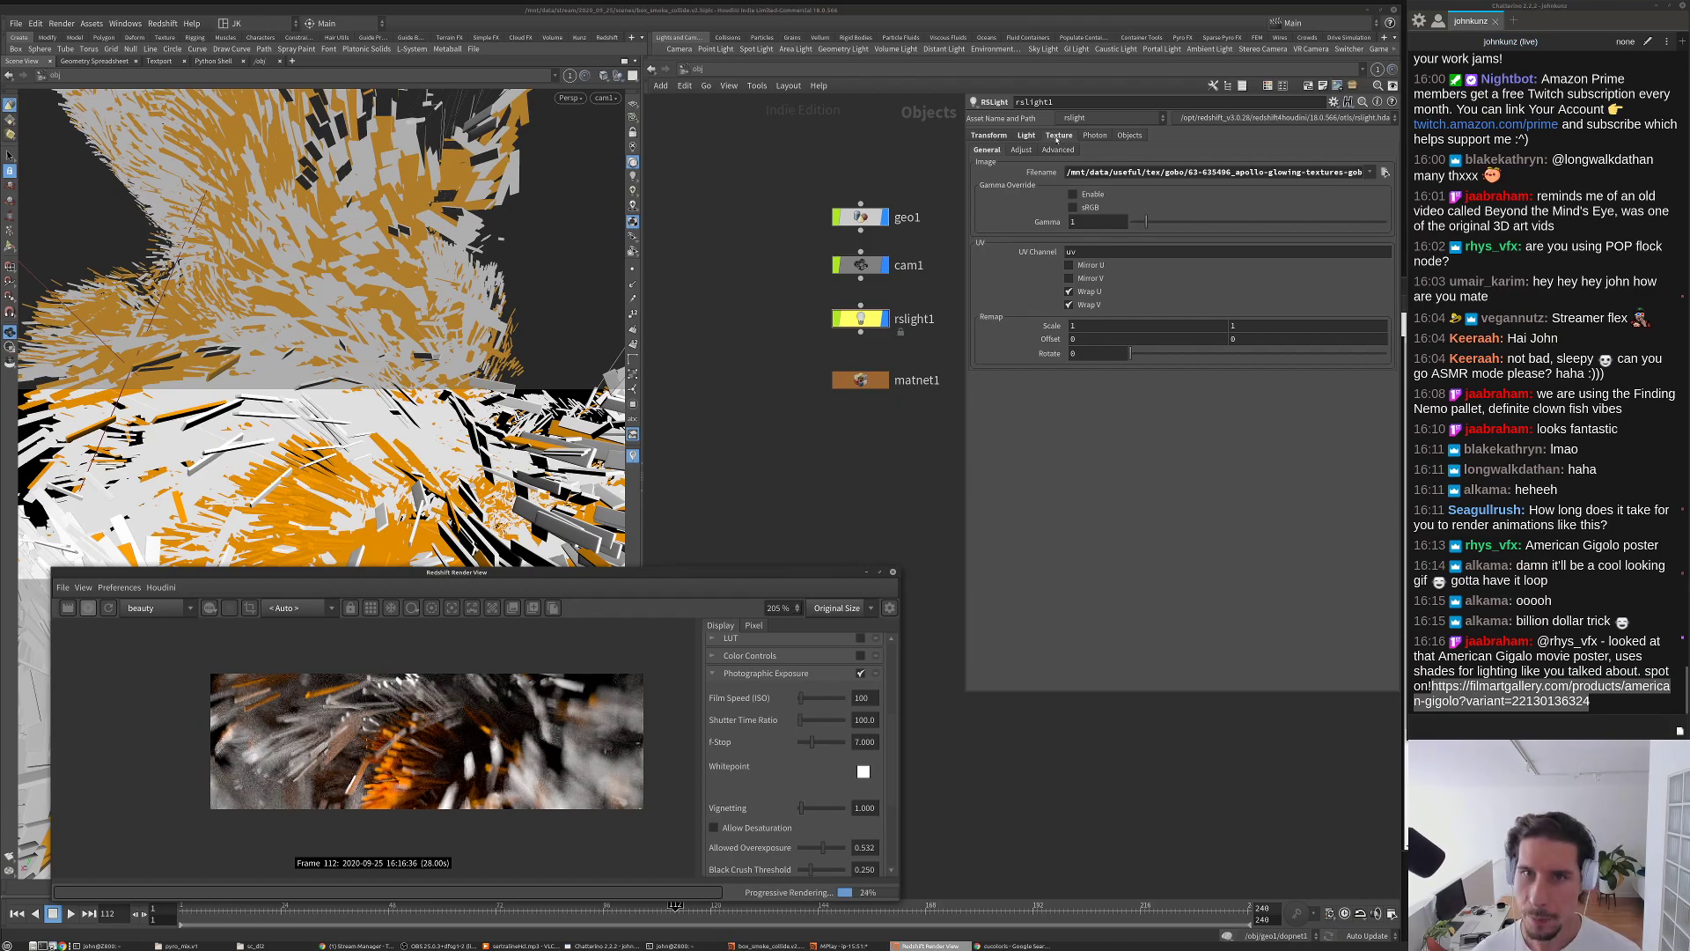
pyautogui.click(1025, 136)
pyautogui.doubleClick(1093, 287)
pyautogui.write('2')
pyautogui.press('Return')
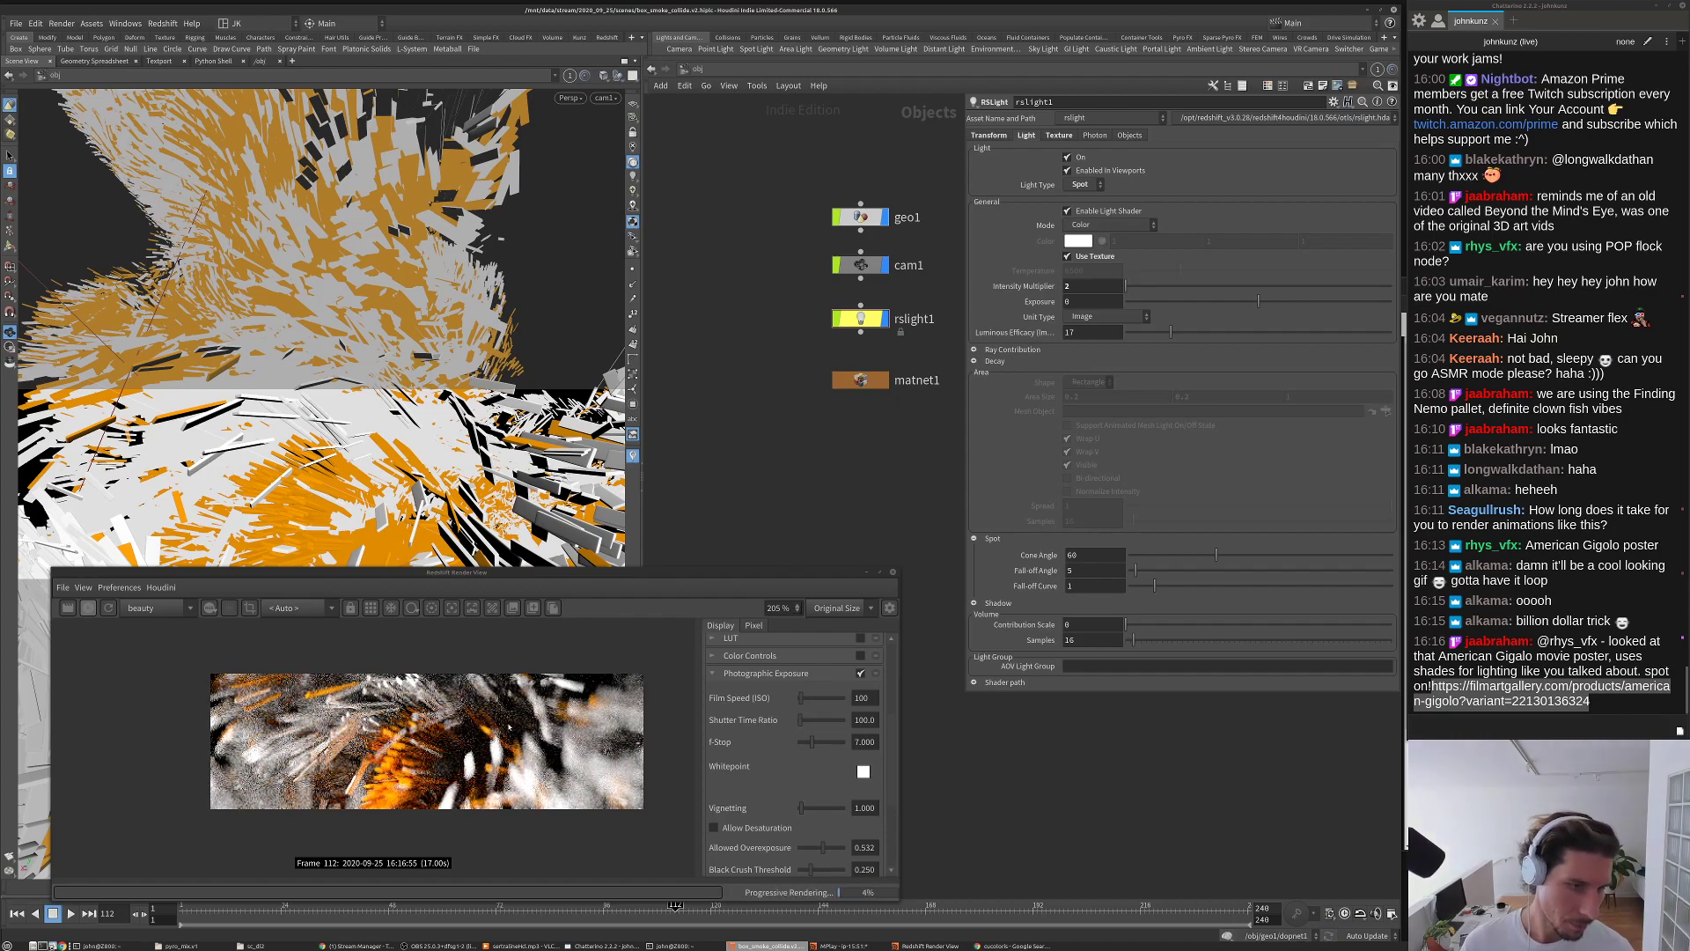
# Step: Replace the texture image of rslight1 with branches-leaves-large-tree_CC01.jpg from the gobo folder
pyautogui.click(1059, 135)
pyautogui.click(1384, 172)
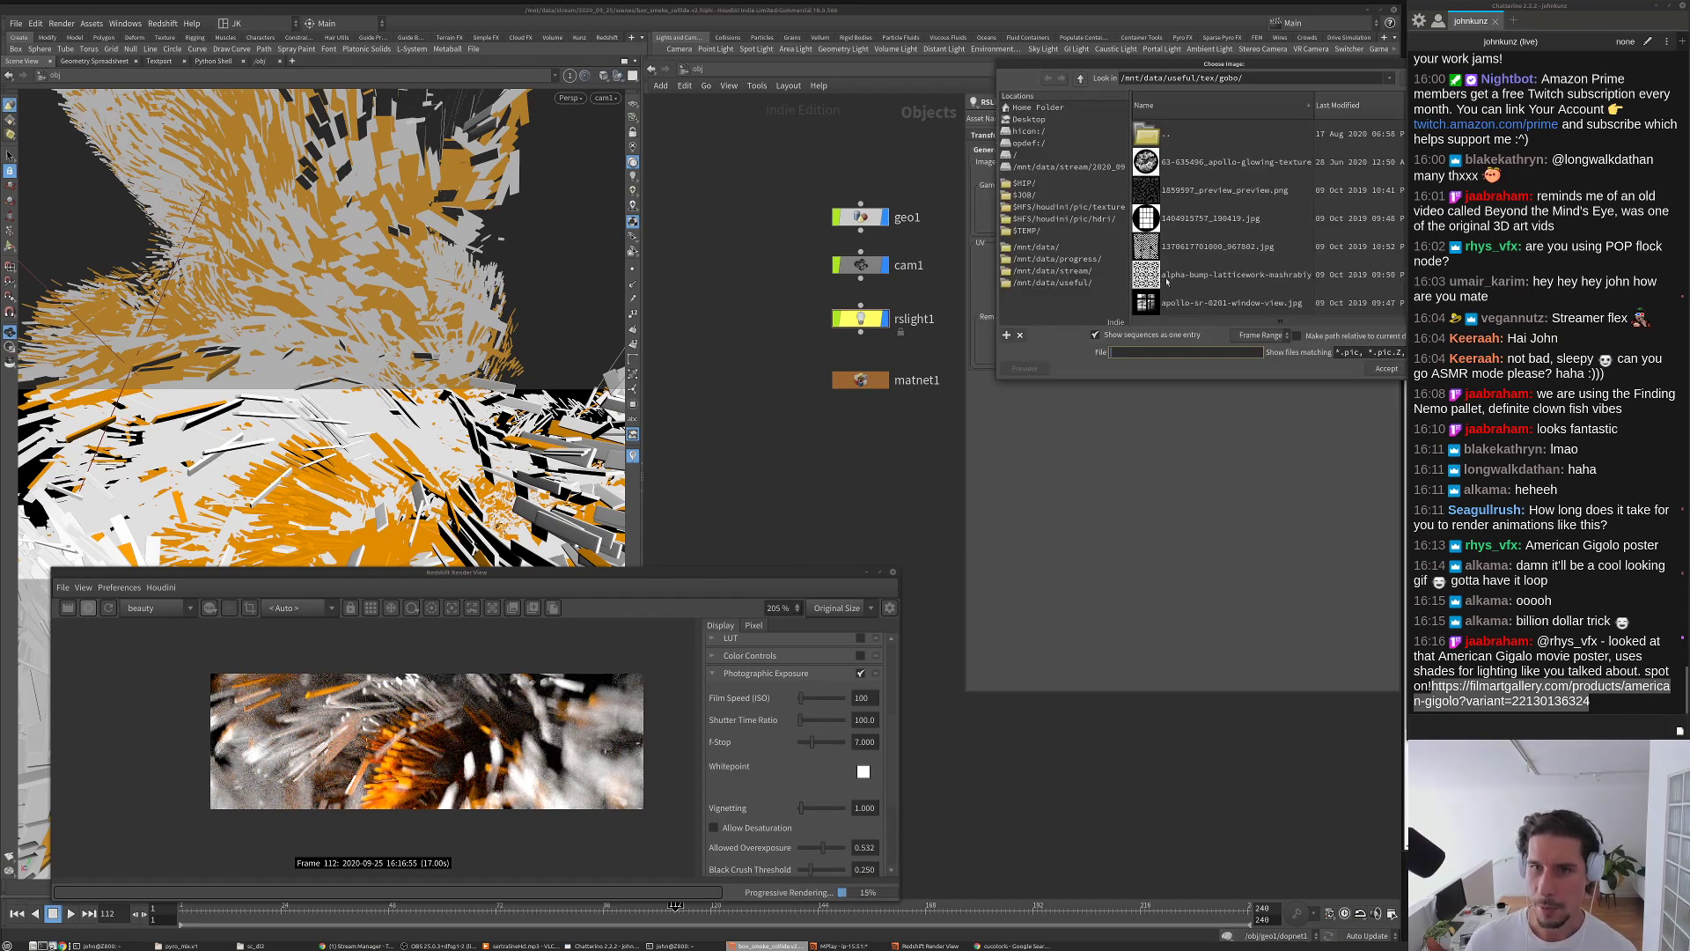
pyautogui.doubleClick(1181, 275)
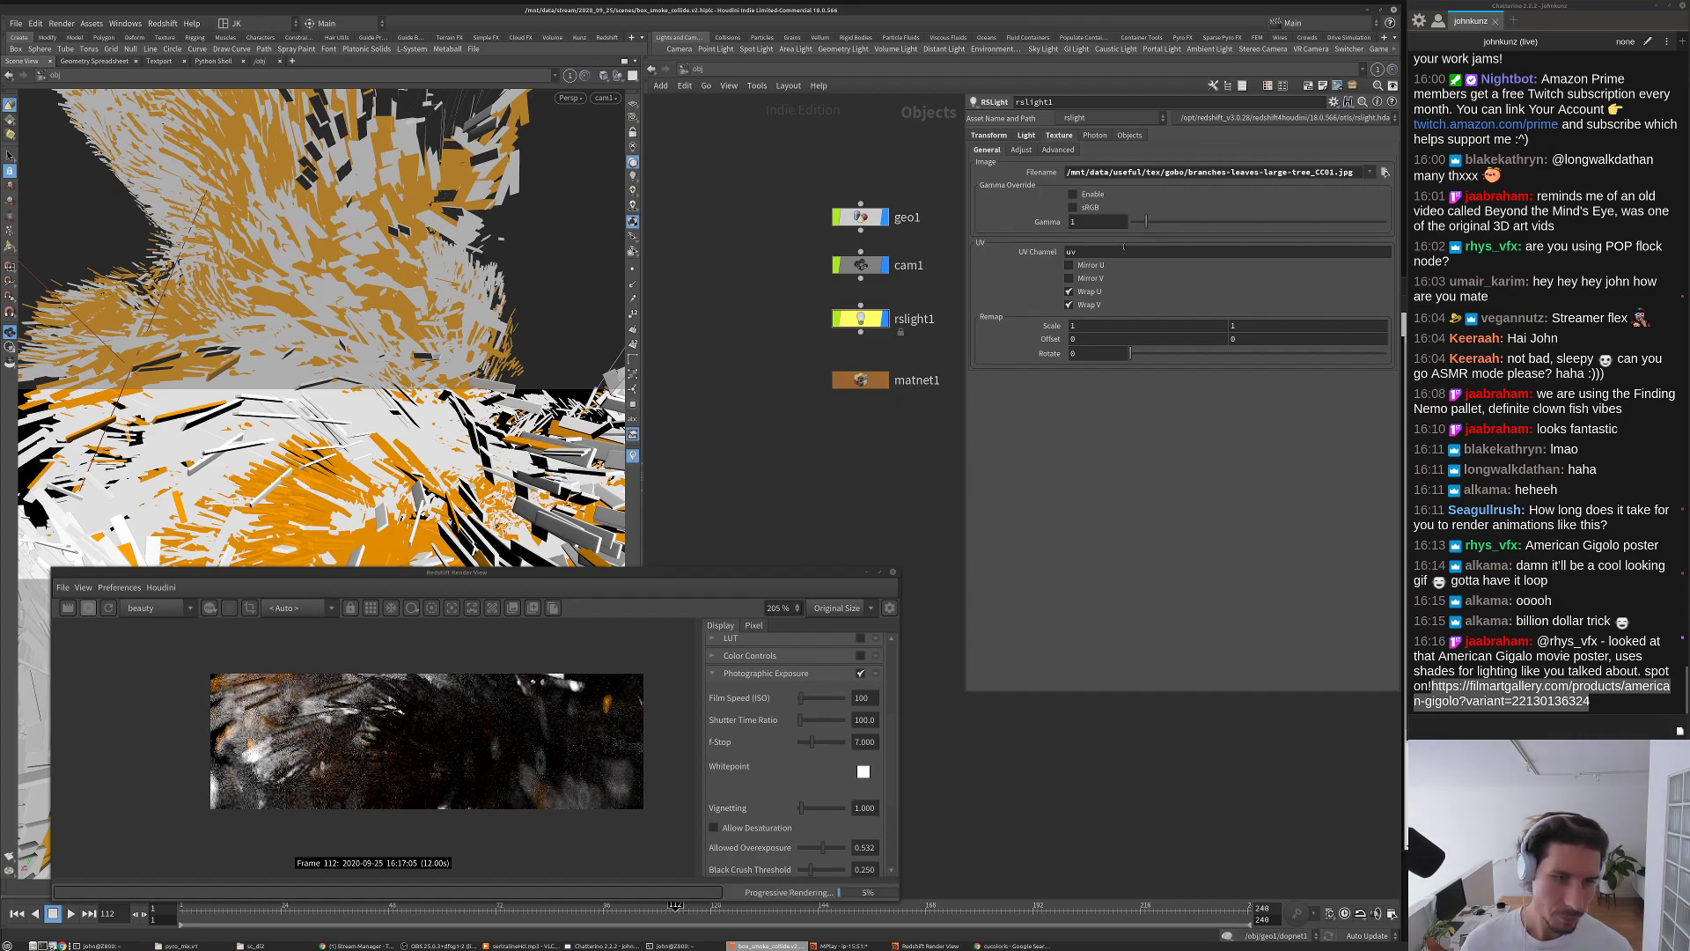
# Step: Widen the spot cone angle of rslight1 through 83.3 and 92.2 to 106, and inspect the render closer up
pyautogui.click(1025, 136)
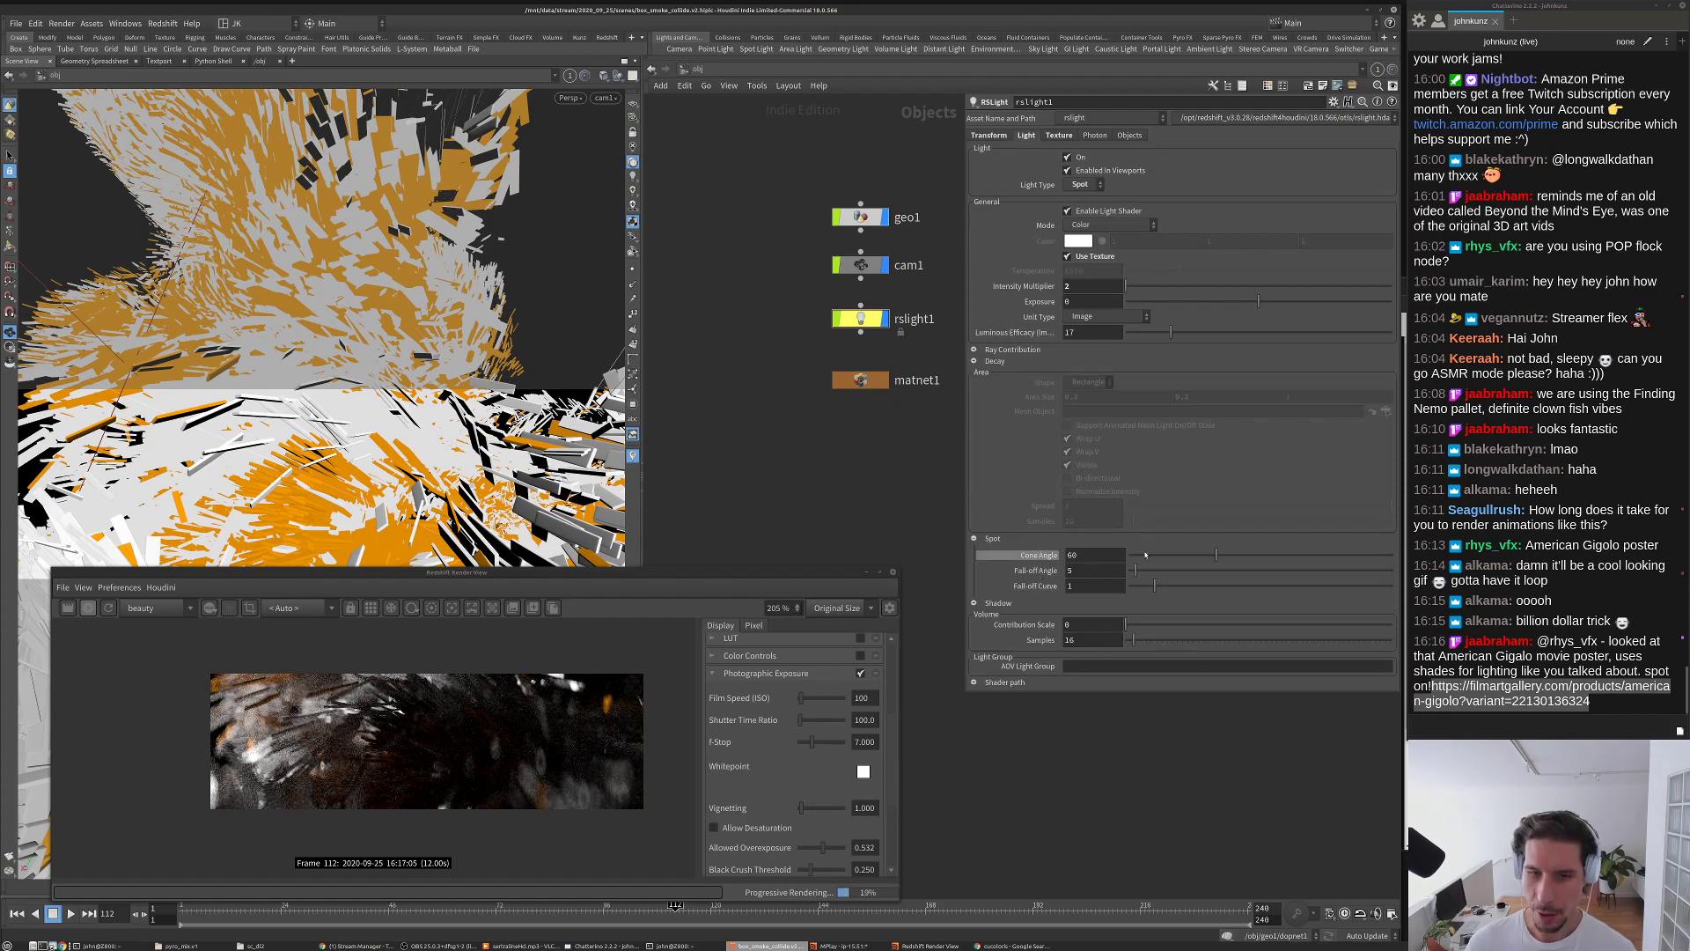
pyautogui.click(1249, 550)
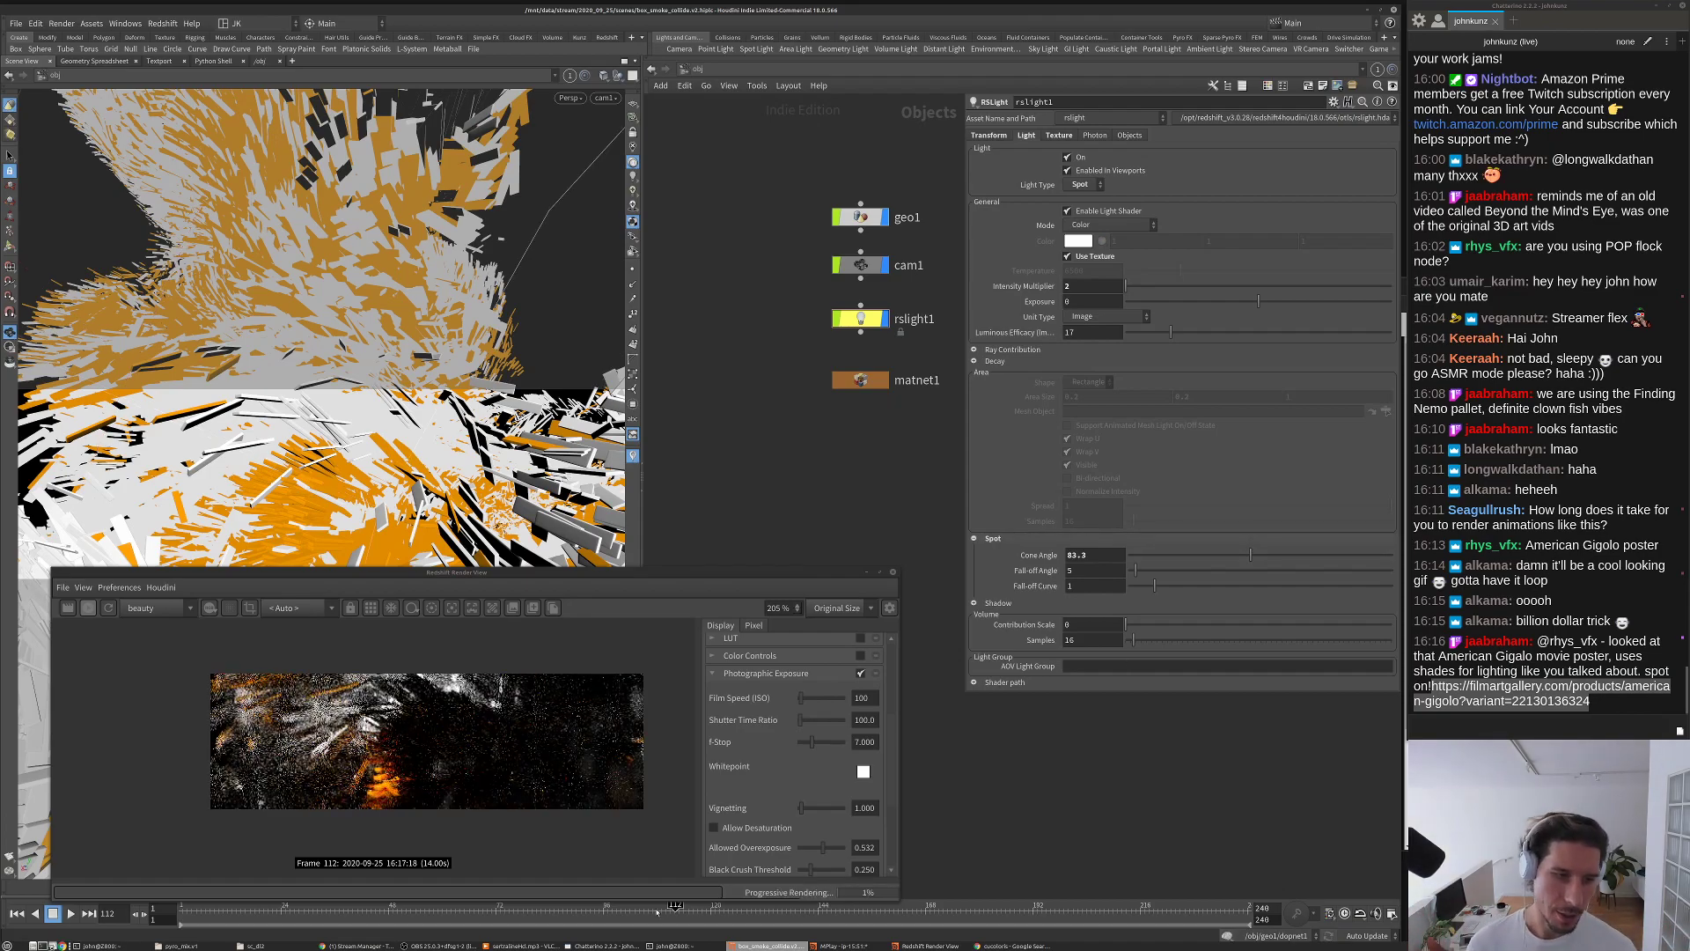
pyautogui.click(1264, 556)
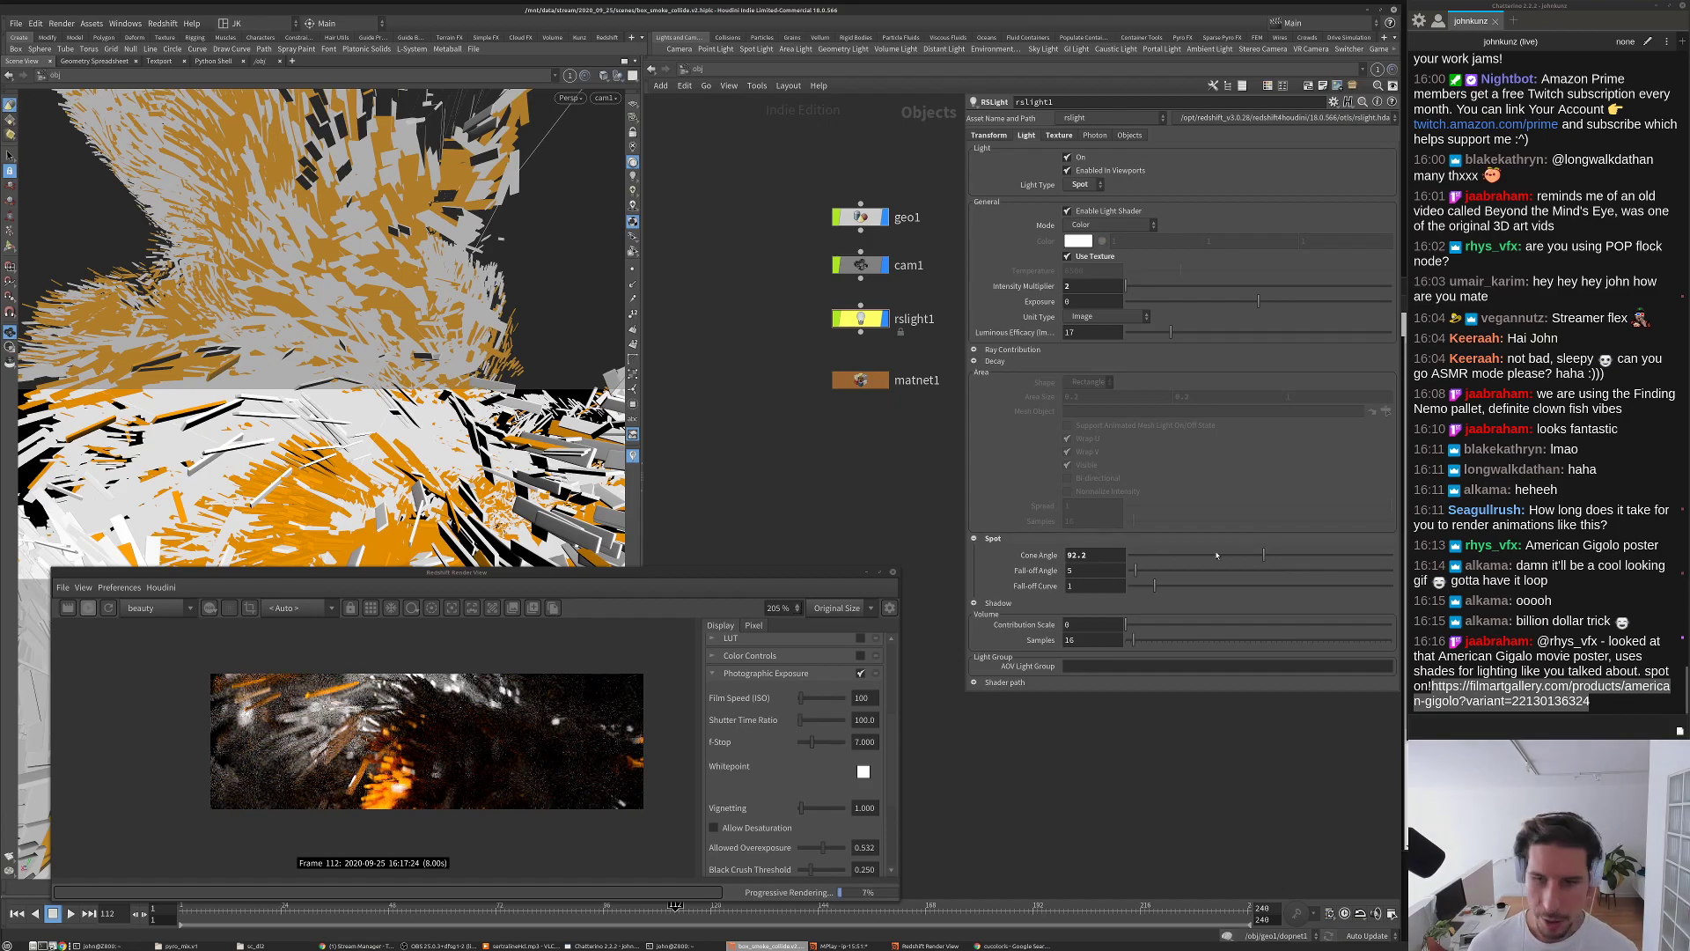
pyautogui.click(1284, 555)
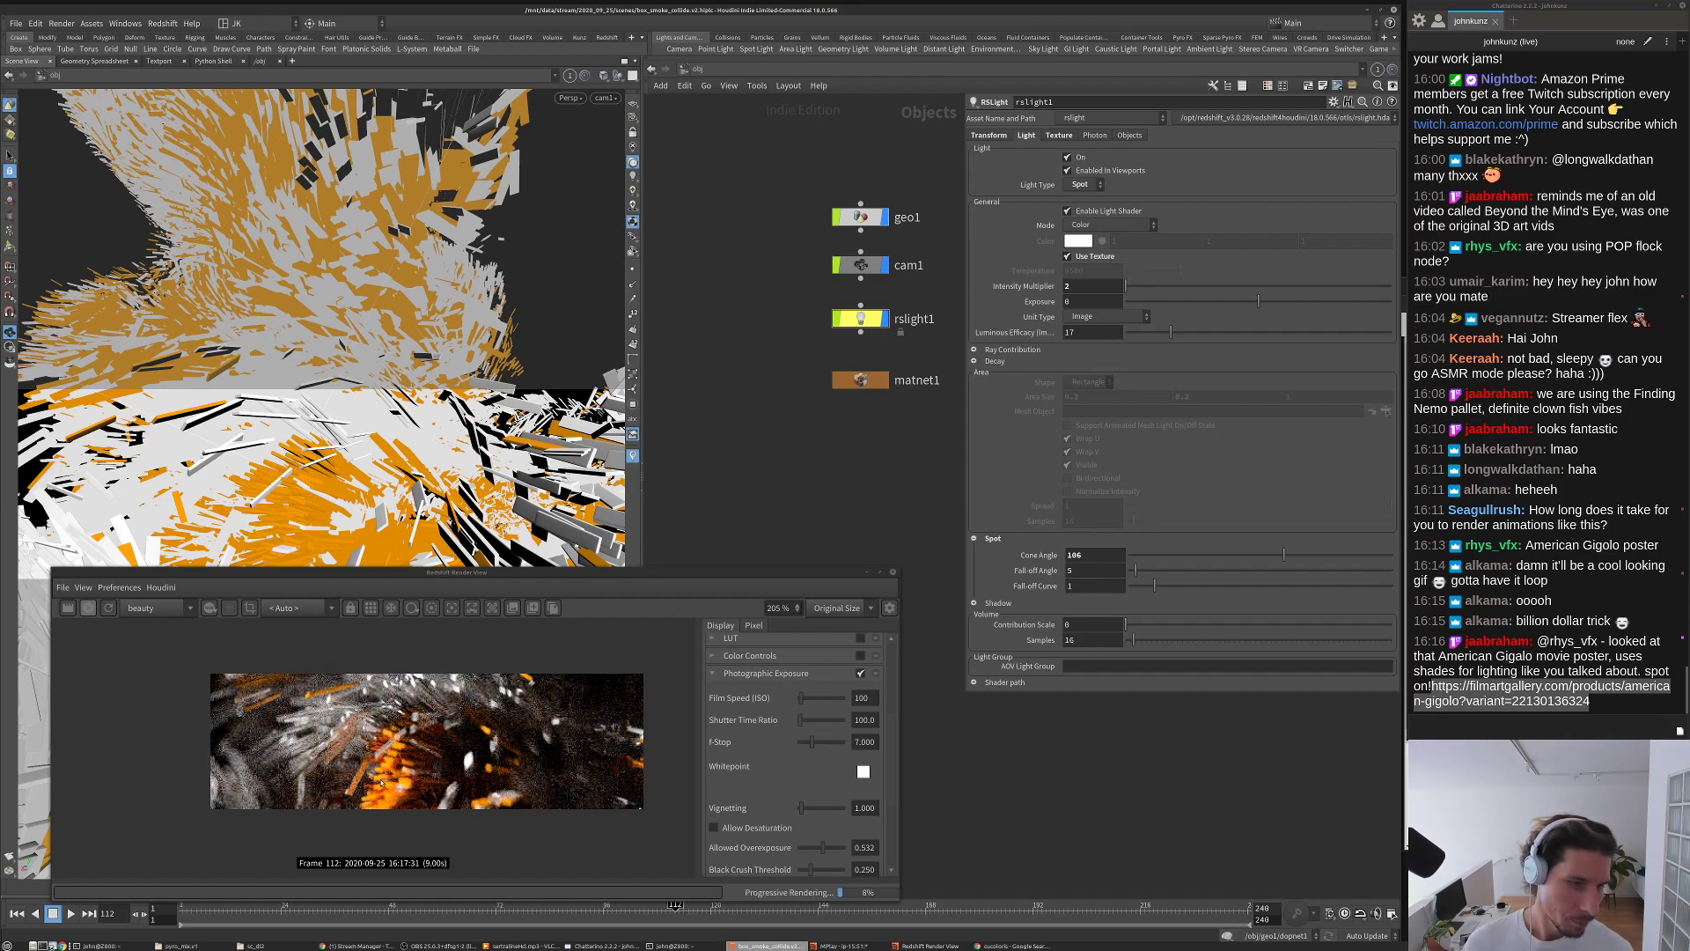
pyautogui.scroll(2, 381, 782)
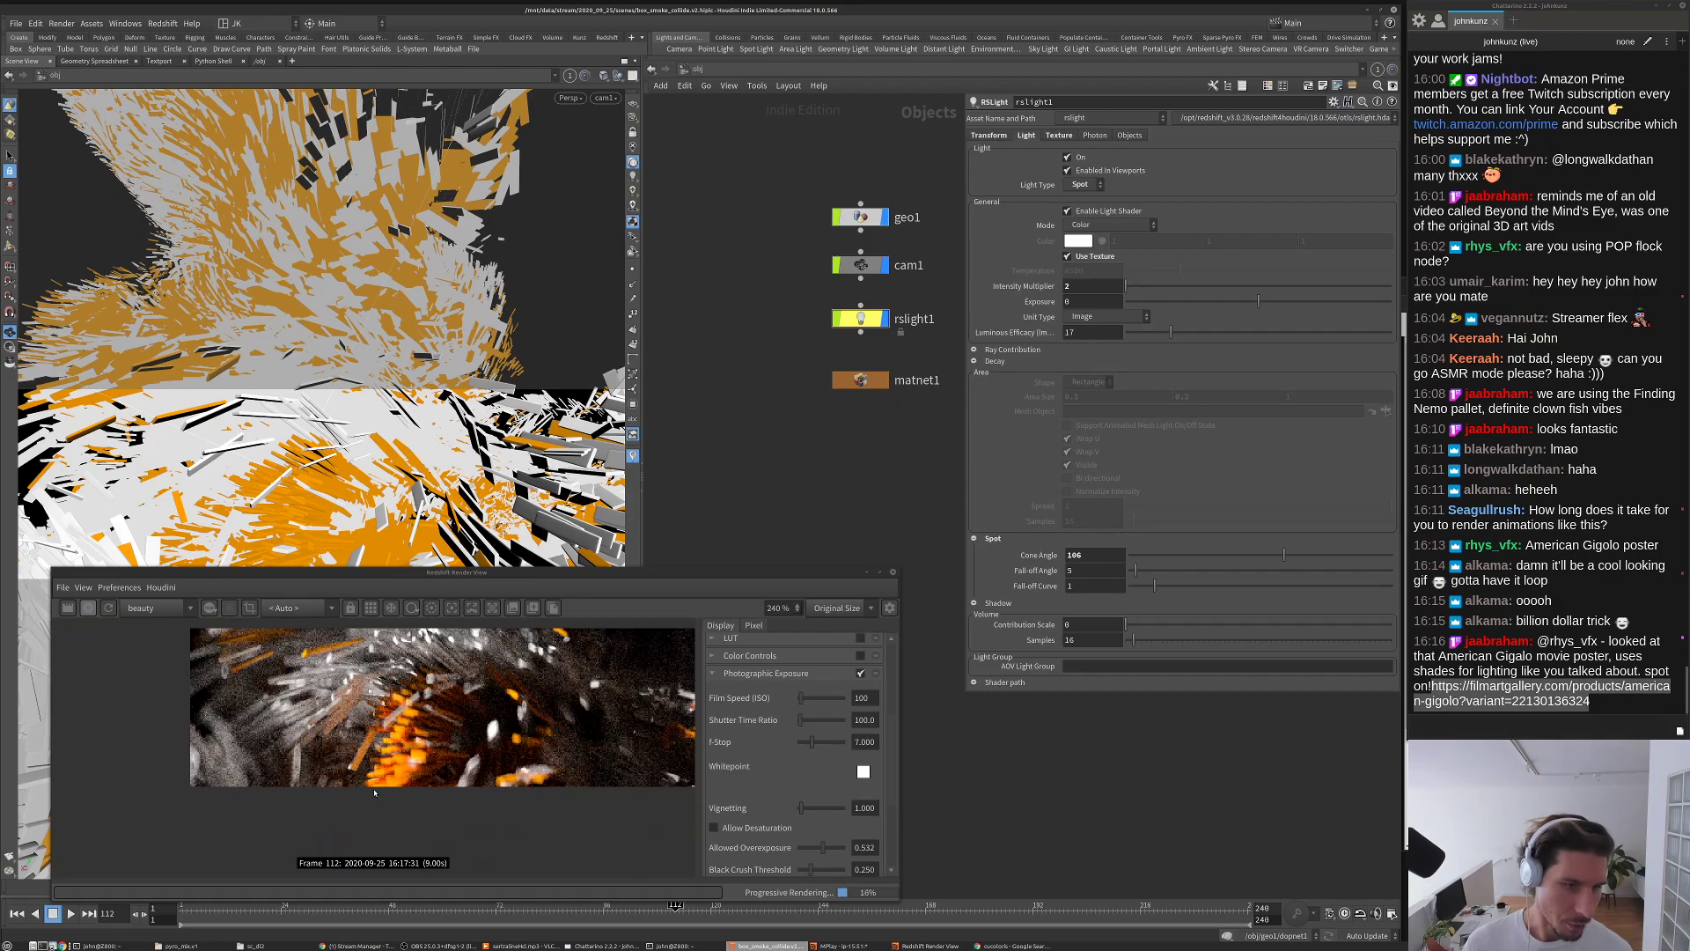
# Step: Inspect the preview render up close, then render frames 75 to 150 of Redshift_ROP1 to MPlay and place its window over the viewport
pyautogui.scroll(4, 414, 714)
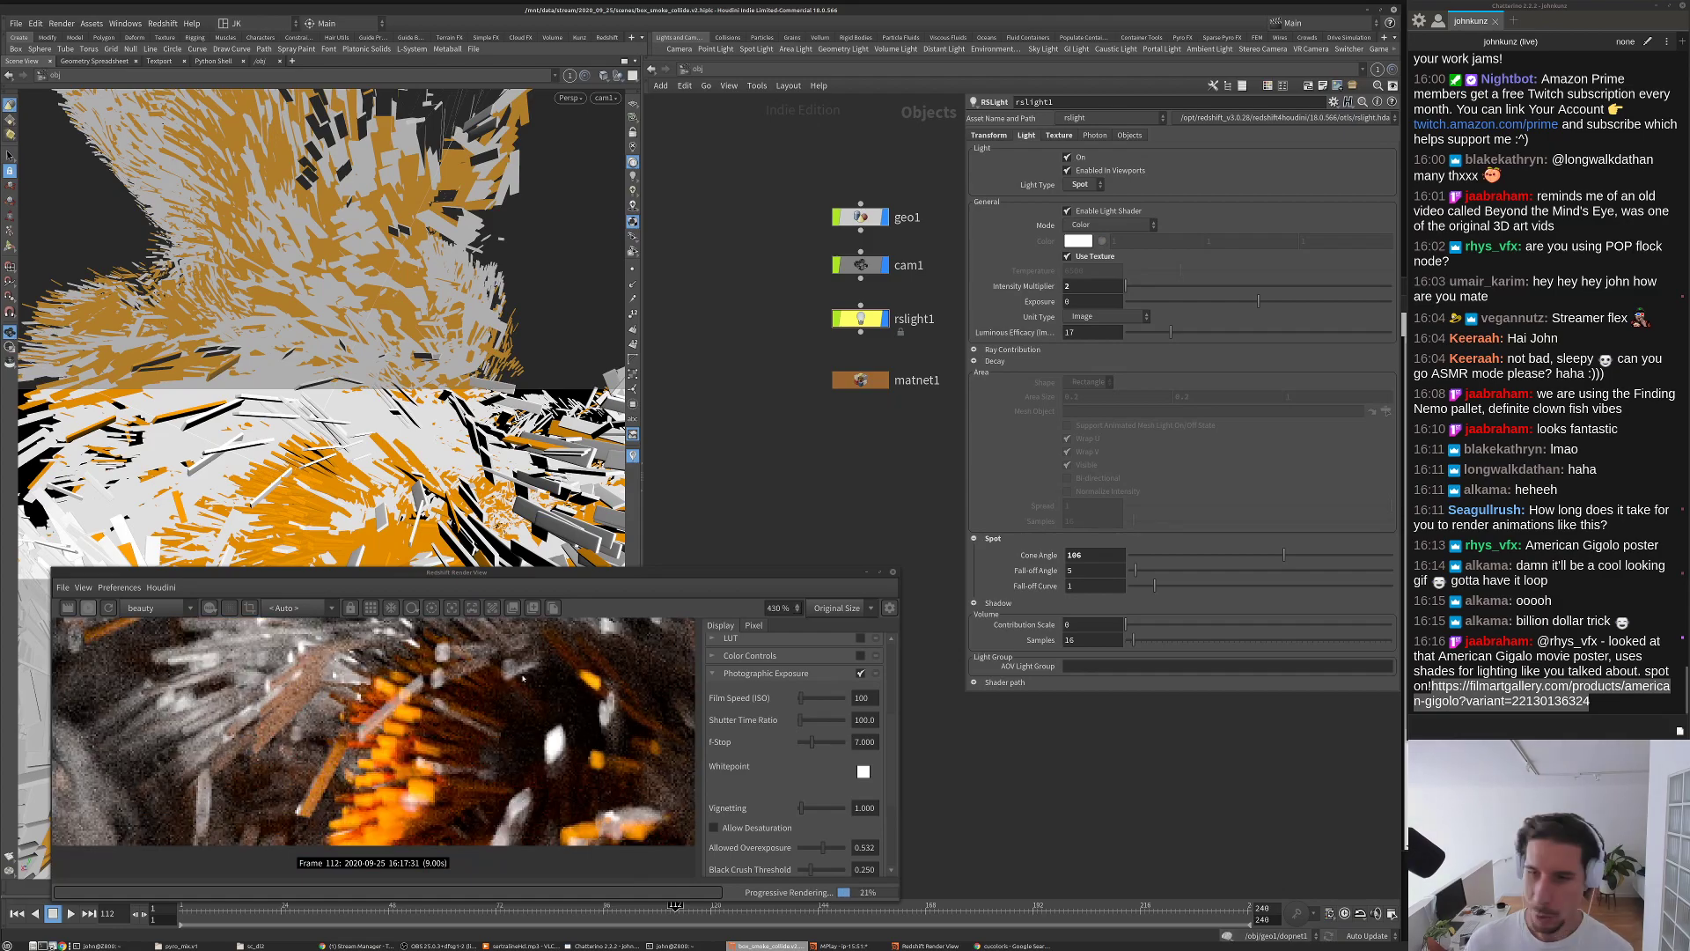
pyautogui.scroll(-5, 450, 761)
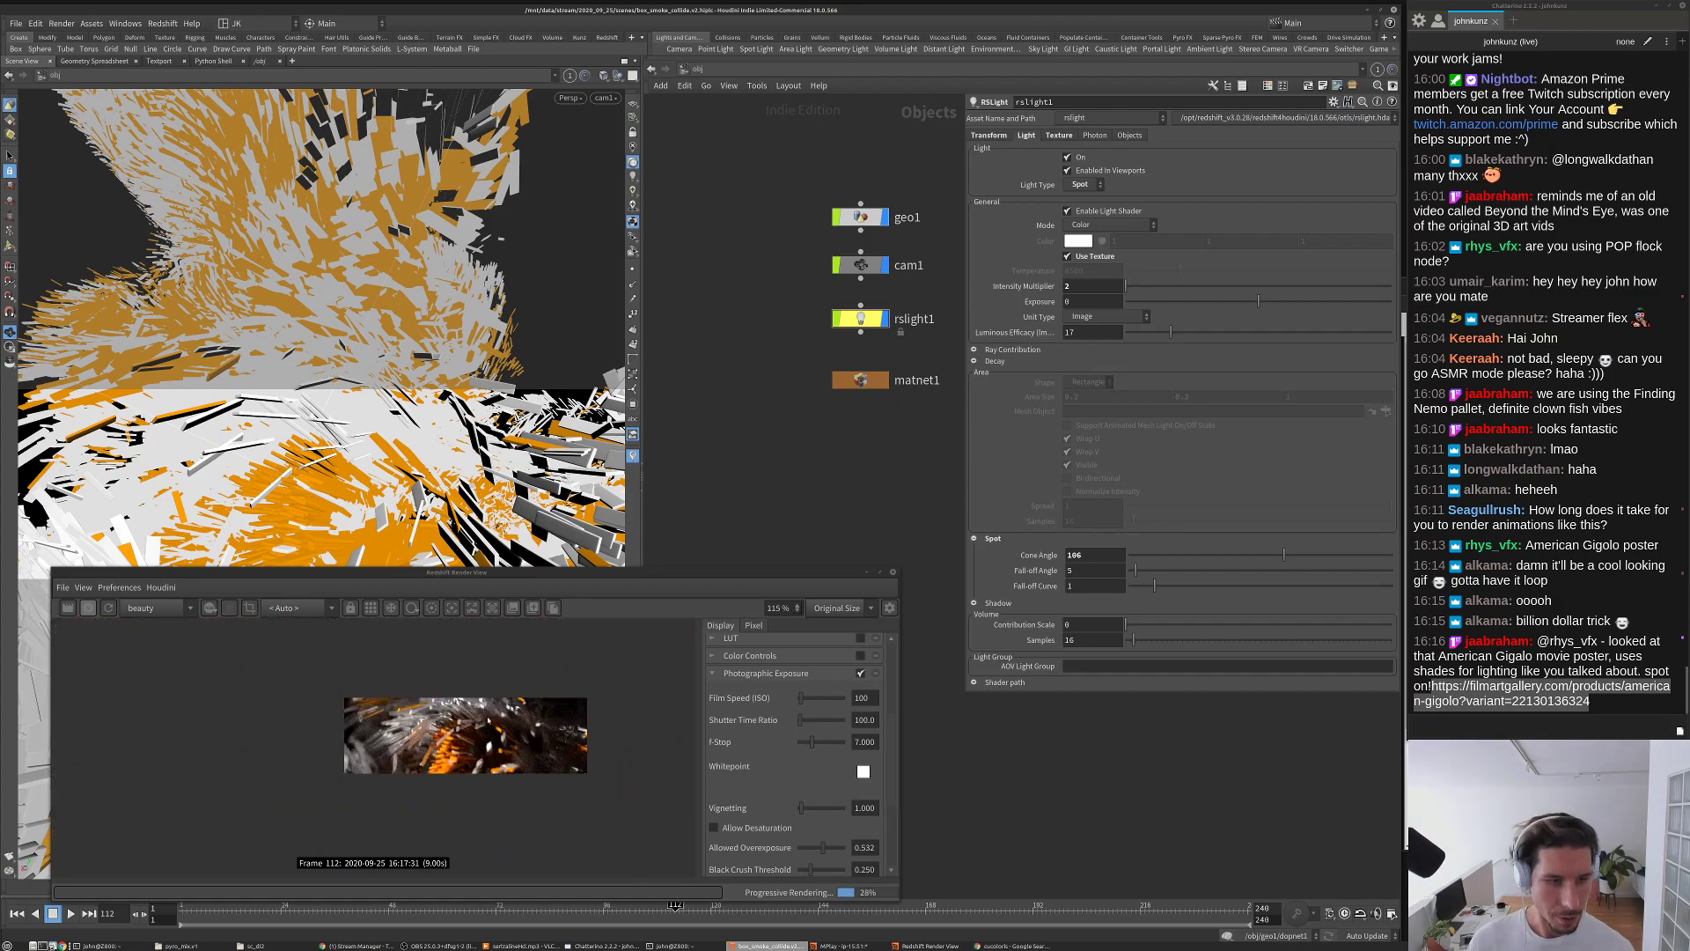
pyautogui.scroll(3, 490, 722)
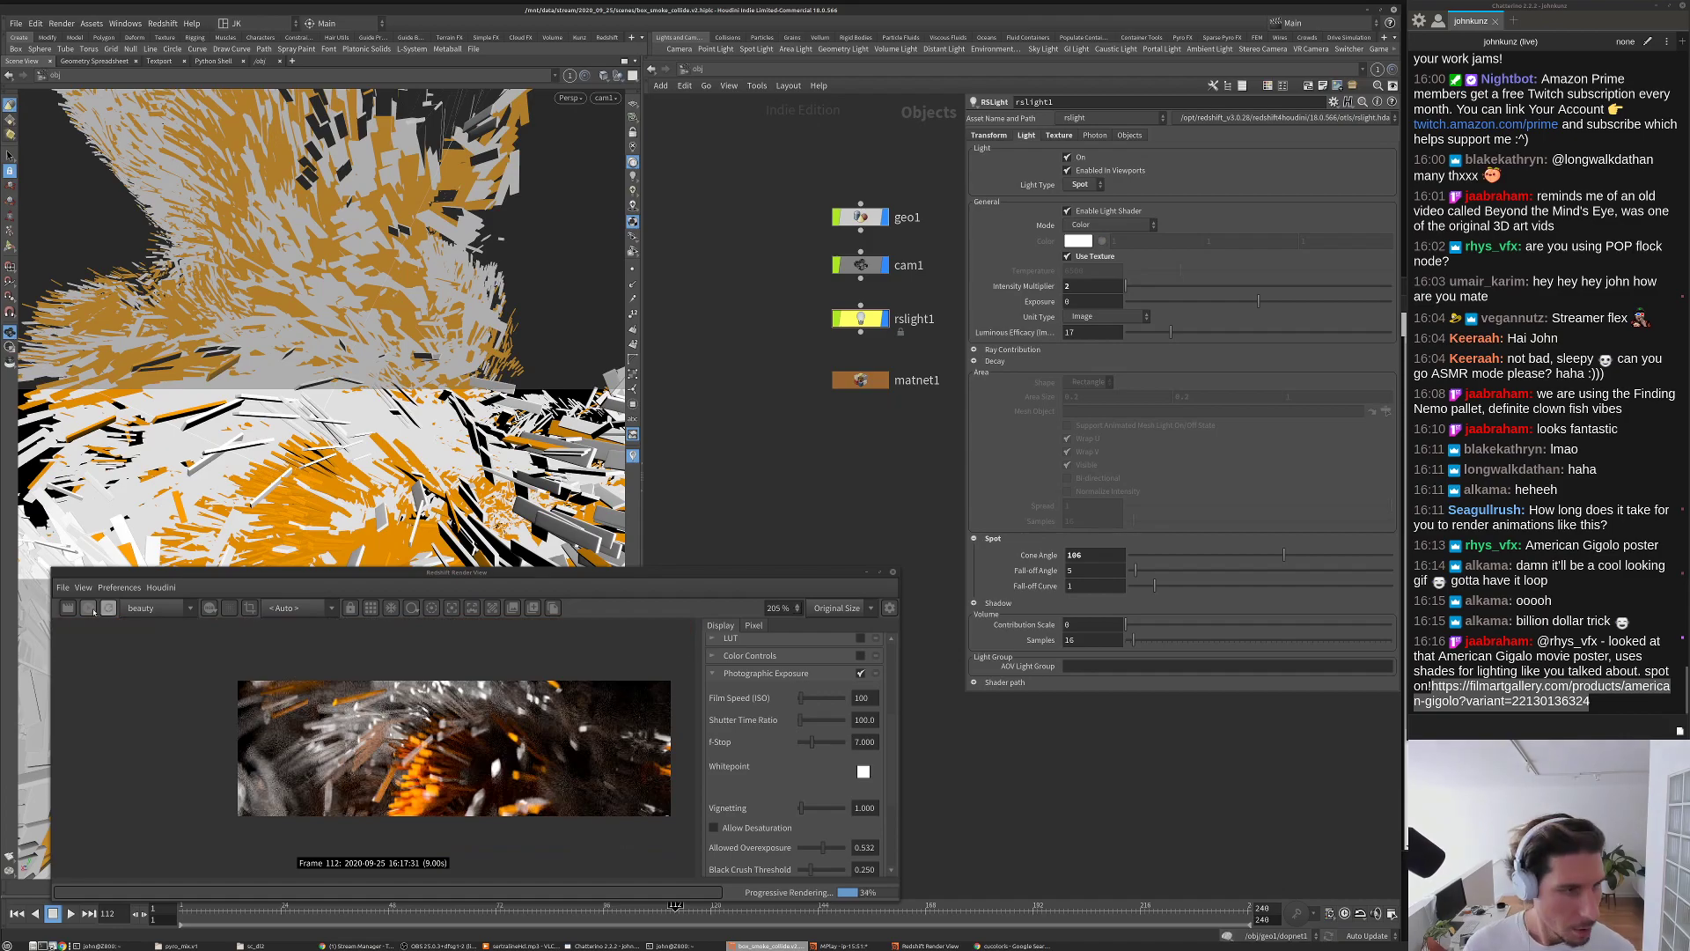
pyautogui.click(697, 68)
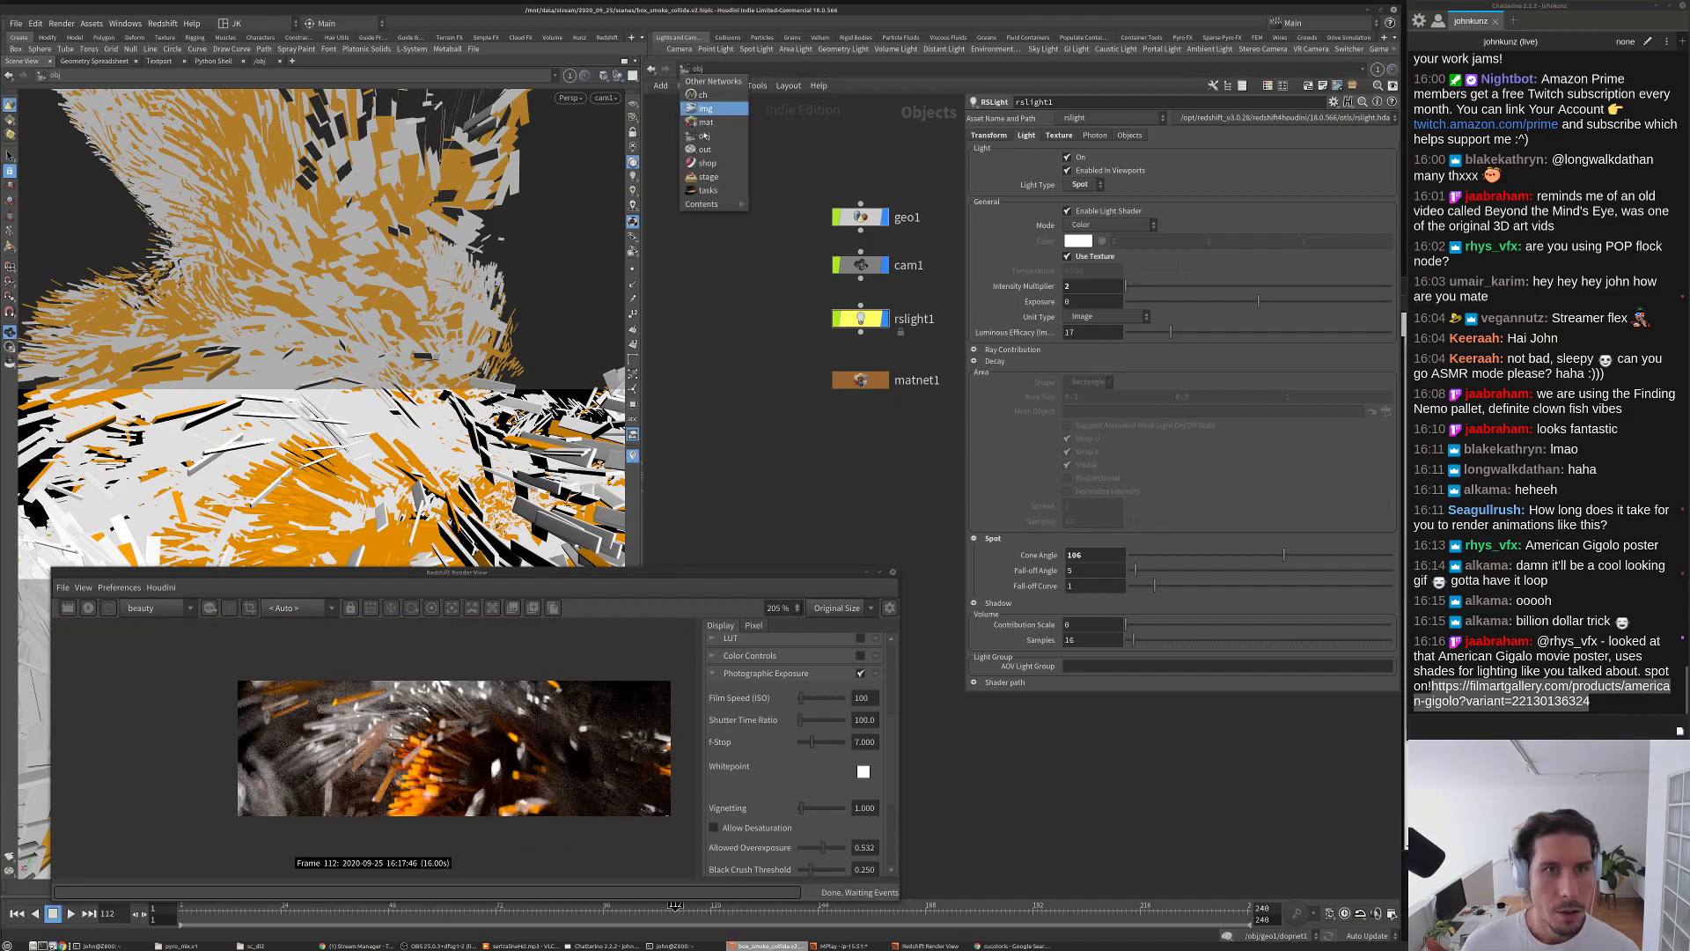
pyautogui.click(704, 163)
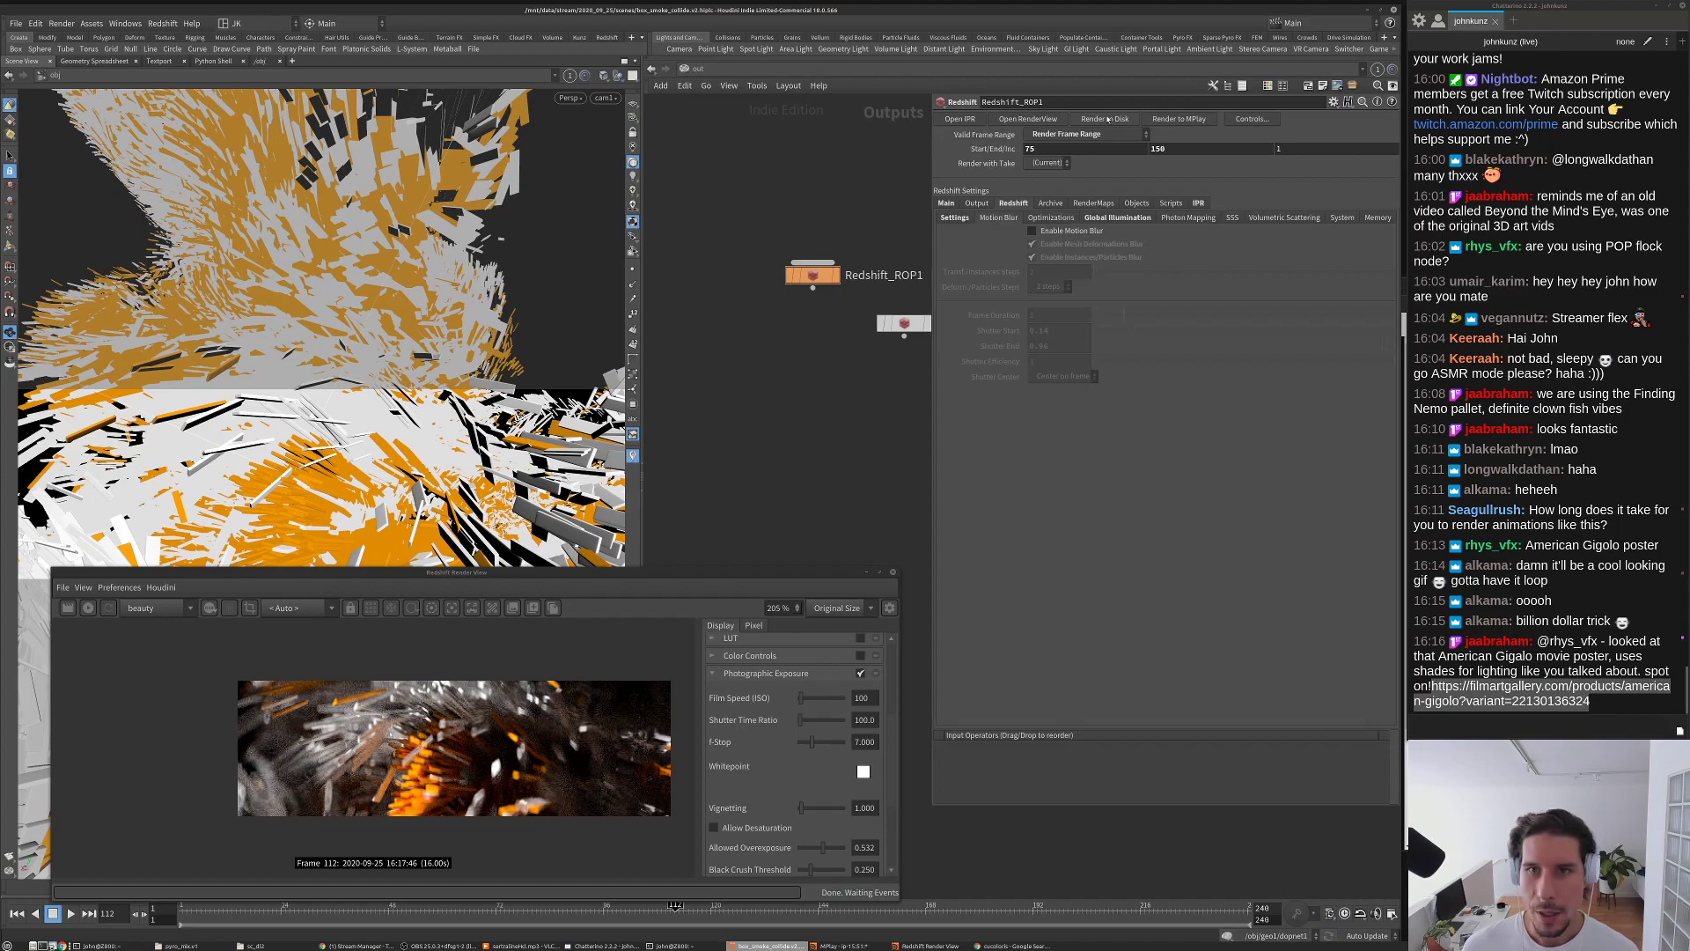
pyautogui.click(1170, 119)
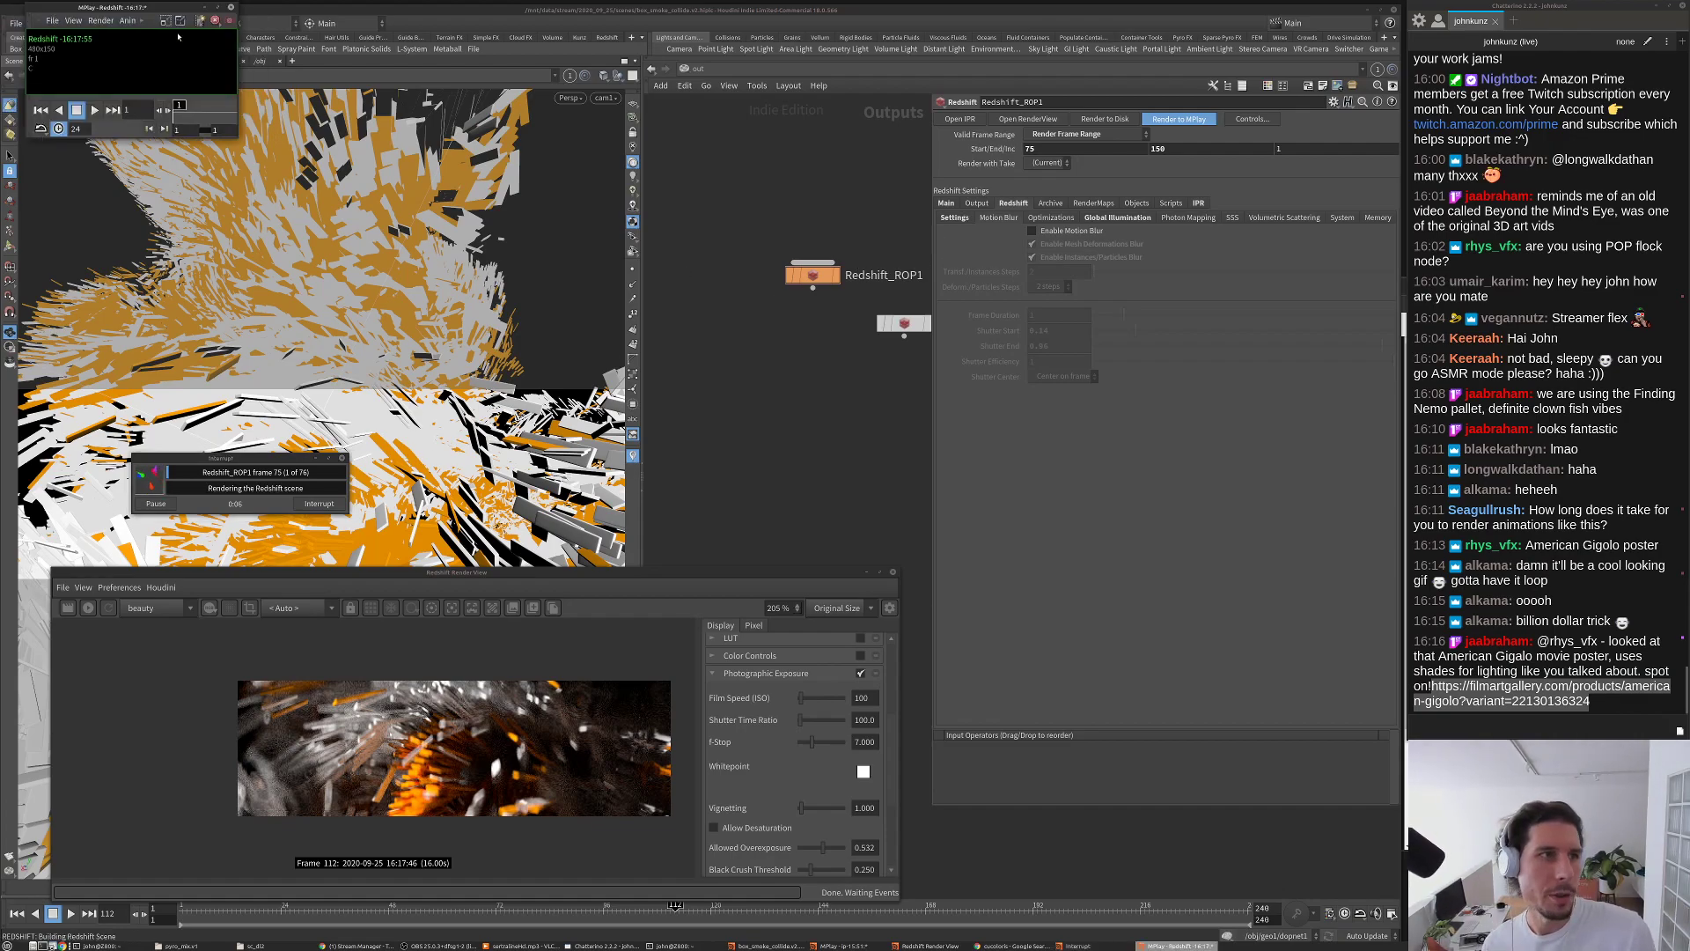
pyautogui.moveTo(157, 9); pyautogui.dragTo(625, 120)
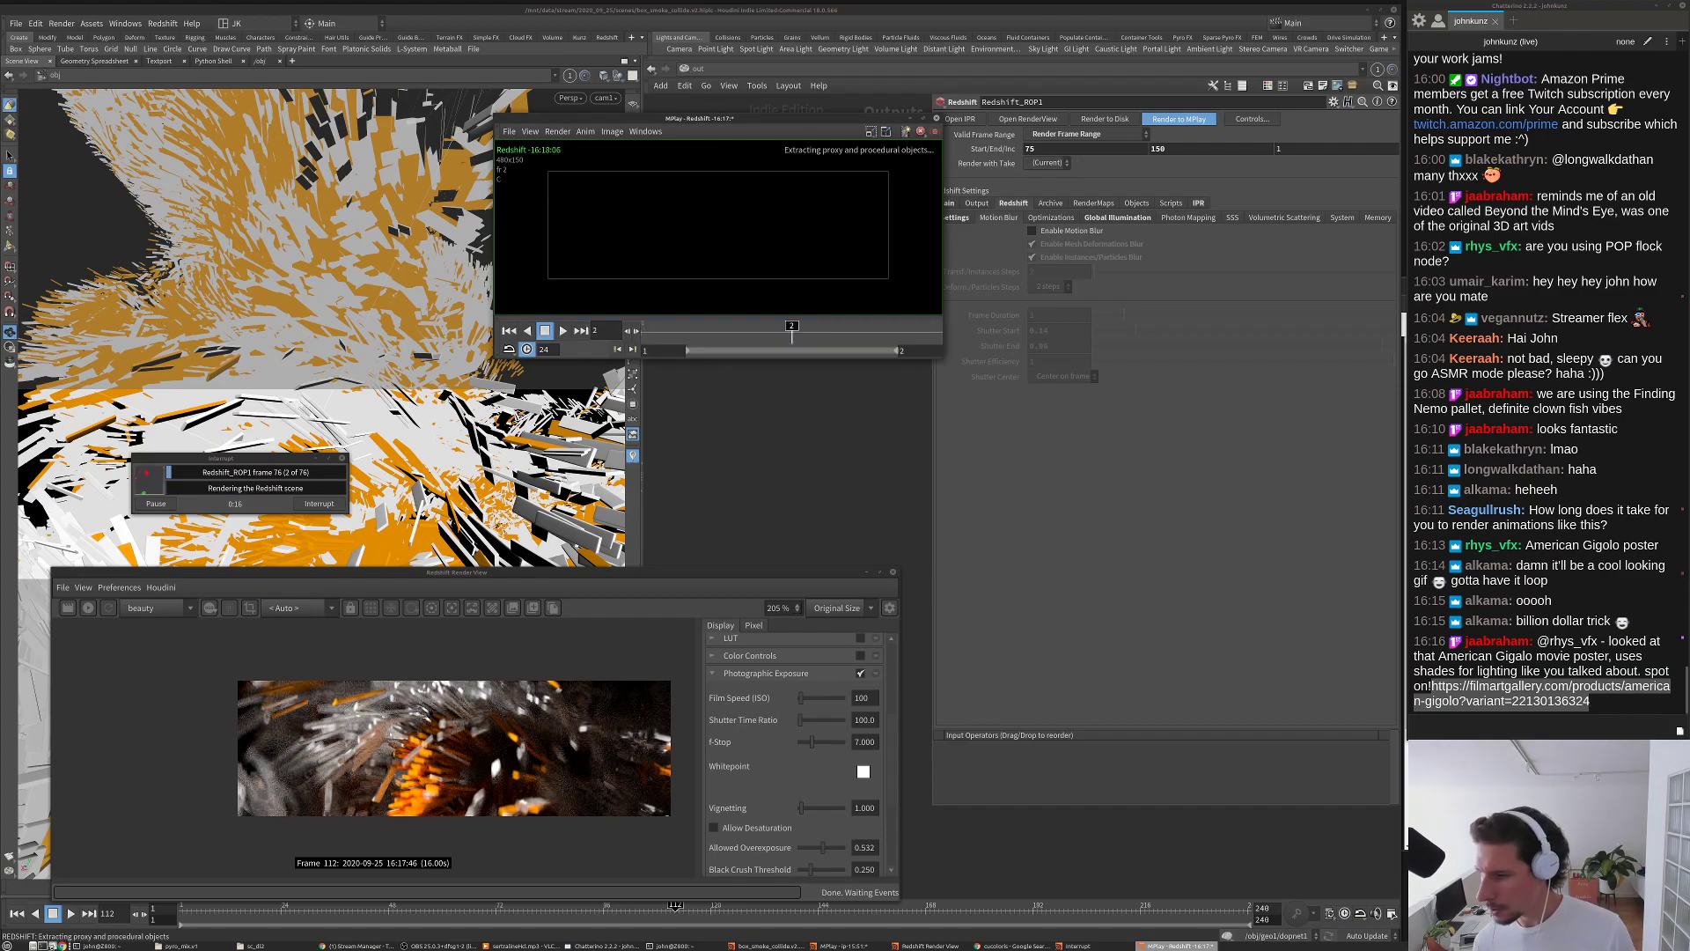
# Step: Open the American Gigolo poster link from the chat in the browser and examine the shadow lighting on the poster
pyautogui.hotkey('ctrl', 't')
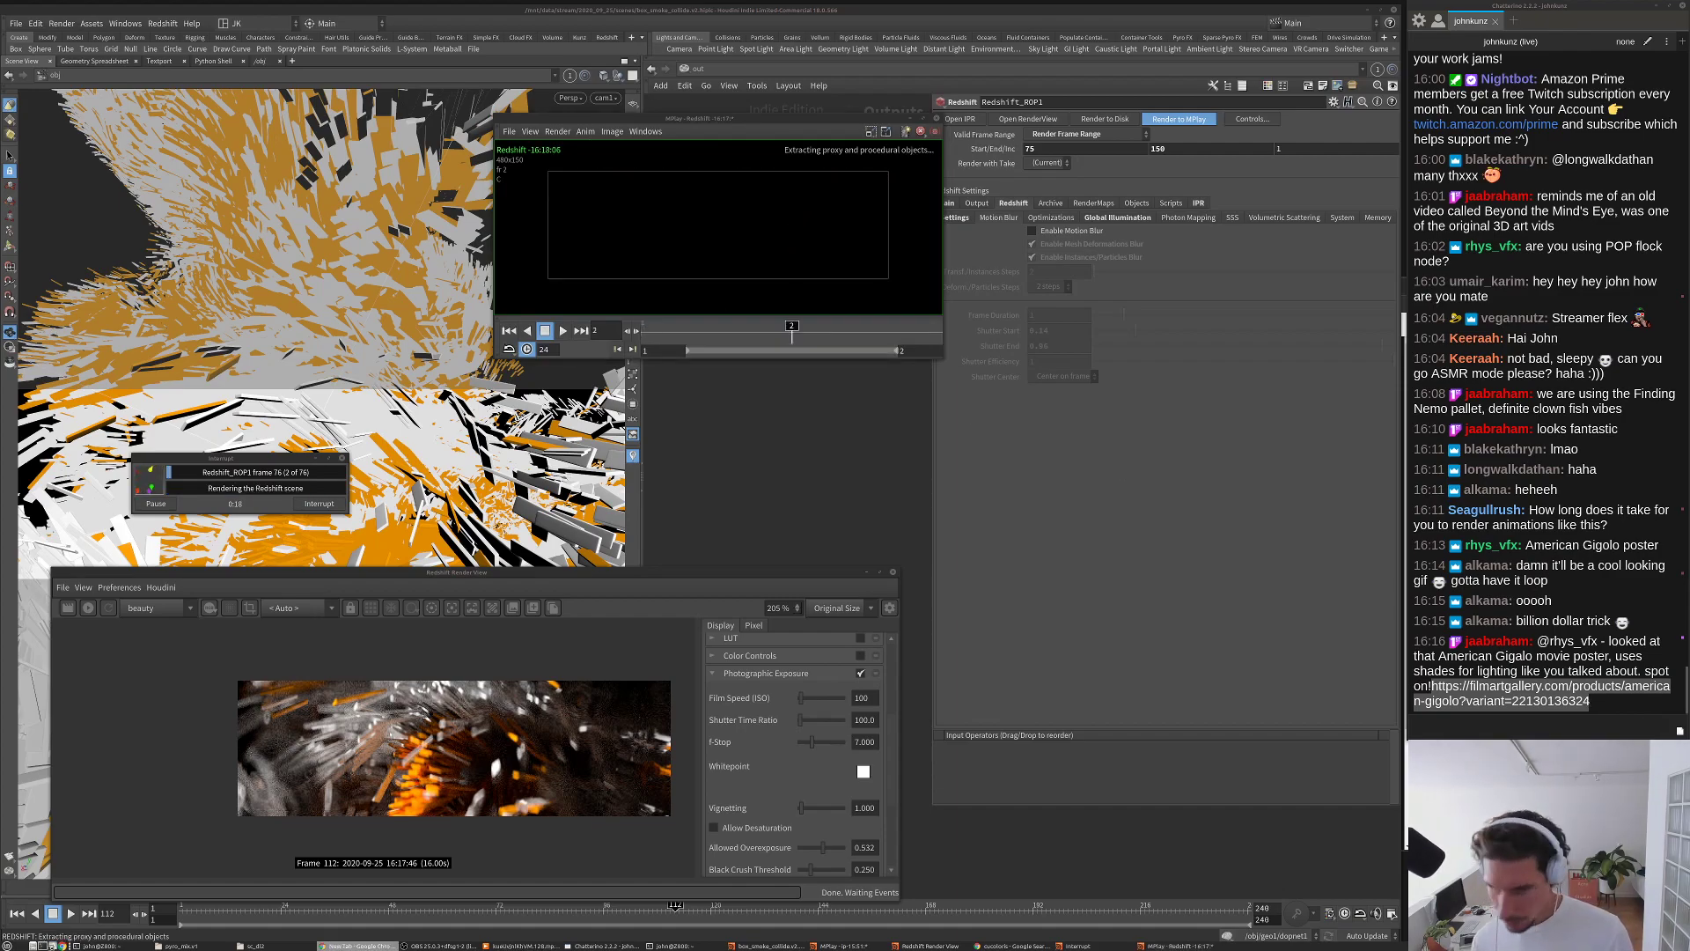
pyautogui.press('Return')
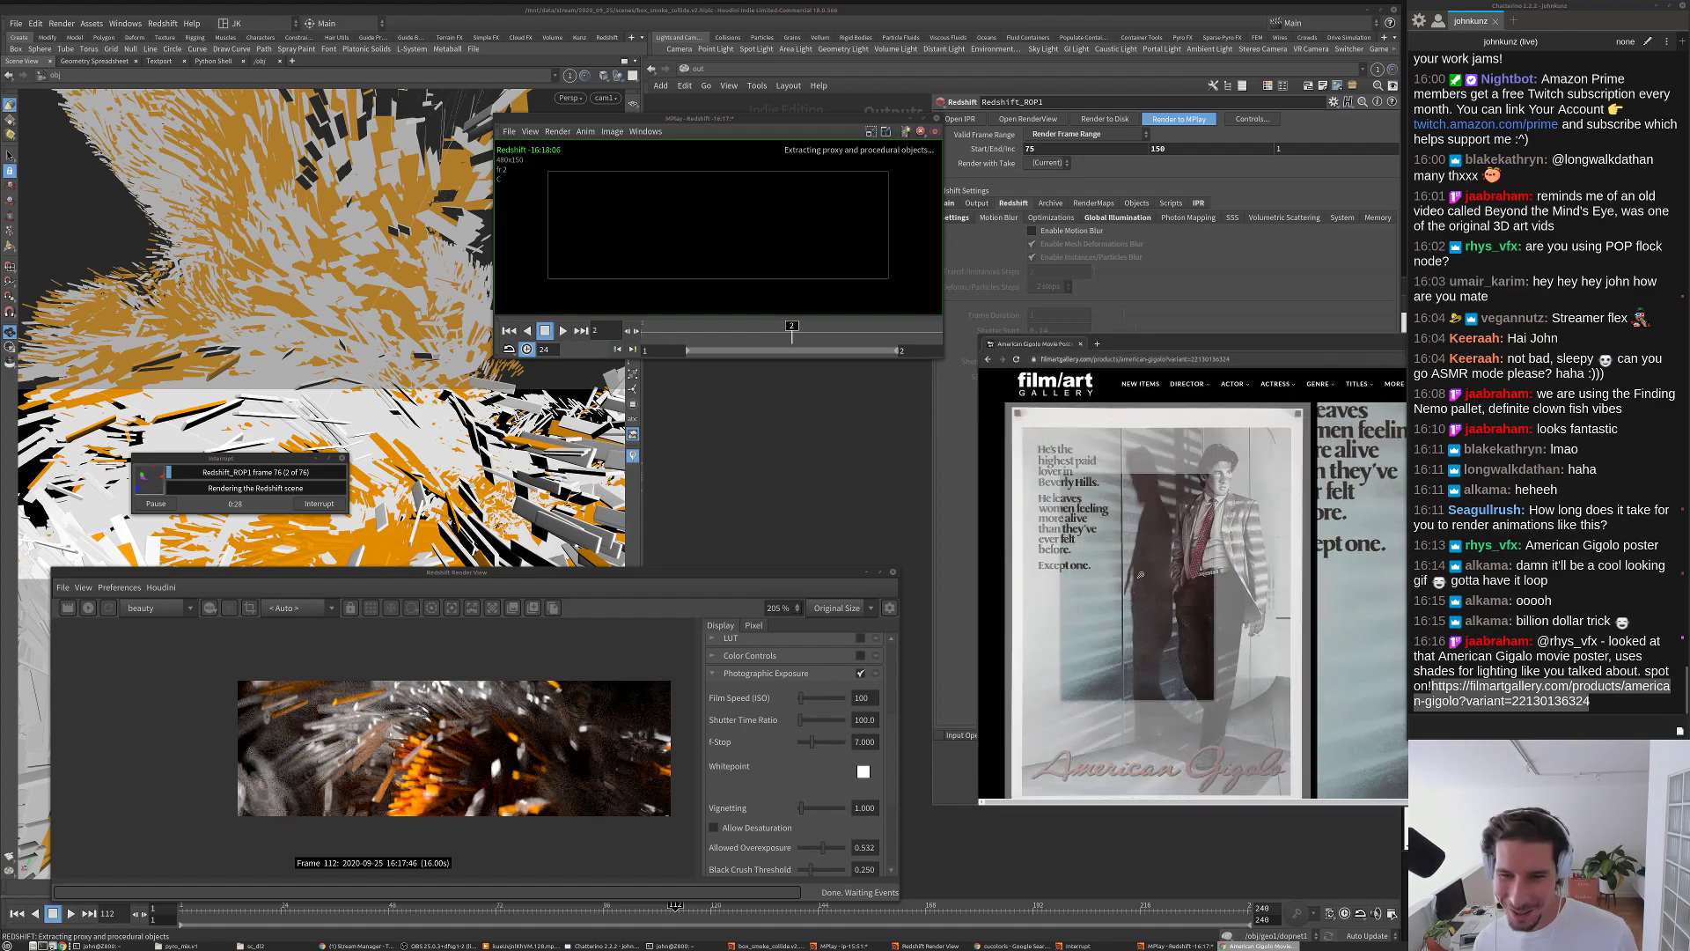
pyautogui.moveTo(1197, 339); pyautogui.dragTo(1135, 258)
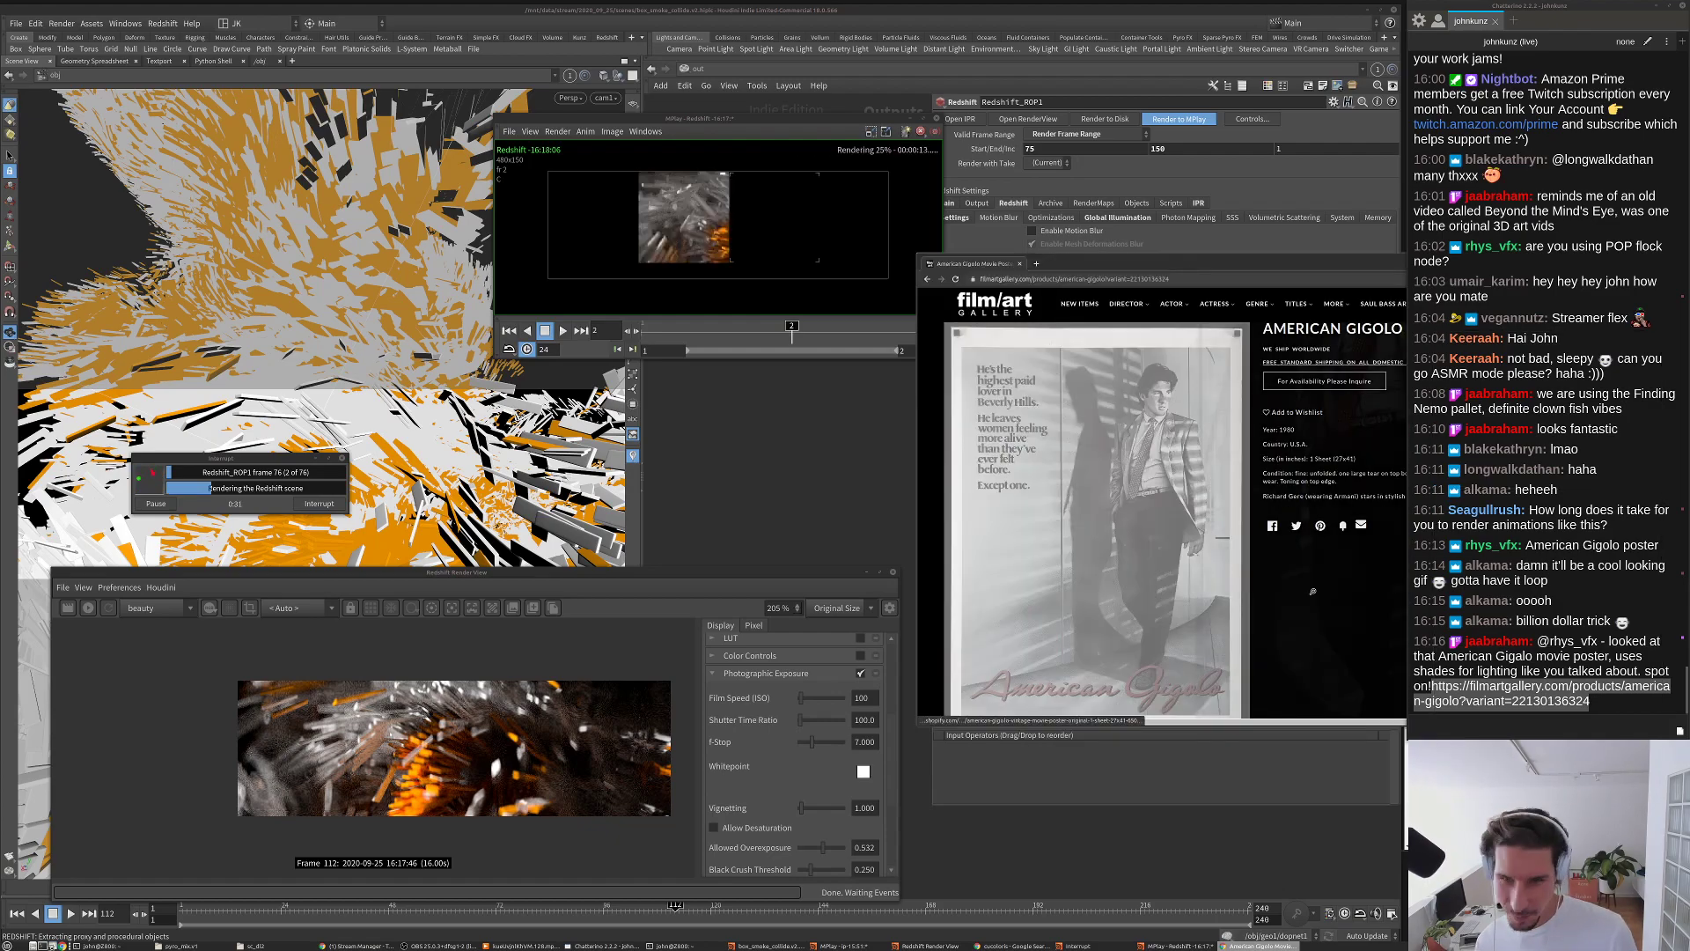
pyautogui.click(1217, 568)
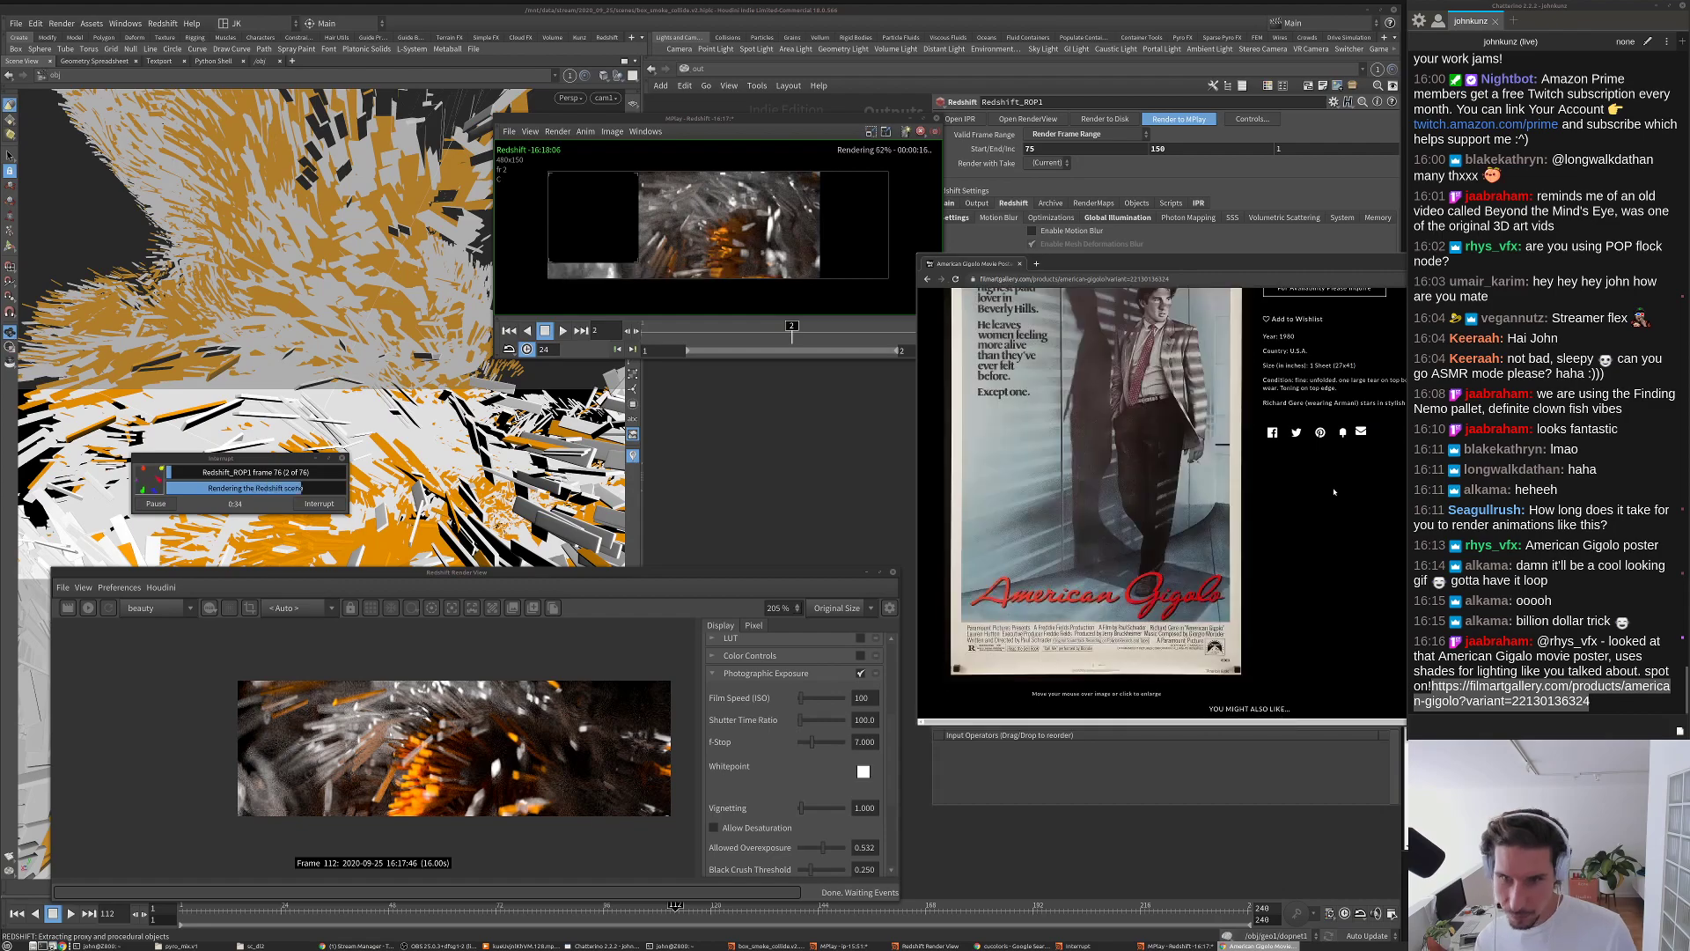
pyautogui.moveTo(1240, 327)
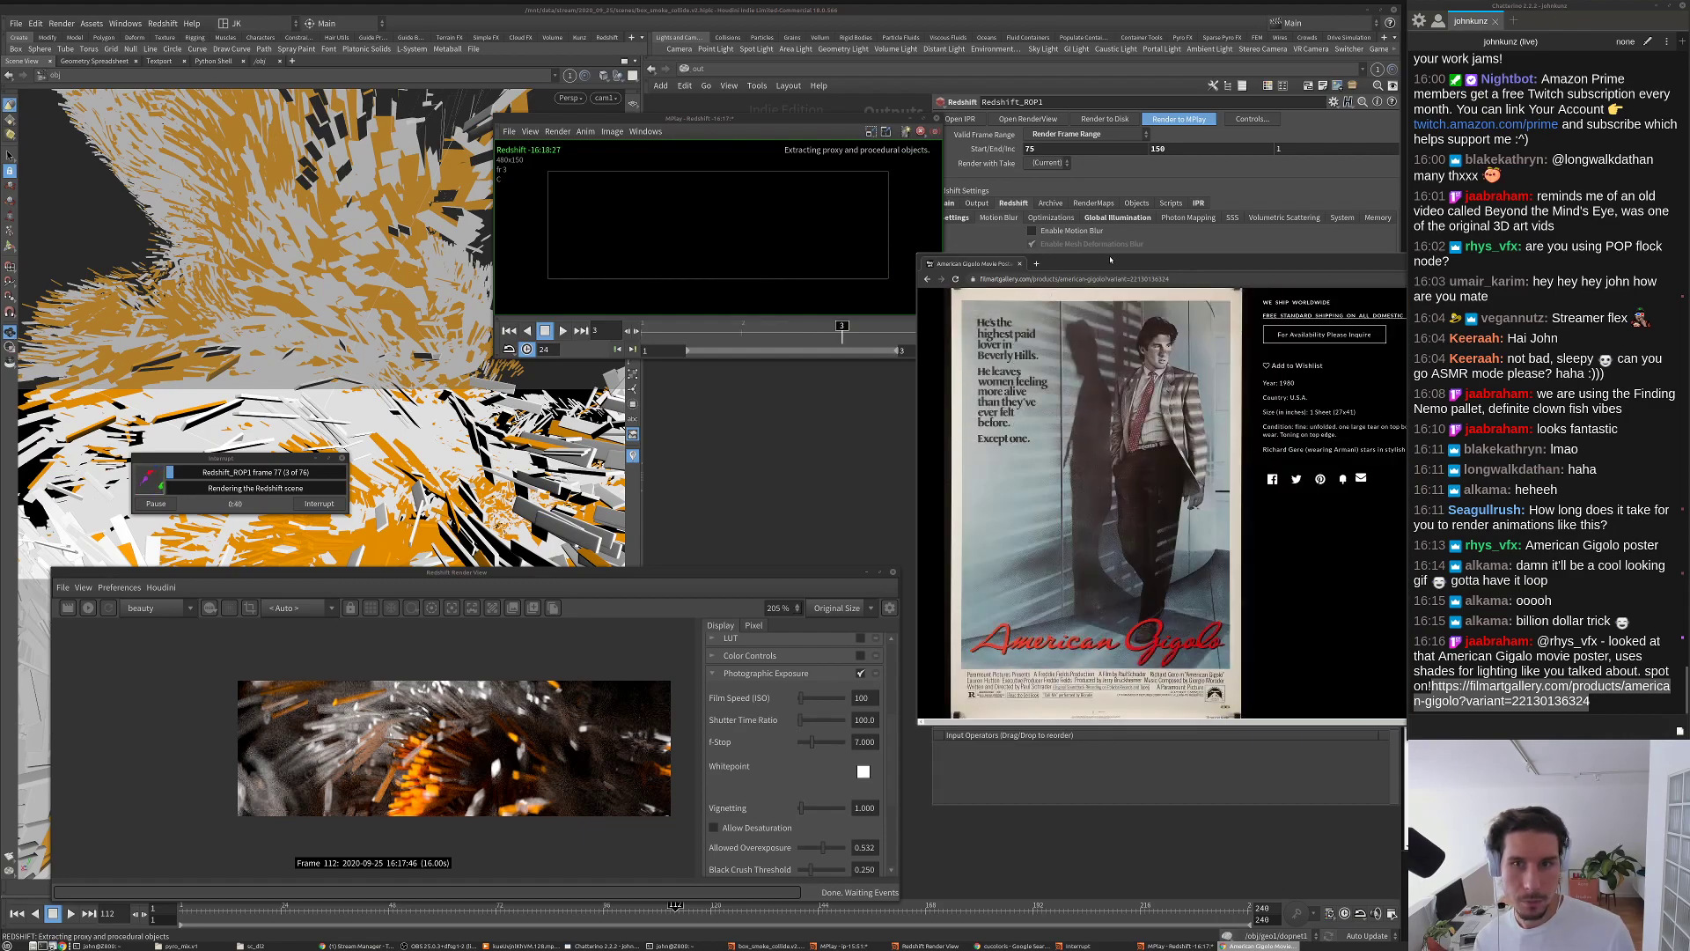
pyautogui.moveTo(1083, 263); pyautogui.dragTo(1054, 242)
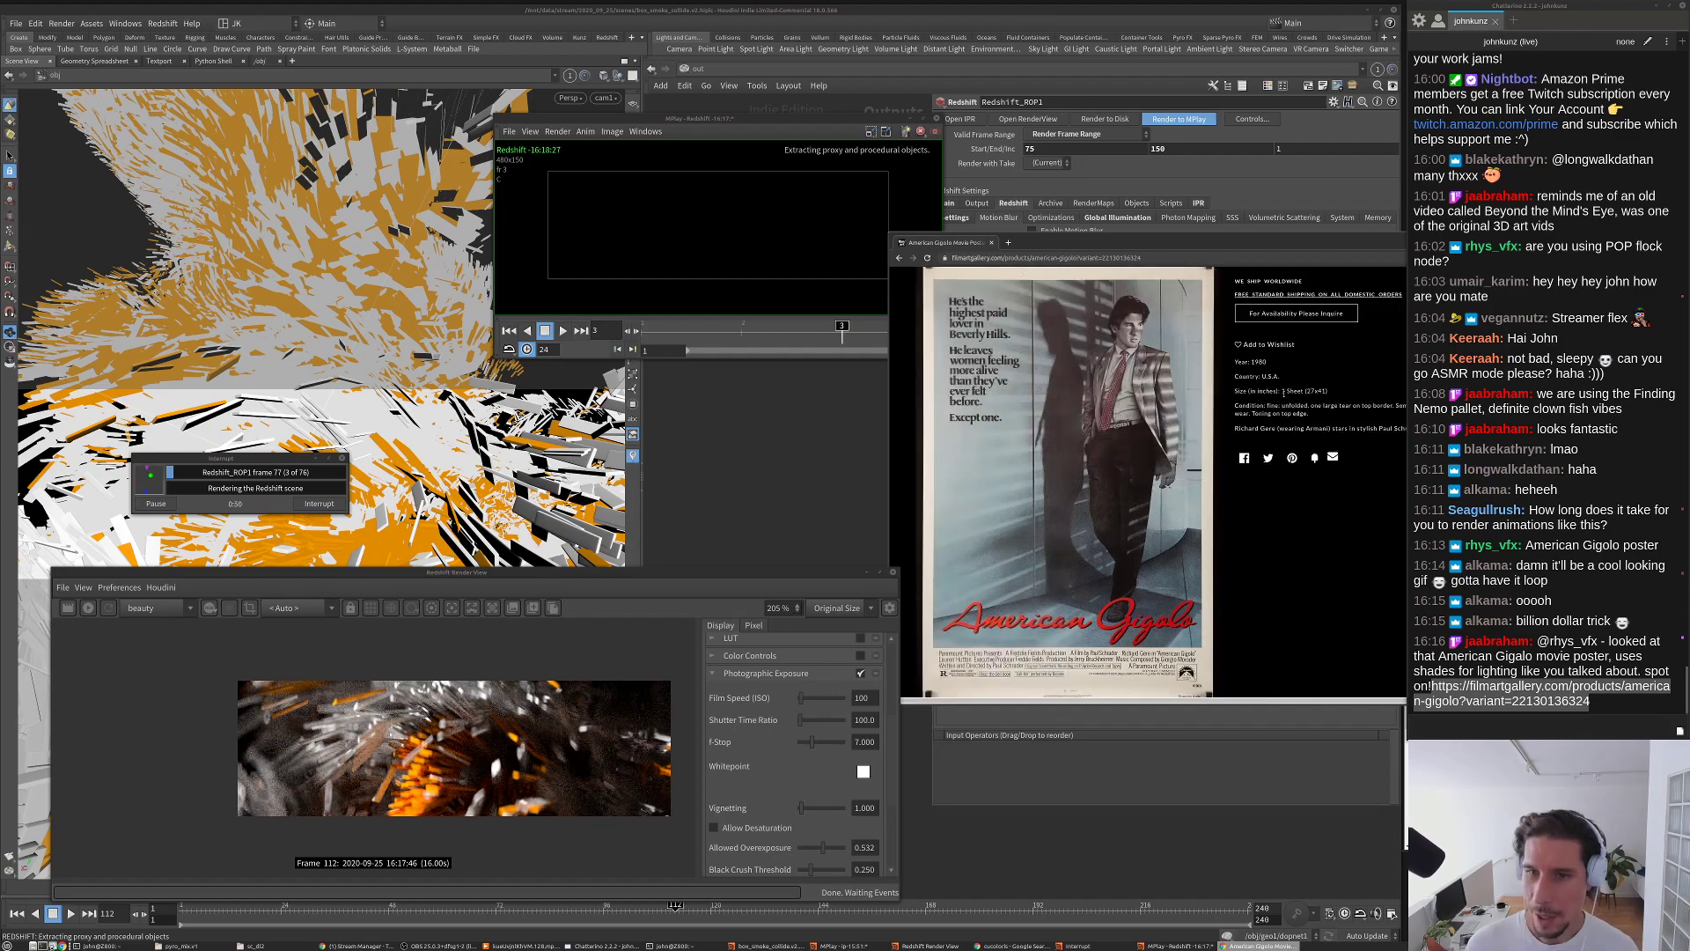
pyautogui.moveTo(1230, 244); pyautogui.dragTo(1229, 235)
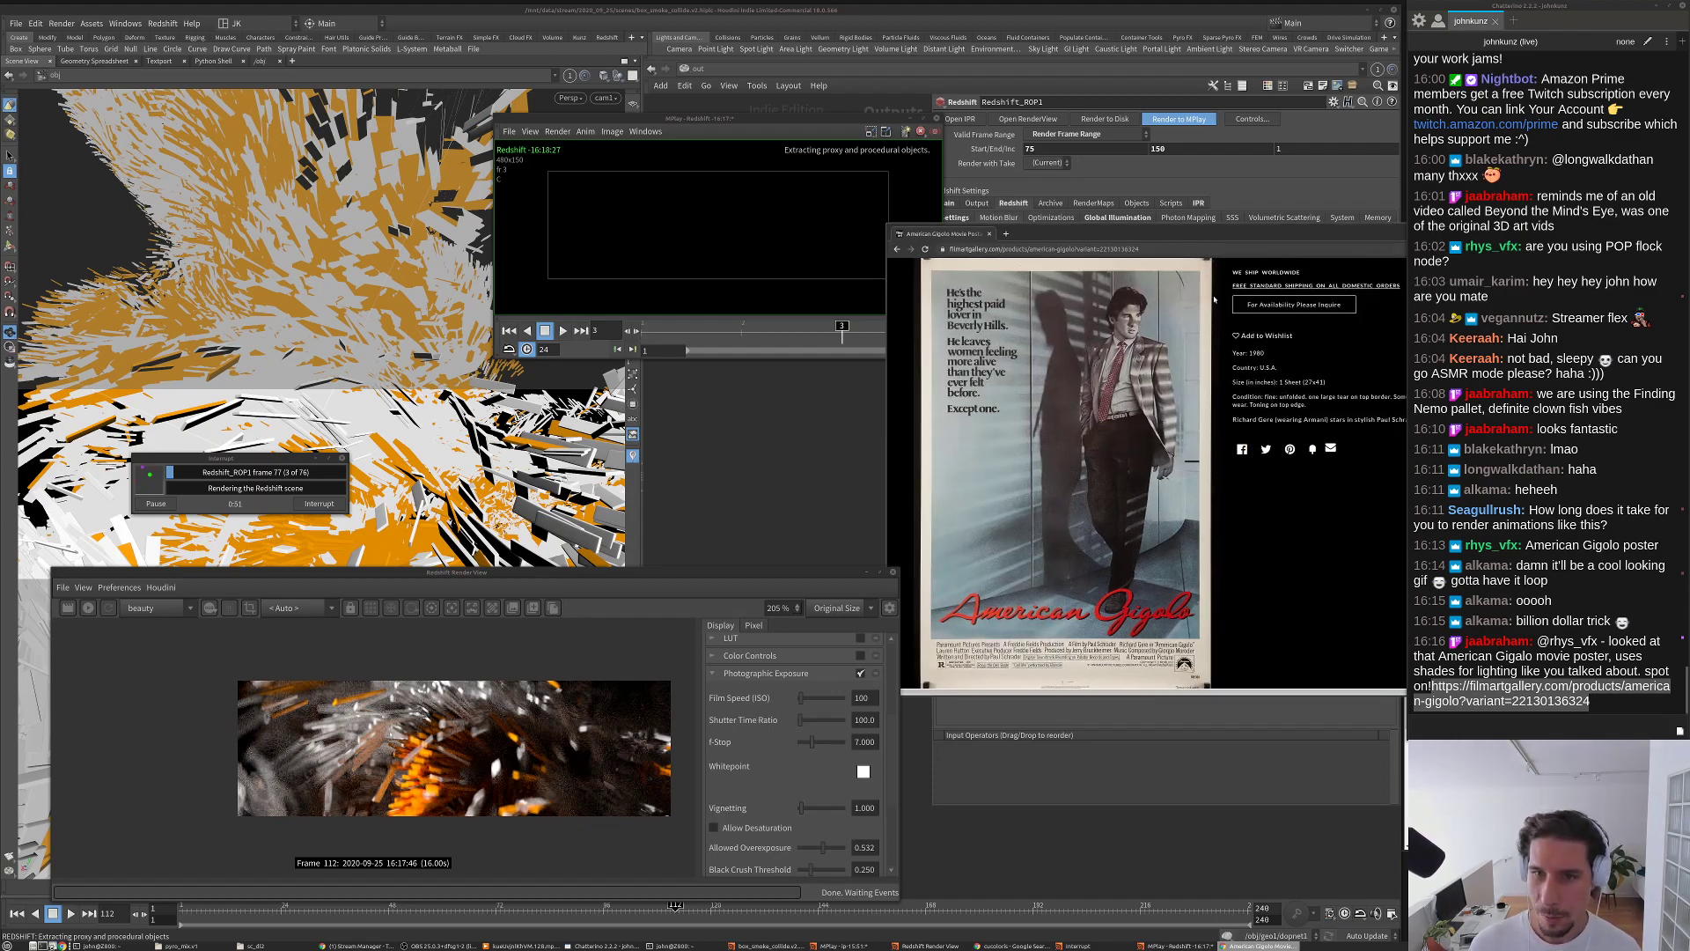
# Step: Search the web for "arnold docs gobo" and open the Gobo page of the Arnold for Maya User Guide
pyautogui.click(1228, 248)
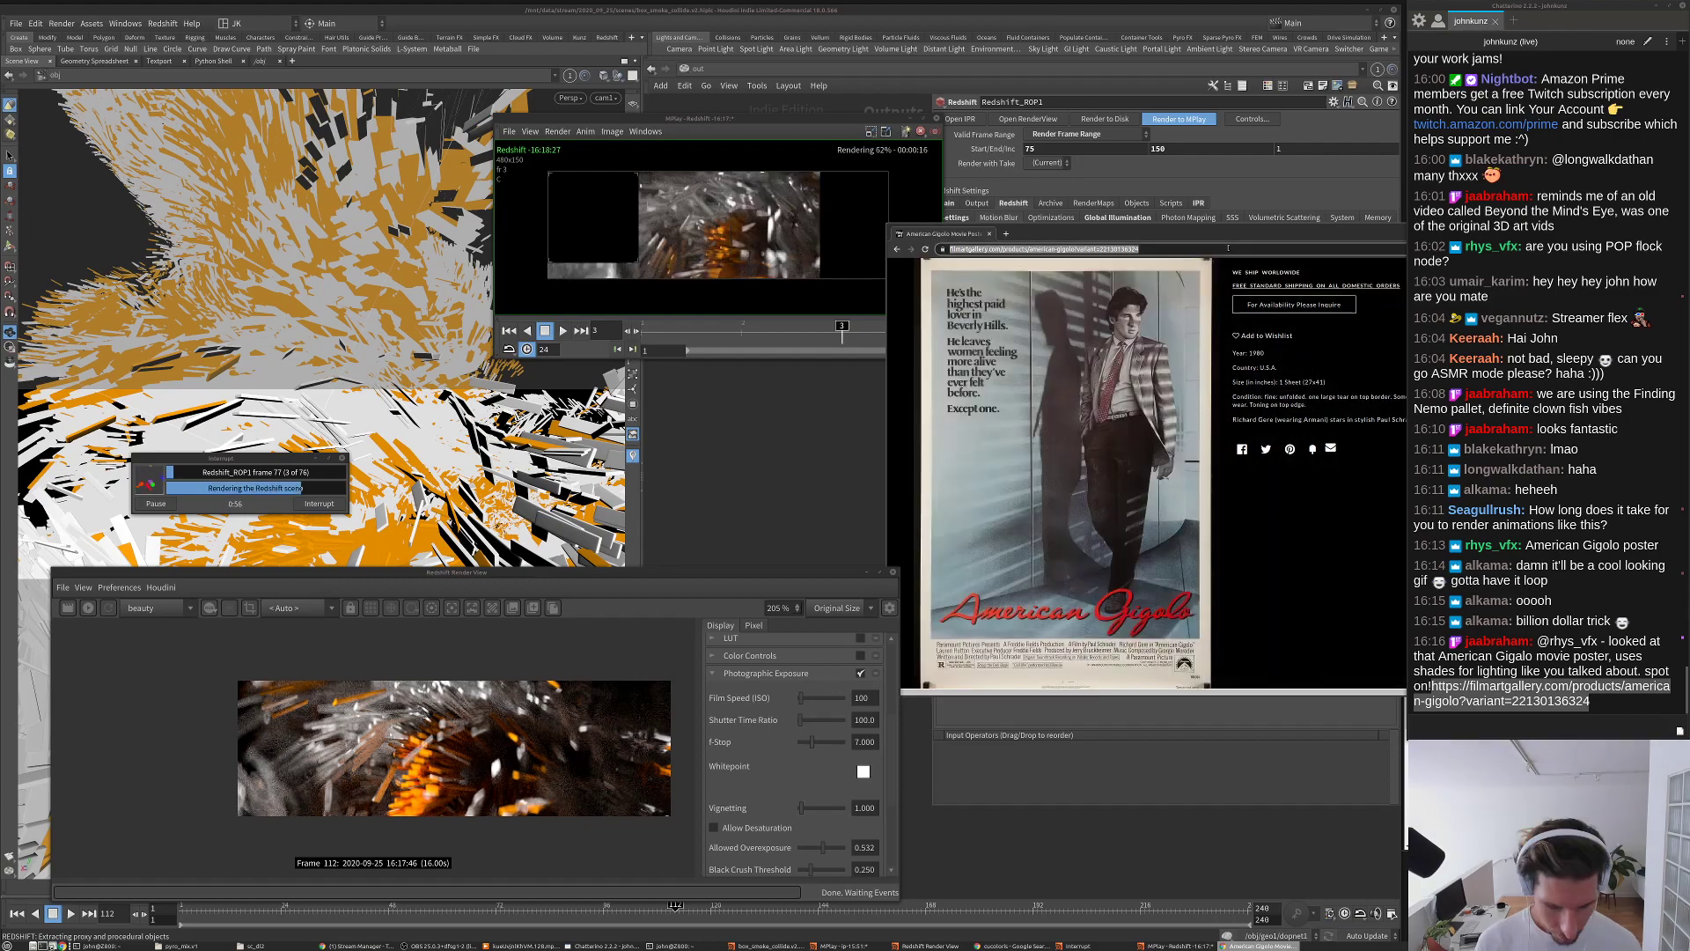
pyautogui.write('arnold do')
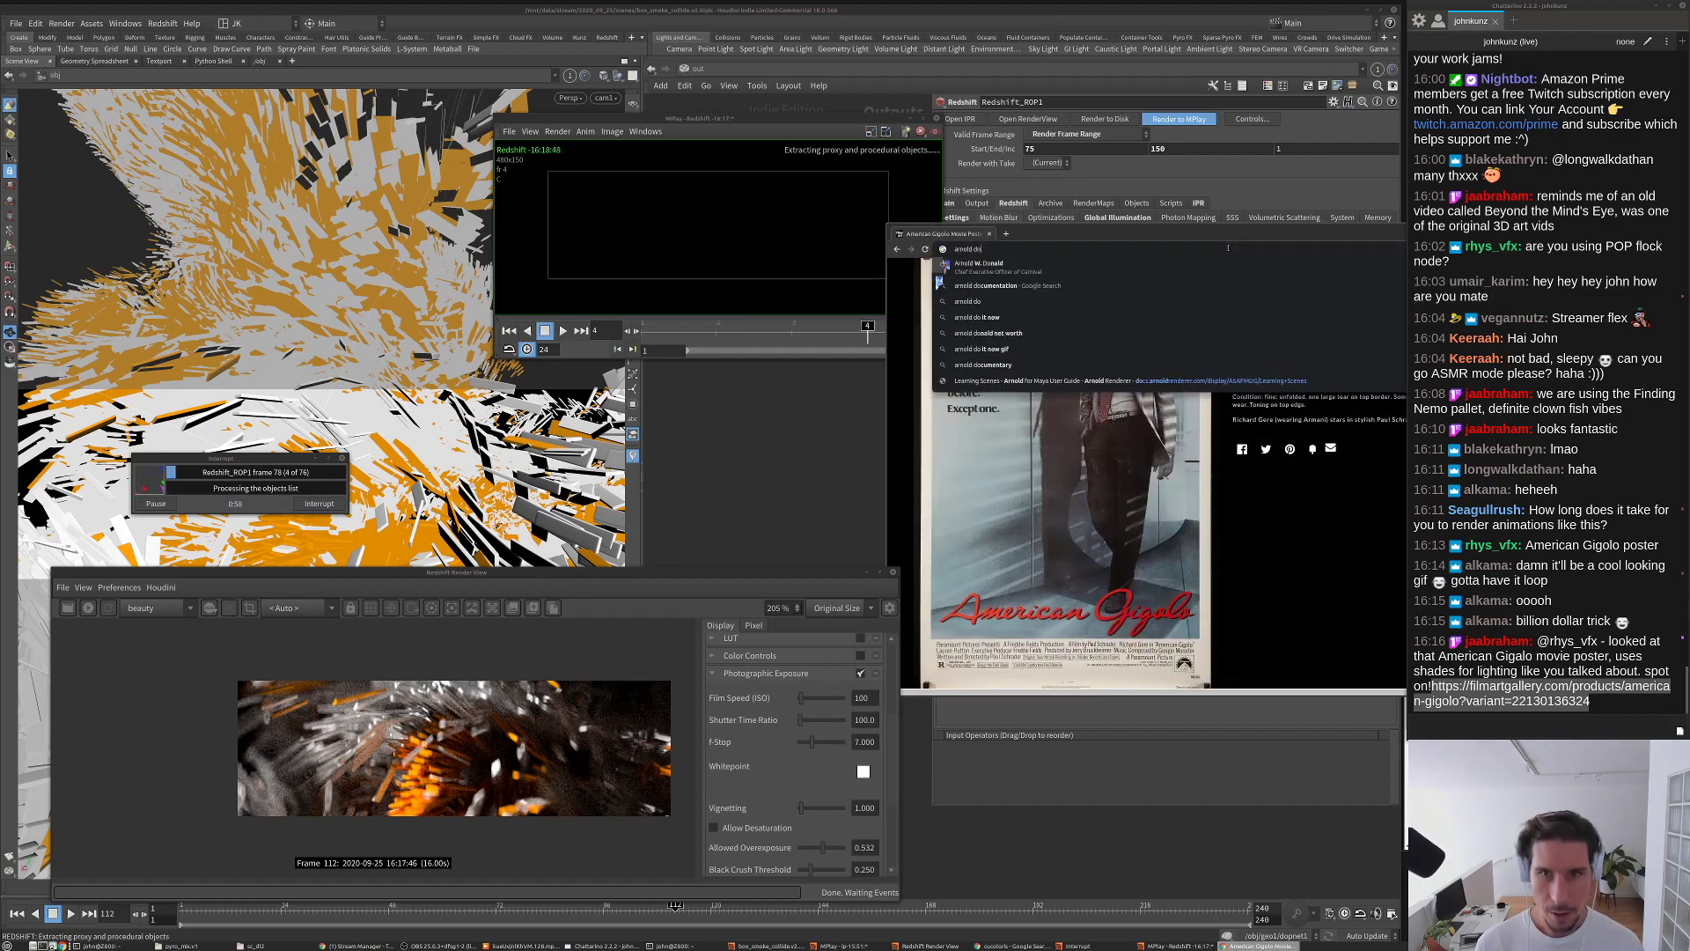
pyautogui.write('cs gobo')
pyautogui.press('Return')
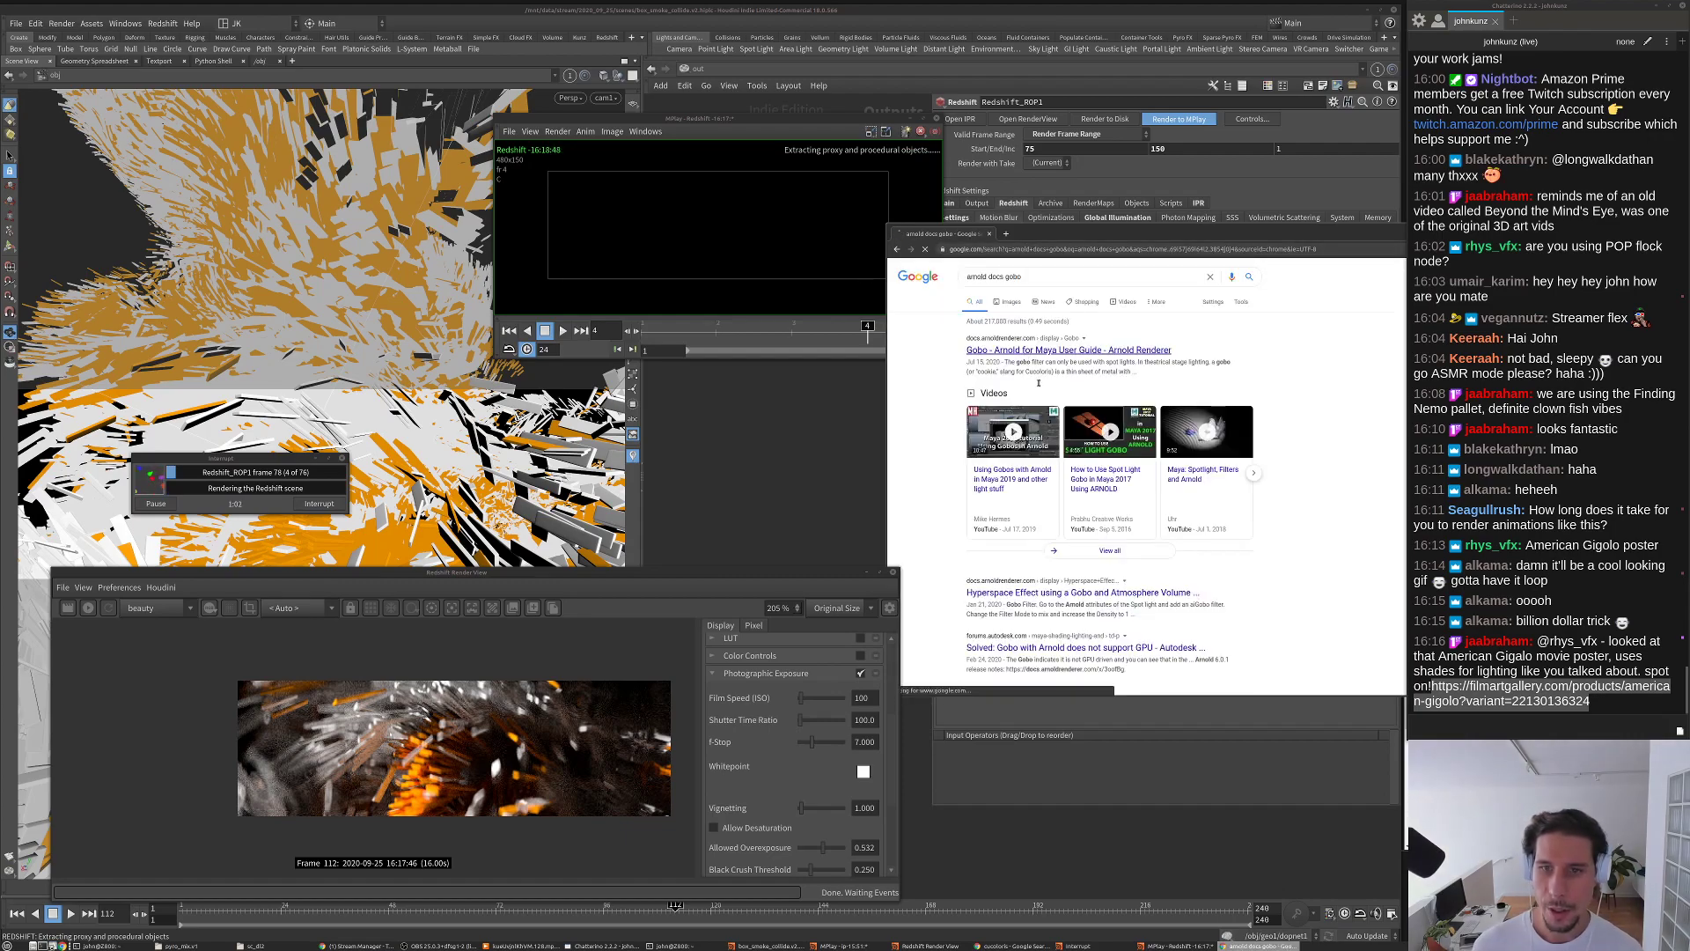
pyautogui.click(1112, 337)
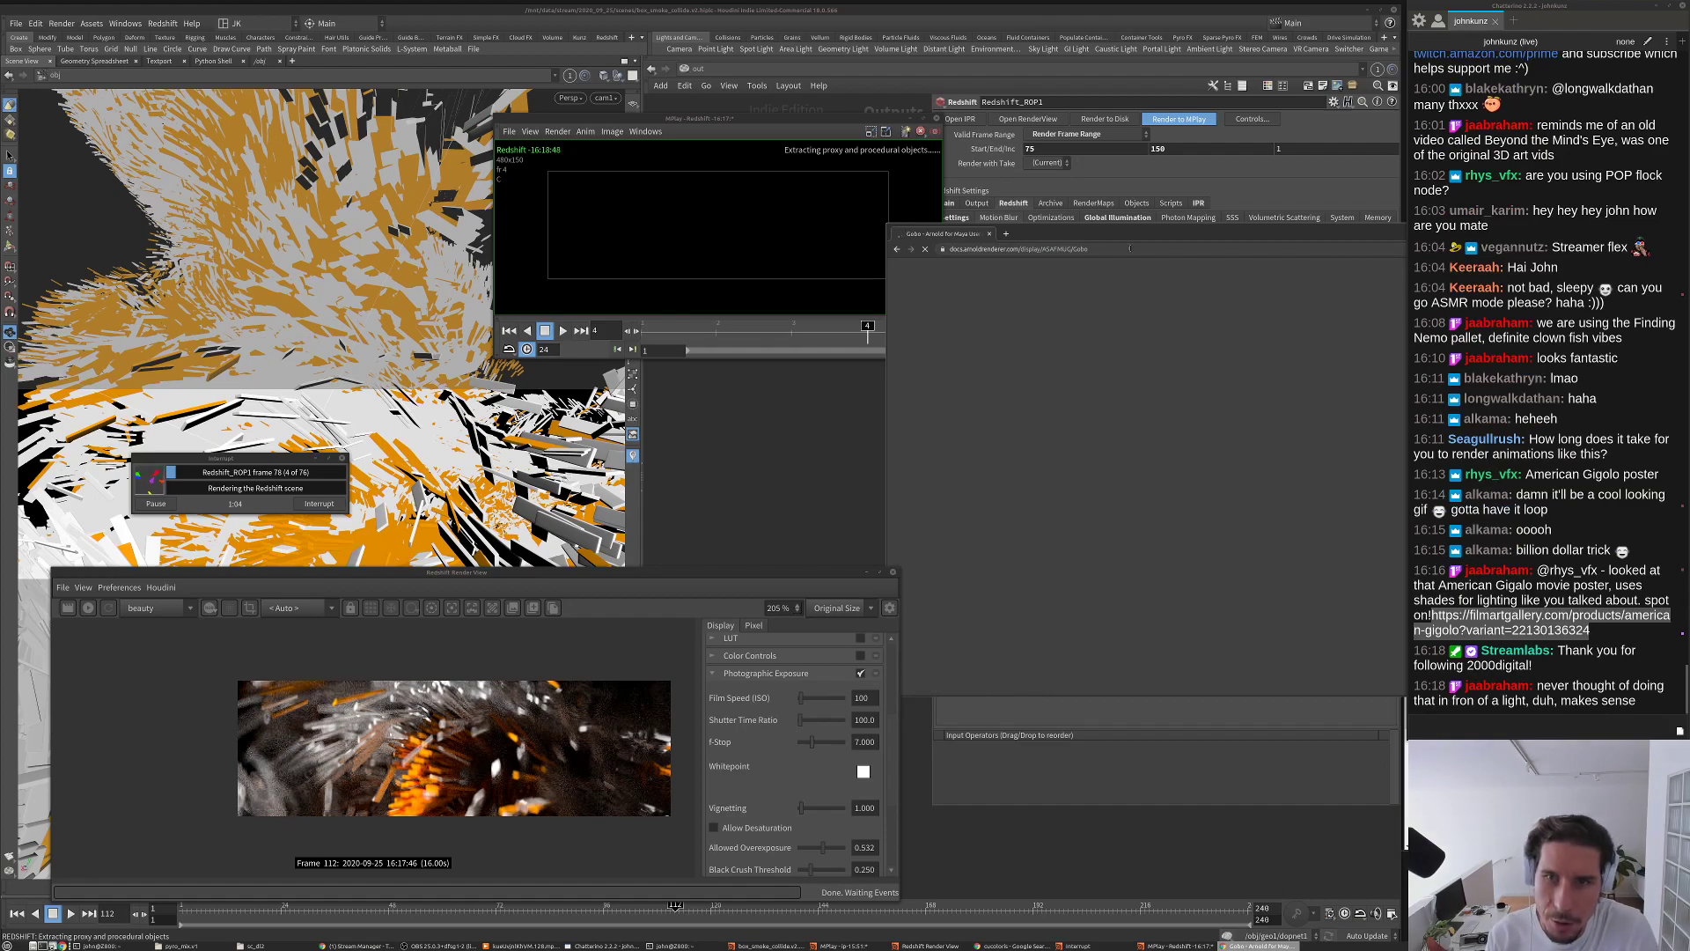
pyautogui.moveTo(1139, 233); pyautogui.dragTo(1172, 218)
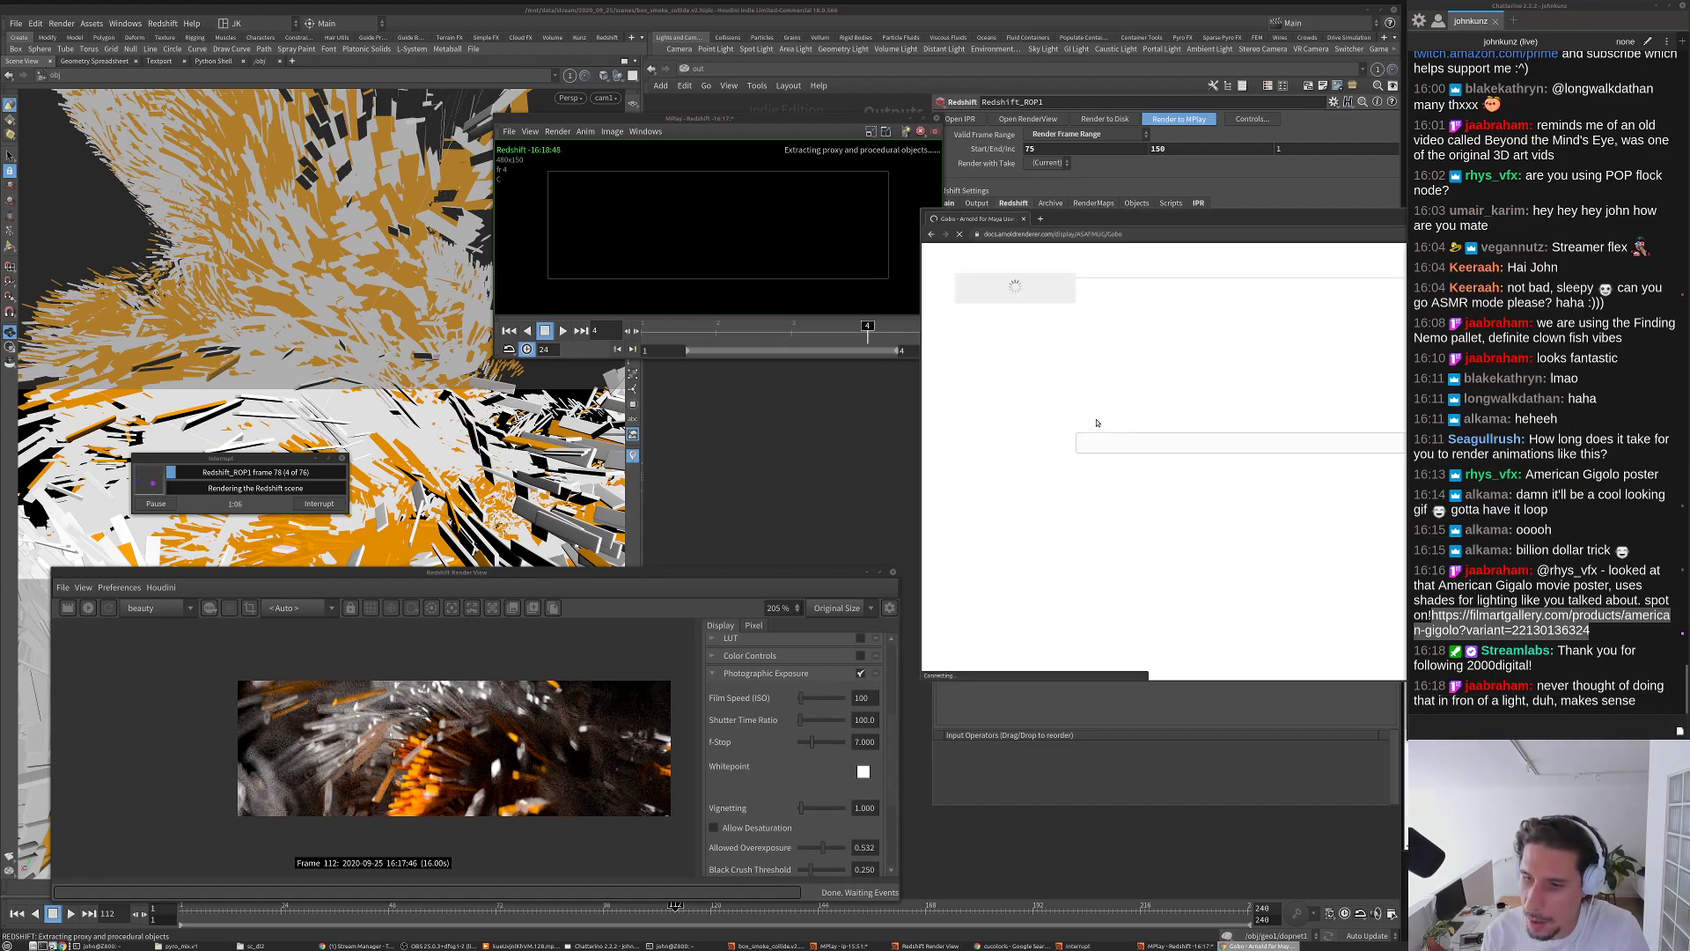
# Step: Enlarge the example image of the spotlight with gobo filter on the documentation page, then close the enlarged view
pyautogui.scroll(-2, 1144, 475)
pyautogui.scroll(-3, 1144, 475)
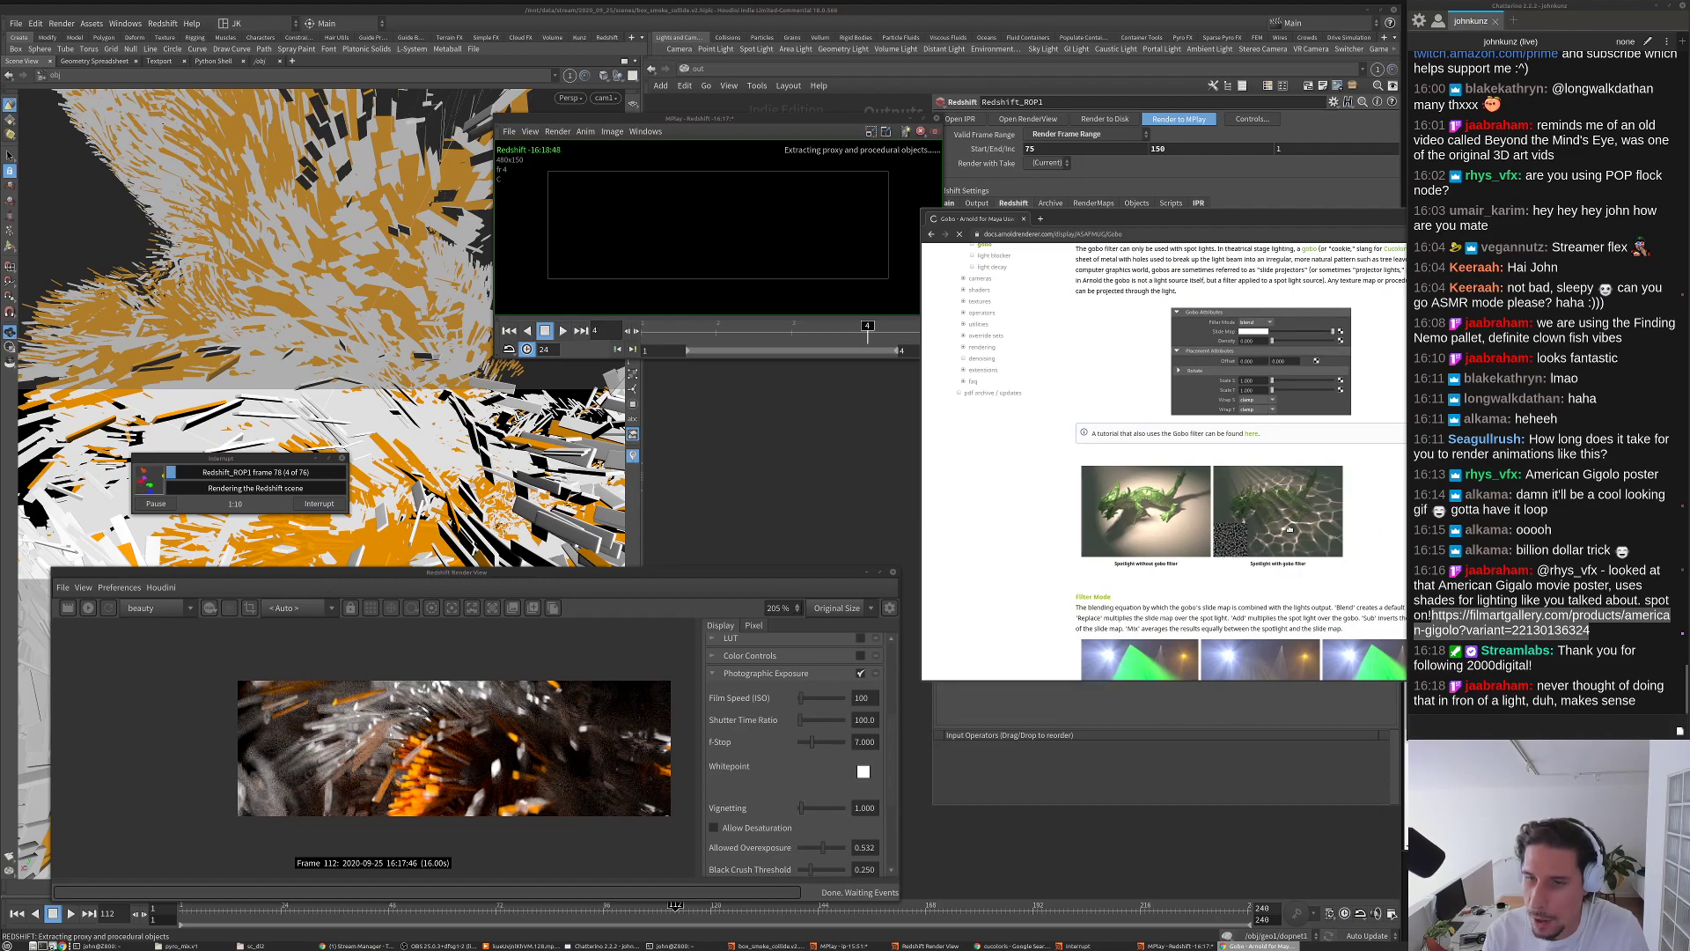
pyautogui.click(1218, 506)
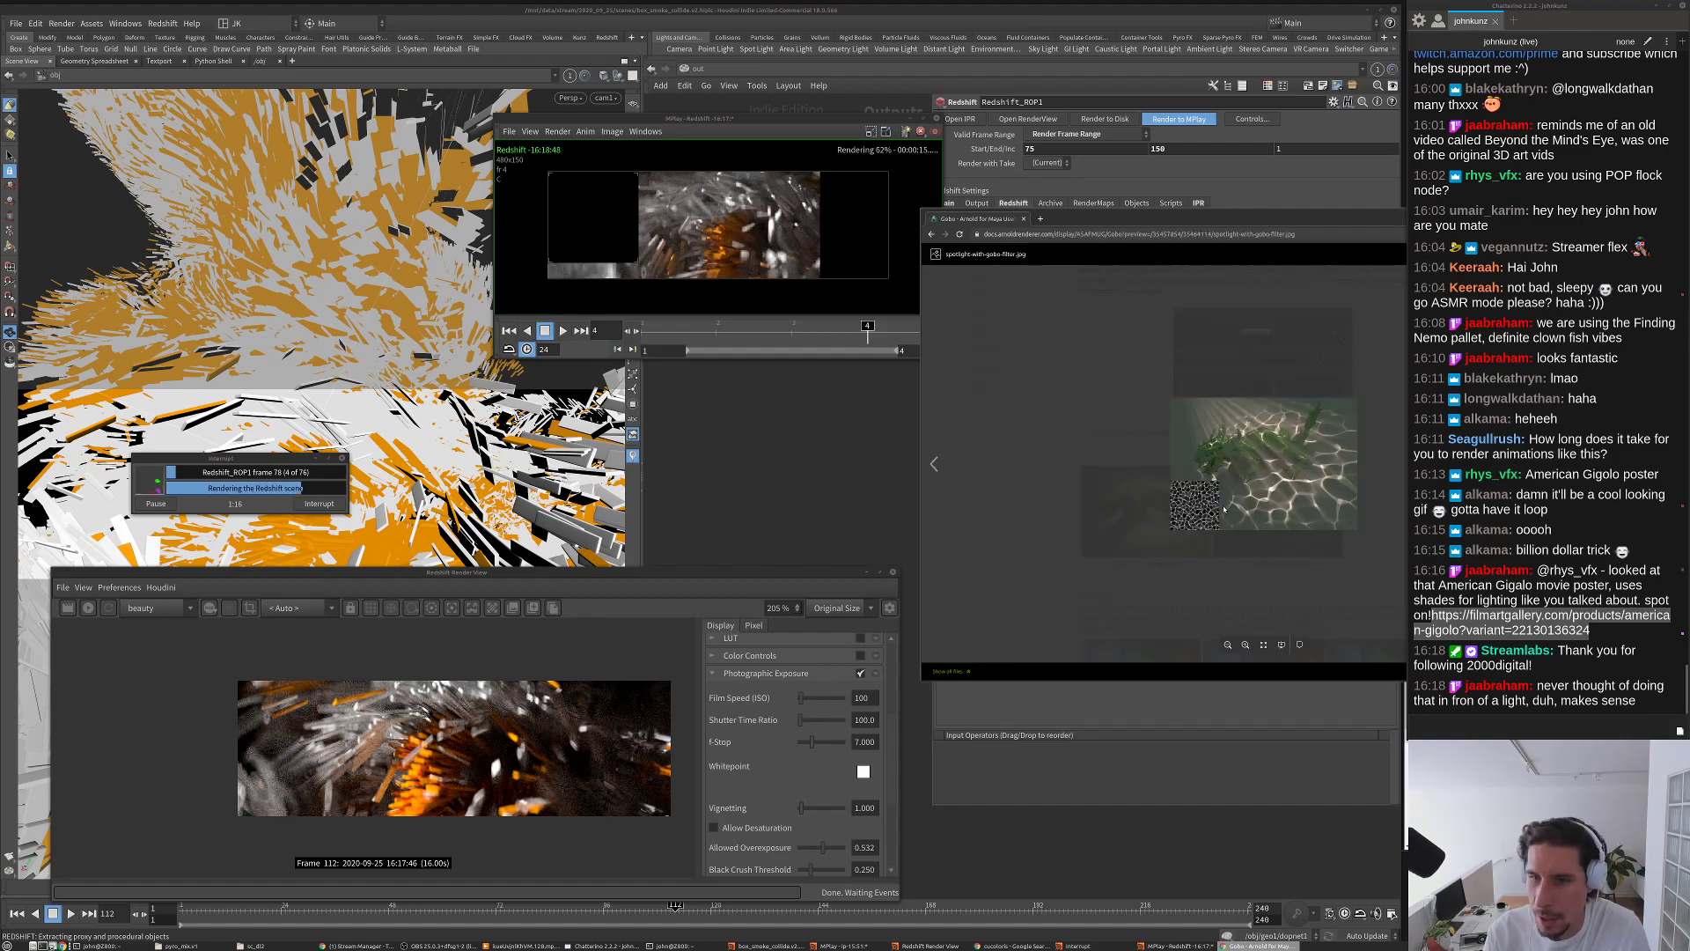
pyautogui.click(1269, 577)
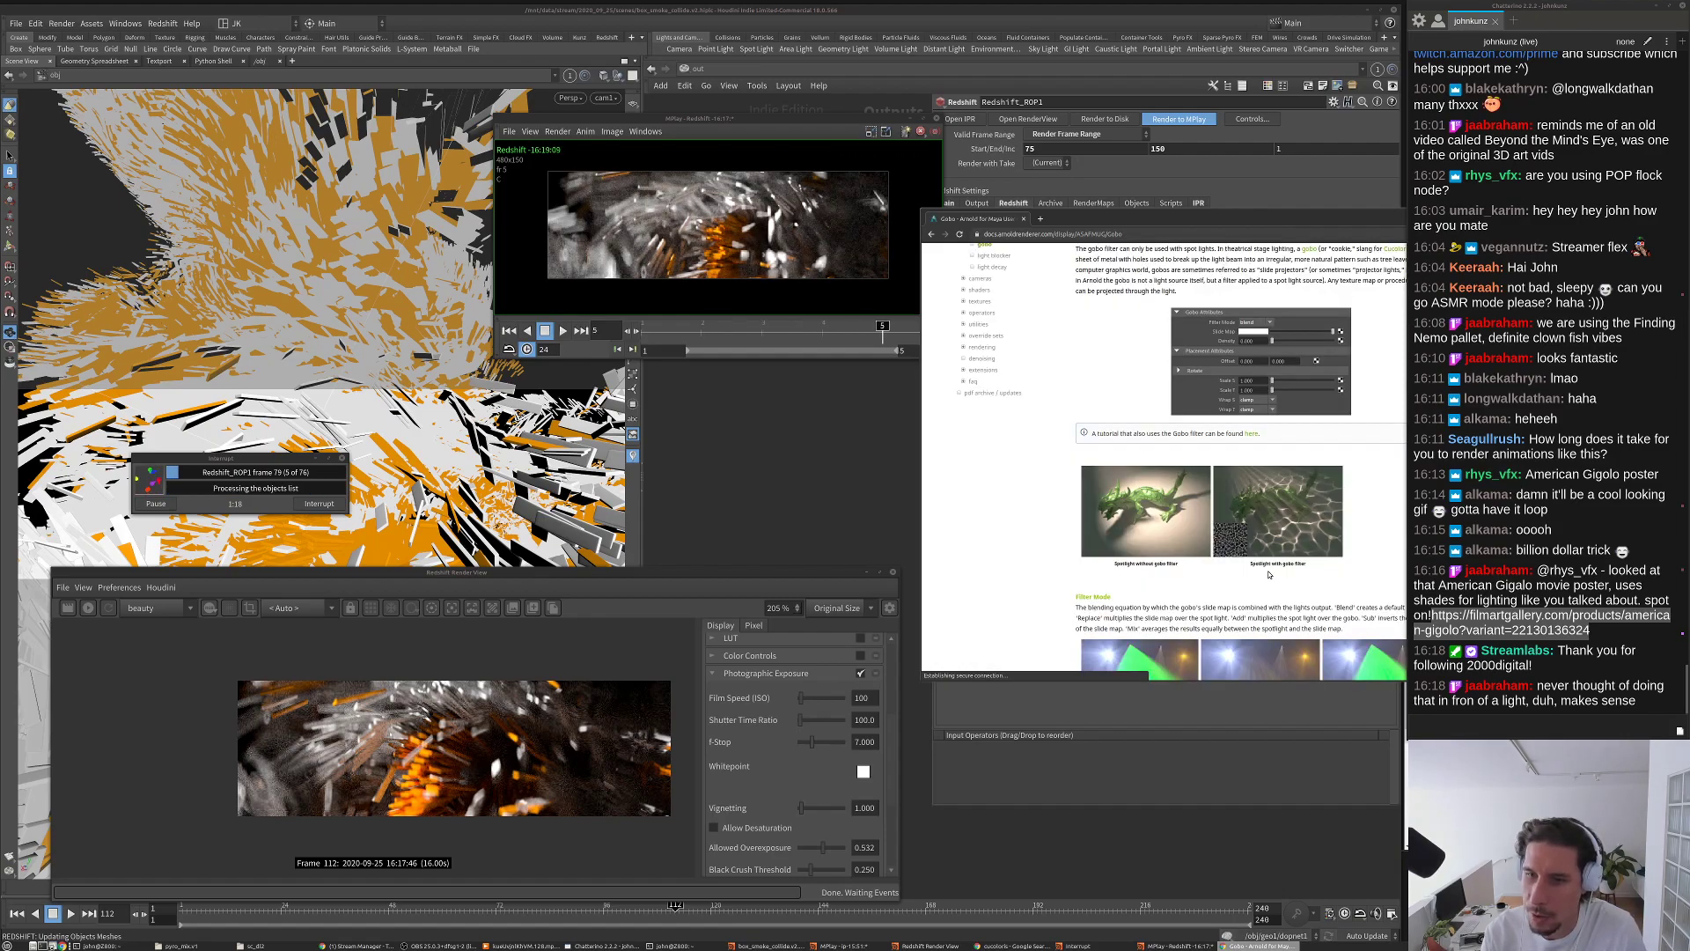
# Step: Examine the filter mode, slide map, density and offset examples on the Arnold gobo page
pyautogui.scroll(-5, 1268, 577)
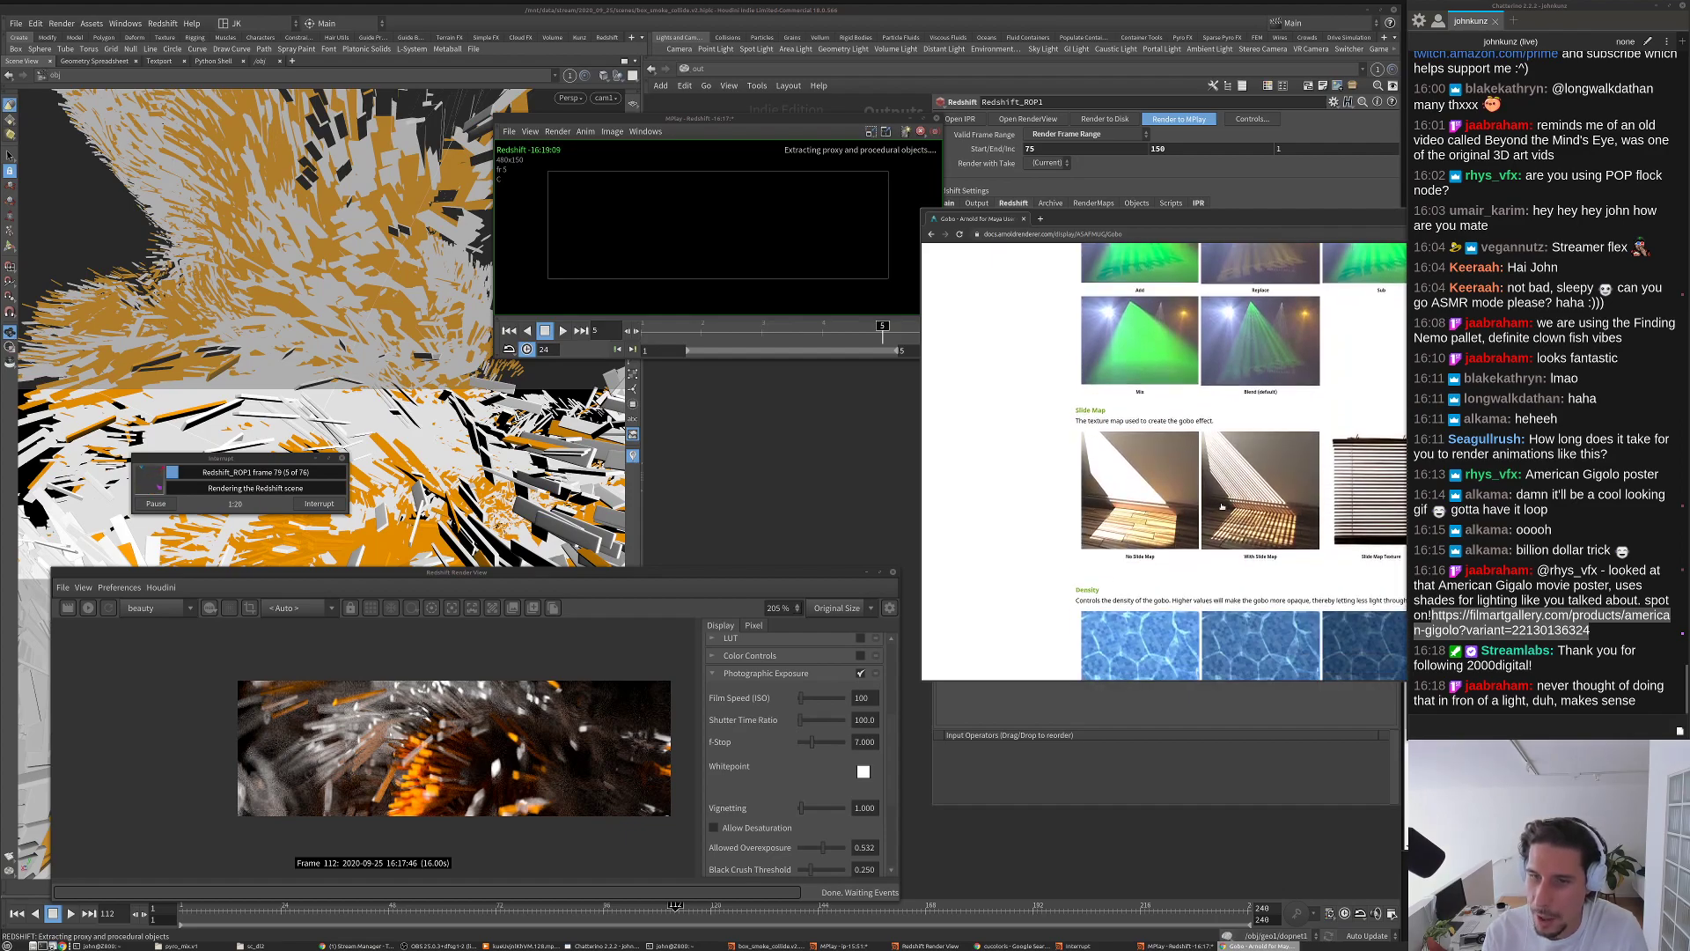
pyautogui.scroll(-1, 1224, 493)
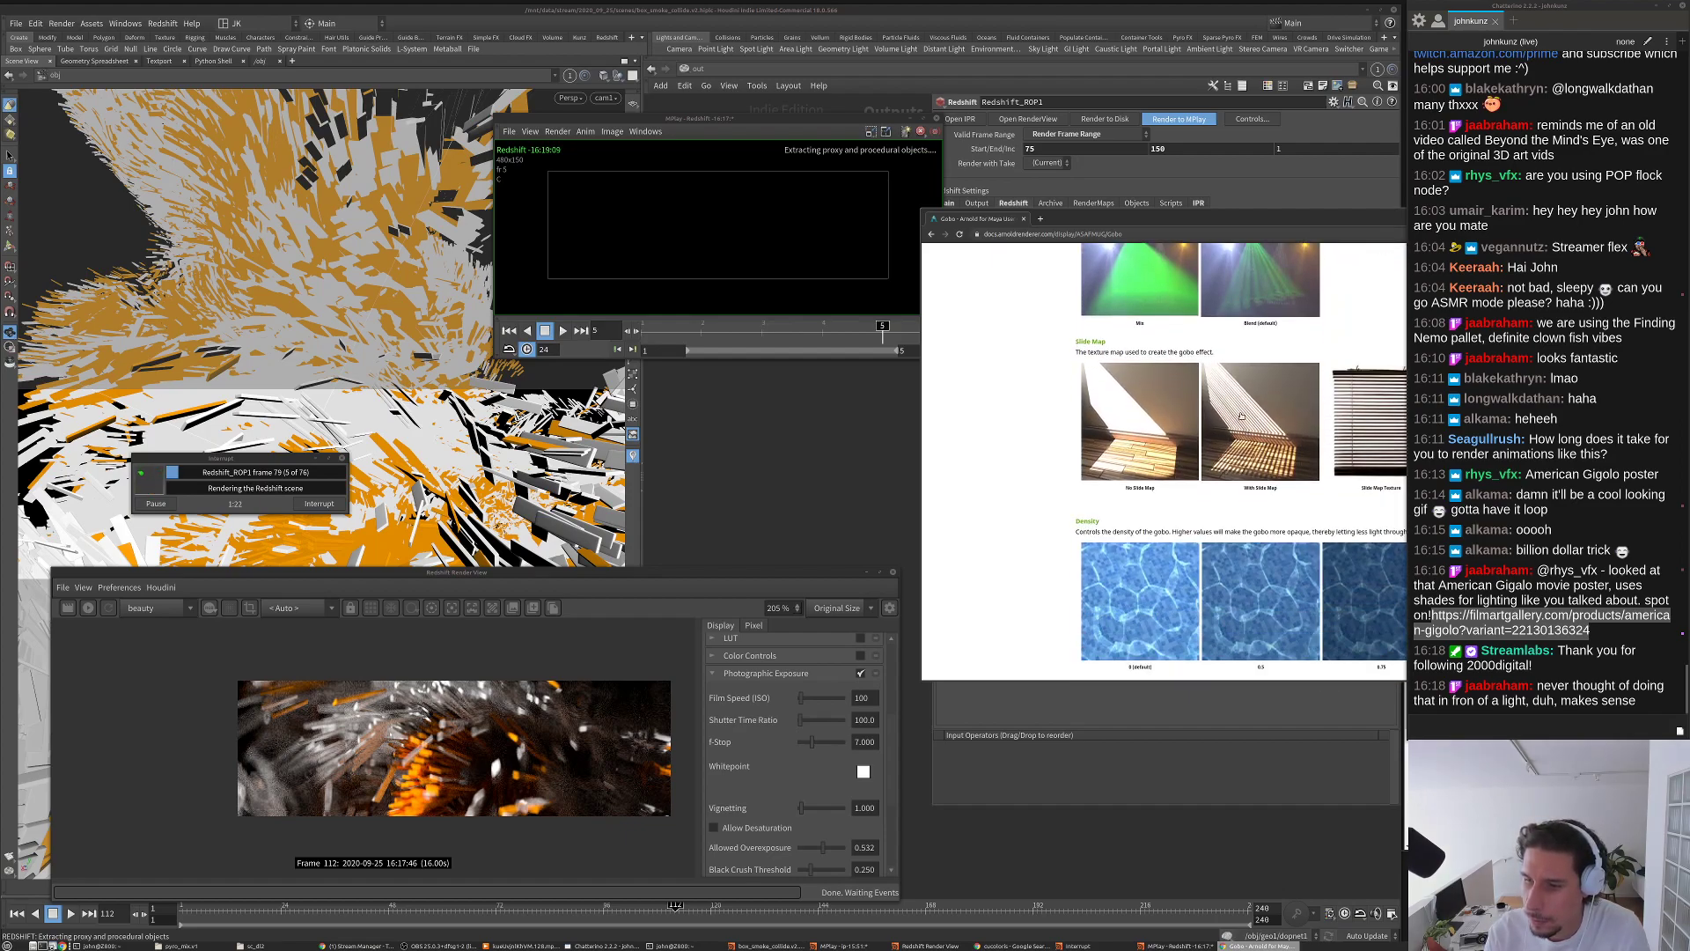
pyautogui.scroll(-1, 1210, 370)
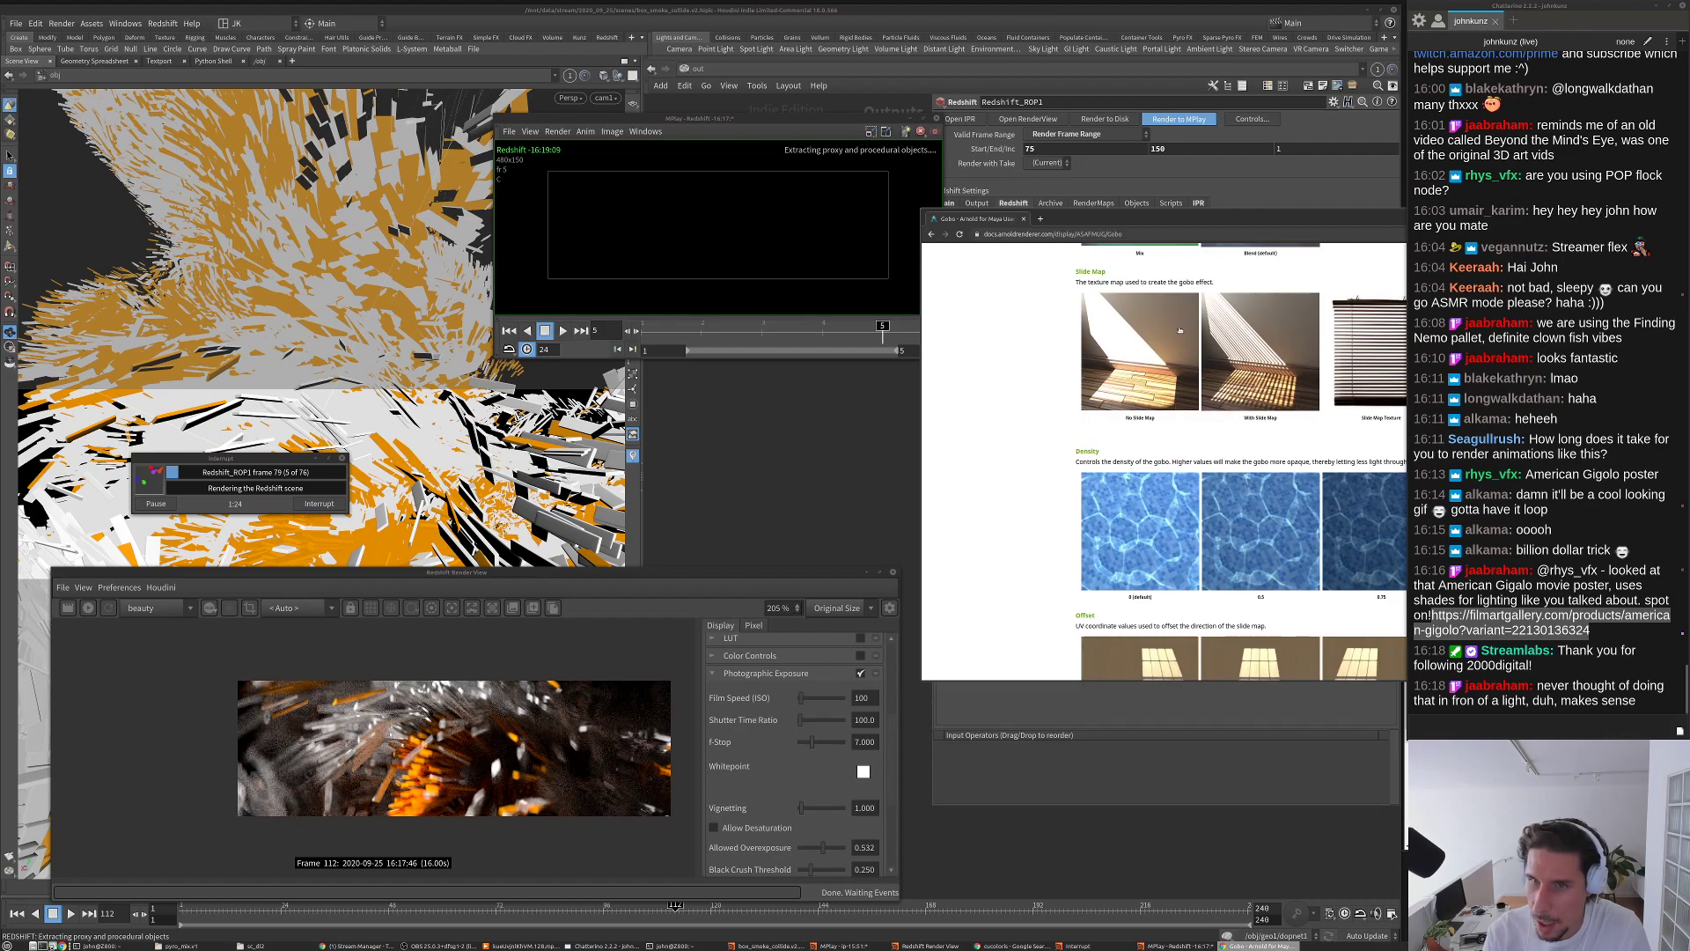
pyautogui.moveTo(1209, 220); pyautogui.dragTo(1184, 199)
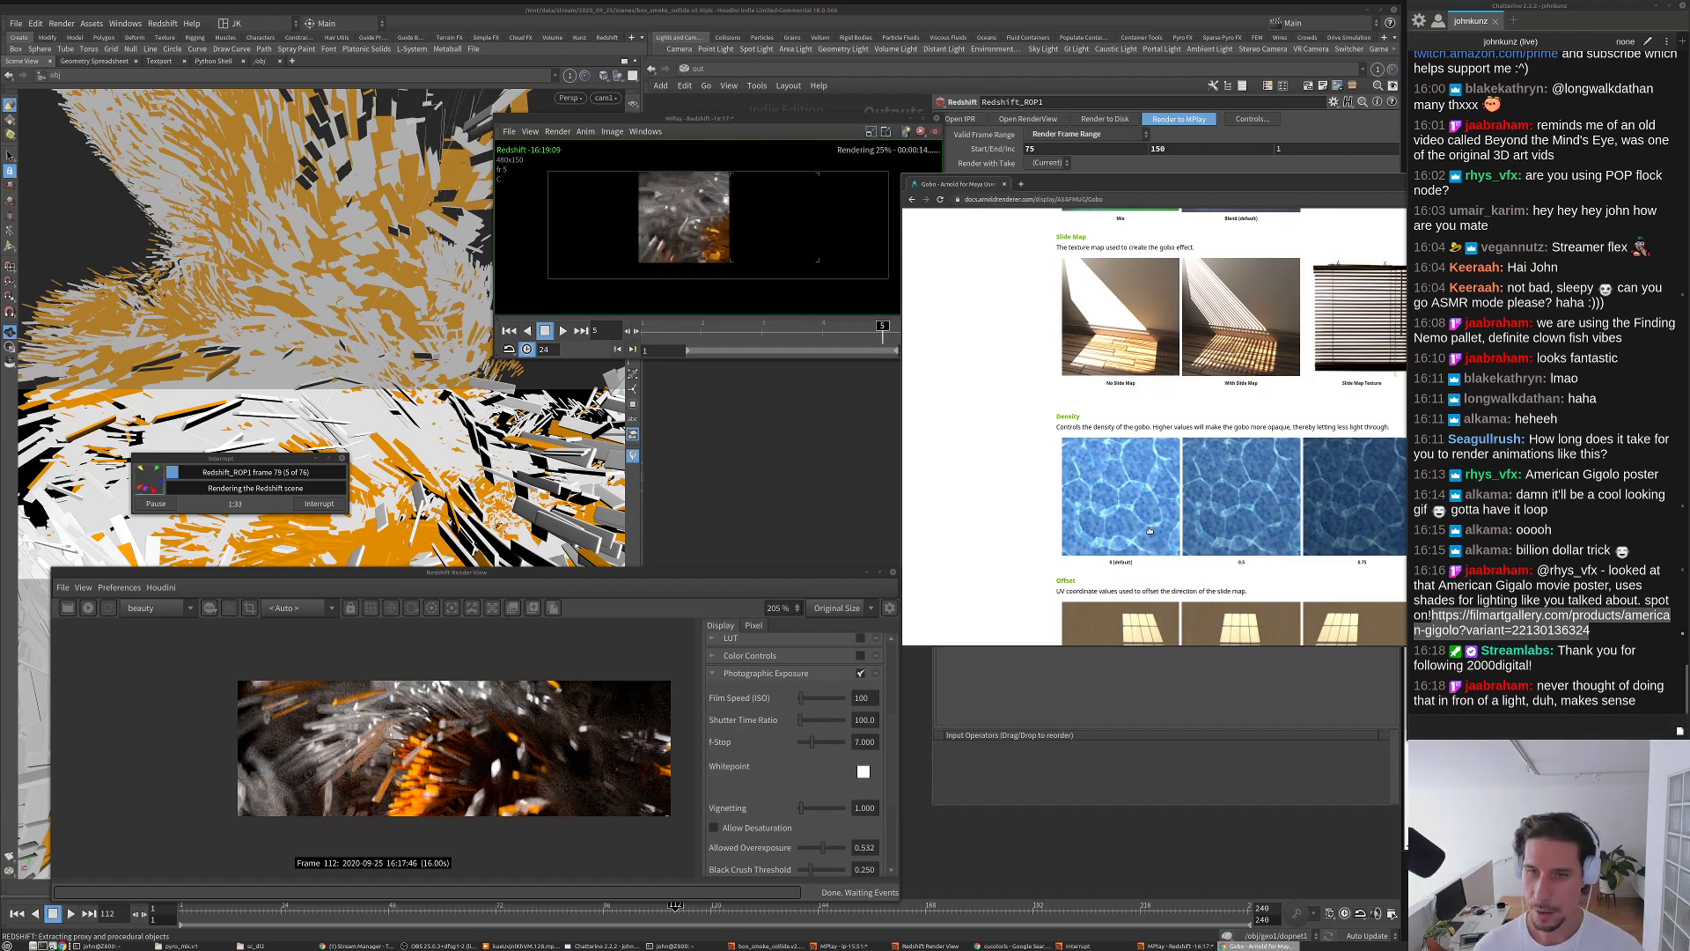
pyautogui.scroll(-3, 1135, 519)
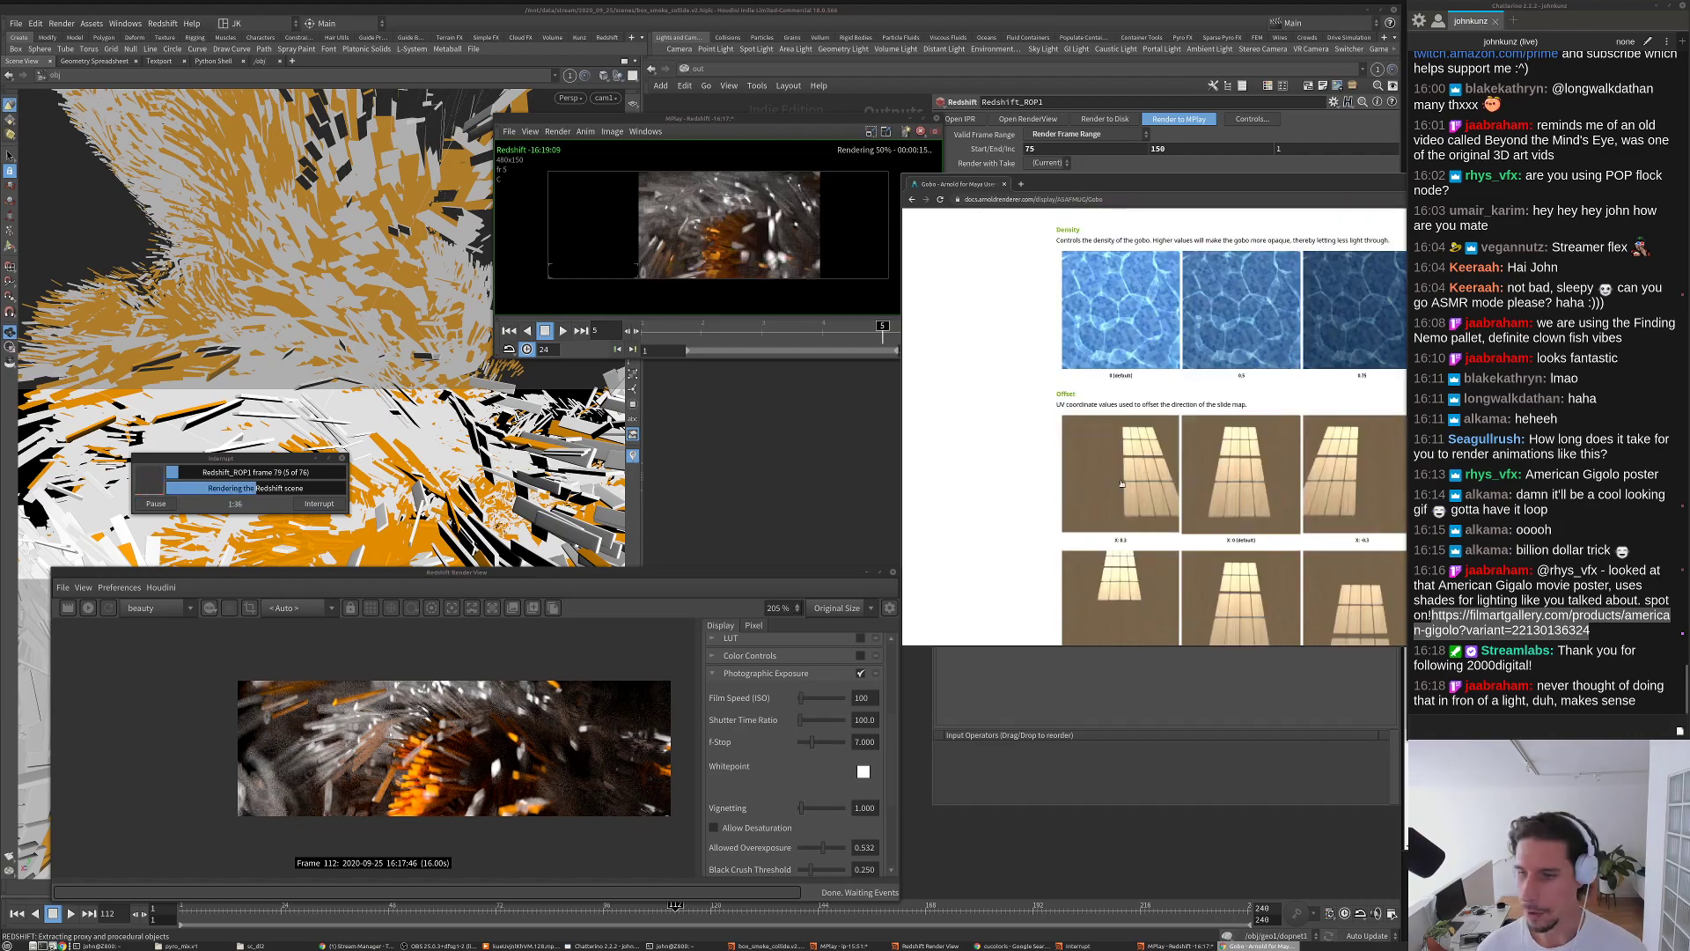
pyautogui.scroll(-2, 1114, 506)
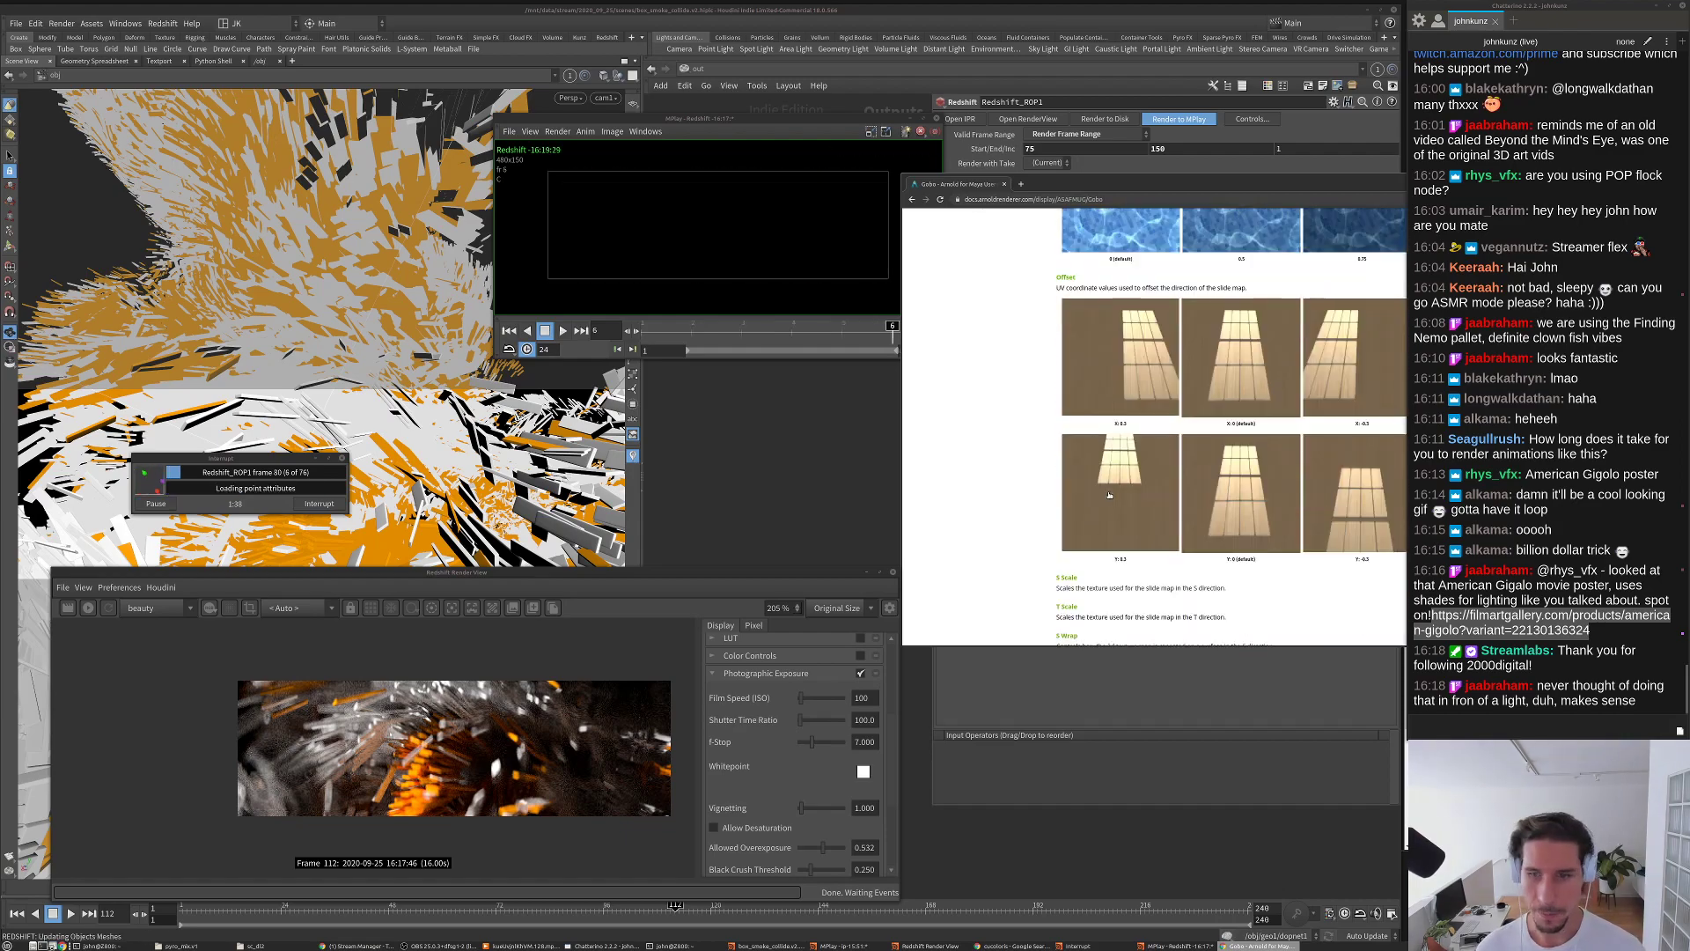
pyautogui.scroll(-2, 1107, 501)
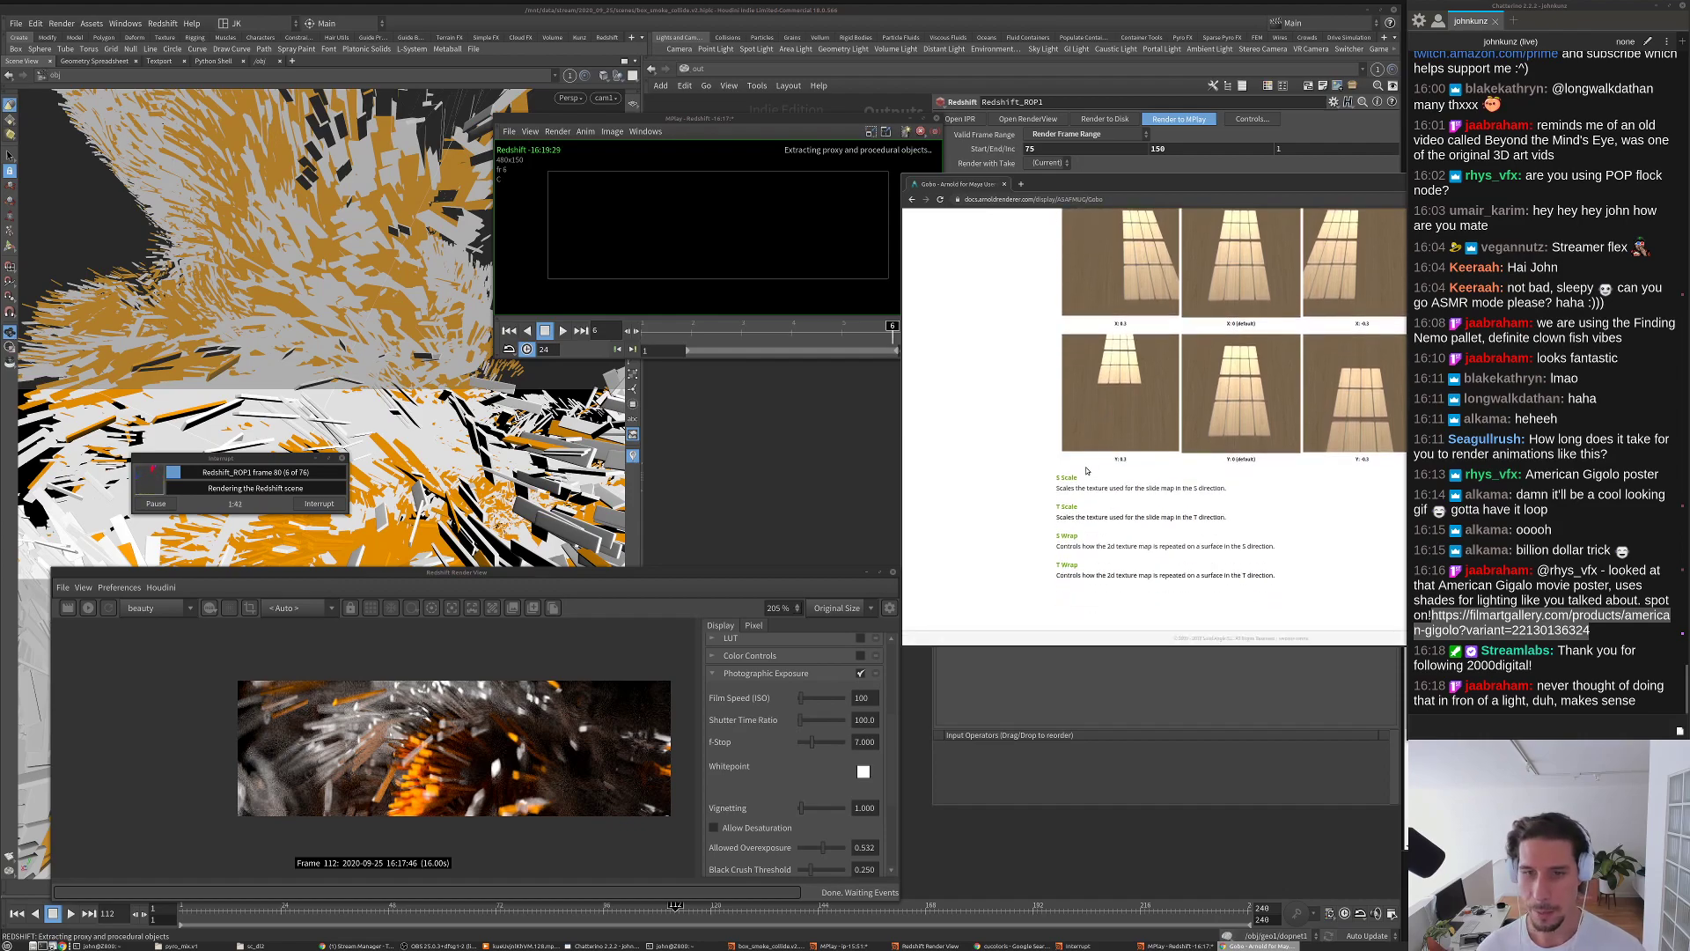
pyautogui.scroll(10, 1083, 479)
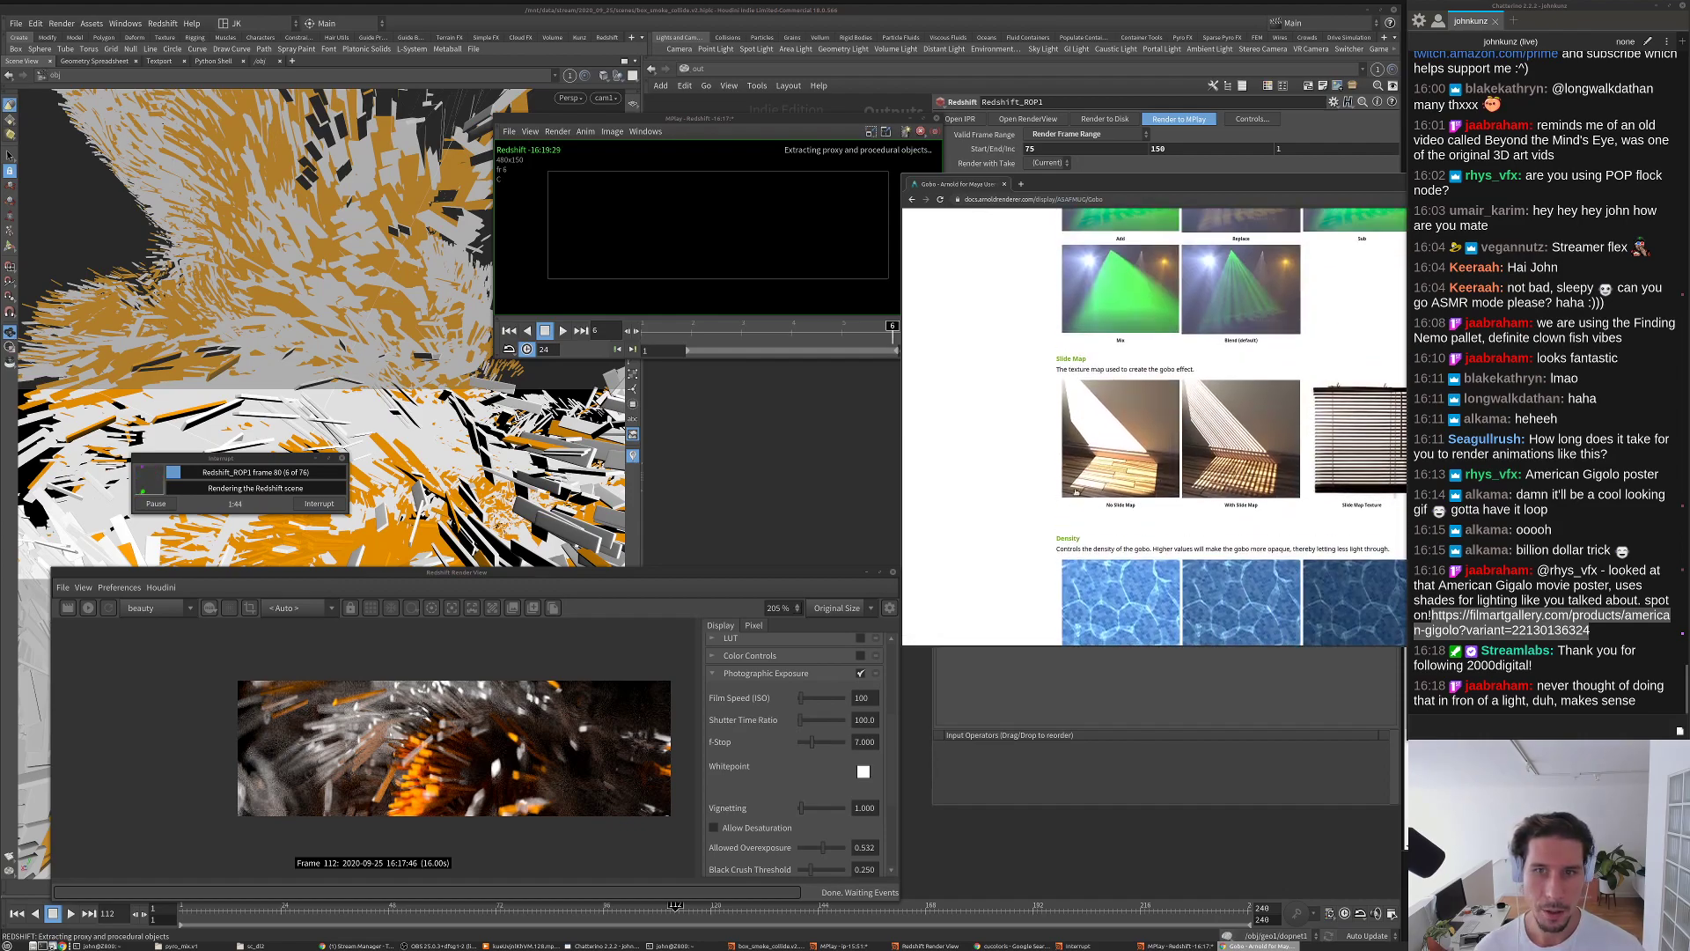
pyautogui.scroll(2, 1076, 491)
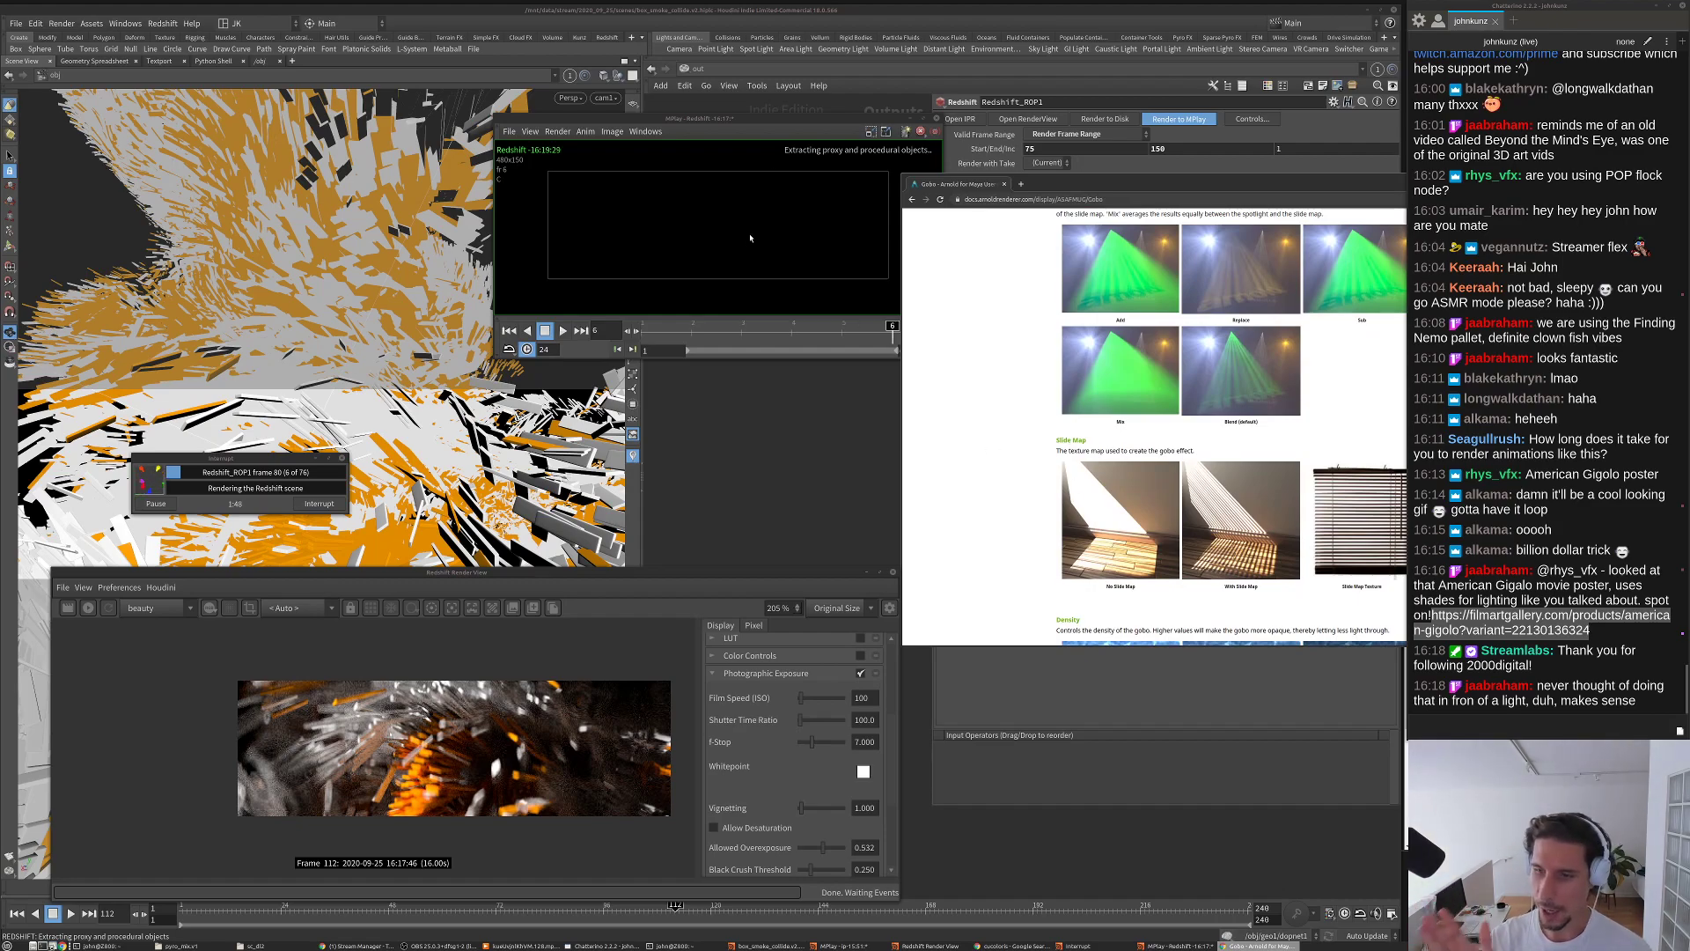
# Step: Zoom in on the rendered frames in MPlay, show only the red channel and play back the sequence
pyautogui.click(603, 279)
pyautogui.press('Up')
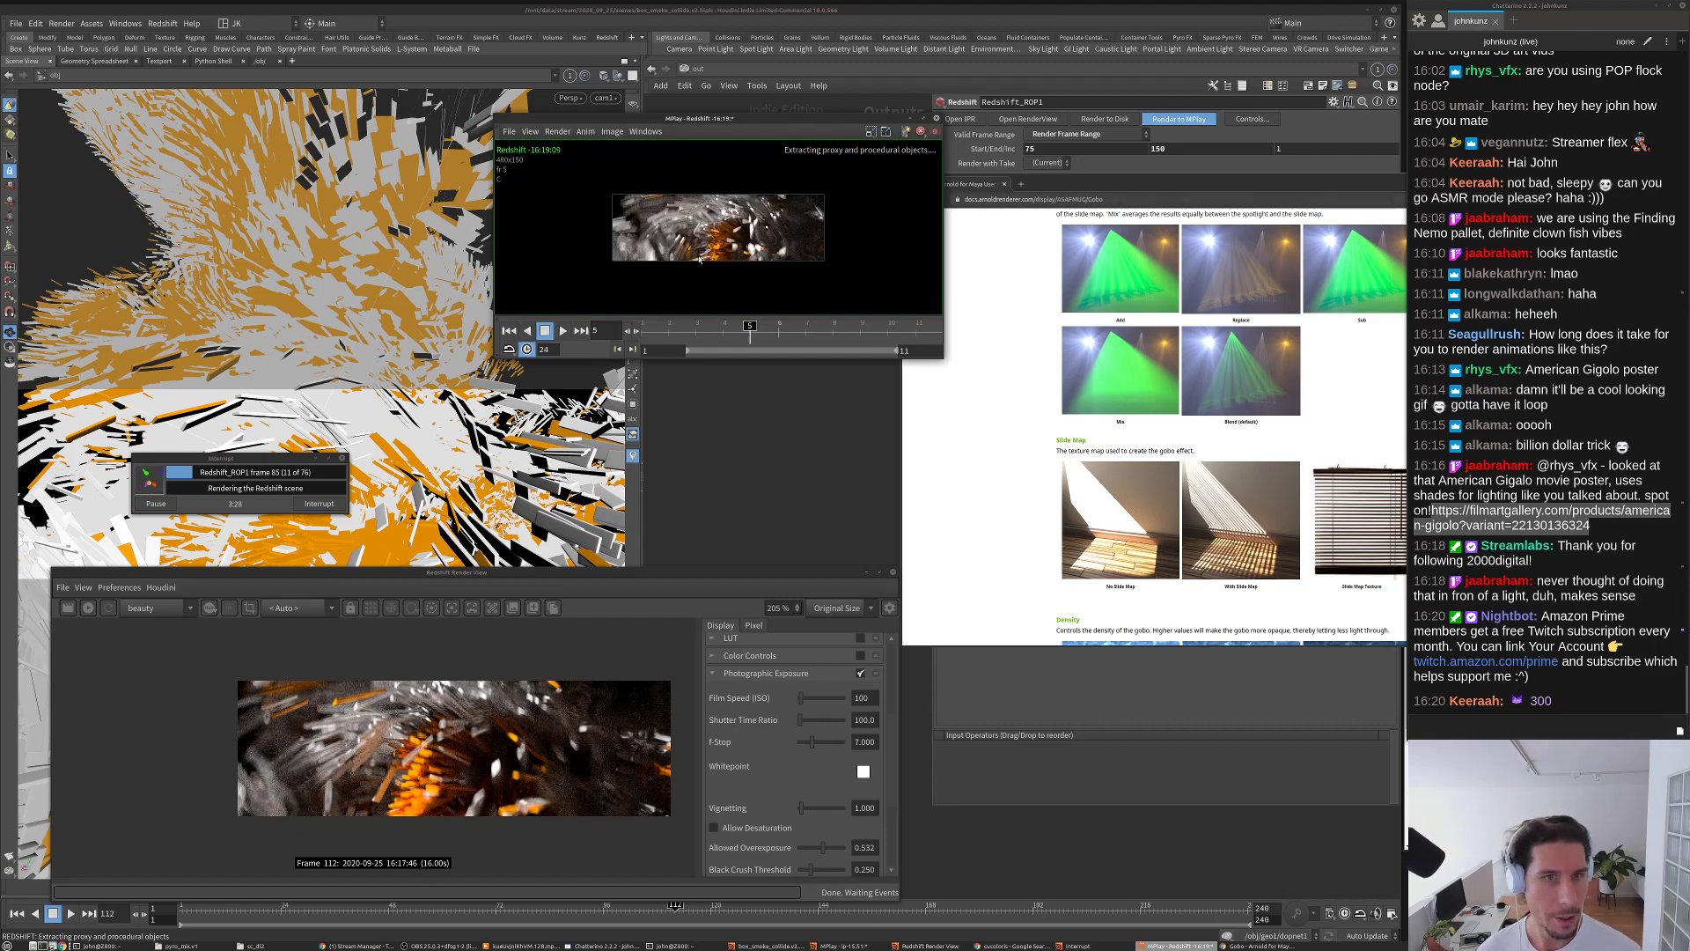
pyautogui.scroll(2, 712, 241)
pyautogui.click(632, 315)
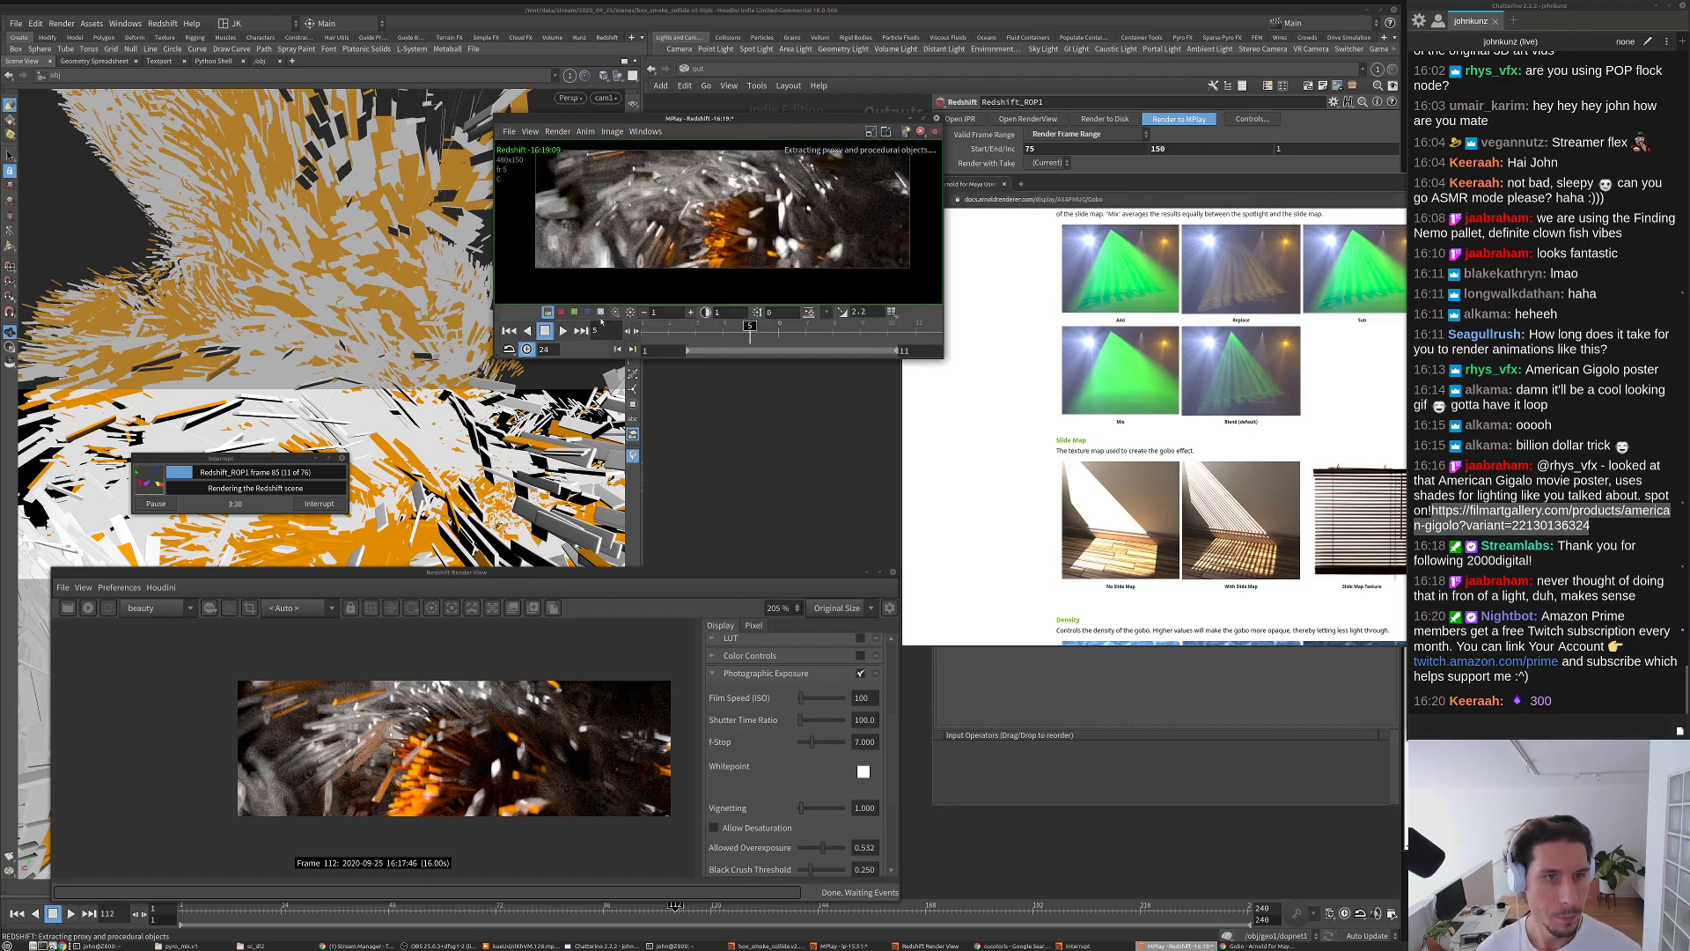
pyautogui.press('r')
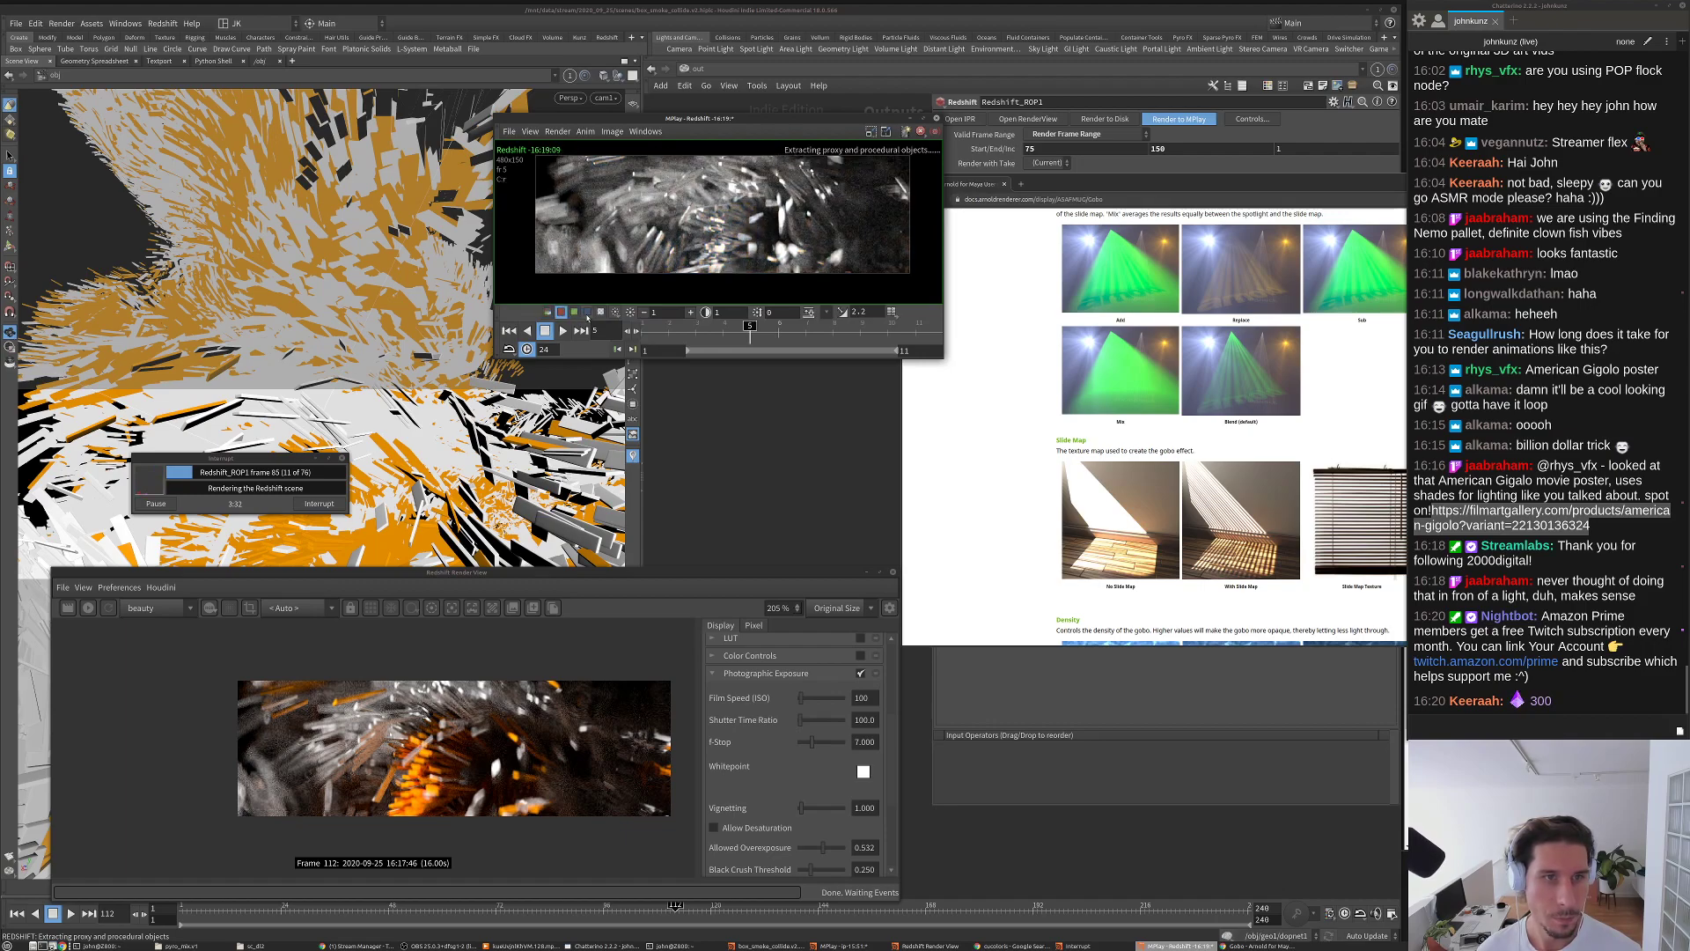
pyautogui.click(587, 313)
pyautogui.click(560, 313)
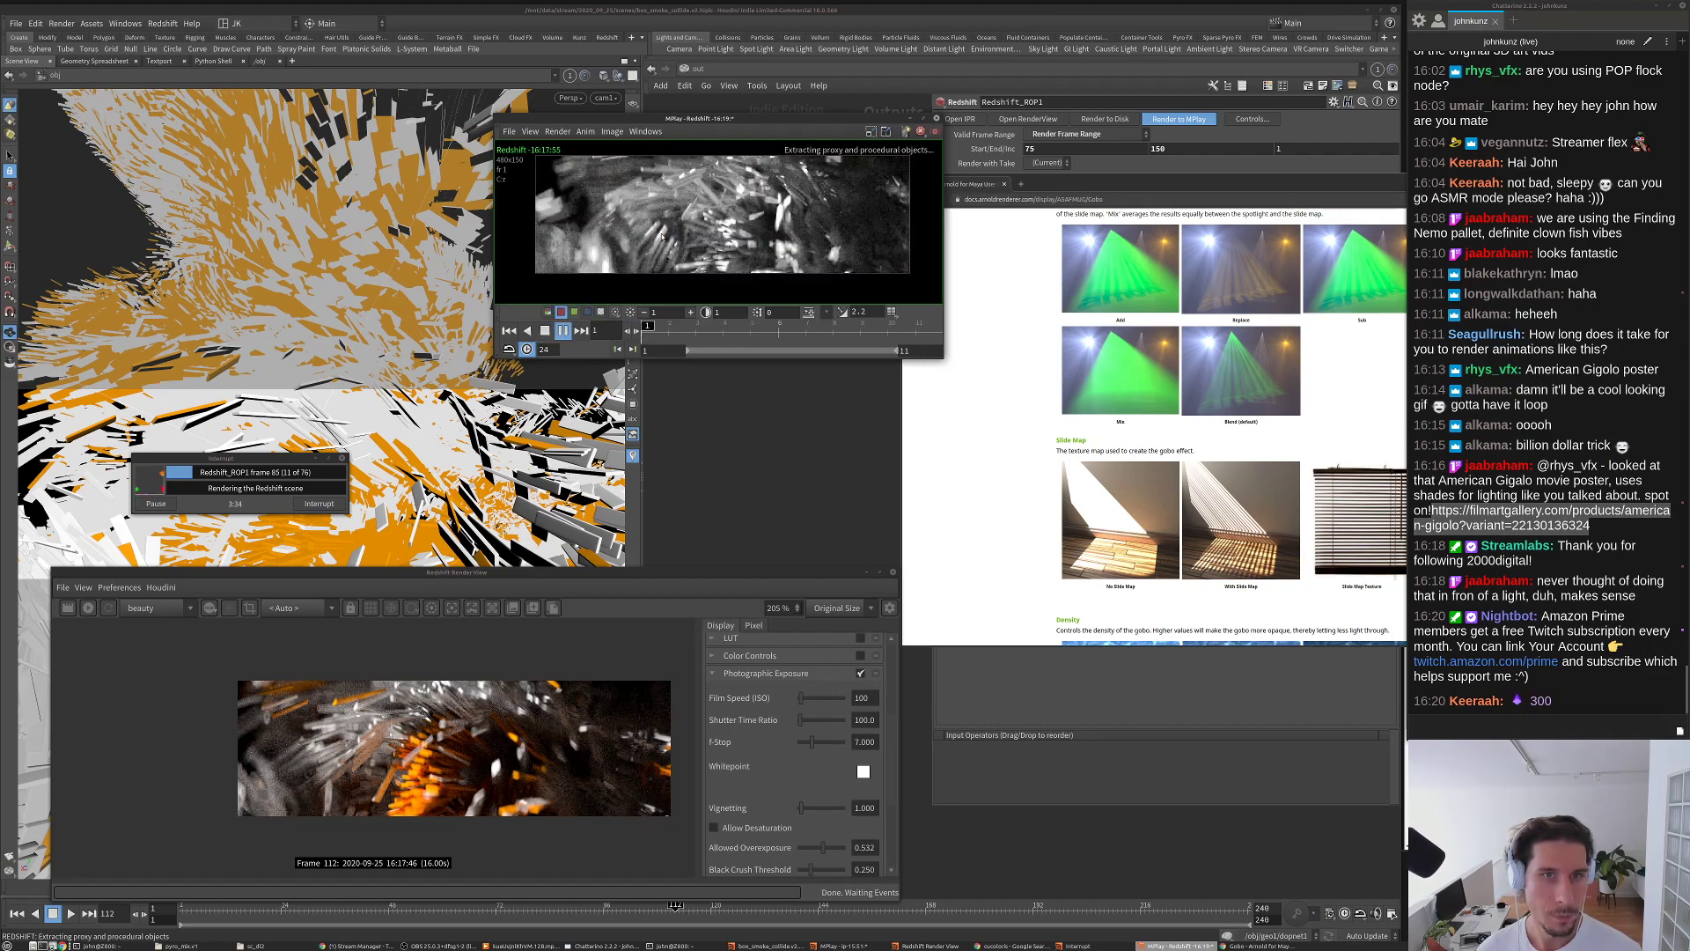
# Step: Zoom in on the rendered frames in MPlay, play them back and restore the full colour display
pyautogui.scroll(2, 724, 215)
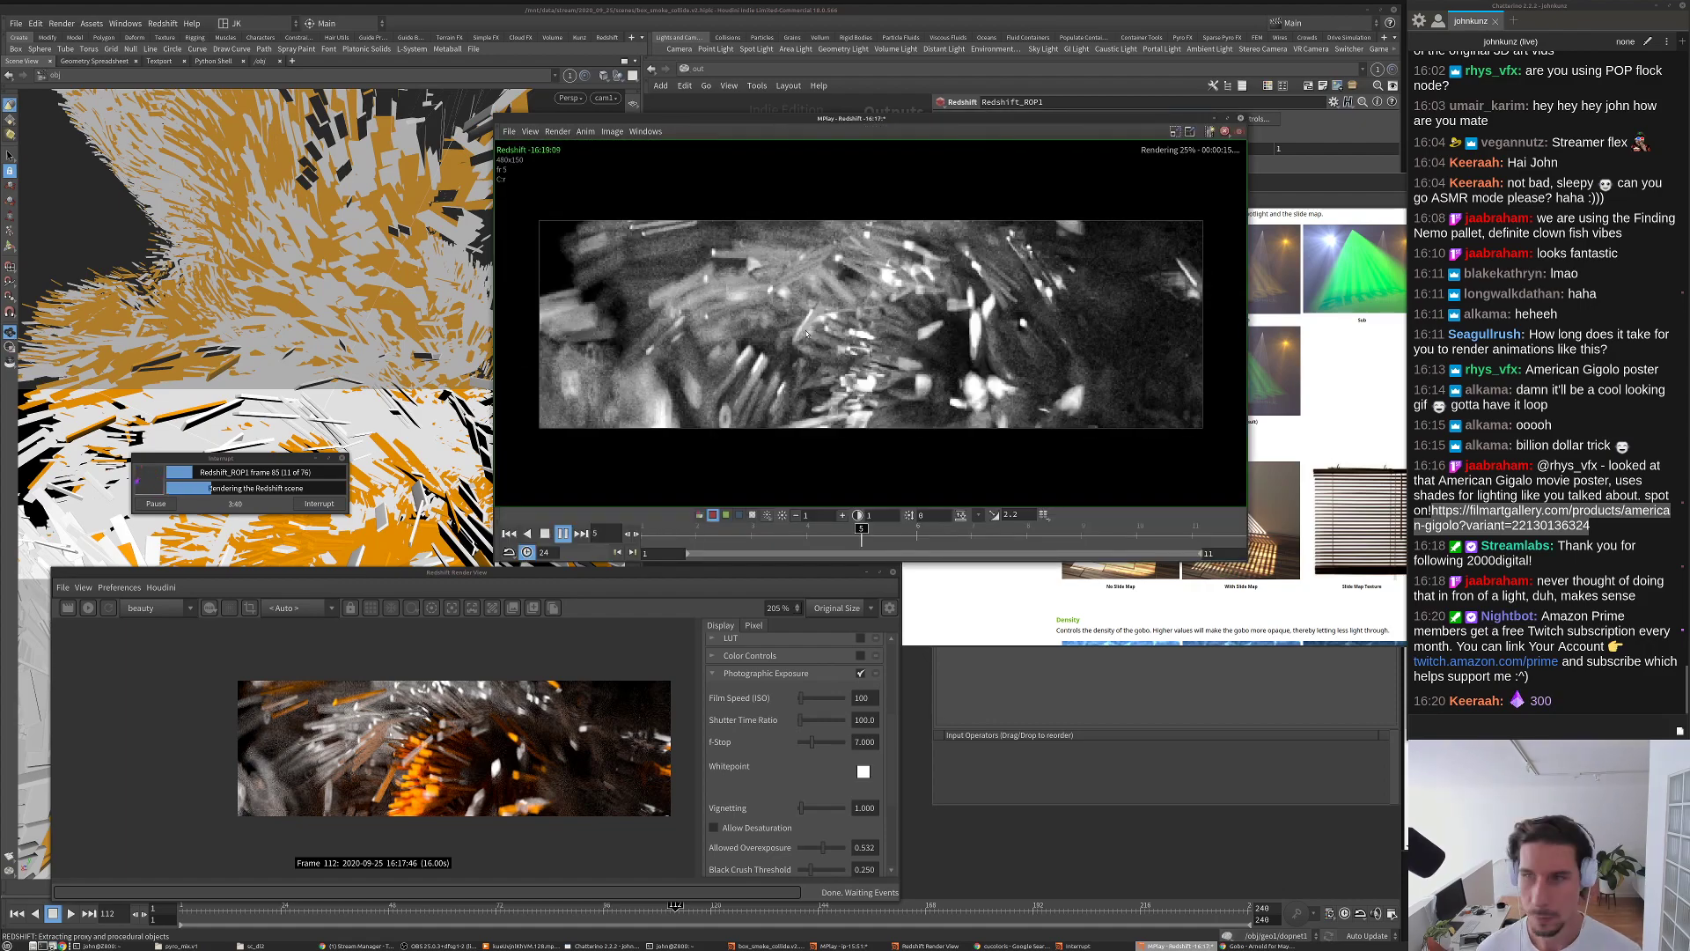
pyautogui.scroll(1, 806, 333)
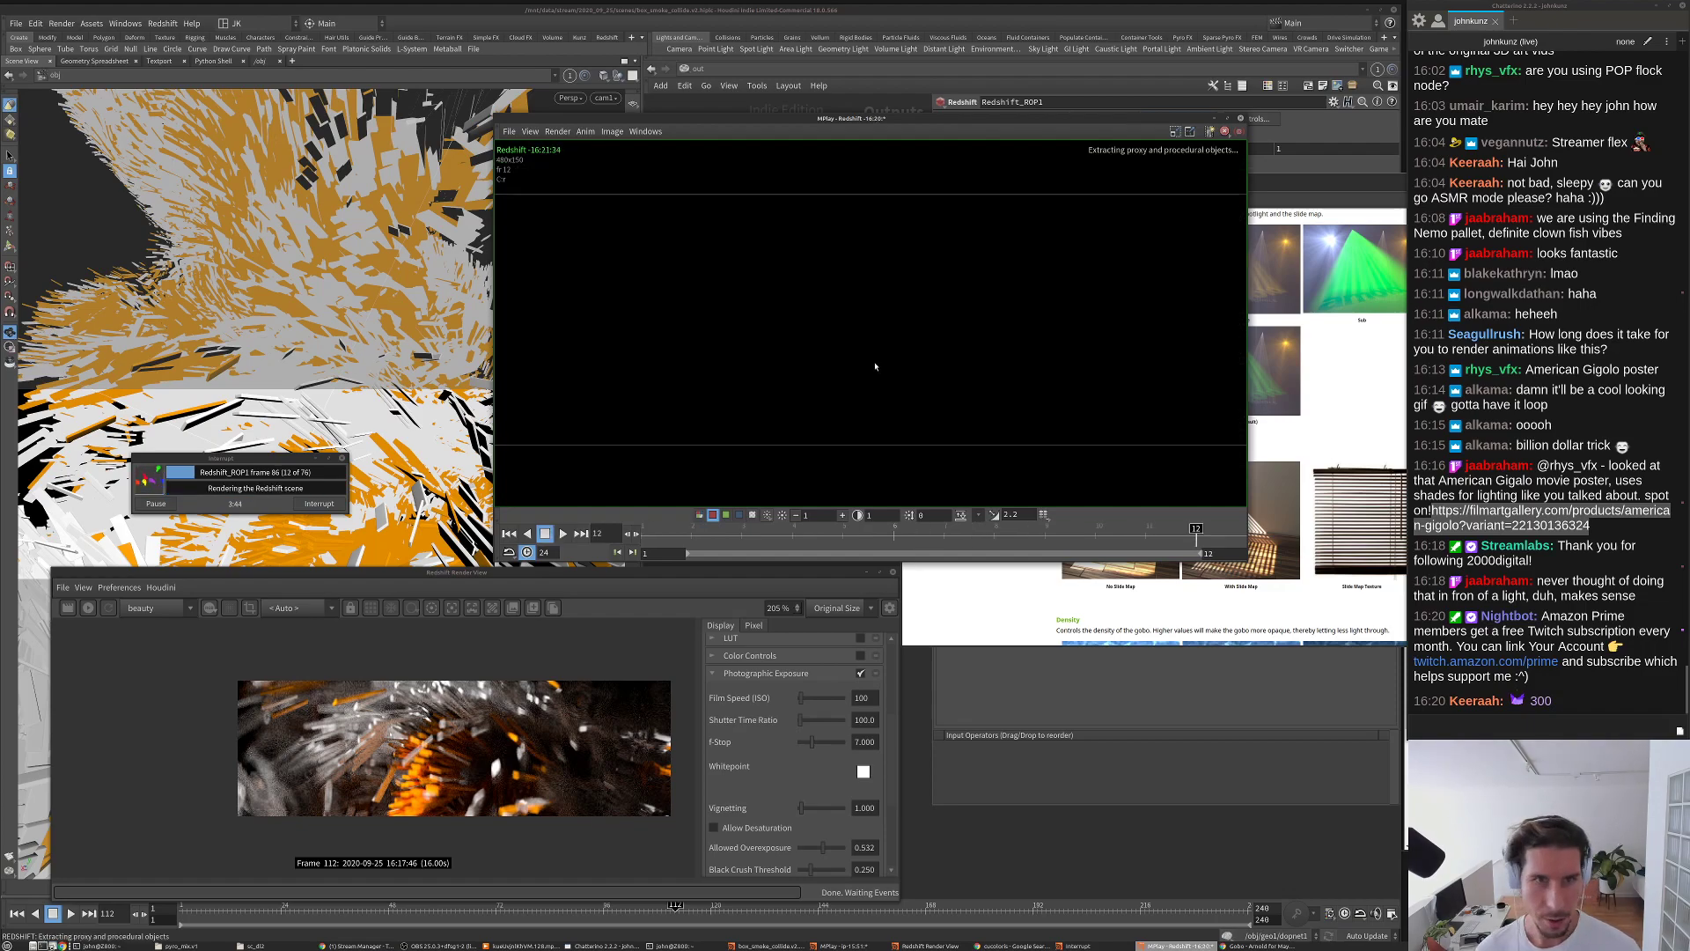
pyautogui.press('Up')
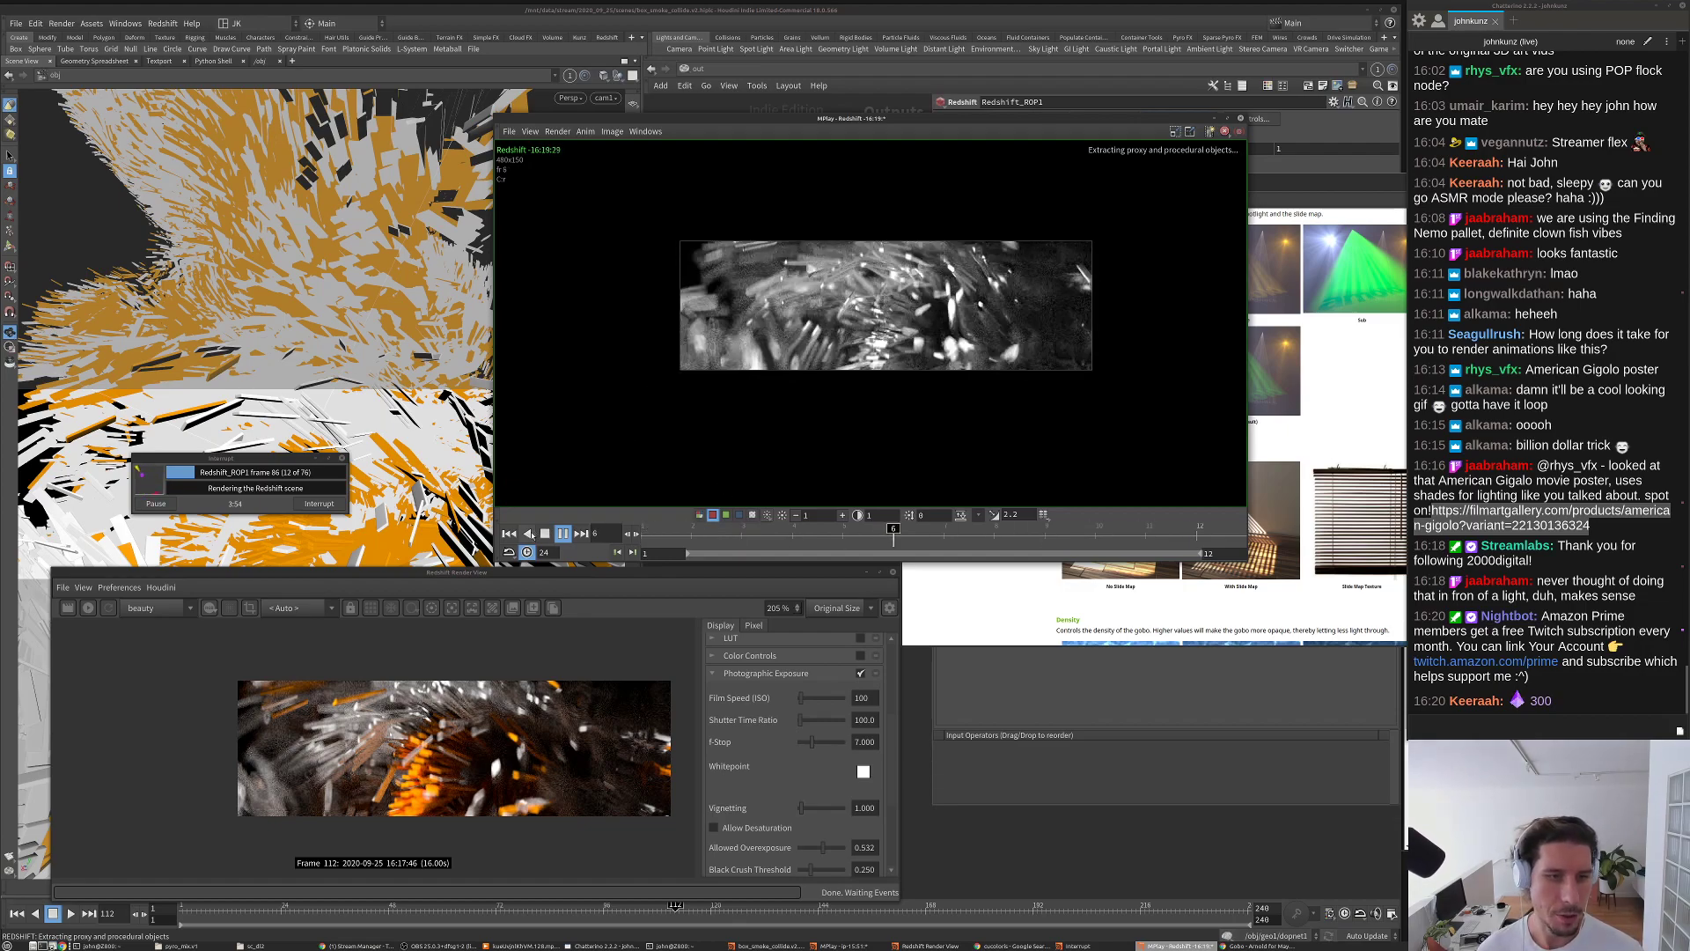
pyautogui.click(700, 515)
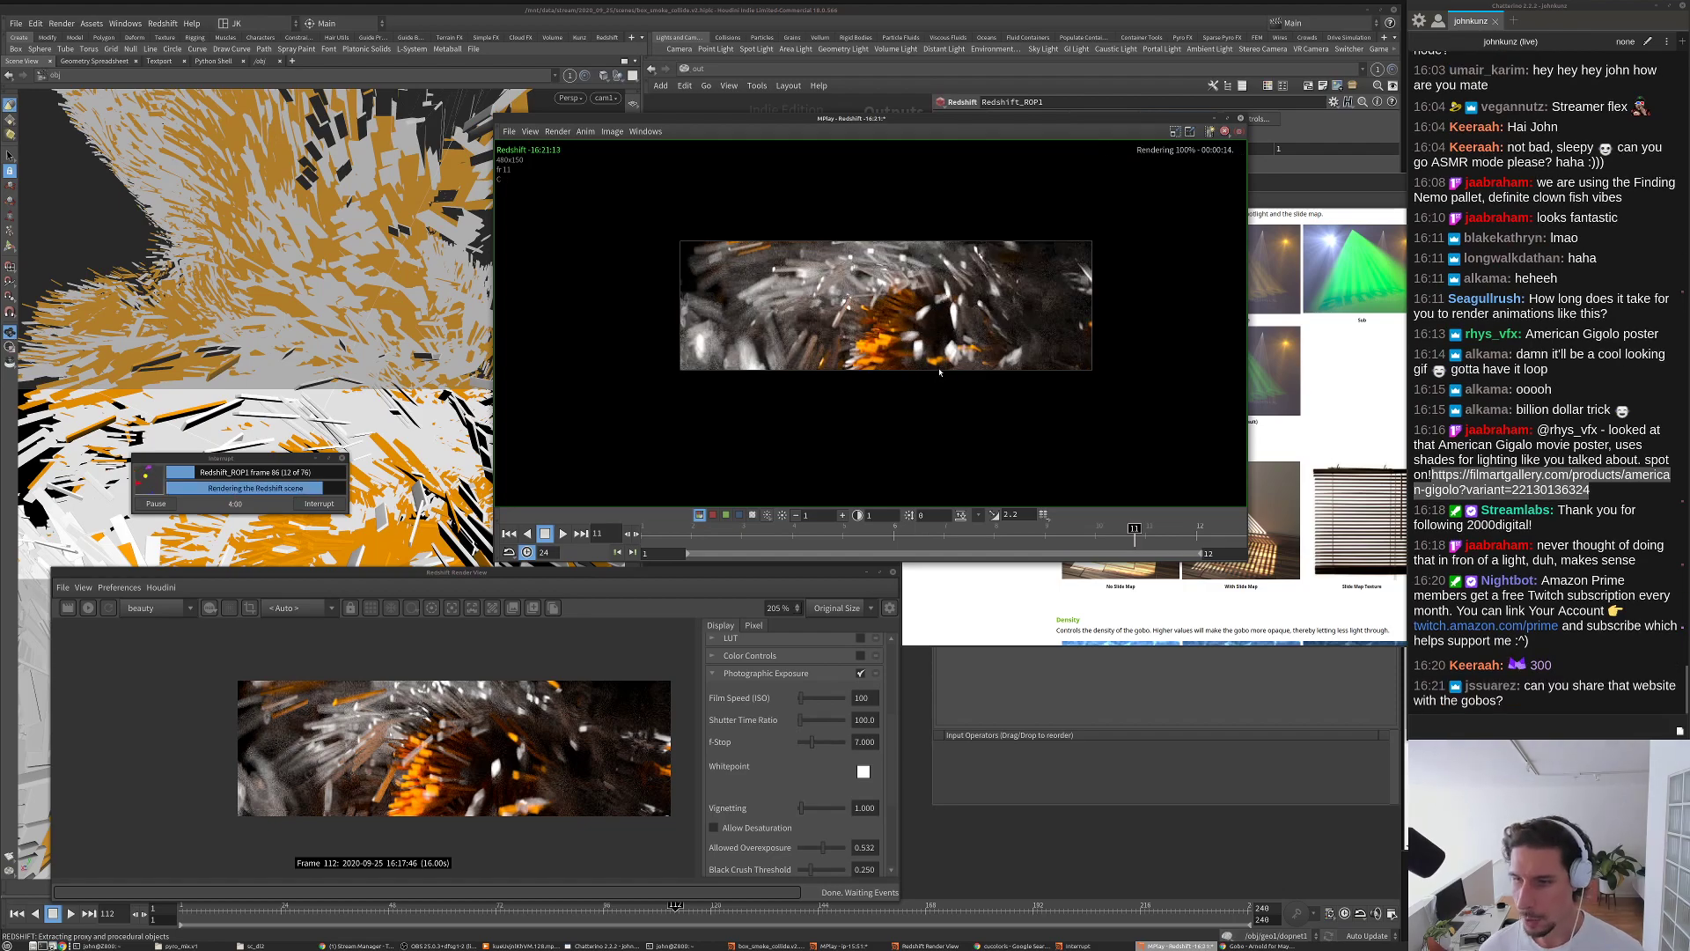
# Step: Copy the Arnold Gobo documentation page's address from the browser and post it in the stream chat
pyautogui.click(1300, 182)
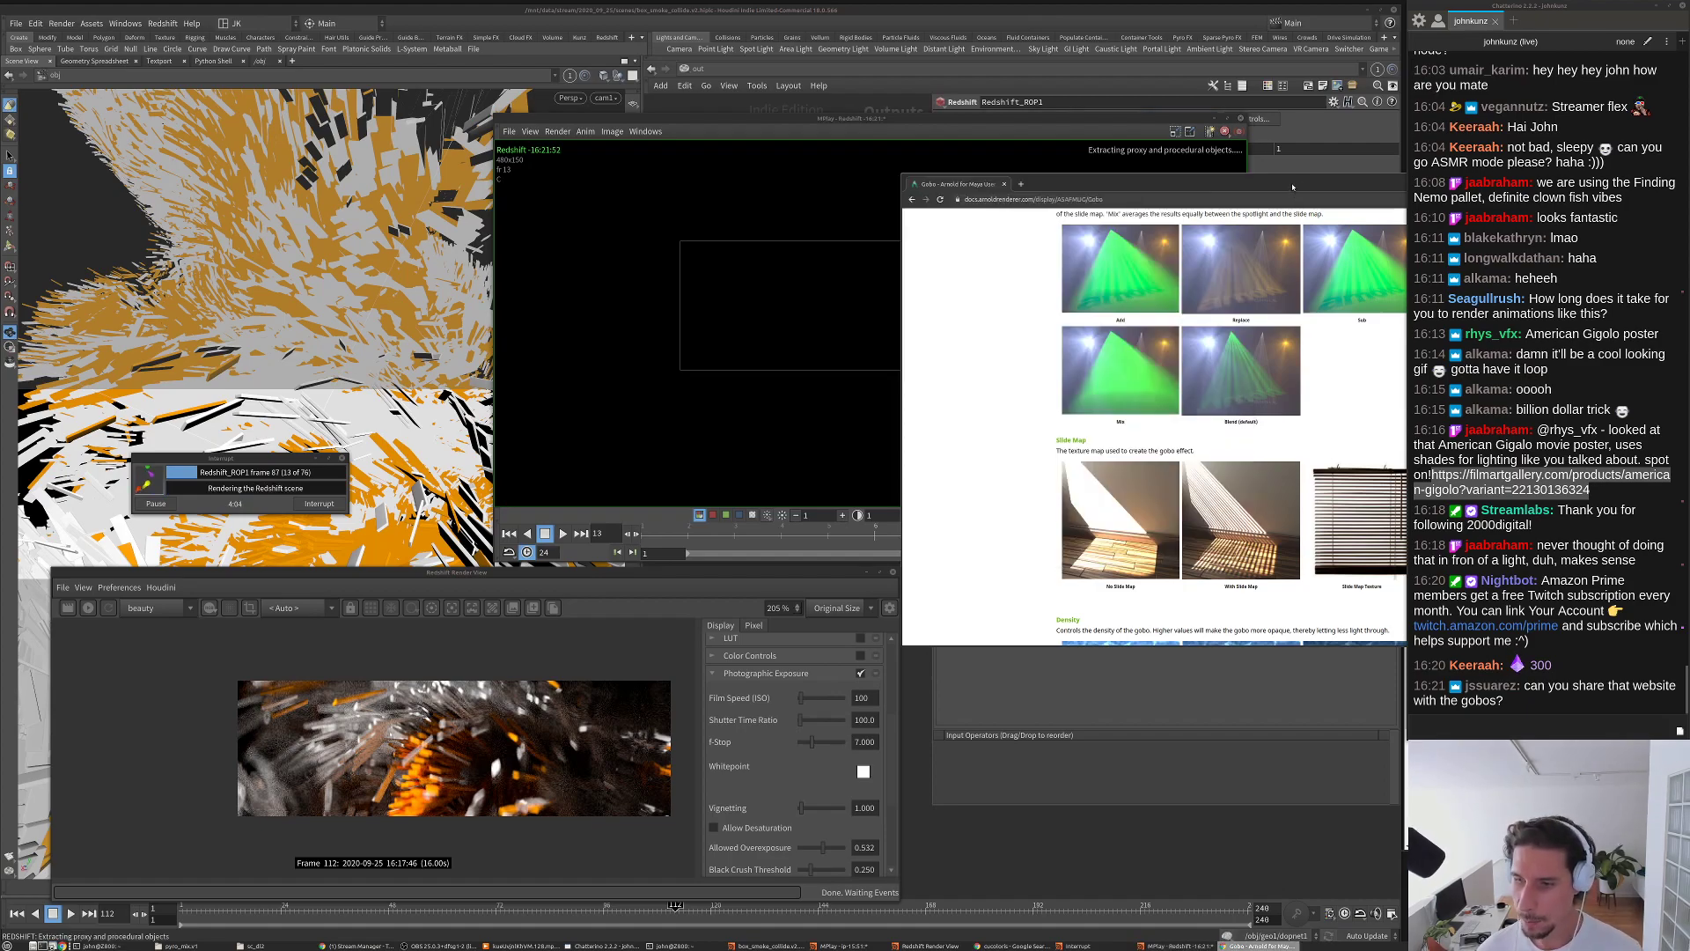
pyautogui.moveTo(1292, 186); pyautogui.dragTo(1243, 154)
pyautogui.scroll(-2, 1088, 434)
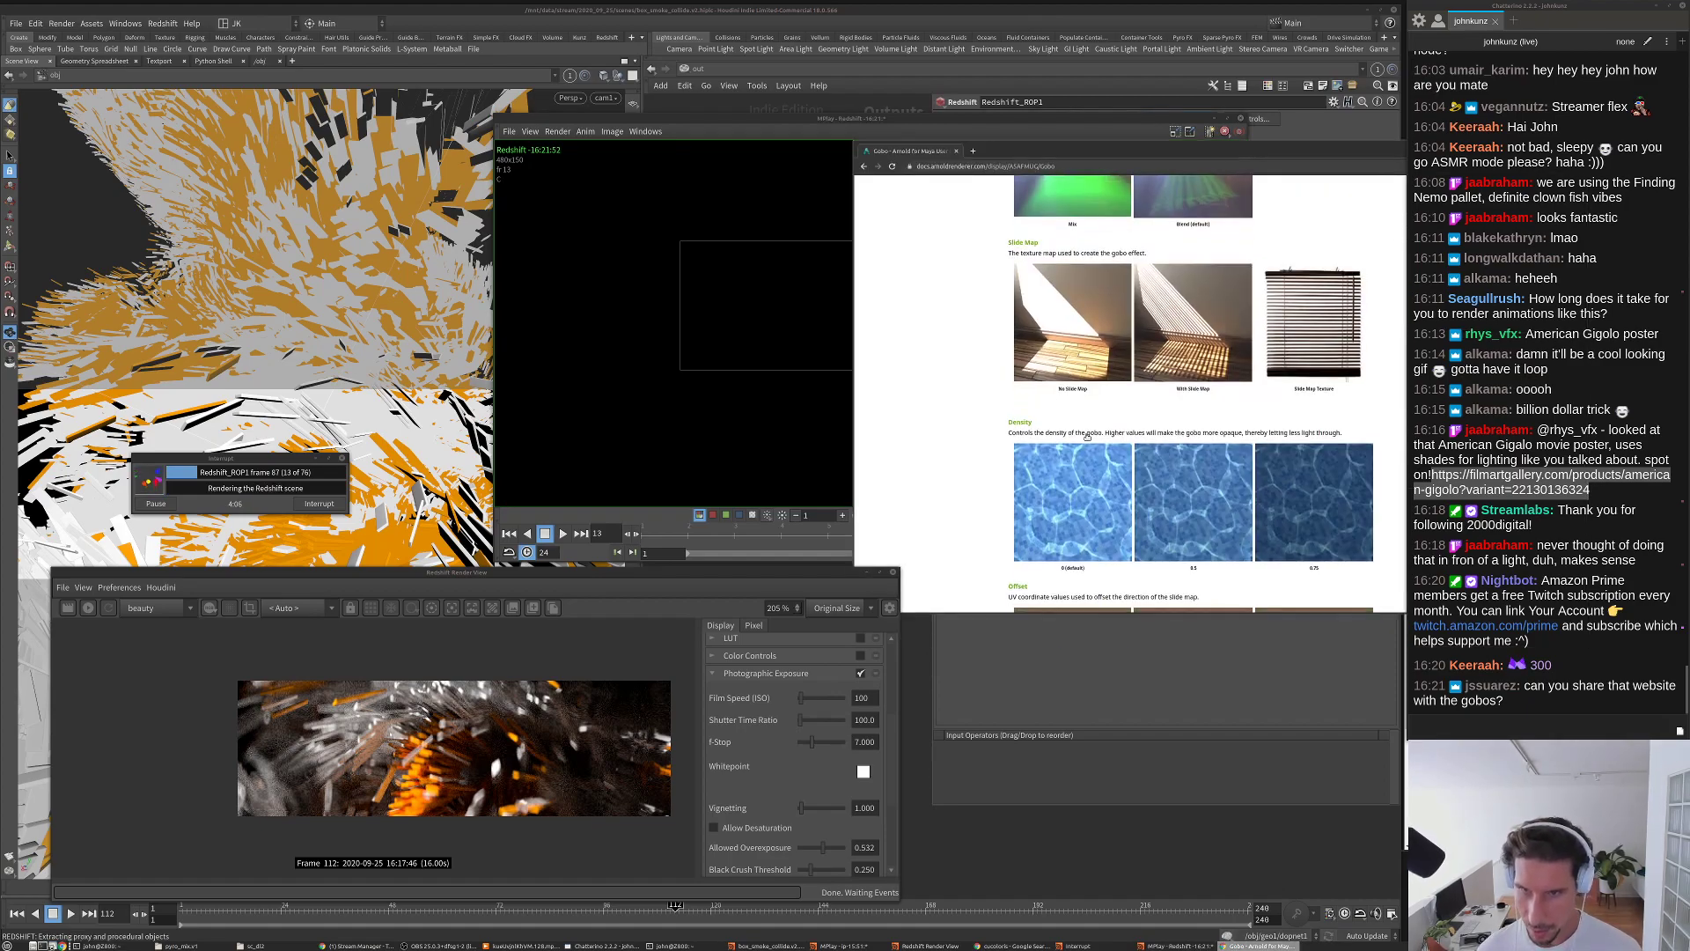
pyautogui.scroll(-2, 1088, 434)
pyautogui.click(1006, 165)
pyautogui.hotkey('ctrl', 'c')
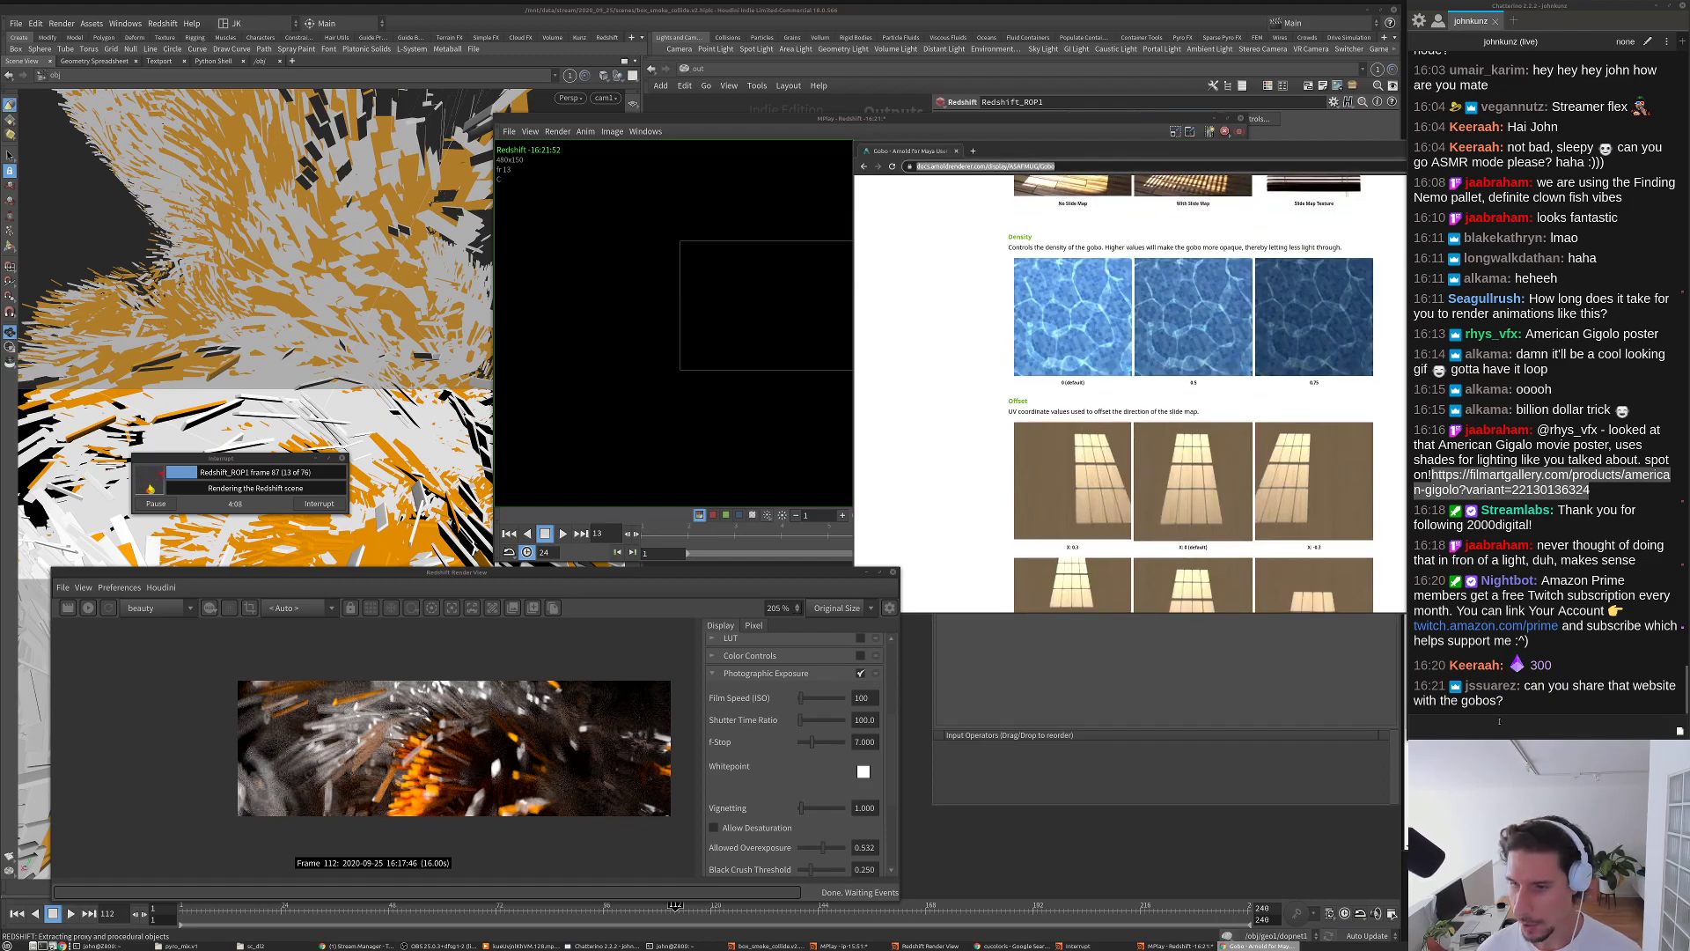
pyautogui.click(1499, 721)
pyautogui.hotkey('ctrl', 'v')
pyautogui.press('Return')
pyautogui.scroll(-5, 955, 420)
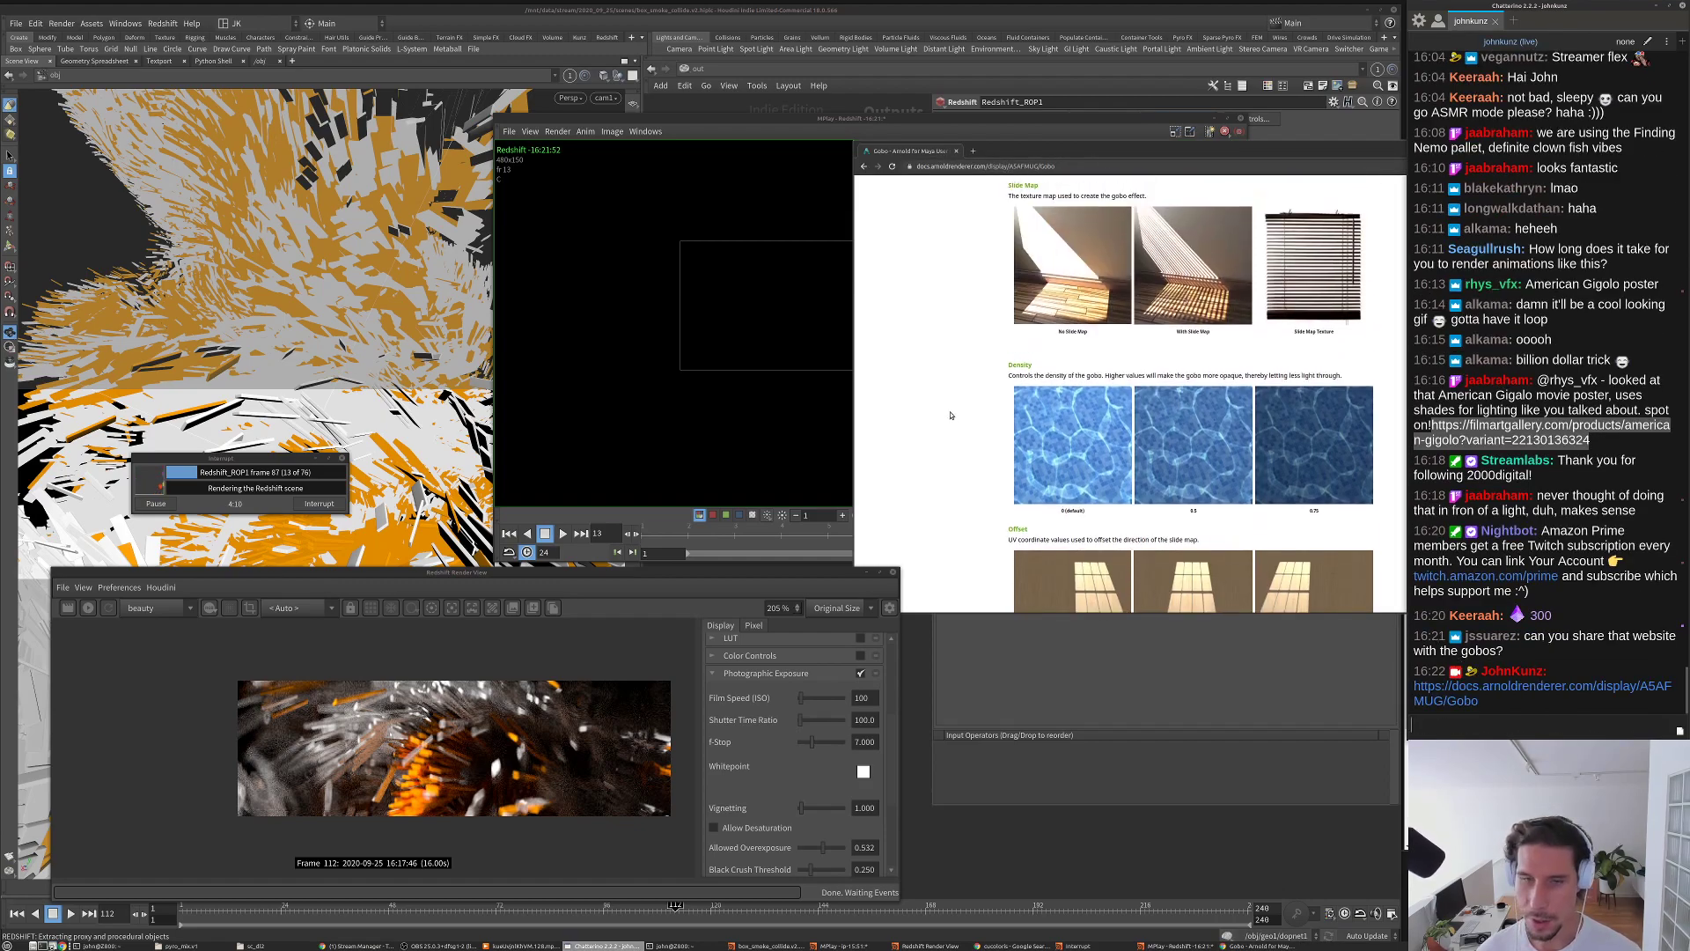
# Step: Search Google for "gobos" in the browser and switch to the image results
pyautogui.moveTo(1001, 147); pyautogui.dragTo(965, 133)
pyautogui.click(973, 153)
pyautogui.write('go')
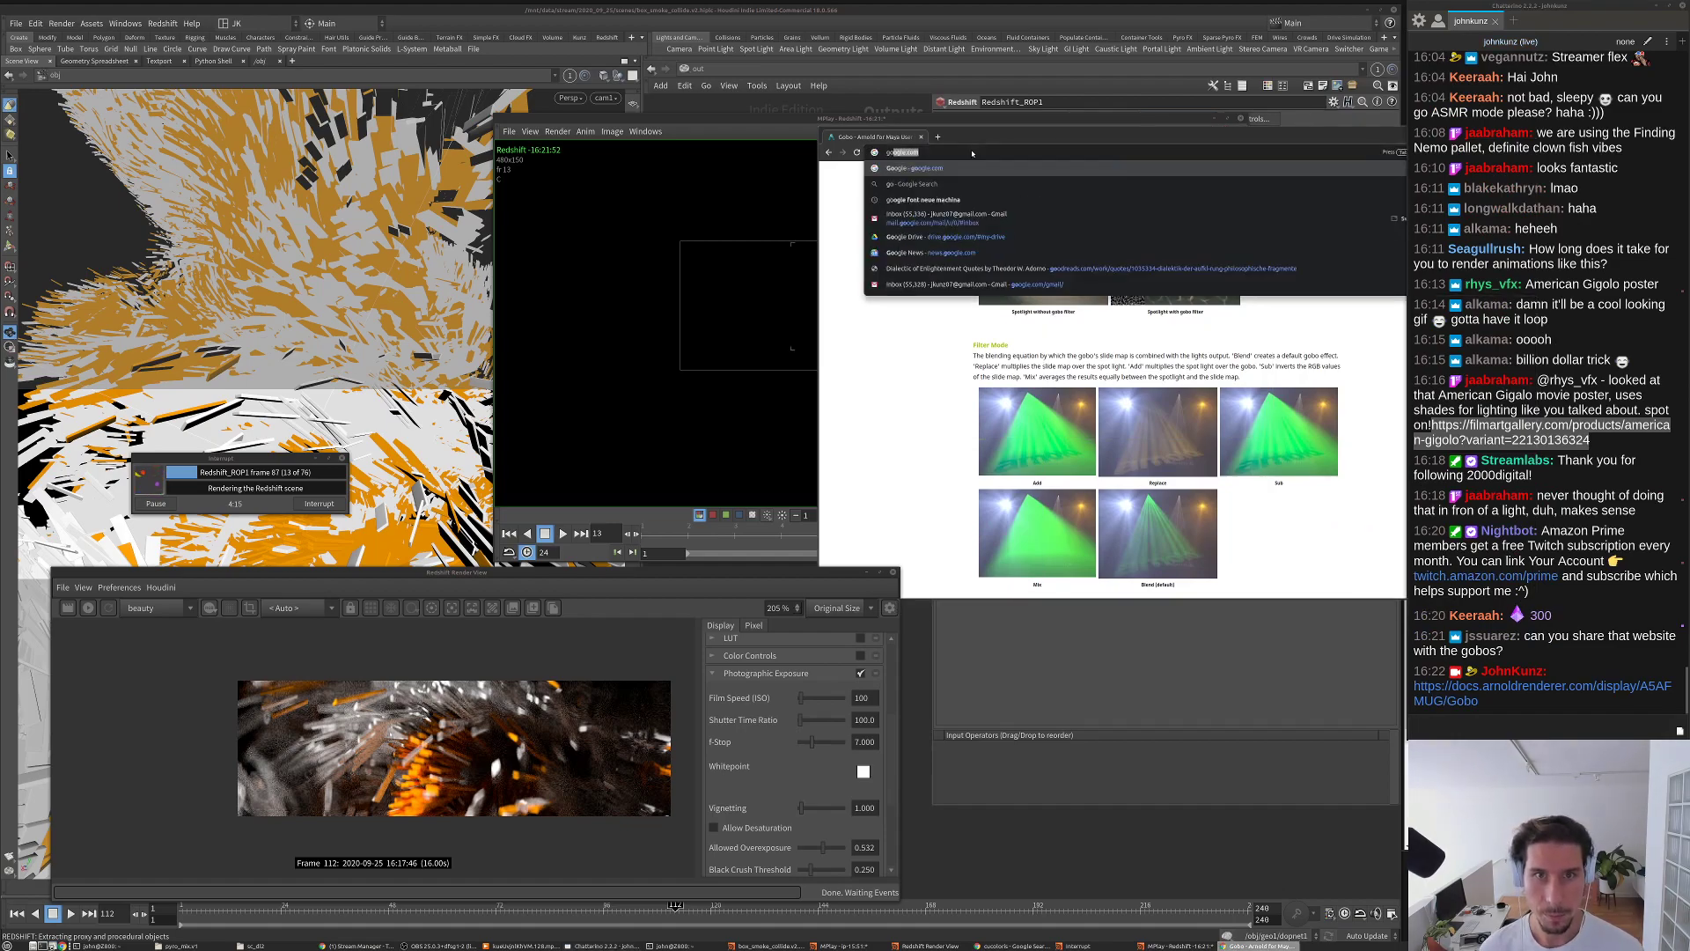
pyautogui.press('BackSpace')
pyautogui.press('BackSpace')
pyautogui.press('BackSpace')
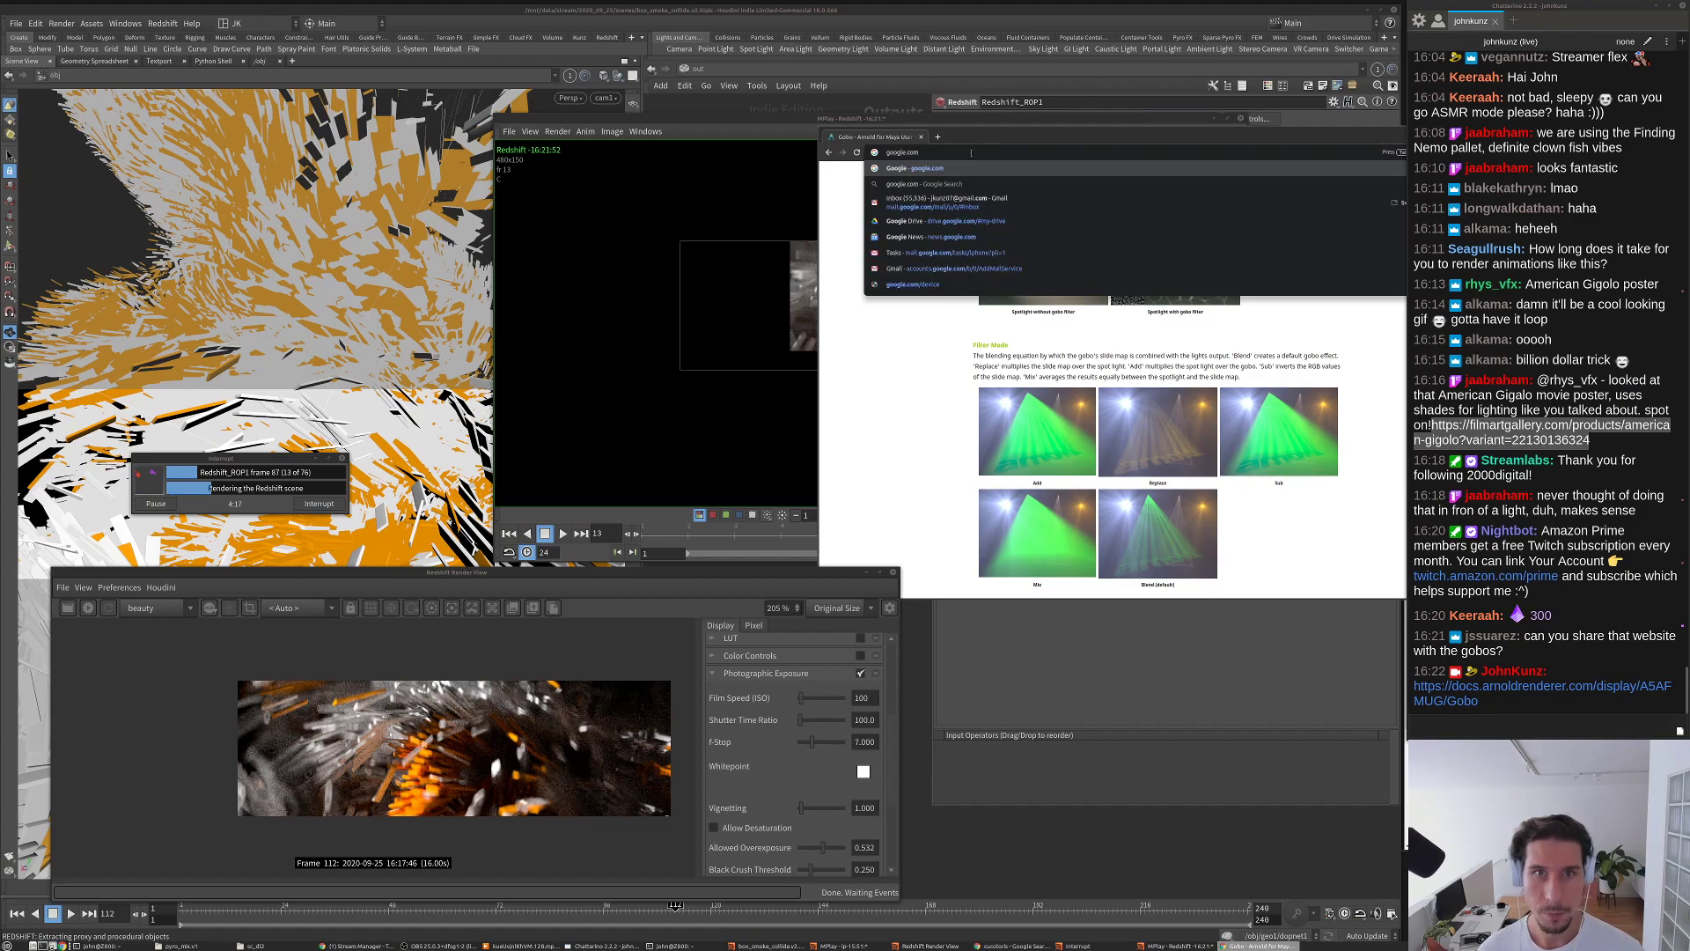
pyautogui.write('gobo')
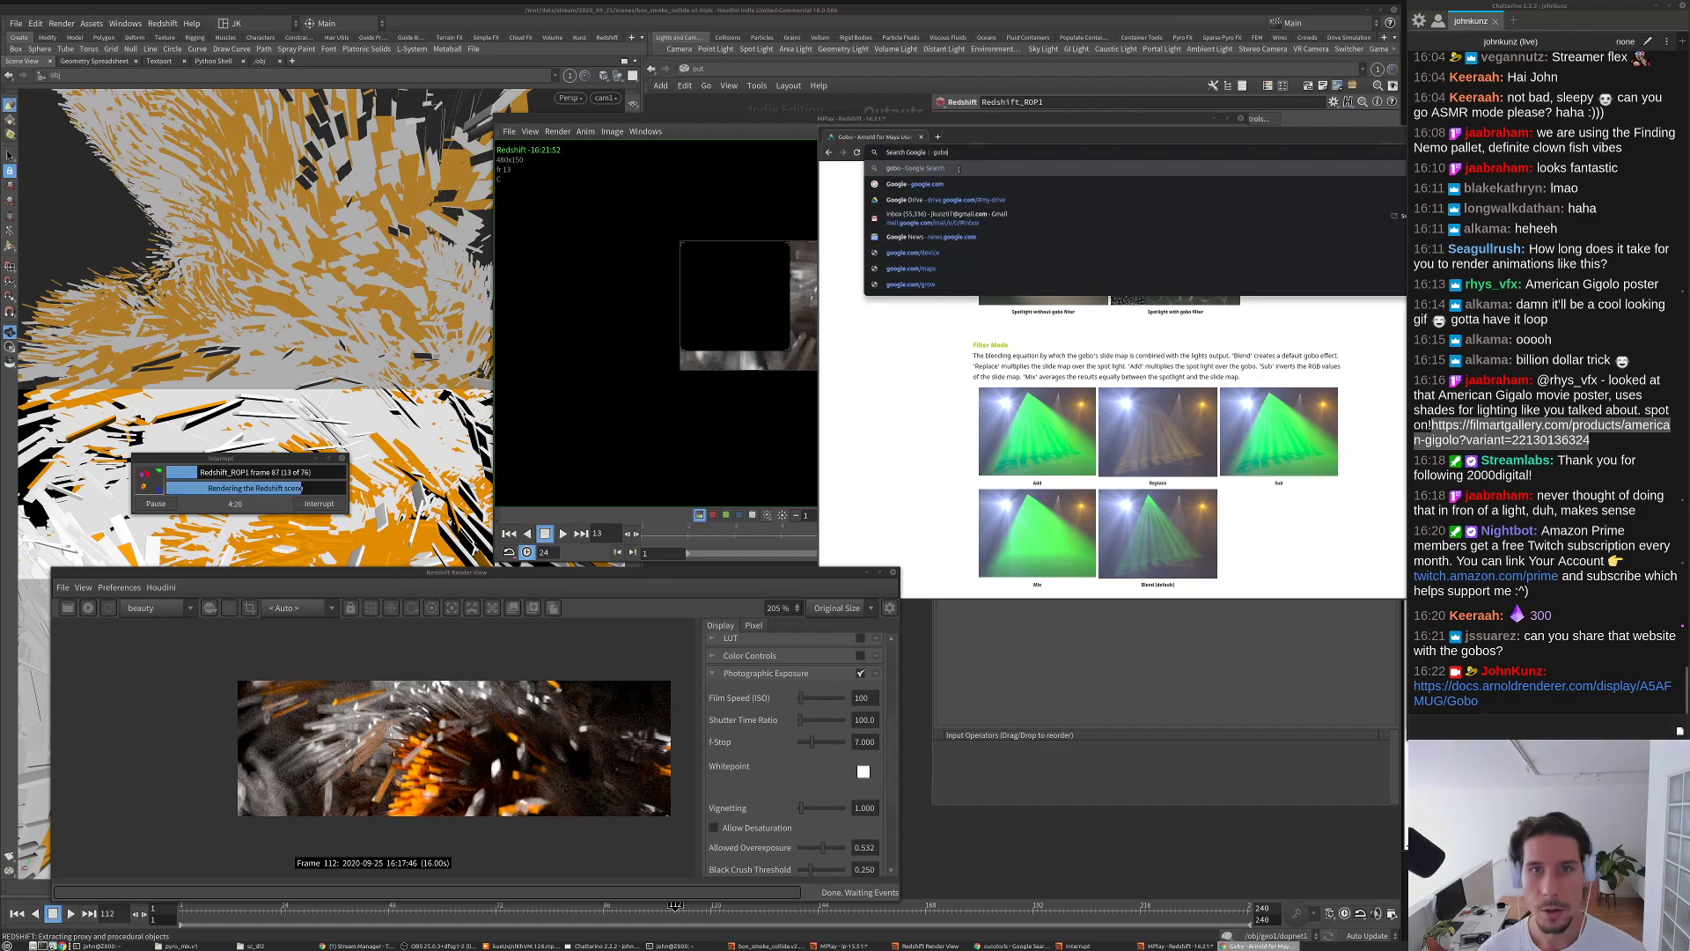
pyautogui.write('s')
pyautogui.press('Return')
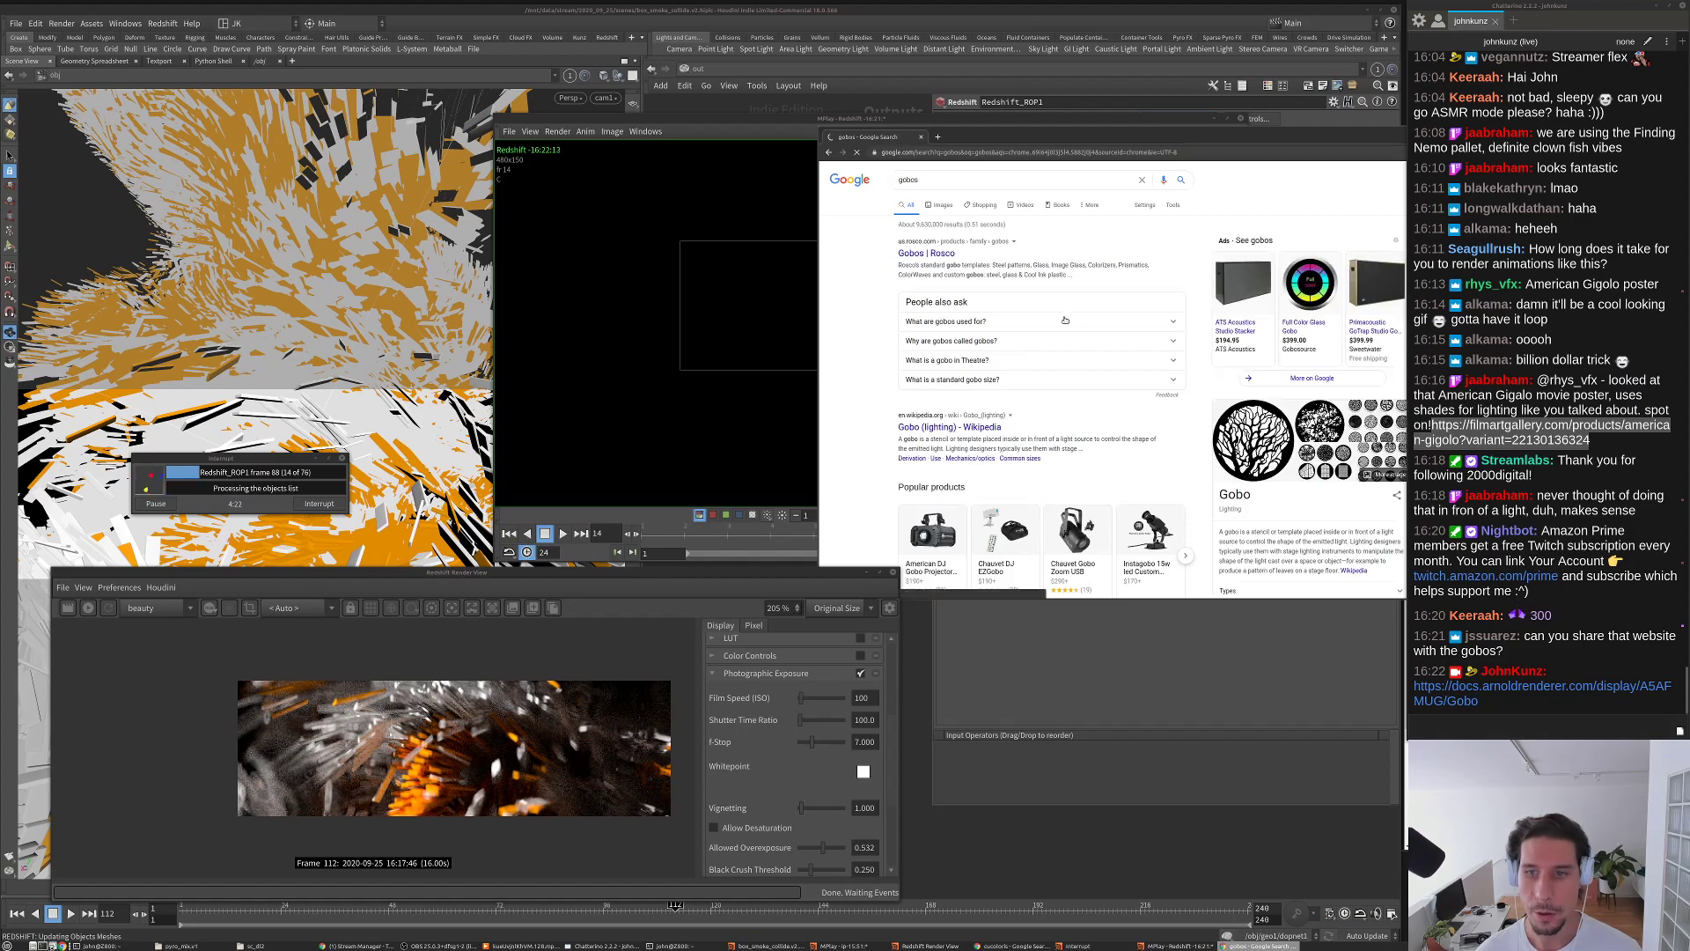
pyautogui.click(942, 205)
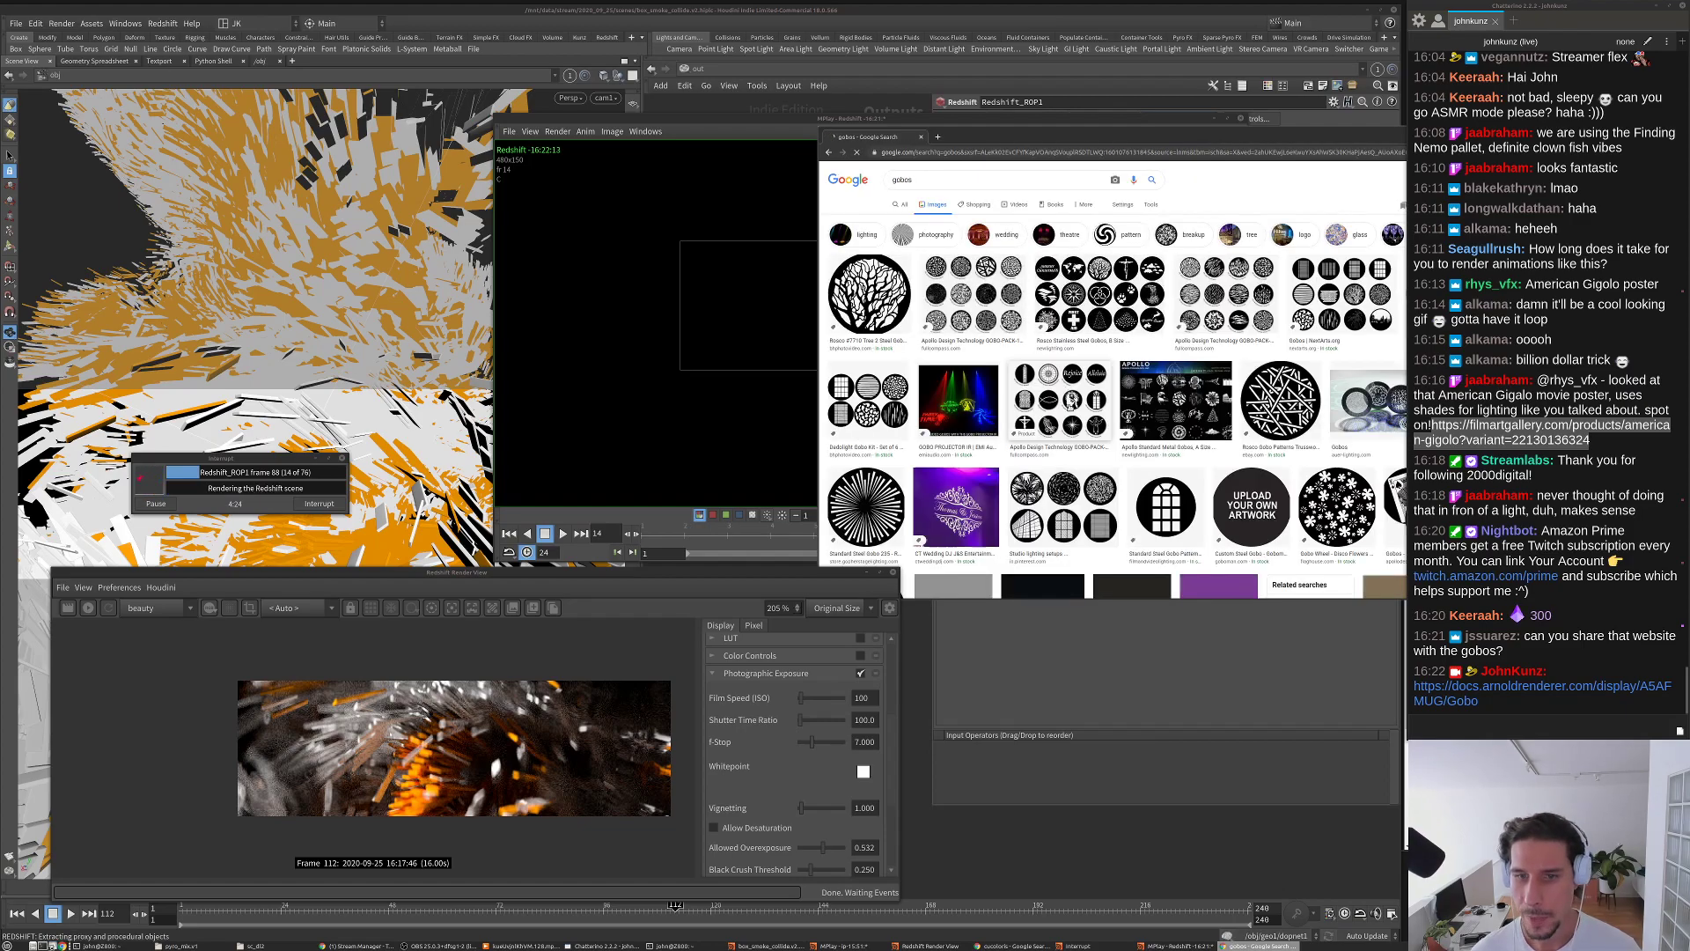
# Step: Look through the gobo image results and preview the 16PCS Gobos Optical Spot set with its related images
pyautogui.scroll(-3, 1117, 498)
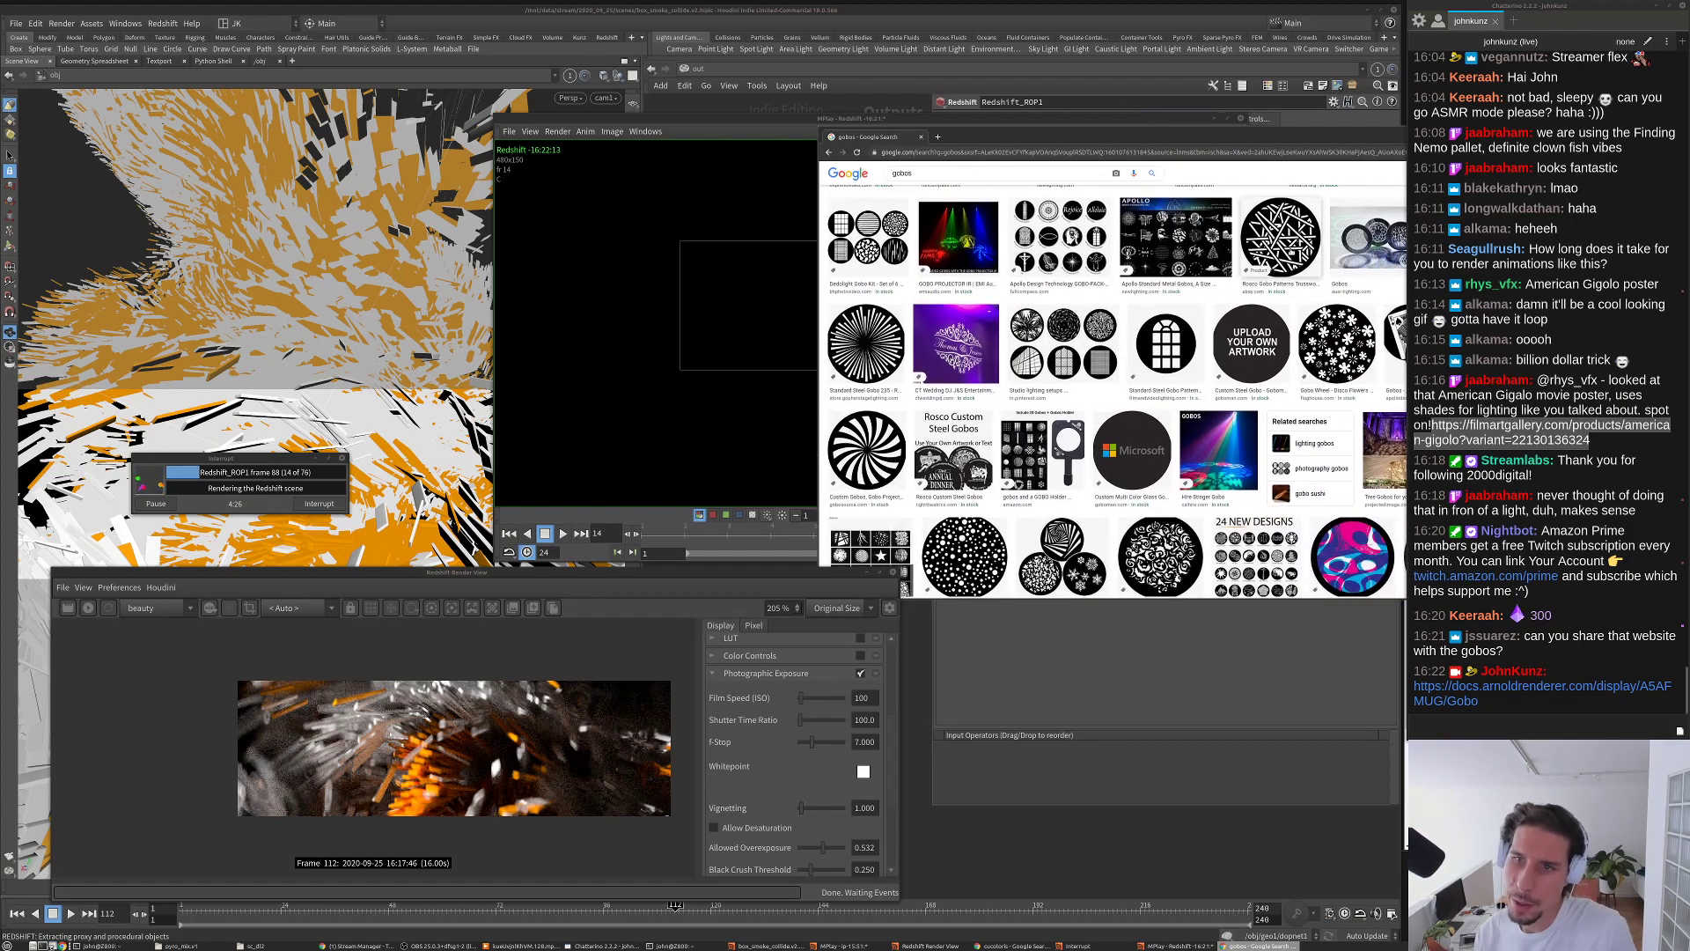
pyautogui.scroll(-2, 1081, 343)
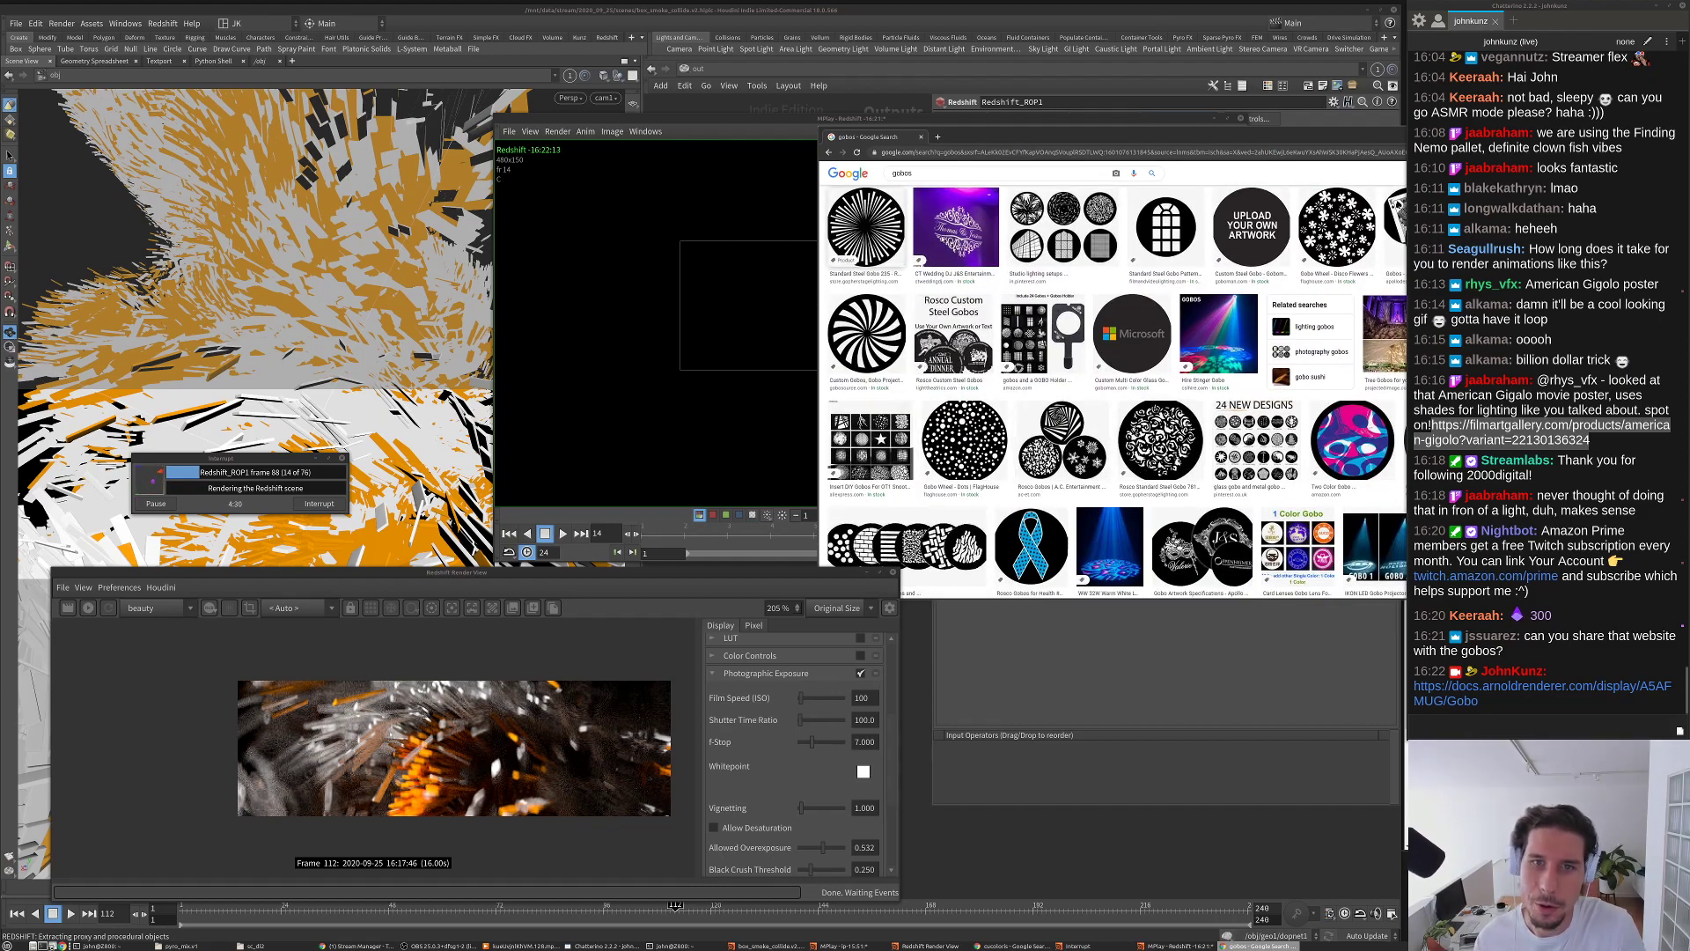
pyautogui.scroll(-5, 1197, 357)
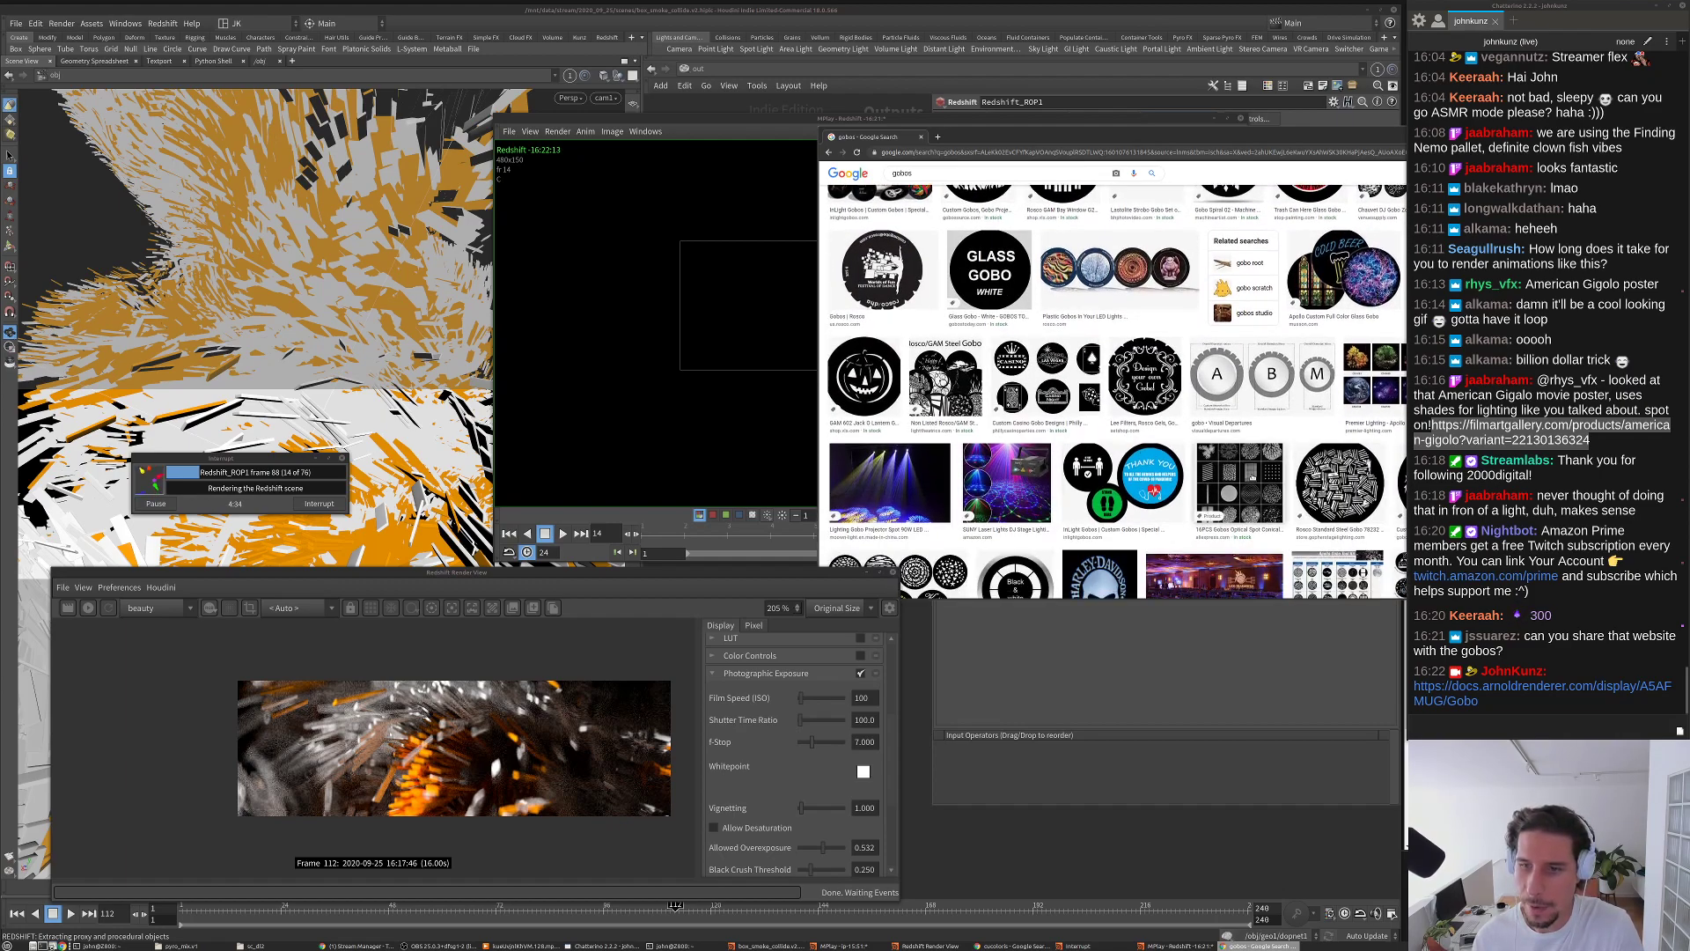
pyautogui.click(1239, 484)
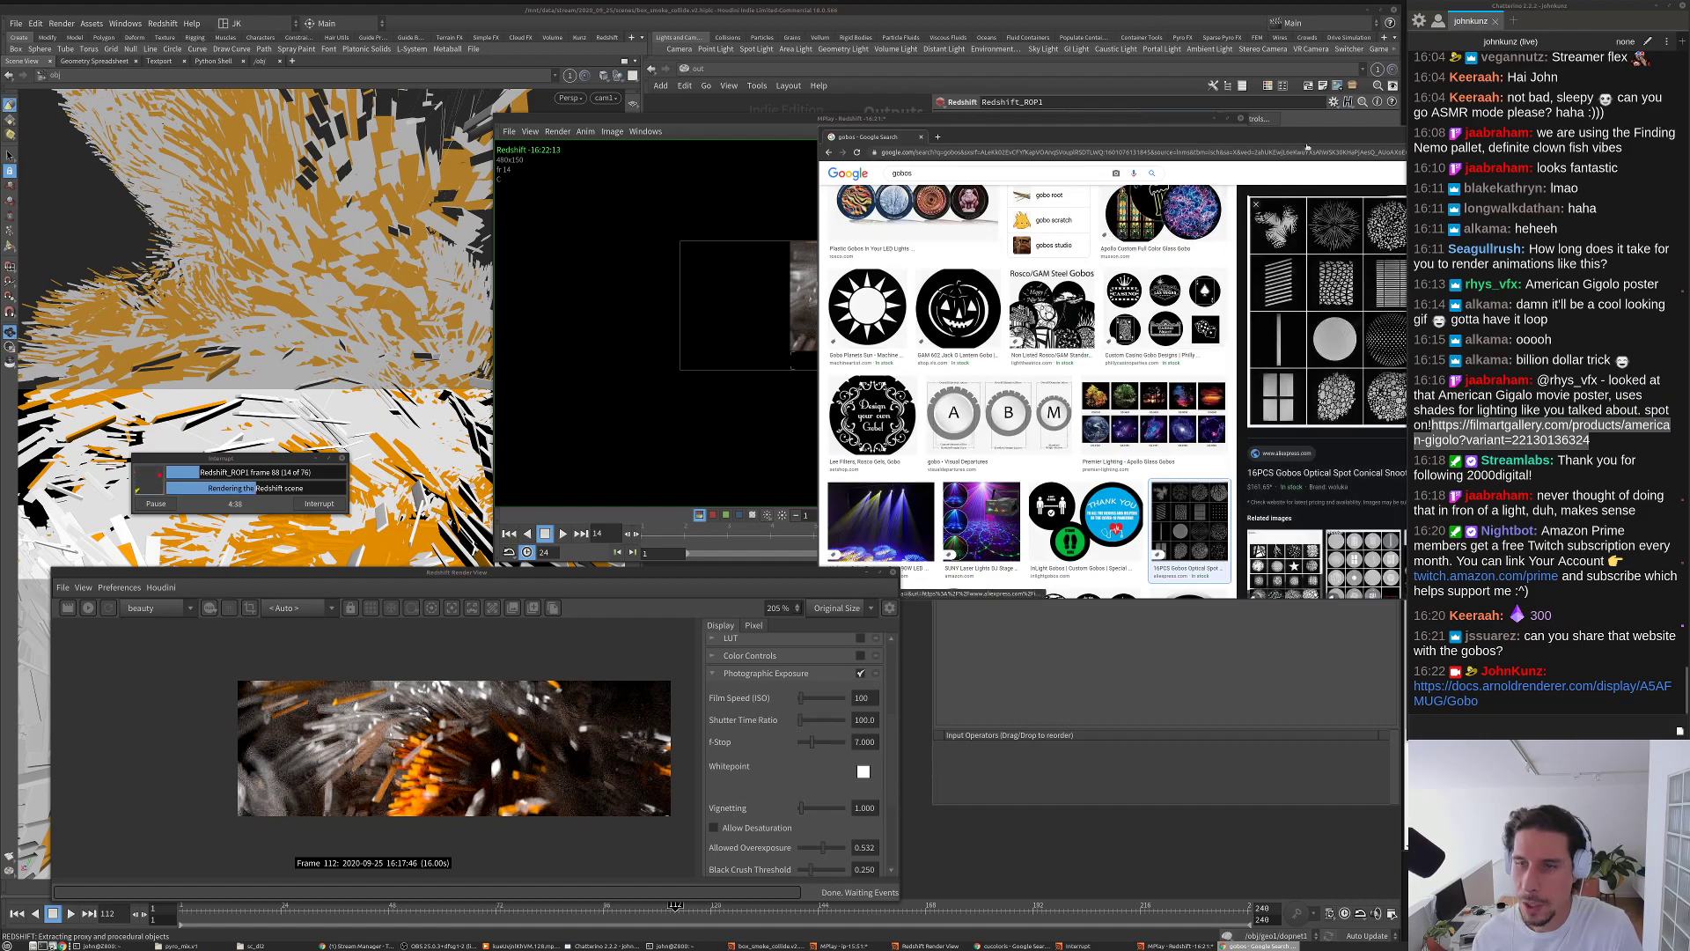
pyautogui.moveTo(1056, 137); pyautogui.dragTo(881, 147)
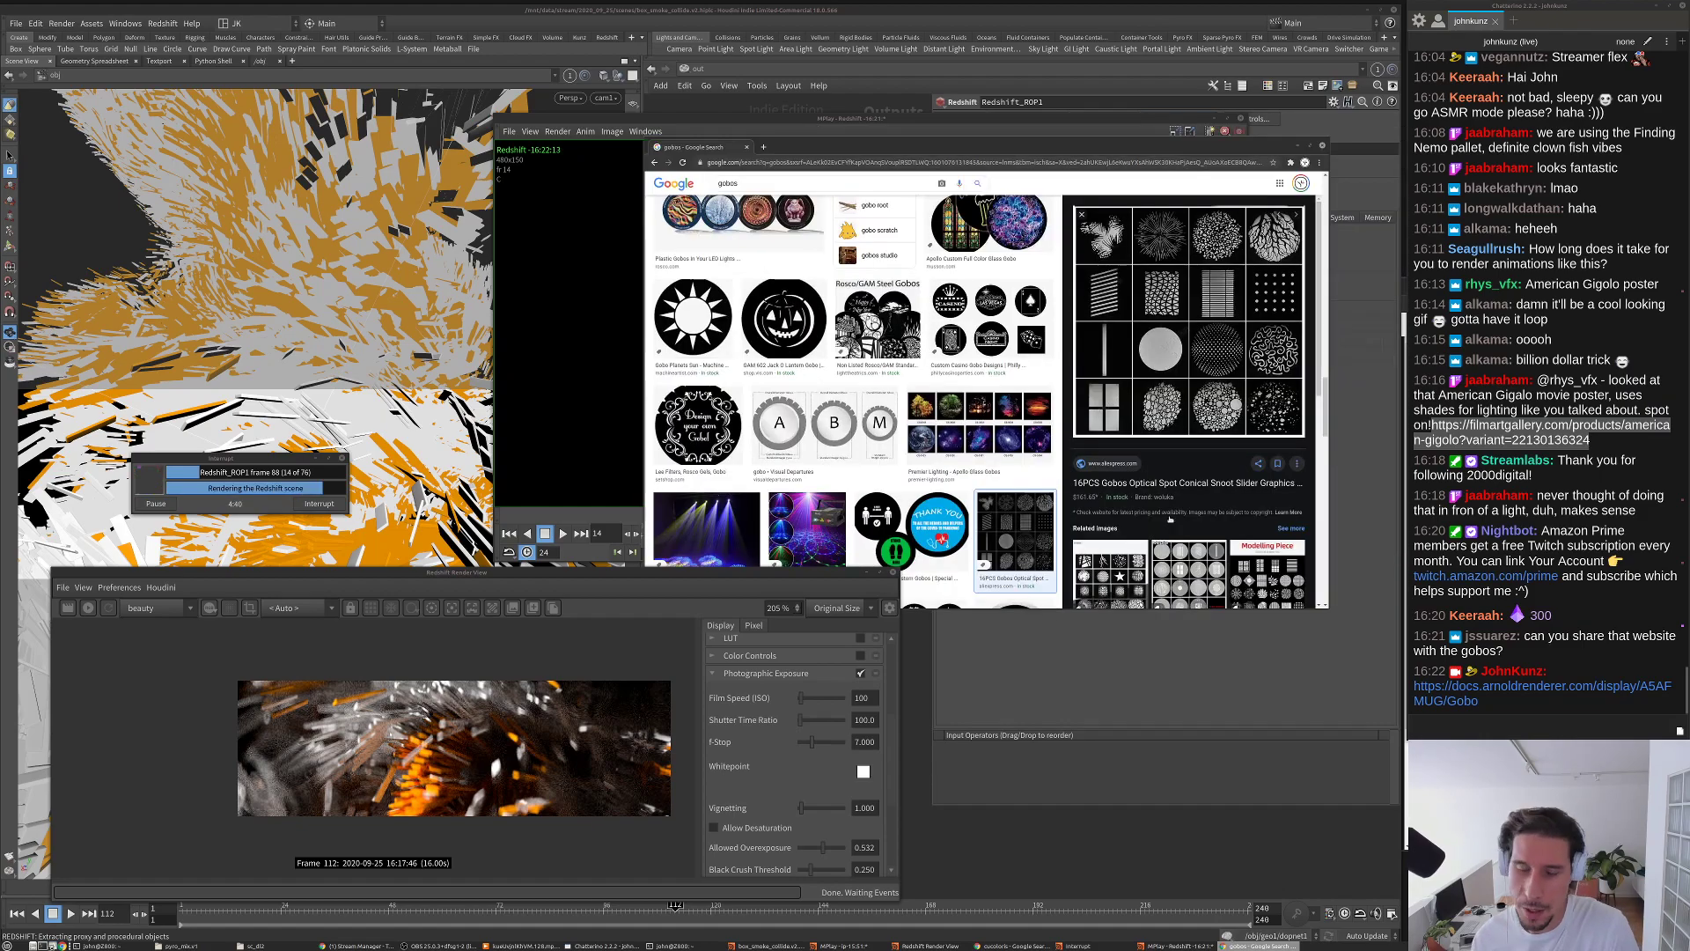
pyautogui.scroll(-5, 1174, 524)
pyautogui.scroll(-10, 948, 462)
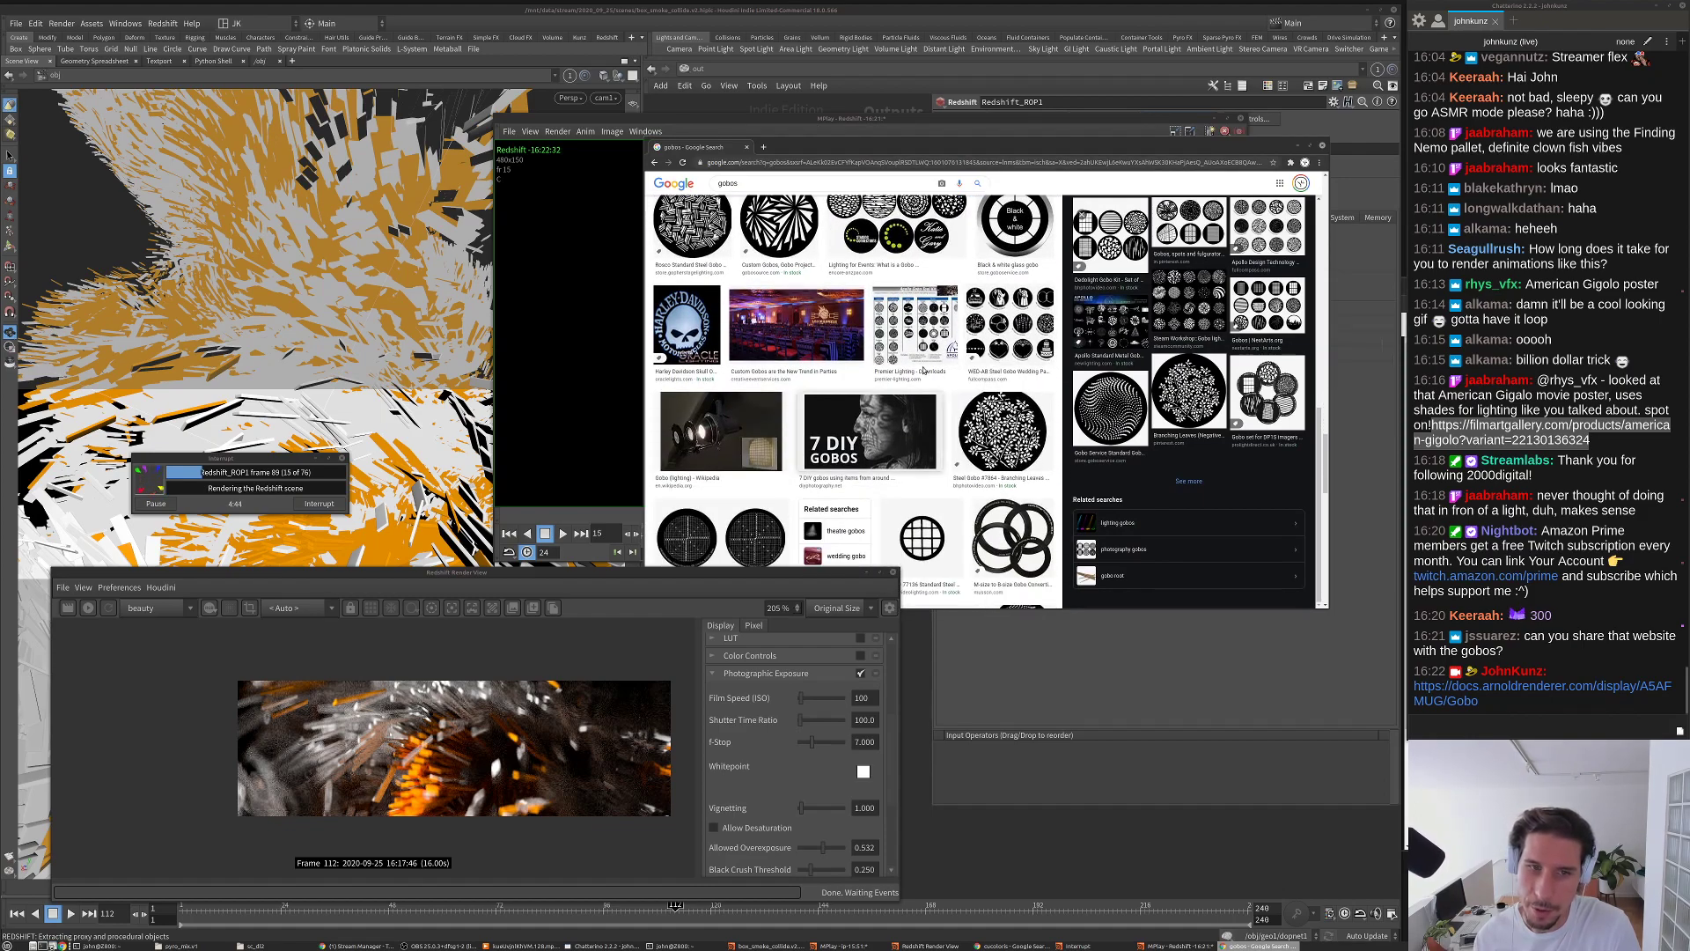
pyautogui.scroll(-2, 978, 382)
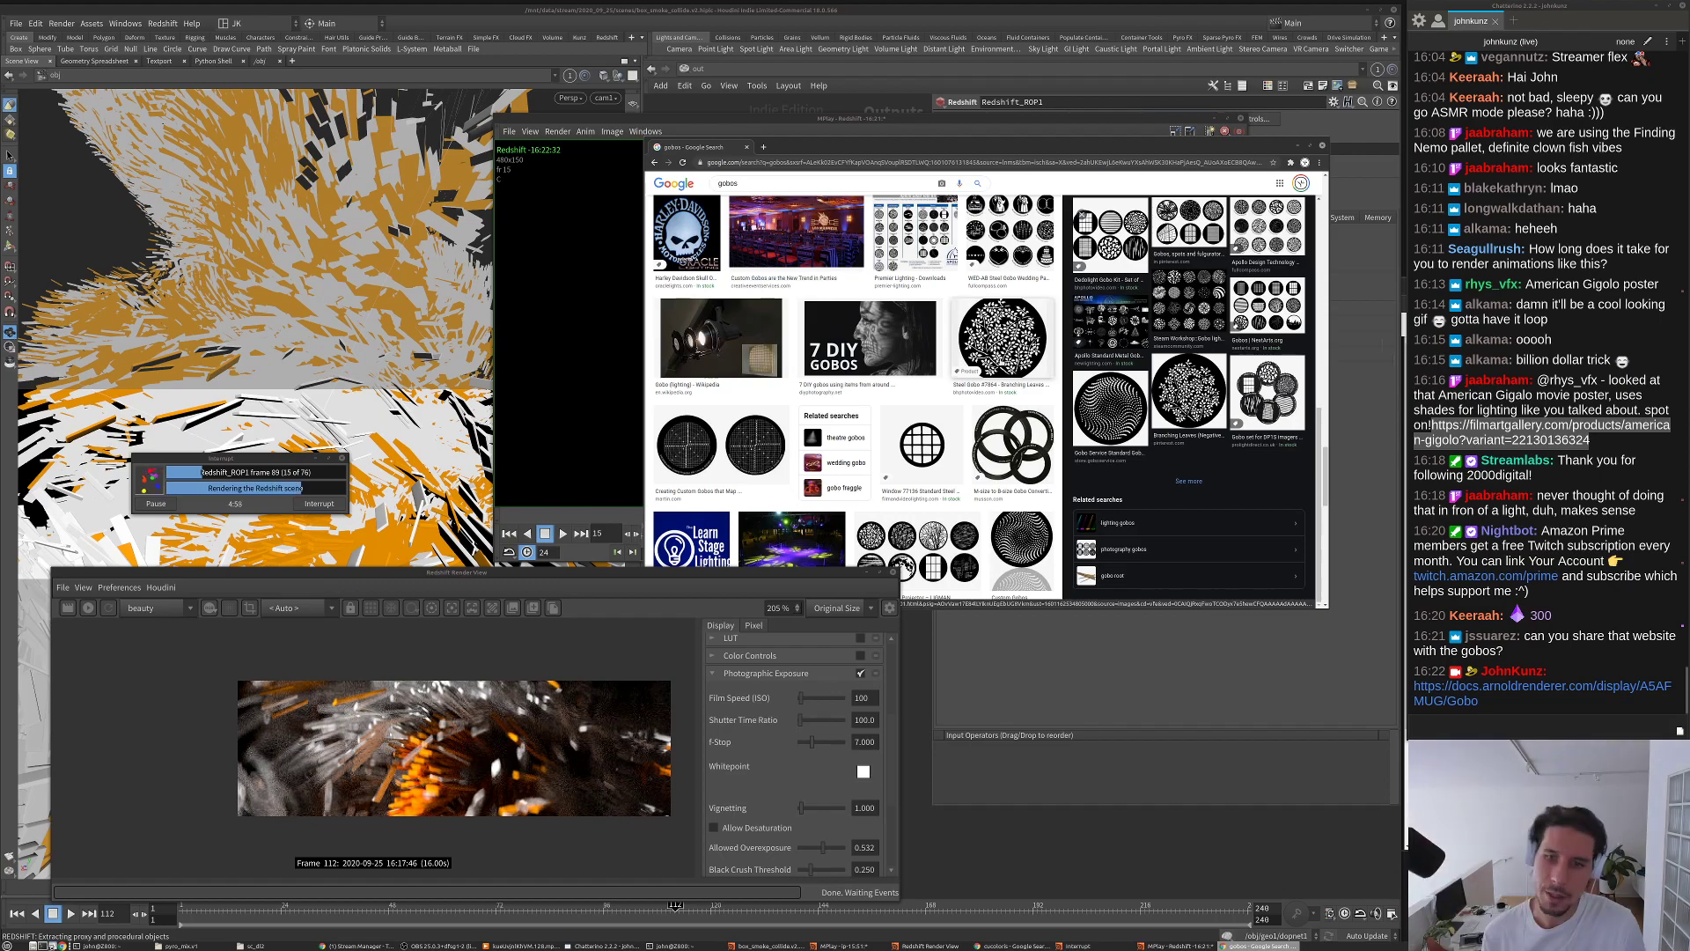
# Step: Preview the spiral-patterned Custom Gobos image and look over its related images
pyautogui.click(1021, 541)
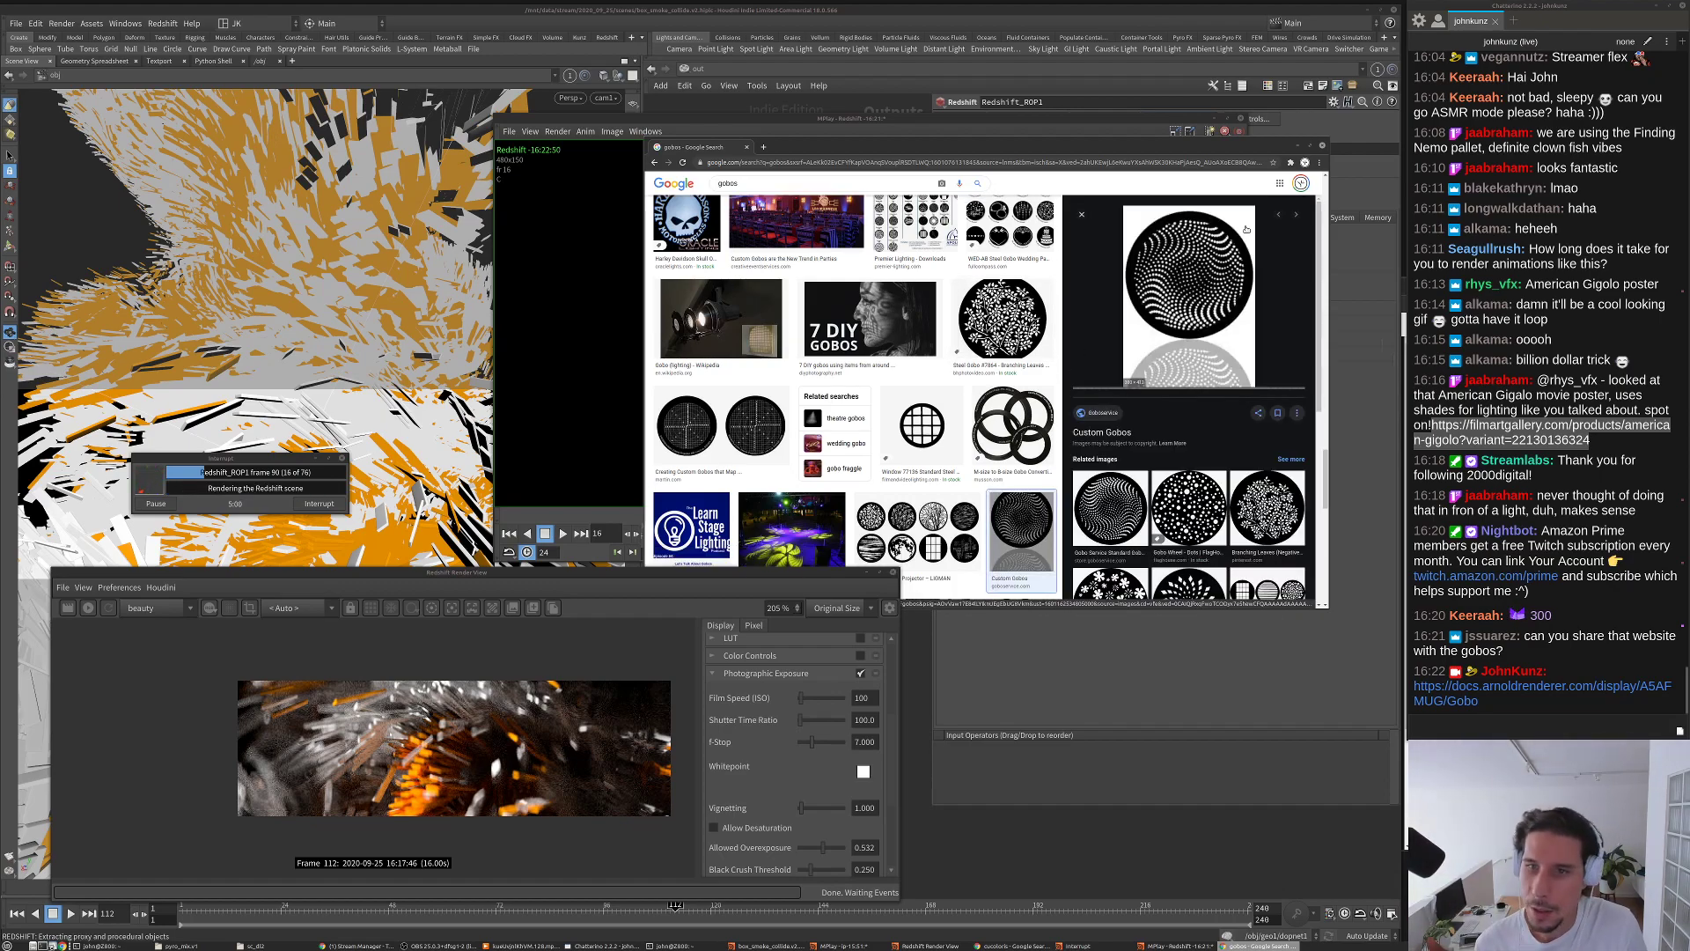
pyautogui.scroll(-5, 1171, 473)
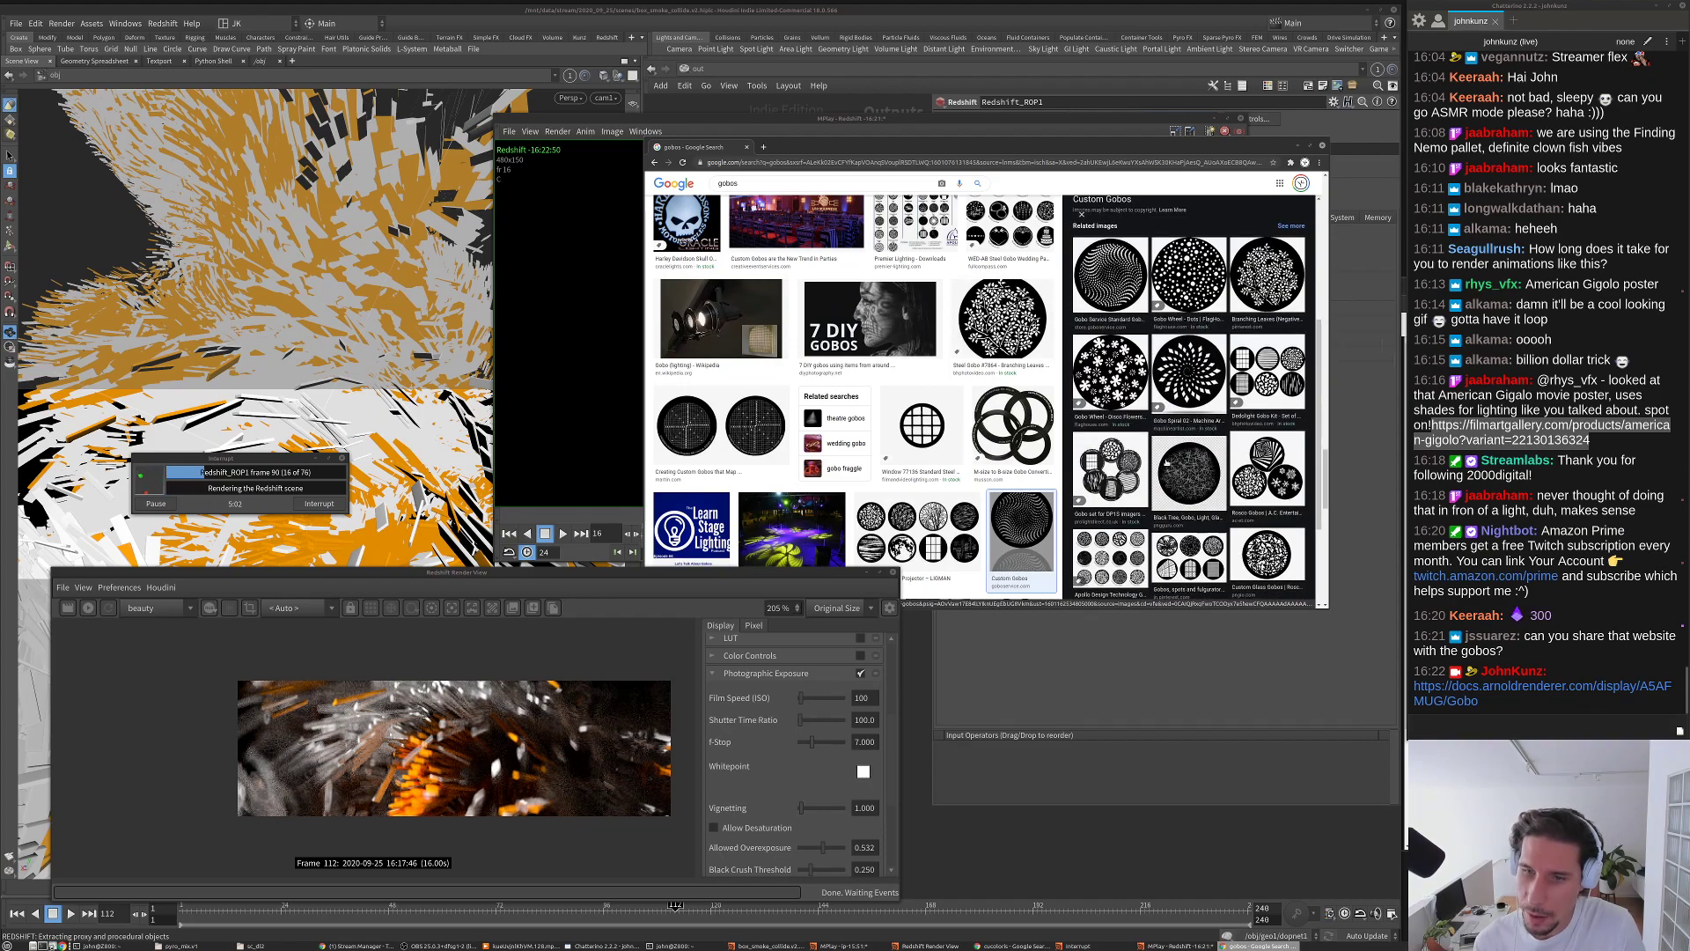
pyautogui.scroll(1, 1317, 555)
pyautogui.scroll(-1, 1189, 562)
pyautogui.scroll(-3, 901, 429)
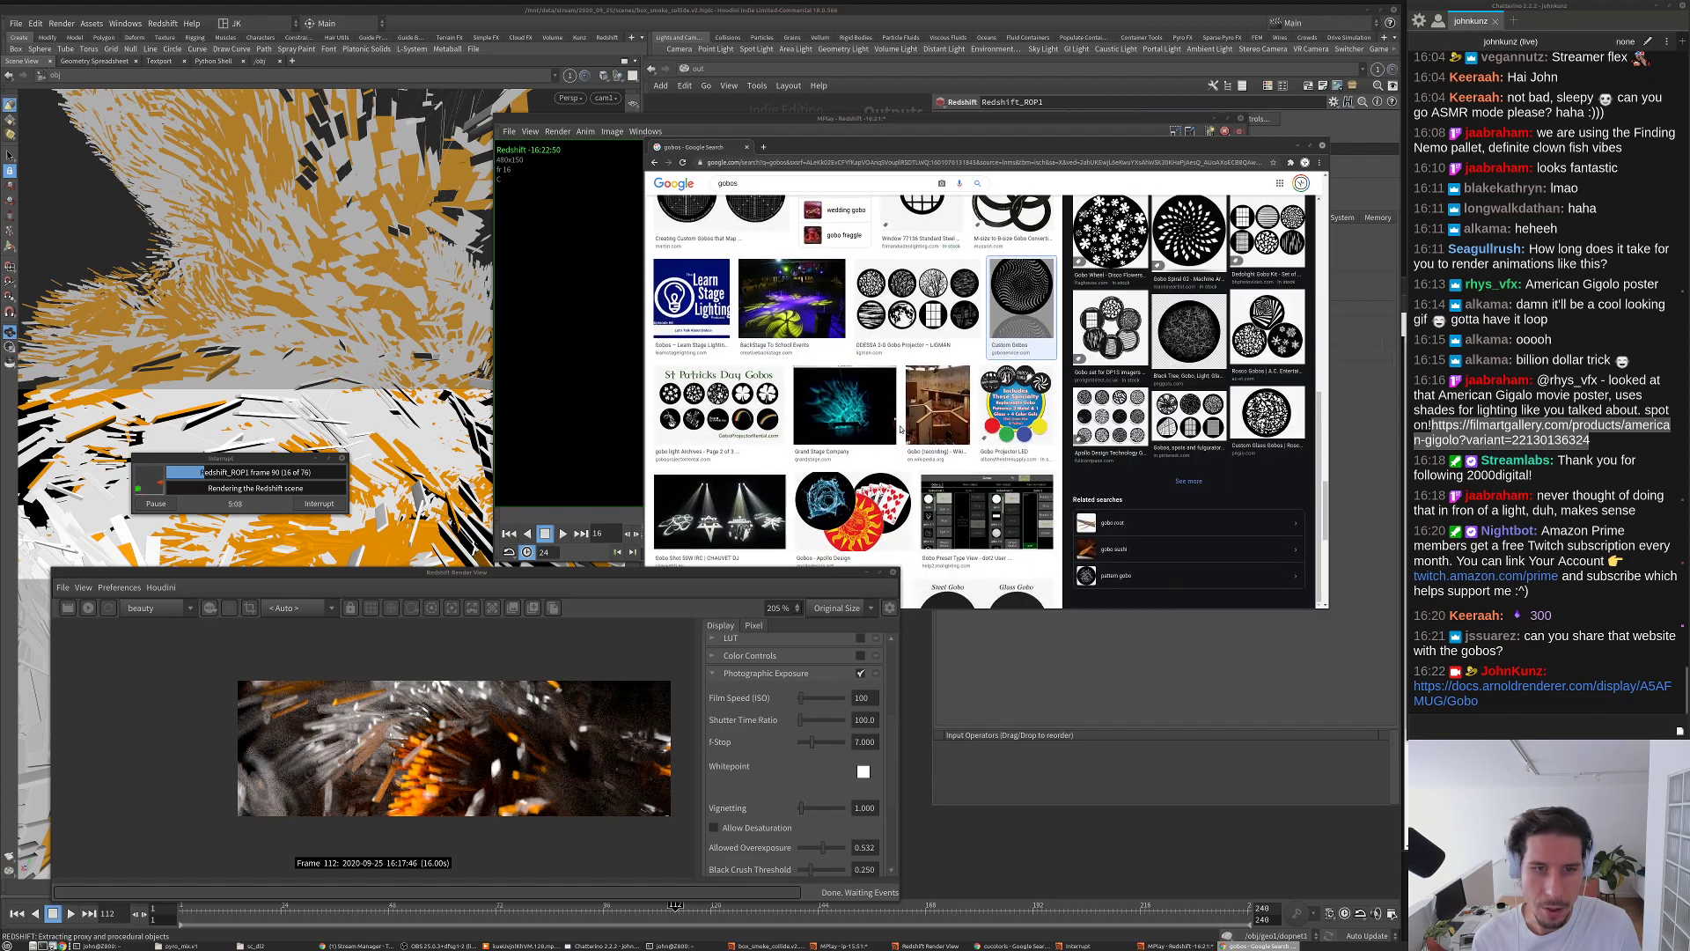
pyautogui.scroll(-1, 900, 429)
# Step: Preview the Grand Stage Company, Aqua and Gobo Shot 50W IRC projection images and examine the related examples
pyautogui.click(867, 374)
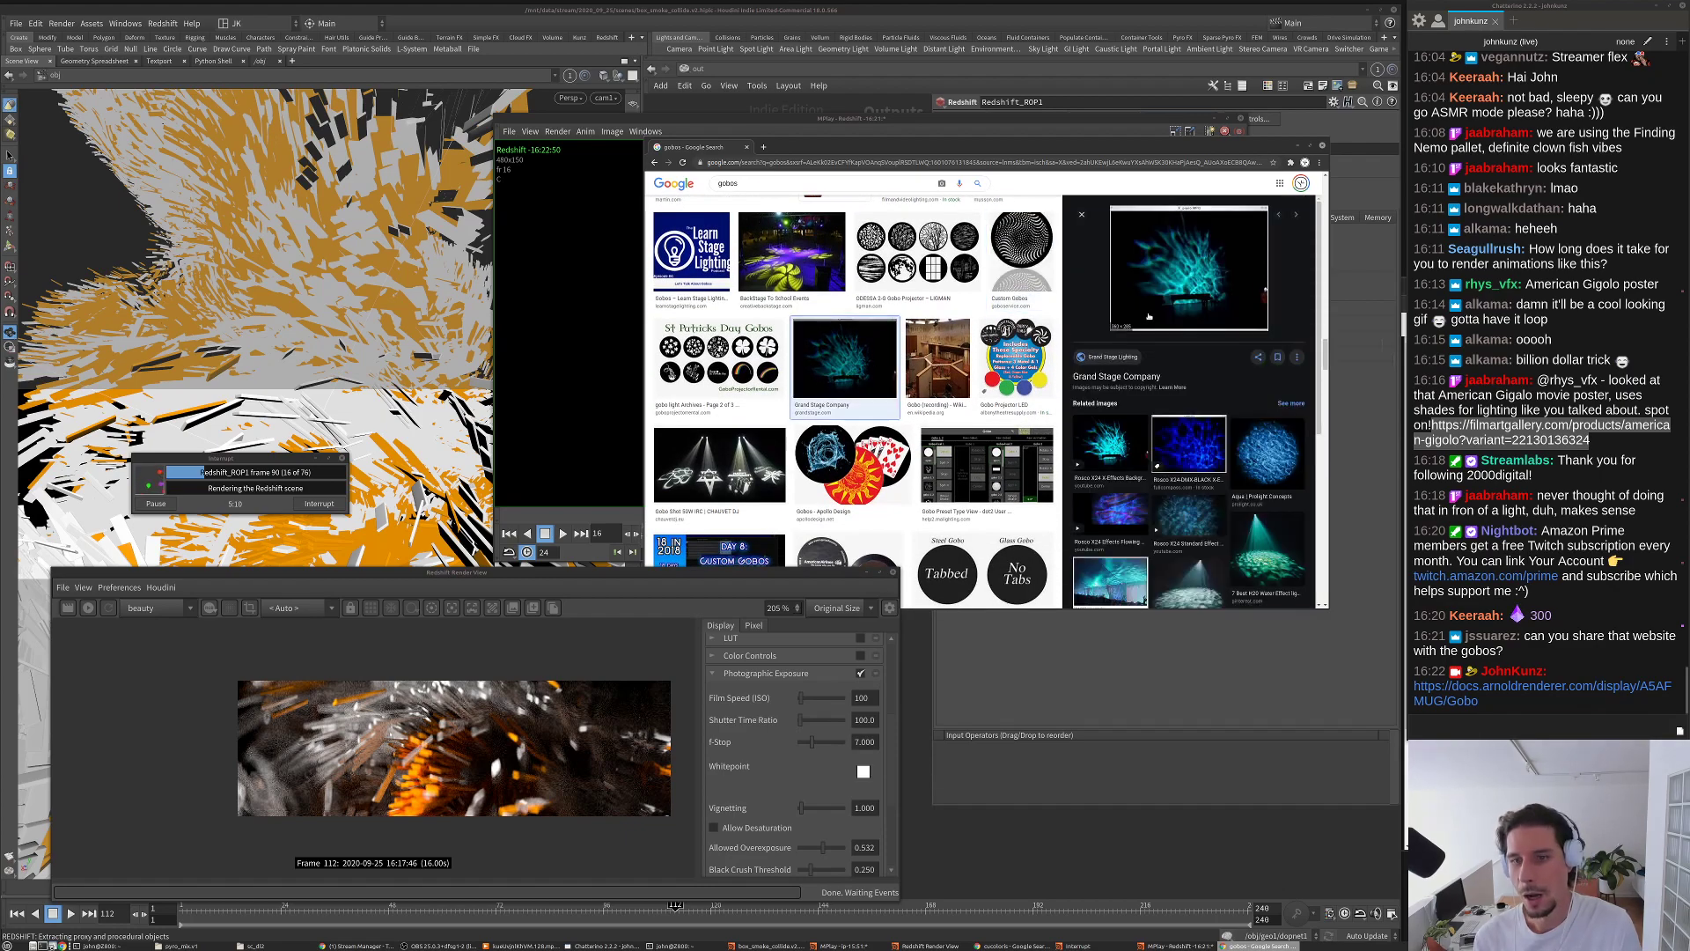
pyautogui.click(1286, 443)
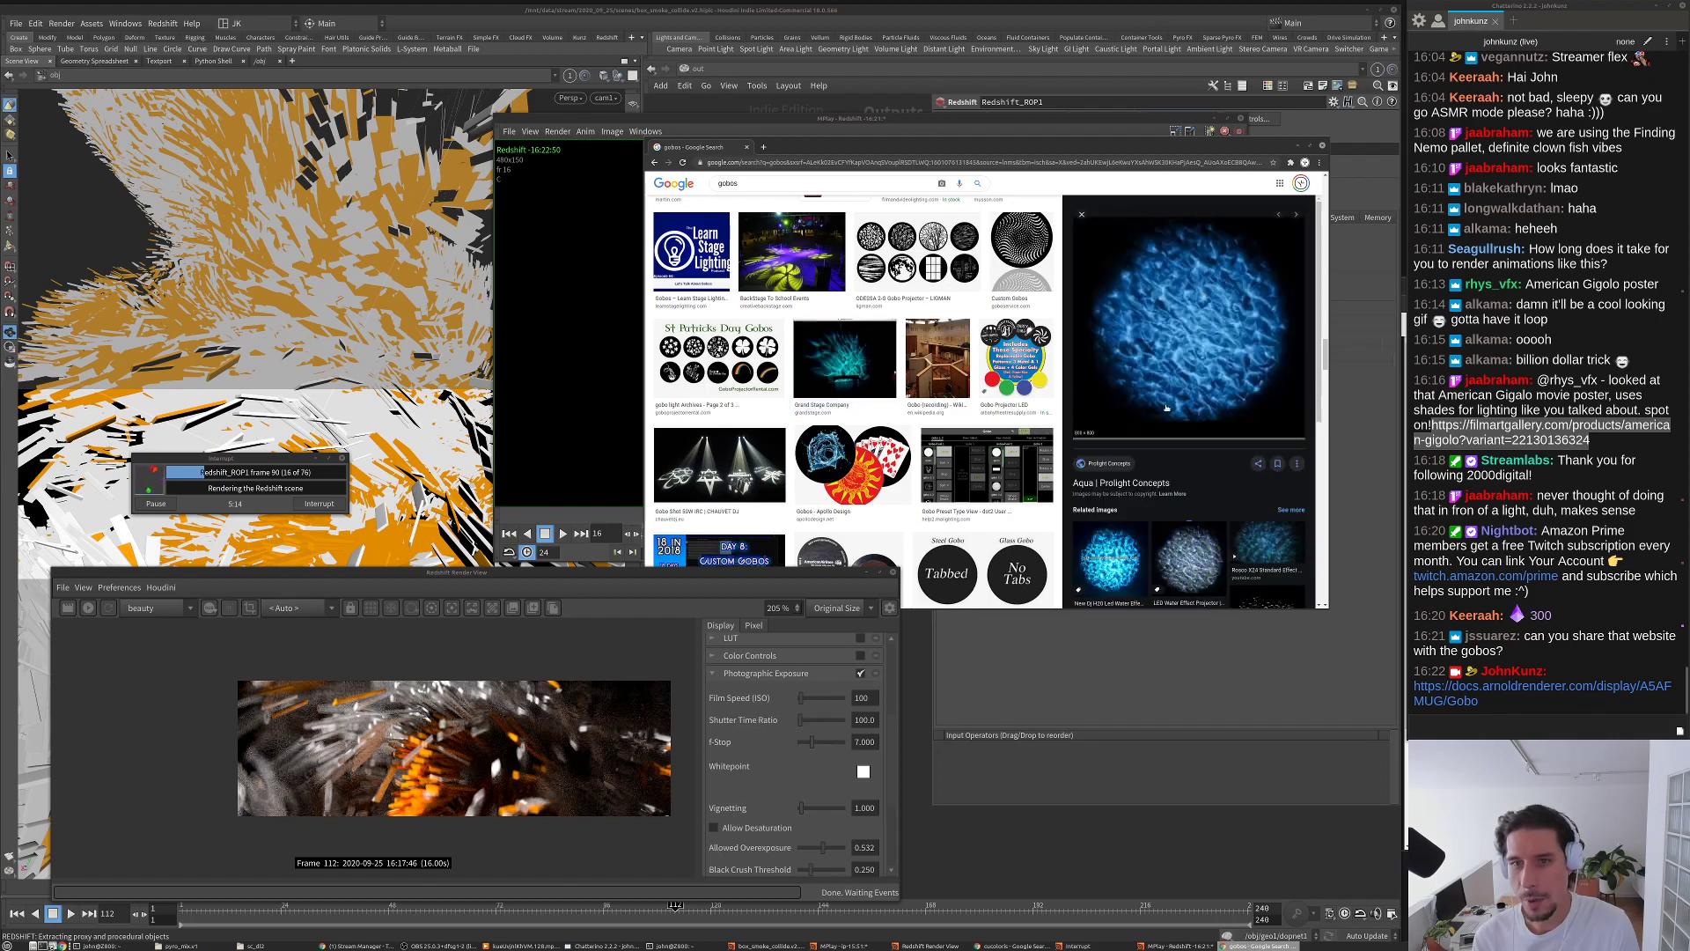
pyautogui.scroll(-1, 719, 396)
pyautogui.click(719, 394)
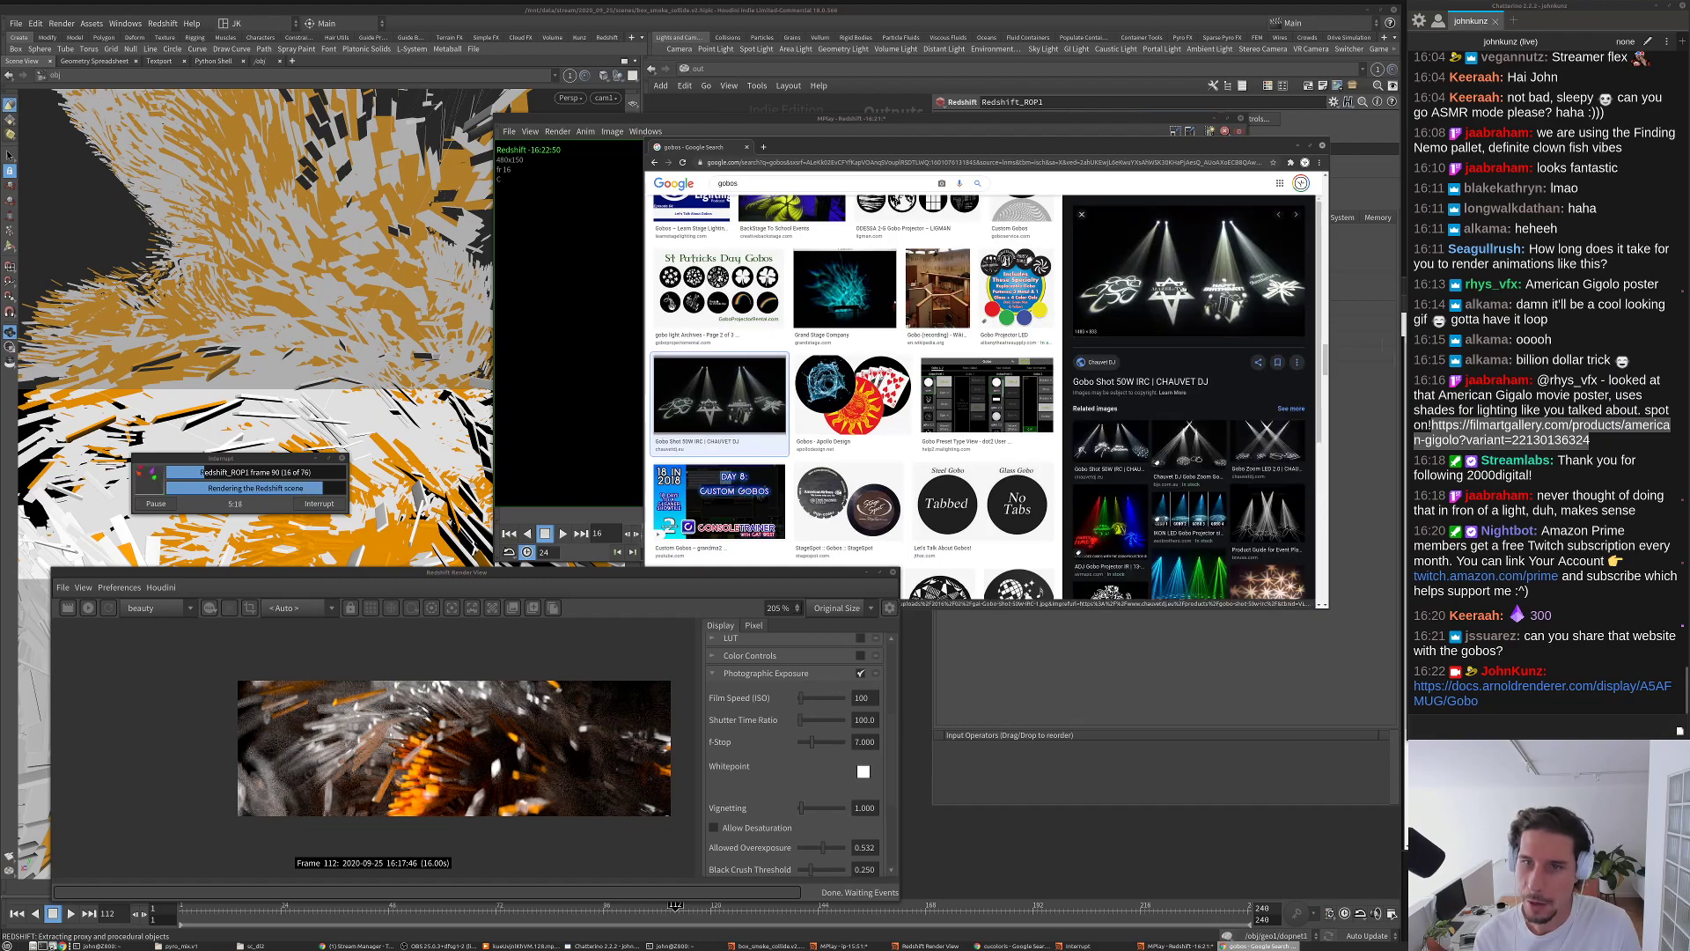
pyautogui.scroll(-3, 1236, 459)
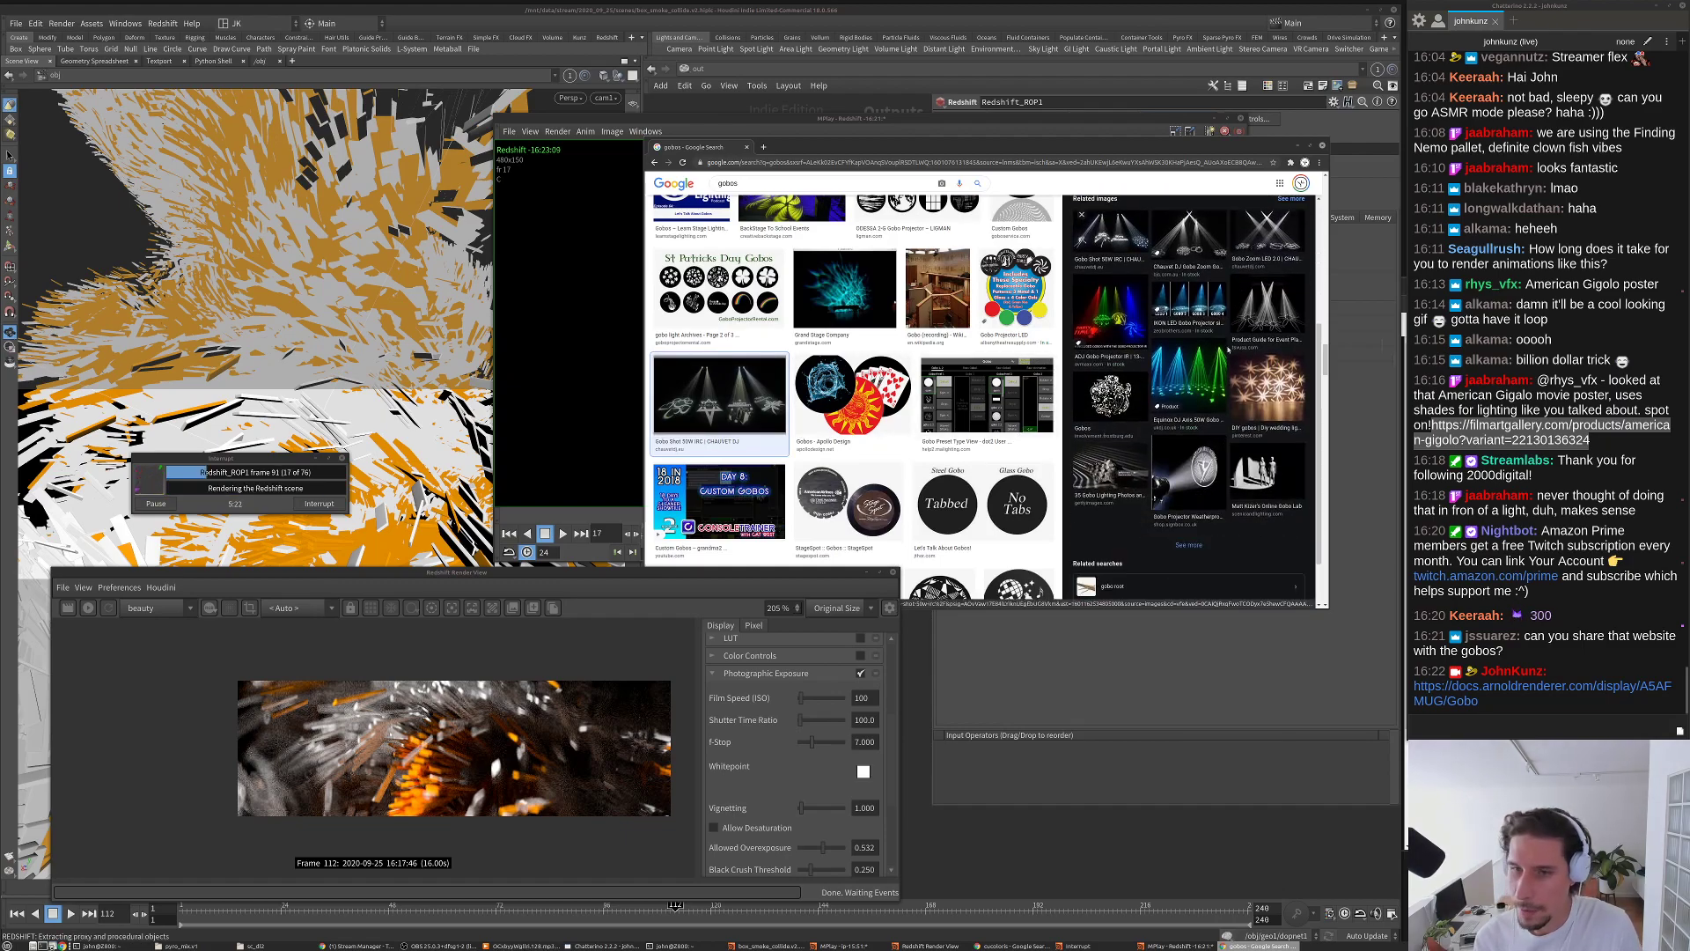
pyautogui.scroll(-1, 894, 404)
pyautogui.scroll(-3, 894, 404)
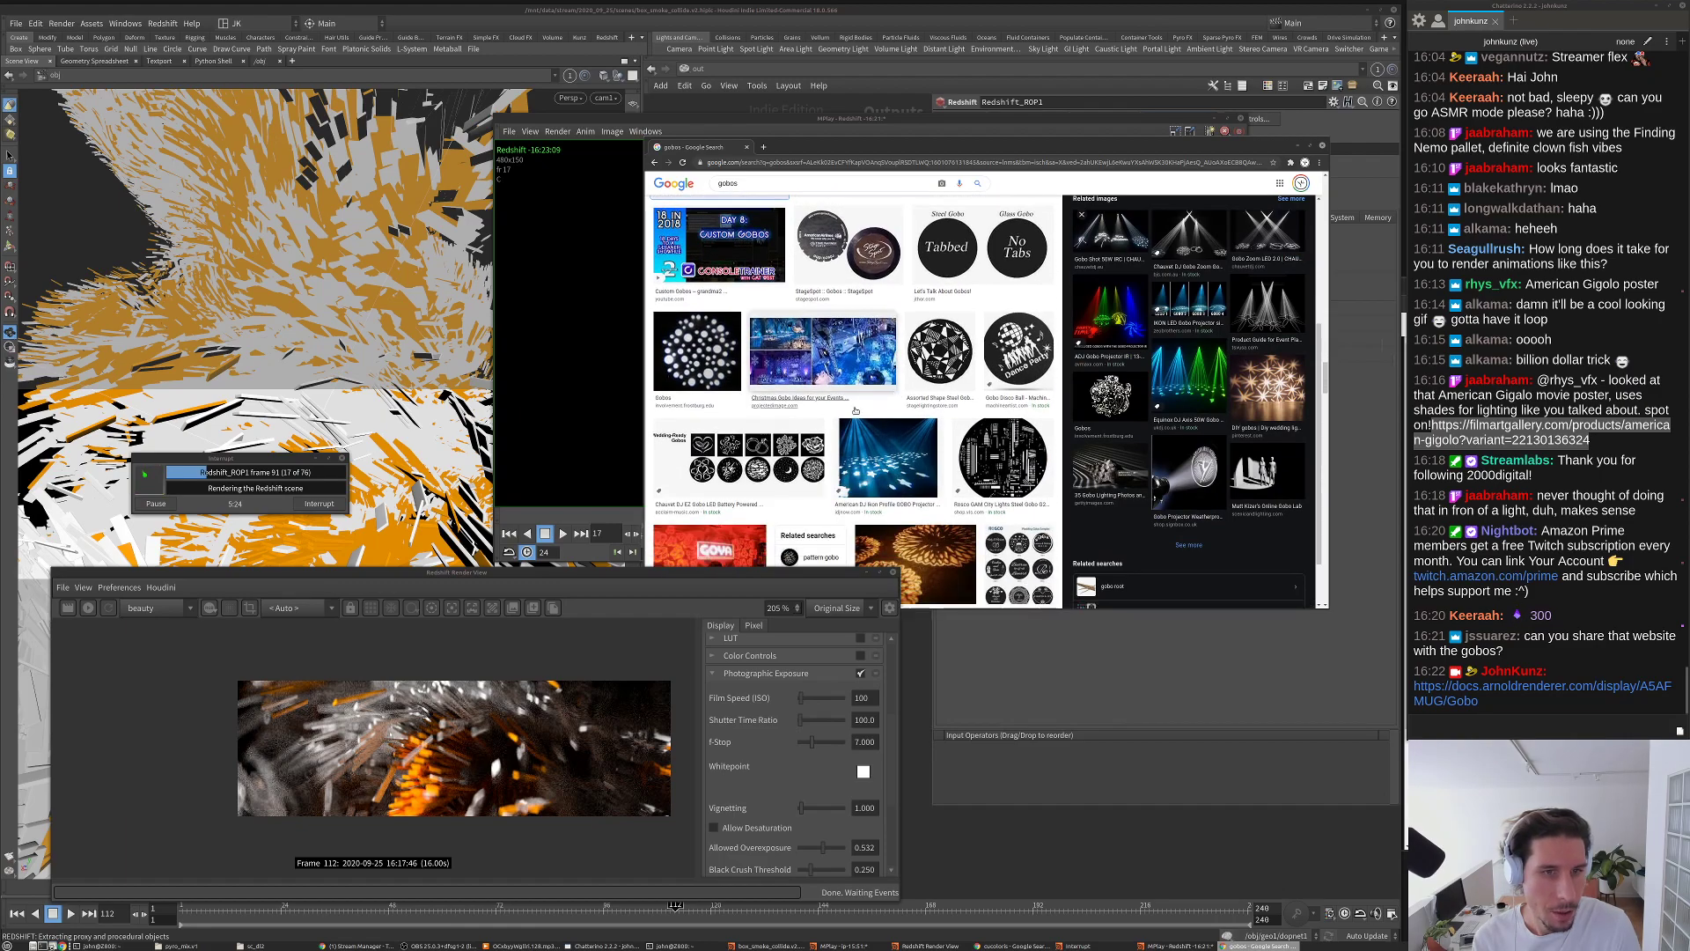
# Step: Preview the Rosco GAM City Lights Steel Gobo G261 and look through further gobo results
pyautogui.click(1002, 387)
pyautogui.scroll(-2, 1186, 327)
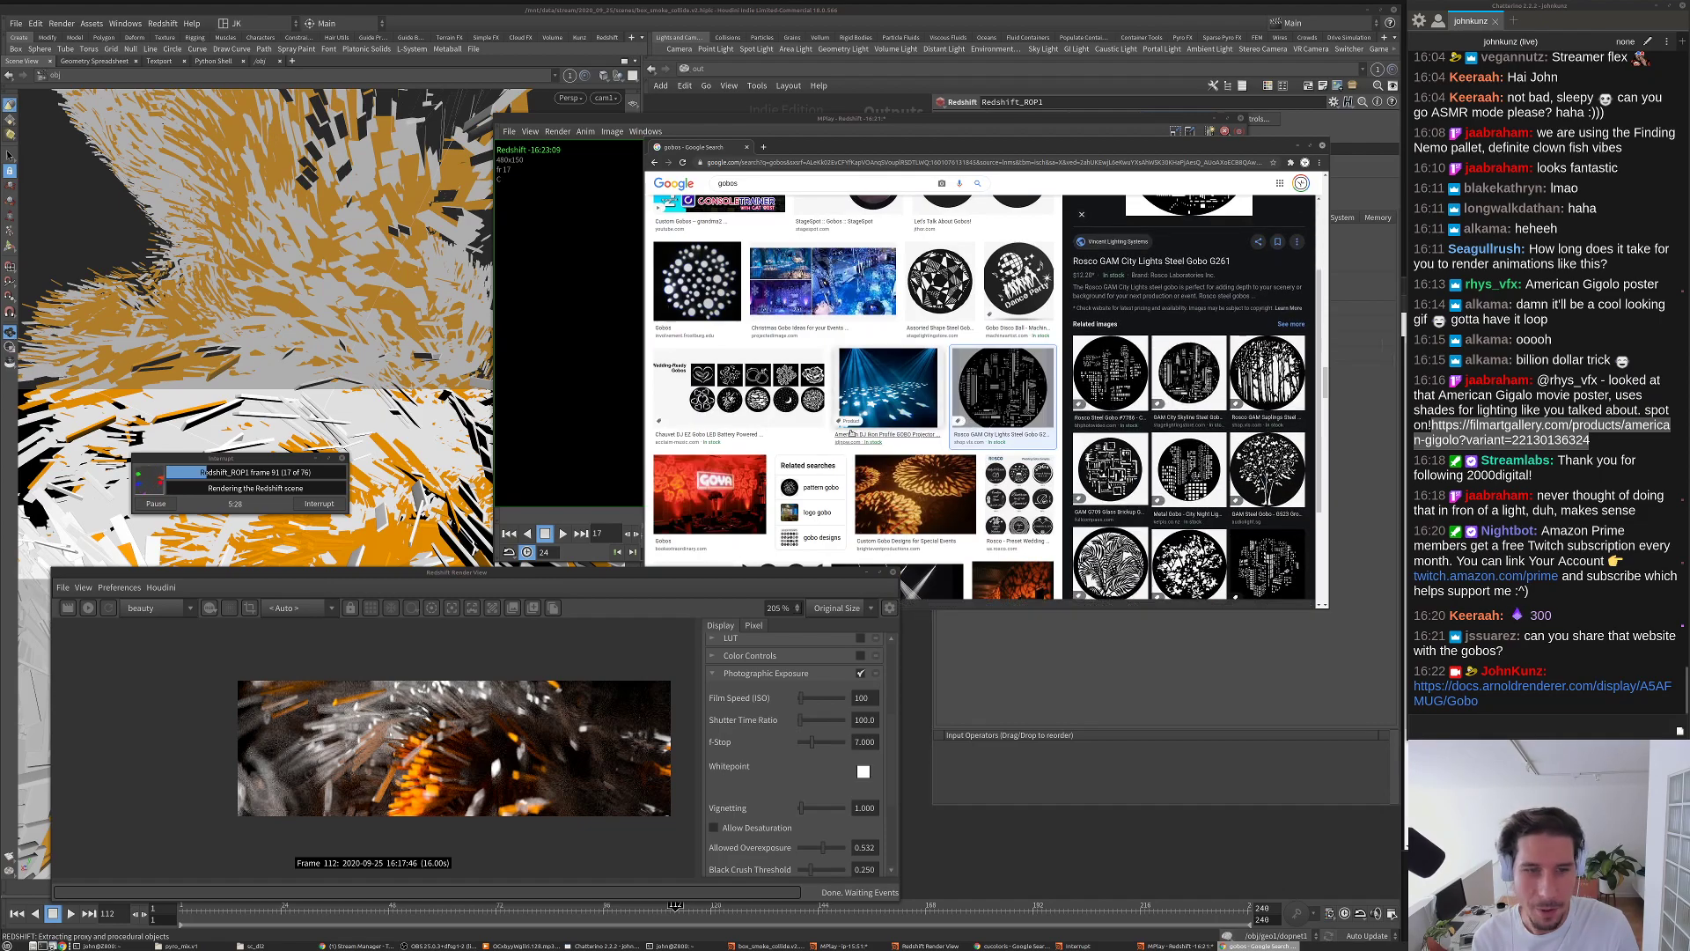
pyautogui.scroll(-3, 897, 418)
pyautogui.scroll(-3, 902, 425)
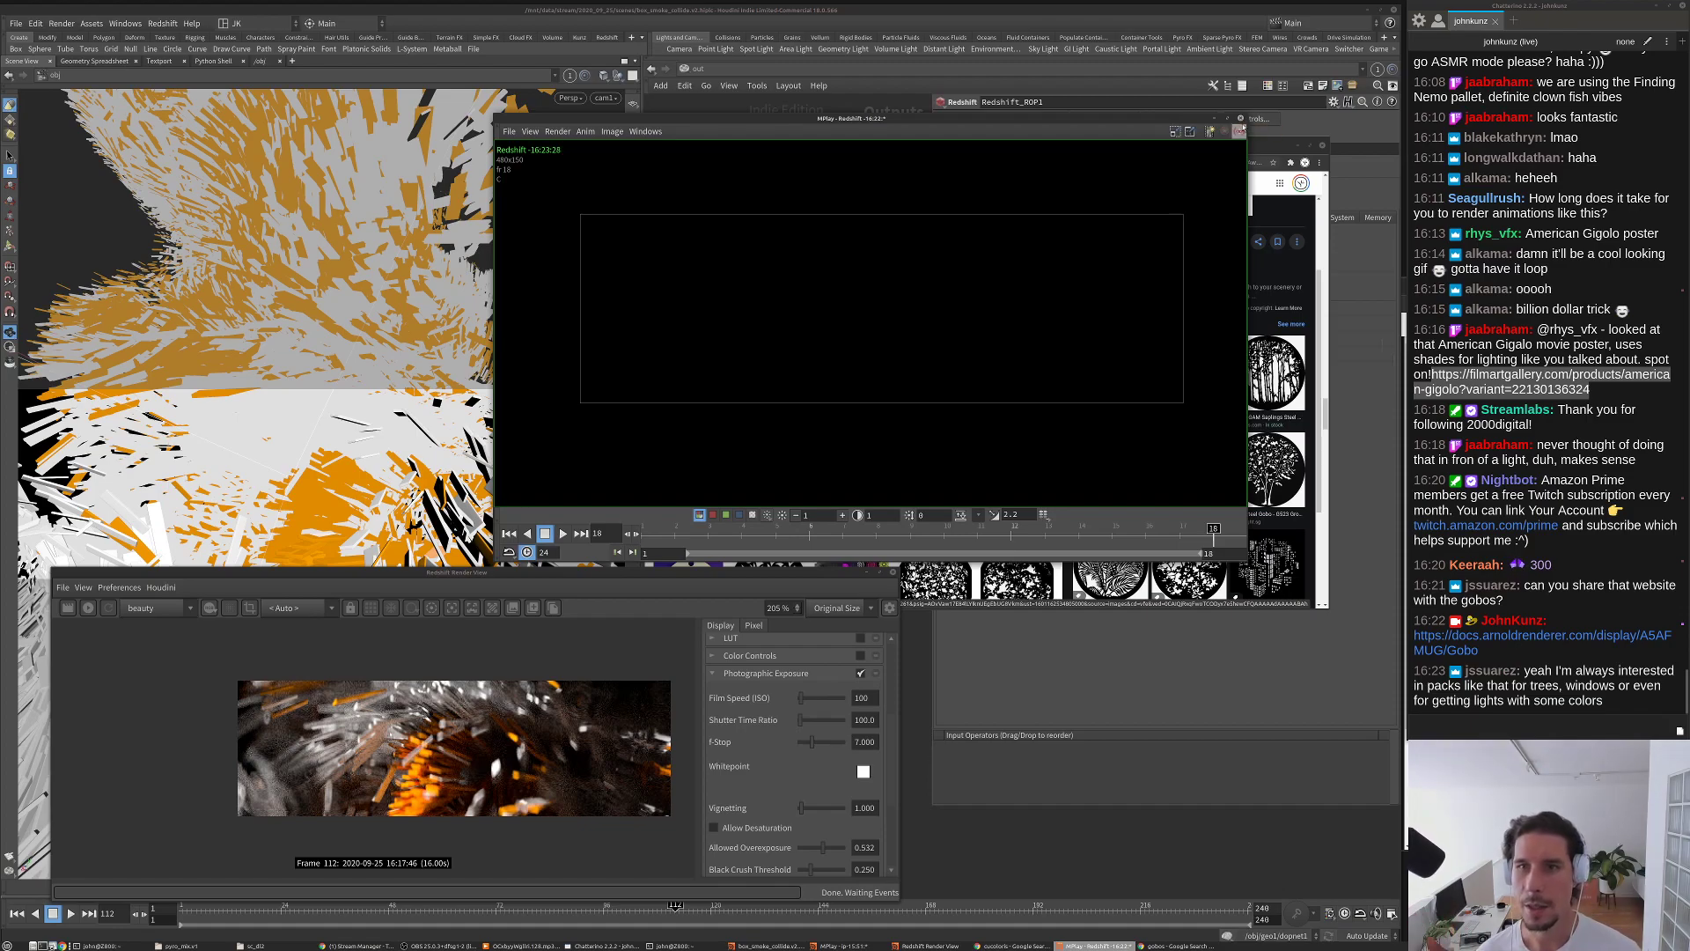
# Step: Close the MPlay render window and return to the Redshift ROP nodes in Houdini's output network
pyautogui.click(1241, 118)
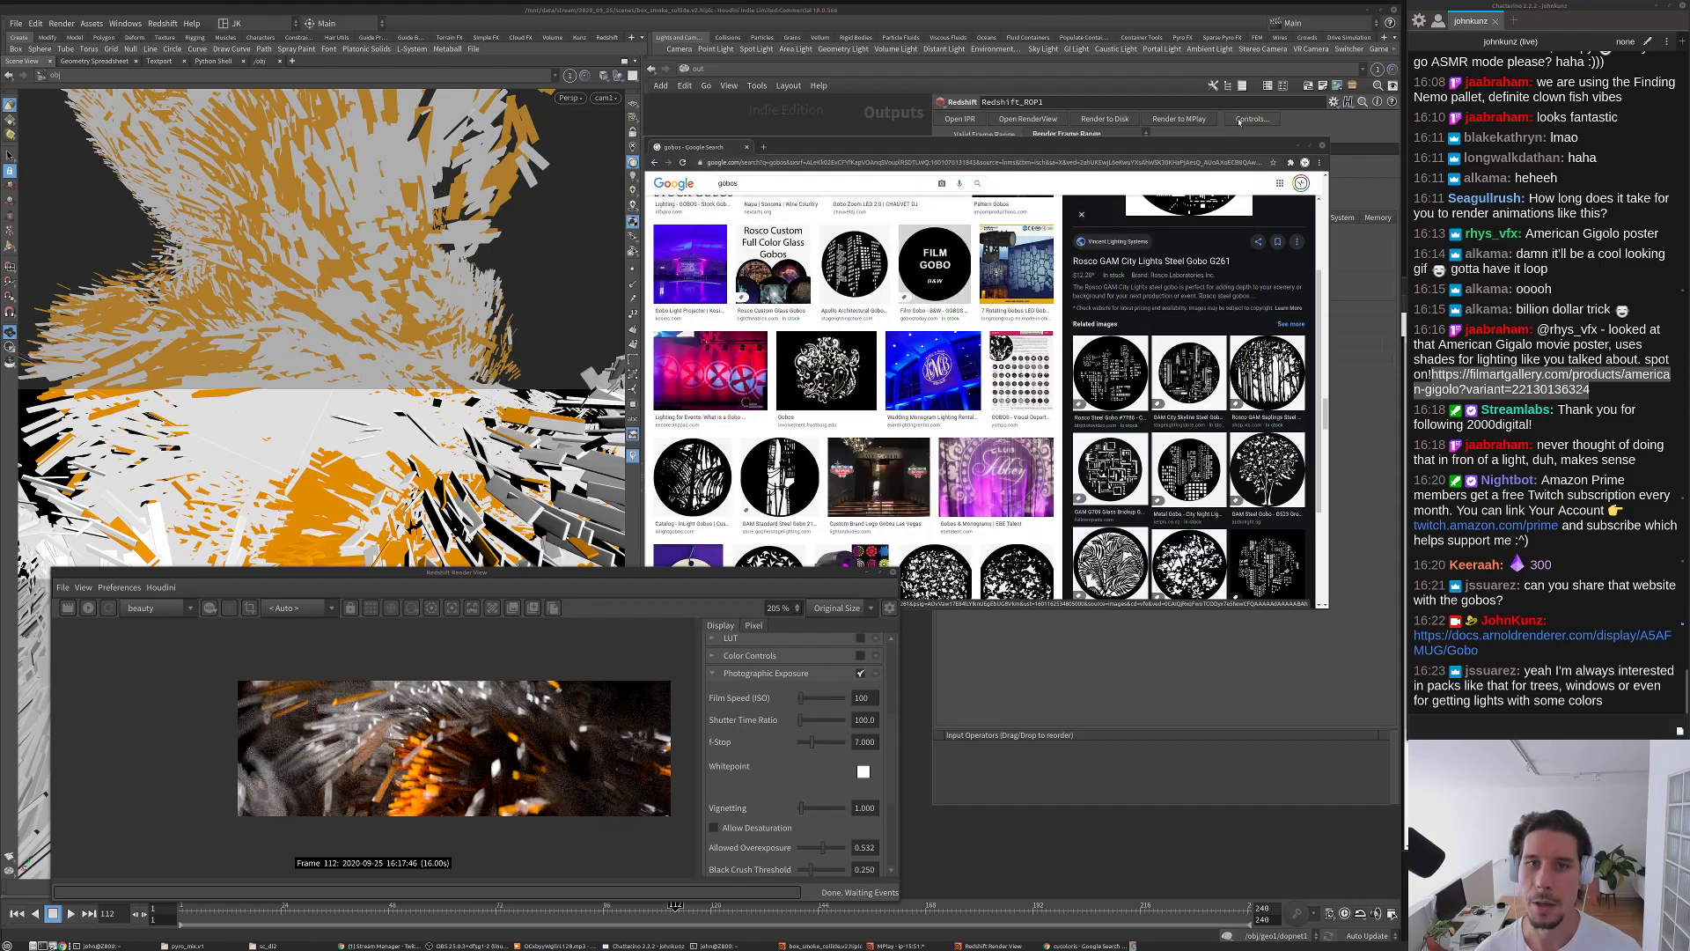
pyautogui.click(885, 125)
pyautogui.scroll(-1, 738, 398)
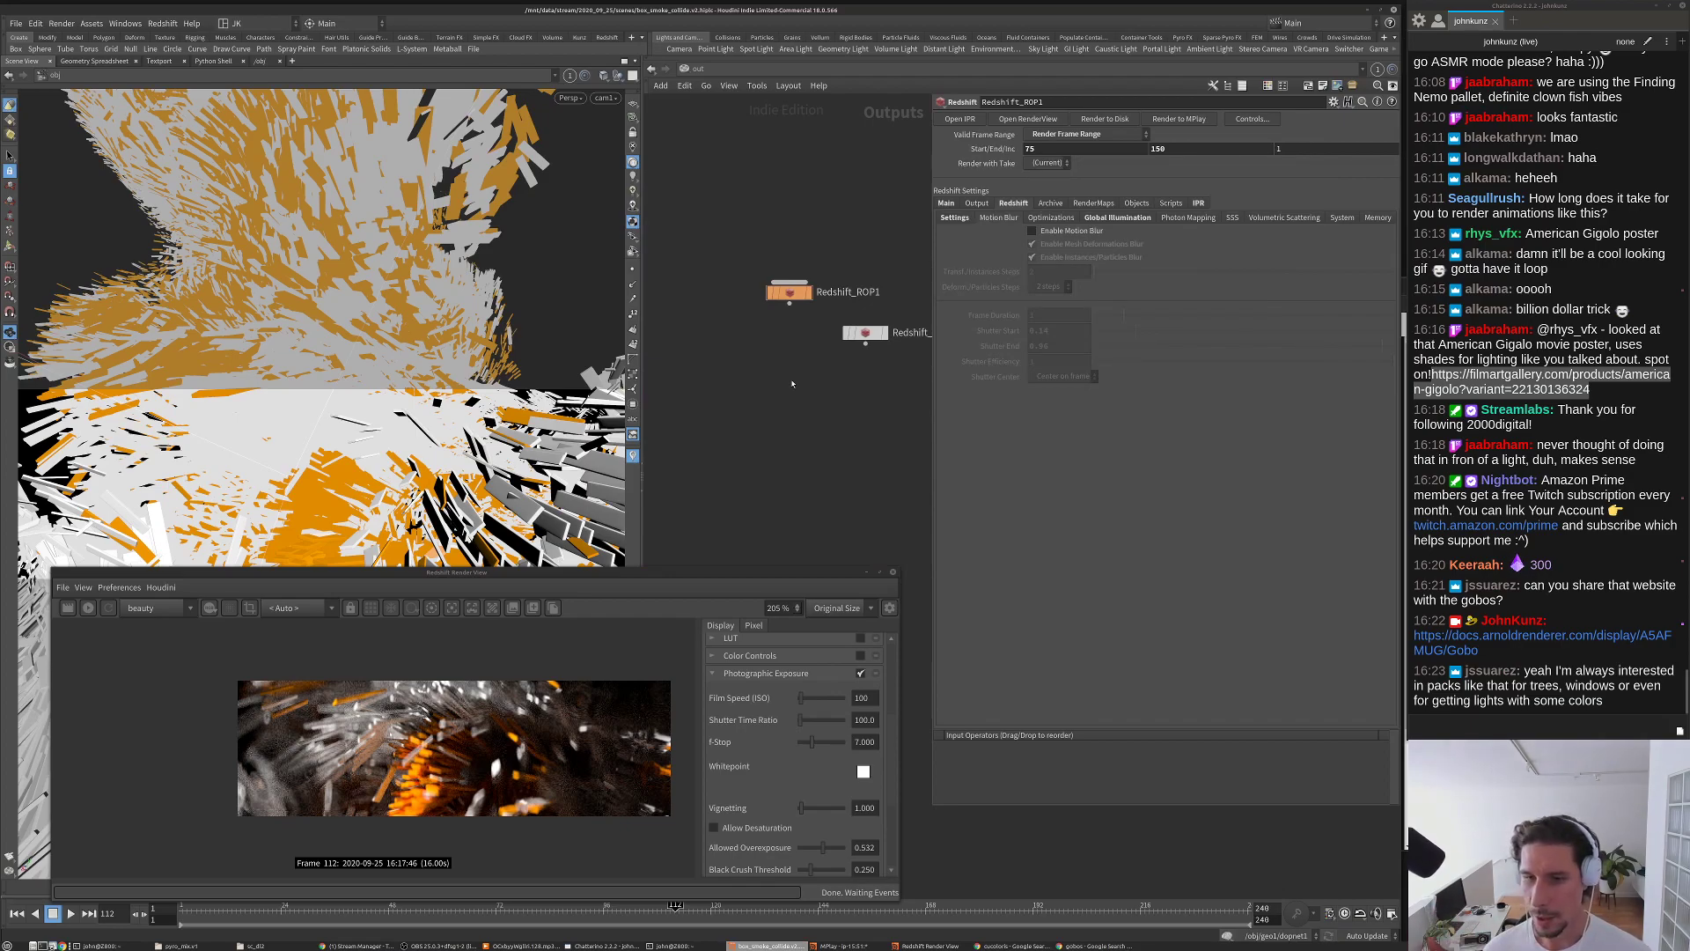
pyautogui.scroll(1, 780, 433)
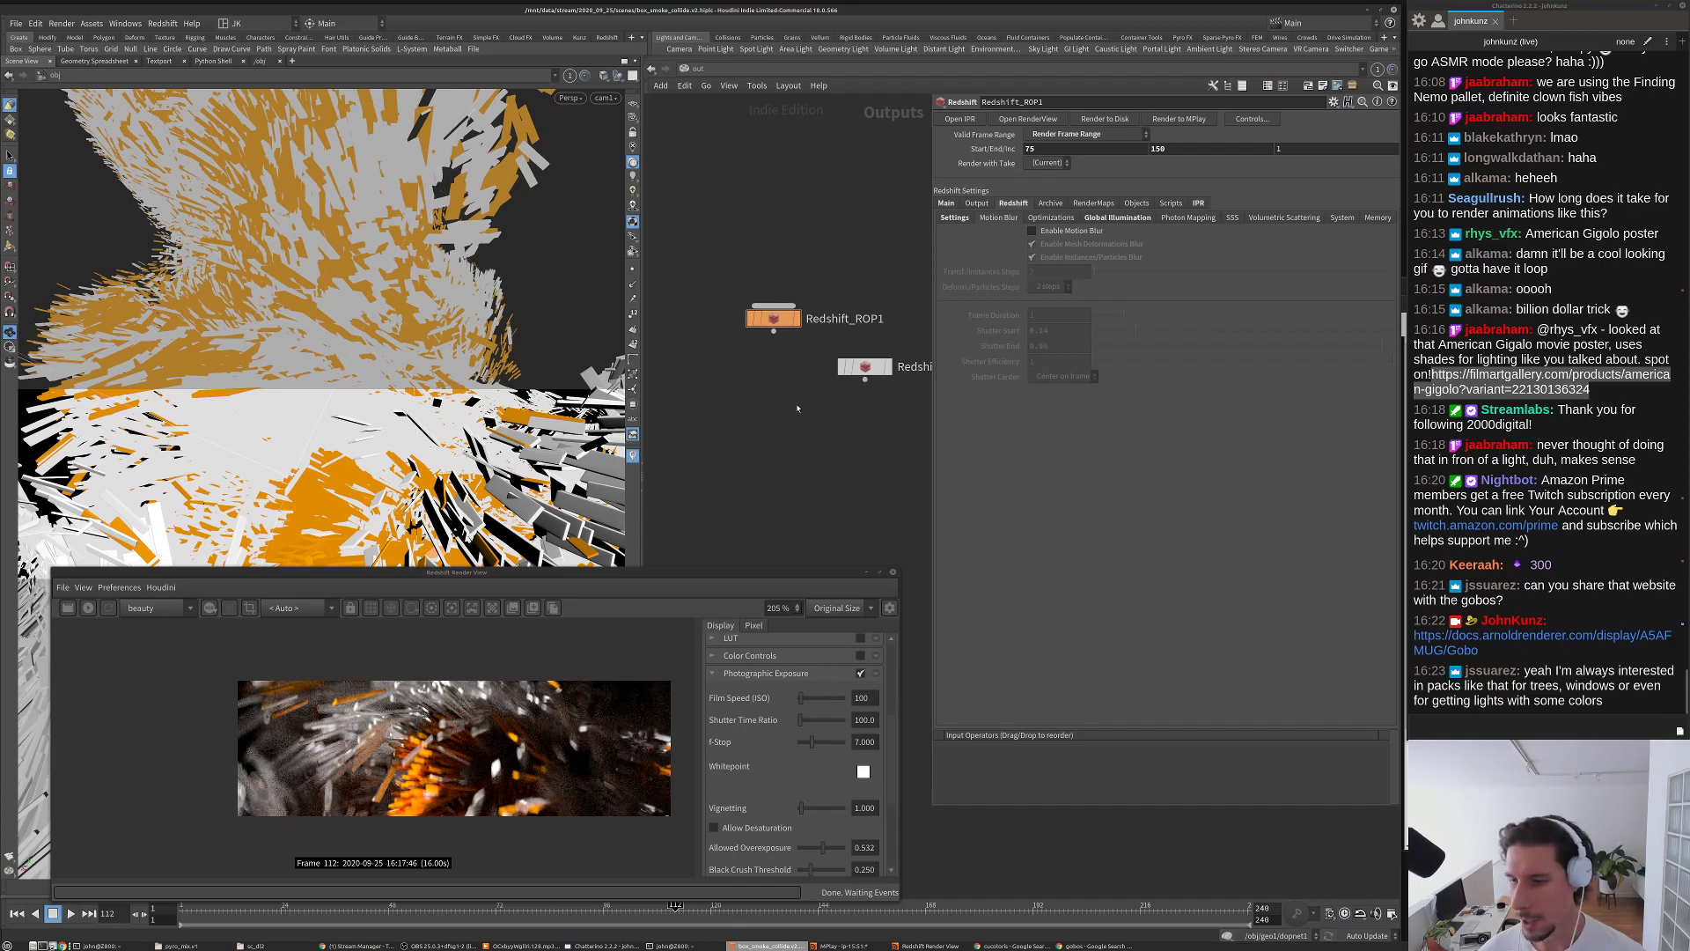
pyautogui.scroll(2, 777, 380)
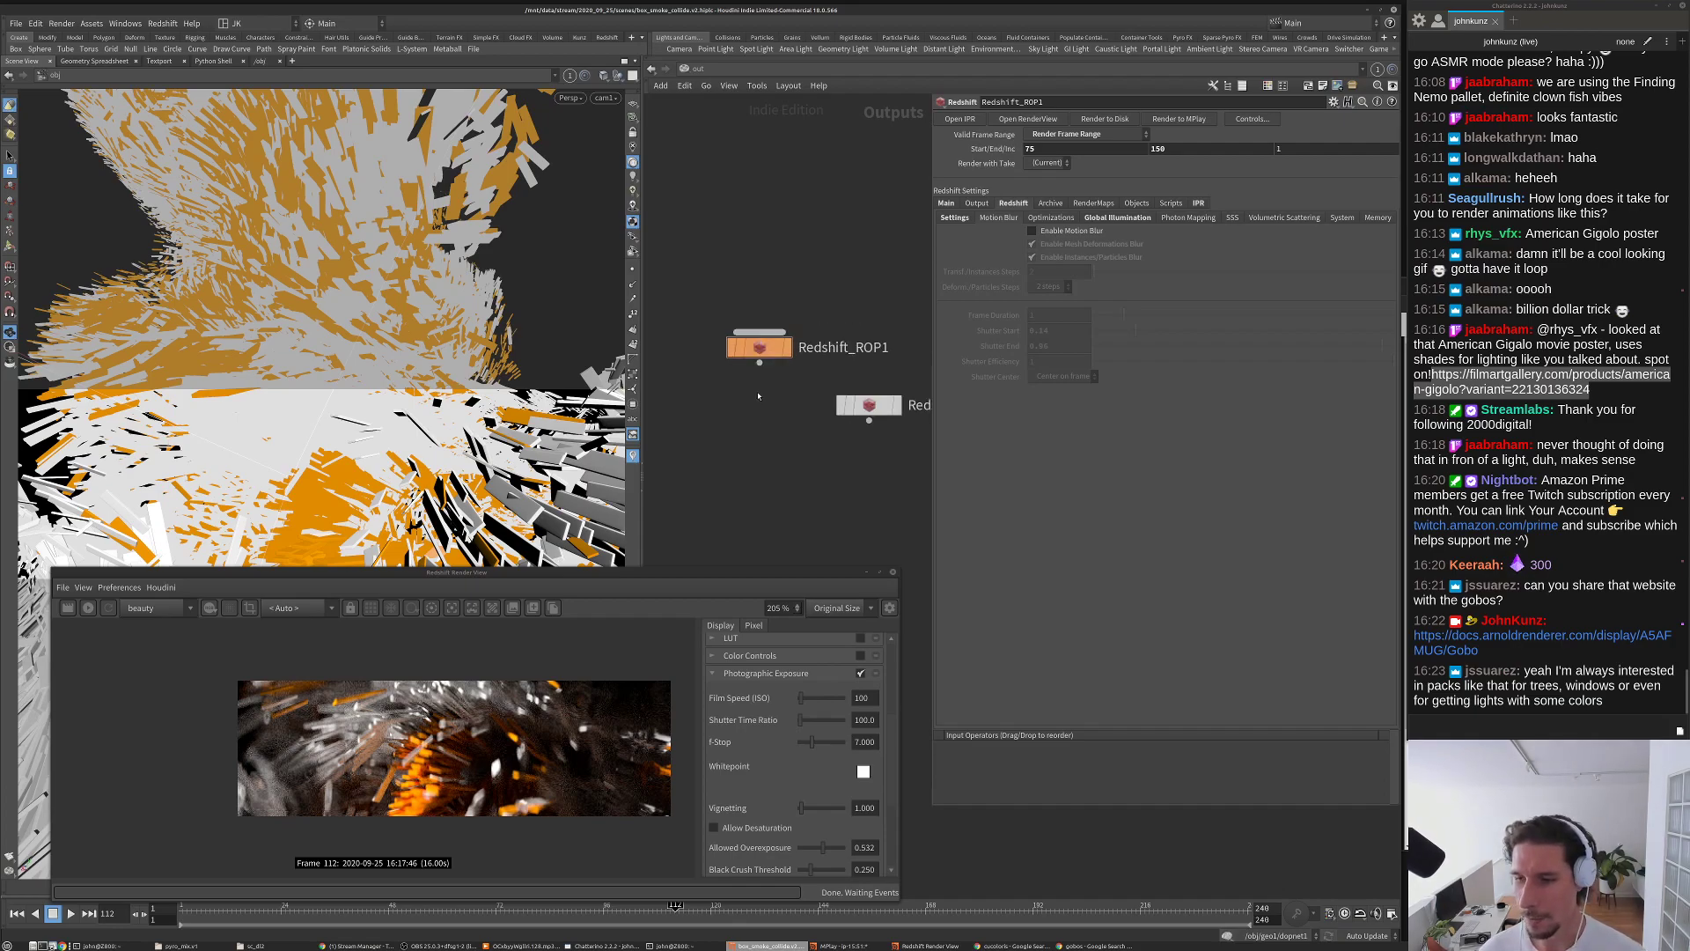
pyautogui.moveTo(776, 421); pyautogui.dragTo(777, 404, button='middle')
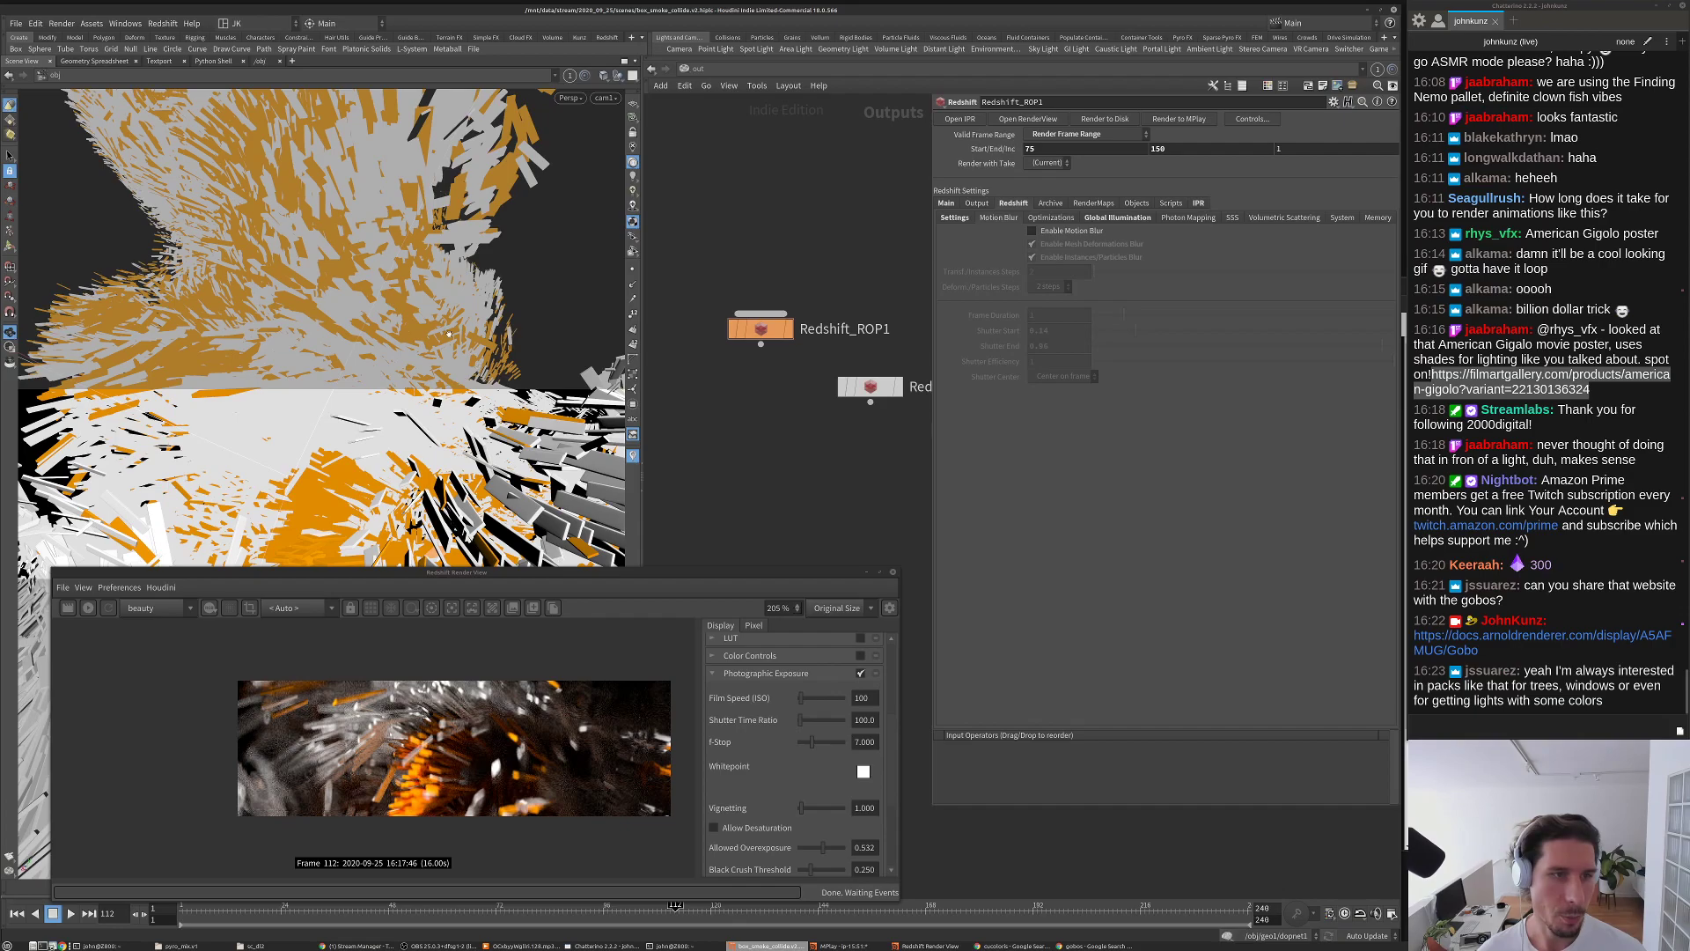
# Step: Show Redshift_ROP1's global illumination settings, and change rslight1's light type to Area at the object level
pyautogui.moveTo(416, 573); pyautogui.dragTo(392, 607)
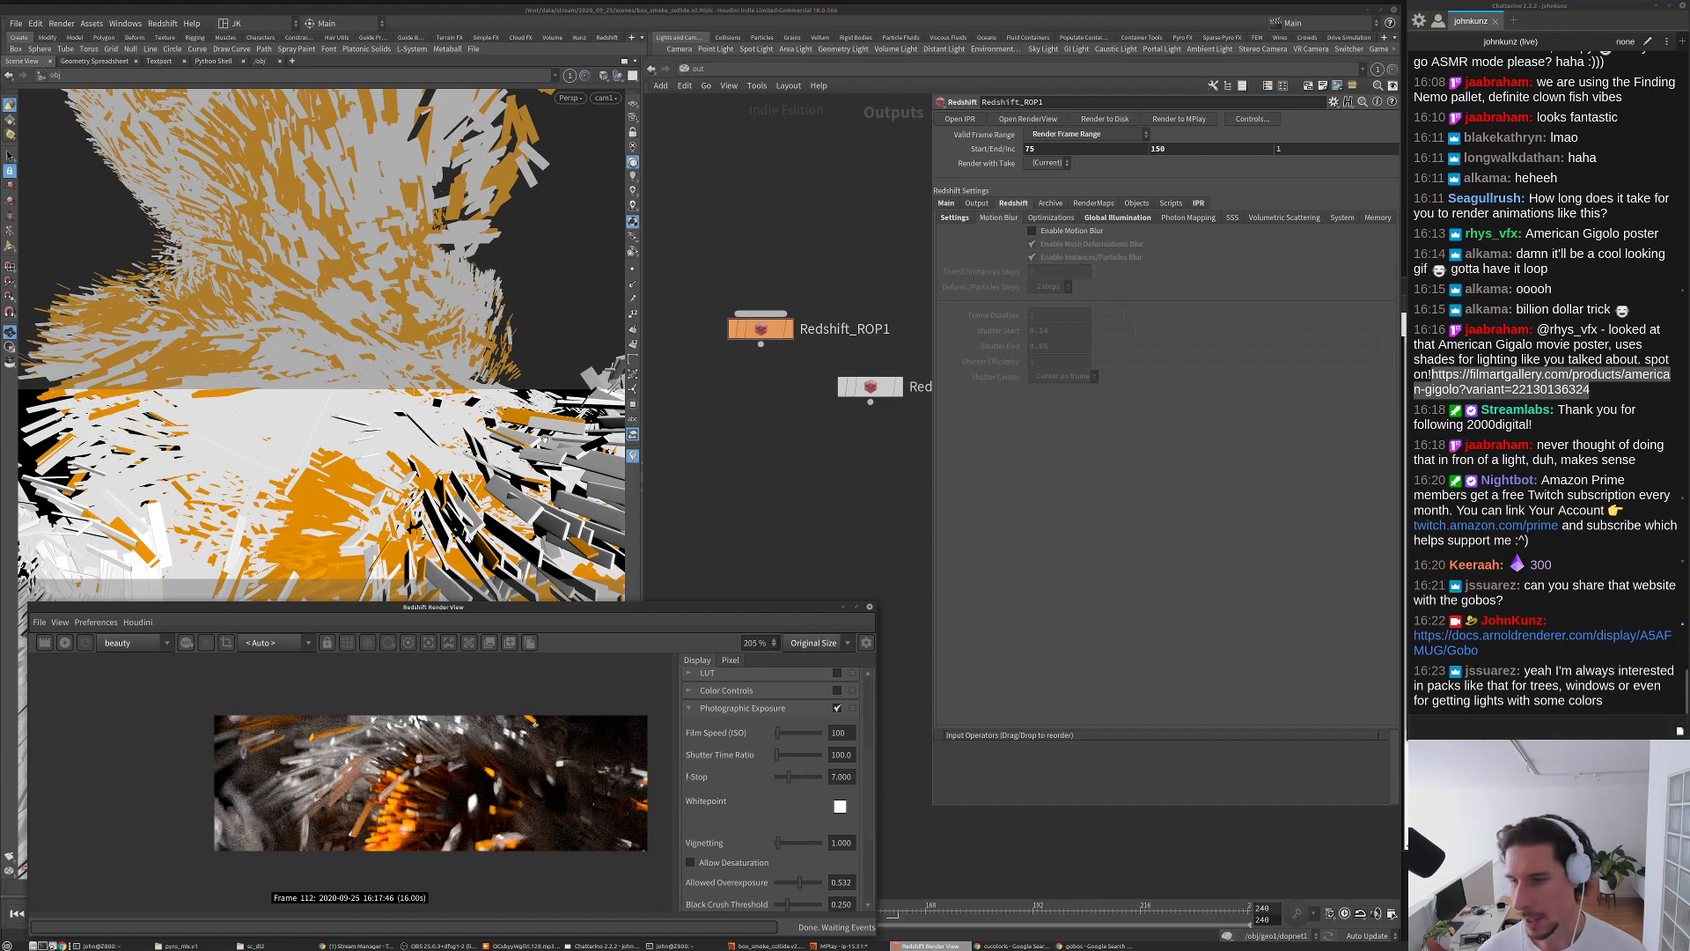
pyautogui.click(1100, 219)
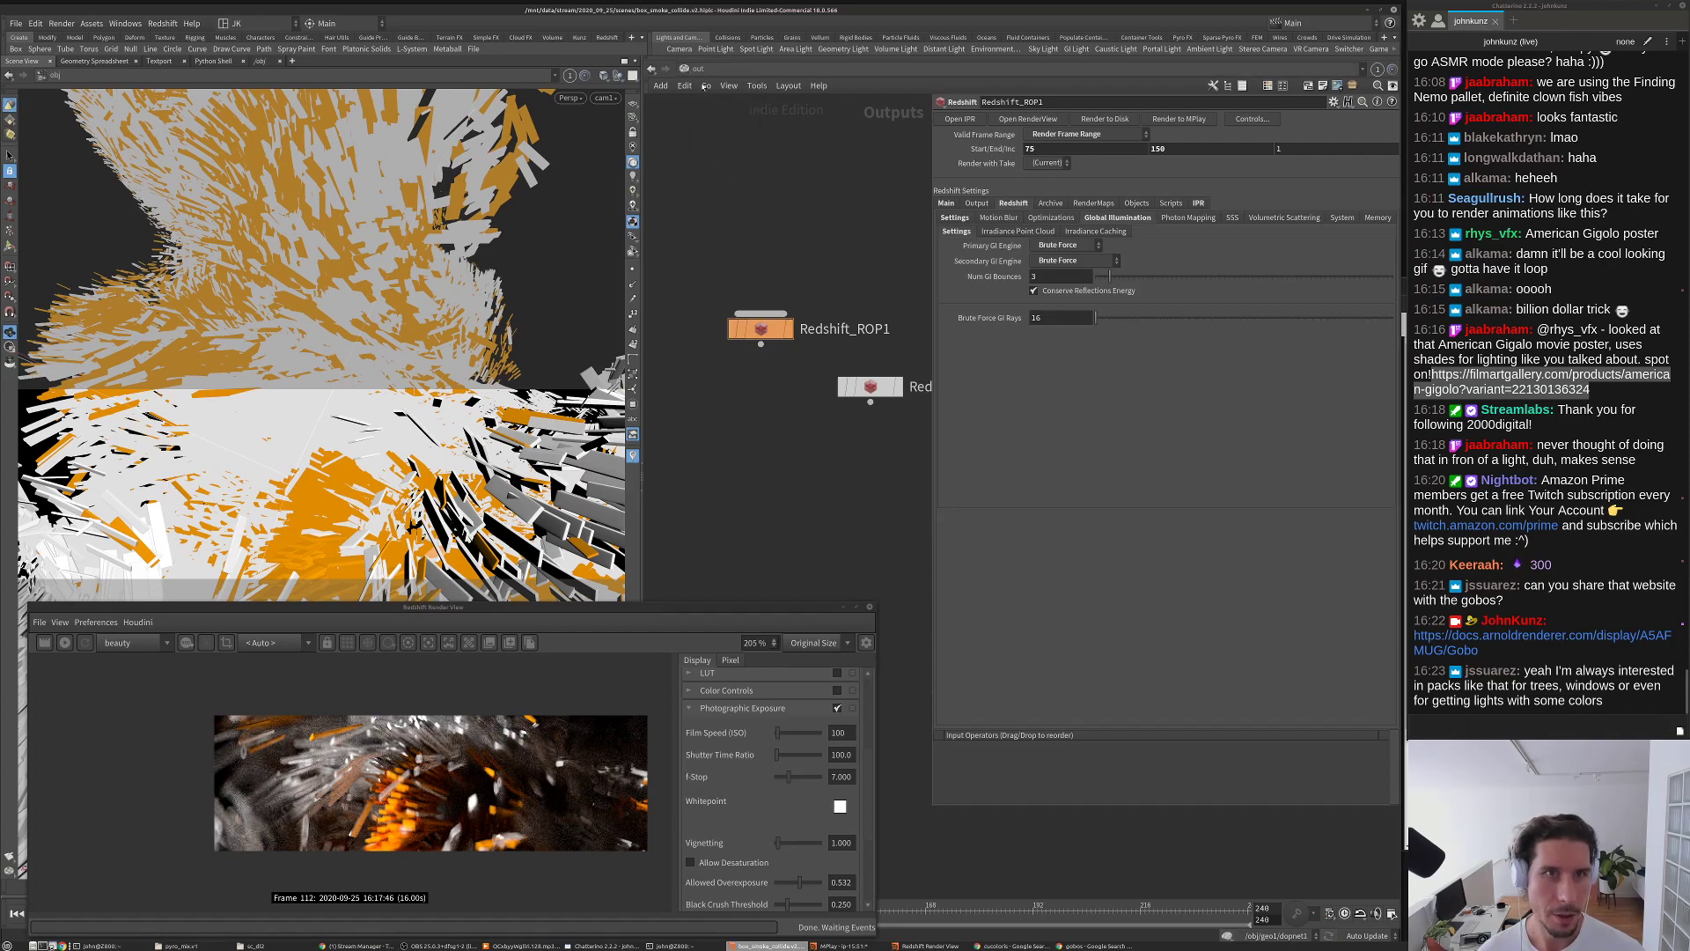
pyautogui.click(706, 86)
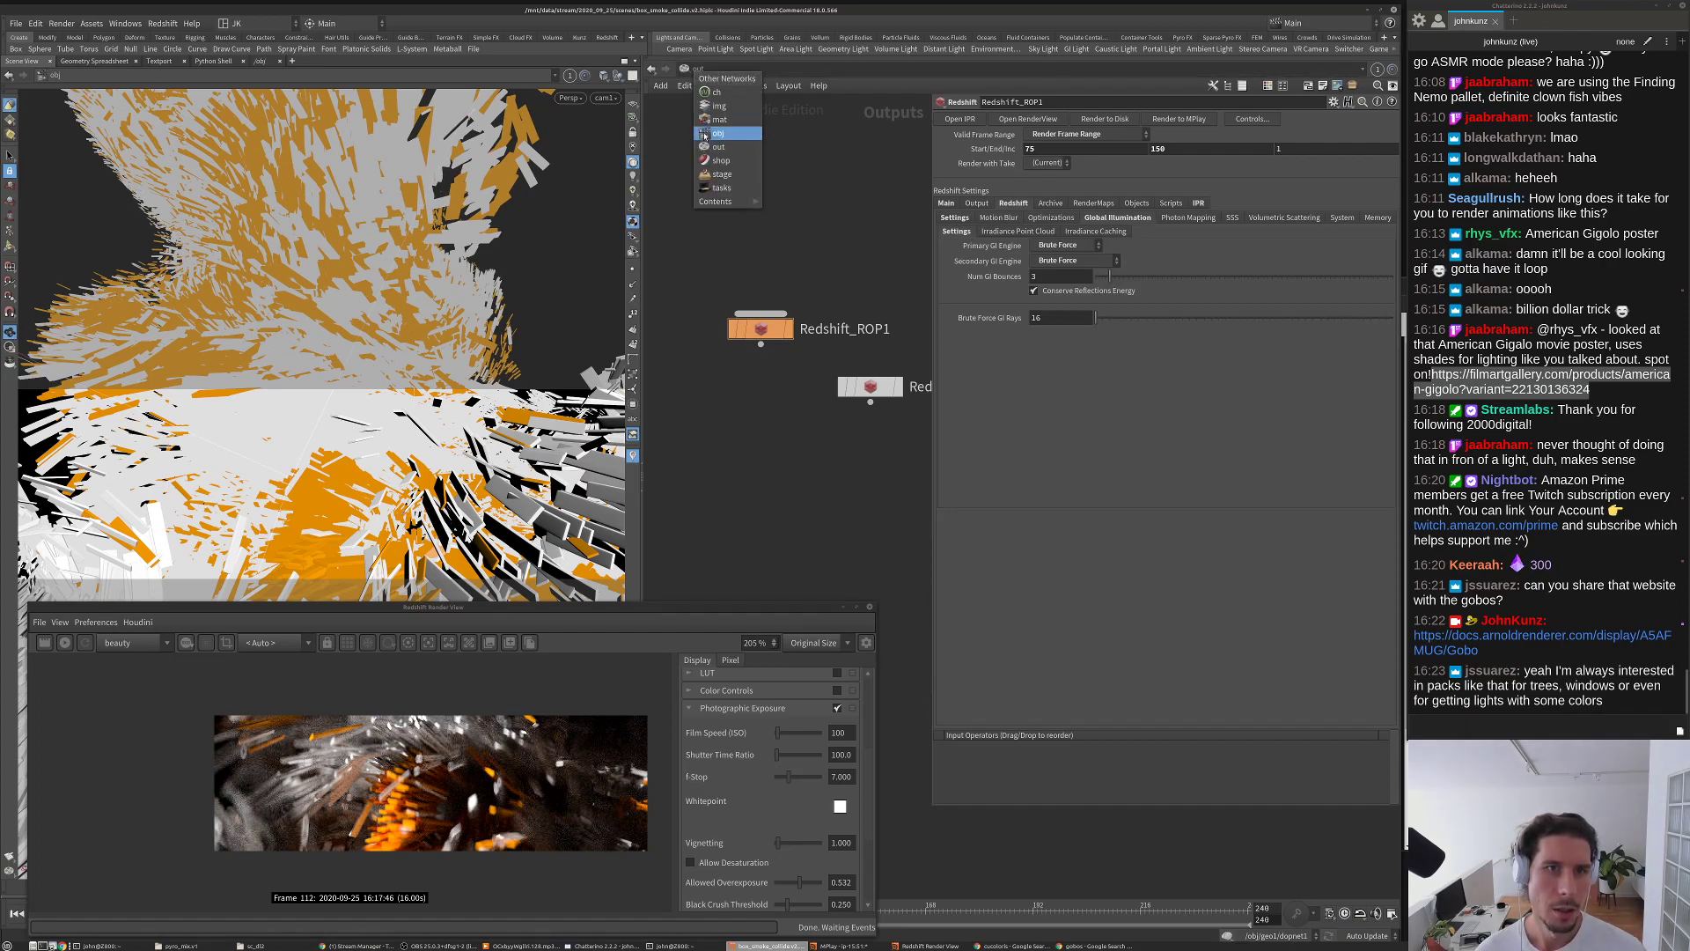
pyautogui.click(714, 133)
pyautogui.click(1079, 184)
pyautogui.click(1082, 236)
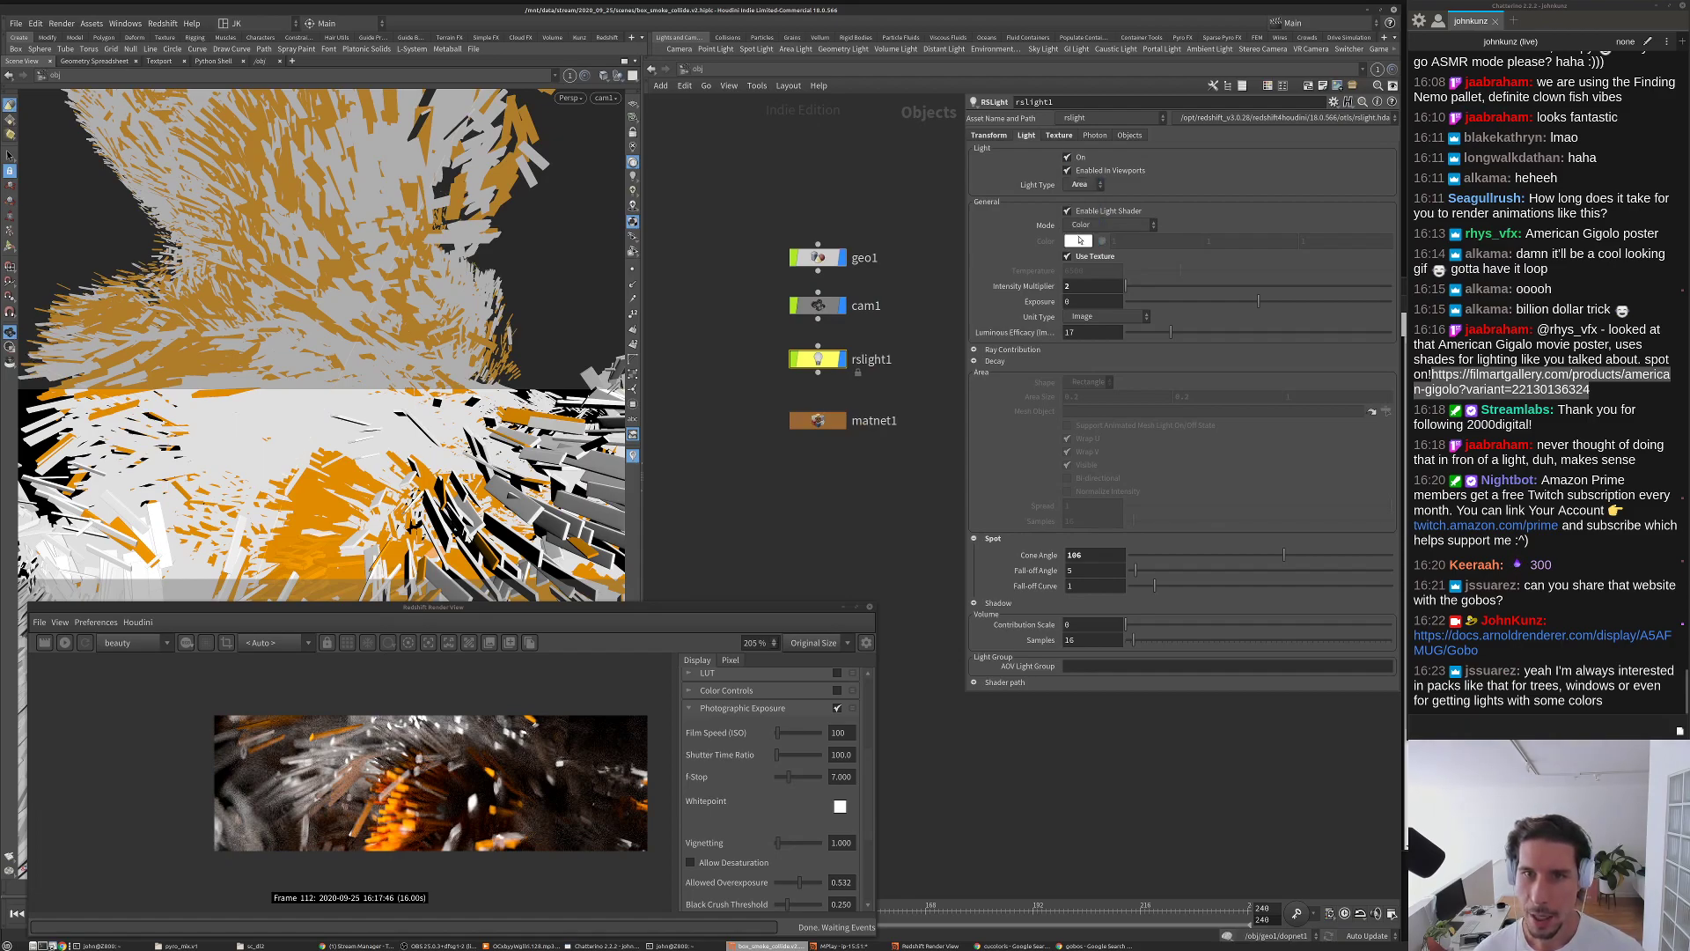
# Step: Bypass the subdivide1 and attribblur1 nodes inside geo1
pyautogui.doubleClick(815, 257)
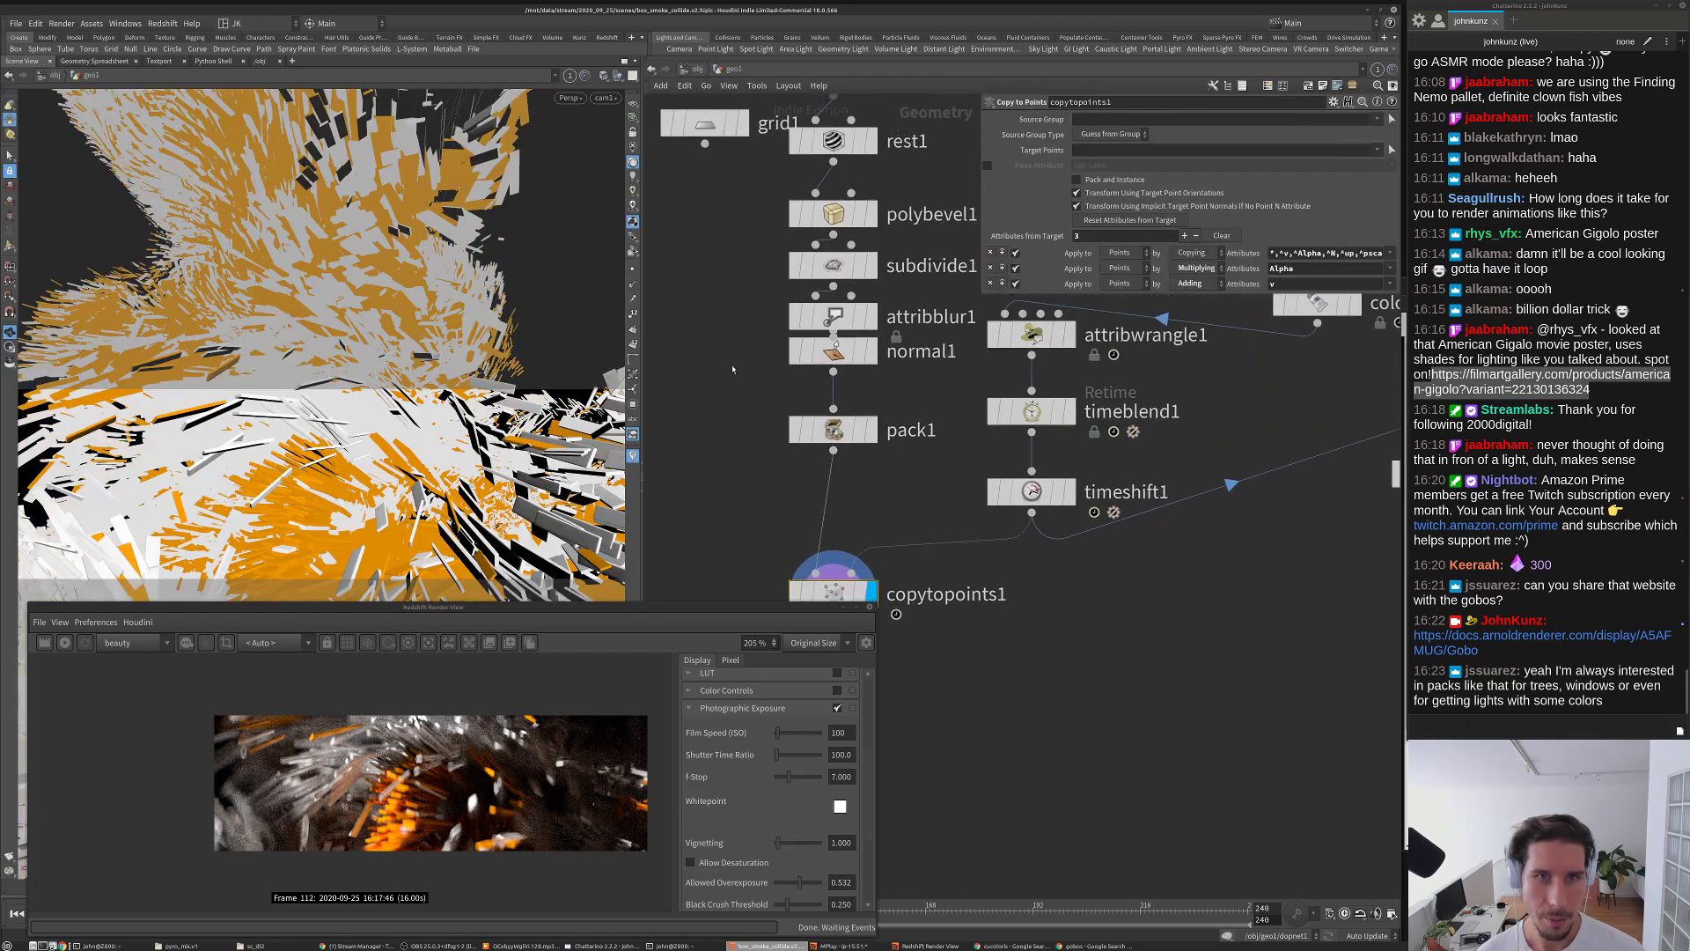
pyautogui.click(827, 318)
pyautogui.click(792, 318)
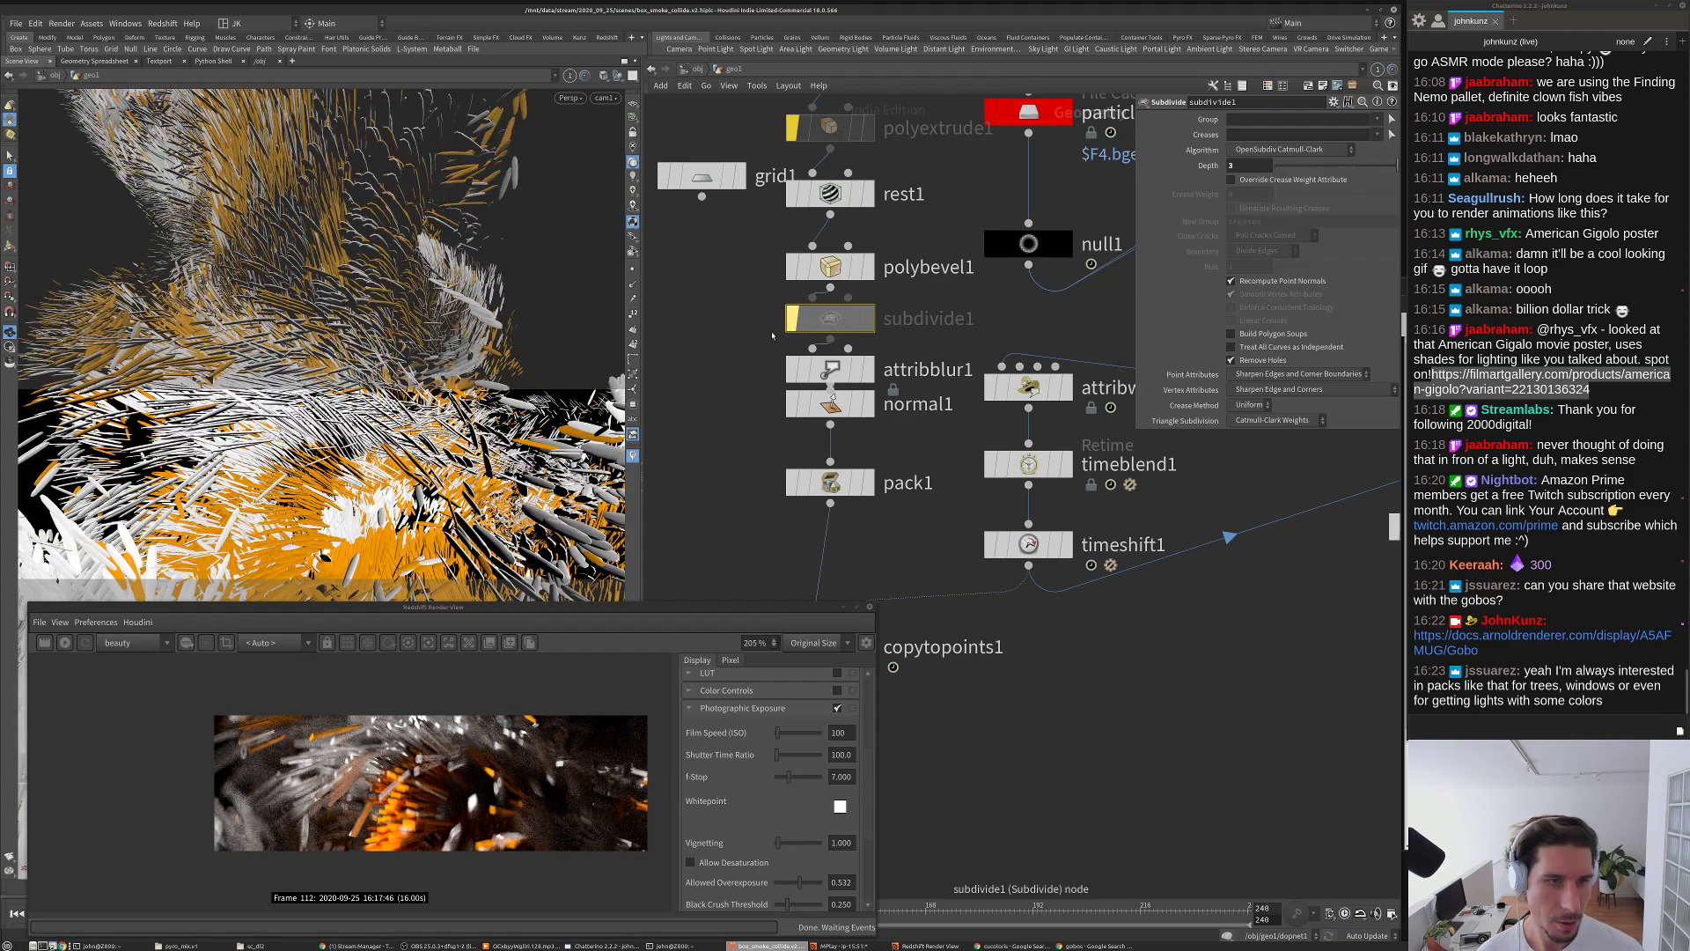
pyautogui.click(792, 369)
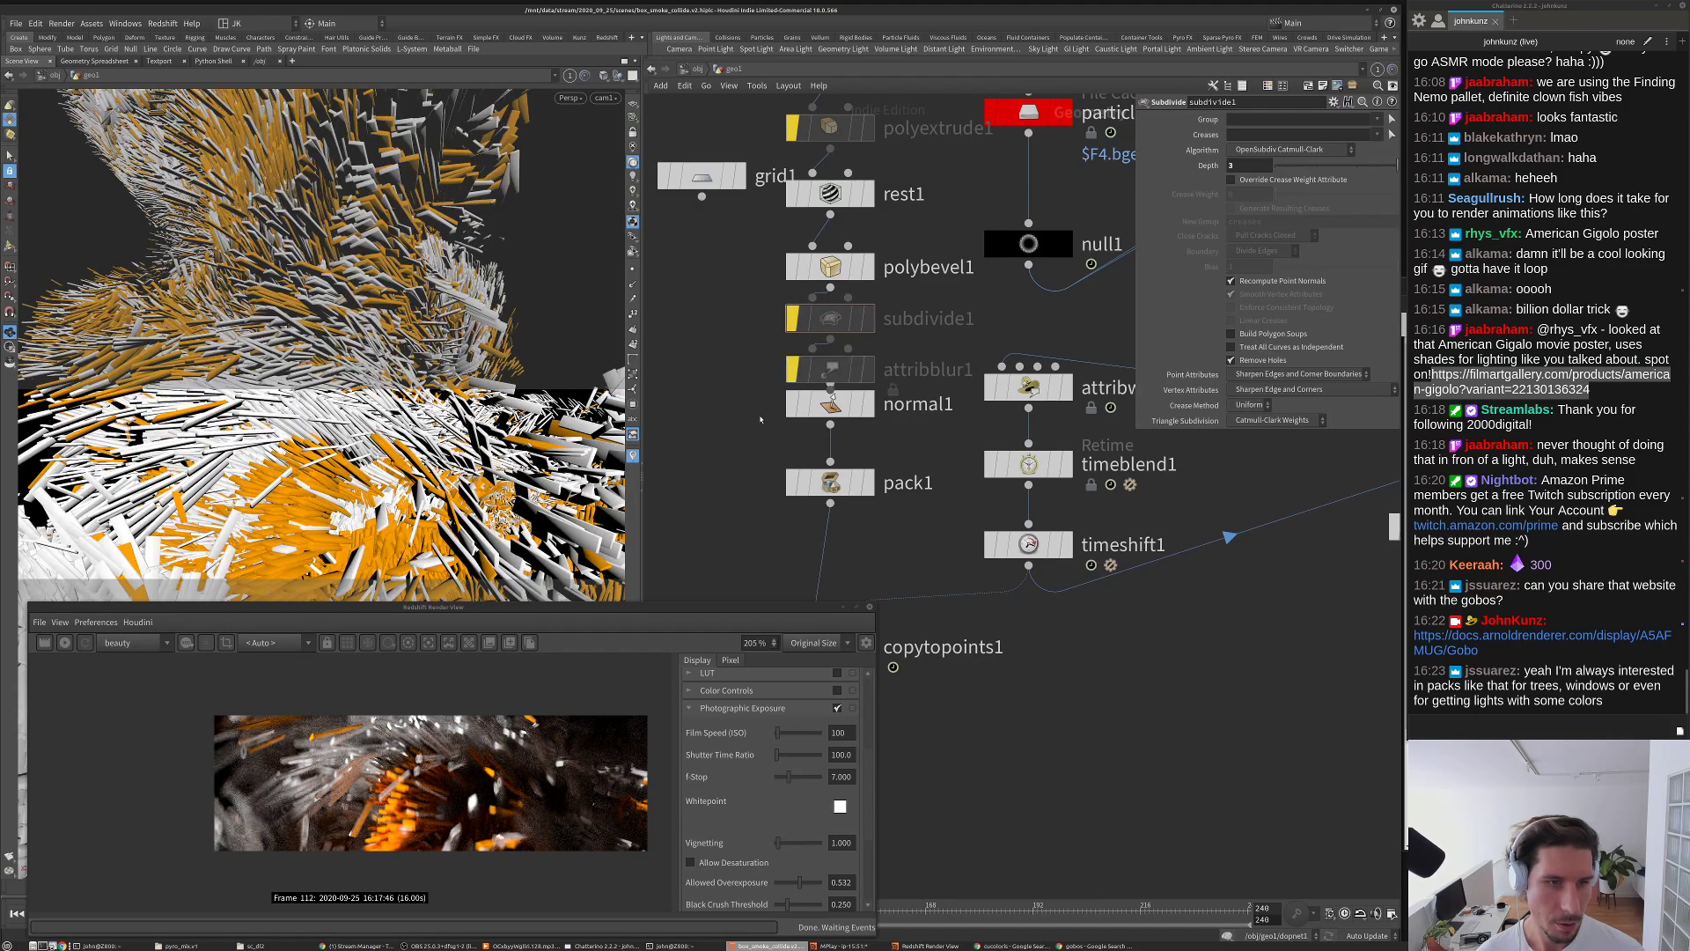
# Step: Set polybevel1's divisions to 1 and normal1's cusp angle to 125, moving normal1 slightly down the chain
pyautogui.click(914, 258)
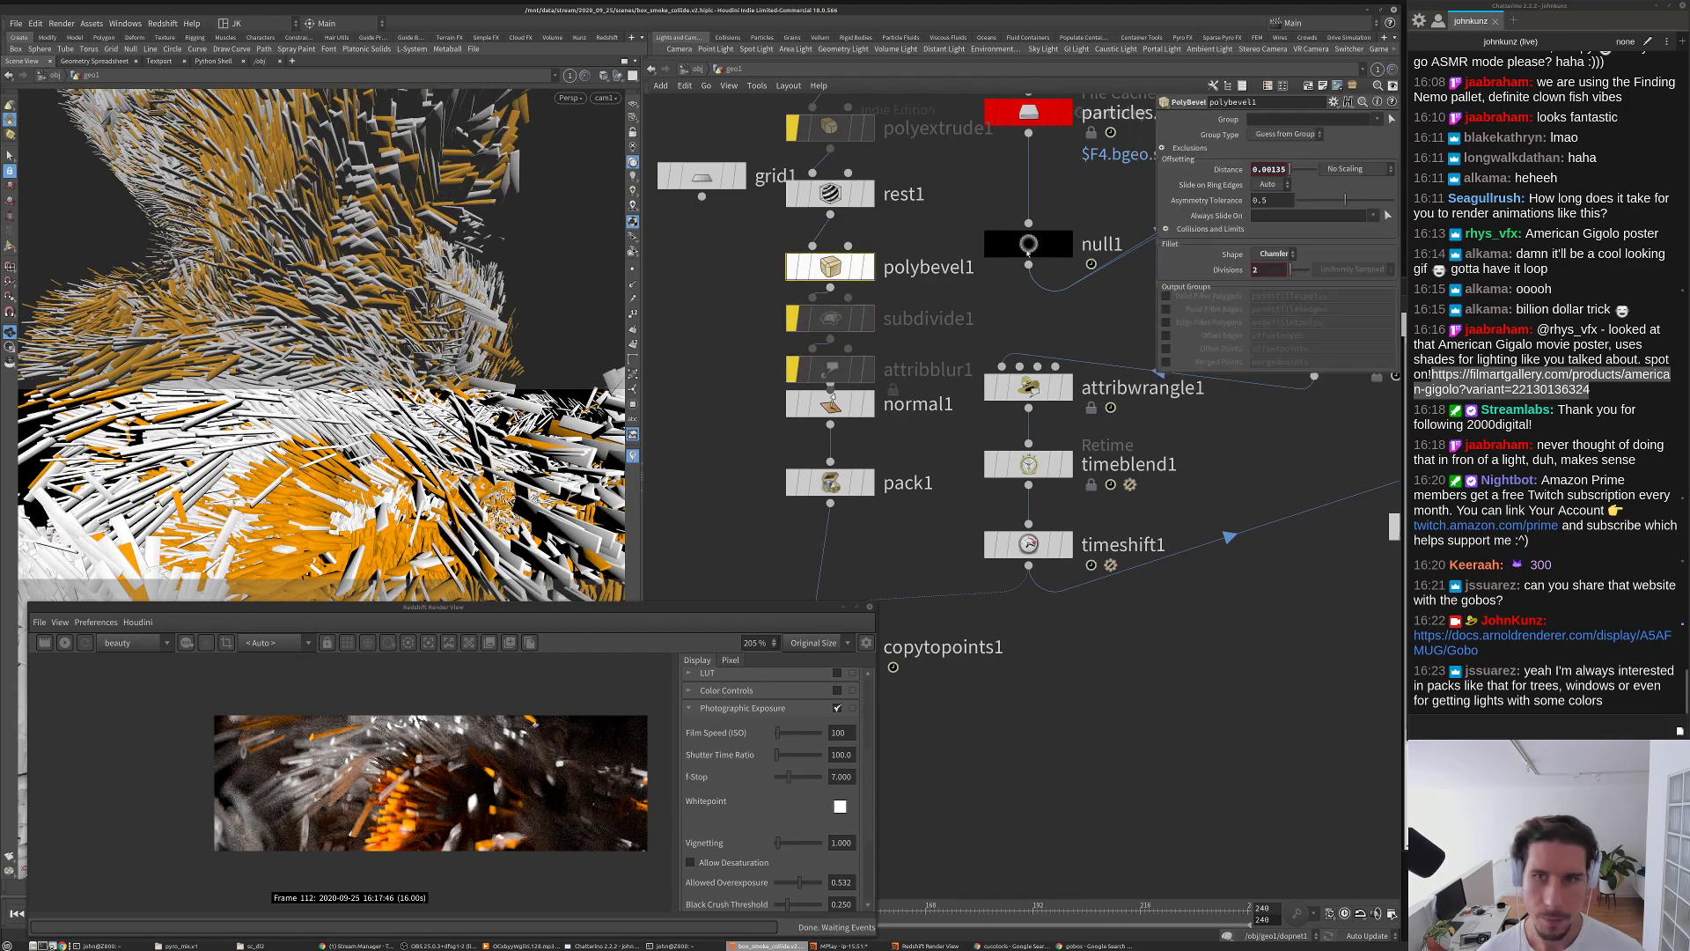
pyautogui.doubleClick(1267, 270)
pyautogui.write('1')
pyautogui.press('Return')
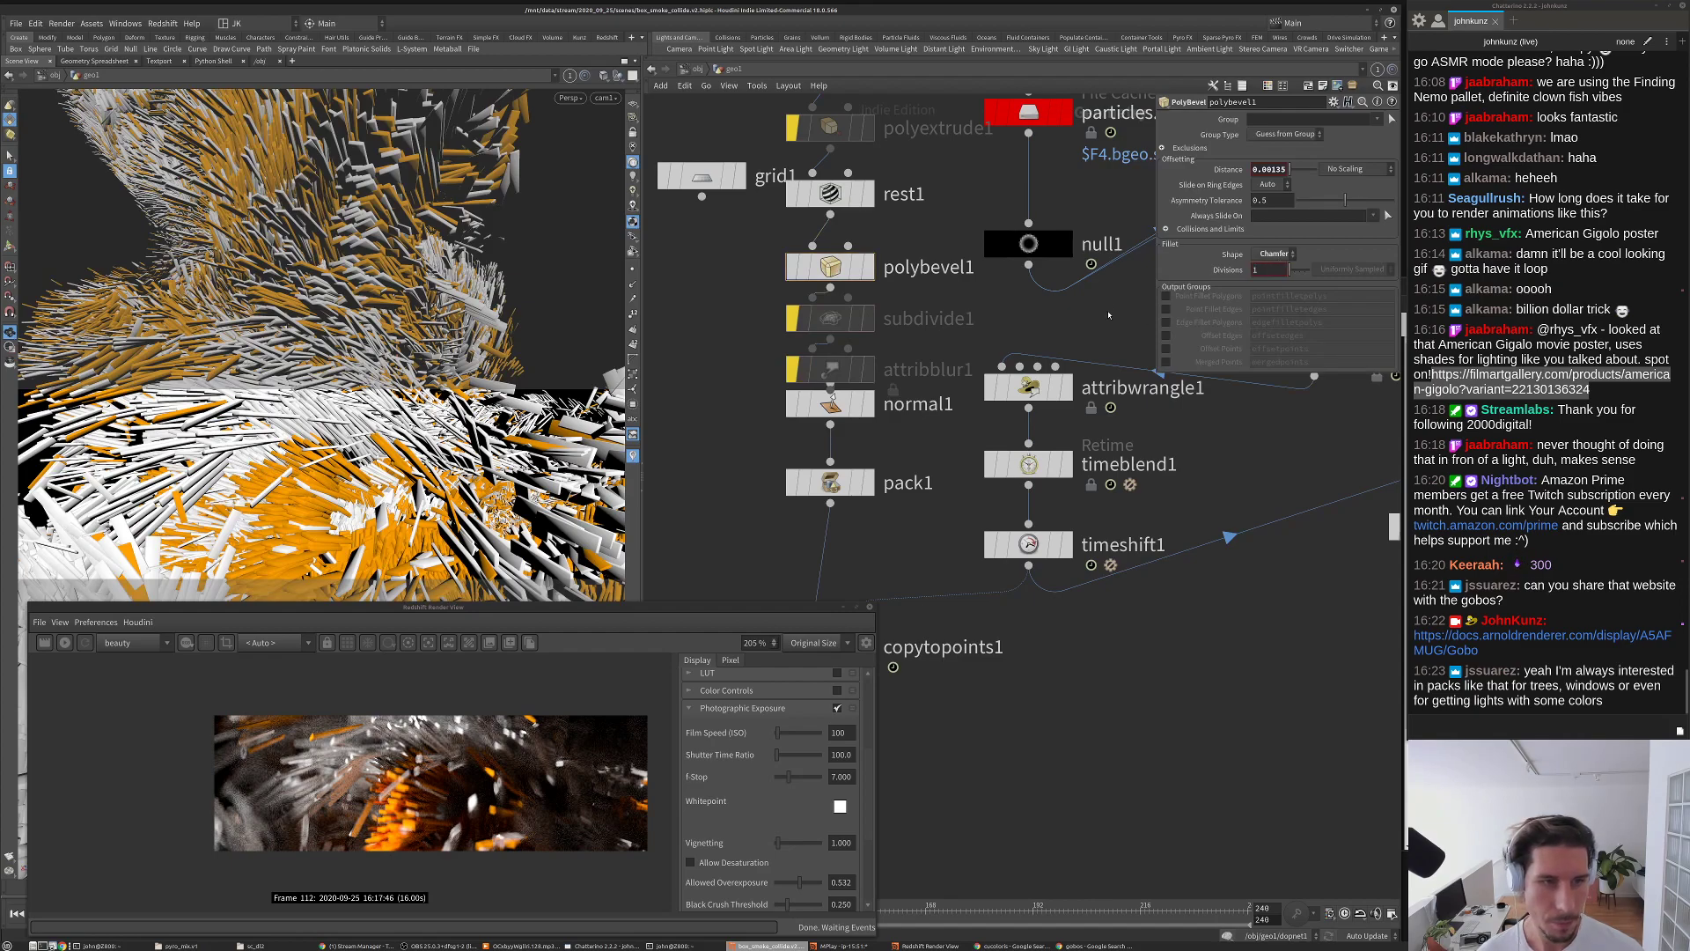
pyautogui.moveTo(832, 403); pyautogui.dragTo(832, 422)
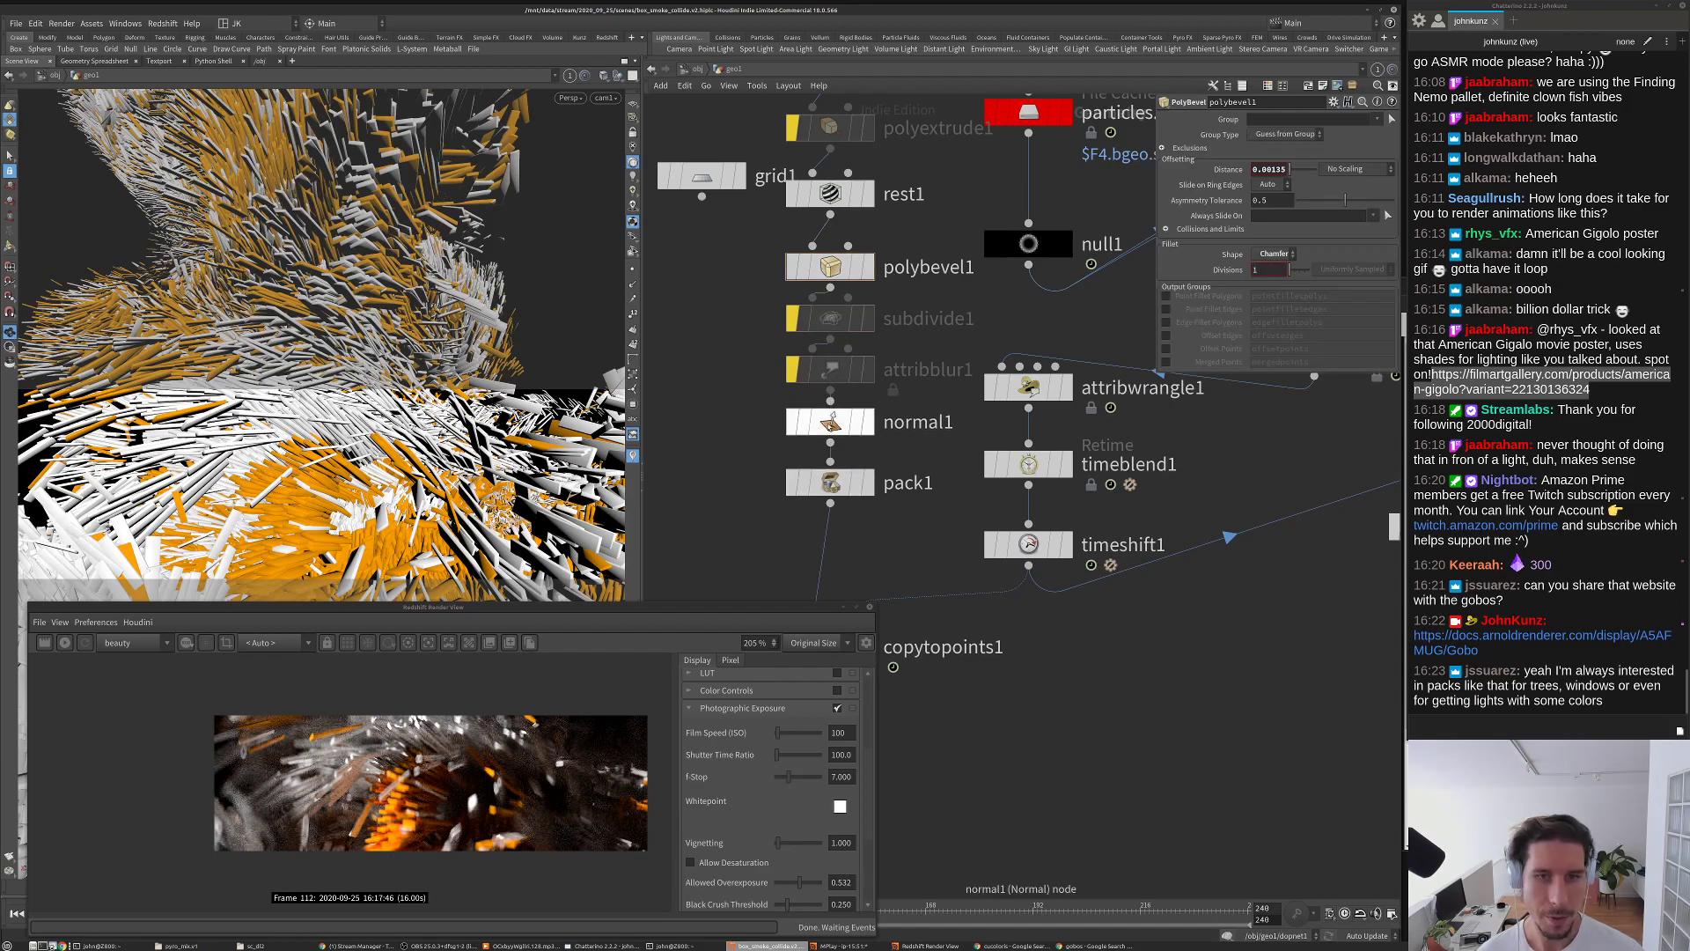
pyautogui.moveTo(1313, 208); pyautogui.dragTo(1365, 208)
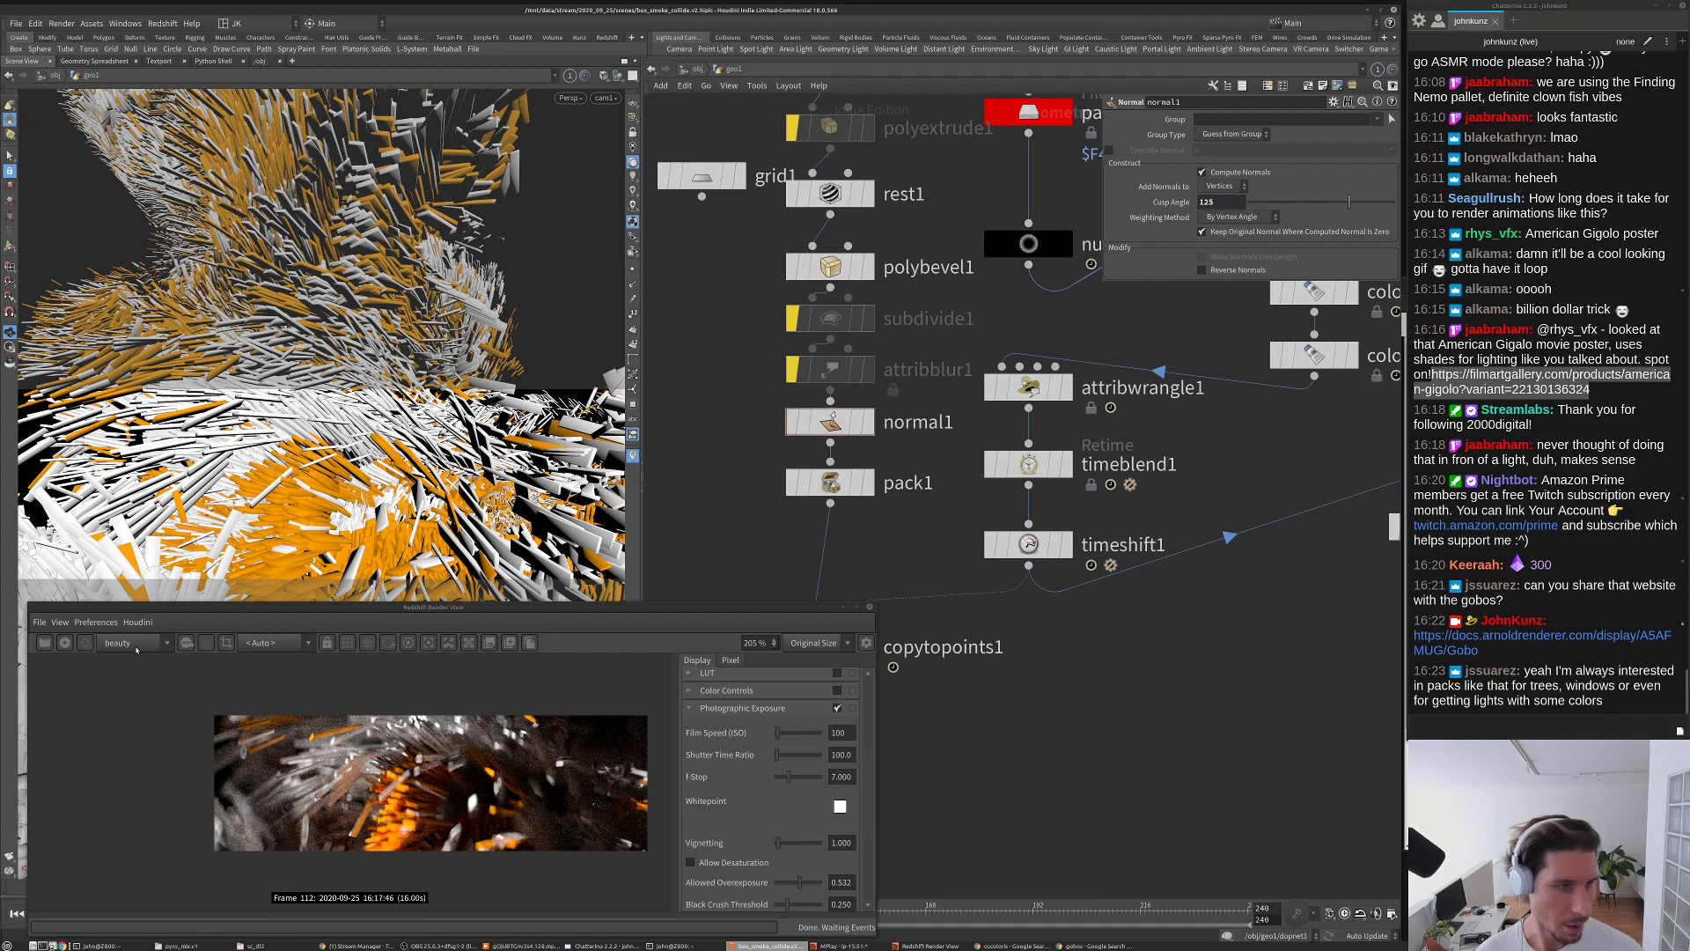
# Step: Run a progressive test render of frame 112 in the Redshift Render View, then stop it from the object level
pyautogui.click(65, 644)
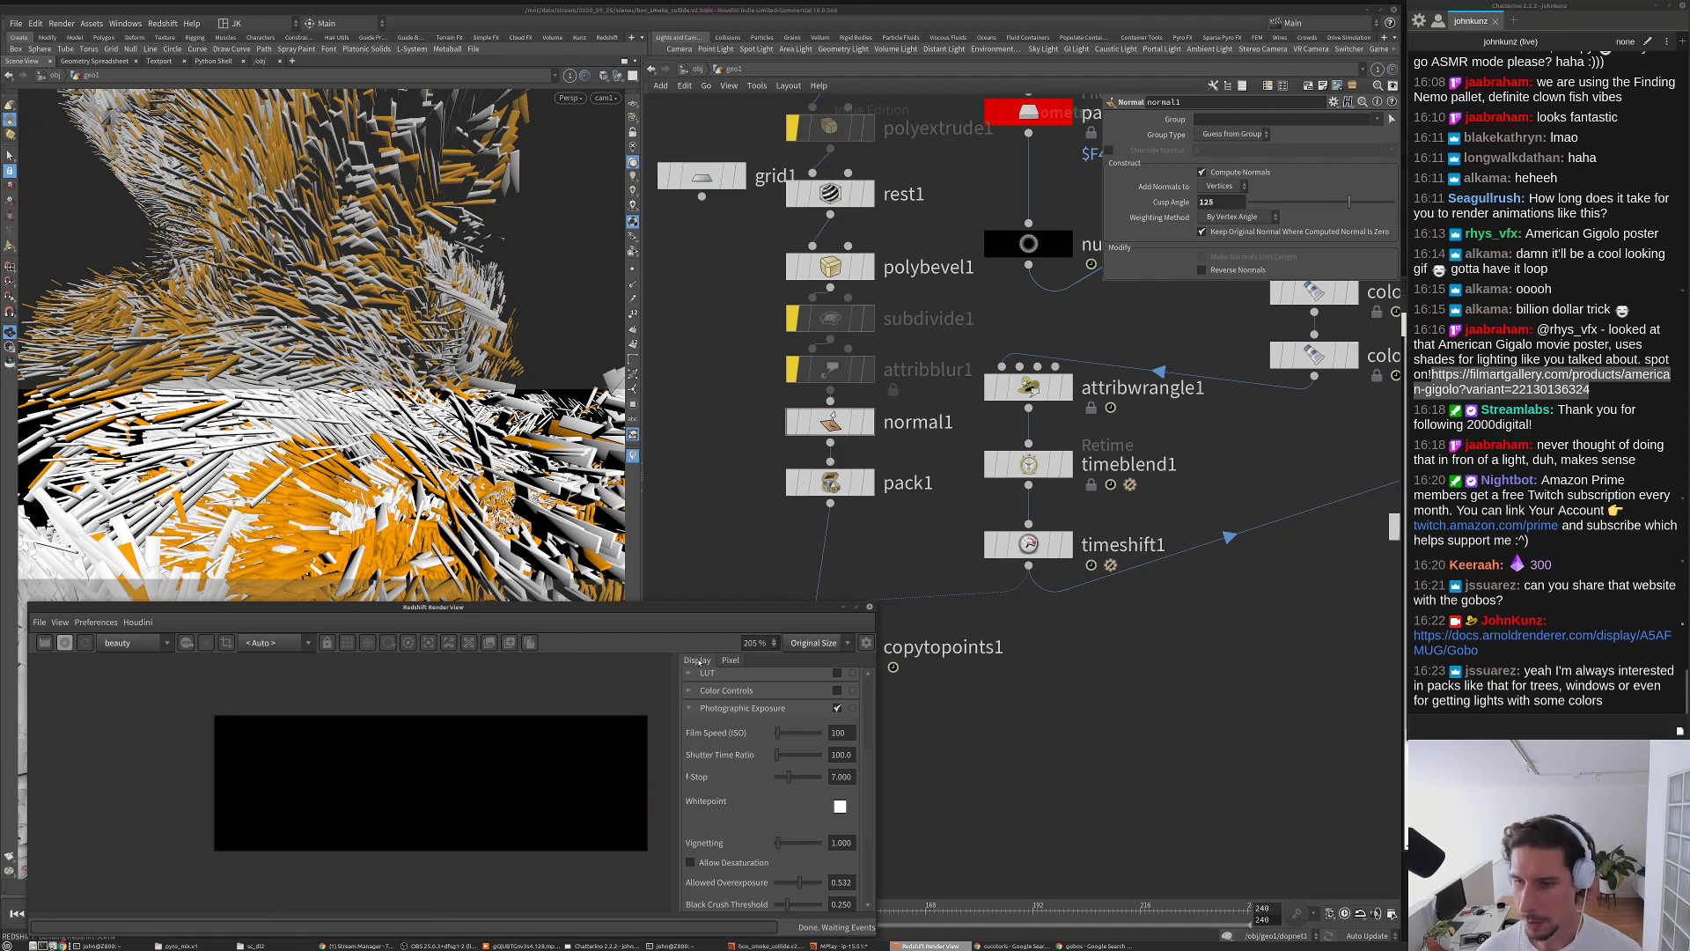
pyautogui.scroll(1, 615, 711)
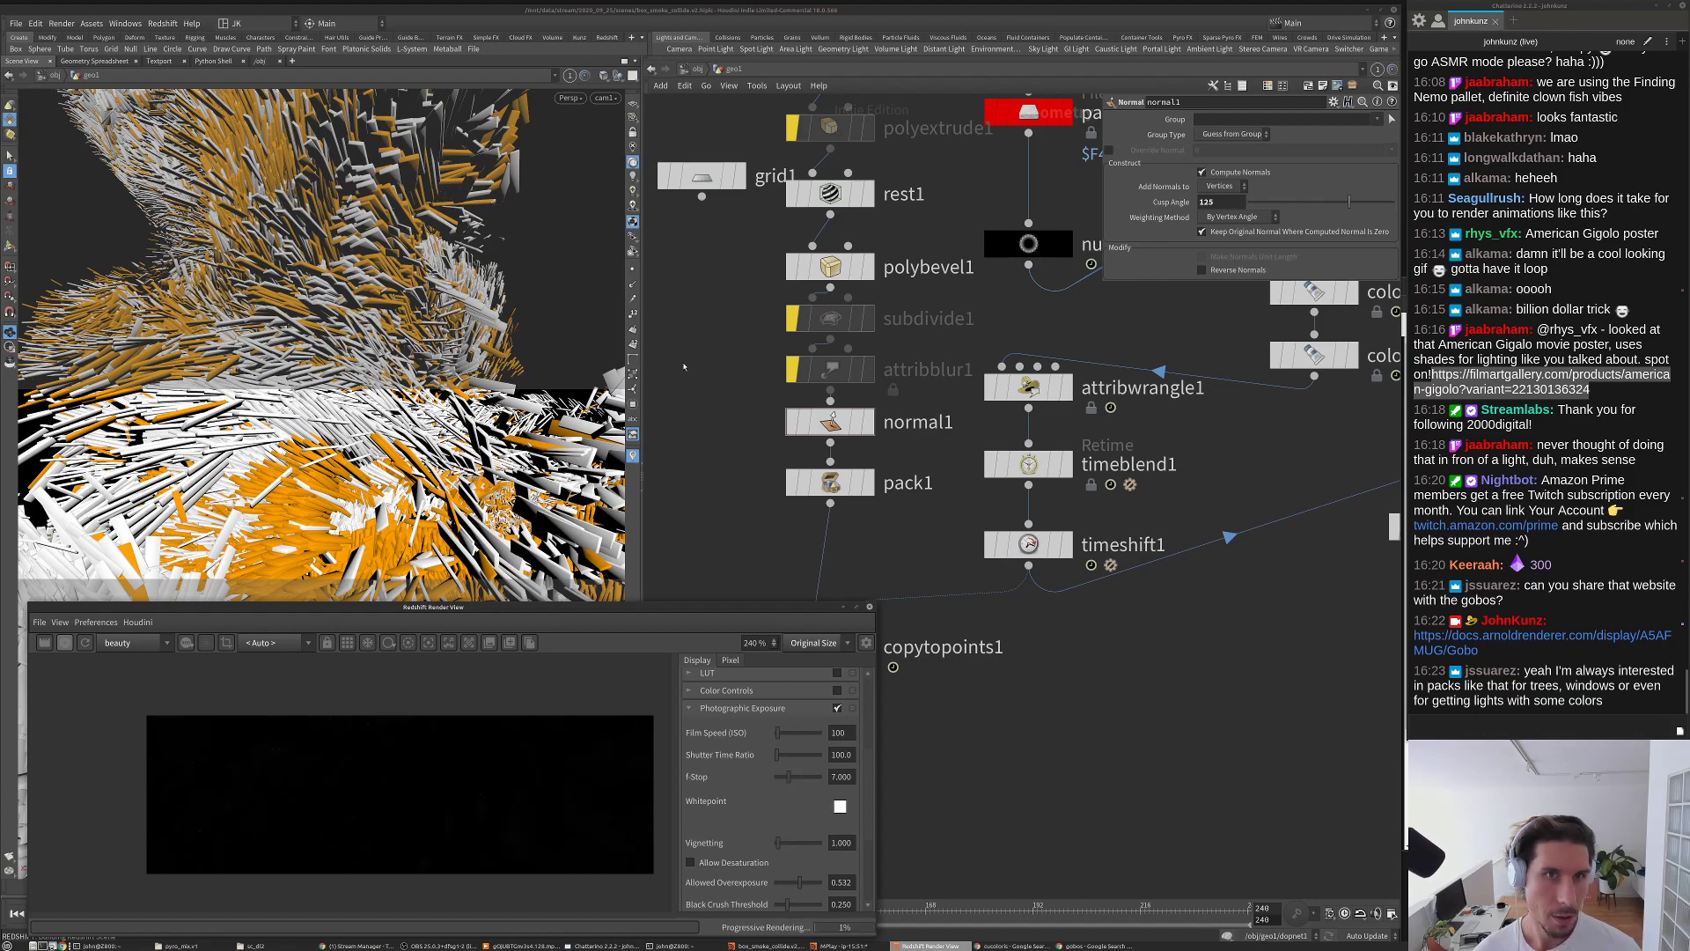
pyautogui.press('u')
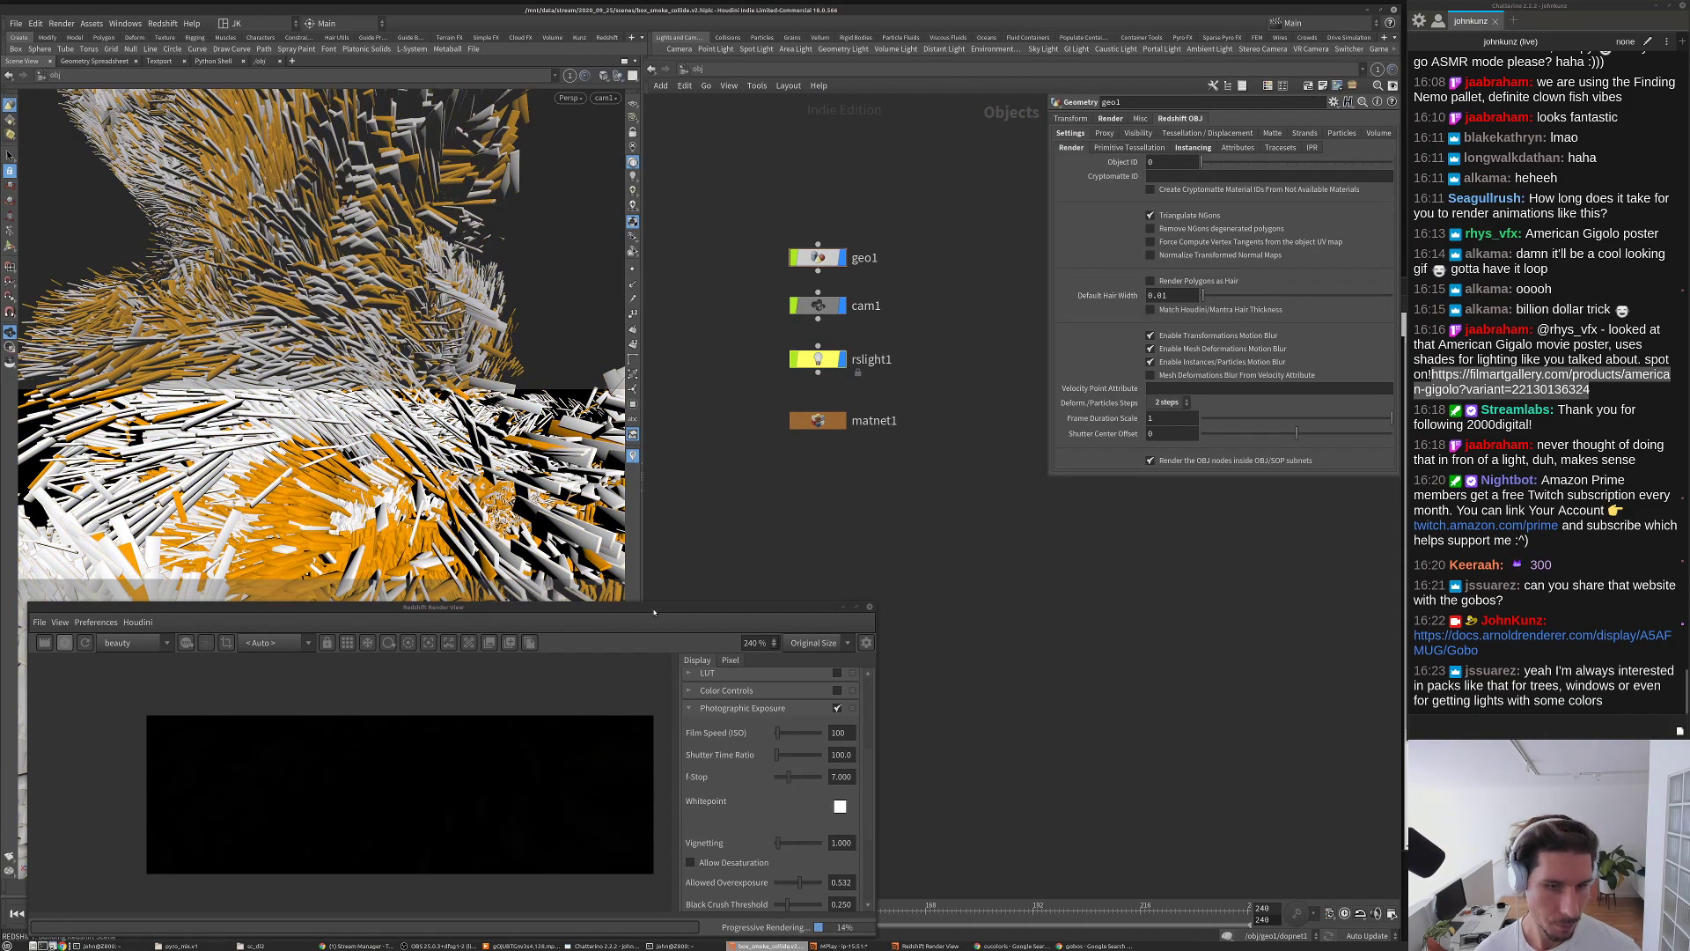
pyautogui.moveTo(654, 612); pyautogui.dragTo(641, 557)
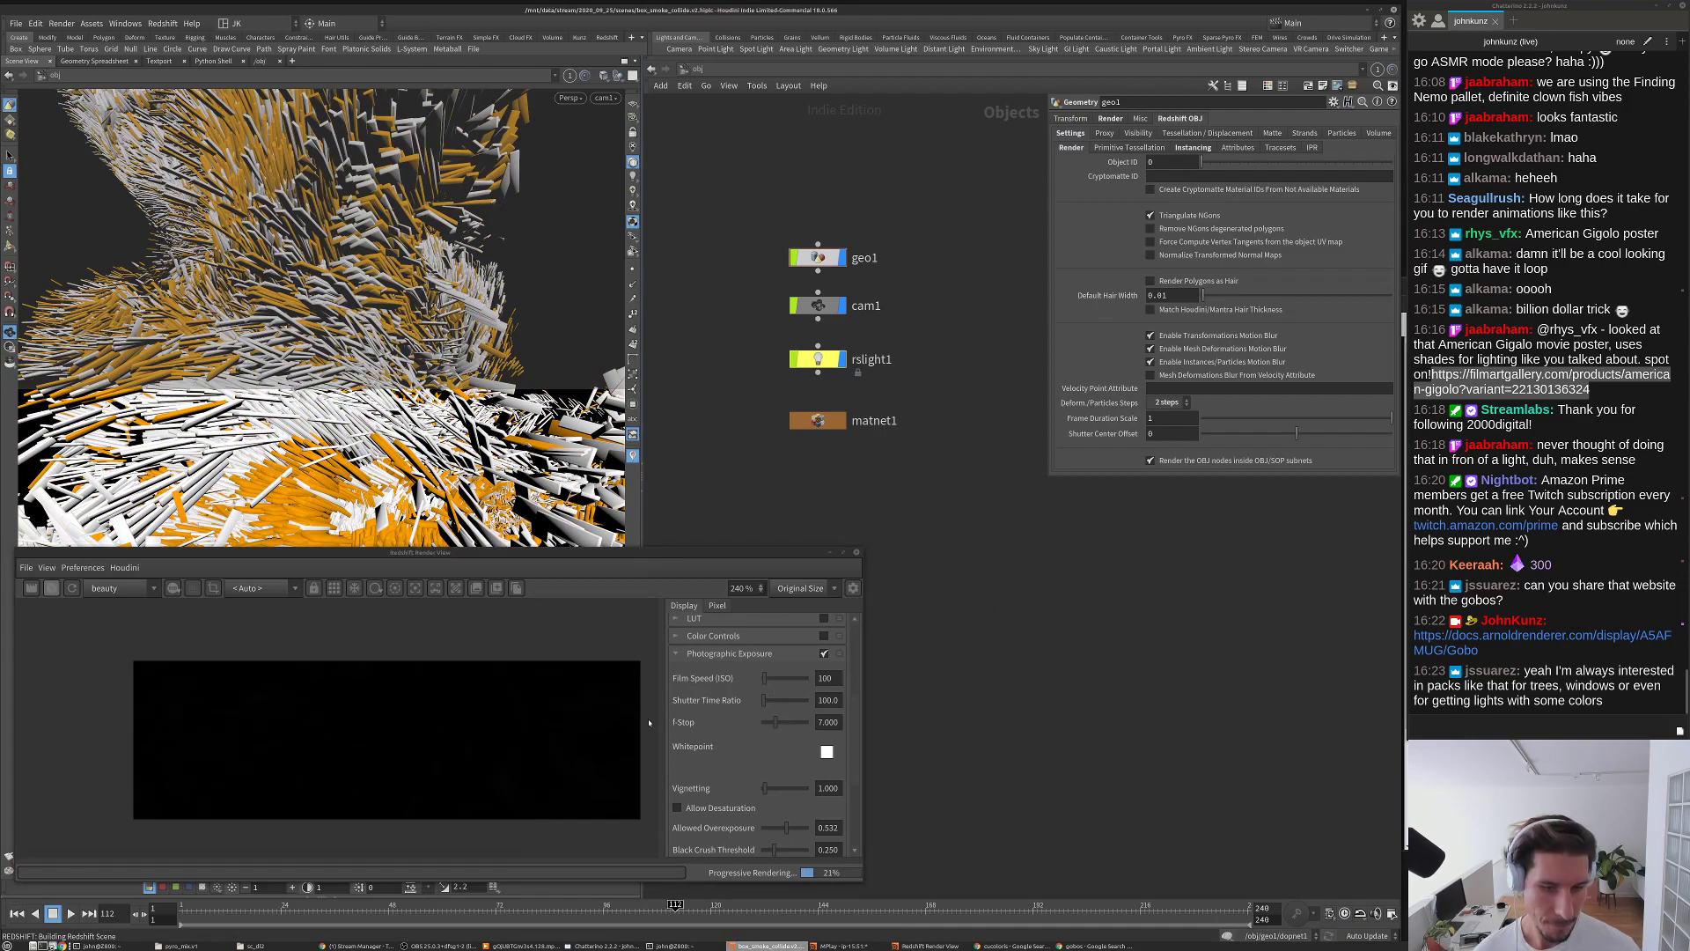
pyautogui.click(50, 589)
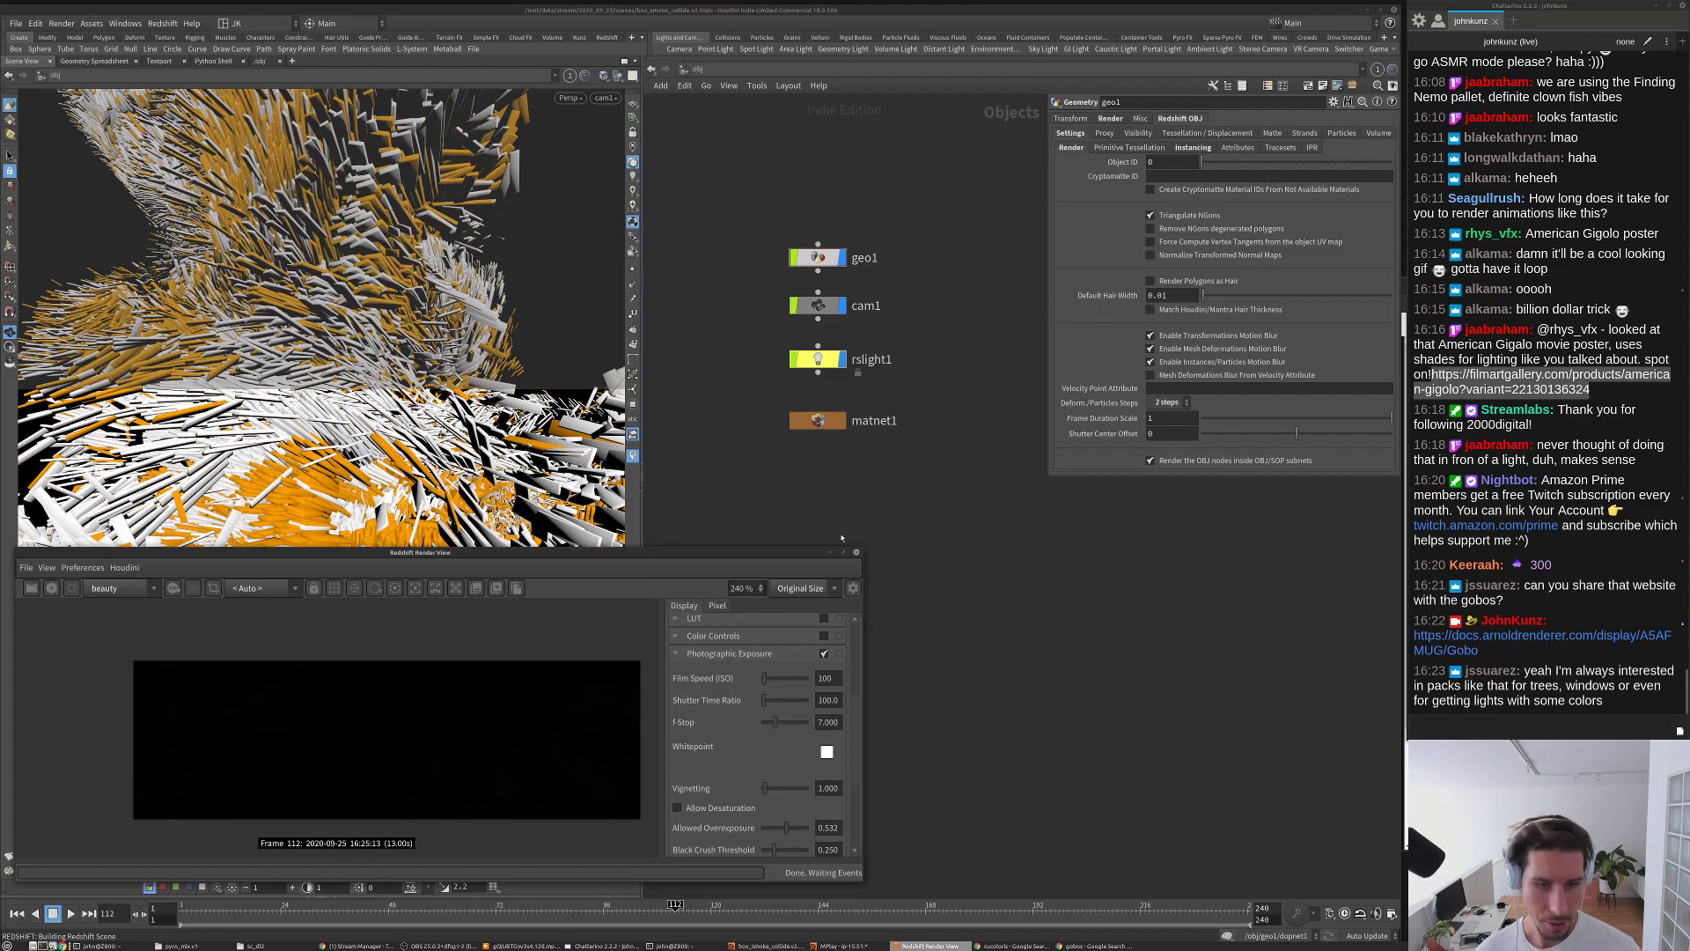
# Step: Return to geo1, set the render view's camera to /obj/cam1 and rerun the test render
pyautogui.doubleClick(817, 257)
pyautogui.scroll(-2, 805, 369)
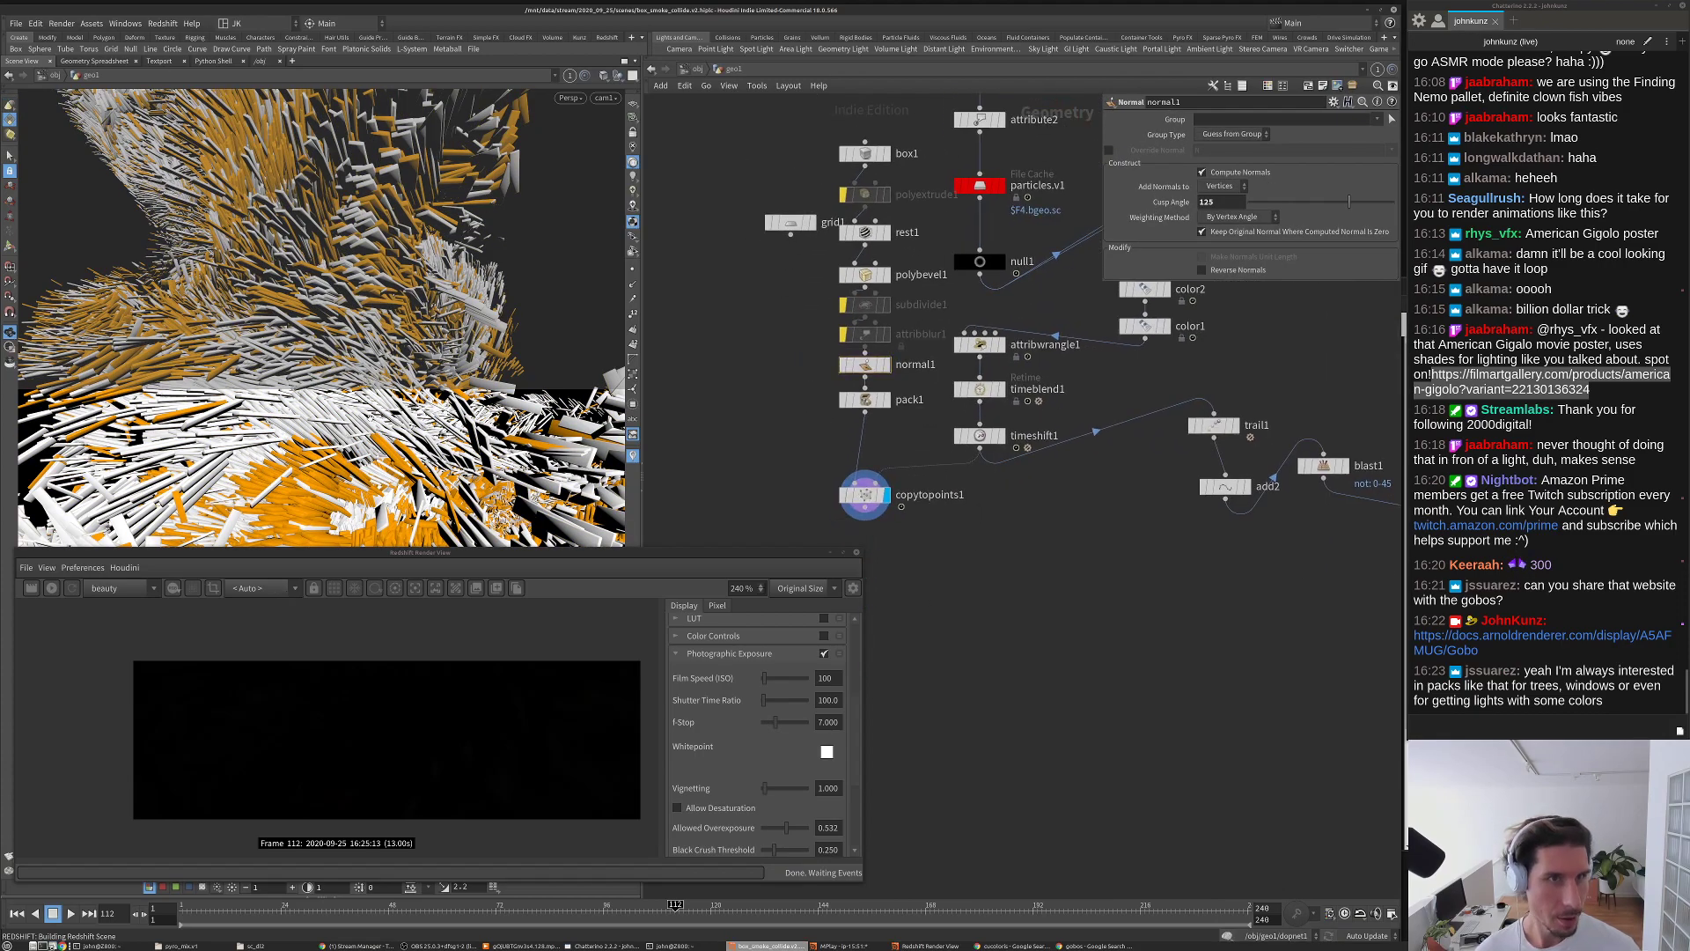
pyautogui.click(262, 588)
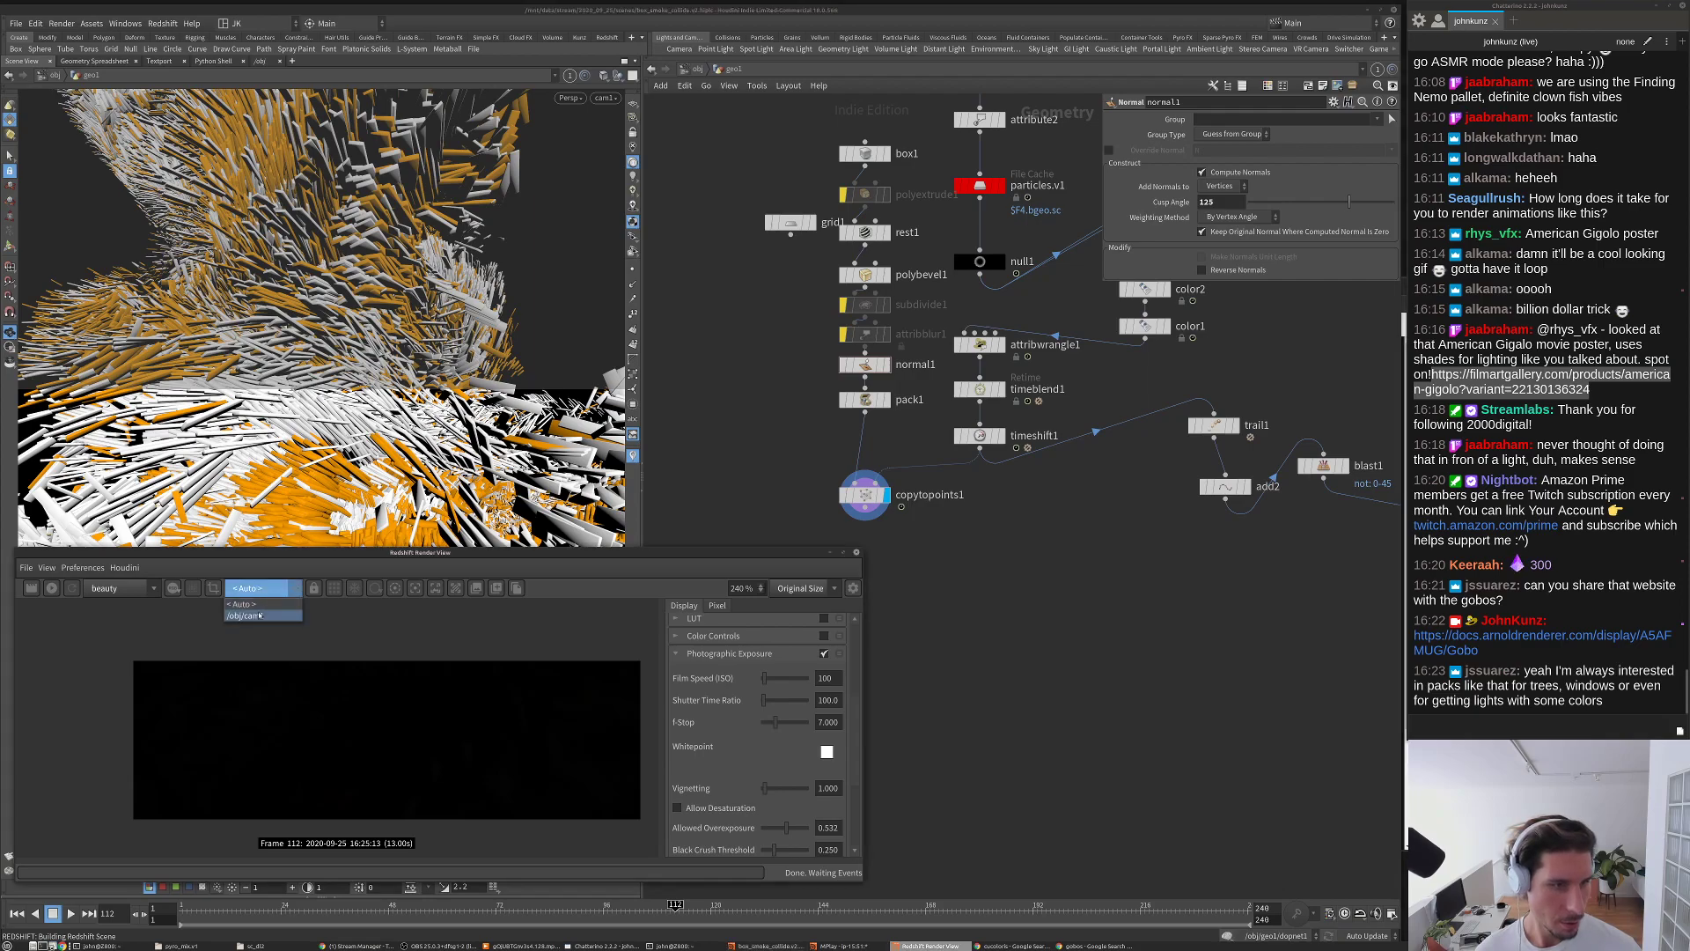
pyautogui.click(256, 612)
pyautogui.click(52, 589)
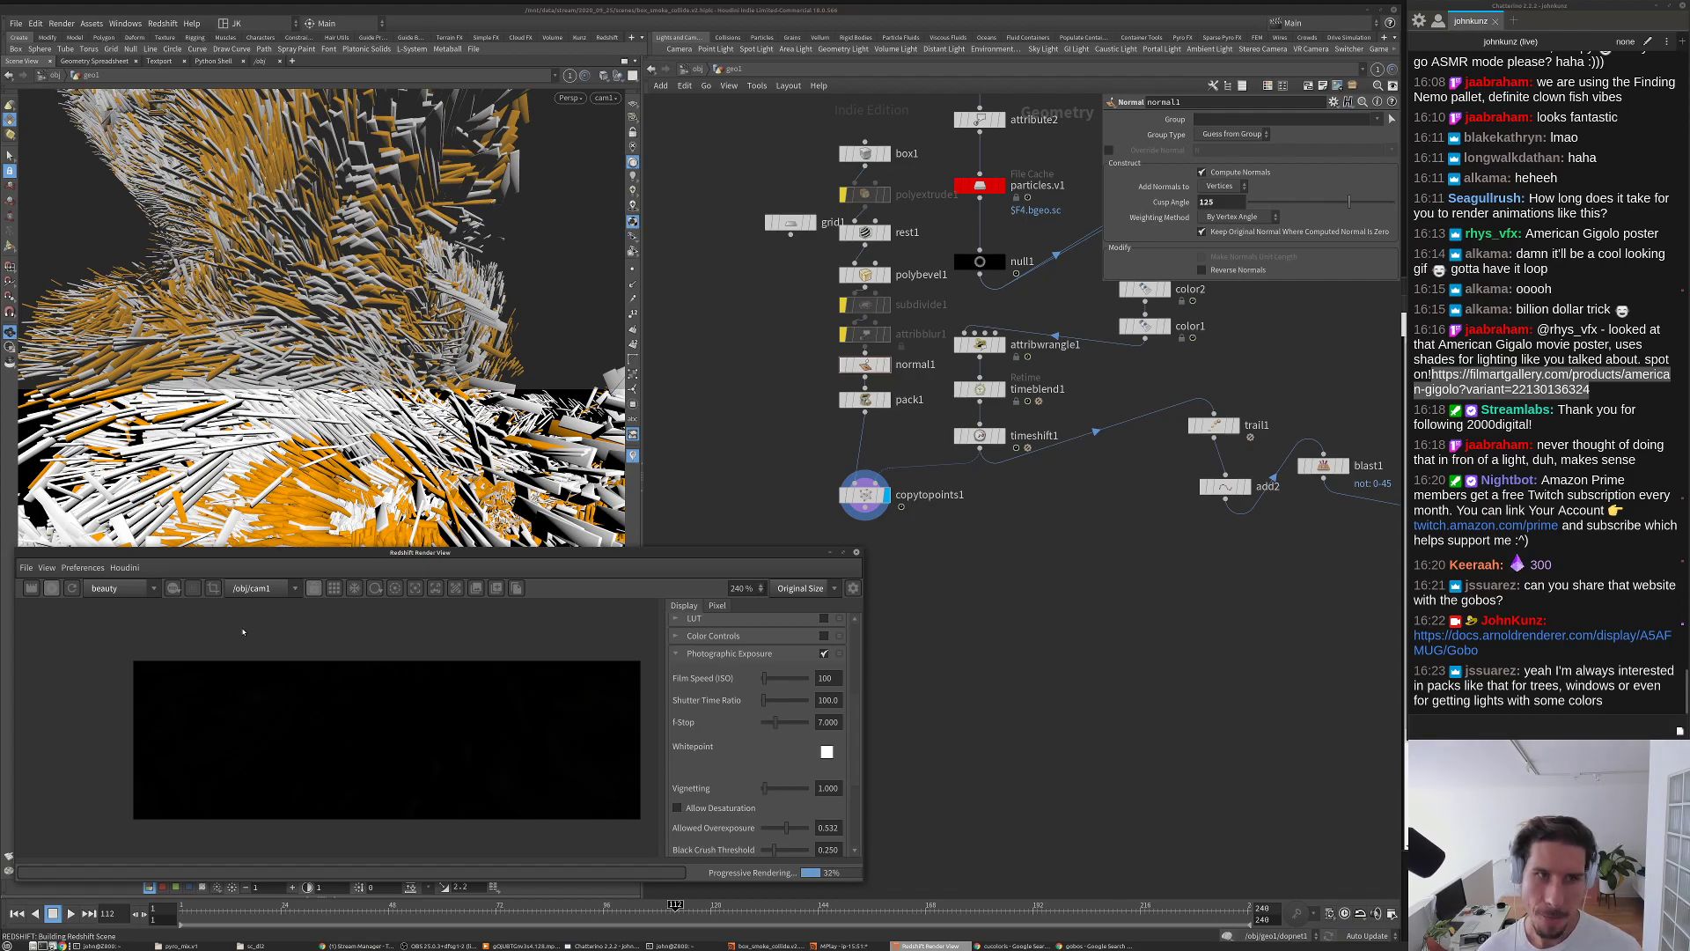
pyautogui.click(32, 587)
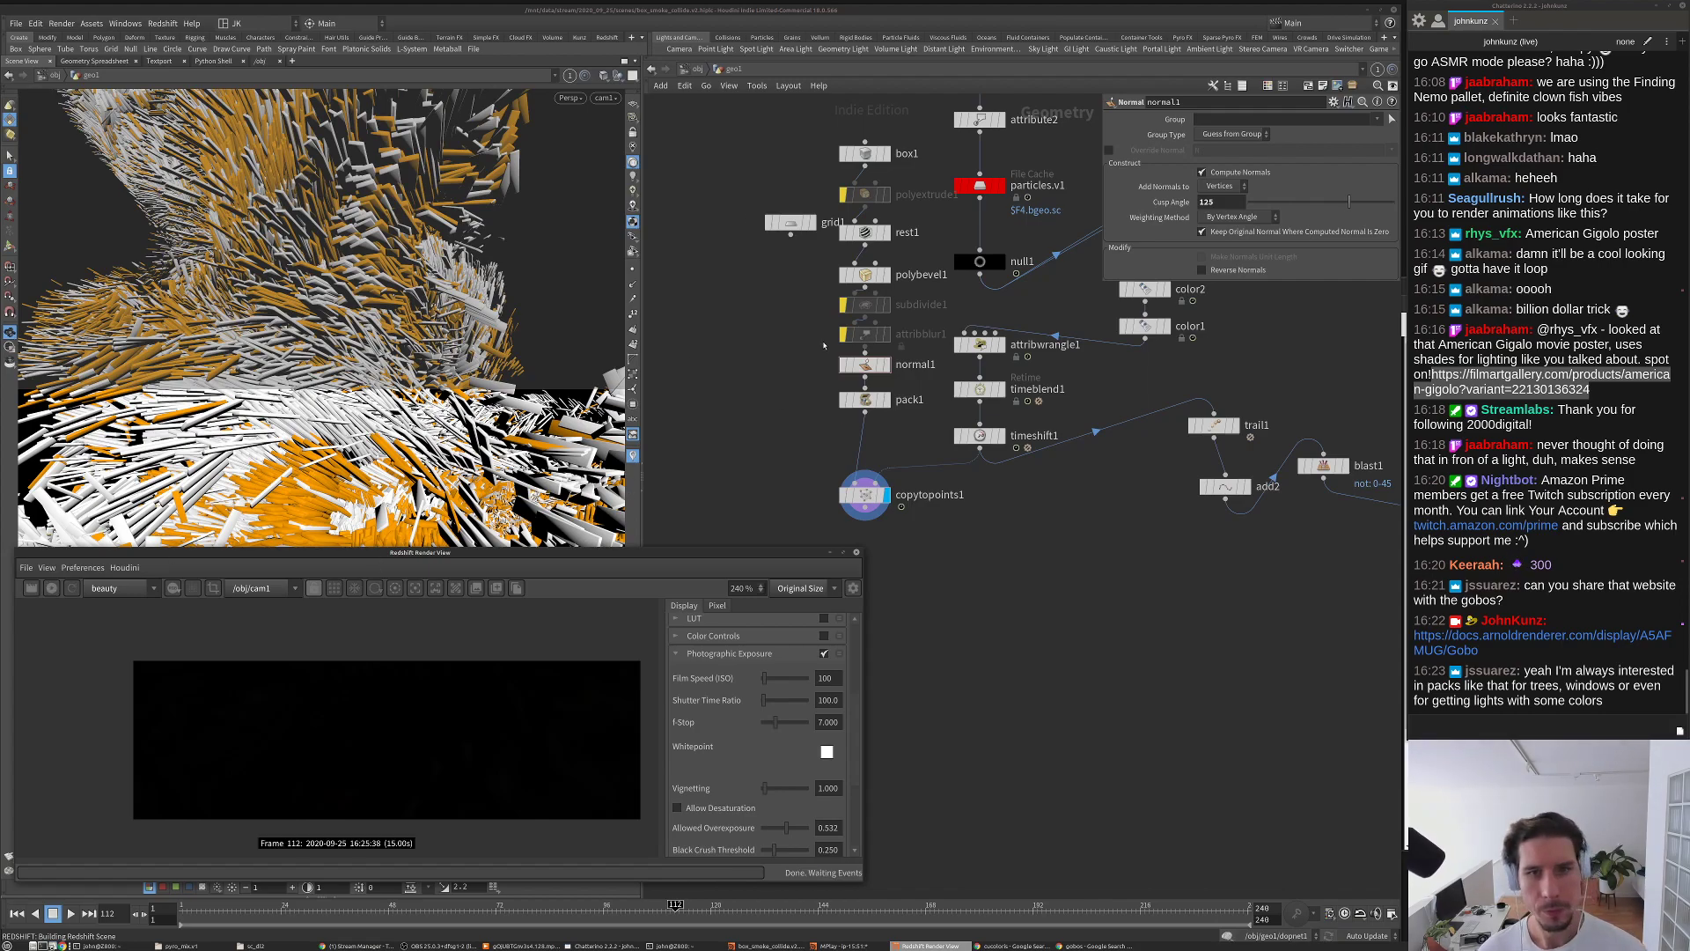
# Step: Set polybevel1's divisions to 2
pyautogui.scroll(2, 824, 345)
pyautogui.click(884, 243)
pyautogui.click(1274, 268)
pyautogui.press('Return')
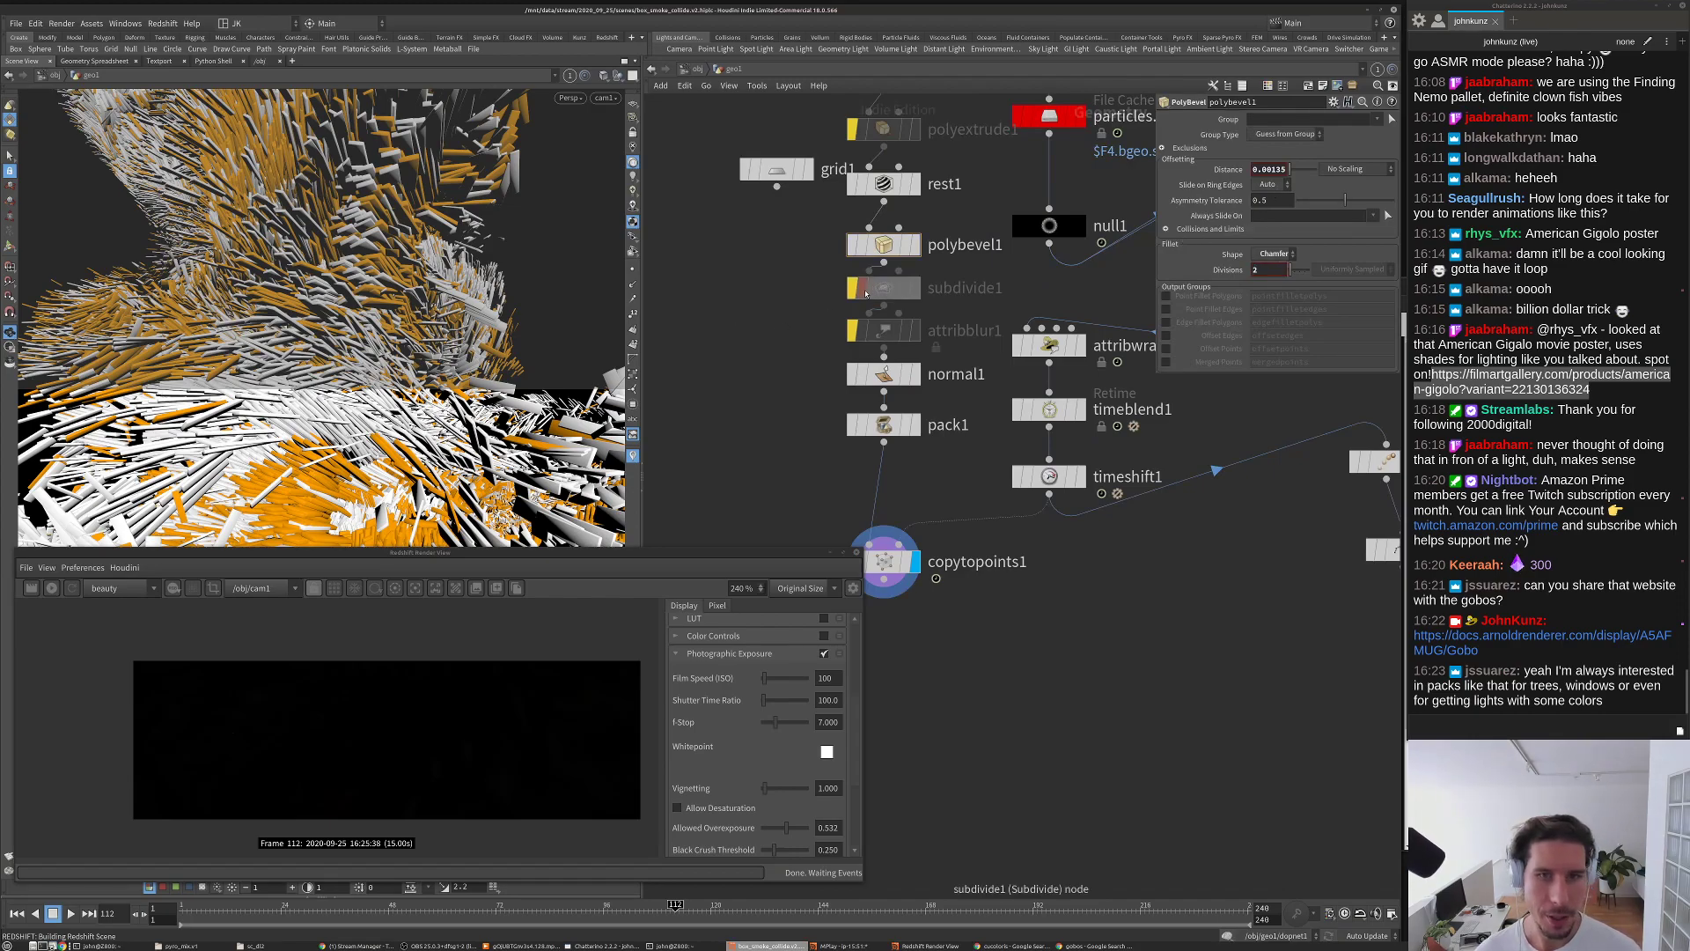
# Step: Re-enable subdivide1 and set its depth to 1
pyautogui.click(883, 288)
pyautogui.click(854, 288)
pyautogui.write('1')
pyautogui.press('Return')
# Step: Restart the render and set rslight1's intensity multiplier to 100
pyautogui.click(31, 588)
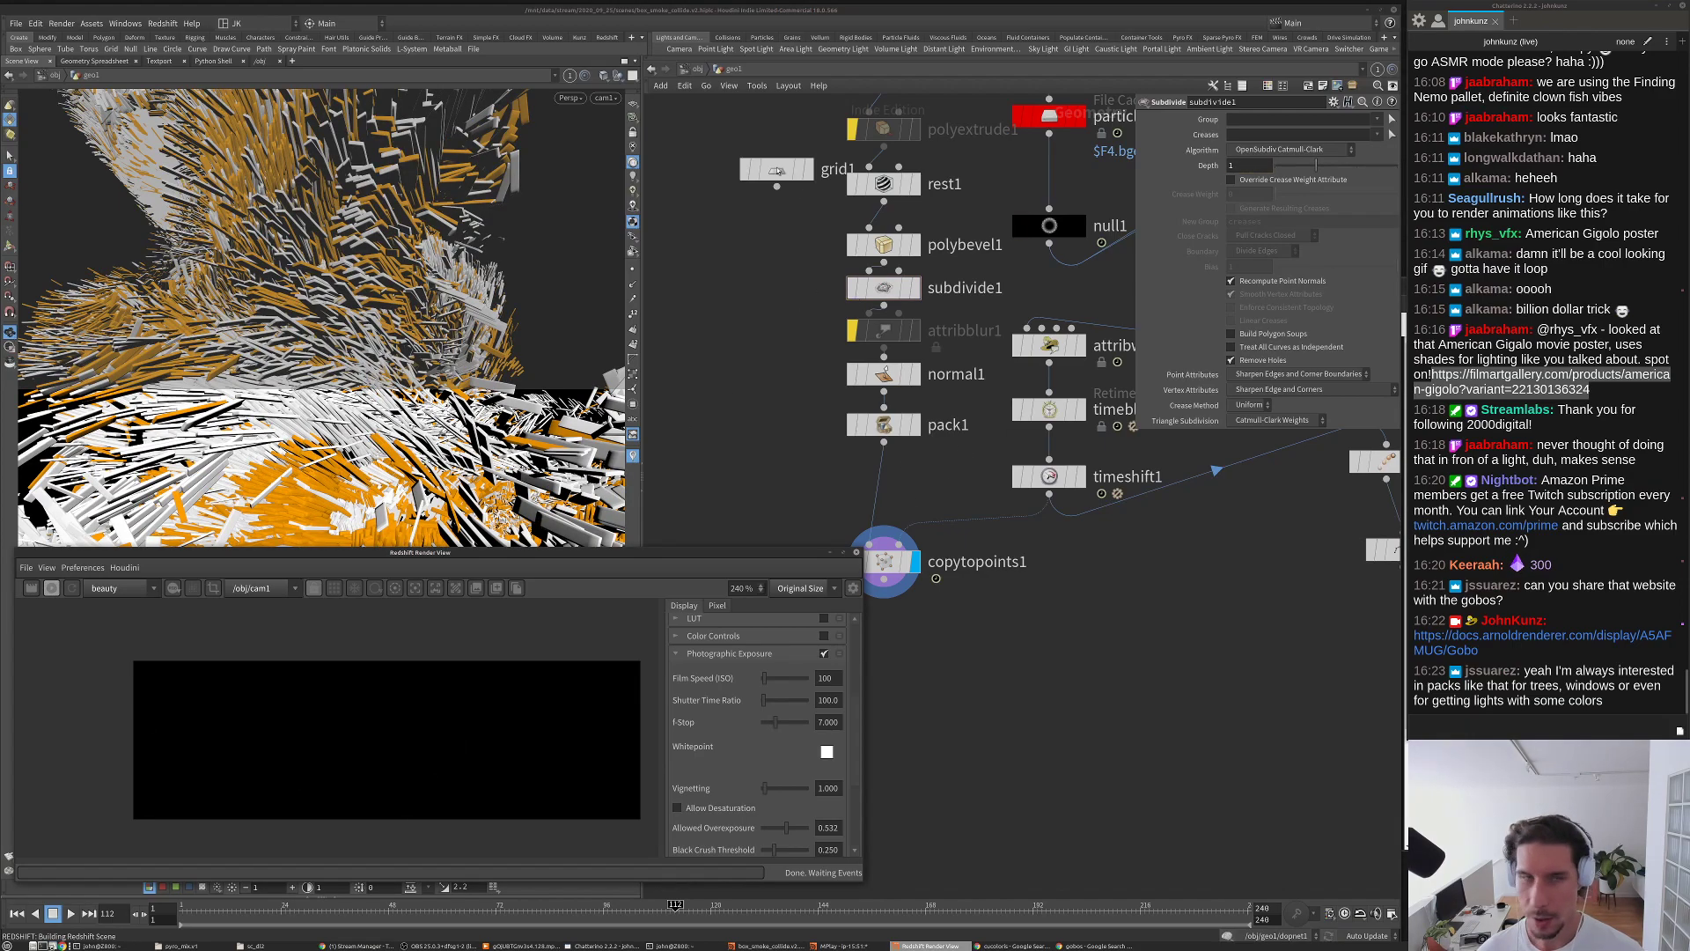
pyautogui.click(697, 69)
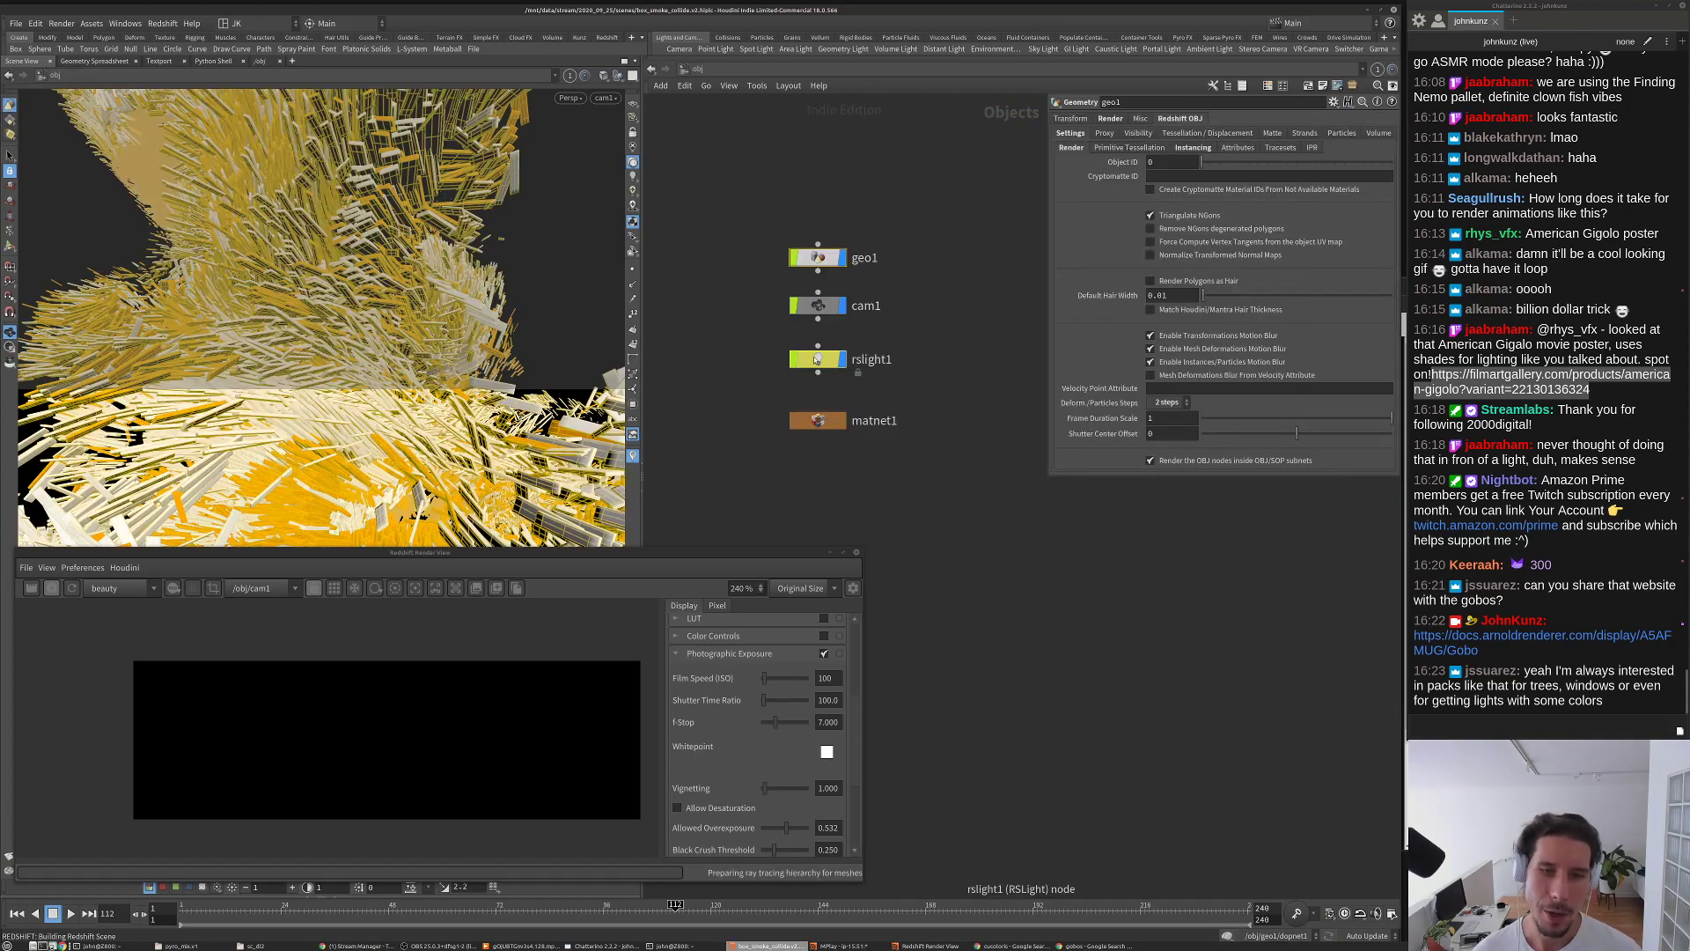
pyautogui.doubleClick(1077, 286)
pyautogui.write('1')
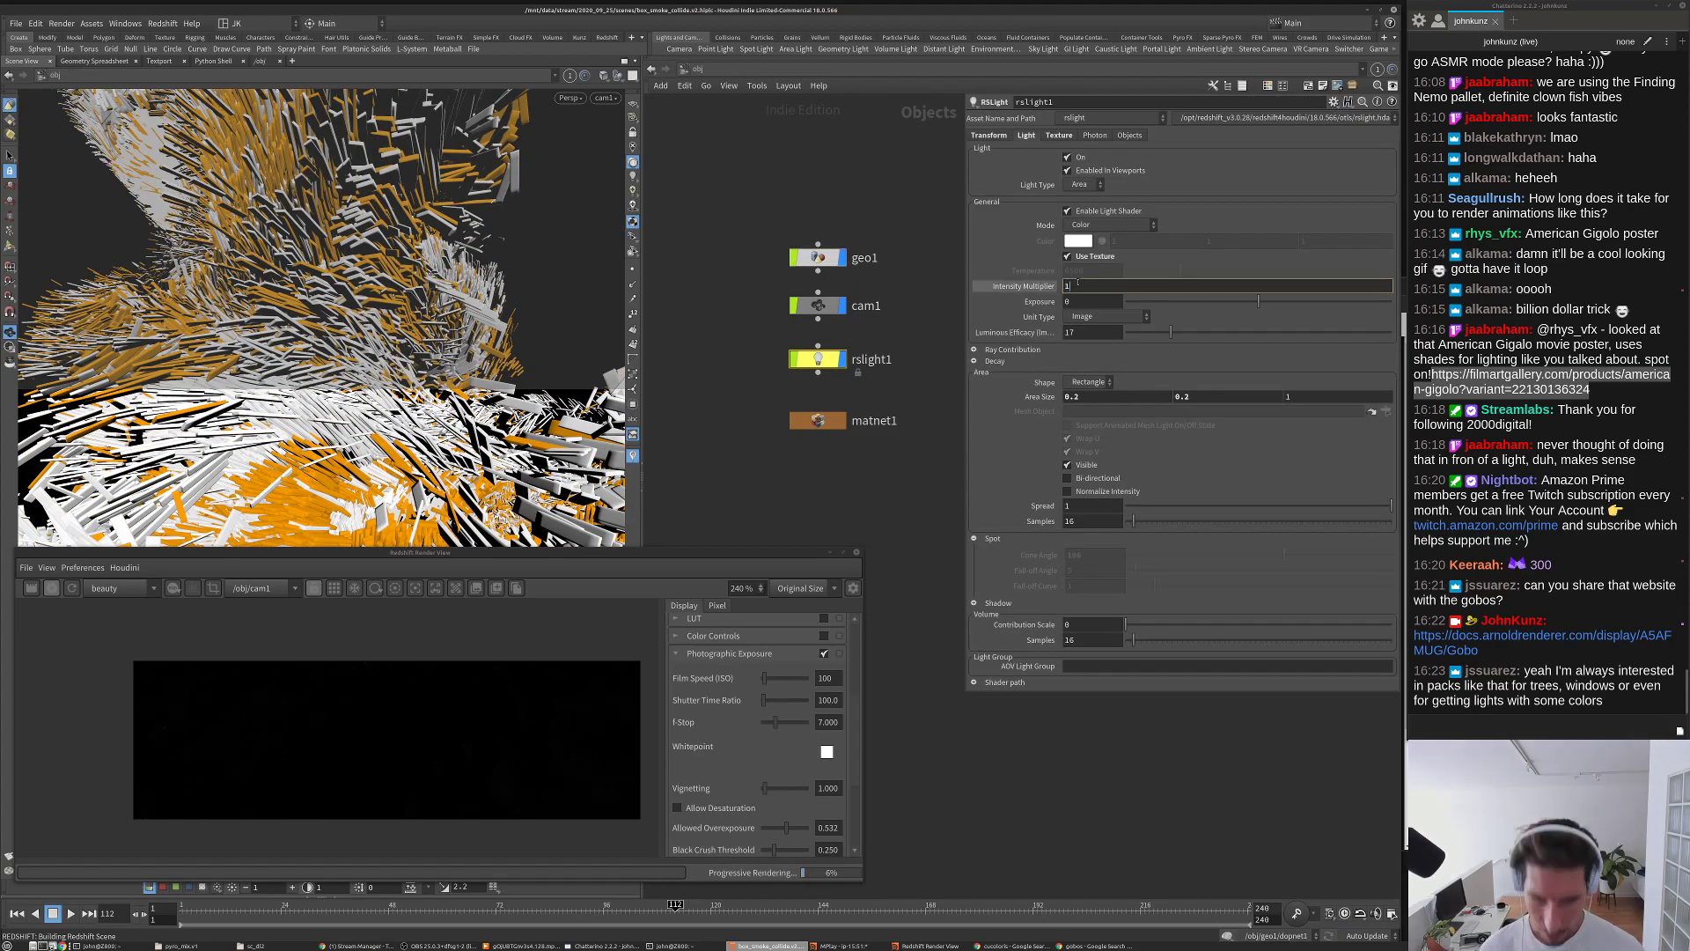
pyautogui.write('-00')
pyautogui.press('Return')
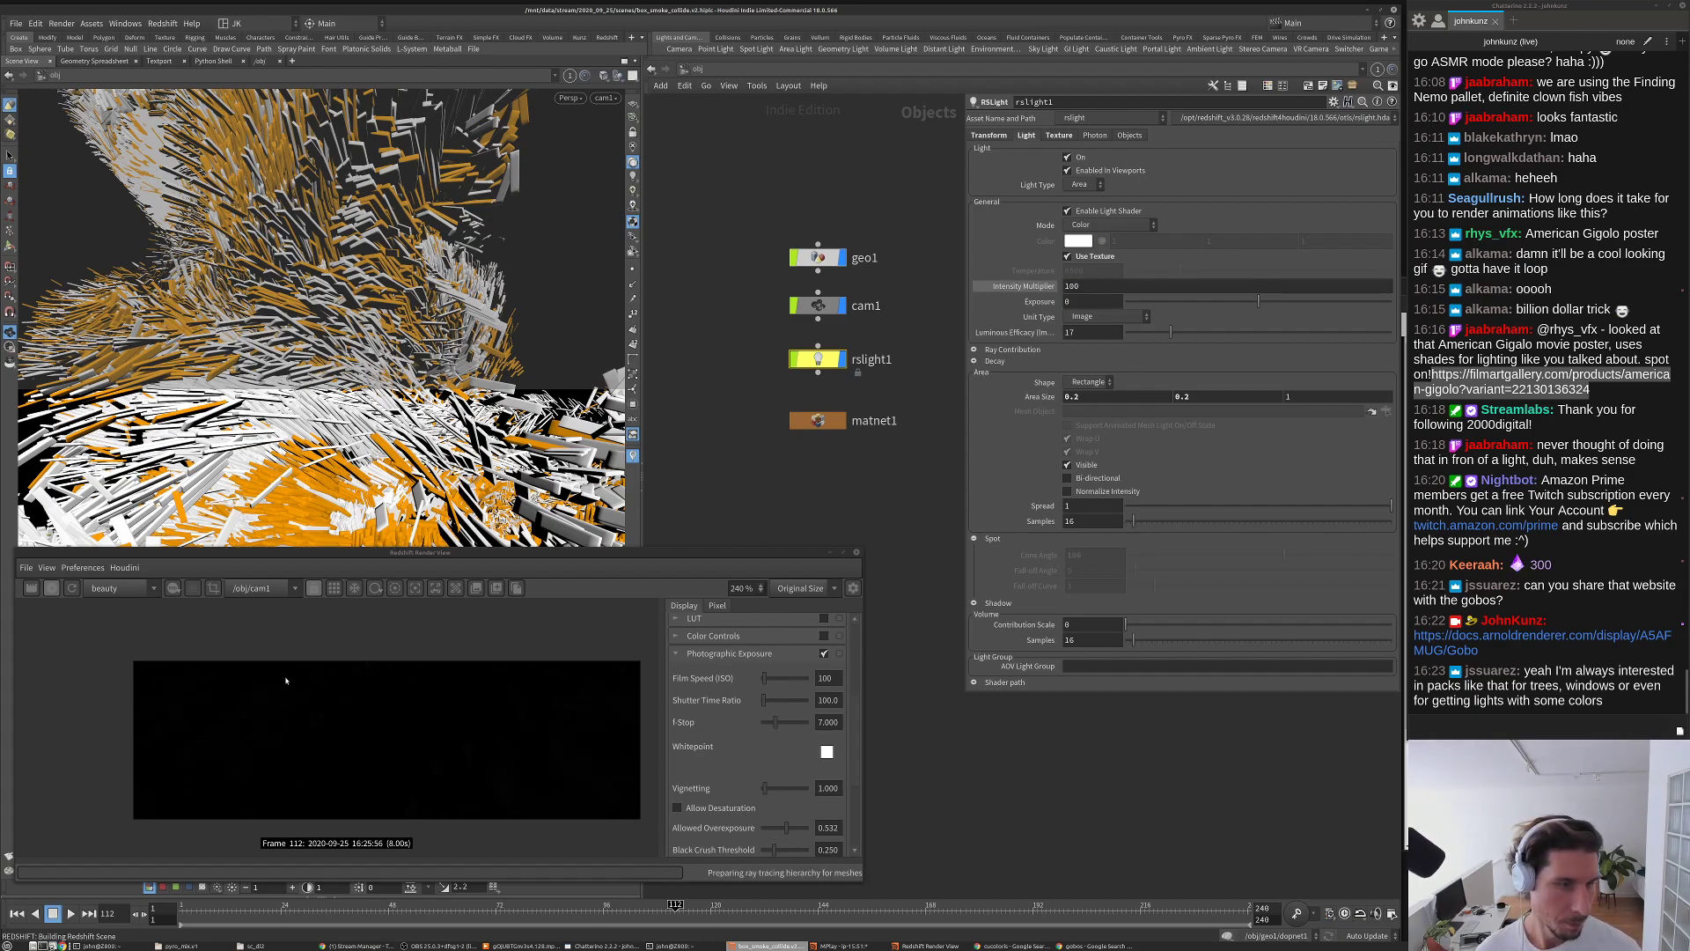
# Step: Raise rslight1's exposure to 1 and then 2, inspecting the updated render up close
pyautogui.click(1078, 300)
pyautogui.write('1')
pyautogui.press('Return')
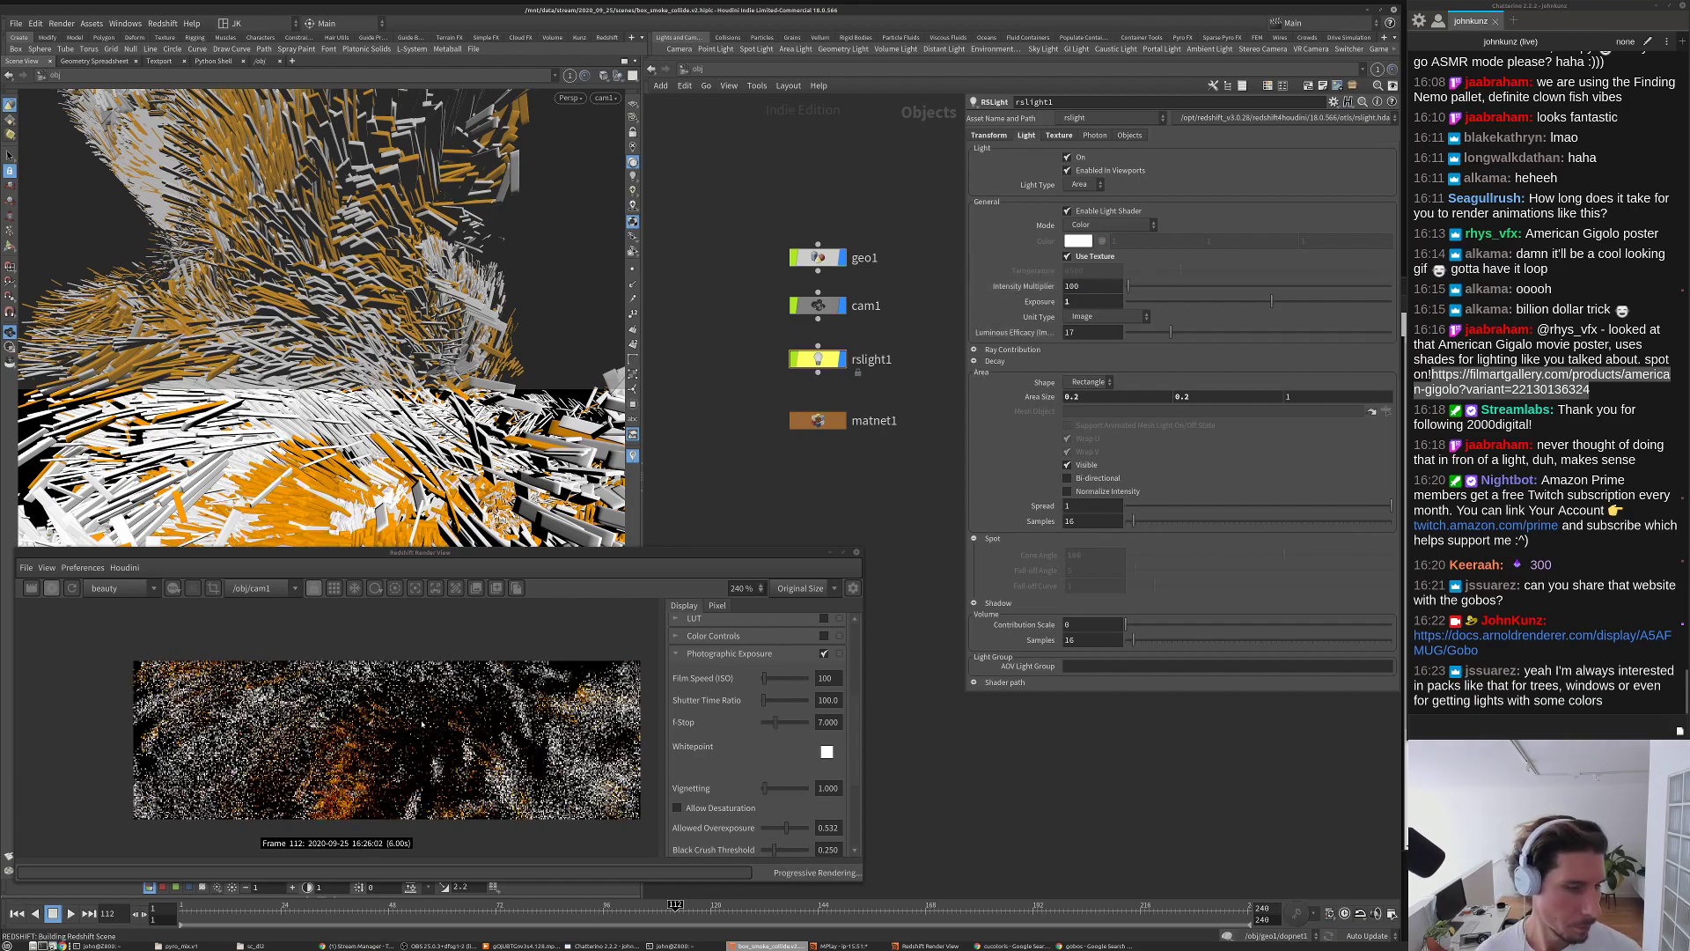
pyautogui.click(1087, 301)
pyautogui.write('2')
pyautogui.press('Return')
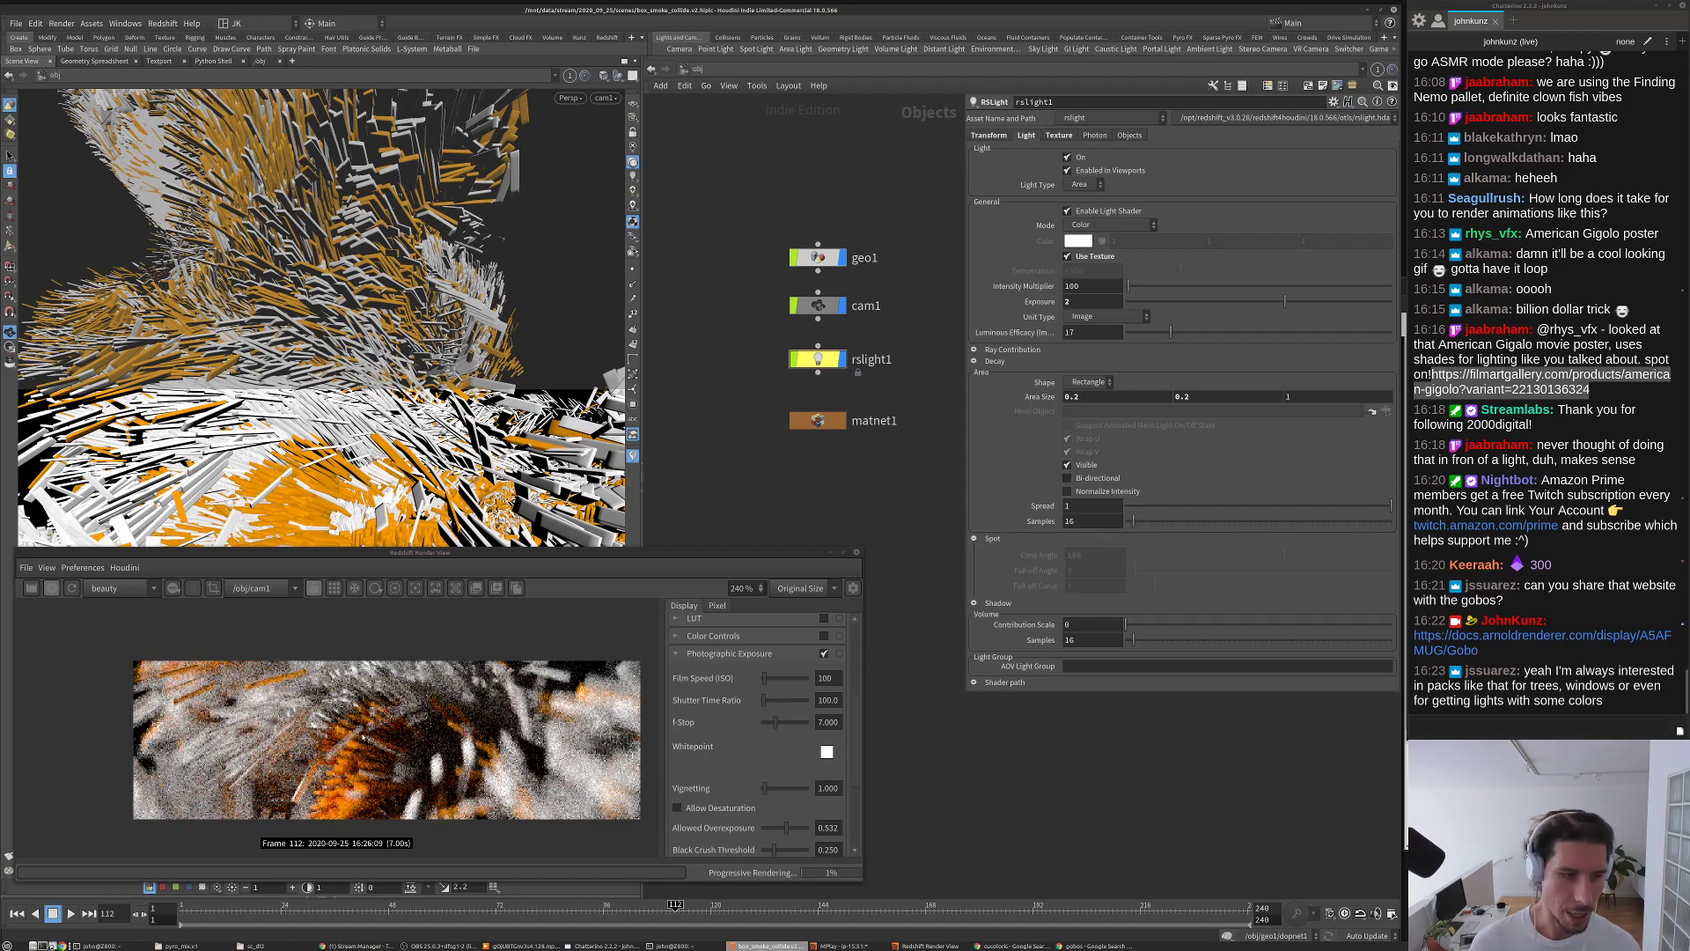
pyautogui.scroll(3, 378, 737)
pyautogui.scroll(-3, 384, 731)
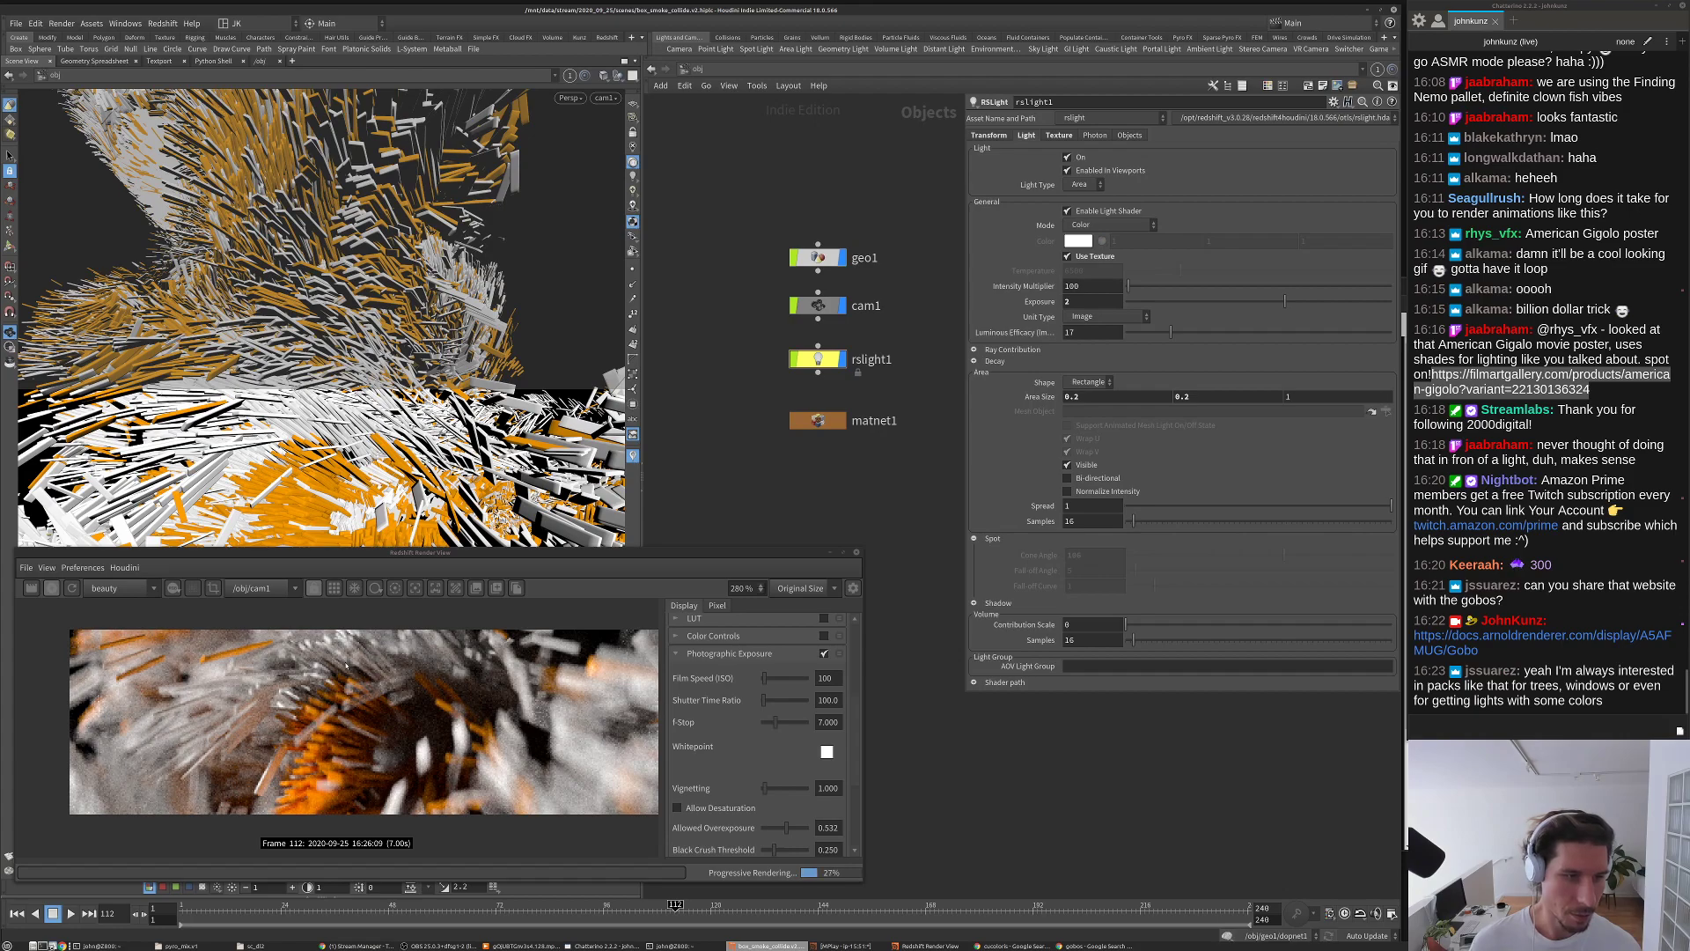
# Step: Try an exposure of 3 on rslight1 and check the render
pyautogui.doubleClick(1105, 301)
pyautogui.write('3')
pyautogui.press('Return')
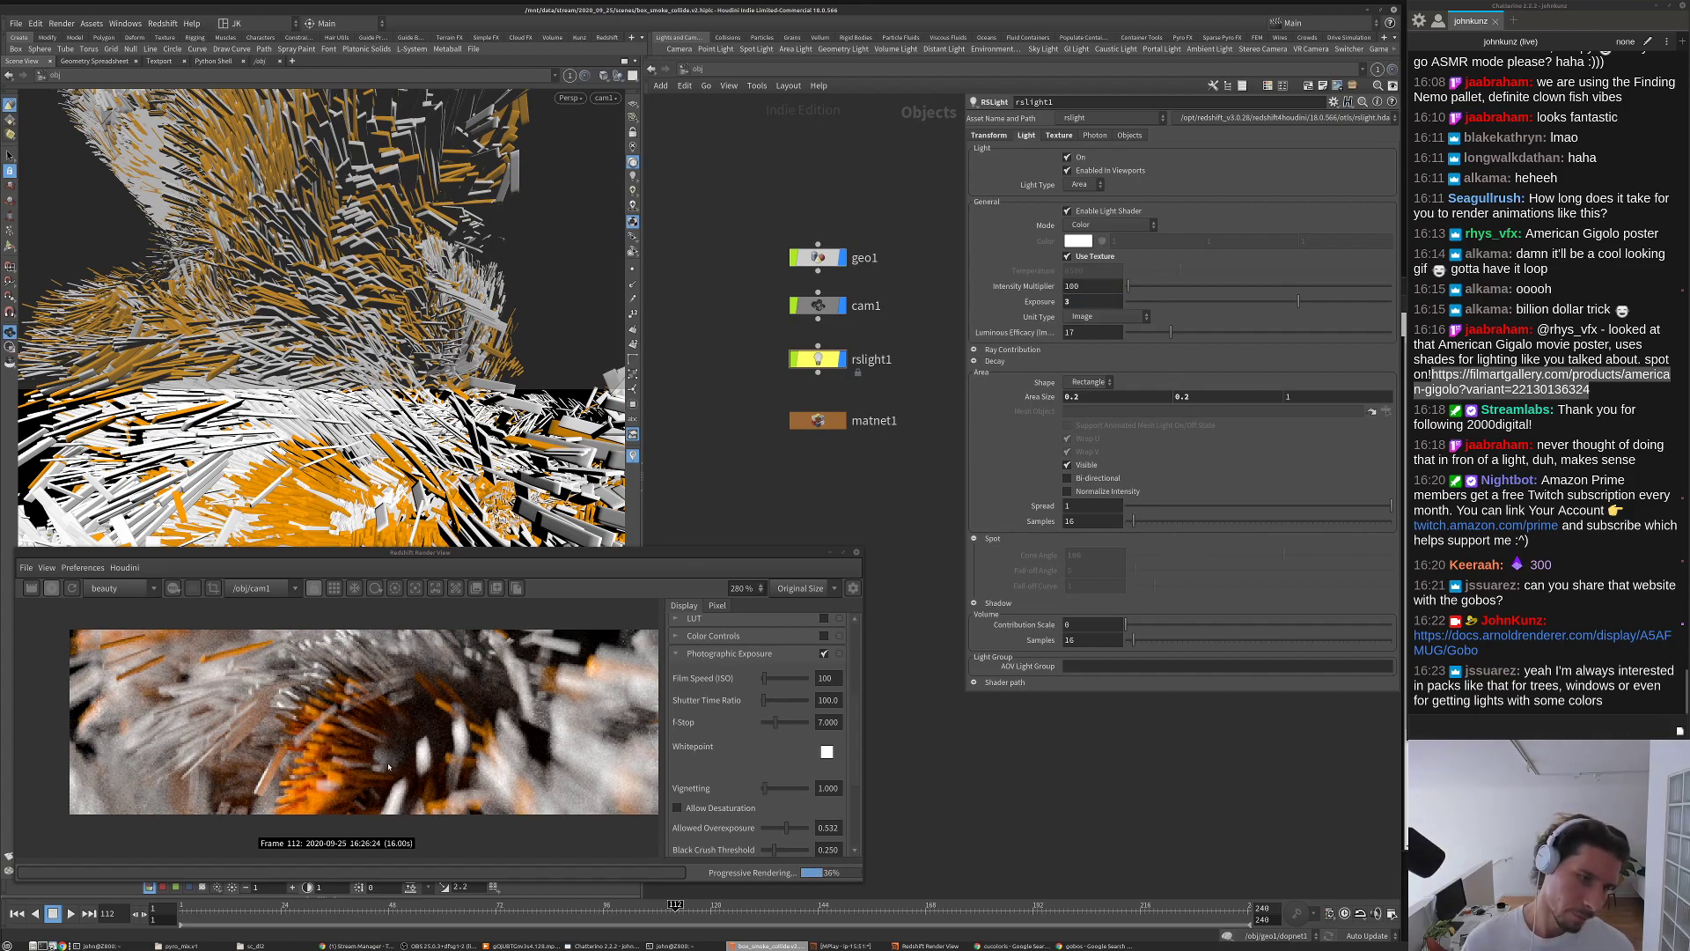
pyautogui.scroll(-1, 389, 766)
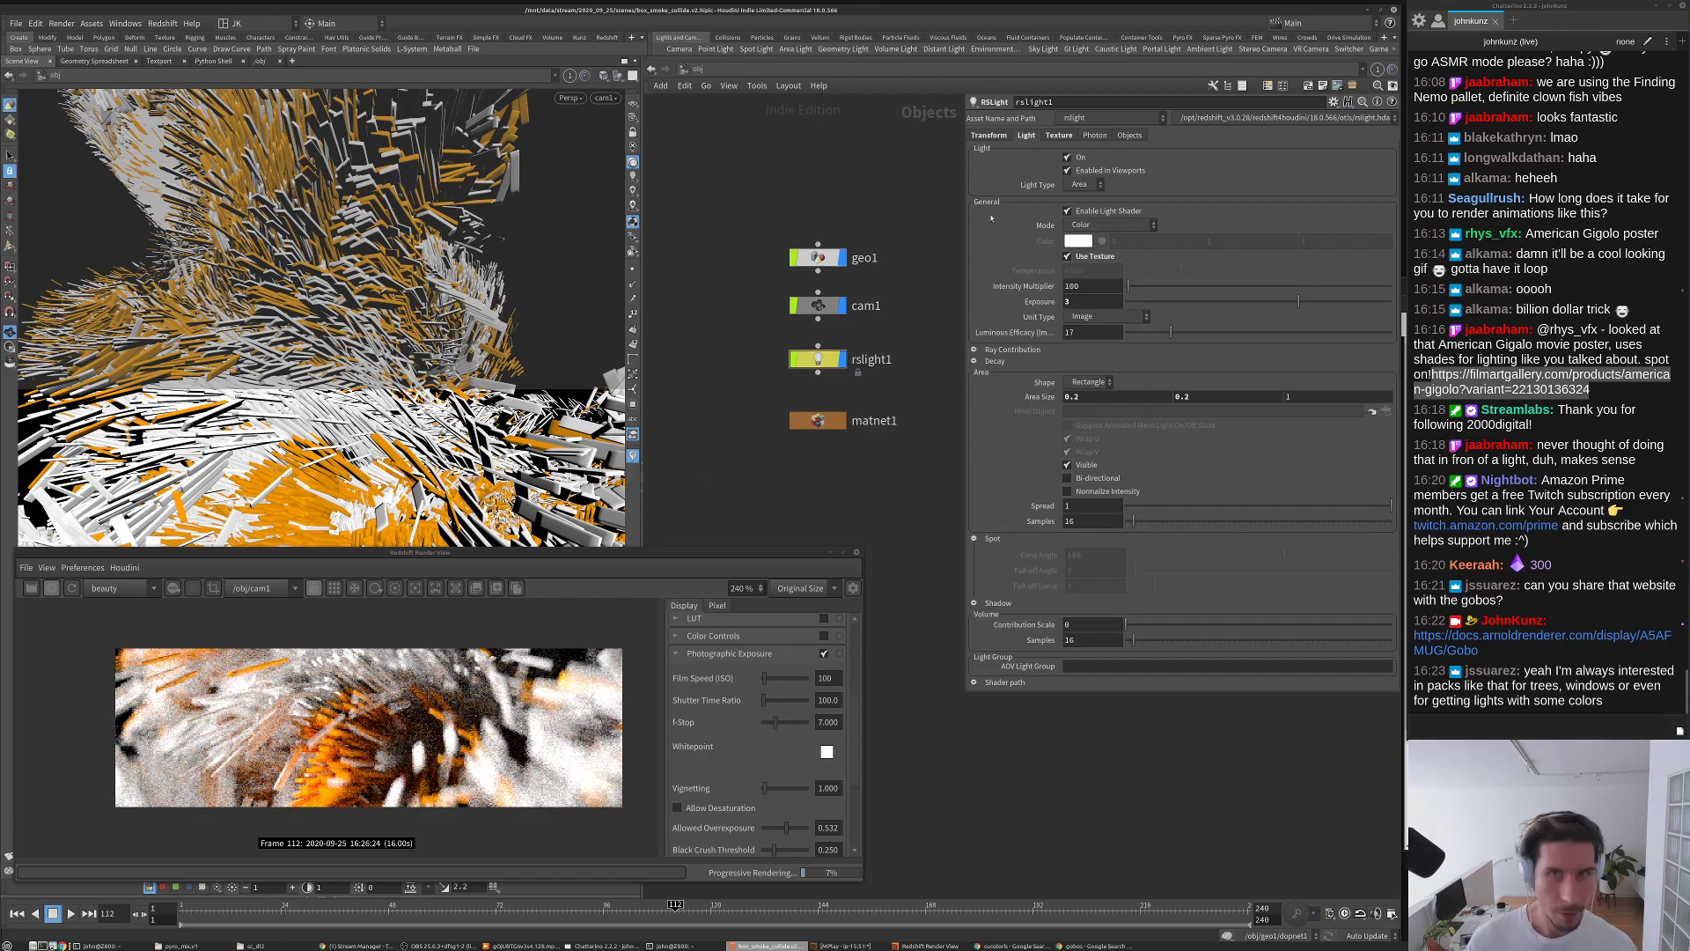
# Step: Enable the gamma override on rslight1's branches-leaves gobo texture and set its gamma to 1.96
pyautogui.click(1059, 135)
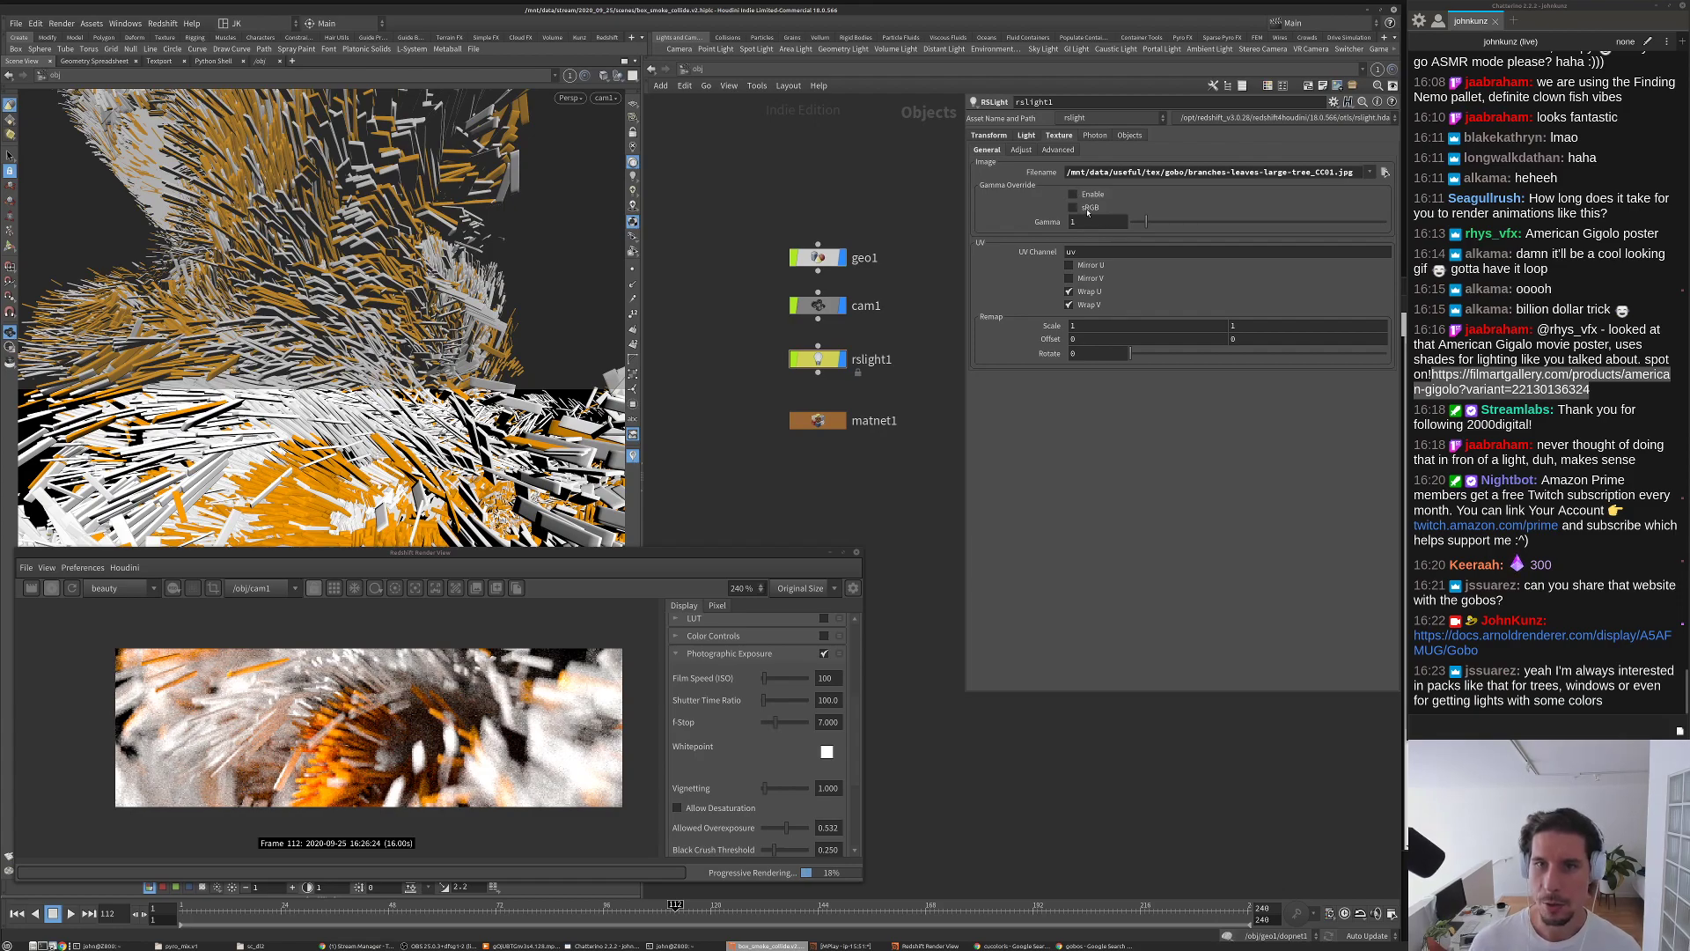
pyautogui.click(1089, 196)
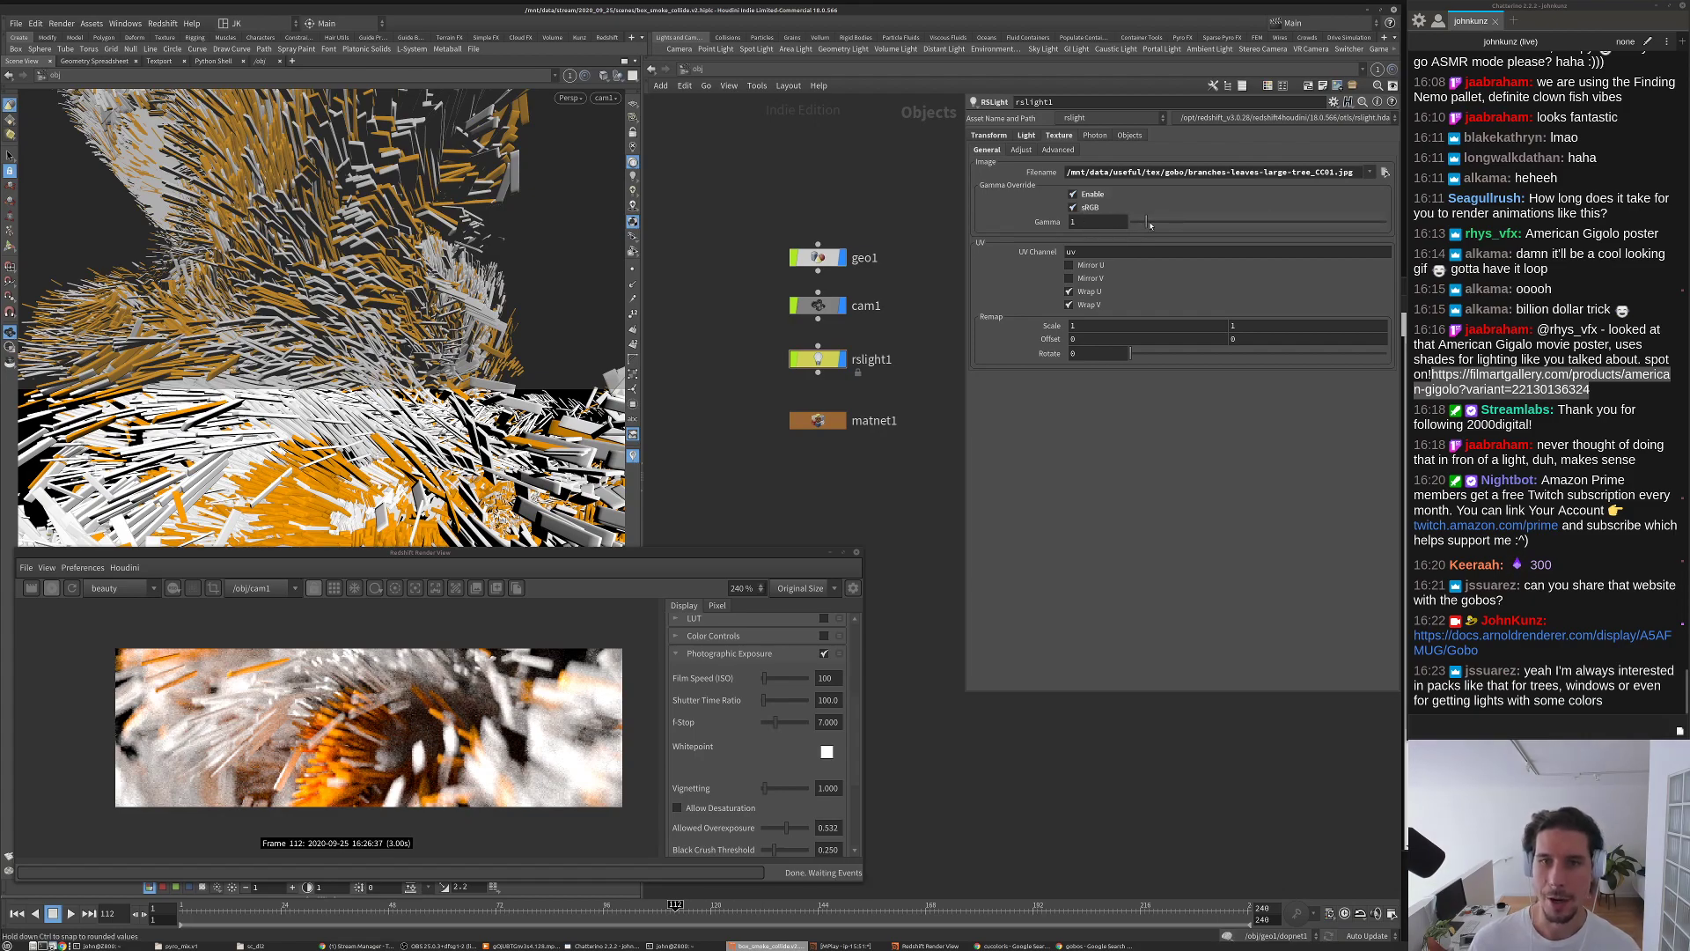
pyautogui.moveTo(1156, 221); pyautogui.dragTo(1161, 222)
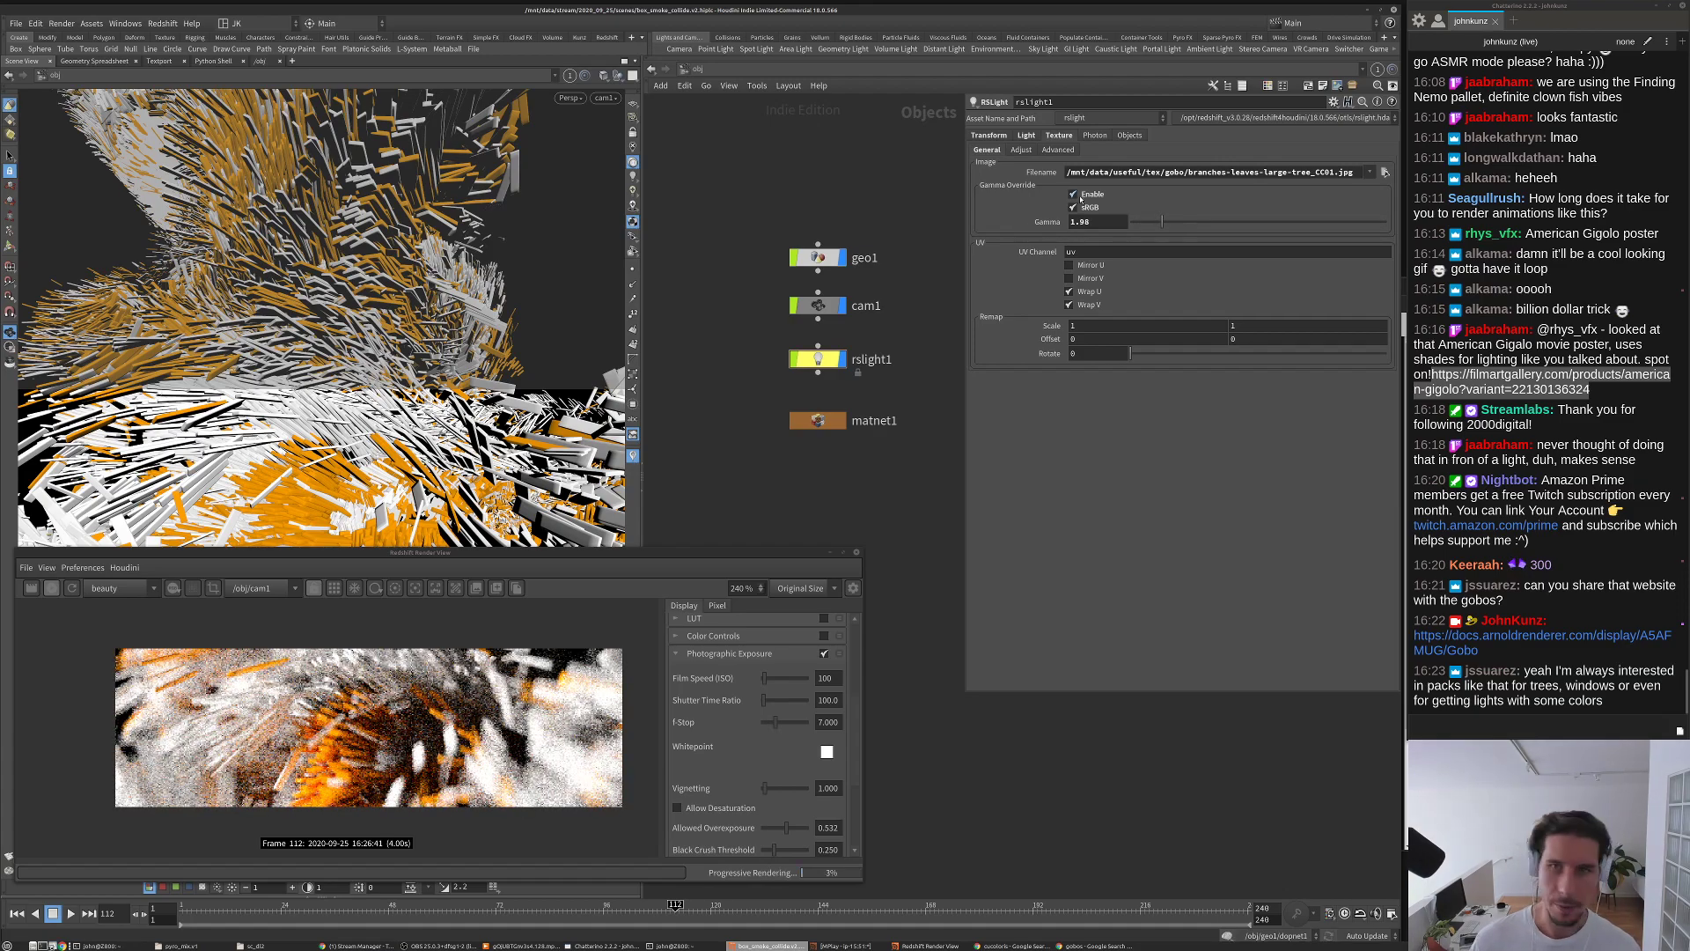
# Step: Set rslight1's exposure back to 2
pyautogui.click(1027, 136)
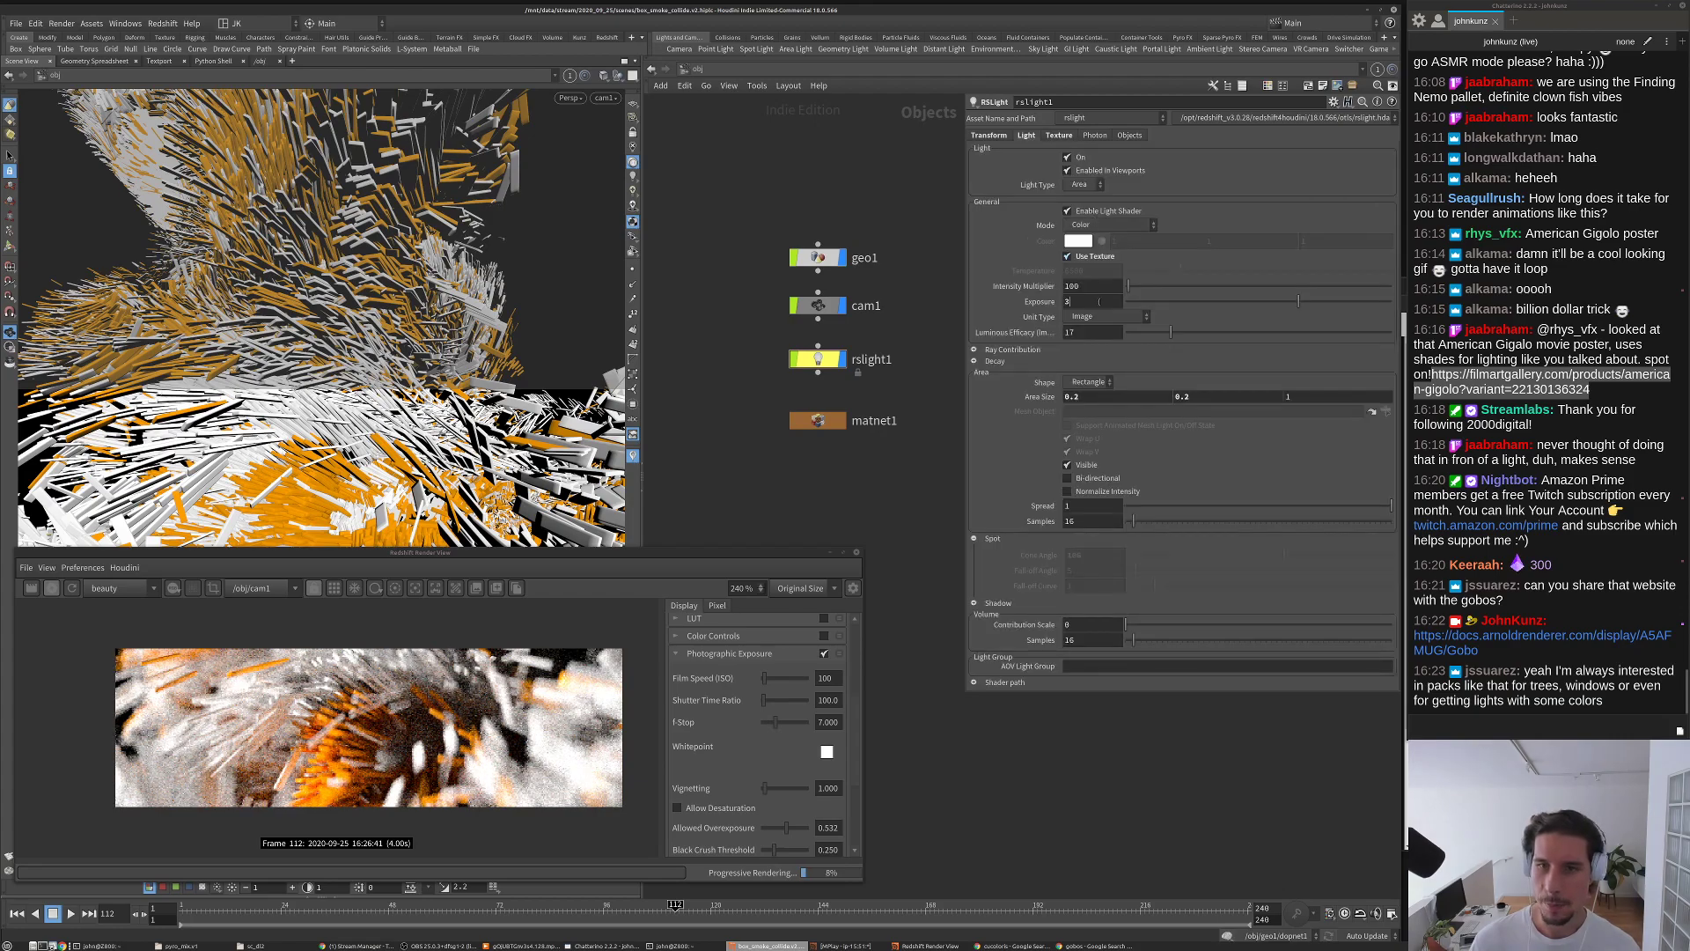
pyautogui.press('Return')
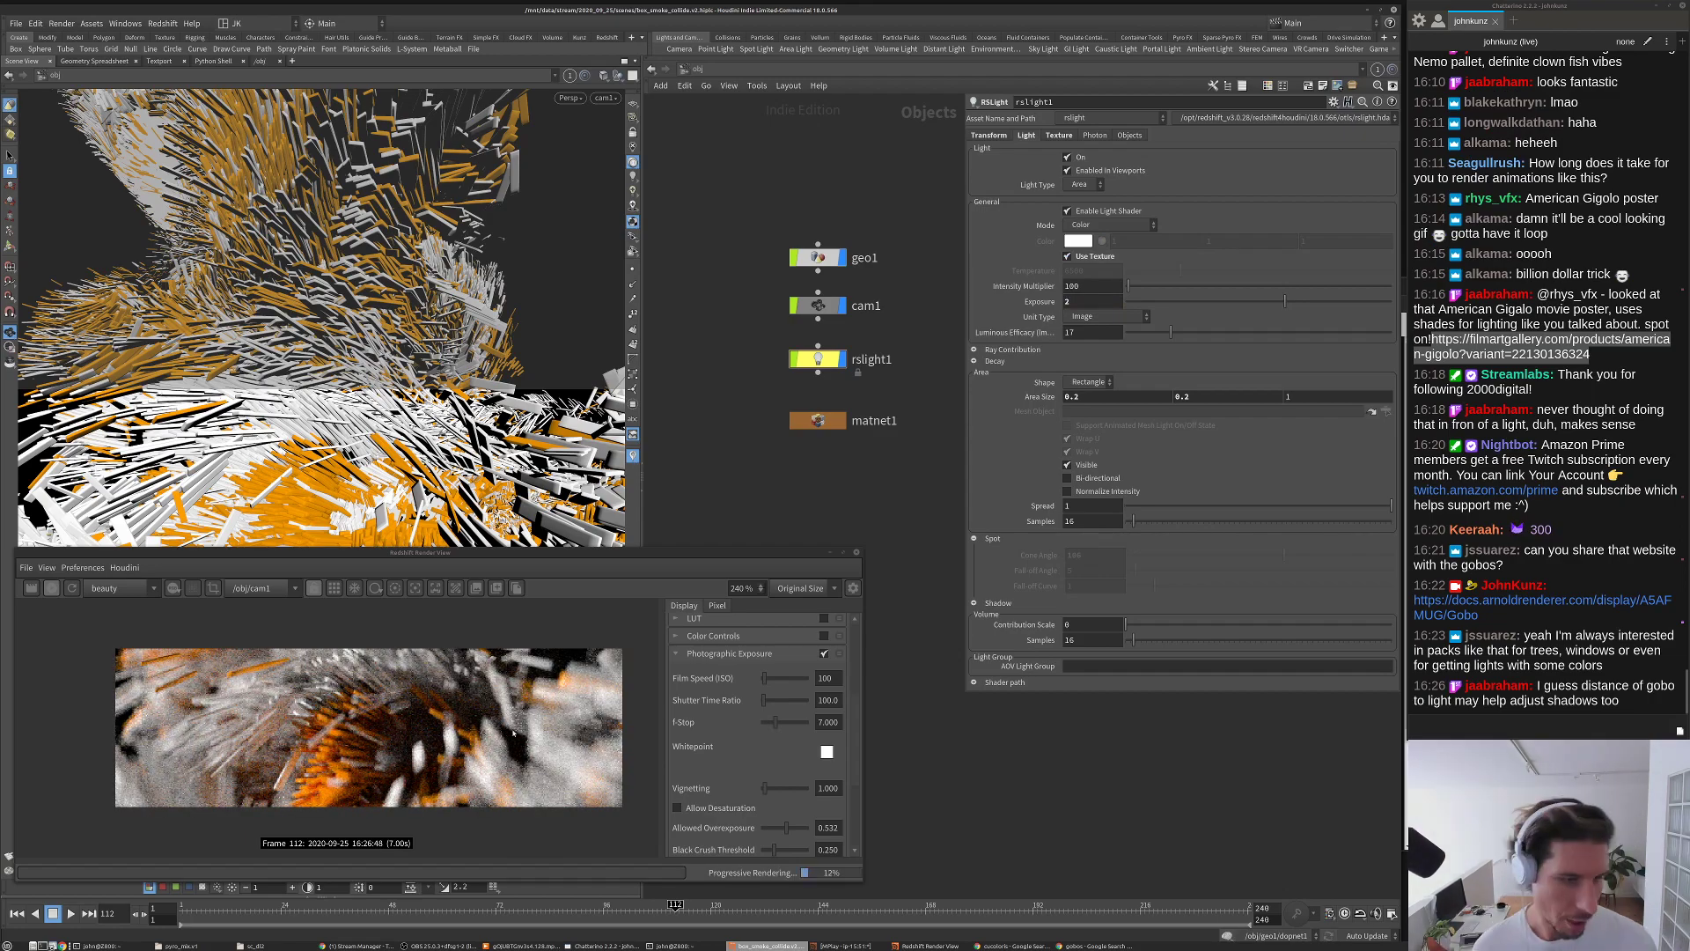
# Step: Inspect the render up close and examine where the area light sits relative to the camera and the sticks
pyautogui.scroll(-2, 411, 706)
pyautogui.scroll(3, 411, 706)
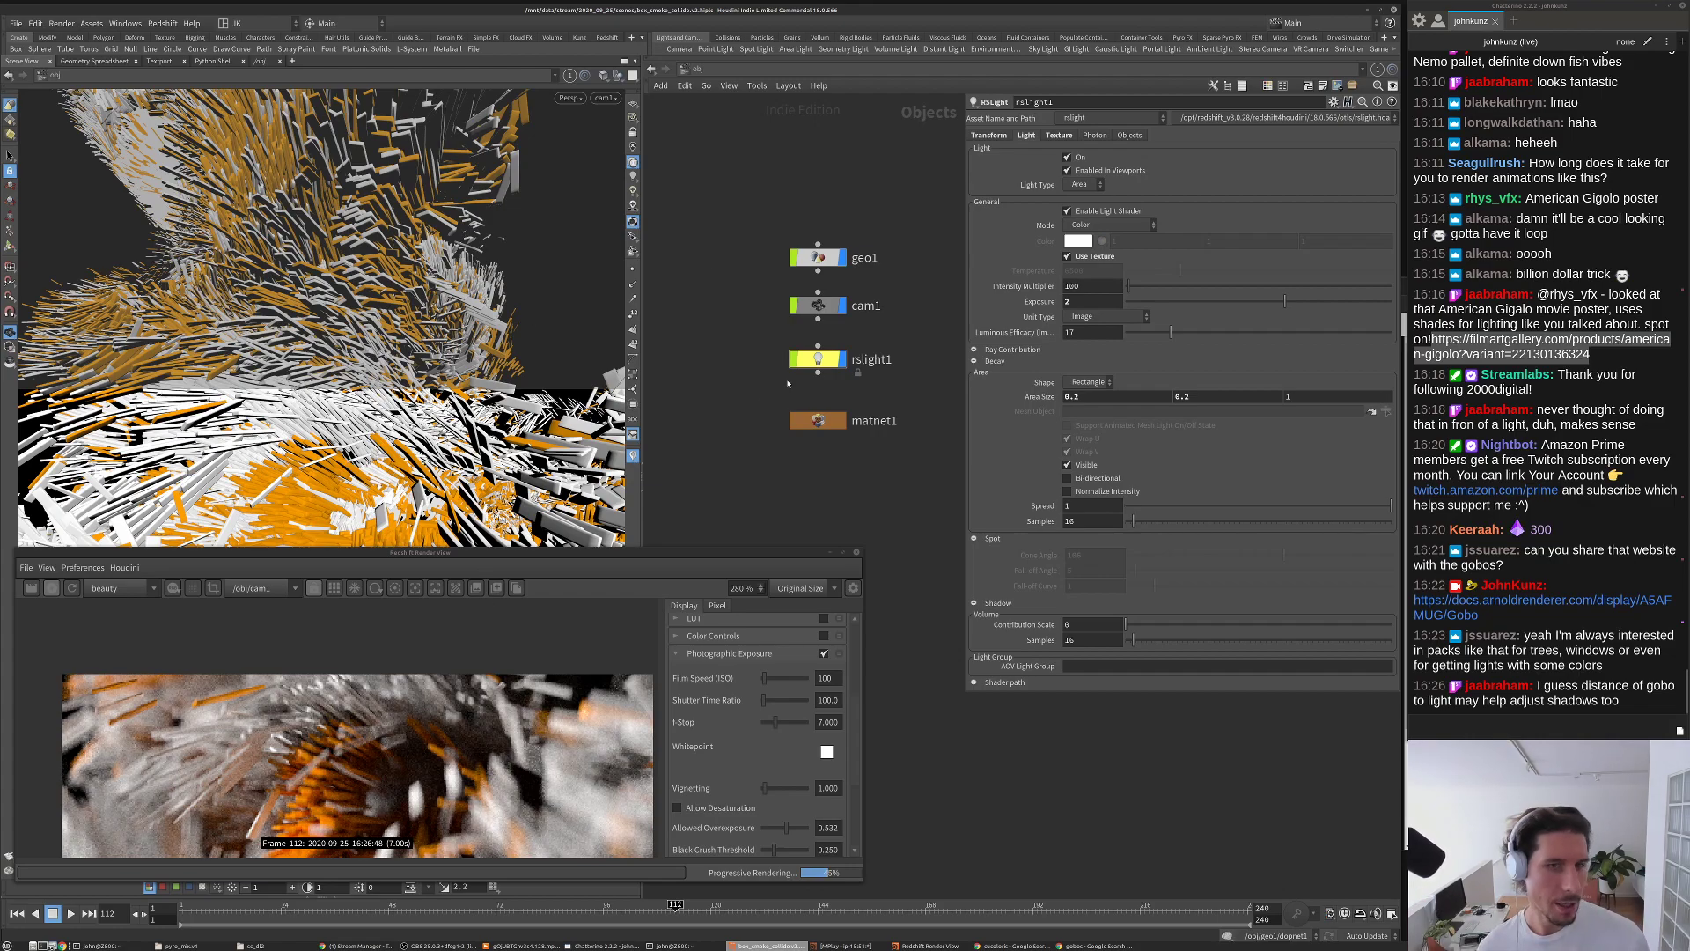
pyautogui.scroll(-5, 414, 329)
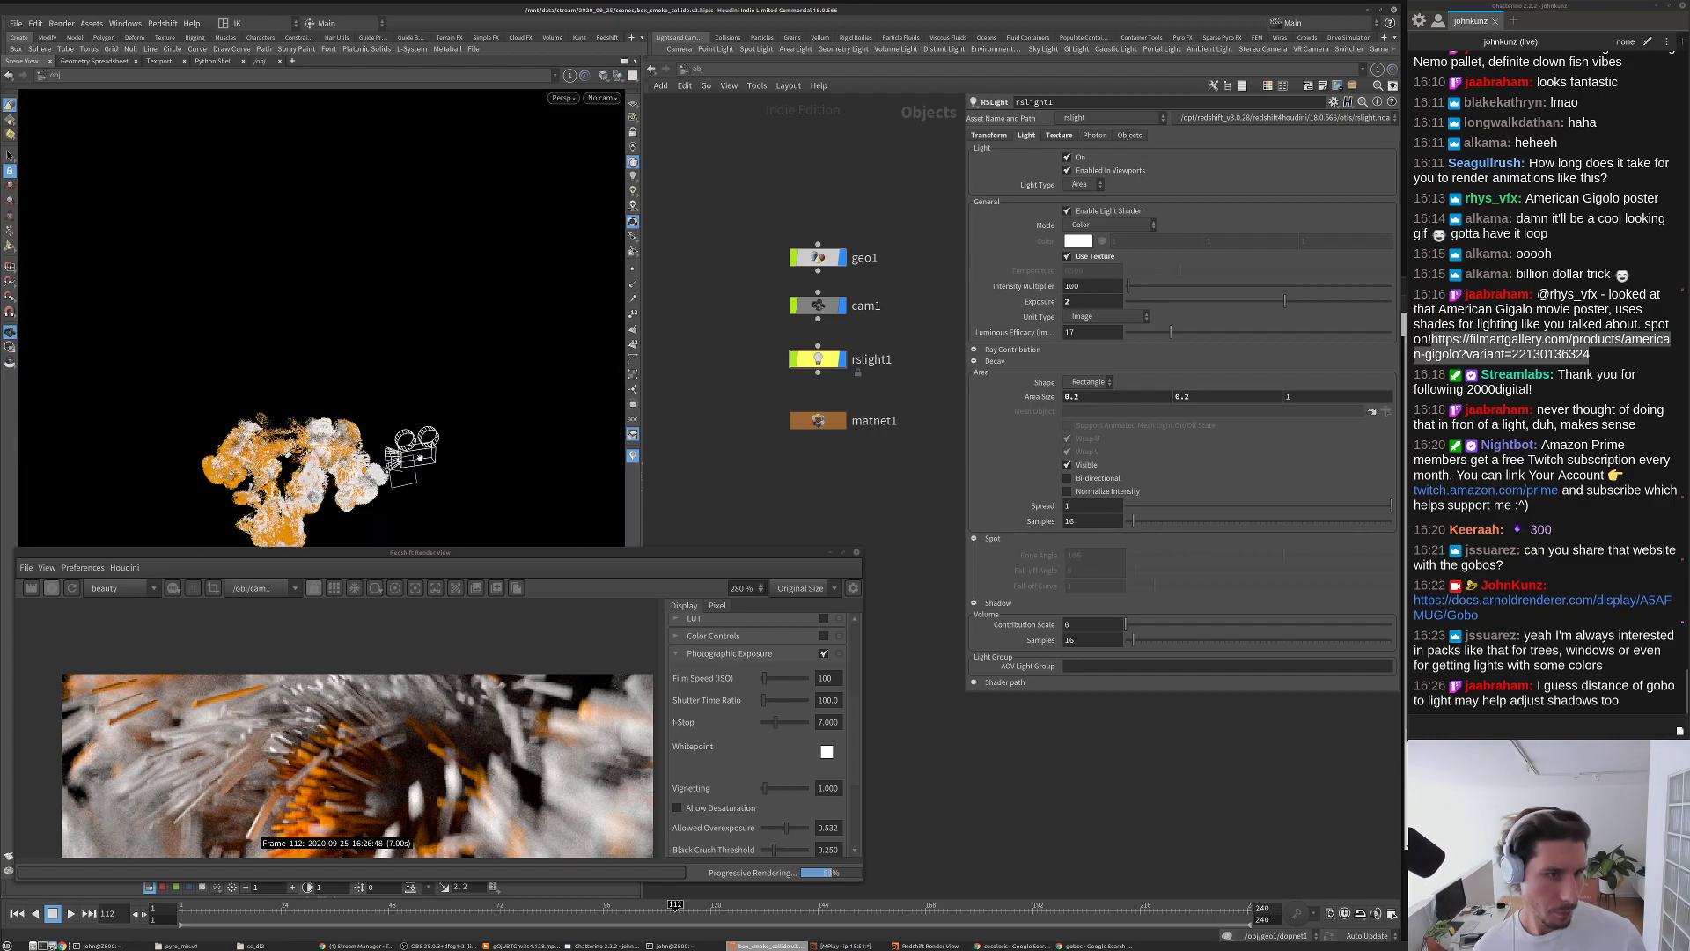
pyautogui.scroll(5, 415, 316)
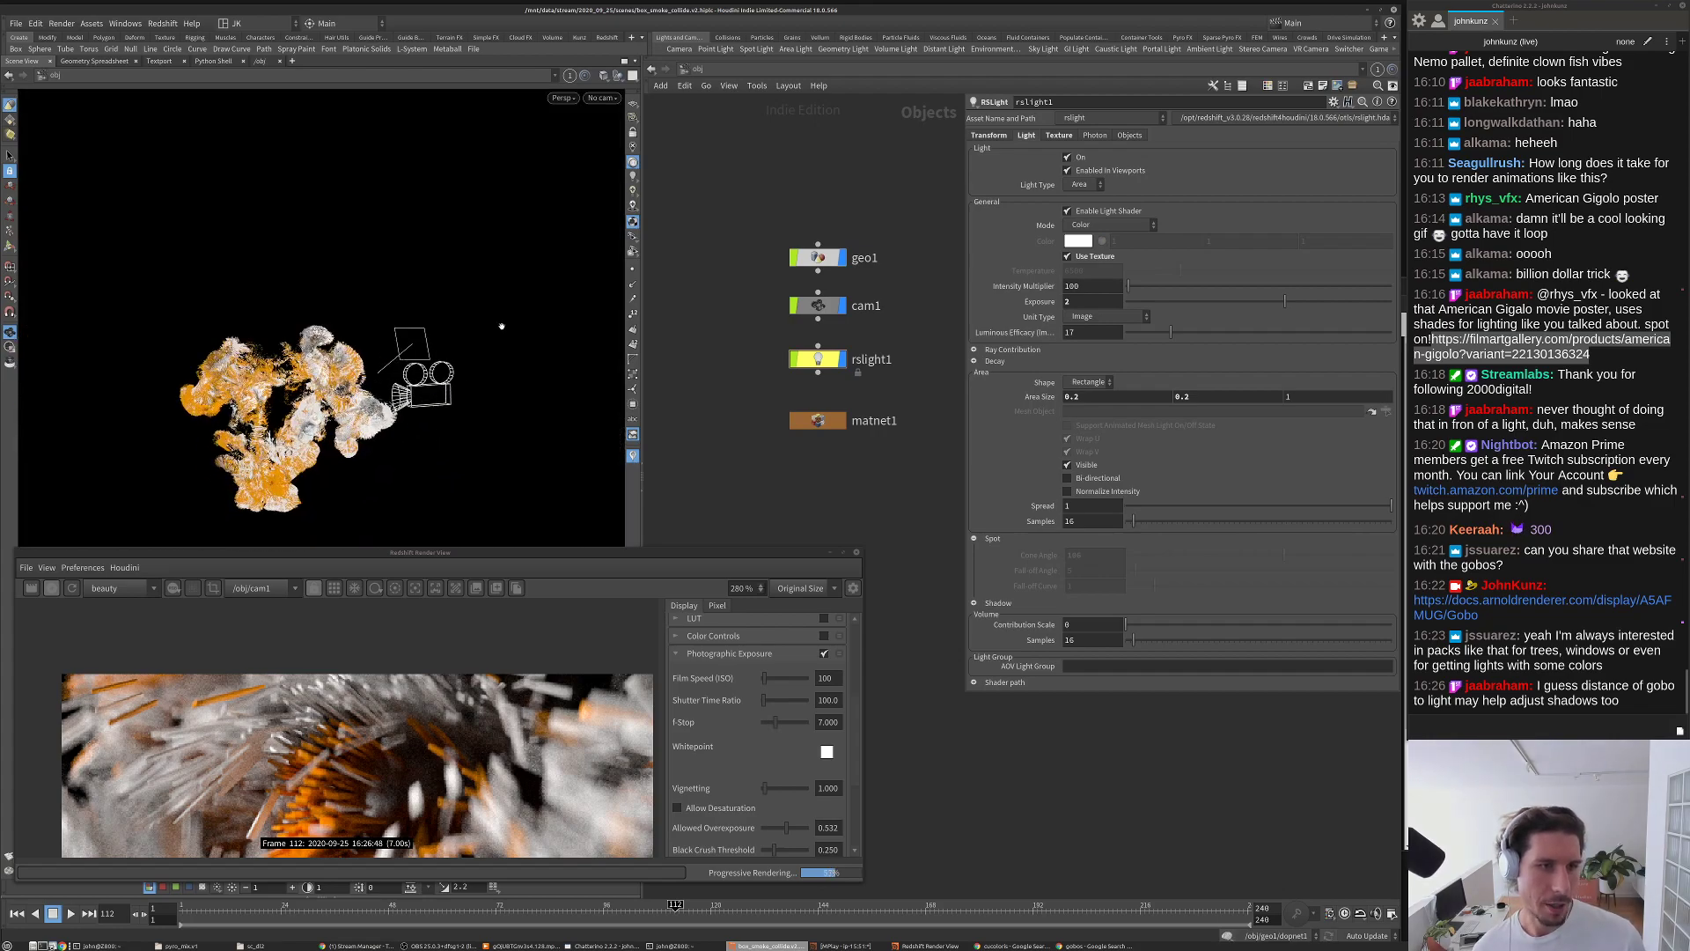
pyautogui.keyDown('alt'); pyautogui.moveTo(416, 317); pyautogui.dragTo(414, 316); pyautogui.keyUp('alt')
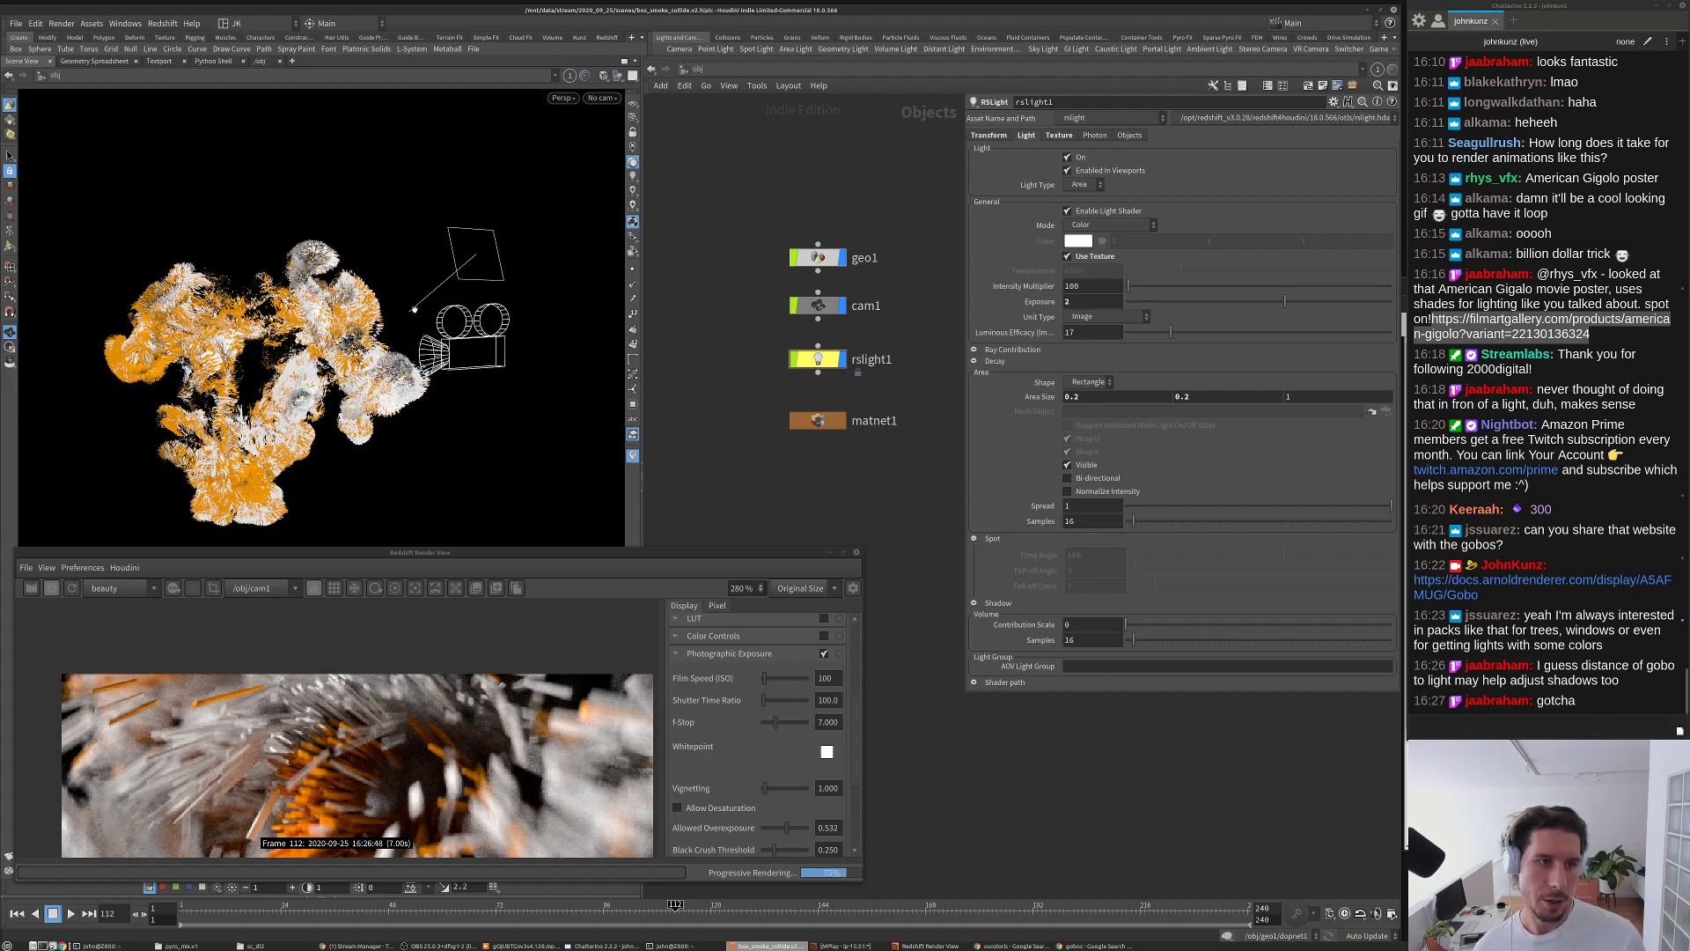
pyautogui.keyDown('alt'); pyautogui.moveTo(449, 203); pyautogui.dragTo(434, 230); pyautogui.keyUp('alt')
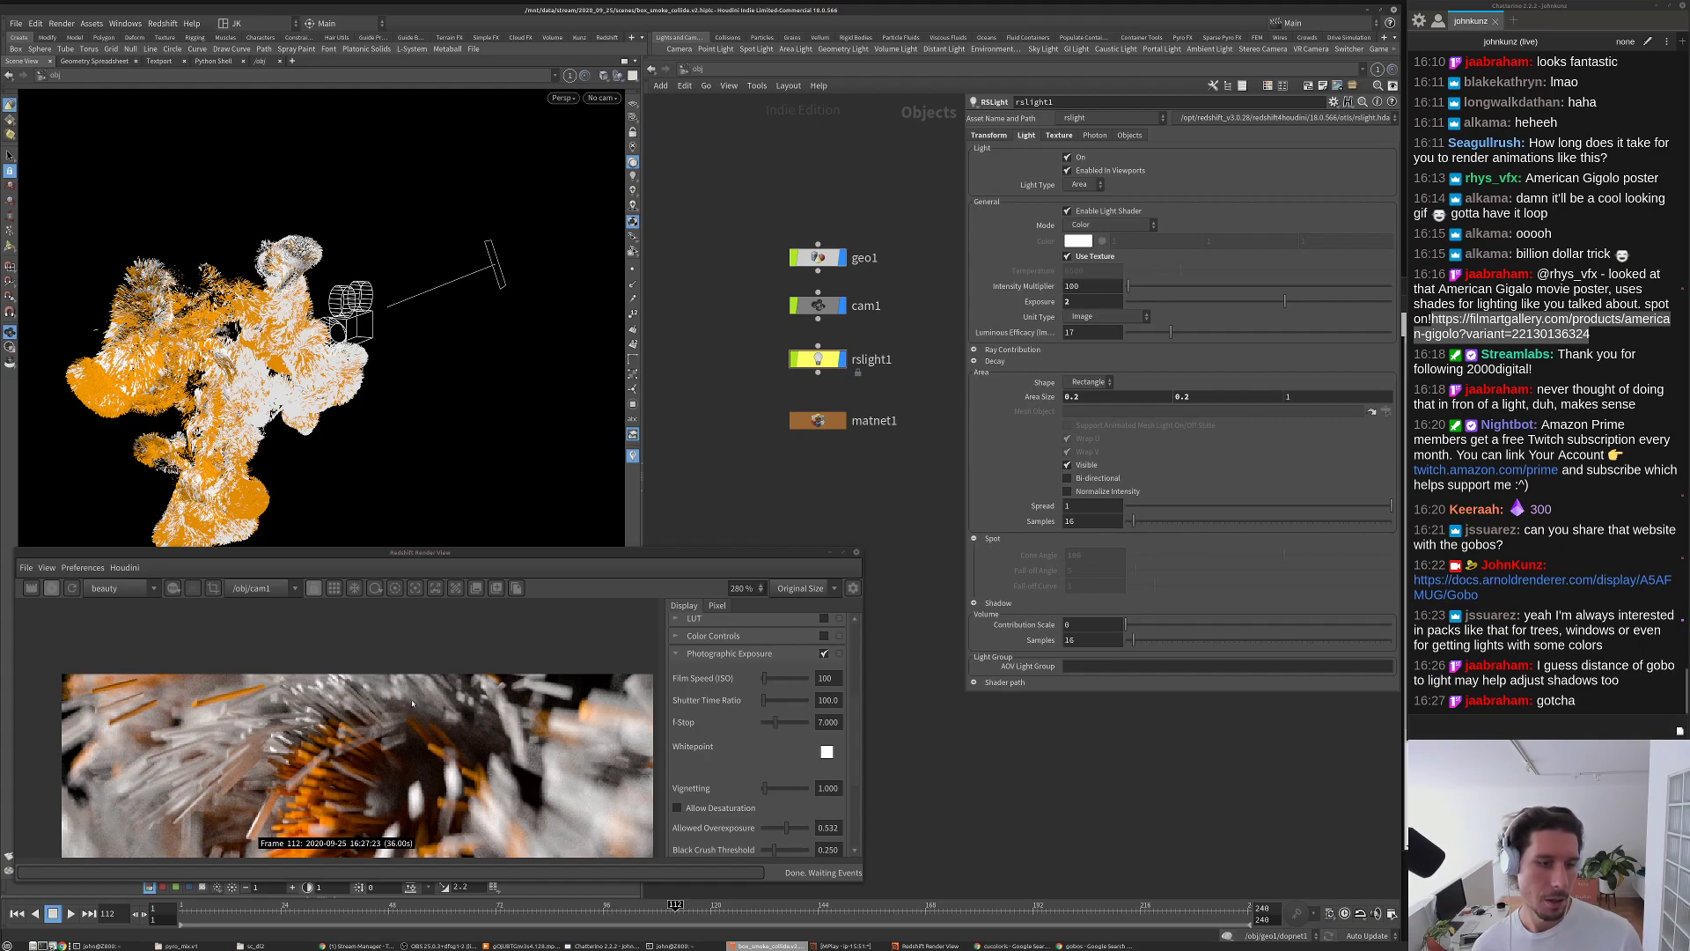
# Step: Set the gamma of rslight1's gobo texture to 4 and check the updated render
pyautogui.scroll(-1, 421, 718)
pyautogui.click(1057, 135)
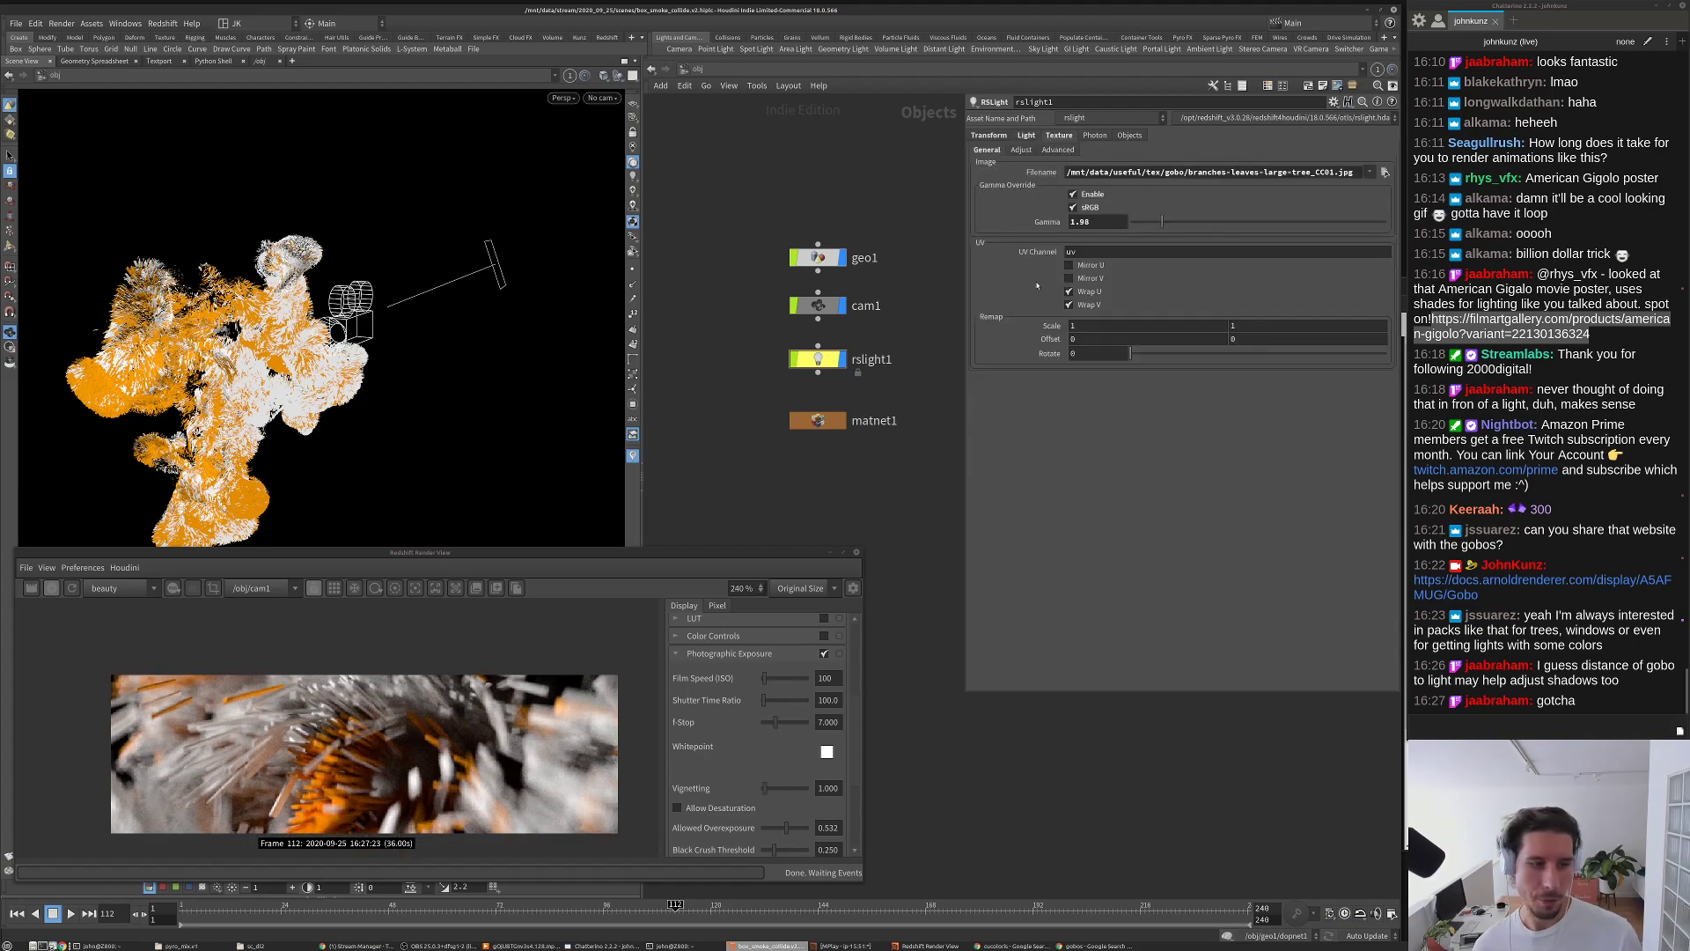
pyautogui.click(1102, 223)
pyautogui.write('4')
pyautogui.press('Return')
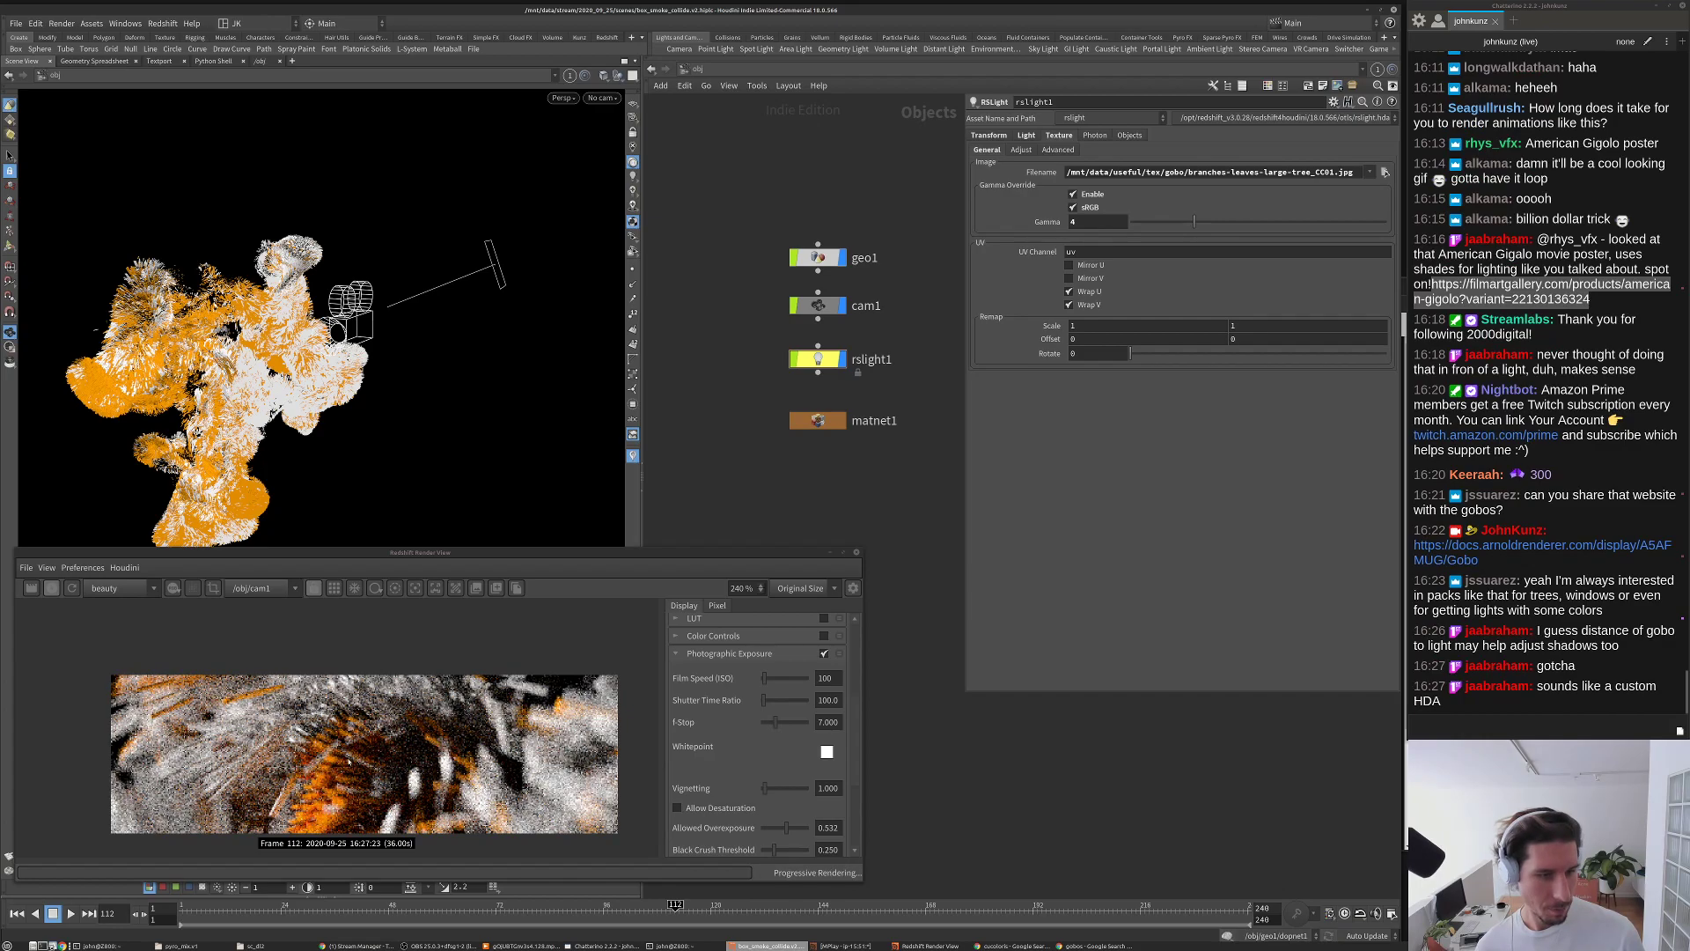
pyautogui.scroll(2, 401, 769)
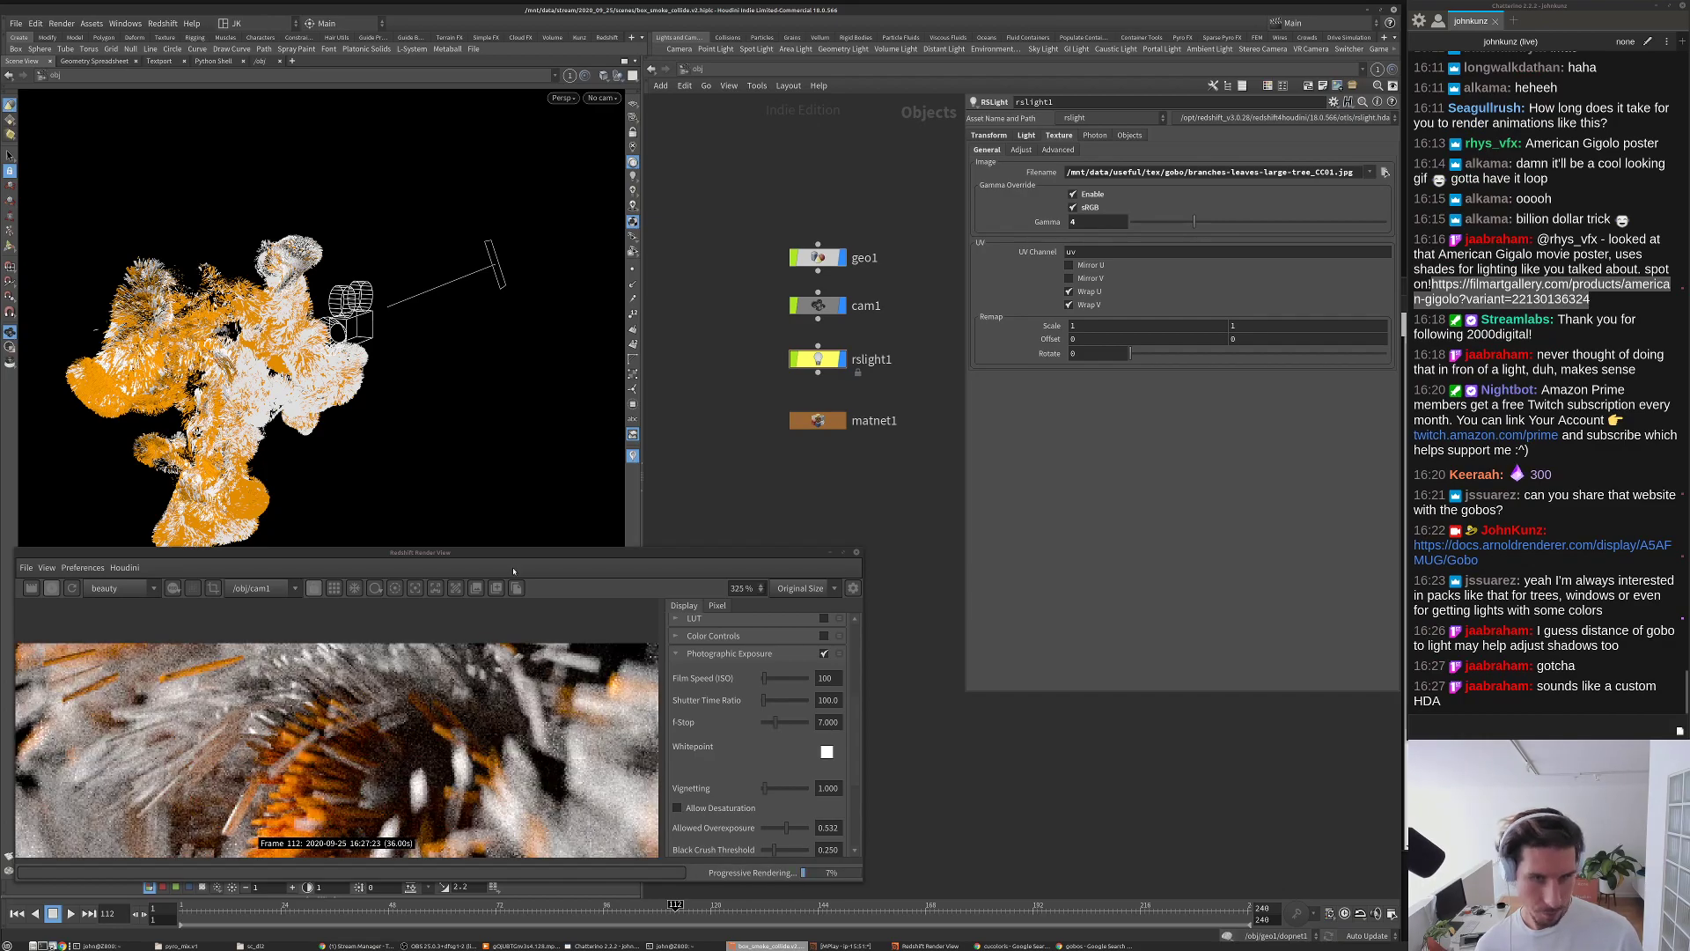
# Step: Lower rslight1's exposure to 1 and inspect the resulting render at different magnifications
pyautogui.click(1030, 137)
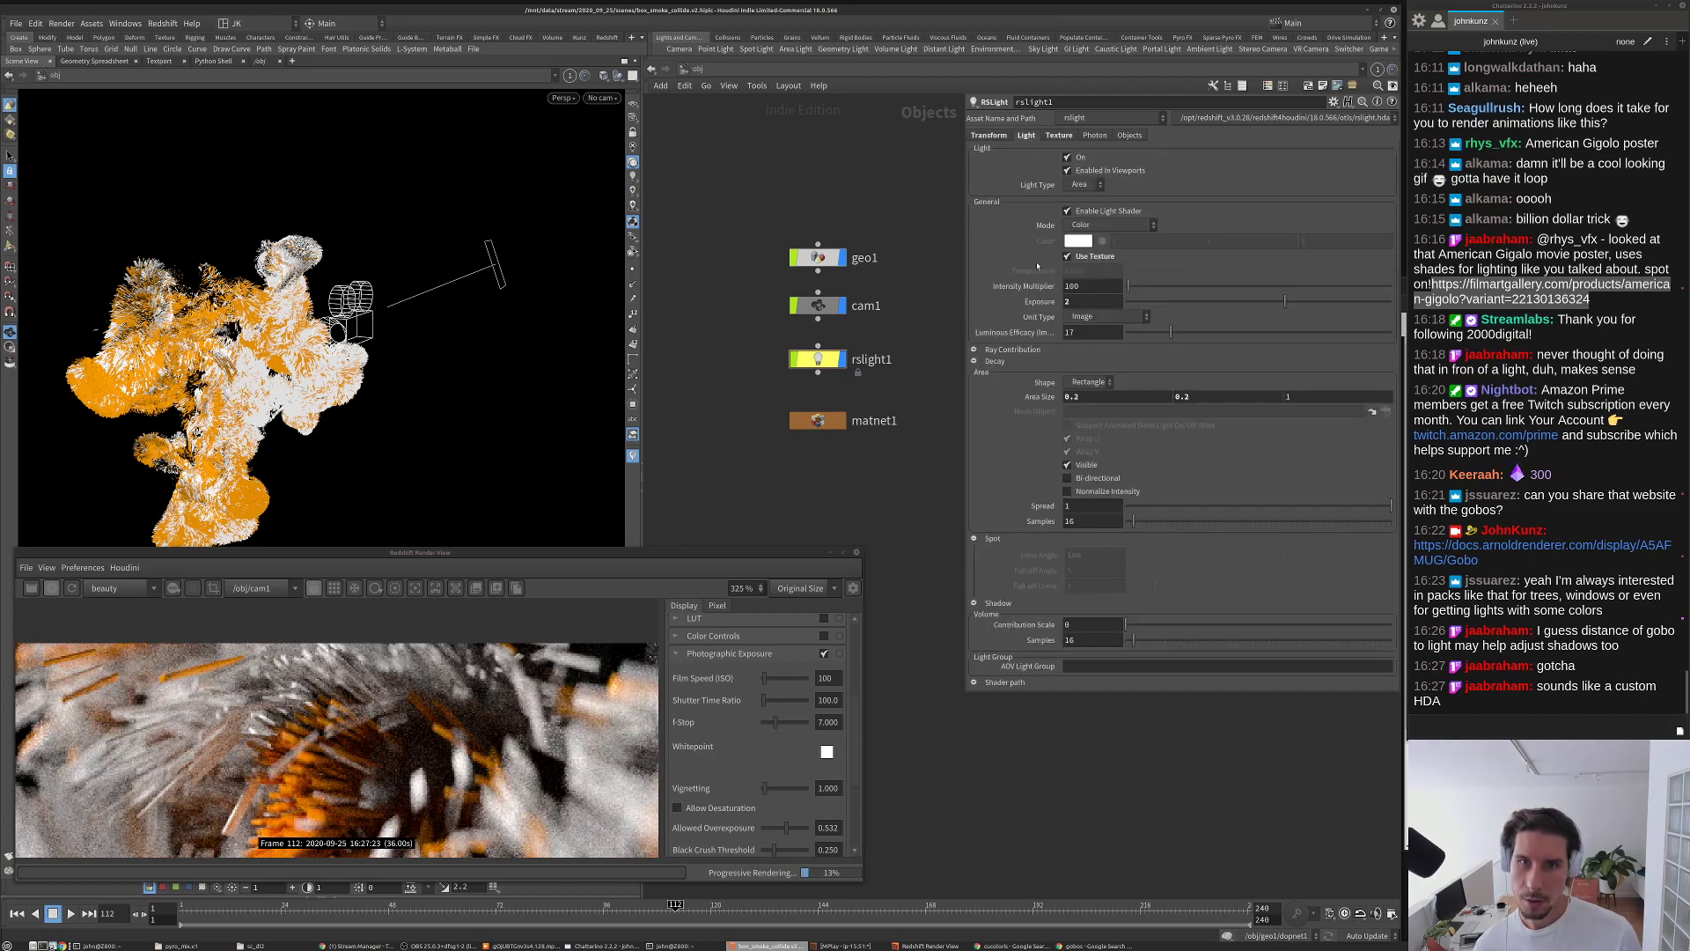
pyautogui.doubleClick(1099, 301)
pyautogui.write('1')
pyautogui.press('Return')
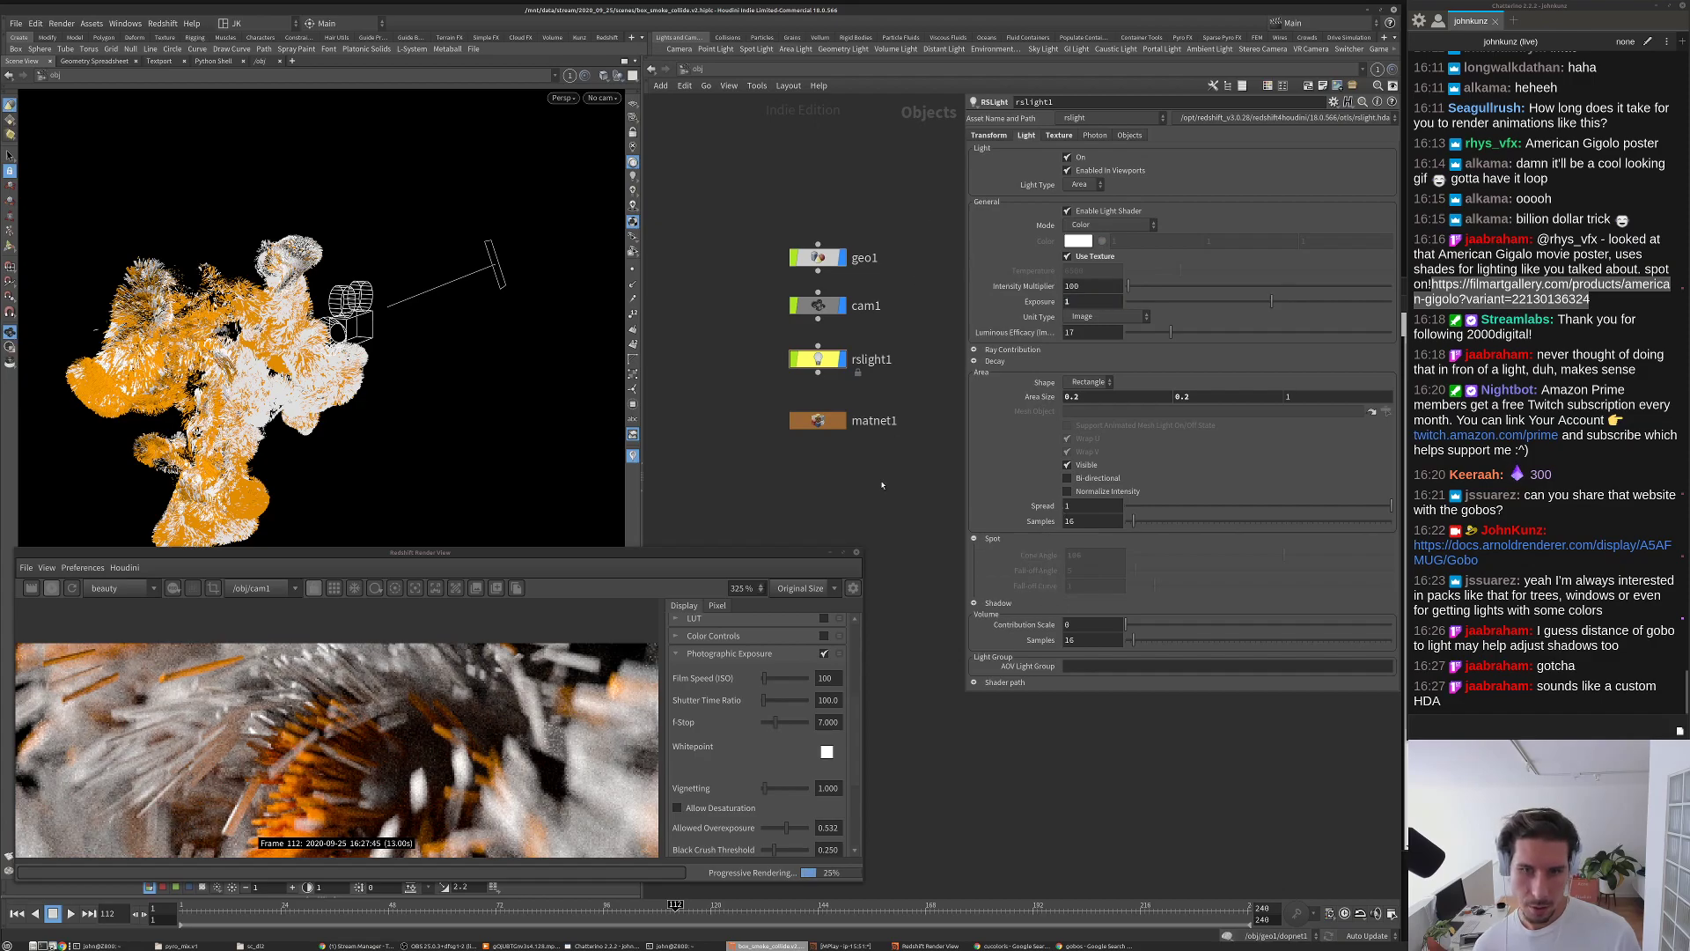
pyautogui.scroll(-3, 373, 737)
pyautogui.scroll(1, 373, 738)
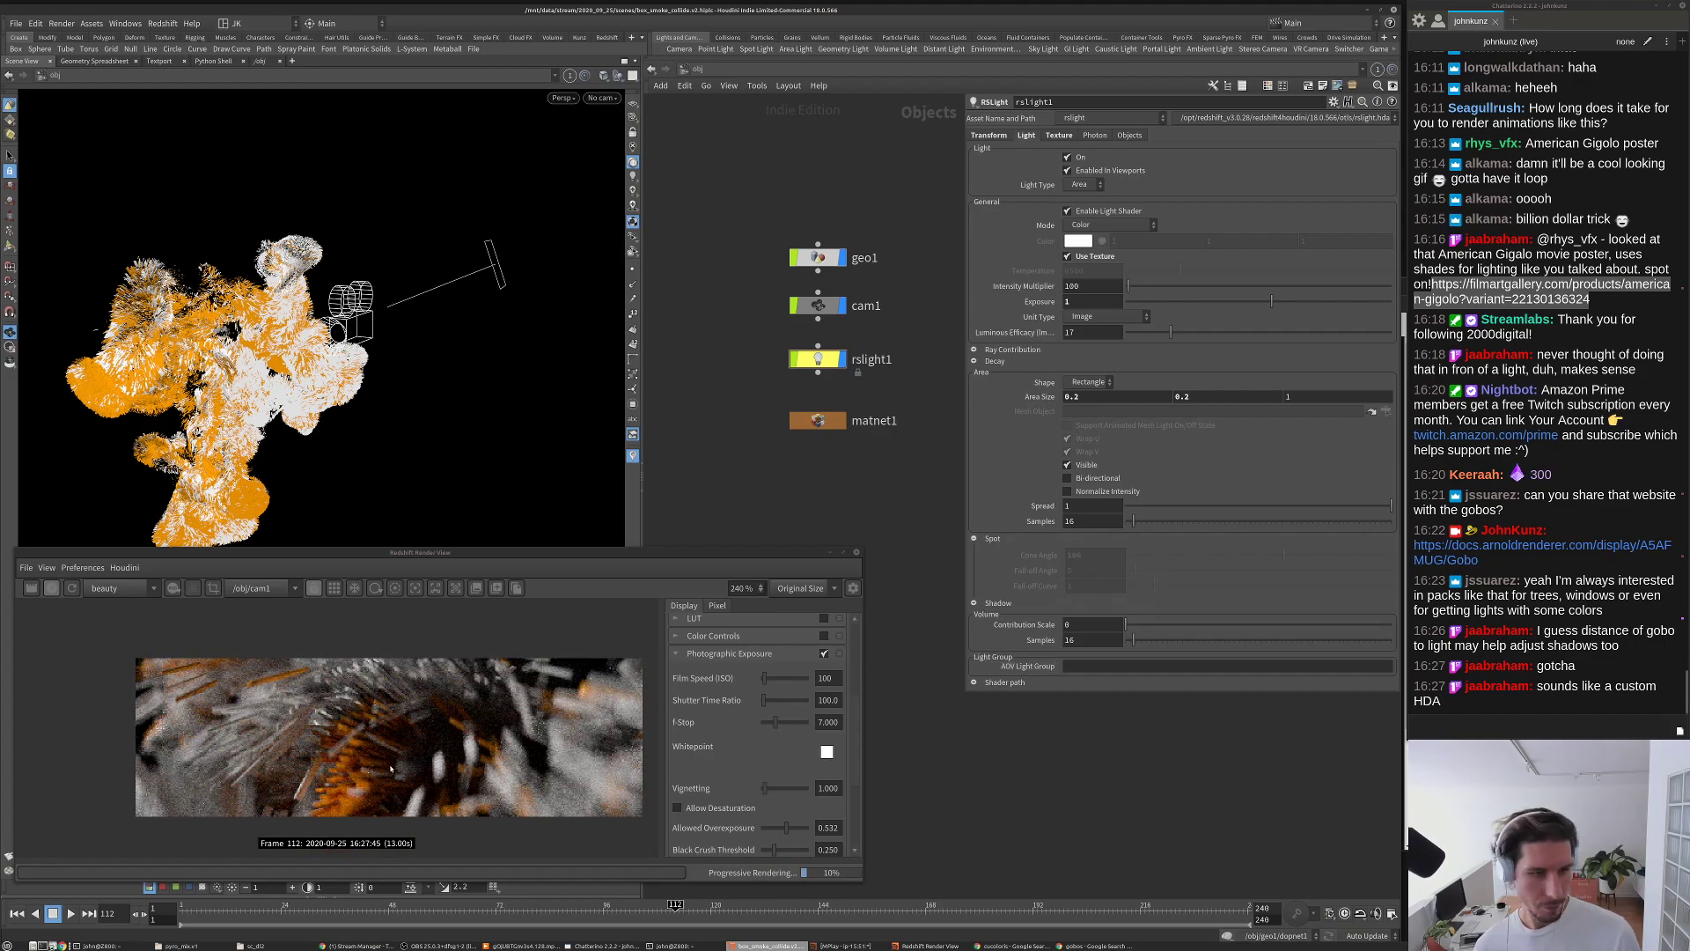
pyautogui.scroll(-1, 391, 769)
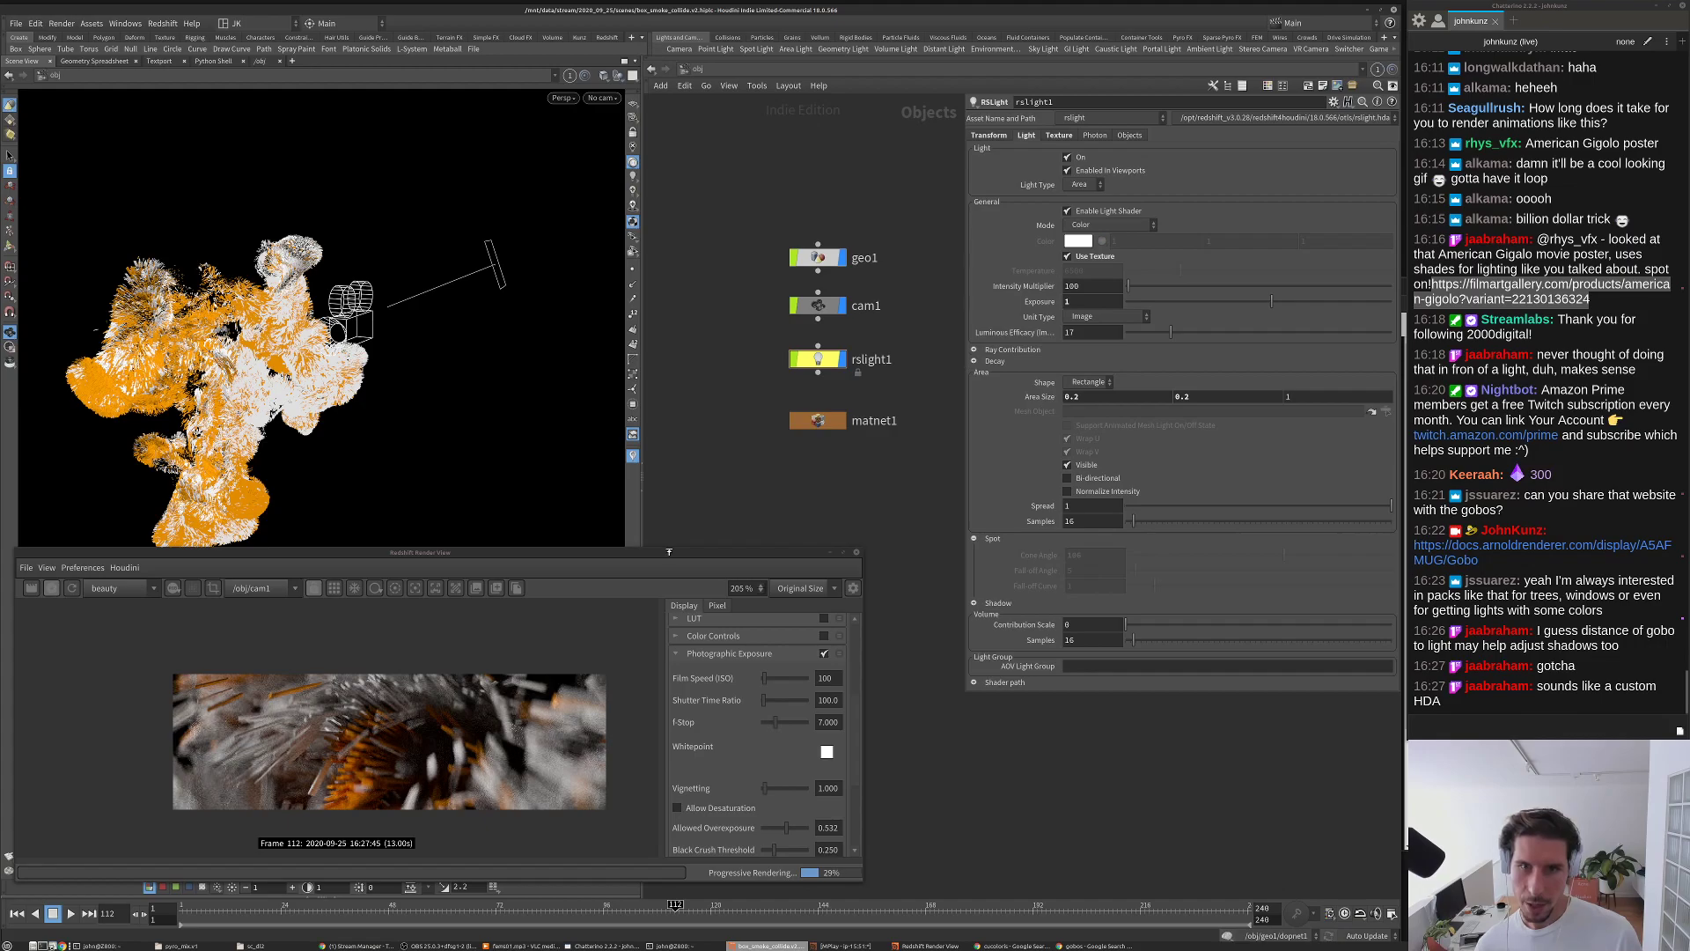
# Step: Change rslight1 to a Spot light with intensity multiplier 1 and exposure 0, and restart the live render to check it
pyautogui.click(50, 588)
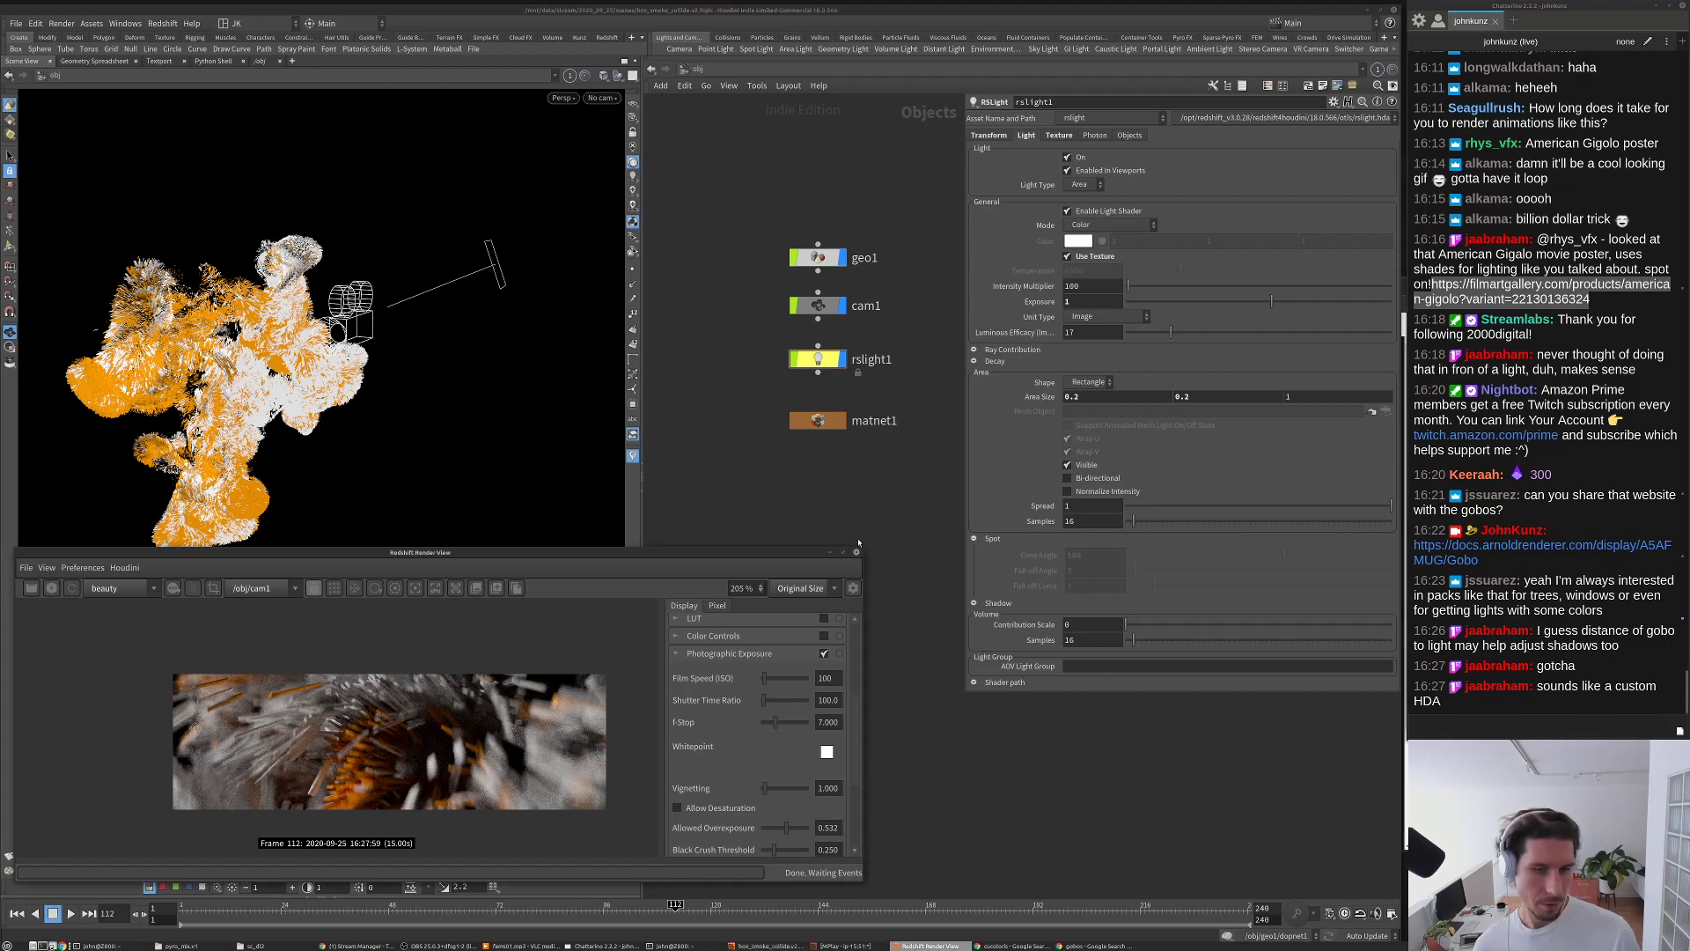
pyautogui.click(1059, 136)
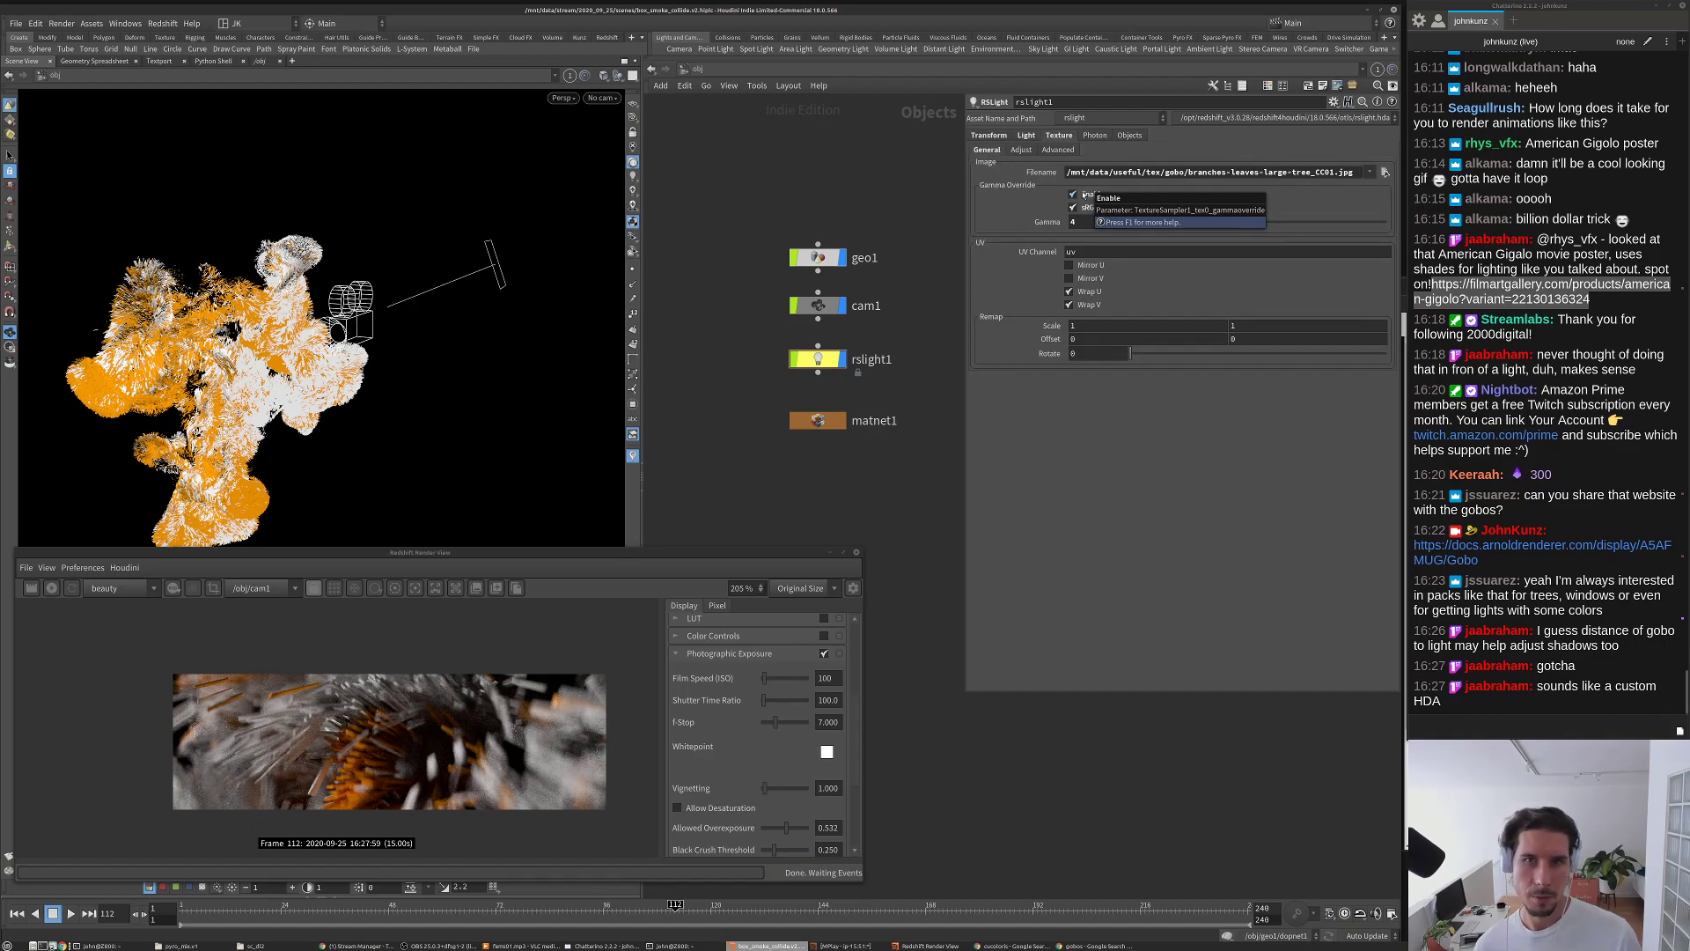
pyautogui.click(1026, 136)
pyautogui.click(1081, 185)
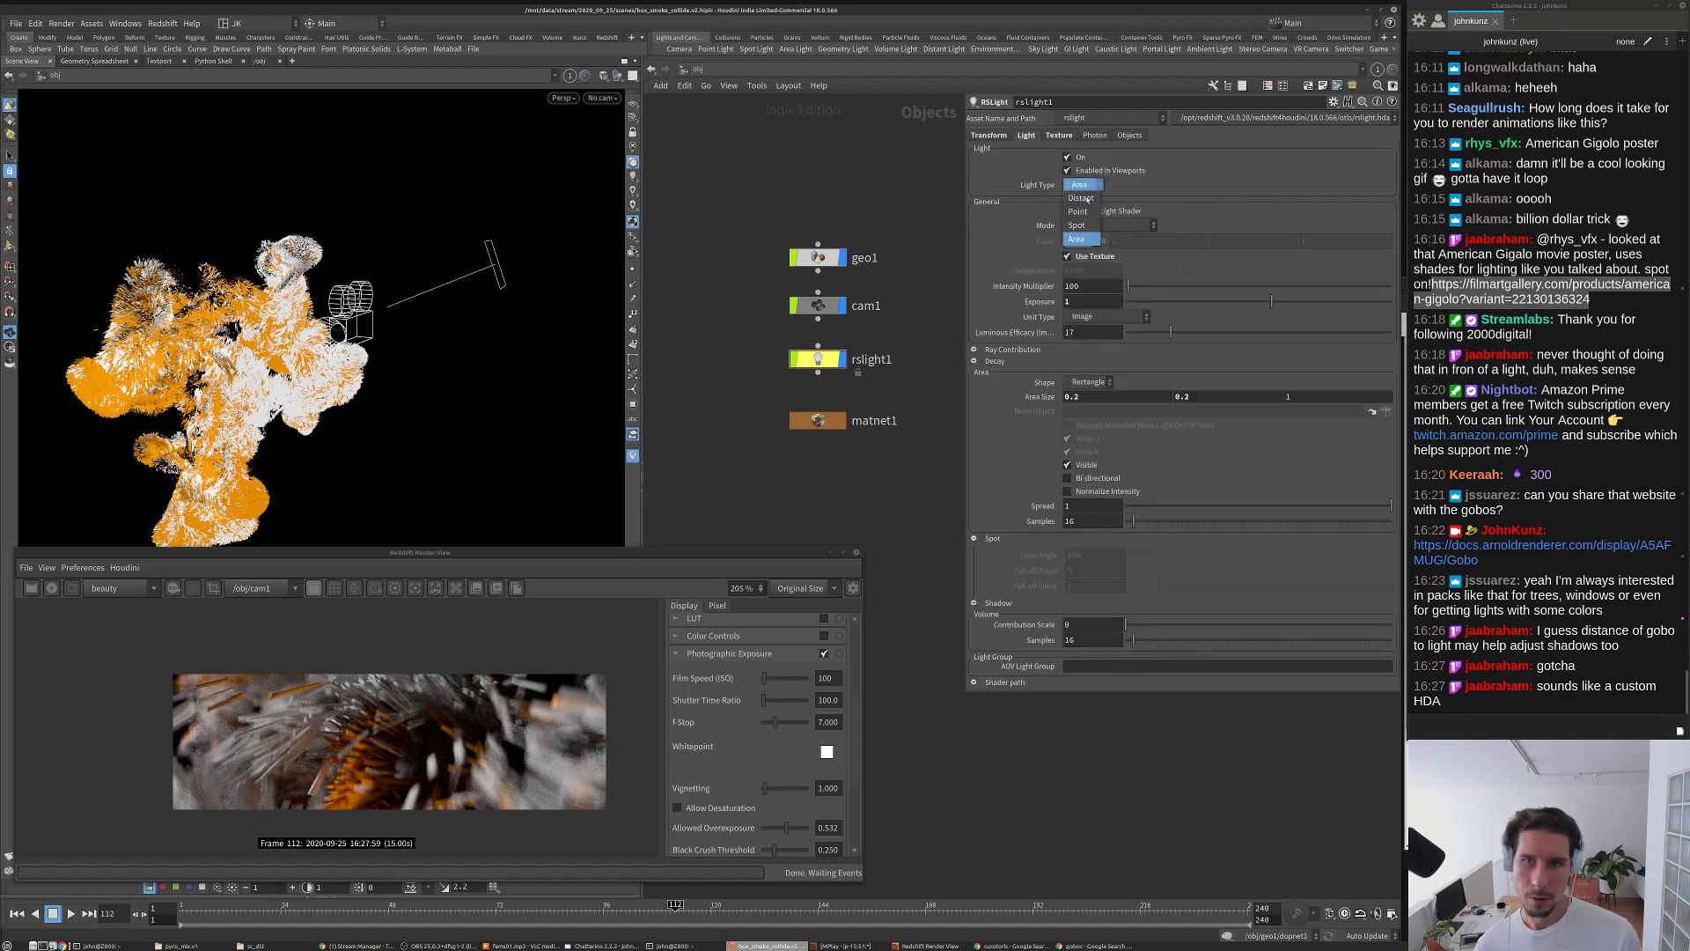
pyautogui.click(1081, 221)
pyautogui.press('Return')
pyautogui.click(1111, 305)
pyautogui.write('0')
pyautogui.press('Return')
pyautogui.click(51, 587)
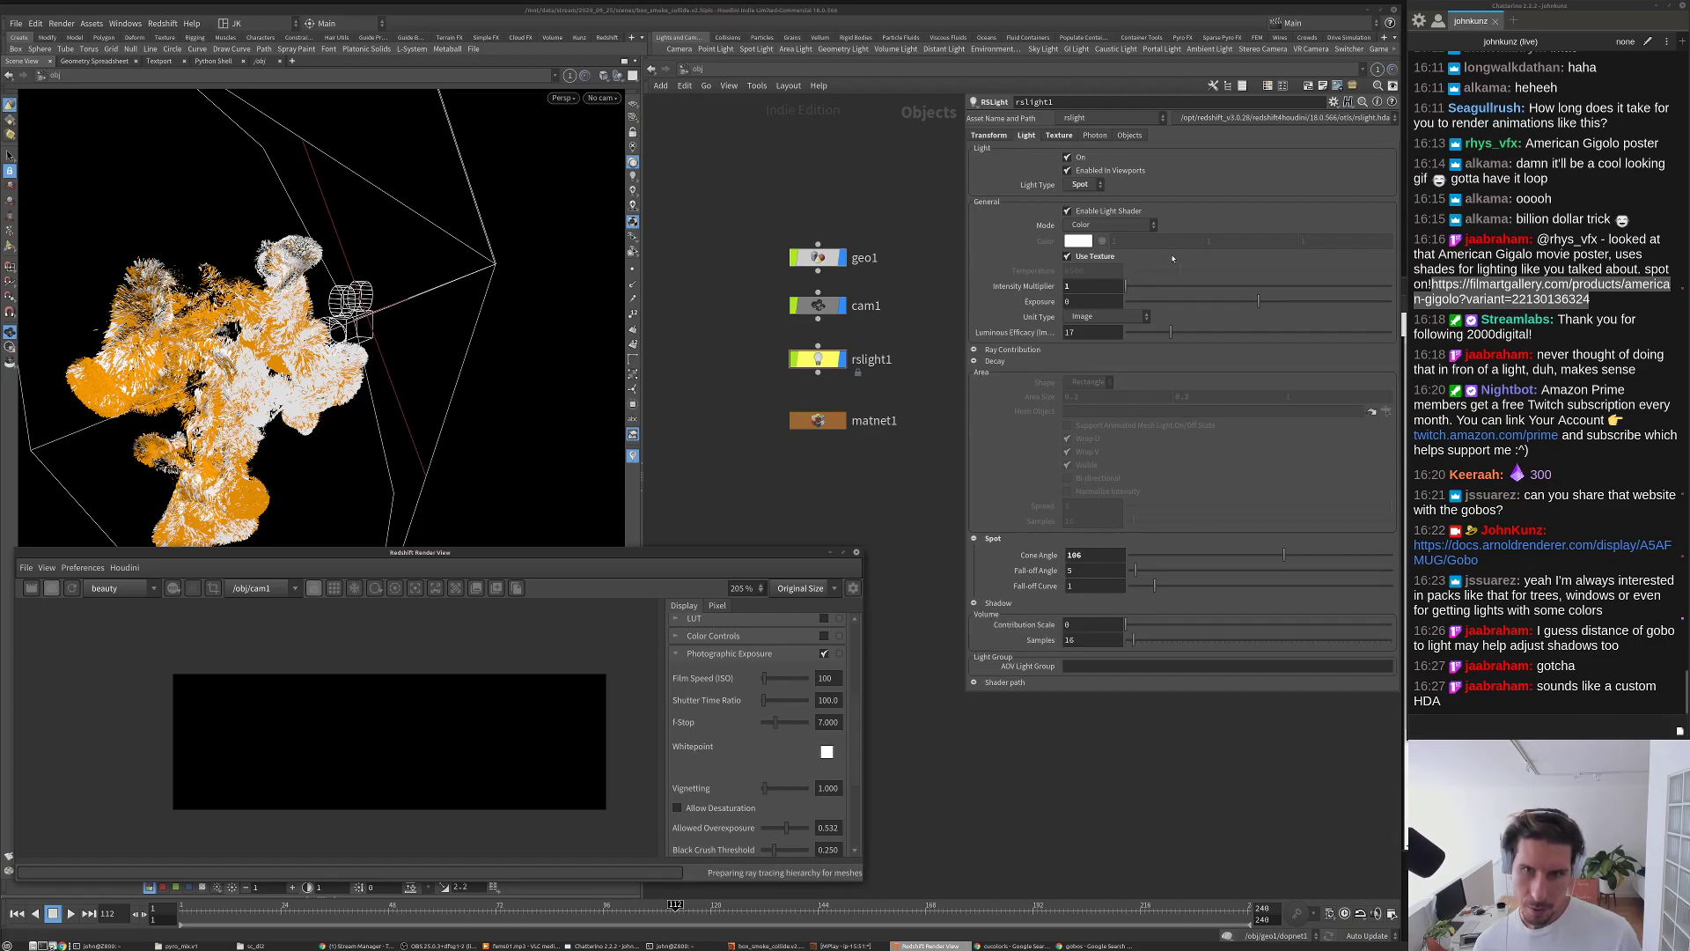
pyautogui.scroll(-2, 365, 769)
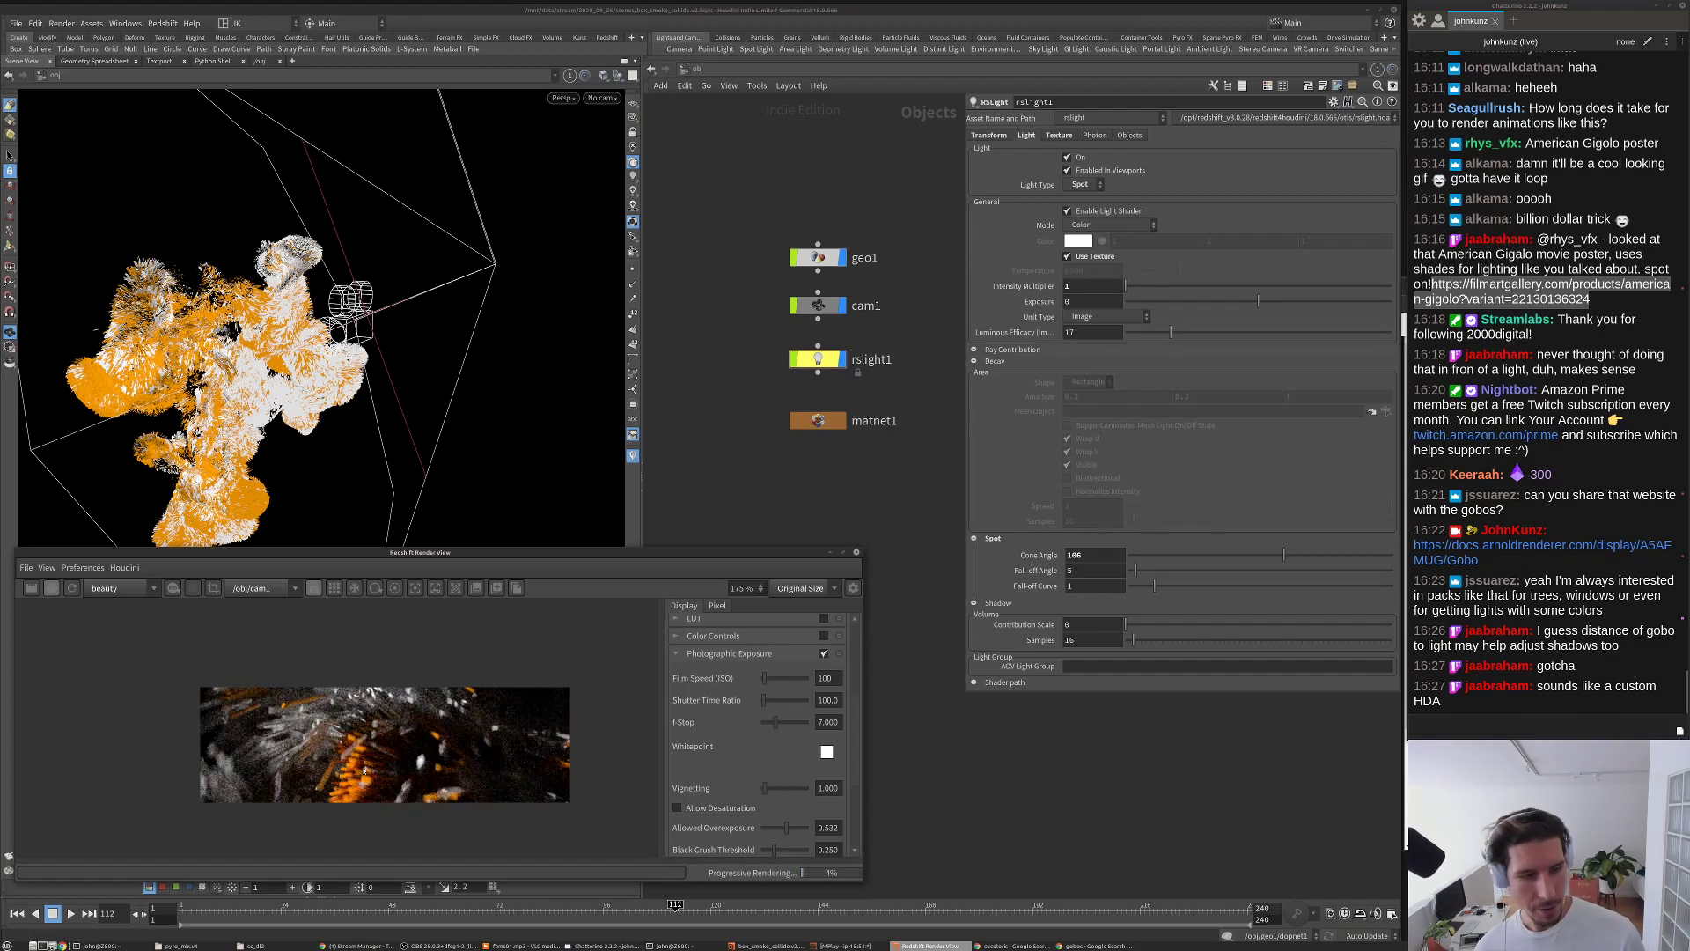
pyautogui.scroll(2, 364, 770)
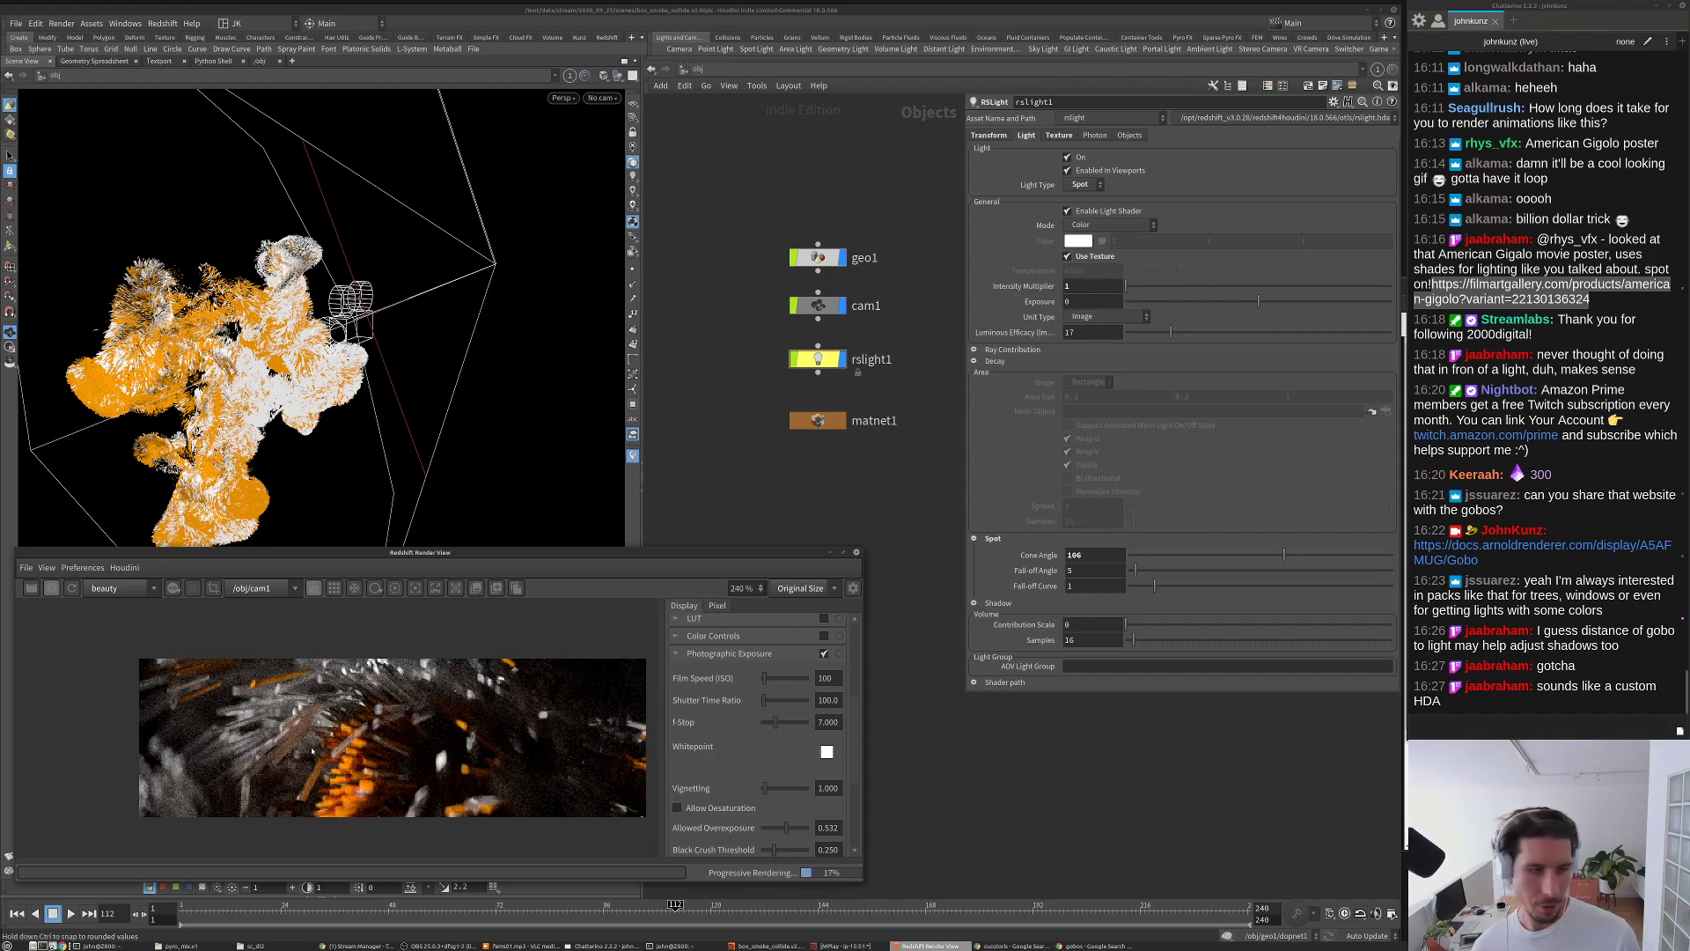
# Step: Try spot cone angles of 109.6 and 113.5 on rslight1, settle on 101.5 and inspect the render
pyautogui.click(1288, 555)
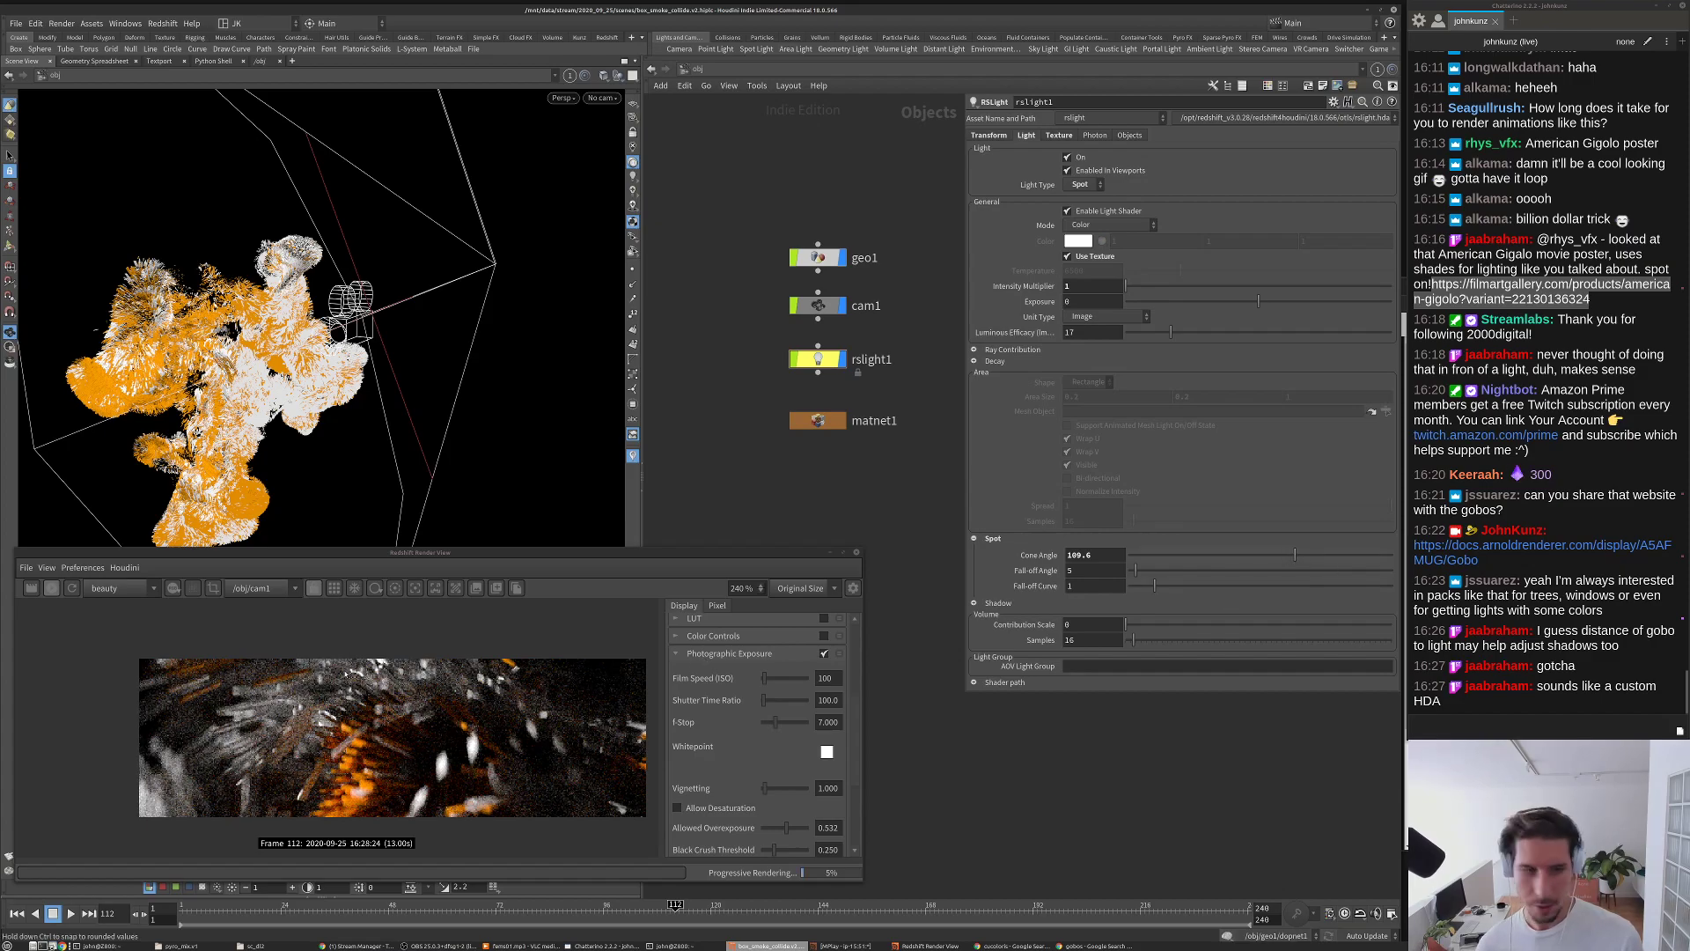
pyautogui.moveTo(1294, 555); pyautogui.dragTo(1298, 555)
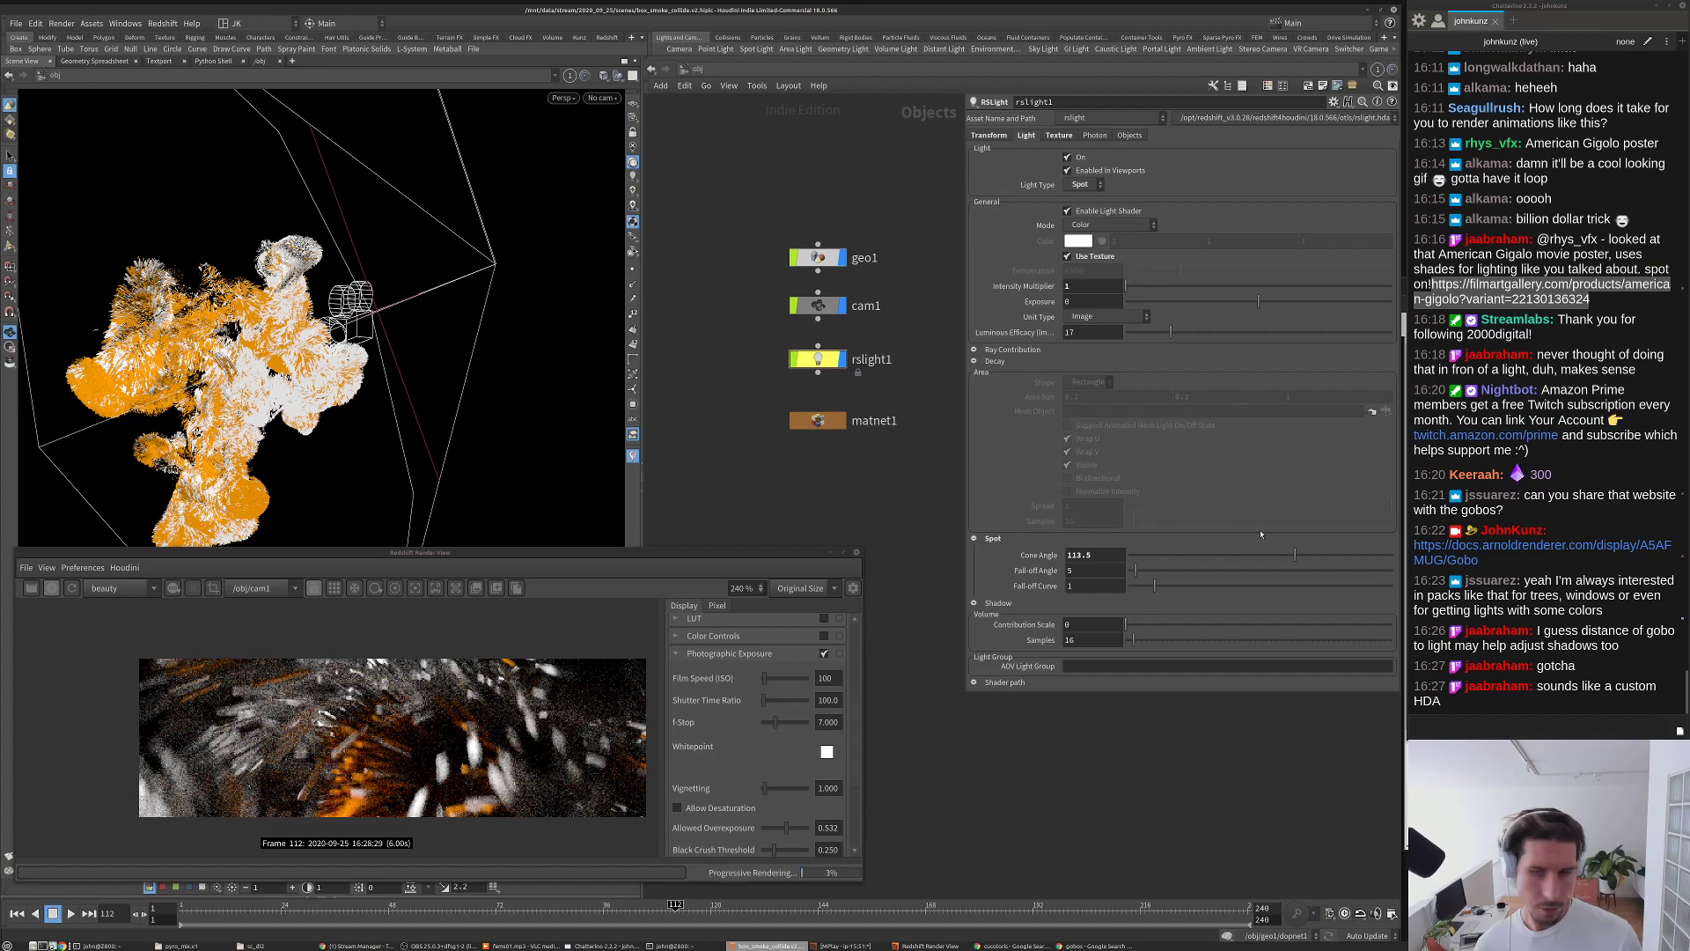
pyautogui.click(1277, 555)
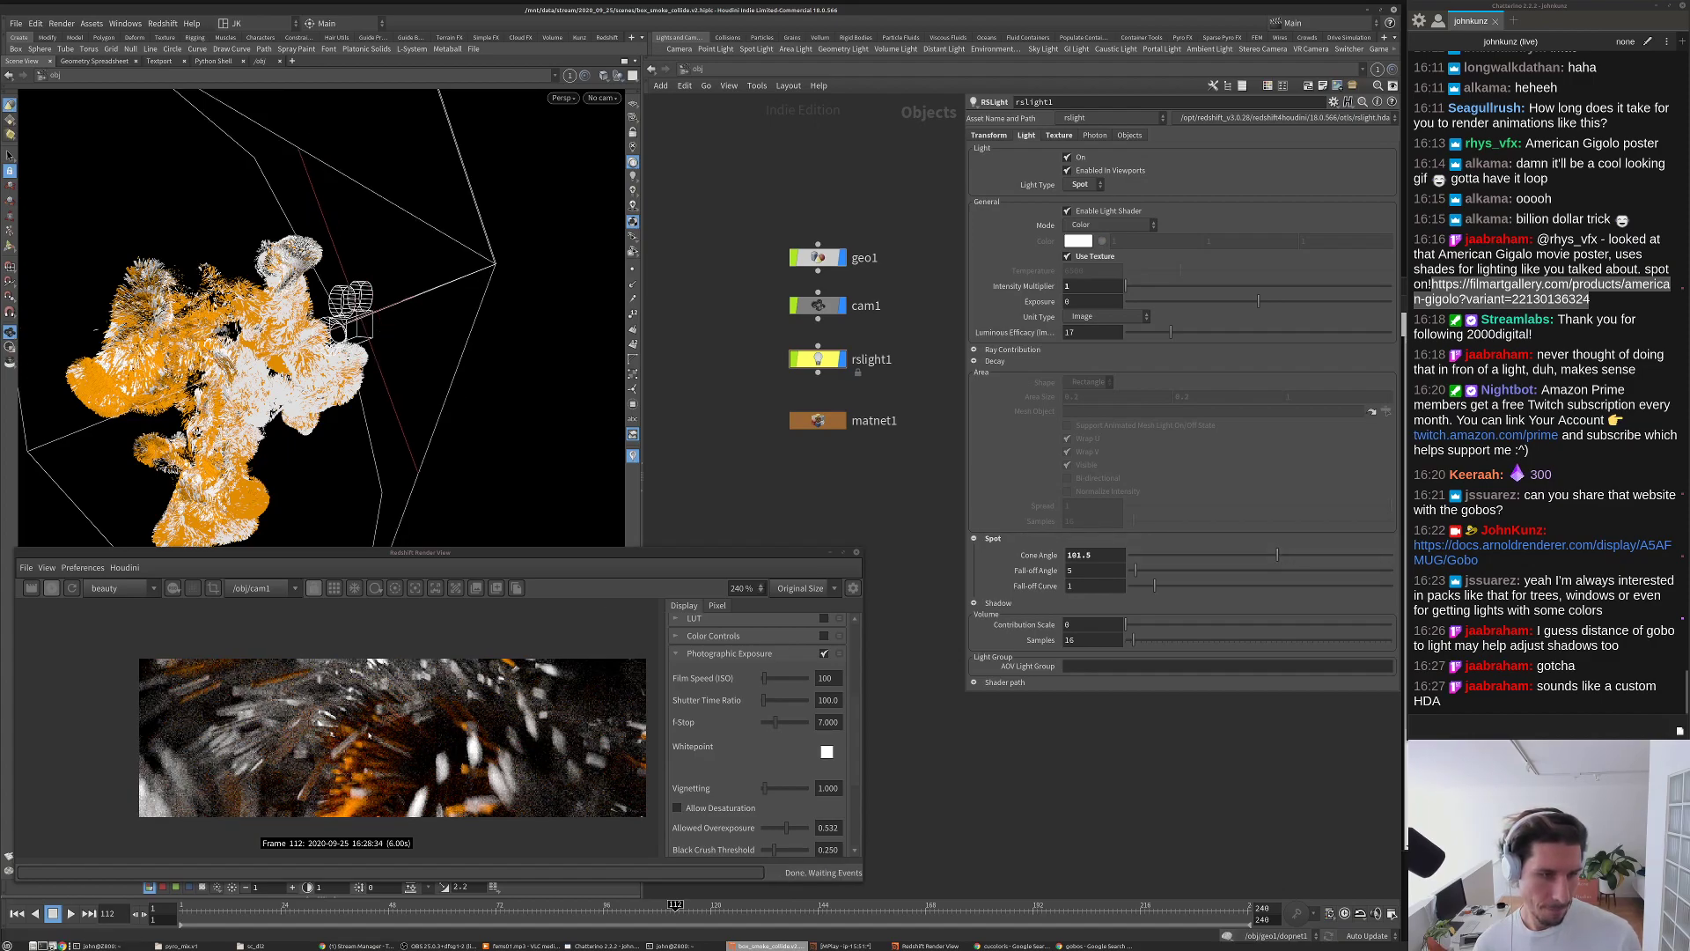
pyautogui.scroll(-5, 360, 731)
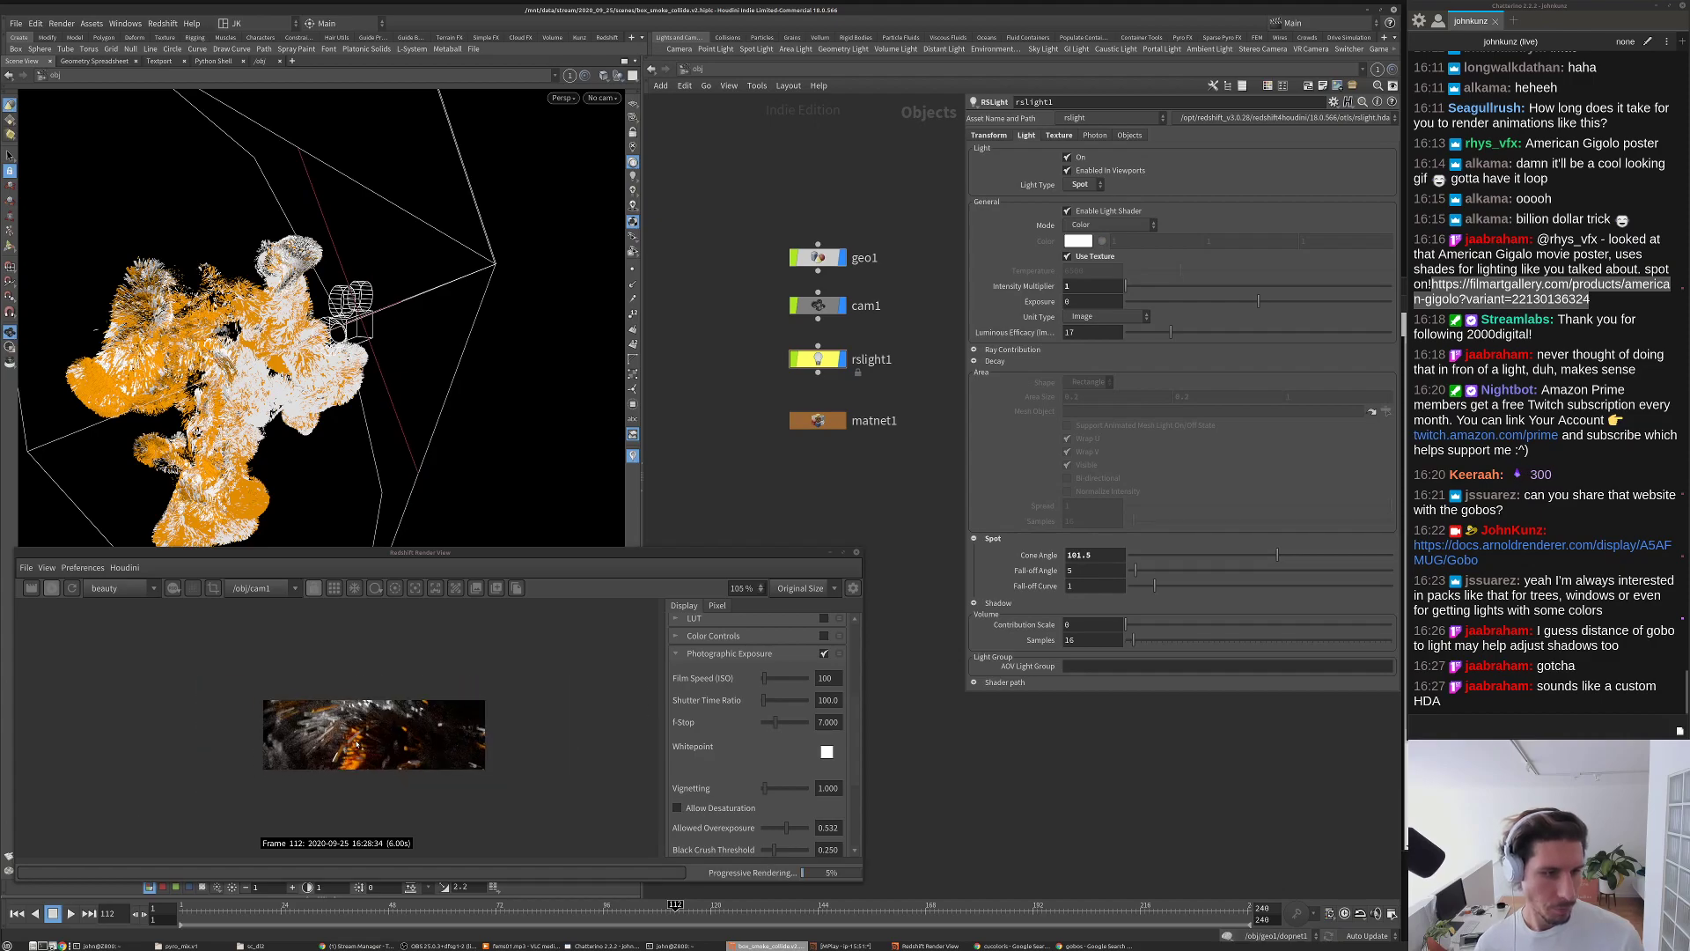
pyautogui.scroll(5, 368, 729)
pyautogui.scroll(3, 367, 669)
pyautogui.scroll(-3, 403, 673)
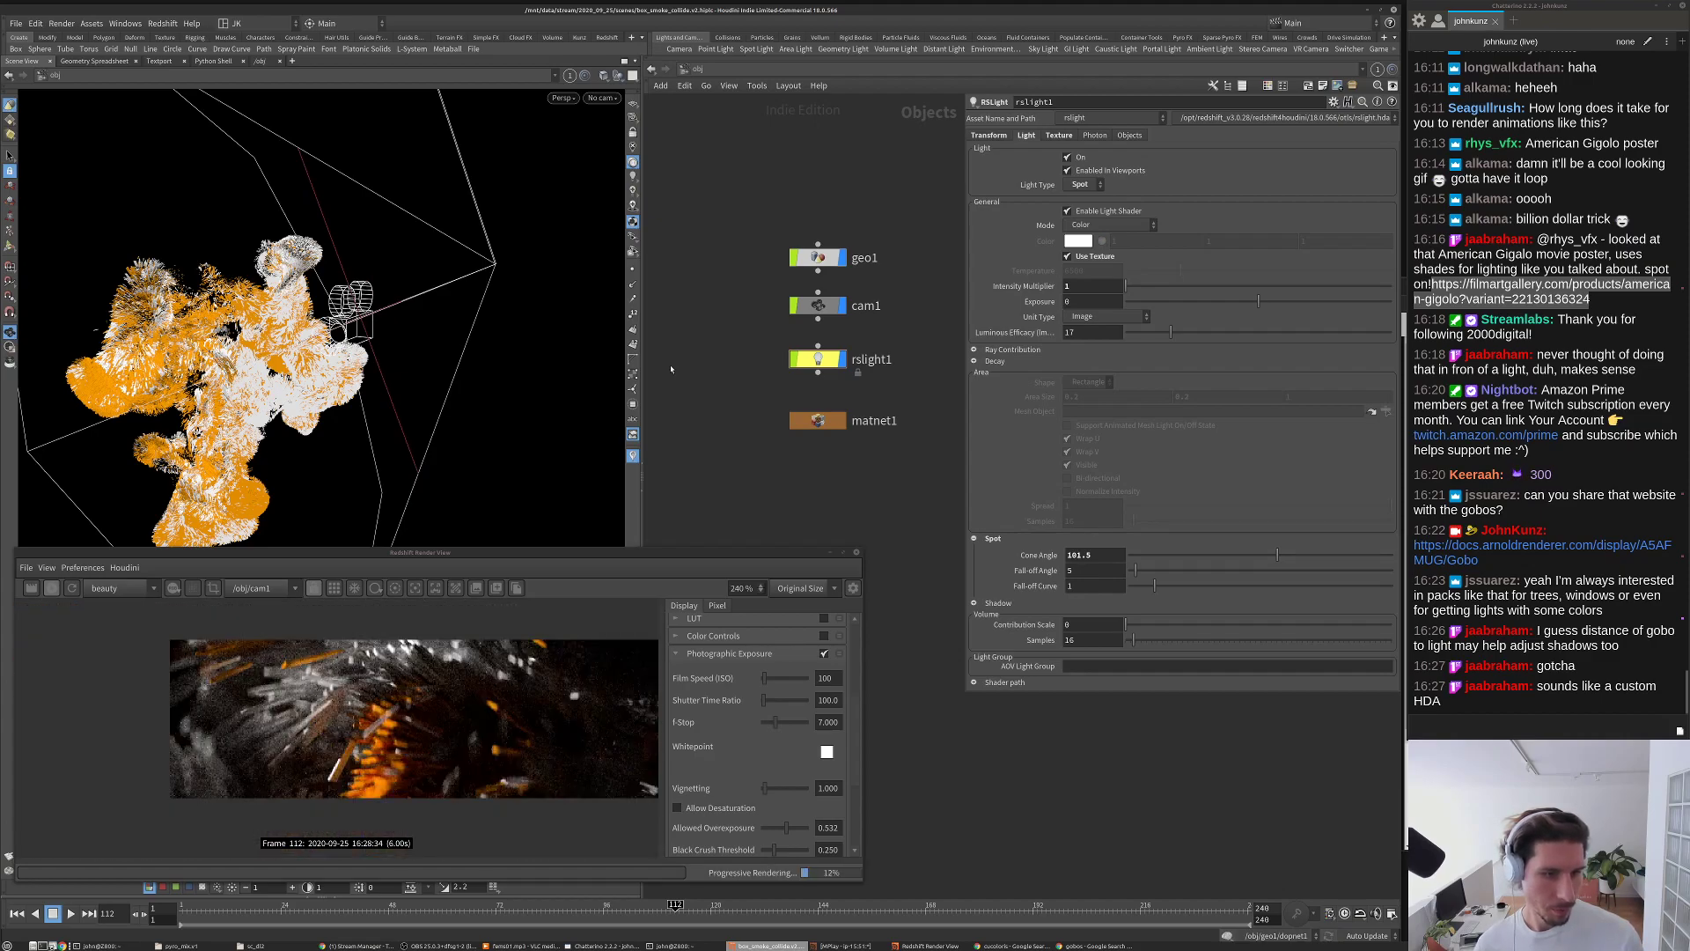
# Step: With the live render stopped, activate polybevel1 inside geo1 and set its divisions to 1
pyautogui.click(697, 70)
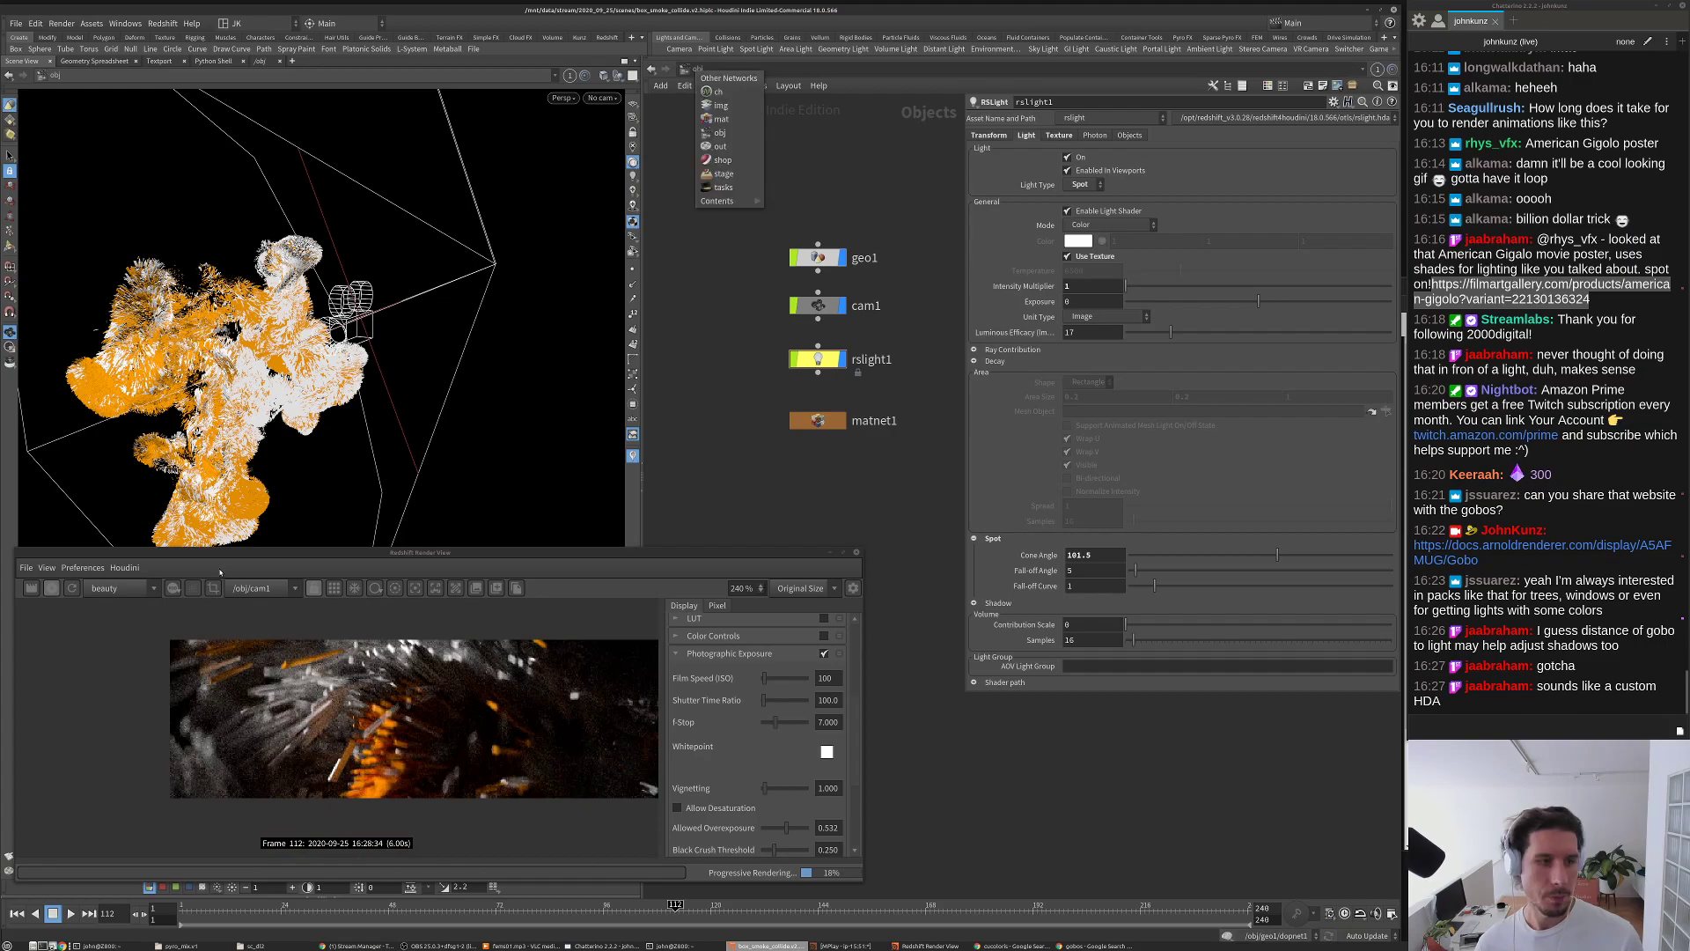
pyautogui.click(61, 601)
pyautogui.doubleClick(818, 257)
pyautogui.press('q')
pyautogui.click(855, 313)
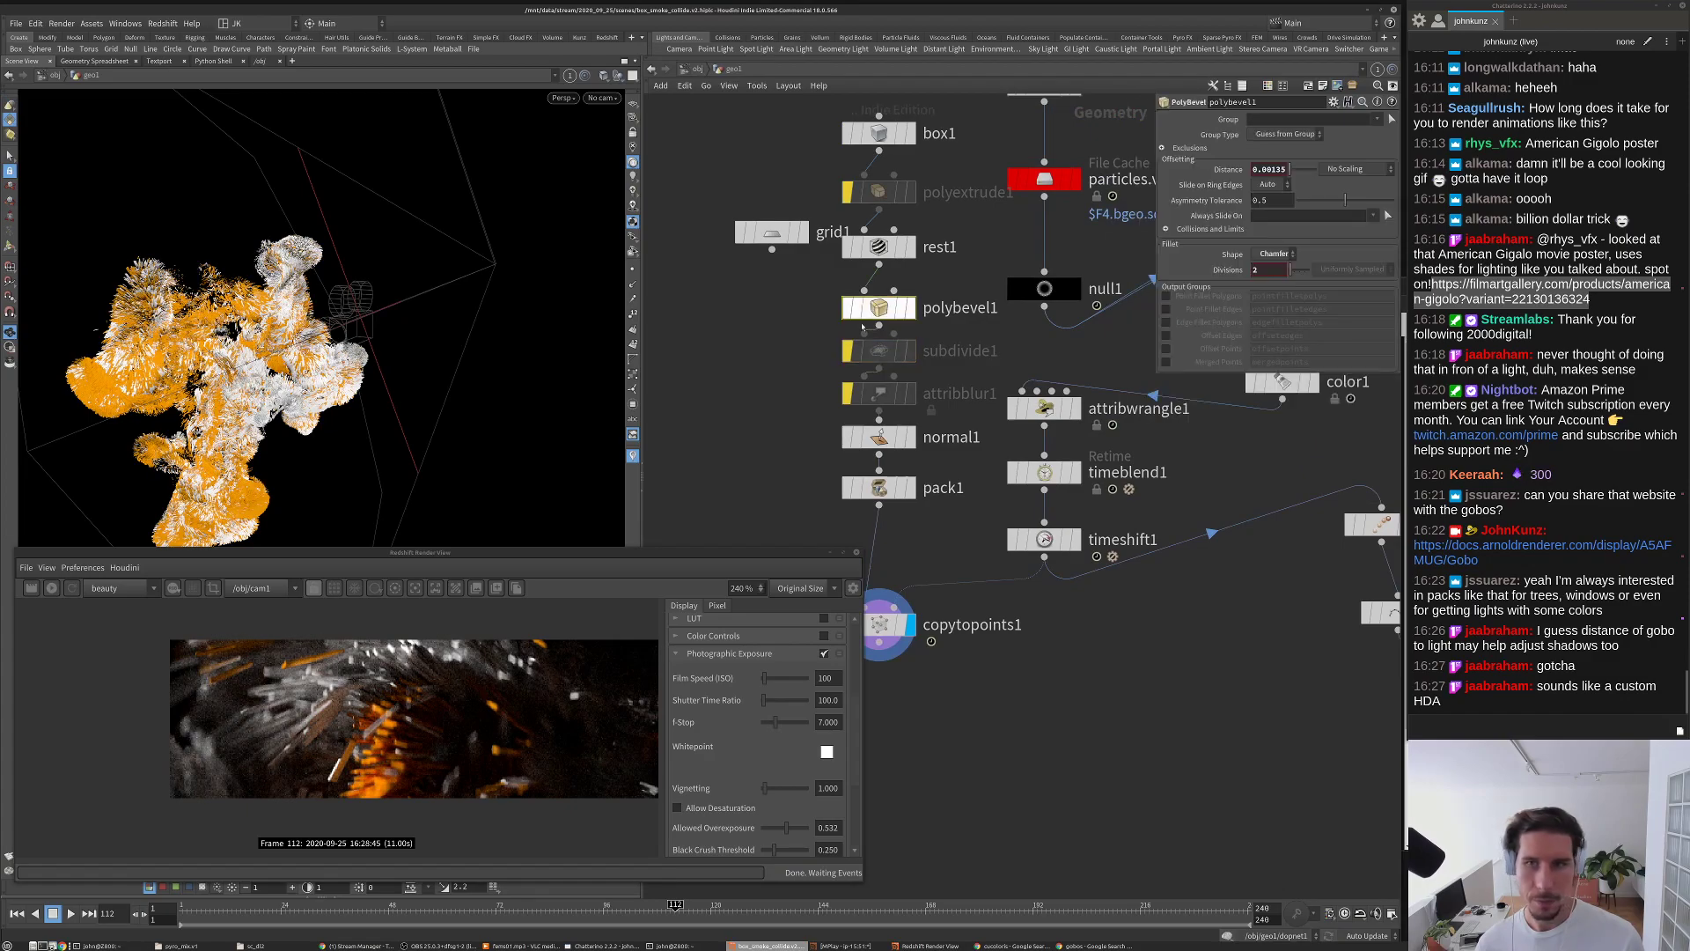
pyautogui.write('1')
pyautogui.press('Return')
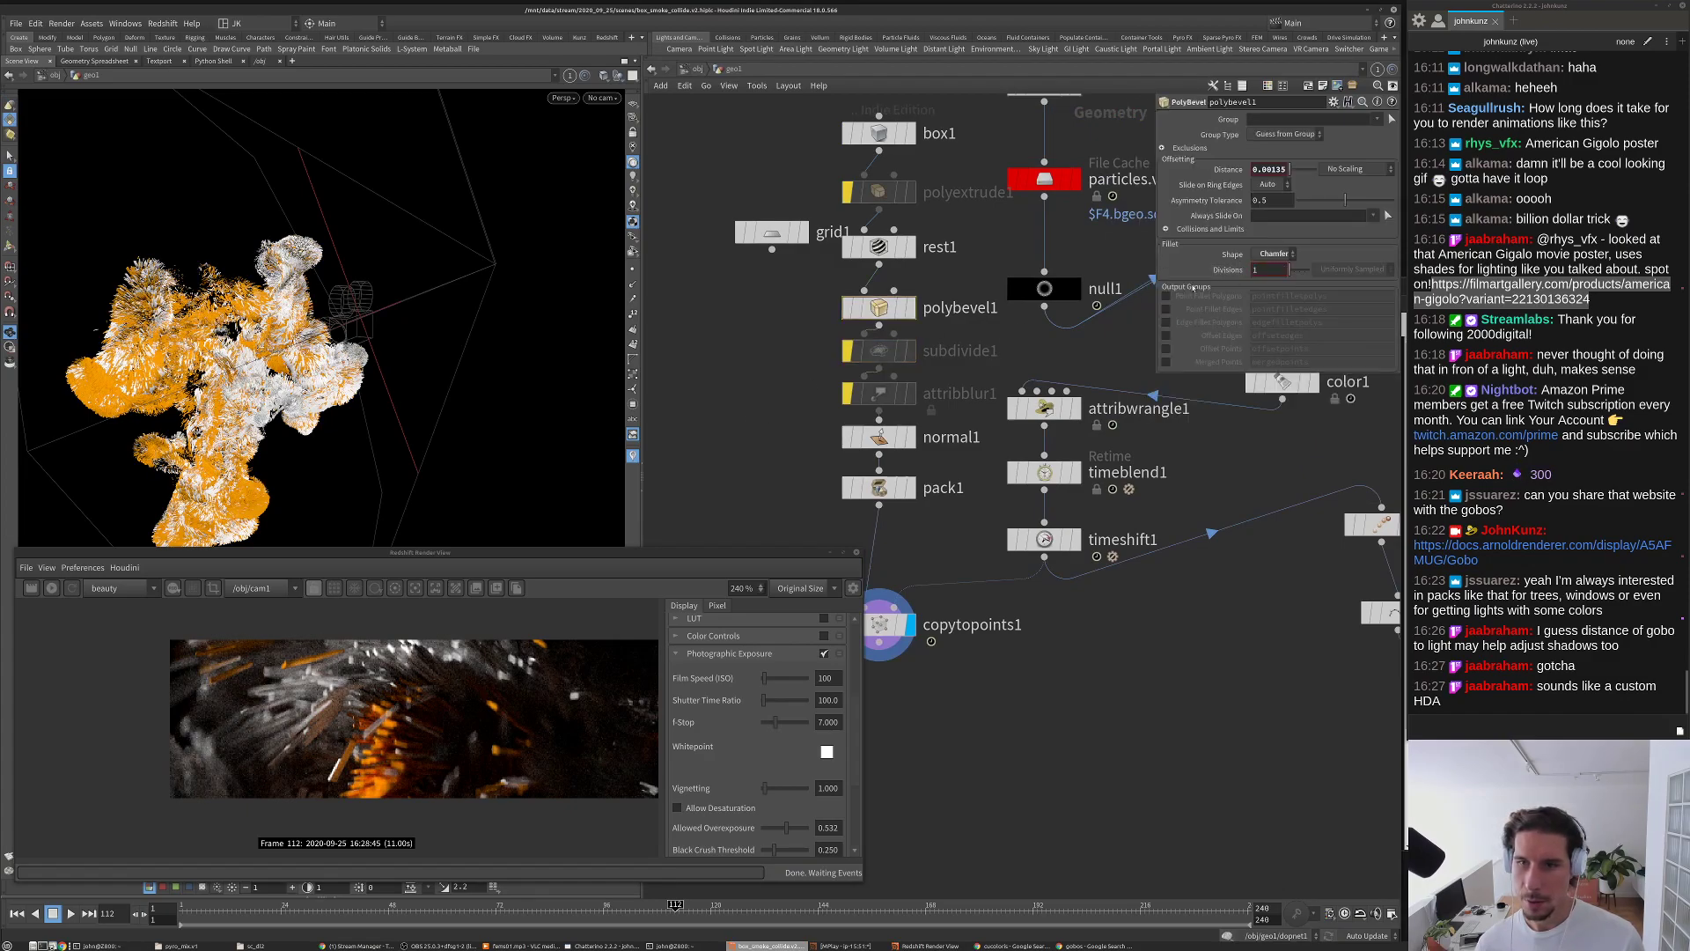
# Step: Go to the output network and render Redshift_ROP1's frame range 75 to 150 to MPlay
pyautogui.click(697, 72)
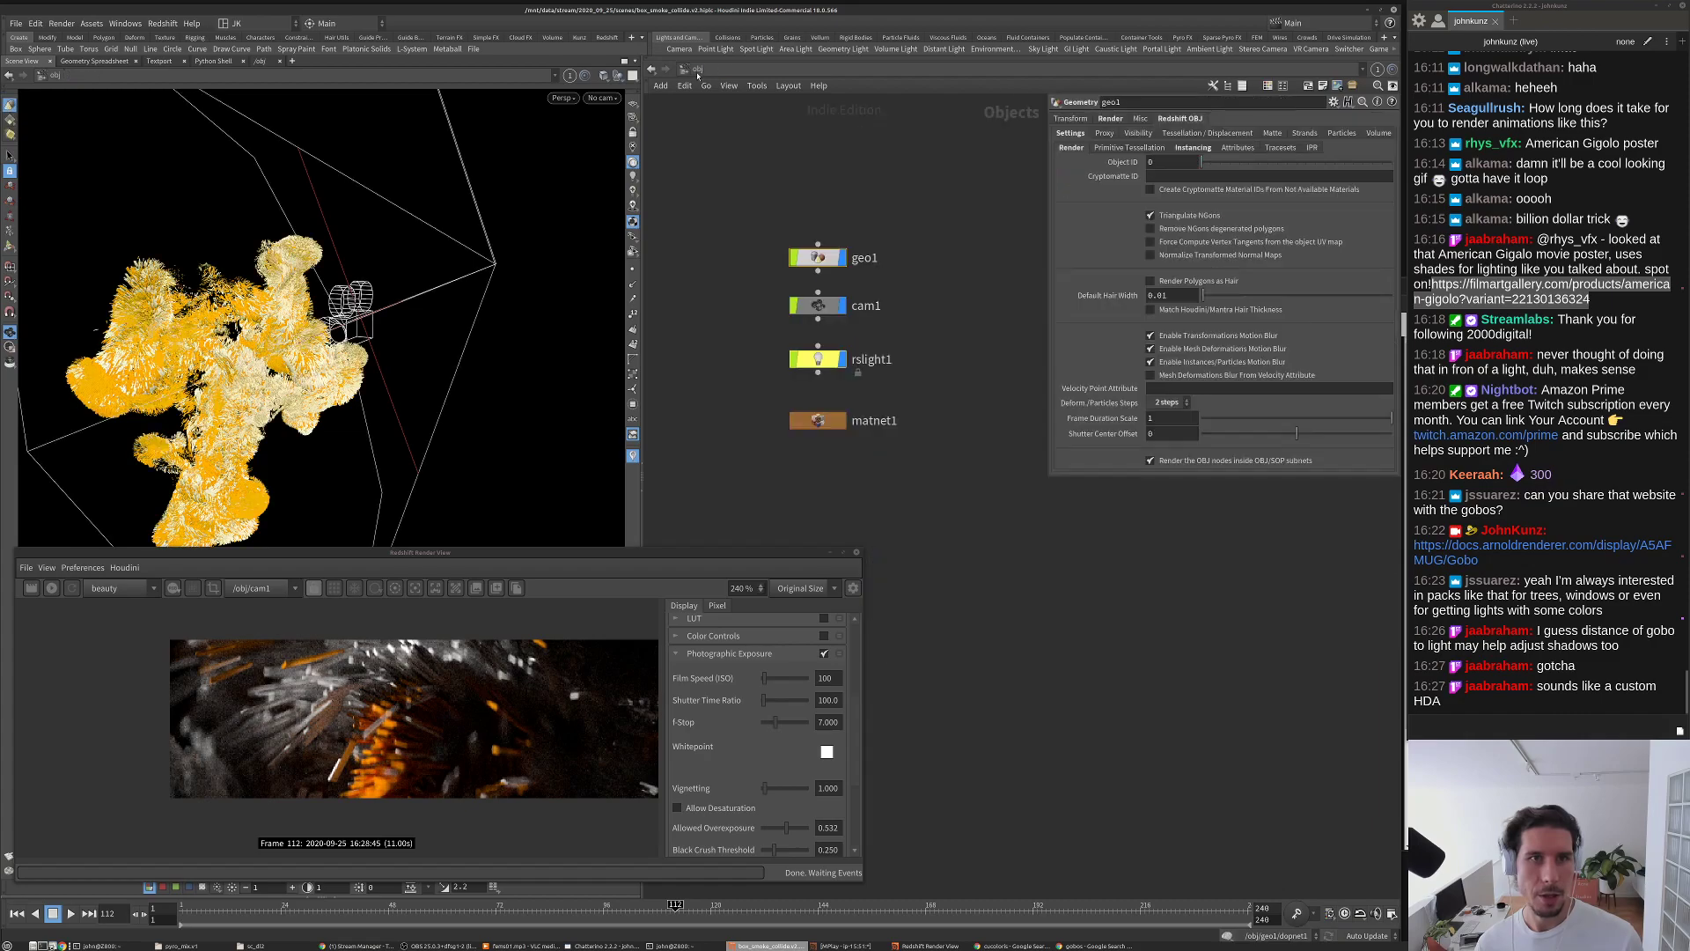
pyautogui.click(697, 71)
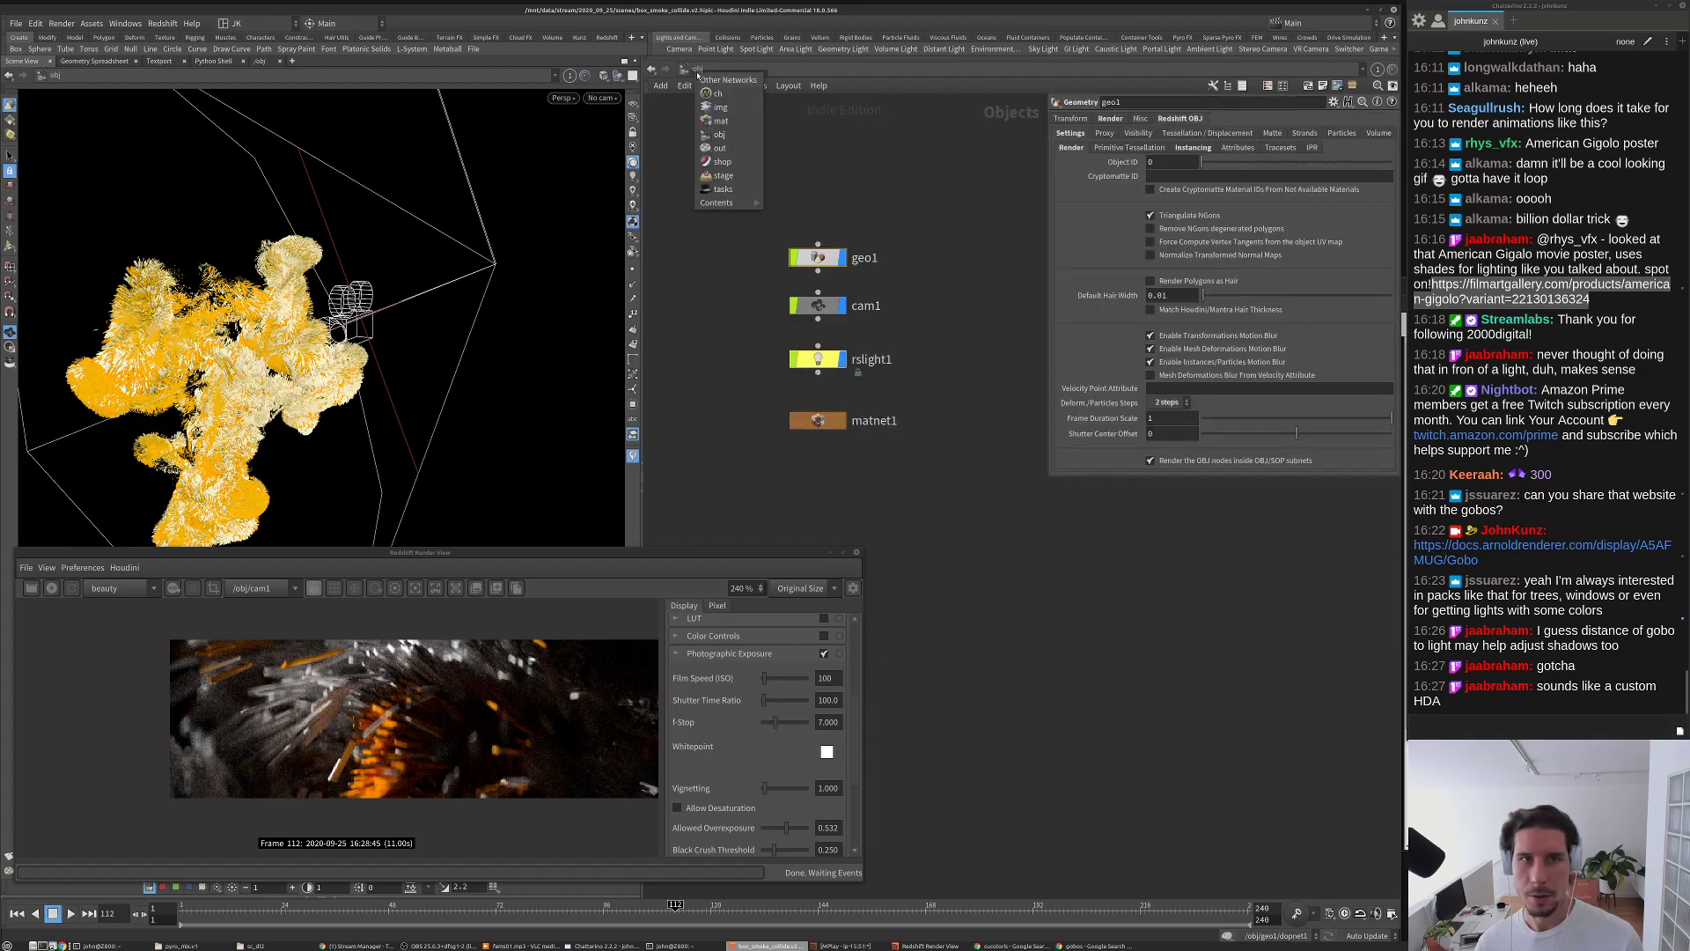
pyautogui.click(713, 162)
pyautogui.click(1176, 118)
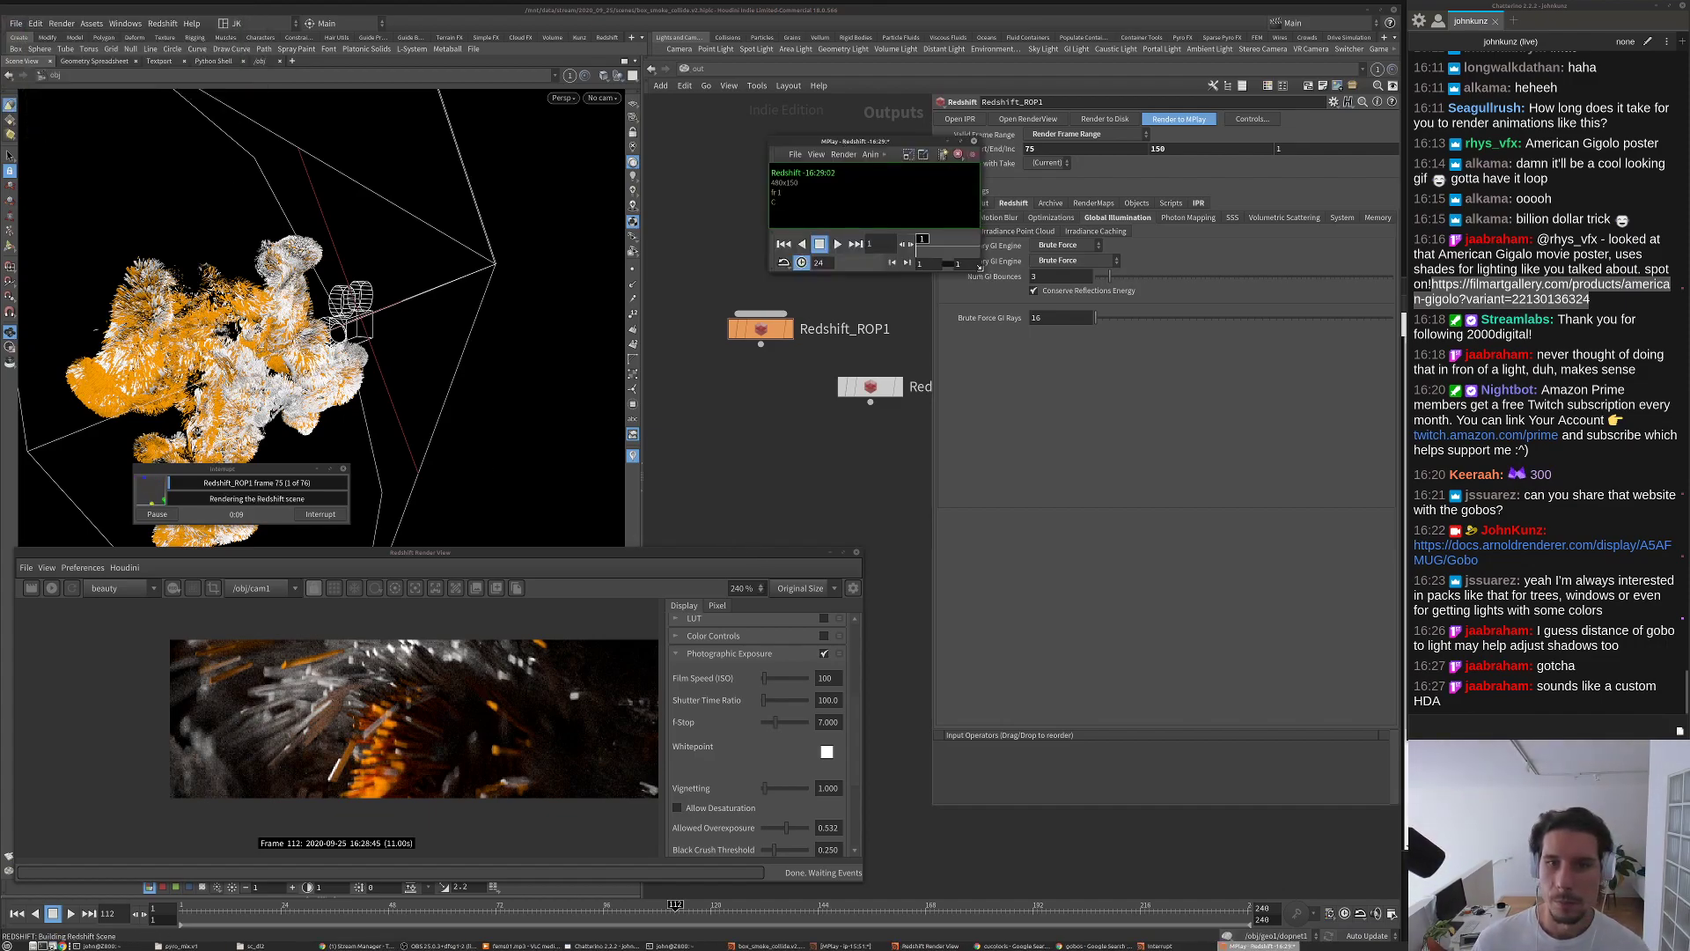
# Step: Enlarge the MPlay window, magnify the rendered frames and play them back to review the moving shot
pyautogui.moveTo(990, 143); pyautogui.dragTo(814, 167)
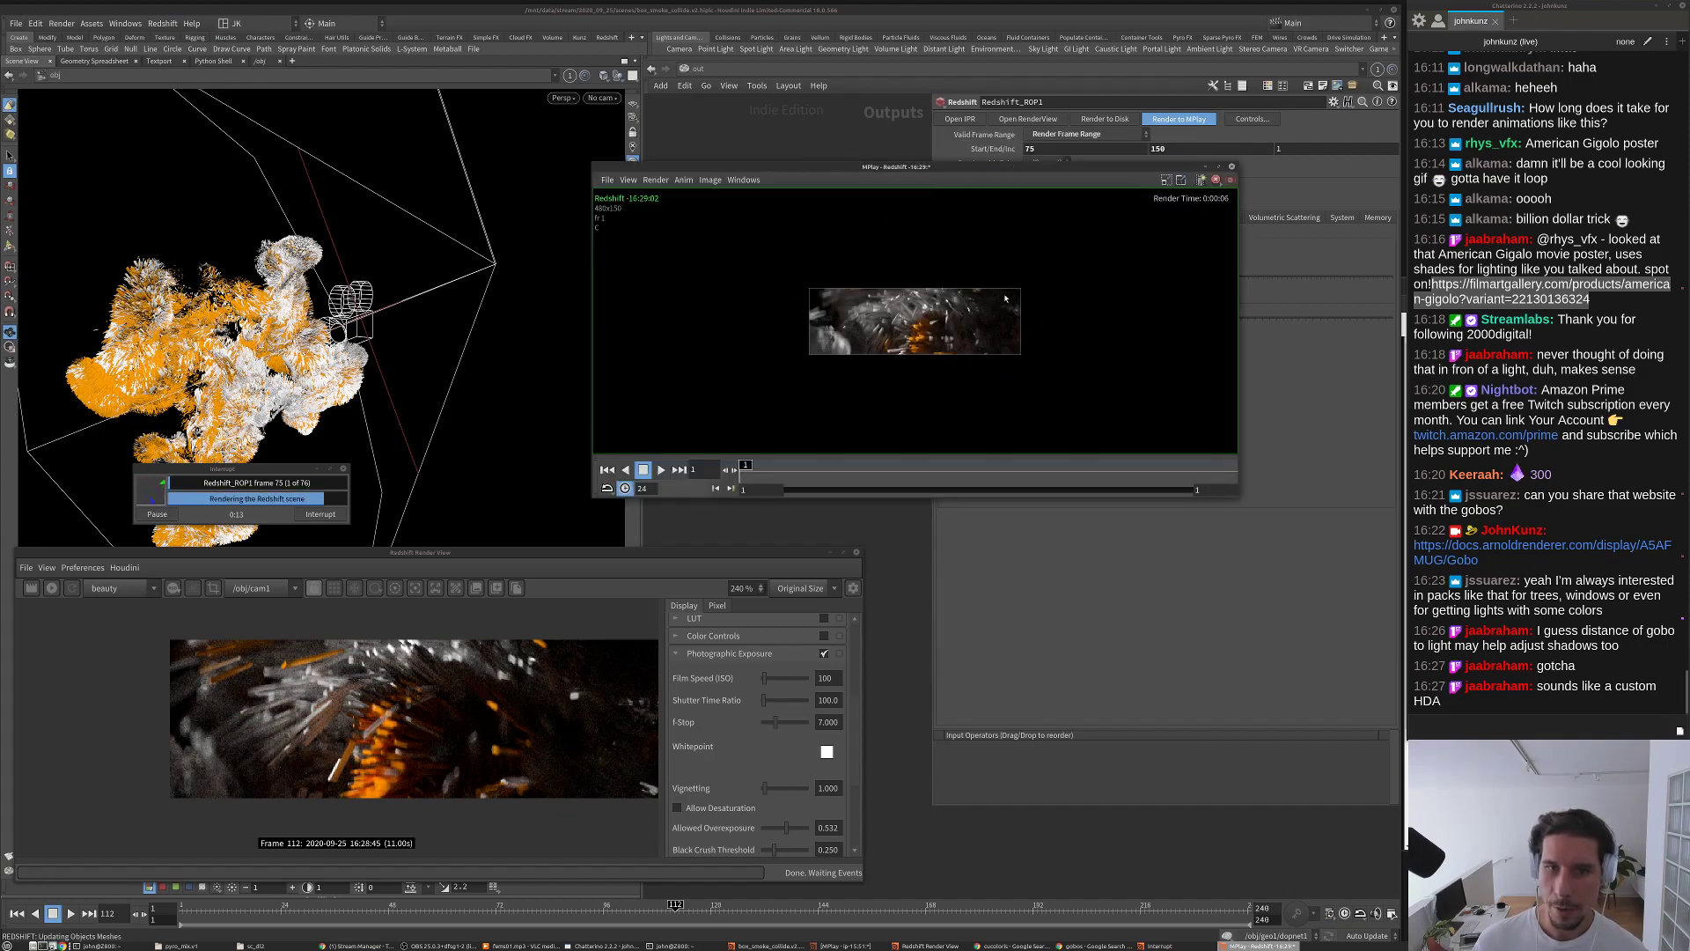
pyautogui.scroll(1, 927, 323)
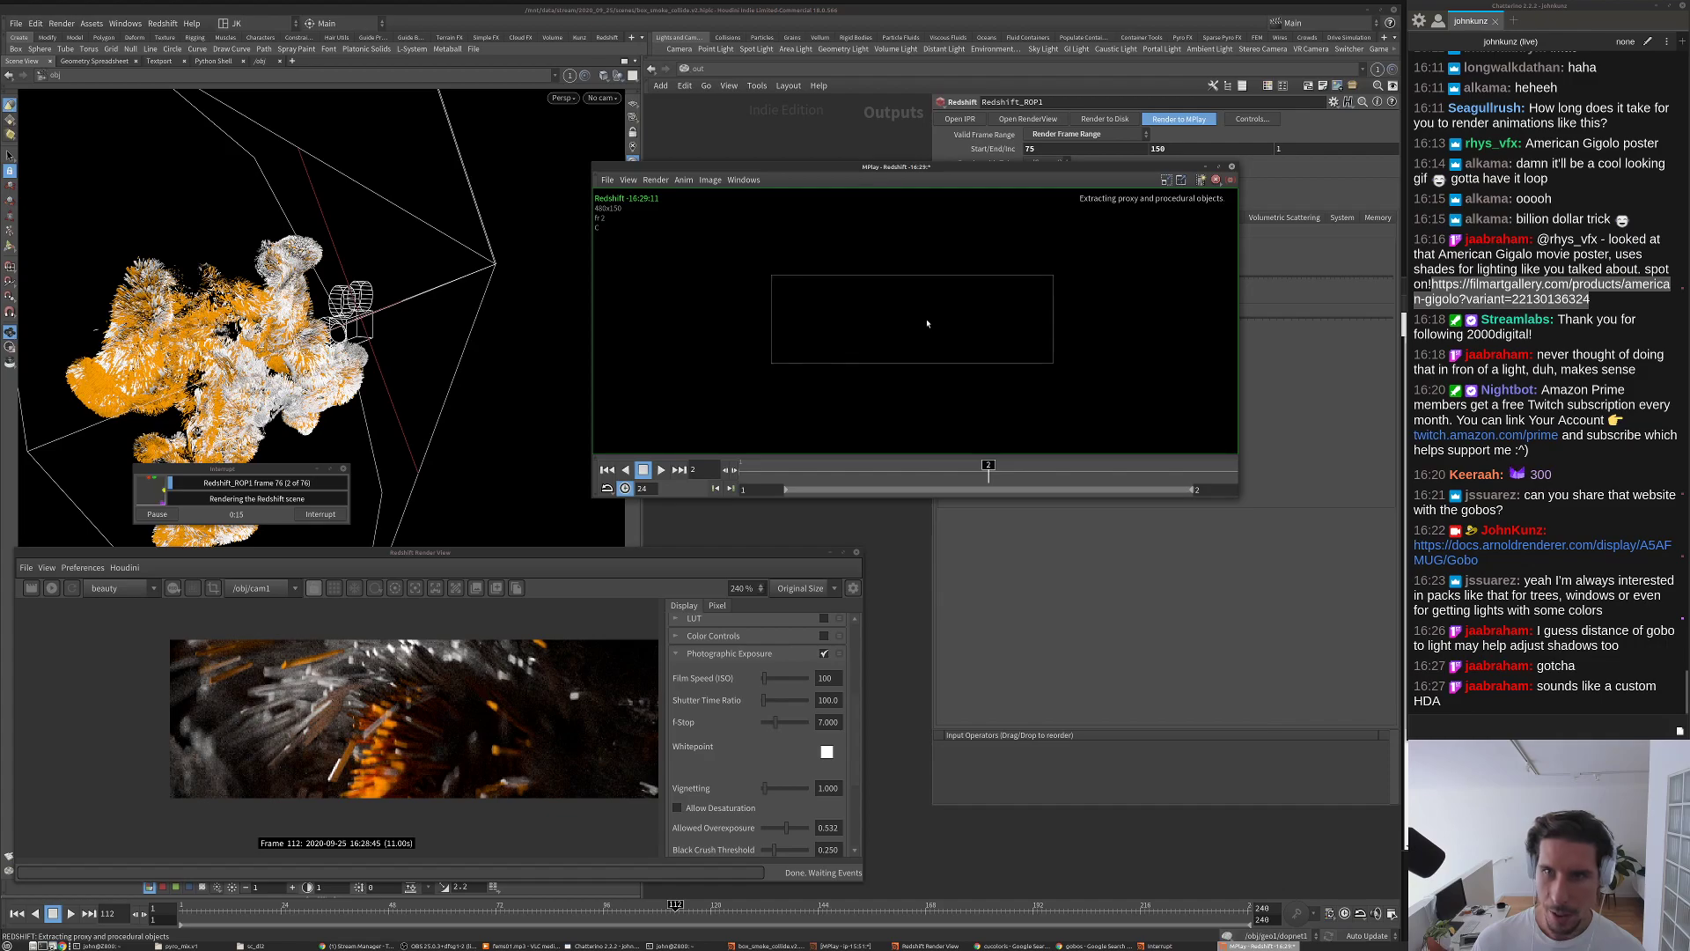
pyautogui.scroll(1, 1106, 281)
pyautogui.scroll(1, 774, 344)
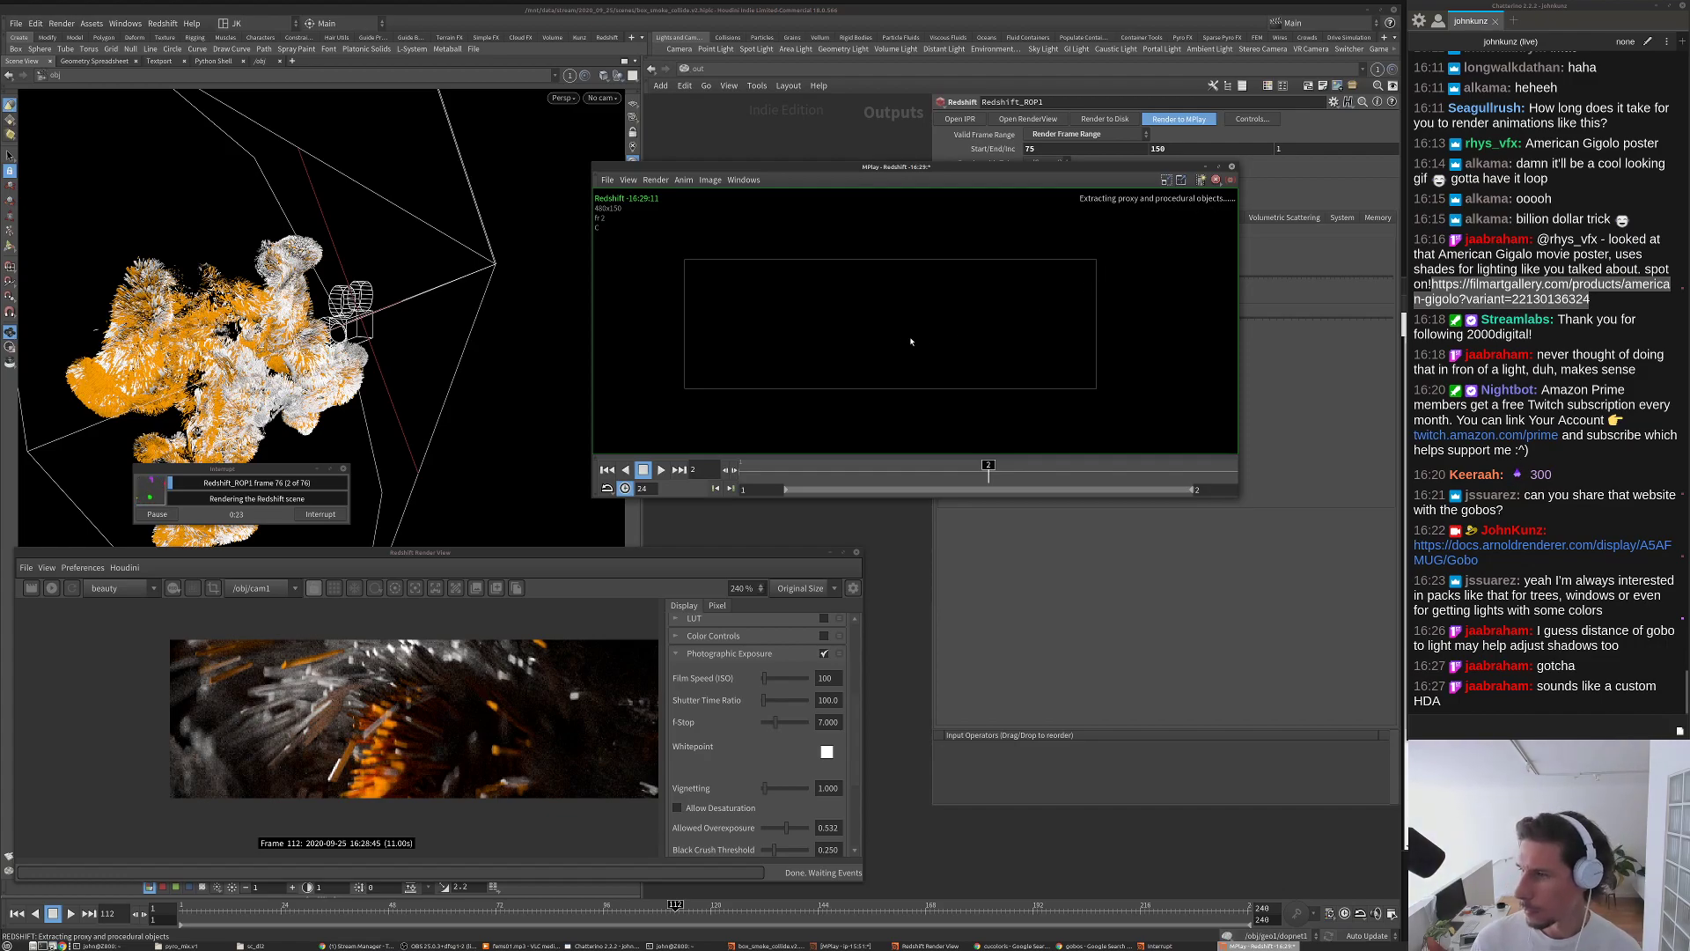
pyautogui.scroll(1, 888, 340)
pyautogui.moveTo(814, 341); pyautogui.dragTo(850, 338, button='middle')
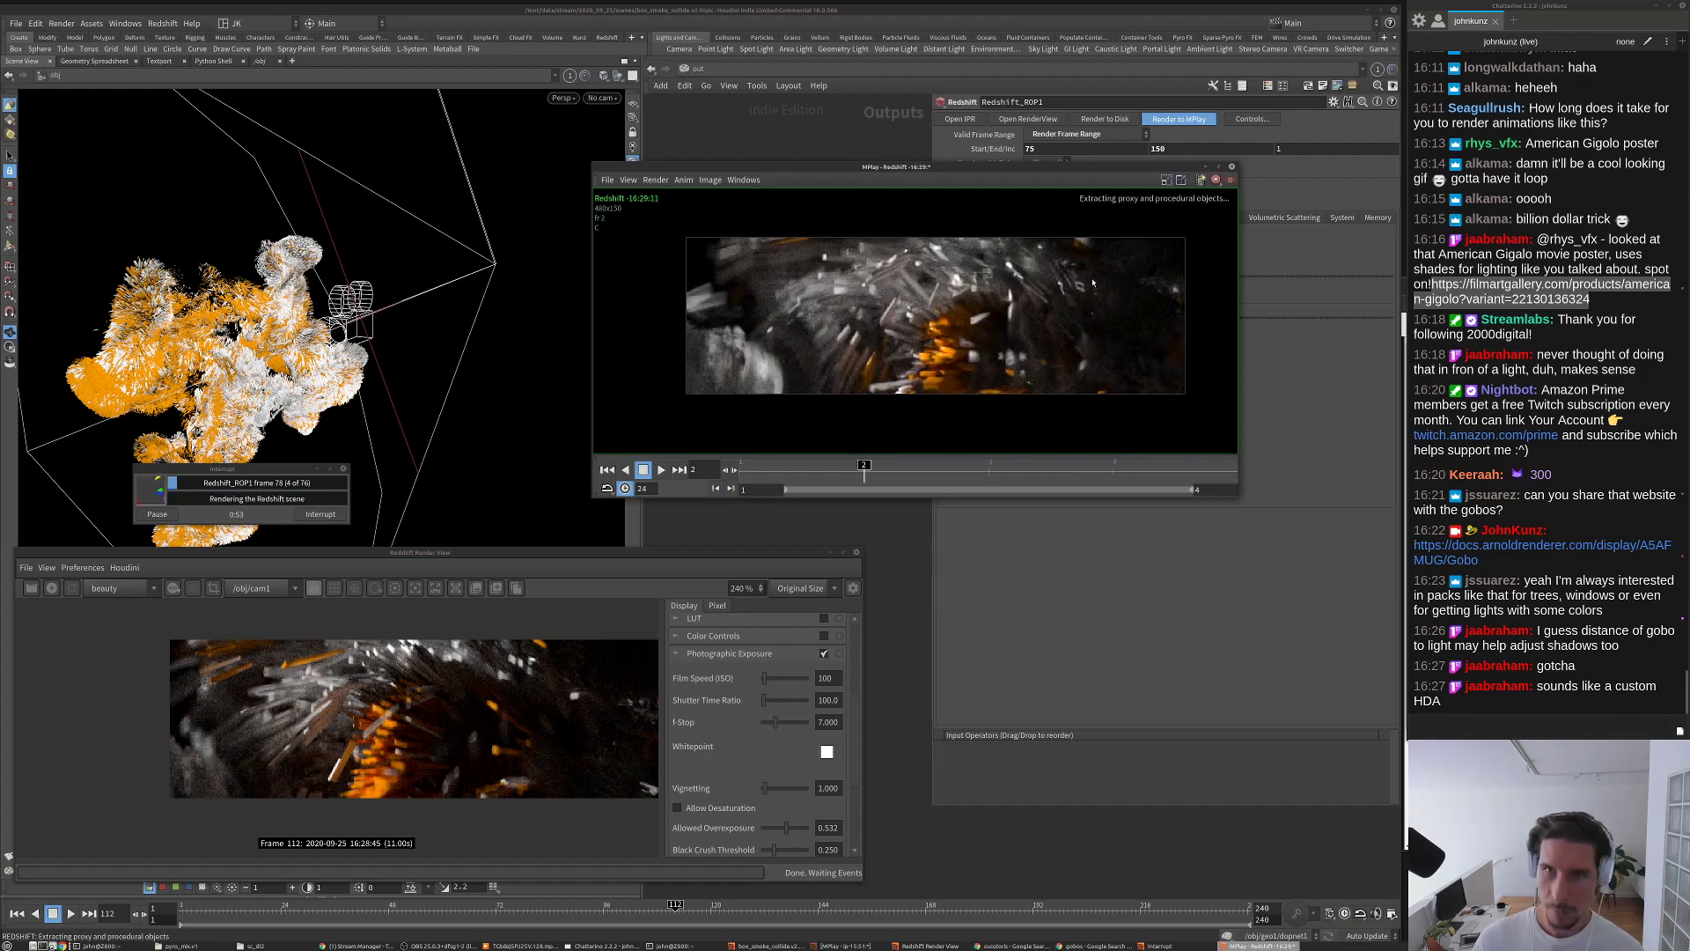
pyautogui.press('Up')
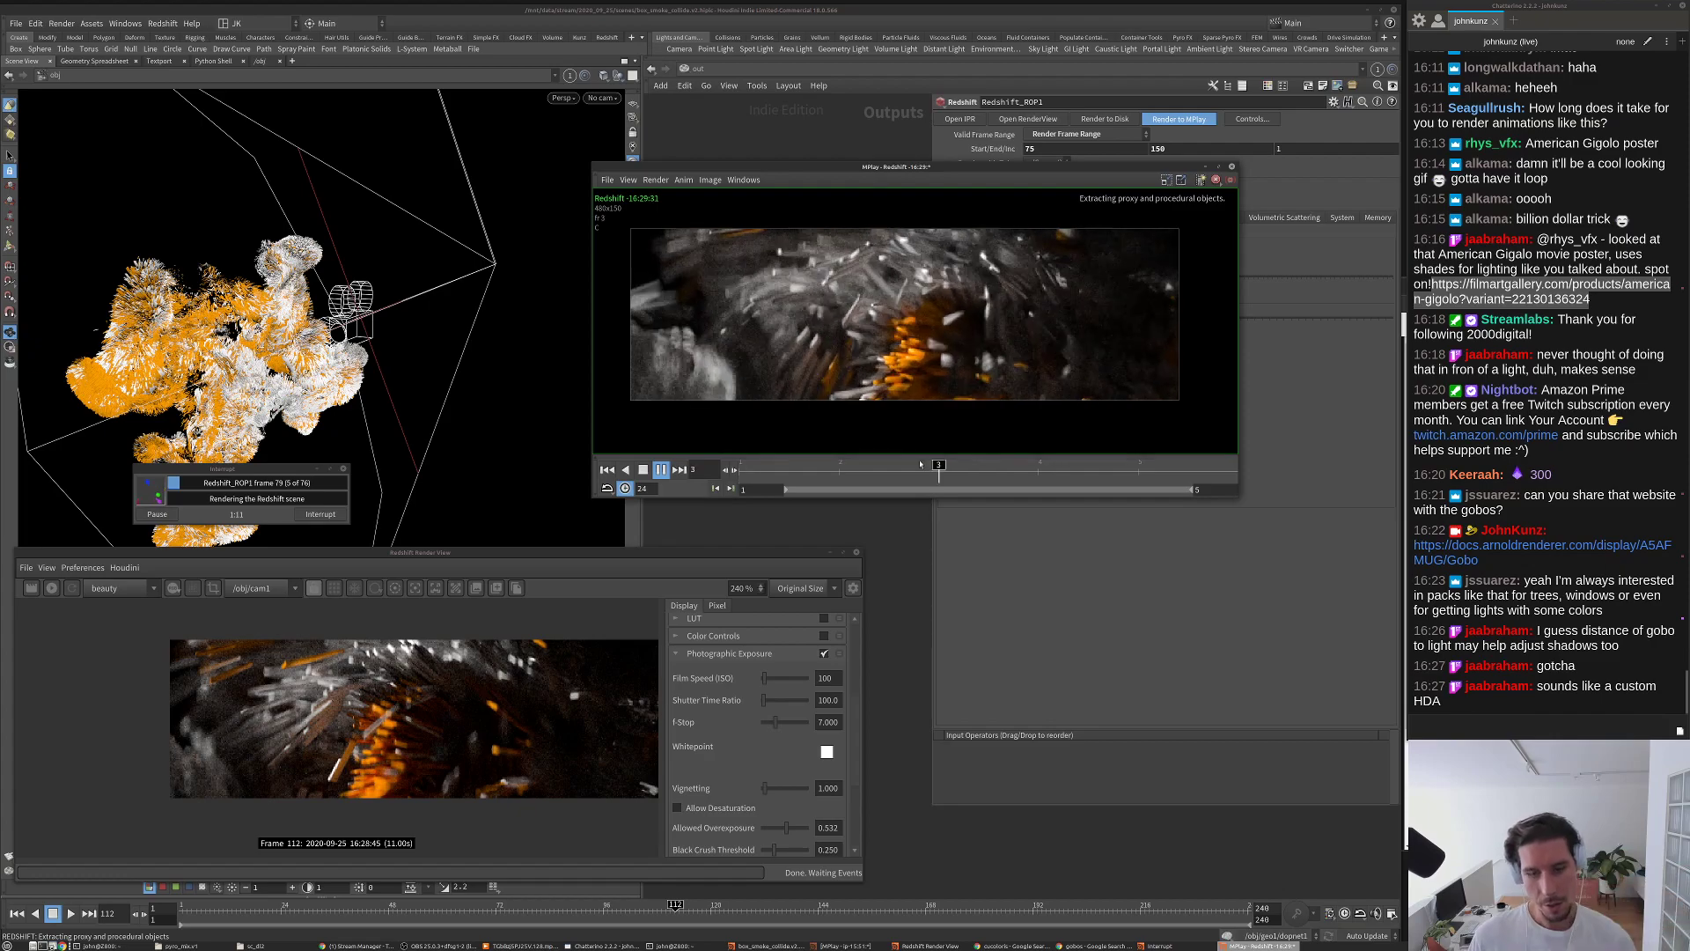
# Step: Switch to the web browser's creamsicle ice cream search and examine the orange ice cream bar and Good Humor Creamsicle product pages
pyautogui.hotkey('alt', 'Tab')
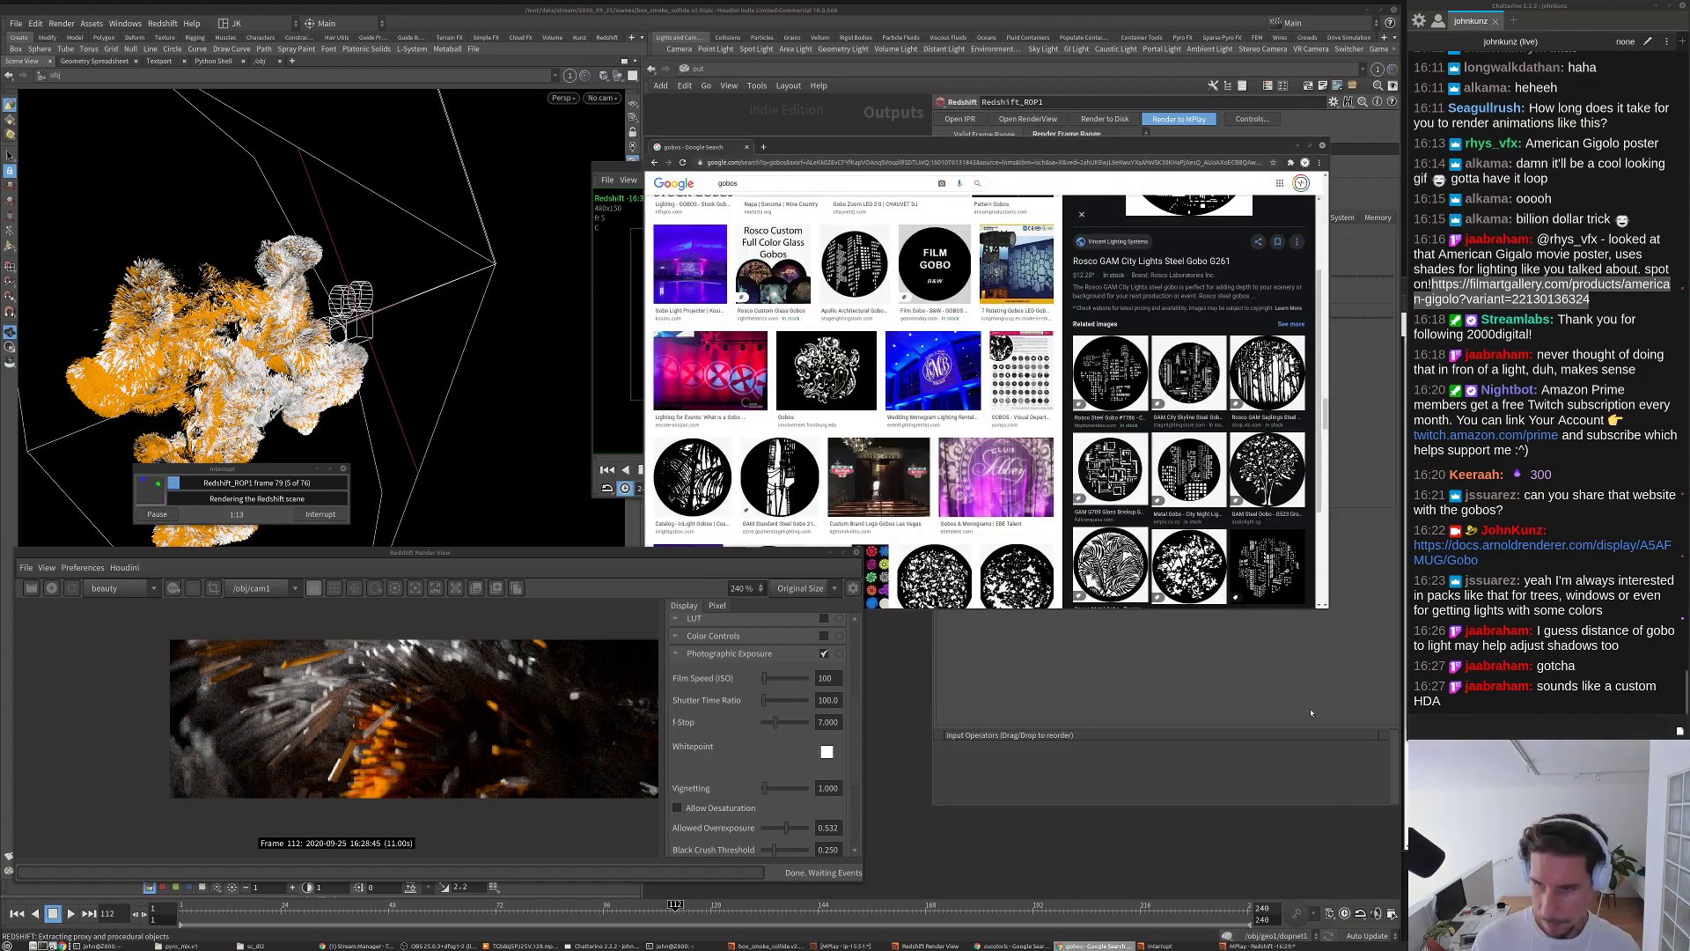
pyautogui.hotkey('alt', 'Tab')
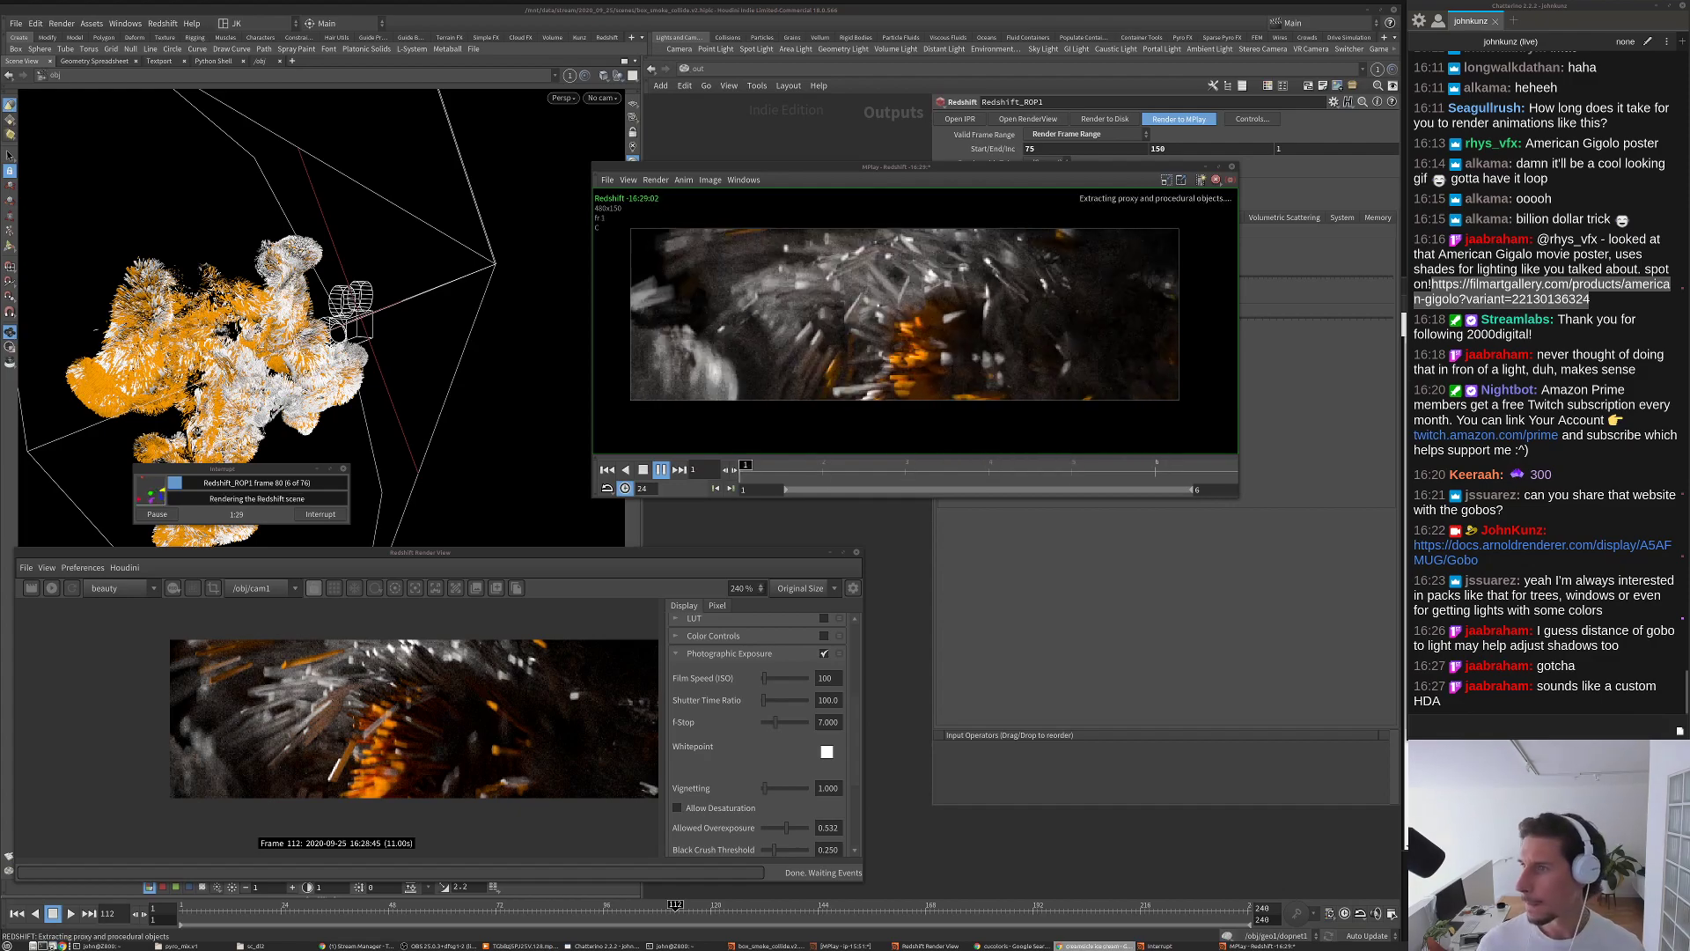
pyautogui.hotkey('alt', 'Tab')
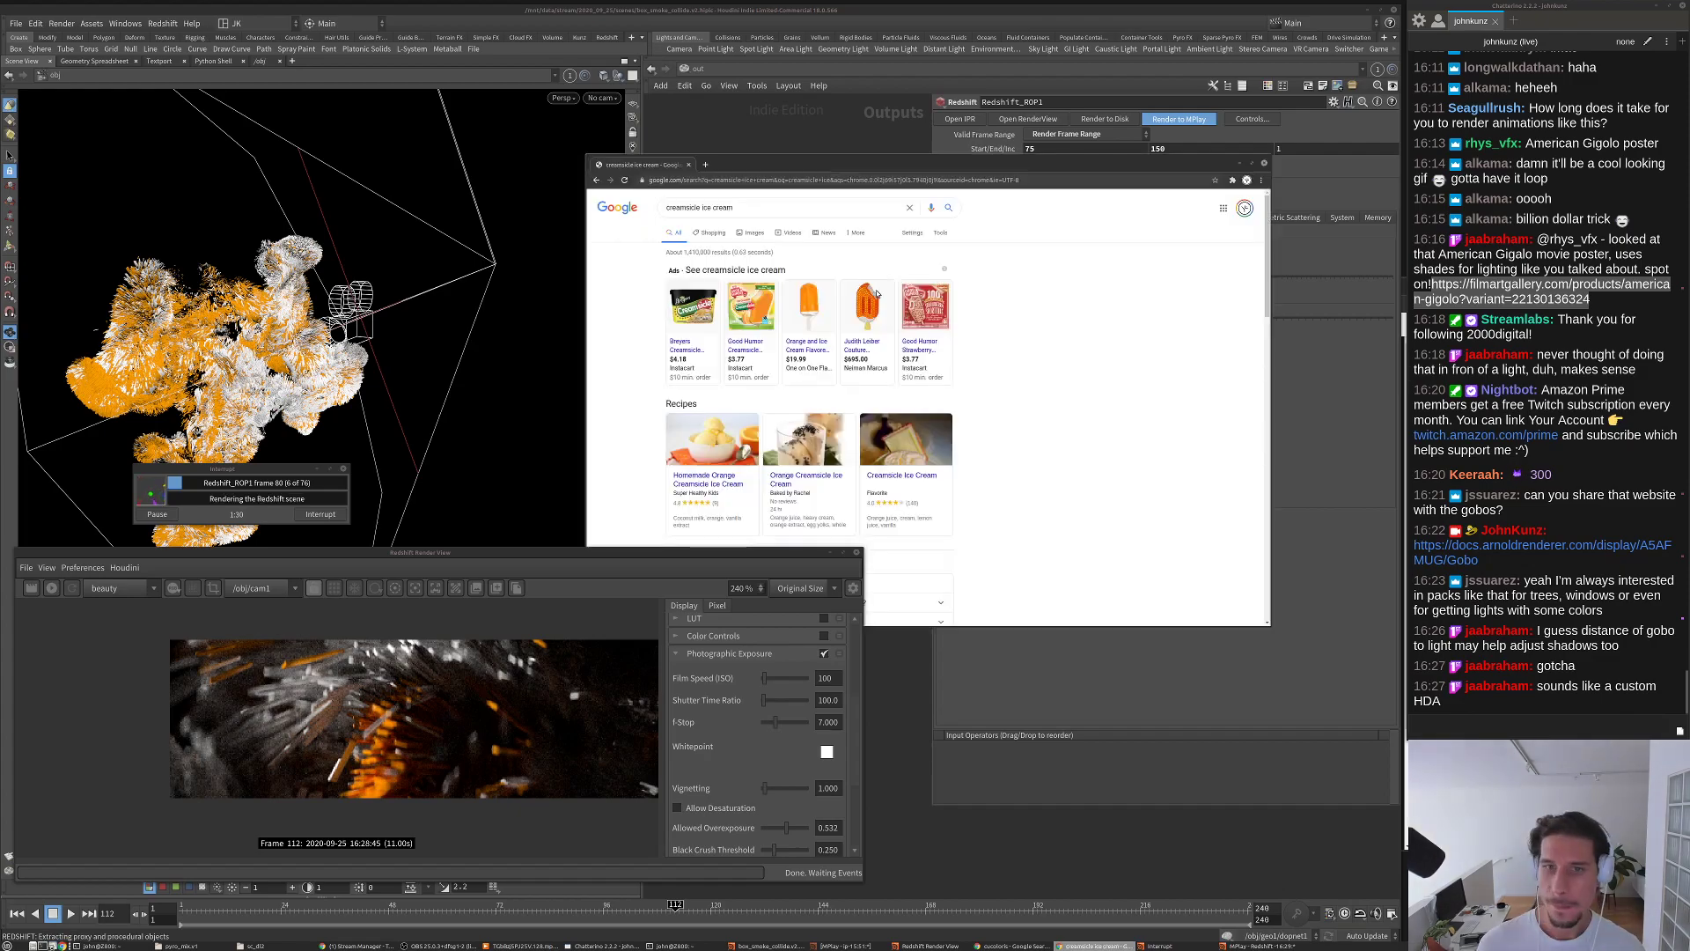
pyautogui.click(817, 304)
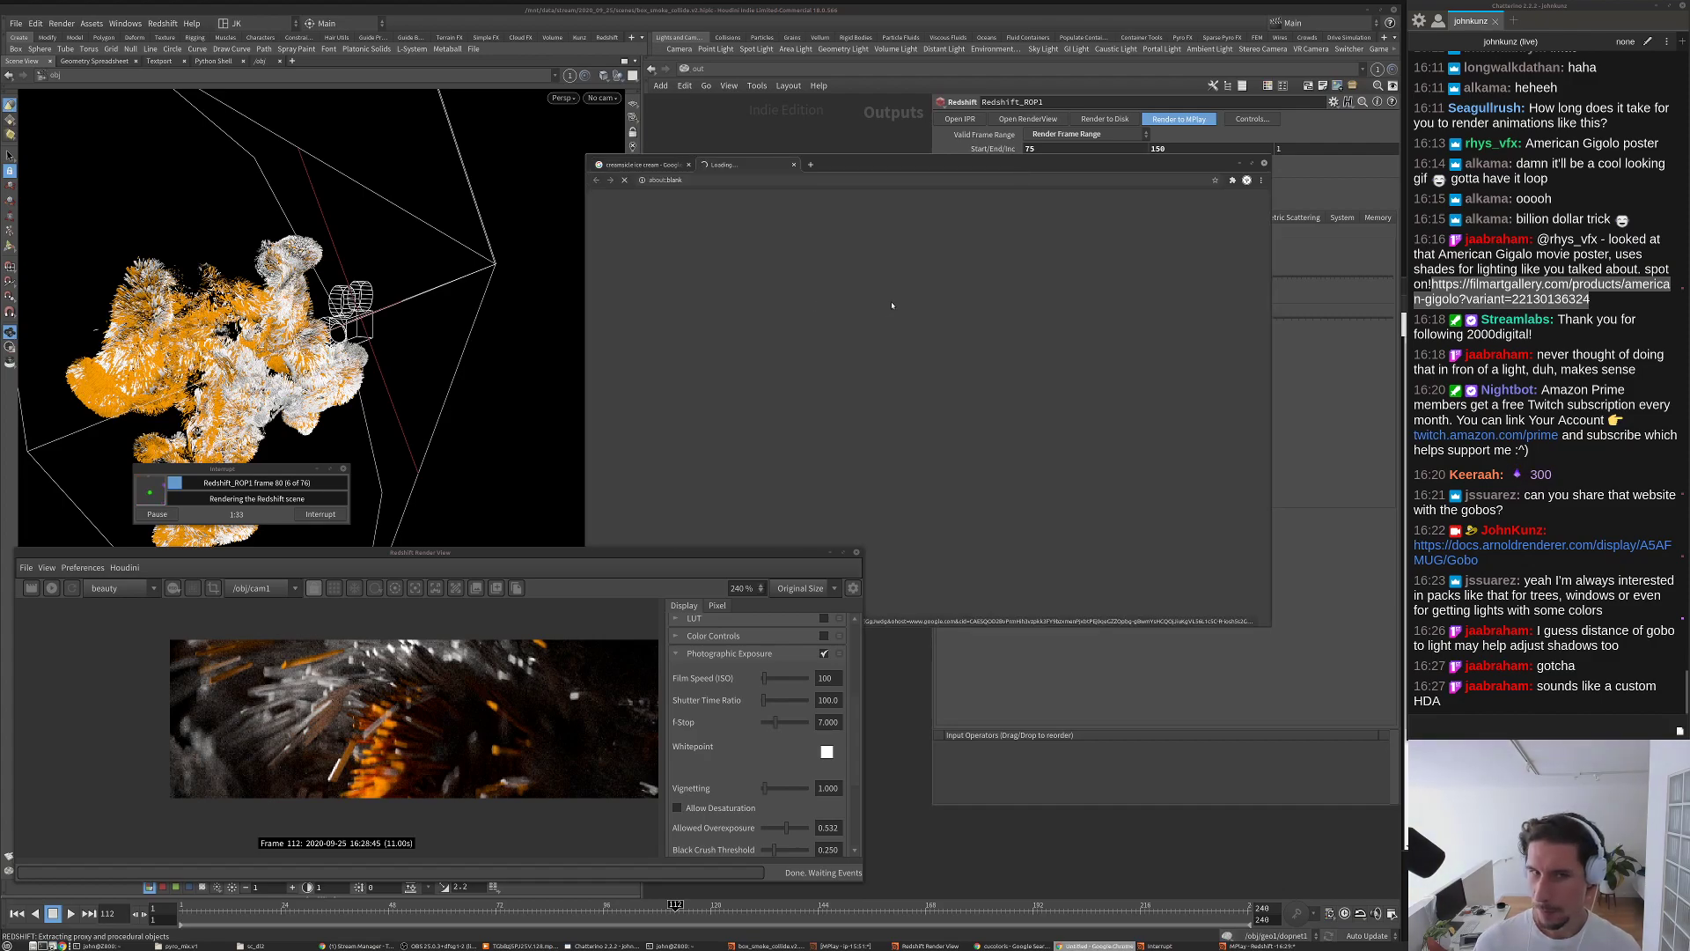
pyautogui.moveTo(908, 169); pyautogui.dragTo(957, 136)
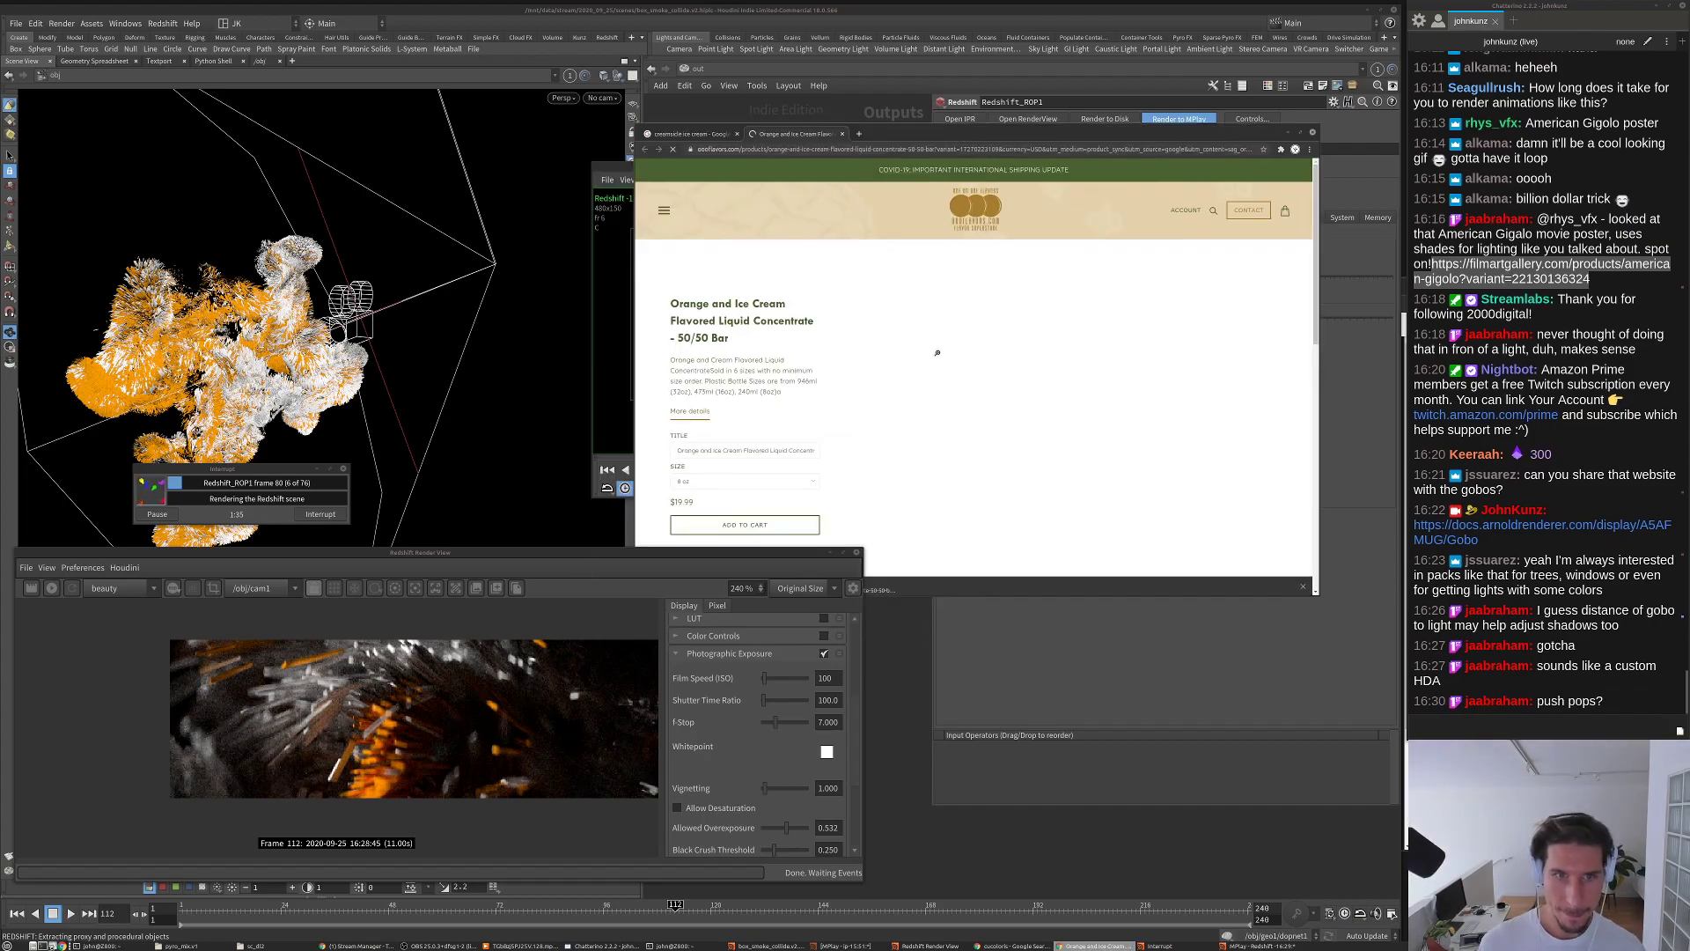
pyautogui.scroll(-1, 1070, 405)
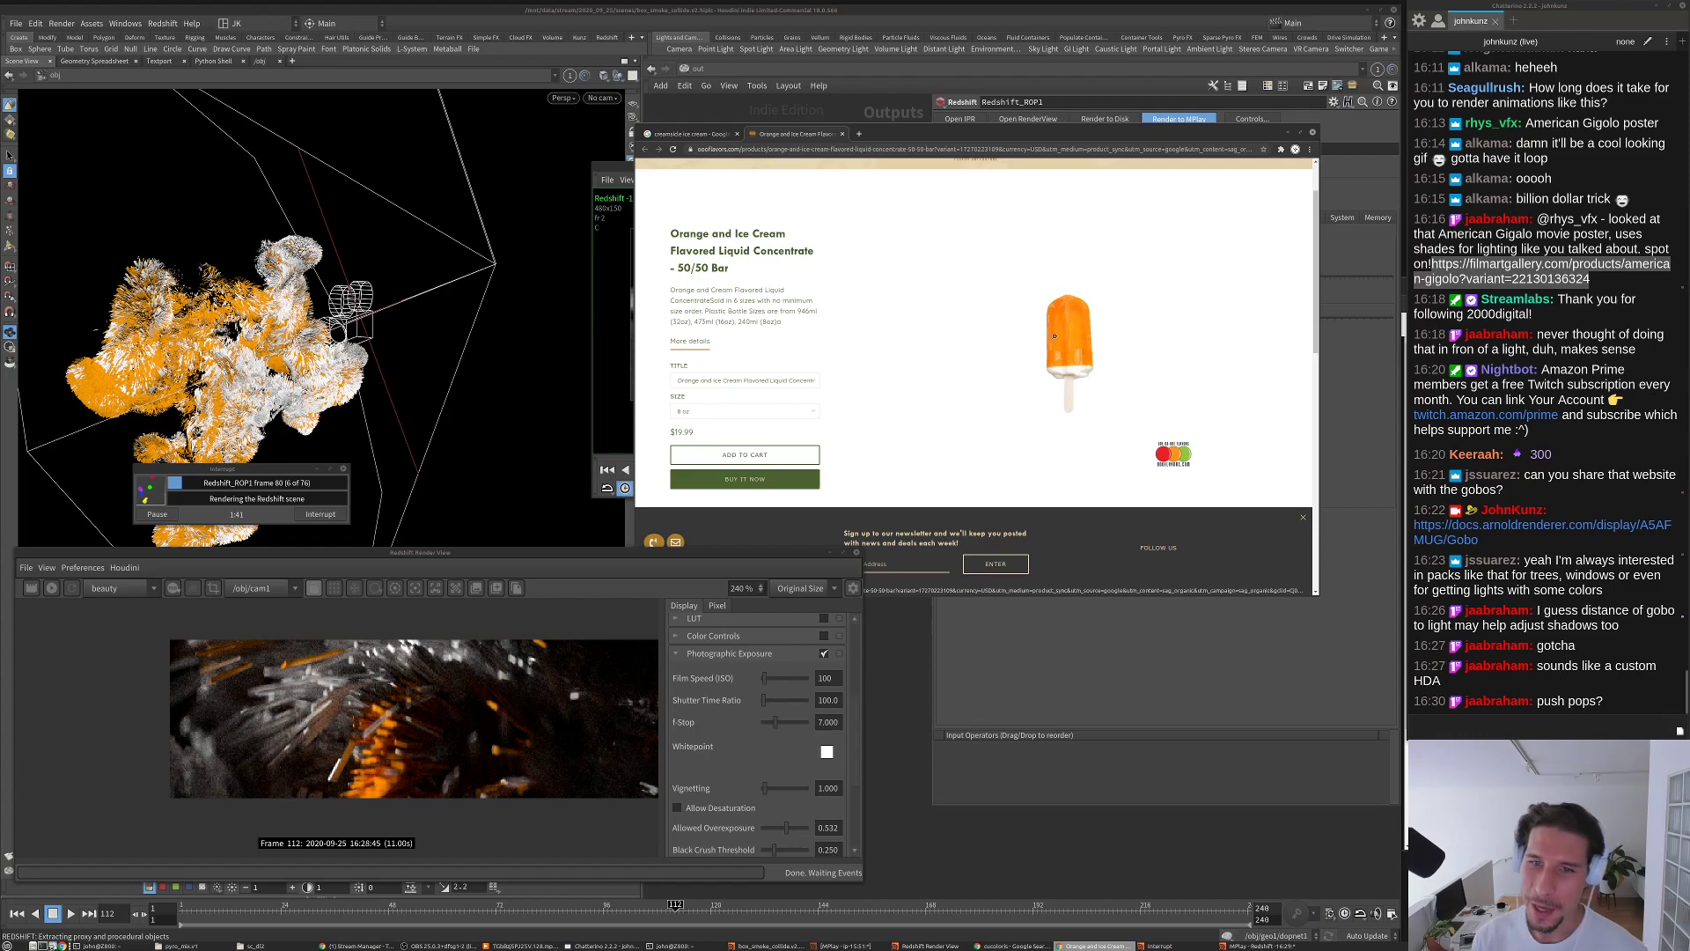
pyautogui.click(690, 134)
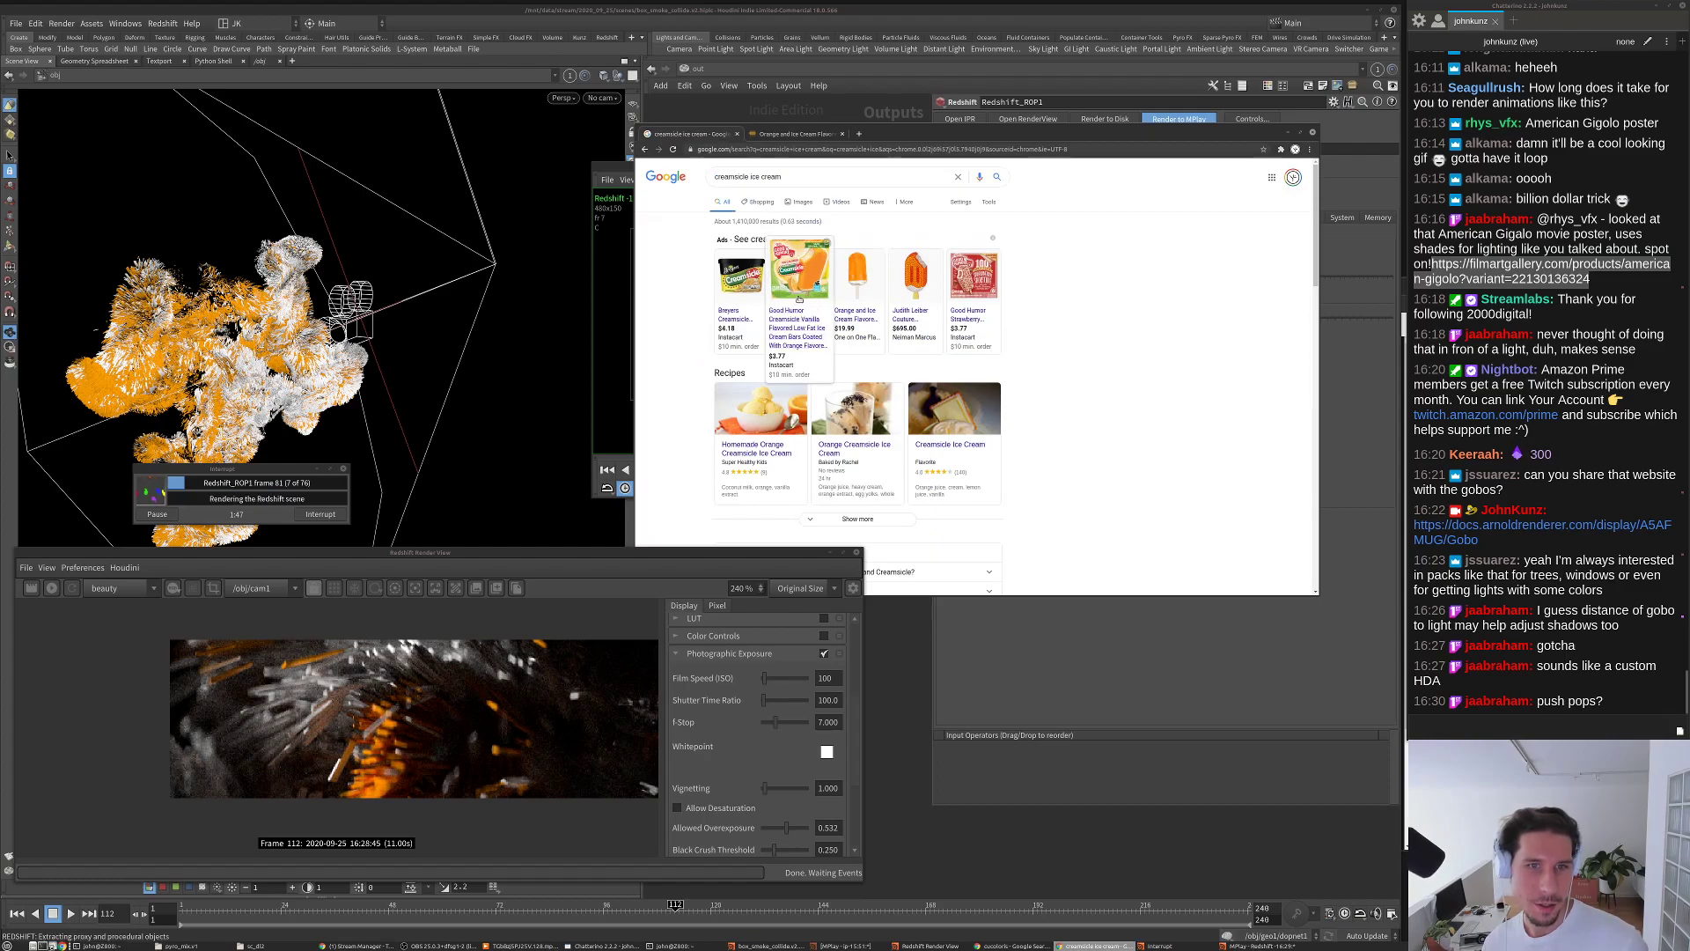
pyautogui.click(828, 220)
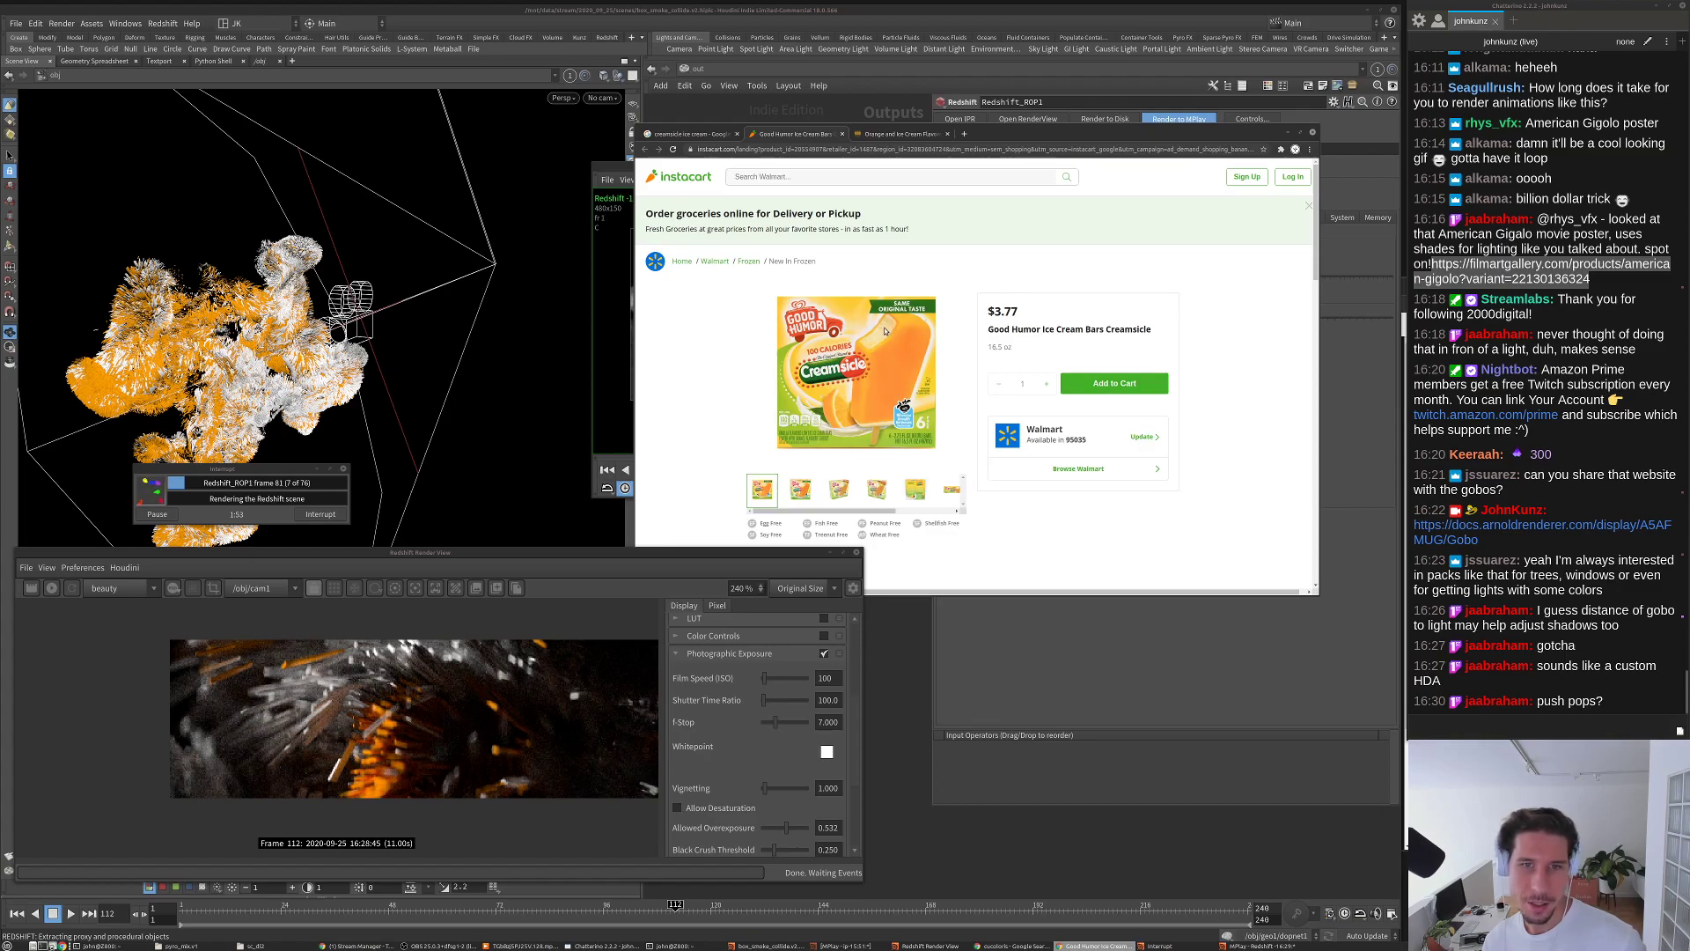
pyautogui.scroll(-4, 891, 453)
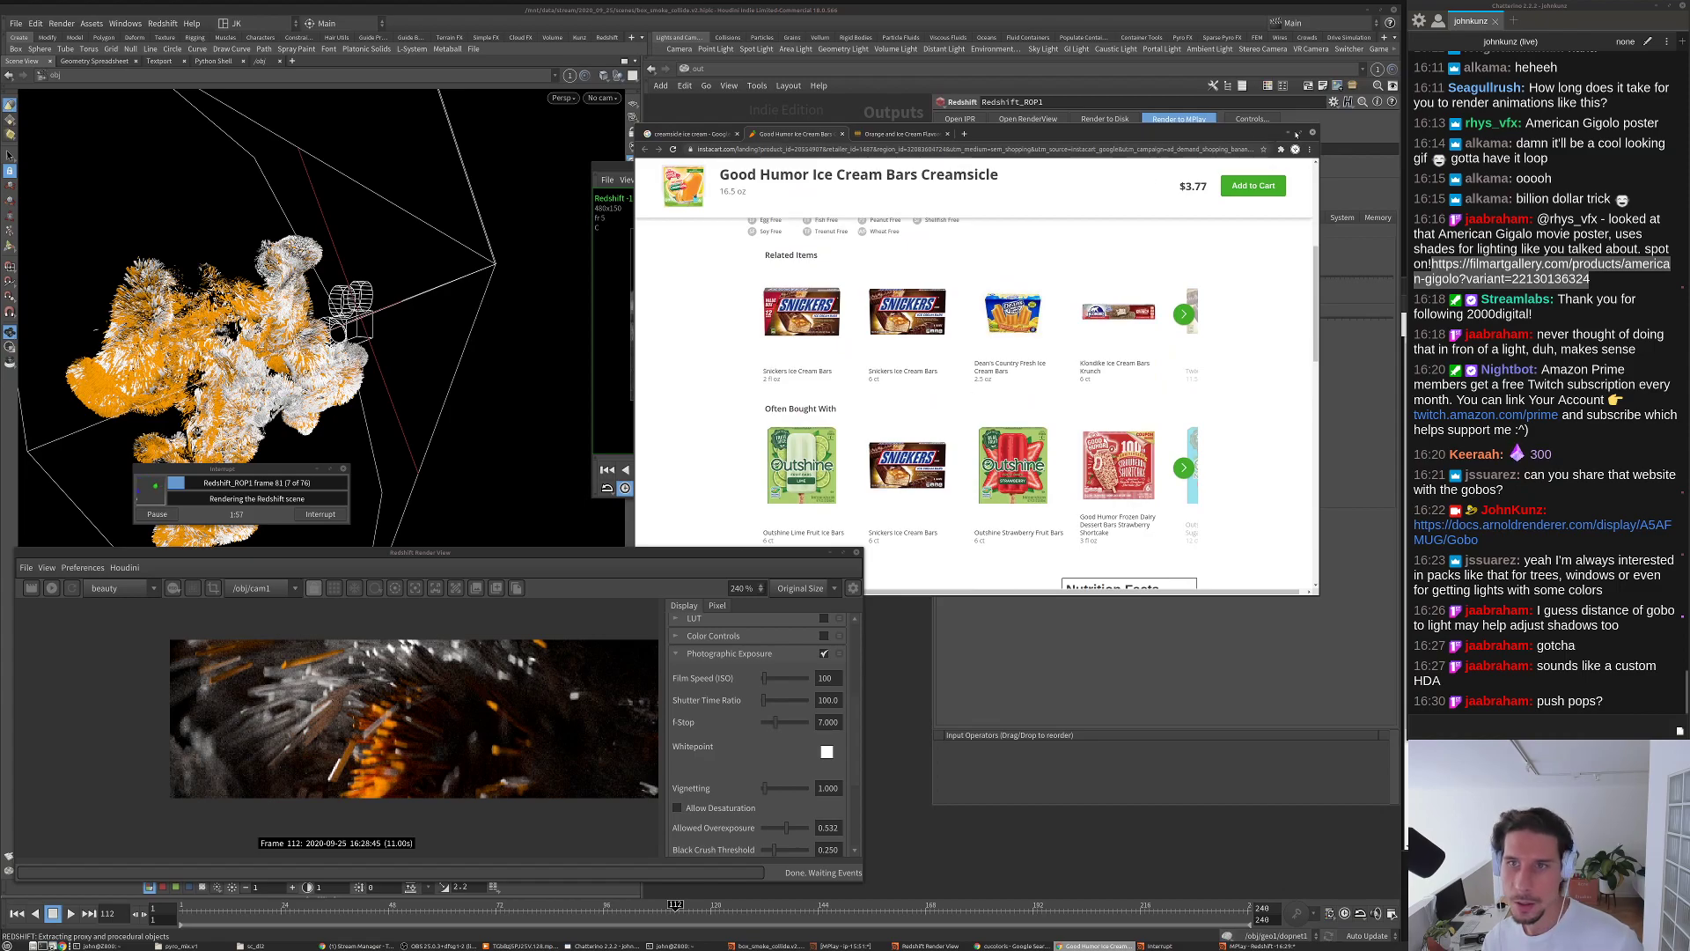
pyautogui.hotkey('alt', 'F4')
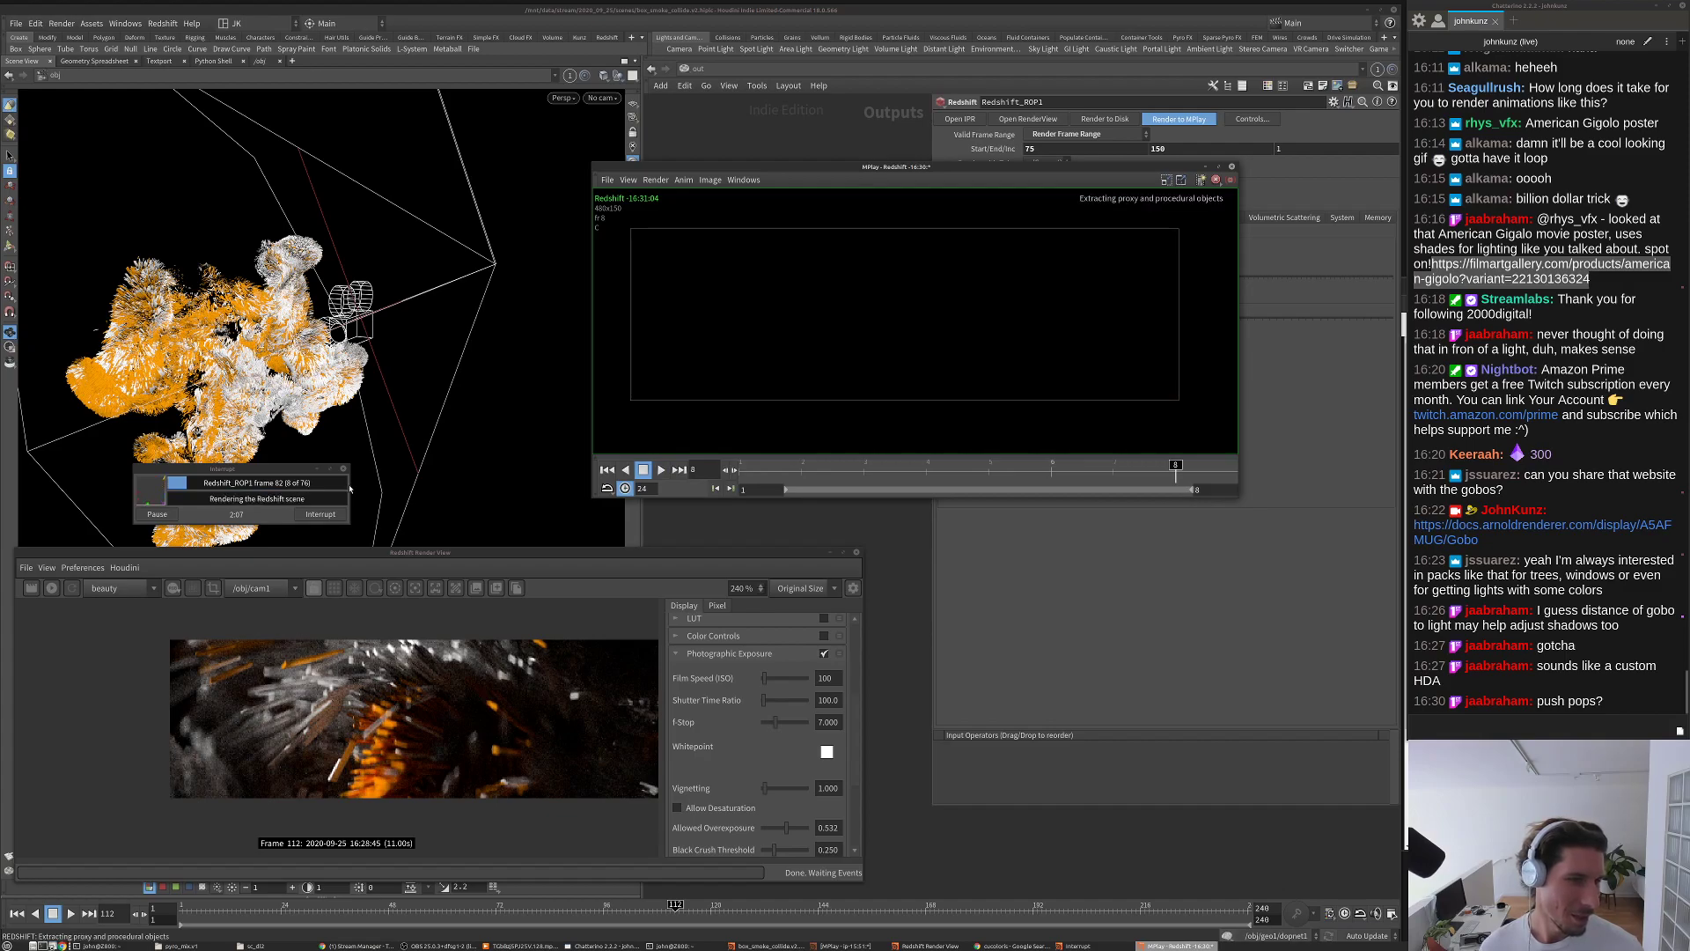
# Step: Play back the frames rendered so far, interrupt the Redshift_ROP1 sequence render and close MPlay
pyautogui.moveTo(348, 485); pyautogui.dragTo(444, 485)
pyautogui.click(693, 373)
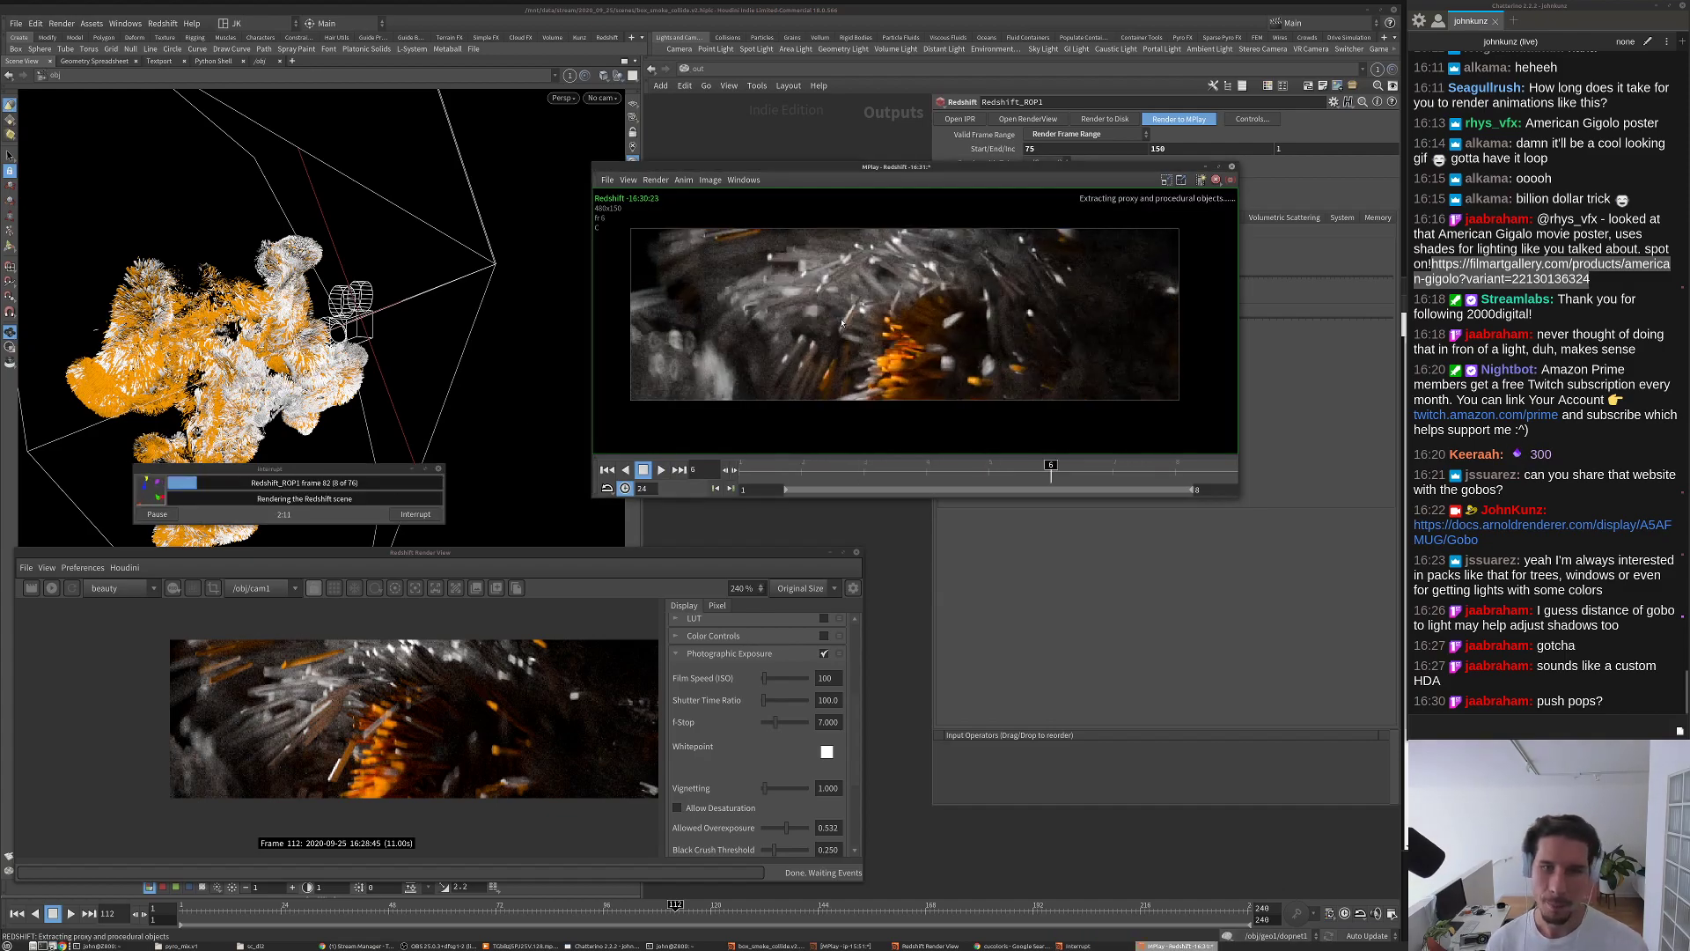
pyautogui.press('Up')
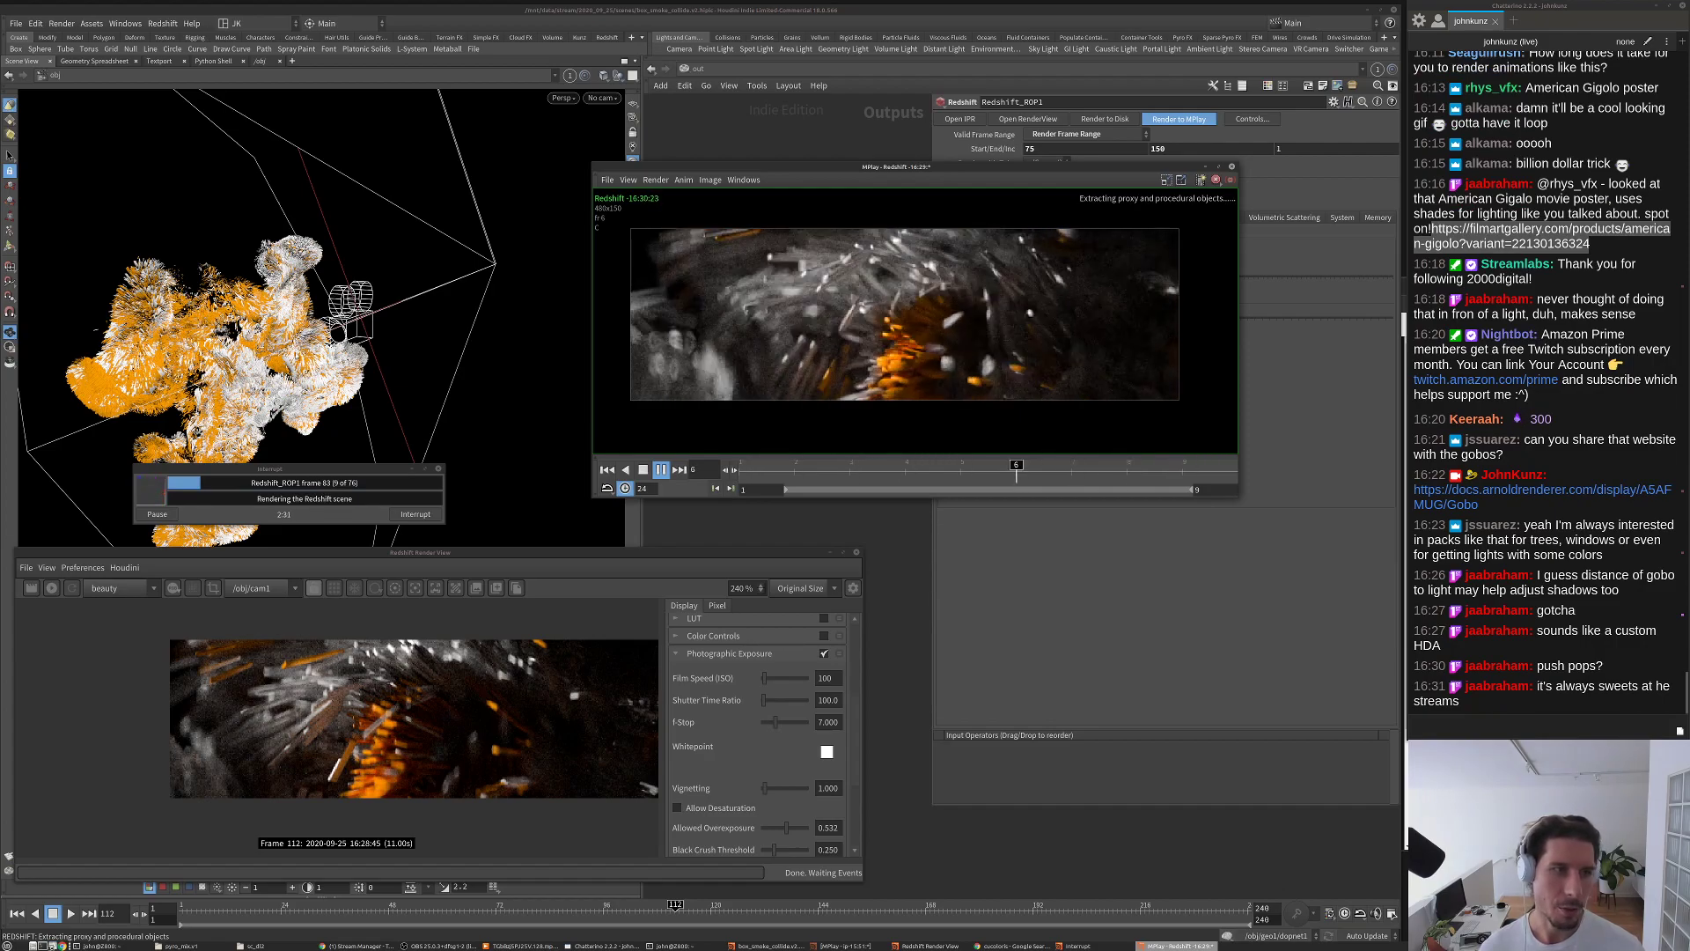
pyautogui.click(1236, 188)
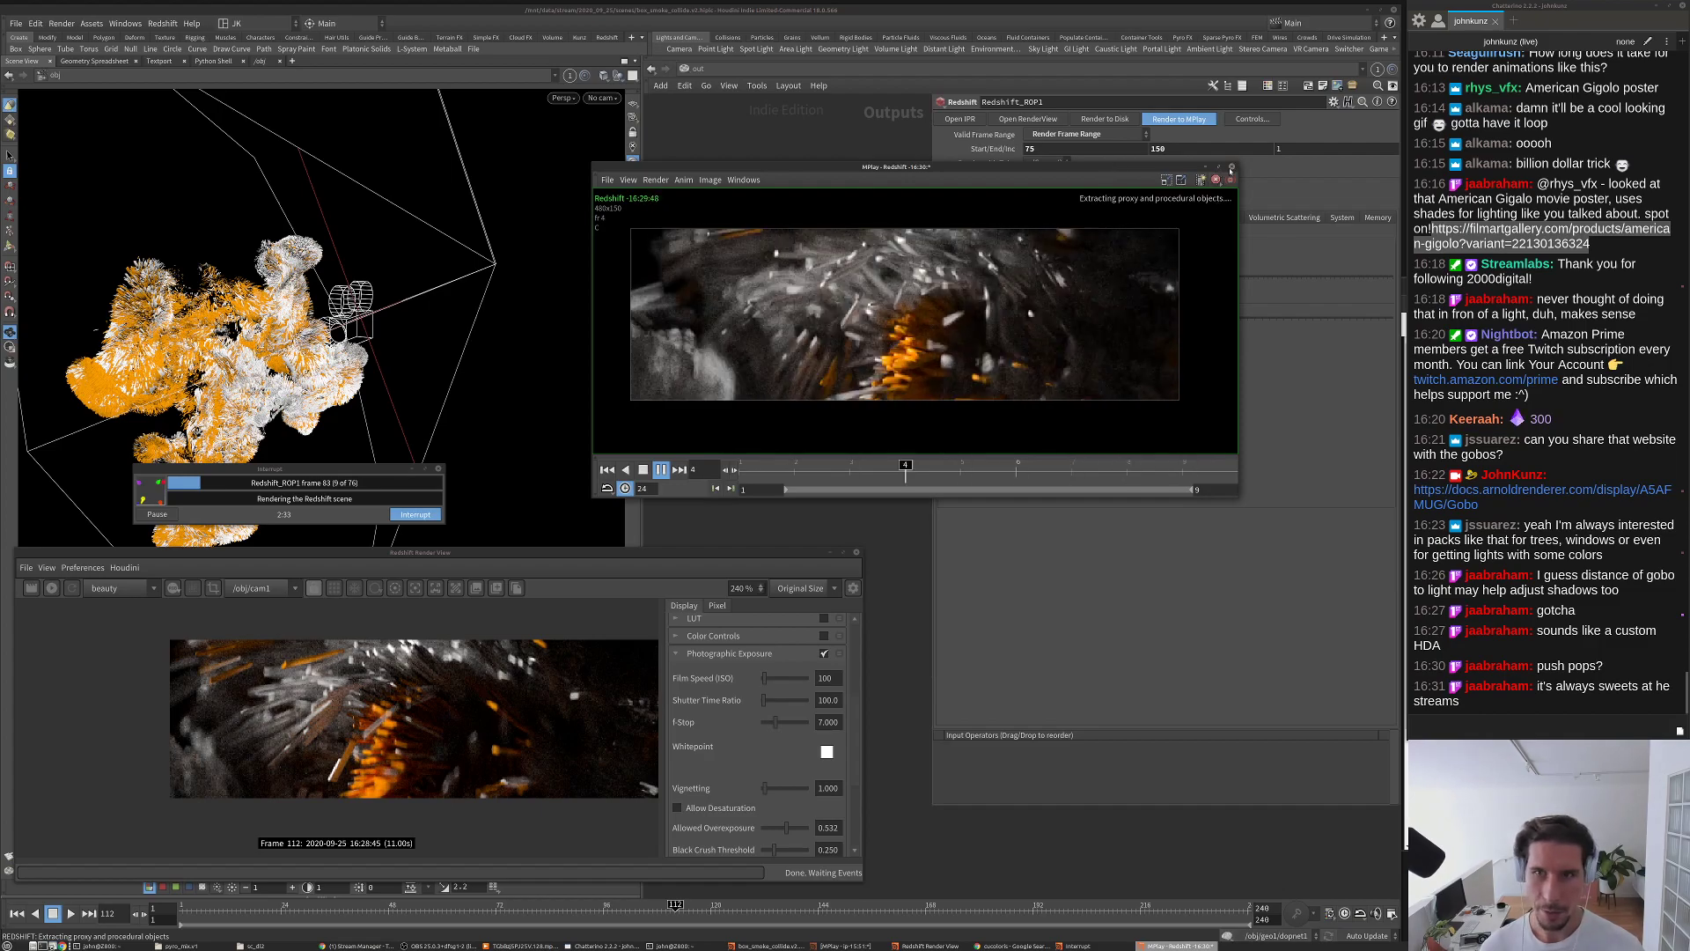
pyautogui.click(1230, 167)
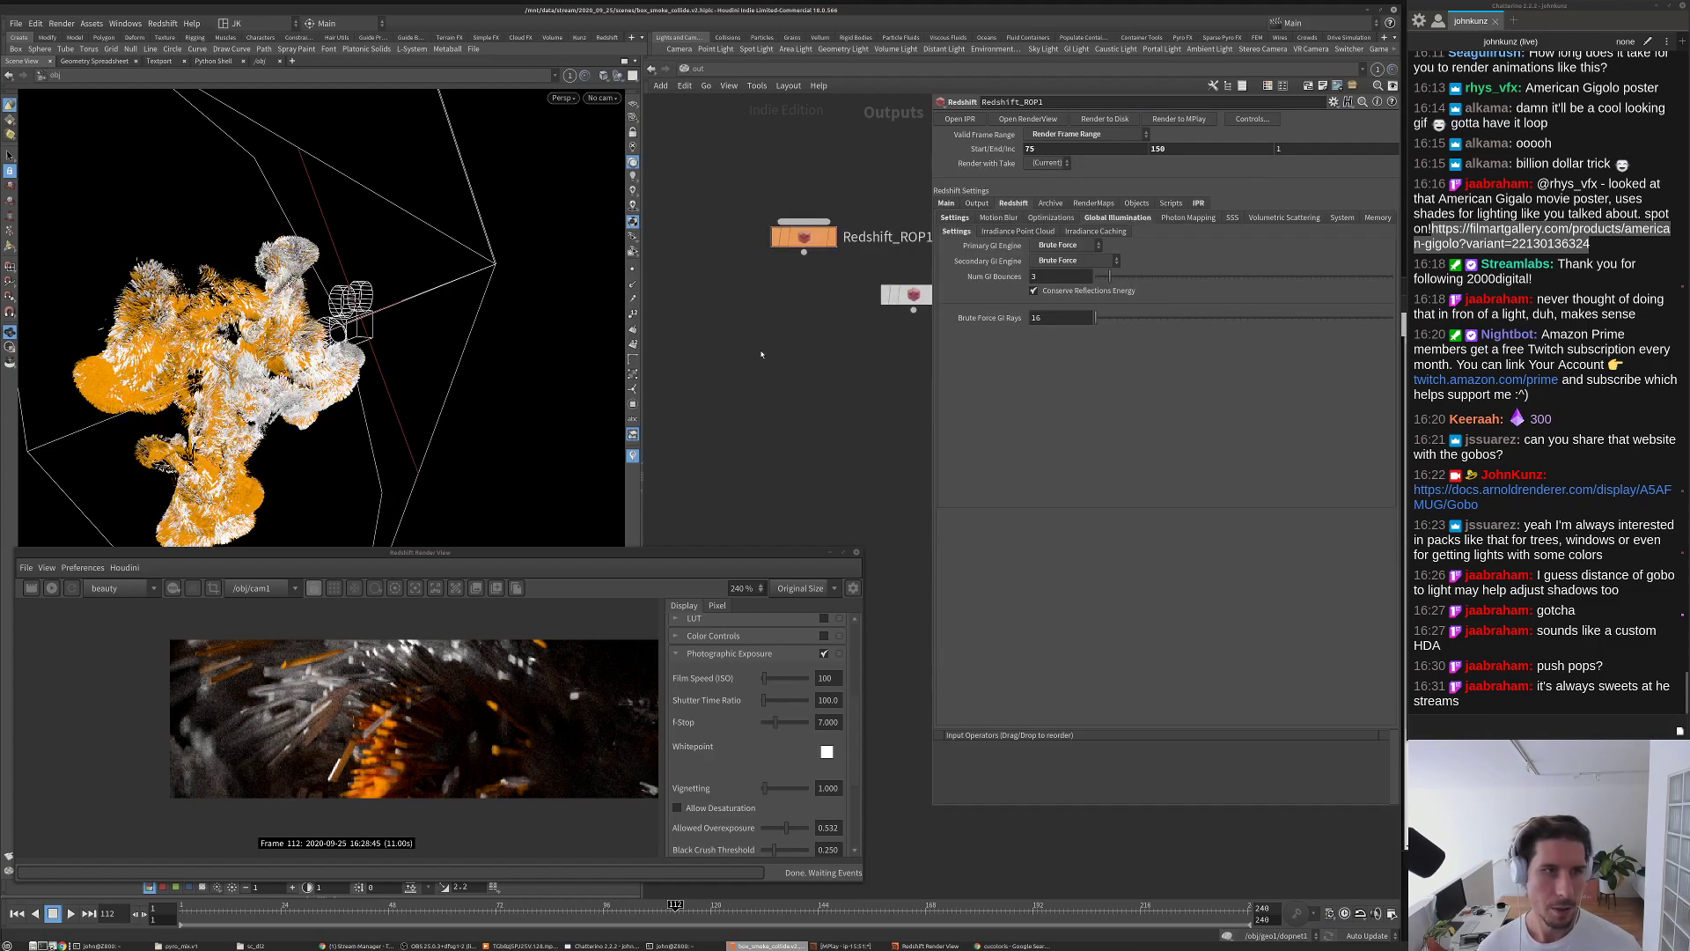
# Step: Inside geo1, move copytopoints1 further down the network and add an unconnected Volume node just below timeshift1
pyautogui.click(706, 86)
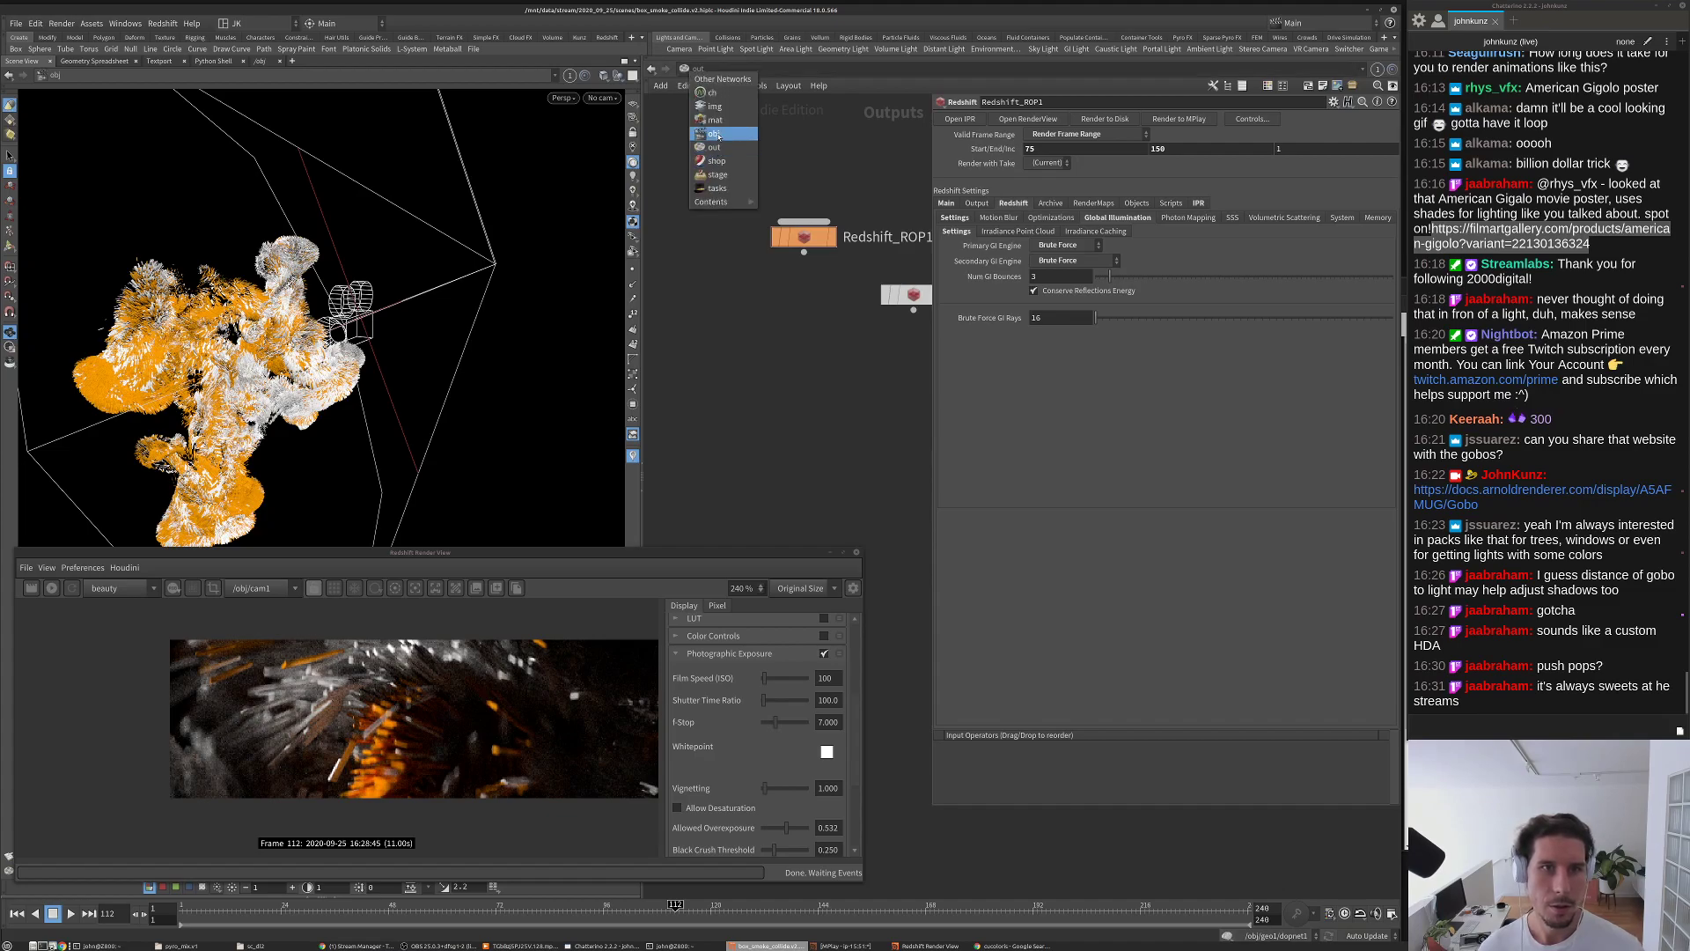
pyautogui.click(739, 134)
pyautogui.doubleClick(818, 259)
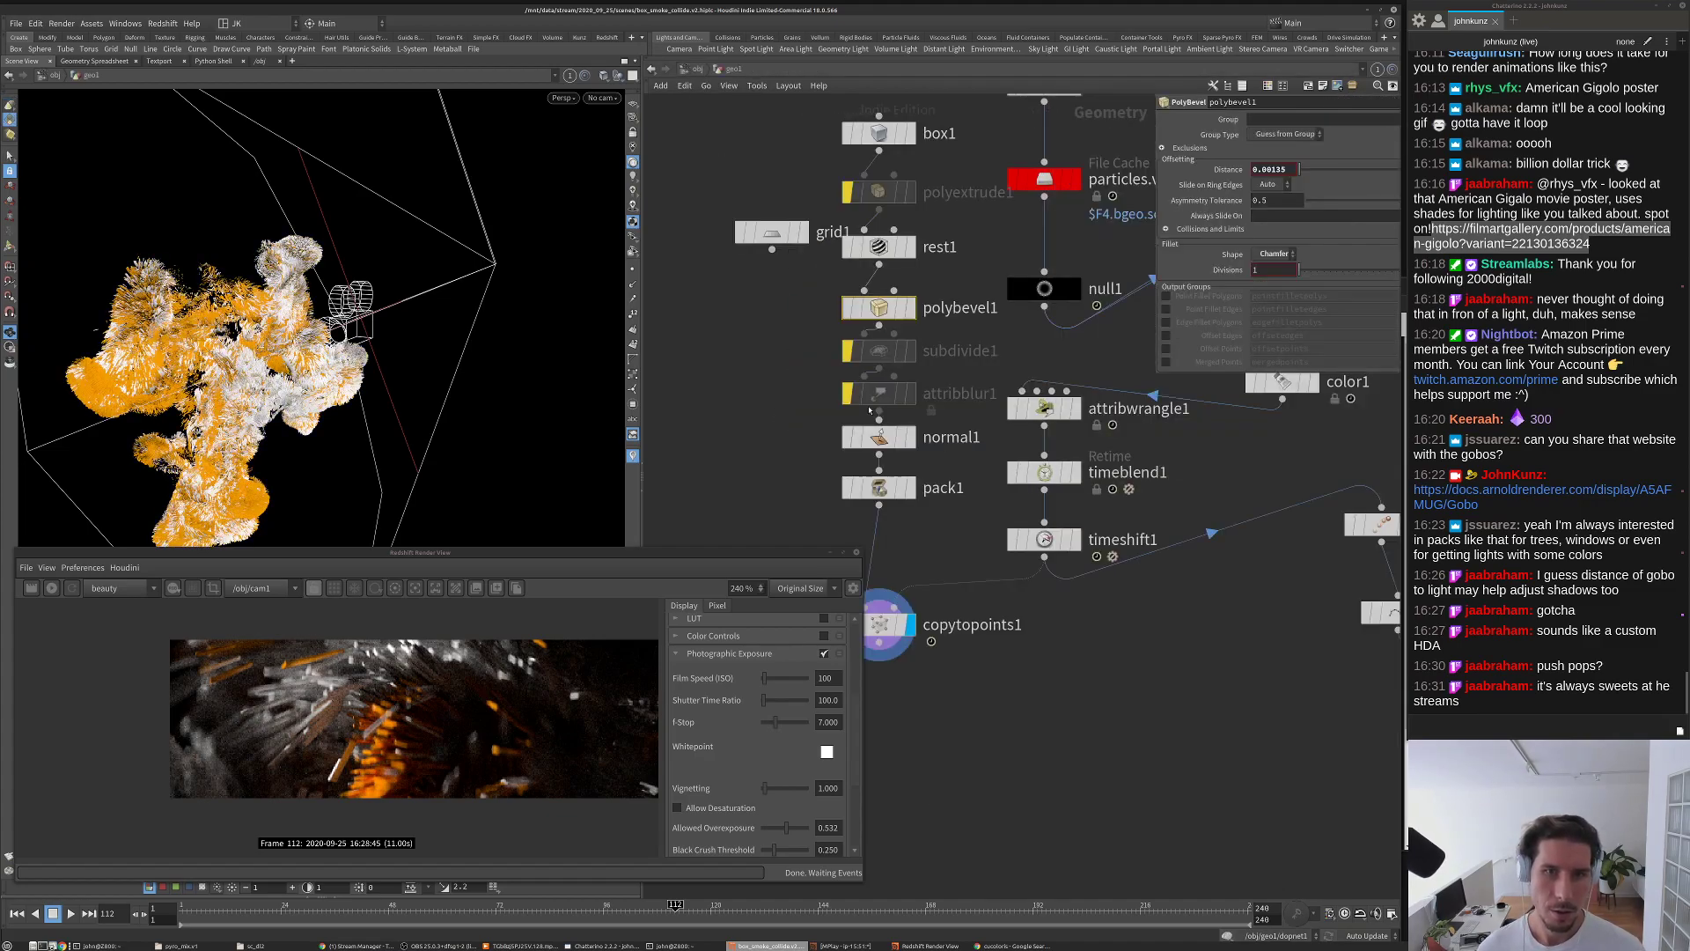
pyautogui.moveTo(917, 531); pyautogui.dragTo(923, 613)
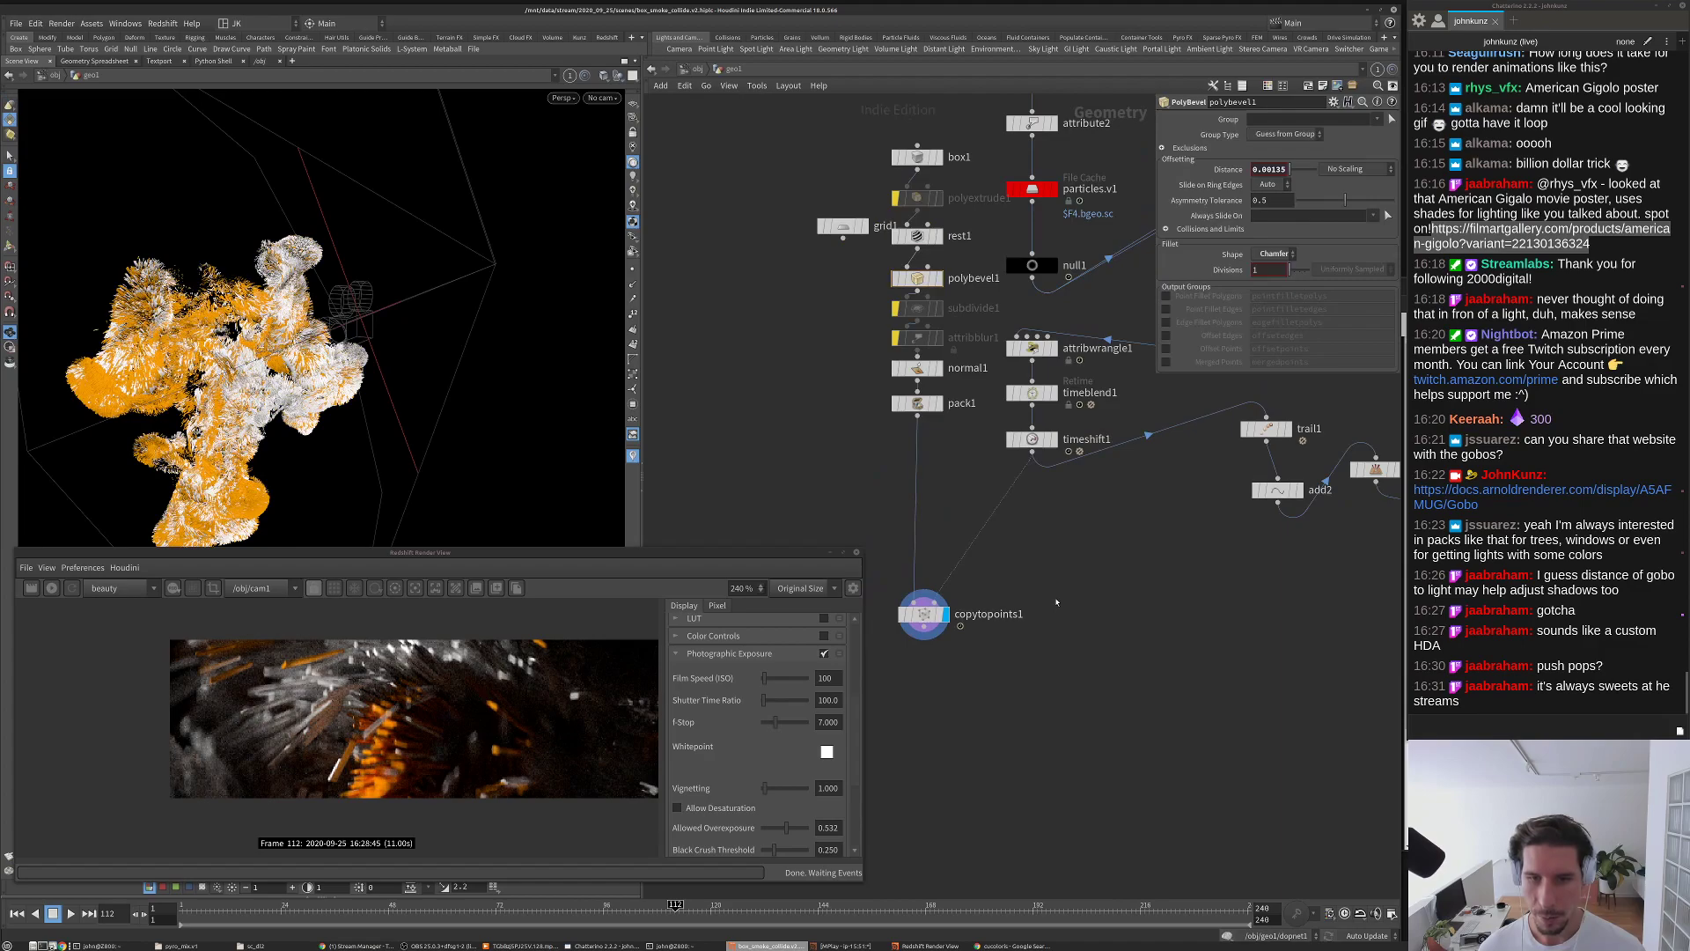
pyautogui.press('Tab')
pyautogui.write('vol')
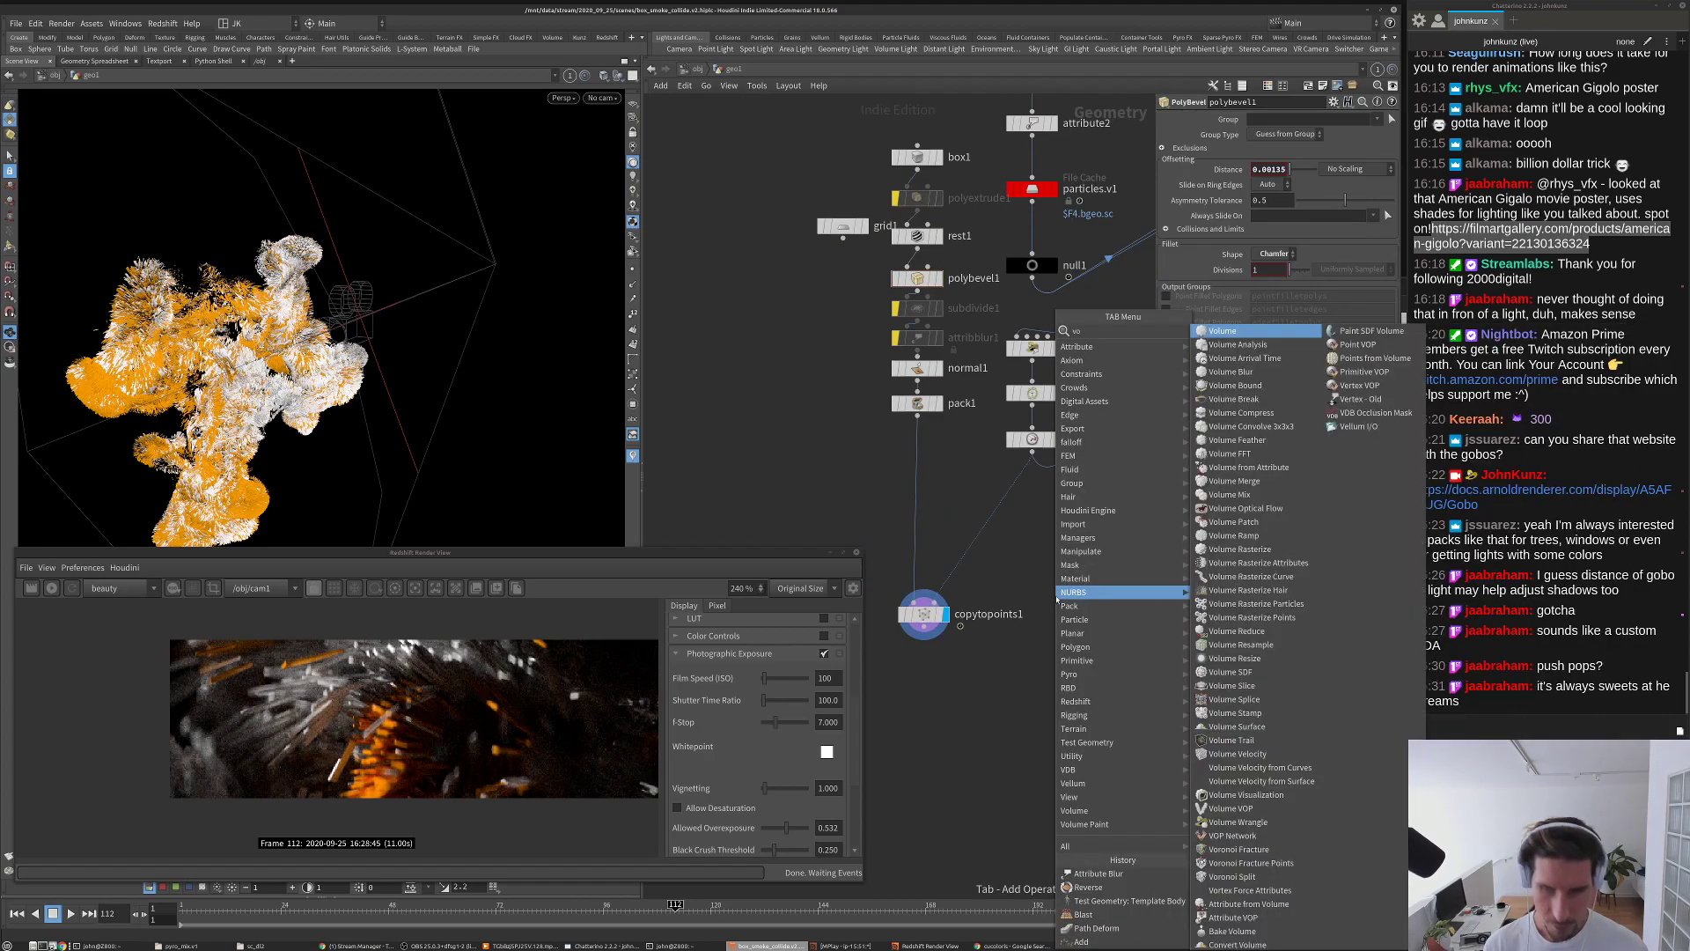
pyautogui.click(1222, 331)
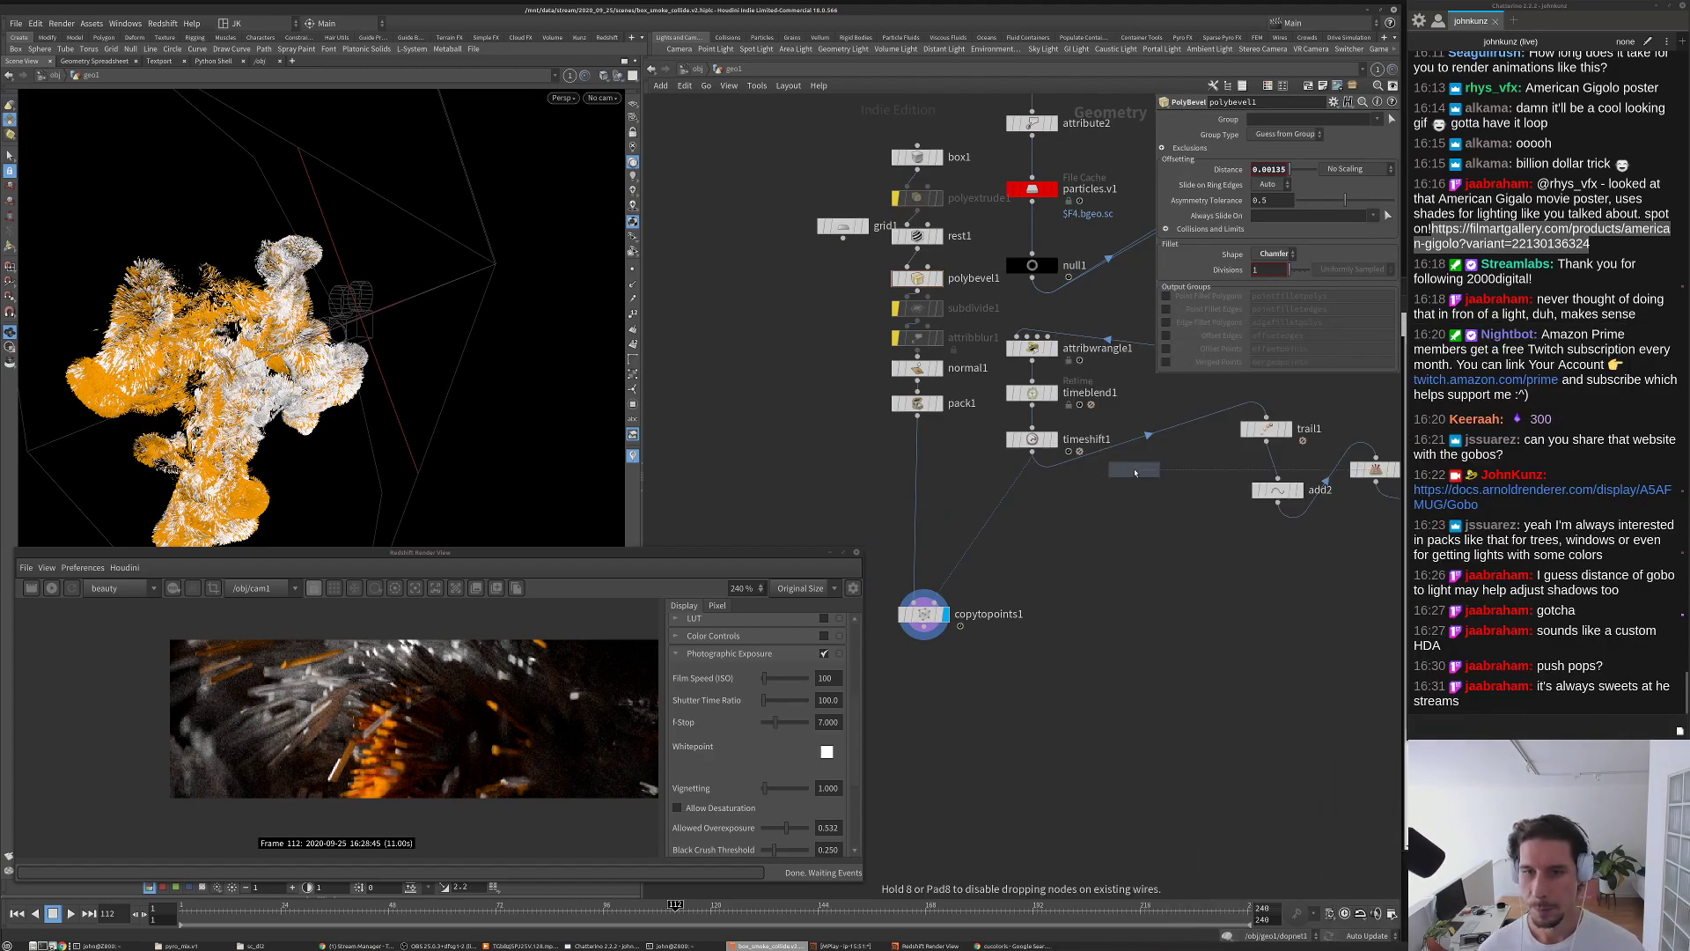
pyautogui.click(1092, 528)
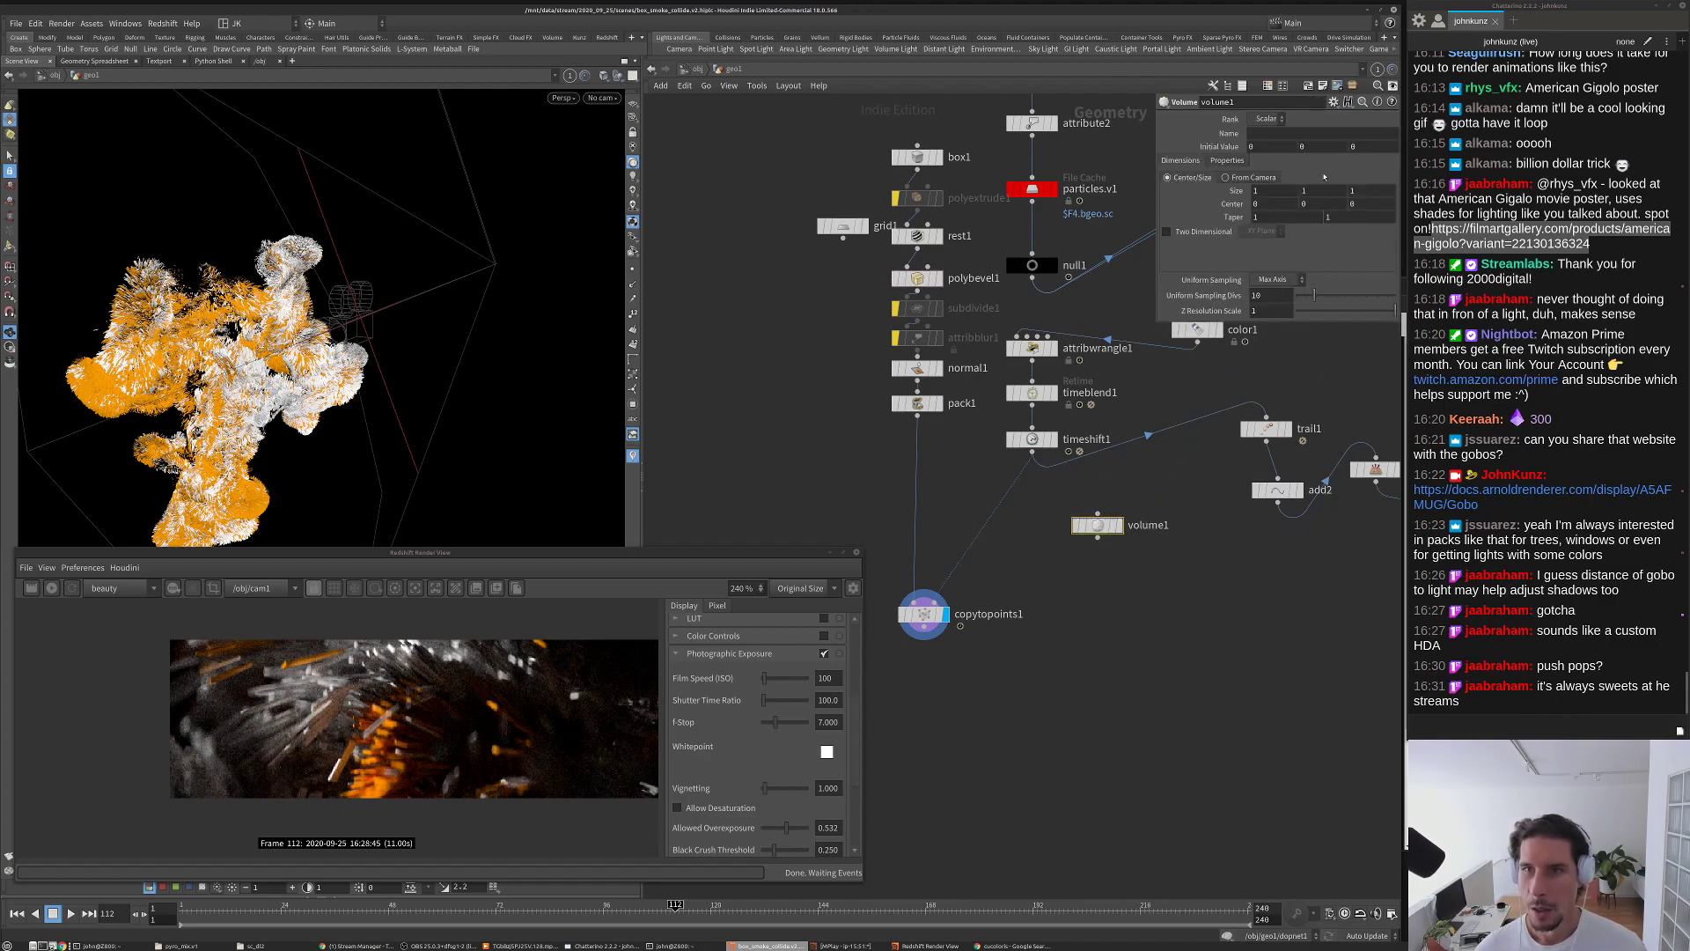
# Step: Define volume1's dimensions from a camera and assign cam1 as that camera
pyautogui.click(1254, 178)
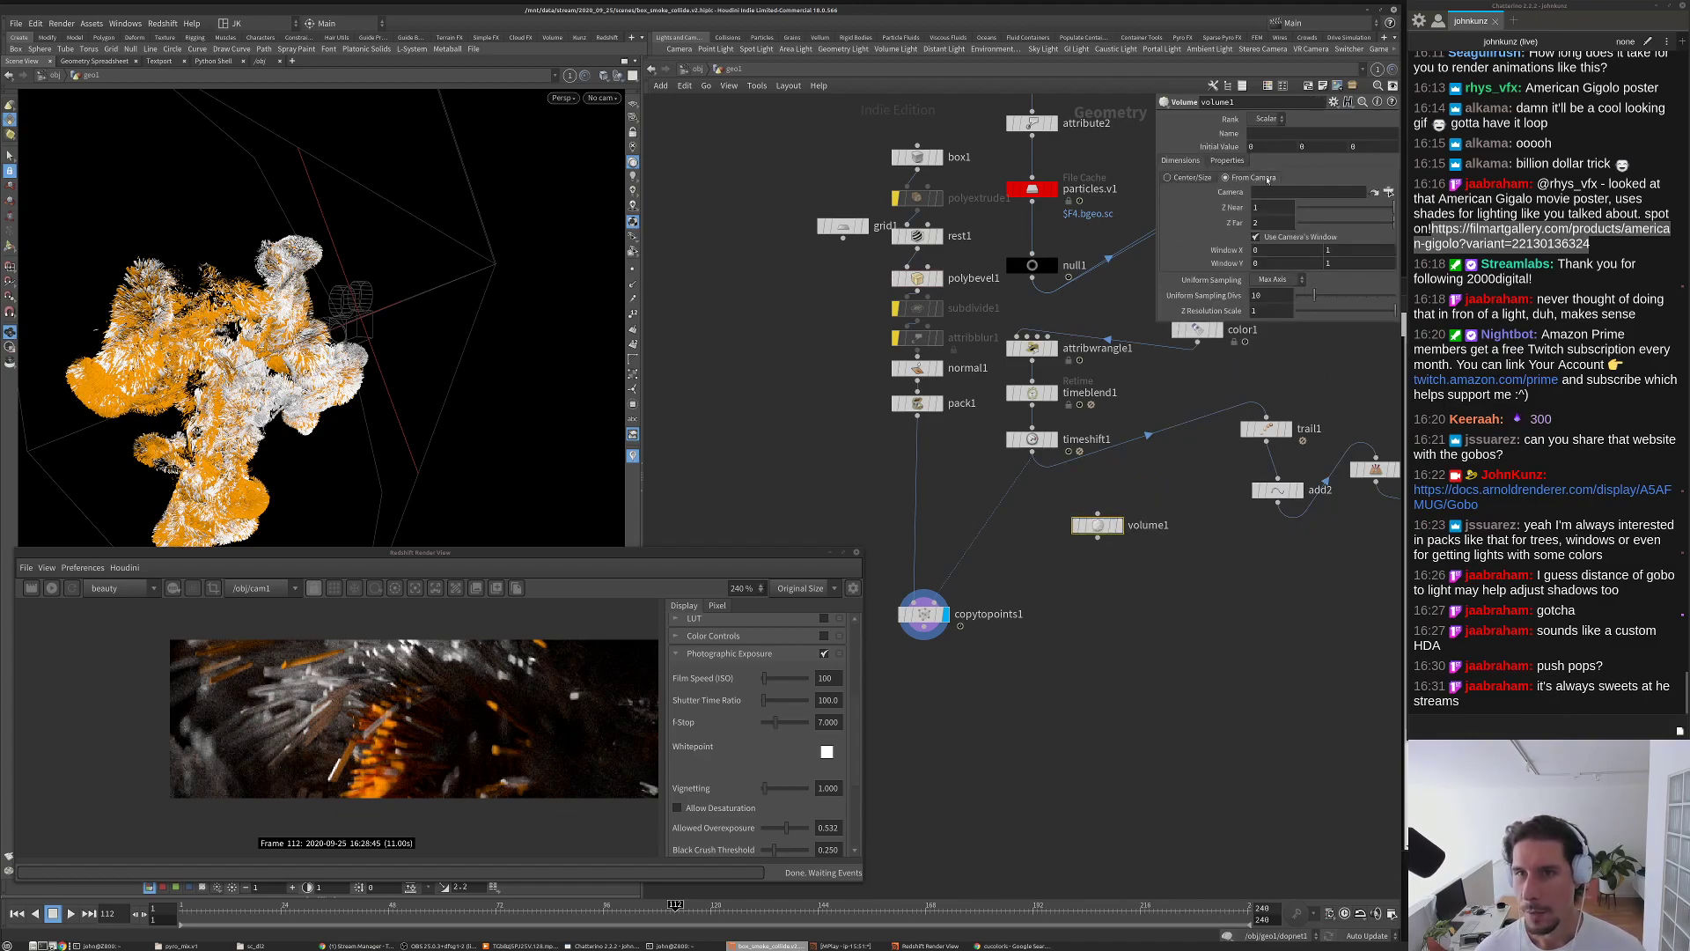
pyautogui.click(1388, 191)
pyautogui.click(1354, 113)
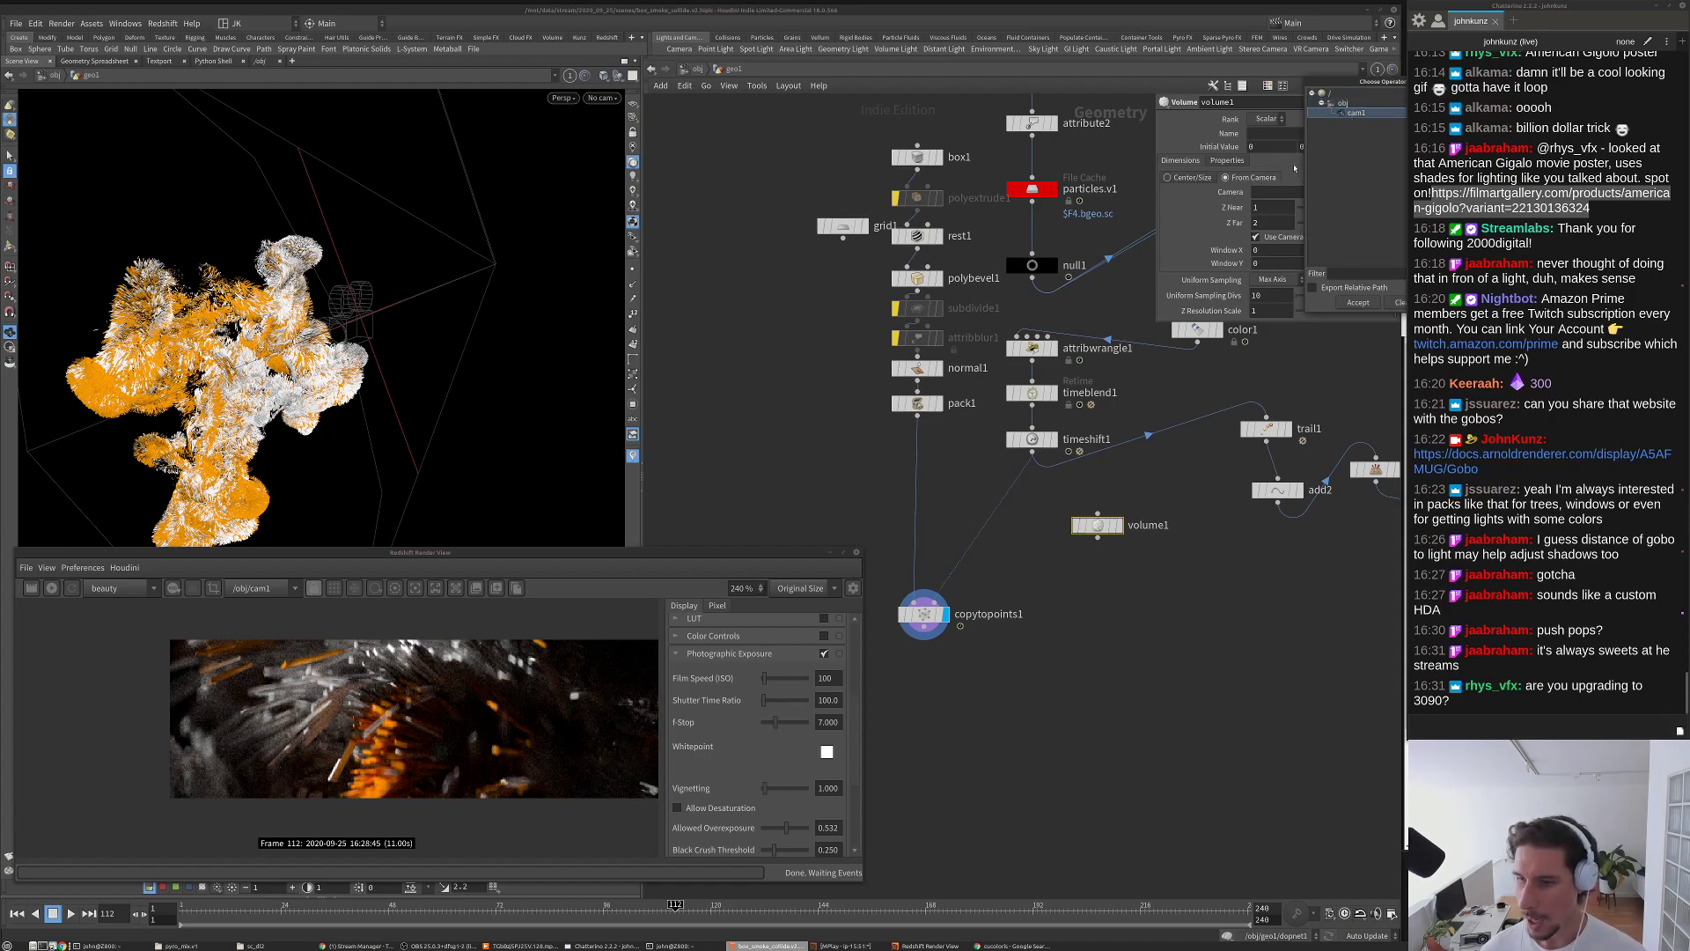
pyautogui.keyDown('alt'); pyautogui.moveTo(1360, 129); pyautogui.dragTo(1083, 302); pyautogui.keyUp('alt')
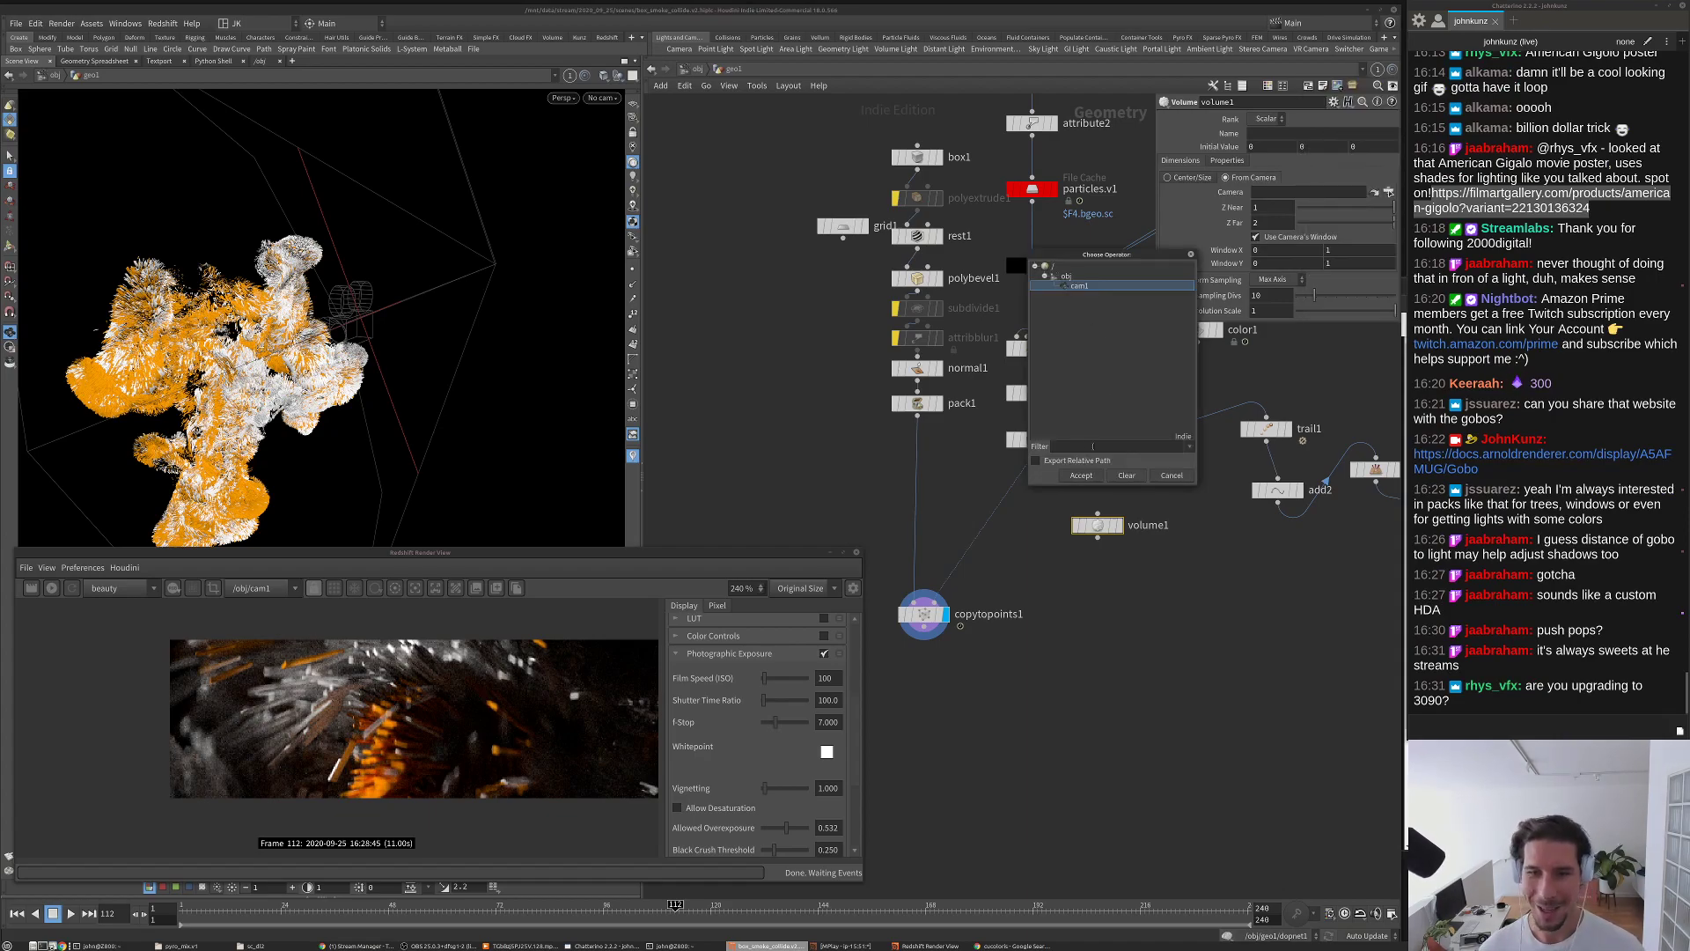
pyautogui.click(1080, 475)
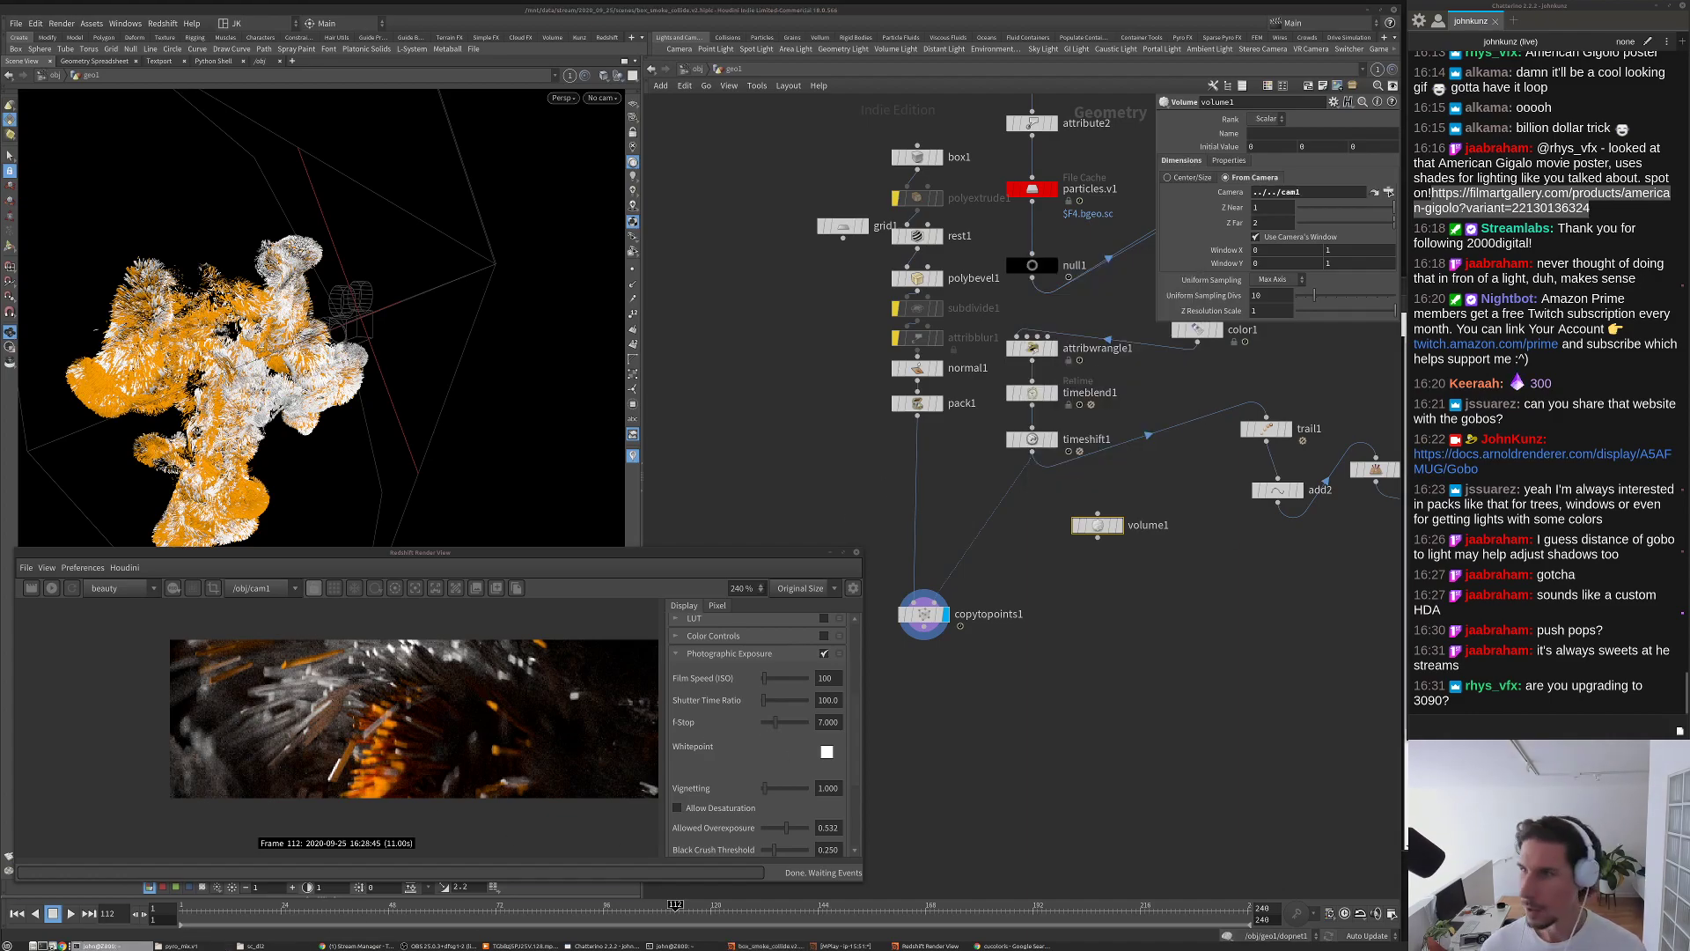
# Step: Switch to the terminal, clear it and run neofetch to check the workstation's graphics card
pyautogui.hotkey('alt', 'Tab')
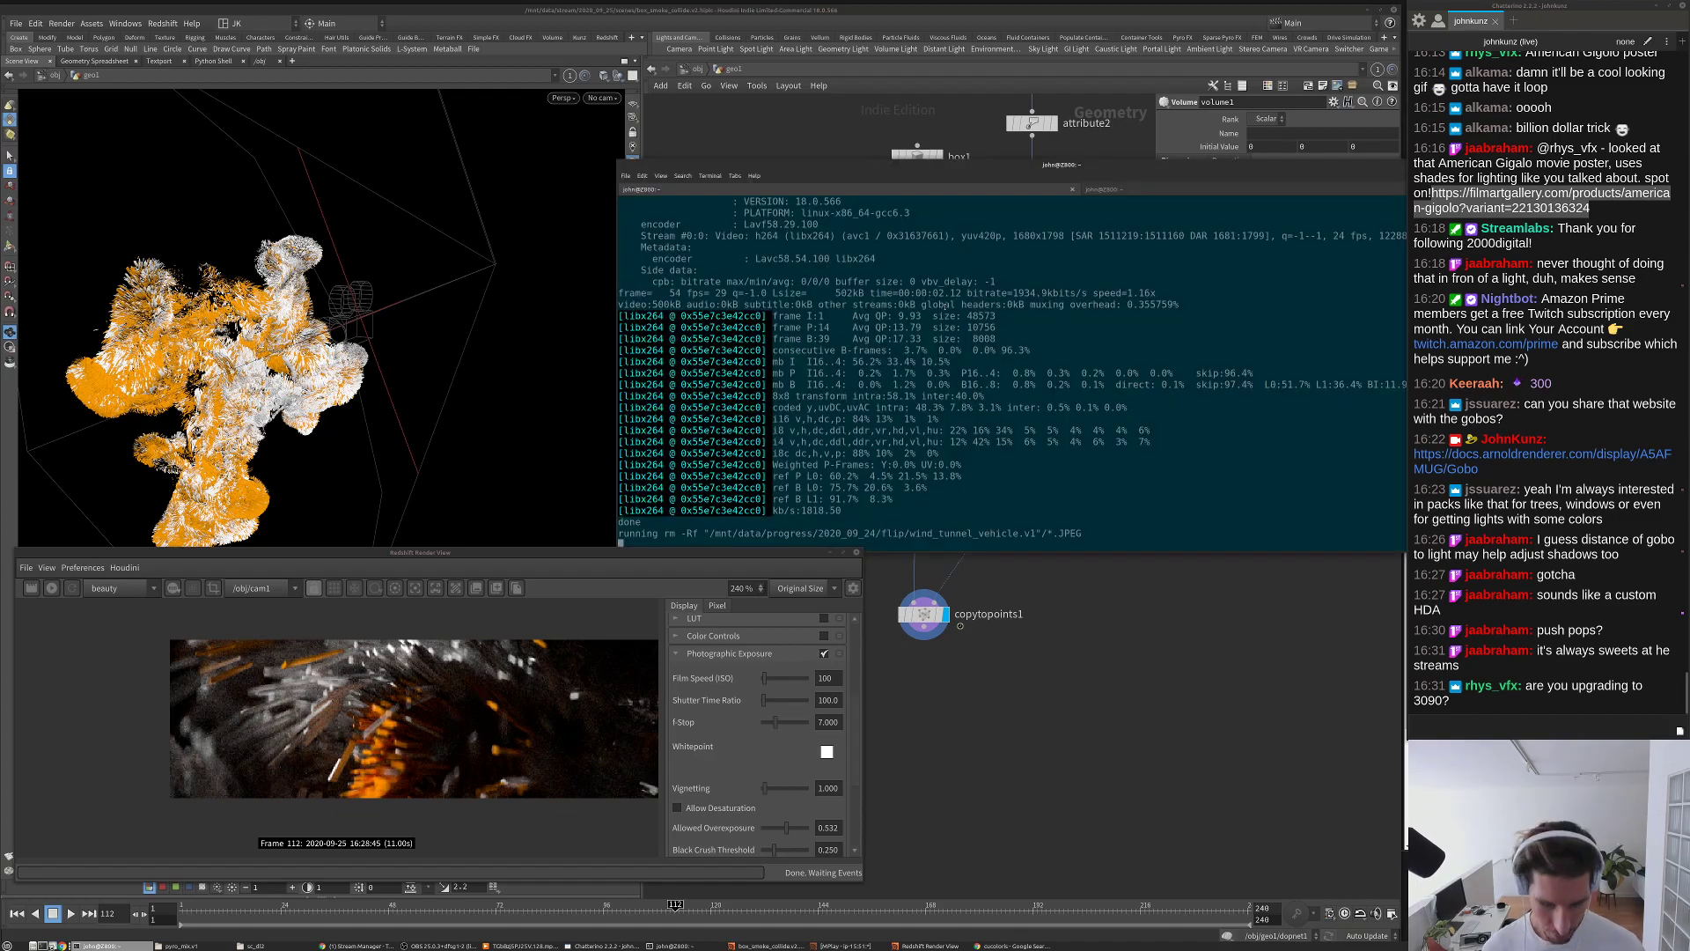
pyautogui.hotkey('ctrl', 'l')
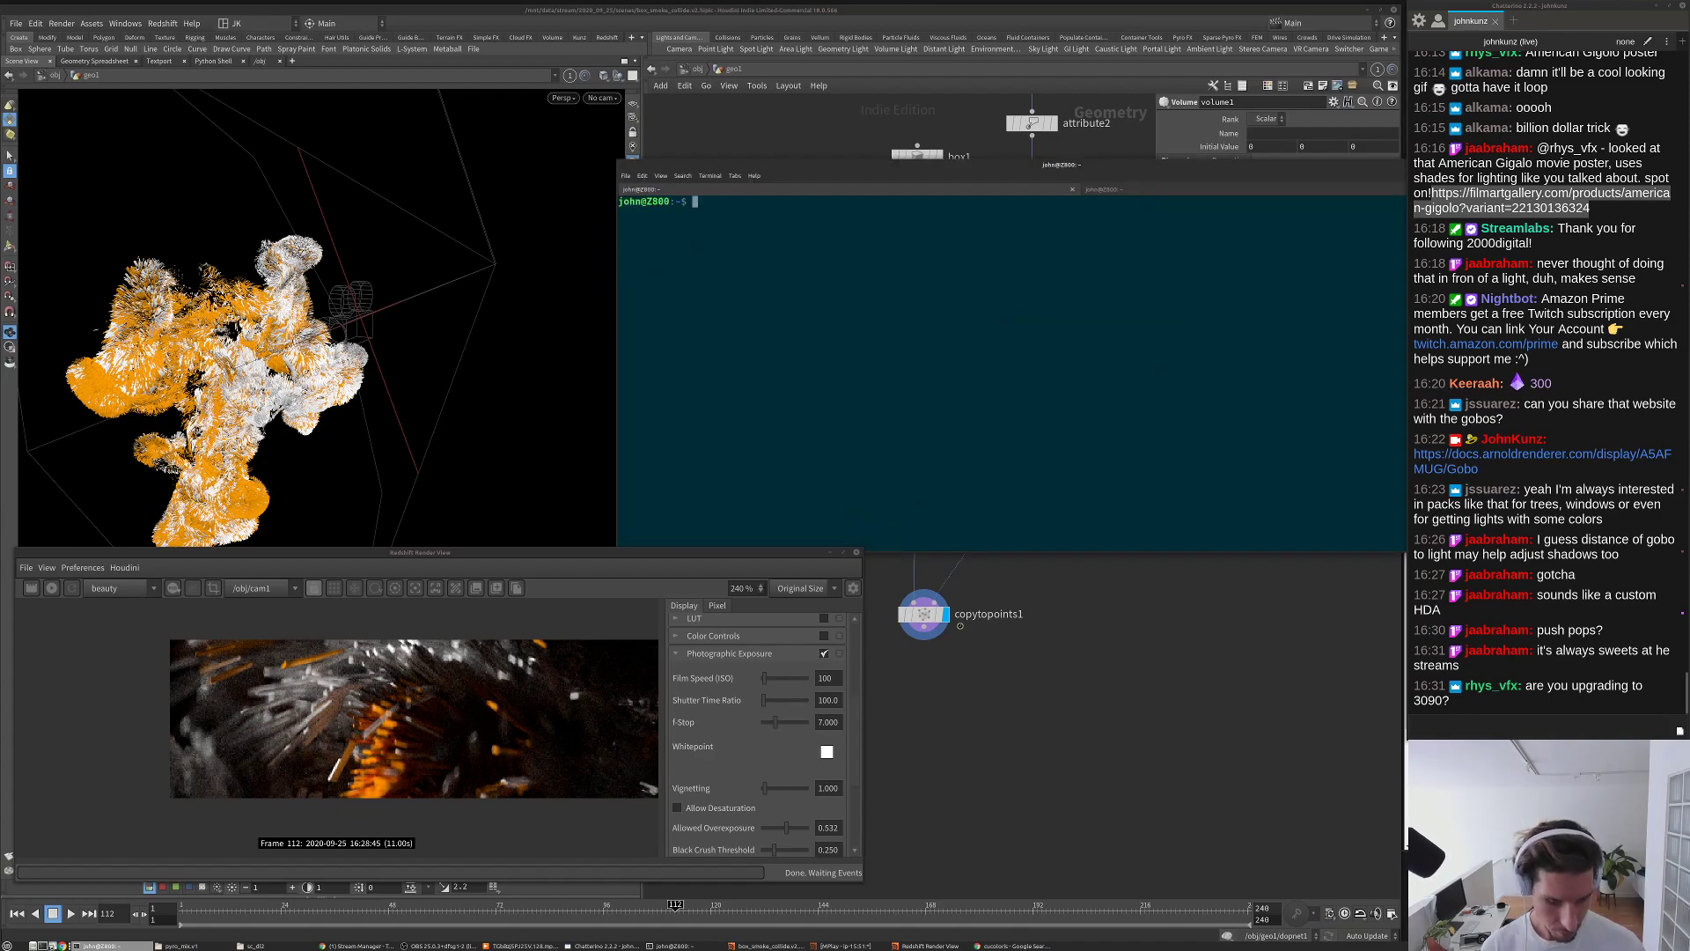
pyautogui.write('neofetch')
pyautogui.press('Return')
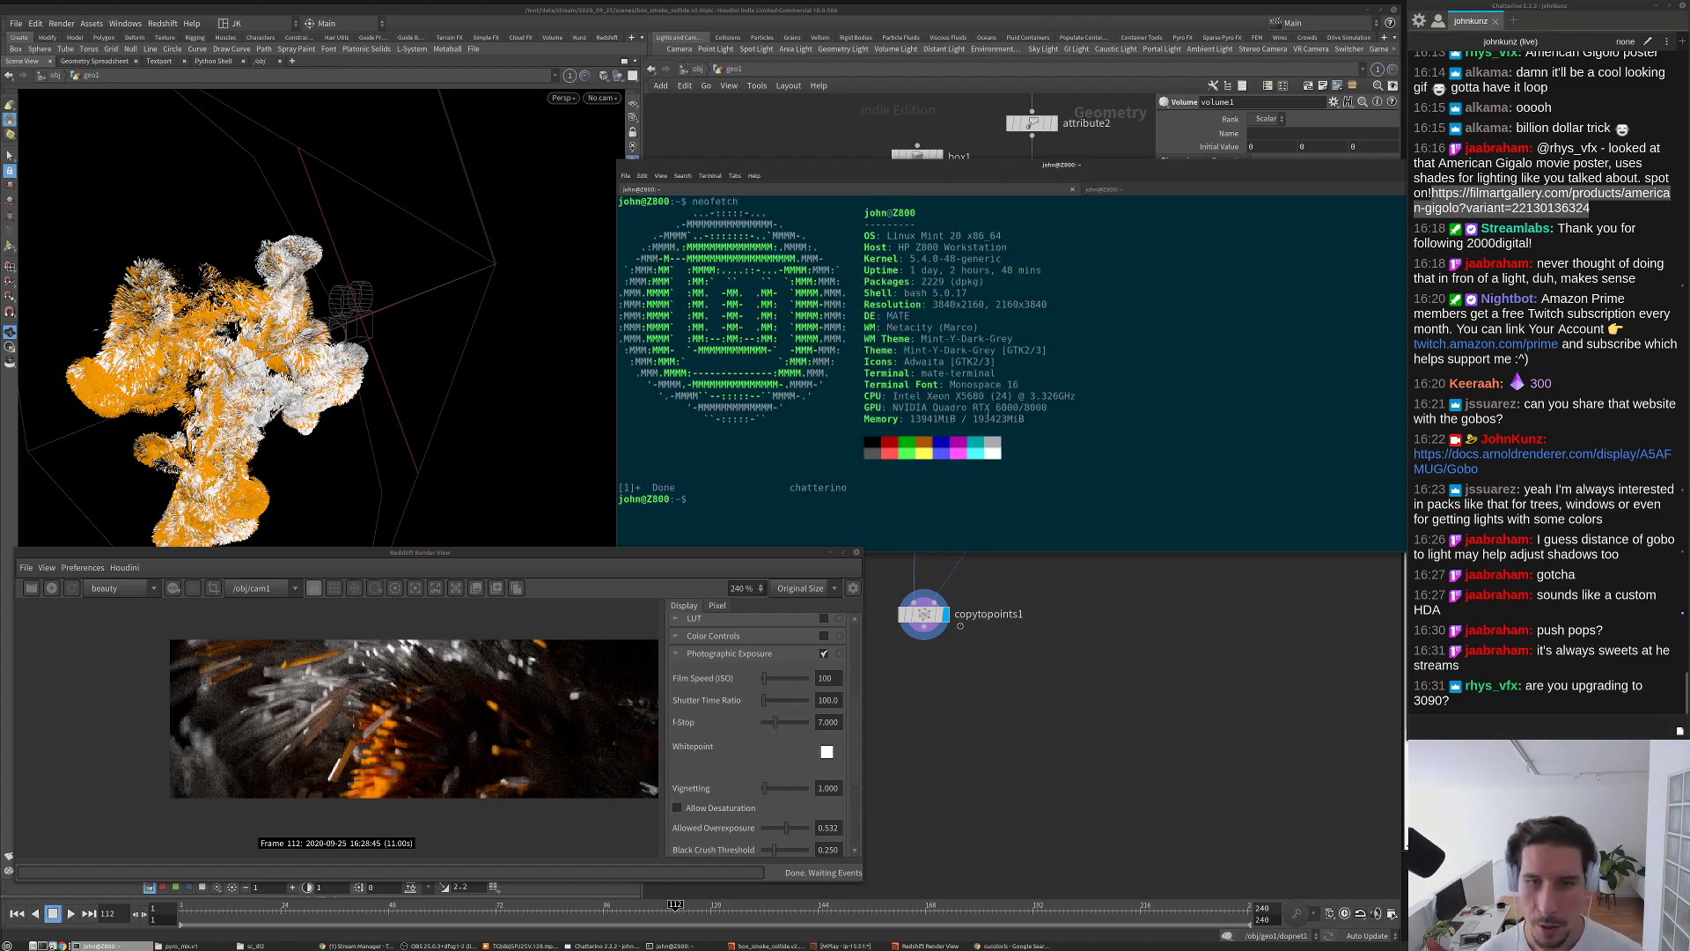
pyautogui.moveTo(1050, 407); pyautogui.dragTo(1022, 407)
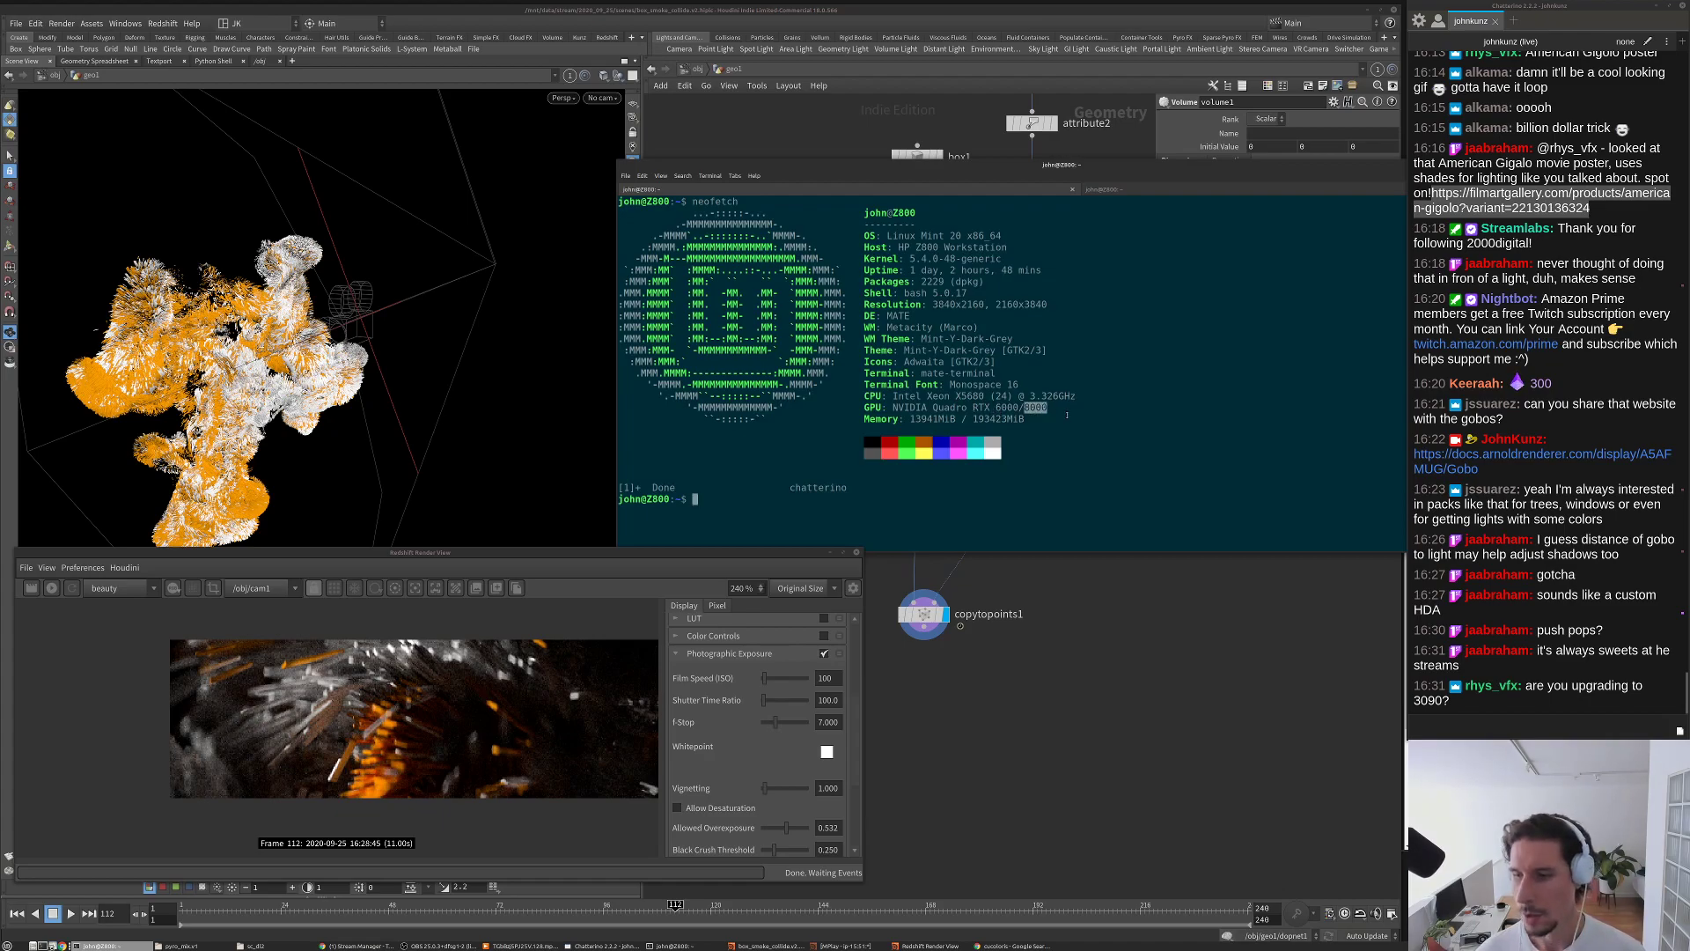
pyautogui.middleClick(1128, 165)
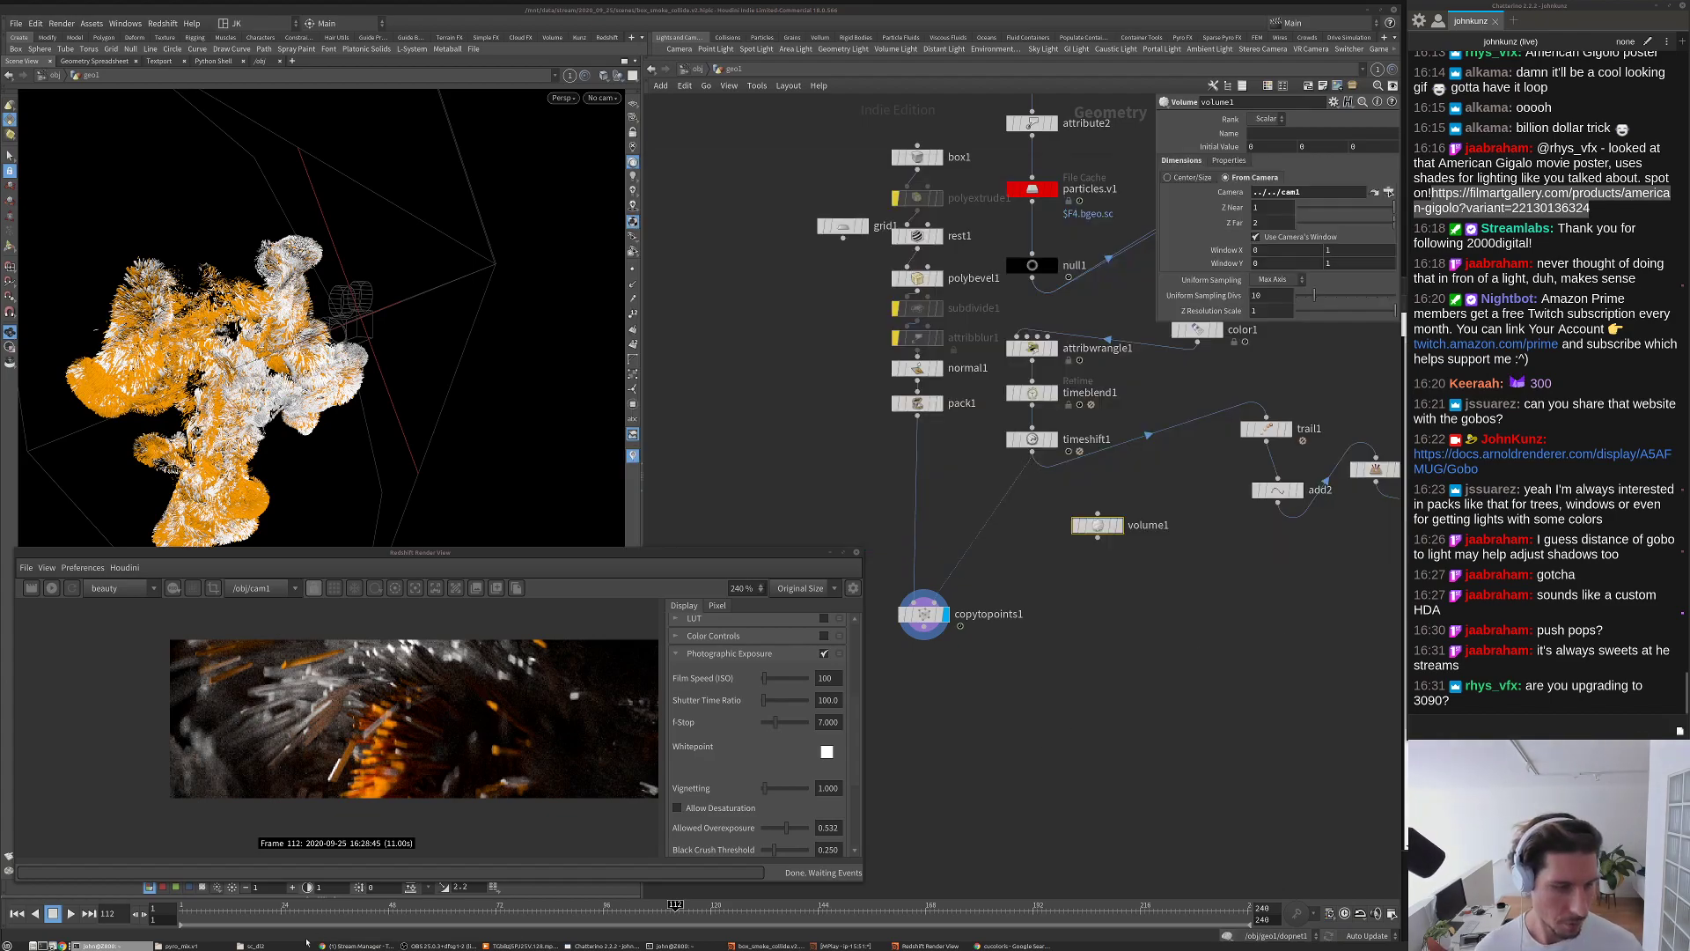
# Step: Open the pyro_mix.v1 folder in the file manager and play one of its smoke simulation videos, then return to Houdini
pyautogui.click(180, 946)
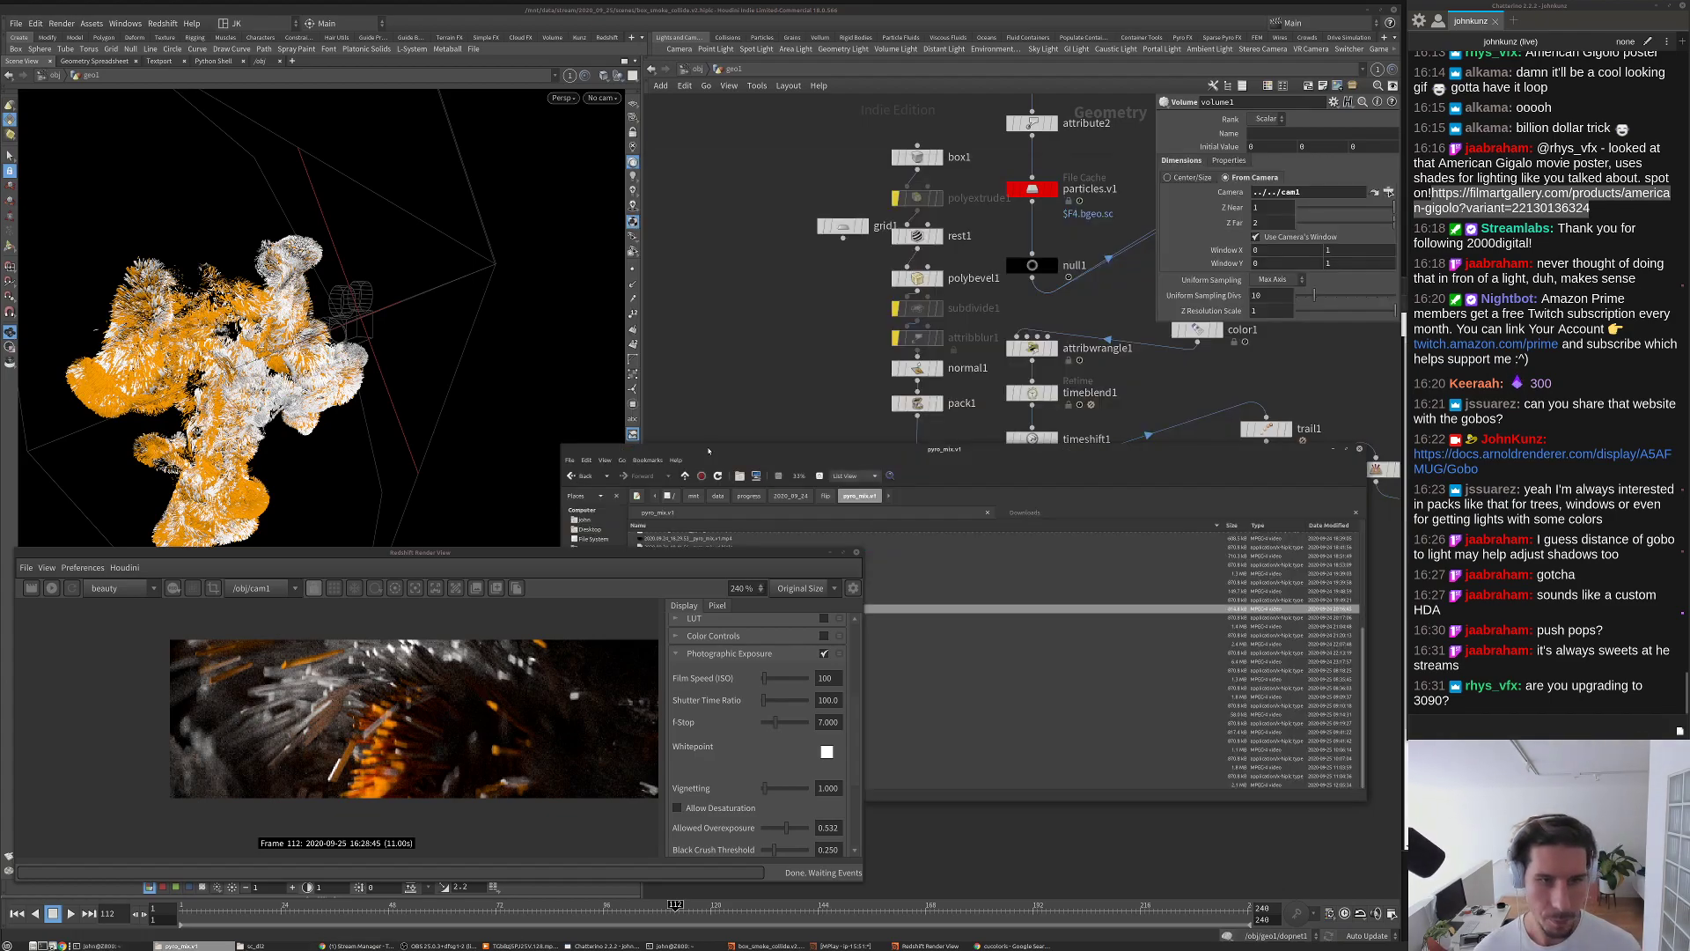
pyautogui.moveTo(709, 451); pyautogui.dragTo(713, 308)
pyautogui.click(675, 431)
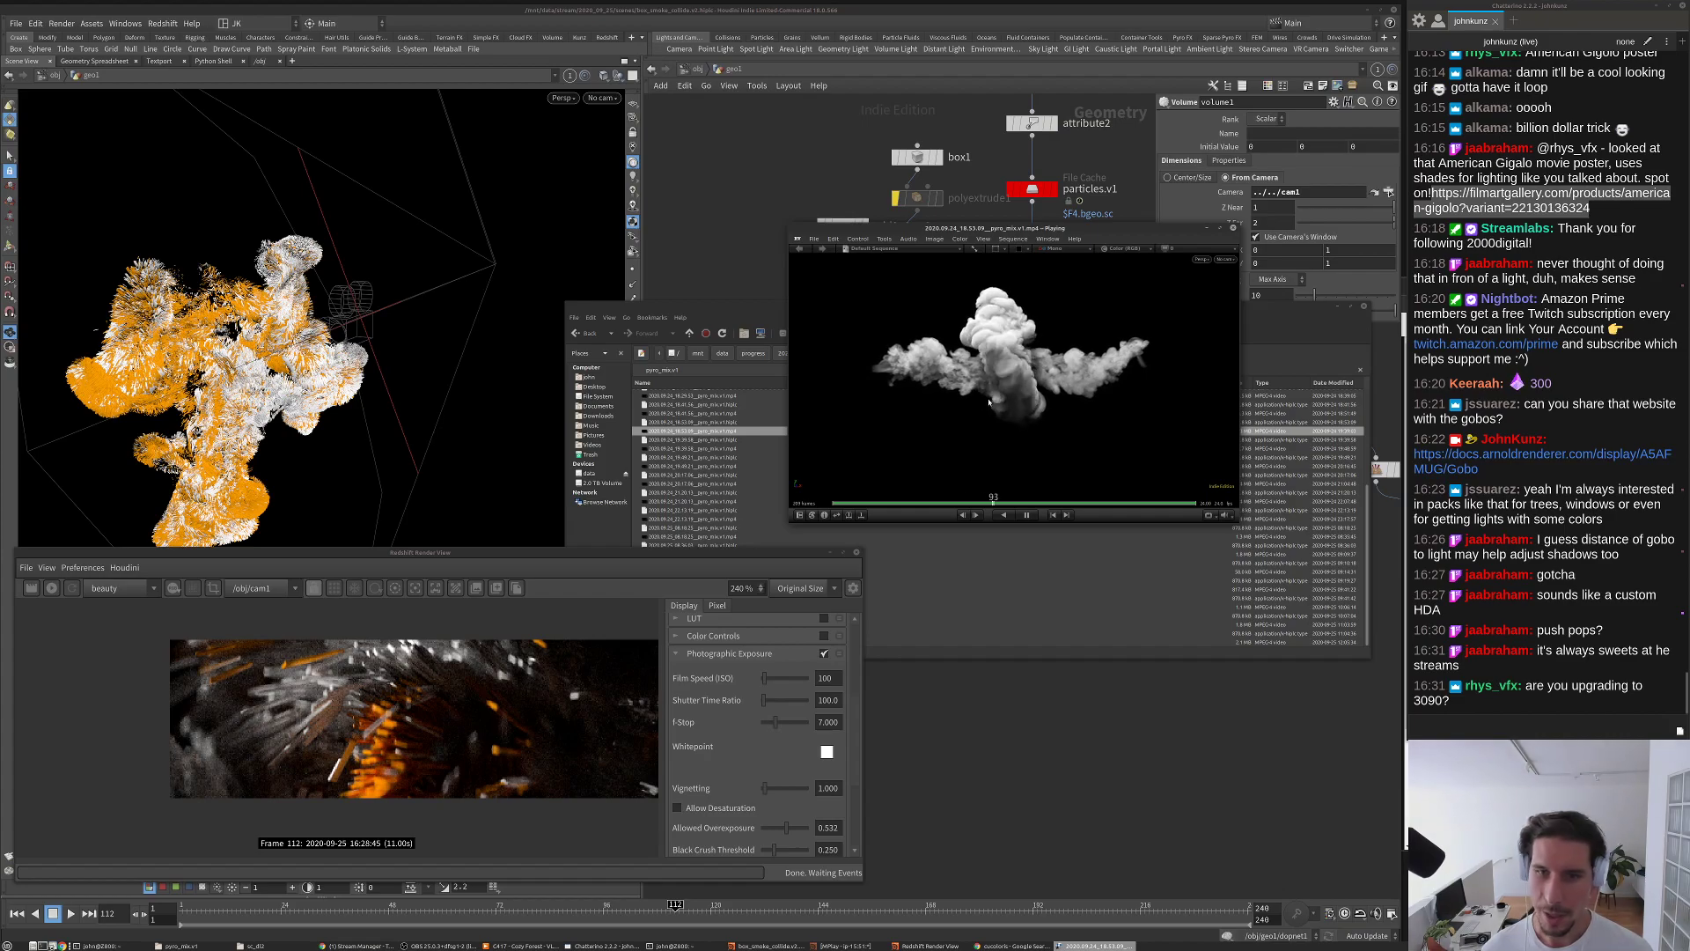
pyautogui.moveTo(1021, 421)
pyautogui.mouseDown()
pyautogui.moveTo(1114, 427)
pyautogui.moveTo(1022, 427)
pyautogui.mouseUp()
pyautogui.press('space')
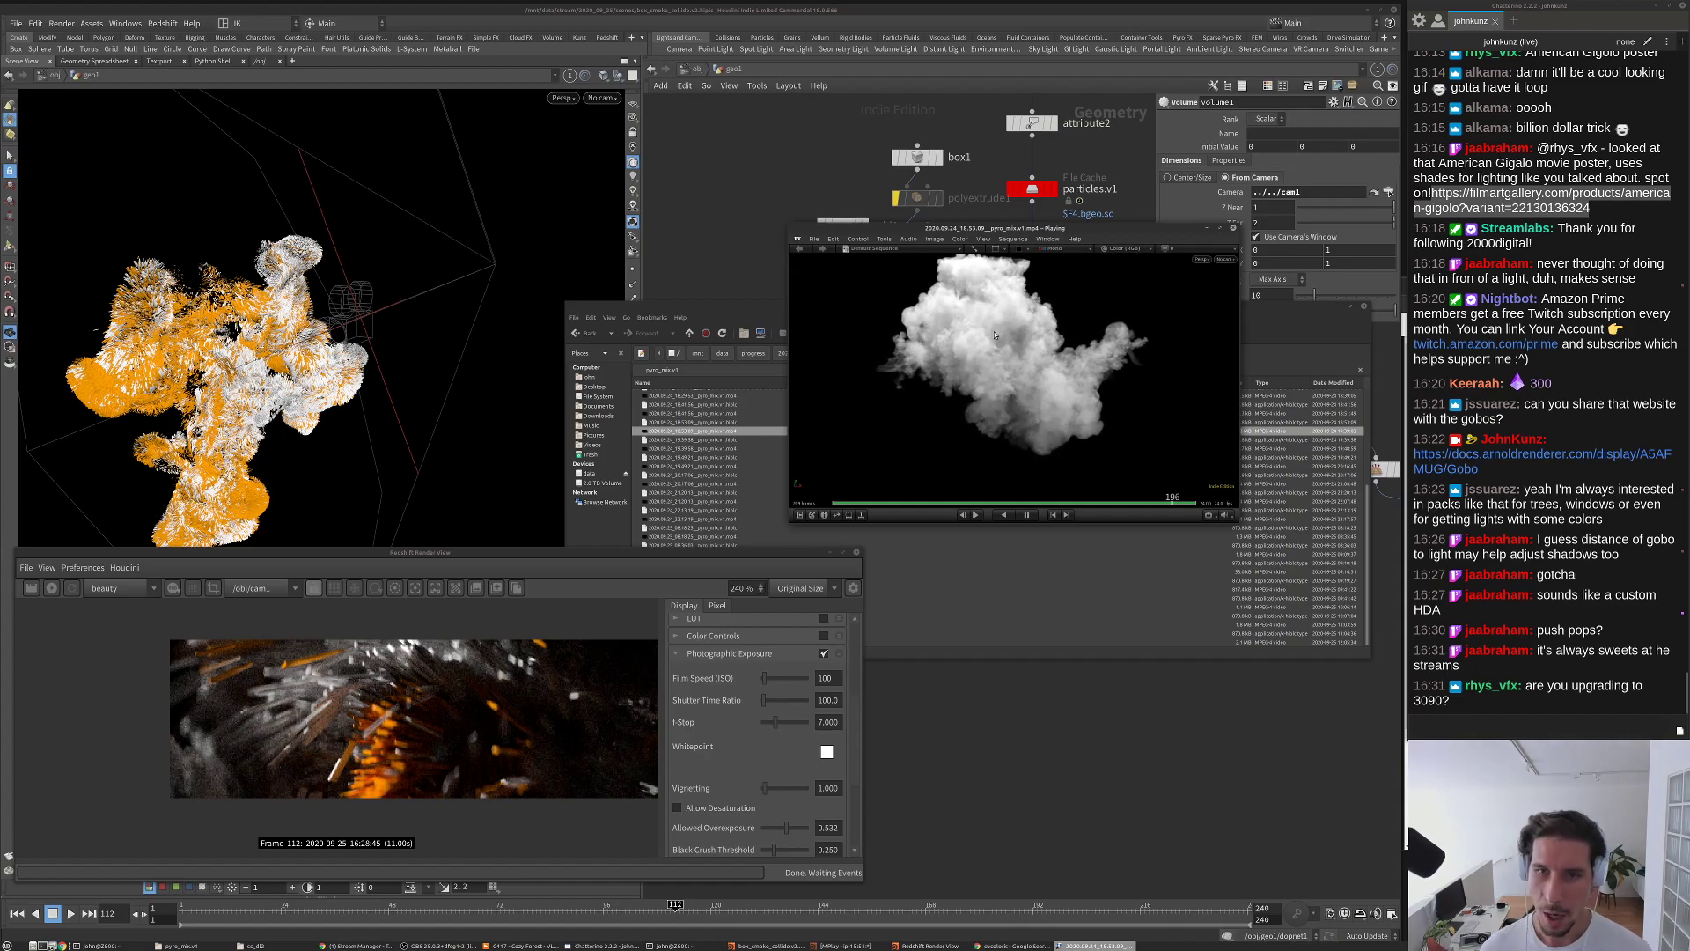
pyautogui.click(1233, 227)
pyautogui.click(797, 364)
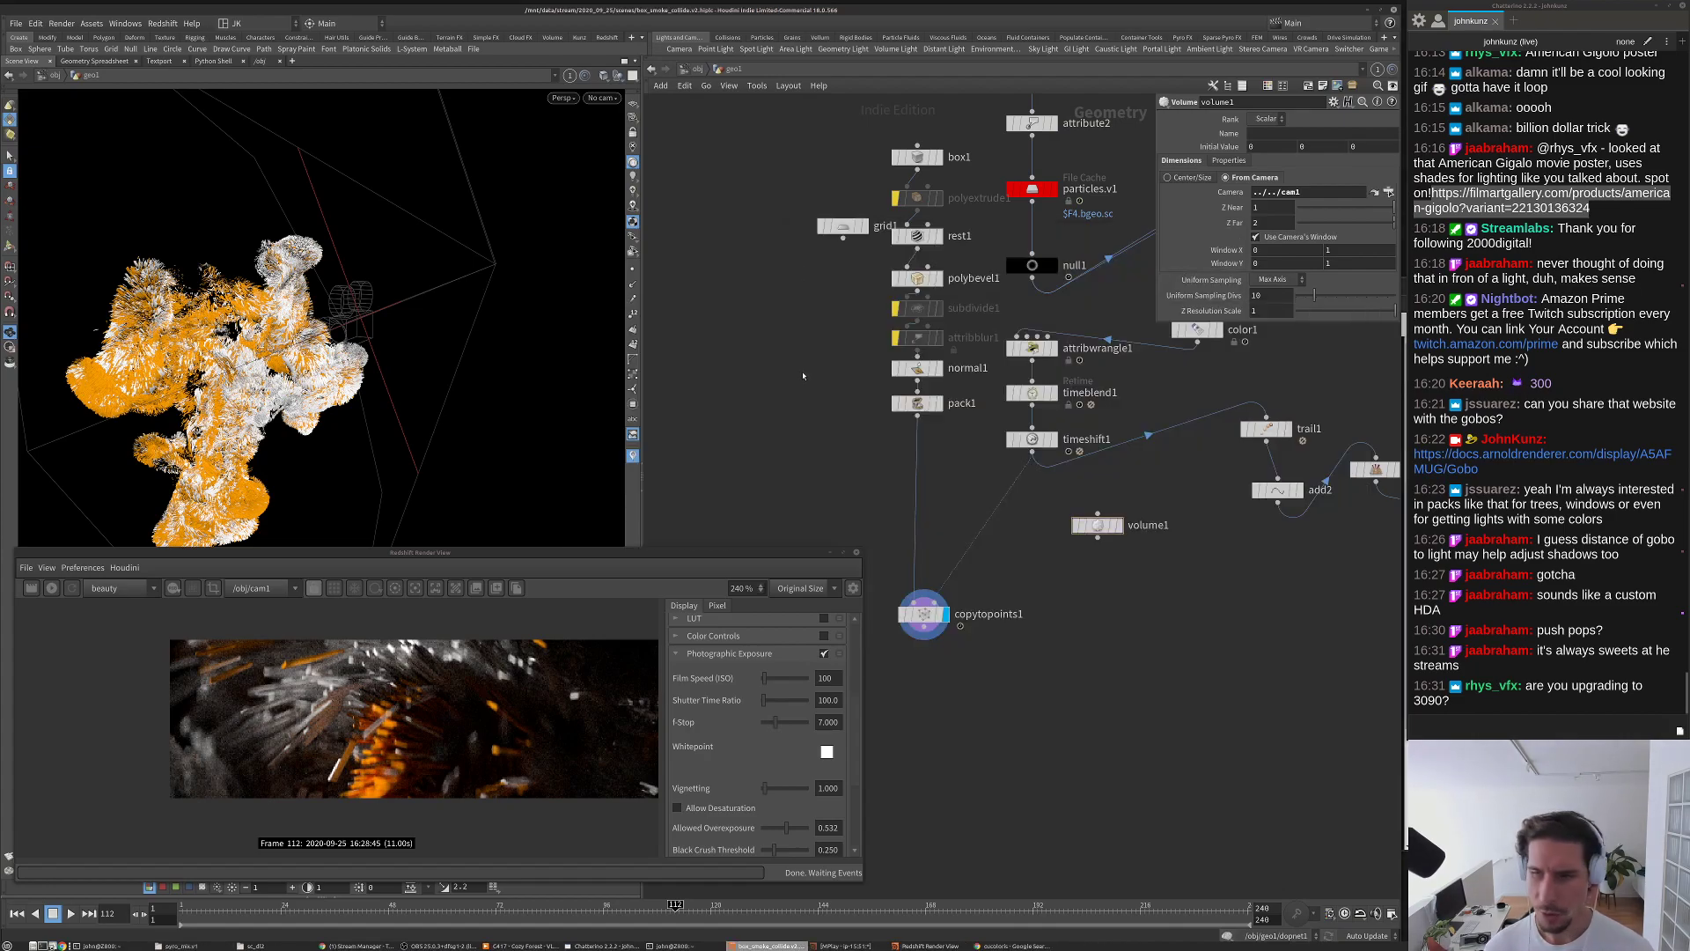
pyautogui.scroll(-3, 795, 424)
pyautogui.moveTo(889, 495); pyautogui.dragTo(914, 460, button='middle')
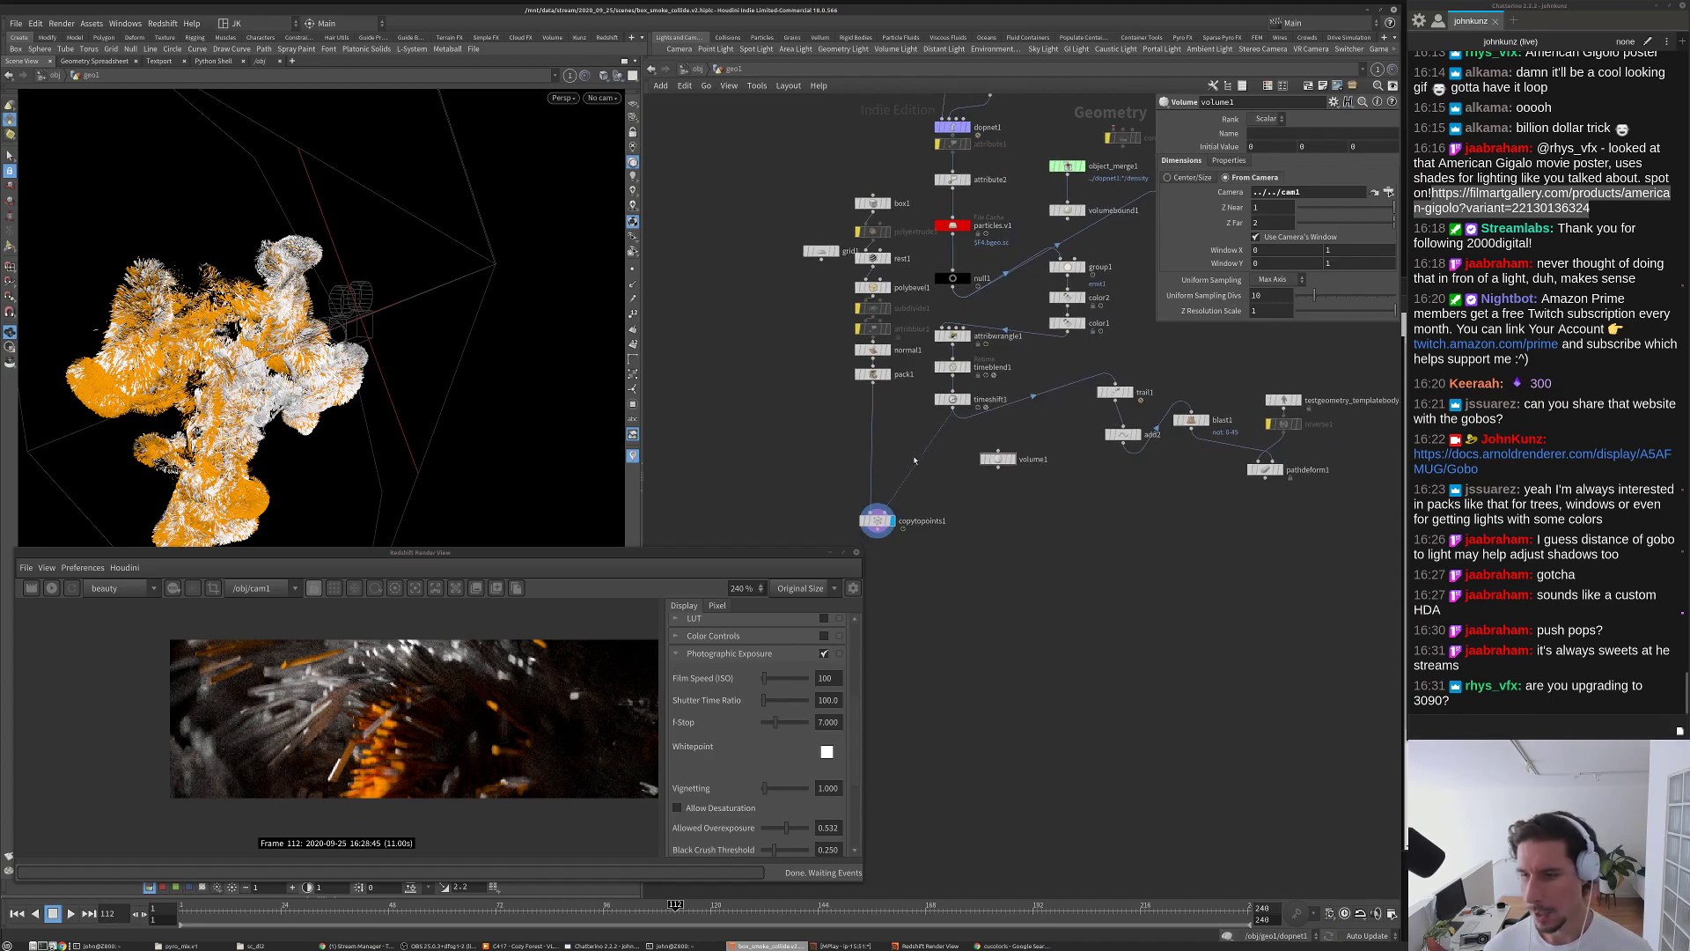
pyautogui.scroll(1, 899, 428)
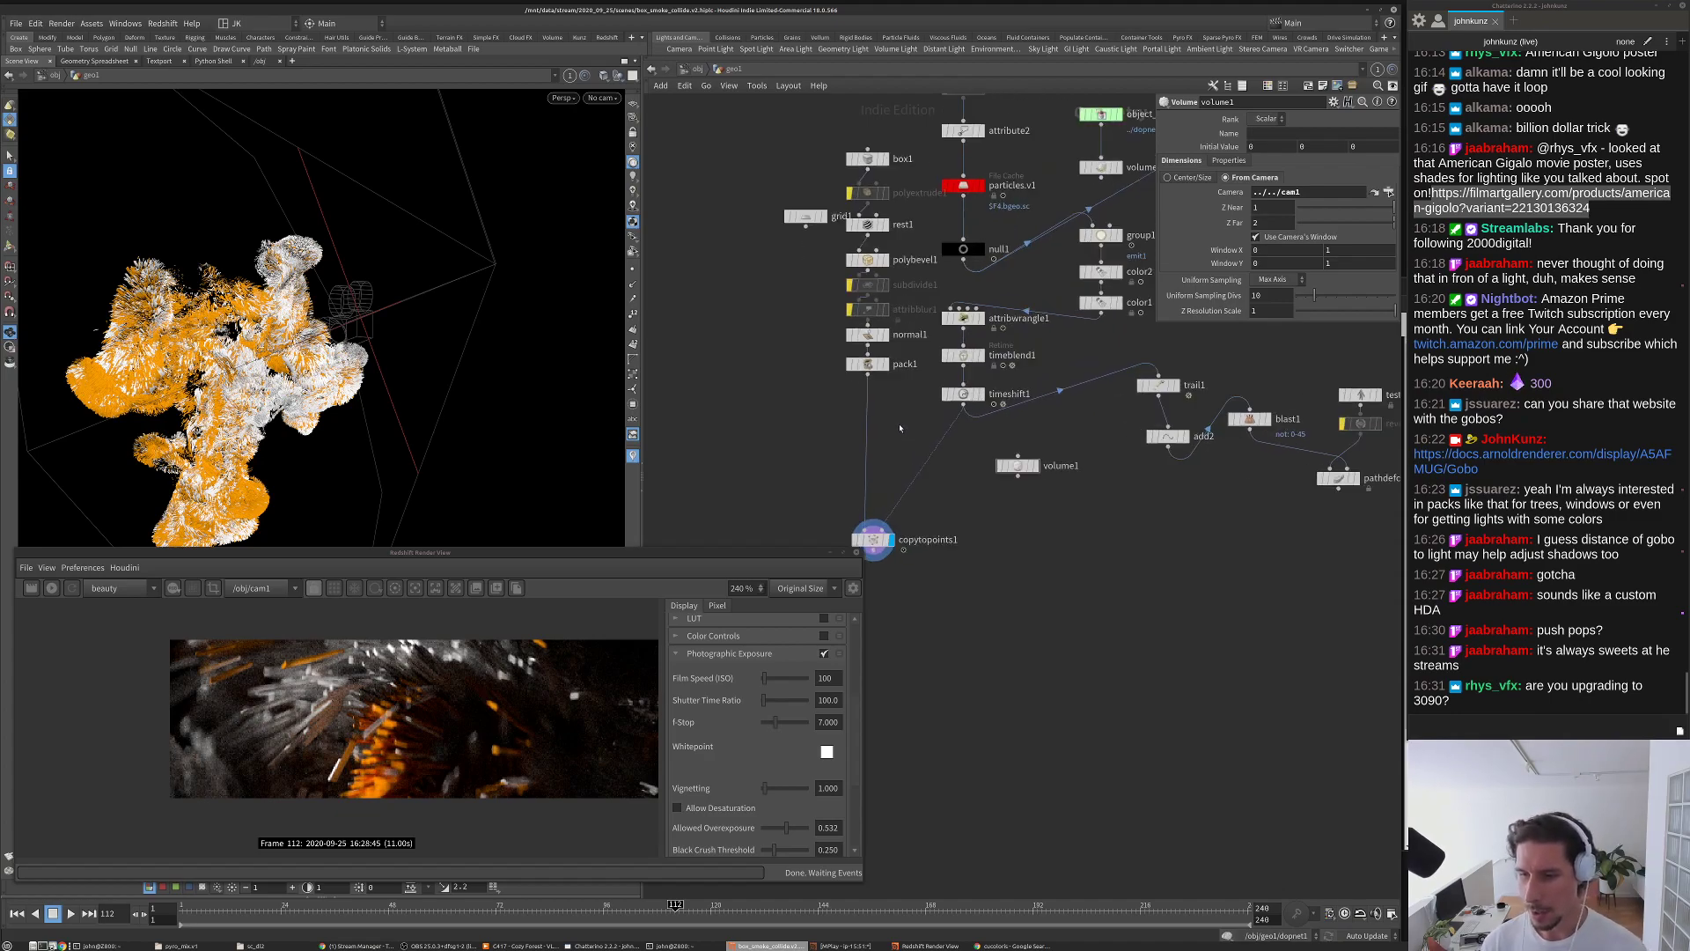
# Step: Nudge the volume1 node within the network and name its volume density
pyautogui.moveTo(931, 488); pyautogui.dragTo(953, 450, button='middle')
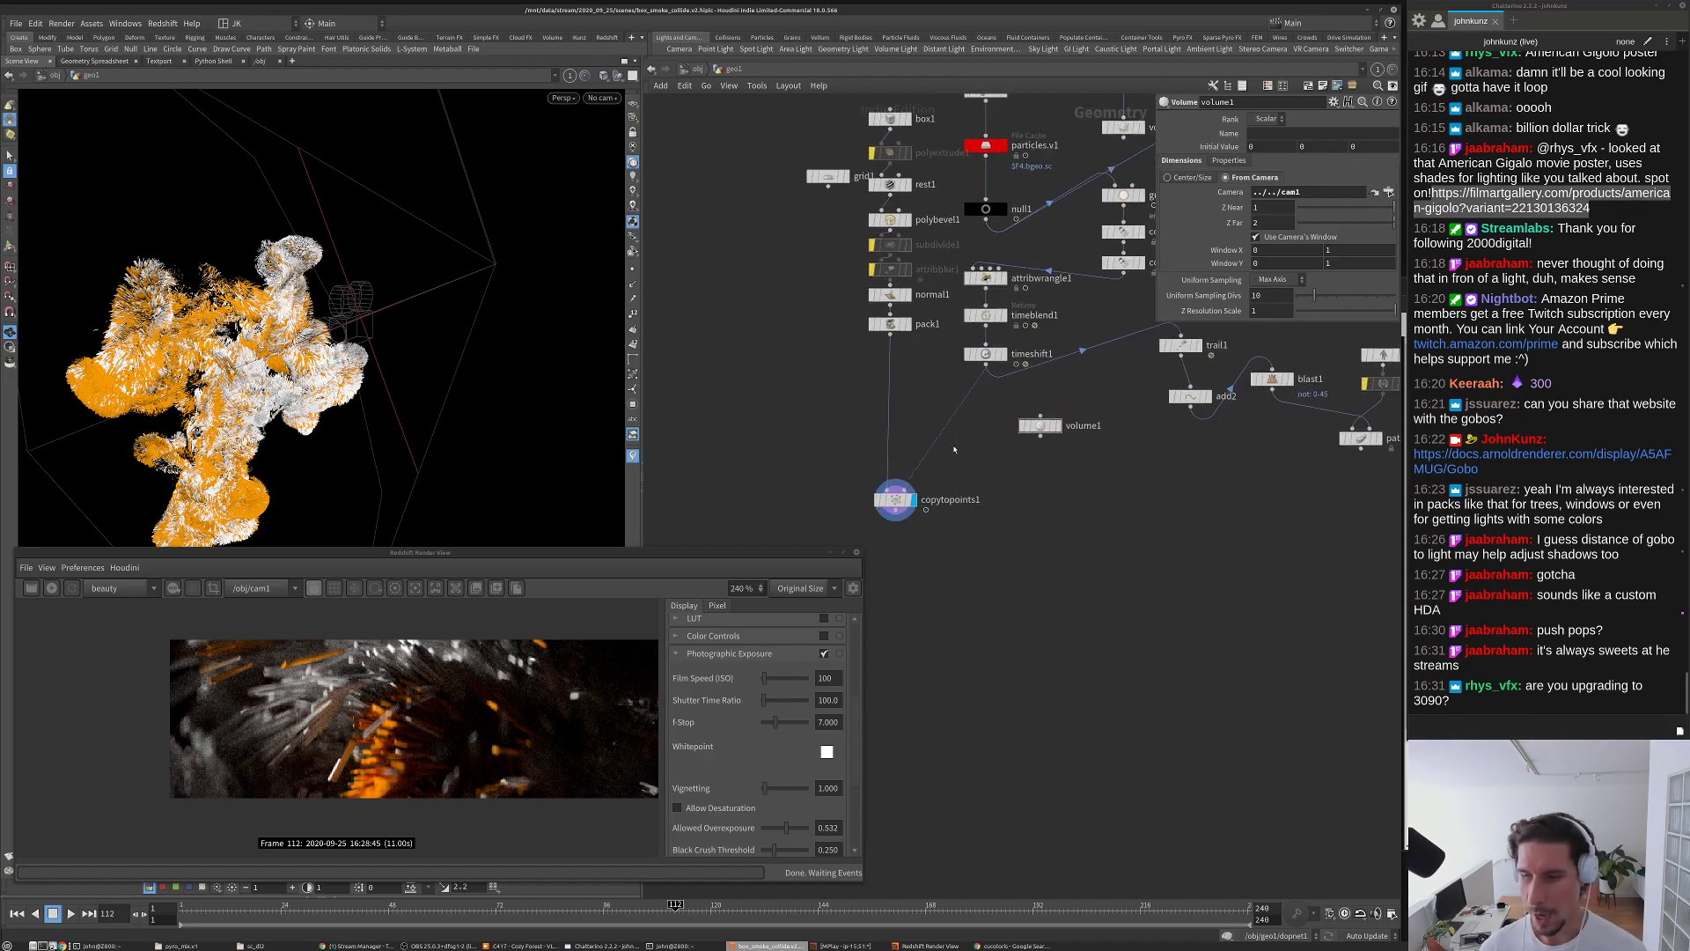
pyautogui.scroll(2, 935, 458)
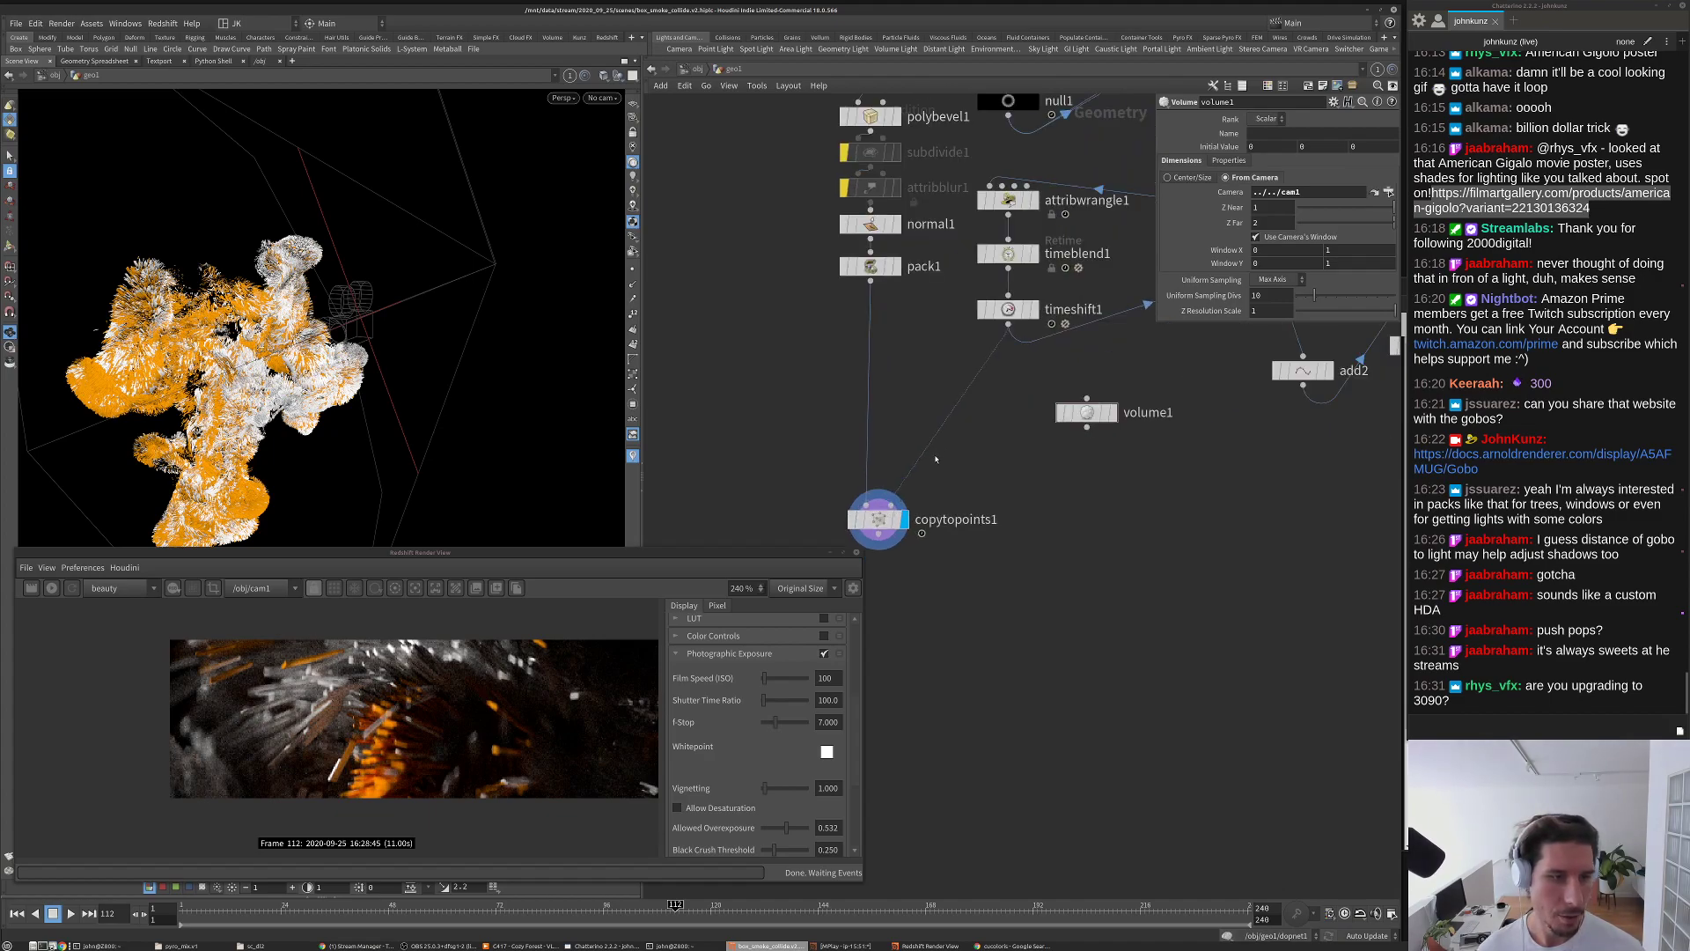
pyautogui.moveTo(1208, 461); pyautogui.dragTo(1180, 532, button='middle')
pyautogui.moveTo(1075, 487); pyautogui.dragTo(1052, 483)
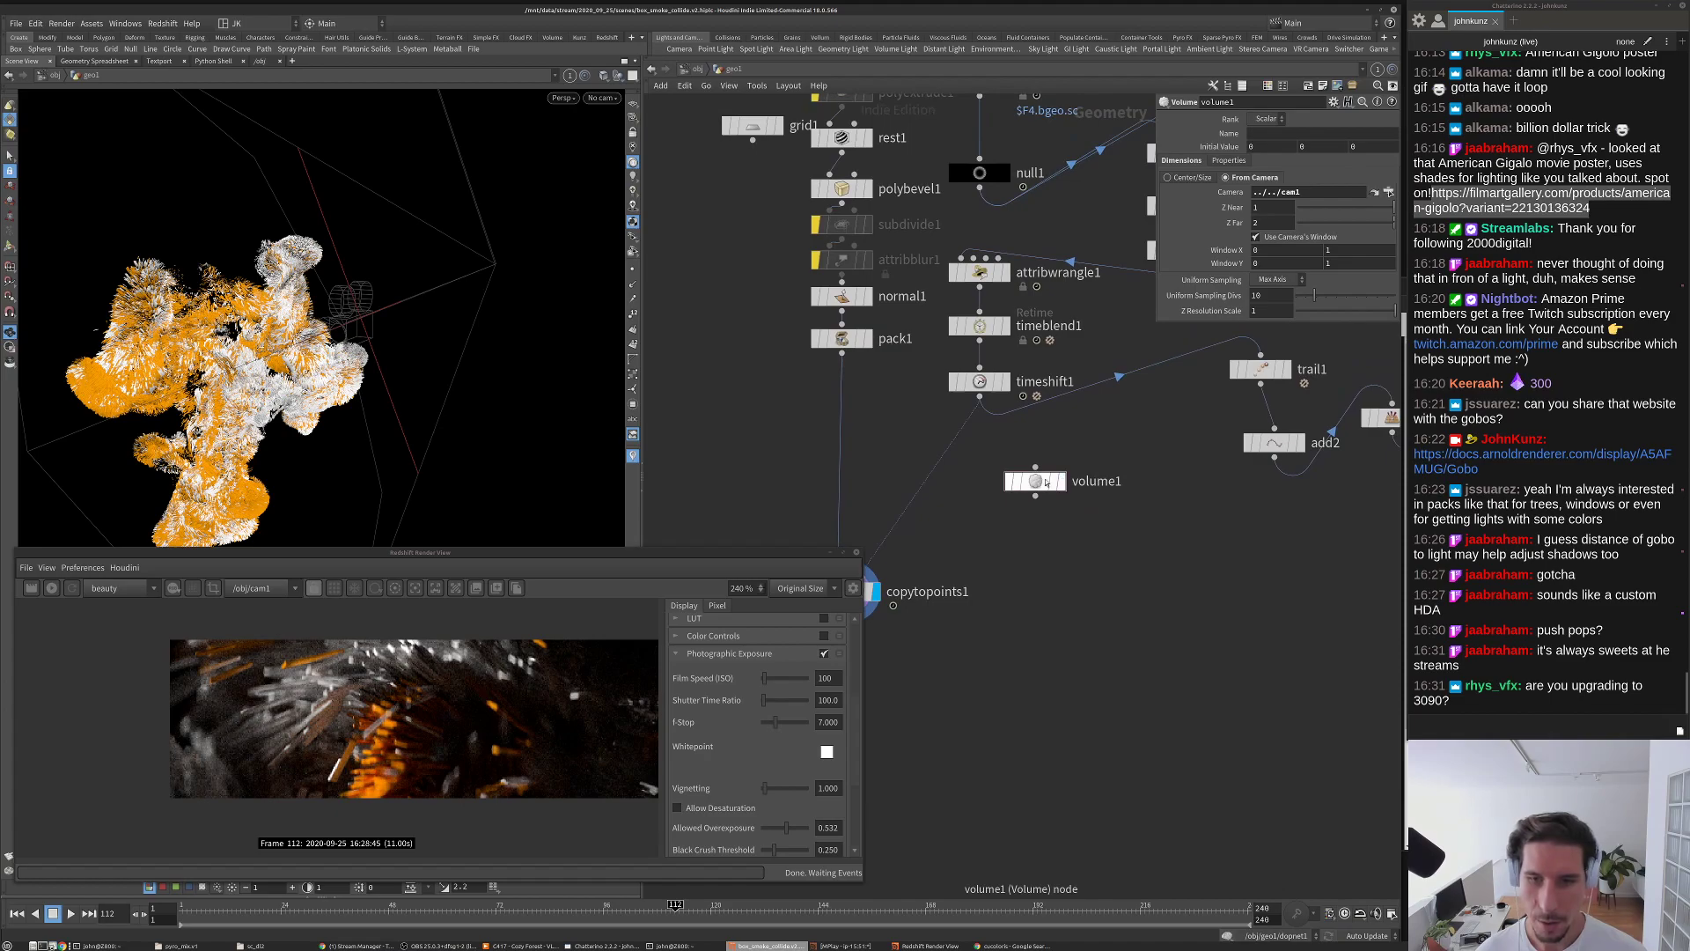
pyautogui.moveTo(1137, 616); pyautogui.dragTo(1180, 573, button='middle')
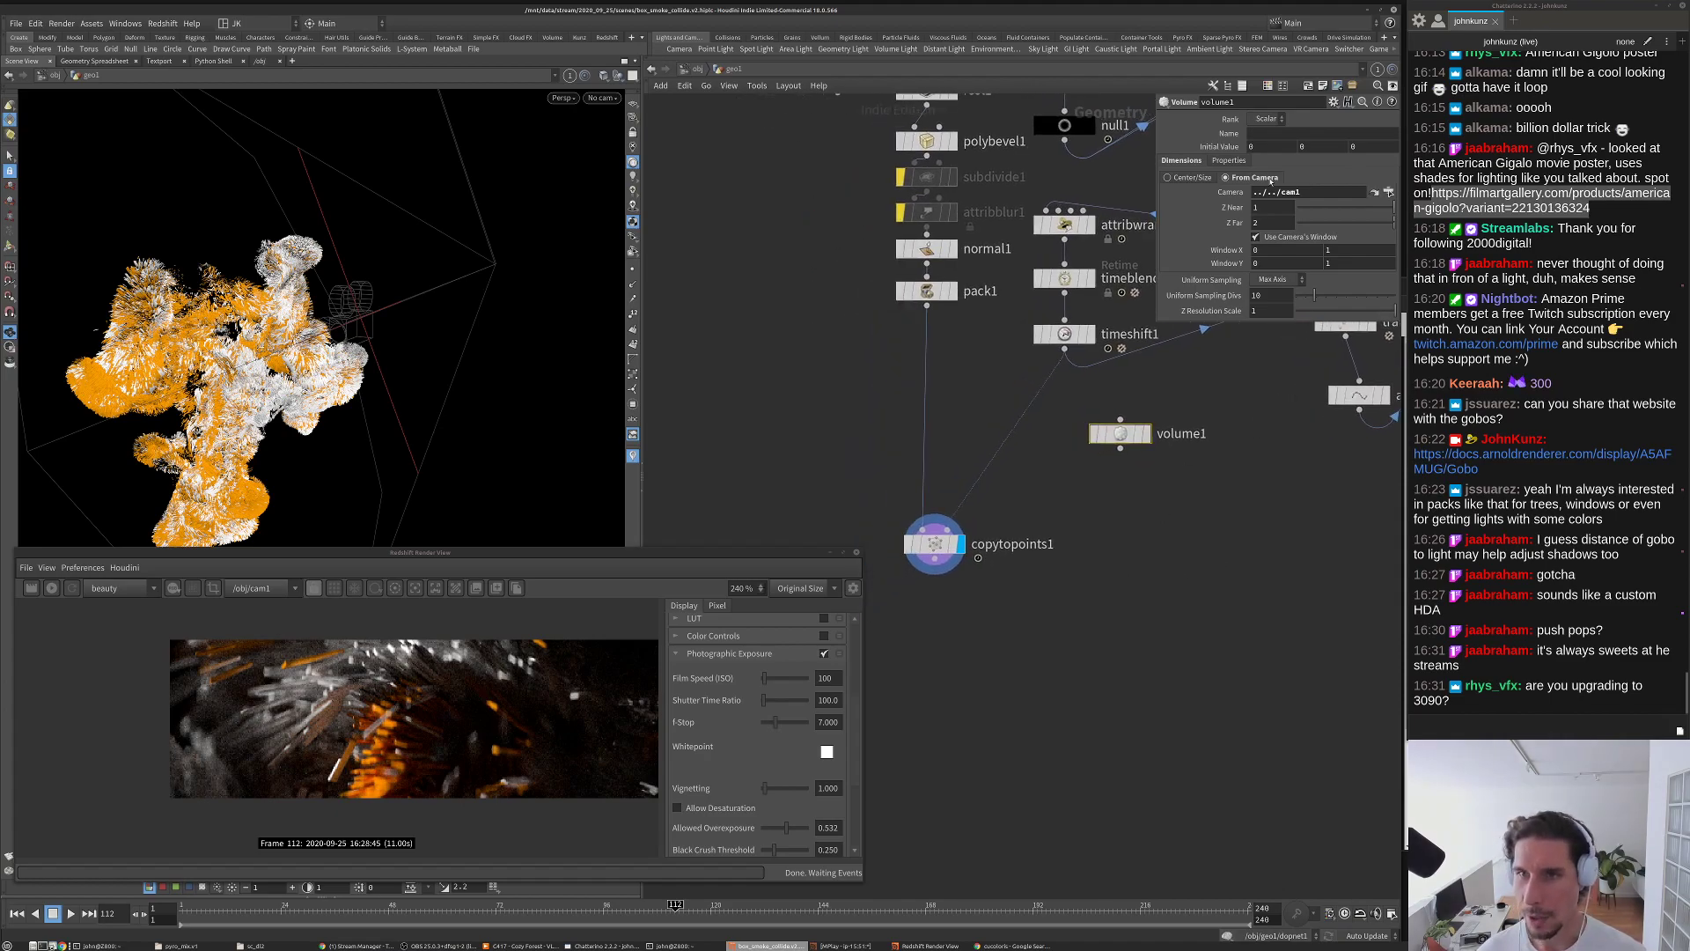
pyautogui.click(1263, 136)
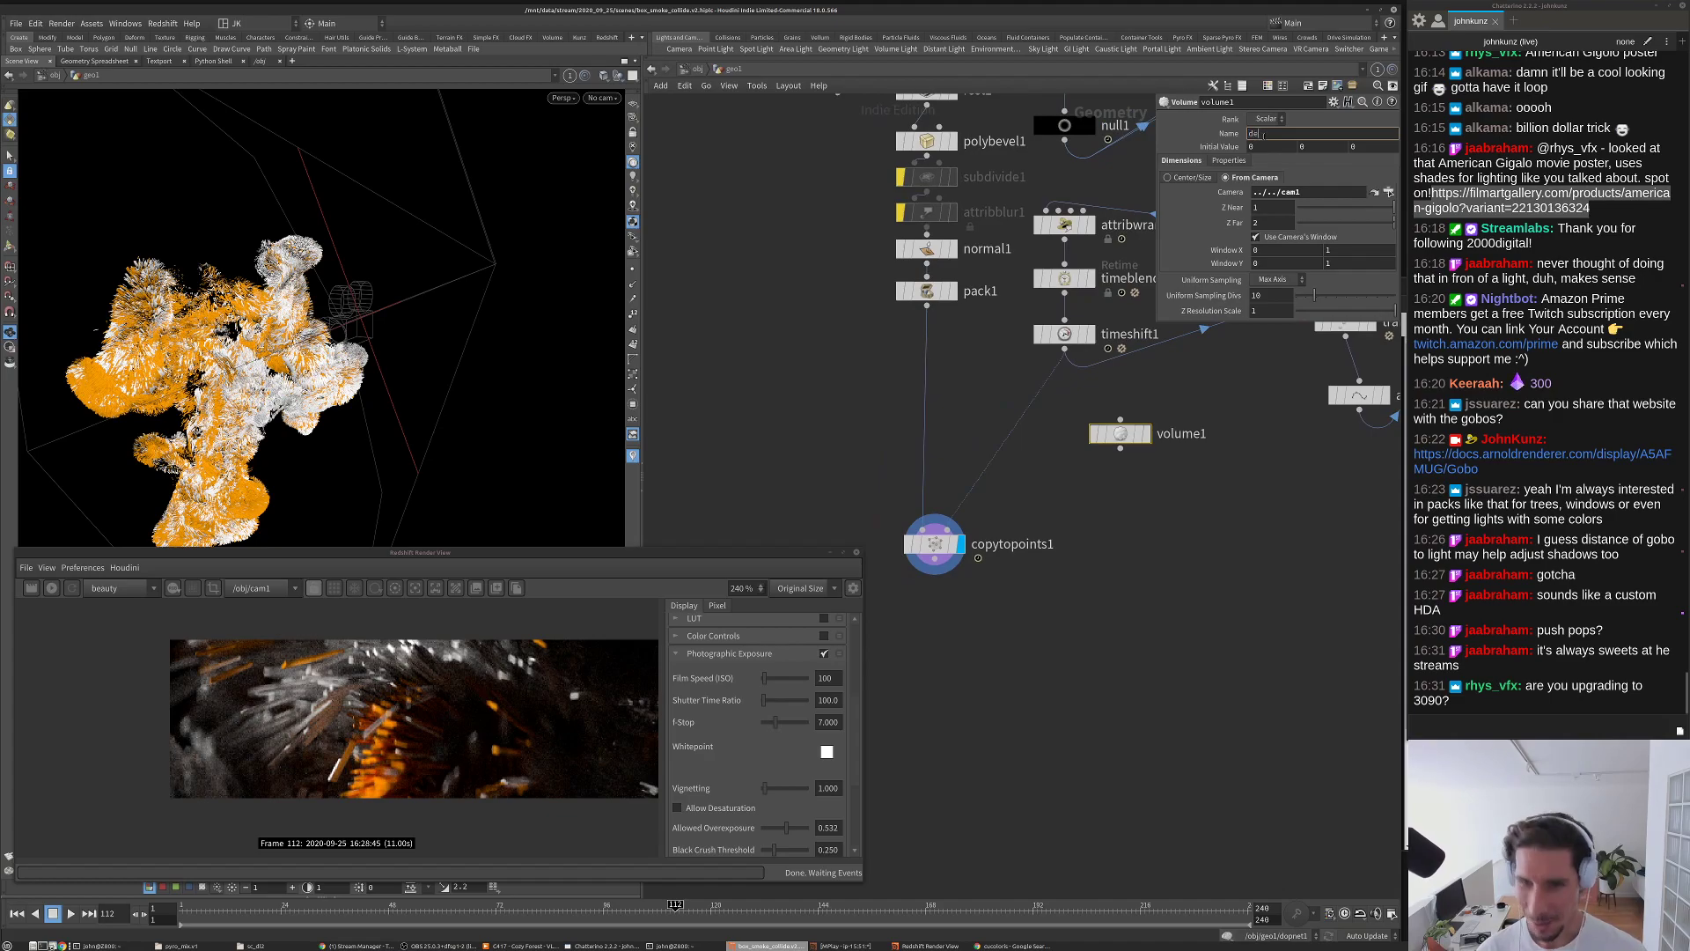
pyautogui.write('density')
pyautogui.press('Return')
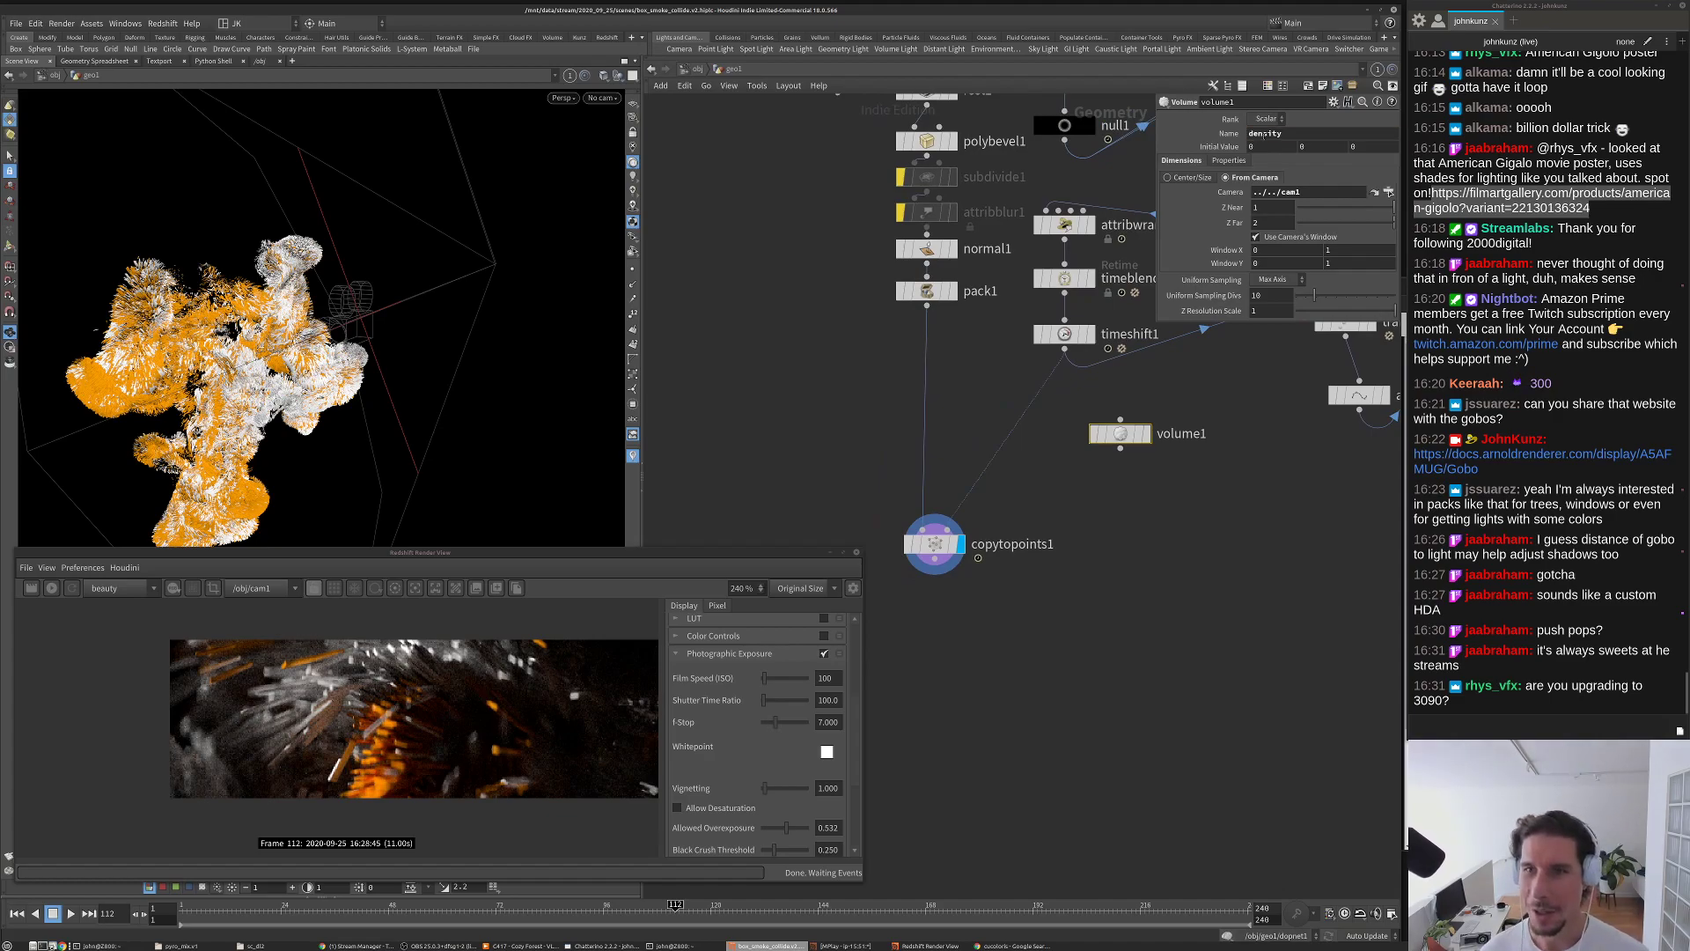
# Step: Display volume1 and set the first component of its initial value to 1
pyautogui.click(1146, 433)
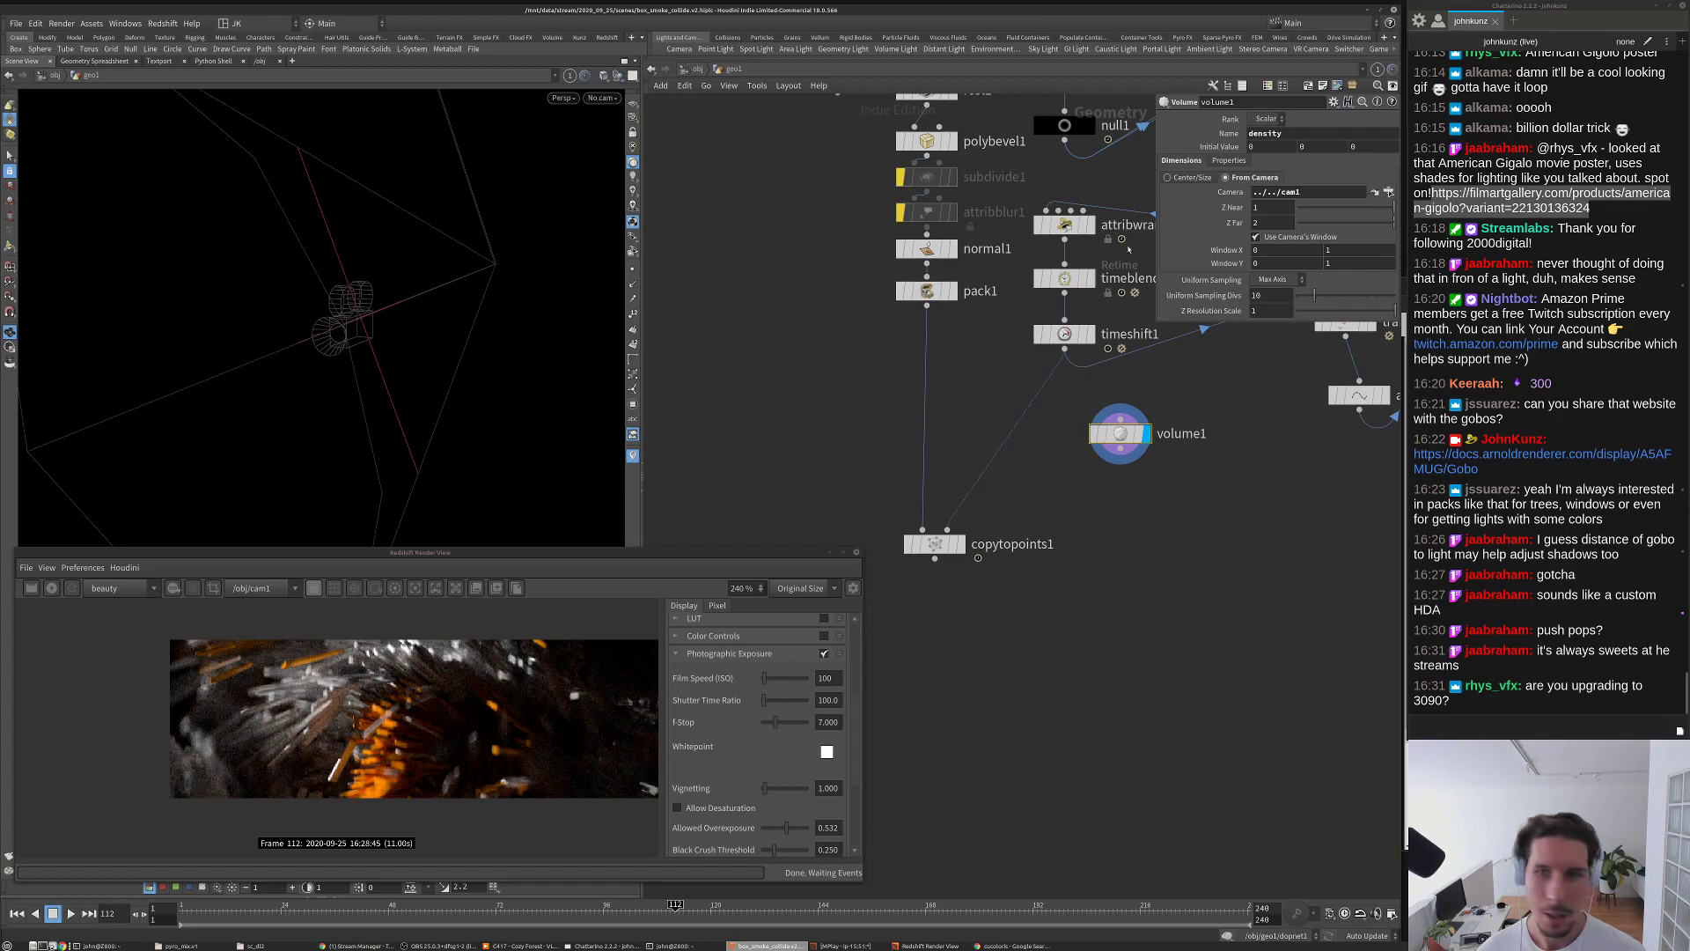
pyautogui.doubleClick(1267, 148)
pyautogui.write('1')
pyautogui.press('Return')
pyautogui.moveTo(370, 282); pyautogui.dragTo(248, 390)
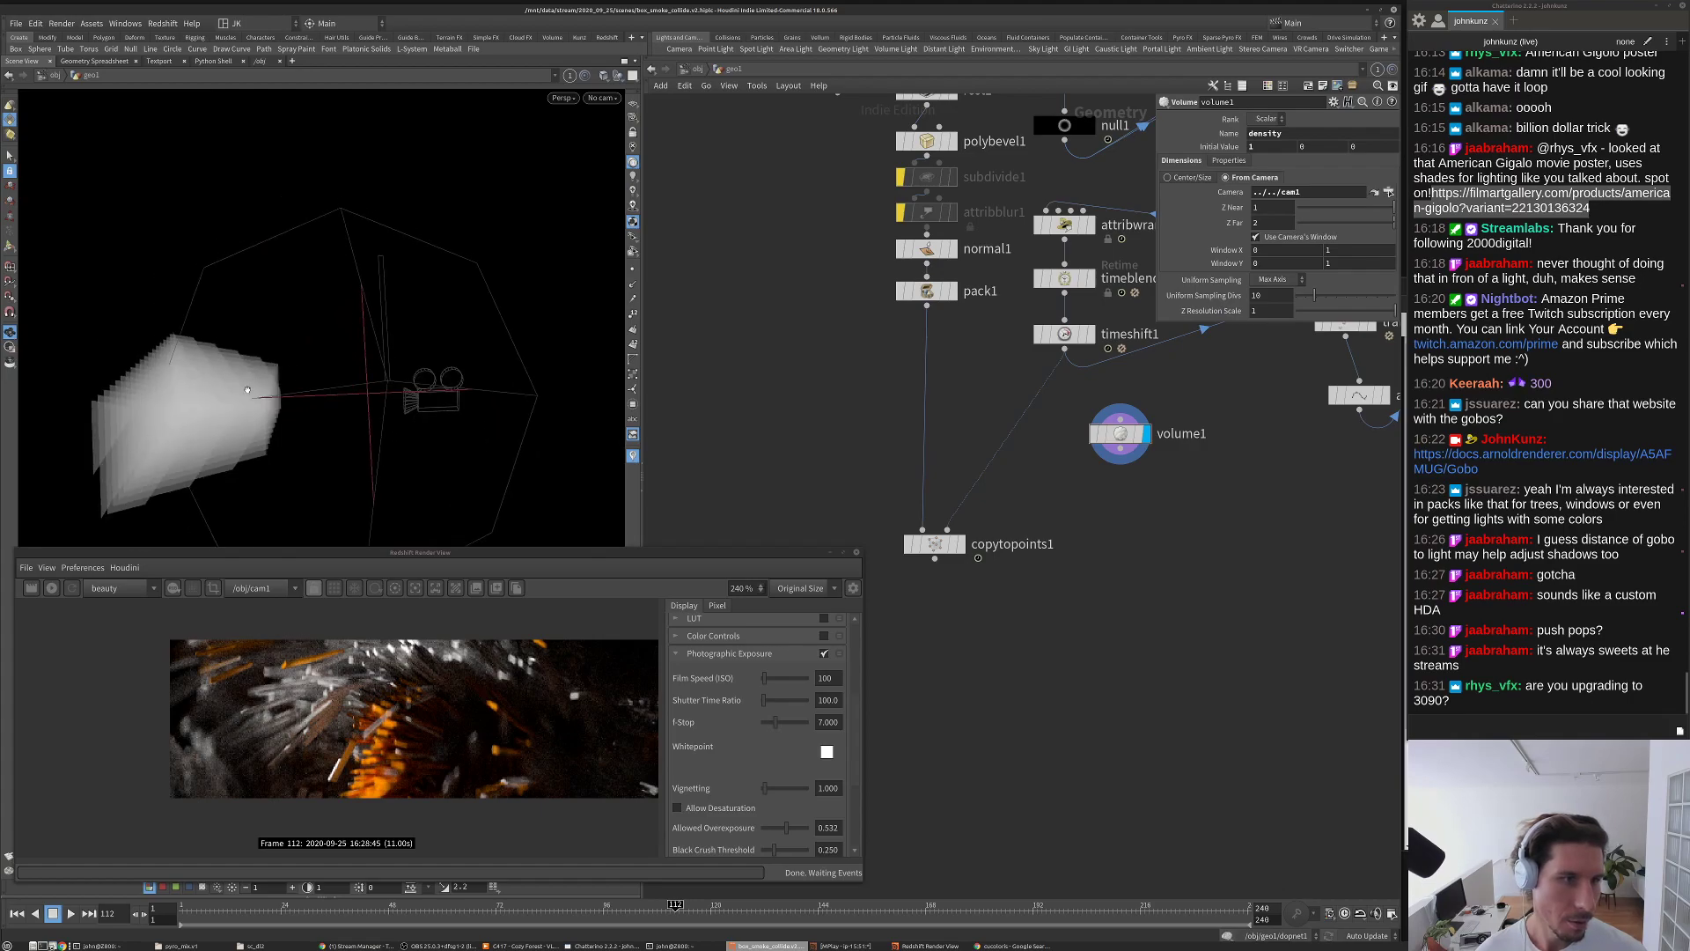
pyautogui.moveTo(412, 386); pyautogui.dragTo(269, 390)
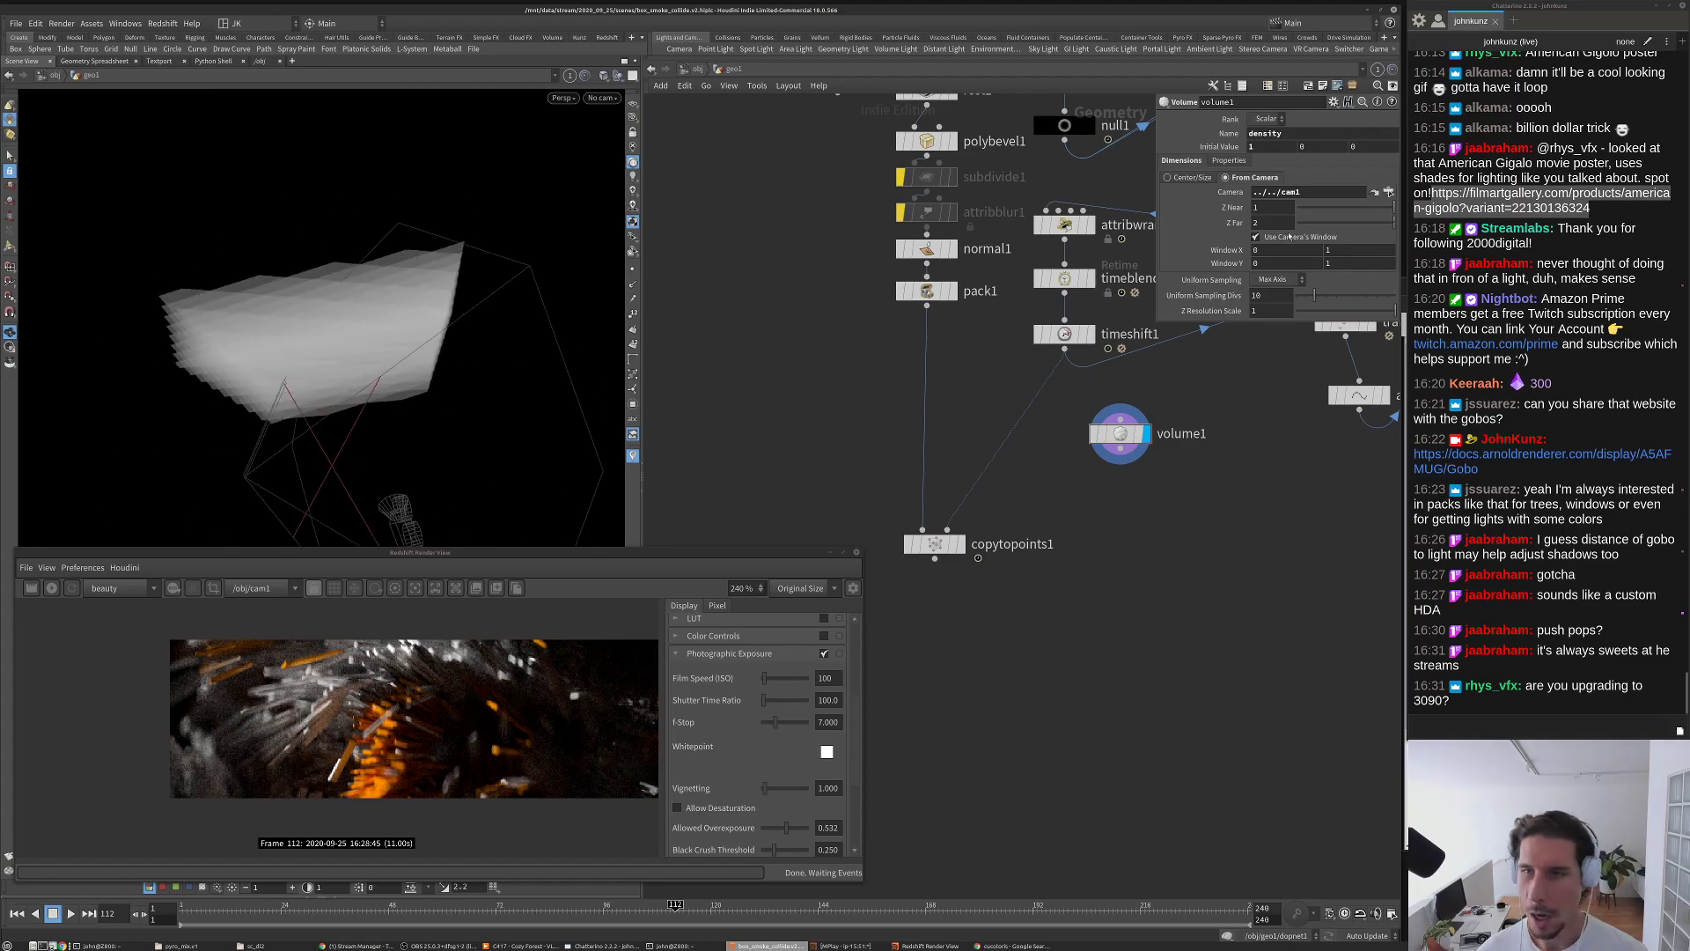
# Step: Set volume1's camera depth range to Z Near 0.05 and Z Far 52
pyautogui.click(1306, 207)
pyautogui.click(1272, 223)
pyautogui.write('5')
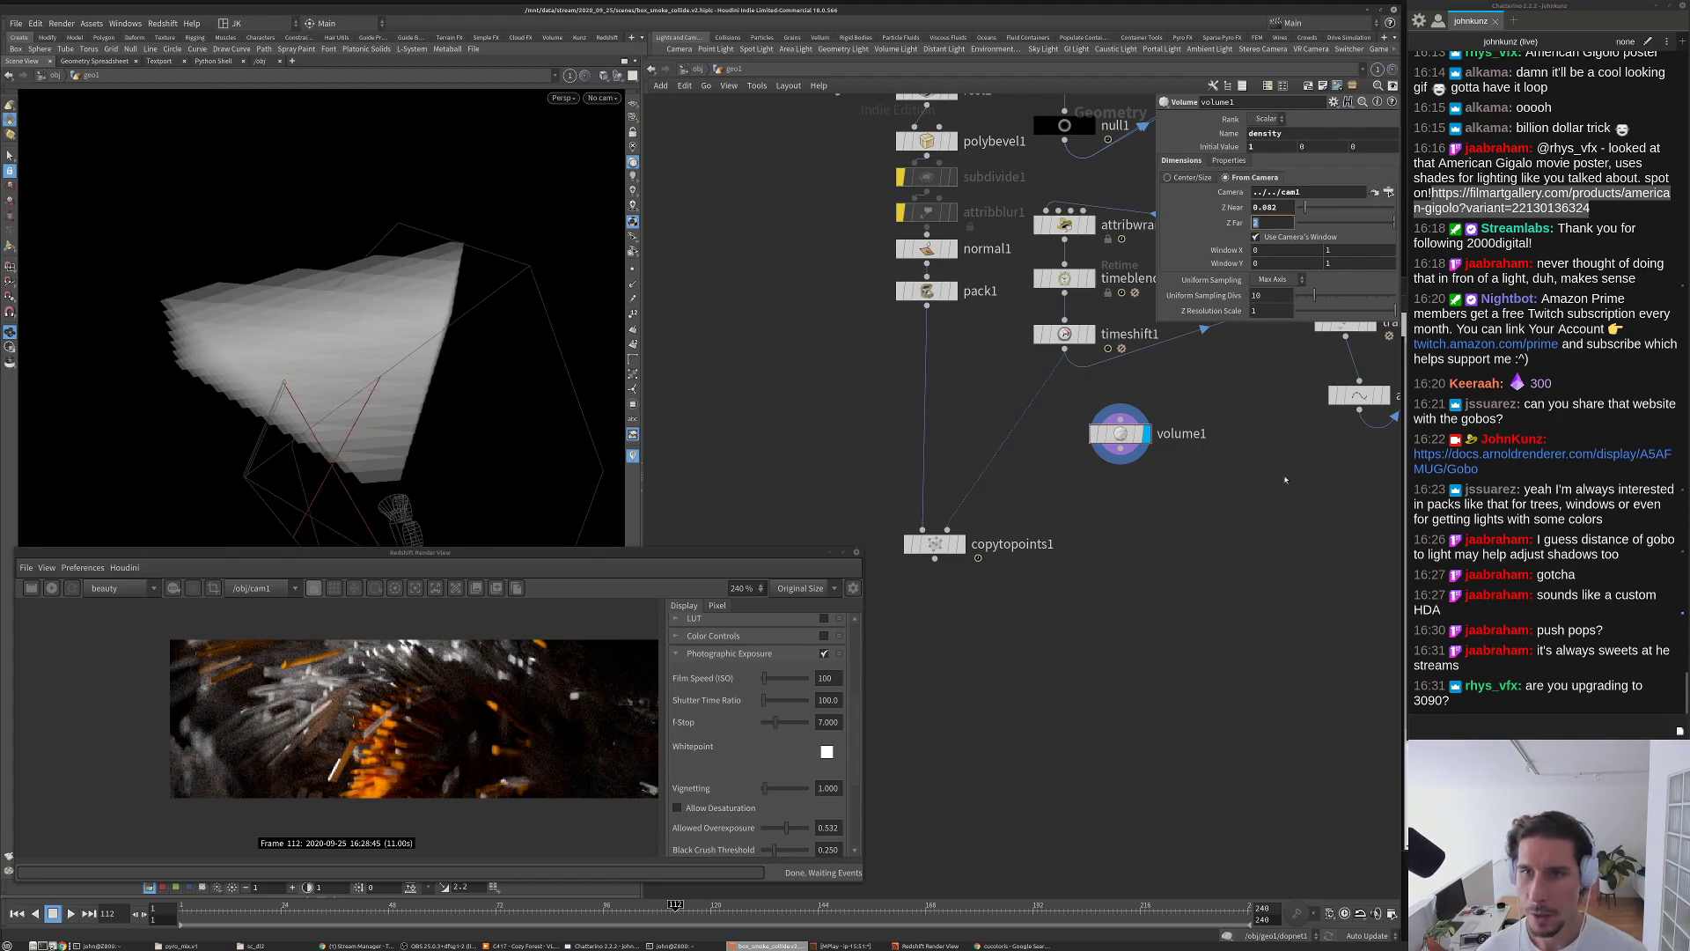
pyautogui.write('2')
pyautogui.press('Return')
pyautogui.moveTo(1278, 207); pyautogui.dragTo(1266, 244)
pyautogui.write('5')
pyautogui.press('Return')
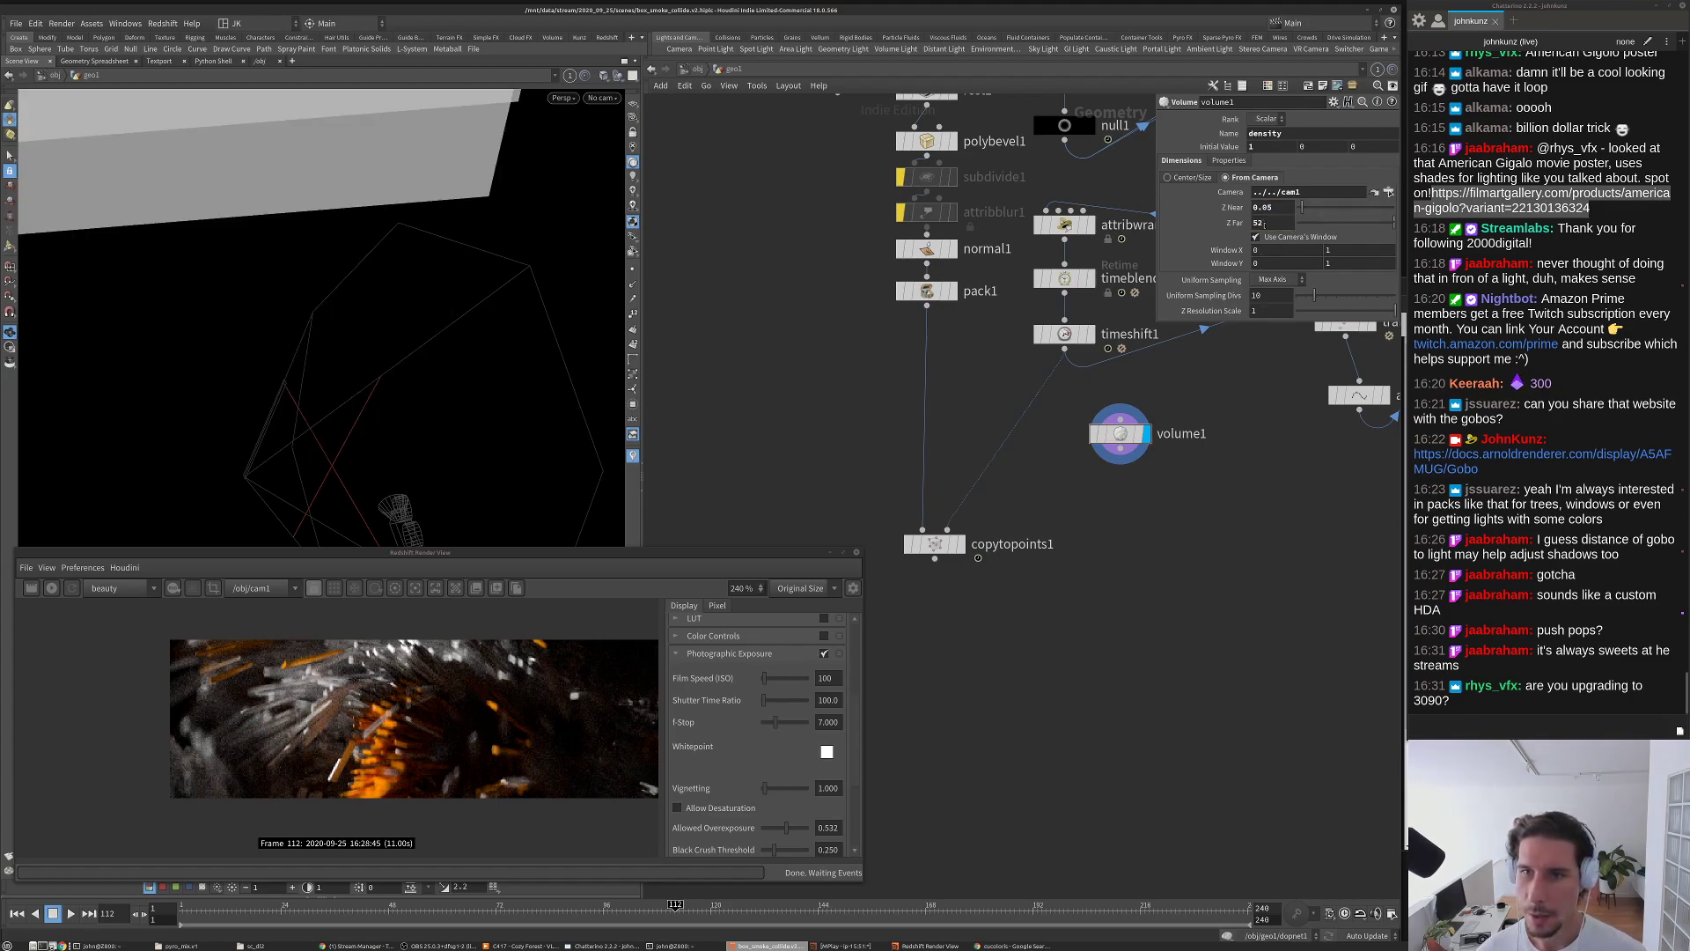
# Step: Set volume1's Uniform Sampling Divs to 105
pyautogui.click(1272, 294)
pyautogui.write('5')
pyautogui.press('Return')
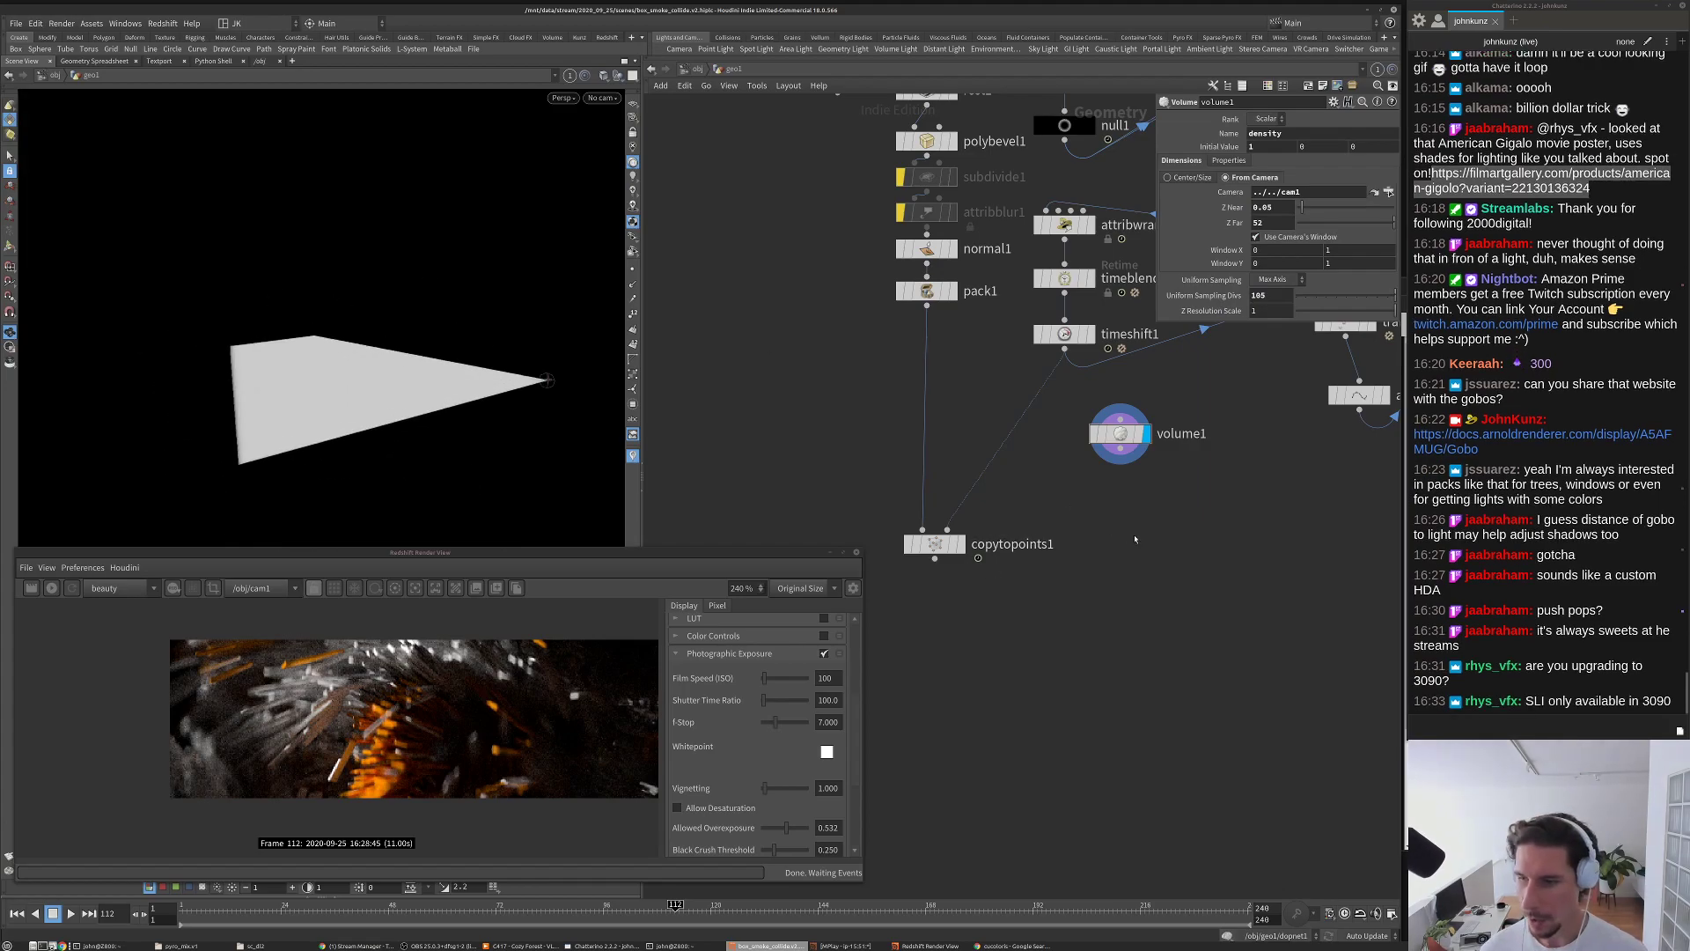
# Step: Add a Group Create node and insert it on the wire between timeshift1 and copytopoints1
pyautogui.moveTo(1148, 519); pyautogui.dragTo(1142, 561, button='middle')
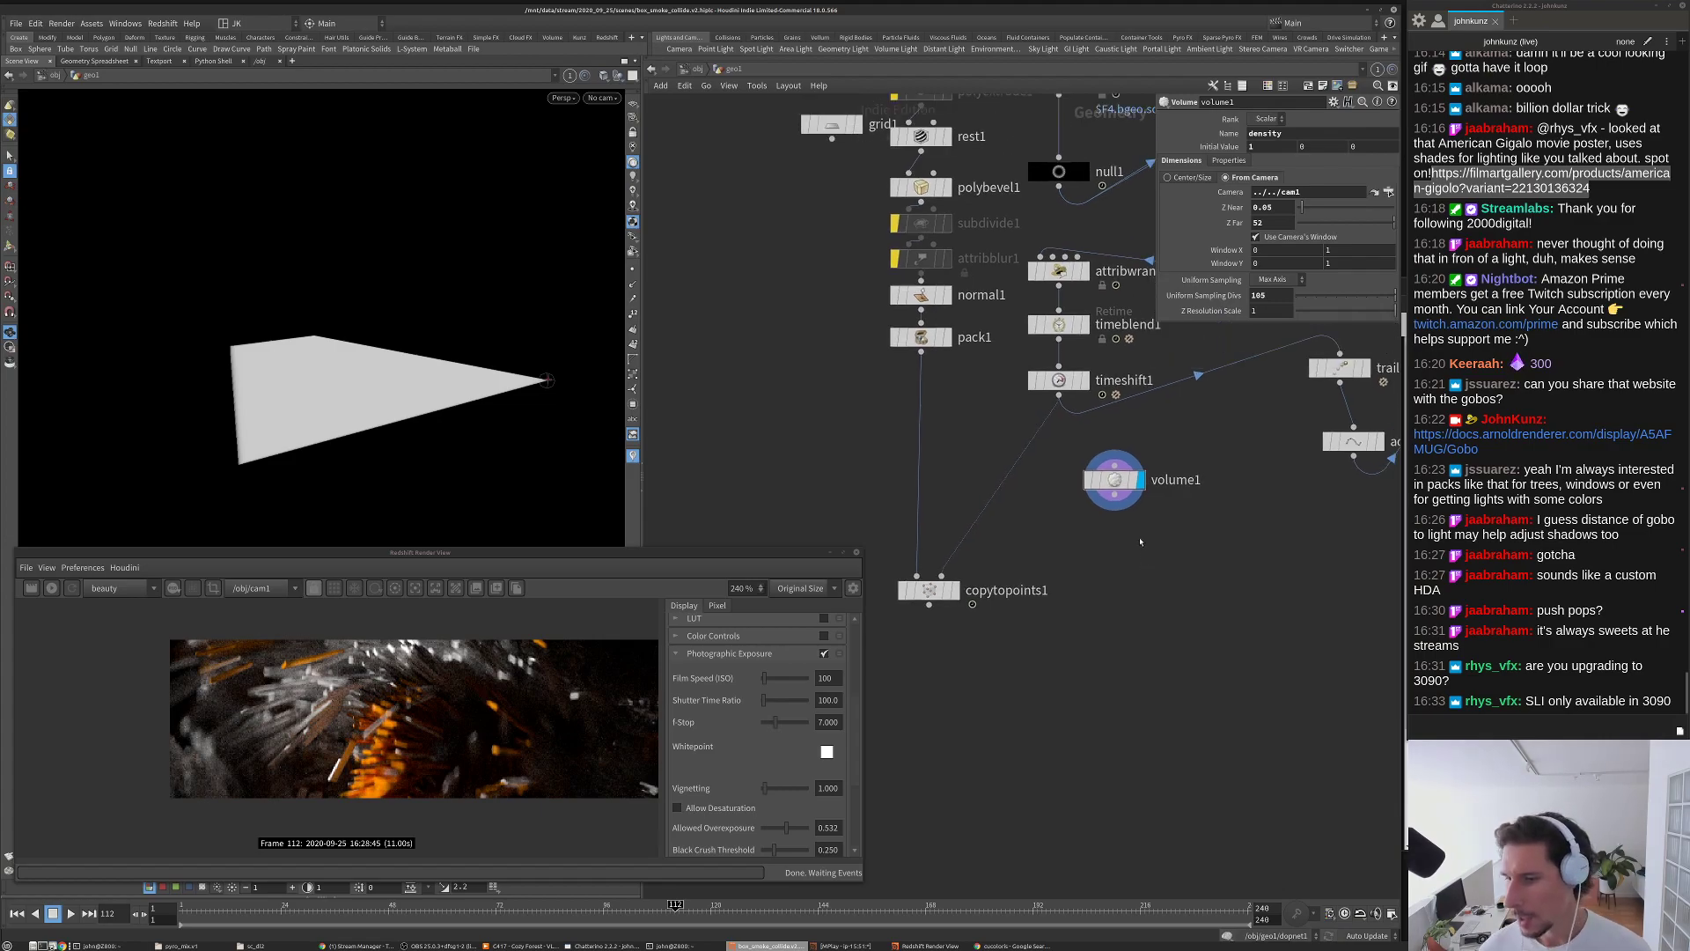
pyautogui.scroll(2, 1142, 545)
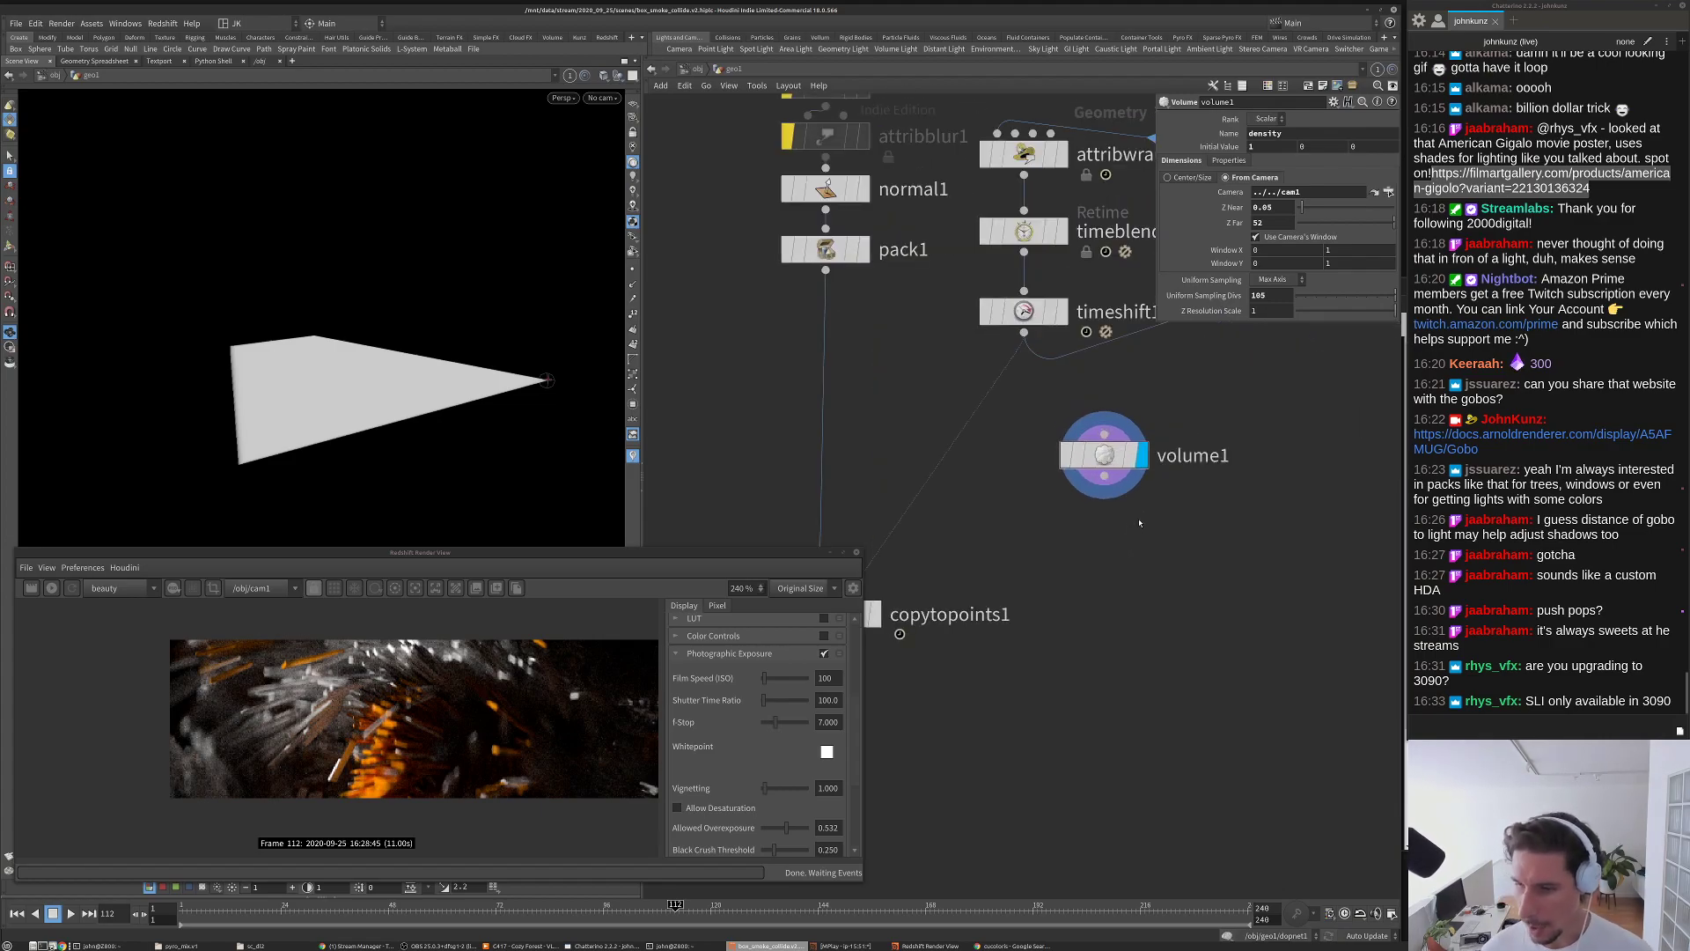
pyautogui.moveTo(1139, 523); pyautogui.dragTo(1116, 486, button='middle')
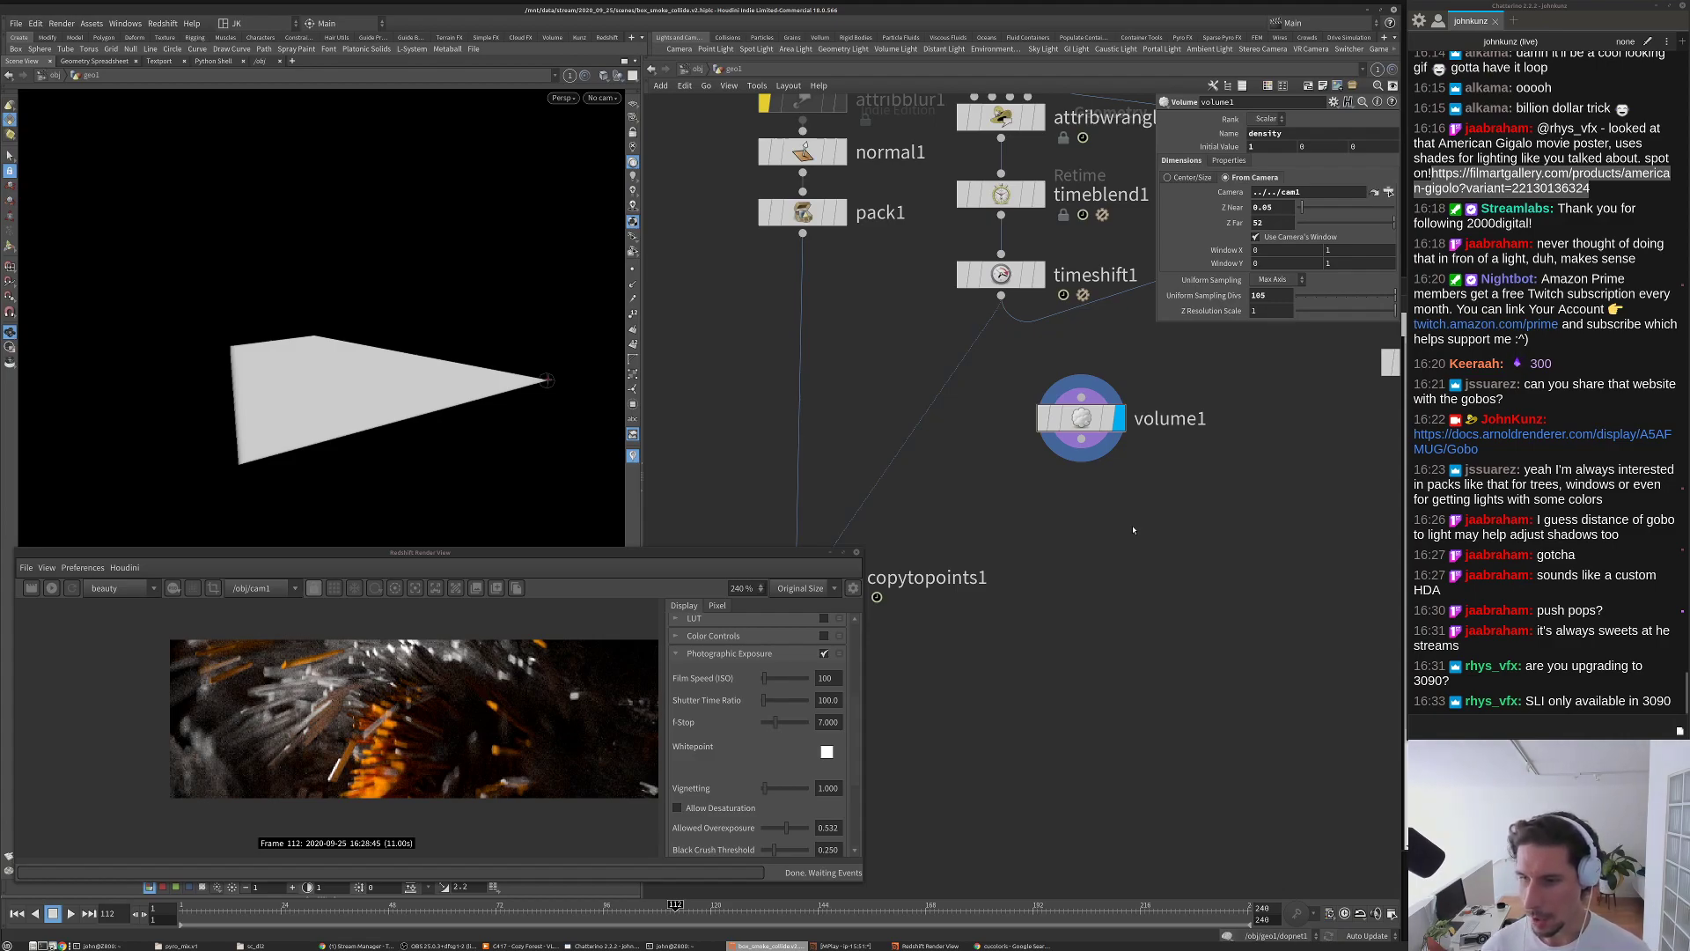
pyautogui.press('Tab')
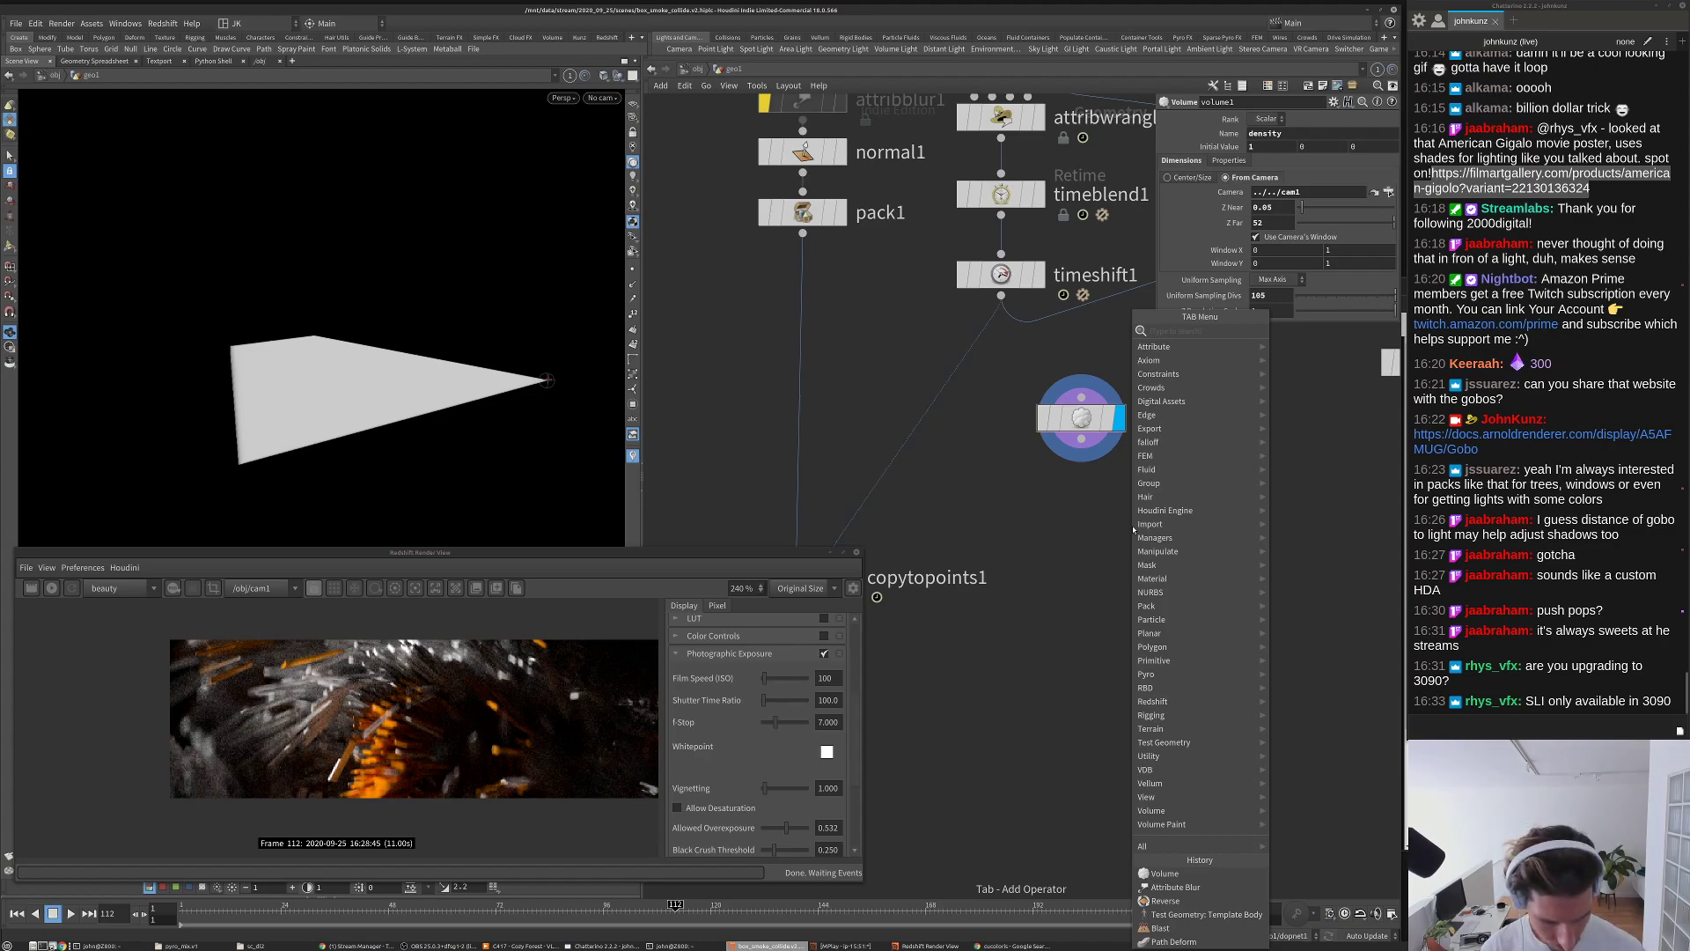
pyautogui.write('group')
pyautogui.press('Return')
pyautogui.click(1132, 527)
pyautogui.moveTo(1133, 528); pyautogui.dragTo(931, 444)
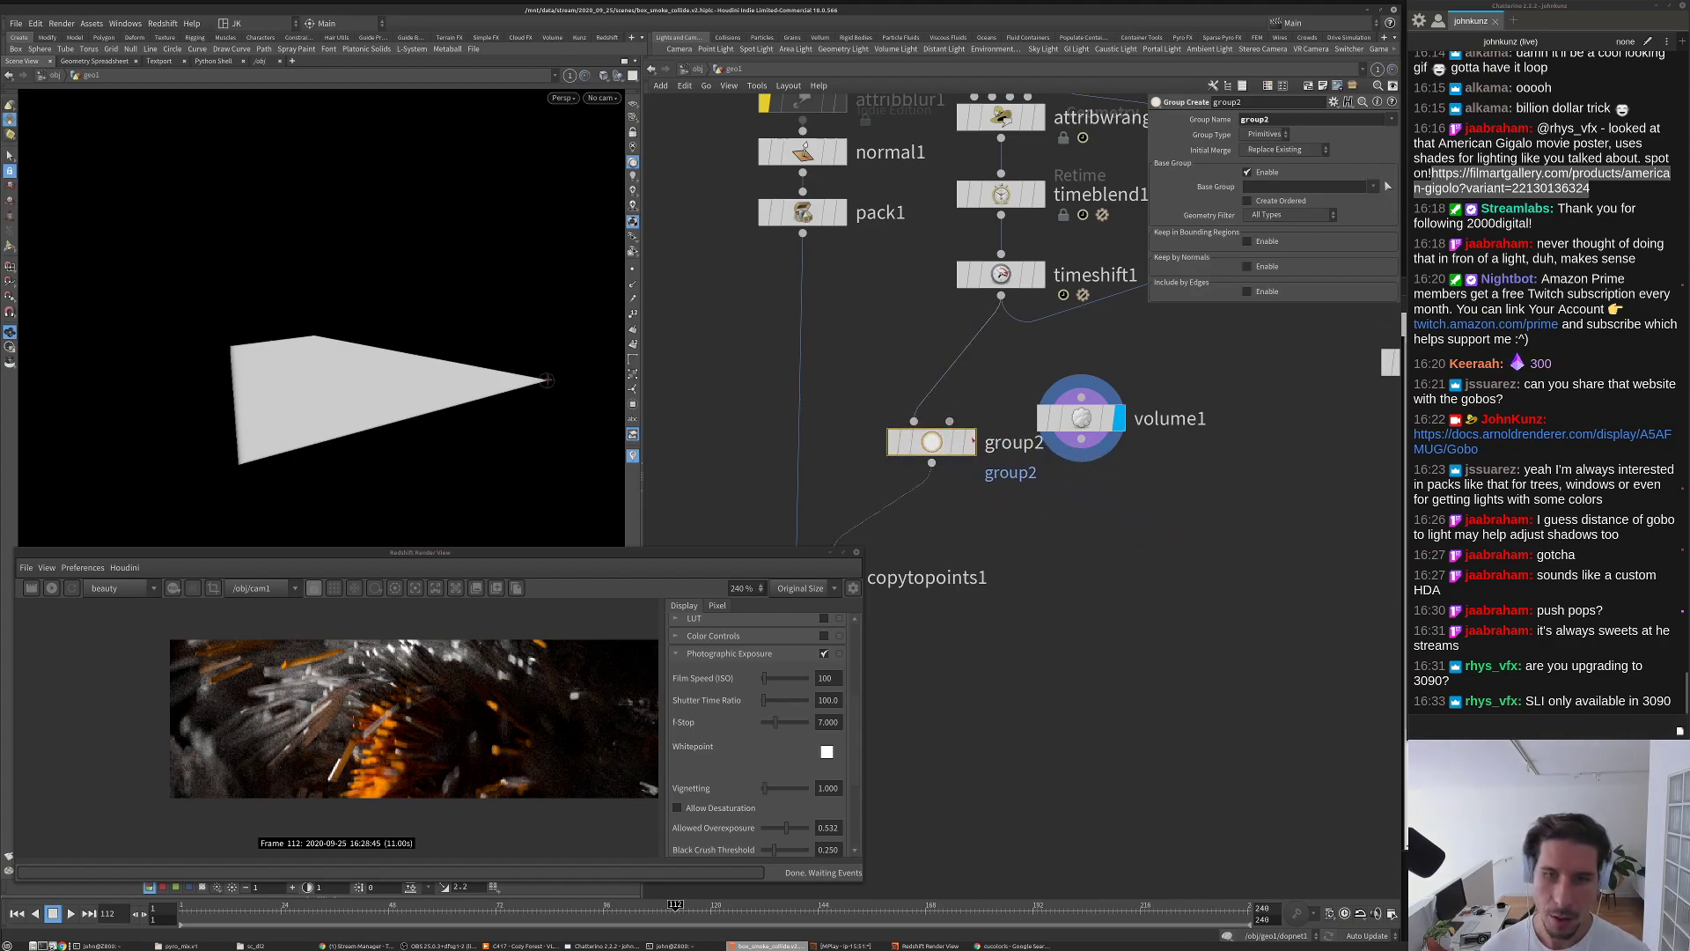
# Step: Display group2 with volume1 wired into its second input, and set its group type to Points
pyautogui.click(971, 441)
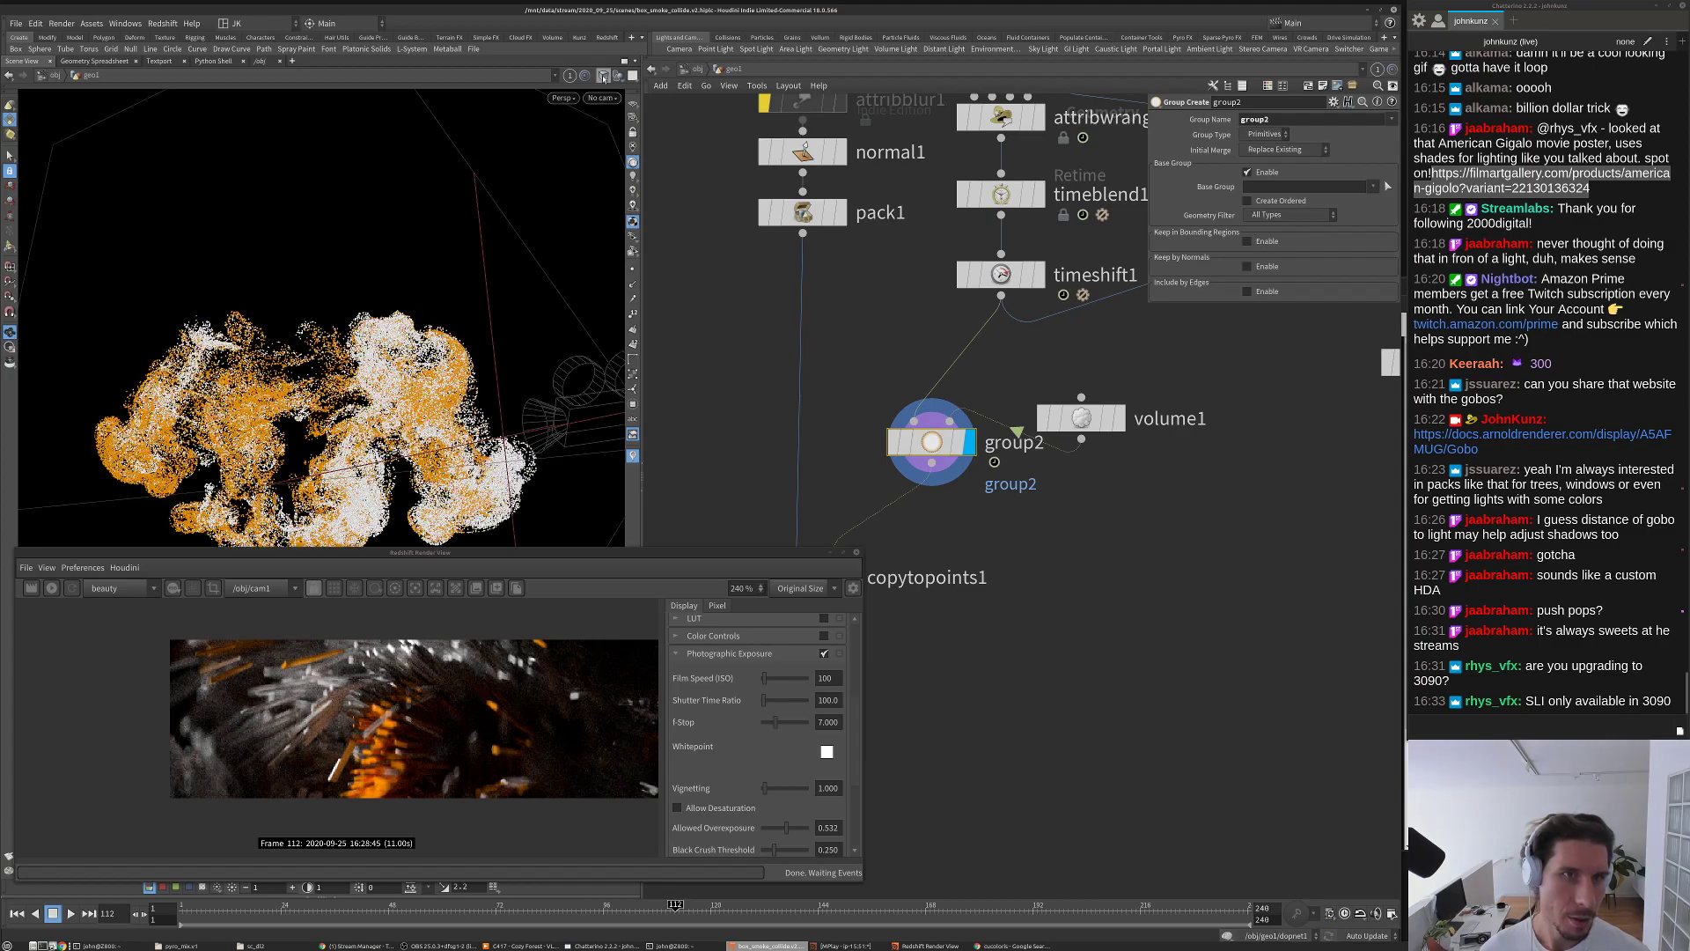
pyautogui.click(1264, 134)
pyautogui.click(1257, 162)
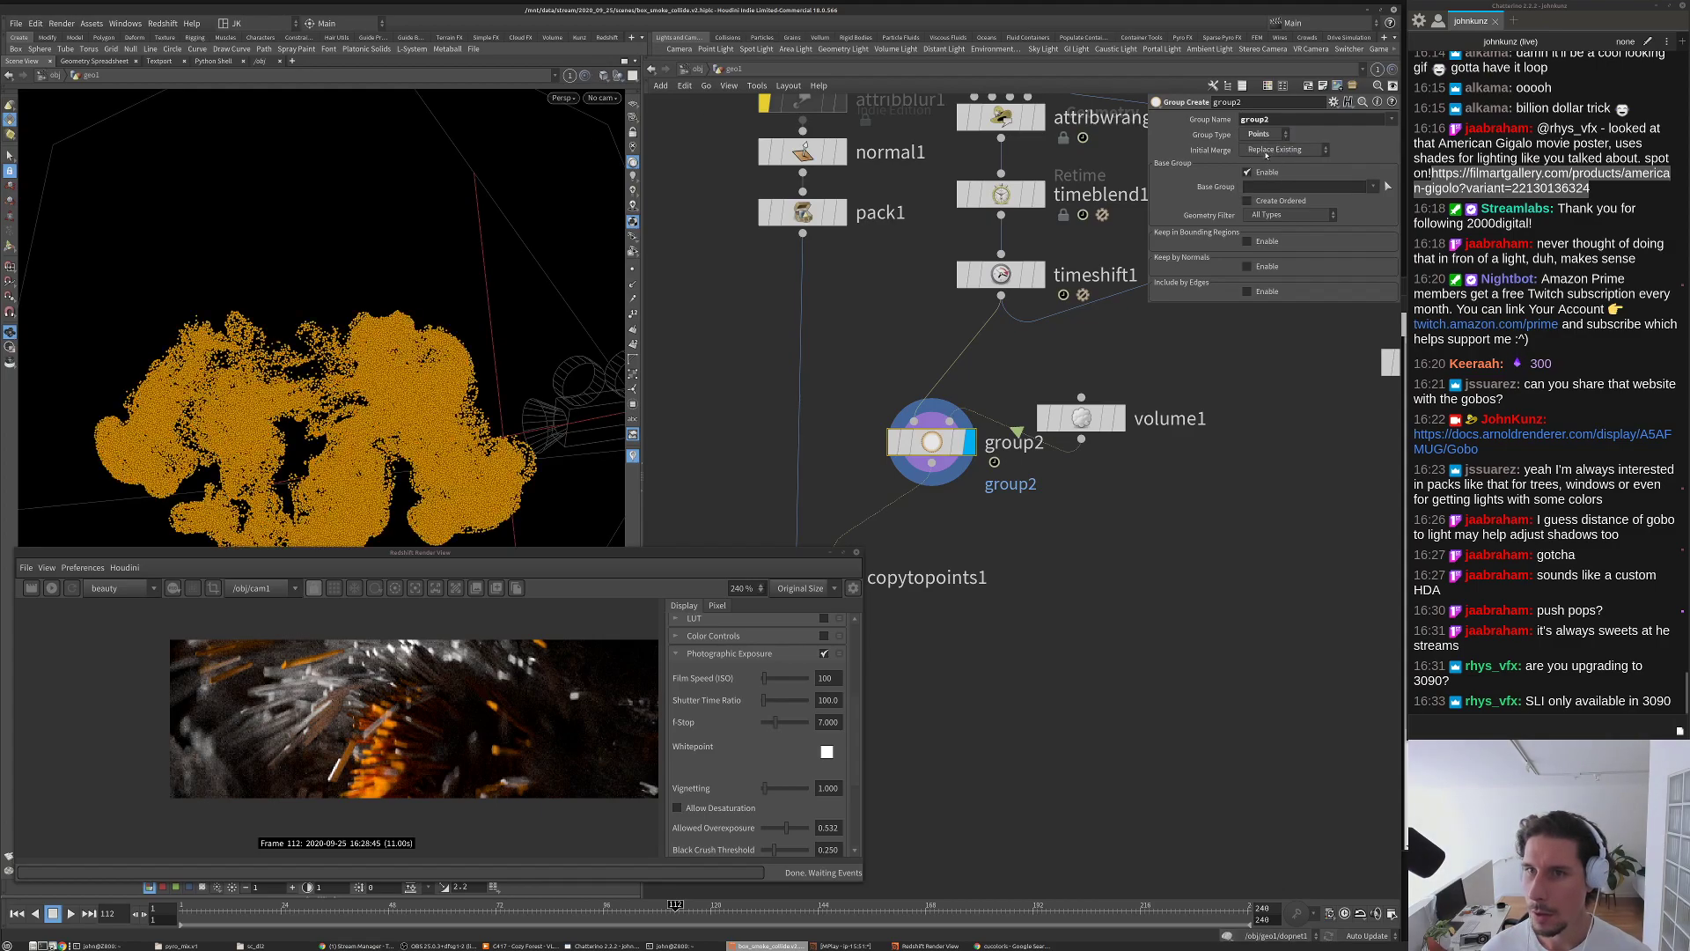
# Step: Disable group2's base group and enable Keep in Bounding Regions with the Bounding Volume type
pyautogui.click(1246, 240)
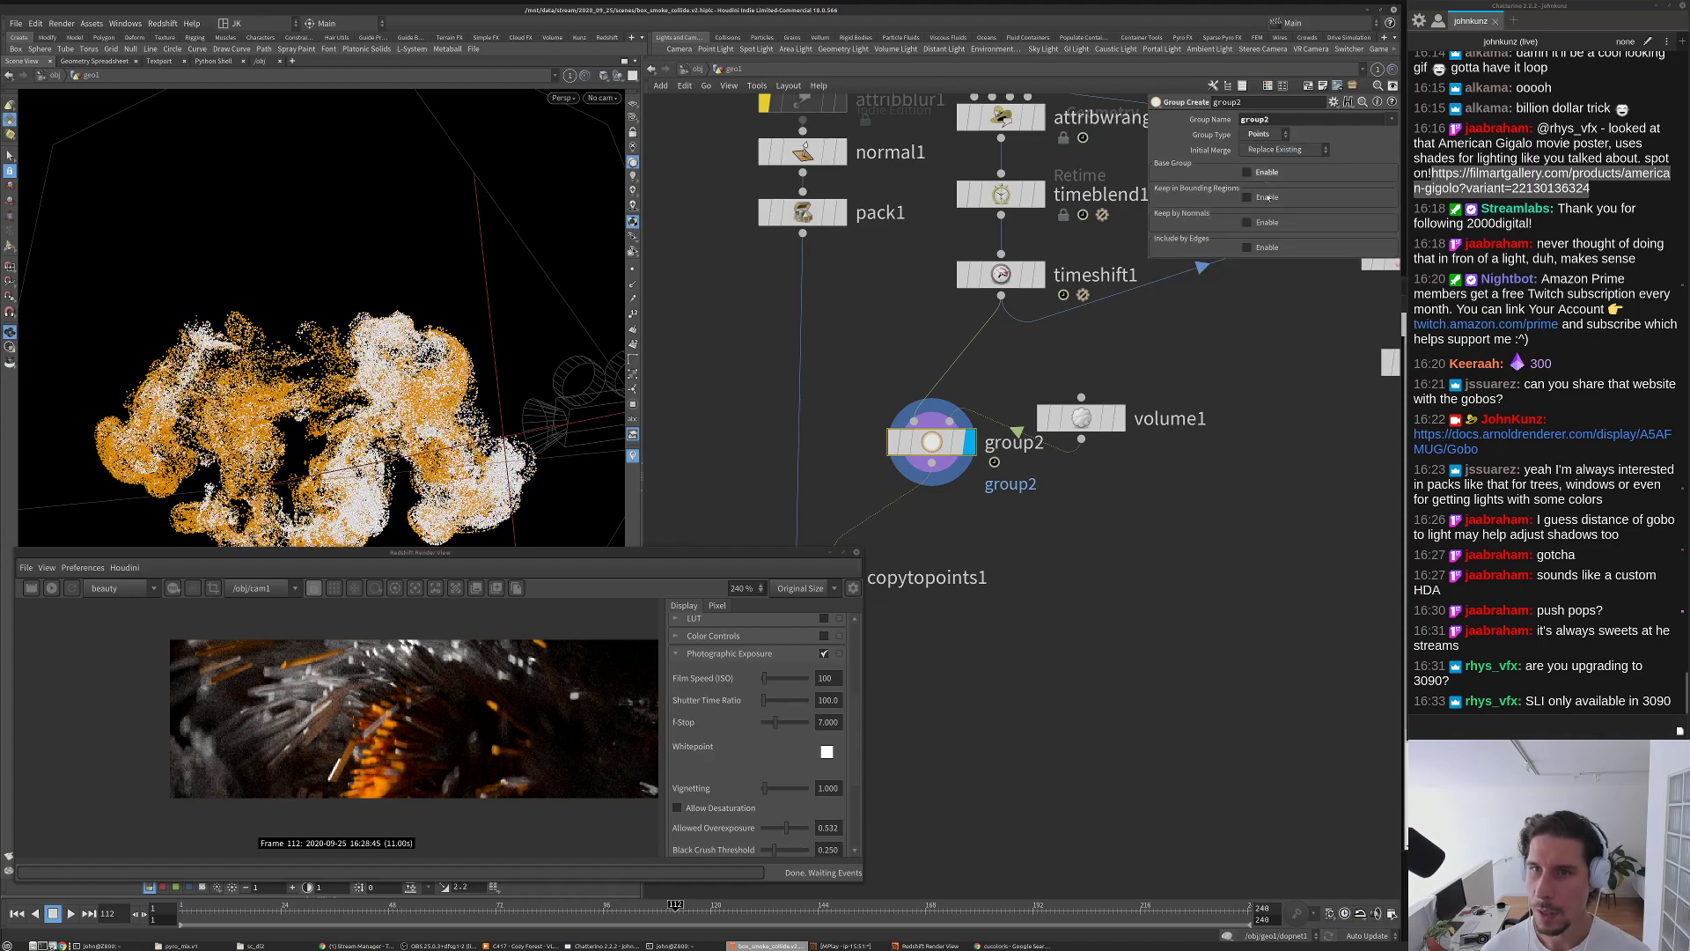
pyautogui.click(1247, 172)
pyautogui.click(1270, 212)
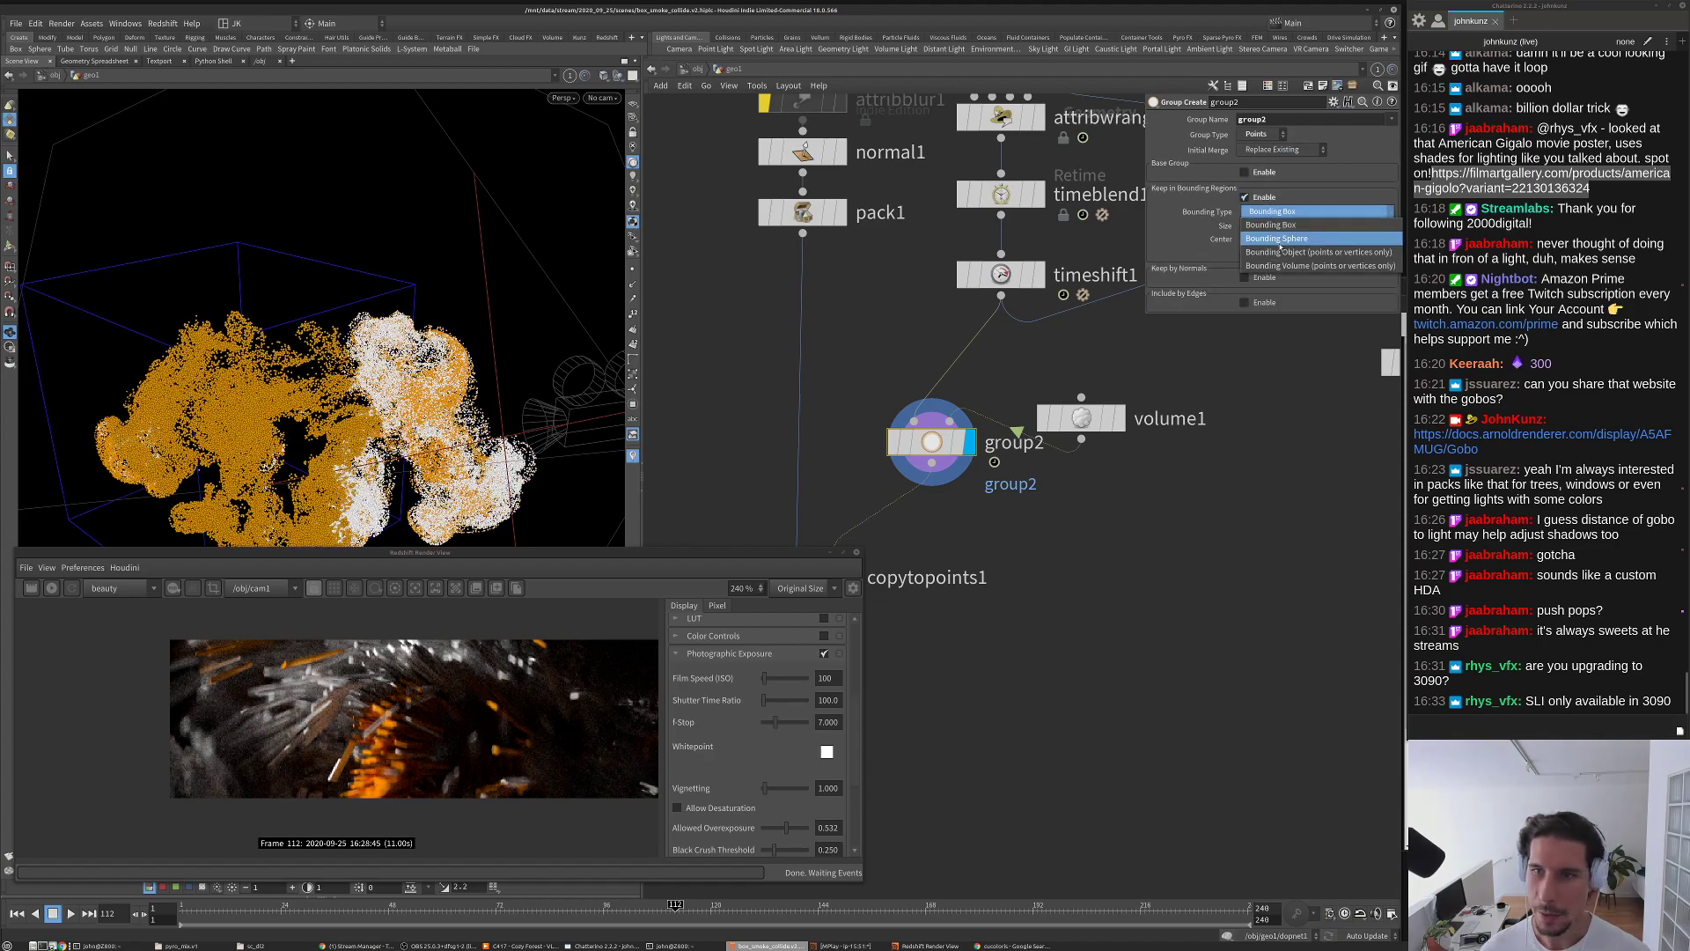
pyautogui.click(1285, 264)
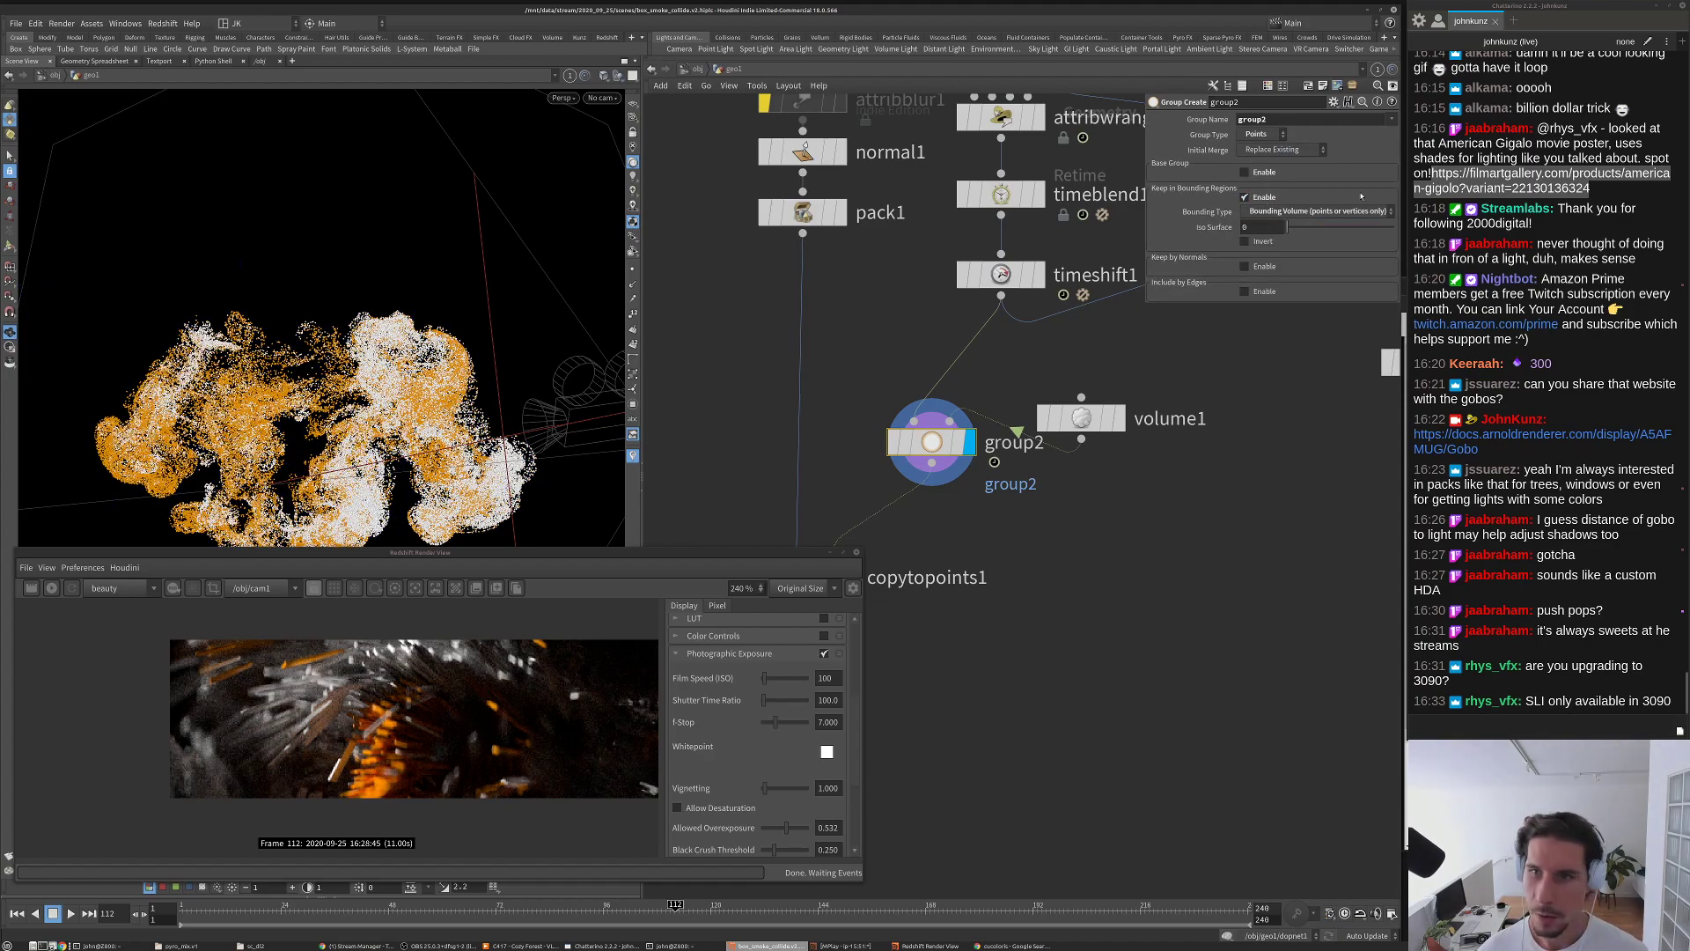
# Step: Invert group2's bounding volume selection and set its Iso Surface to 0.5
pyautogui.moveTo(1286, 231); pyautogui.dragTo(1290, 230)
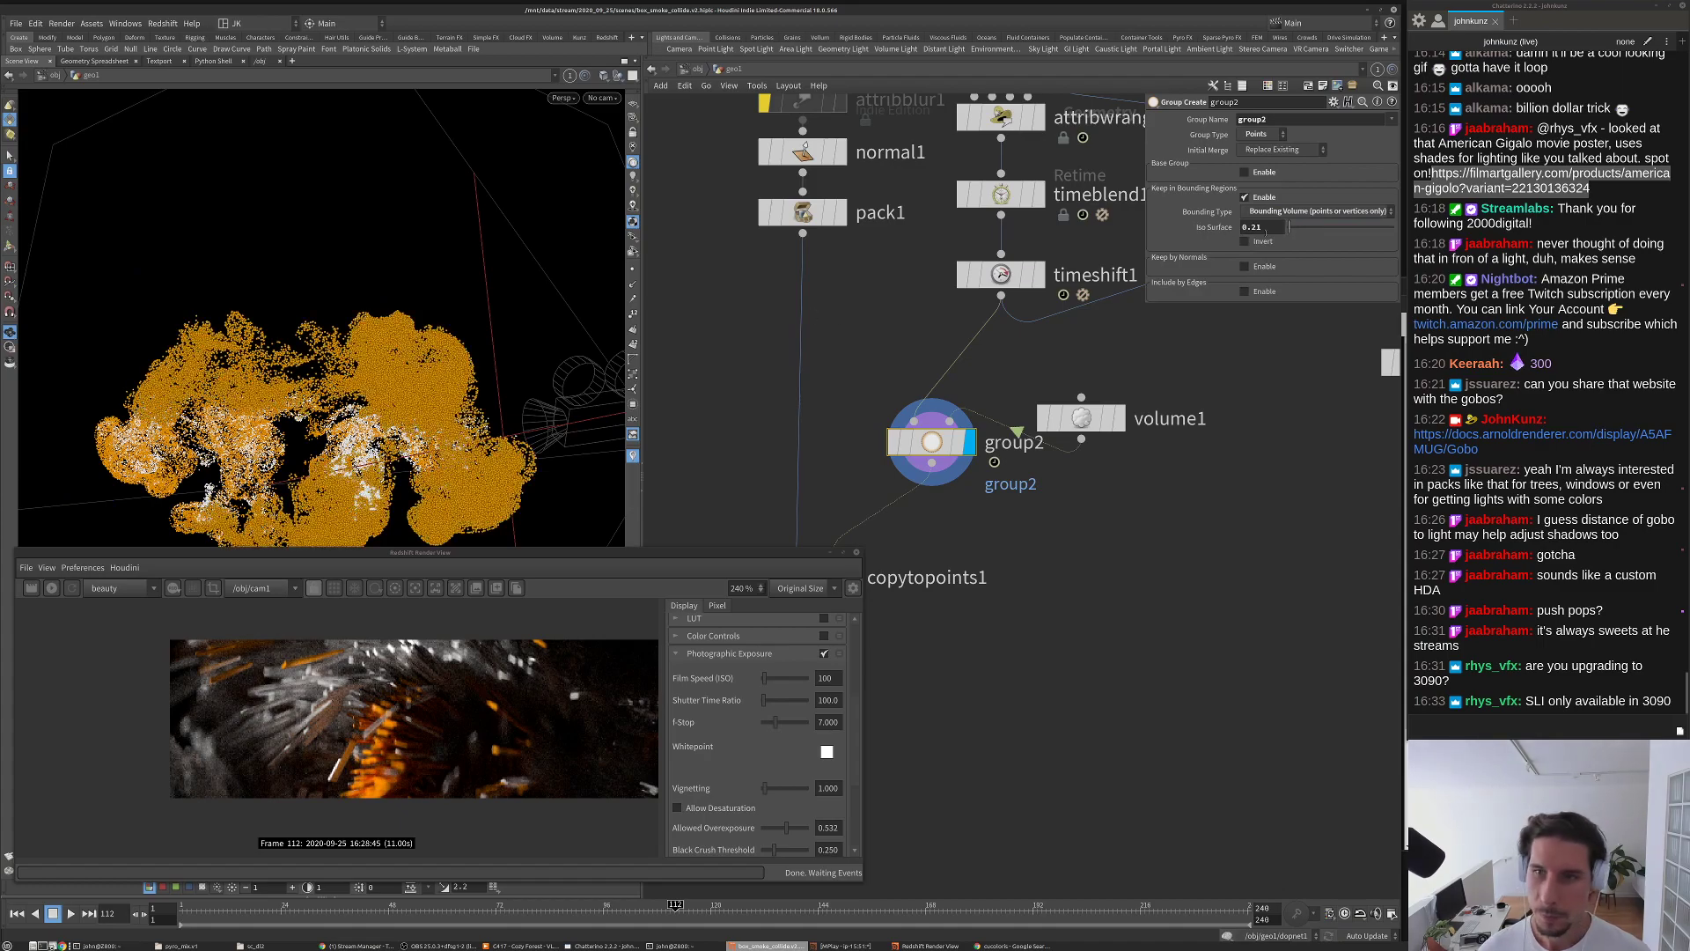
pyautogui.click(1244, 241)
pyautogui.keyDown('alt'); pyautogui.moveTo(352, 352); pyautogui.dragTo(423, 334); pyautogui.keyUp('alt')
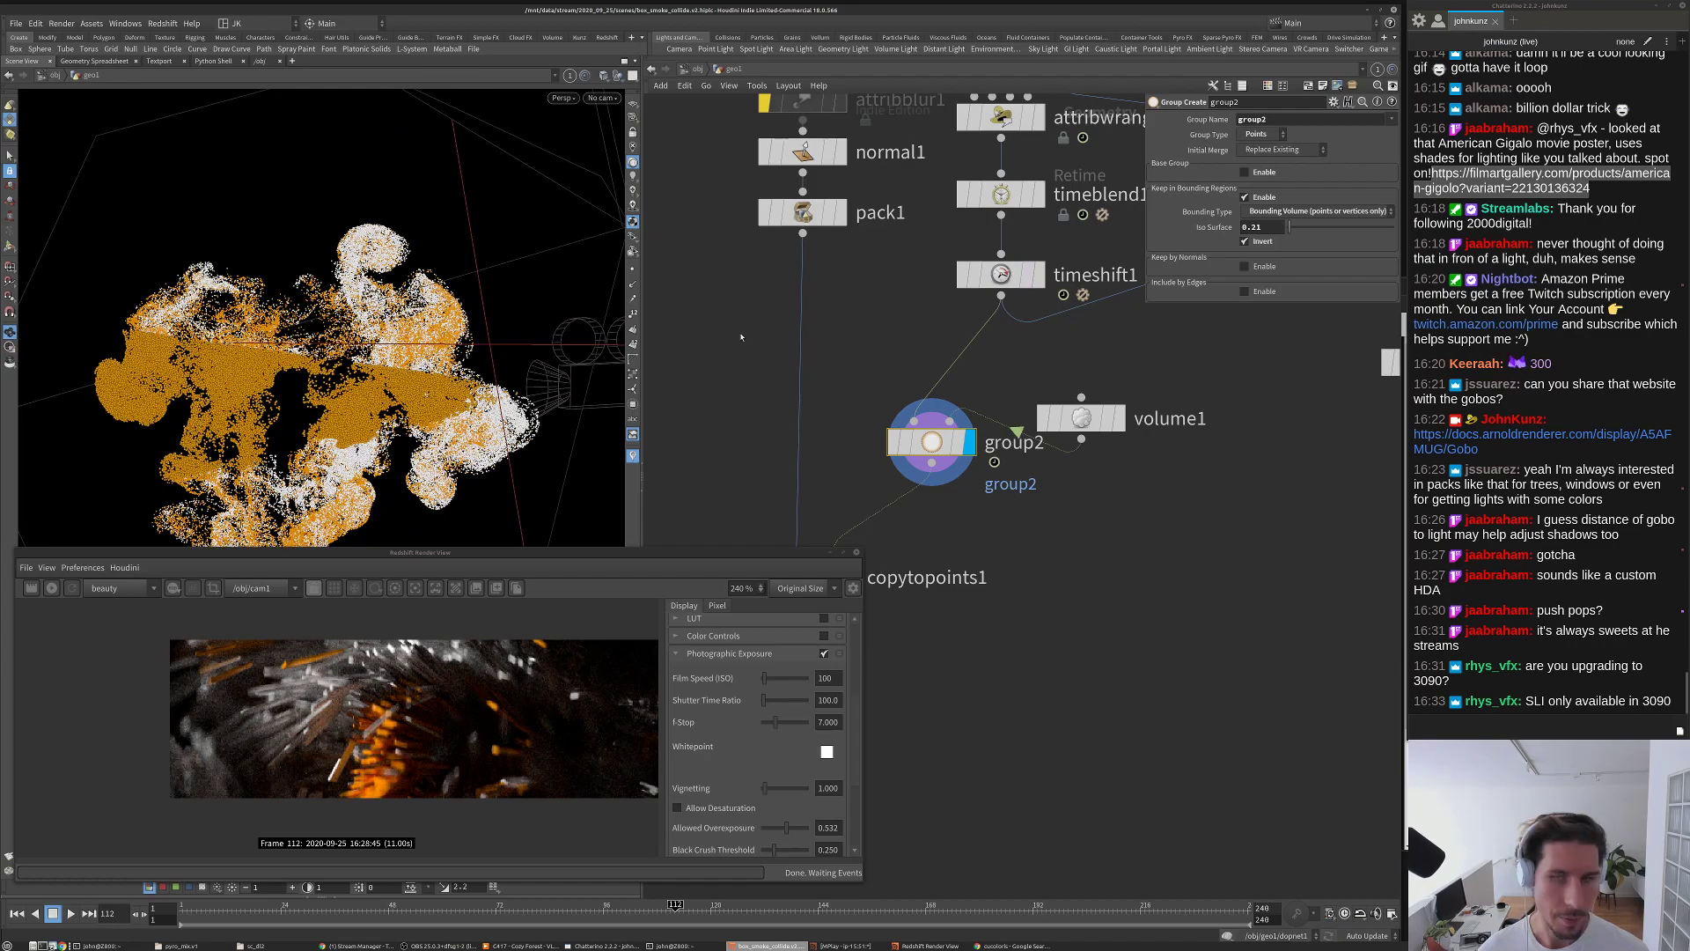
pyautogui.doubleClick(1255, 227)
pyautogui.write('5')
pyautogui.press('Return')
# Step: Add a Blast node, insert it between group2 and copytopoints1, and display it
pyautogui.moveTo(1128, 545); pyautogui.dragTo(1130, 511, button='middle')
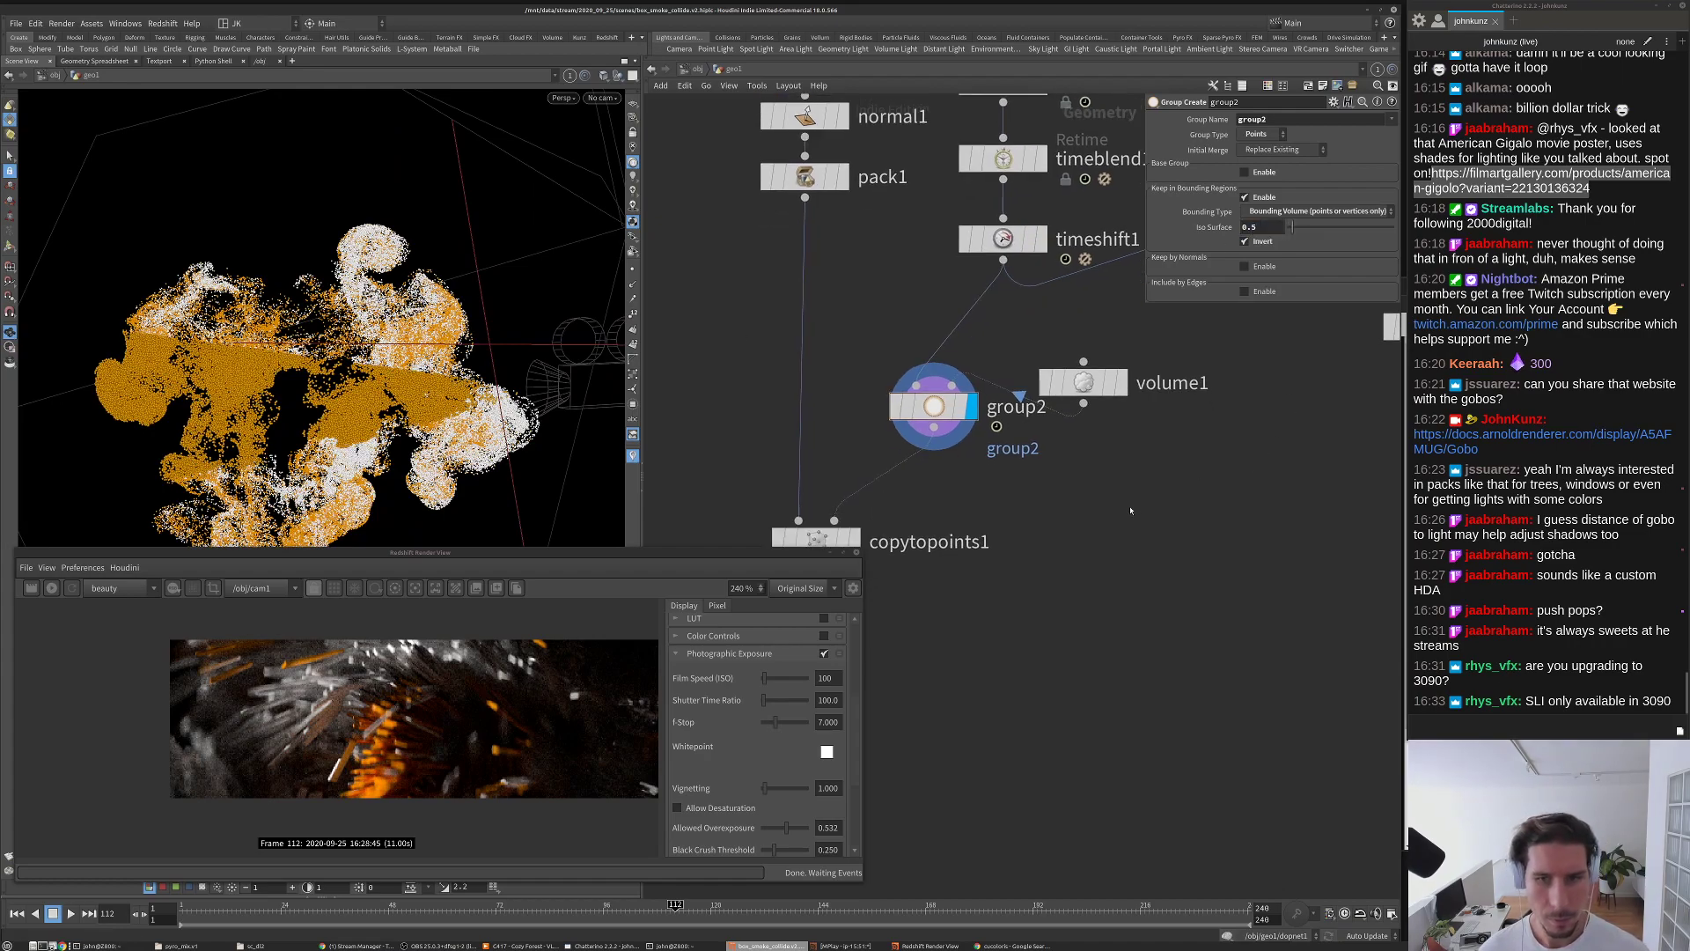
pyautogui.press('Tab')
pyautogui.write('blast')
pyautogui.press('Return')
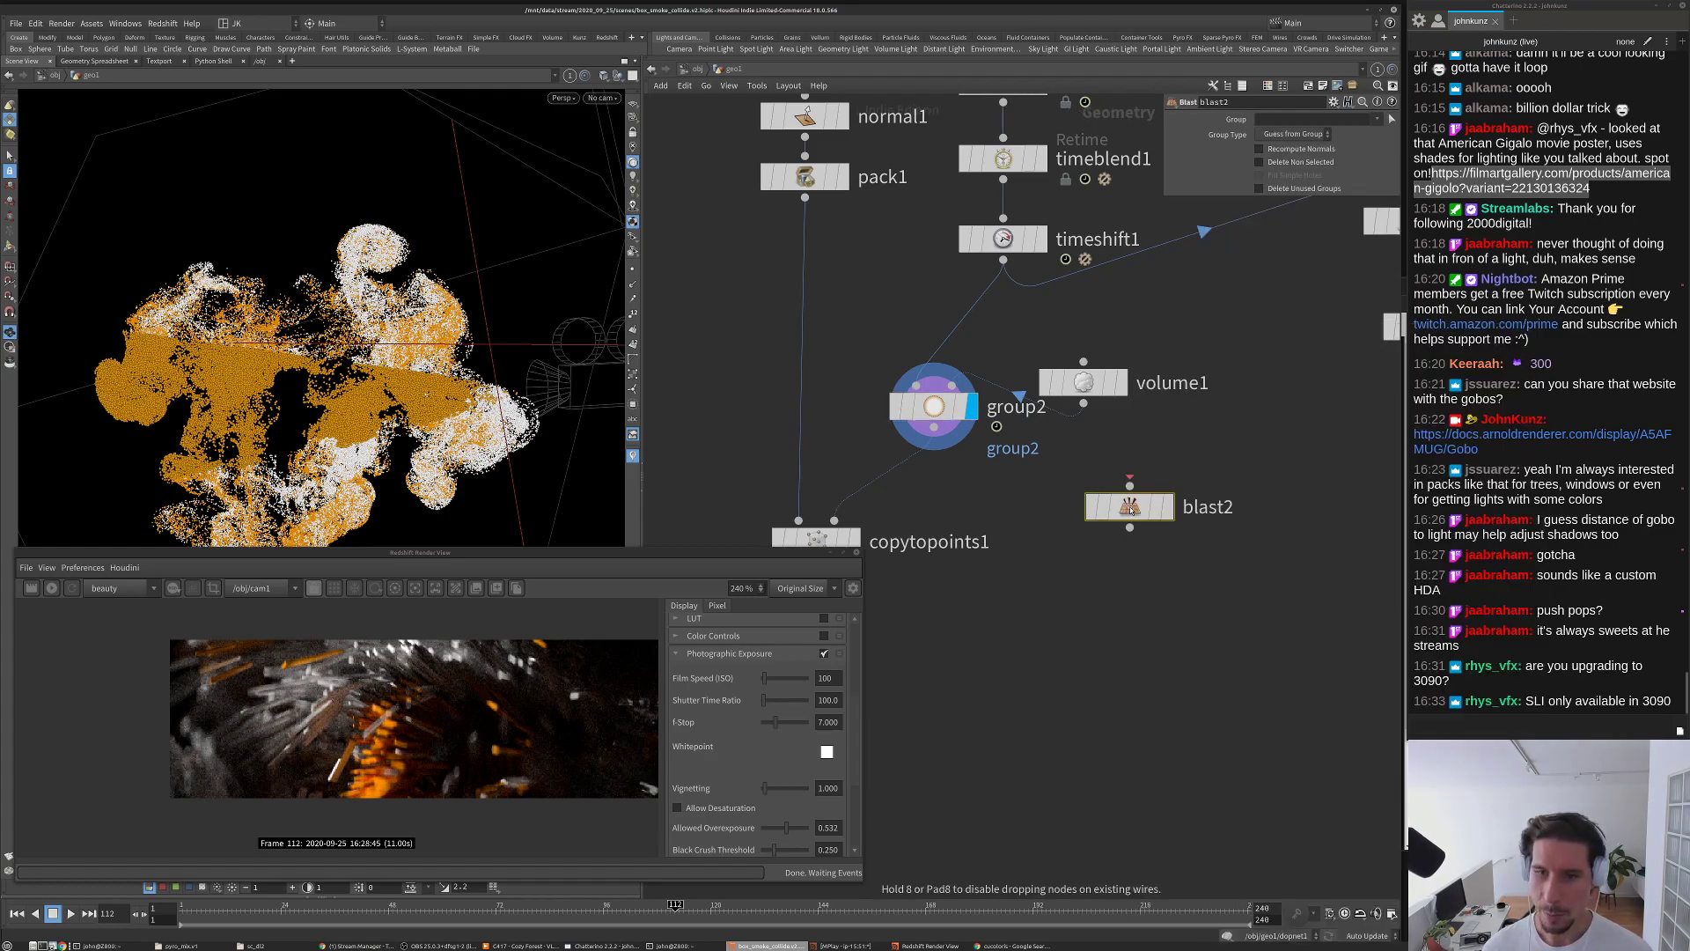
pyautogui.moveTo(1131, 509); pyautogui.dragTo(960, 465)
pyautogui.click(938, 483)
# Step: Set blast2's group to group2 and enable Delete Non Selected
pyautogui.click(1377, 119)
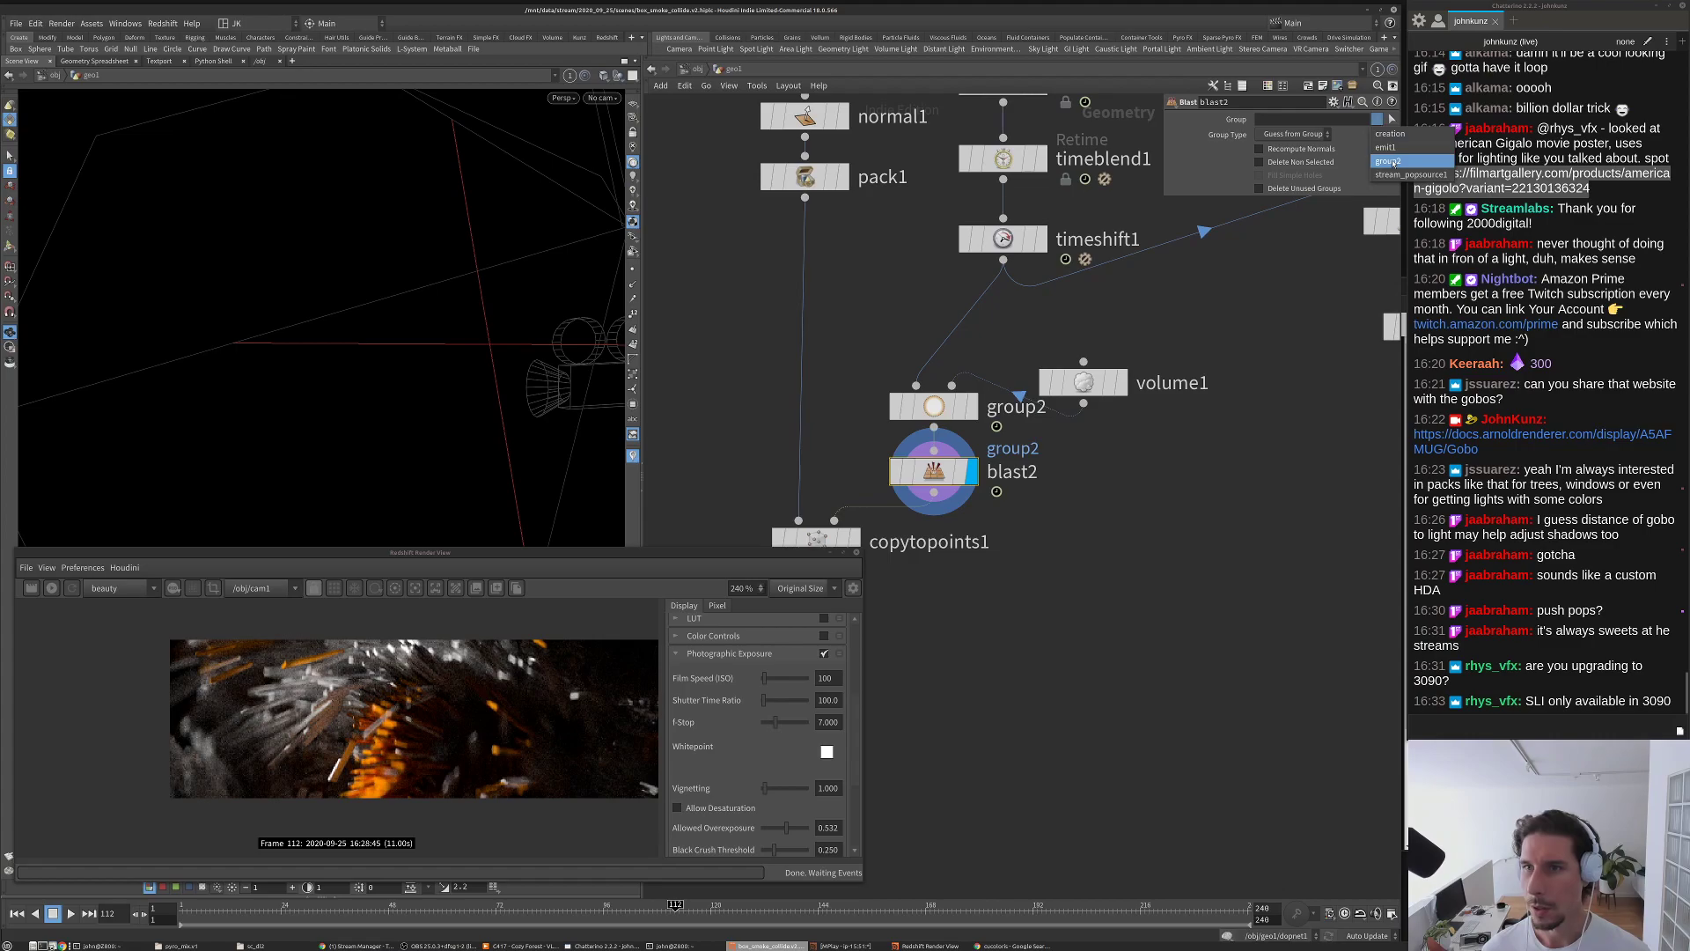
pyautogui.click(1388, 162)
pyautogui.click(1283, 164)
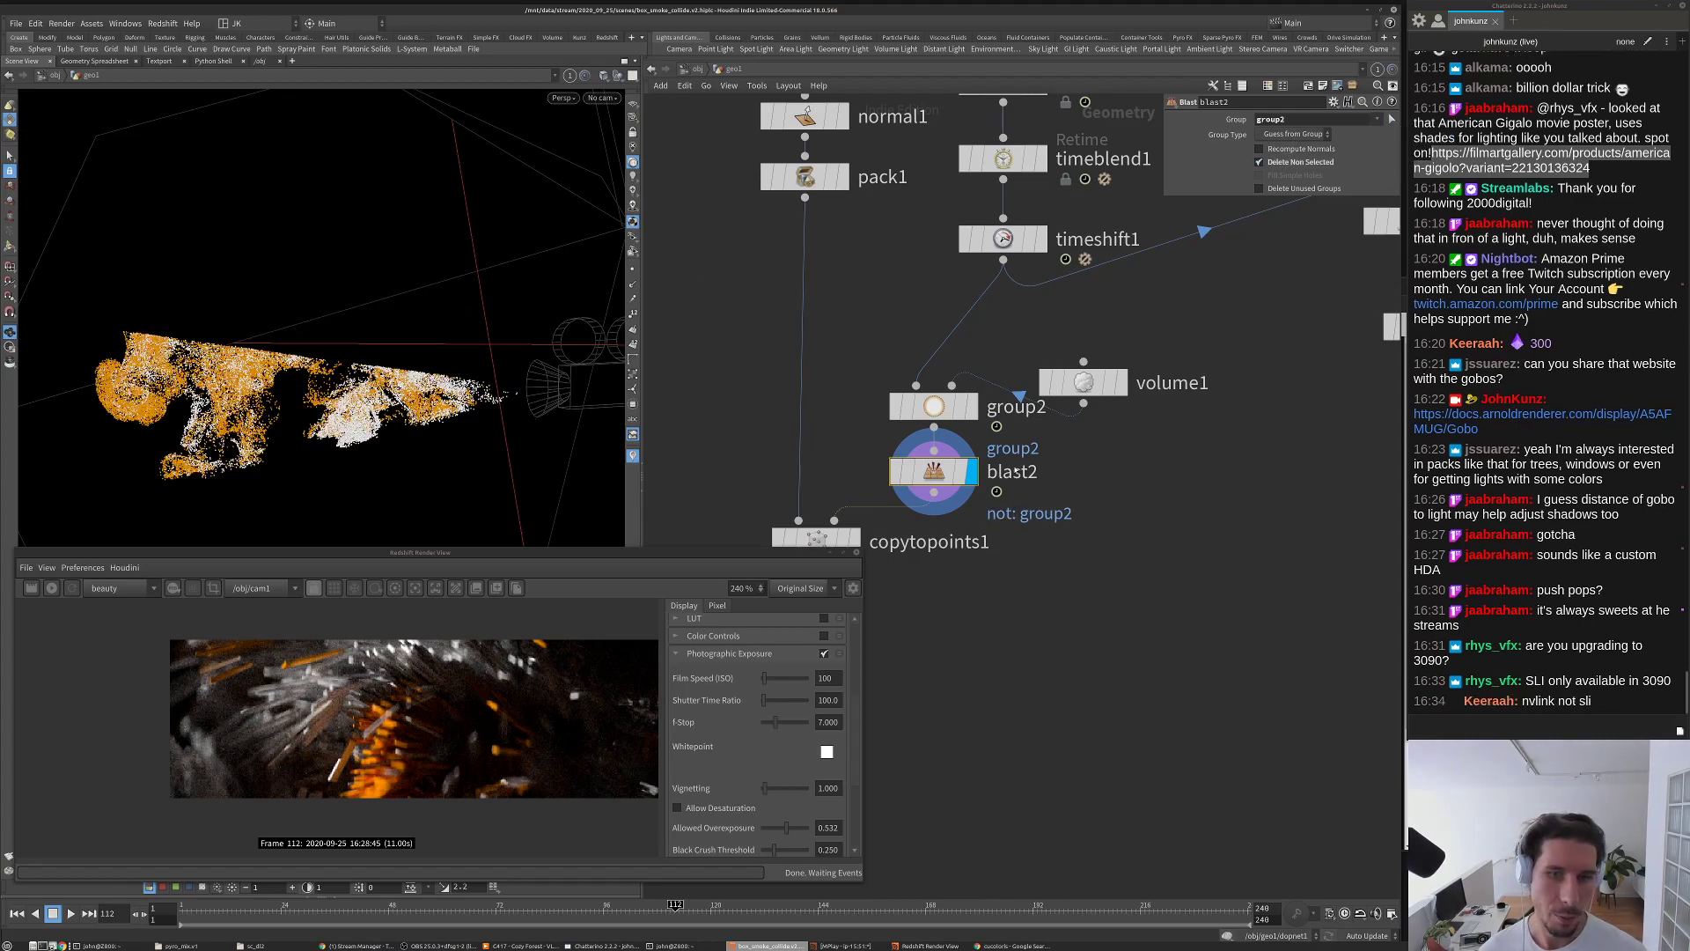
# Step: Compare the point counts in the node info of timeshift1 and blast2
pyautogui.scroll(-3, 996, 423)
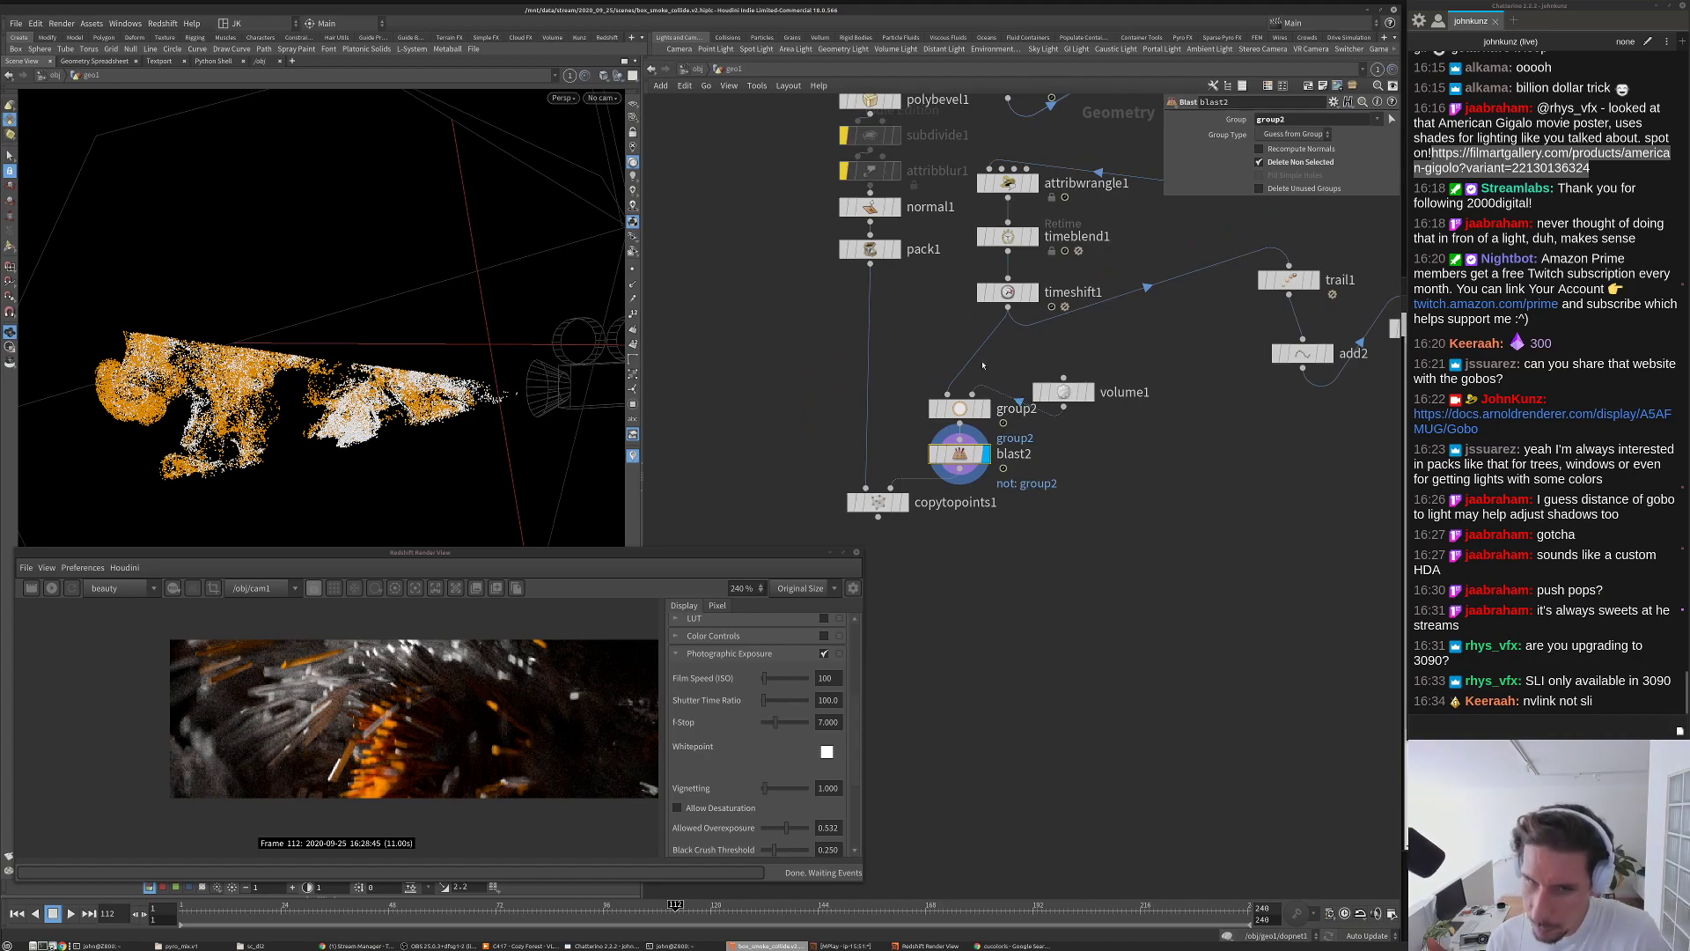
pyautogui.scroll(2, 983, 354)
pyautogui.middleClick(1015, 264)
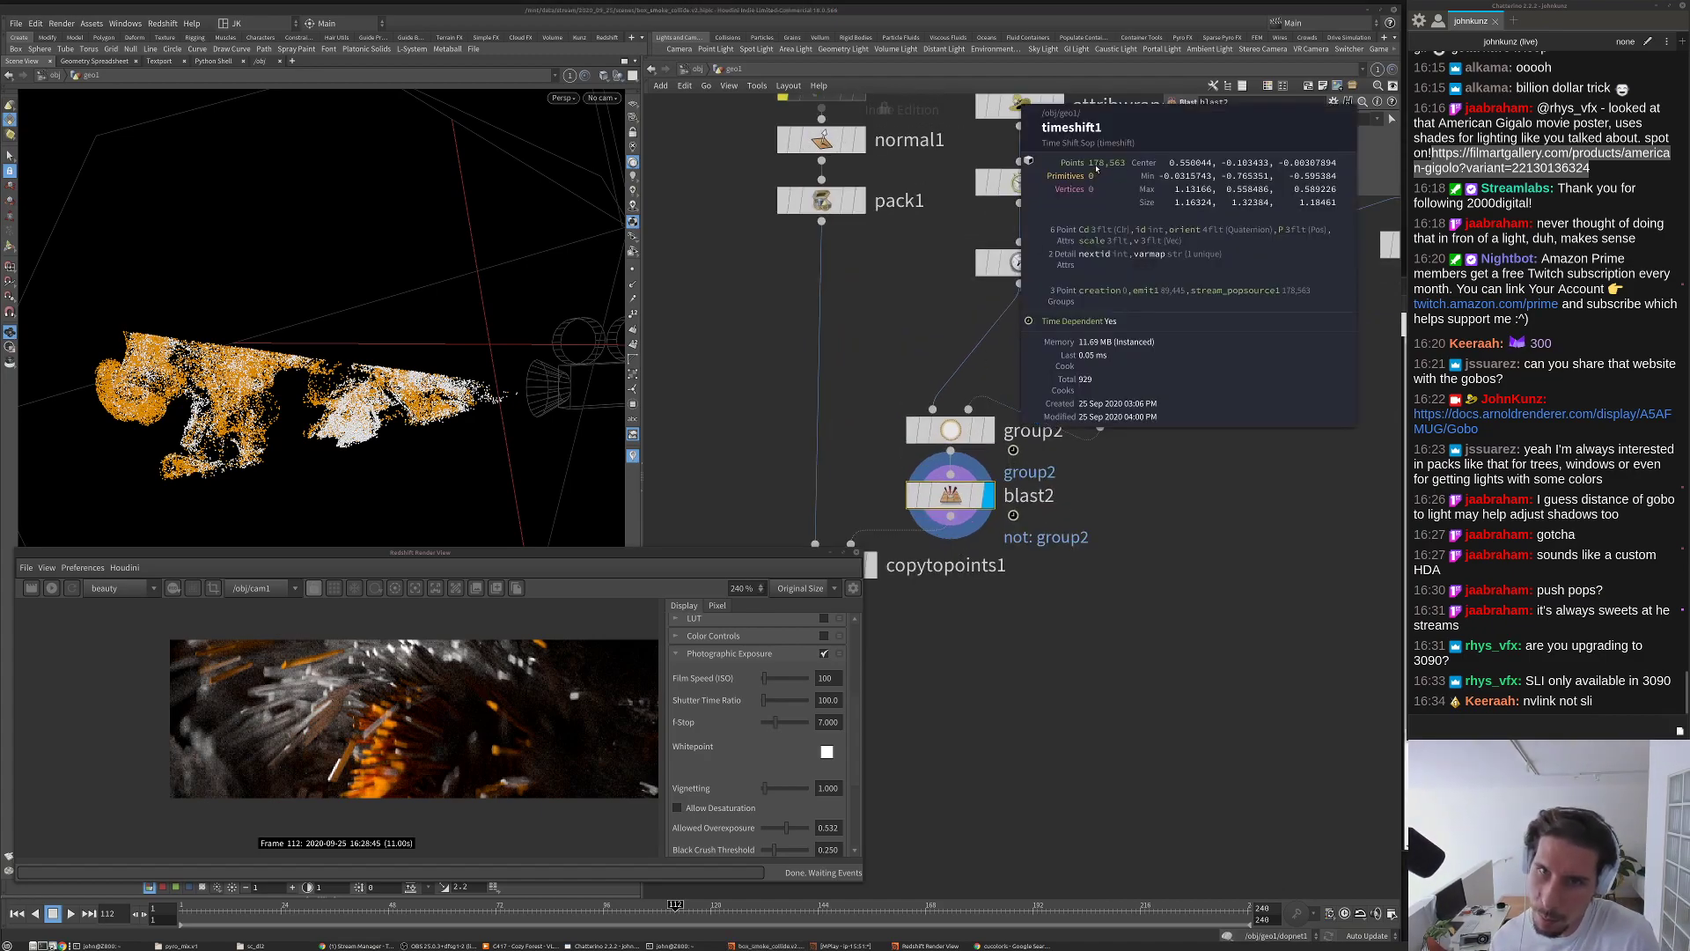
pyautogui.middleClick(968, 493)
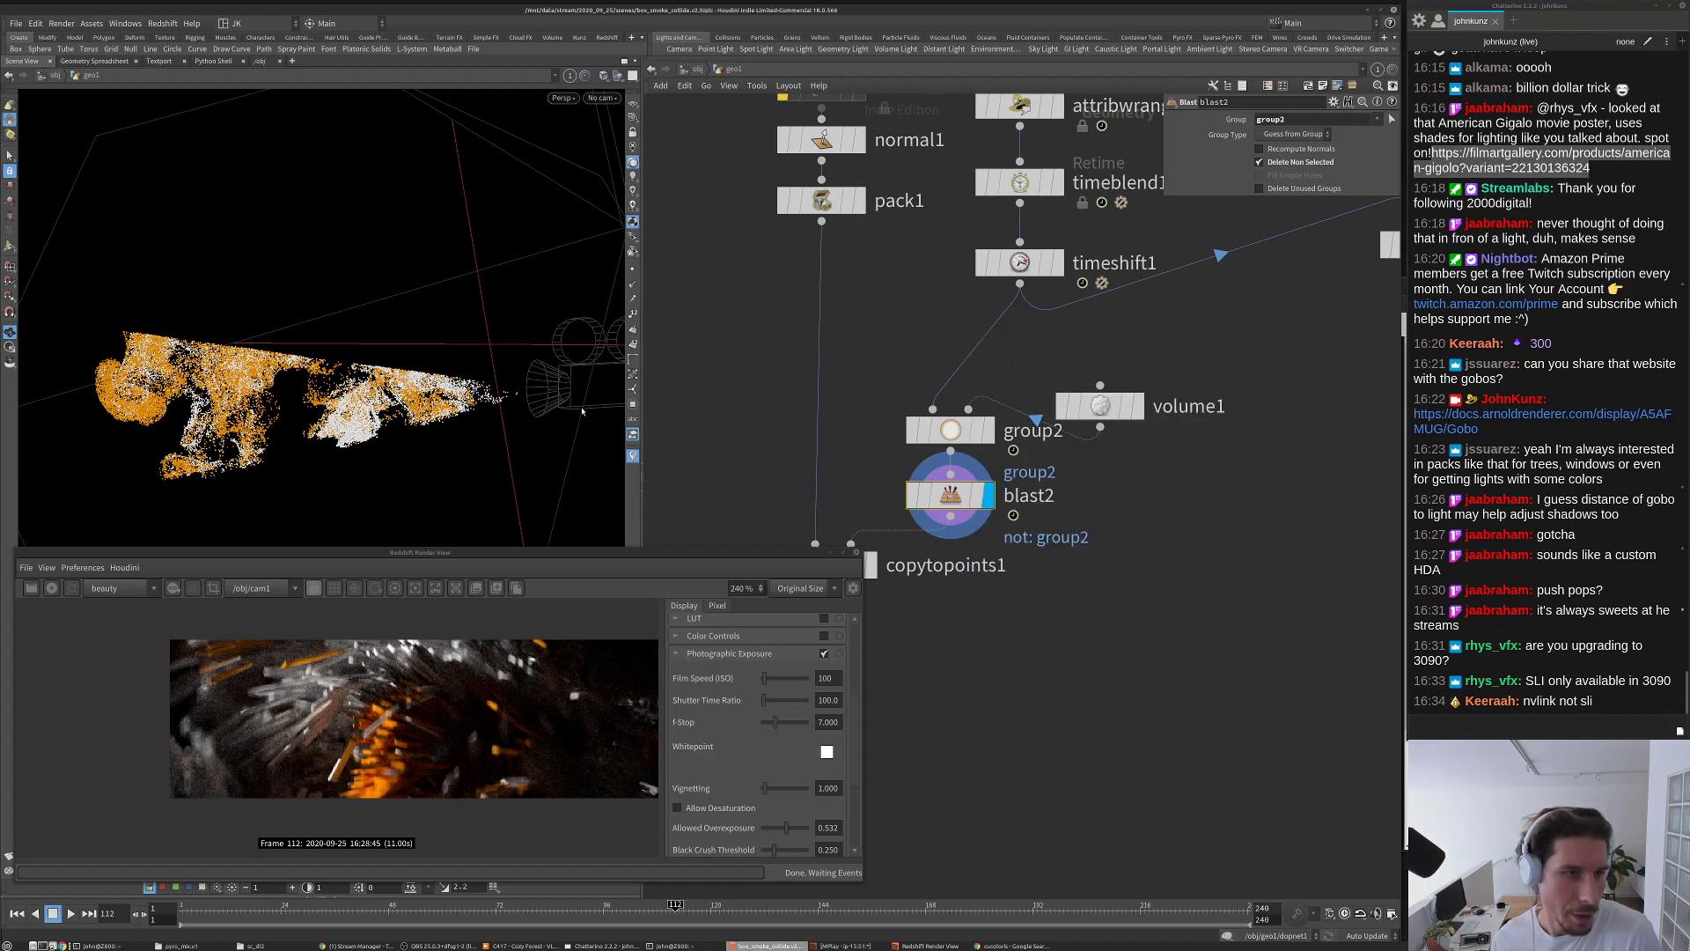
# Step: Display copytopoints1 to show the sticks on the culled points
pyautogui.moveTo(957, 403); pyautogui.dragTo(988, 290, button='middle')
pyautogui.click(899, 452)
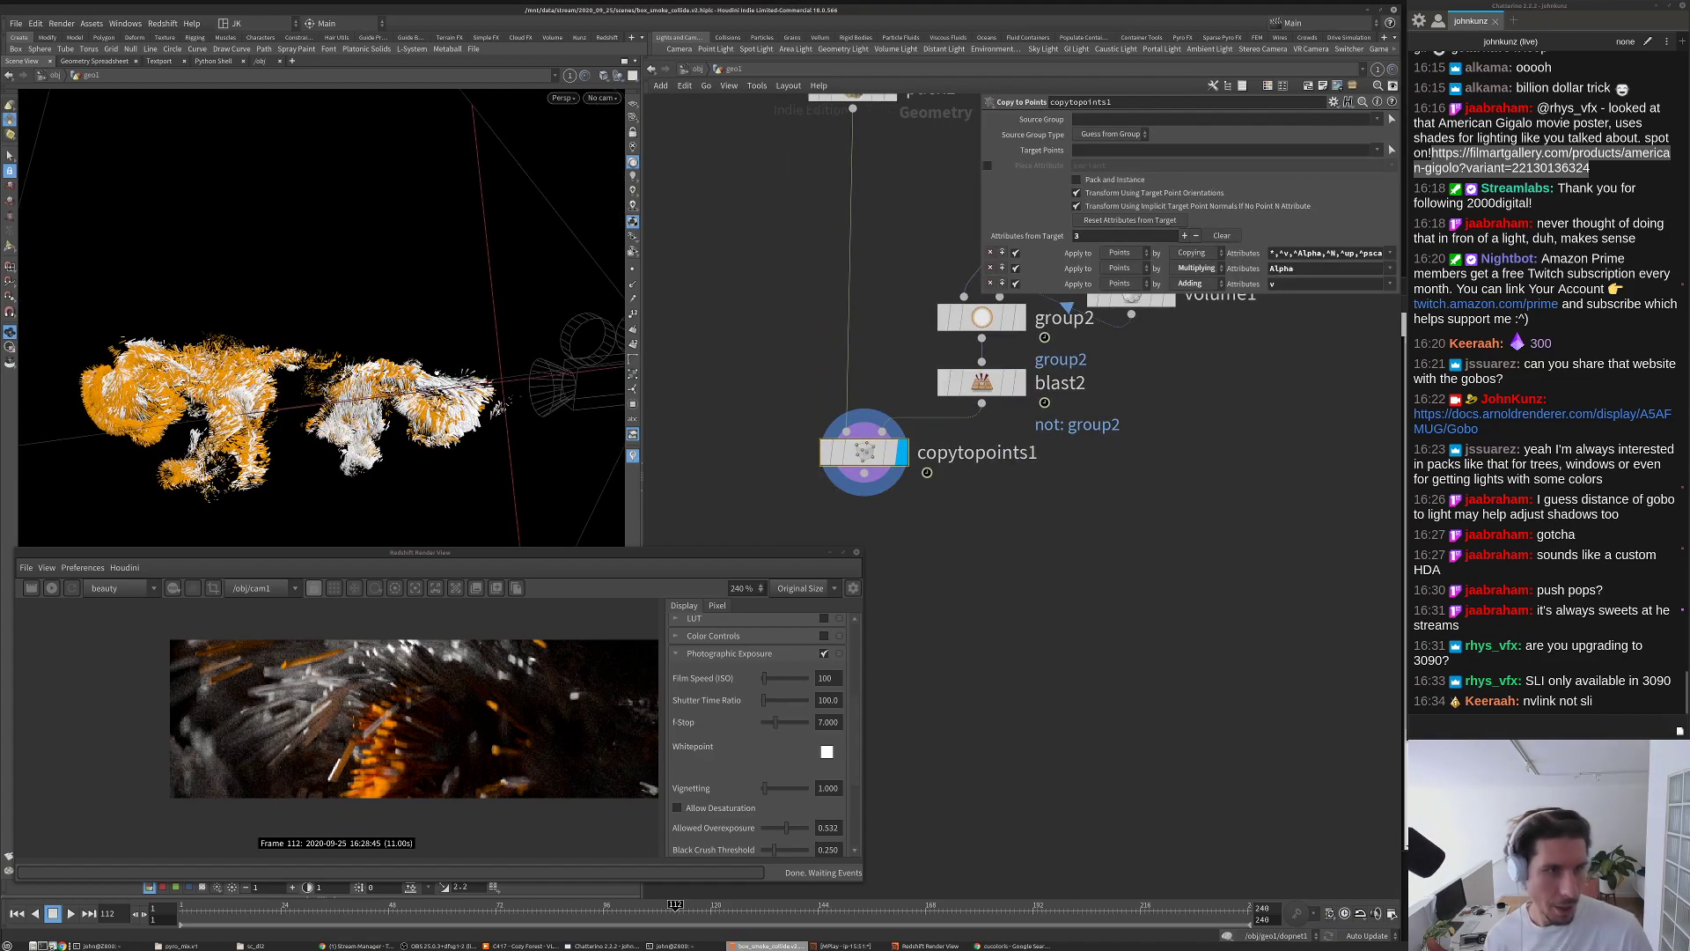
pyautogui.scroll(-3, 861, 464)
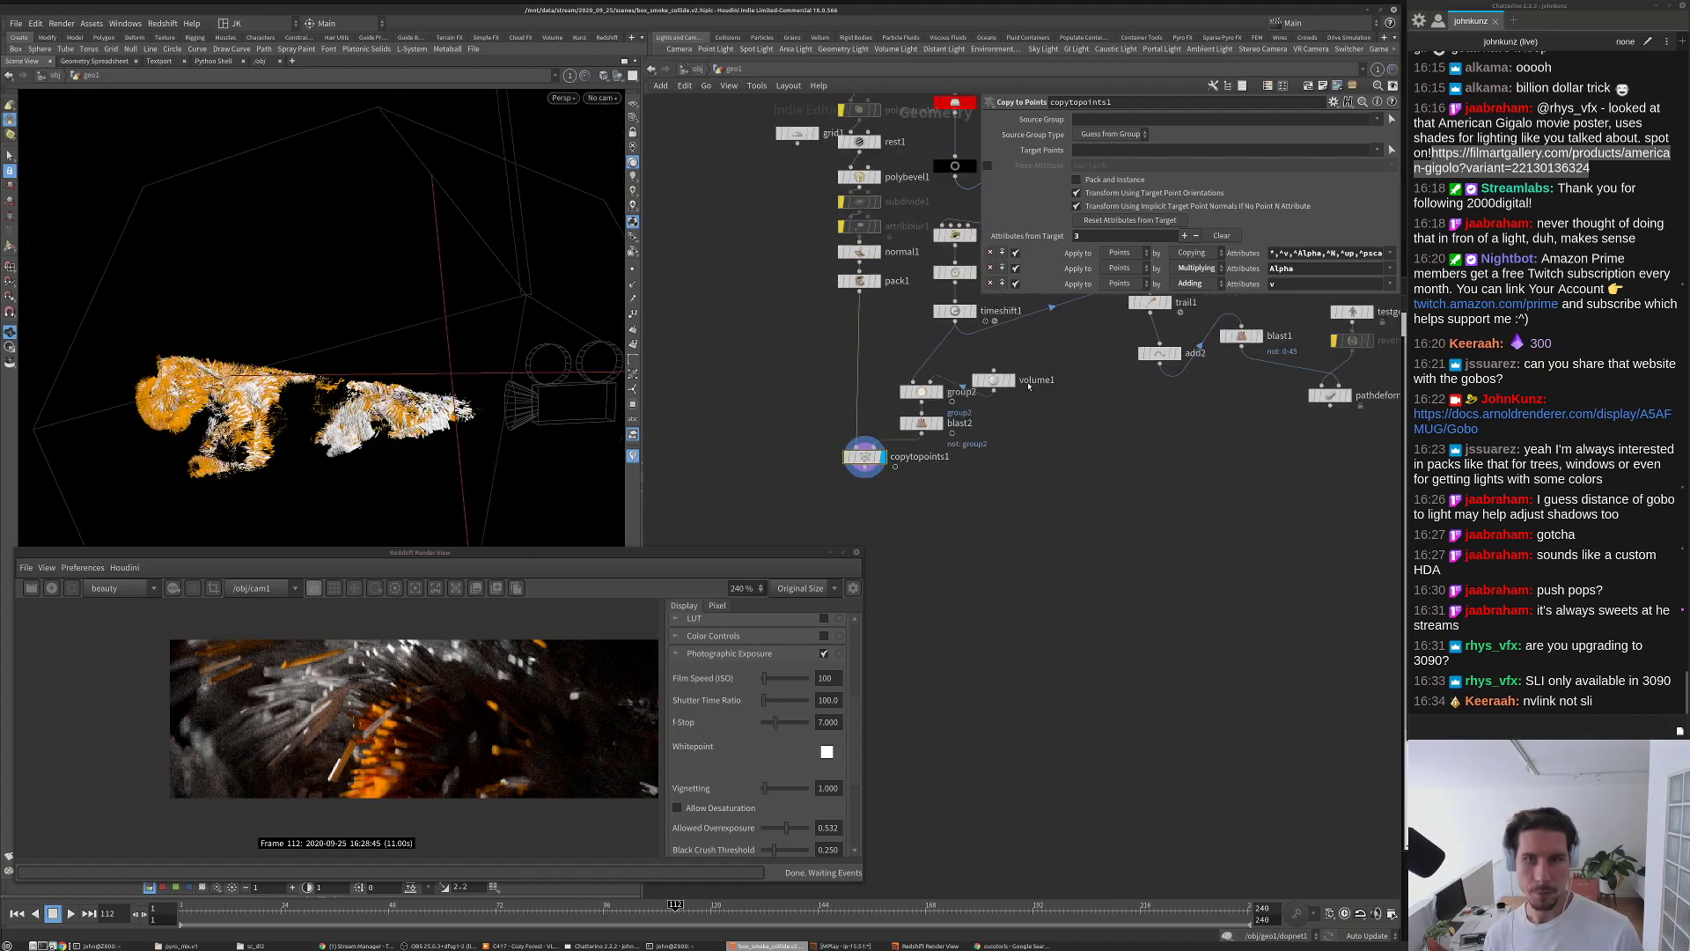
# Step: Set volume1's Z Far to 1 and look through cam1 in the viewport
pyautogui.click(993, 382)
pyautogui.doubleClick(1261, 223)
pyautogui.write('1')
pyautogui.press('Return')
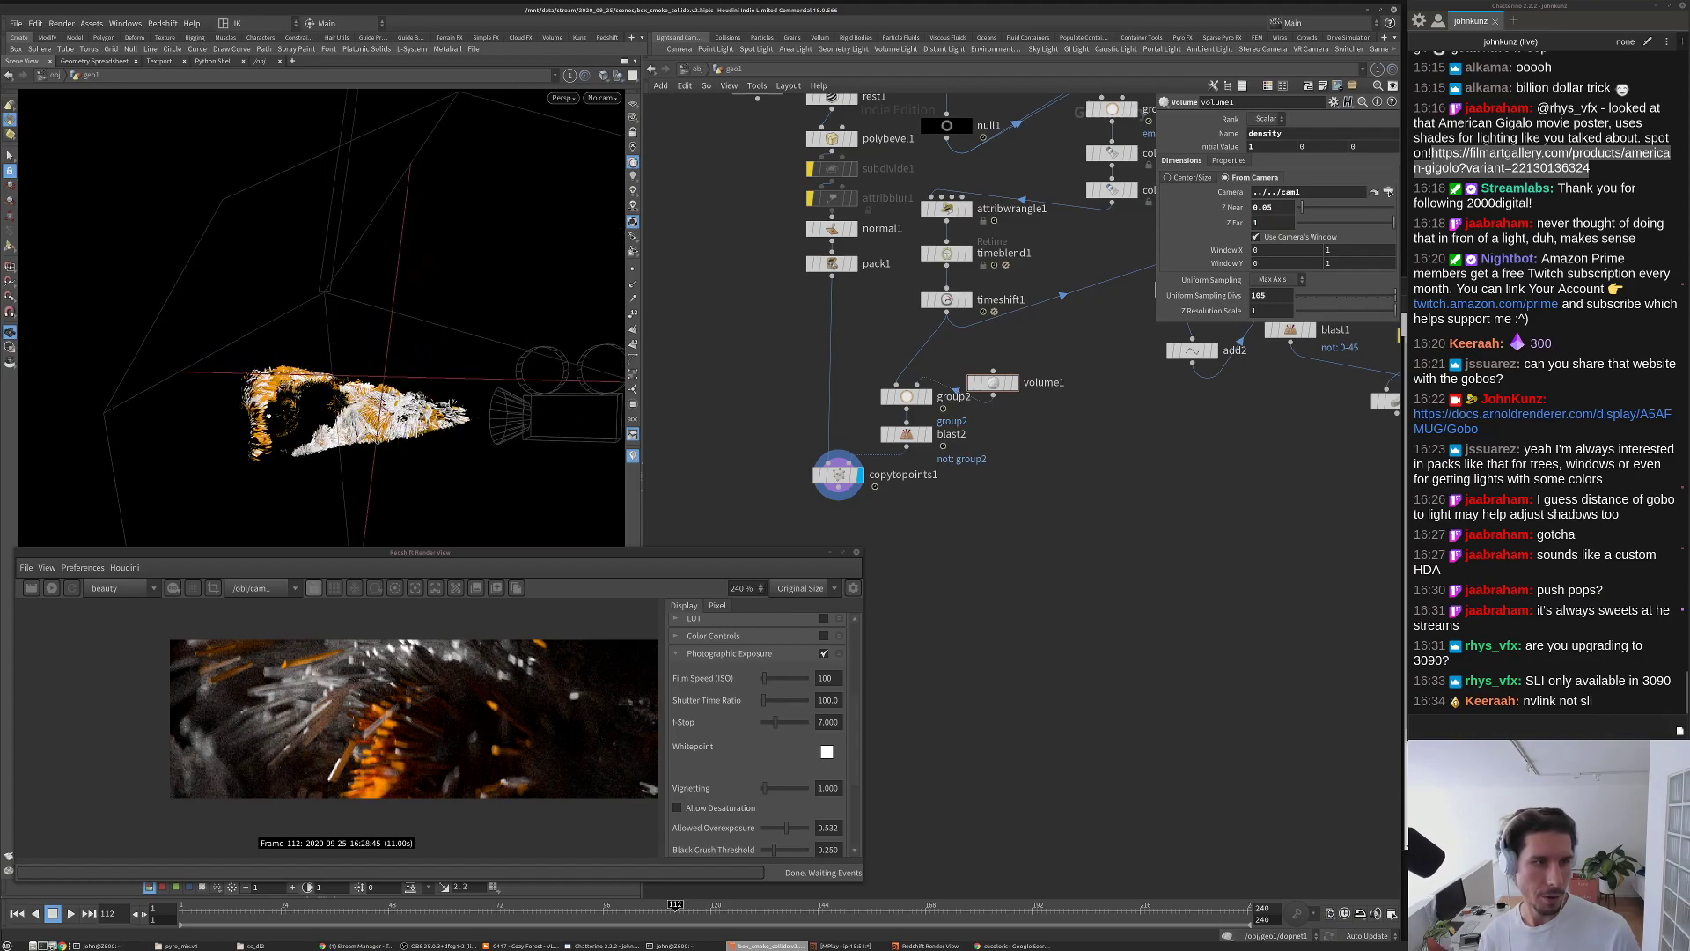
pyautogui.click(601, 98)
pyautogui.click(607, 161)
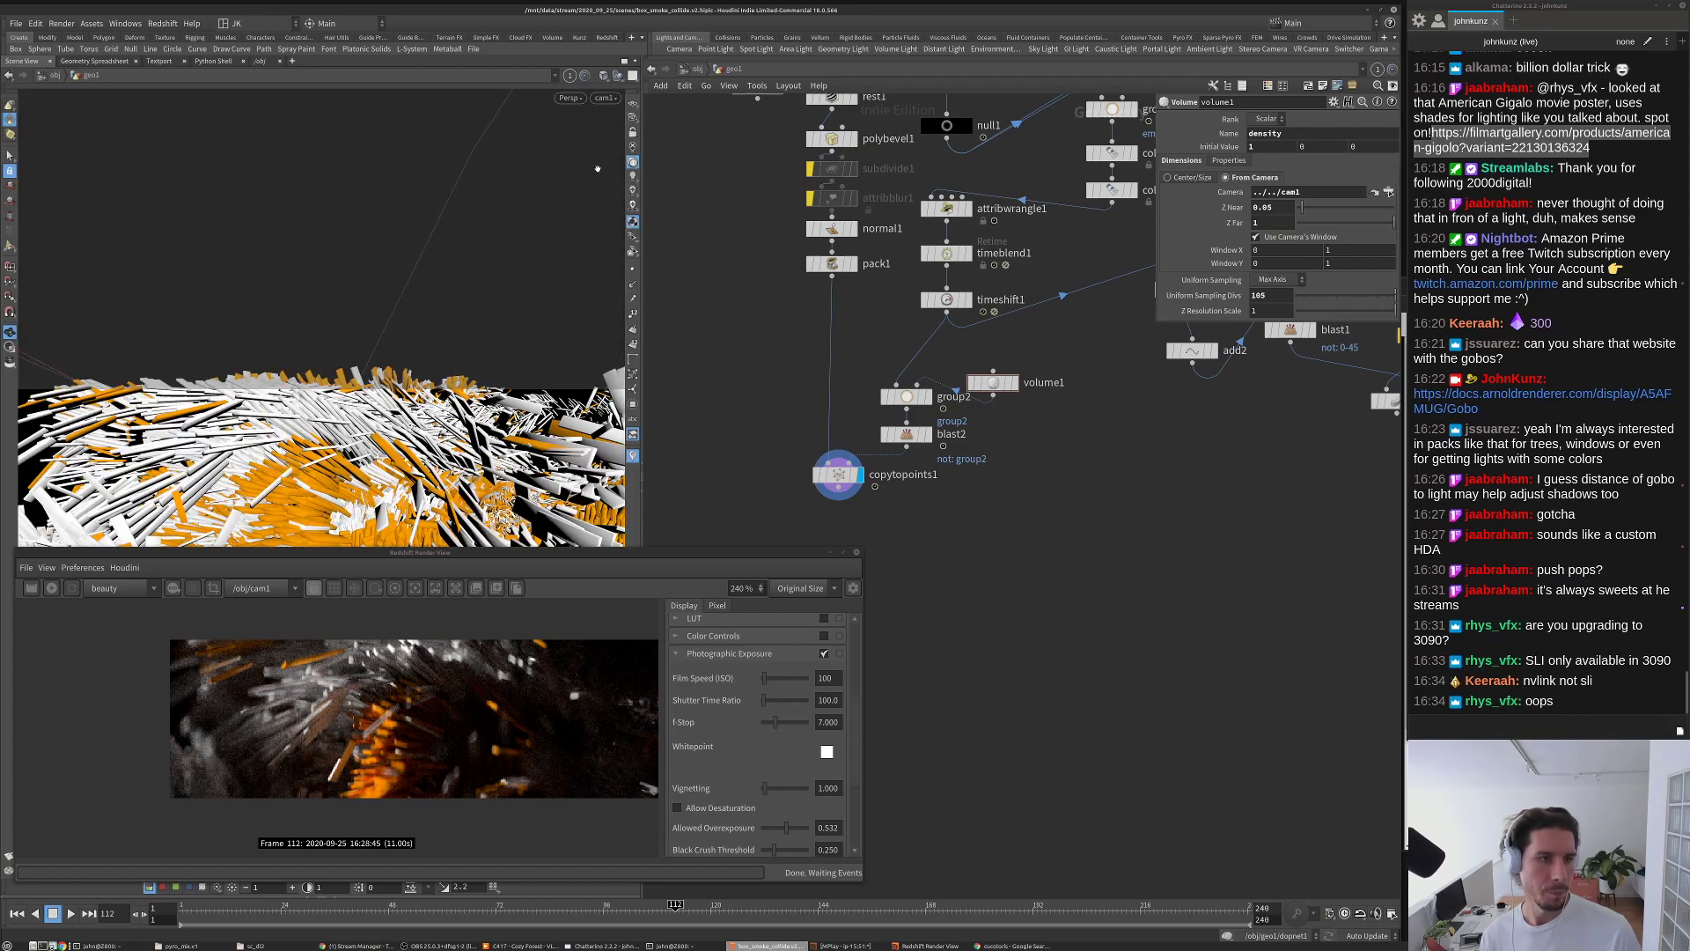
# Step: Set volume1's Z Far to 0.7 and scrub the timeline to frame 97 to check the culled sticks
pyautogui.moveTo(828, 513); pyautogui.dragTo(847, 464, button='middle')
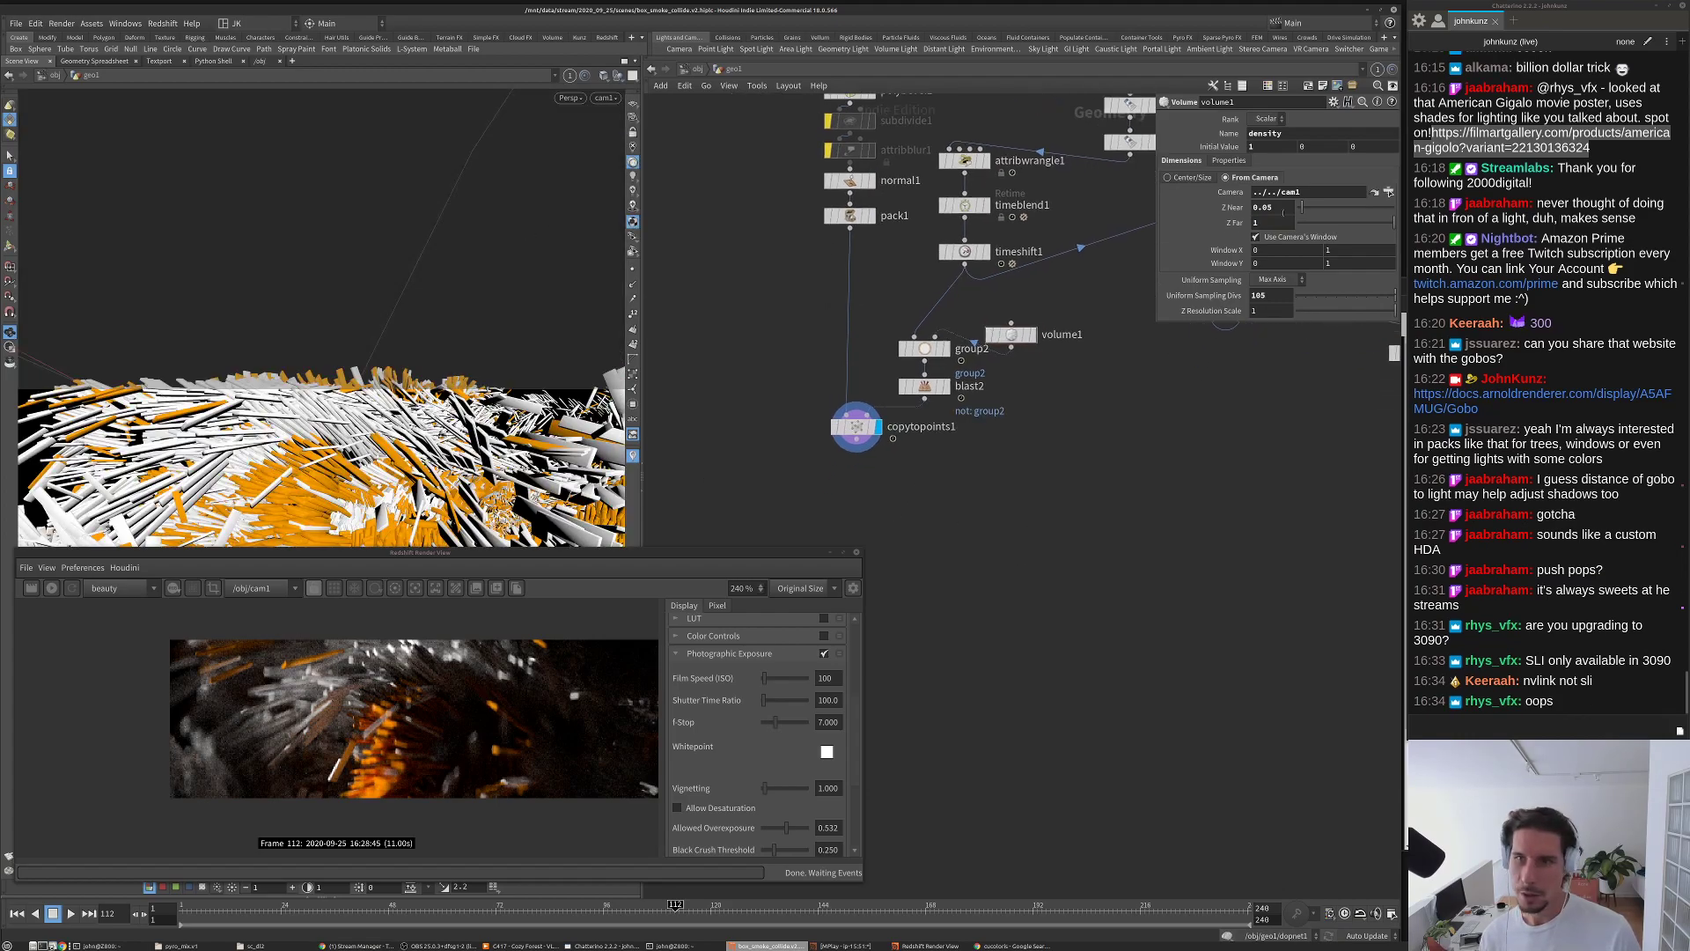
pyautogui.moveTo(1355, 228)
pyautogui.mouseDown()
pyautogui.moveTo(1331, 230)
pyautogui.moveTo(1363, 228)
pyautogui.mouseUp()
pyautogui.moveTo(1282, 224); pyautogui.dragTo(1269, 224, button='middle')
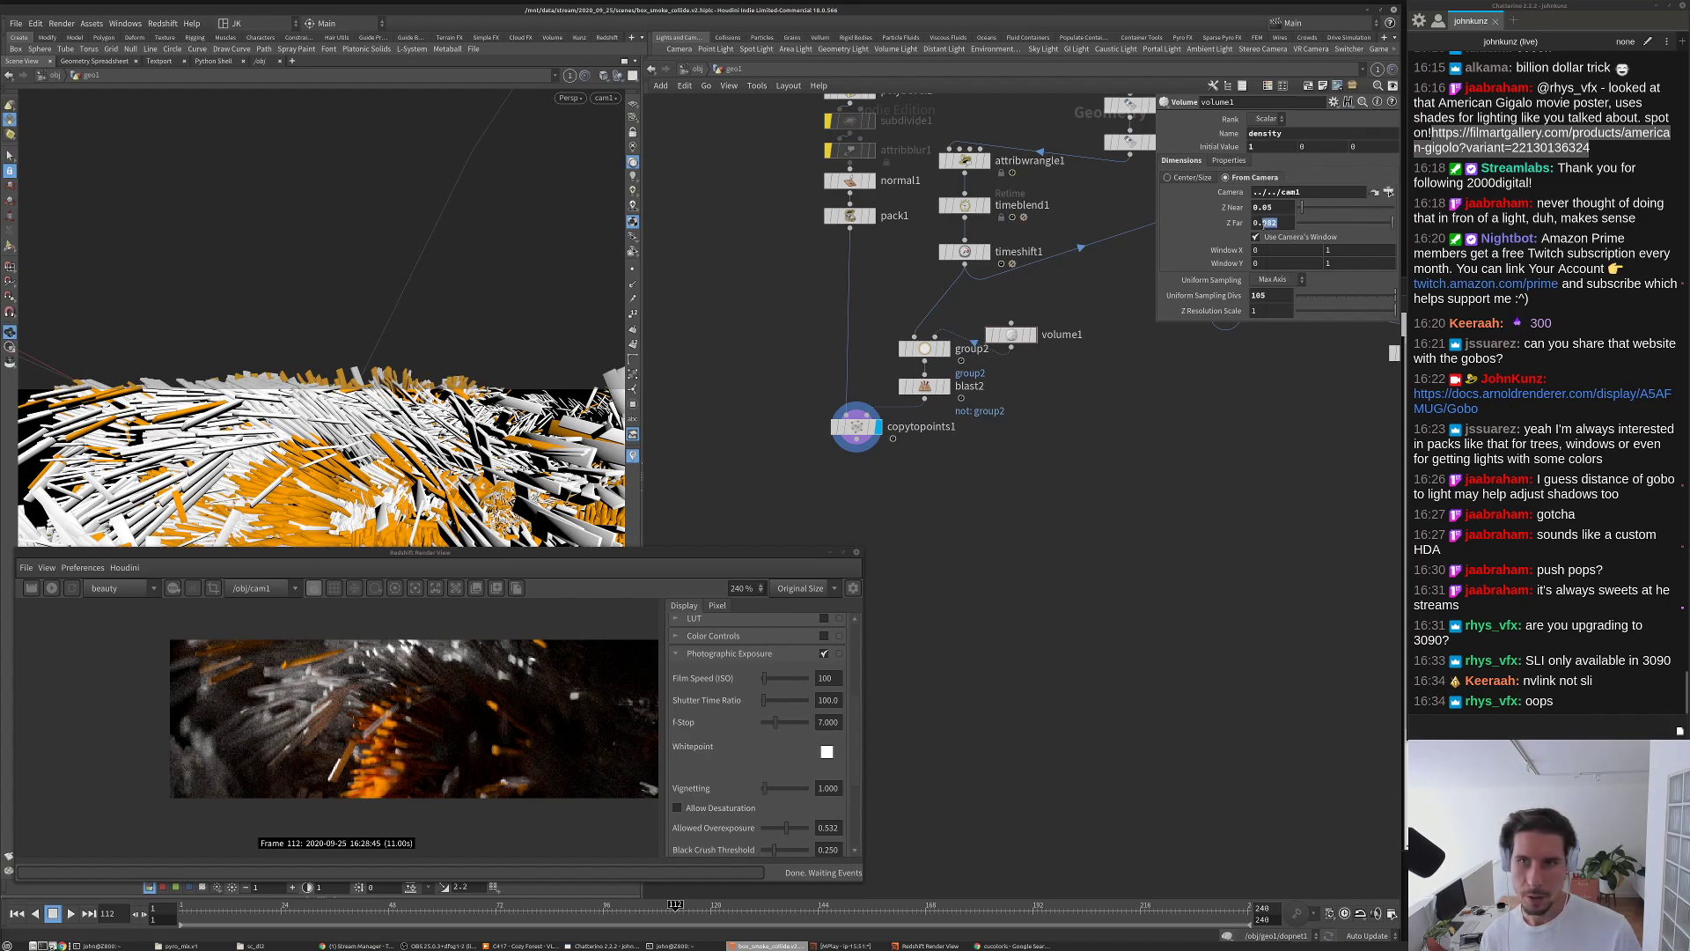
pyautogui.write('0.7')
pyautogui.press('Return')
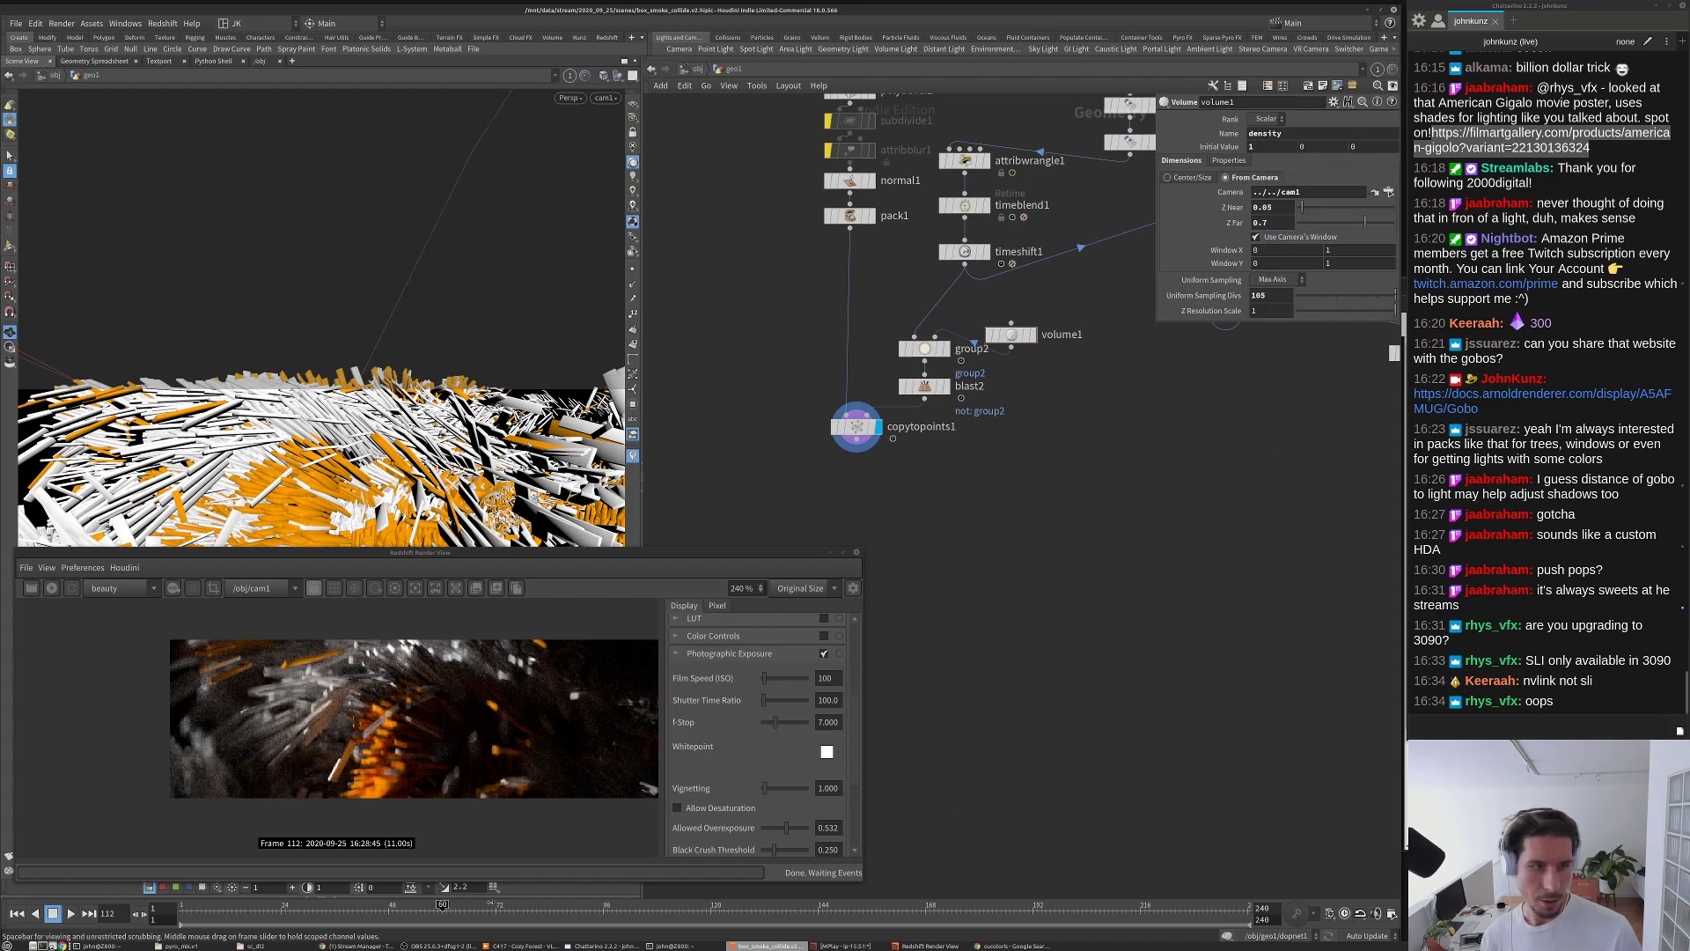
pyautogui.click(443, 907)
pyautogui.moveTo(443, 906); pyautogui.dragTo(609, 933)
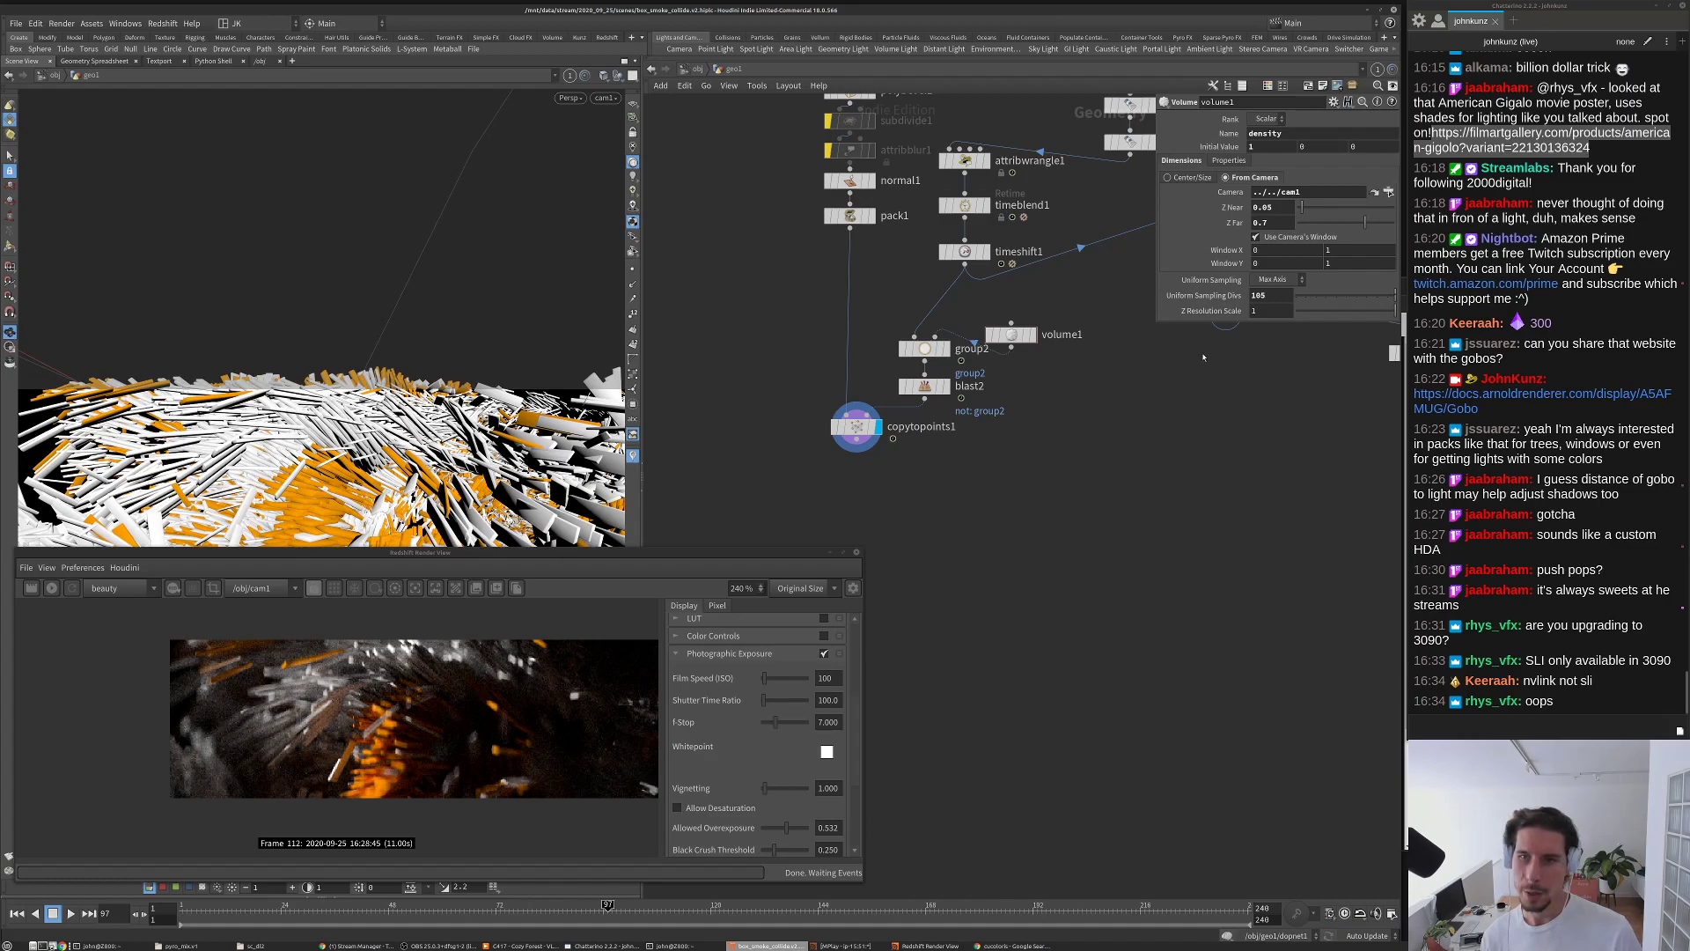
# Step: Extend volume1's camera window by setting the maximum of both Window X and Window Y to 1.2
pyautogui.moveTo(1200, 407); pyautogui.dragTo(1201, 438, button='middle')
pyautogui.click(1335, 251)
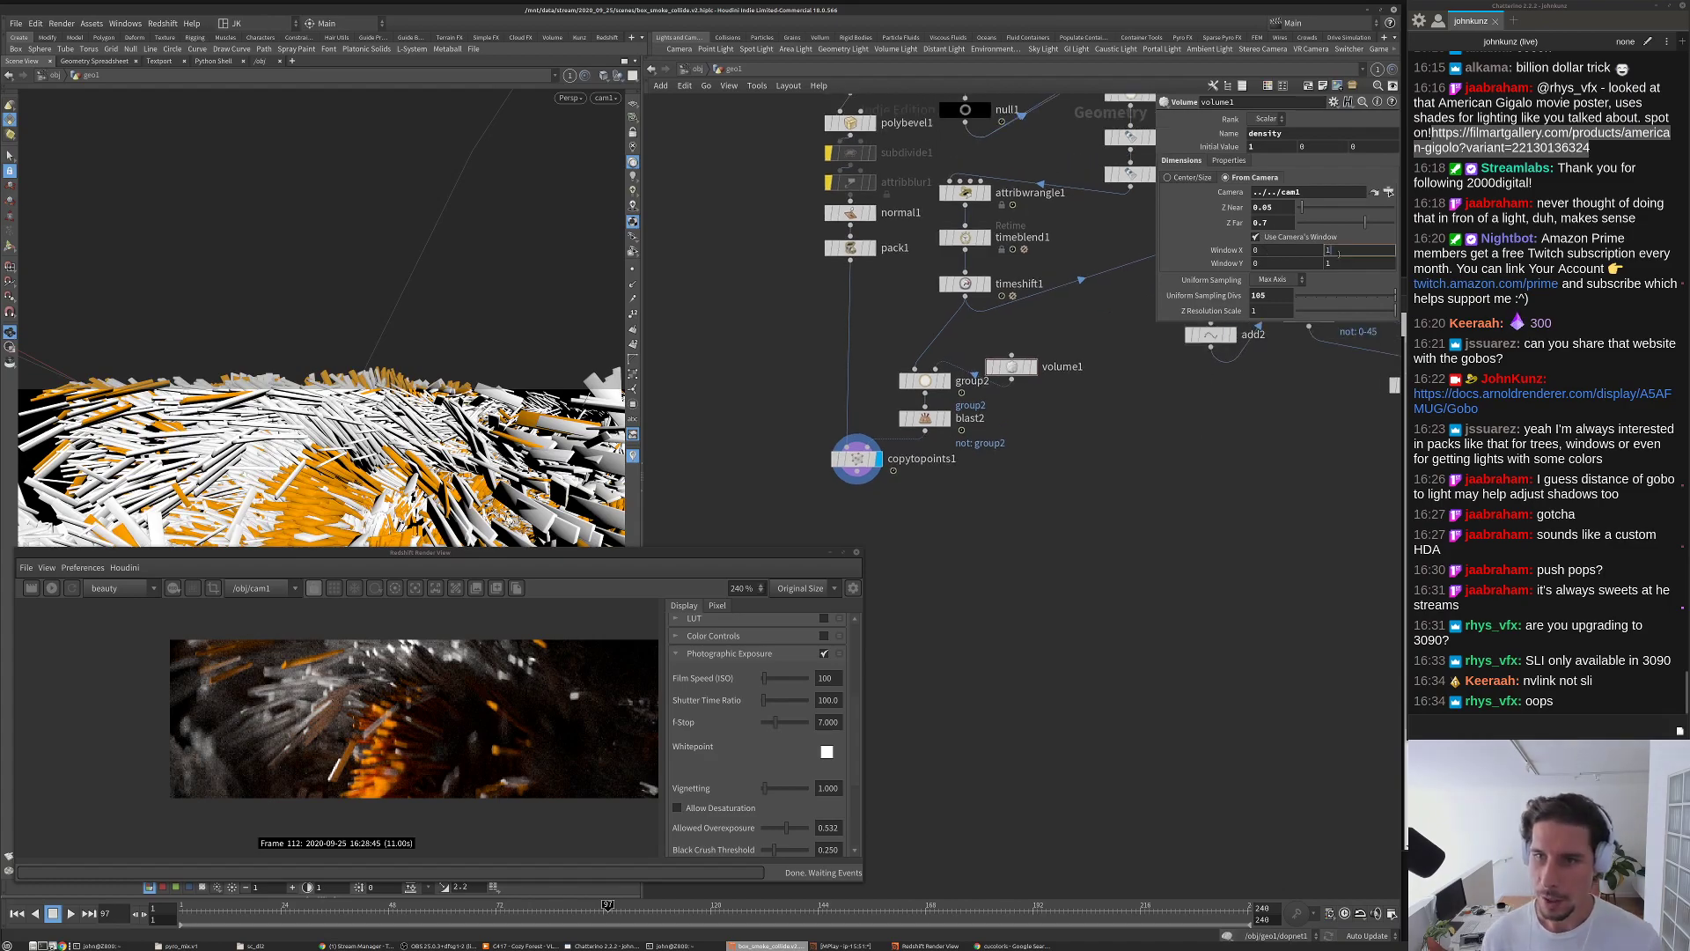
pyautogui.write('.5')
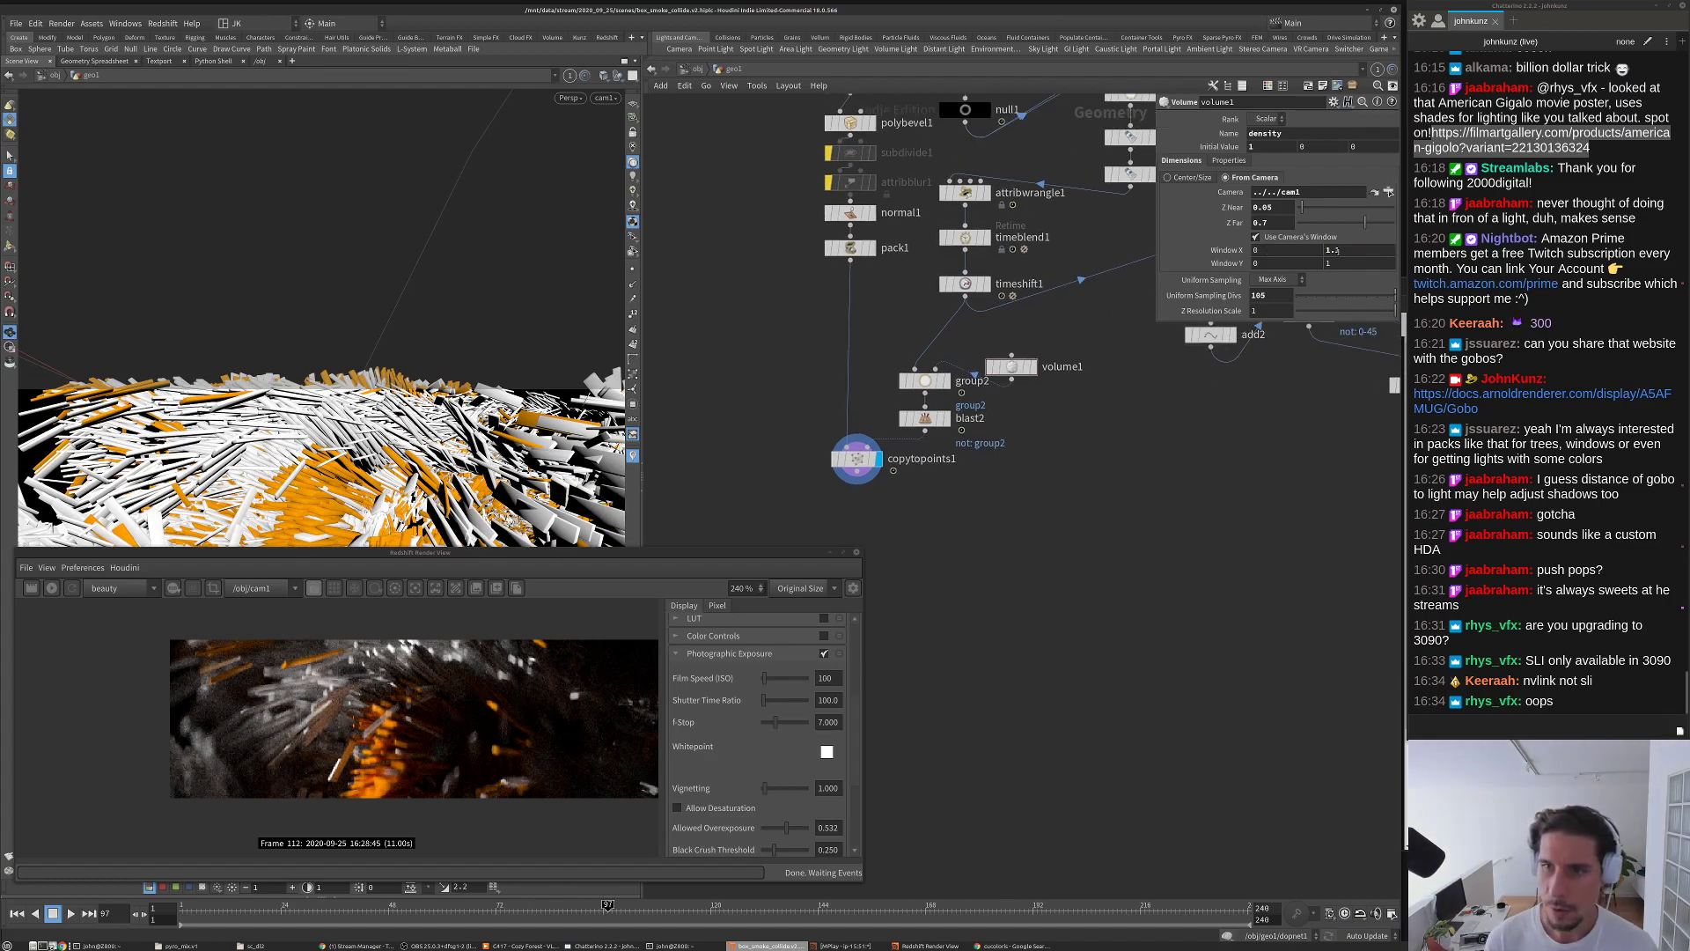
pyautogui.click(1346, 263)
pyautogui.write('.1')
pyautogui.press('Return')
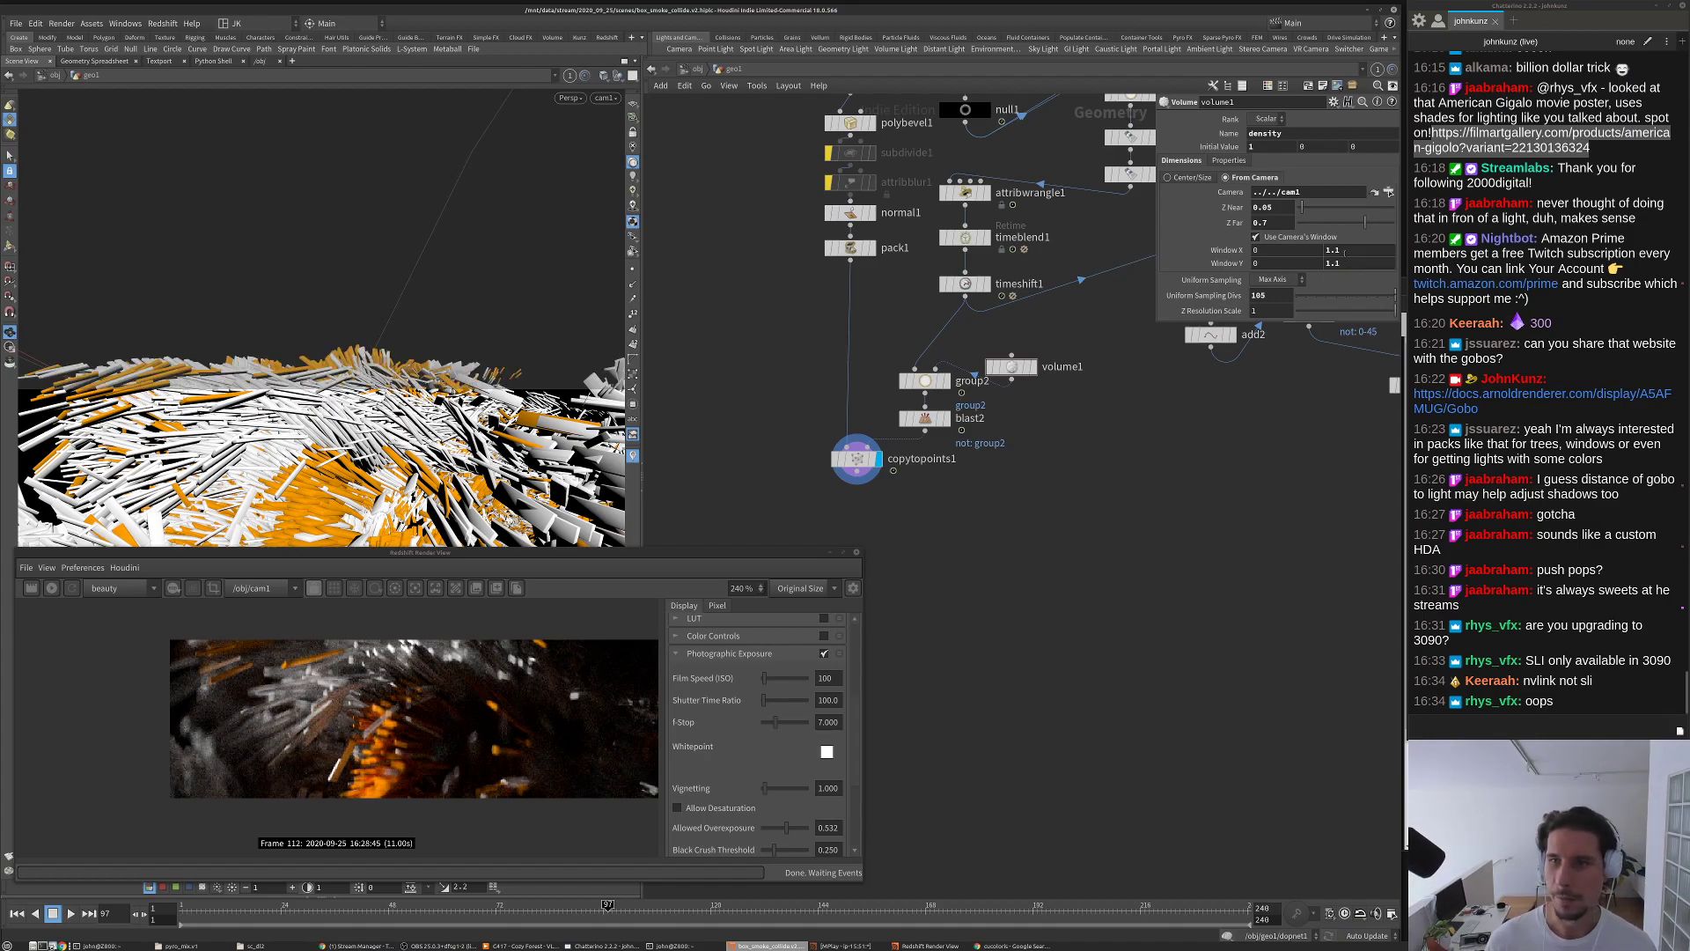
pyautogui.write('2')
pyautogui.press('Return')
pyautogui.write('2')
pyautogui.press('Return')
# Step: Set the minimum of volume1's Window X and Window Y to -0.2 and check the sticks at frame 161
pyautogui.click(1259, 250)
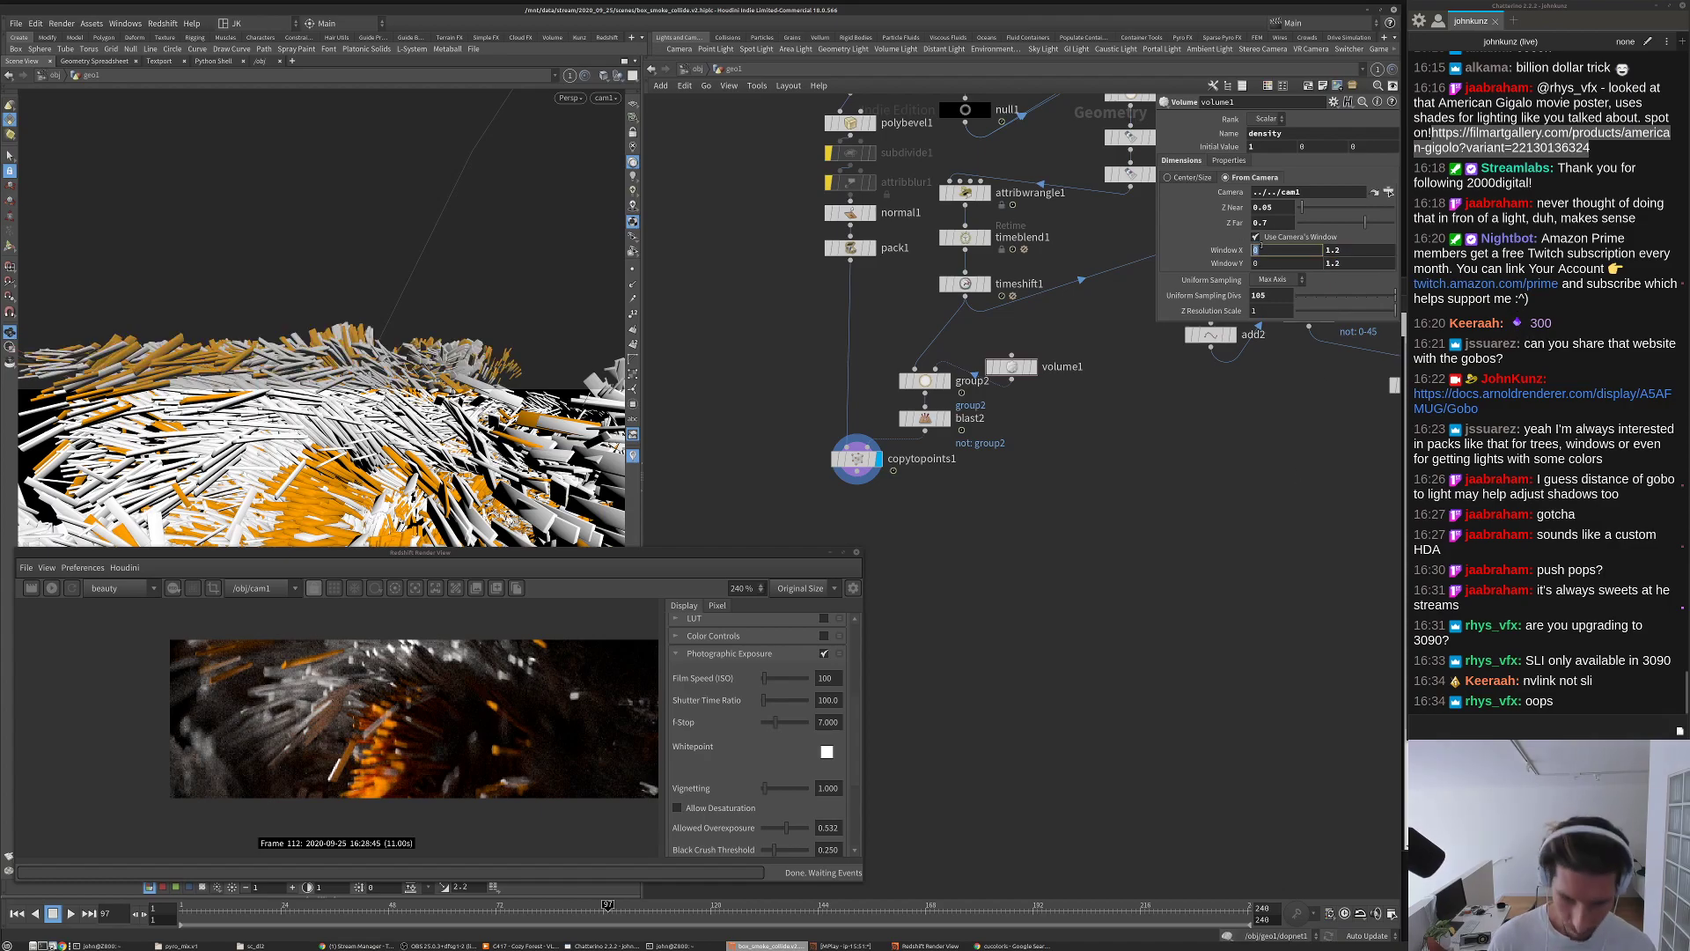
pyautogui.write('-0.2')
pyautogui.press('Tab')
pyautogui.press('Tab')
pyautogui.write('-0.2')
pyautogui.press('Return')
pyautogui.scroll(-1, 1258, 296)
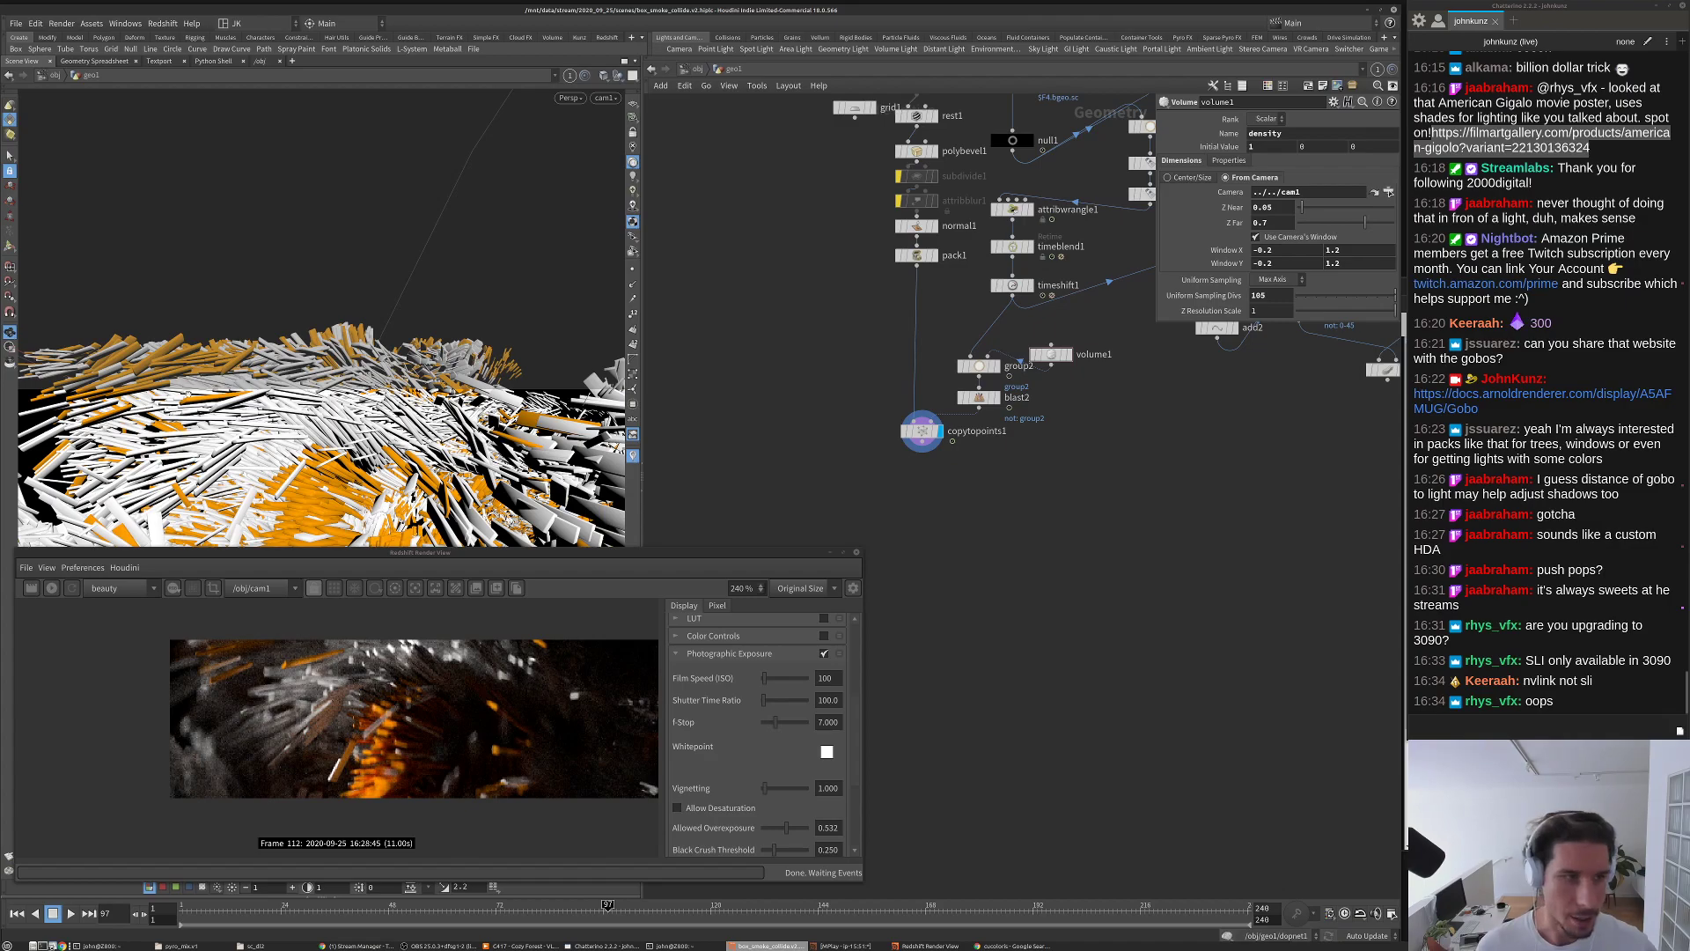
pyautogui.moveTo(658, 907); pyautogui.dragTo(893, 933)
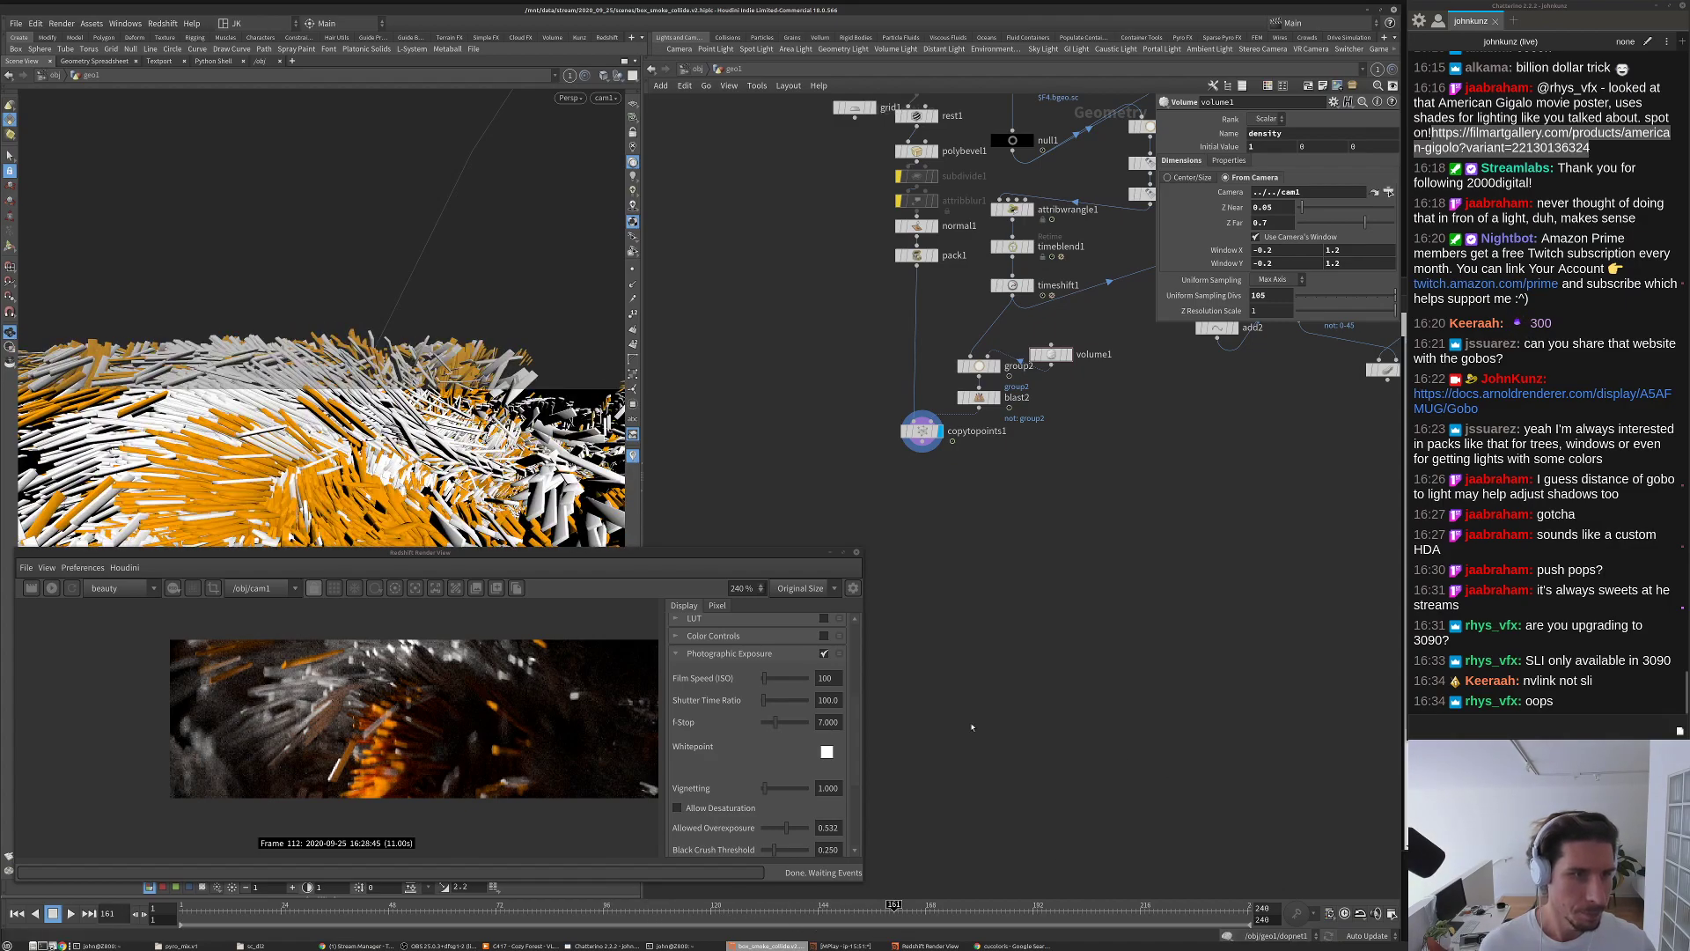
# Step: Go to the out network and render Redshift_ROP1's frame range to MPlay
pyautogui.click(692, 70)
pyautogui.click(708, 70)
pyautogui.click(732, 134)
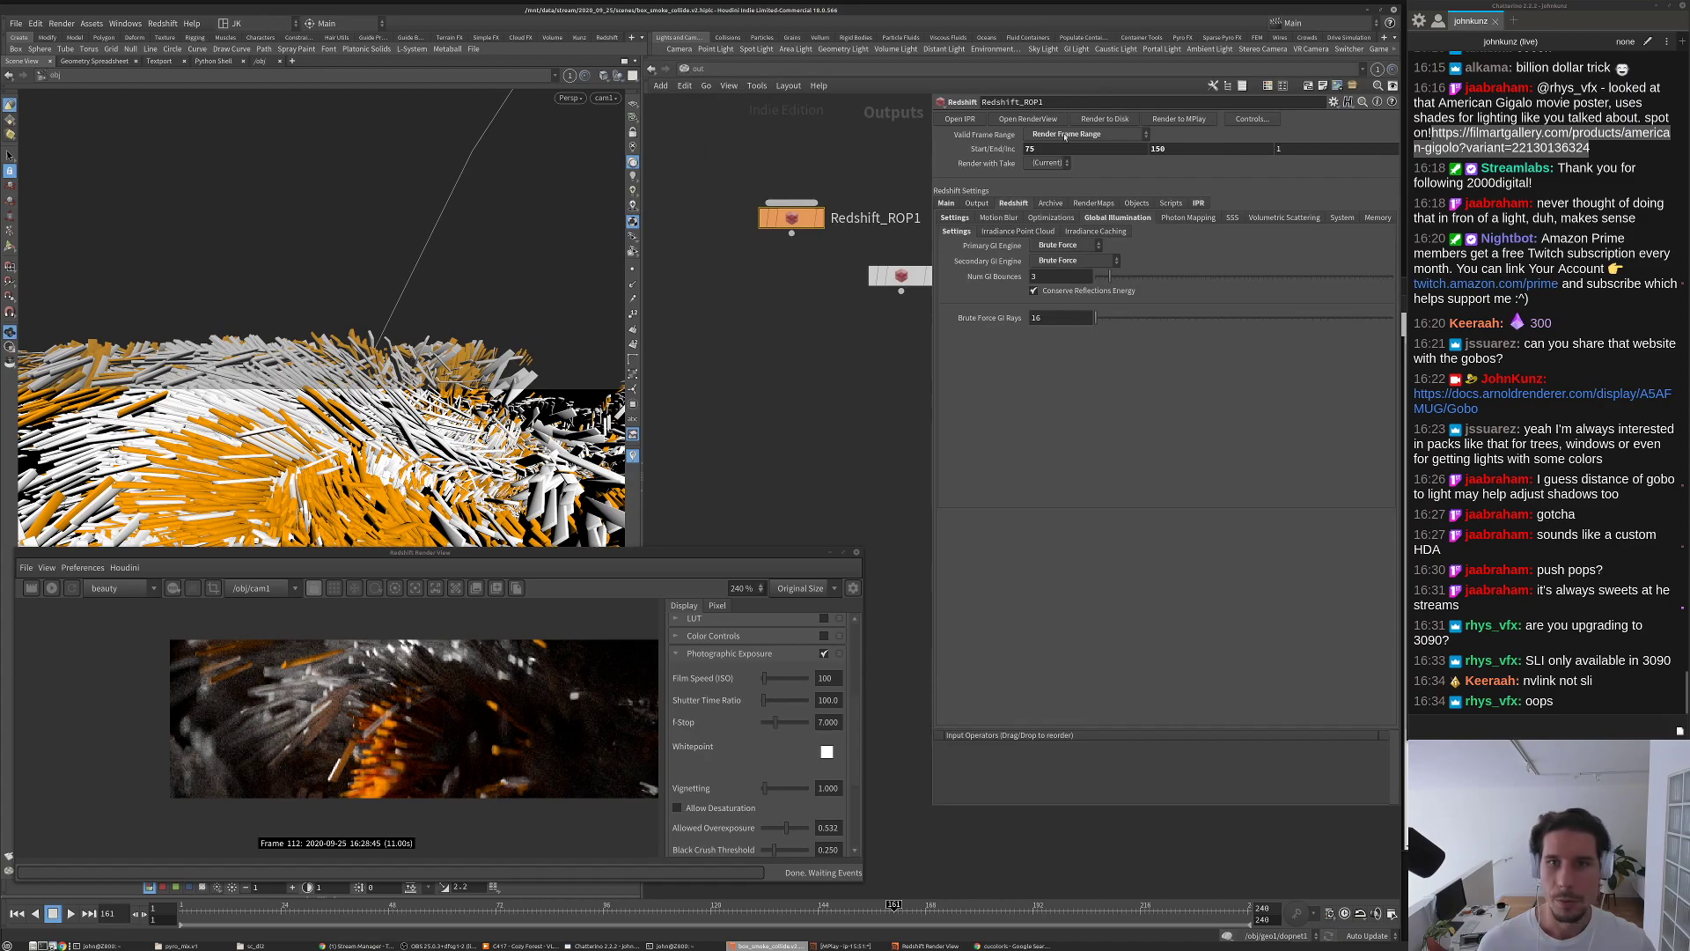
pyautogui.click(1162, 119)
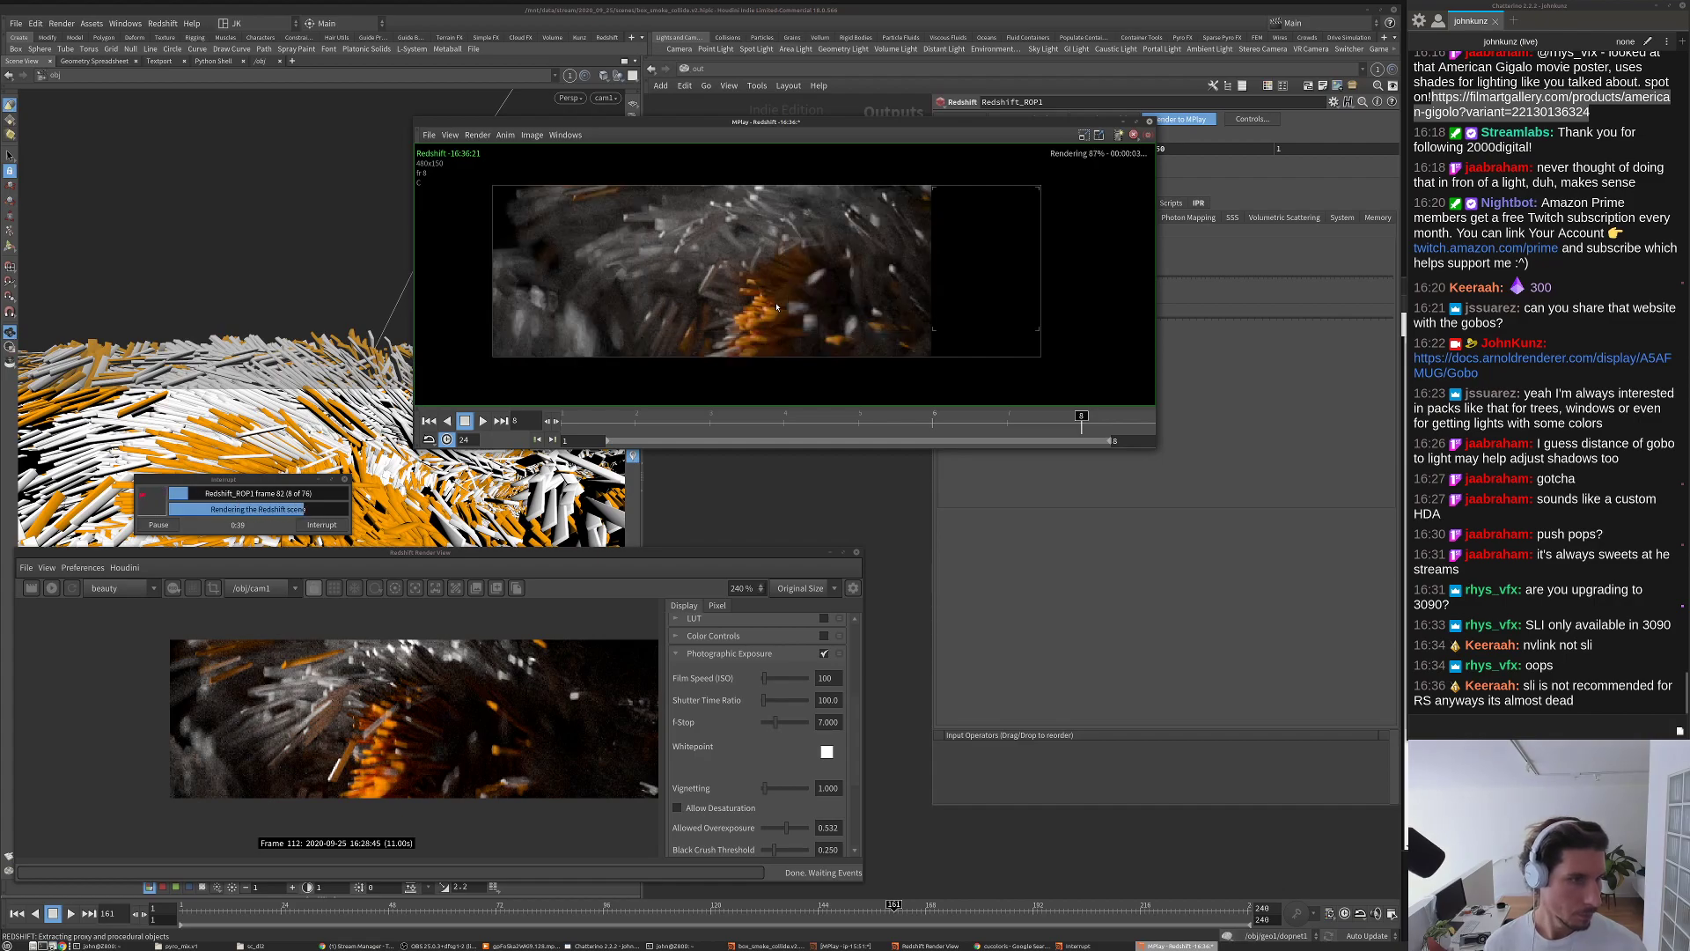
# Step: Play back the frames rendered so far in MPlay and examine the sticks' motion, lighting and blur
pyautogui.press('Up')
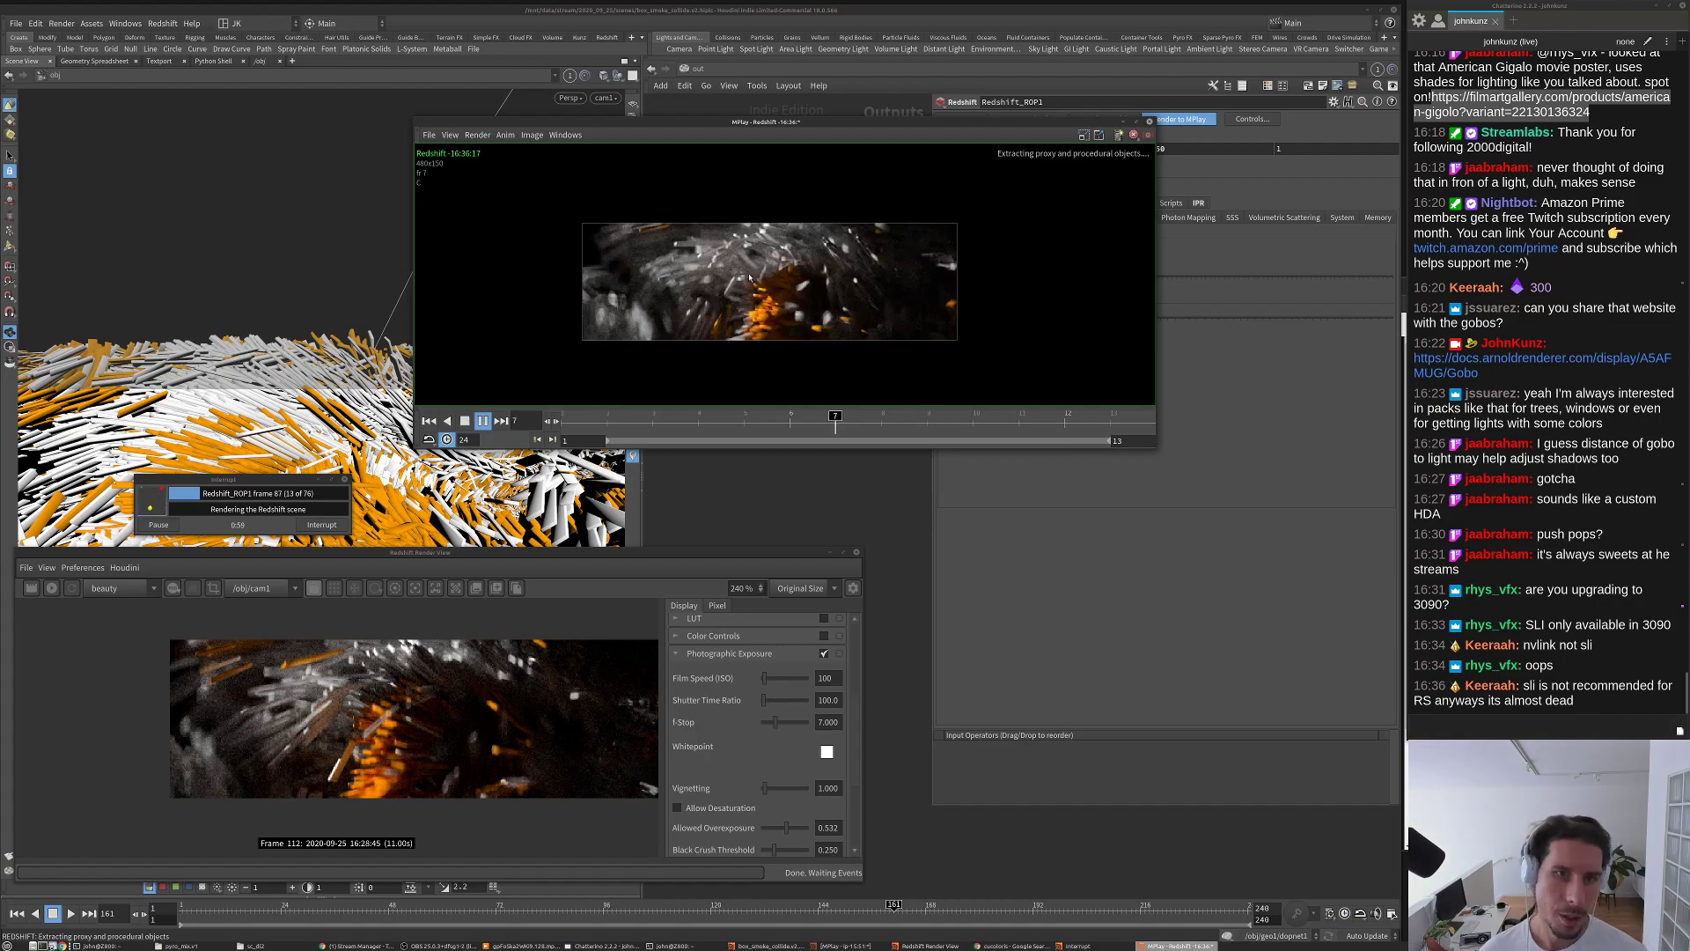
pyautogui.scroll(3, 765, 299)
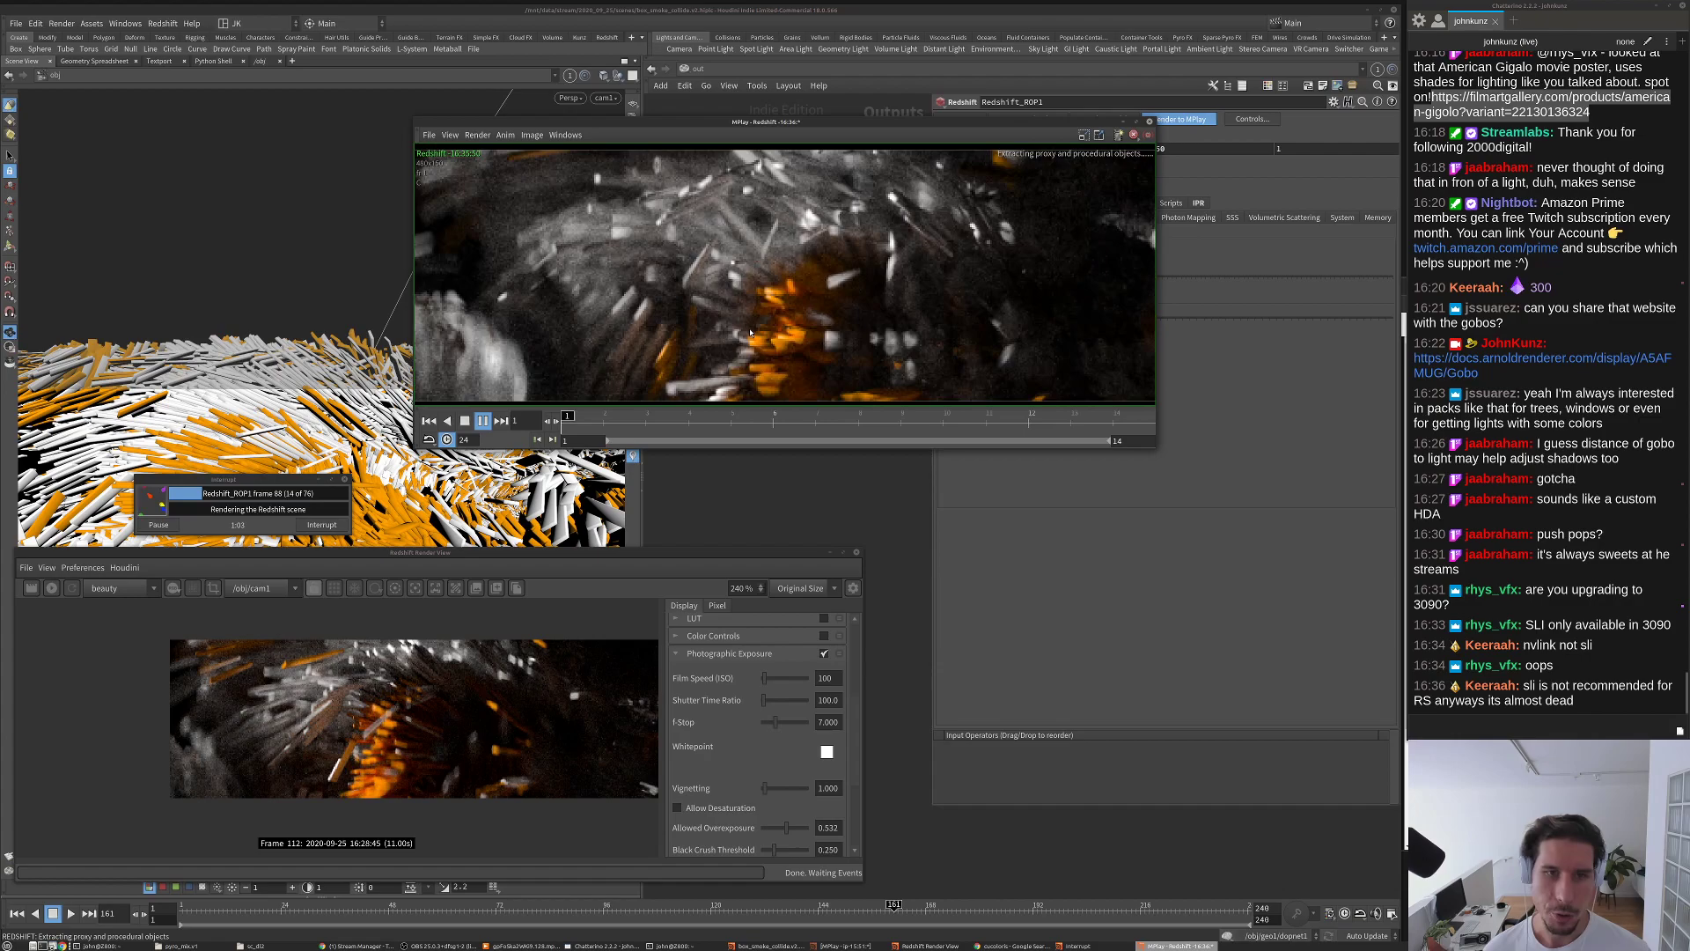
pyautogui.scroll(-2, 792, 293)
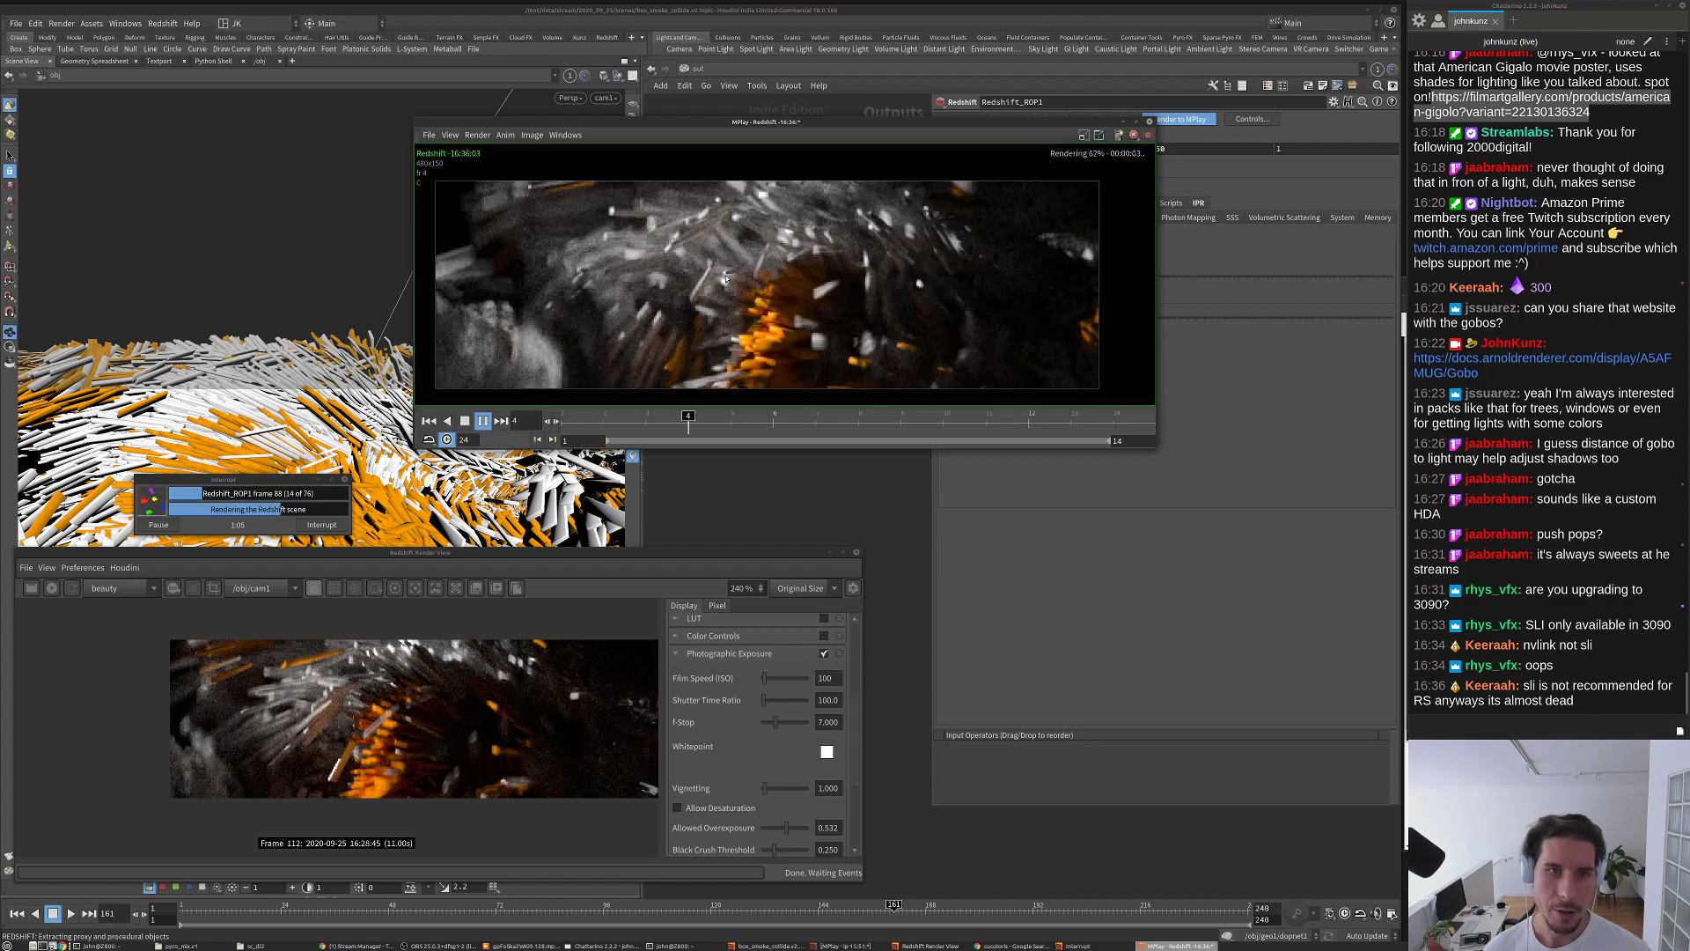
pyautogui.scroll(-1, 729, 249)
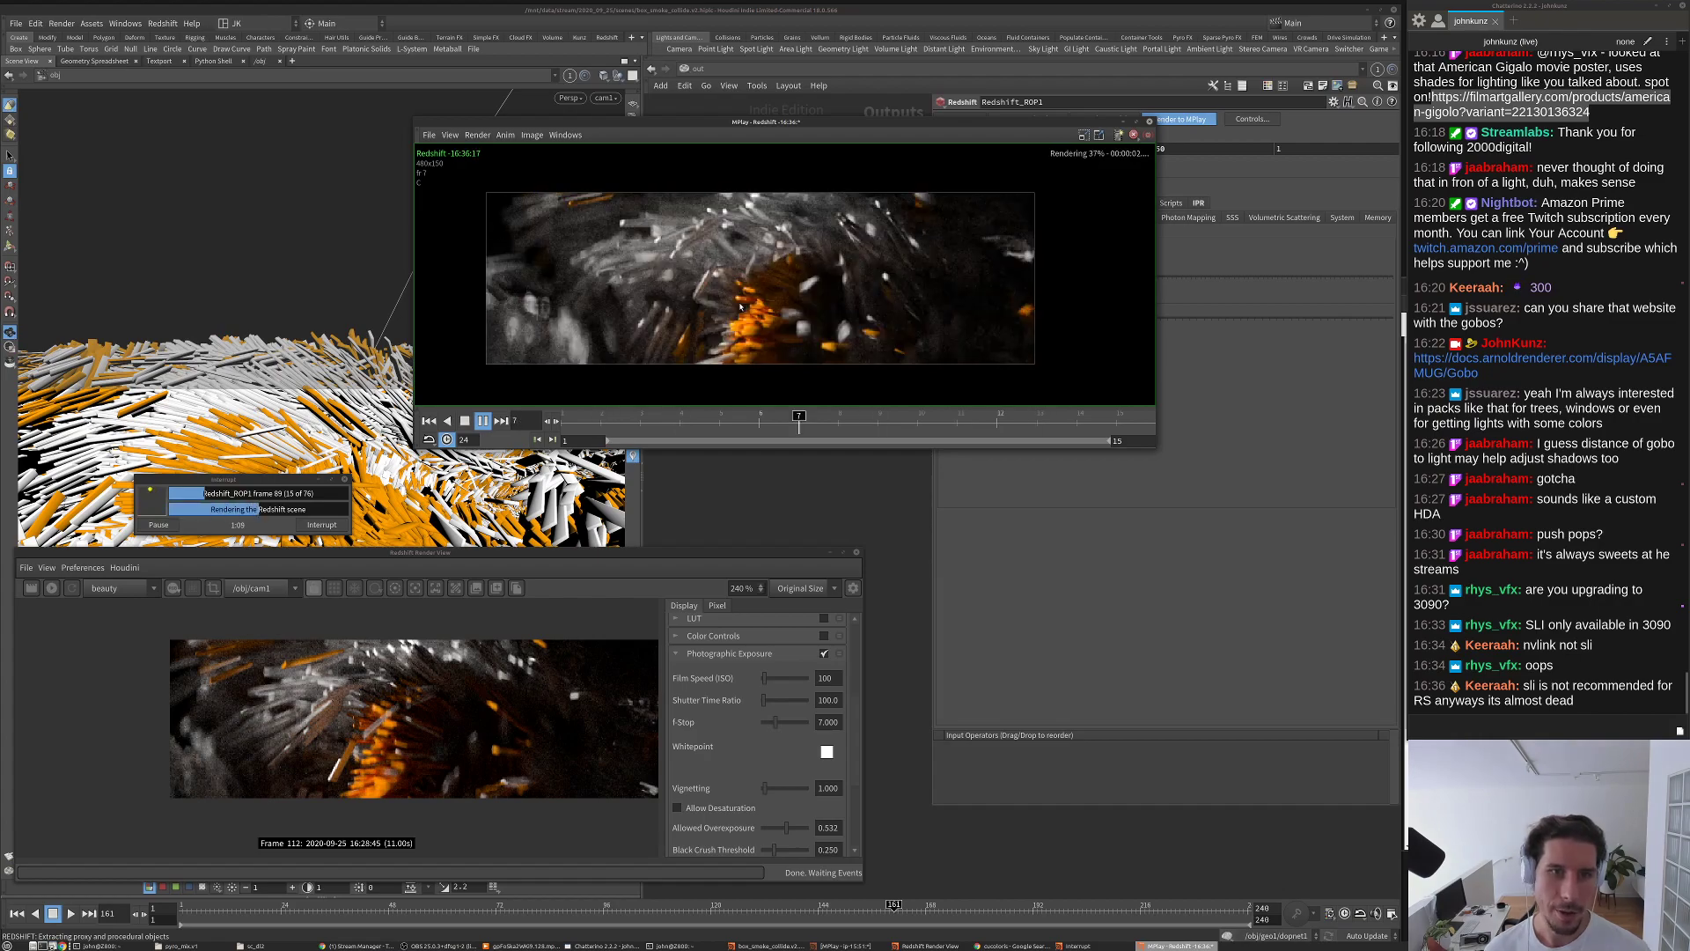
pyautogui.scroll(1, 732, 303)
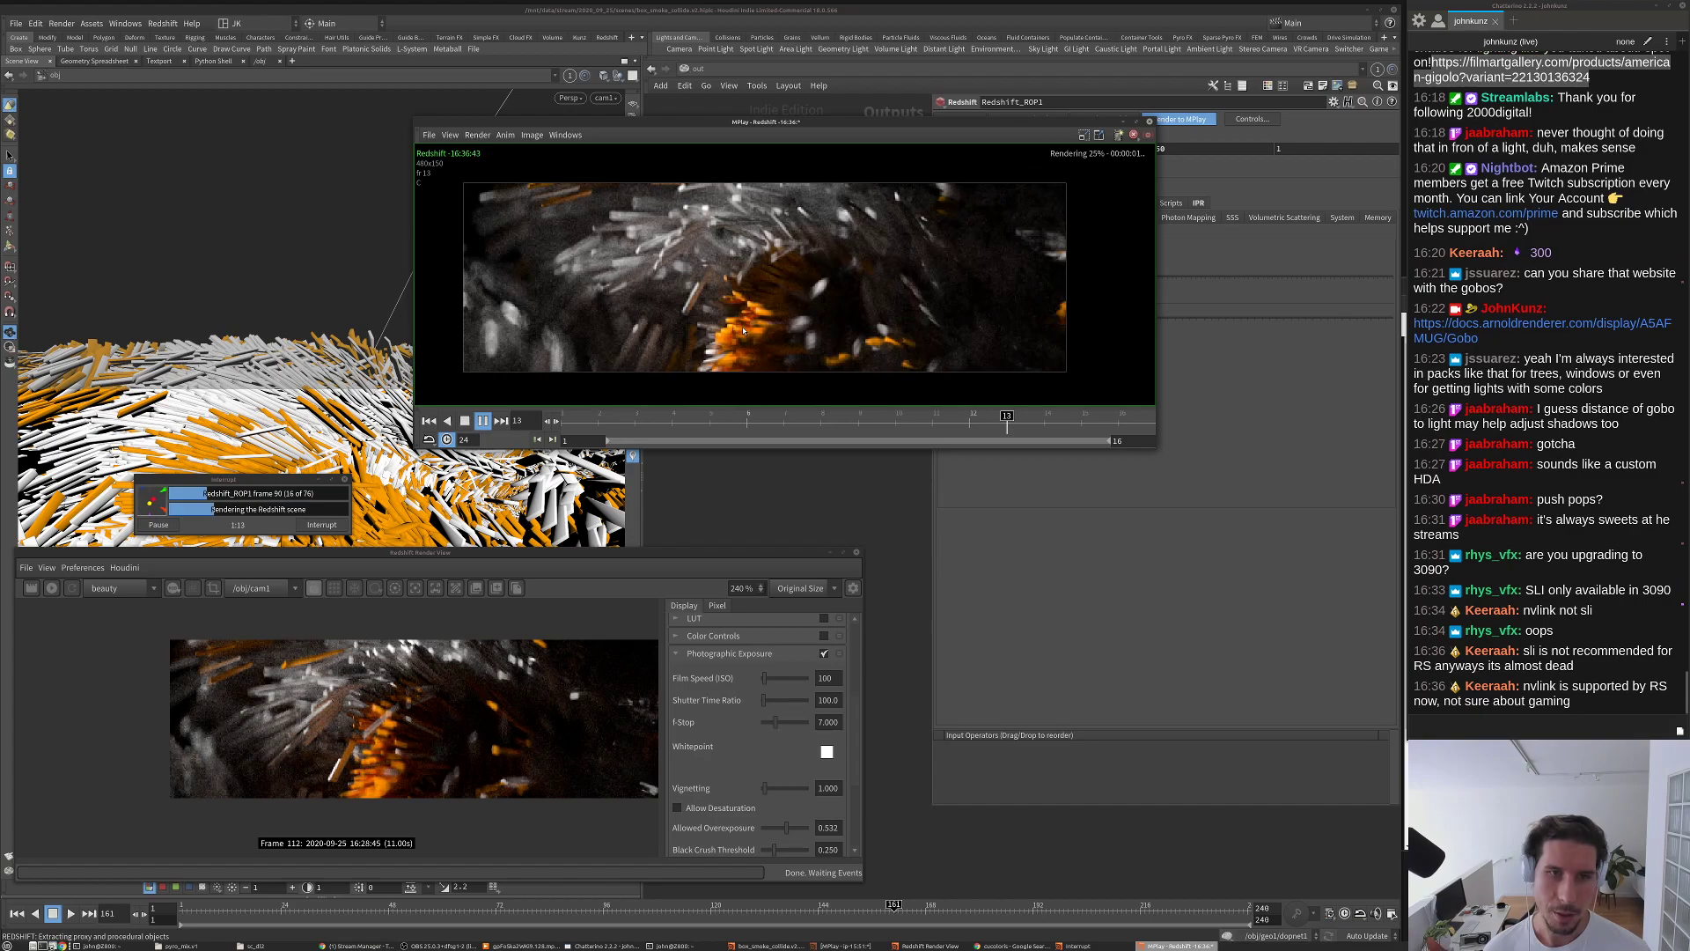
pyautogui.scroll(-1, 732, 306)
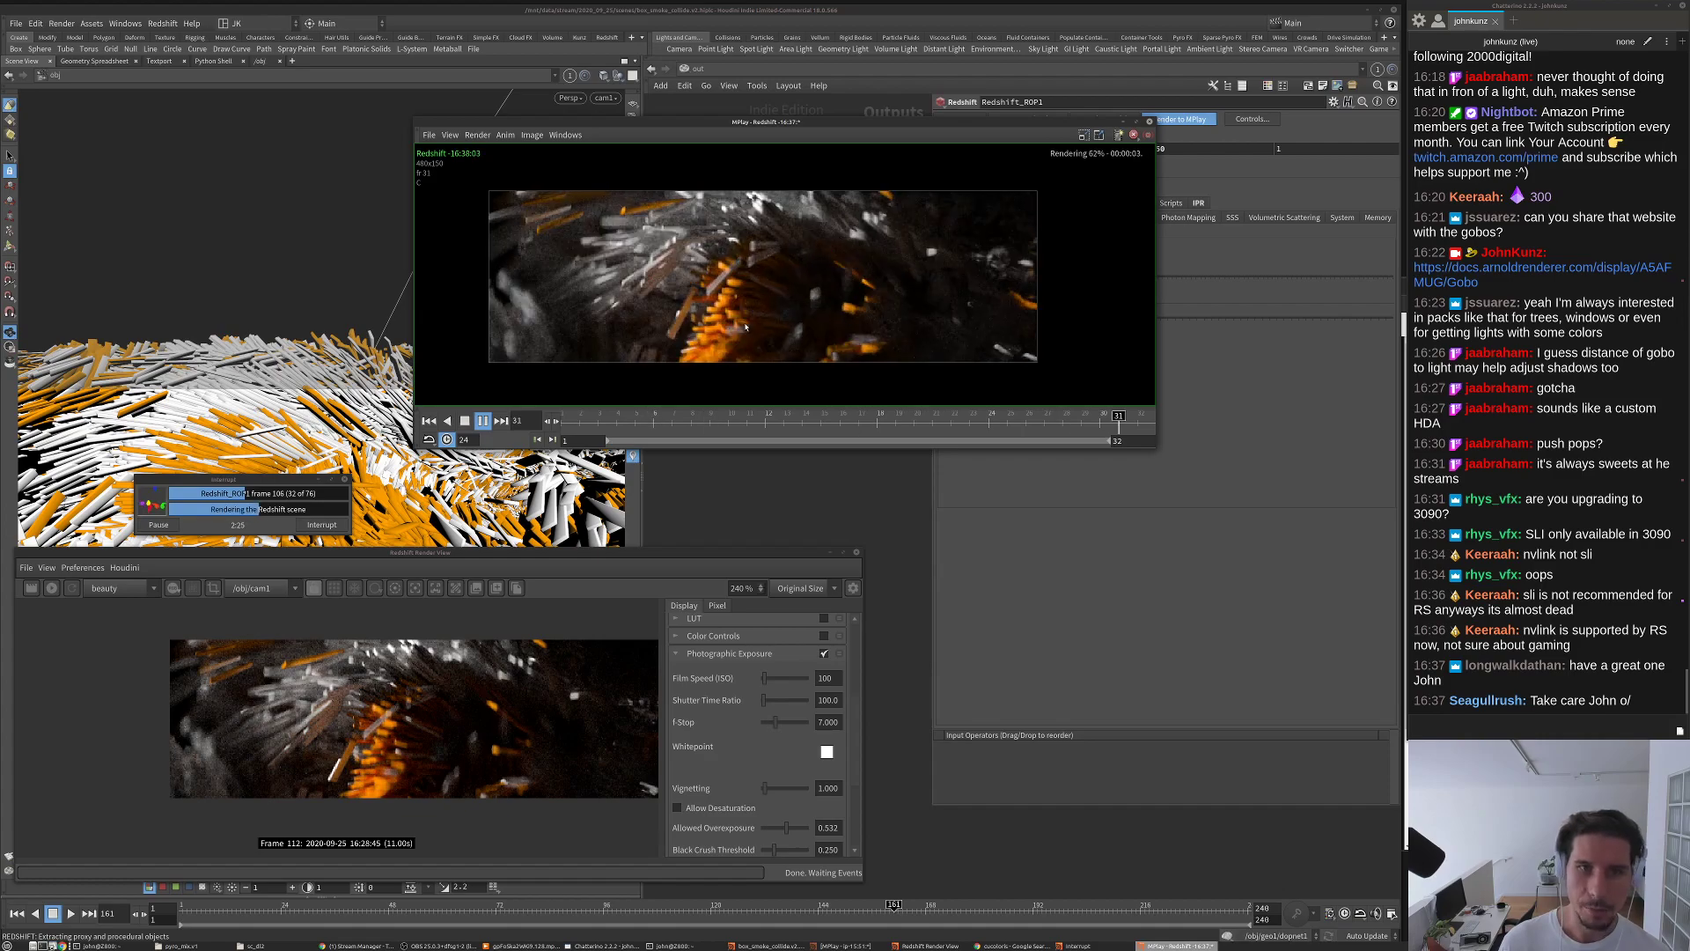
pyautogui.scroll(-4, 792, 303)
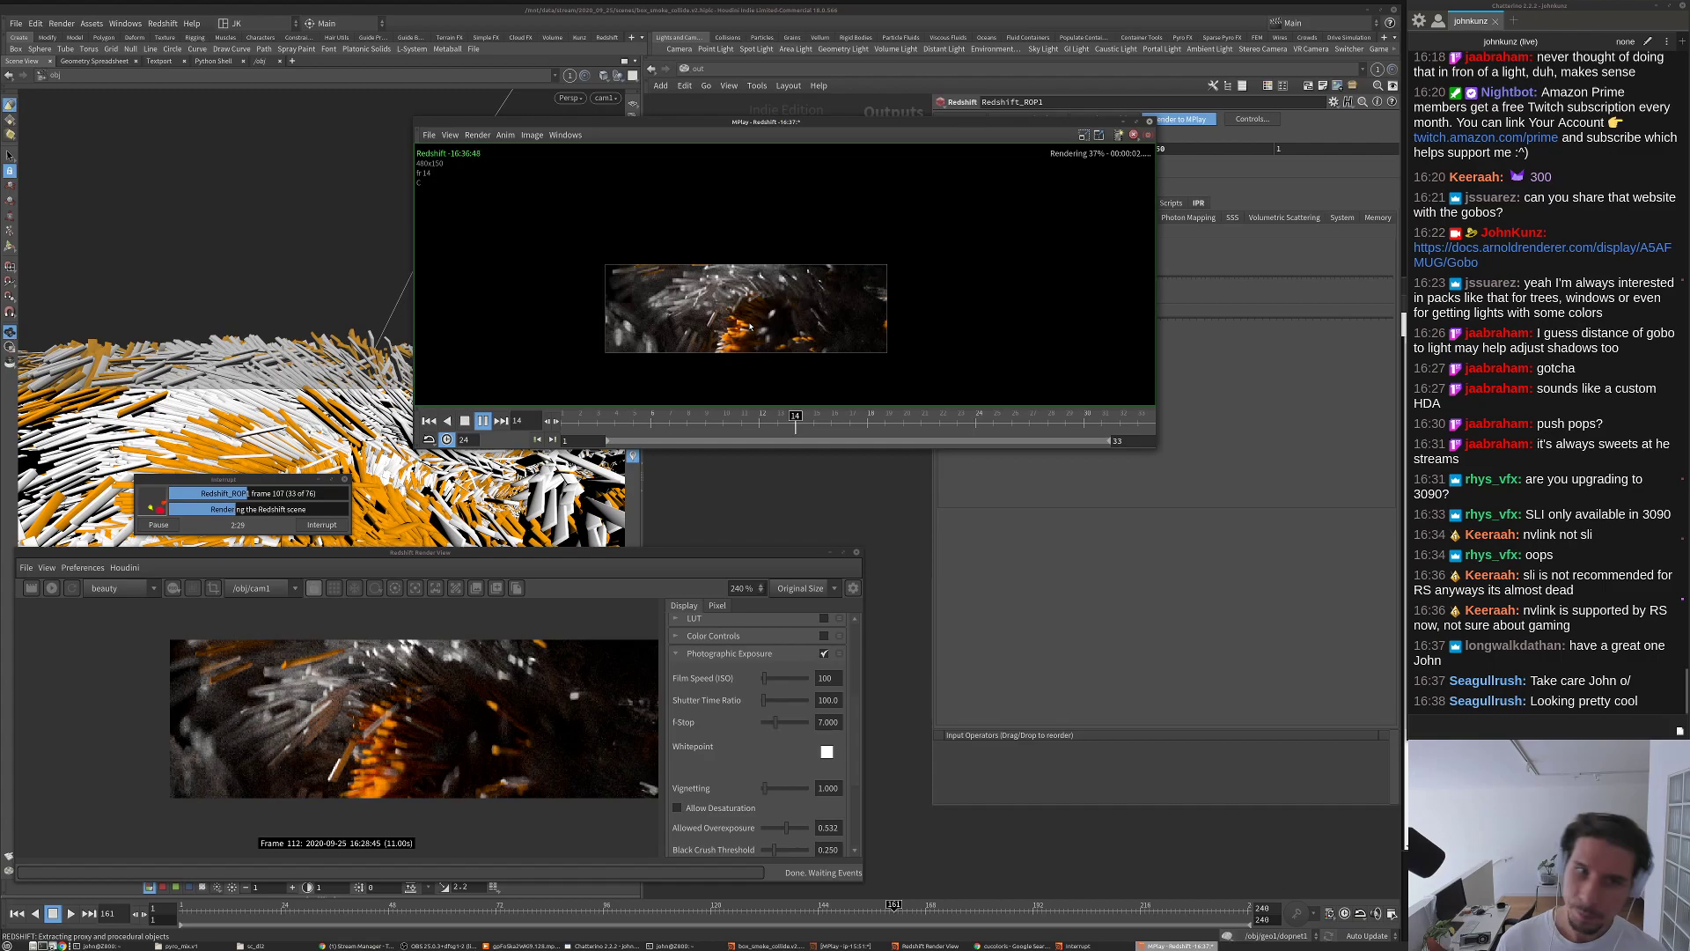
pyautogui.scroll(1, 749, 326)
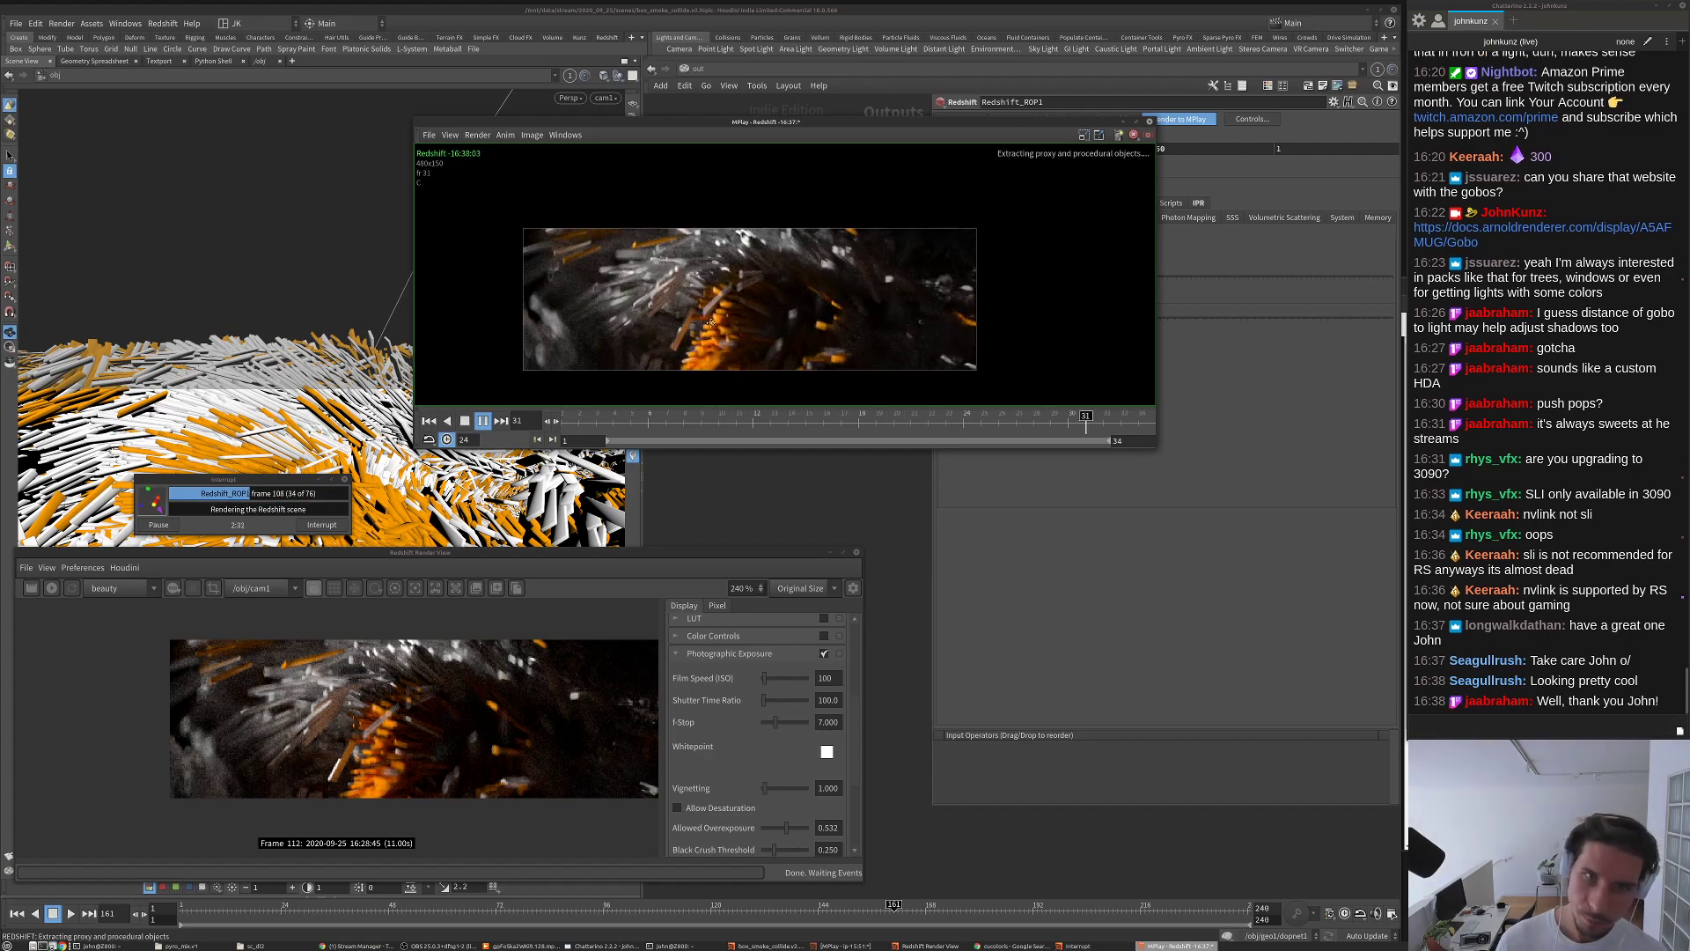